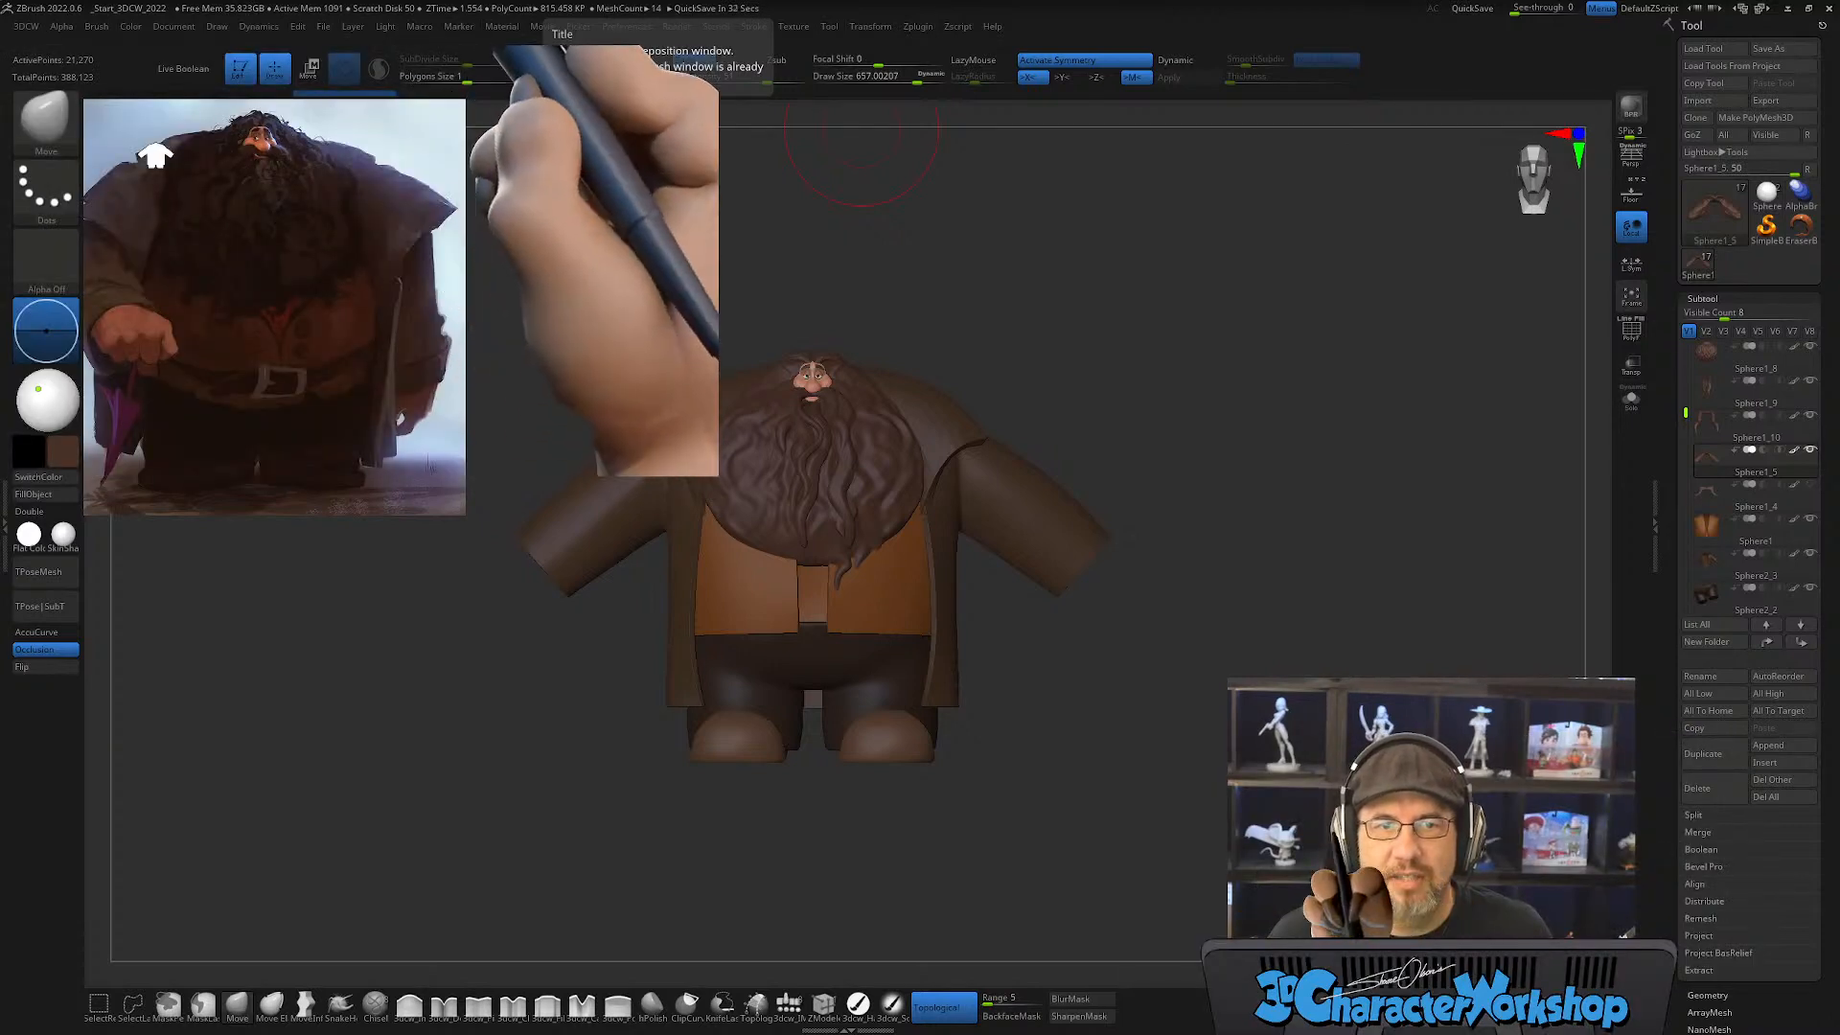
drag(1018, 0, 980, 396)
click(1189, 394)
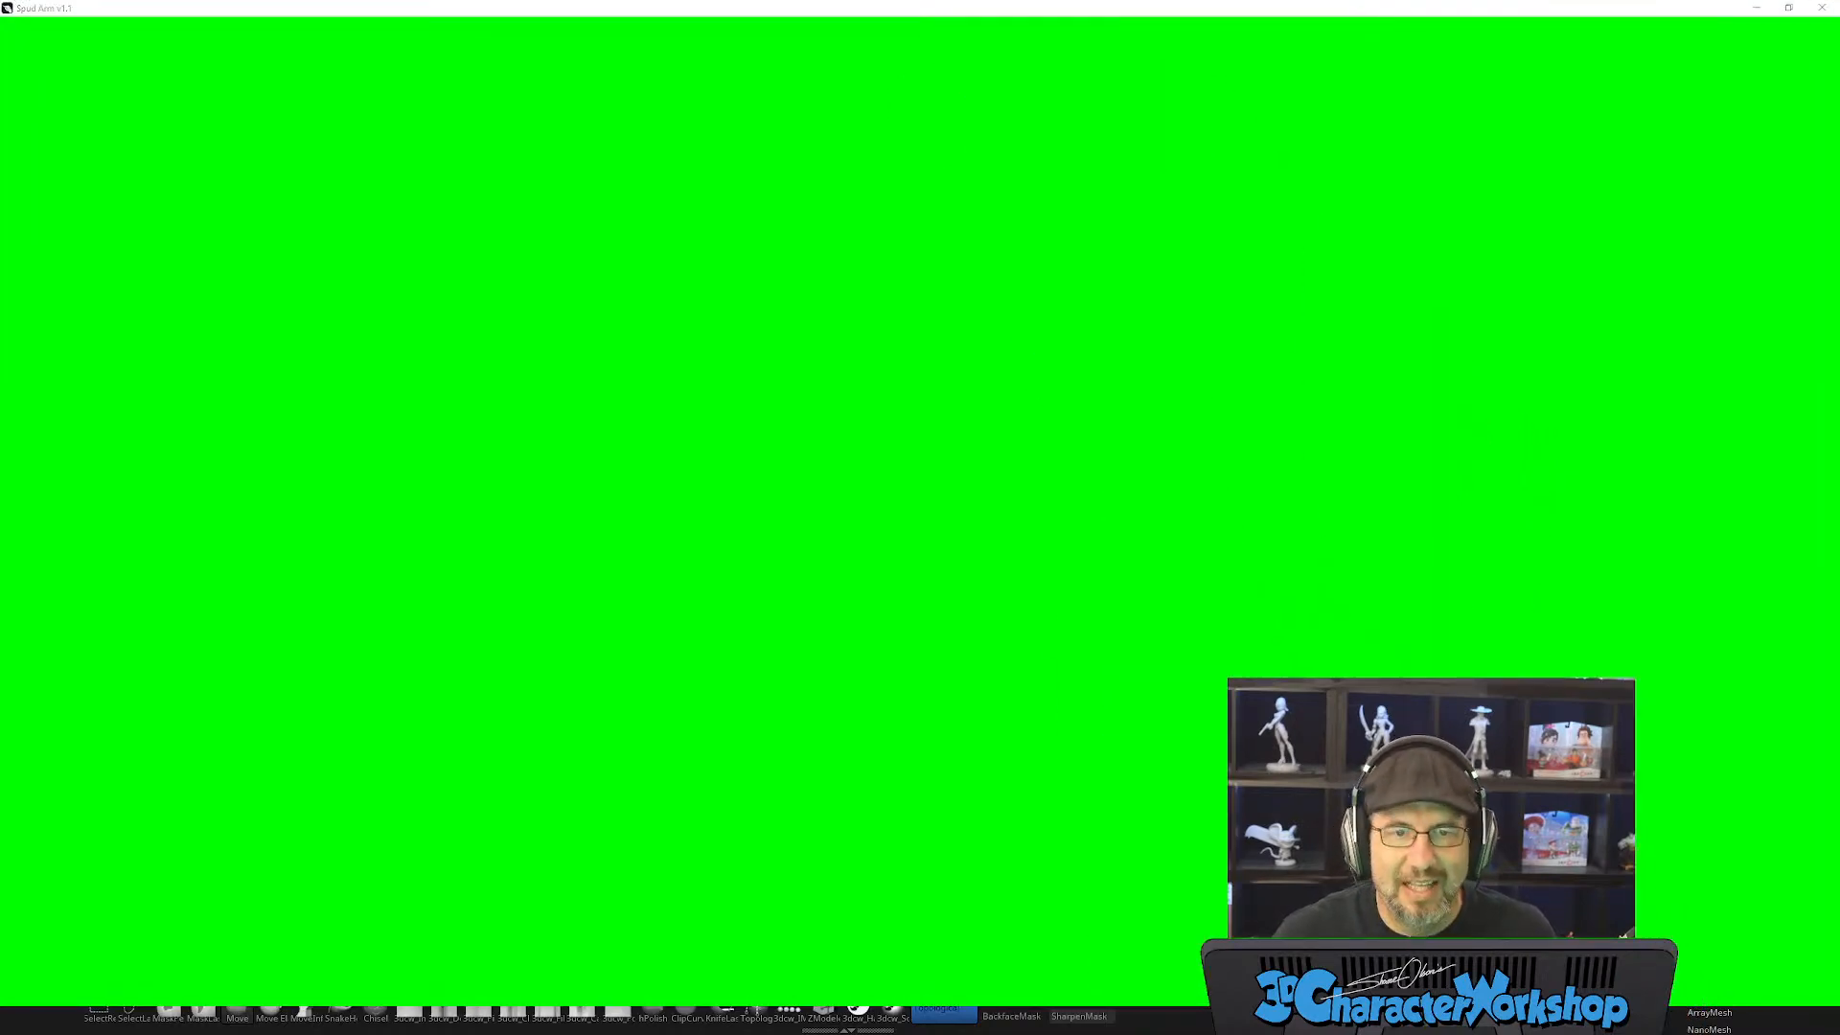
key(alt+Tab)
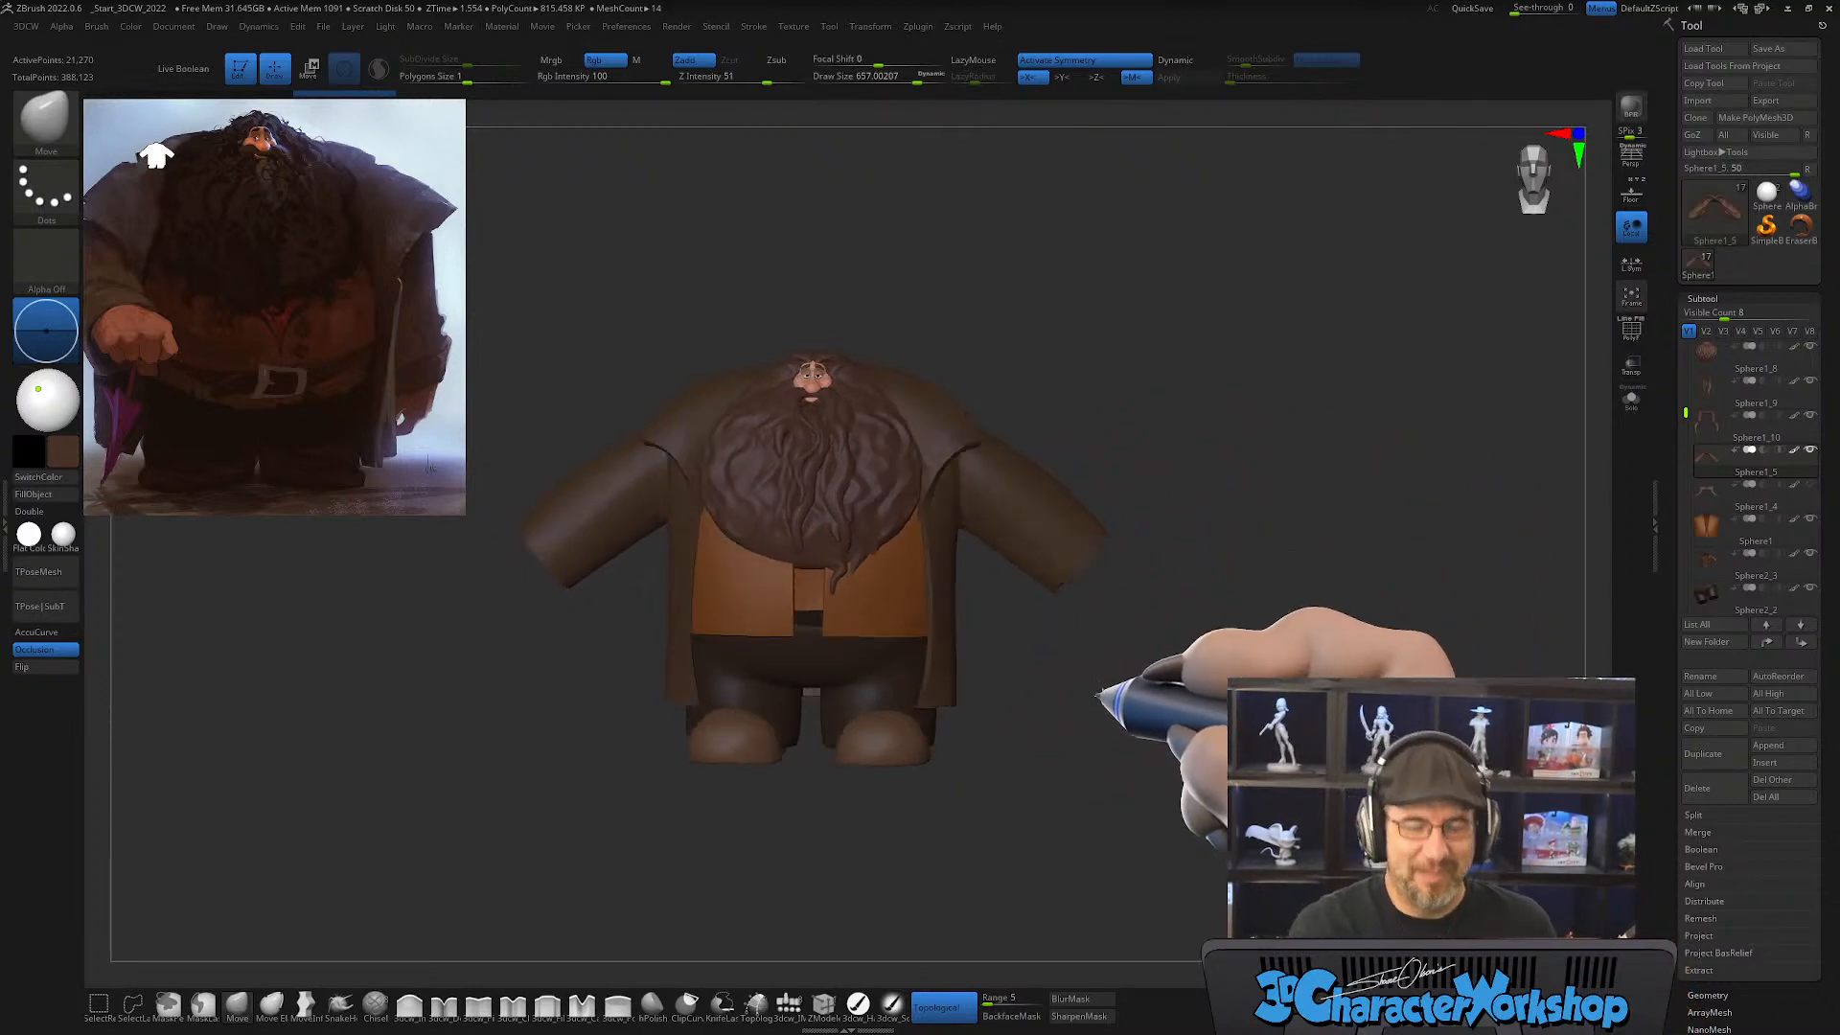
Step: Make the beard-strand subtool Sphere1_9 active and set the draw size to about 372
alt+drag(1102, 661, 1141, 743)
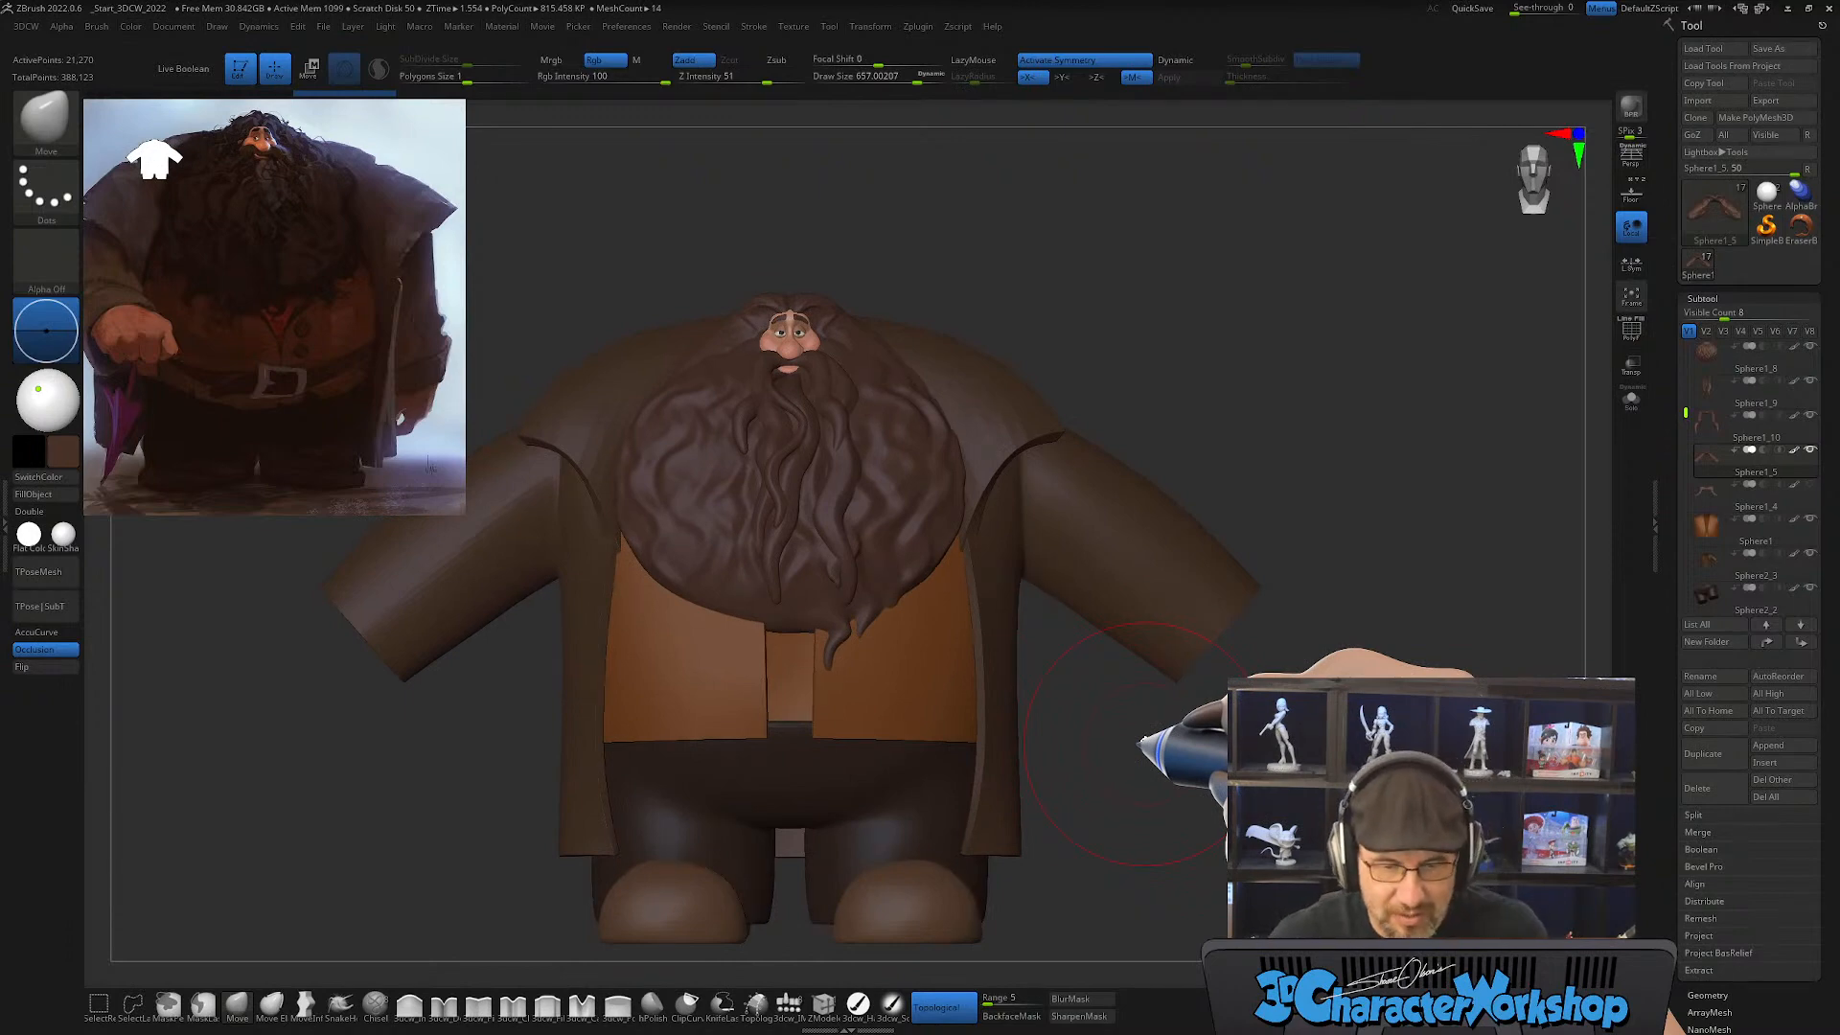
drag(1151, 757, 1088, 874)
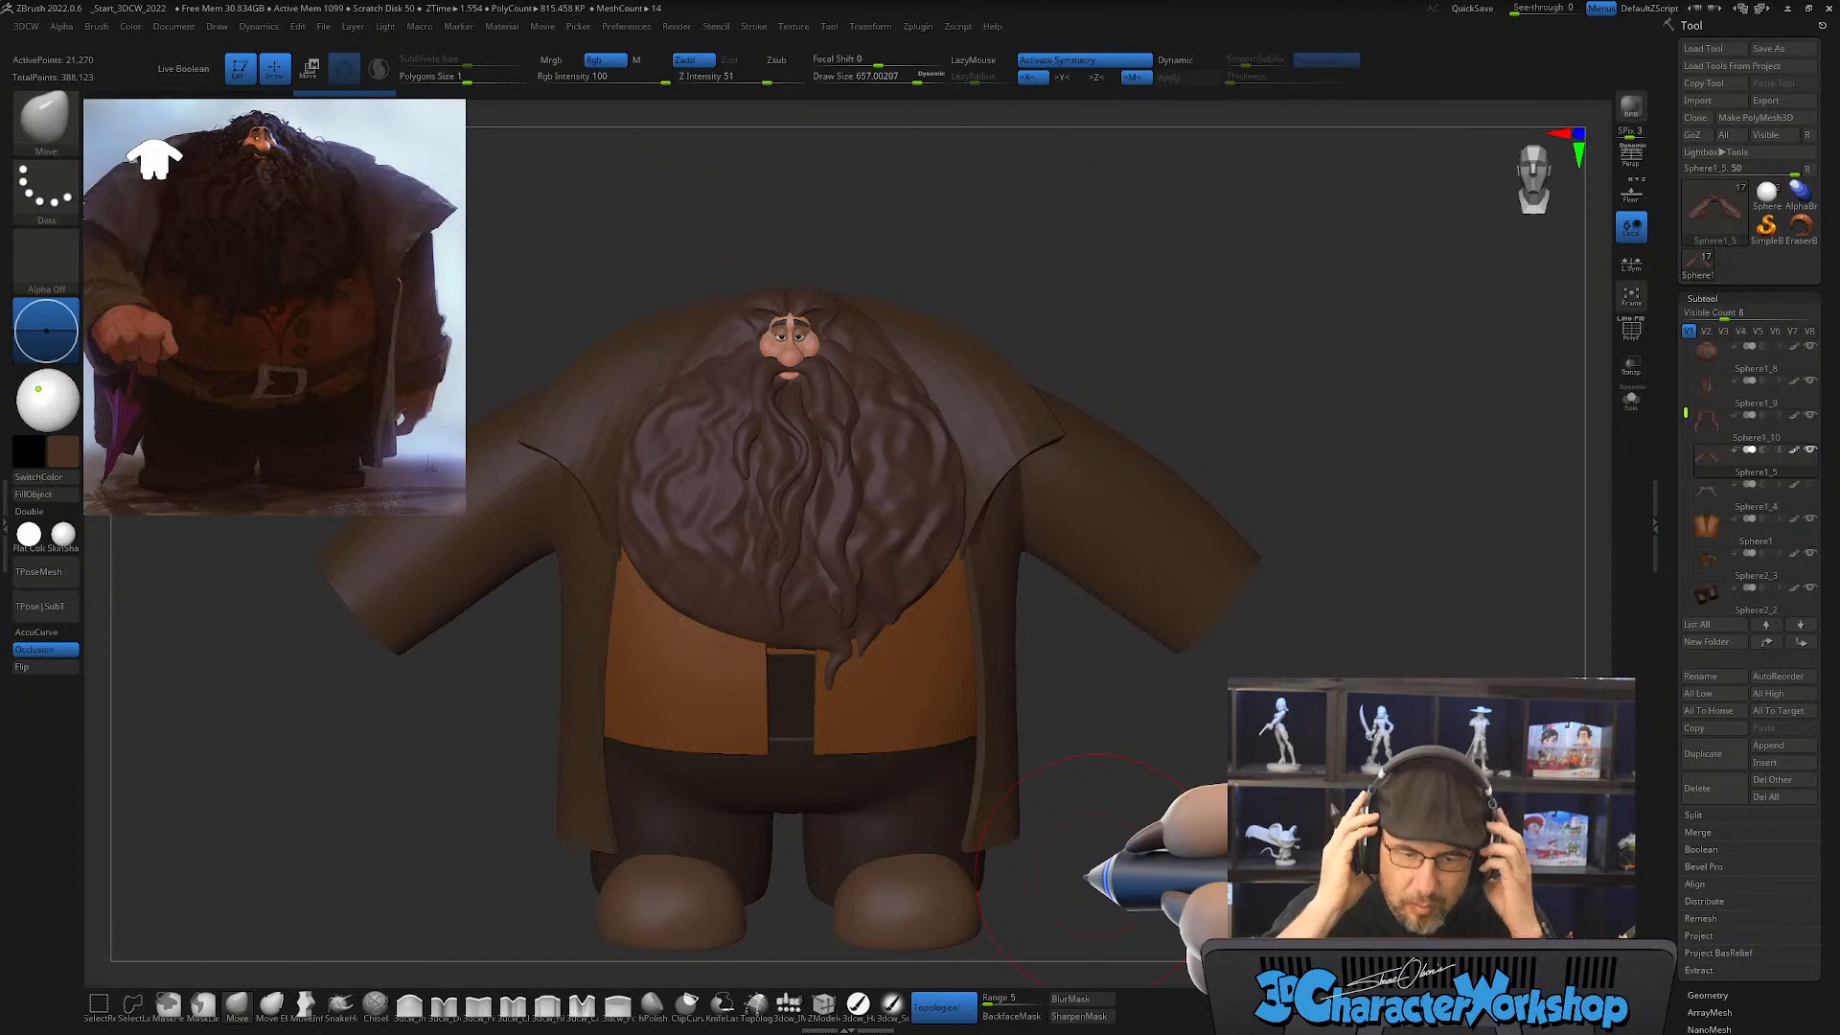
alt+drag(1109, 749, 1089, 764)
key(s)
alt+click(836, 549)
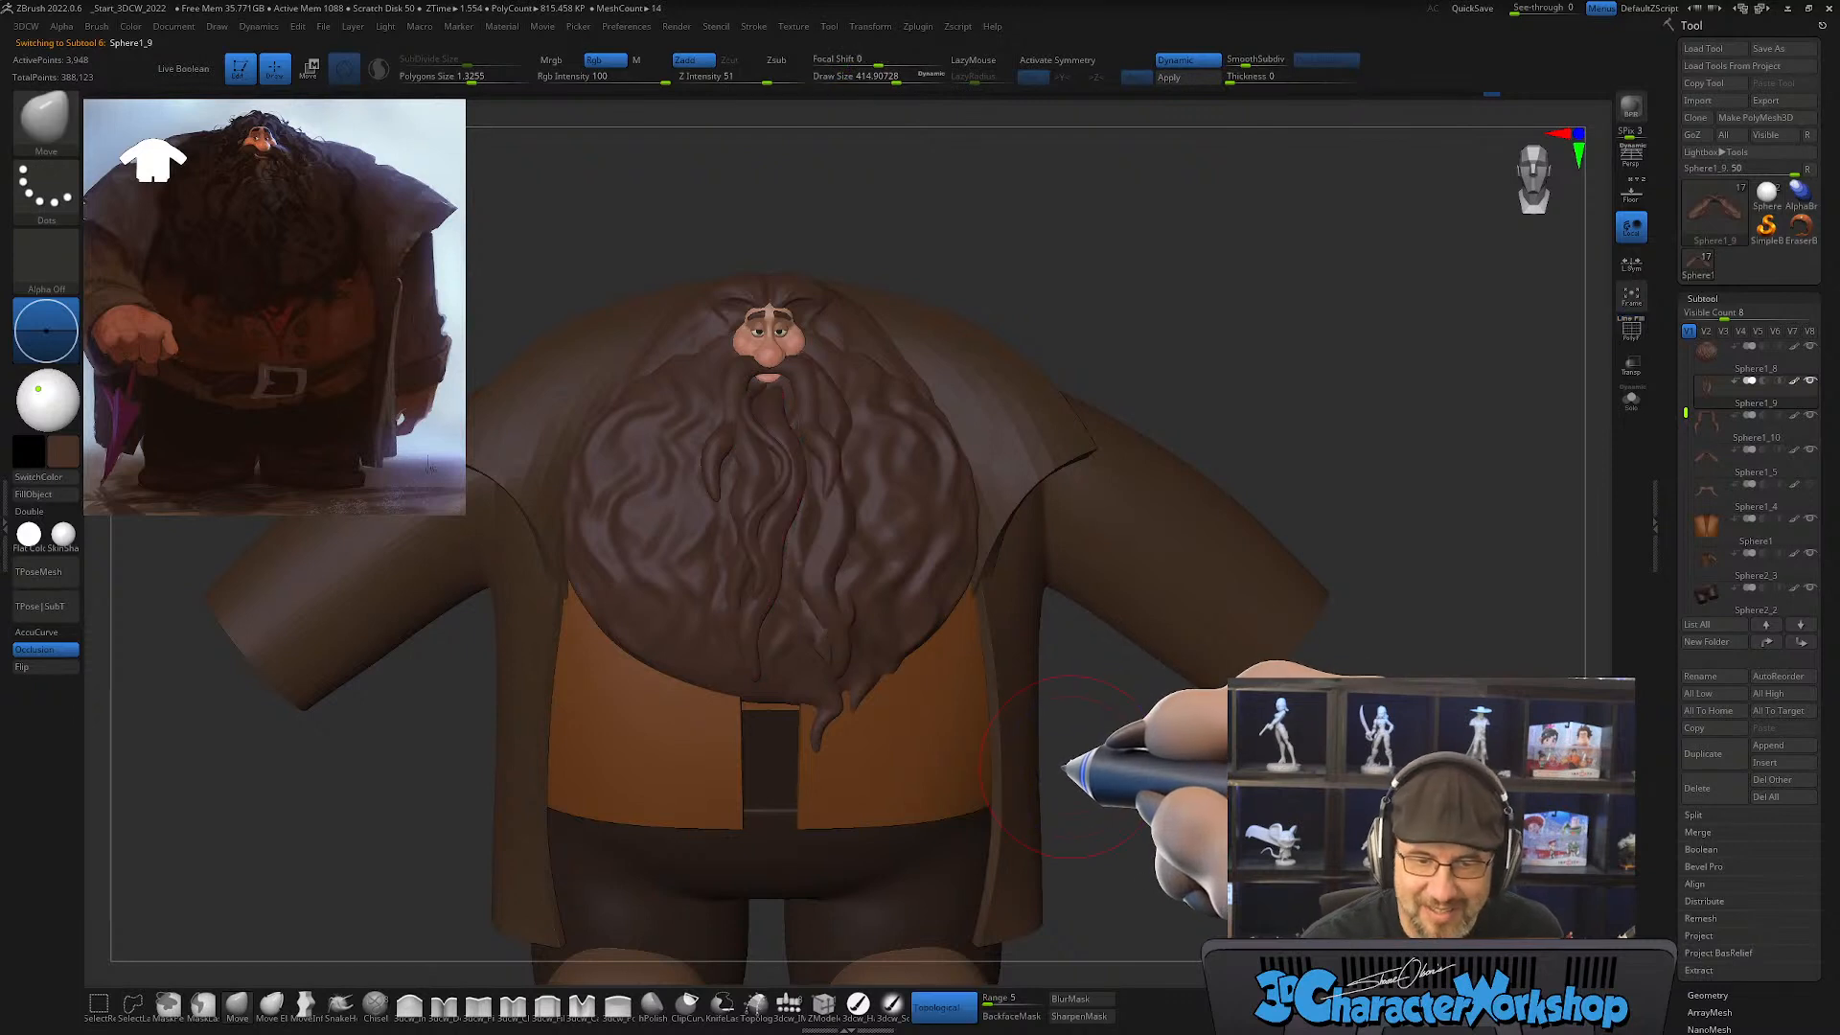
key(s)
drag(1104, 778, 1099, 777)
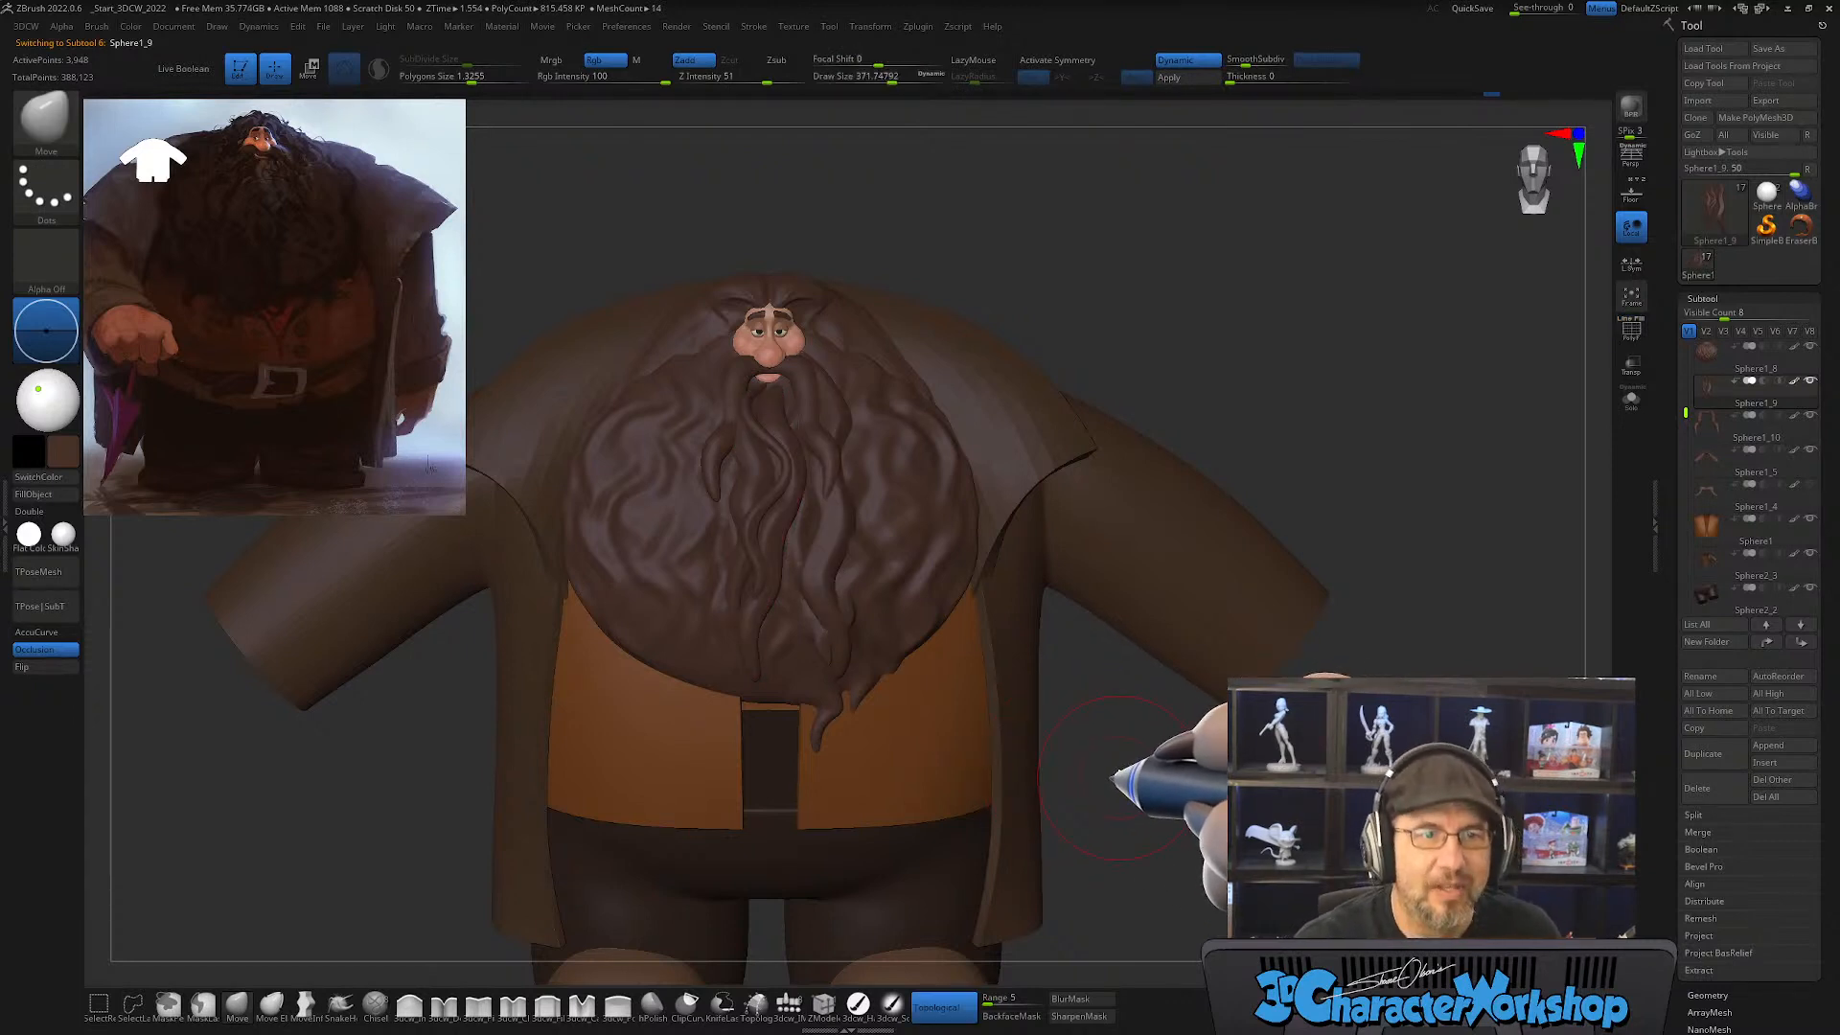
Step: Set the draw size to about 331 and activate the CurveTube brush for adding hair strands
drag(1101, 754, 1126, 692)
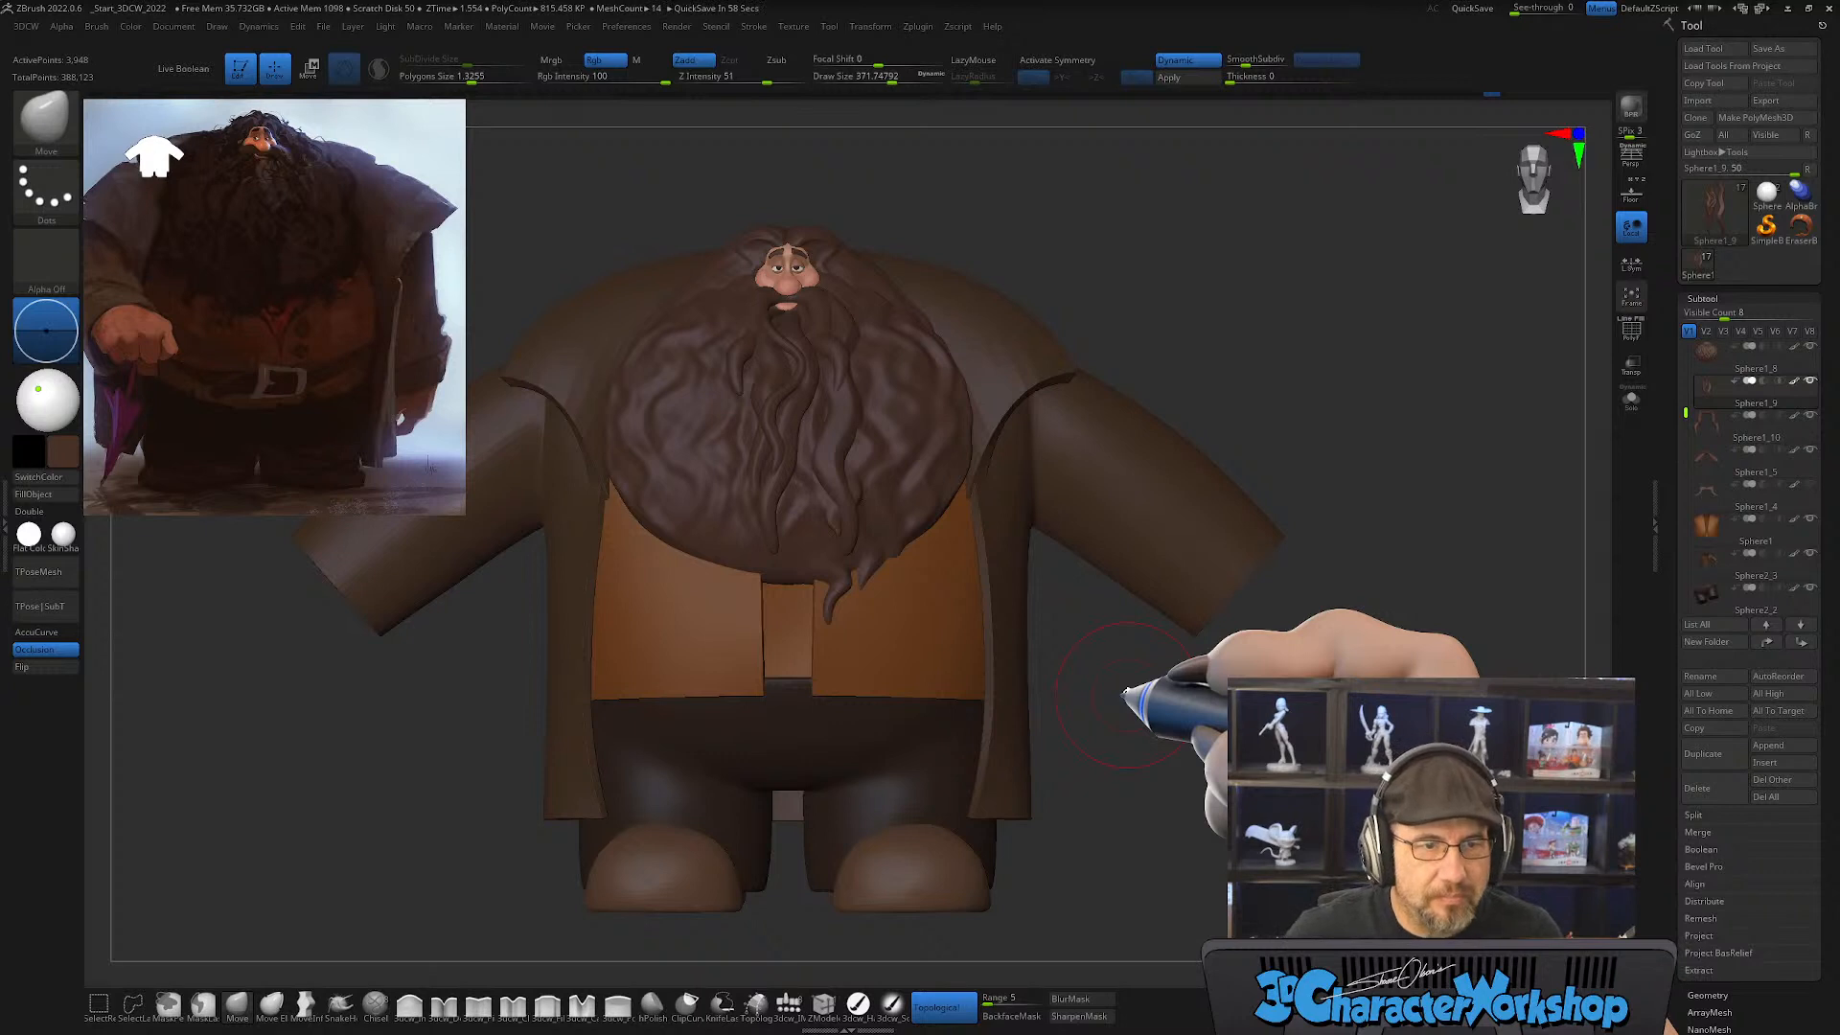
alt+drag(1049, 673, 1085, 687)
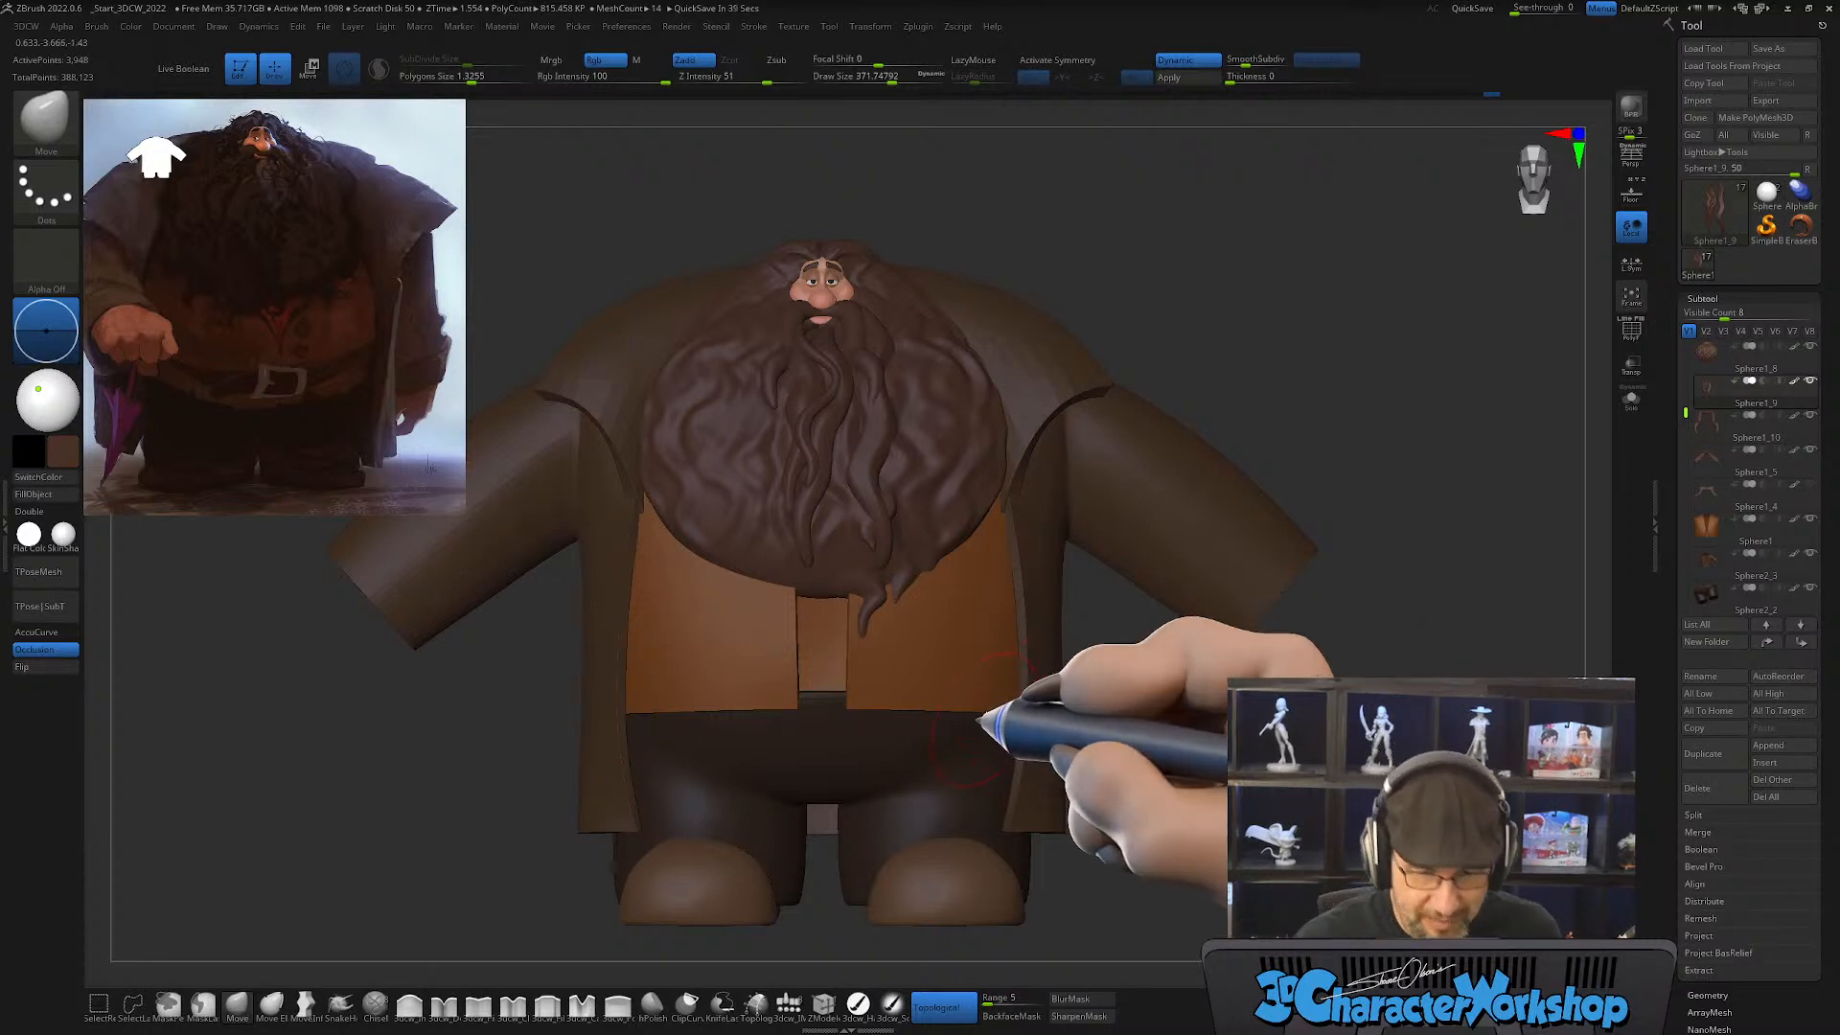
key(s)
drag(1115, 726, 1110, 726)
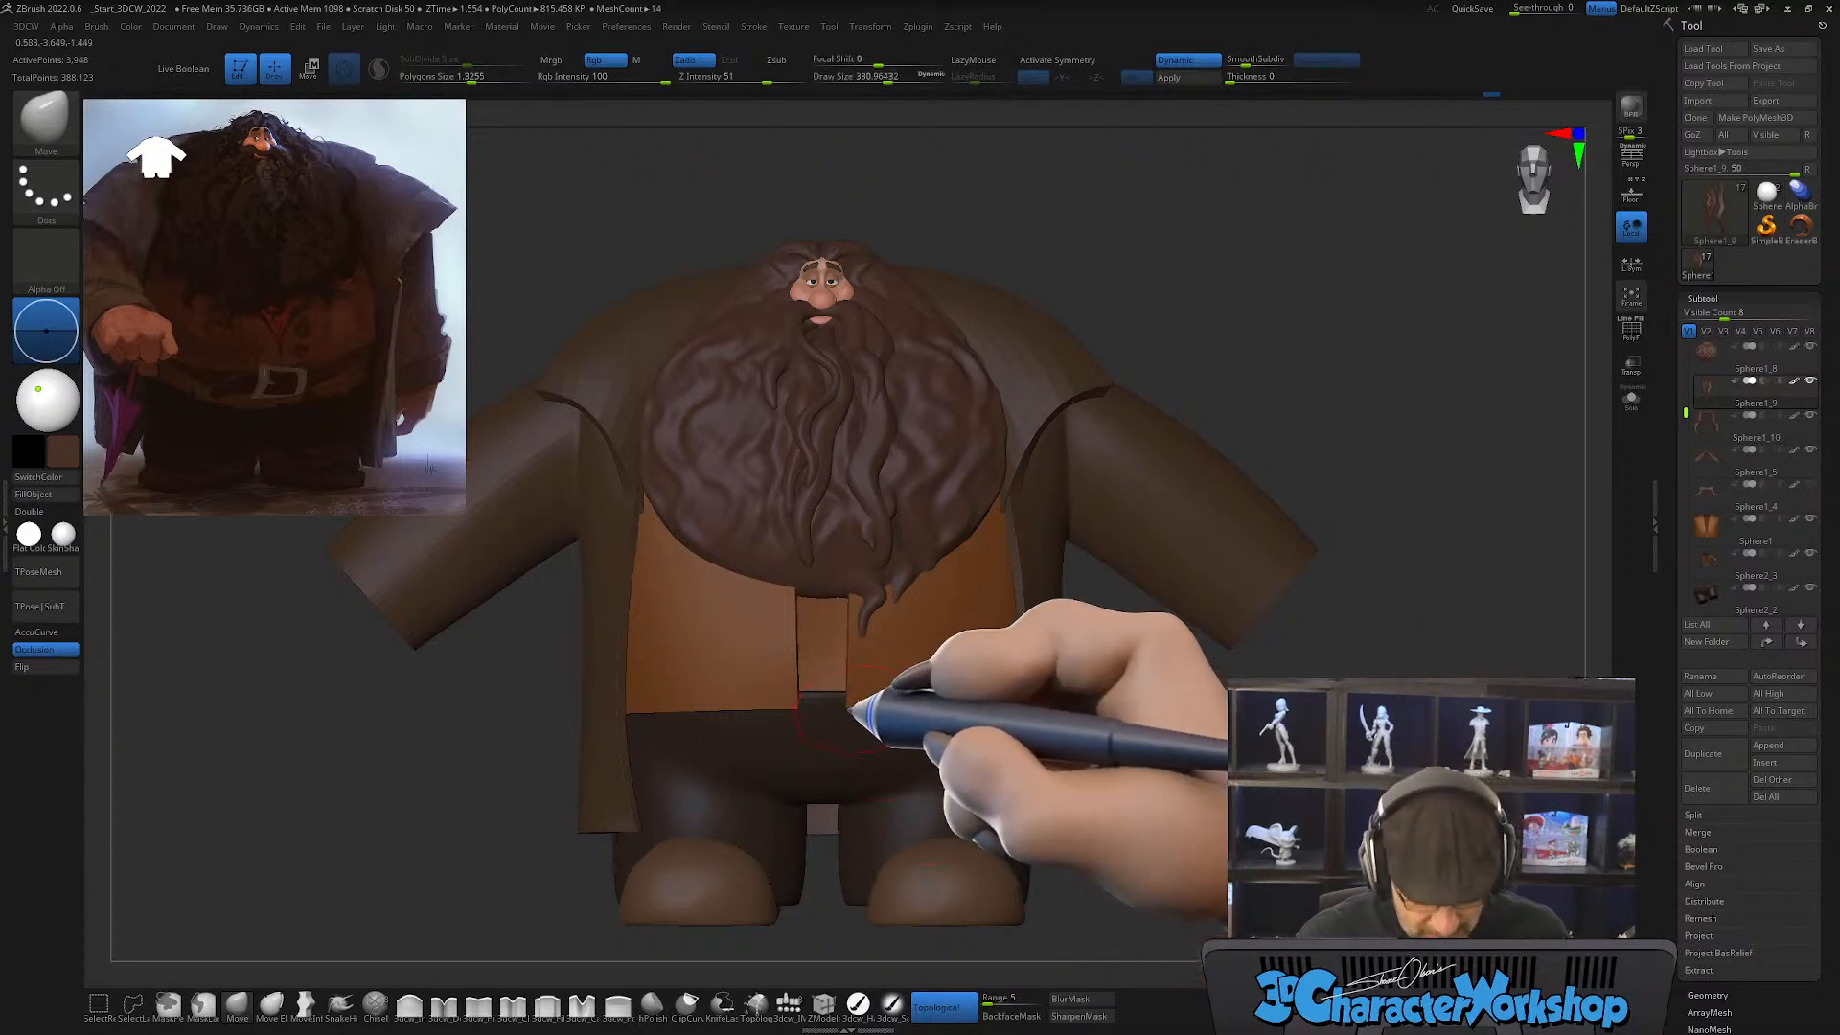
key(b)
key(t)
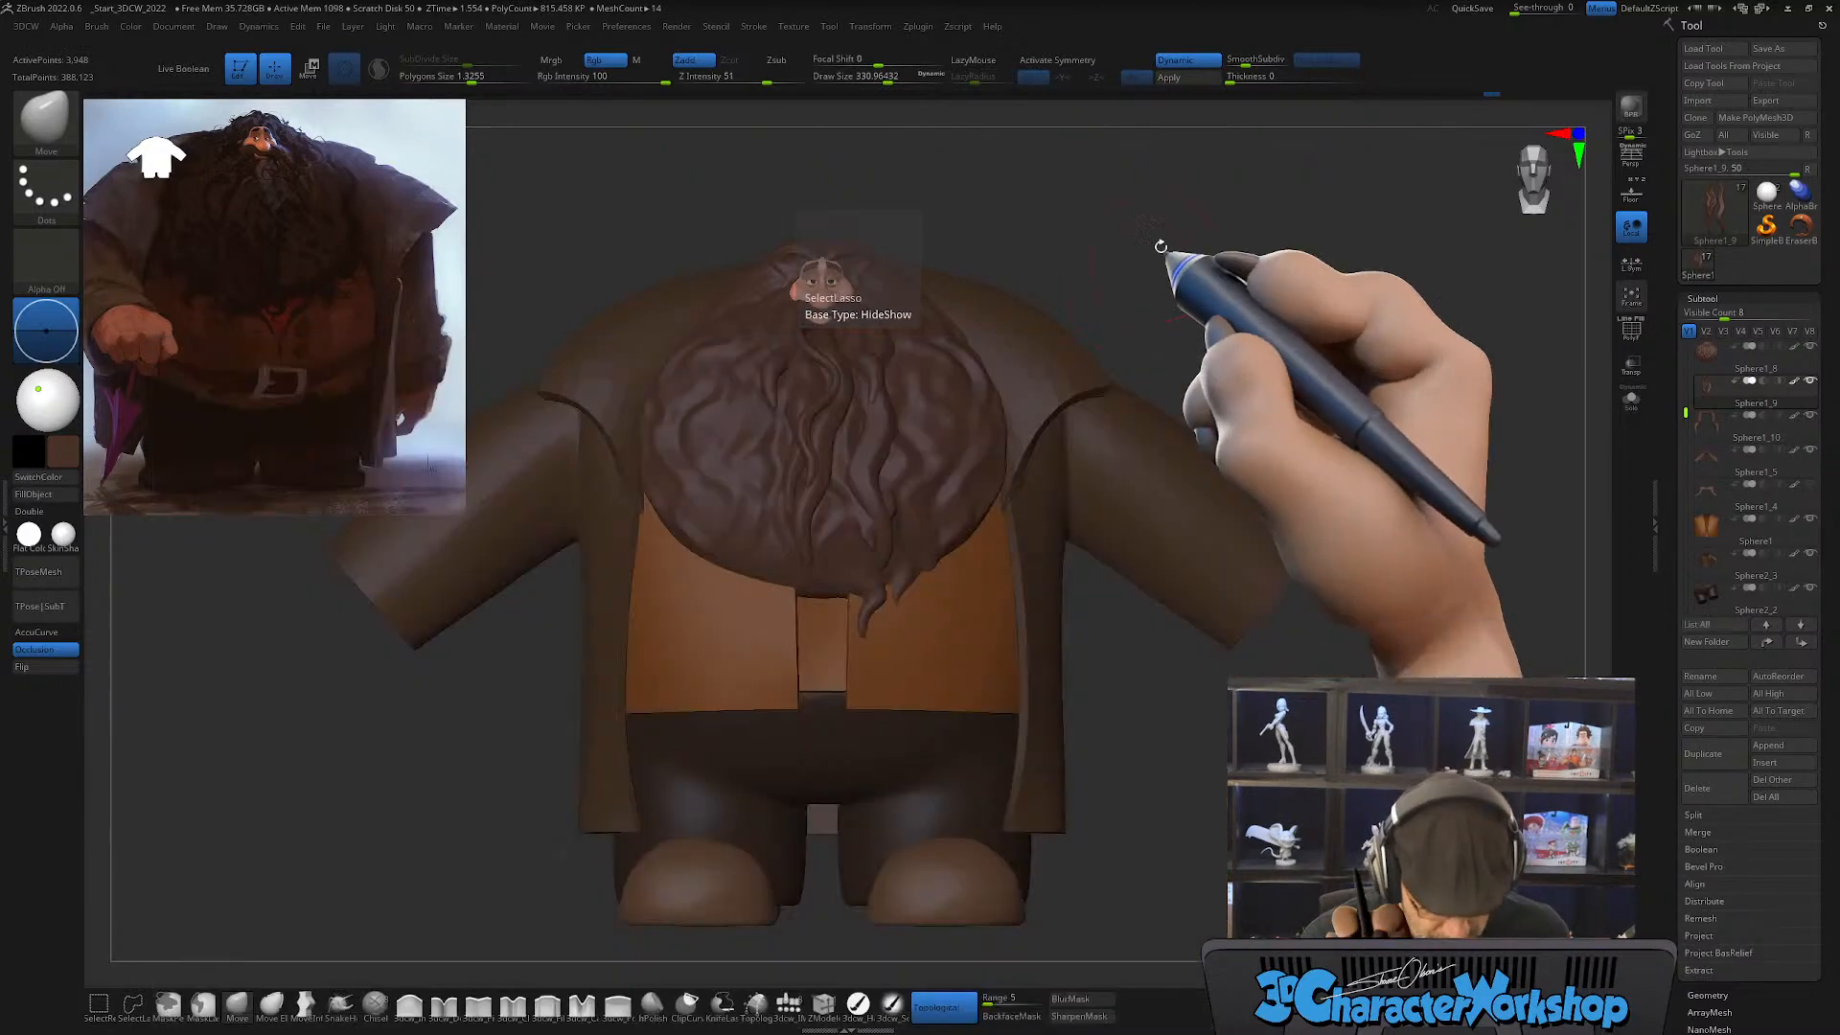
key(b)
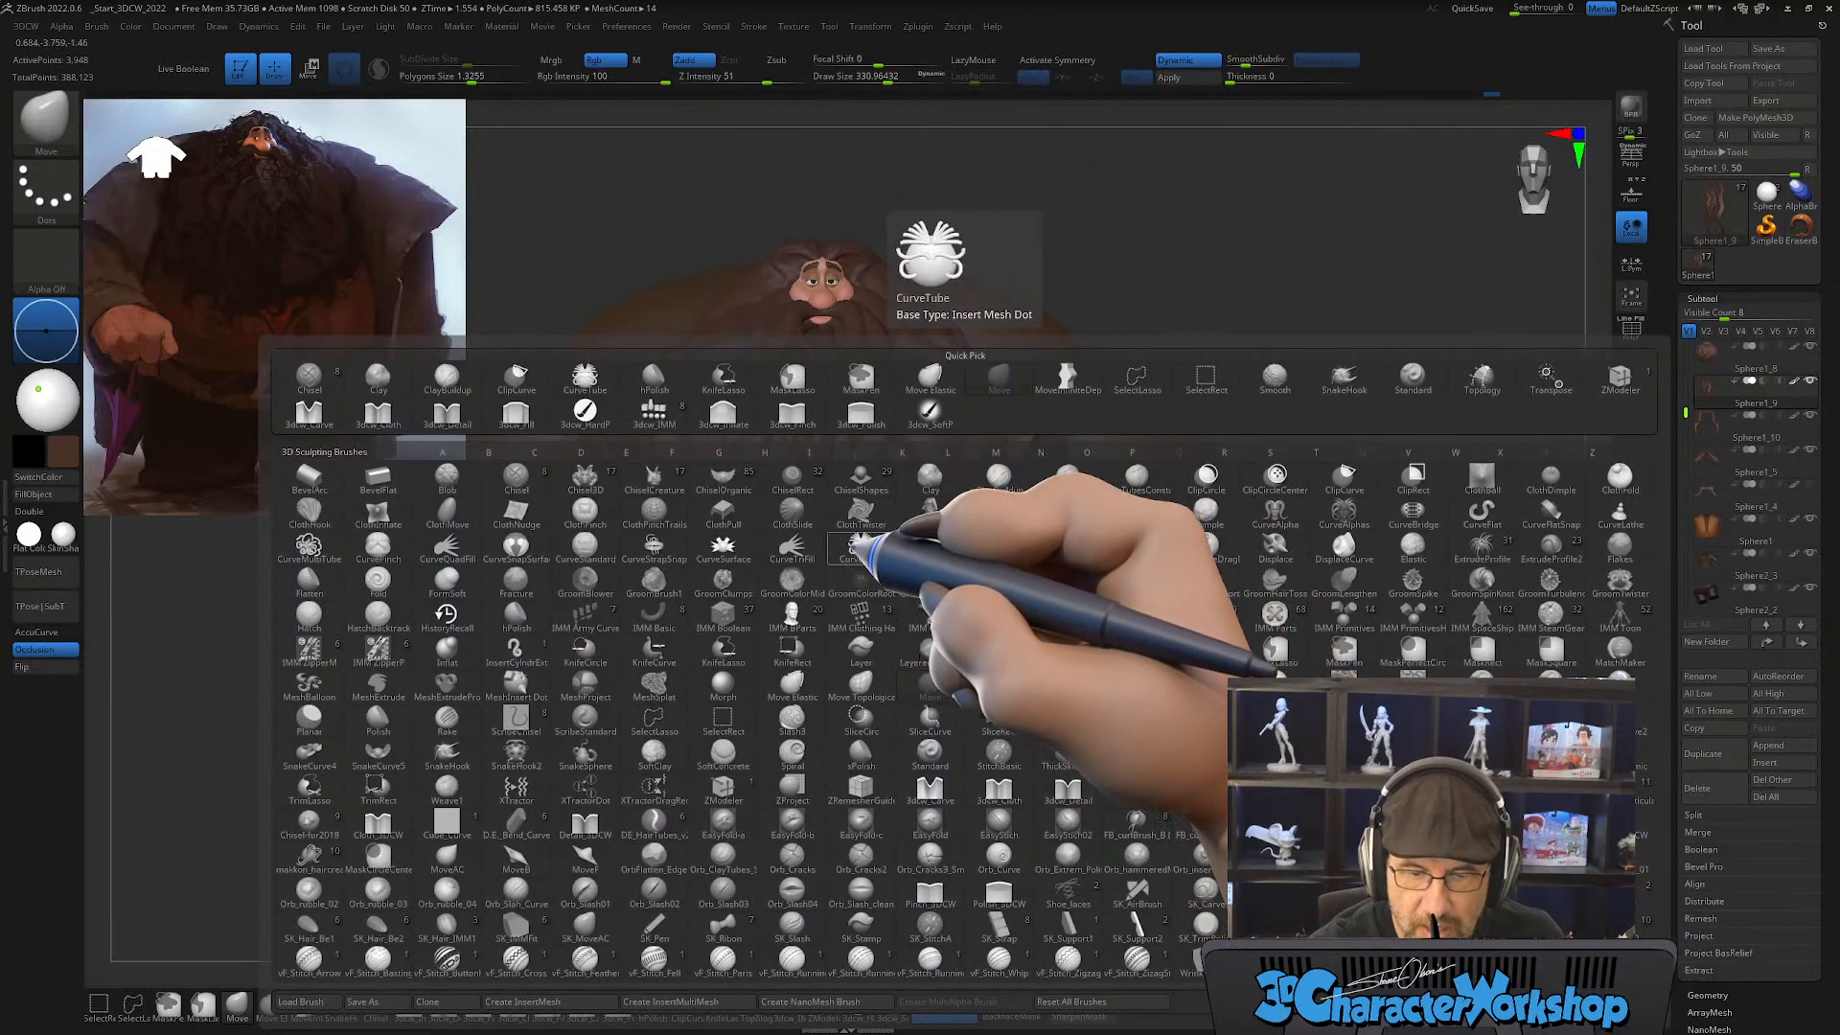
click(860, 548)
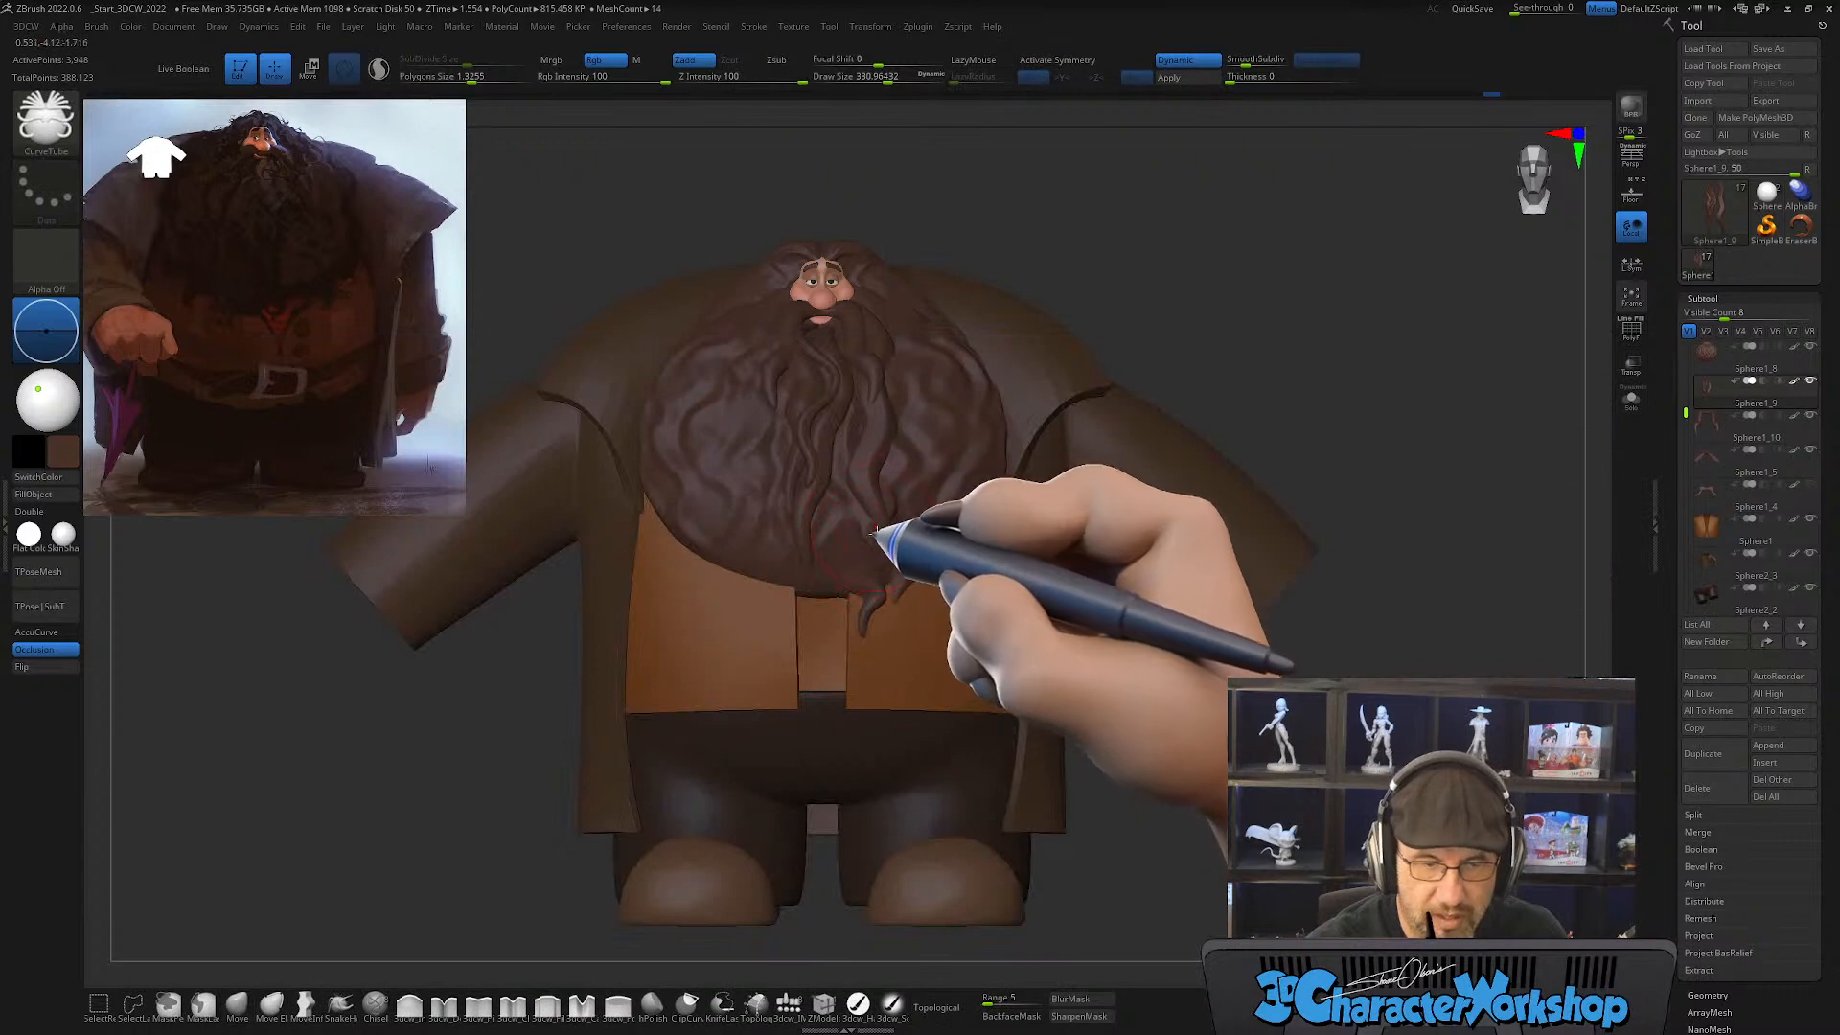
Step: Try a thick curve tube down the beard beside the mustache at draw size about 136, and undo it
ctrl+right_drag(874, 546, 847, 676)
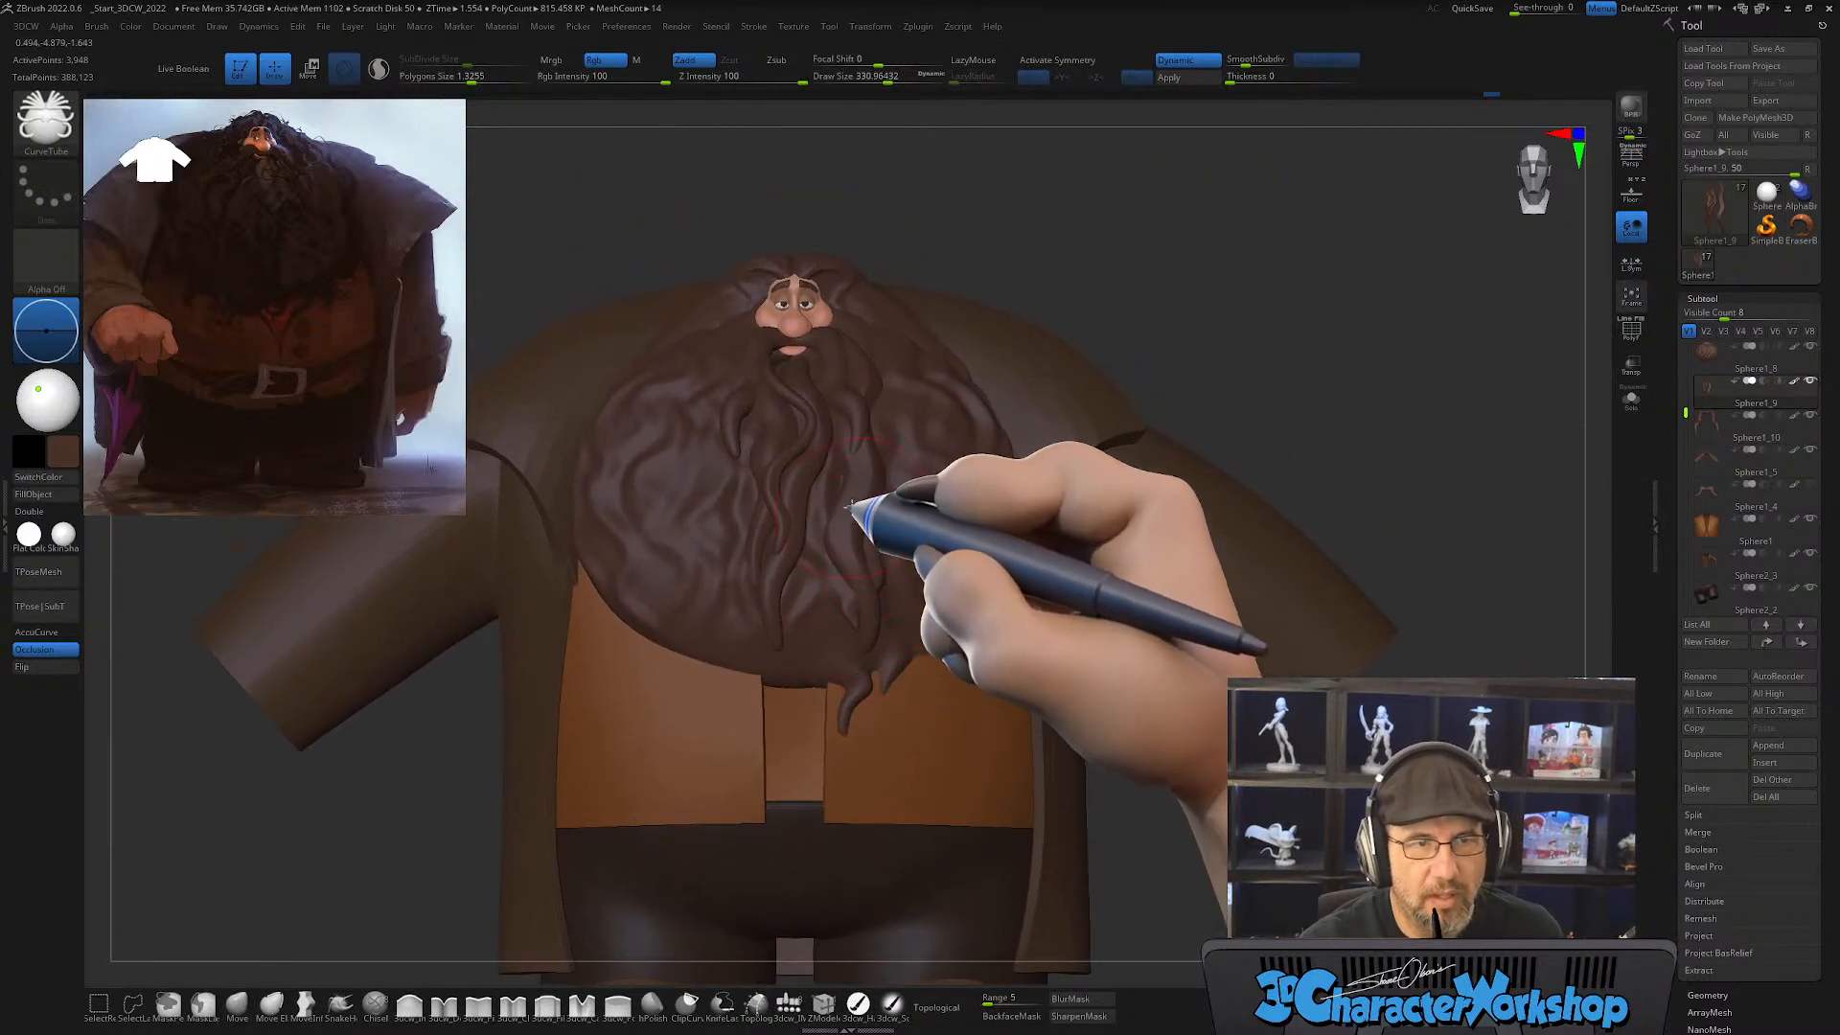
mouse_move(862, 502)
right_down()
mouse_move(856, 515)
mouse_move(895, 482)
mouse_move(916, 596)
mouse_move(962, 558)
right_up()
key(shift+f)
key(shift+f)
key(s)
click(894, 602)
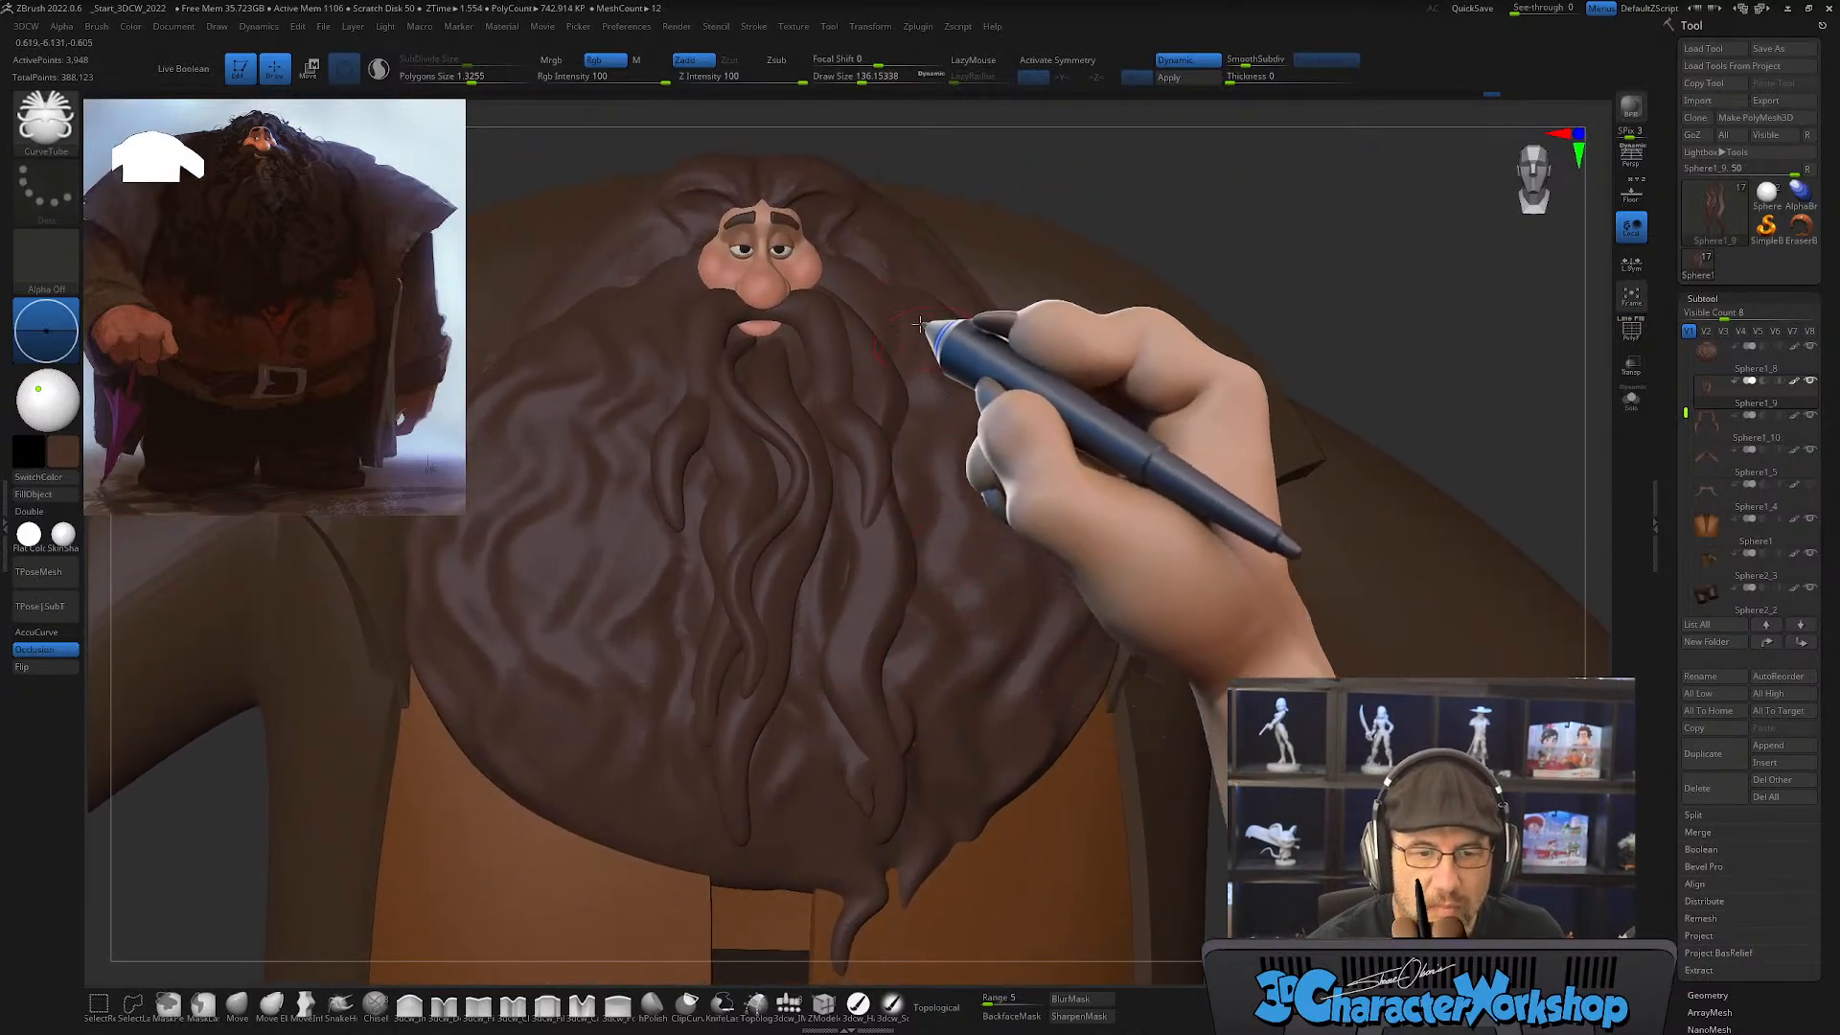
drag(911, 278, 907, 725)
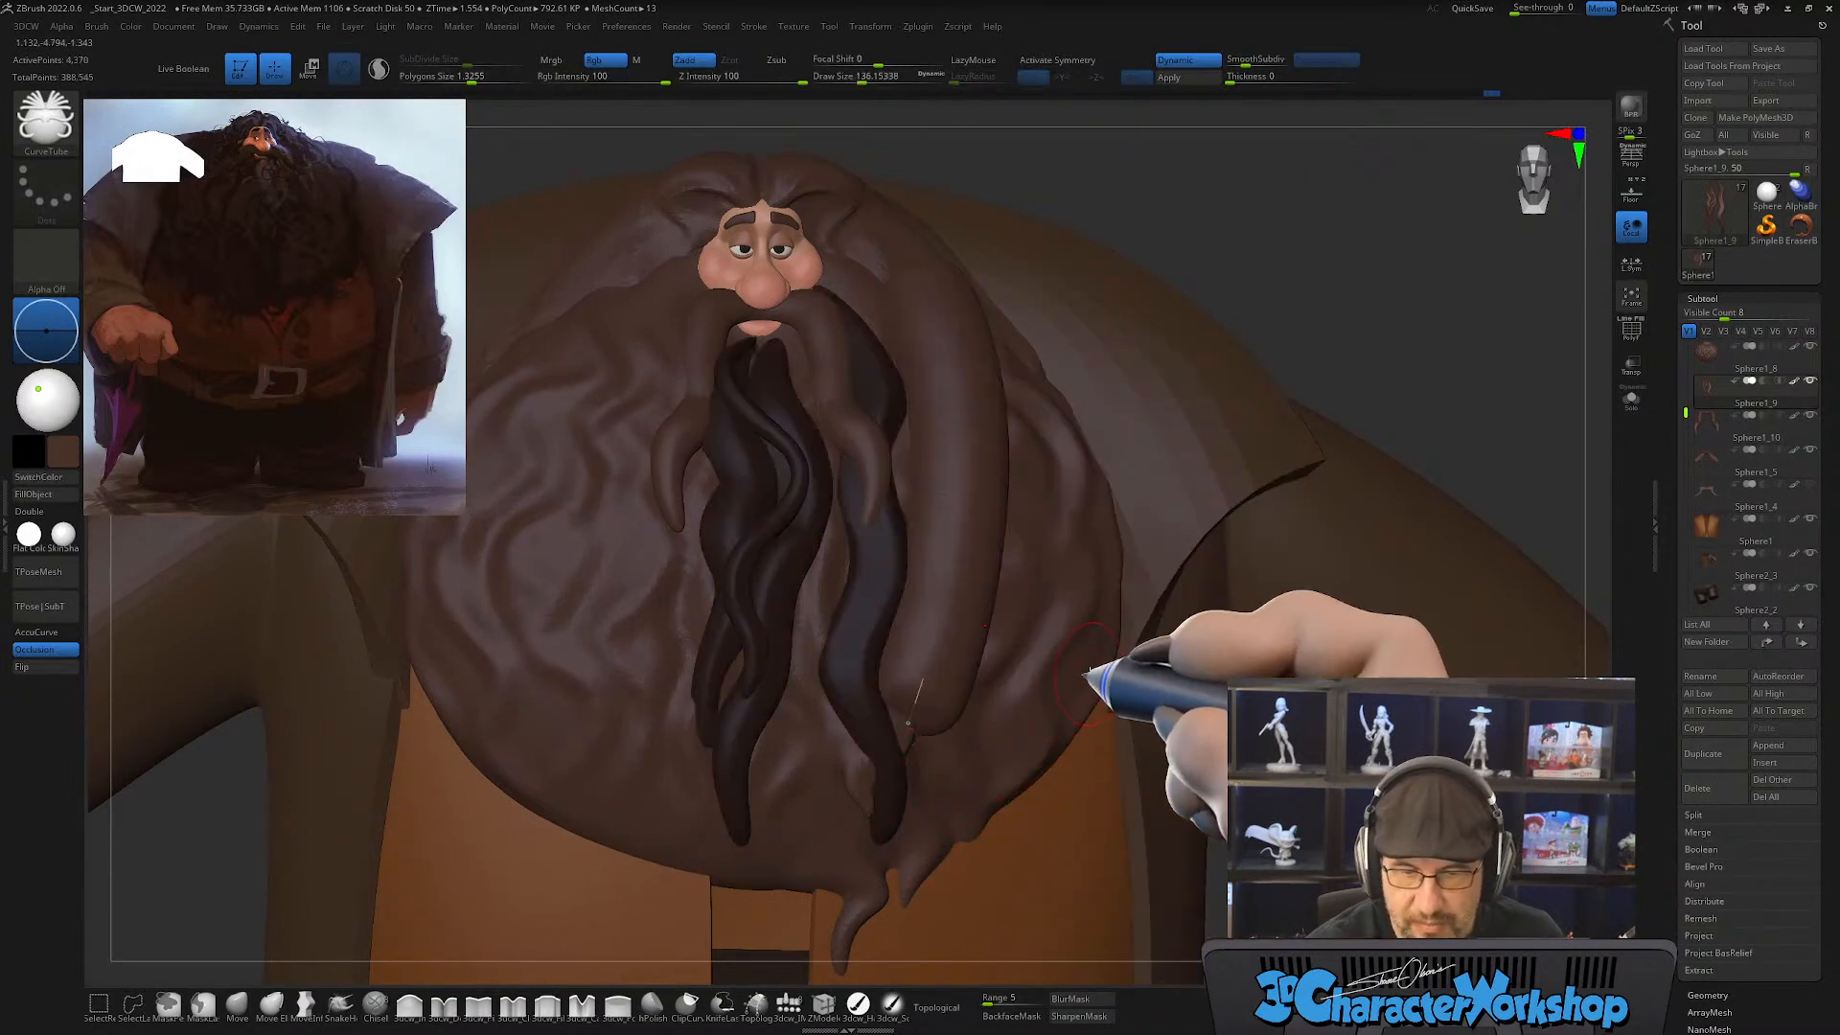
right_drag(1090, 671, 1035, 682)
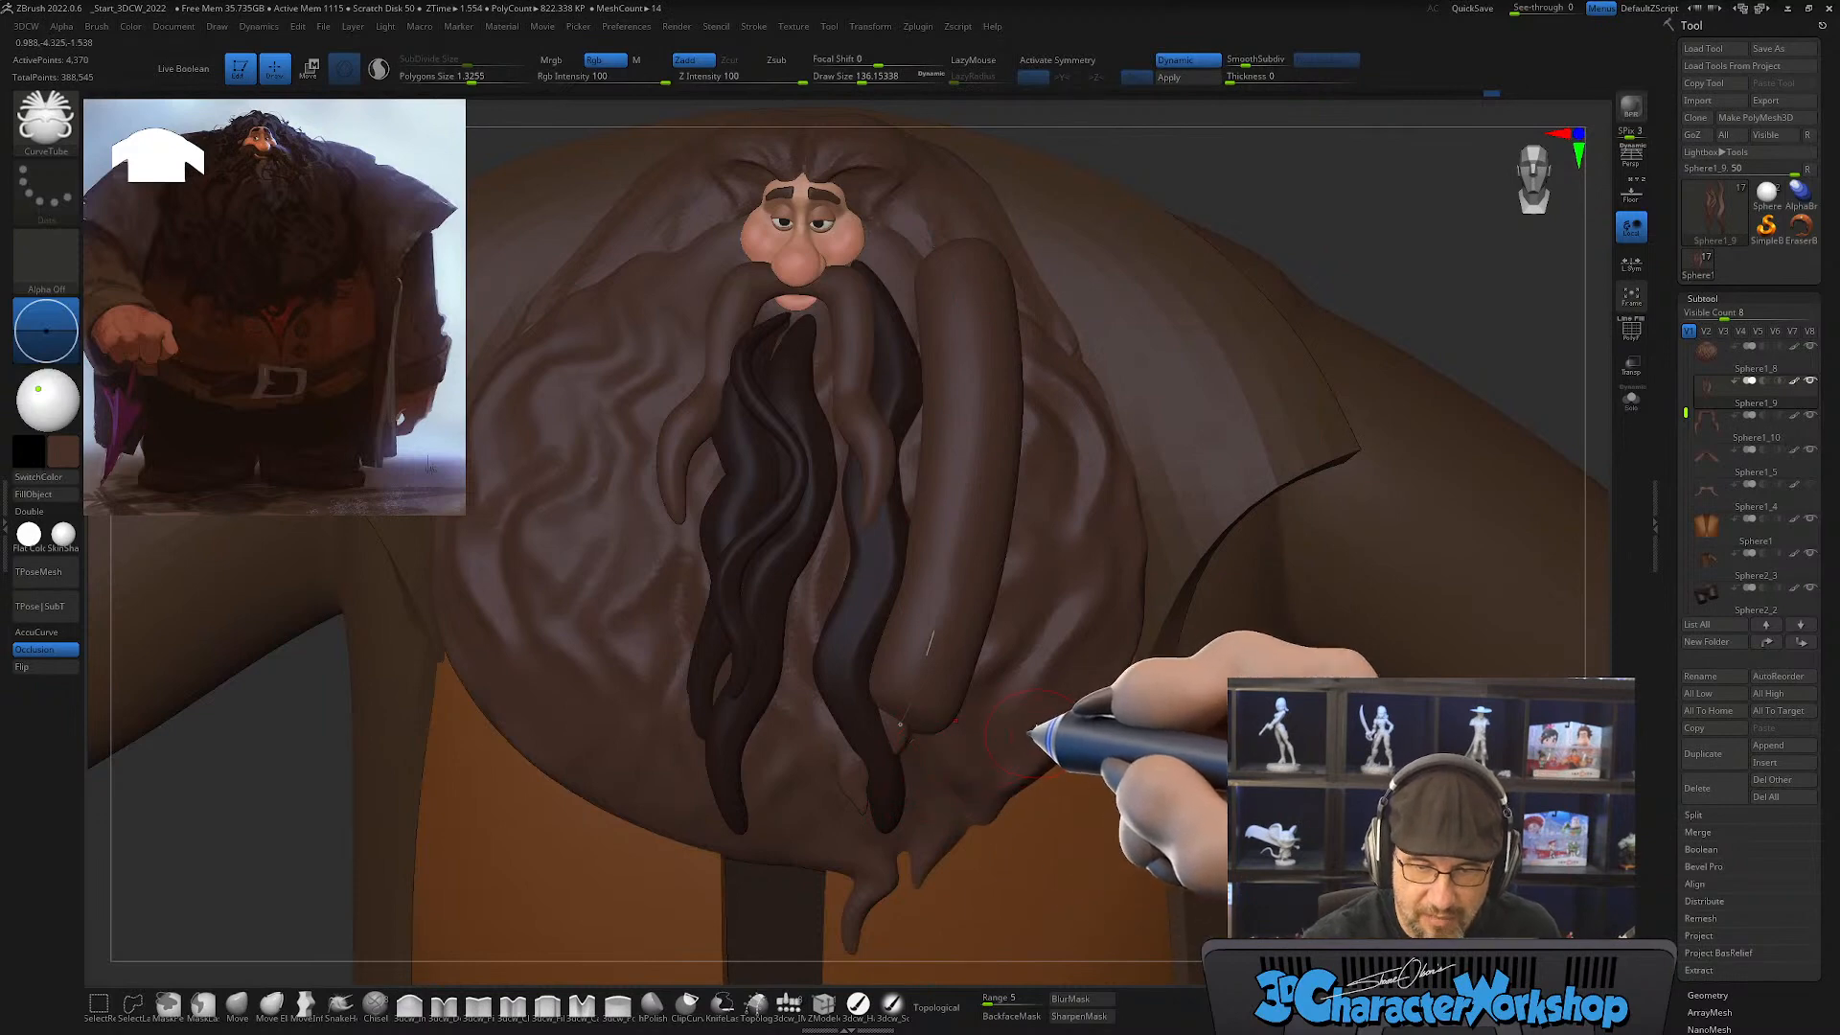
key(ctrl)
key(ctrl+z)
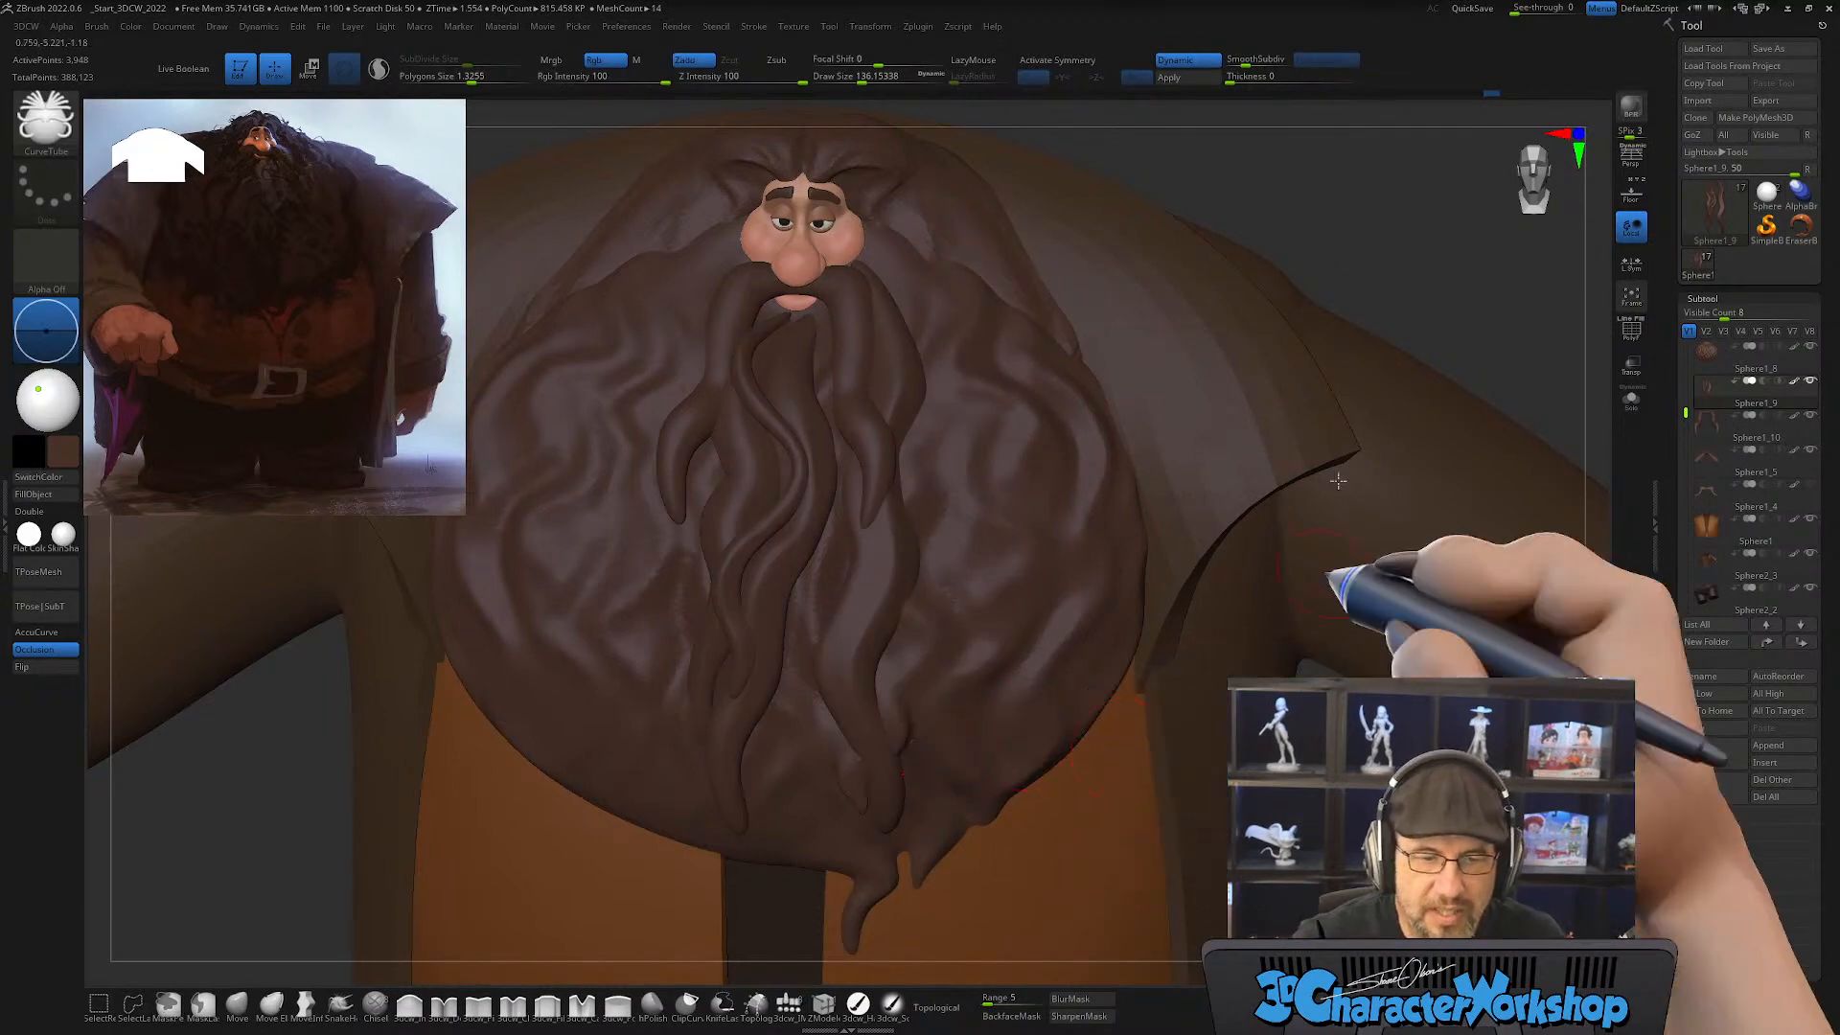
click(579, 29)
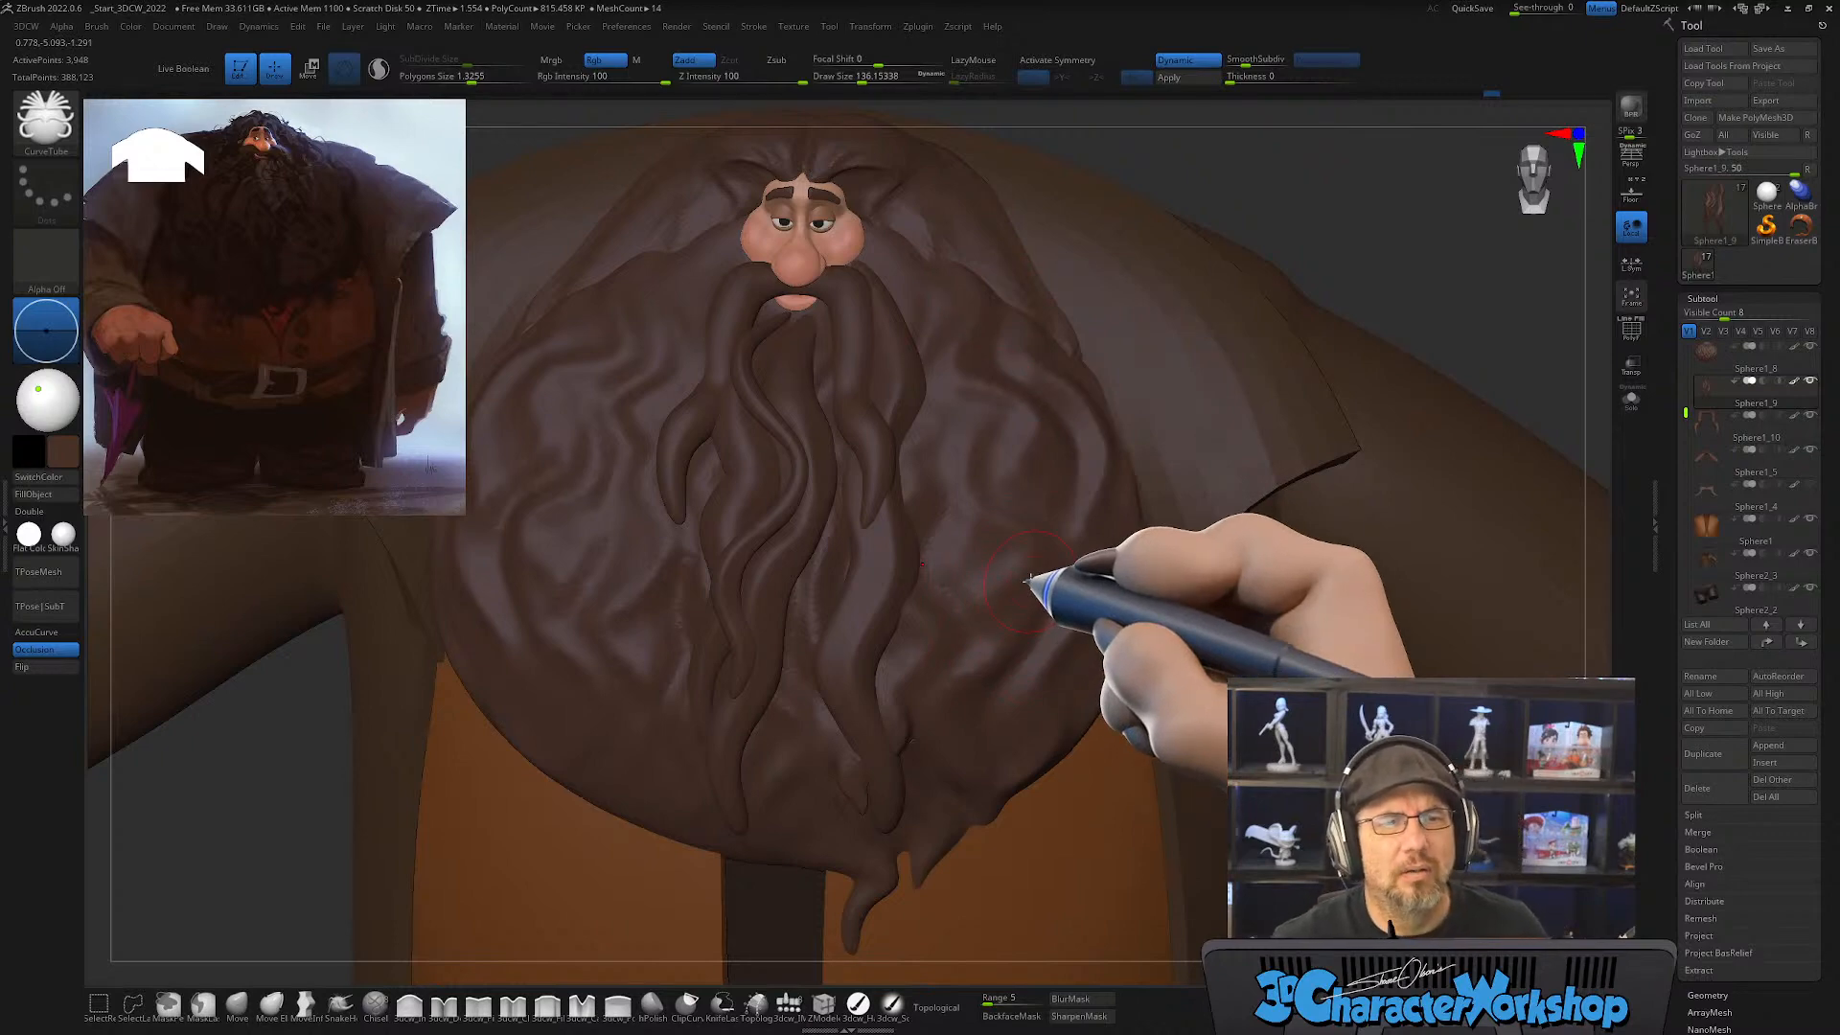
Step: Draw a thinner, wavy curve-tube strand from beside the mouth down to the beard's lower edge, with draw size about 80
mouse_move(970, 544)
right_down()
mouse_move(983, 604)
mouse_move(978, 546)
mouse_move(957, 617)
mouse_move(938, 456)
mouse_move(966, 514)
mouse_move(974, 493)
mouse_move(945, 464)
mouse_move(1010, 489)
mouse_move(863, 419)
mouse_move(842, 326)
right_up()
key(s)
mouse_move(842, 323)
mouse_down()
mouse_move(865, 503)
mouse_move(810, 663)
mouse_move(808, 832)
mouse_up()
mouse_move(980, 832)
right_down()
mouse_move(999, 722)
mouse_move(959, 772)
mouse_move(1044, 762)
mouse_move(1007, 764)
right_up()
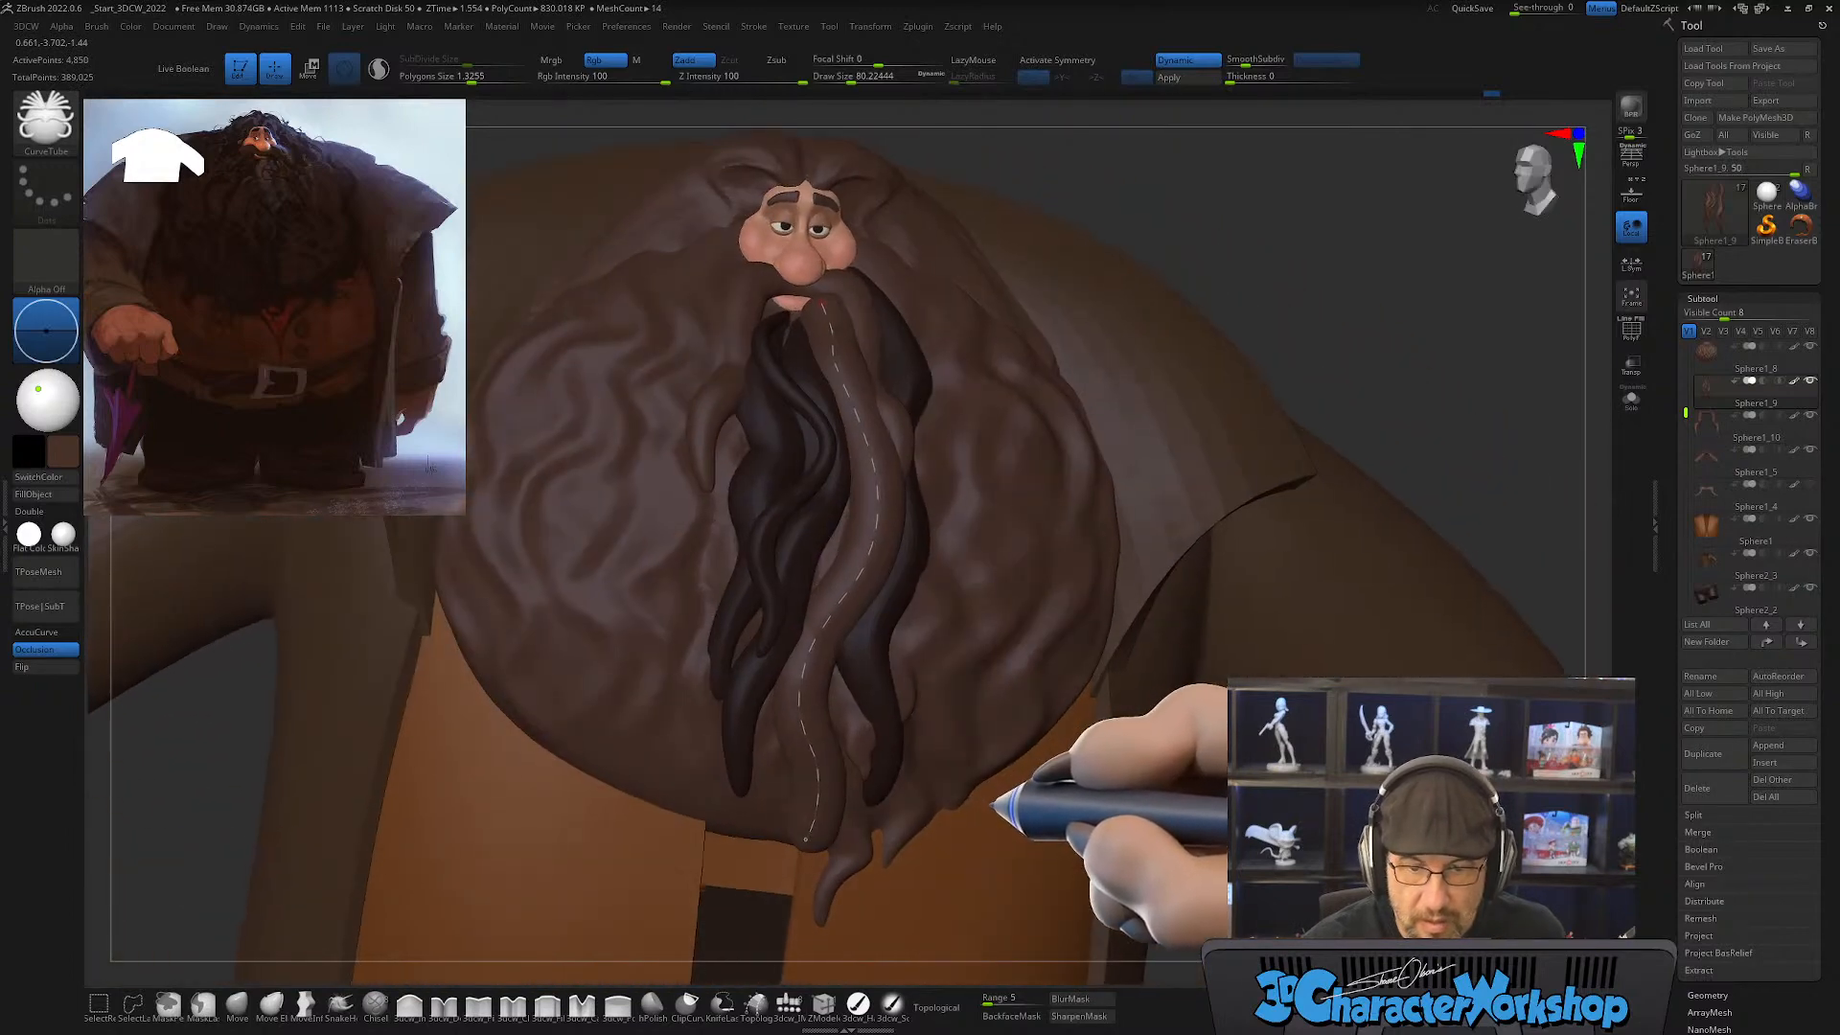
right_drag(949, 553, 922, 752)
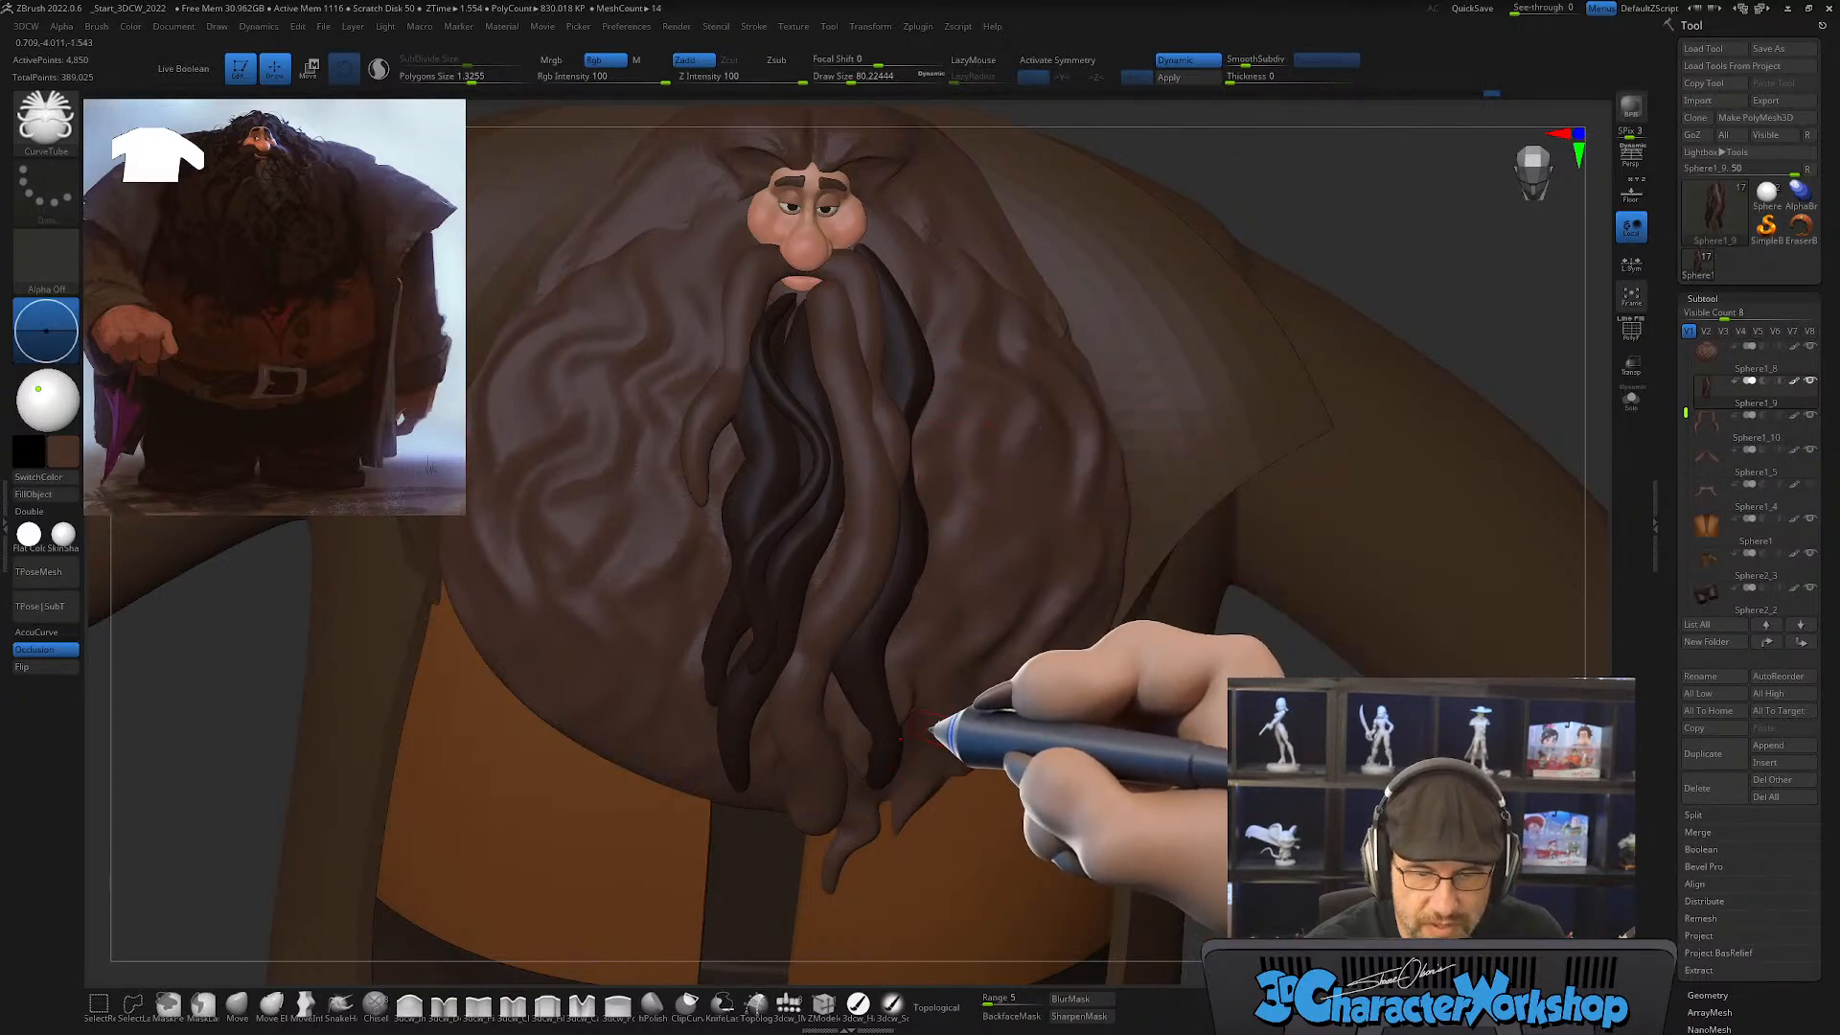
Step: Display the polygroup wireframe and smooth the new strand's lower and upper ends into tapers with a brush size of about 217
right_drag(970, 680, 962, 633)
key(shift+f)
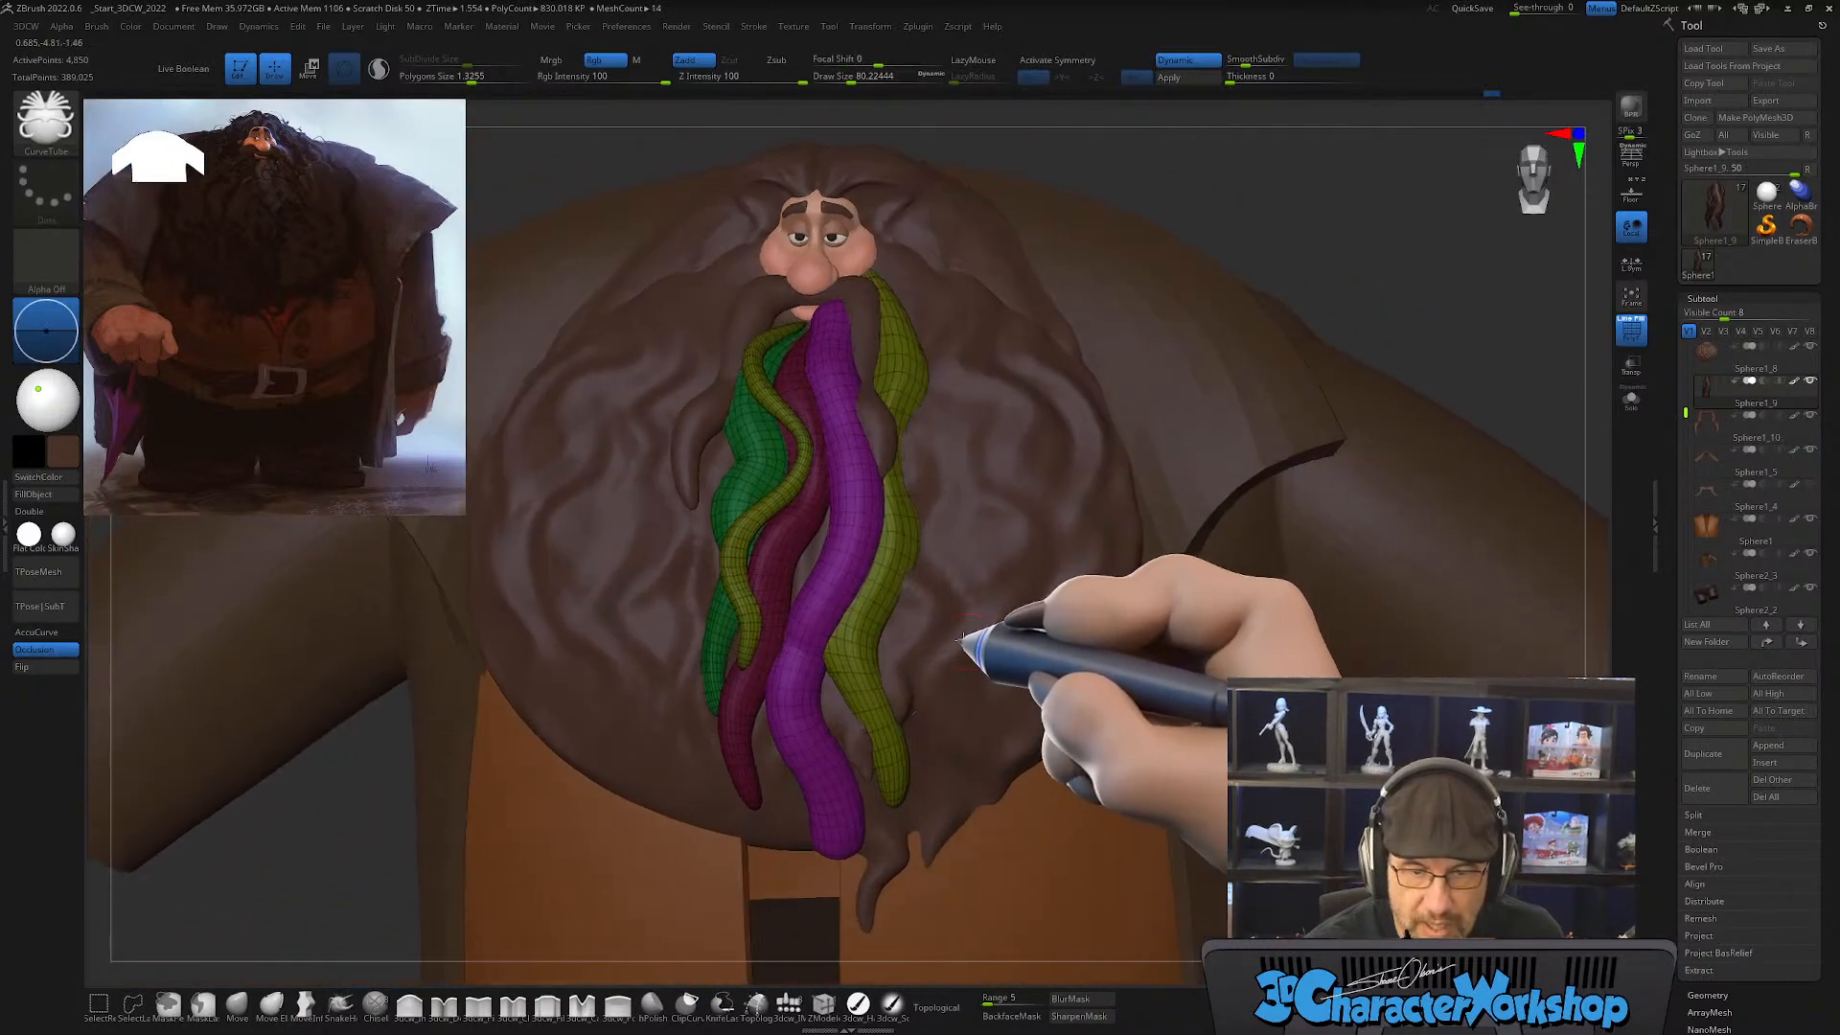
alt+right_drag(959, 539, 976, 556)
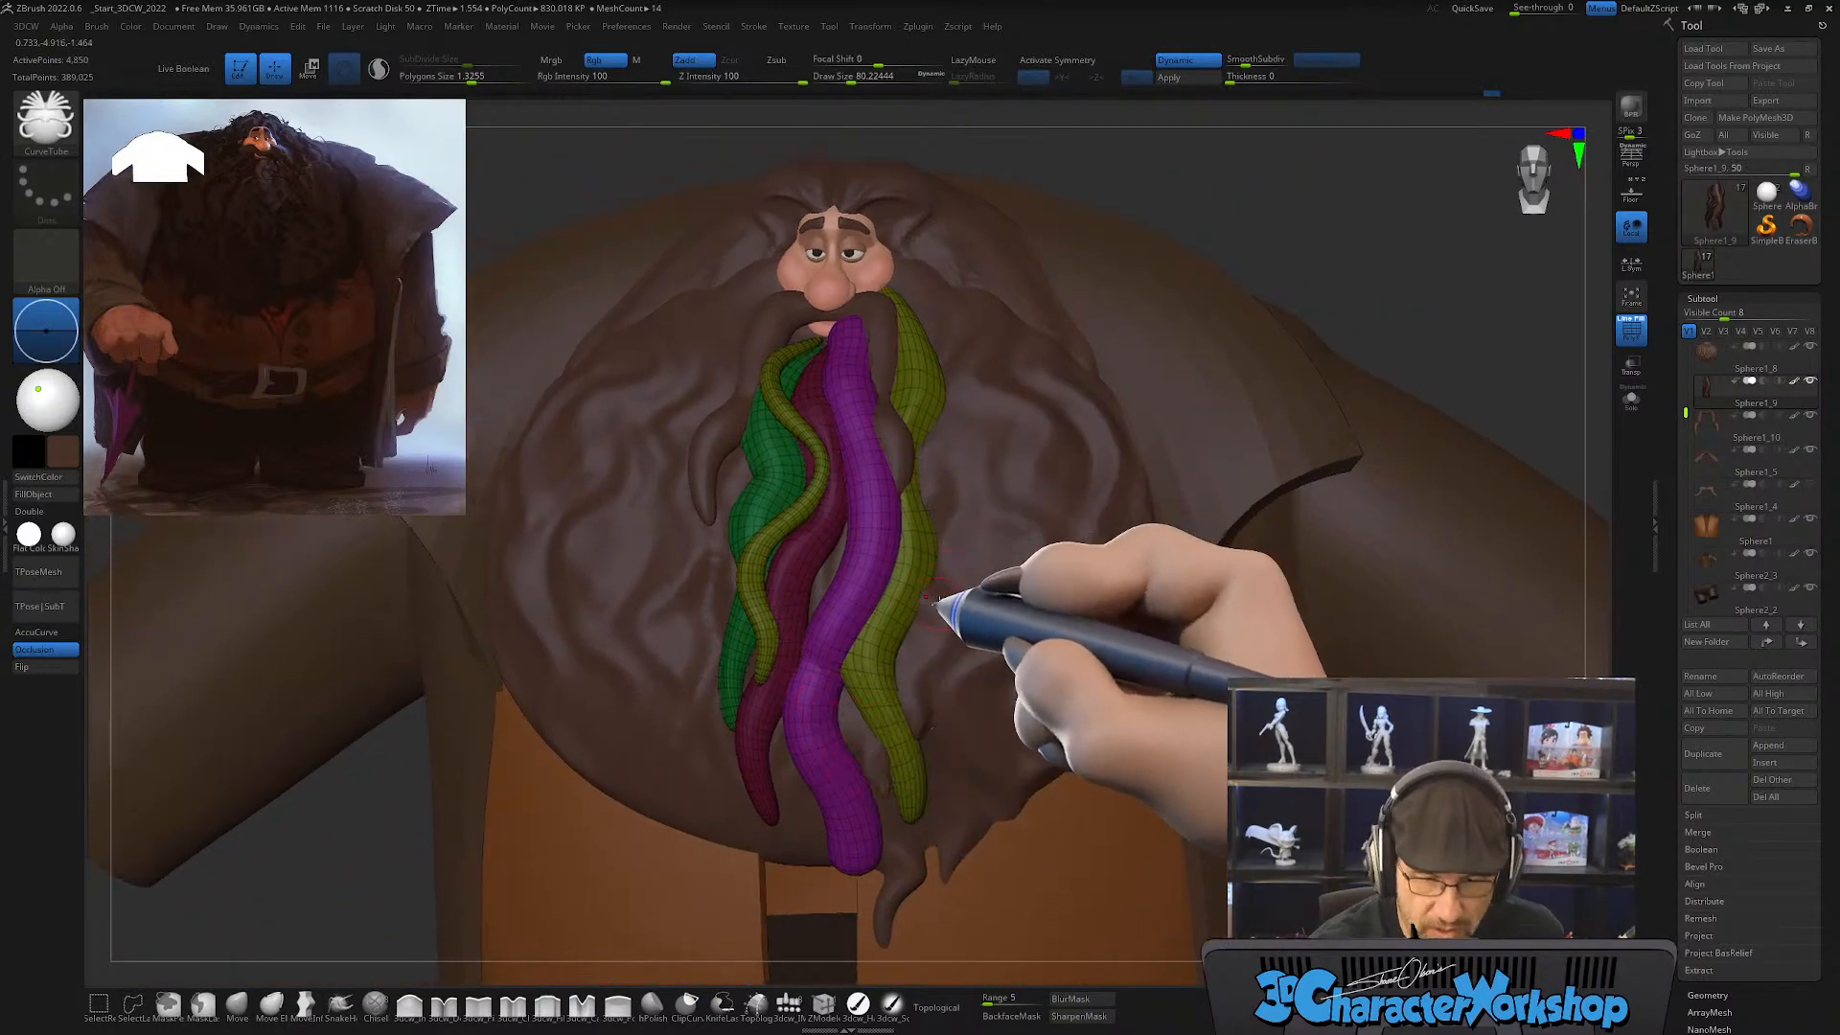
drag(945, 604, 969, 606)
right_drag(899, 732, 890, 690)
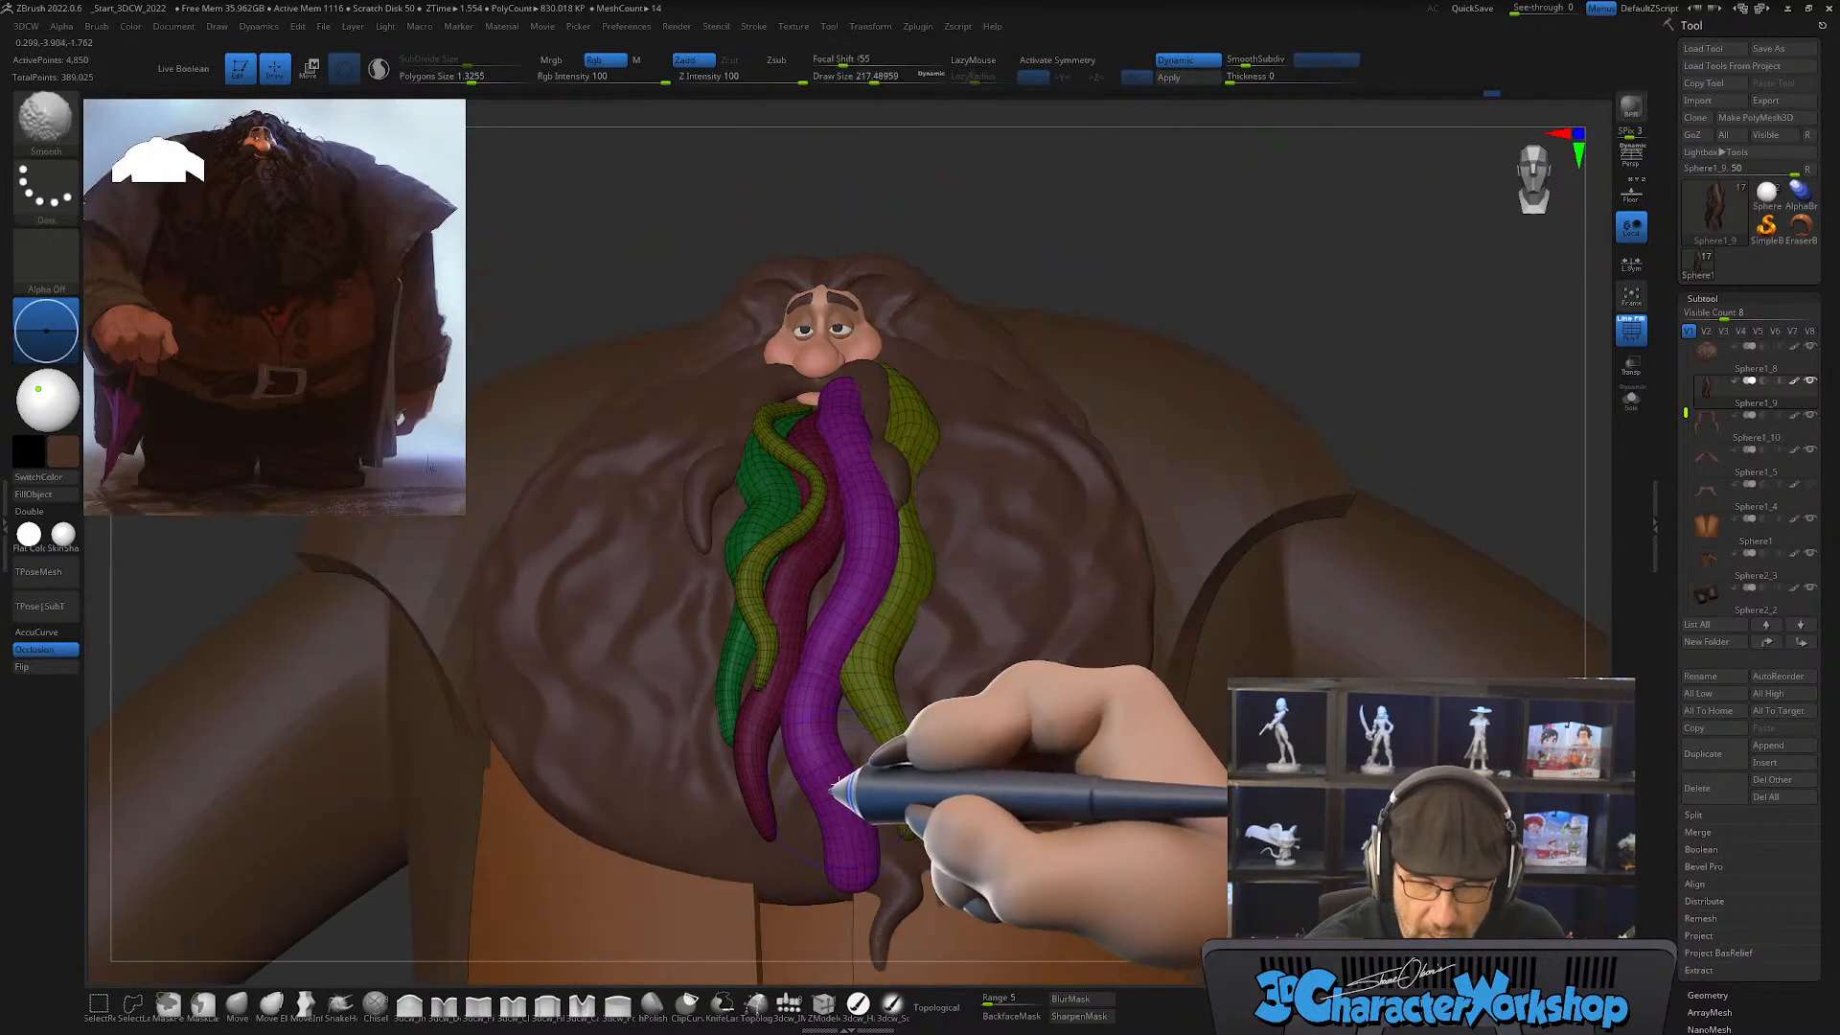
mouse_move(838, 789)
shift+mouse_down()
mouse_move(846, 832)
mouse_move(840, 631)
mouse_move(906, 515)
mouse_move(901, 599)
shift+mouse_up()
mouse_move(922, 615)
right_down()
mouse_move(898, 623)
mouse_move(940, 719)
mouse_move(911, 739)
right_up()
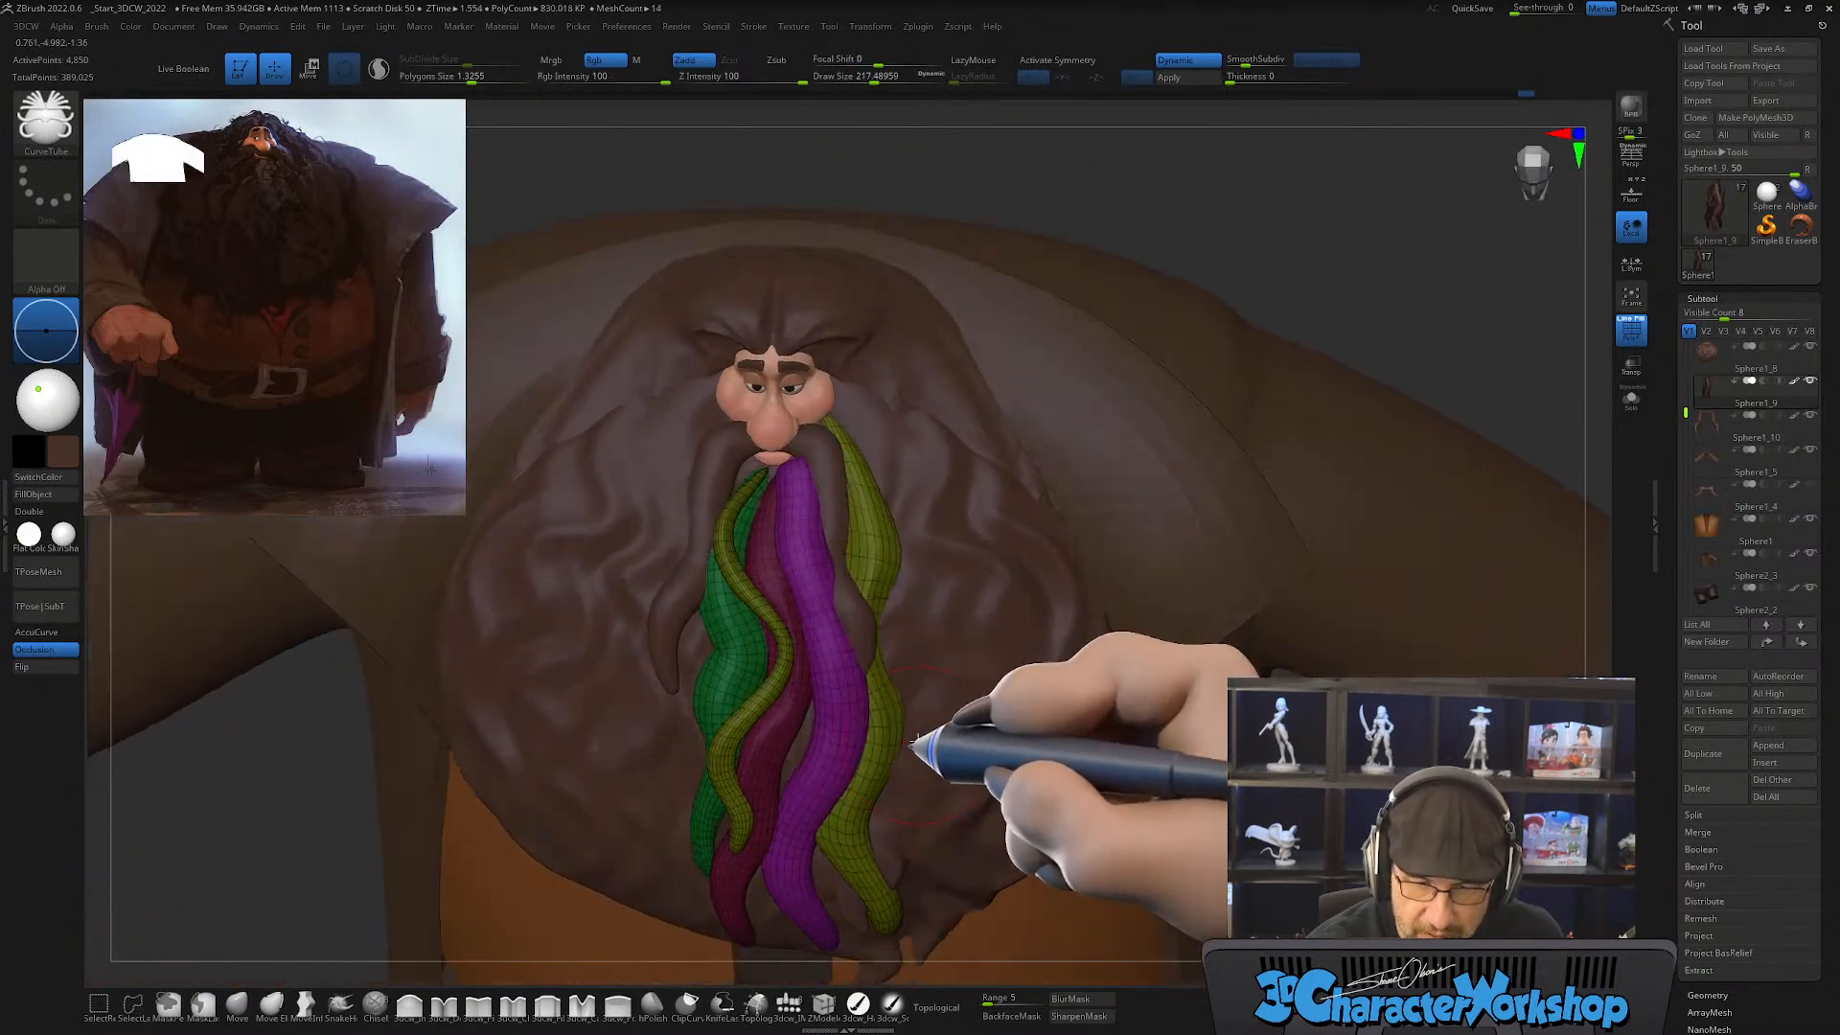
shift+drag(796, 476, 810, 500)
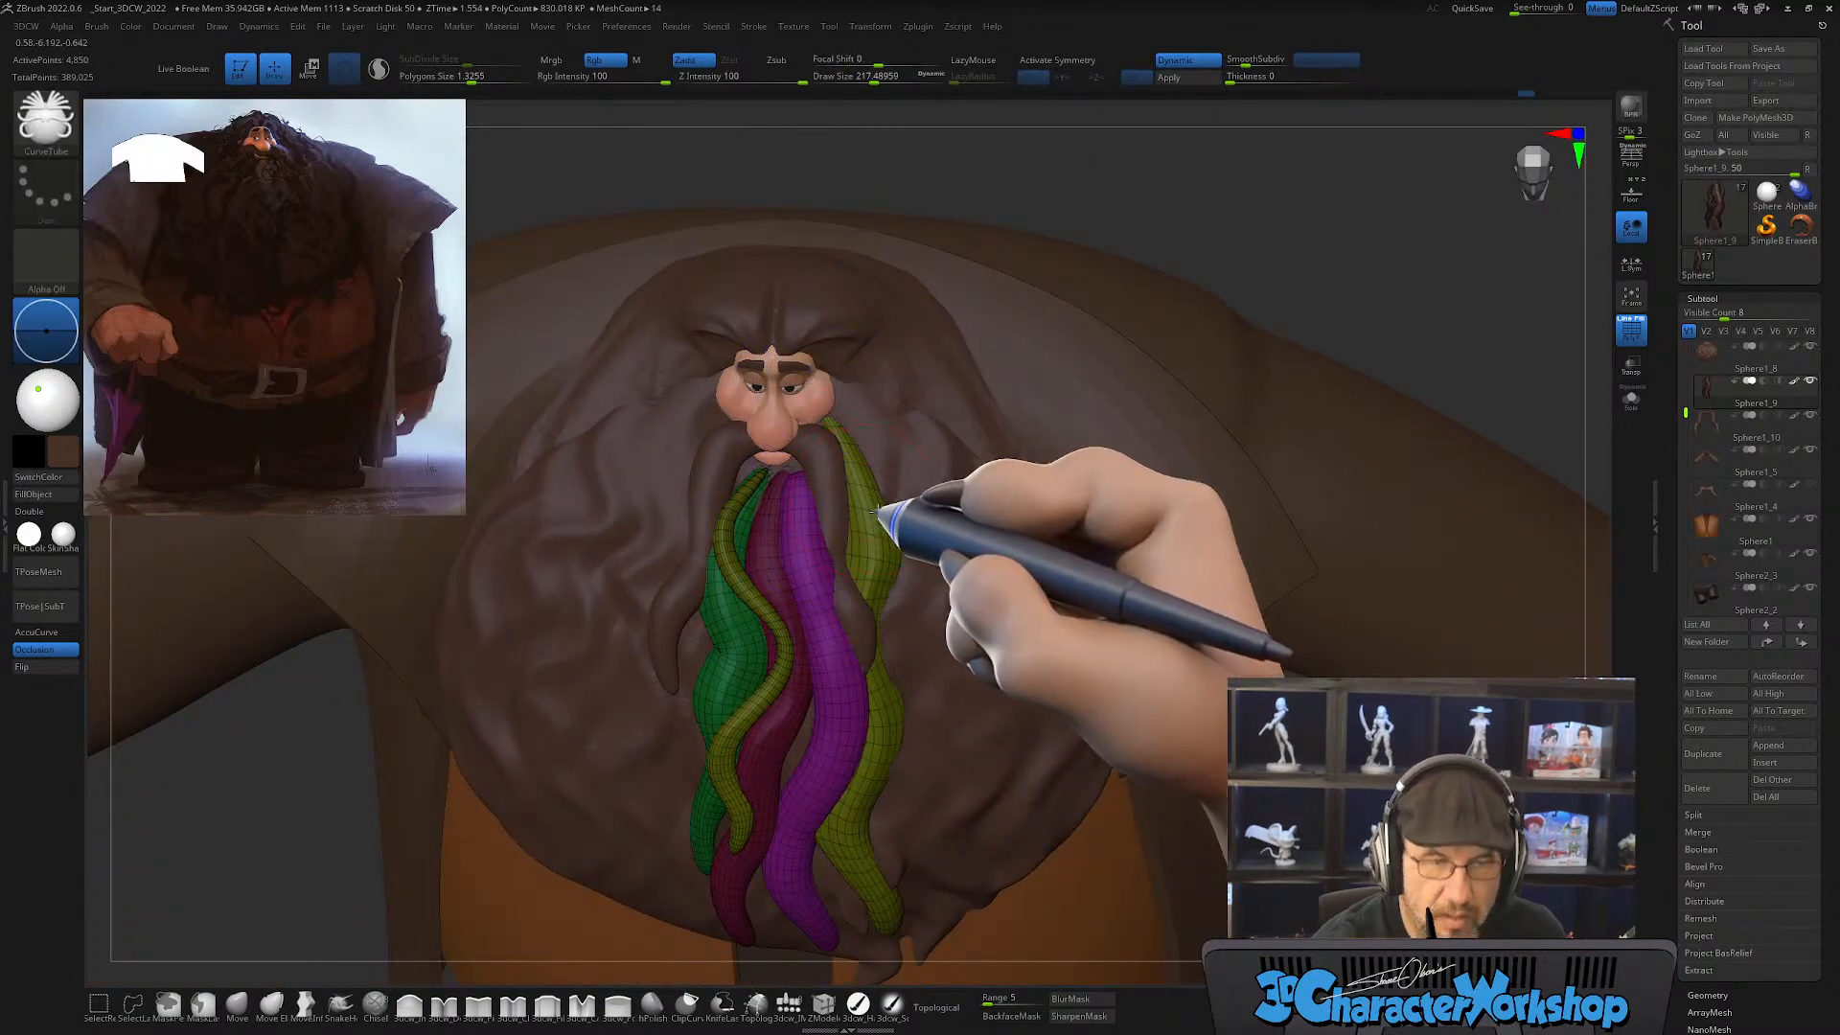
right_drag(874, 511, 843, 504)
shift+drag(817, 493, 813, 505)
right_drag(846, 509, 844, 566)
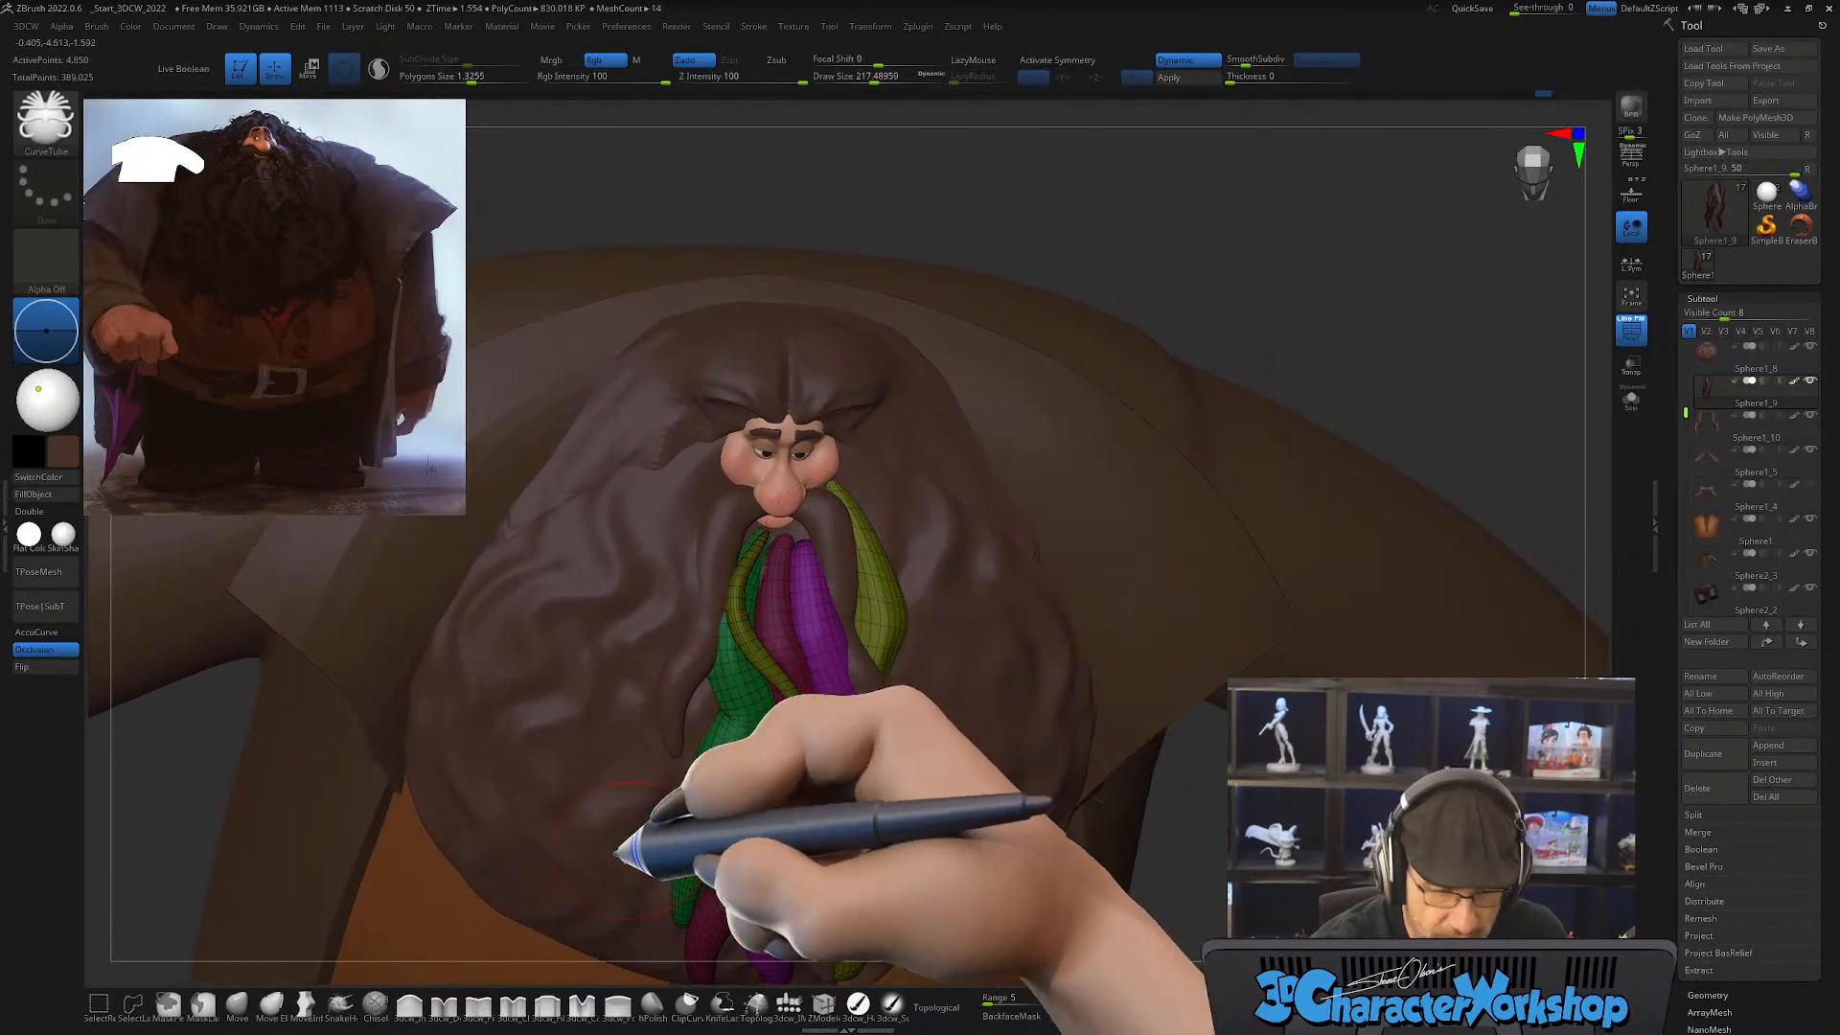
Step: With the Move brush at draw size about 154, tuck the new strand's upper end under the mustache beside the lip
click(237, 1002)
right_drag(826, 511, 823, 533)
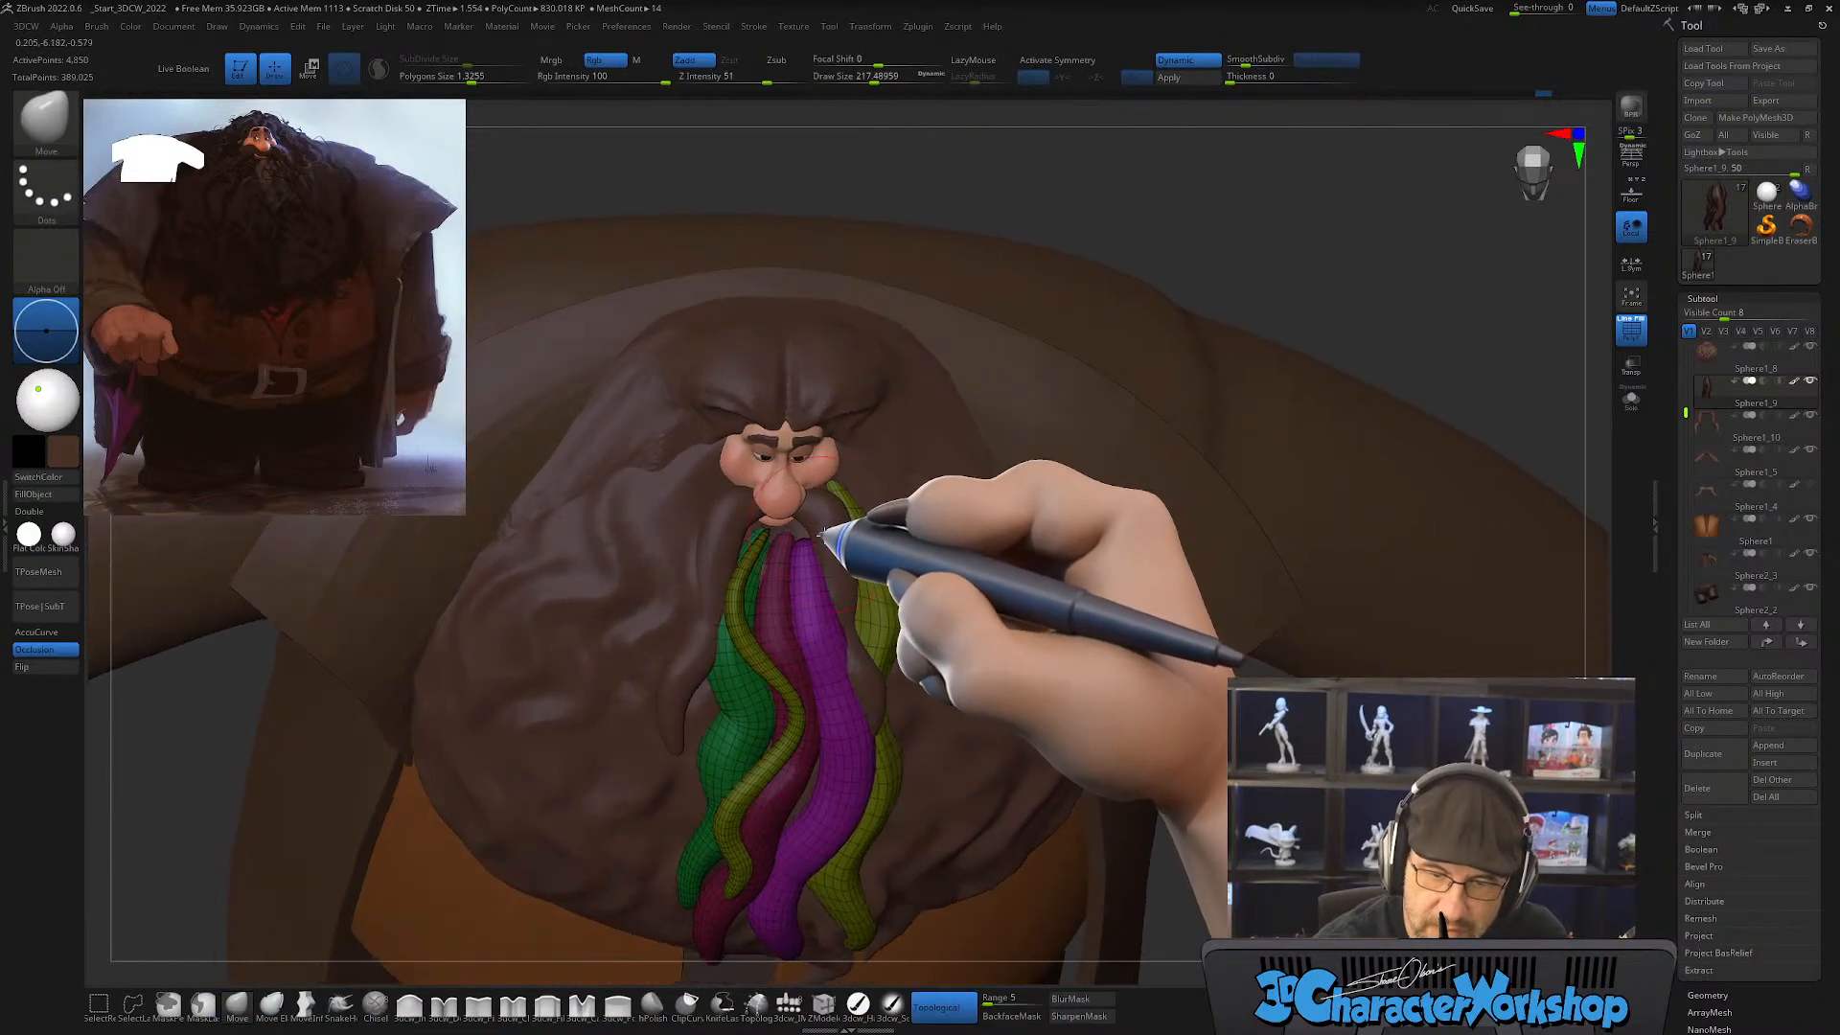
key(shift)
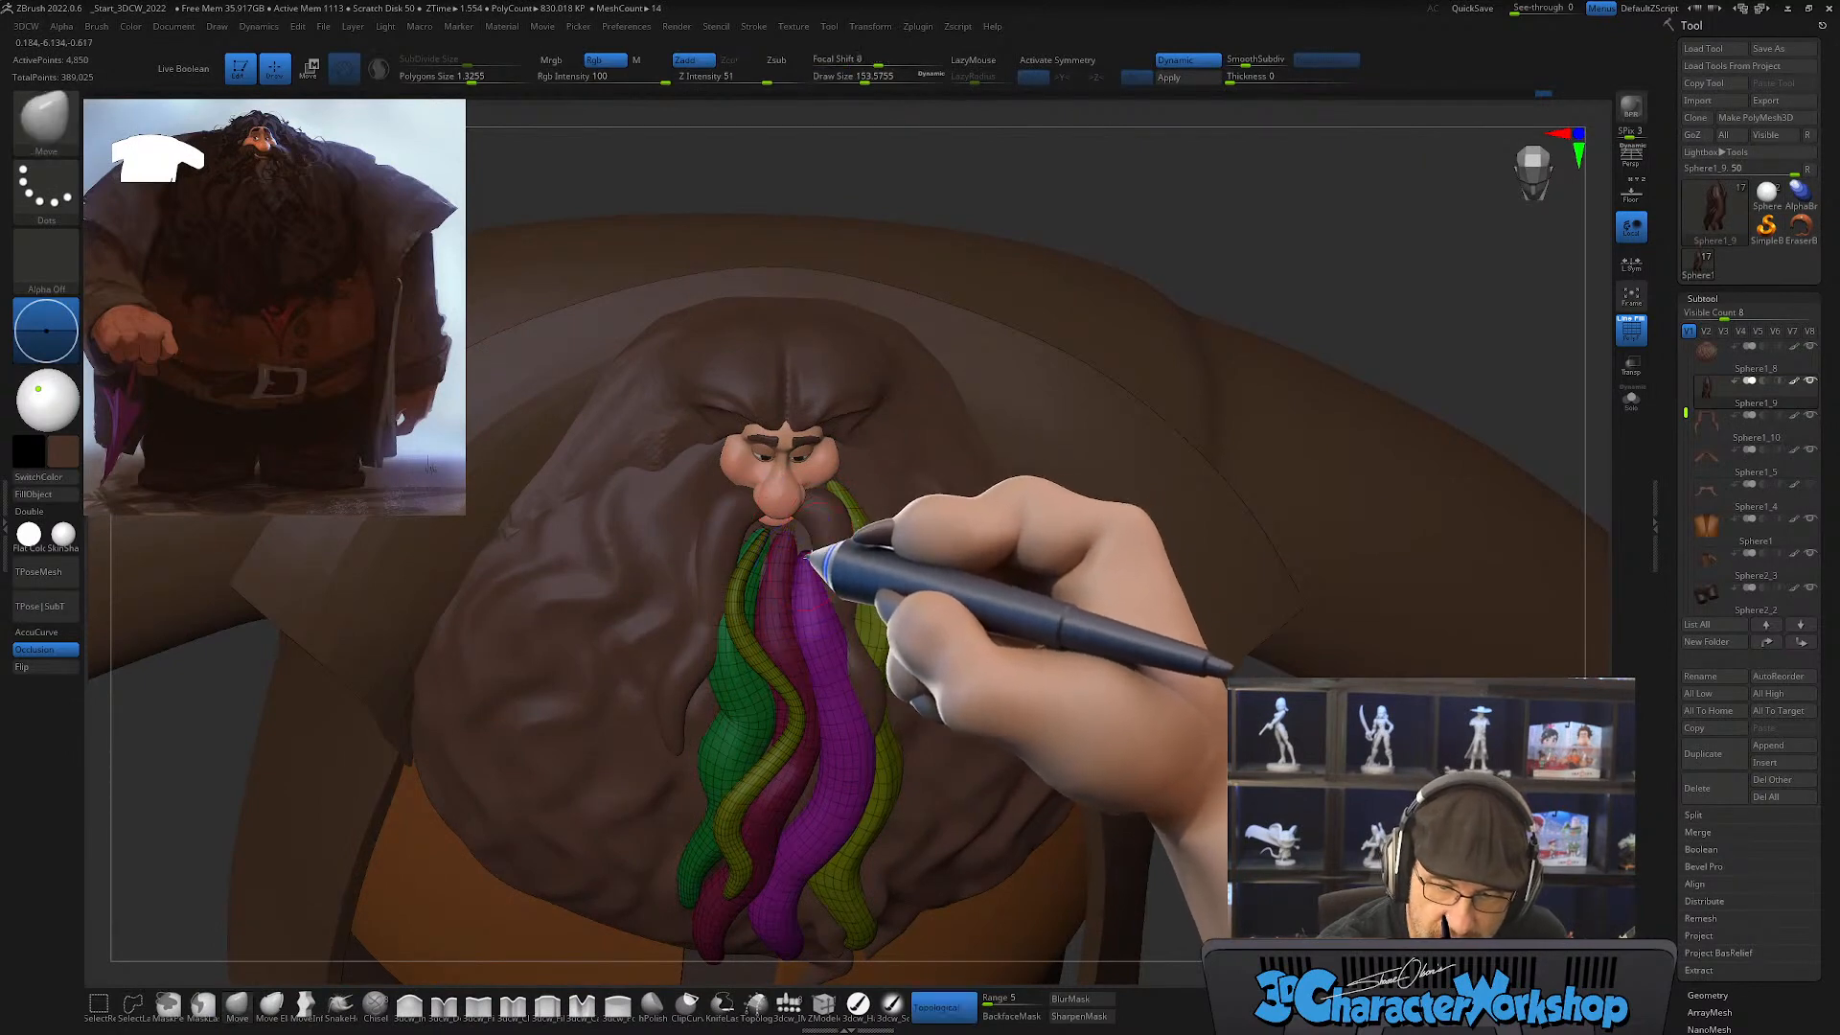
right_drag(848, 542, 860, 525)
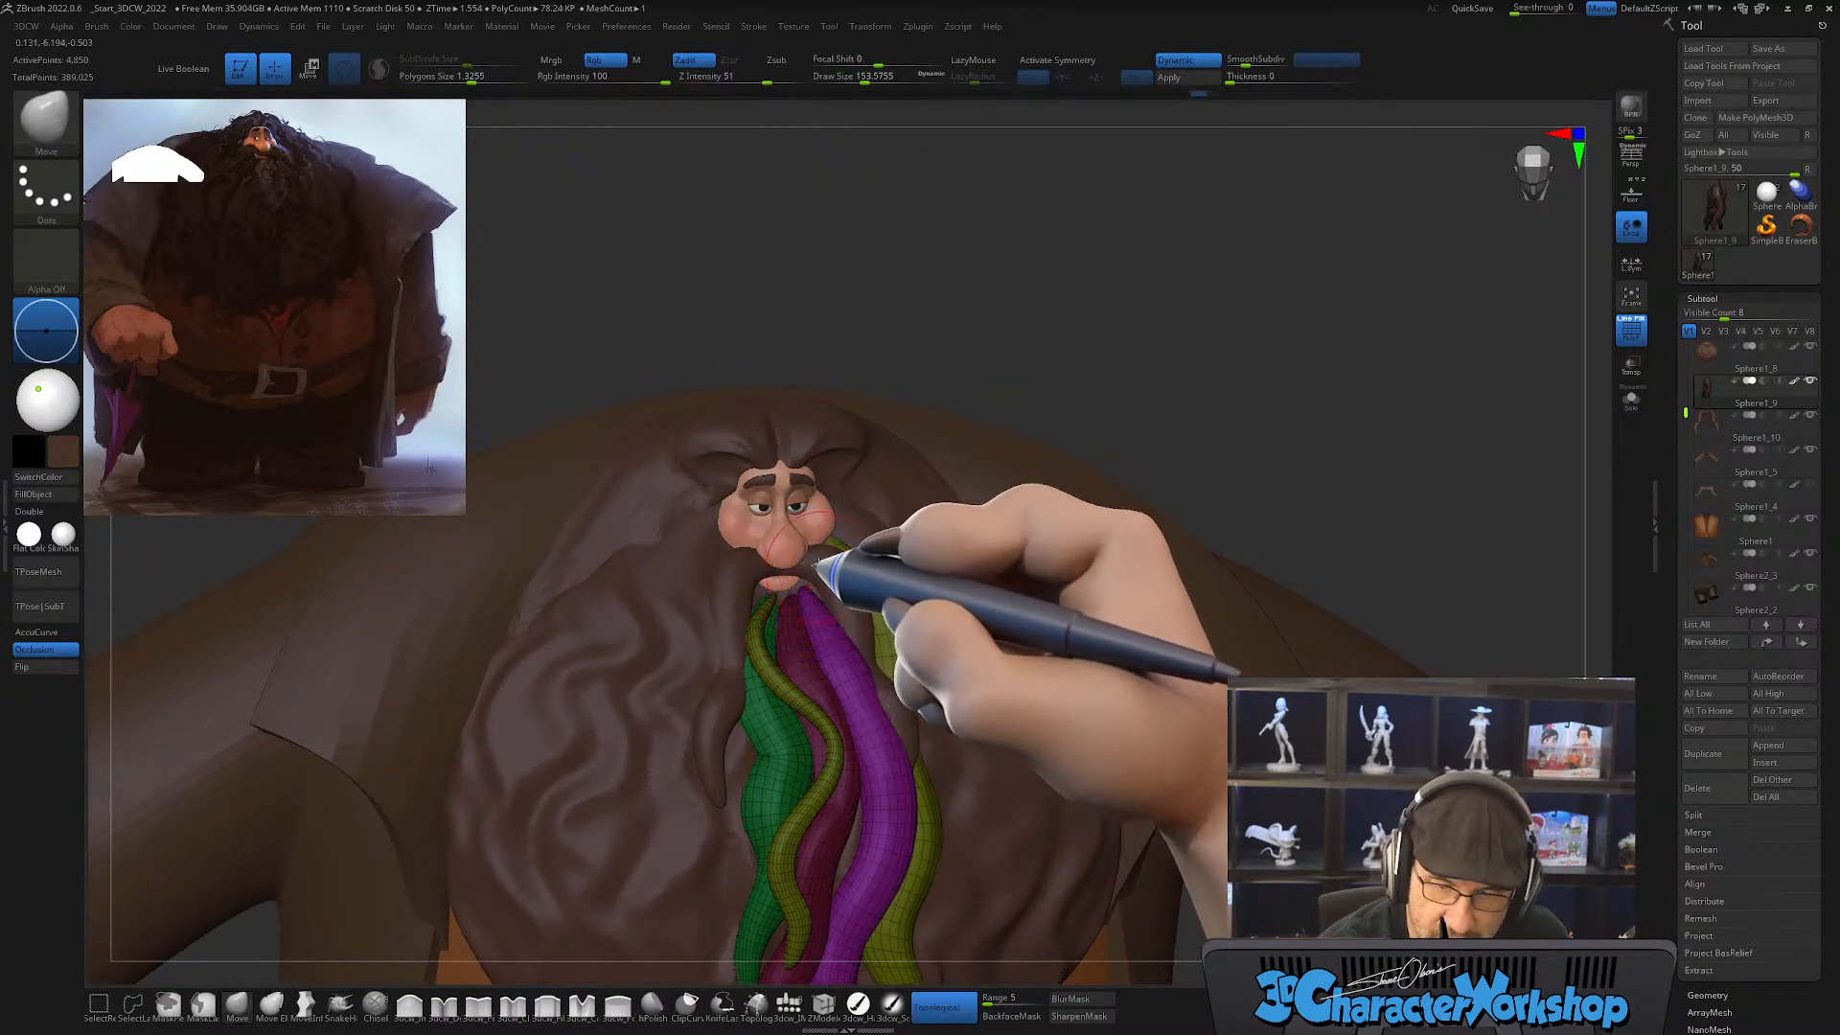
mouse_move(818, 602)
right_down()
mouse_move(790, 543)
mouse_move(868, 551)
mouse_move(794, 586)
right_up()
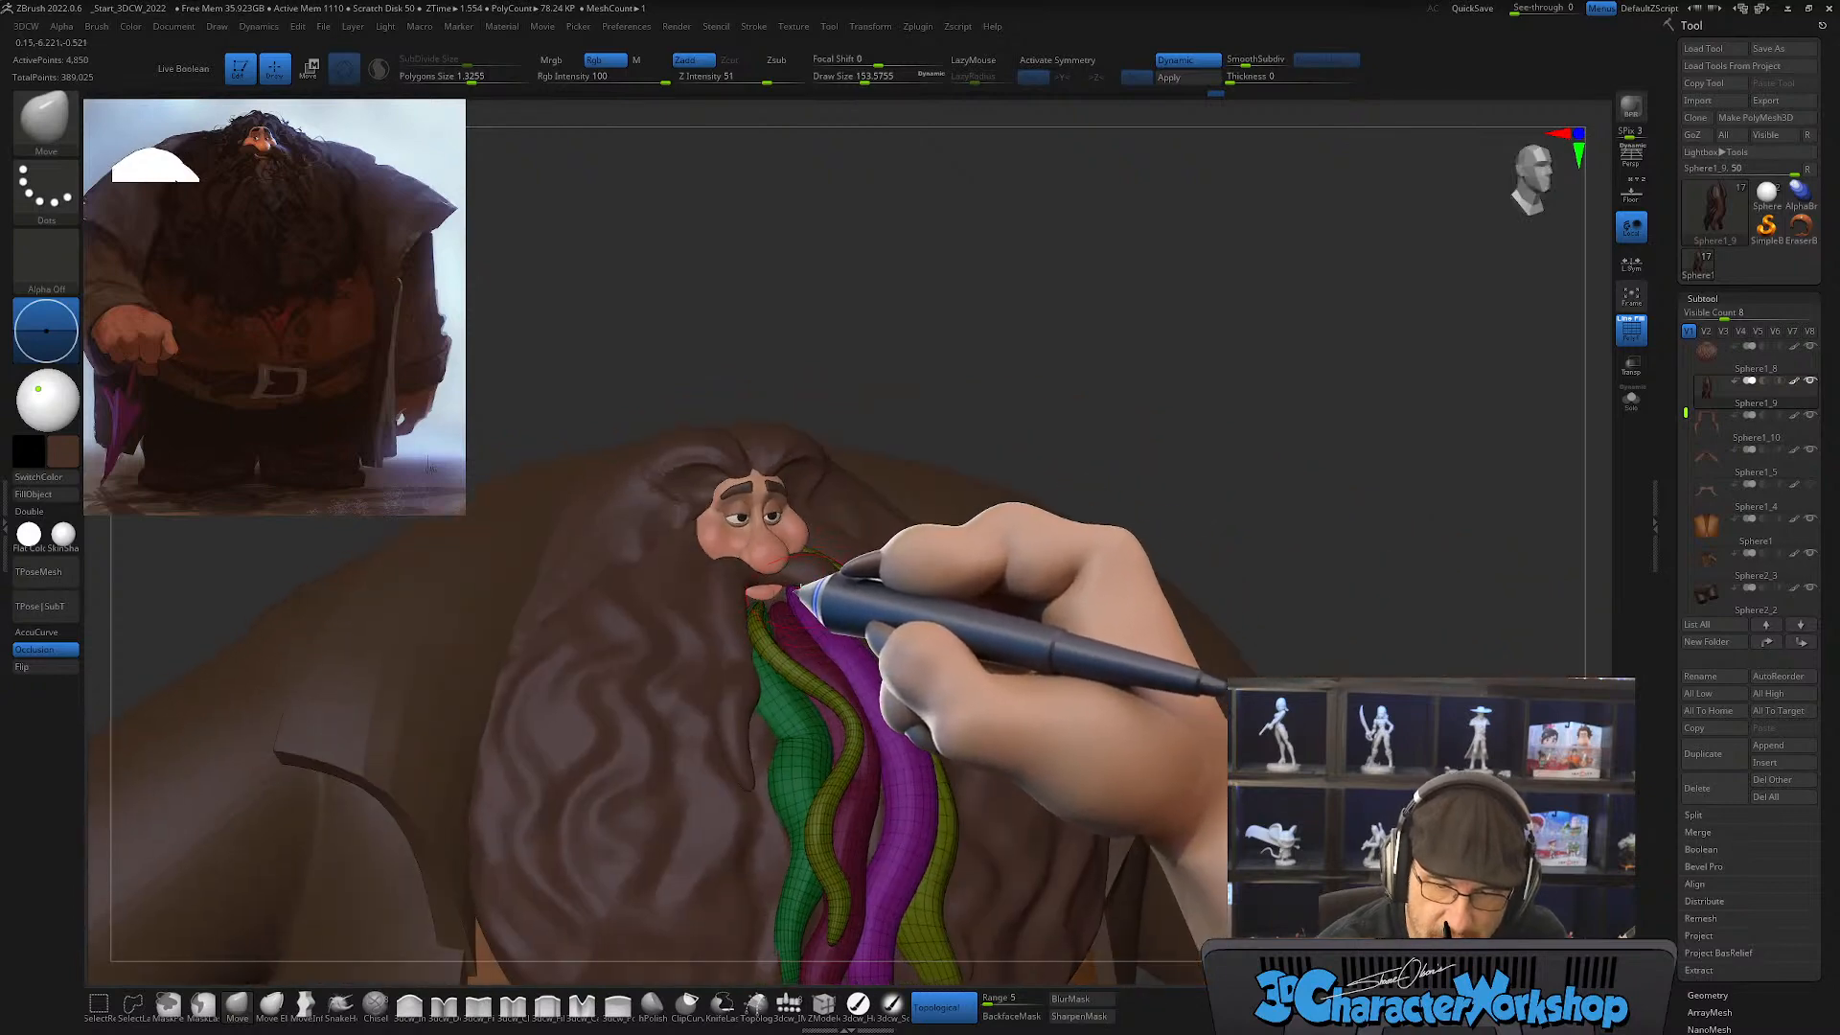
right_drag(860, 530, 856, 599)
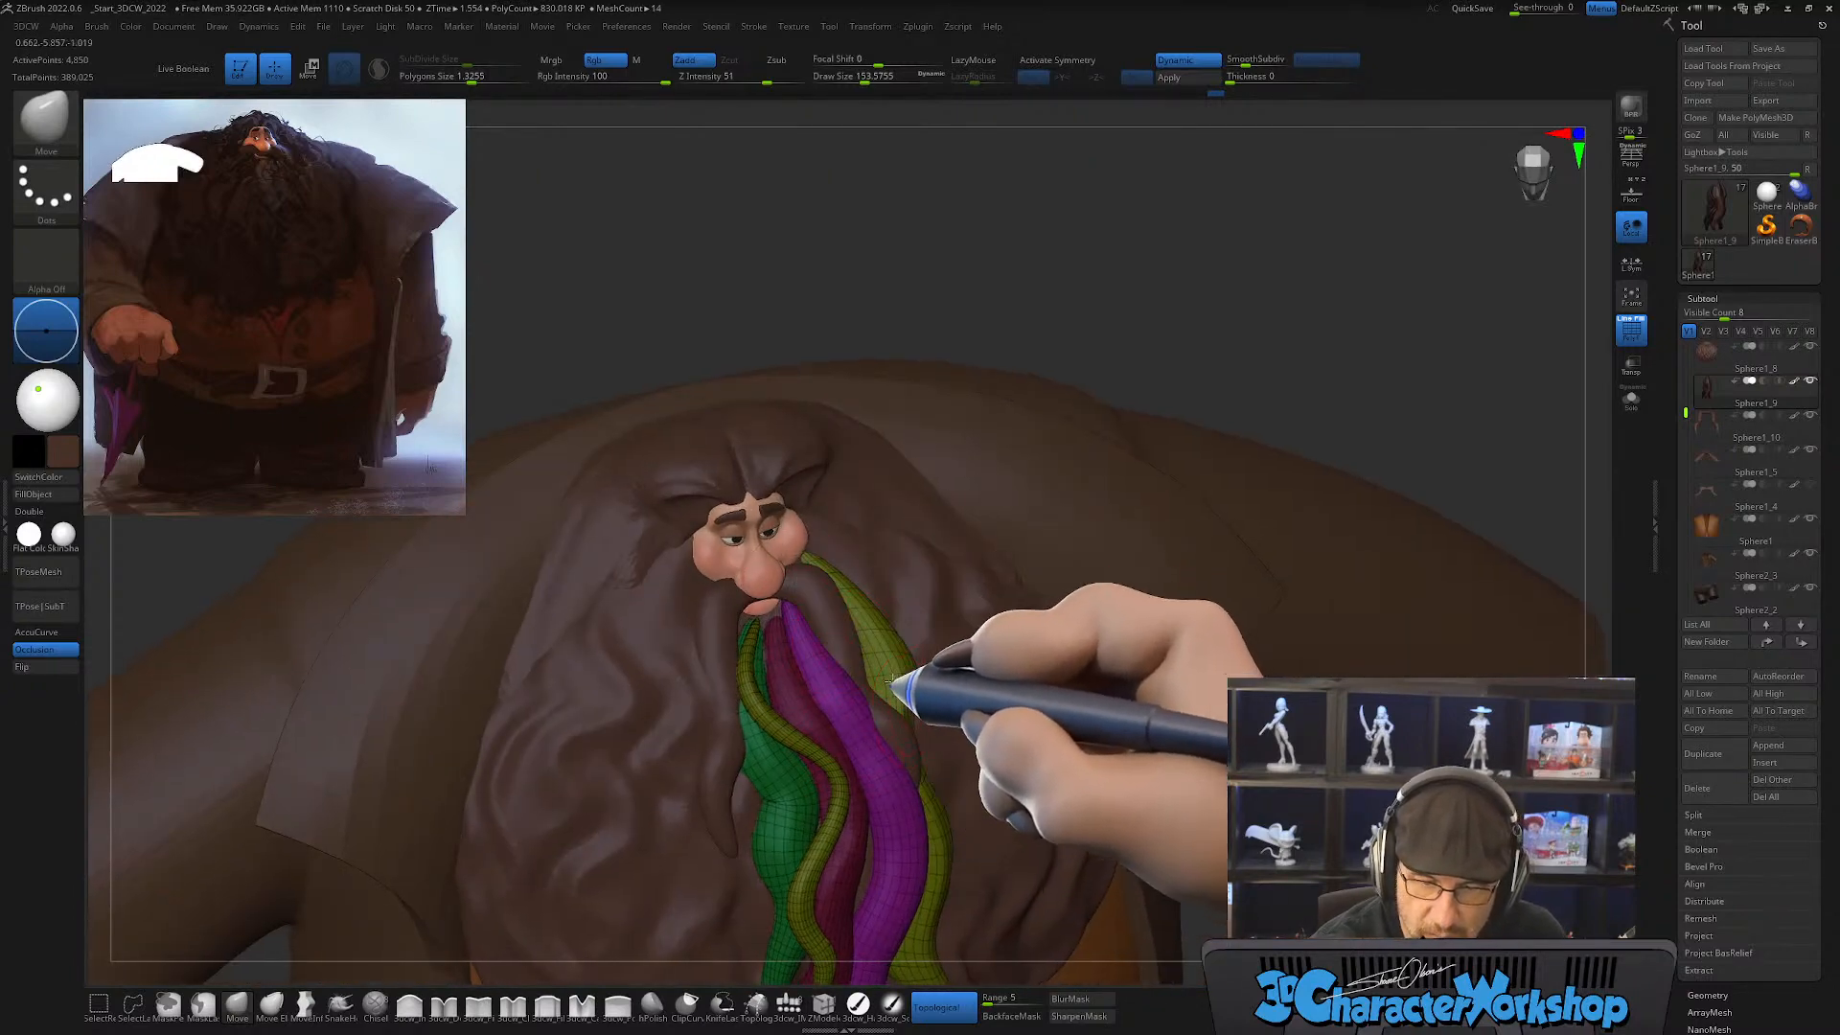
mouse_move(892, 681)
right_down()
mouse_move(847, 685)
mouse_move(847, 667)
right_up()
shift+drag(830, 656, 851, 579)
right_drag(832, 617, 849, 598)
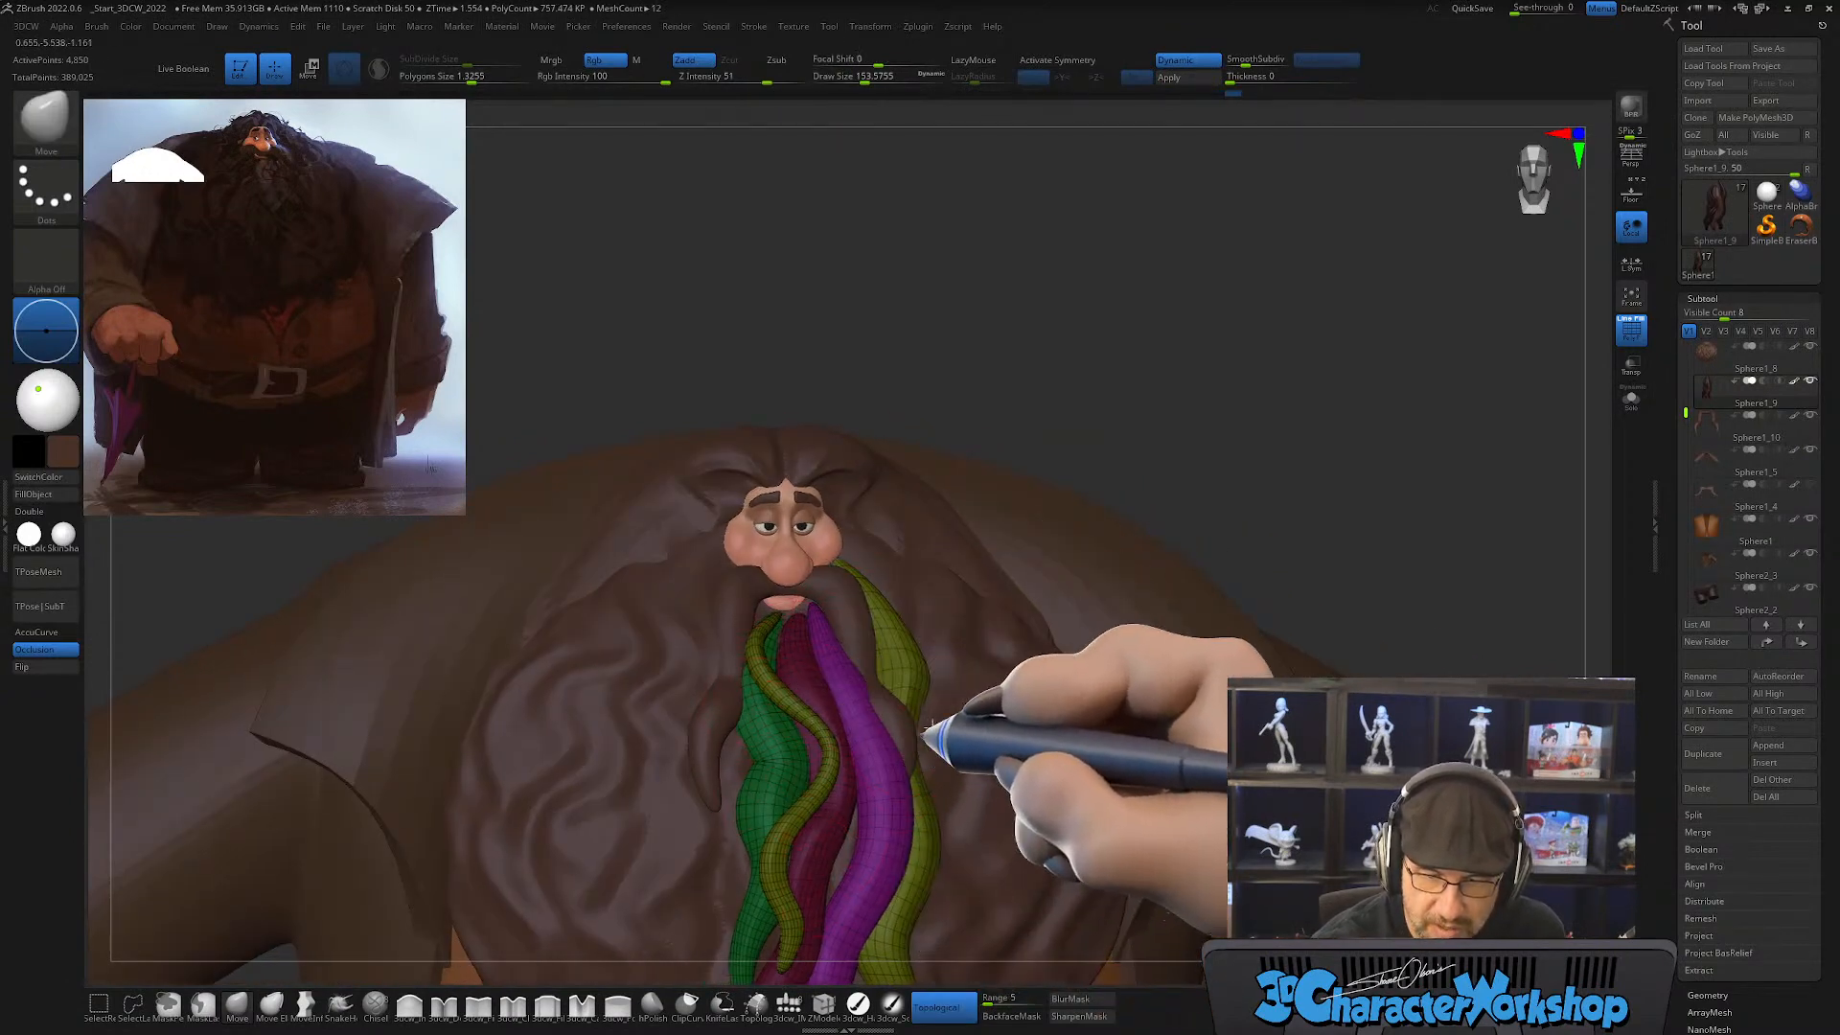
Step: Shift the middle of the thick purple beard strand into a gentle bend with the Move brush at draw size about 154
right_drag(937, 731, 918, 784)
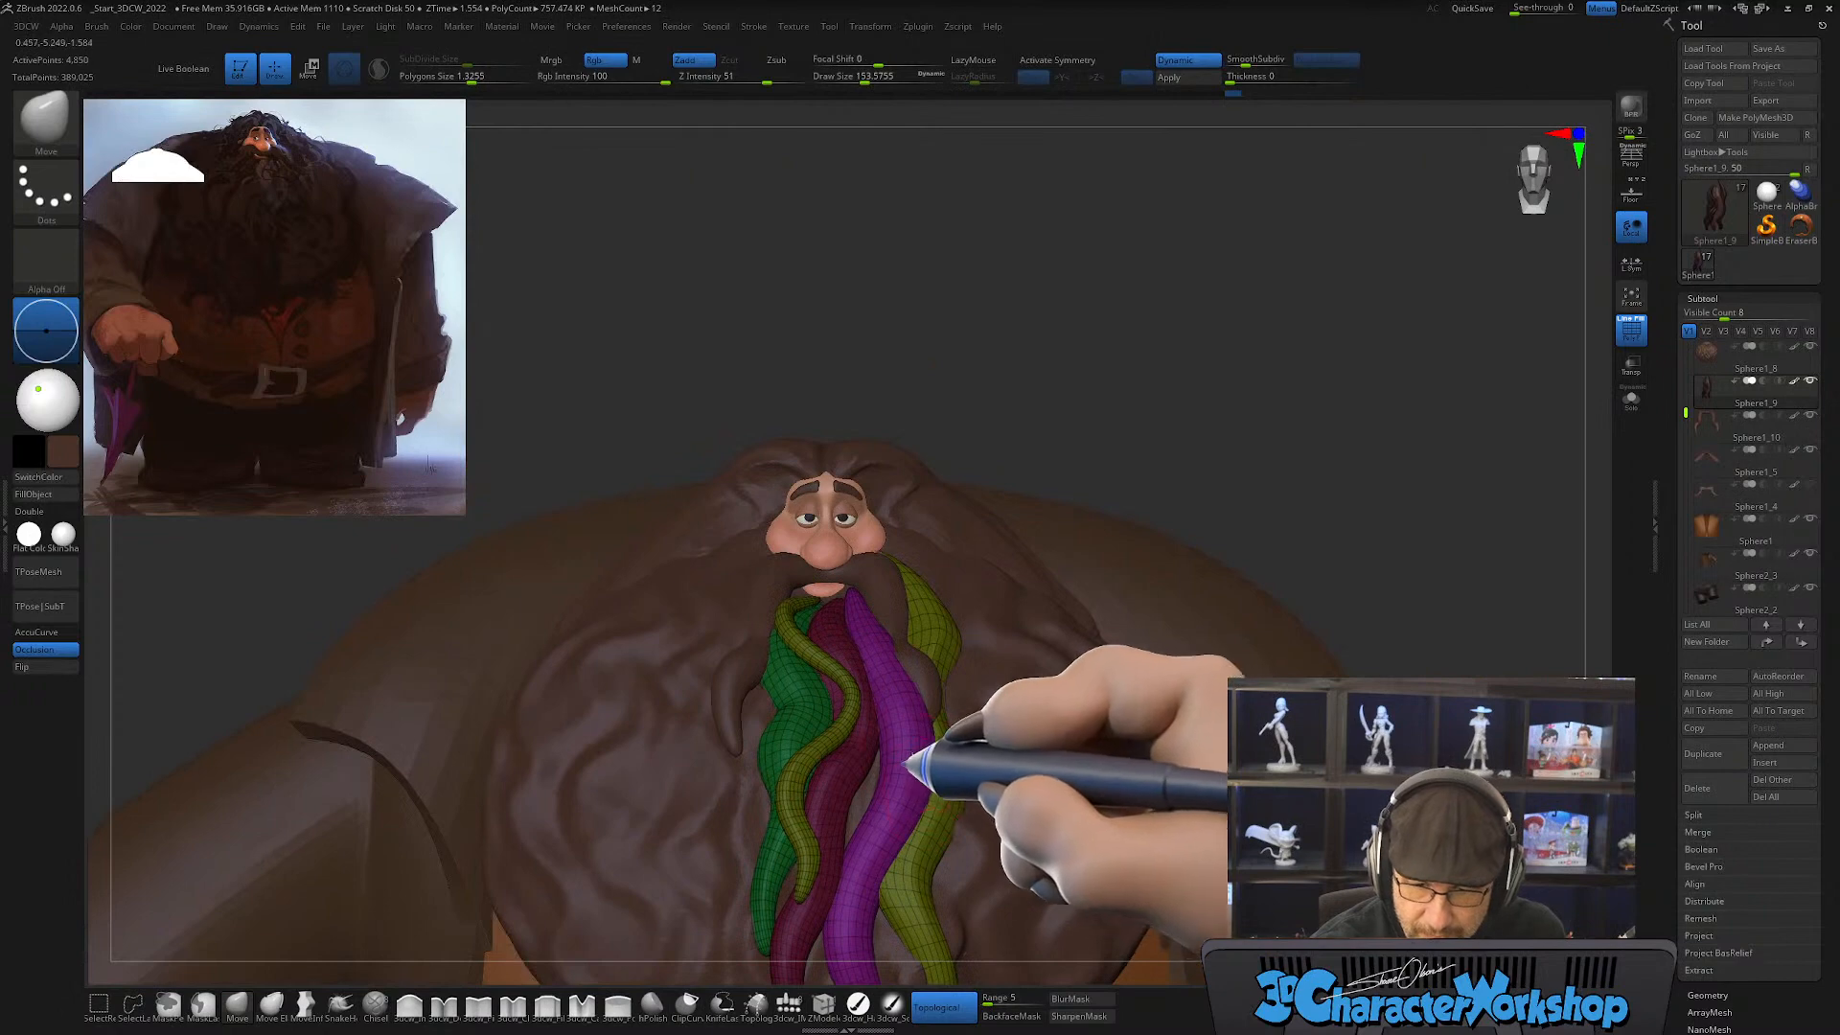
drag(915, 740, 921, 740)
right_drag(953, 661, 947, 707)
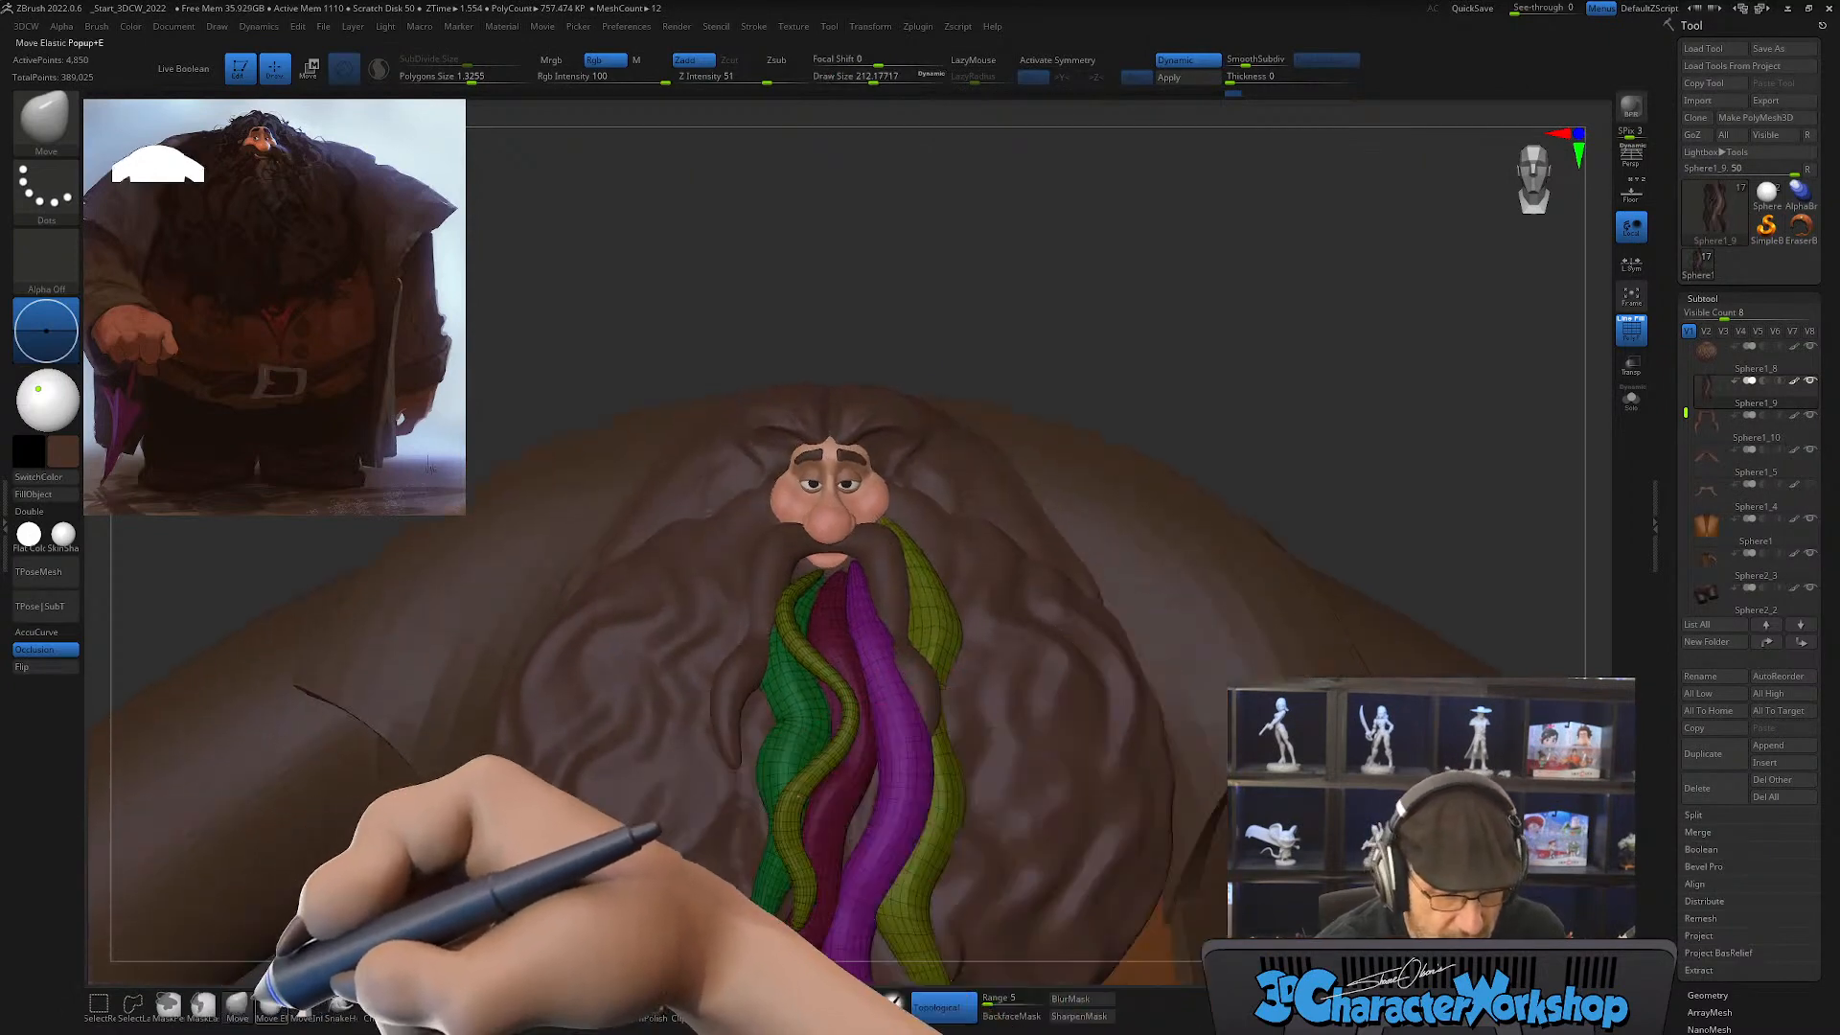
Step: Give the purple strand a stronger wave along its middle with the Move Elastic brush, reducing the draw size to about 158
click(271, 1004)
right_drag(974, 629, 896, 709)
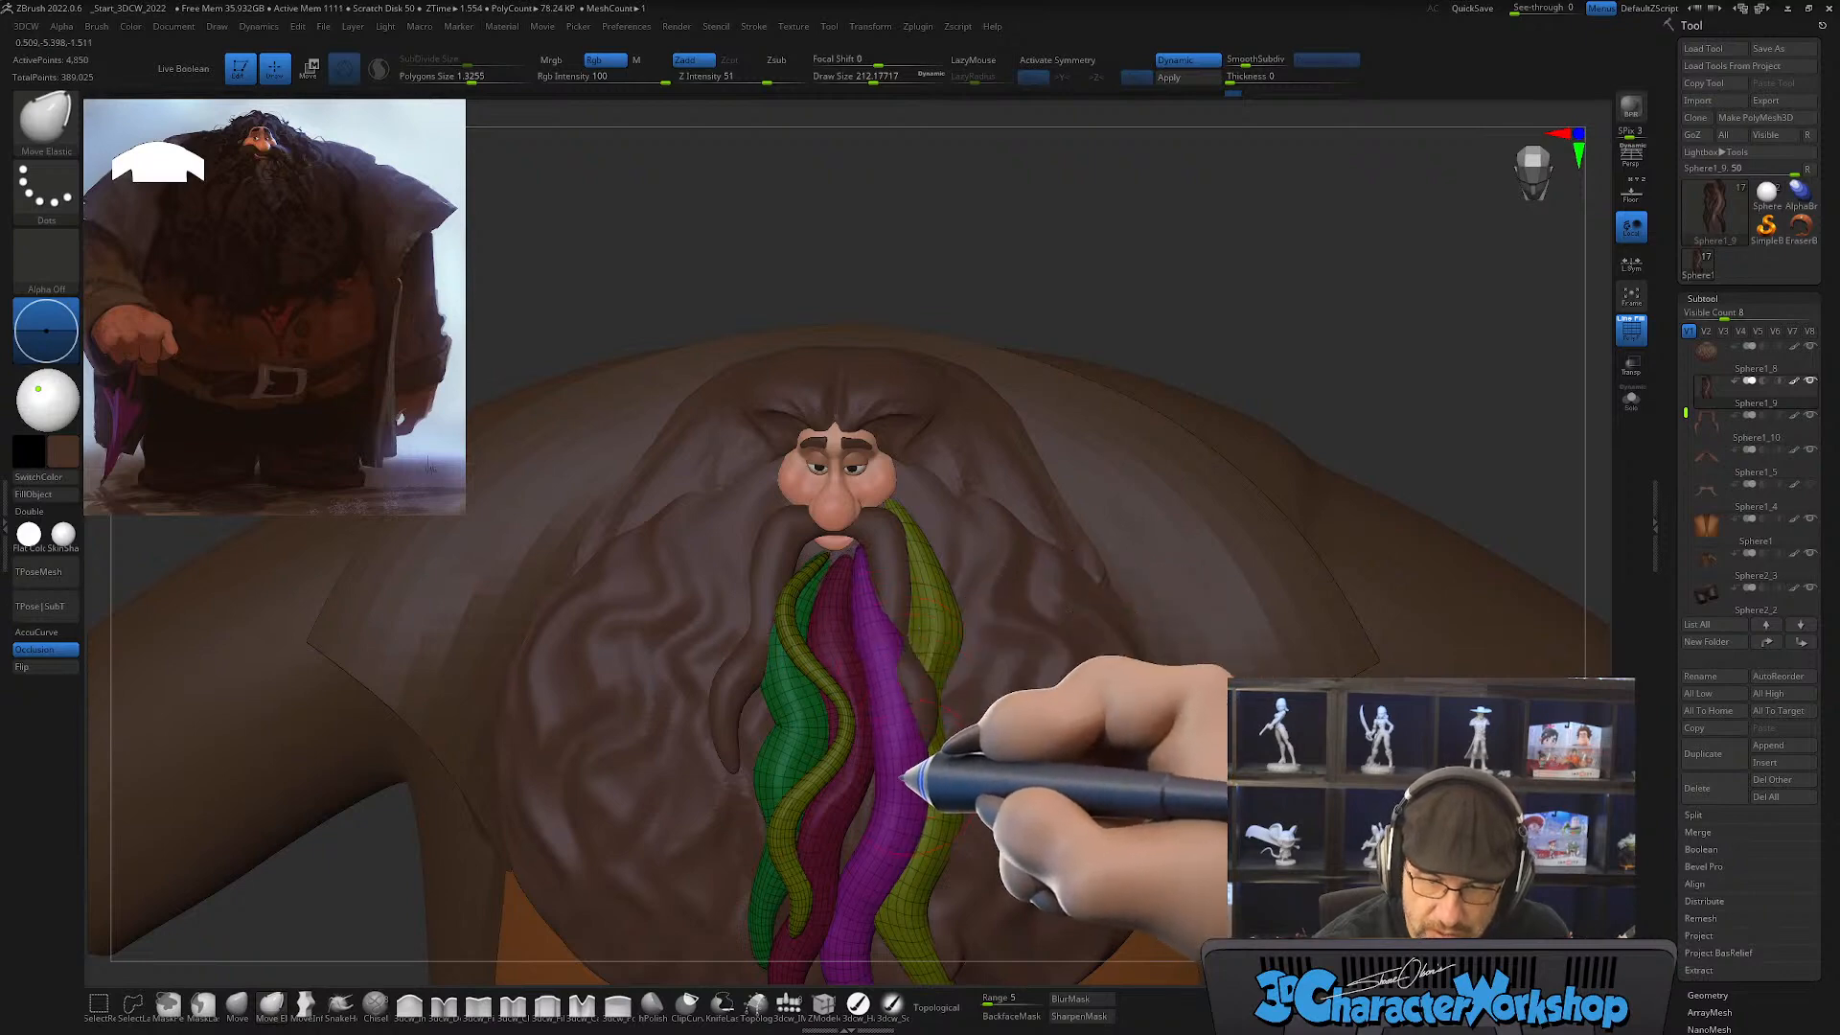
key(s)
drag(901, 777, 892, 776)
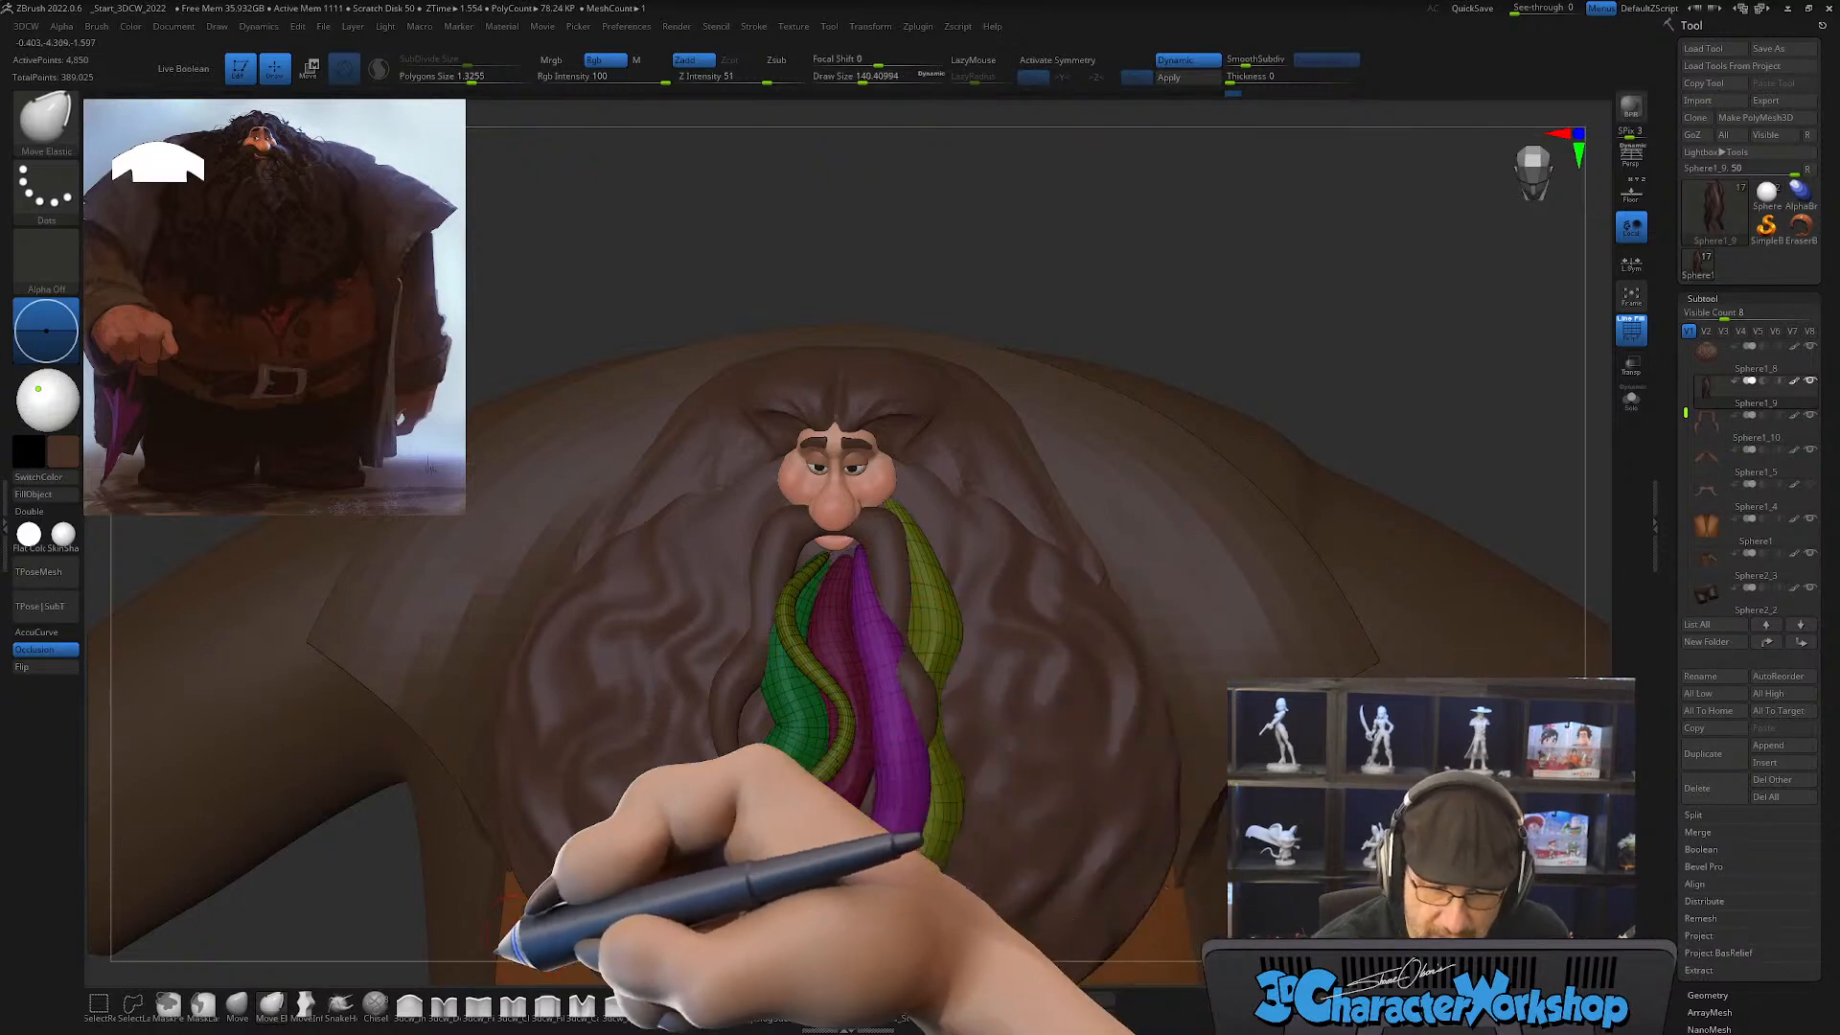
right_drag(951, 774, 903, 800)
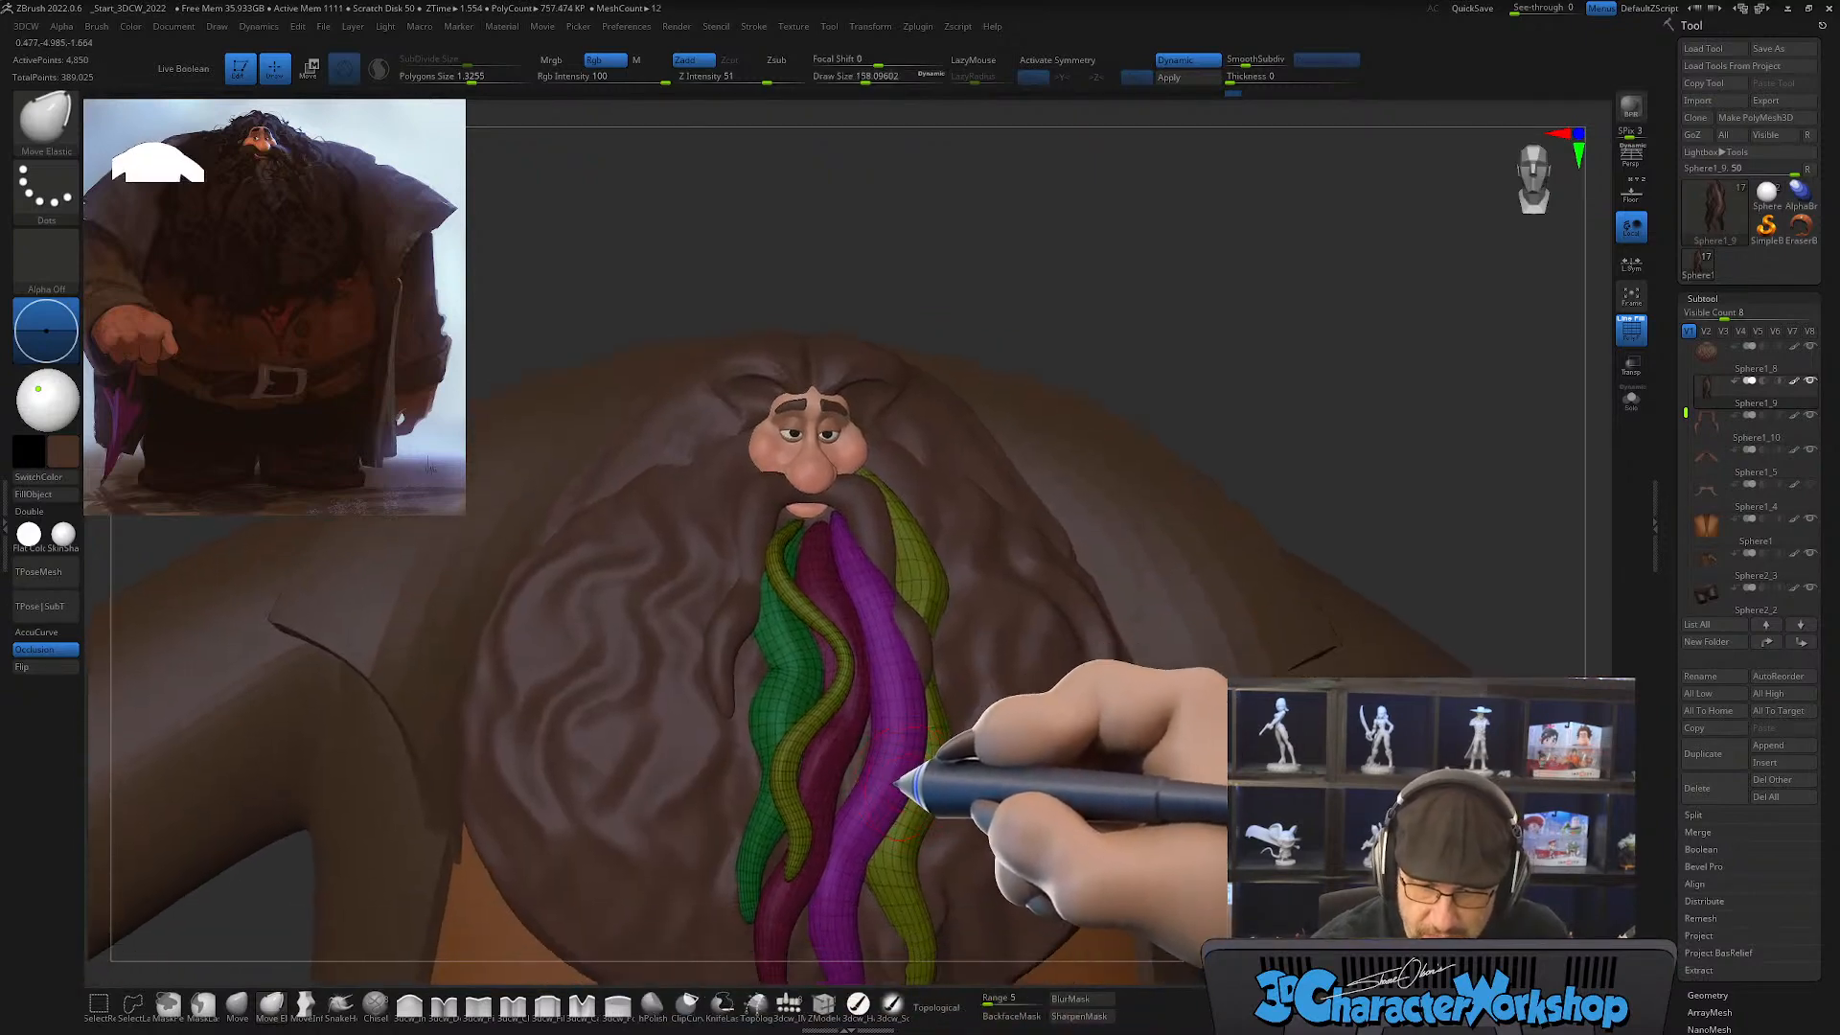
mouse_move(905, 685)
right_down()
mouse_move(969, 670)
mouse_move(880, 764)
right_up()
Step: Reposition the purple strand's lower half along the beard with the Move brush at draw size about 379
click(237, 1003)
key(s)
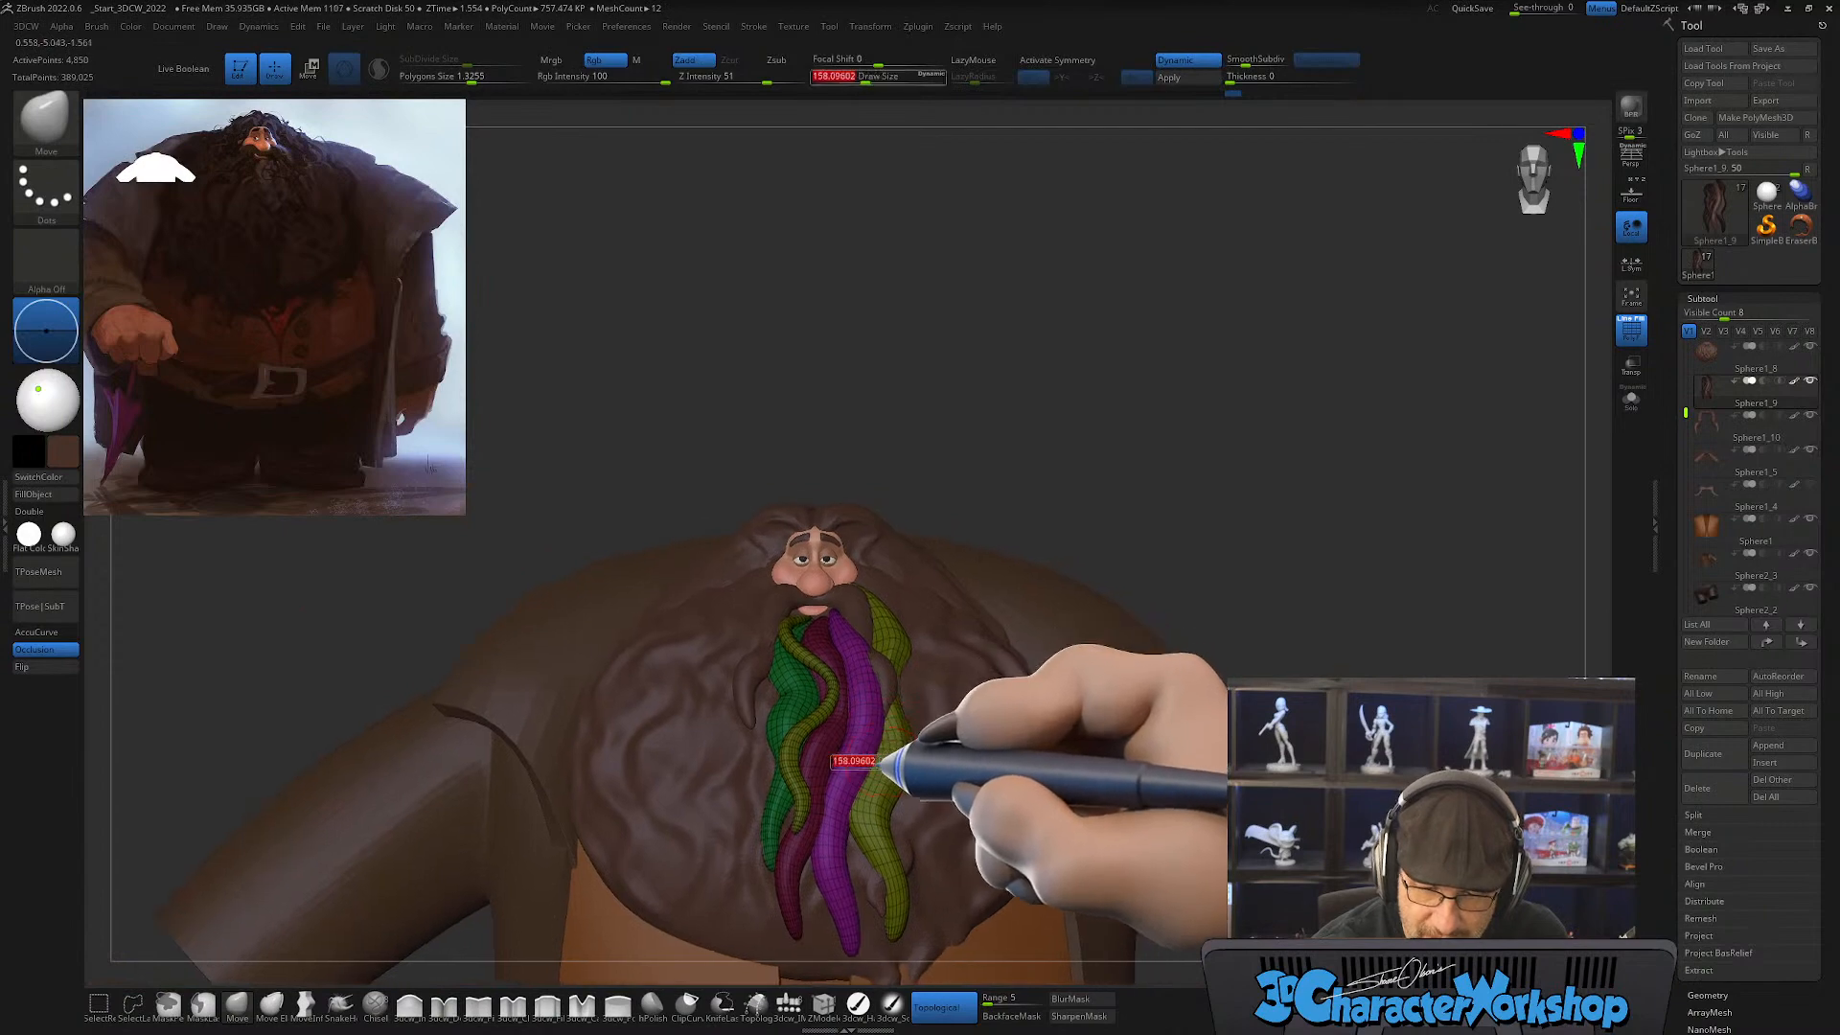
key(s)
drag(838, 912, 828, 900)
right_drag(852, 845, 906, 788)
drag(834, 904, 834, 940)
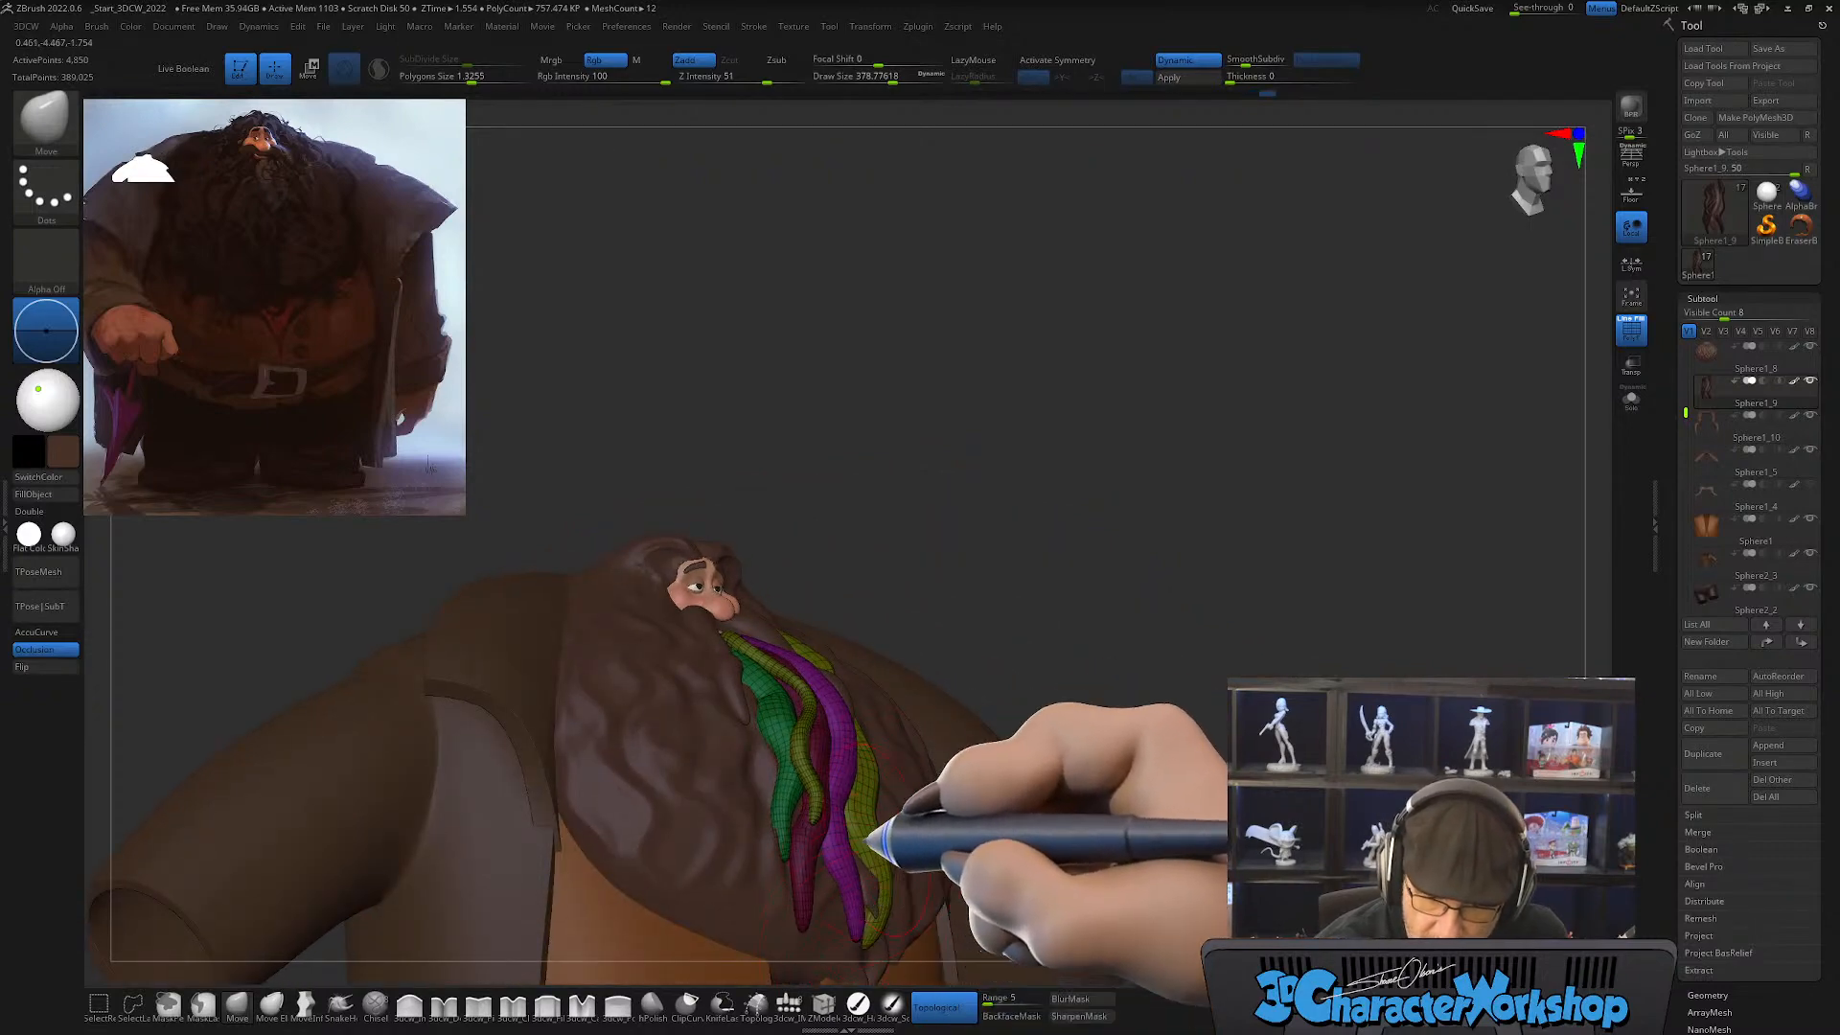
mouse_move(834, 940)
right_down()
mouse_move(868, 927)
mouse_move(862, 731)
mouse_move(821, 739)
mouse_move(813, 825)
mouse_move(768, 762)
mouse_move(832, 715)
right_up()
key(bracketleft)
Step: Pull the purple strand's lower end into a wavy, curled tip with the SnakeHook brush, reducing the draw size to about 217
click(339, 1004)
click(432, 1016)
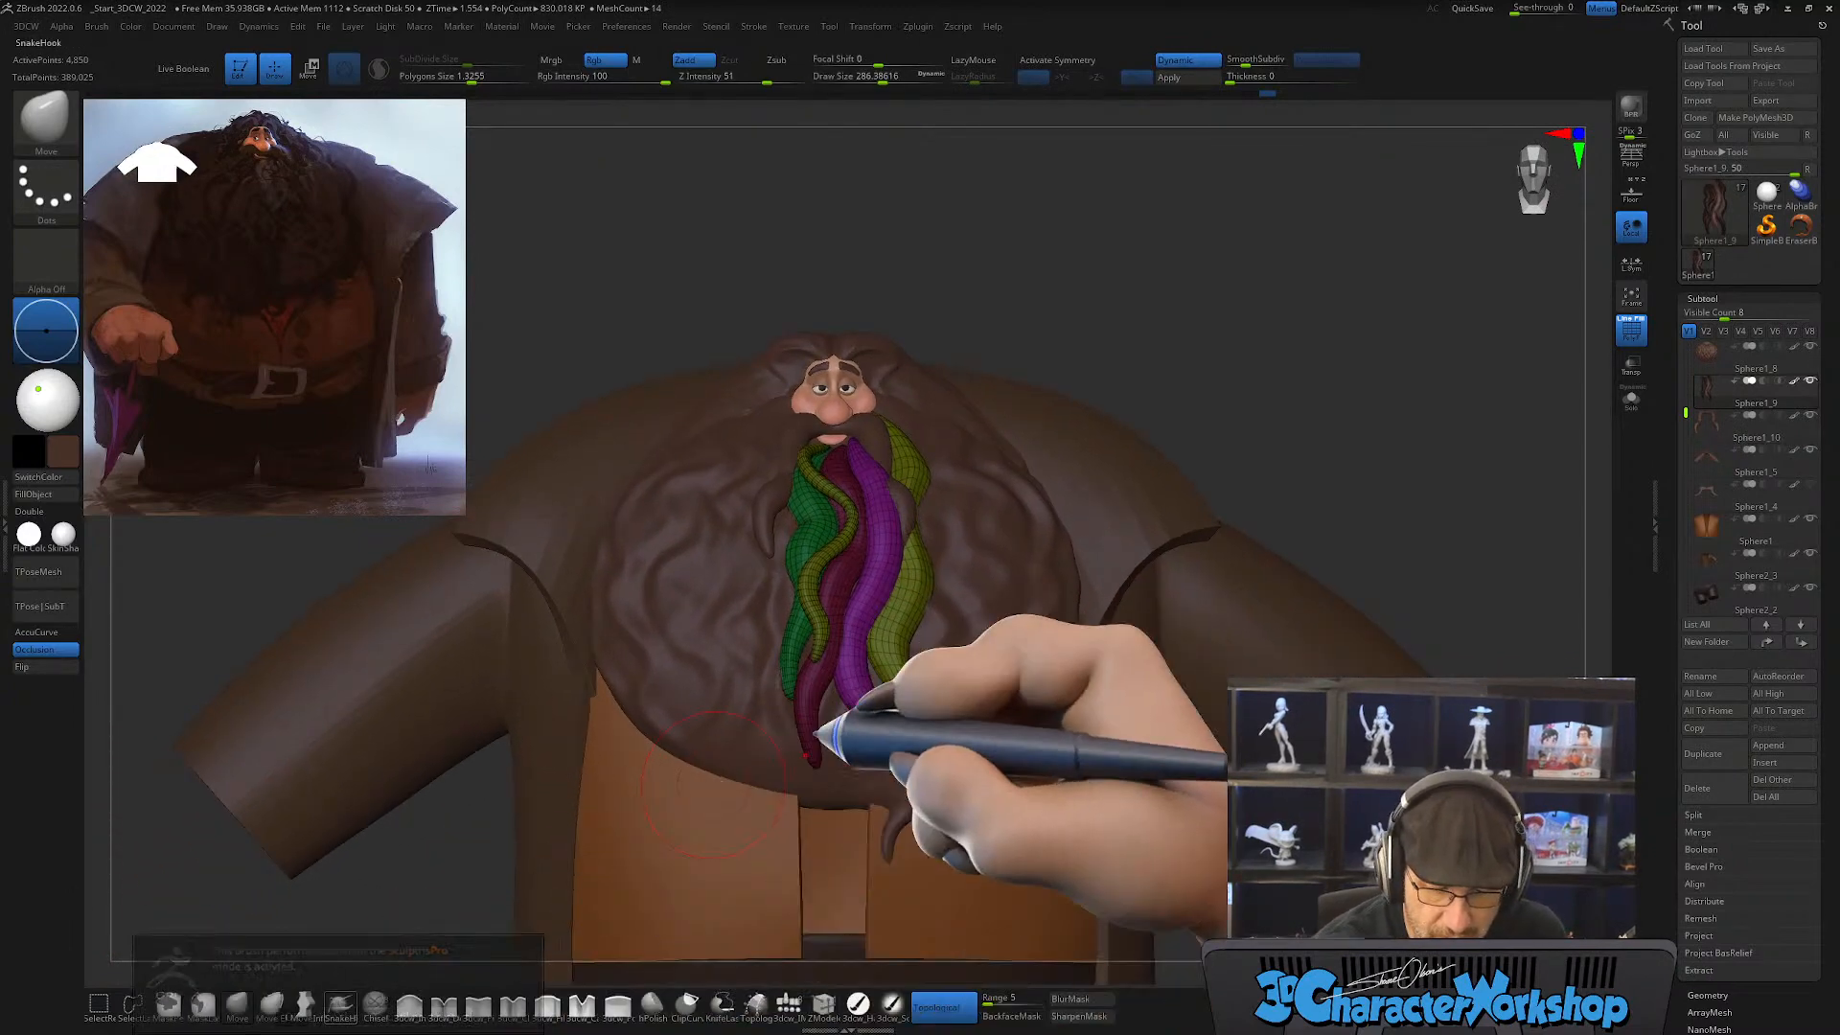
mouse_move(924, 671)
ctrl+right_down()
mouse_move(929, 717)
mouse_move(884, 784)
ctrl+right_up()
key(s)
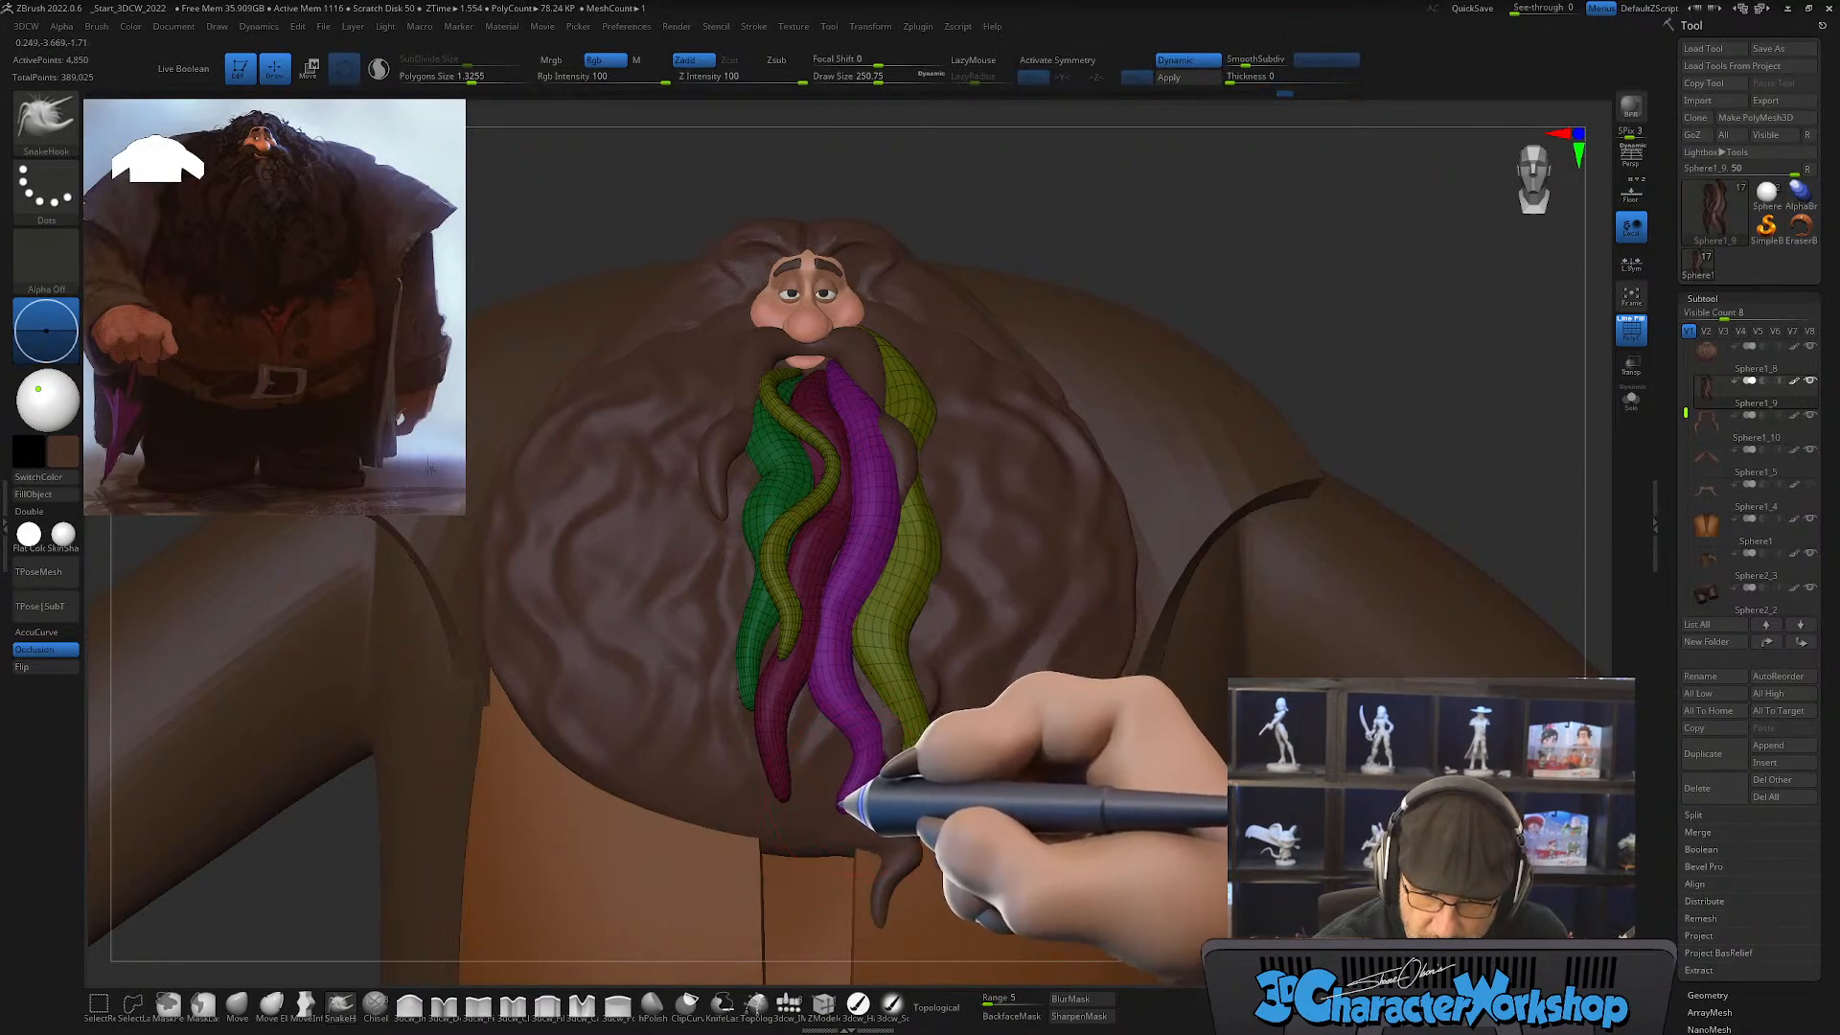
alt+right_drag(875, 725, 866, 710)
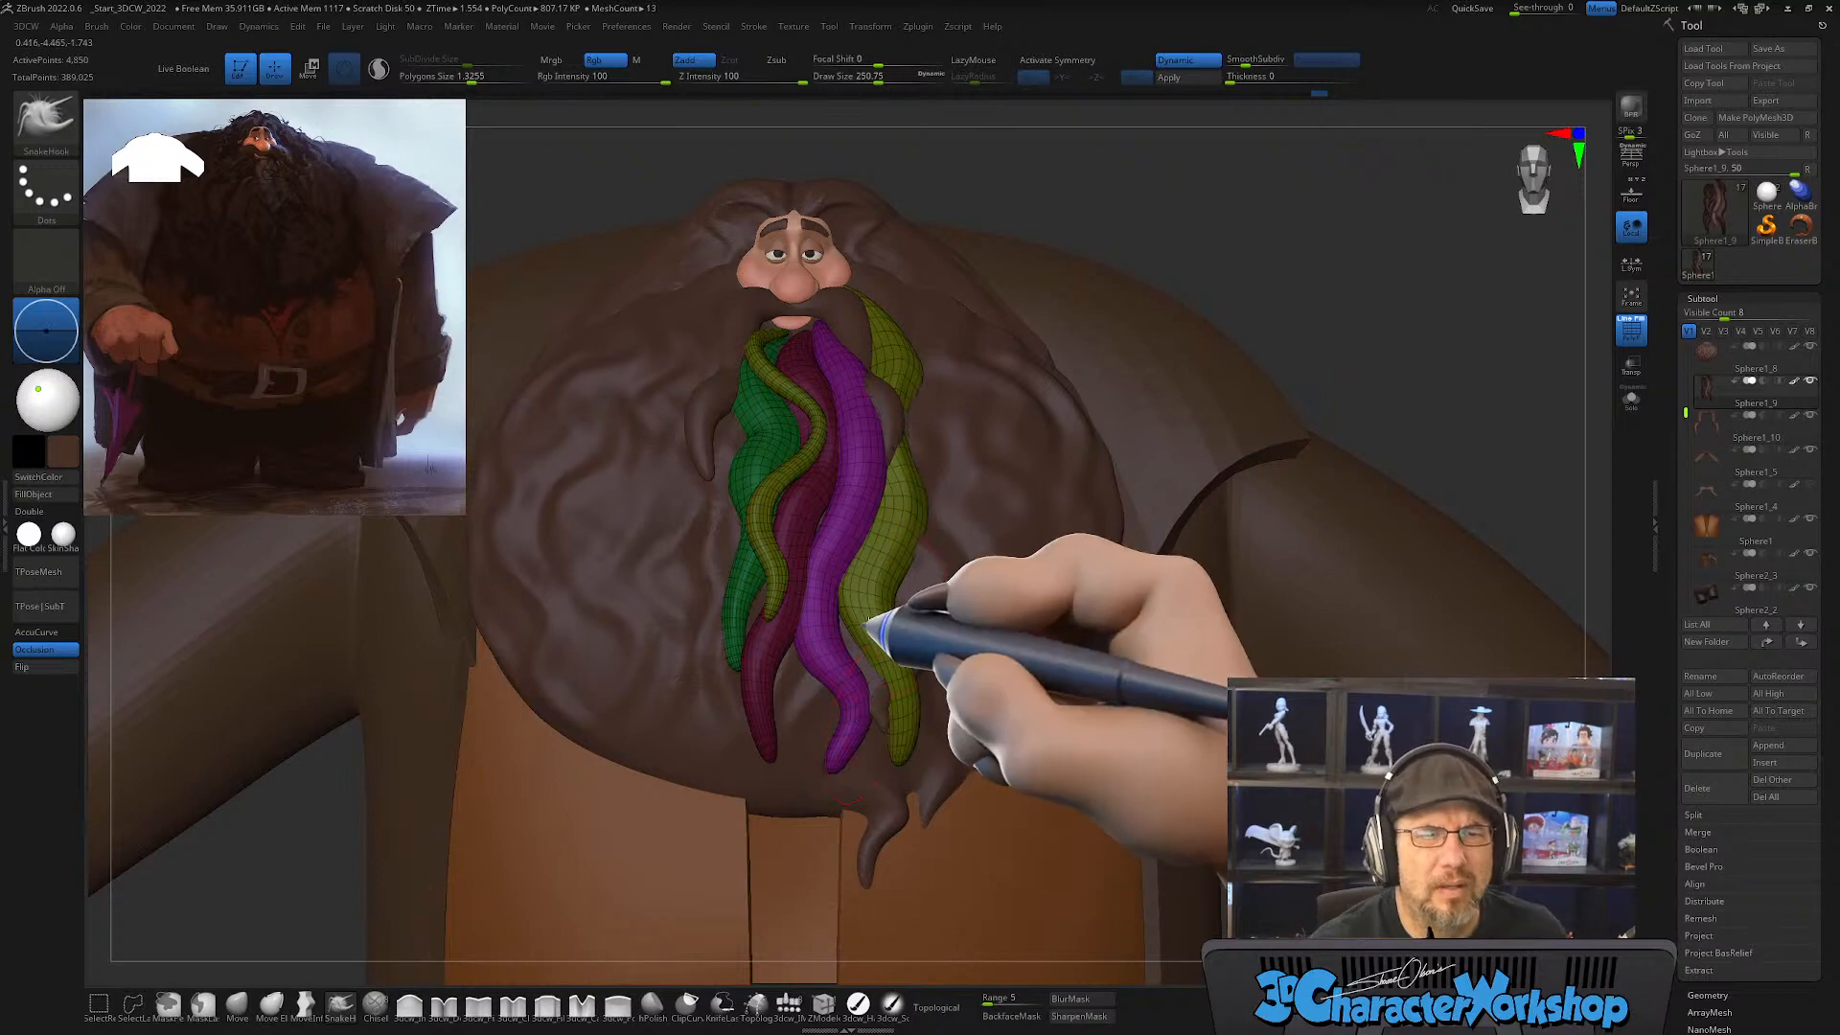
mouse_move(867, 619)
ctrl+right_down()
mouse_move(854, 670)
mouse_move(875, 641)
ctrl+right_up()
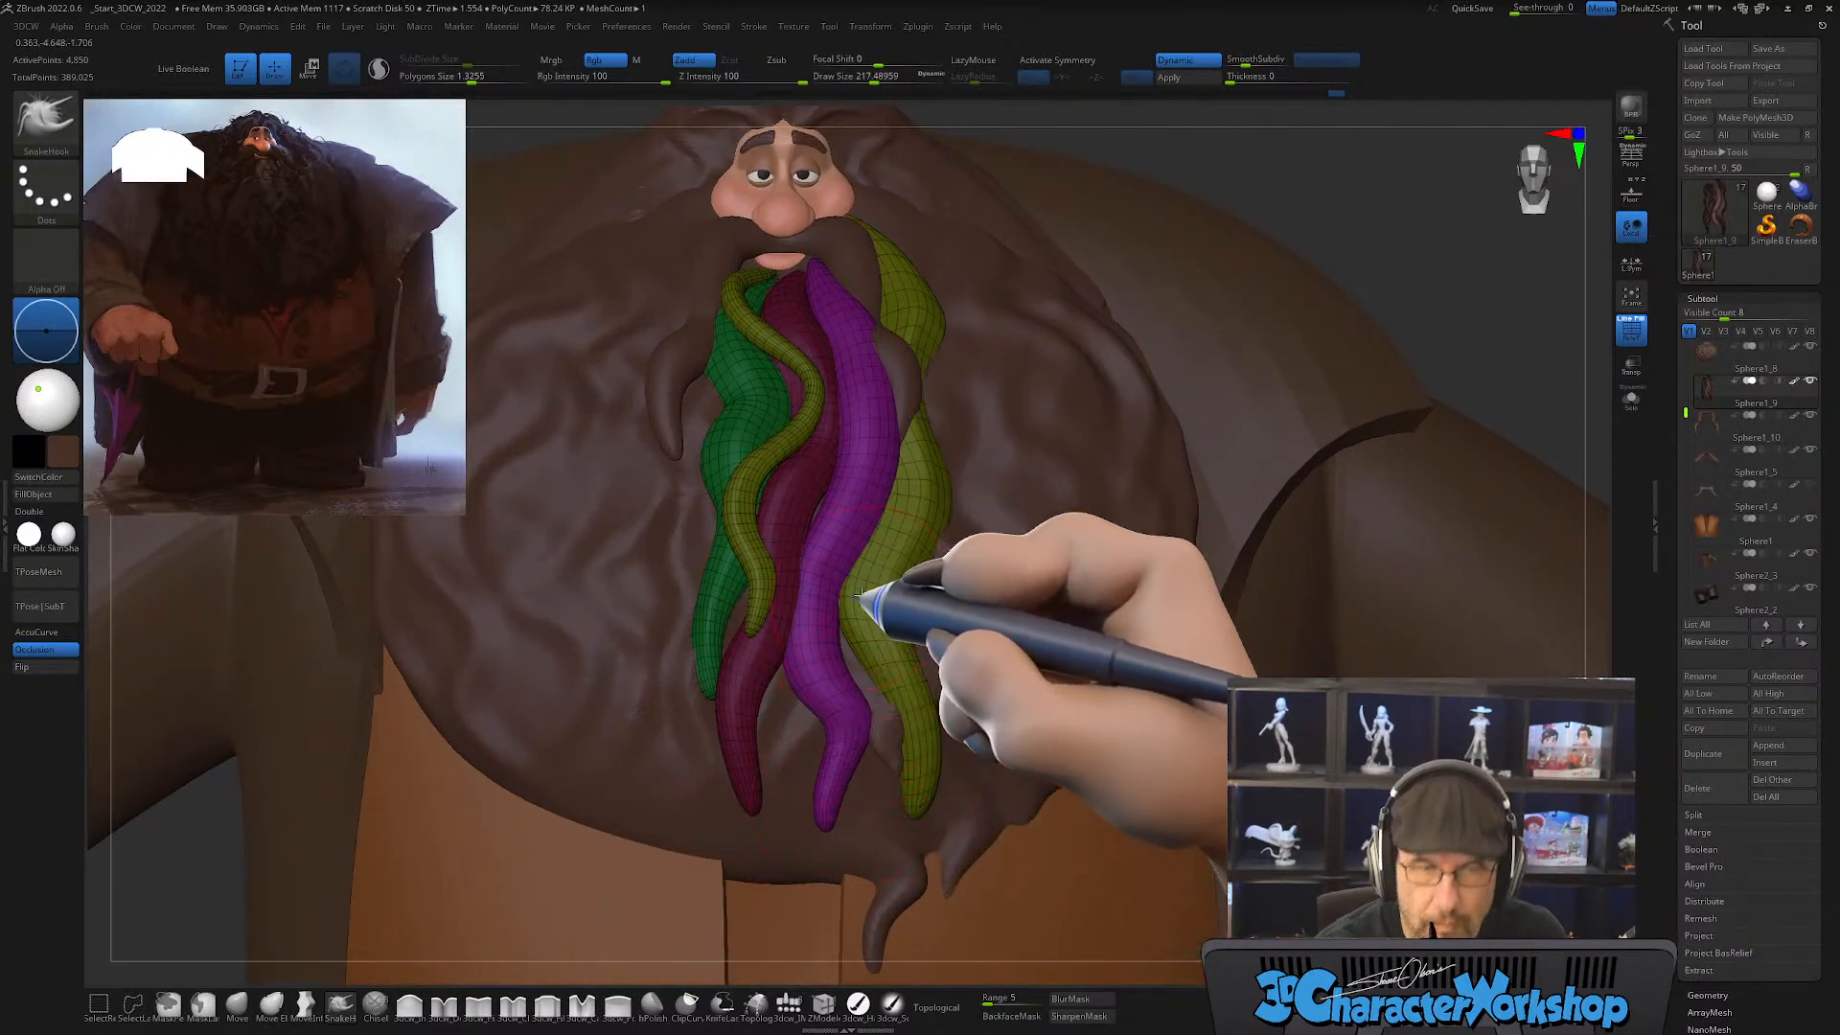
ctrl+right_drag(854, 608, 870, 625)
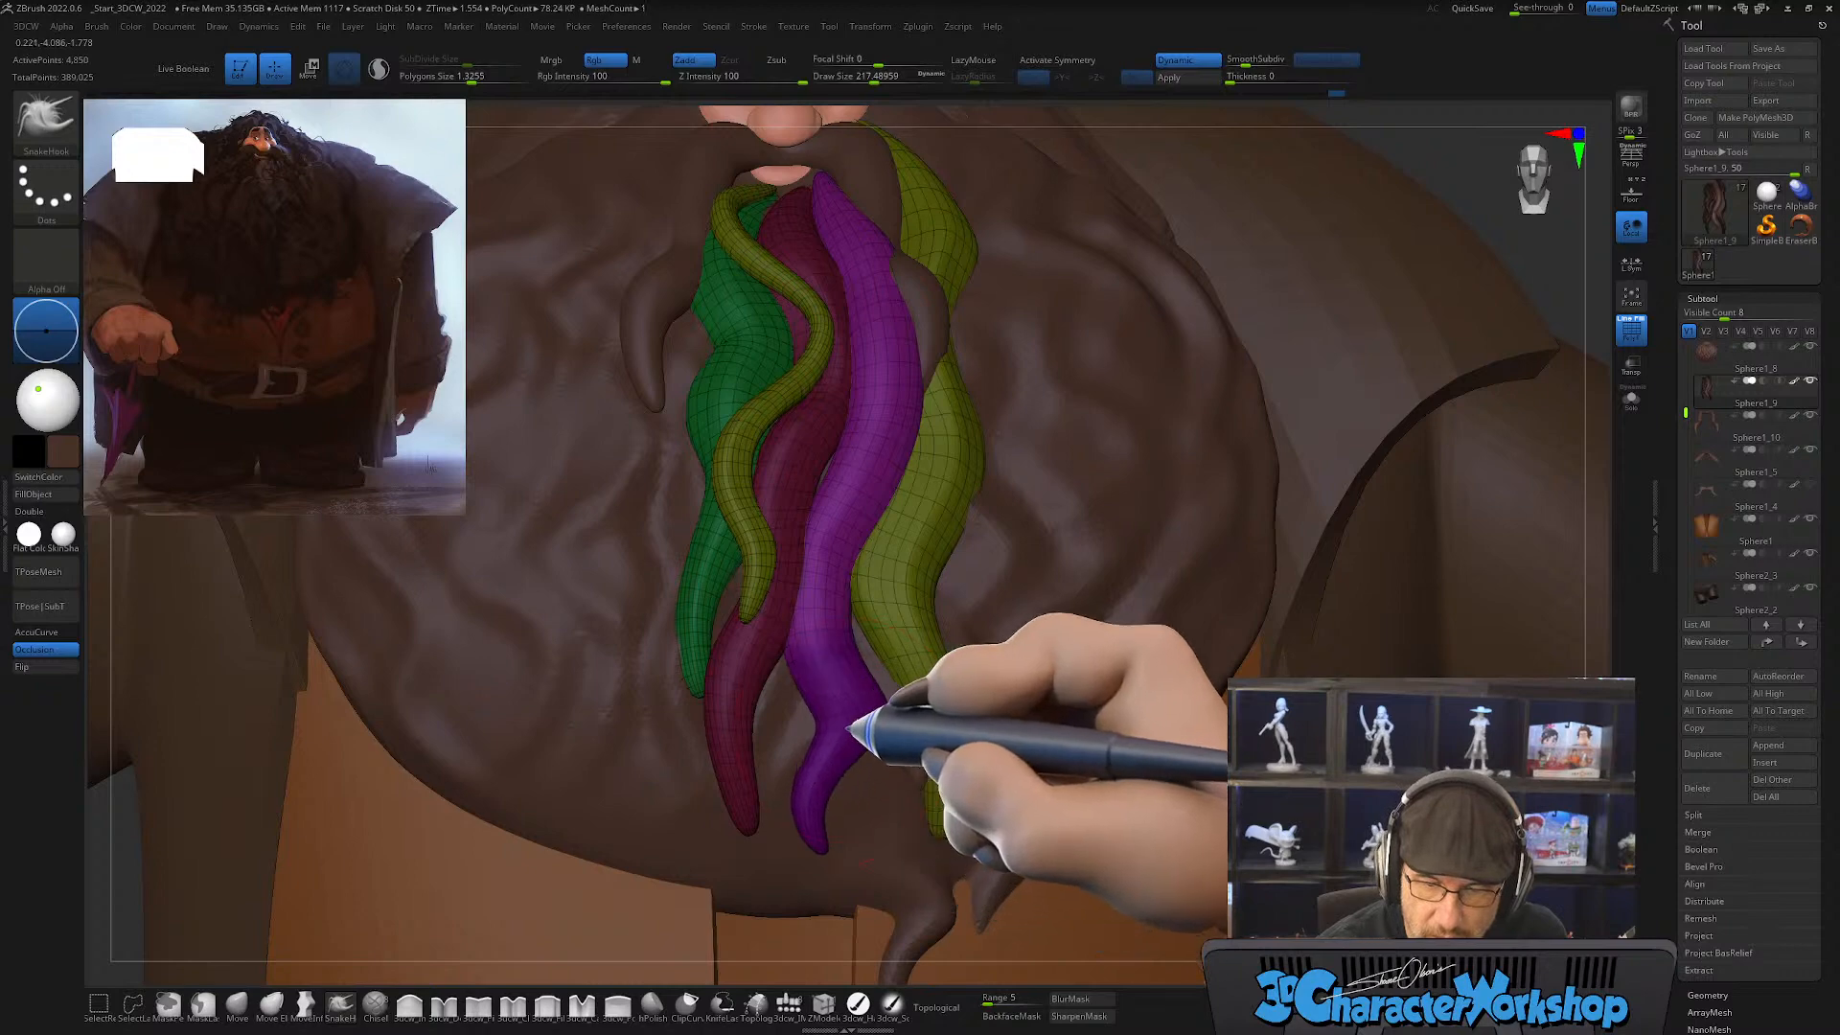
Step: Hide the polygroup wireframe and turn off Rgb colouring for the SnakeHook brush
key(shift+f)
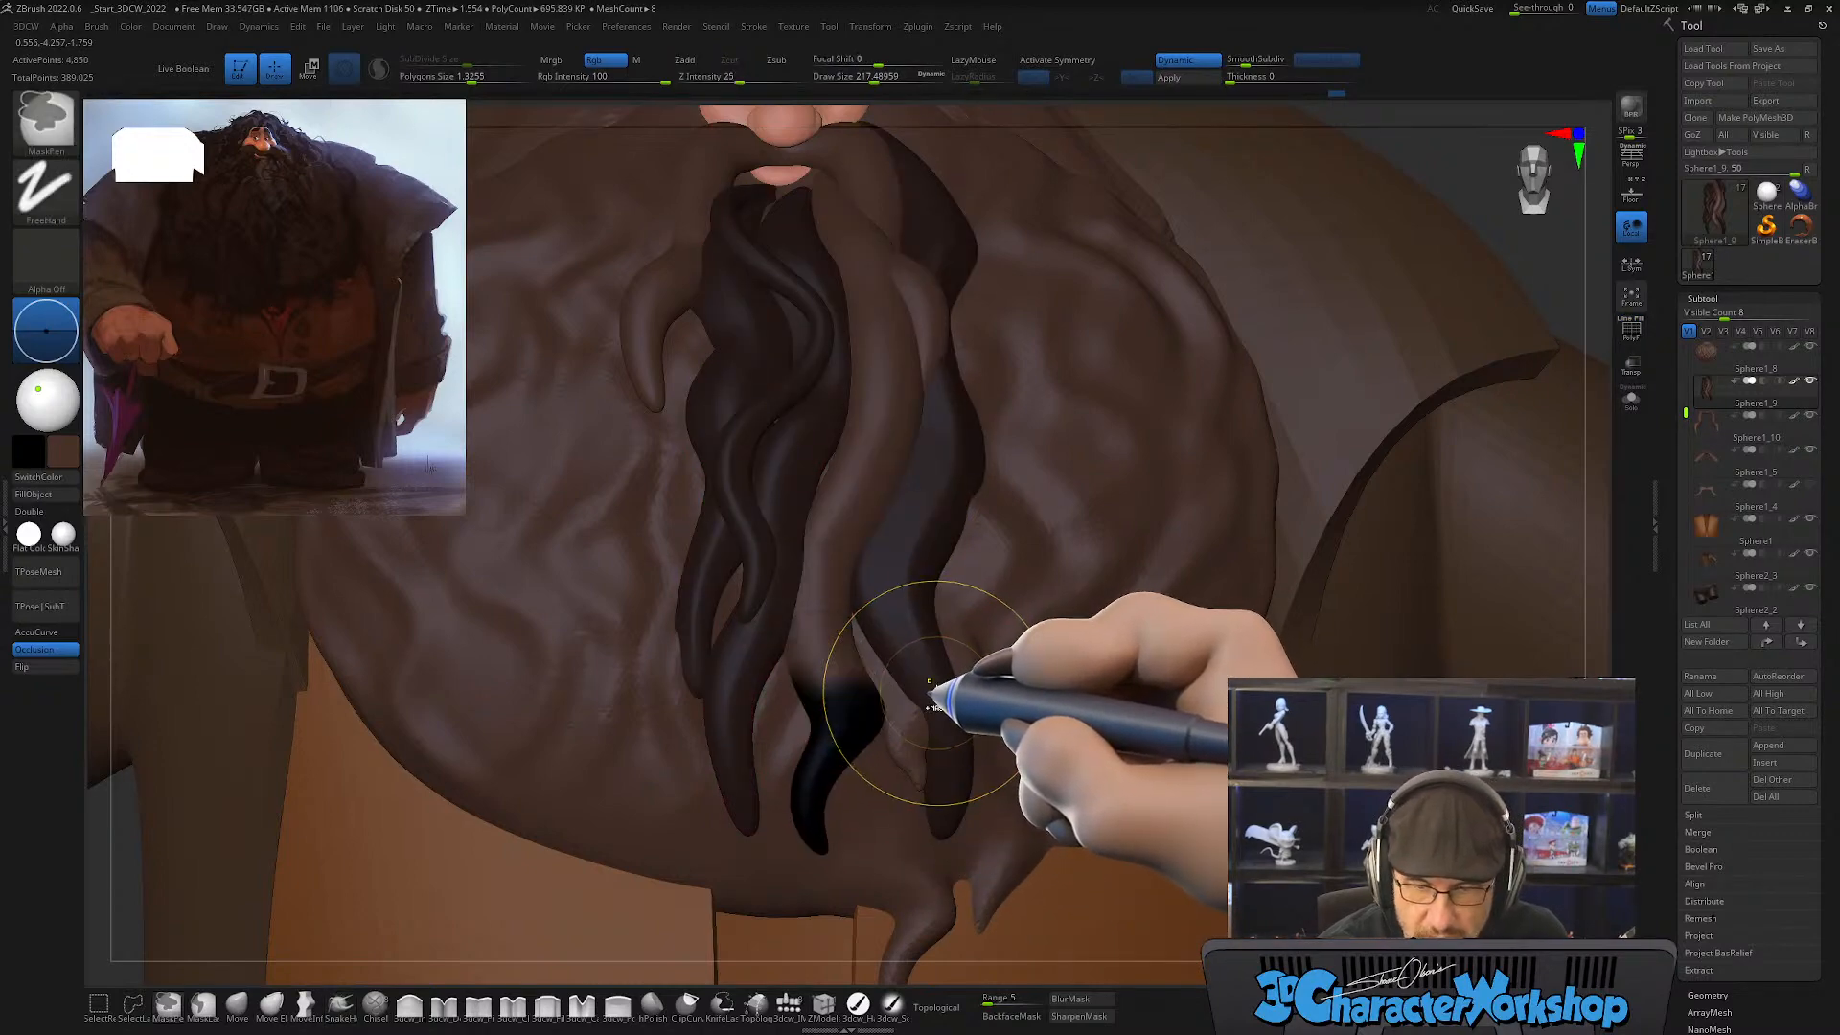
click(612, 61)
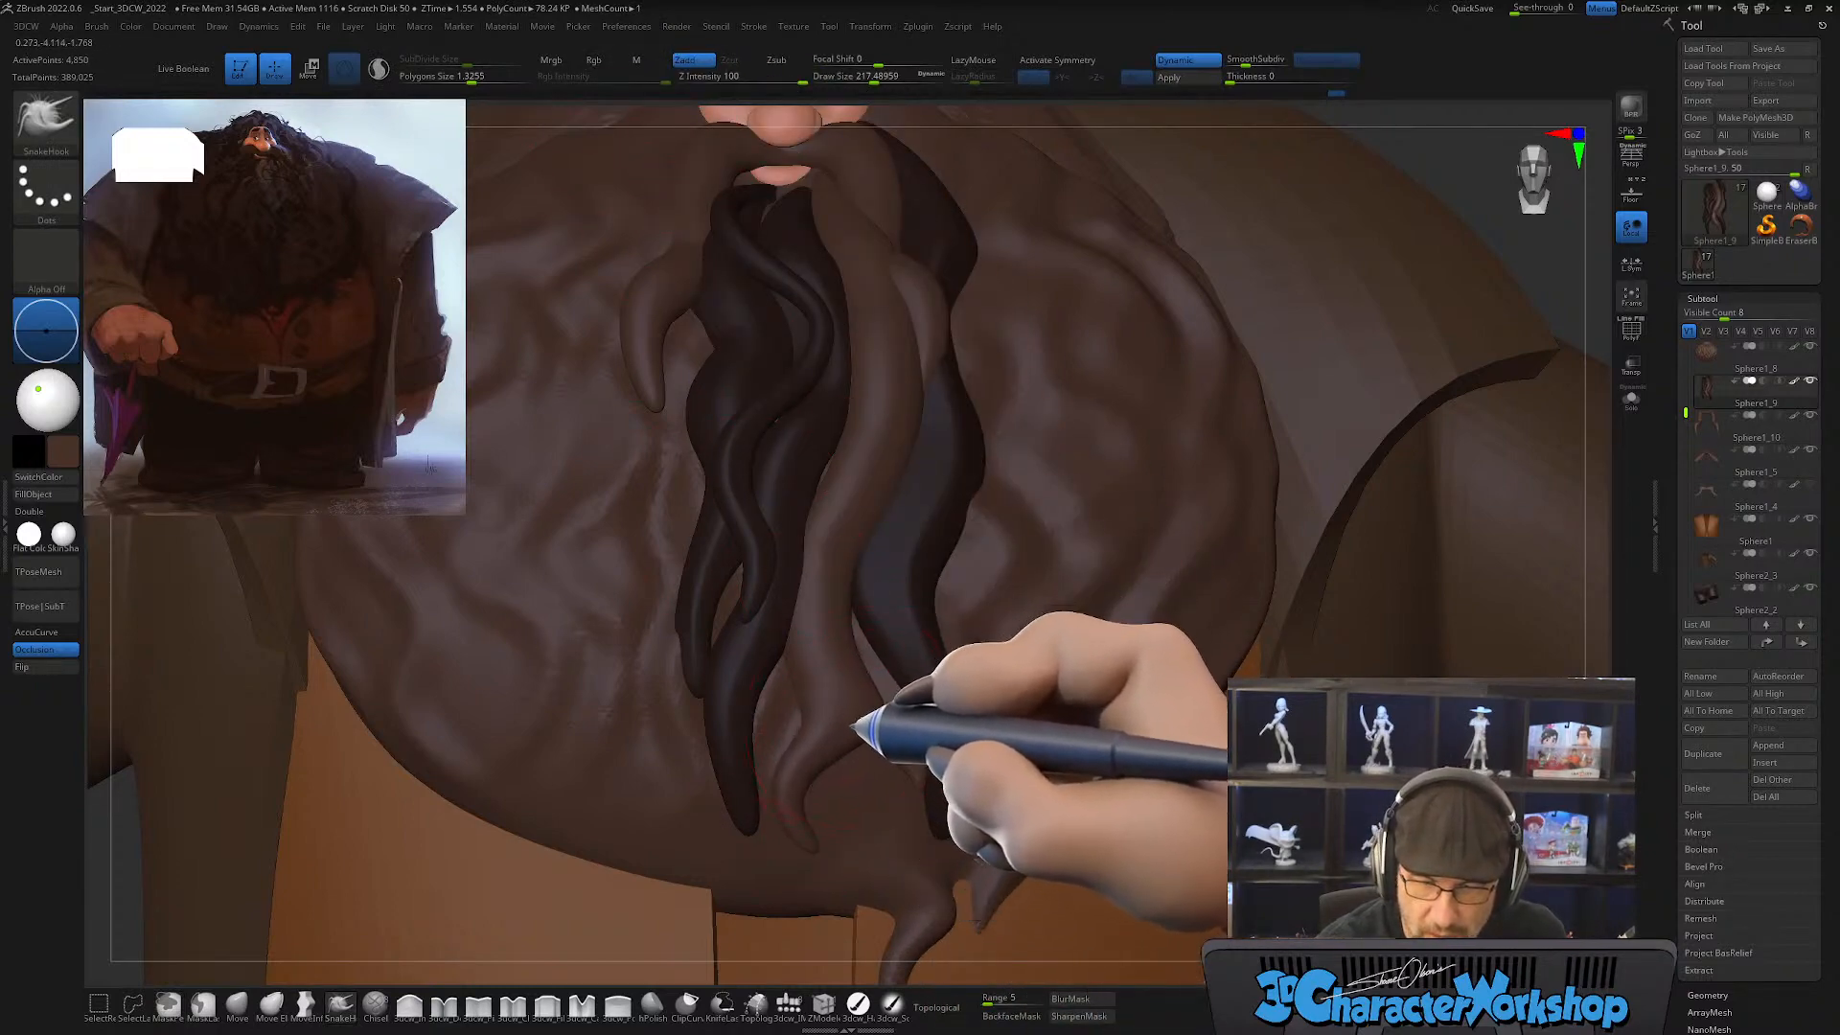
key(ctrl)
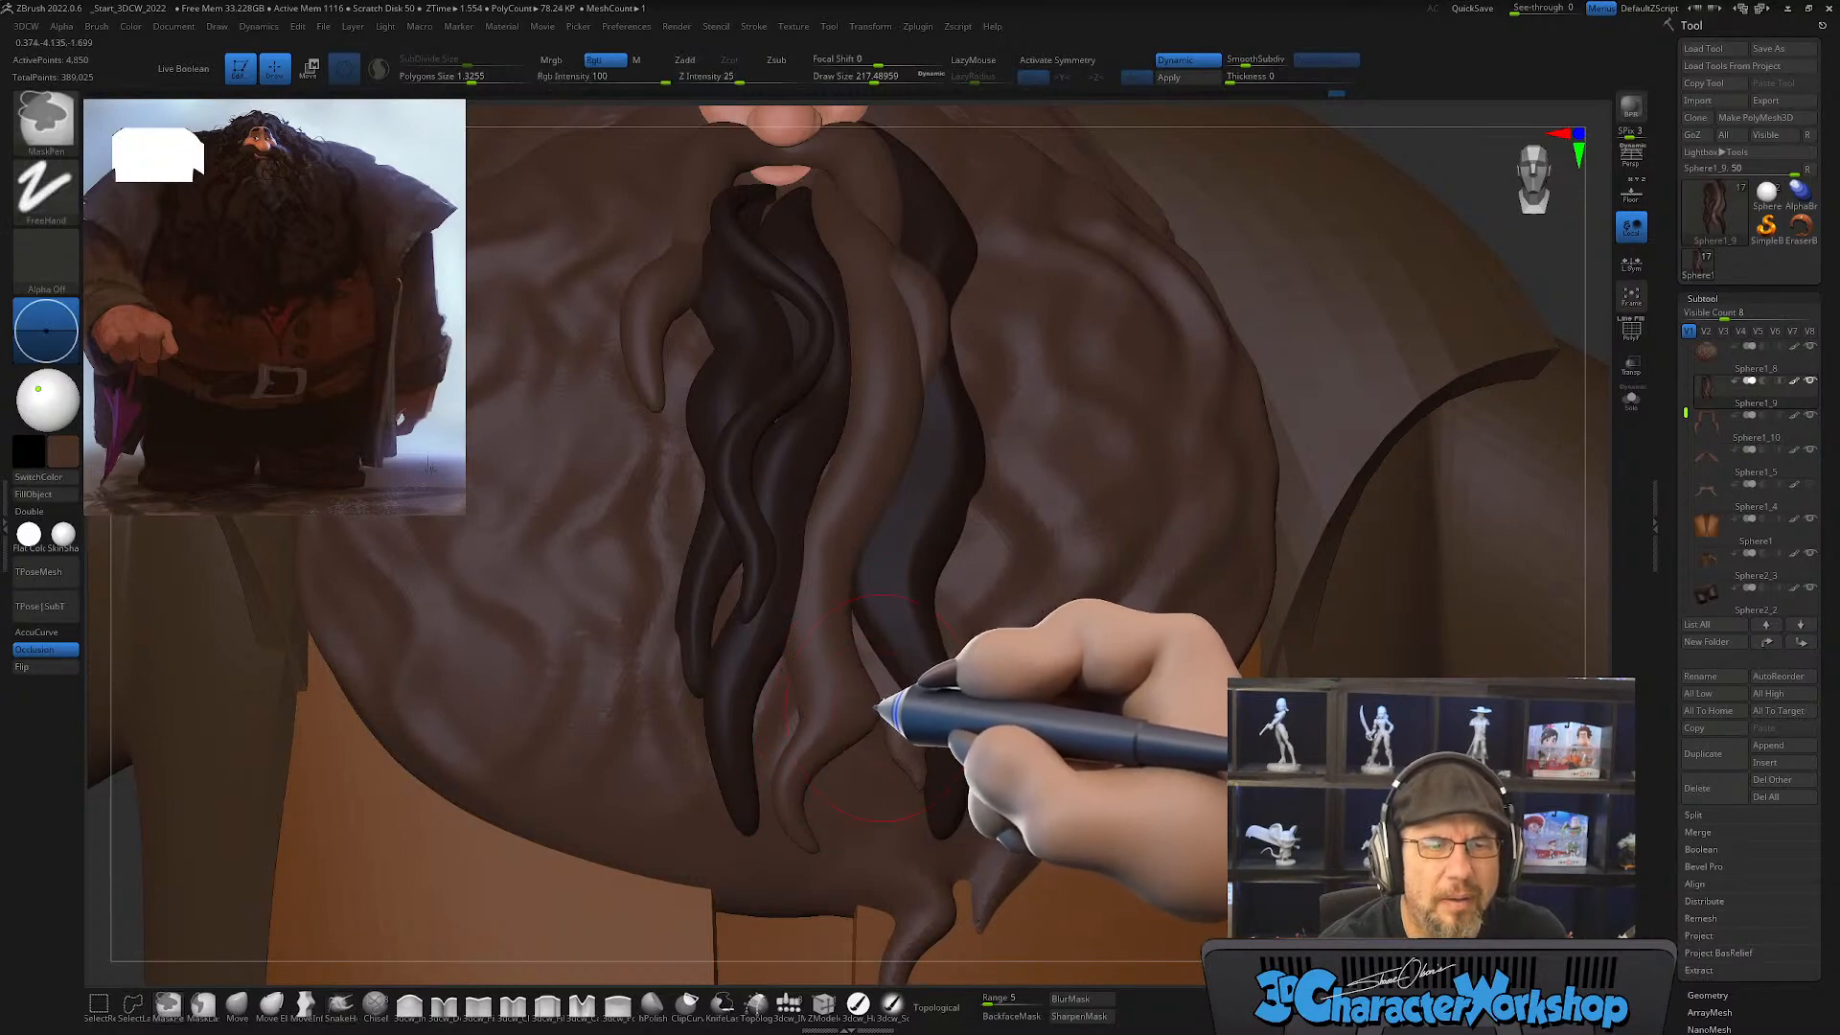
Step: Lower the Smooth brush's intensity to about 20 and soften the lower bend of the unmasked strand
mouse_move(880, 670)
alt+right_down()
mouse_move(856, 670)
mouse_move(873, 637)
alt+right_up()
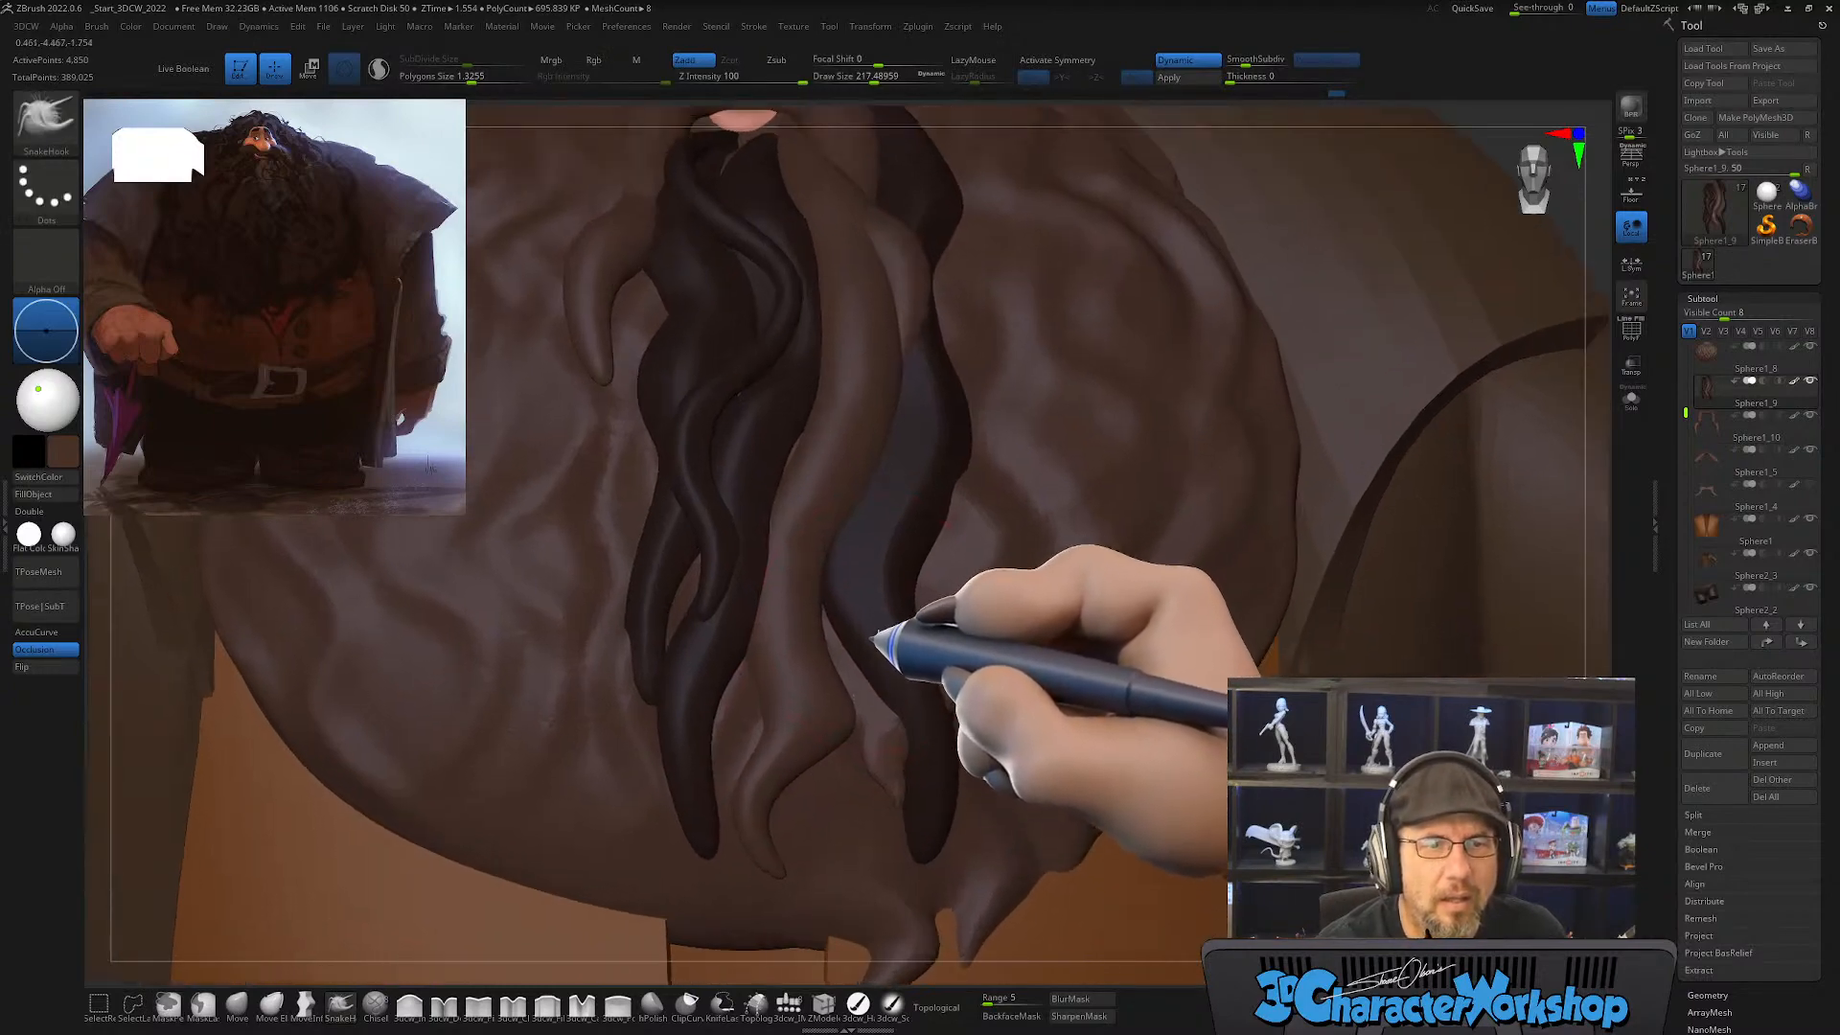
key(shift)
key(ctrl+z)
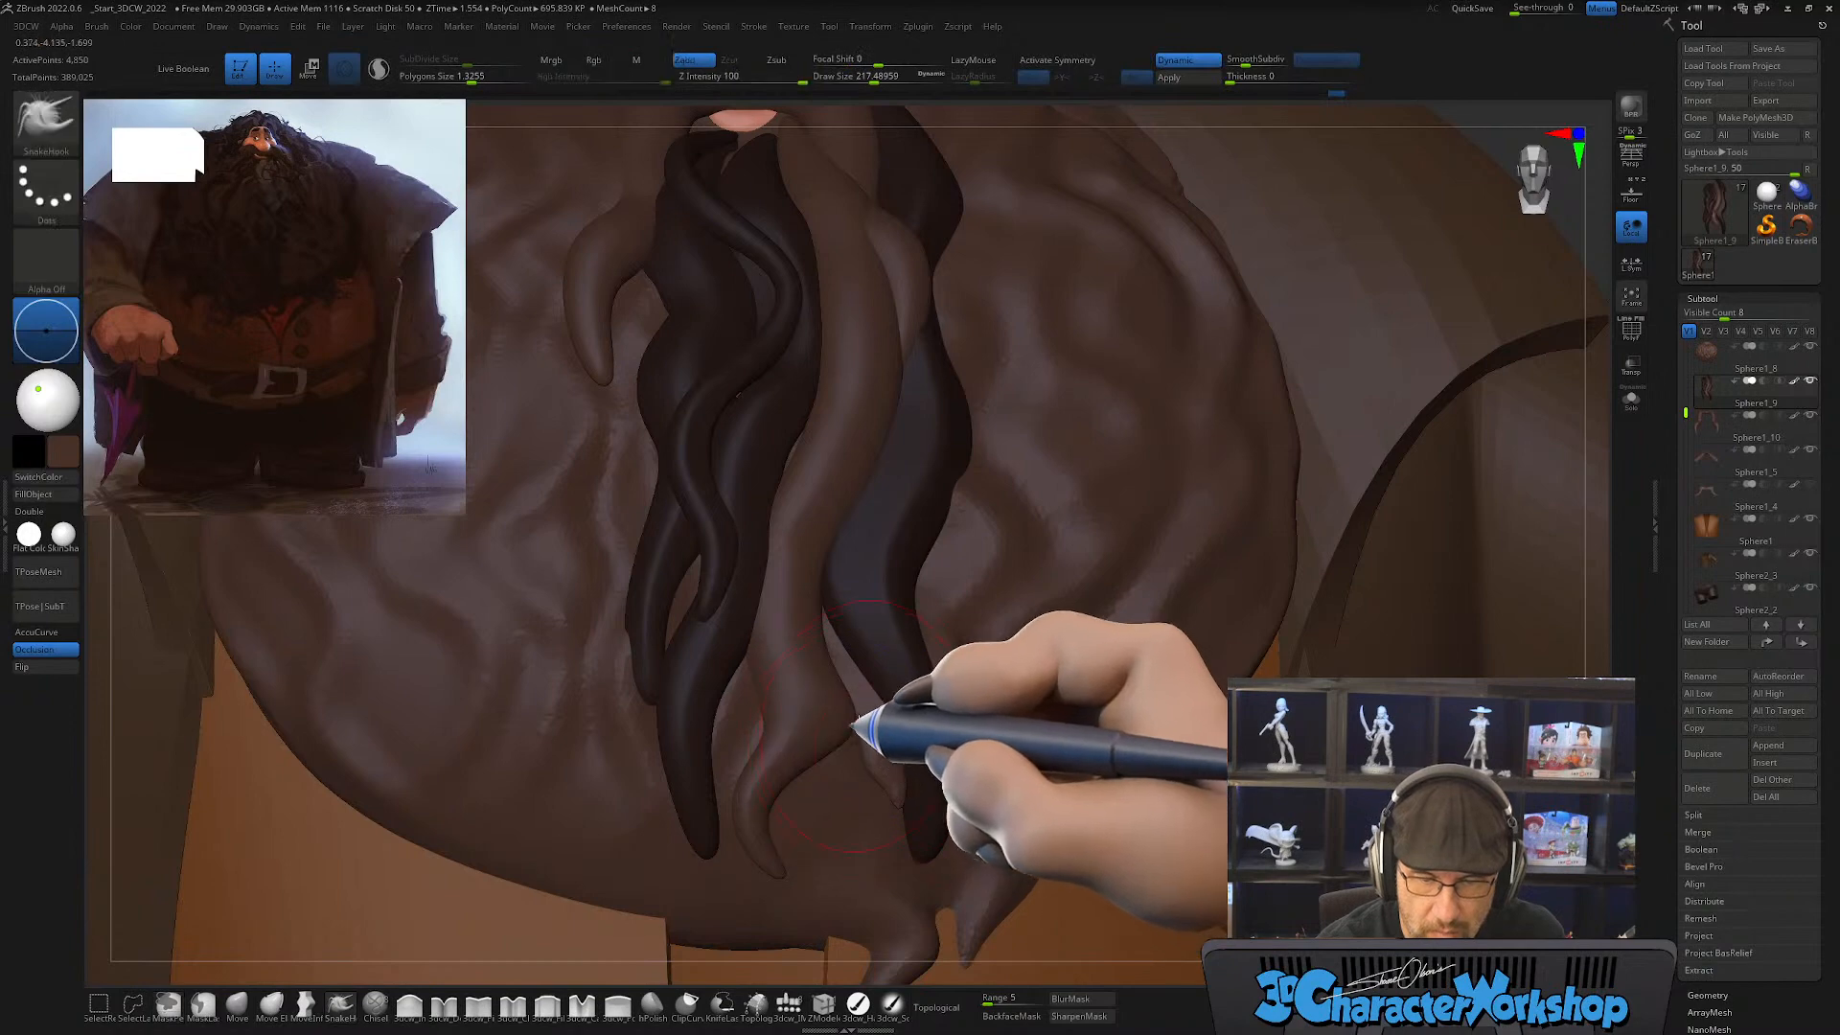
shift+click(754, 75)
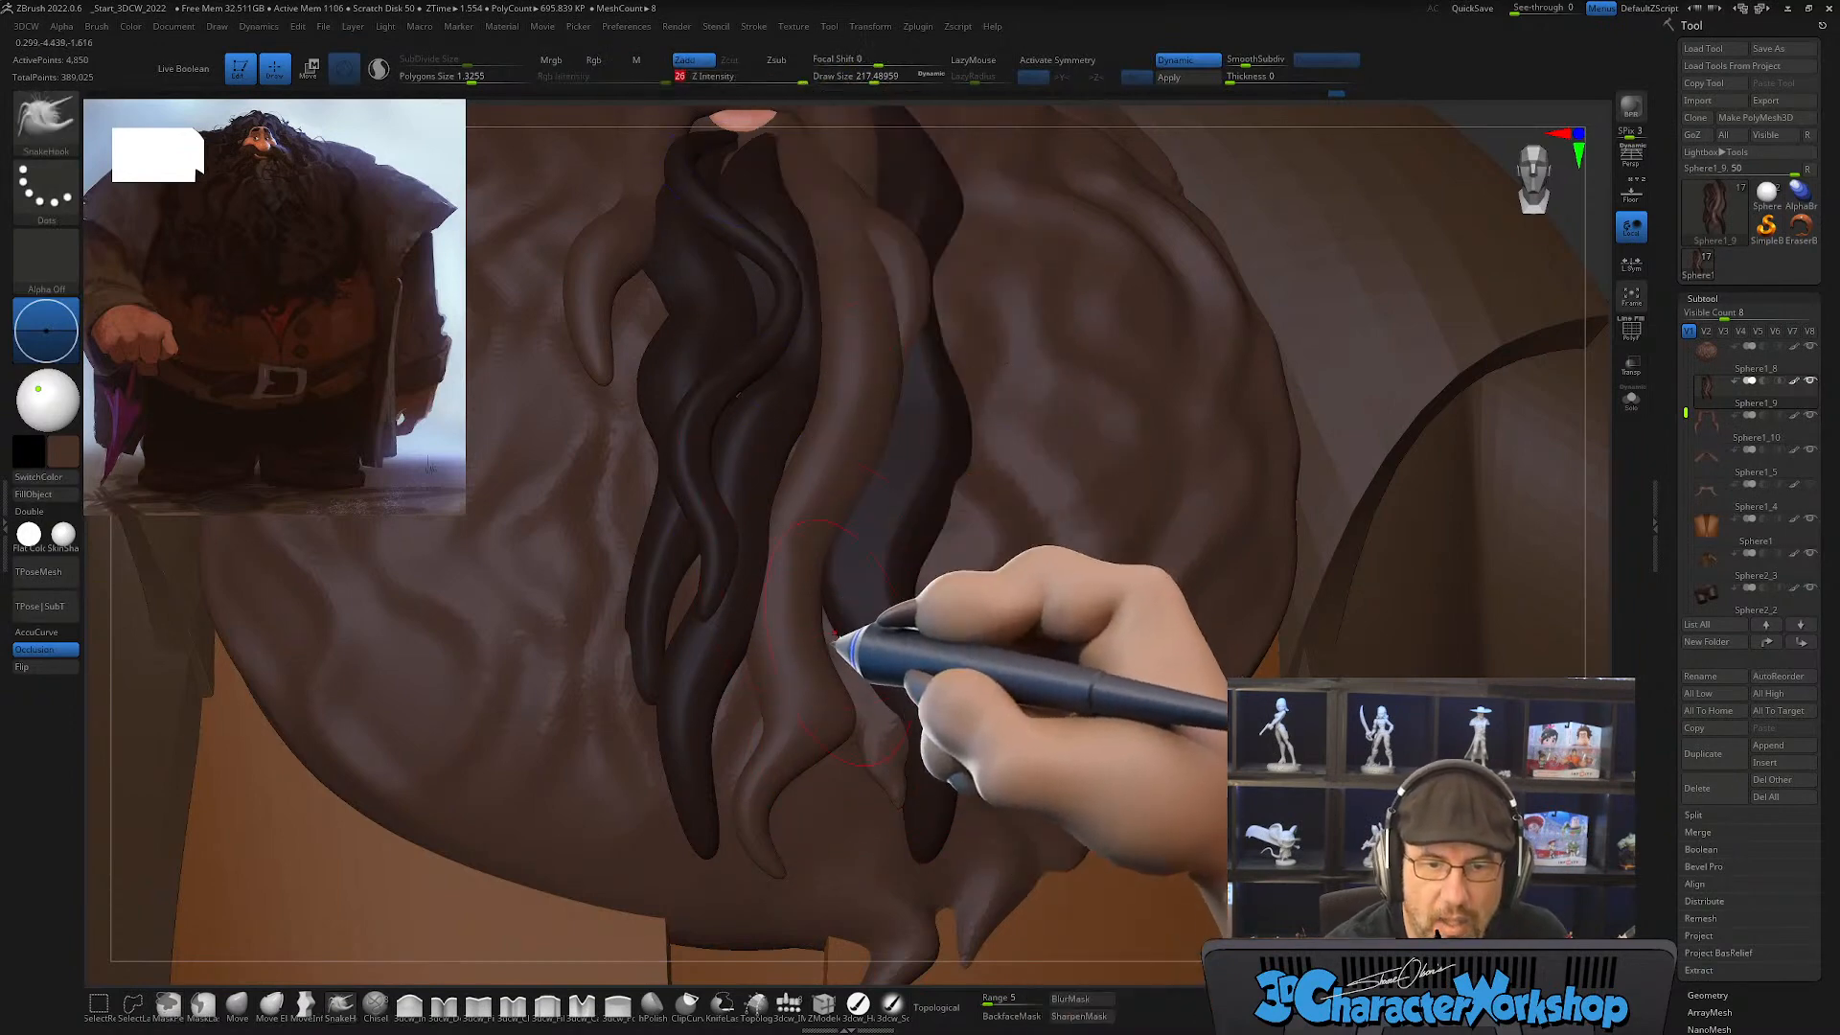
key(shift)
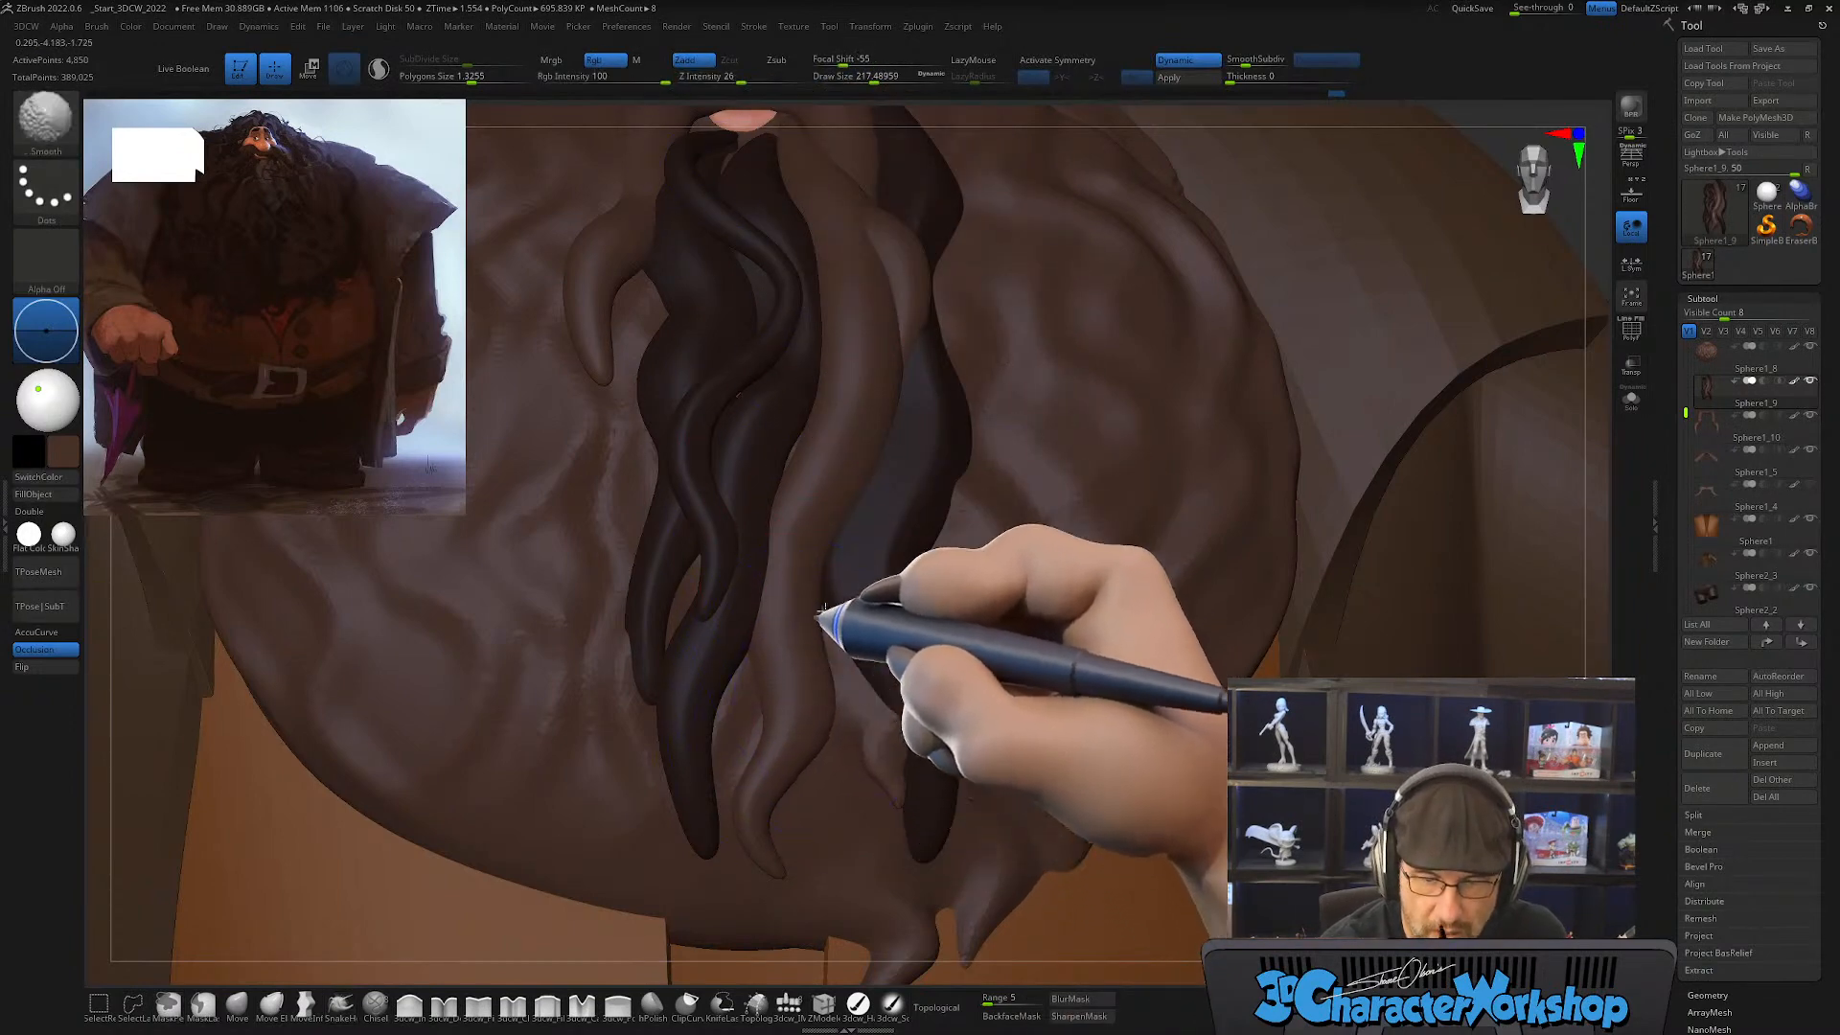
drag(829, 623, 915, 684)
Step: Refine the unmasked strand's lower tip with SnakeHook at draw size about 163, and clear the mask from the other strands
alt+right_drag(896, 698, 928, 677)
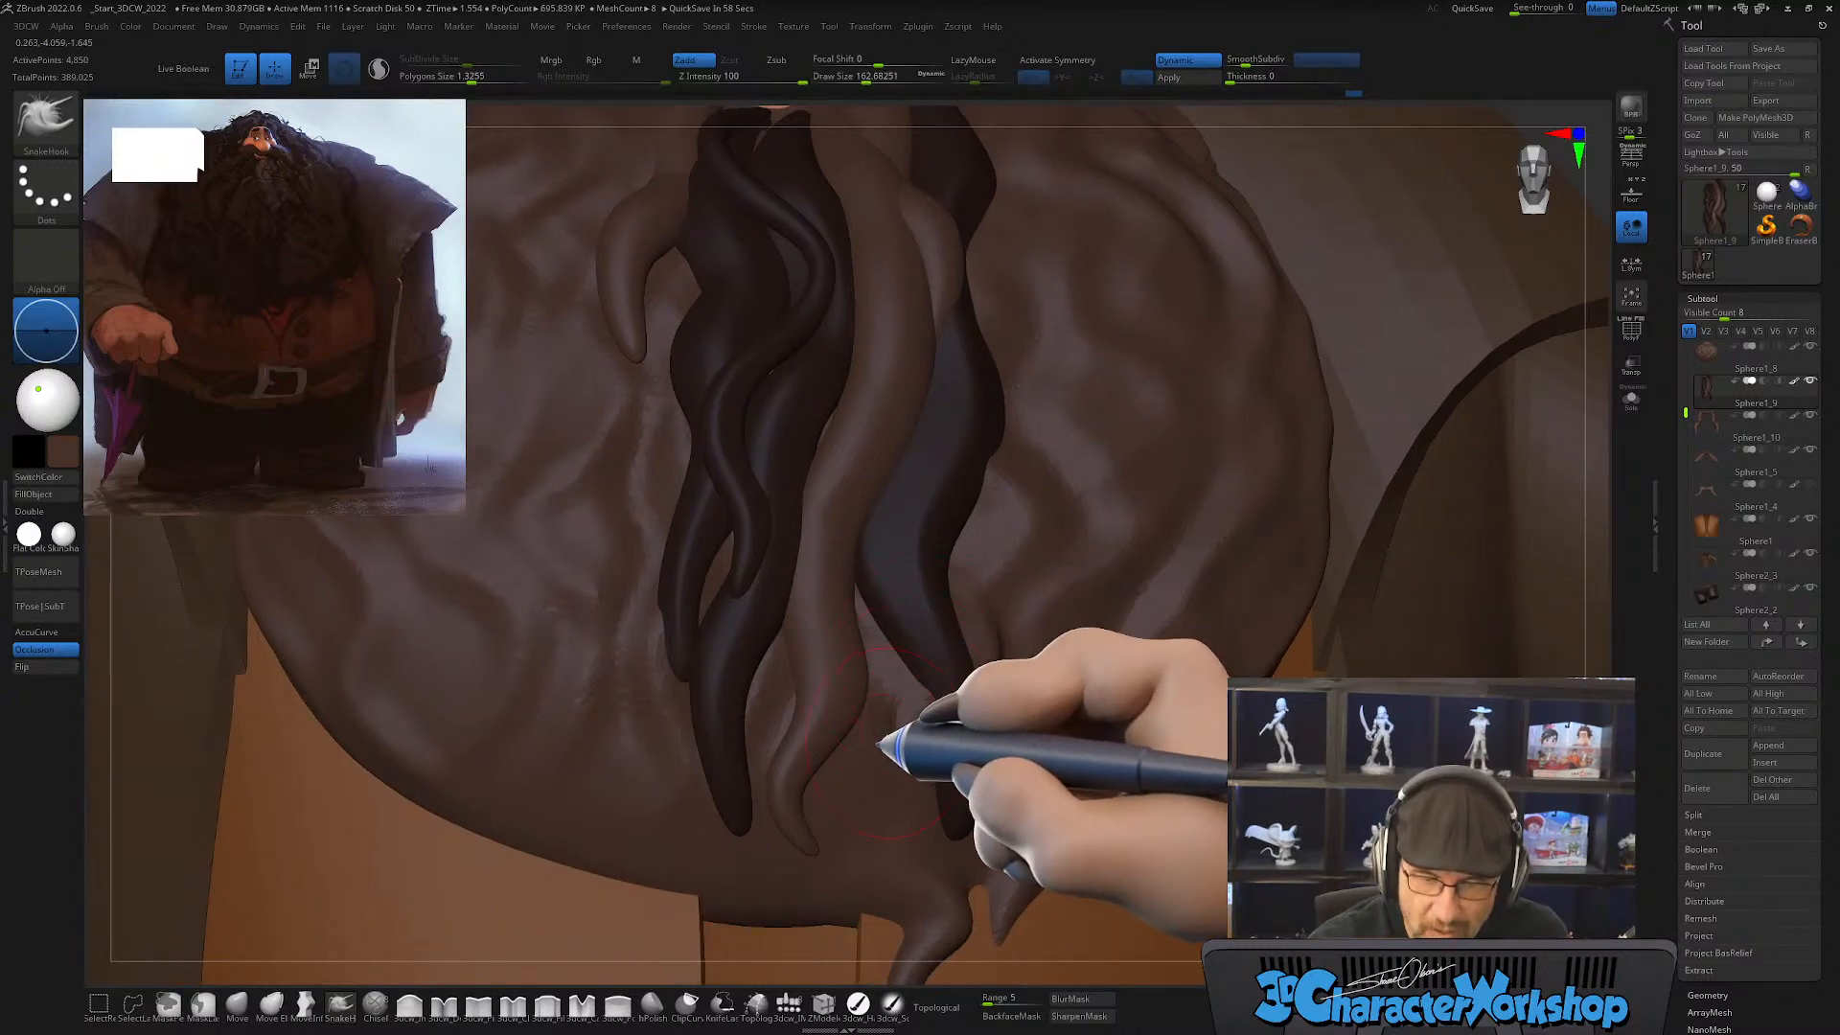
alt+right_drag(880, 746, 911, 739)
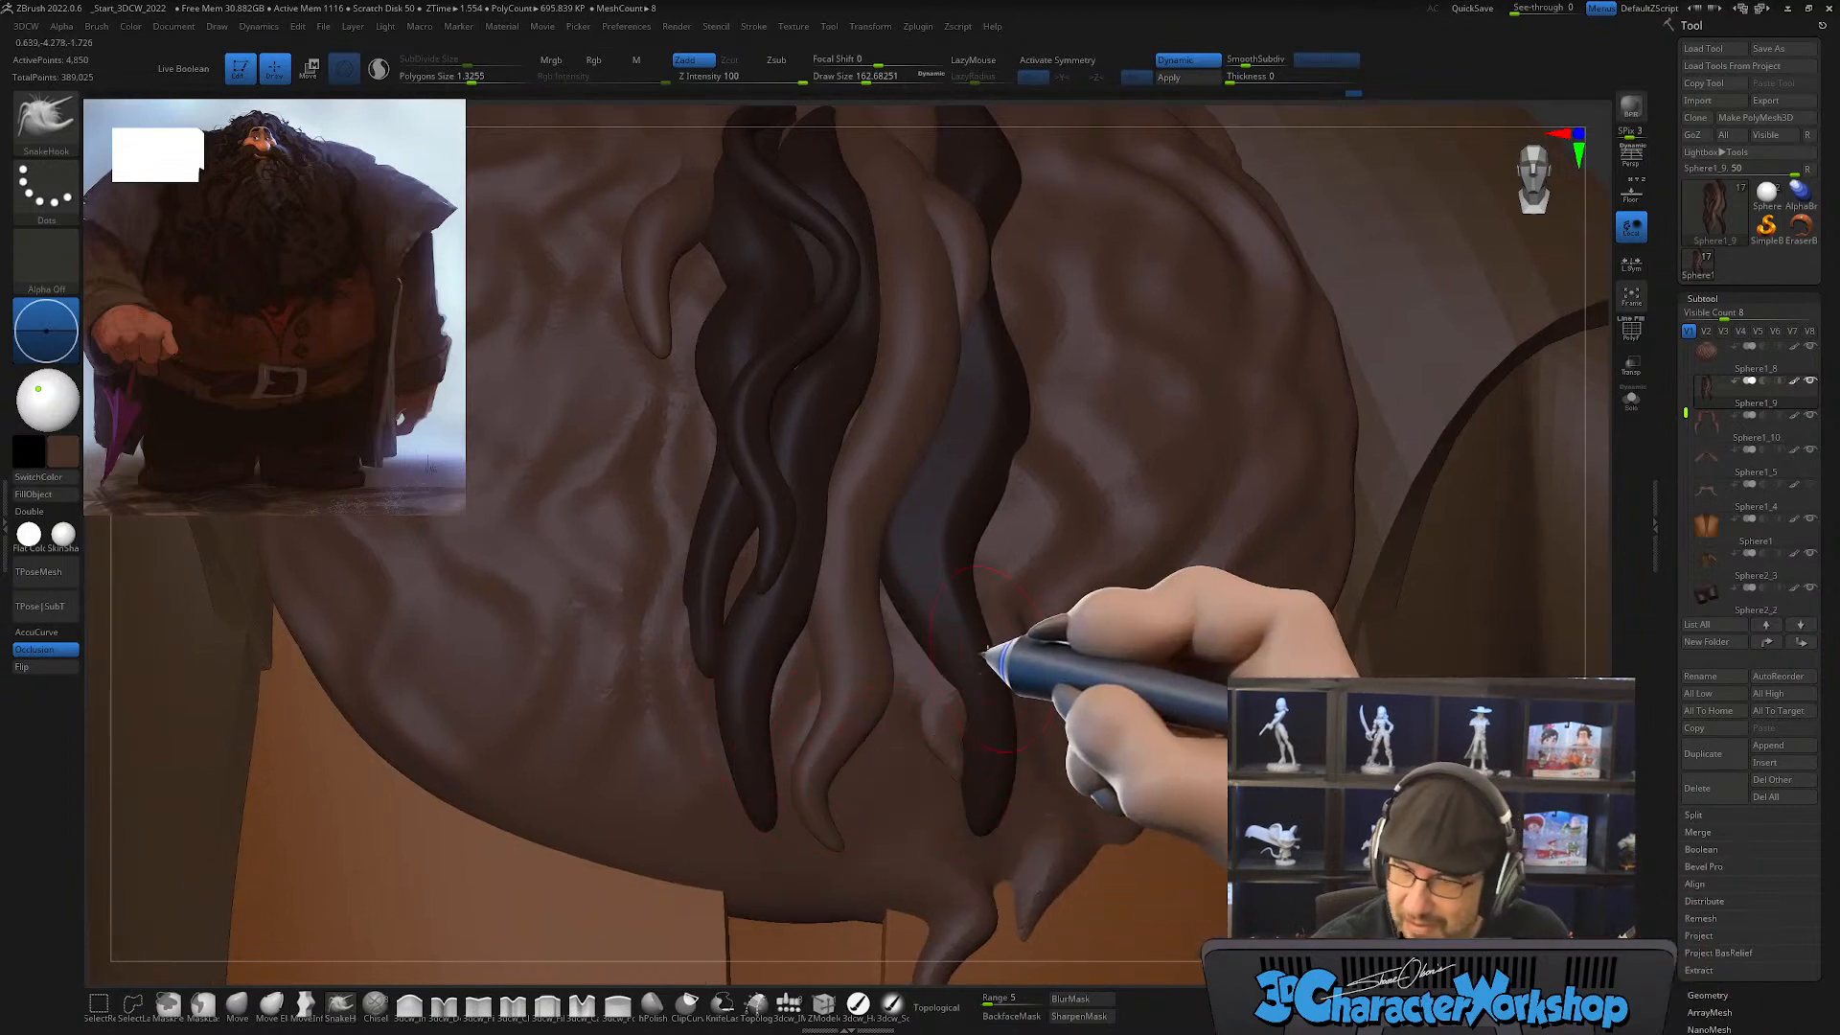
alt+right_drag(985, 653, 998, 723)
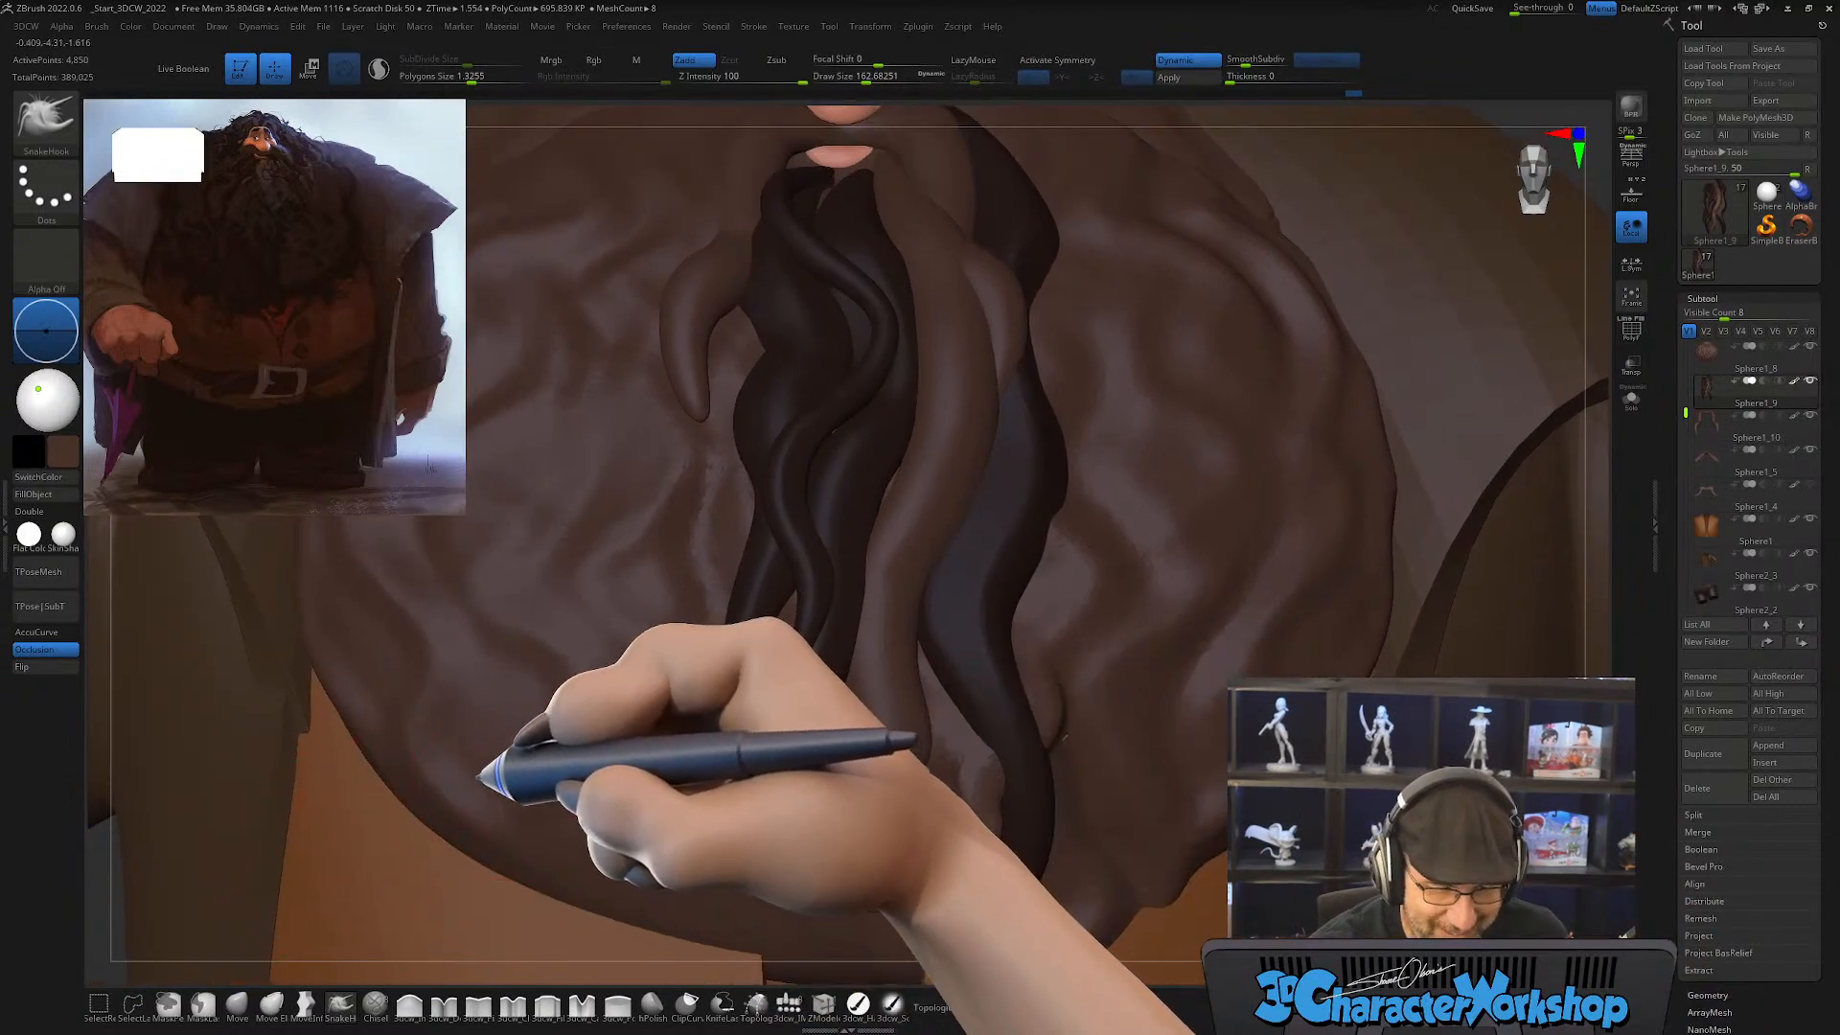
alt+right_drag(479, 779, 699, 763)
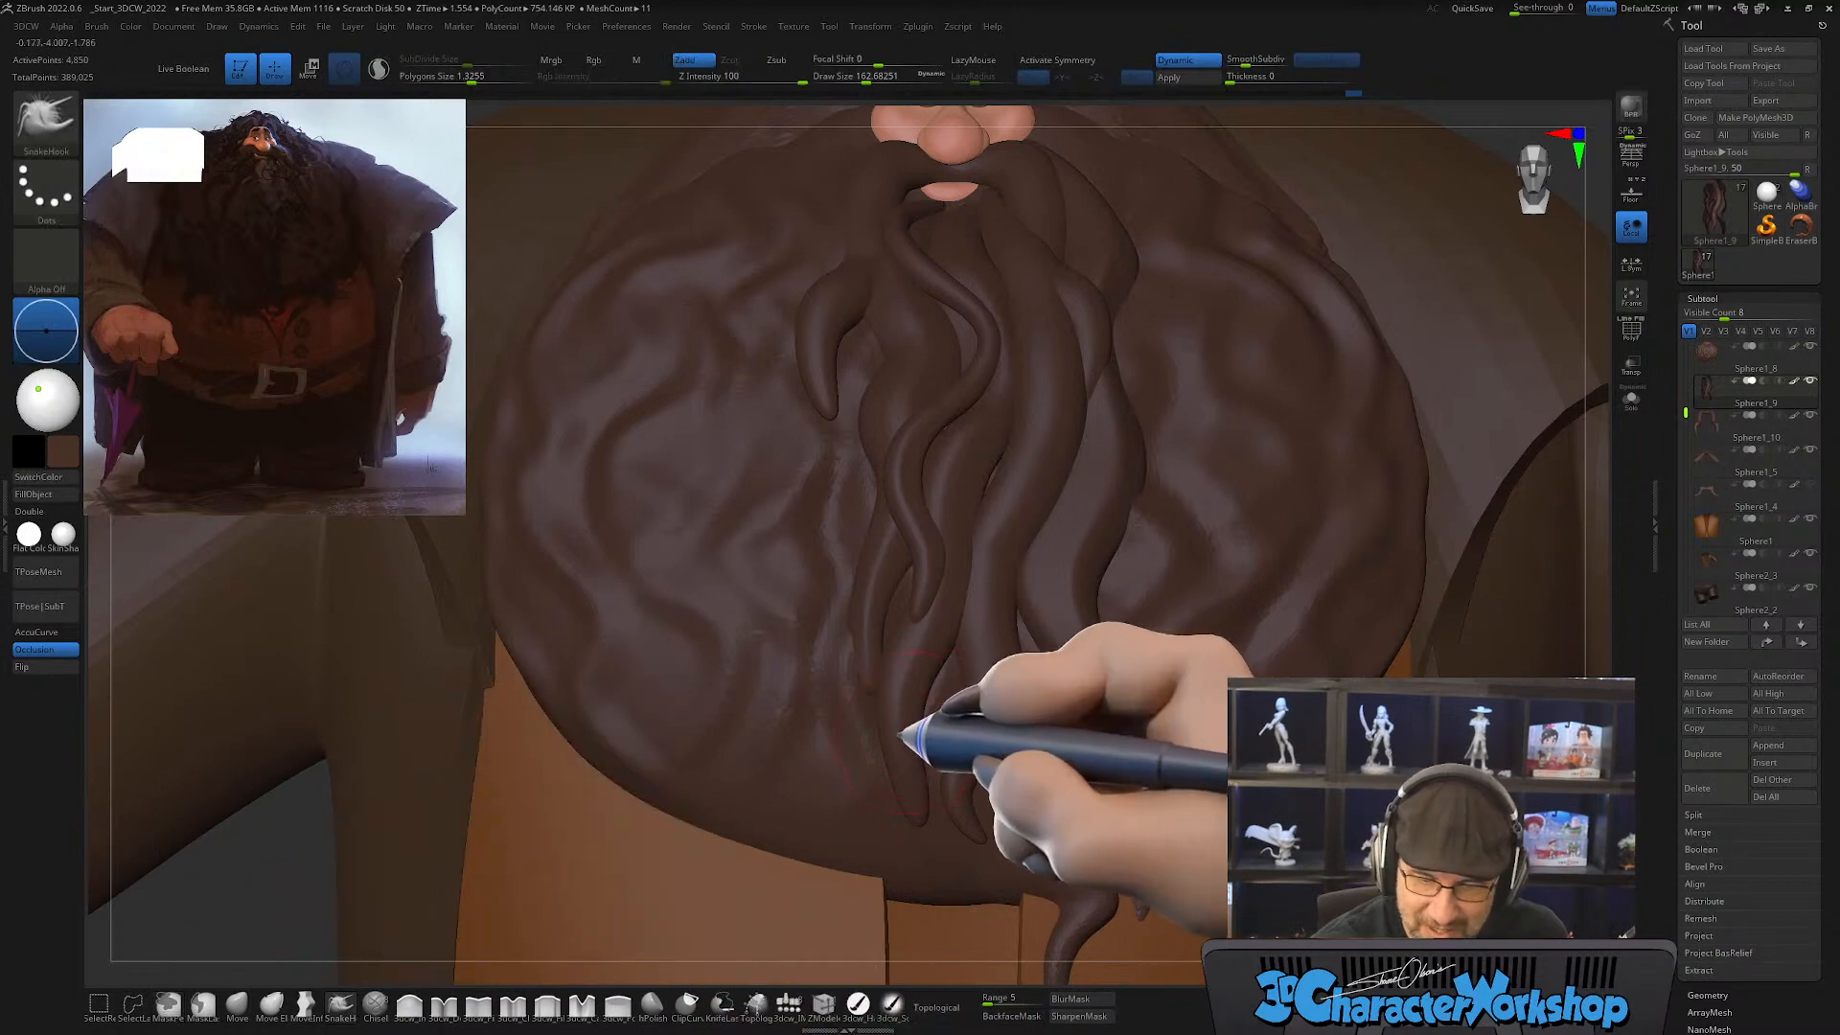
Step: Curl the strands' lower ends with SnakeHook at draw size about 223 and topological masking enabled
key(bracketright)
key(bracketright)
key(bracketright)
key(bracketright)
key(bracketright)
key(bracketright)
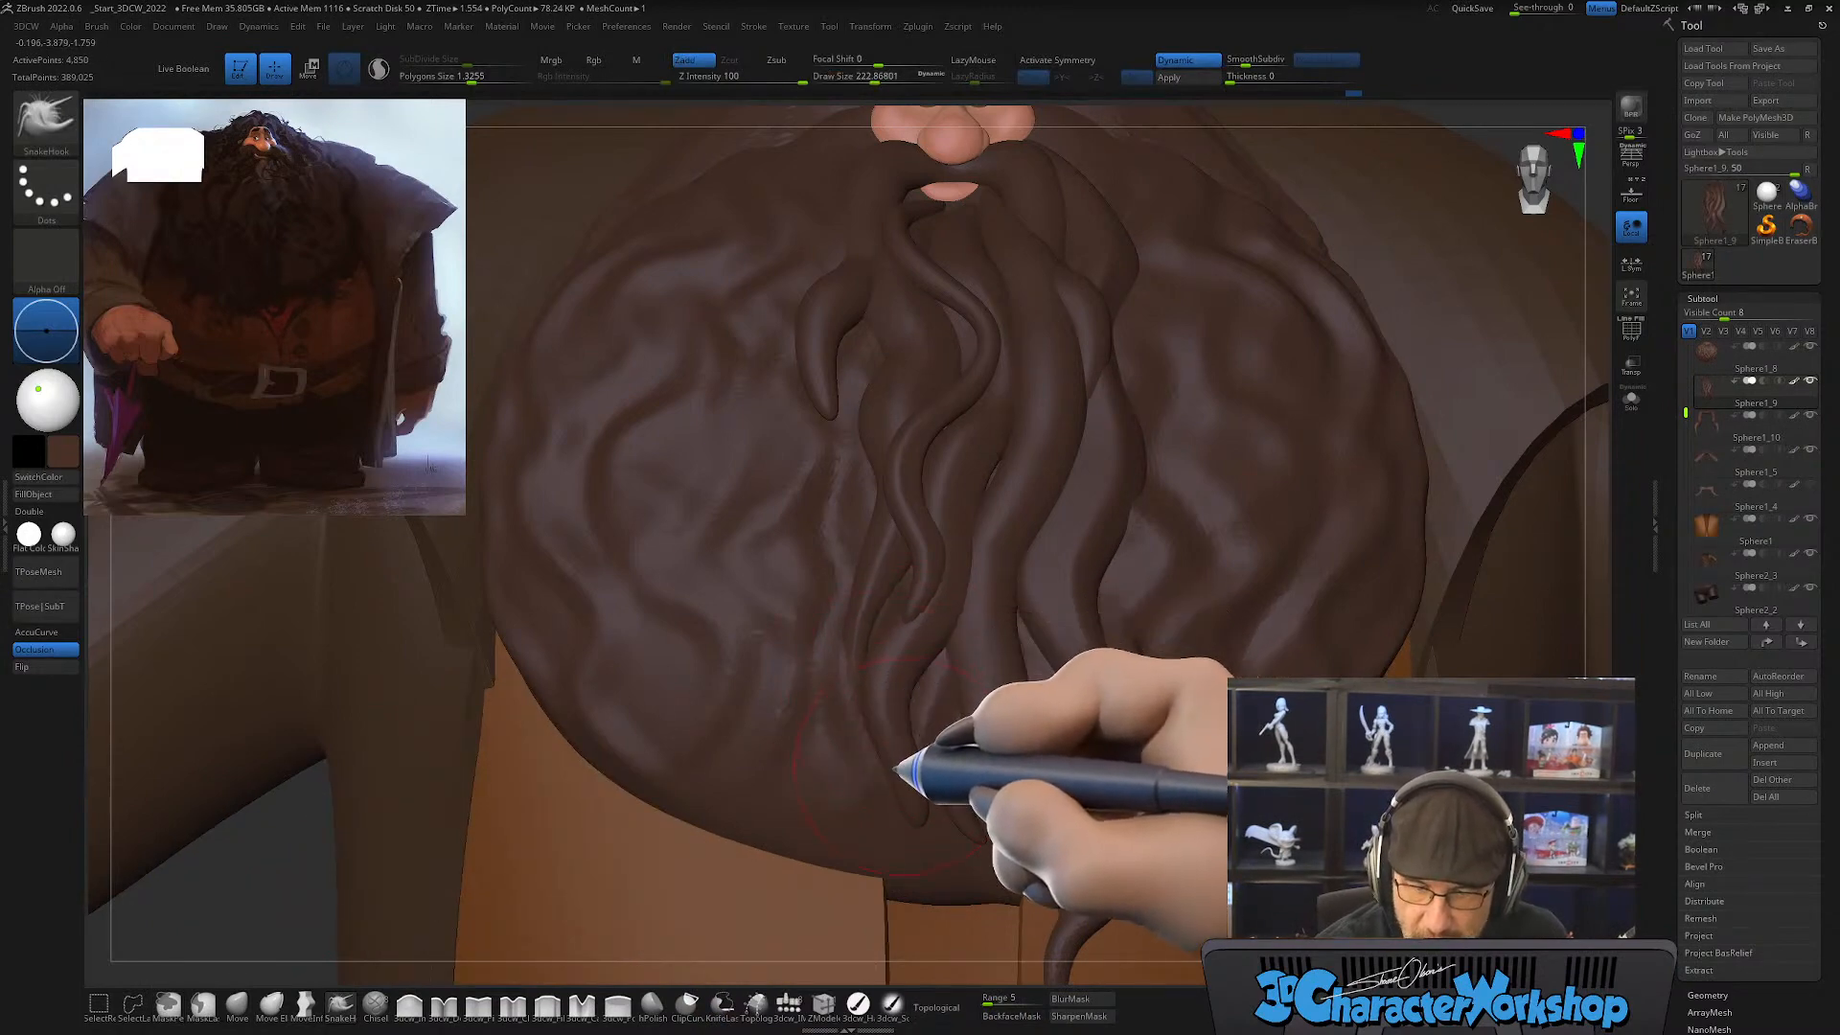
click(936, 1007)
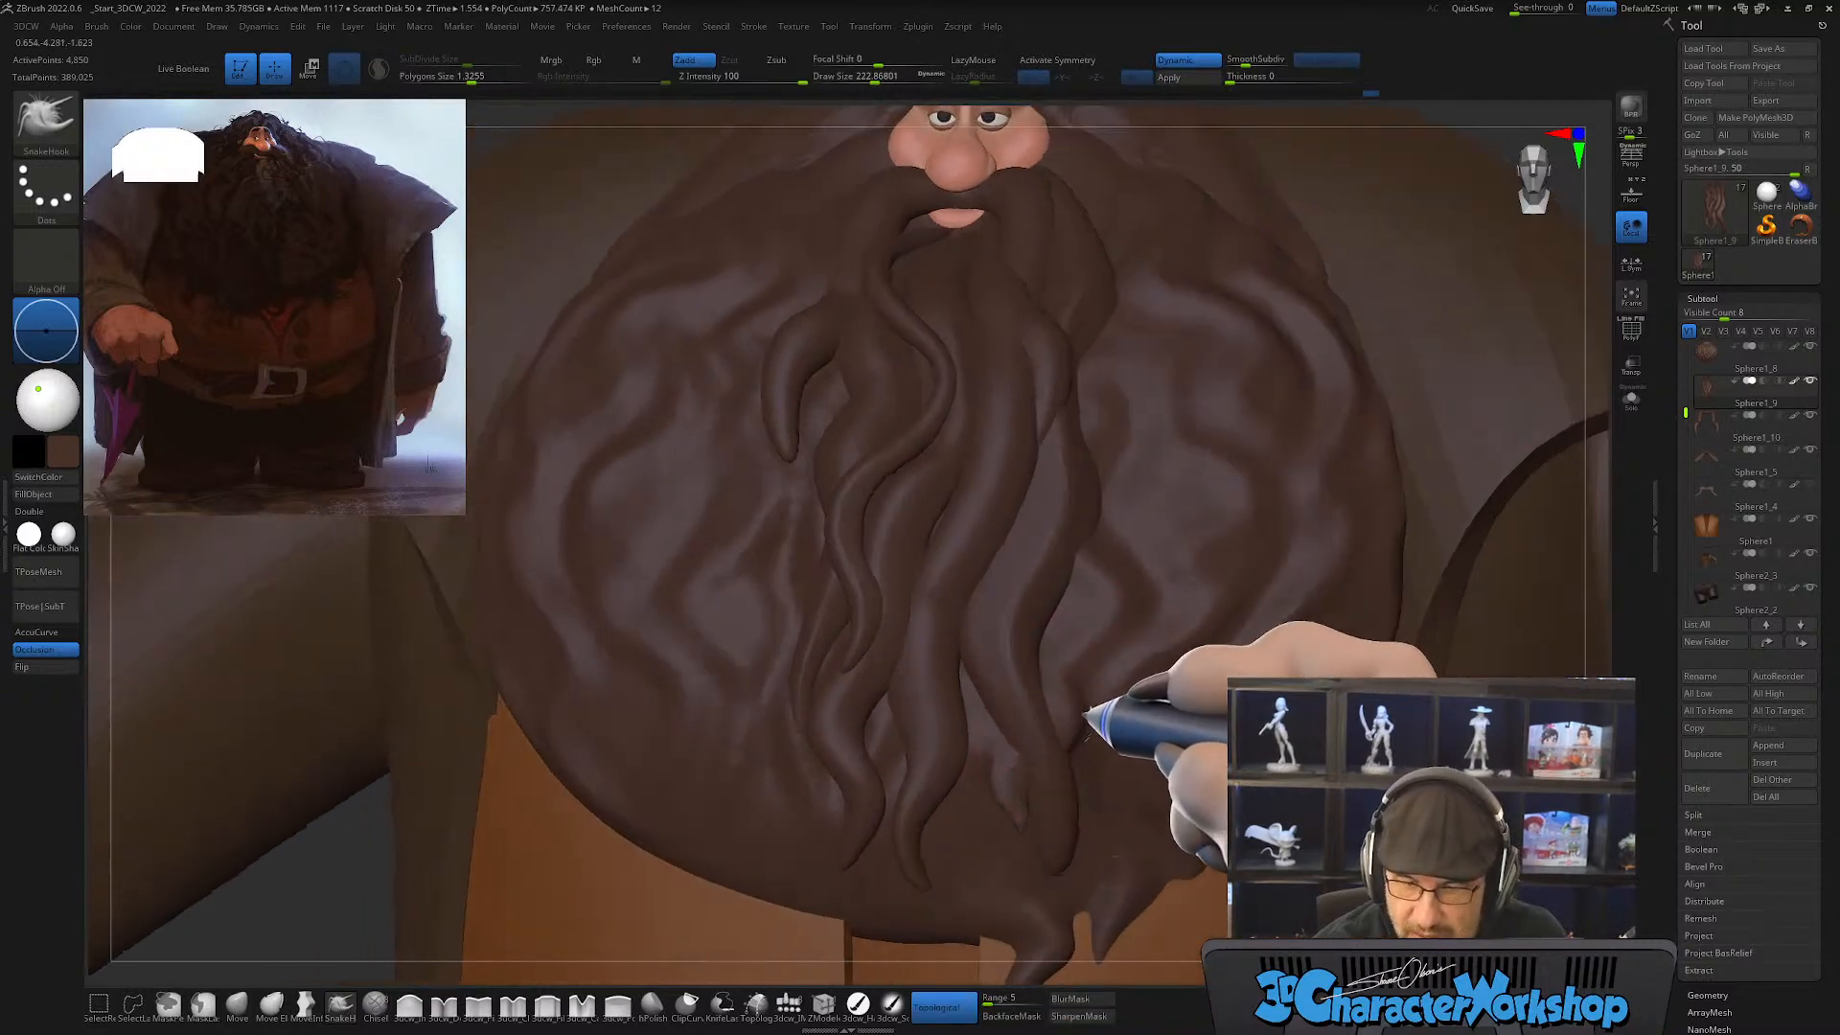
mouse_move(1086, 717)
right_down()
mouse_move(1076, 837)
mouse_move(1007, 877)
mouse_move(1028, 880)
mouse_move(1035, 848)
right_up()
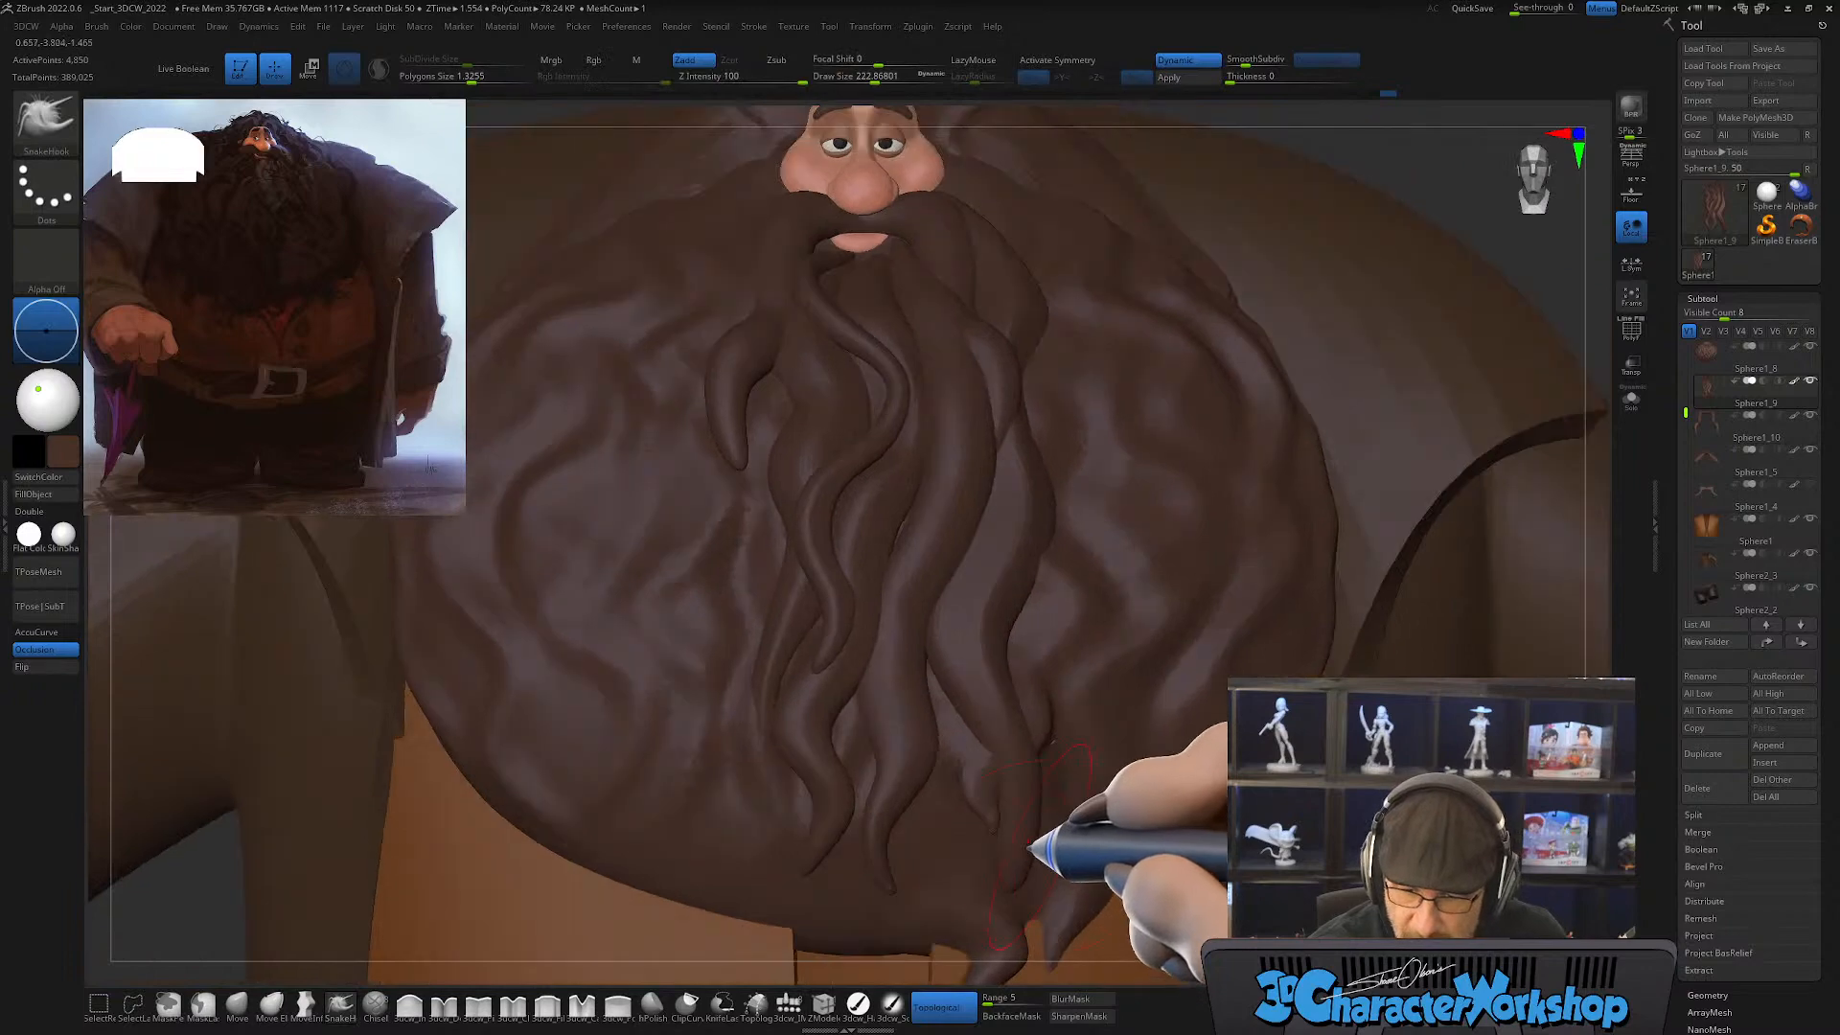
Step: Smooth the outermost strand's lower end and pull it into a curved, tapered tip
key(shift)
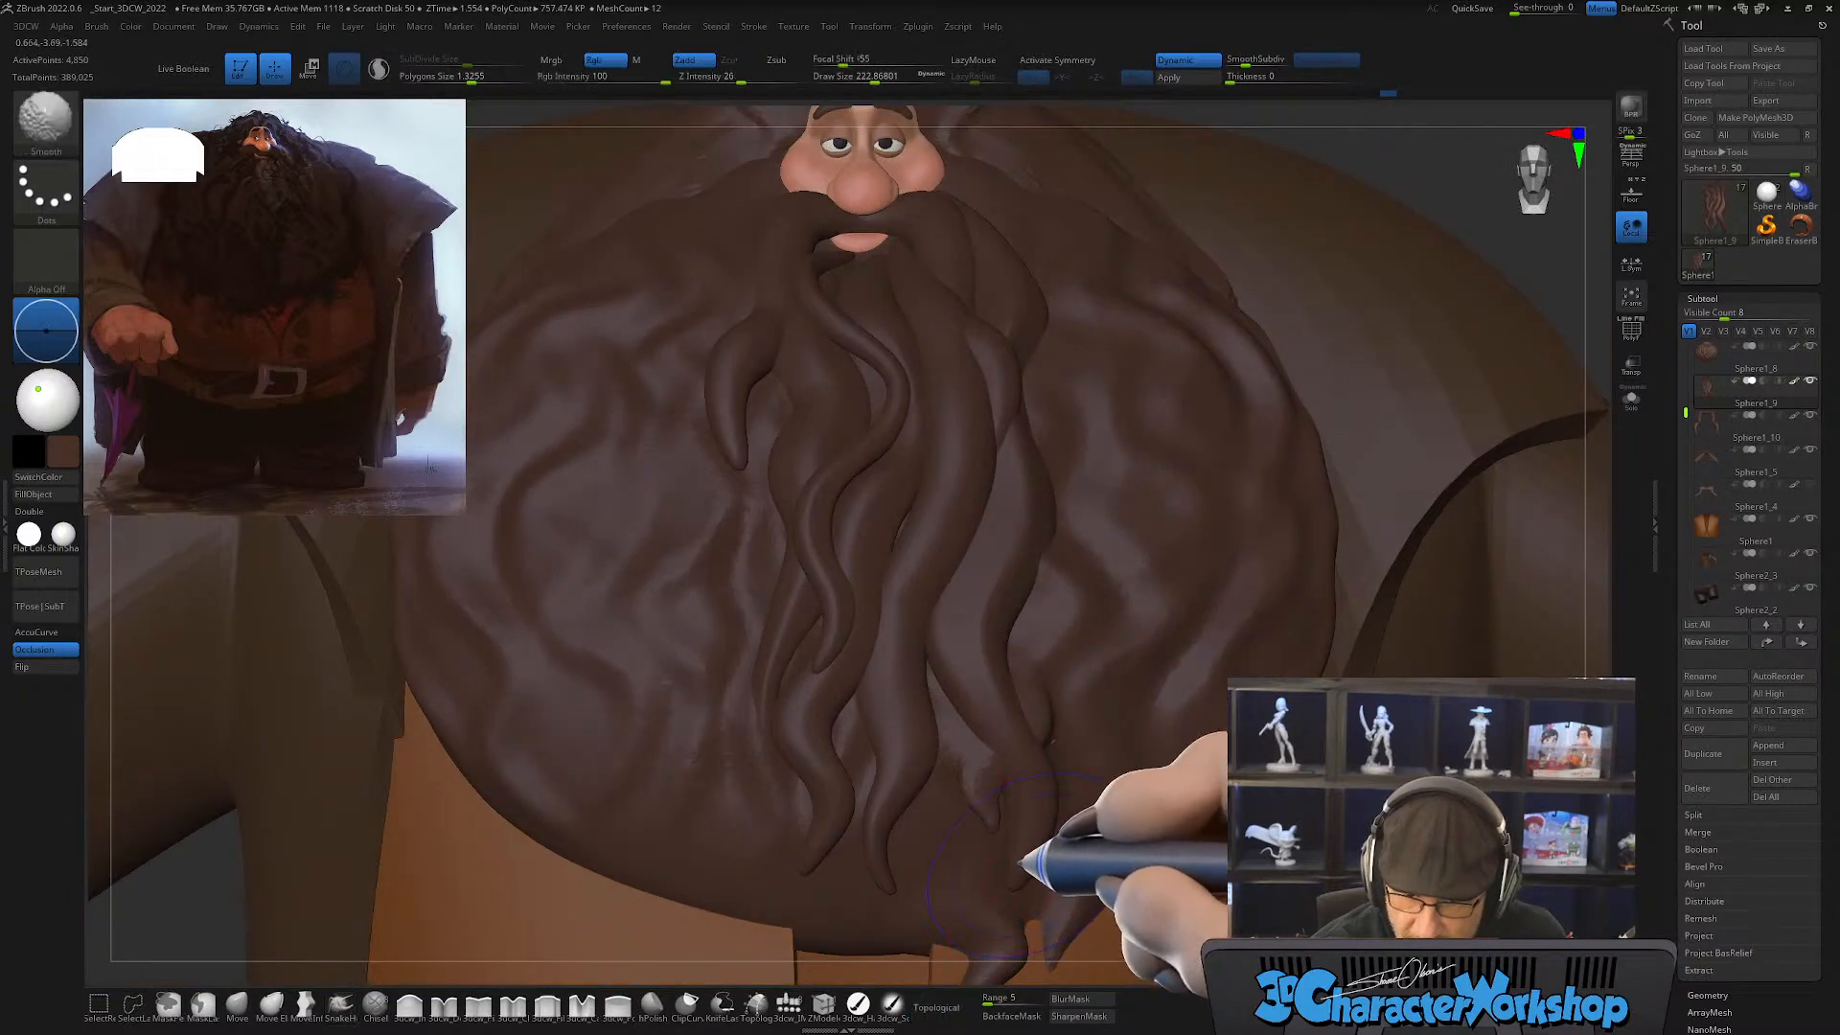
mouse_move(1025, 781)
right_down()
mouse_move(1050, 767)
mouse_move(1032, 773)
mouse_move(1066, 817)
mouse_move(1054, 801)
right_up()
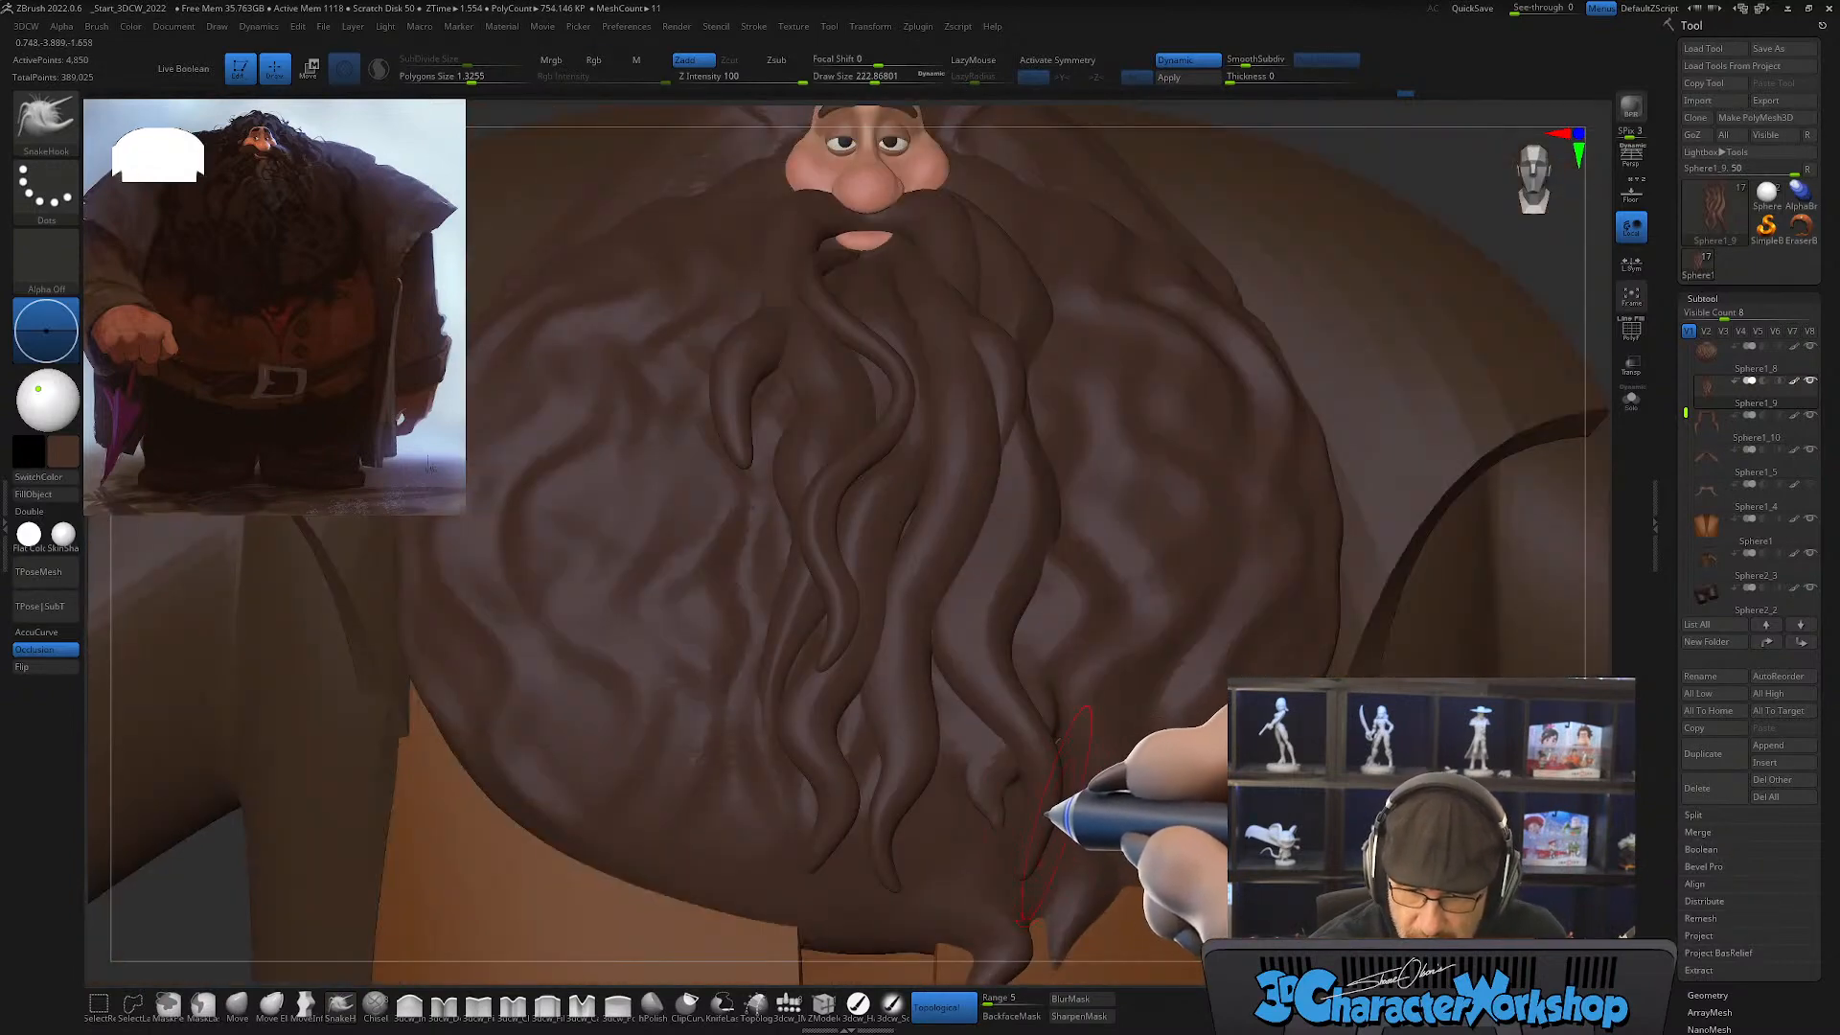
drag(1014, 709, 1013, 881)
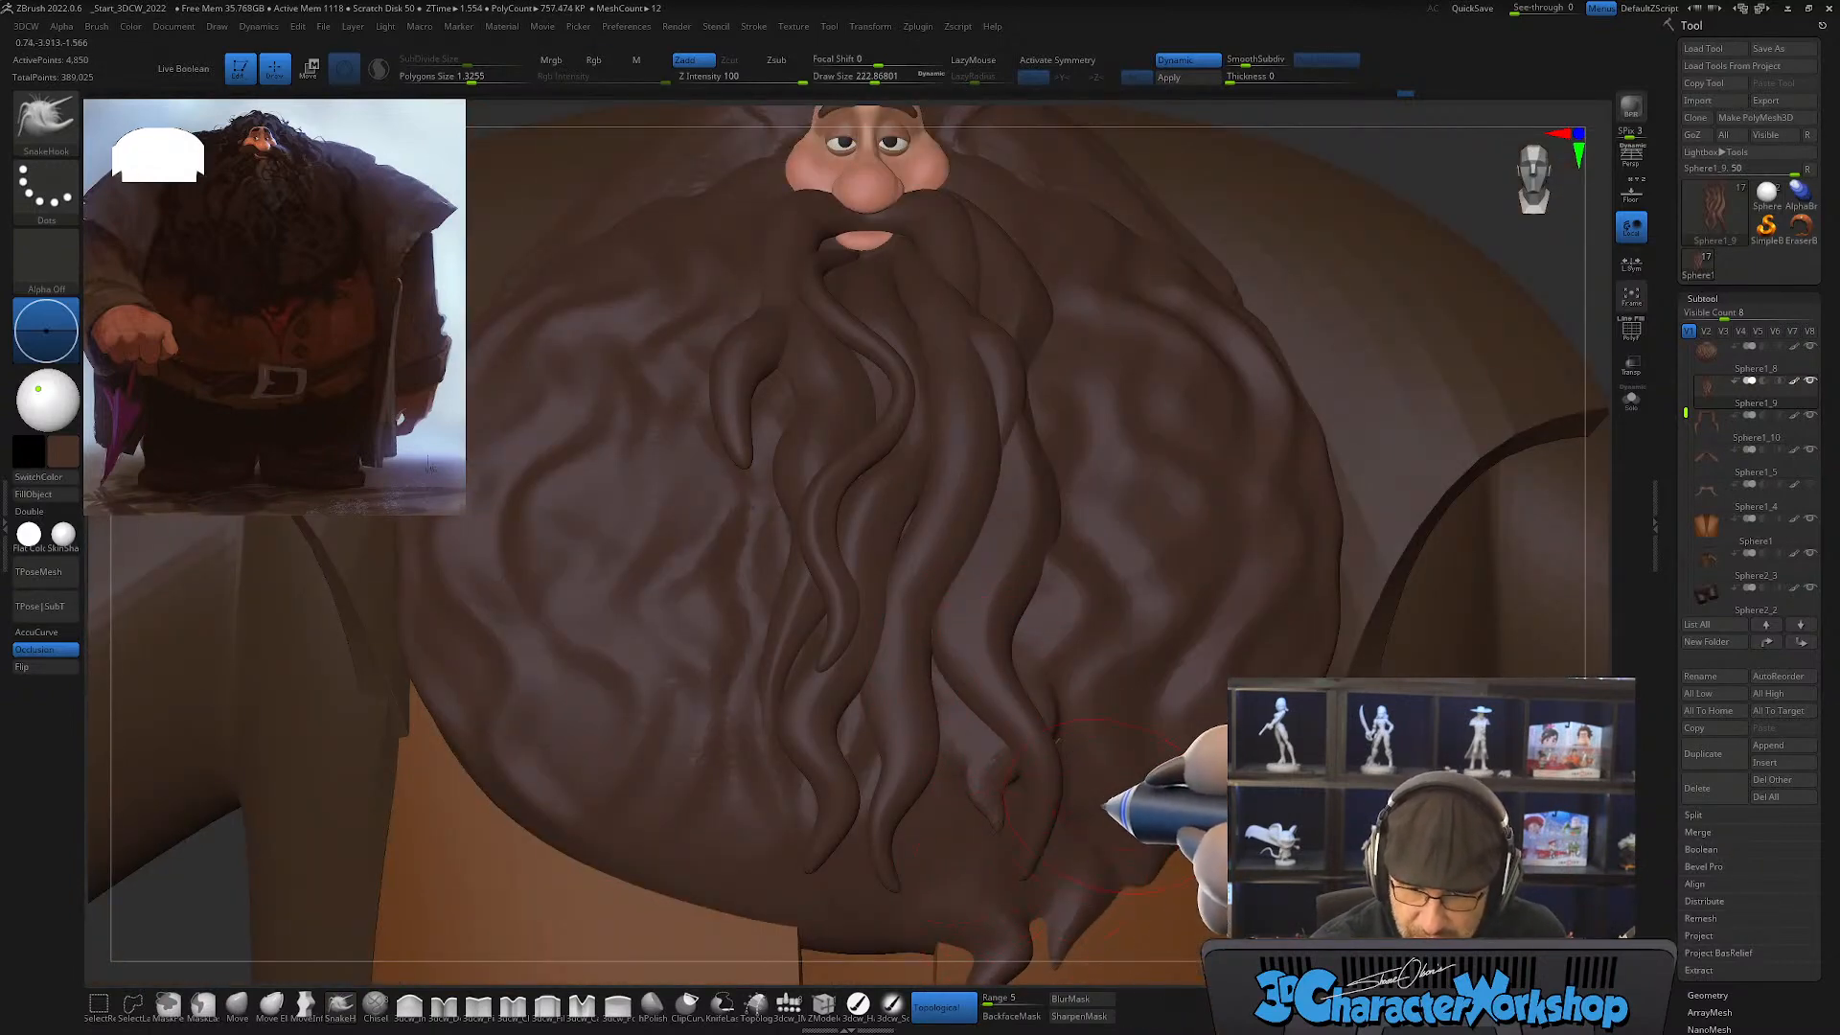
right_drag(1107, 805, 970, 697)
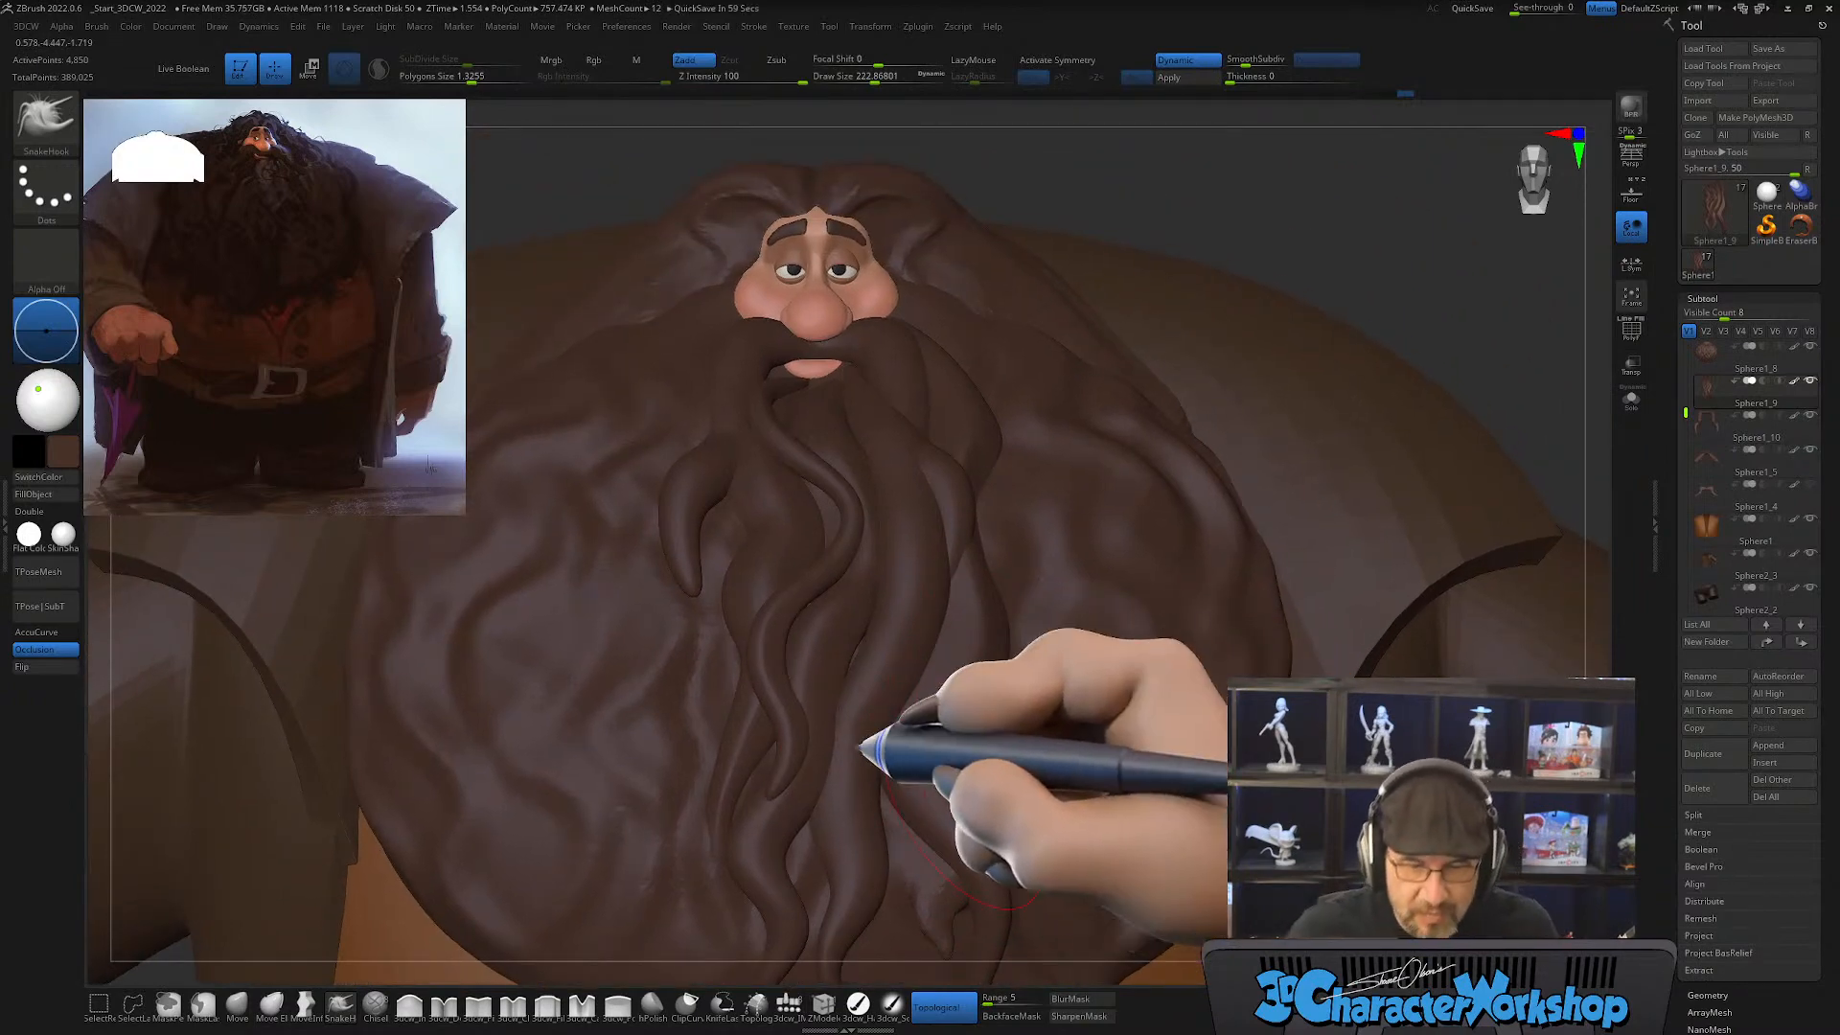
Step: Fine-tune the curves of the central beard strands with SnakeHook at draw size about 101
key(s)
drag(893, 780, 873, 783)
right_drag(855, 759, 854, 780)
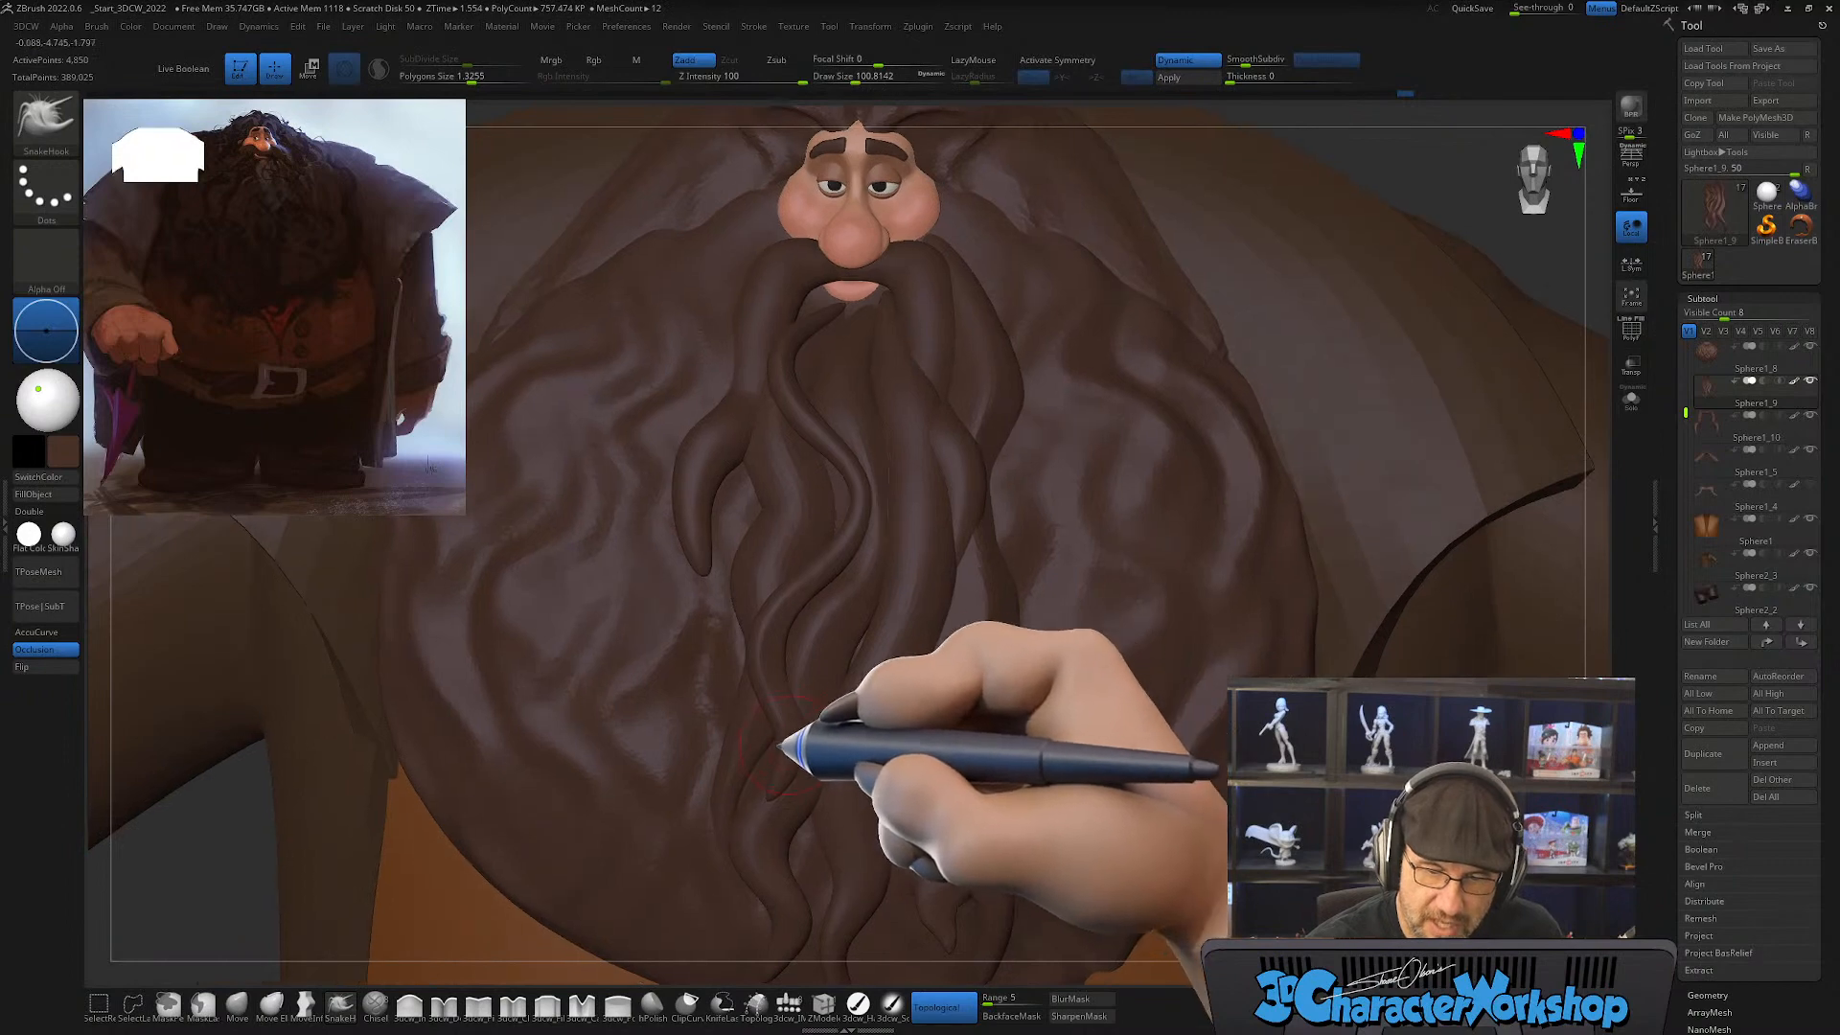
right_drag(854, 698, 828, 575)
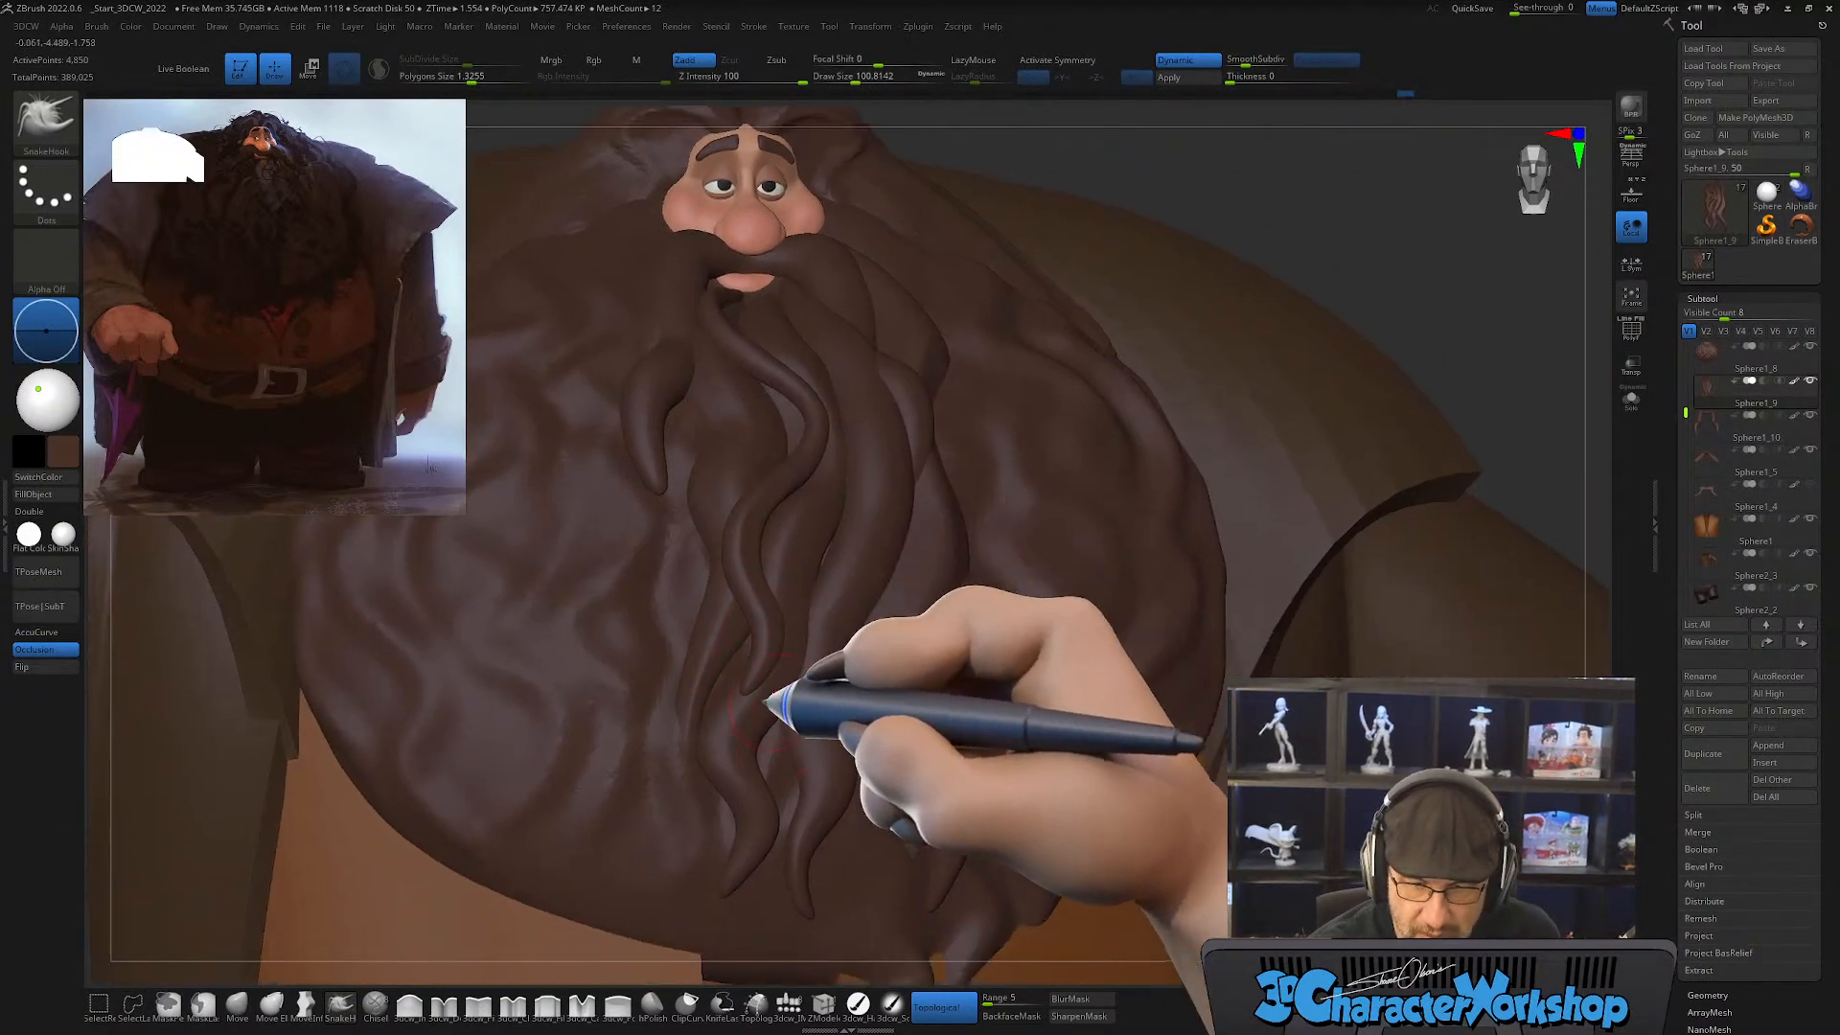
right_drag(821, 762, 834, 726)
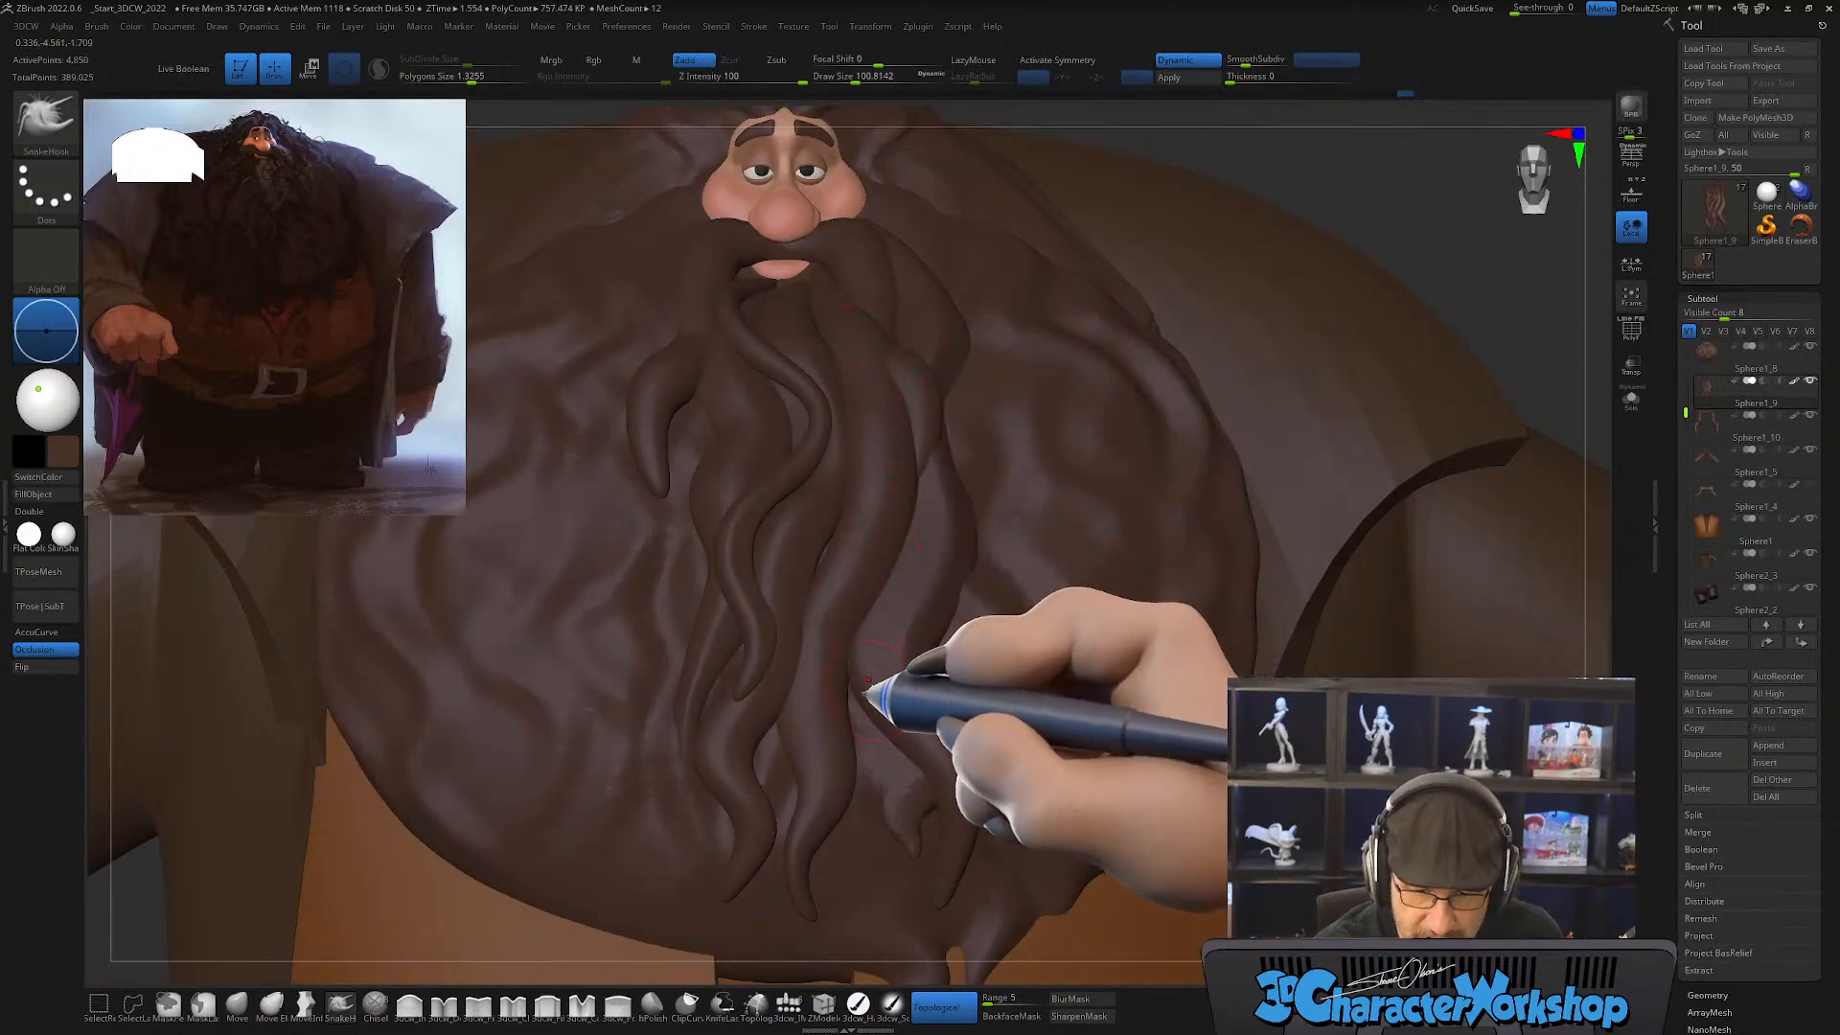
right_drag(880, 654, 876, 693)
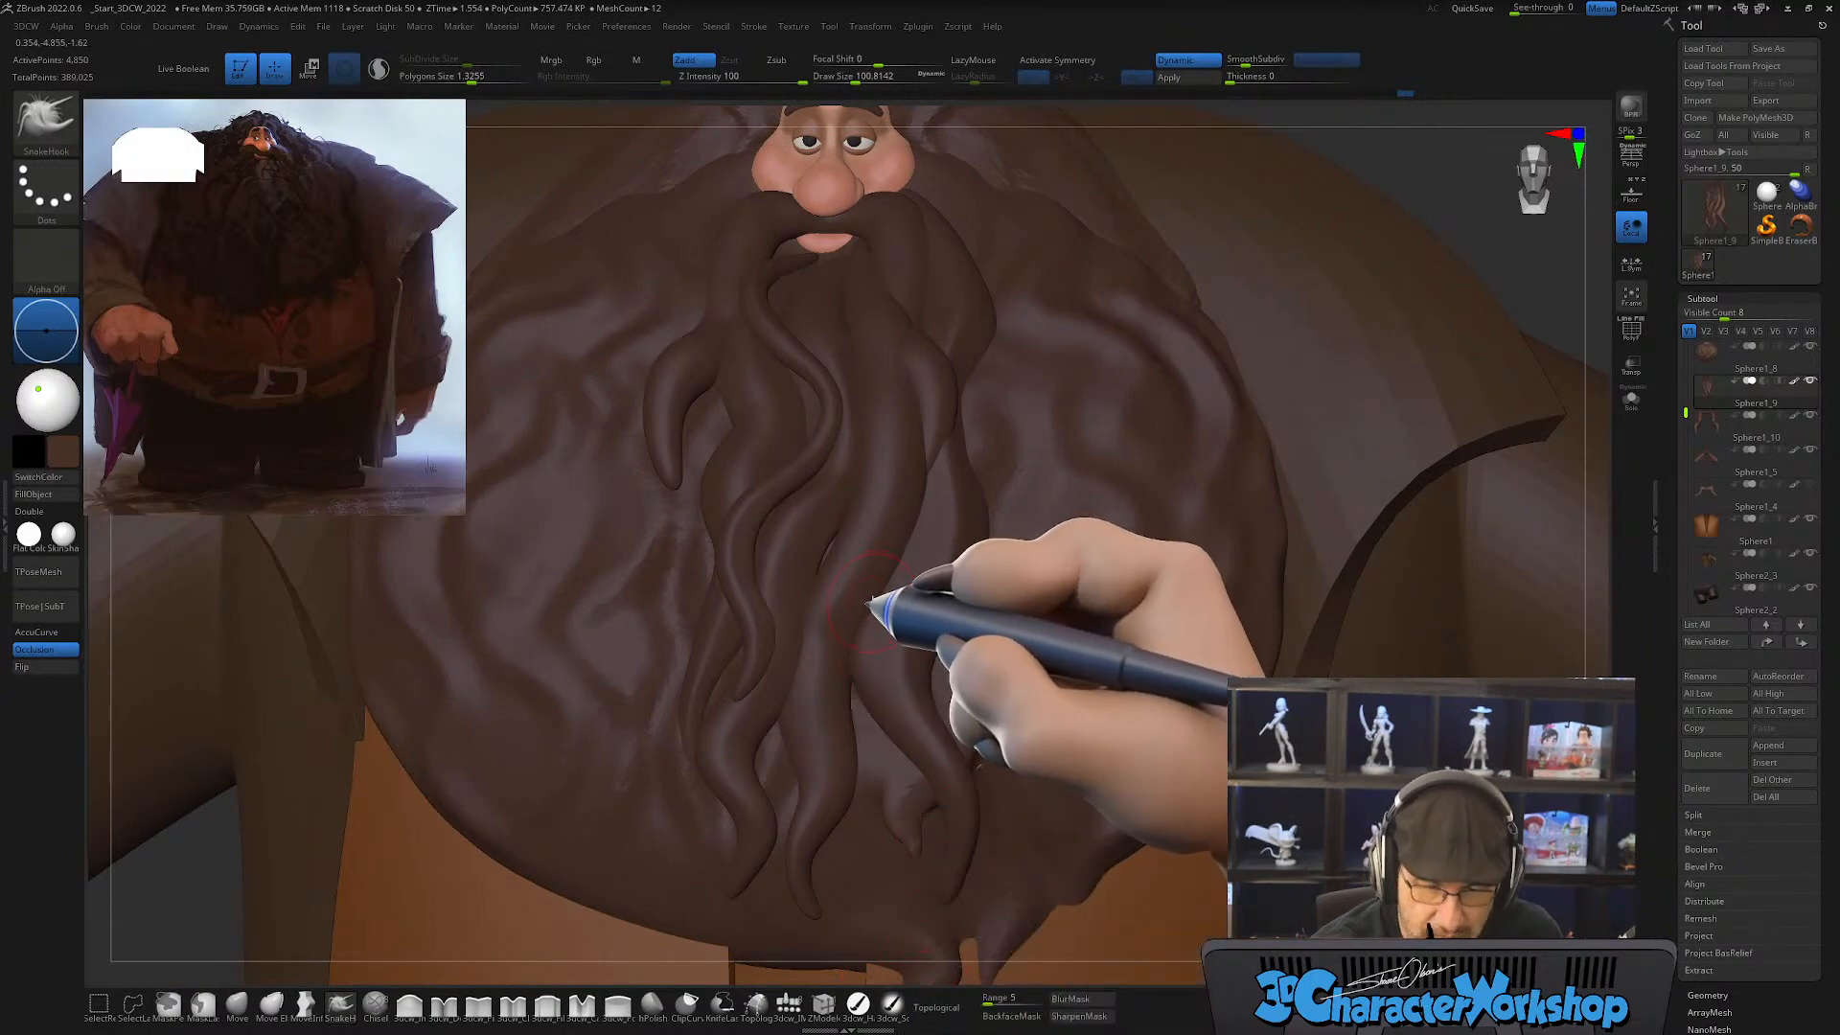
Step: Mask every beard strand except the central one, then smooth that strand and refine its curve with SnakeHook at draw size about 101
key(w)
ctrl+click(823, 709)
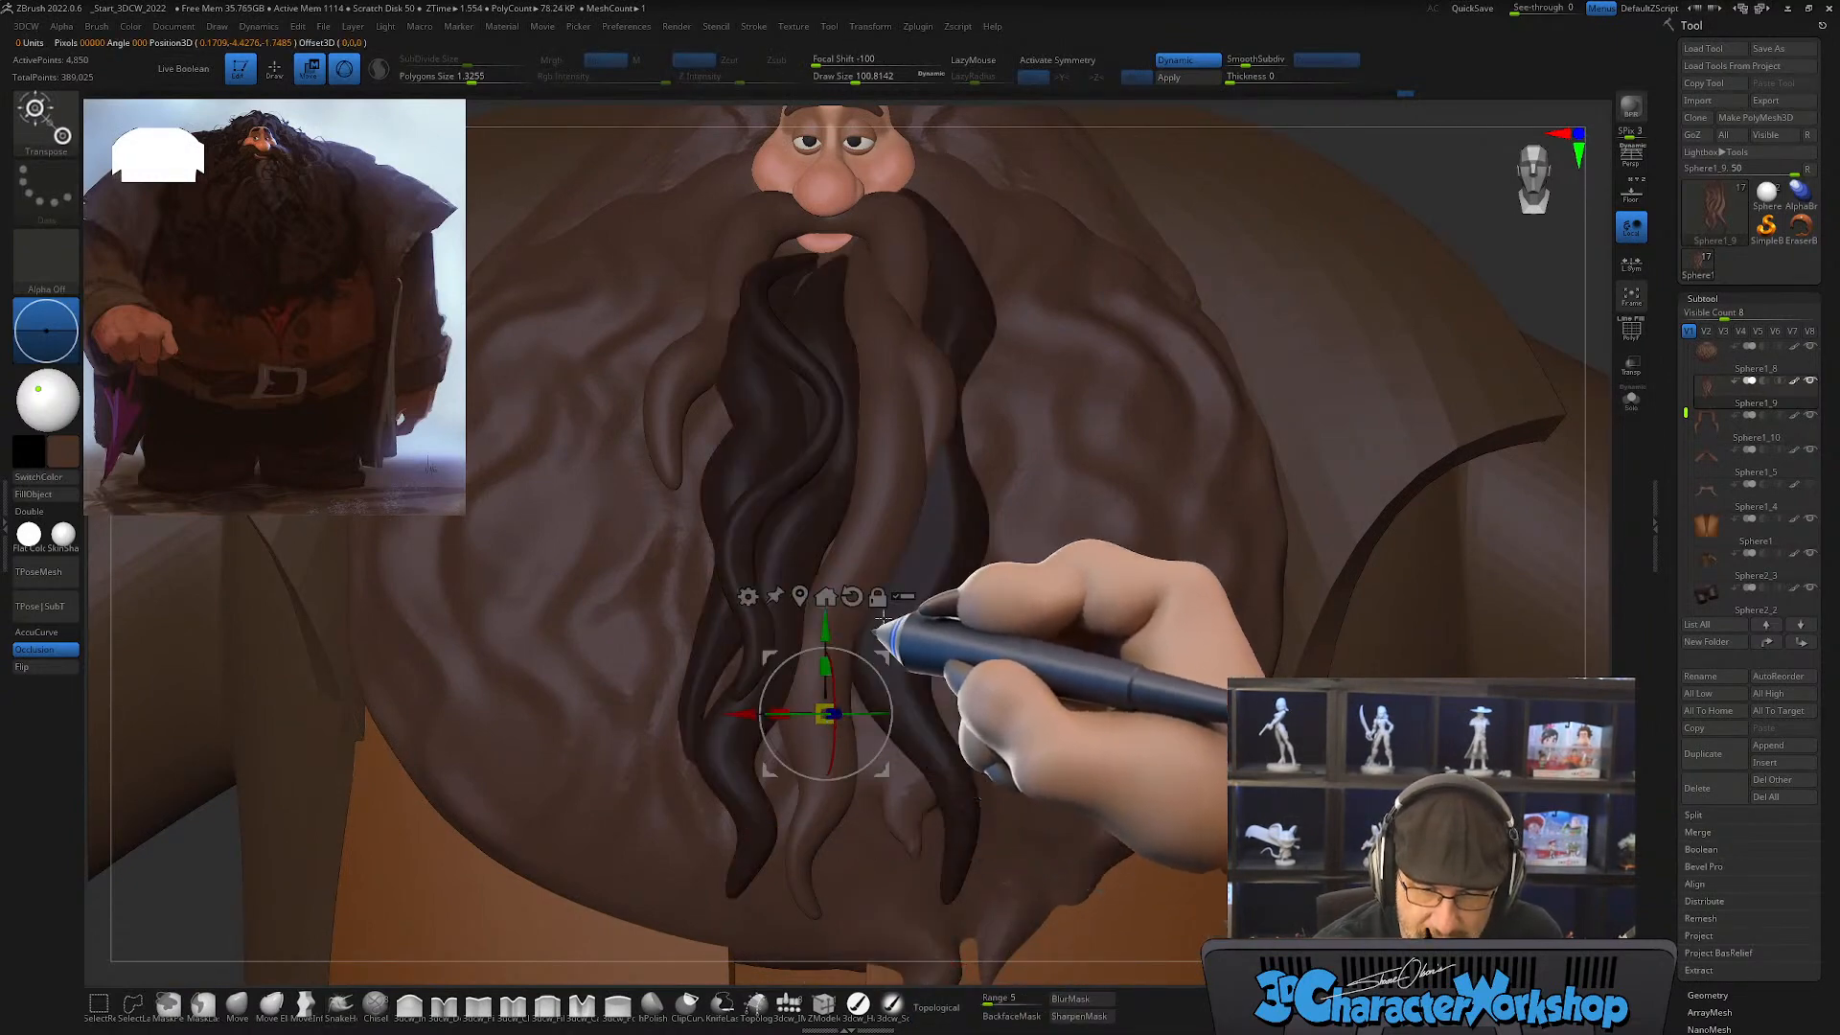
key(q)
mouse_move(938, 527)
right_down()
mouse_move(904, 561)
mouse_move(927, 577)
mouse_move(939, 434)
mouse_move(918, 512)
mouse_move(887, 399)
right_up()
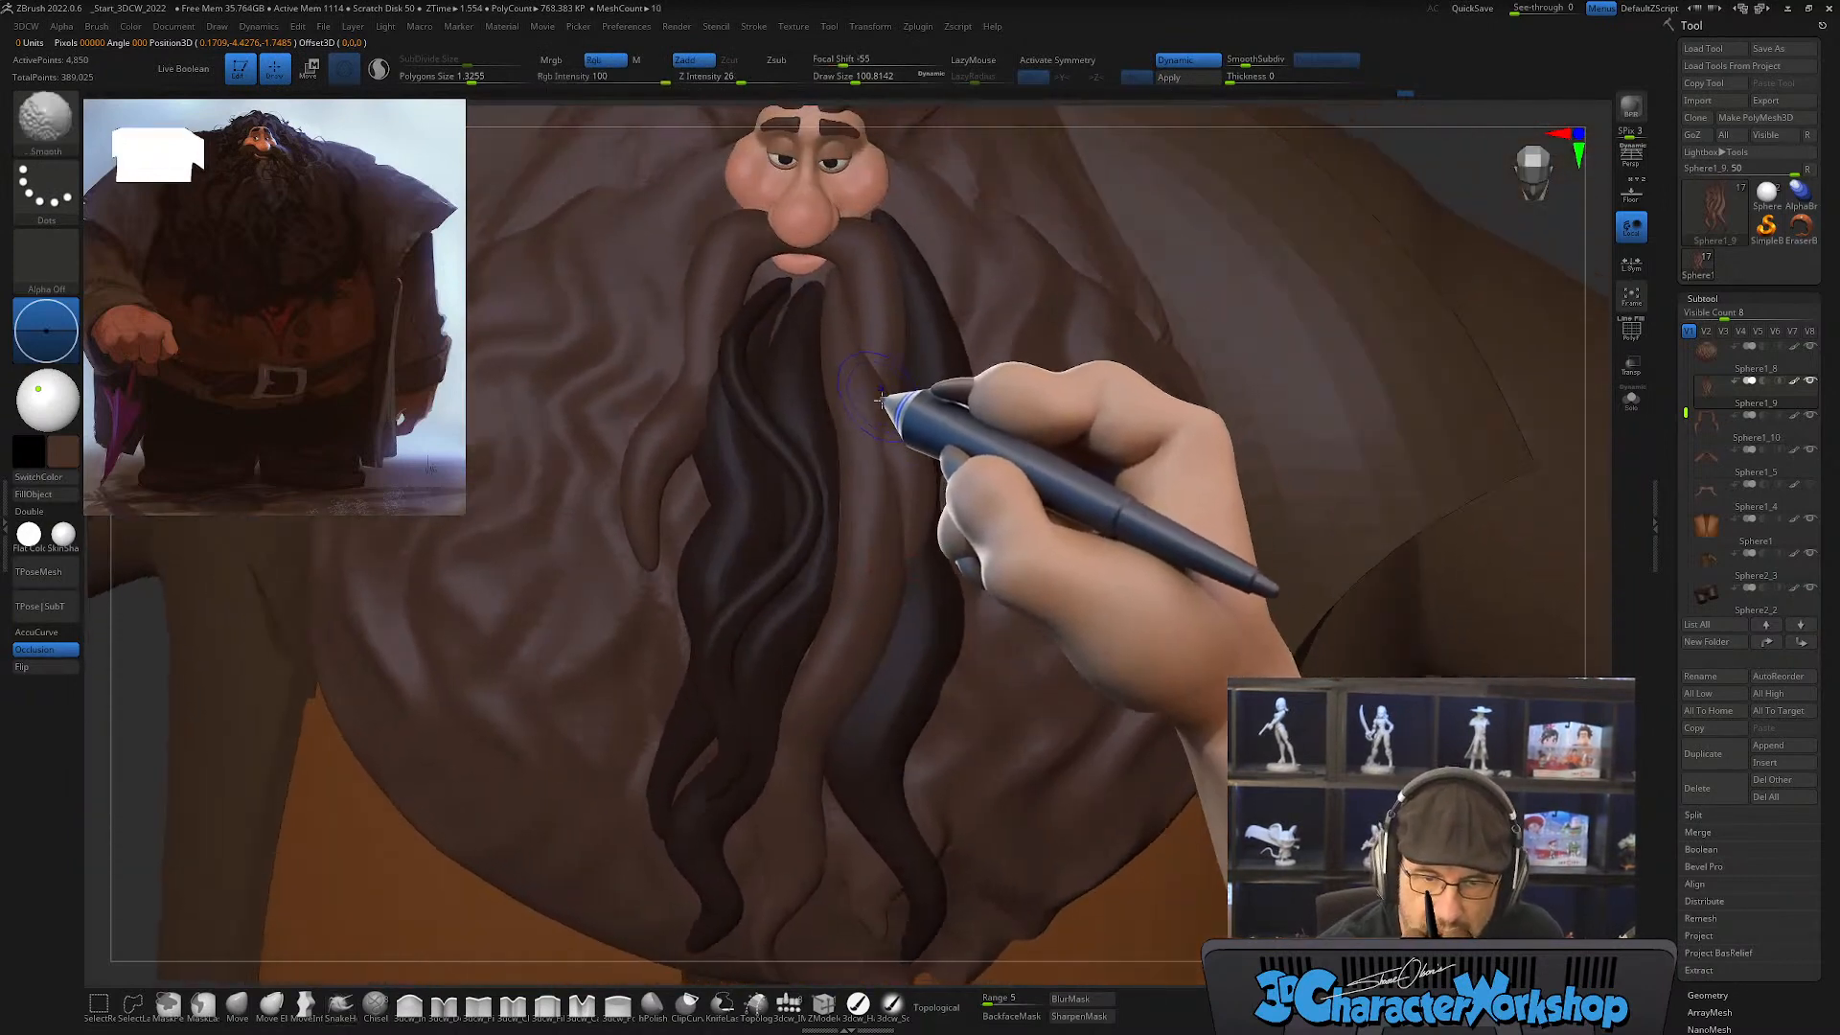
mouse_move(888, 398)
shift+mouse_down()
mouse_move(867, 358)
mouse_move(877, 424)
mouse_move(870, 382)
shift+mouse_up()
mouse_move(910, 397)
right_down()
mouse_move(909, 424)
mouse_move(871, 390)
right_up()
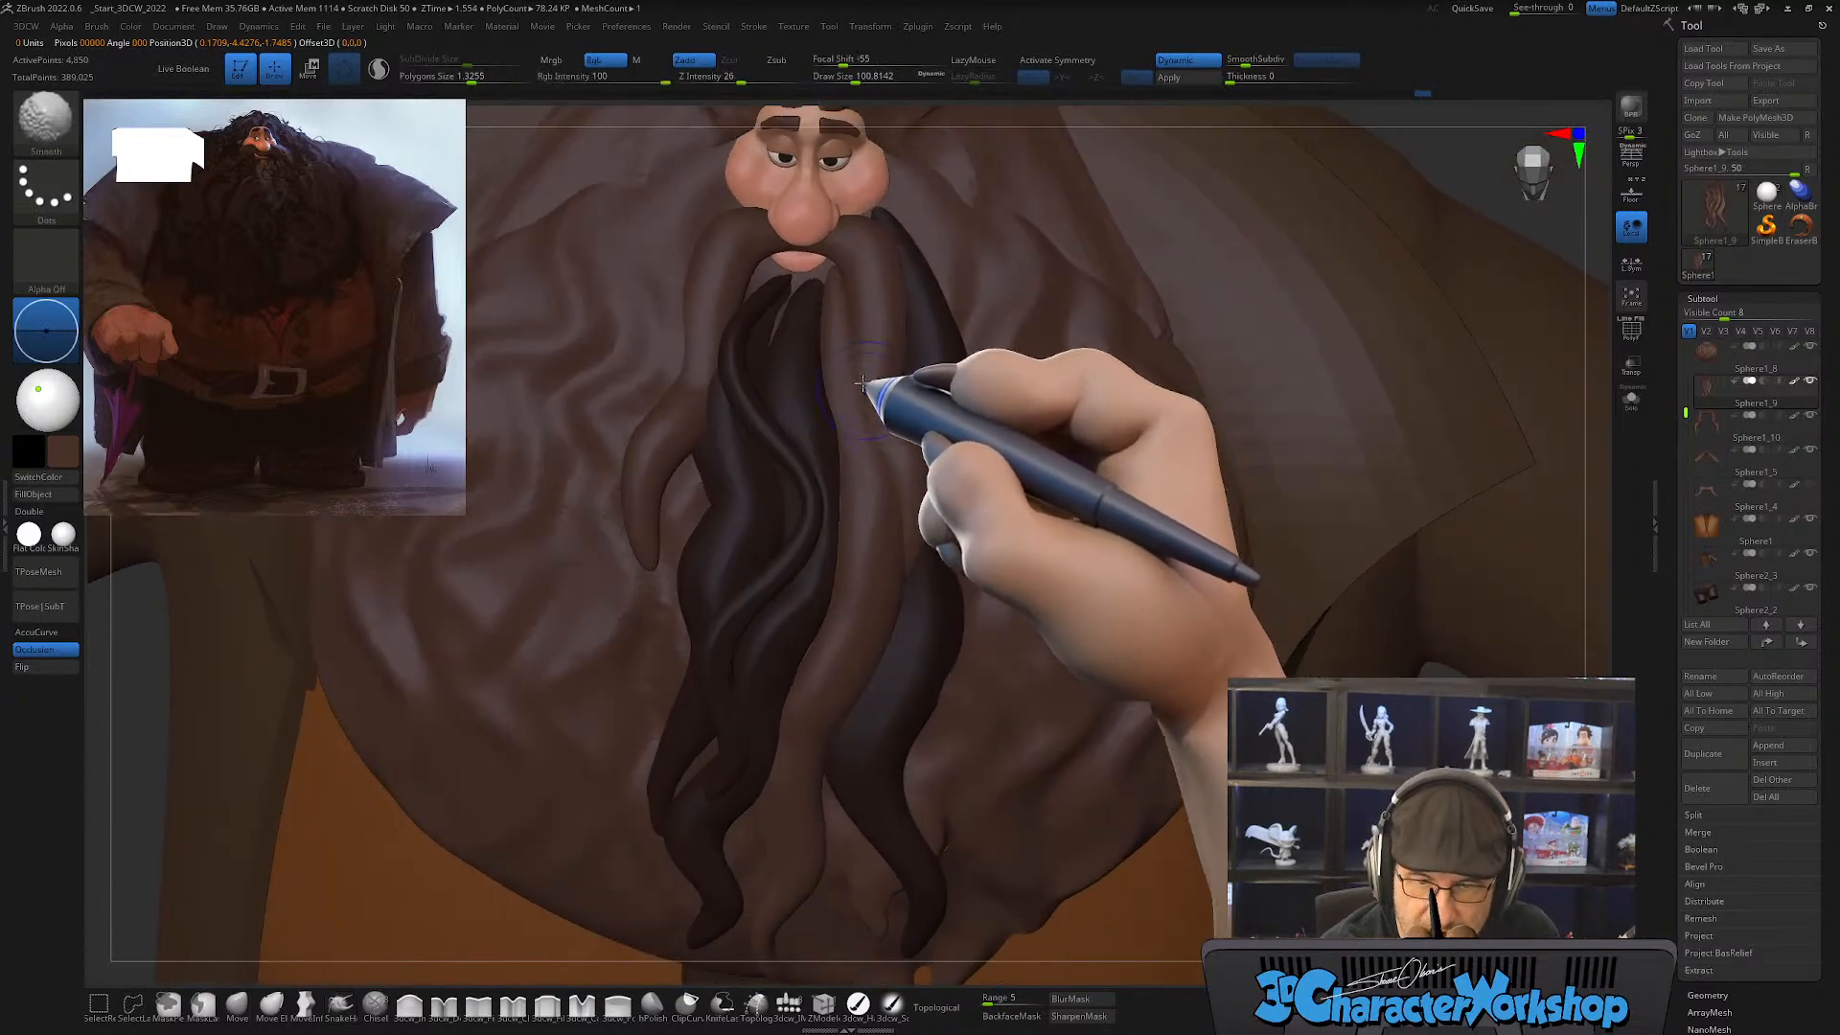
right_drag(931, 468, 901, 489)
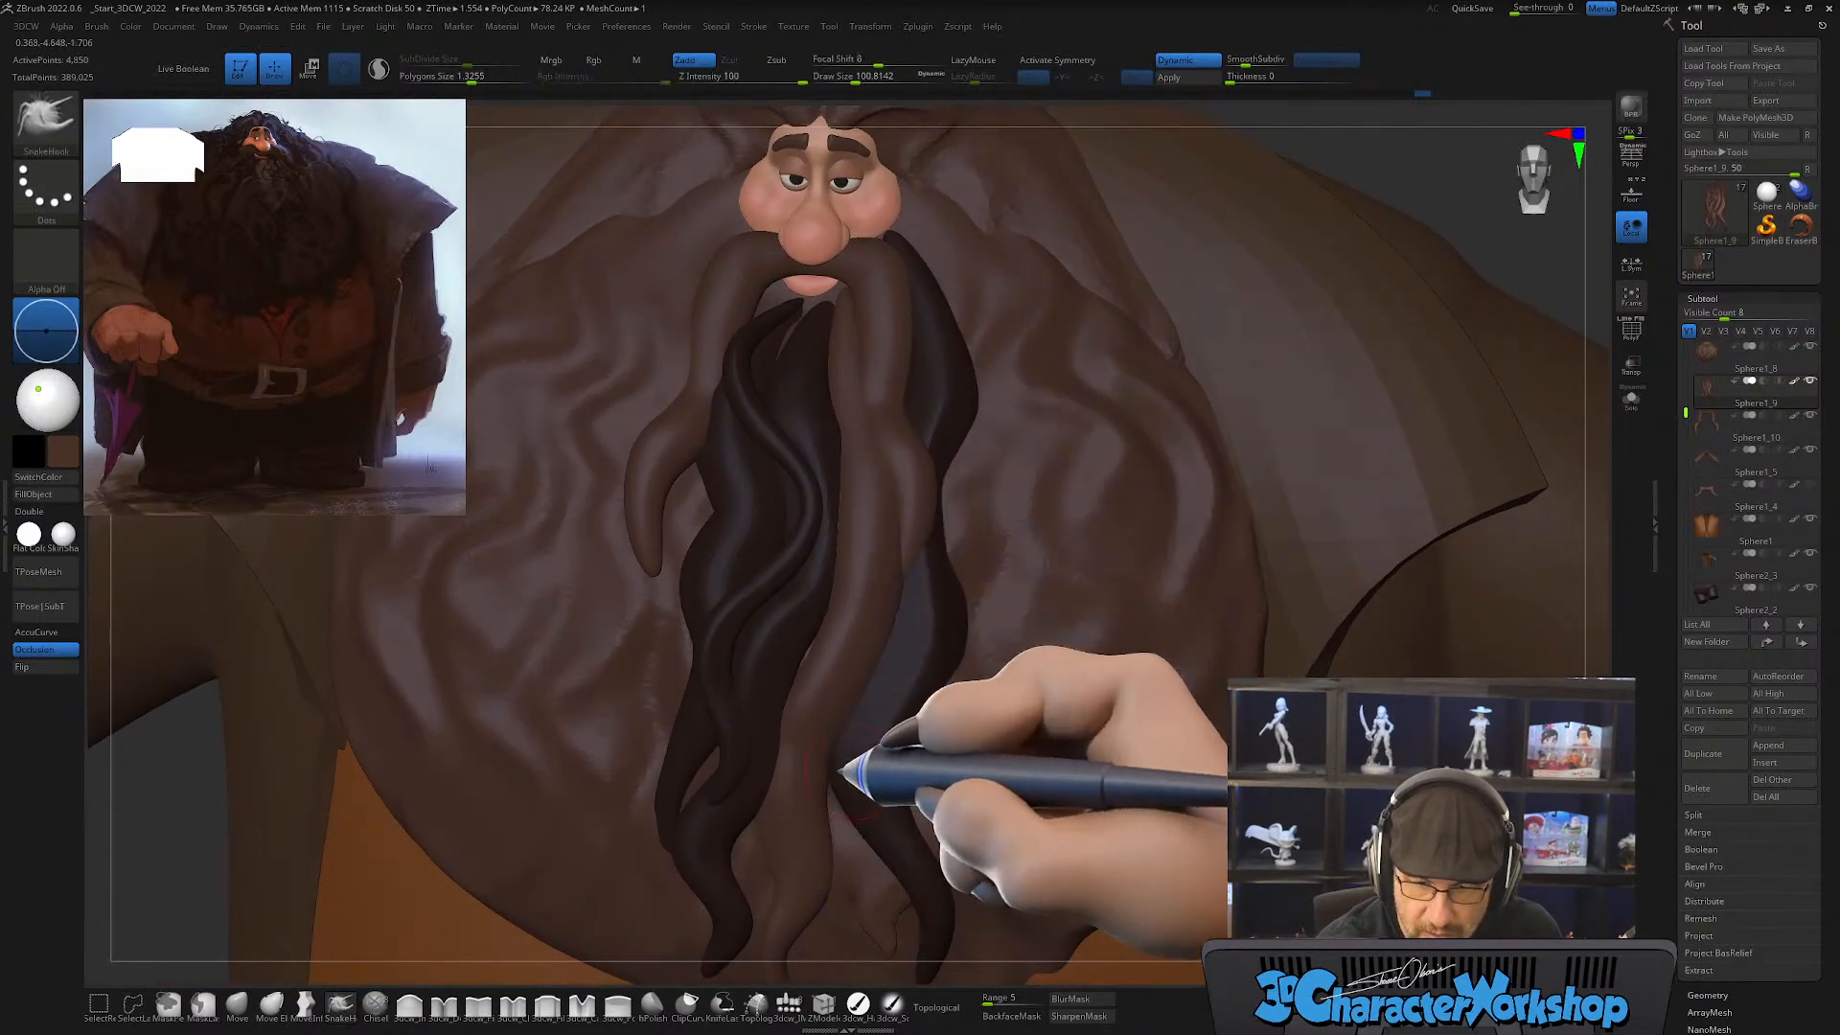
right_drag(870, 730, 895, 742)
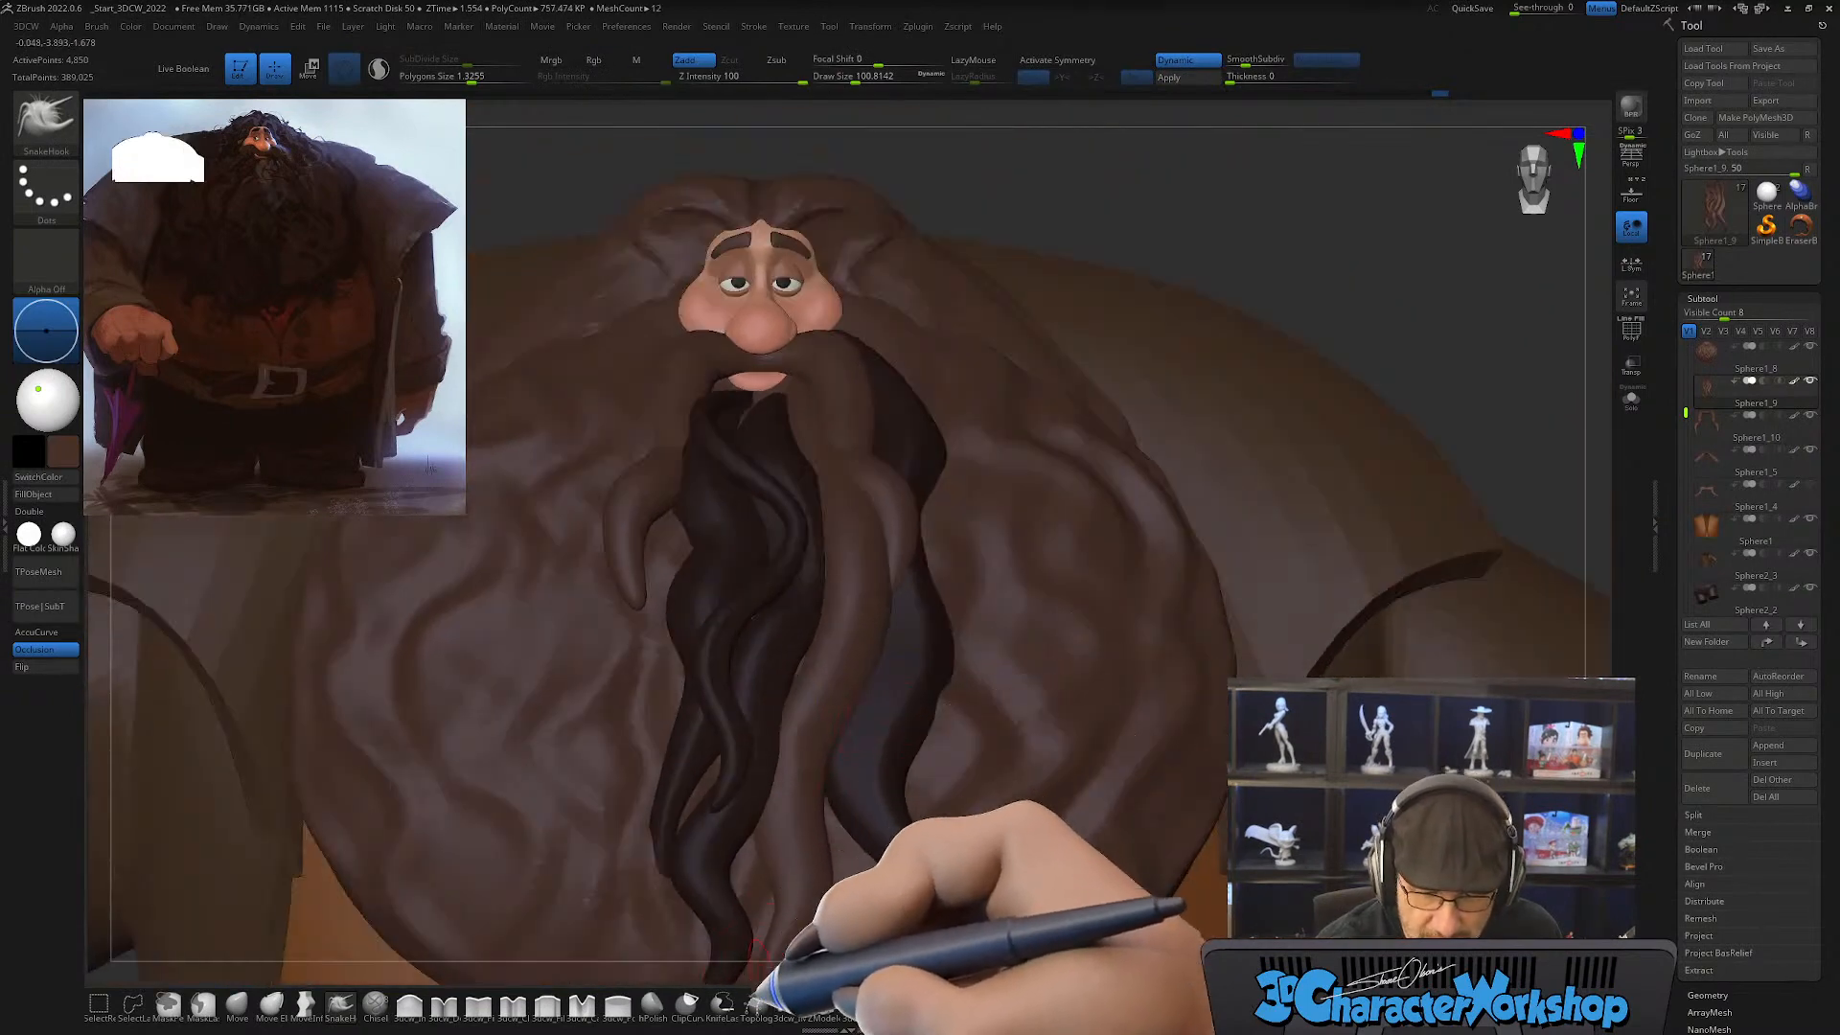
Step: Flatten planes along the unmasked central strand with the hPolish brush at Z Intensity 37 and draw size about 101
click(652, 1003)
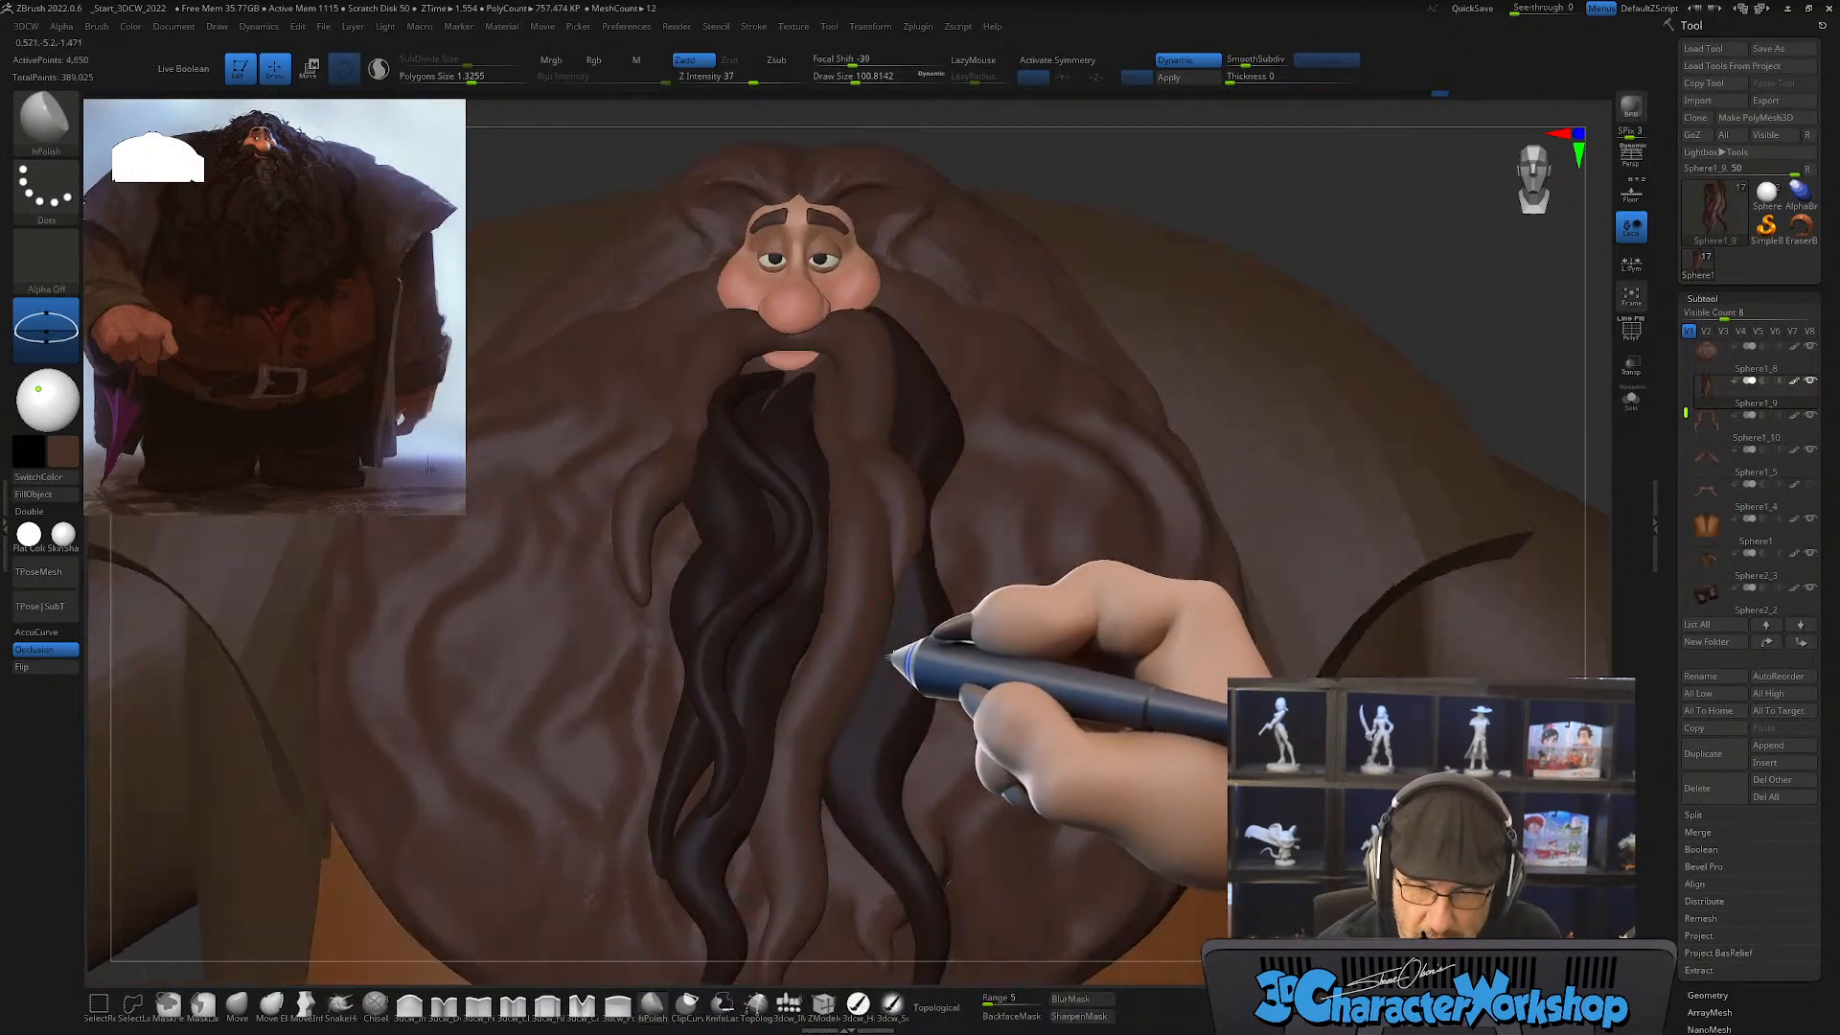
right_drag(893, 648, 867, 542)
mouse_move(798, 746)
mouse_down()
mouse_move(801, 789)
mouse_move(836, 659)
mouse_move(876, 666)
mouse_up()
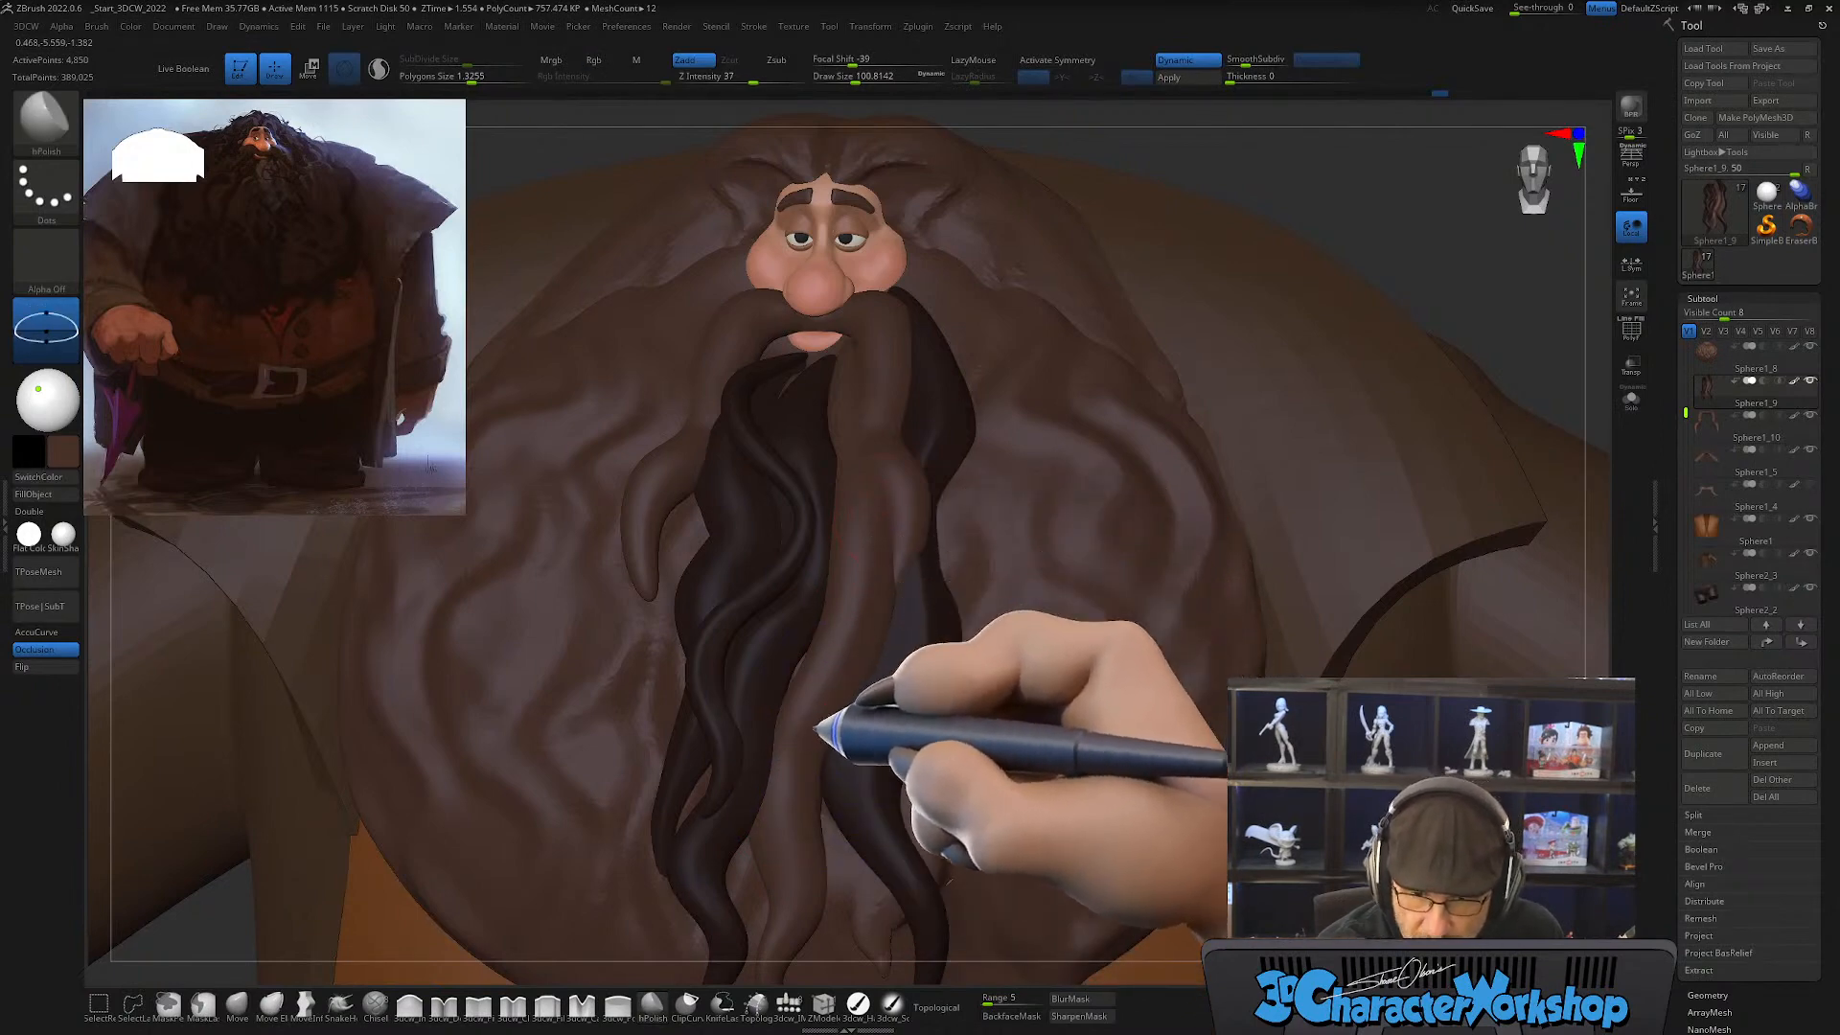
mouse_move(805, 734)
mouse_down()
mouse_move(806, 891)
mouse_move(824, 826)
mouse_move(793, 788)
mouse_up()
right_drag(862, 661, 832, 762)
mouse_move(851, 633)
right_down()
mouse_move(858, 676)
mouse_move(852, 650)
right_up()
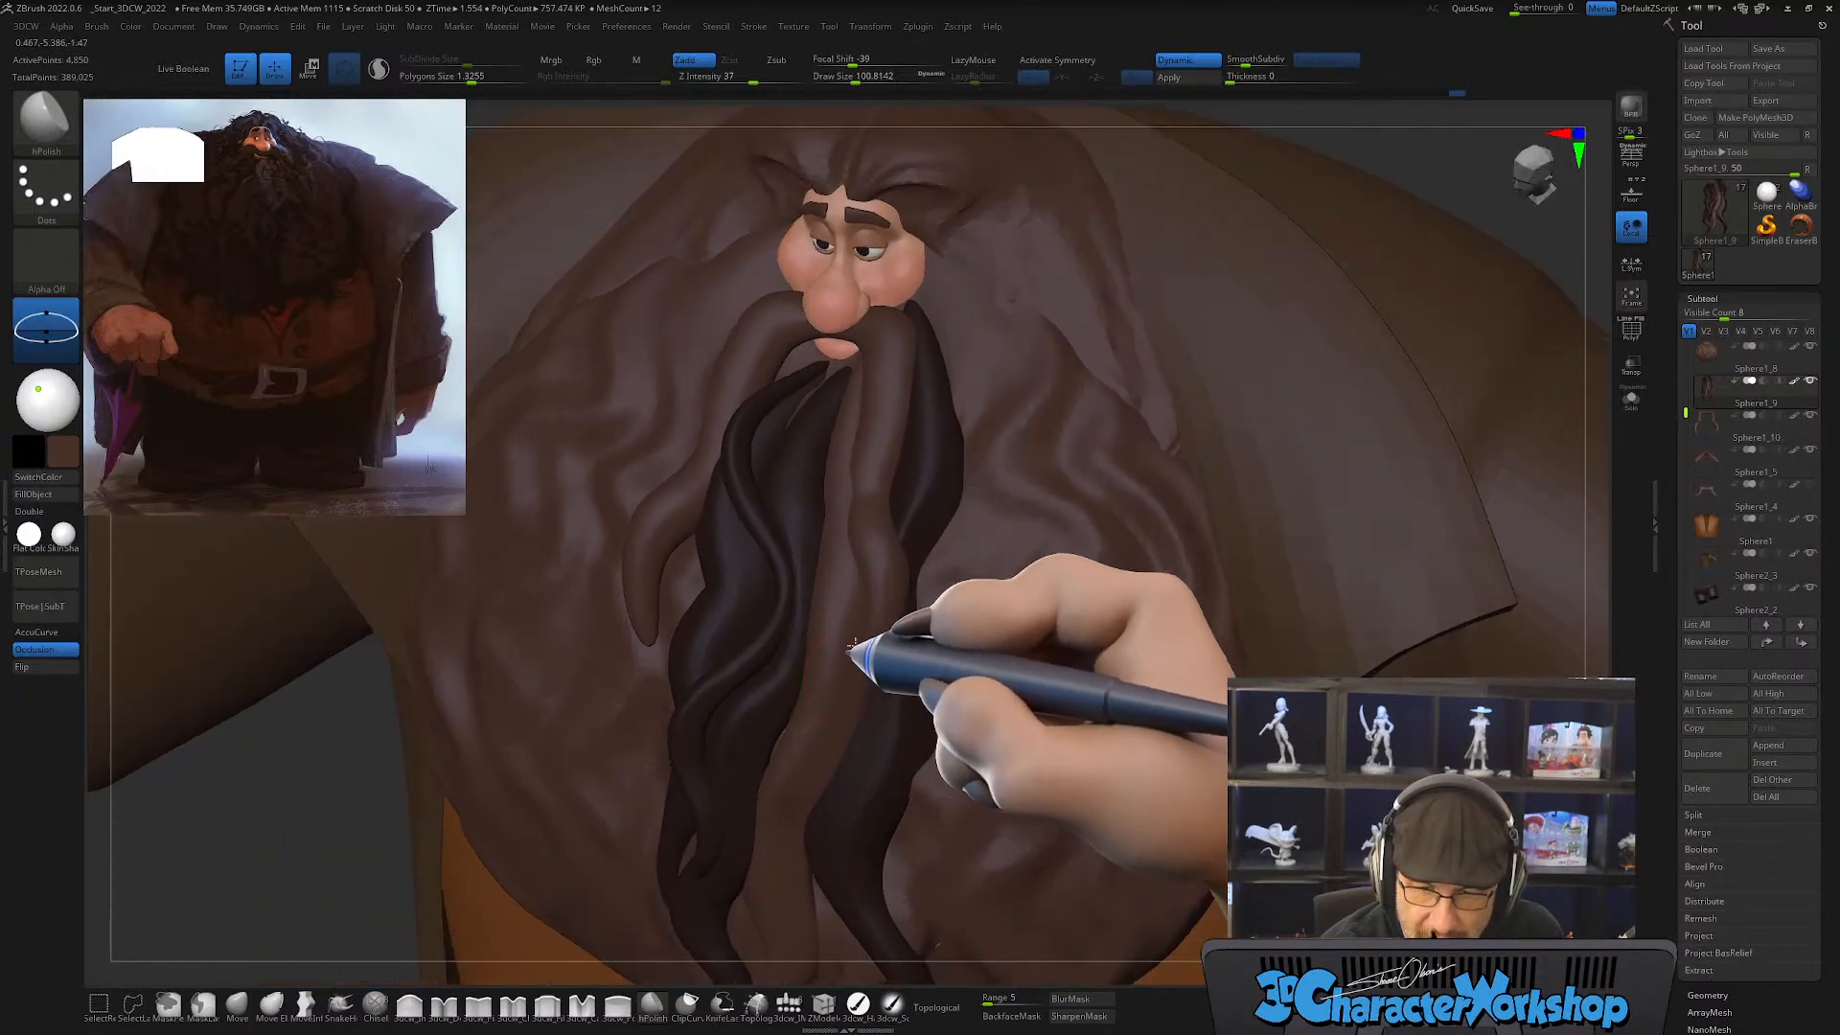
drag(854, 610, 851, 610)
right_drag(868, 602, 912, 647)
ctrl+shift+click(851, 668)
Step: Isolate the unmasked strand and polish its sides along the full length to define a crisp ridge
click(1631, 398)
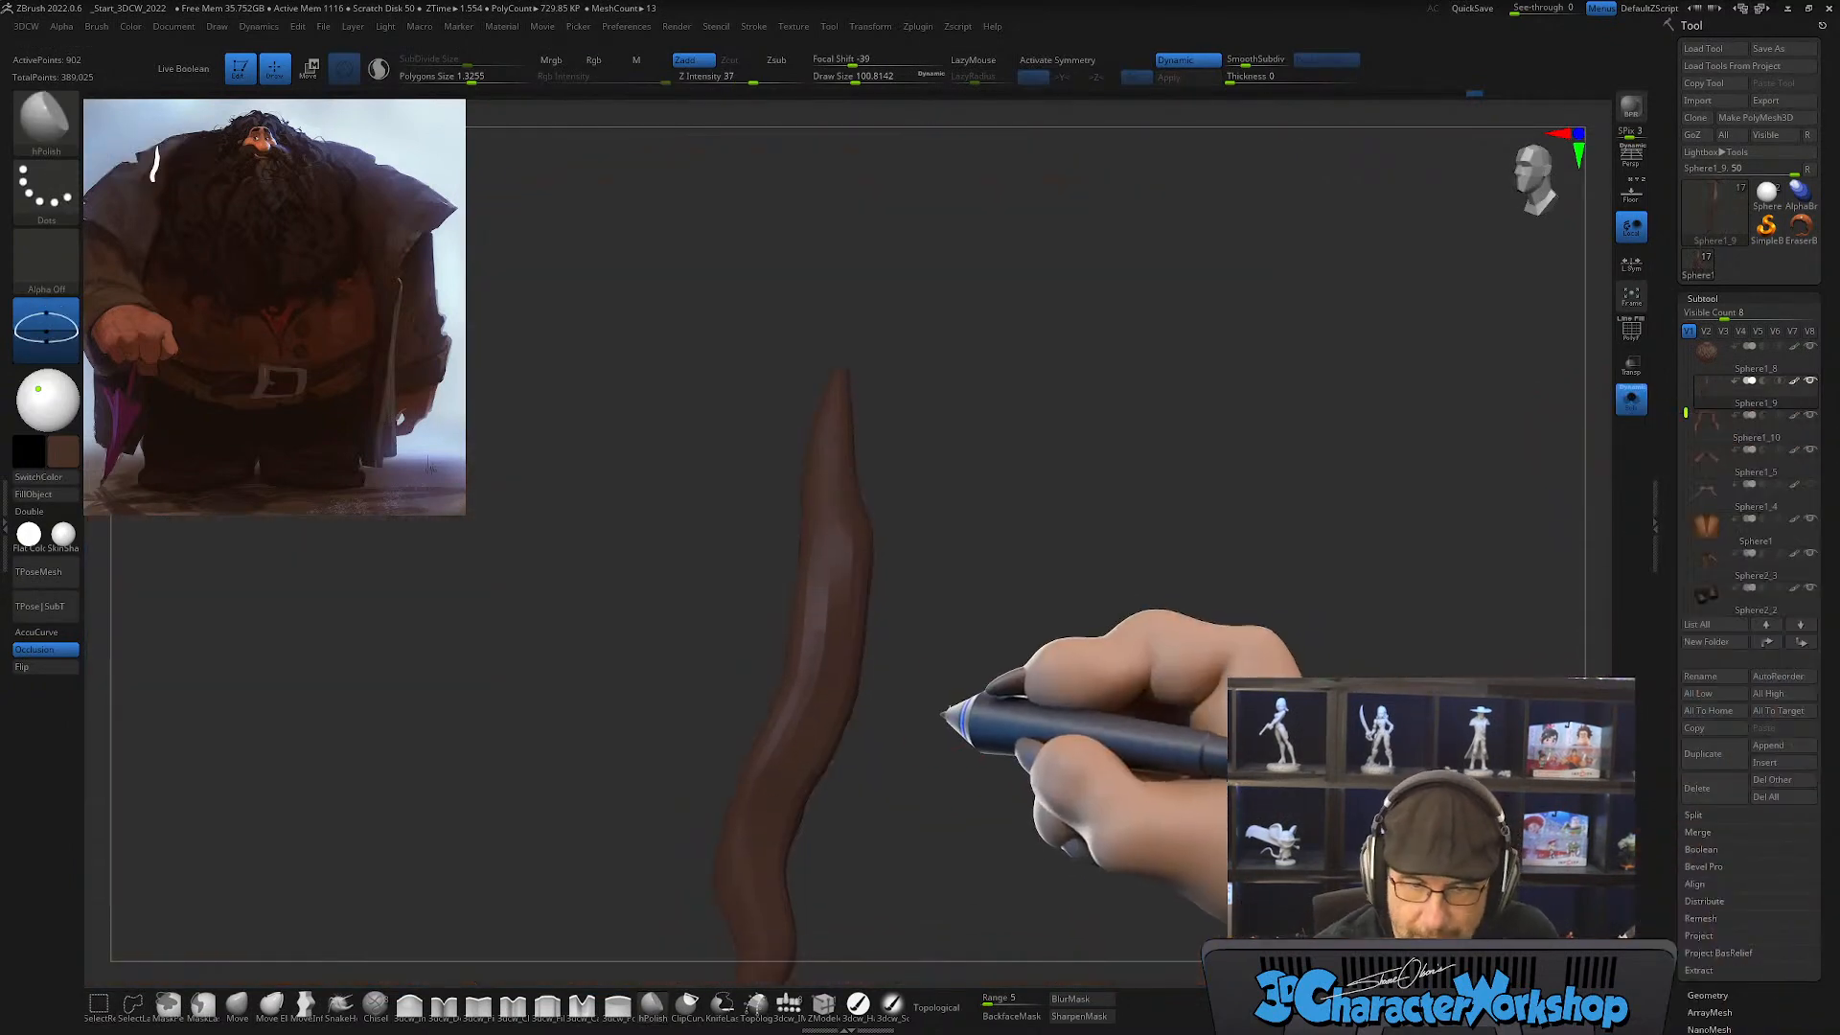
right_drag(953, 719, 927, 665)
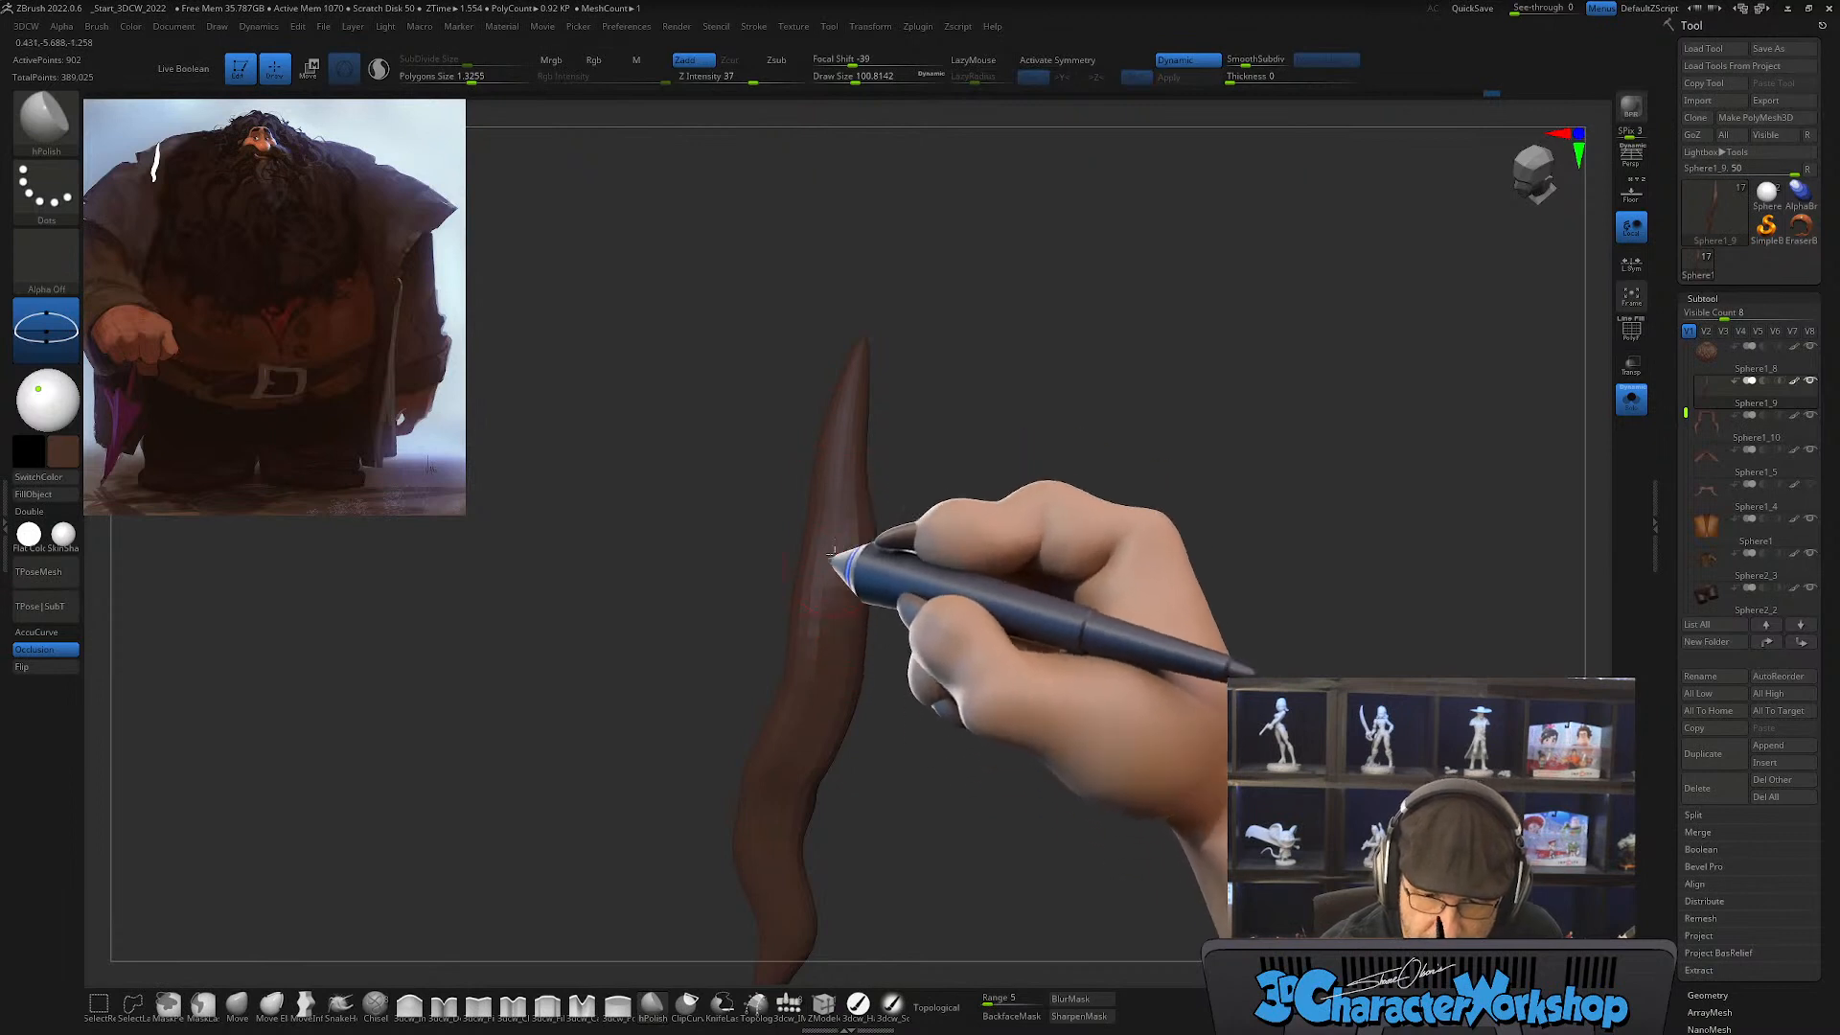
right_drag(830, 671, 842, 608)
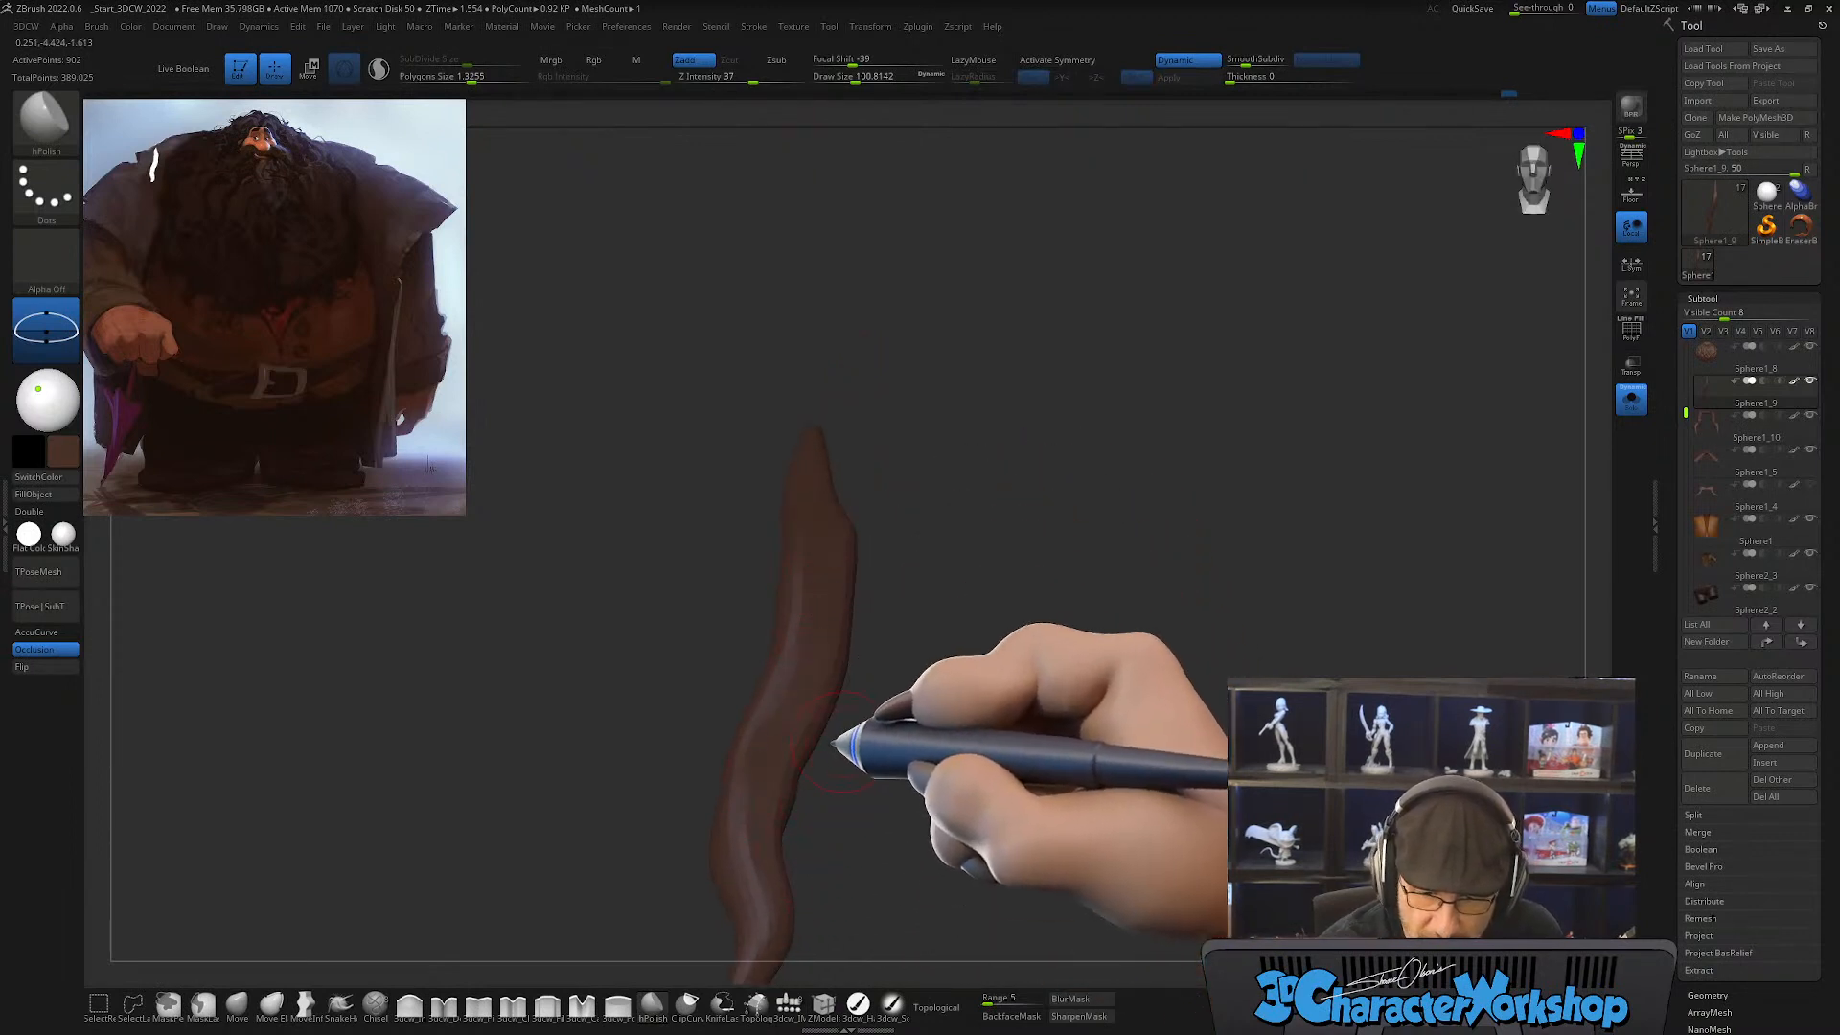
mouse_move(843, 739)
right_down()
mouse_move(863, 670)
mouse_move(917, 678)
mouse_move(843, 739)
mouse_move(764, 670)
right_up()
key(shift)
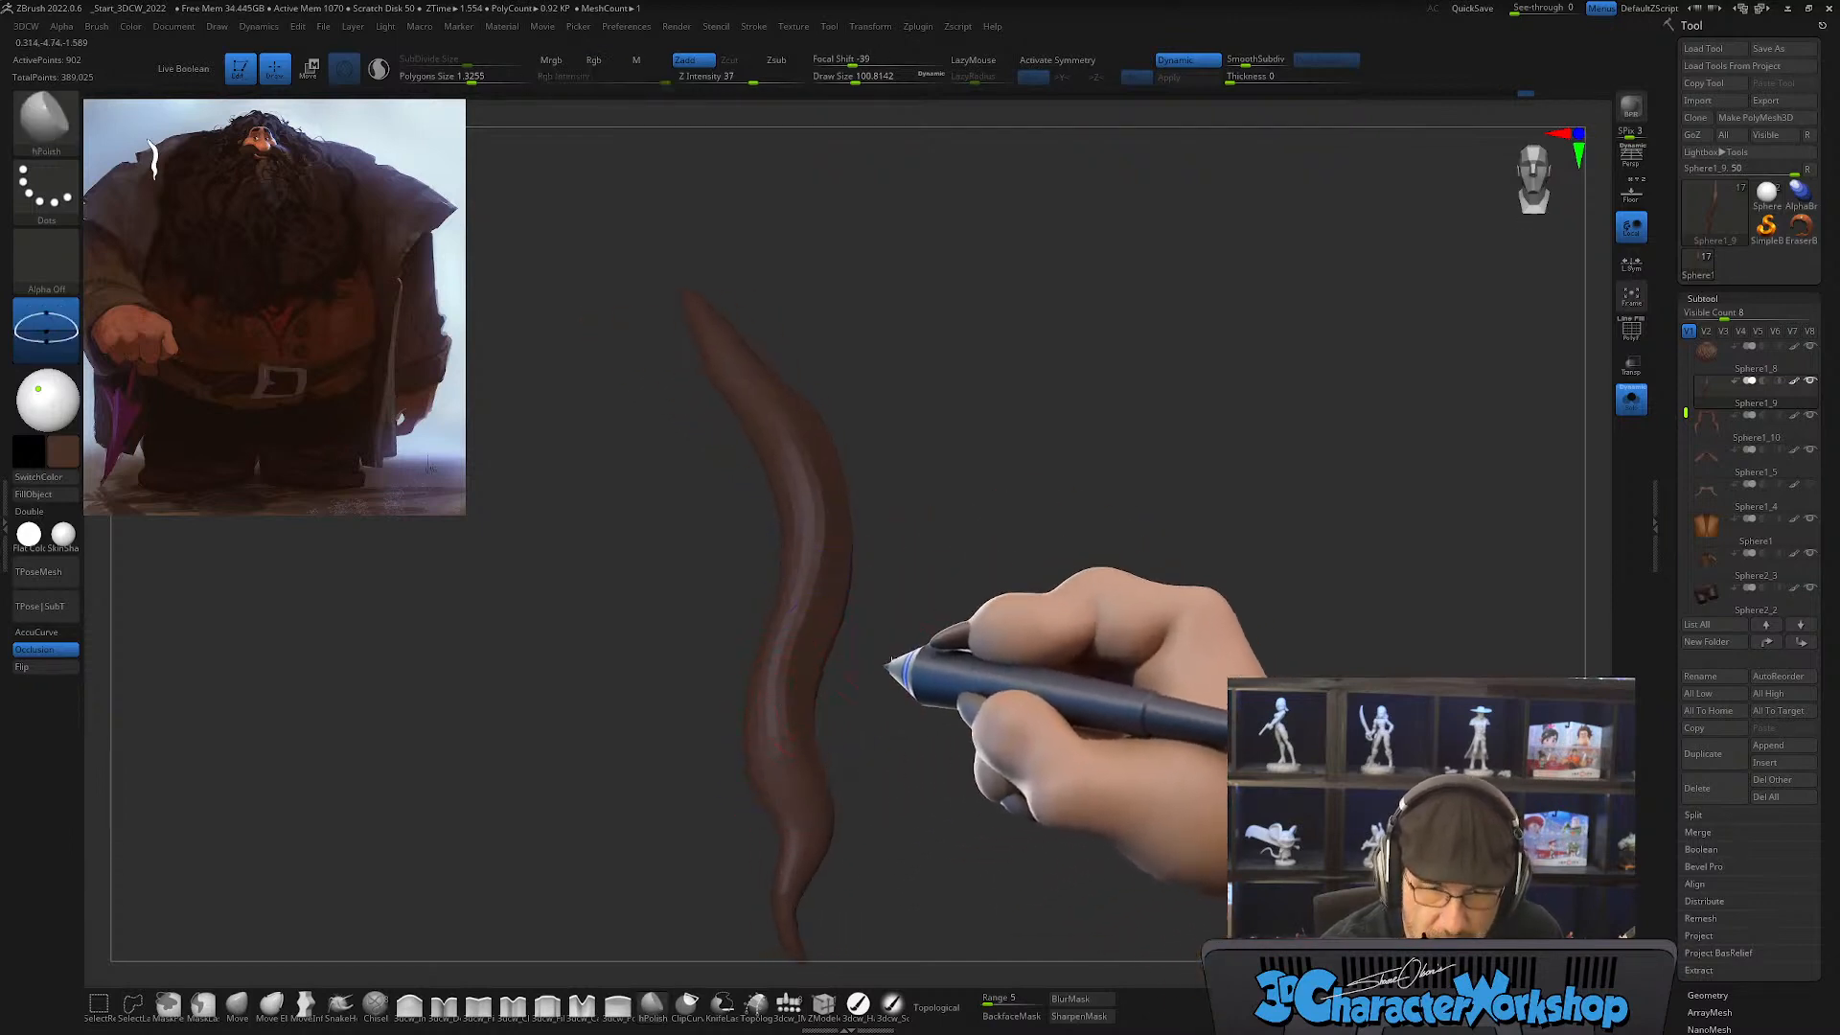
shift+right_drag(895, 657, 953, 665)
Step: Bring back the other strands, clear their mask and show the whole character again
ctrl+shift+click(1104, 655)
mouse_move(1134, 476)
alt+right_down()
mouse_move(1056, 606)
mouse_move(1047, 506)
alt+right_up()
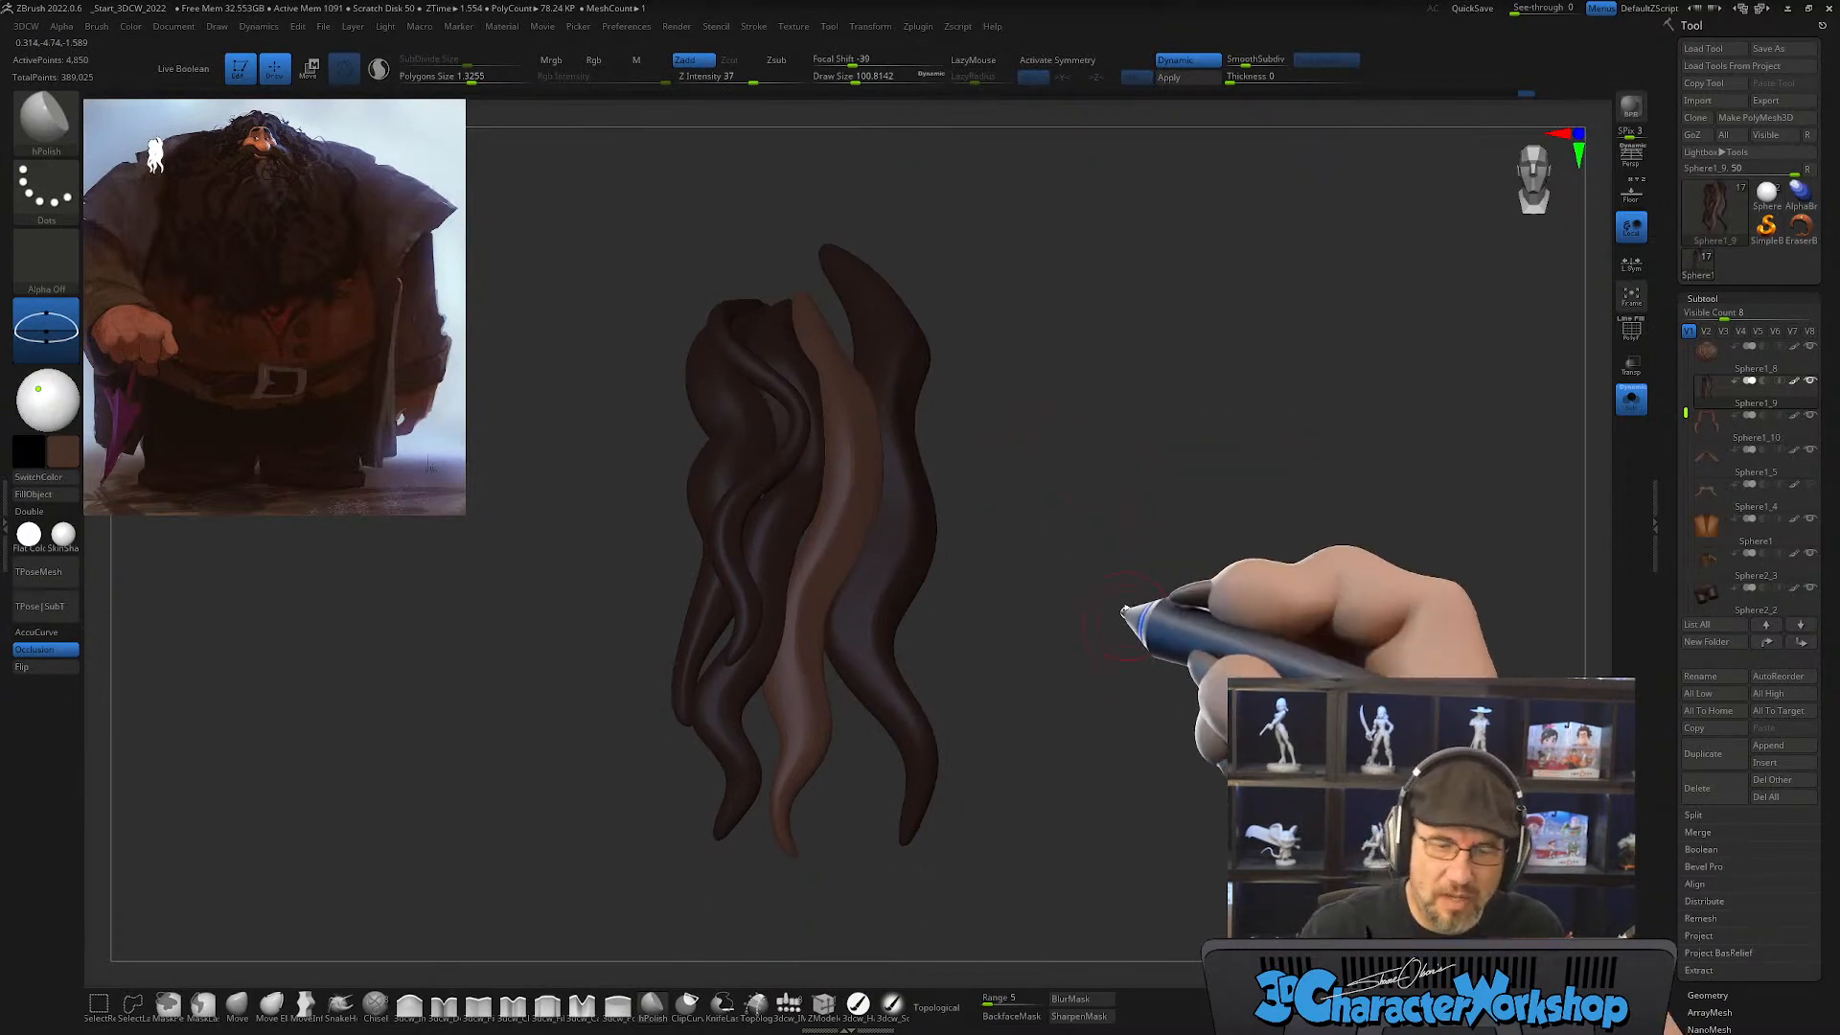
ctrl+drag(1114, 527, 1184, 551)
right_drag(1185, 549, 1163, 493)
click(1629, 406)
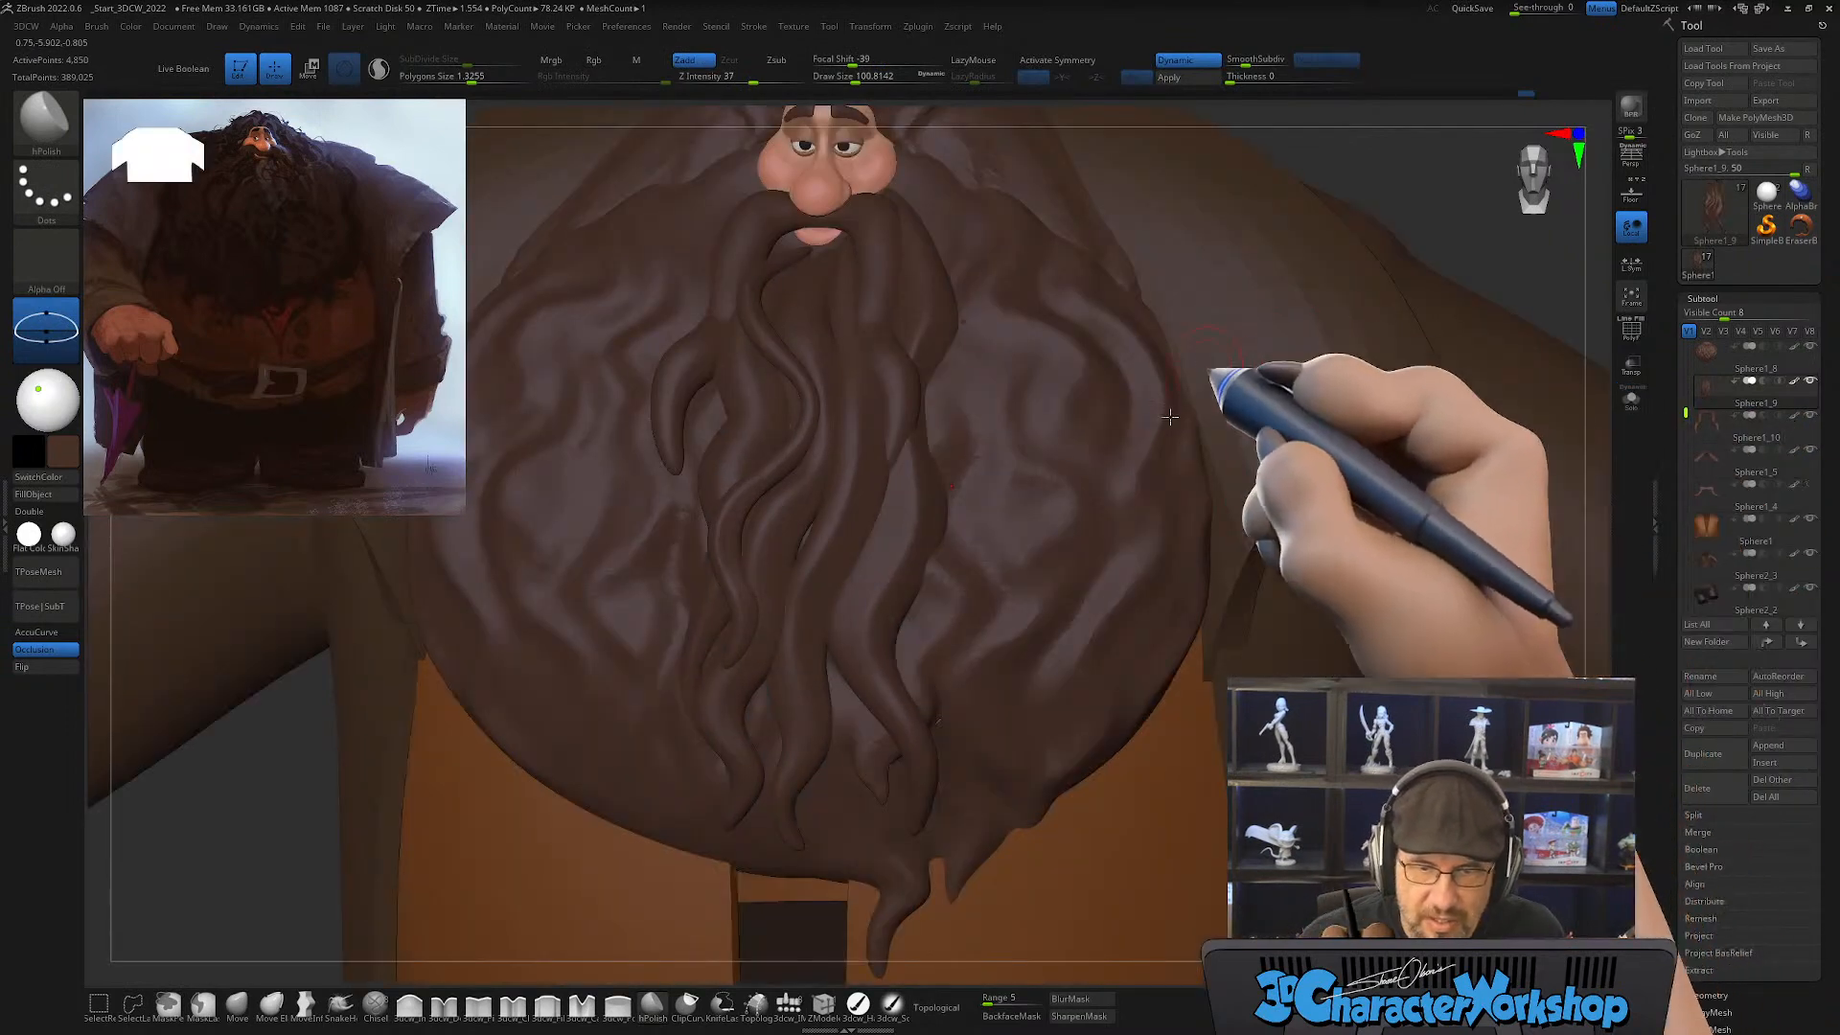
Step: Examine the overall beard shape and flow of the strands against the reference painting
alt+drag(1539, 743, 1404, 624)
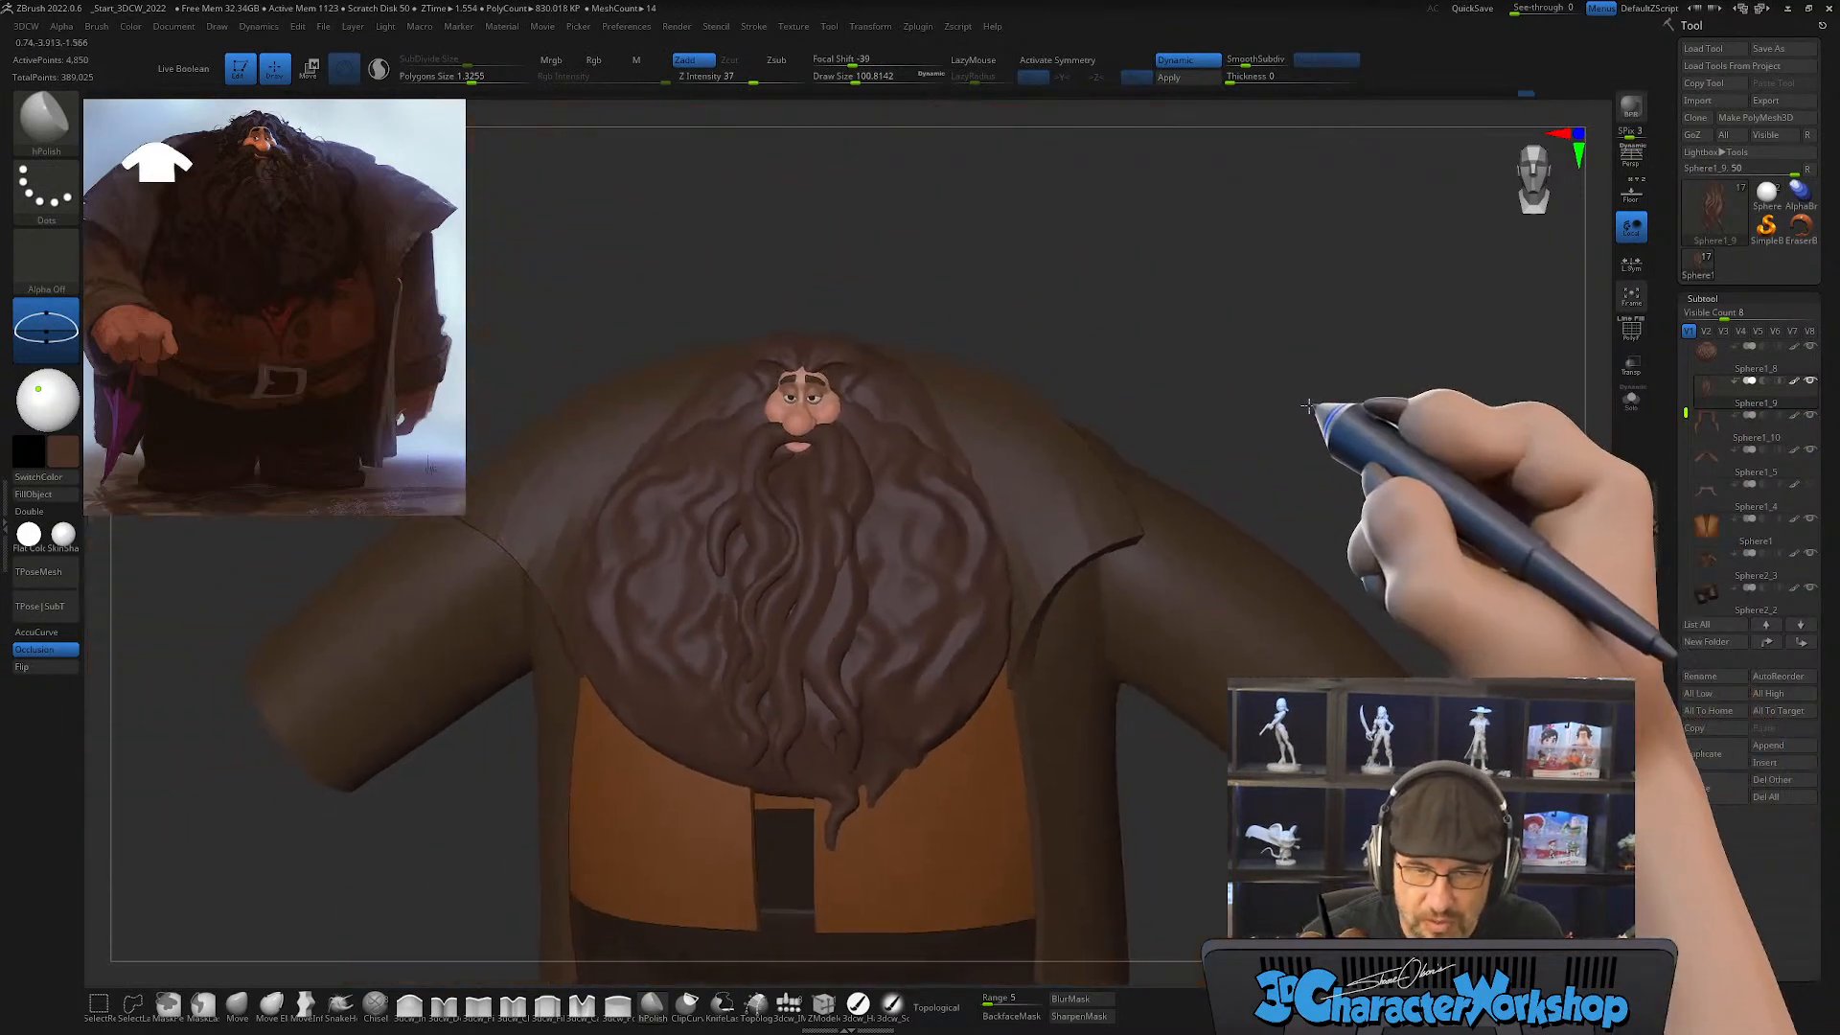
drag(1309, 406, 1304, 419)
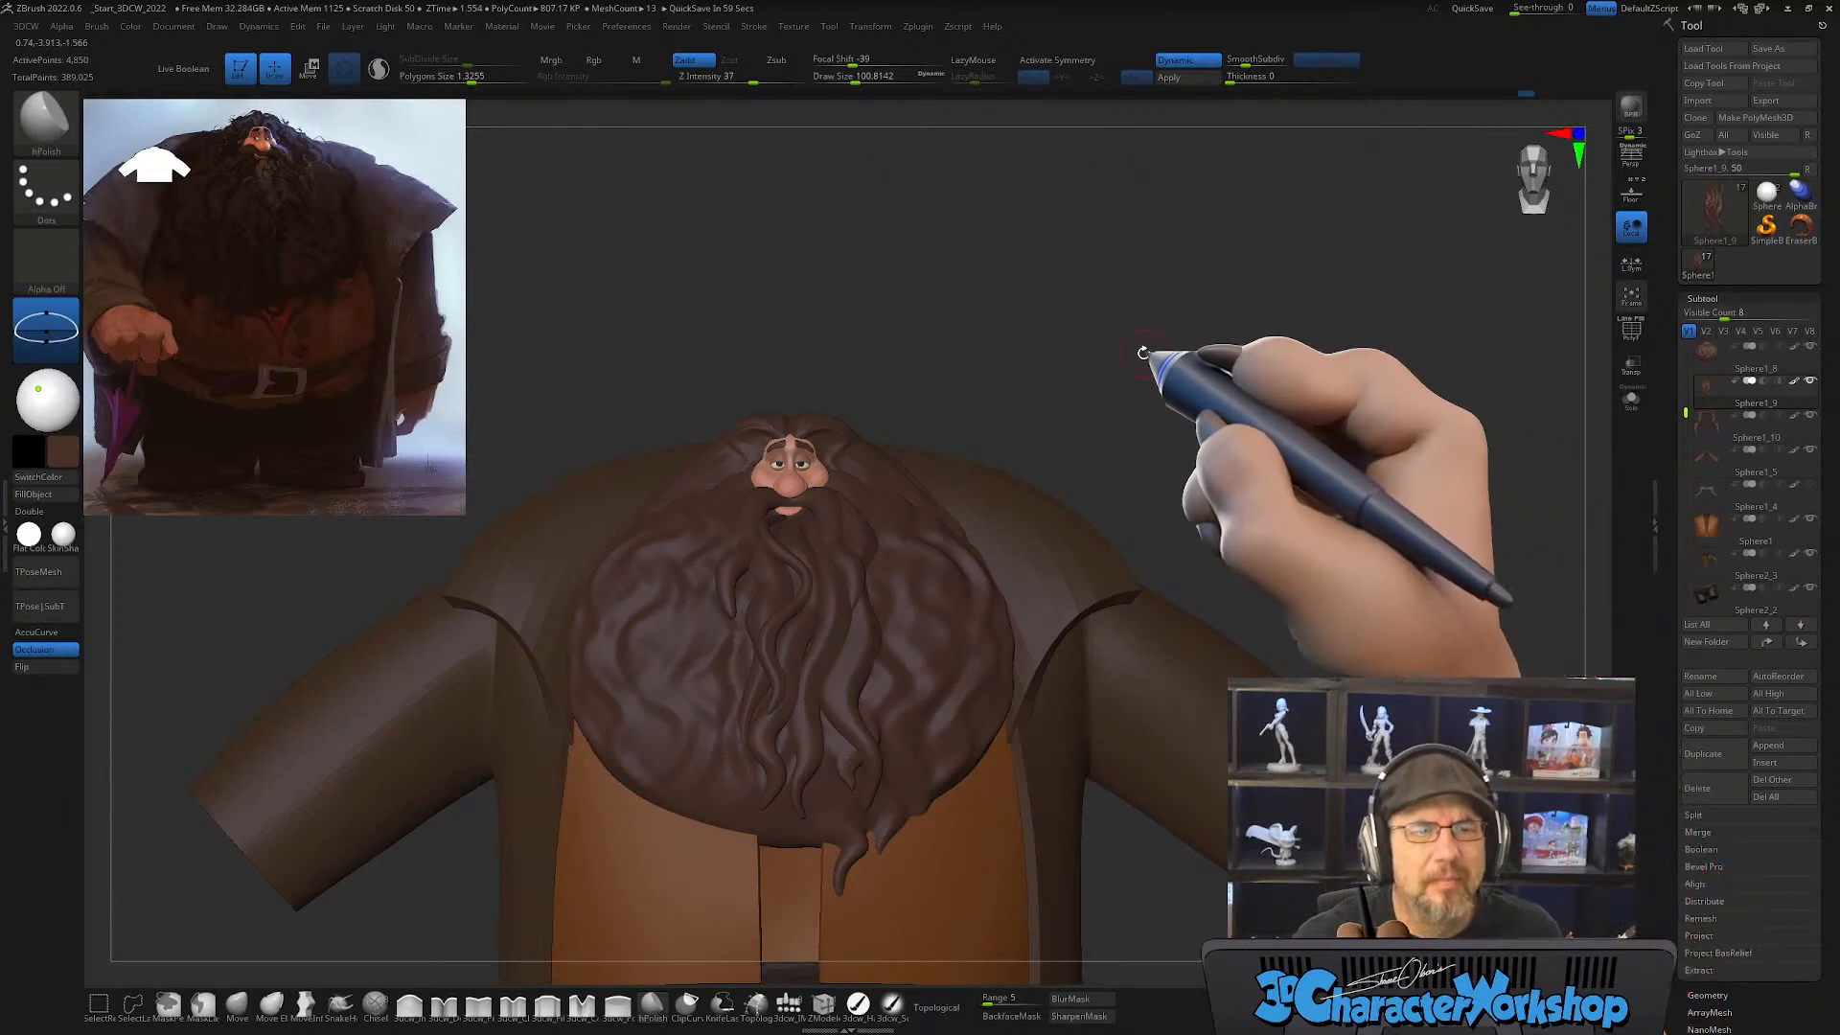
alt+drag(1159, 353, 1166, 372)
alt+drag(1278, 299, 1278, 326)
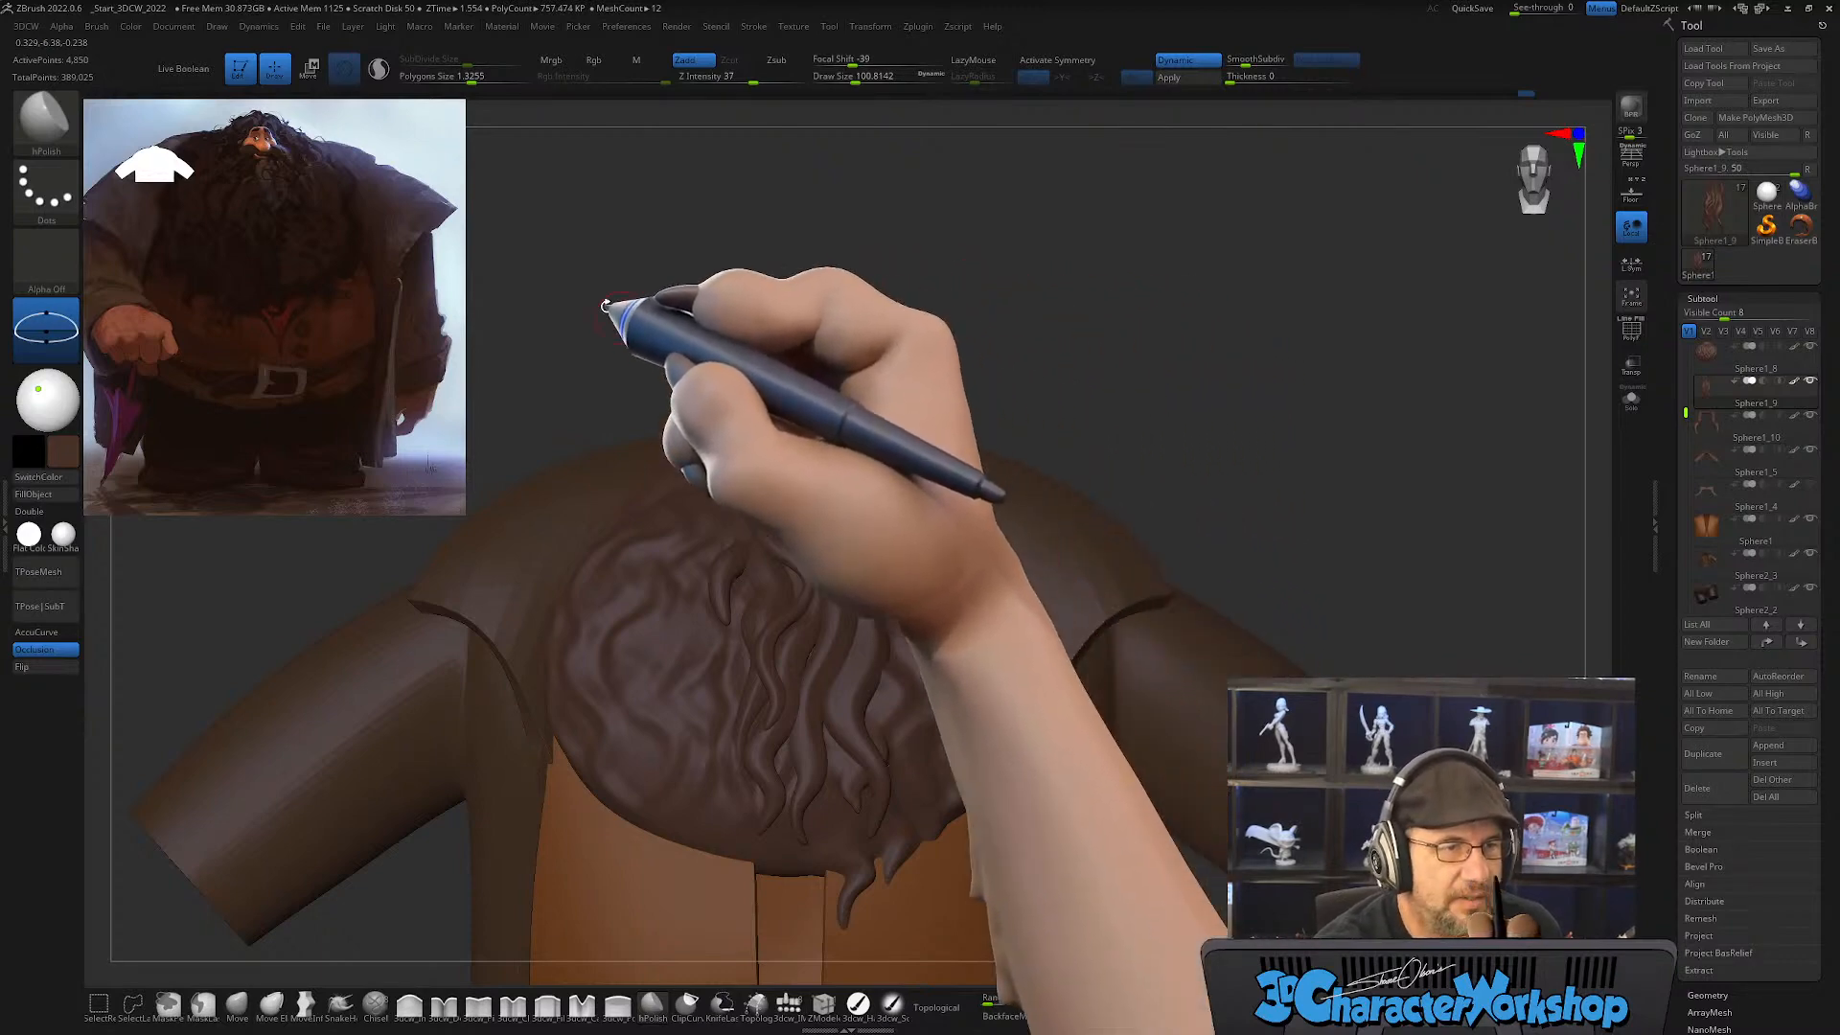
drag(555, 255, 444, 542)
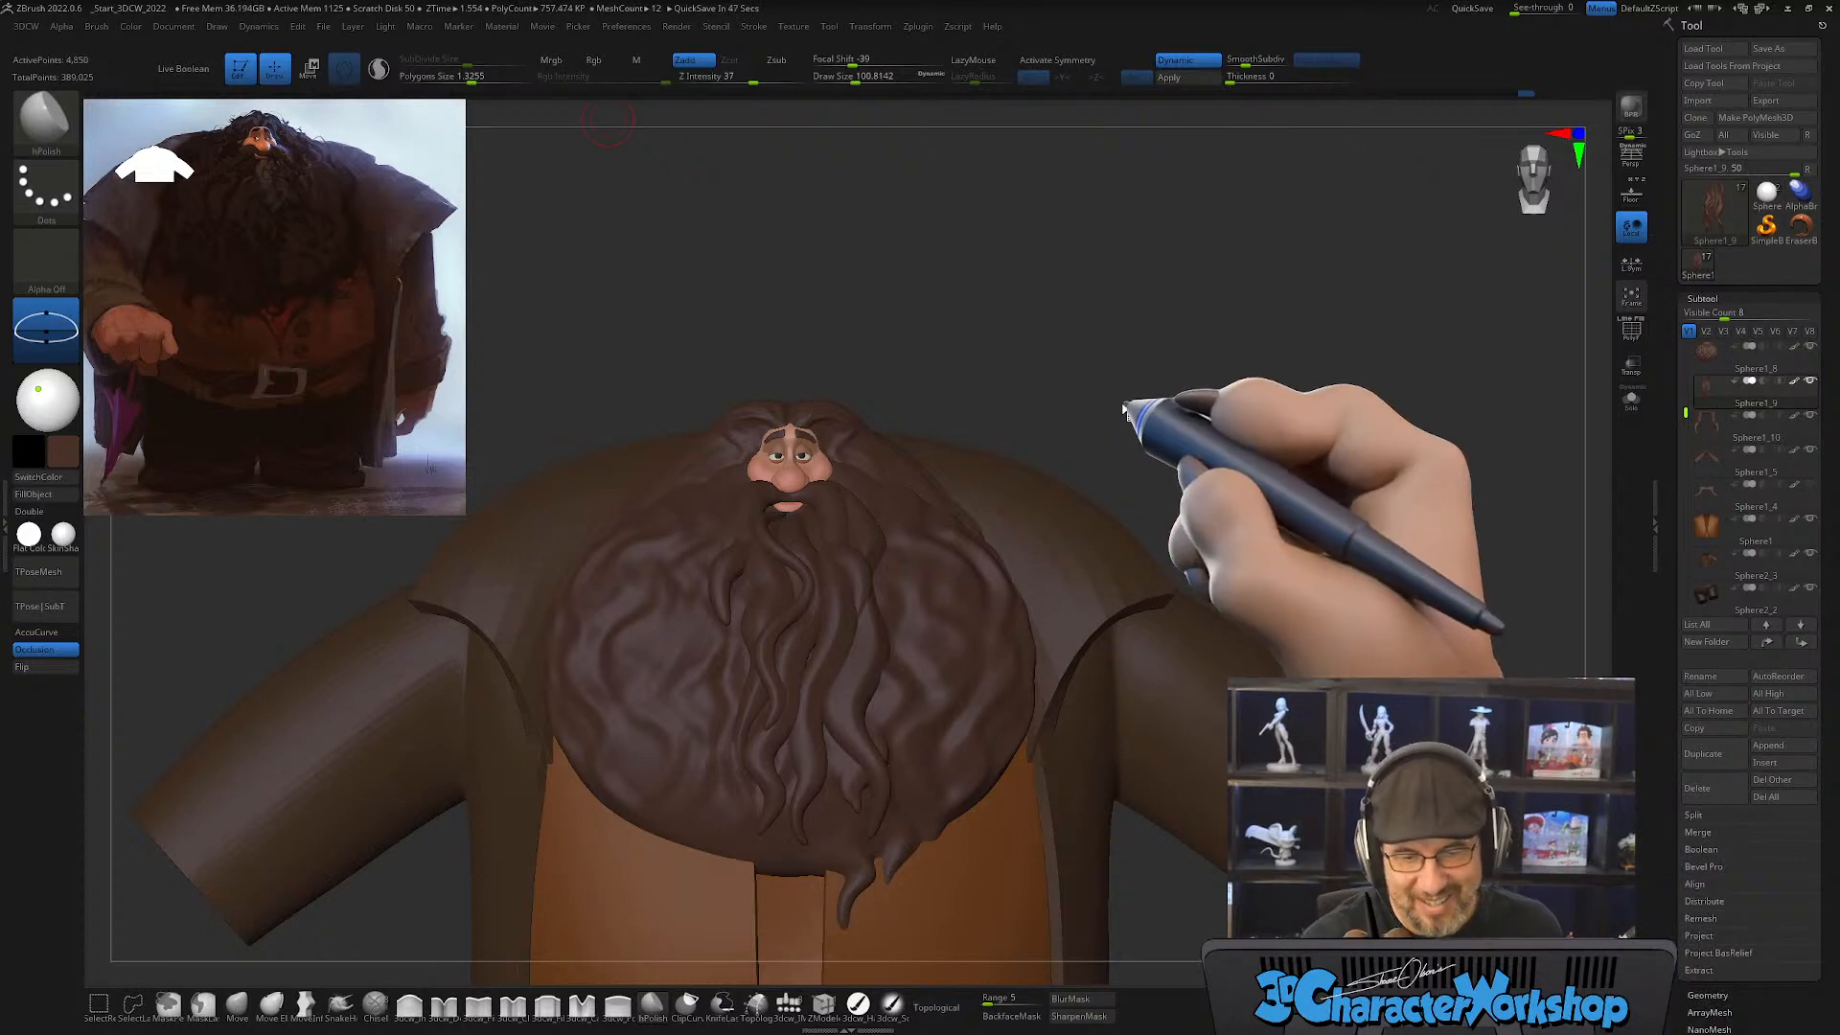
drag(1088, 364, 1087, 360)
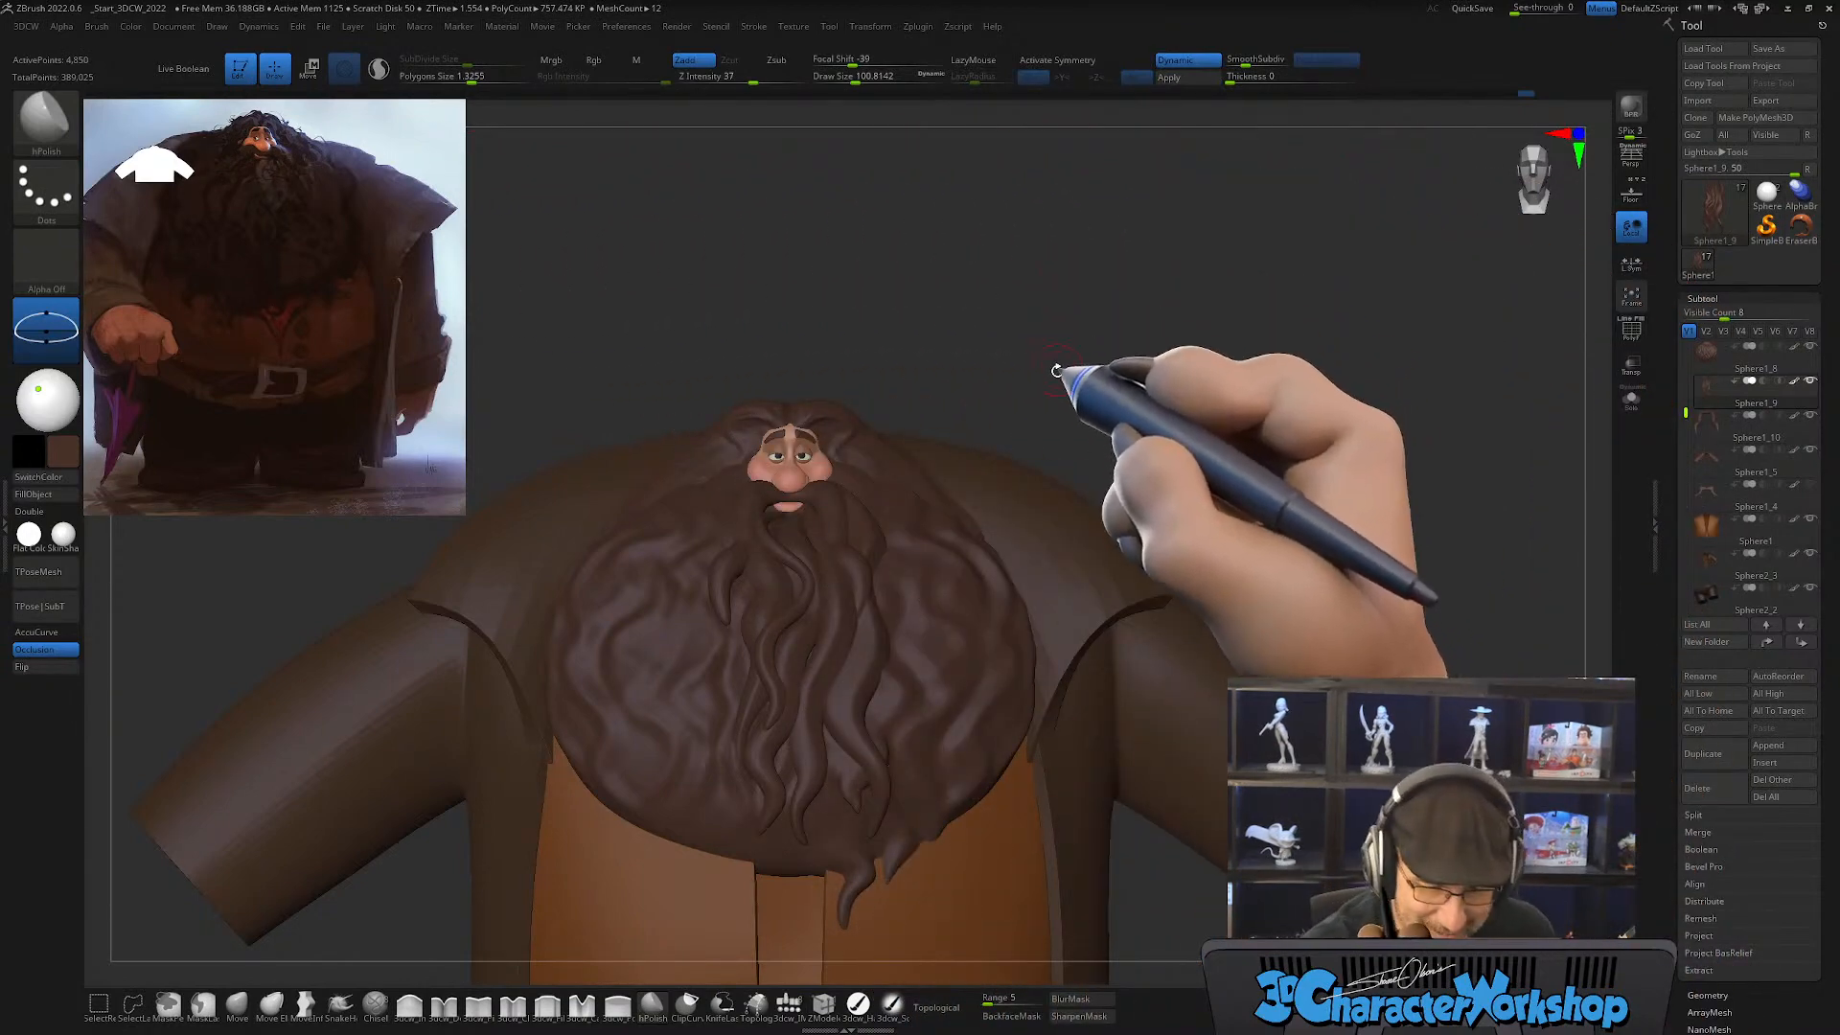
mouse_move(1055, 370)
mouse_down()
mouse_move(1080, 426)
mouse_move(1047, 394)
mouse_move(1116, 429)
mouse_move(1110, 522)
mouse_up()
mouse_move(984, 697)
alt+right_down()
mouse_move(939, 725)
mouse_move(976, 707)
mouse_move(966, 745)
alt+right_up()
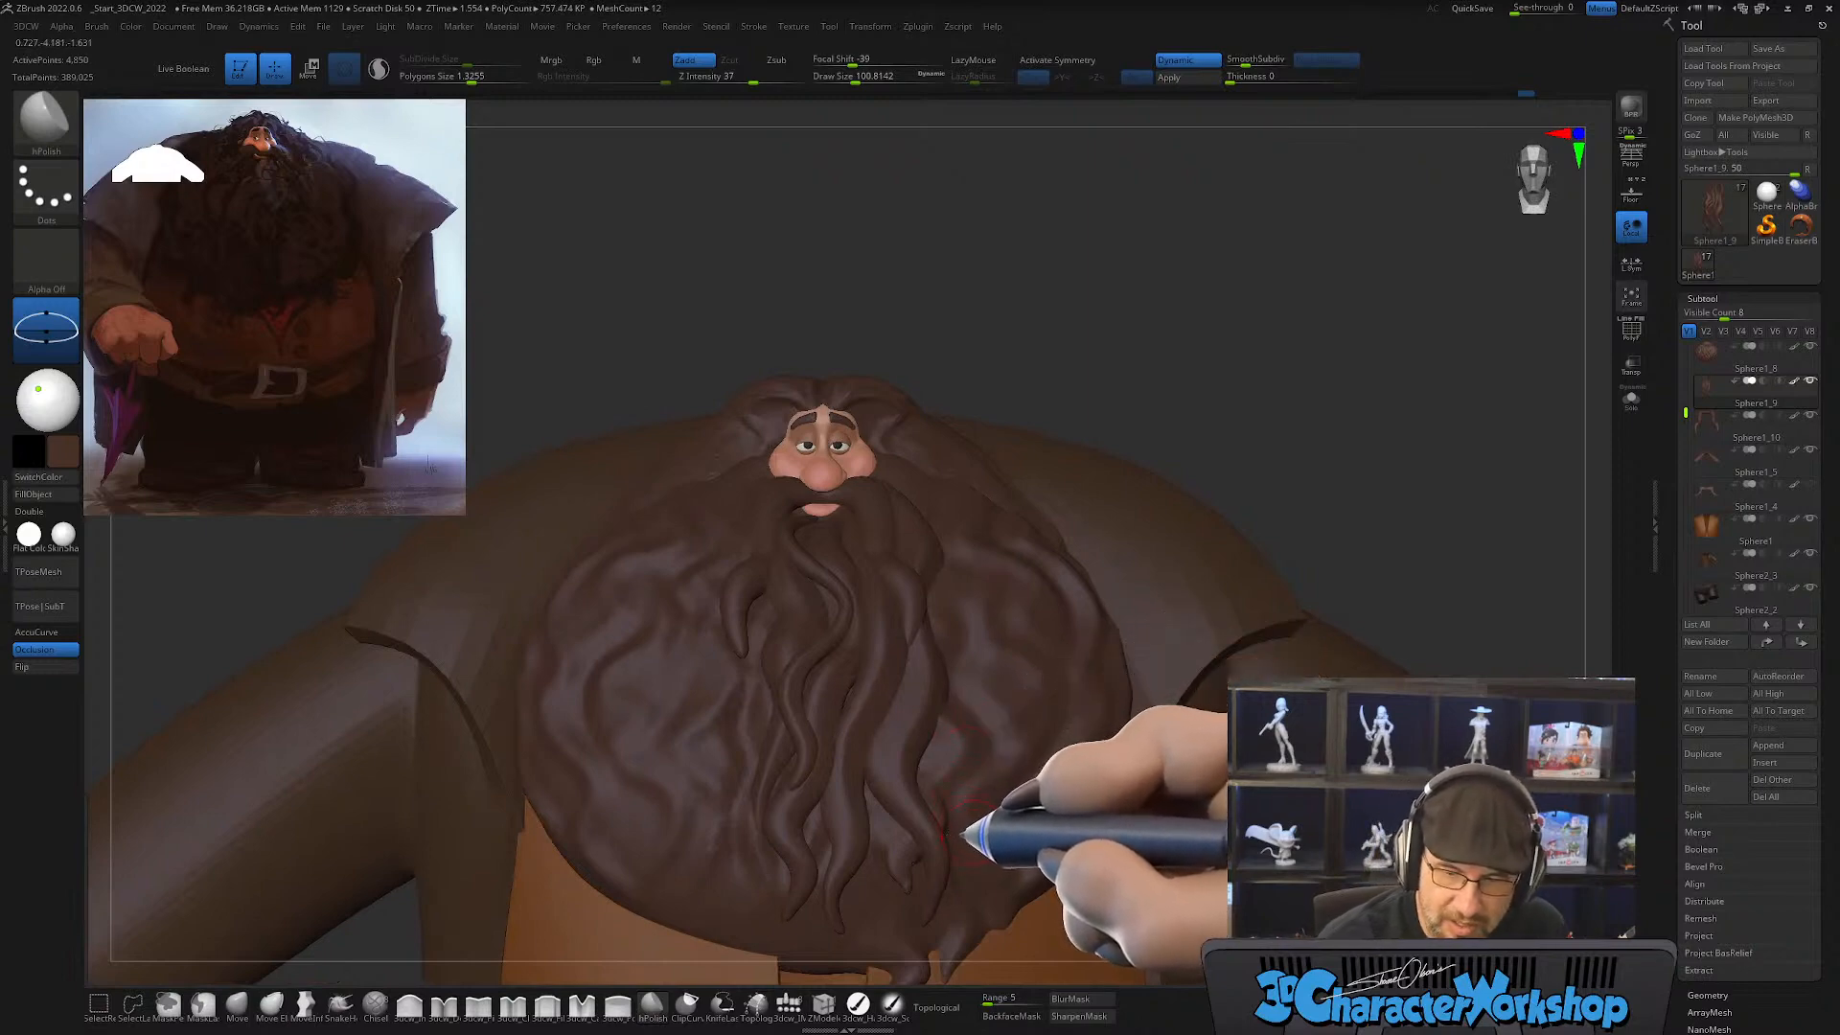
Step: Reposition the central beard strands with the Move brush at draw size about 202 and topological masking enabled
mouse_move(851, 679)
ctrl+right_down()
mouse_move(862, 710)
mouse_move(839, 710)
mouse_move(891, 731)
mouse_move(847, 714)
ctrl+right_up()
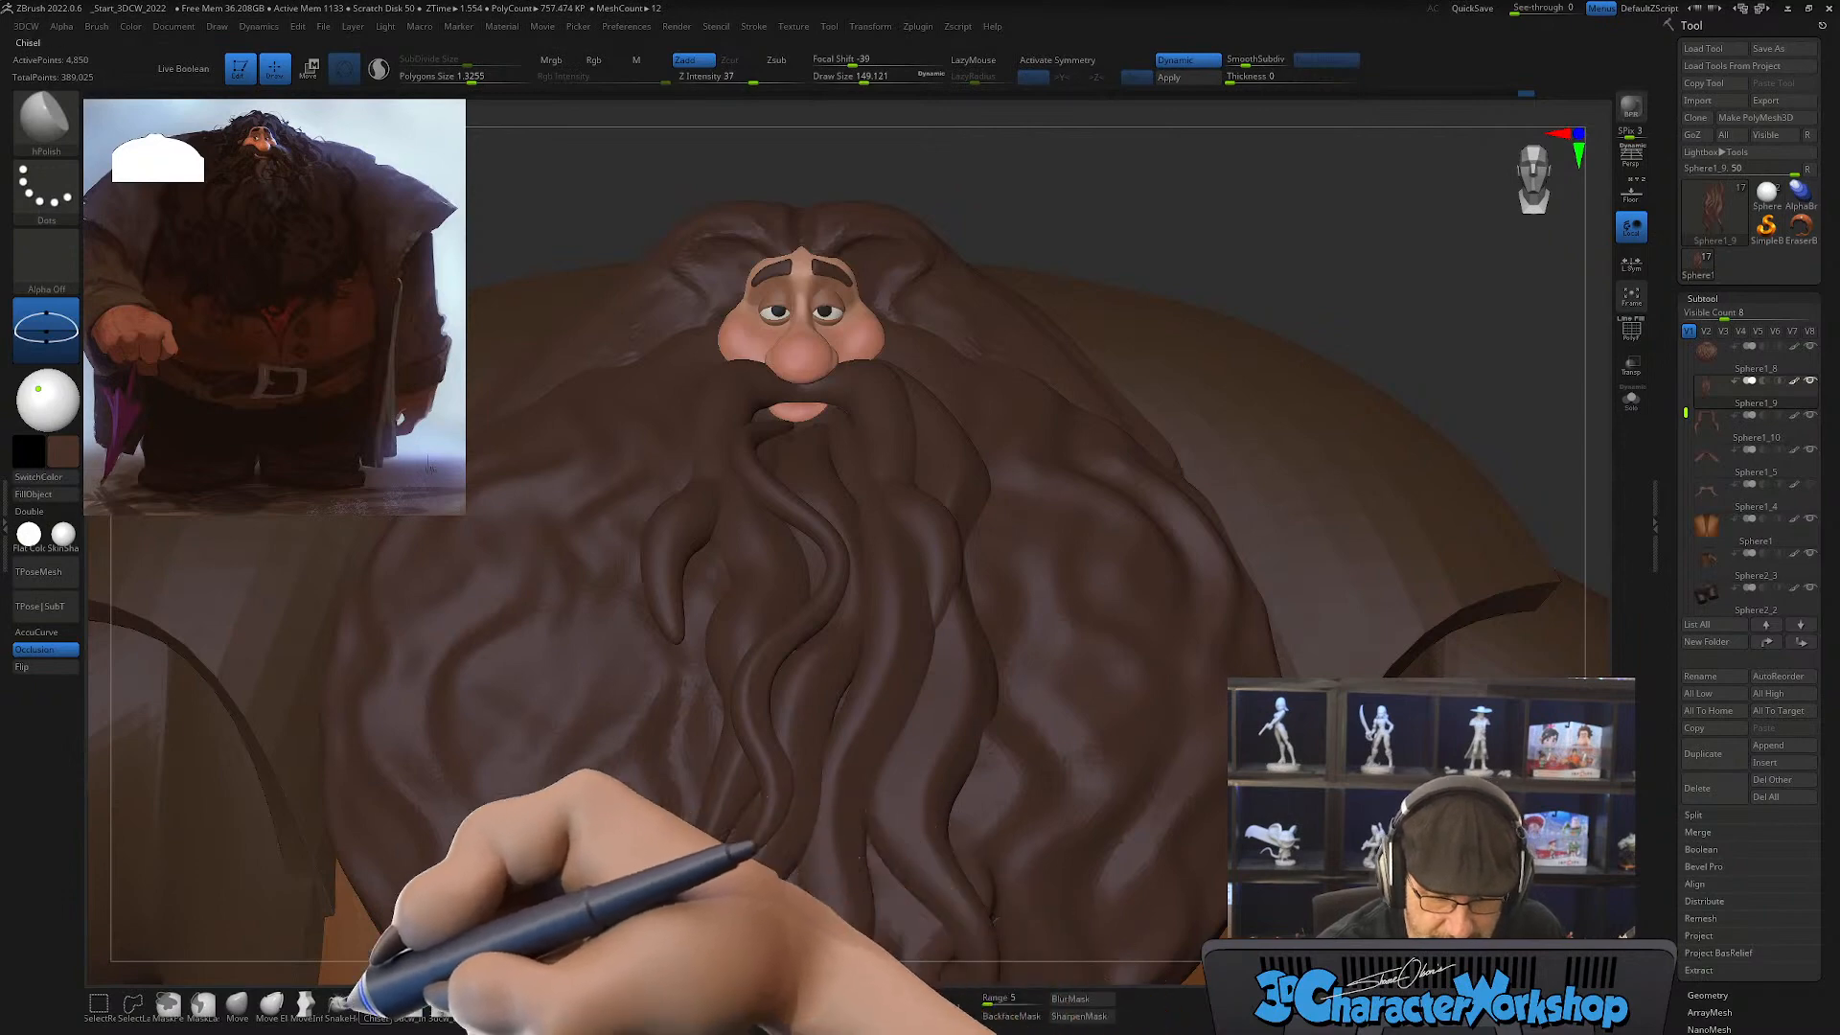
click(237, 1004)
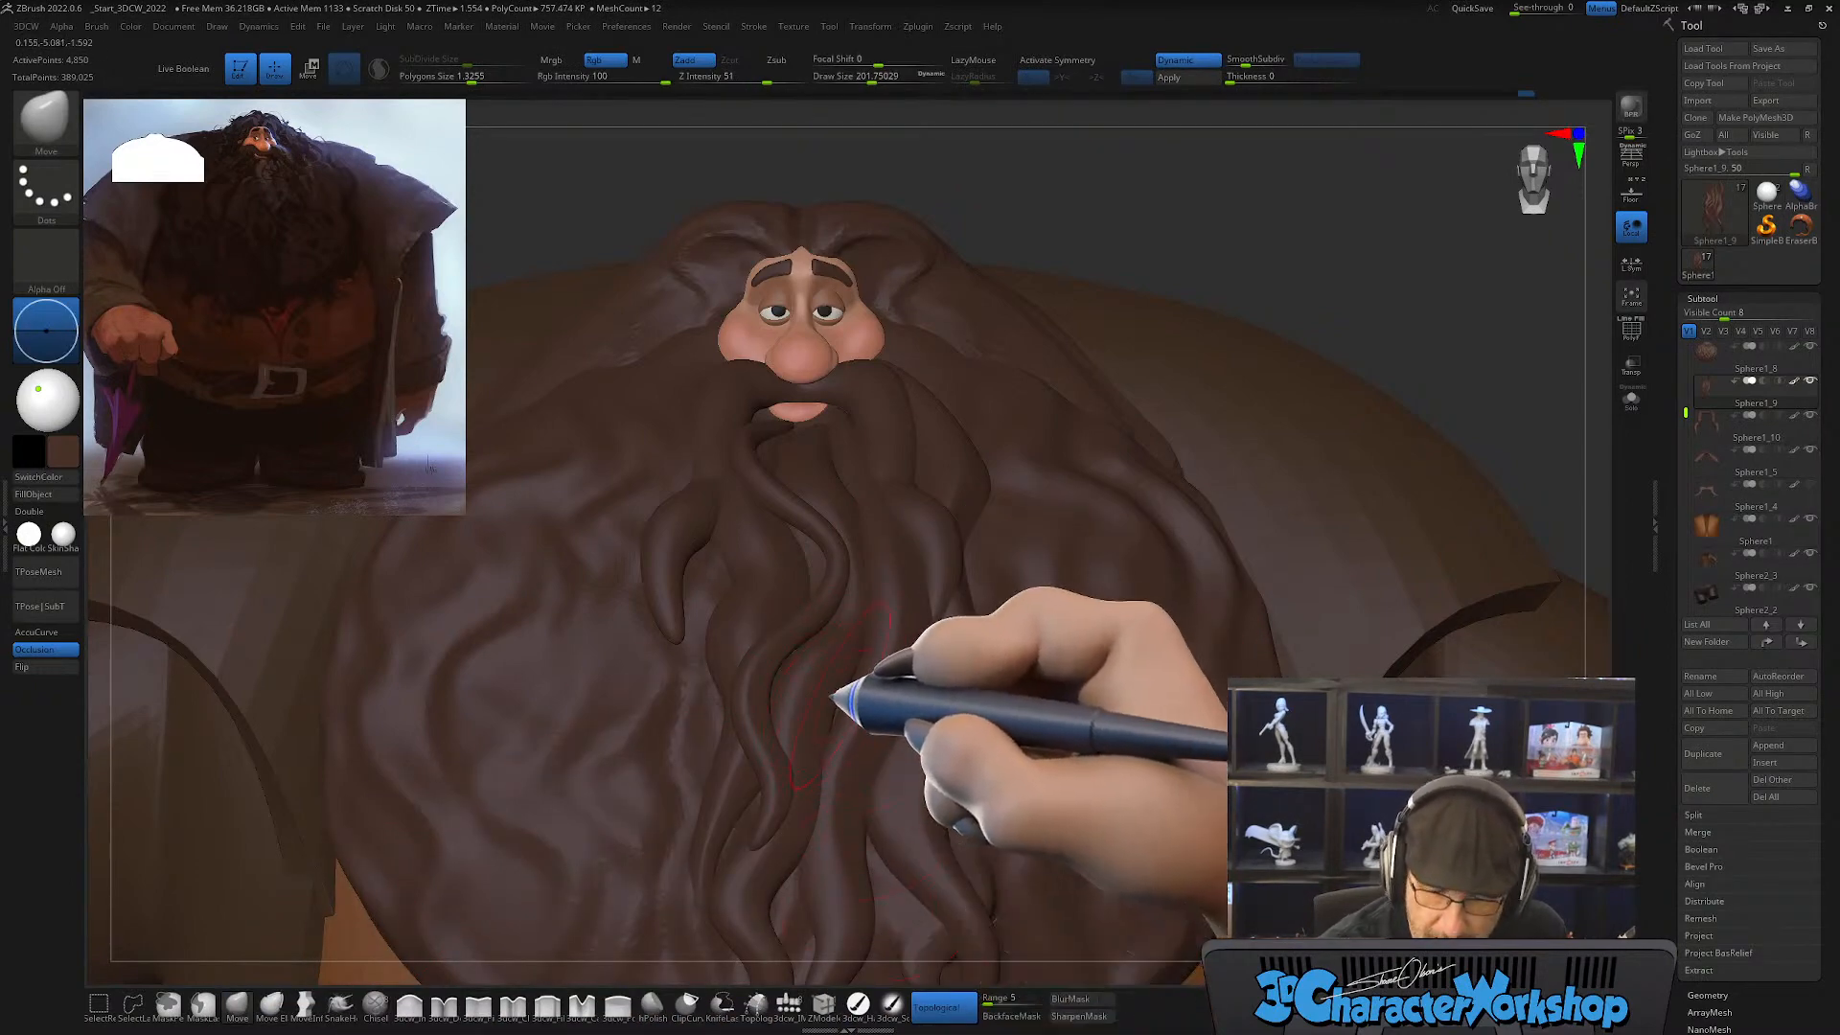
right_drag(915, 712, 924, 654)
right_drag(883, 738, 918, 683)
right_drag(798, 736, 784, 696)
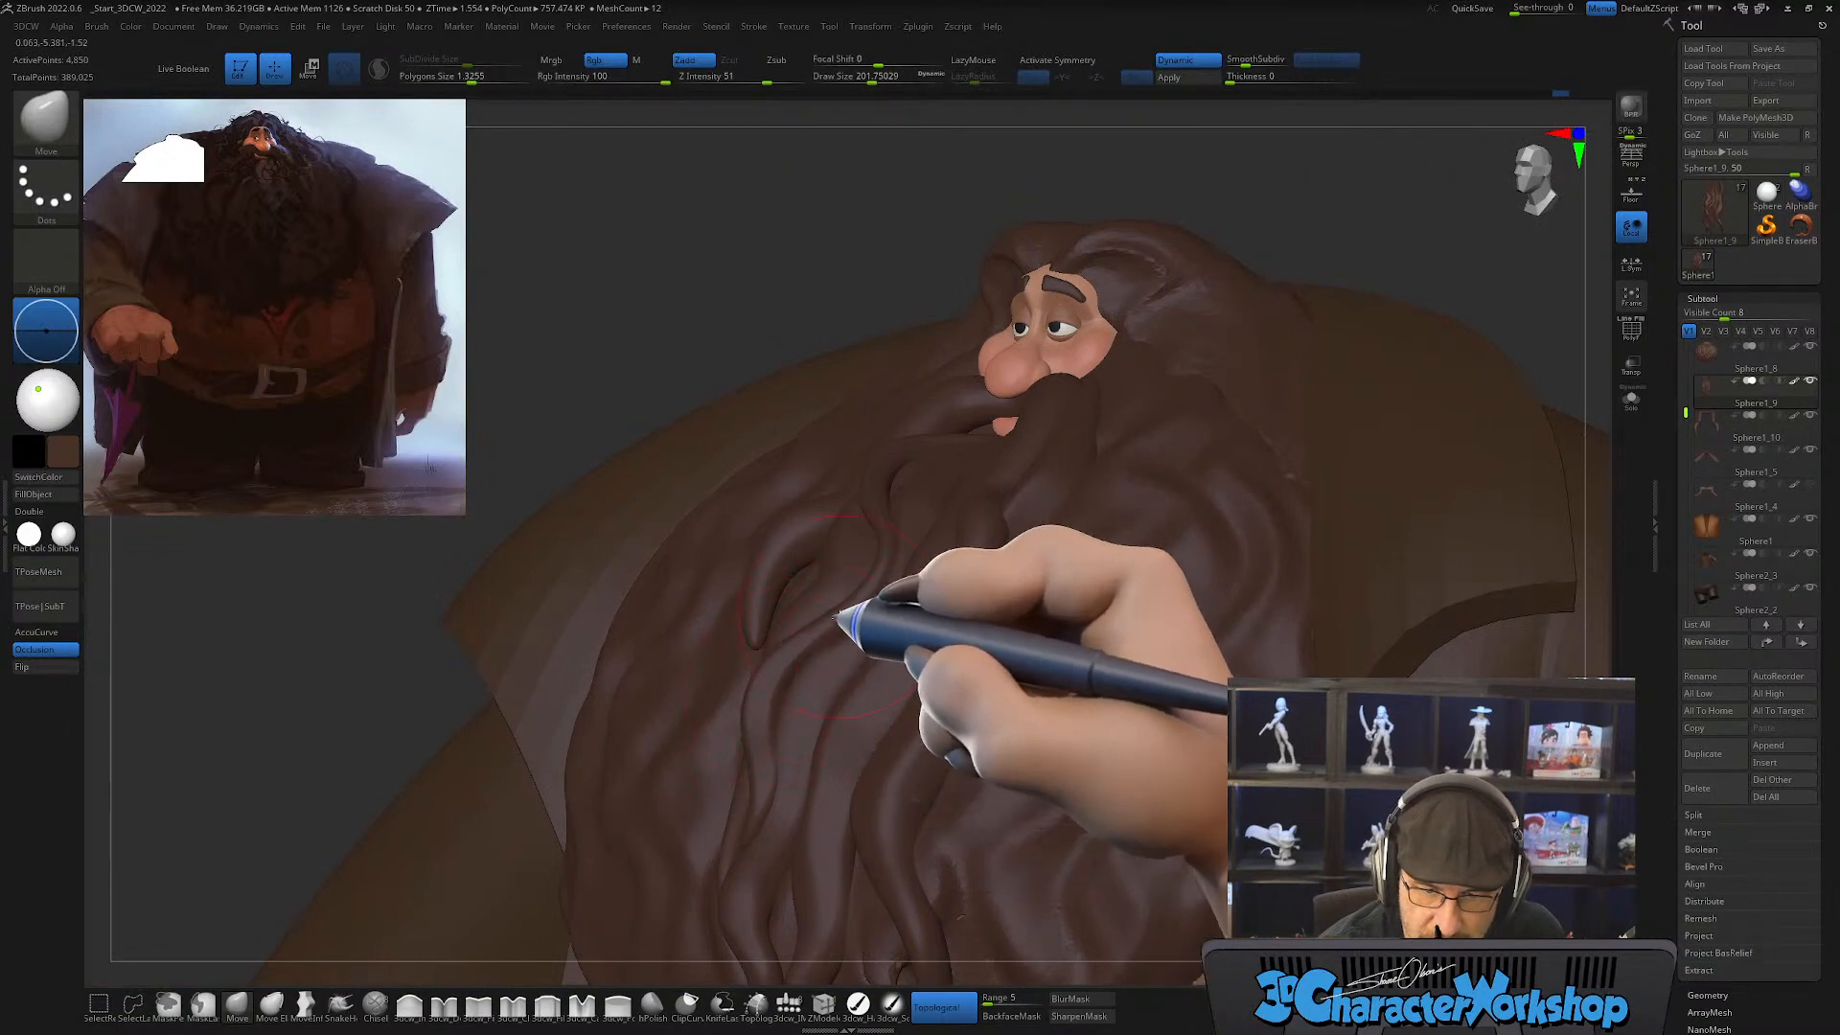
right_drag(836, 616, 954, 637)
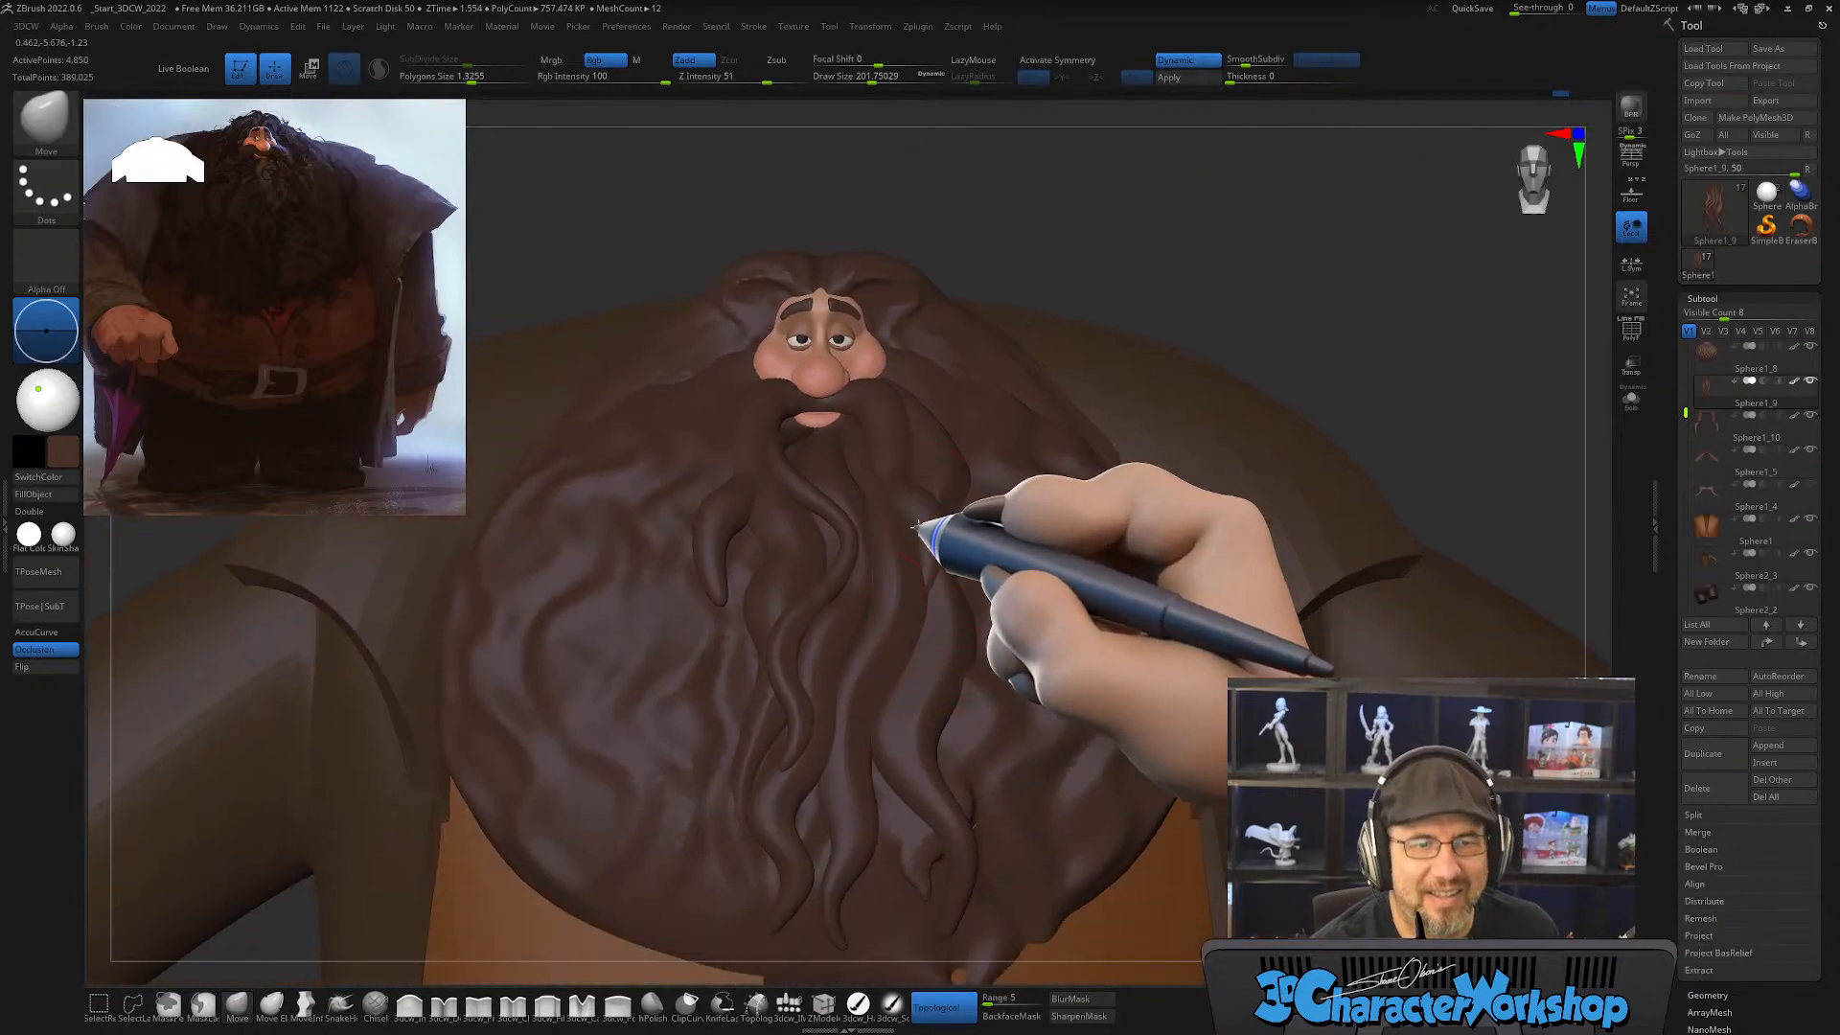
mouse_move(938, 526)
right_down()
mouse_move(894, 533)
mouse_move(969, 526)
mouse_move(929, 534)
right_up()
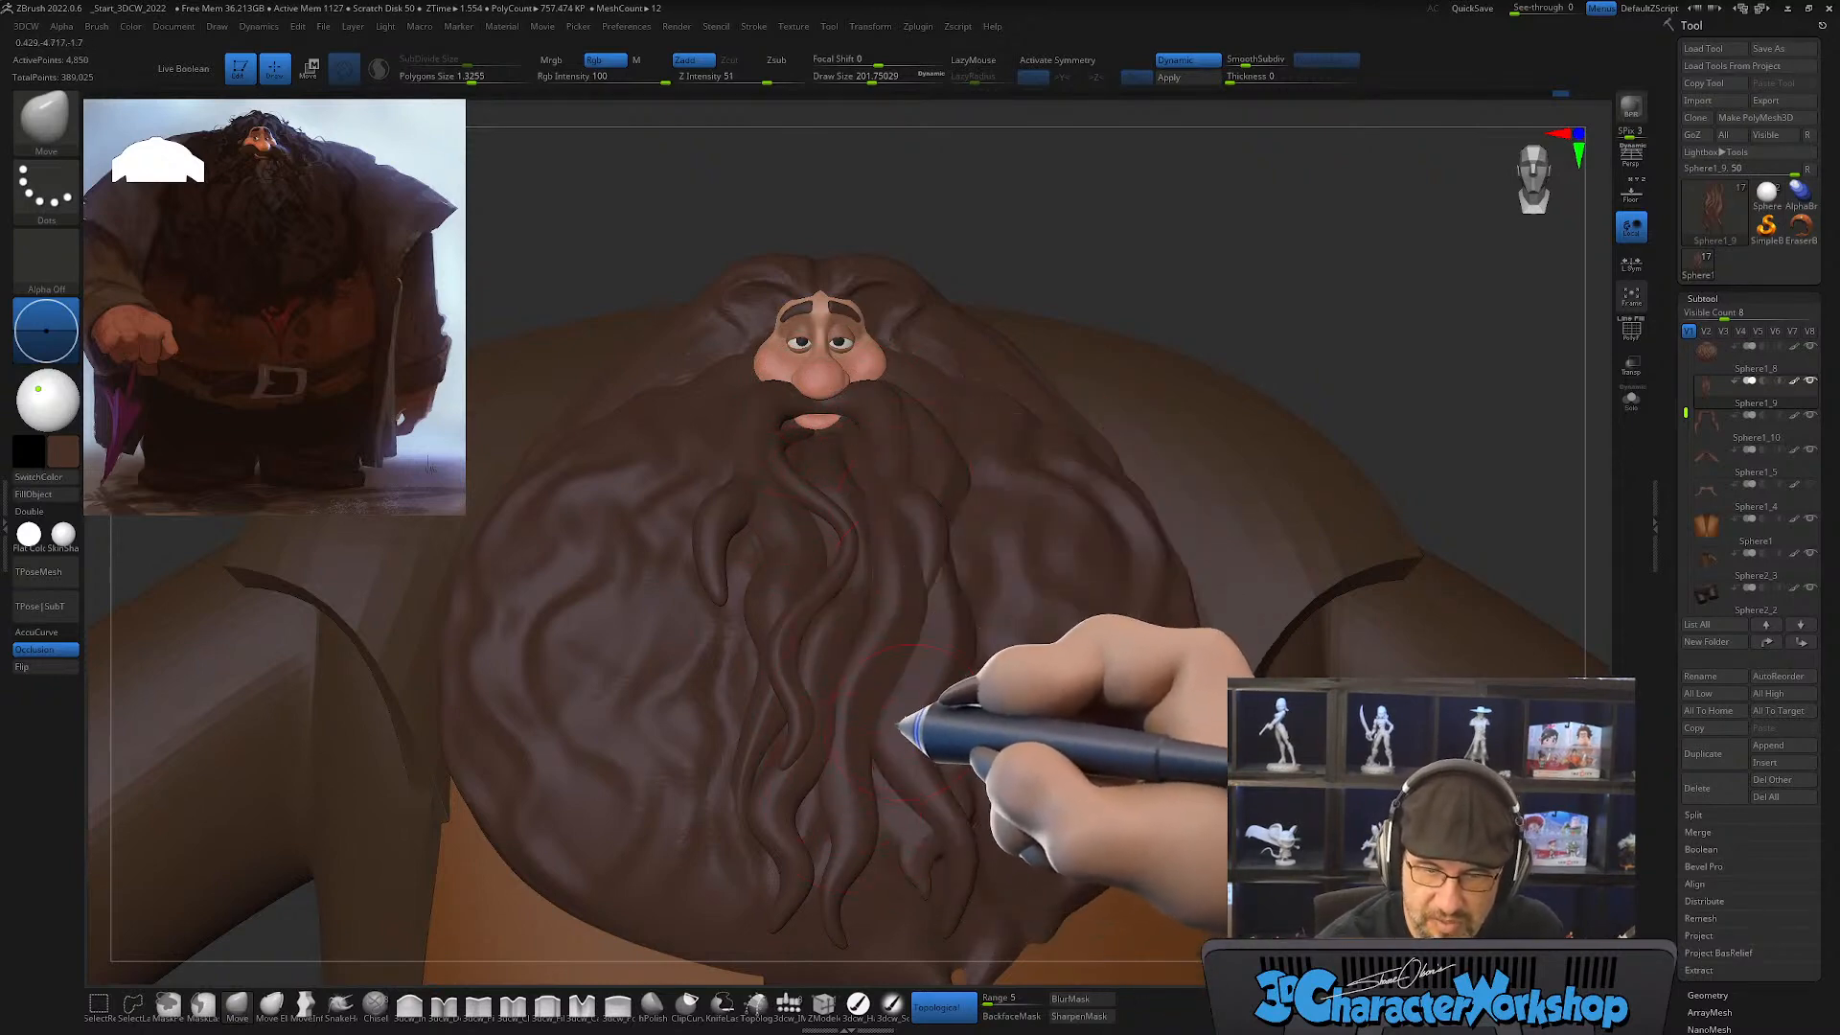
right_drag(901, 726, 911, 648)
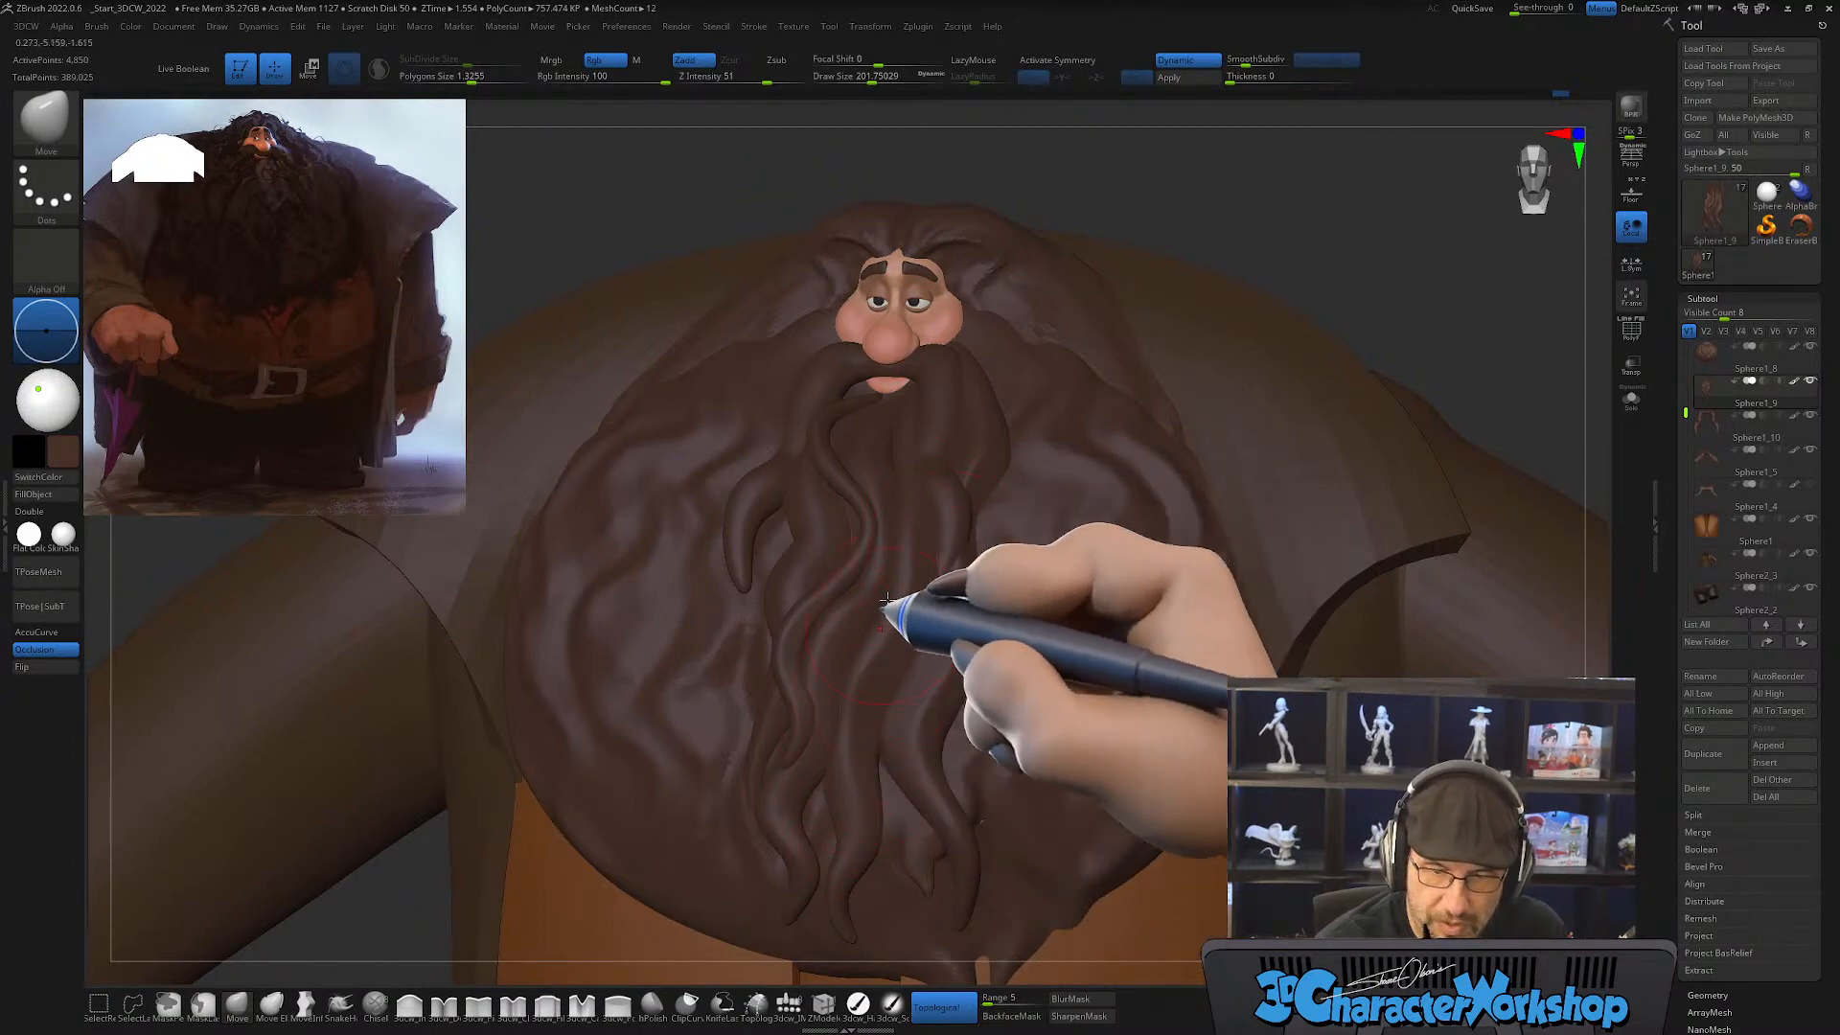
alt+right_drag(915, 836, 911, 723)
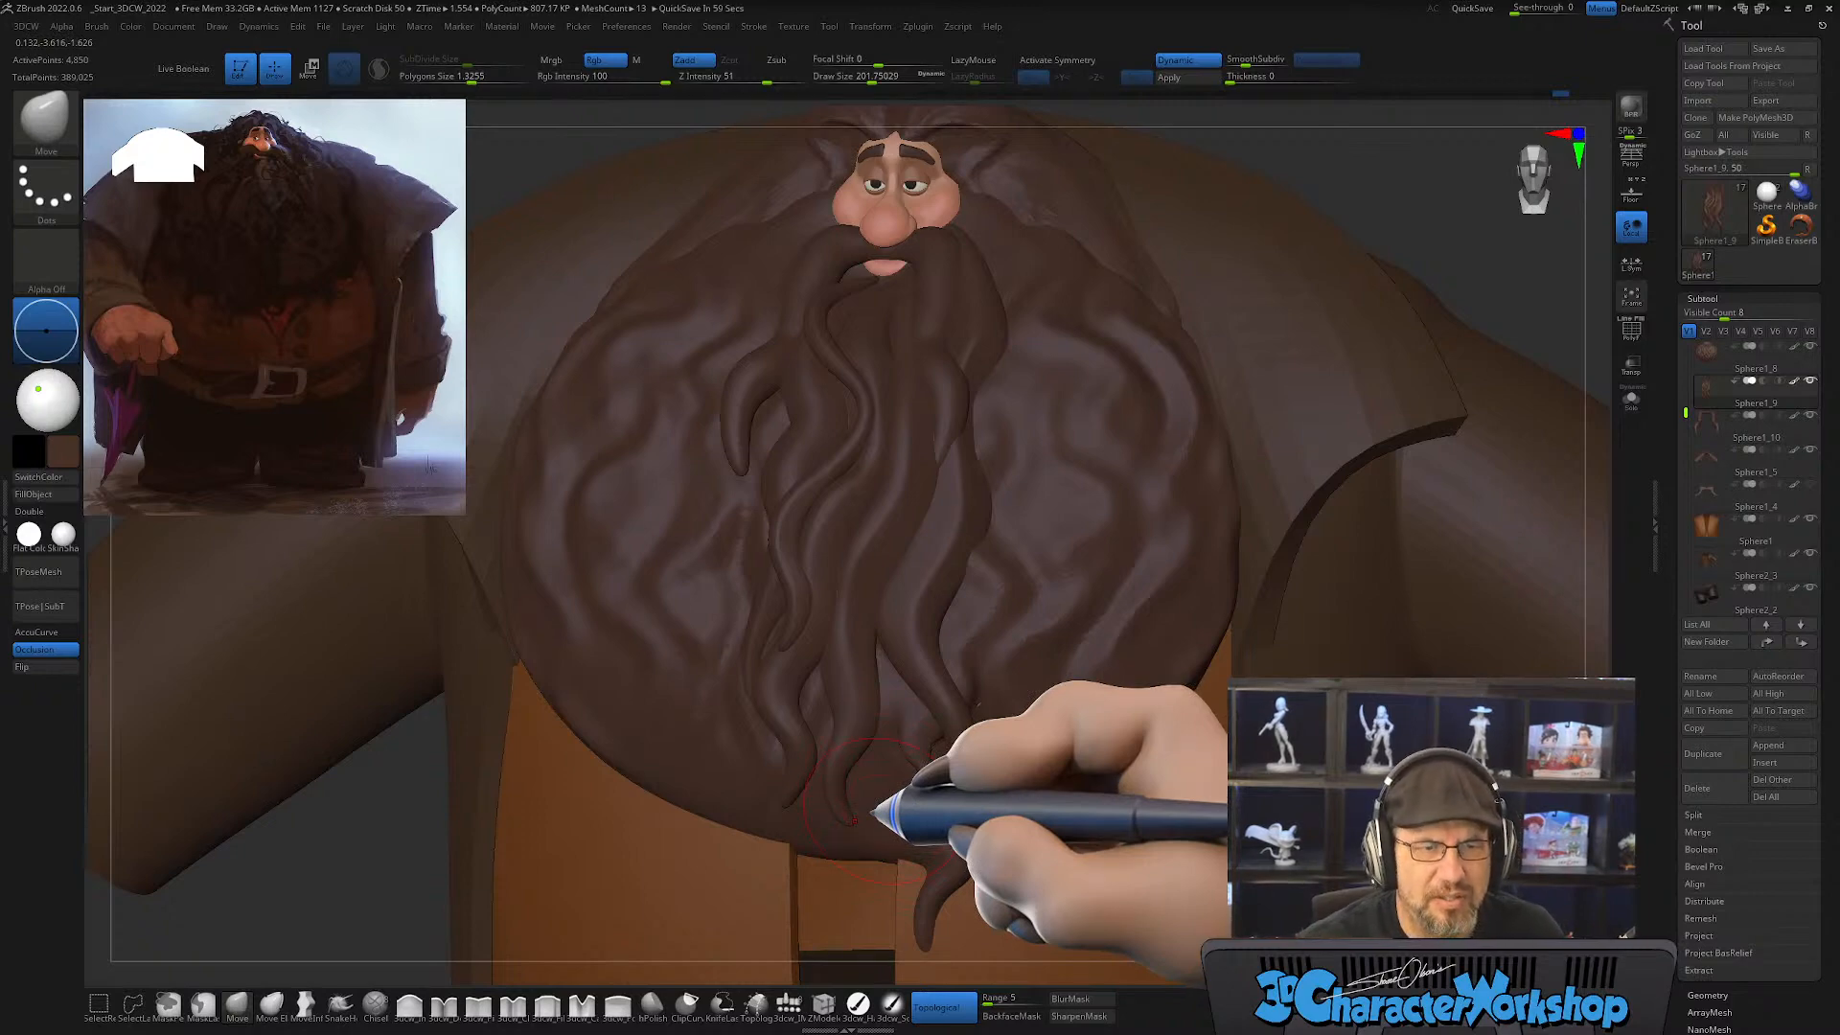
right_drag(914, 586, 937, 683)
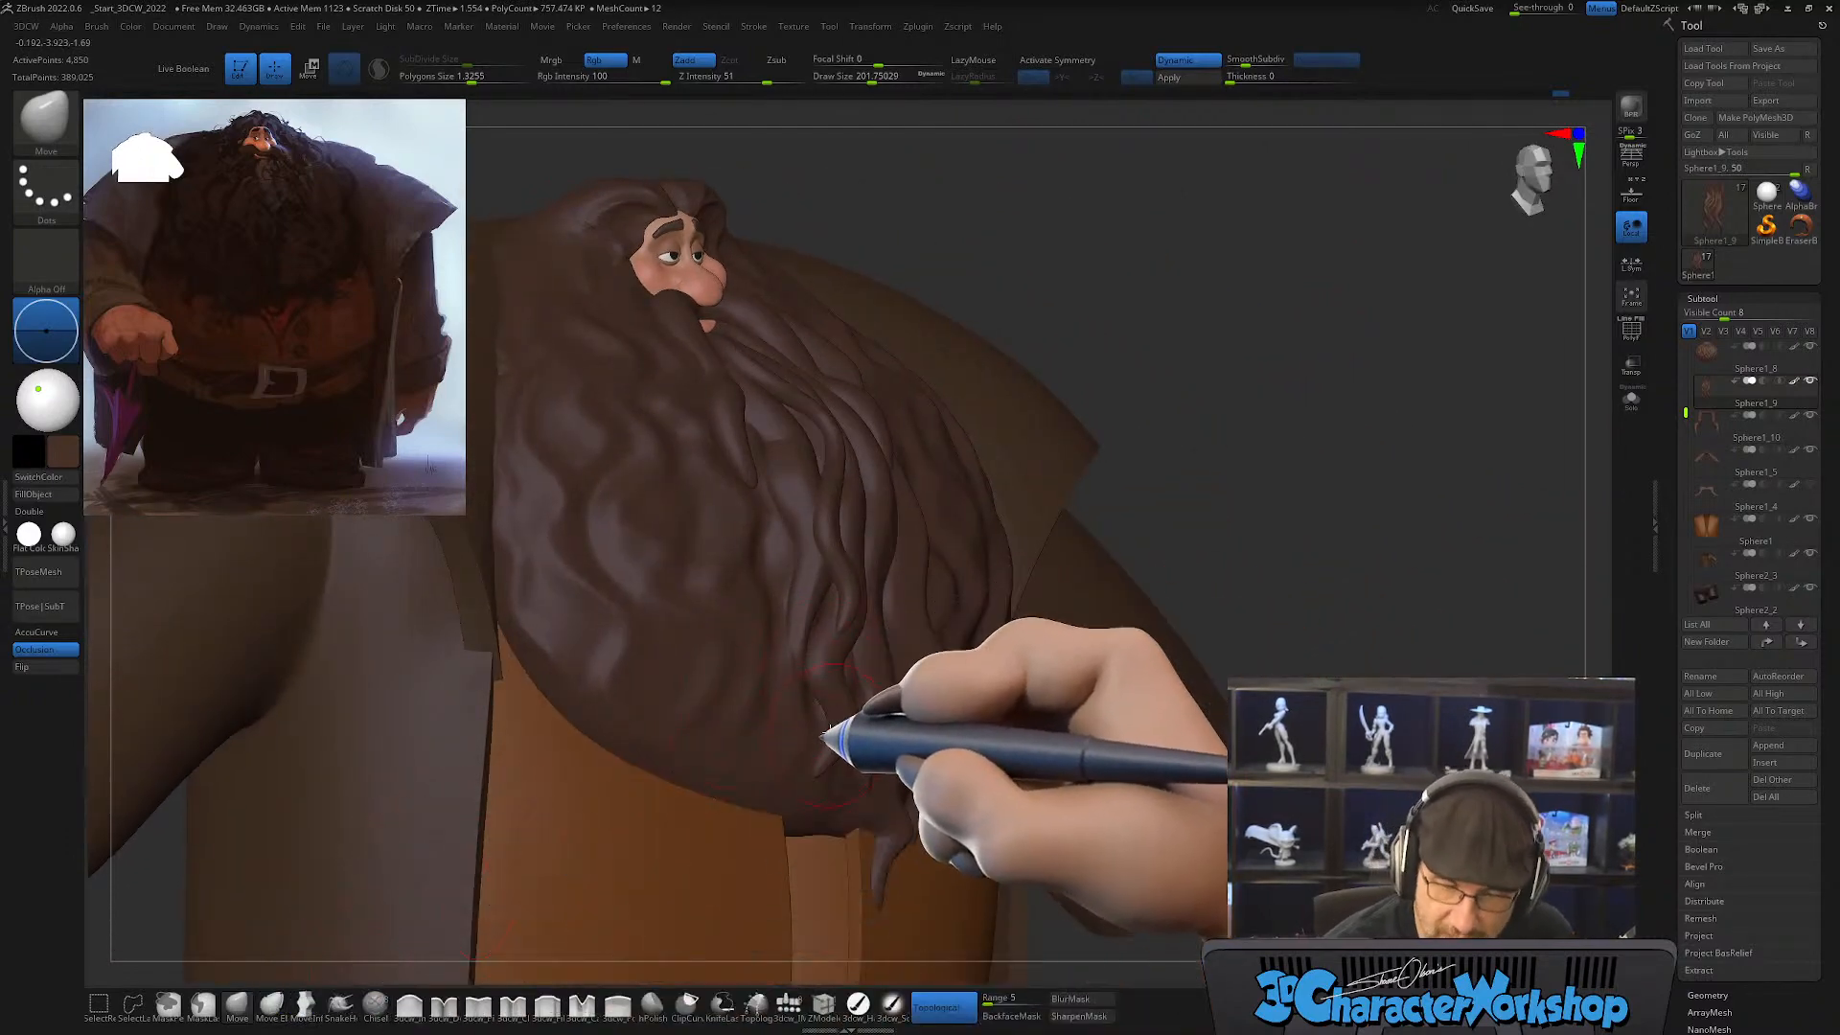
Step: Enlarge the Move brush to draw size about 274 and adjust how the lower beard strands lie against the beard
key(s)
mouse_move(792, 709)
right_down()
mouse_move(834, 703)
mouse_move(779, 690)
right_up()
key(s)
click(798, 707)
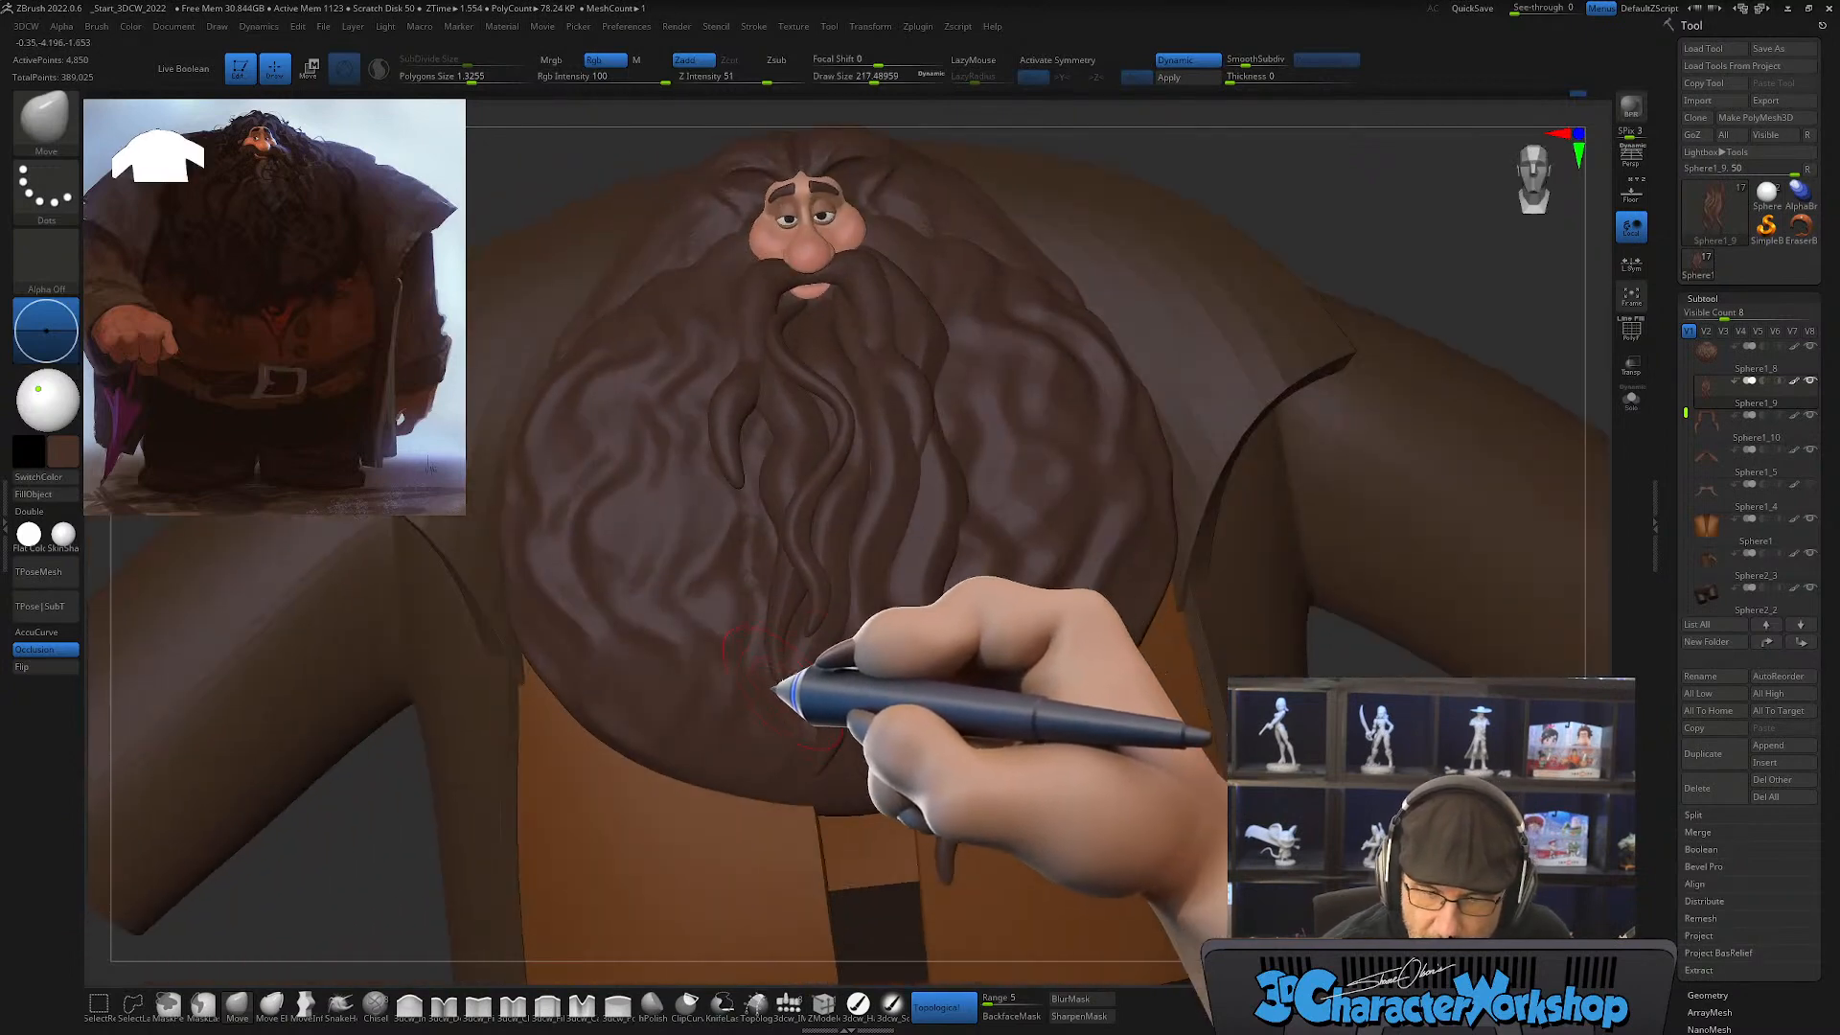
key(s)
click(780, 650)
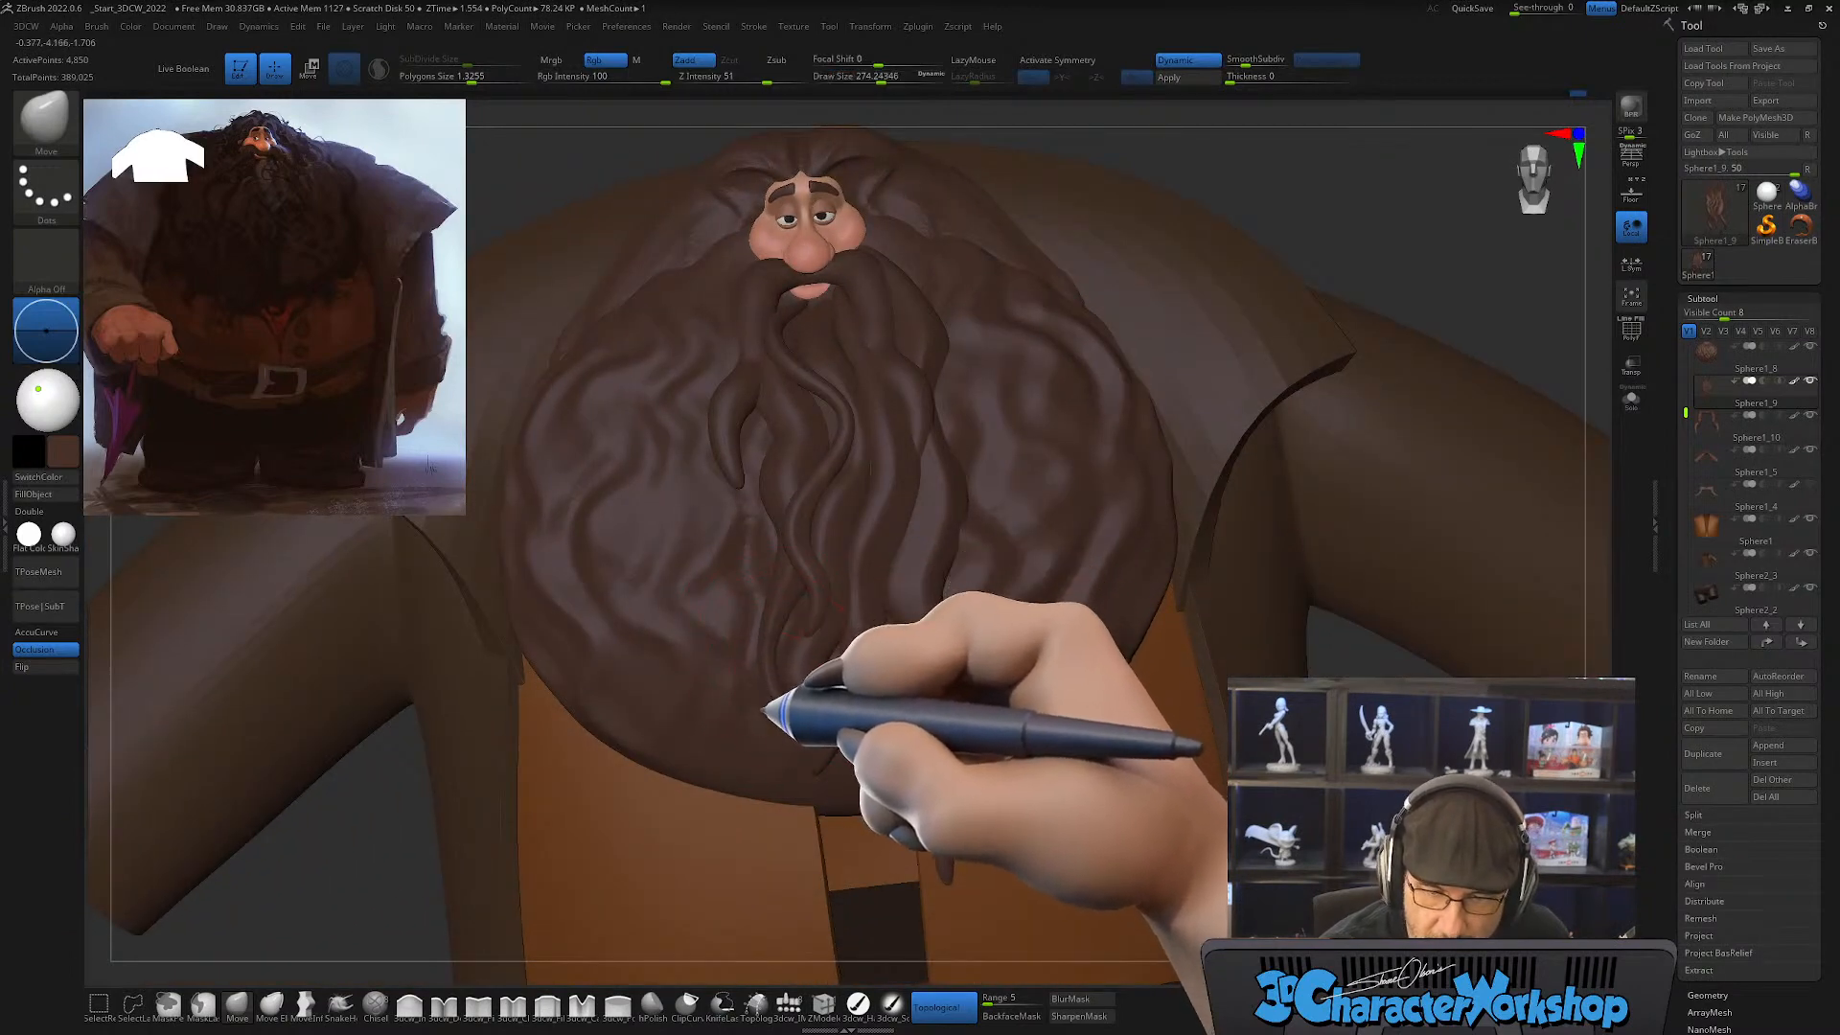
right_drag(871, 527, 720, 321)
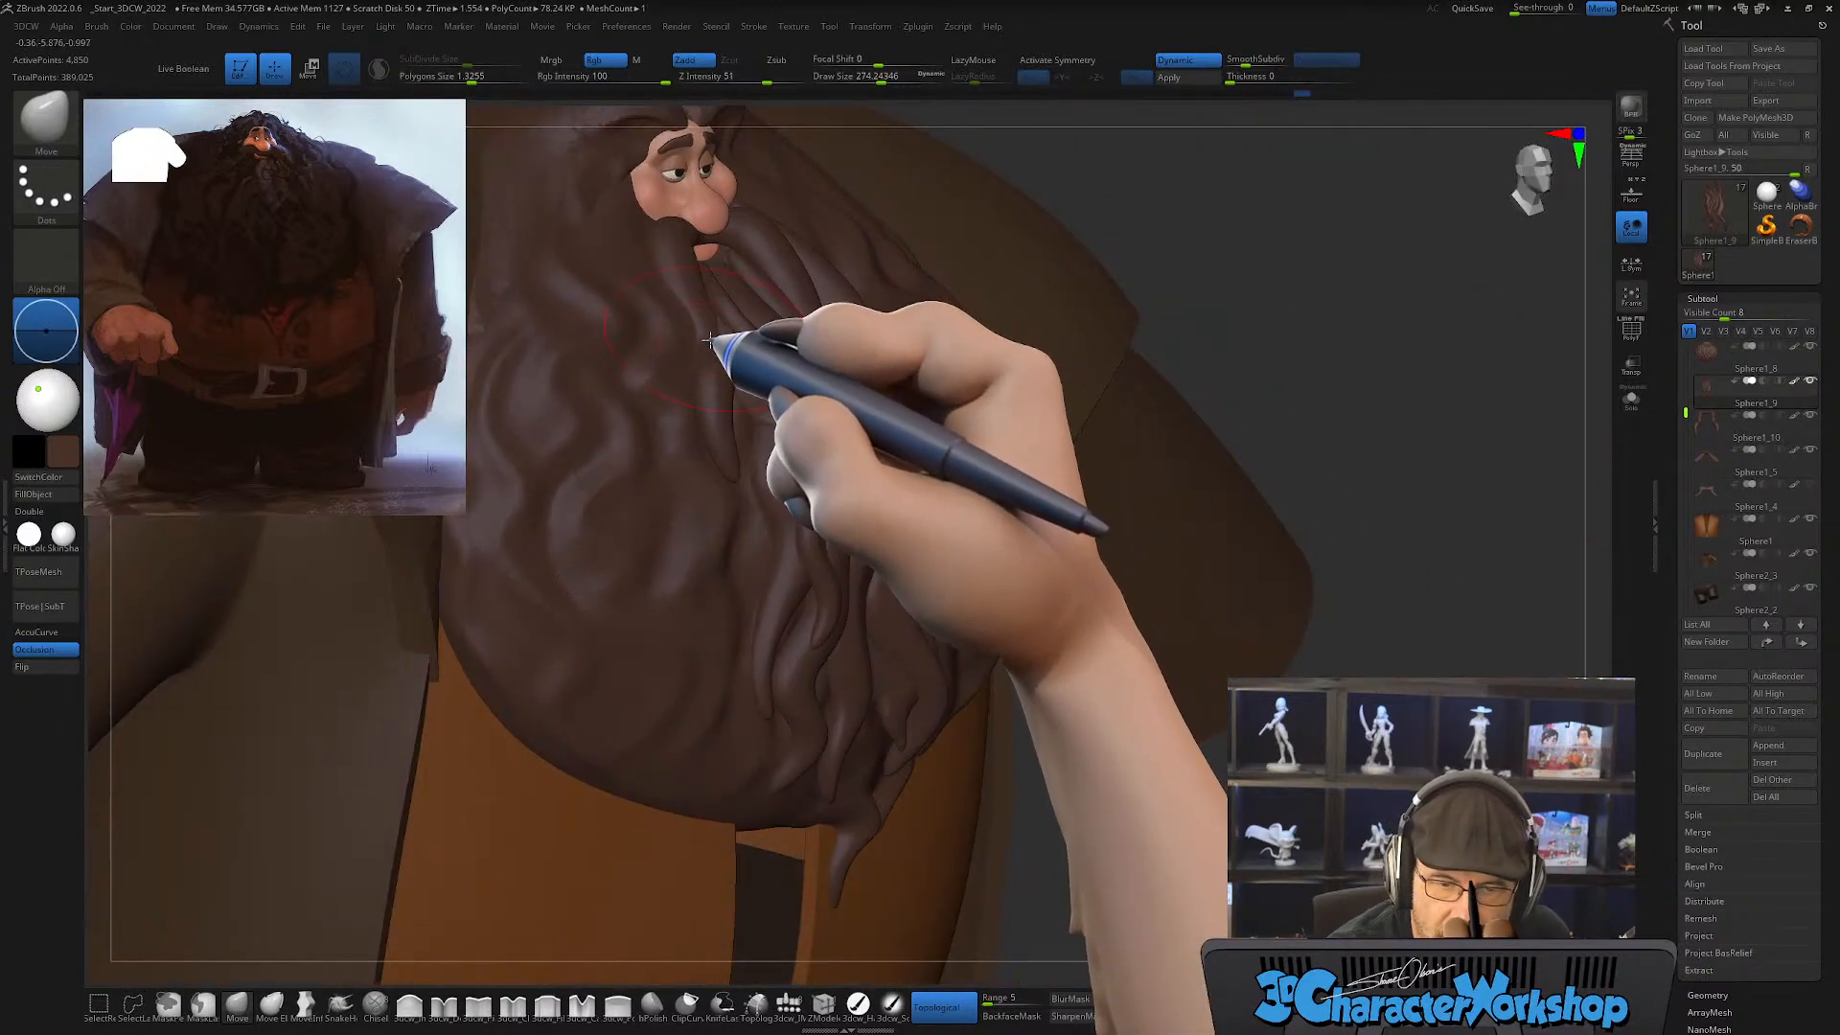
Step: Turn on the polygroup wireframe display and make the mustache the active subtool
key(shift+f)
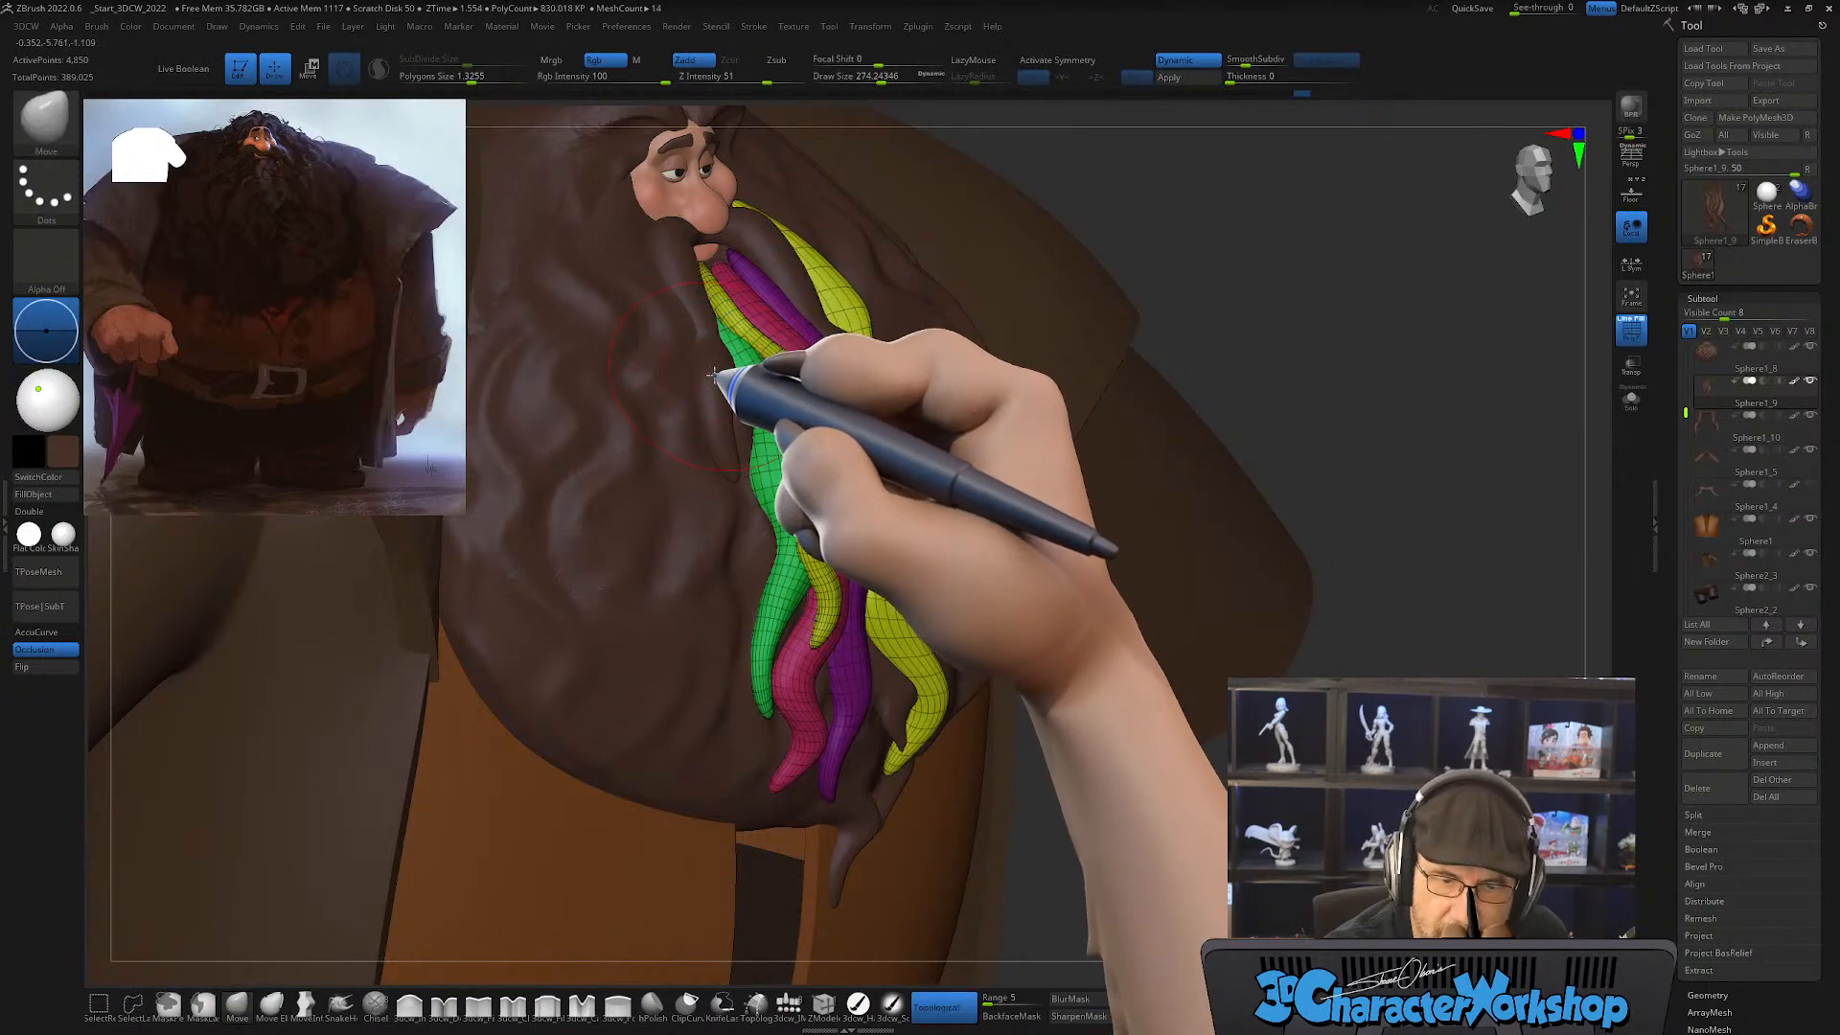
alt+click(714, 374)
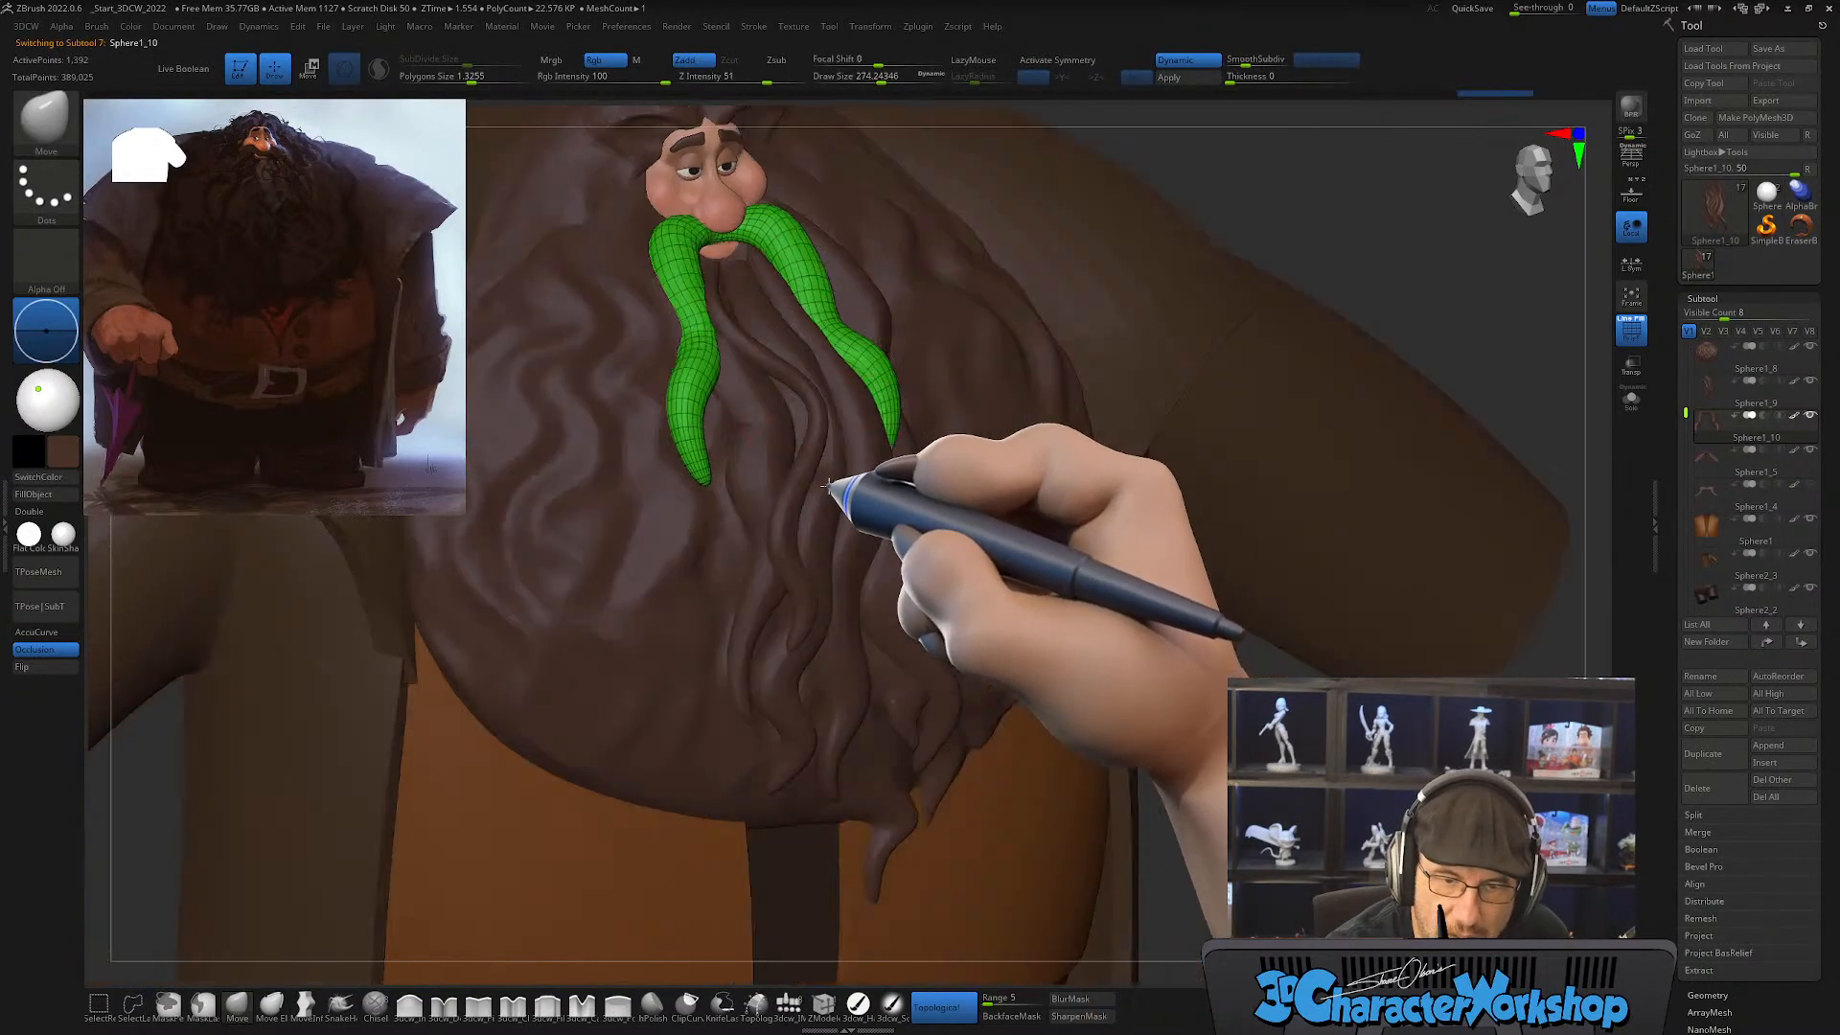
mouse_move(829, 487)
right_down()
mouse_move(911, 425)
mouse_move(932, 506)
mouse_move(946, 361)
mouse_move(912, 540)
right_up()
Step: Reduce the Move brush to draw size about 145 and adjust the mustache's drape over the beard
key(s)
drag(913, 540, 893, 538)
alt+right_drag(900, 423, 865, 541)
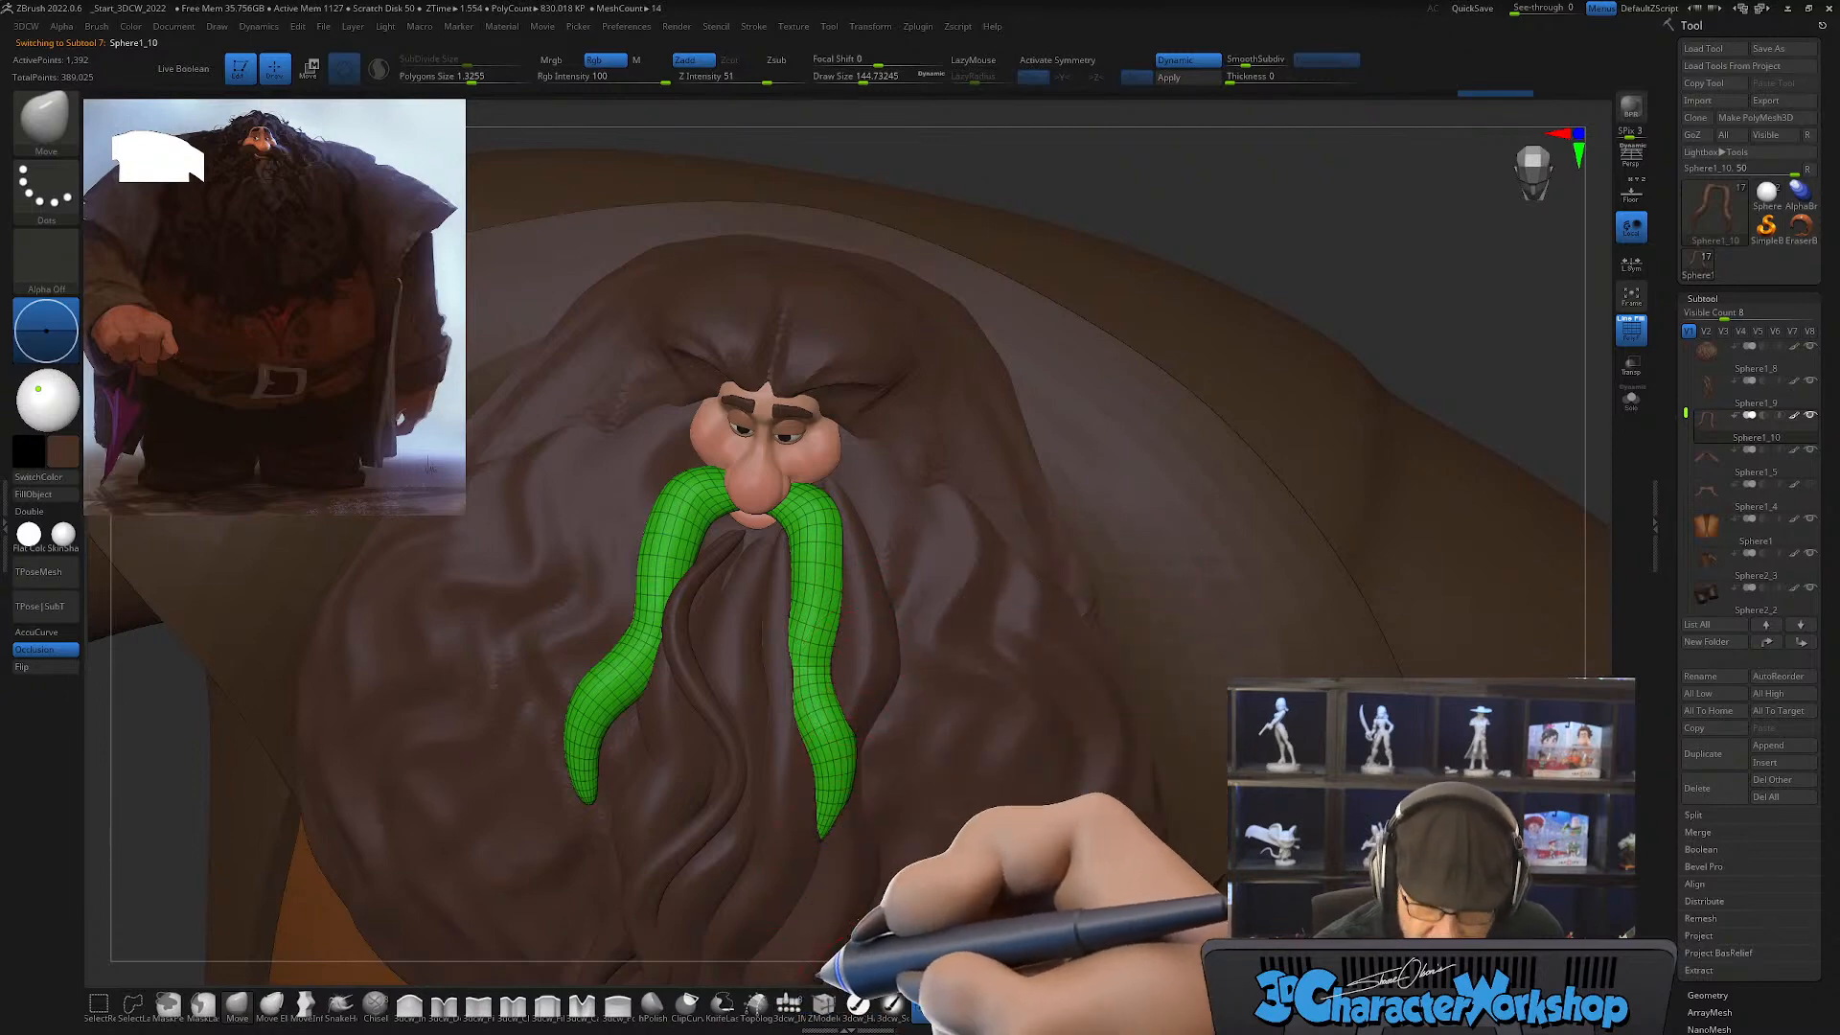
Step: Switch to the hPolish brush, activate X symmetry, hide the polygroup wireframe and refine the mustache surface
click(652, 1002)
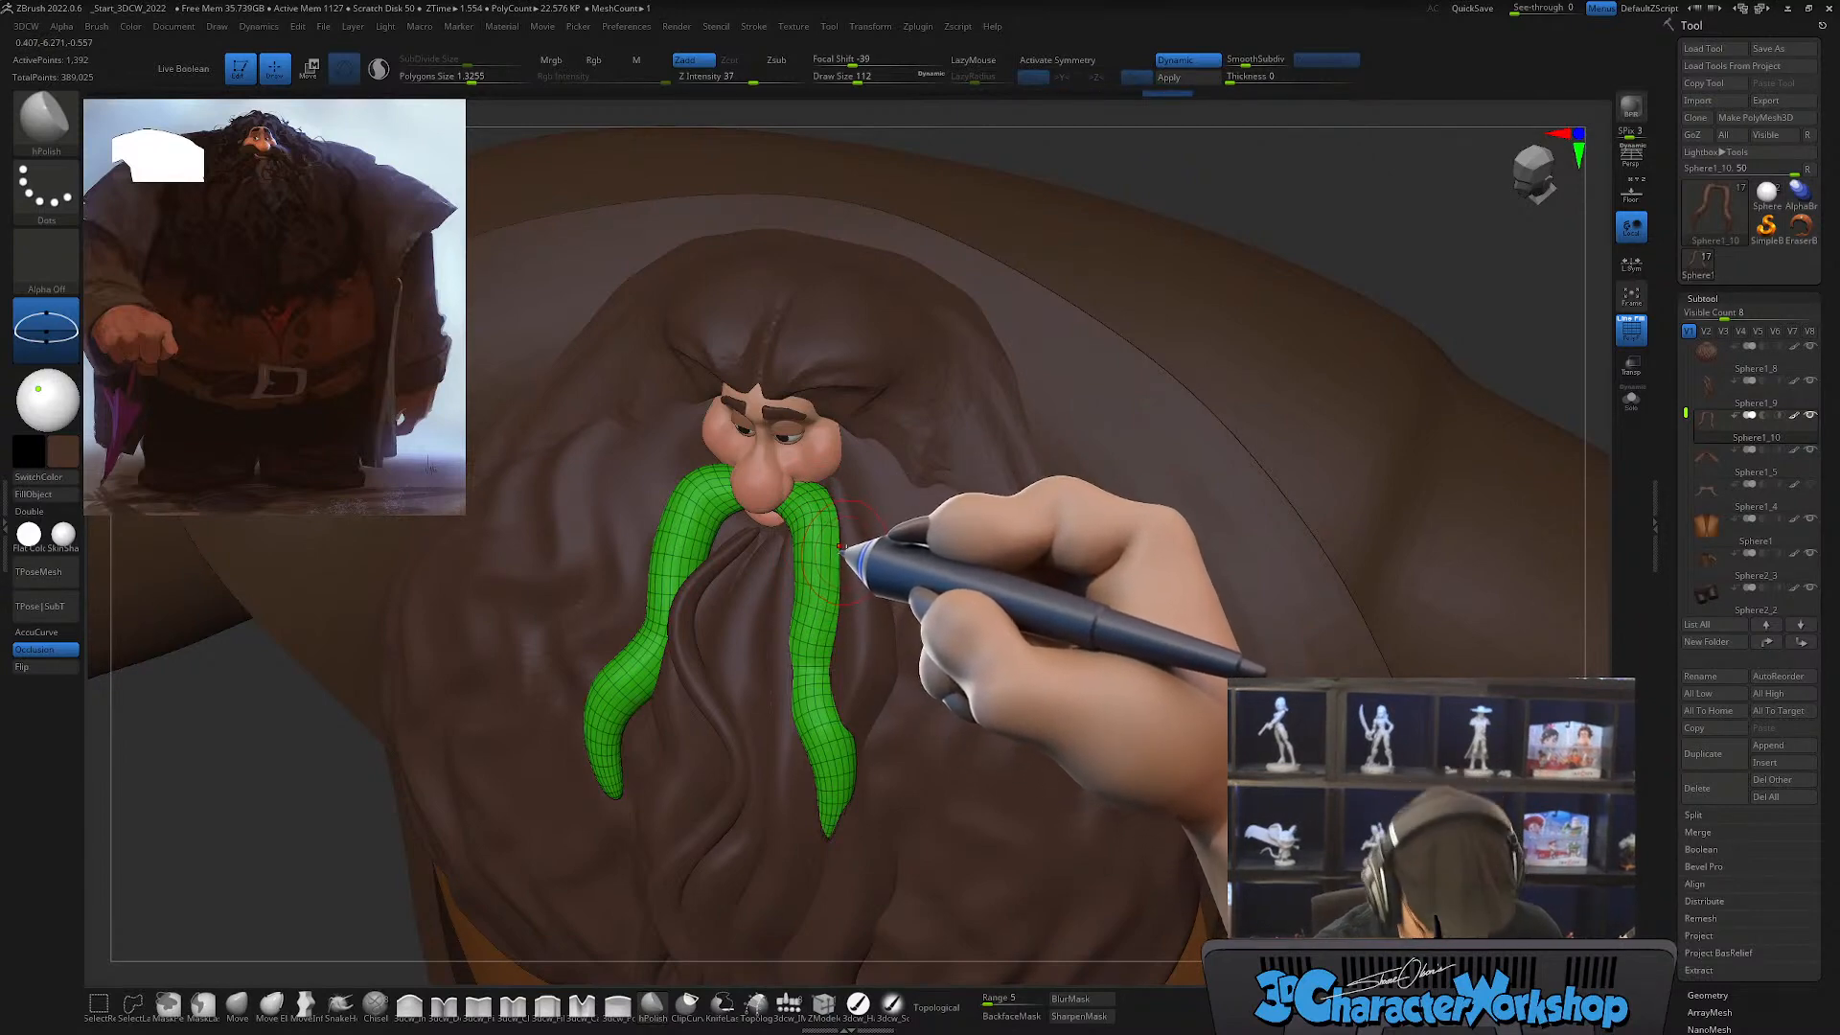
key(ctrl)
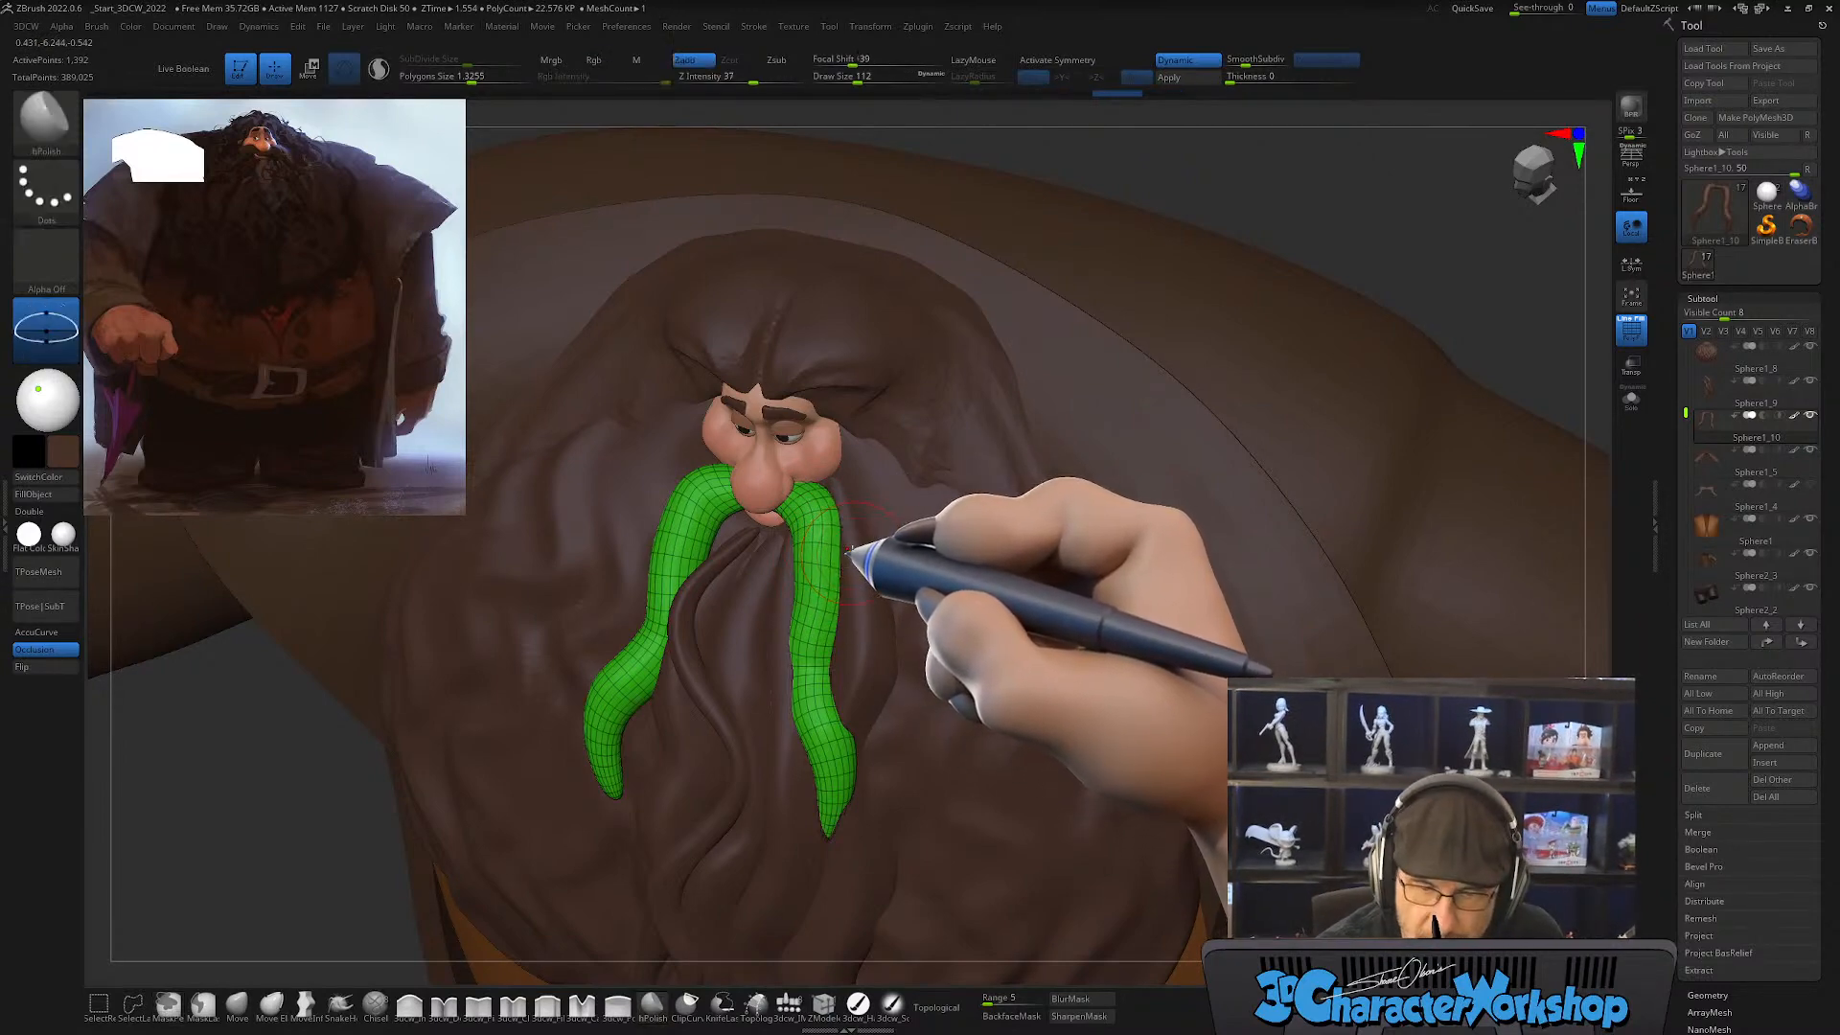
key(x)
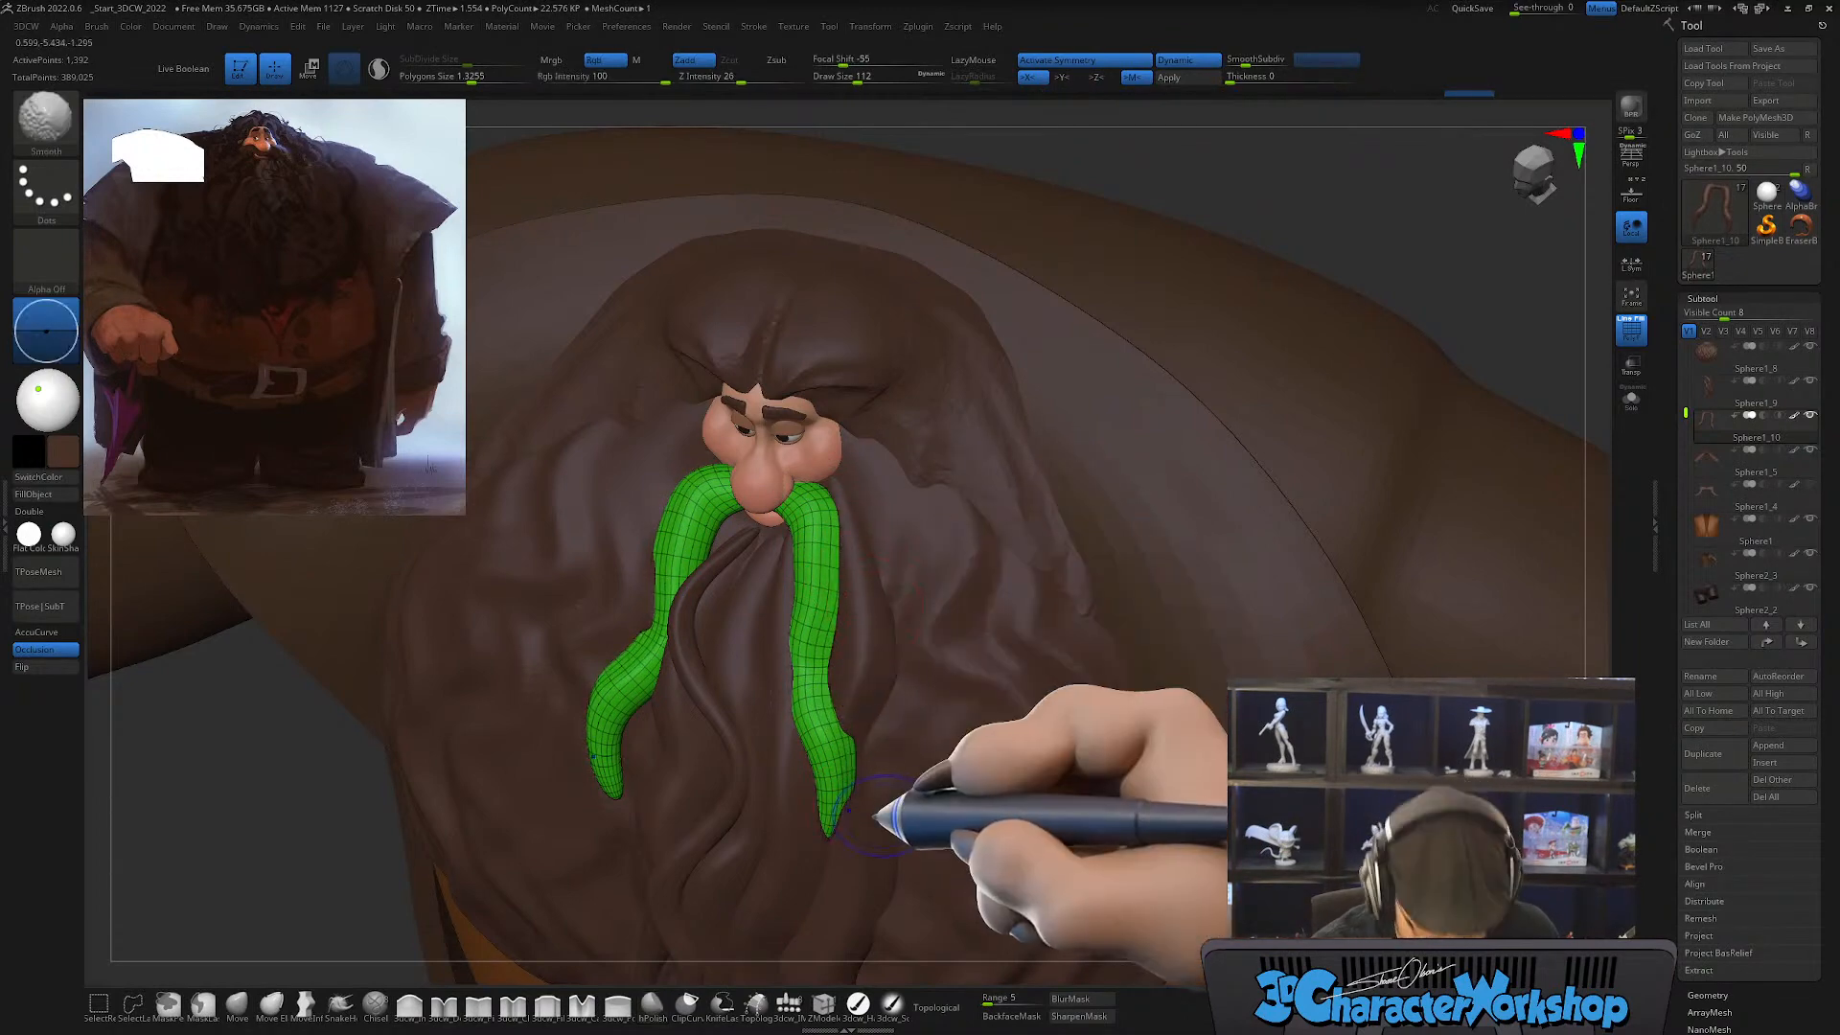
key(shift+f)
right_drag(887, 733, 920, 723)
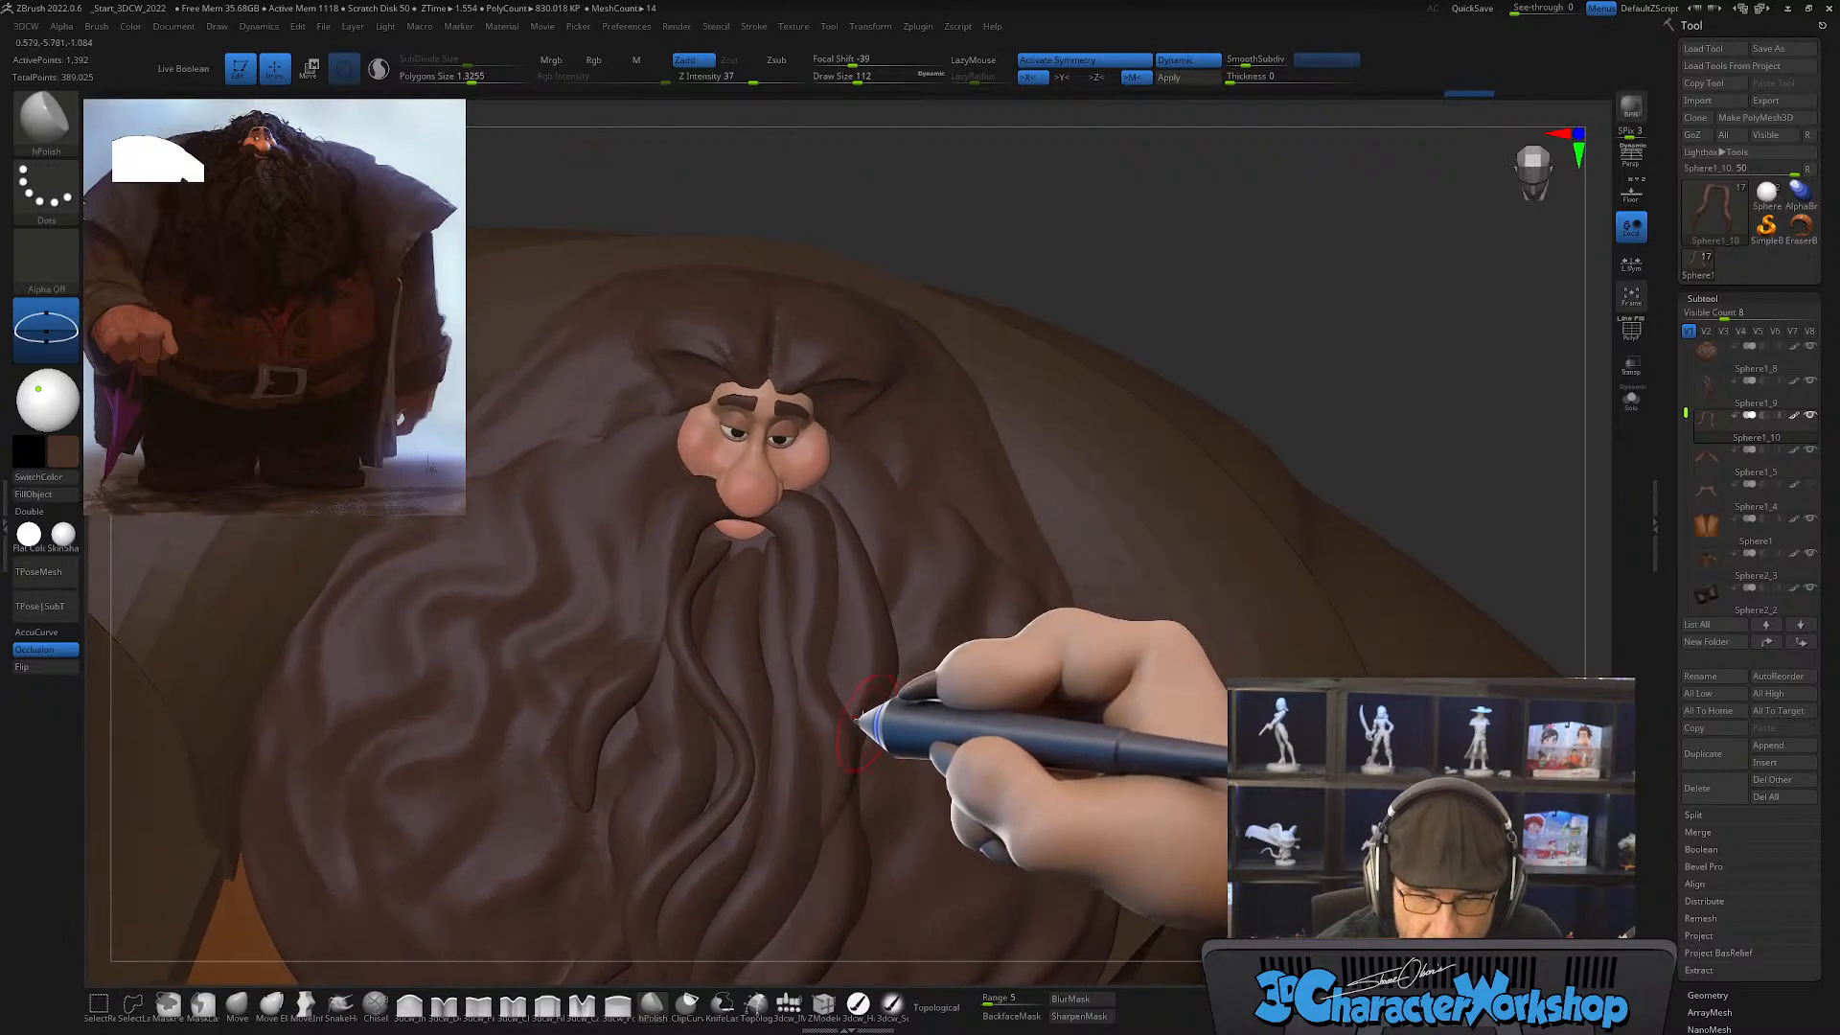
Step: Reshape the mustache symmetrically with the Move brush, using draw sizes of about 257 and 154
key(ctrl)
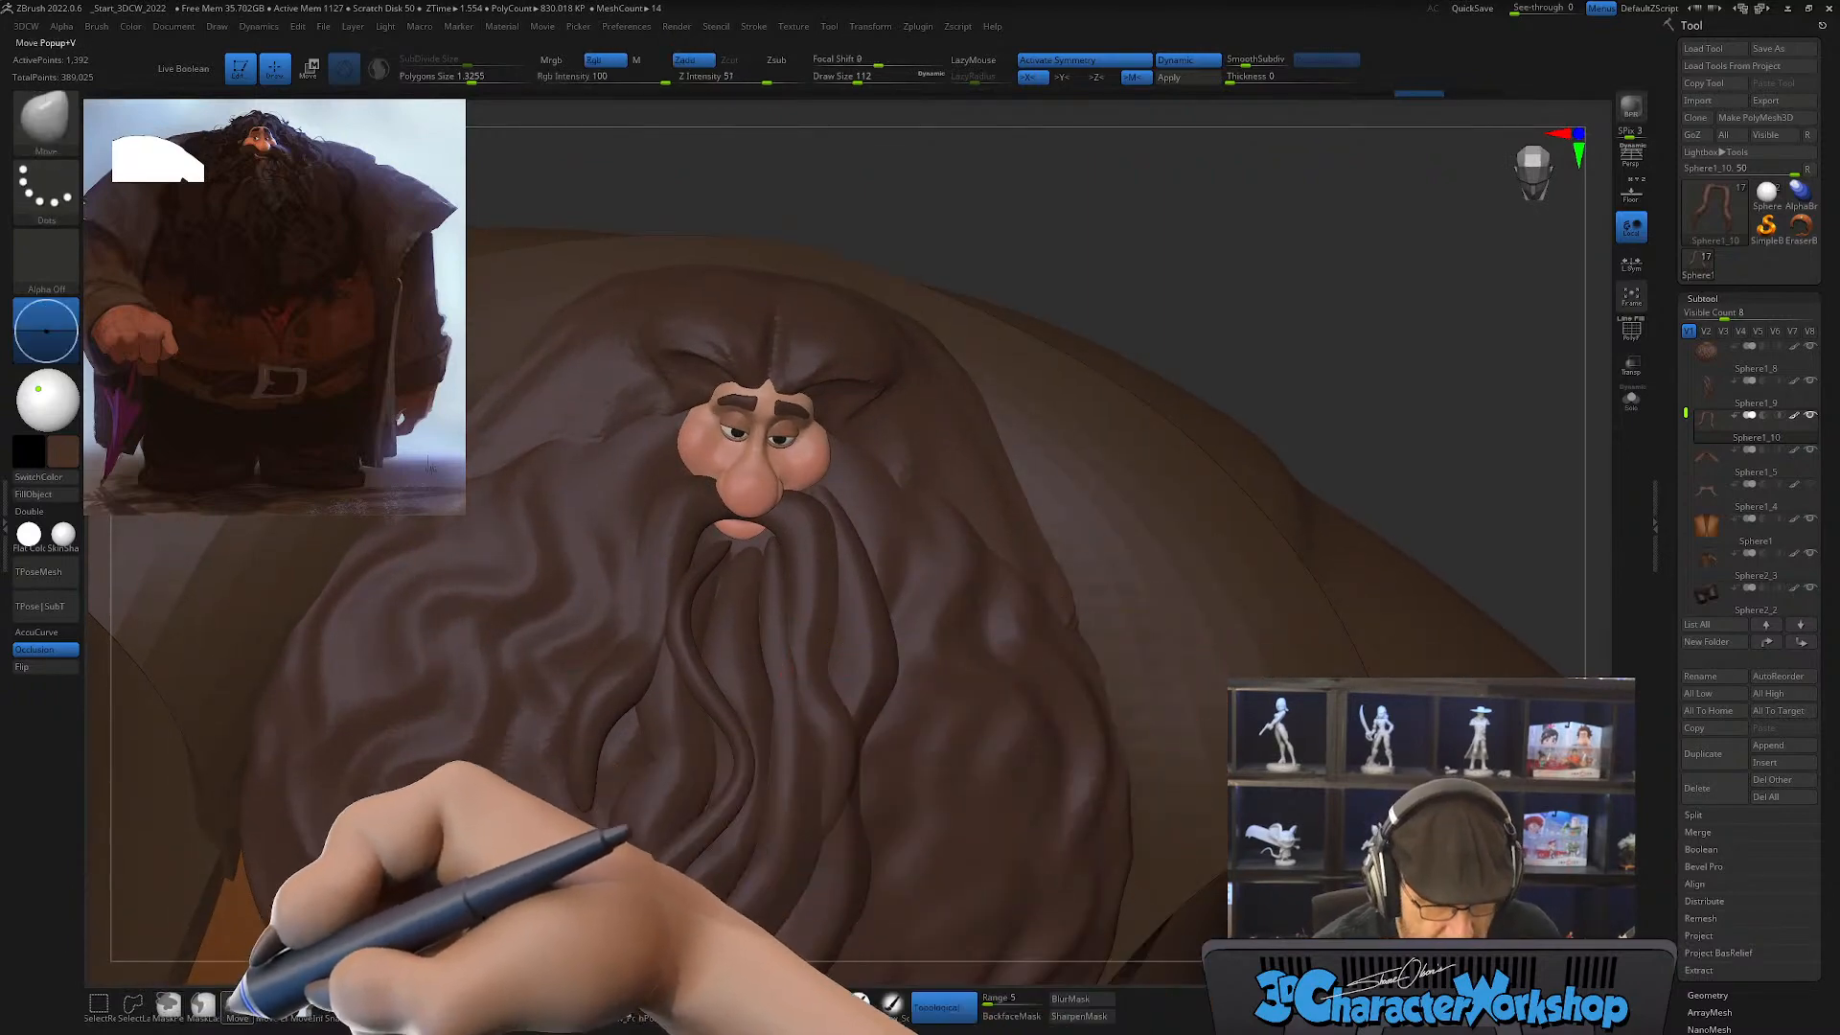
key(s)
mouse_move(875, 661)
right_down()
mouse_move(911, 636)
mouse_move(821, 637)
mouse_move(834, 607)
mouse_move(786, 573)
mouse_move(837, 530)
mouse_move(850, 555)
right_up()
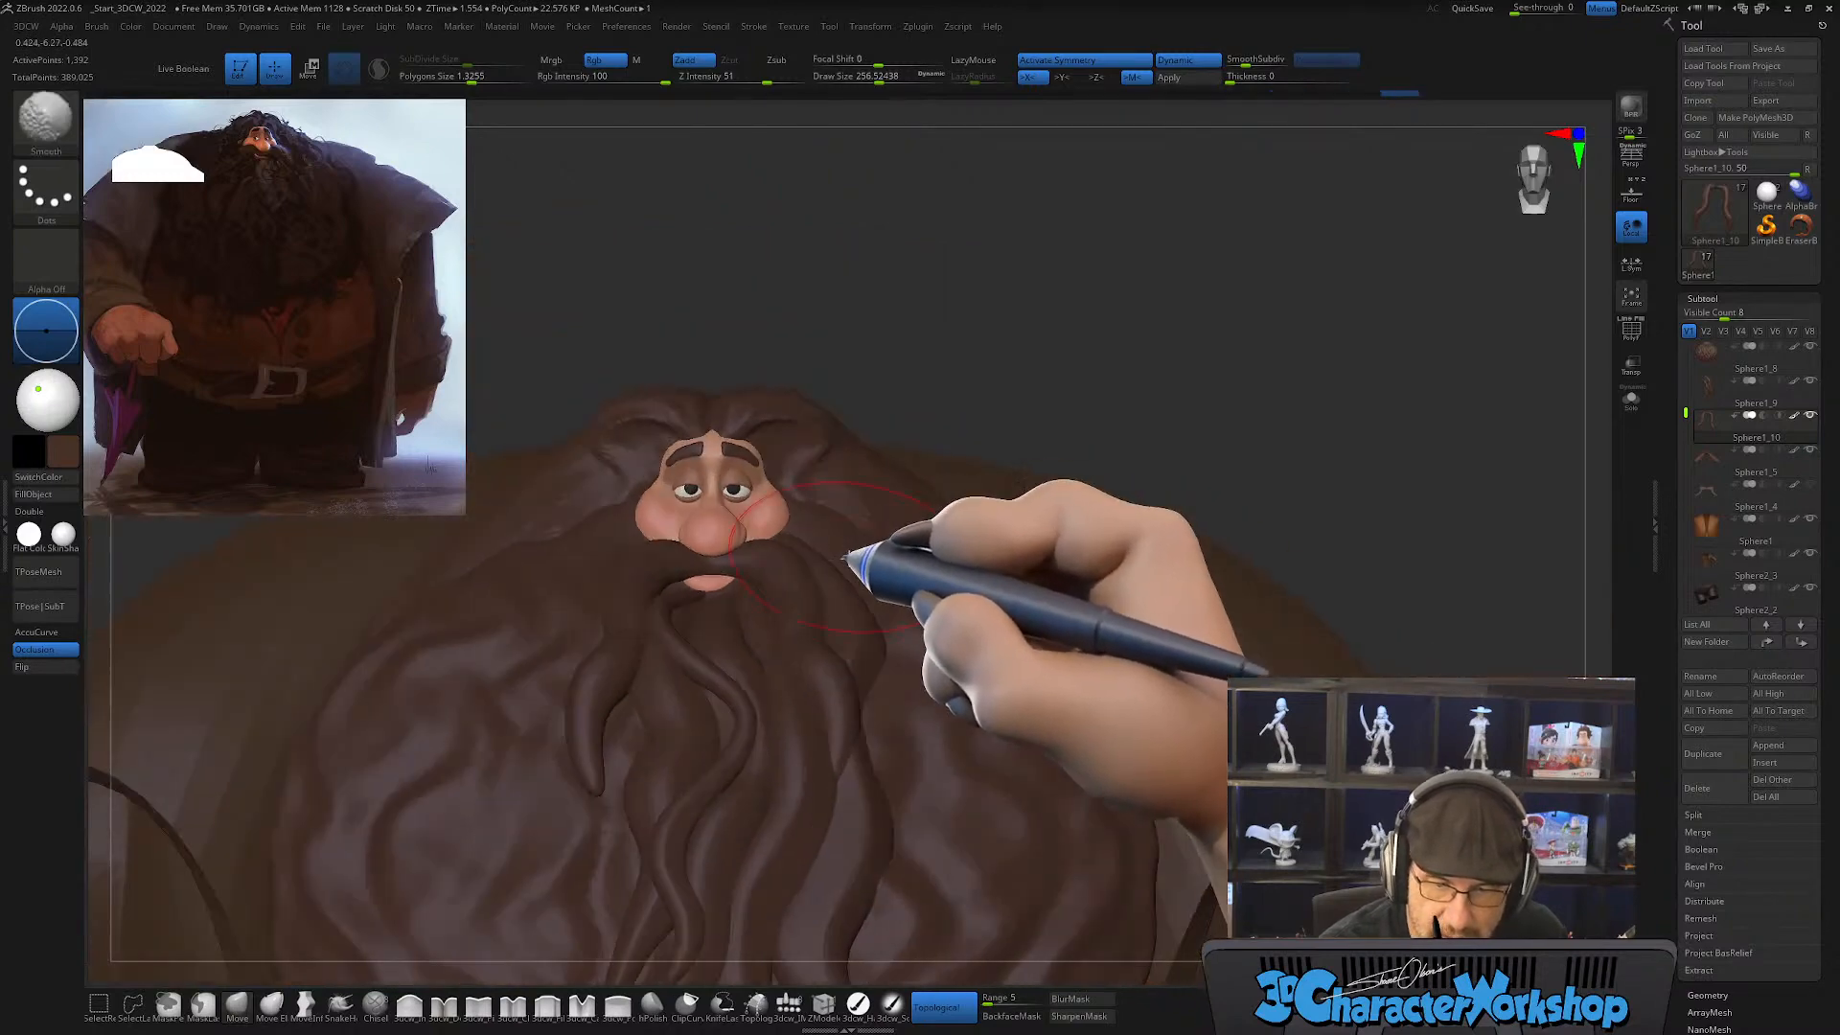
key(s)
drag(843, 604, 827, 607)
drag(711, 561, 714, 573)
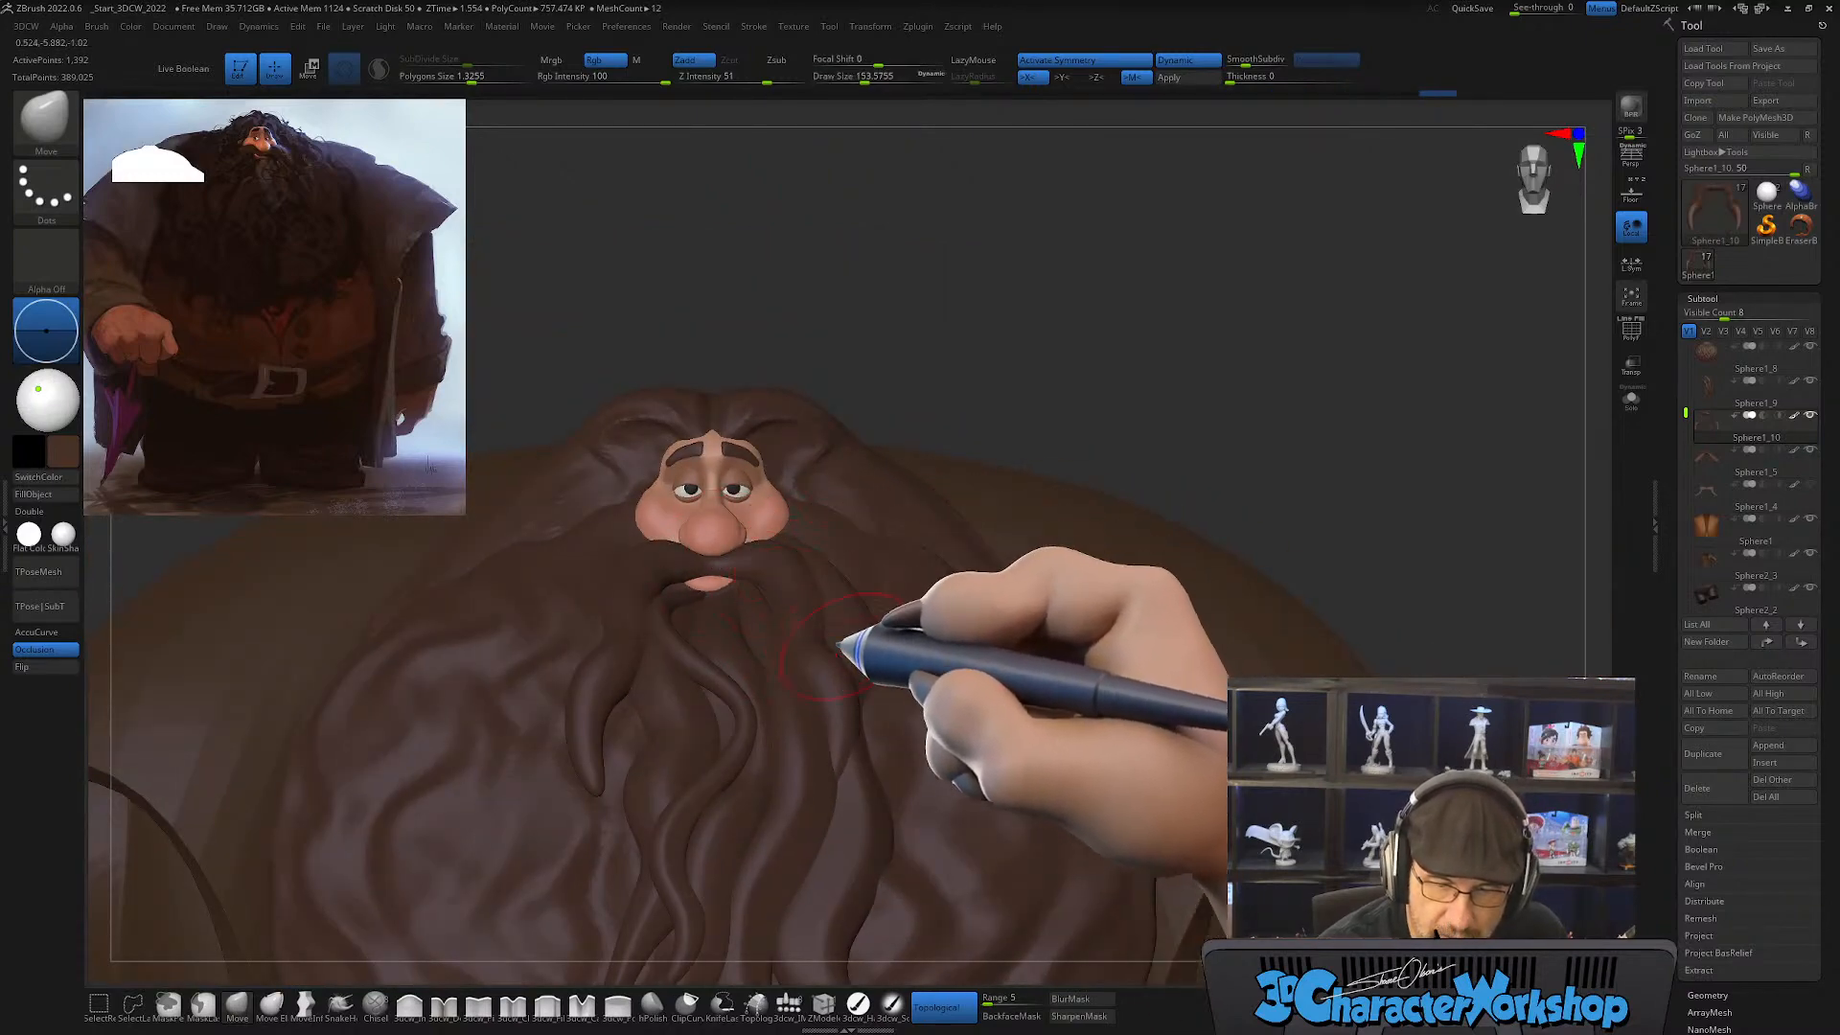
mouse_move(842, 637)
right_down()
mouse_move(834, 681)
mouse_move(850, 681)
right_up()
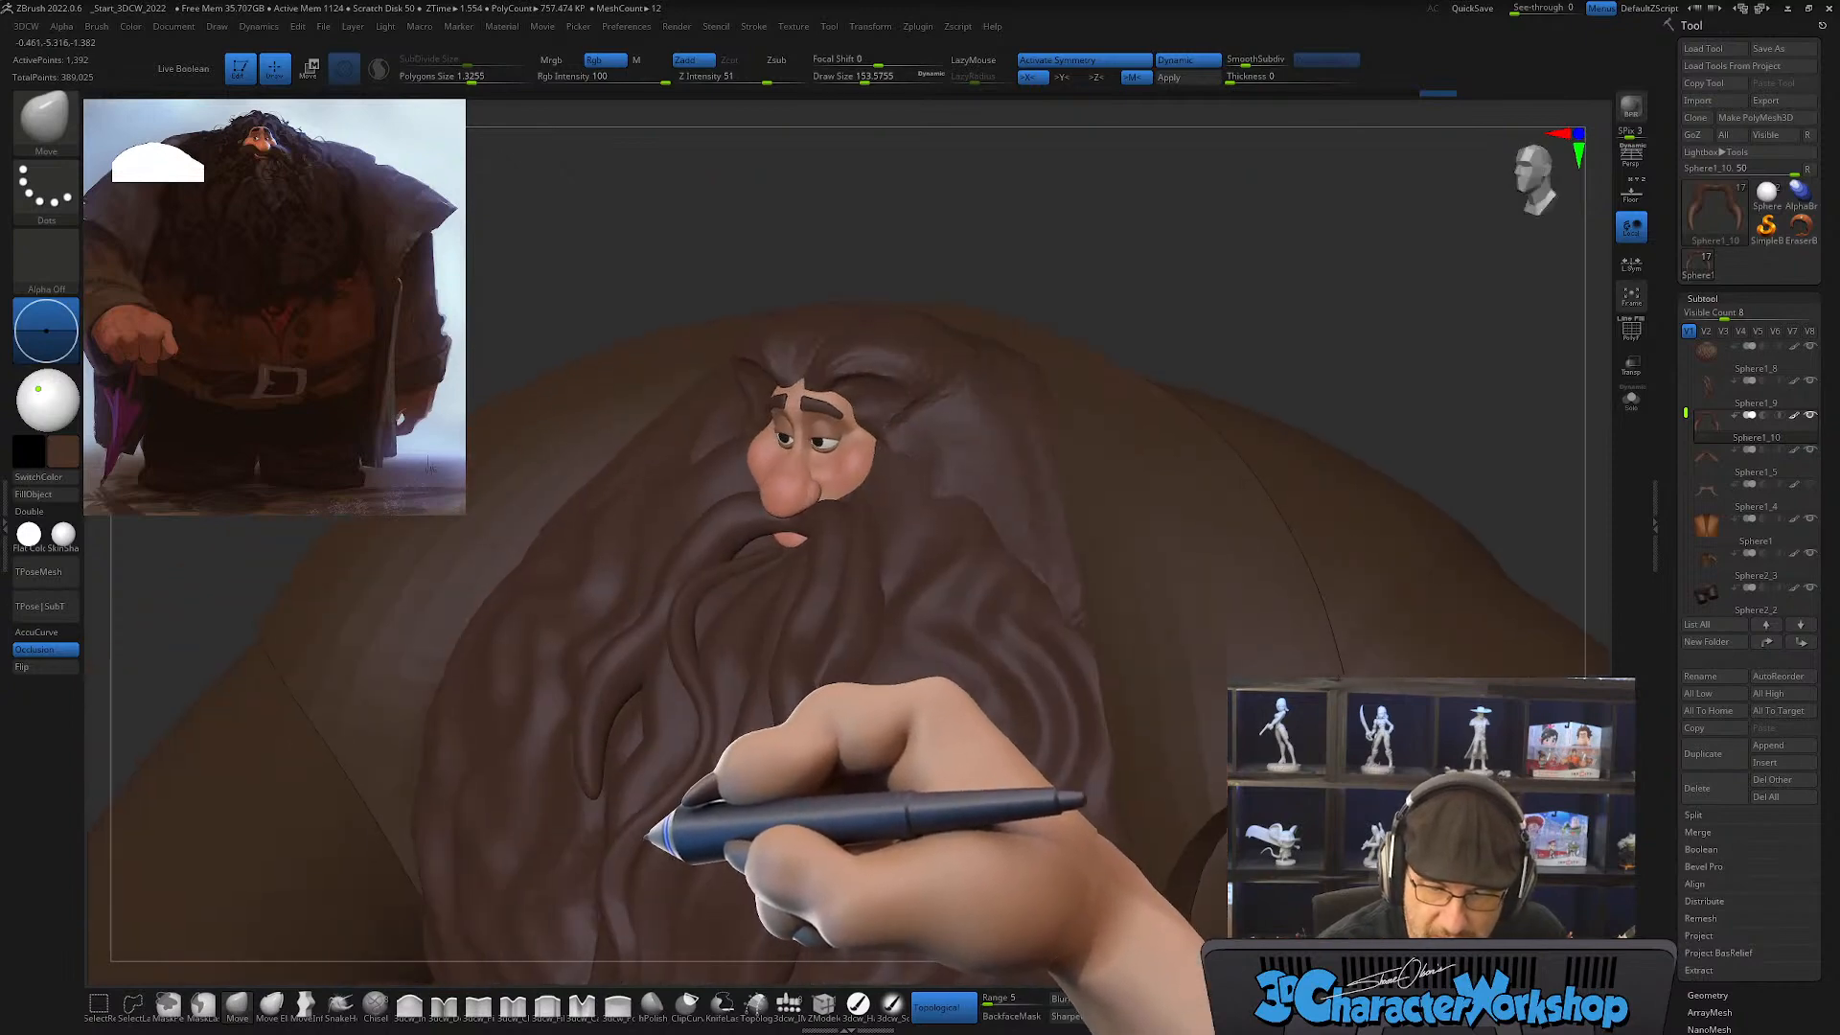
Step: Enlarge the Move brush to draw size about 262 and refine how the mustache ends curve across the beard
right_drag(616, 768, 706, 719)
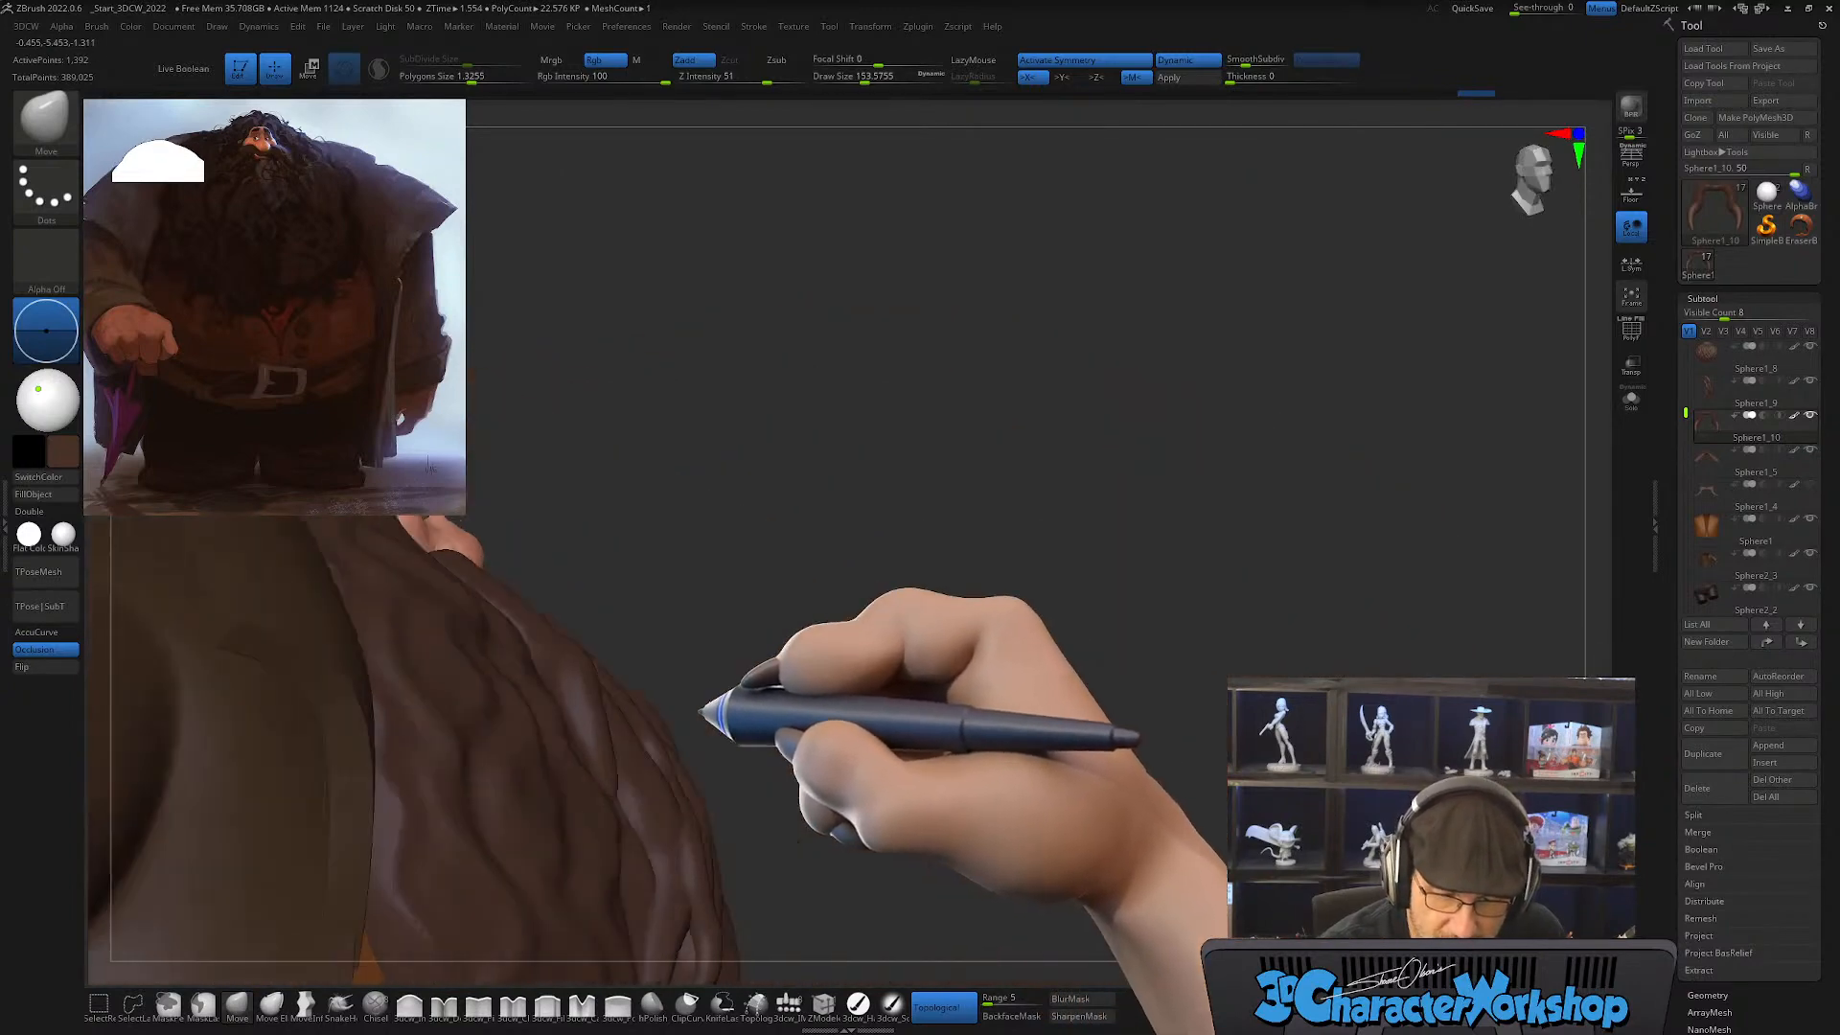
mouse_move(584, 752)
right_down()
mouse_move(808, 662)
mouse_move(789, 678)
right_up()
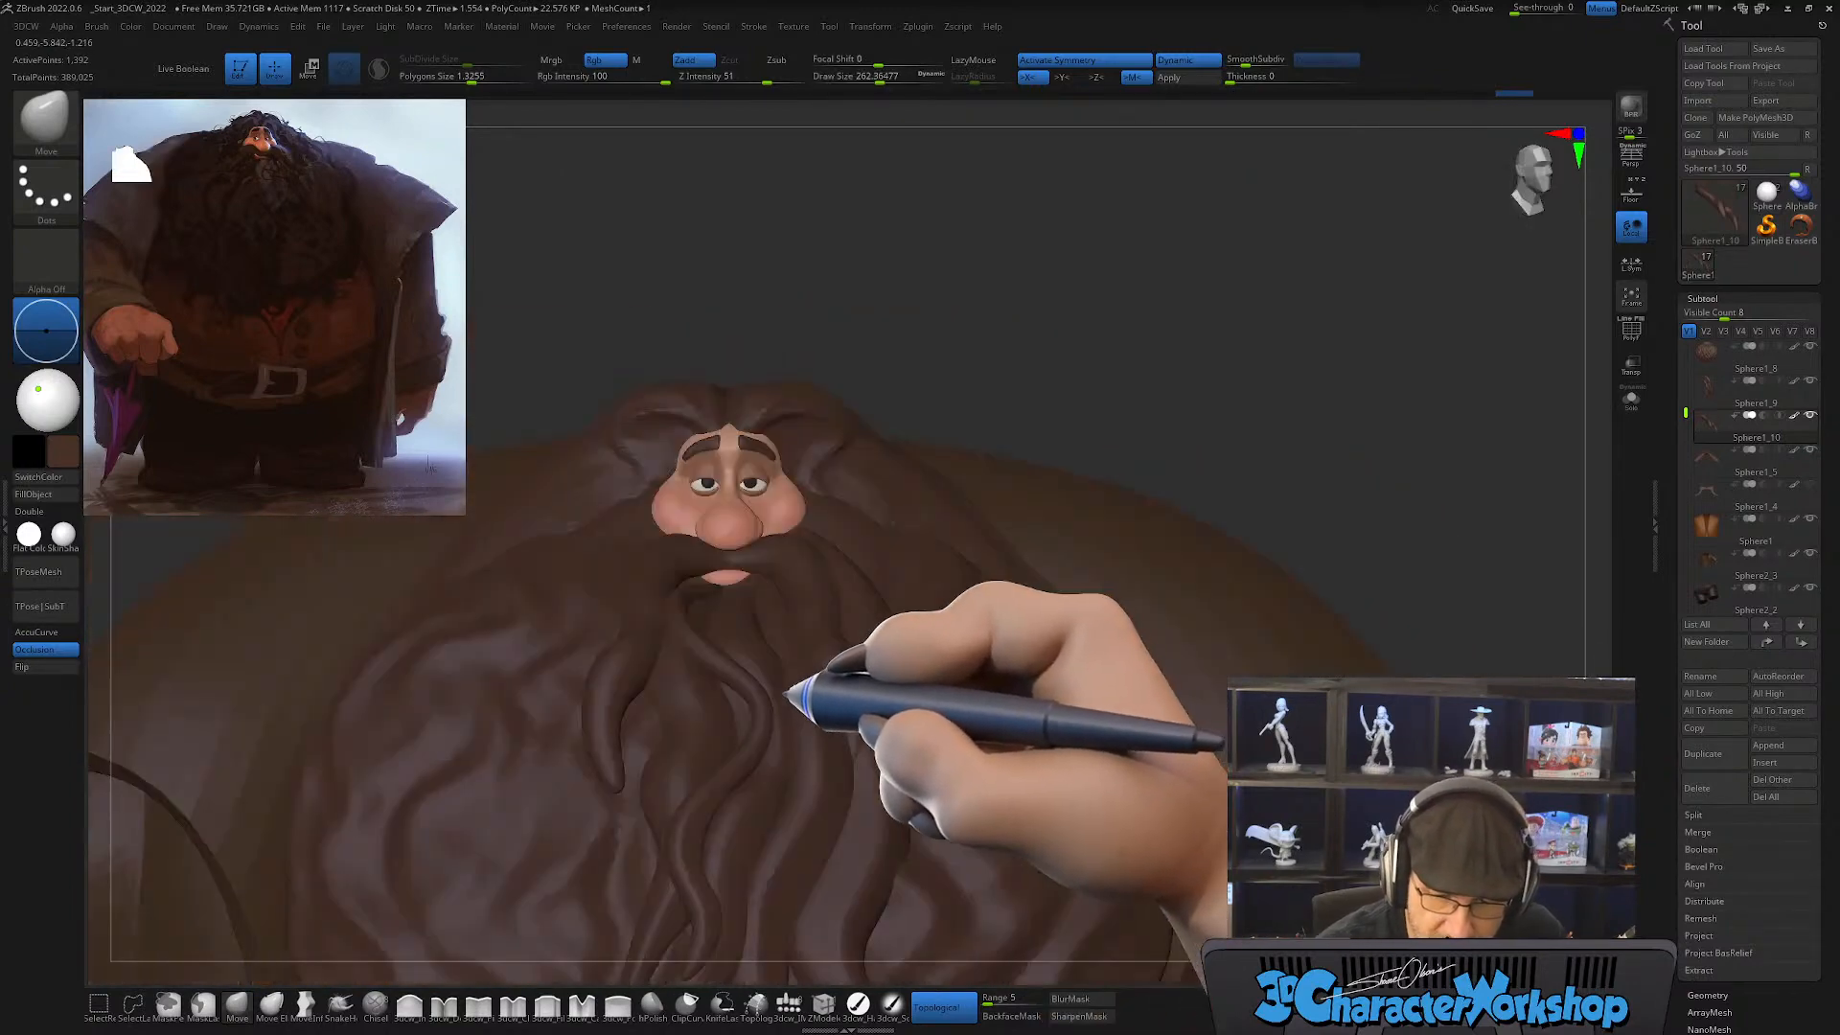
right_drag(834, 744, 867, 769)
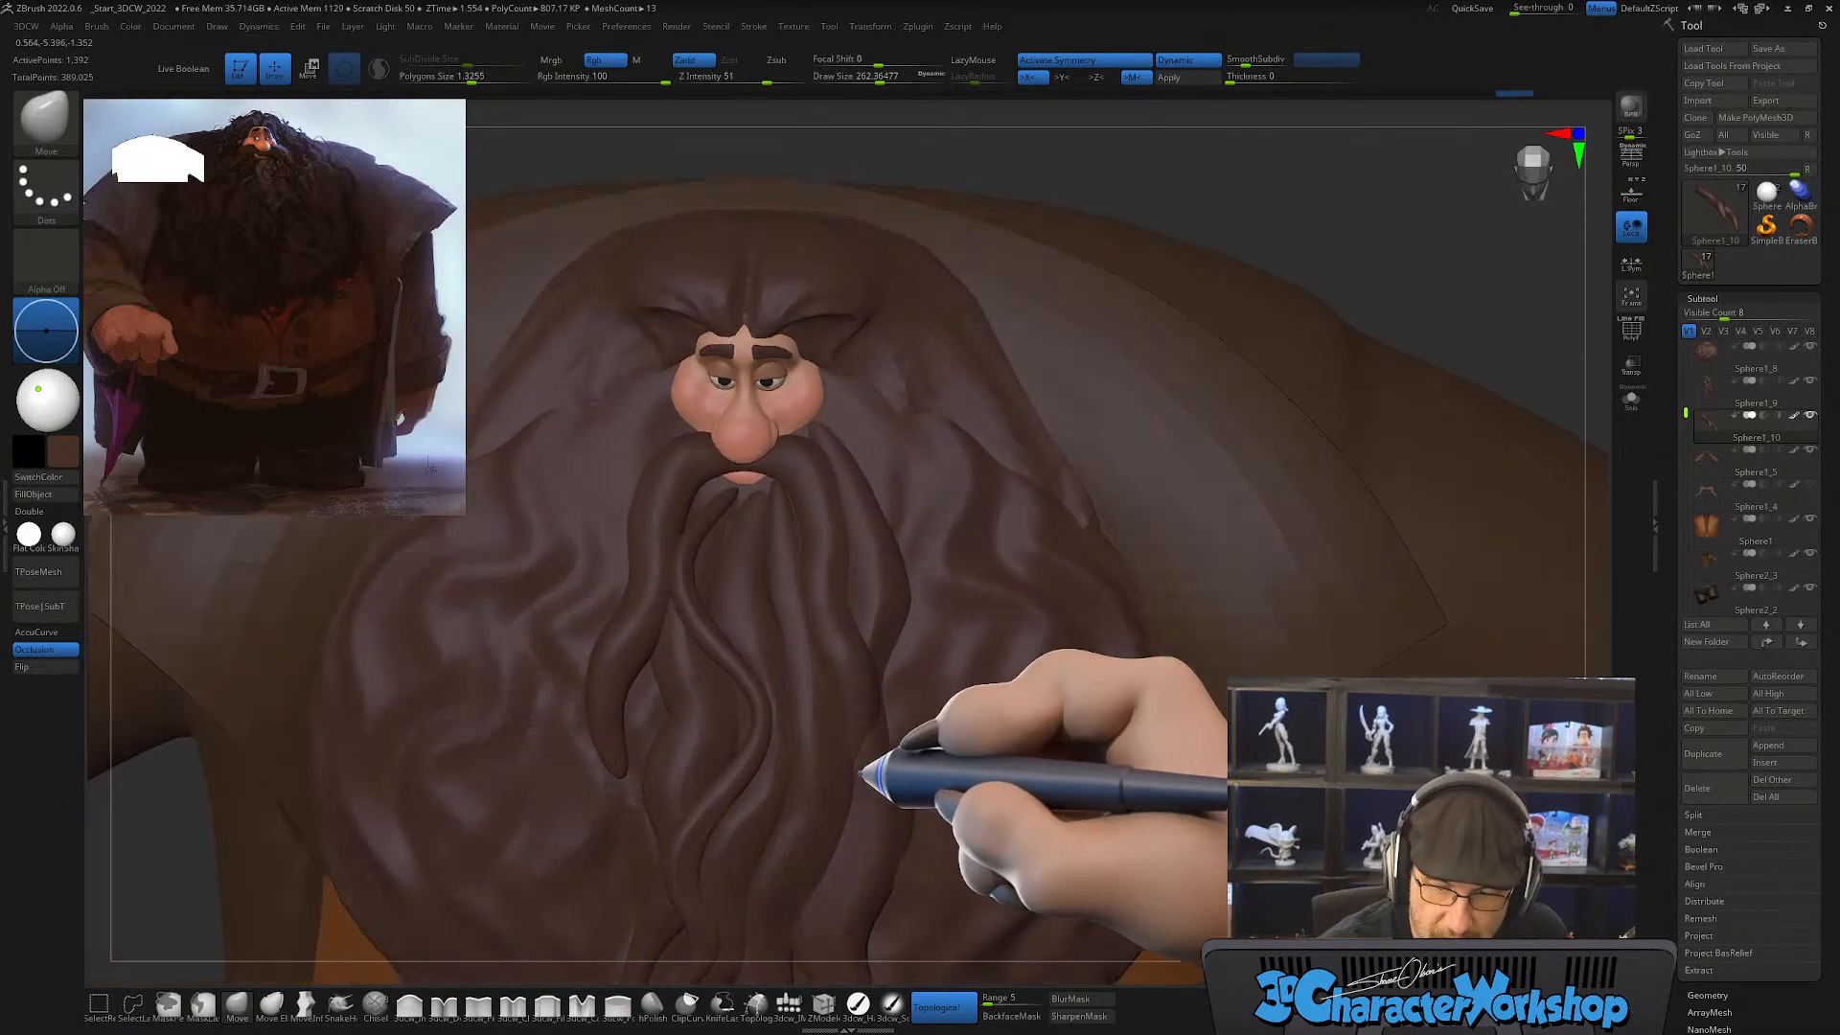
right_drag(897, 677, 889, 679)
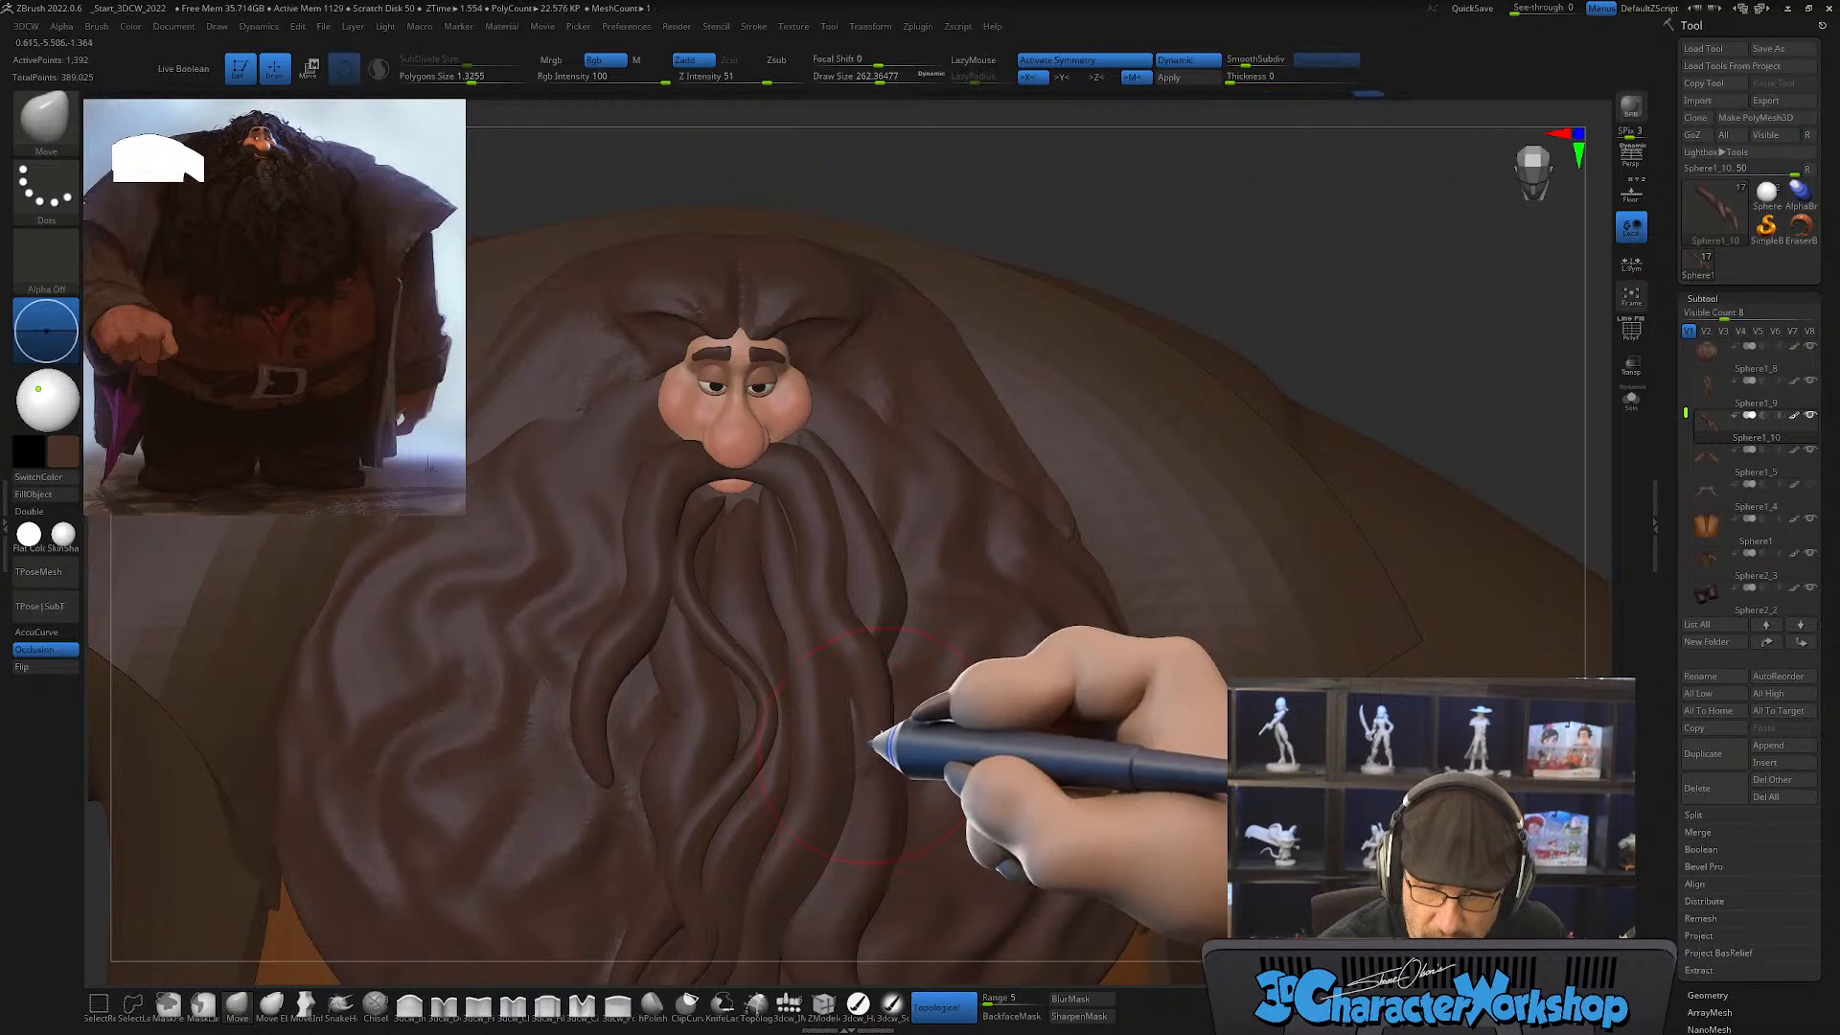
right_drag(911, 752, 915, 688)
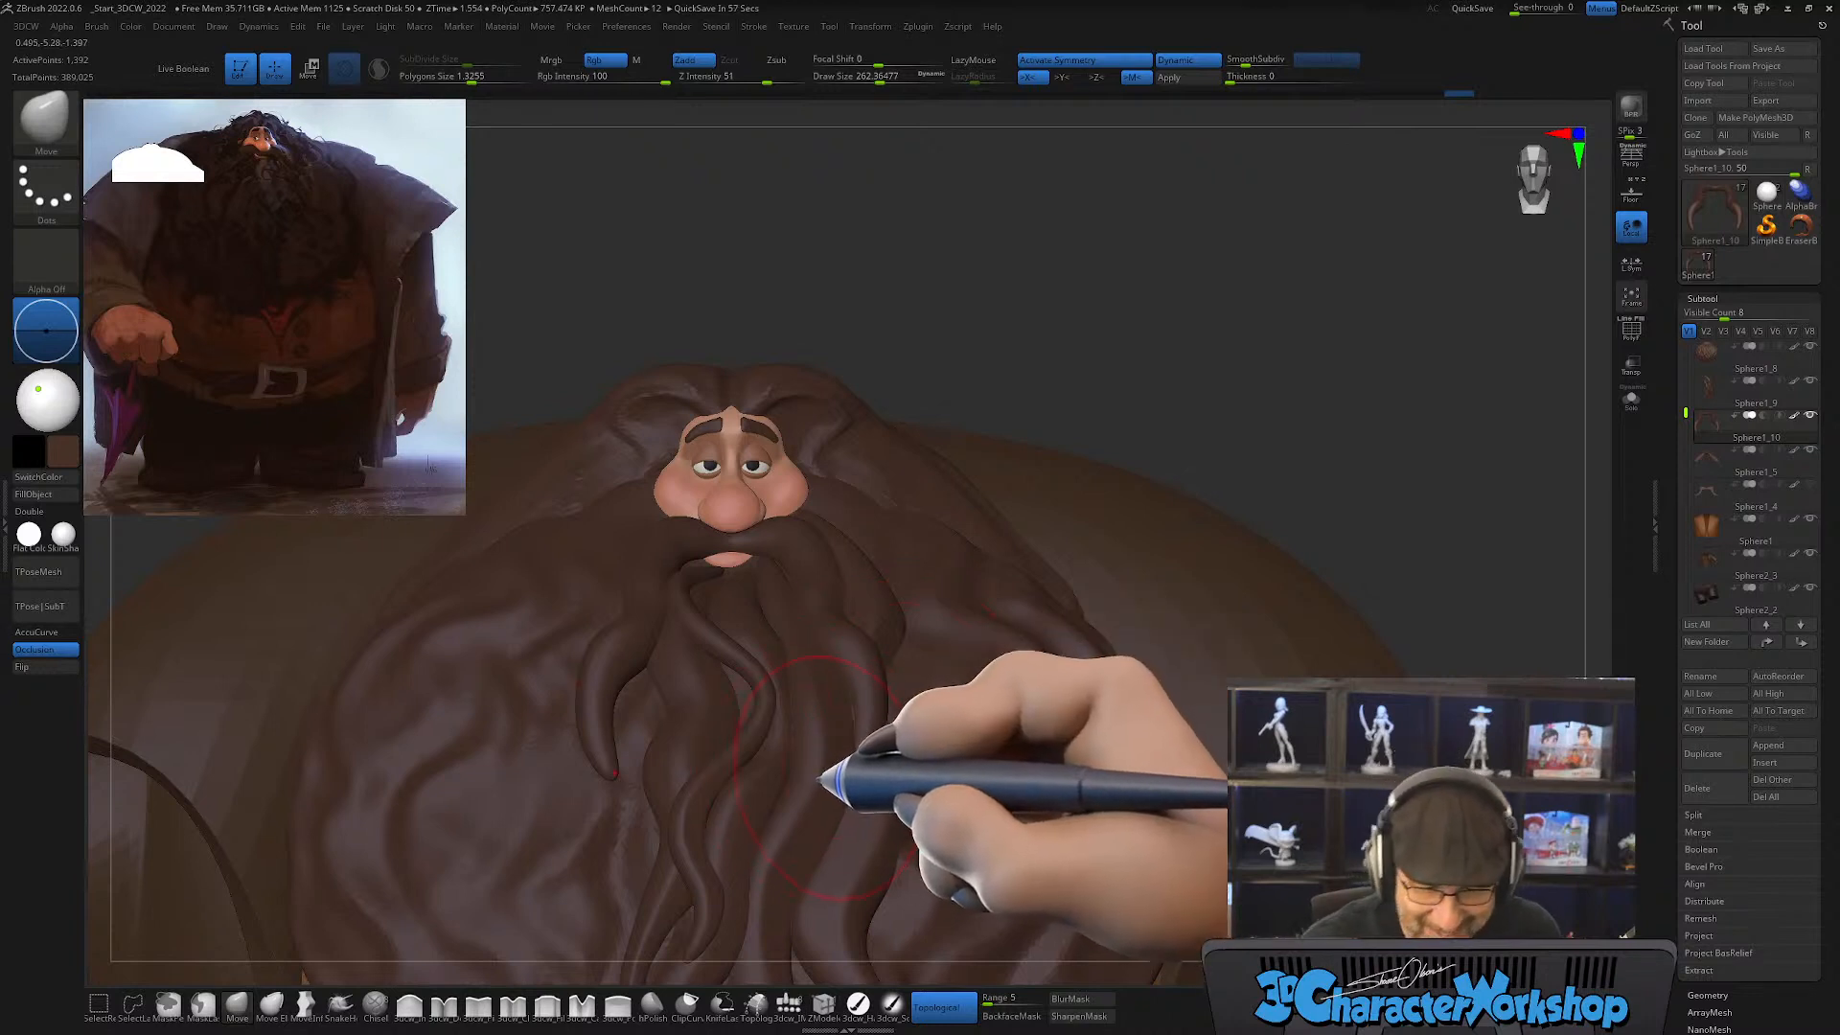
right_drag(819, 780, 810, 769)
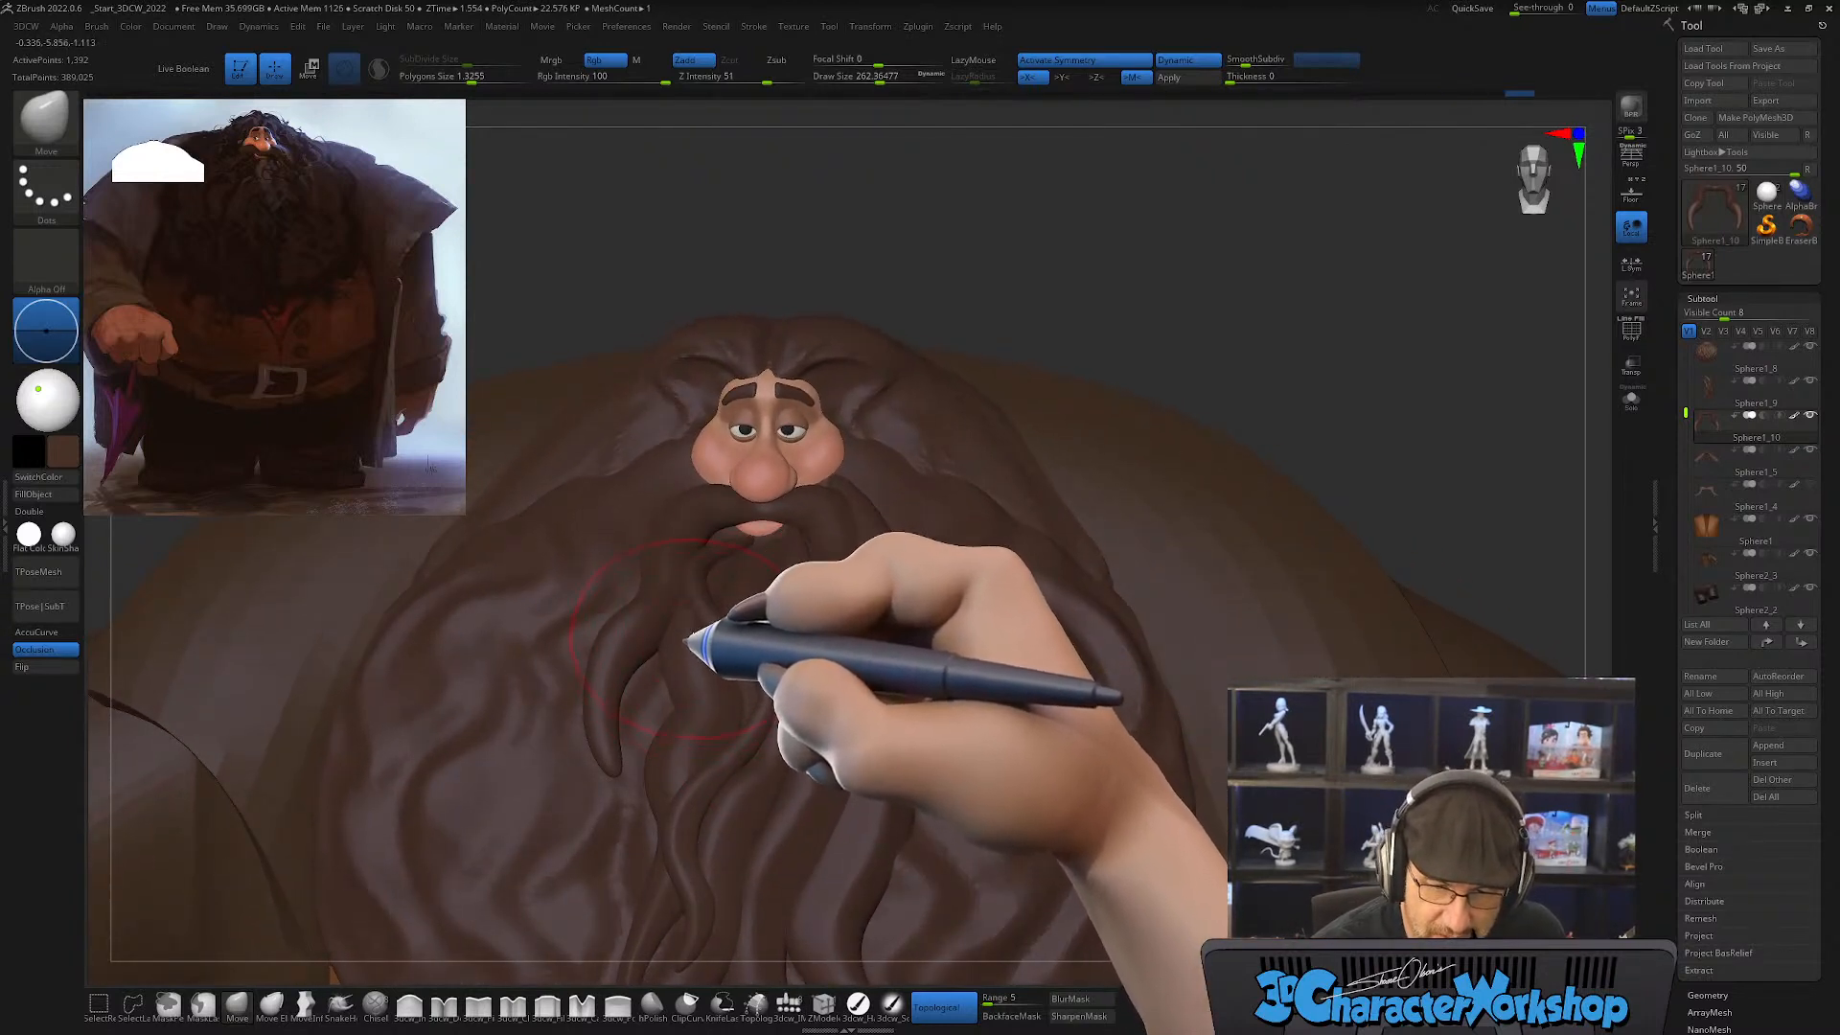
Step: Activate the central beard strands with the polygroup wireframe shown and adjust their flow with the Move brush at draw size about 167
alt+click(705, 656)
key(shift+f)
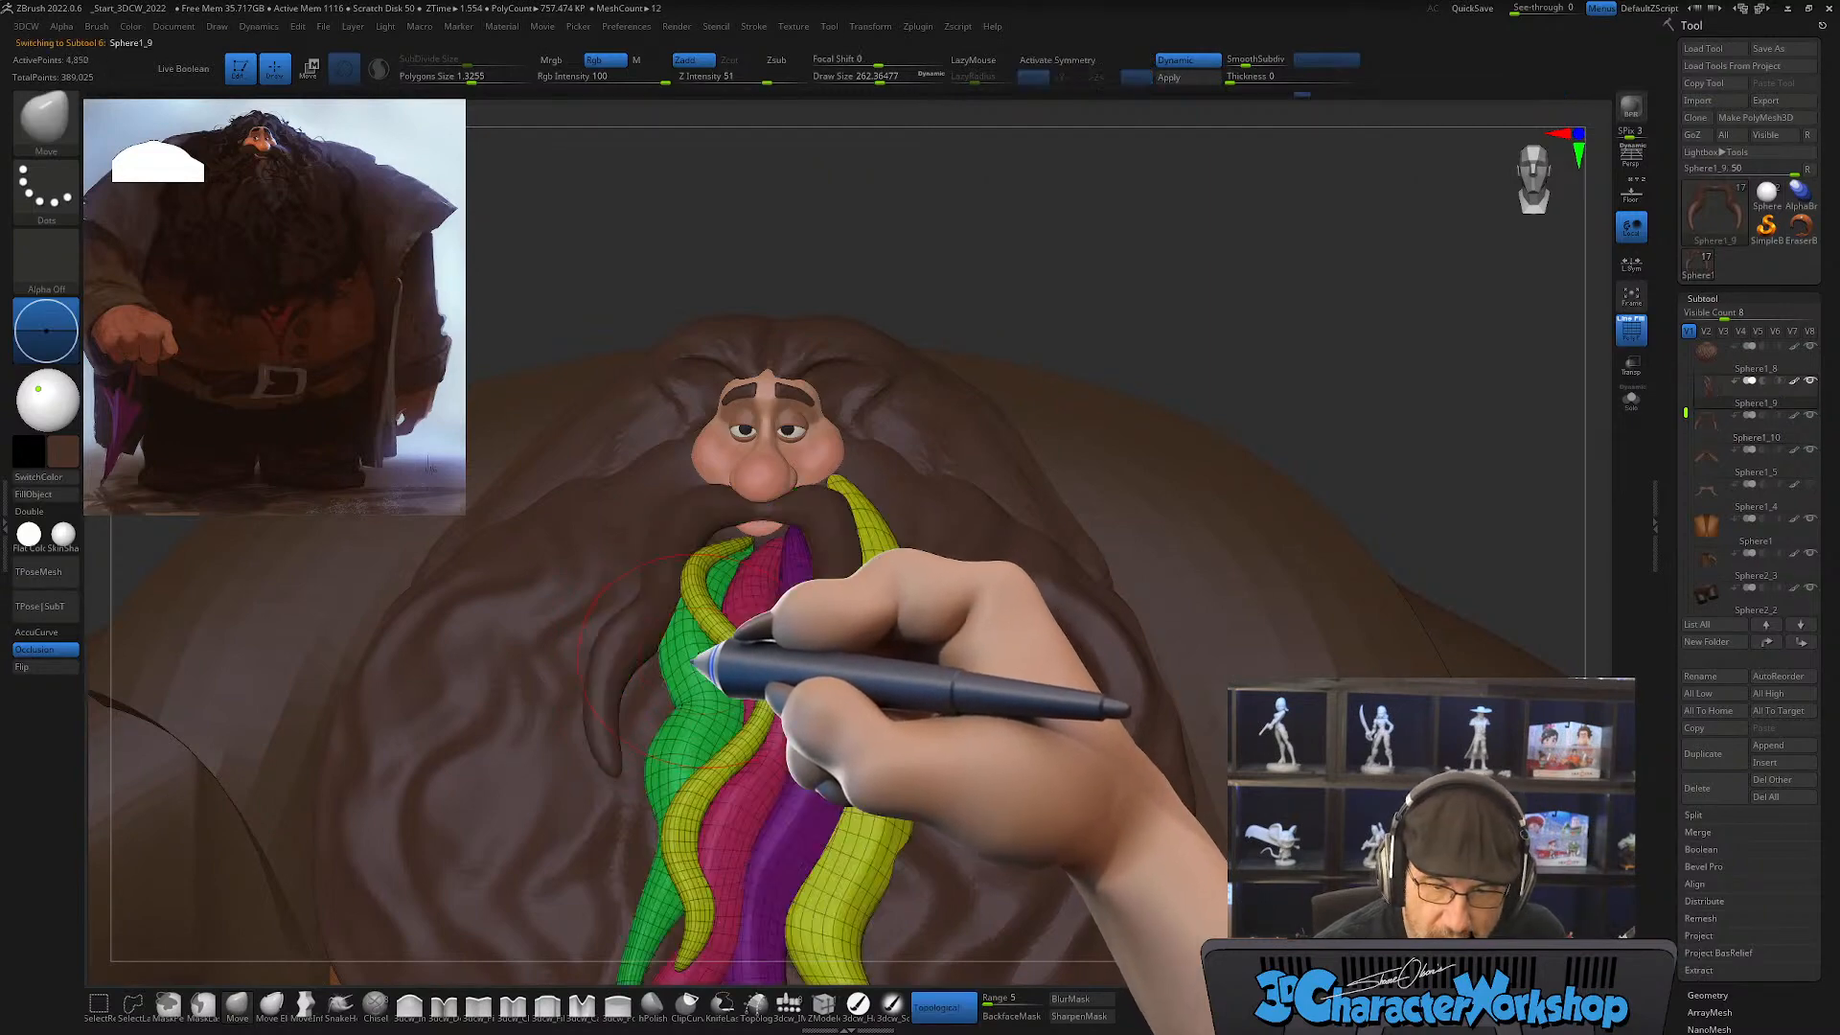
right_drag(830, 774, 775, 671)
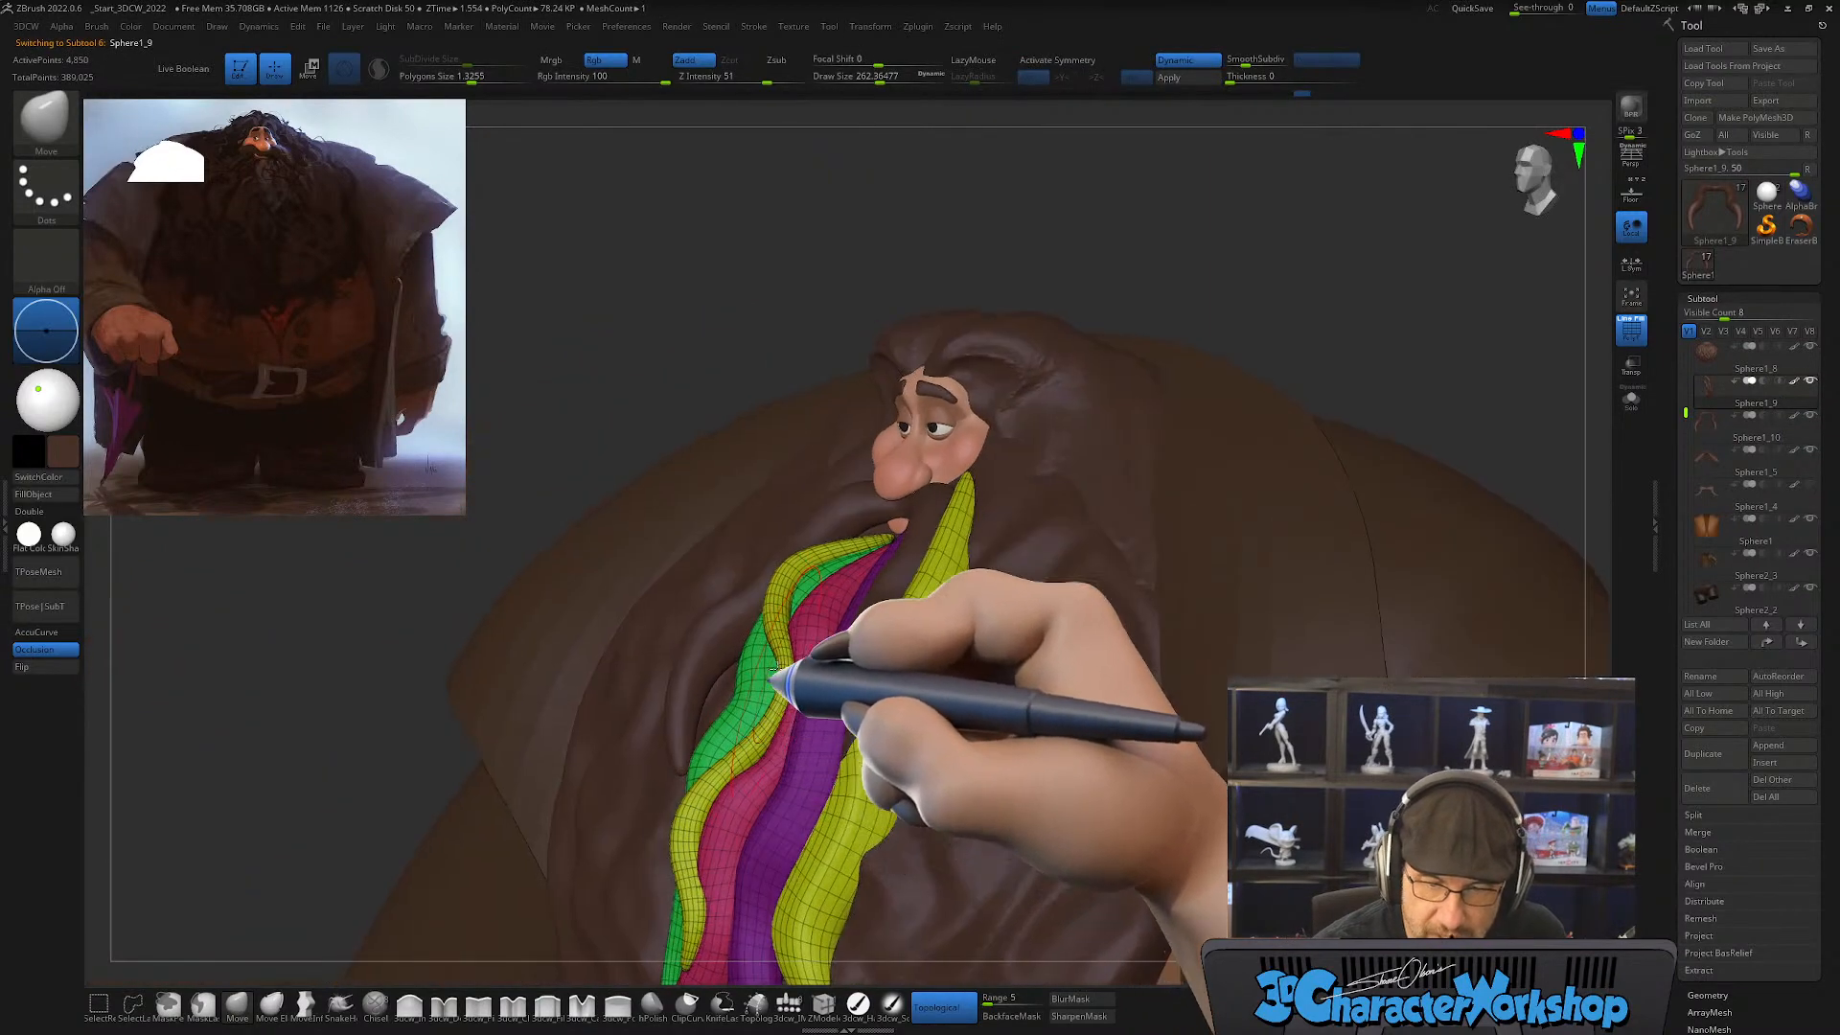
right_drag(794, 591, 853, 636)
key(s)
drag(817, 660, 803, 661)
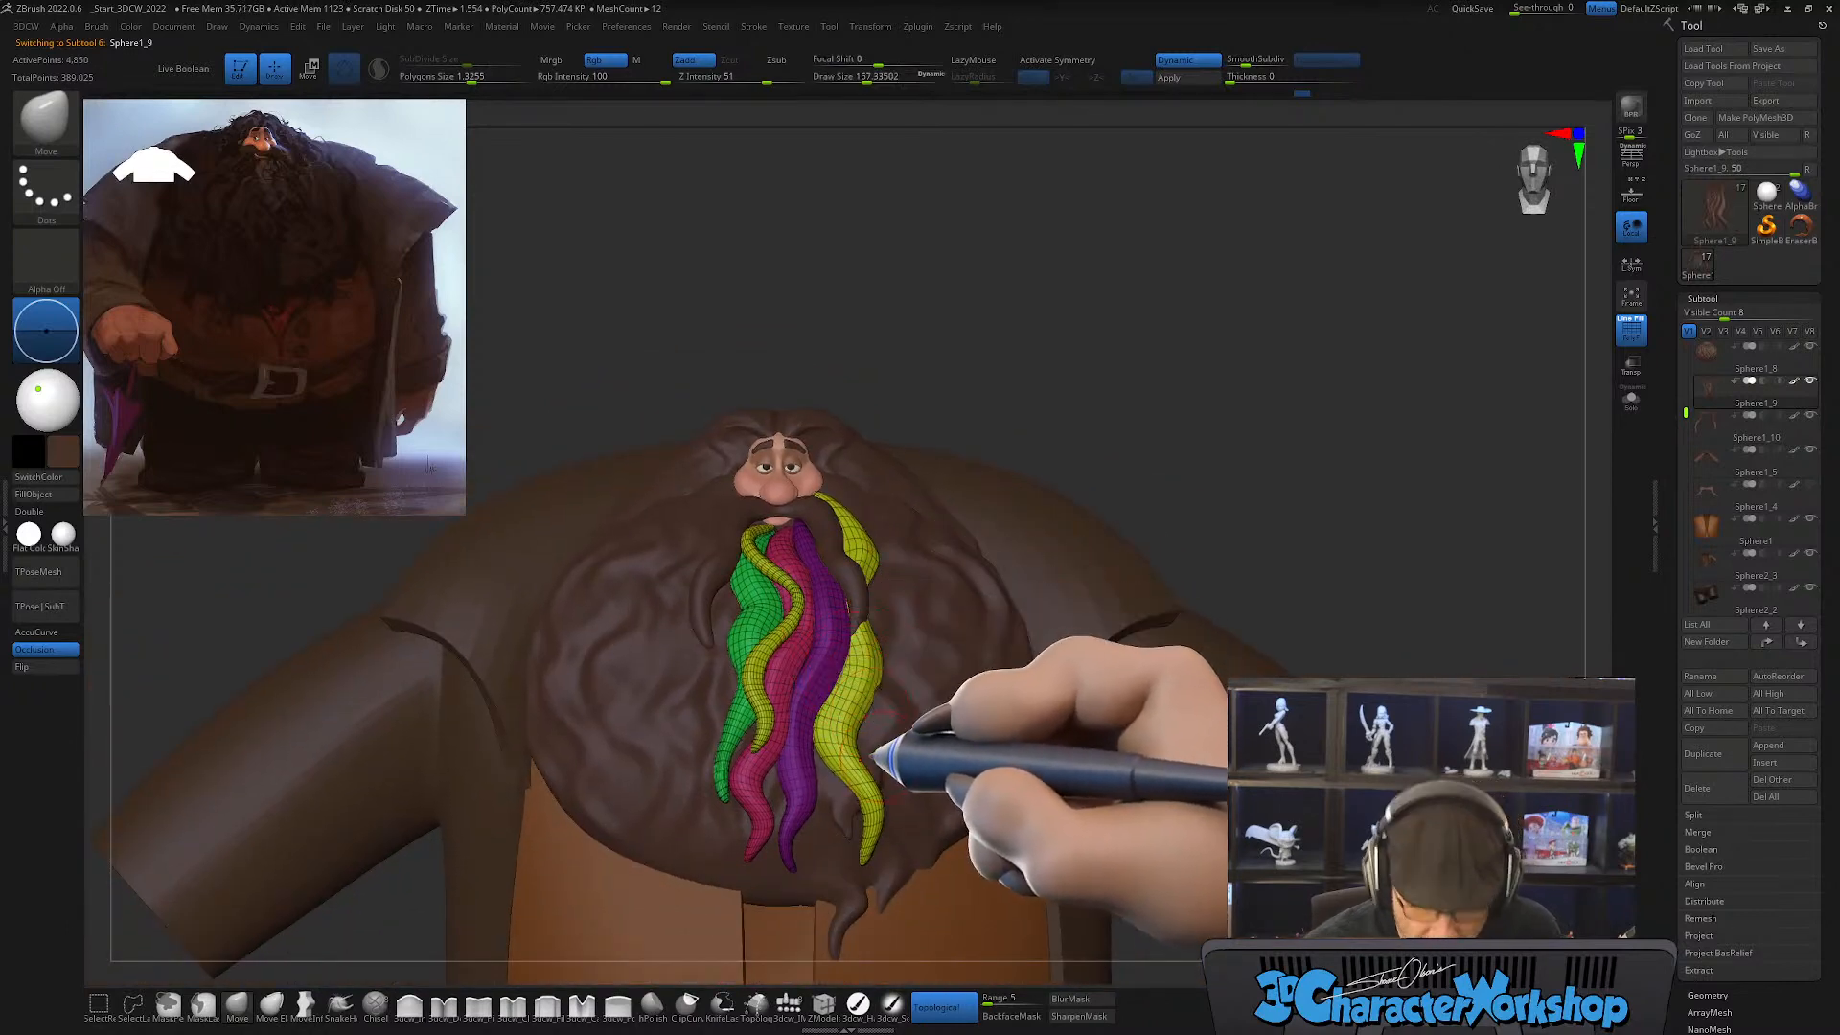
right_drag(818, 627, 859, 649)
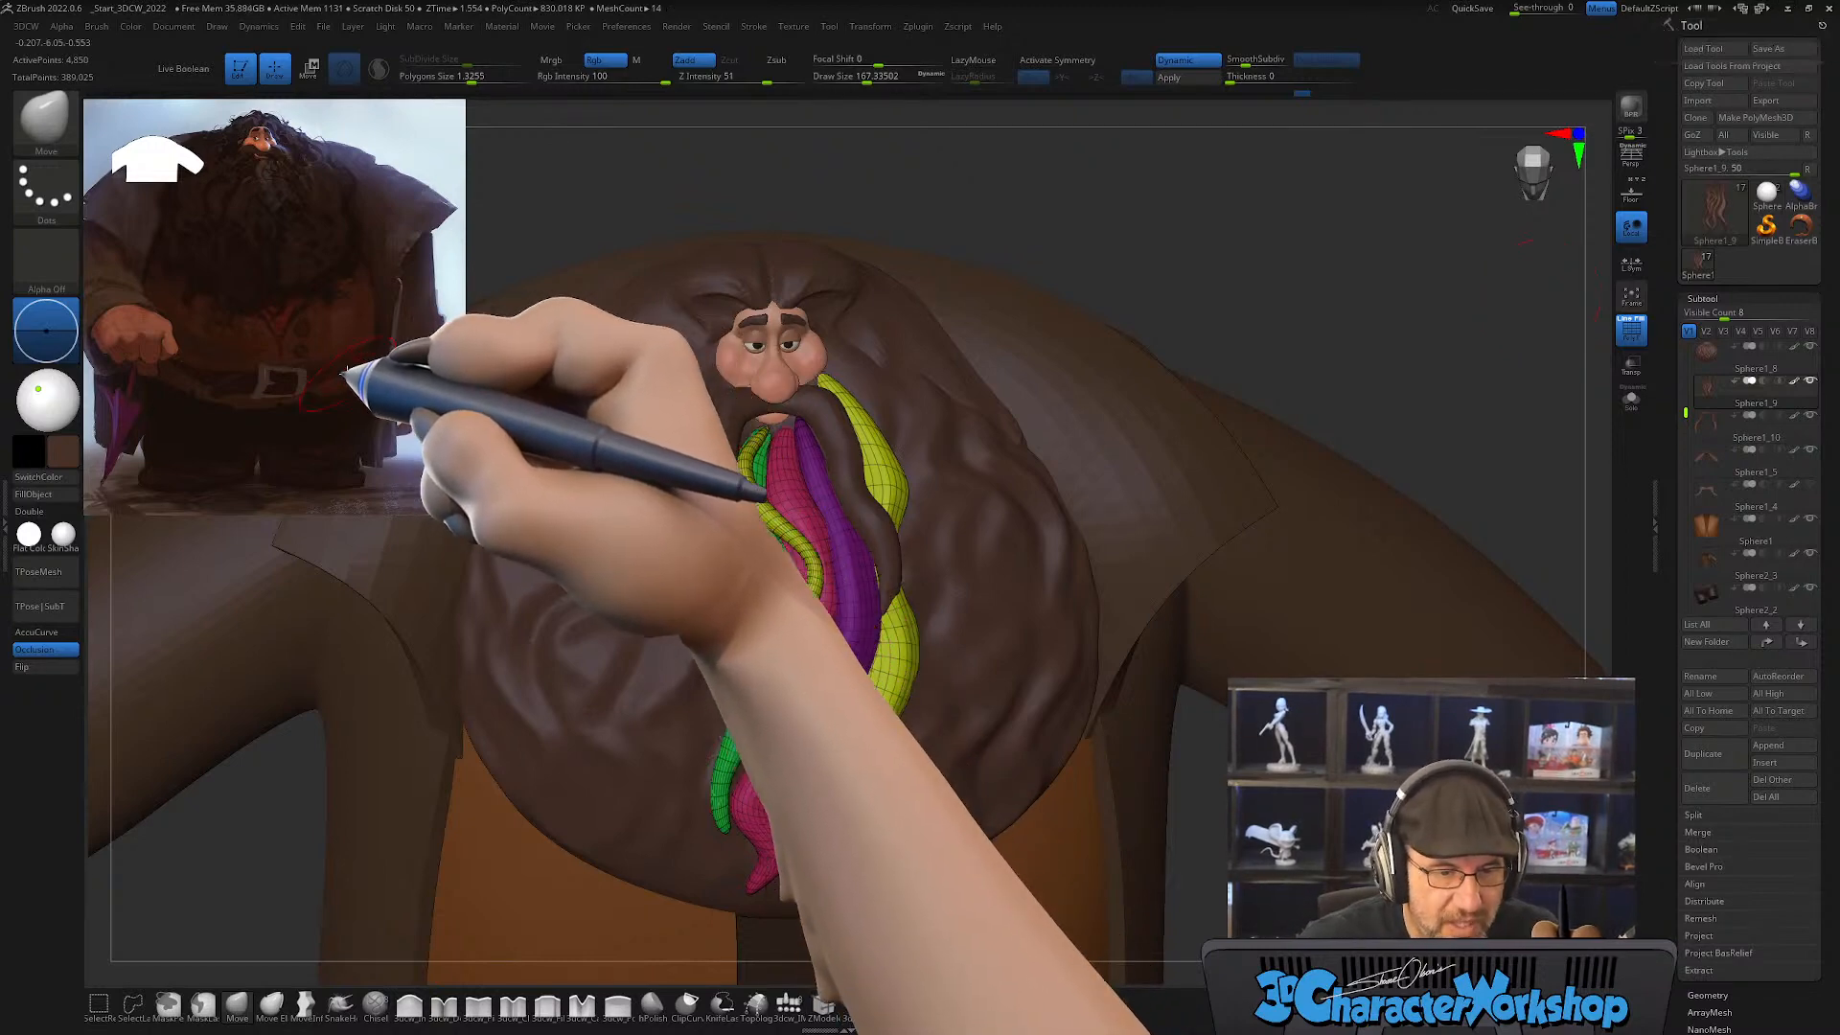
Step: Move the reference painting slightly with Spotlight and return to sculpting
key(z)
drag(325, 331, 355, 357)
key(z)
key(z)
key(z)
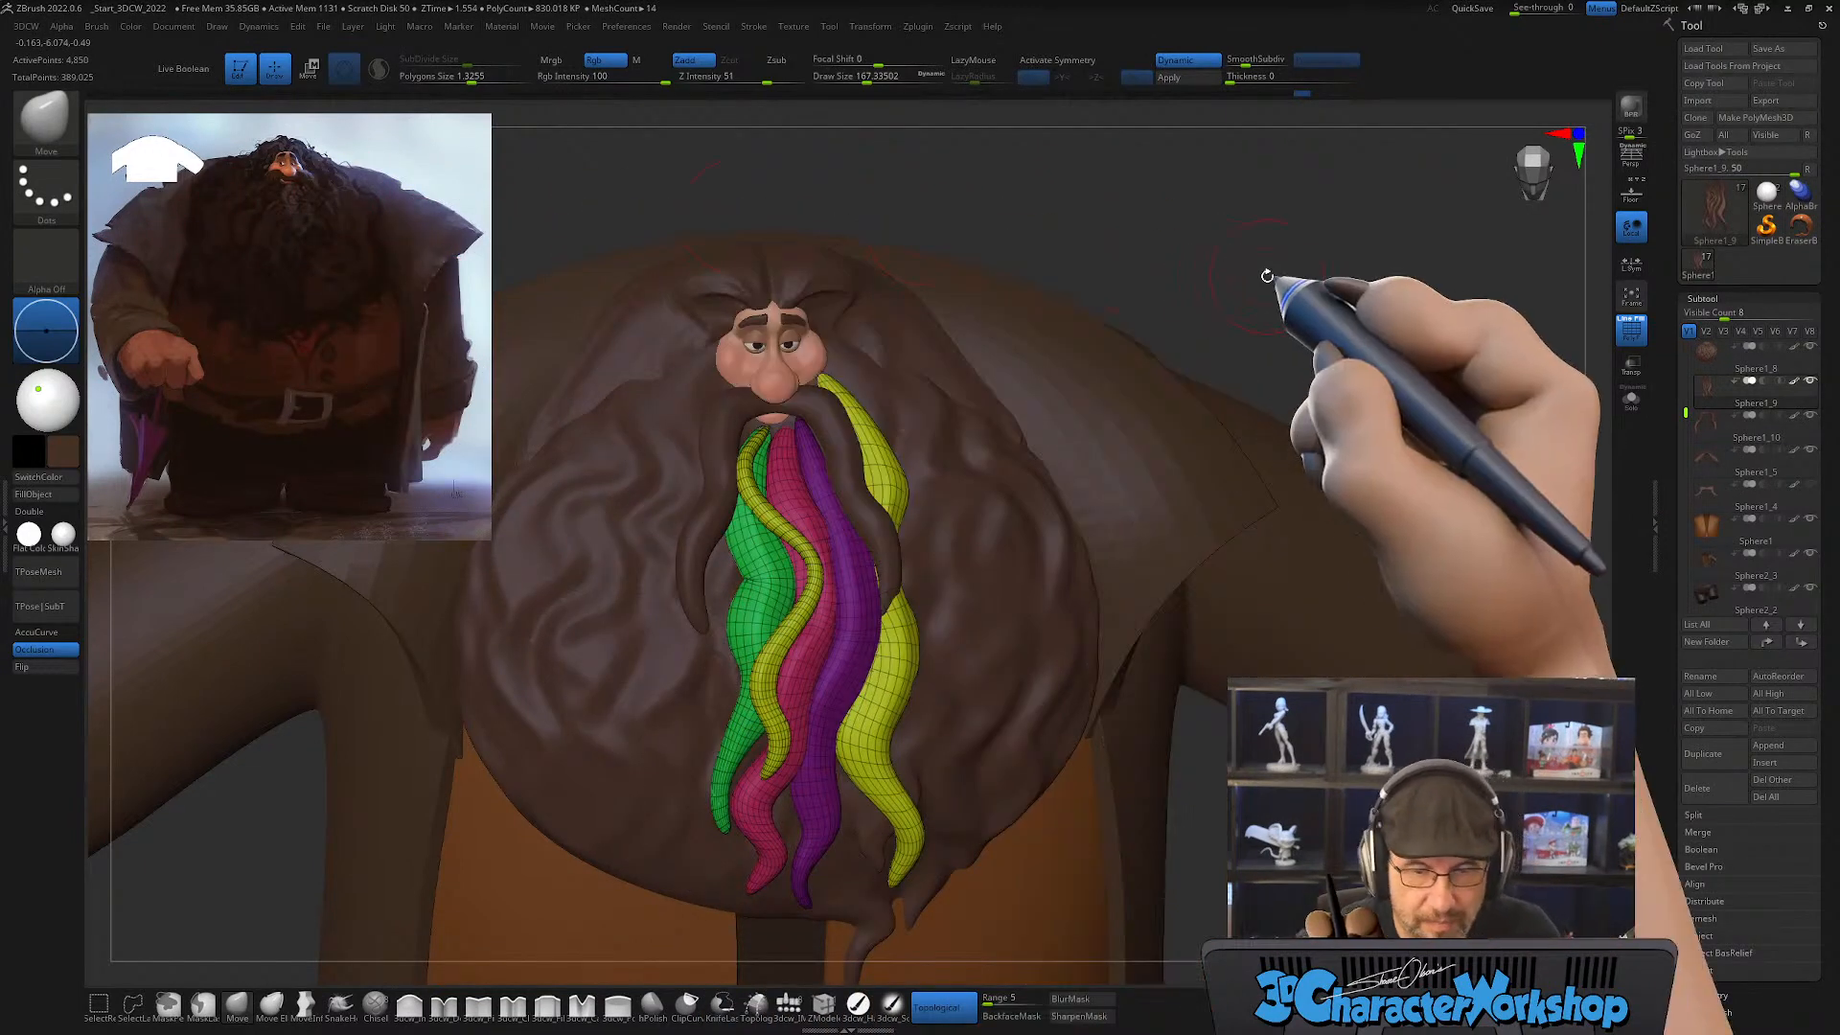
Step: Reduce the draw size to about 80 and select the CurveTube brush for adding hair strands around the face
drag(1220, 824, 1204, 738)
alt+drag(1042, 383, 986, 592)
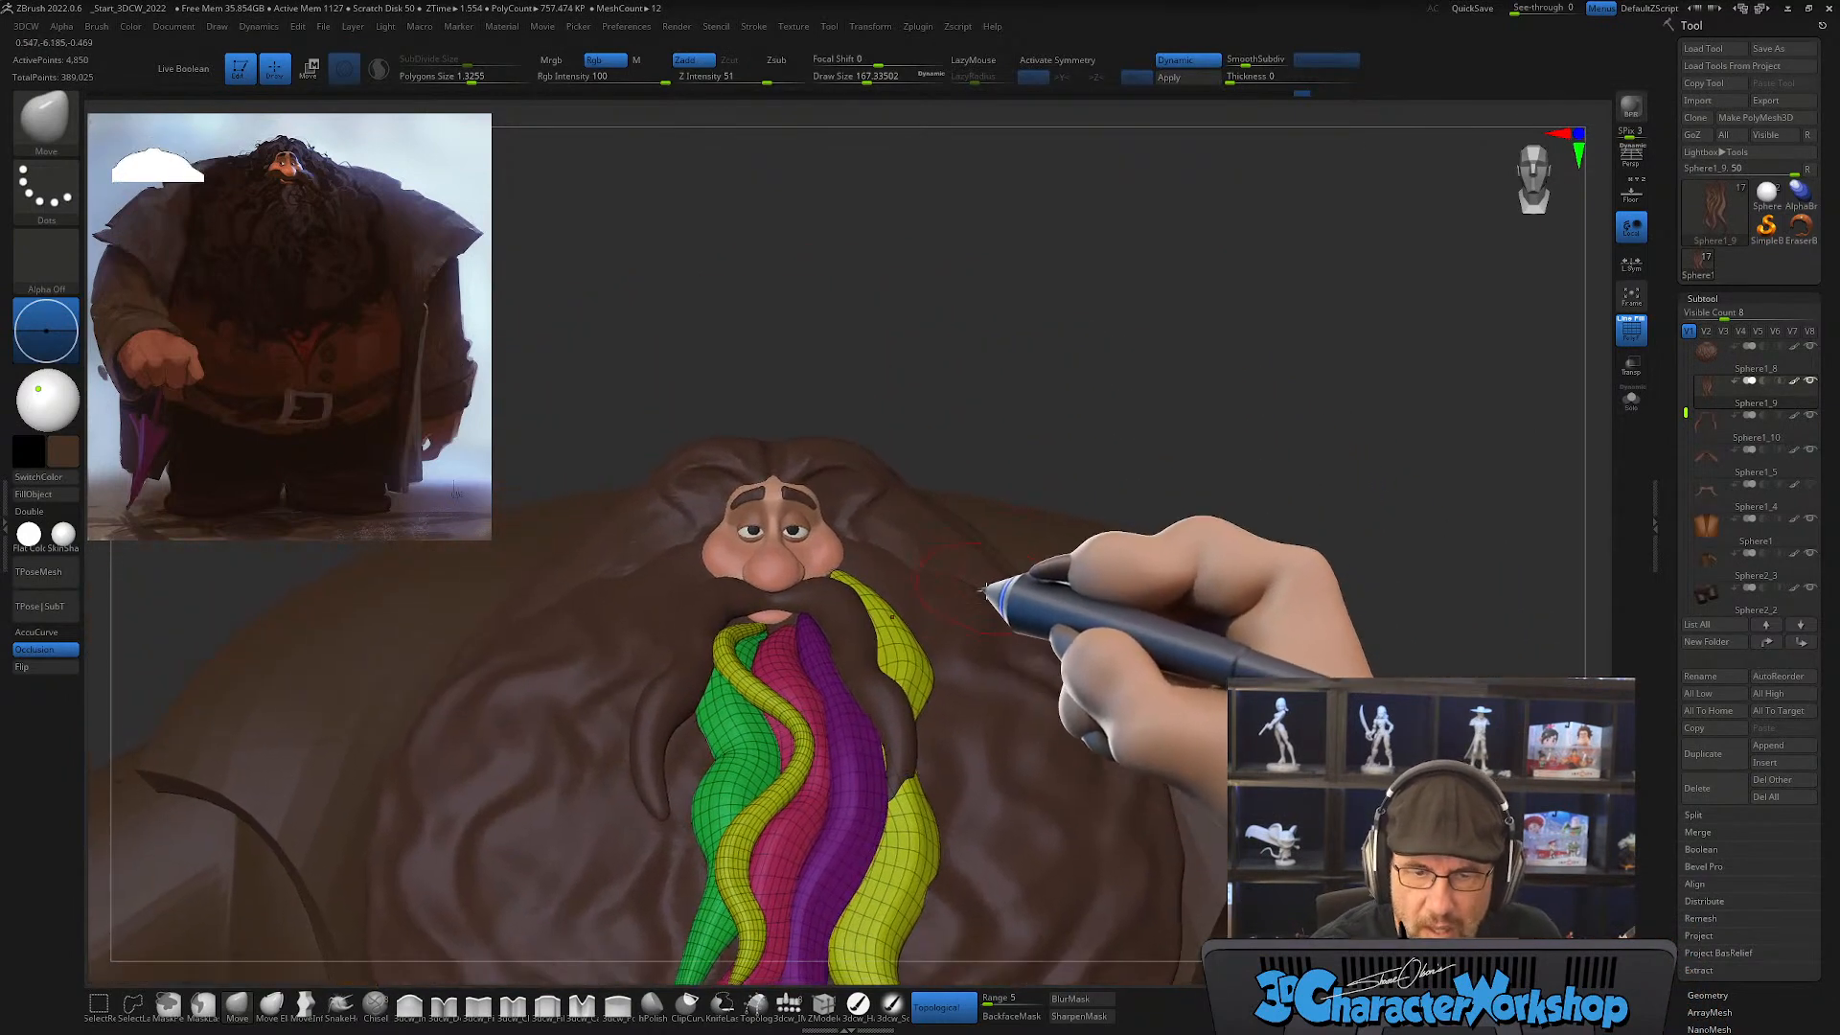
right_drag(986, 591, 908, 544)
right_drag(890, 481, 894, 476)
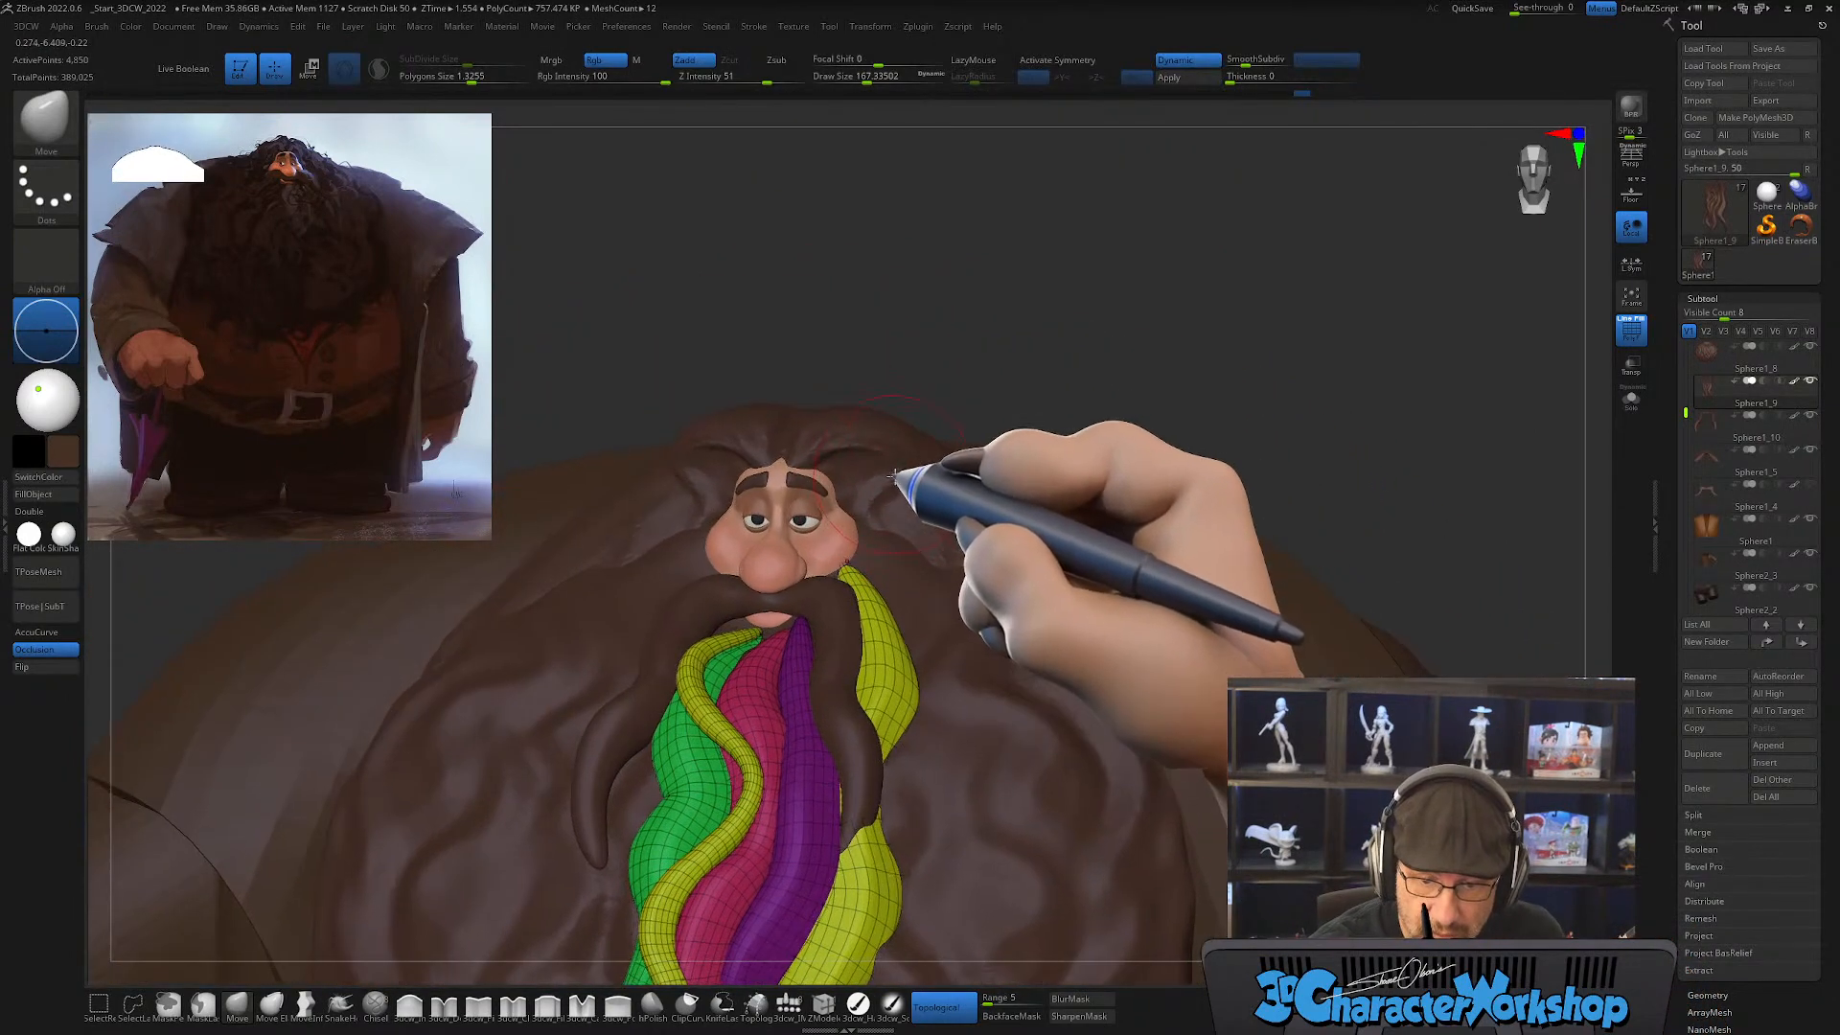
key(s)
drag(903, 713, 887, 736)
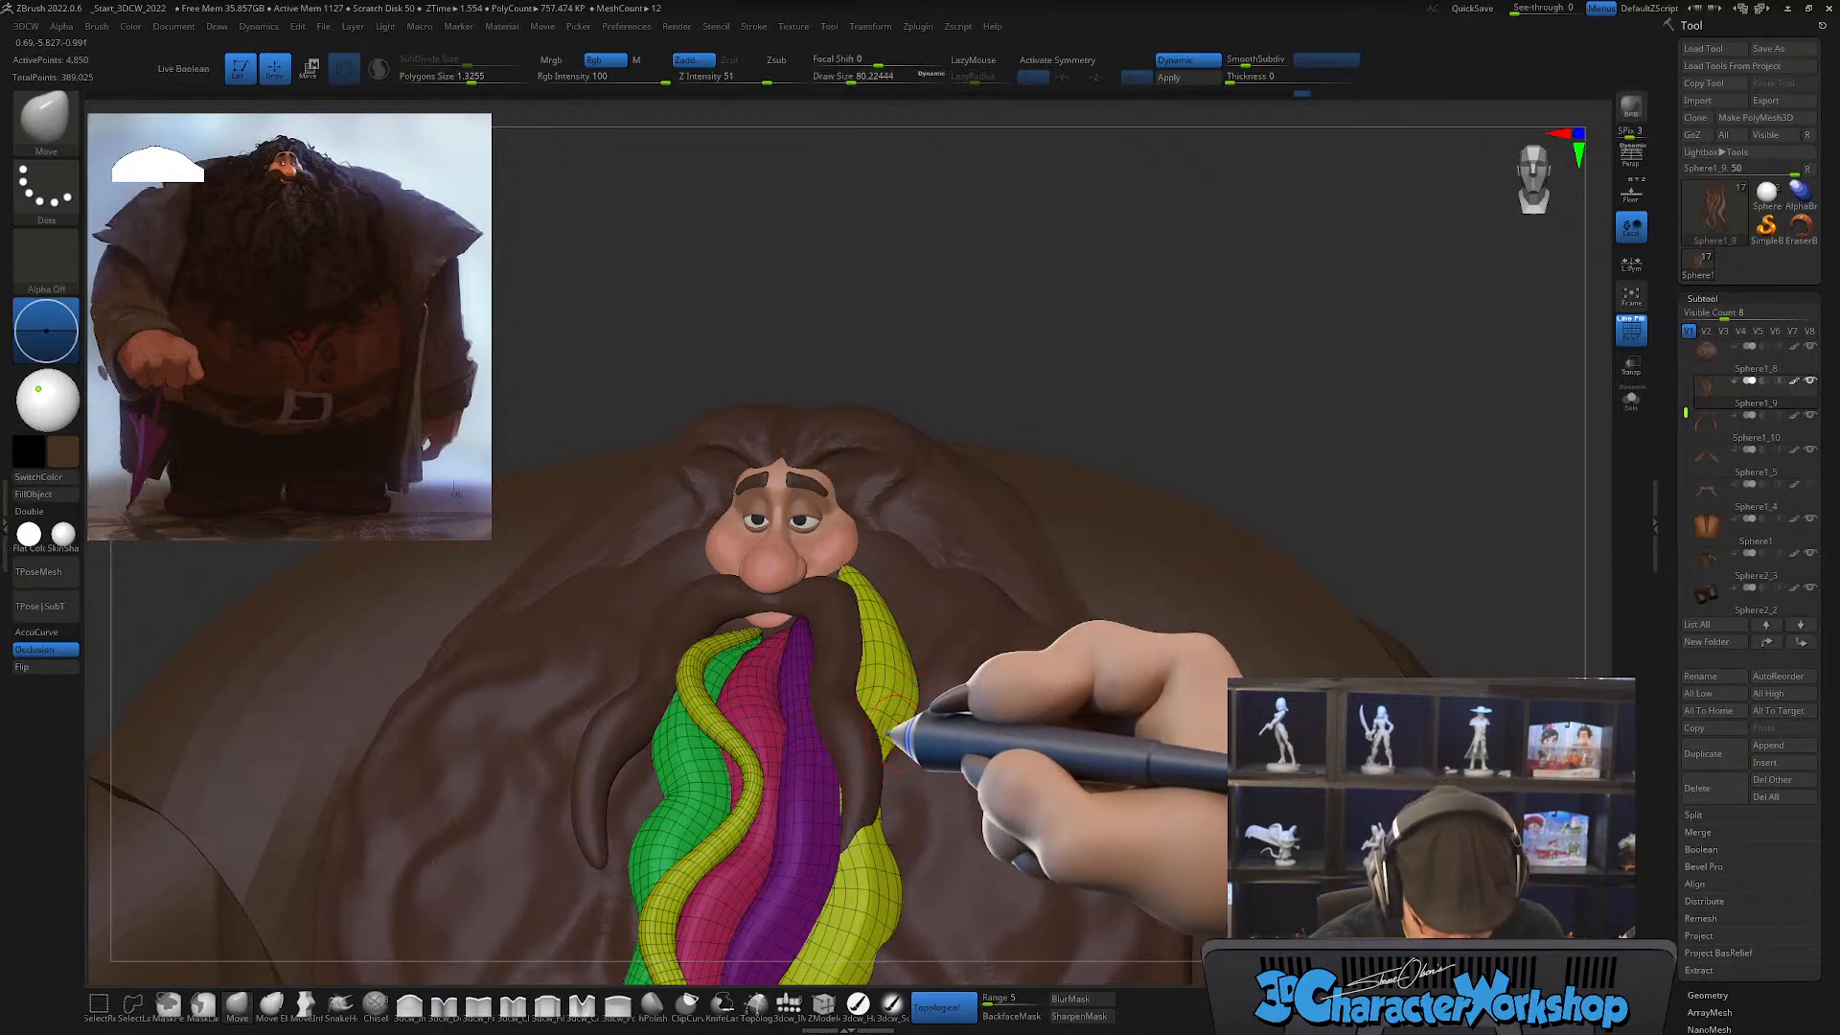
key(b)
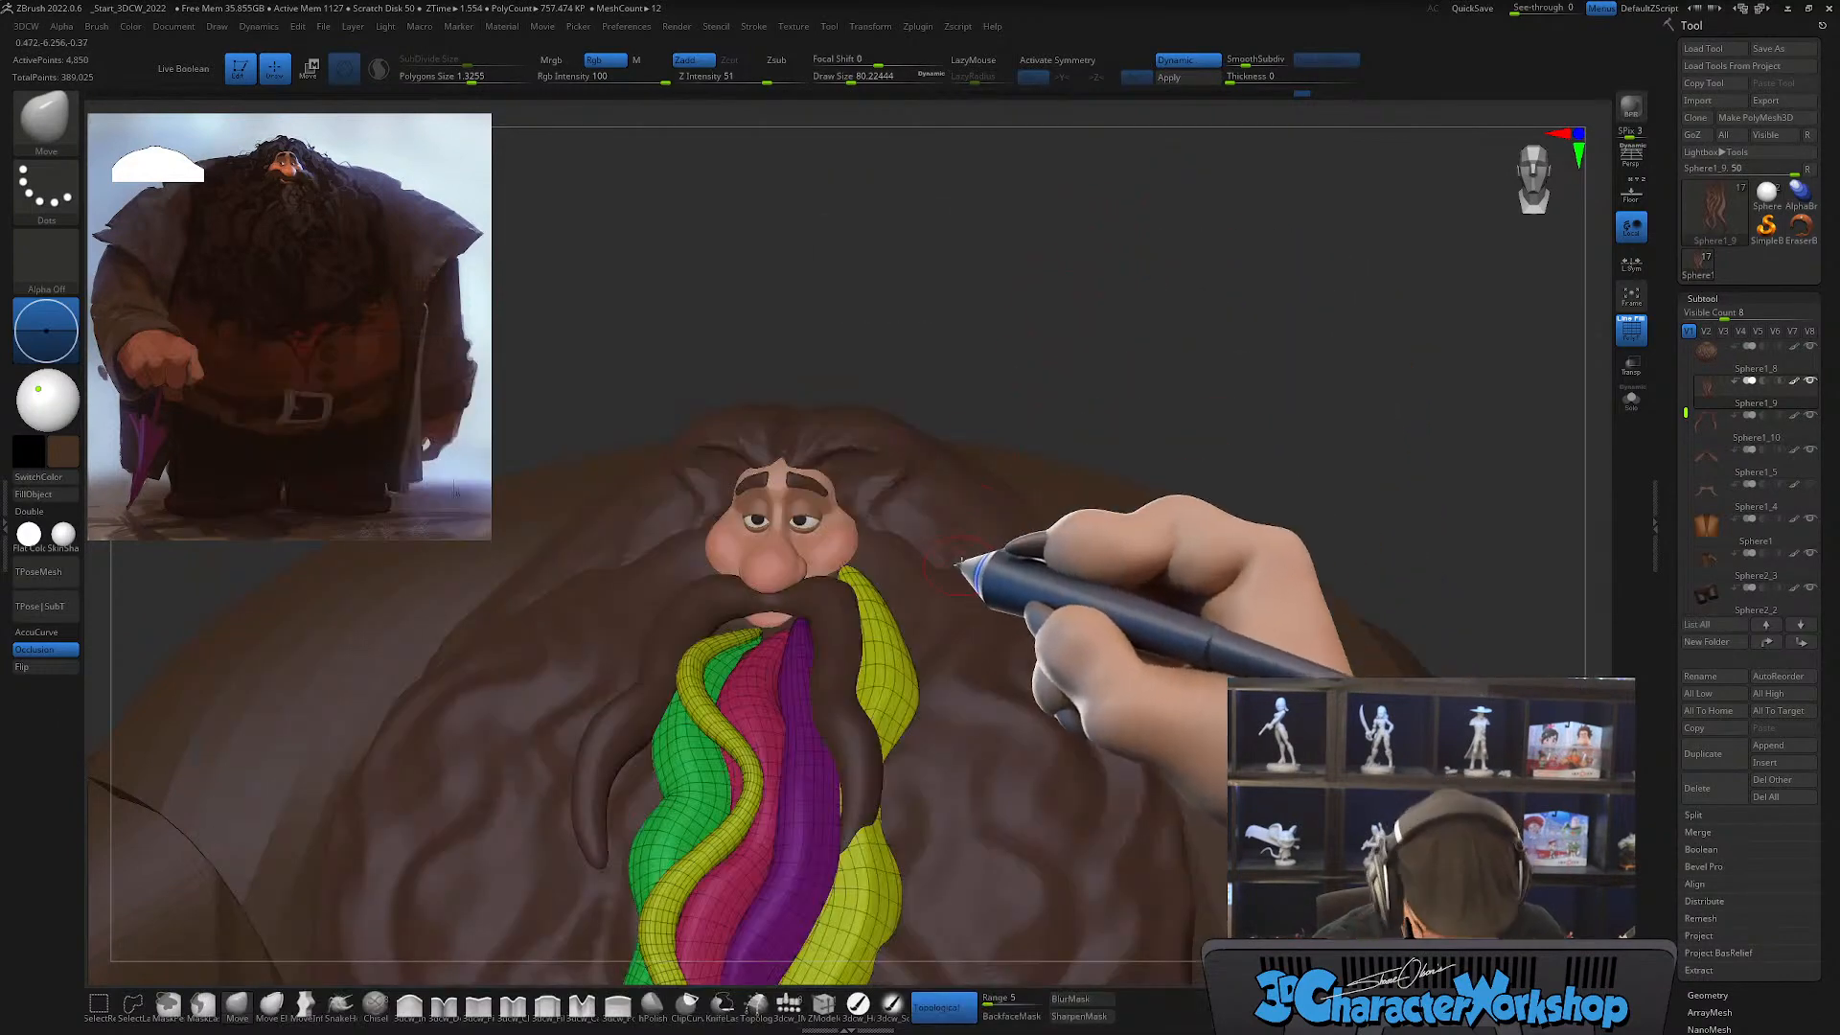
key(b)
key(c)
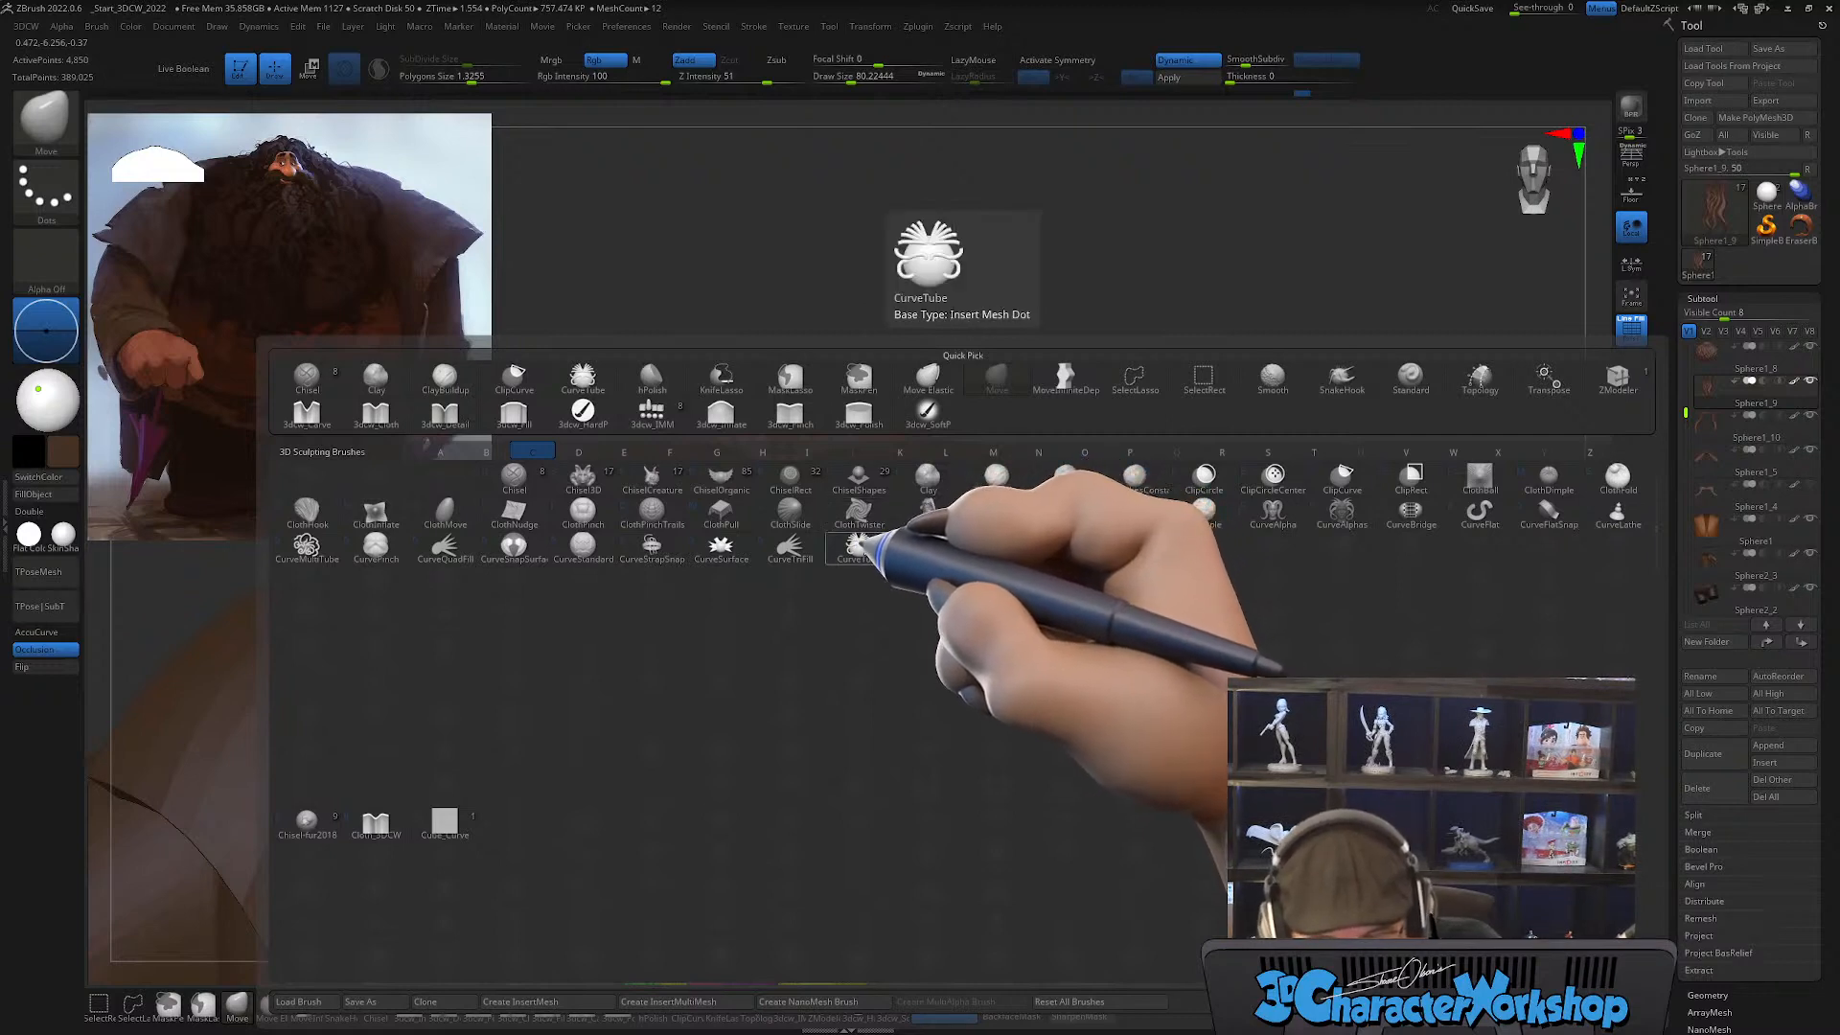
click(855, 549)
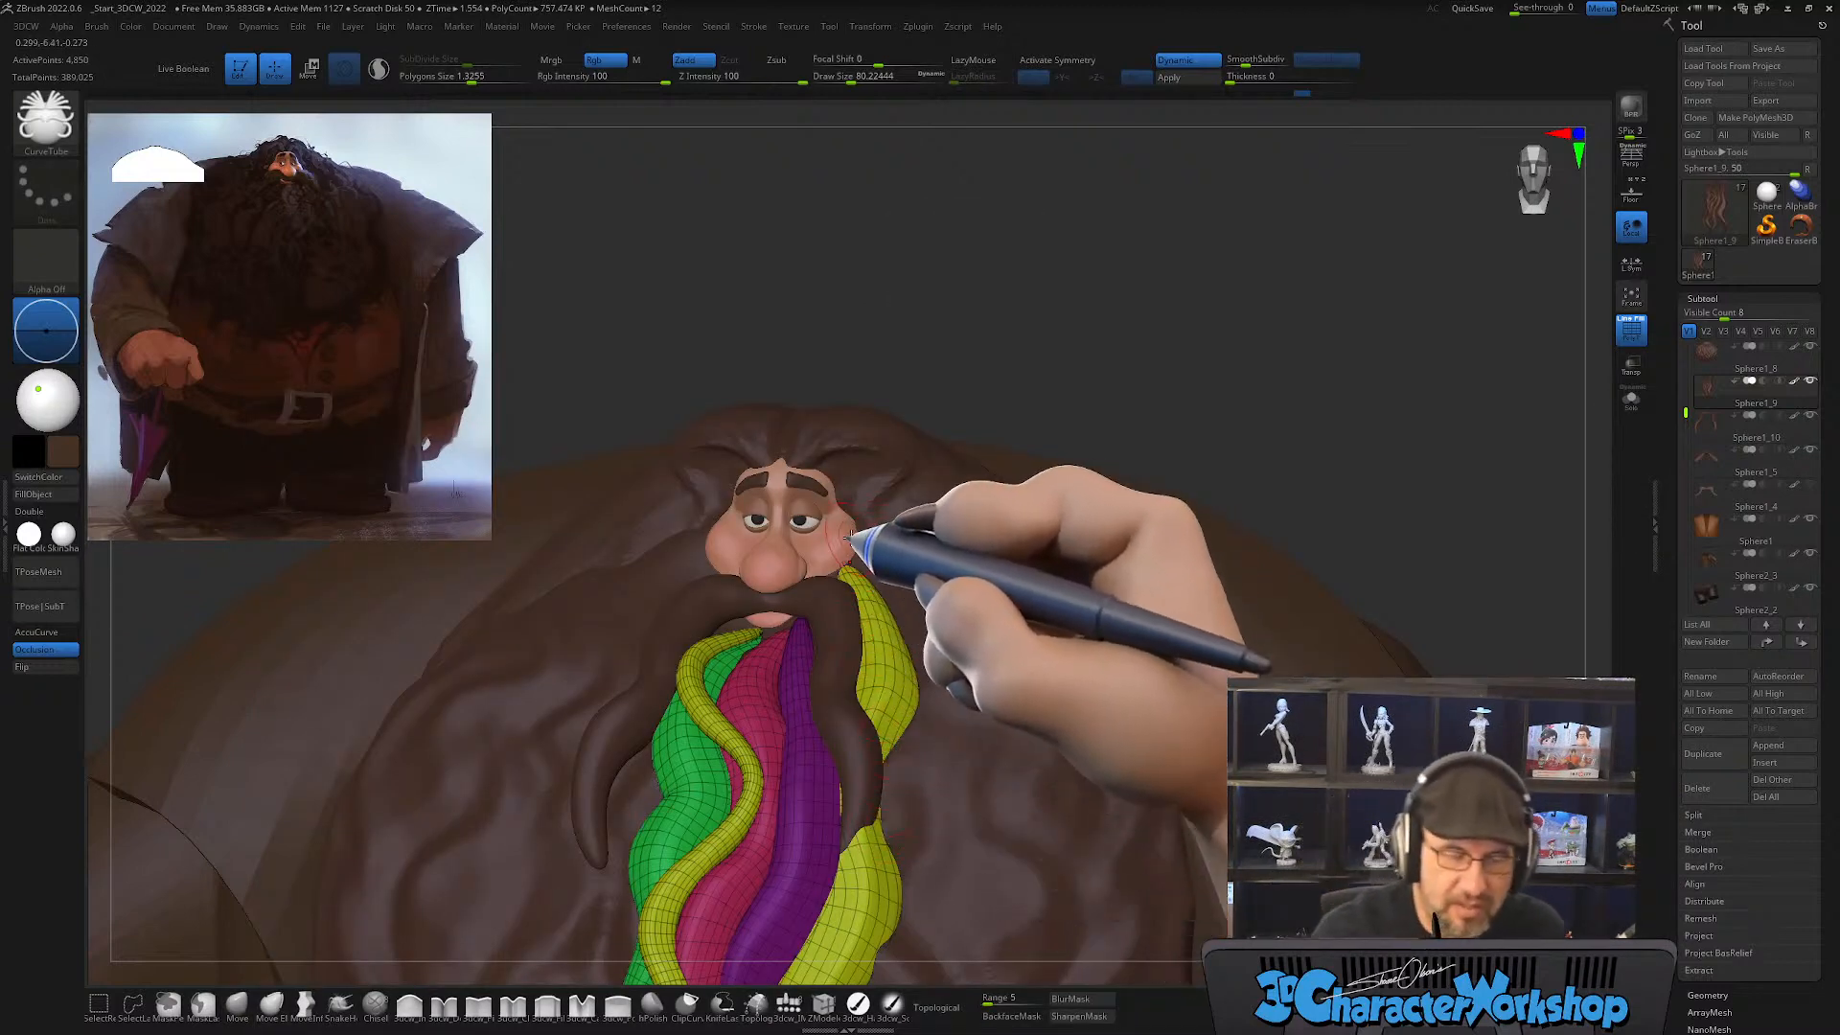
Step: Draw a wavy curve-tube strand from the center of the hairline down past the cheek at draw size about 74
mouse_move(851, 525)
right_down()
mouse_move(875, 514)
mouse_move(924, 616)
mouse_move(901, 614)
mouse_move(936, 658)
mouse_move(904, 534)
mouse_move(877, 644)
mouse_move(882, 608)
right_up()
key(s)
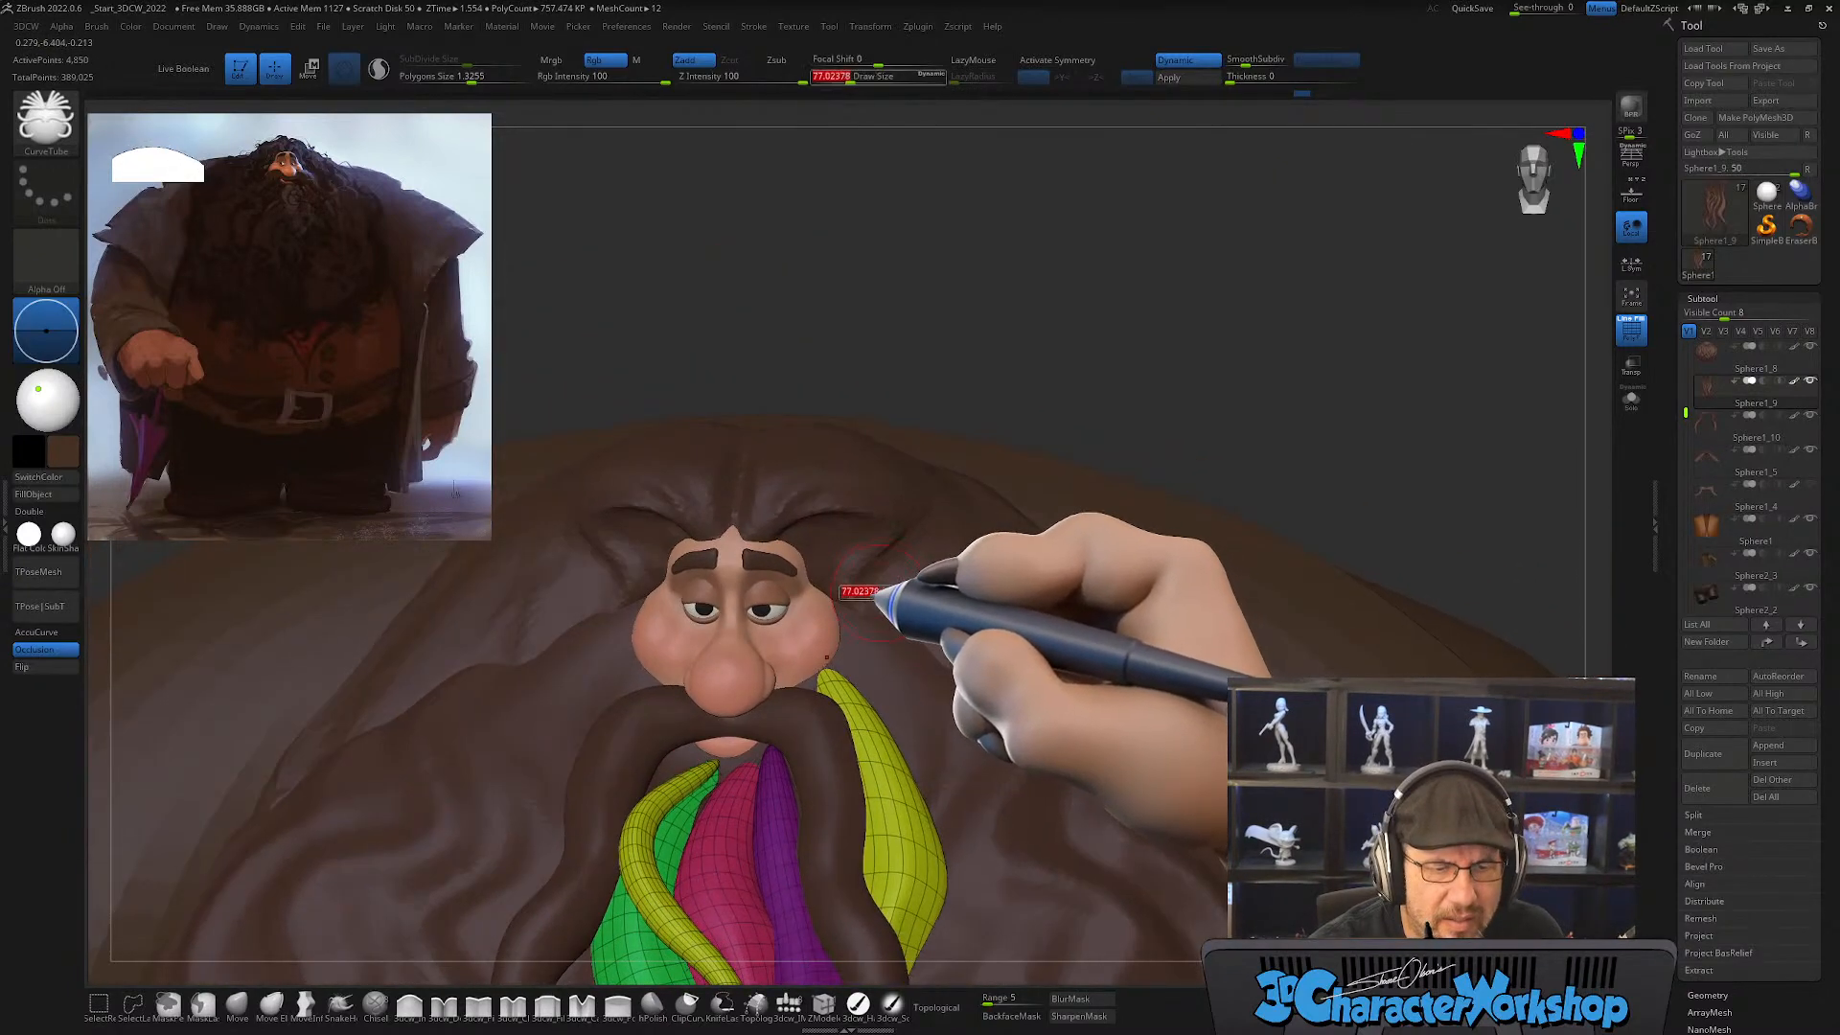
right_drag(793, 460, 800, 481)
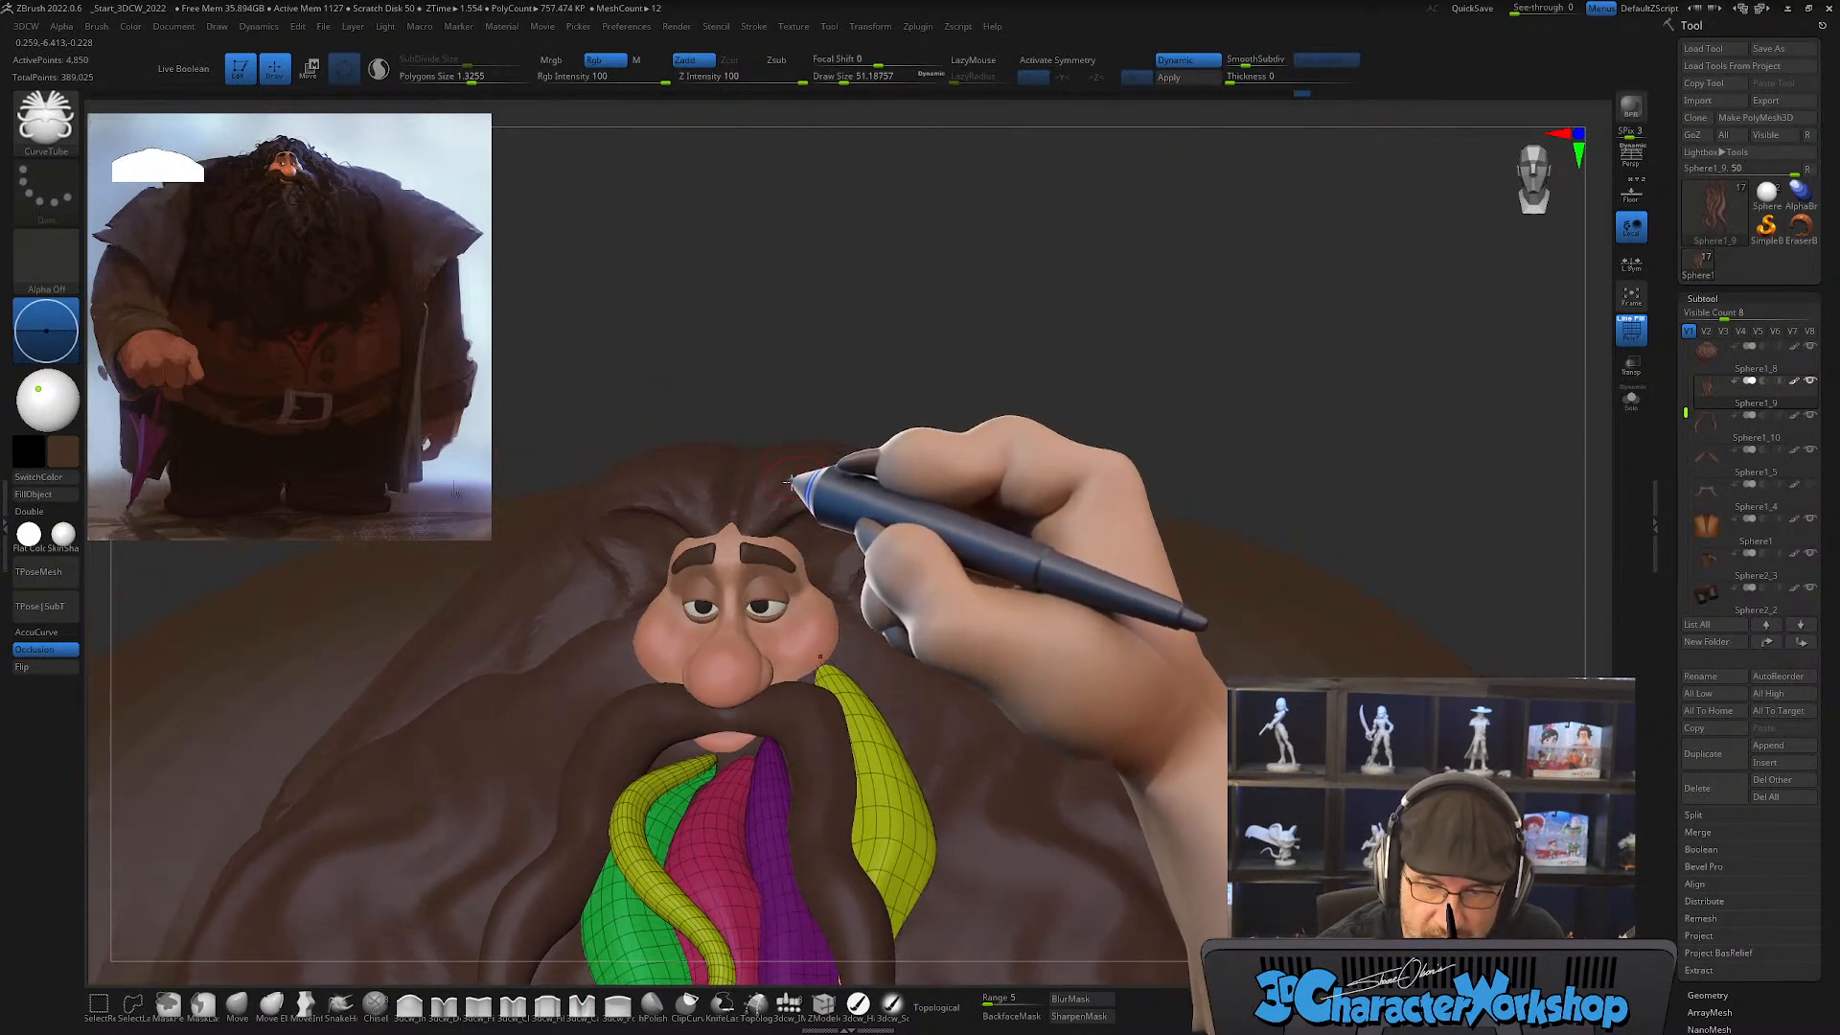
key(s)
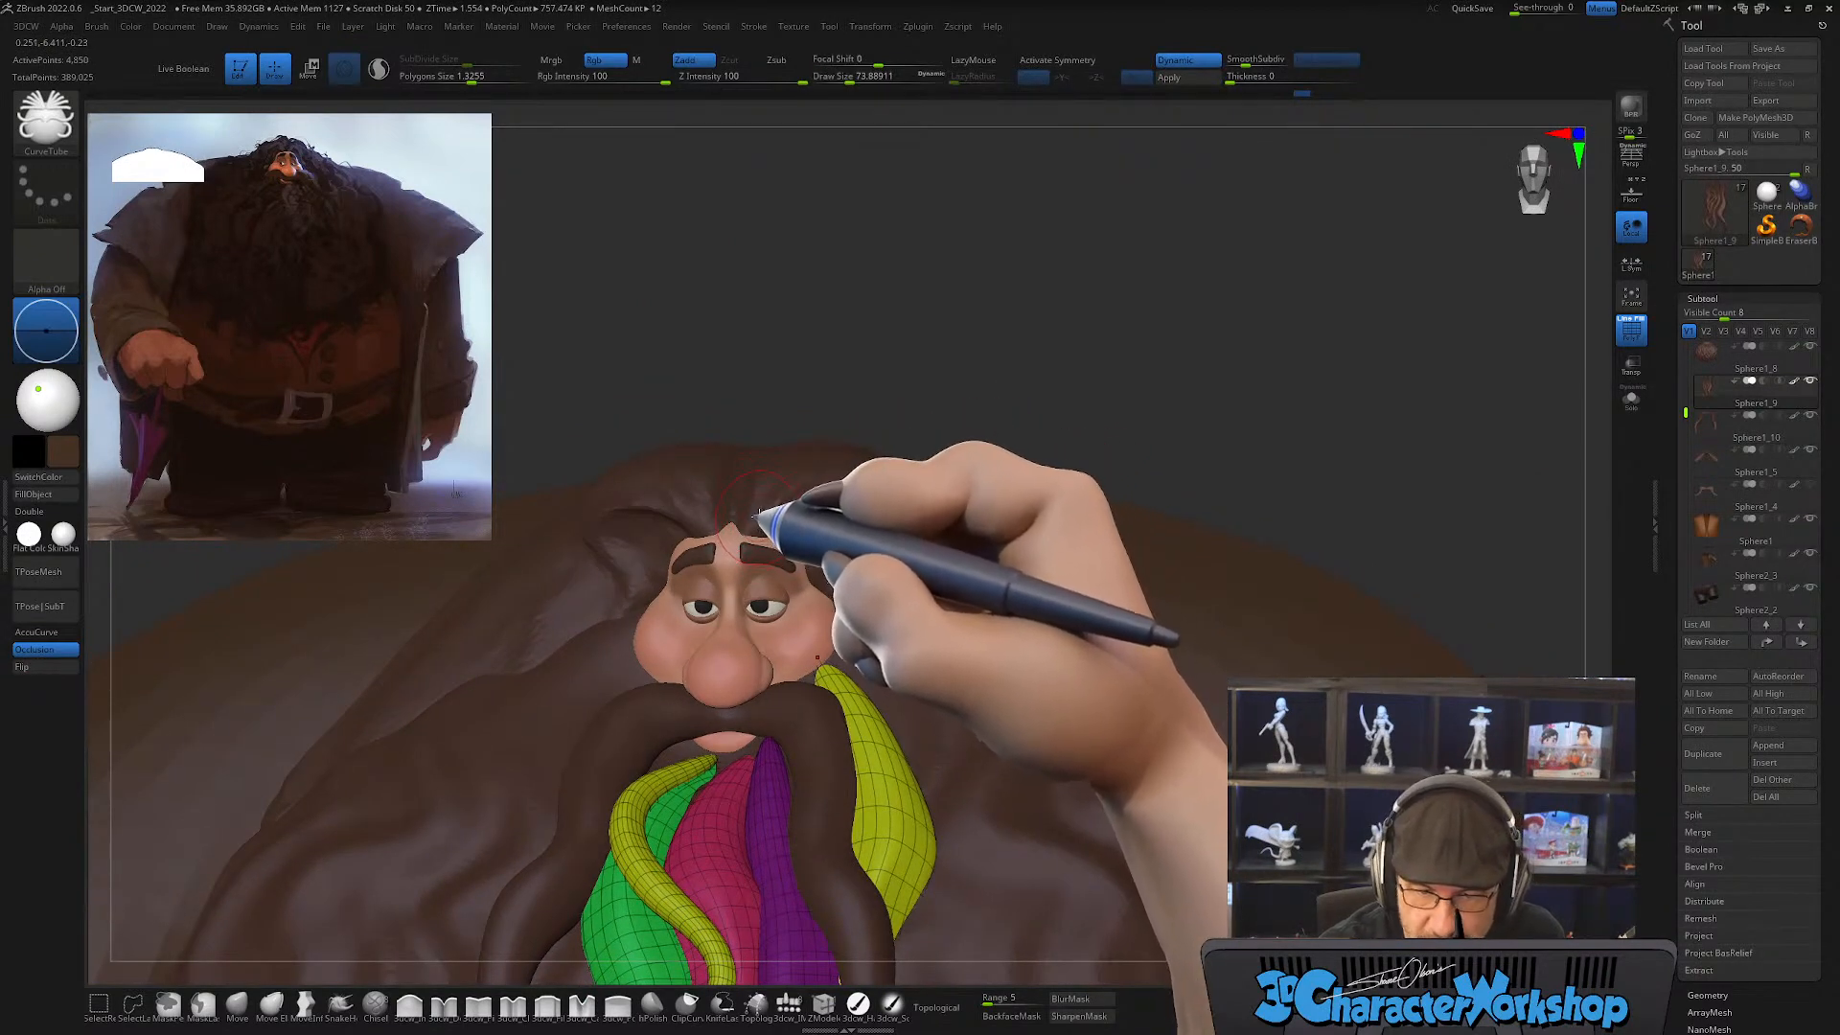
key(shift+f)
key(shift+f)
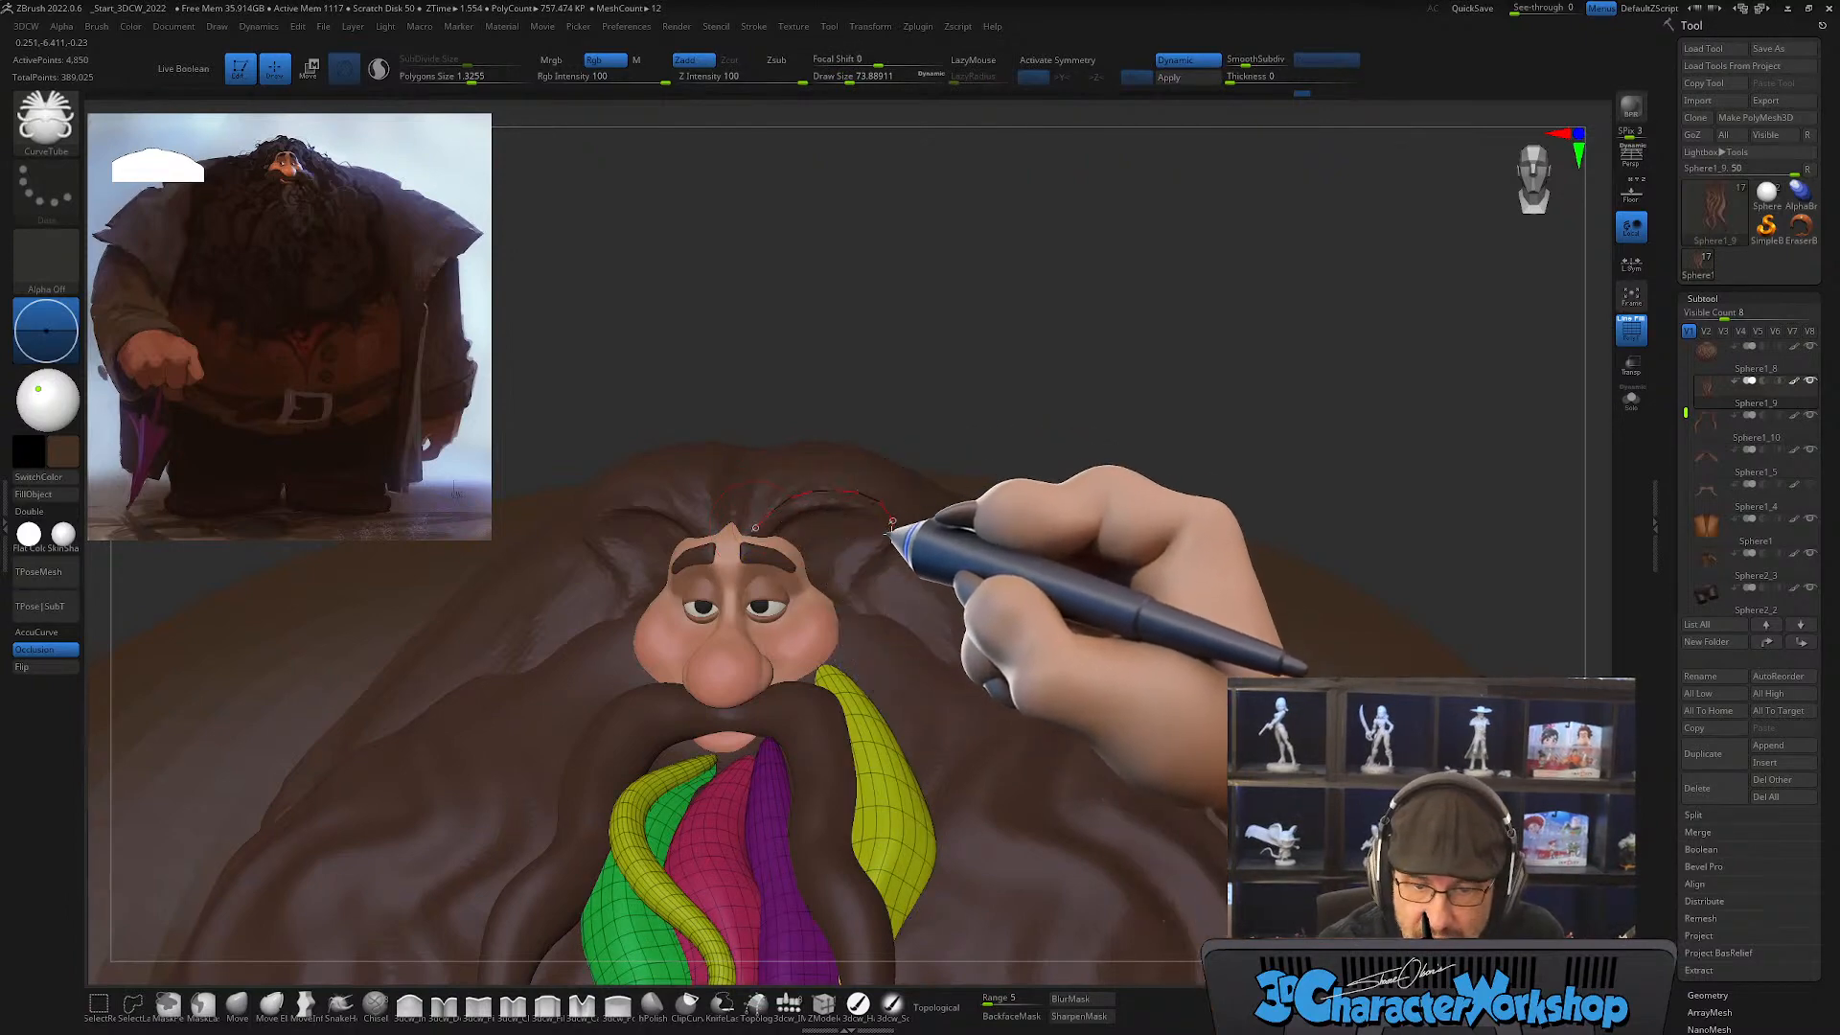
drag(922, 726, 917, 906)
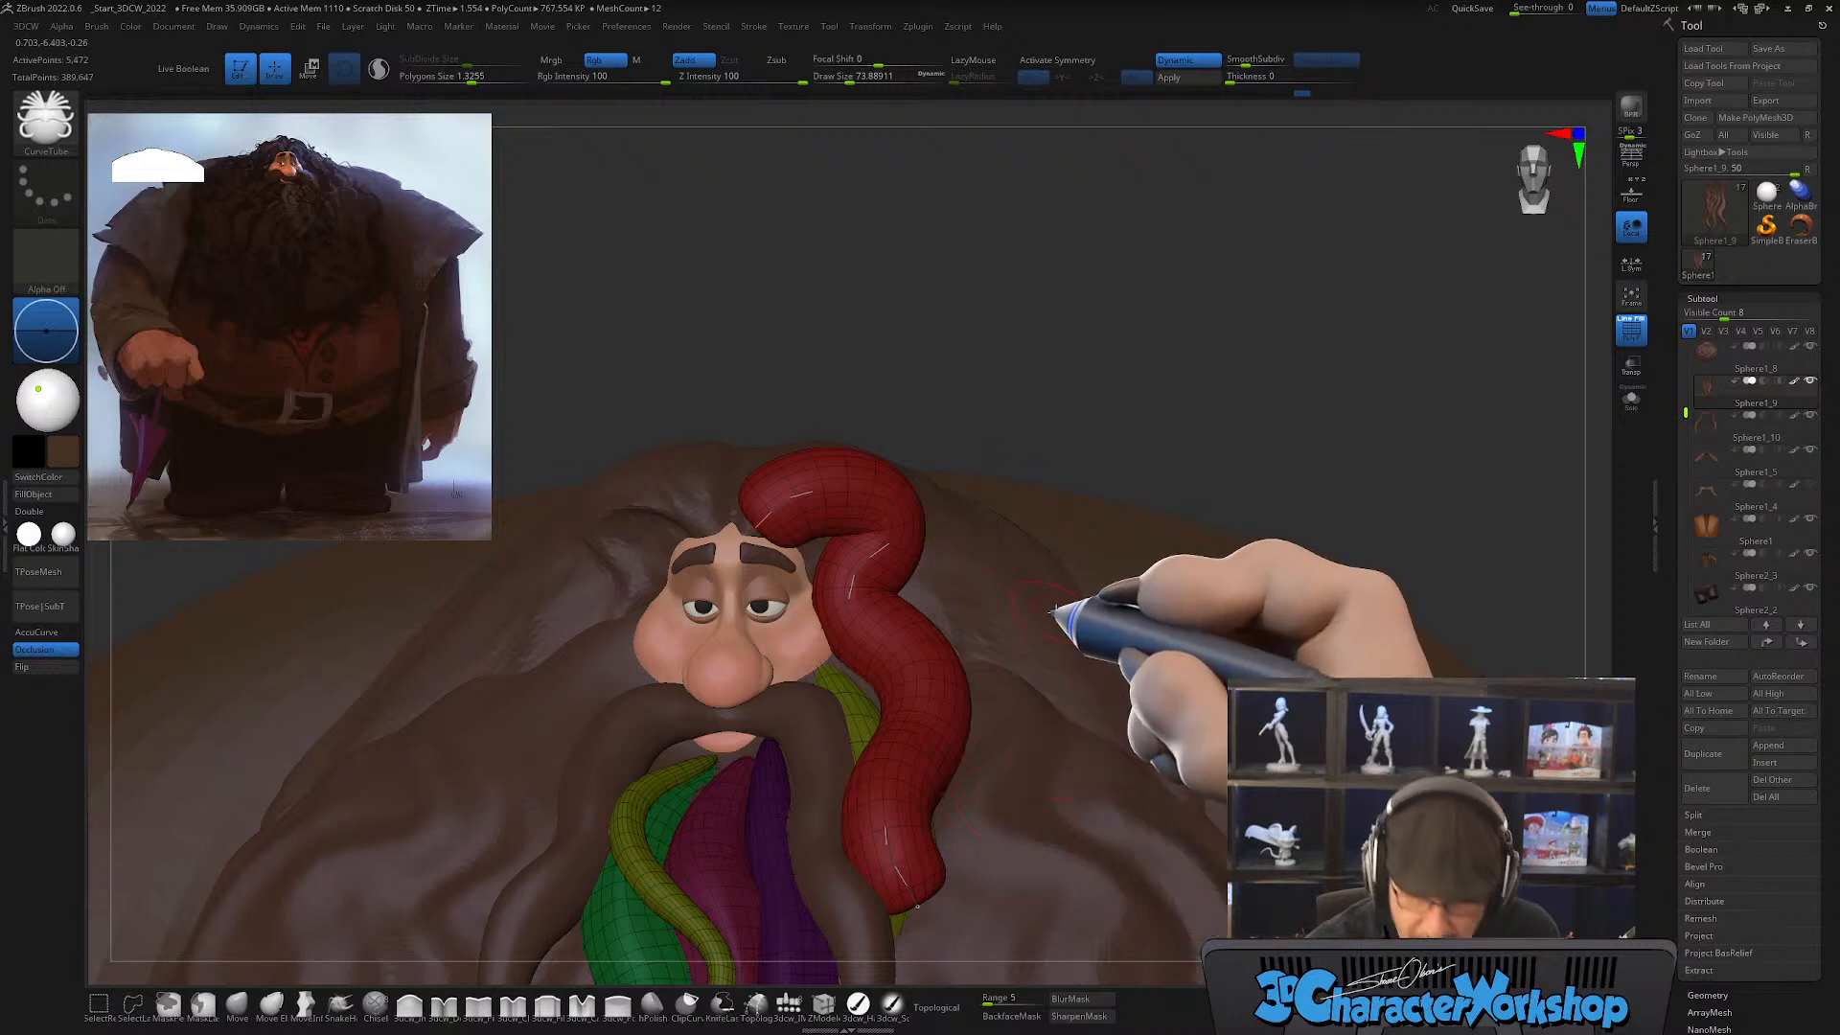
mouse_move(756, 528)
mouse_down()
mouse_move(810, 495)
mouse_move(901, 532)
mouse_move(904, 896)
mouse_up()
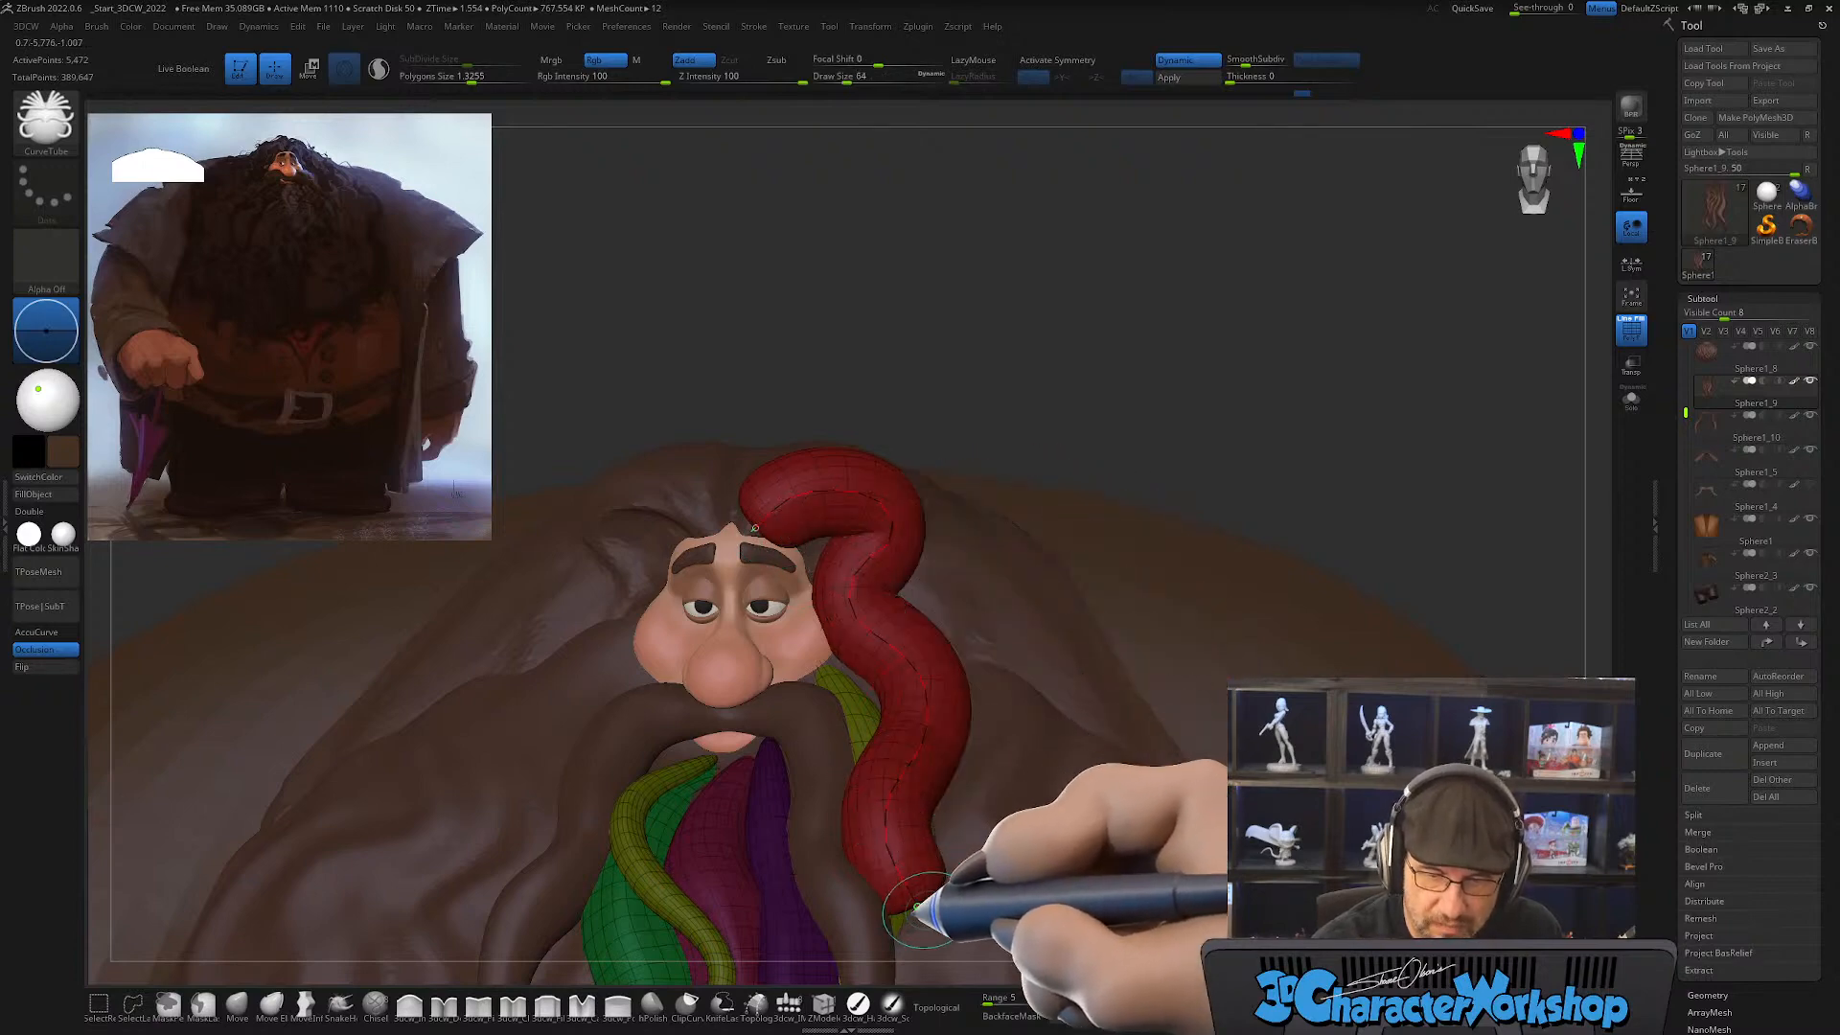
key(bracketright)
key(bracketleft)
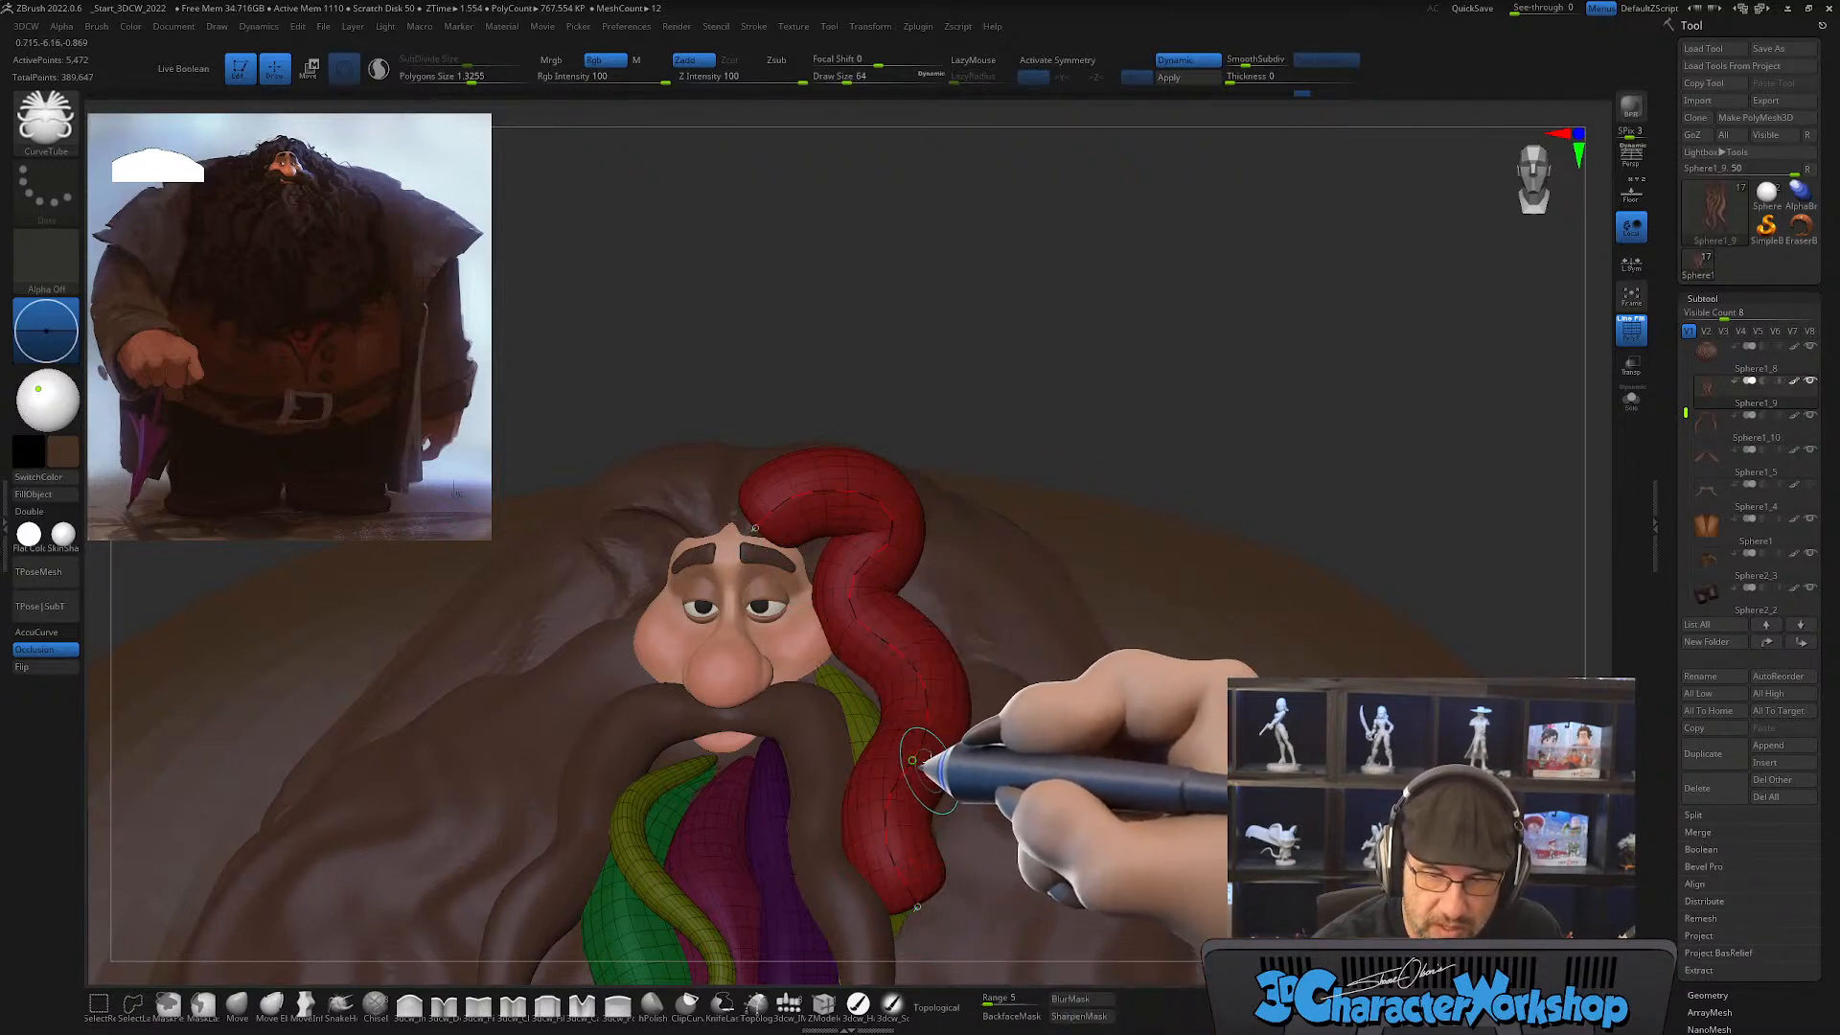
key(bracketright)
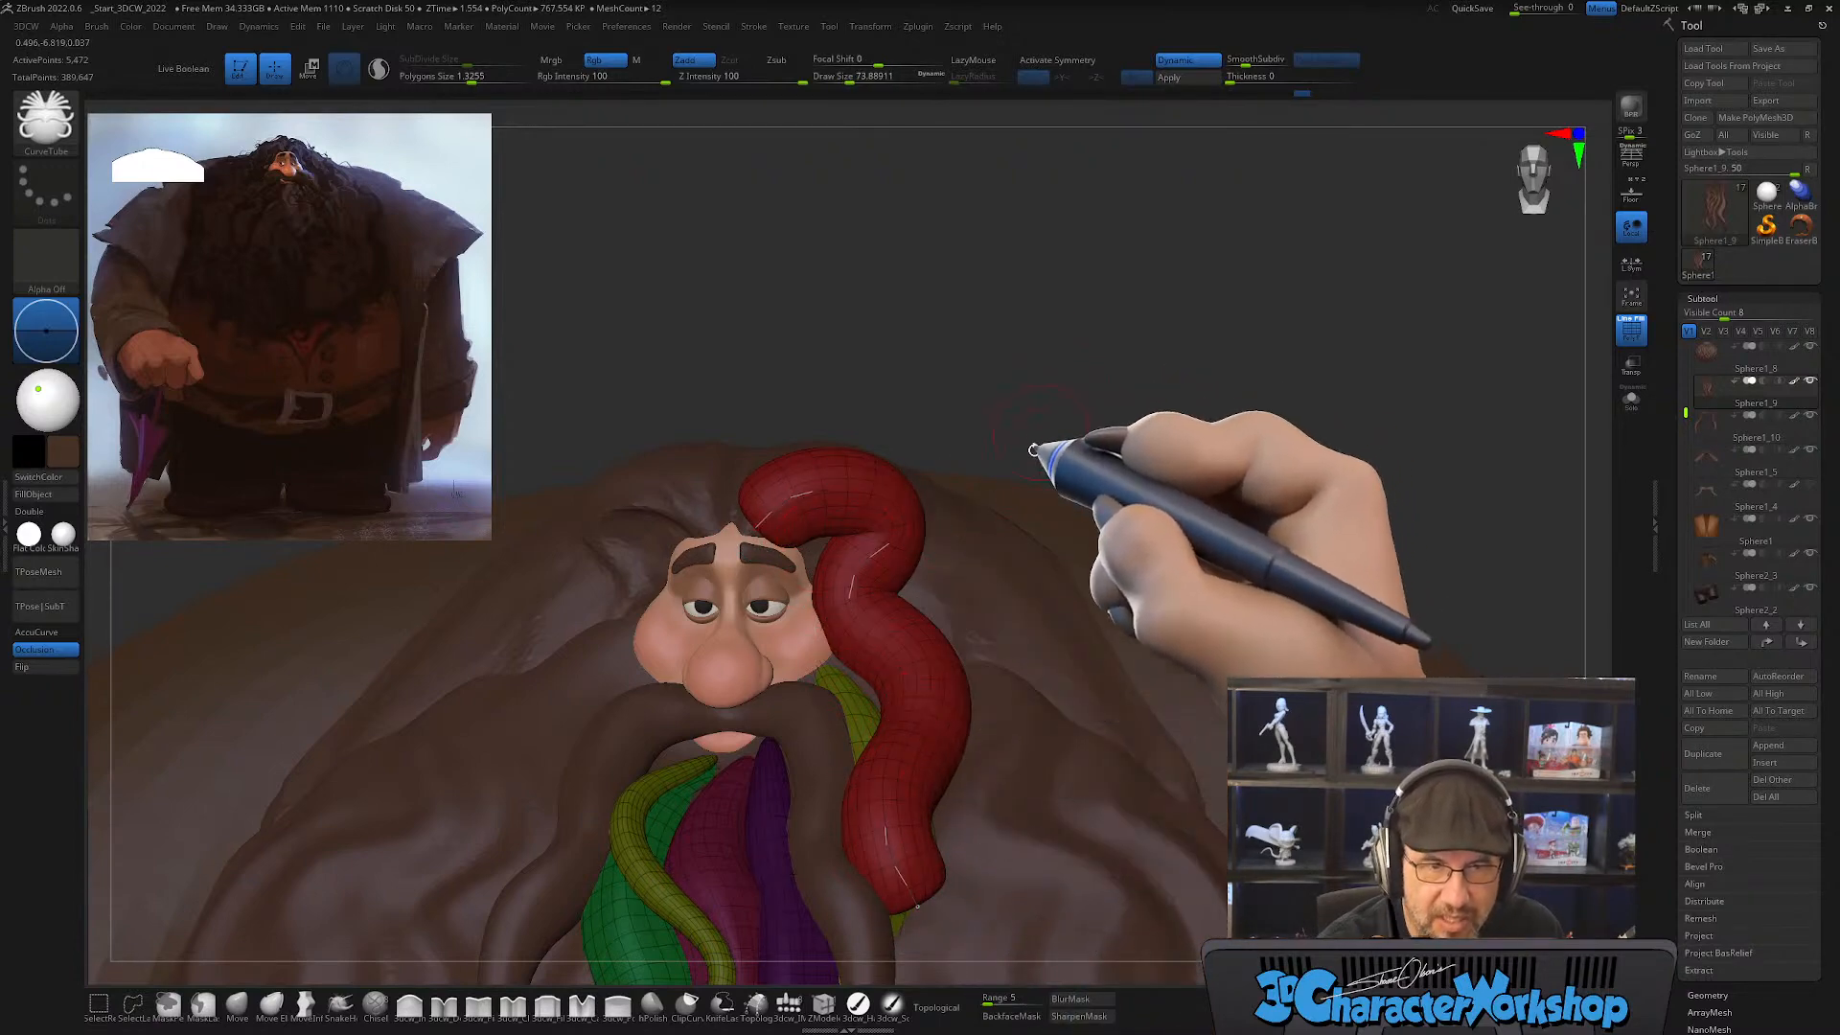
key(bracketleft)
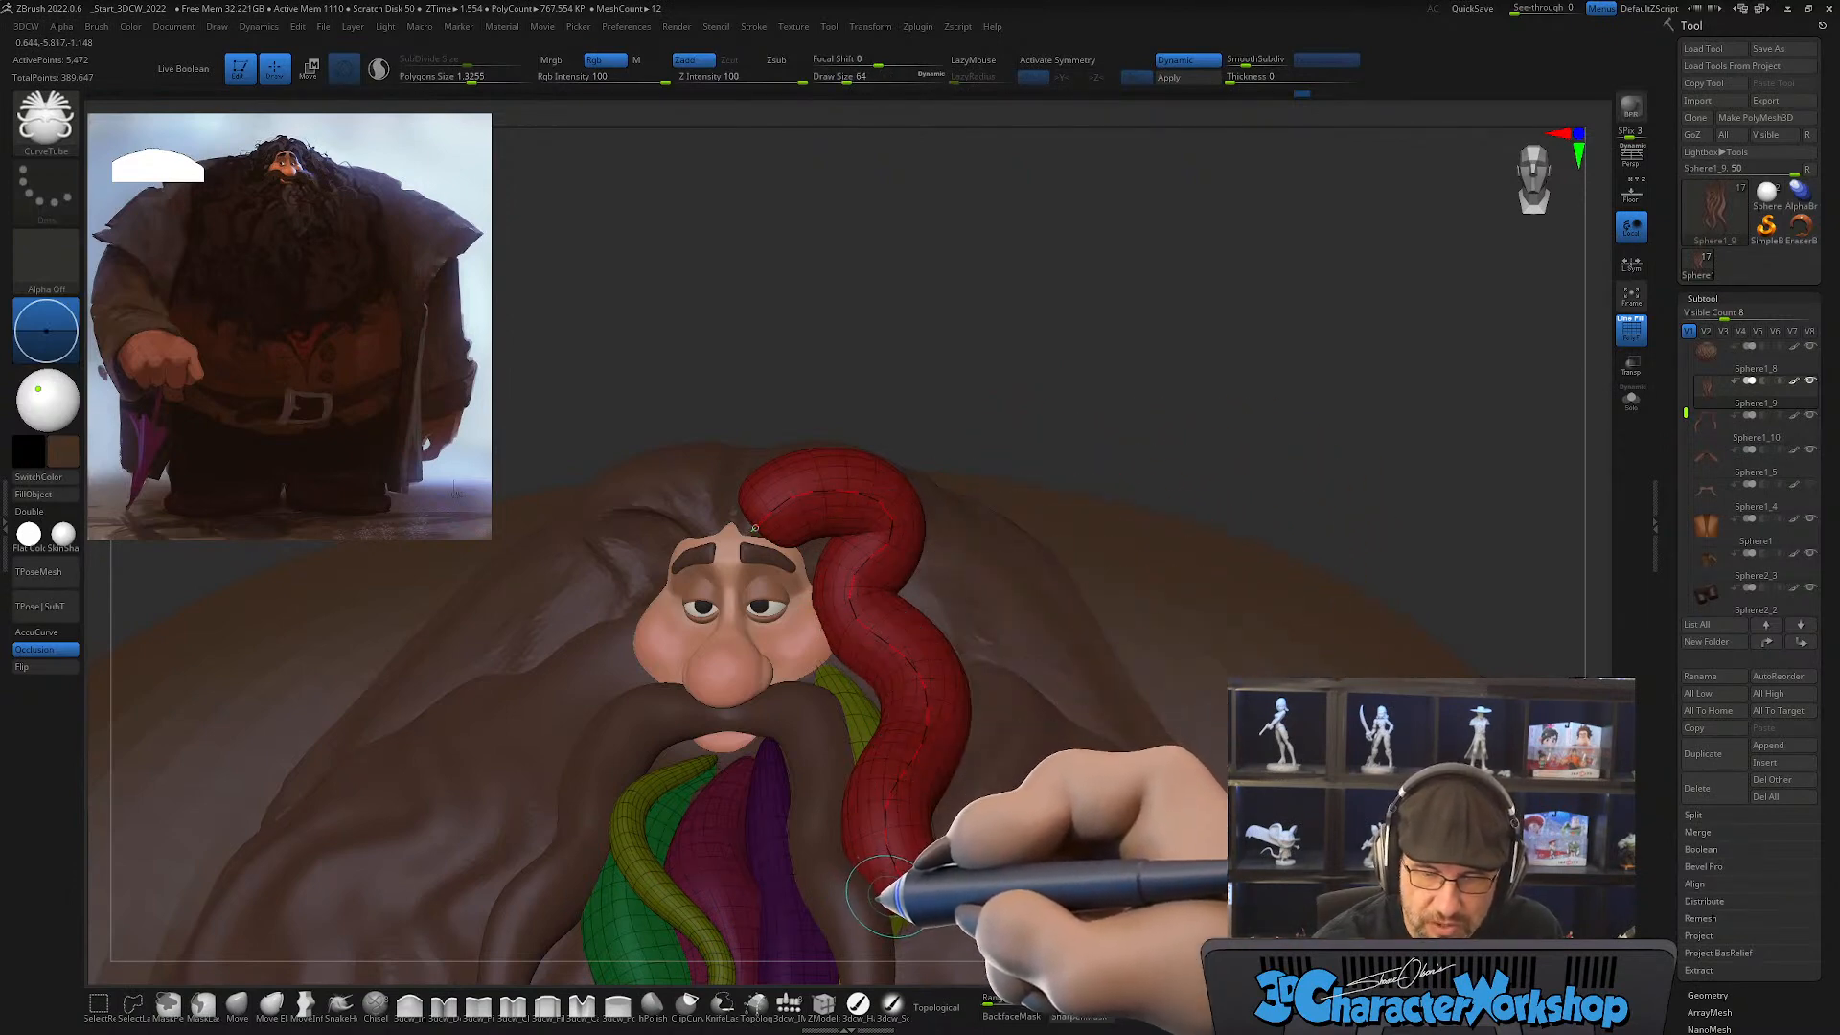
key(bracketright)
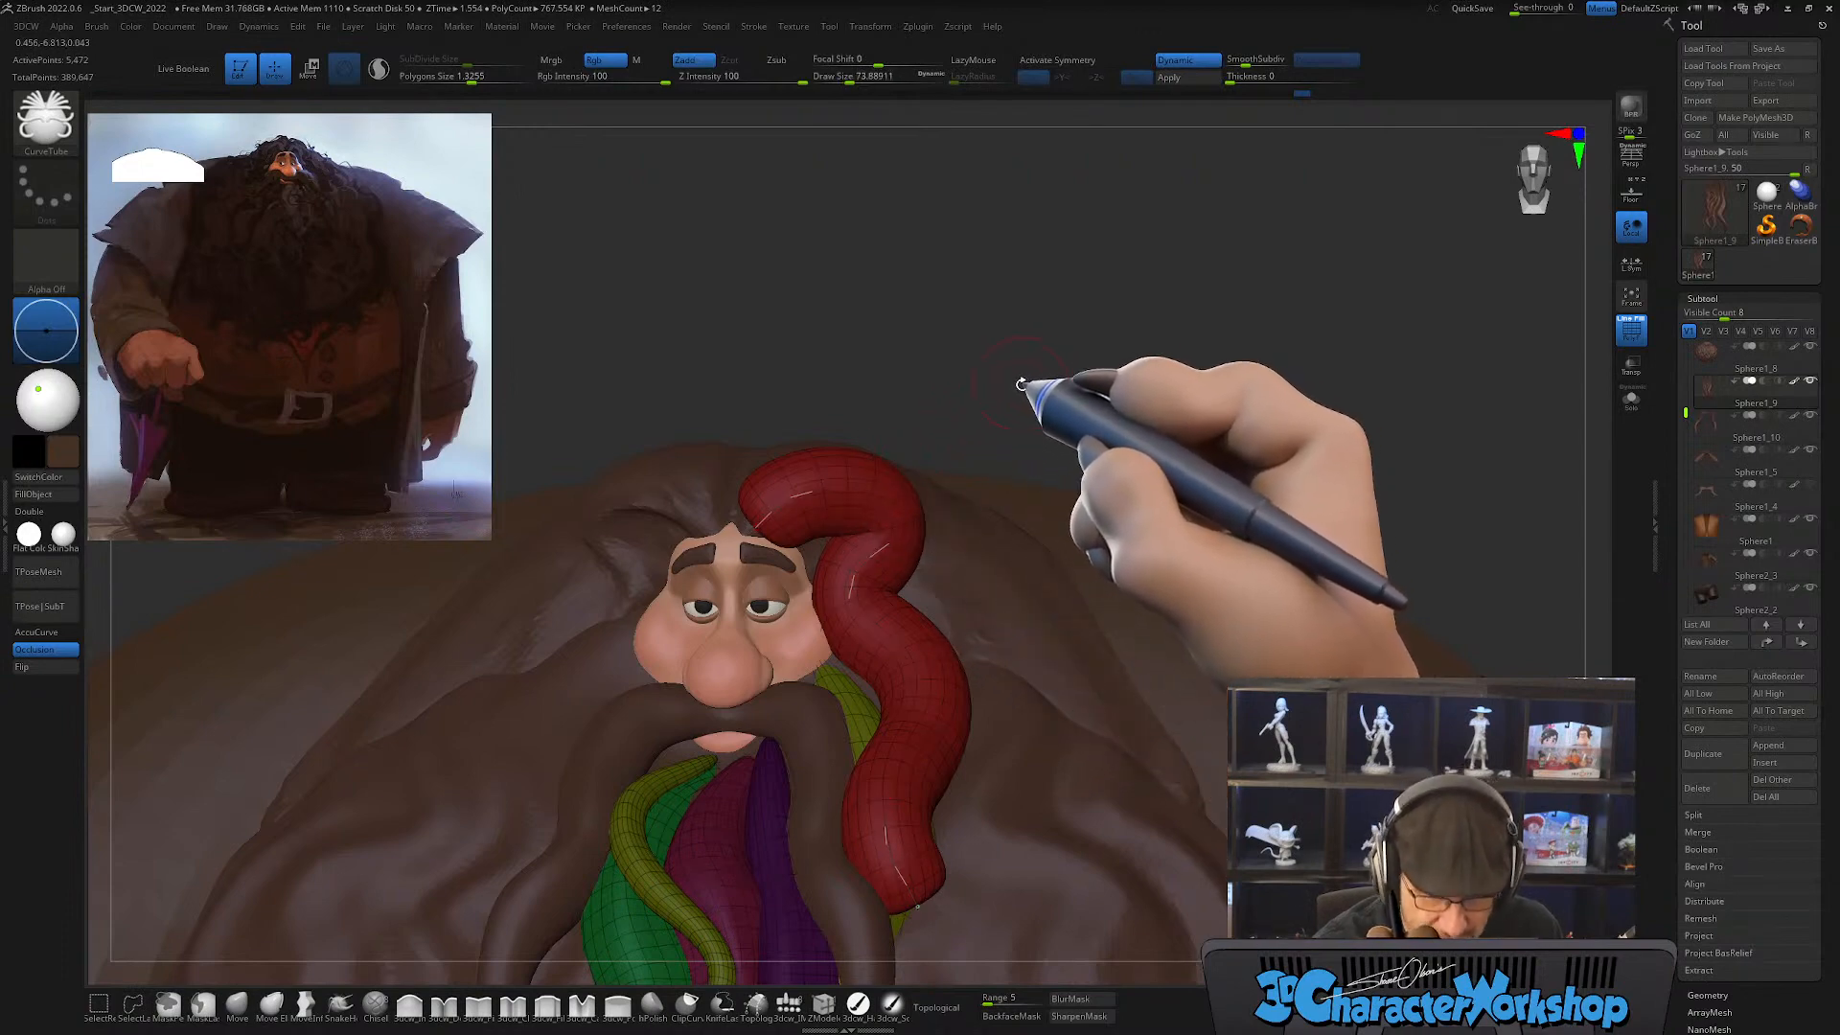
Step: Thin the wavy curve-tube strand beside the face by updating its curve at draw size about 39
key(s)
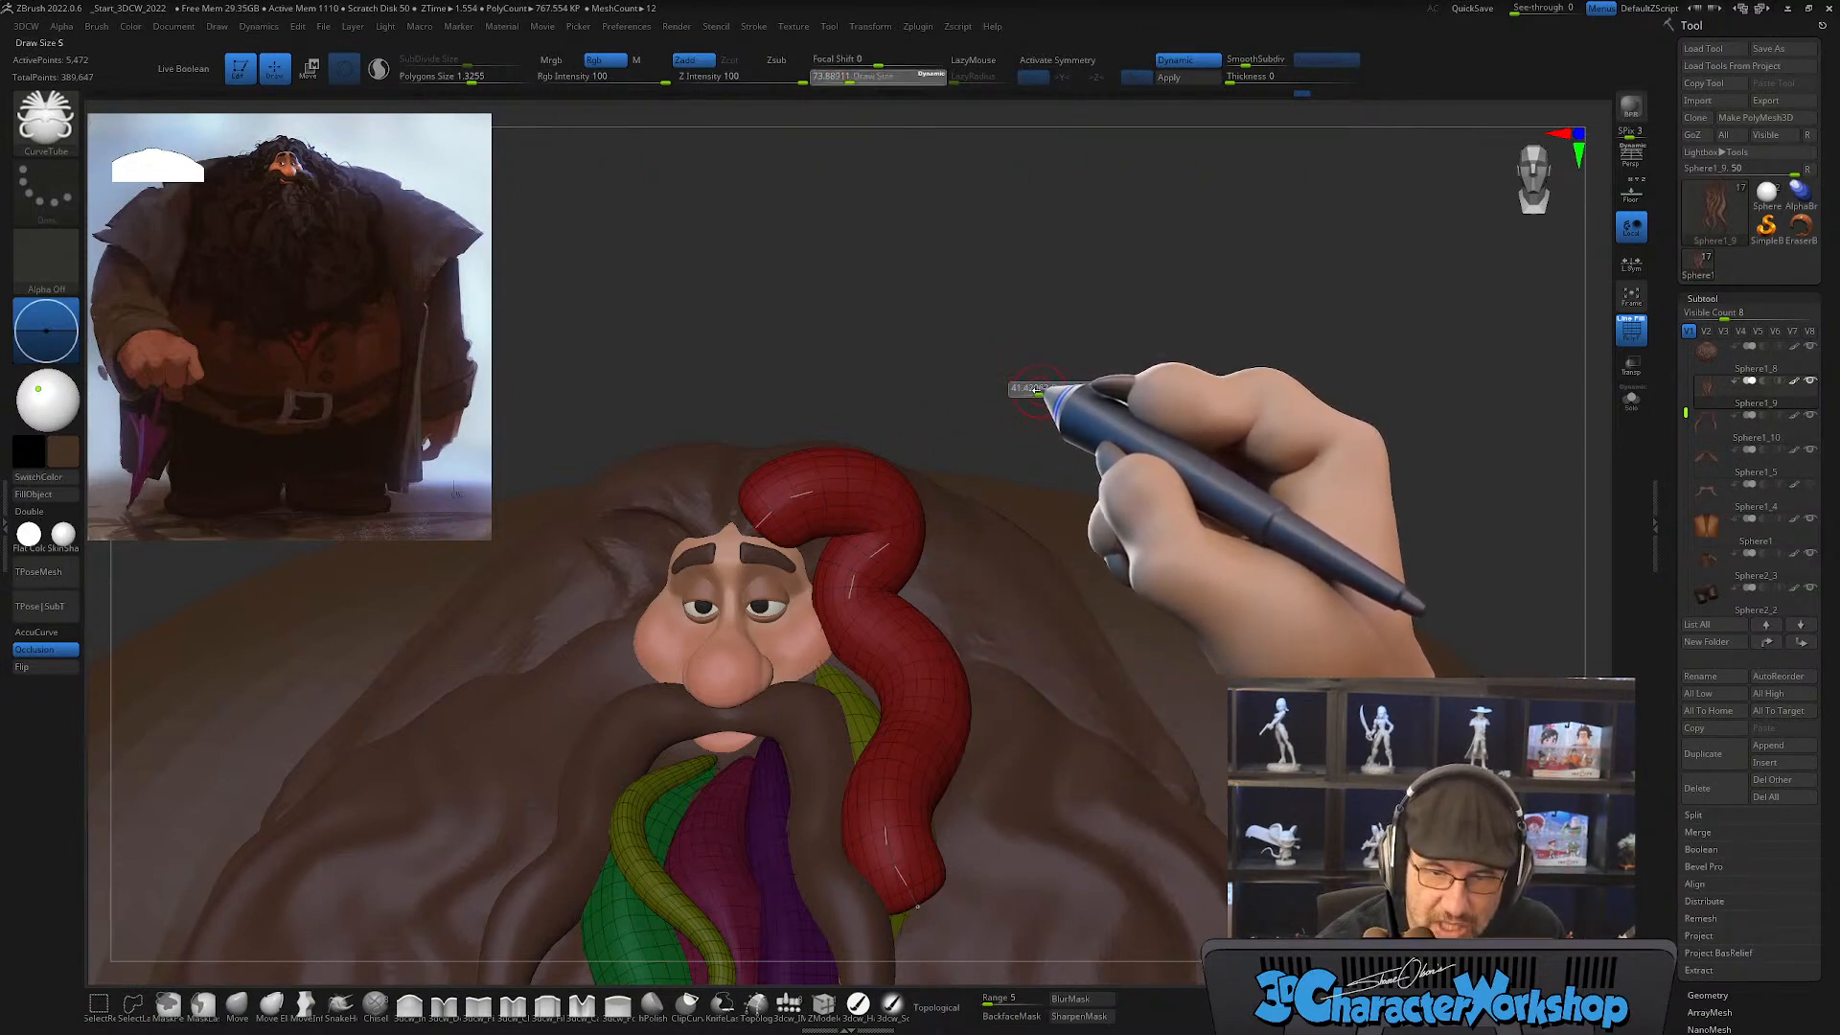
drag(1038, 391, 1035, 391)
click(885, 534)
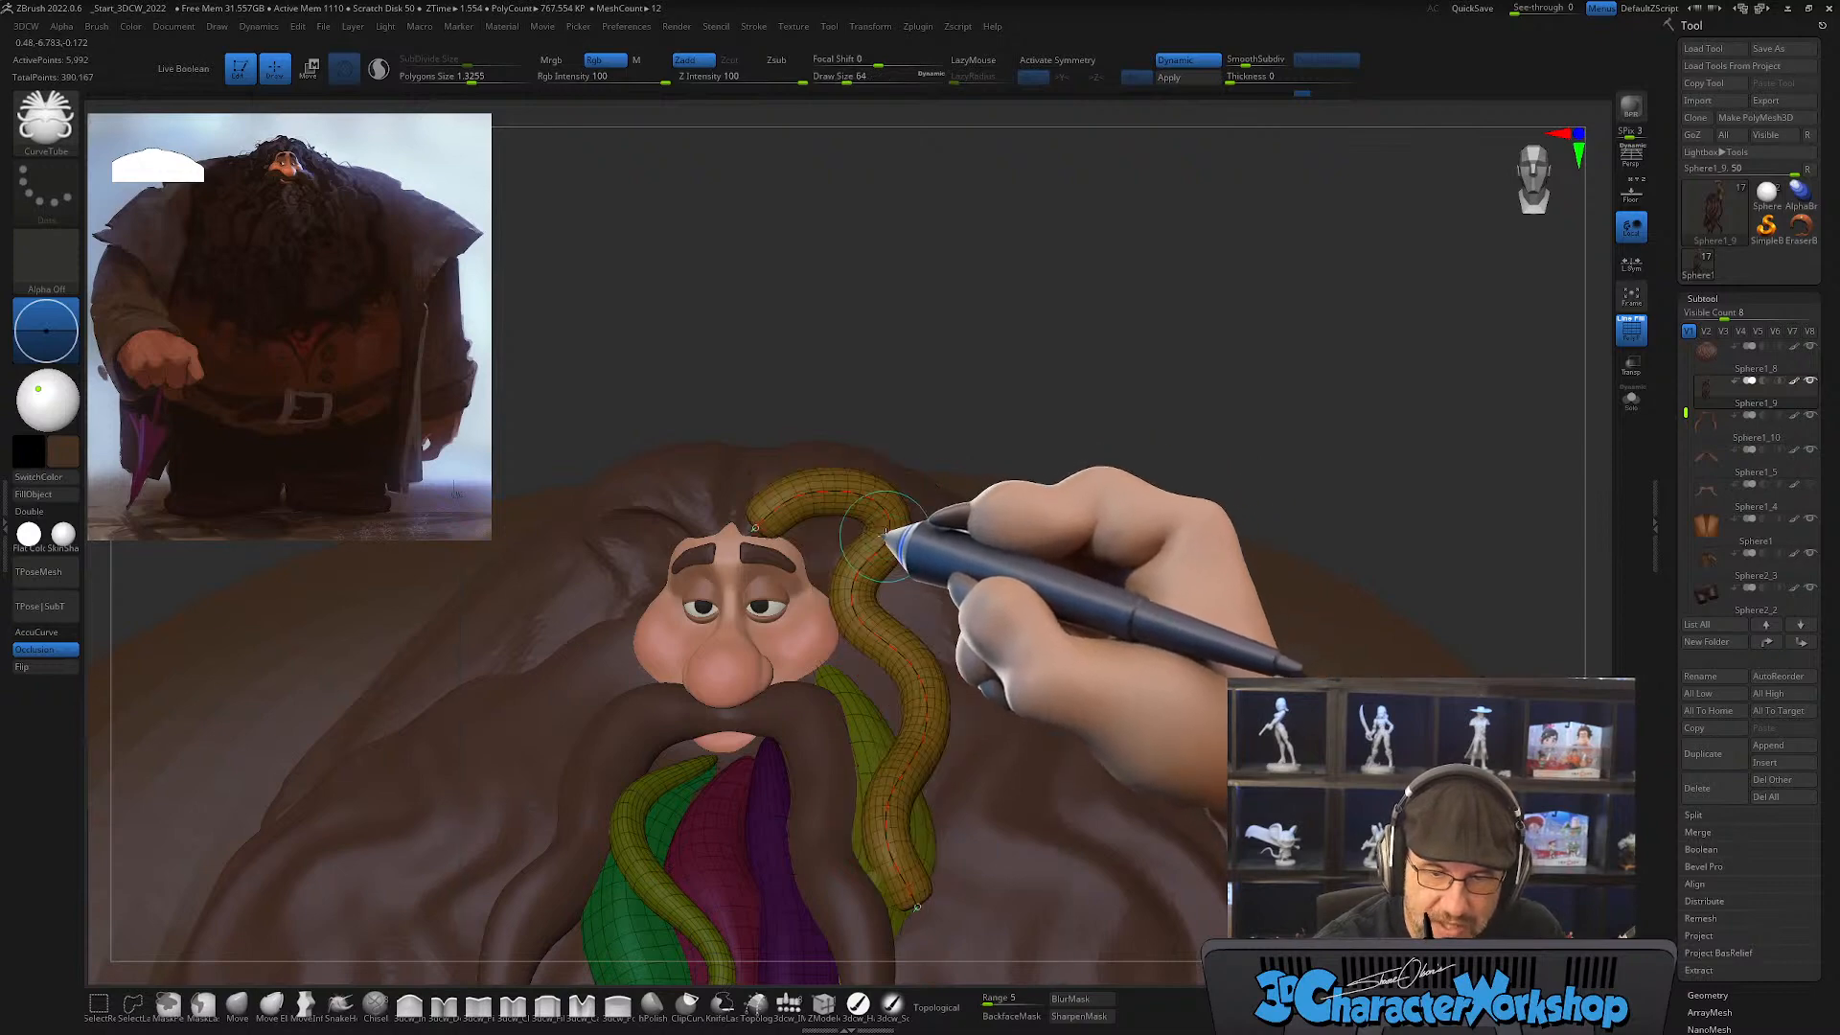
mouse_move(888, 537)
mouse_down()
mouse_move(796, 522)
mouse_move(897, 548)
mouse_up()
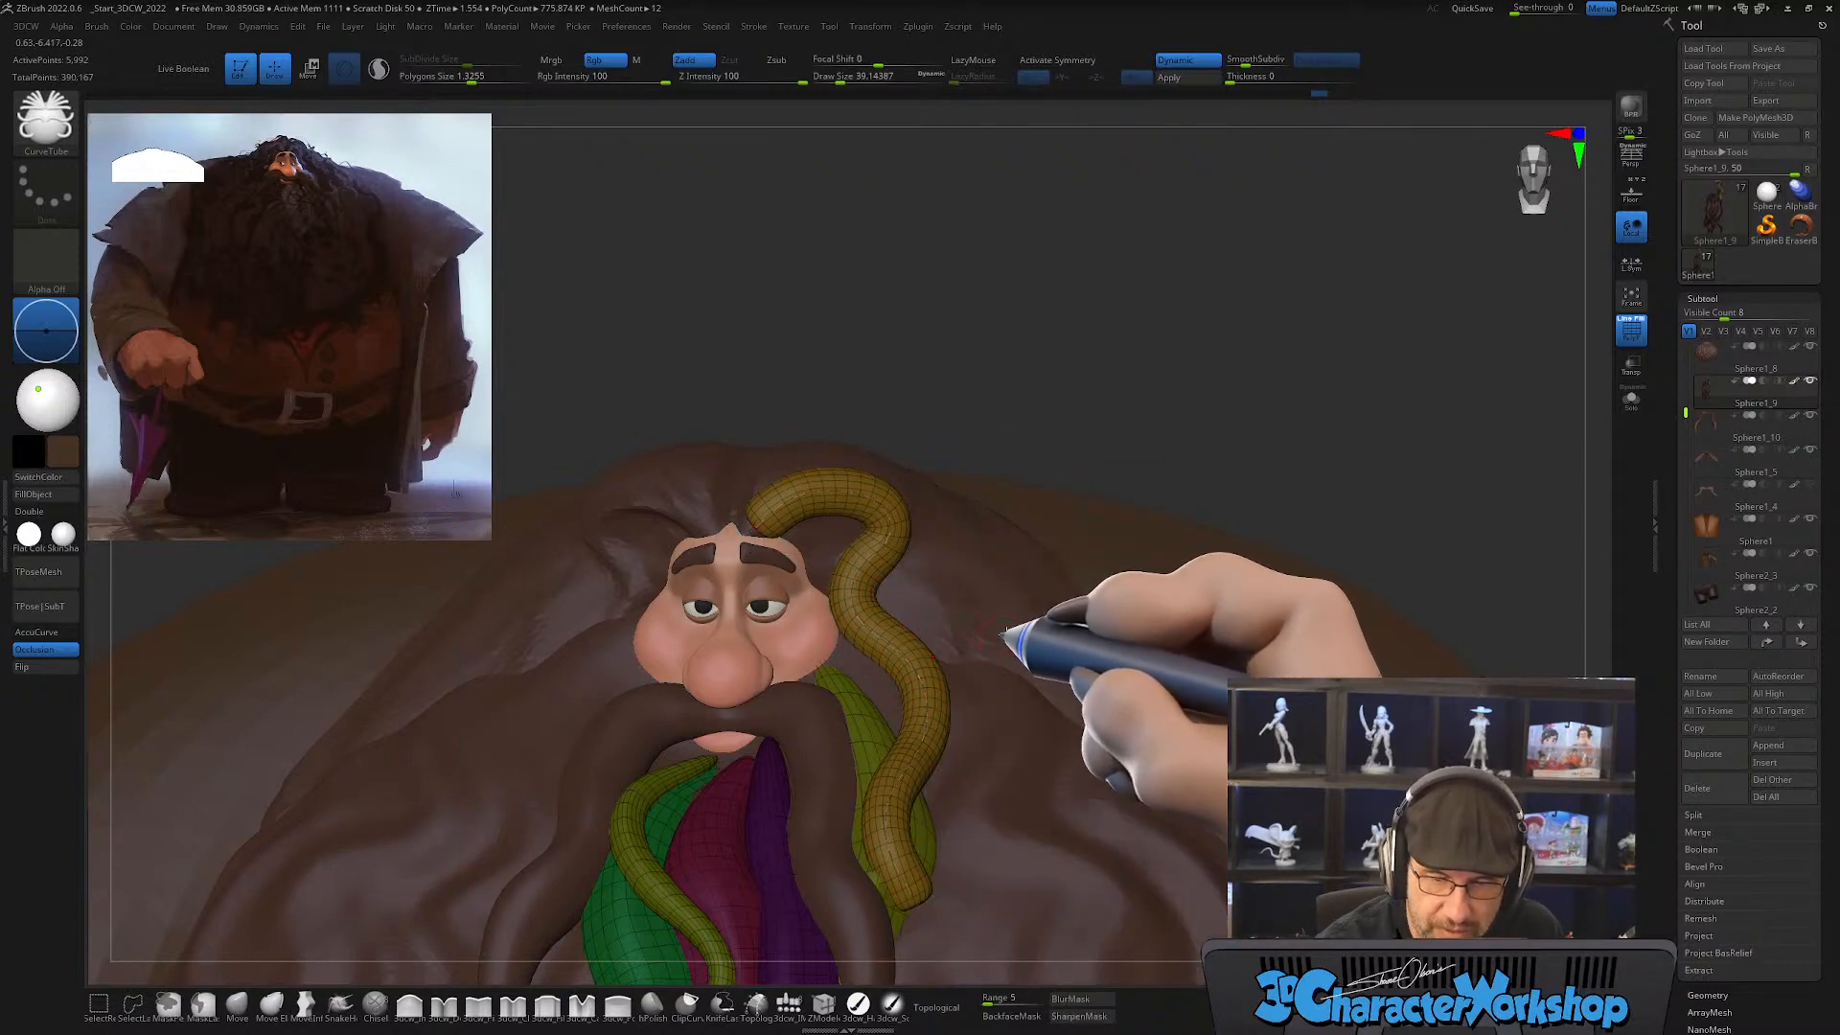
Step: Taper the lower and upper ends of the face strand with the Smooth brush at draw size about 149
mouse_move(1007, 633)
right_down()
mouse_move(1026, 584)
mouse_move(1015, 637)
right_up()
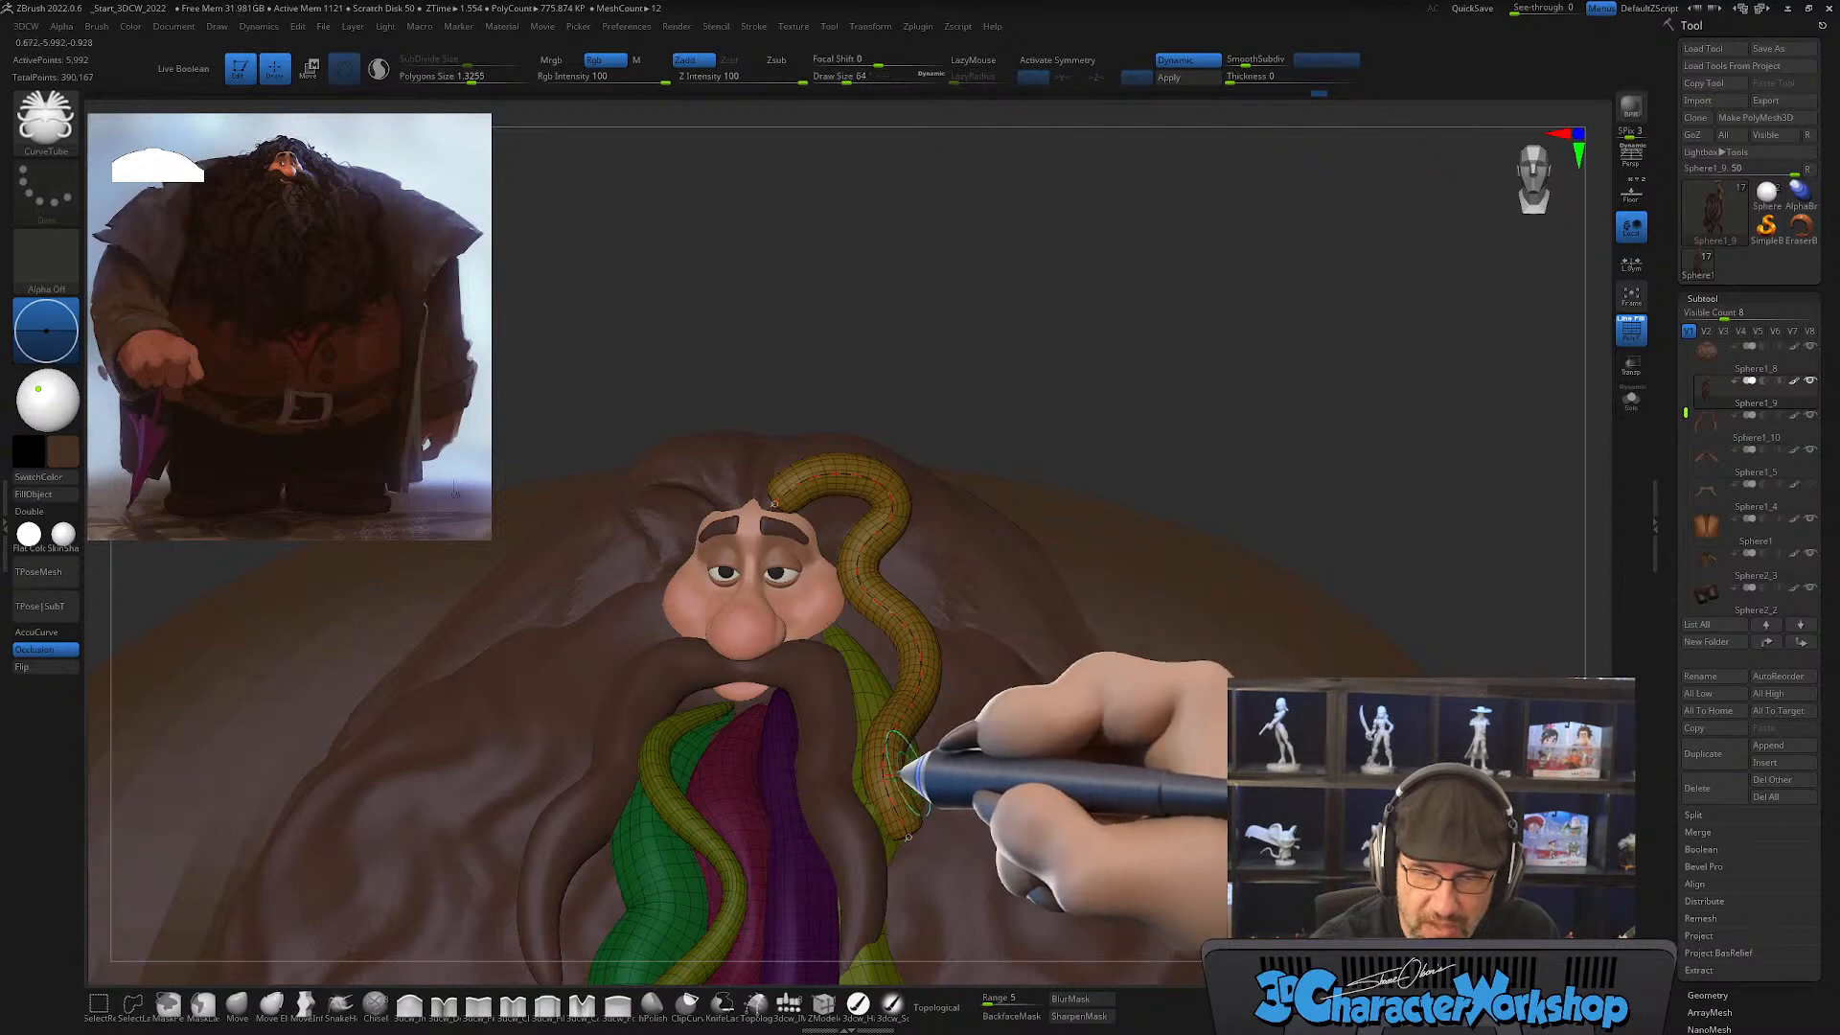
right_drag(987, 746, 980, 757)
key(s)
drag(949, 577, 956, 573)
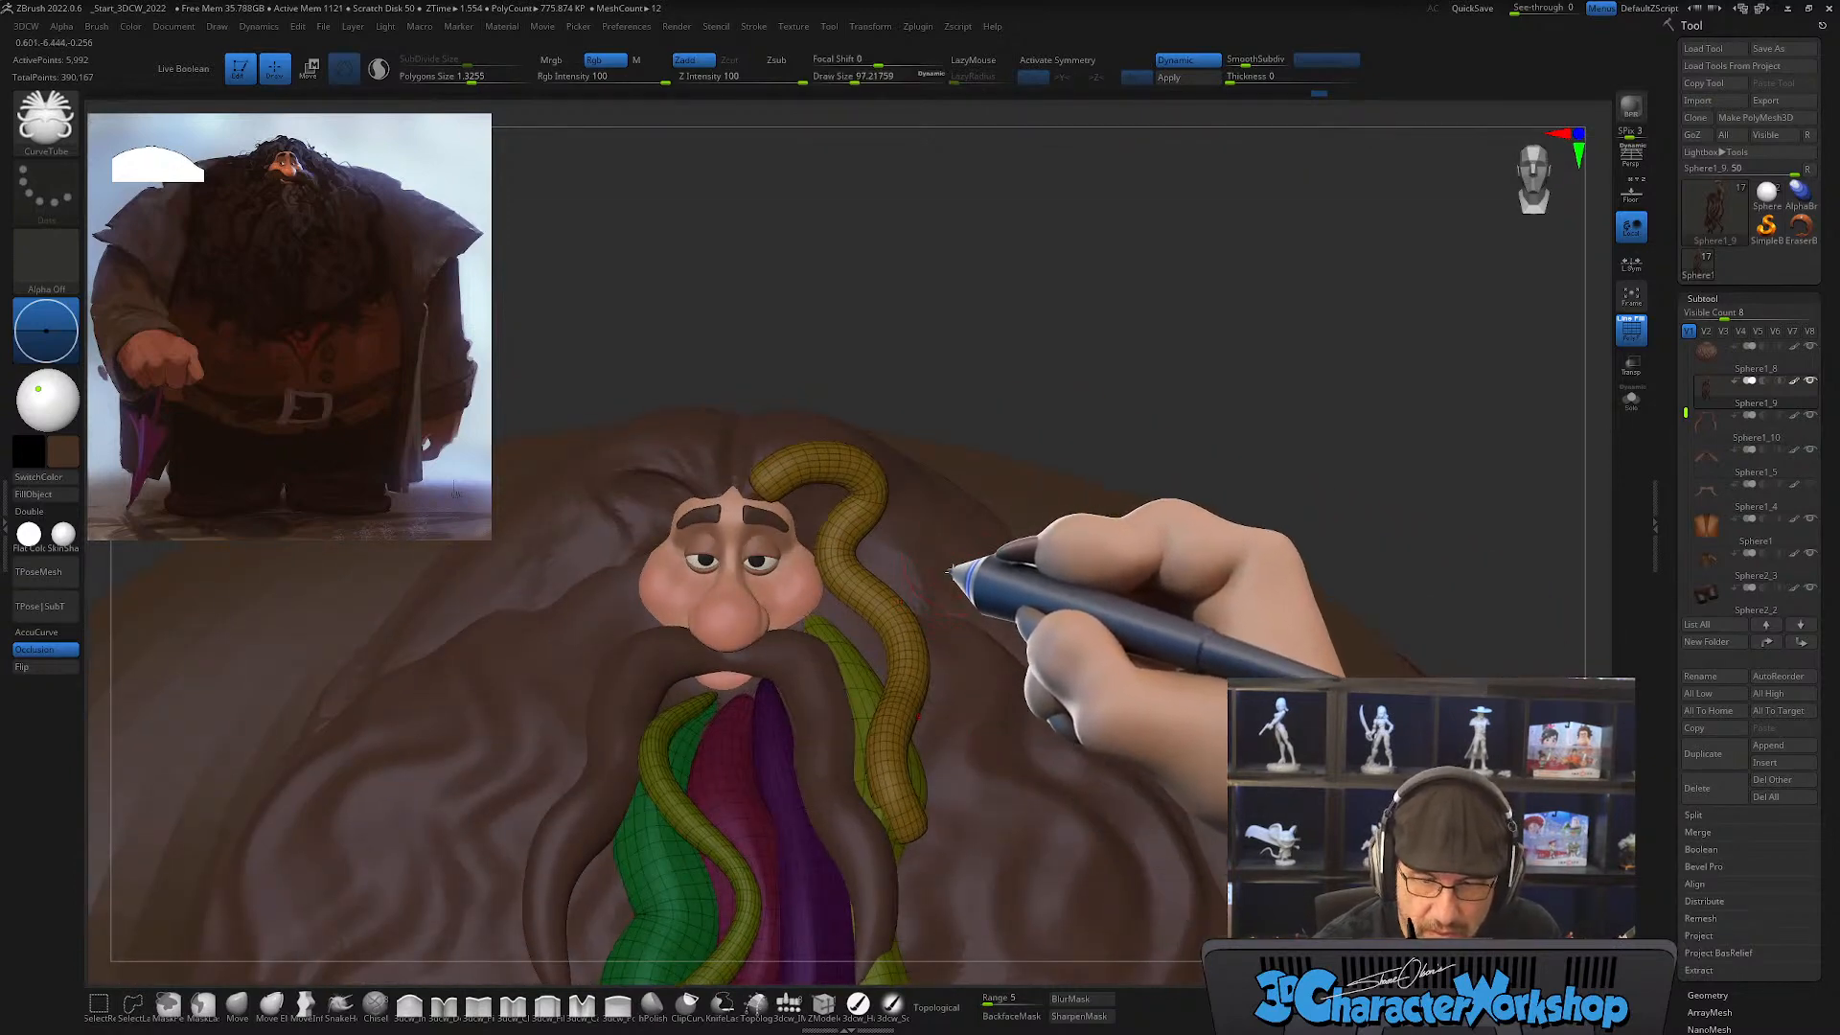
alt+right_drag(956, 567, 949, 590)
drag(724, 494, 911, 757)
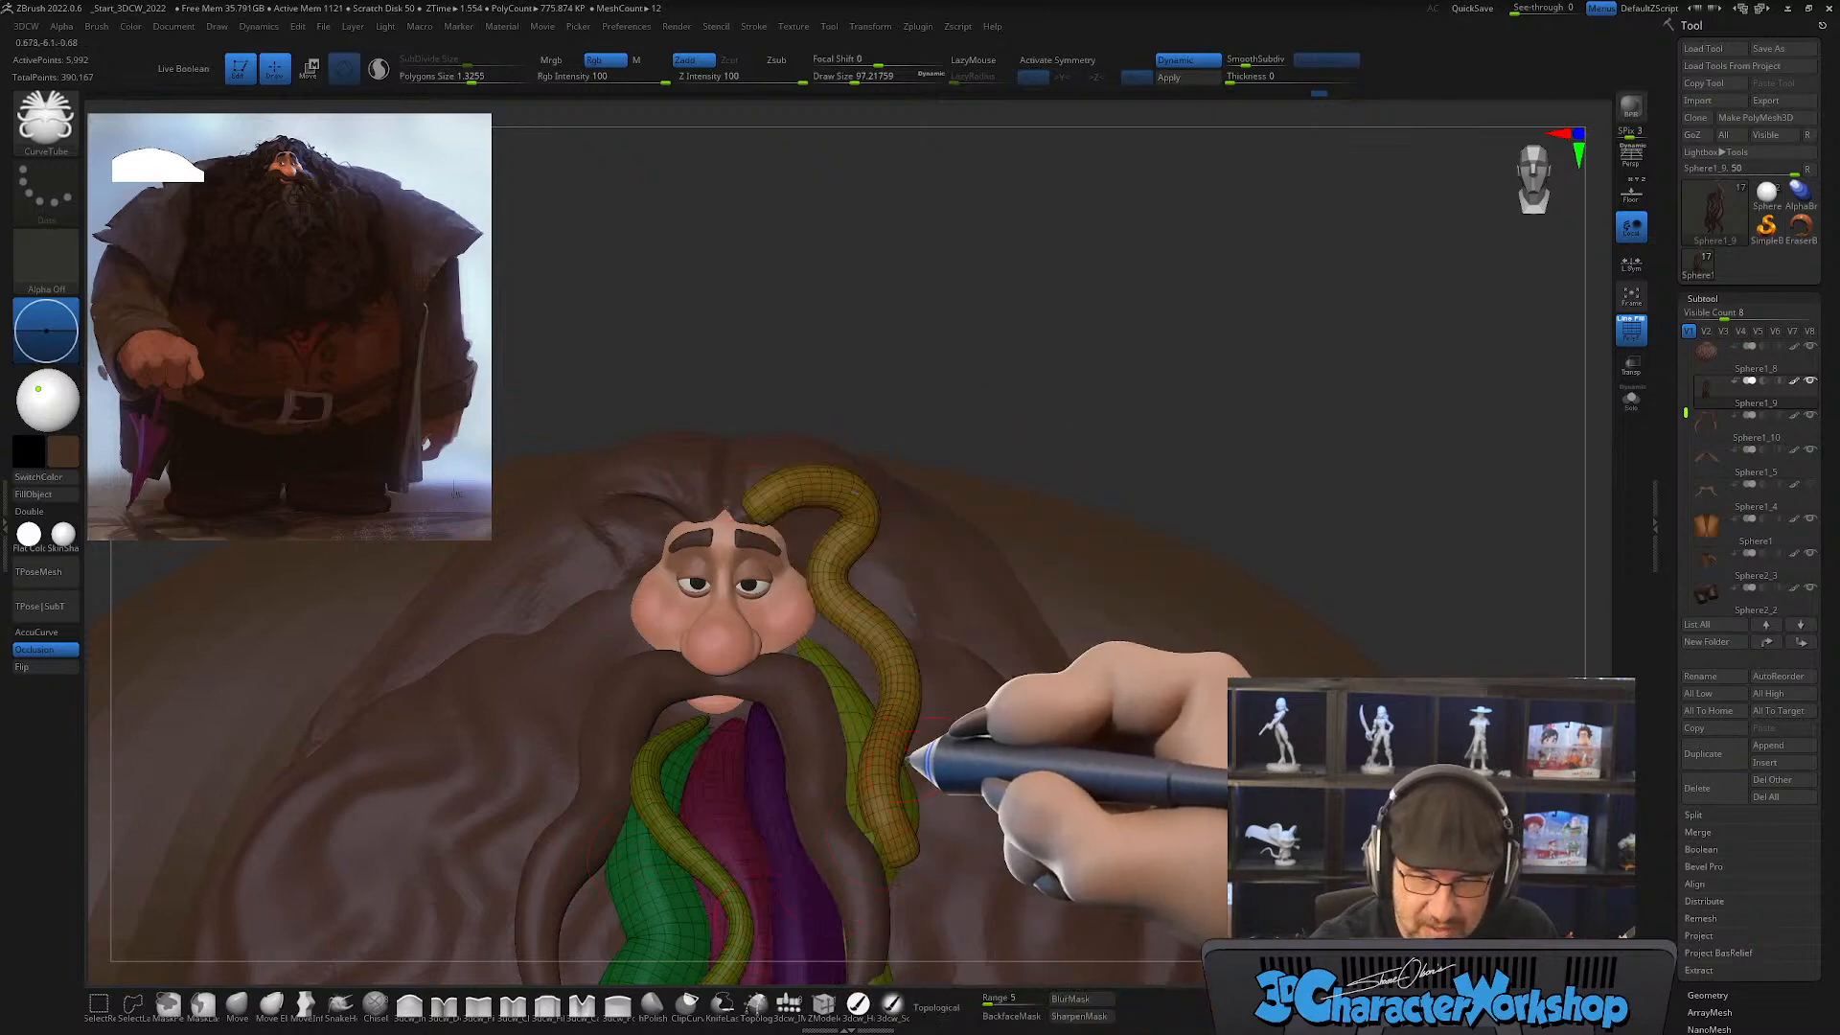
key(shift)
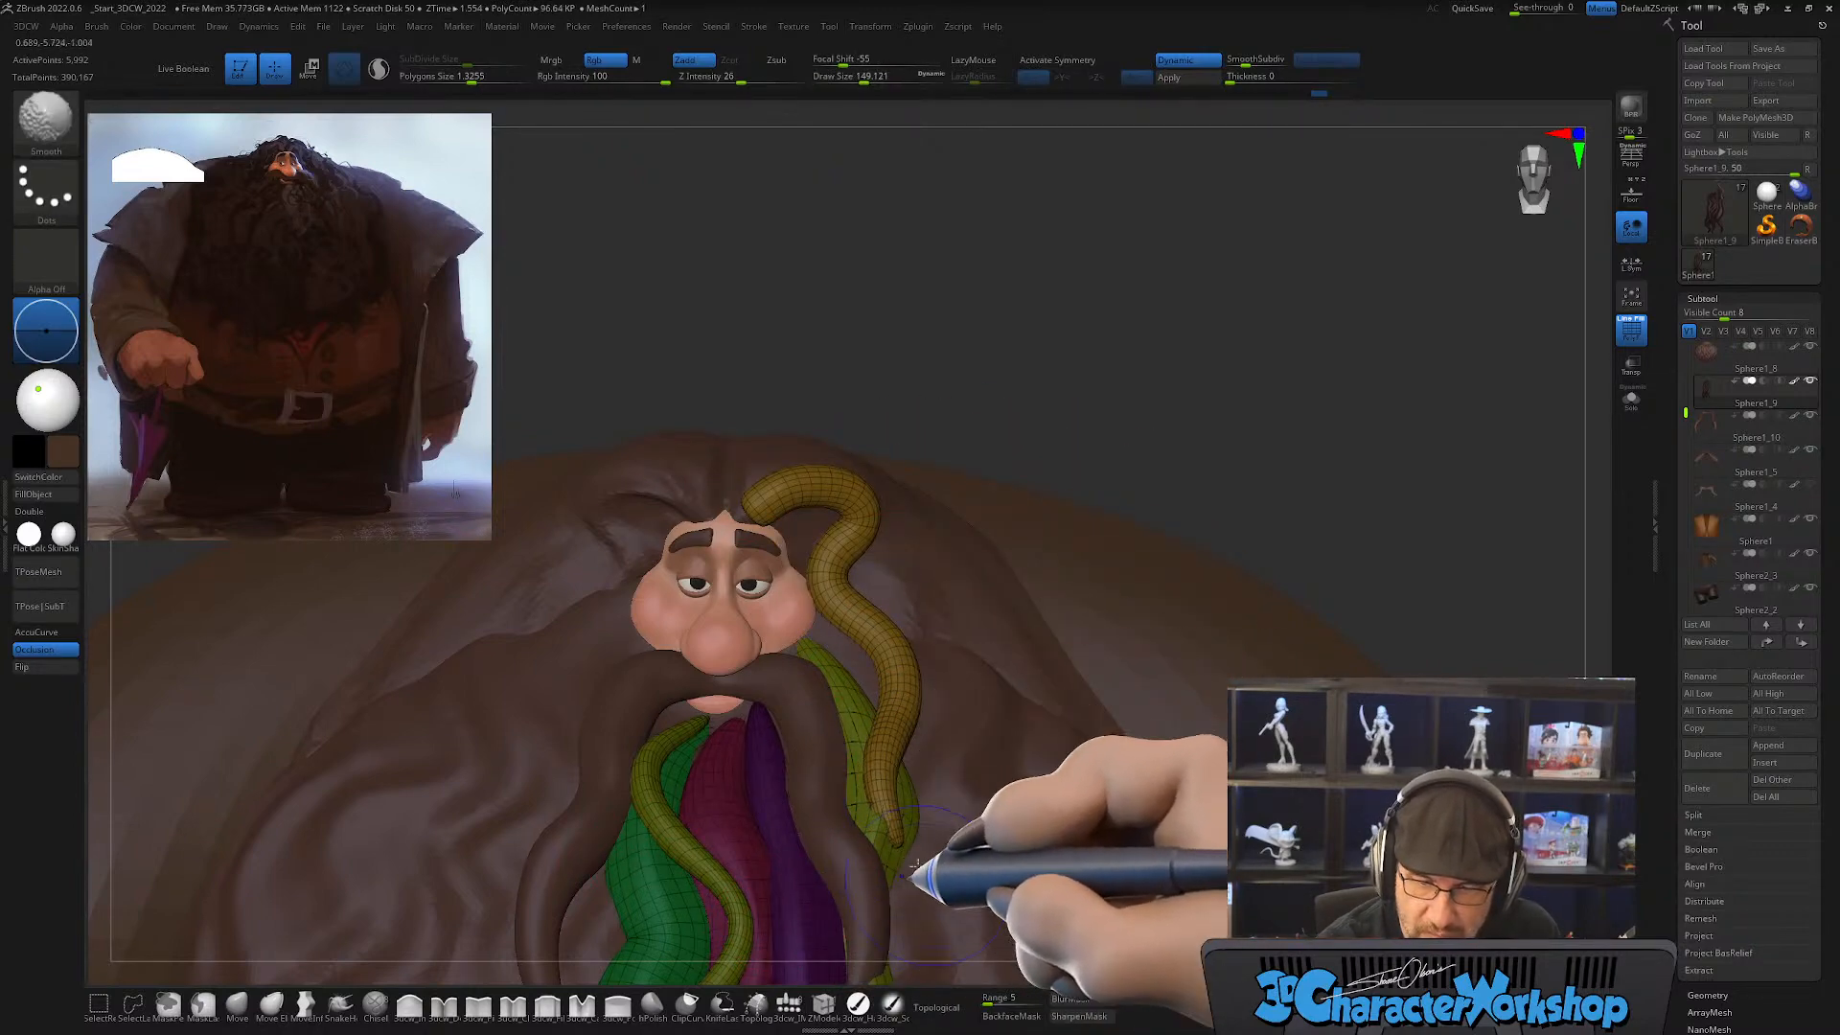
mouse_move(994, 757)
right_down()
mouse_move(942, 781)
mouse_move(955, 733)
mouse_move(891, 666)
right_up()
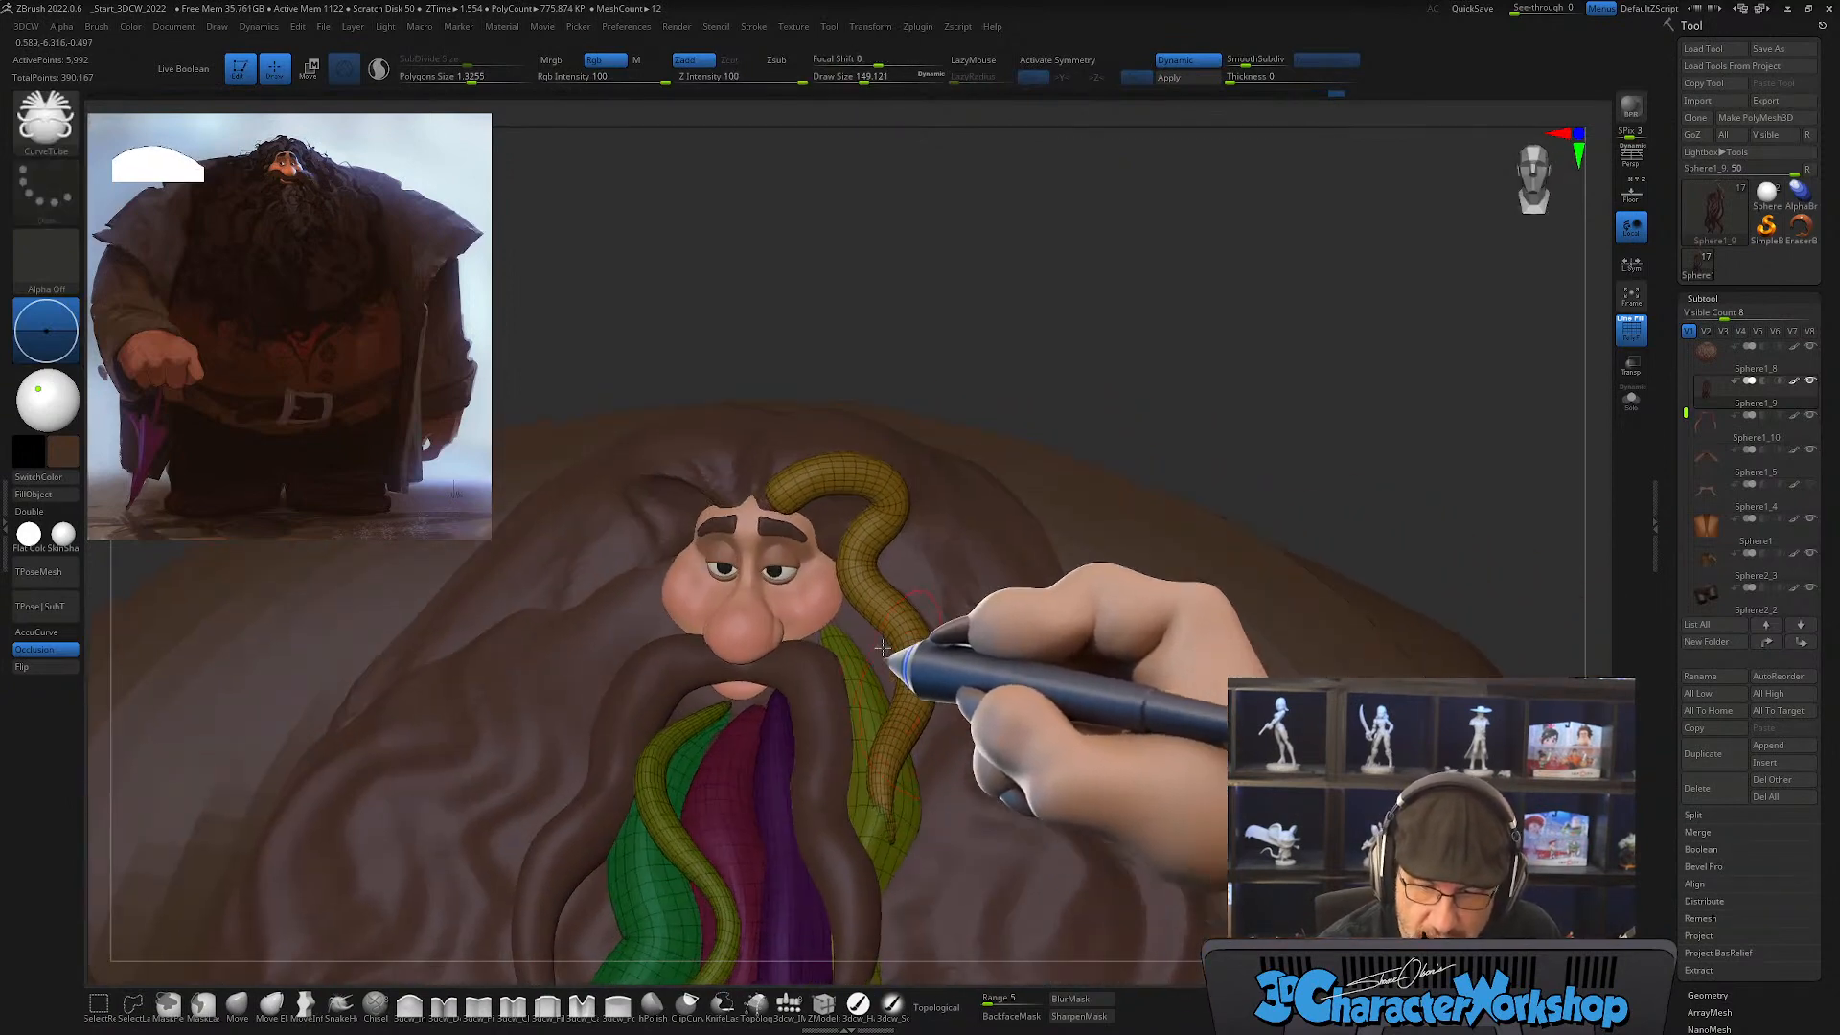
key(shift)
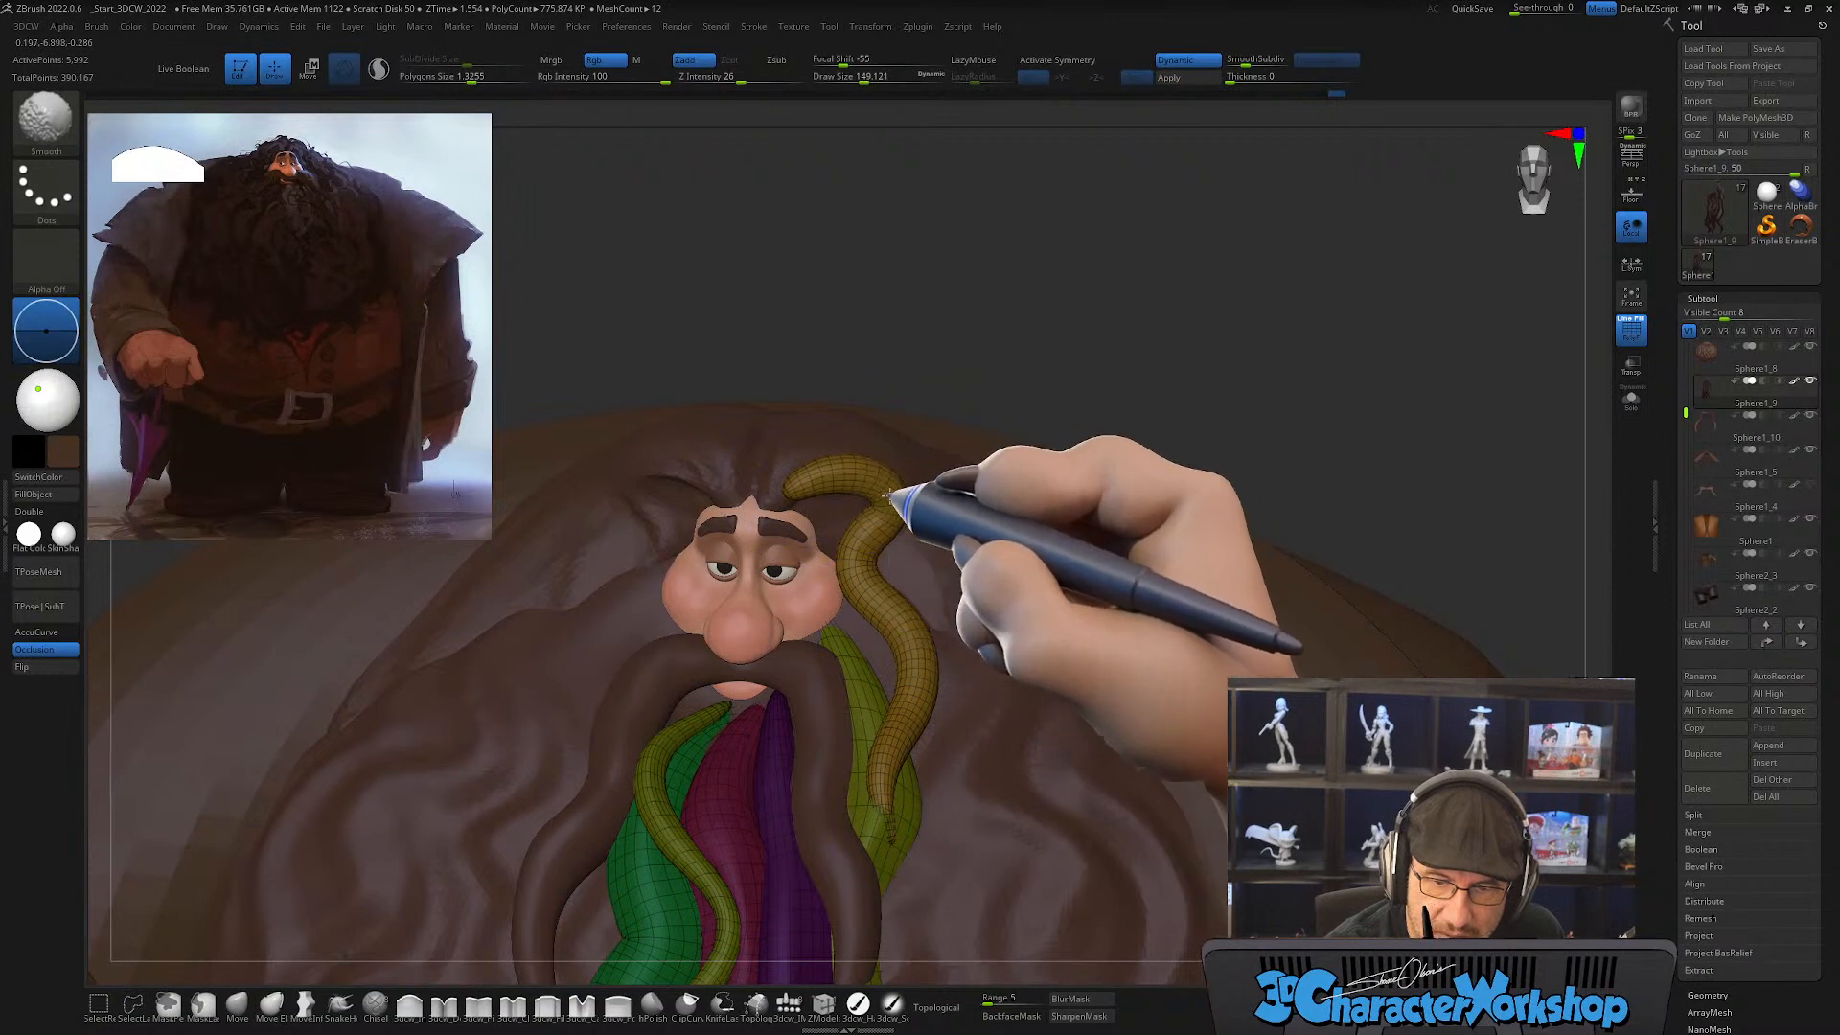
right_drag(843, 502, 788, 648)
Step: Pull the strand's upper tip toward the center of the hairline with the SnakeHook brush at draw size about 145
click(340, 1004)
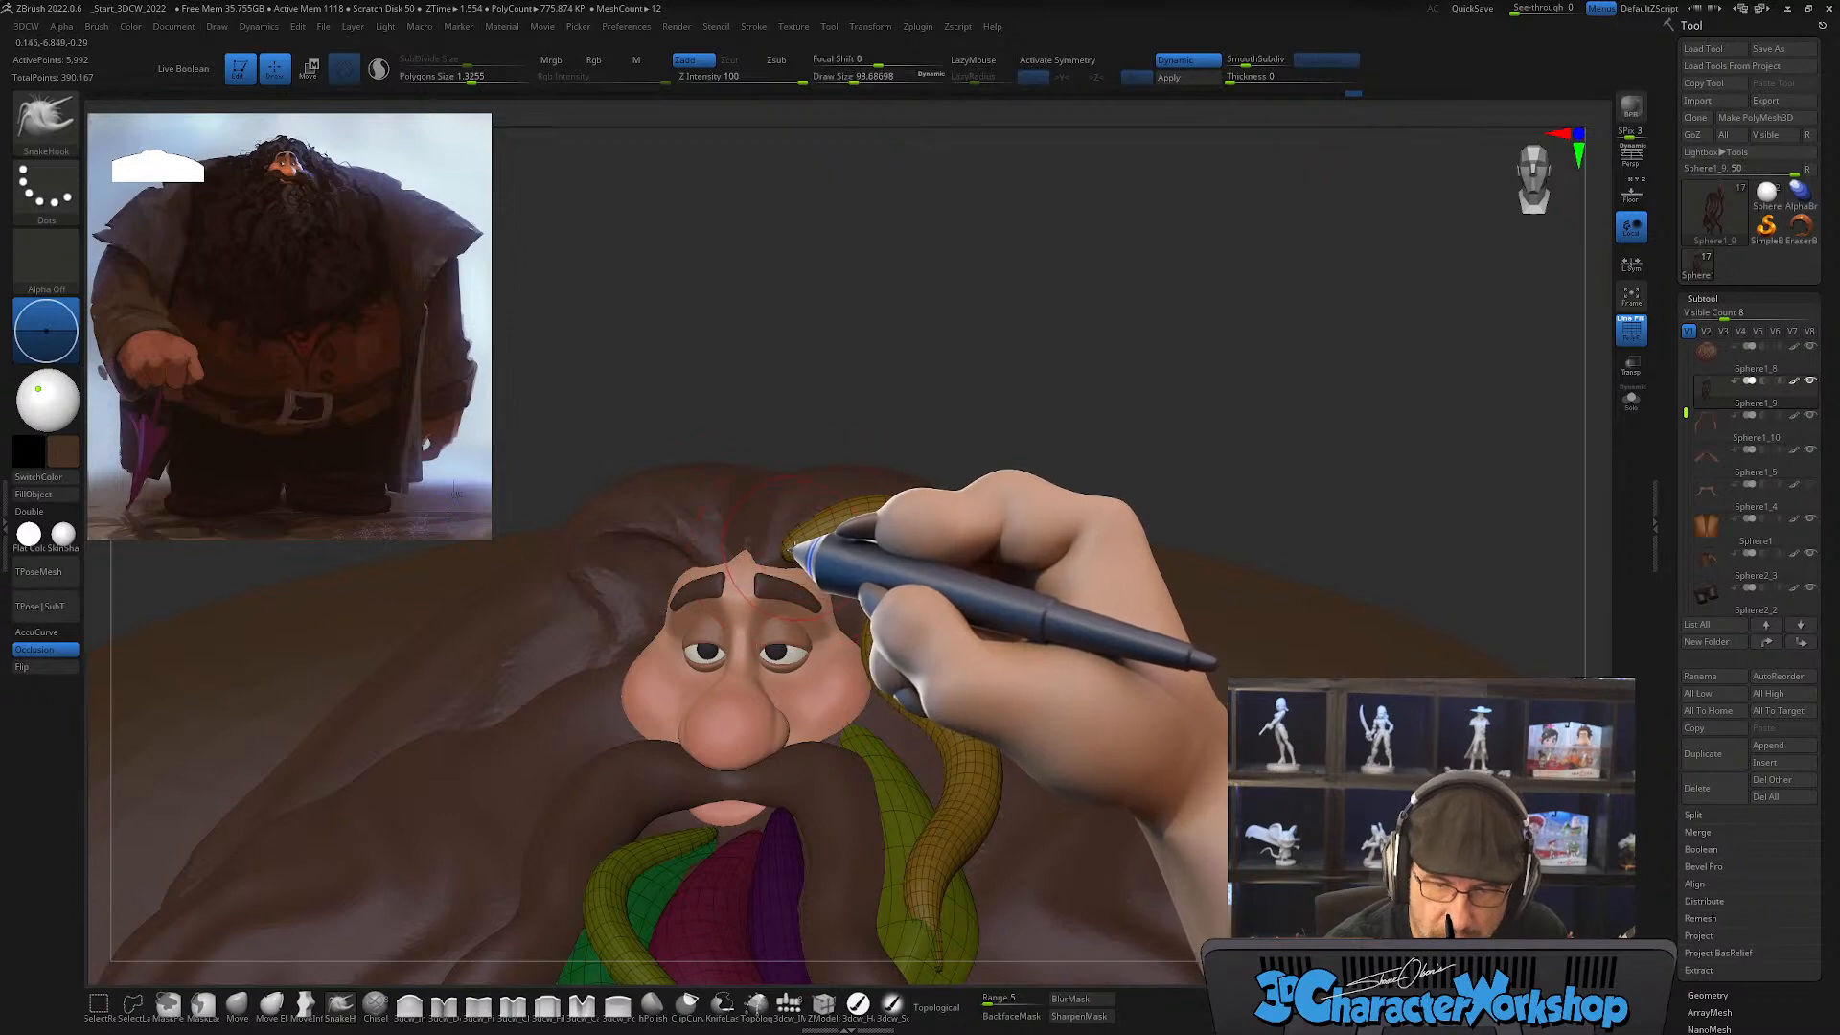
key(s)
drag(764, 547, 774, 547)
drag(822, 541, 817, 533)
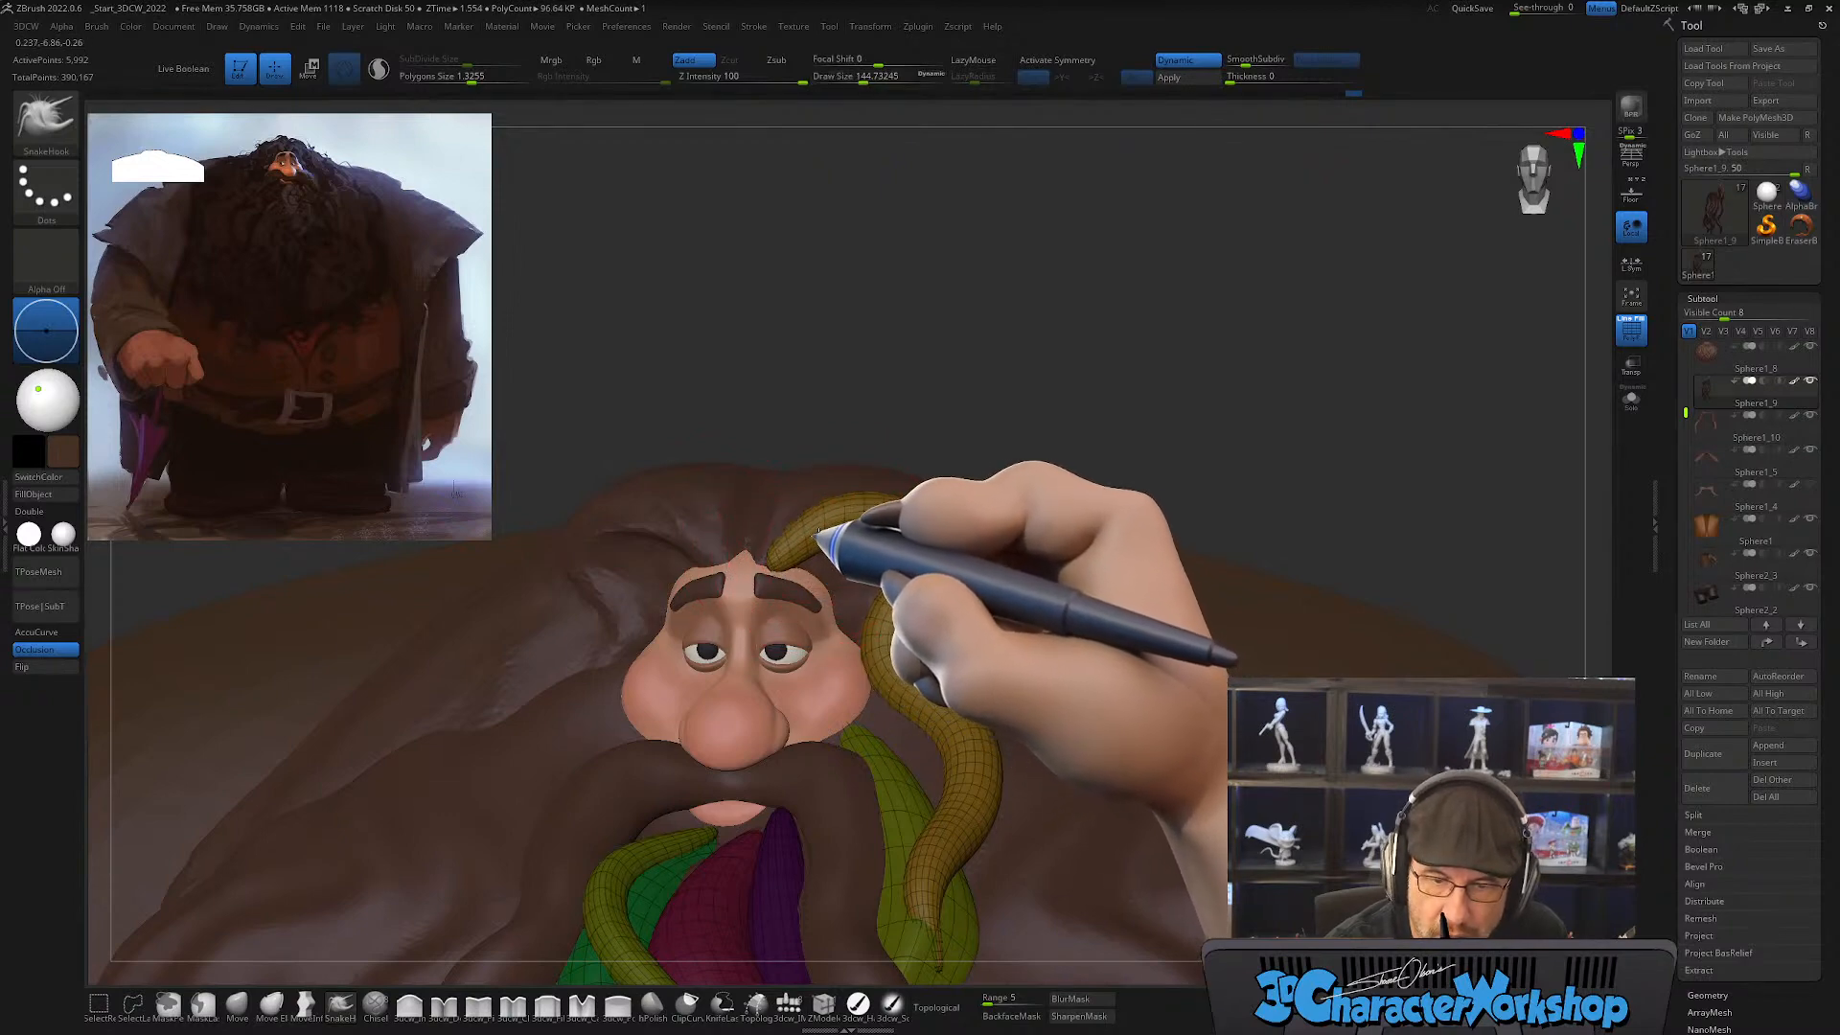
mouse_move(817, 529)
right_down()
mouse_move(772, 564)
mouse_move(875, 534)
mouse_move(863, 616)
mouse_move(924, 534)
mouse_move(1087, 554)
mouse_move(1059, 555)
mouse_move(1035, 640)
mouse_move(1060, 645)
mouse_move(901, 575)
mouse_move(899, 537)
mouse_move(953, 616)
mouse_move(938, 628)
right_up()
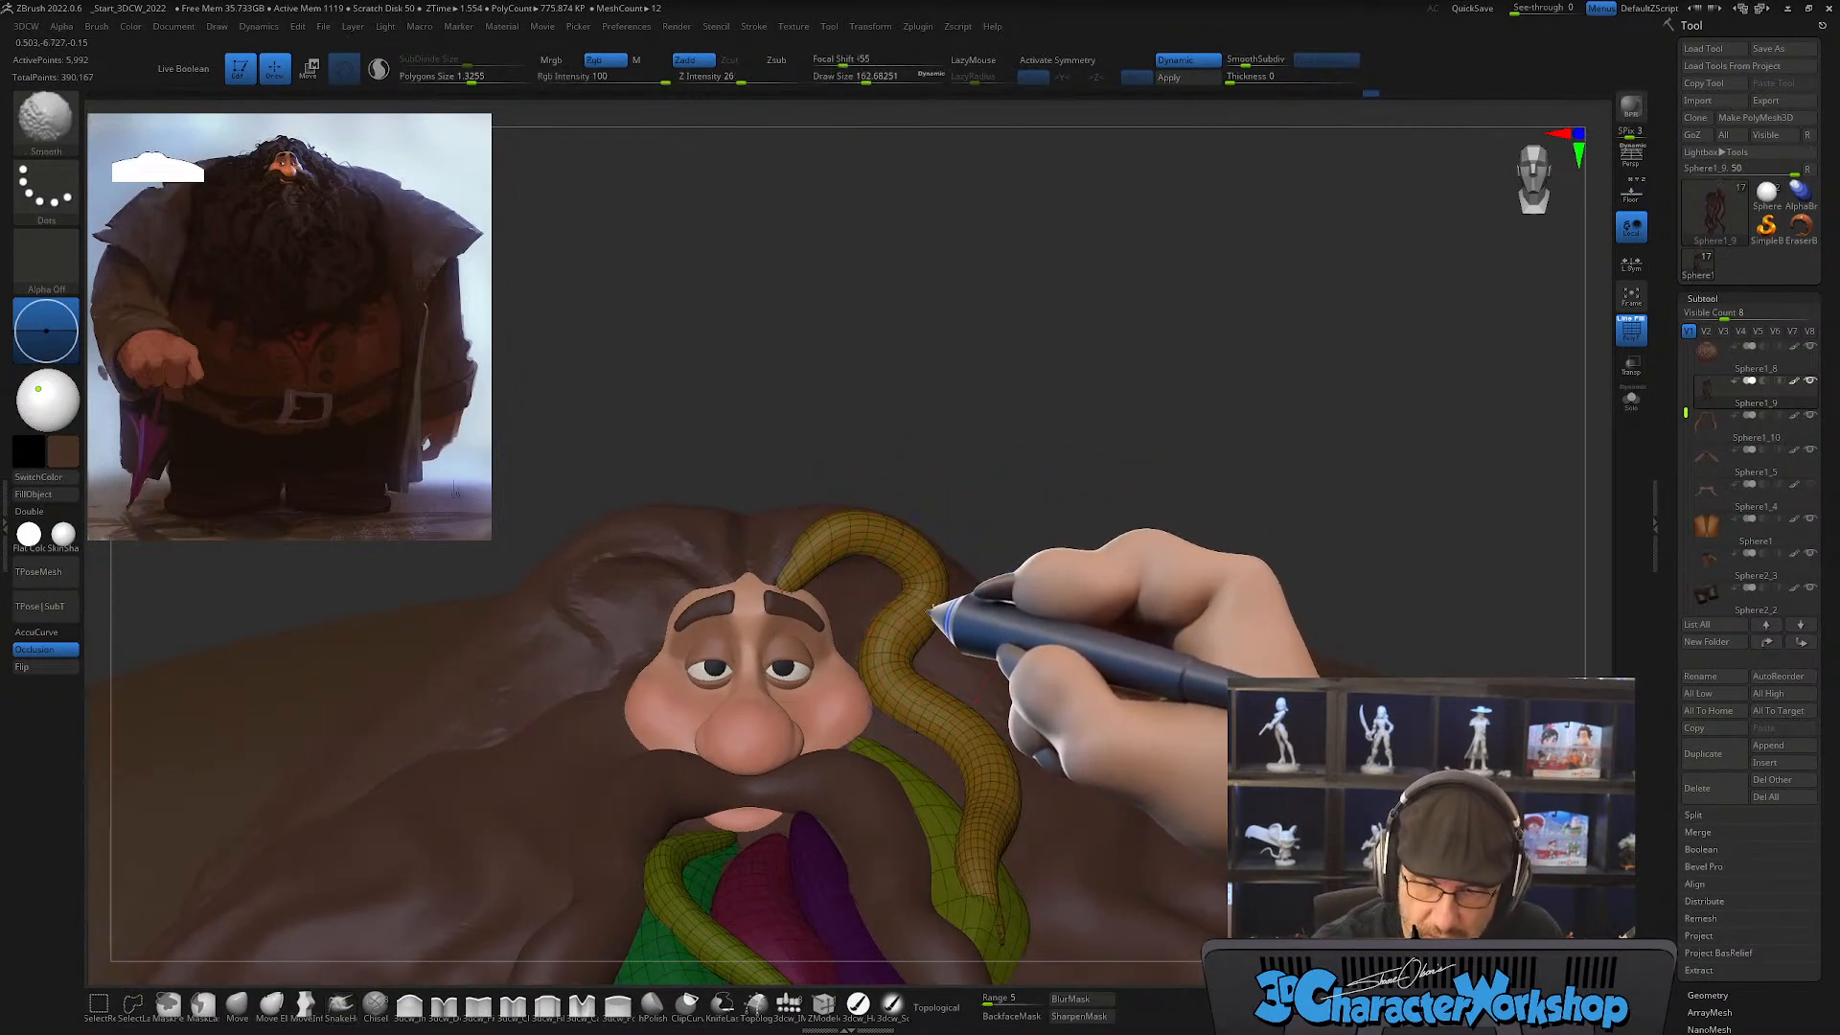
mouse_move(973, 610)
right_down()
mouse_move(901, 717)
mouse_move(954, 698)
right_up()
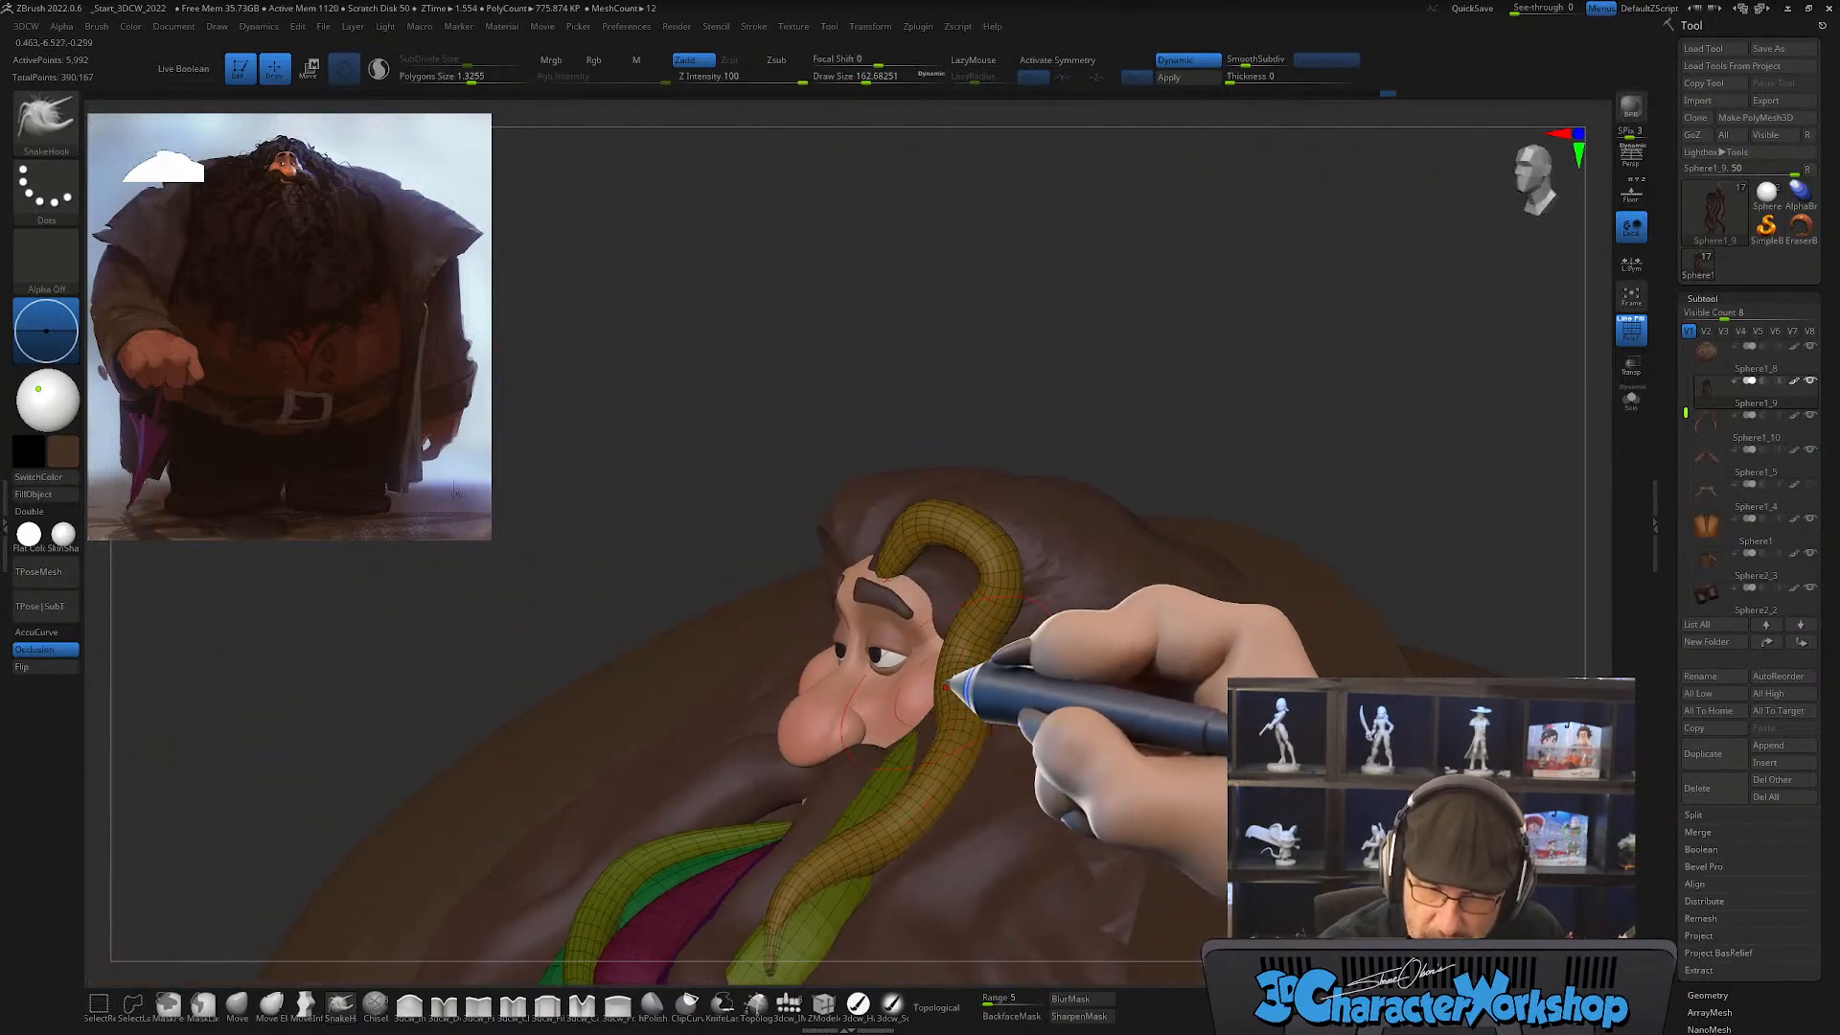
Step: Reshape the strand around the cheek and temple with the topological Move brush, starting at draw size about 192
click(237, 1004)
key(bracketright)
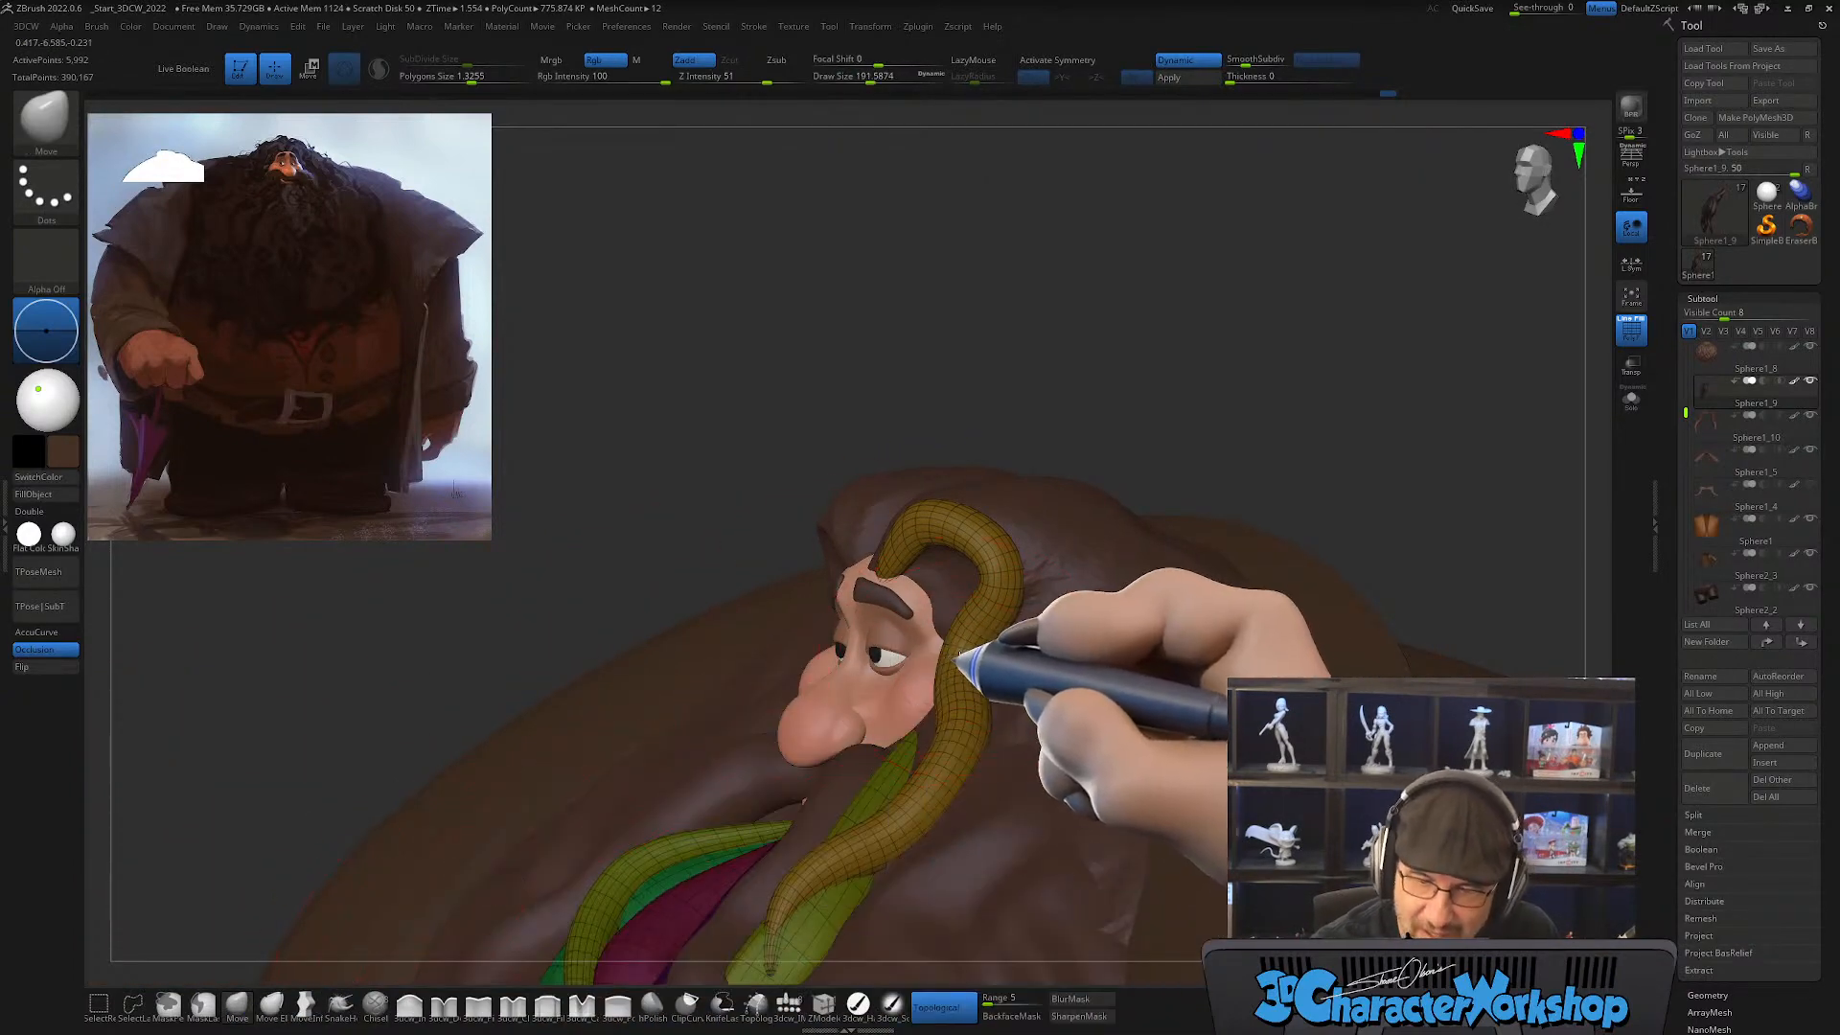
right_drag(993, 639, 1024, 618)
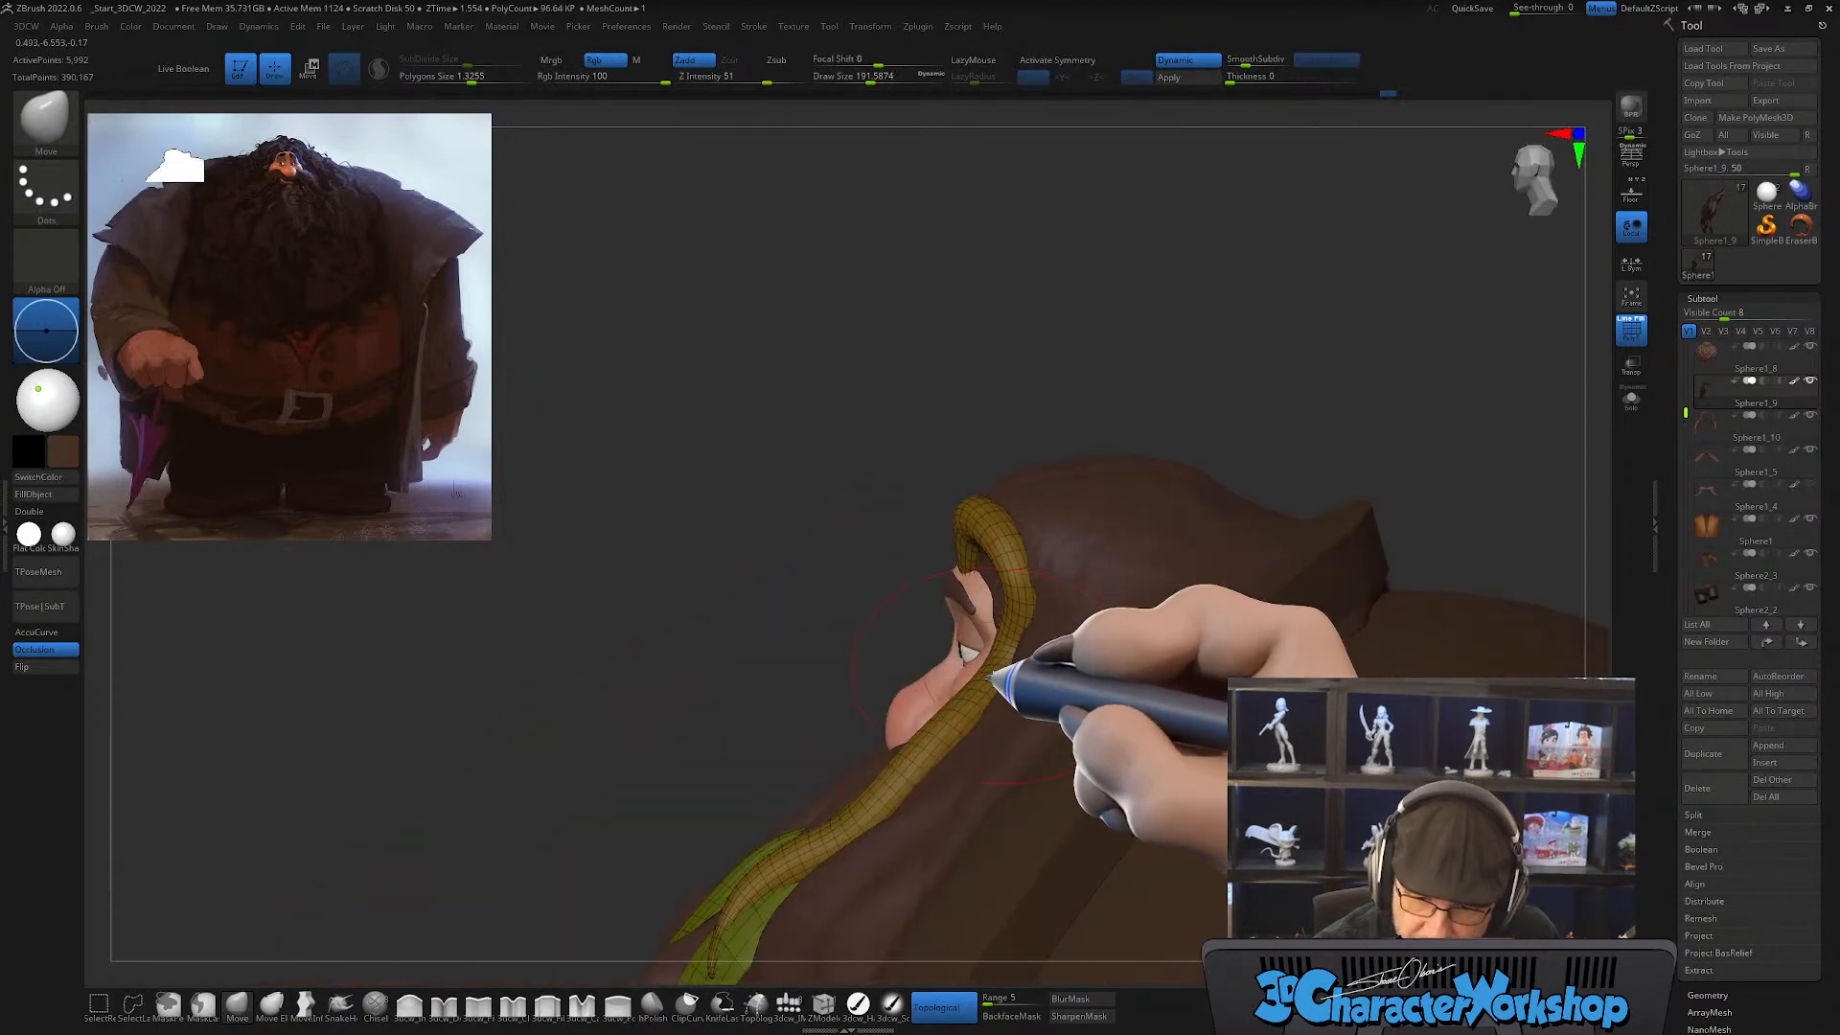
right_drag(953, 764, 999, 714)
ctrl+right_drag(968, 674, 957, 538)
right_drag(961, 818, 938, 701)
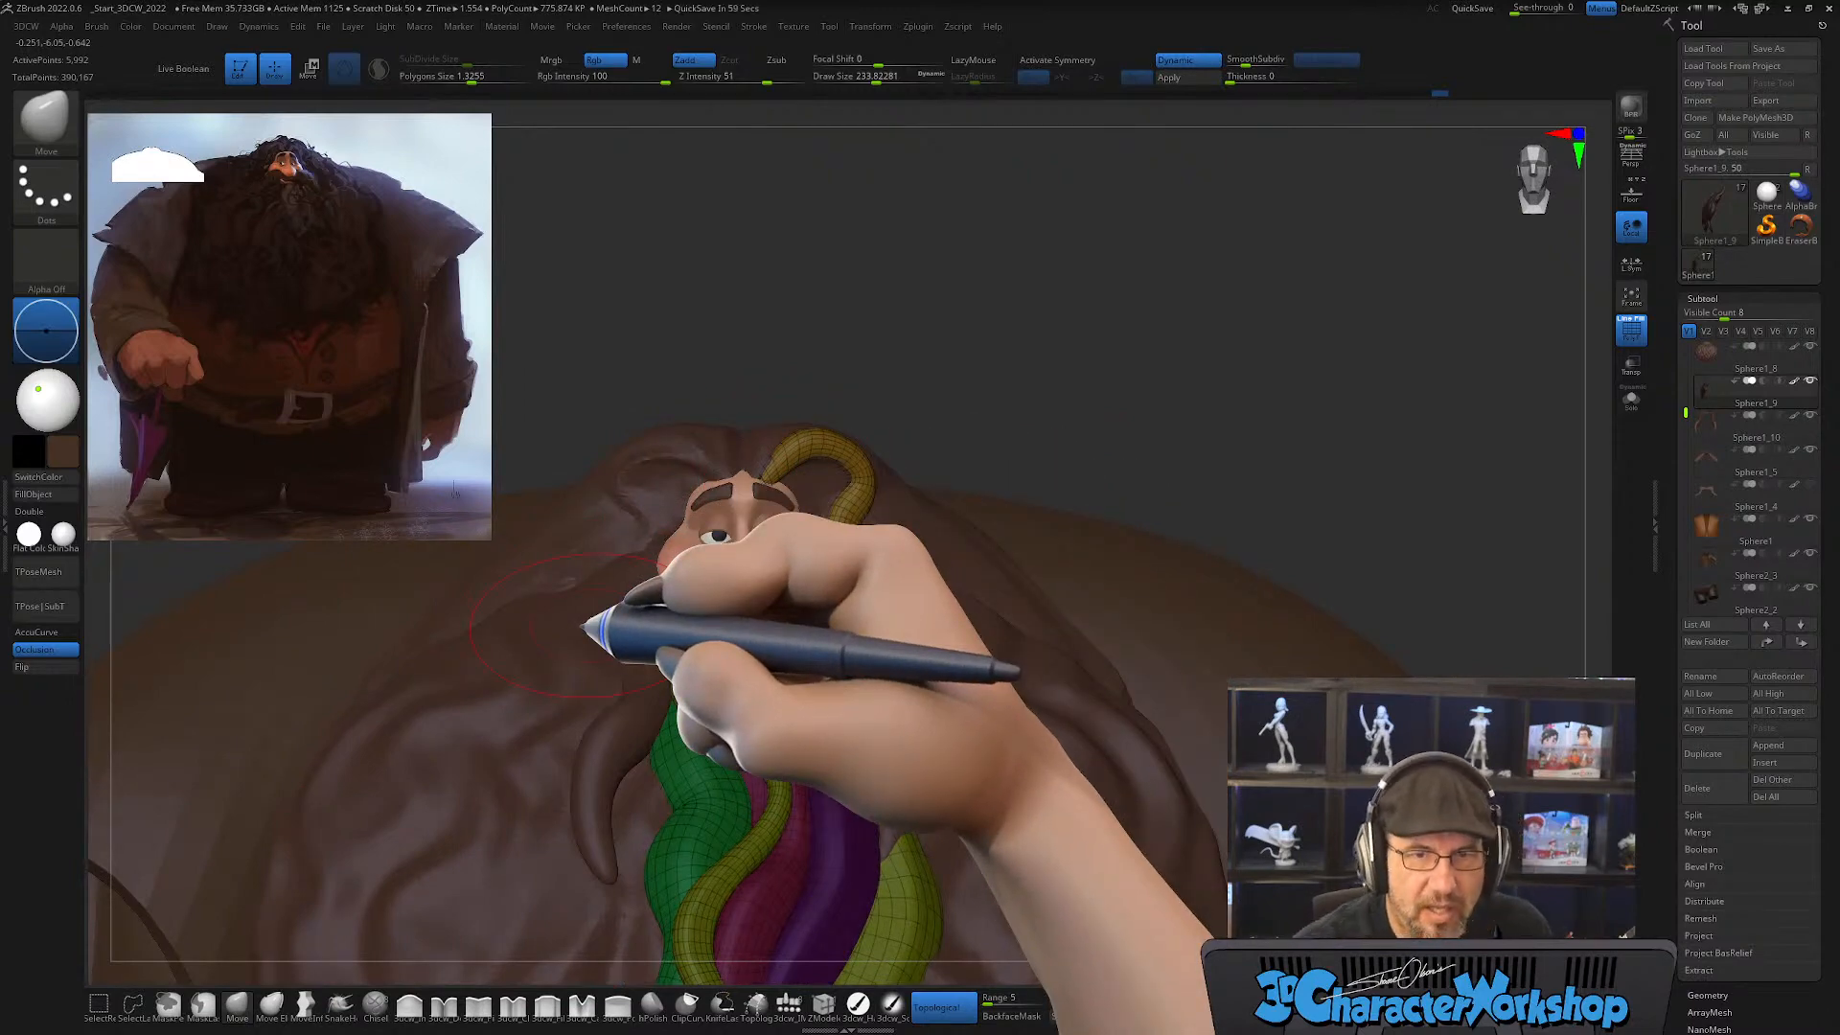
Step: Isolate the face strand and split the hidden beard strands into a separate subtool
alt+right_drag(1032, 420, 1088, 322)
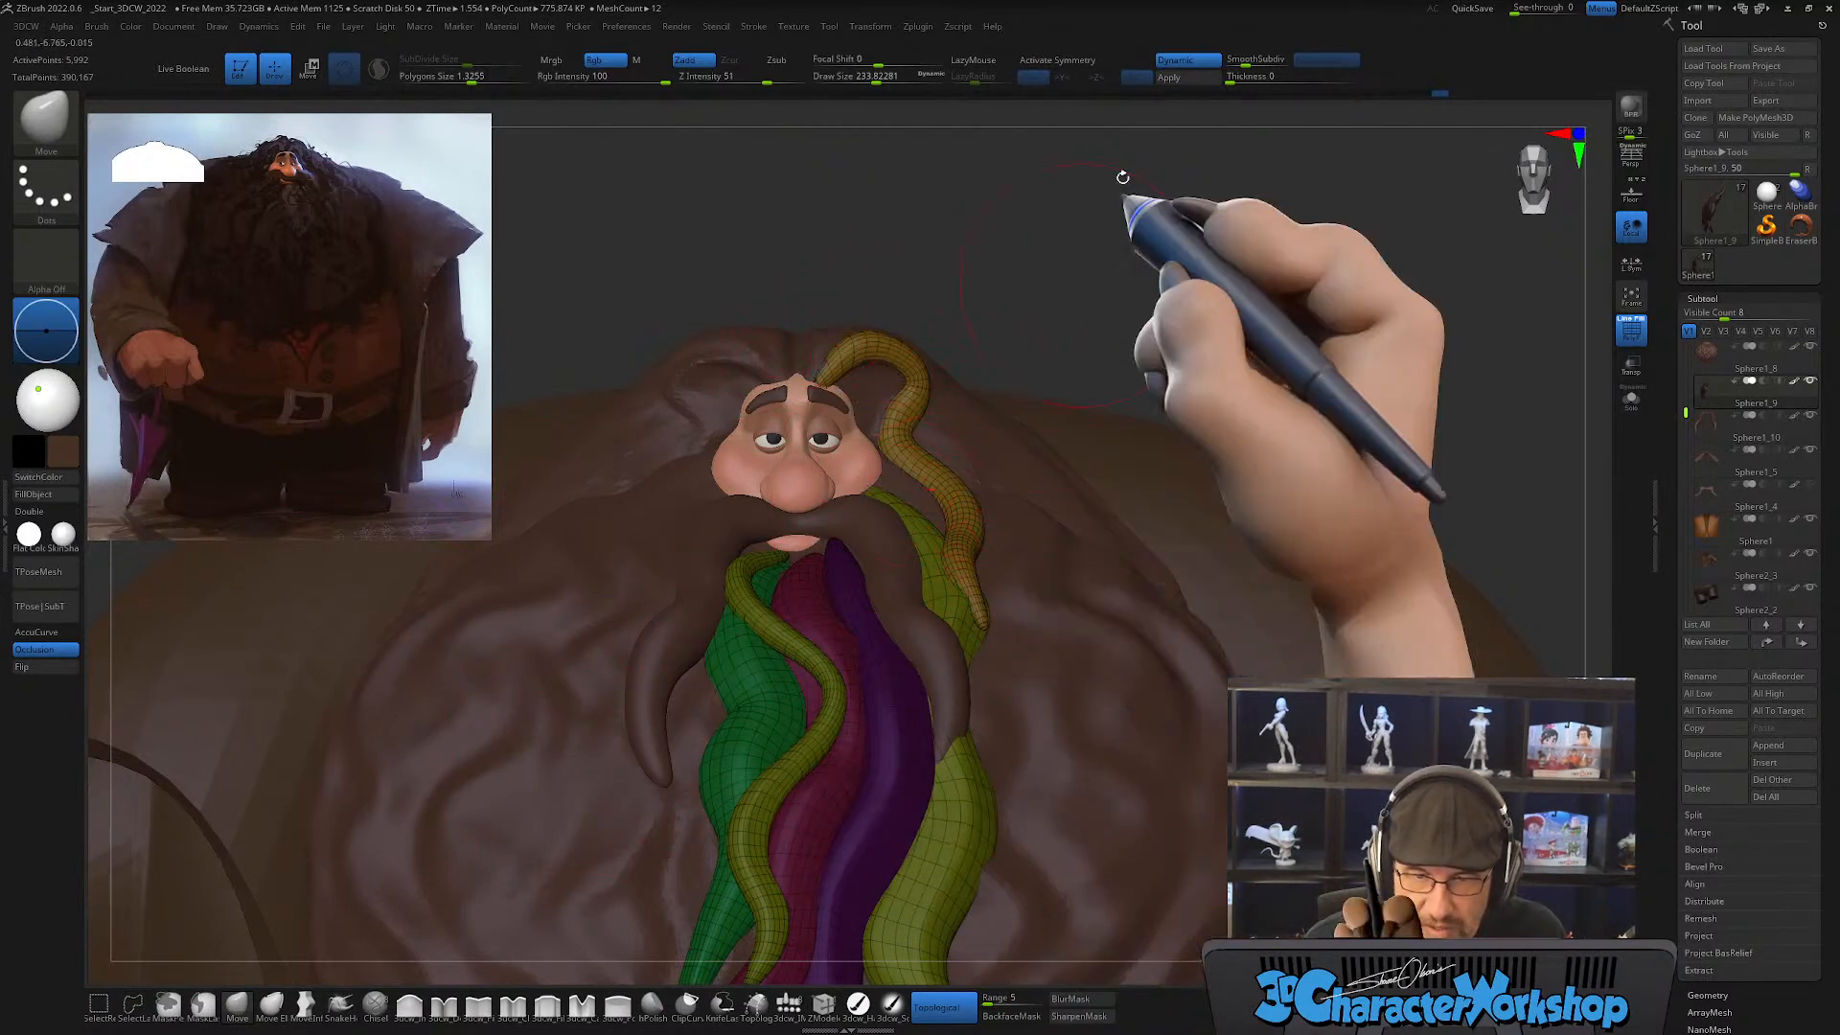
alt+drag(1086, 284, 1084, 262)
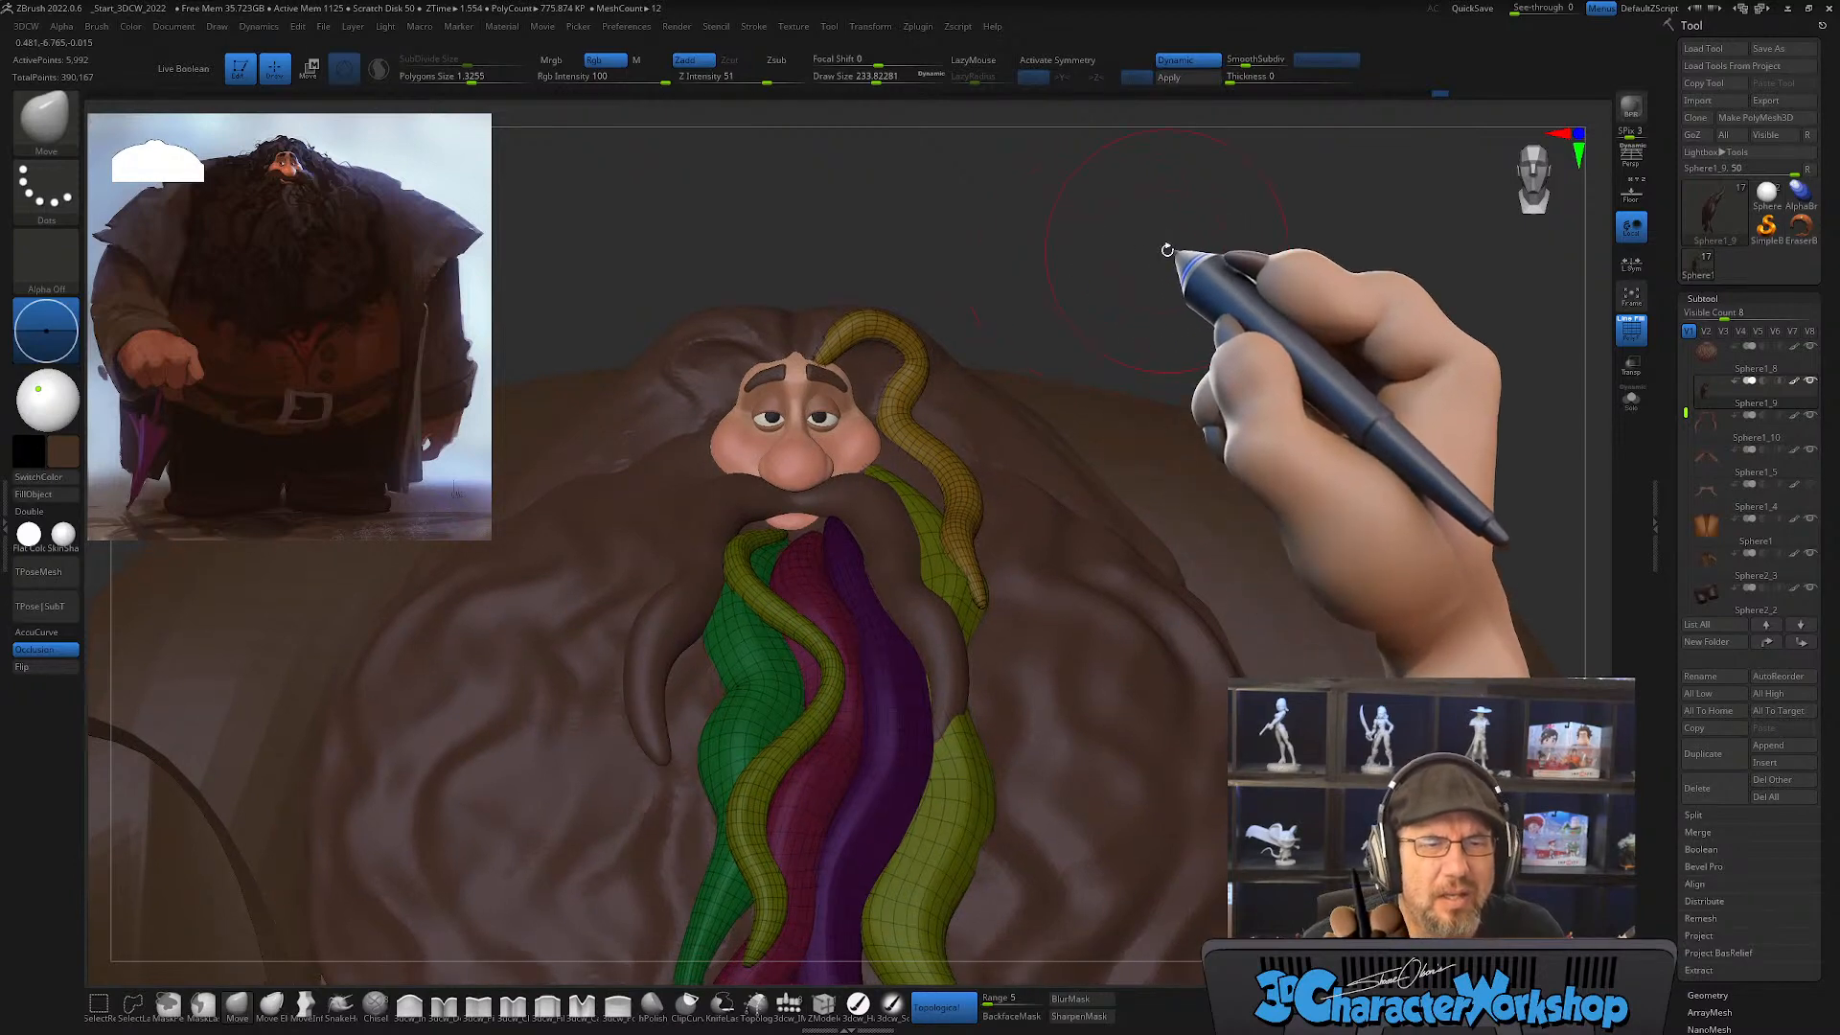
ctrl+shift+click(918, 360)
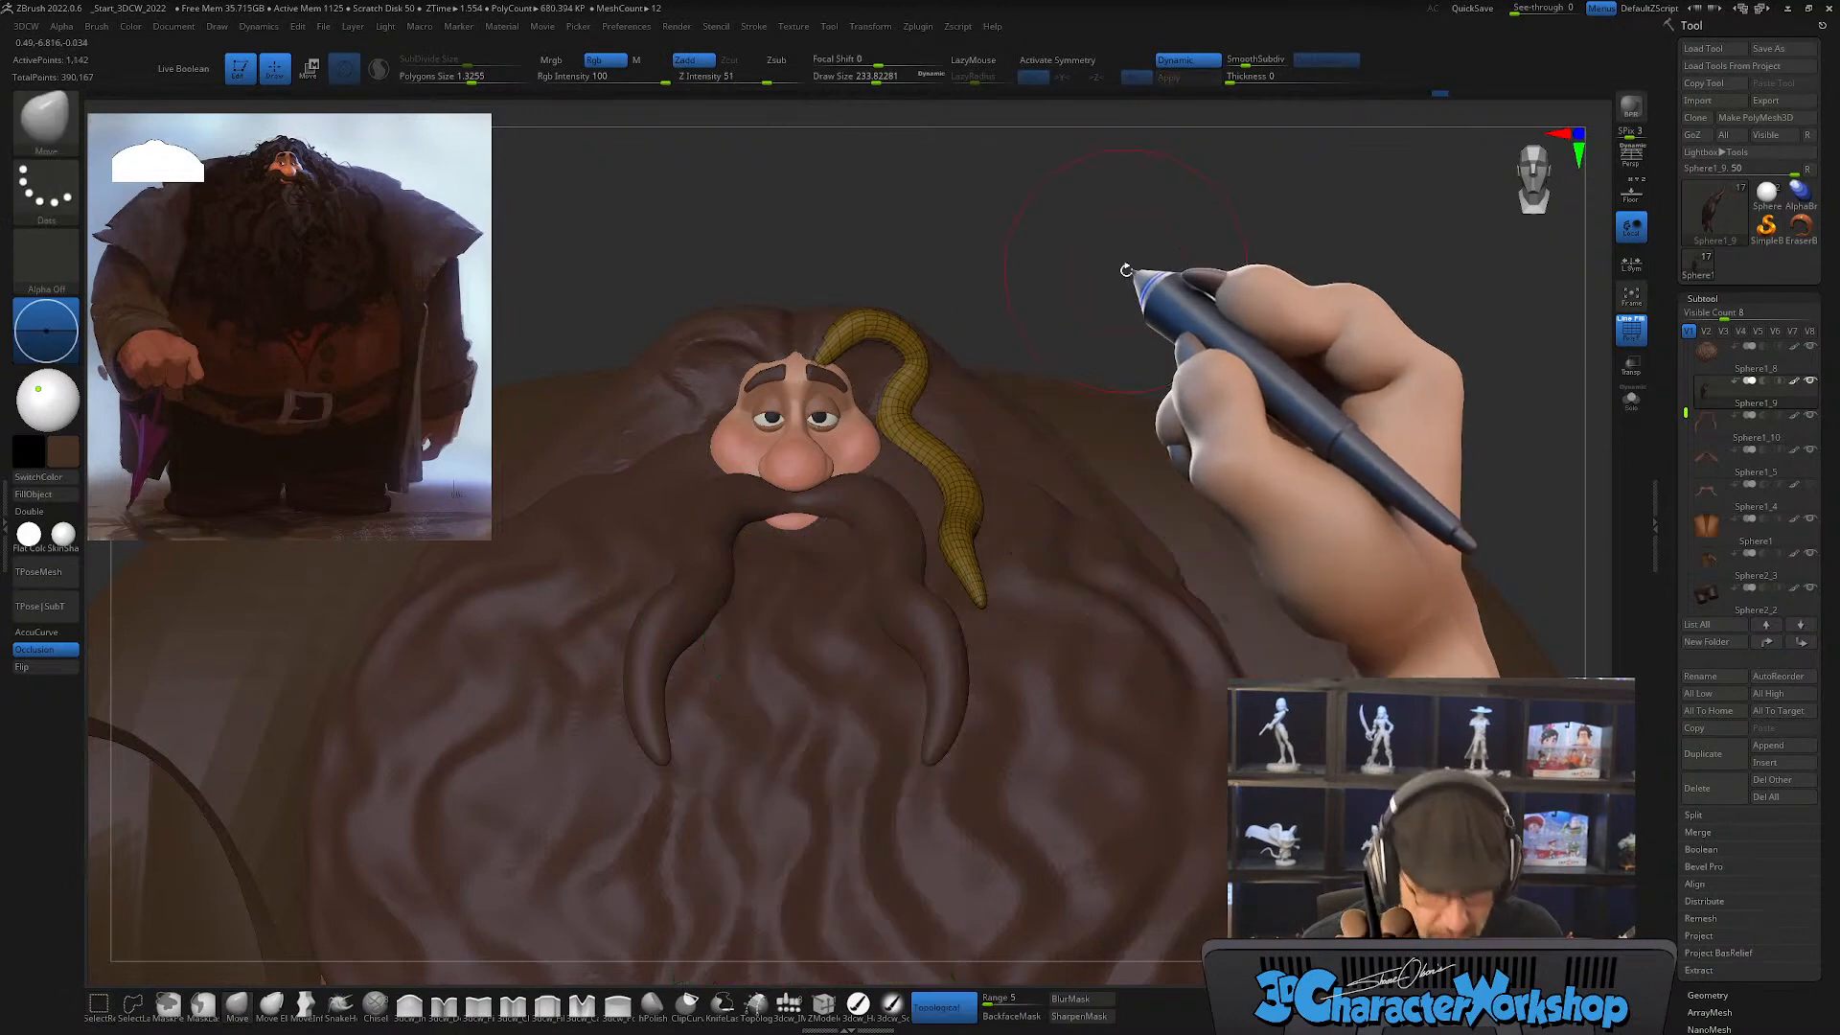
key(space)
click(1165, 547)
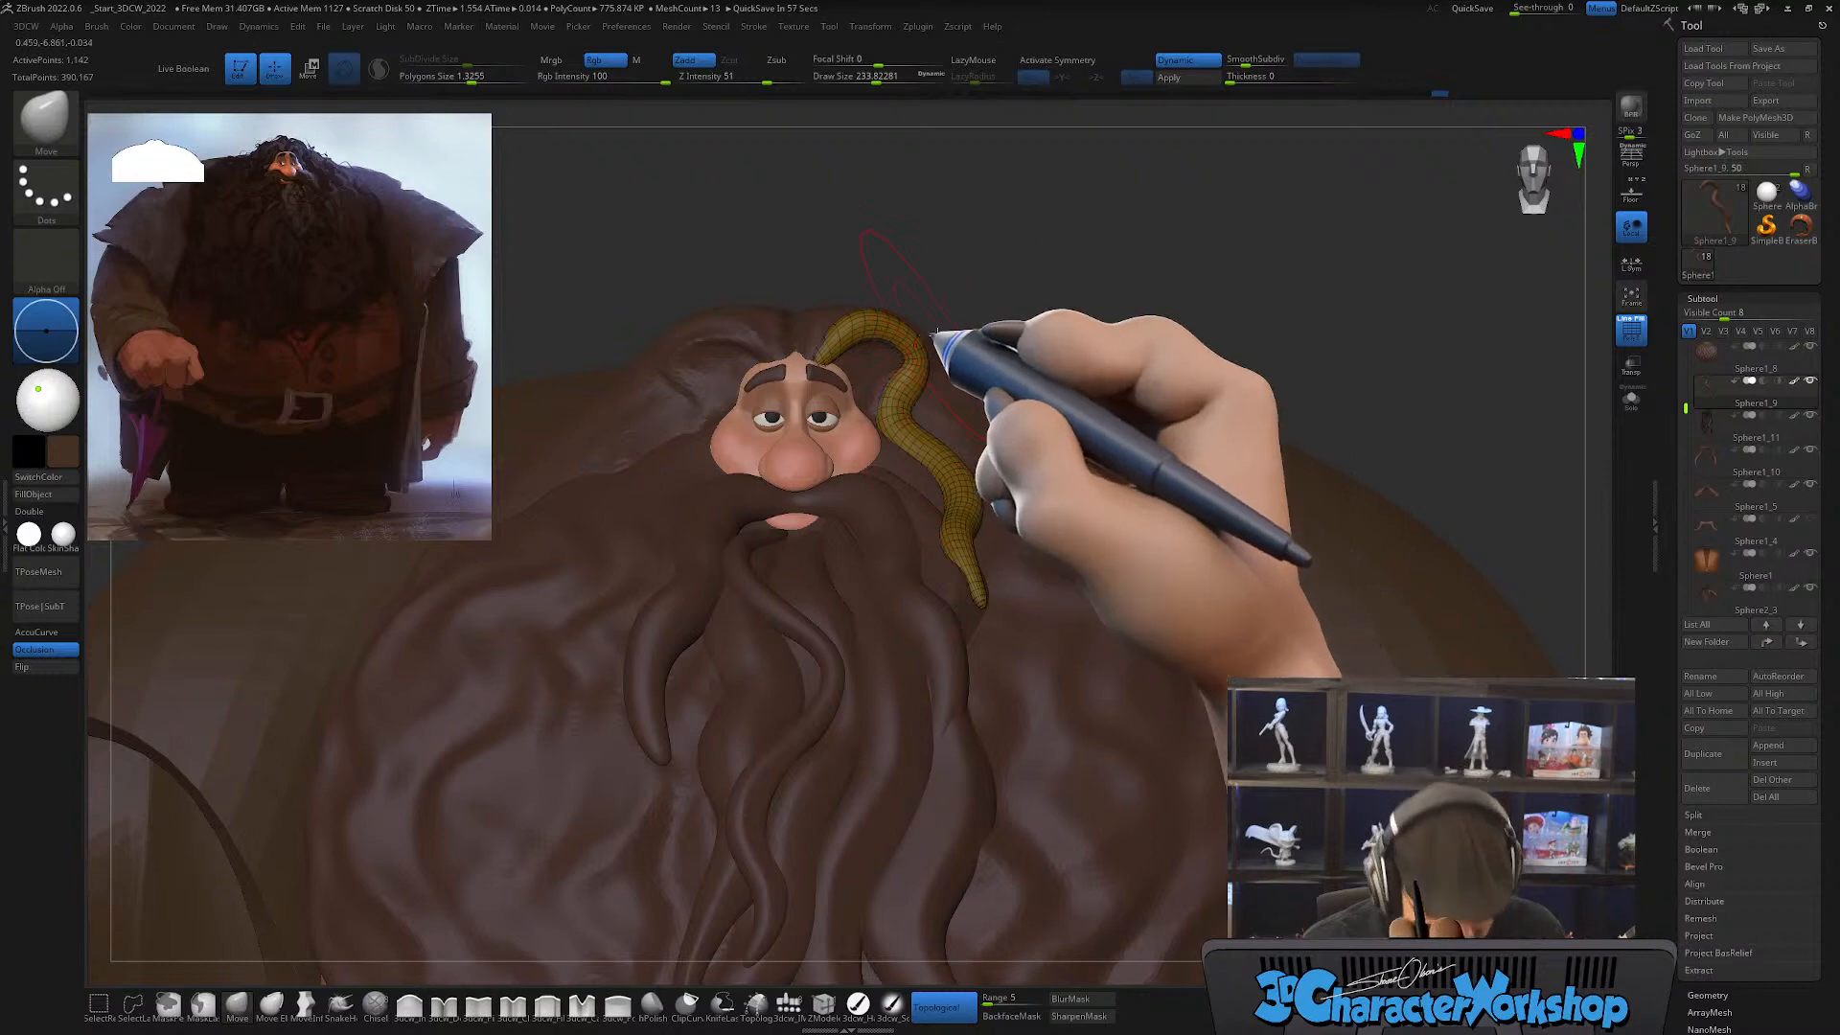
Step: Flip the face strand with Mirror and apply Mirror And Weld to create a matching pair framing the face
right_drag(938, 333, 942, 475)
key(3)
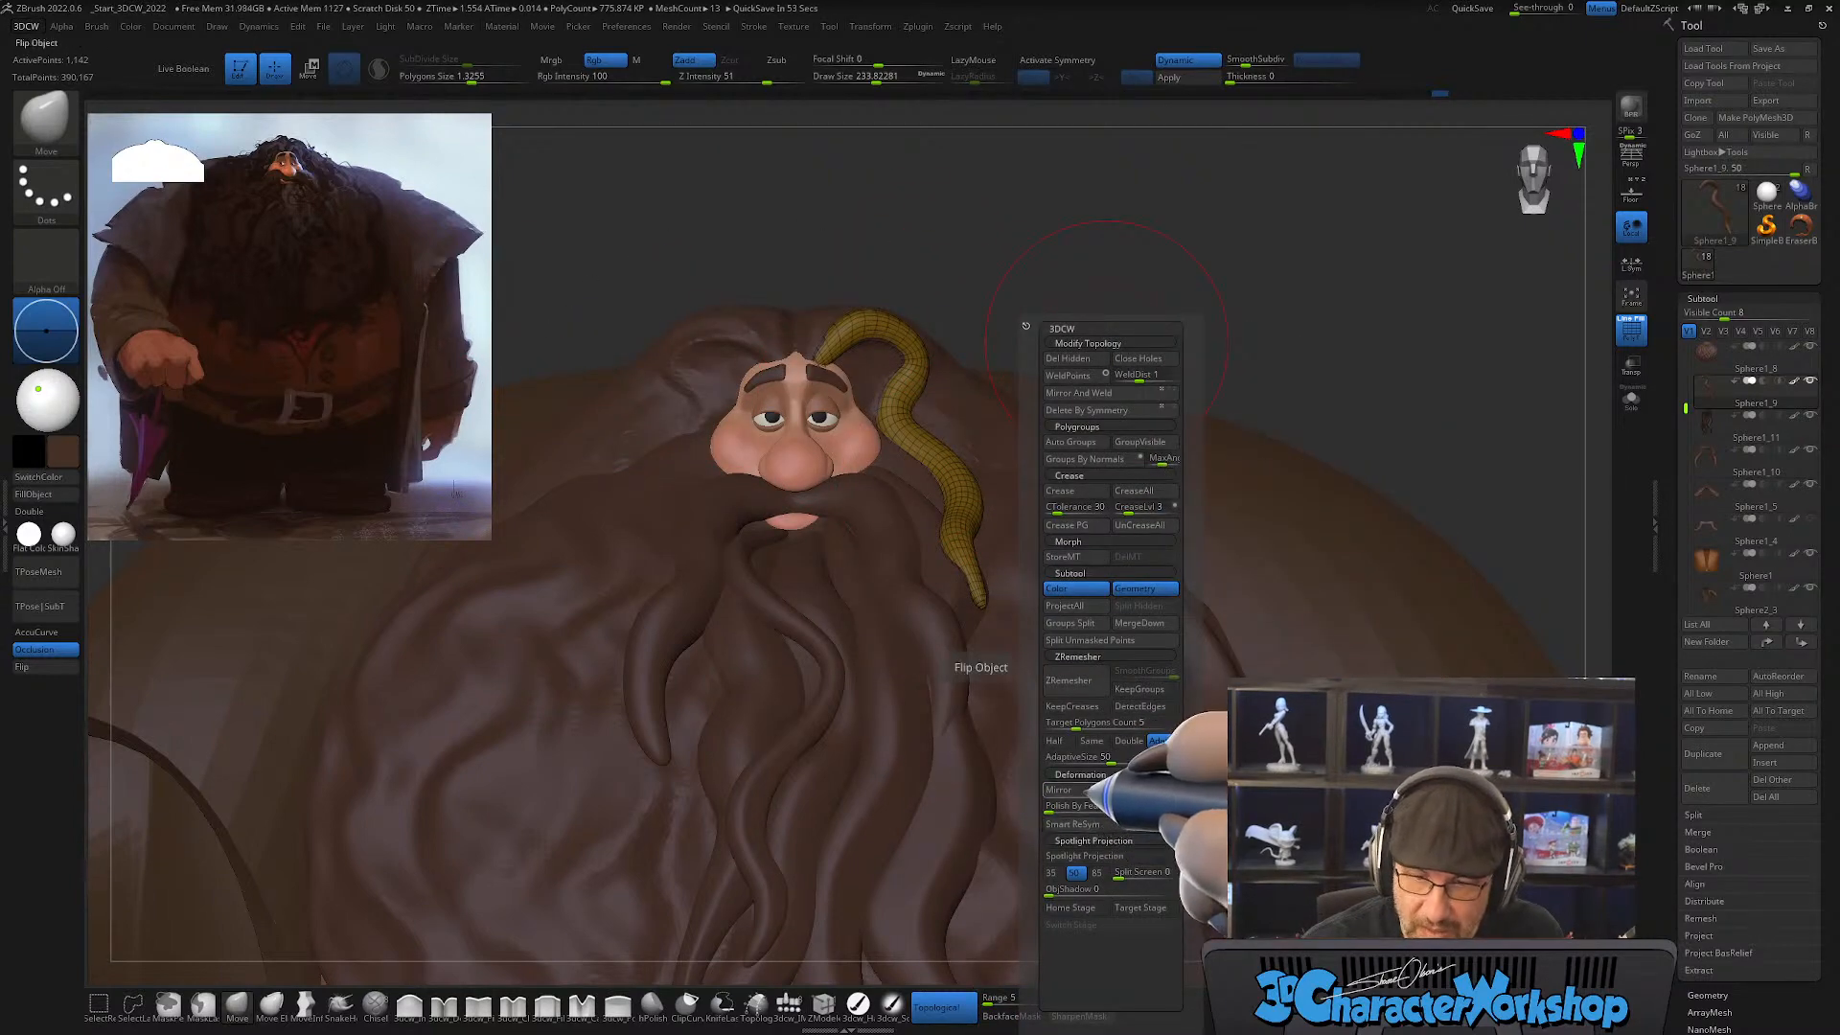
click(1060, 790)
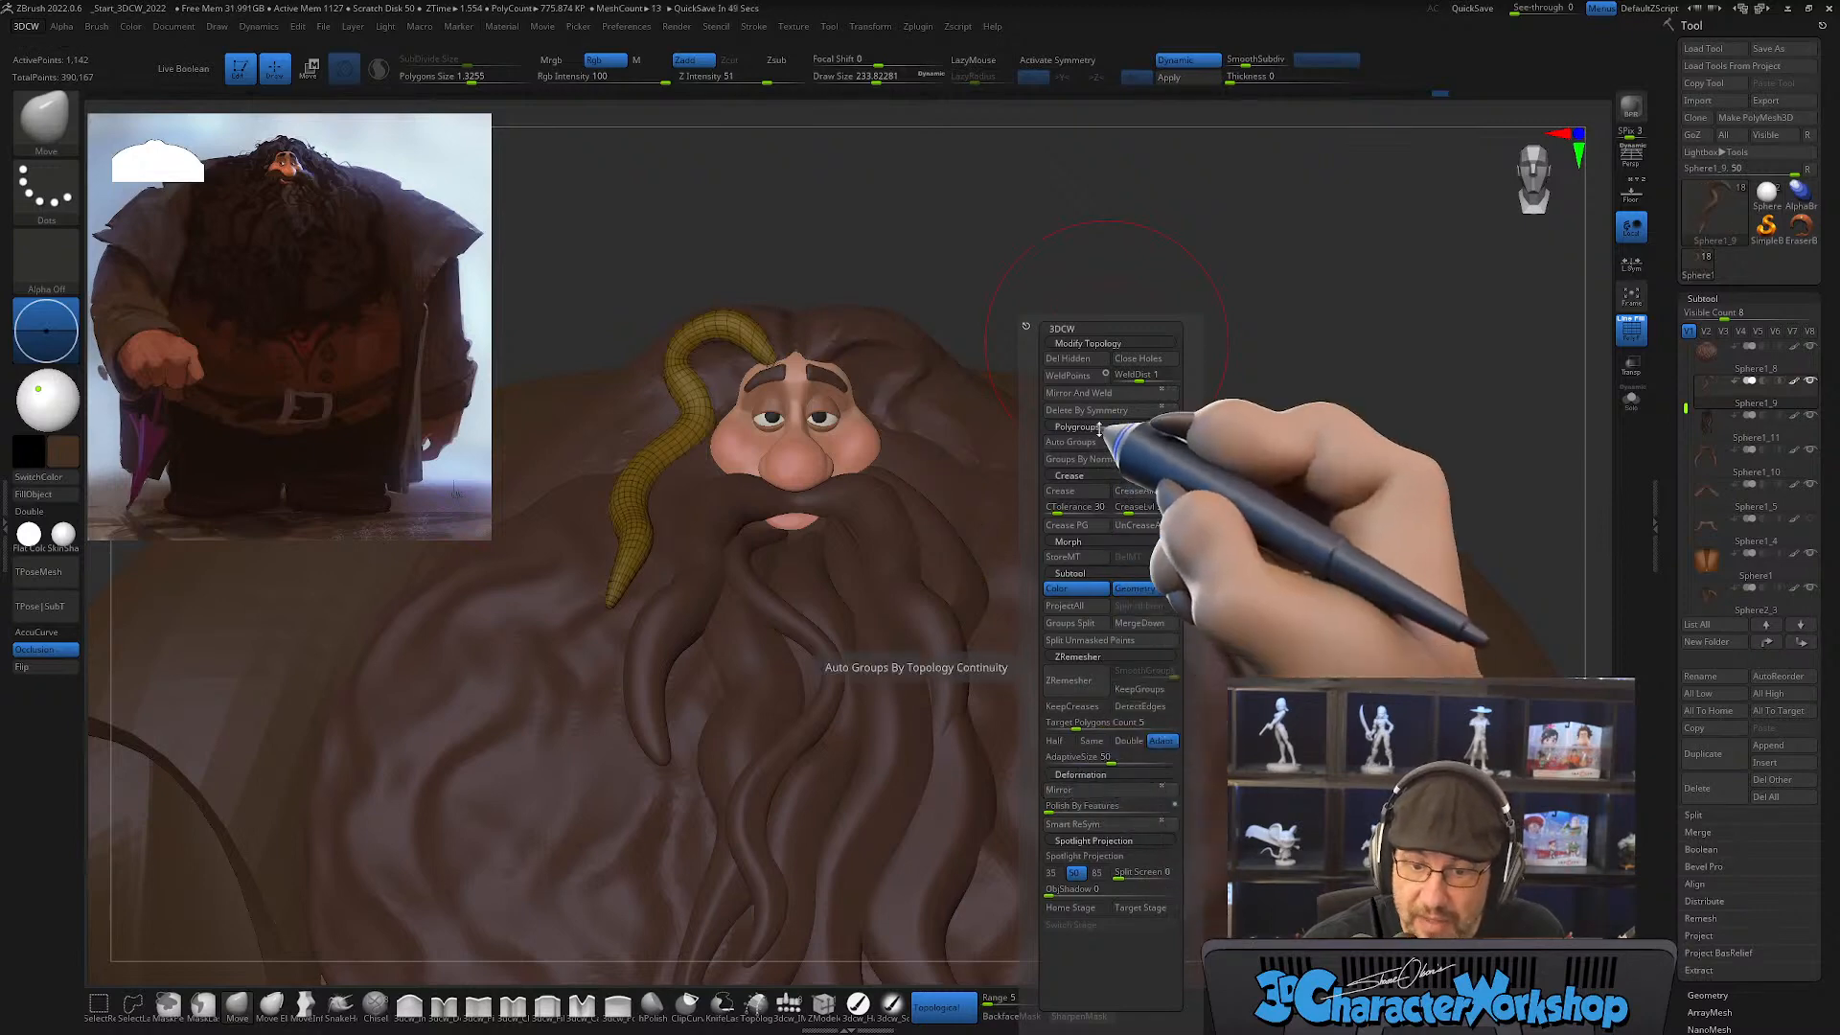
click(1078, 393)
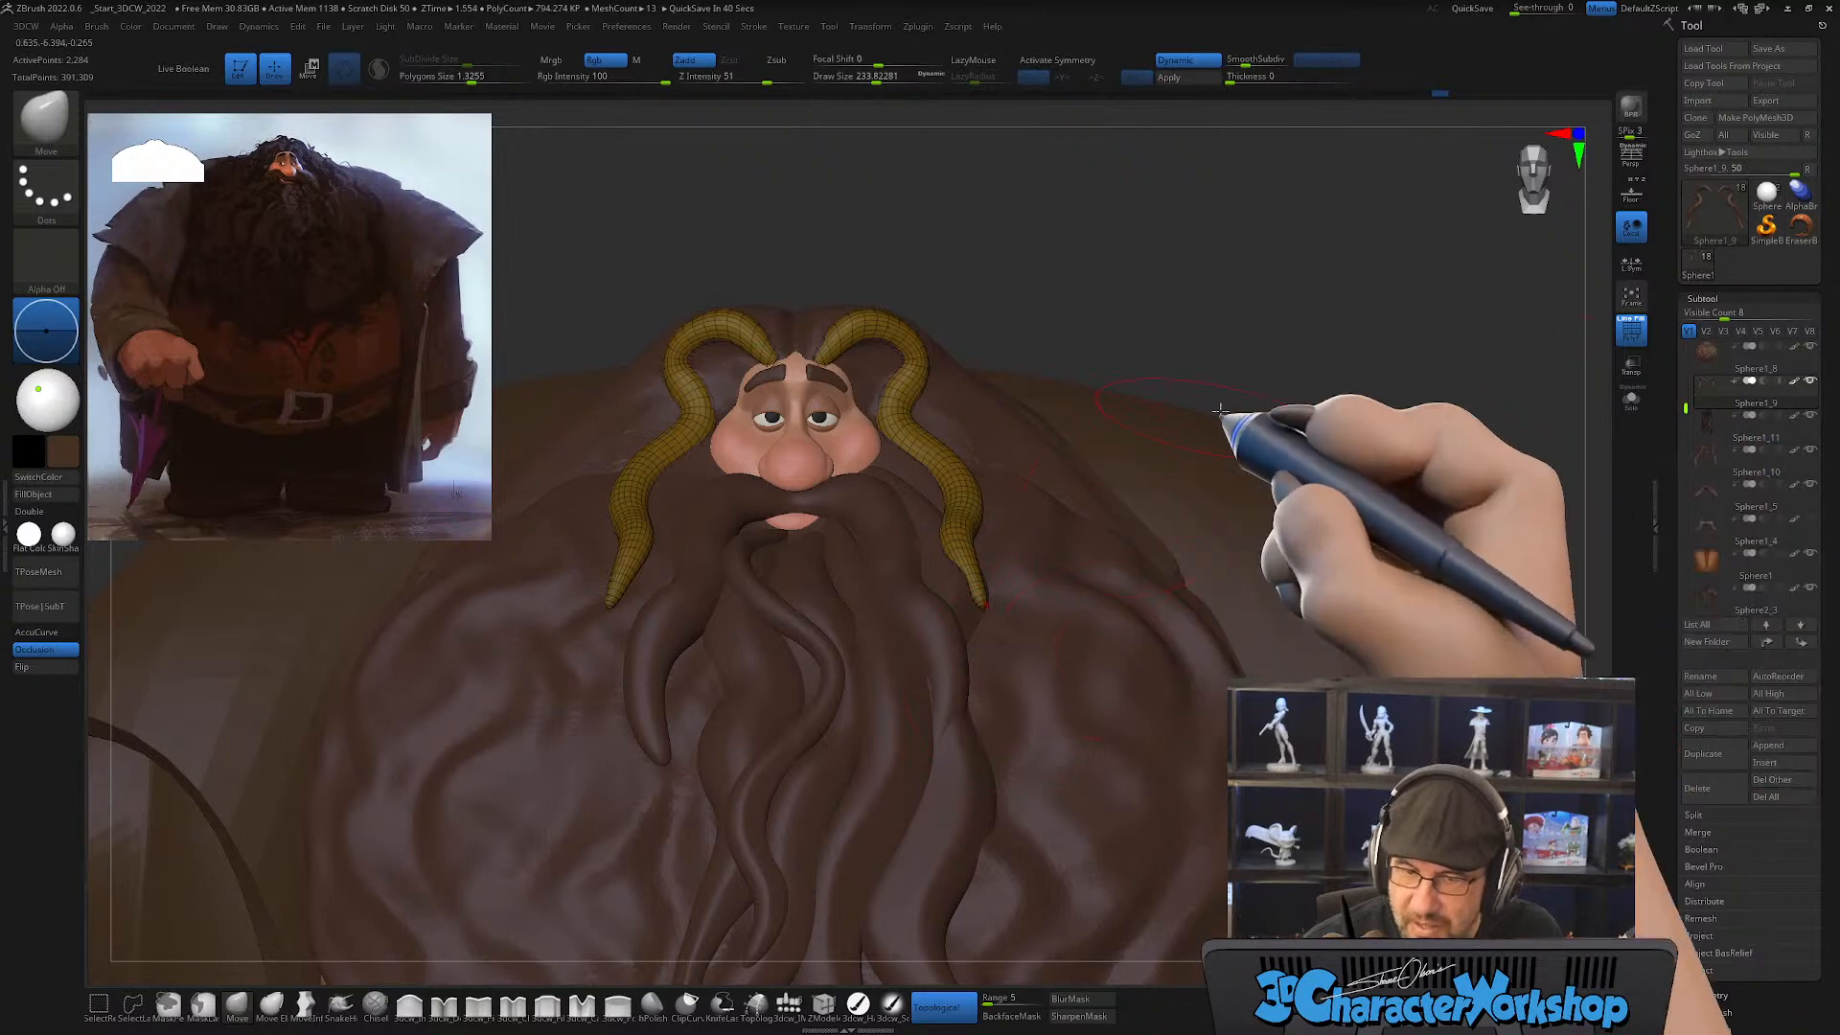
Step: Merge the mirrored pair of face strands down into the beard strand subtool
mouse_move(1735, 419)
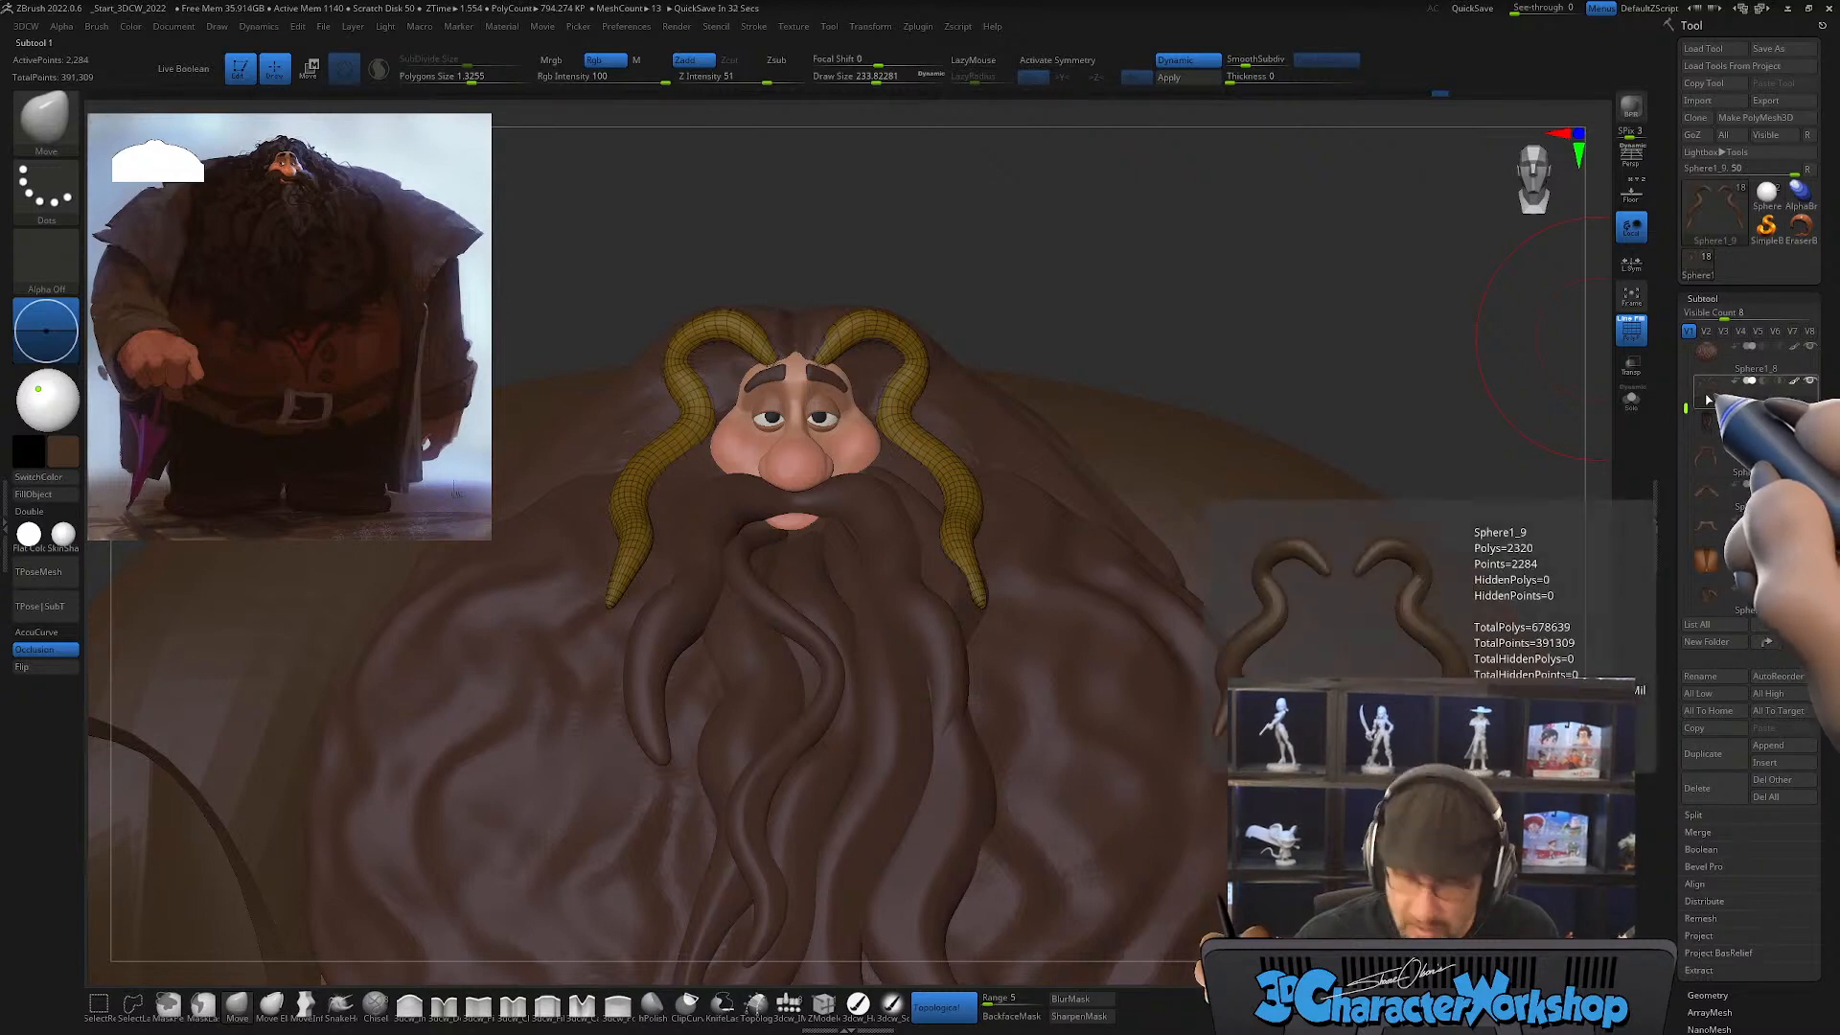
key(space)
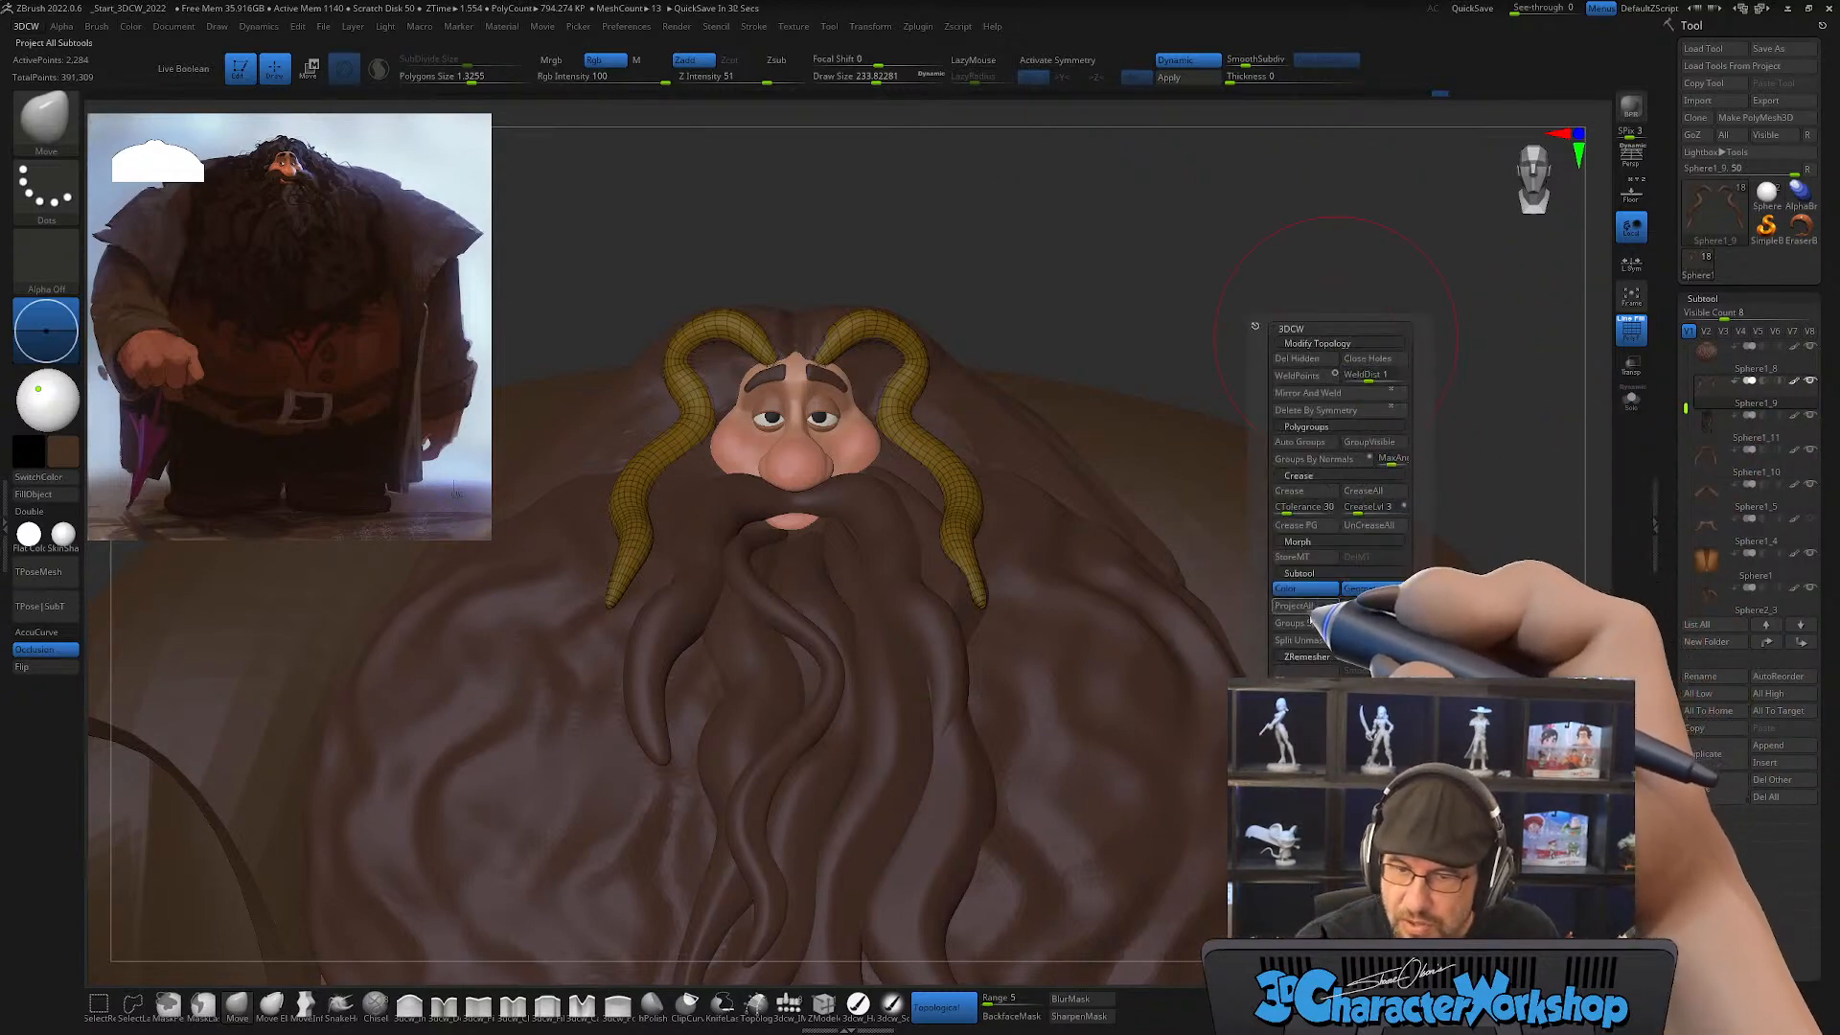
click(1355, 623)
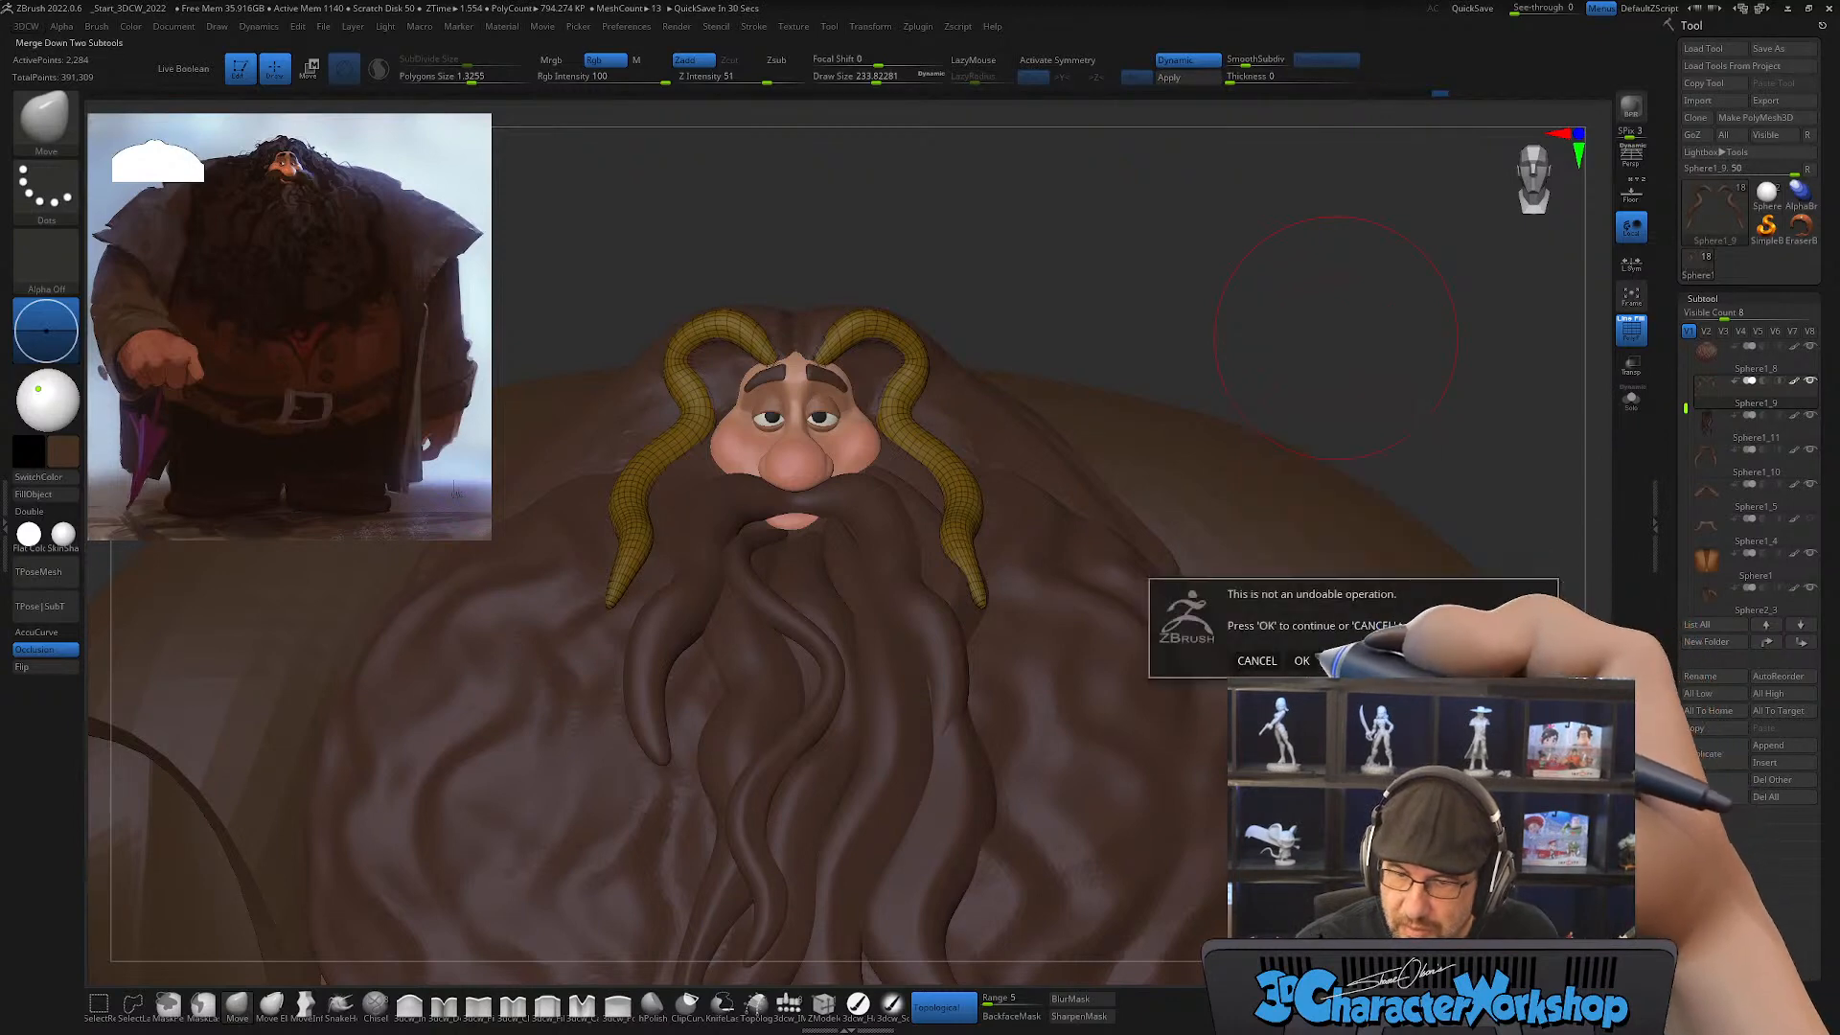
click(1304, 660)
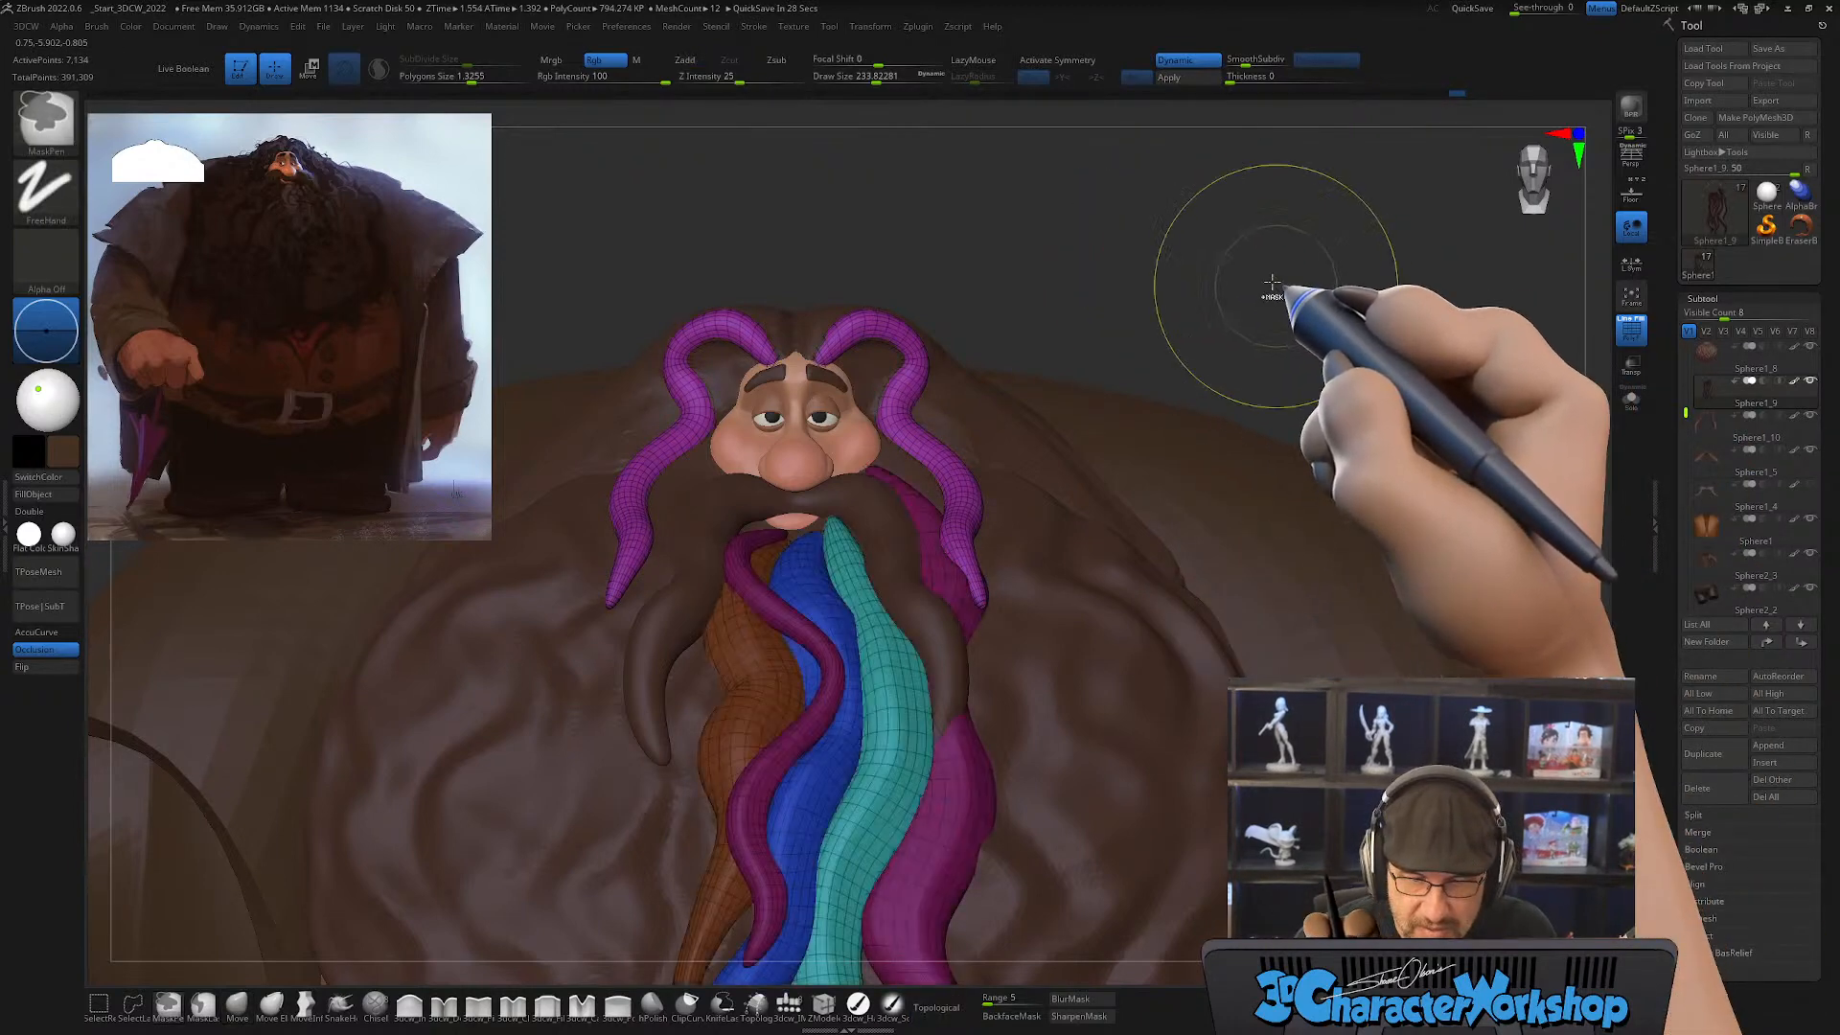
Step: Adjust the face strand at draw size about 182, then mask all strands except the mirrored pair framing the face
drag(1241, 267, 1180, 300)
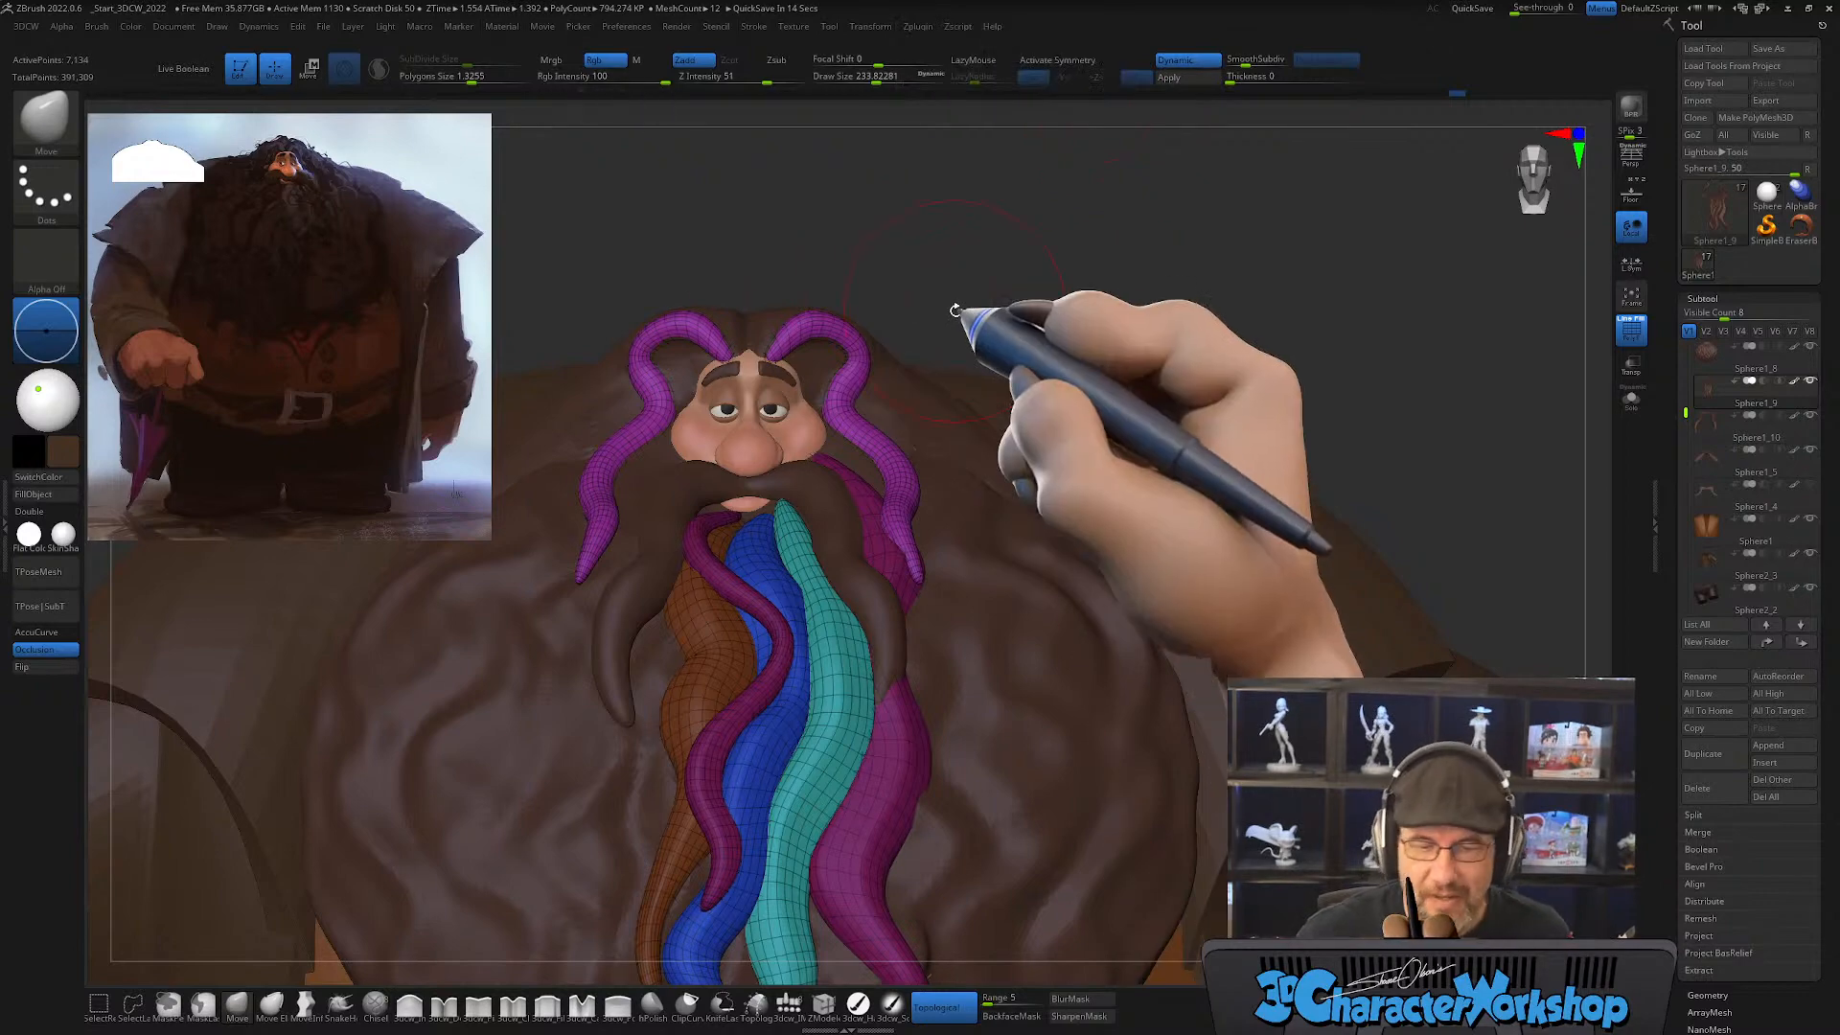
key(s)
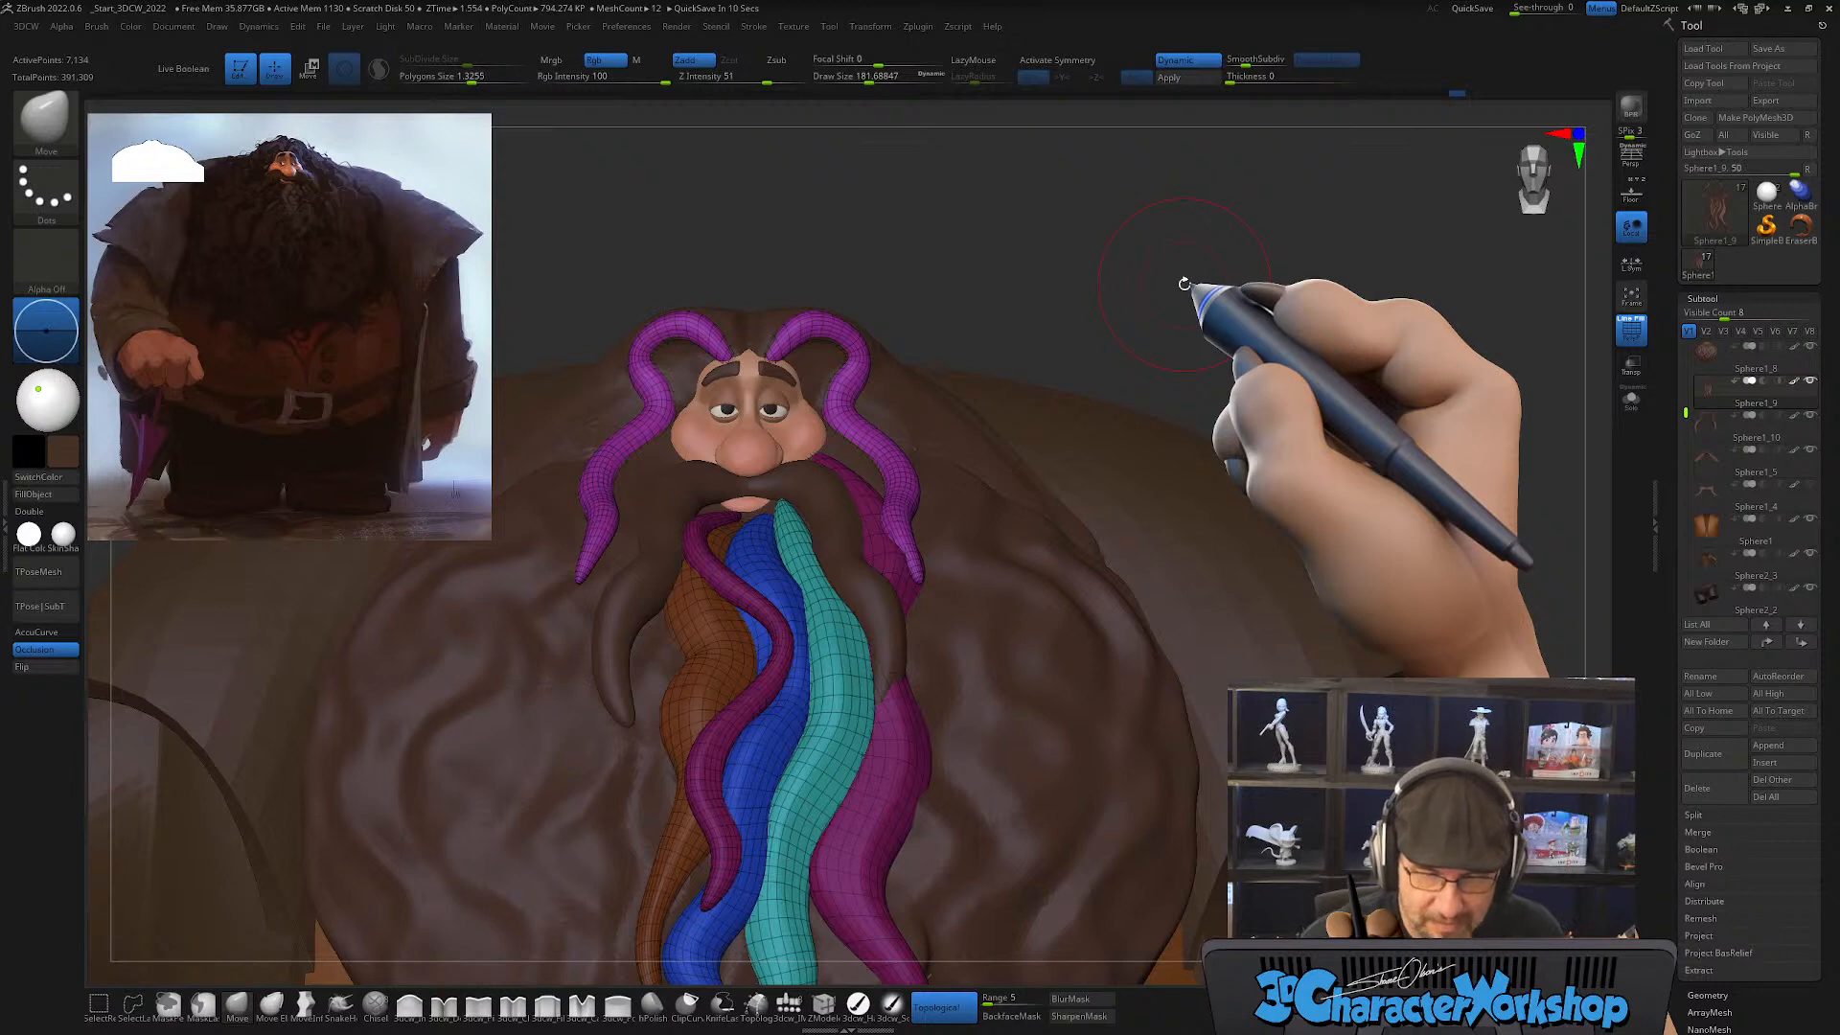
right_drag(906, 613, 901, 679)
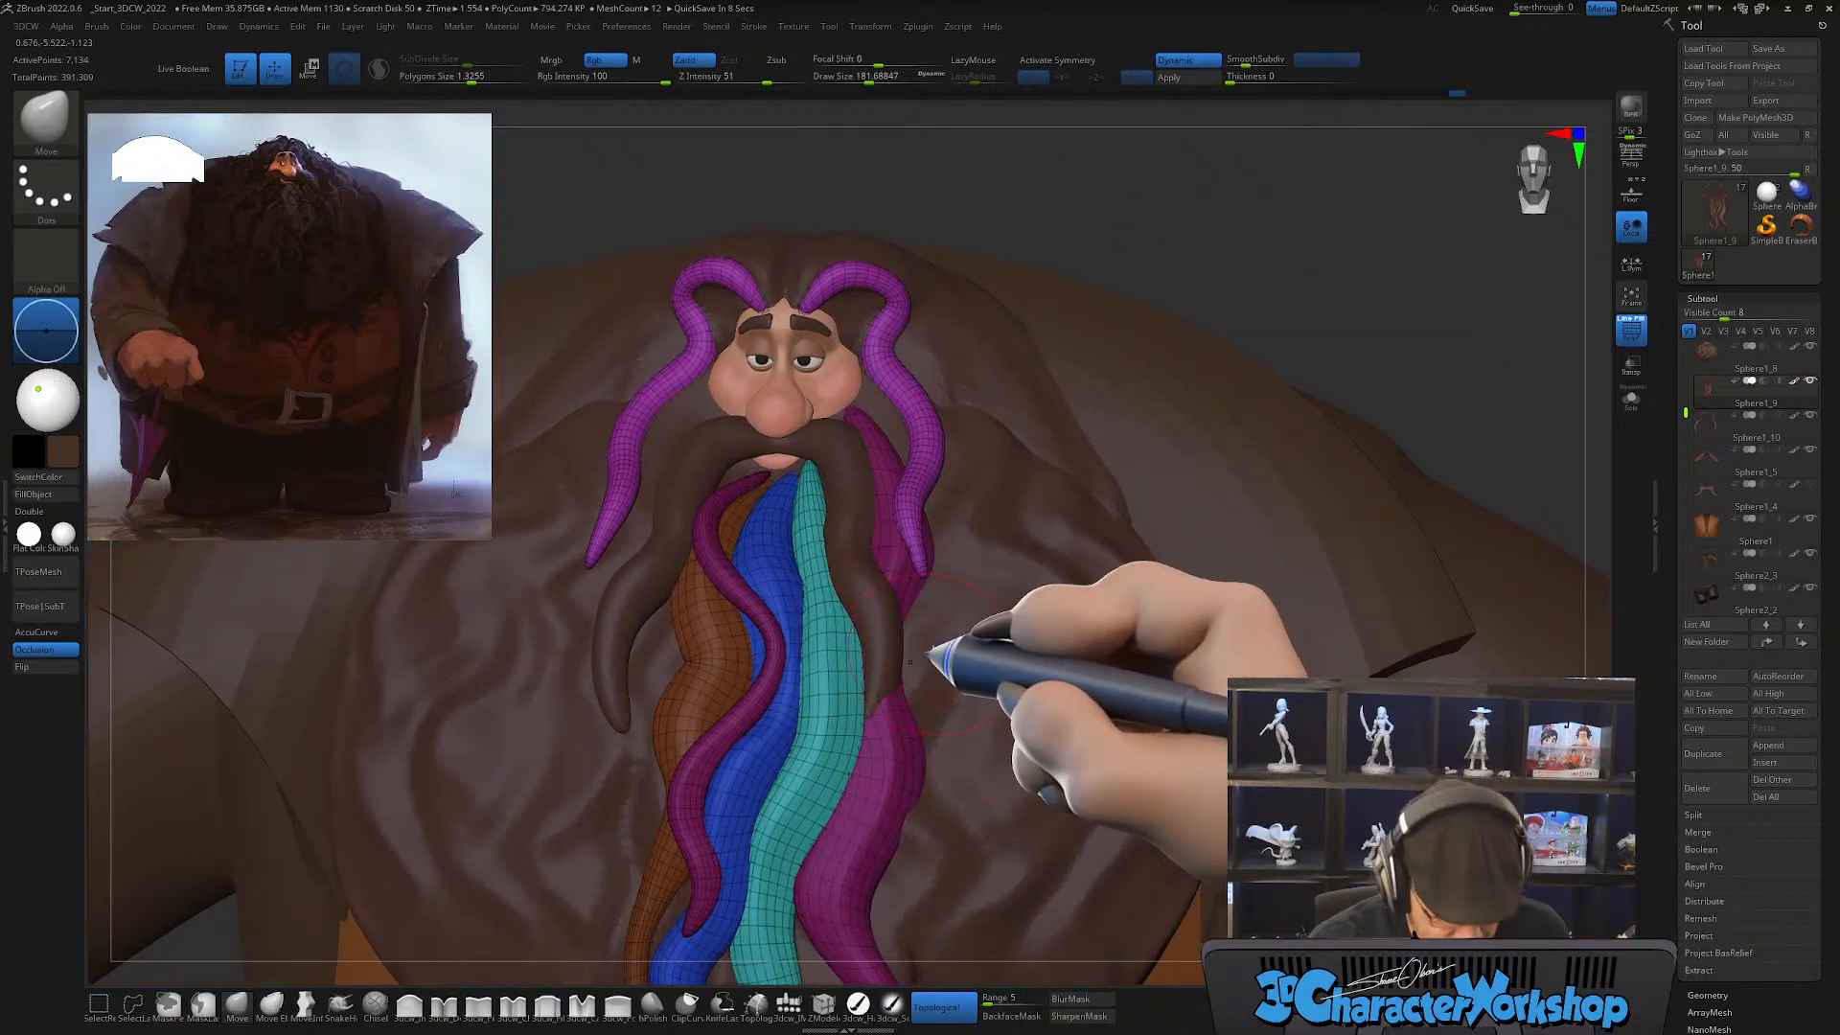
key(w)
ctrl+click(921, 464)
key(q)
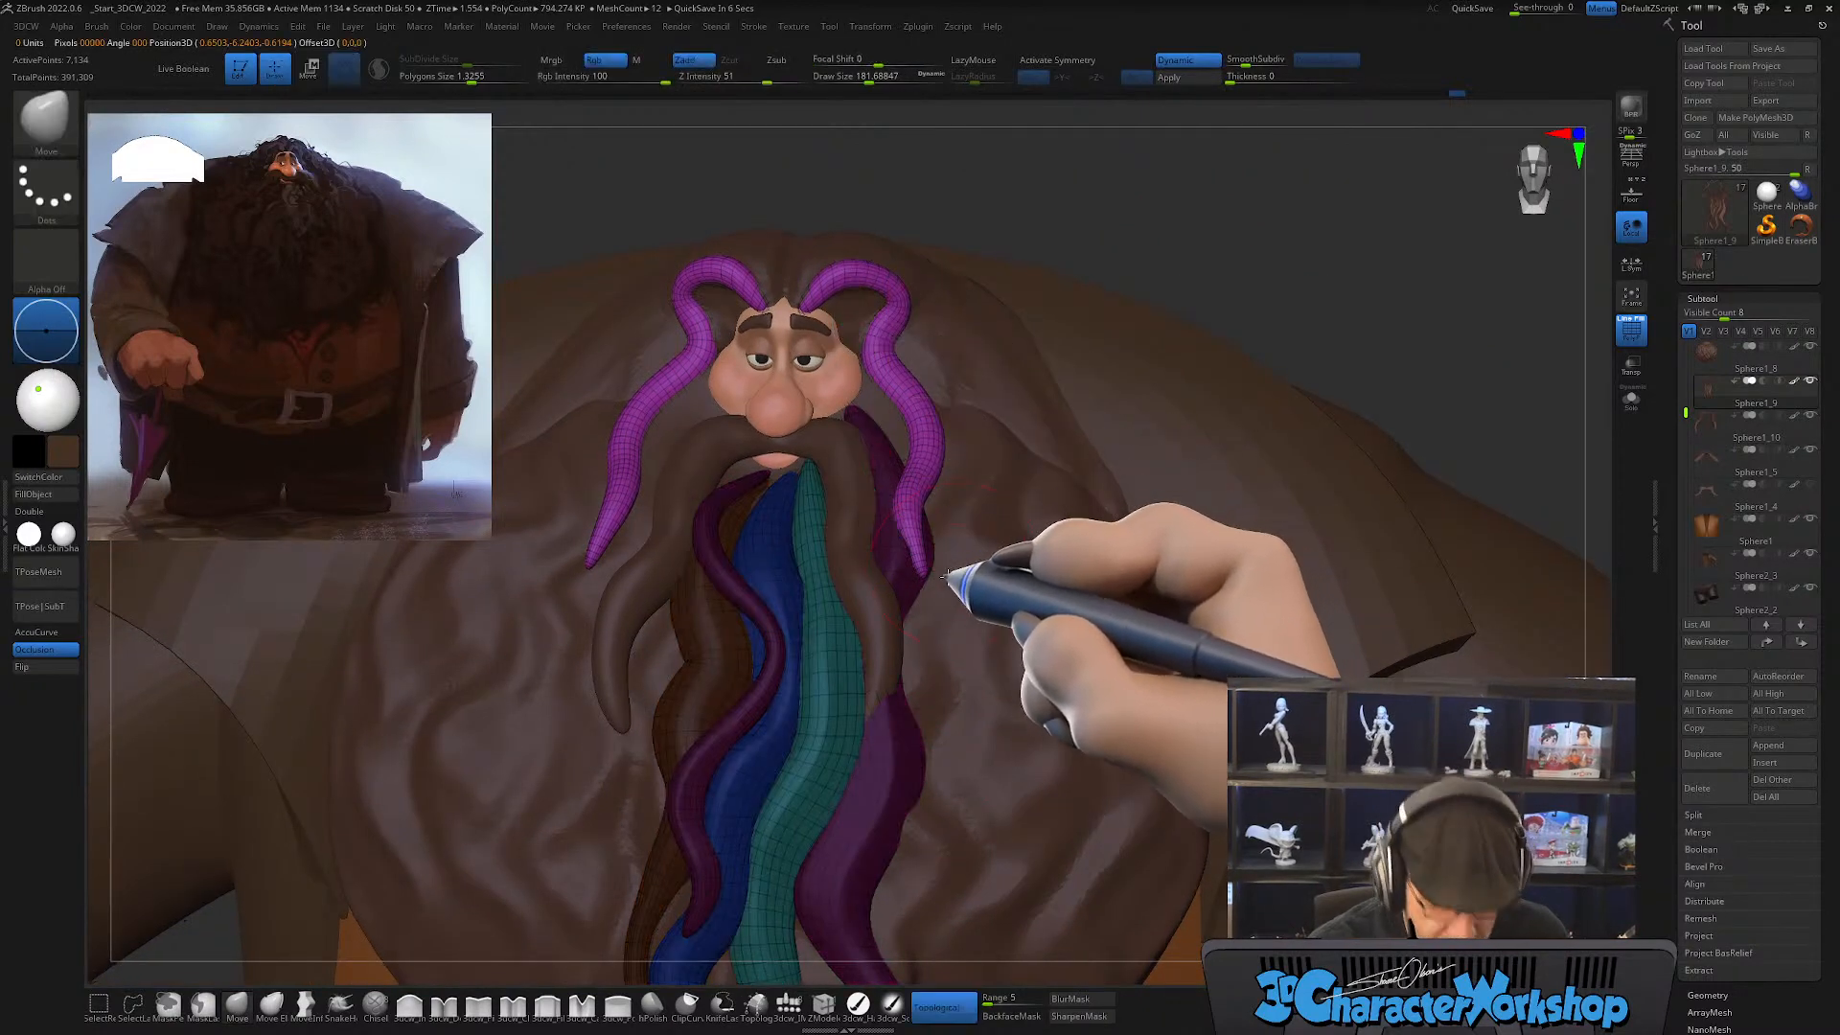
Step: Pull the face strand on the character's left closer along the cheek with the topological Move brush, enlarging the draw size to about 386
right_drag(947, 575, 937, 663)
right_drag(924, 729, 922, 980)
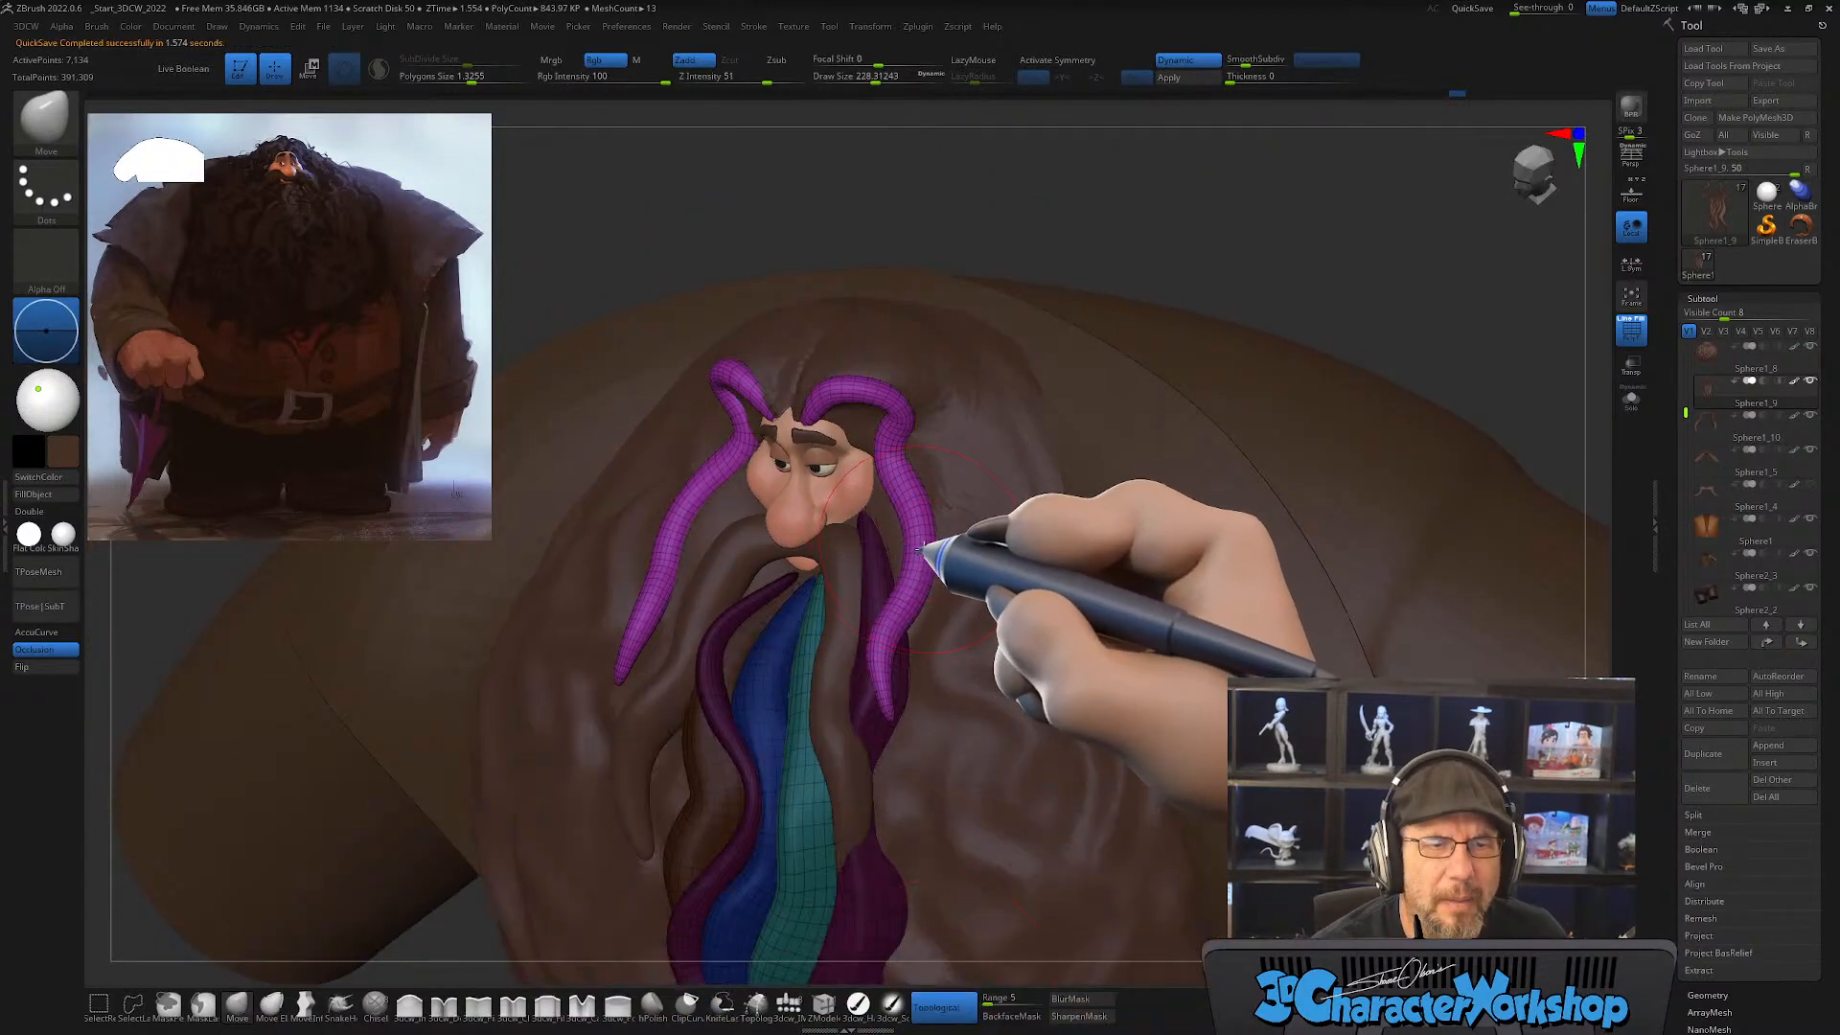
right_drag(921, 547, 901, 538)
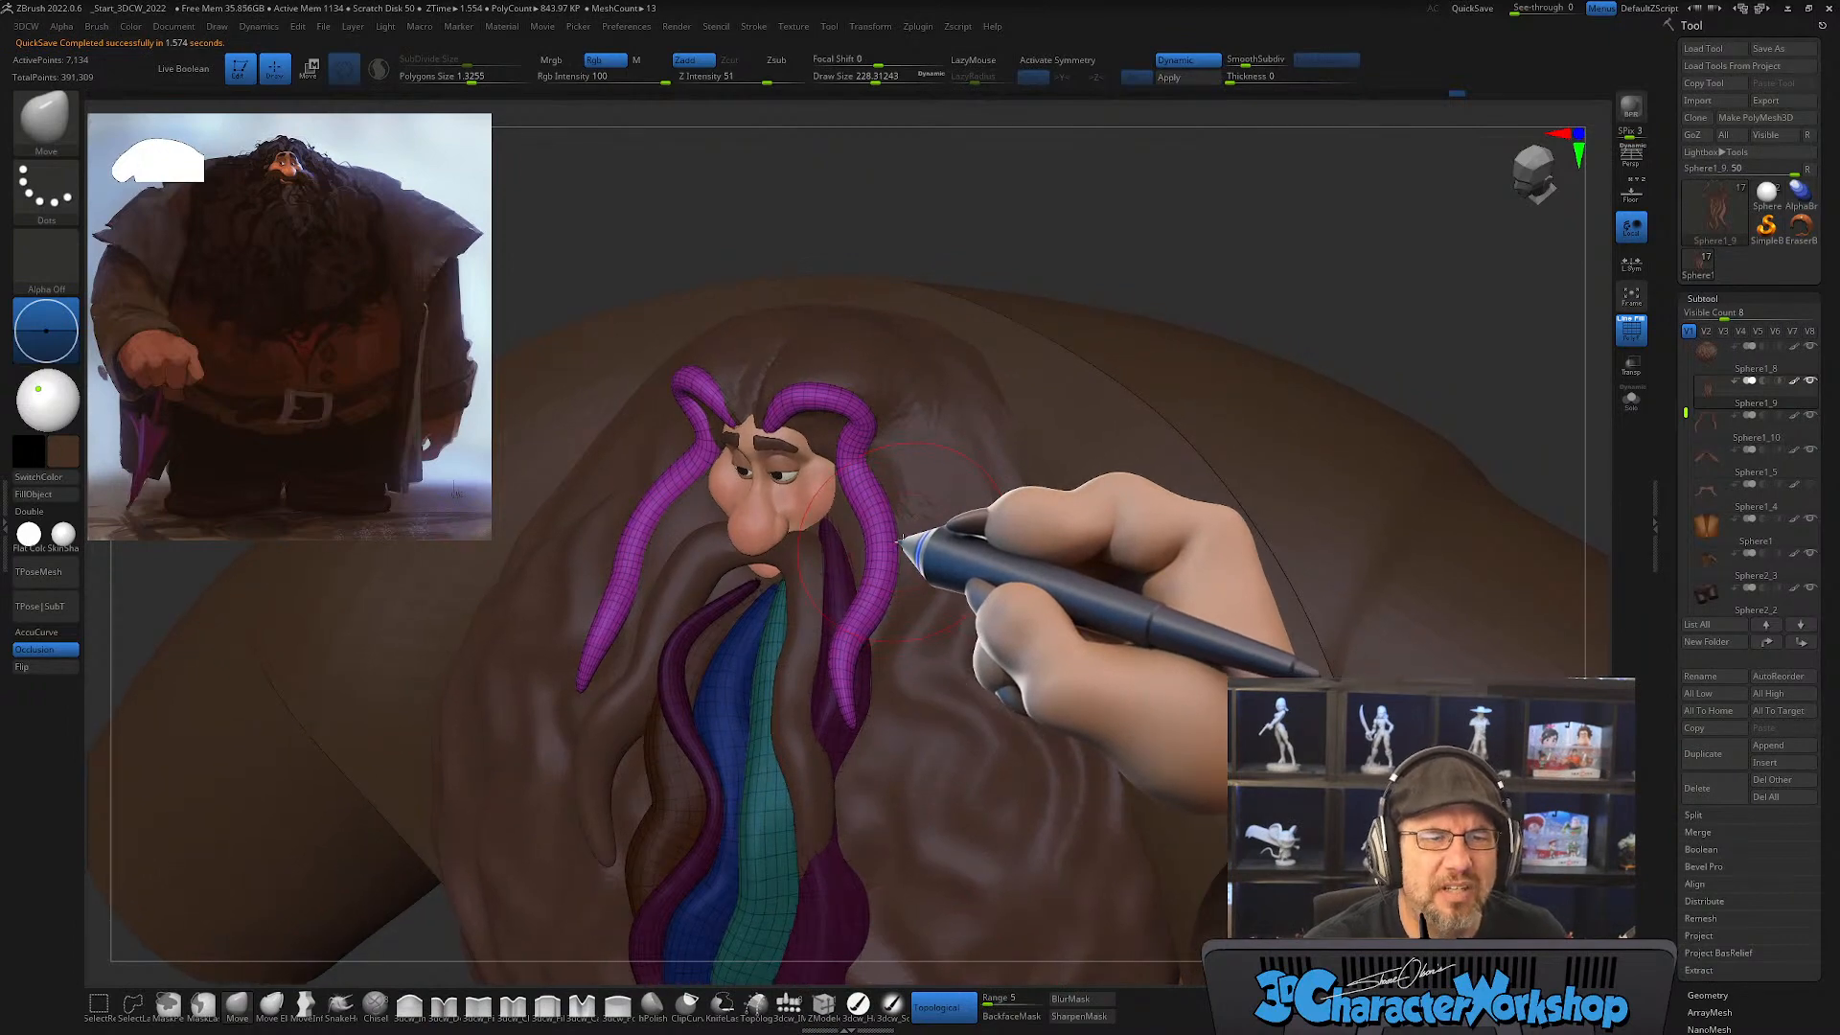
right_drag(913, 614, 888, 617)
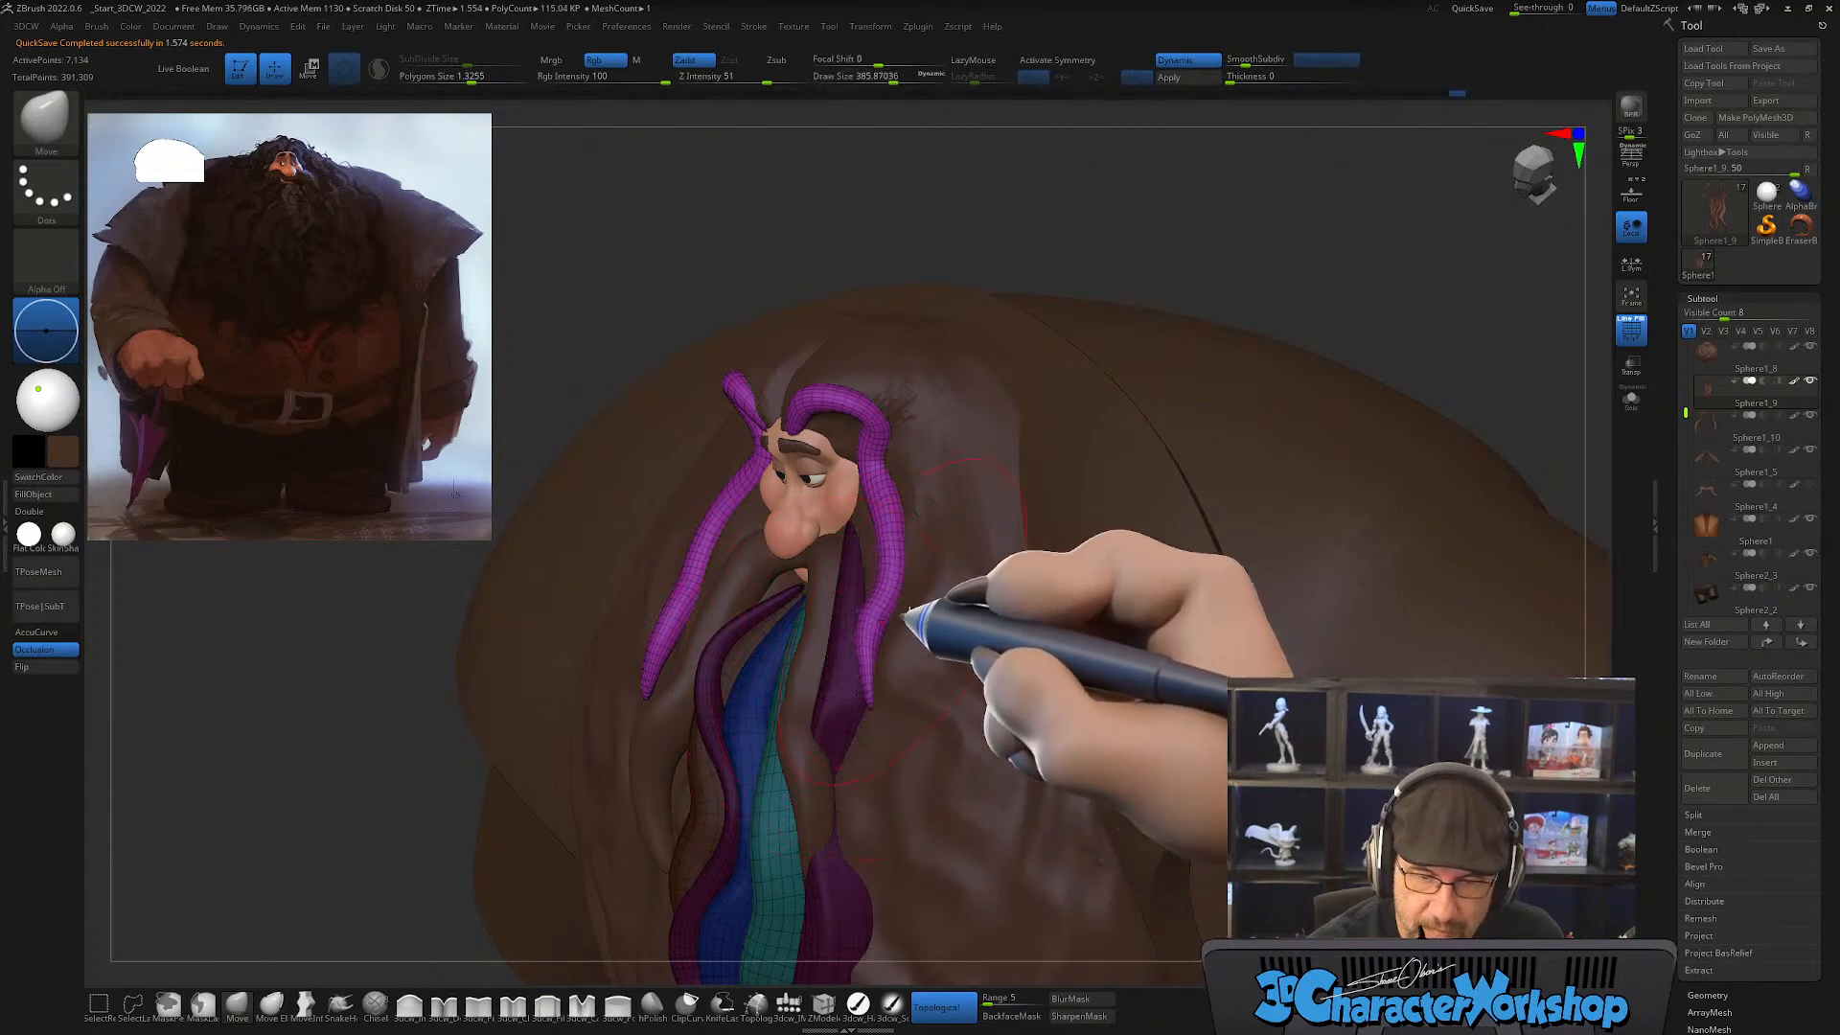
right_drag(906, 618, 867, 685)
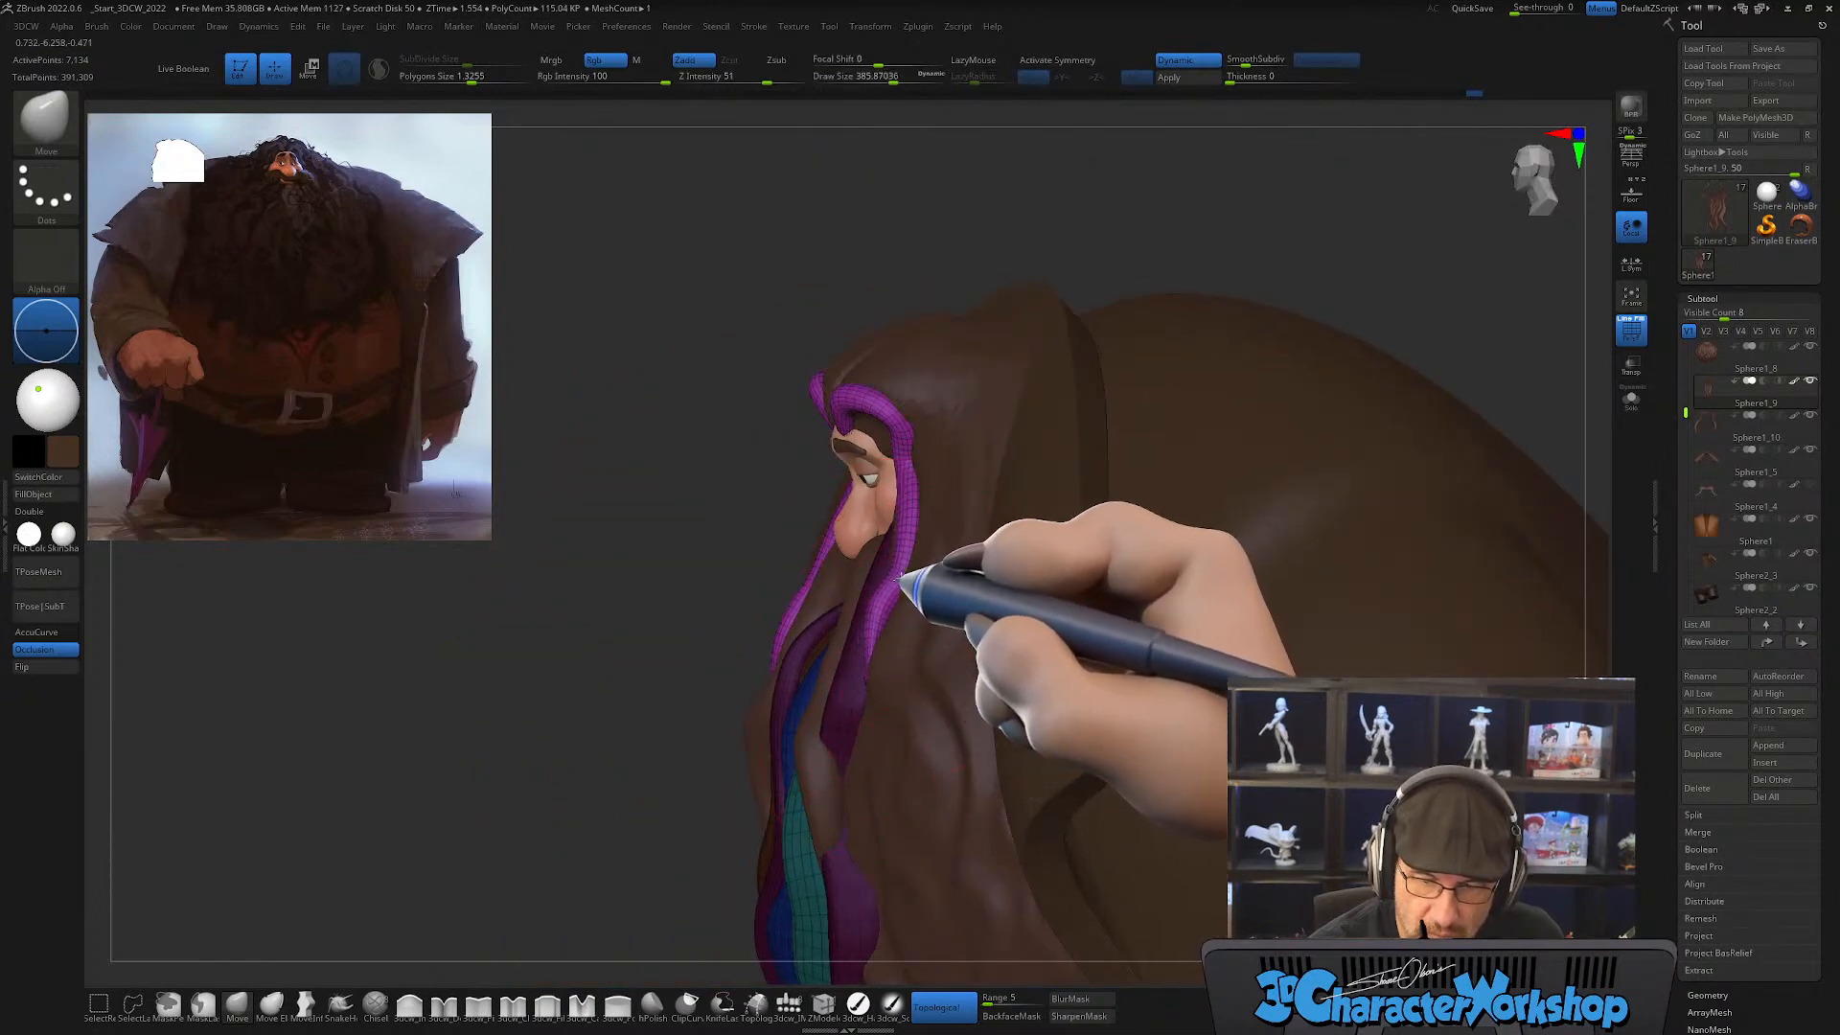
mouse_move(893, 599)
right_down()
mouse_move(953, 616)
mouse_move(904, 628)
mouse_move(891, 599)
mouse_move(970, 558)
mouse_move(912, 563)
mouse_move(896, 618)
mouse_move(875, 526)
mouse_move(843, 588)
mouse_move(850, 547)
mouse_move(863, 534)
mouse_move(866, 582)
mouse_move(883, 534)
mouse_move(834, 549)
right_up()
Step: Refine the lower curve of the character's left face strand at draw size about 149, checking it against the full figure
key(s)
key(s)
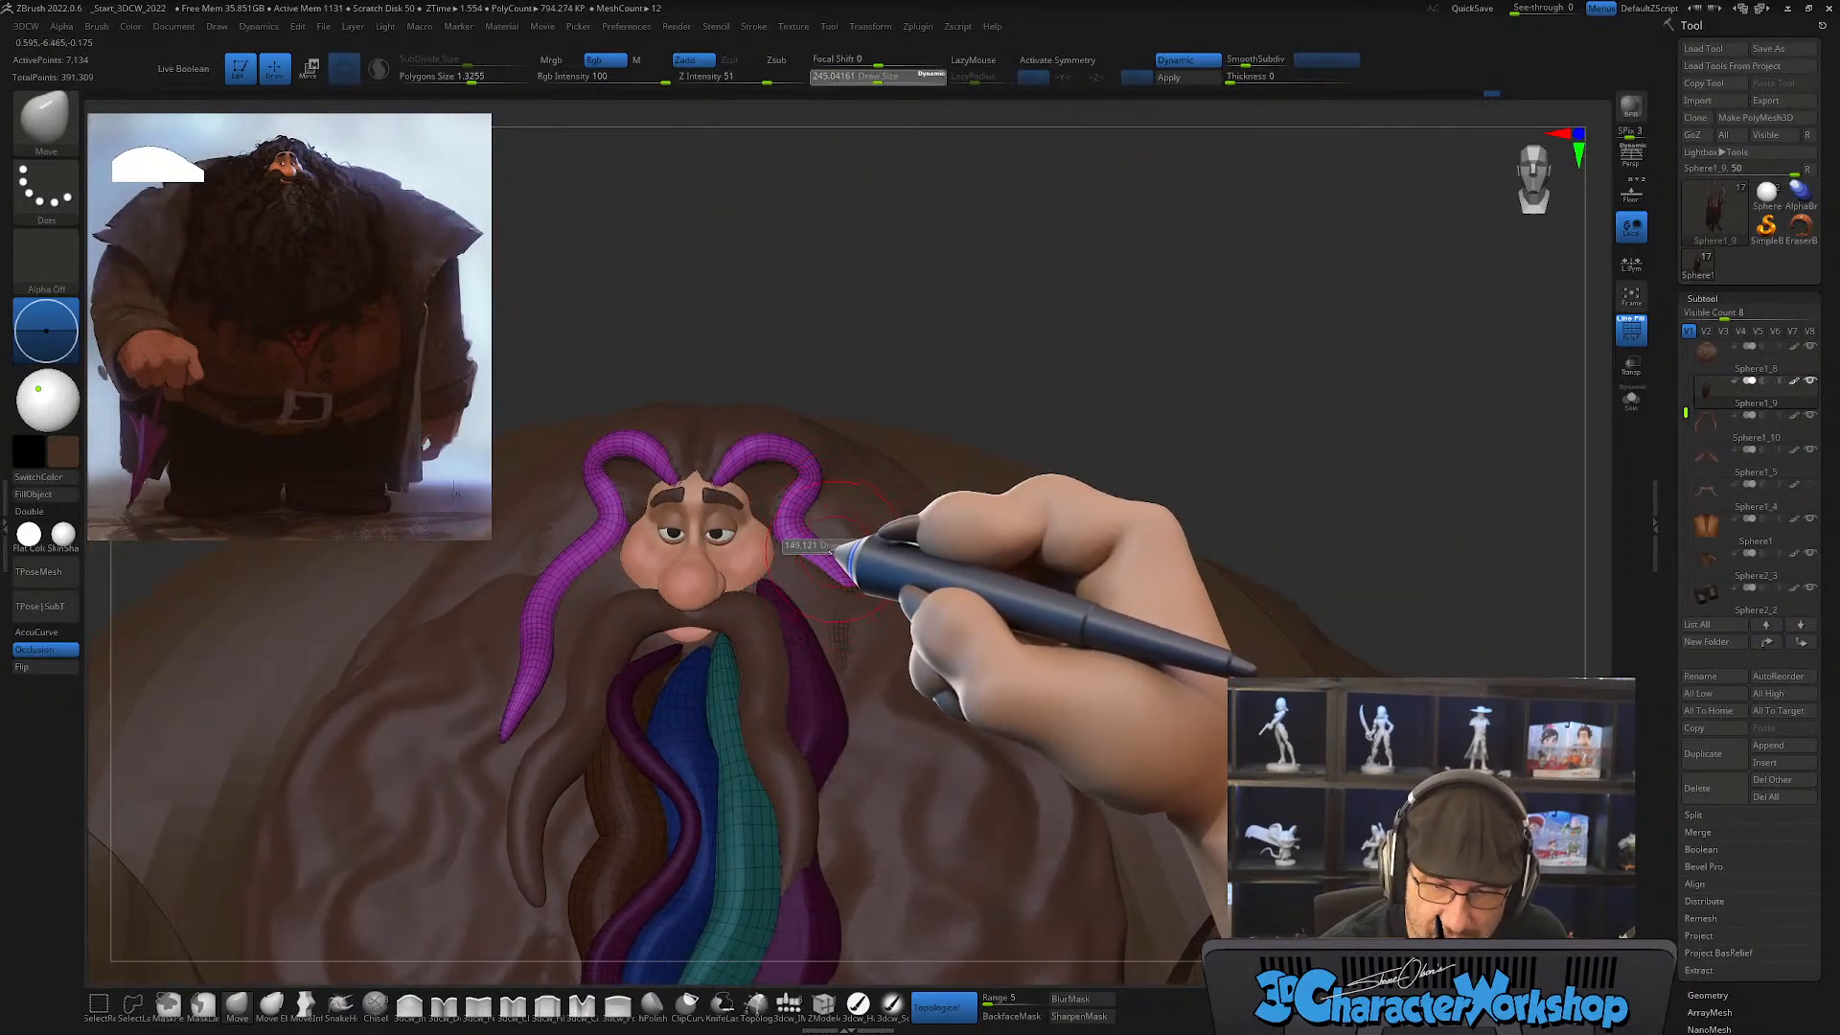
mouse_move(853, 626)
ctrl+right_down()
mouse_move(813, 537)
mouse_move(859, 625)
ctrl+right_up()
right_drag(593, 781, 924, 751)
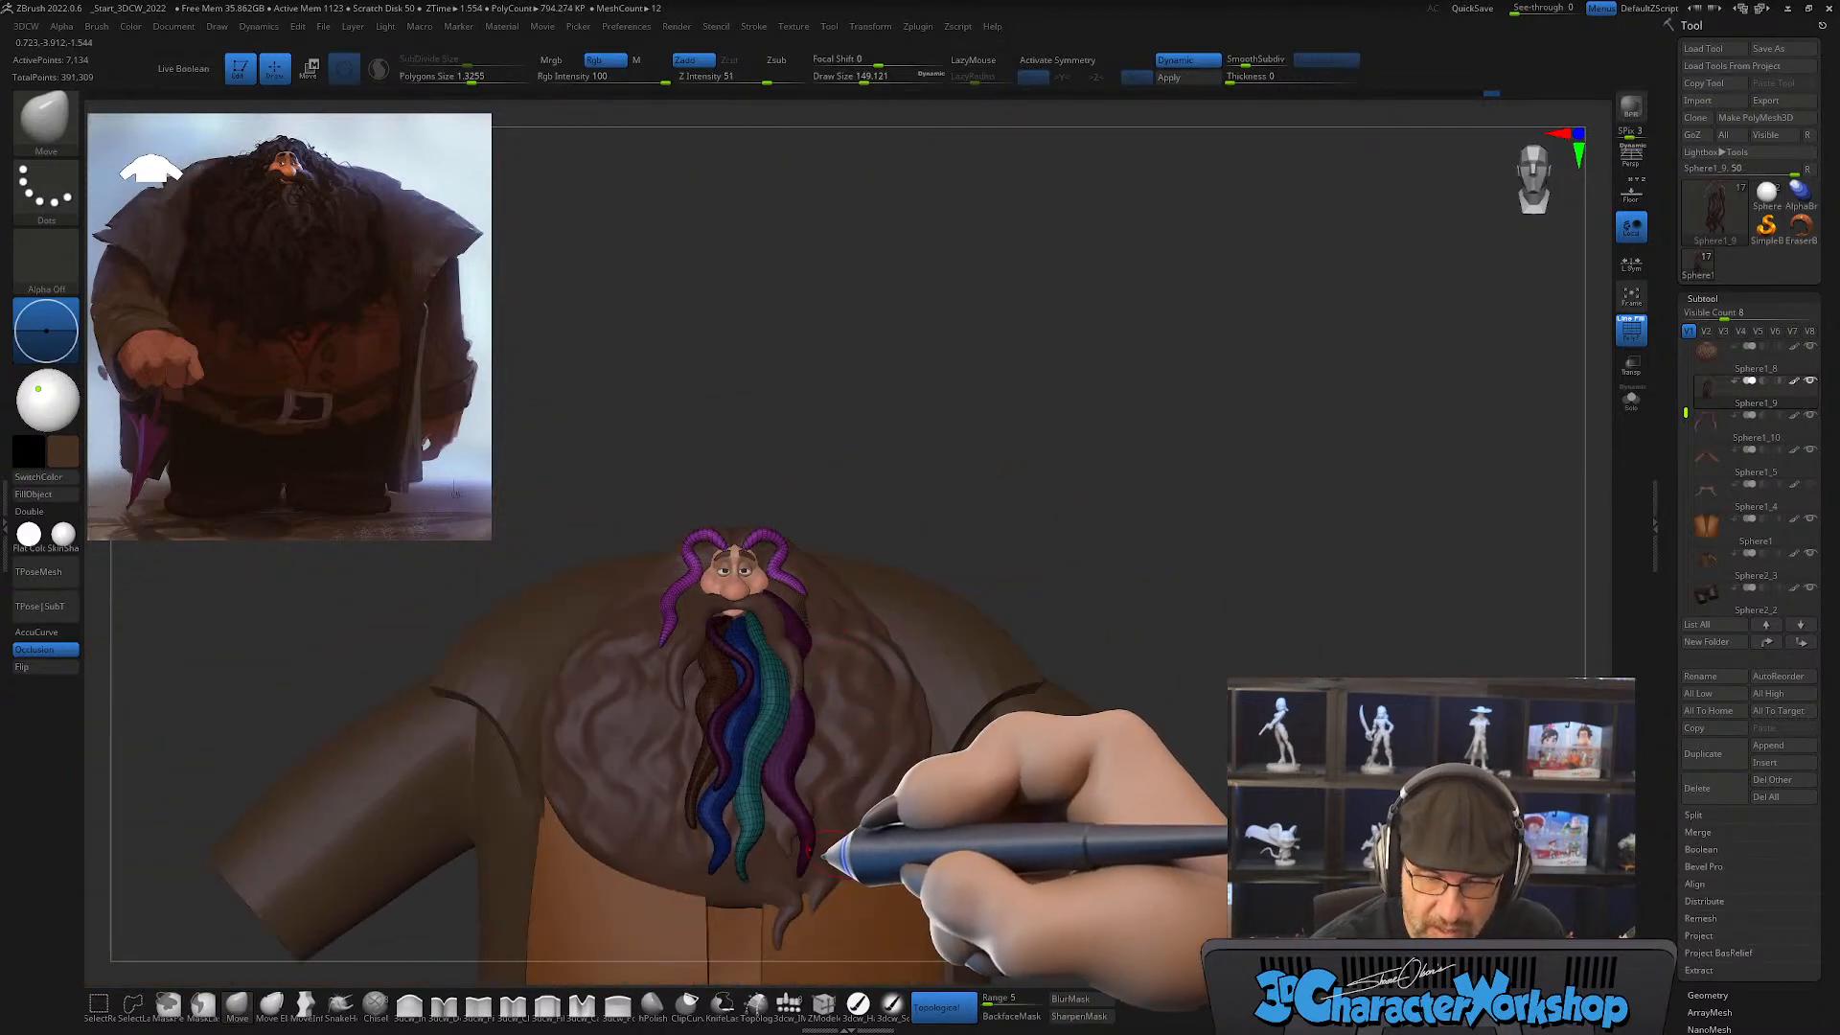
right_drag(844, 788, 1018, 716)
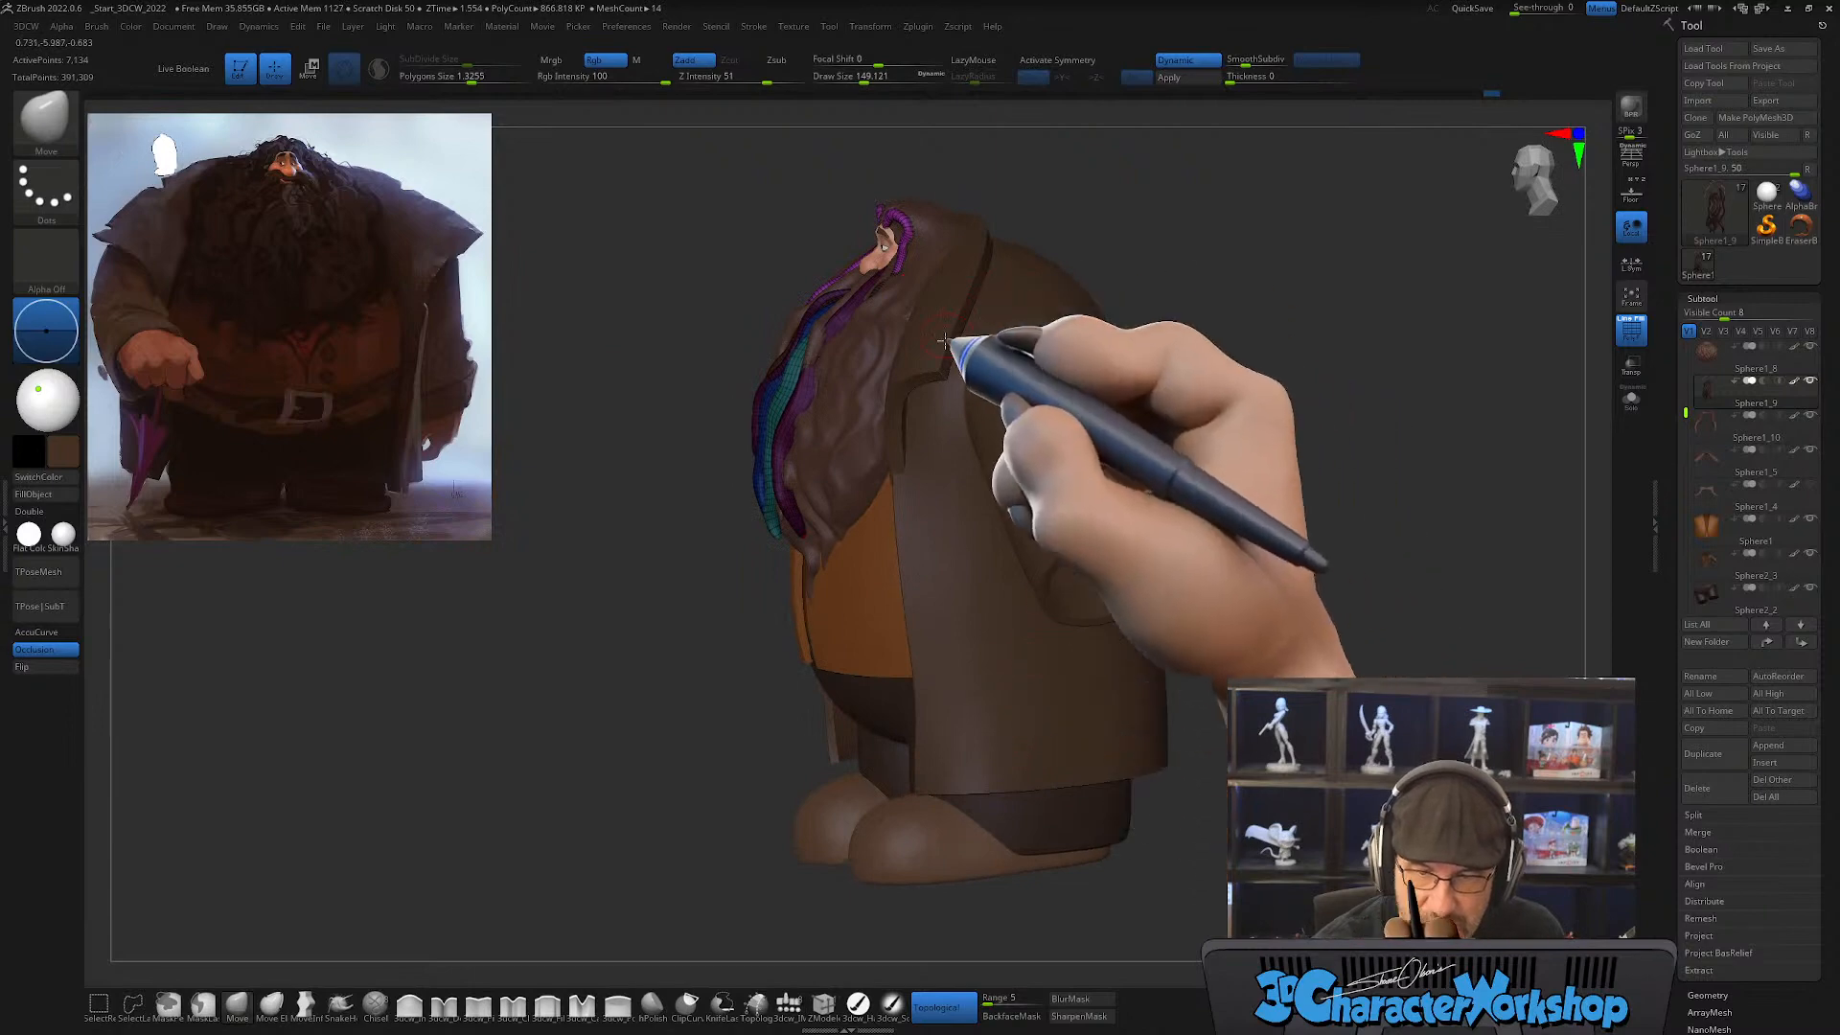
right_drag(1052, 602, 1220, 710)
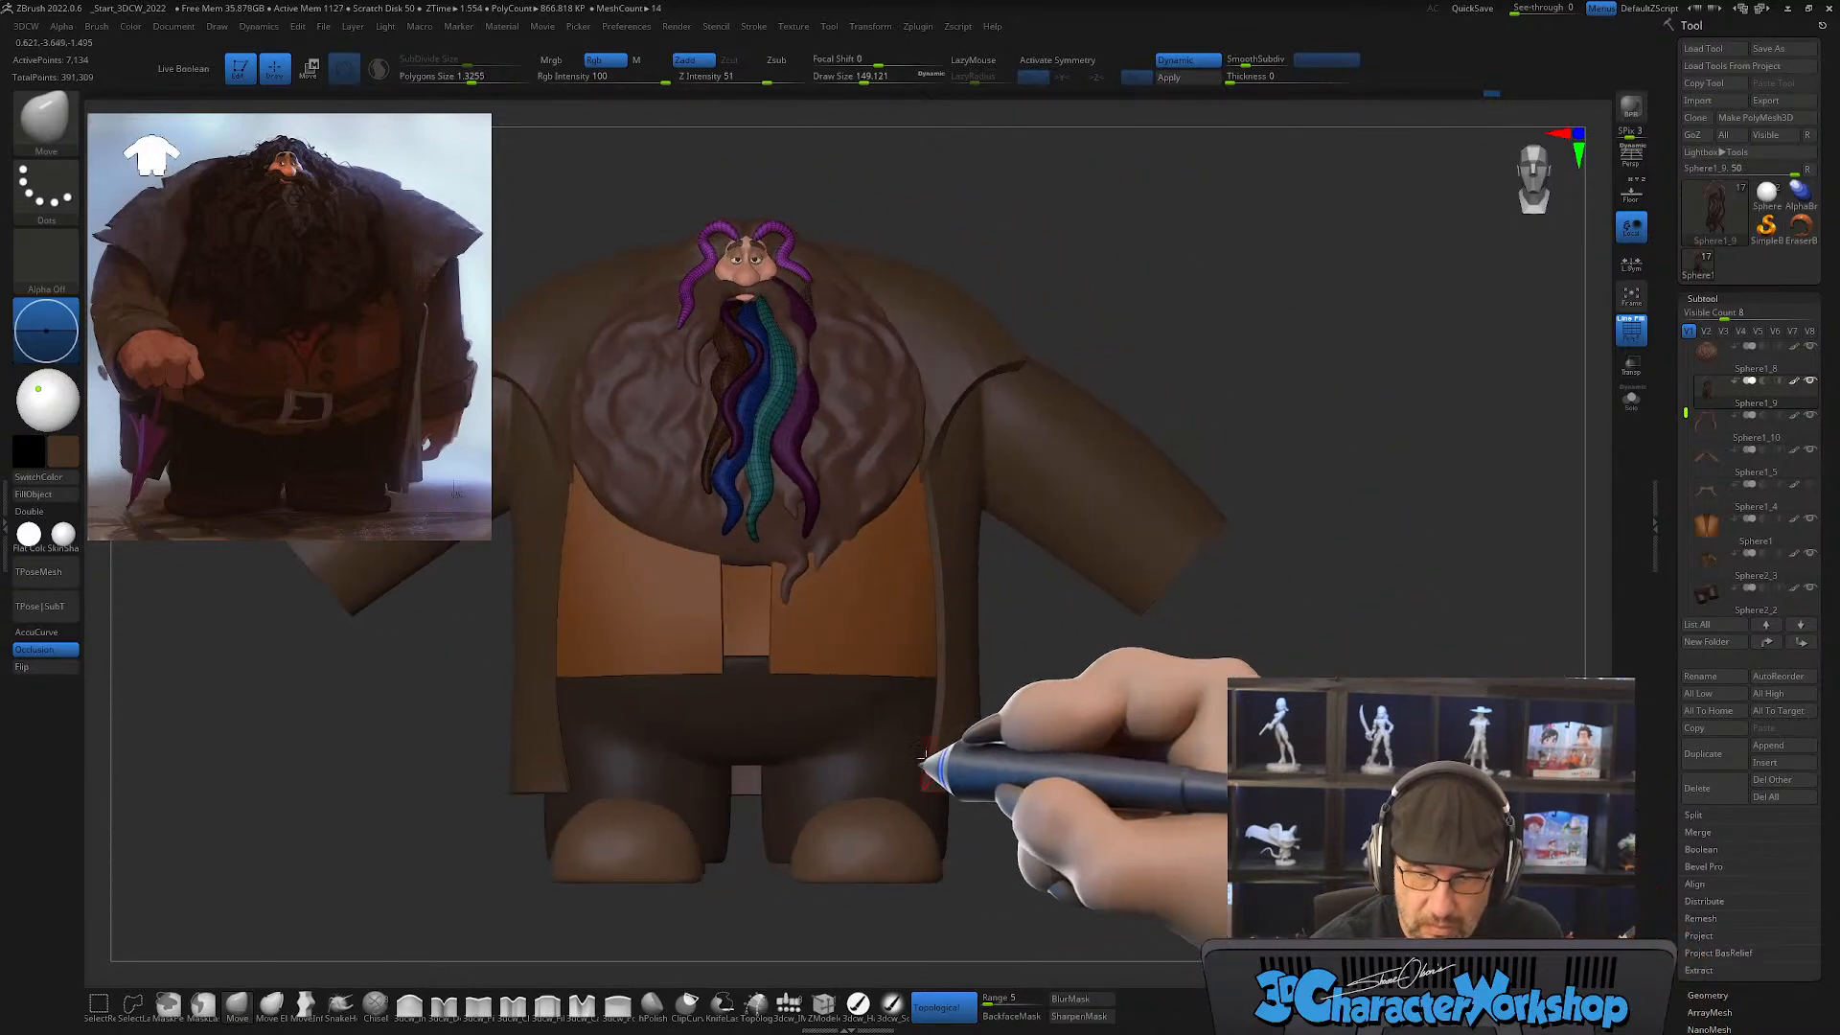
alt+right_drag(906, 624, 922, 691)
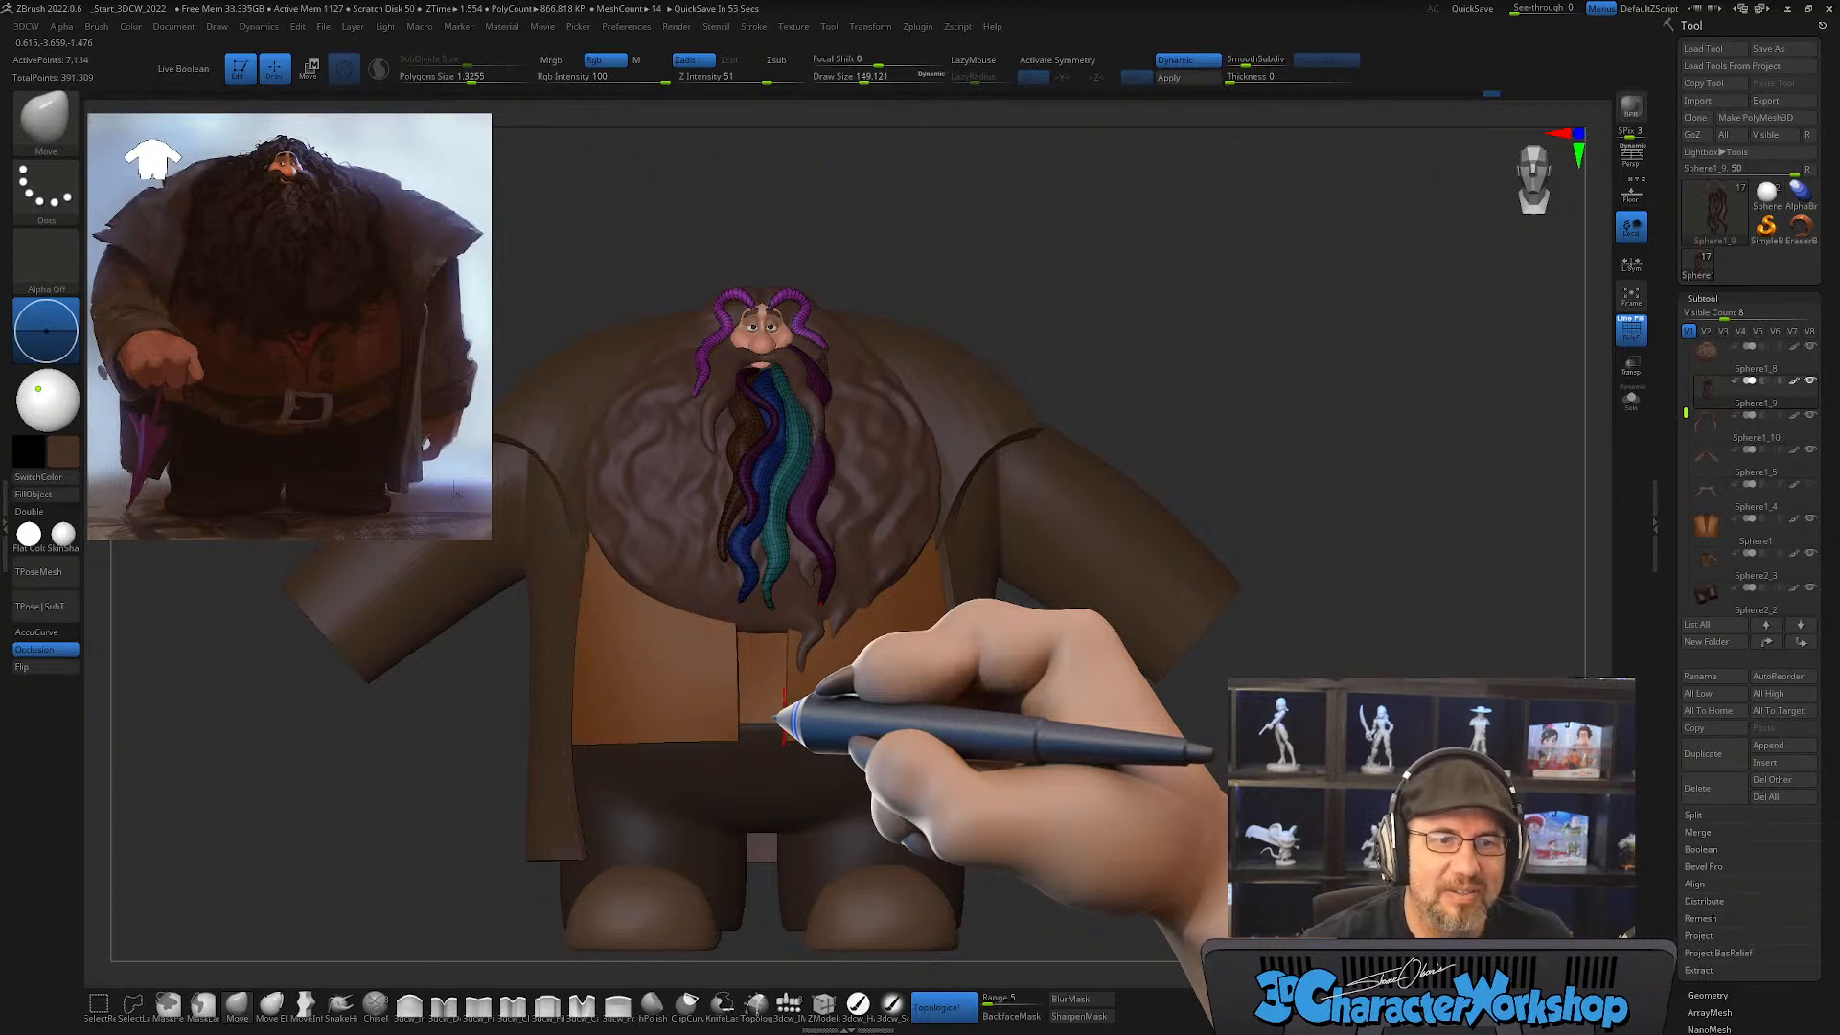
alt+right_drag(1062, 690, 1066, 765)
ctrl+right_drag(883, 443, 876, 532)
mouse_move(874, 412)
alt+right_down()
mouse_move(879, 616)
mouse_move(890, 555)
alt+right_up()
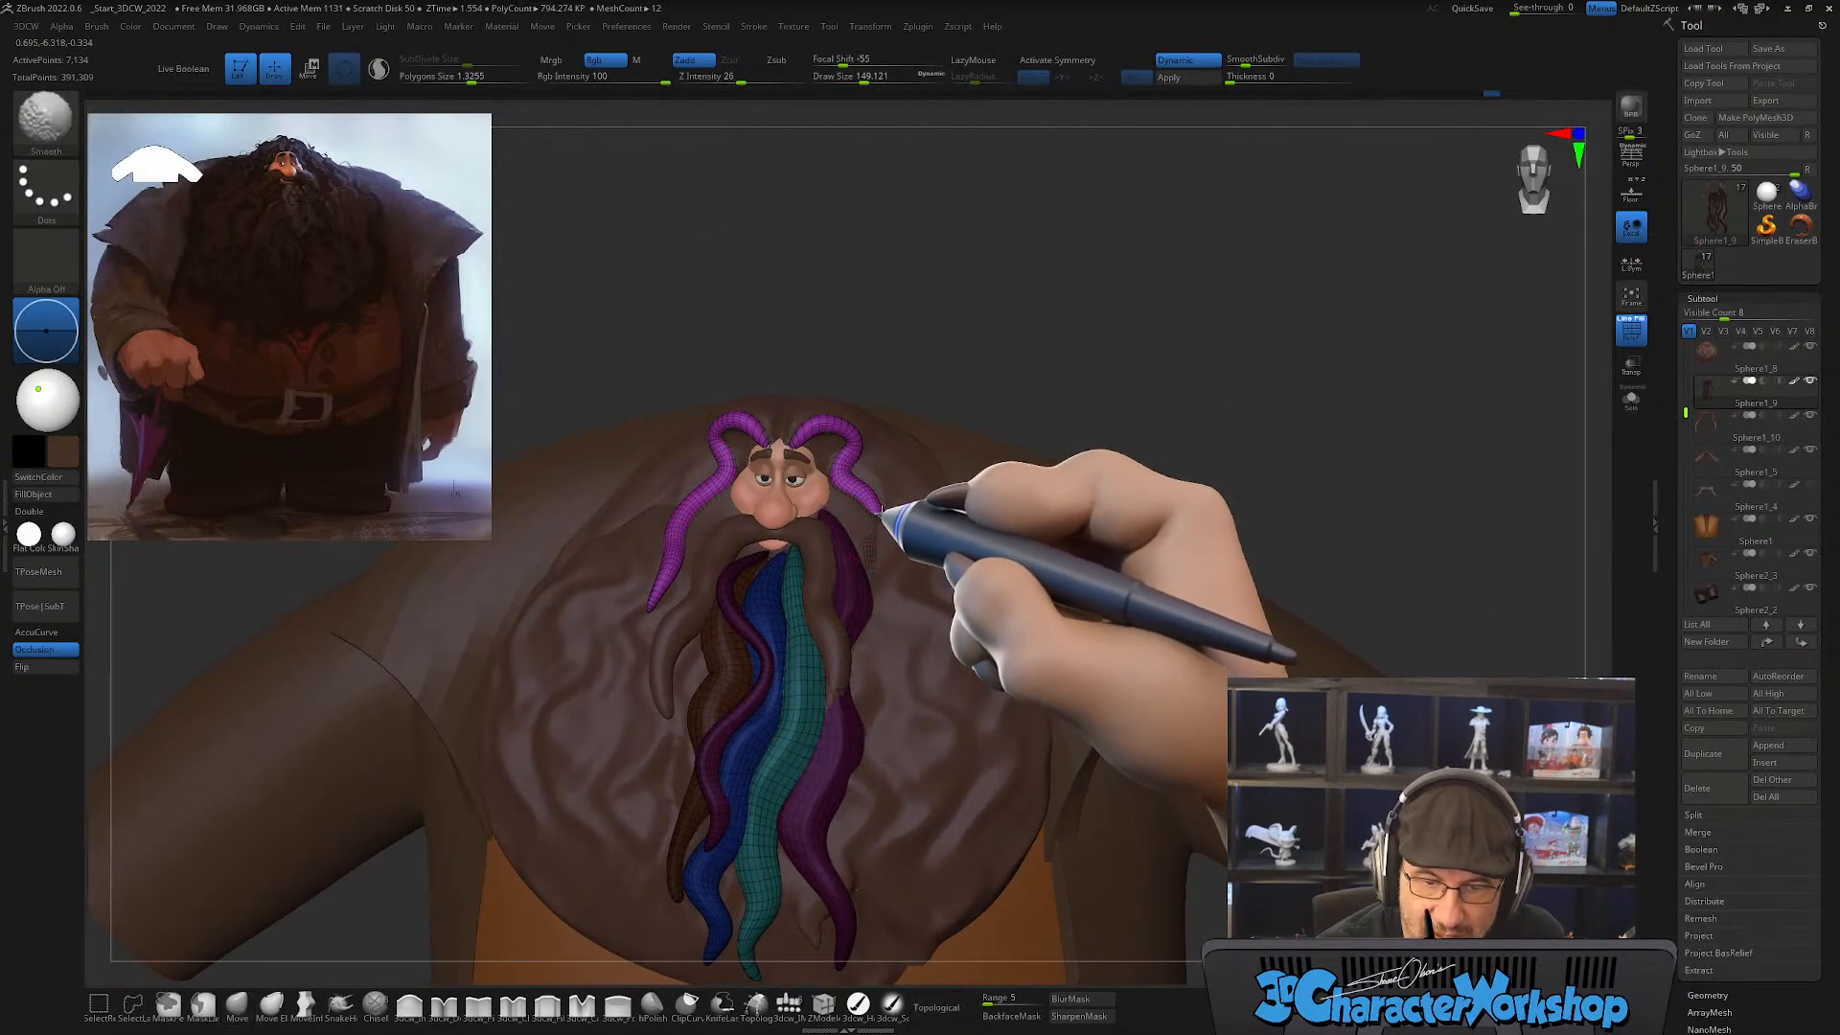
Step: Smooth the face strands and reshape the one on the character's right with the topological Move brush at draw sizes of about 288 and 212
mouse_move(717, 575)
right_down()
mouse_move(797, 584)
mouse_move(724, 581)
mouse_move(805, 716)
right_up()
alt+right_drag(790, 628, 687, 628)
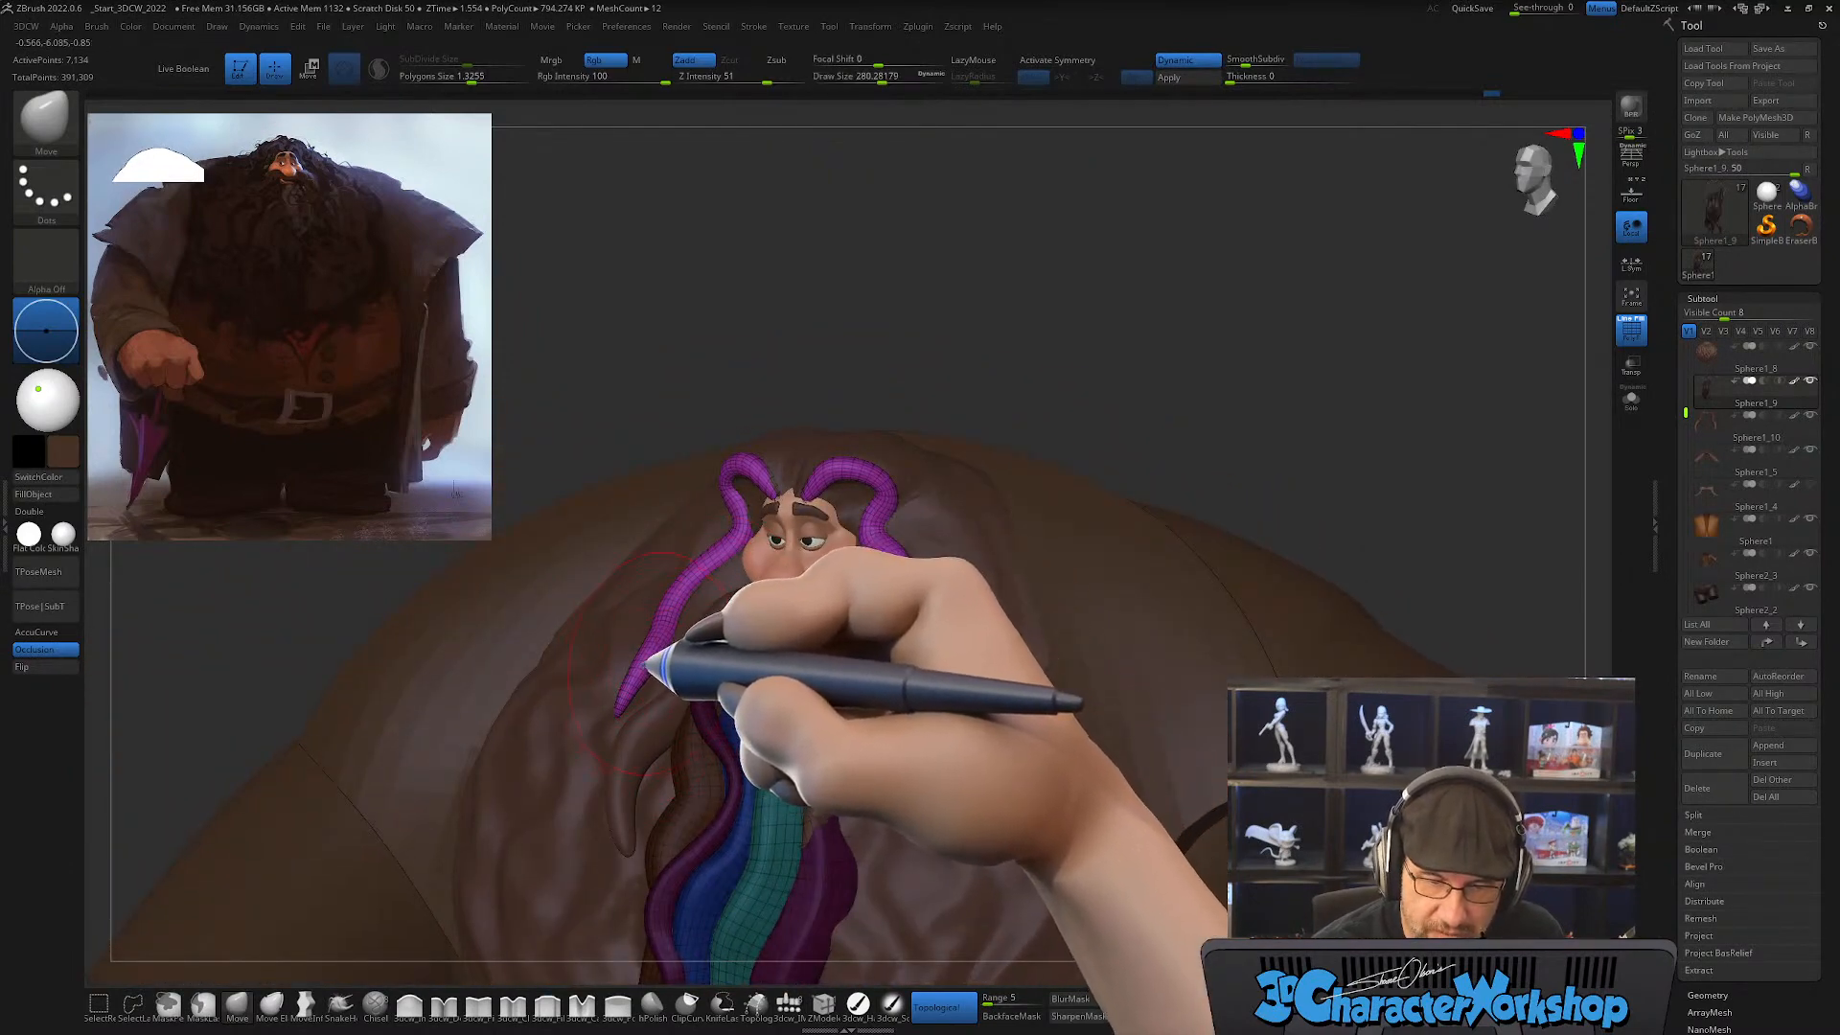
mouse_move(710, 628)
right_down()
mouse_move(772, 623)
mouse_move(699, 666)
mouse_move(650, 602)
mouse_move(670, 608)
mouse_move(636, 624)
mouse_move(645, 608)
mouse_move(587, 573)
mouse_move(649, 575)
mouse_move(621, 566)
mouse_move(592, 616)
right_up()
key(s)
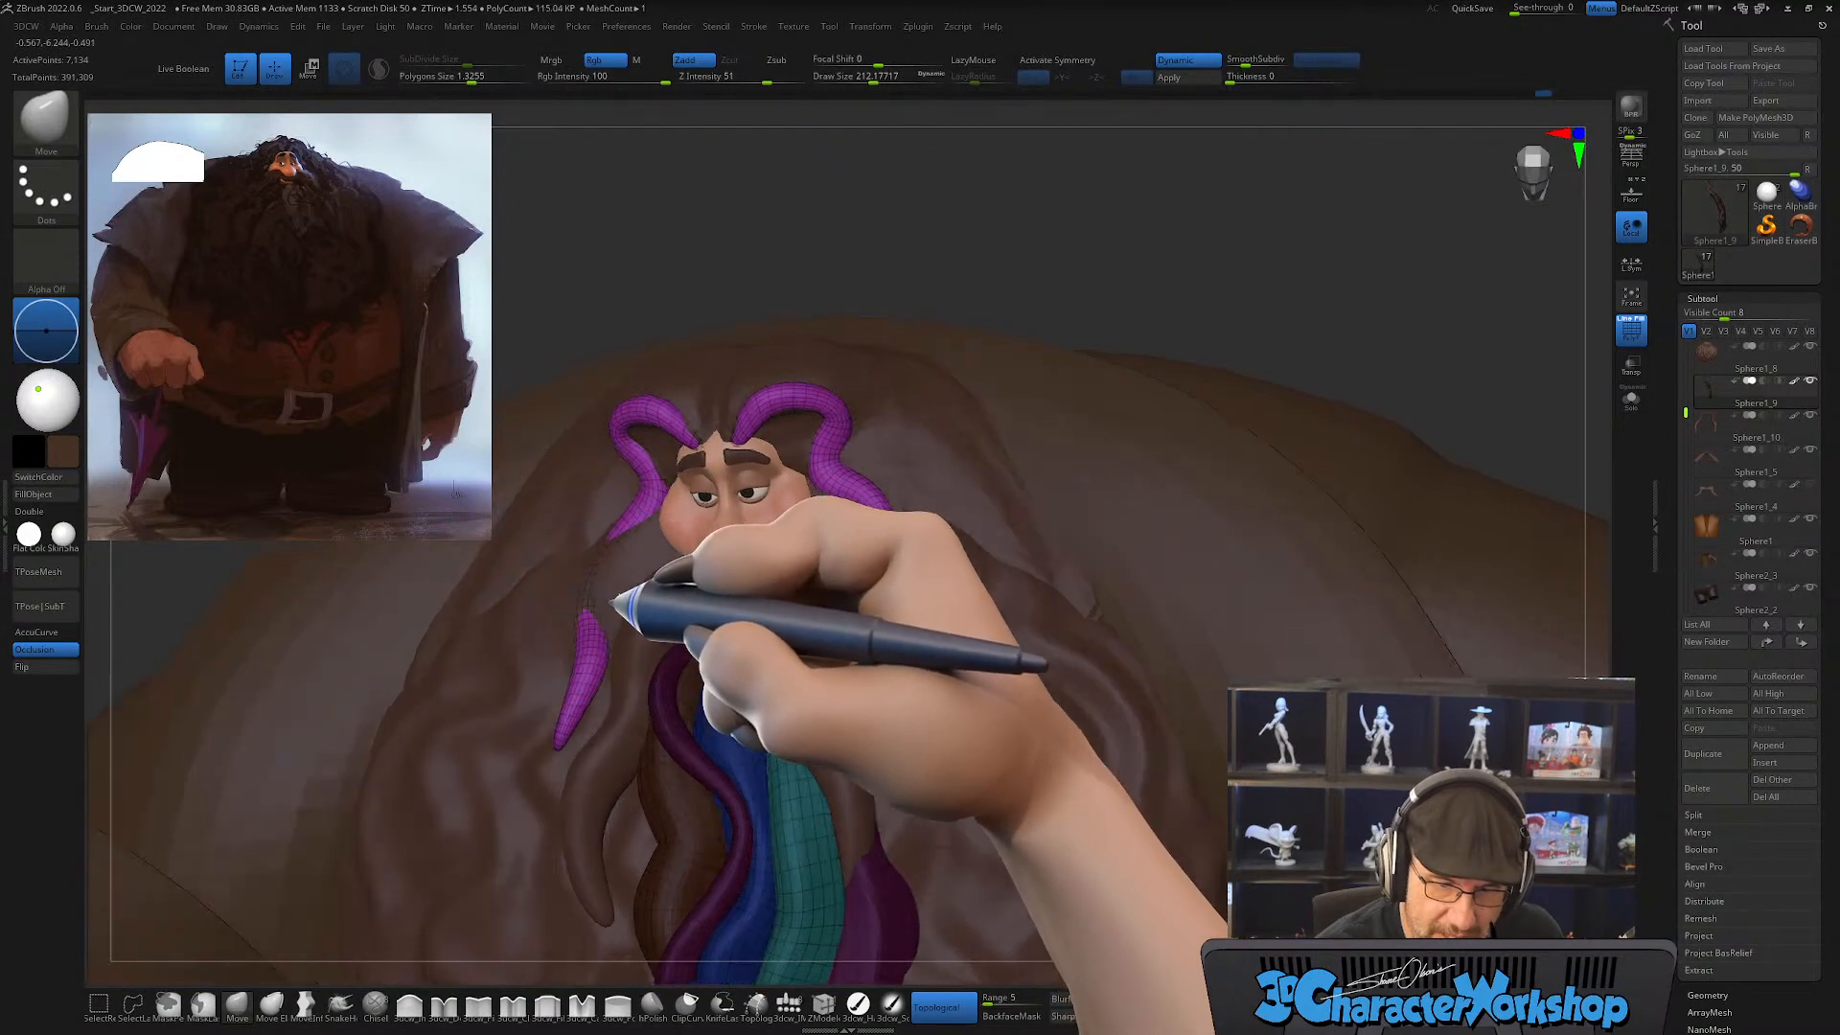
shift+drag(604, 604, 587, 614)
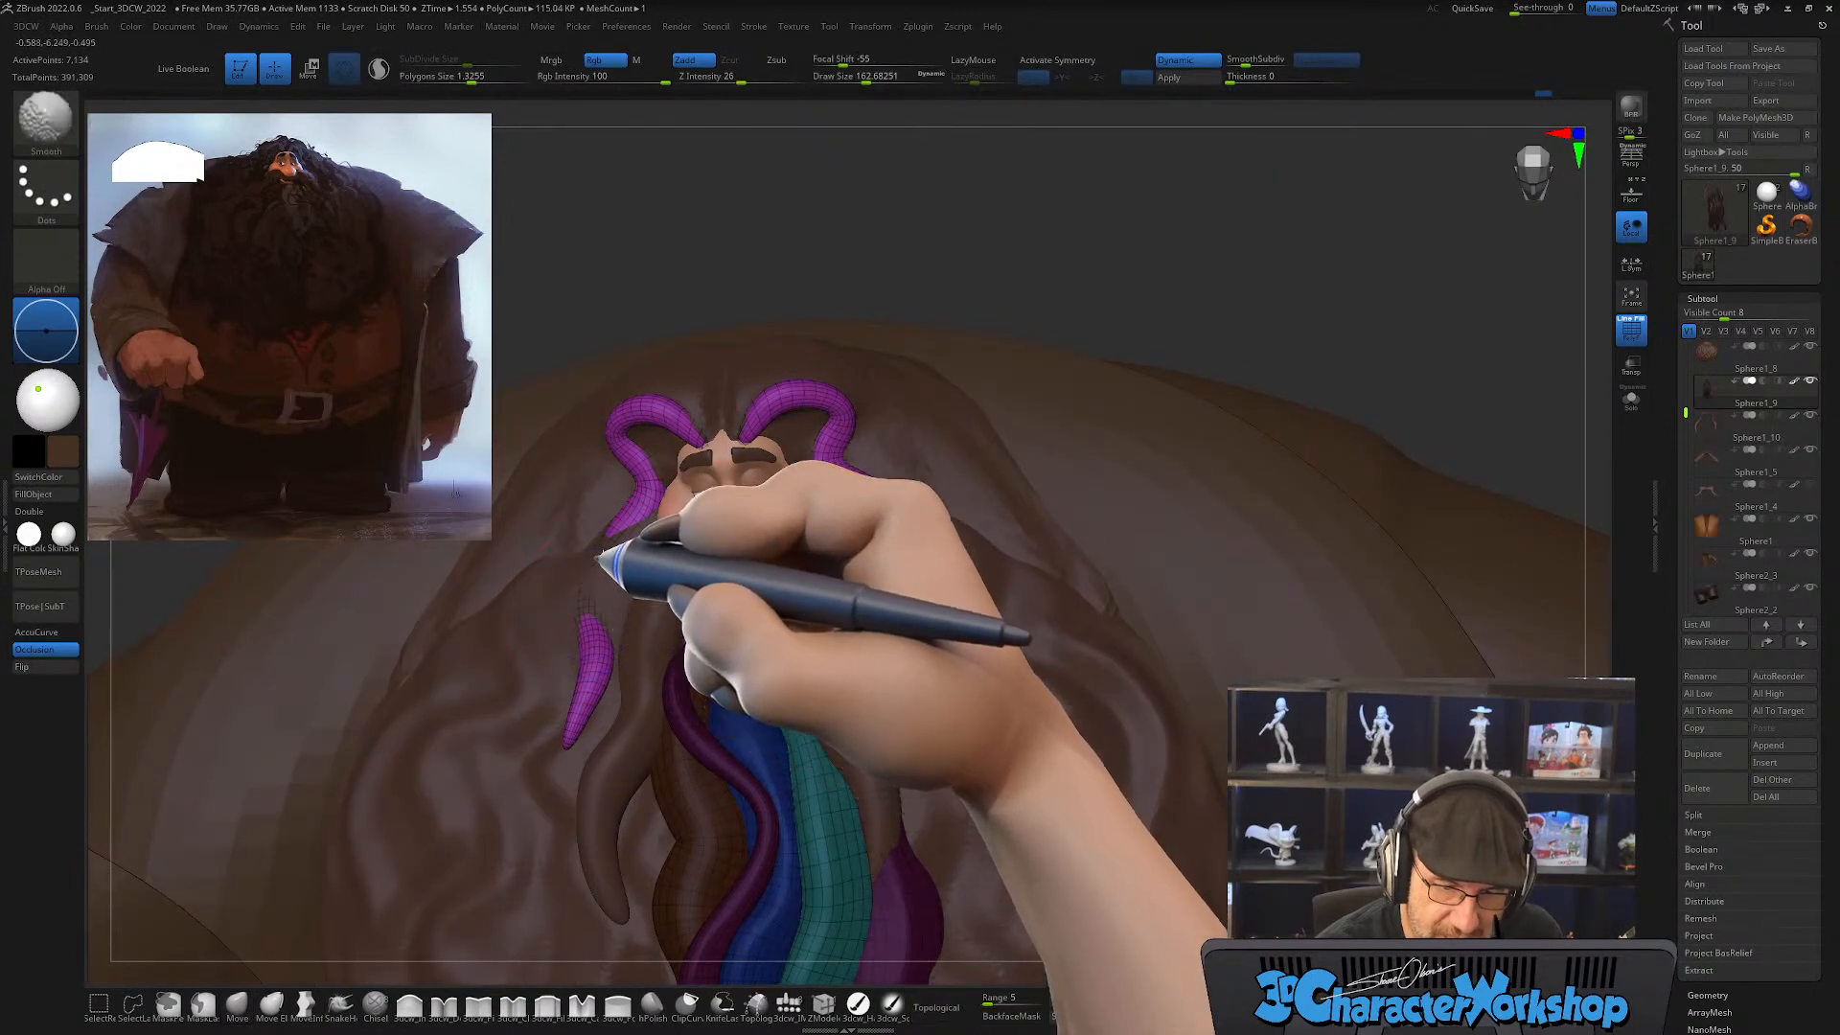
right_drag(686, 640, 726, 604)
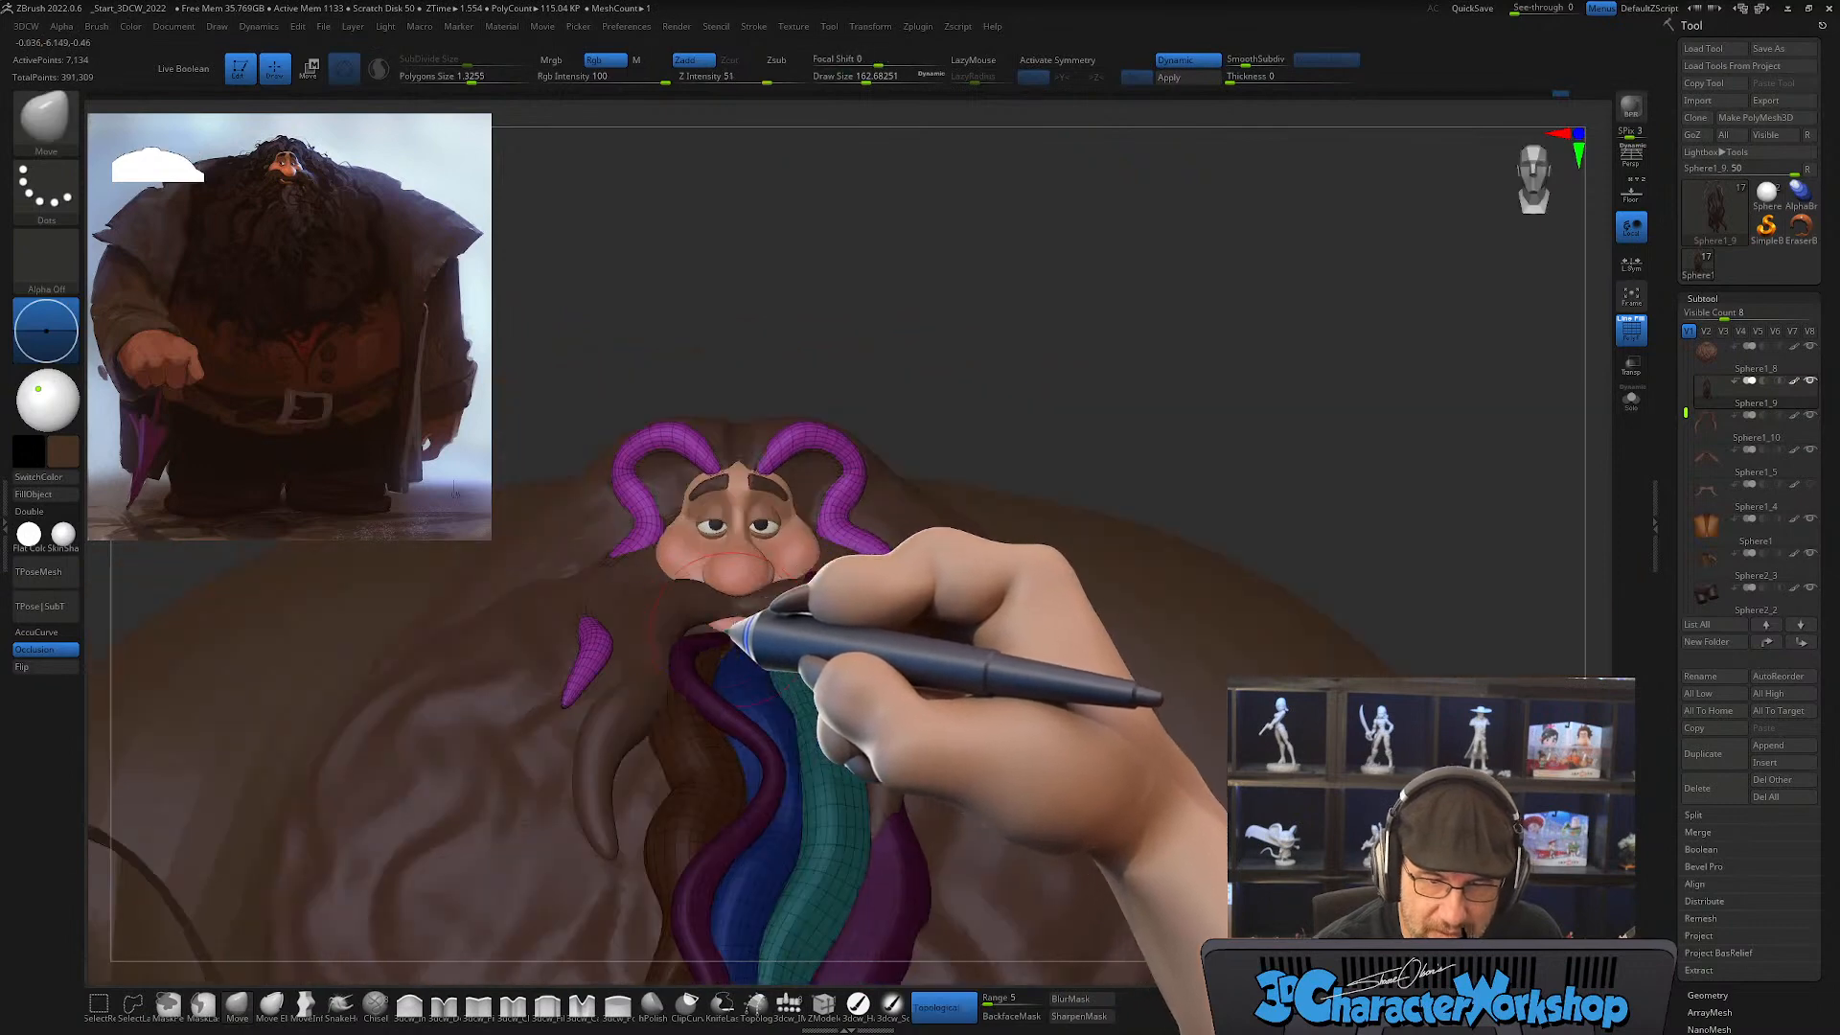
Step: Hide the polygroup wireframe and continue fitting the character's right face strand against the beard, raising the draw size to about 453
key(shift+f)
mouse_move(903, 743)
right_down()
mouse_move(914, 788)
mouse_move(781, 652)
mouse_move(687, 639)
mouse_move(780, 658)
right_up()
key(s)
right_drag(893, 668, 887, 731)
right_drag(757, 685, 724, 752)
key(s)
mouse_move(679, 676)
mouse_down()
mouse_move(698, 686)
mouse_move(651, 700)
mouse_move(652, 679)
mouse_up()
key(s)
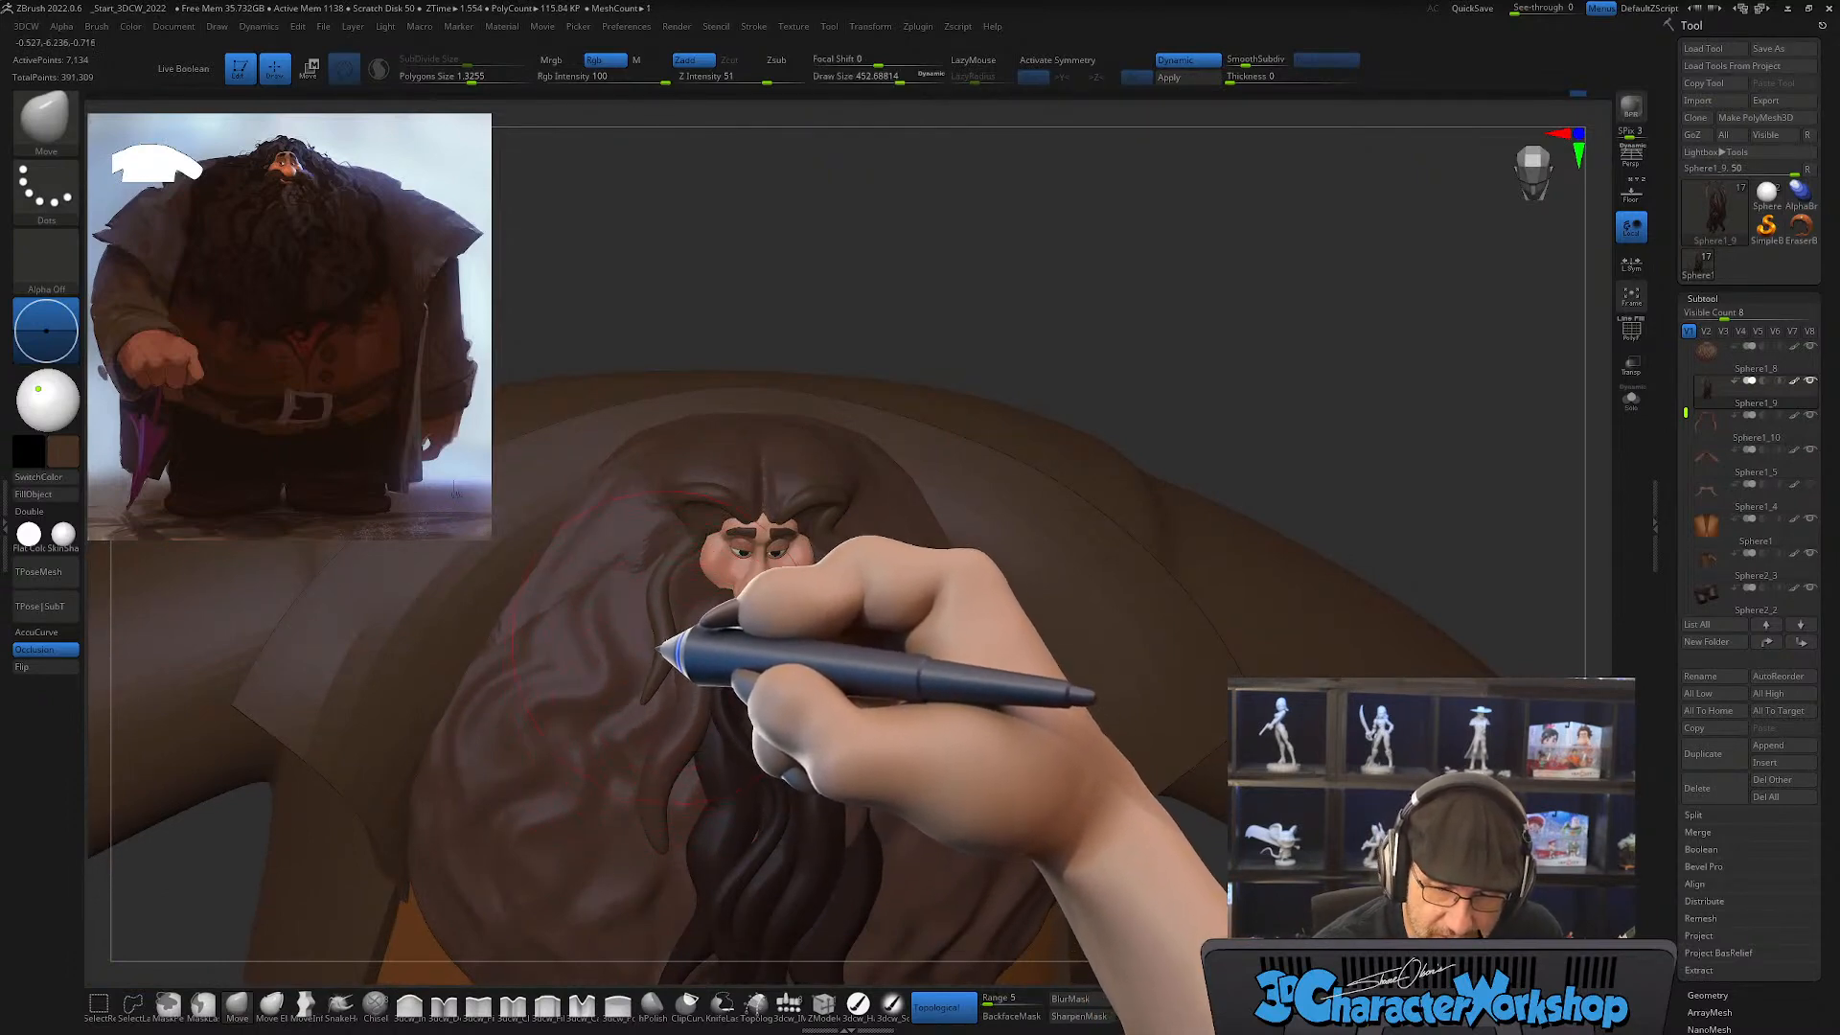
Step: Shift the tip of the character's right face strand beside the mustache, reducing the draw size to about 351
mouse_move(692, 599)
right_down()
mouse_move(690, 629)
mouse_move(685, 587)
right_up()
key(s)
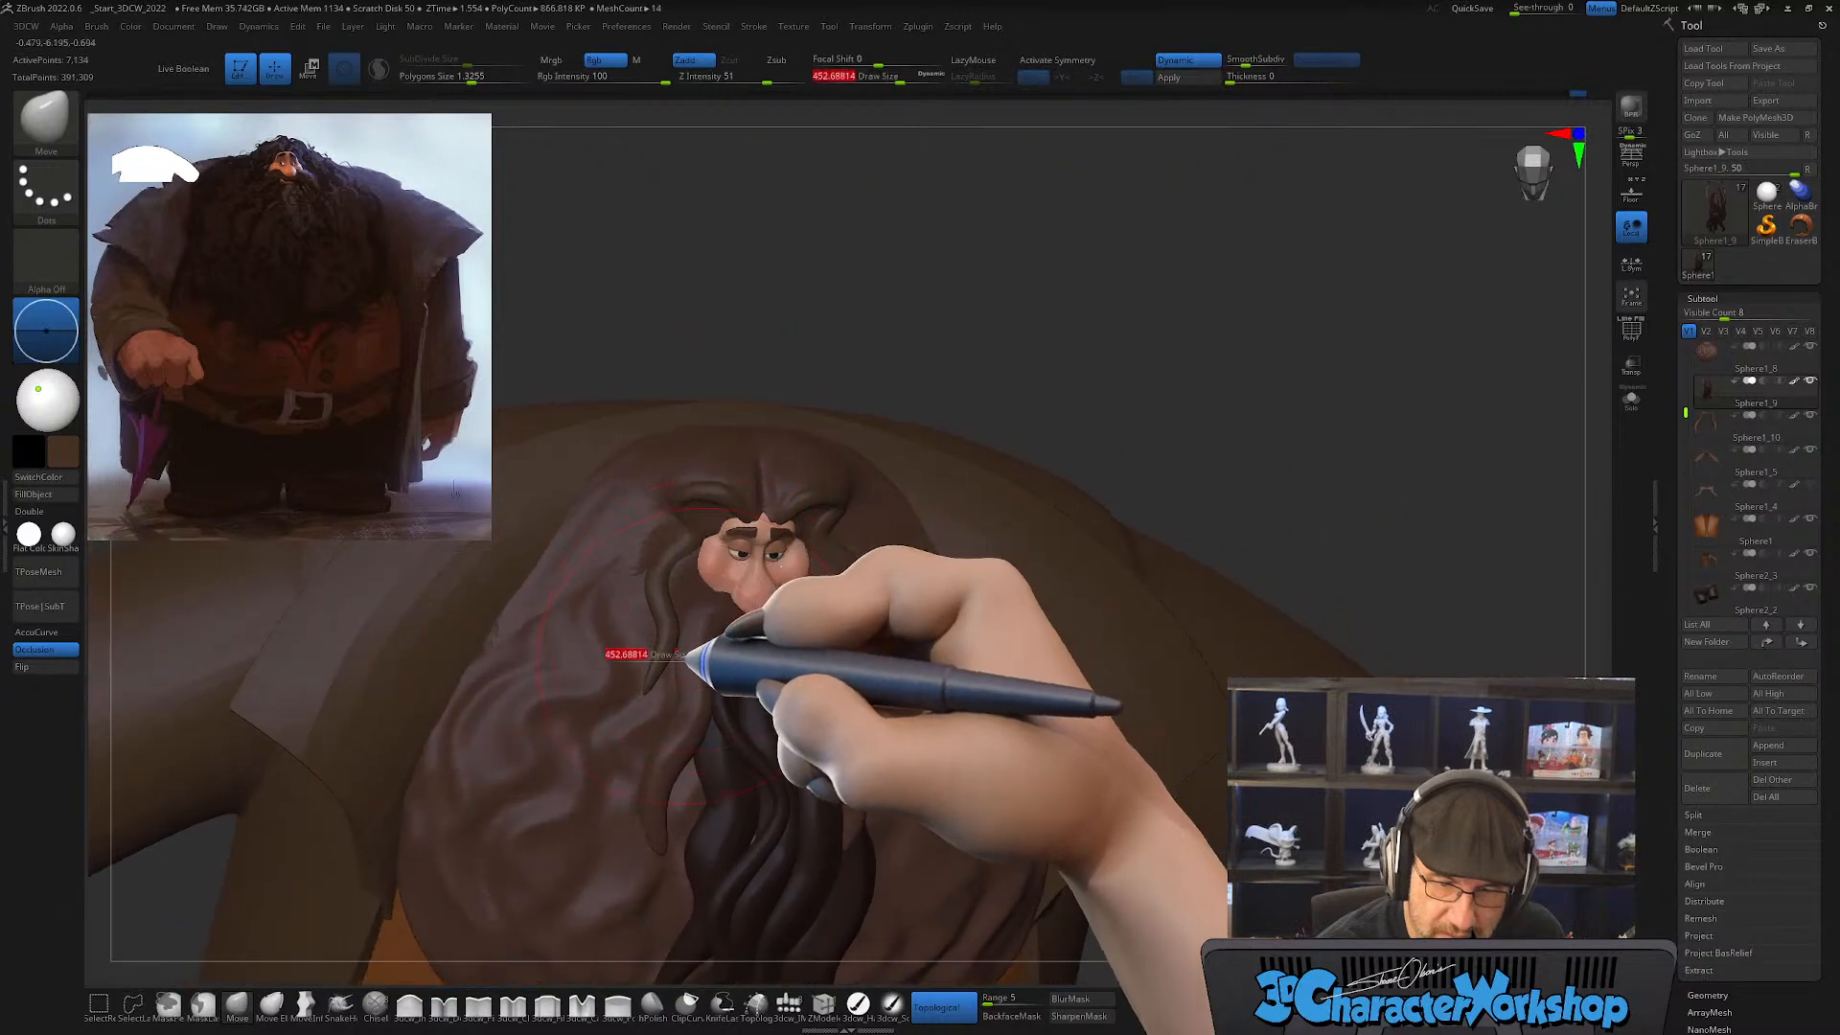
drag(681, 656, 670, 660)
mouse_move(671, 664)
right_down()
mouse_move(676, 615)
mouse_move(655, 657)
mouse_move(724, 637)
mouse_move(693, 659)
mouse_move(699, 690)
mouse_move(707, 534)
mouse_move(711, 706)
right_up()
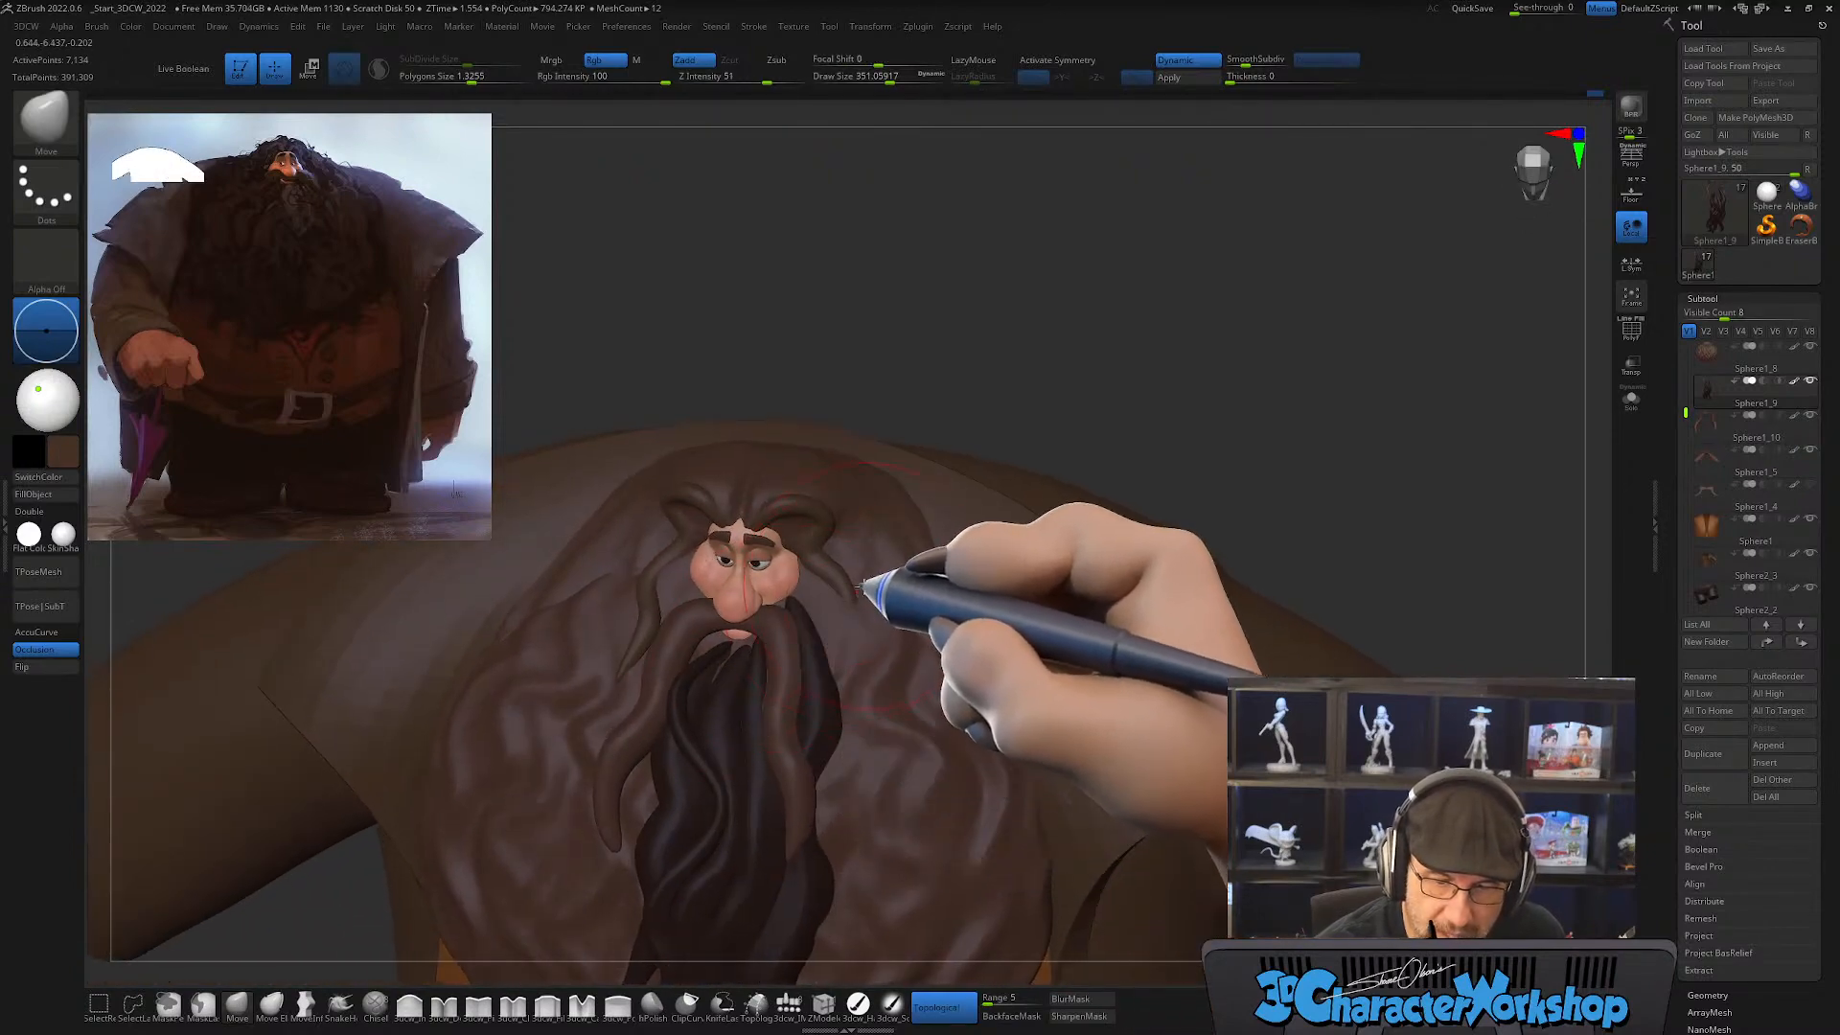
Step: Reposition the lower end of the character's left face strand over the beard at draw size about 338
mouse_move(860, 587)
right_down()
mouse_move(871, 645)
mouse_move(901, 525)
mouse_move(874, 570)
right_up()
key(])
key([)
right_drag(899, 669, 924, 710)
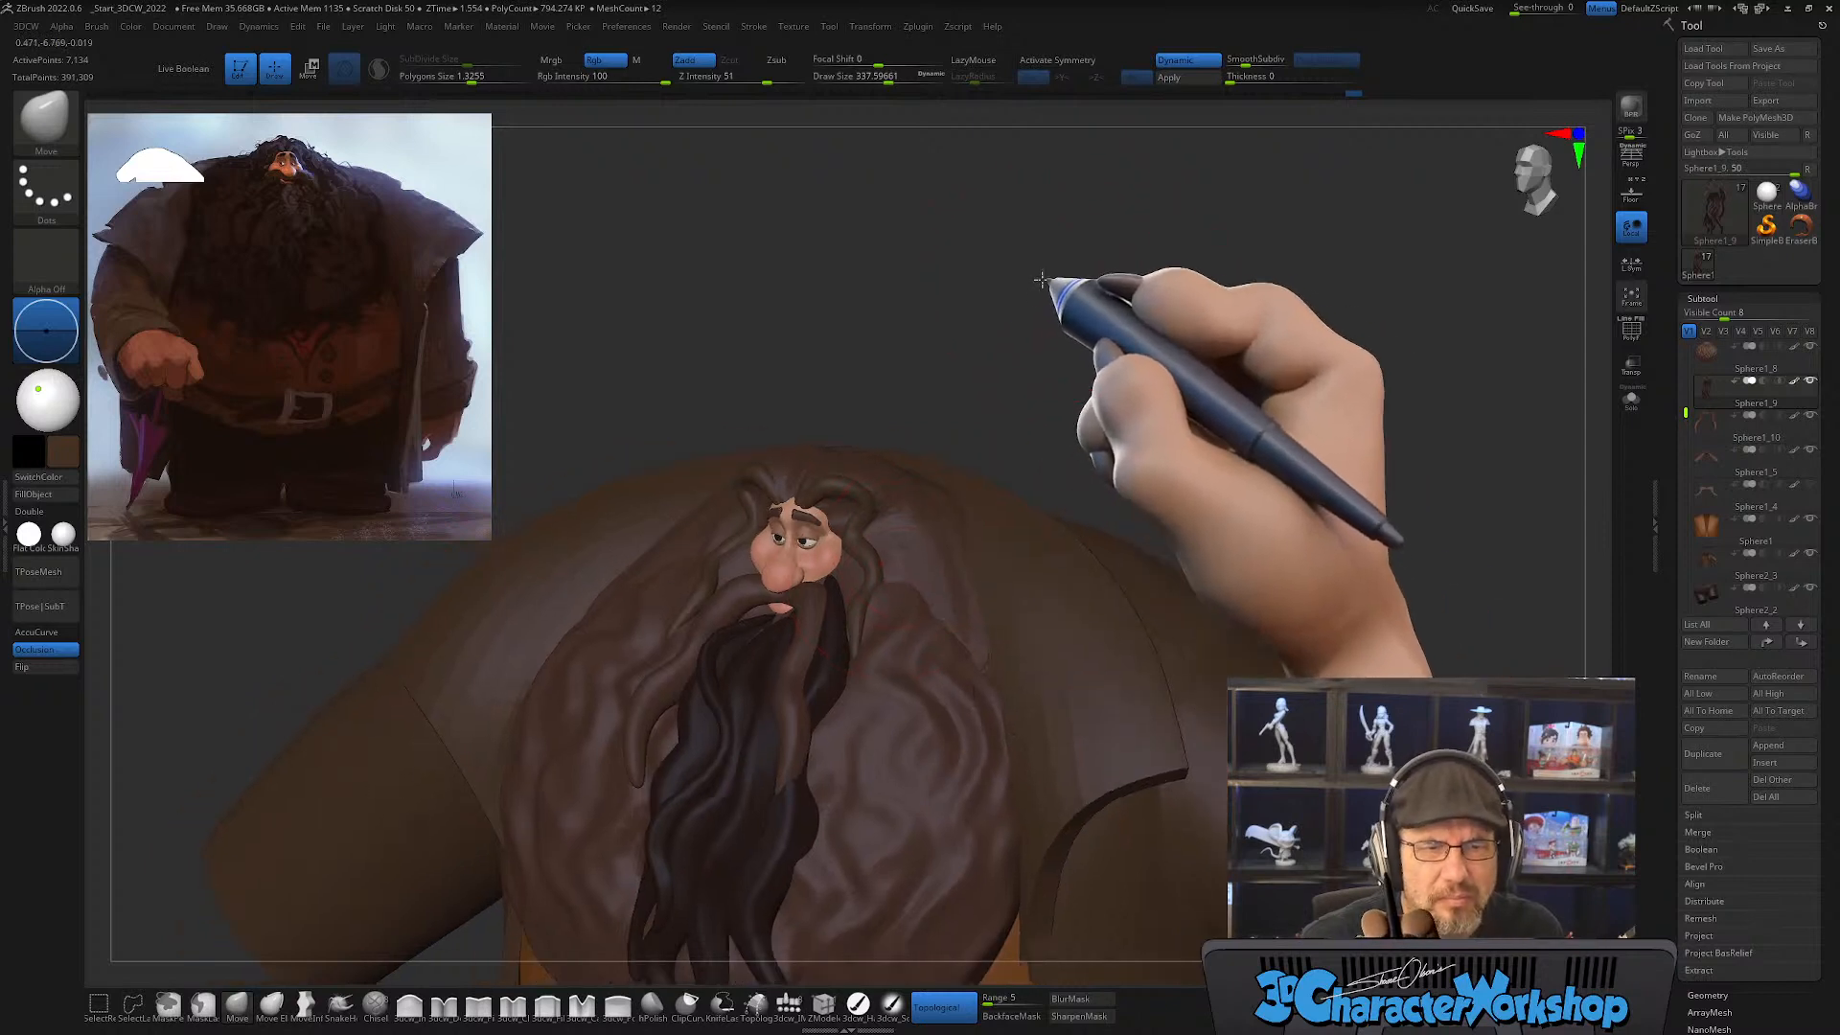
right_drag(1041, 279, 1066, 431)
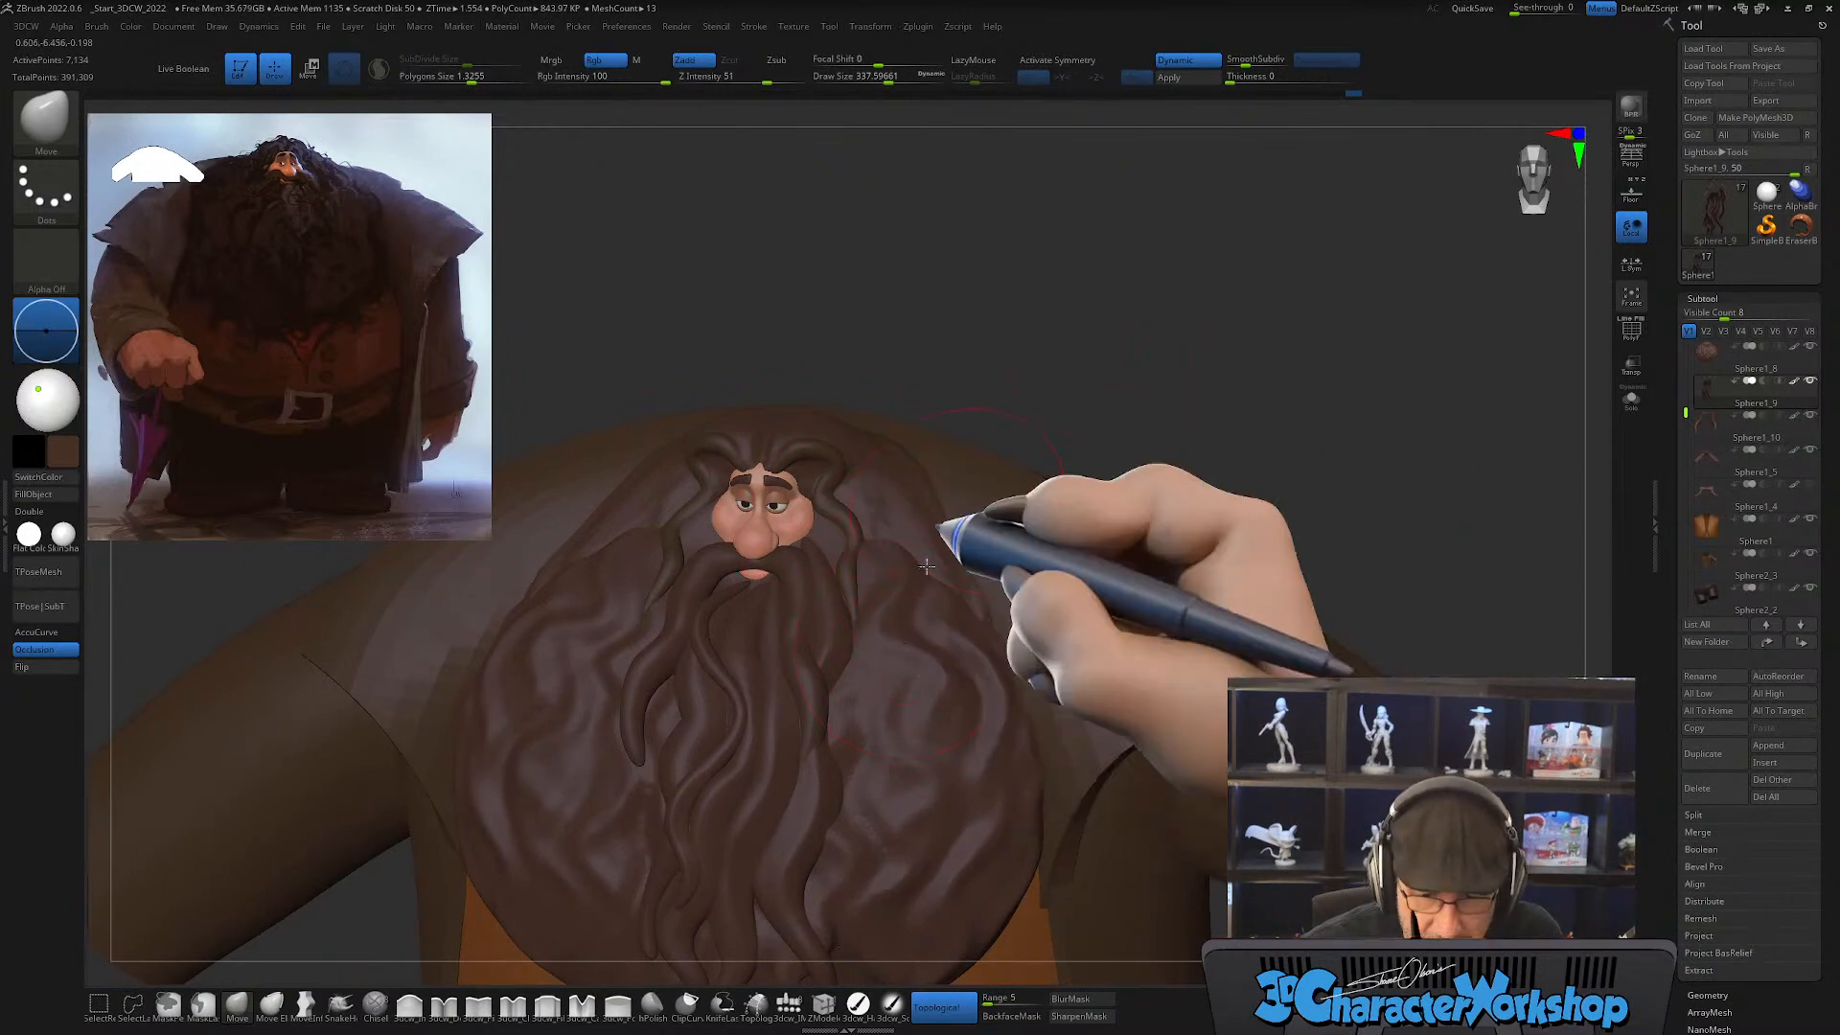
Step: Choose the paint brush, sample the dark hair color from the reference painting and fill the beard strand subtool with it
click(858, 1003)
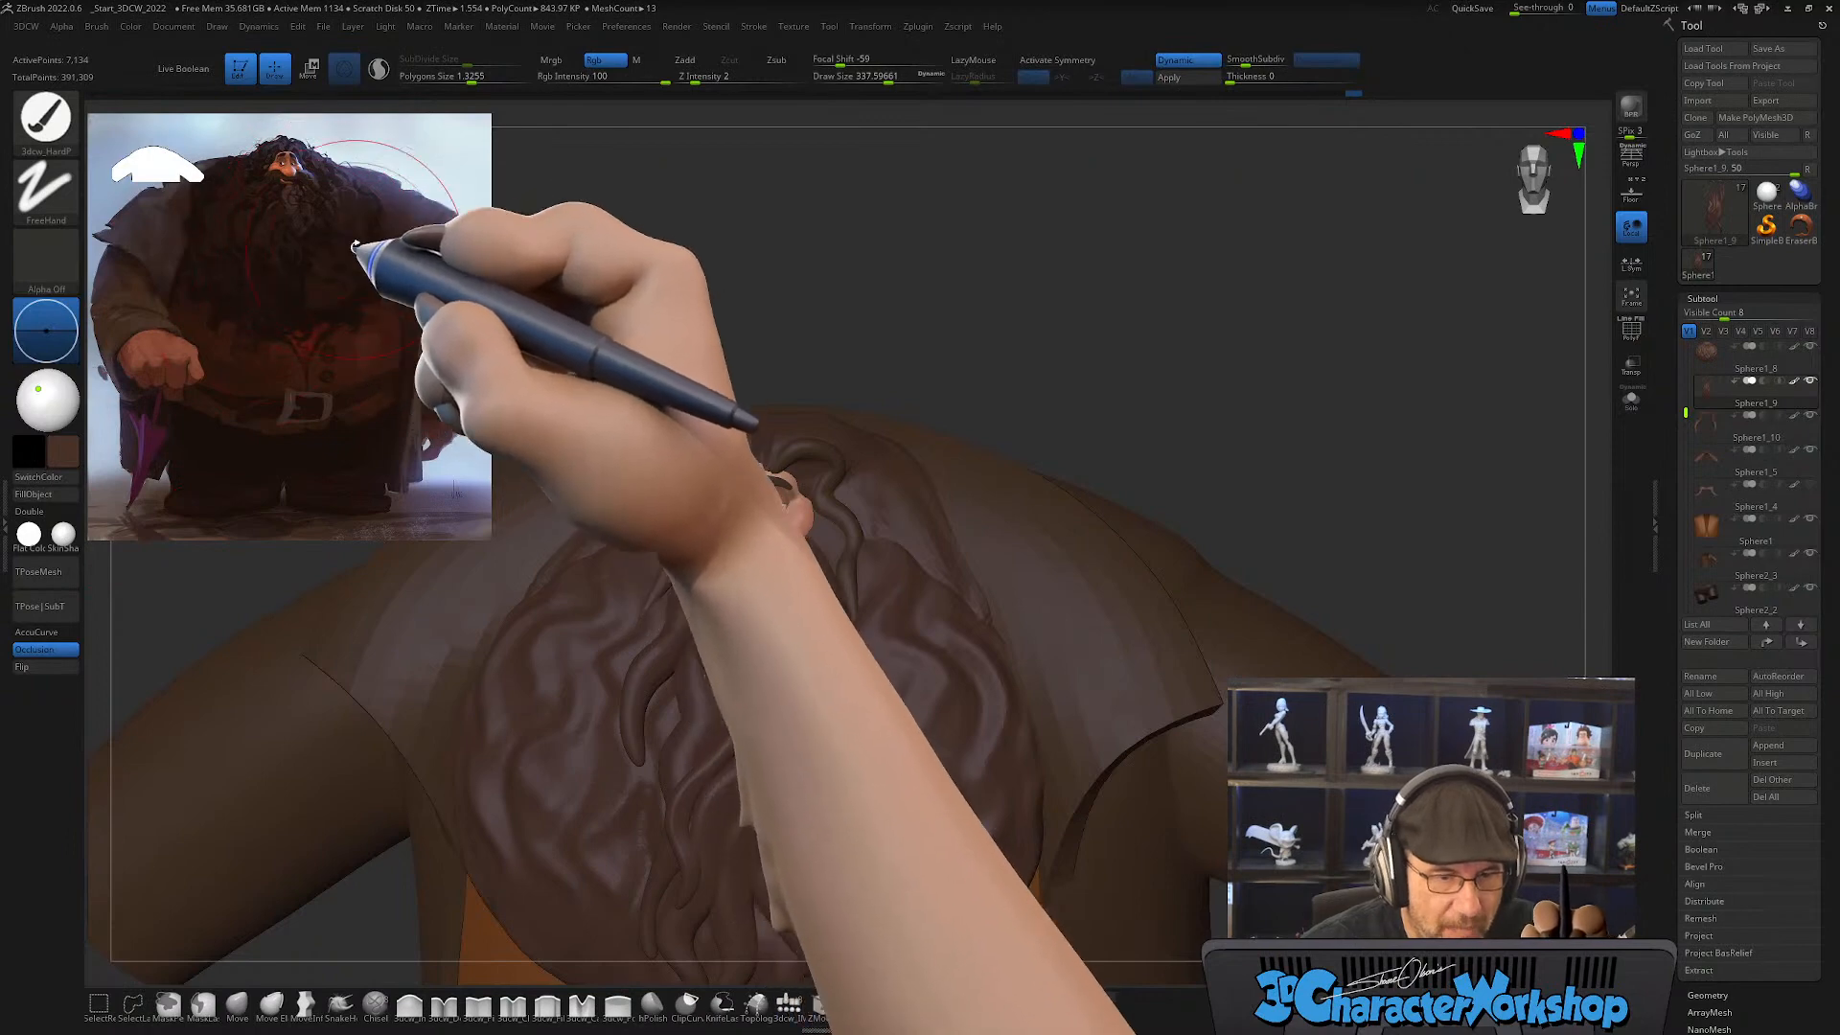
key(z)
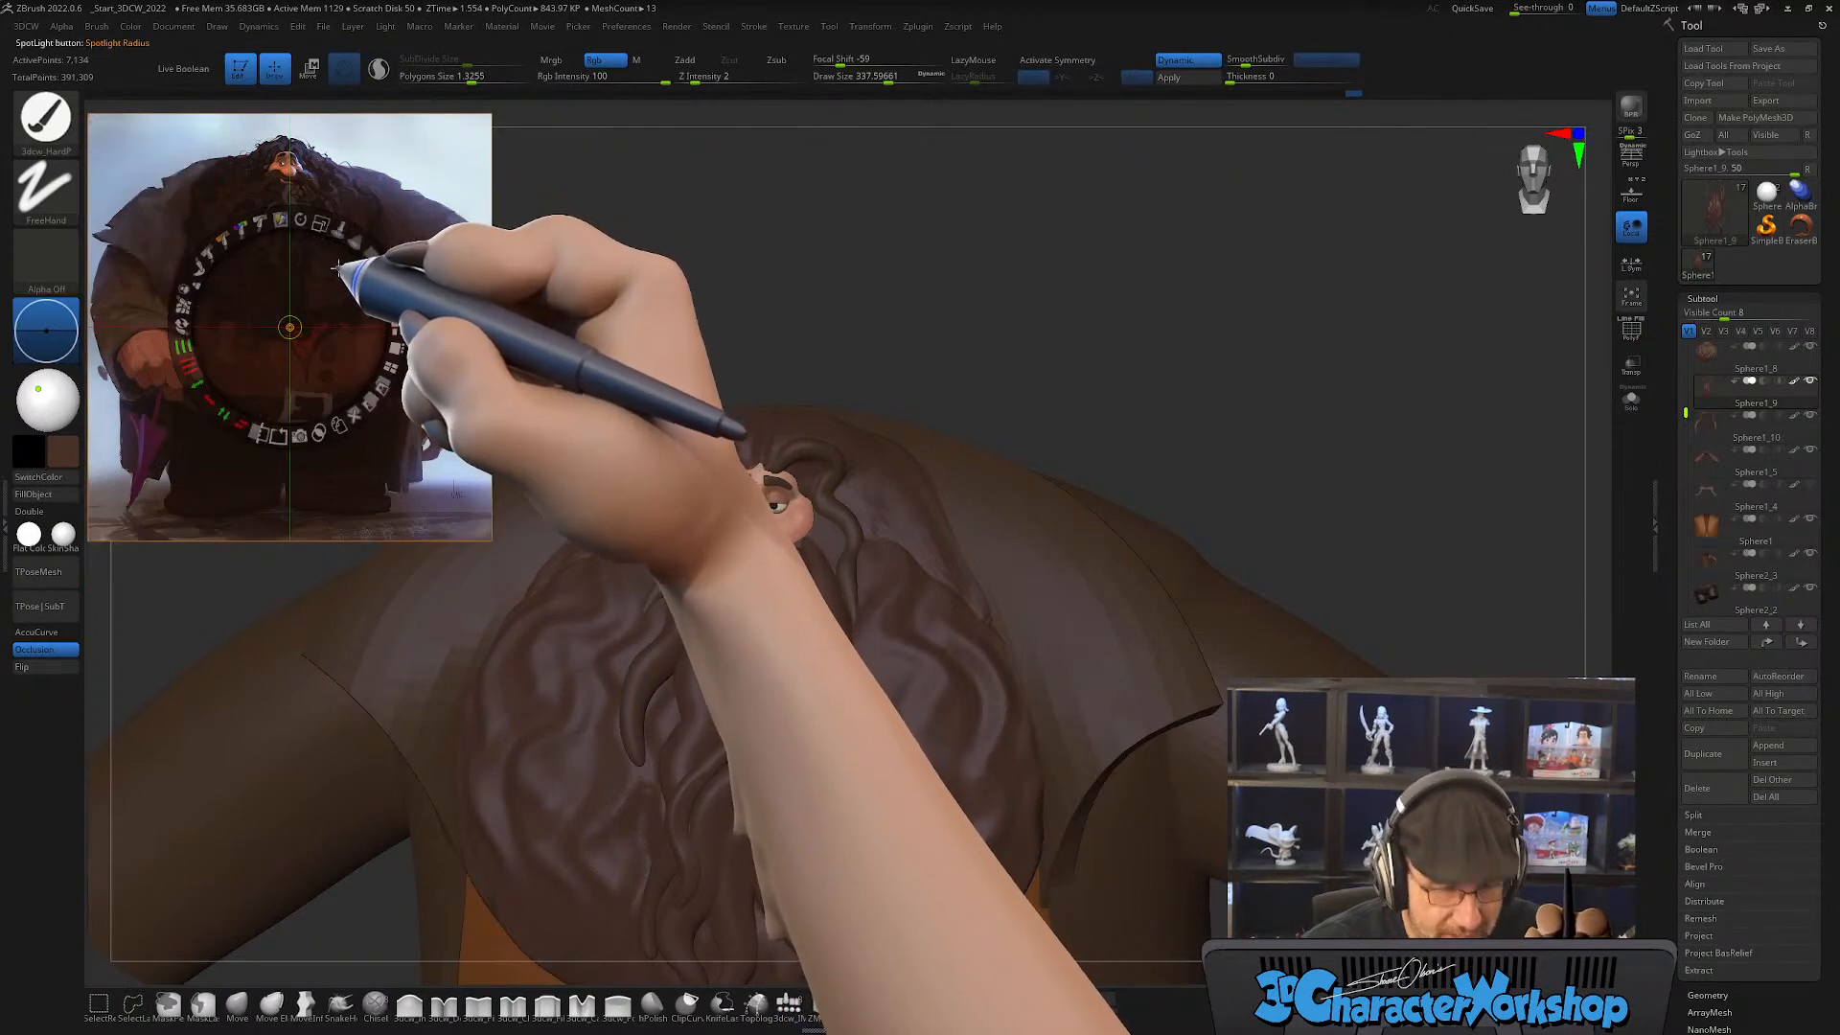
key(z)
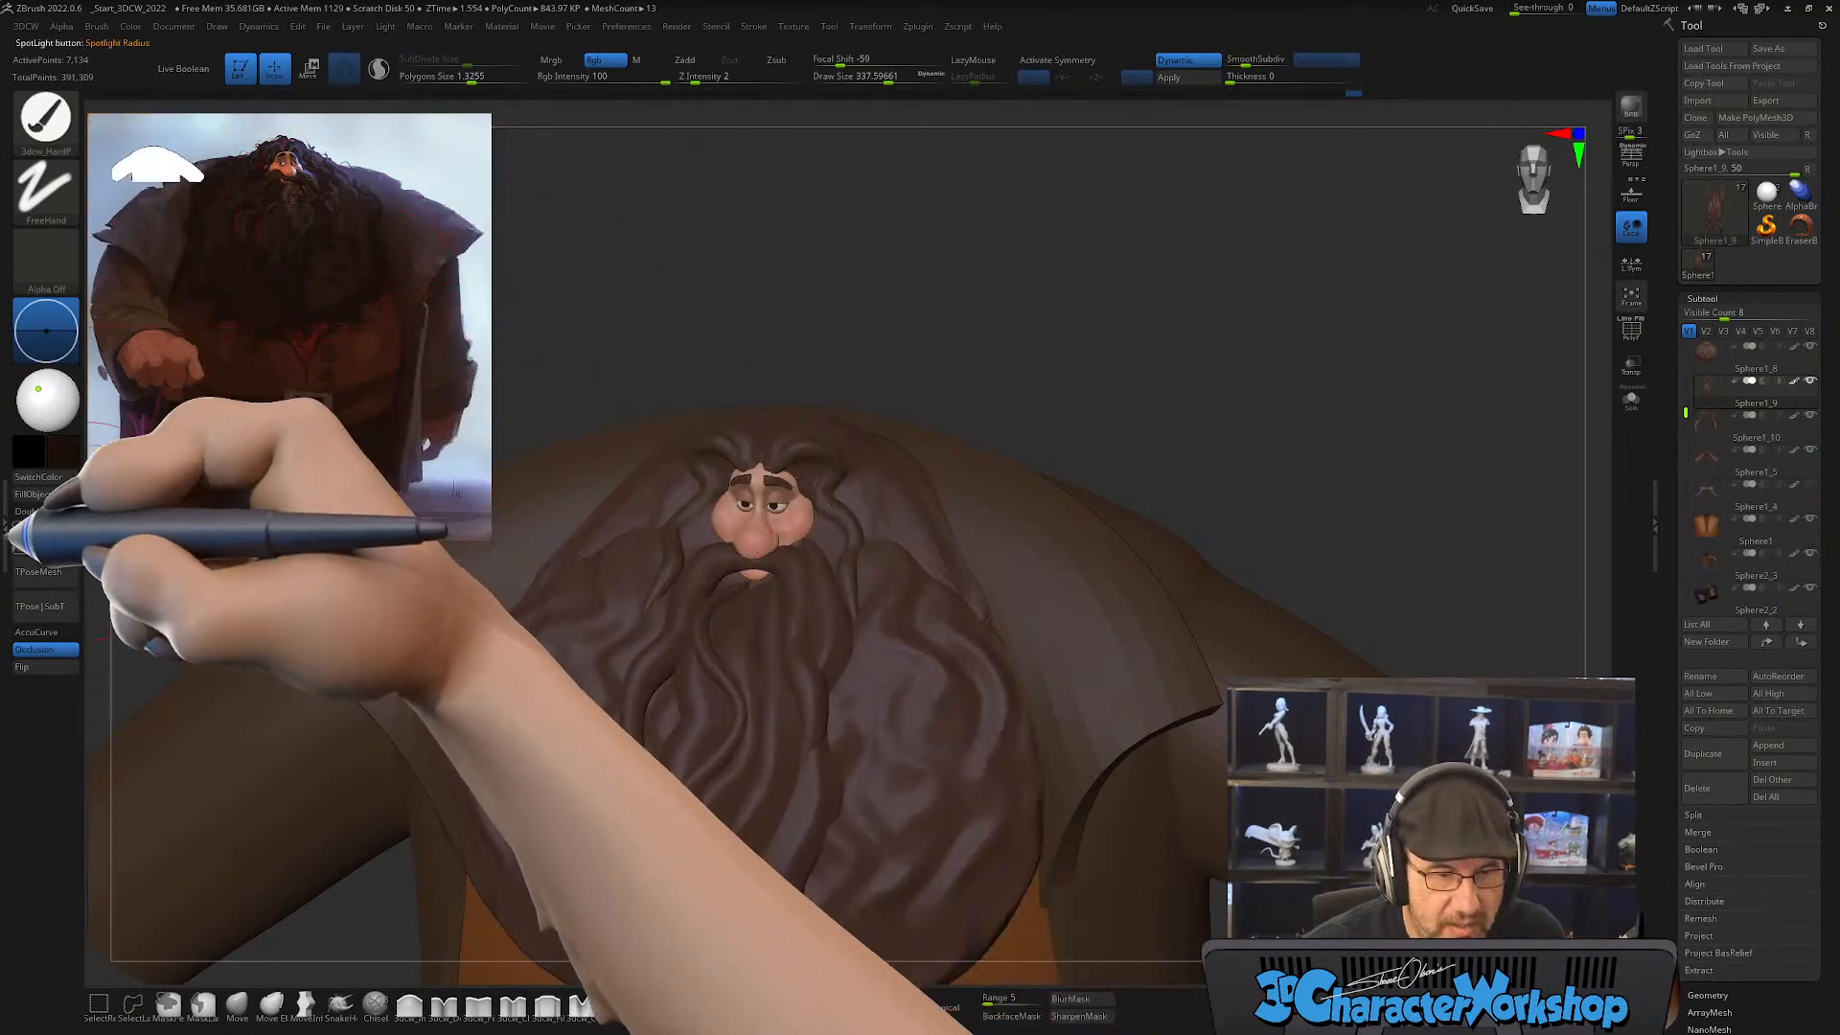
click(33, 494)
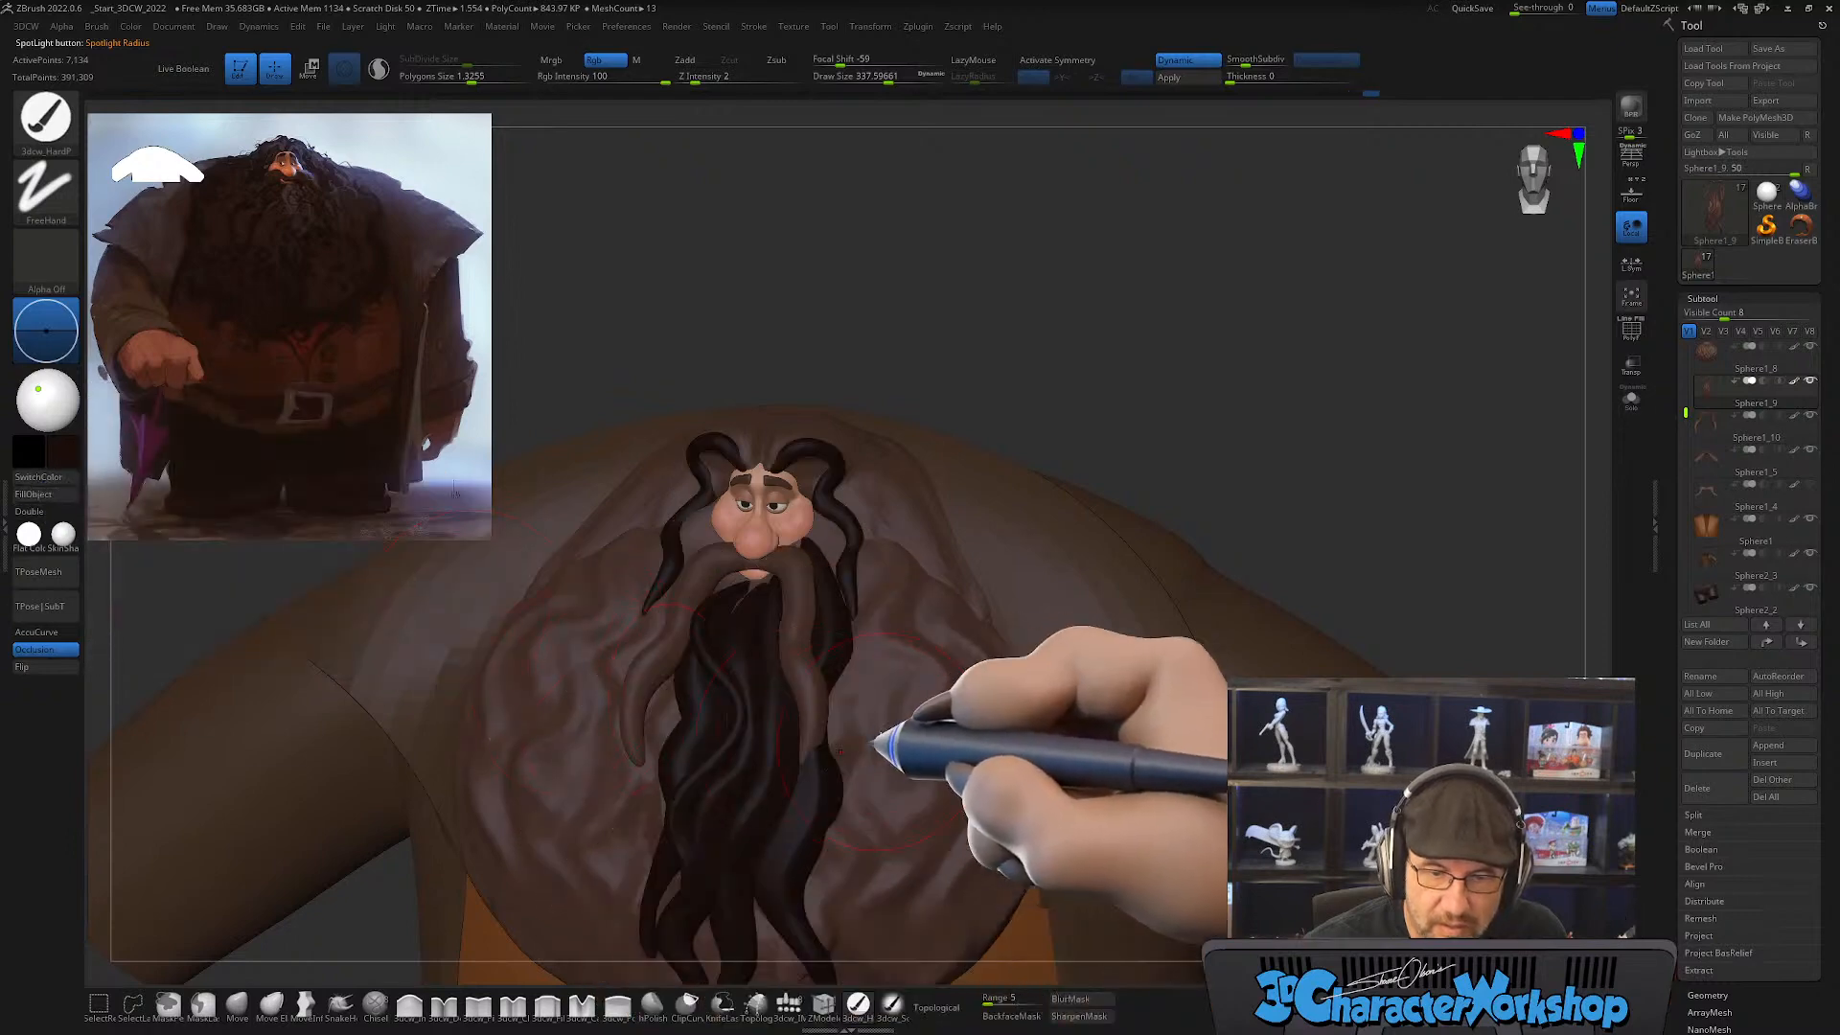
Step: Fill the large beard mass, the mustache and the head hair subtools with the same dark hair color
alt+click(916, 714)
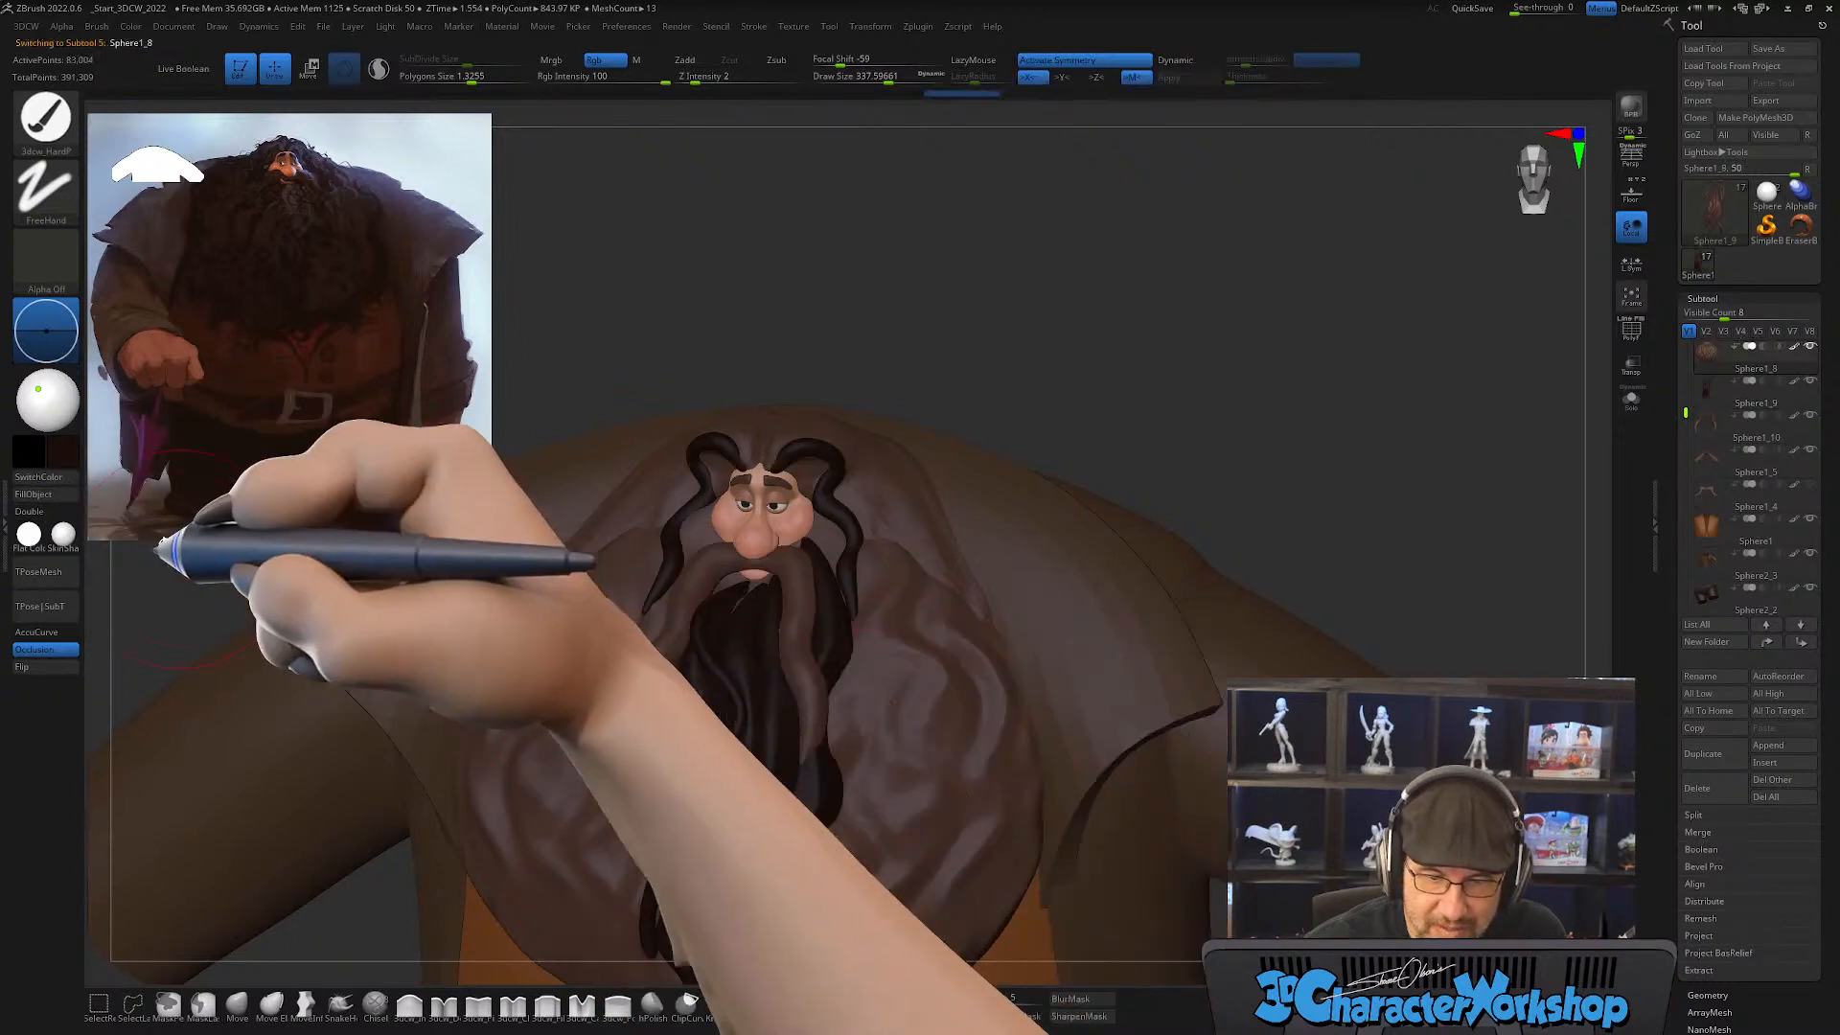
click(38, 494)
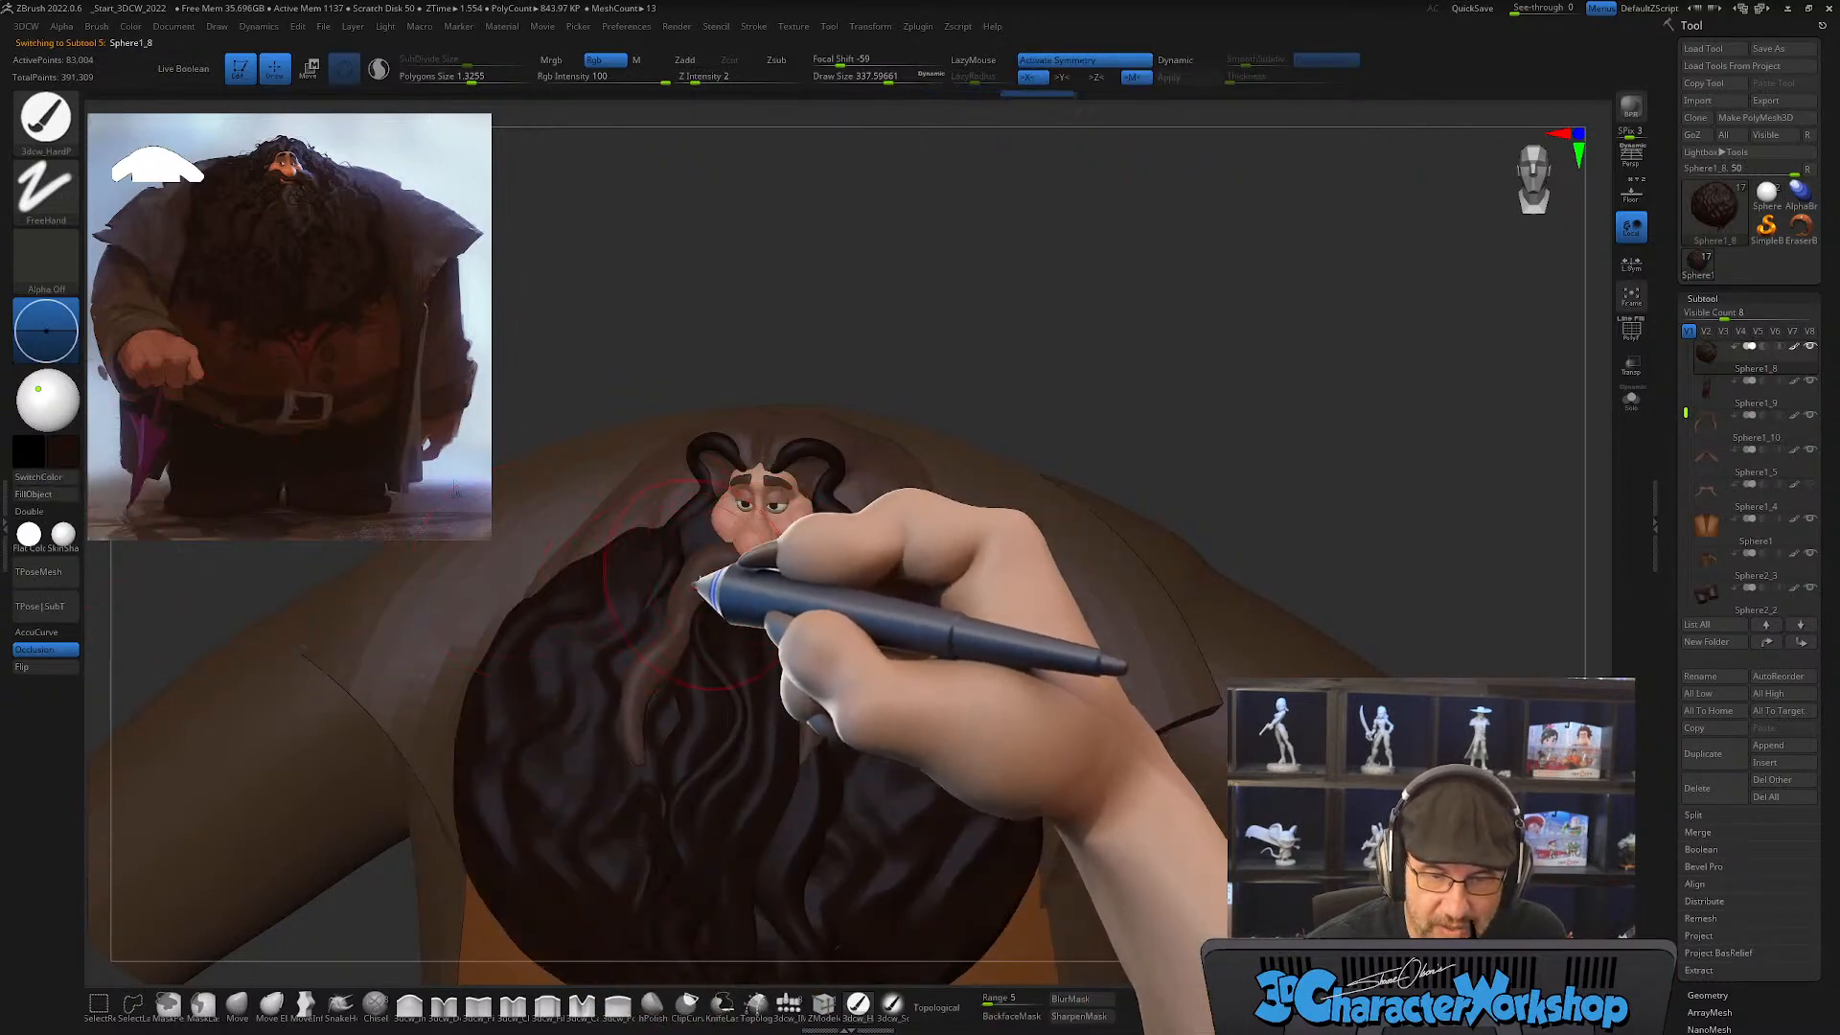
alt+click(684, 606)
click(39, 494)
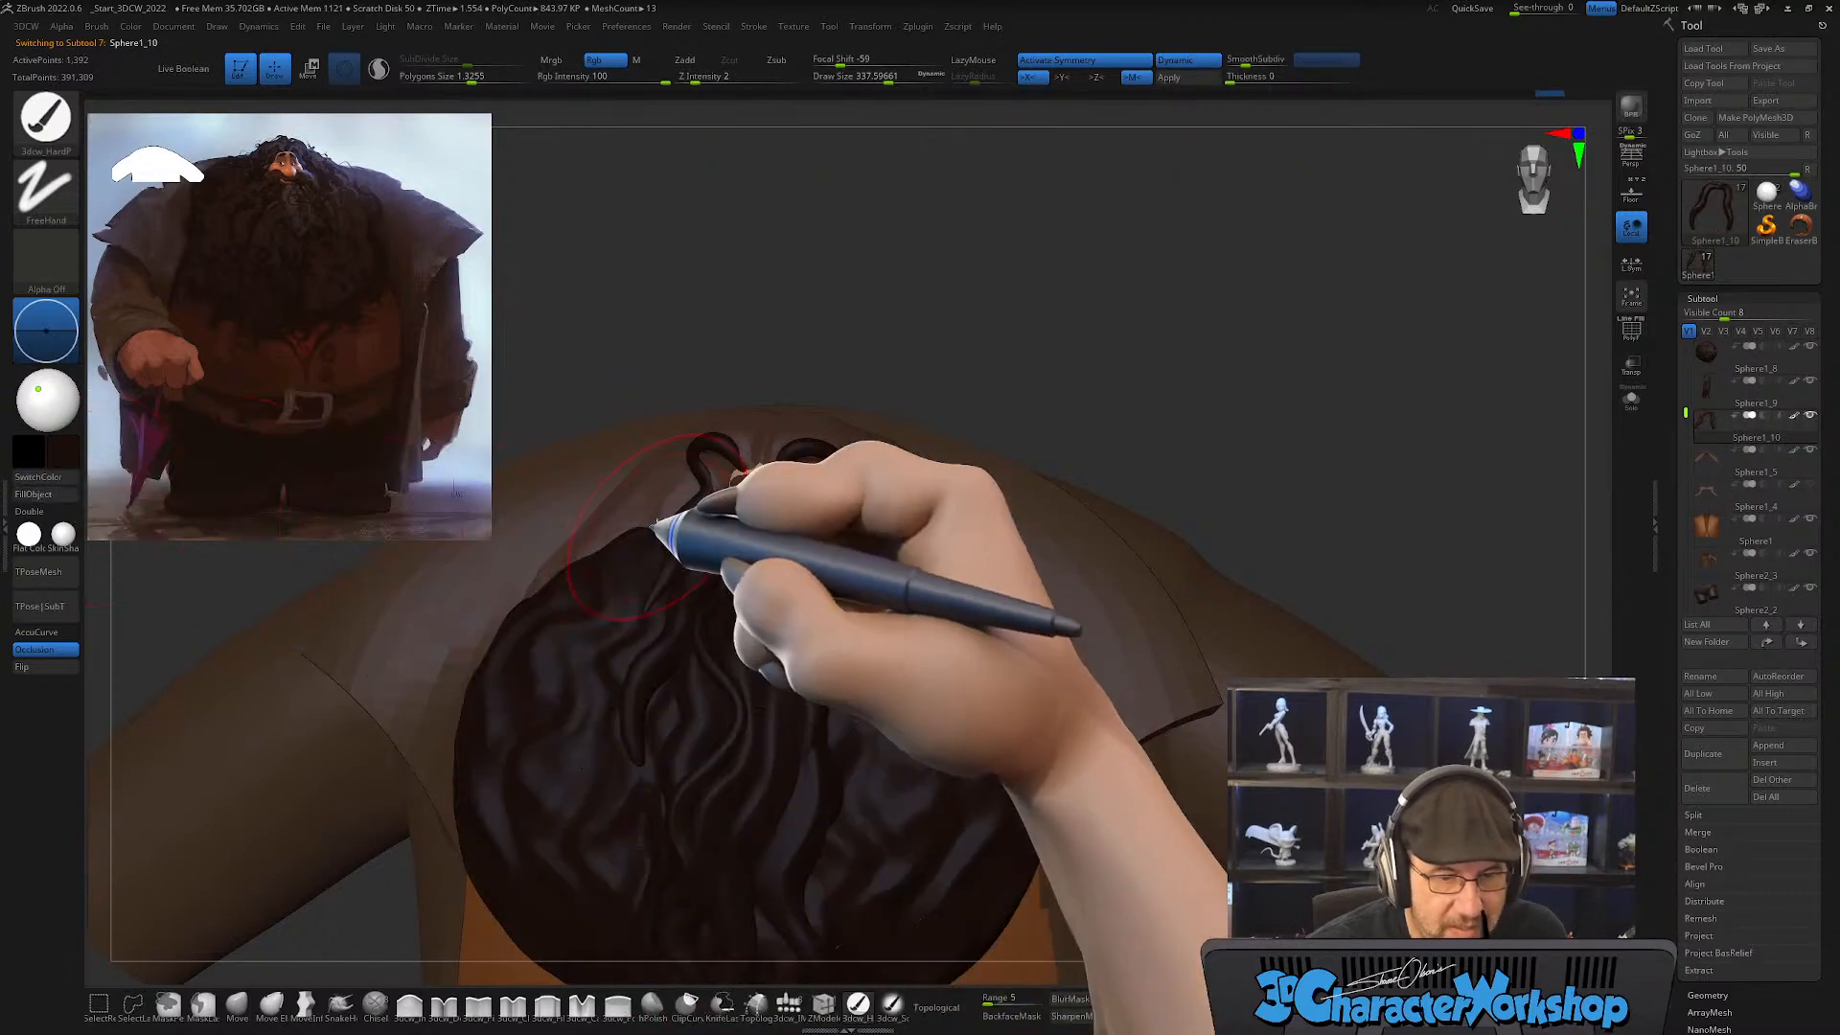
alt+click(665, 526)
click(36, 495)
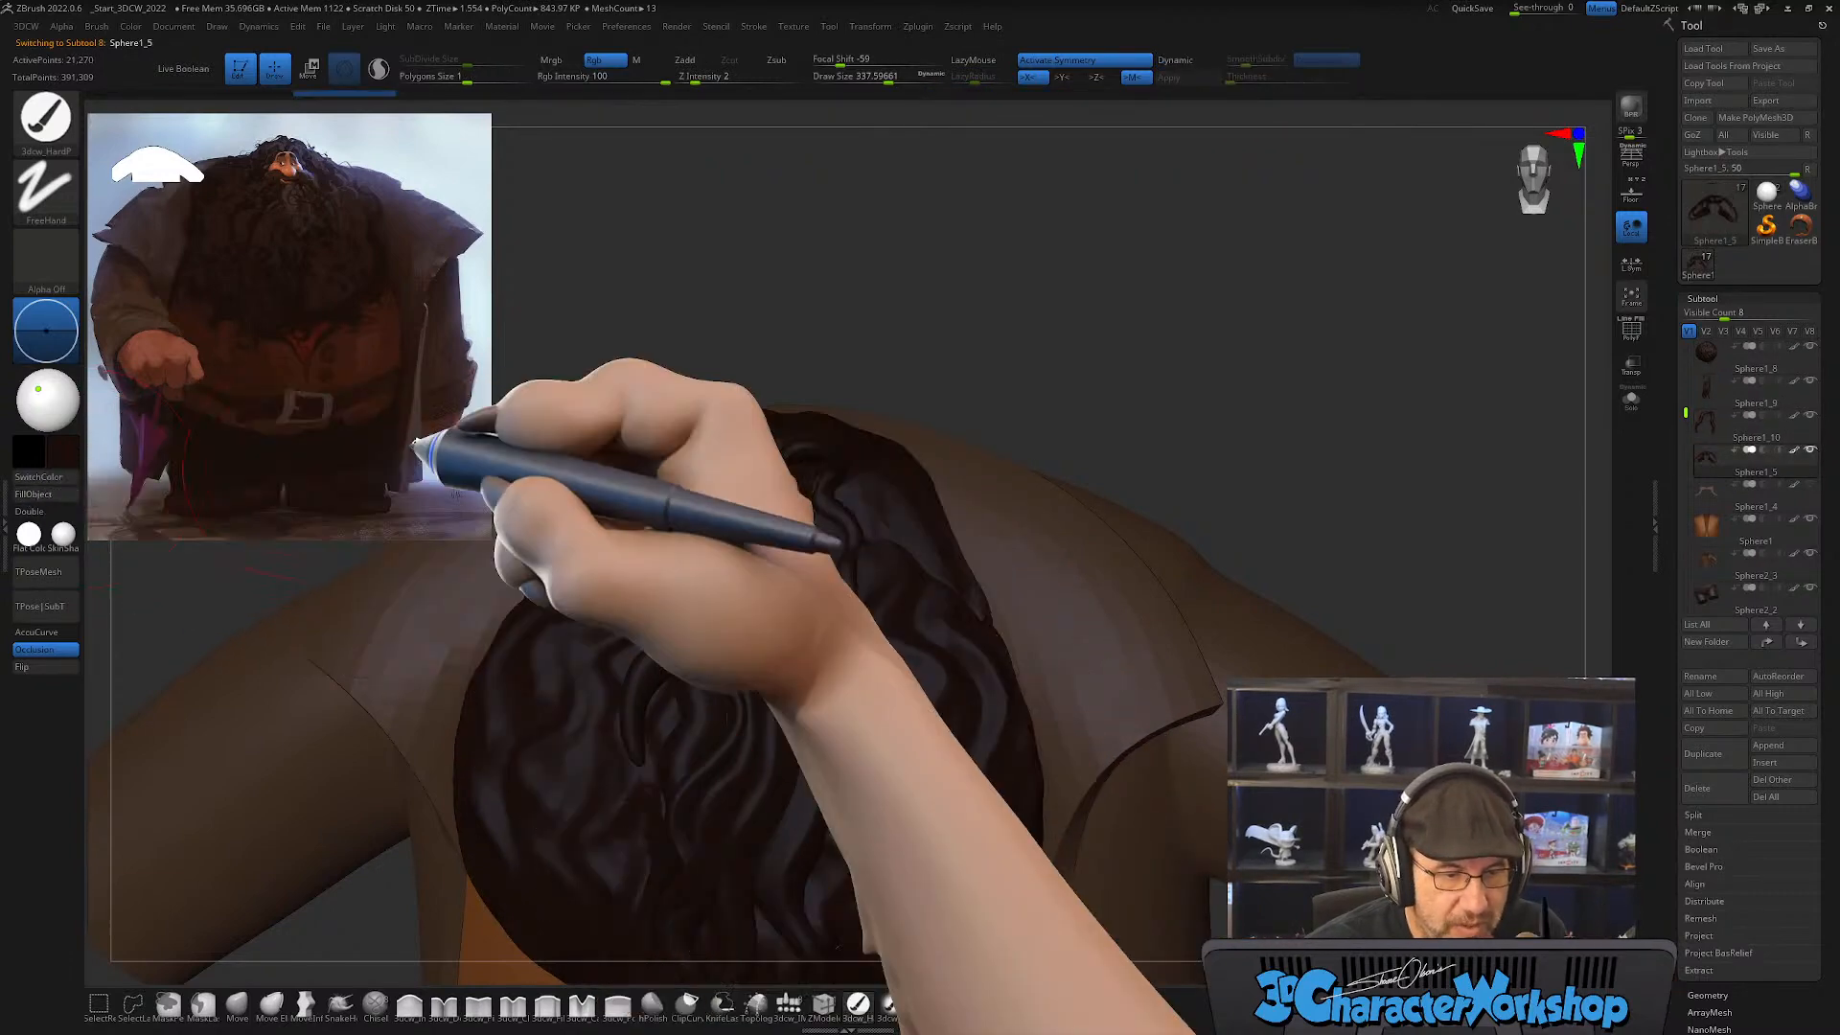
Step: Show the polygroup wireframe, select the beard strand subtool and reduce the draw size to about 207
drag(1207, 379, 1304, 414)
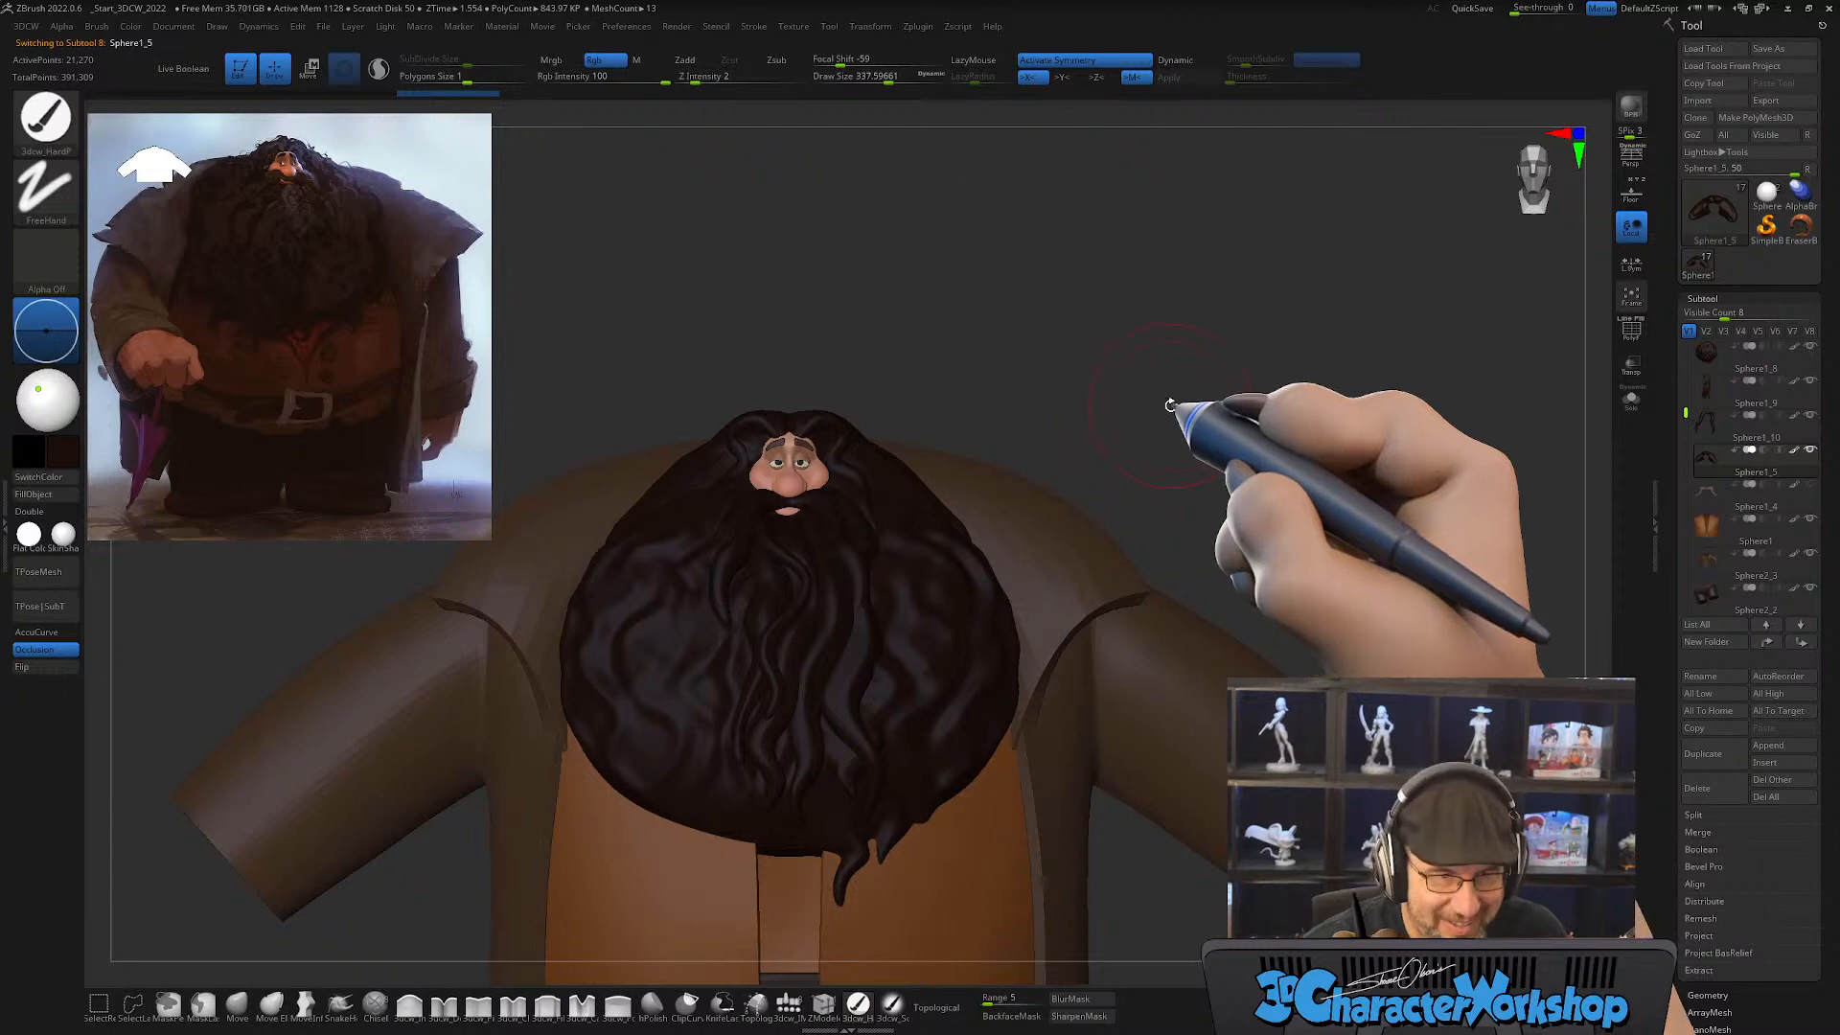
key(shift+f)
alt+click(839, 606)
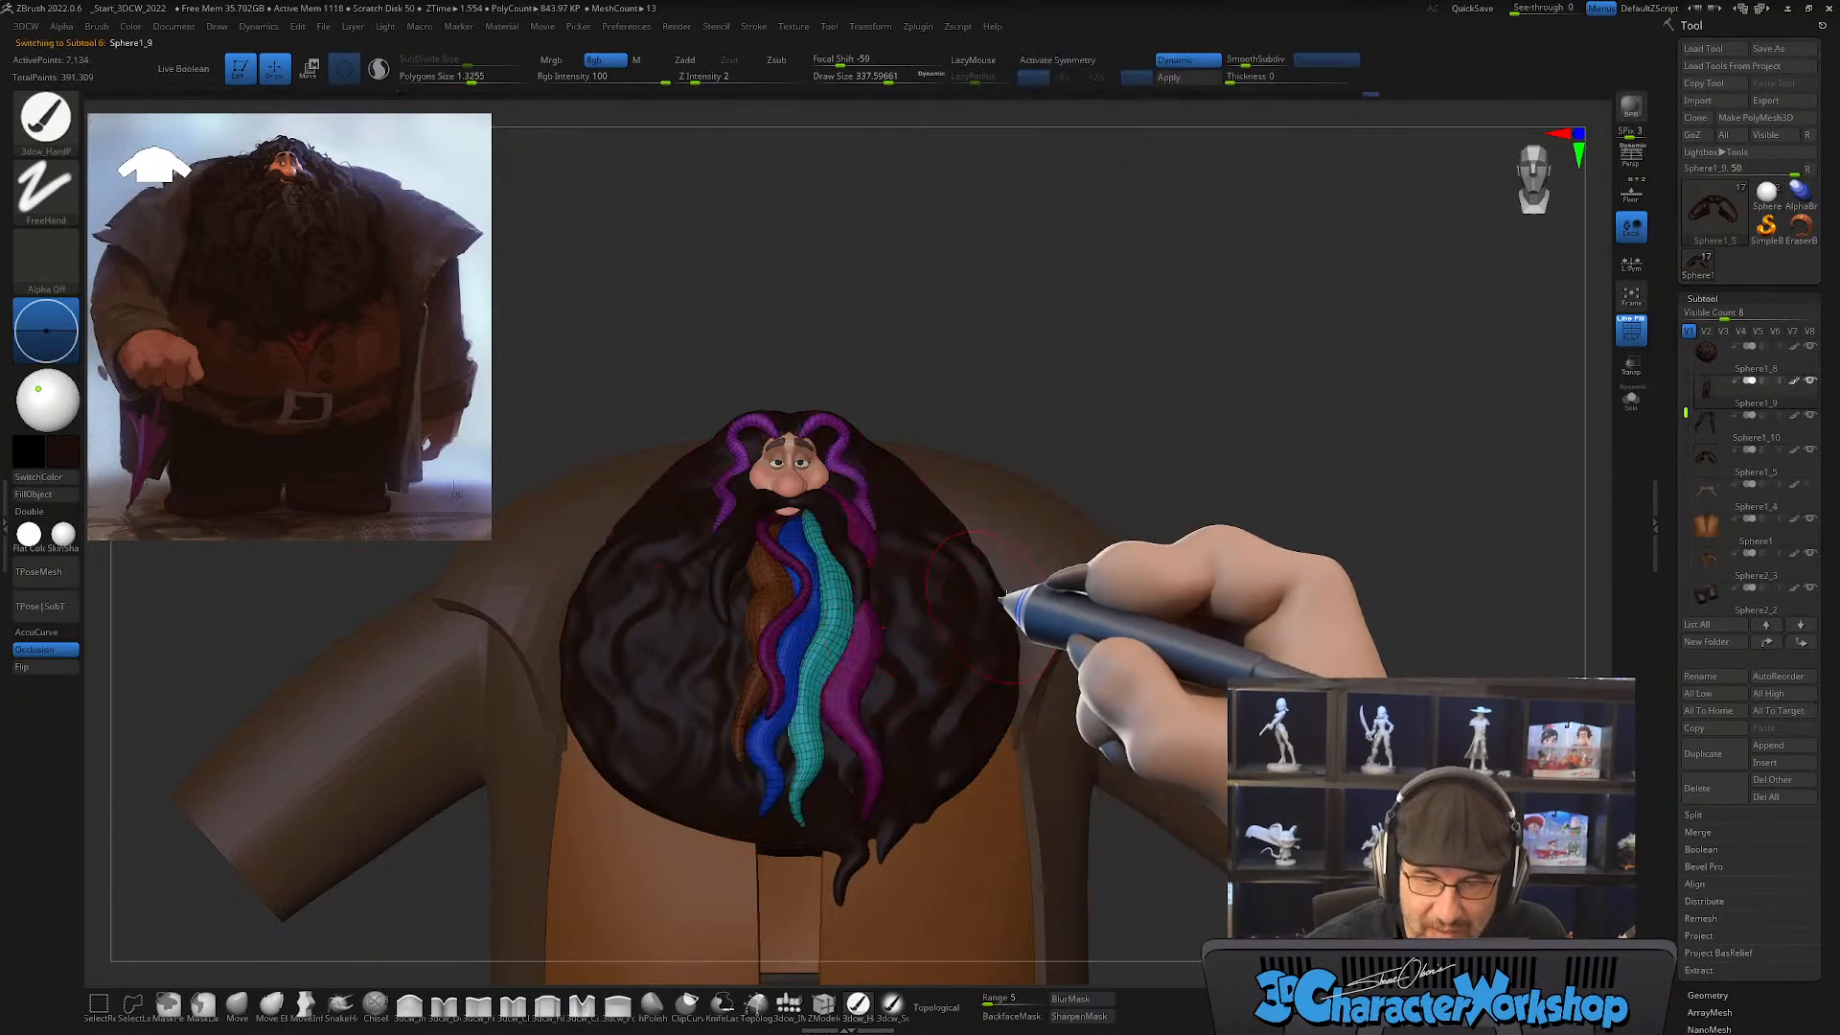
drag(1139, 372, 1107, 431)
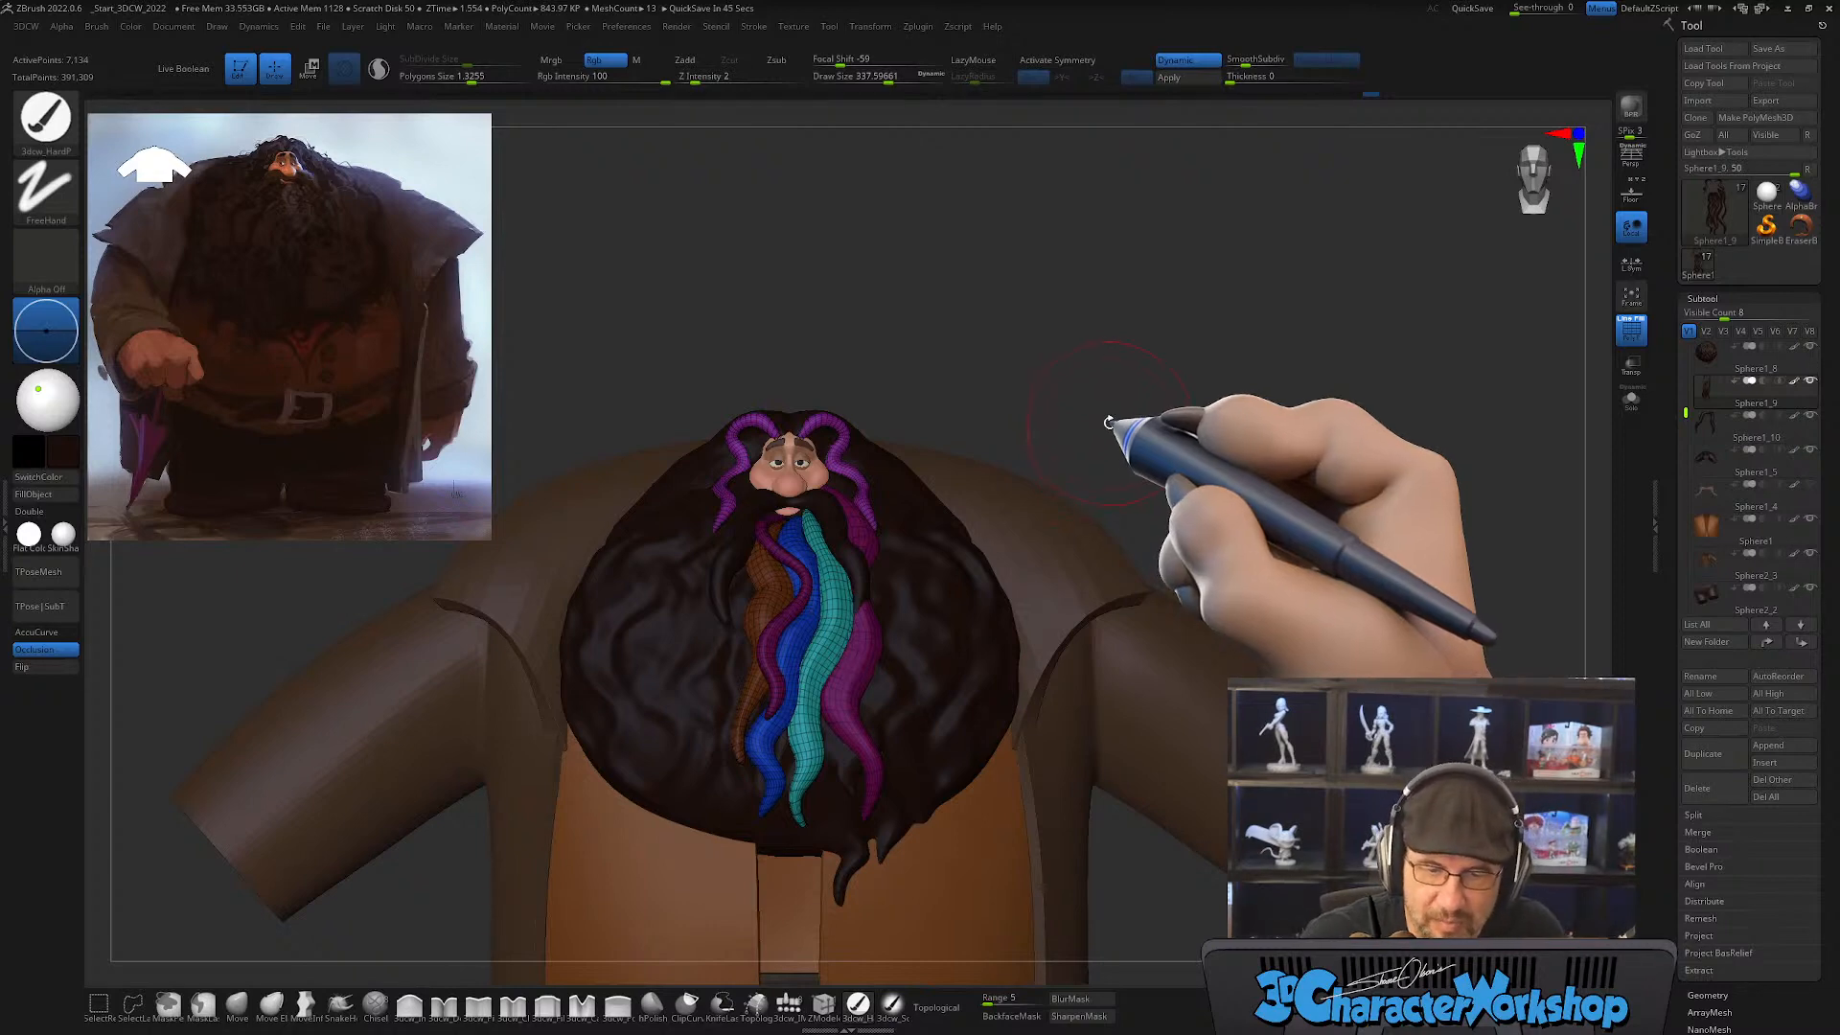
drag(1102, 423, 1139, 428)
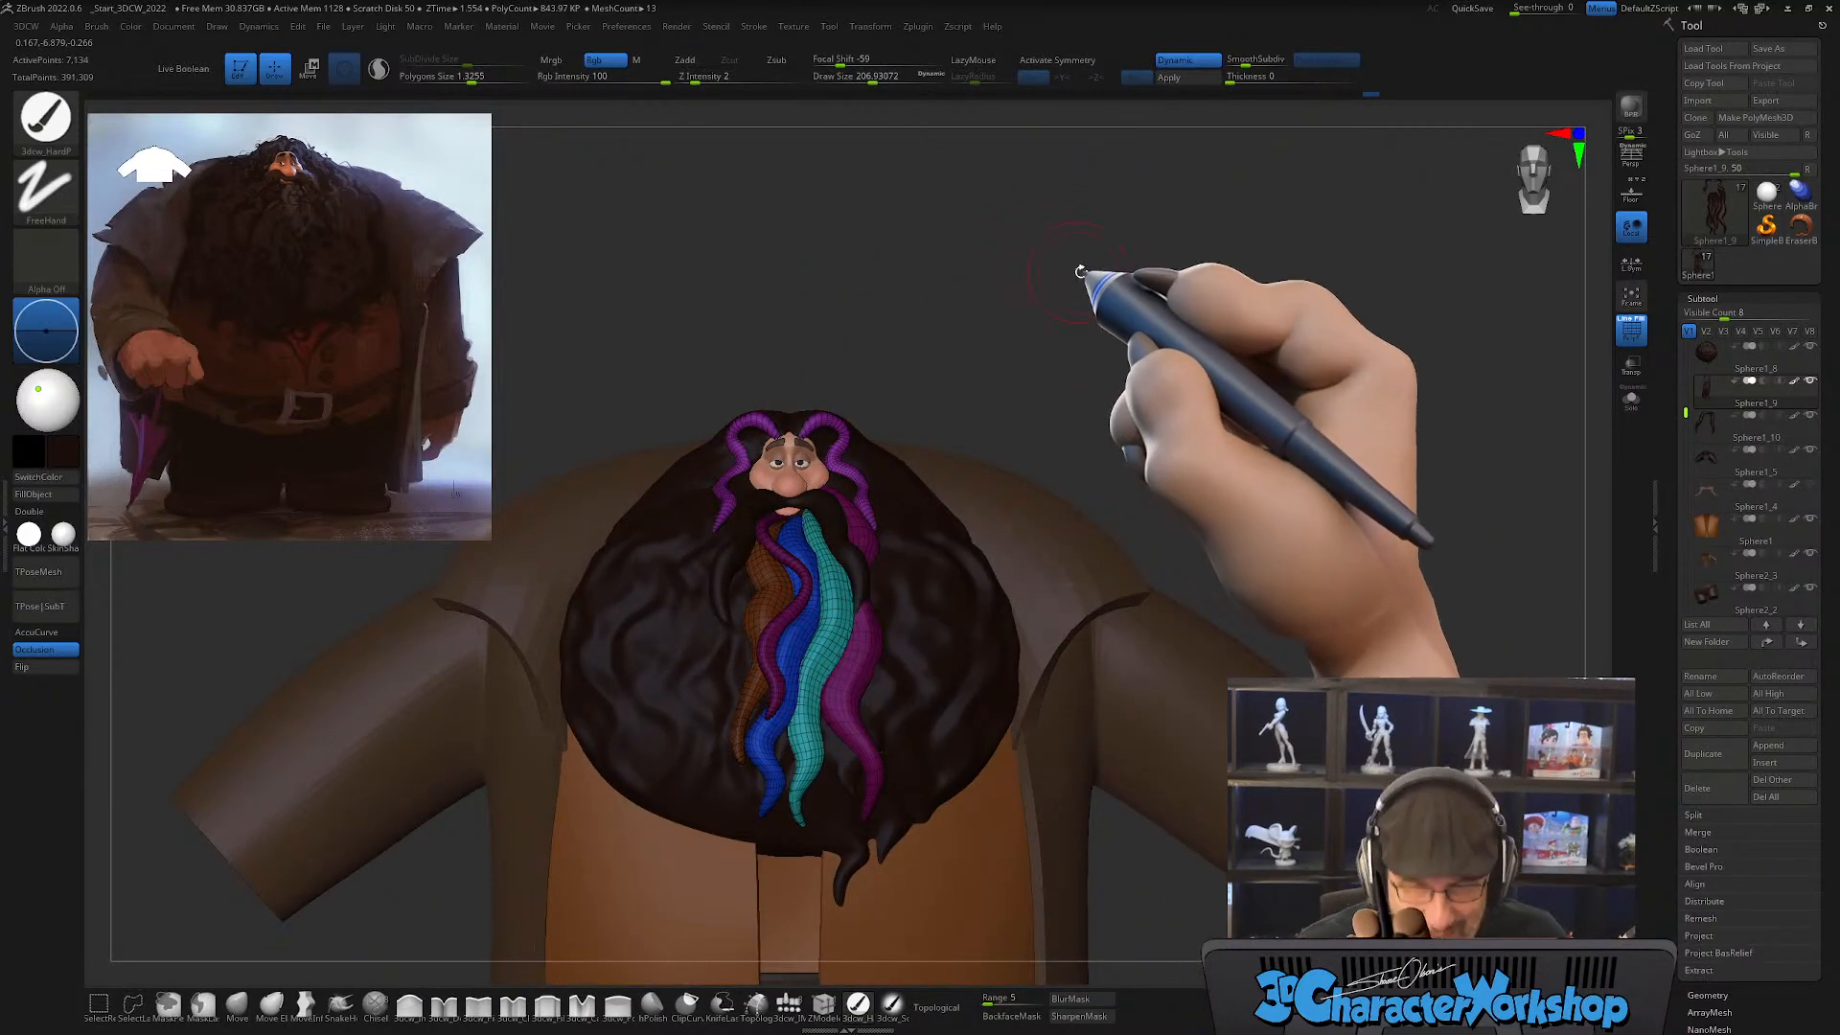
alt+drag(1089, 275, 1197, 292)
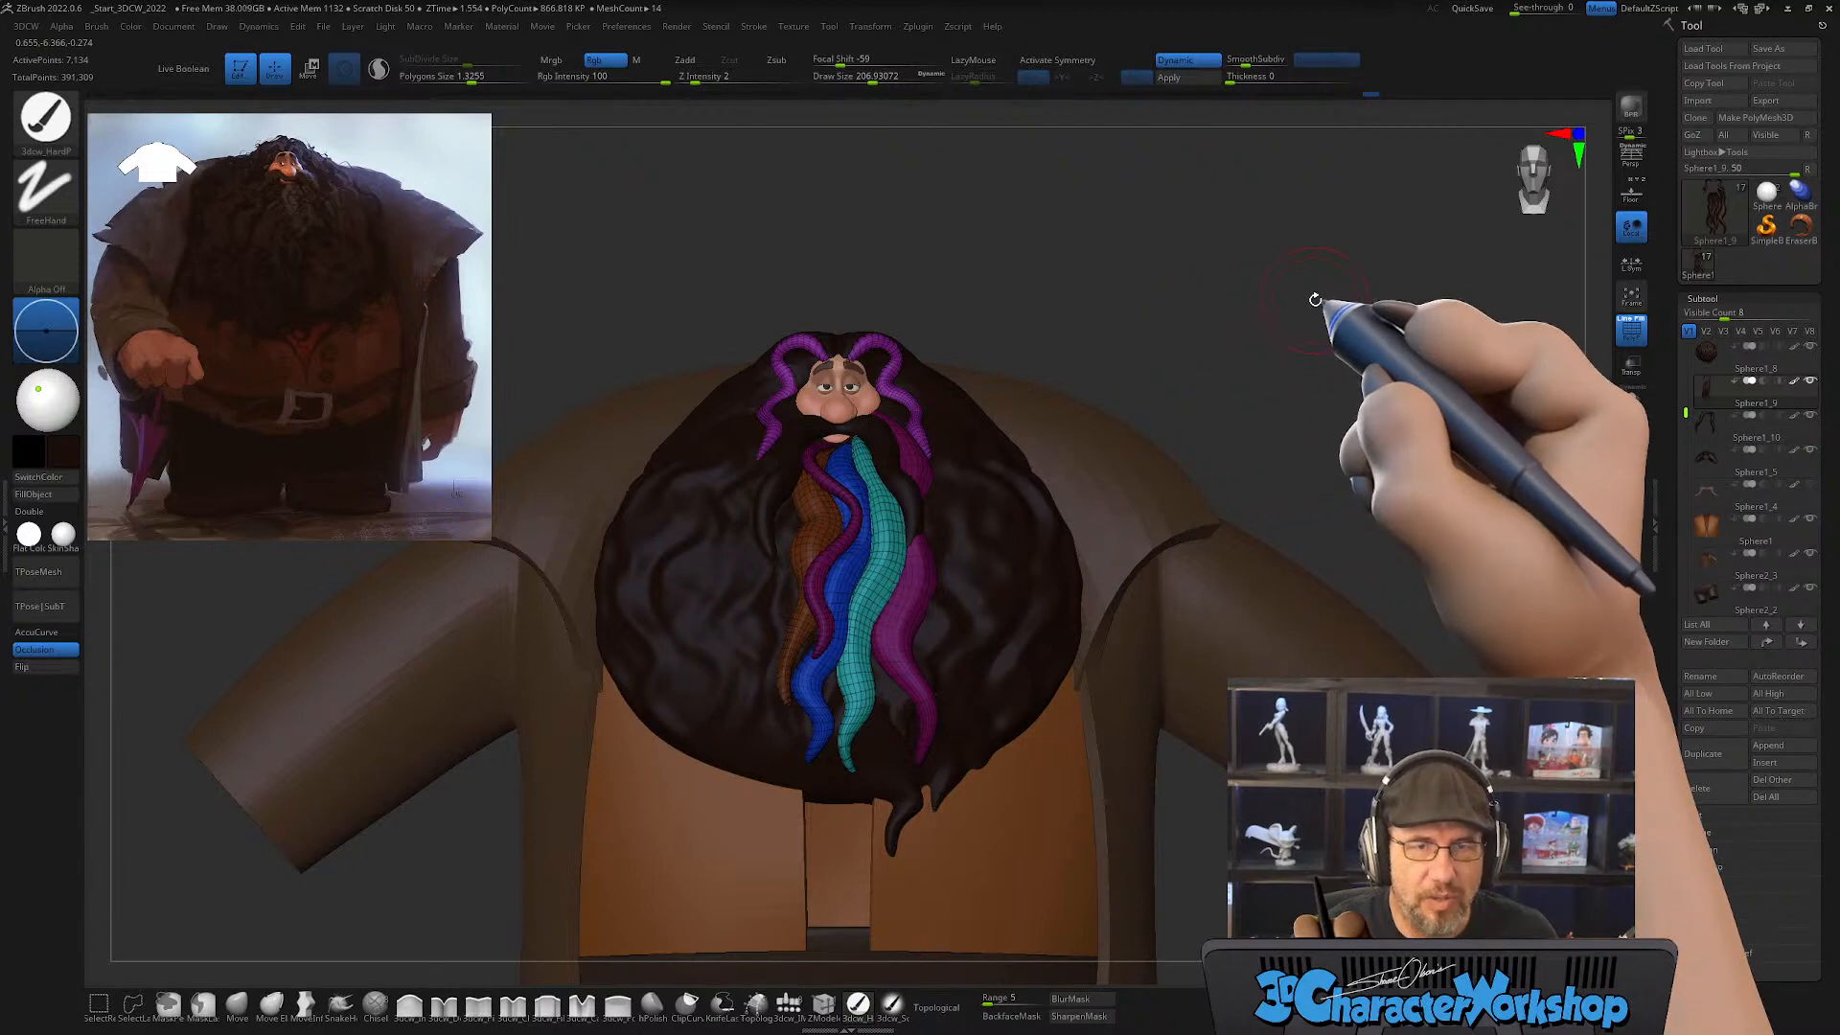
key(s)
drag(1131, 317, 1141, 317)
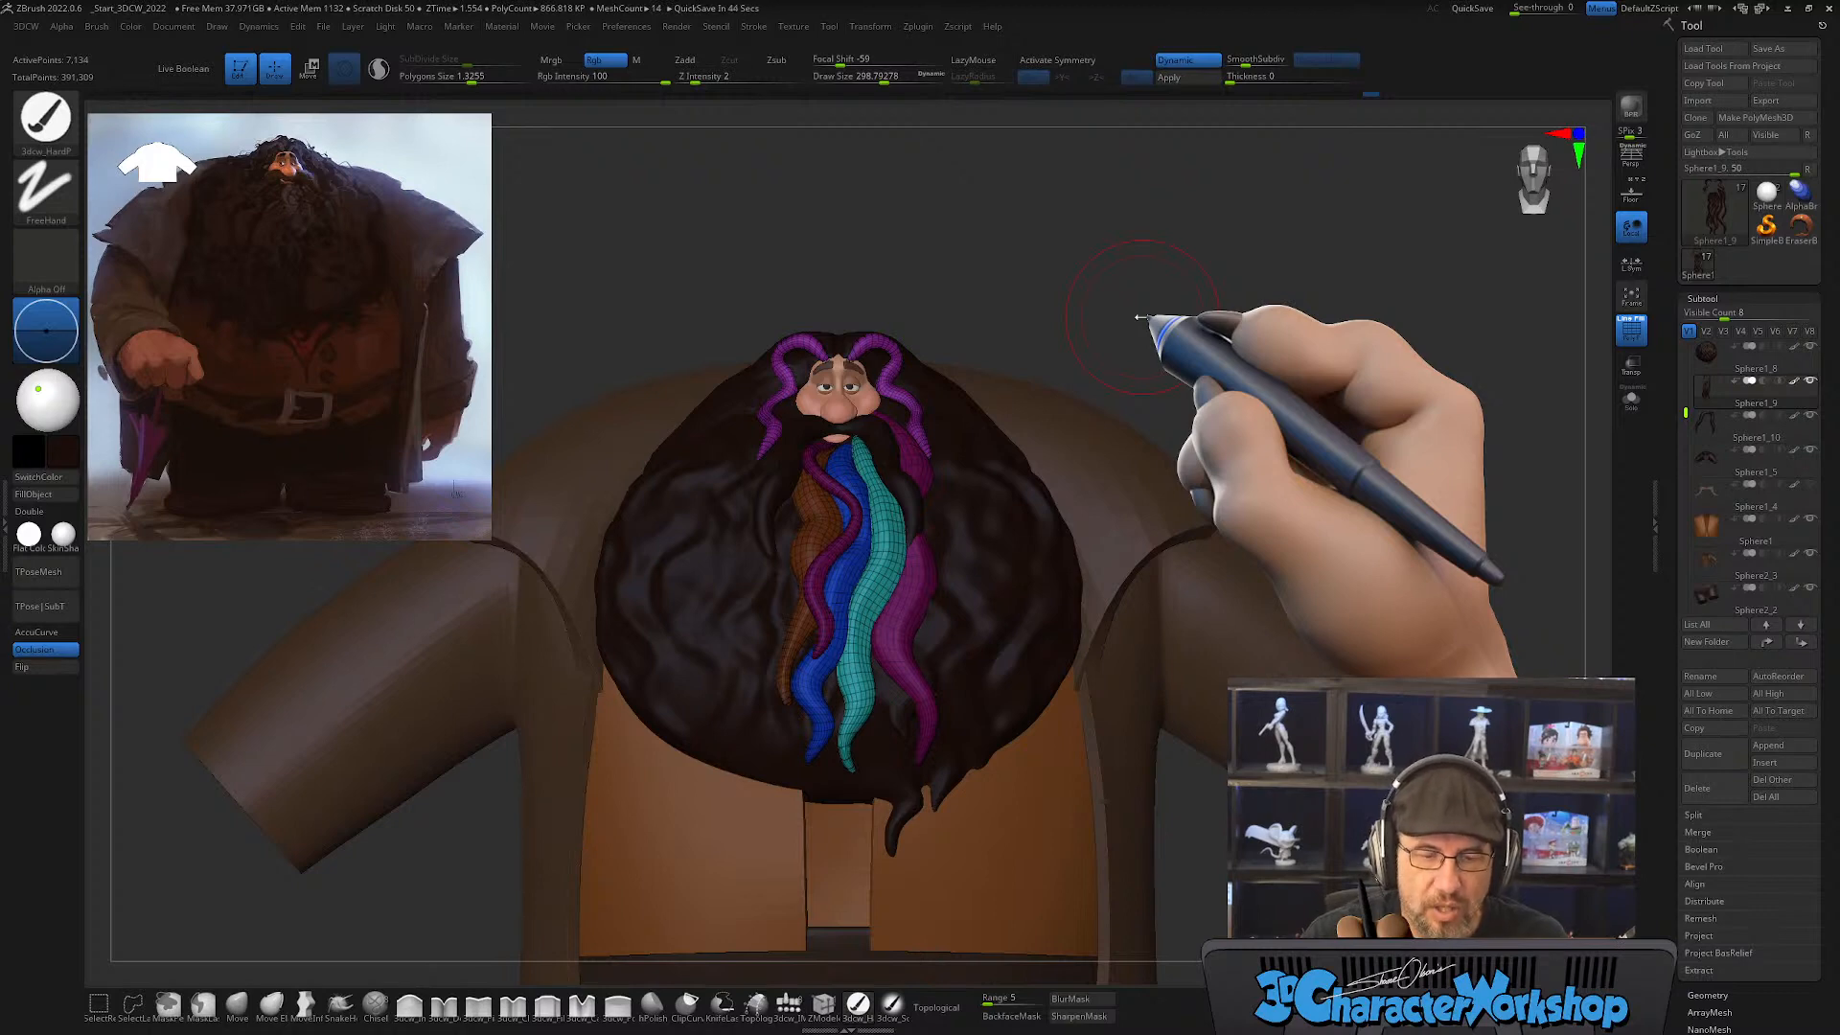
alt+drag(1189, 233, 1190, 279)
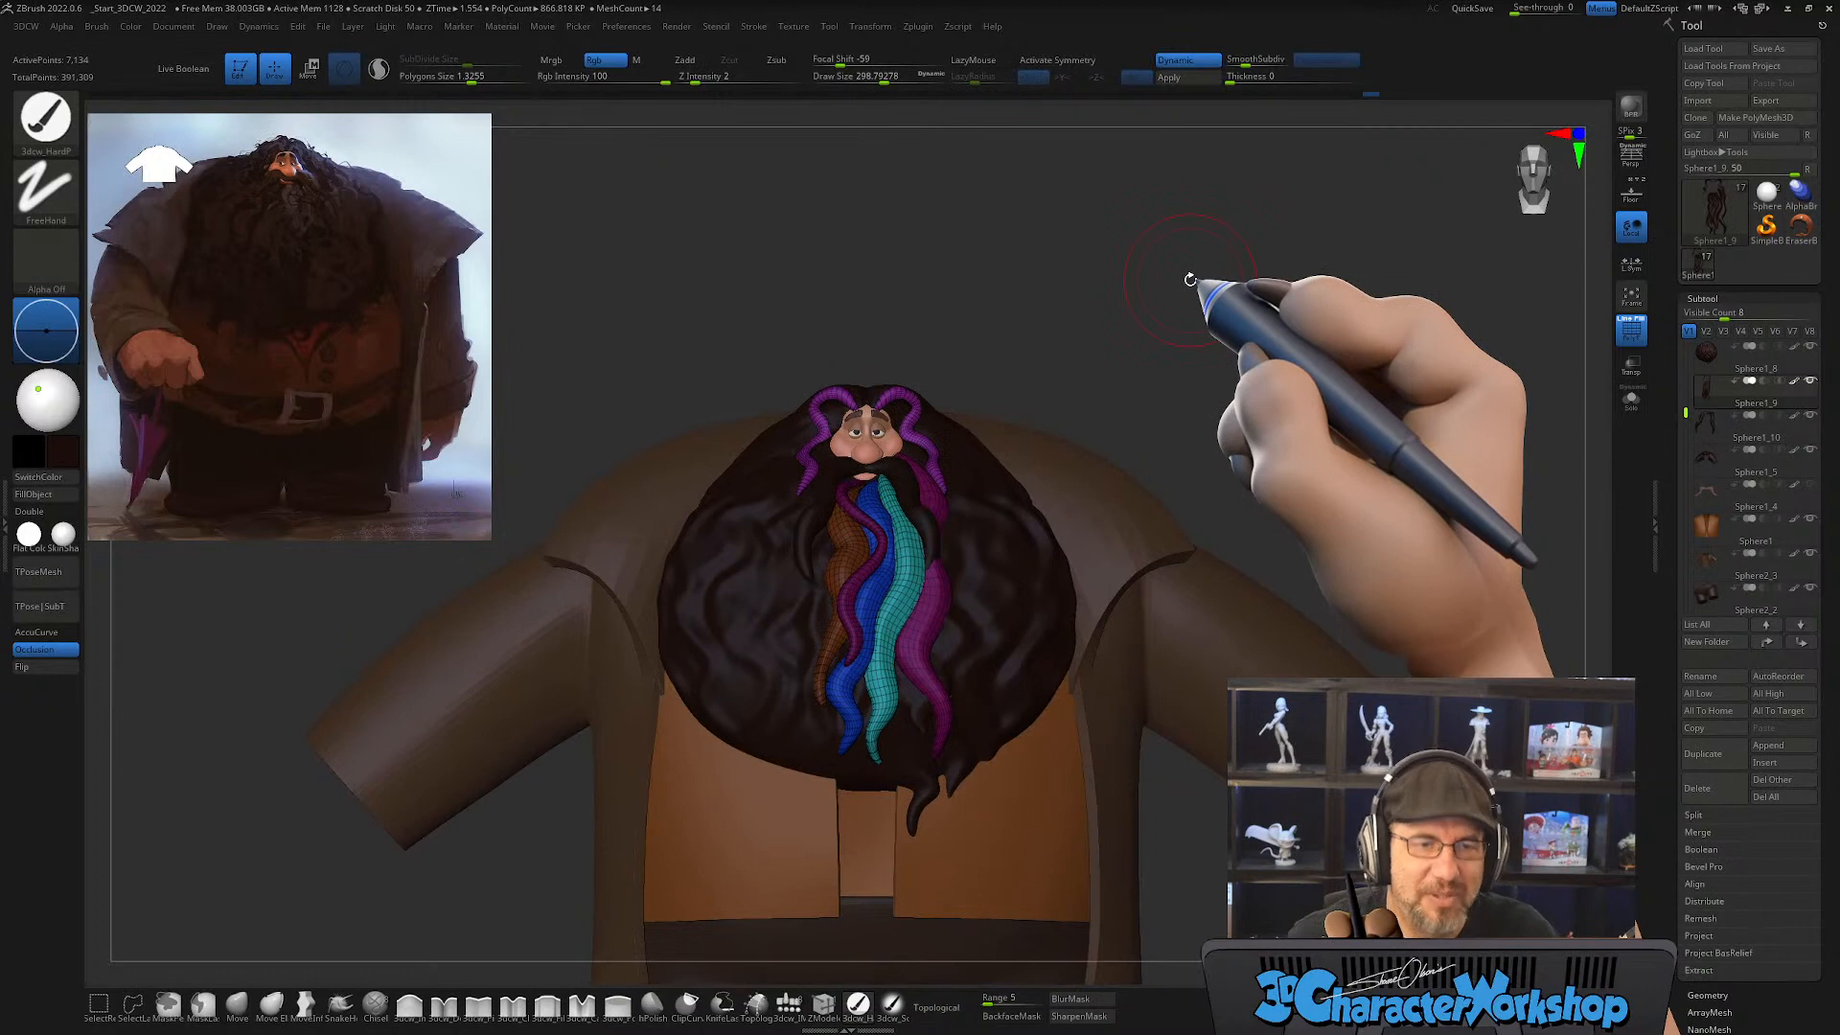
key(s)
click(1069, 288)
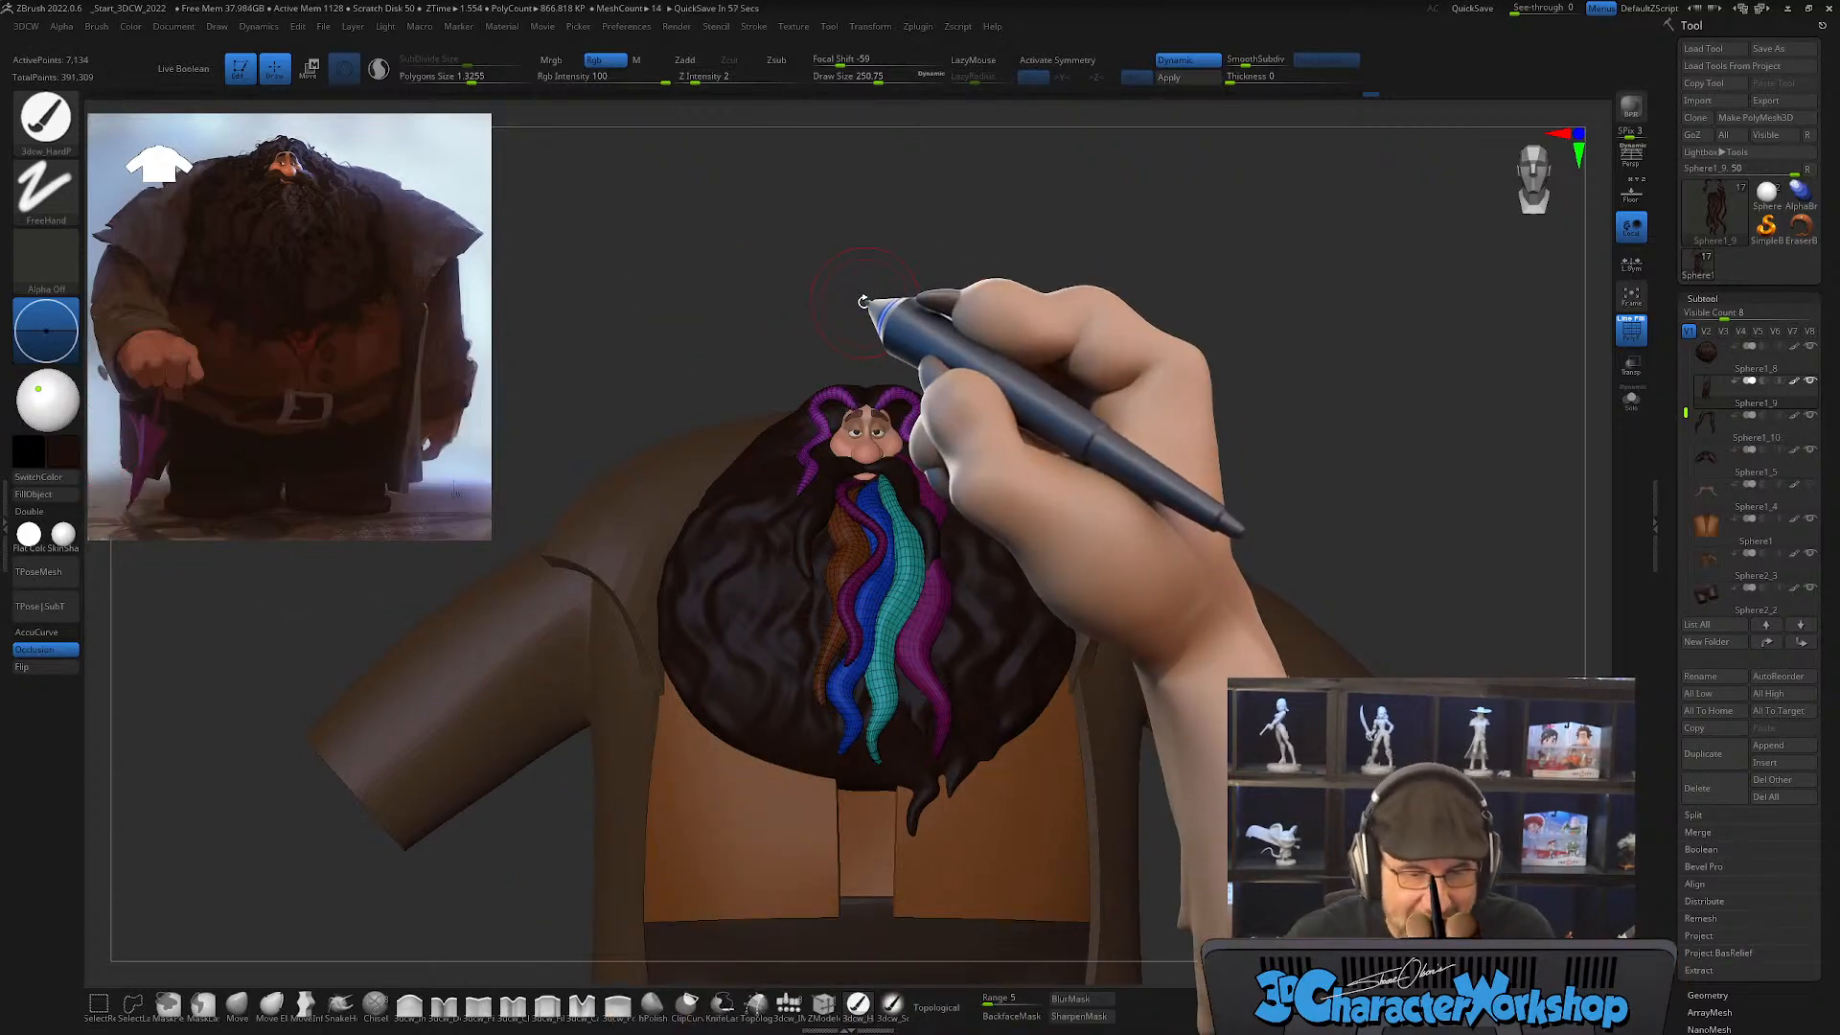
key(s)
drag(875, 287, 863, 285)
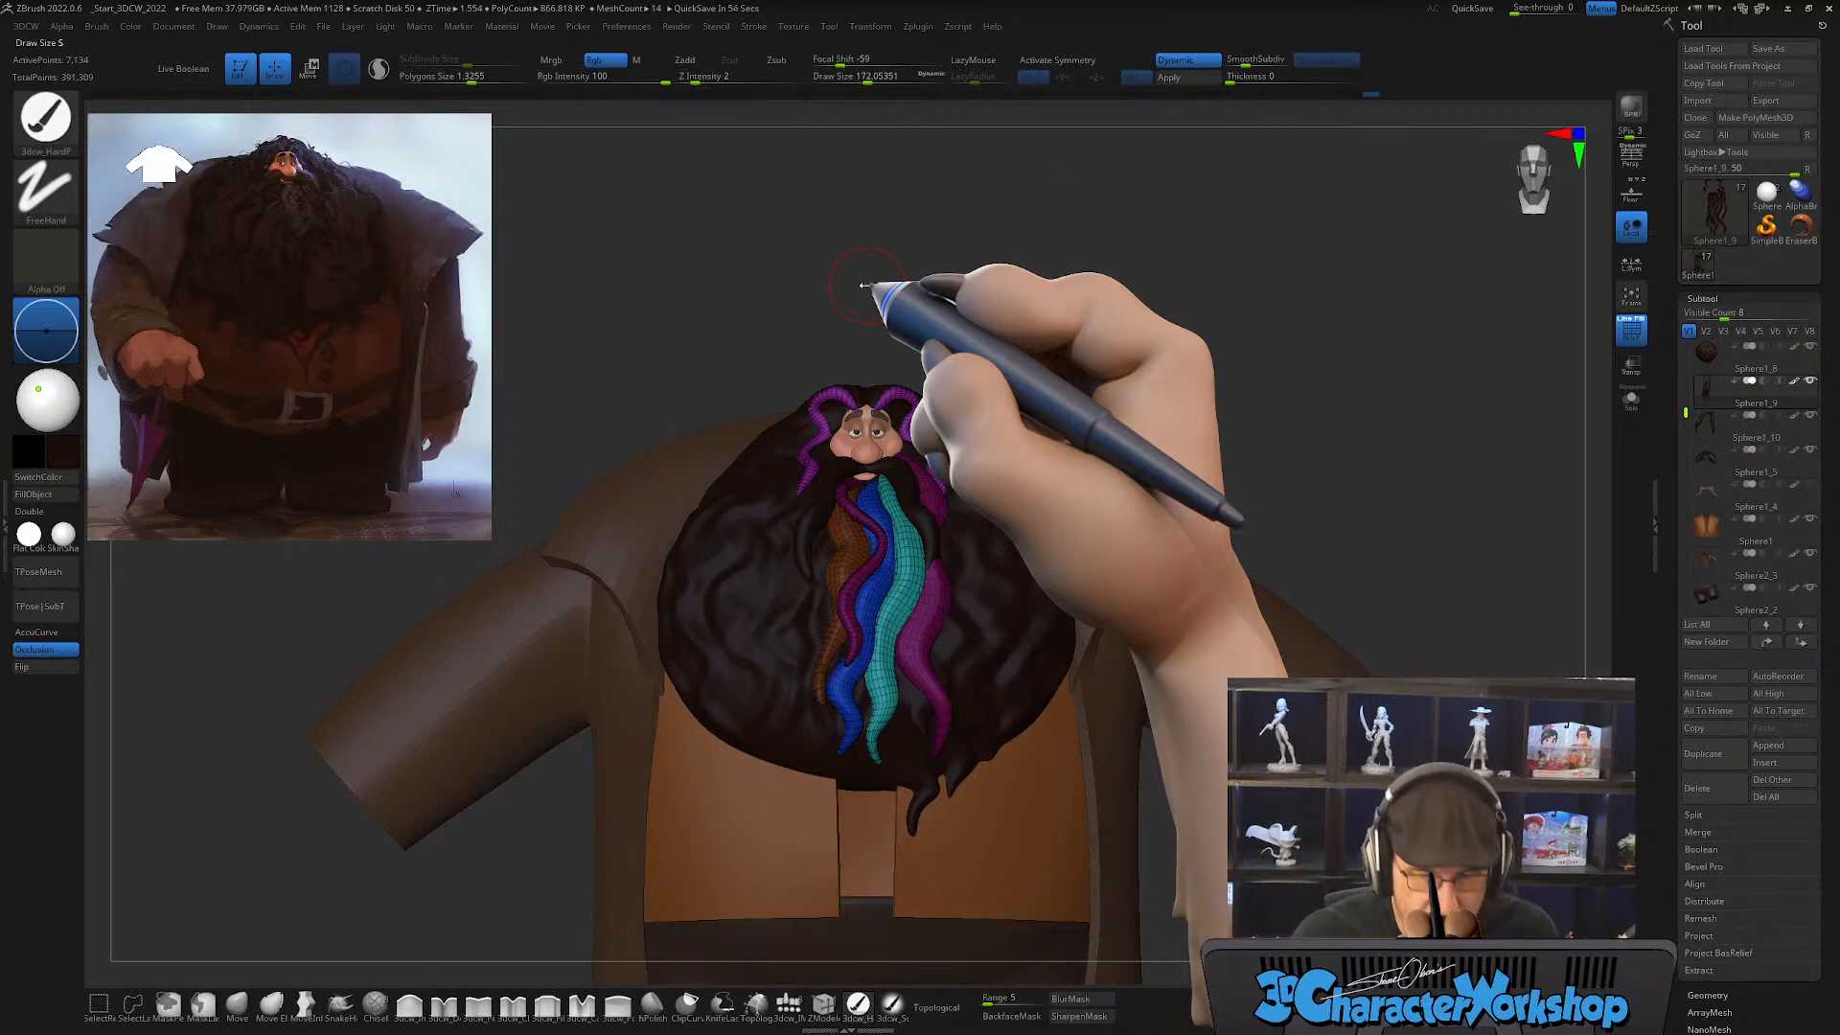
key(s)
drag(865, 288, 853, 286)
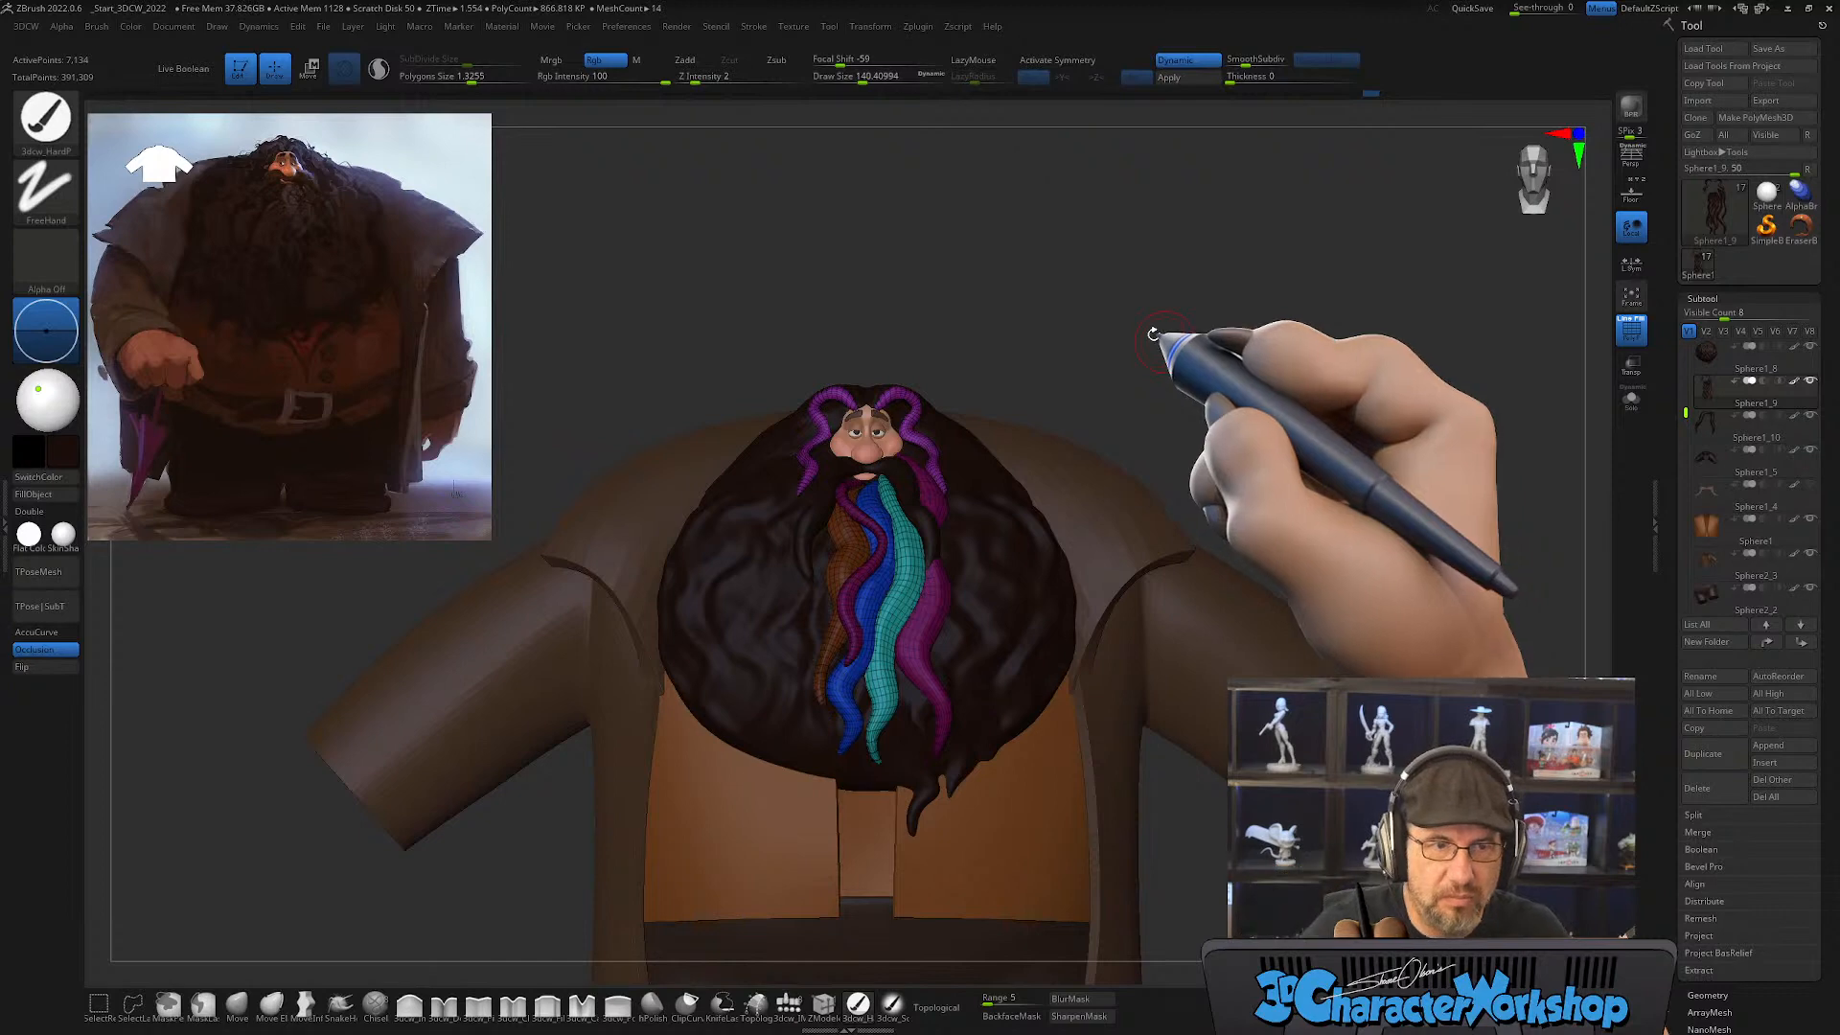
drag(1143, 313, 1157, 298)
key(space)
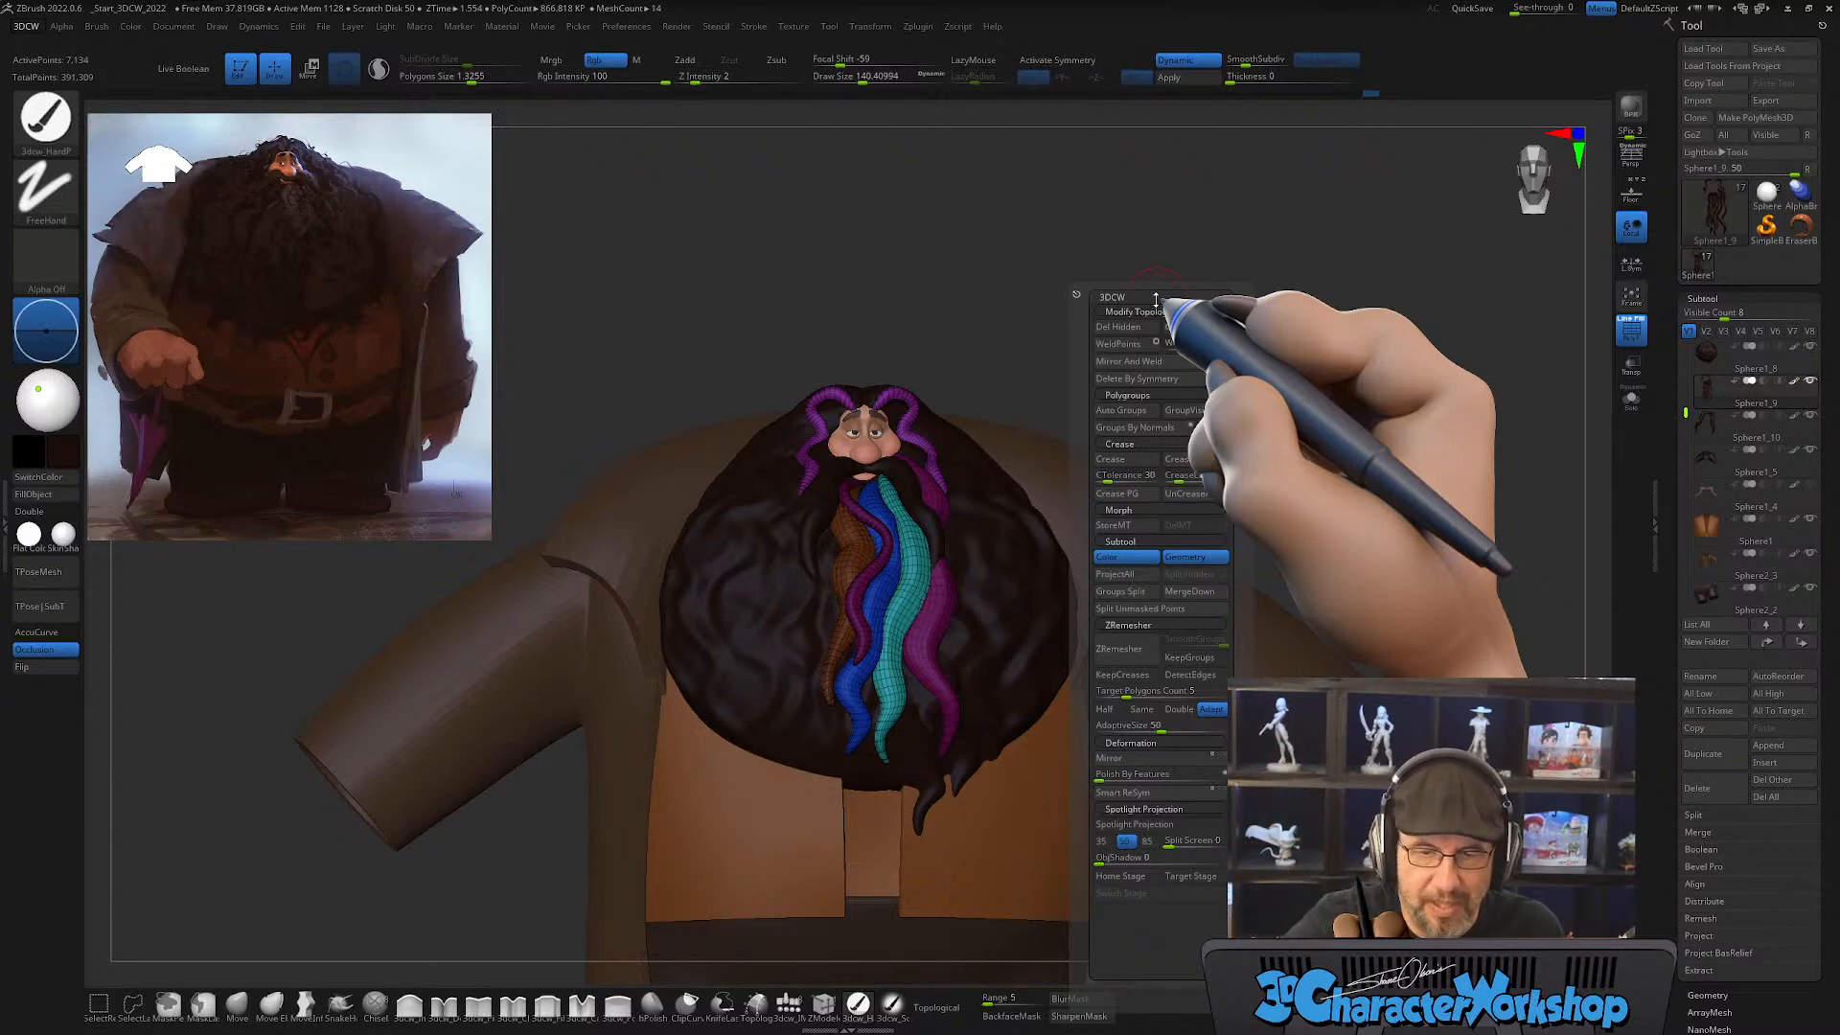
Step: Hide the polygroup wireframe to examine the dark hair as a whole, and show it again
drag(1205, 450, 1171, 481)
drag(1101, 364, 1076, 493)
key(shift+f)
drag(1026, 649, 990, 623)
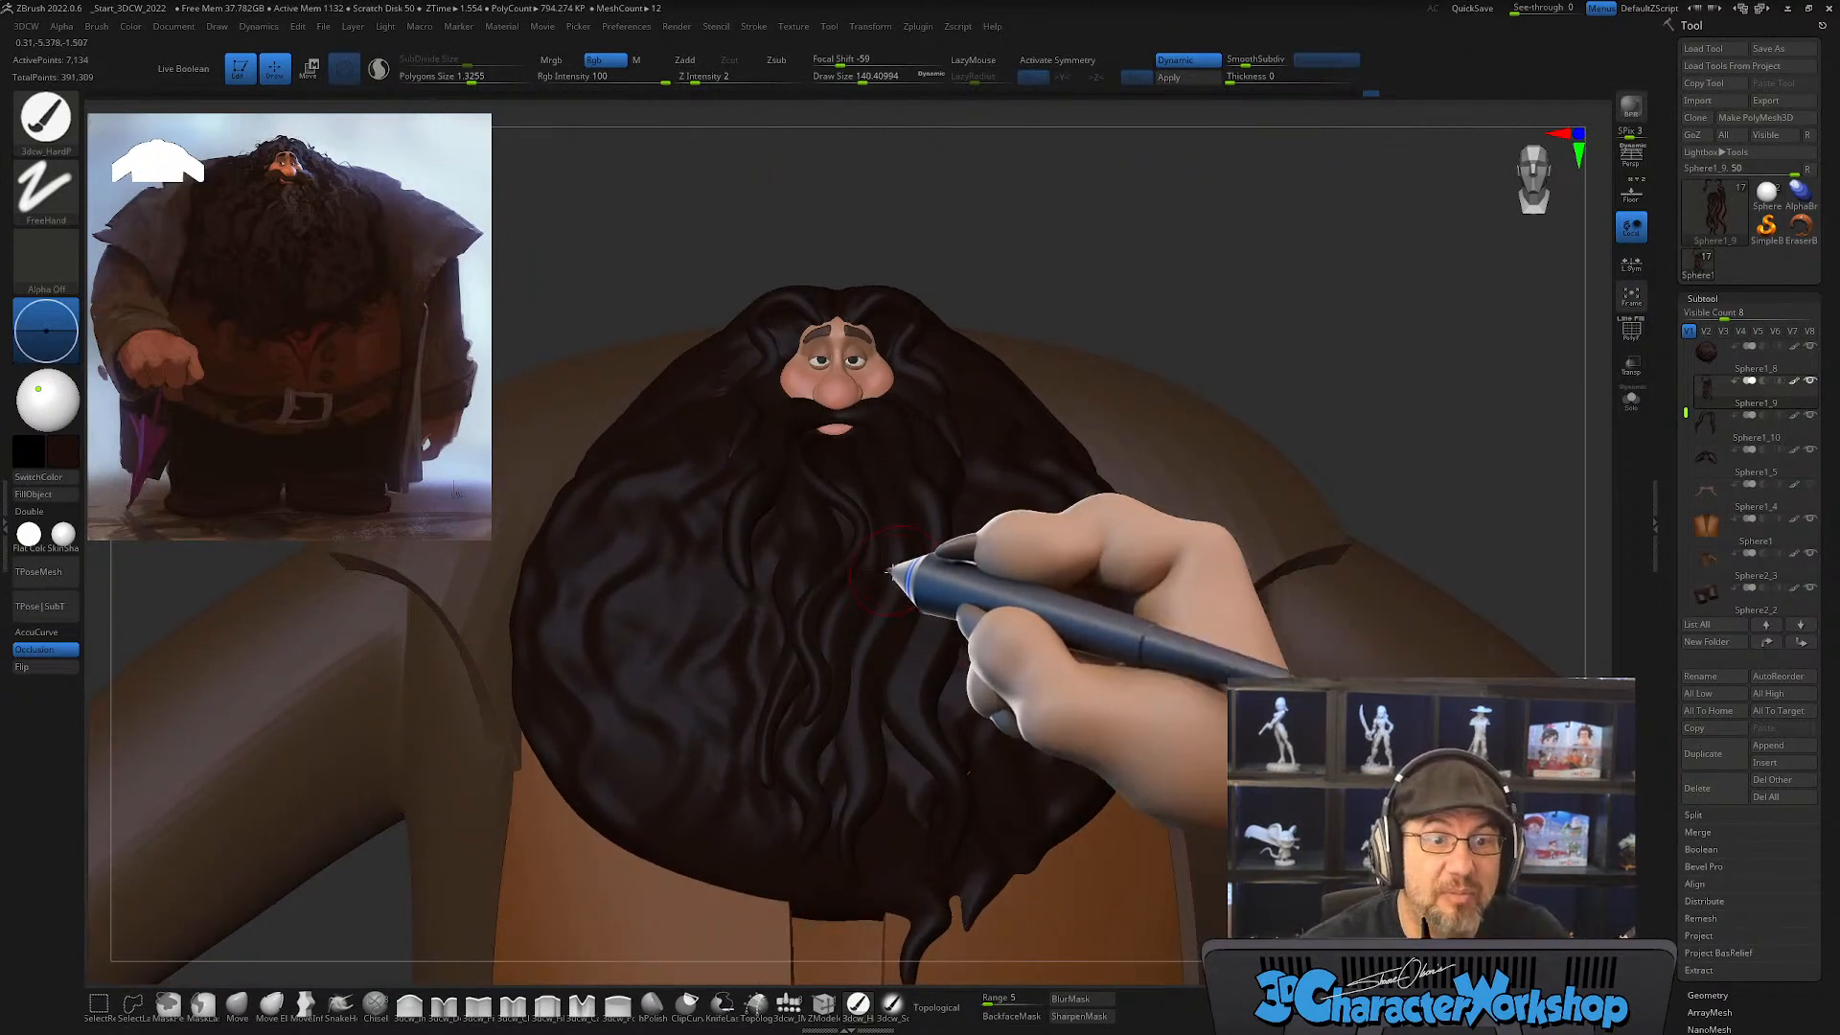
right_drag(891, 577, 793, 628)
key(shift+f)
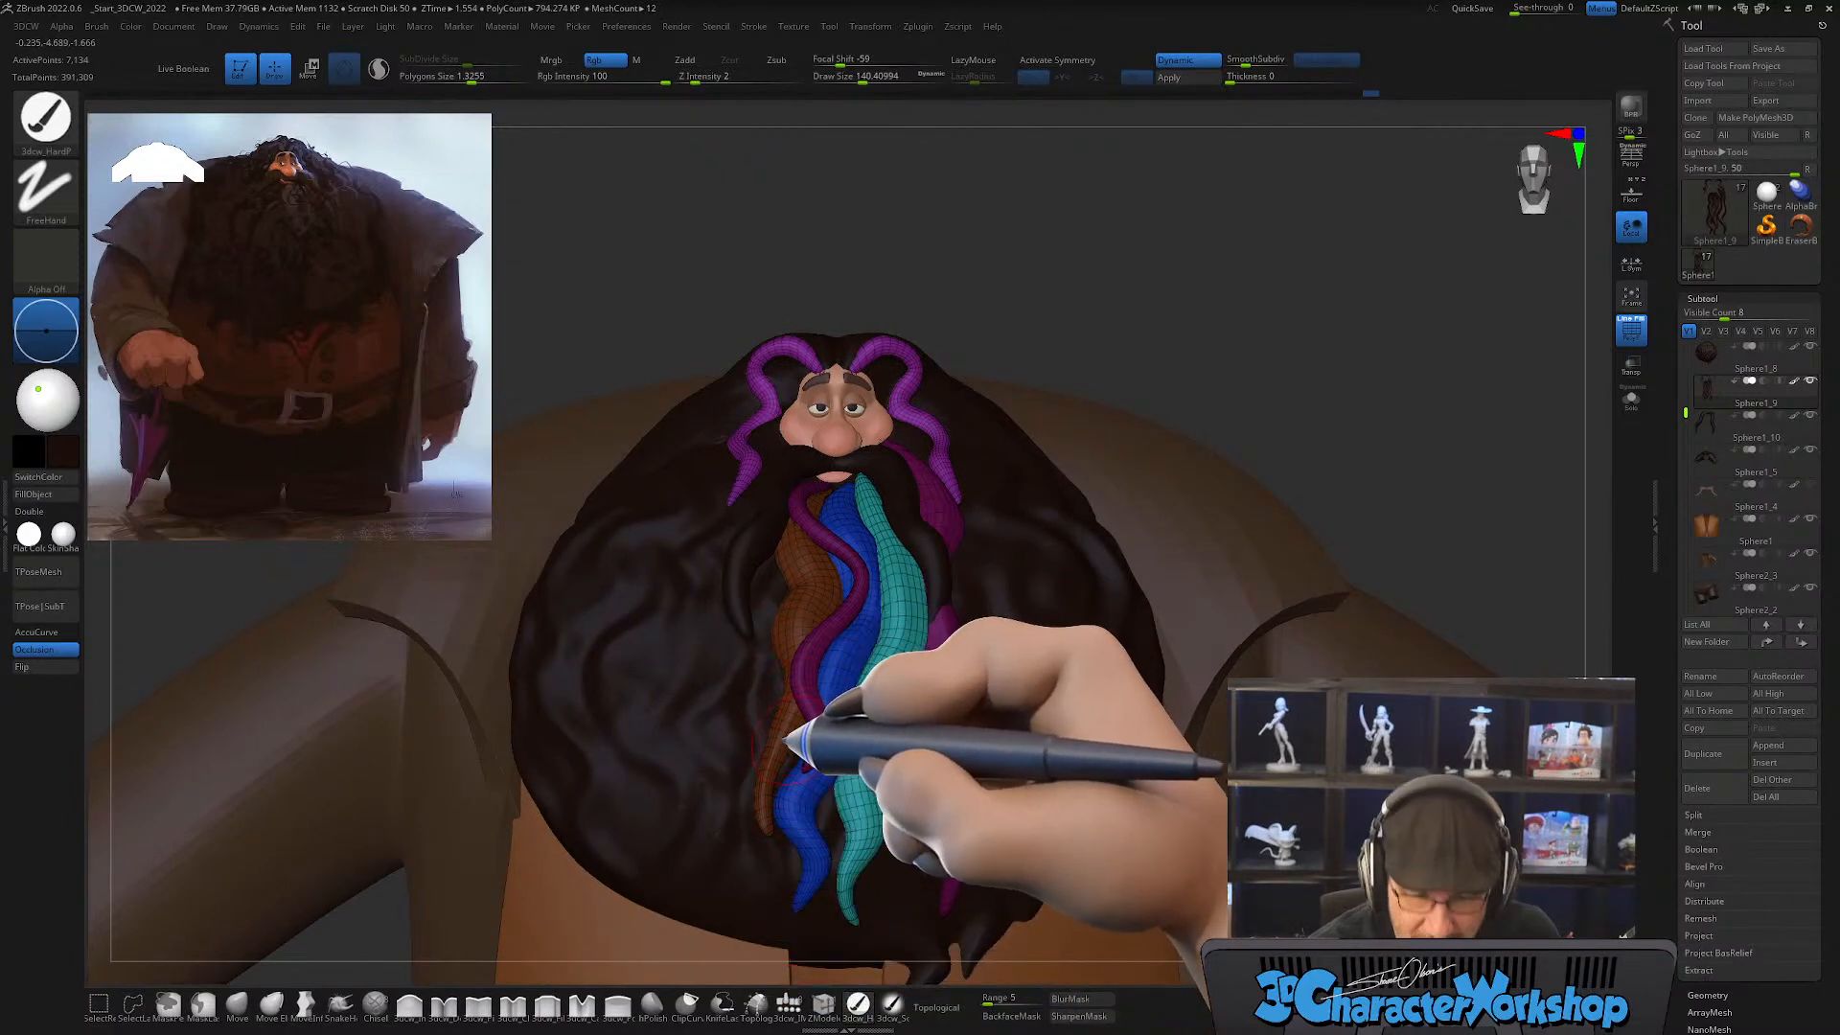
Step: Choose the CurveTube brush and draw a tube strand down the beard beside the brown strand at draw size 112
key(b)
key(c)
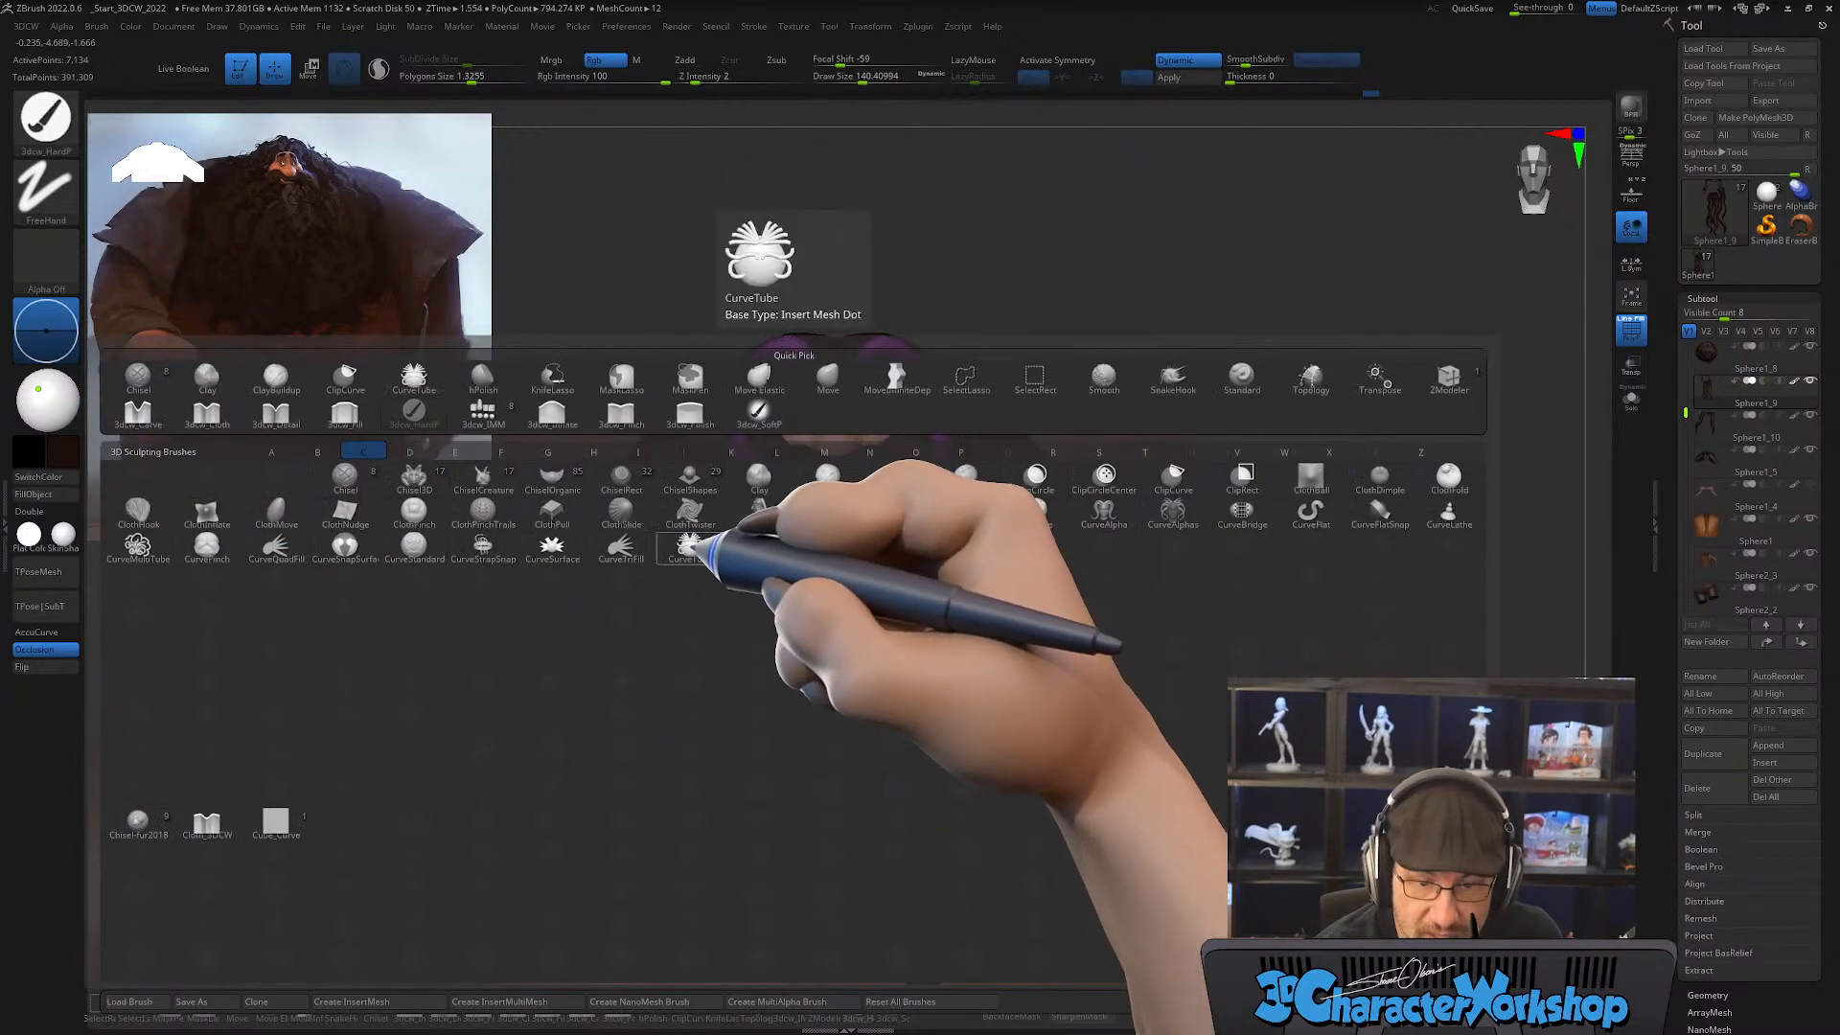
key(t)
mouse_move(736, 396)
right_down()
mouse_move(762, 518)
mouse_move(801, 492)
mouse_move(803, 466)
right_up()
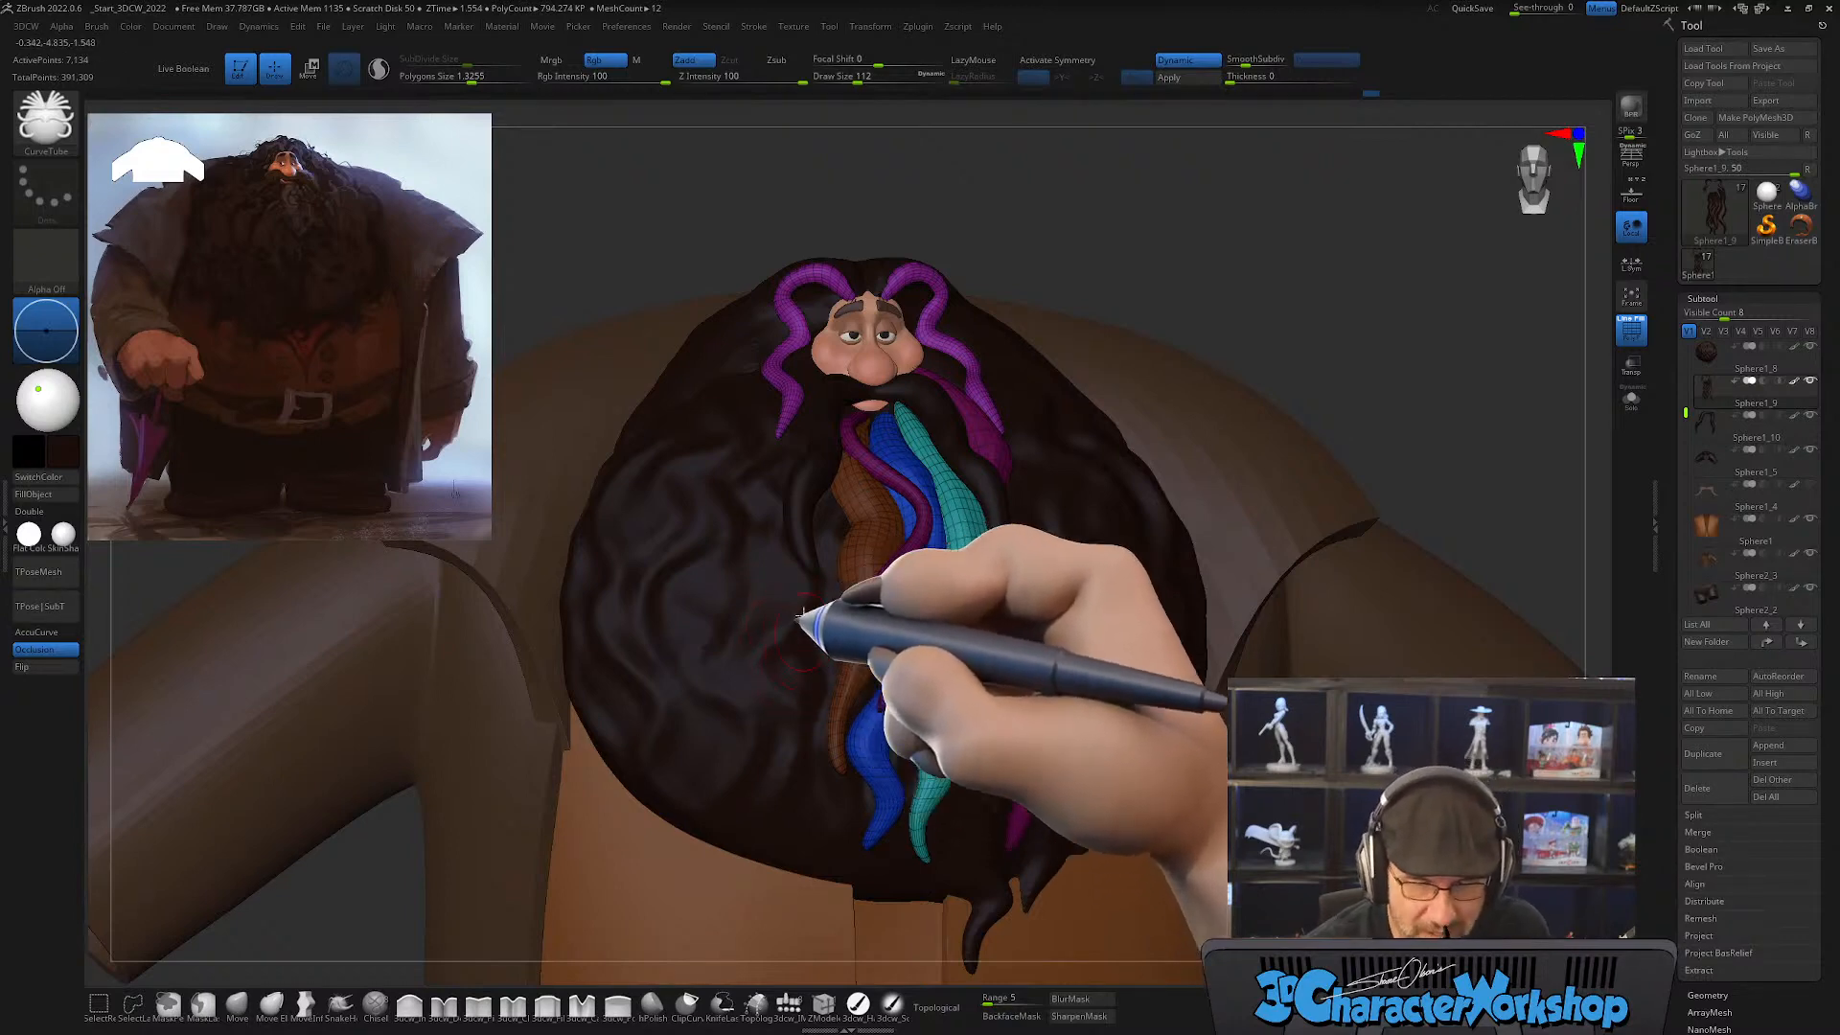
mouse_move(841, 484)
alt+right_down()
mouse_move(845, 441)
mouse_move(872, 520)
mouse_move(865, 491)
alt+right_up()
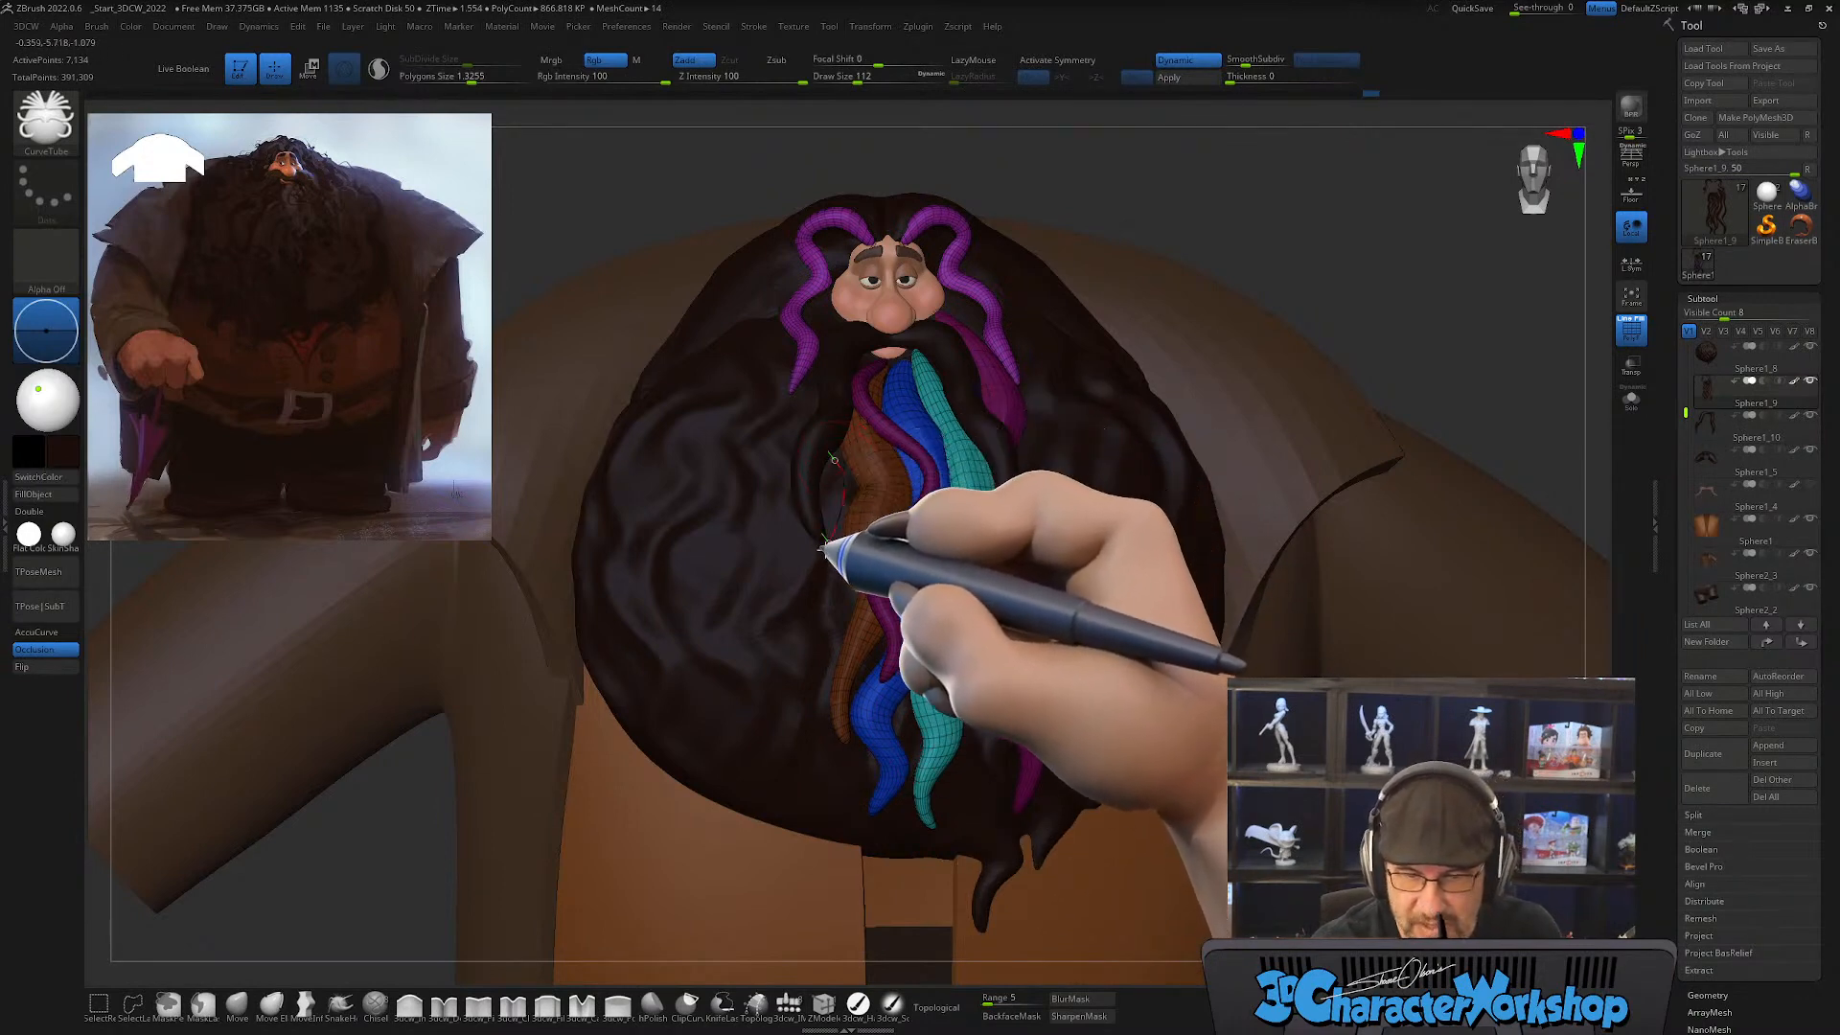
mouse_move(822, 549)
mouse_down()
mouse_move(803, 748)
mouse_move(823, 806)
mouse_up()
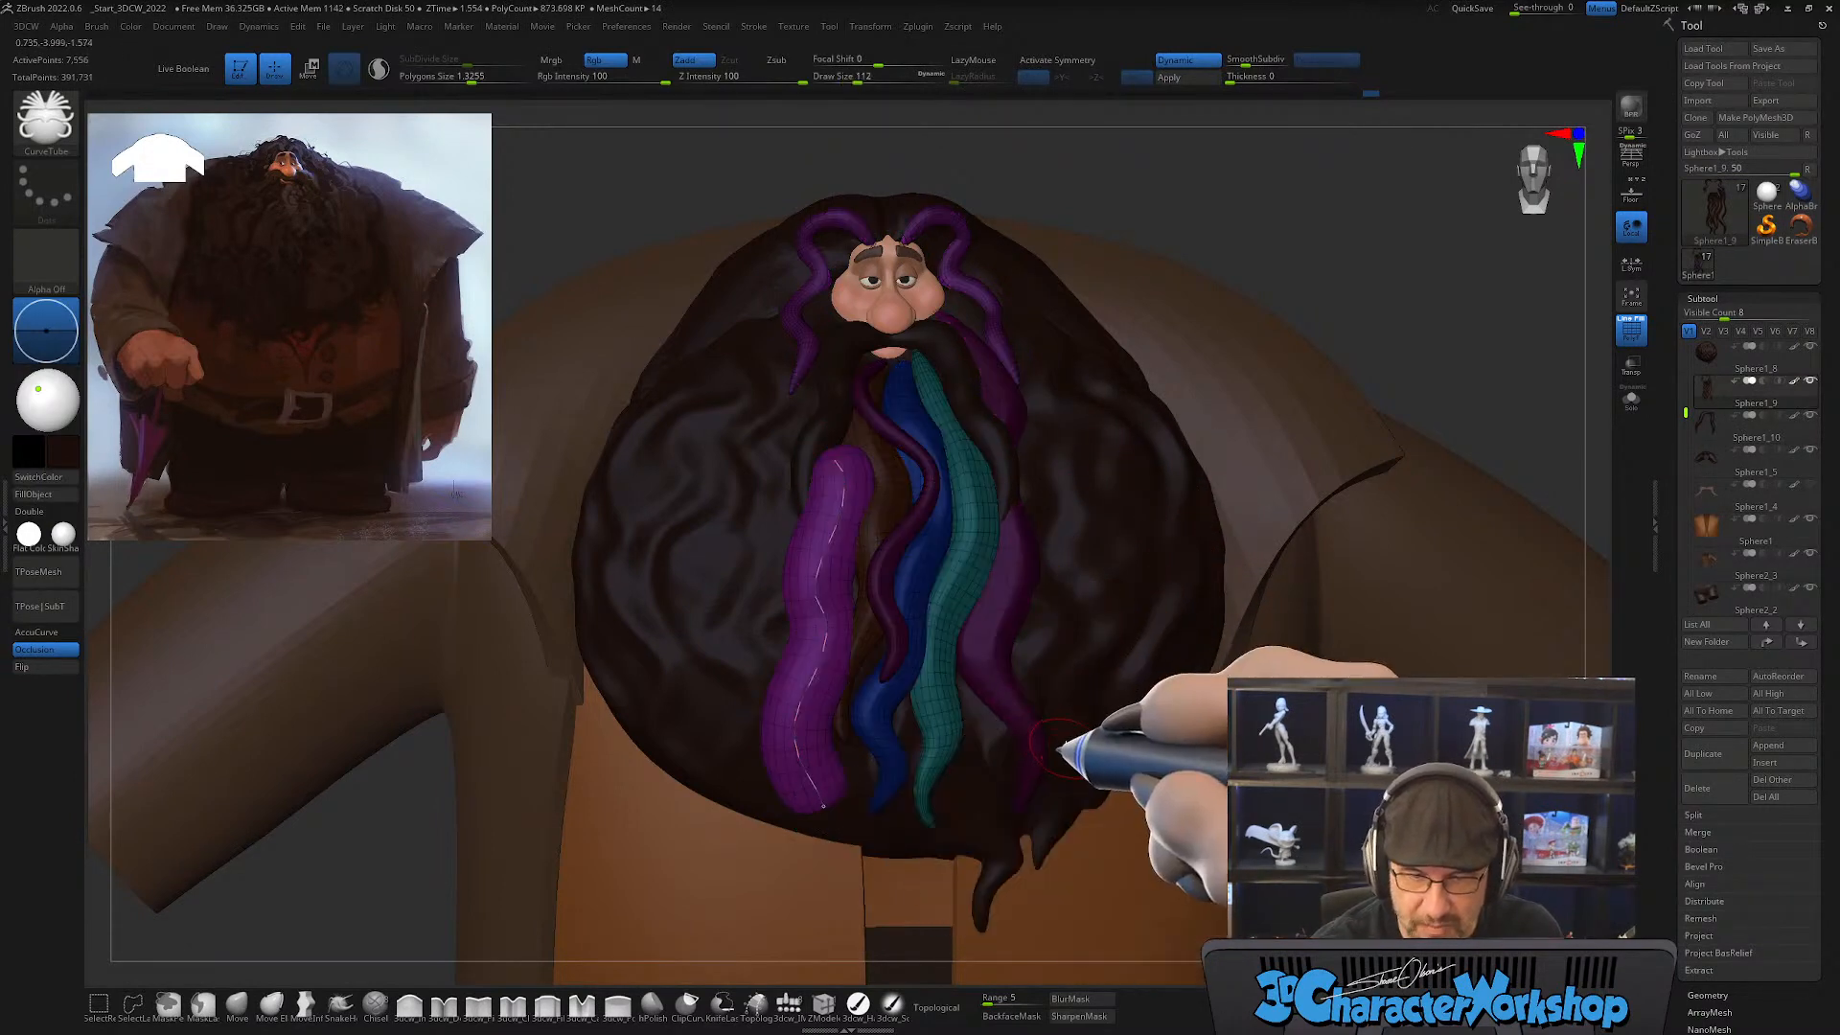
Step: Undo the last tube and redraw it as a long strand from the mustache down to the beard's lower part
mouse_move(1059, 772)
right_down()
mouse_move(986, 604)
mouse_move(998, 616)
mouse_move(867, 498)
mouse_move(842, 411)
right_up()
key(ctrl+z)
mouse_move(813, 383)
mouse_down()
mouse_move(838, 501)
mouse_move(797, 627)
mouse_move(832, 805)
mouse_up()
mouse_move(945, 739)
right_down()
mouse_move(937, 711)
mouse_move(928, 752)
right_up()
click(743, 680)
right_drag(880, 501, 882, 556)
Step: Smooth the new beard strand along its length at draw size about 223
key(s)
mouse_move(881, 468)
mouse_down()
mouse_move(896, 467)
mouse_move(831, 391)
mouse_move(828, 419)
mouse_move(837, 383)
mouse_up()
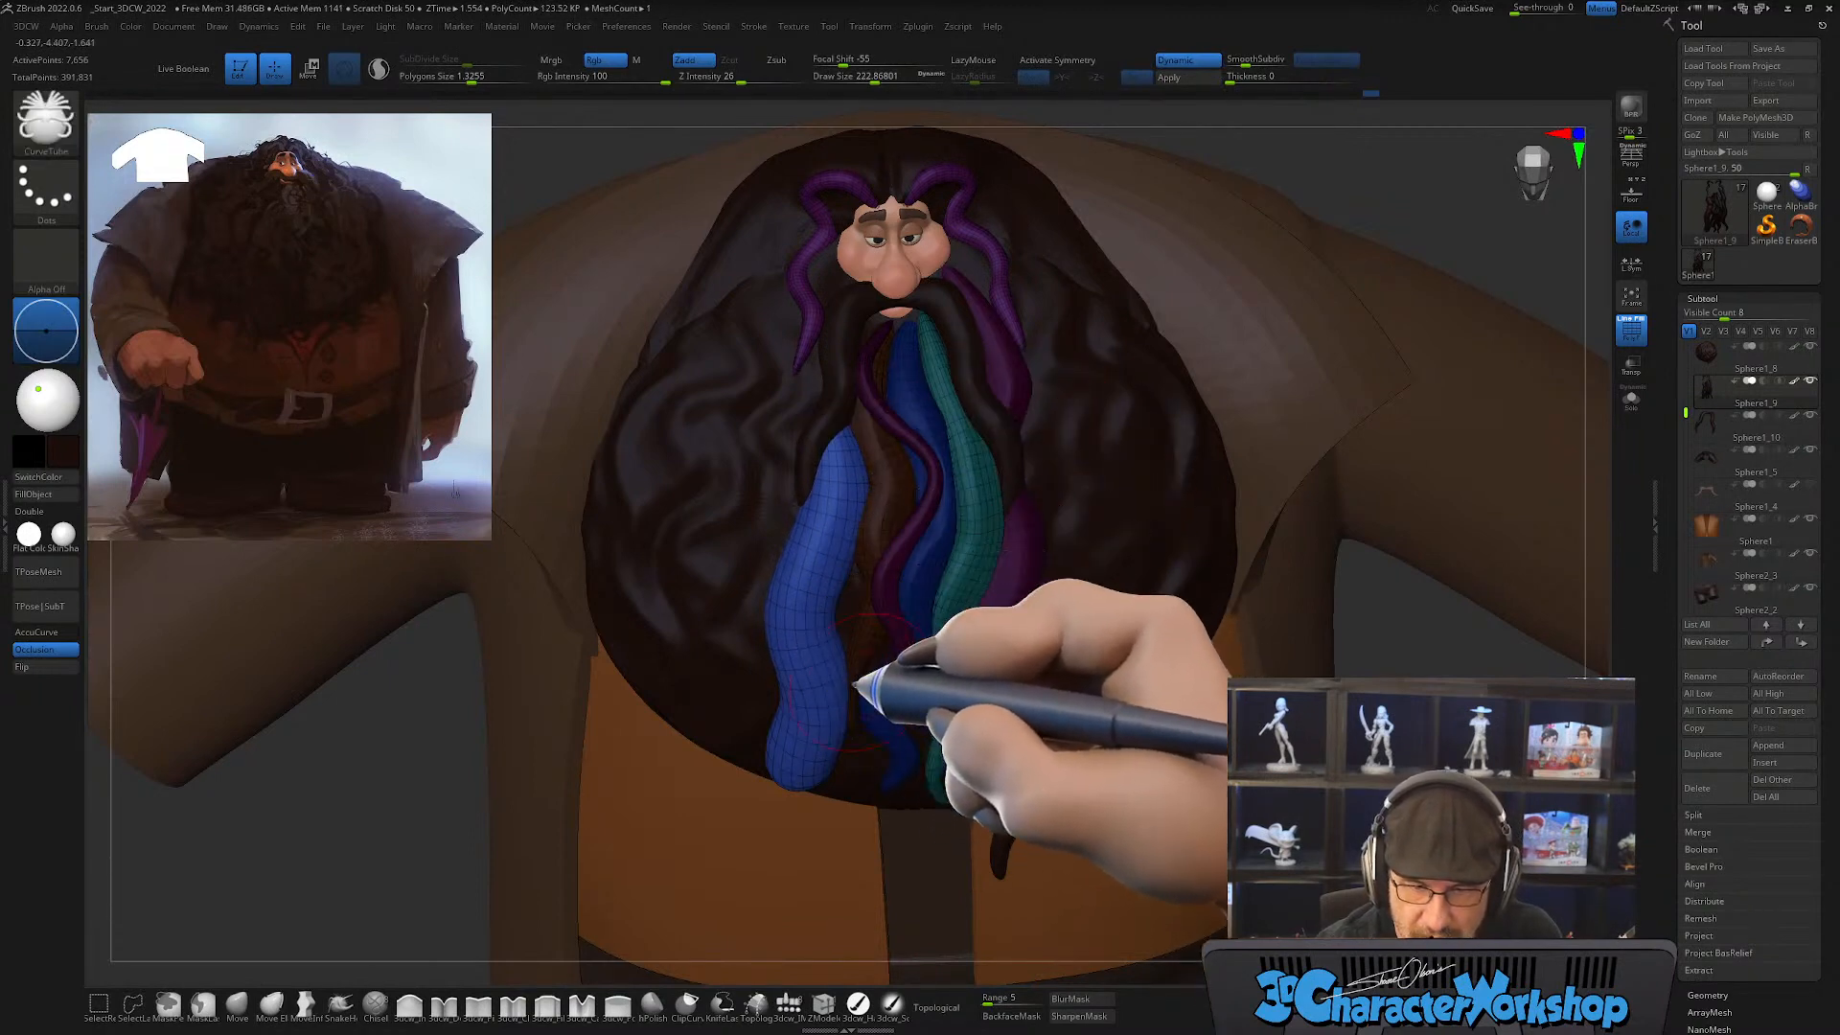
right_drag(859, 740, 851, 715)
mouse_move(797, 779)
shift+mouse_down()
mouse_move(779, 756)
mouse_move(807, 701)
mouse_move(810, 568)
shift+mouse_up()
right_drag(841, 621, 821, 670)
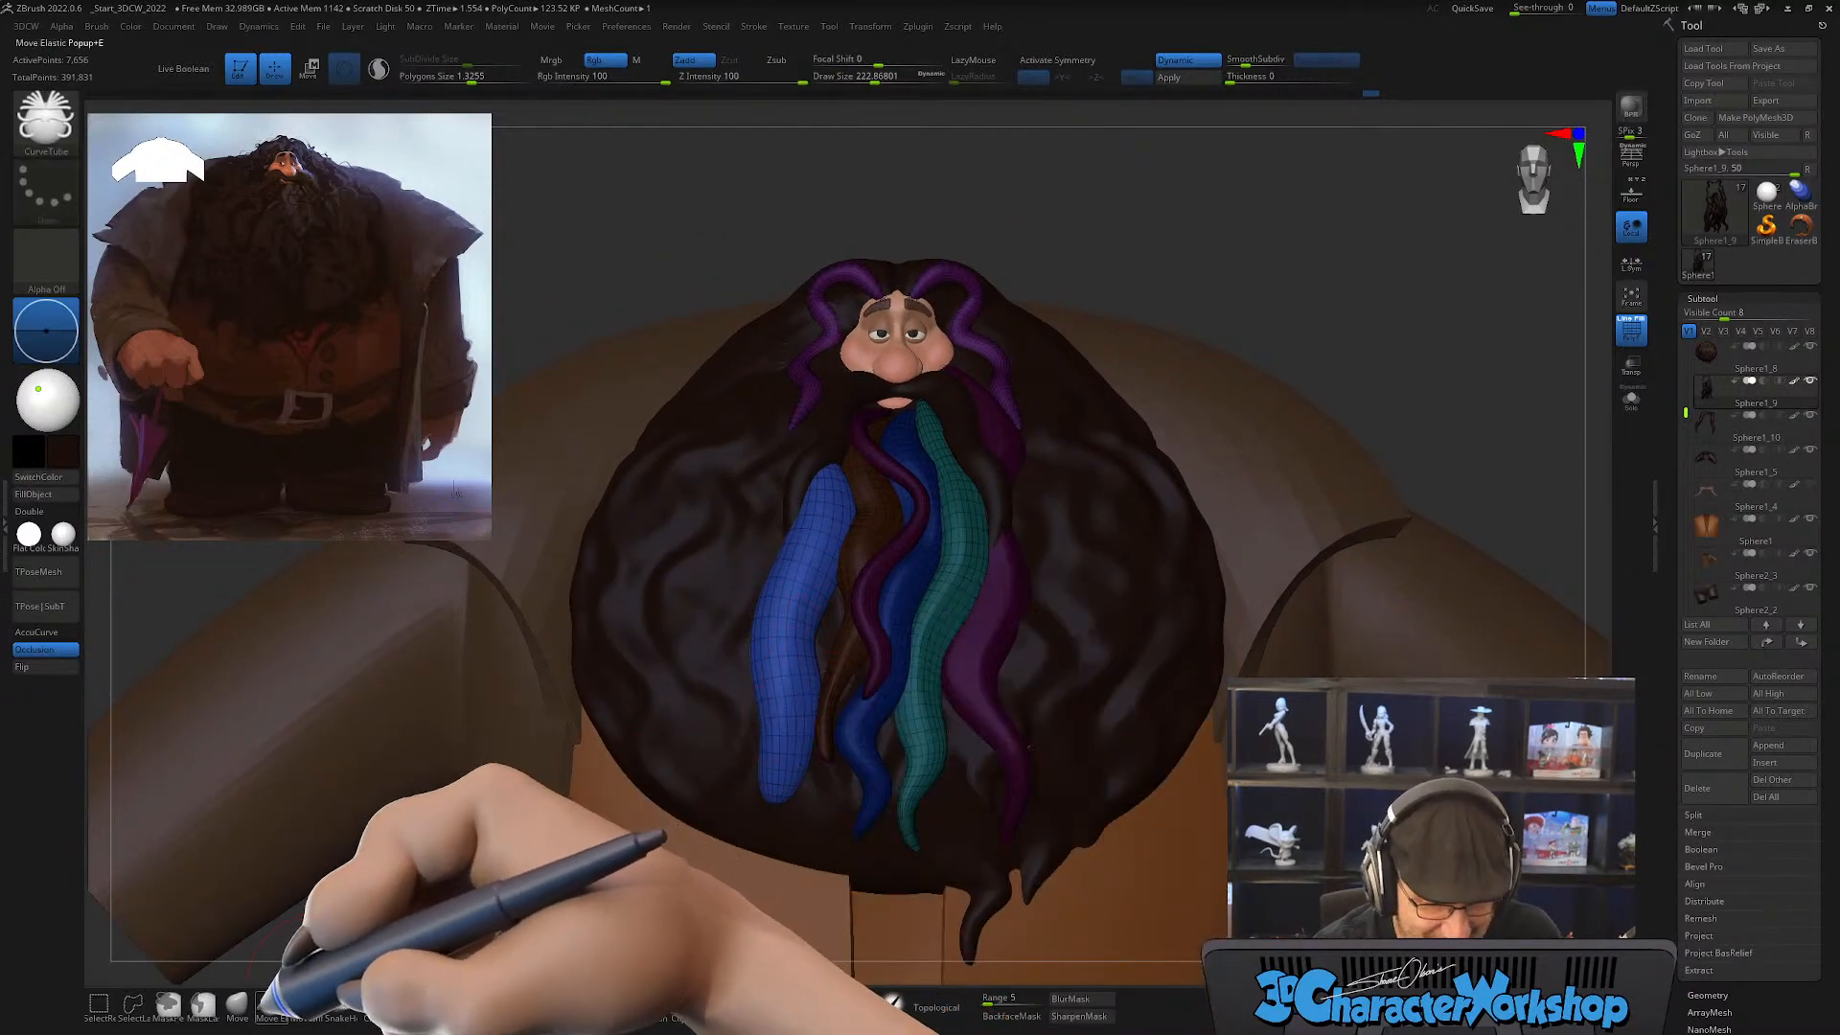
Step: With the Move brush at draw size about 344, bend the new strand into a wave and tuck its upper end under the mustache
click(236, 1002)
right_drag(870, 606, 863, 608)
key(s)
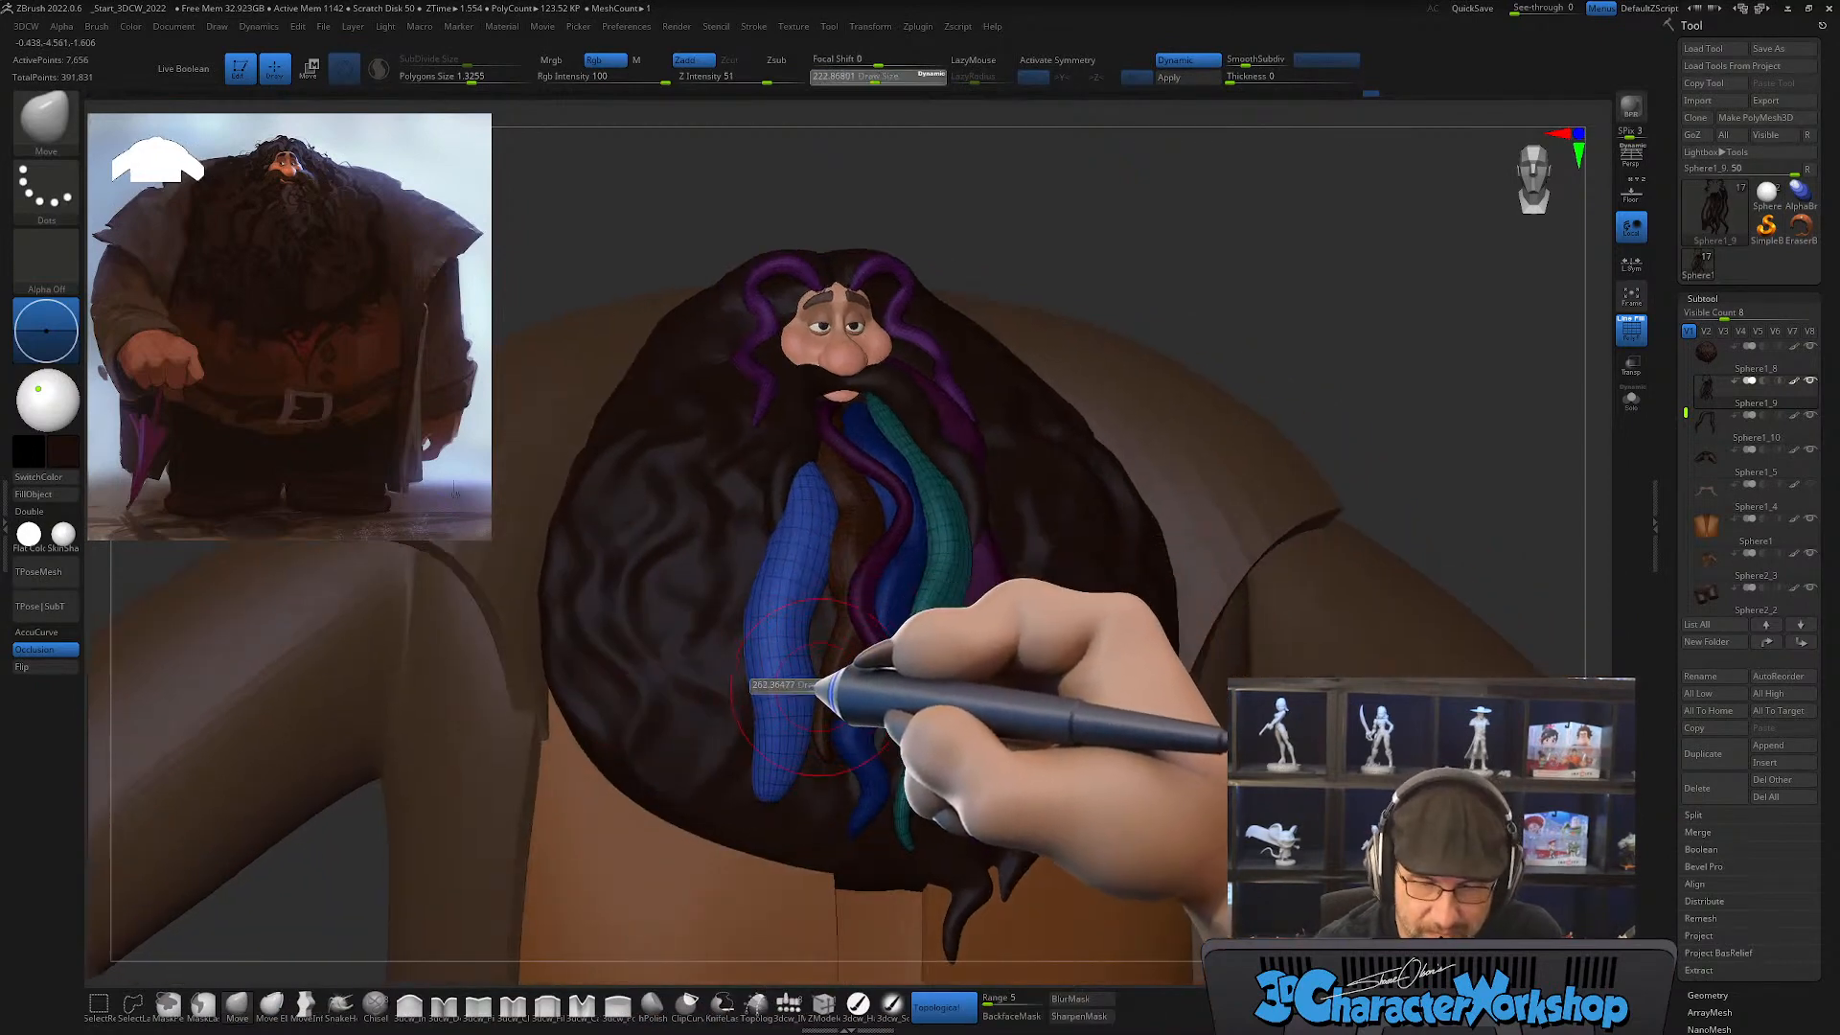
key(s)
drag(813, 688, 791, 760)
right_drag(818, 624, 803, 522)
mouse_move(811, 503)
shift+mouse_down()
mouse_move(810, 445)
mouse_move(781, 654)
mouse_move(800, 446)
shift+mouse_up()
right_drag(861, 496, 822, 526)
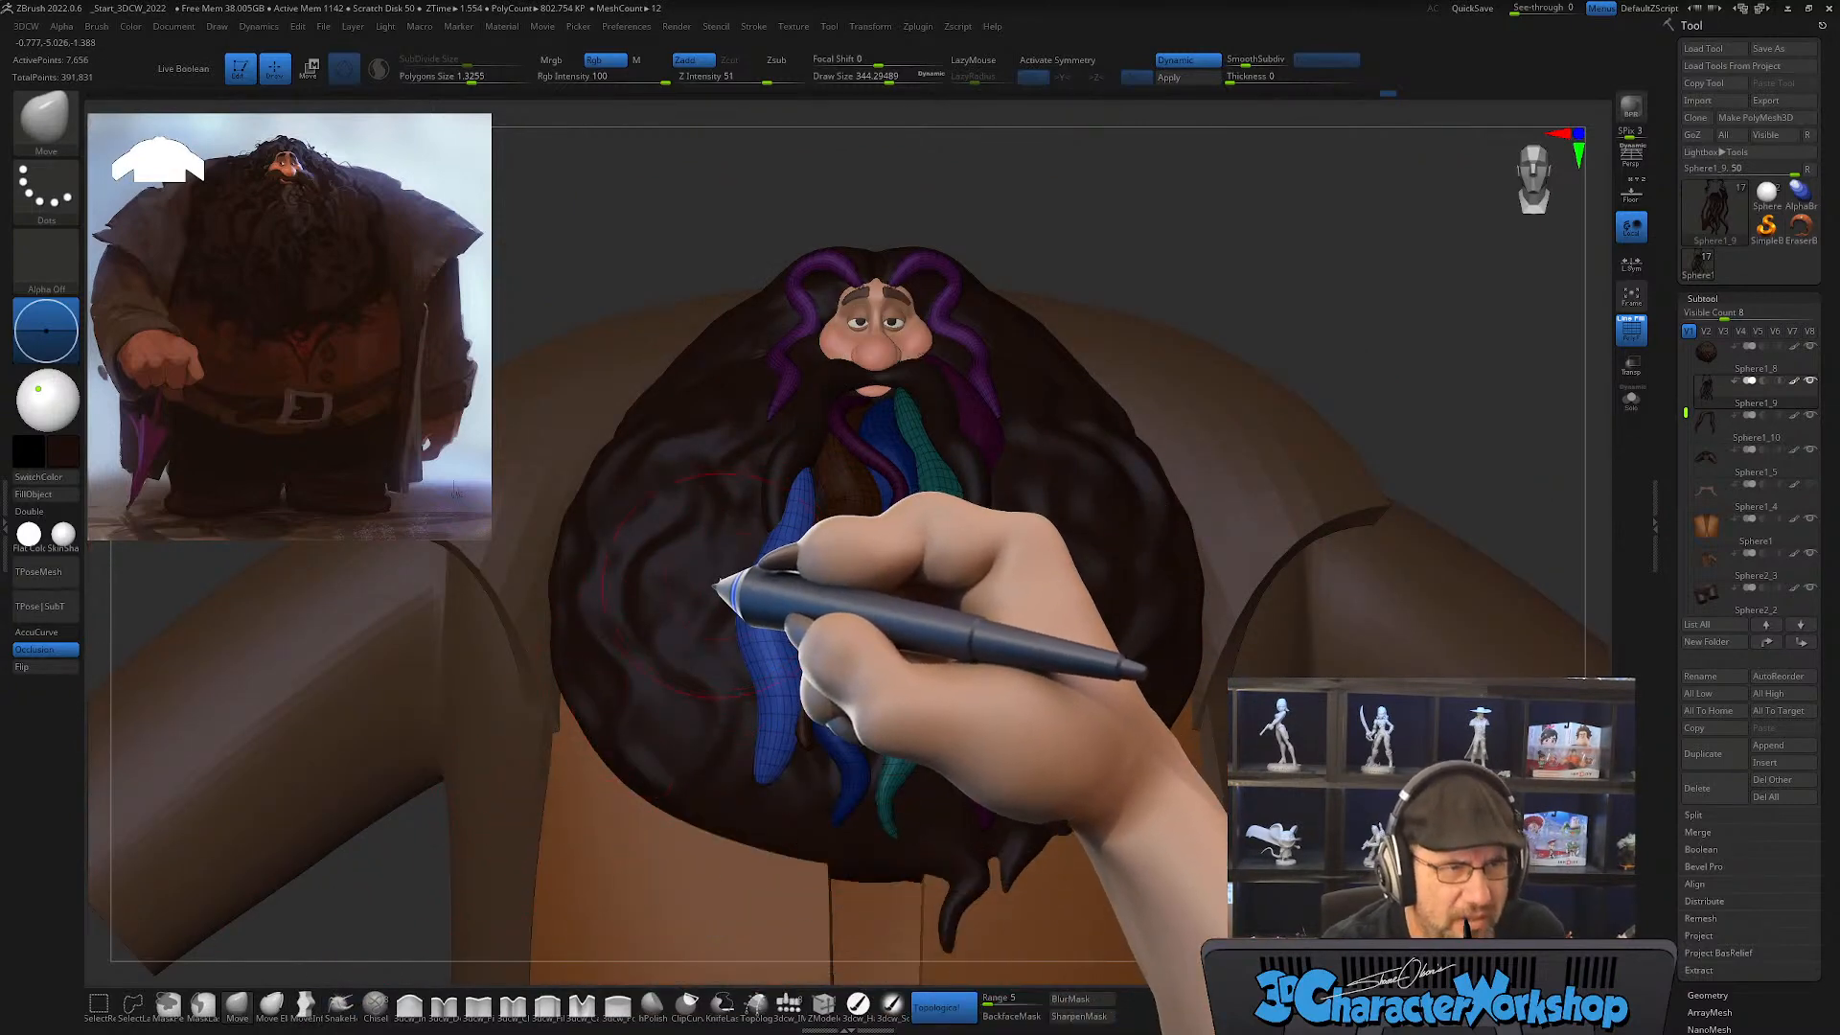
Step: Strengthen the strand's outward bend at draw size about 358 and smooth its lower end from the side so it follows the beard
drag(774, 554, 809, 501)
right_drag(795, 616, 842, 752)
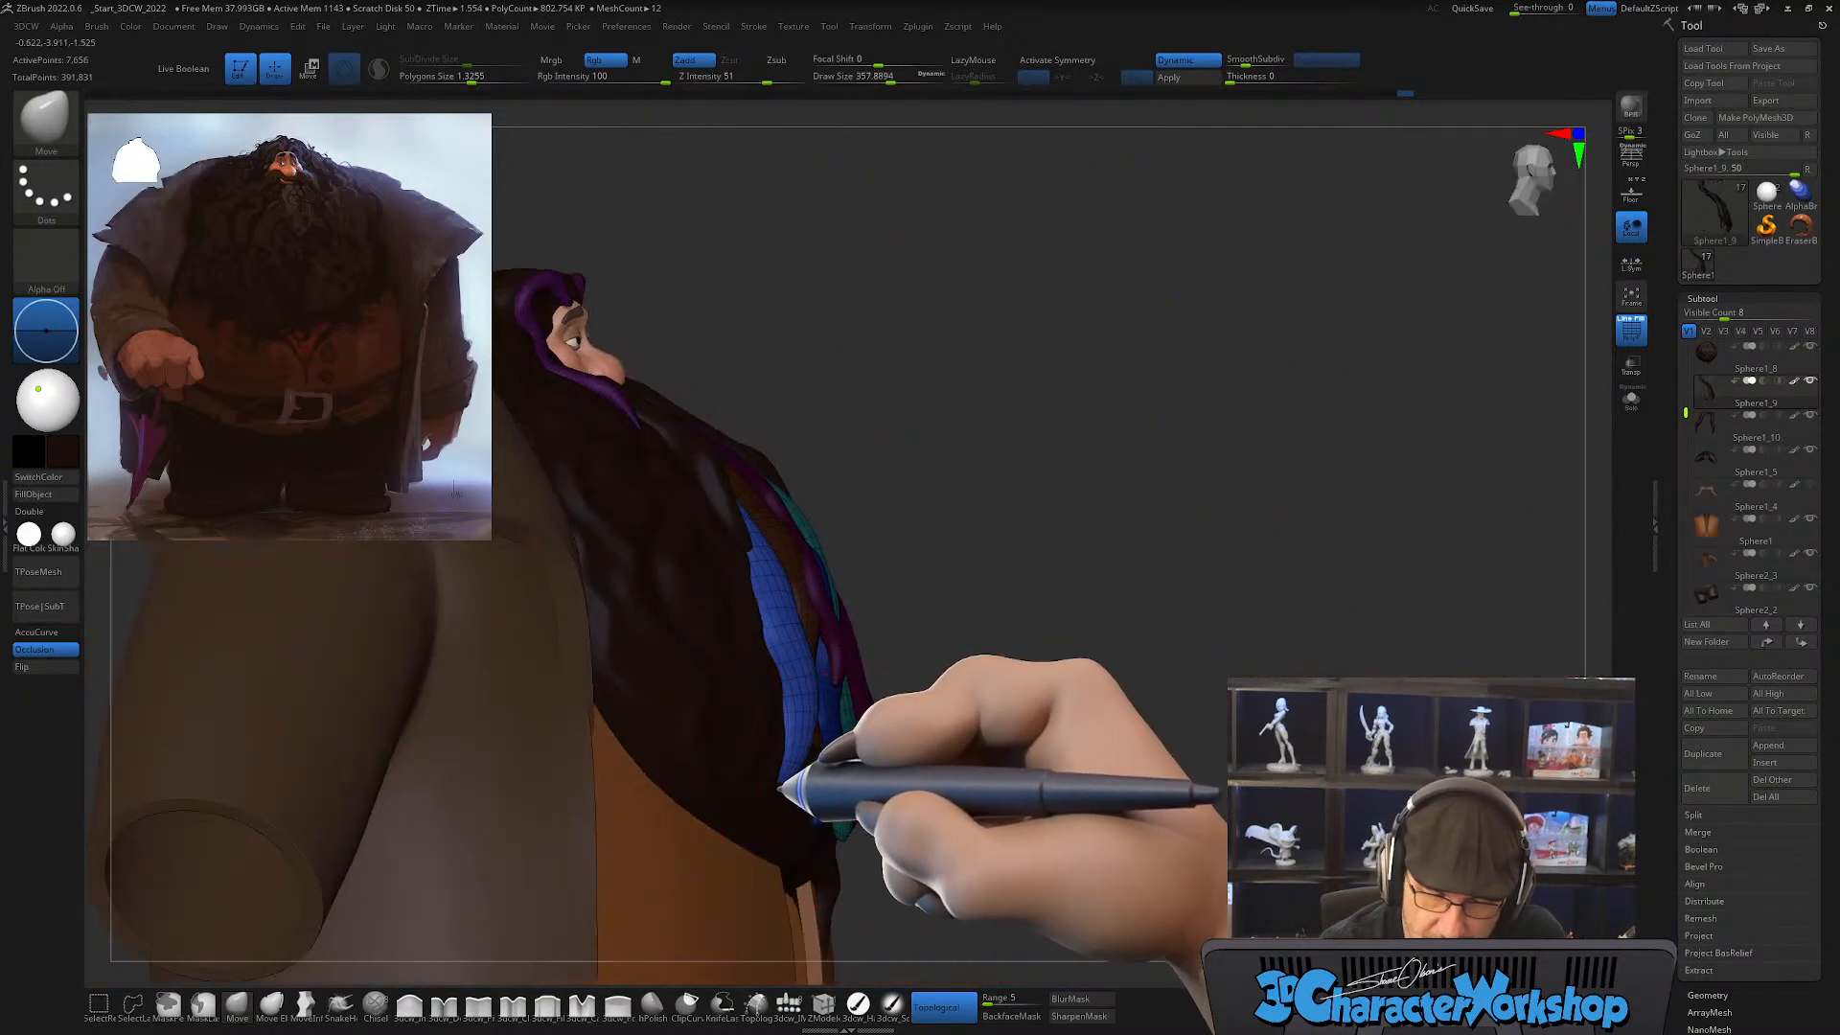
key(shift)
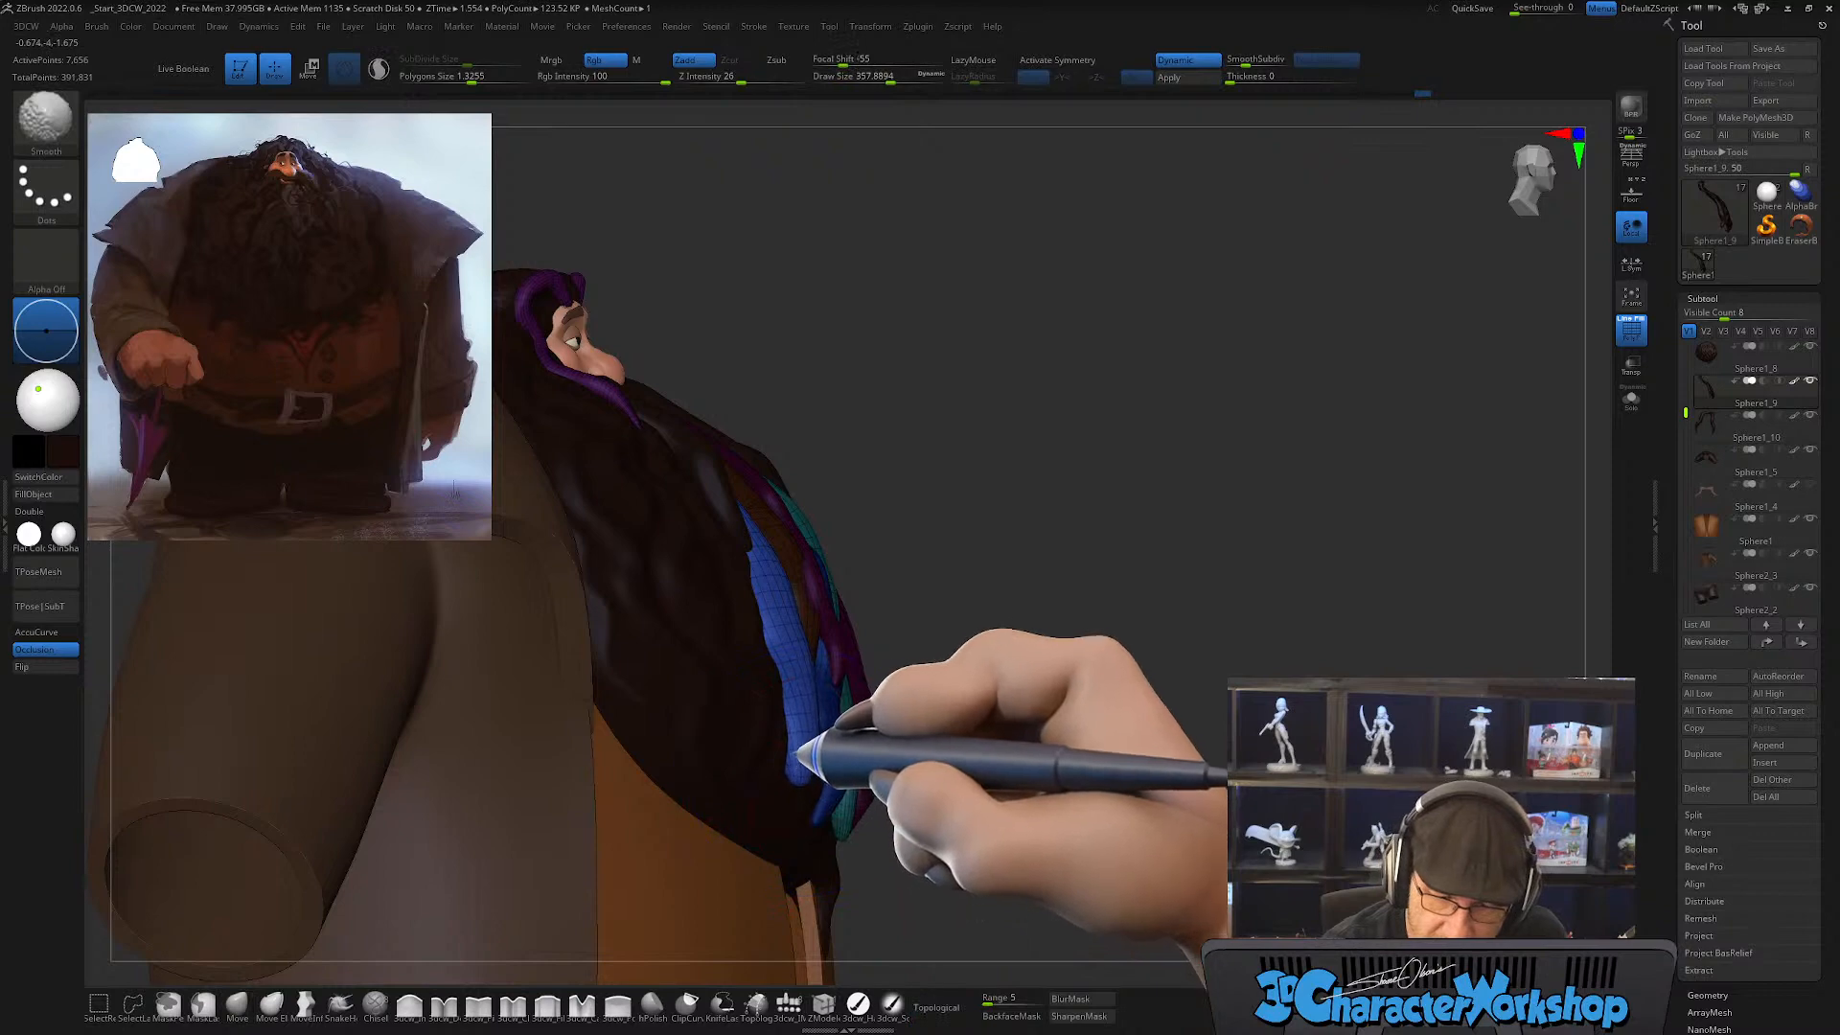
mouse_move(801, 752)
right_down()
mouse_move(822, 764)
mouse_move(772, 780)
mouse_move(785, 719)
right_up()
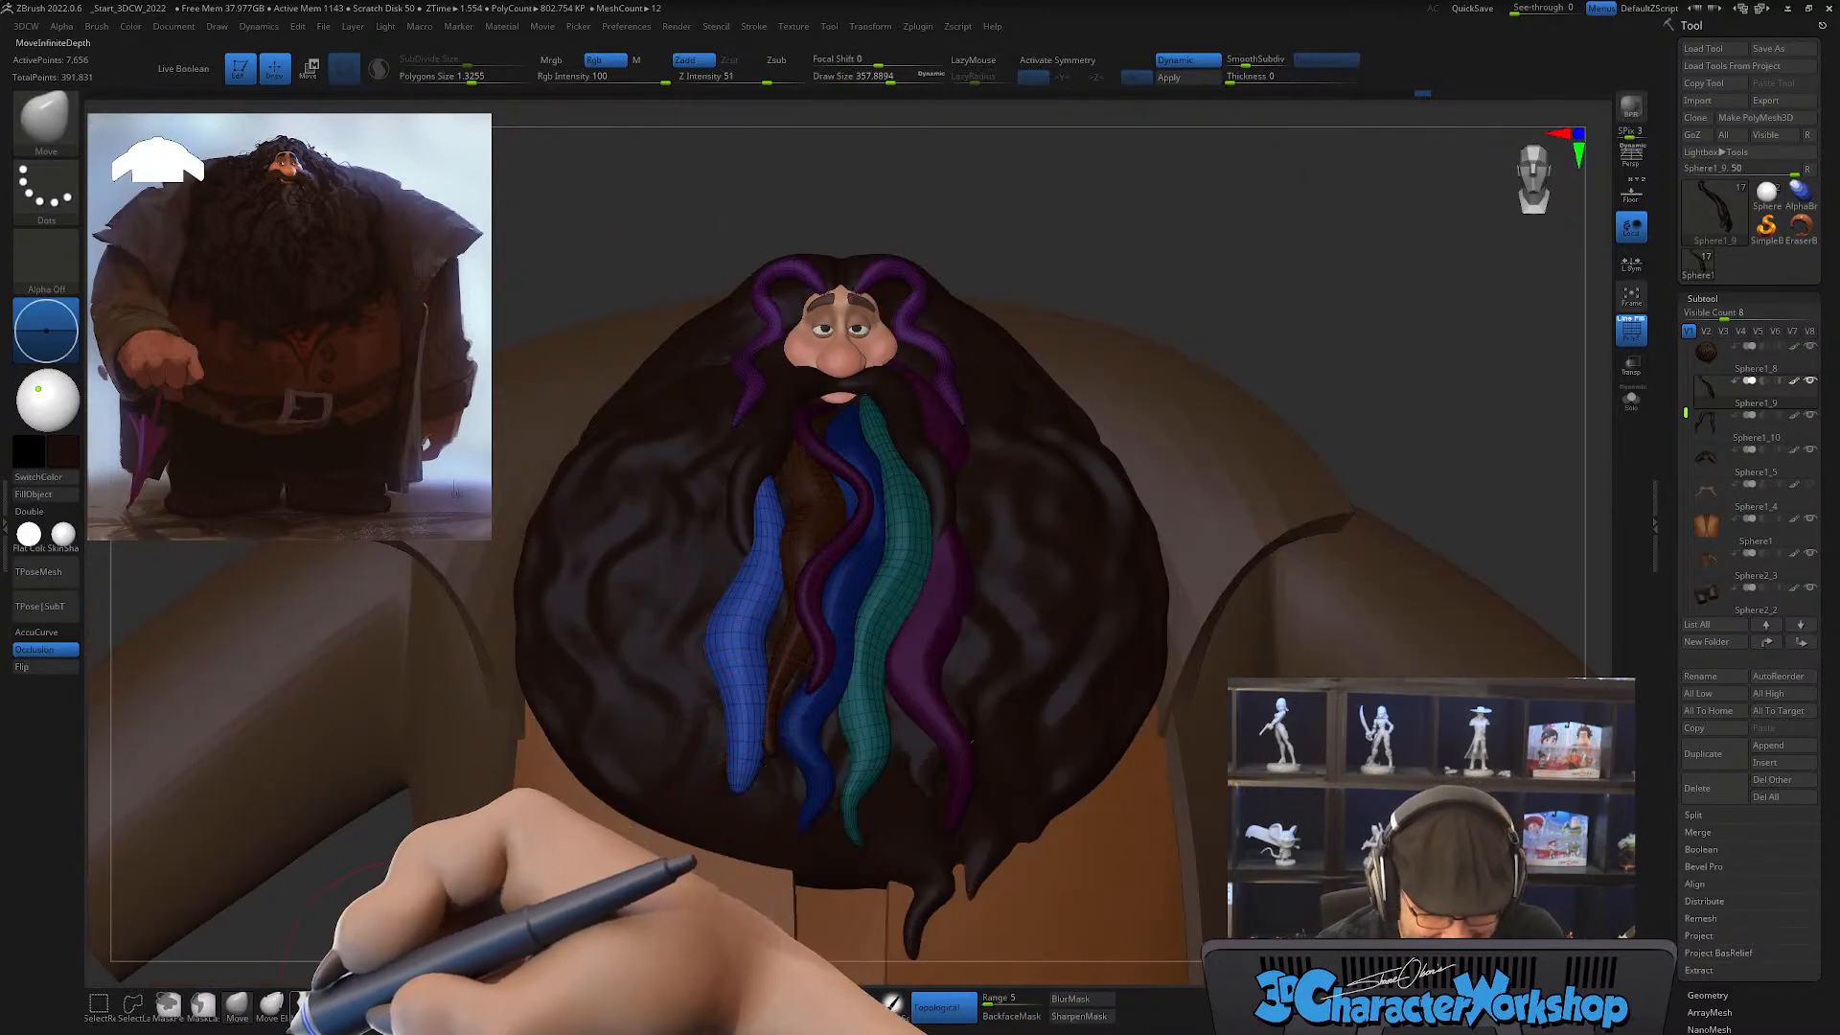
Step: With the SnakeHook brush at draw size about 268, pull the strand's lower end into a tapered, curved tip and smooth it
click(340, 1003)
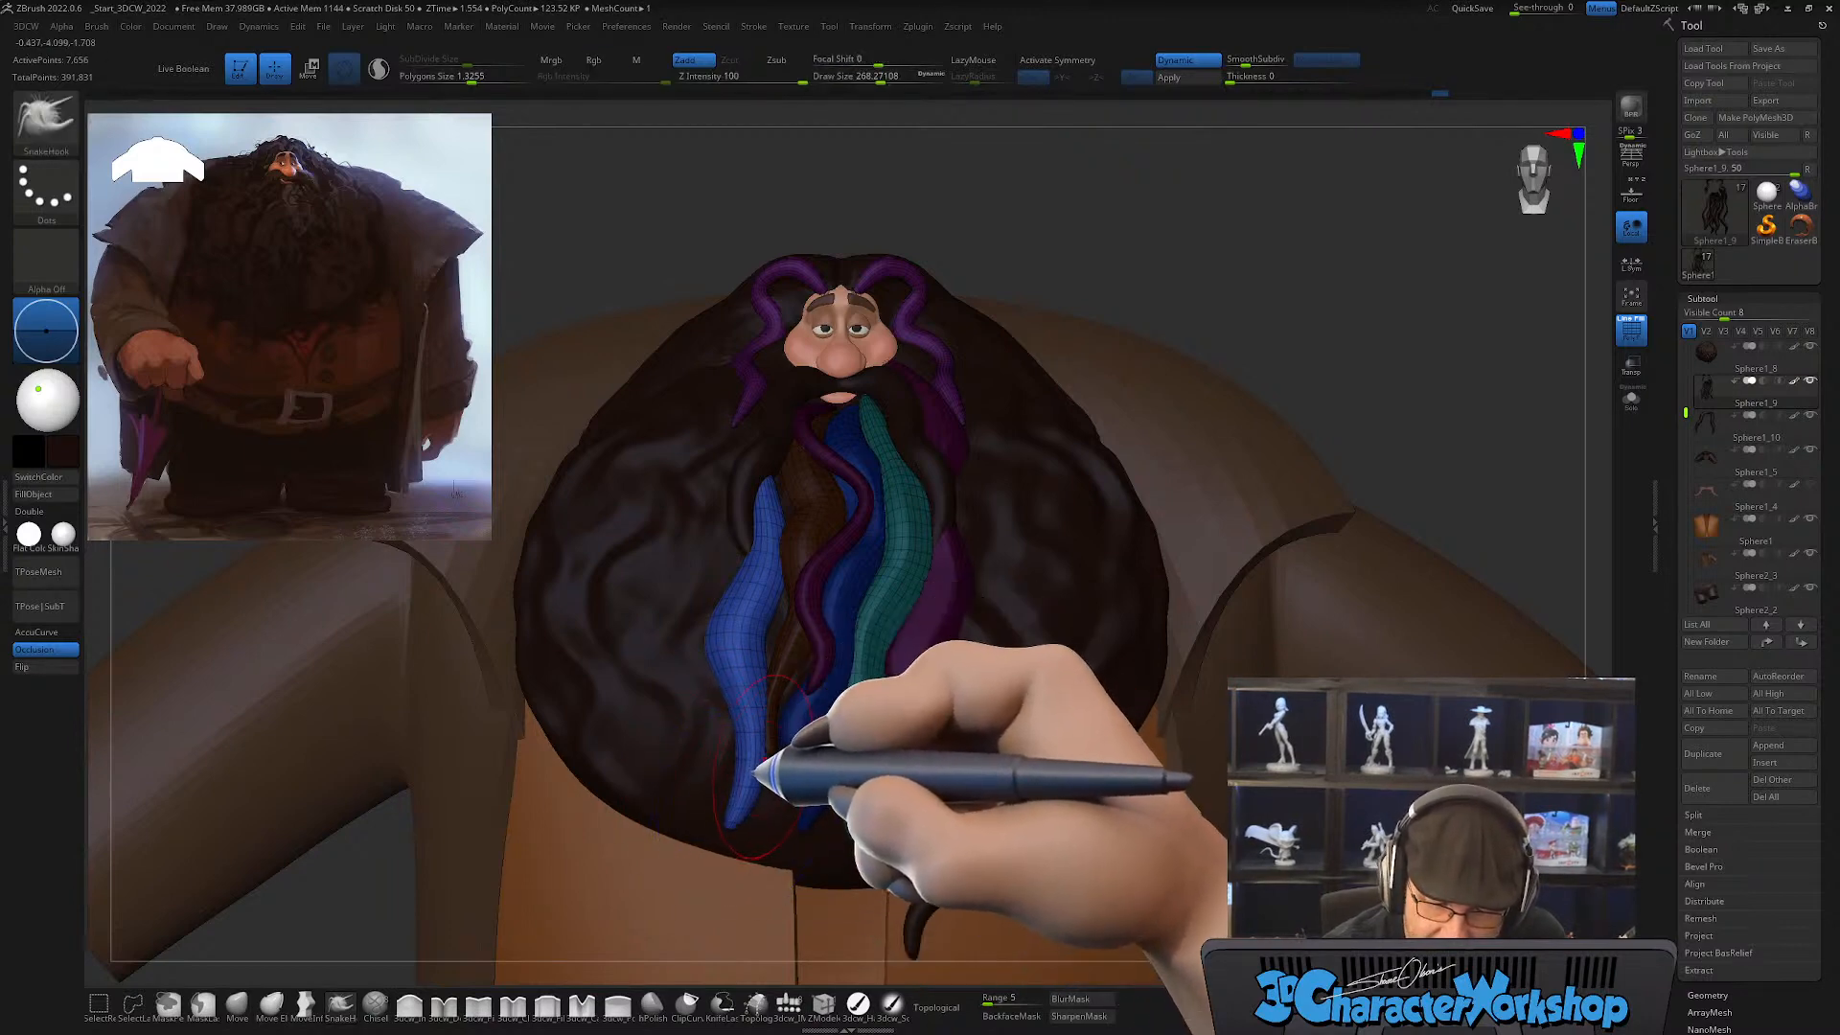
alt+right_drag(778, 701, 784, 653)
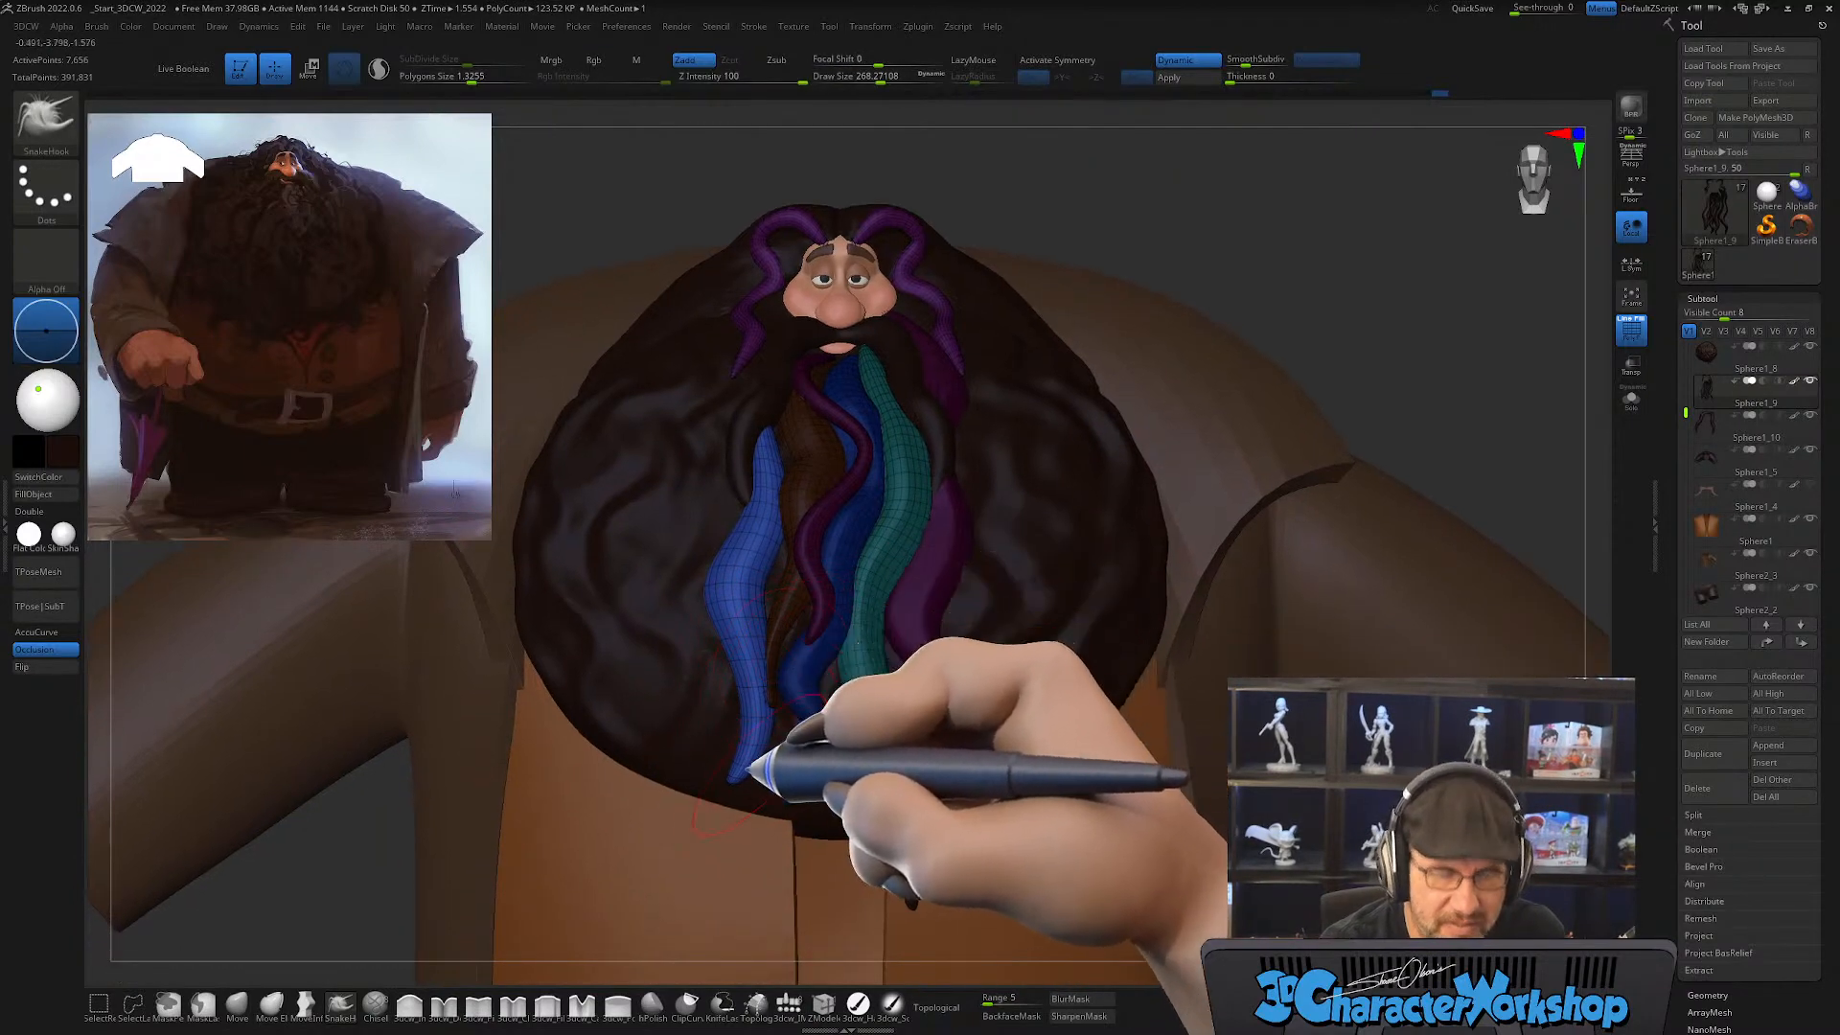
key(shift)
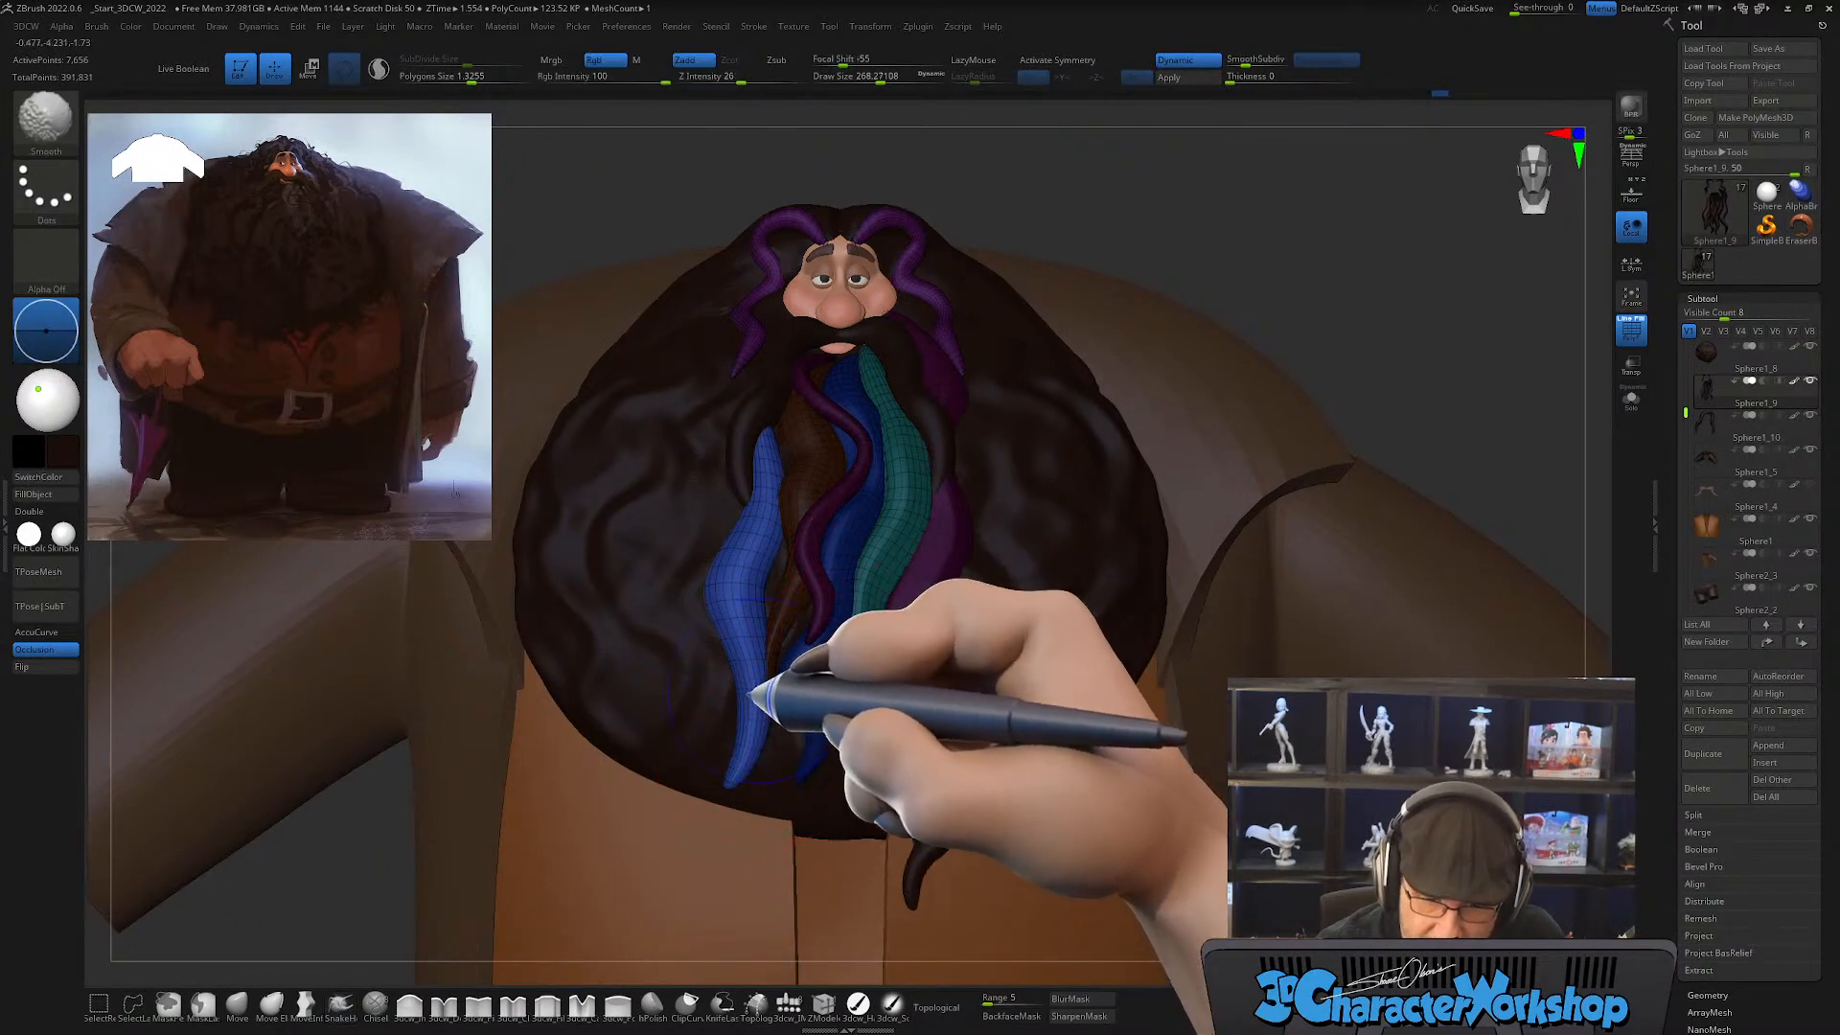
alt+right_drag(777, 673, 816, 609)
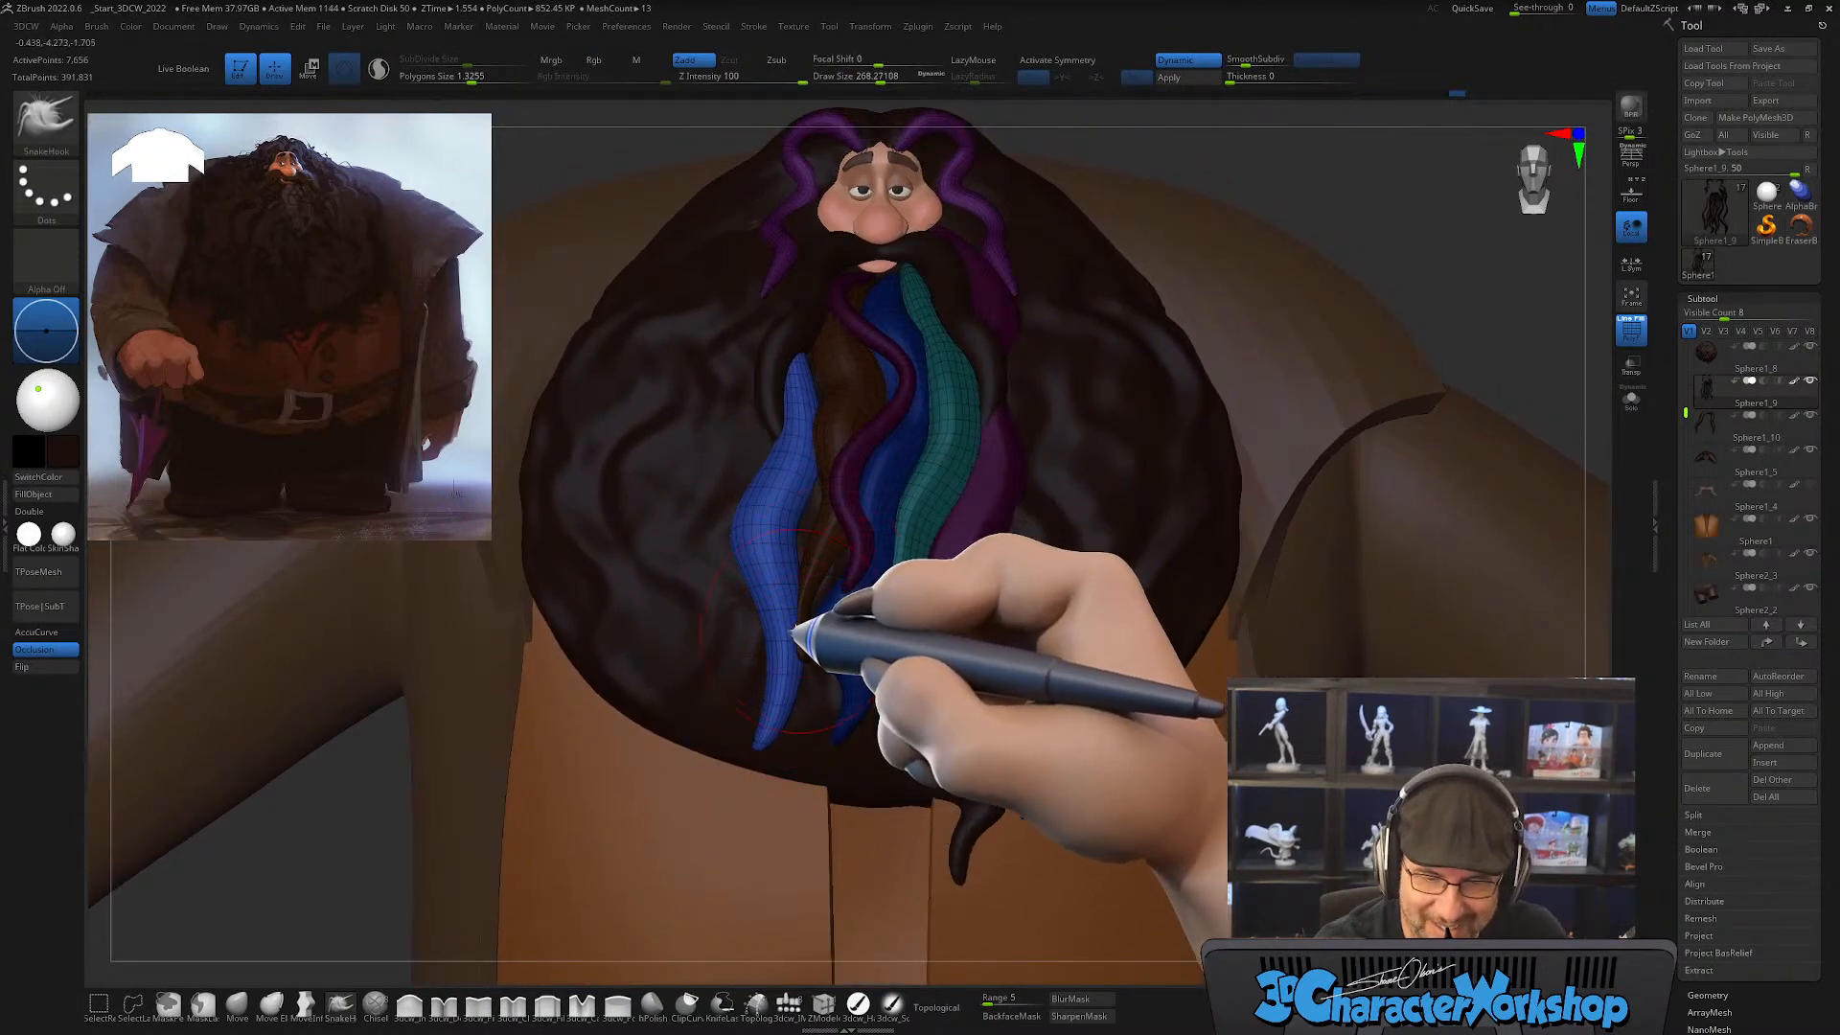
drag(772, 701, 770, 711)
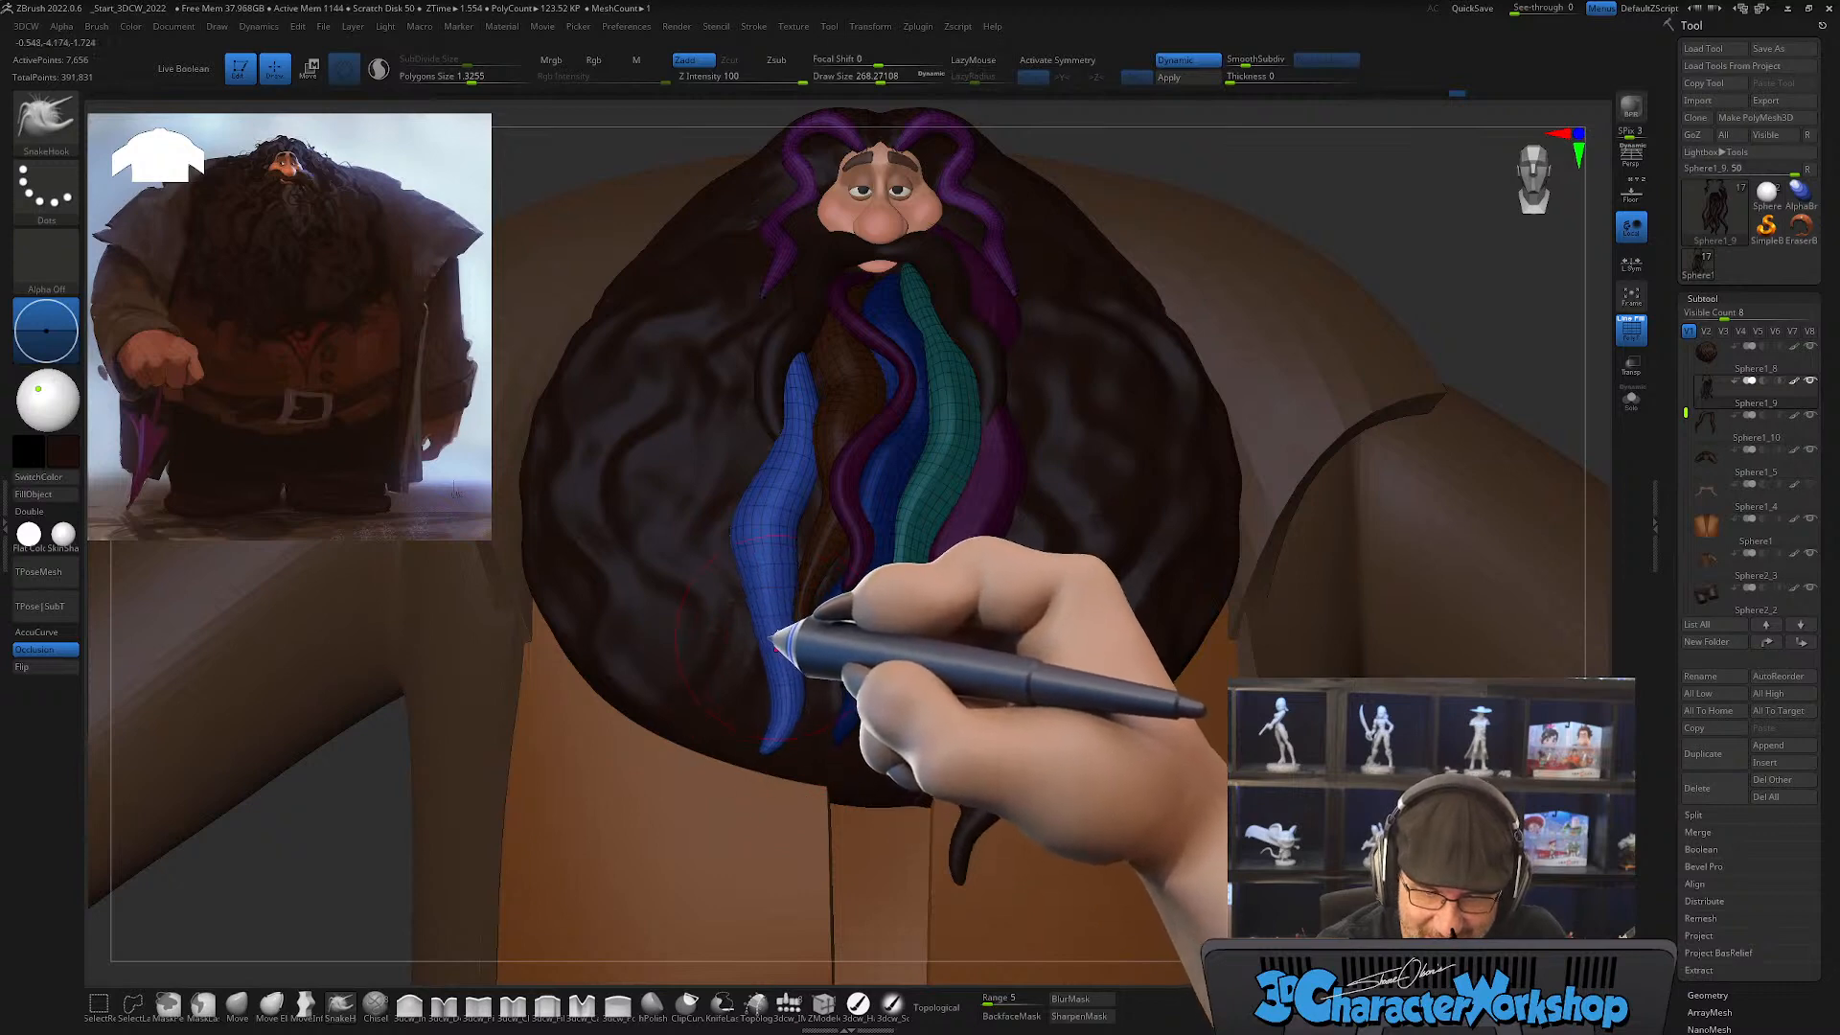
Step: Step back and forth through the undo history to compare the strand's latest edits
key(z)
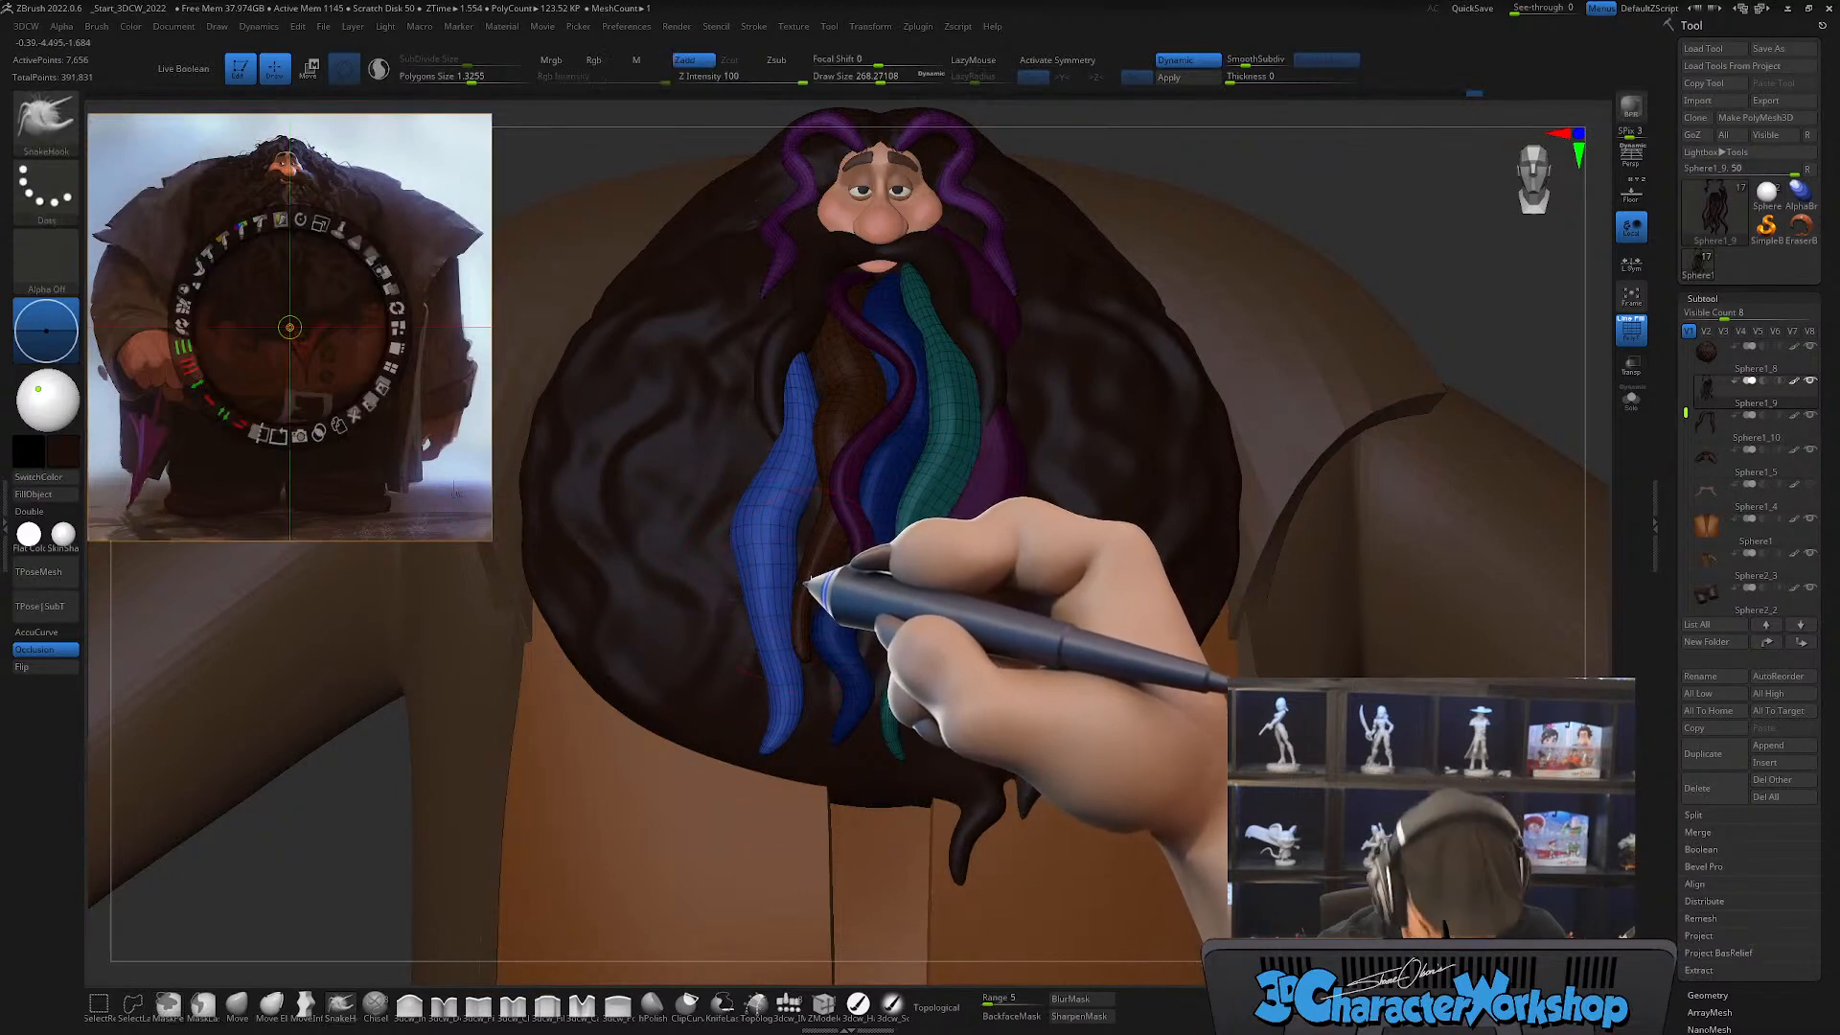
key(shift+z)
key(shift+z)
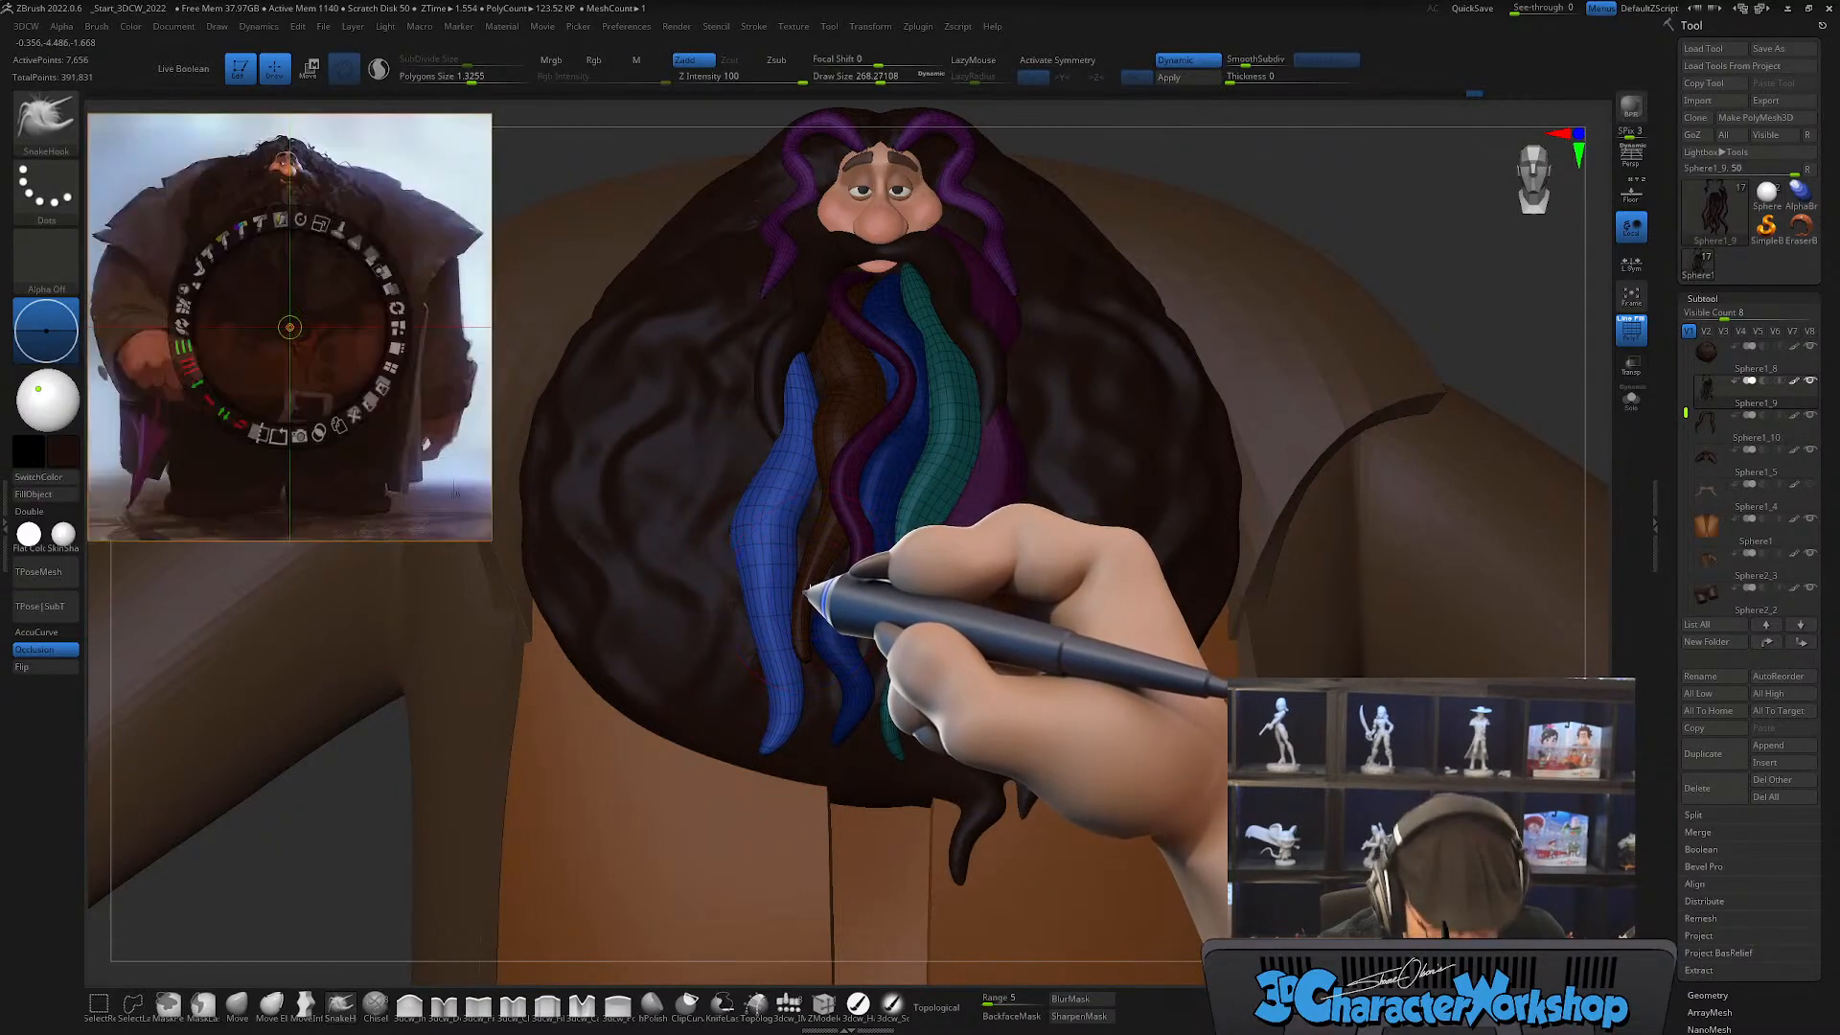
key(z)
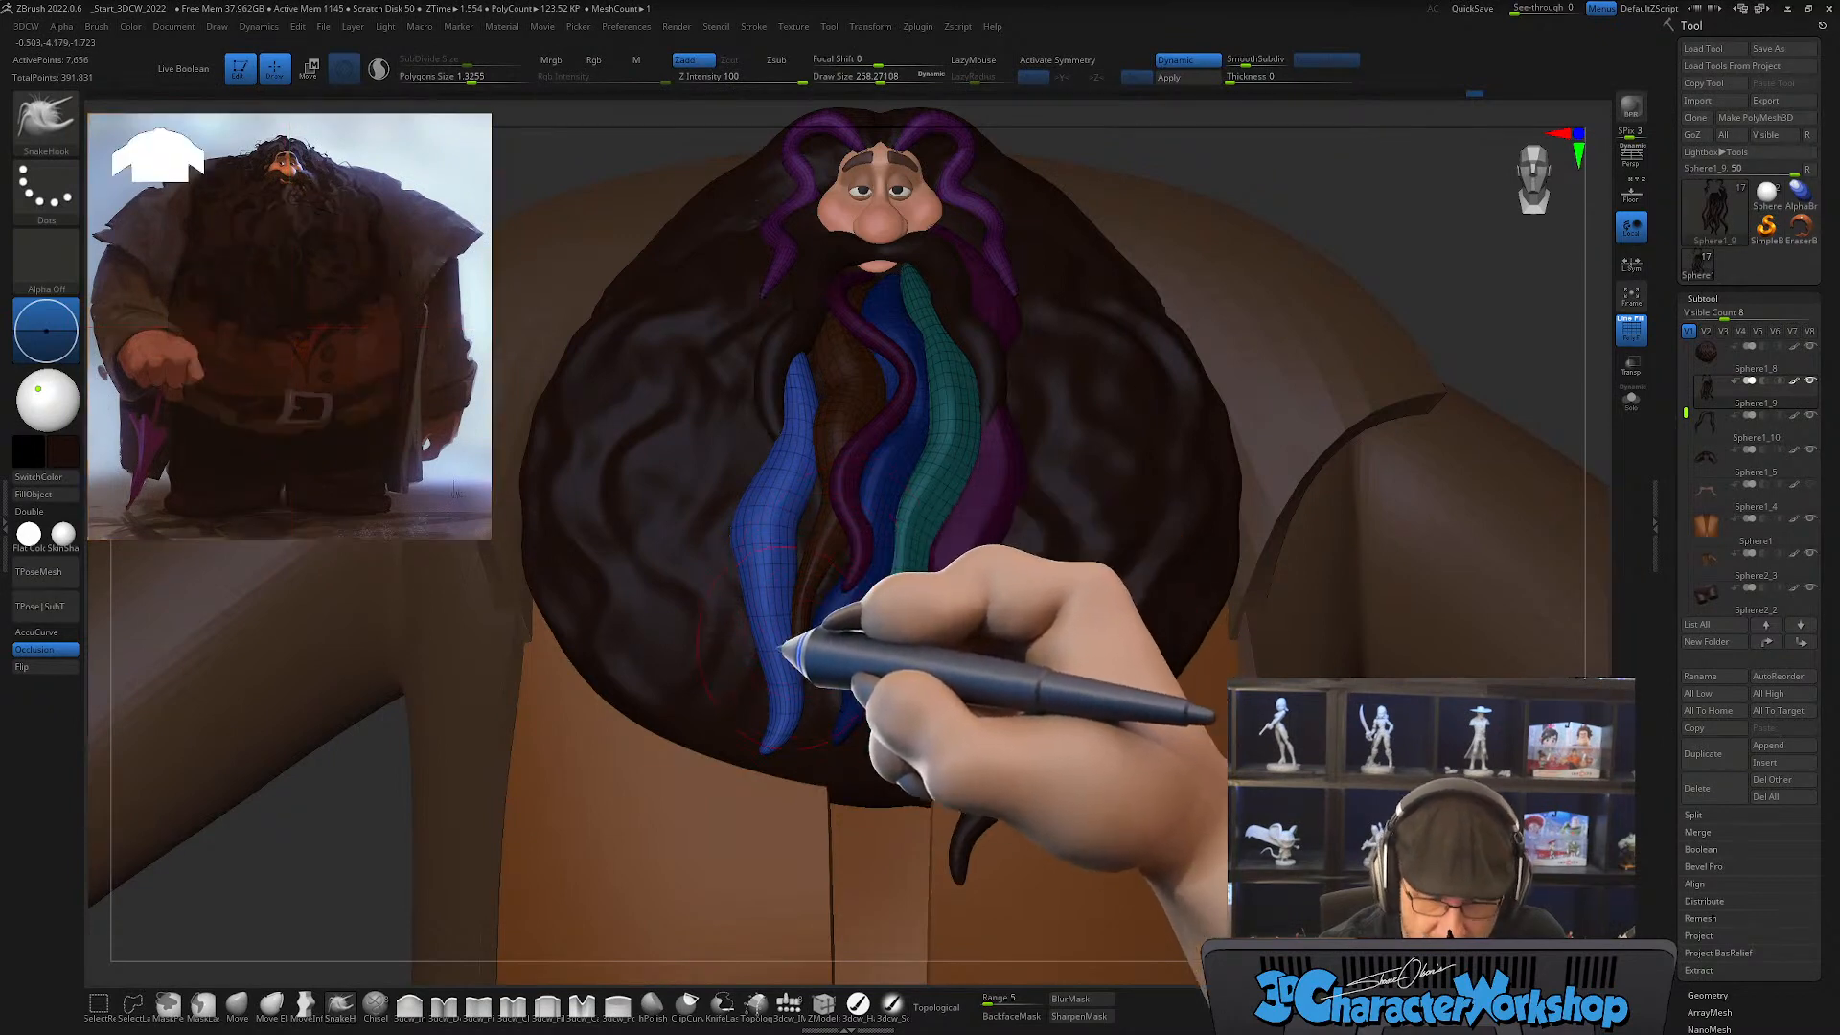
Step: Refine the bend in the middle of the strand with the SnakeHook brush at draw size about 311
shift+drag(793, 661, 798, 656)
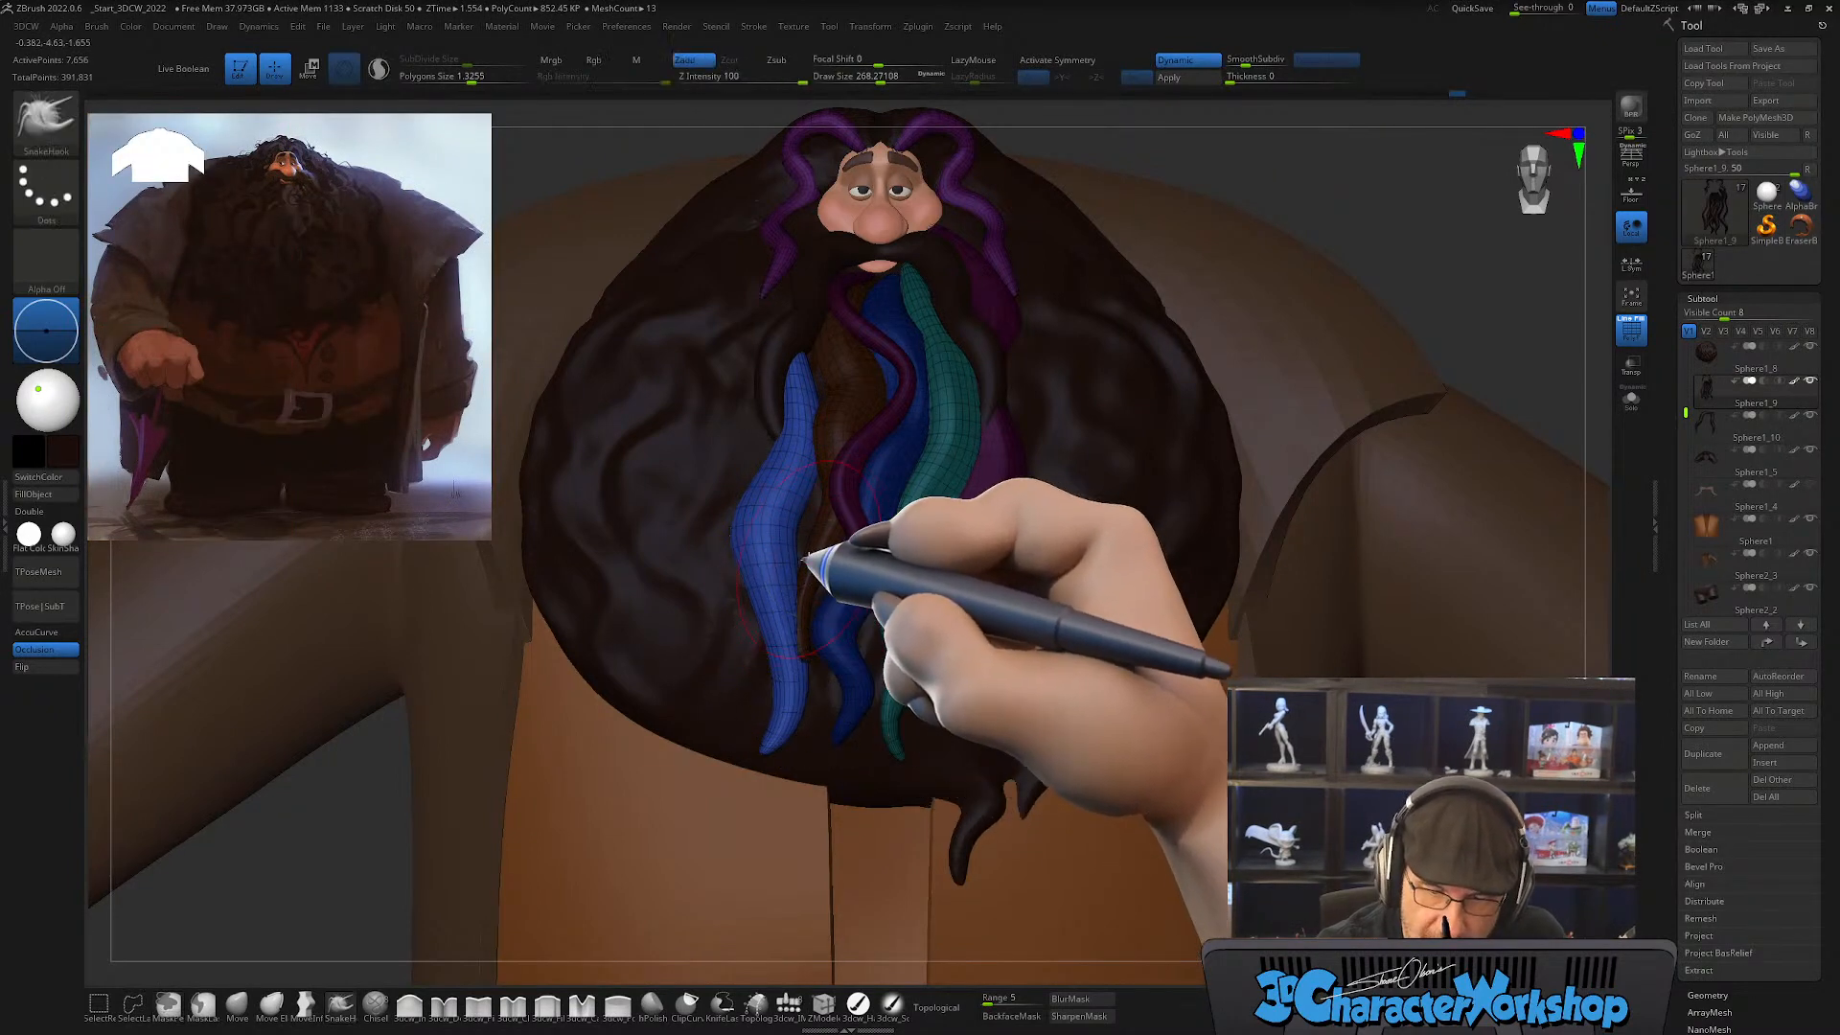
key(s)
drag(775, 579, 780, 579)
drag(786, 576, 779, 575)
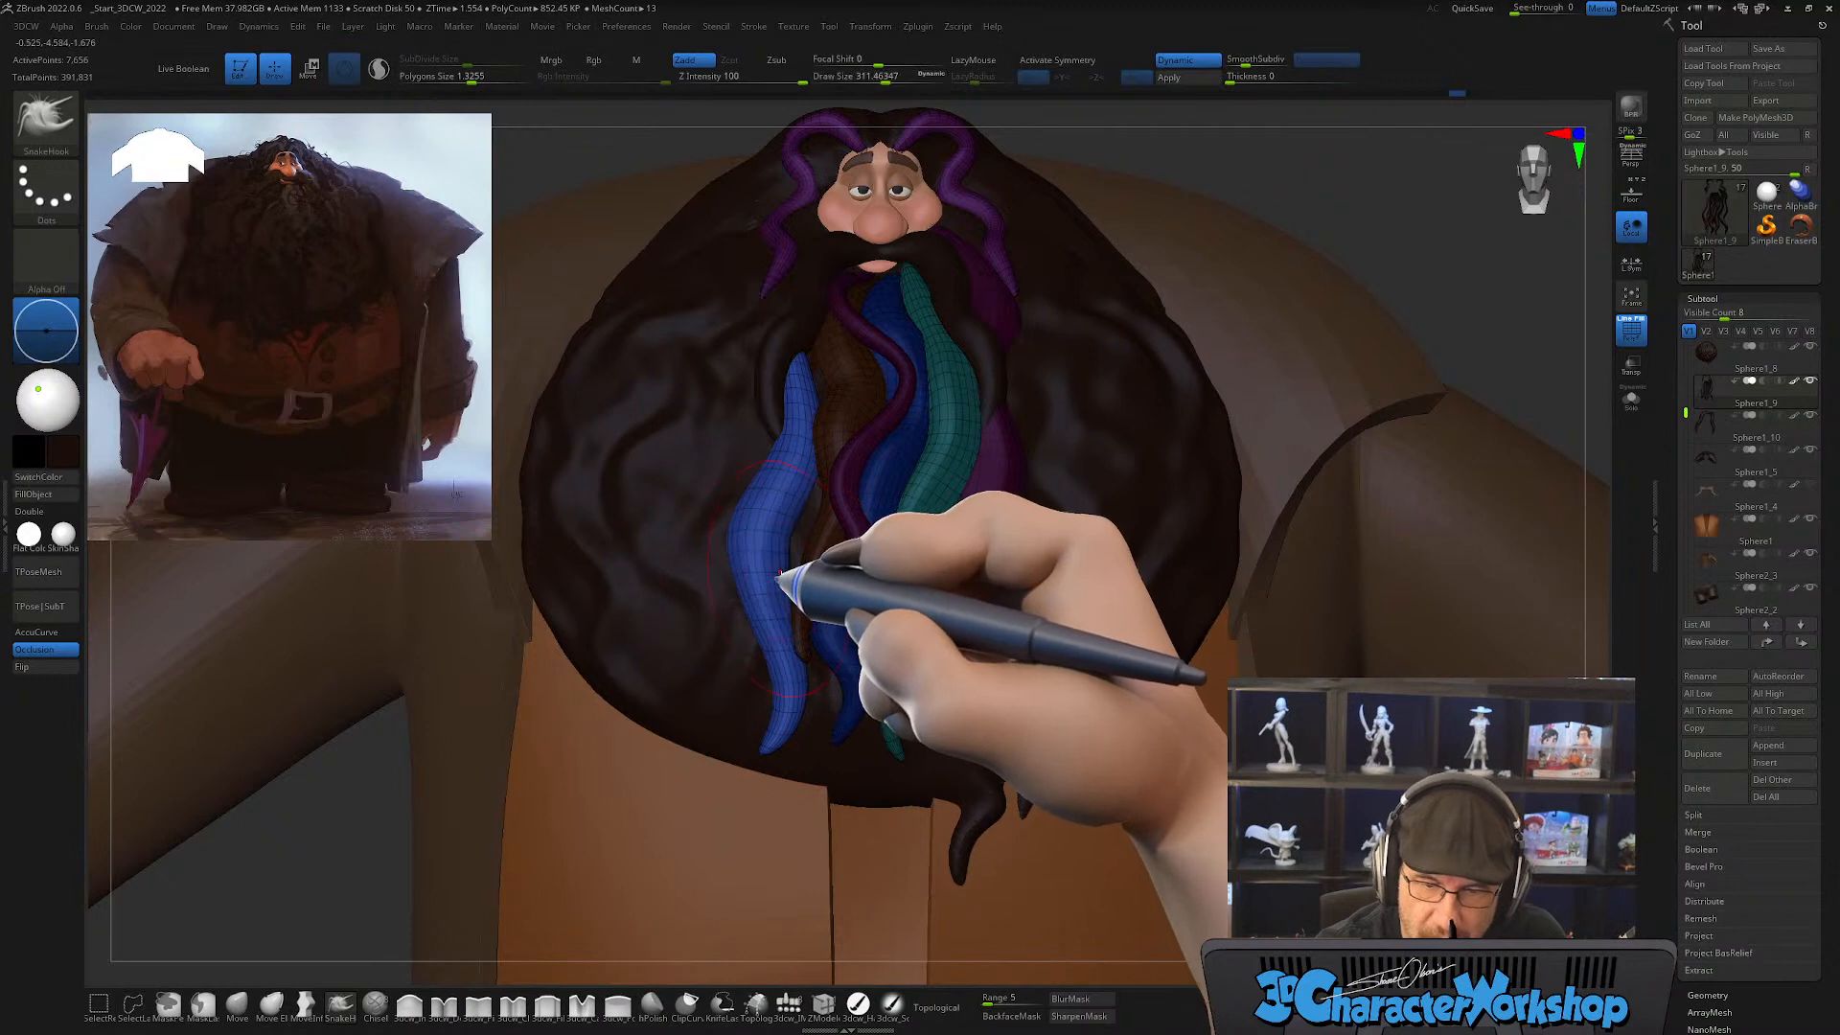
right_drag(792, 544, 883, 575)
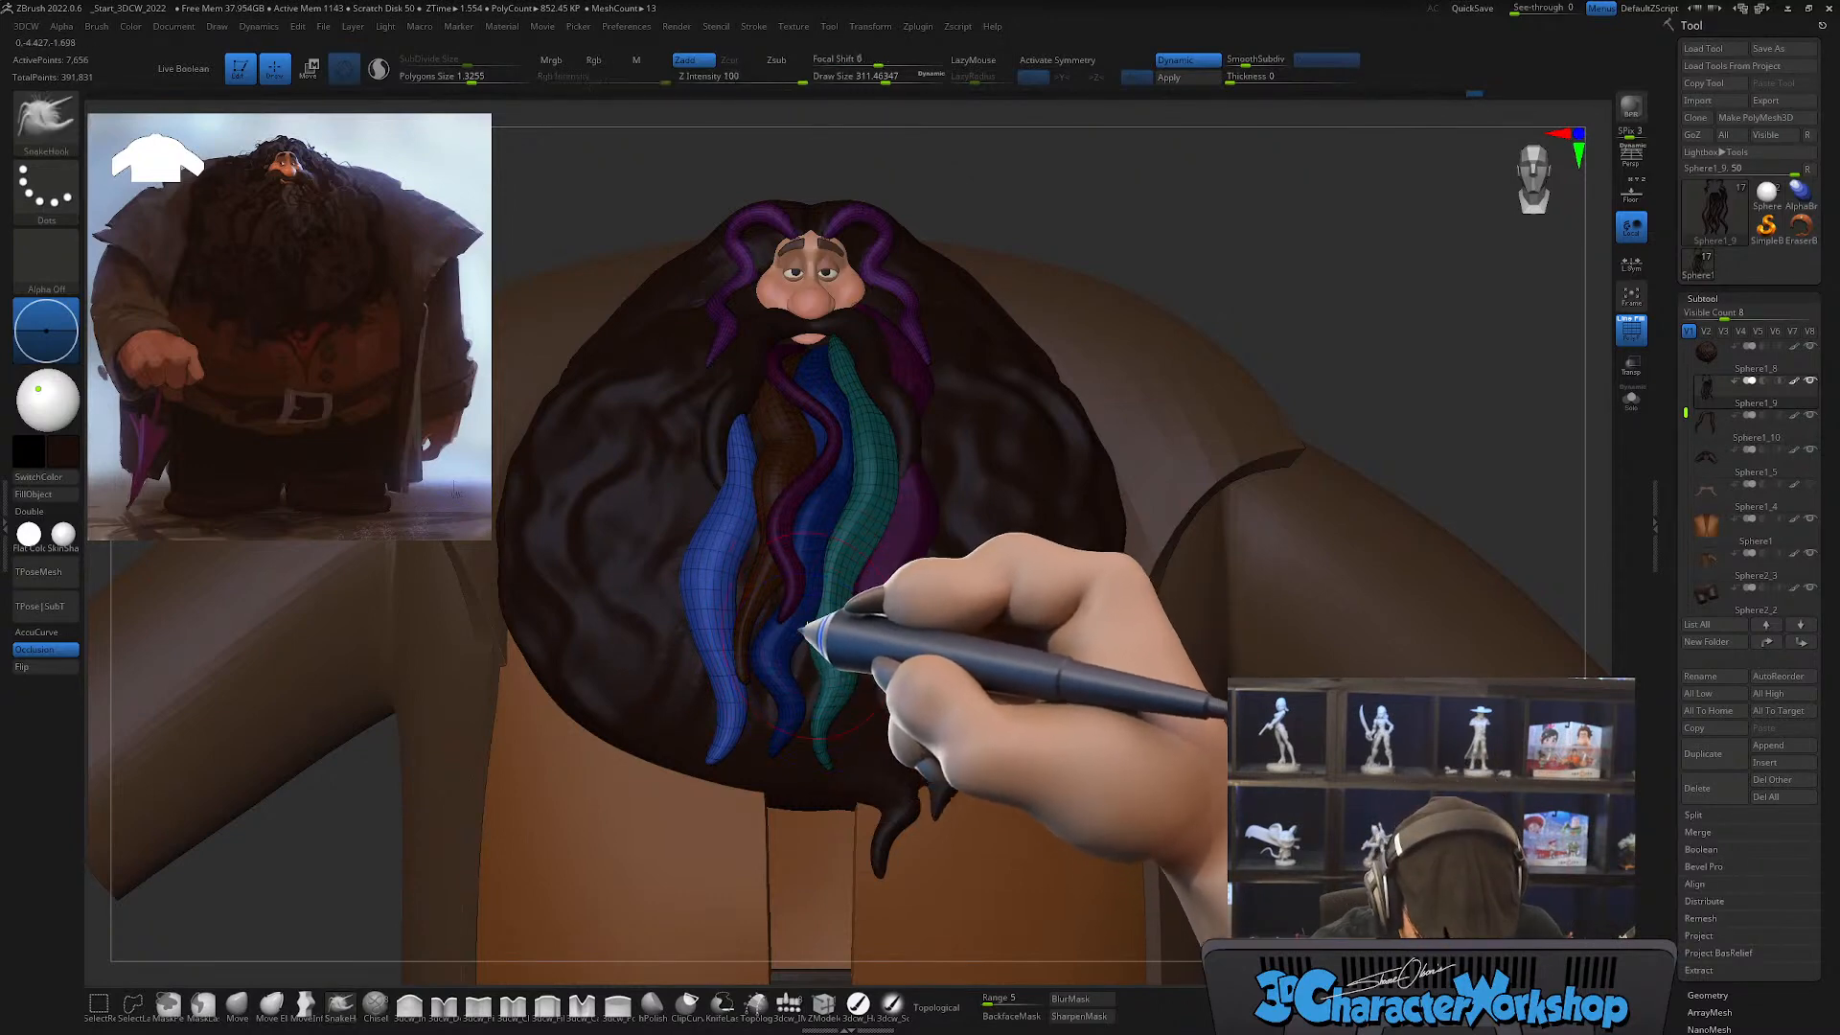
Step: With the hPolish brush at draw size about 207, flatten the surface of the new strand from its middle bend toward the tip
ctrl+right_drag(784, 604, 774, 676)
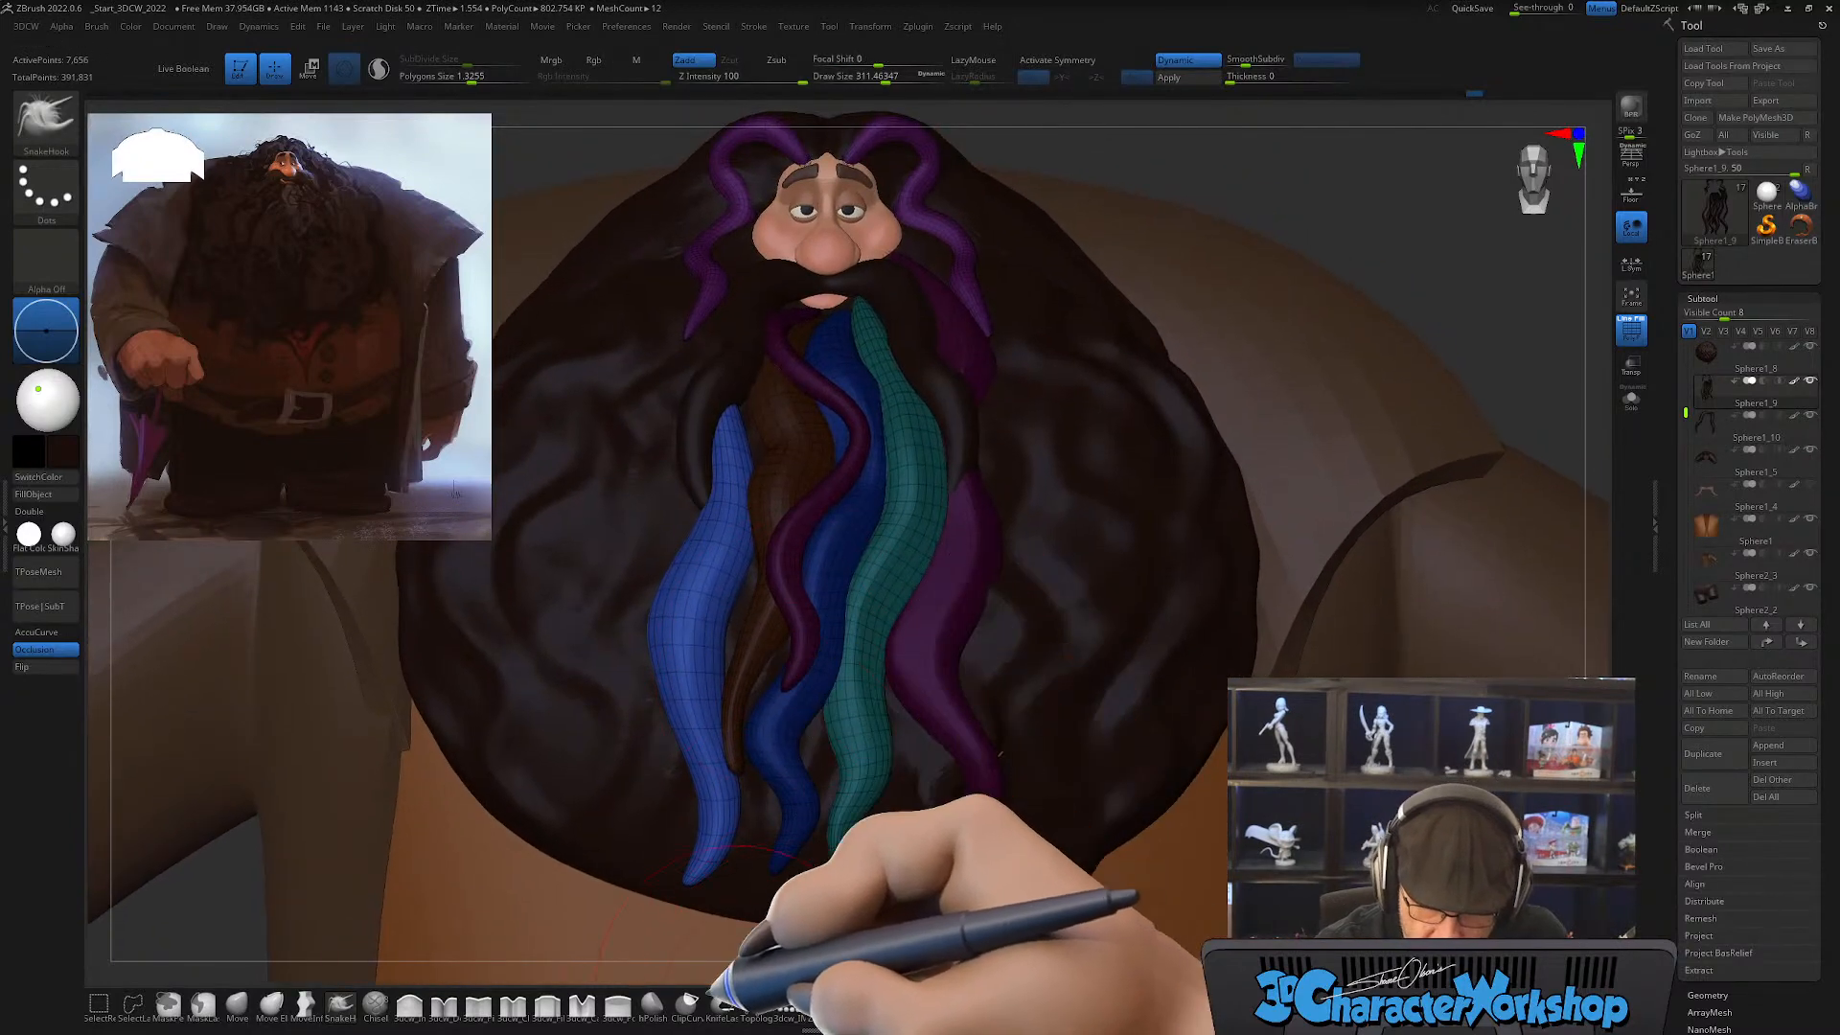
click(653, 1002)
key(s)
drag(751, 580, 739, 579)
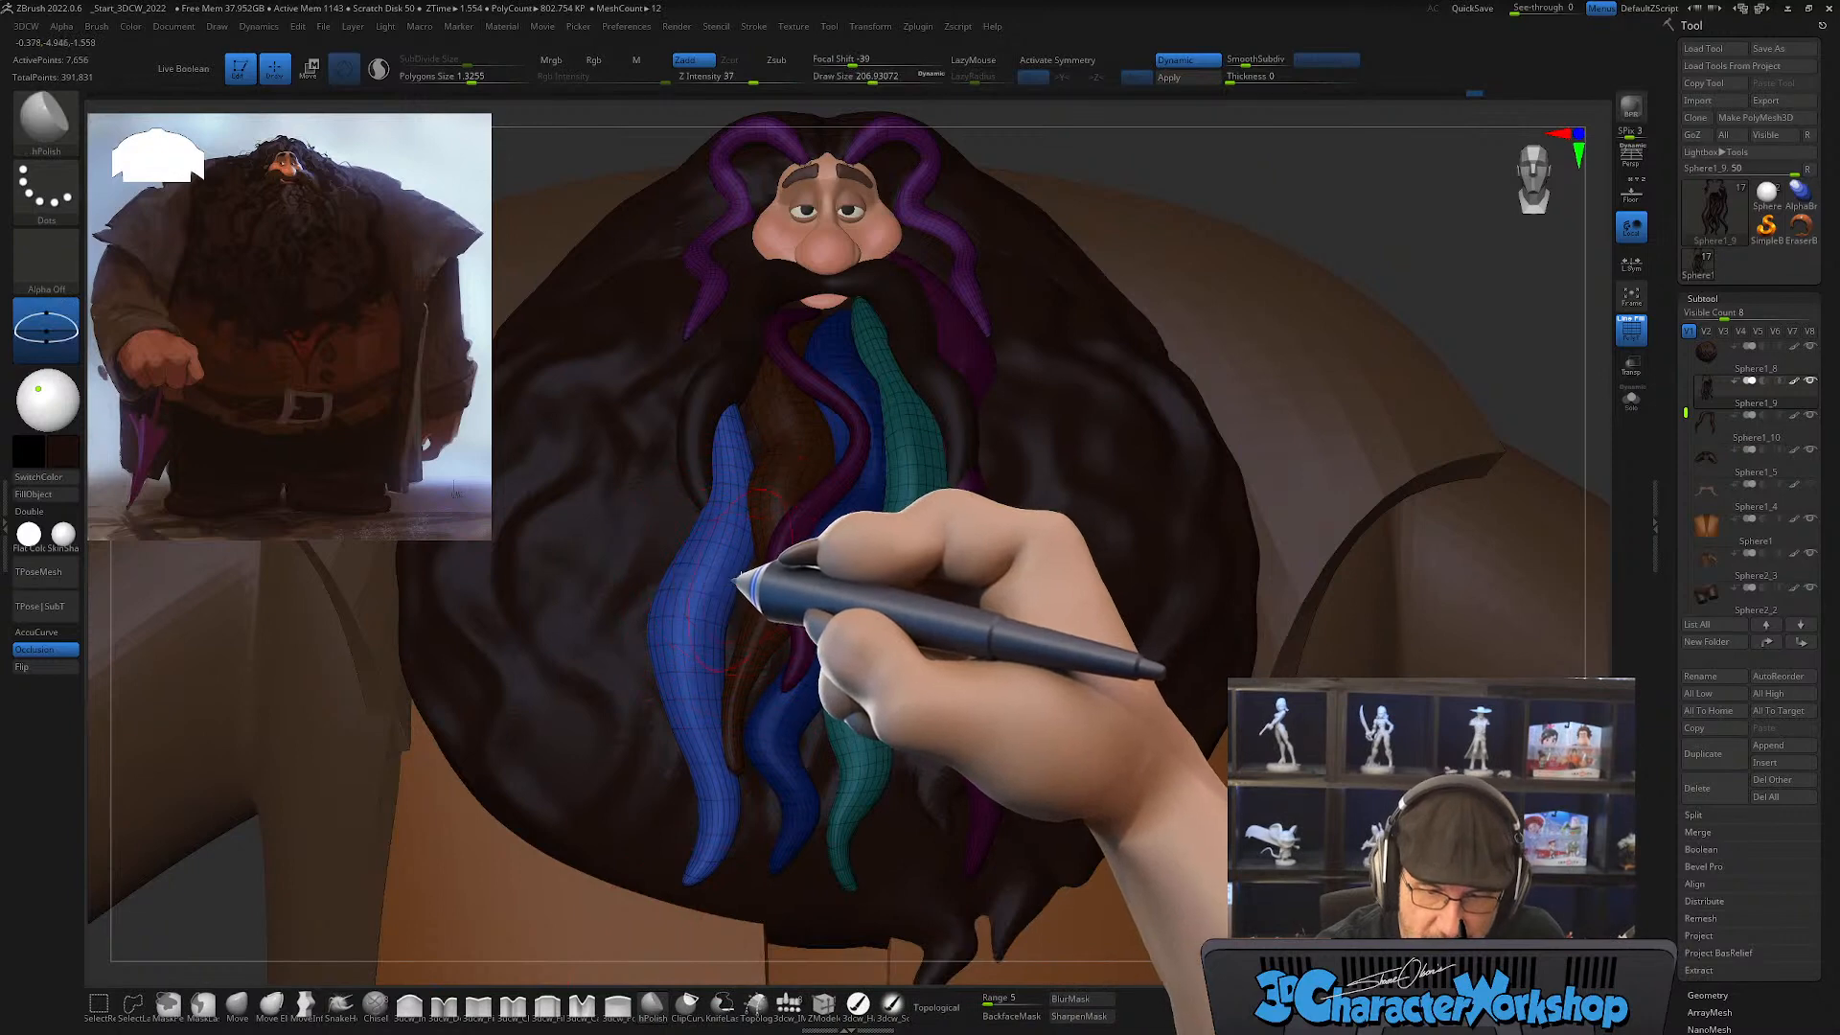
right_drag(739, 579, 737, 576)
drag(703, 492, 679, 628)
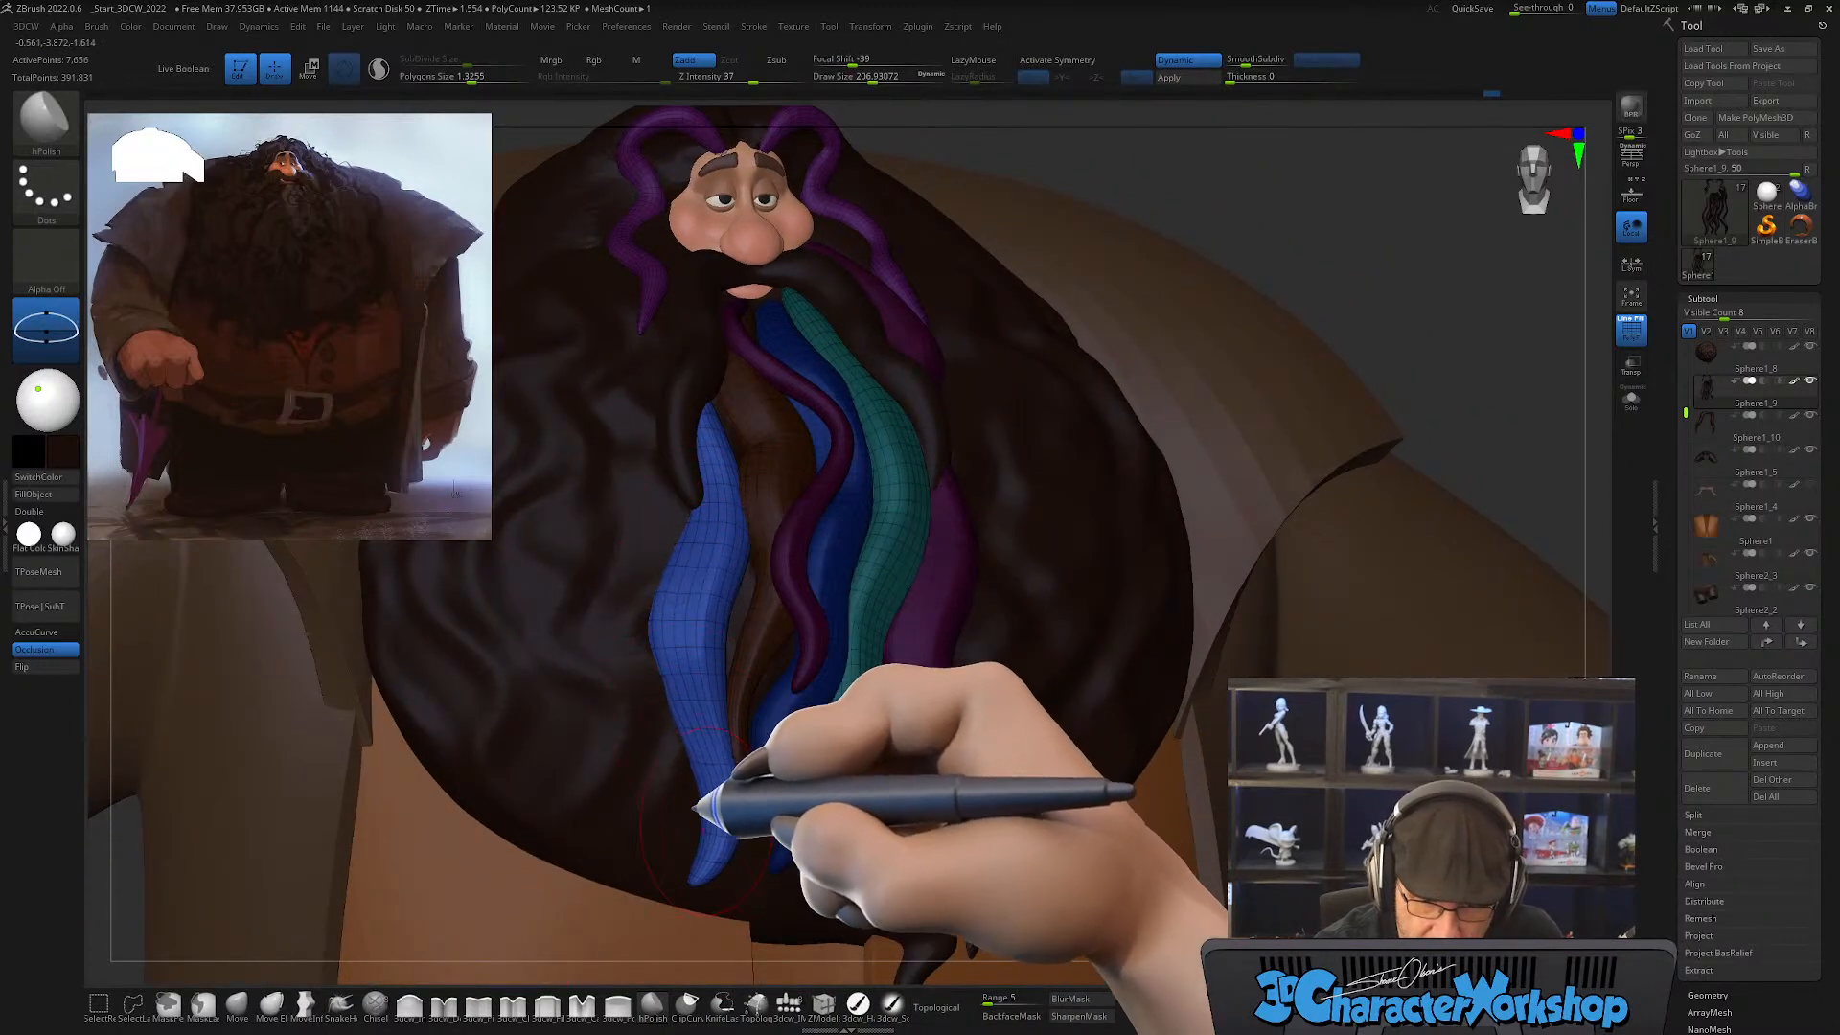
mouse_move(796, 679)
right_down()
mouse_move(805, 699)
mouse_move(767, 686)
right_up()
drag(674, 643, 714, 580)
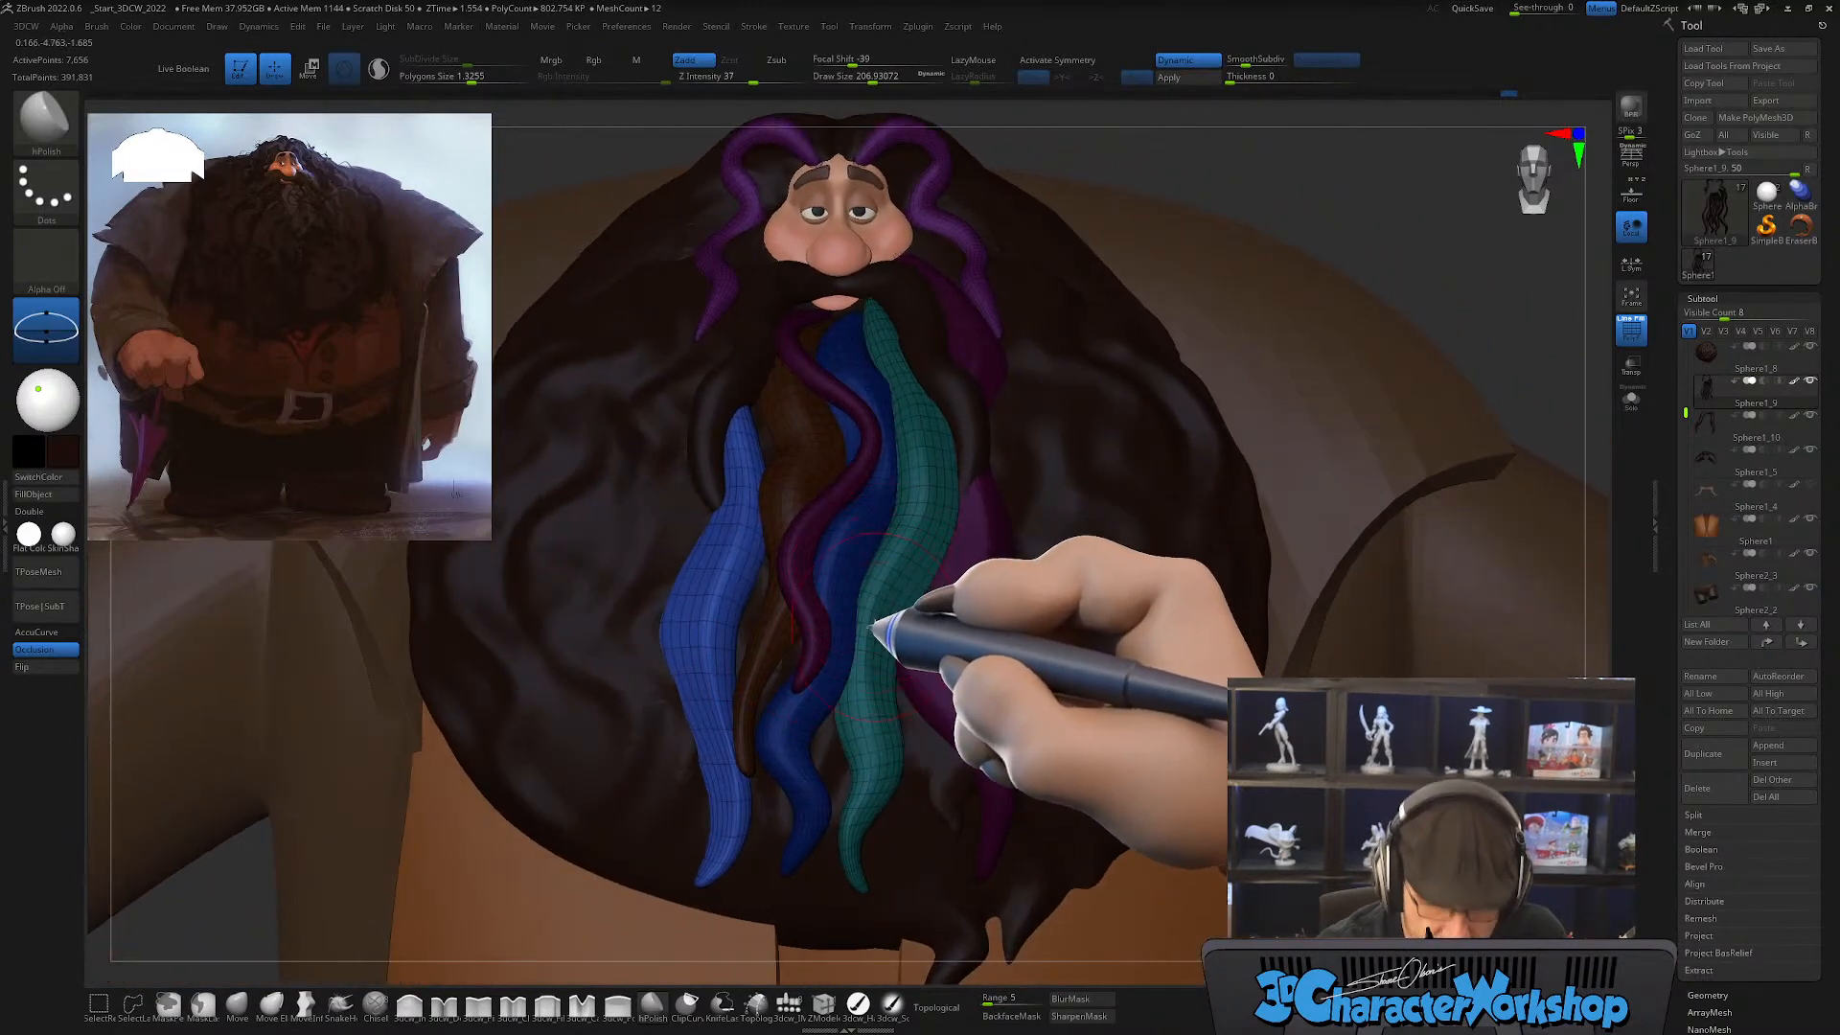
Step: Examine the layered beard strands from several angles, with and without the PolyFrame display, comparing their flow with the reference painting
key(shift+f)
right_drag(896, 732, 930, 671)
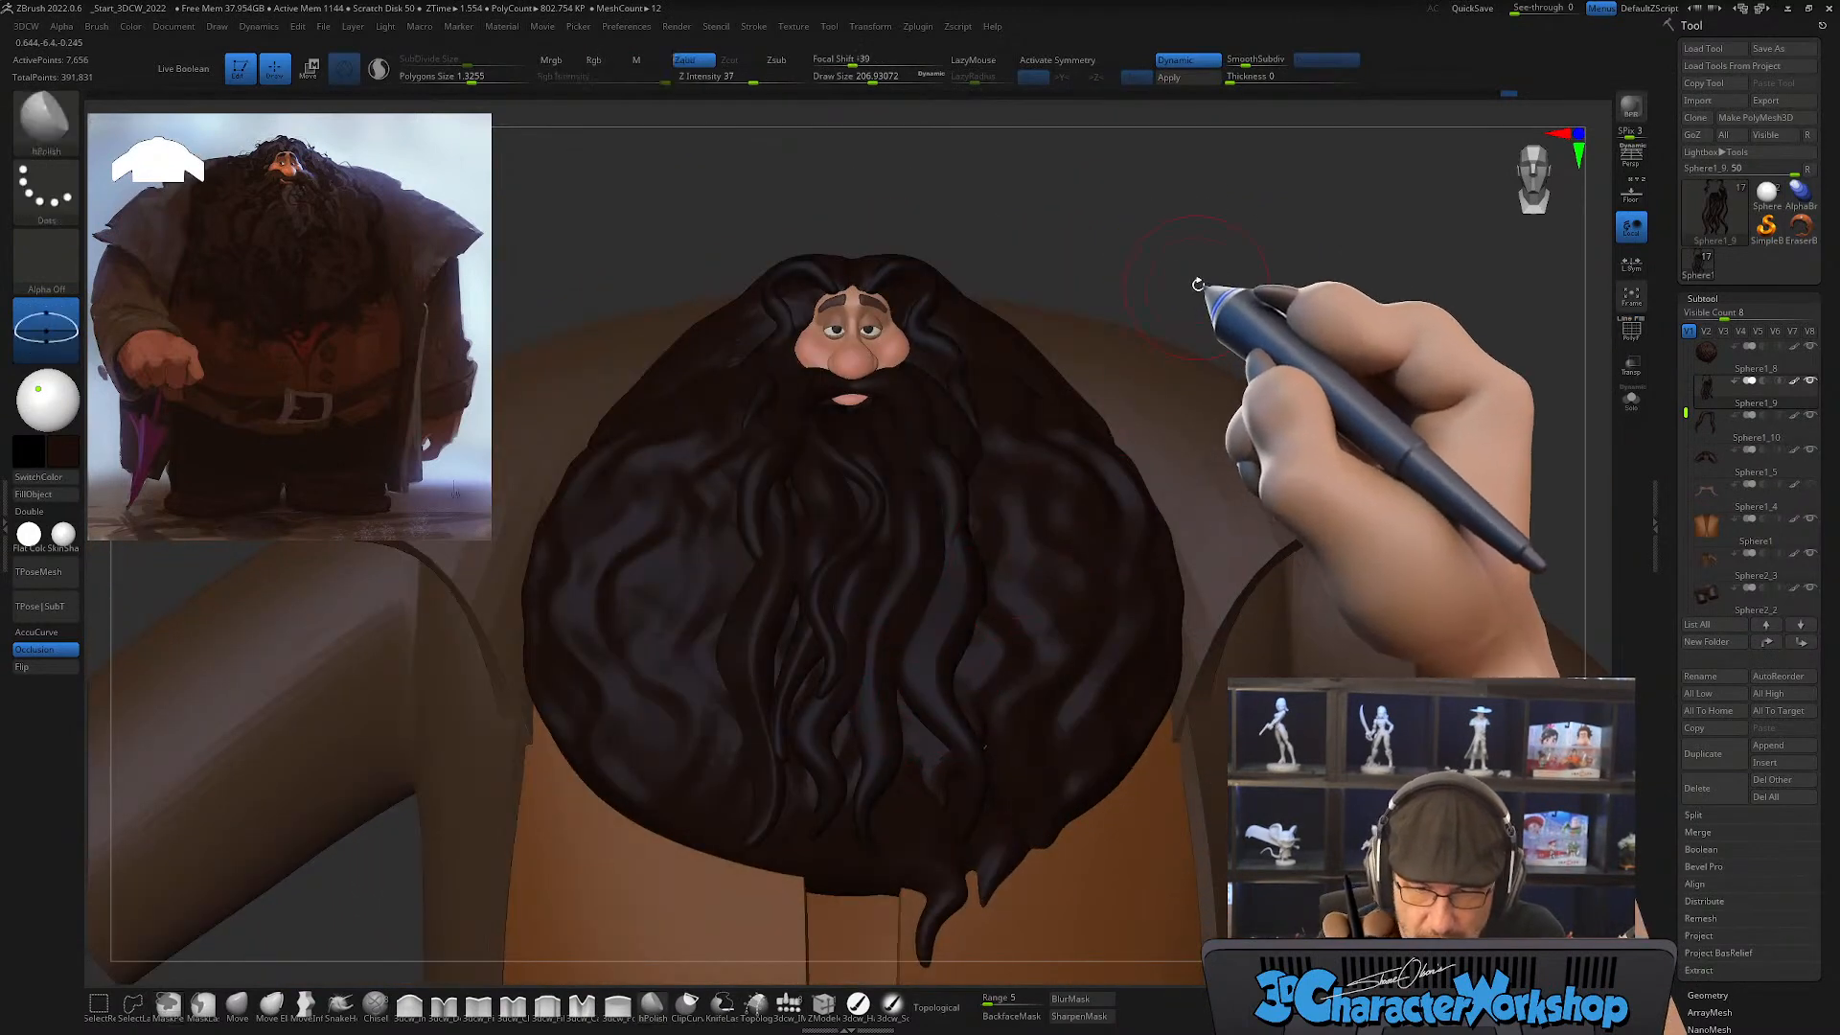
alt+right_drag(1198, 285, 1182, 324)
key(shift+f)
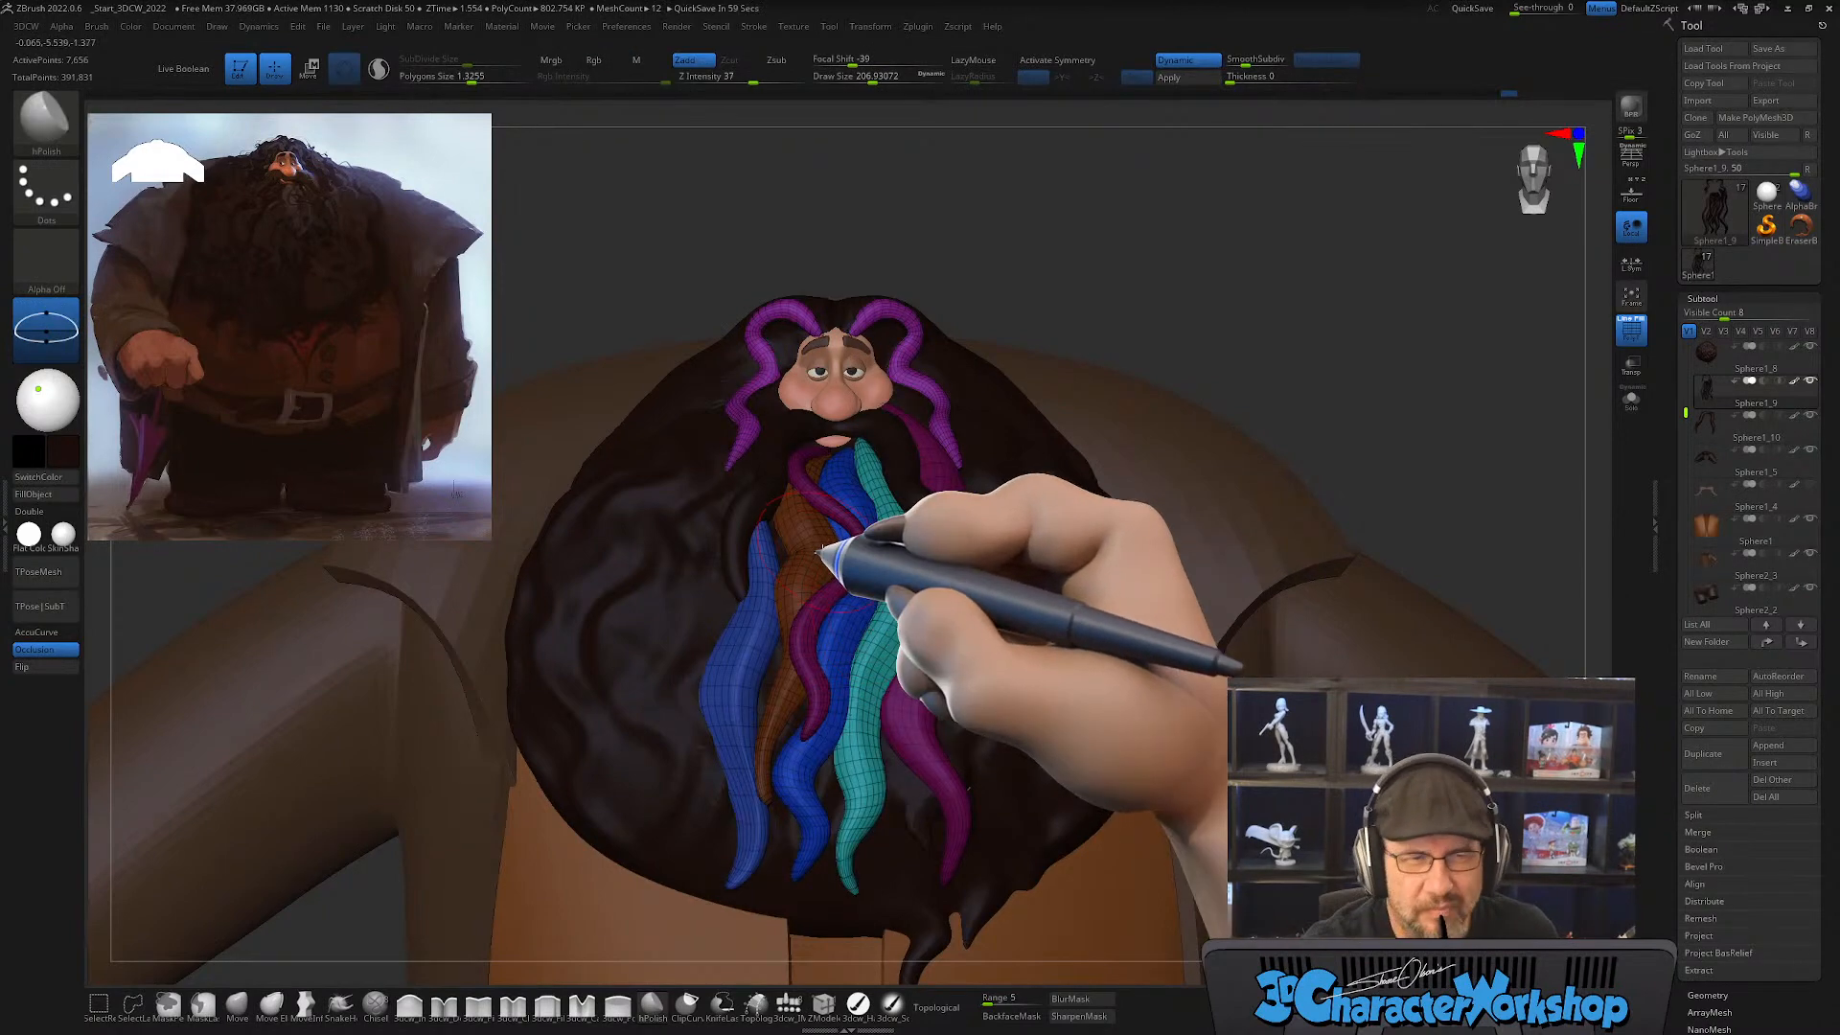
ctrl+right_drag(821, 551, 875, 555)
alt+right_drag(1015, 645, 990, 460)
alt+right_drag(1001, 567, 1022, 685)
alt+right_drag(757, 469, 788, 518)
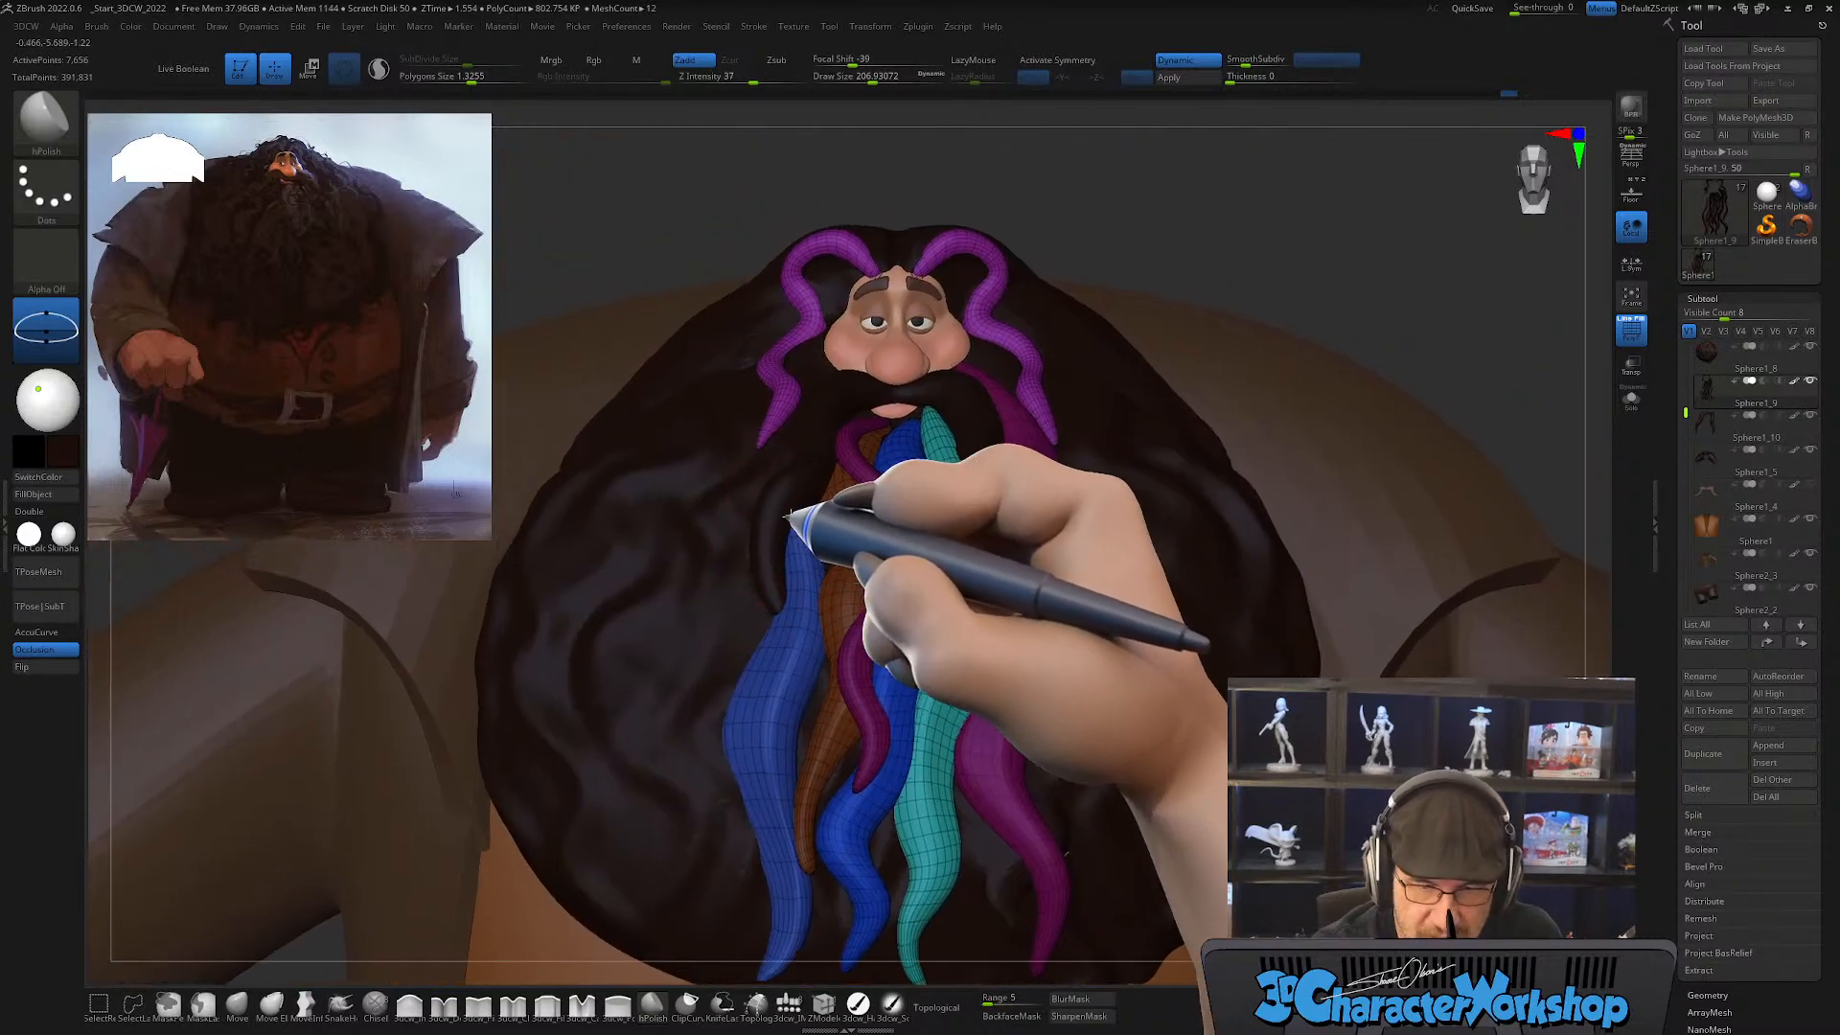
right_drag(780, 645, 798, 565)
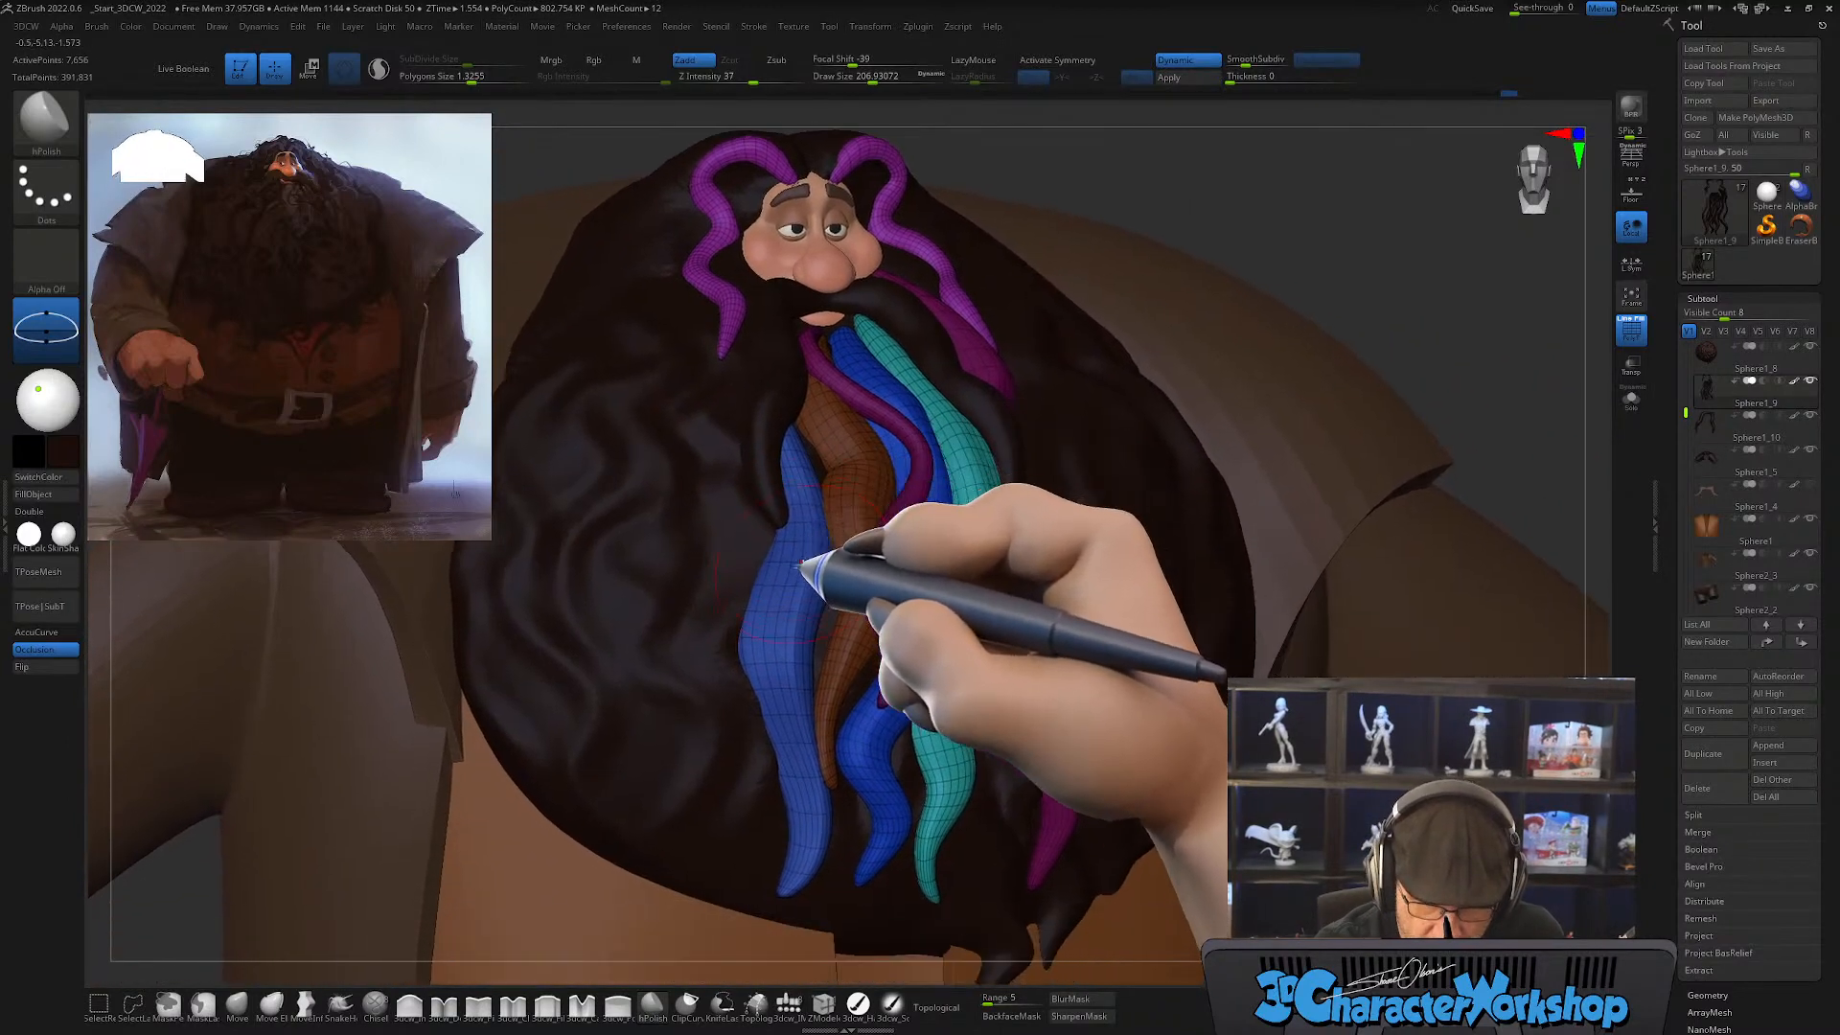
mouse_move(875, 764)
right_down()
mouse_move(830, 773)
mouse_move(851, 780)
right_up()
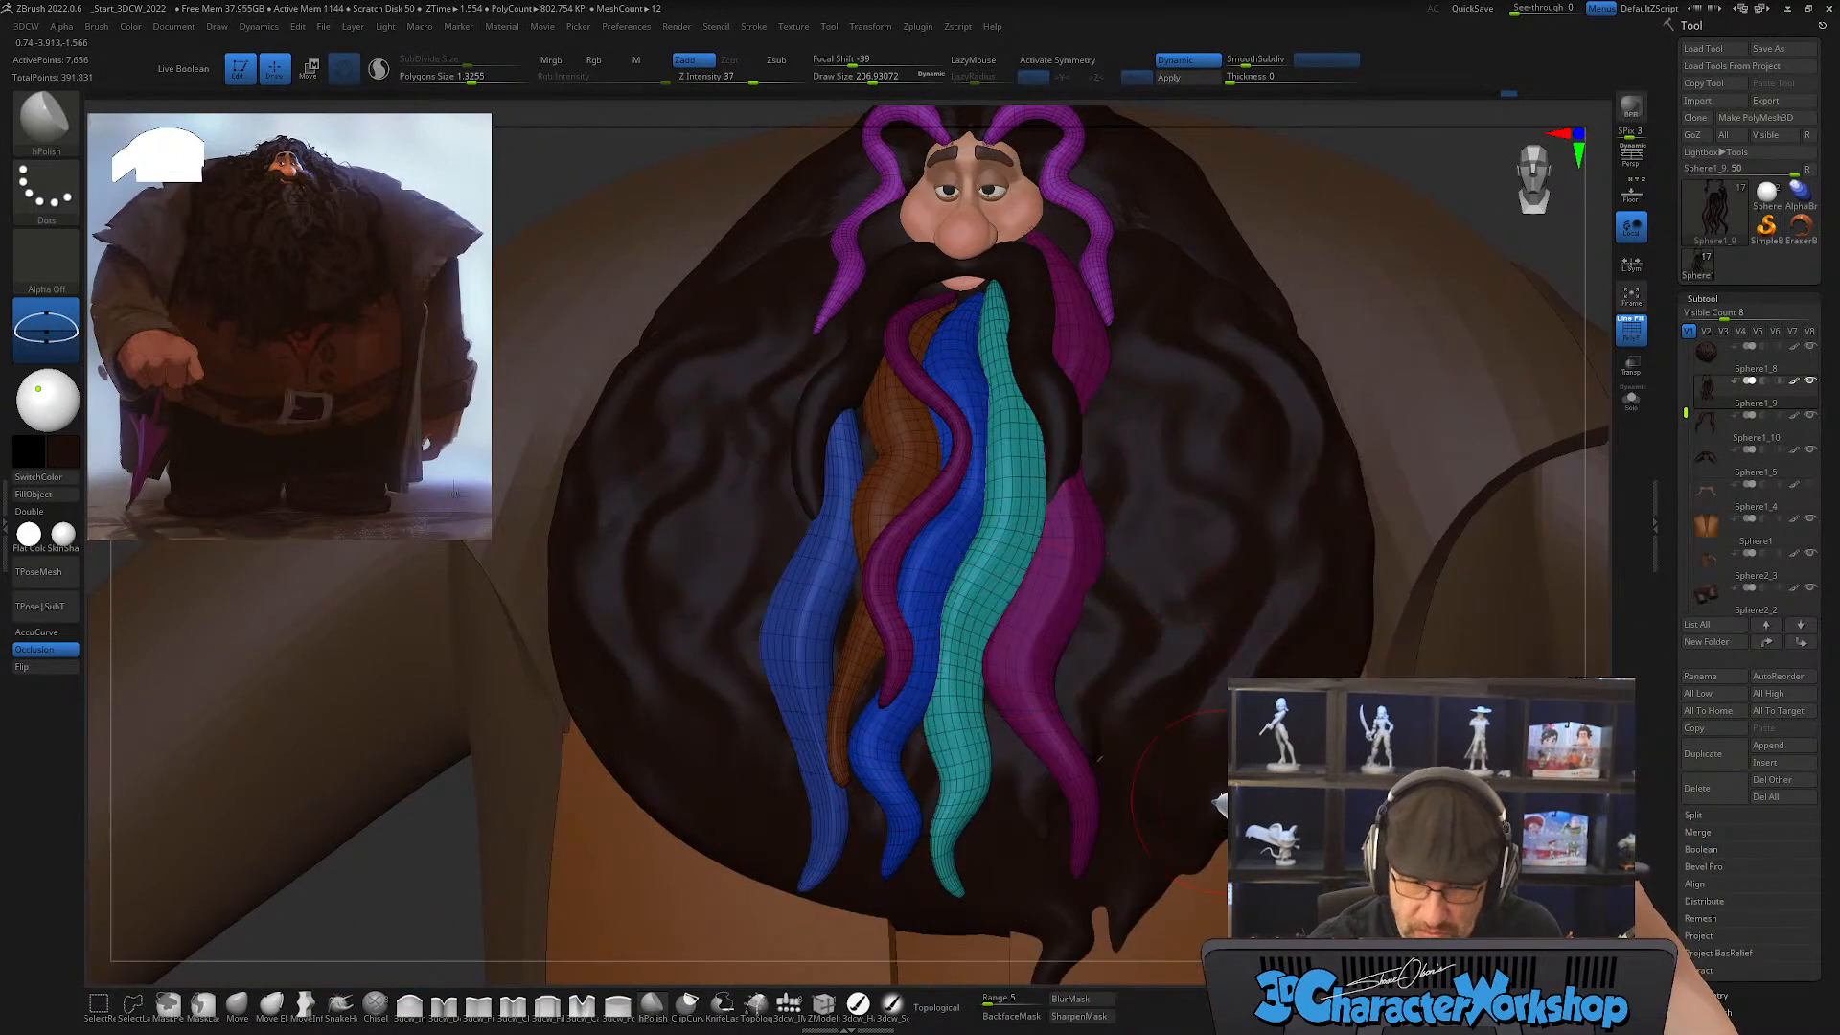
mouse_move(1200, 580)
right_down()
mouse_move(1163, 621)
mouse_move(1191, 608)
right_up()
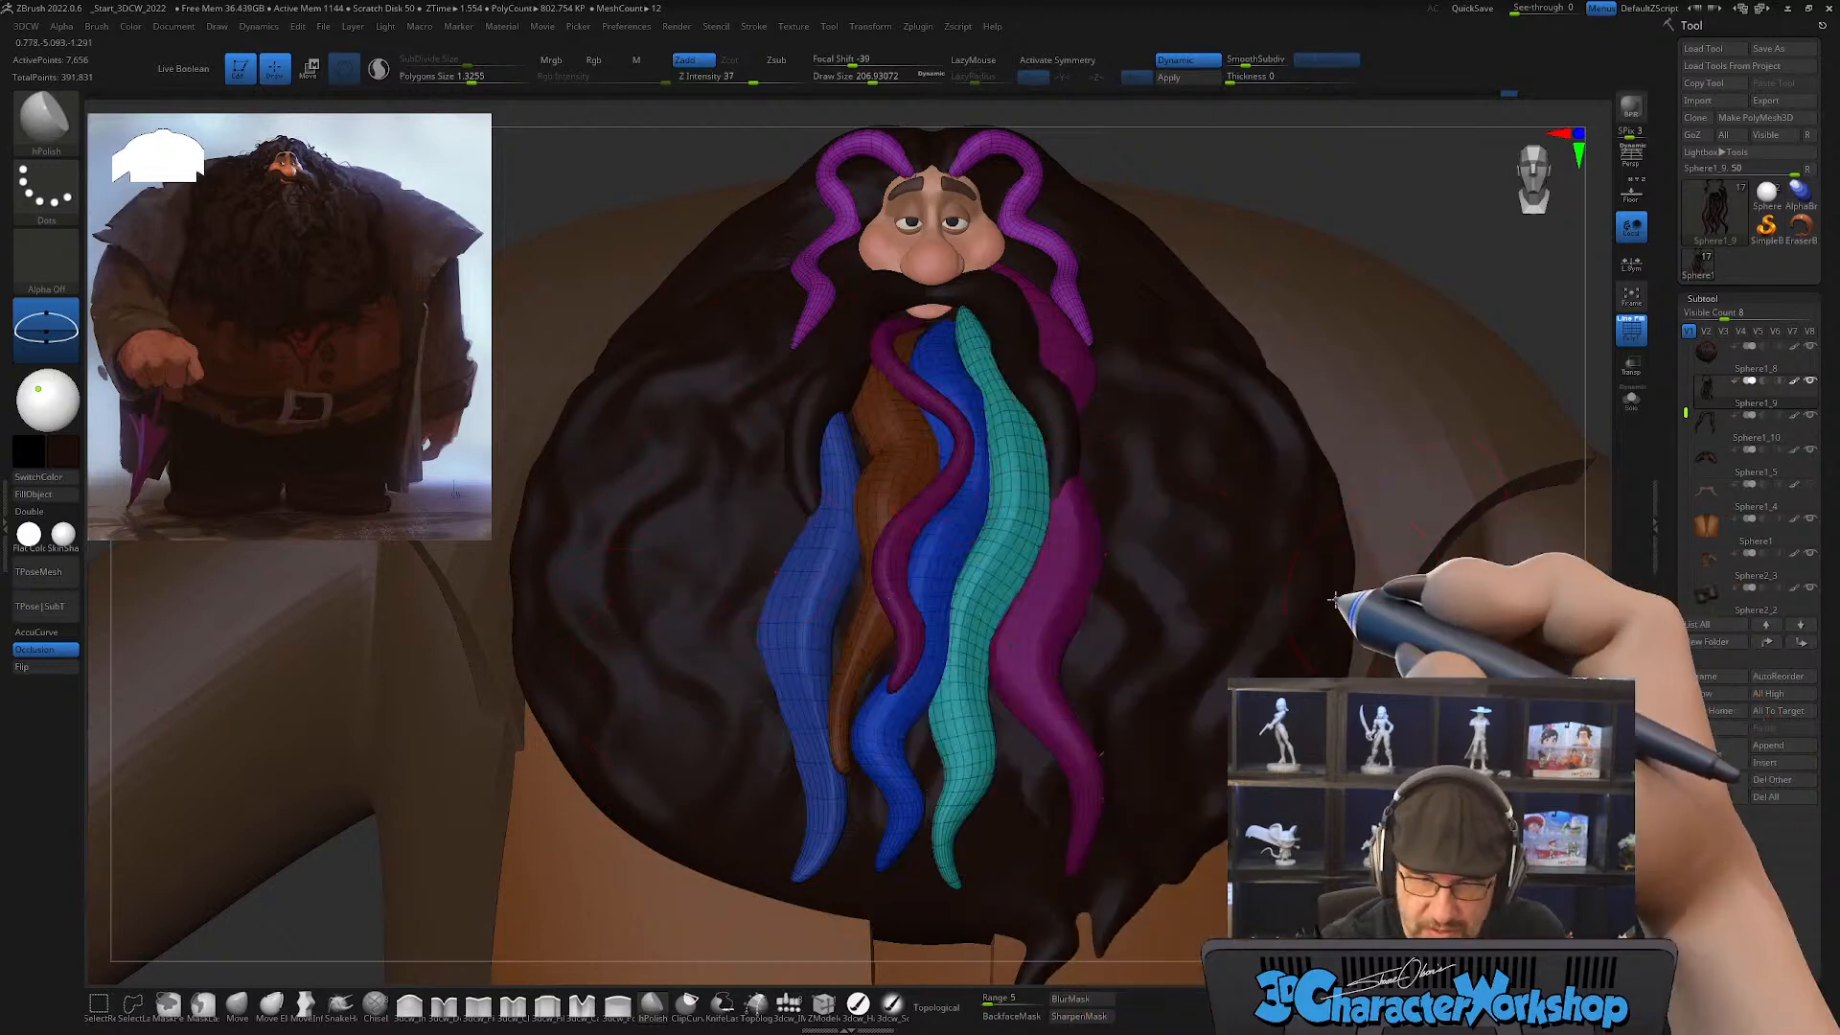
mouse_move(740, 497)
right_down()
mouse_move(767, 498)
mouse_move(776, 570)
mouse_move(787, 552)
right_up()
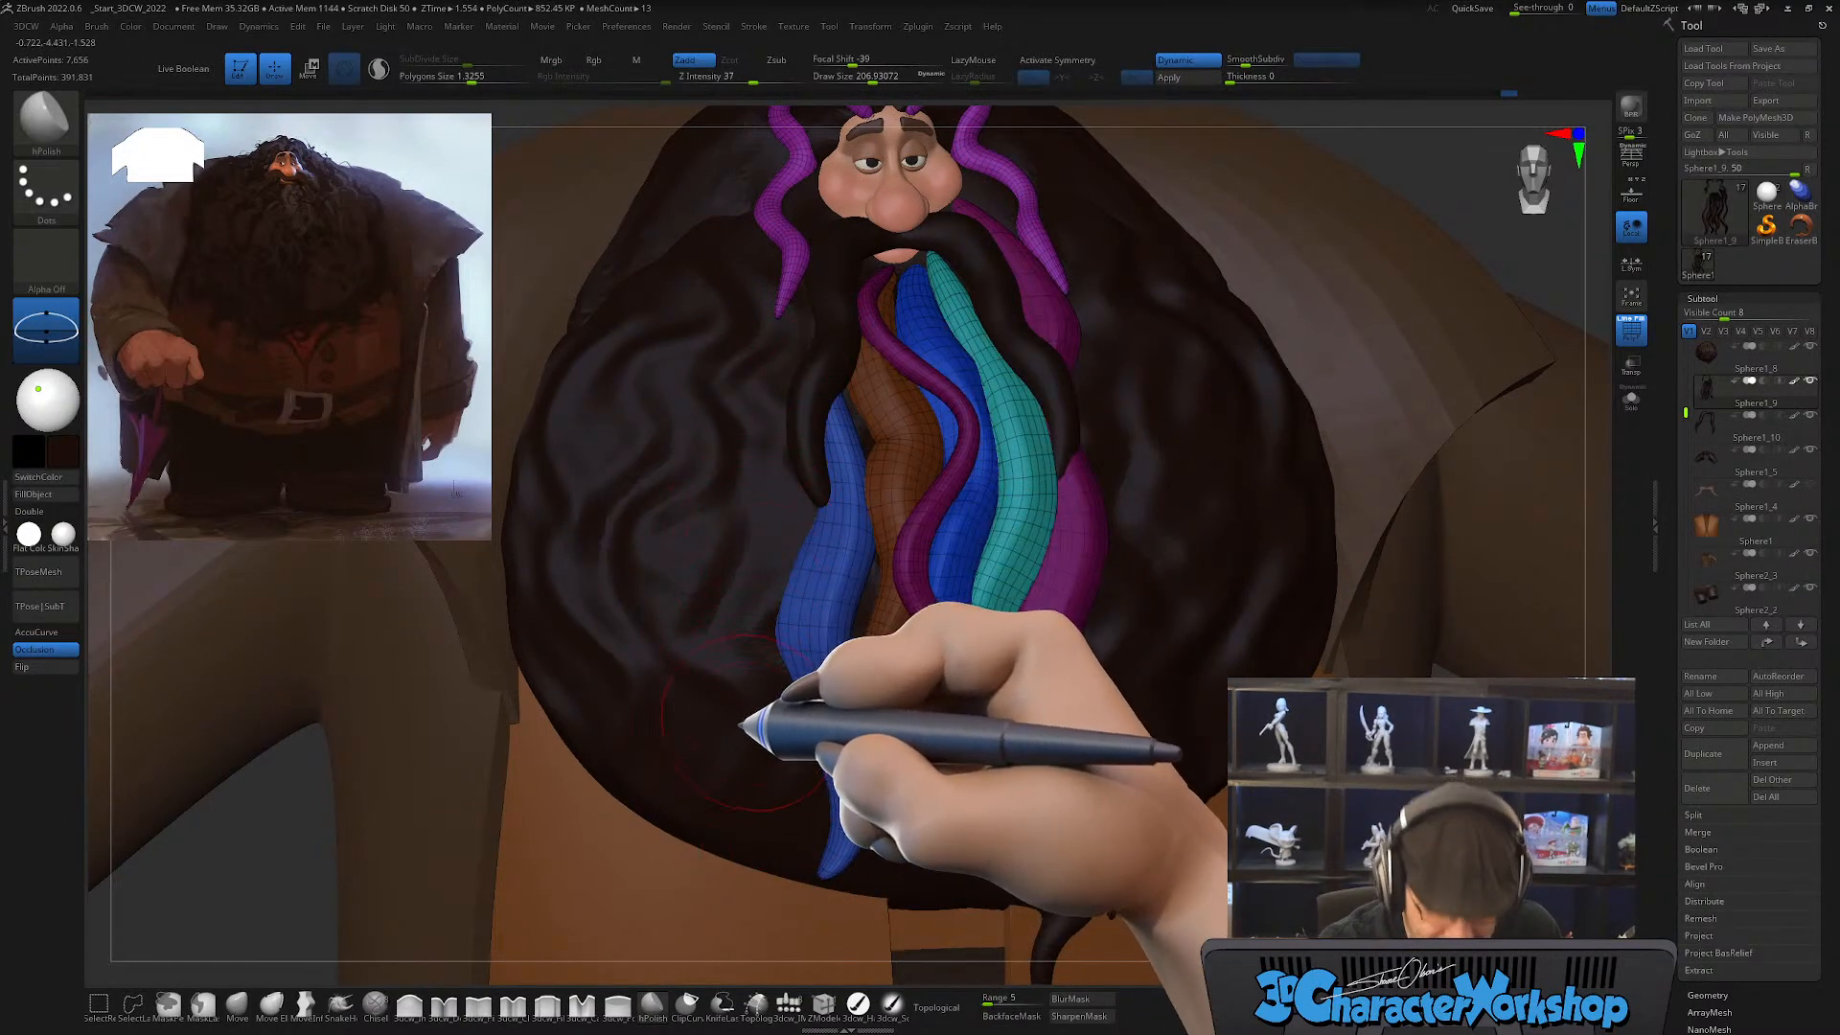
Step: With the CurveTube brush at draw size about 149 and X symmetry on, draw a long wavy strand from the crown down each side of the beard
key(b)
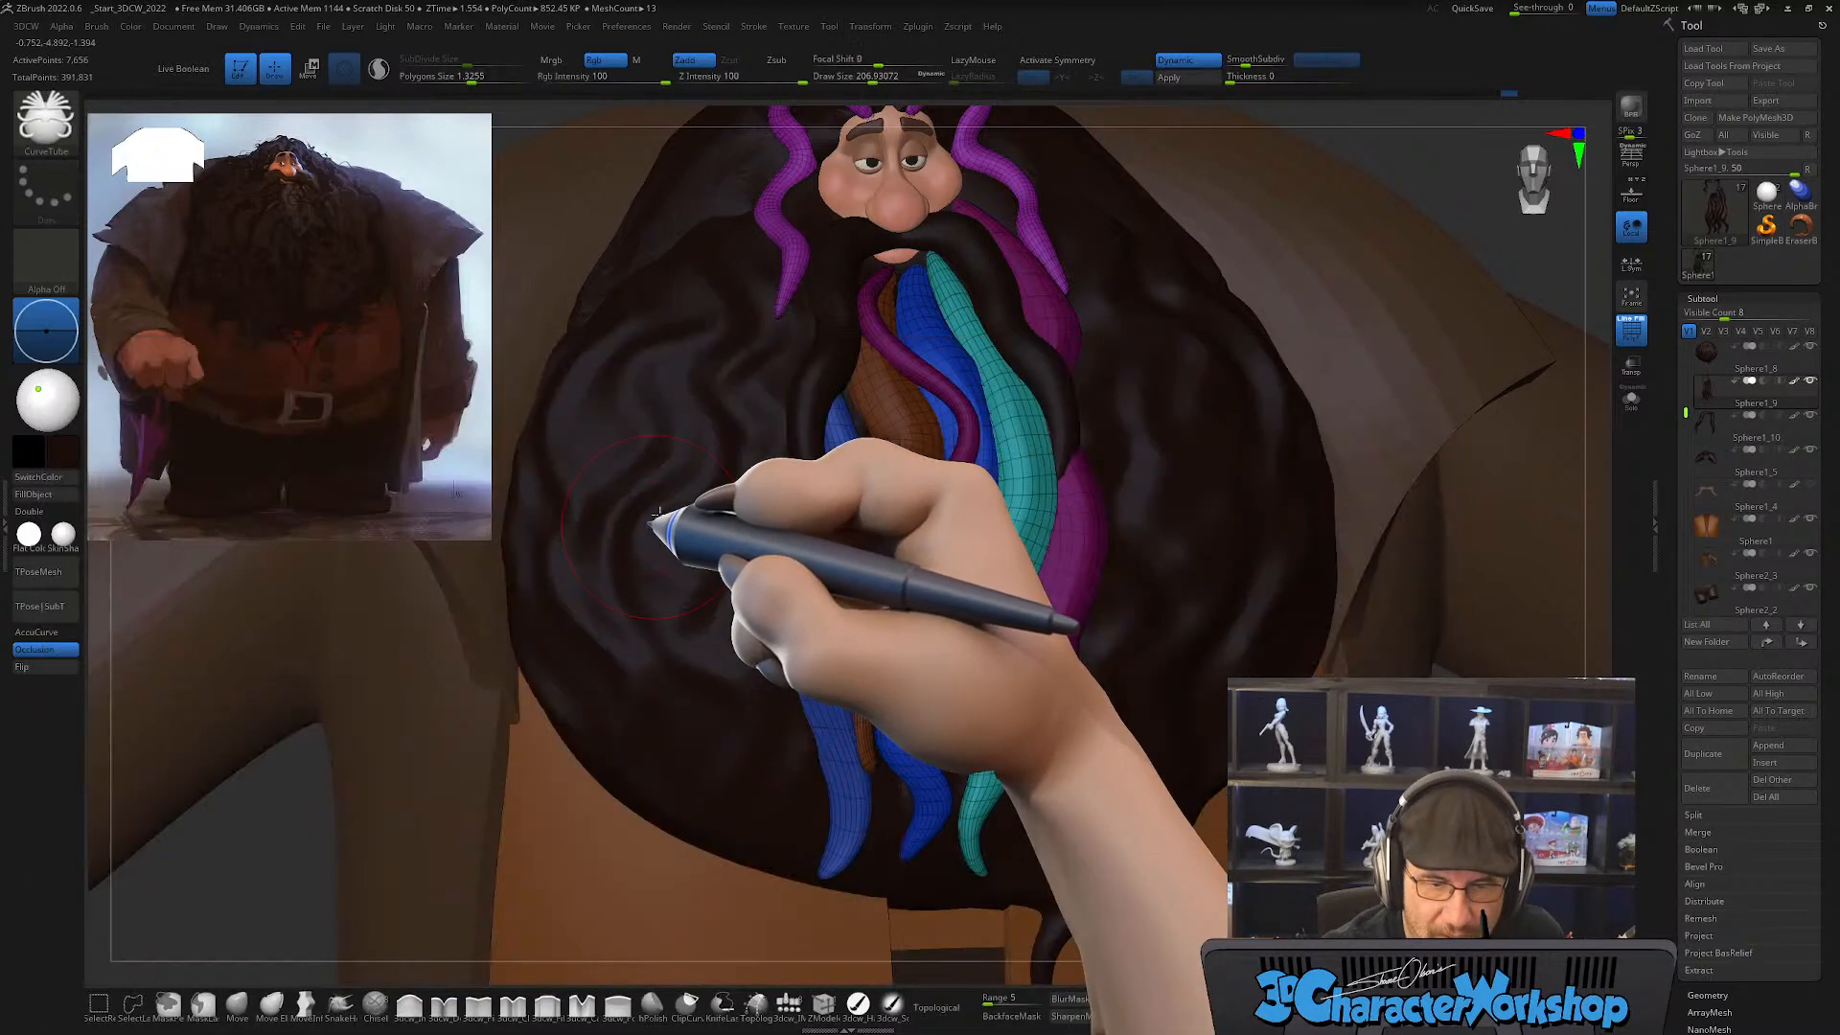
click(645, 547)
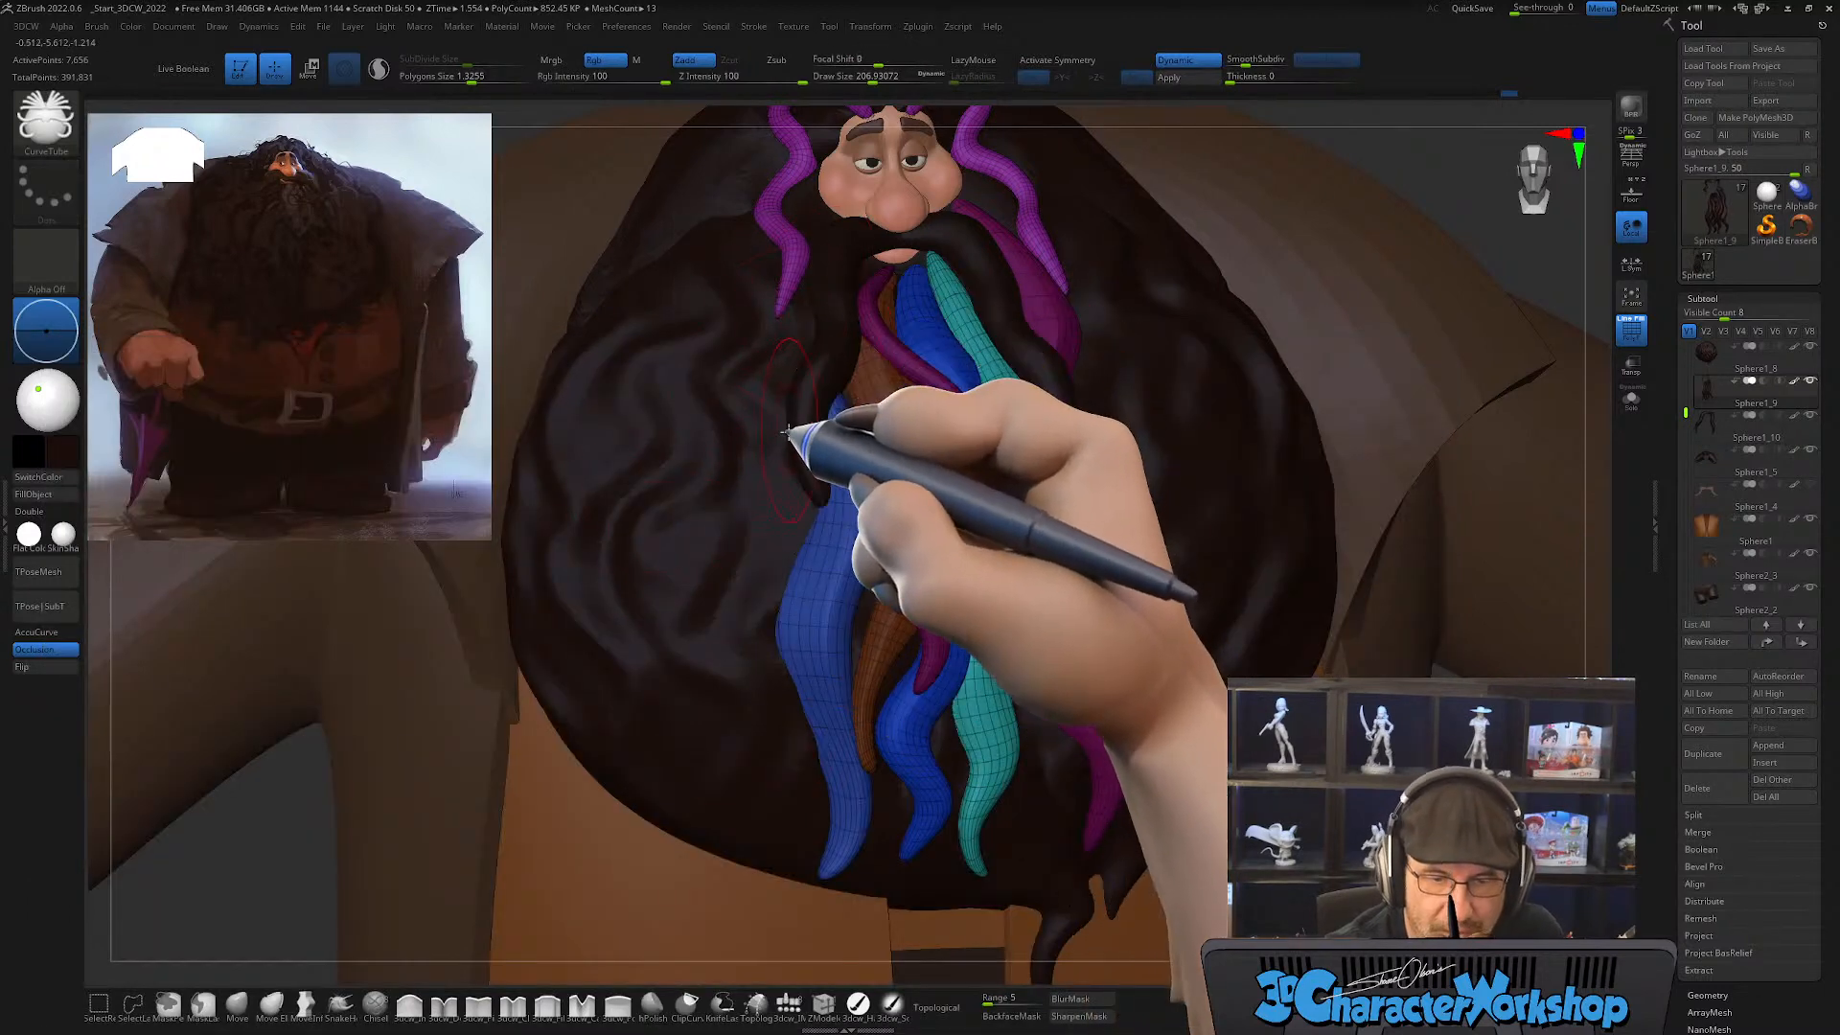
drag(777, 432, 767, 433)
key(x)
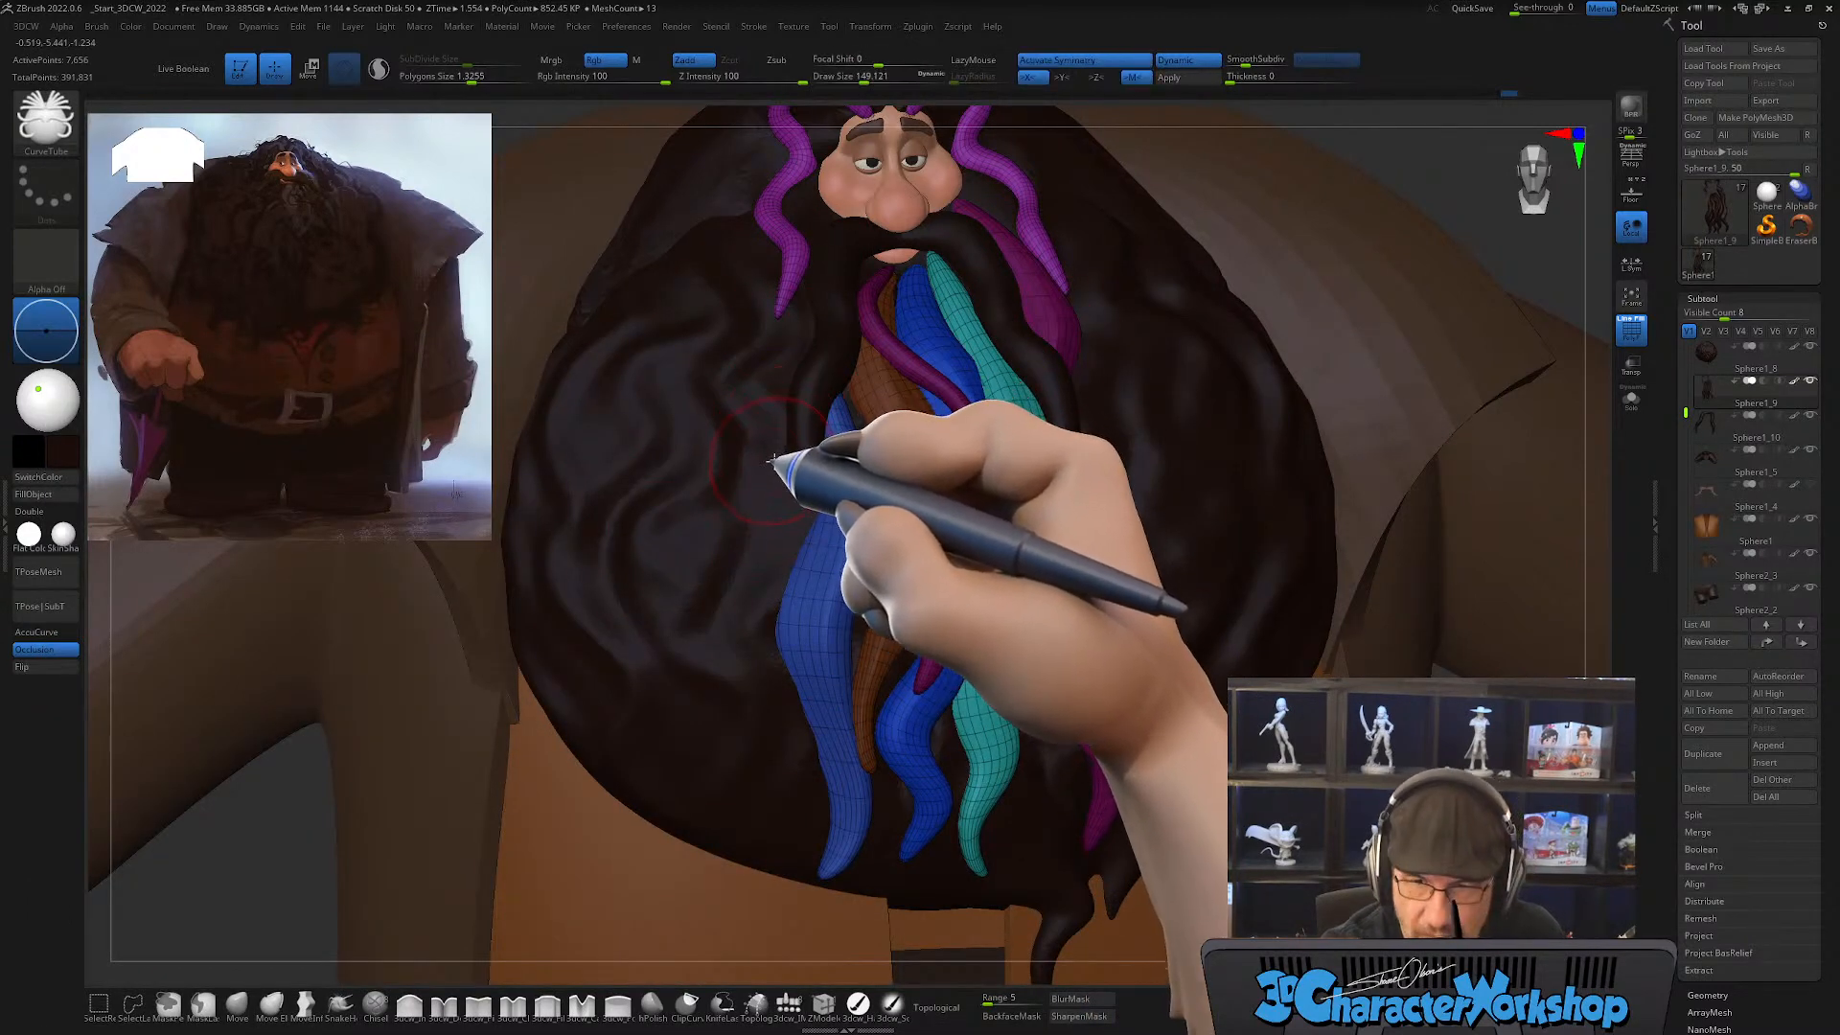
alt+right_drag(771, 462, 781, 426)
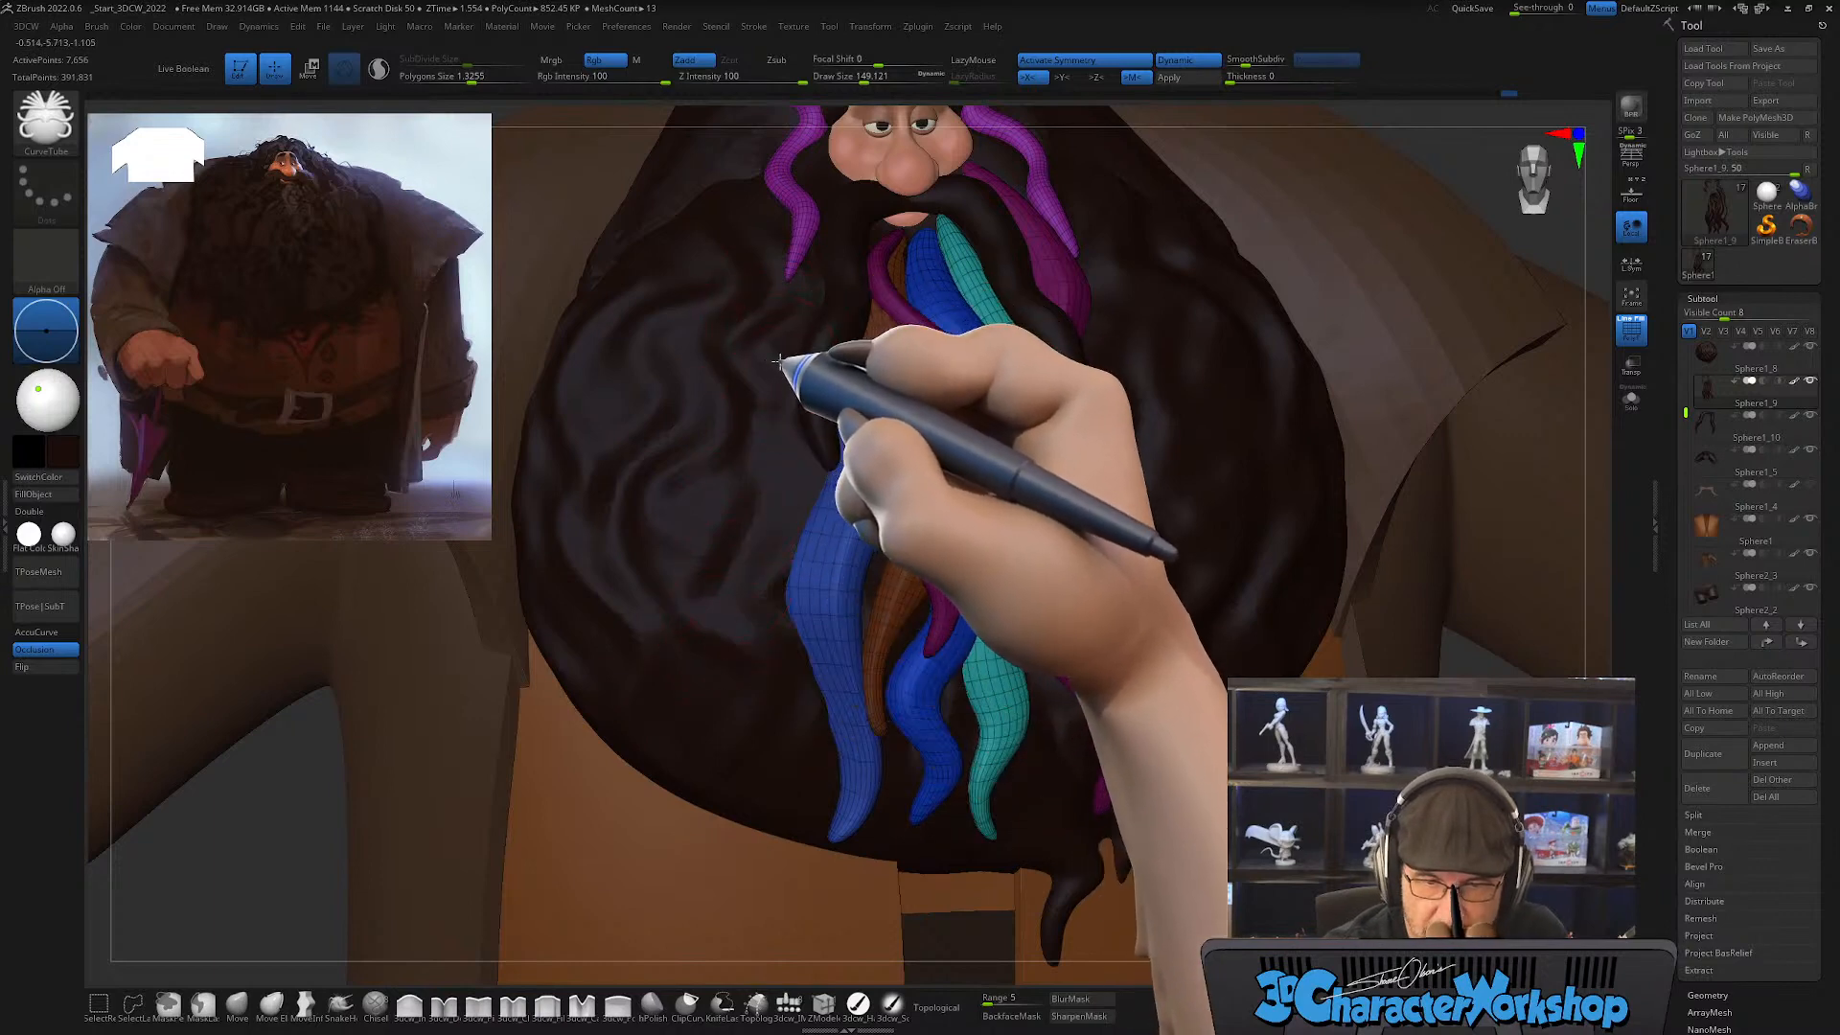
mouse_move(780, 361)
right_down()
mouse_move(786, 403)
mouse_move(760, 316)
mouse_move(764, 357)
mouse_move(748, 161)
right_up()
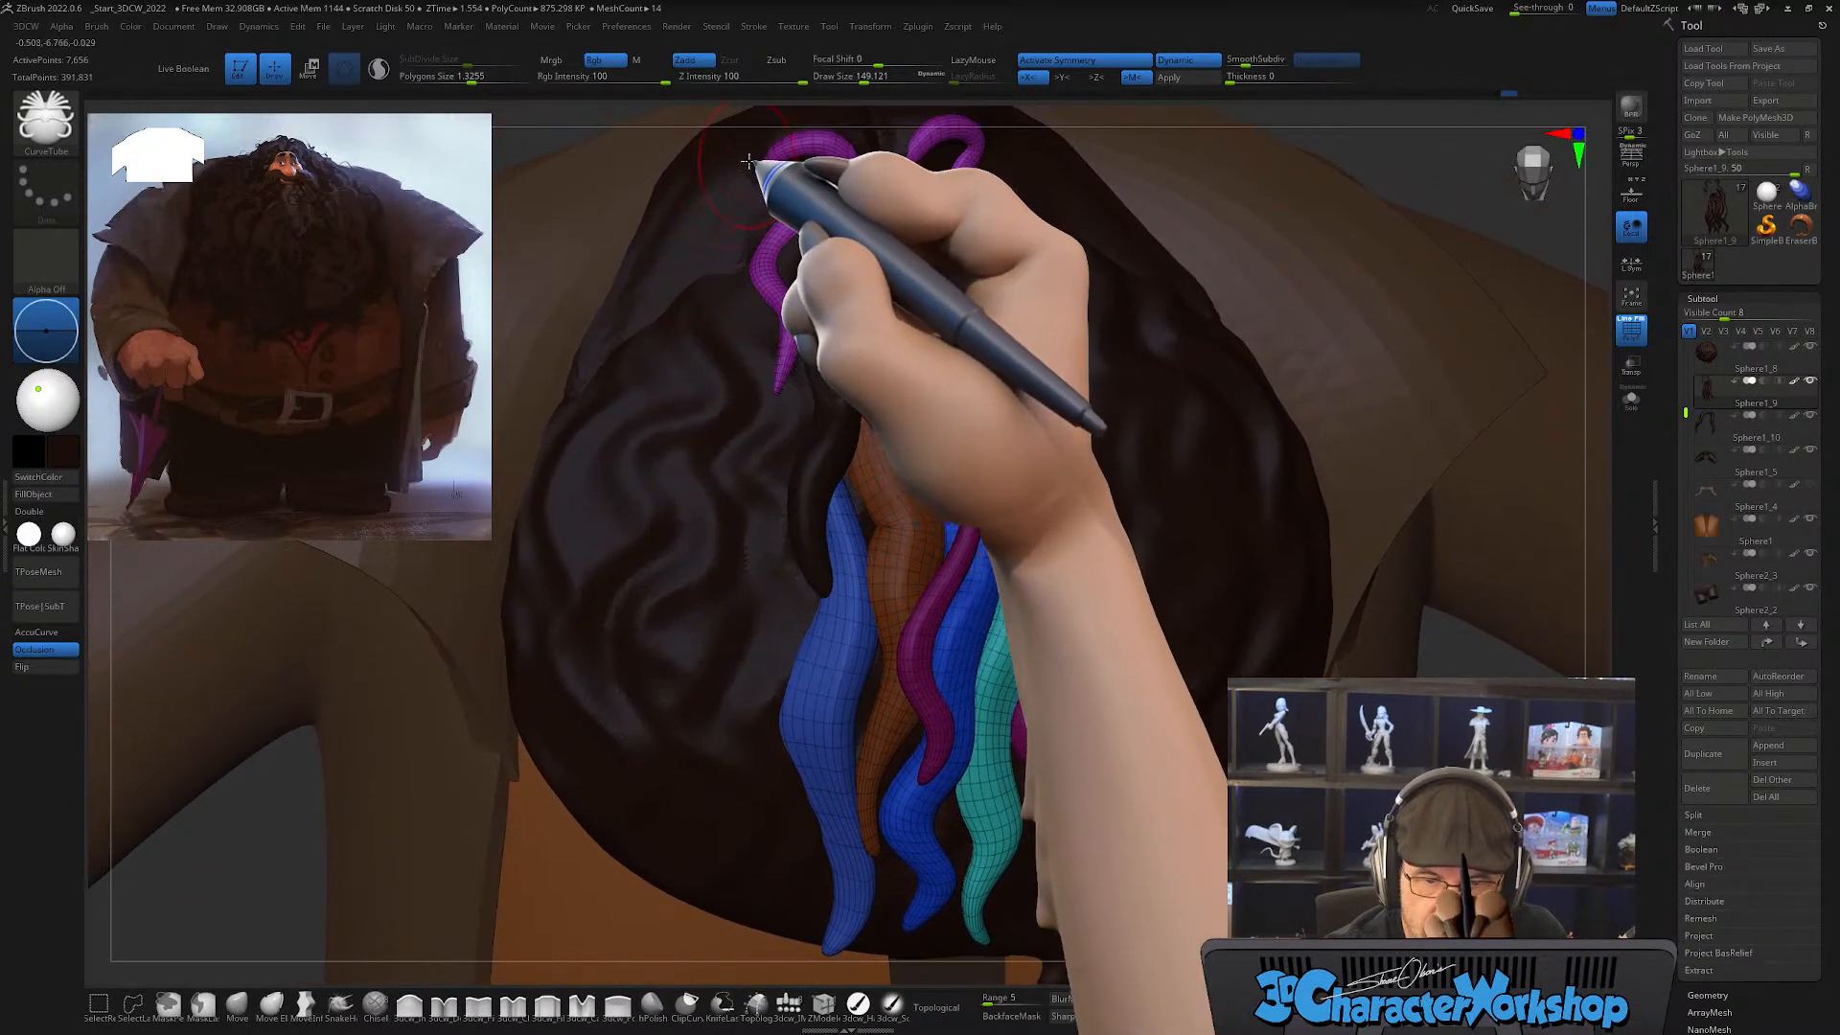
alt+right_drag(772, 257, 769, 280)
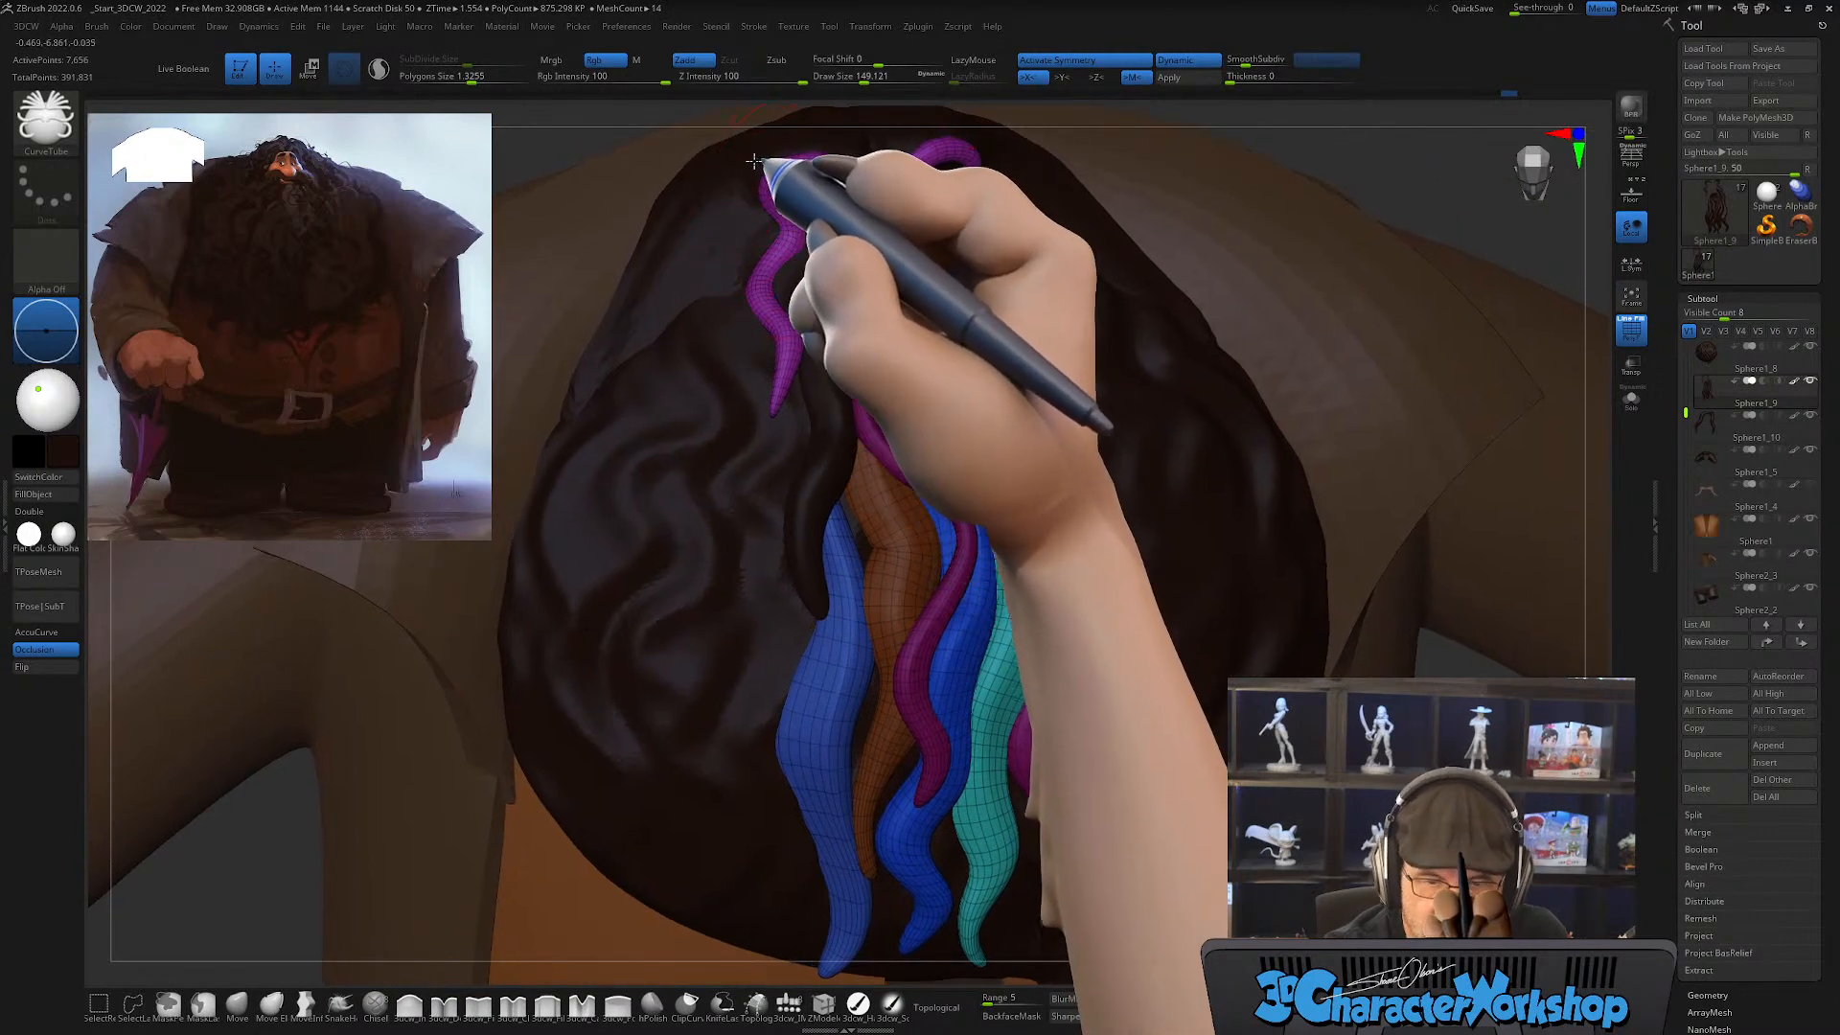
mouse_move(757, 159)
mouse_down()
mouse_move(692, 251)
mouse_move(705, 339)
mouse_move(684, 458)
mouse_move(618, 569)
mouse_move(681, 698)
mouse_move(640, 877)
mouse_up()
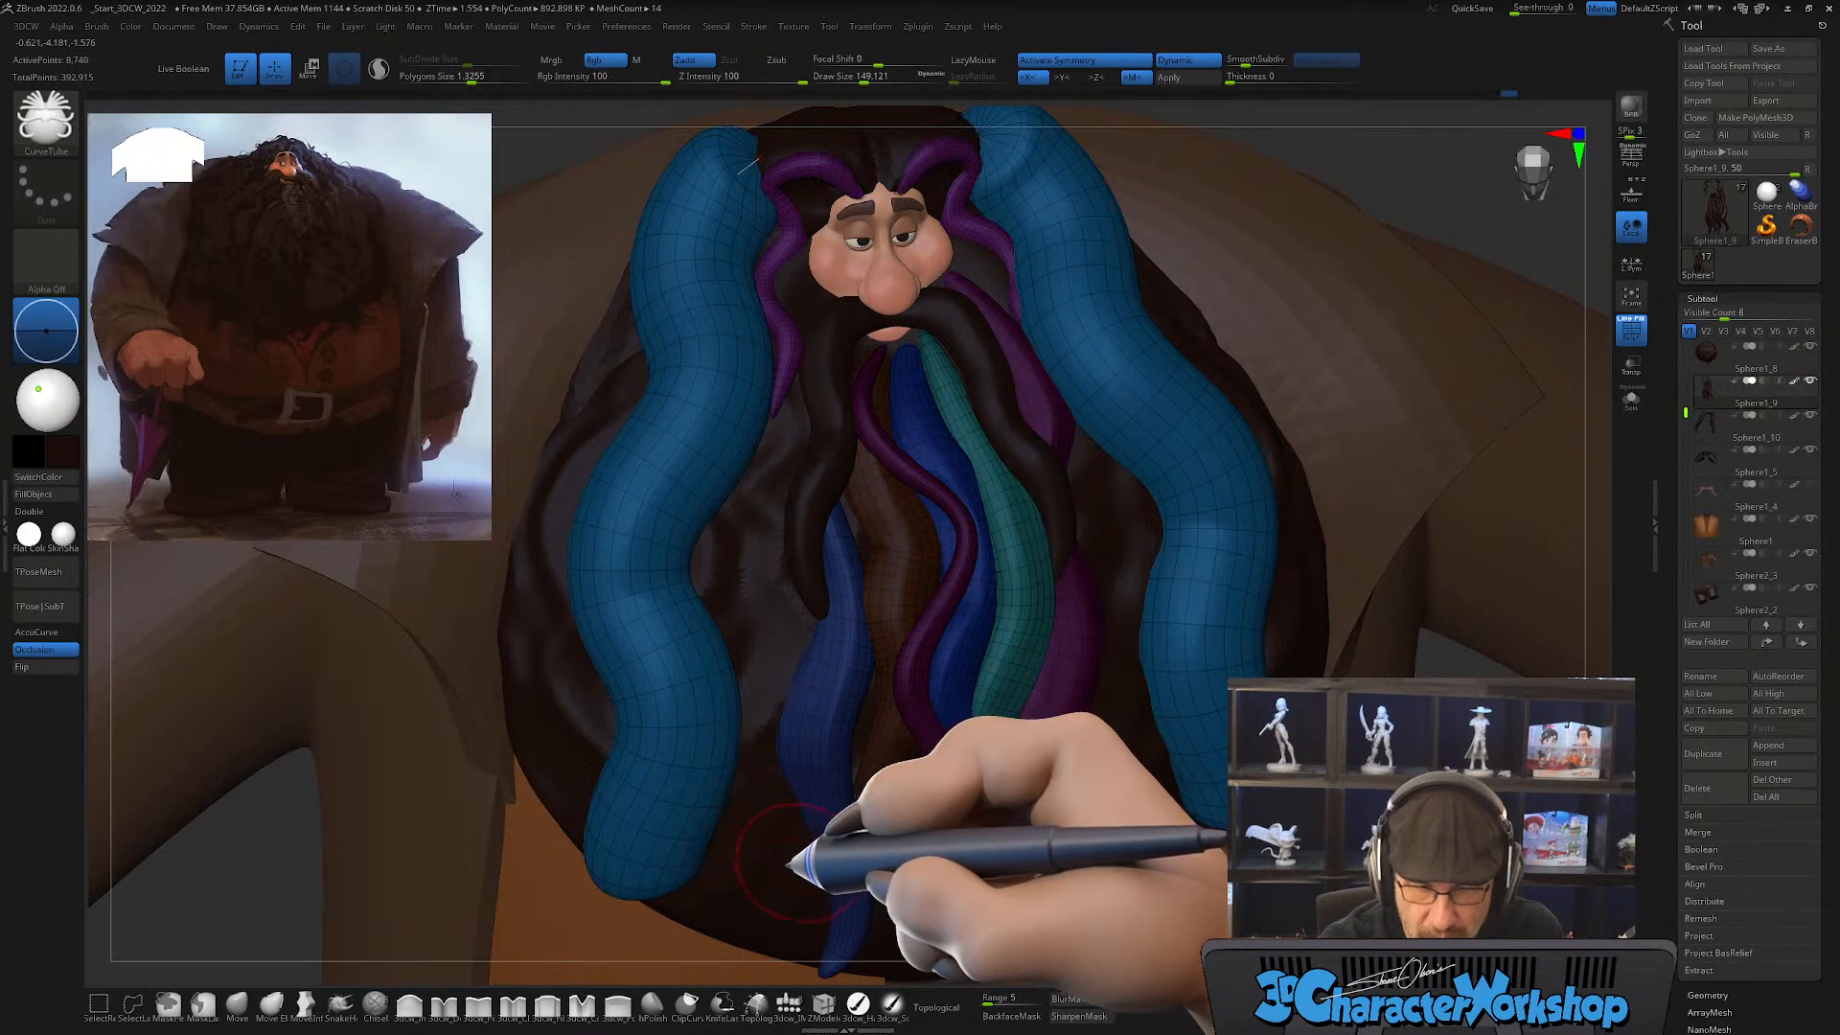
Step: Thin the two new side strands by updating their curve at draw size about 116
ctrl+right_drag(789, 844, 784, 629)
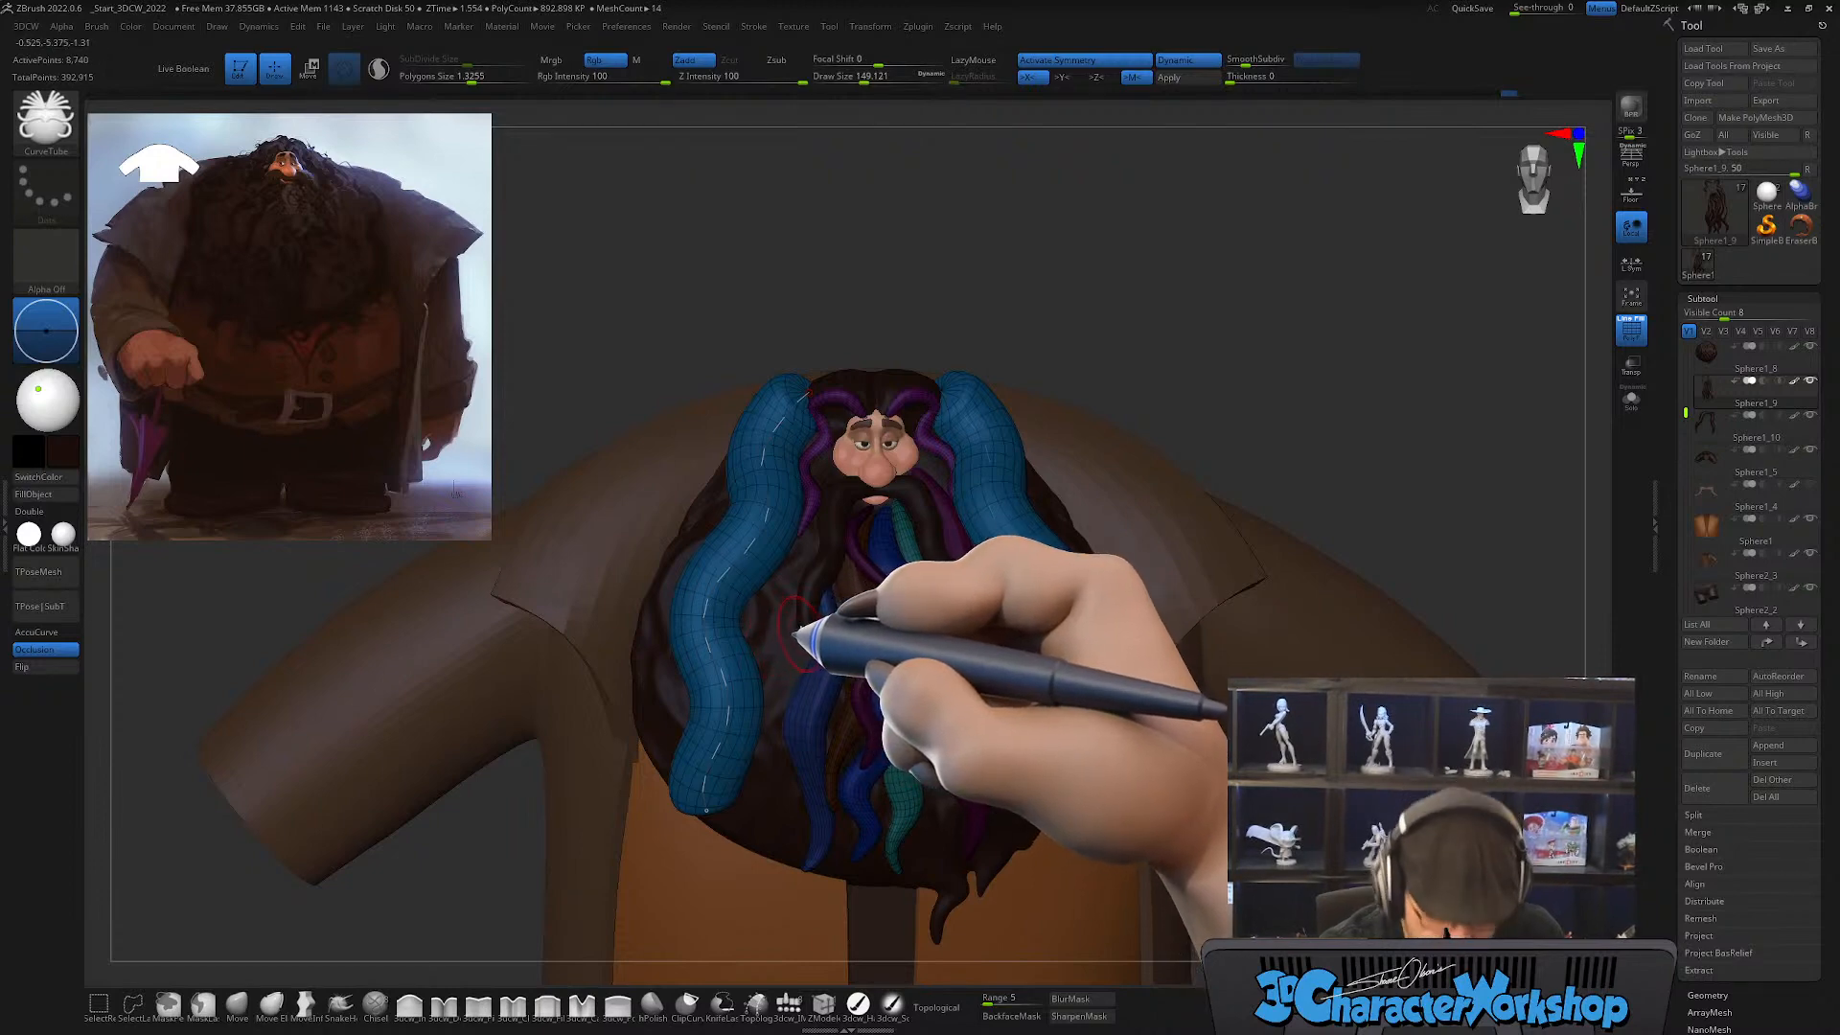
key(s)
drag(794, 636, 791, 635)
click(745, 546)
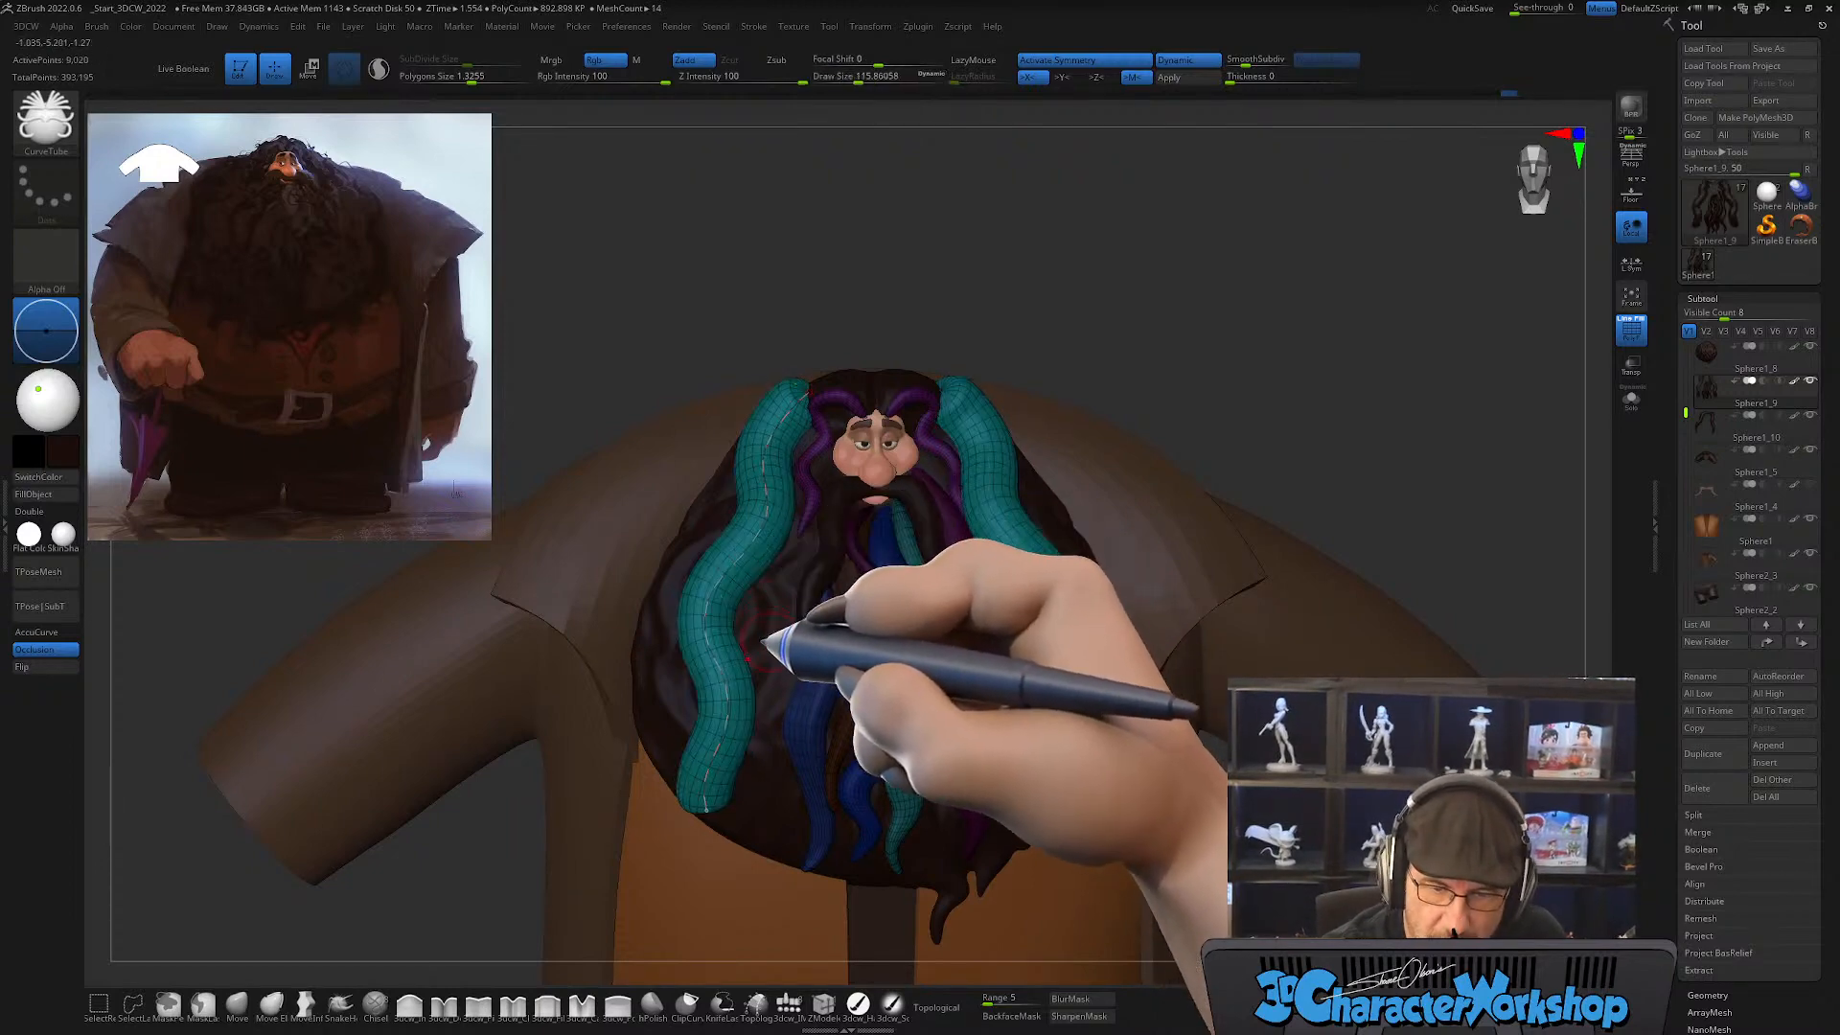
Step: Smooth the two side strands along their length, raising the draw size to about 274
mouse_move(800, 711)
right_down()
mouse_move(828, 742)
mouse_move(855, 491)
right_up()
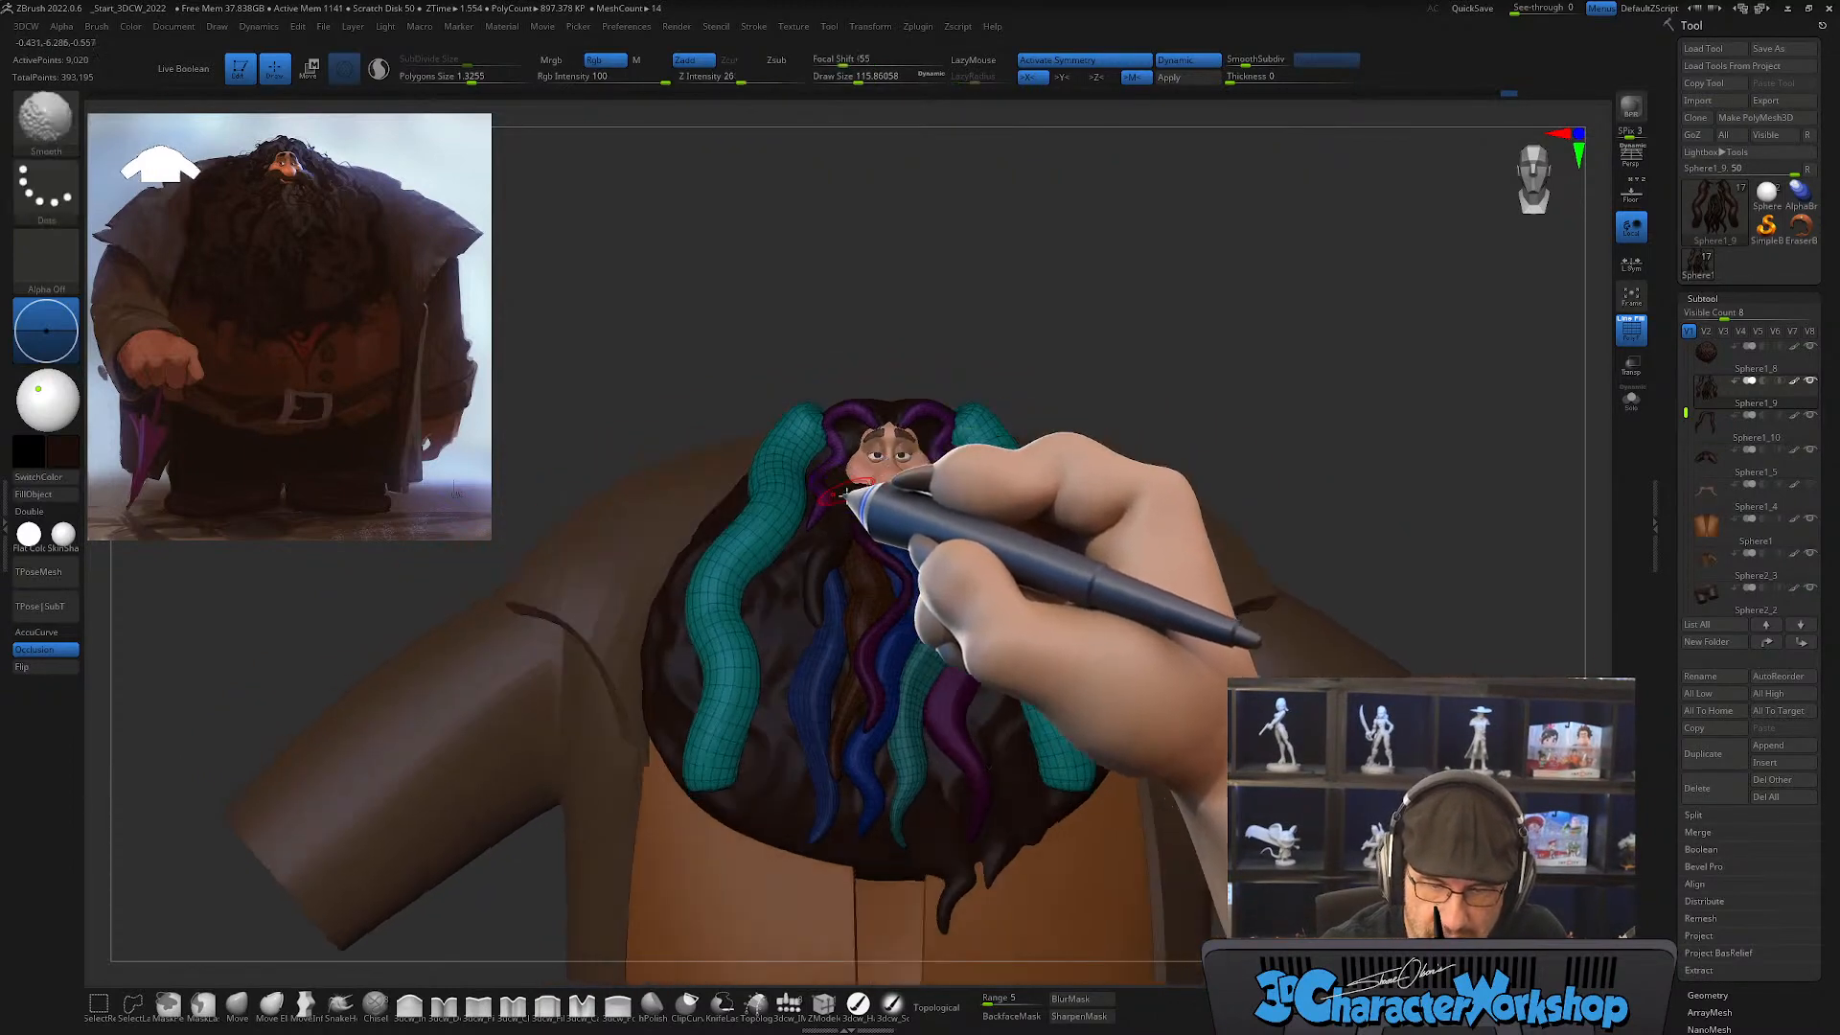
key(s)
drag(786, 714, 817, 713)
mouse_move(822, 670)
right_down()
mouse_move(803, 670)
mouse_move(811, 634)
right_up()
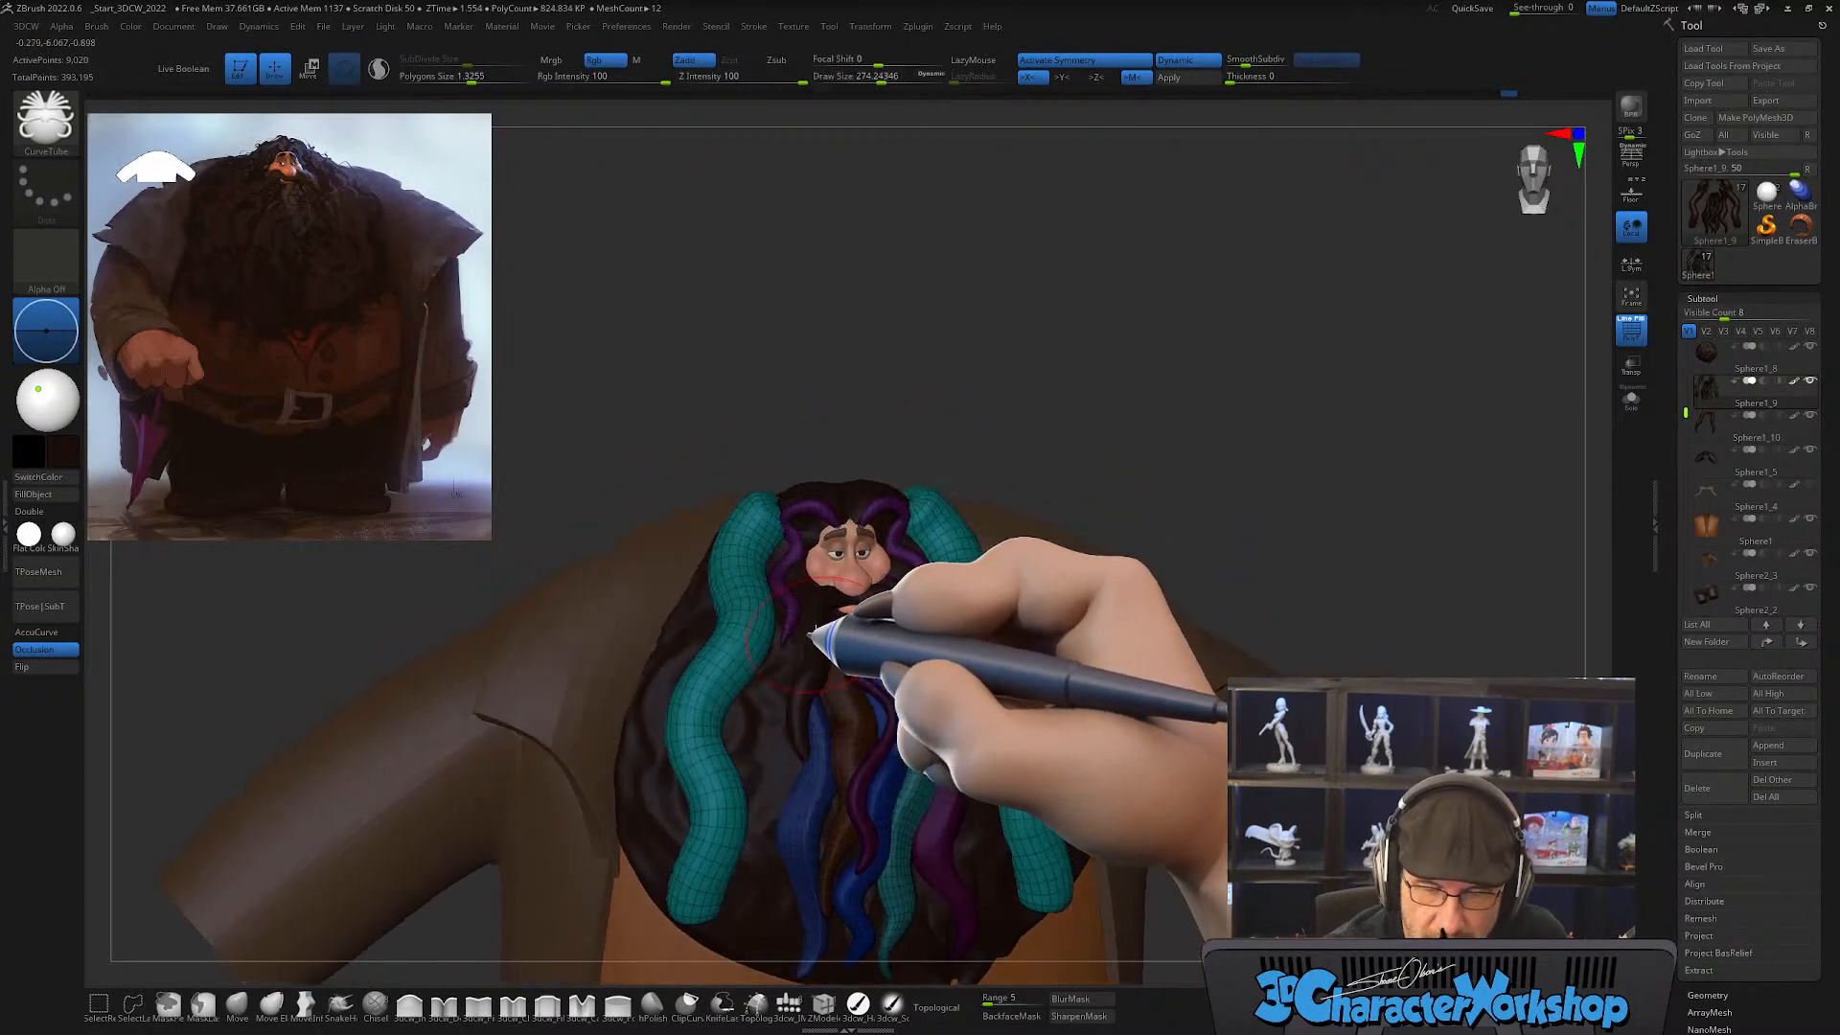
key(shift)
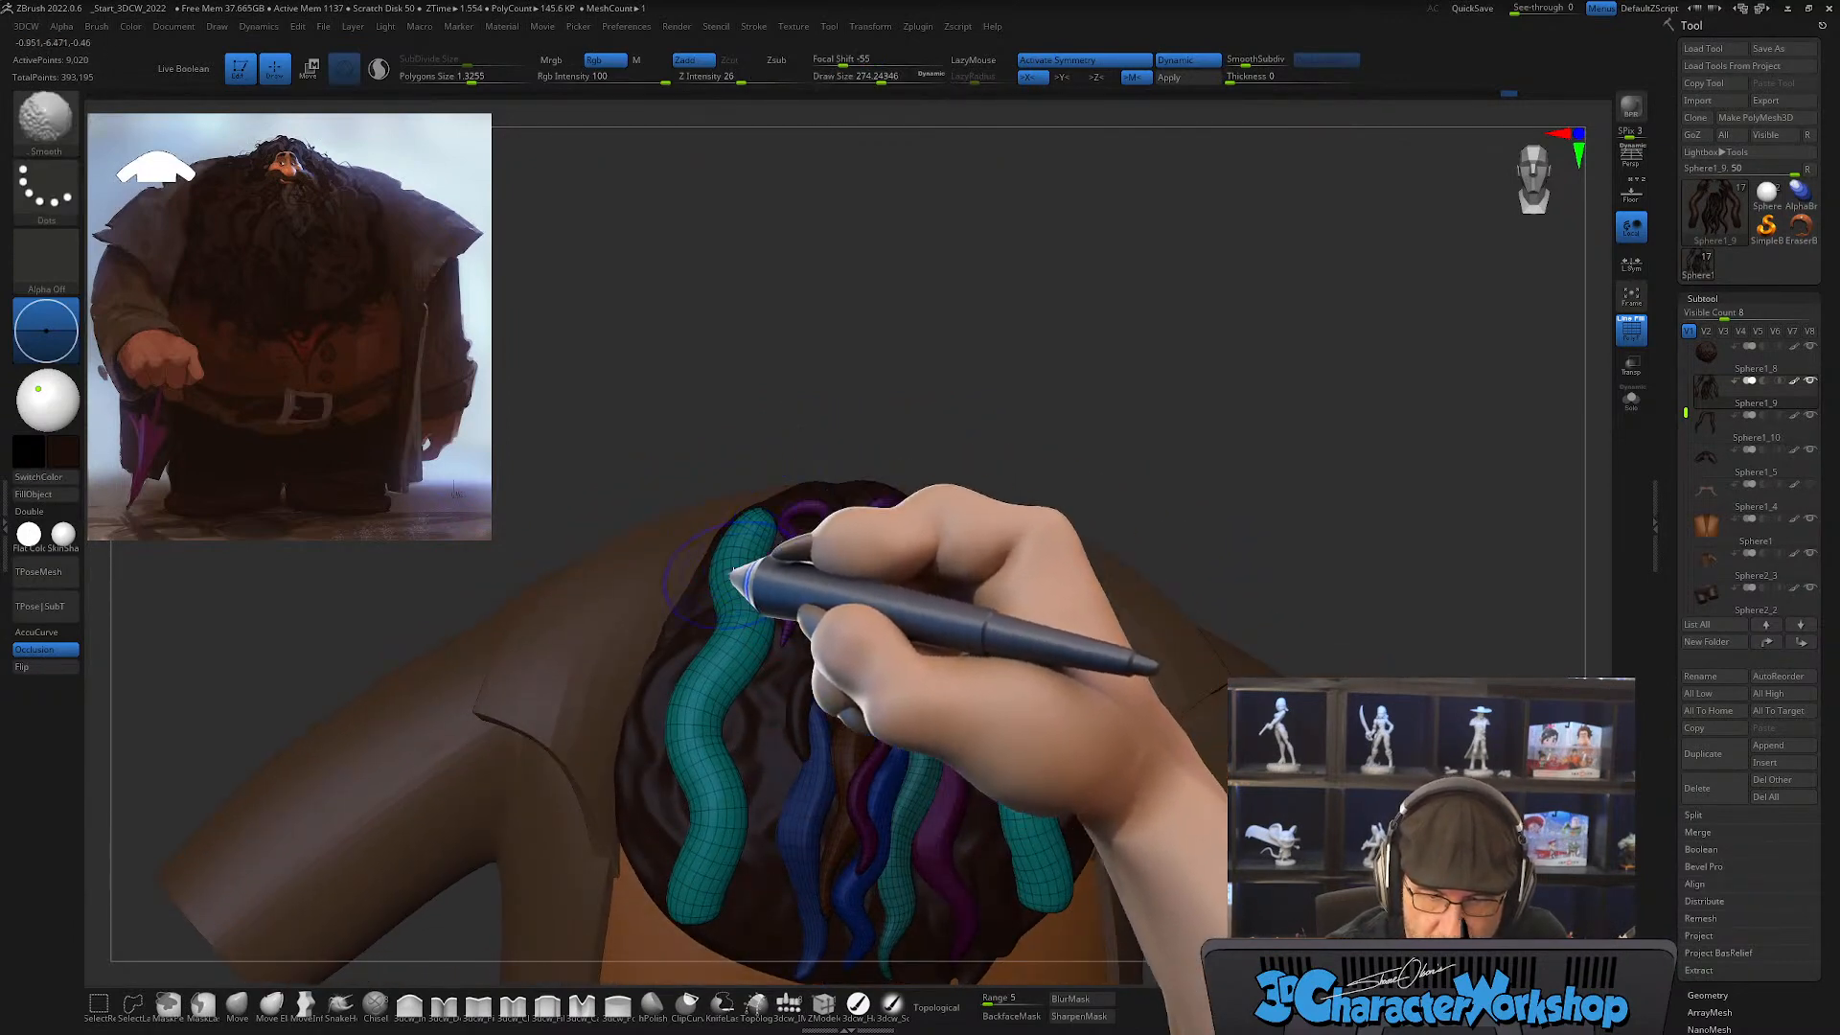
mouse_move(731, 822)
right_down()
mouse_move(718, 850)
mouse_move(748, 792)
mouse_move(766, 508)
right_up()
Step: With the SnakeHook brush at draw sizes about 415 and 338, fit the side strands' lower ends against the beard and pull them into tapered tips
alt+right_drag(766, 631, 794, 575)
click(340, 1003)
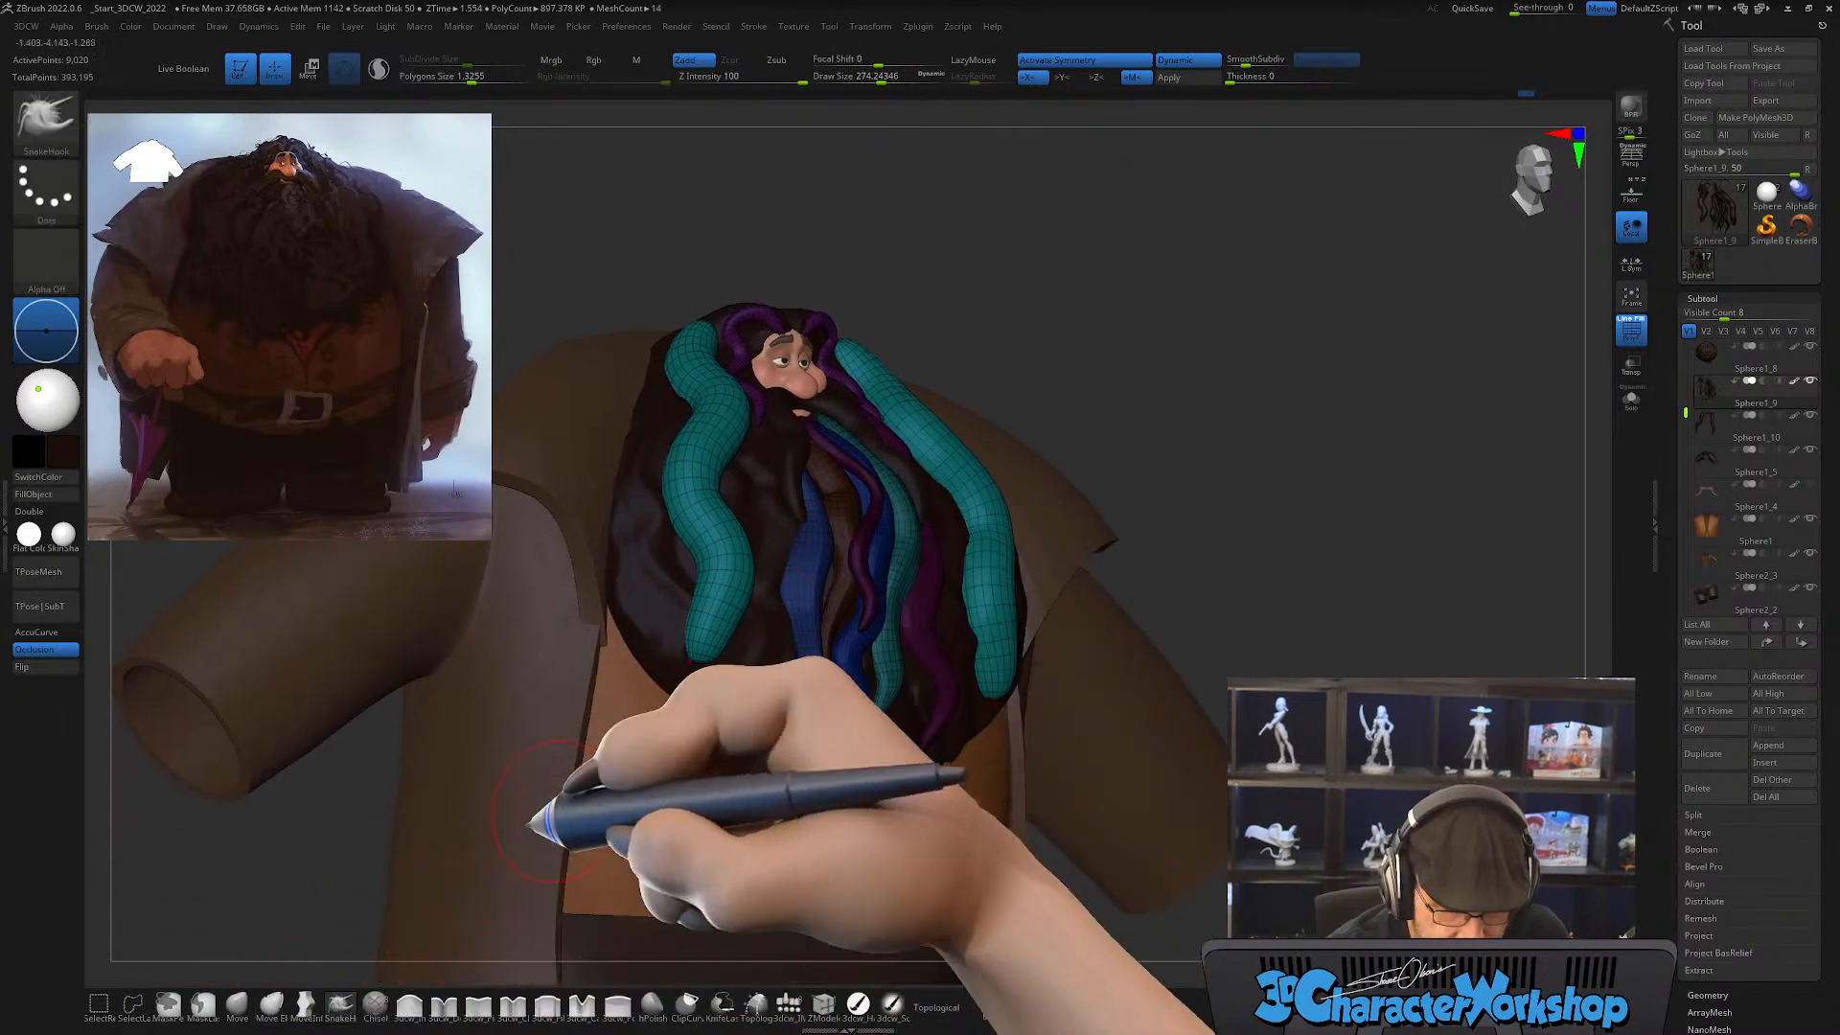
key(s)
drag(727, 650, 735, 650)
right_drag(728, 651, 778, 636)
key(s)
key(s)
drag(713, 691, 721, 691)
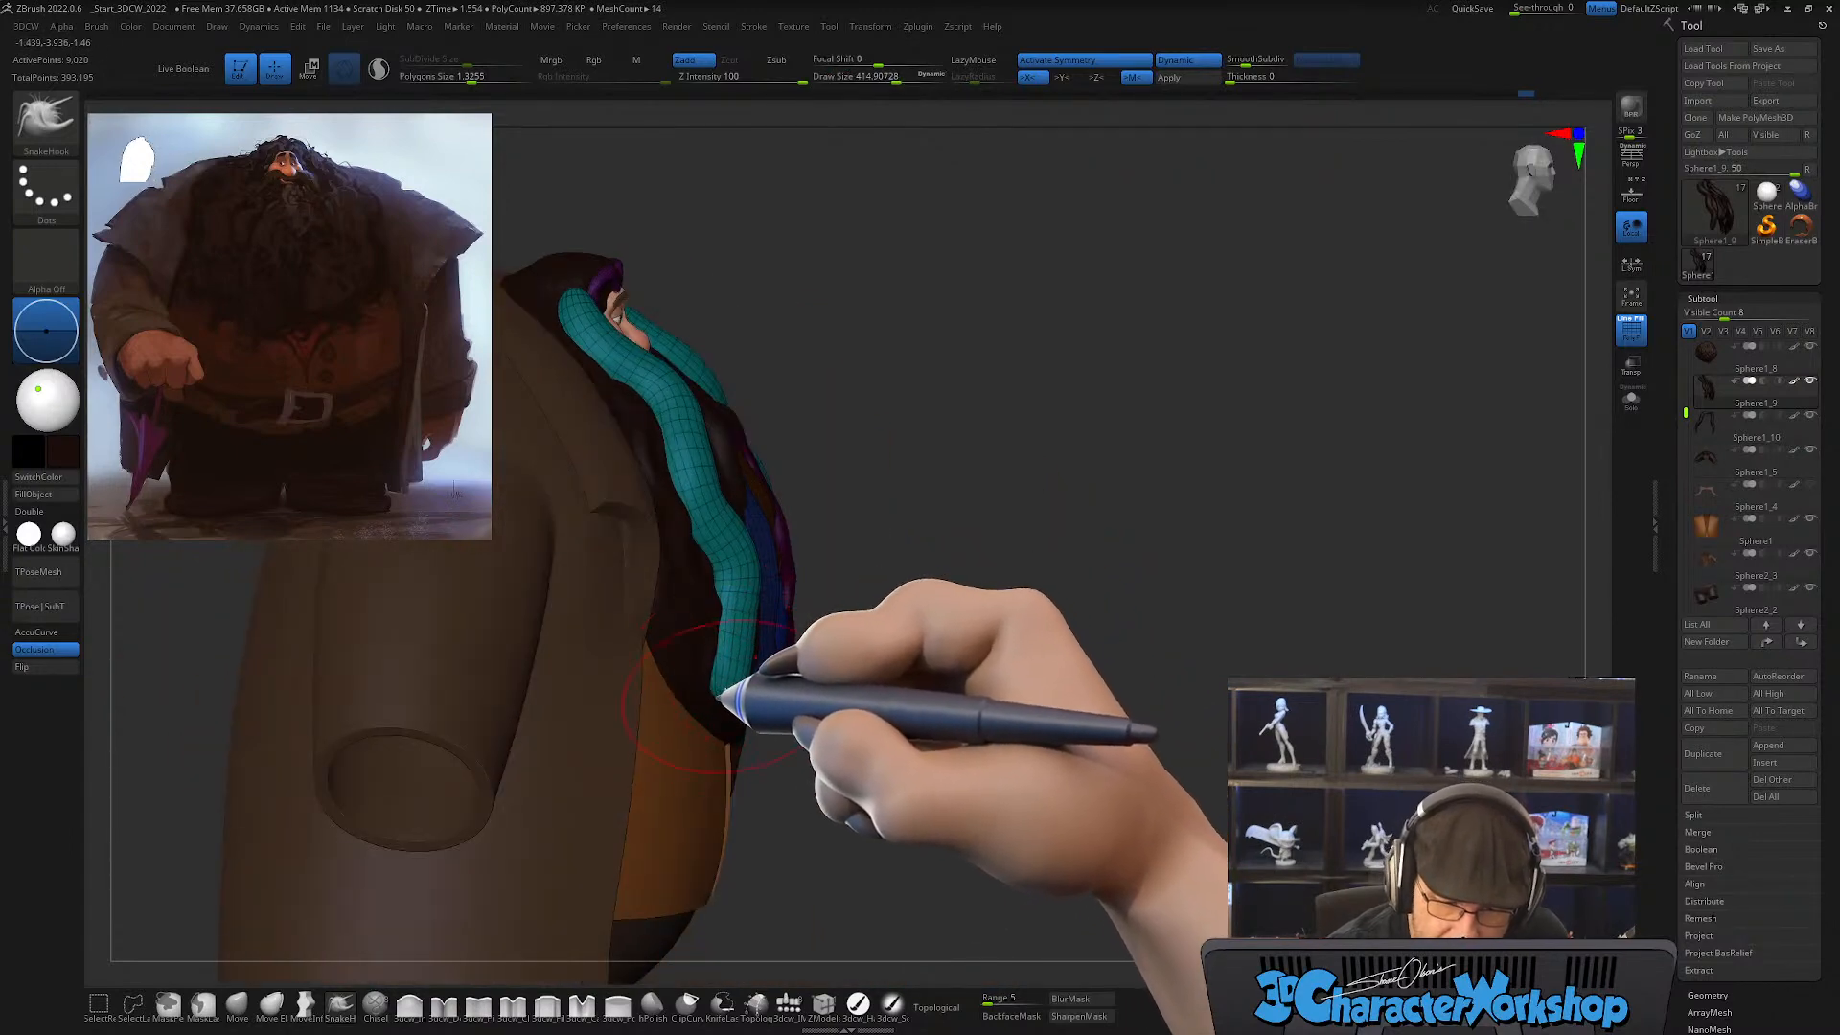
right_drag(753, 656, 585, 679)
mouse_move(585, 678)
mouse_down()
mouse_move(571, 667)
mouse_move(587, 734)
mouse_up()
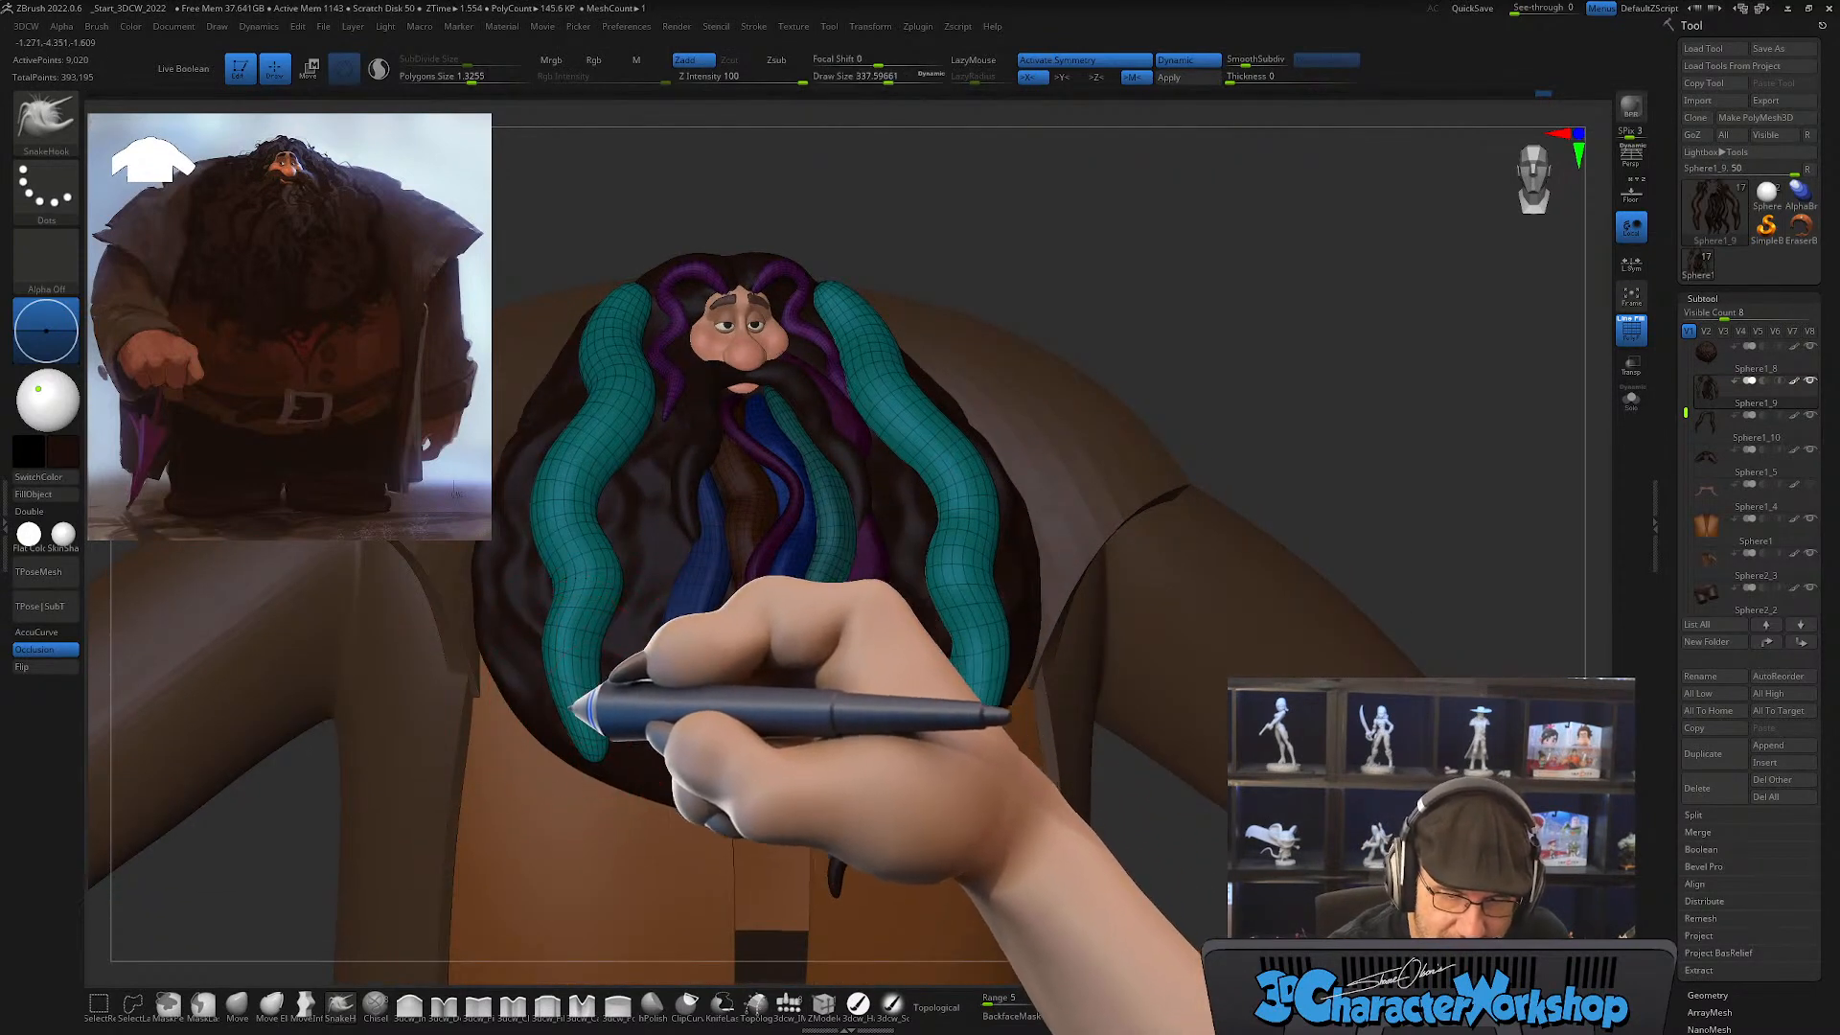
Step: With the SnakeHook brush at draw size about 338, bend the side strands' upper ends over the head toward the center parting
mouse_move(617, 665)
right_down()
mouse_move(678, 534)
mouse_move(682, 652)
mouse_move(678, 481)
mouse_move(637, 412)
mouse_move(678, 427)
mouse_move(659, 472)
mouse_move(678, 399)
mouse_move(633, 345)
mouse_move(614, 391)
mouse_move(690, 377)
right_up()
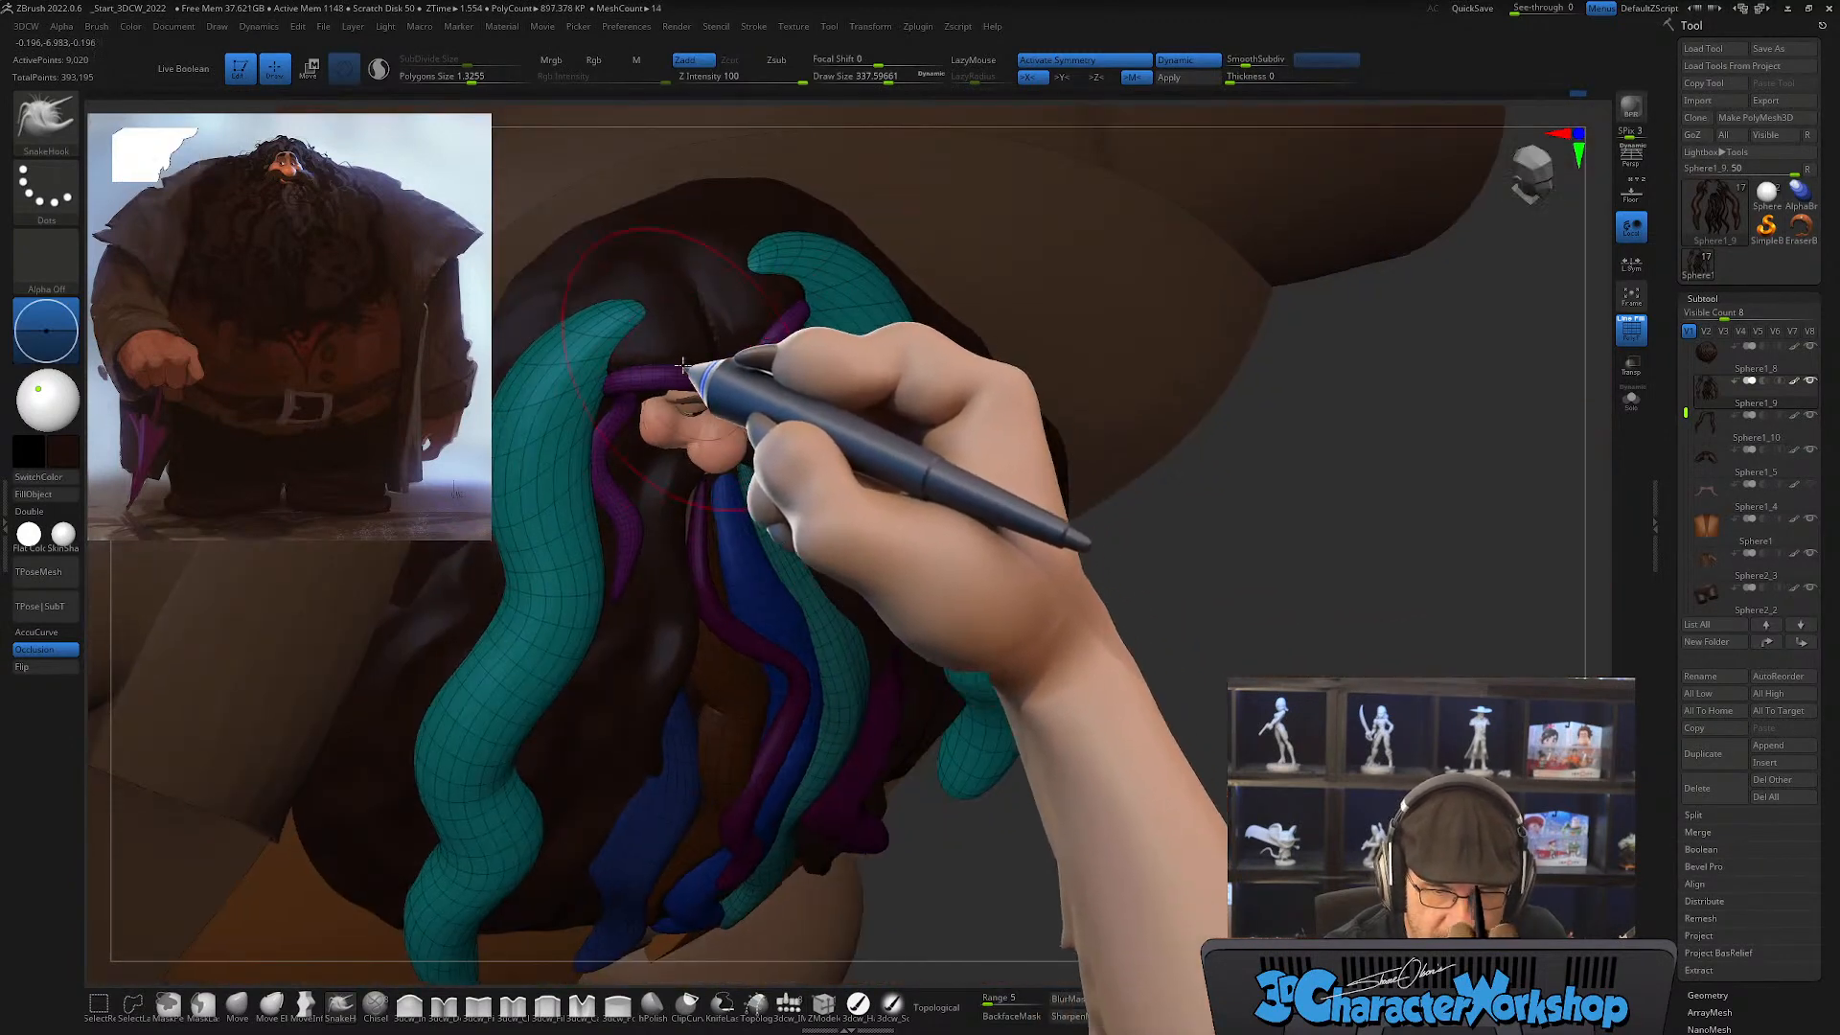
drag(584, 379, 594, 374)
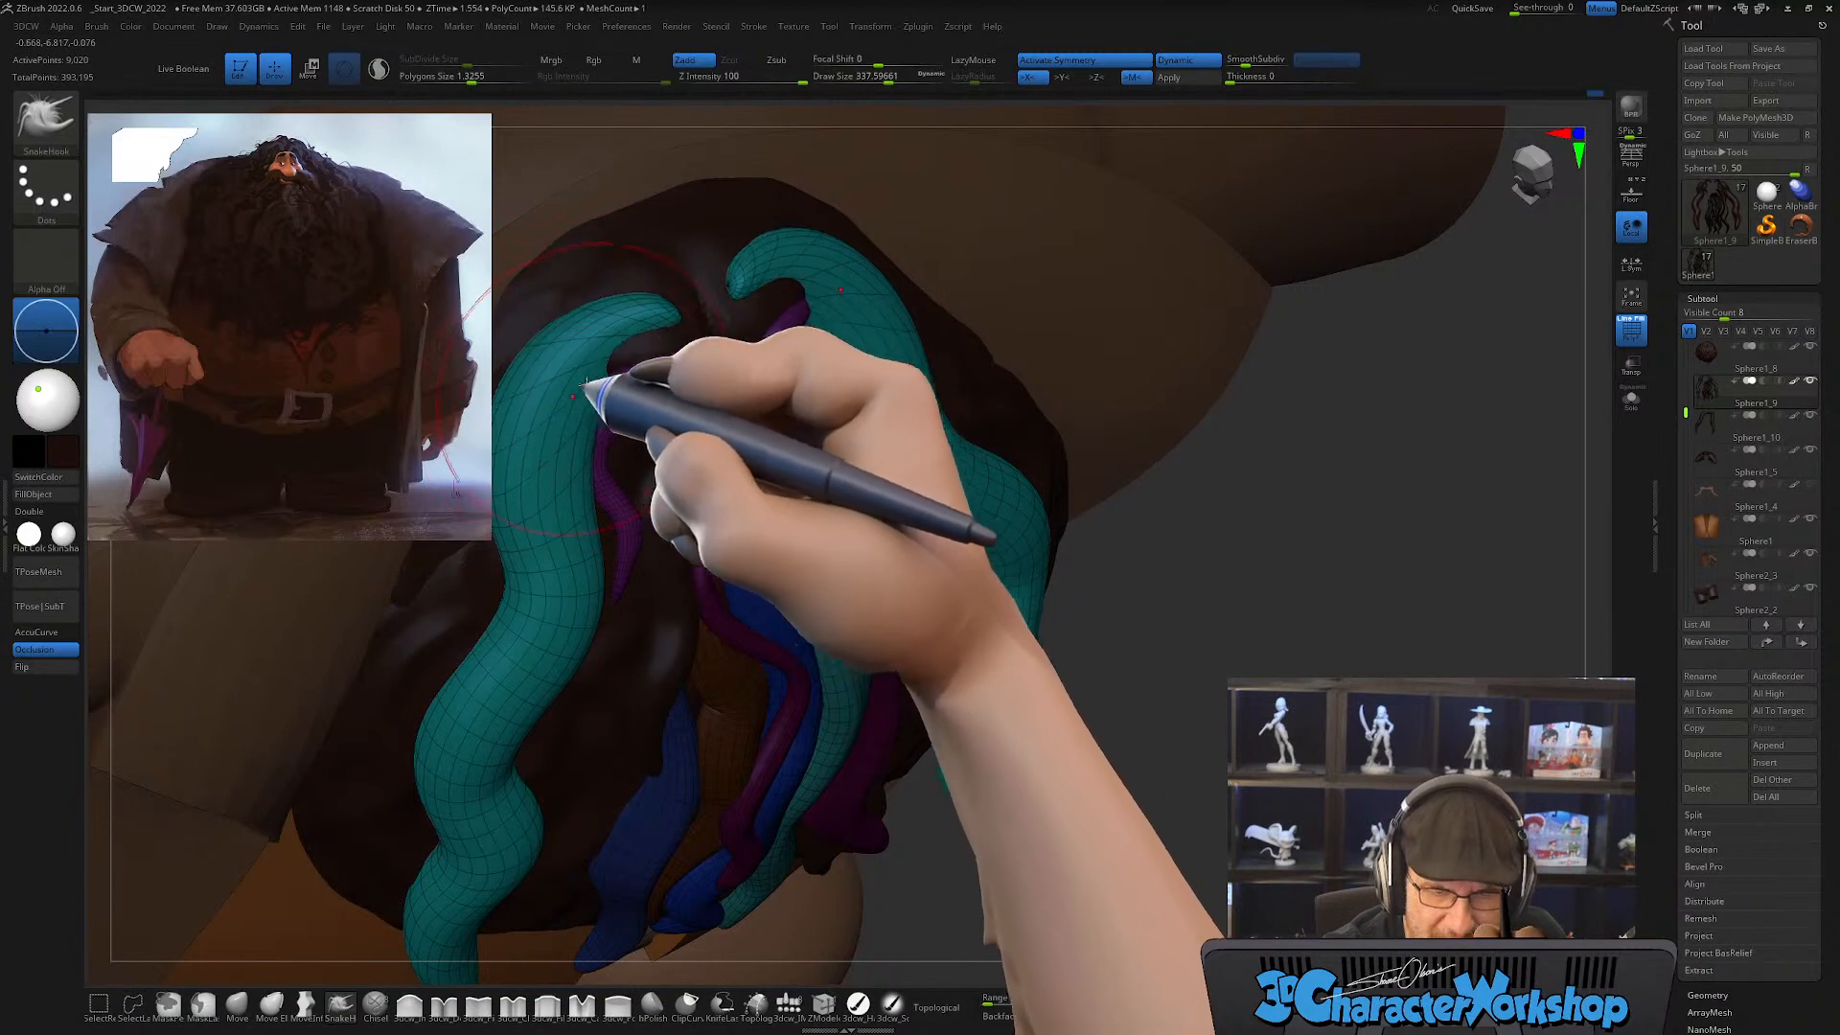
right_drag(595, 374, 624, 363)
shift+drag(609, 347, 572, 380)
mouse_move(637, 412)
right_down()
mouse_move(652, 484)
mouse_move(556, 422)
mouse_move(812, 377)
mouse_move(816, 426)
mouse_move(780, 485)
mouse_move(706, 523)
right_up()
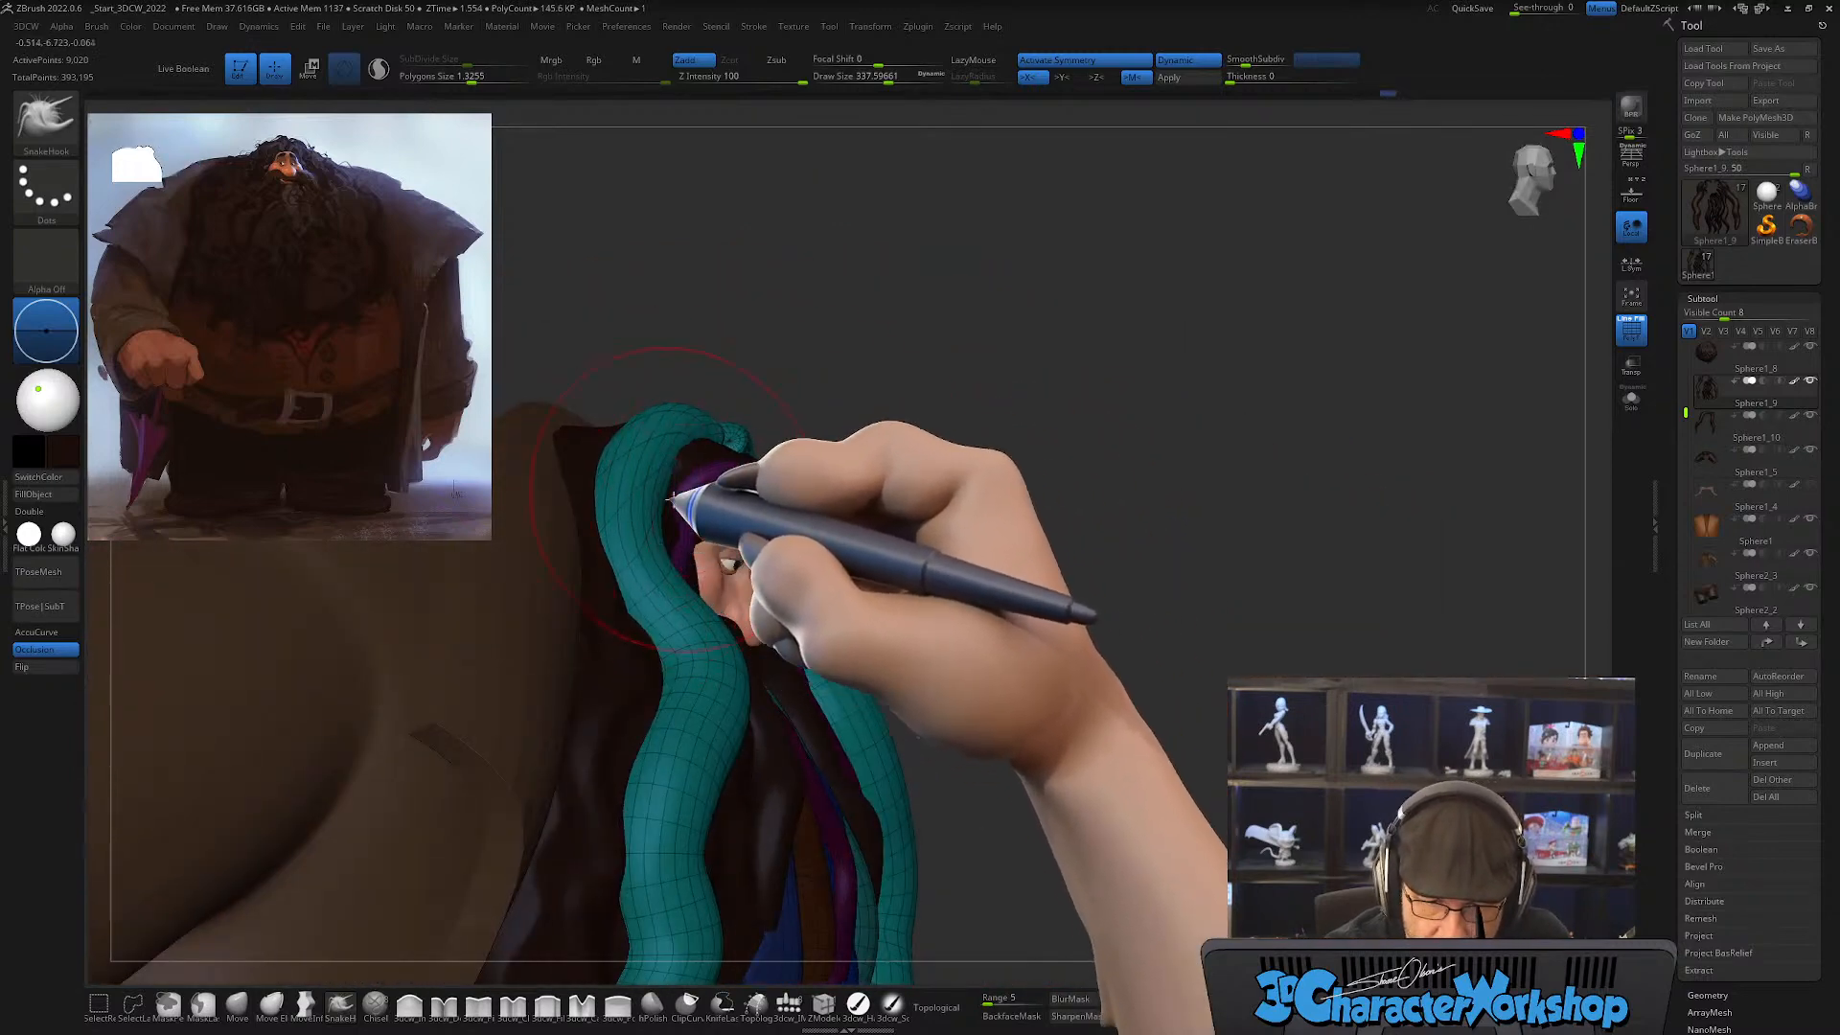
mouse_move(669, 491)
shift+mouse_down()
mouse_move(645, 451)
mouse_move(677, 422)
shift+mouse_up()
mouse_move(780, 456)
right_down()
mouse_move(877, 441)
mouse_move(826, 424)
mouse_move(818, 495)
mouse_move(834, 437)
right_up()
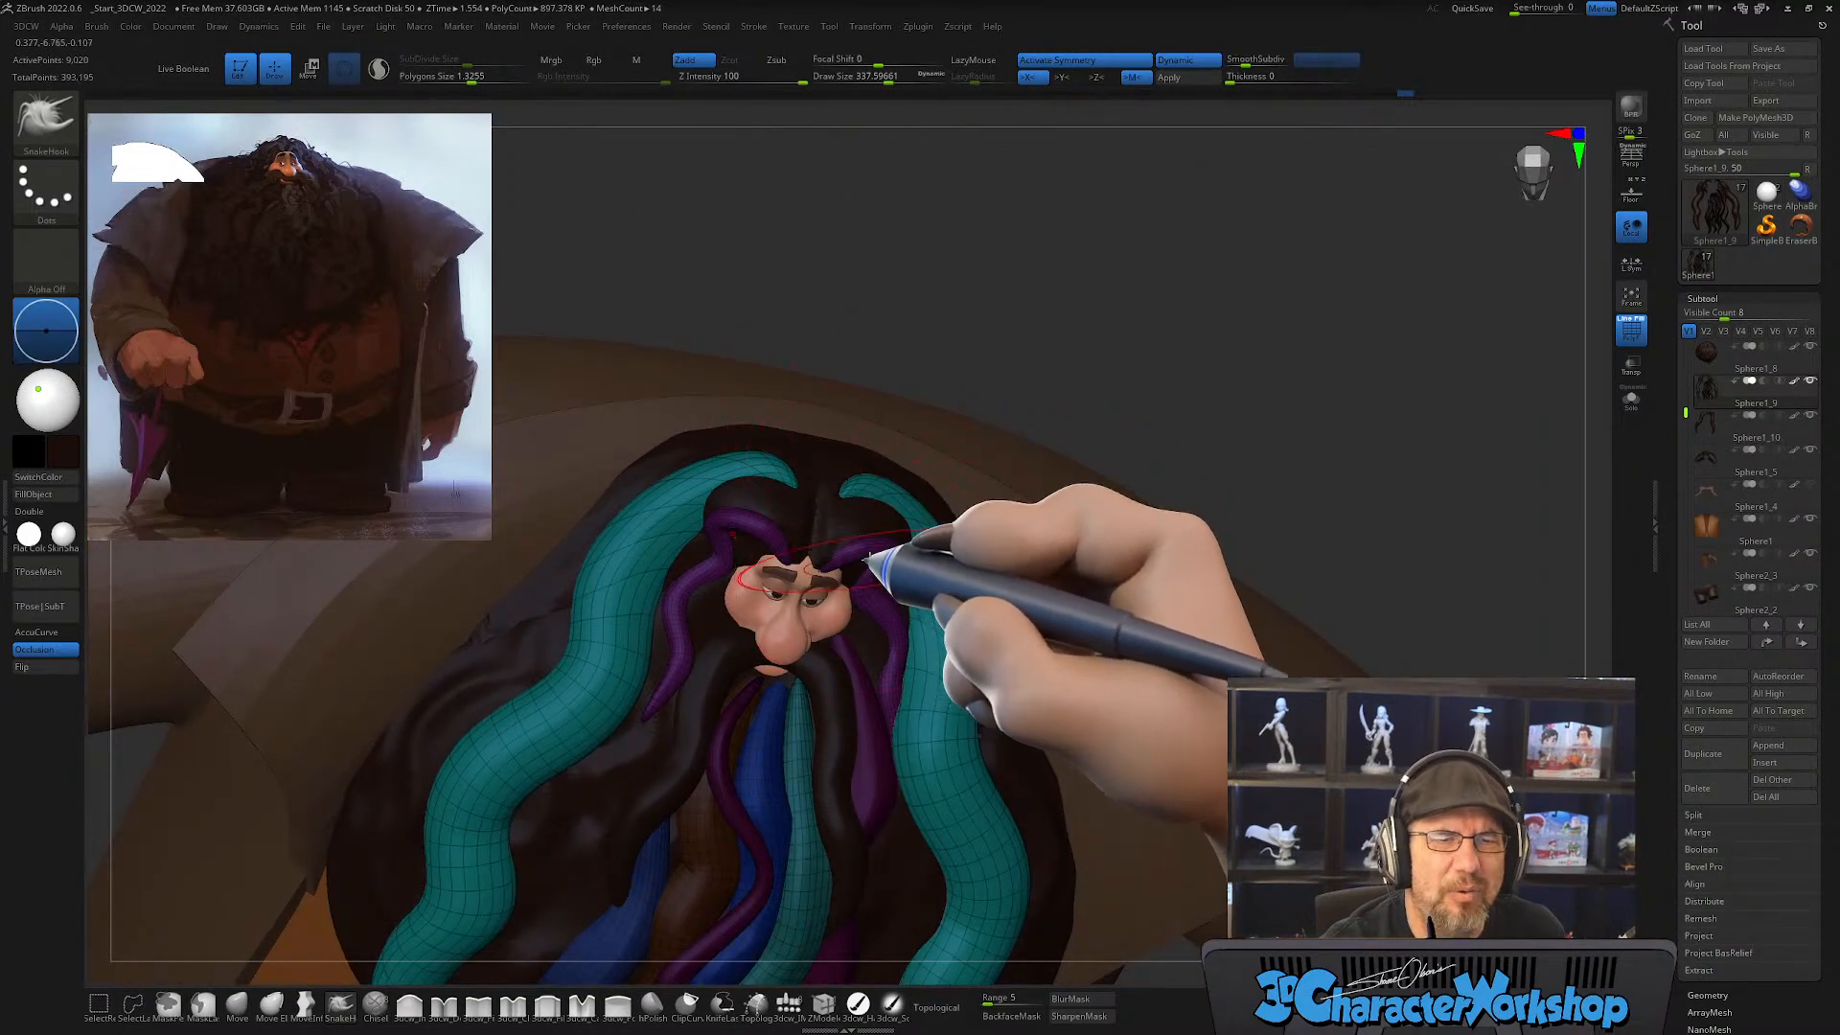
Step: Refine the strands' pointed root ends at the parting with the SnakeHook brush and smooth them at draw size about 212
mouse_move(827, 505)
right_down()
mouse_move(842, 492)
mouse_move(834, 534)
mouse_move(871, 526)
mouse_move(830, 526)
right_up()
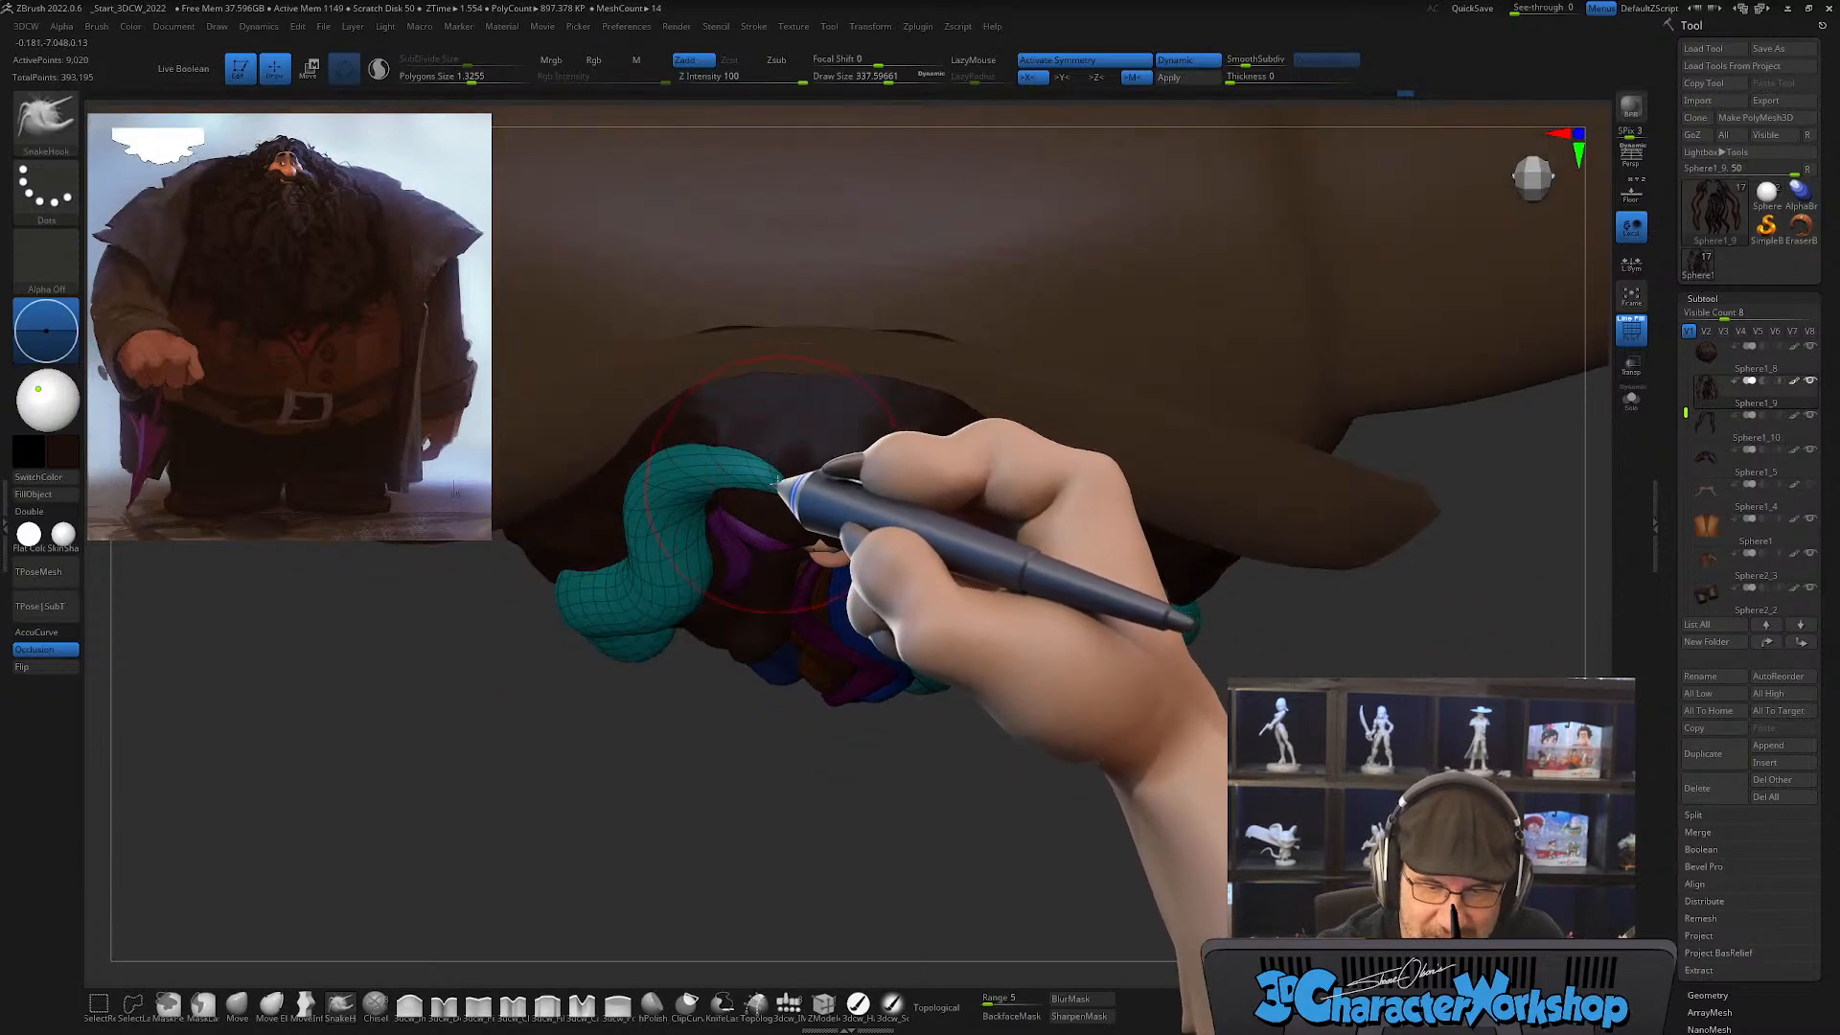
right_drag(793, 465, 822, 441)
key(s)
drag(795, 498, 788, 499)
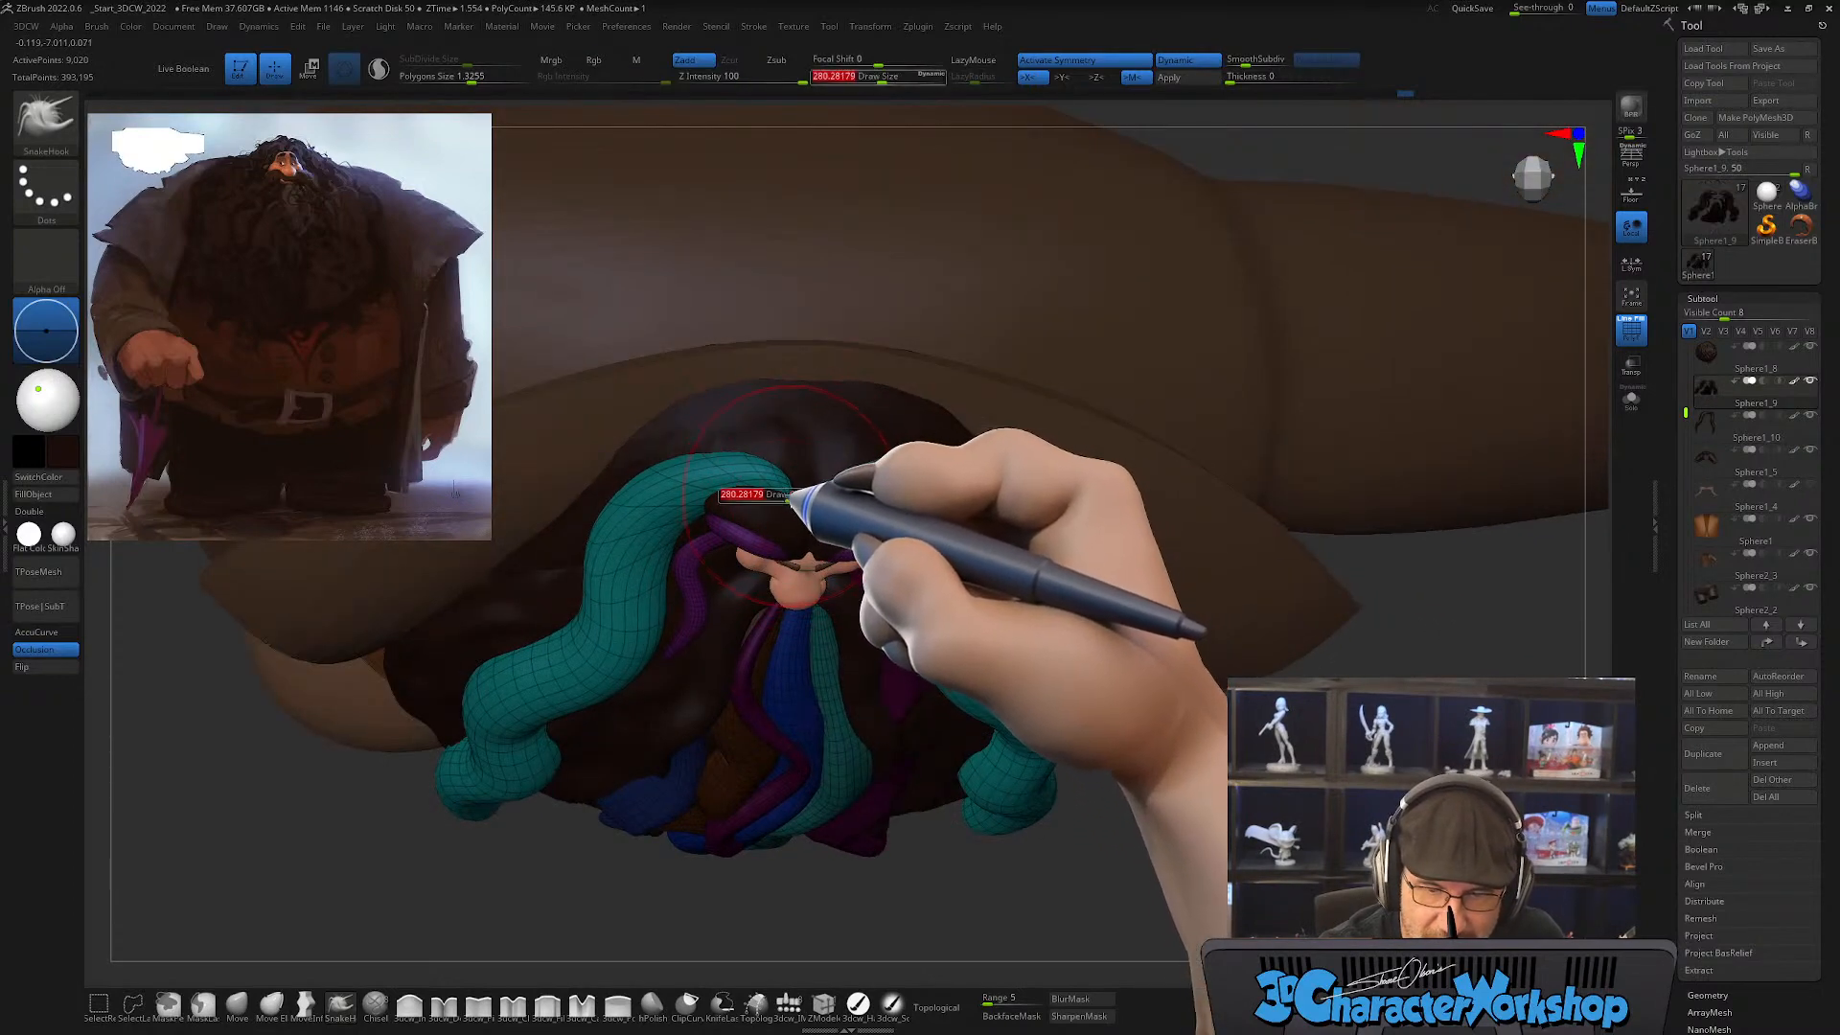
right_drag(809, 469, 776, 480)
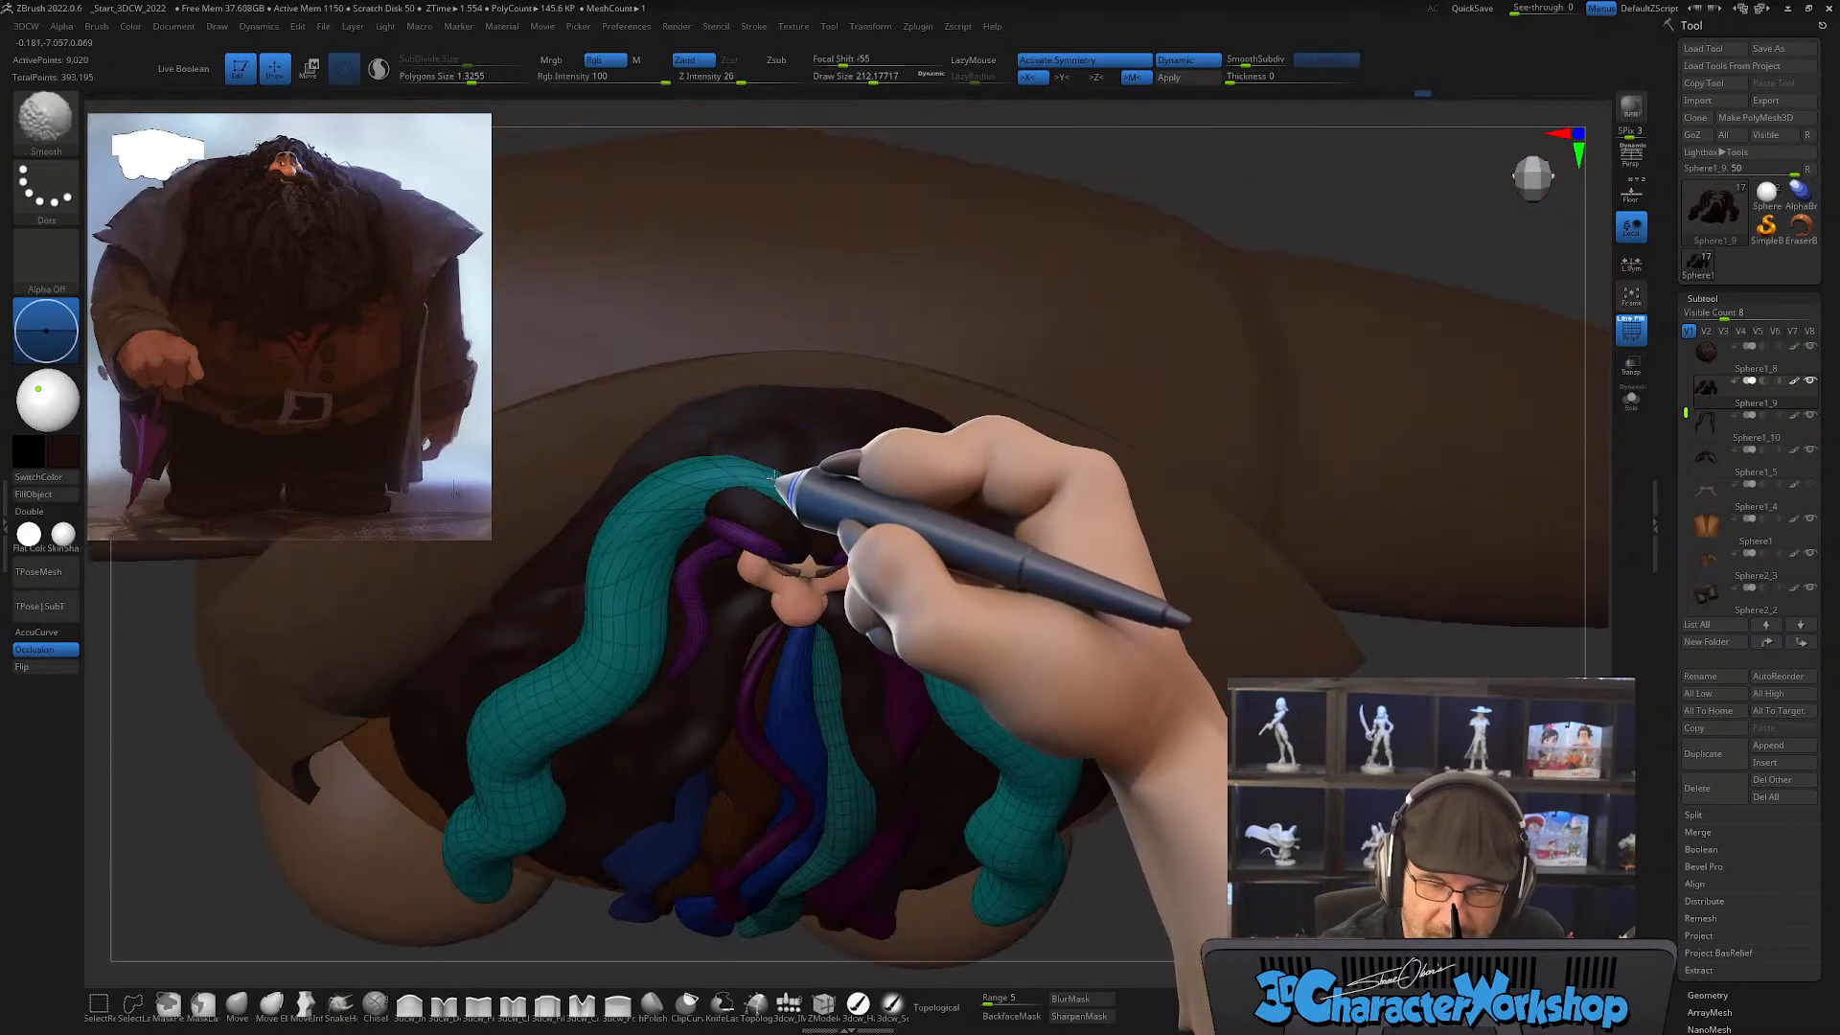
shift+drag(777, 479, 805, 481)
right_drag(806, 482, 741, 499)
shift+drag(741, 500, 709, 480)
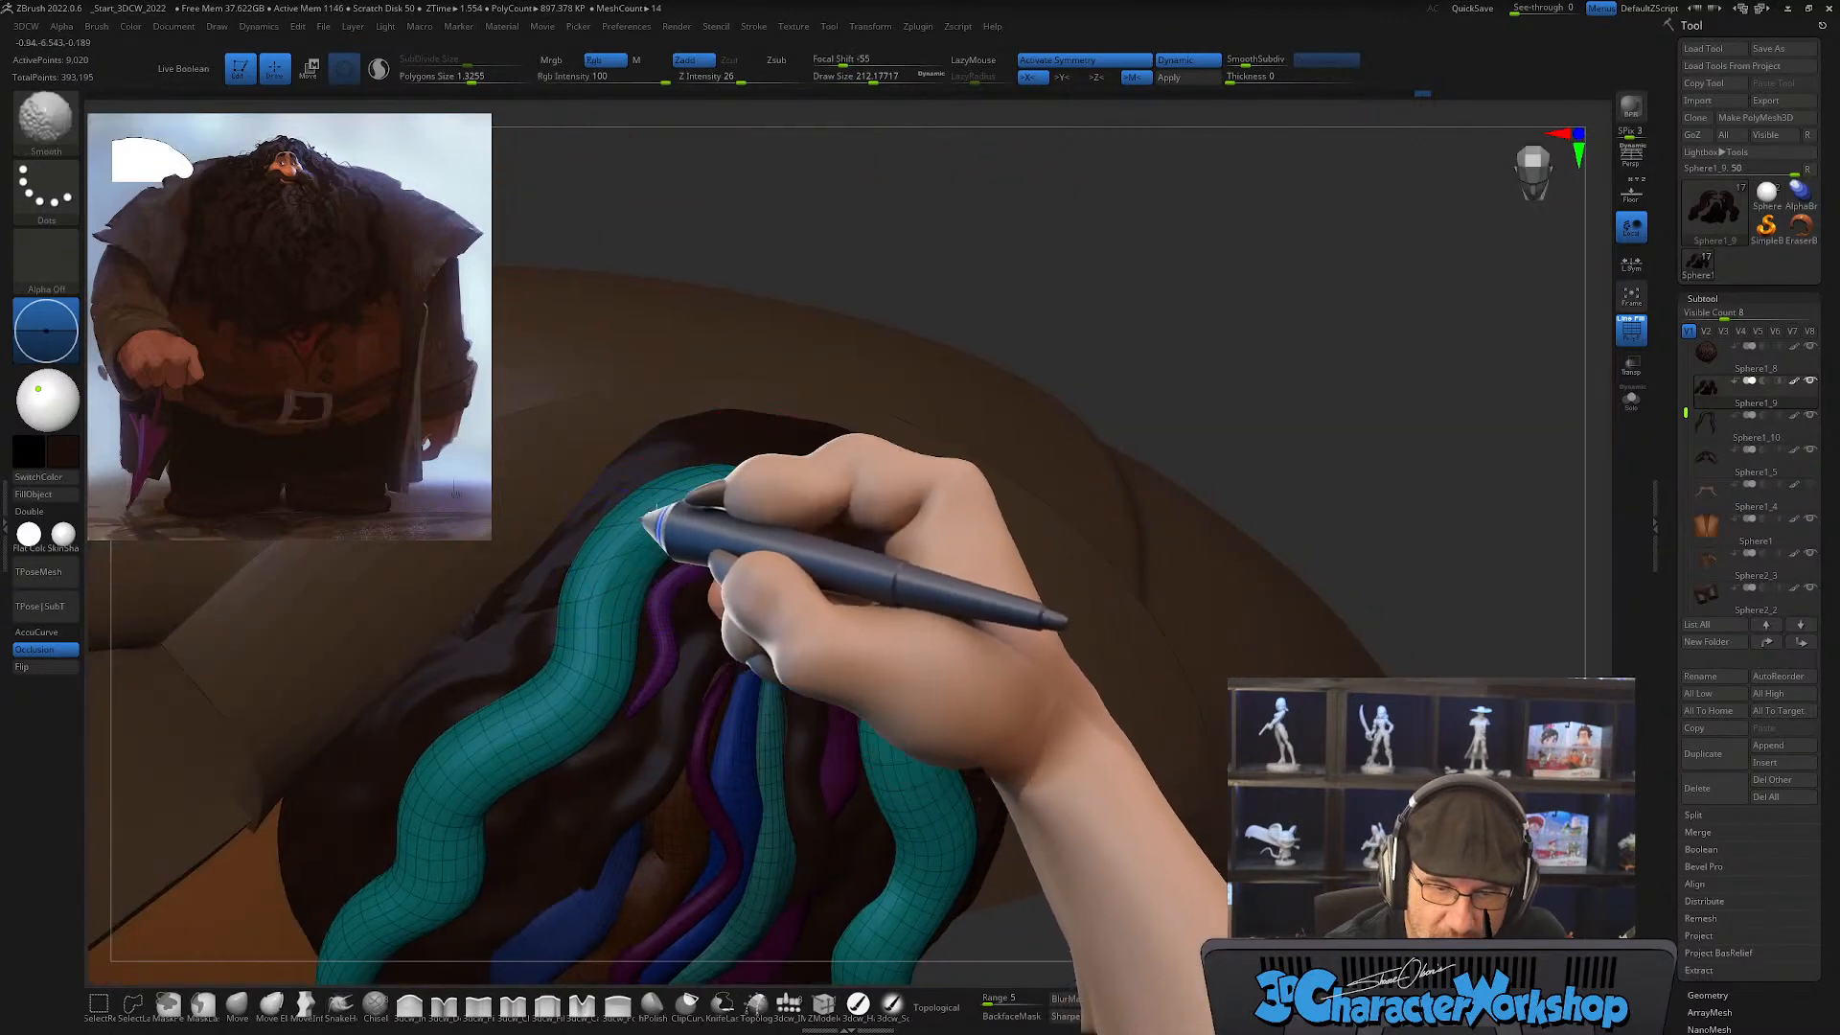
Step: Shape the side strands' upper section along the side of the head with the SnakeHook brush at draw sizes about 257 and 299
mouse_move(706, 600)
right_down()
mouse_move(699, 533)
mouse_move(690, 575)
mouse_move(723, 587)
mouse_move(710, 551)
mouse_move(220, 1005)
mouse_move(521, 755)
mouse_move(702, 573)
right_up()
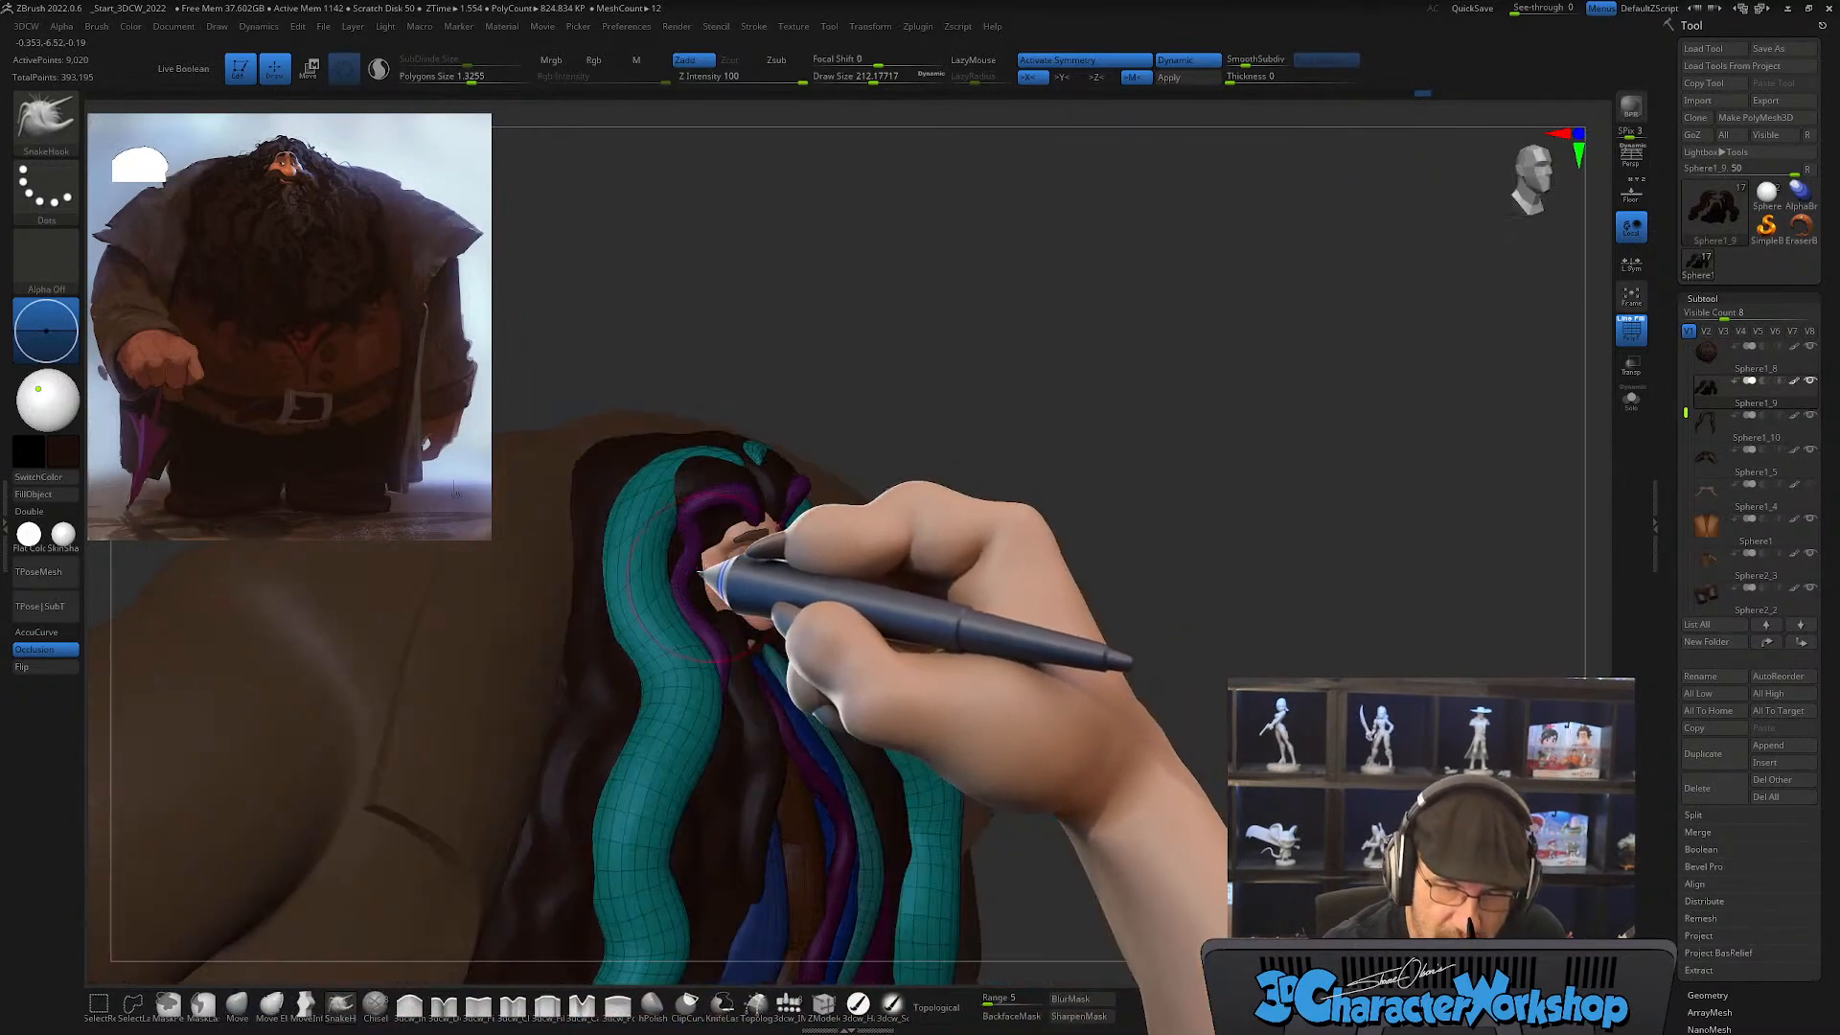
drag(668, 539, 673, 538)
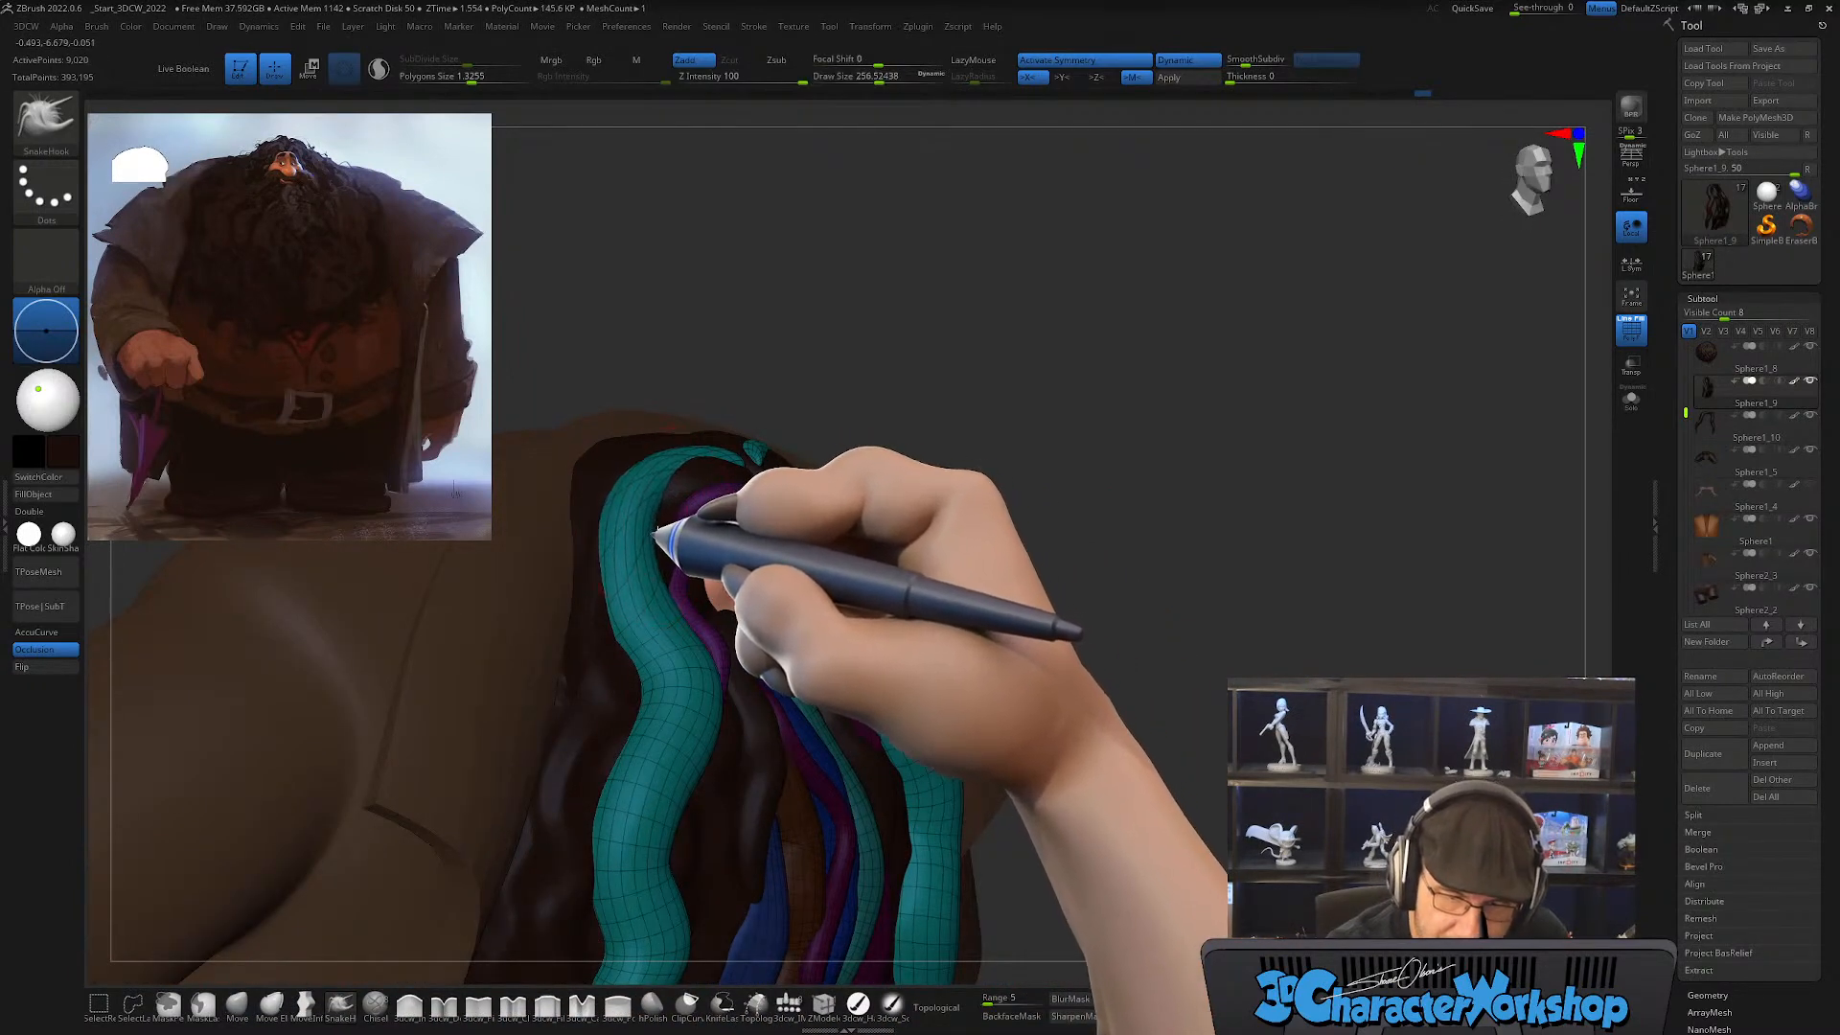
mouse_move(656, 532)
right_down()
mouse_move(670, 575)
mouse_move(699, 575)
mouse_move(662, 533)
right_up()
key(s)
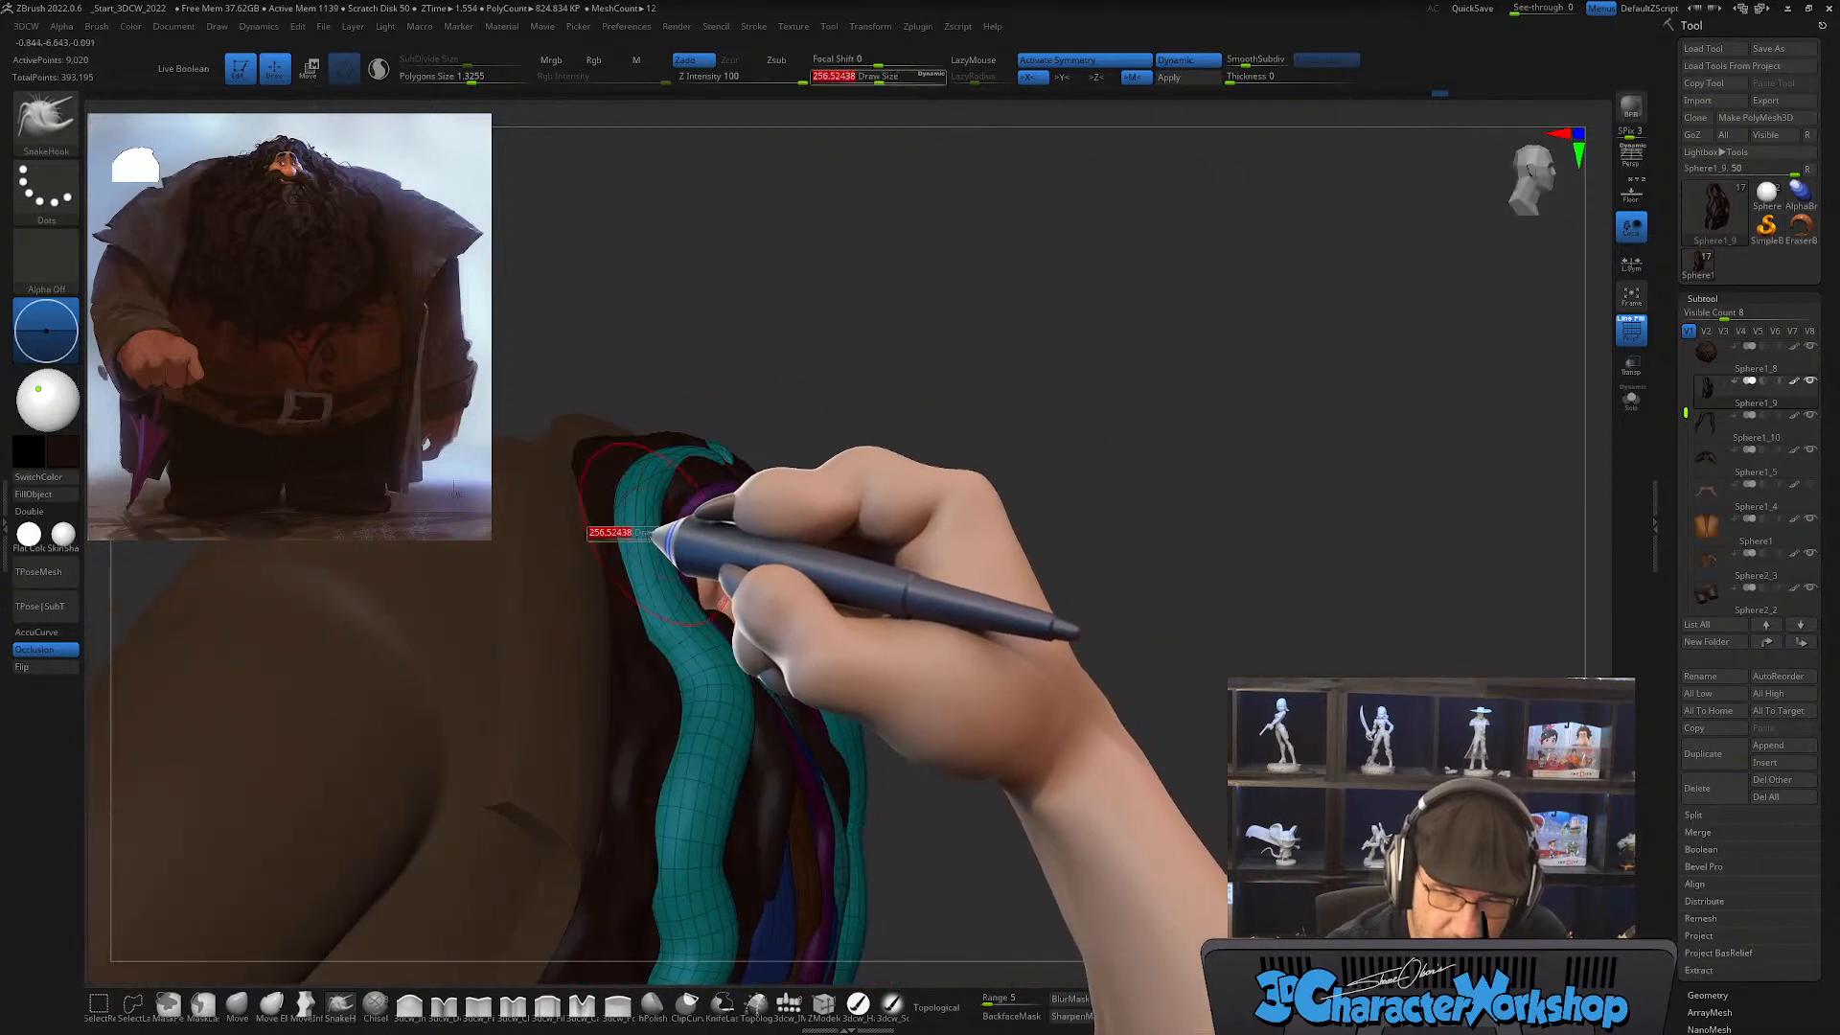
drag(661, 533, 657, 534)
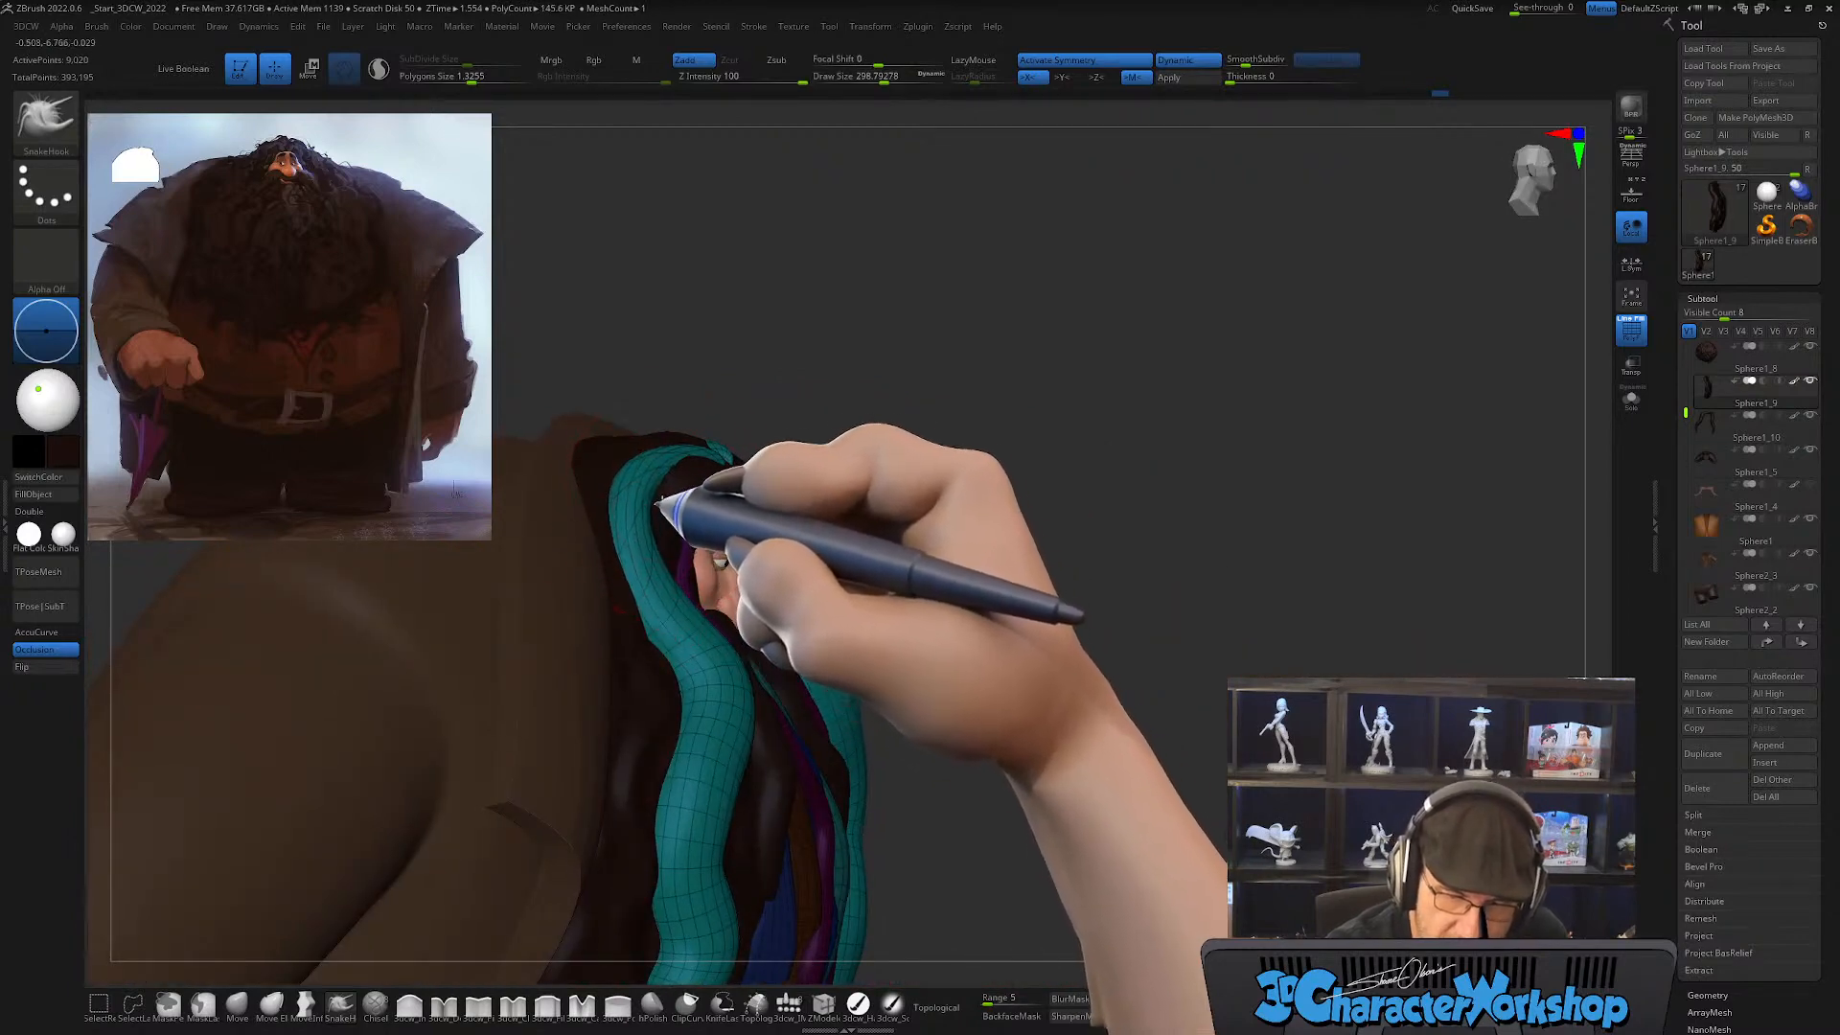
right_drag(733, 613, 714, 663)
drag(742, 644, 746, 644)
mouse_move(745, 645)
right_down()
mouse_move(760, 670)
mouse_move(671, 656)
right_up()
Step: With the SnakeHook brush at draw size about 492, adjust the side strands' lower waves and tips to follow the beard's outer contour
key(s)
mouse_move(707, 587)
right_down()
mouse_move(739, 658)
mouse_move(764, 658)
mouse_move(675, 687)
right_up()
mouse_move(773, 723)
right_down()
mouse_move(730, 694)
mouse_move(783, 727)
mouse_move(764, 657)
mouse_move(726, 778)
right_up()
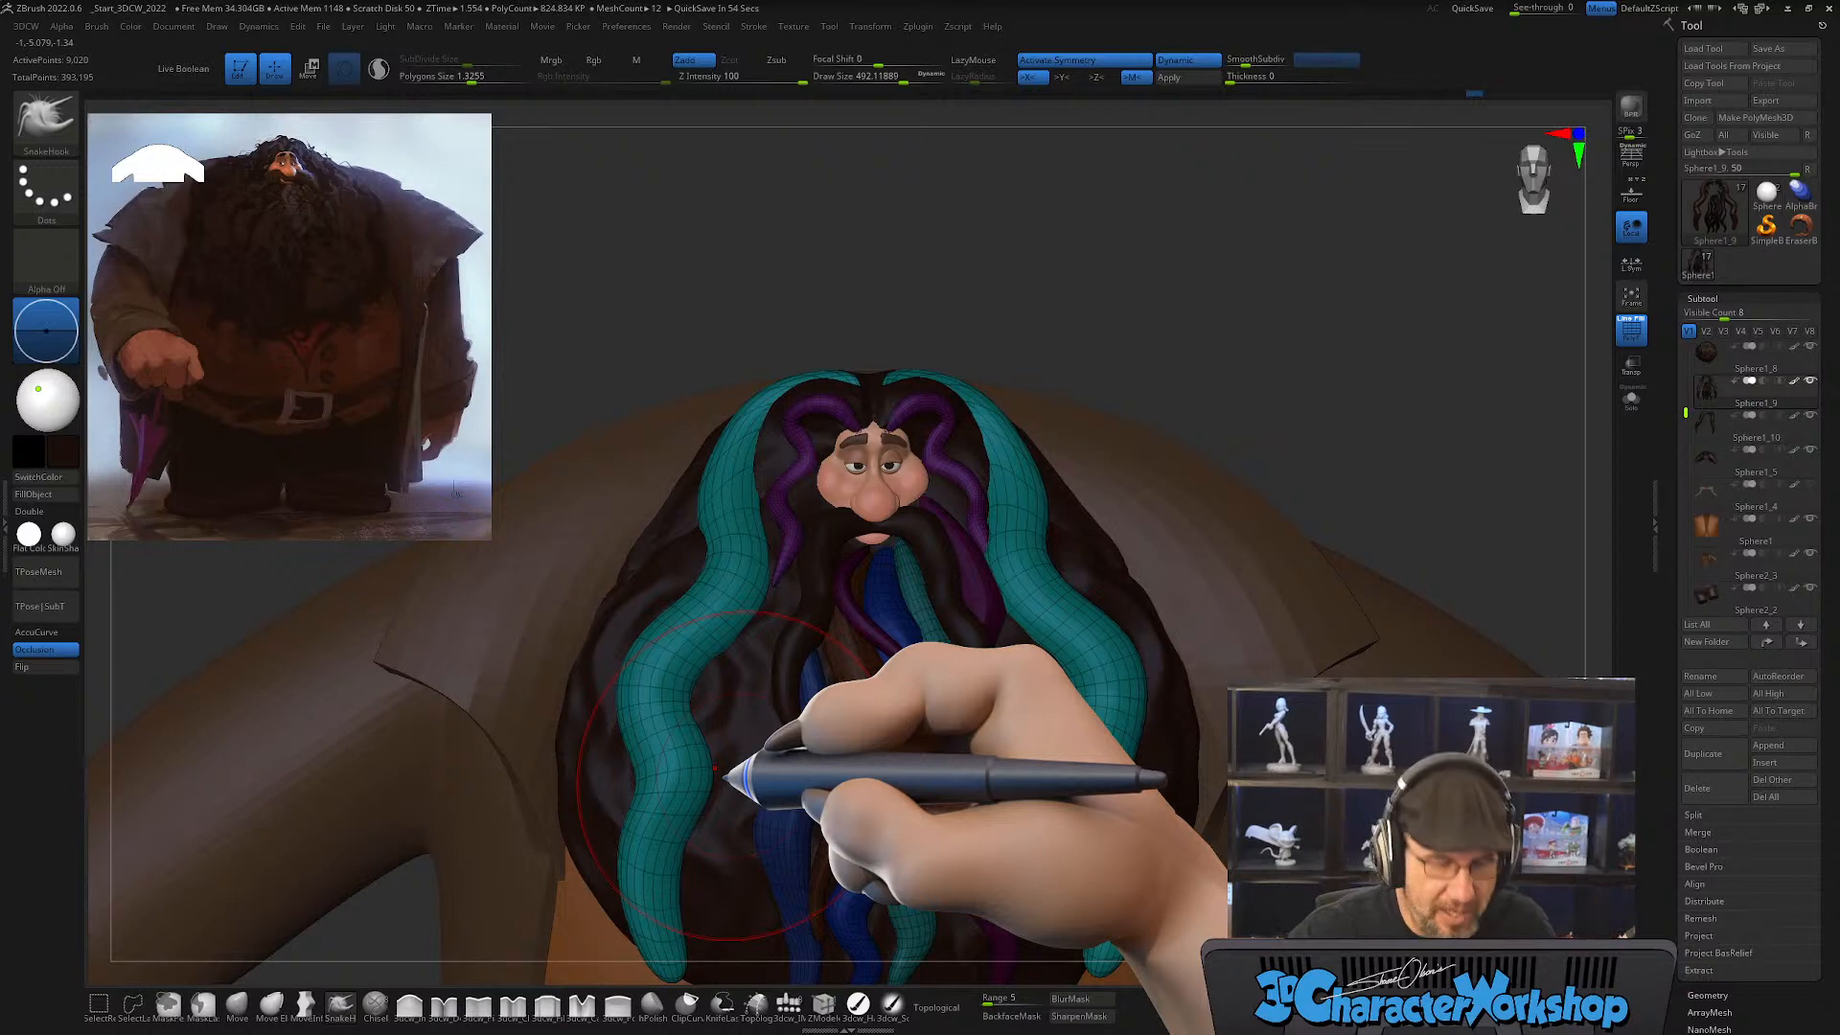
alt+right_drag(738, 791, 729, 578)
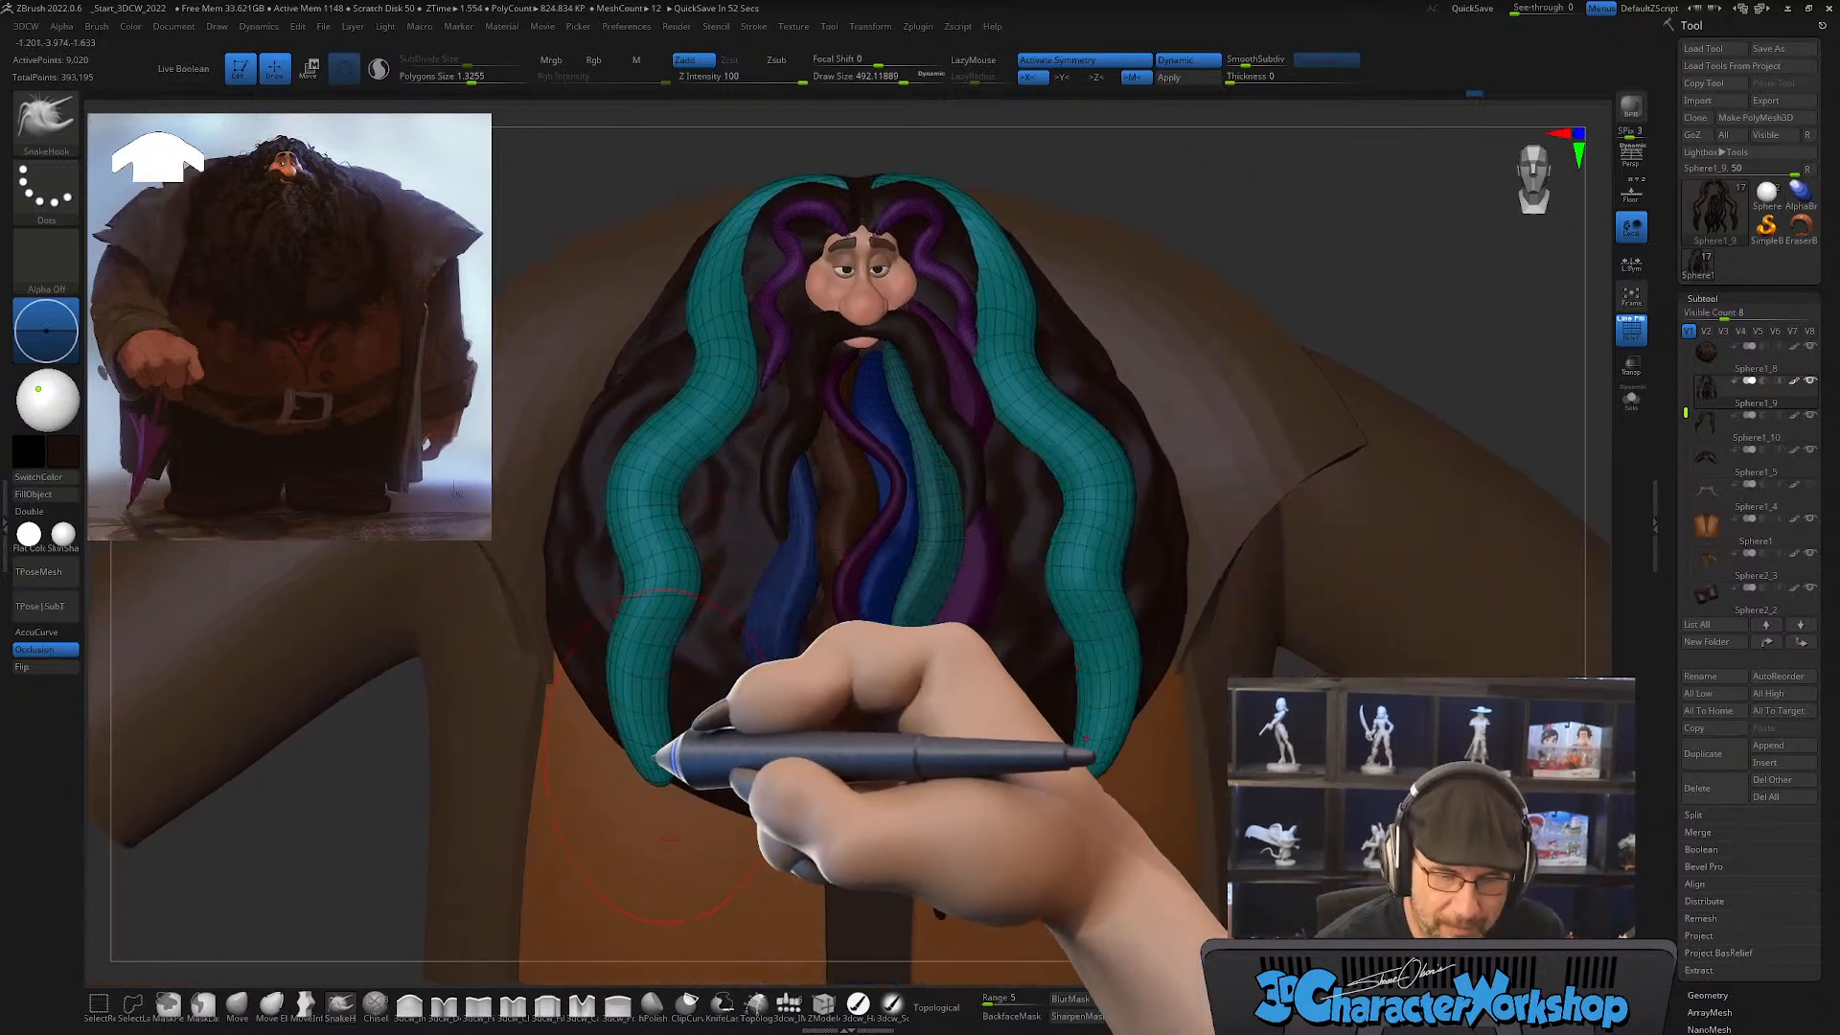
shift+drag(637, 751, 644, 753)
right_drag(673, 743, 653, 768)
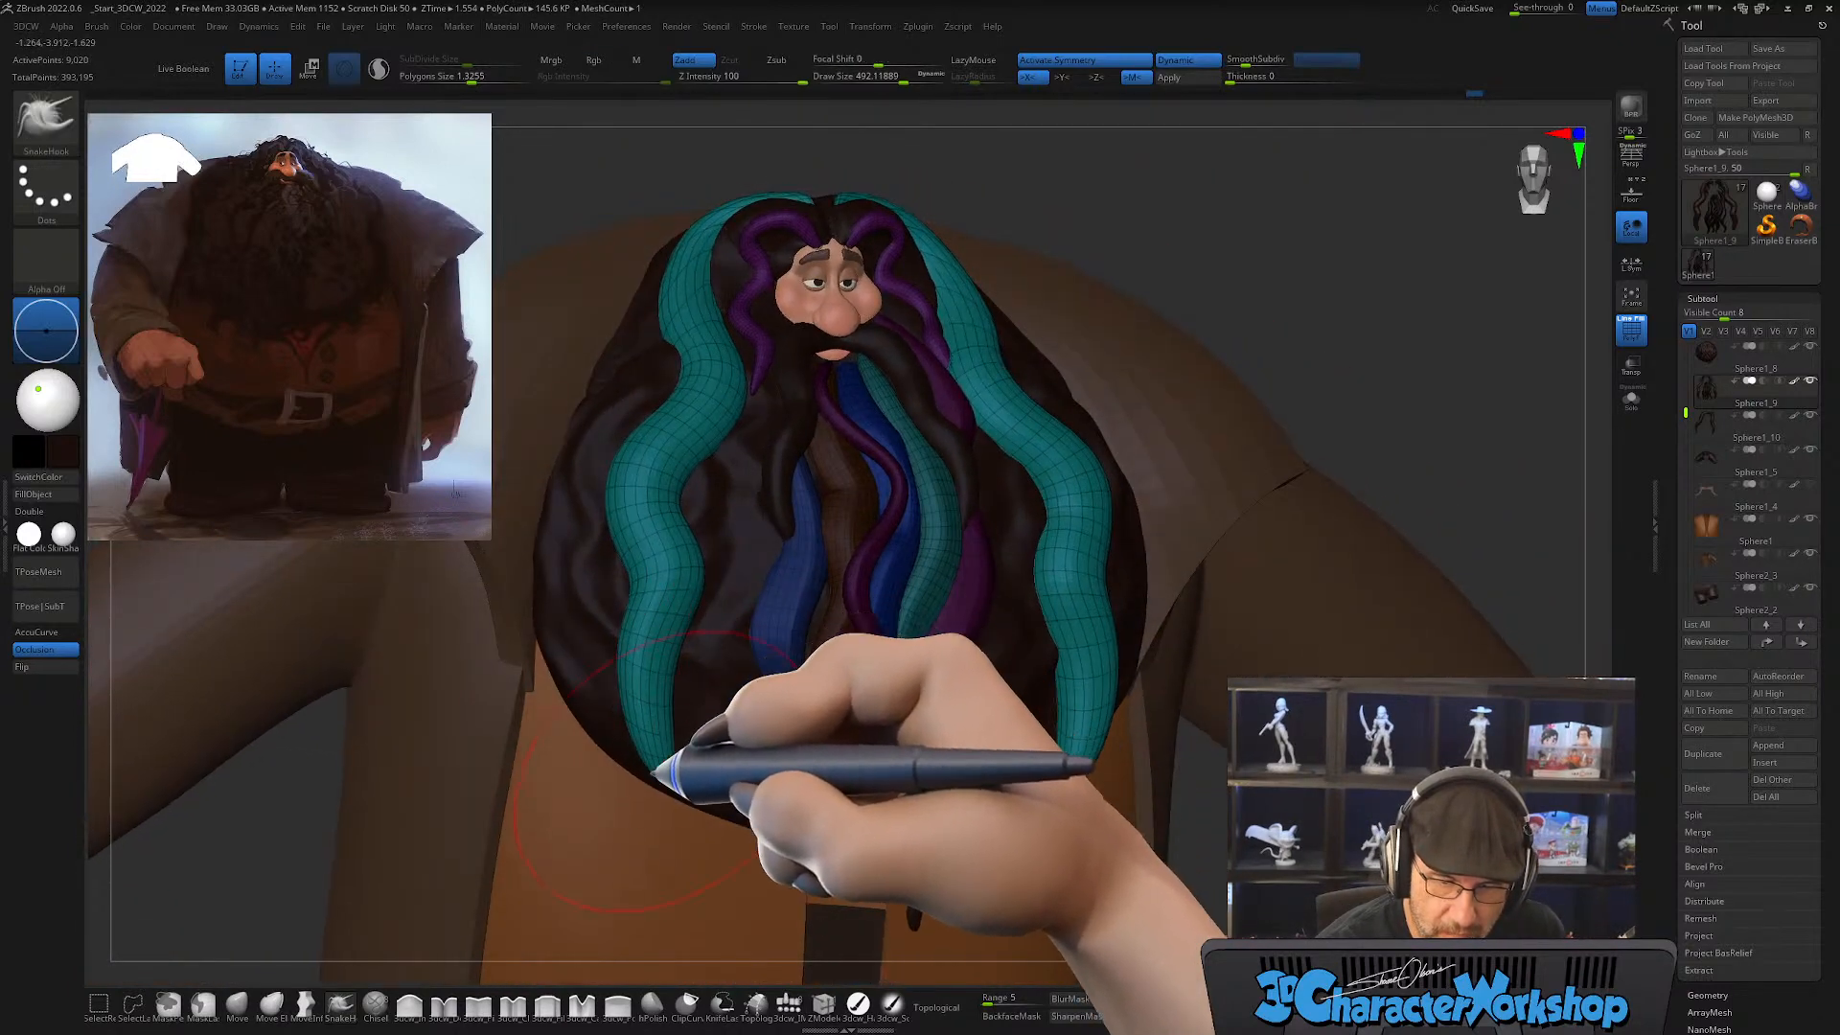
mouse_move(657, 771)
mouse_down()
mouse_move(675, 777)
mouse_move(667, 721)
mouse_up()
right_drag(670, 603, 658, 628)
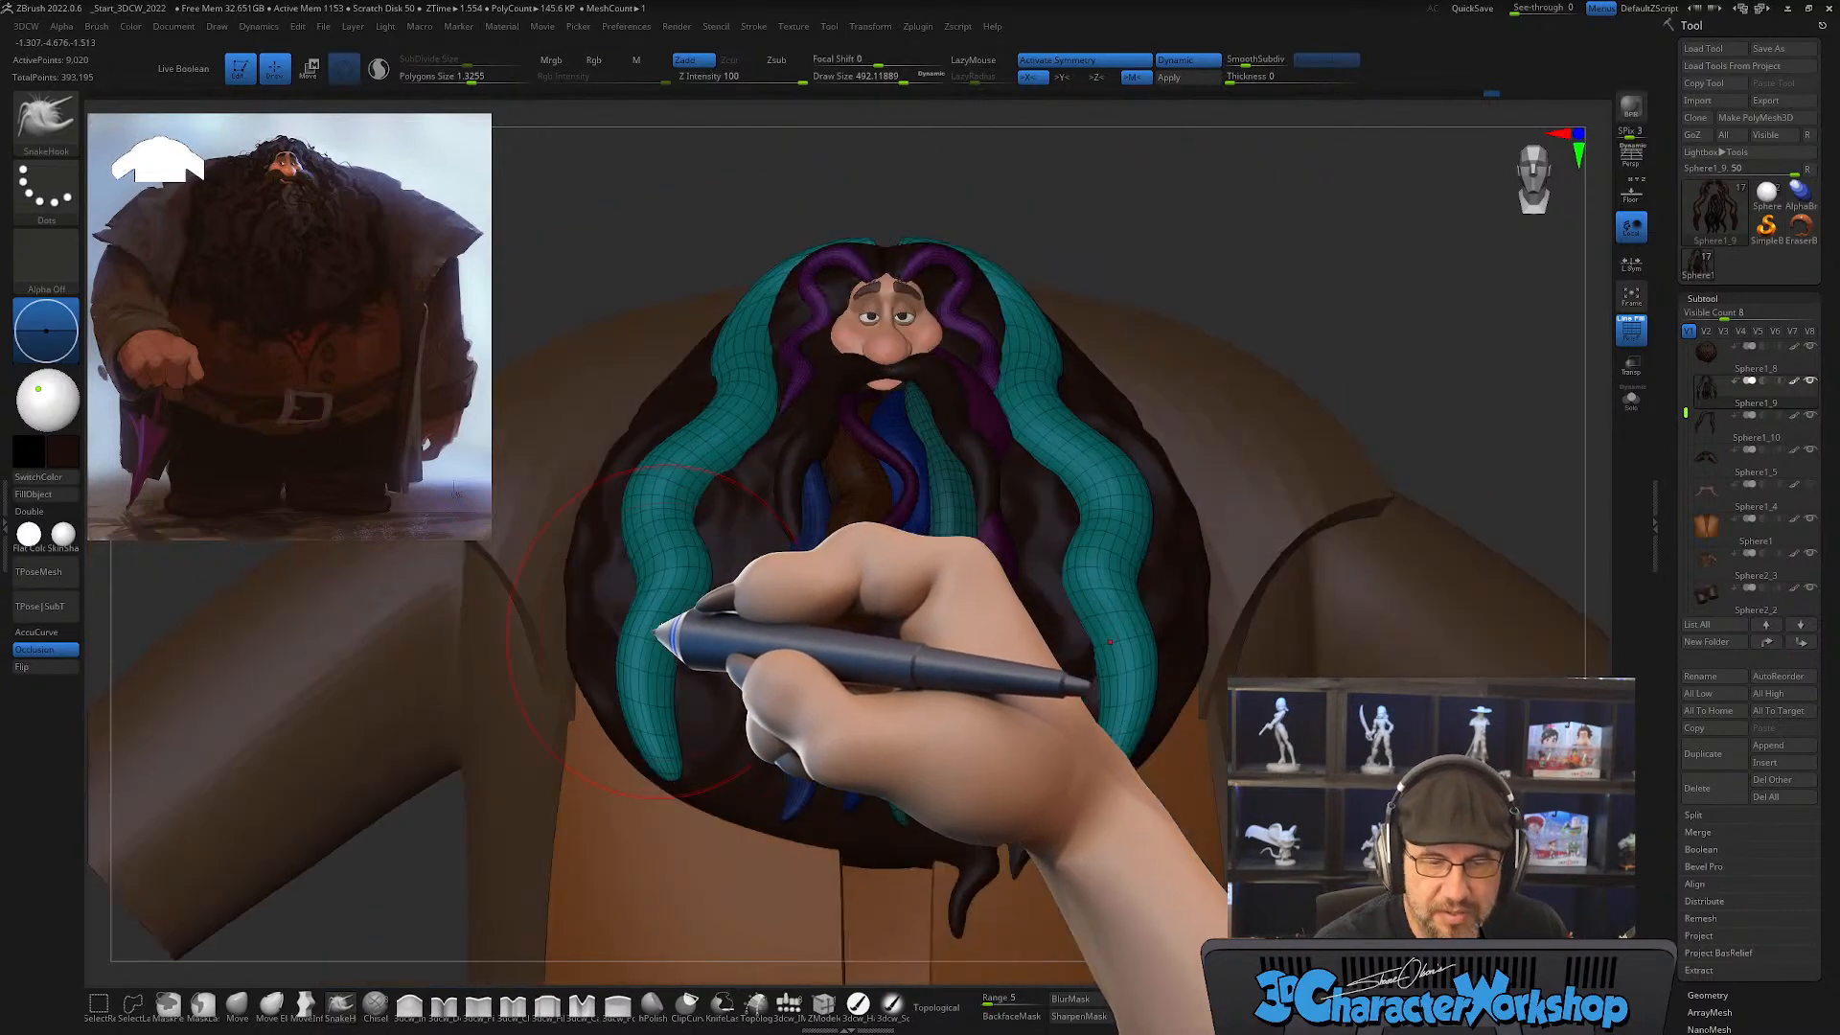
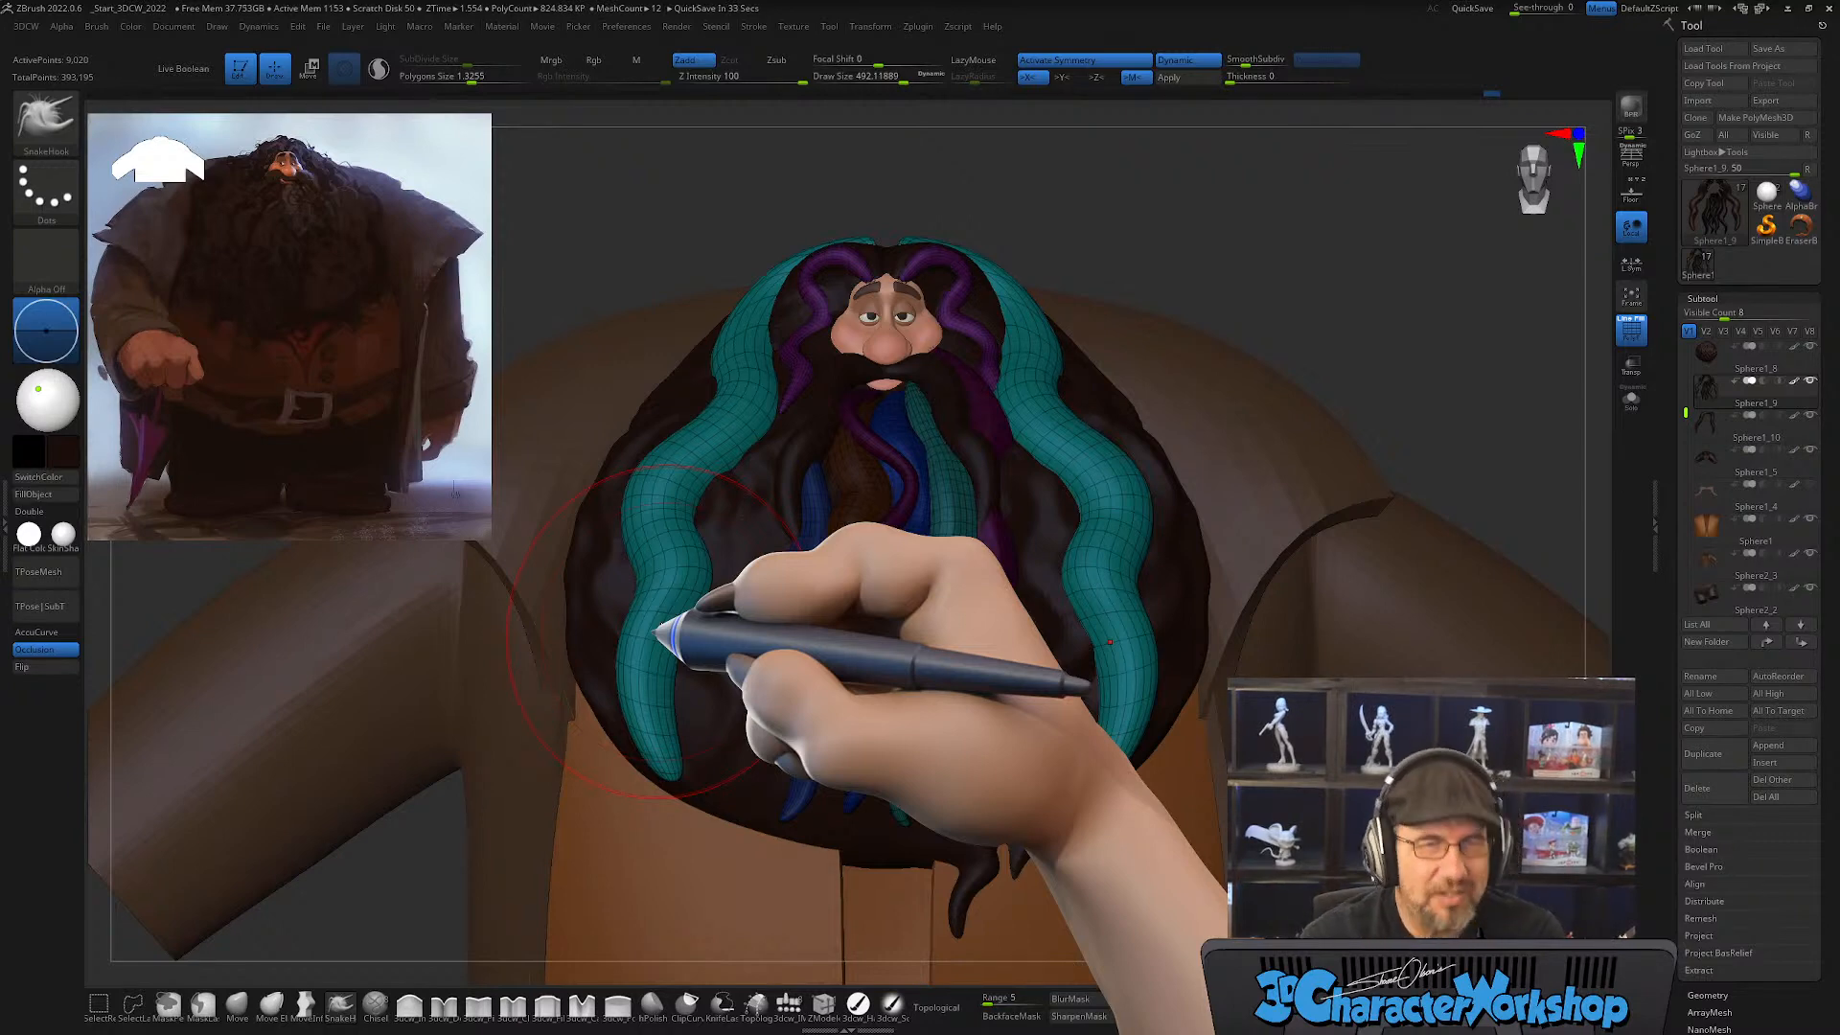
Step: Adjust the side strands' lower ends and tips with the SnakeHook brush at draw sizes about 318 and 372
right_drag(714, 662, 702, 694)
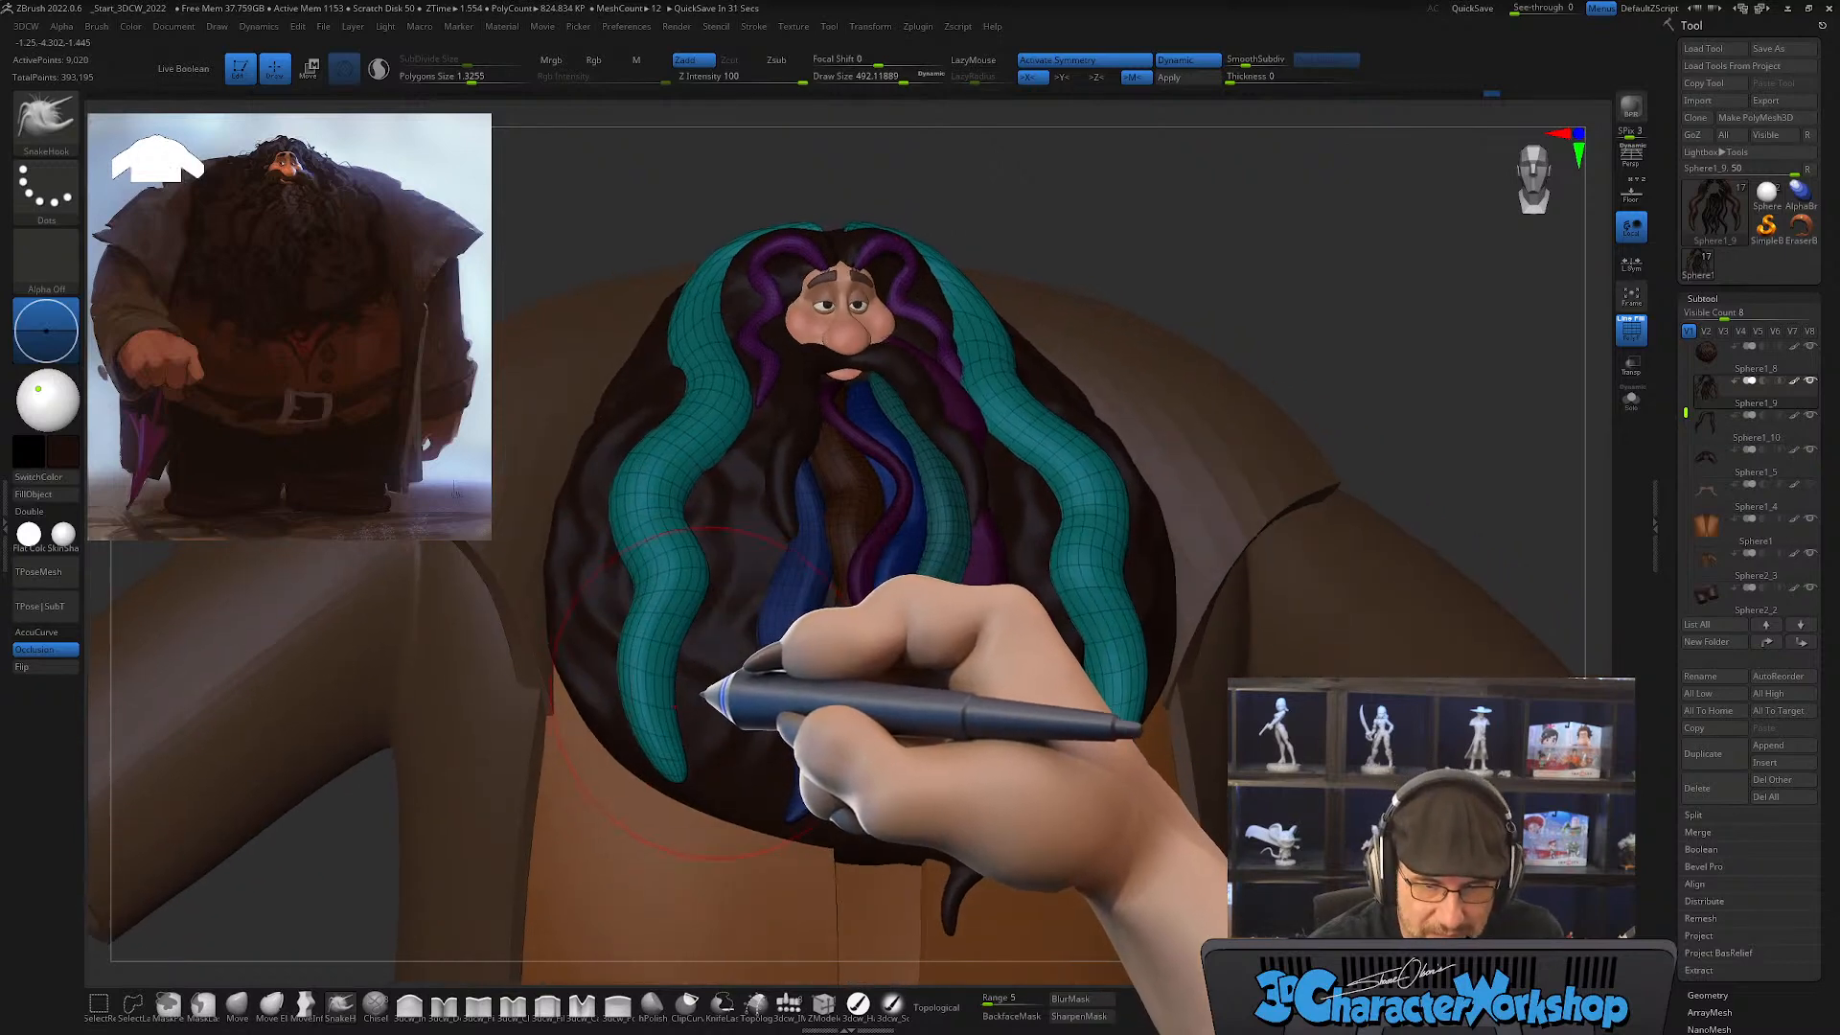
key(s)
drag(695, 736, 697, 737)
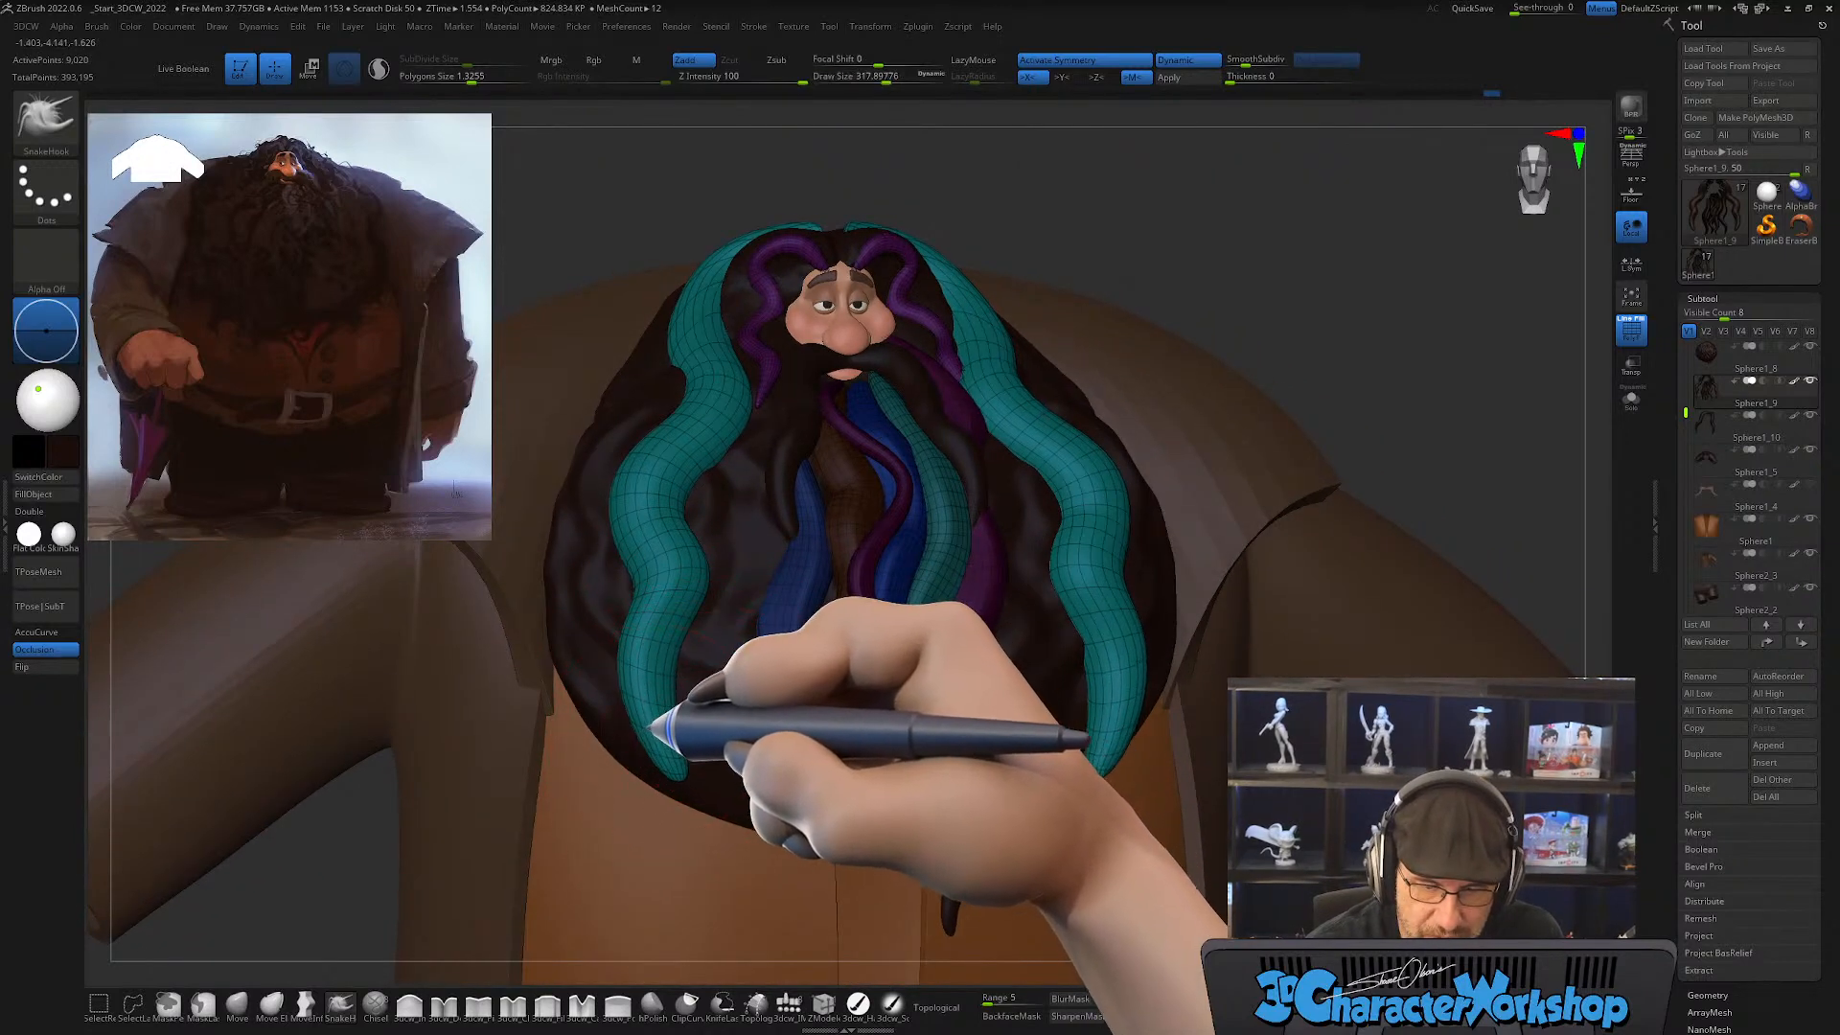
right_drag(707, 806, 678, 760)
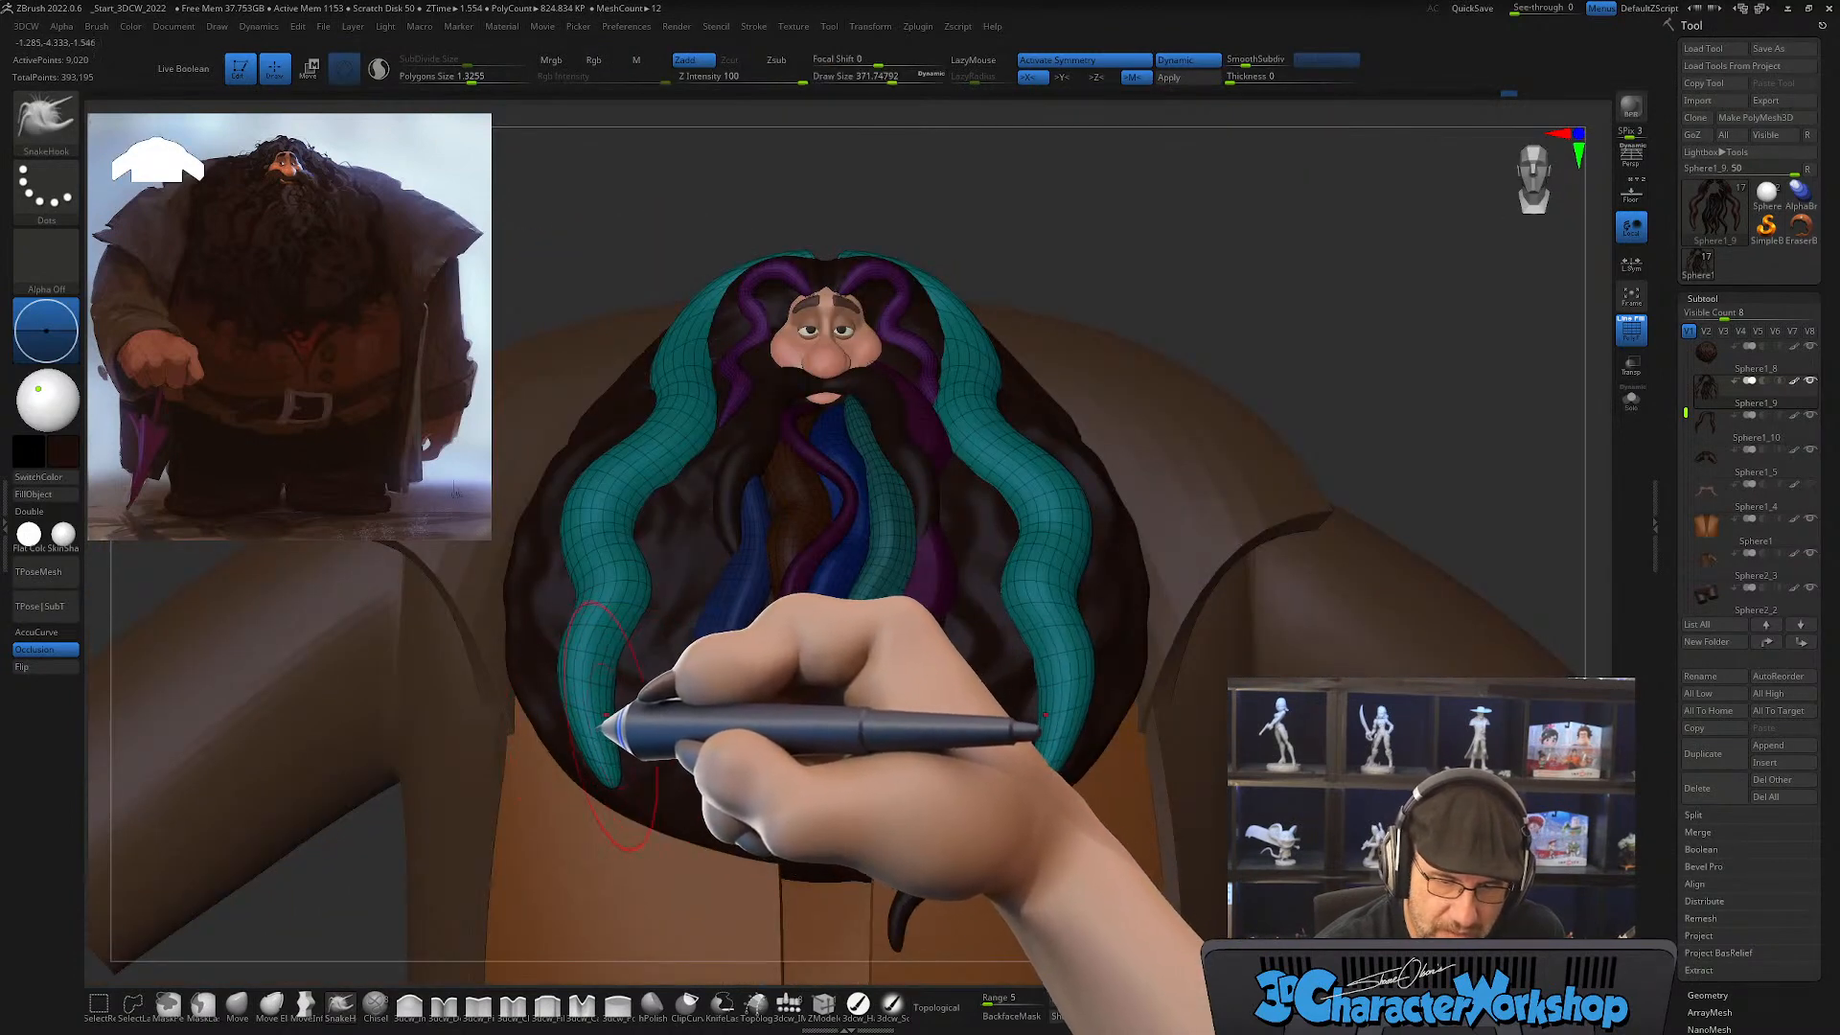
right_drag(604, 779, 597, 726)
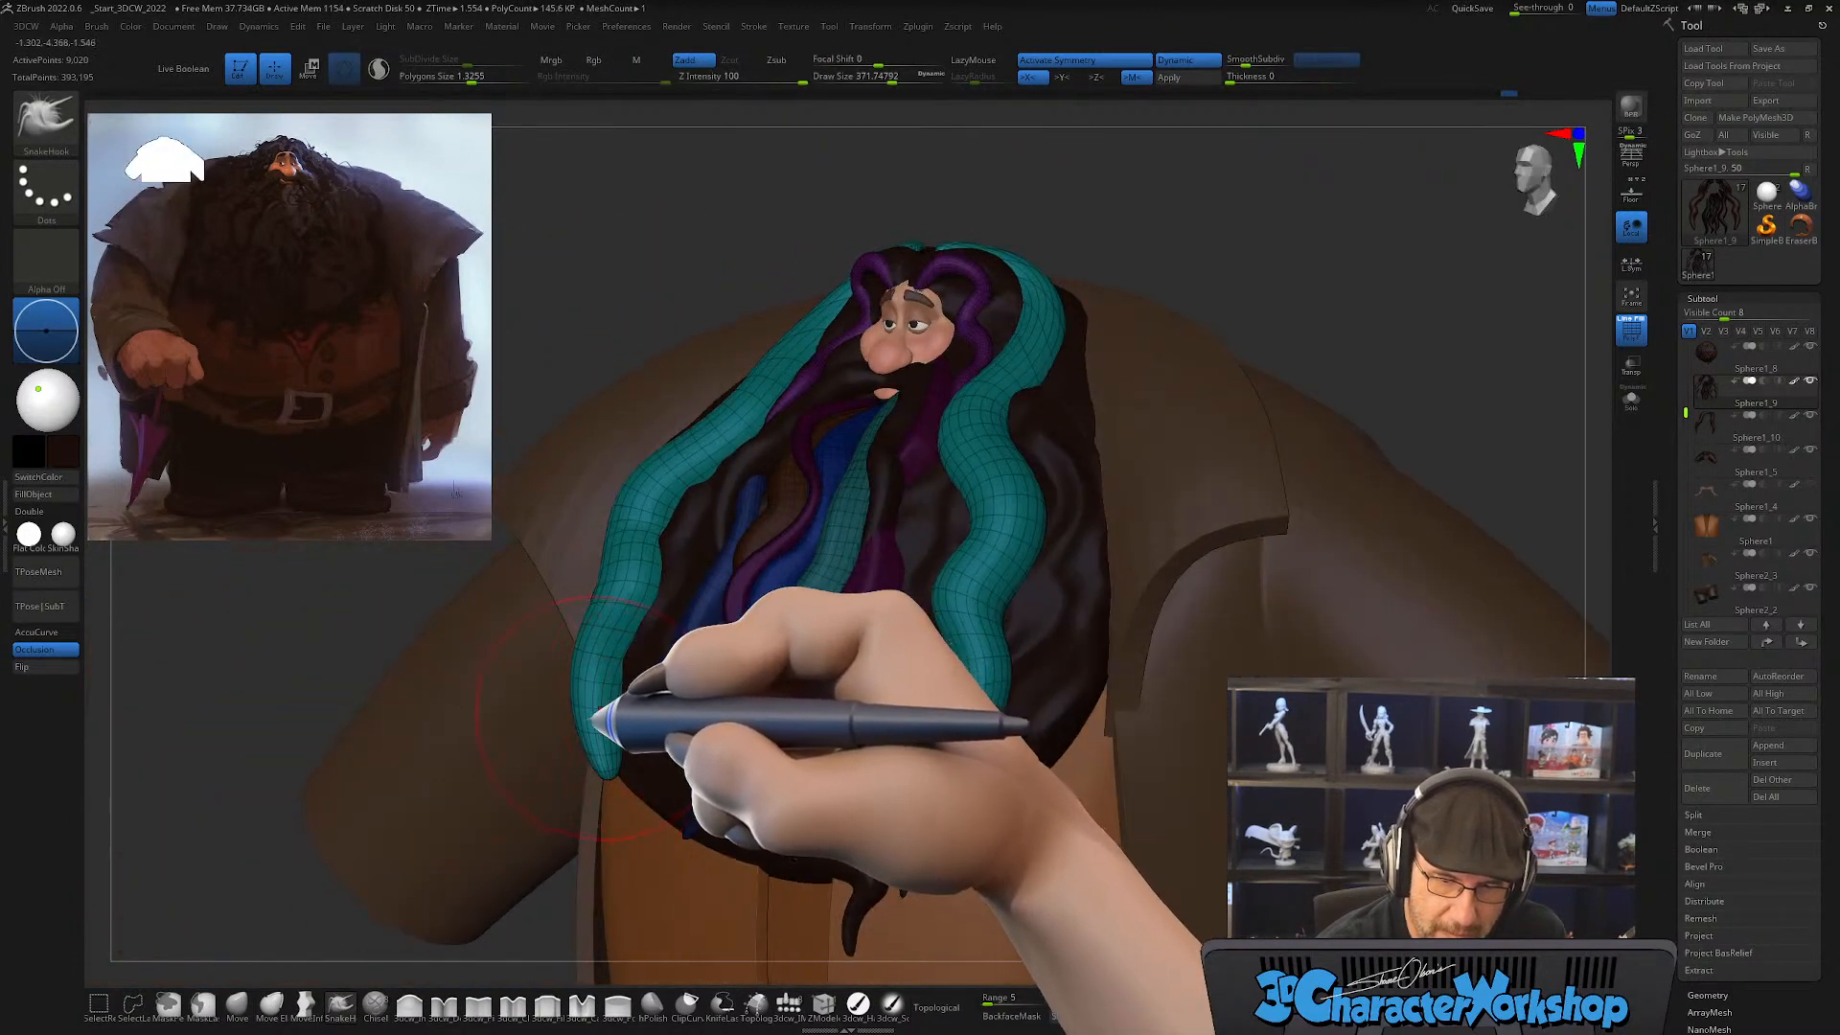
drag(591, 727, 601, 724)
Step: Reshape the side strands' middle and lower waves with the SnakeHook brush at draw size about 408
key(s)
drag(606, 636, 621, 690)
right_drag(621, 689, 671, 710)
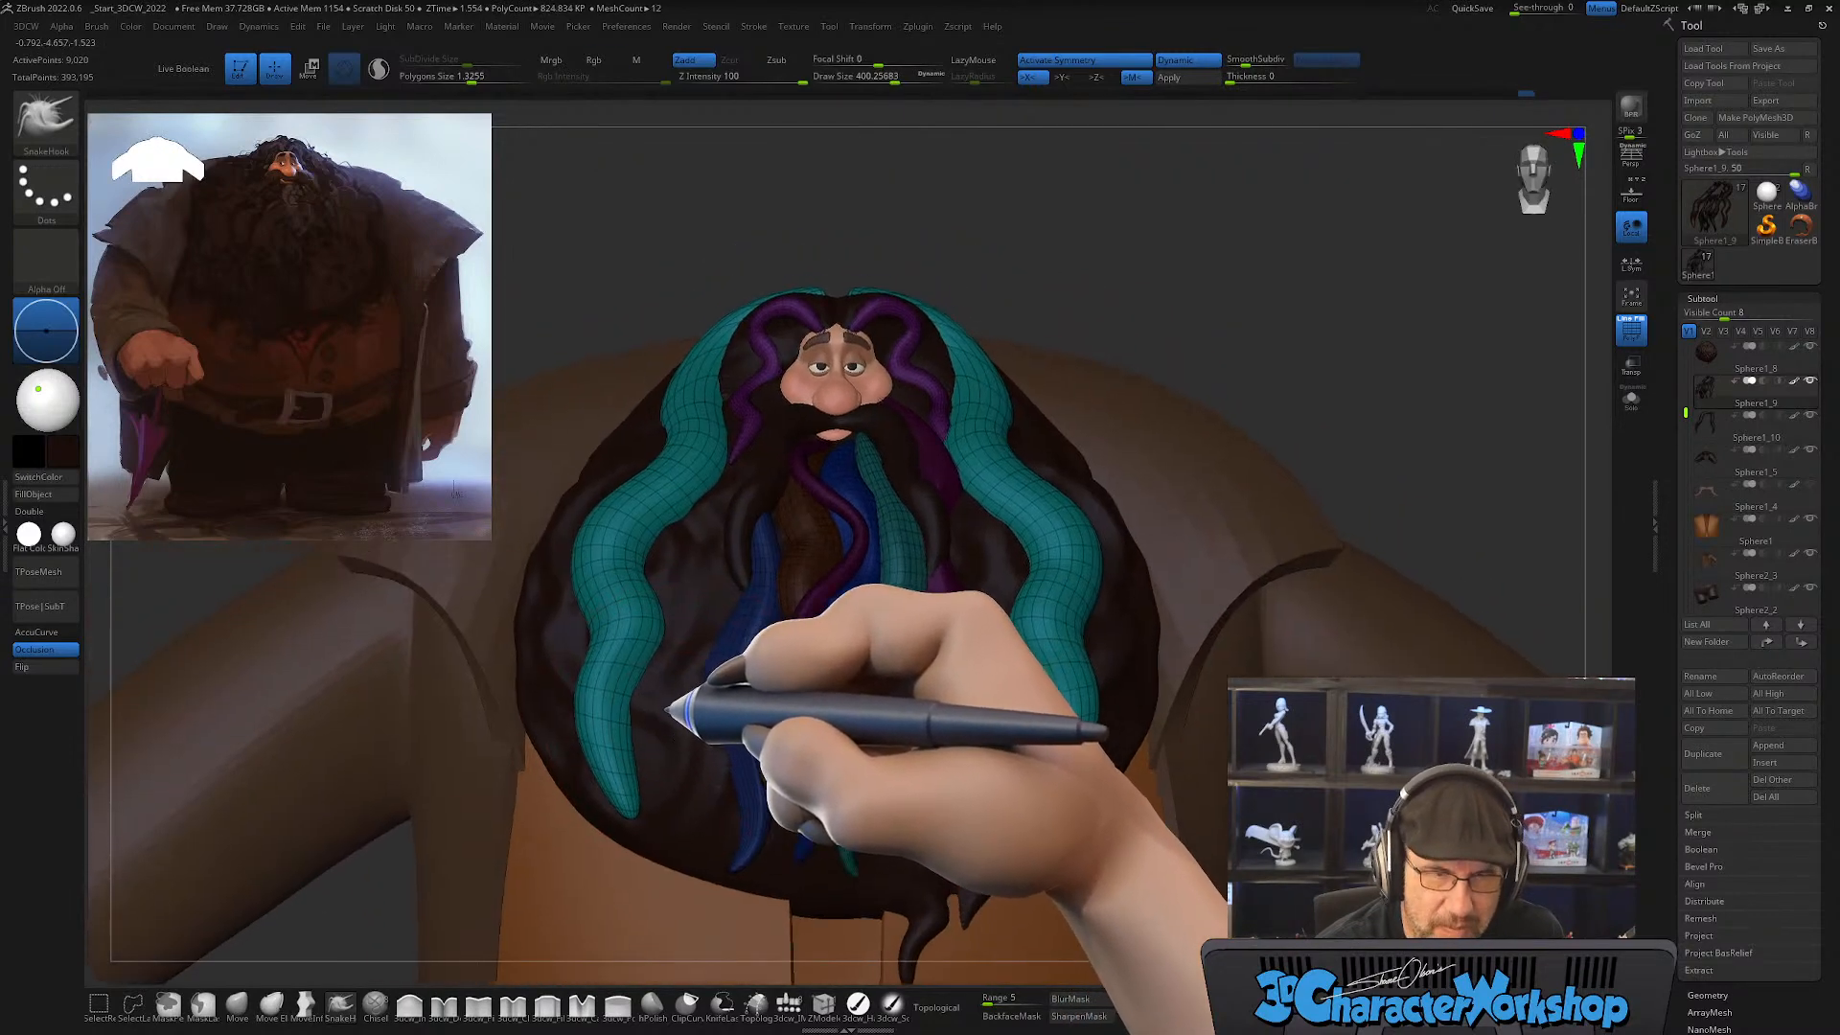
alt+right_drag(697, 623, 732, 659)
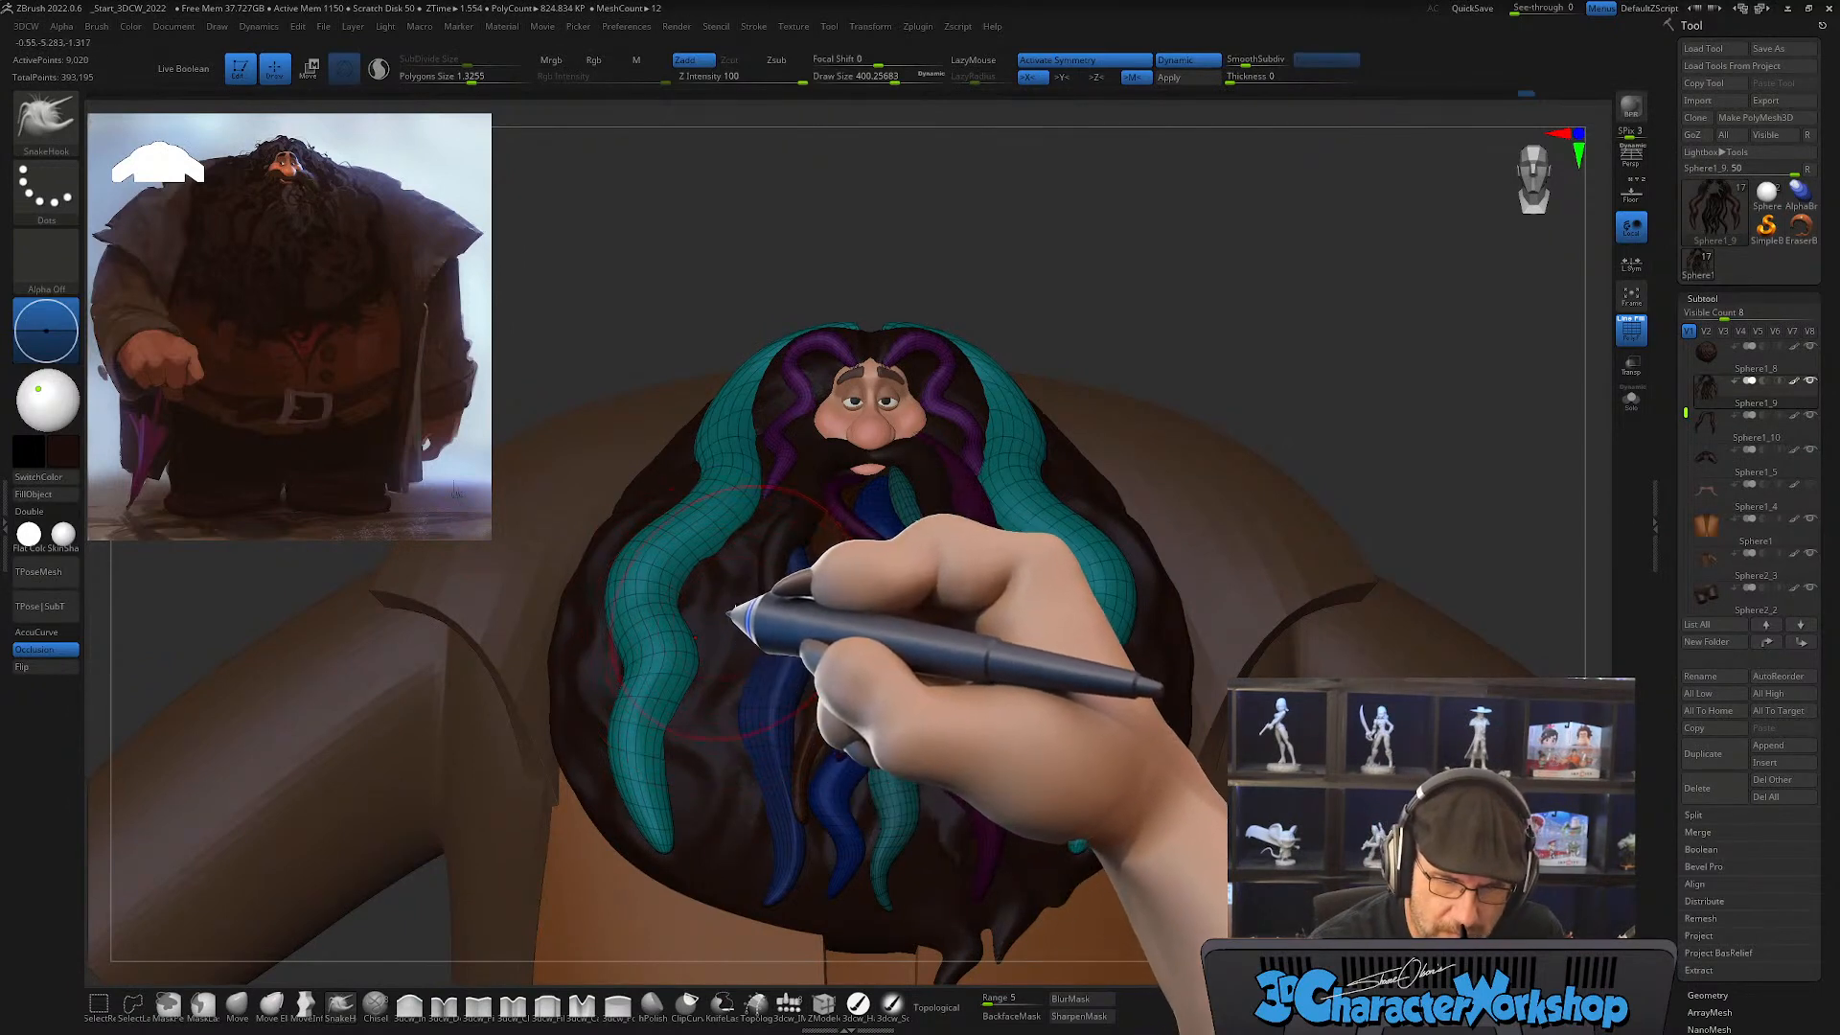
mouse_move(733, 615)
right_down()
mouse_move(735, 635)
mouse_move(790, 615)
mouse_move(703, 604)
right_up()
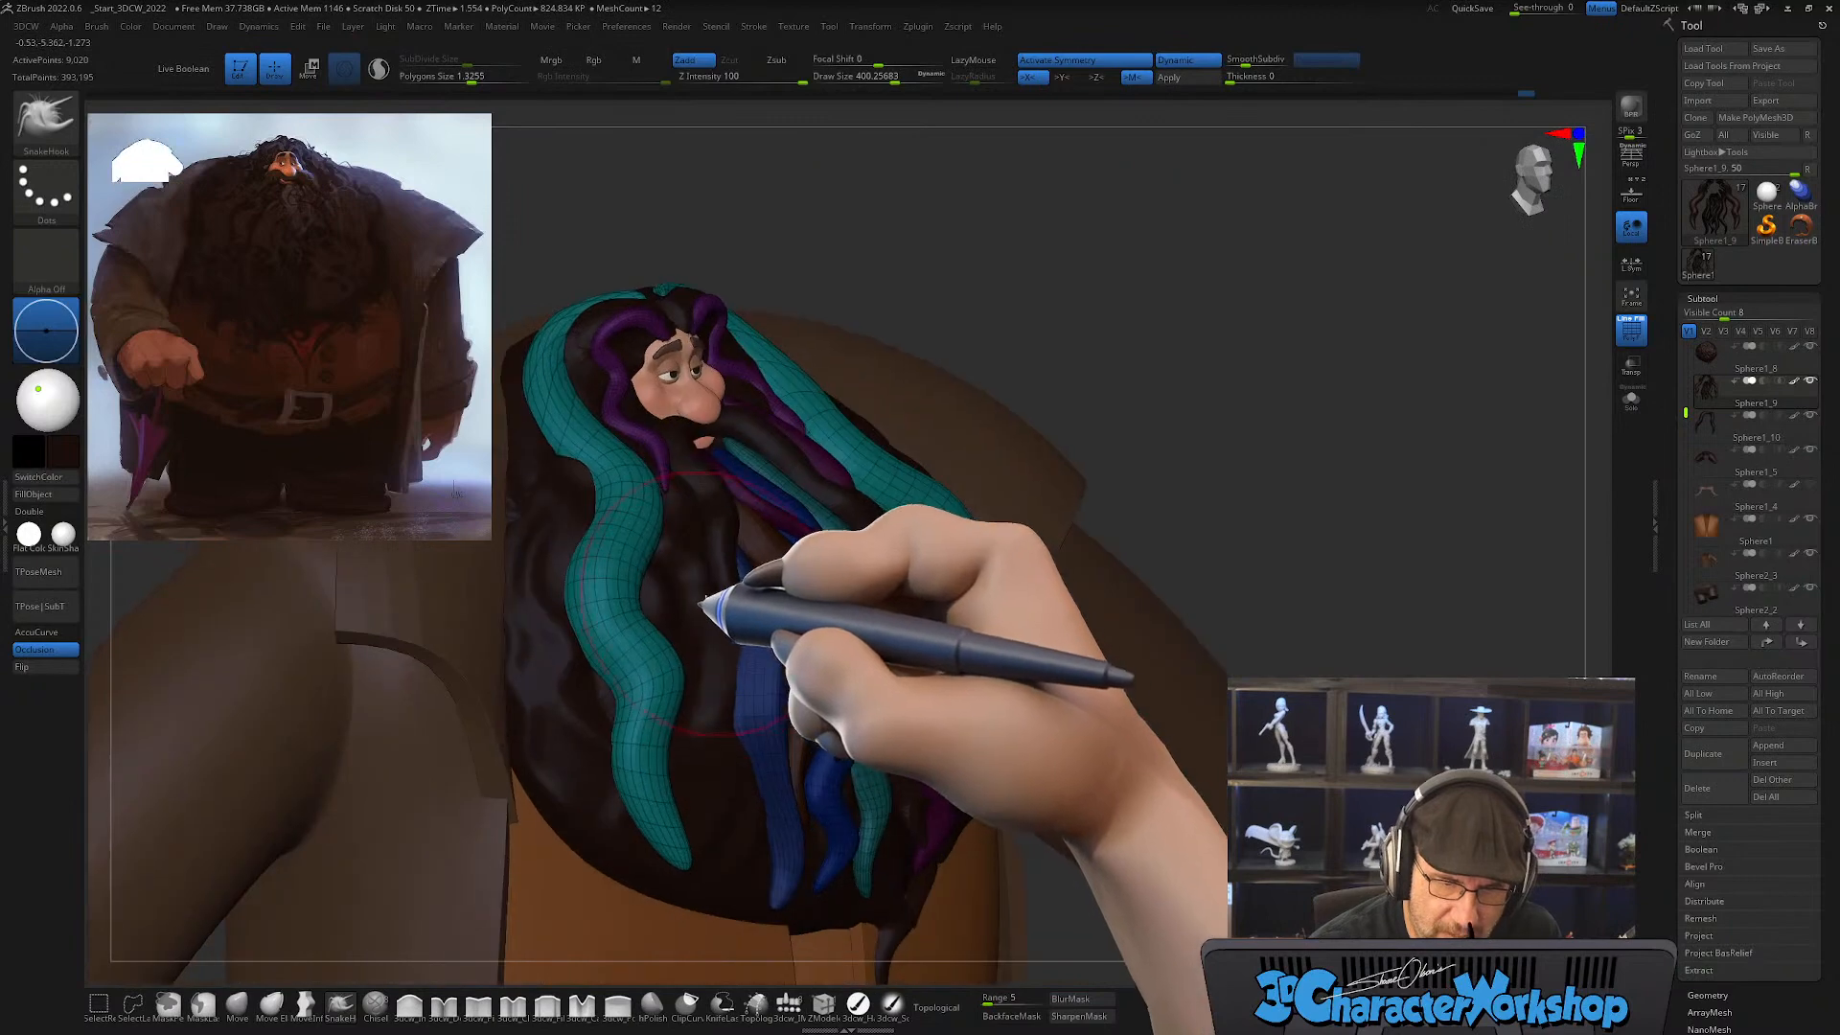
Step: Refine the curve of the side strands' waves with the SnakeHook brush at draw size about 251
key(s)
drag(701, 605, 679, 611)
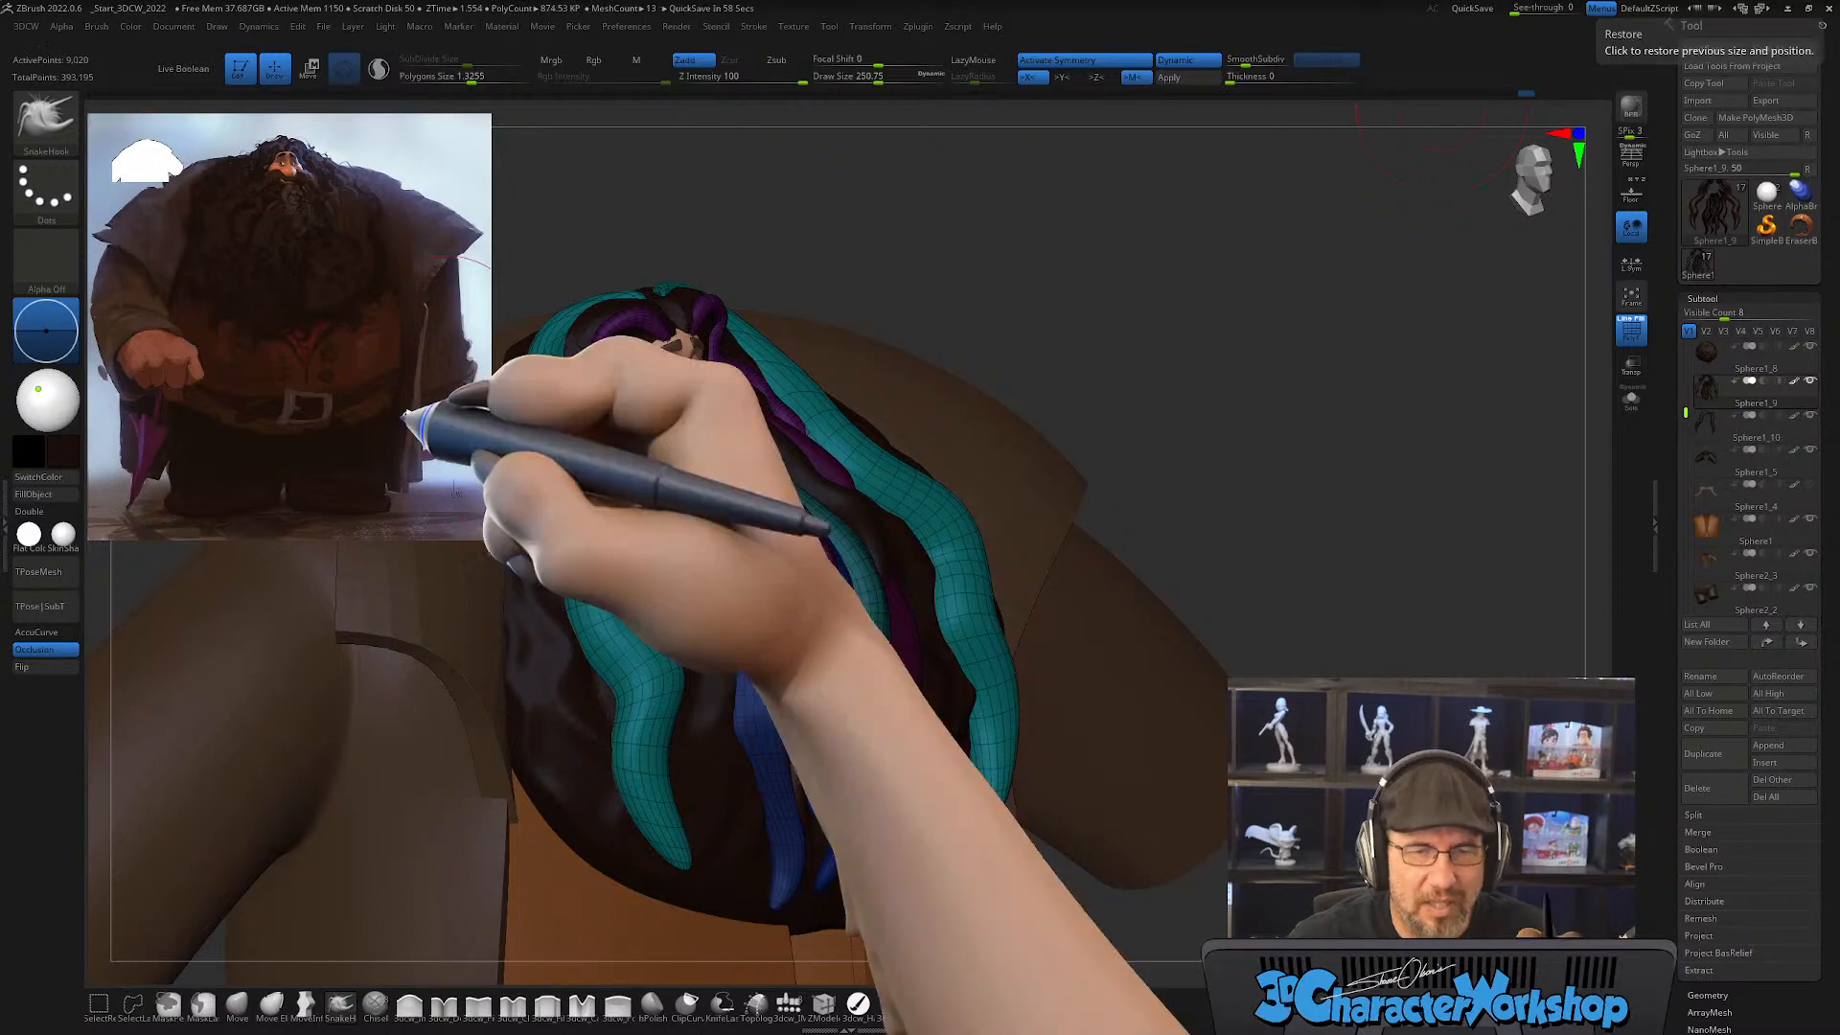
drag(1150, 355, 1367, 317)
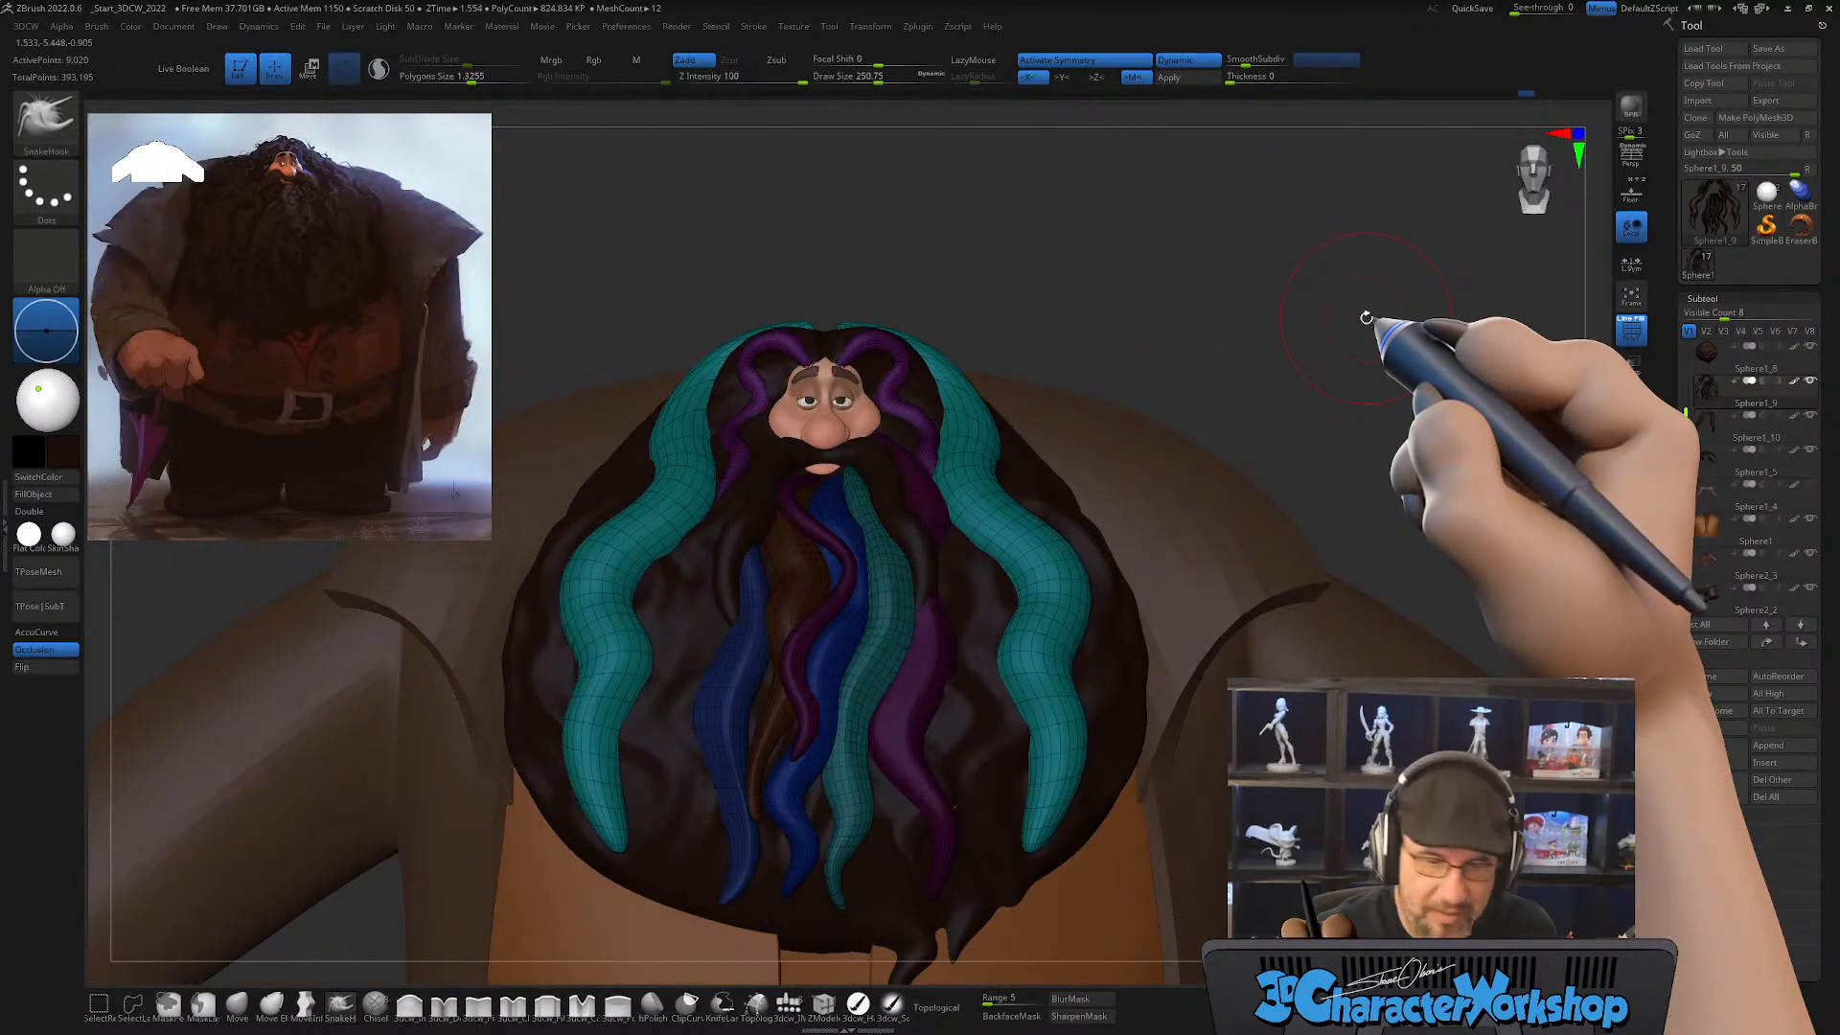
right_drag(600, 743, 702, 728)
Step: Flatten and smooth the side strands' upper and middle waves with the MPolish brush at draw size about 182
click(655, 1004)
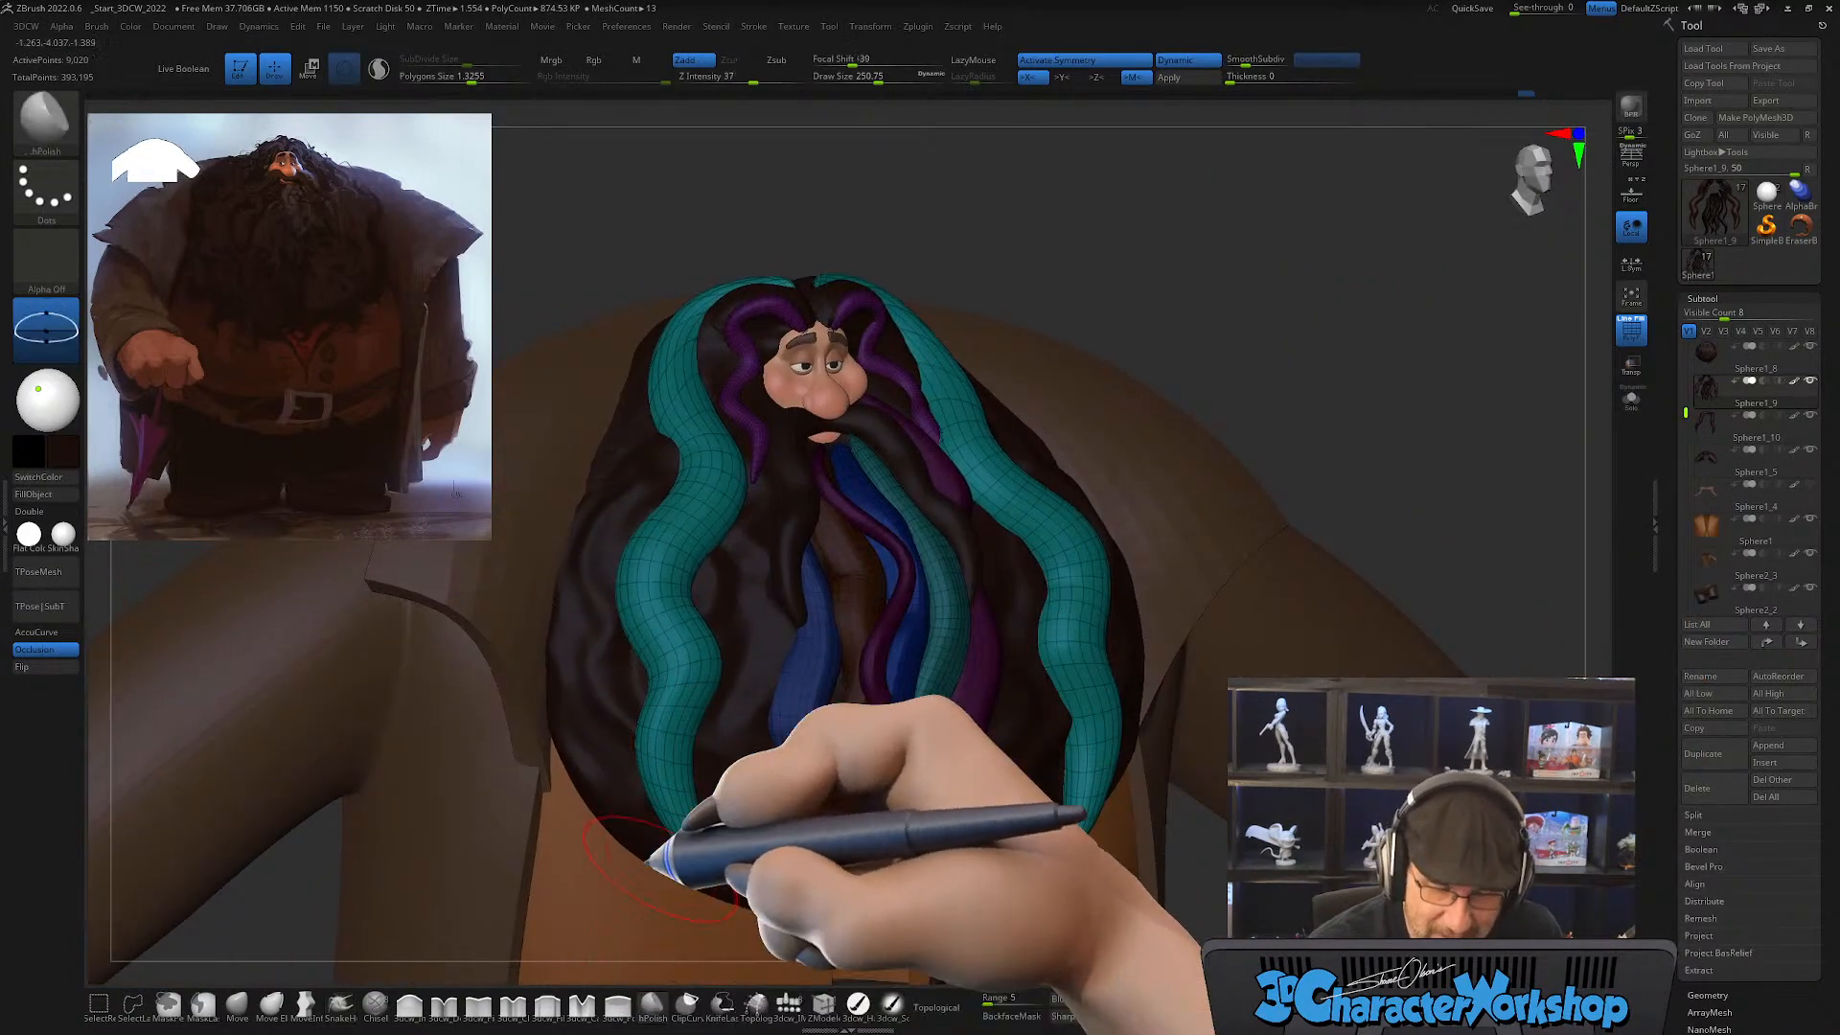
right_drag(709, 539, 685, 510)
key(s)
drag(688, 511, 671, 503)
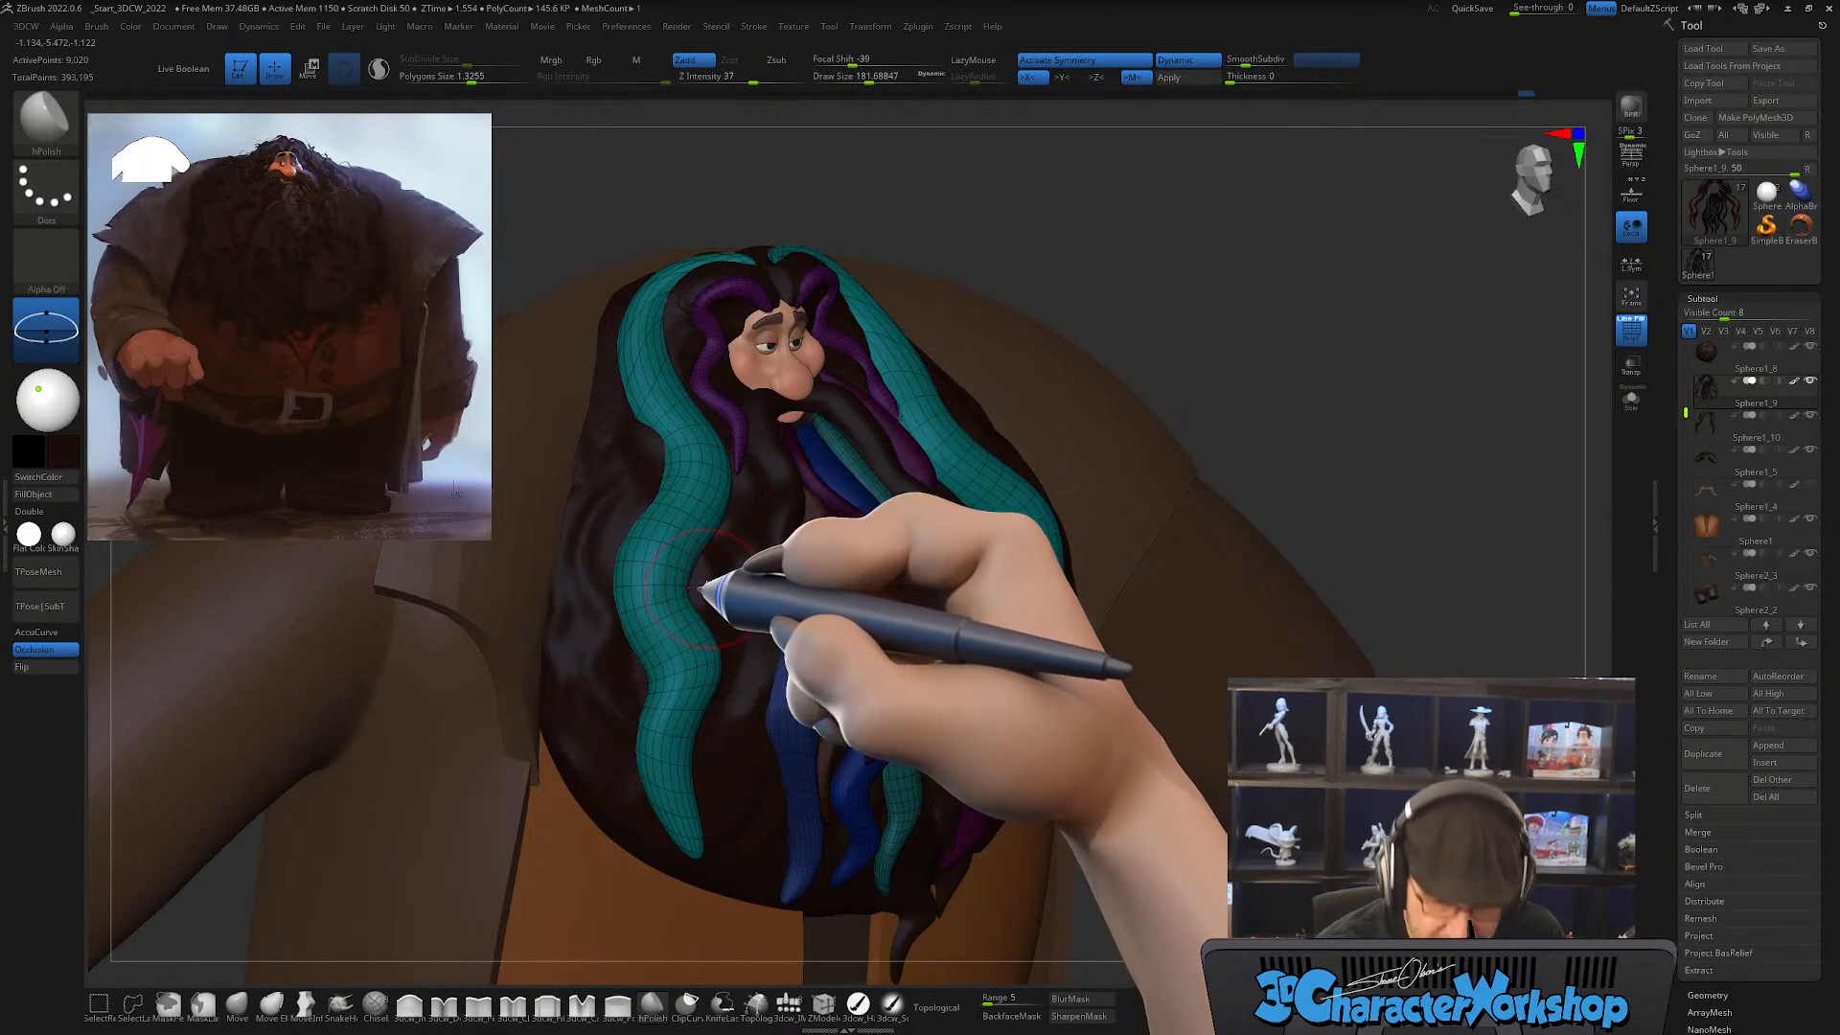
right_drag(705, 586, 675, 566)
mouse_move(719, 375)
mouse_down()
mouse_move(735, 409)
mouse_move(707, 532)
mouse_up()
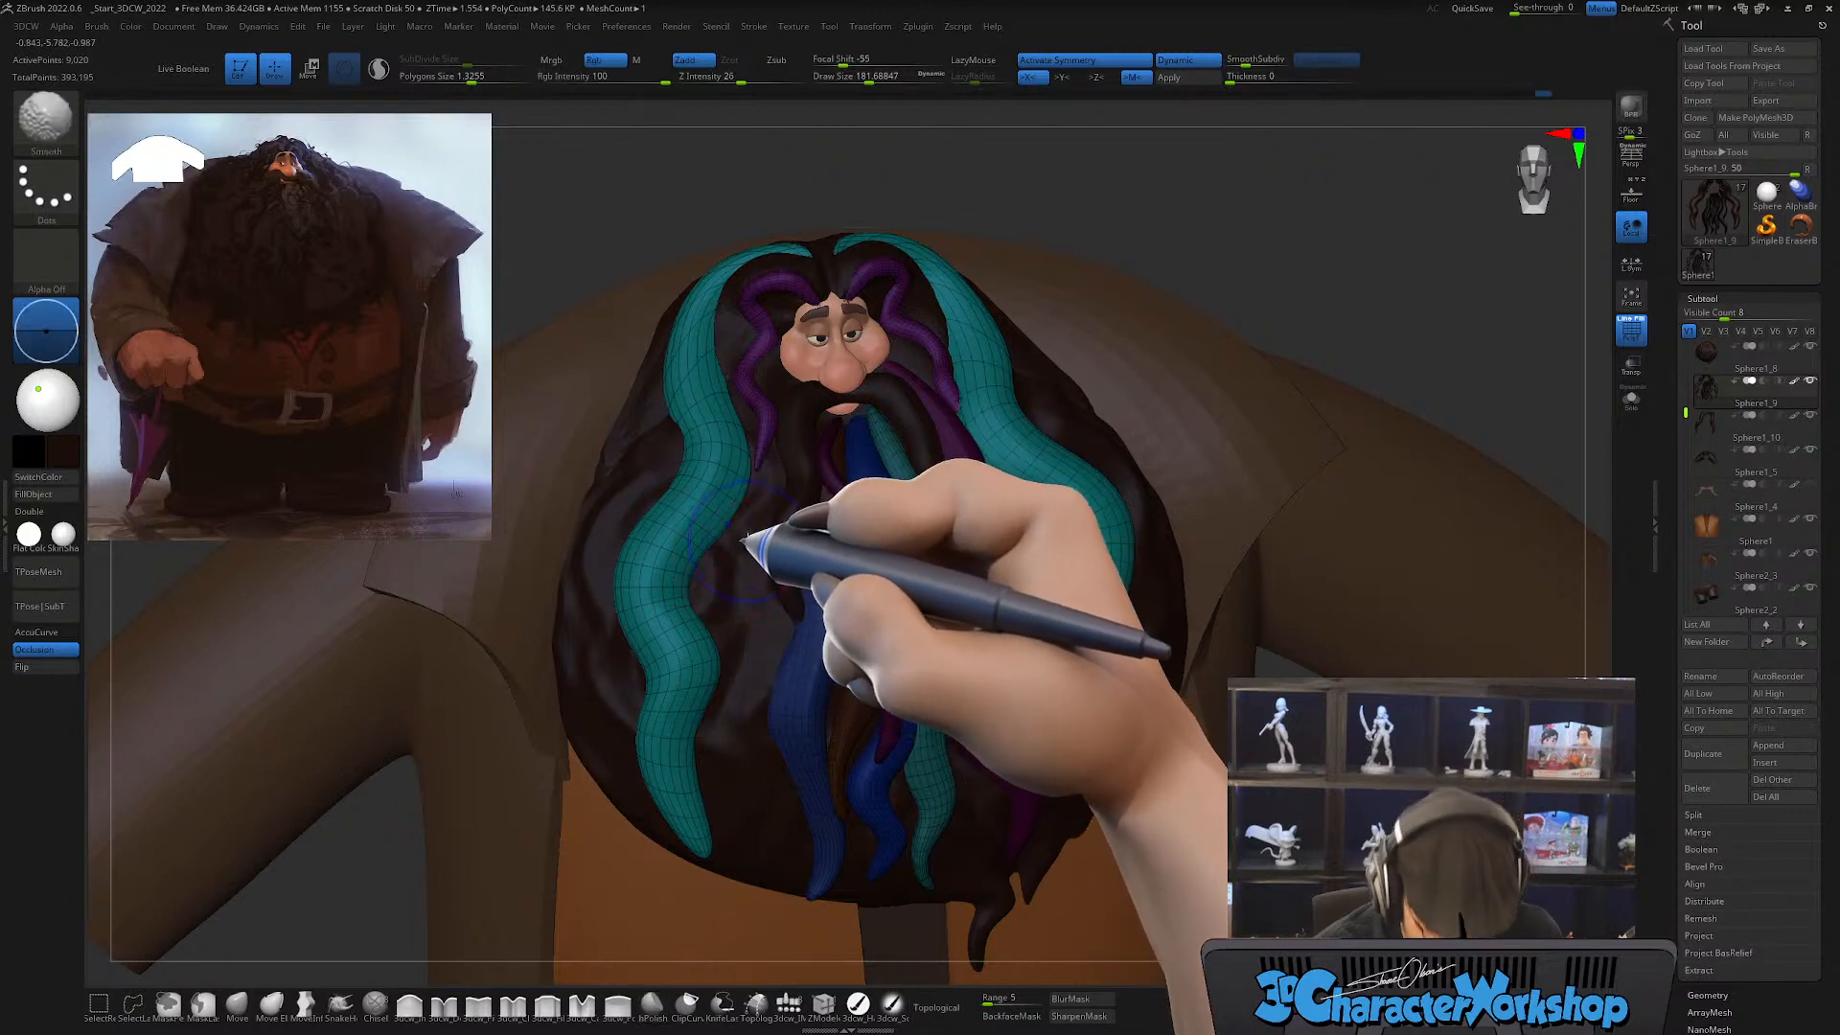
key(shift+f)
key(shift+f)
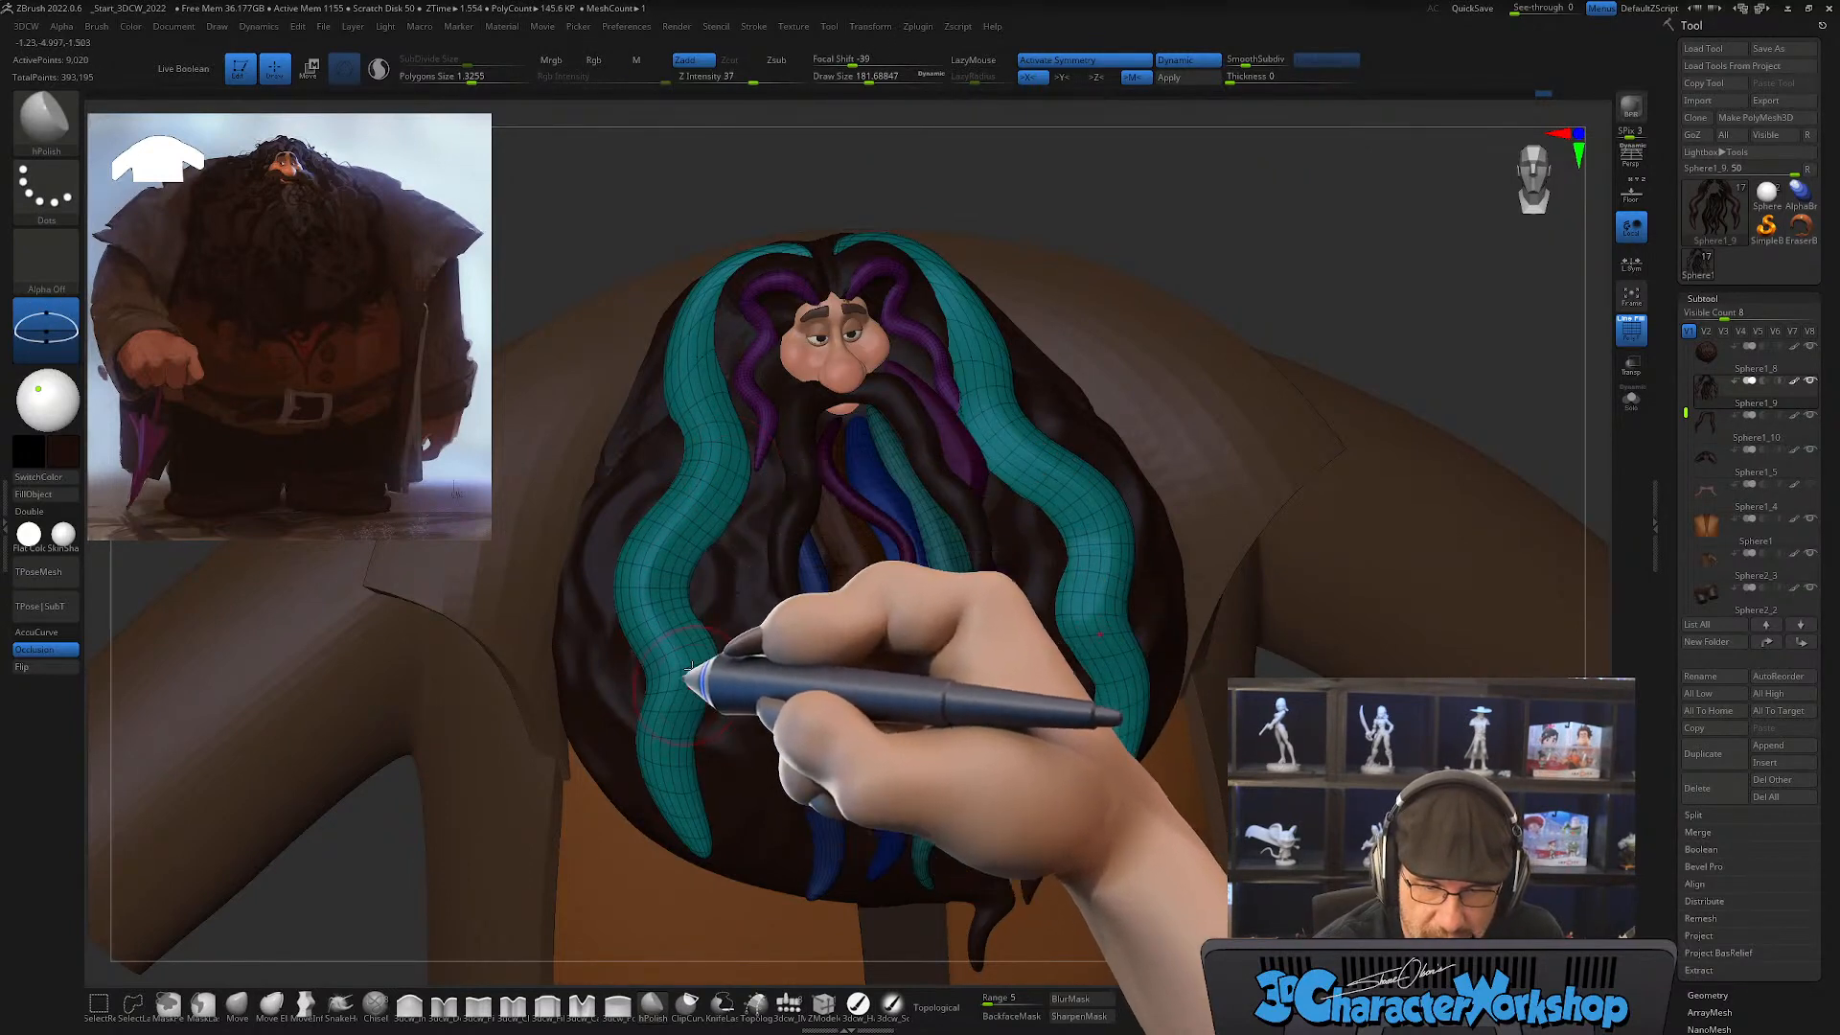
Step: Polish planes along the side strands' bends and lower tips with the MPolish brush
drag(690, 668, 686, 821)
right_drag(679, 770, 697, 729)
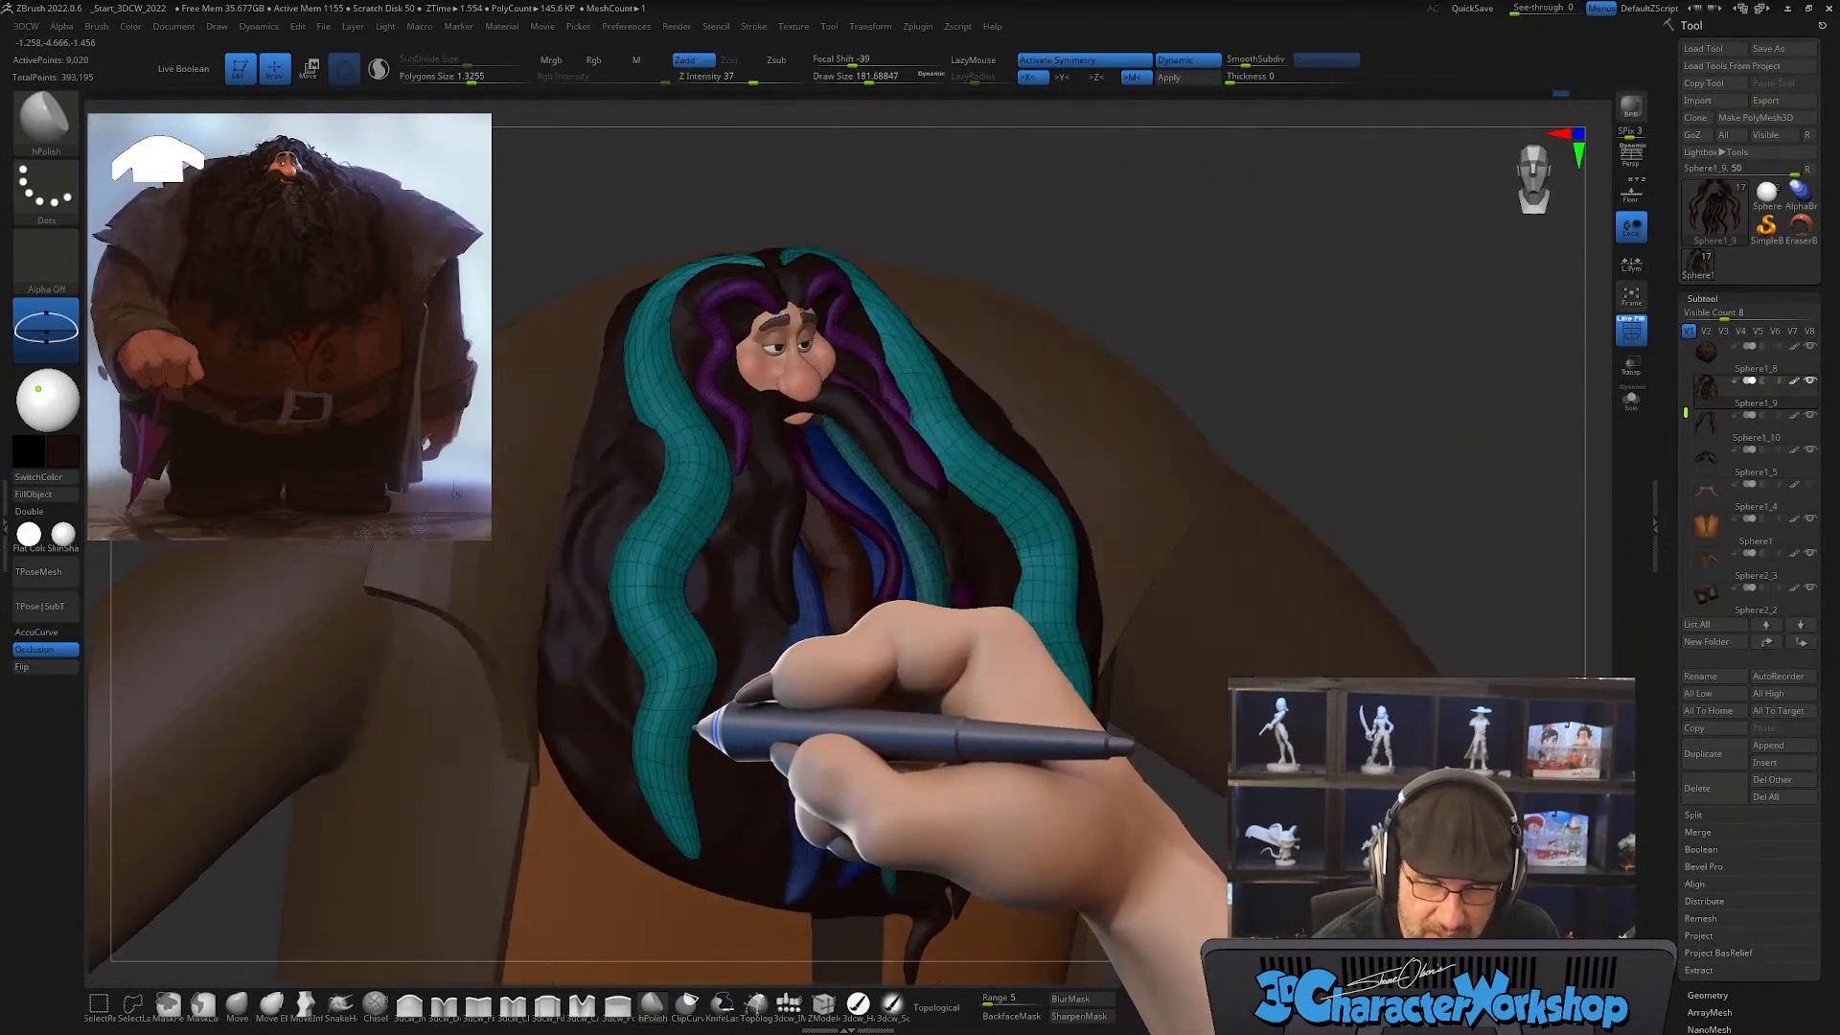
drag(645, 706, 646, 786)
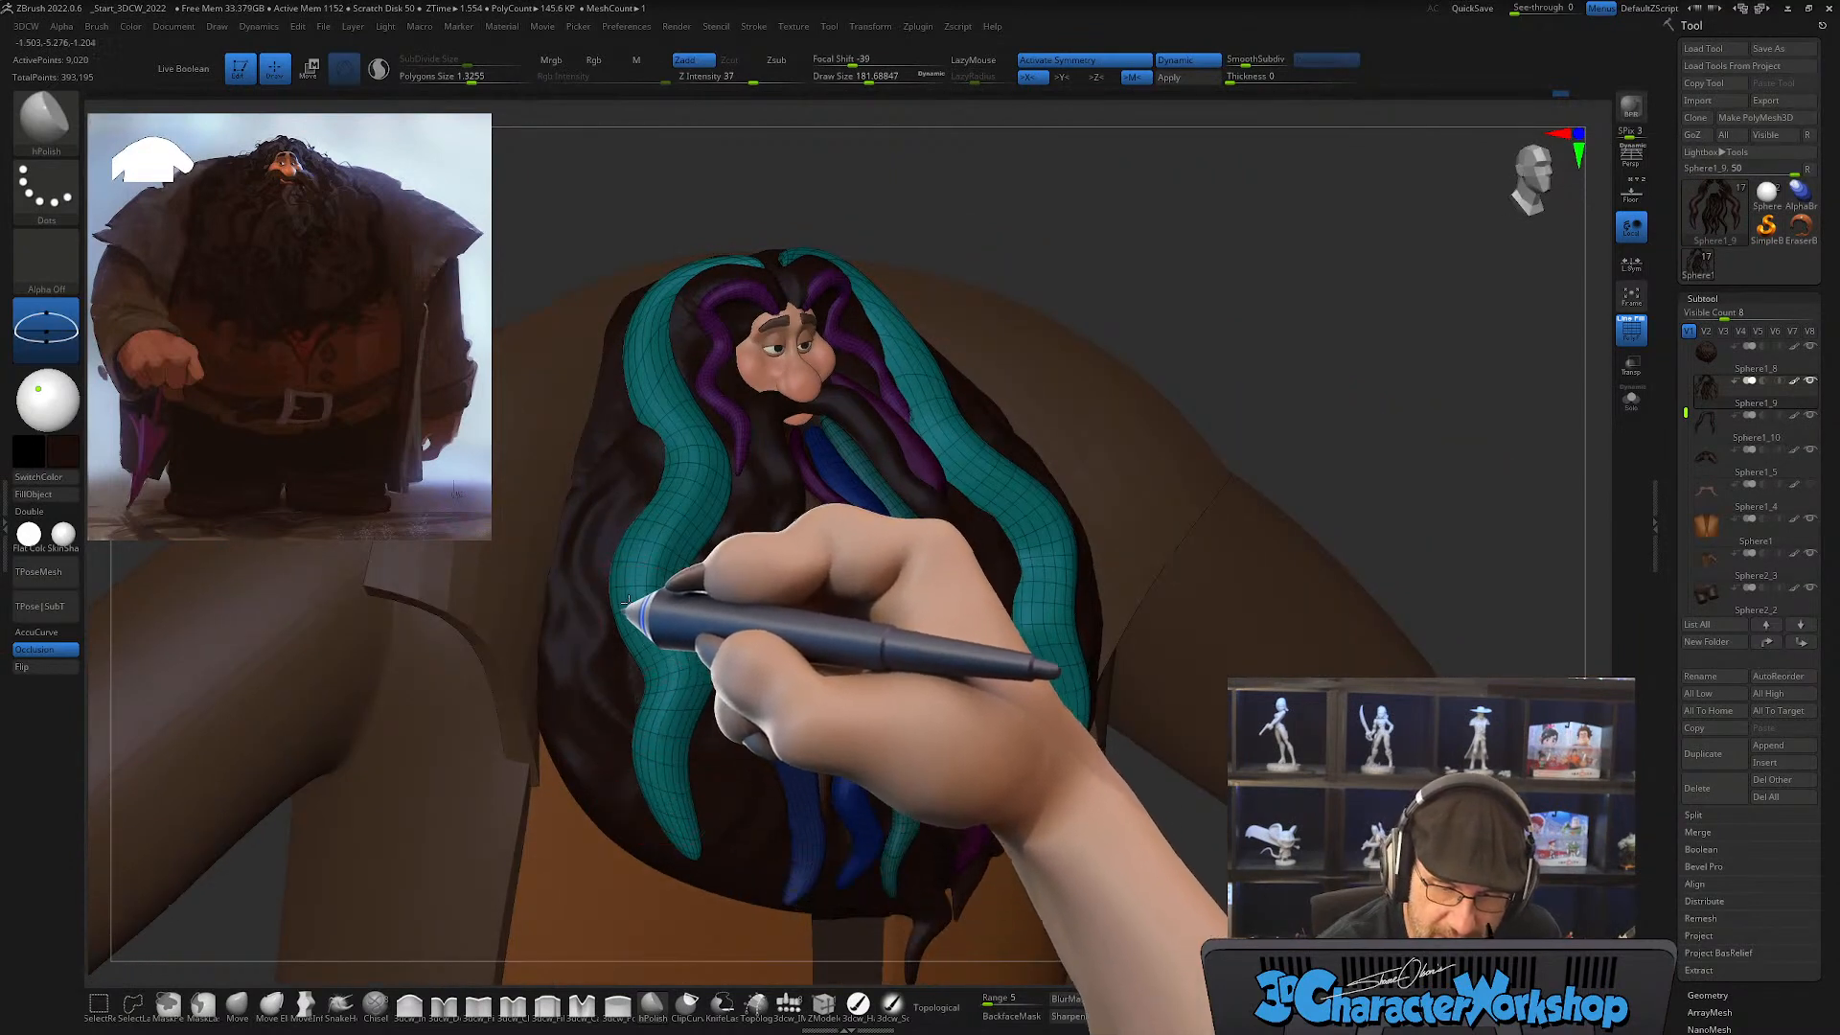
right_drag(706, 550, 686, 587)
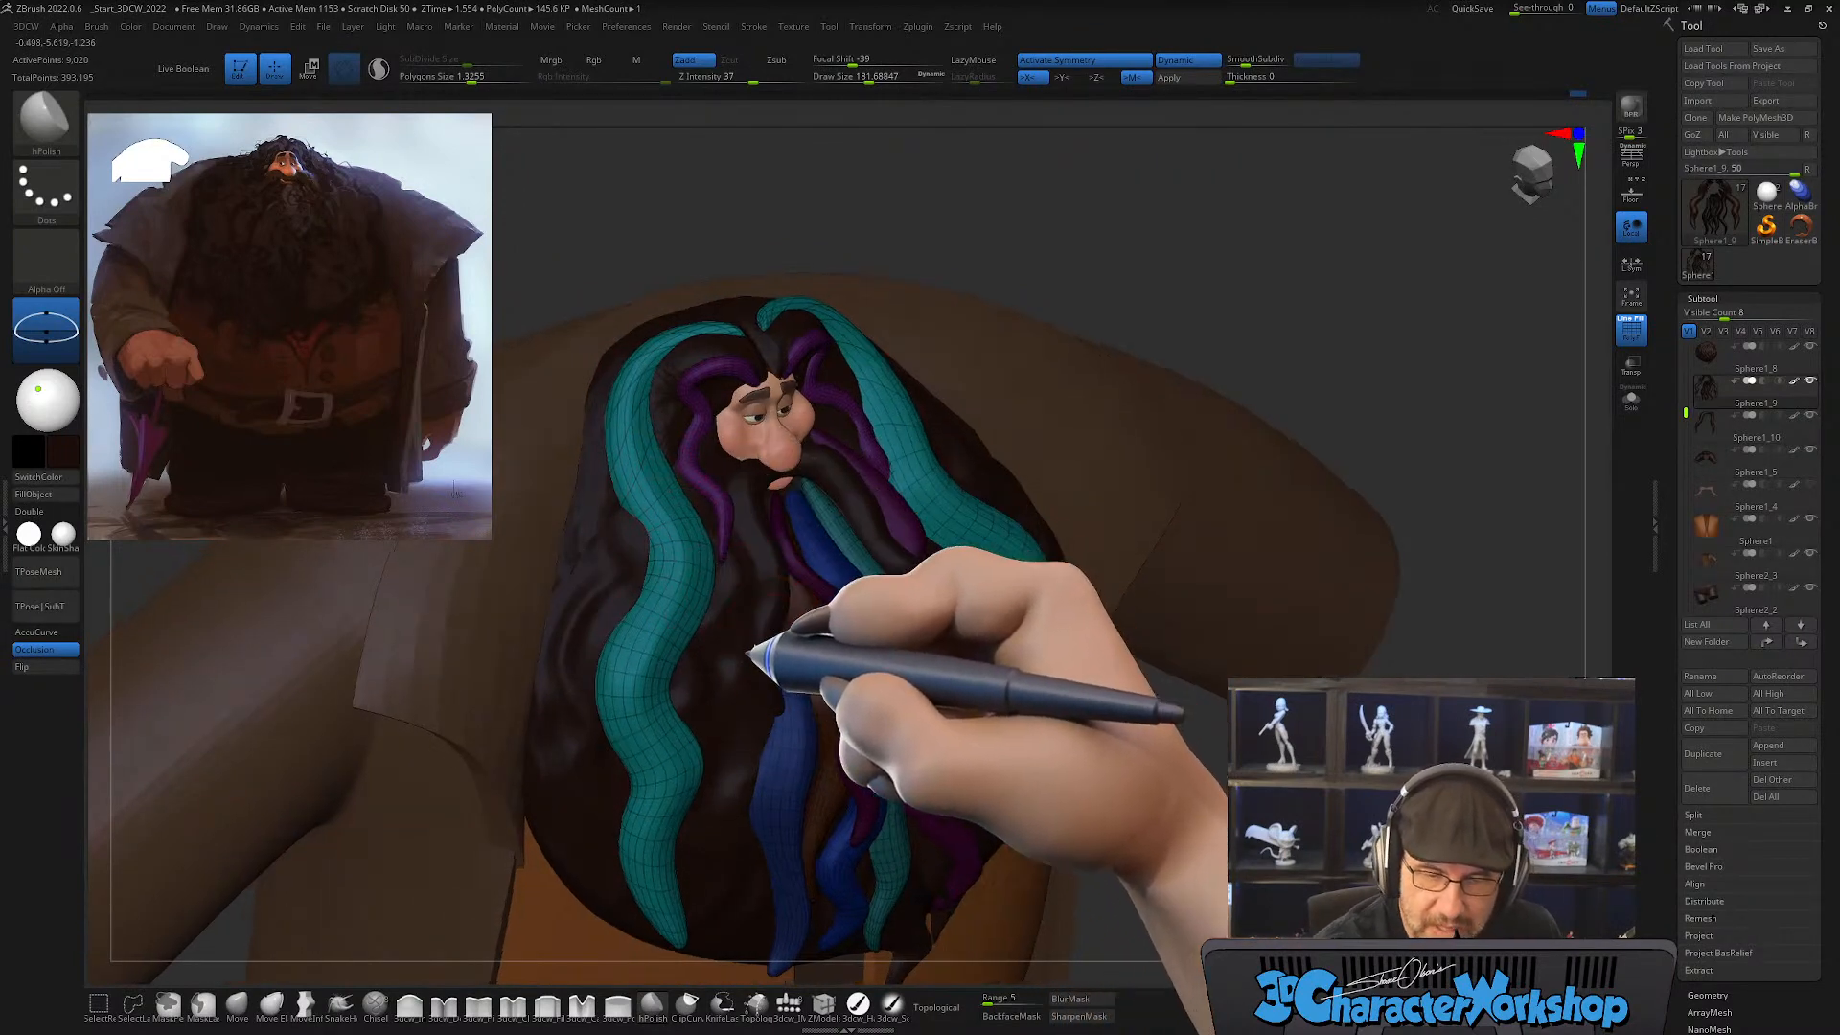
right_drag(761, 645, 690, 472)
right_drag(730, 572, 690, 614)
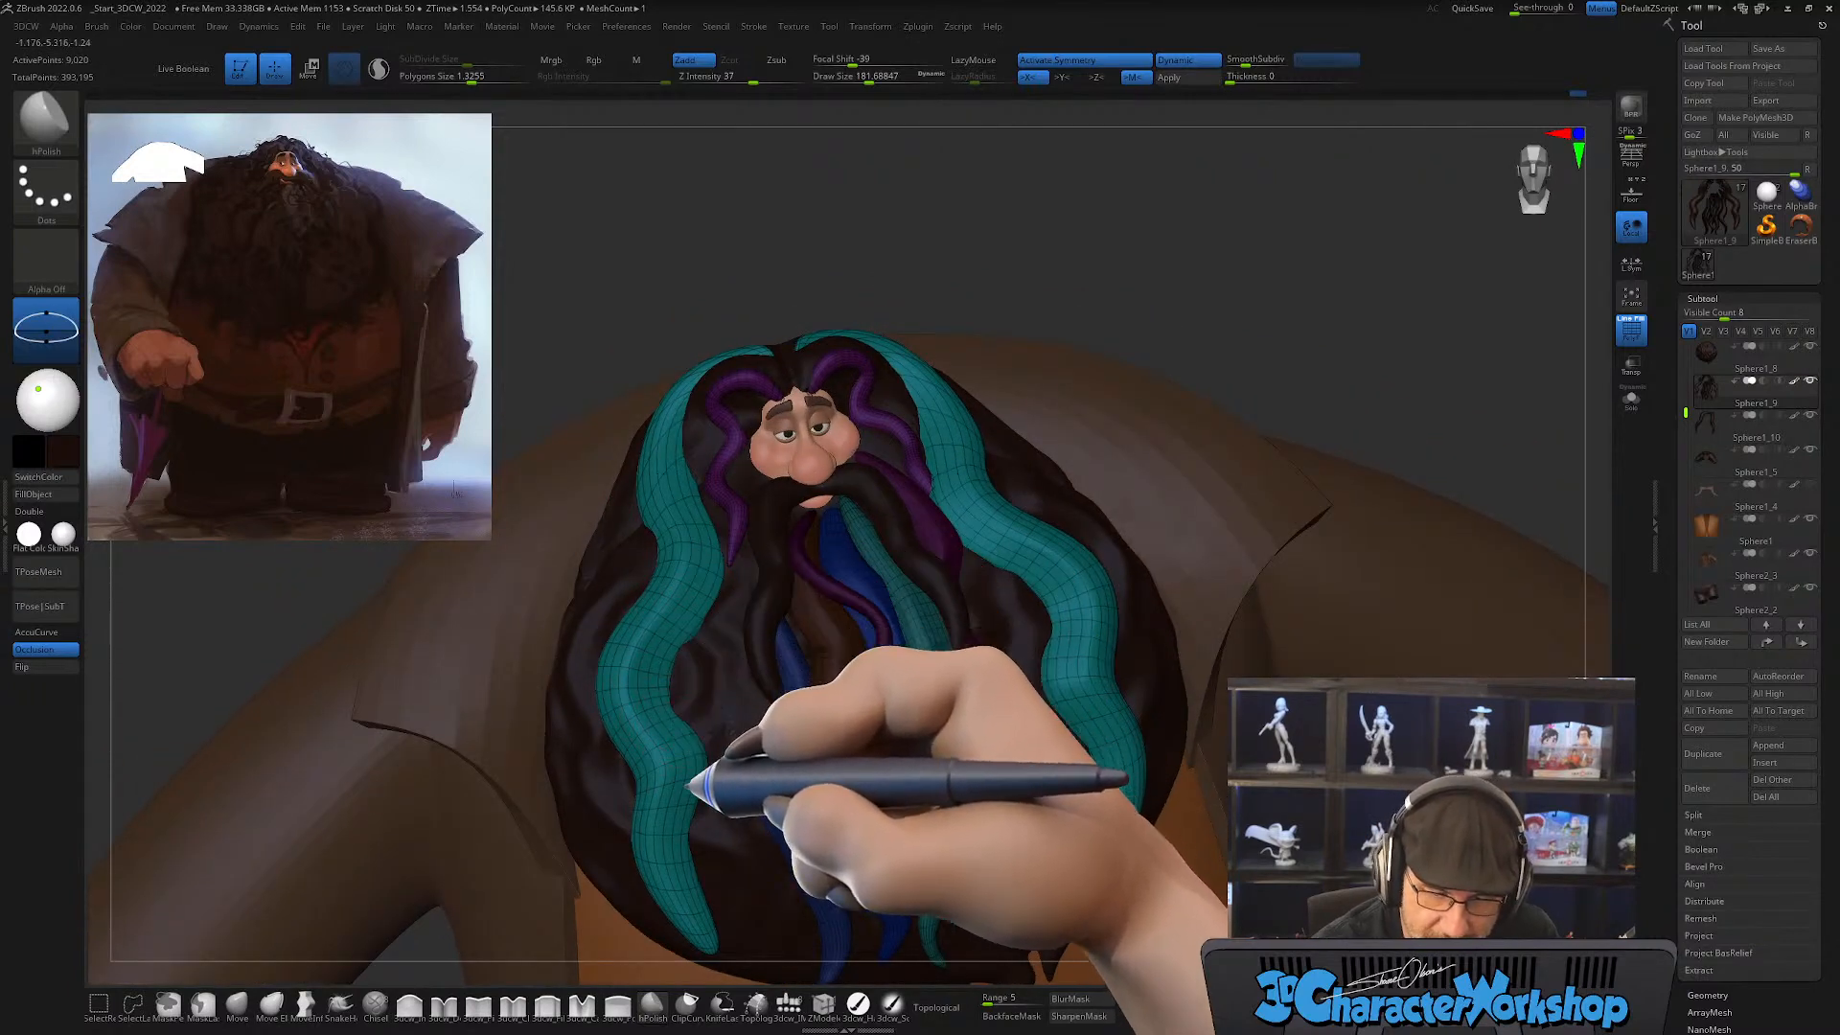
mouse_move(710, 873)
right_down()
mouse_move(754, 822)
mouse_move(784, 848)
mouse_move(755, 863)
right_up()
Step: Polish the side strands' surfaces and edges further with the wireframe colors hidden, then restore the wireframe display
key(shift+f)
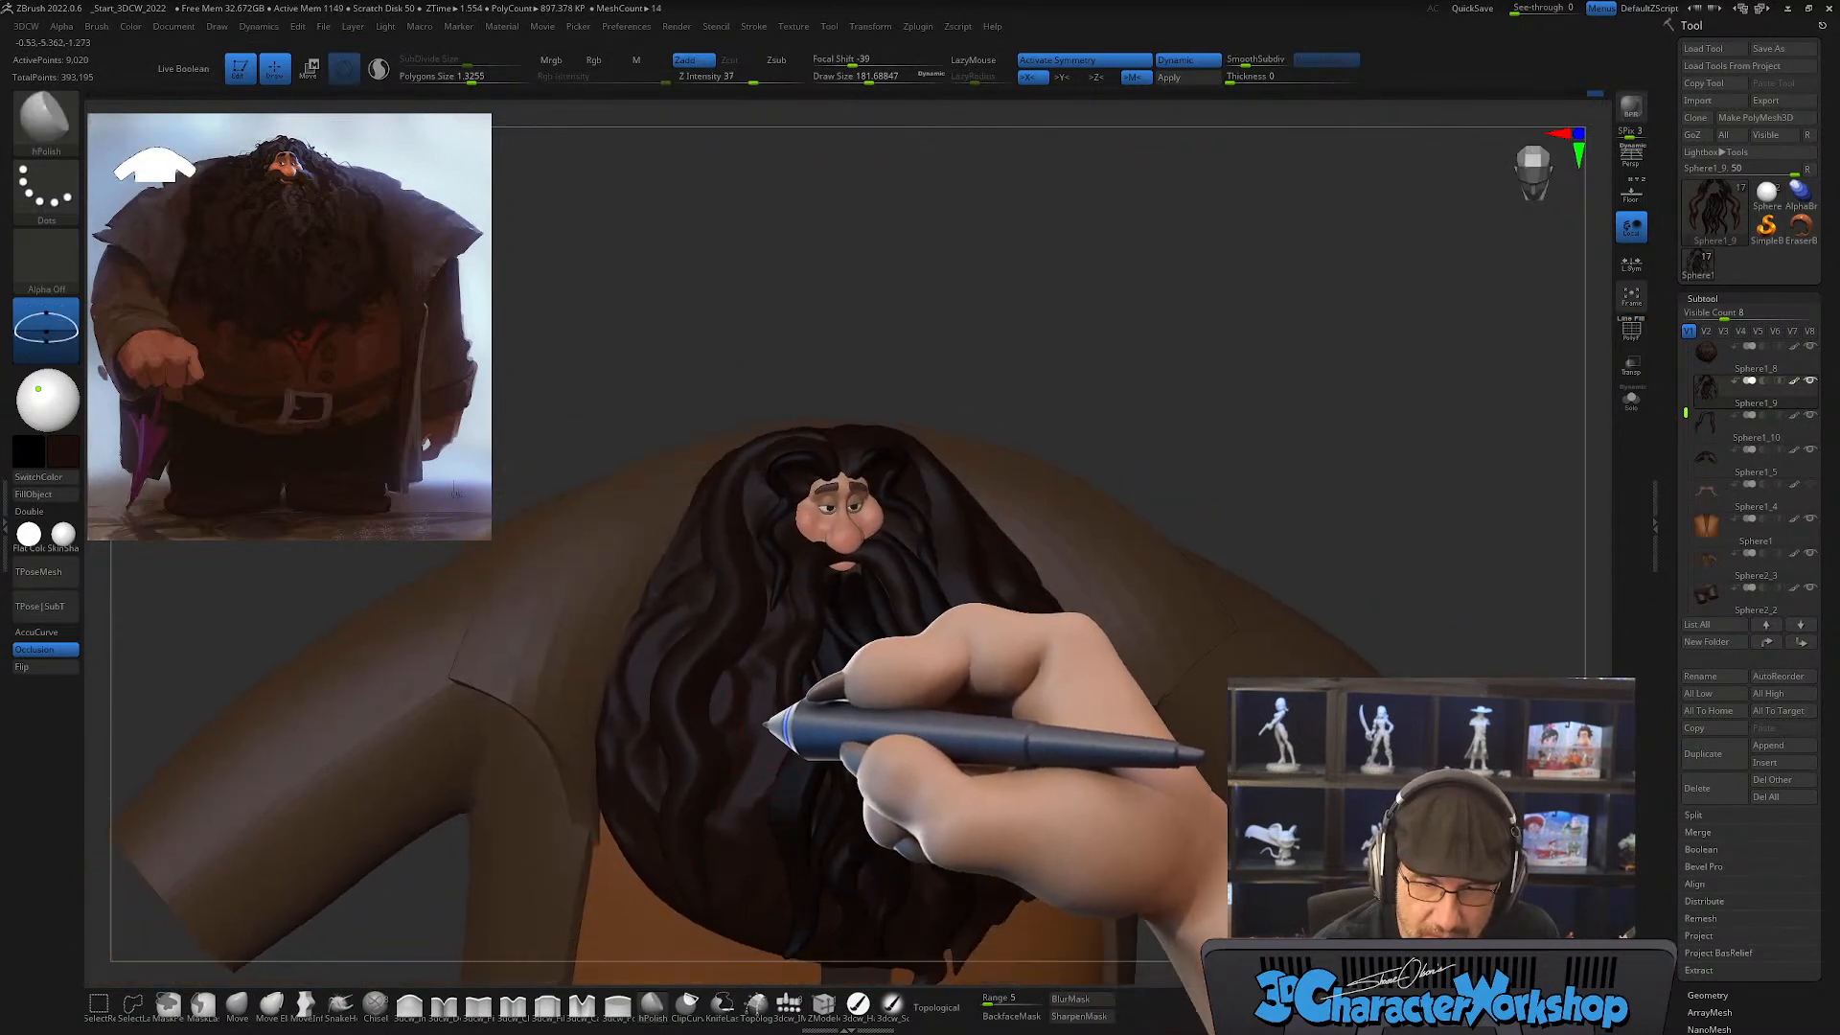
right_drag(694, 563, 723, 584)
drag(698, 495, 748, 655)
right_drag(748, 656, 697, 652)
right_drag(712, 724, 751, 722)
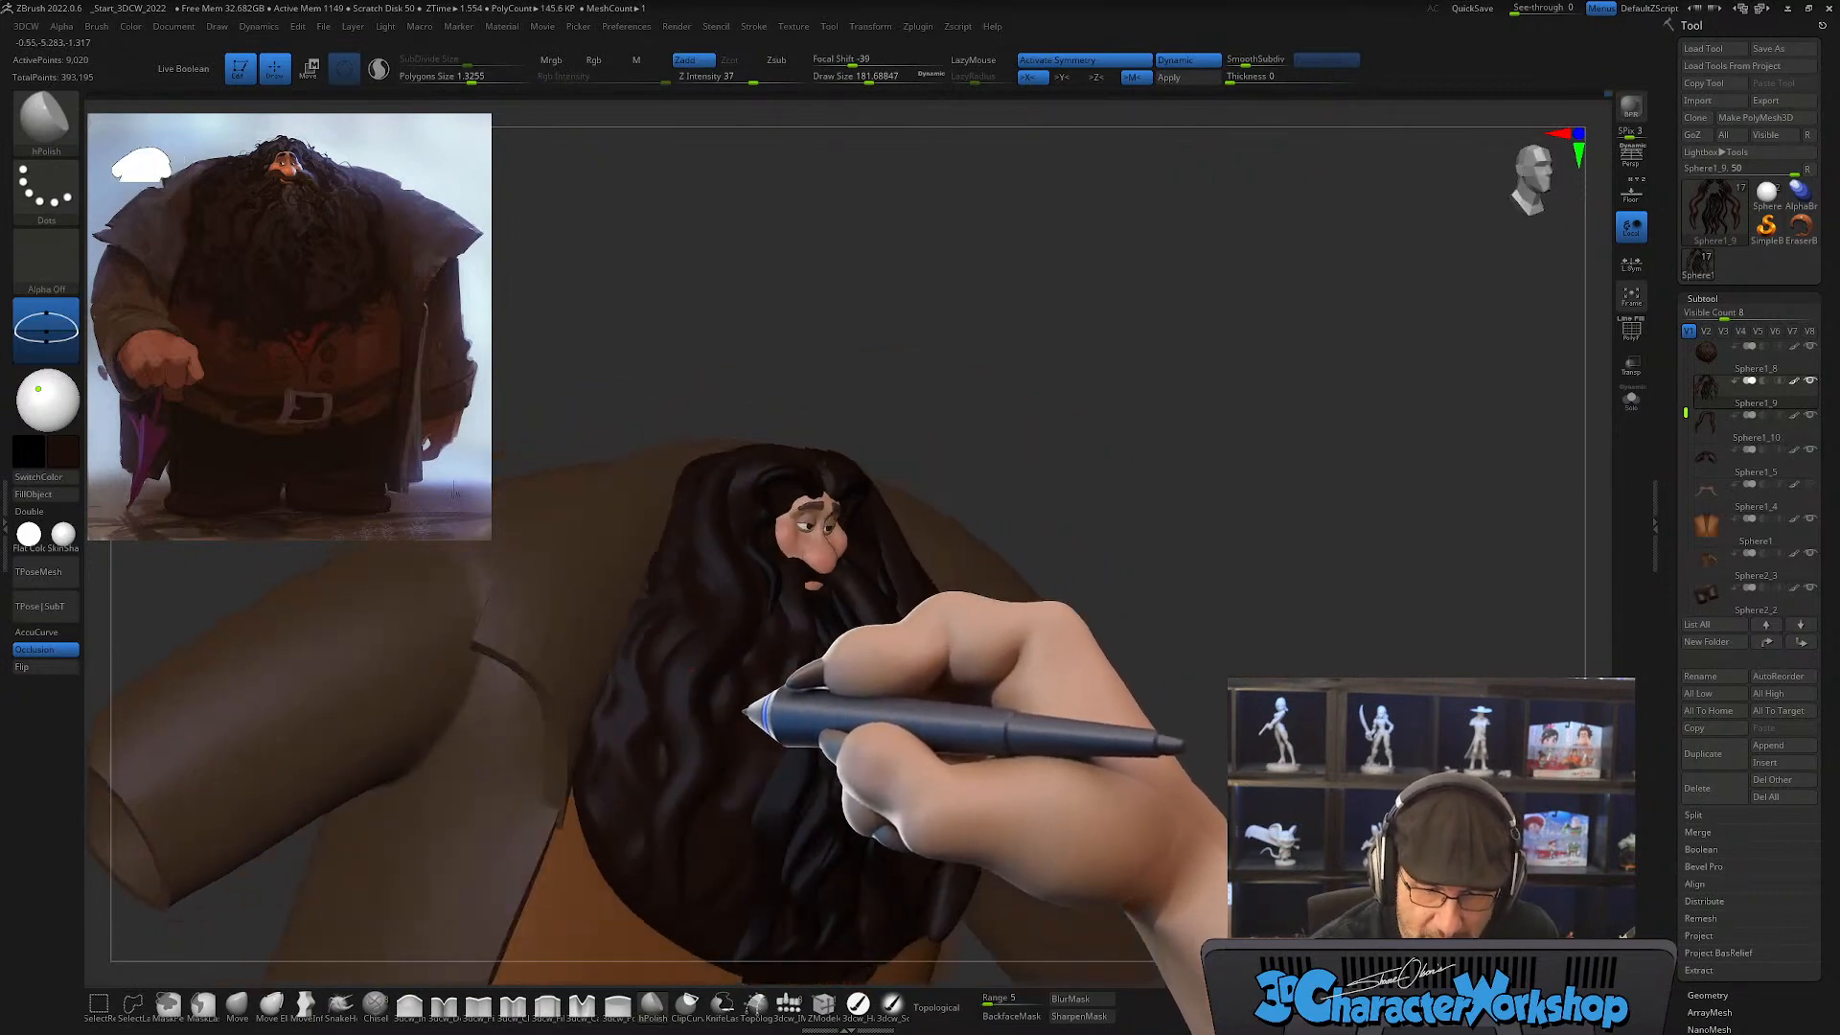
right_drag(687, 671, 665, 732)
drag(666, 731, 648, 789)
mouse_move(709, 842)
right_down()
mouse_move(777, 845)
mouse_move(832, 768)
mouse_move(780, 732)
right_up()
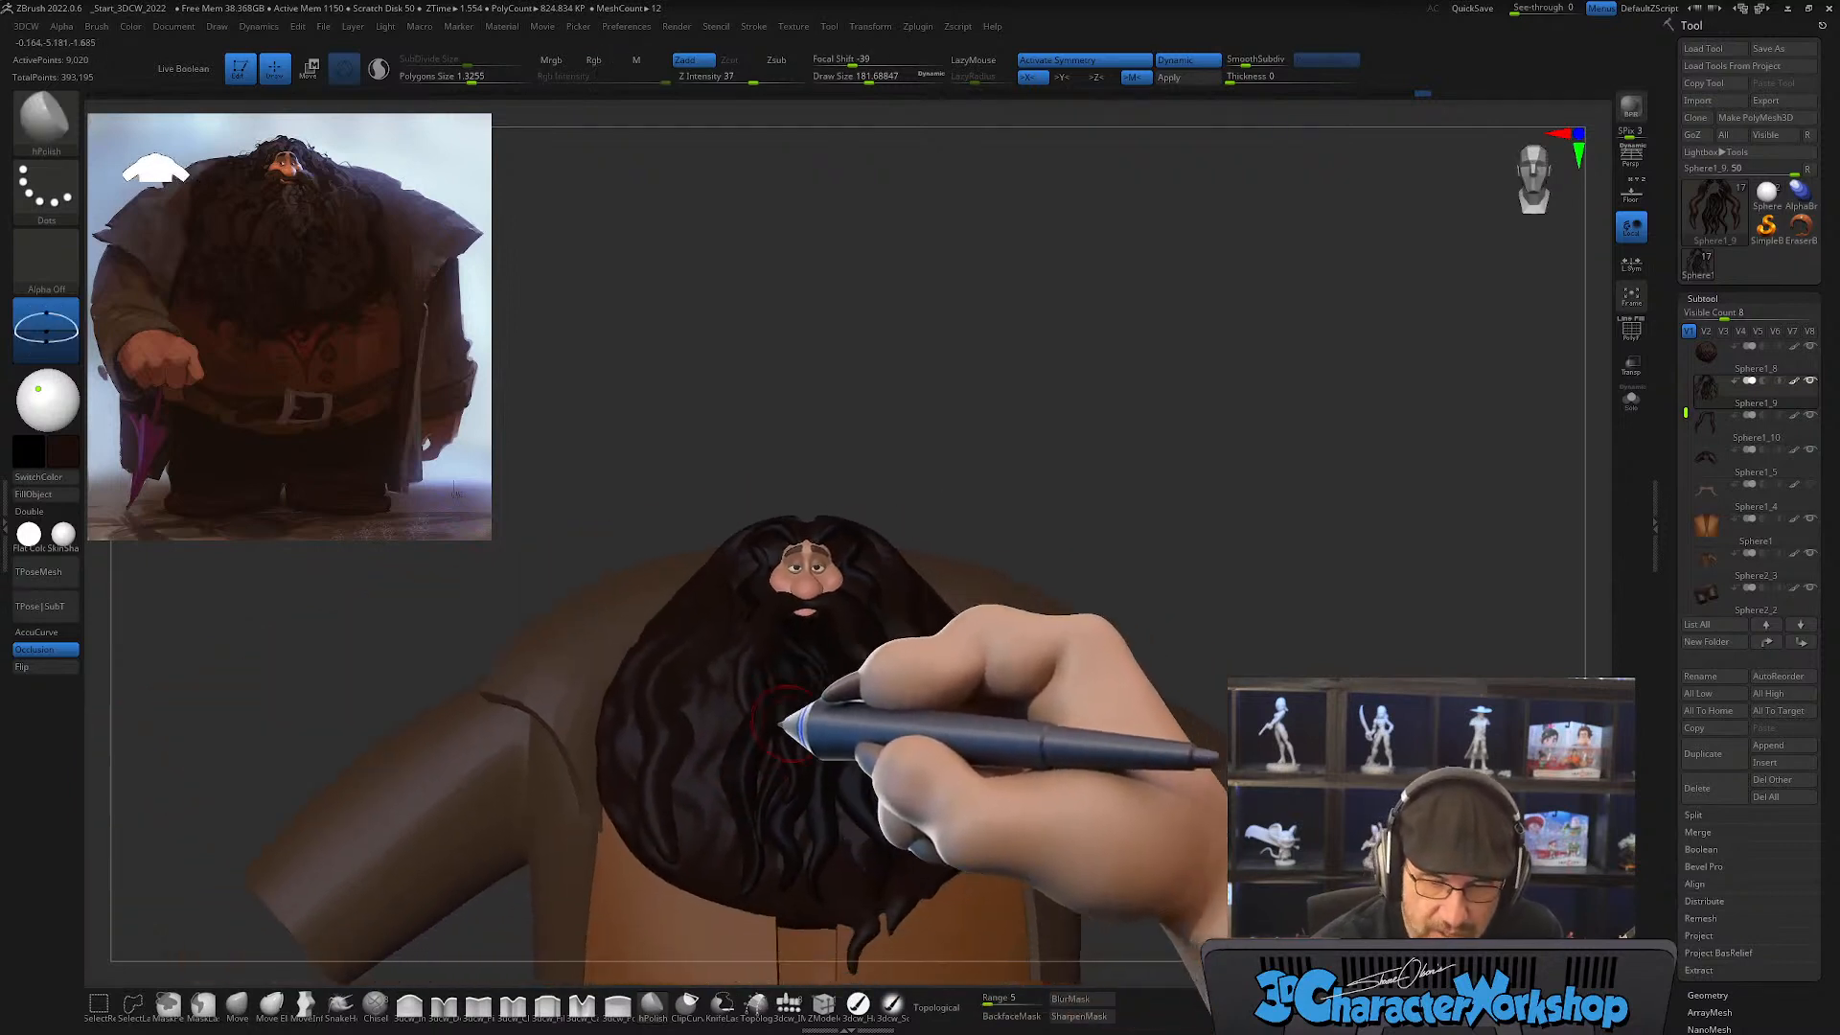
key(shift+f)
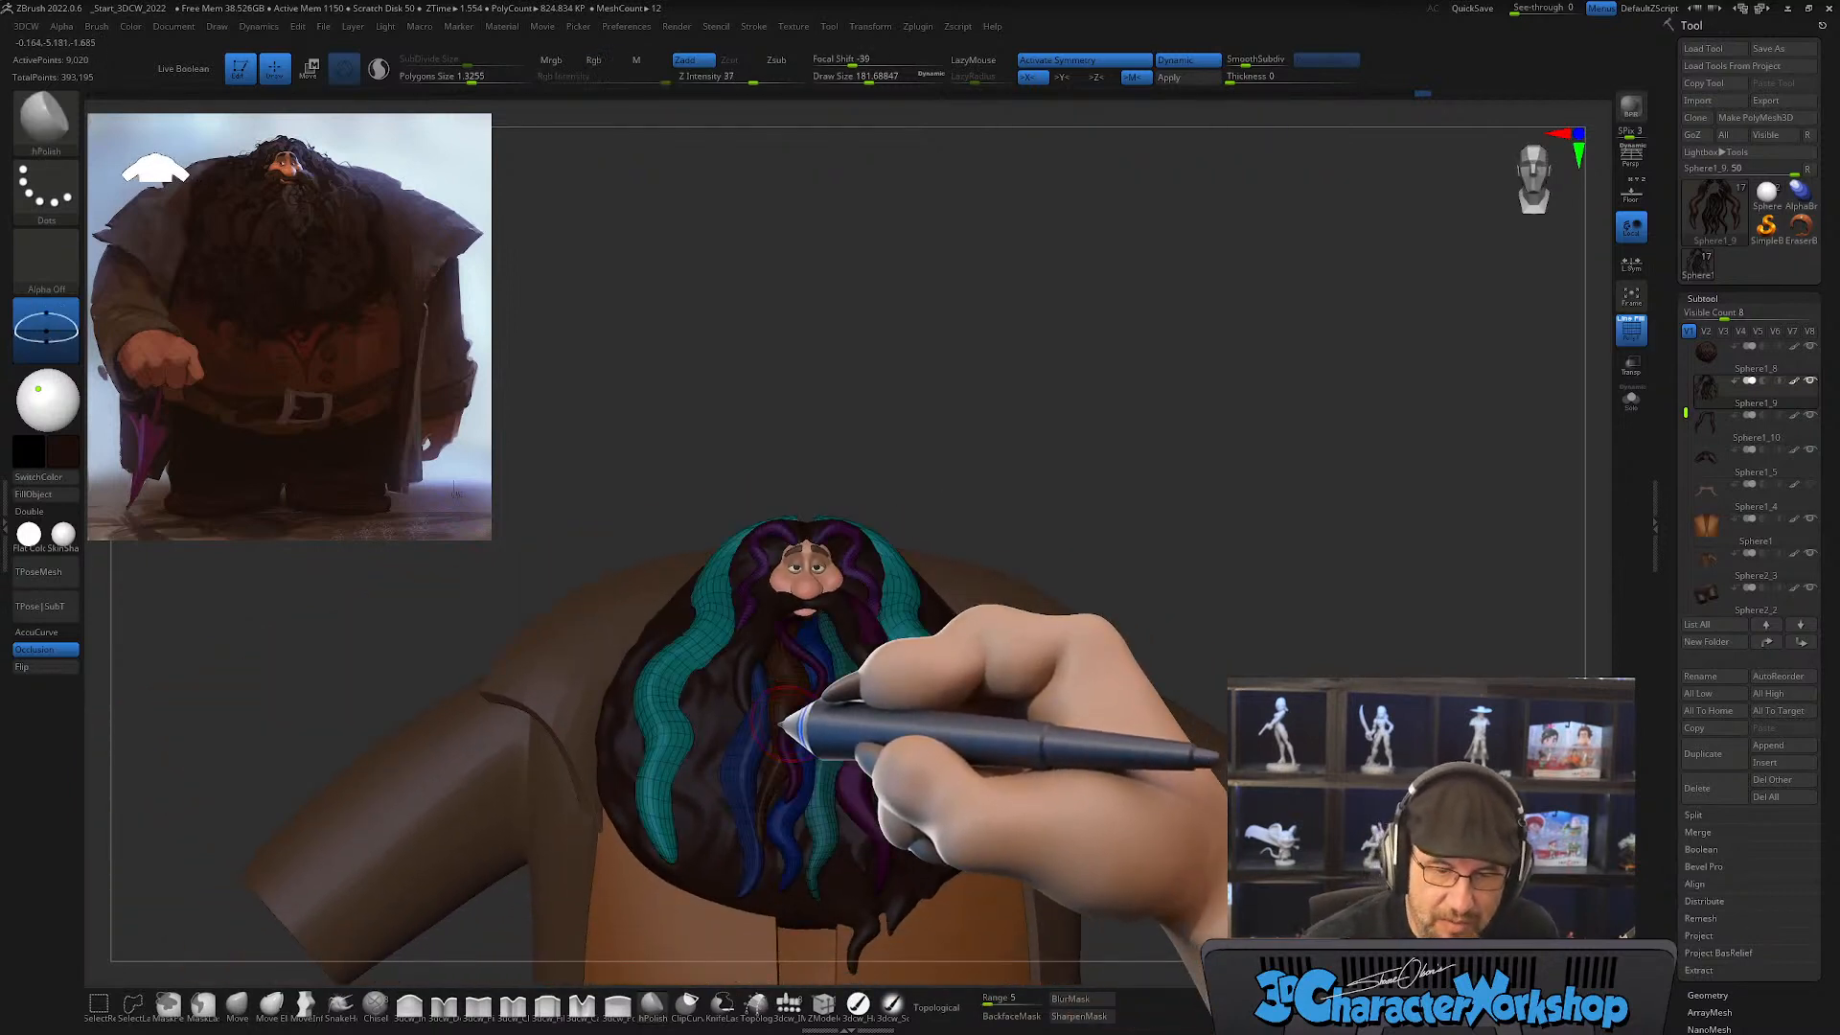
Step: Draw a mirrored wavy tube outside the side strands down to the beard's edge with the CurveTube brush at draw size about 177
mouse_move(782, 757)
right_down()
mouse_move(806, 774)
mouse_move(795, 733)
right_up()
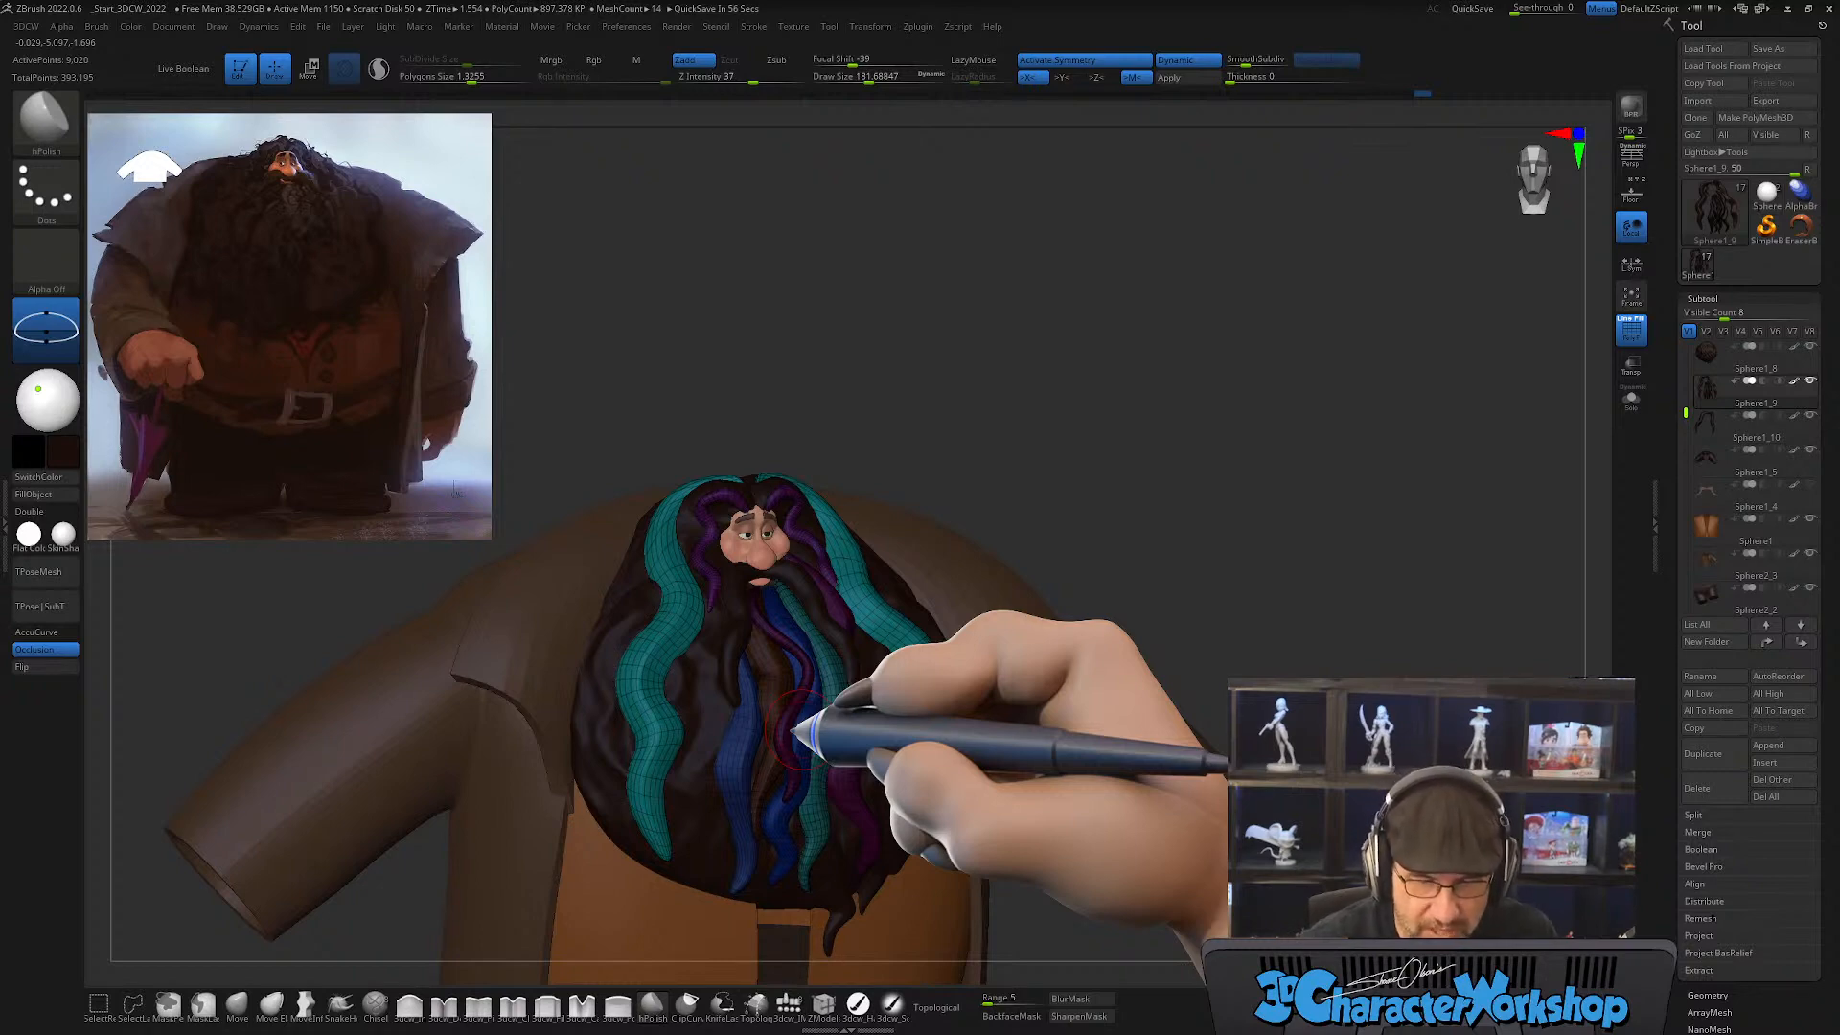
mouse_move(753, 714)
right_down()
mouse_move(781, 745)
mouse_move(760, 770)
mouse_move(760, 719)
mouse_move(719, 723)
mouse_move(719, 704)
right_up()
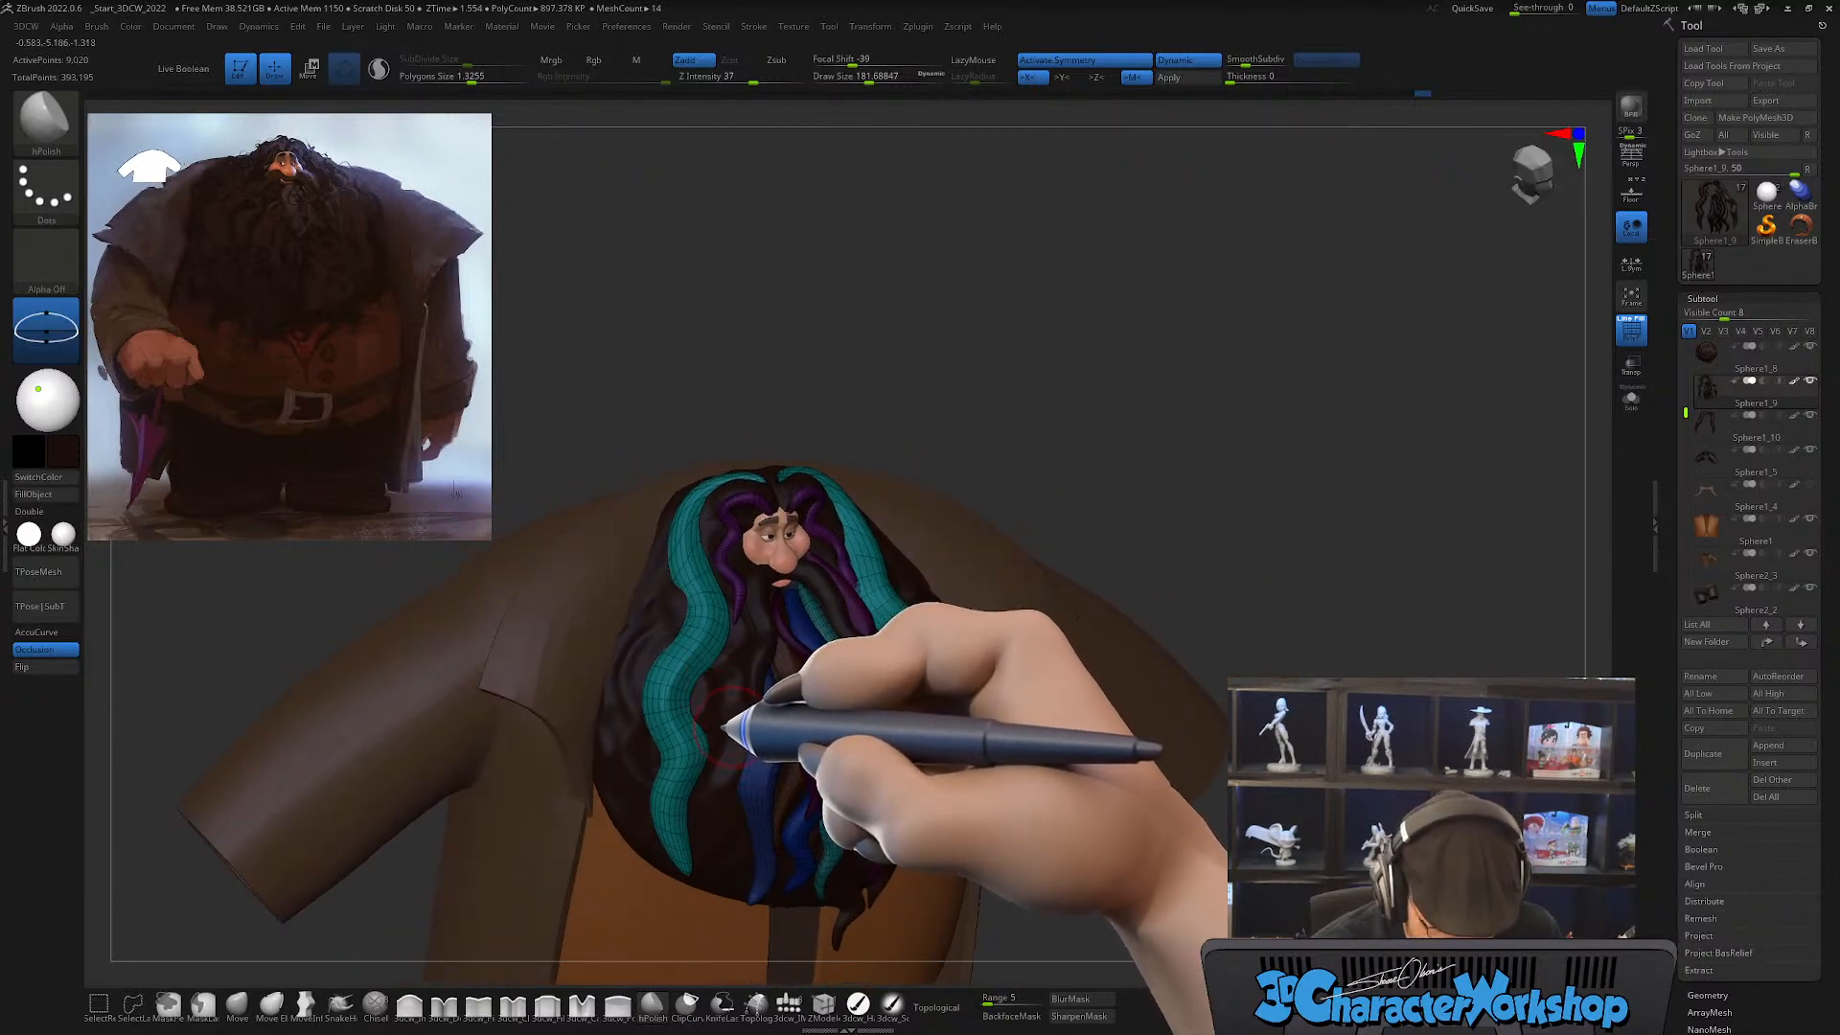
key(b)
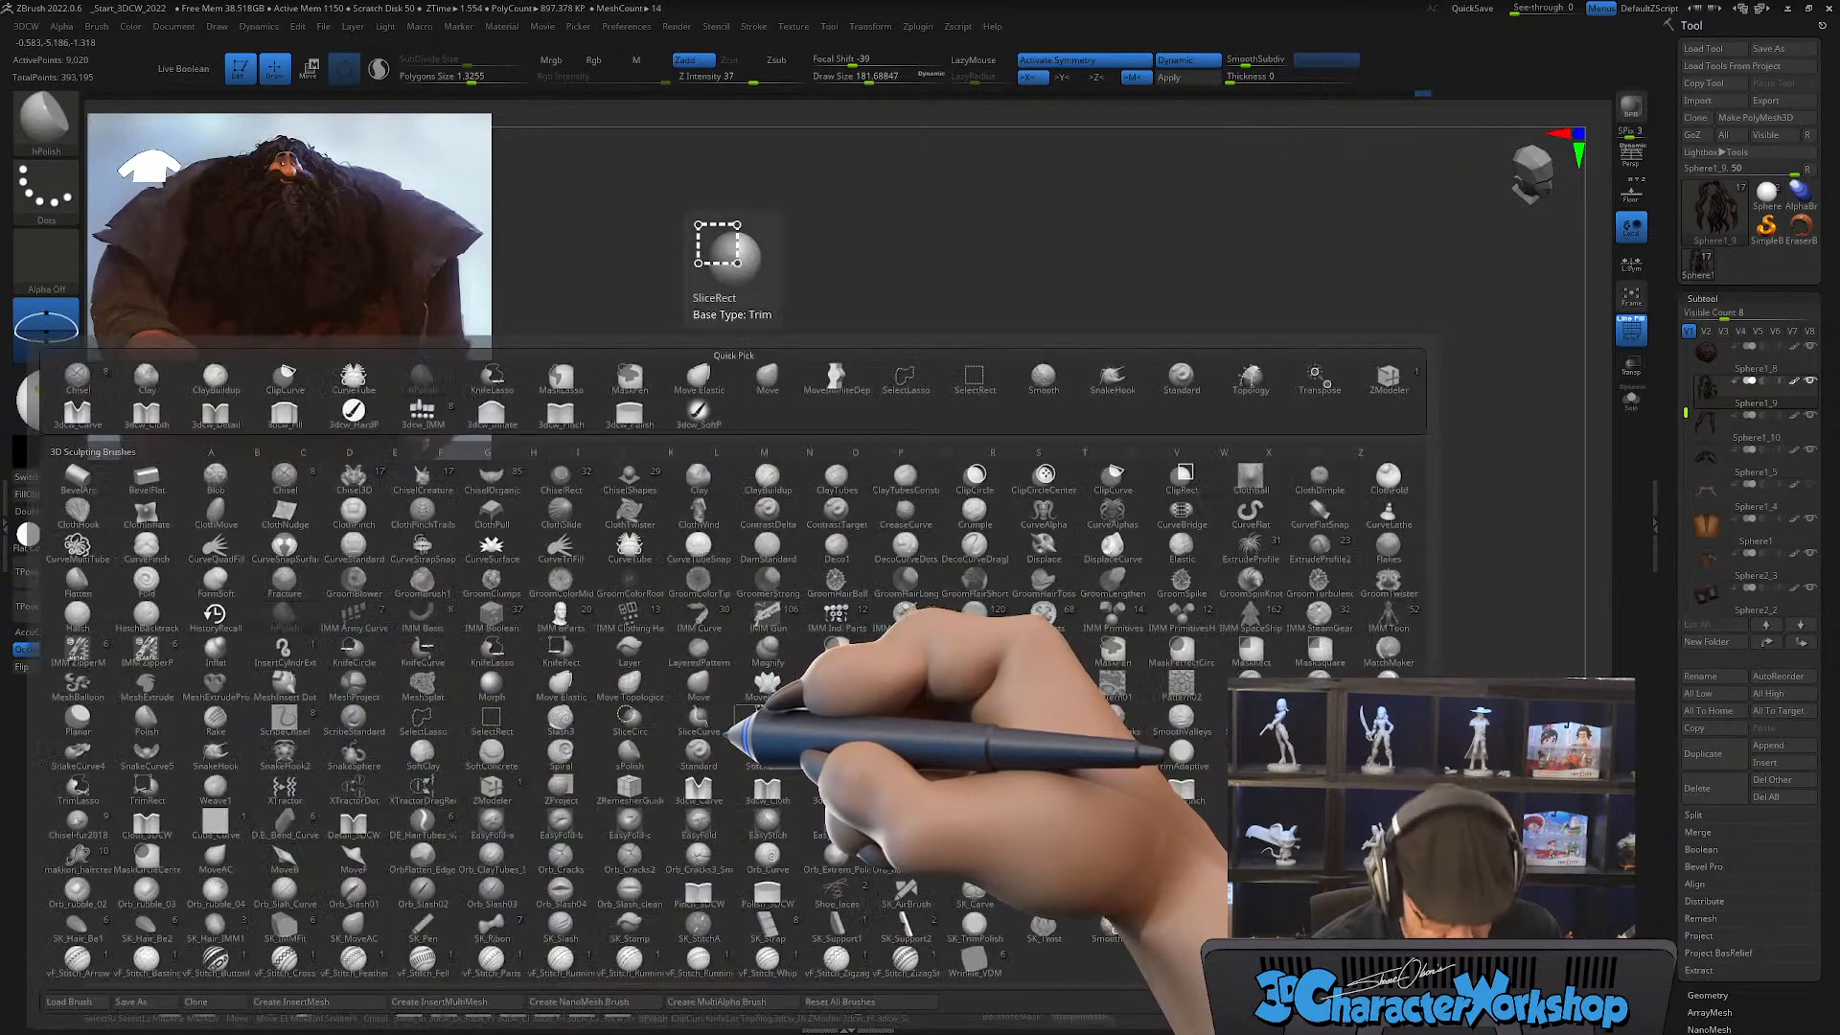
key(c)
click(632, 550)
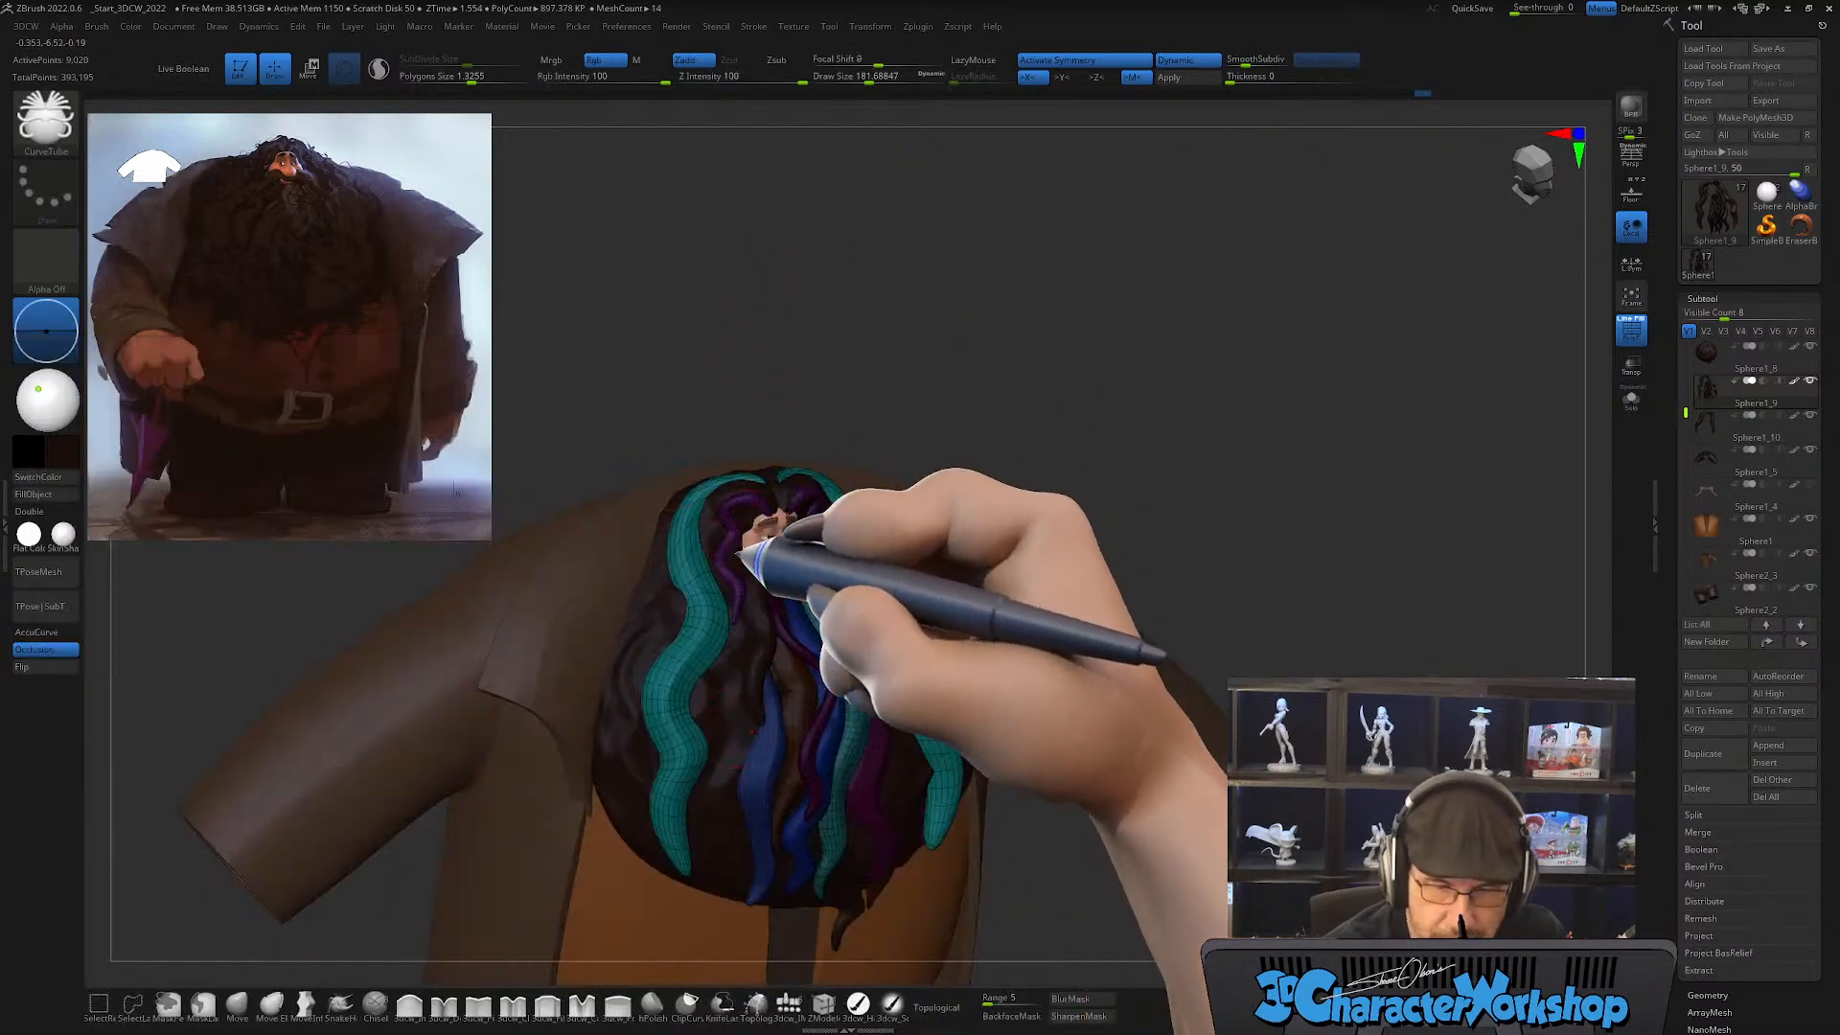
mouse_move(738, 554)
right_down()
mouse_move(756, 645)
mouse_move(773, 629)
mouse_move(694, 595)
mouse_move(688, 626)
mouse_move(624, 607)
mouse_move(671, 611)
mouse_move(717, 537)
right_up()
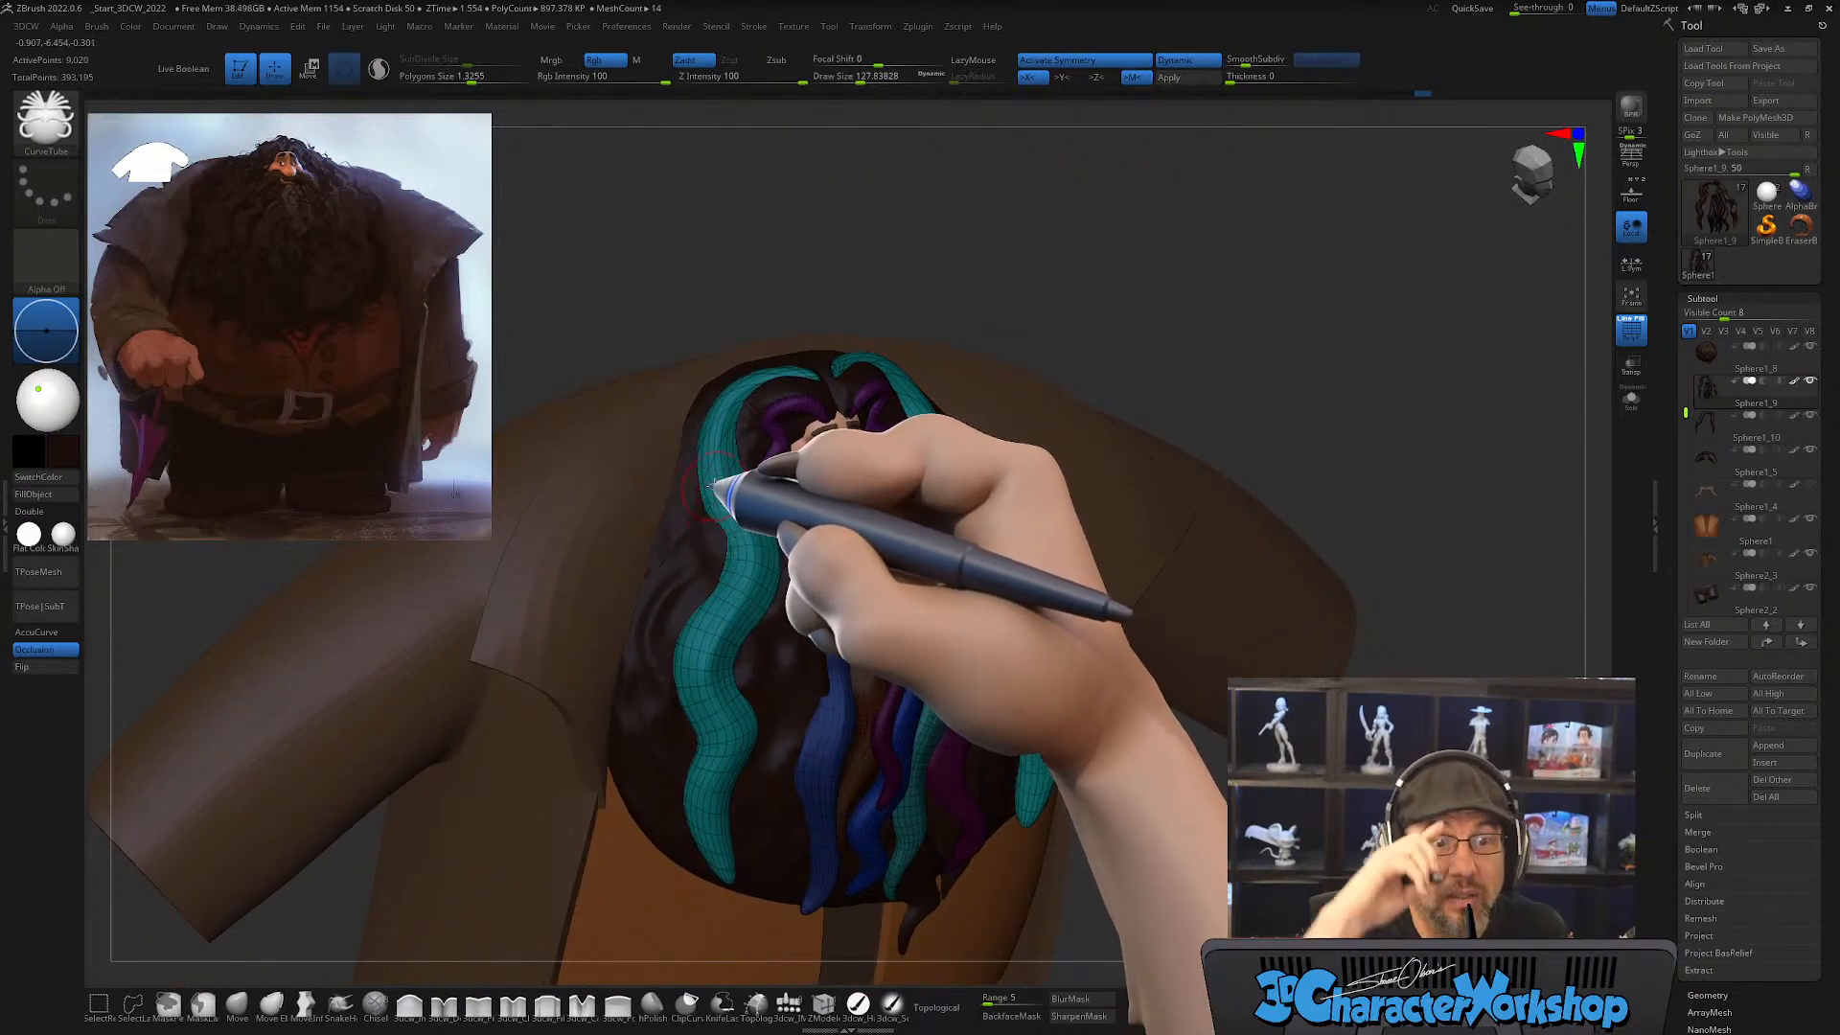
alt+right_drag(713, 557, 728, 535)
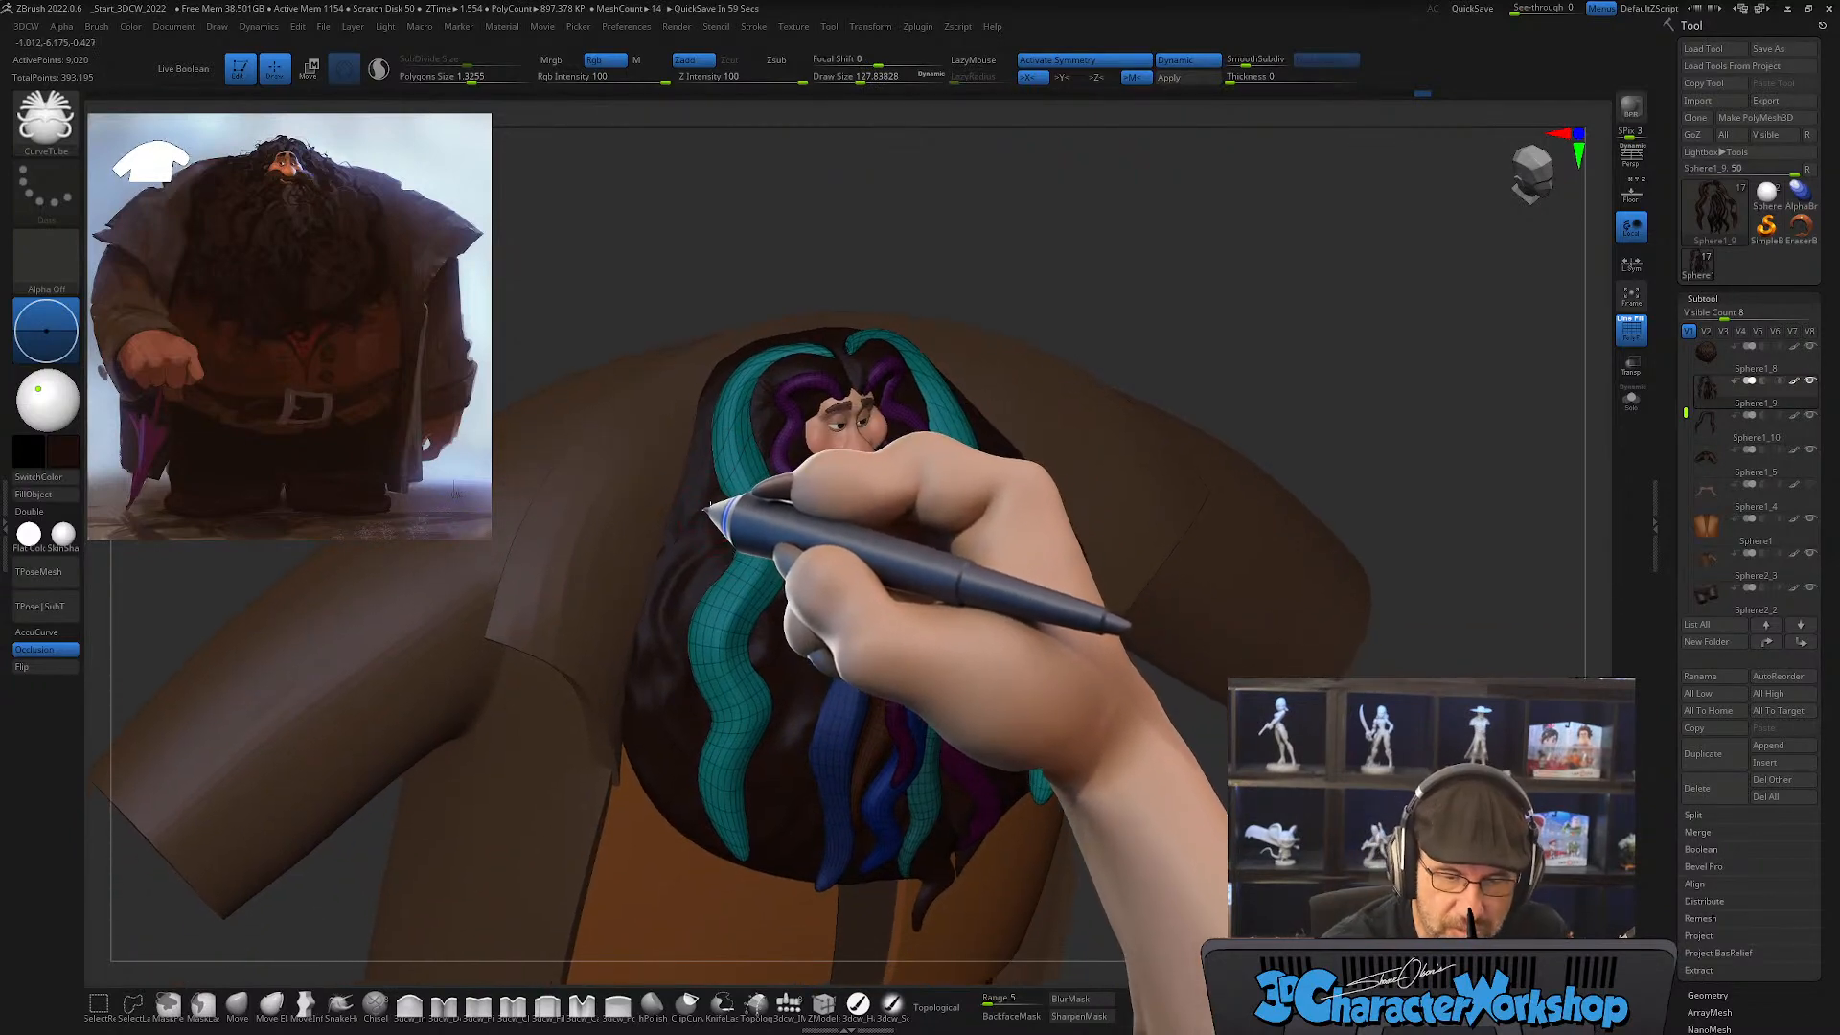
key(])
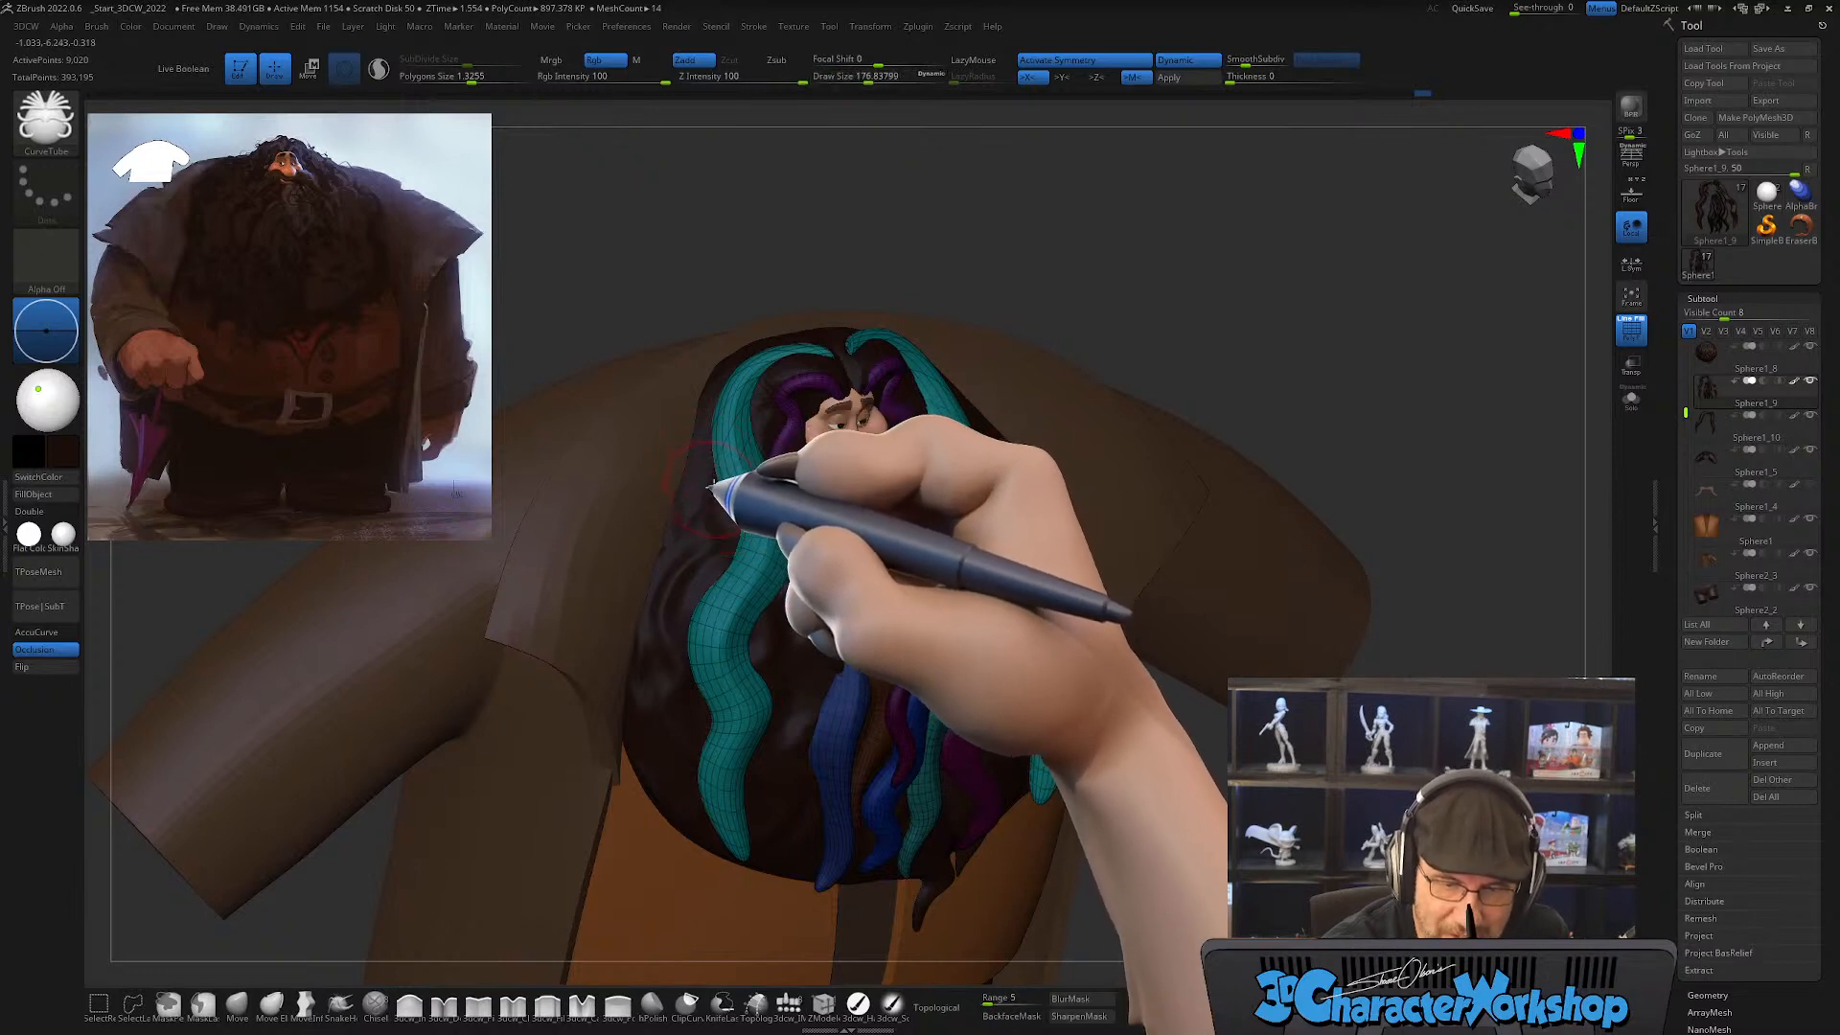
drag(710, 420, 707, 482)
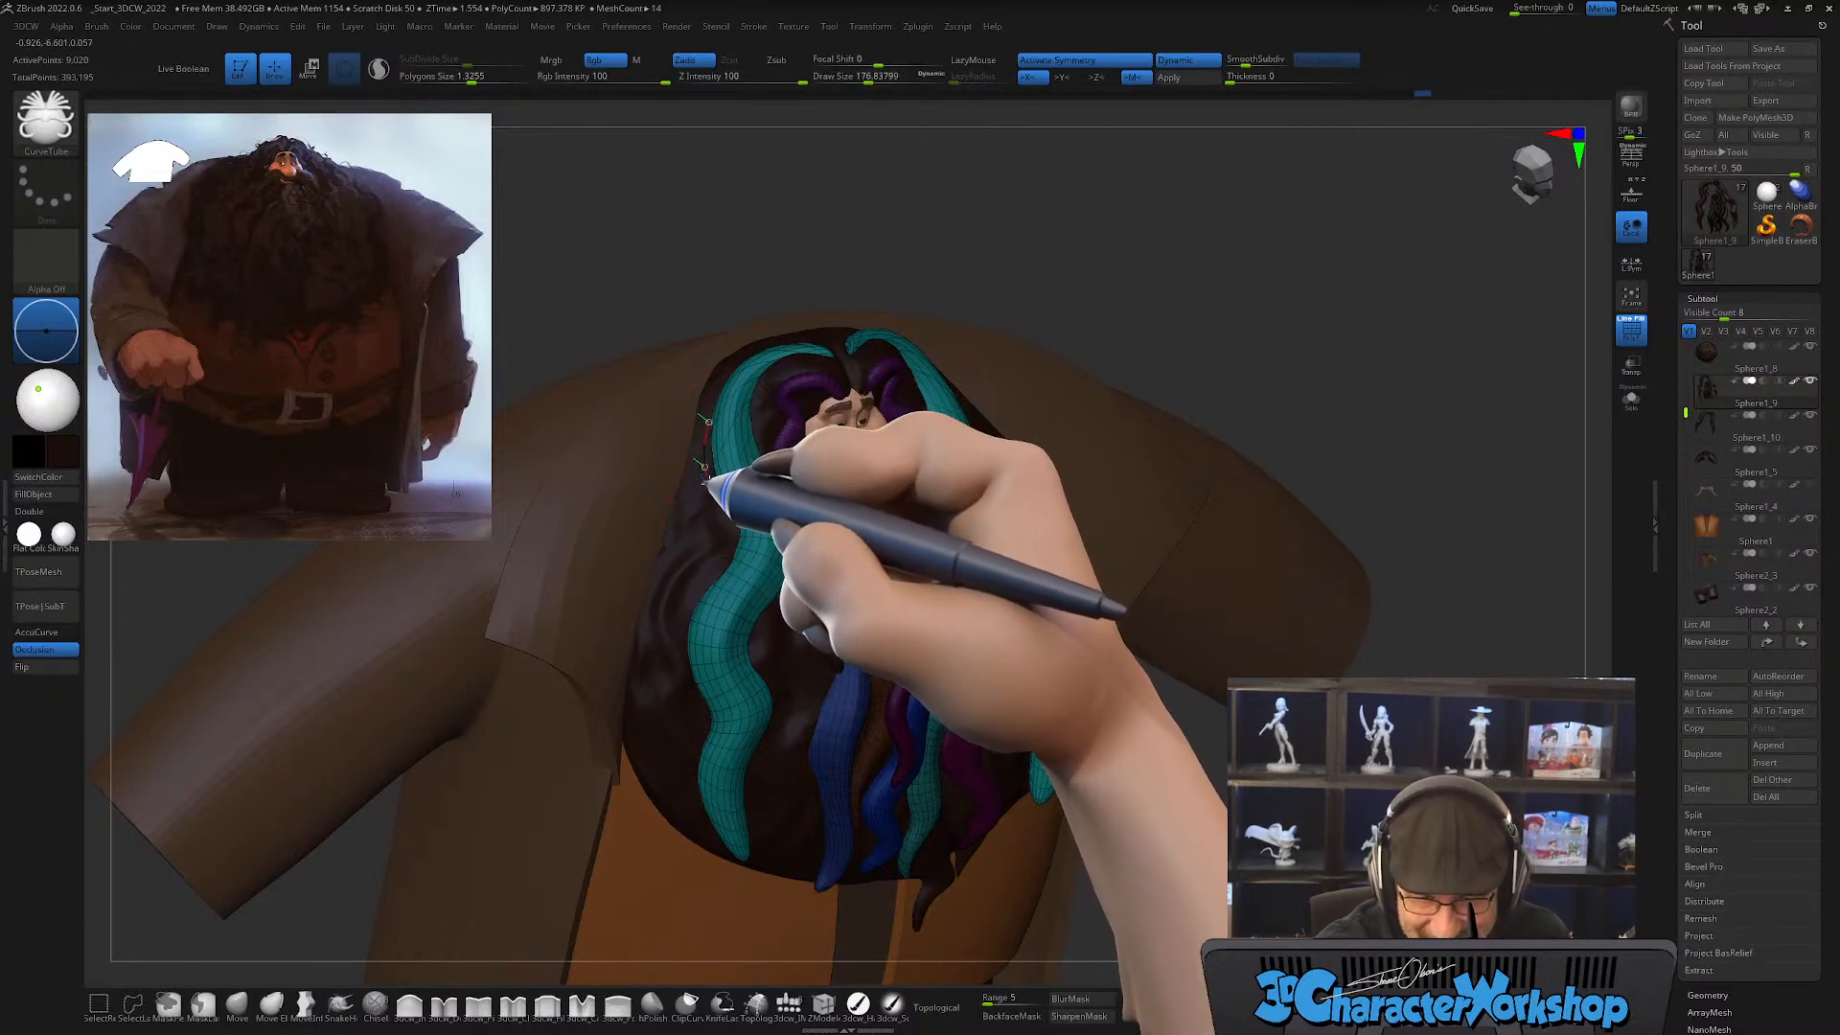
mouse_move(692, 558)
mouse_down()
mouse_move(658, 636)
mouse_move(656, 800)
mouse_up()
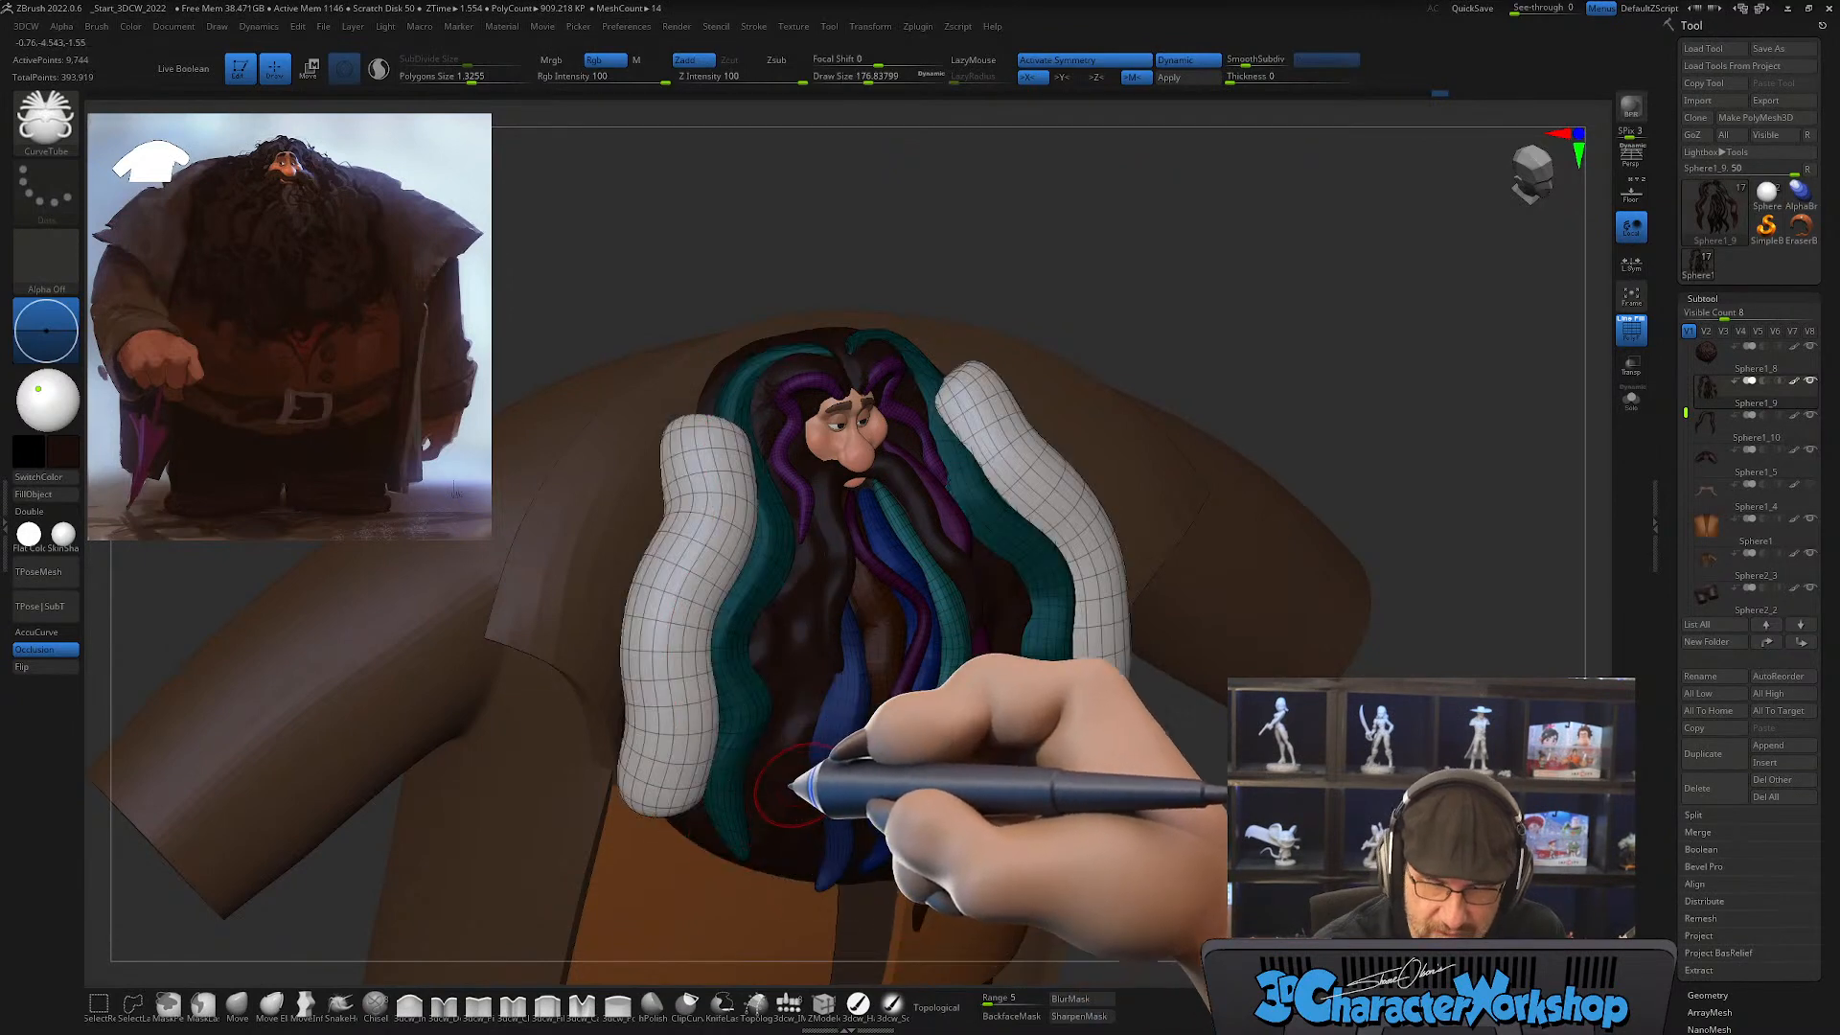
Step: Thin the new outer tube strands by applying draw size 64 to their curve
key(s)
drag(866, 269, 837, 269)
click(684, 574)
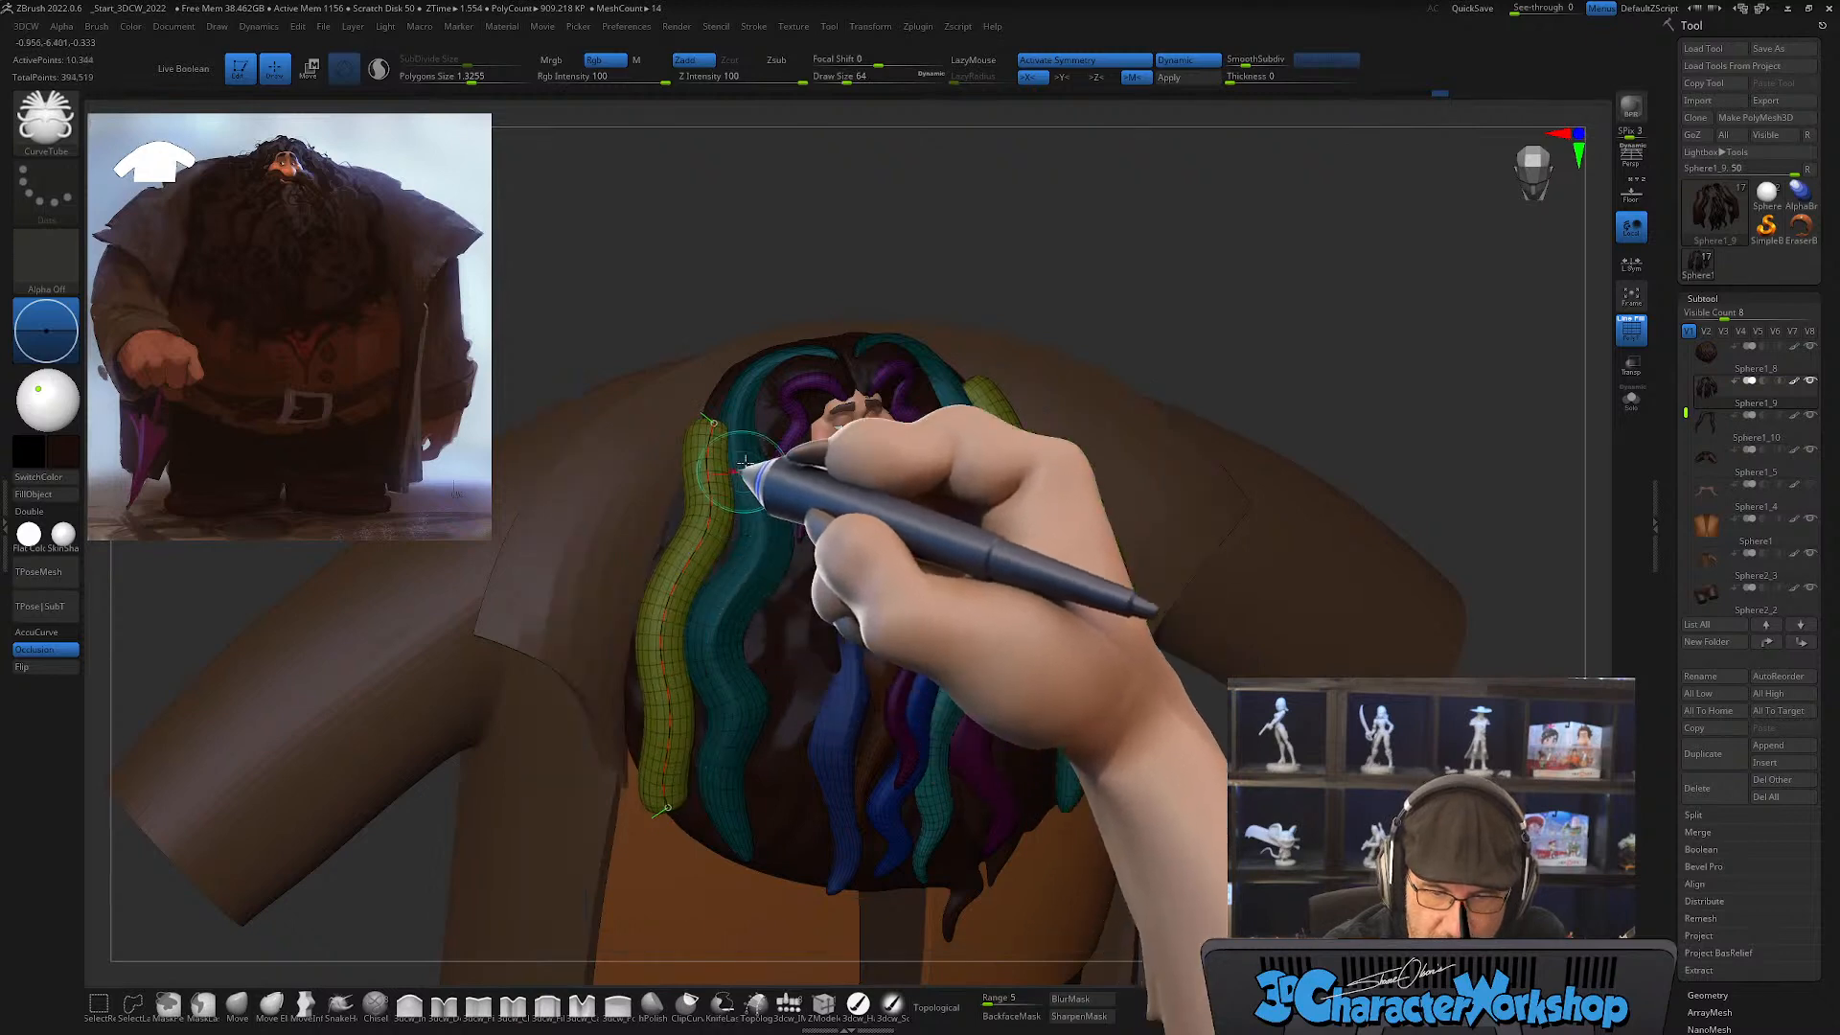
mouse_move(864, 259)
mouse_down()
mouse_move(841, 265)
mouse_move(867, 297)
mouse_move(893, 292)
mouse_move(873, 327)
mouse_move(890, 389)
mouse_move(815, 563)
mouse_move(764, 564)
mouse_up()
click(762, 689)
key(s)
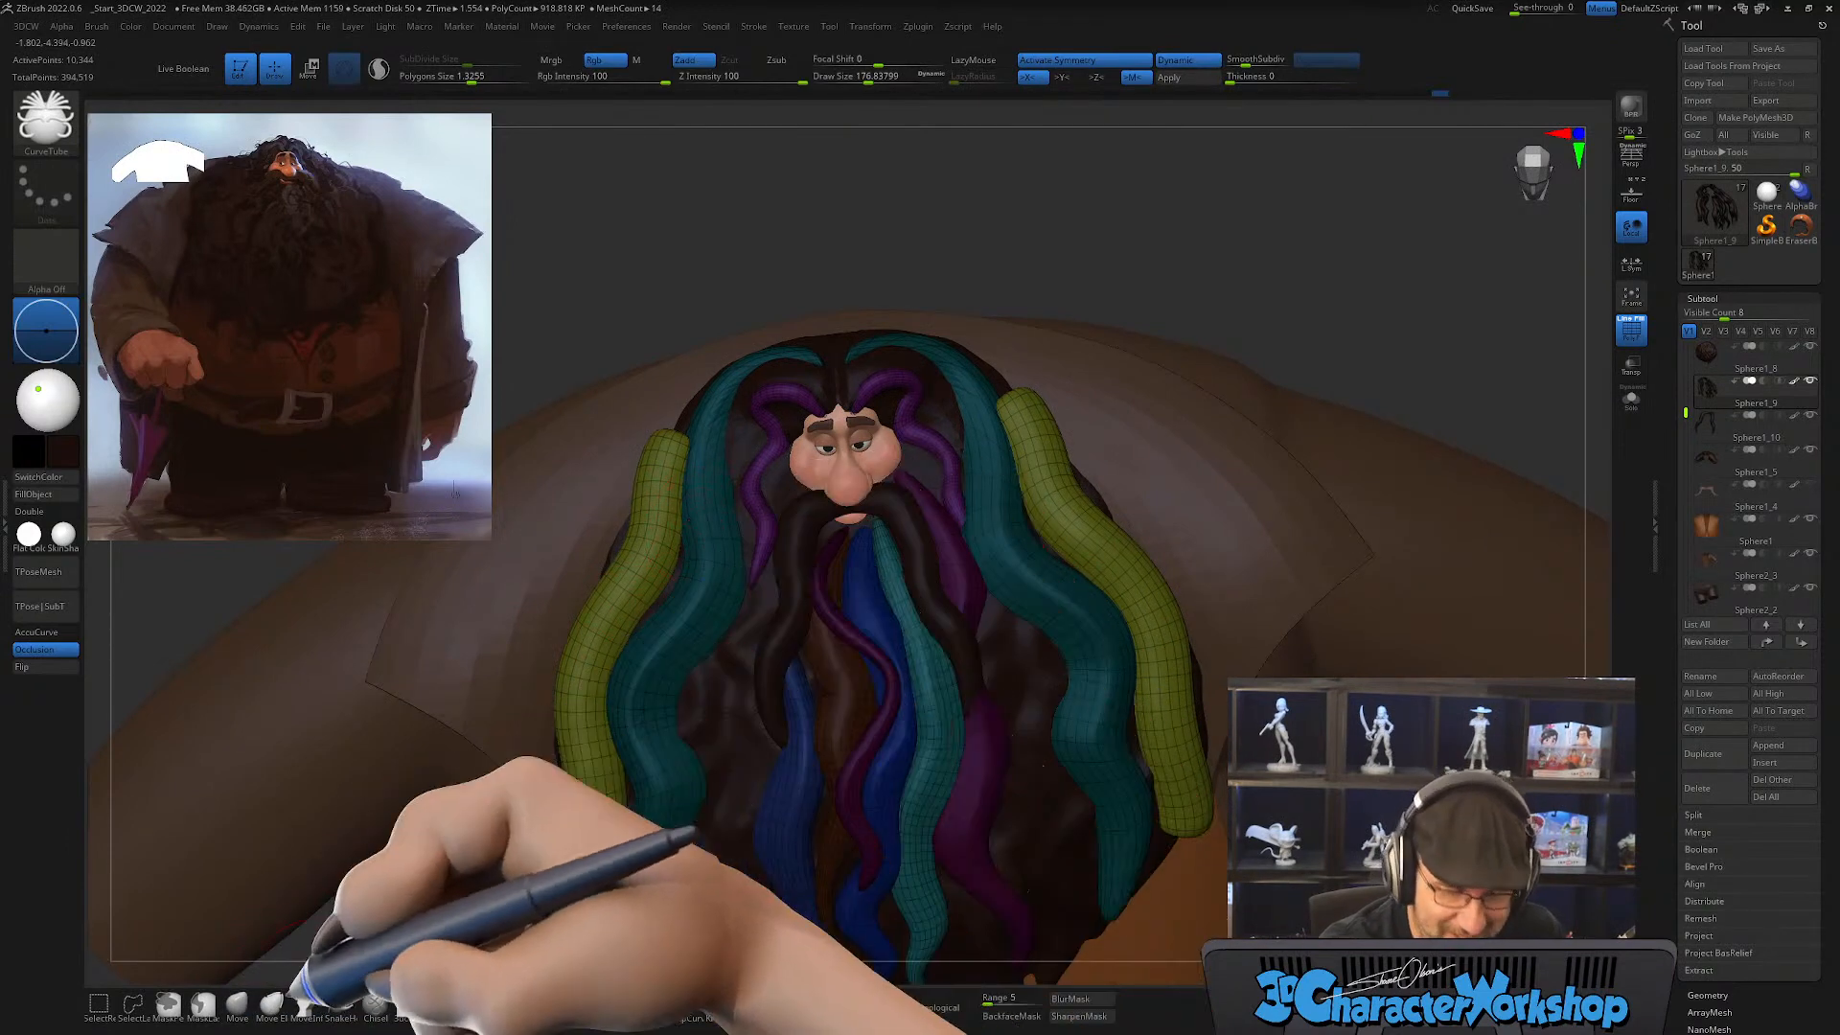
Step: Shift the outer strands' upper ends in toward the hair with the Move brush at draw size about 318
click(237, 1003)
key(s)
right_drag(681, 598, 665, 655)
key(s)
drag(665, 526, 677, 523)
right_drag(677, 522, 664, 508)
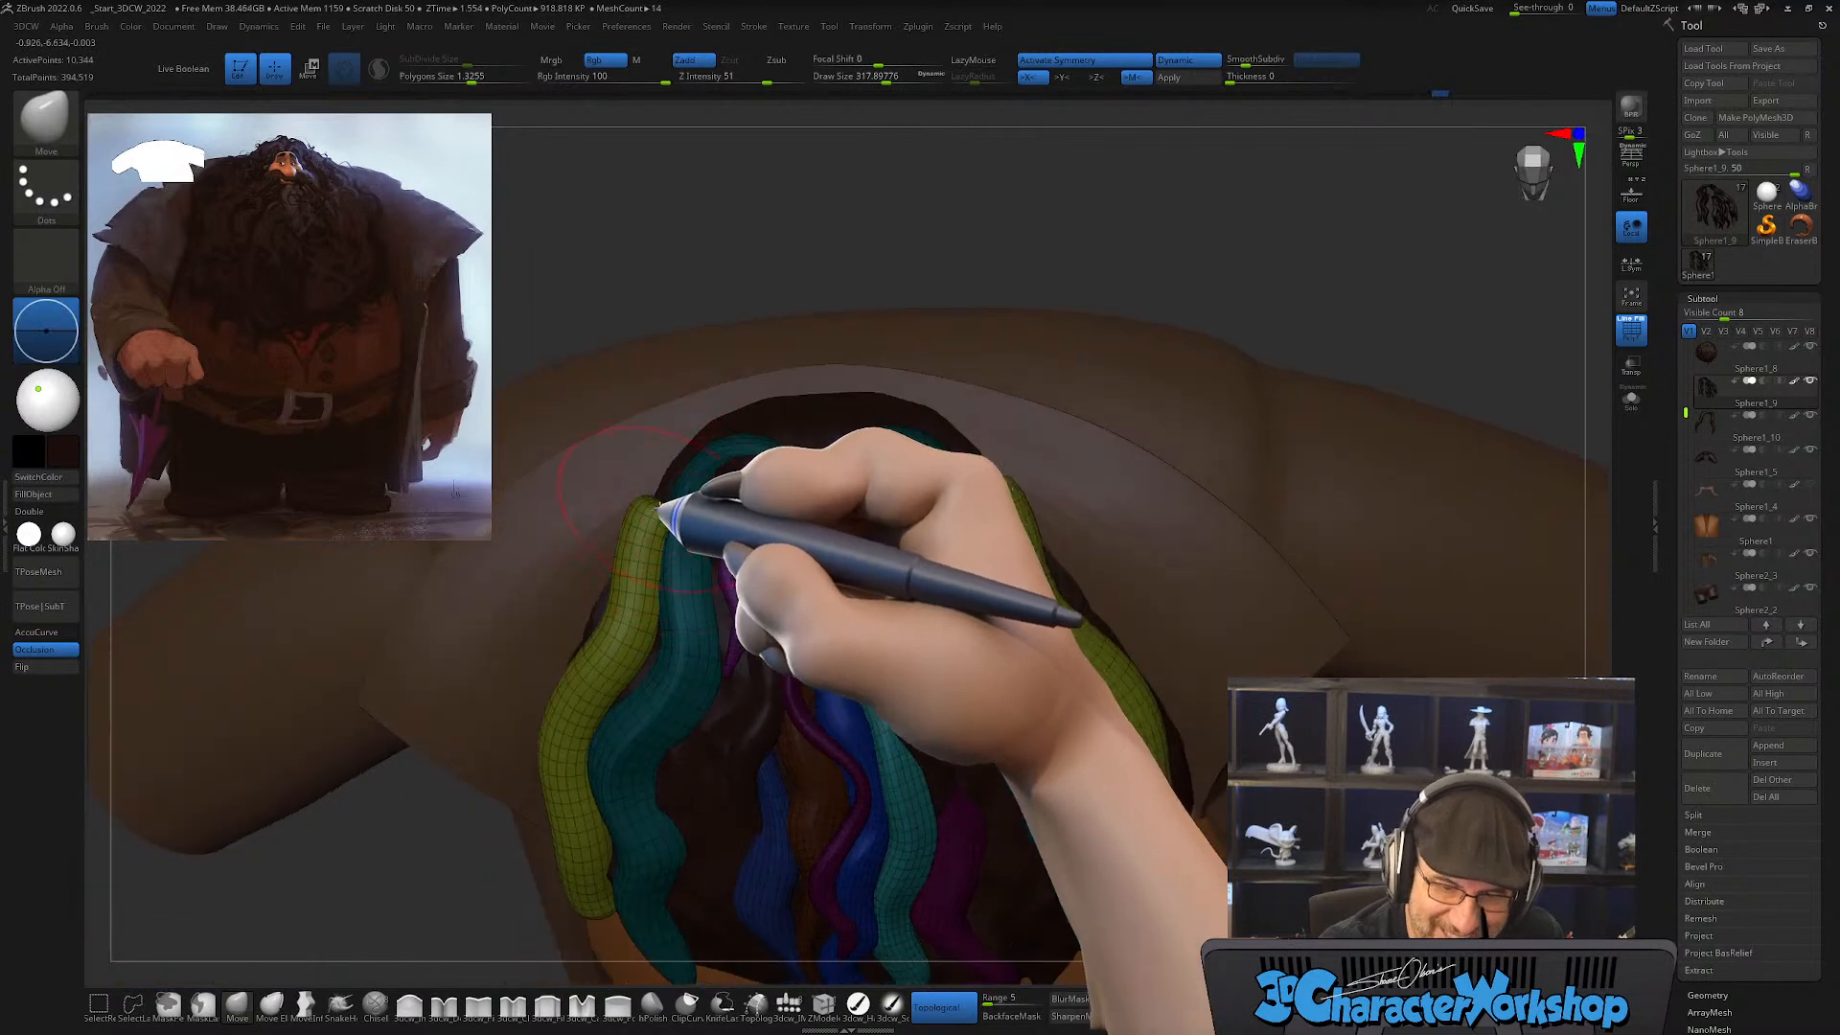
key(shift)
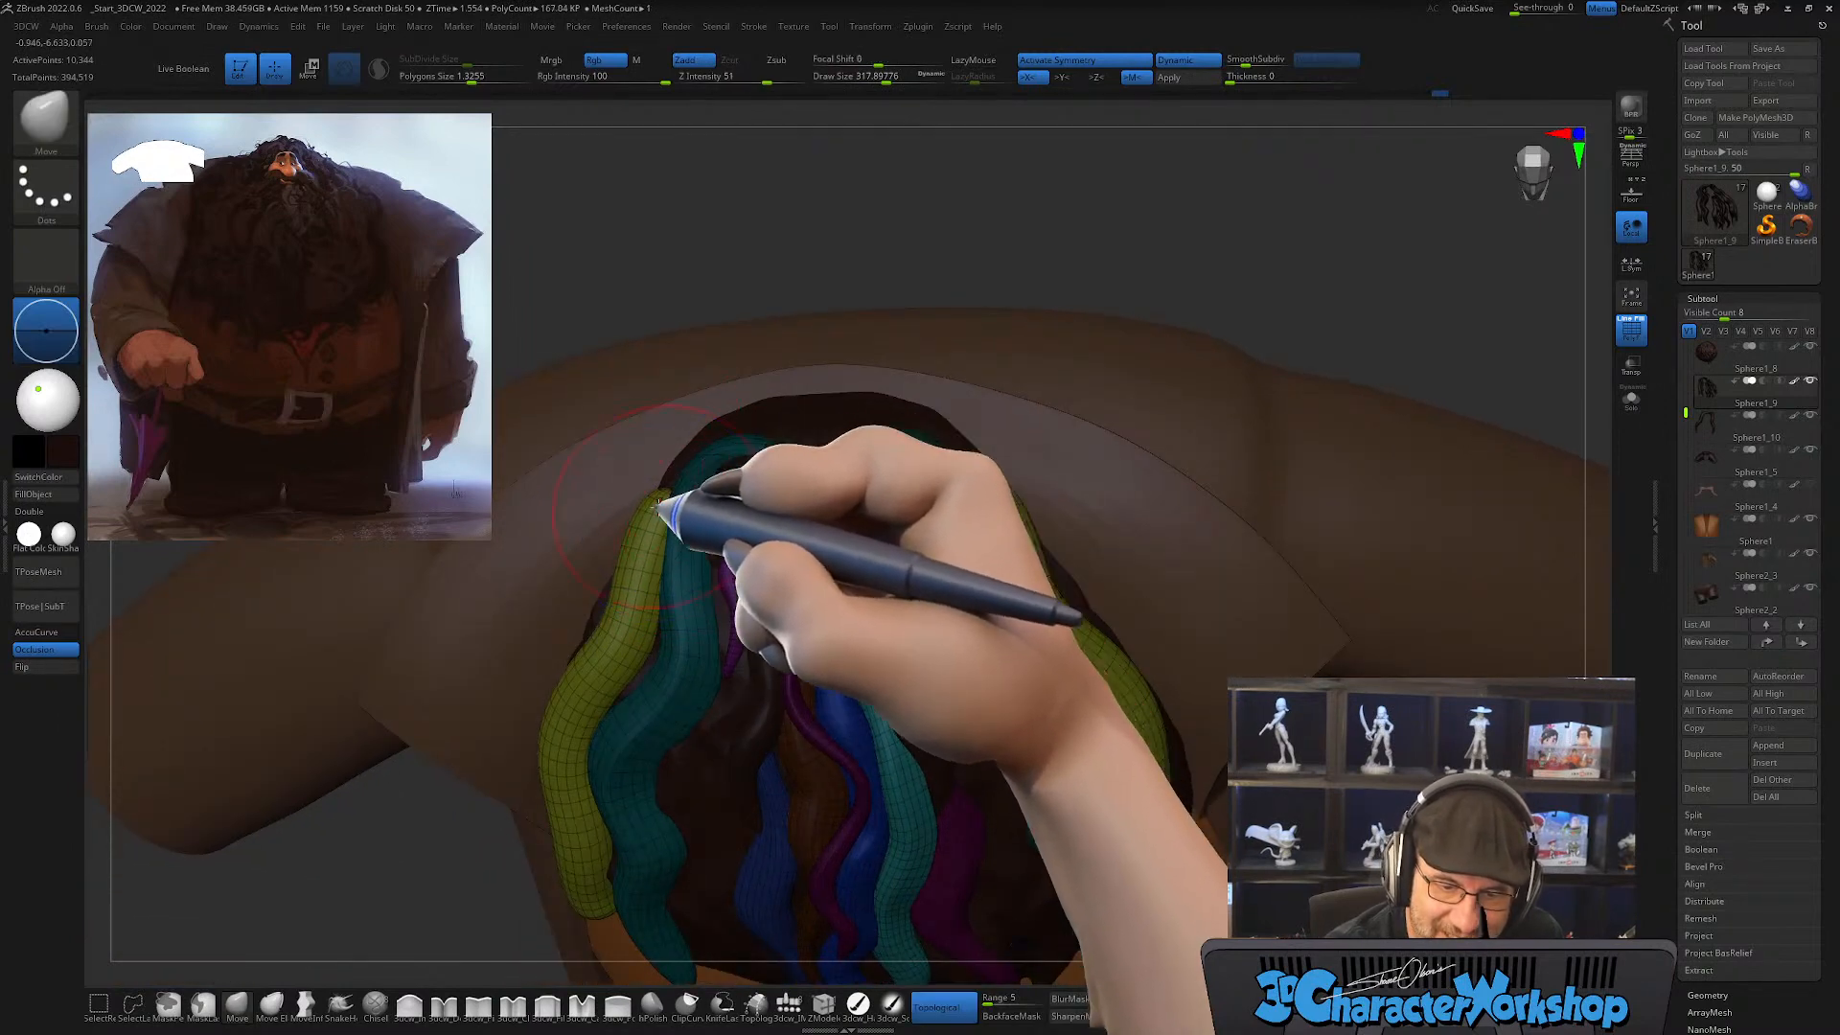
mouse_move(697, 462)
right_down()
mouse_move(728, 459)
mouse_move(679, 478)
mouse_move(700, 496)
right_up()
drag(684, 516, 678, 514)
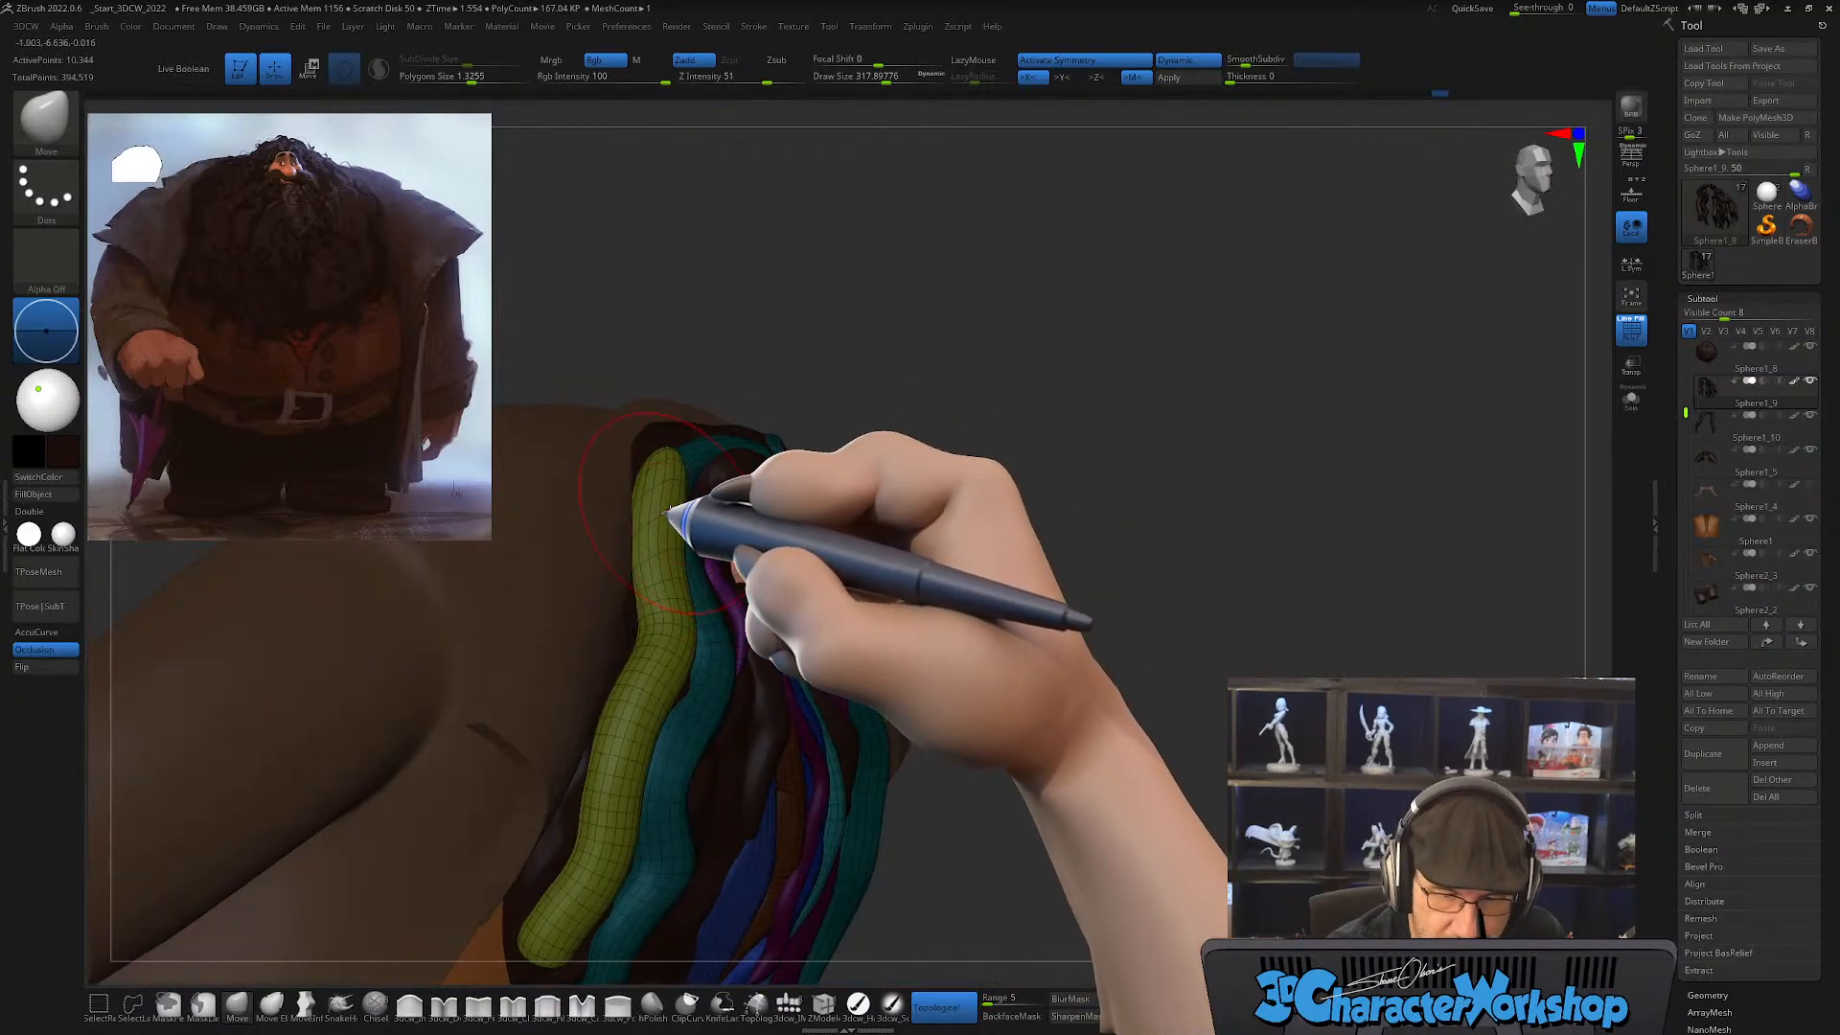
Step: Turn off topological masking and pull the outer strands in against the beard's sides, shaping their lower ends
click(928, 1002)
alt+right_drag(680, 520, 712, 554)
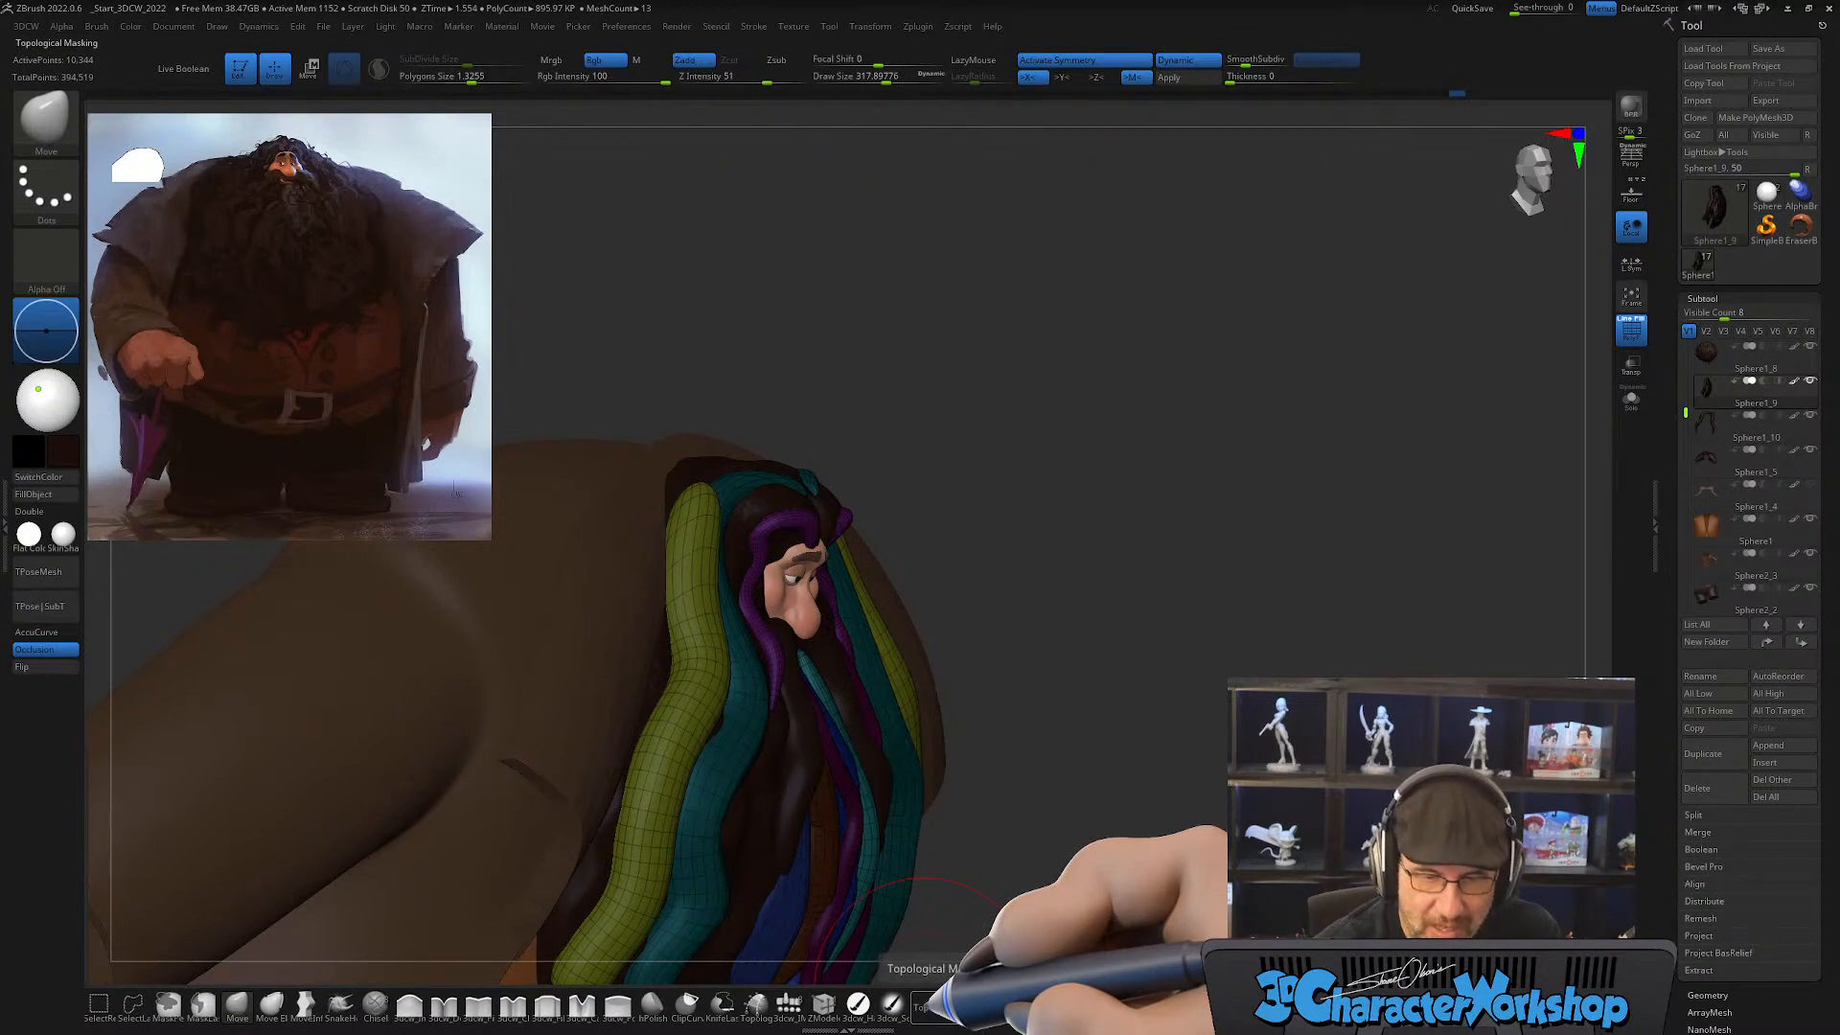
drag(1028, 712, 927, 935)
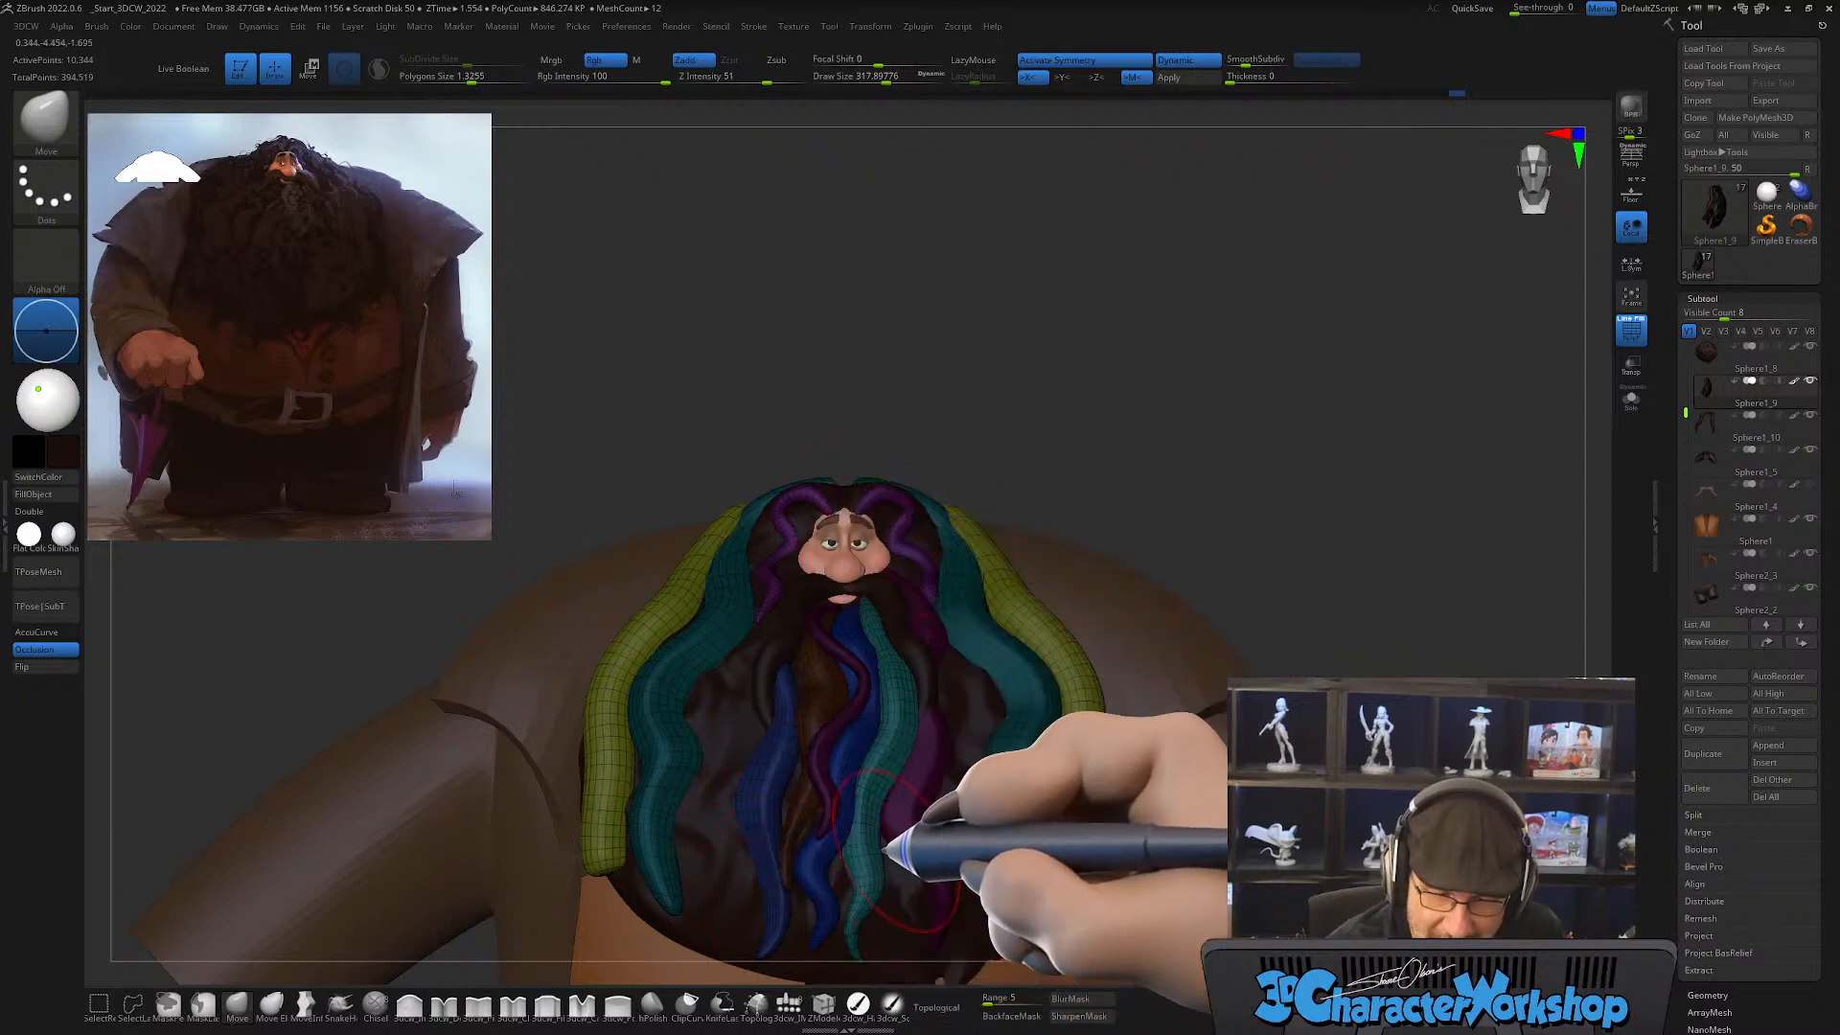
mouse_move(858, 815)
mouse_down()
mouse_move(760, 739)
mouse_move(577, 852)
mouse_move(602, 880)
mouse_move(588, 870)
mouse_move(606, 857)
mouse_move(586, 843)
mouse_move(587, 865)
mouse_move(569, 826)
mouse_up()
right_drag(894, 759, 867, 773)
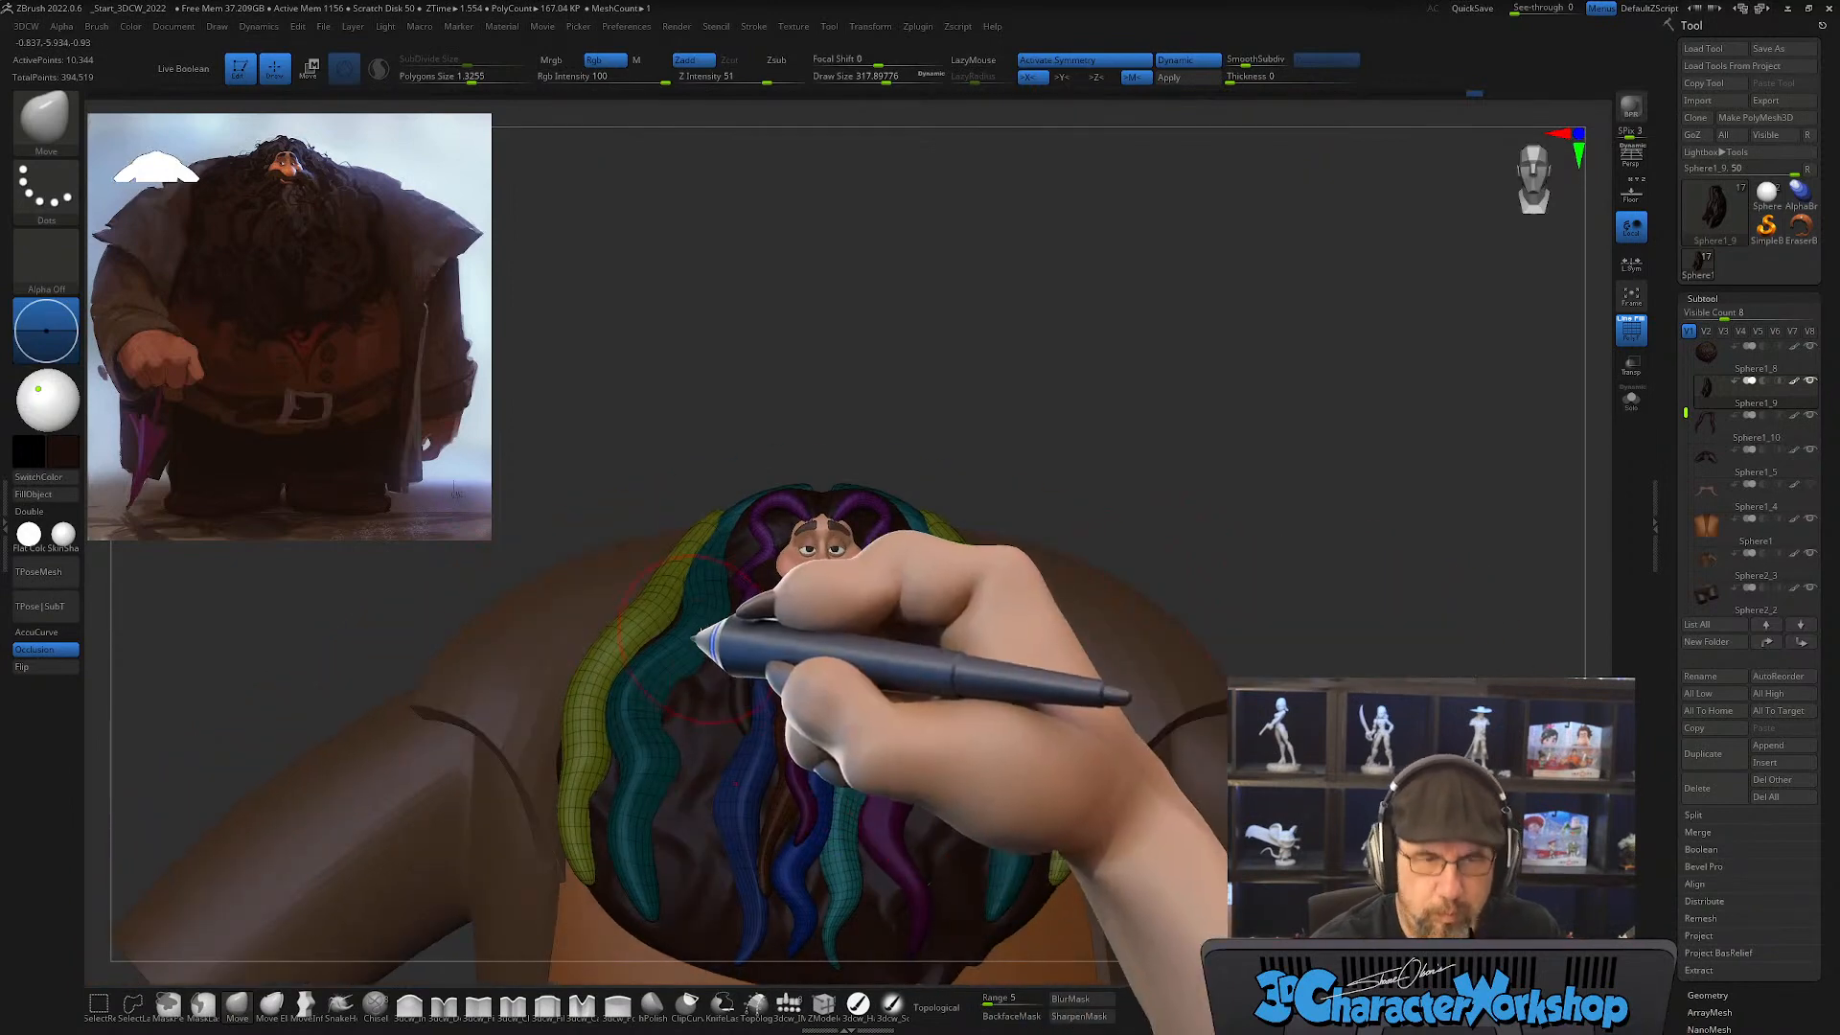
Step: Bend the outer strands into a stronger wave along the beard's edge with the Move brush at draw size about 453
ctrl+right_drag(701, 631, 709, 635)
key(s)
drag(670, 554, 683, 553)
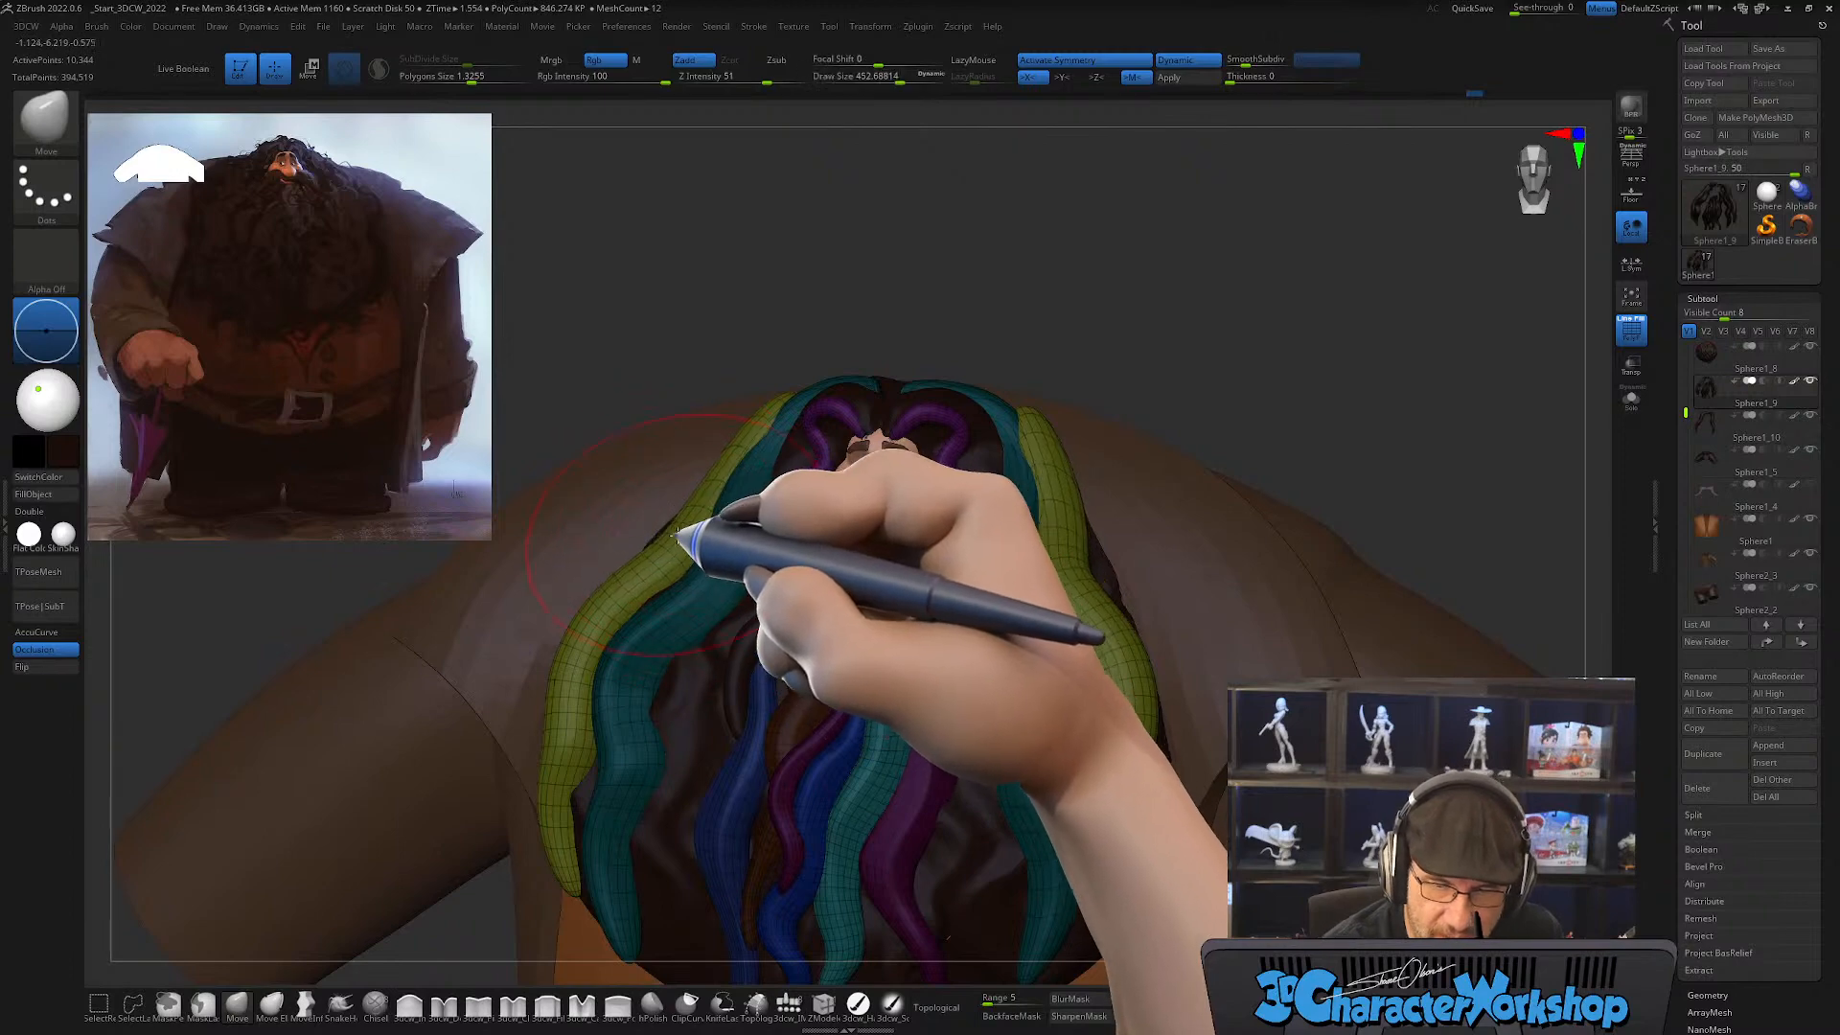
drag(677, 592, 556, 808)
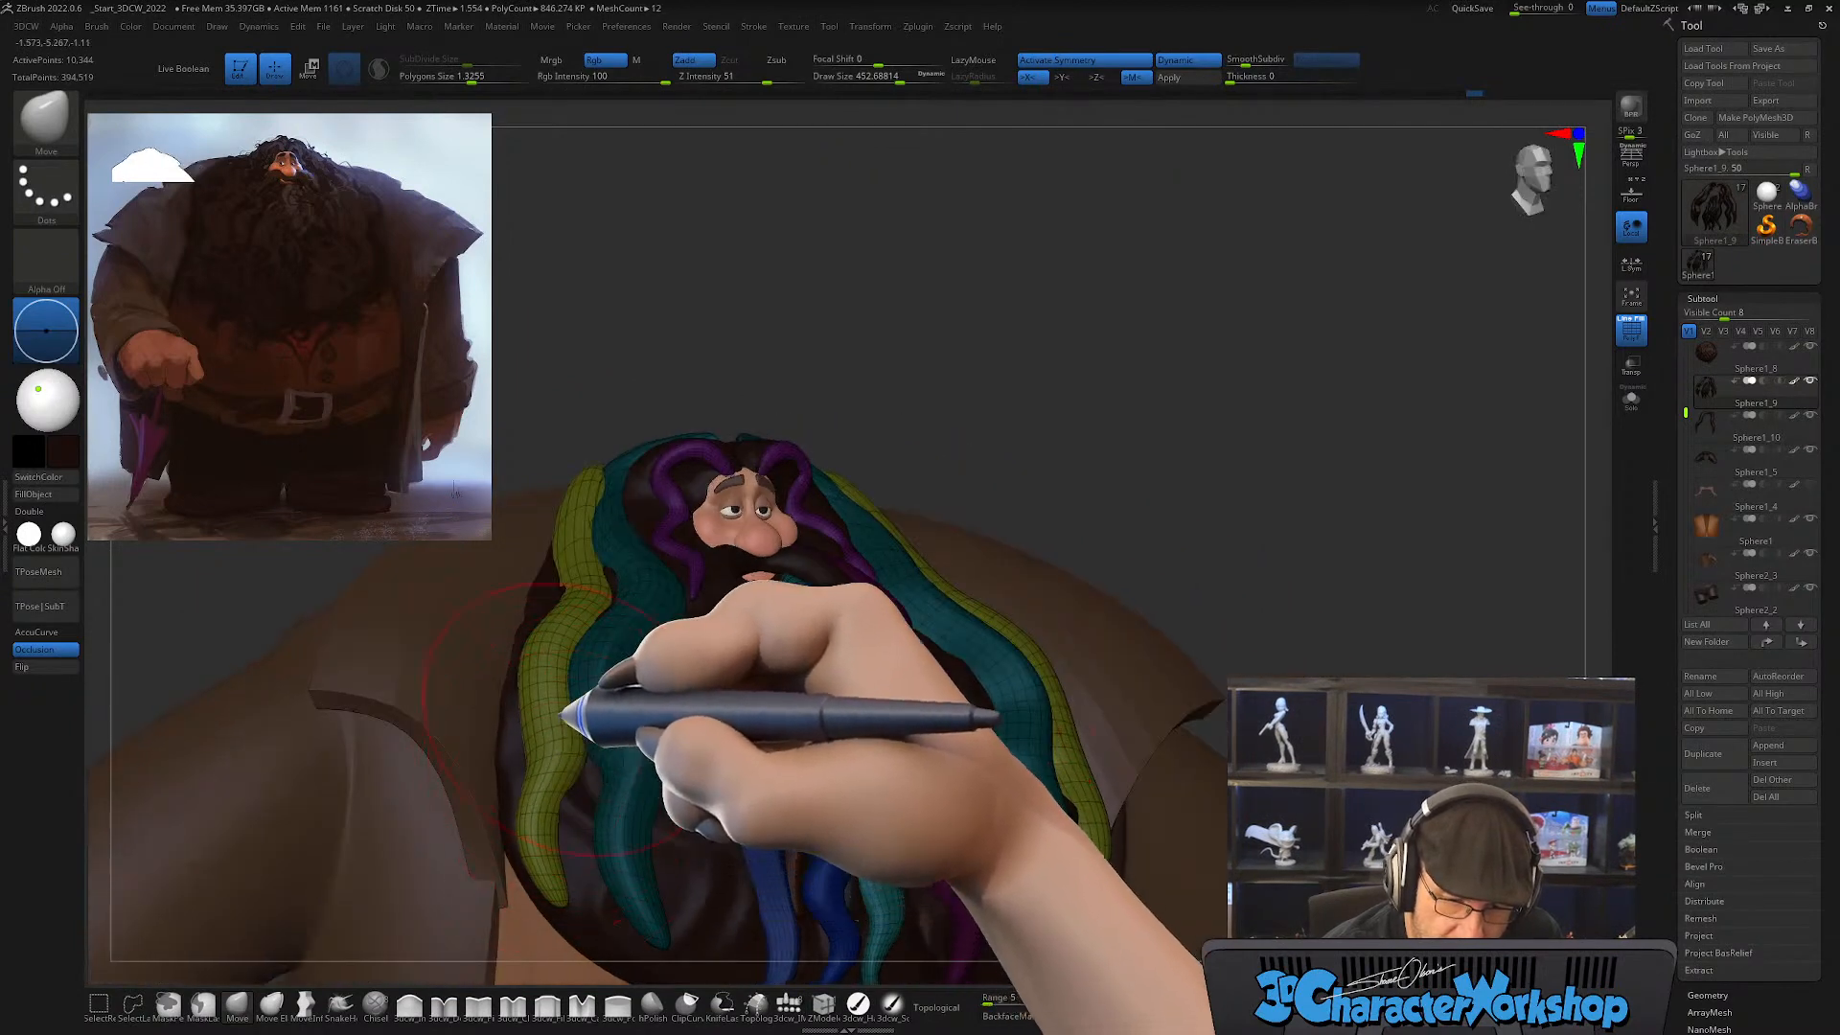
drag(582, 599, 591, 587)
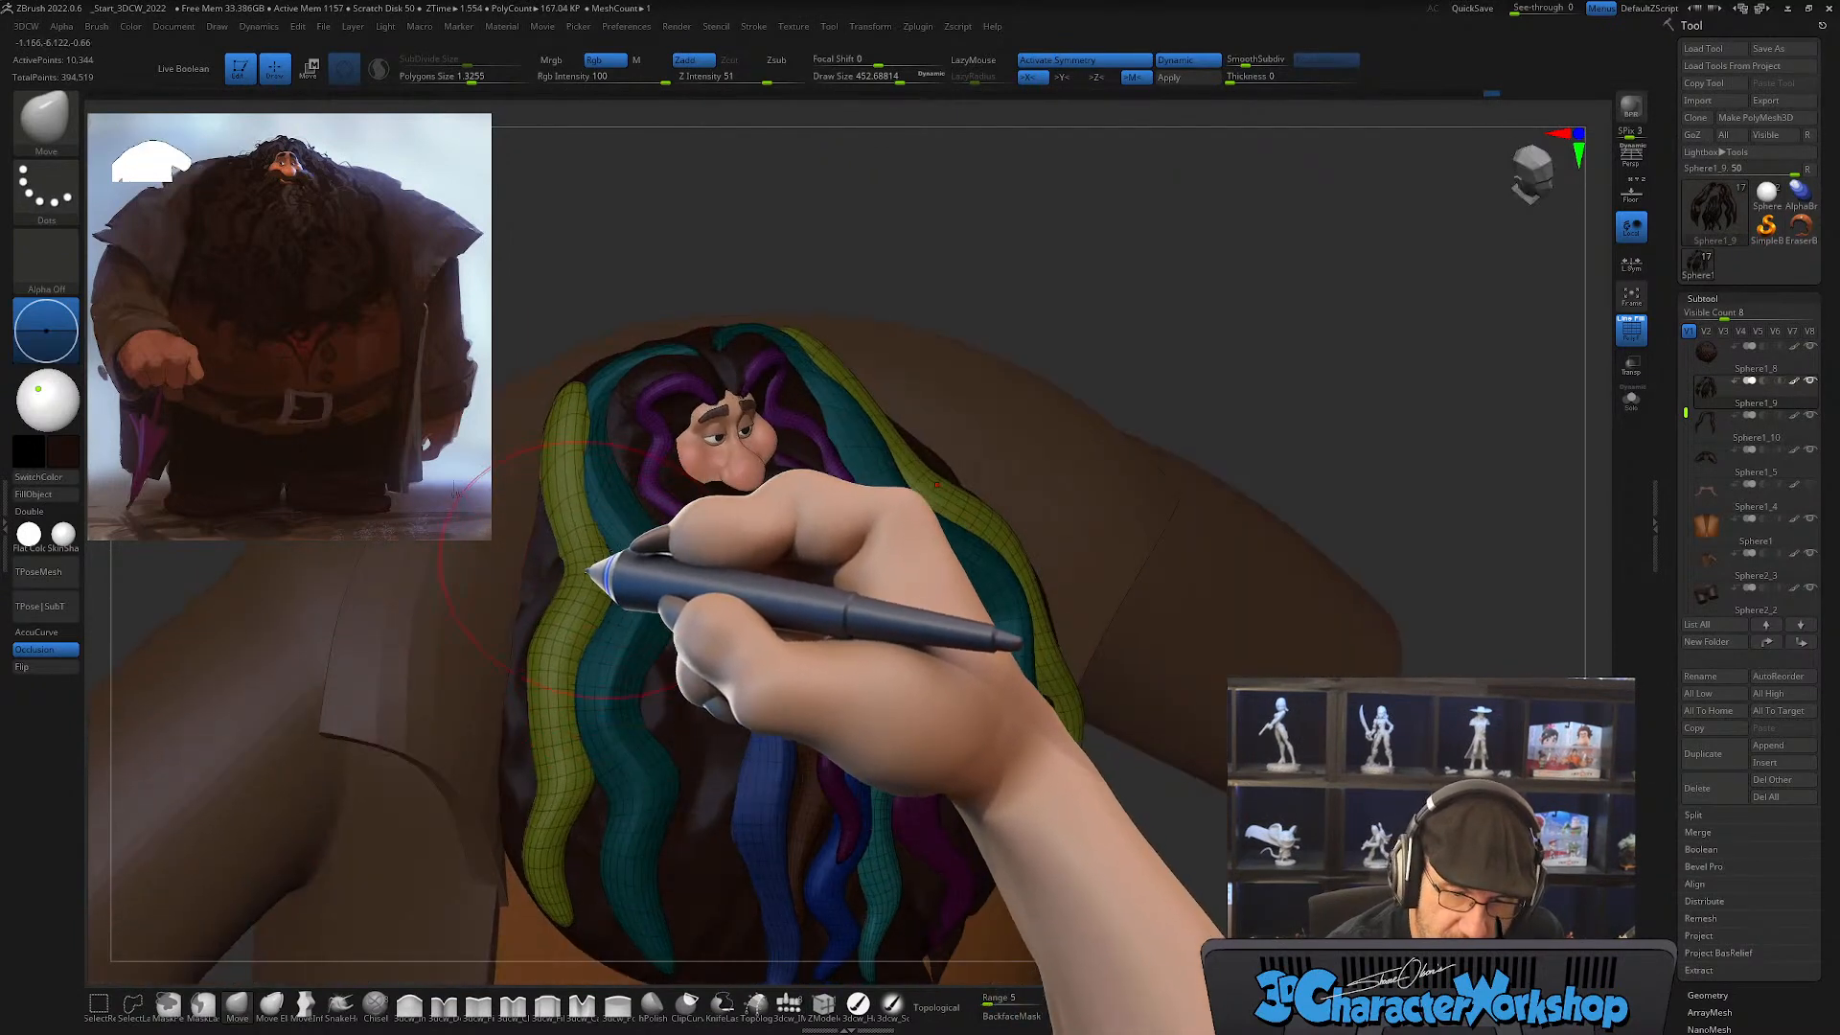
drag(592, 683, 588, 719)
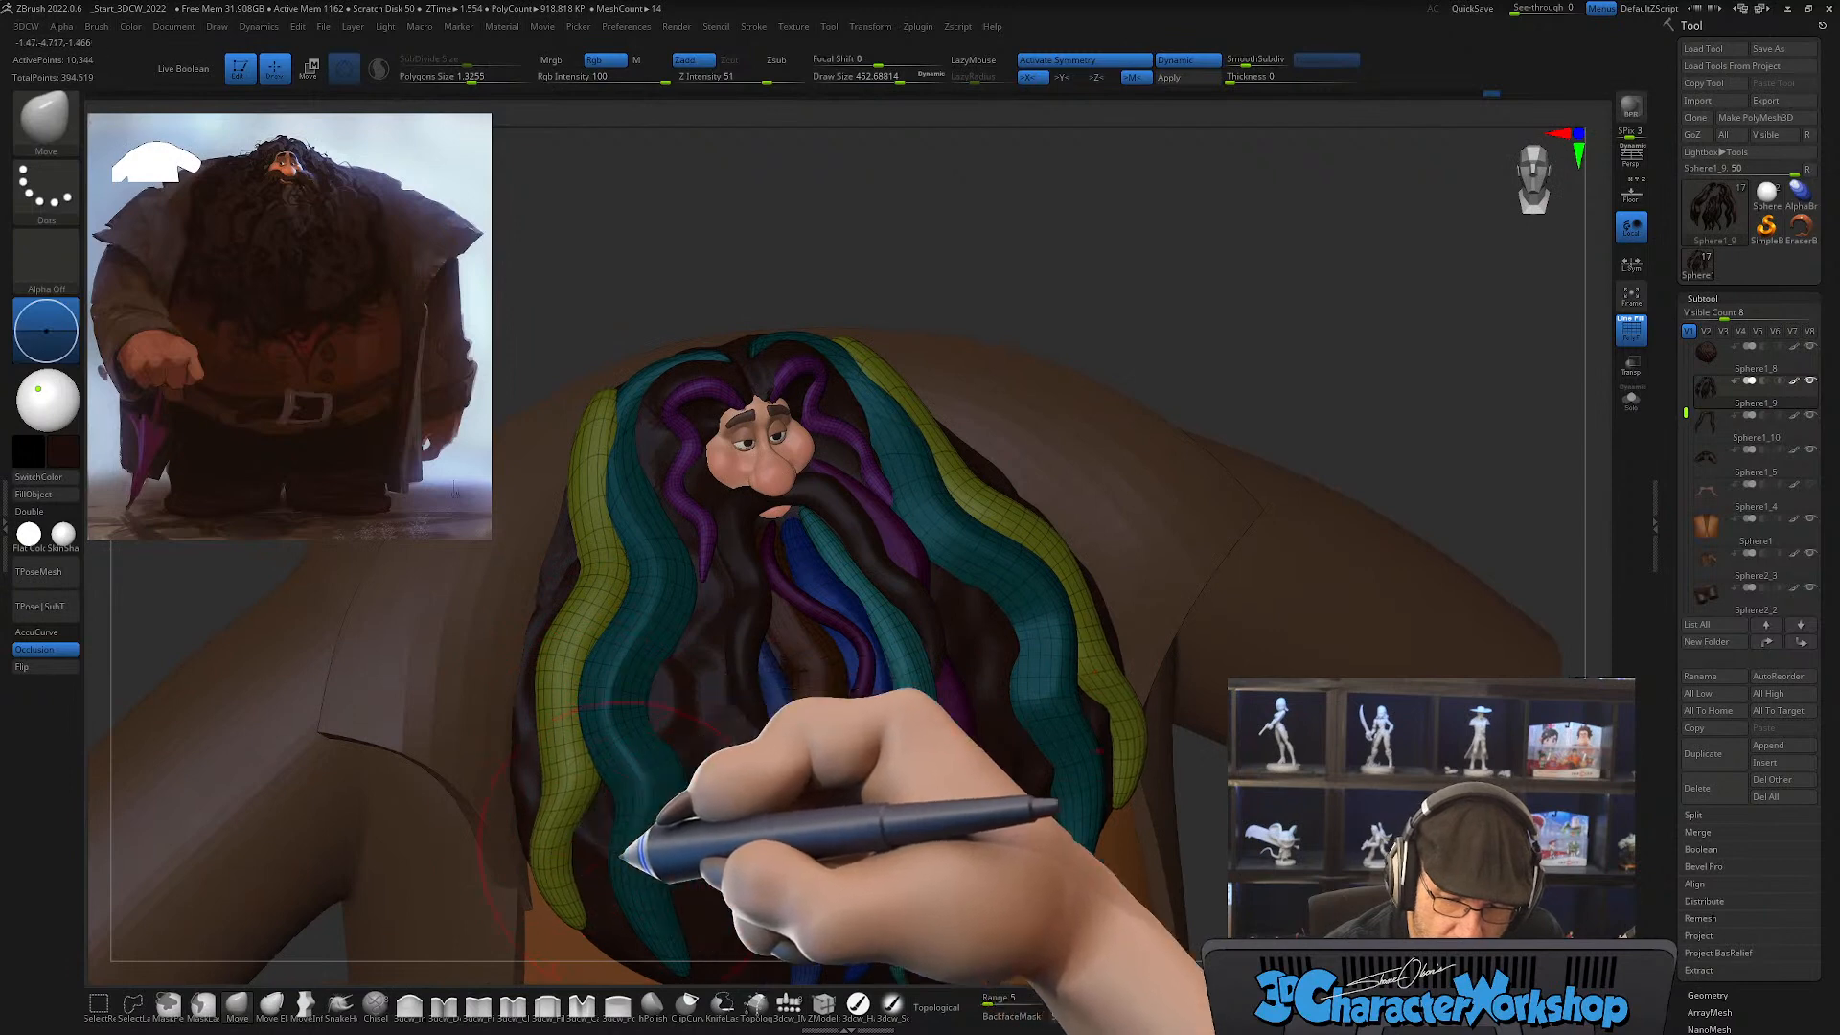
drag(636, 850, 630, 655)
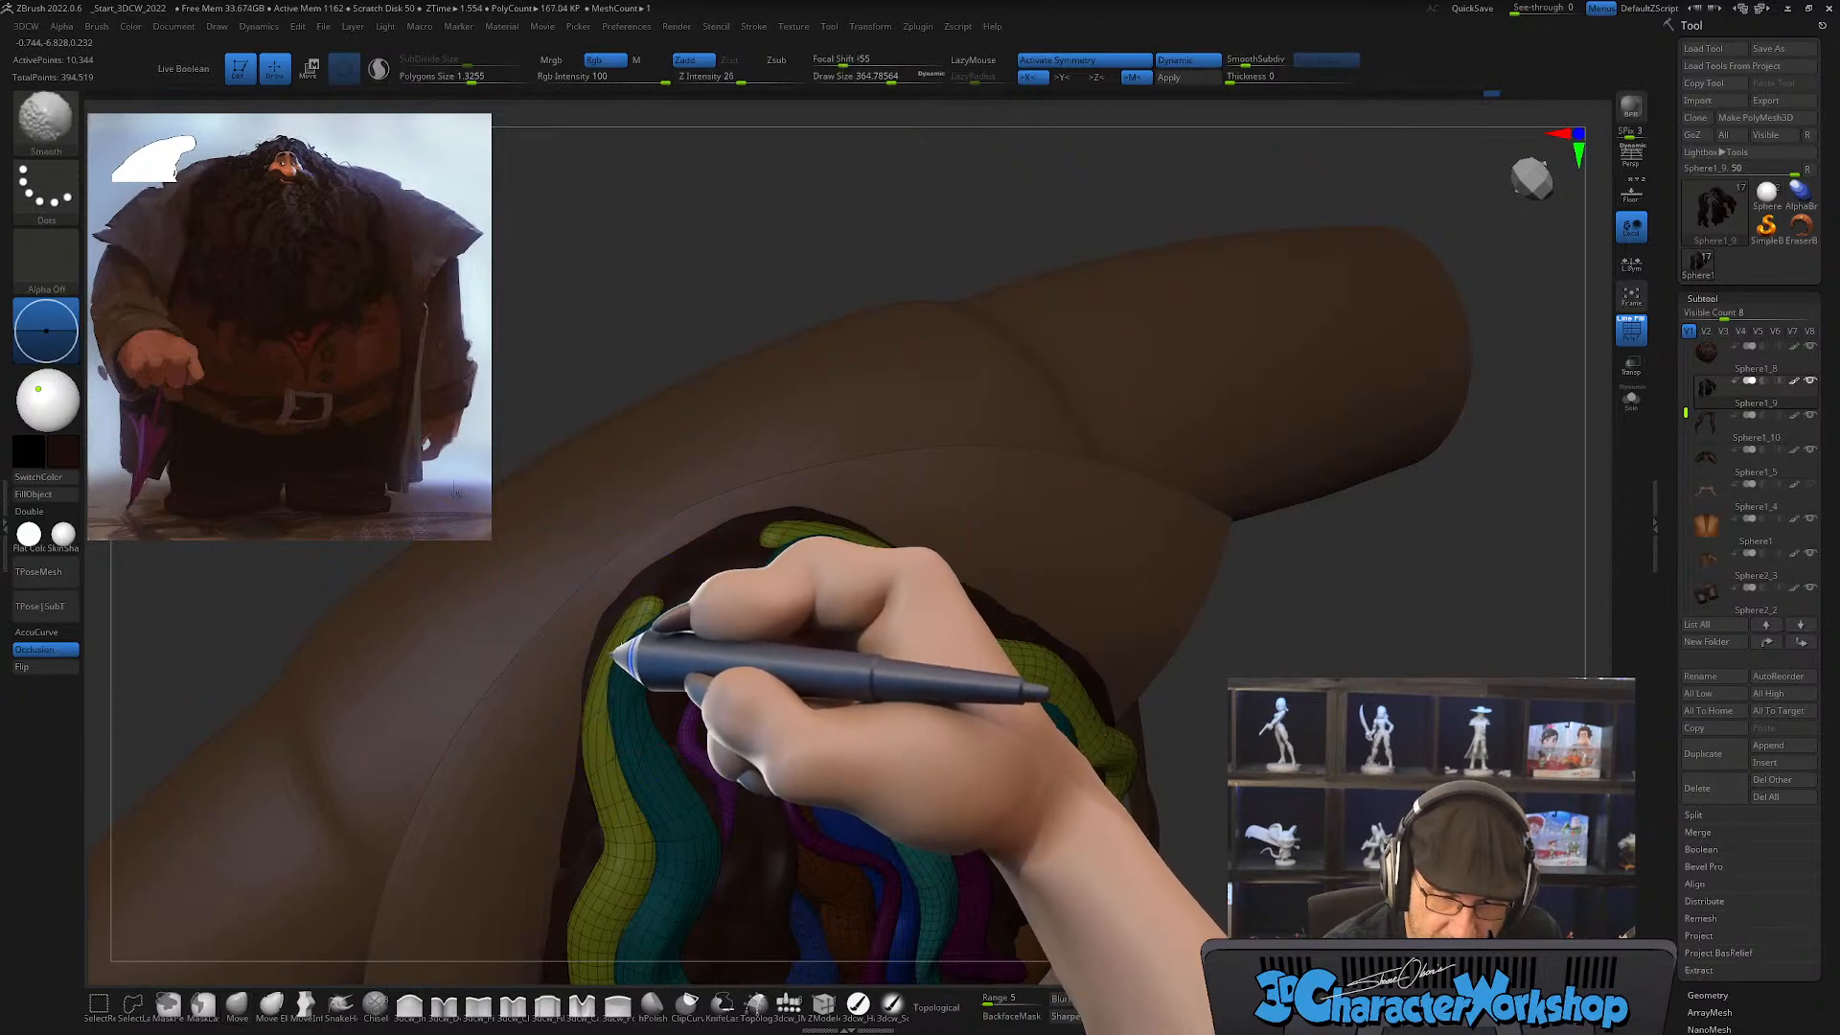
Step: Tuck the outer strands' upper ends against the head behind the neighbouring strands, reducing the Move brush from draw size about 430 to 245
drag(641, 610, 659, 613)
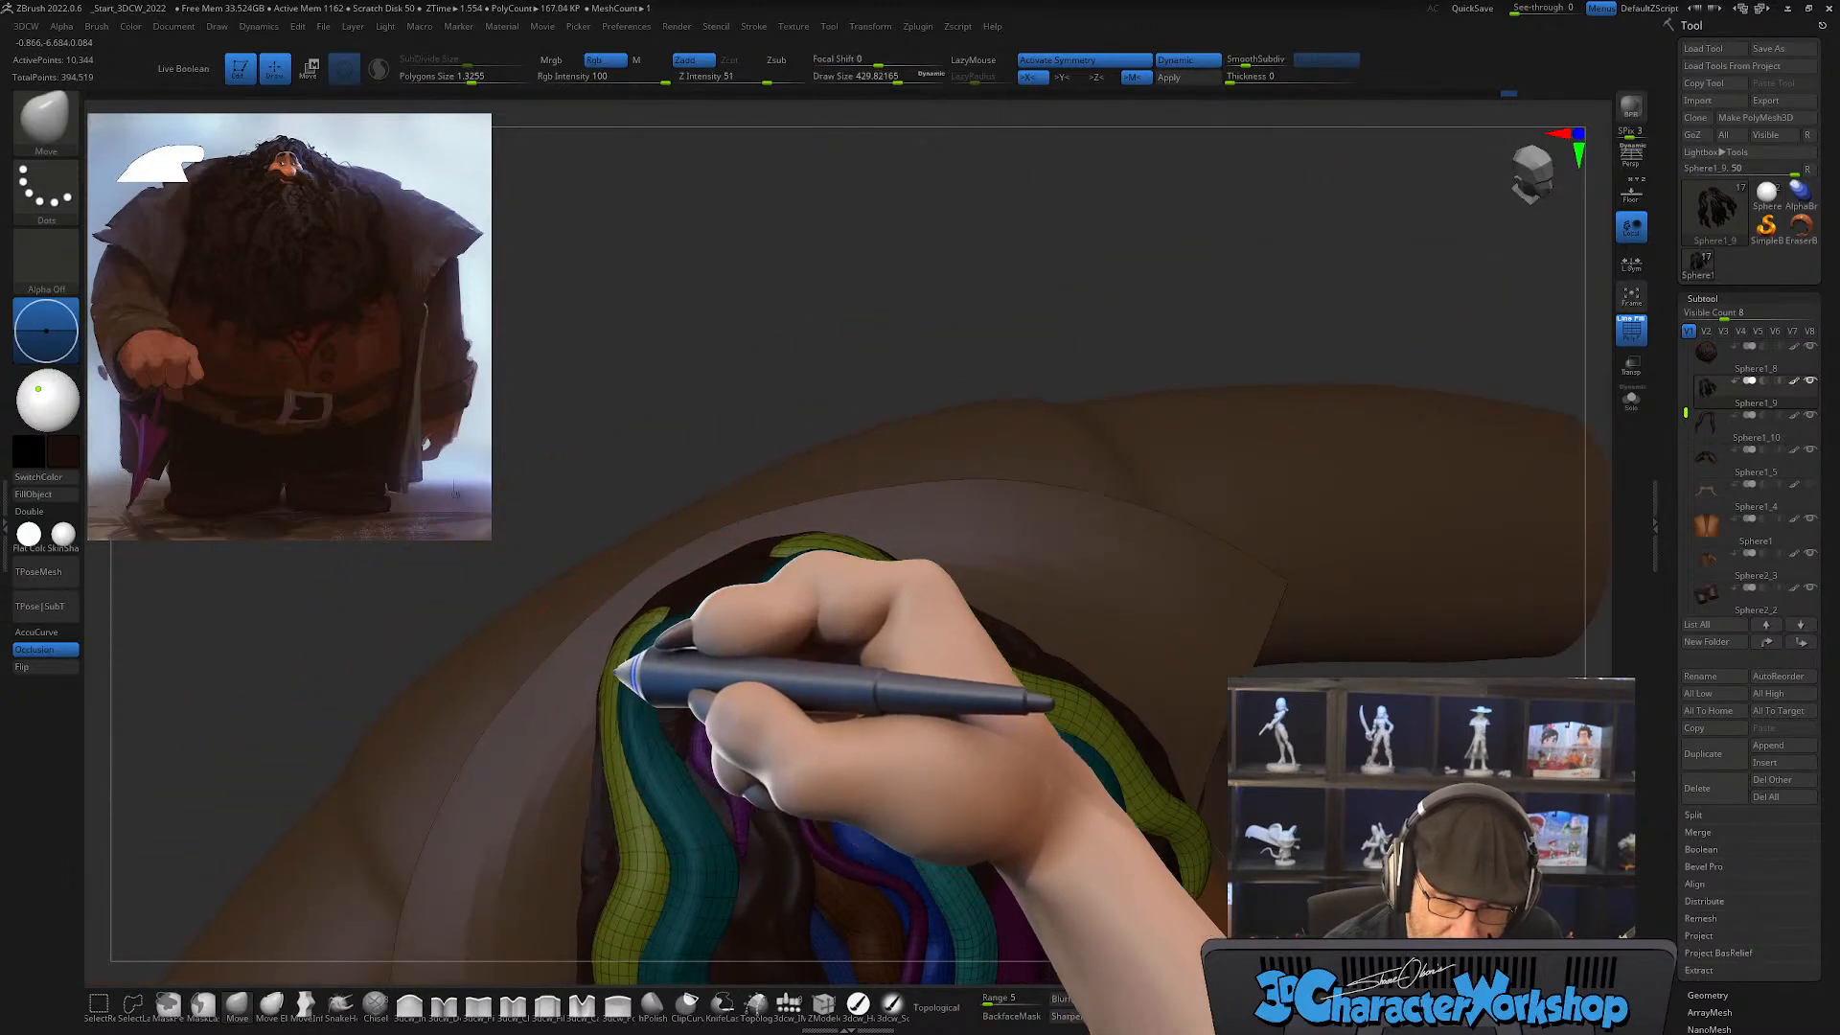
mouse_move(698, 613)
mouse_down()
mouse_move(751, 604)
mouse_move(678, 637)
mouse_move(575, 645)
mouse_move(623, 657)
mouse_up()
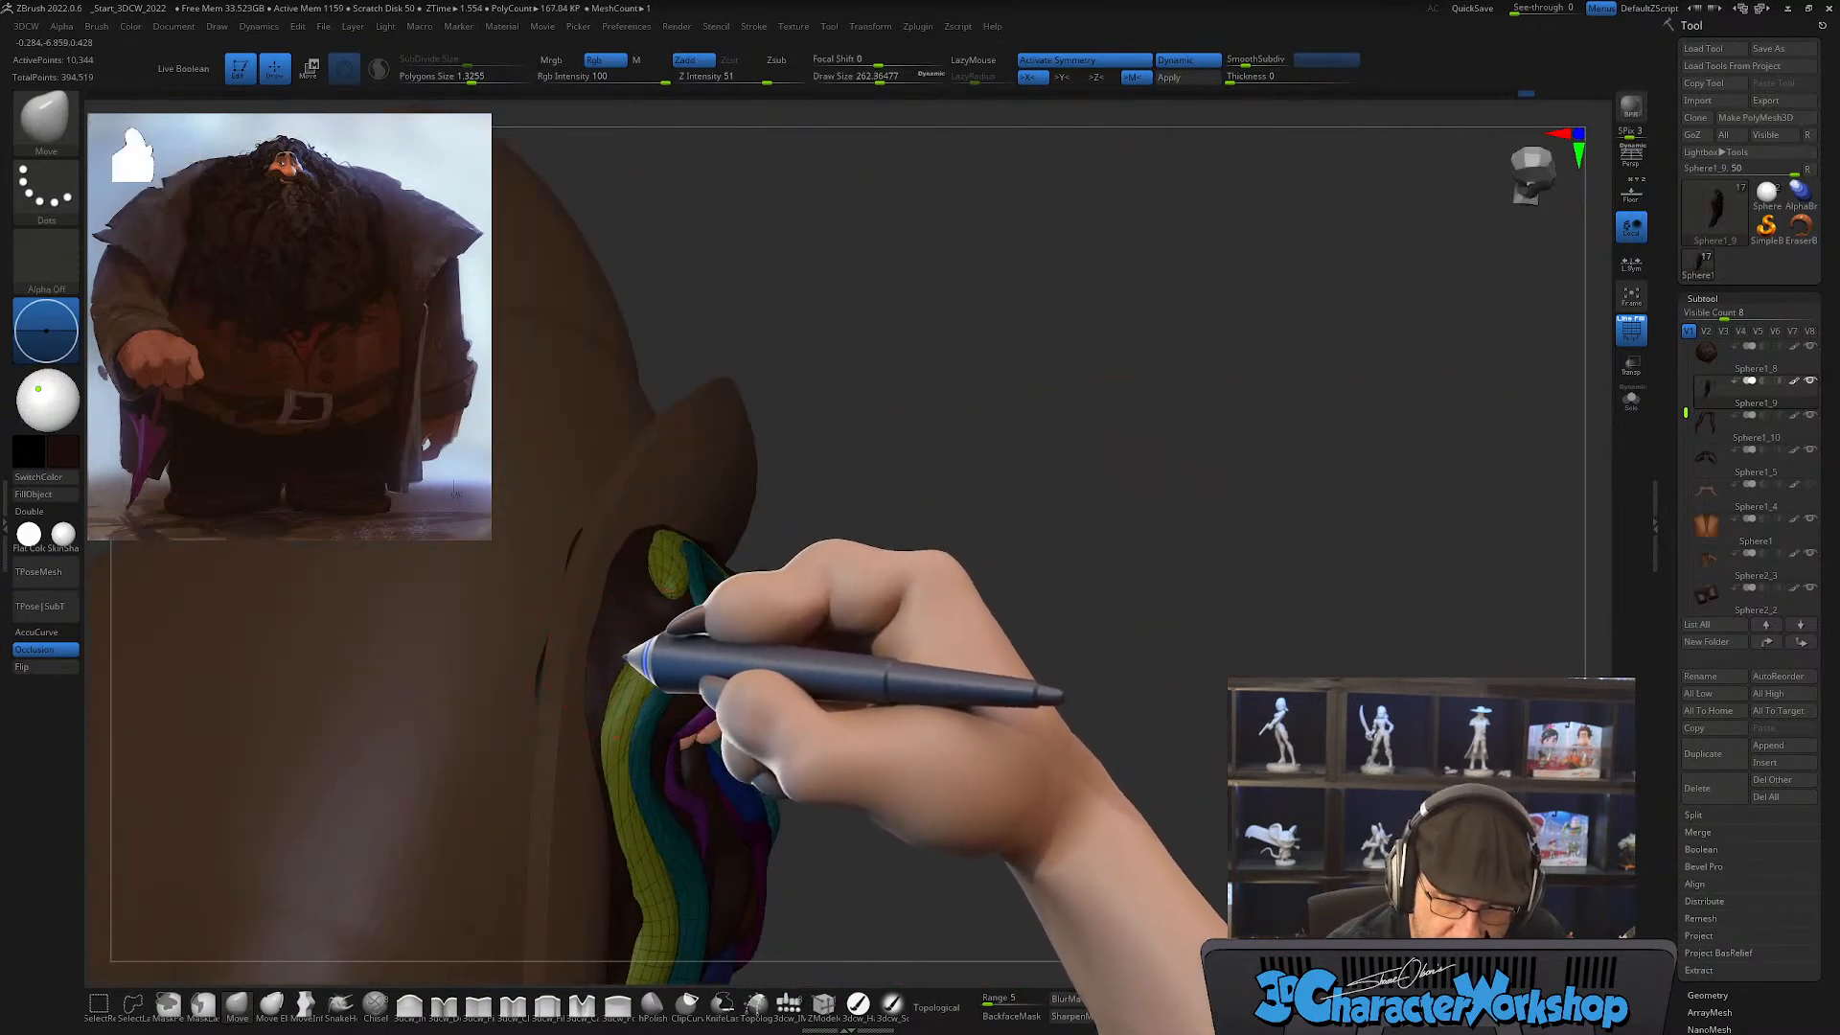
mouse_move(677, 637)
mouse_down()
mouse_move(637, 655)
mouse_move(686, 731)
mouse_move(657, 629)
mouse_up()
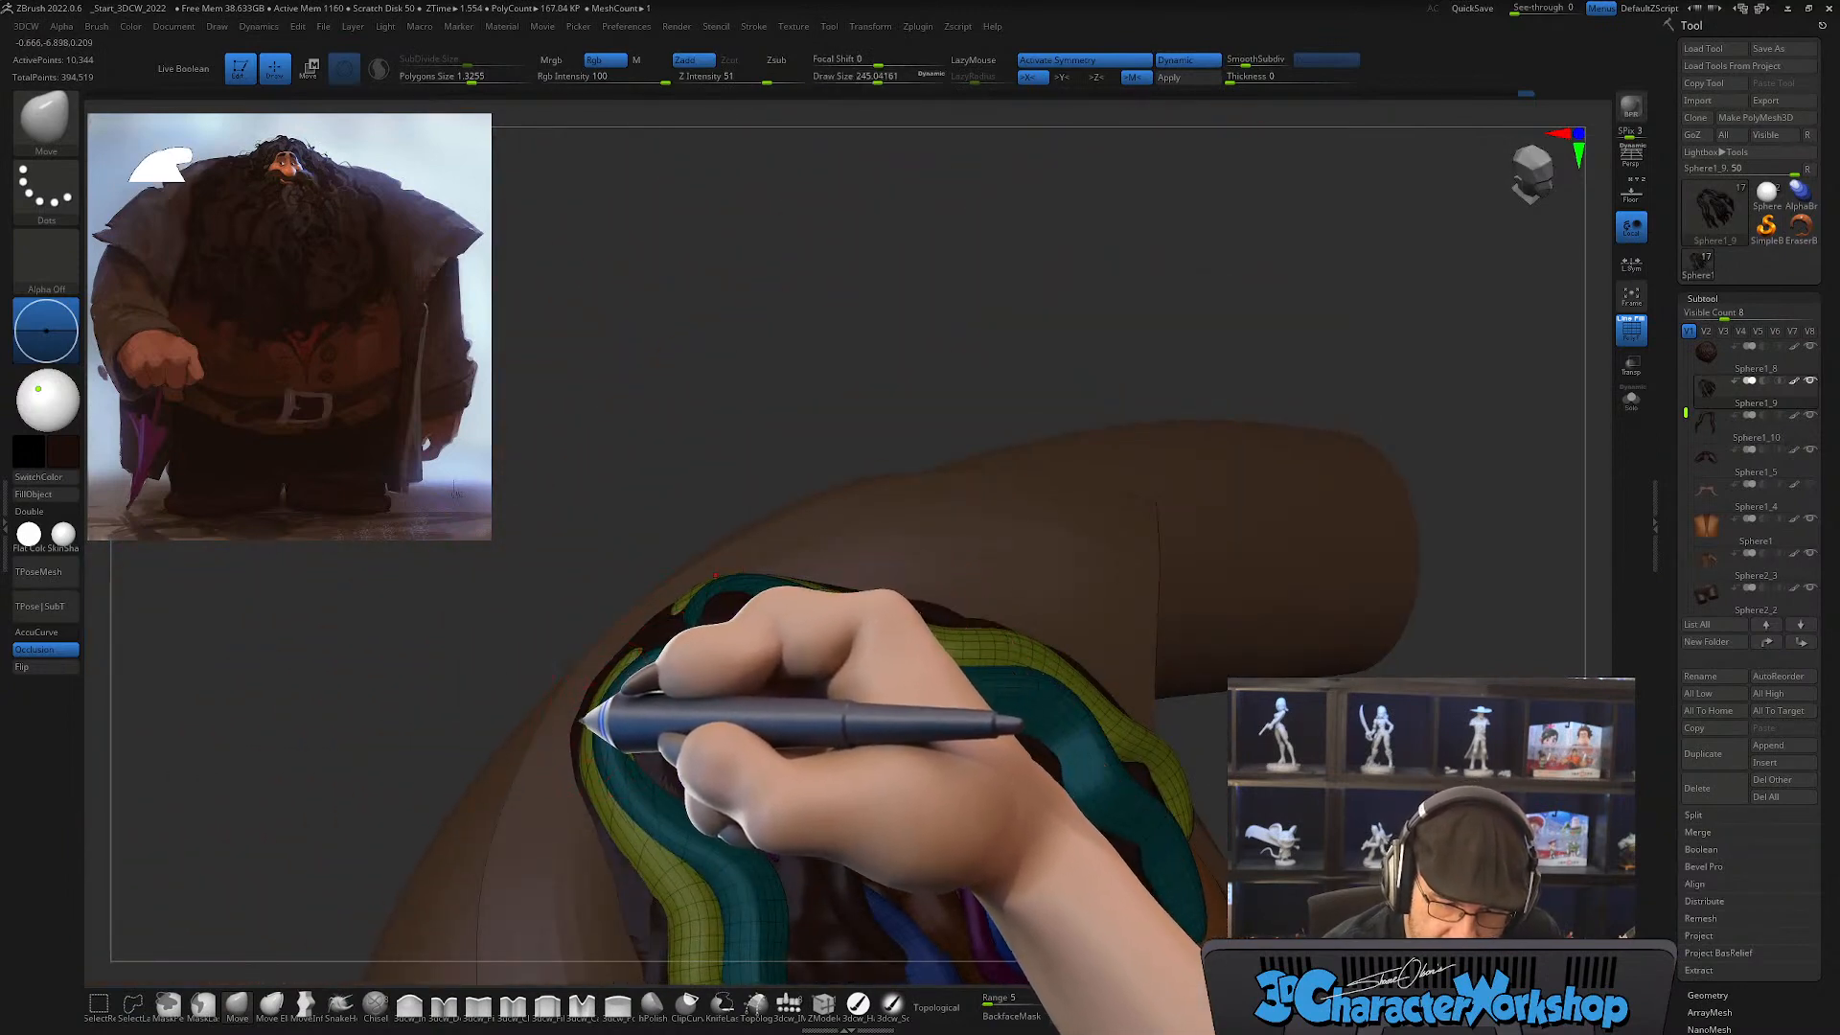
mouse_move(586, 733)
mouse_down()
mouse_move(657, 719)
mouse_move(547, 760)
mouse_up()
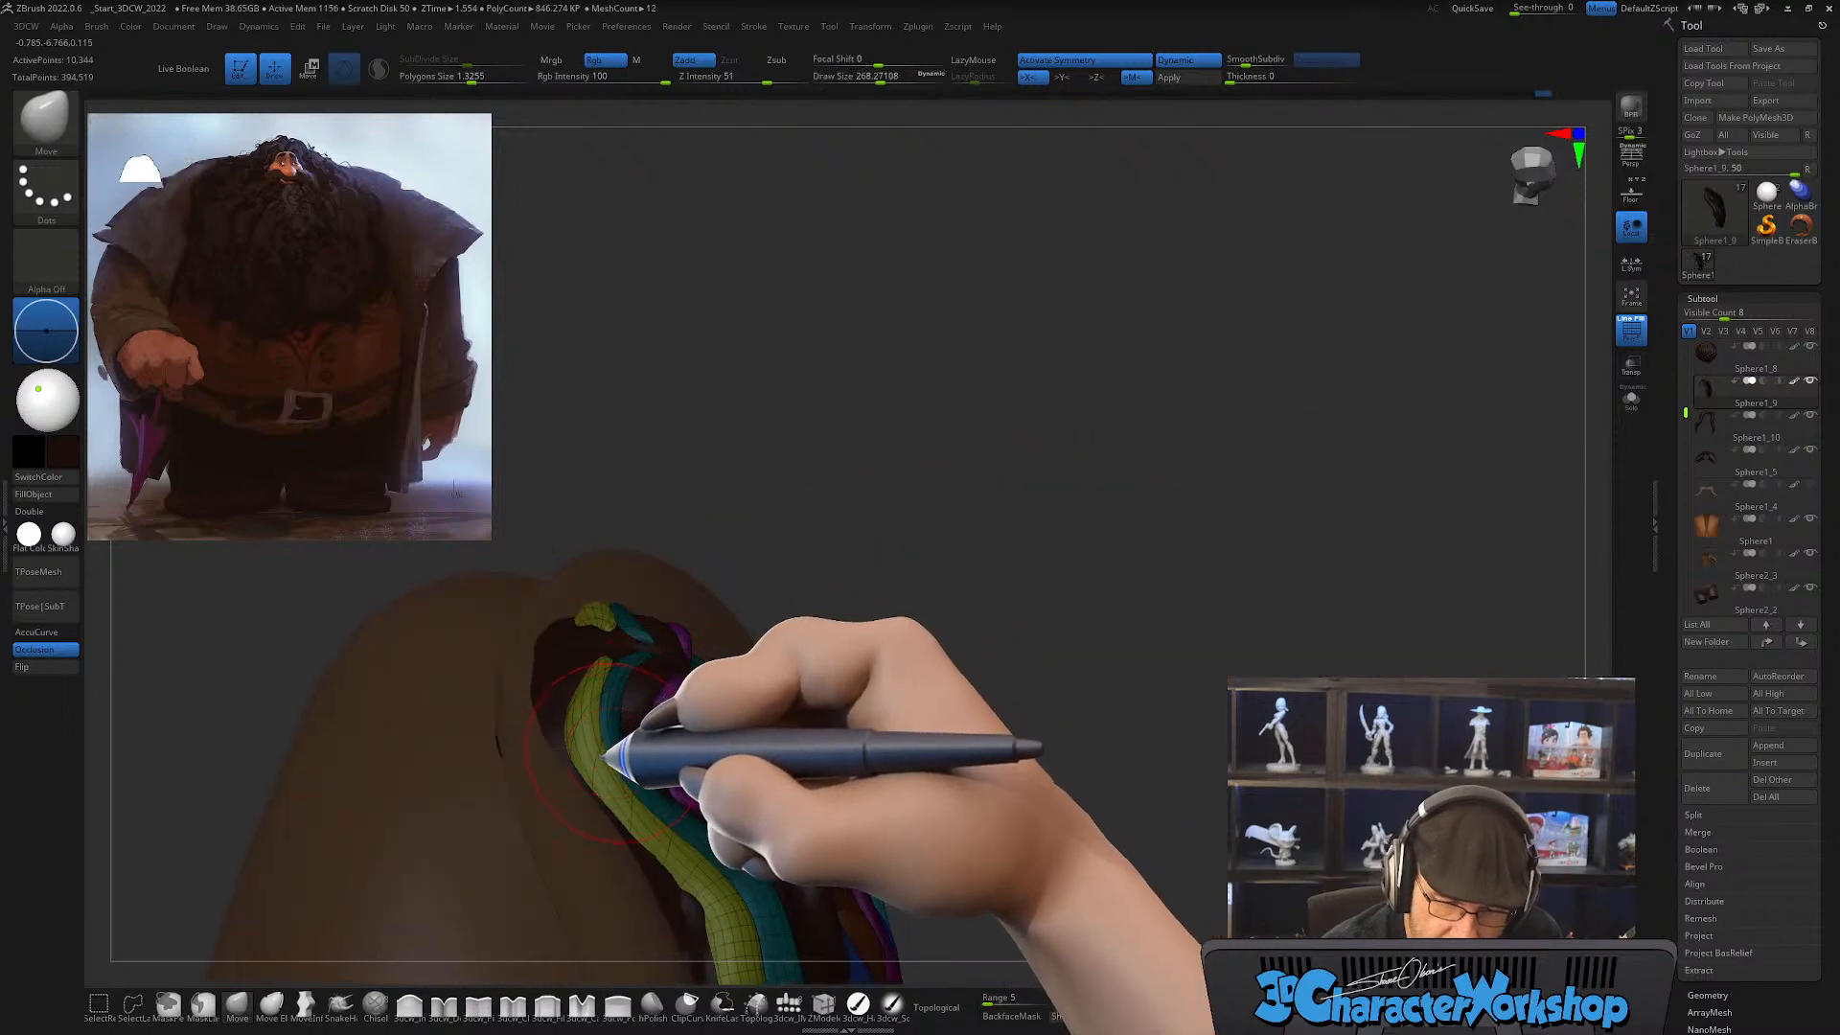
mouse_move(698, 779)
right_down()
mouse_move(694, 807)
mouse_move(717, 805)
right_up()
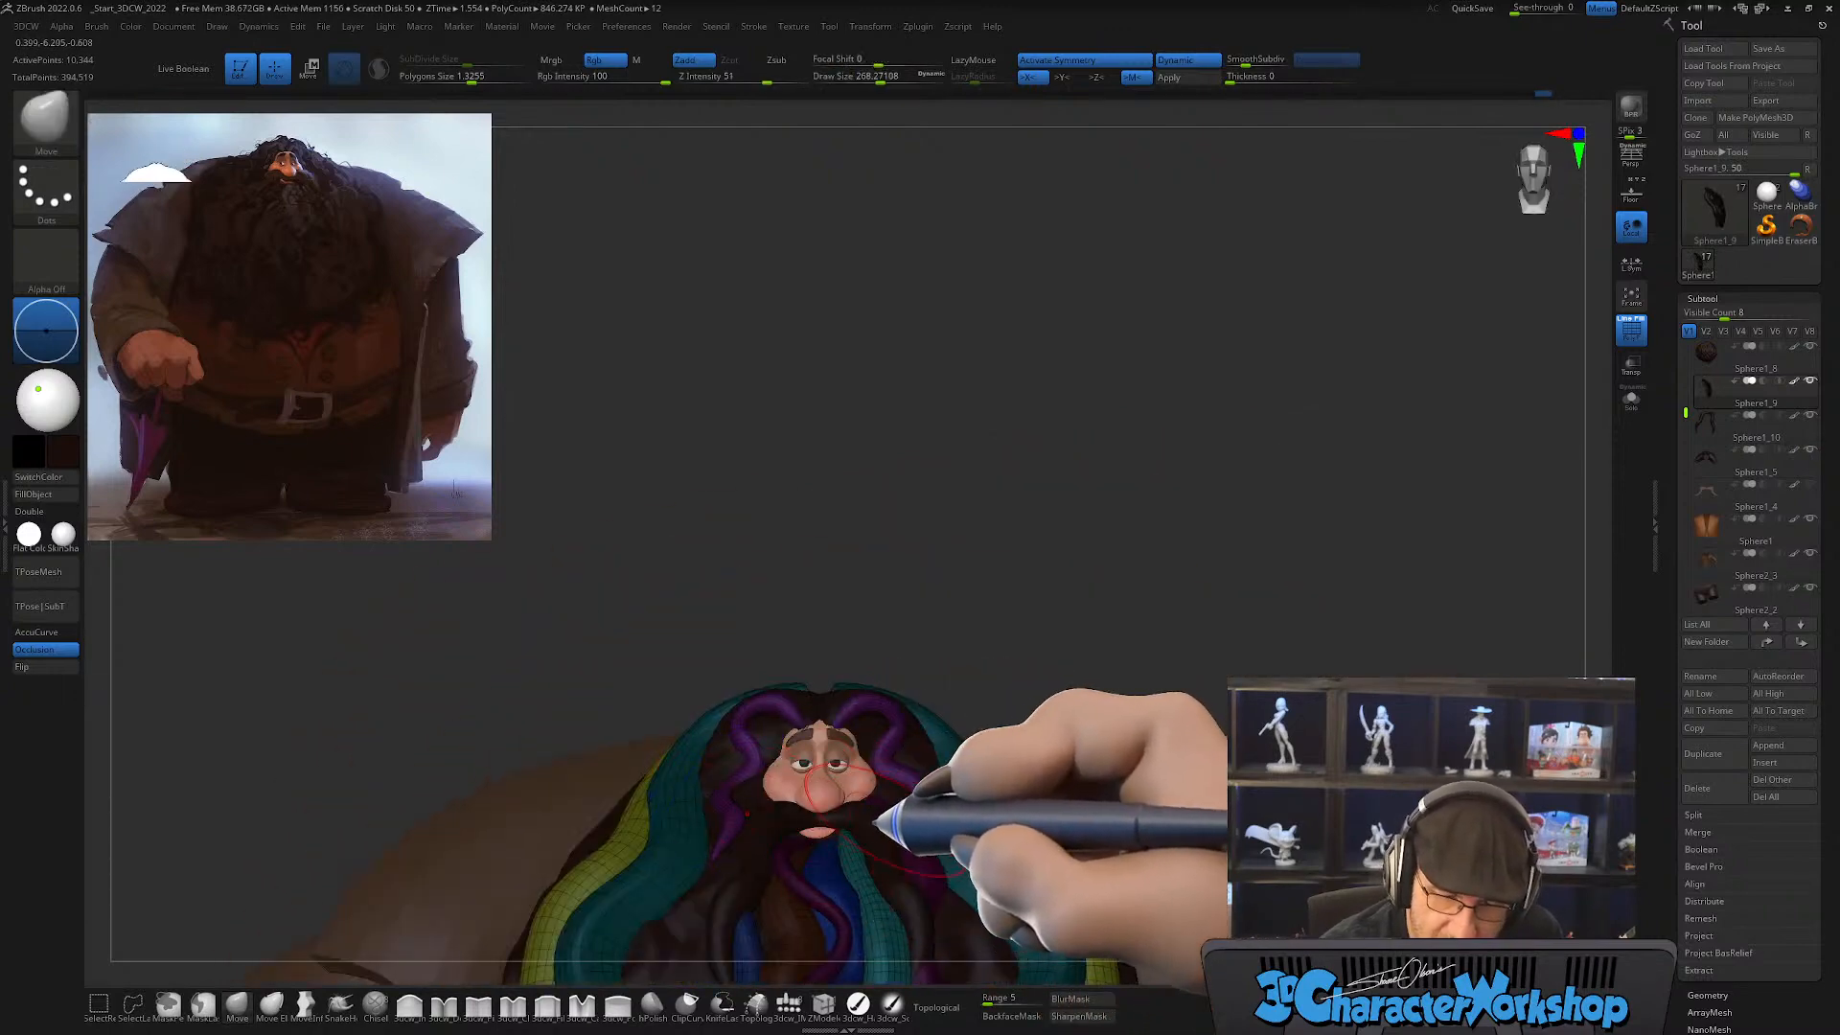
Step: Refine the outer strands' bends and lower tips with the Move brush to follow the beard's outline
mouse_move(877, 819)
ctrl+right_down()
mouse_move(830, 826)
mouse_move(779, 773)
mouse_move(828, 760)
ctrl+right_up()
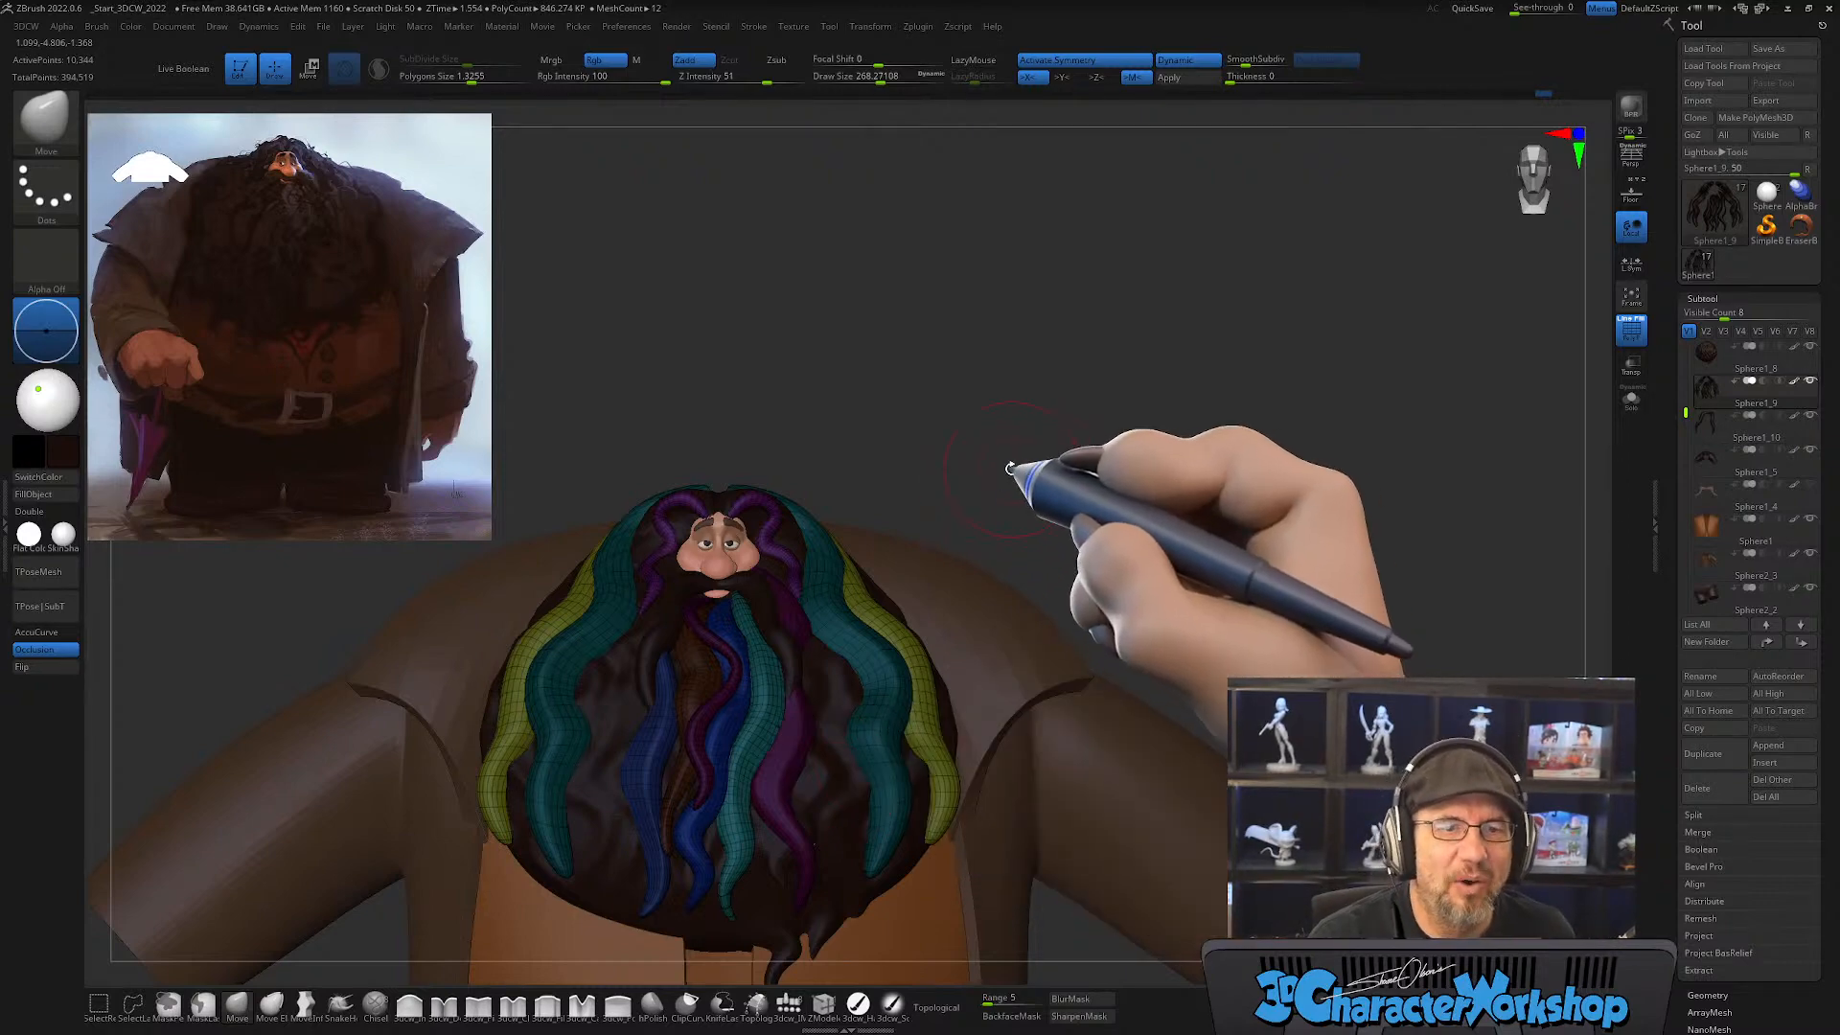
mouse_move(1006, 452)
mouse_down()
mouse_move(953, 485)
mouse_move(953, 509)
mouse_move(664, 601)
mouse_move(670, 636)
mouse_move(546, 575)
mouse_move(665, 624)
mouse_move(658, 642)
mouse_move(616, 575)
mouse_move(655, 700)
mouse_up()
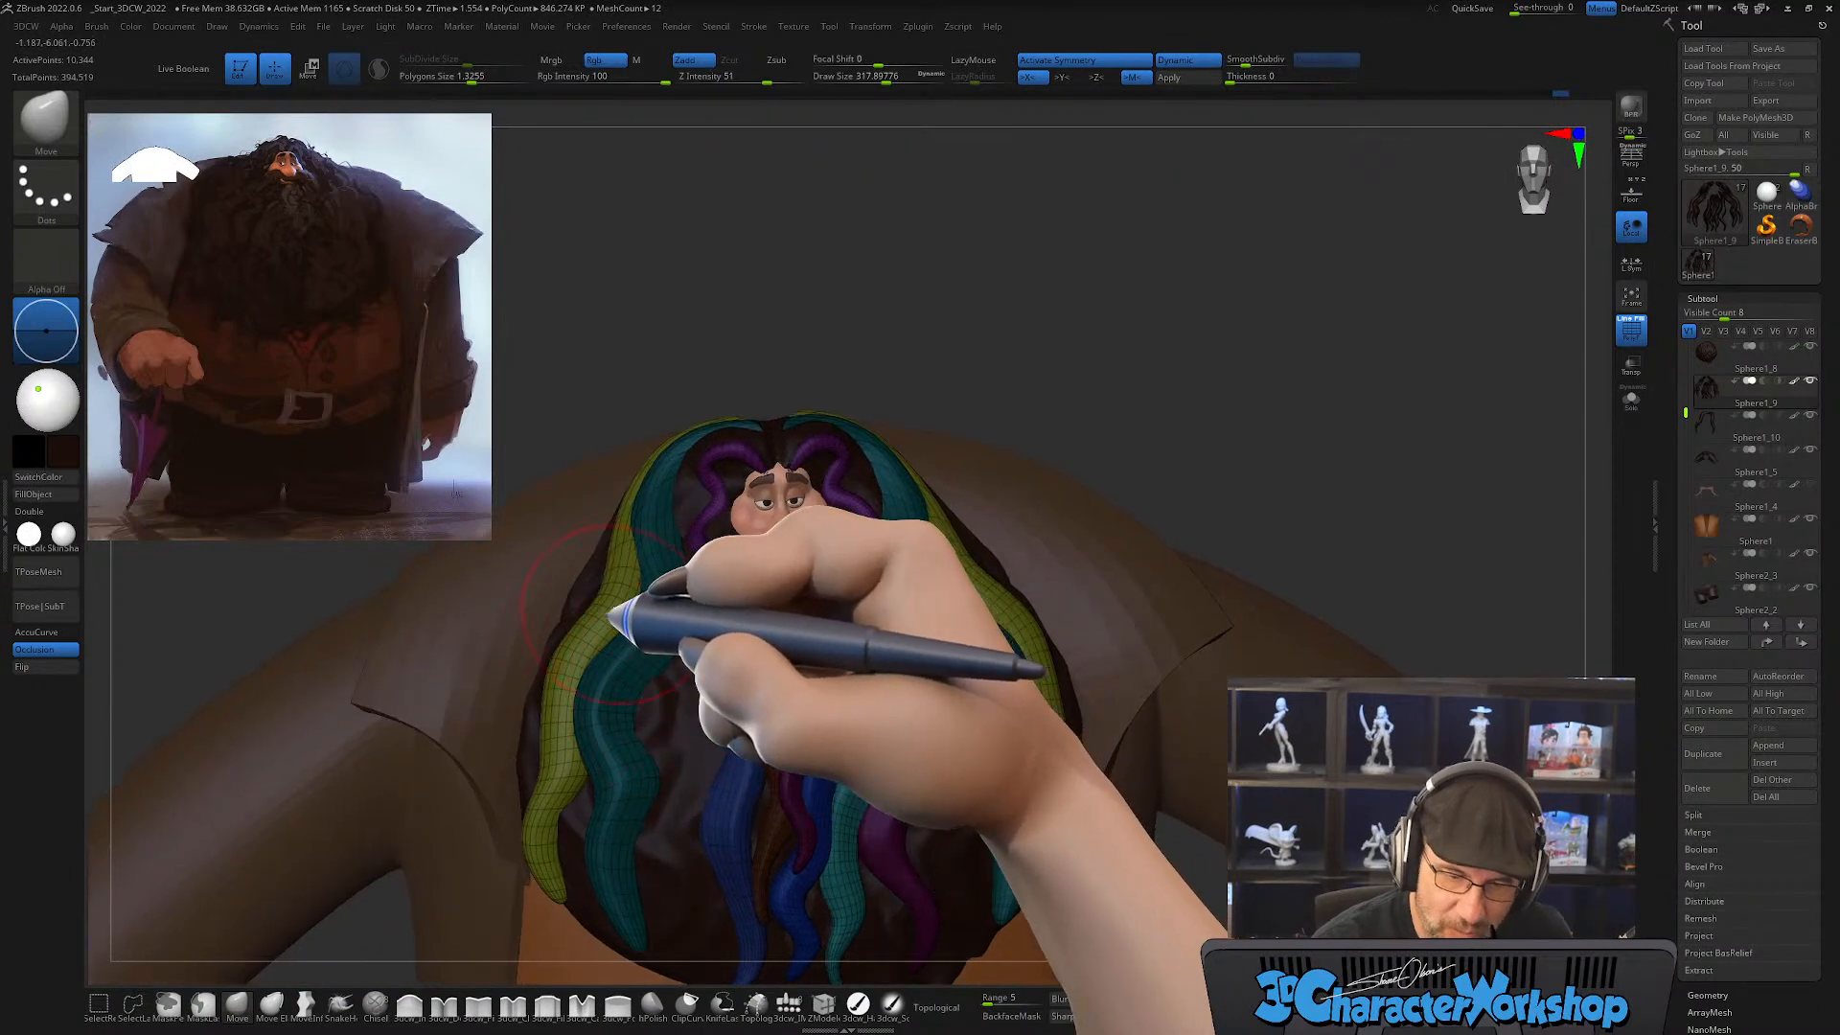
mouse_move(617, 616)
mouse_down()
mouse_move(534, 624)
mouse_move(546, 666)
mouse_up()
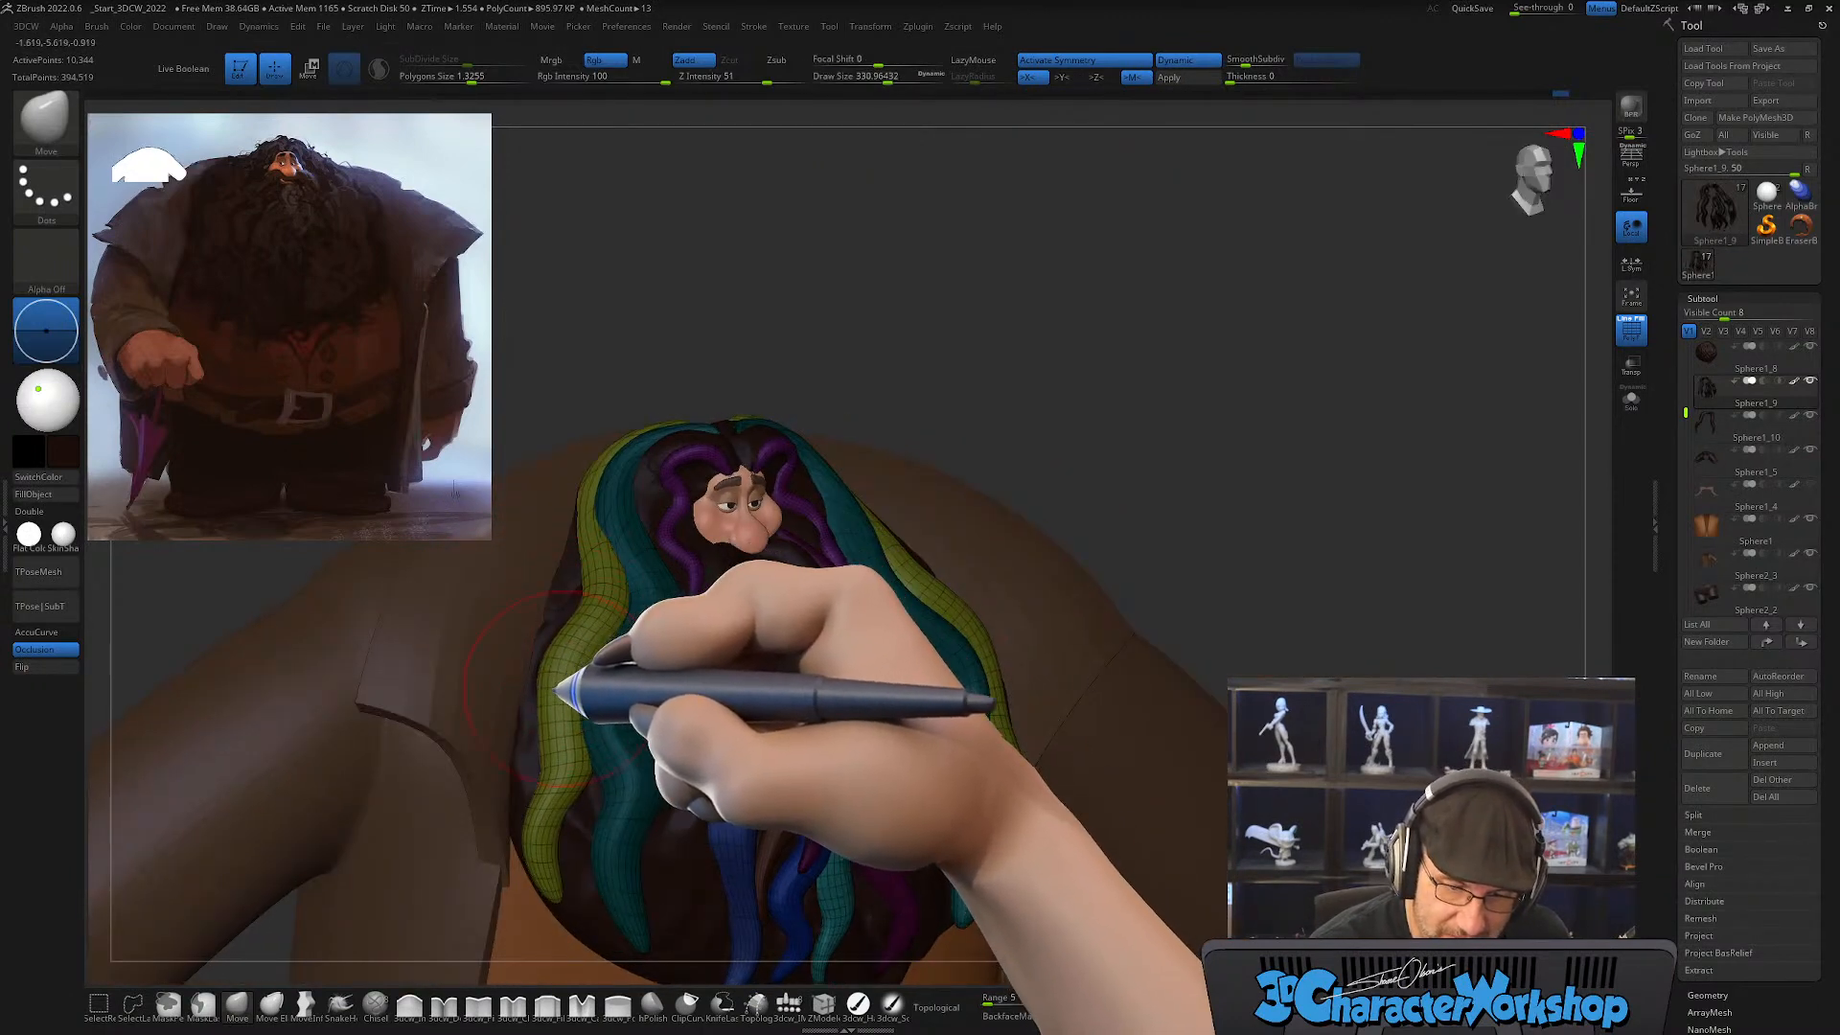
mouse_move(636, 842)
mouse_down()
mouse_move(739, 706)
mouse_move(734, 627)
mouse_move(719, 699)
mouse_up()
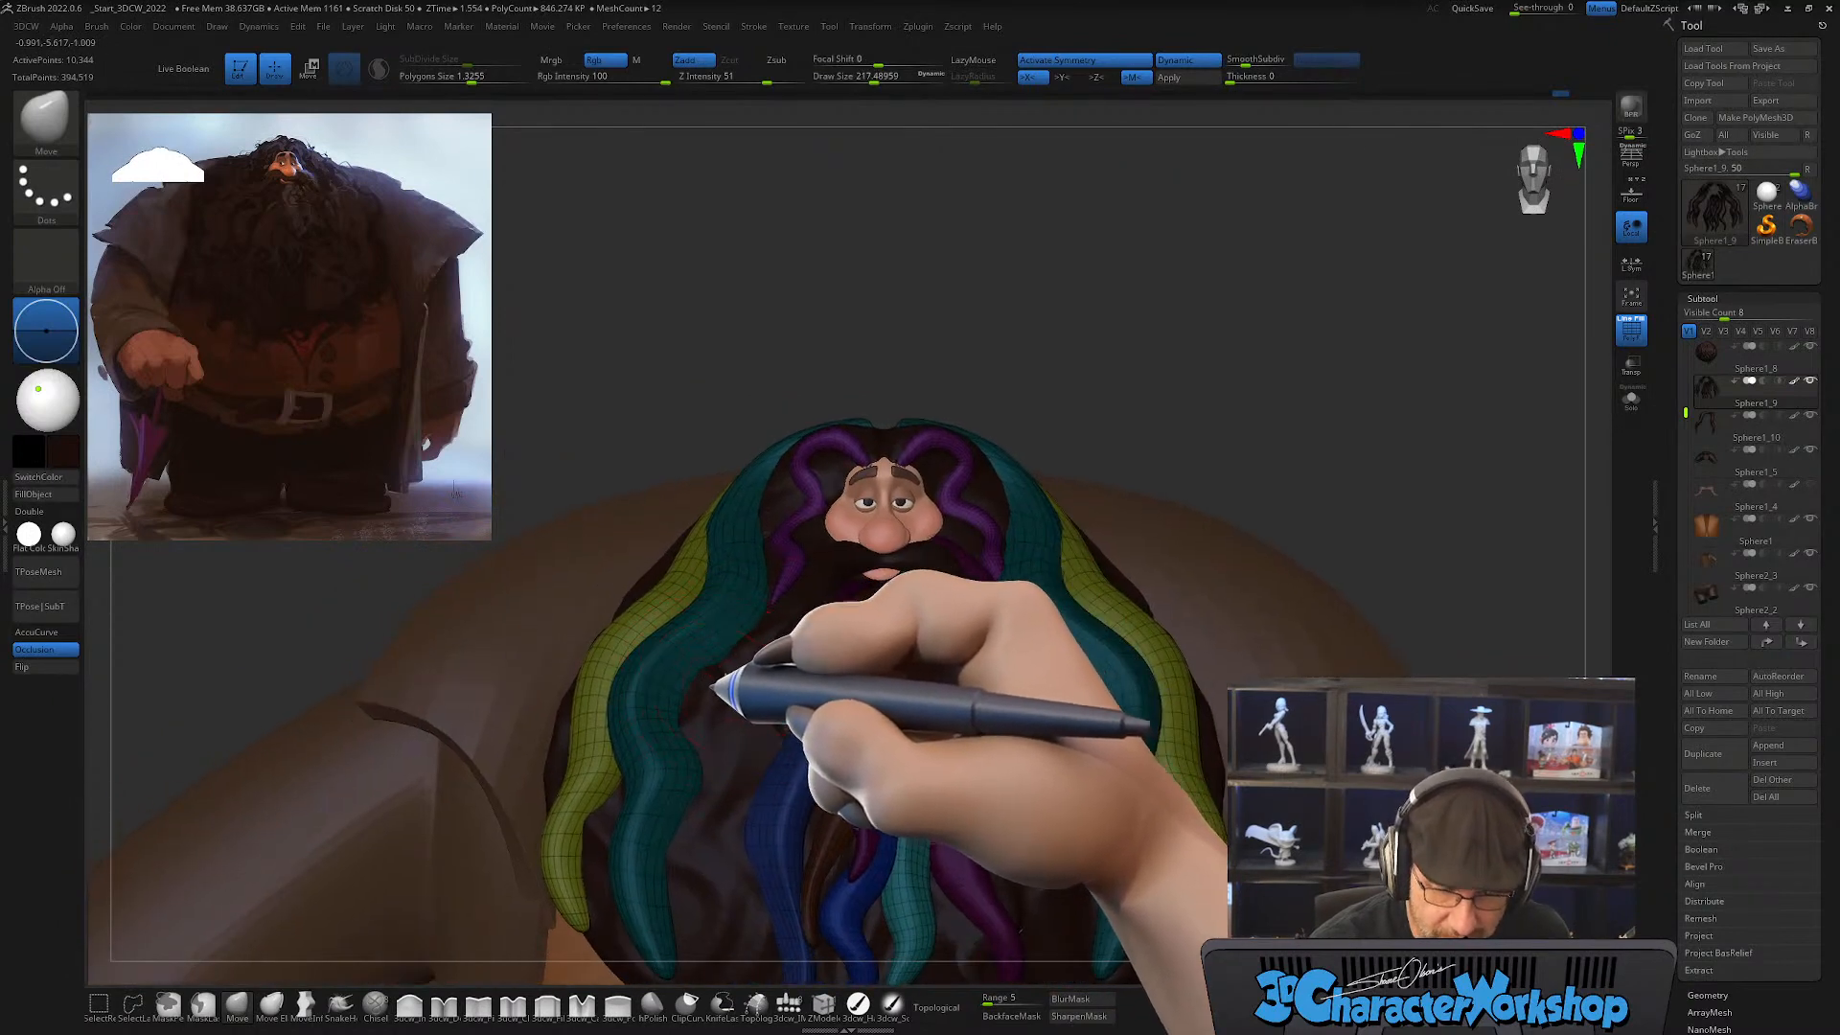
mouse_move(713, 687)
right_down()
mouse_move(752, 628)
mouse_move(738, 532)
right_up()
Step: Polish planes along the outer strands' bends with the MPolish brush at draw sizes of about 187 and 154
click(653, 1005)
key(s)
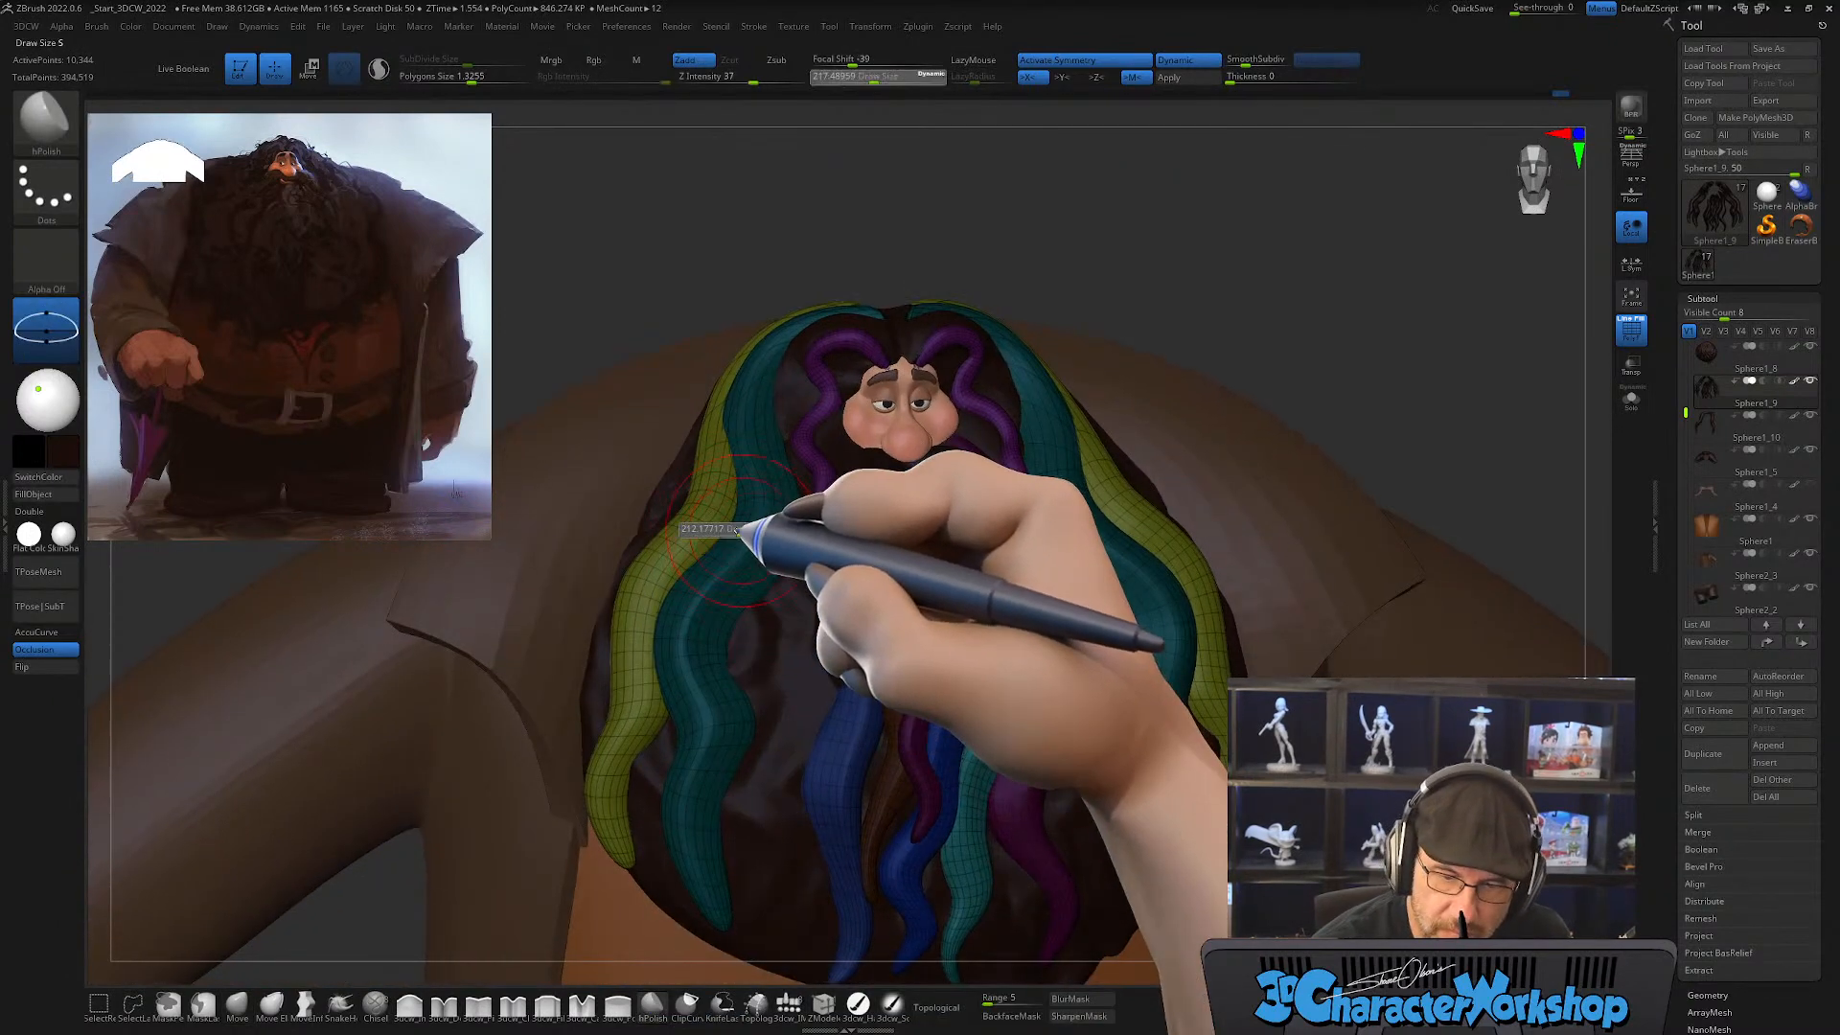
drag(737, 531, 732, 530)
mouse_move(744, 451)
mouse_down()
mouse_move(739, 498)
mouse_move(706, 525)
mouse_up()
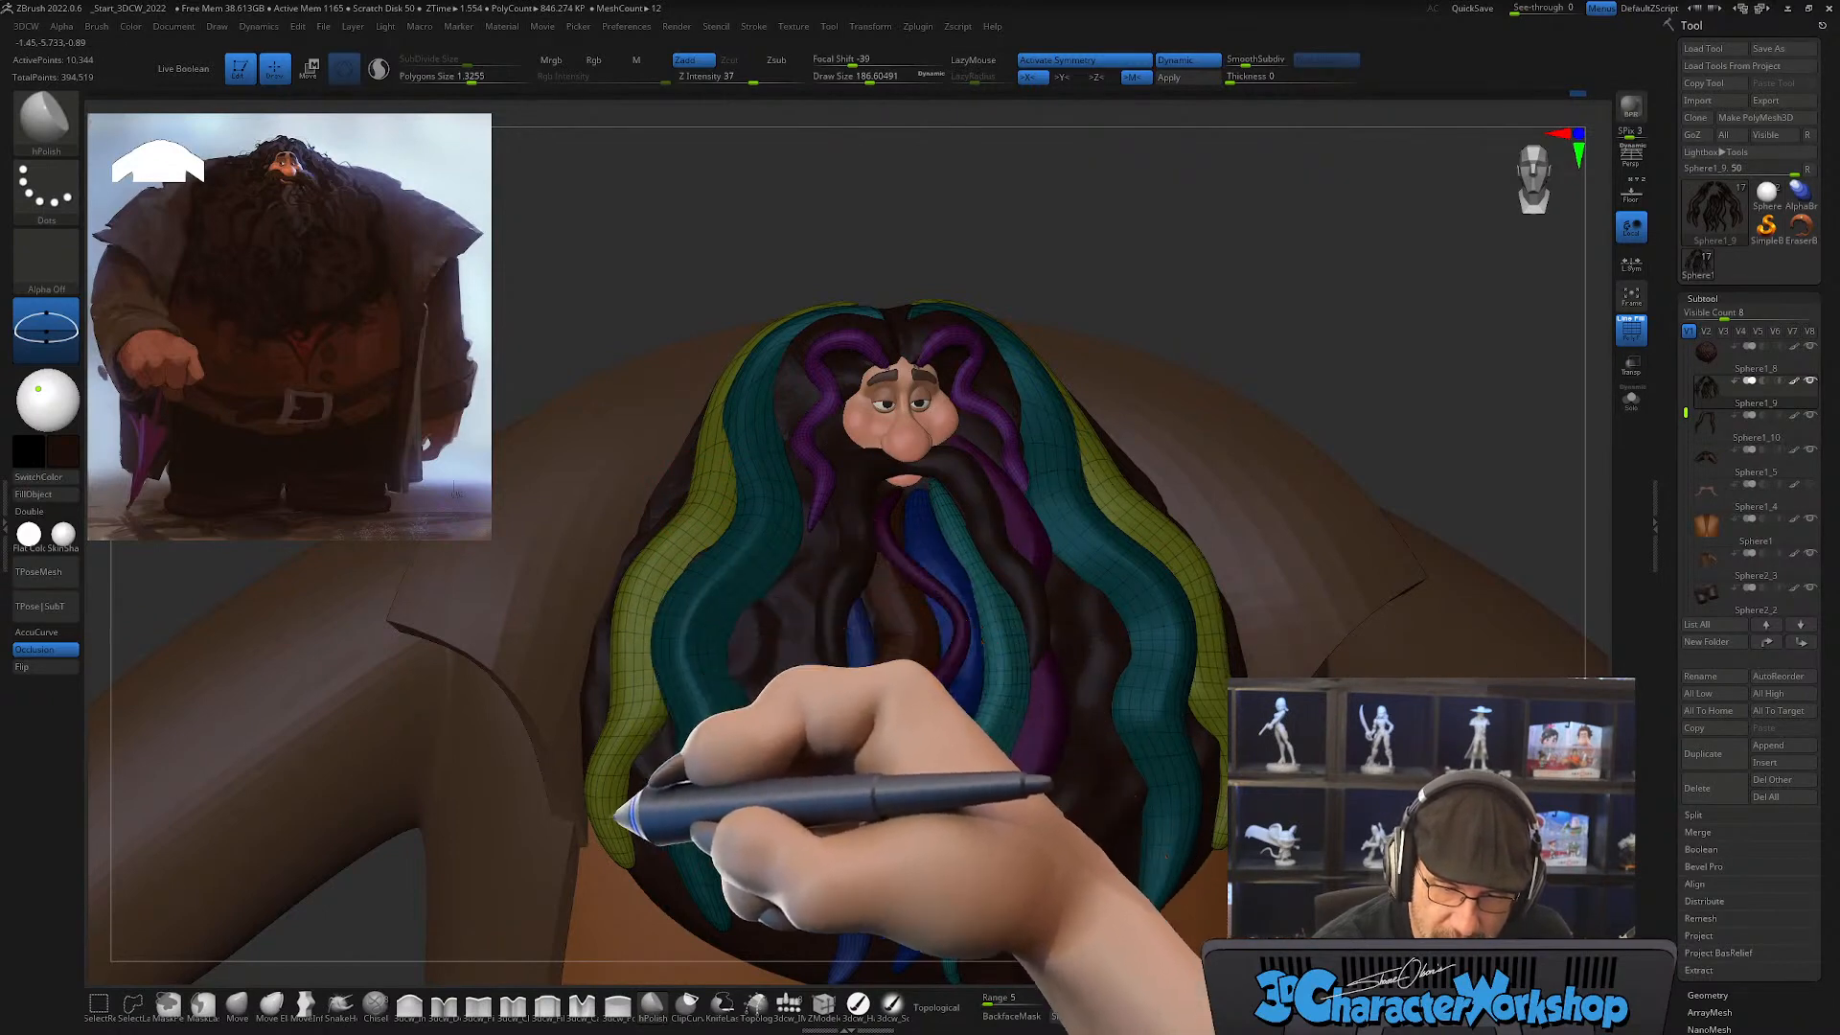
right_drag(645, 753, 645, 731)
key(s)
drag(647, 729, 644, 727)
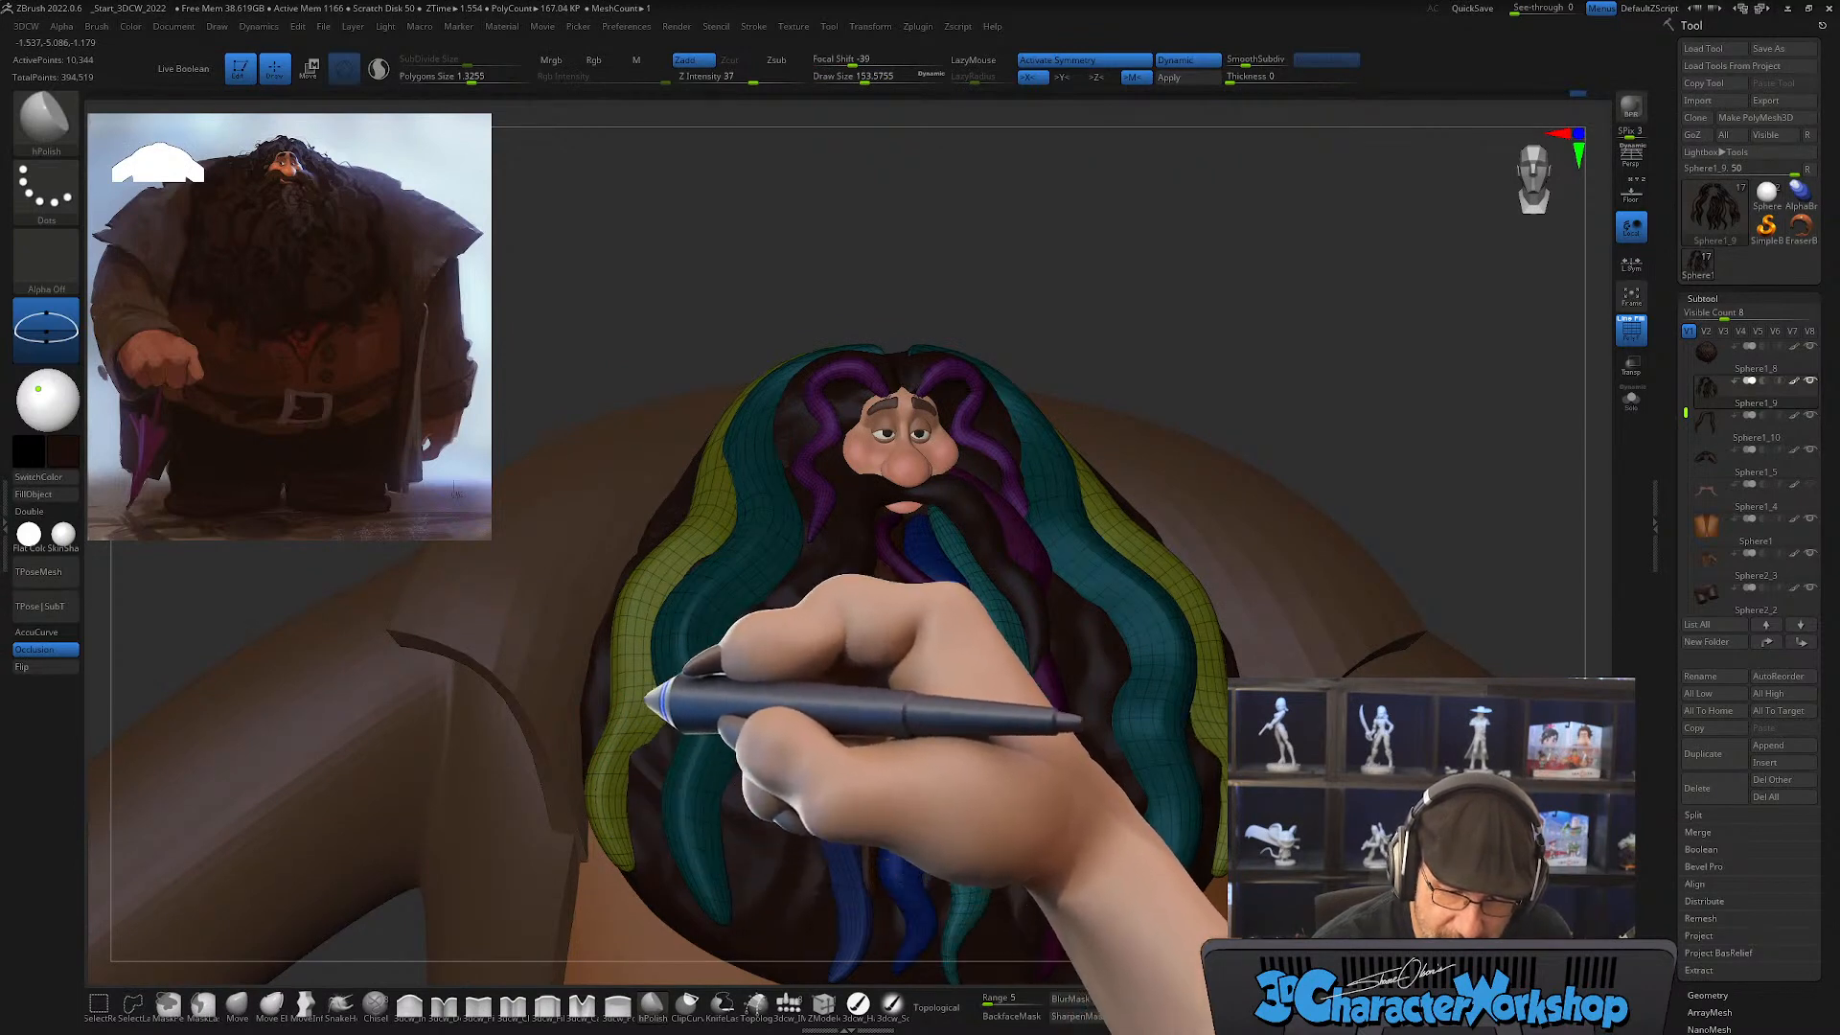
right_drag(711, 587, 641, 648)
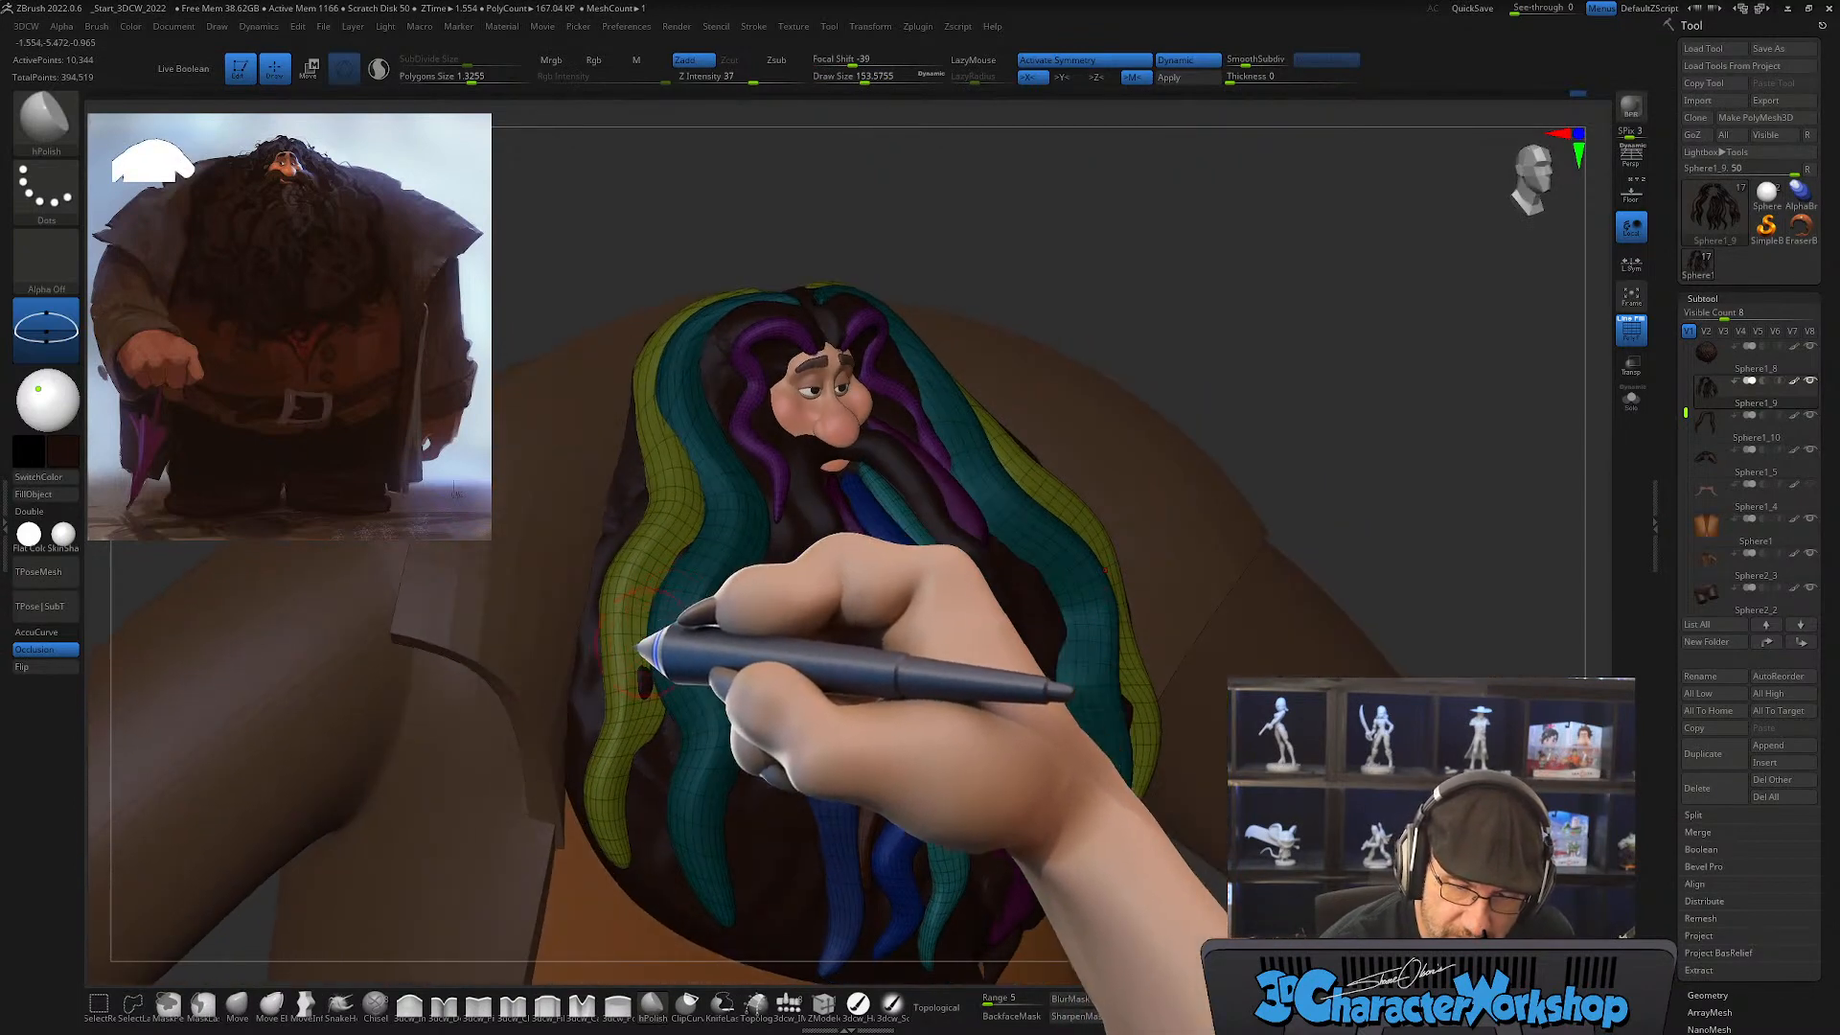
mouse_move(686, 450)
right_down()
mouse_move(677, 646)
mouse_move(641, 714)
mouse_move(699, 719)
mouse_move(649, 739)
mouse_move(602, 710)
mouse_move(679, 572)
mouse_move(719, 563)
mouse_move(677, 556)
mouse_move(802, 760)
mouse_move(911, 723)
mouse_move(957, 539)
right_up()
Step: Adjust the outer strands' placement against the beard from the front and side with the Move brush at draw size about 324
click(237, 1004)
key(s)
mouse_move(997, 644)
right_down()
mouse_move(1026, 669)
mouse_move(1008, 683)
mouse_move(900, 657)
mouse_move(853, 515)
right_up()
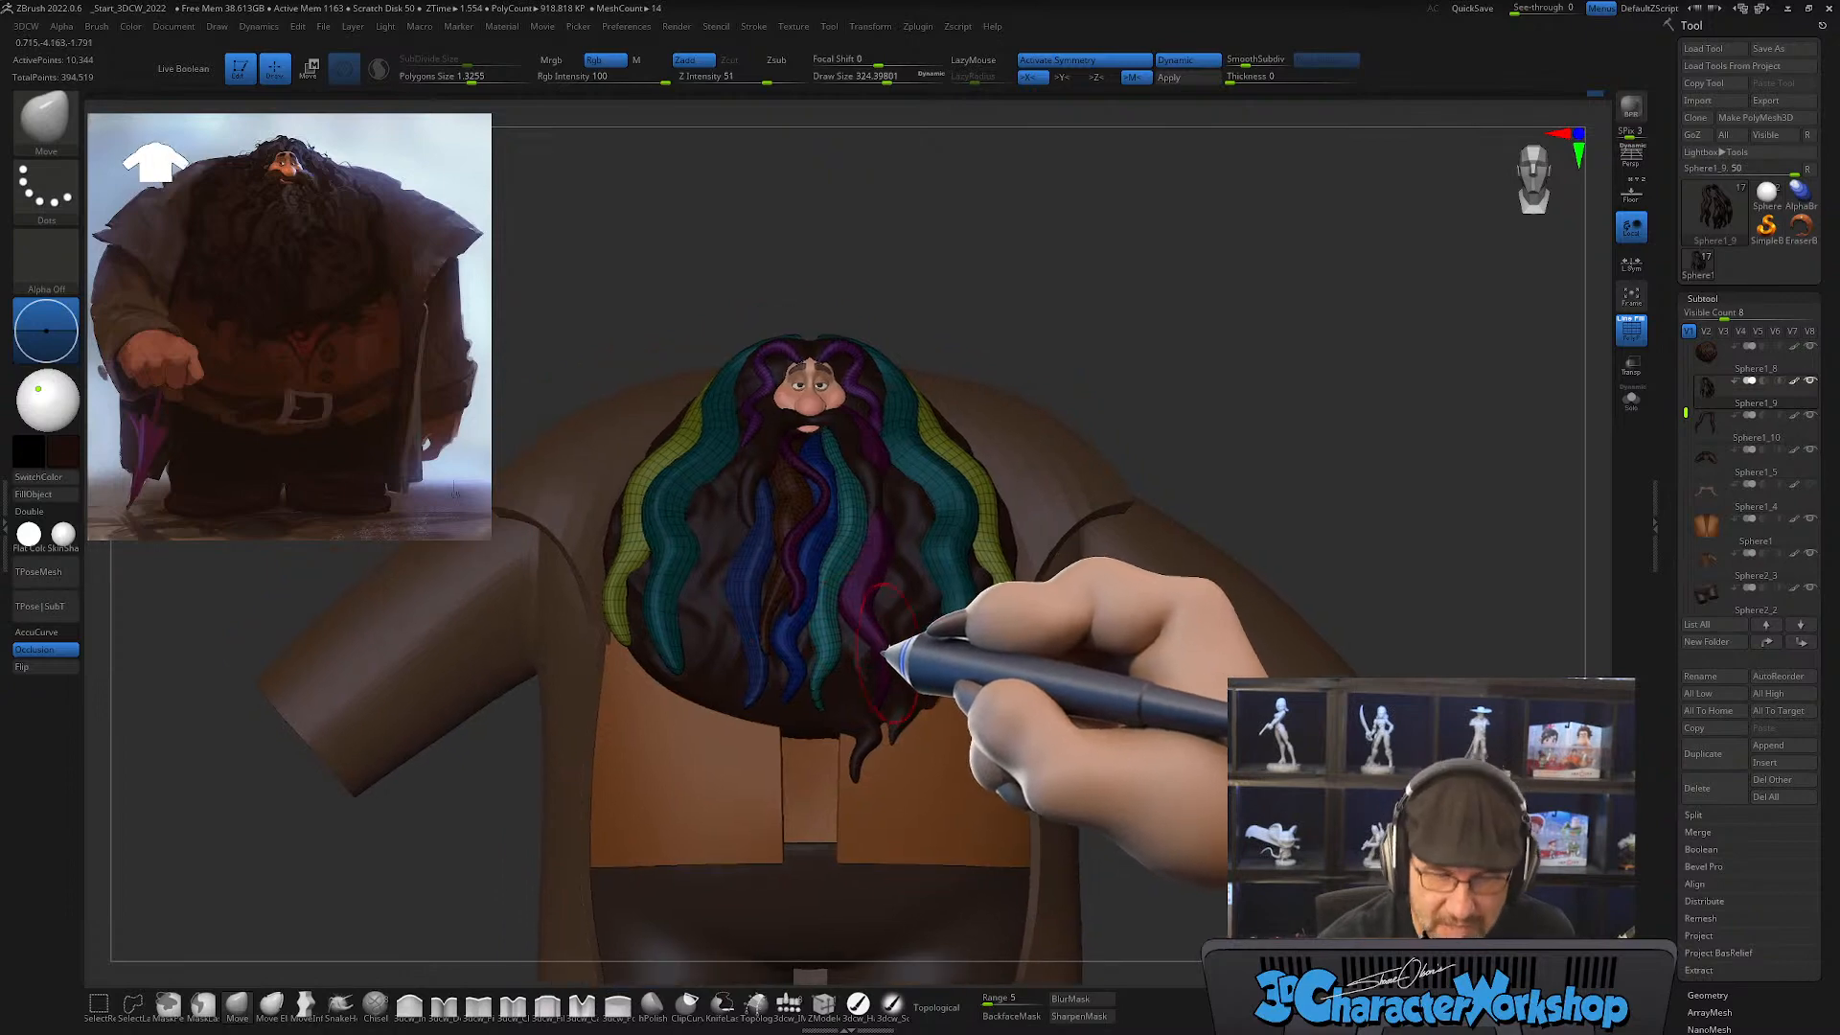
right_drag(719, 658, 778, 683)
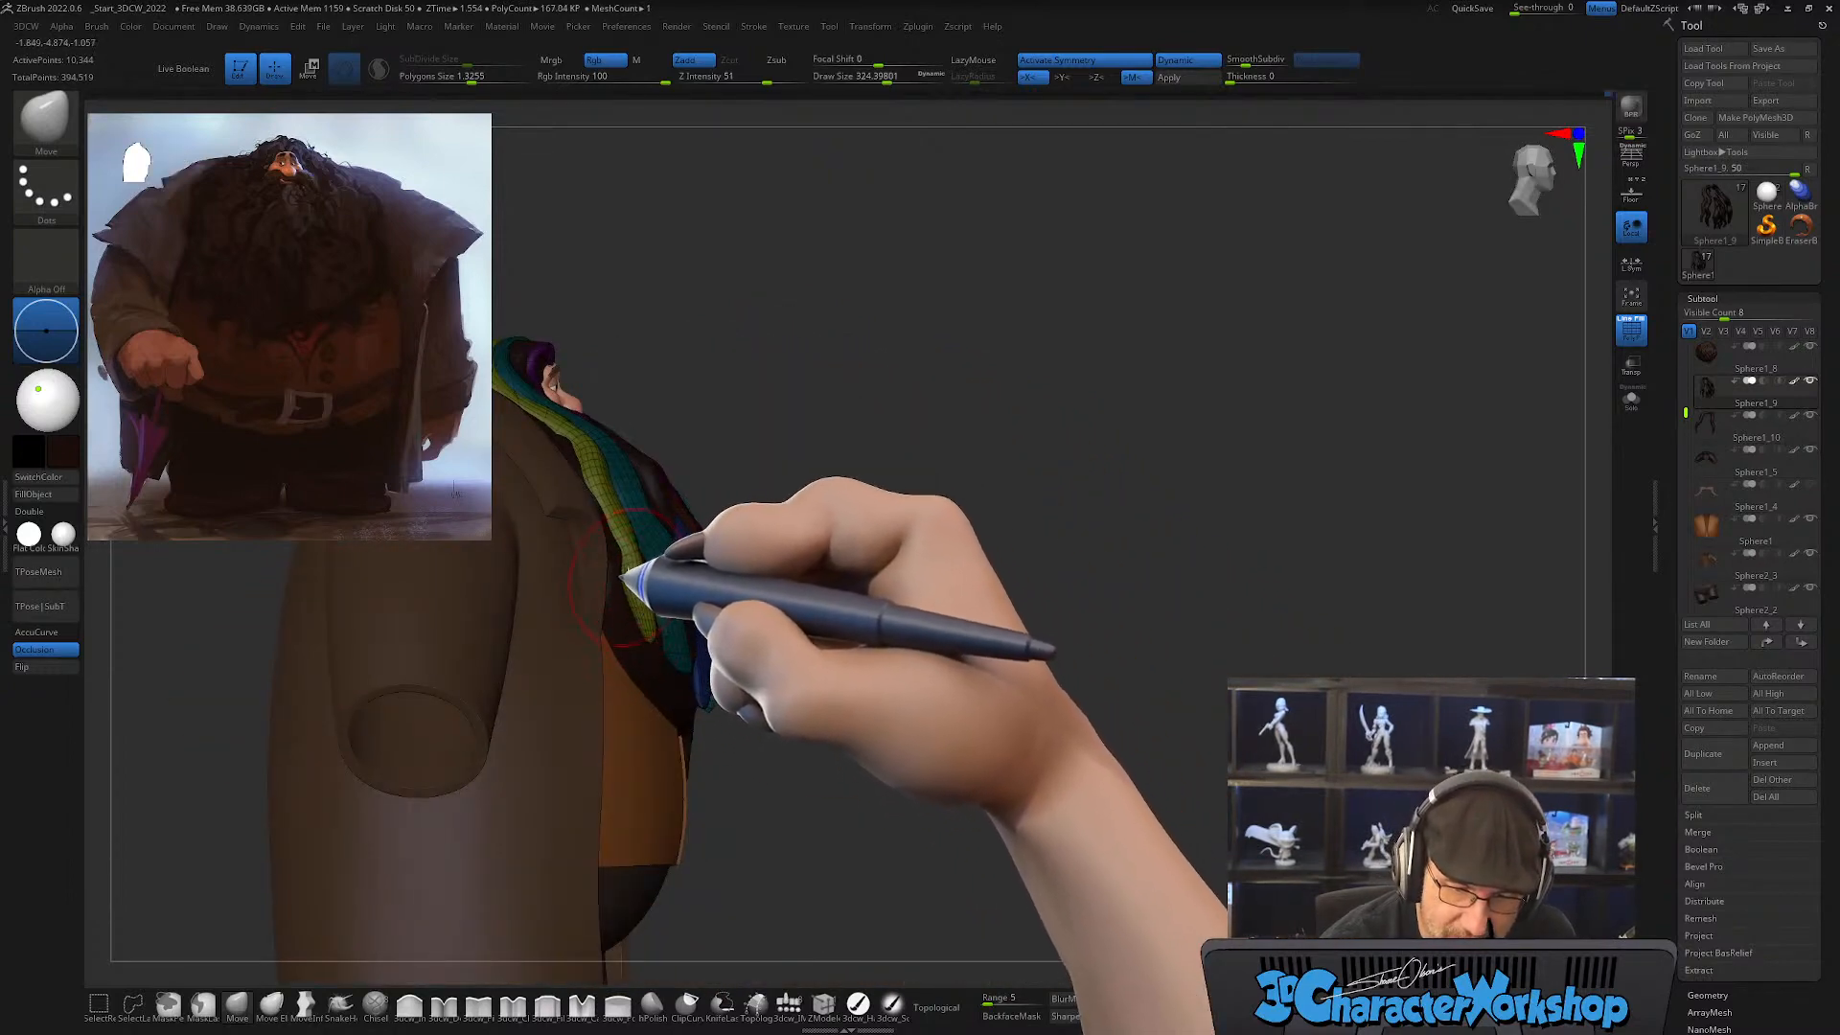
right_drag(621, 577, 703, 622)
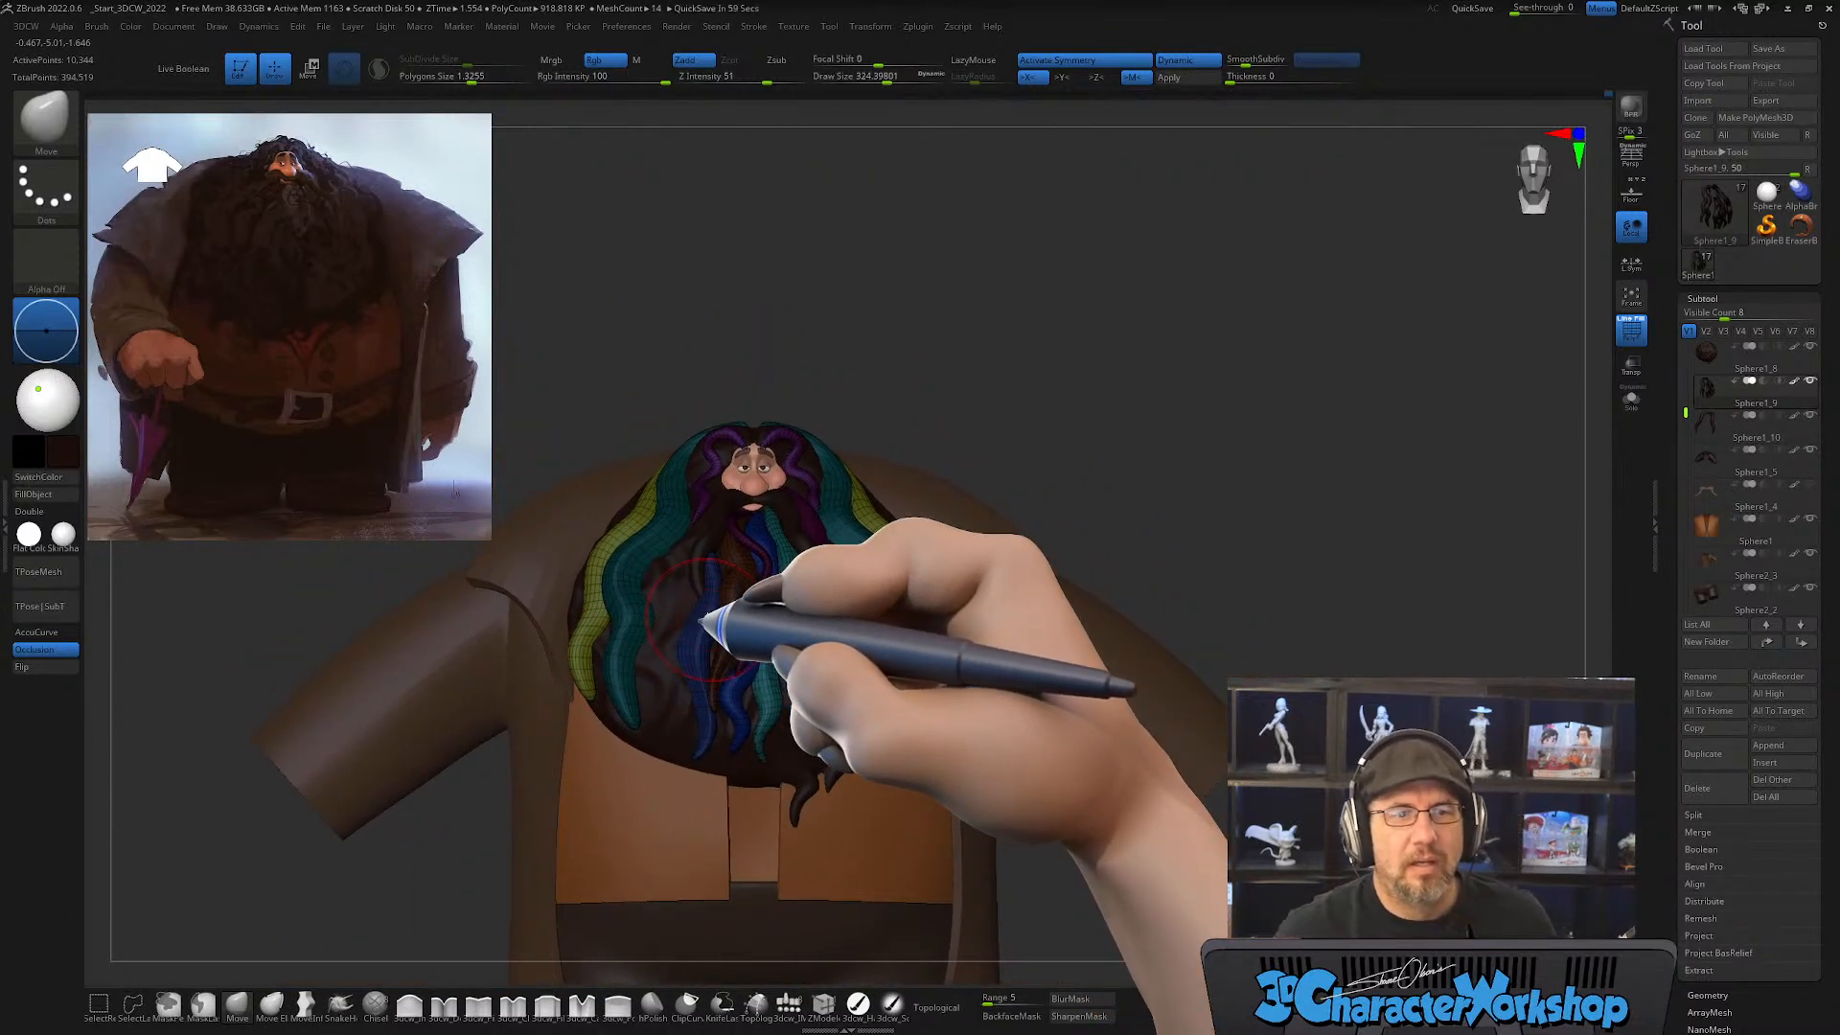
ctrl+right_drag(709, 623, 757, 700)
Step: Hide the wireframe display and examine the whole hair and beard shape from the front against the reference painting
key(shift+f)
key(shift+f)
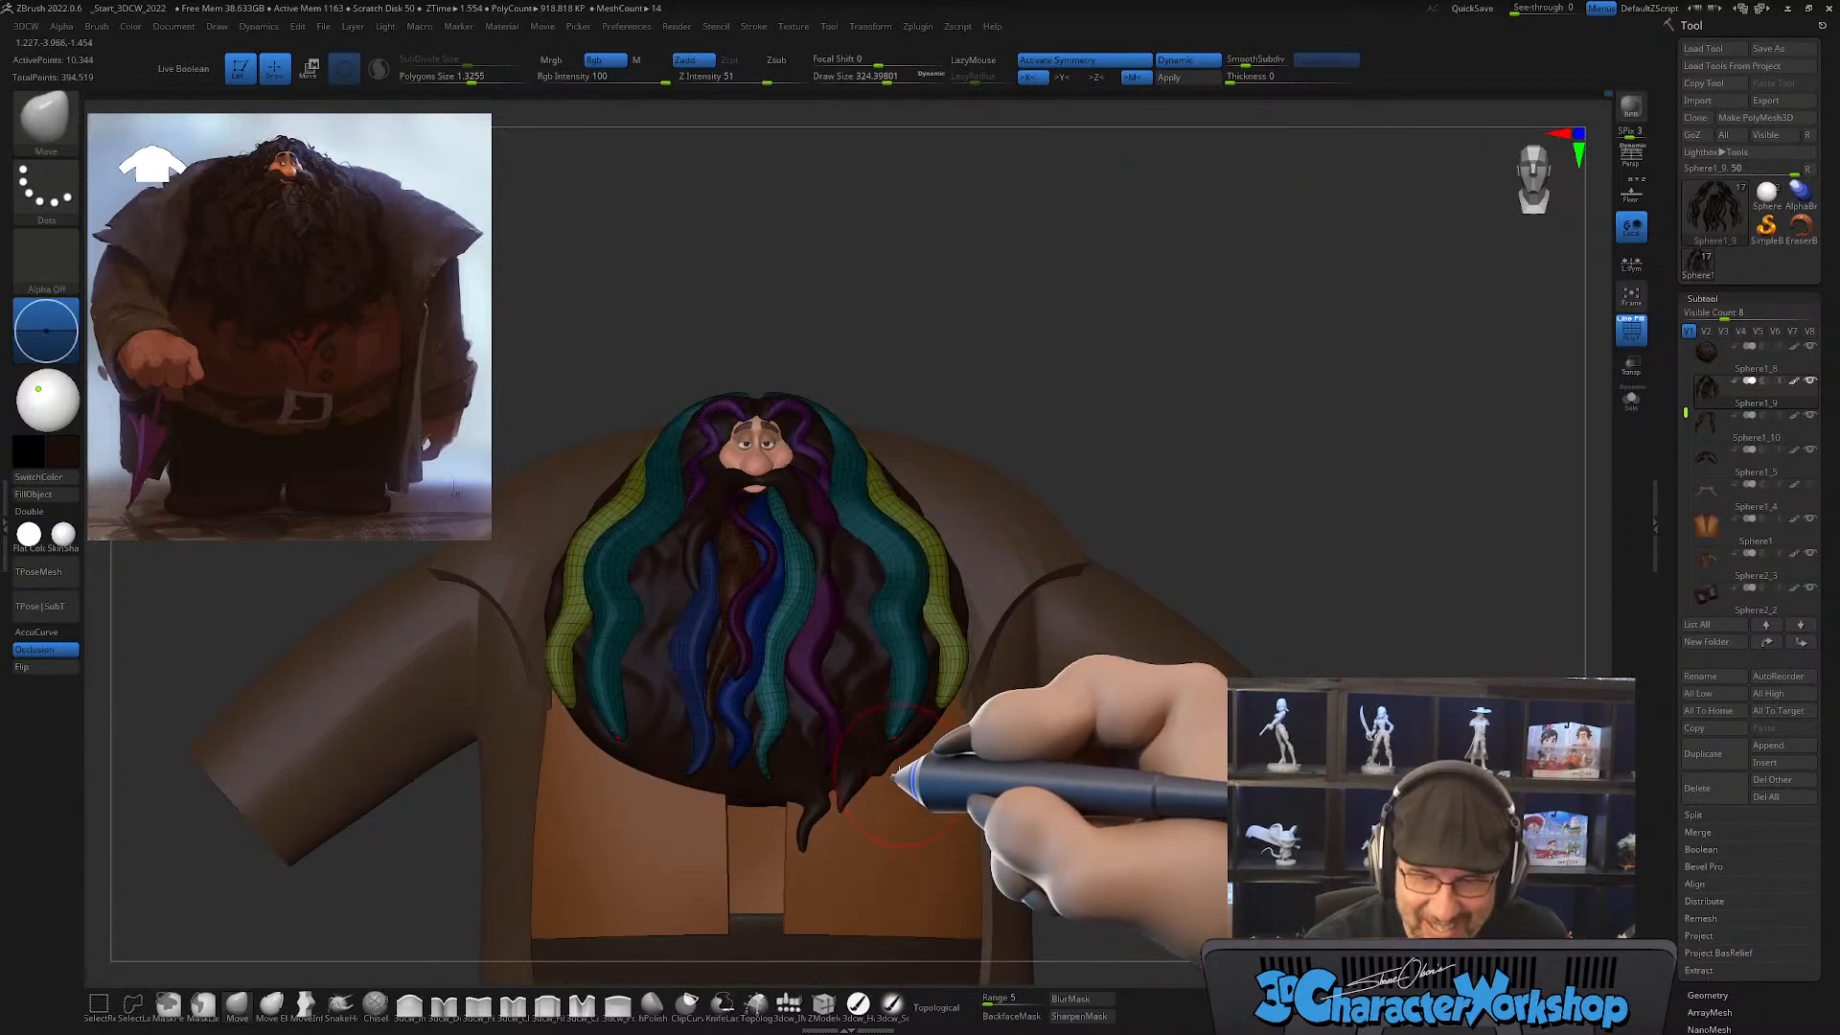
mouse_move(895, 764)
right_down()
mouse_move(830, 649)
mouse_move(753, 705)
mouse_move(780, 617)
mouse_move(952, 751)
mouse_move(936, 768)
right_up()
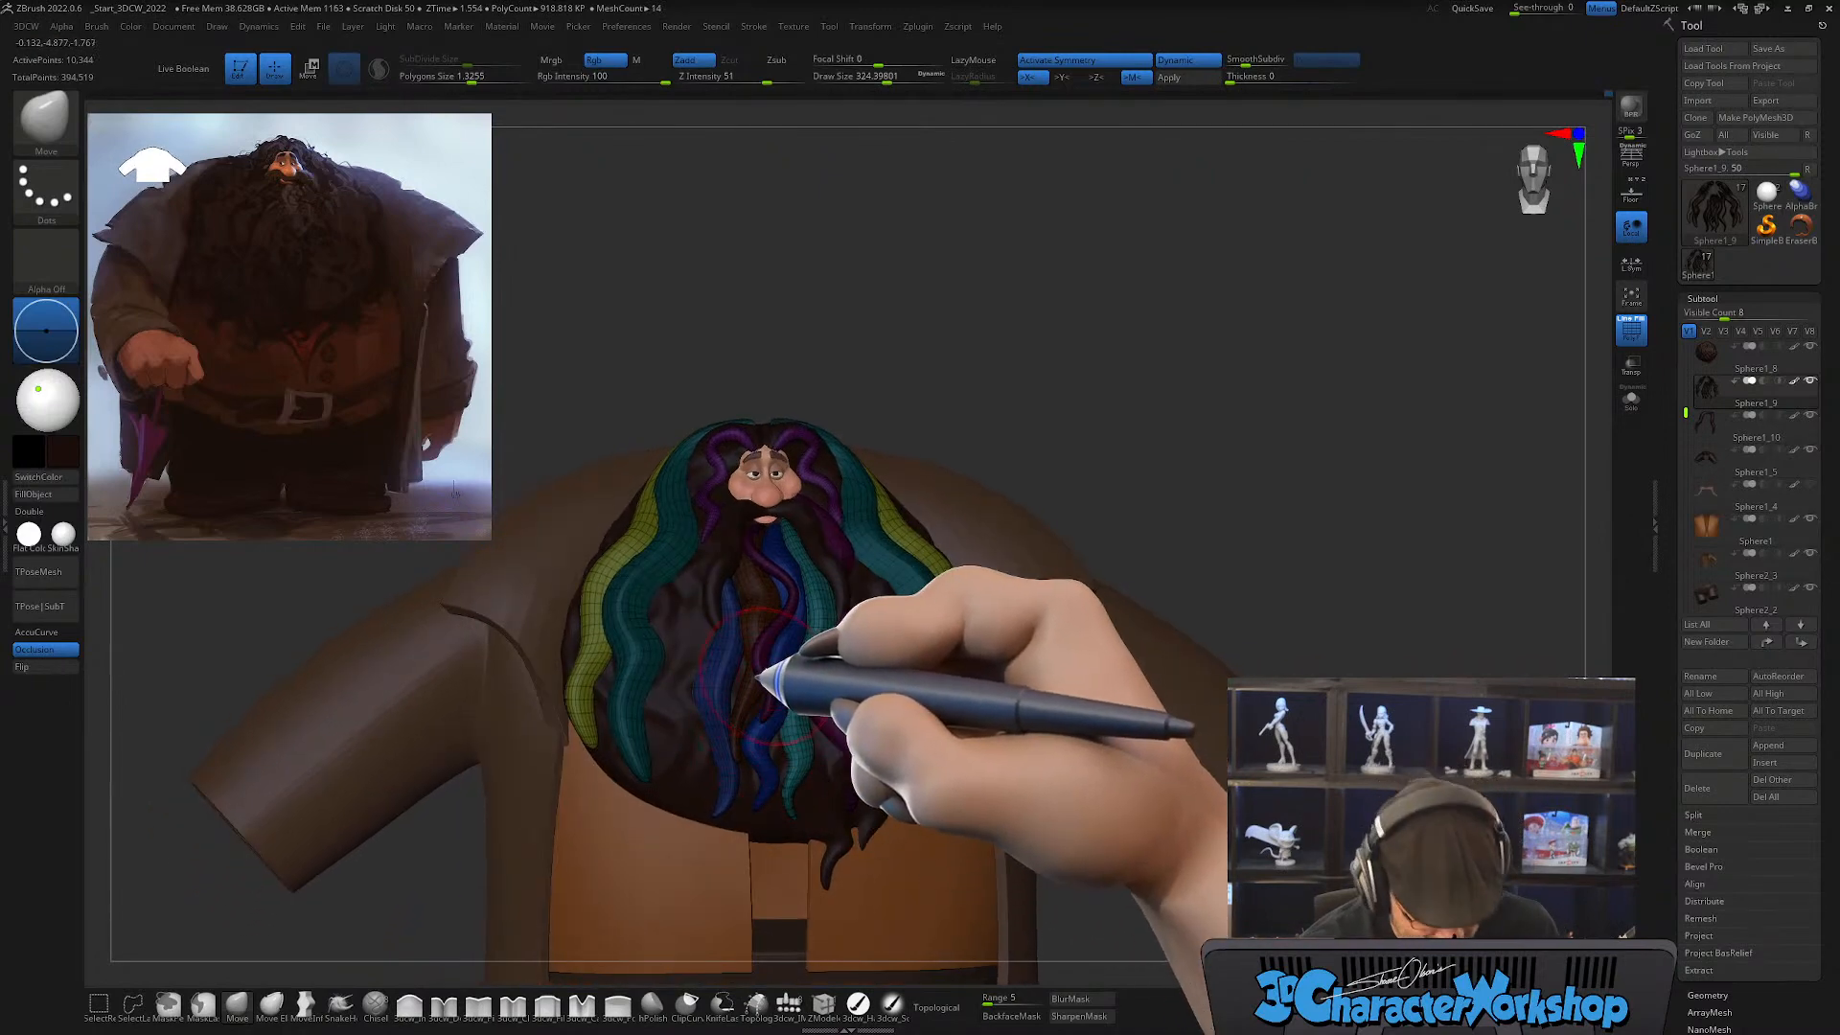
right_drag(764, 677, 744, 677)
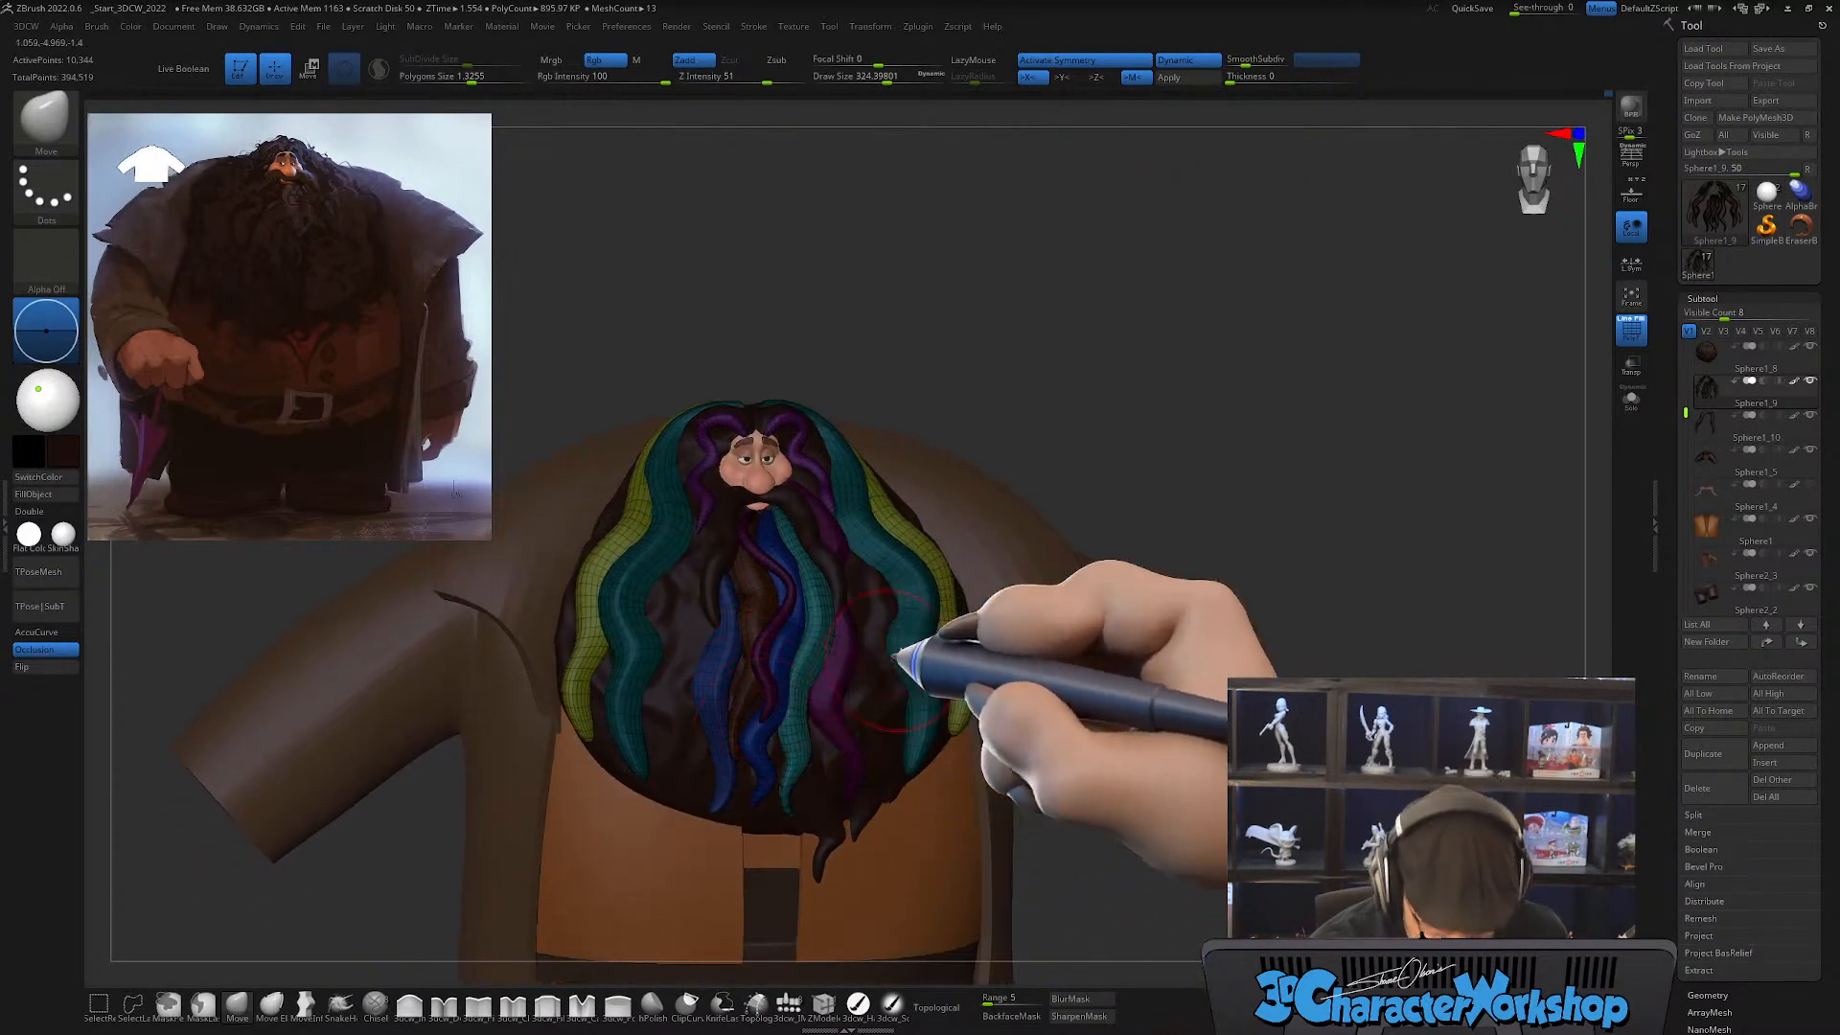
ctrl+drag(1141, 420, 1131, 439)
mouse_move(1122, 453)
alt+right_down()
mouse_move(1183, 464)
mouse_move(1208, 543)
mouse_move(1262, 546)
mouse_move(1220, 575)
mouse_move(1261, 583)
mouse_move(1204, 595)
mouse_move(1220, 588)
mouse_move(1150, 776)
alt+right_up()
key(shift+f)
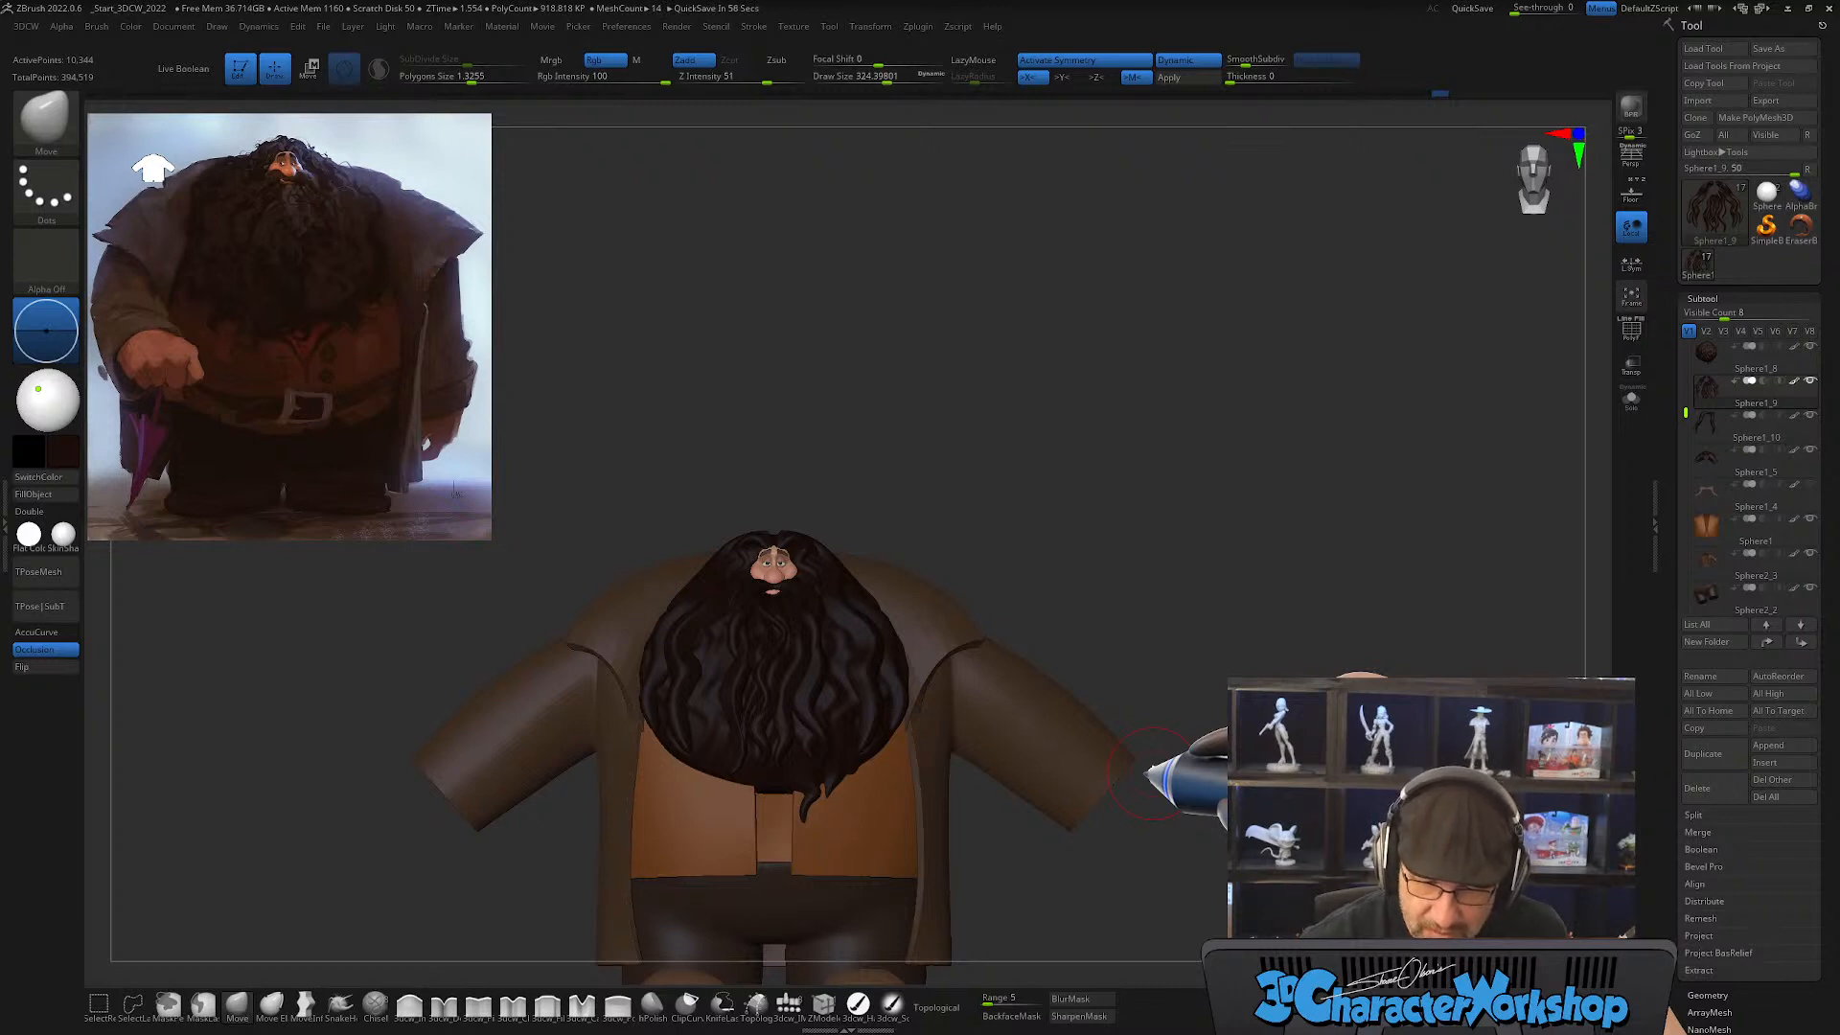
mouse_move(1081, 565)
right_down()
mouse_move(1090, 582)
mouse_move(1076, 564)
right_up()
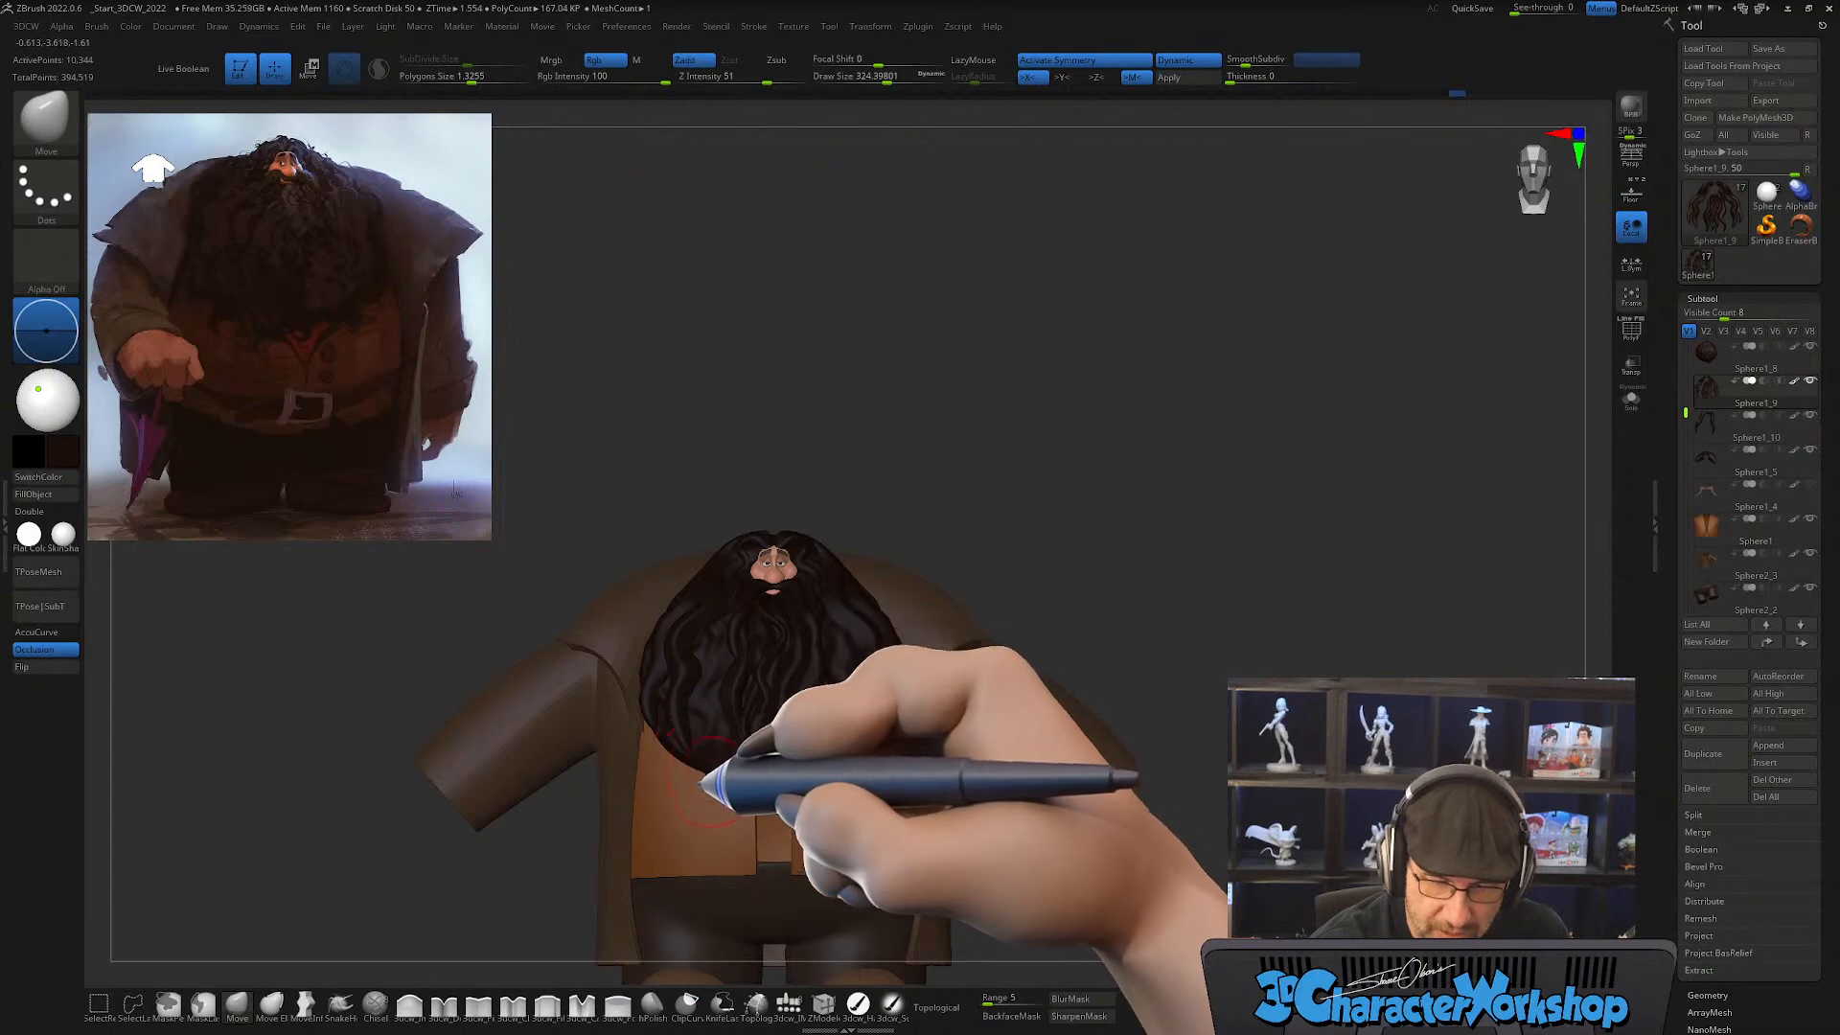
mouse_move(1062, 569)
alt+mouse_down()
mouse_move(1064, 602)
mouse_move(994, 658)
mouse_move(1015, 645)
mouse_move(909, 692)
alt+mouse_up()
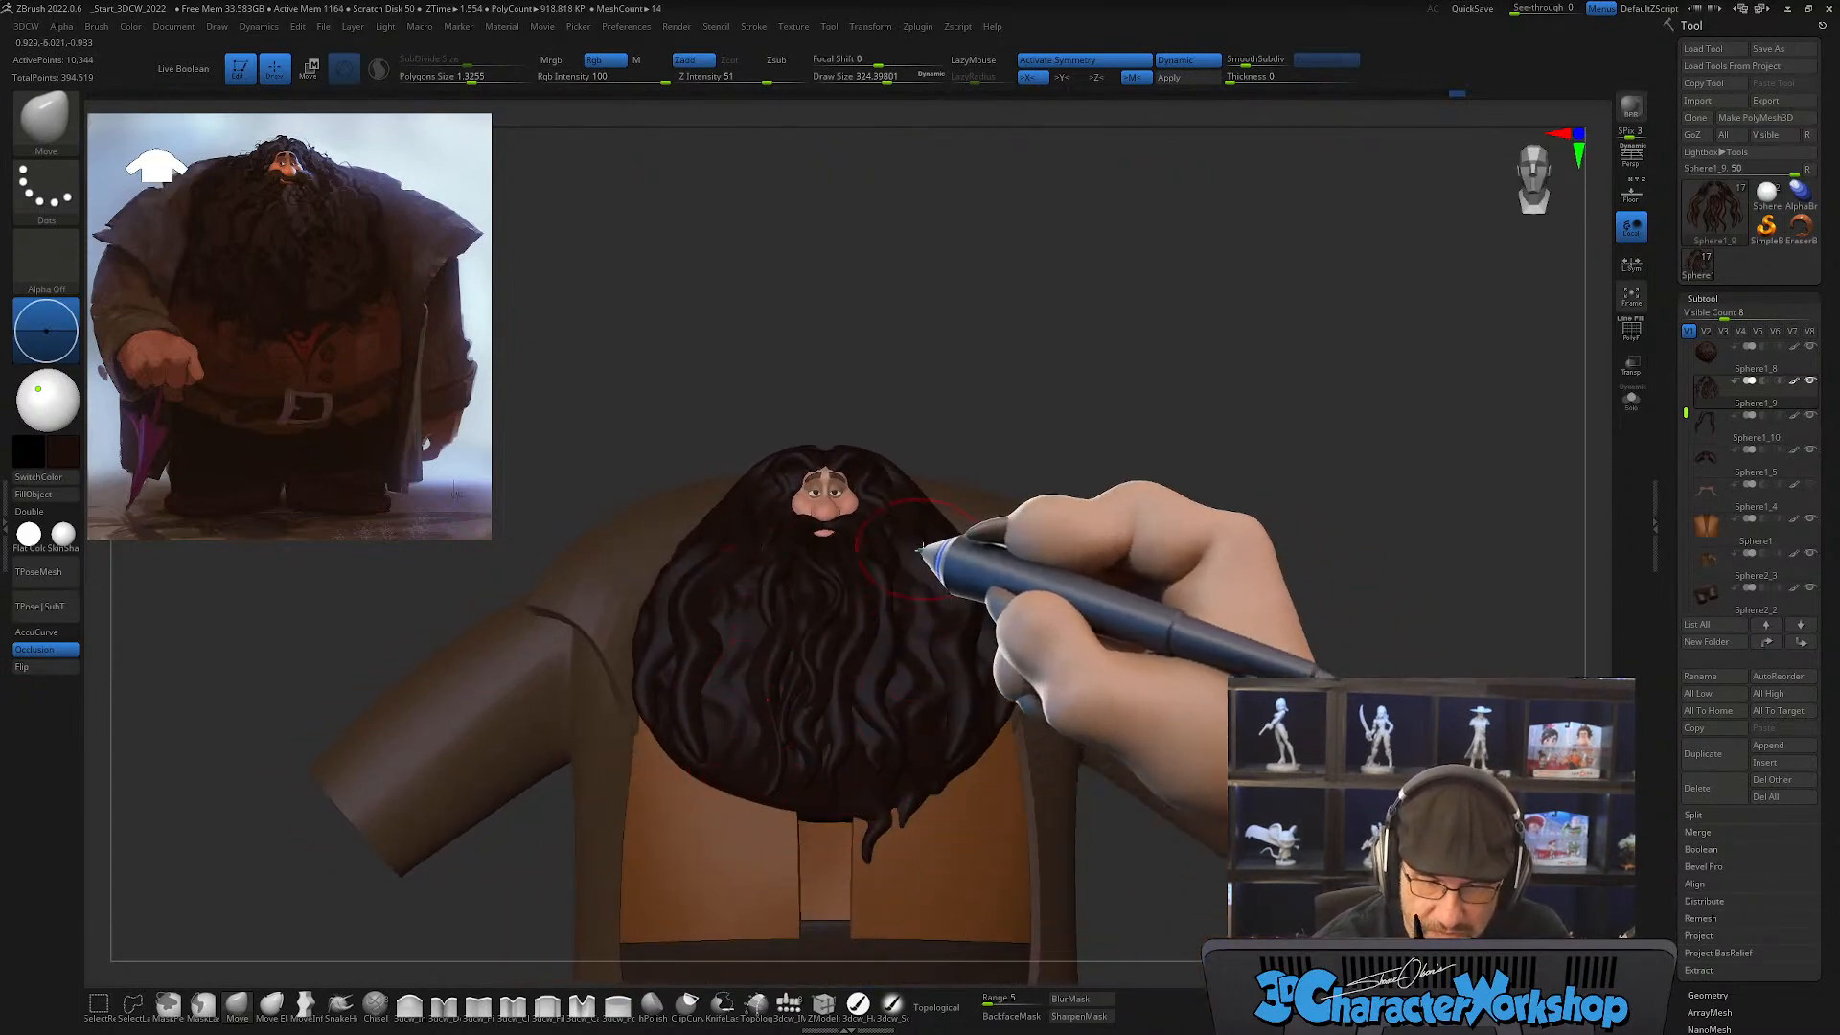
drag(1162, 513, 1108, 766)
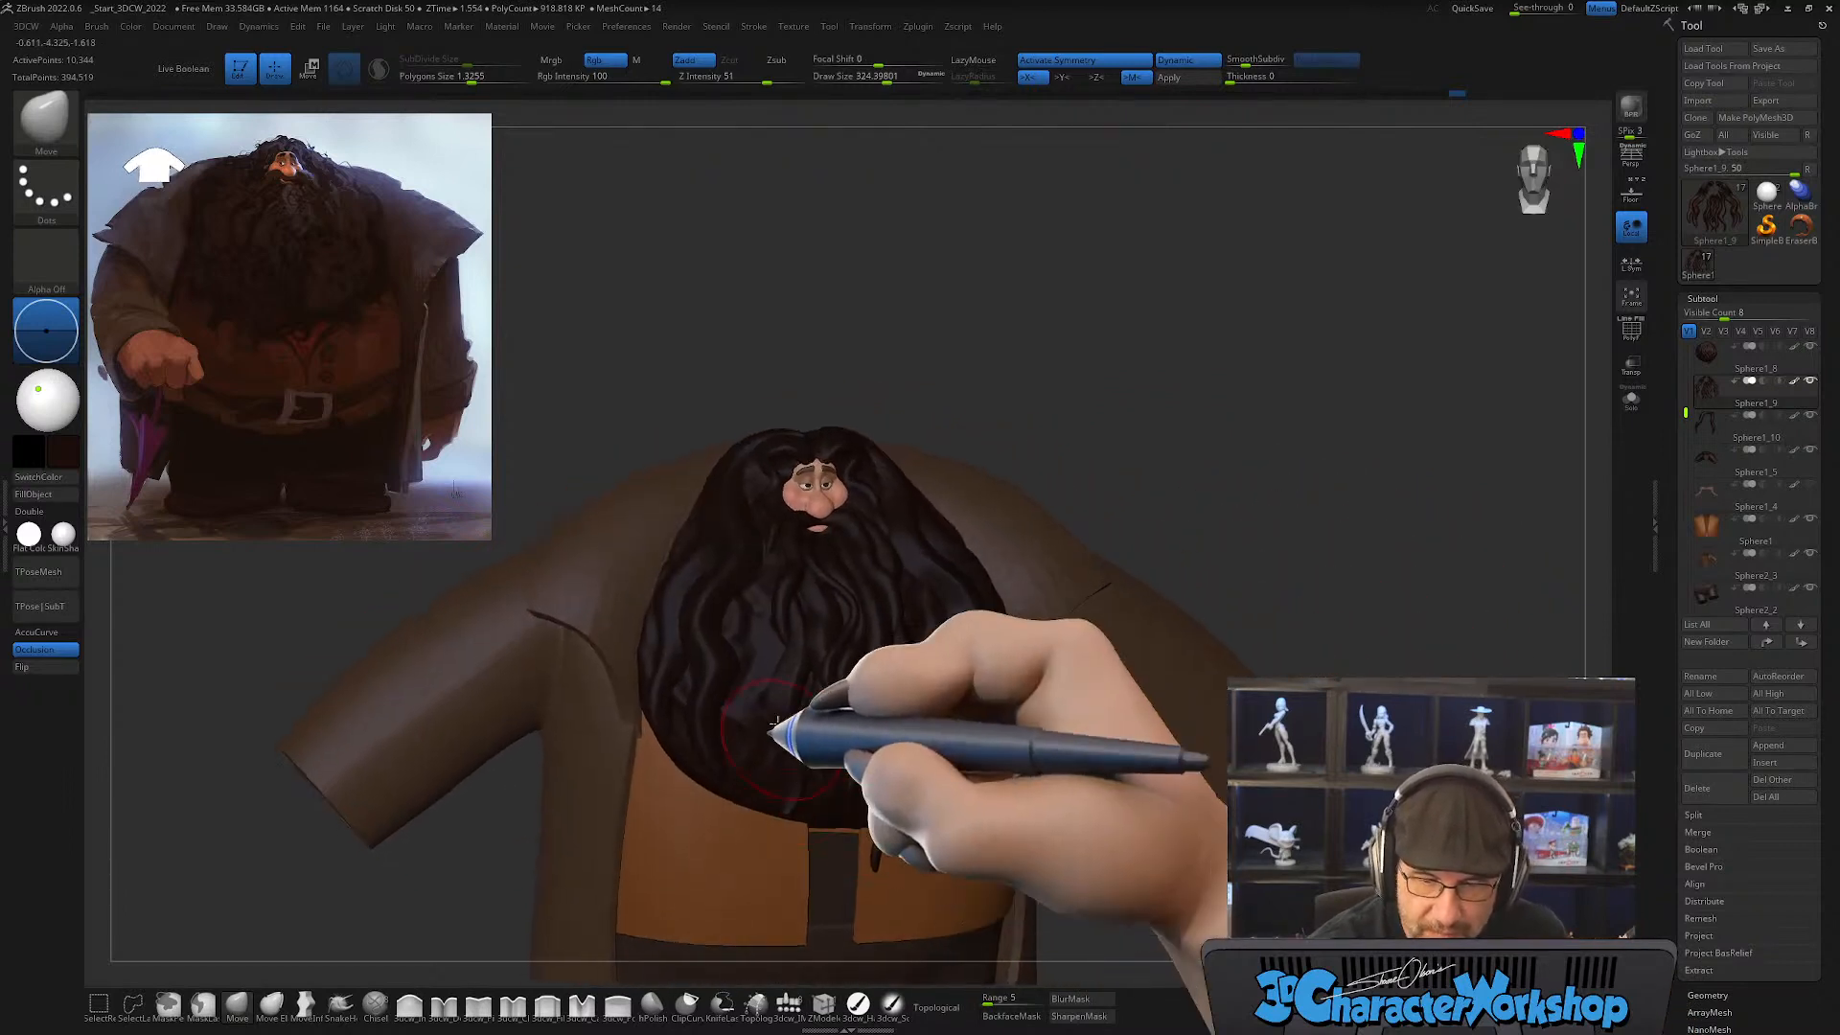
right_drag(834, 722, 821, 750)
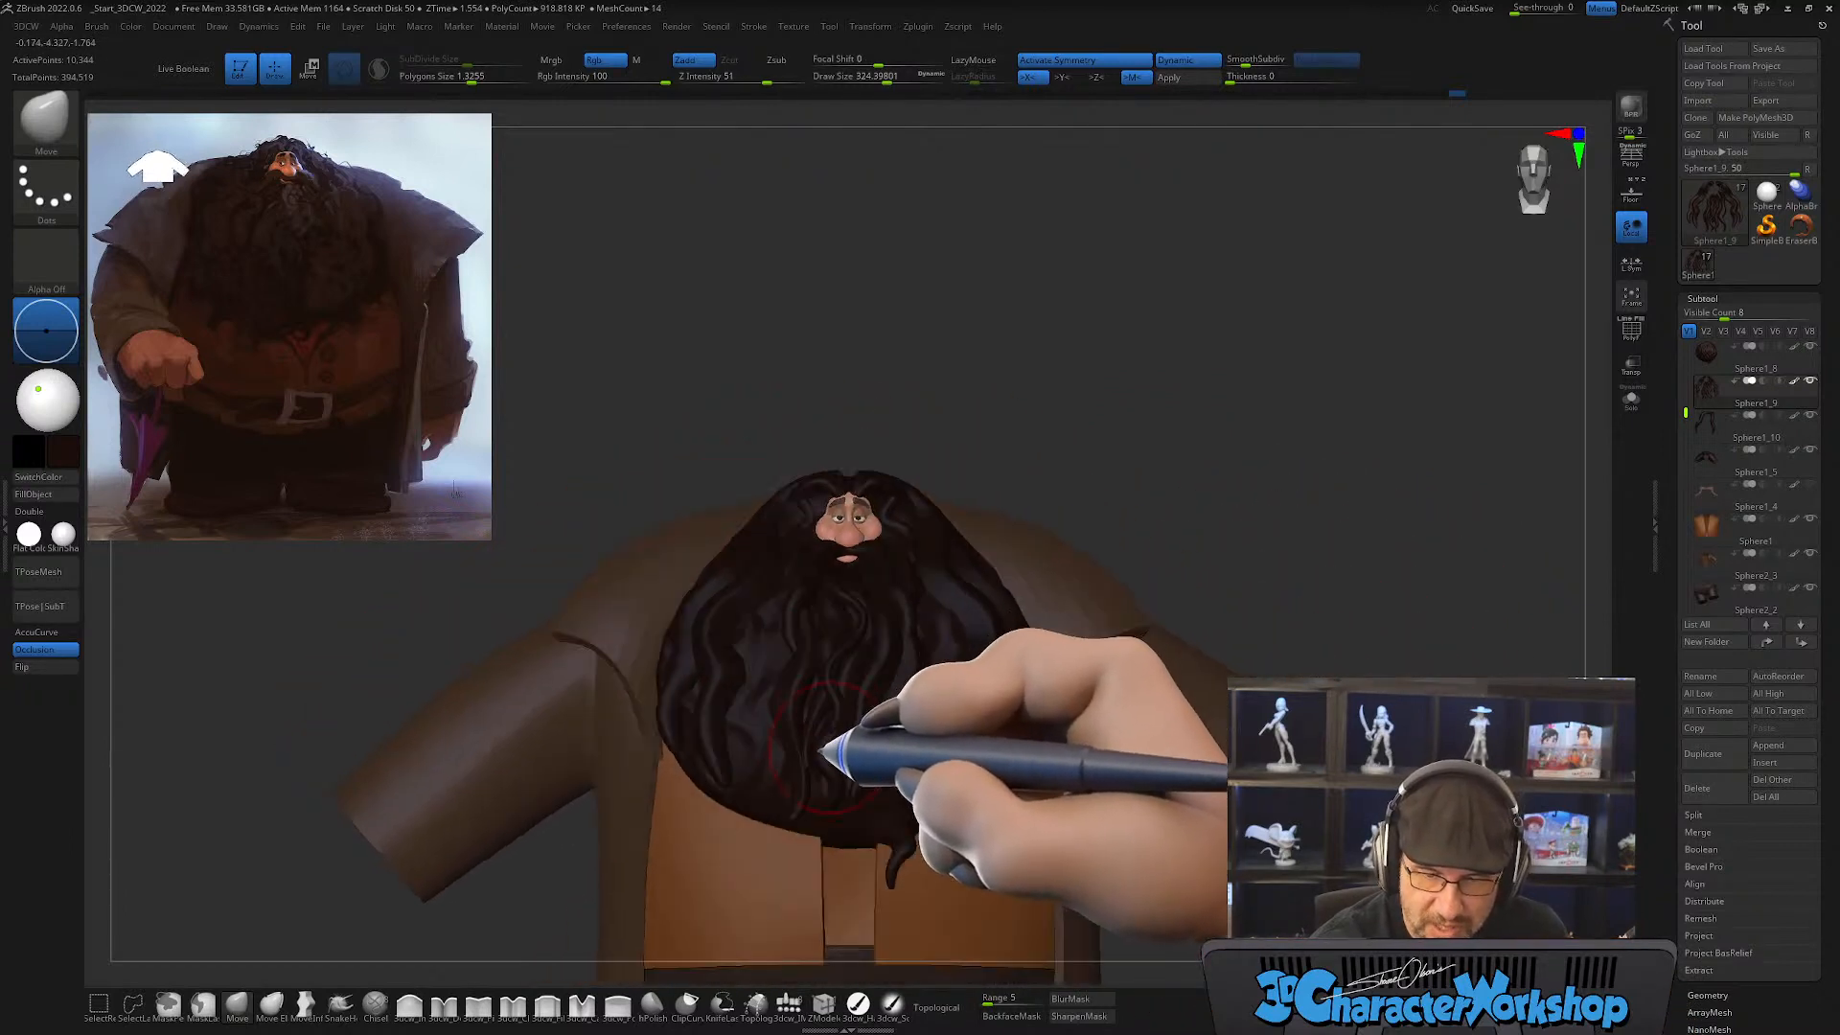
Step: Switch to the CurveTube brush for adding new strands and frame the front of the beard
drag(775, 650, 766, 650)
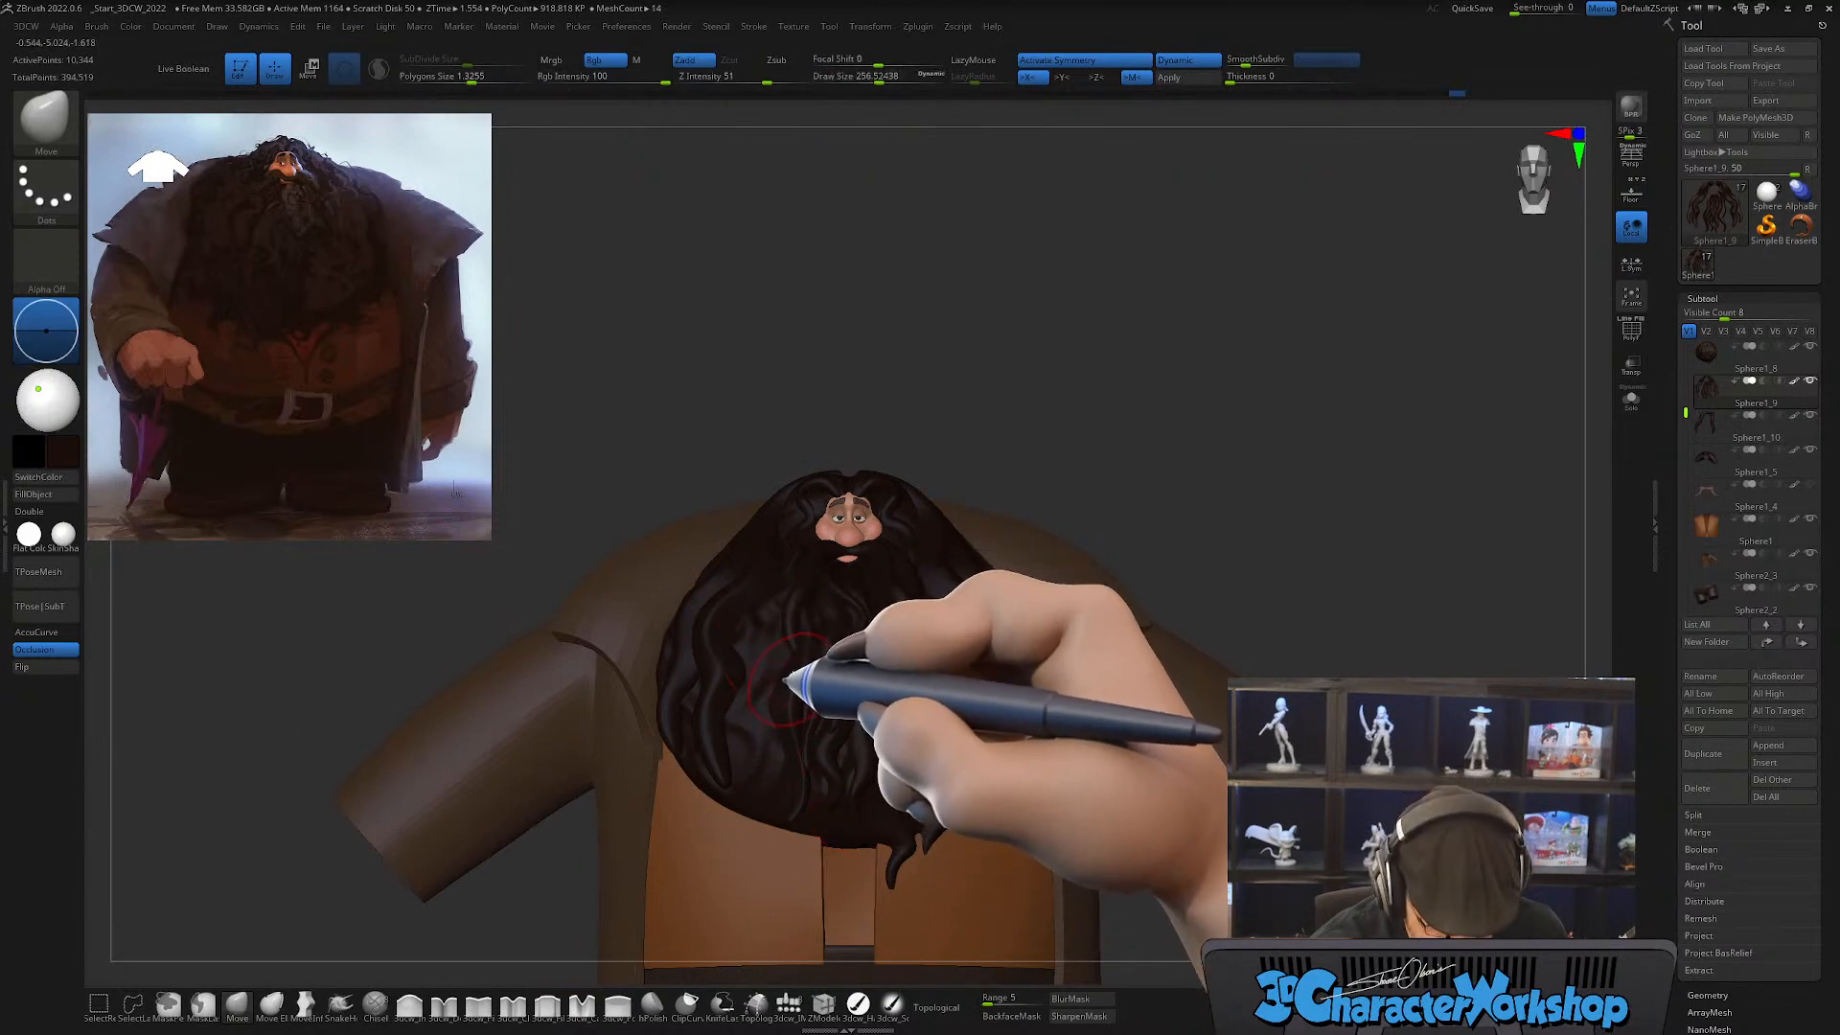
key(b)
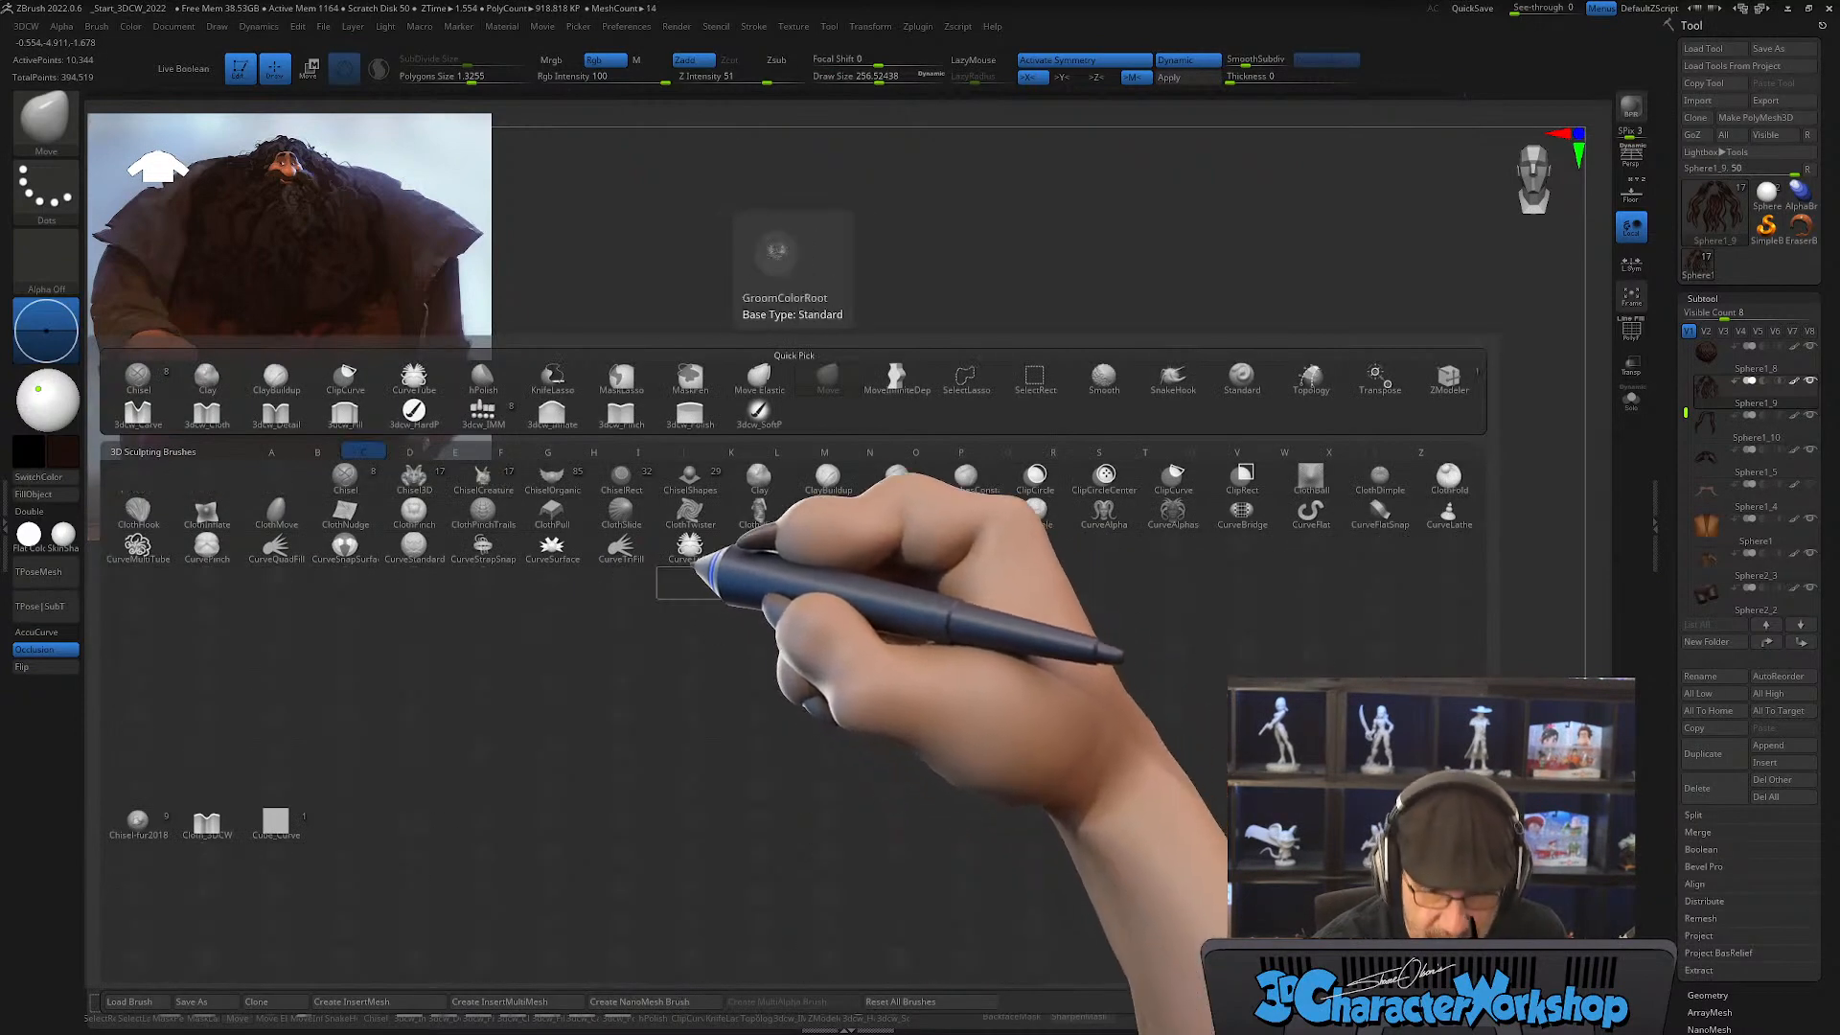
click(733, 554)
right_drag(837, 357, 810, 537)
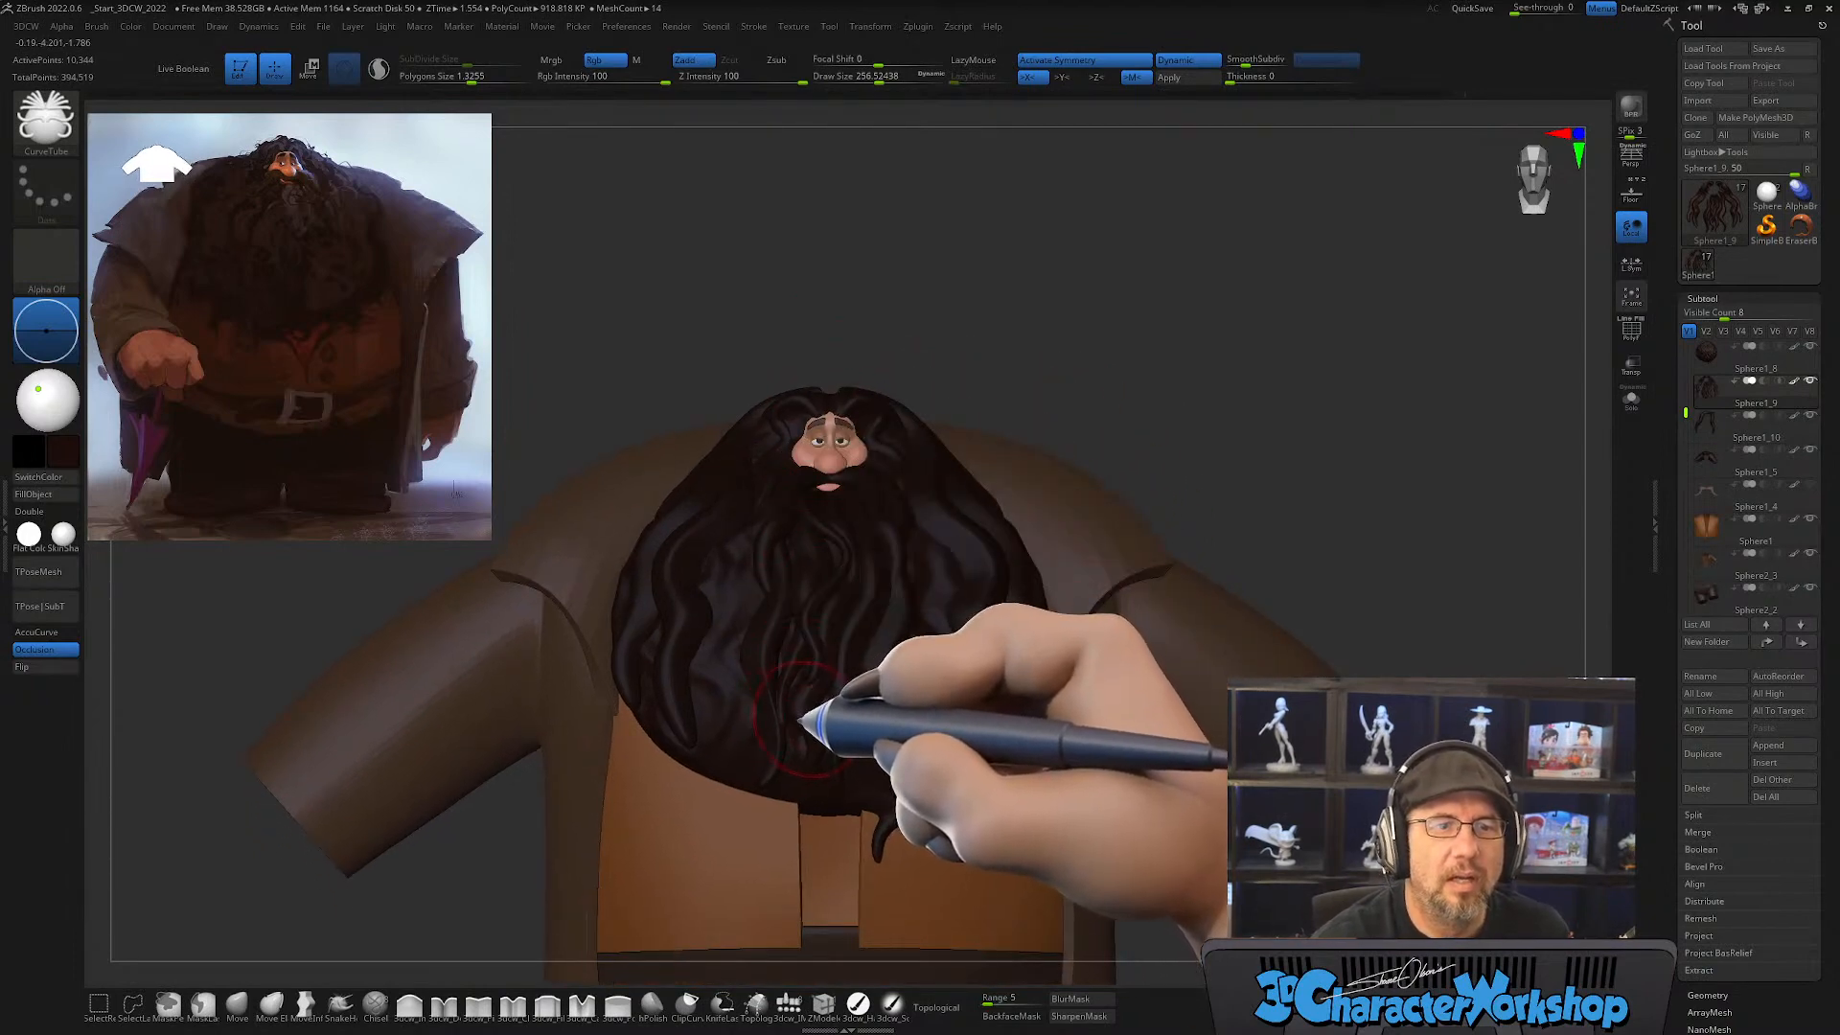
mouse_move(796, 534)
ctrl+right_down()
mouse_move(788, 679)
mouse_move(808, 689)
mouse_move(813, 666)
ctrl+right_up()
right_drag(767, 523, 770, 532)
Step: Try a mirrored pair of CurveTube strands at draw size about 212, show the wireframe display, and undo the tubes
key(s)
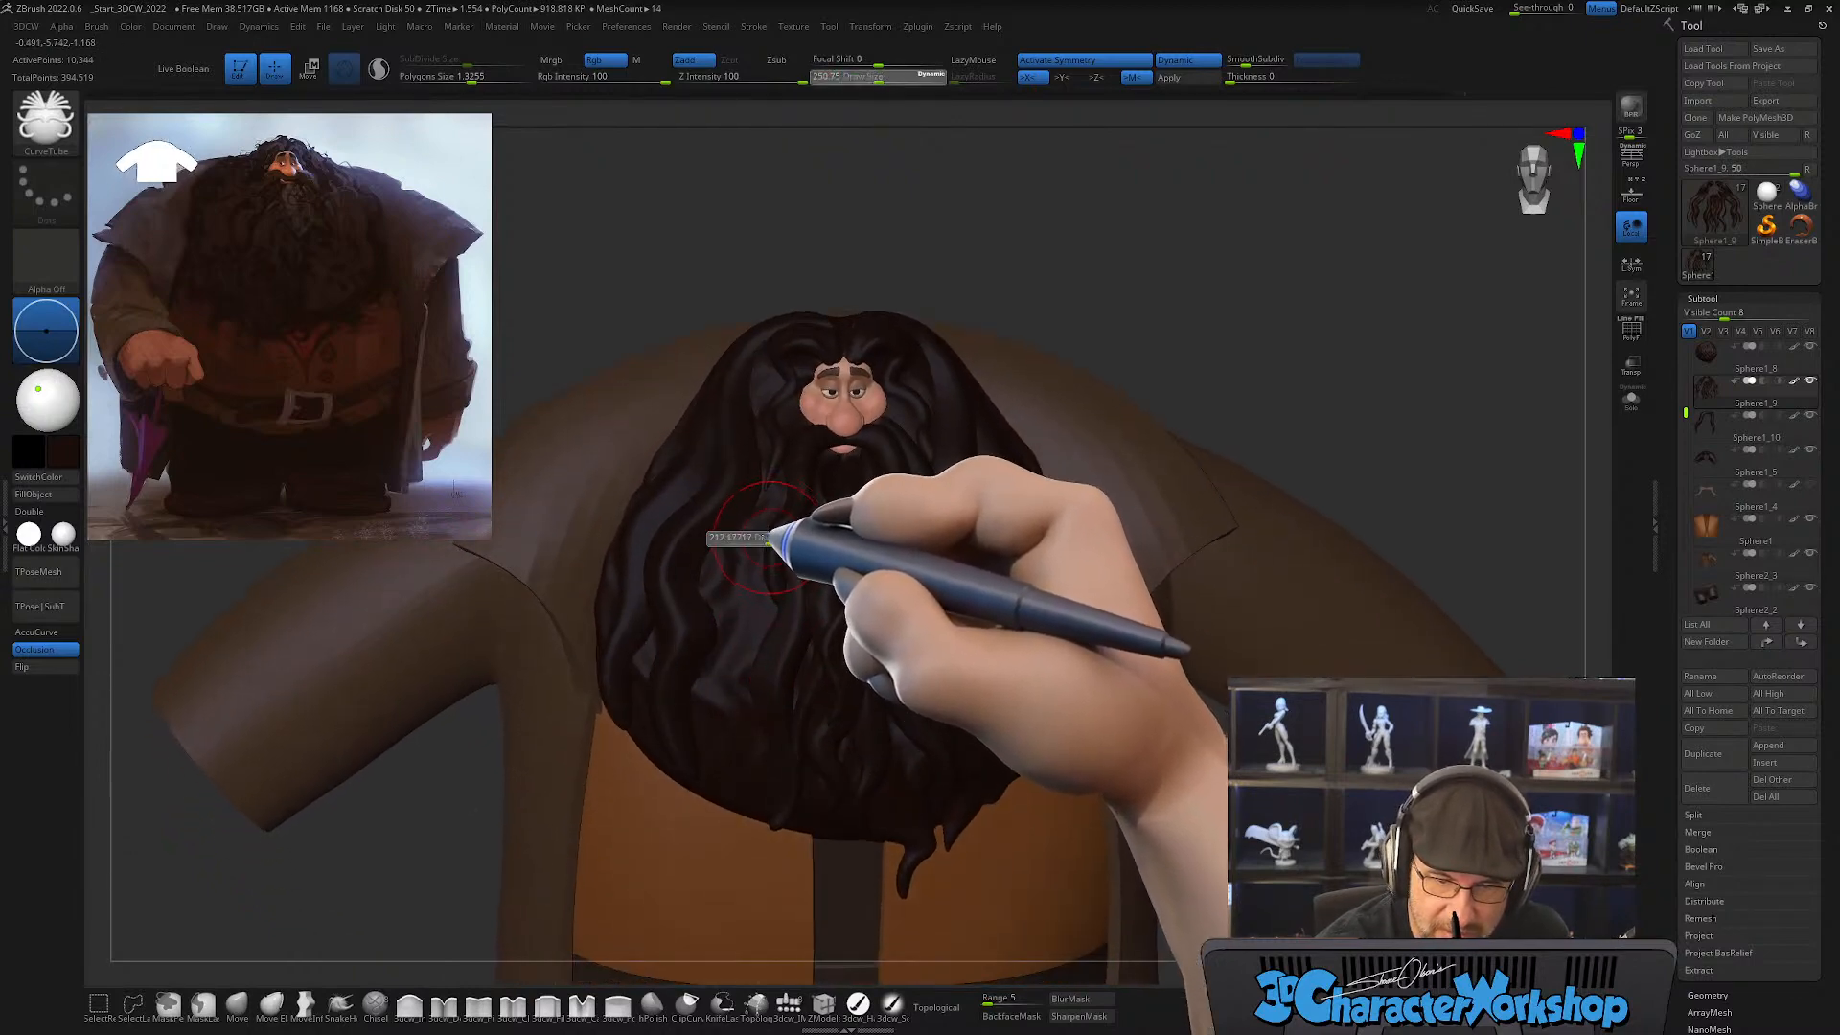
click(769, 538)
drag(782, 484, 738, 539)
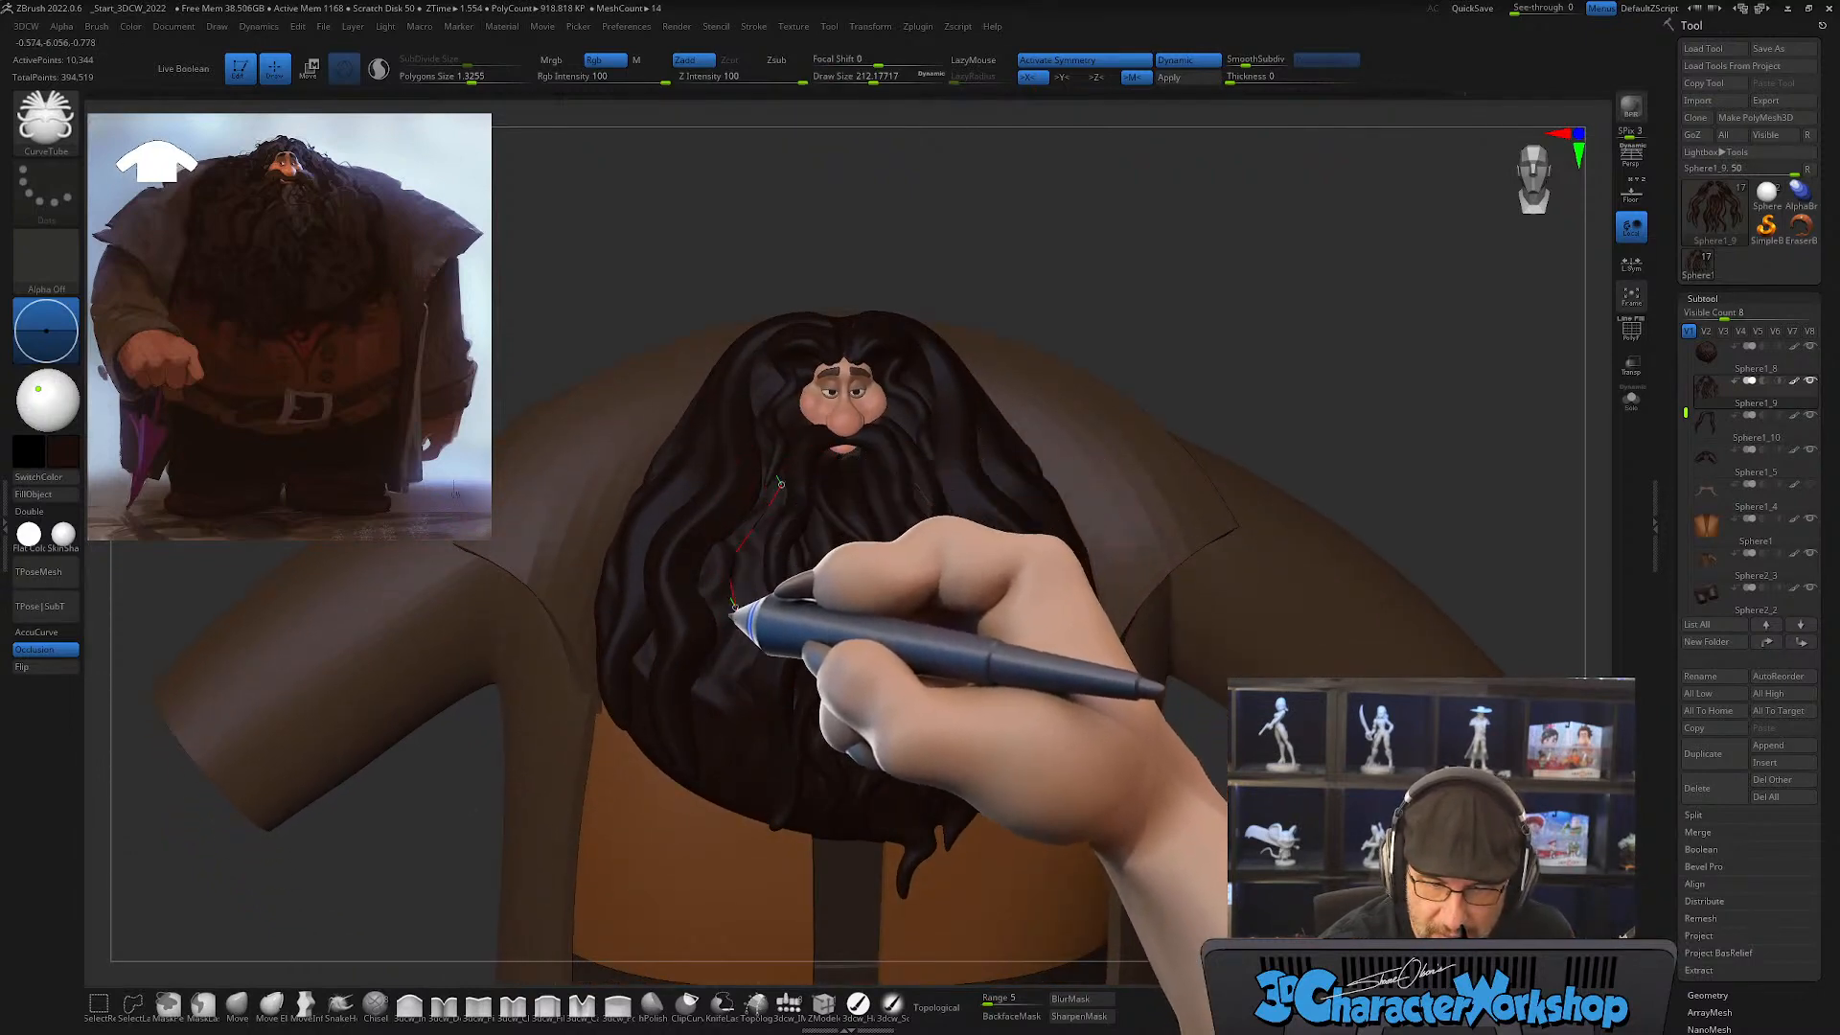
drag(740, 788, 743, 796)
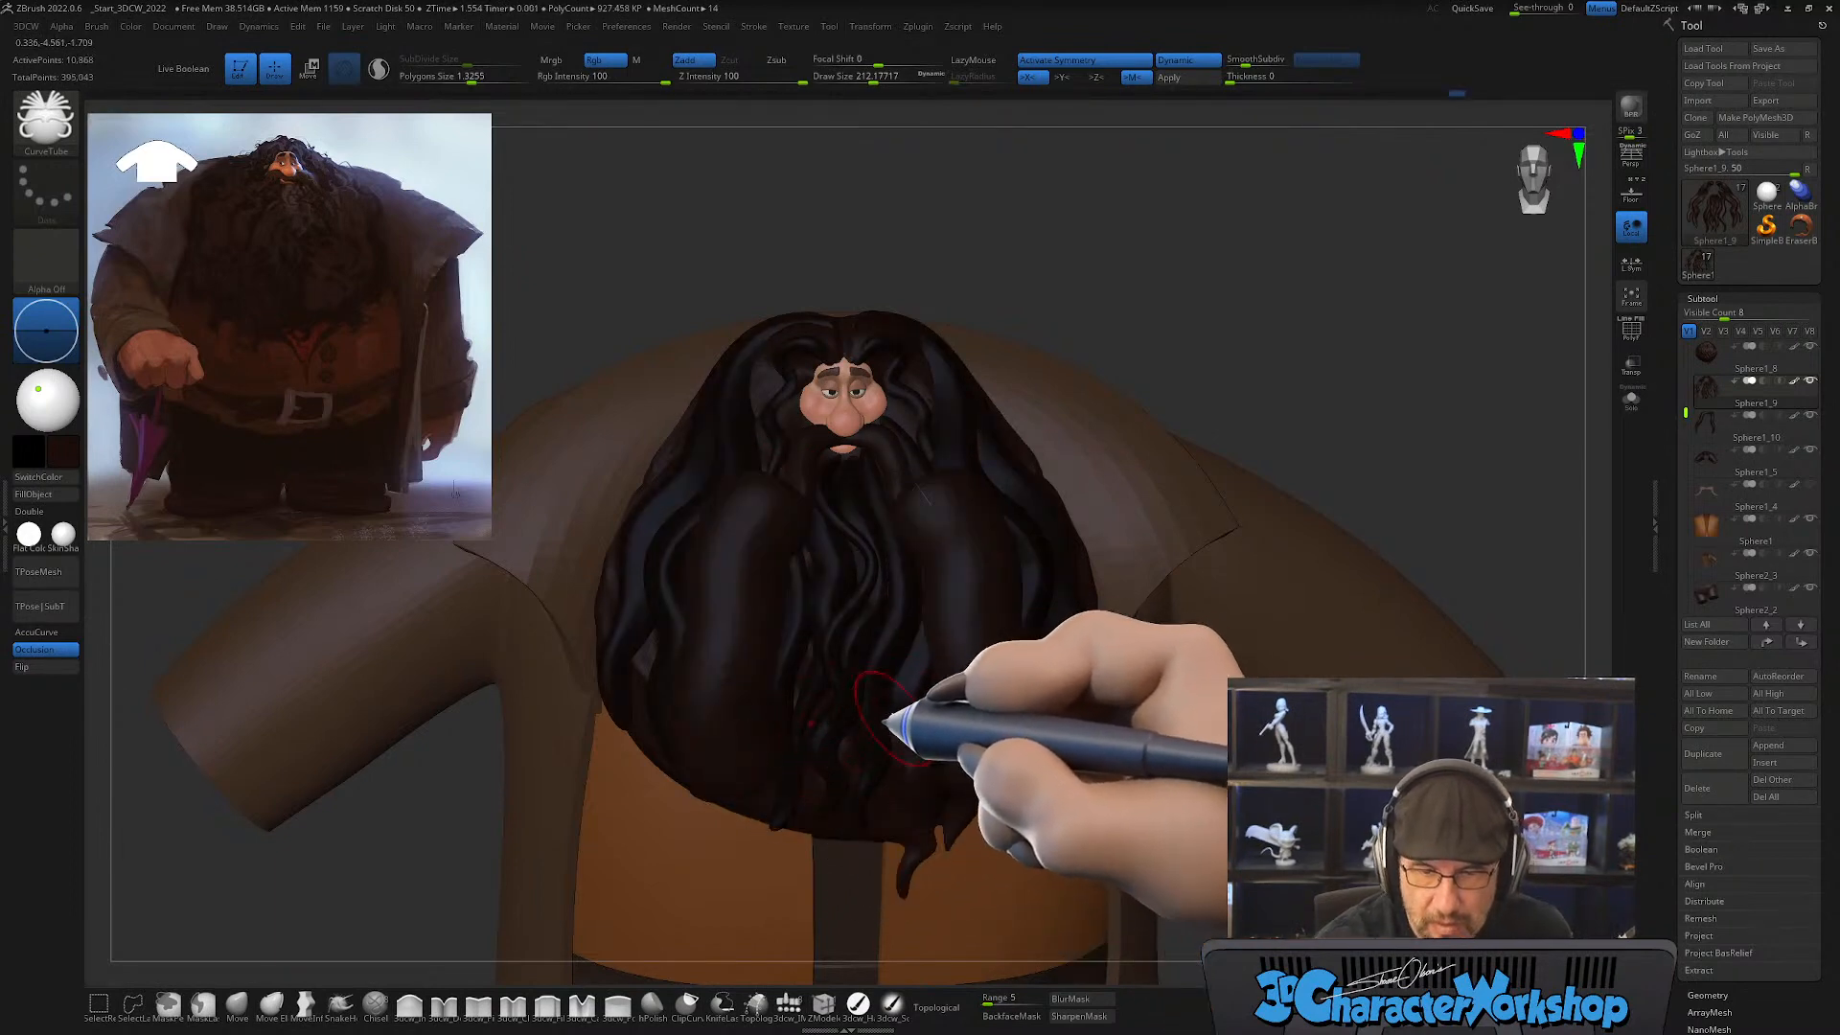
right_drag(884, 720, 910, 692)
key(shift+f)
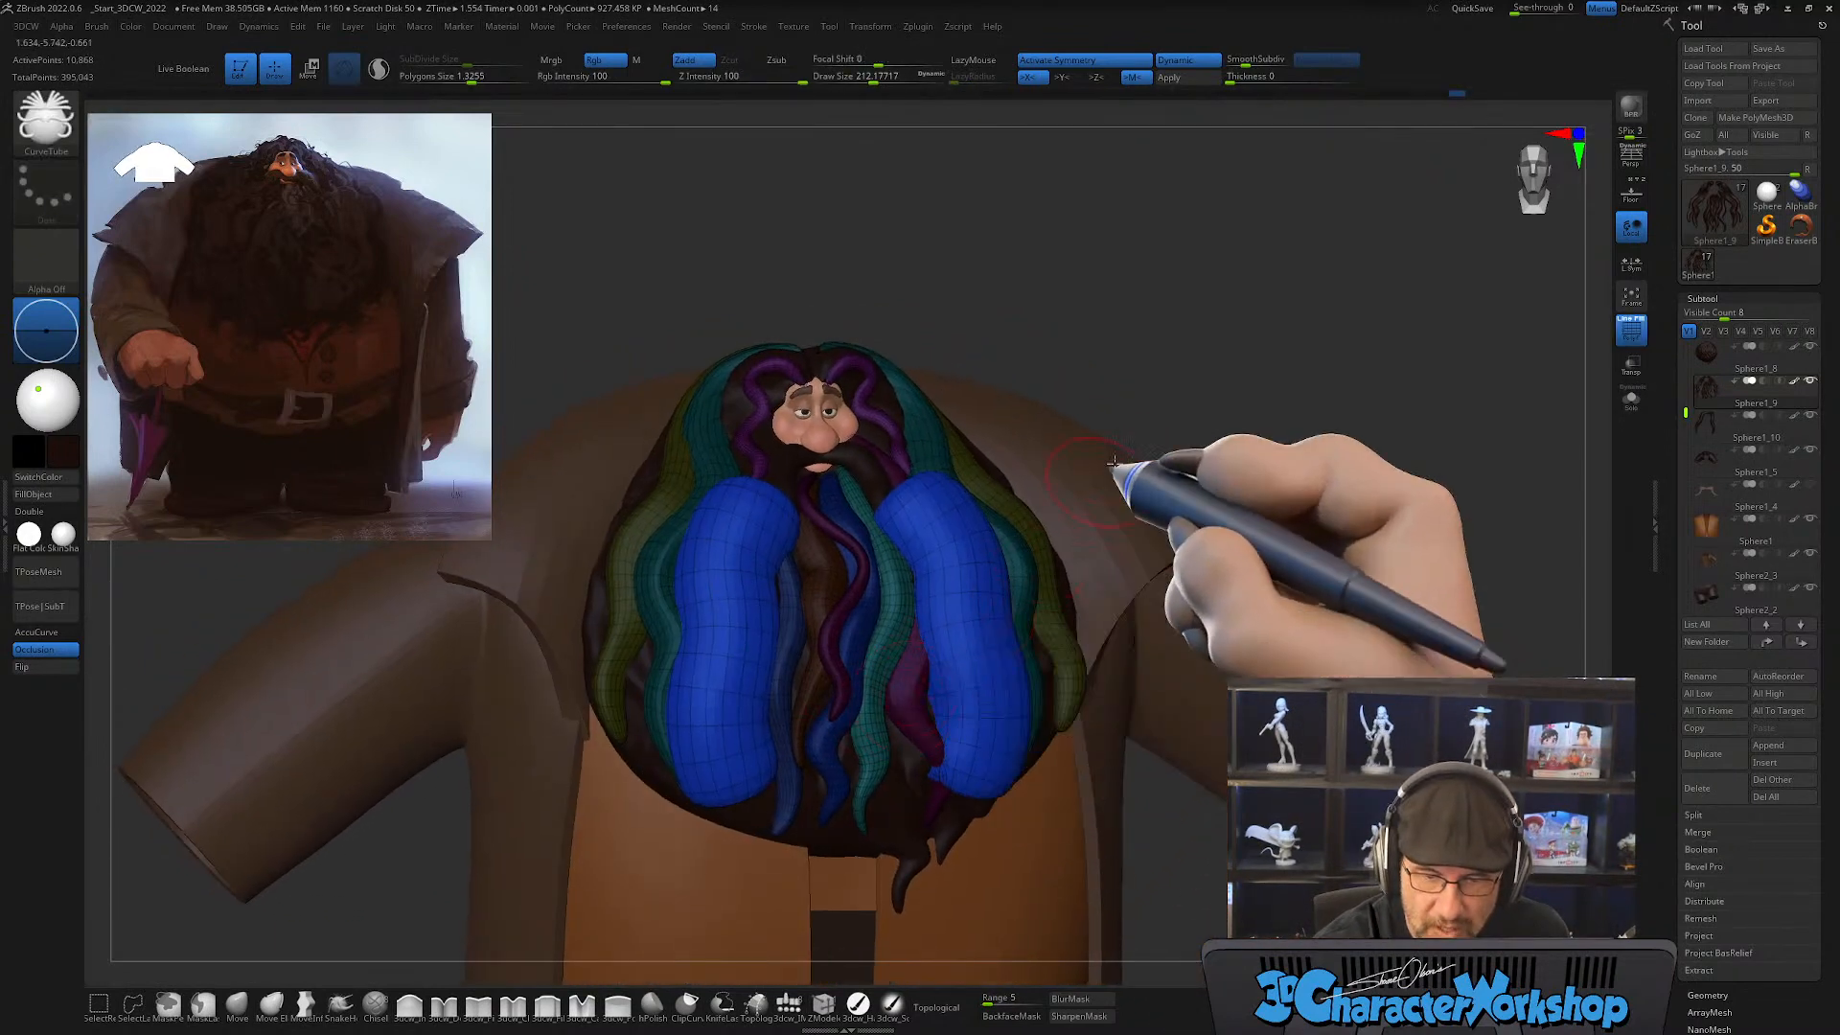
key(ctrl+z)
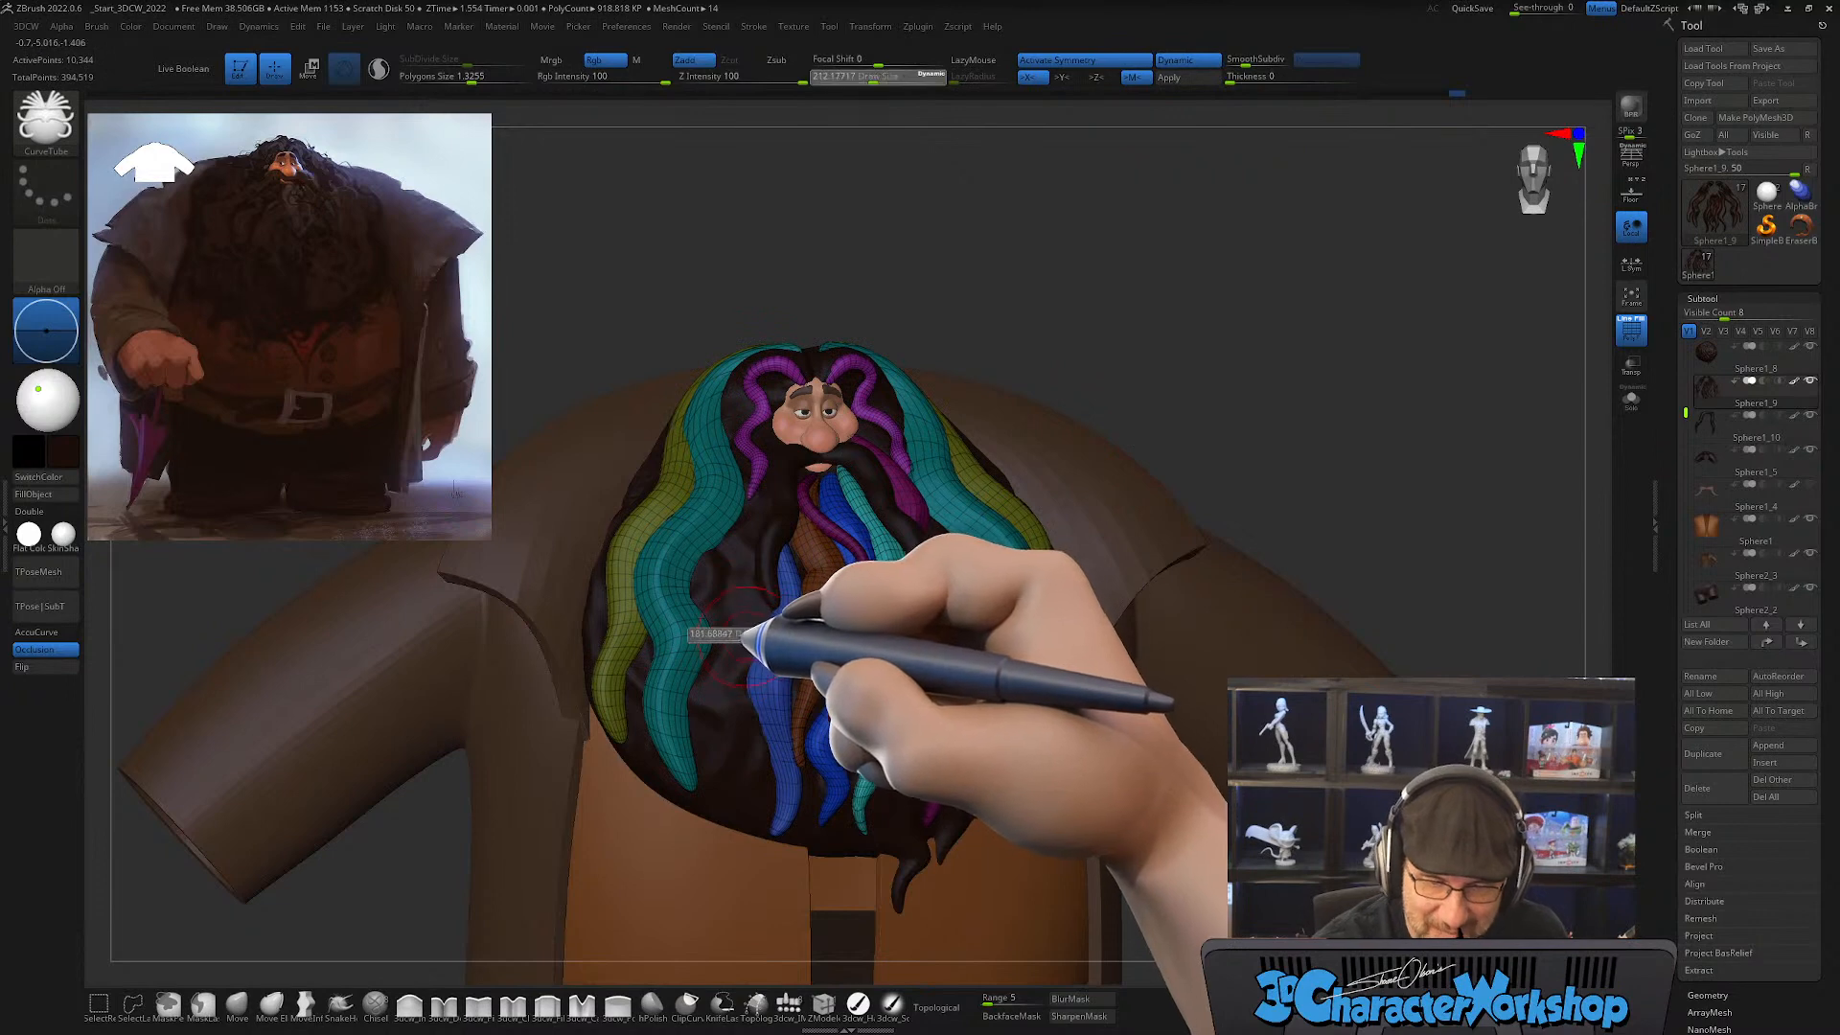
Step: Draw a mirrored pair of wavy tube strands from the mustache sides to the beard's lower edge at draw size about 83
drag(733, 641, 729, 637)
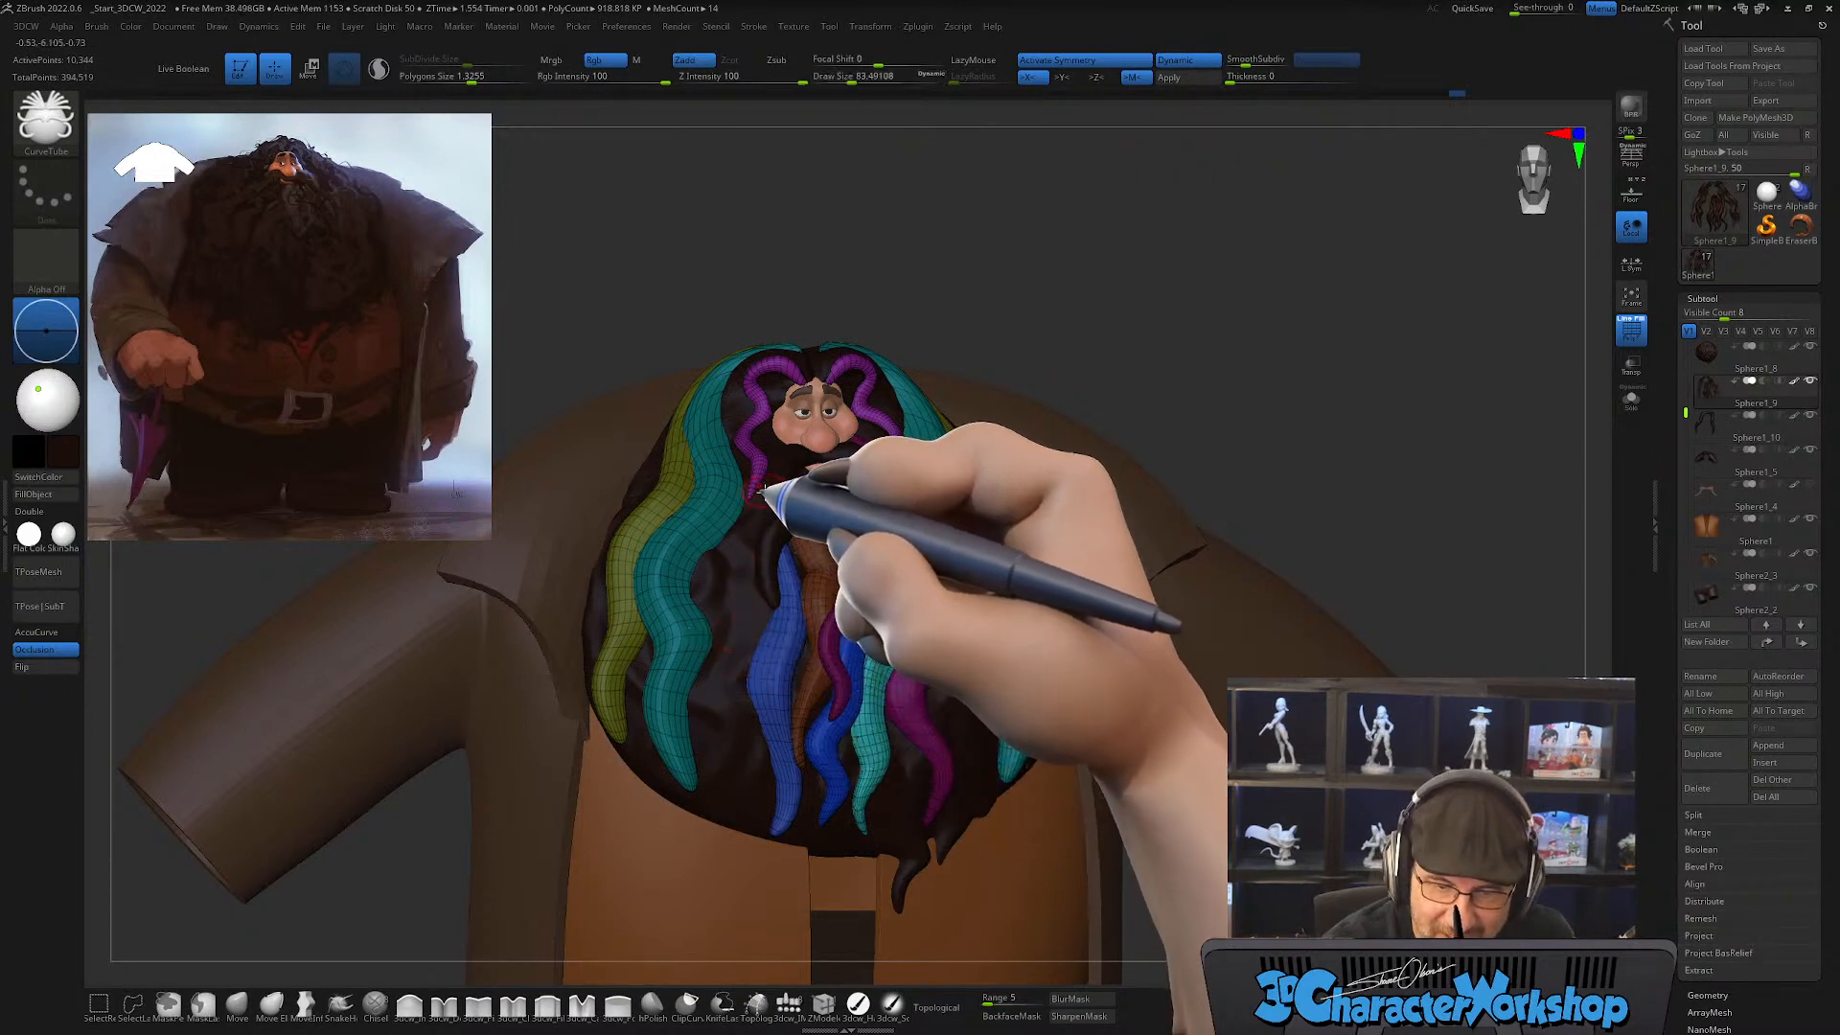
drag(764, 490, 726, 562)
drag(717, 758, 726, 843)
mouse_move(1077, 769)
right_down()
mouse_move(1126, 726)
mouse_move(804, 894)
right_up()
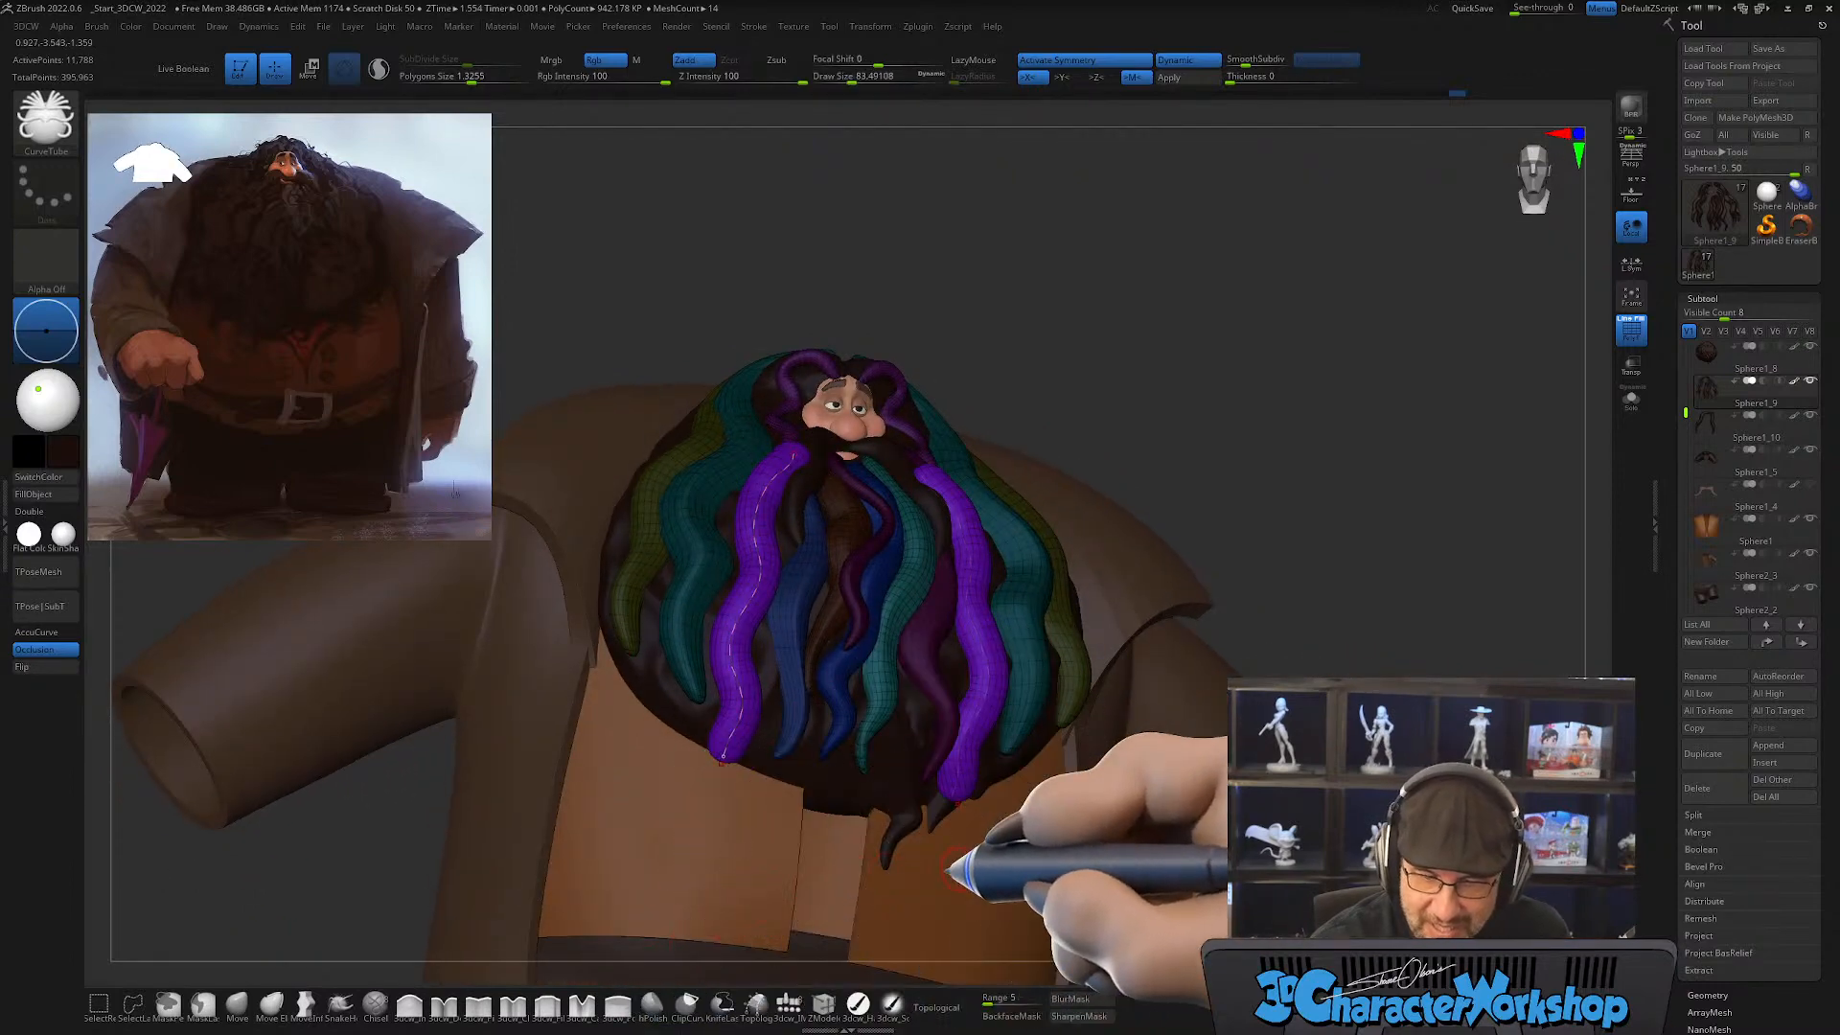
right_drag(834, 777, 834, 815)
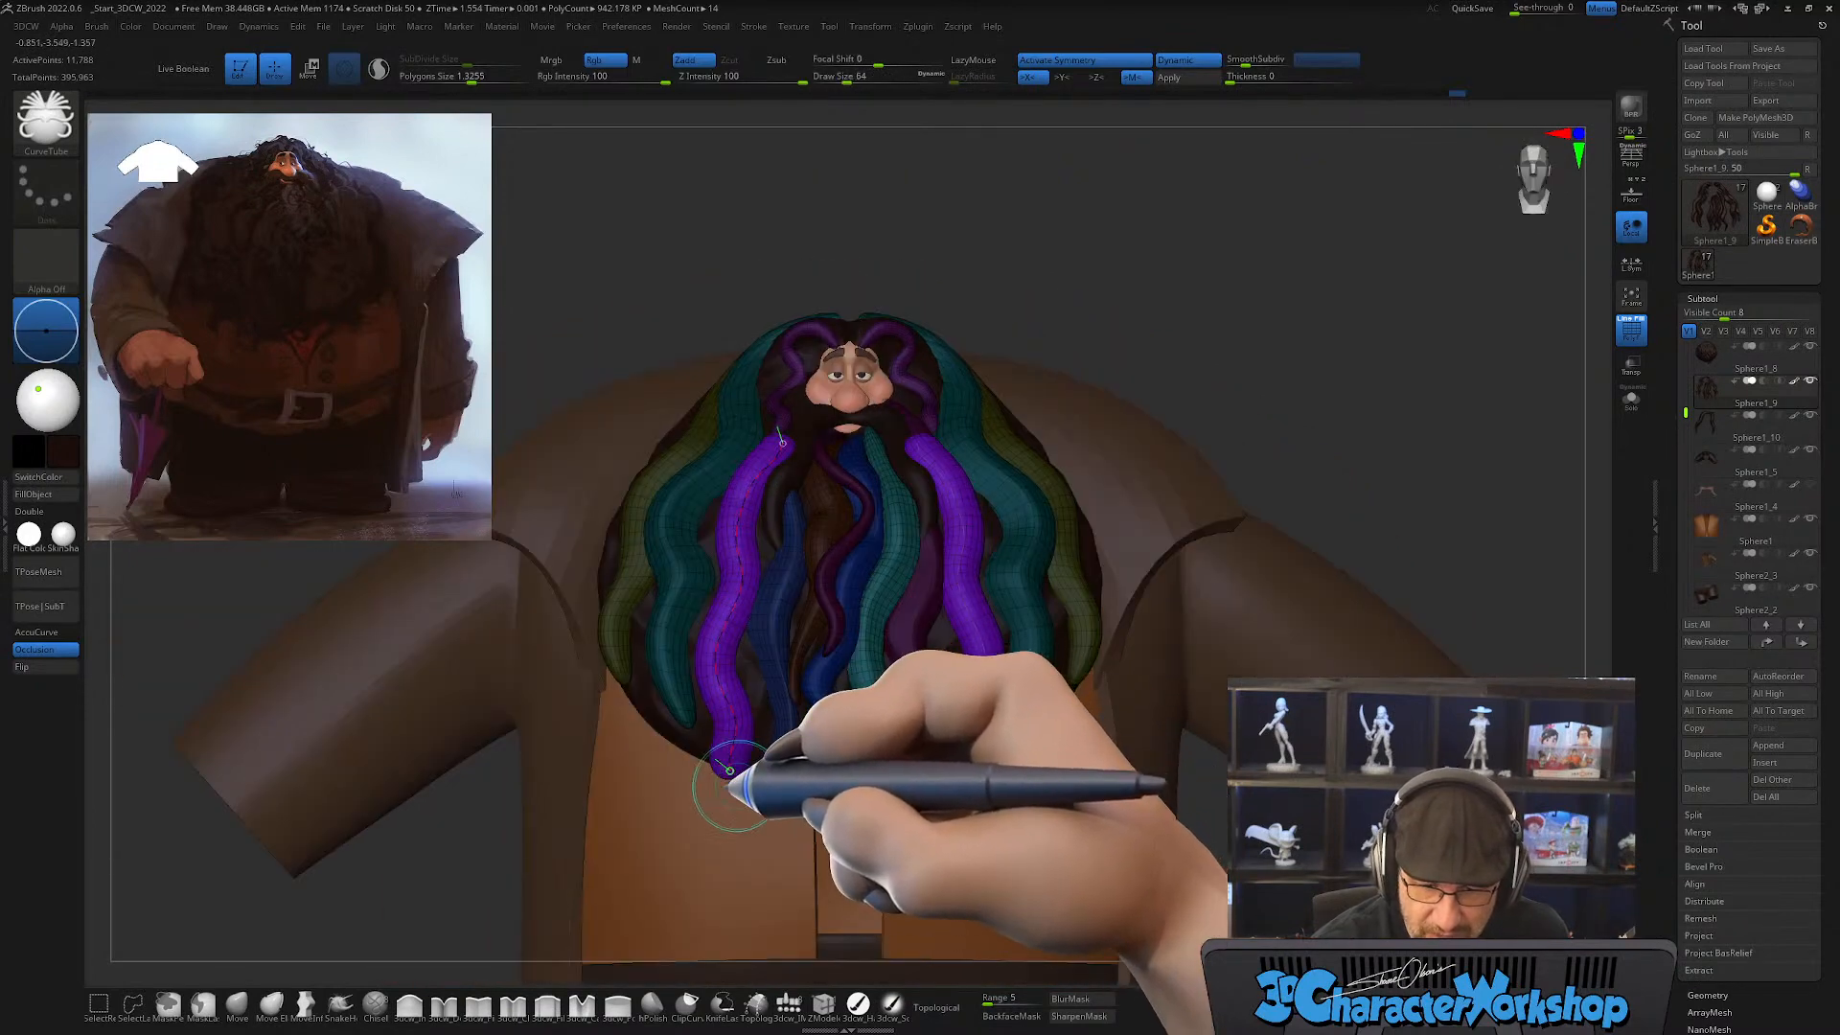
right_drag(834, 559, 822, 636)
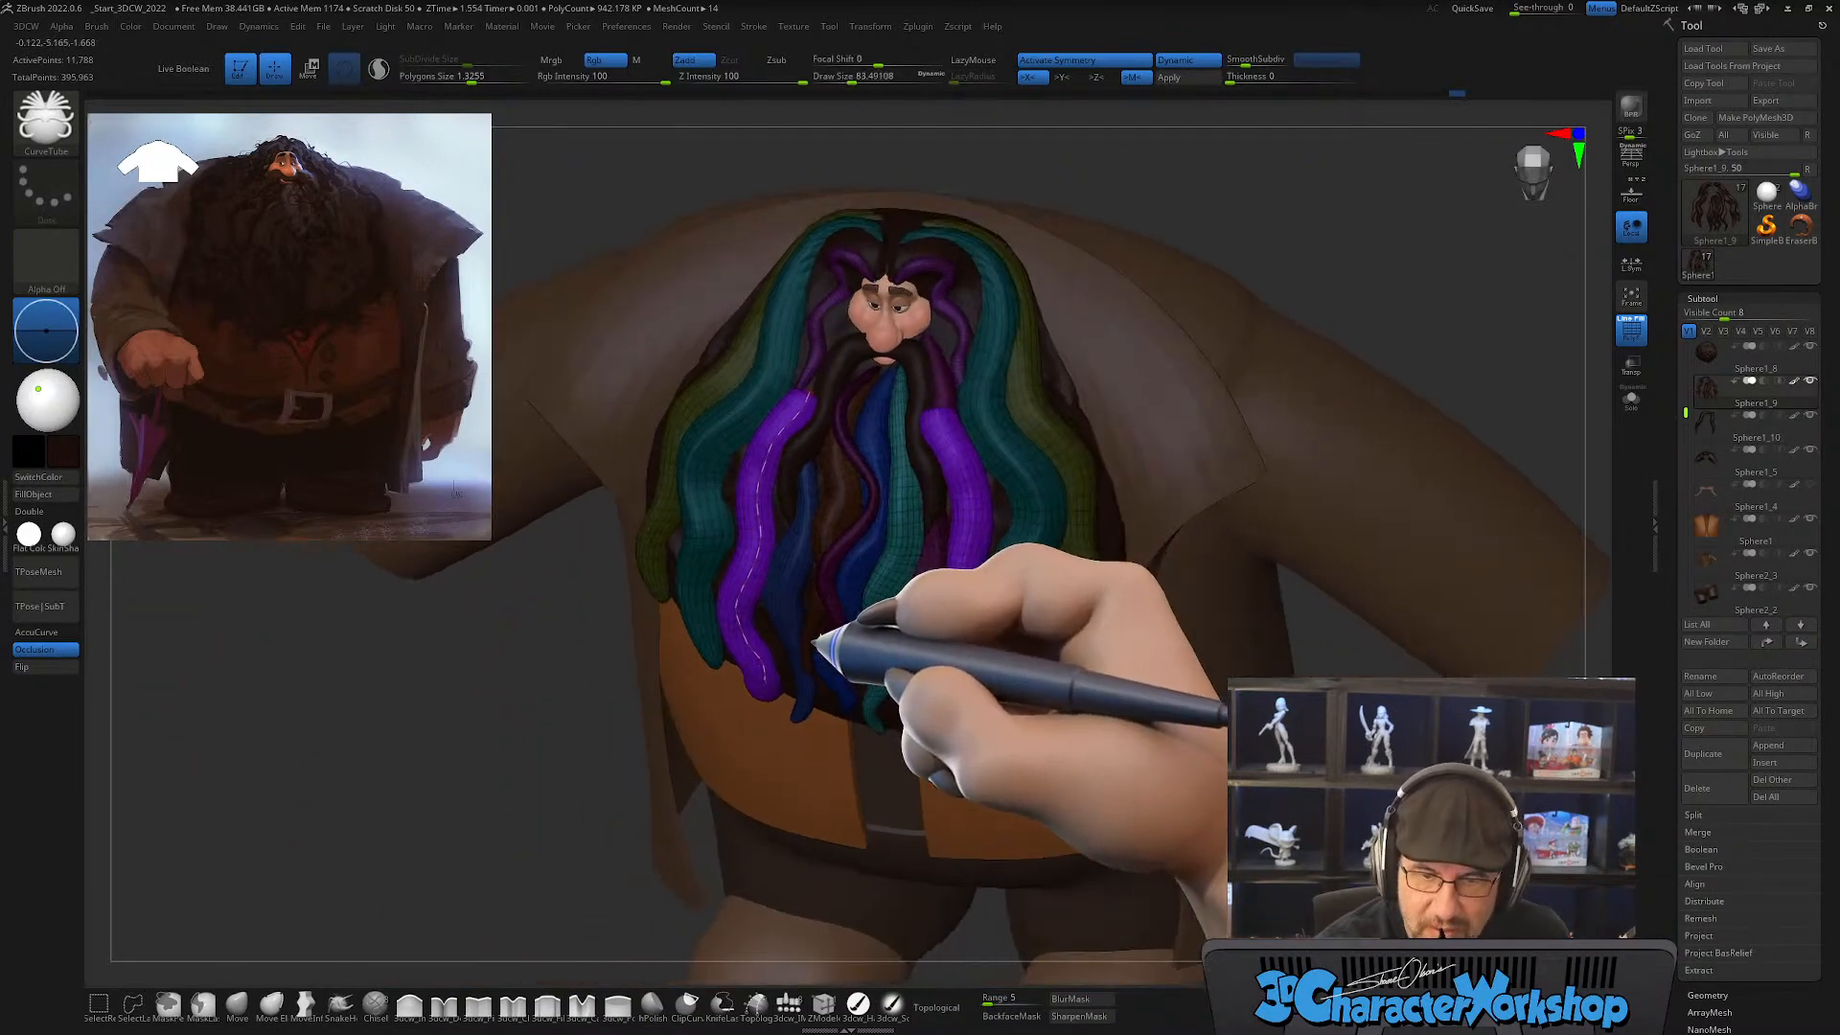
click(845, 448)
Step: Taper the new purple strands' upper ends and tuck them under the mustache with the Move brush at draw size about 344
right_drag(845, 449, 830, 579)
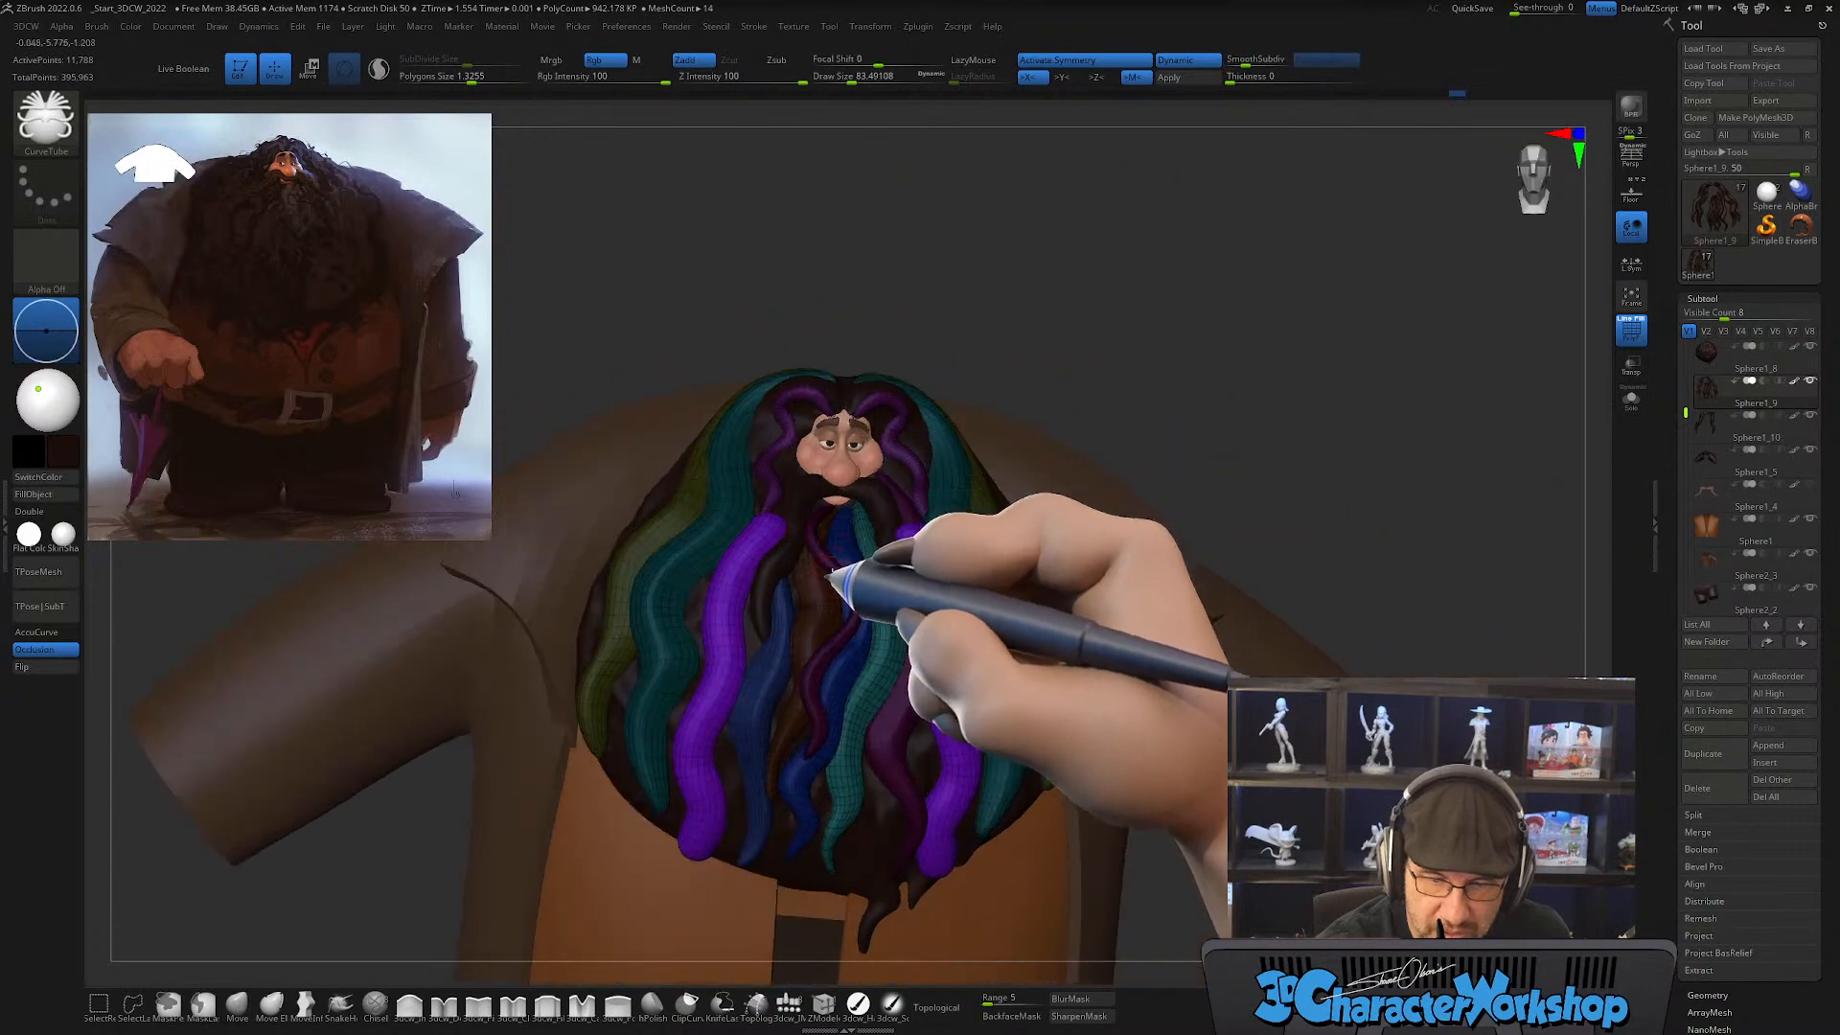
drag(821, 614, 832, 615)
mouse_move(832, 614)
right_down()
mouse_move(815, 641)
mouse_move(821, 622)
mouse_move(764, 604)
mouse_move(814, 604)
right_up()
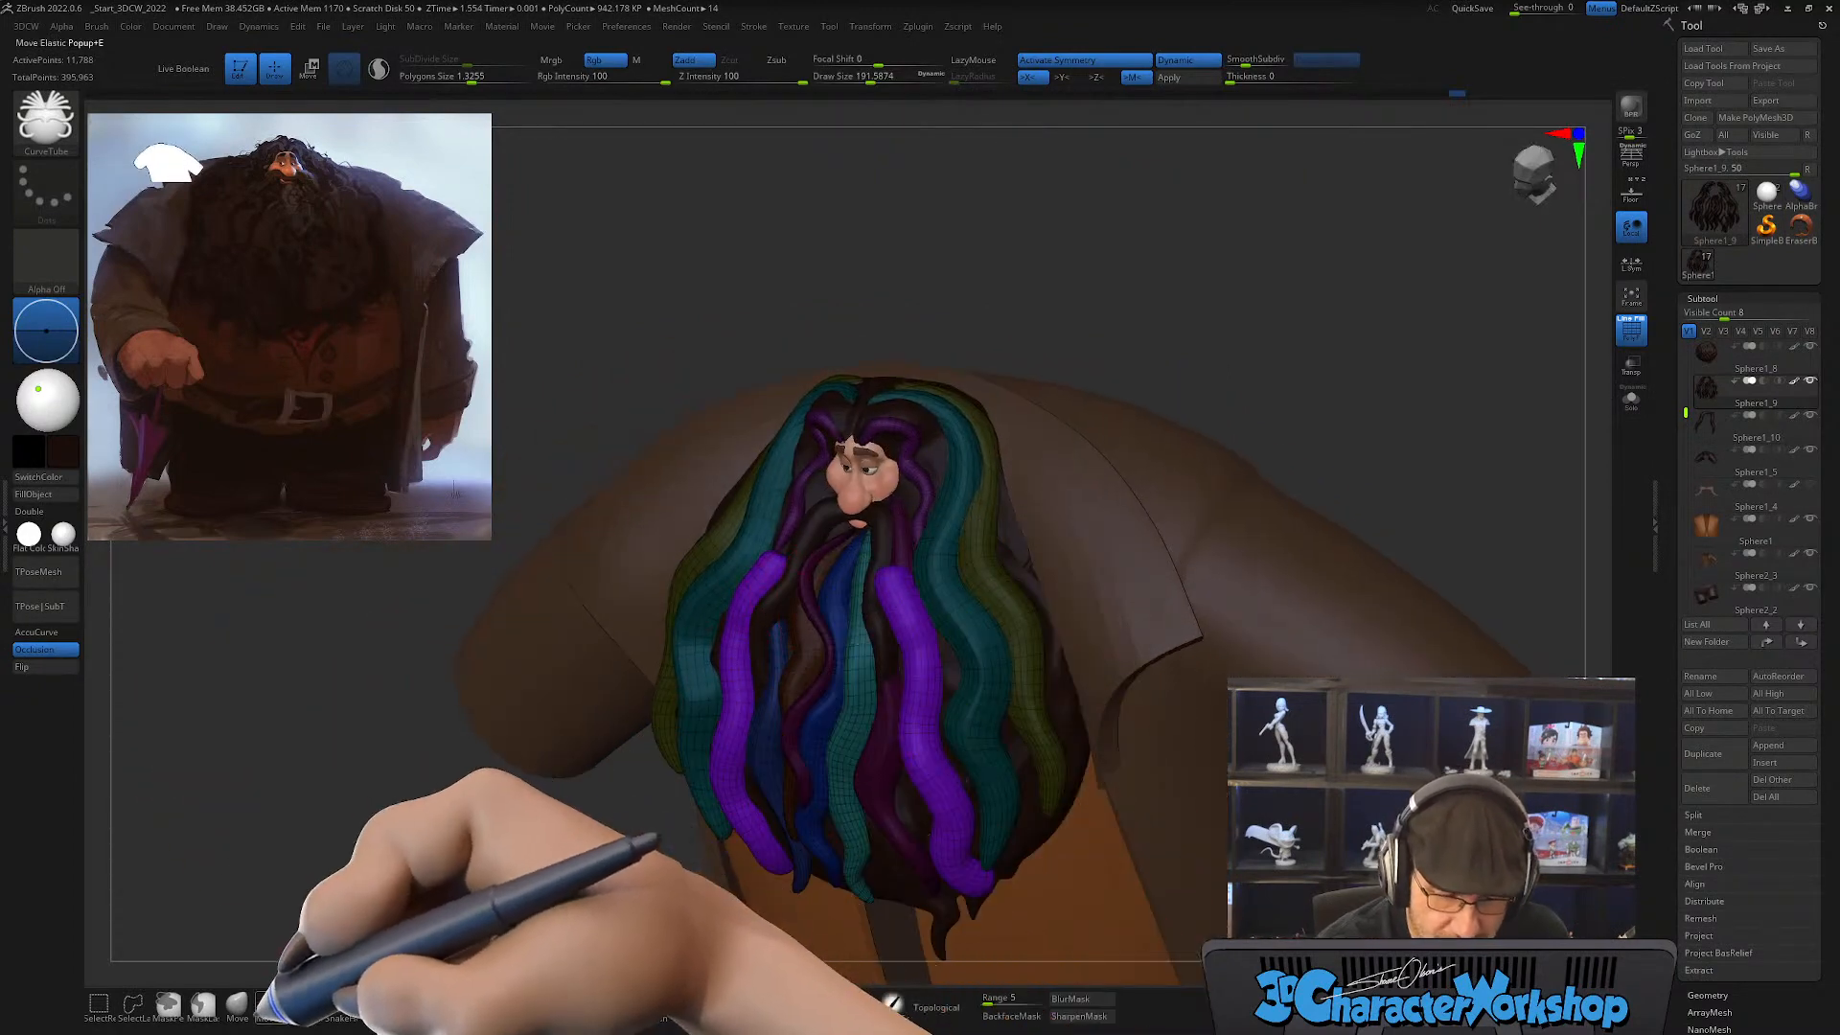
click(237, 1003)
drag(786, 575, 790, 575)
mouse_move(814, 574)
right_down()
mouse_move(767, 574)
mouse_move(788, 553)
mouse_move(841, 629)
right_up()
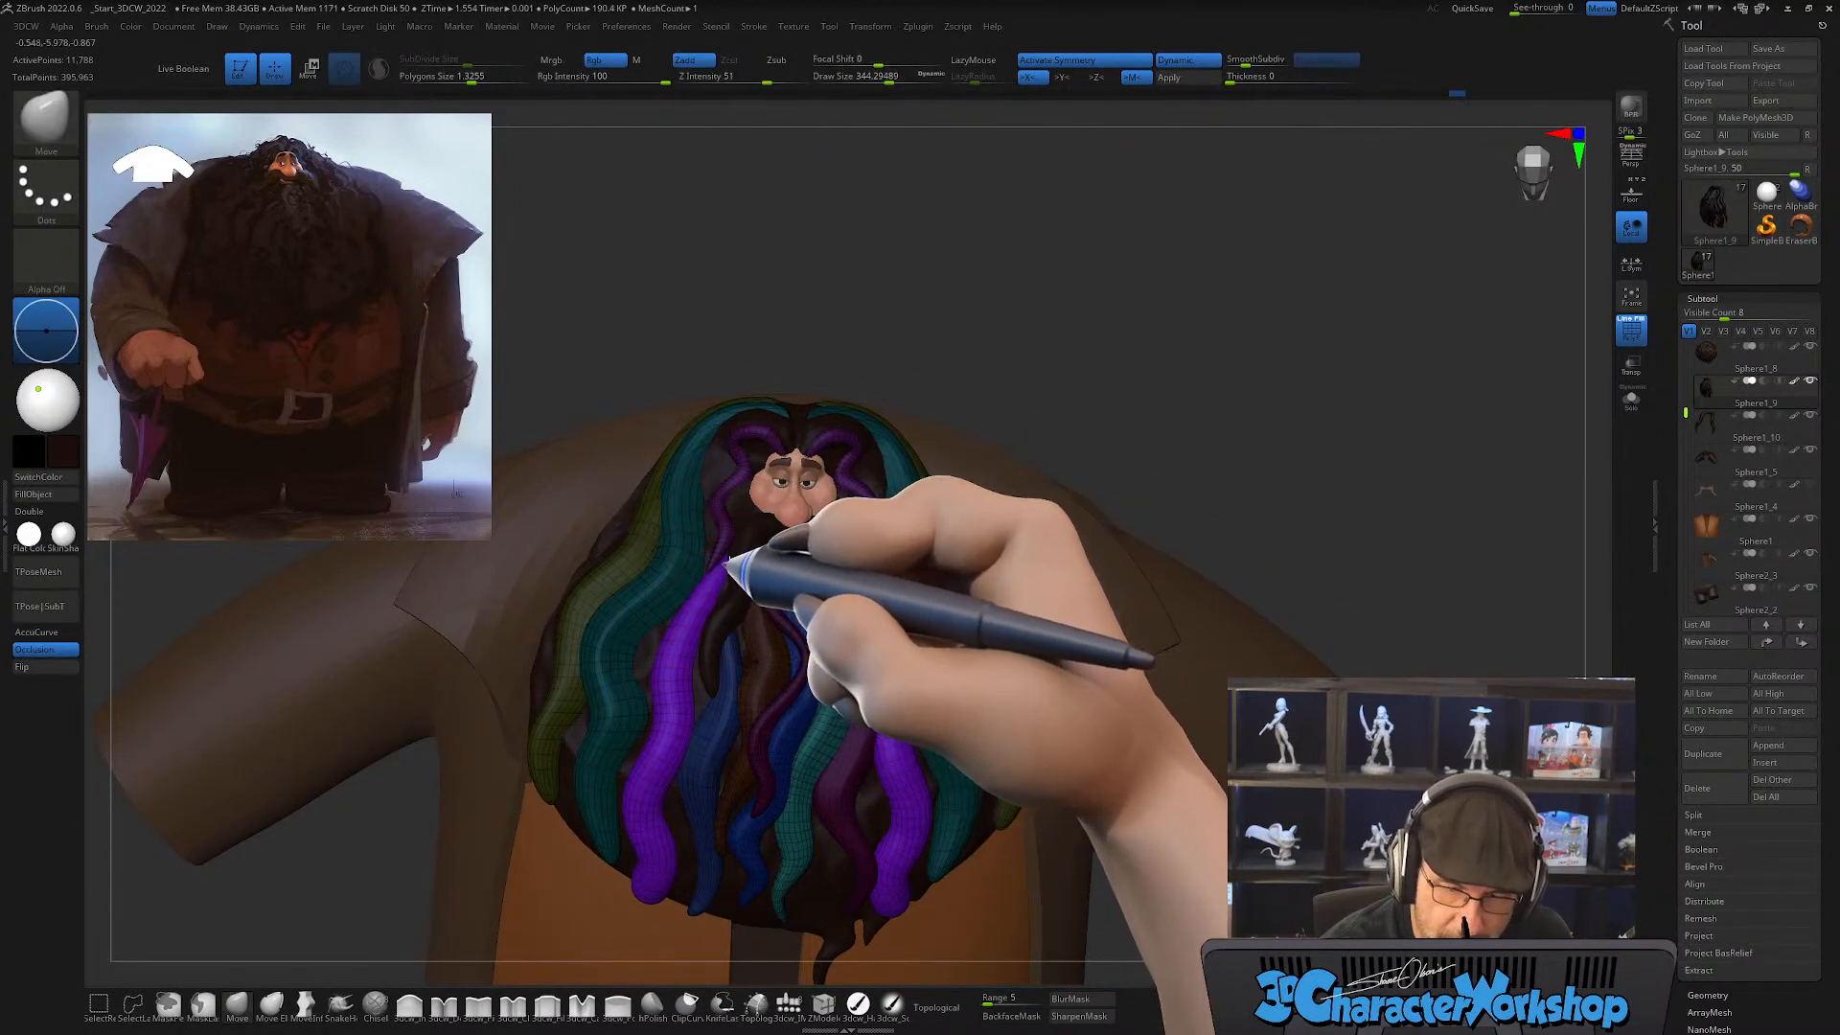
mouse_move(714, 637)
right_down()
mouse_move(698, 665)
mouse_move(729, 686)
mouse_move(715, 690)
right_up()
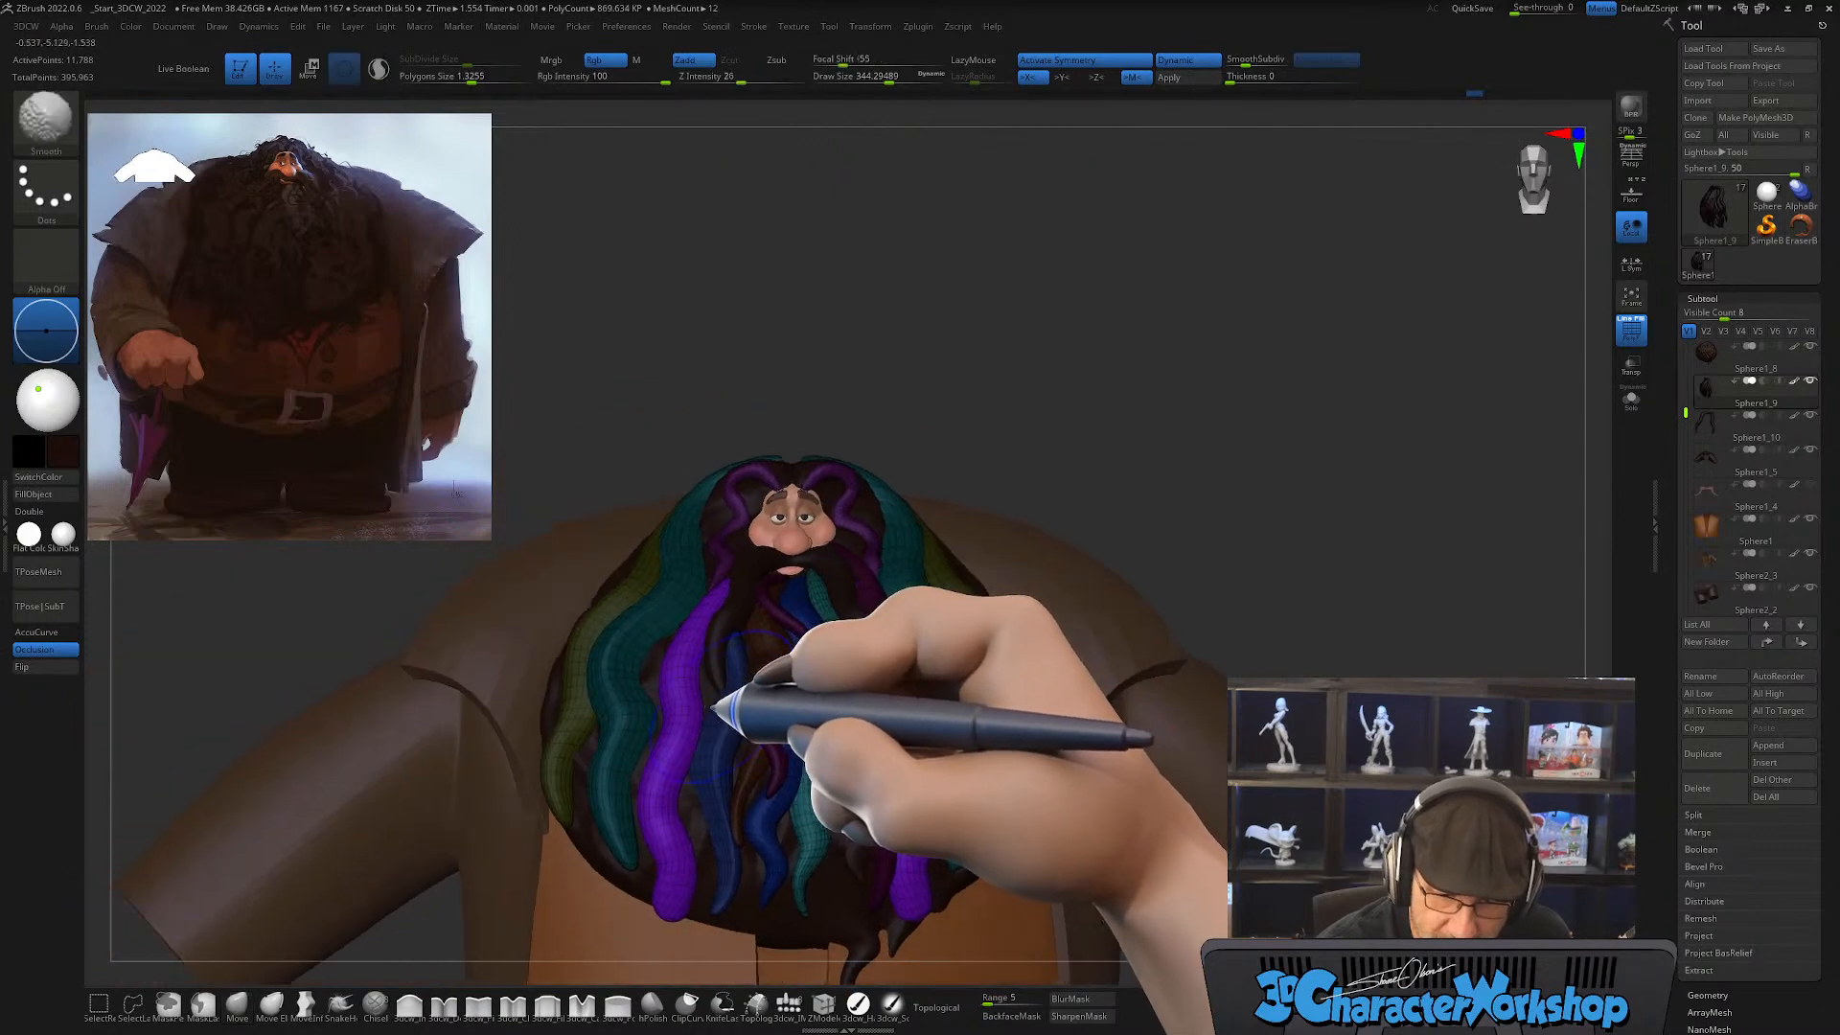
Step: Bend the purple strands' lower halves and reposition their tips with the Move brush at draw sizes of about 453 and 386
key(bracketright)
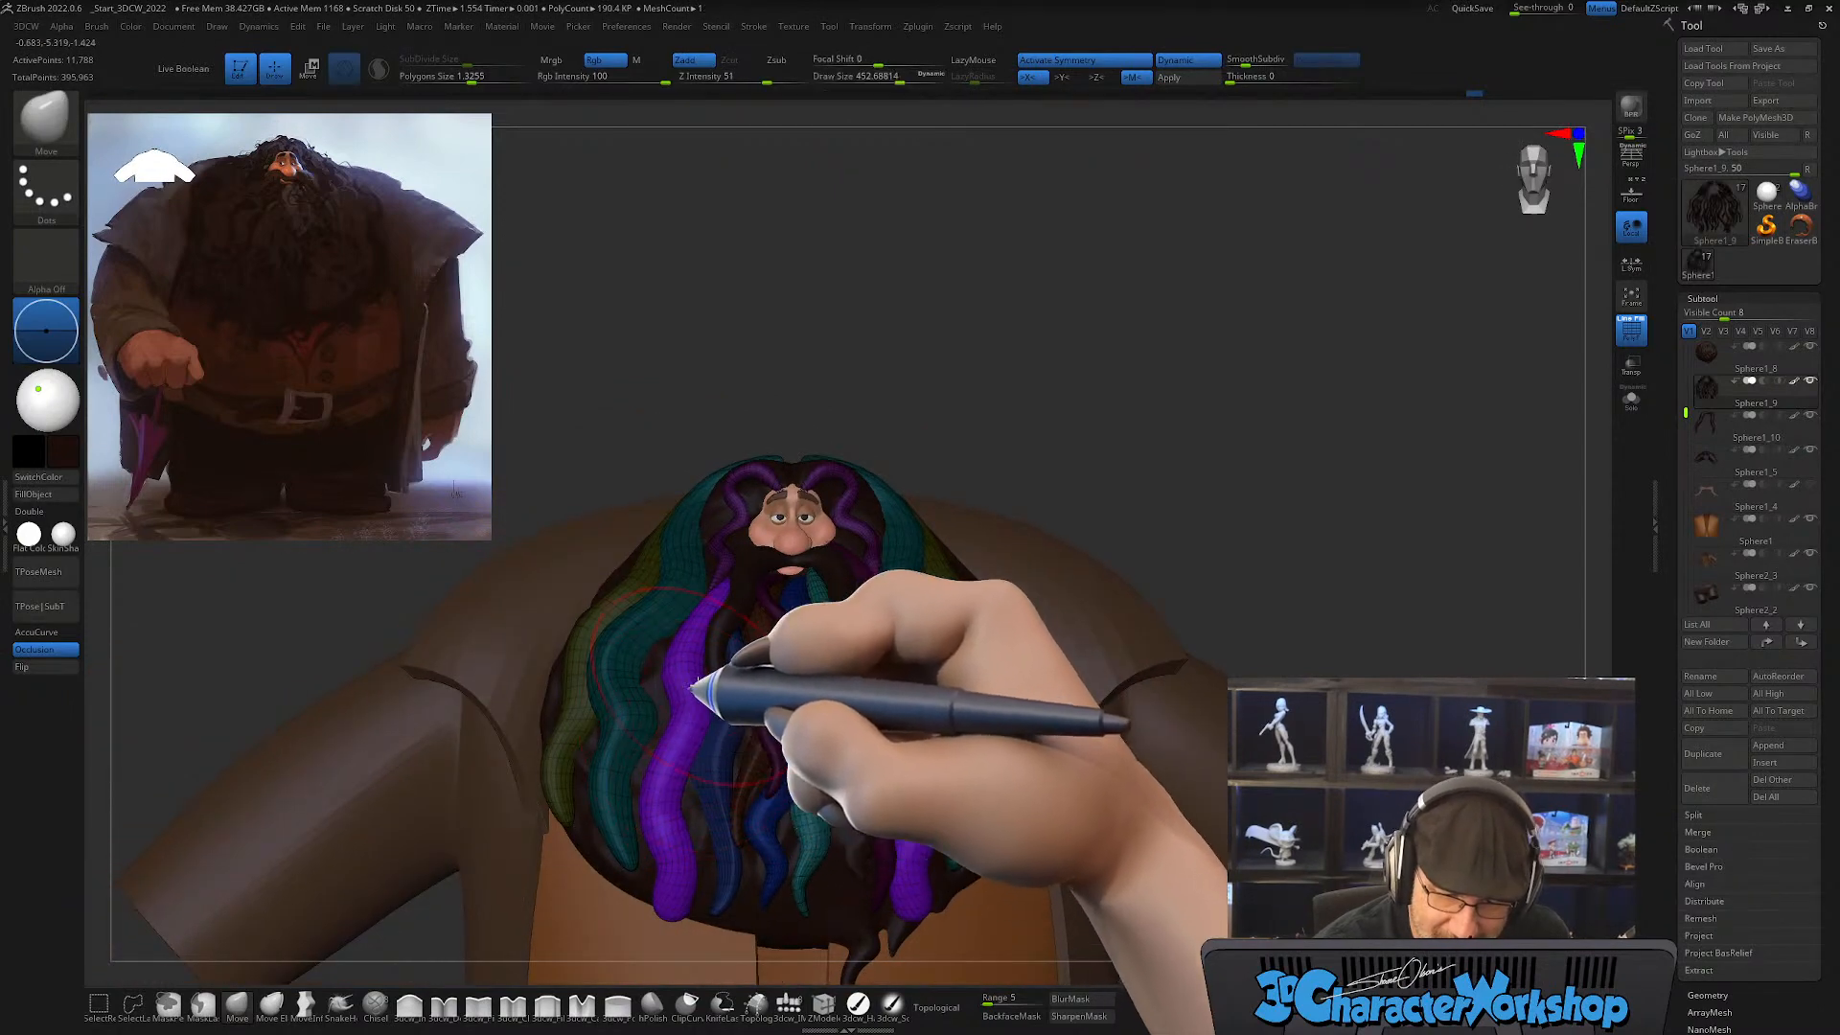
mouse_move(751, 759)
right_down()
mouse_move(731, 834)
mouse_move(678, 883)
mouse_move(666, 925)
right_up()
shift+drag(655, 930, 662, 893)
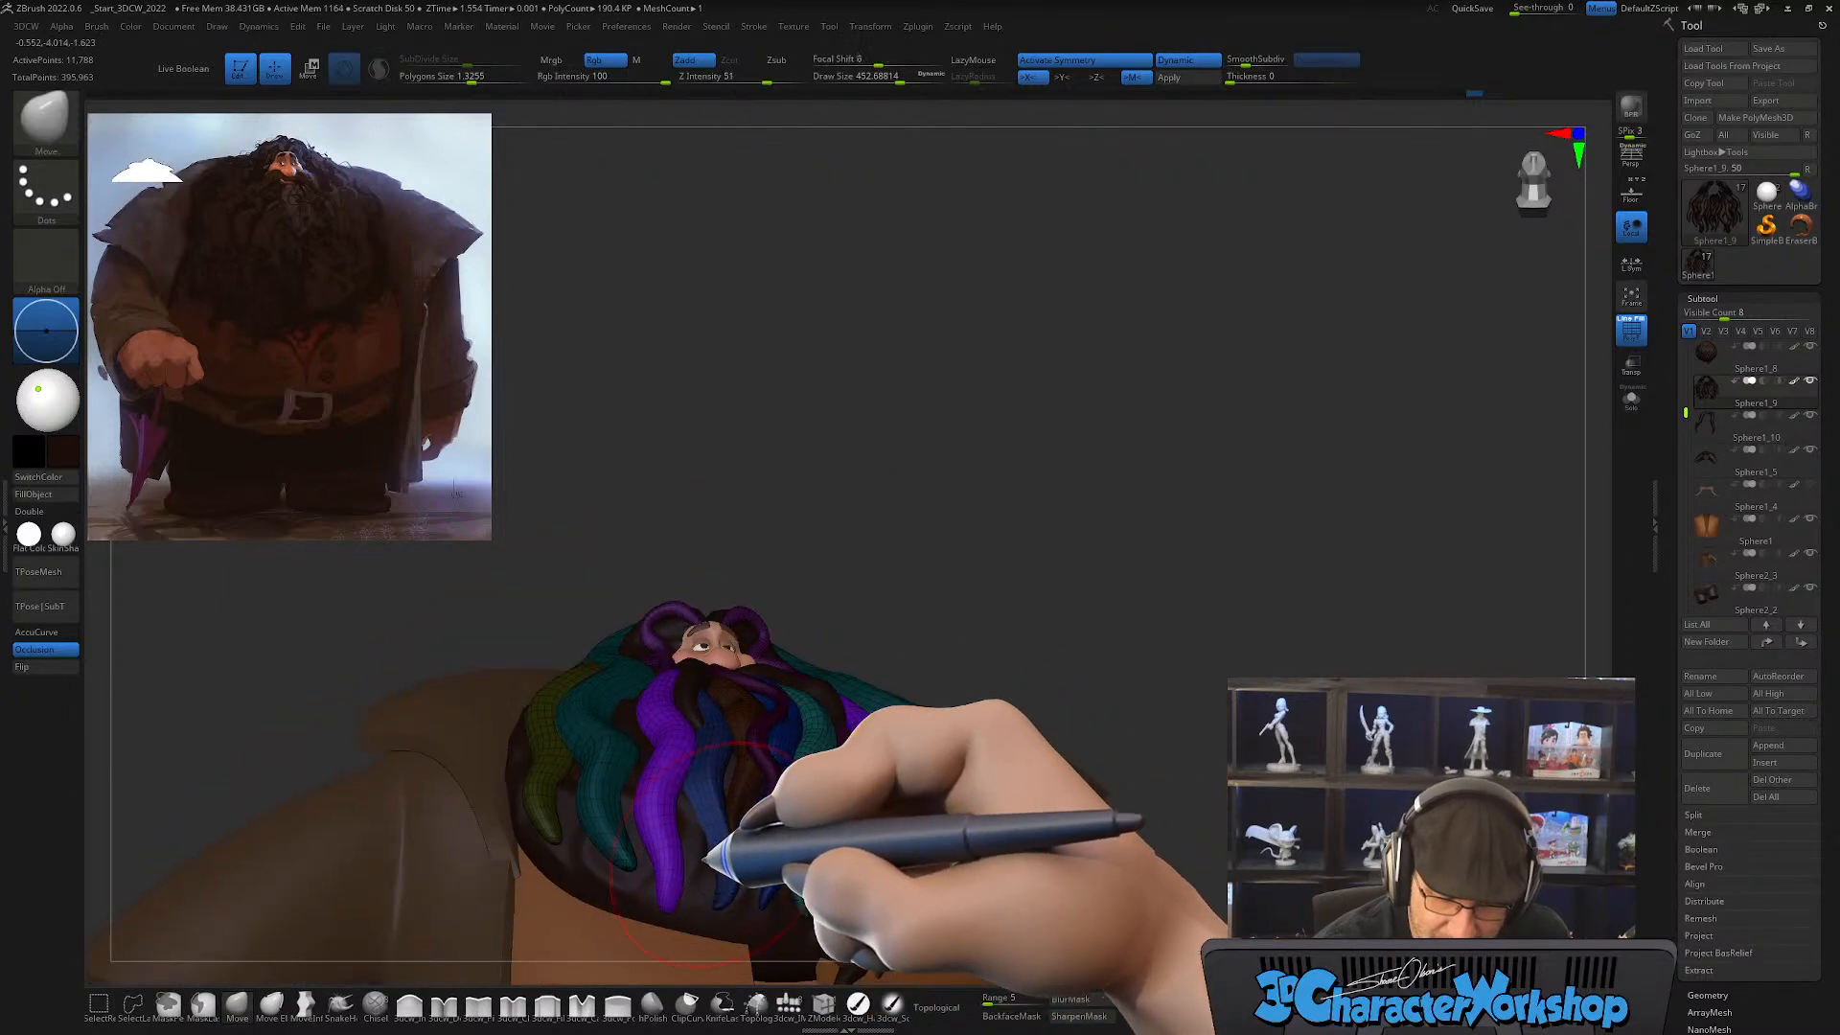
mouse_move(703, 850)
right_down()
mouse_move(708, 877)
mouse_move(752, 710)
mouse_move(695, 757)
right_up()
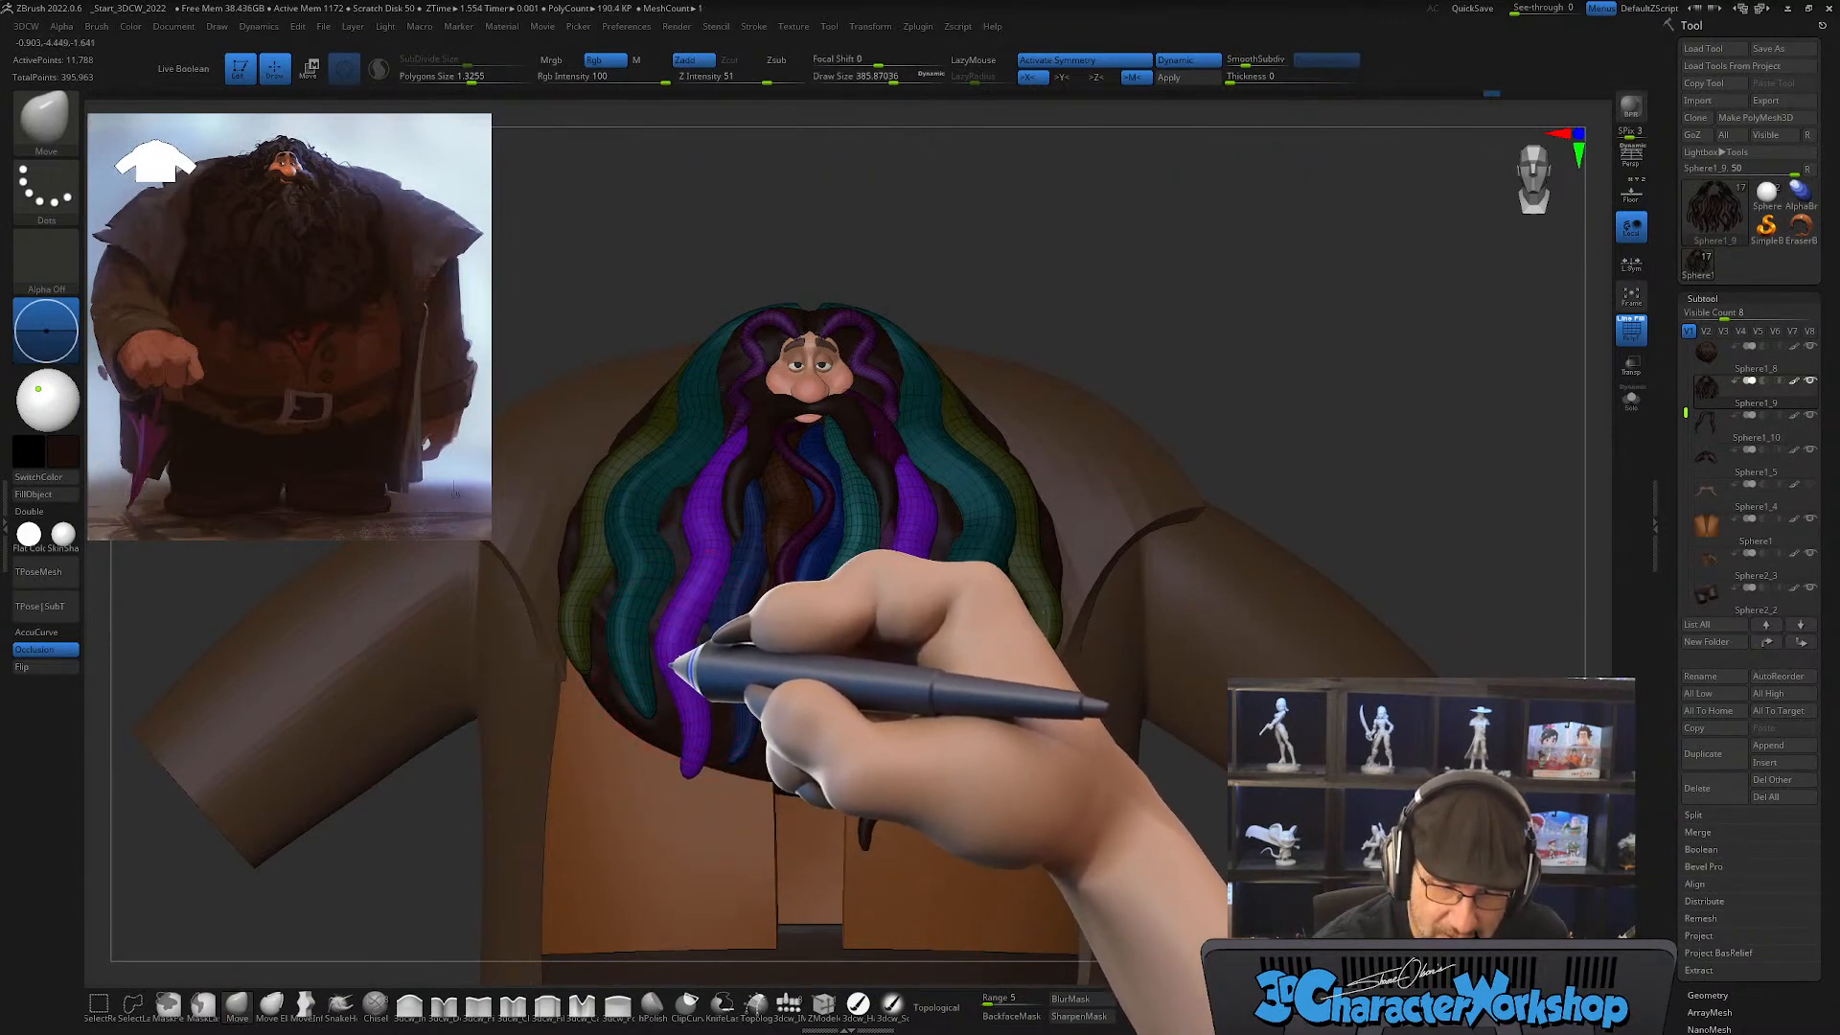
mouse_move(703, 731)
right_down()
mouse_move(764, 731)
mouse_move(692, 766)
mouse_move(821, 760)
right_up()
Step: Smooth and taper the purple strands' lower tips at draw size about 338
key(shift)
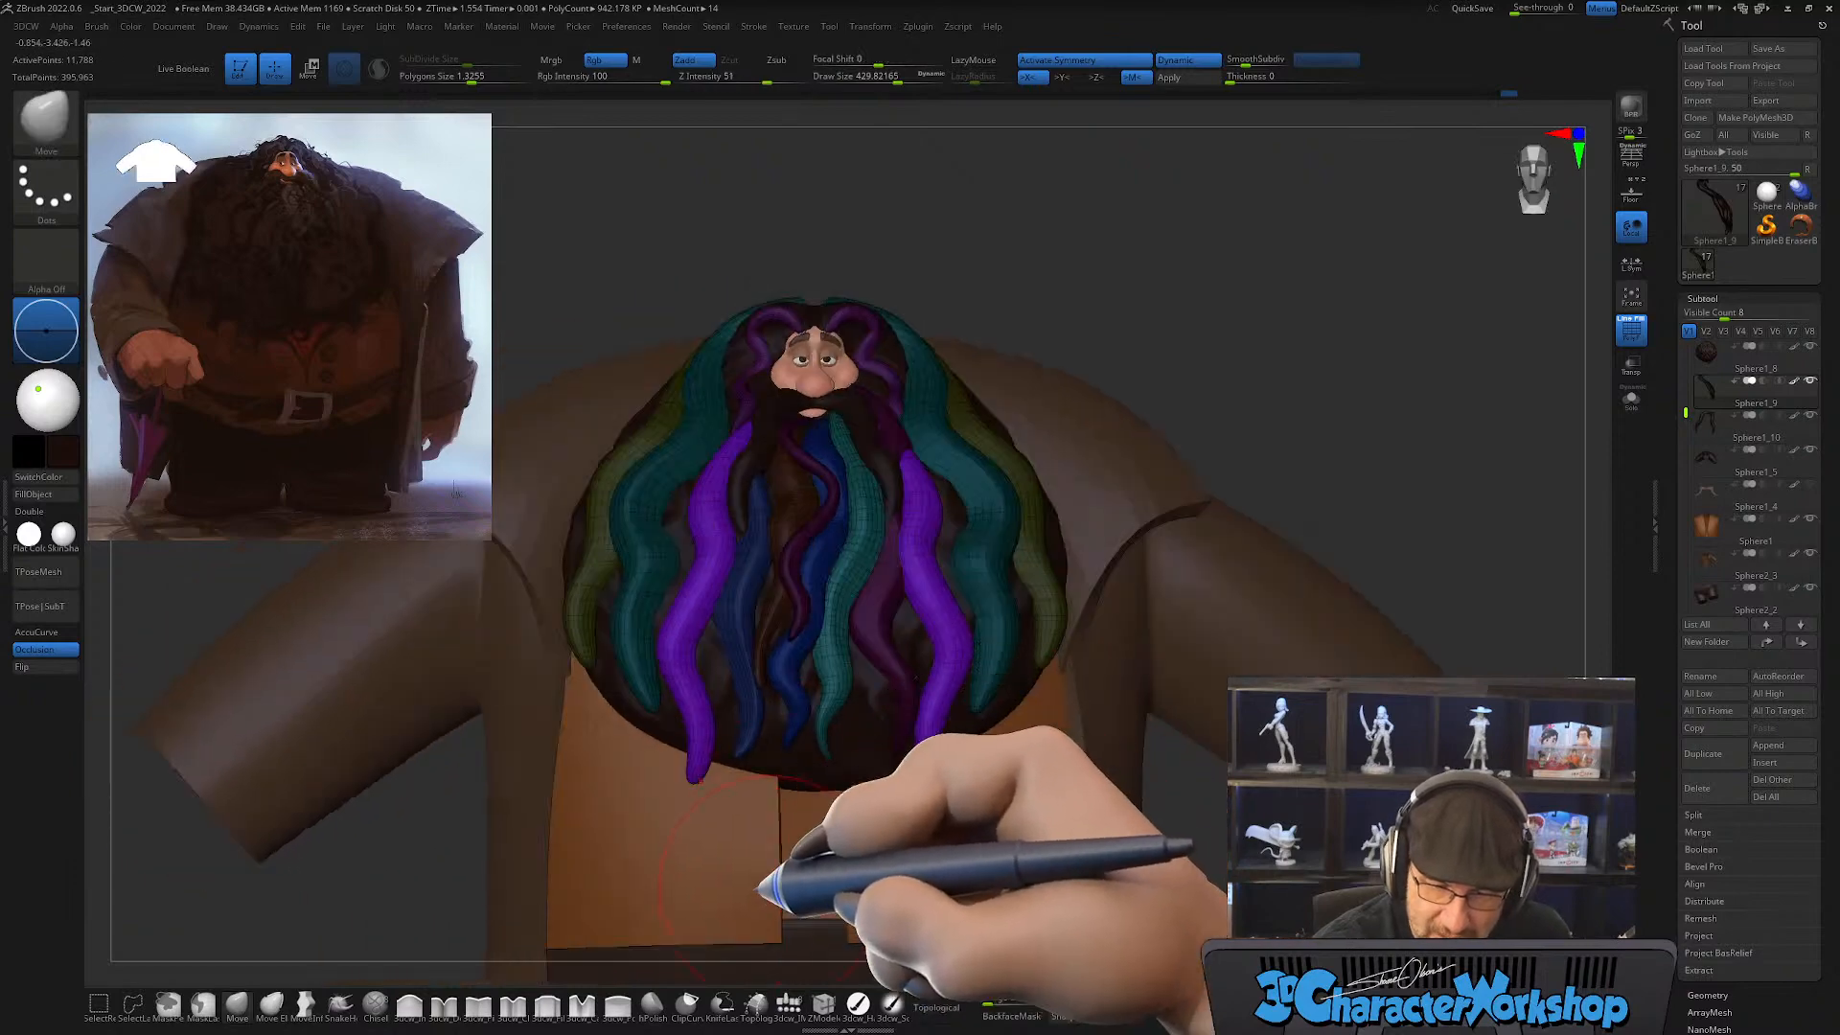
key(s)
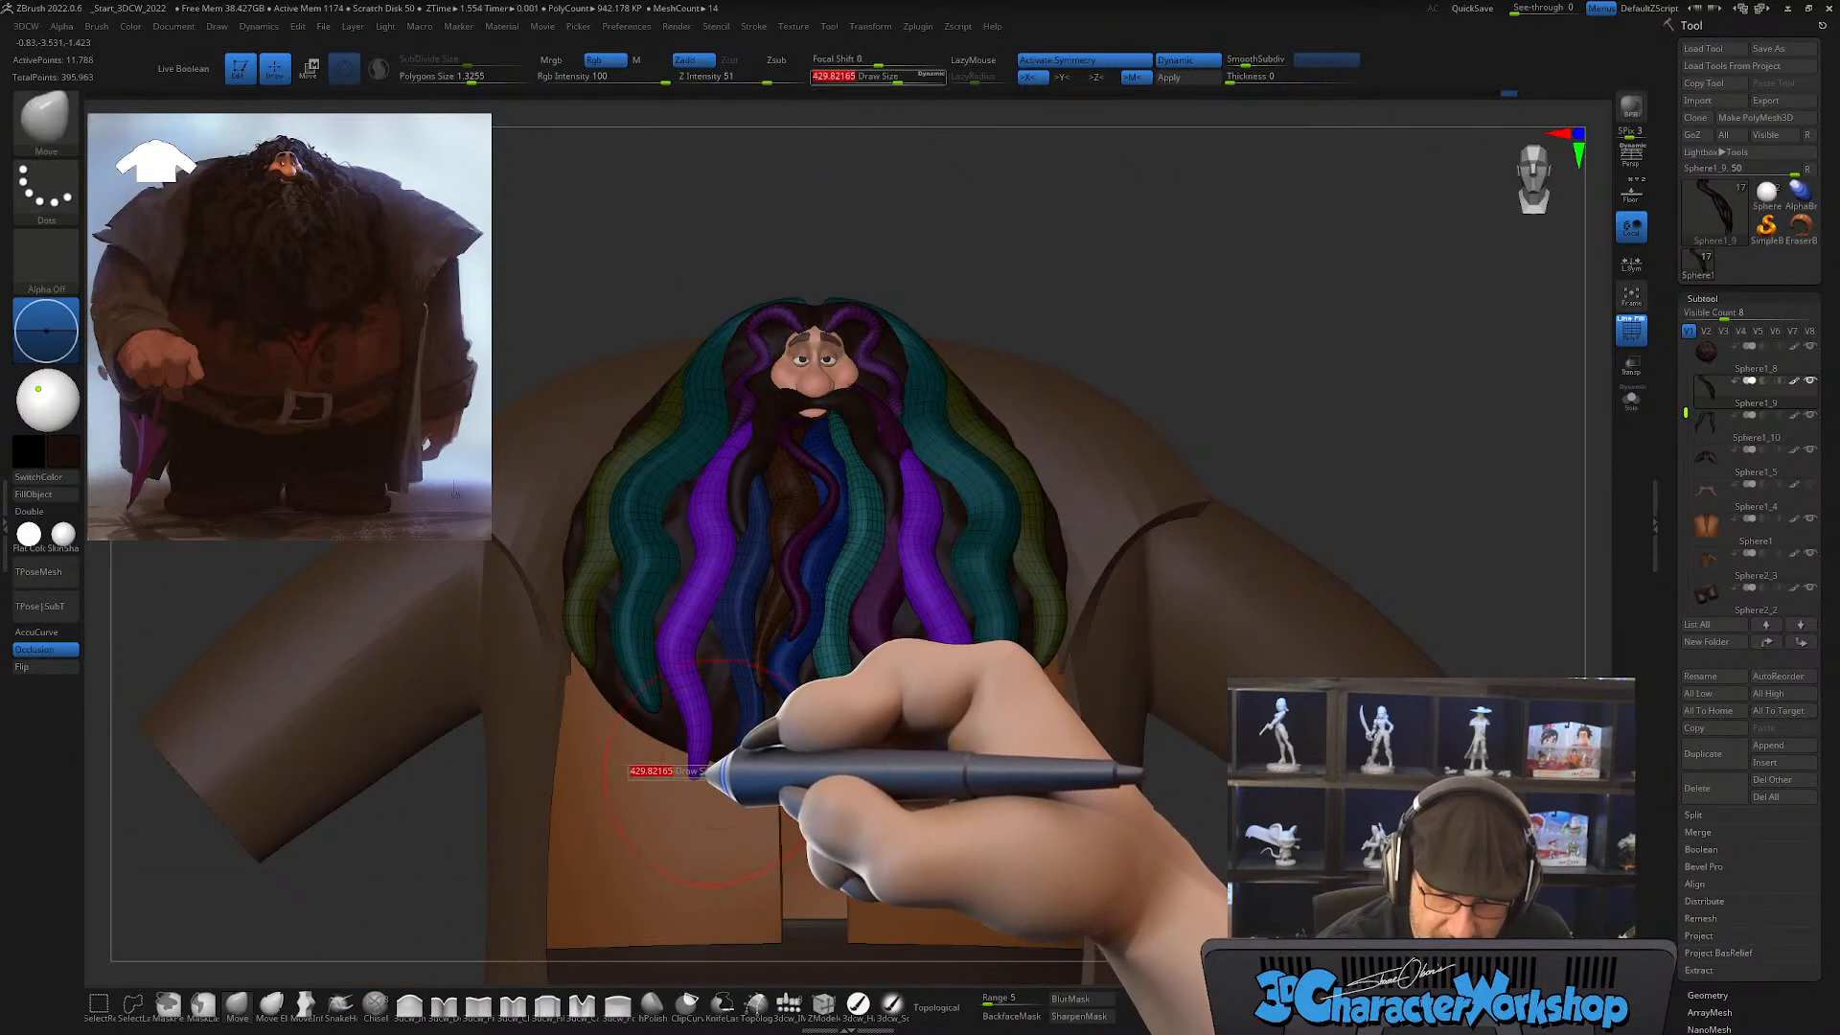
drag(708, 772, 704, 773)
key(shift)
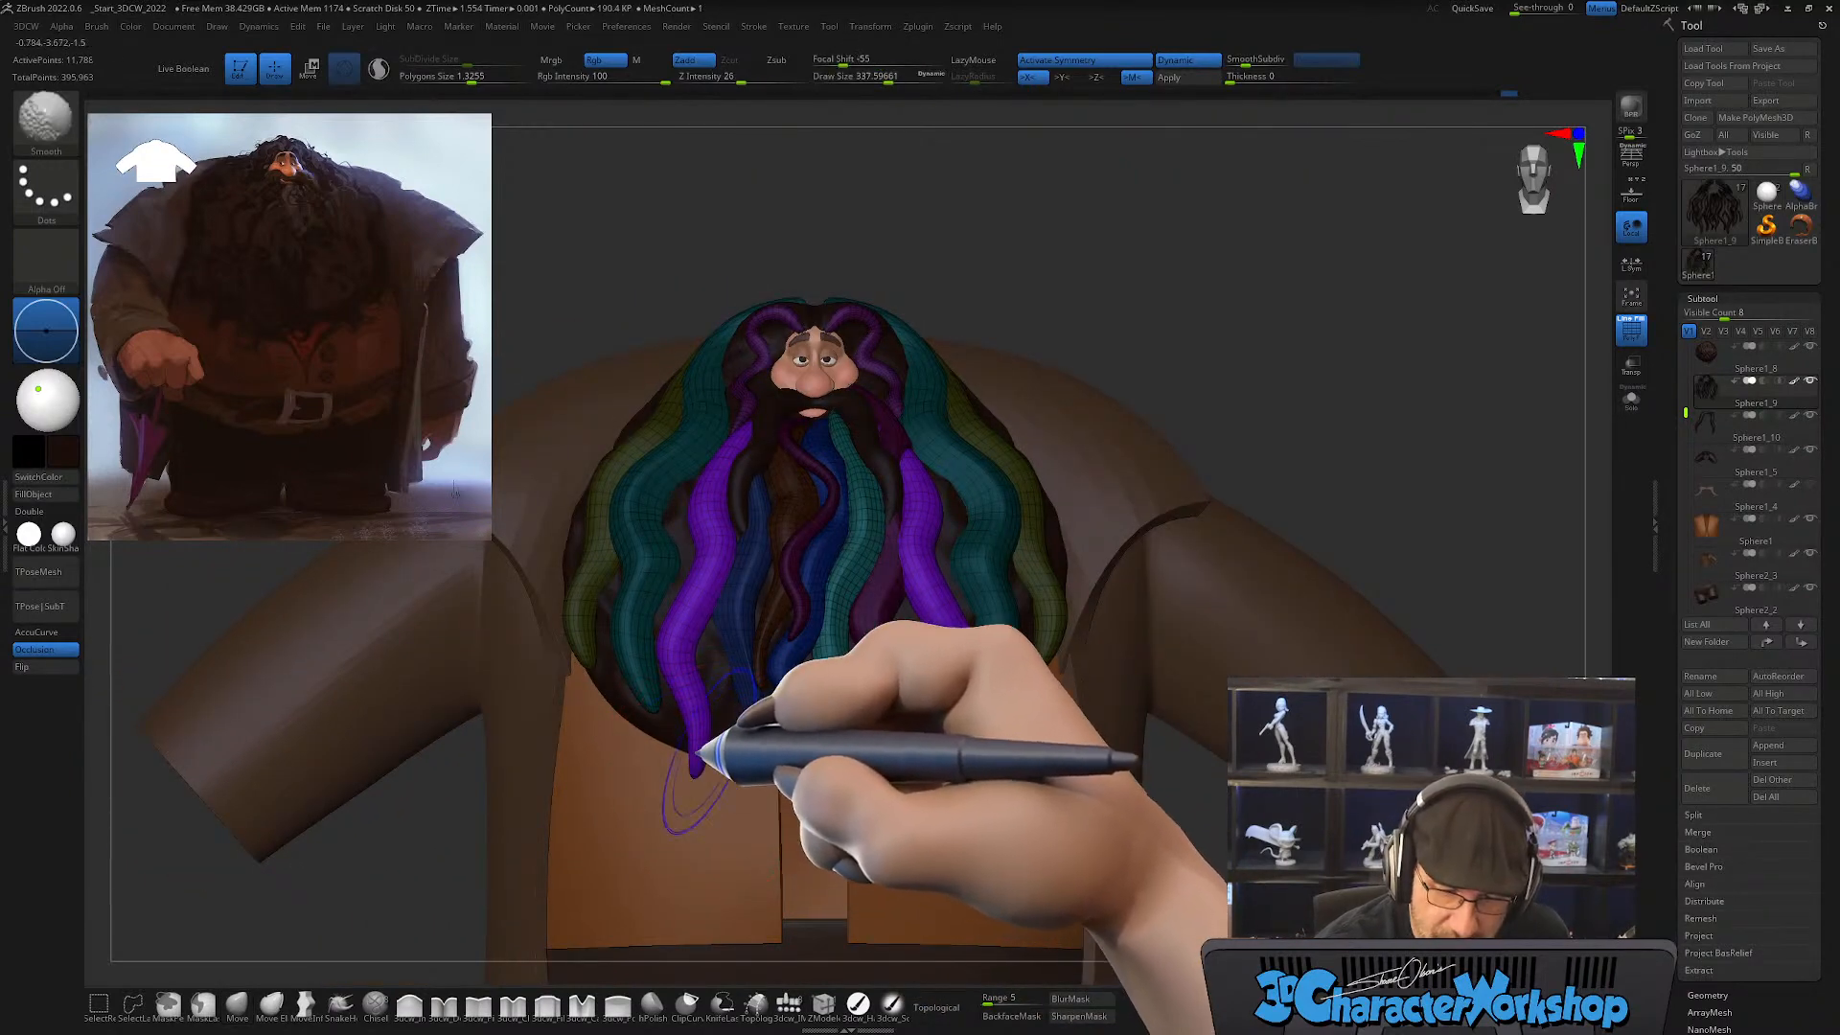
mouse_move(704, 686)
alt+right_down()
mouse_move(706, 666)
mouse_move(692, 704)
alt+right_up()
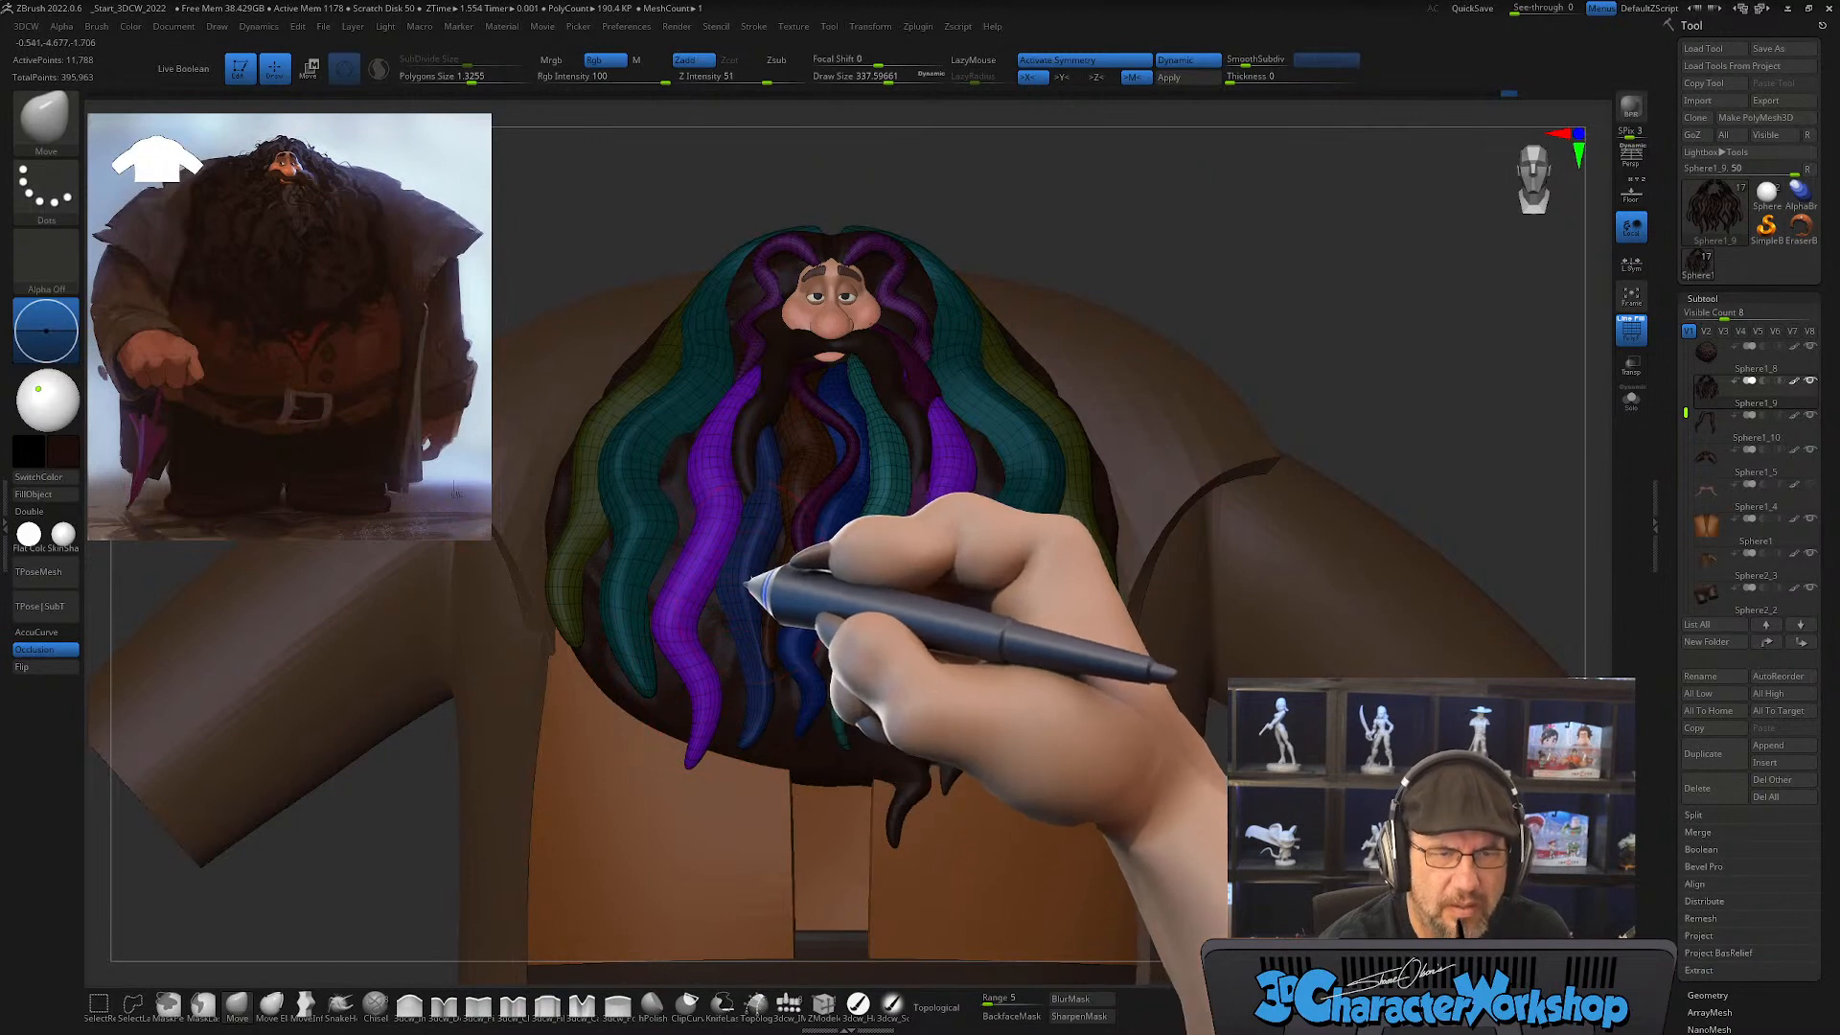
Step: Exaggerate the purple strands' S-curves along the beard with the Move brush at draw sizes of about 338 and 415
ctrl+right_drag(750, 582, 731, 640)
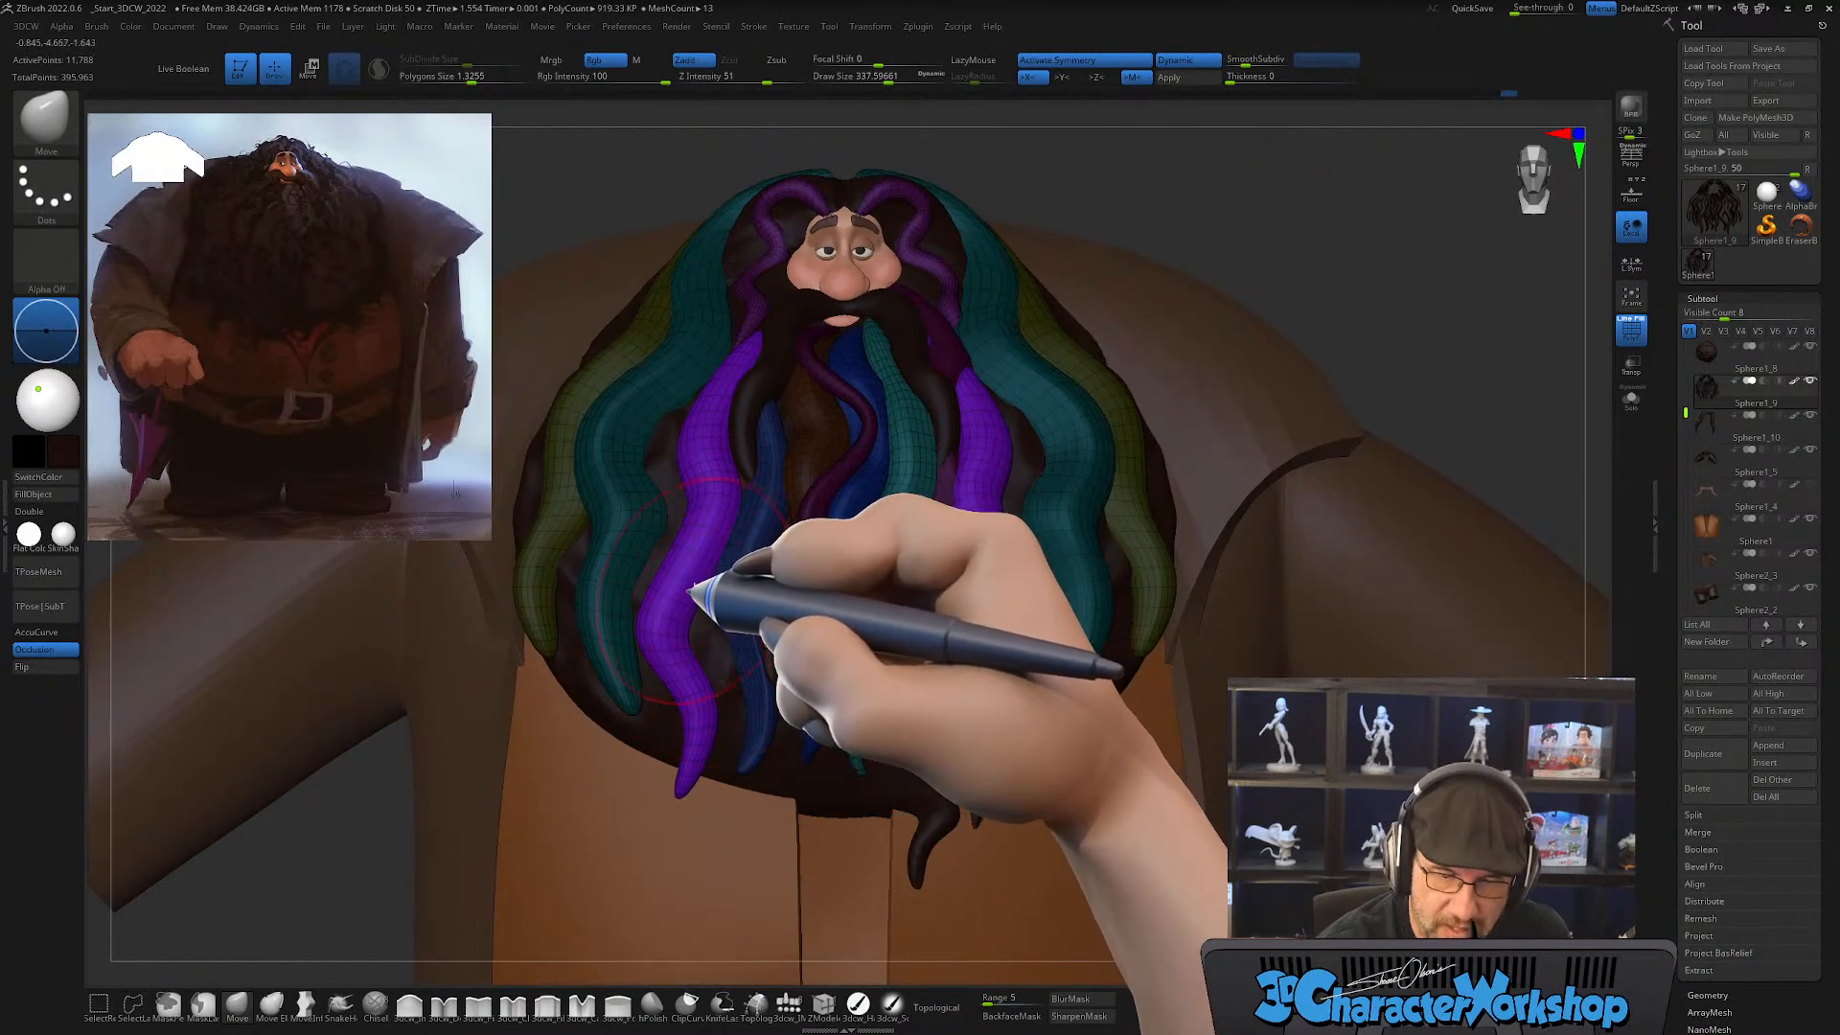
mouse_move(731, 526)
right_down()
mouse_move(706, 550)
mouse_move(728, 517)
mouse_move(744, 546)
mouse_move(721, 621)
right_up()
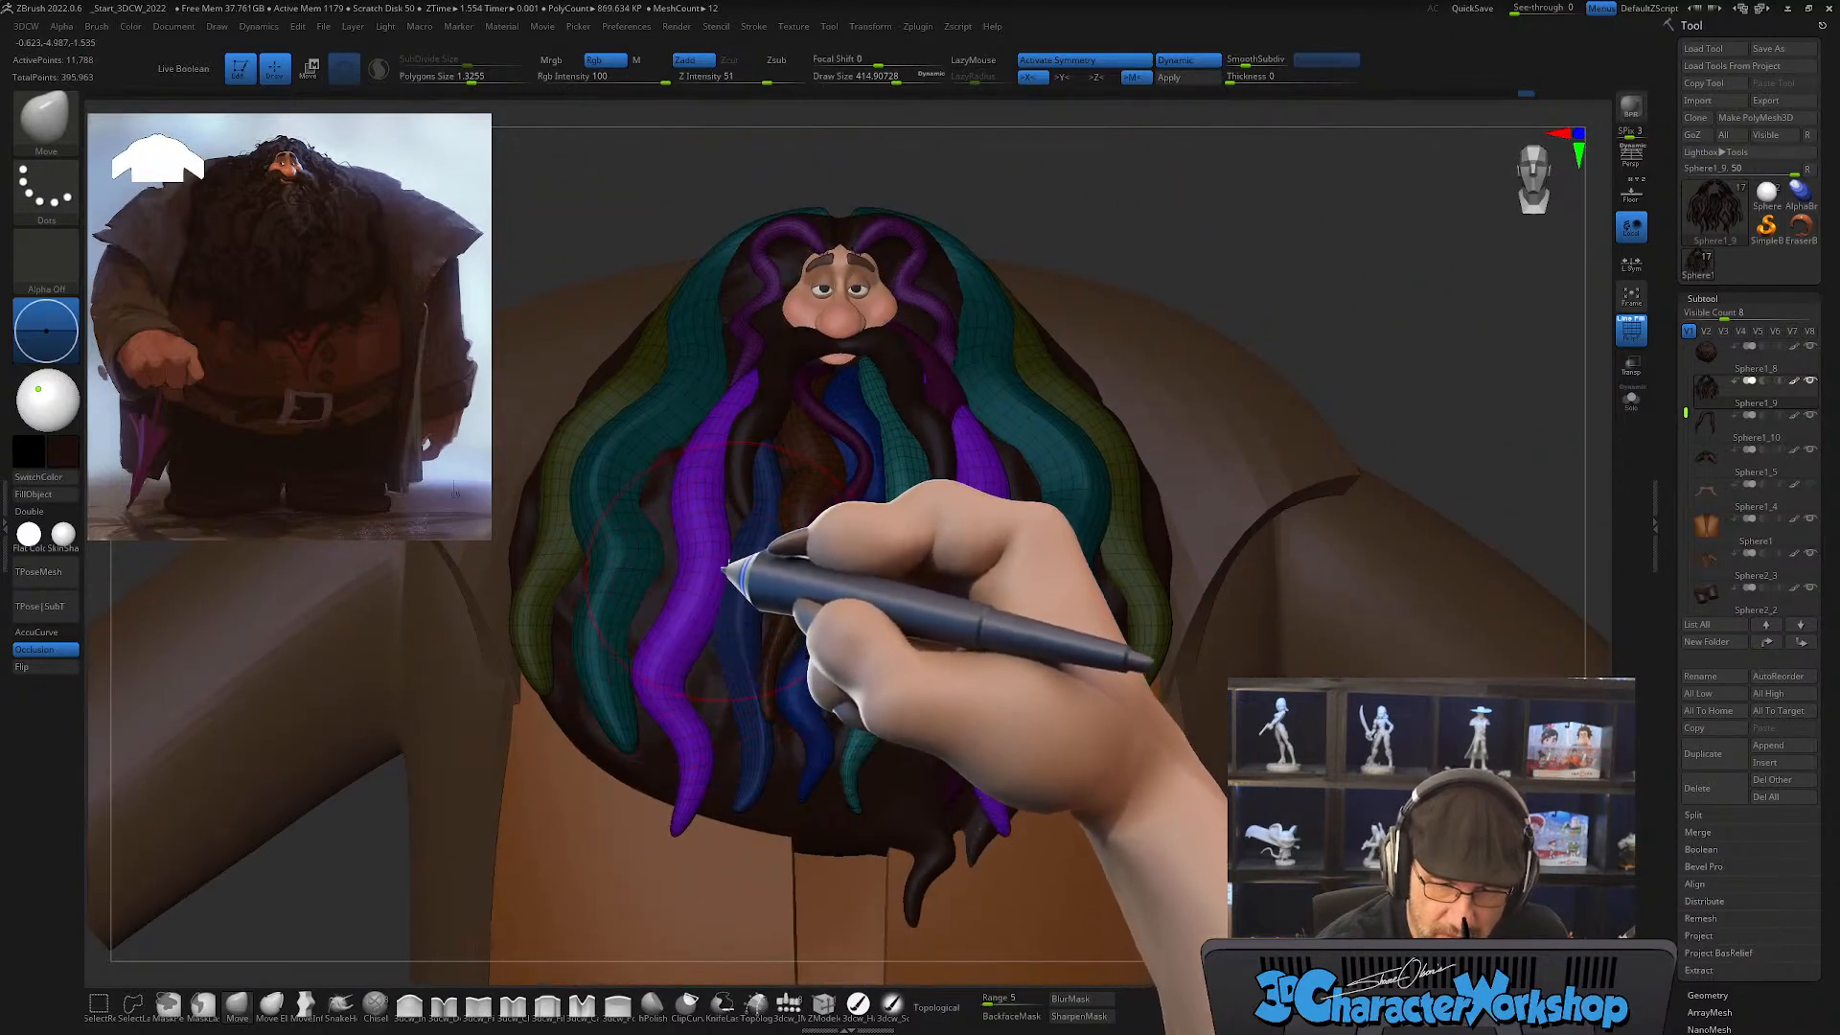
right_drag(725, 488, 706, 489)
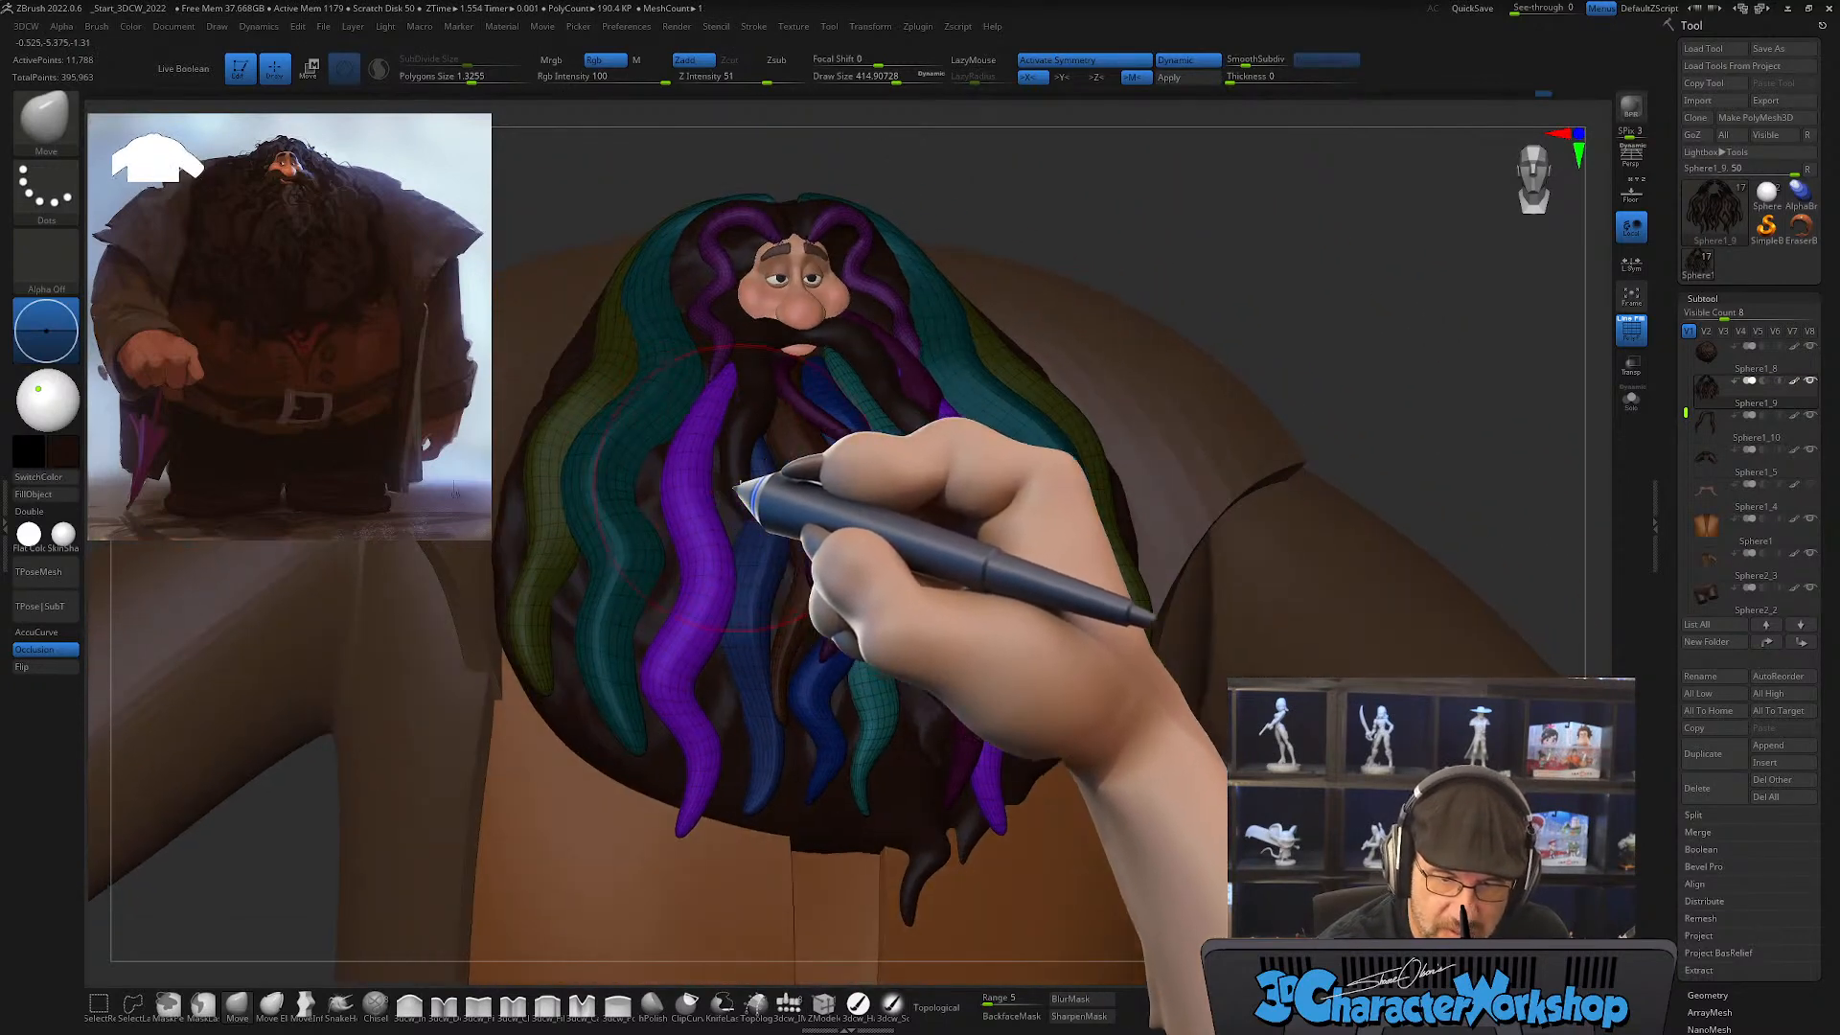
drag(735, 492, 730, 498)
right_drag(730, 498, 749, 615)
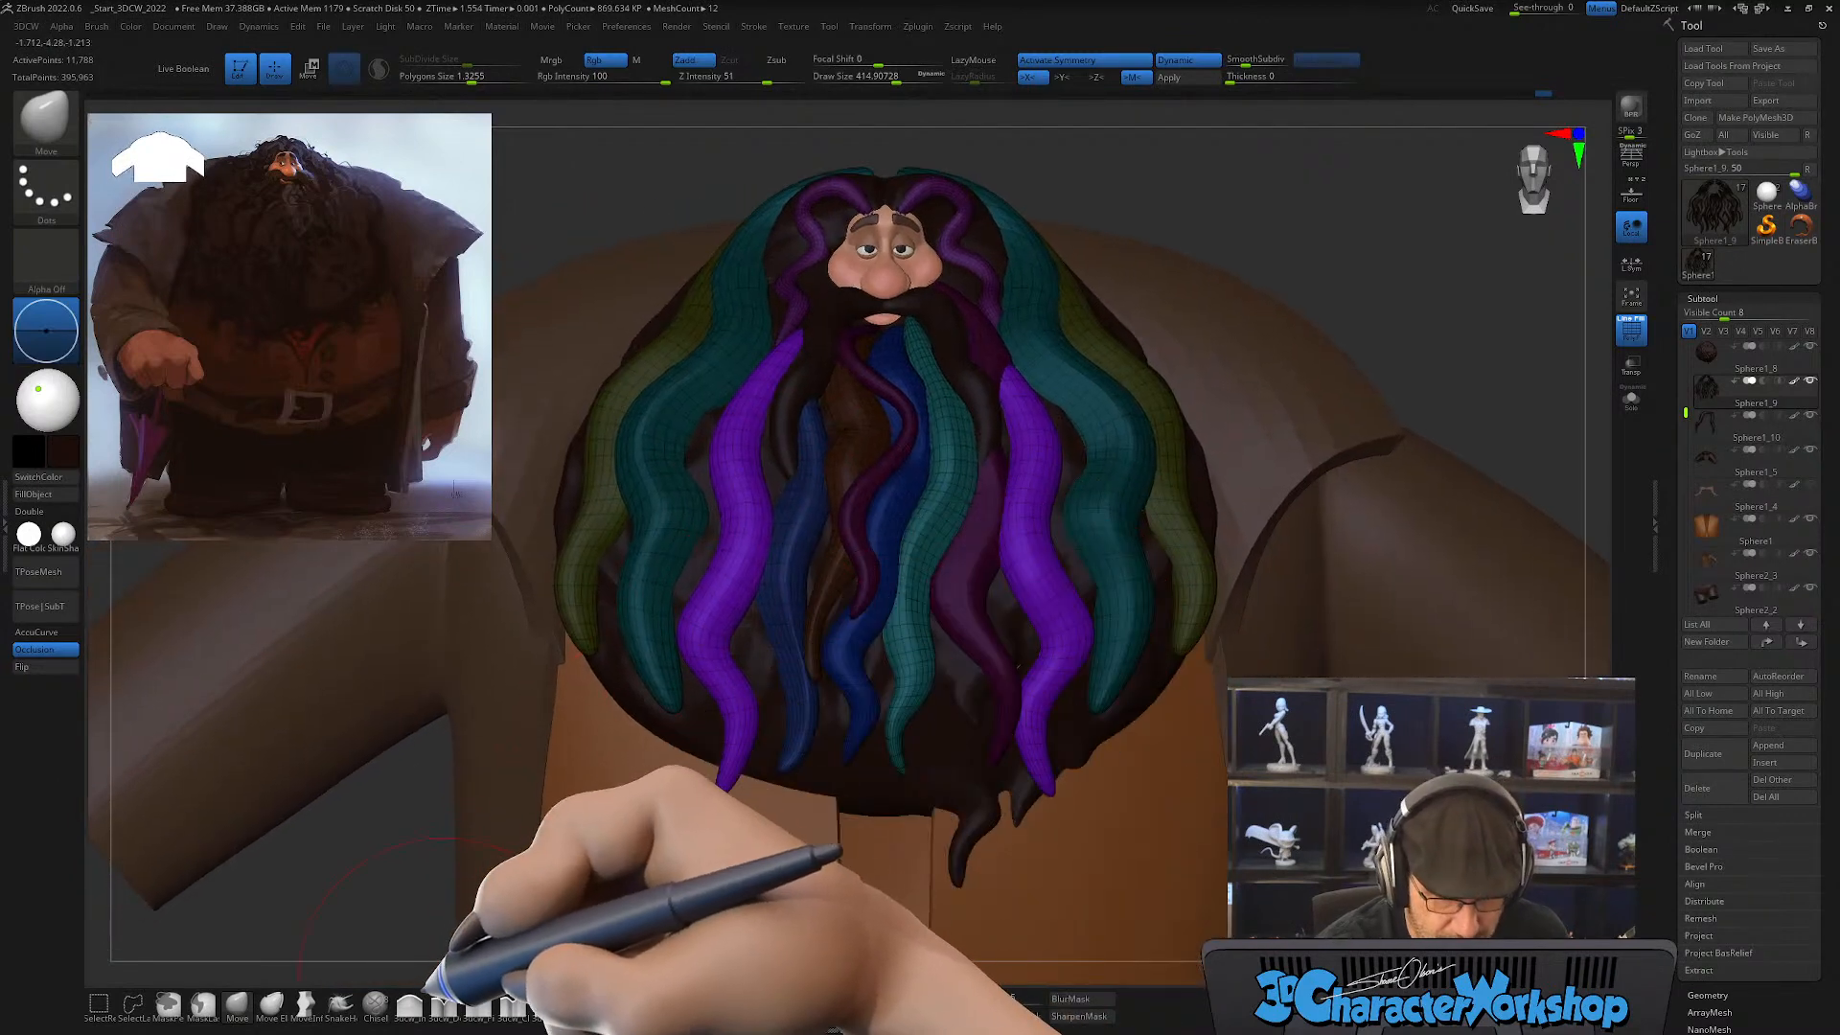
Step: Thicken the purple strands' lower bends with the Inflate brush at draw size about 415
click(410, 1004)
drag(742, 725, 751, 579)
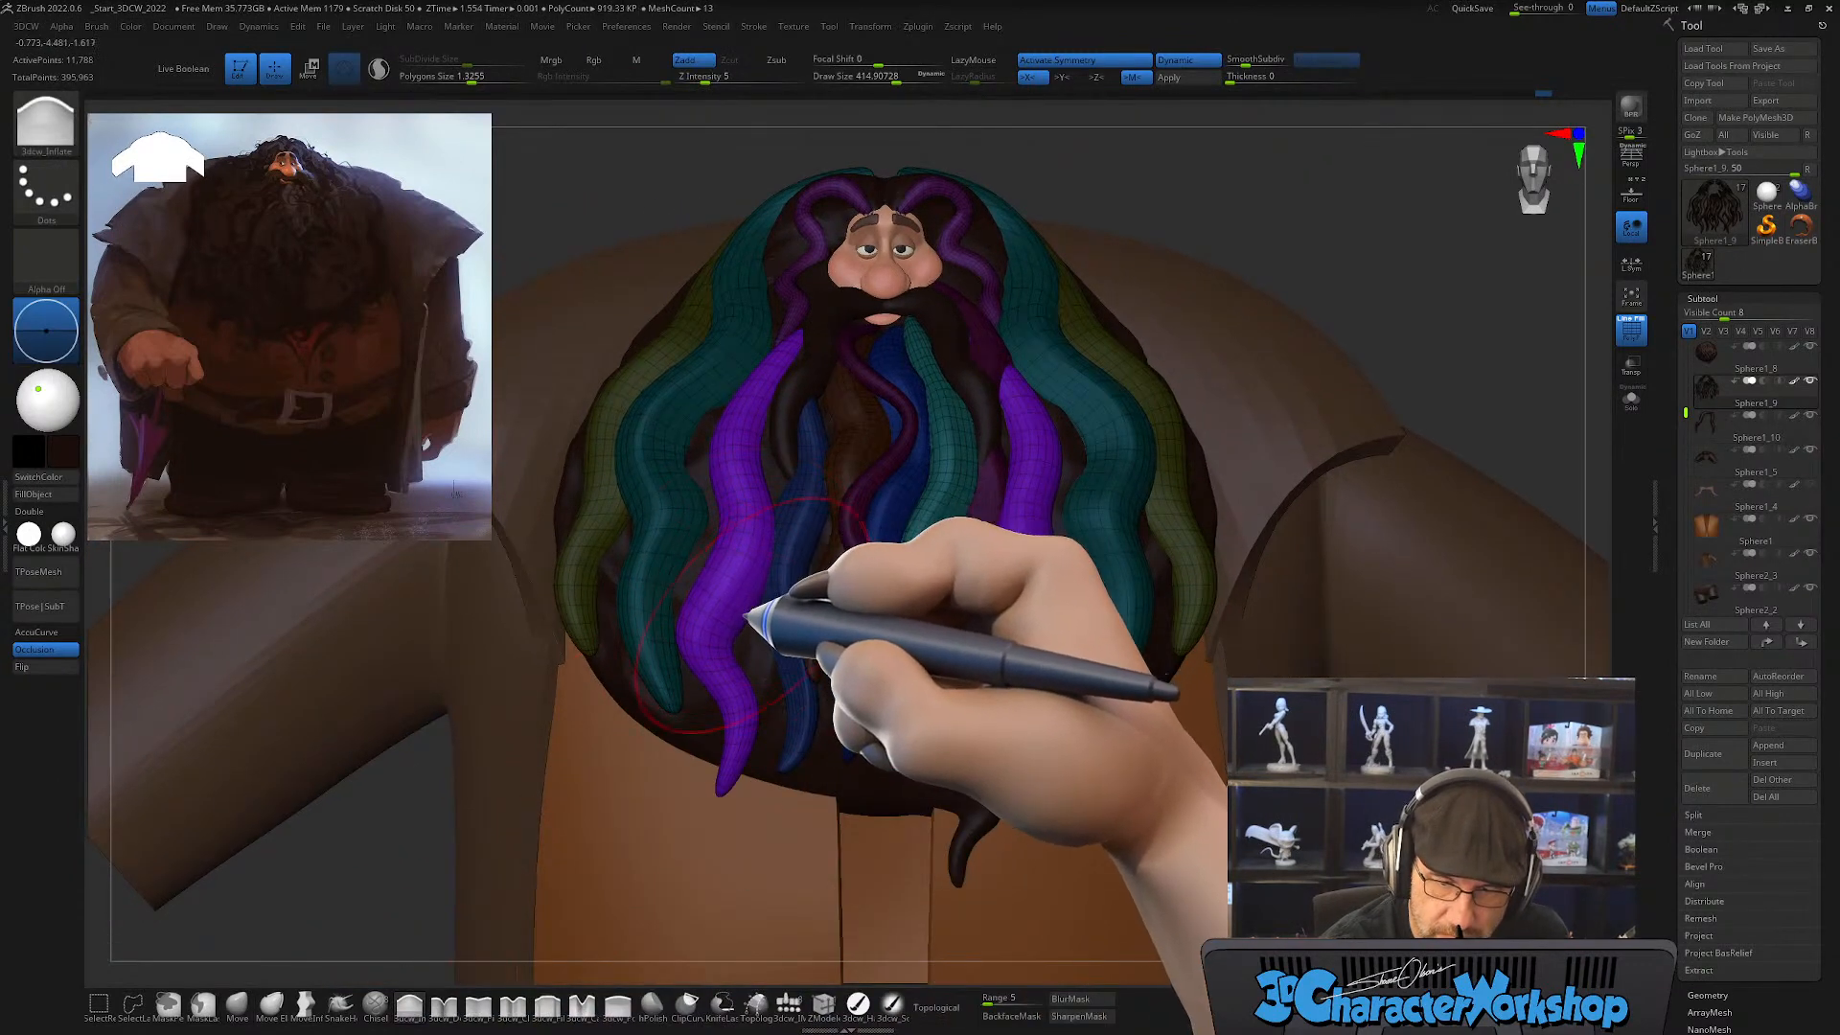
right_drag(745, 614, 721, 662)
right_drag(841, 661, 789, 690)
Step: Adjust the purple strands' depth and side profile against the beard with the Move brush at draw sizes of about 415 and 567
click(236, 1007)
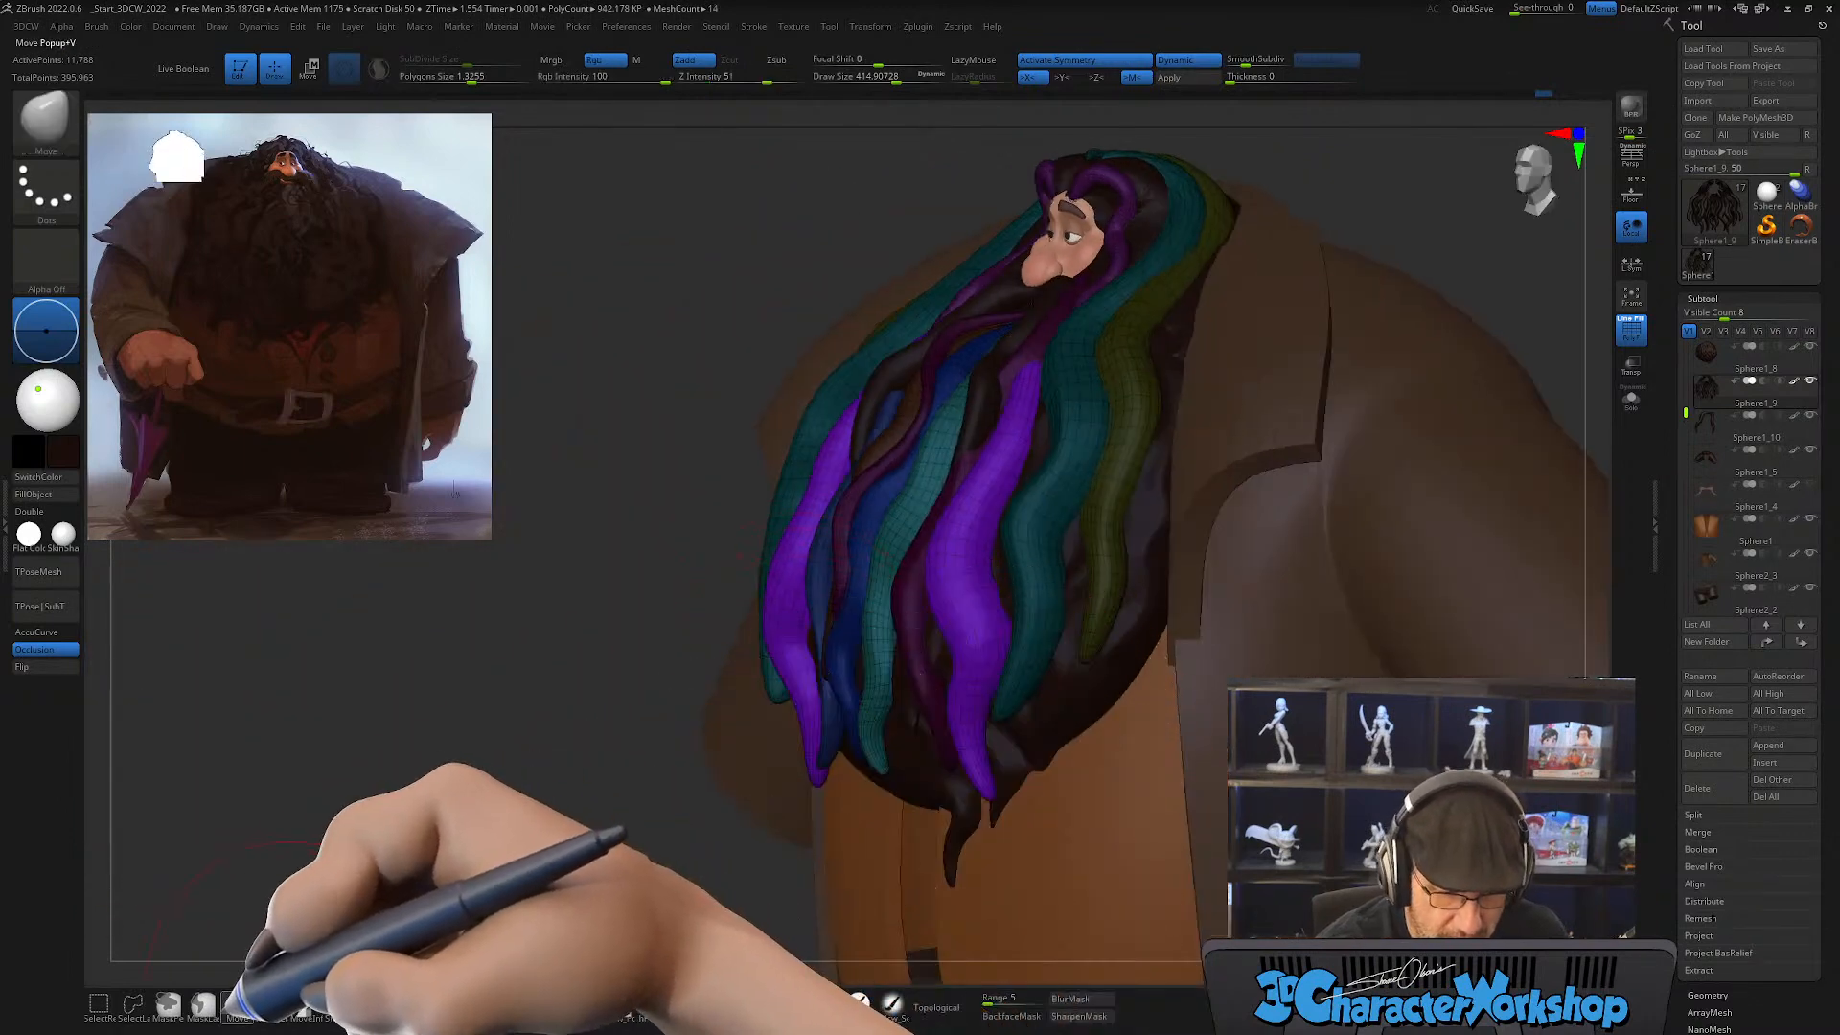
ctrl+right_drag(819, 524, 825, 559)
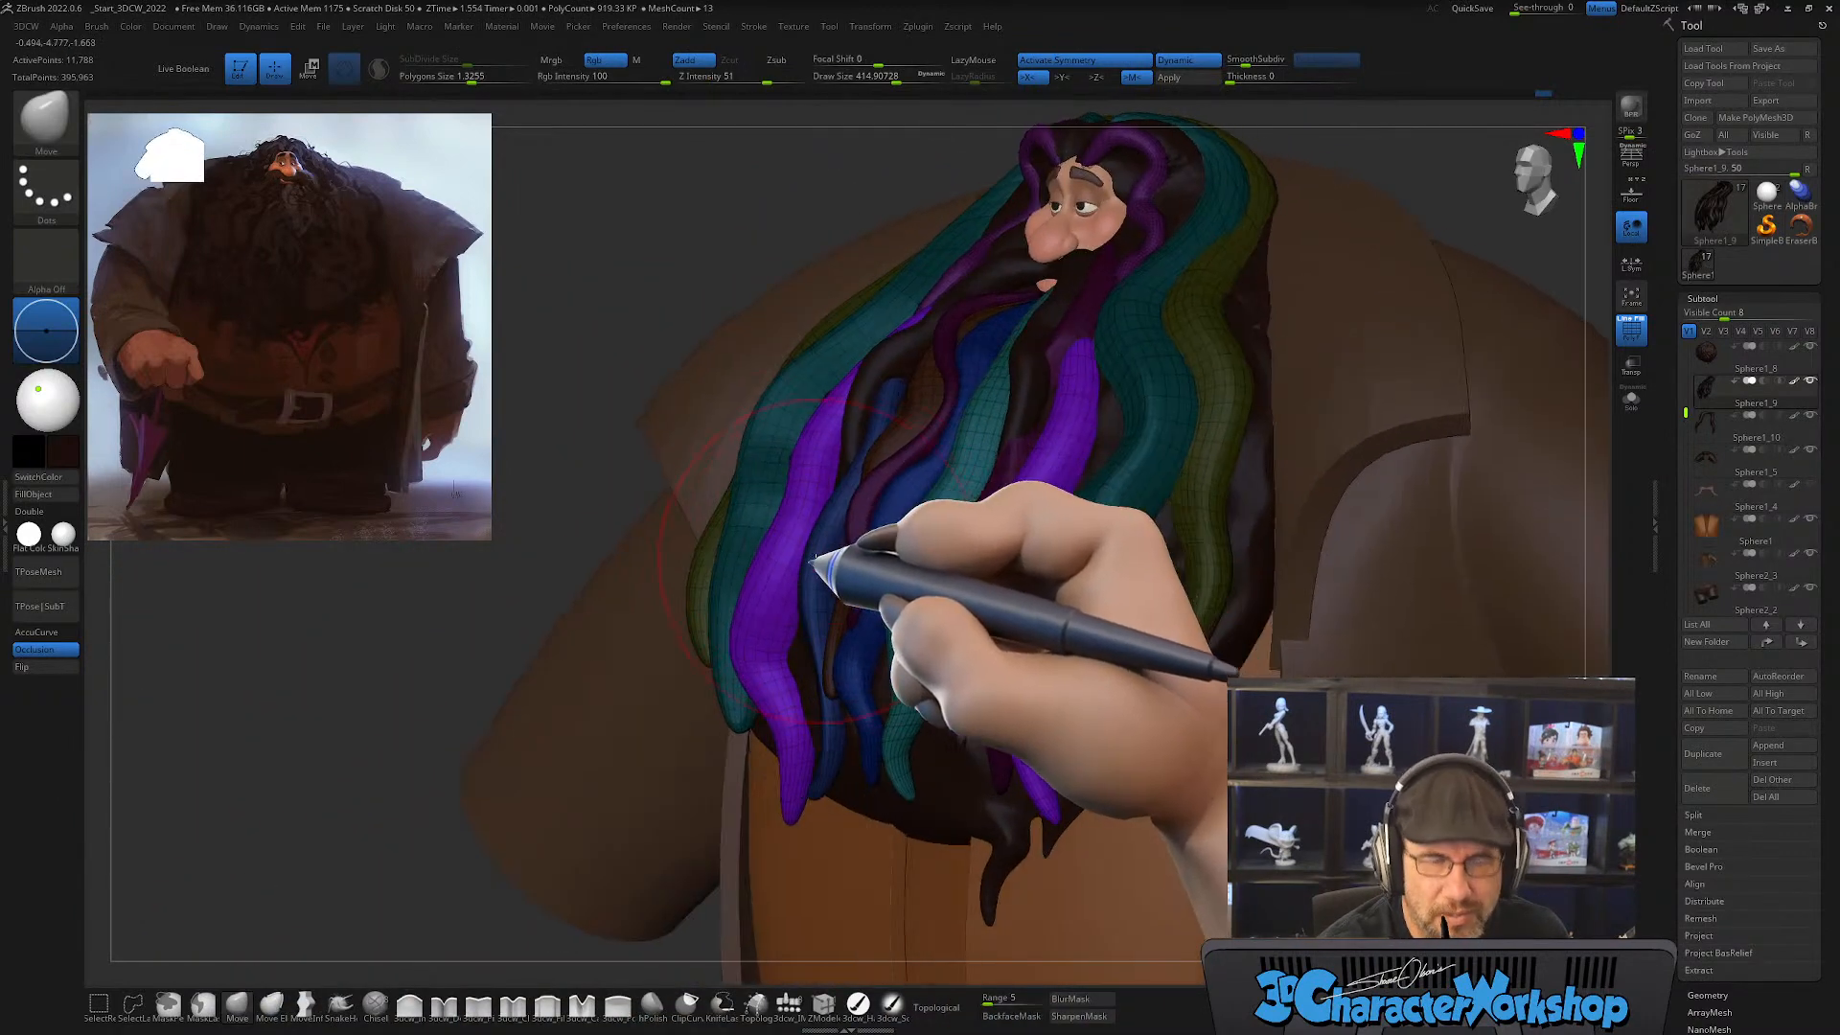
key(s)
drag(809, 567, 820, 570)
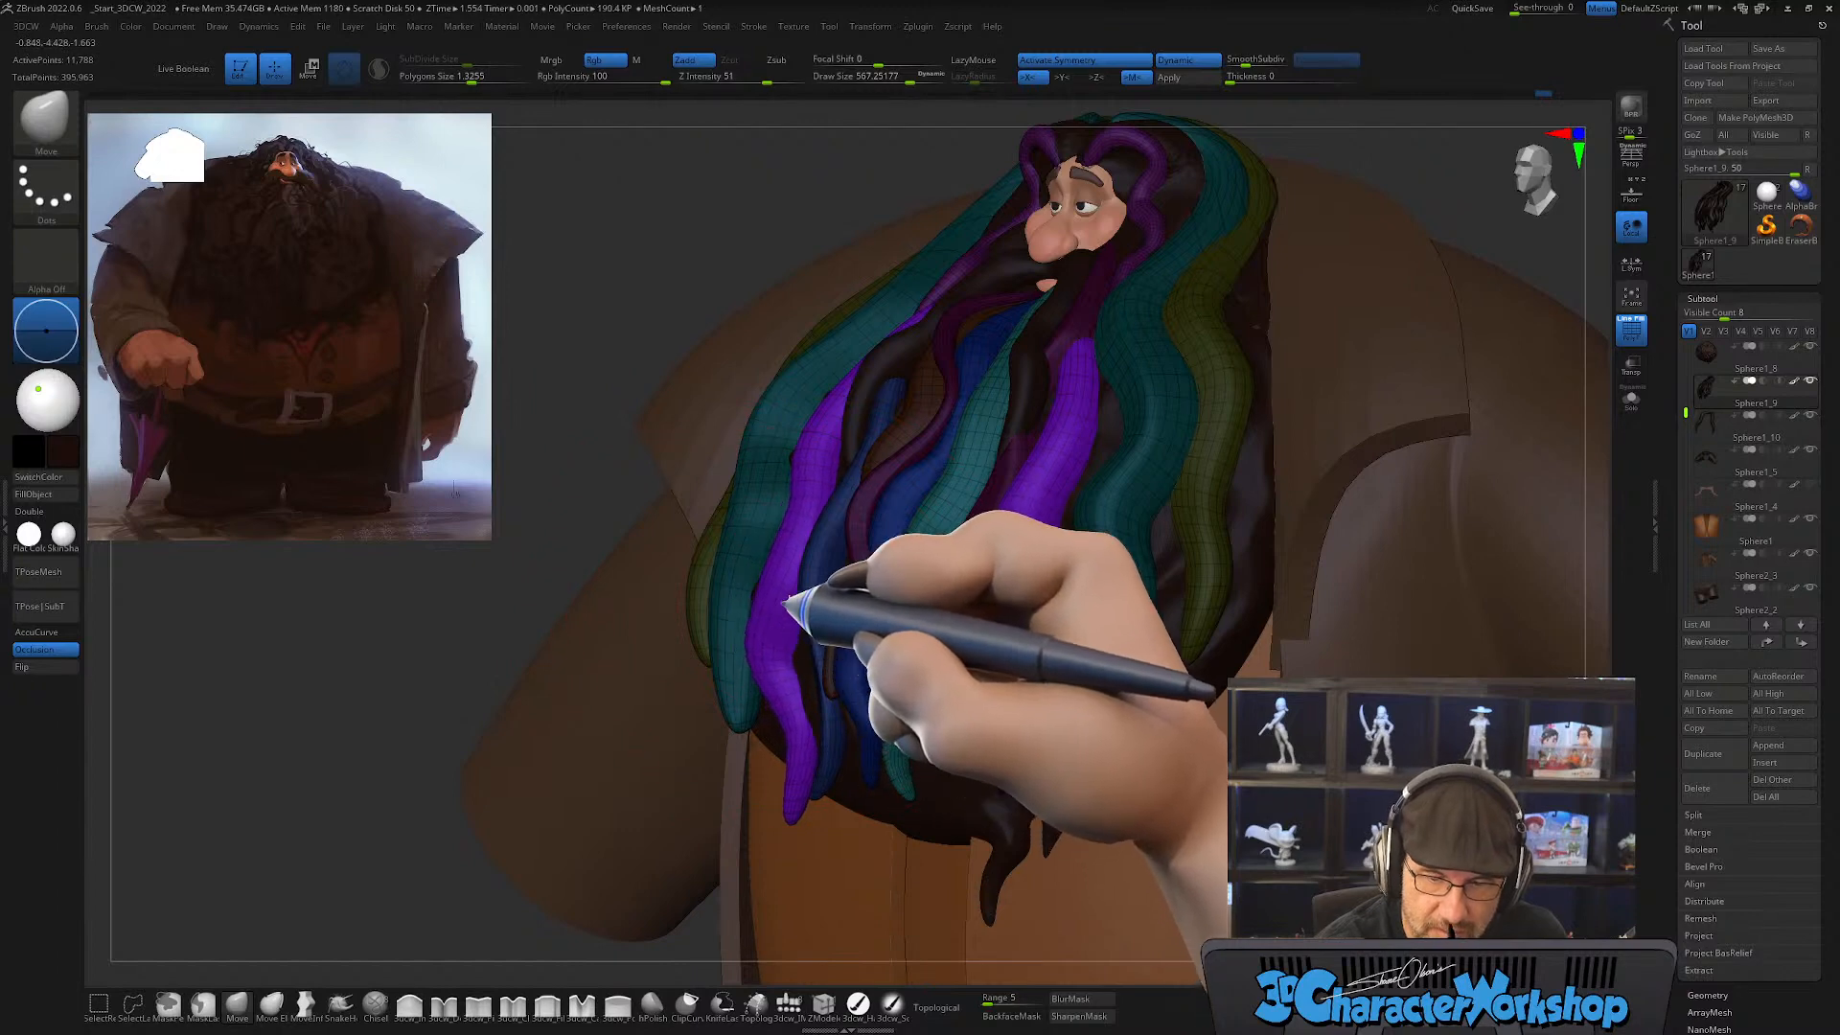
right_drag(786, 602, 842, 563)
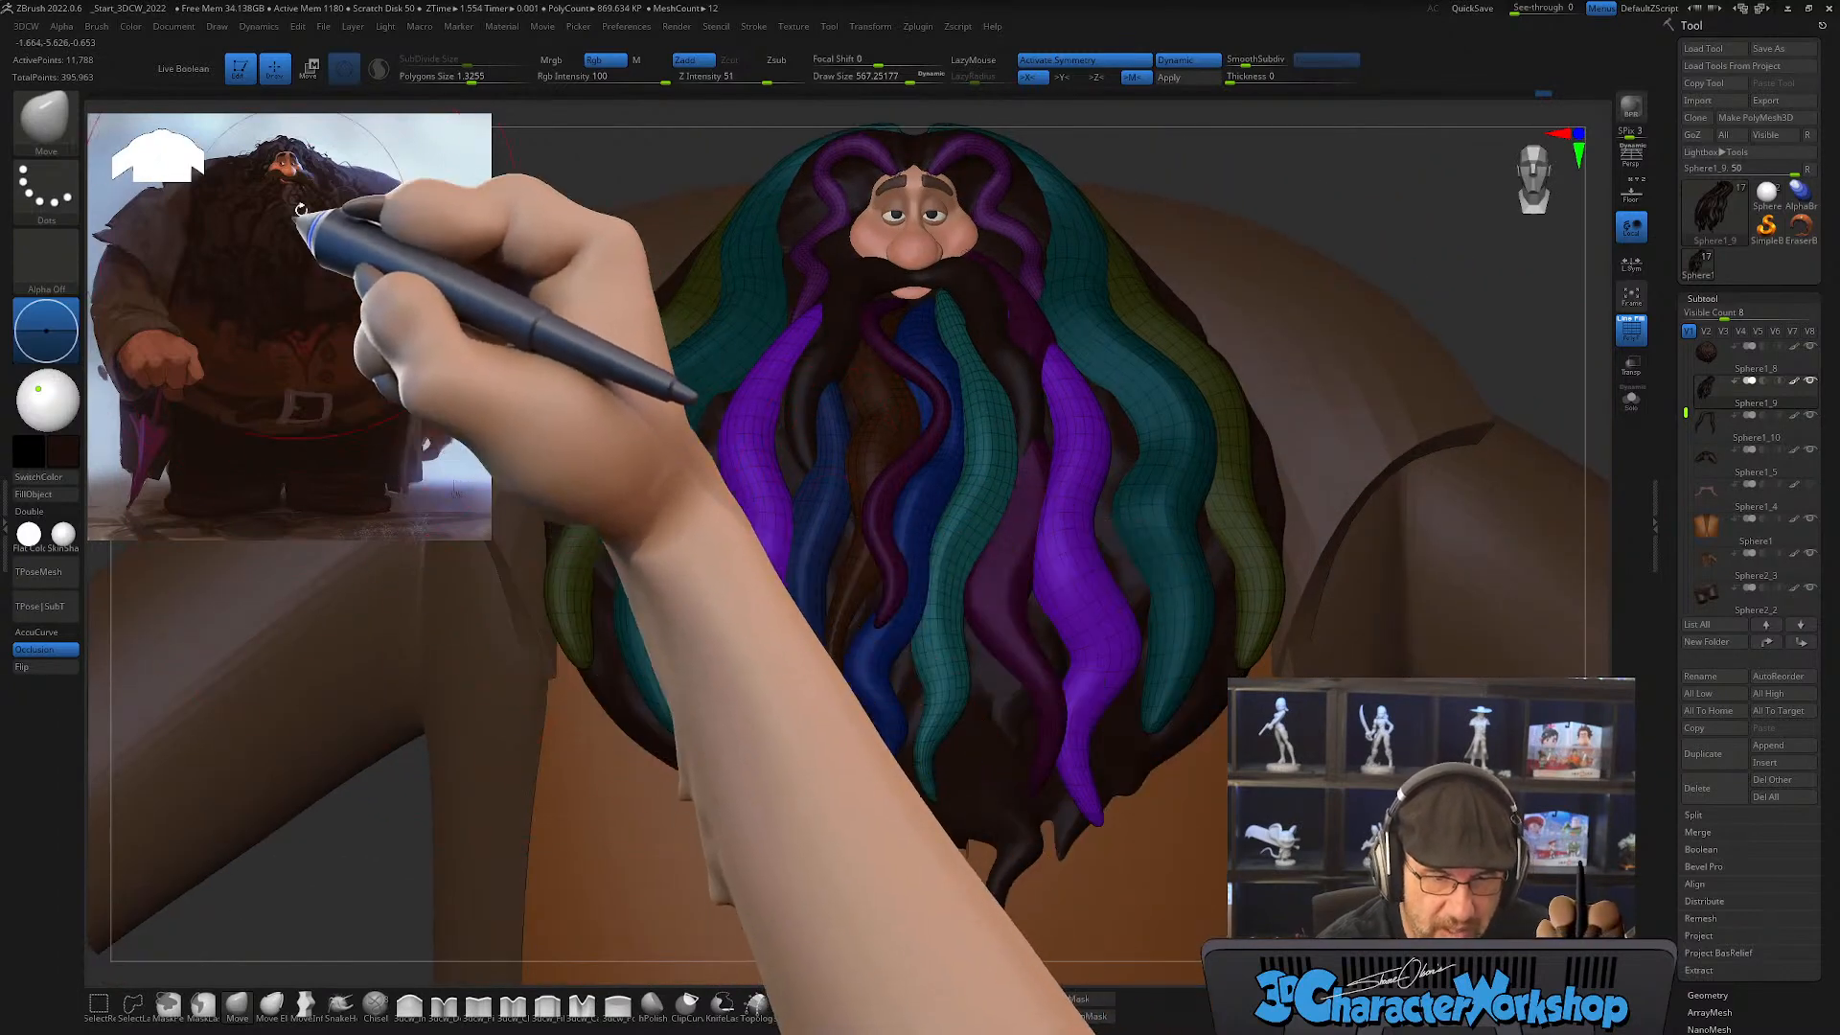
Step: Refine the purple strands' spacing and flow between the neighbouring strands with the Move brush at draw size about 430
mouse_move(875, 661)
right_down()
mouse_move(854, 636)
mouse_move(822, 640)
mouse_move(807, 583)
mouse_move(768, 602)
mouse_move(757, 514)
right_up()
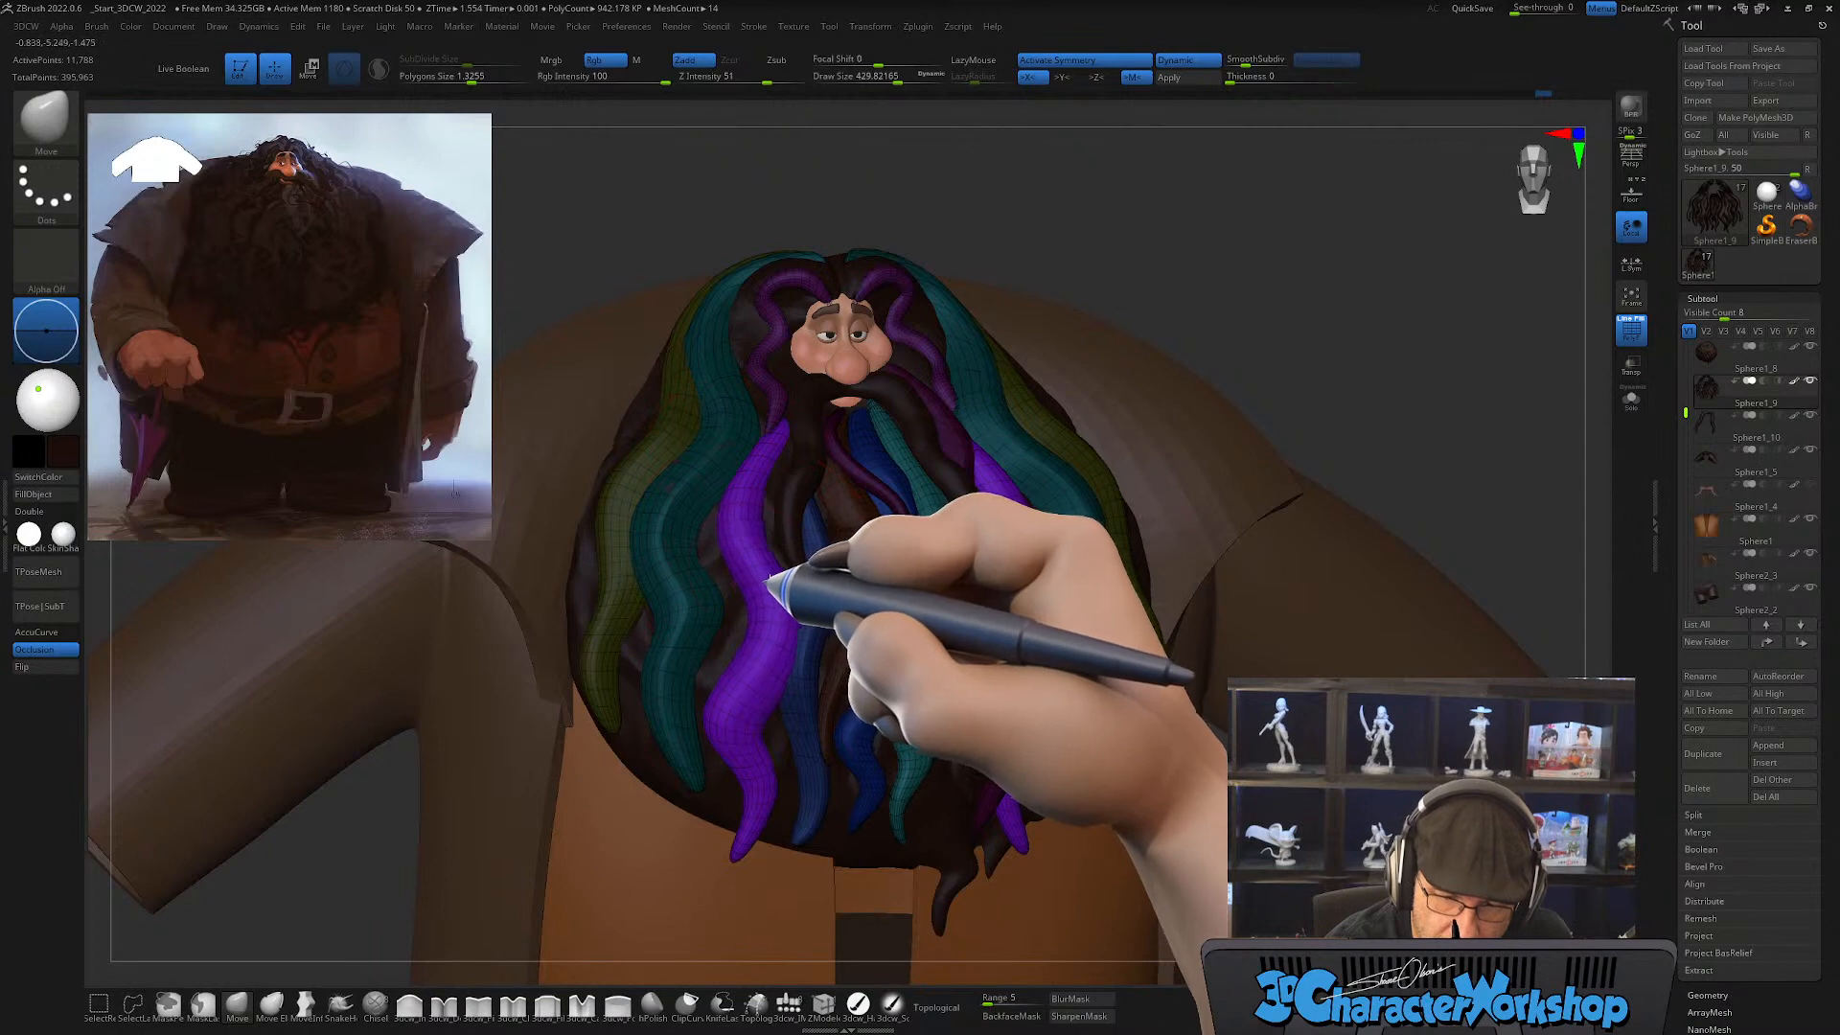
mouse_move(924, 760)
right_down()
mouse_move(883, 760)
mouse_move(953, 768)
right_up()
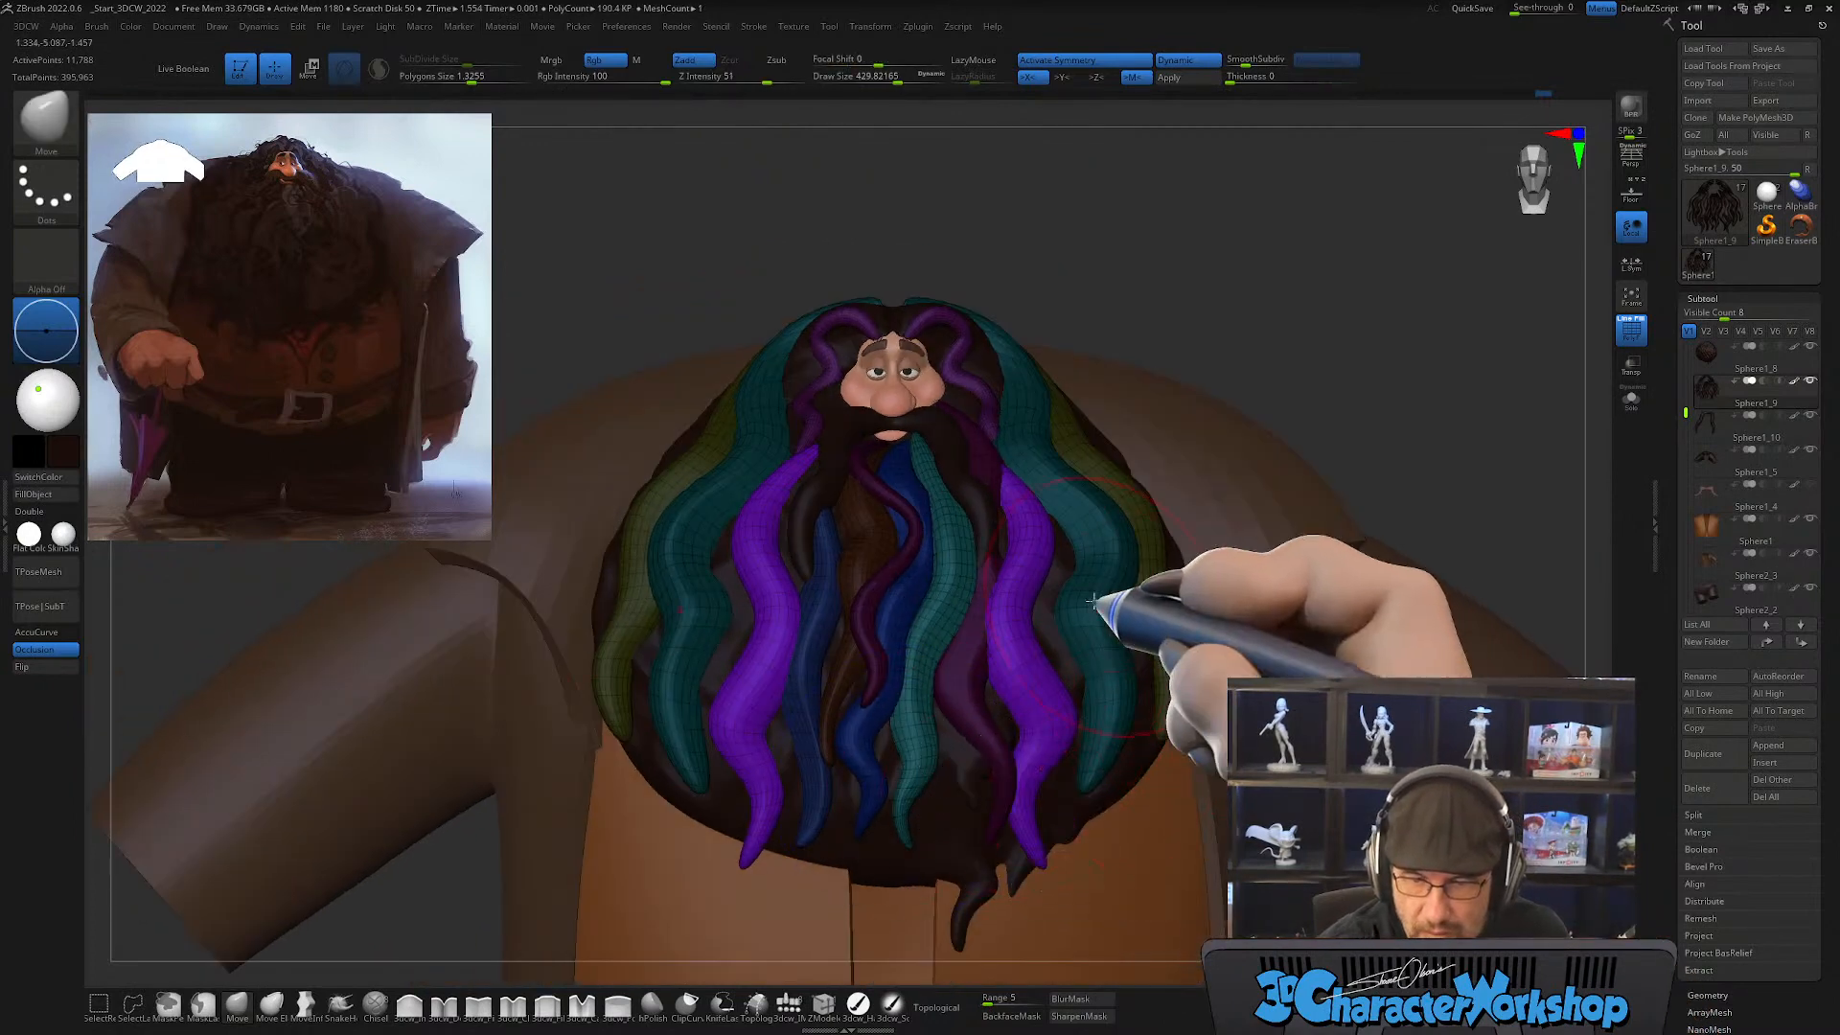
right_drag(1130, 756, 1112, 747)
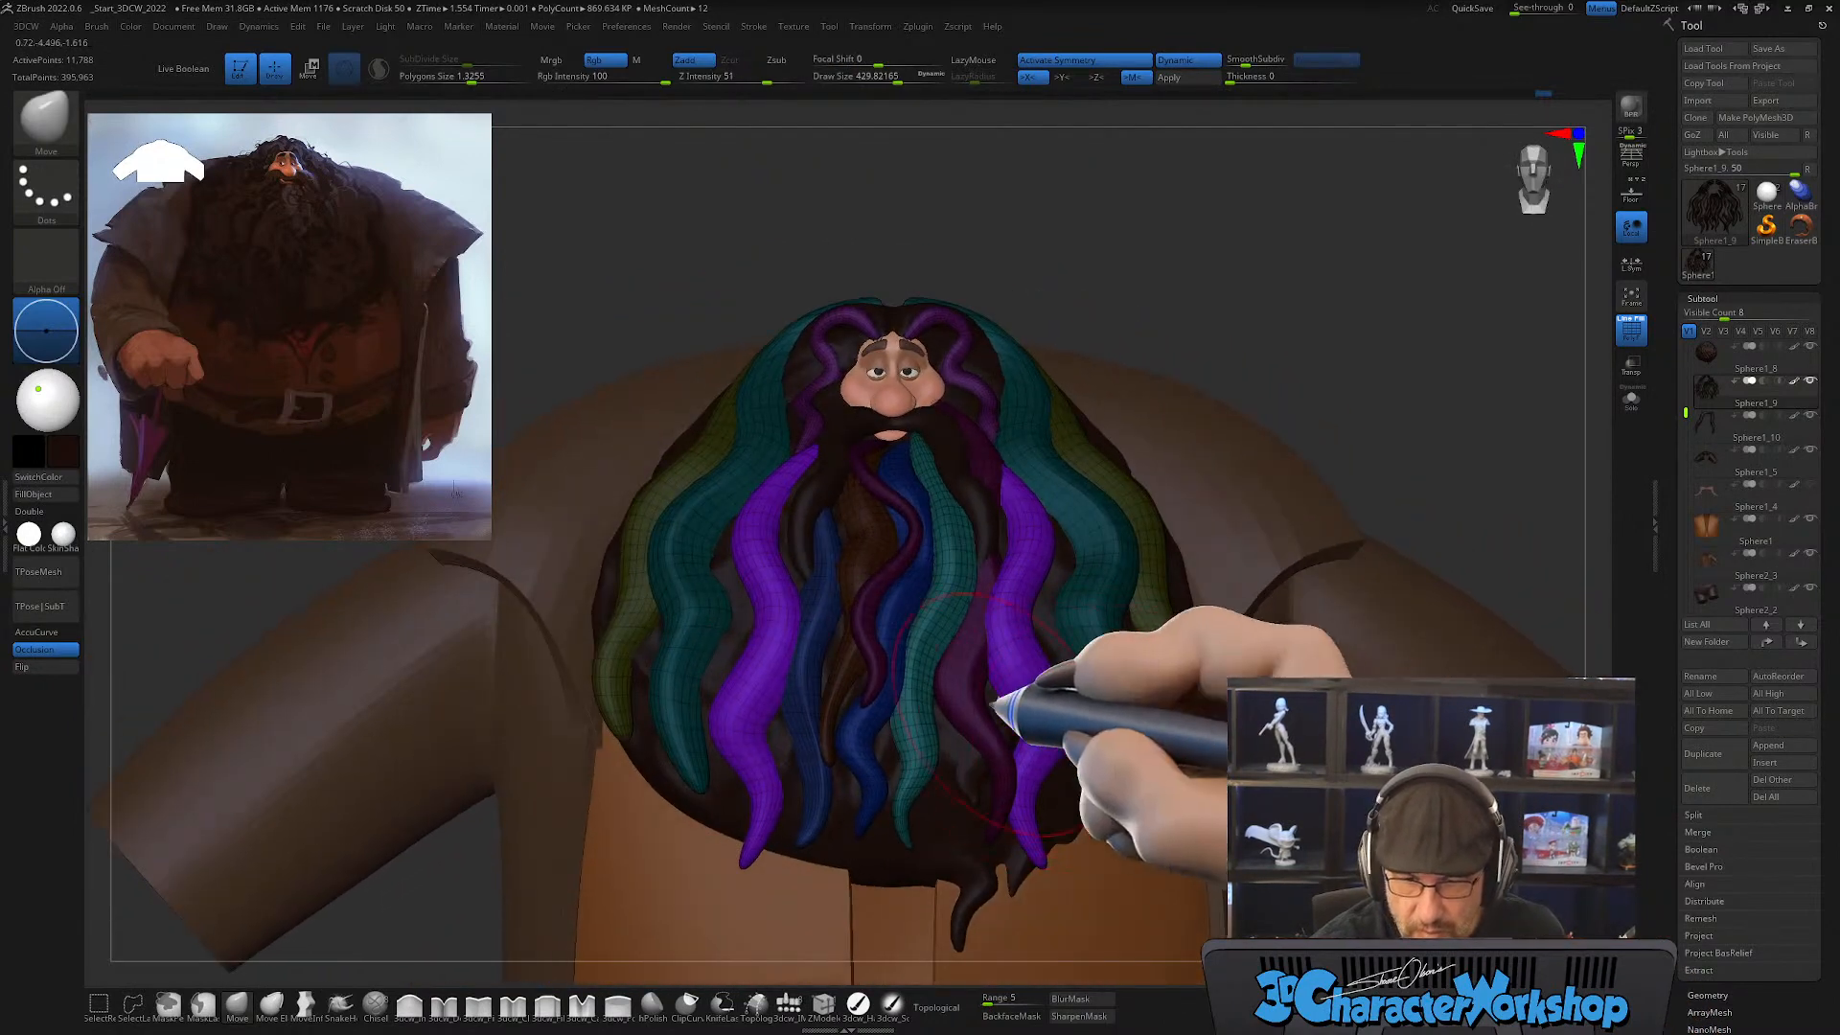
Step: Fine-tune the purple strands' bends and their spacing to the neighbouring blue strands with the Move brush at draw size about 163
right_drag(992, 706, 990, 624)
ctrl+right_drag(797, 616, 808, 633)
key(s)
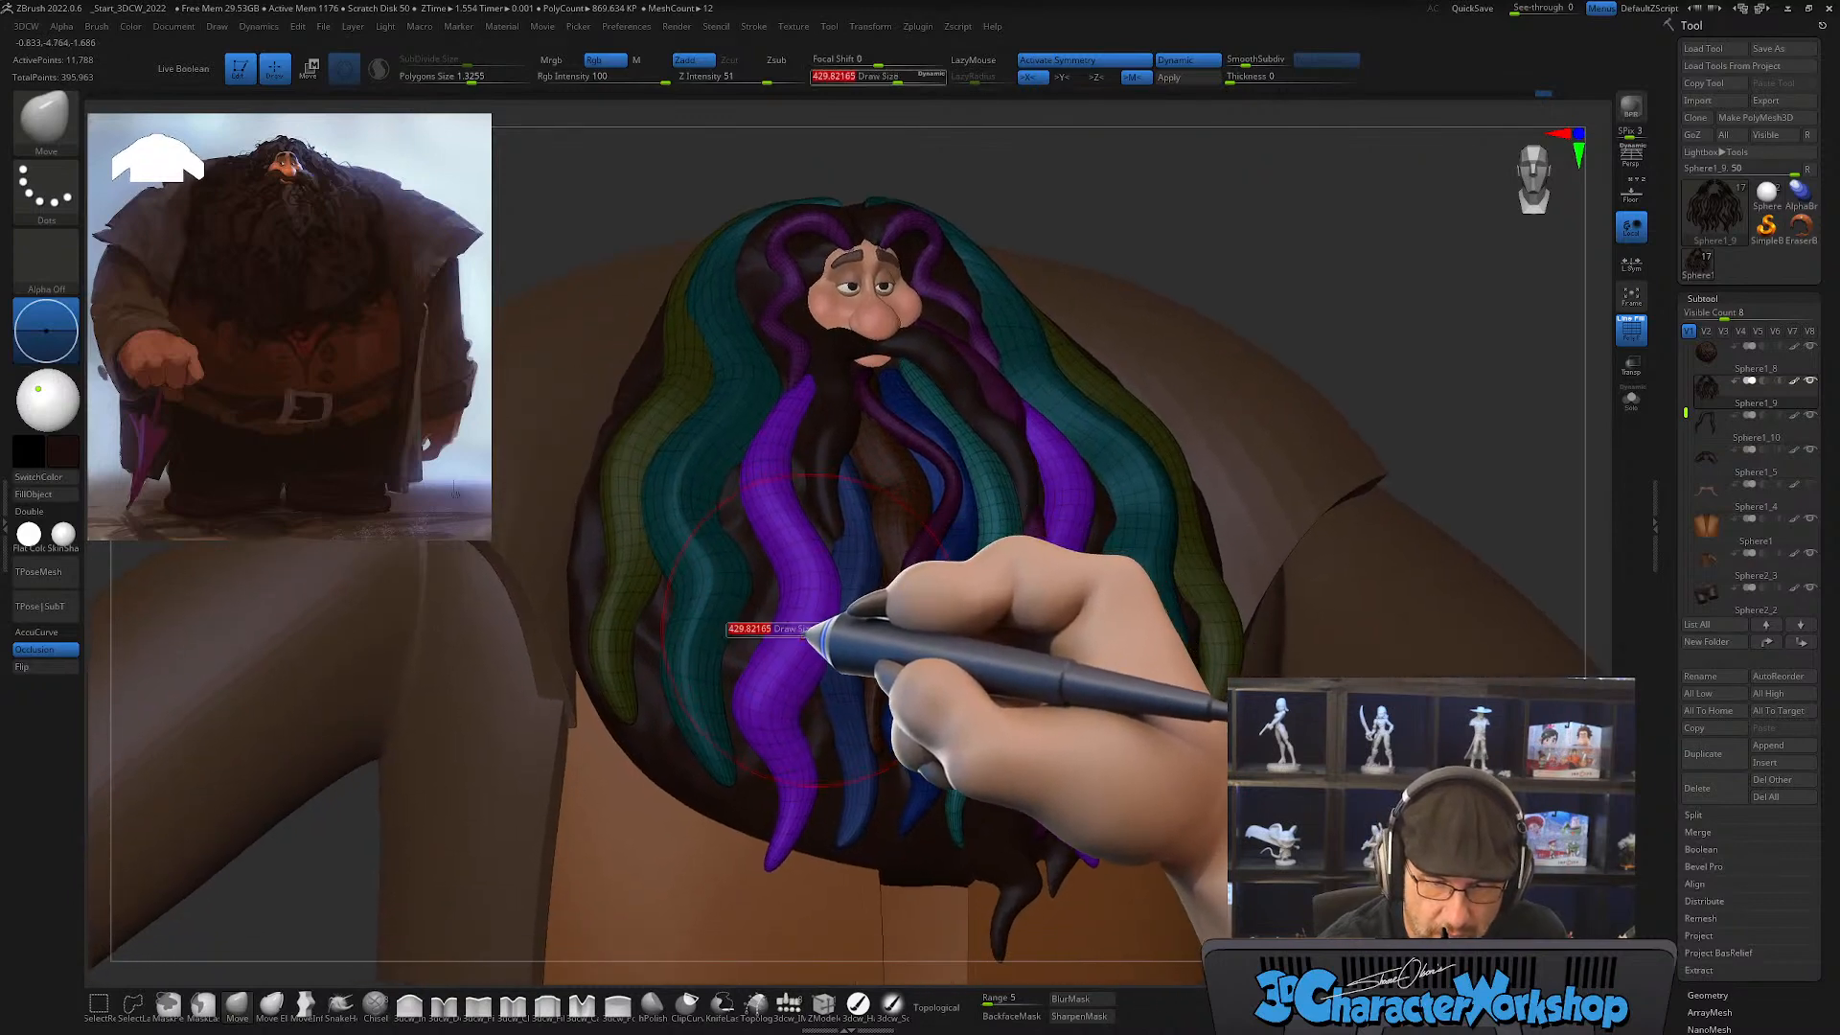
drag(808, 632, 781, 630)
alt+right_drag(789, 640, 804, 594)
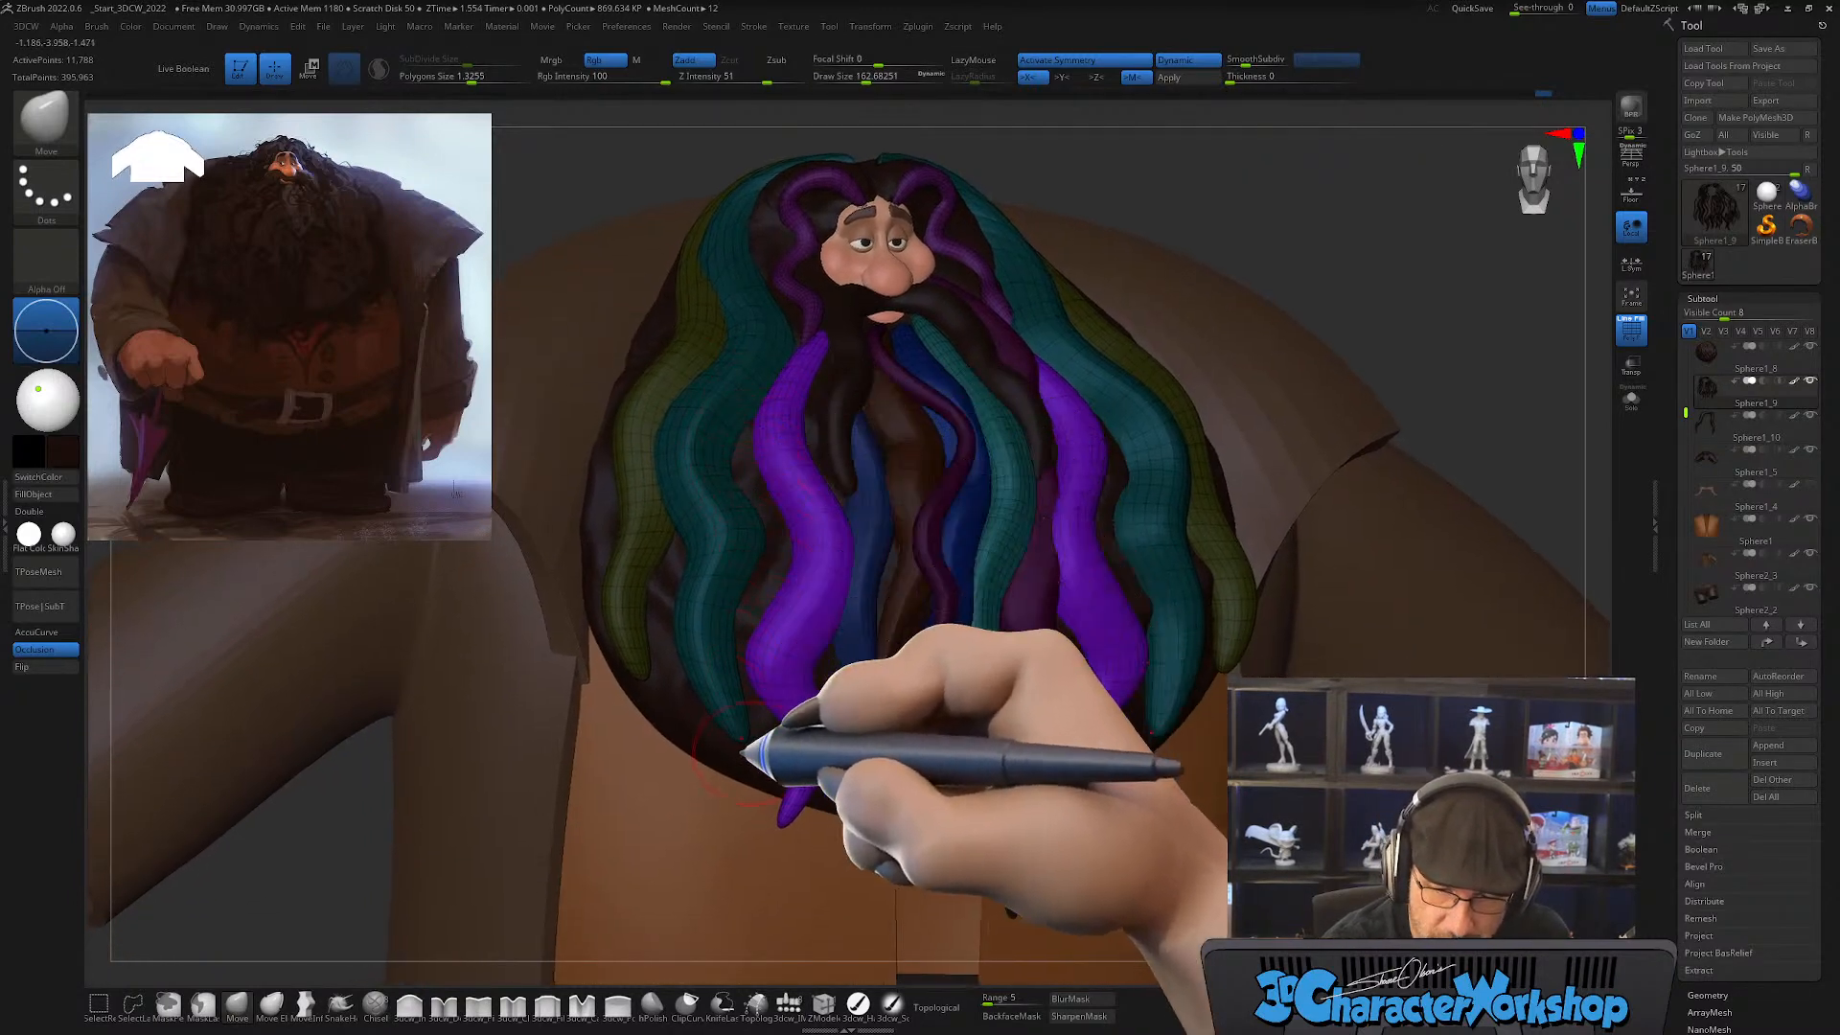
alt+right_drag(803, 671, 826, 635)
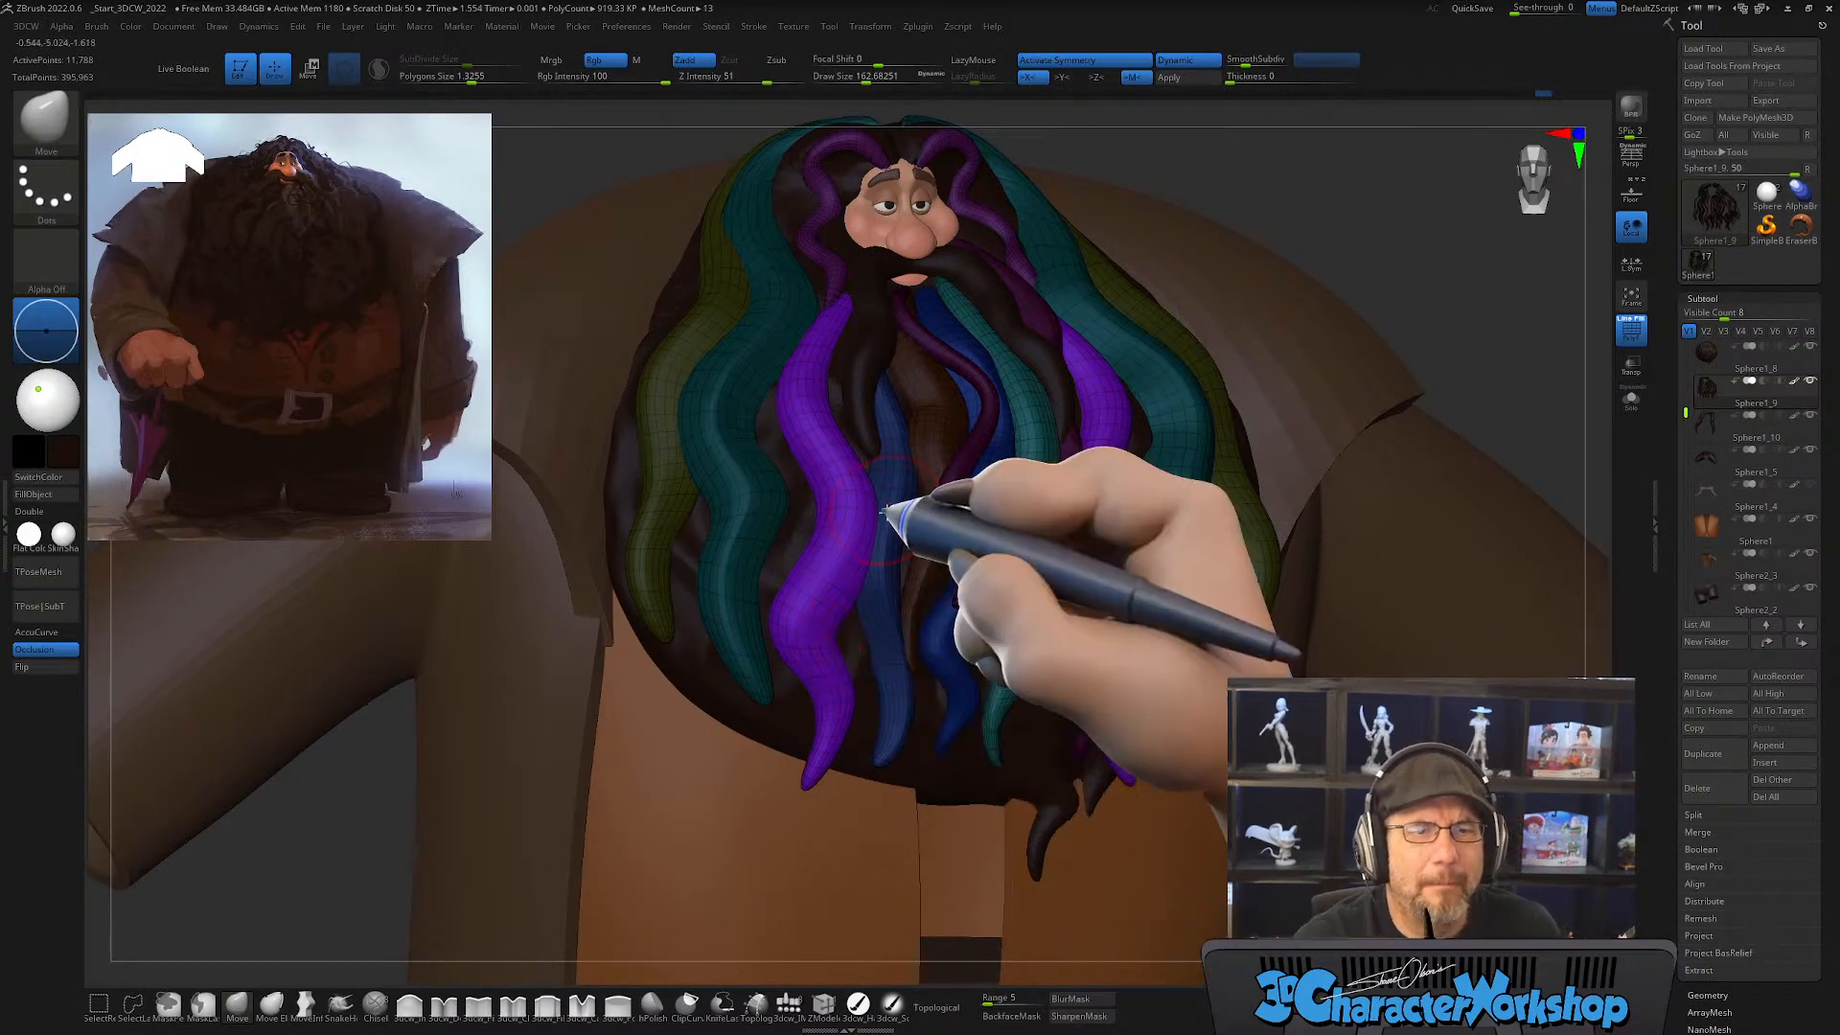
right_drag(891, 522, 897, 560)
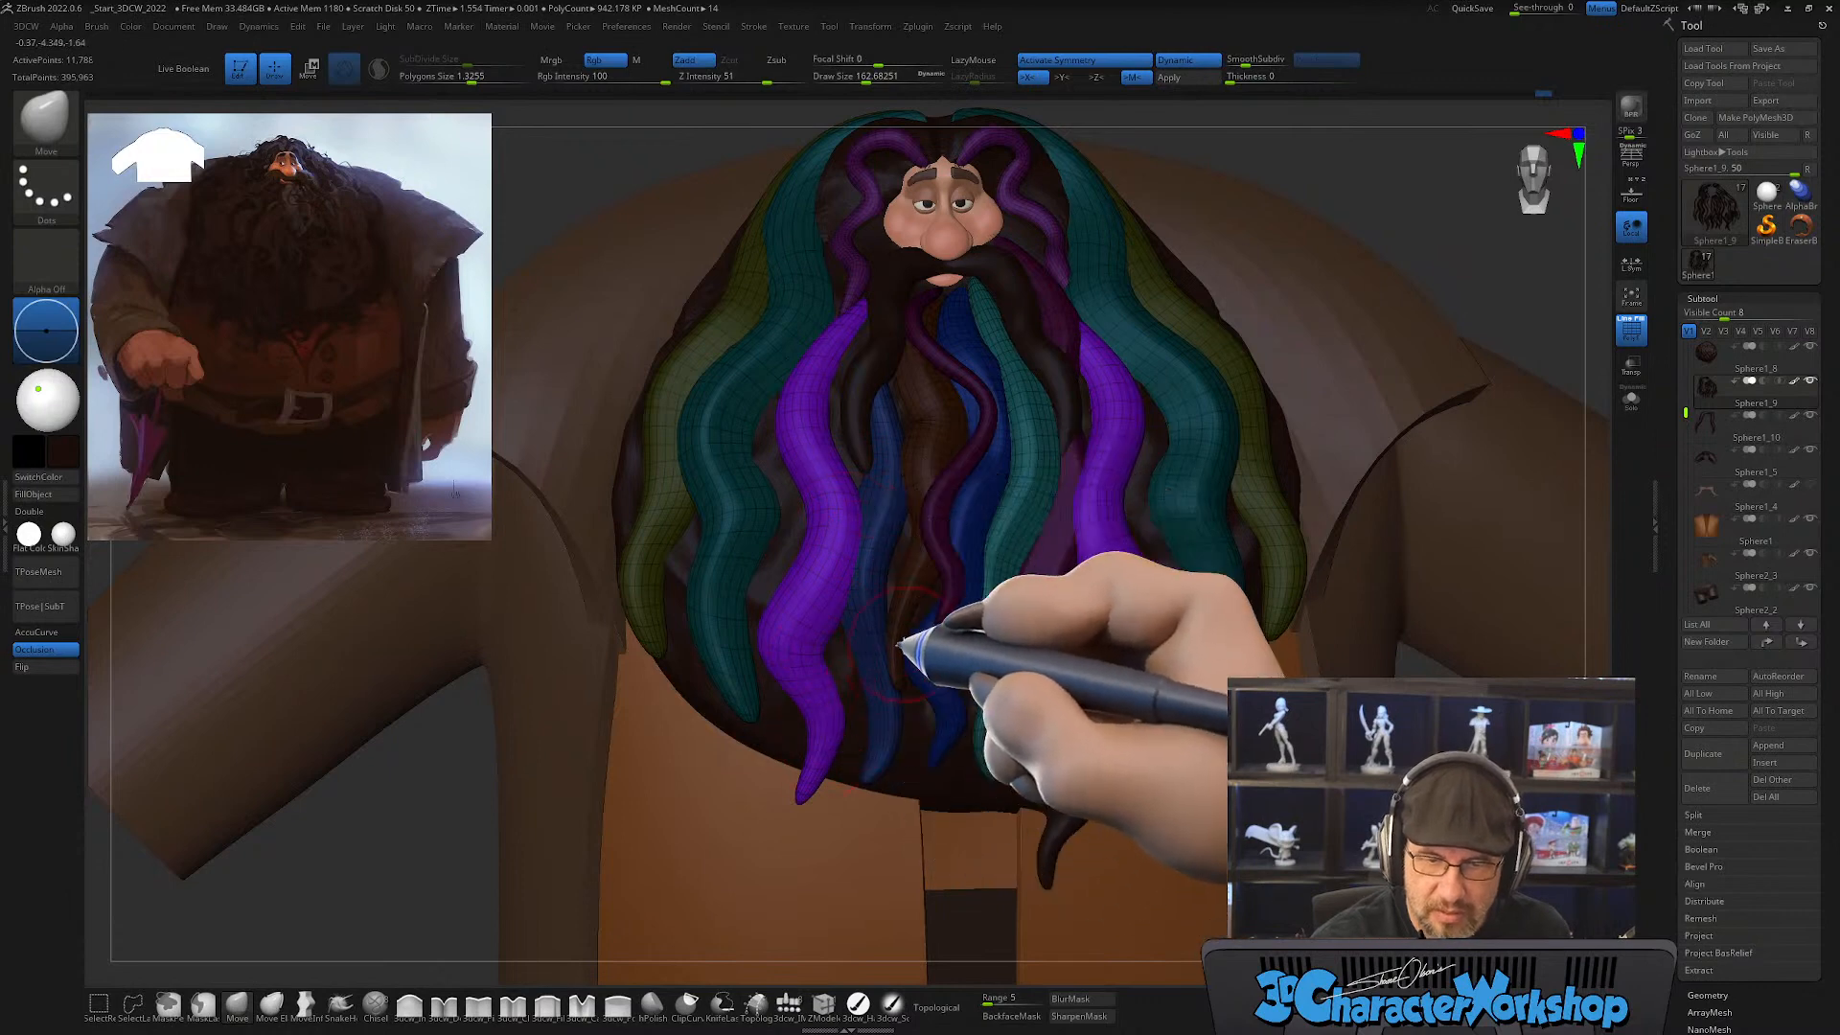
alt+right_drag(894, 630, 836, 730)
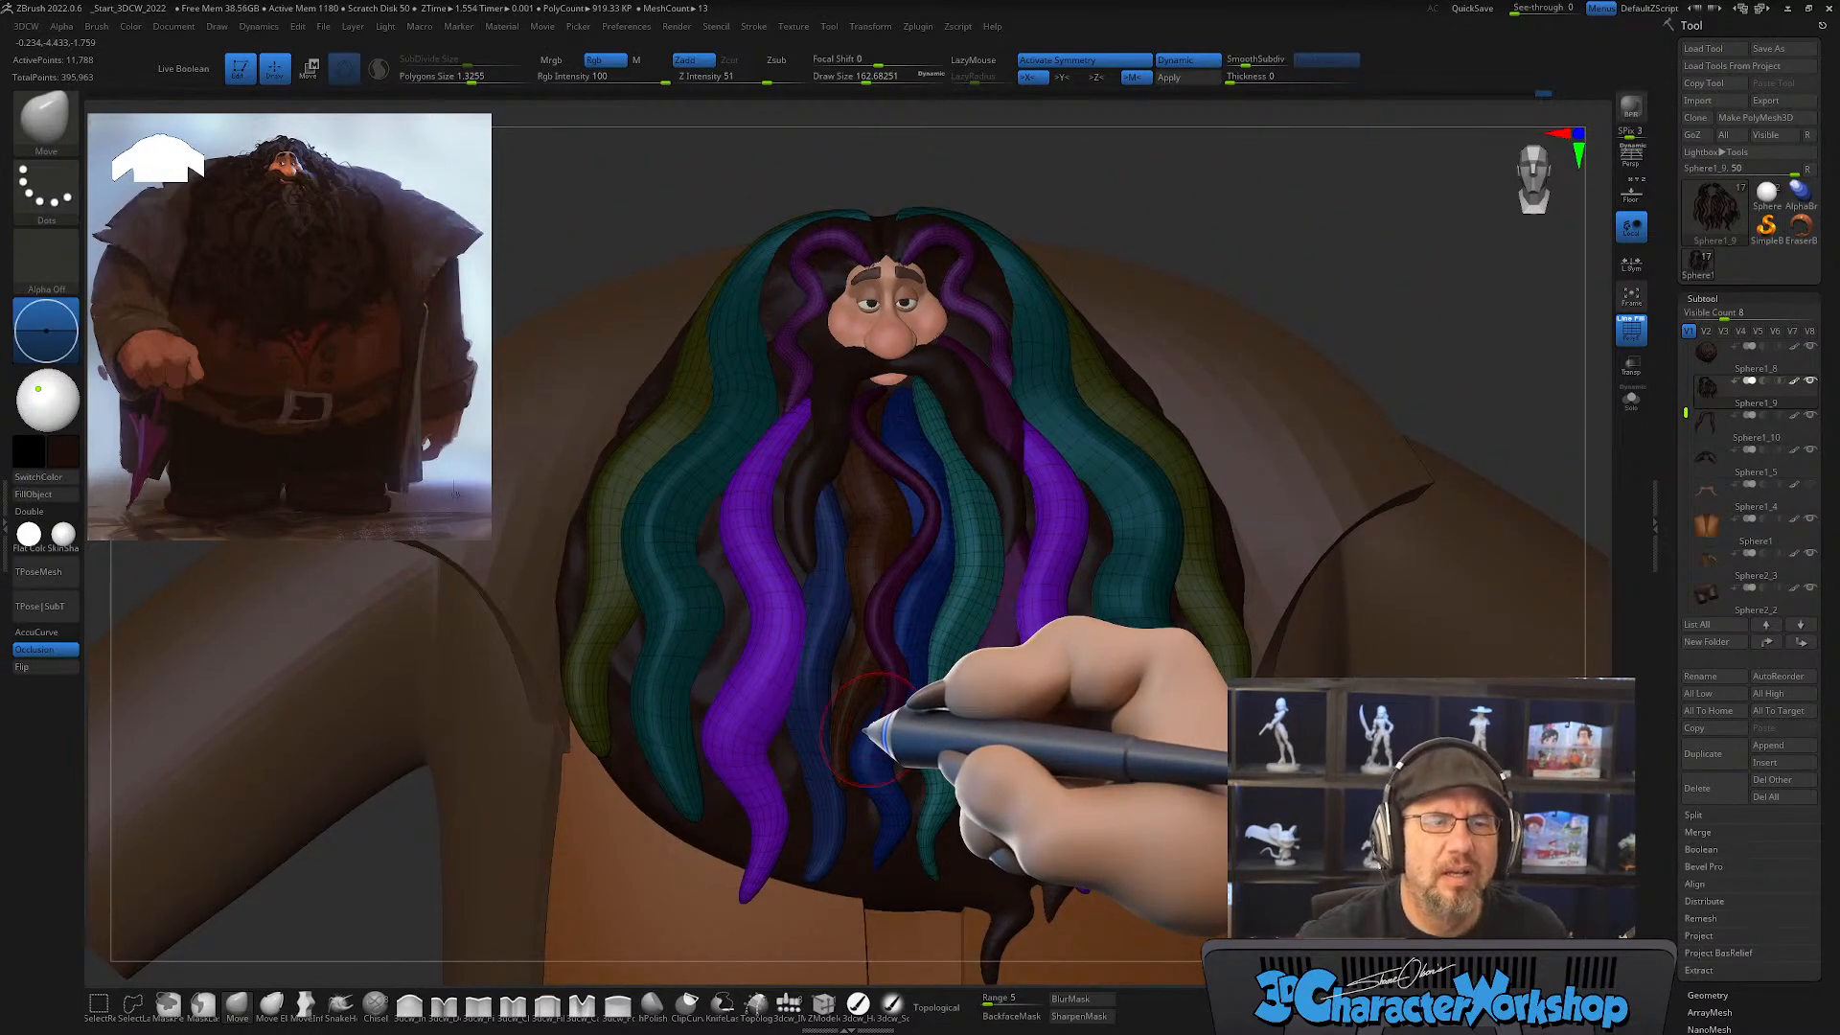
Step: Draw a thick new strand along the outer side of the purple strand with the CurveTube brush at draw size about 116
mouse_move(872, 602)
right_down()
mouse_move(877, 616)
mouse_move(792, 549)
right_up()
key(s)
drag(789, 546, 779, 547)
alt+right_drag(794, 605, 820, 599)
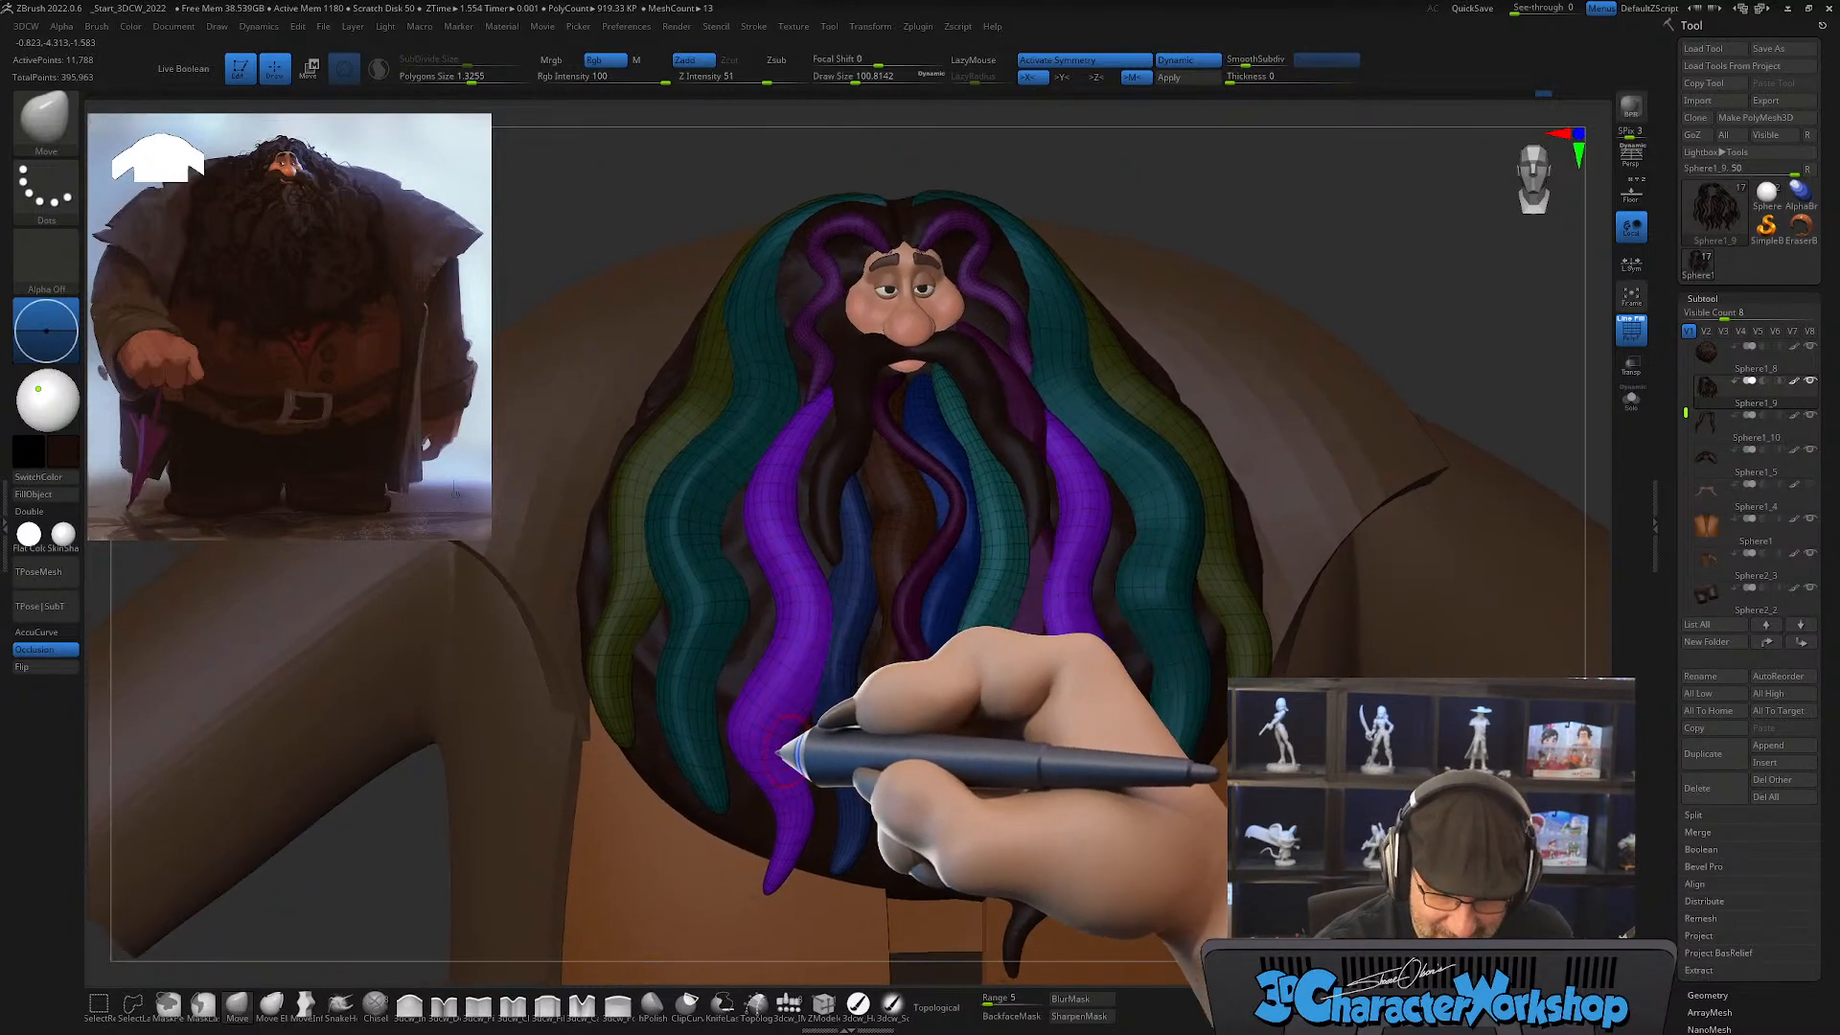
key(b)
key(c)
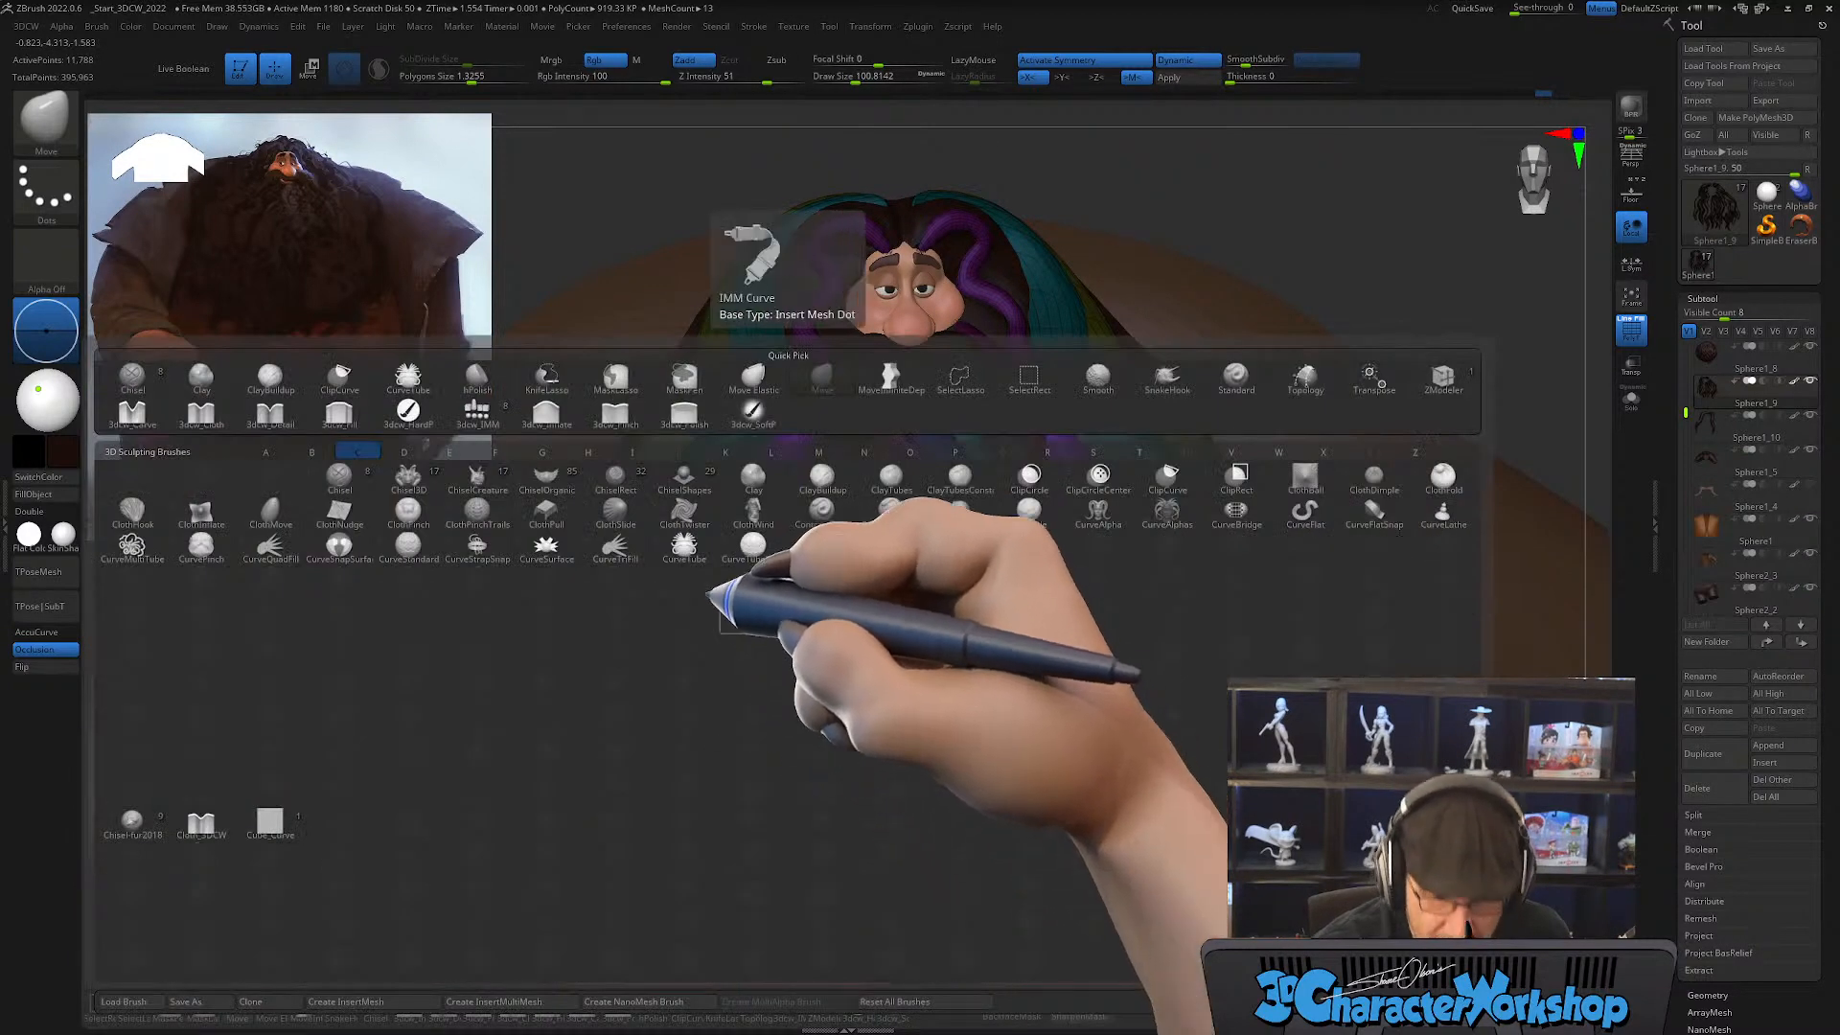
key(t)
right_drag(853, 472, 826, 481)
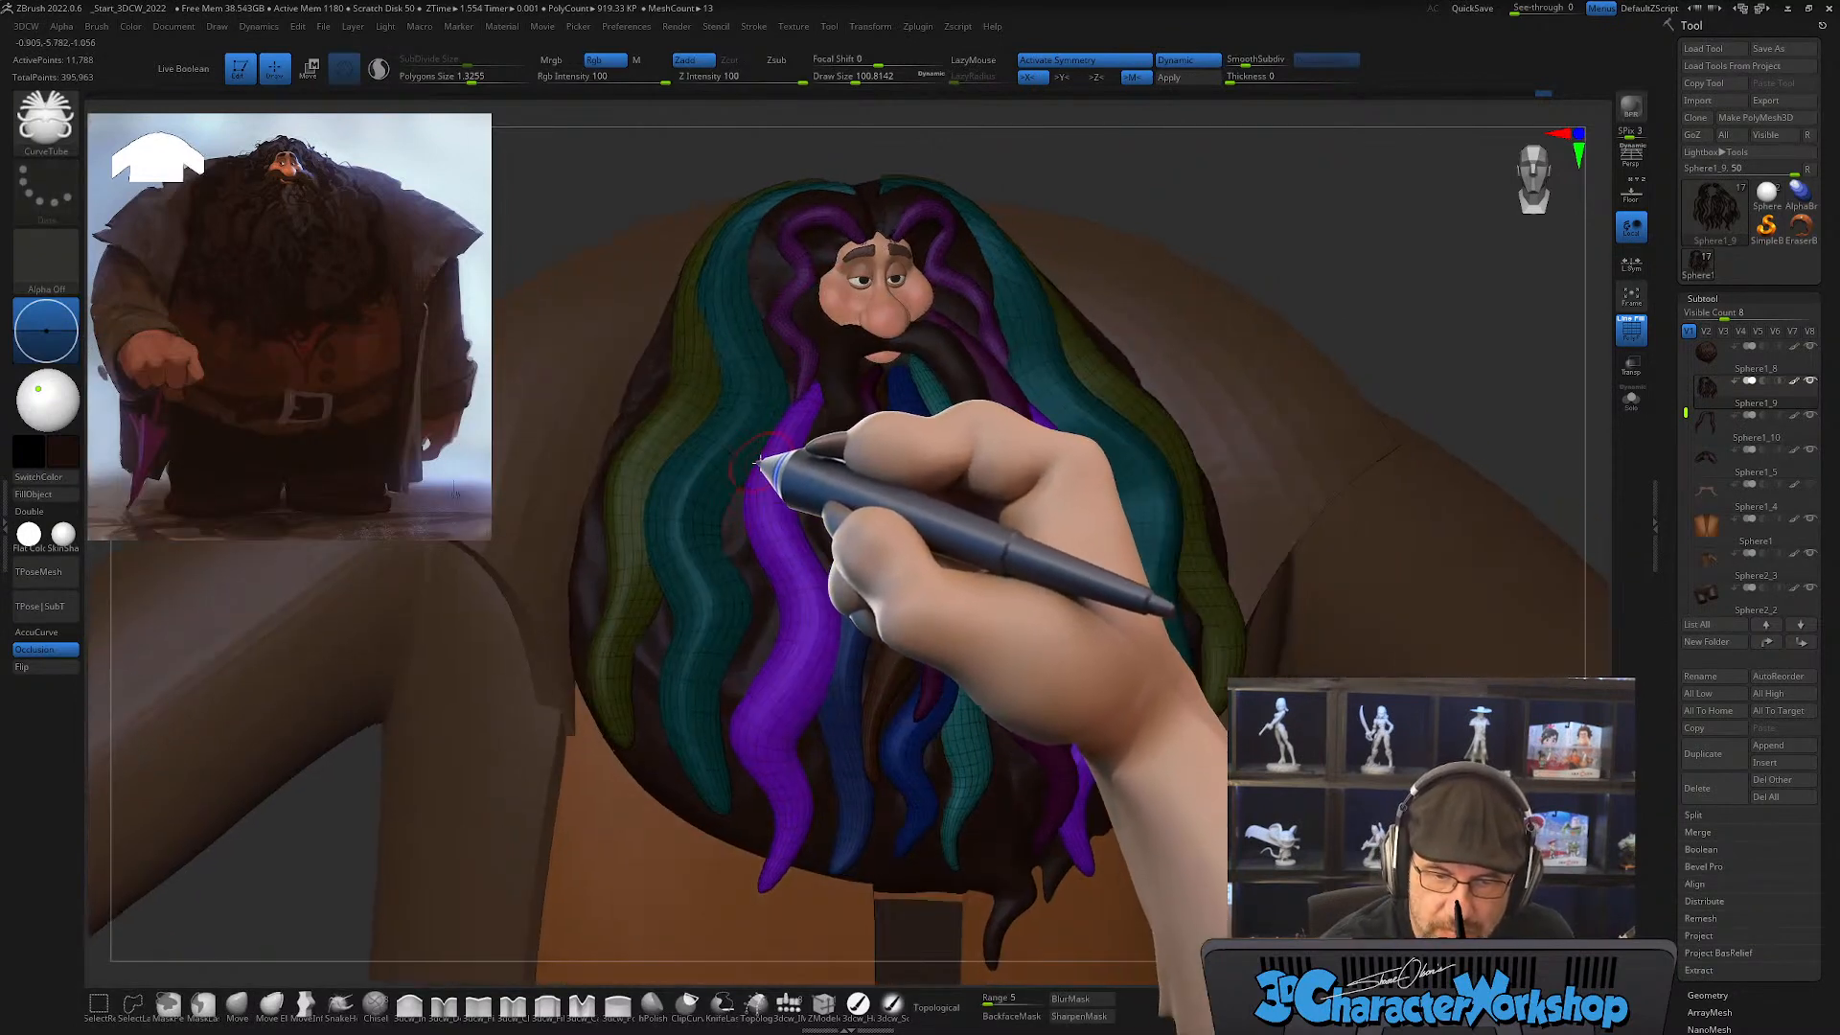
key(bracketright)
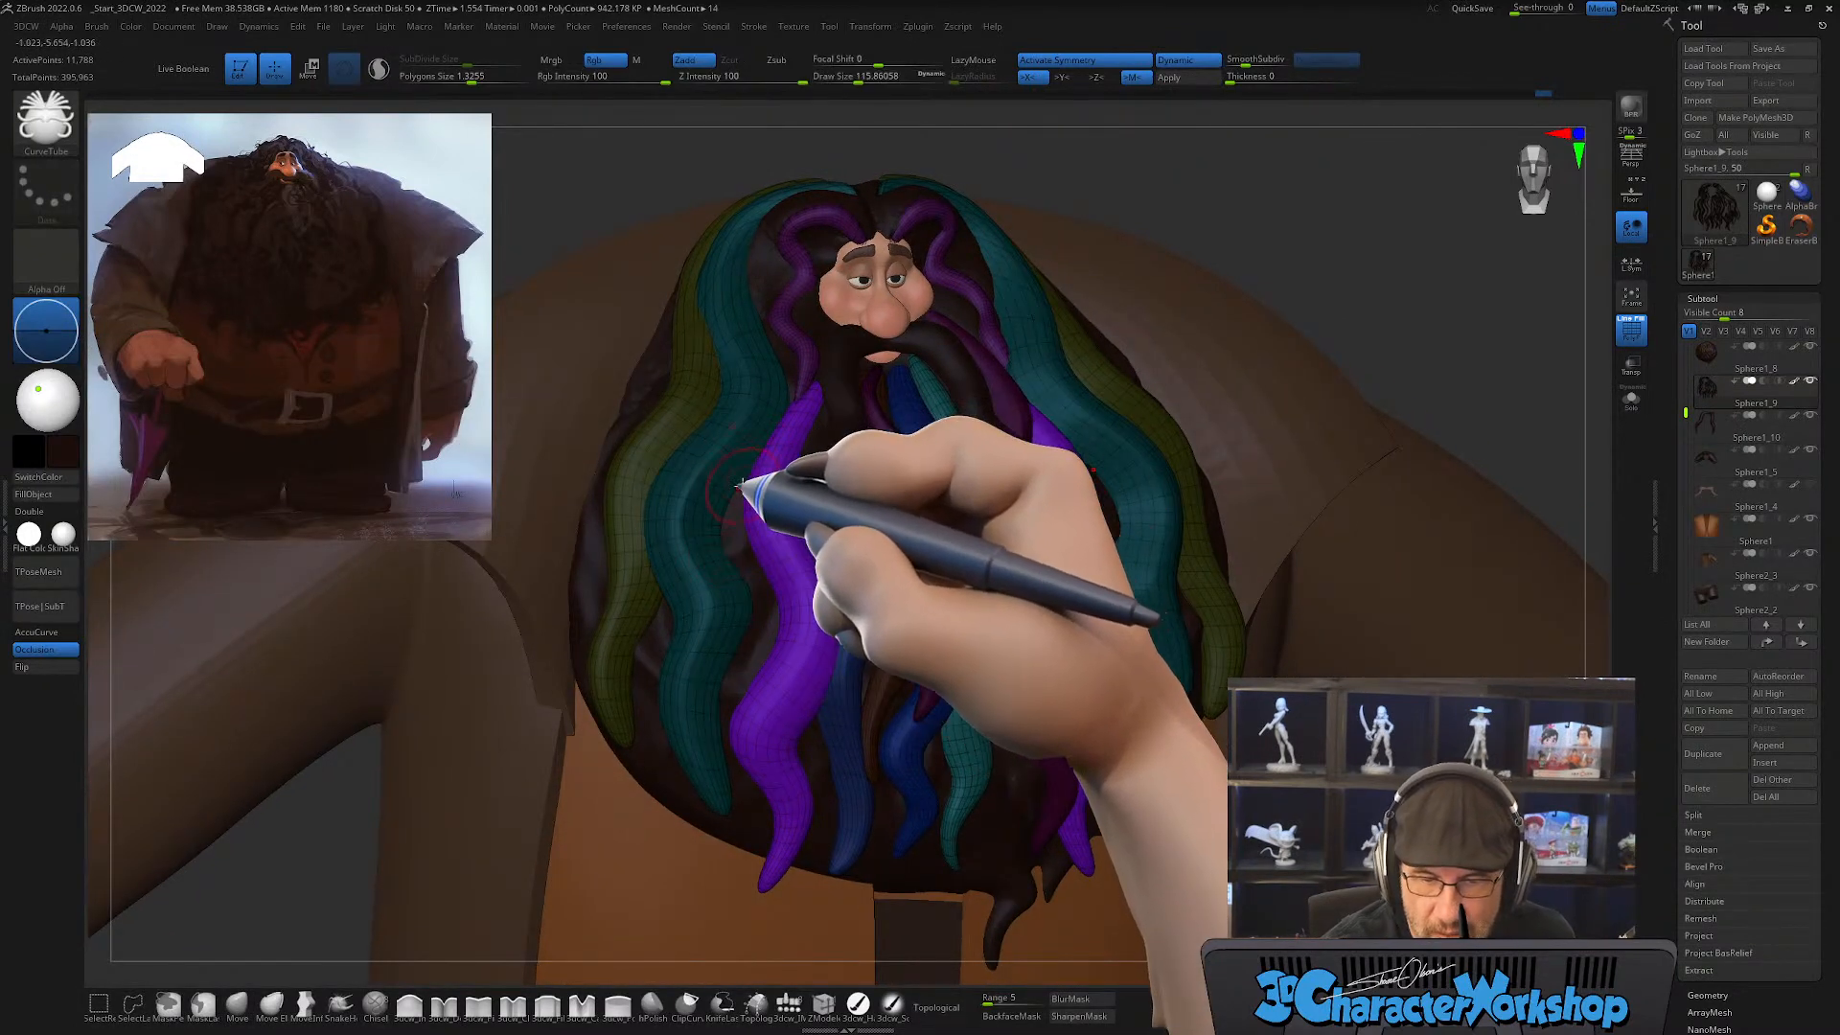
mouse_move(736, 544)
mouse_down()
mouse_move(707, 703)
mouse_move(737, 844)
mouse_up()
Step: Soften the new magenta strands with the Smooth brush at draw size about 274
mouse_move(794, 823)
right_down()
mouse_move(875, 751)
mouse_move(842, 772)
right_up()
right_drag(904, 461, 805, 522)
key(shift)
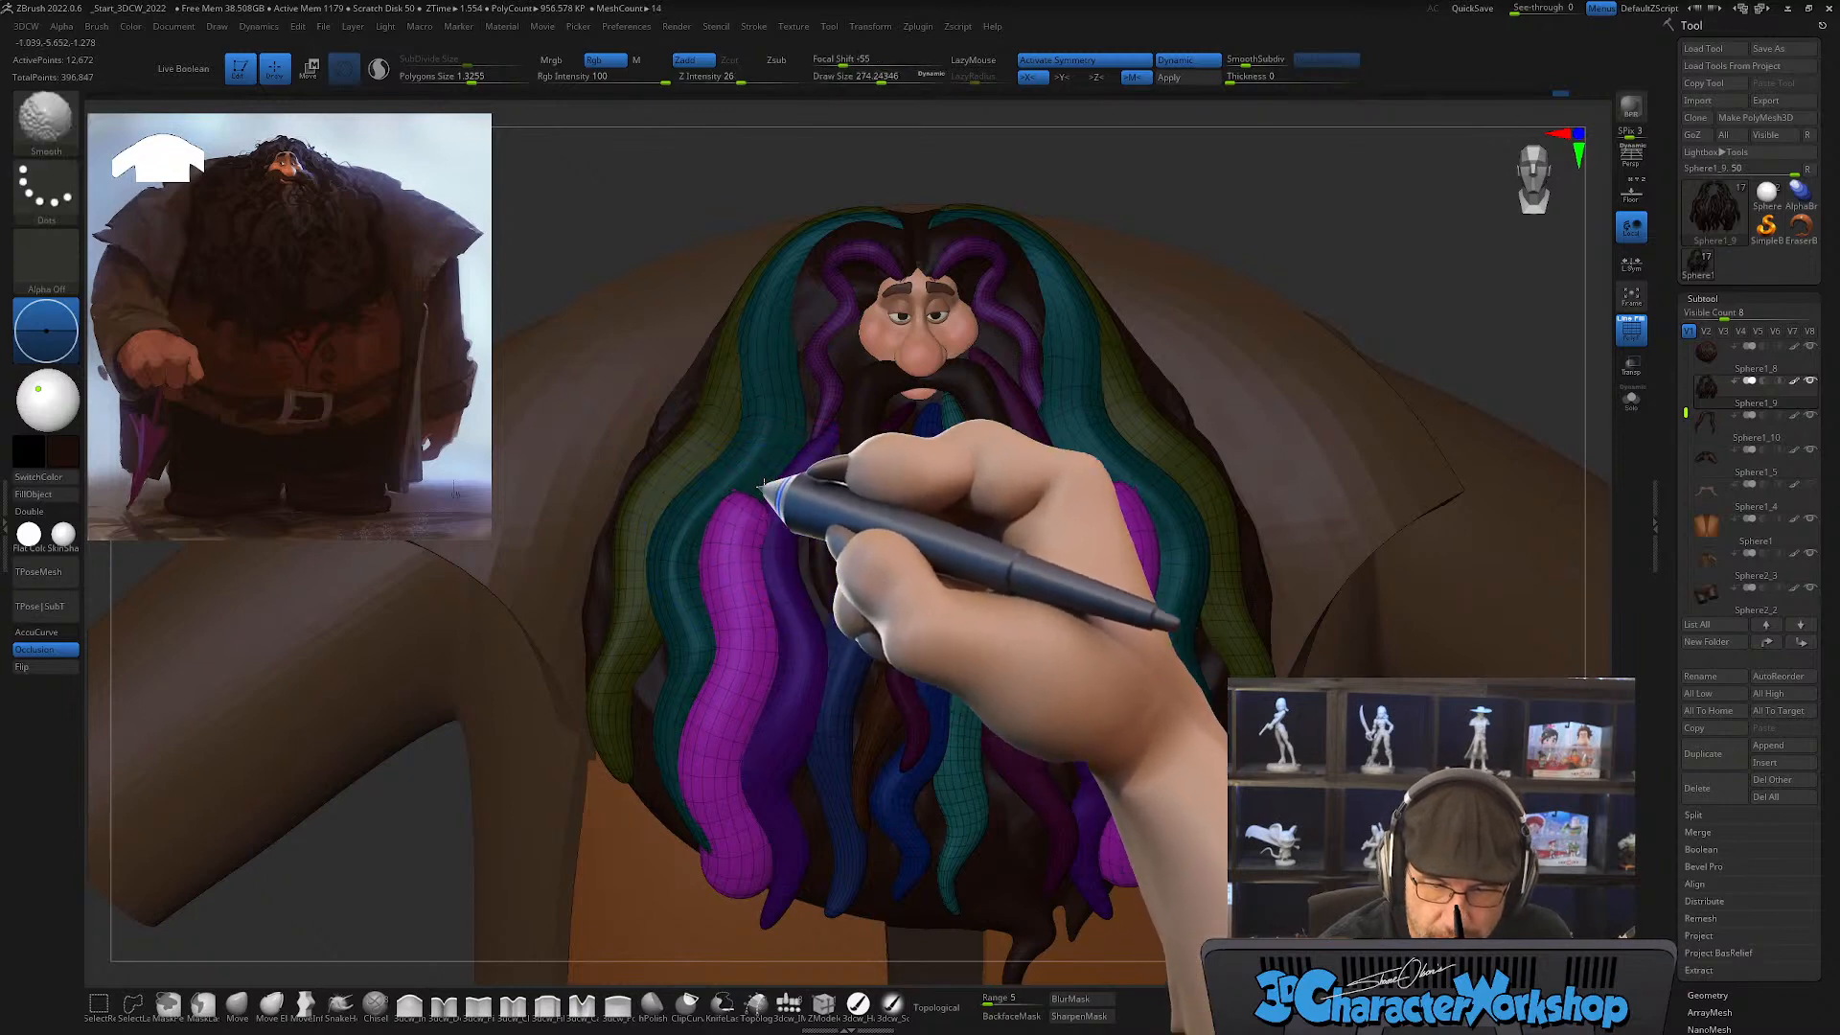
mouse_move(801, 534)
right_down()
mouse_move(809, 554)
mouse_move(795, 523)
mouse_move(771, 559)
mouse_move(738, 542)
mouse_move(779, 528)
mouse_move(803, 561)
mouse_move(805, 582)
mouse_move(733, 625)
mouse_move(772, 636)
mouse_move(742, 618)
mouse_move(777, 625)
mouse_move(690, 642)
mouse_move(780, 604)
mouse_move(734, 554)
mouse_move(698, 546)
right_up()
Step: Taper and tuck the magenta strands' upper ends between the teal and purple strands with the Move brush at draw size about 324
click(236, 1004)
key(bracketright)
key(bracketright)
key(bracketright)
key(bracketright)
key(bracketright)
right_drag(809, 608, 798, 597)
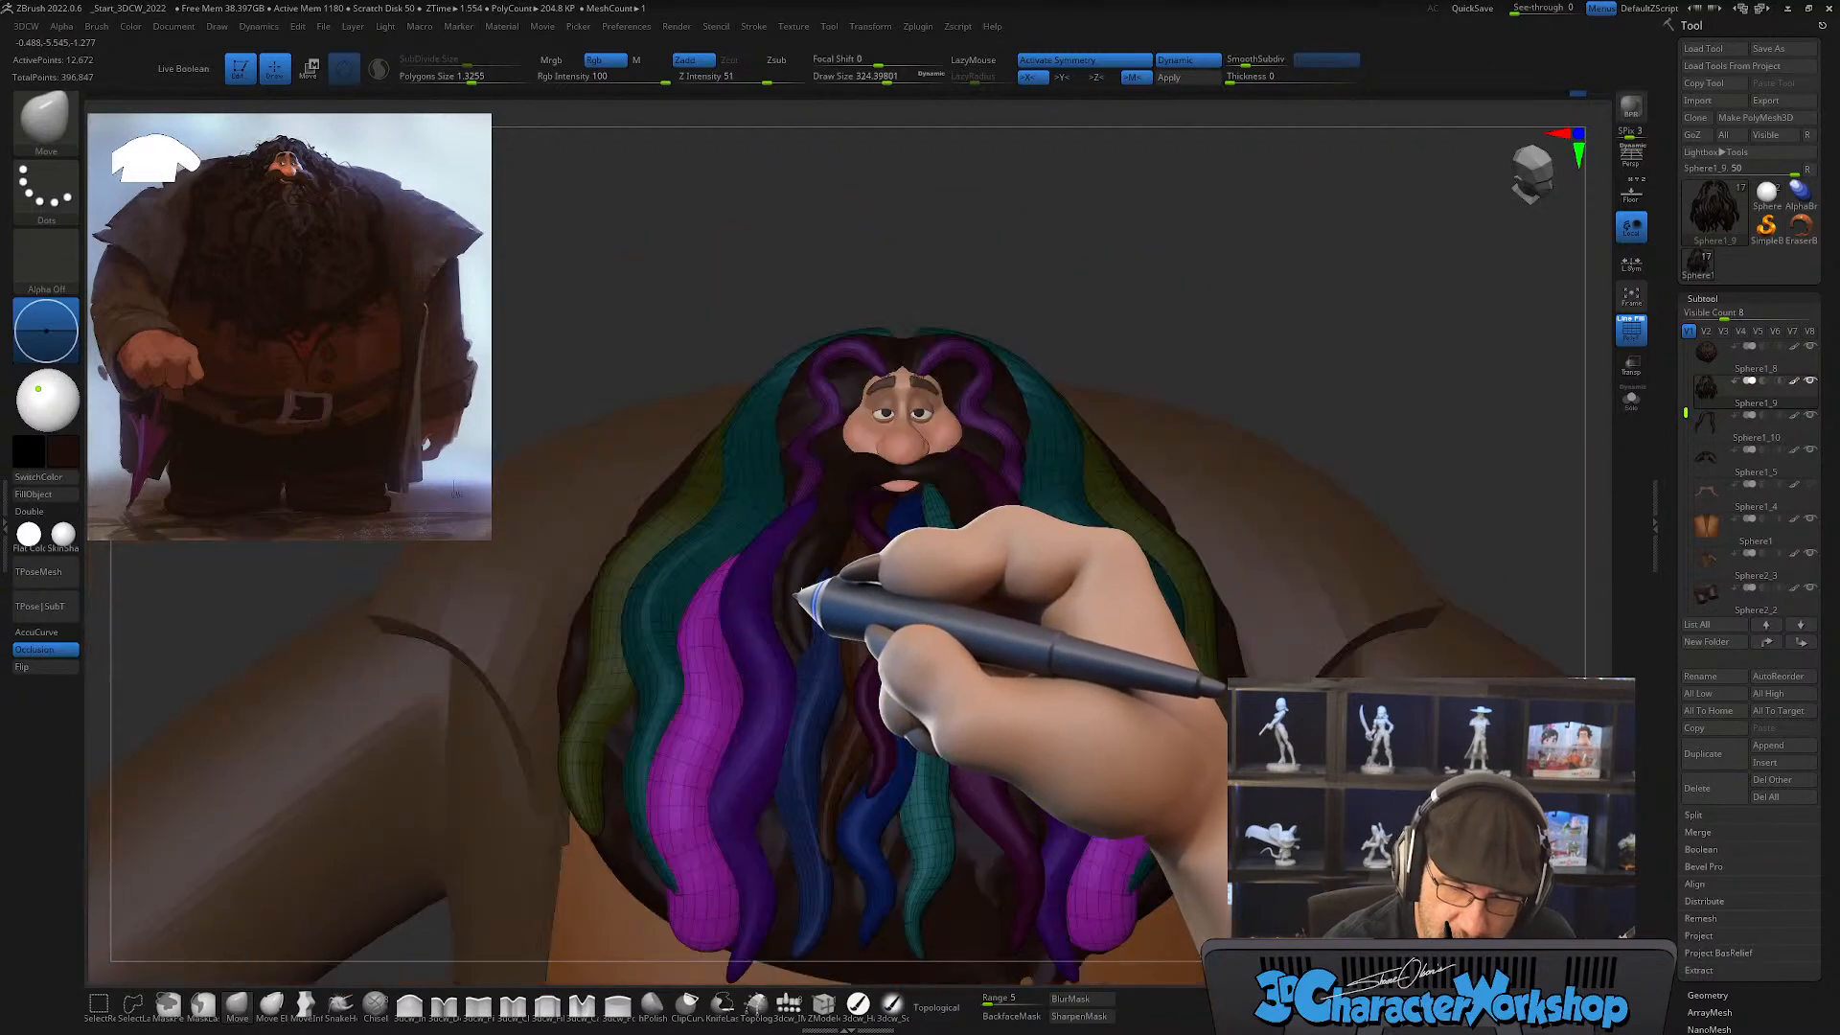
Step: Bend the magenta strands into broad waves that follow the neighbouring strands with the Move brush at draw size about 492
mouse_move(801, 699)
alt+right_down()
mouse_move(789, 665)
mouse_move(814, 663)
alt+right_up()
key(s)
drag(731, 674, 748, 682)
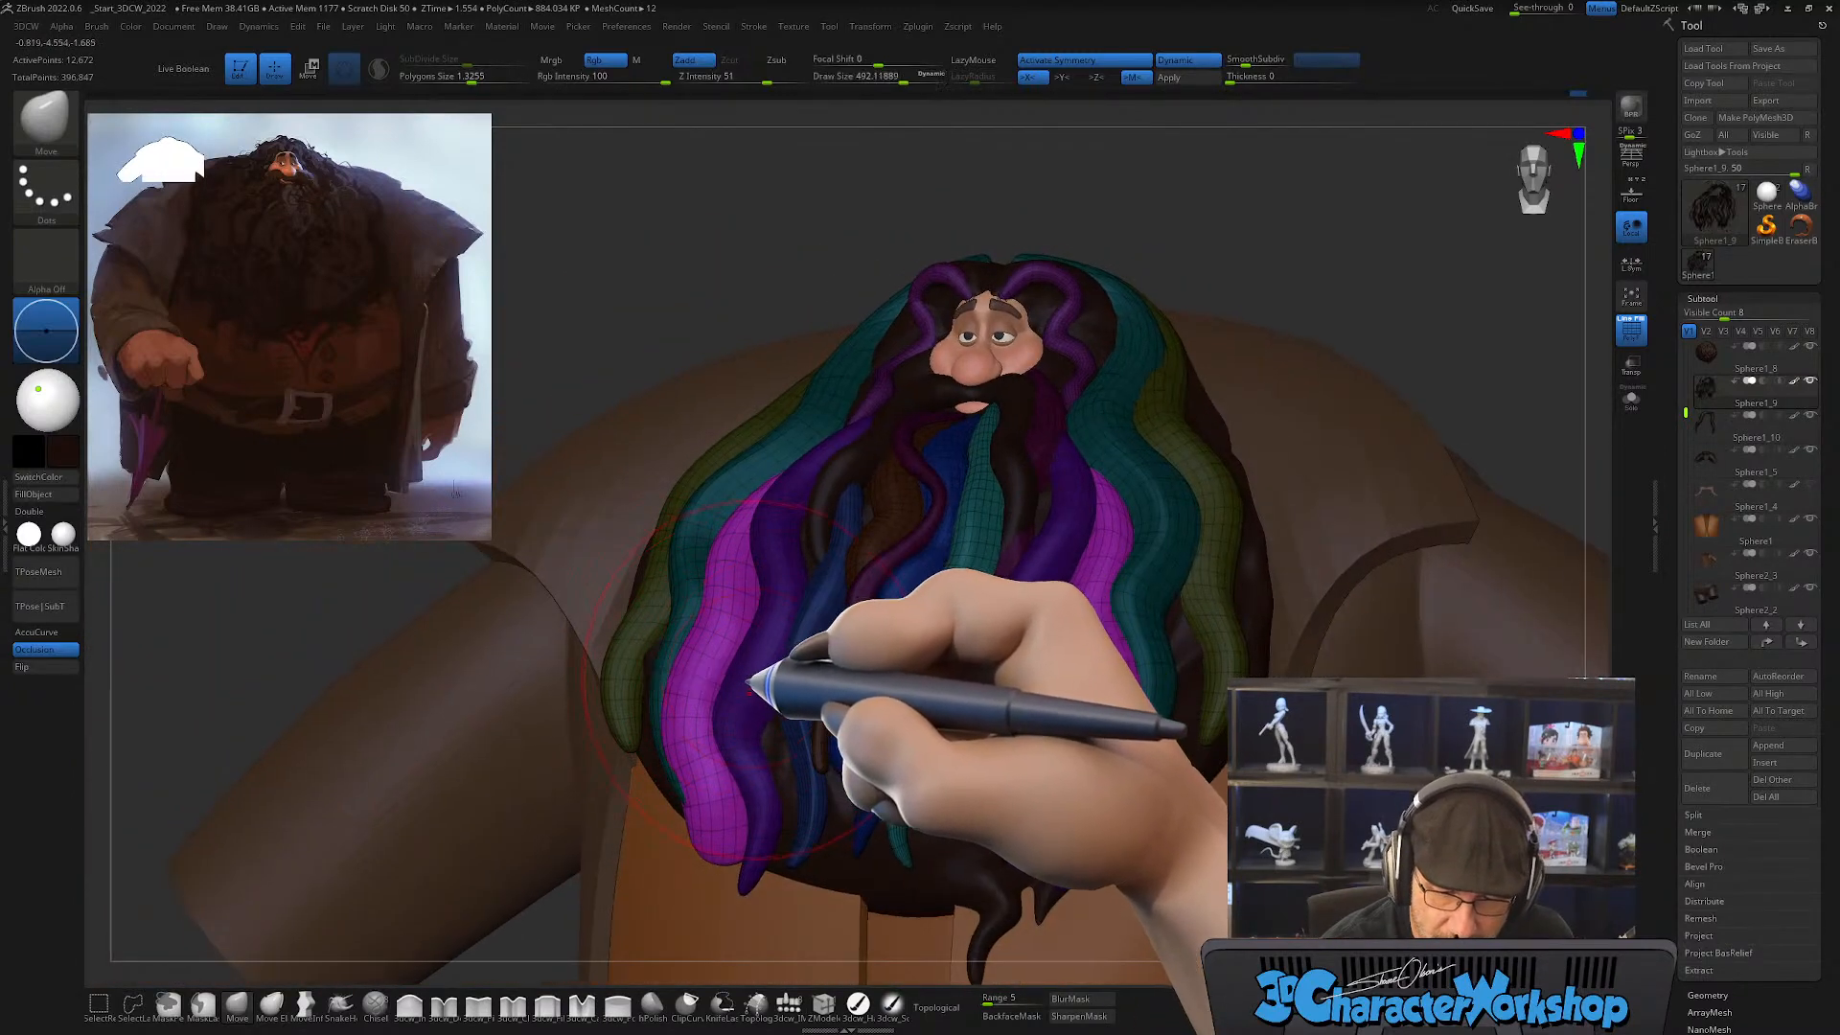
mouse_move(750, 683)
right_down()
mouse_move(707, 707)
mouse_move(793, 661)
right_up()
key(shift)
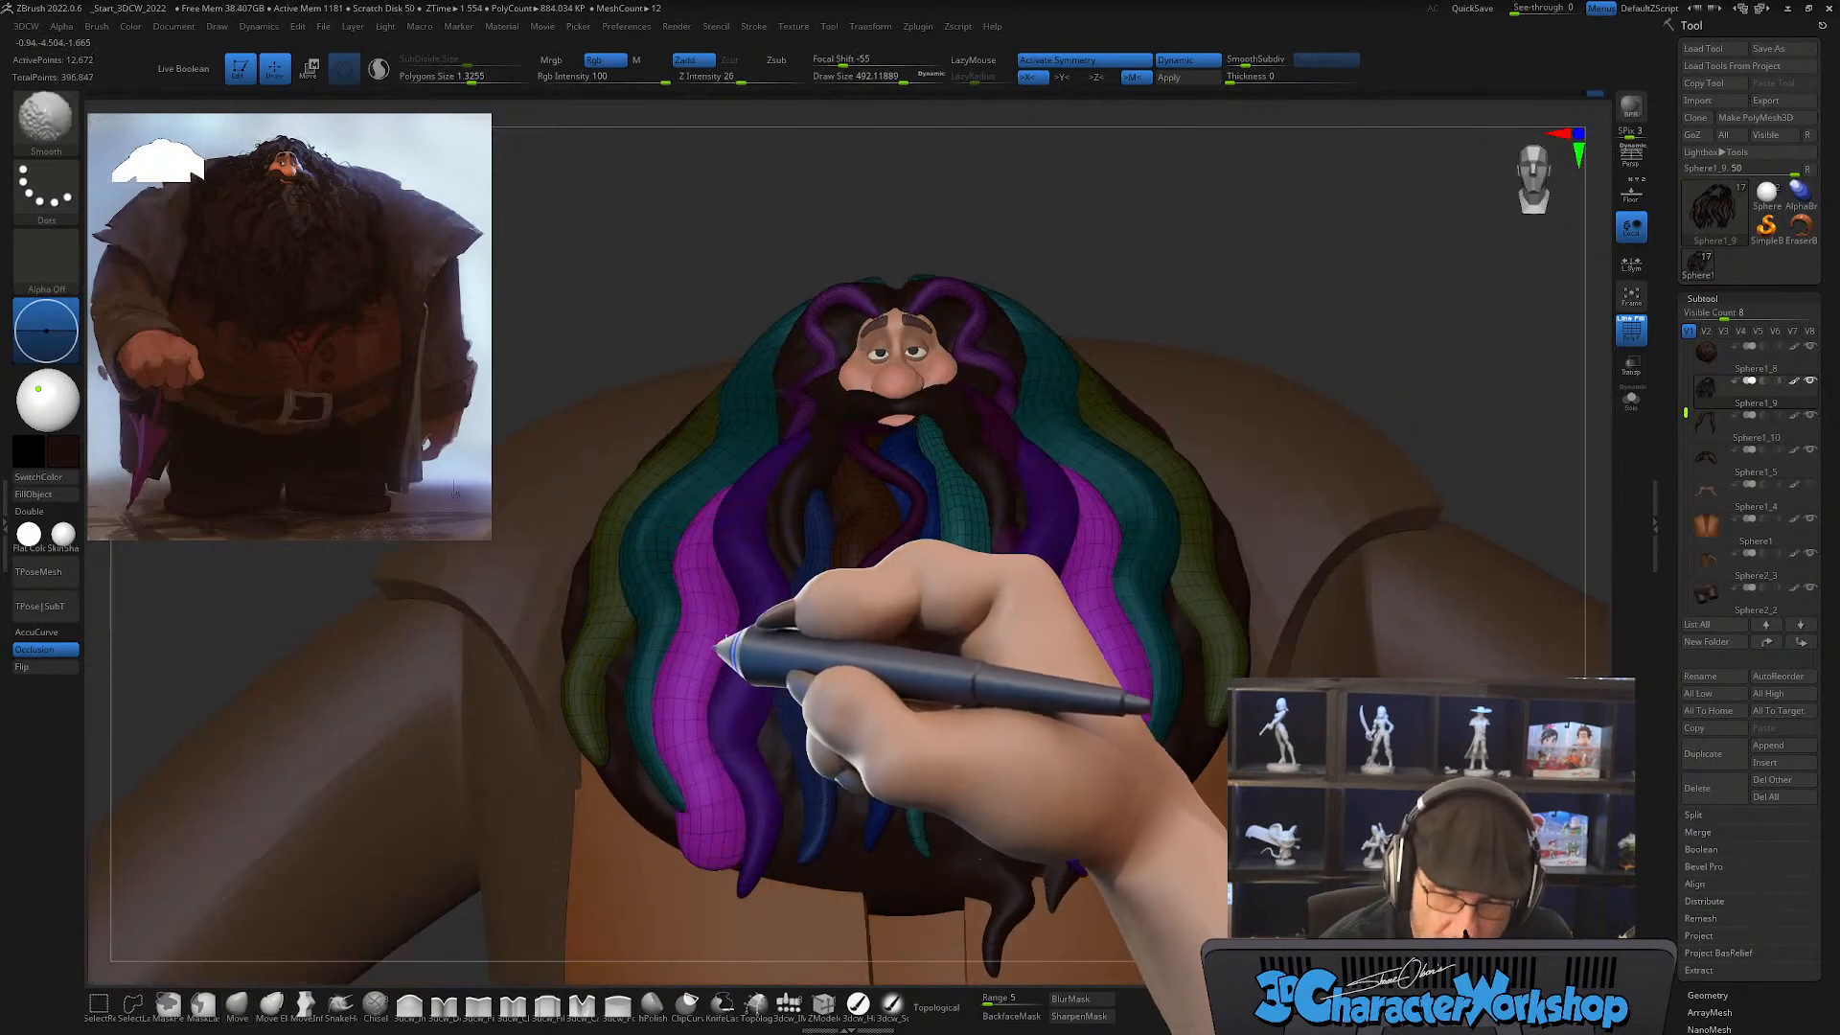
right_drag(717, 763, 739, 822)
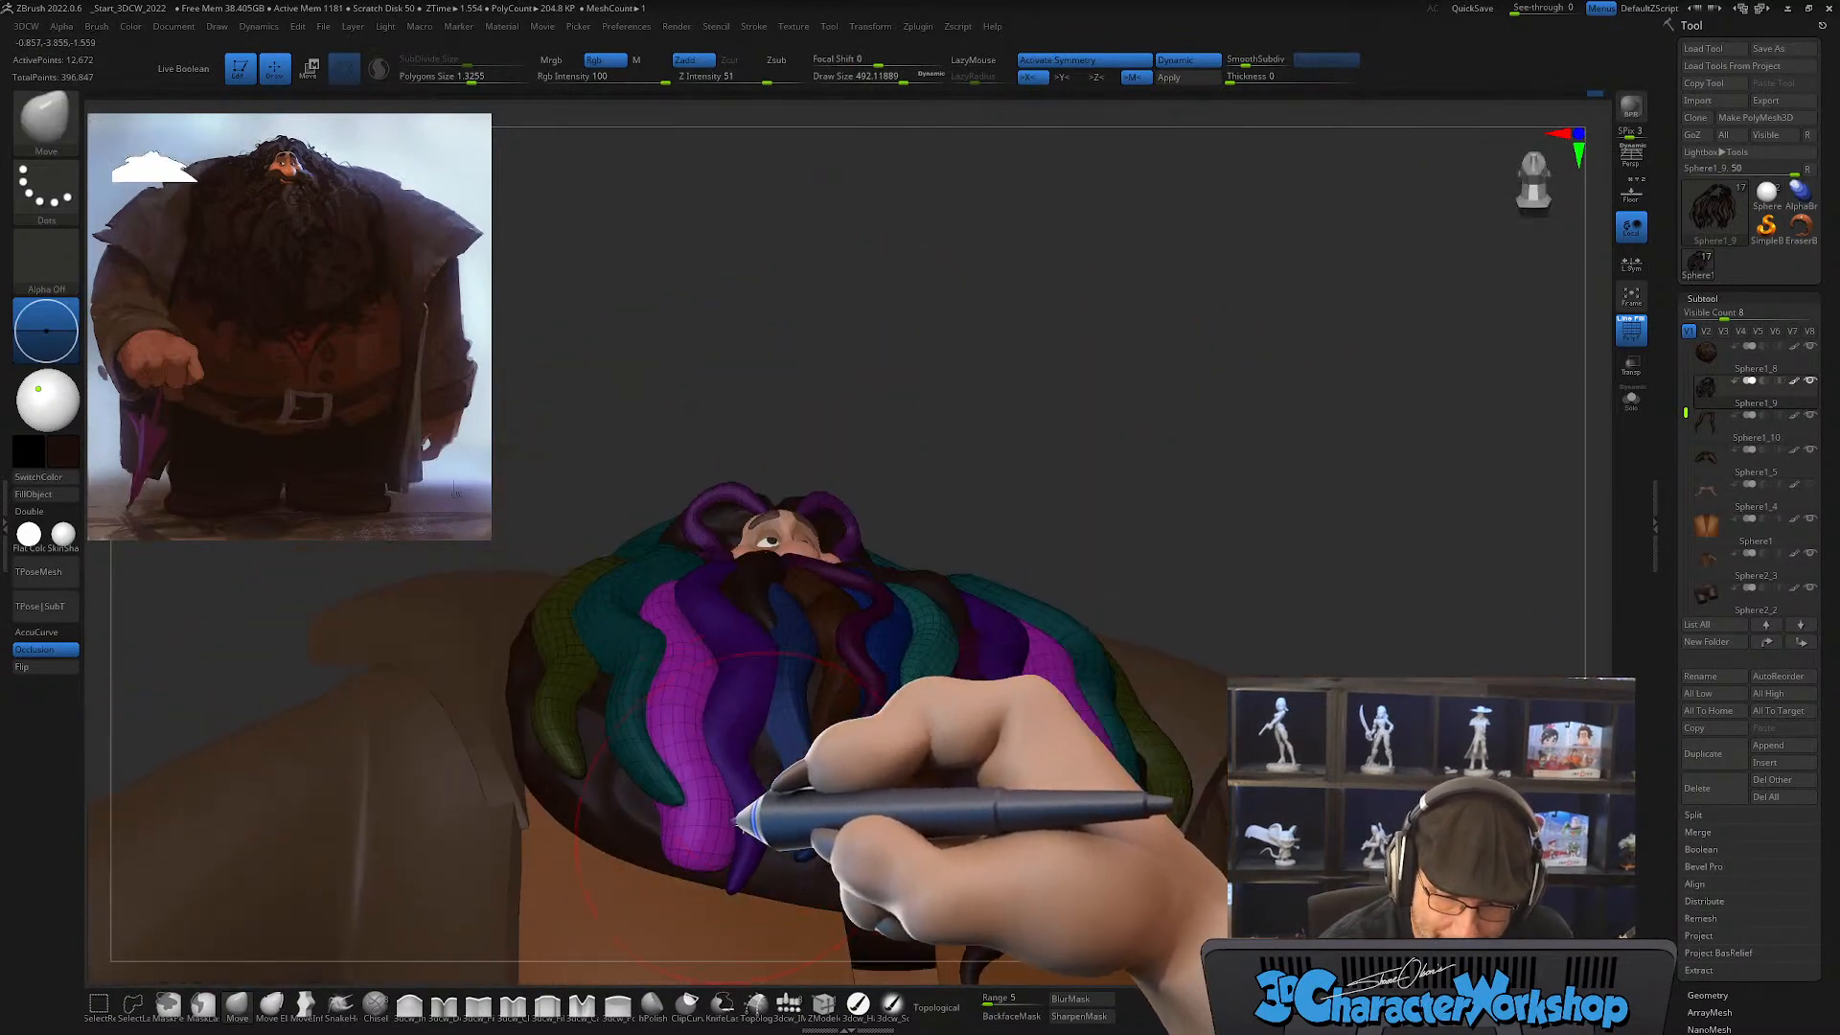
drag(644, 838, 694, 798)
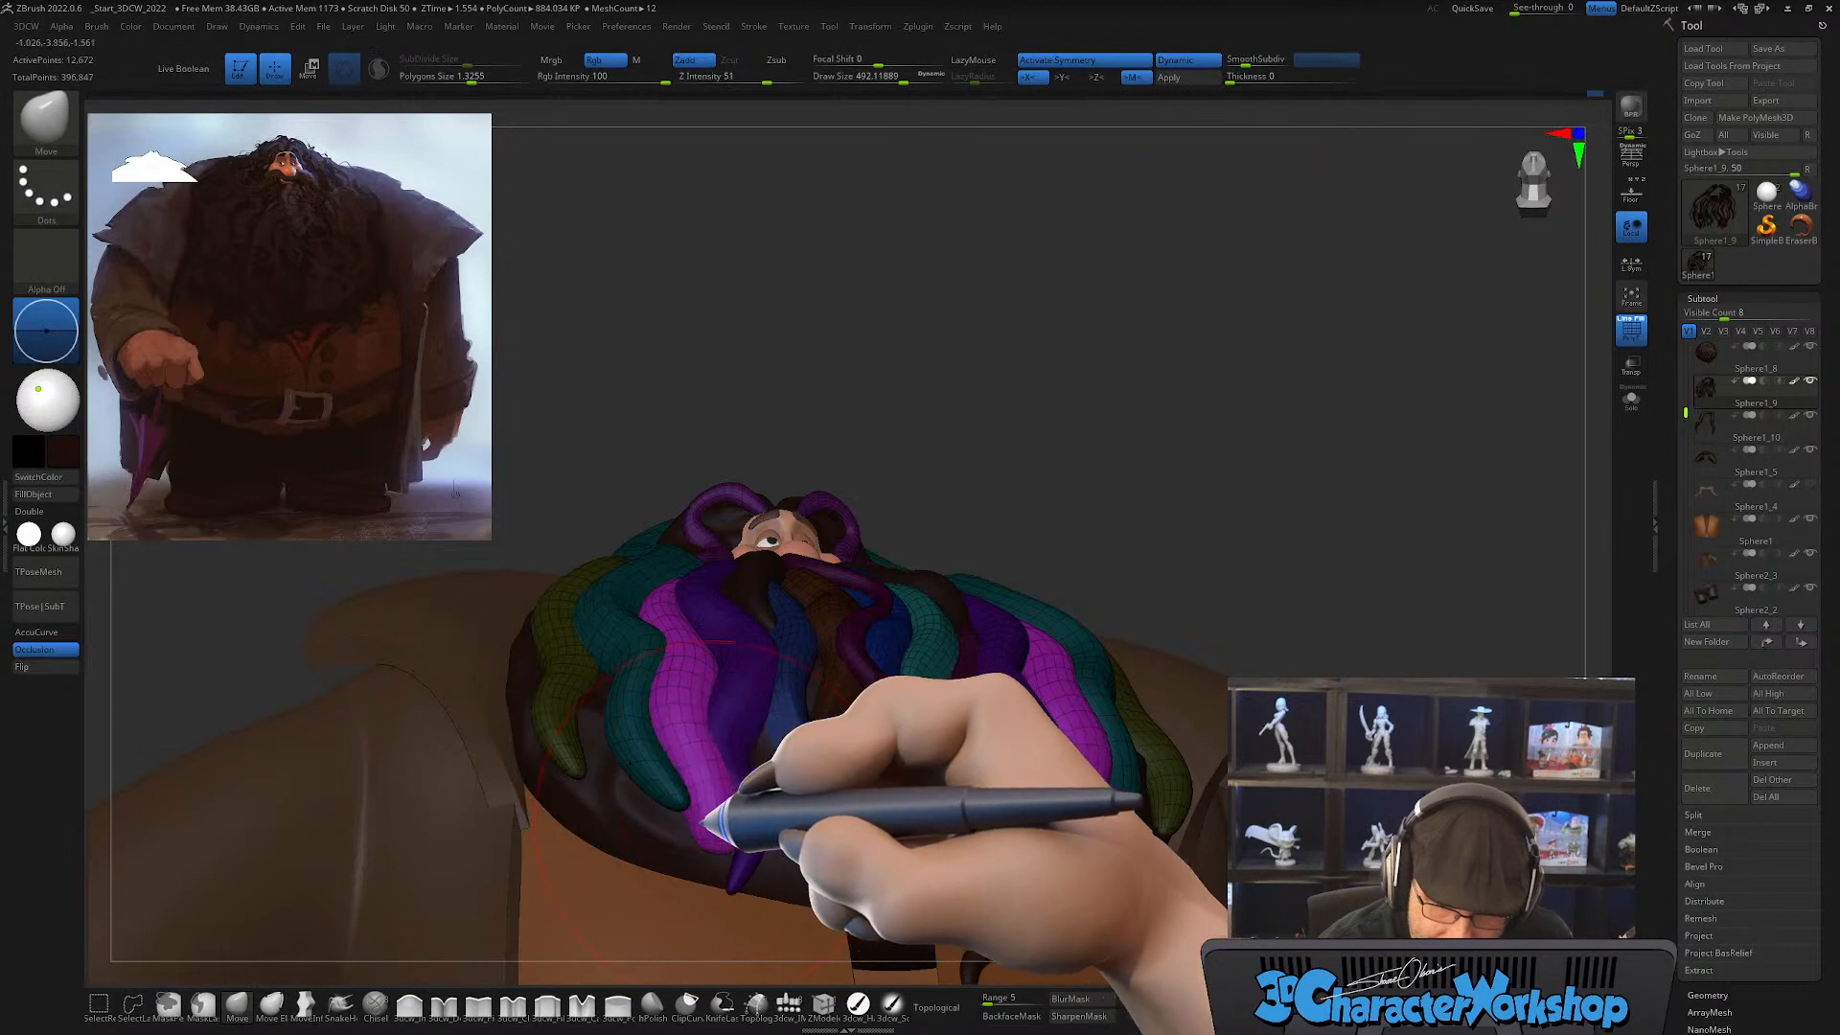
Step: Shape the magenta strands' lower tips from below and from the side with the Move brush at draw sizes of about 299 and 351
key(bracketleft)
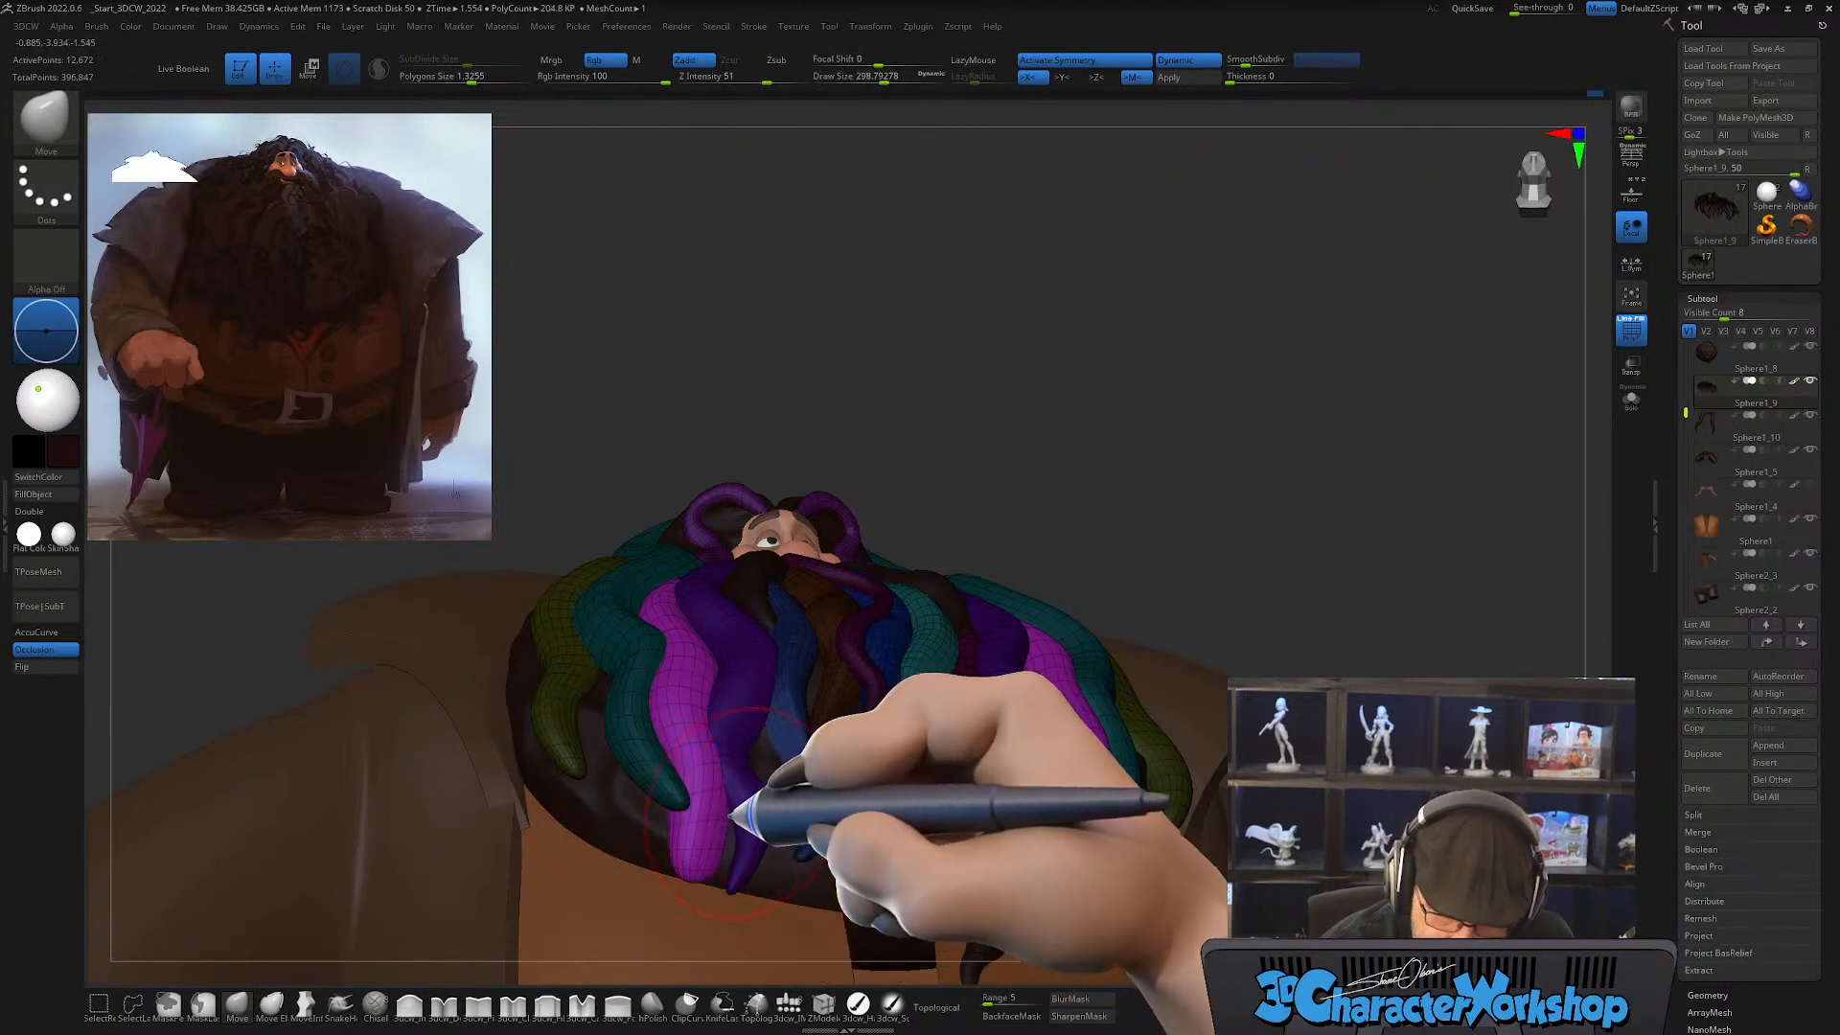
right_drag(739, 809, 731, 854)
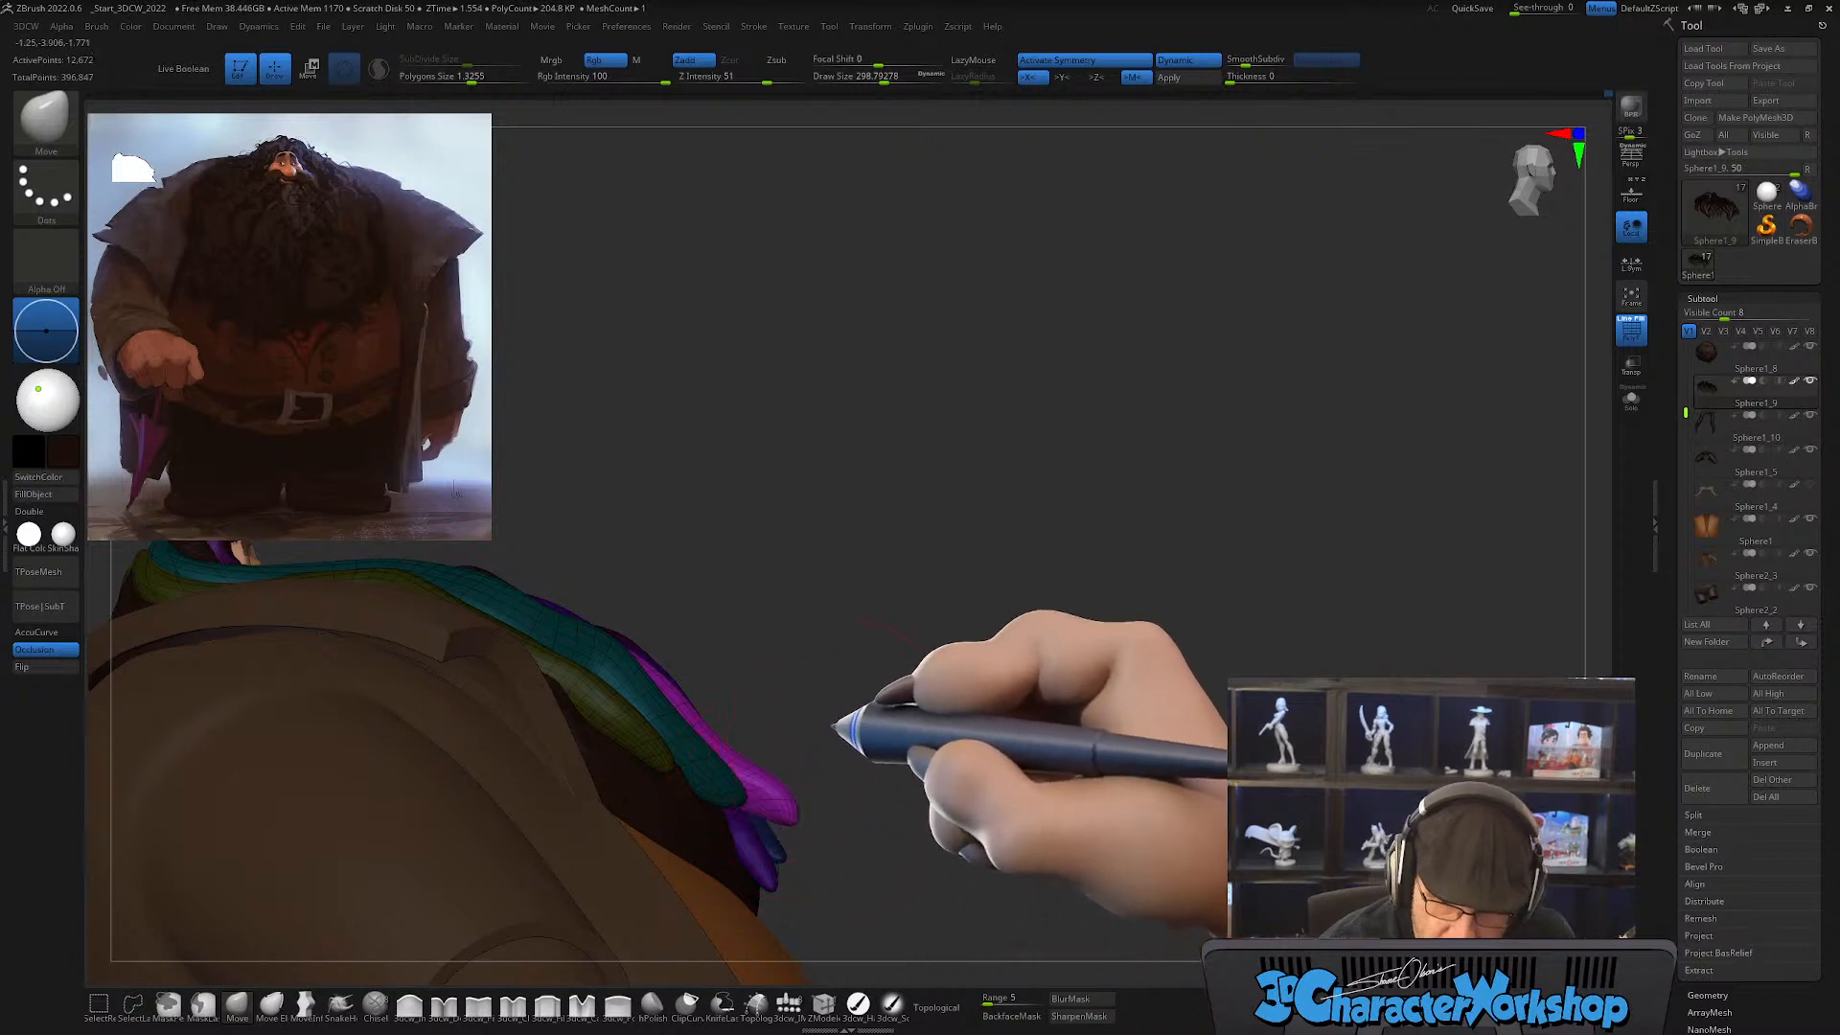
mouse_move(834, 725)
right_down()
mouse_move(843, 744)
mouse_move(809, 731)
mouse_move(751, 780)
mouse_move(842, 768)
mouse_move(821, 802)
mouse_move(805, 771)
right_up()
key(bracketright)
key(shift)
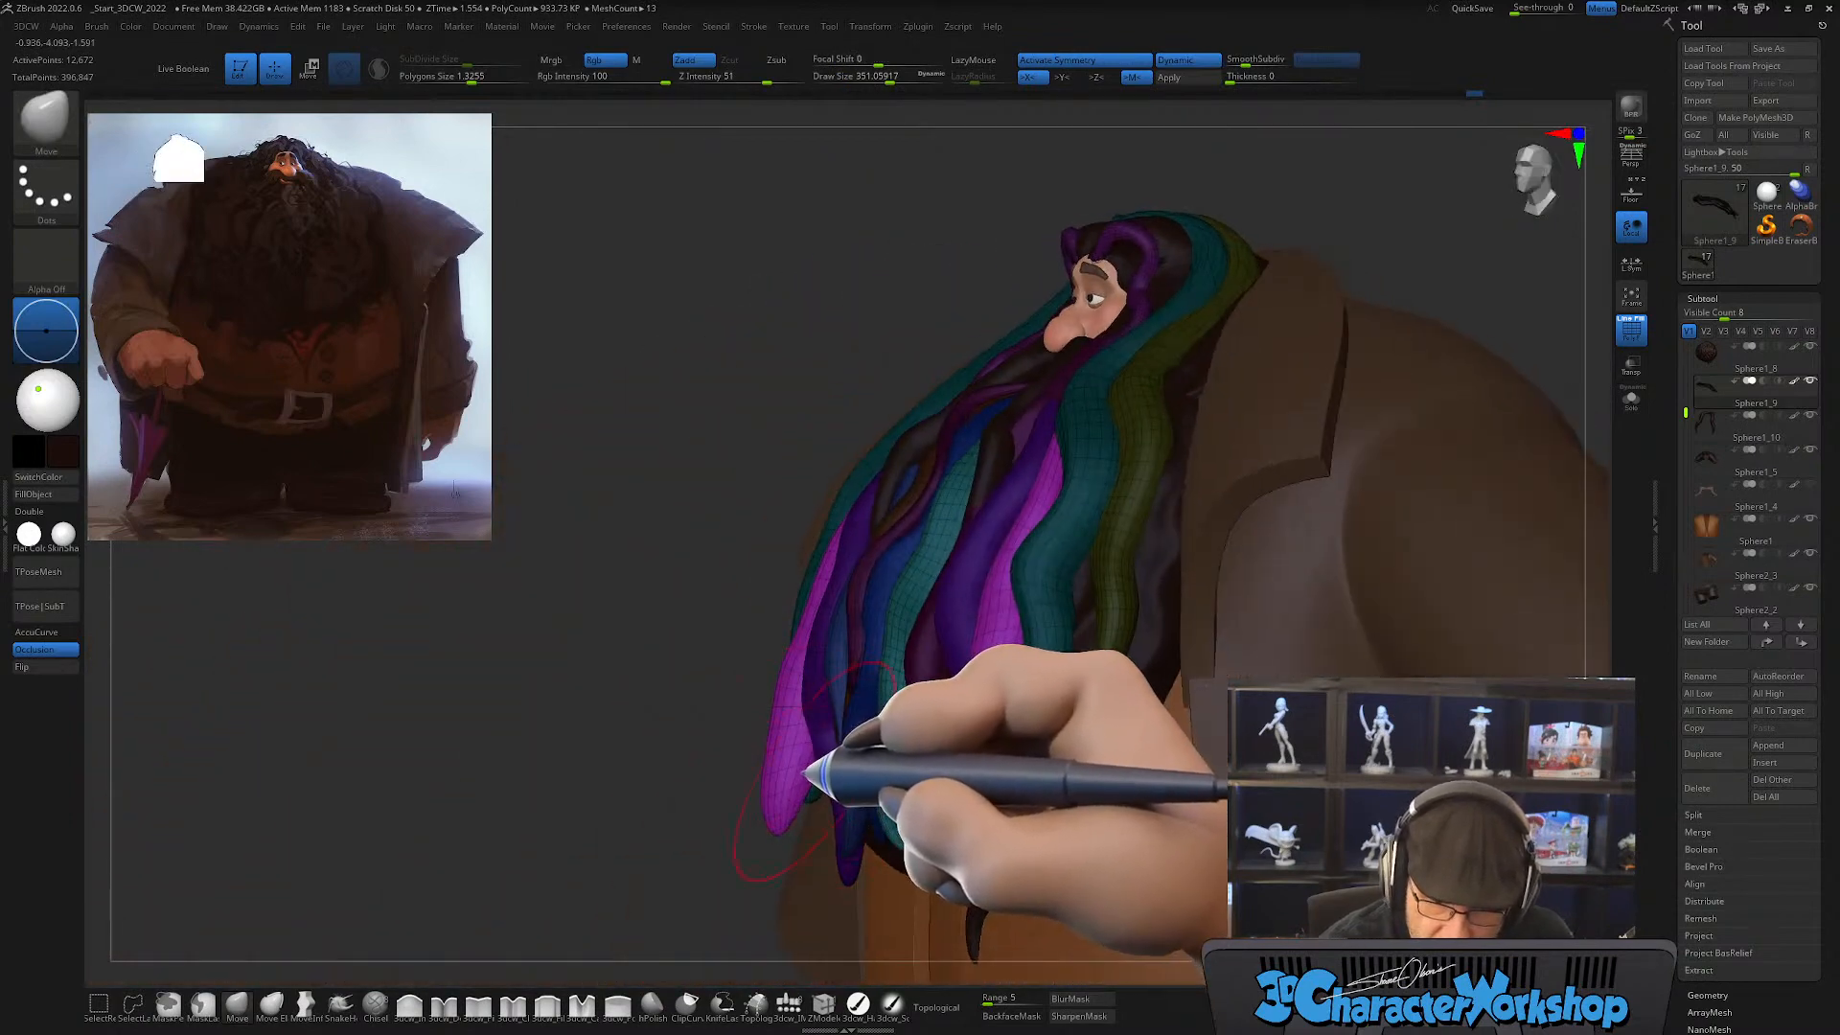
drag(808, 770, 790, 763)
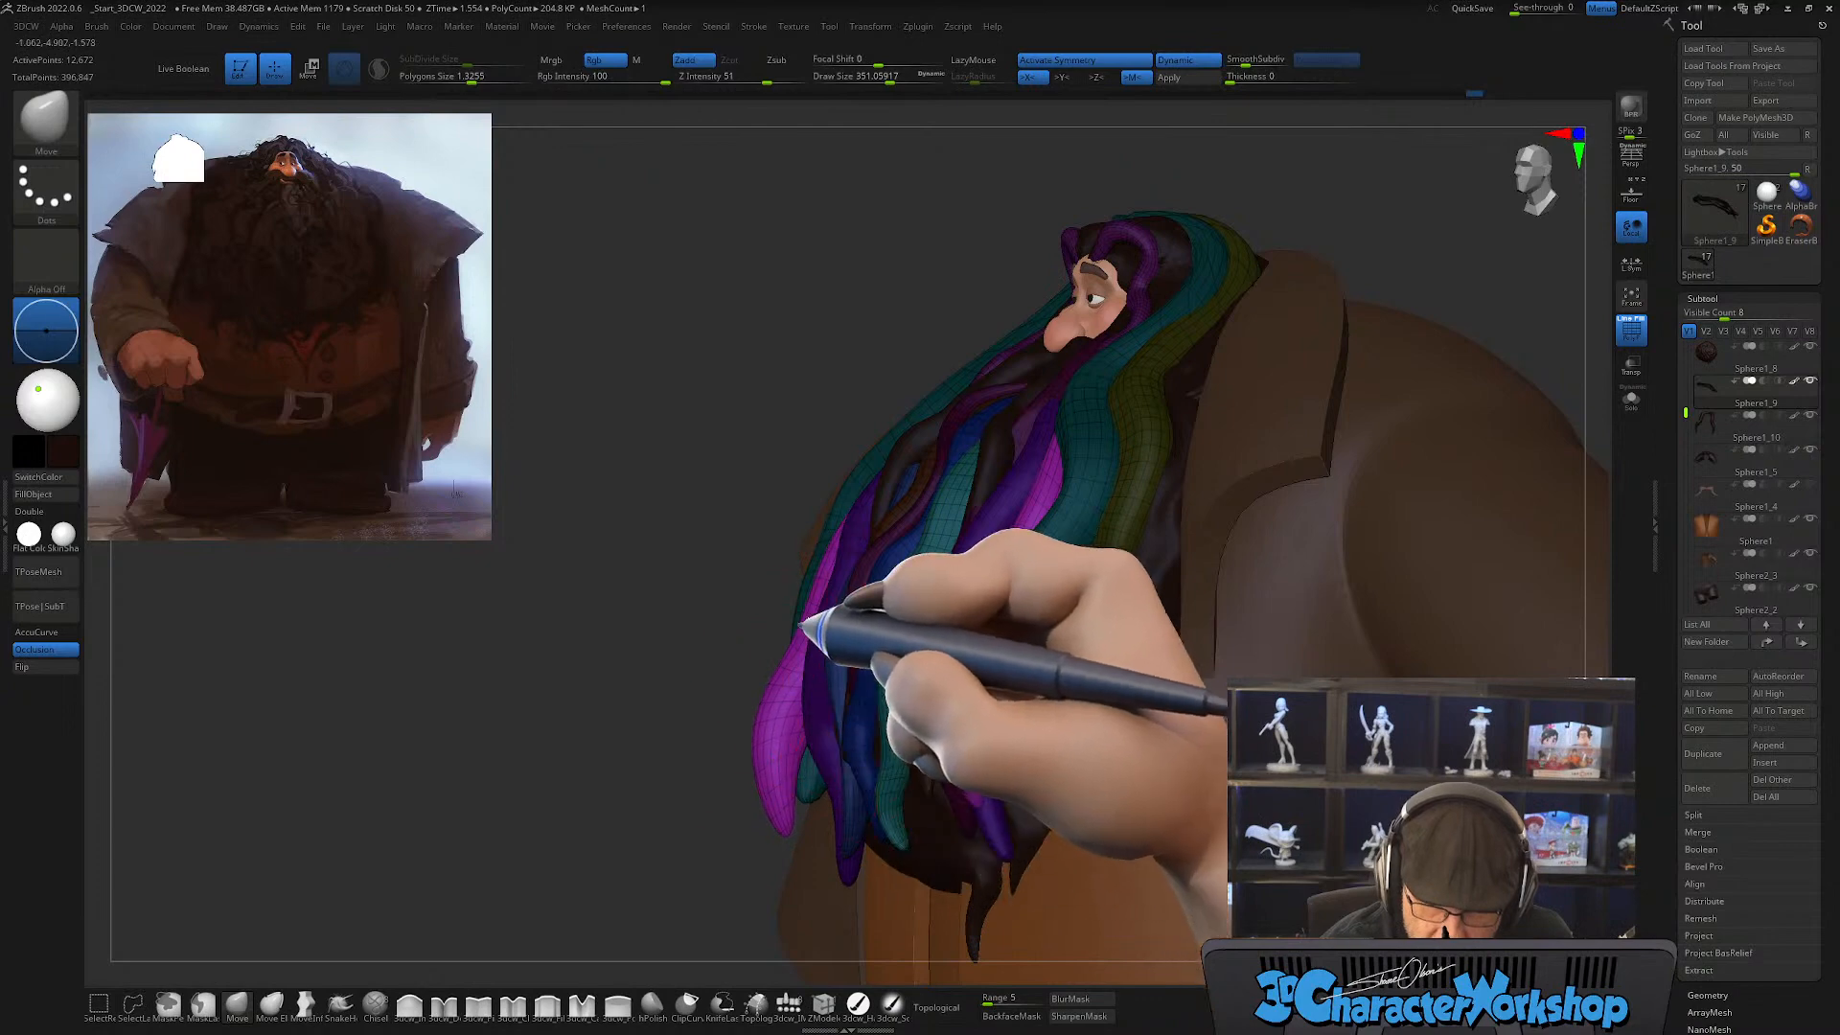
right_drag(854, 600, 813, 546)
Step: Refine the magenta strands' side profile and narrow their tips with the Move brush at draw sizes of about 293 and 365
key([)
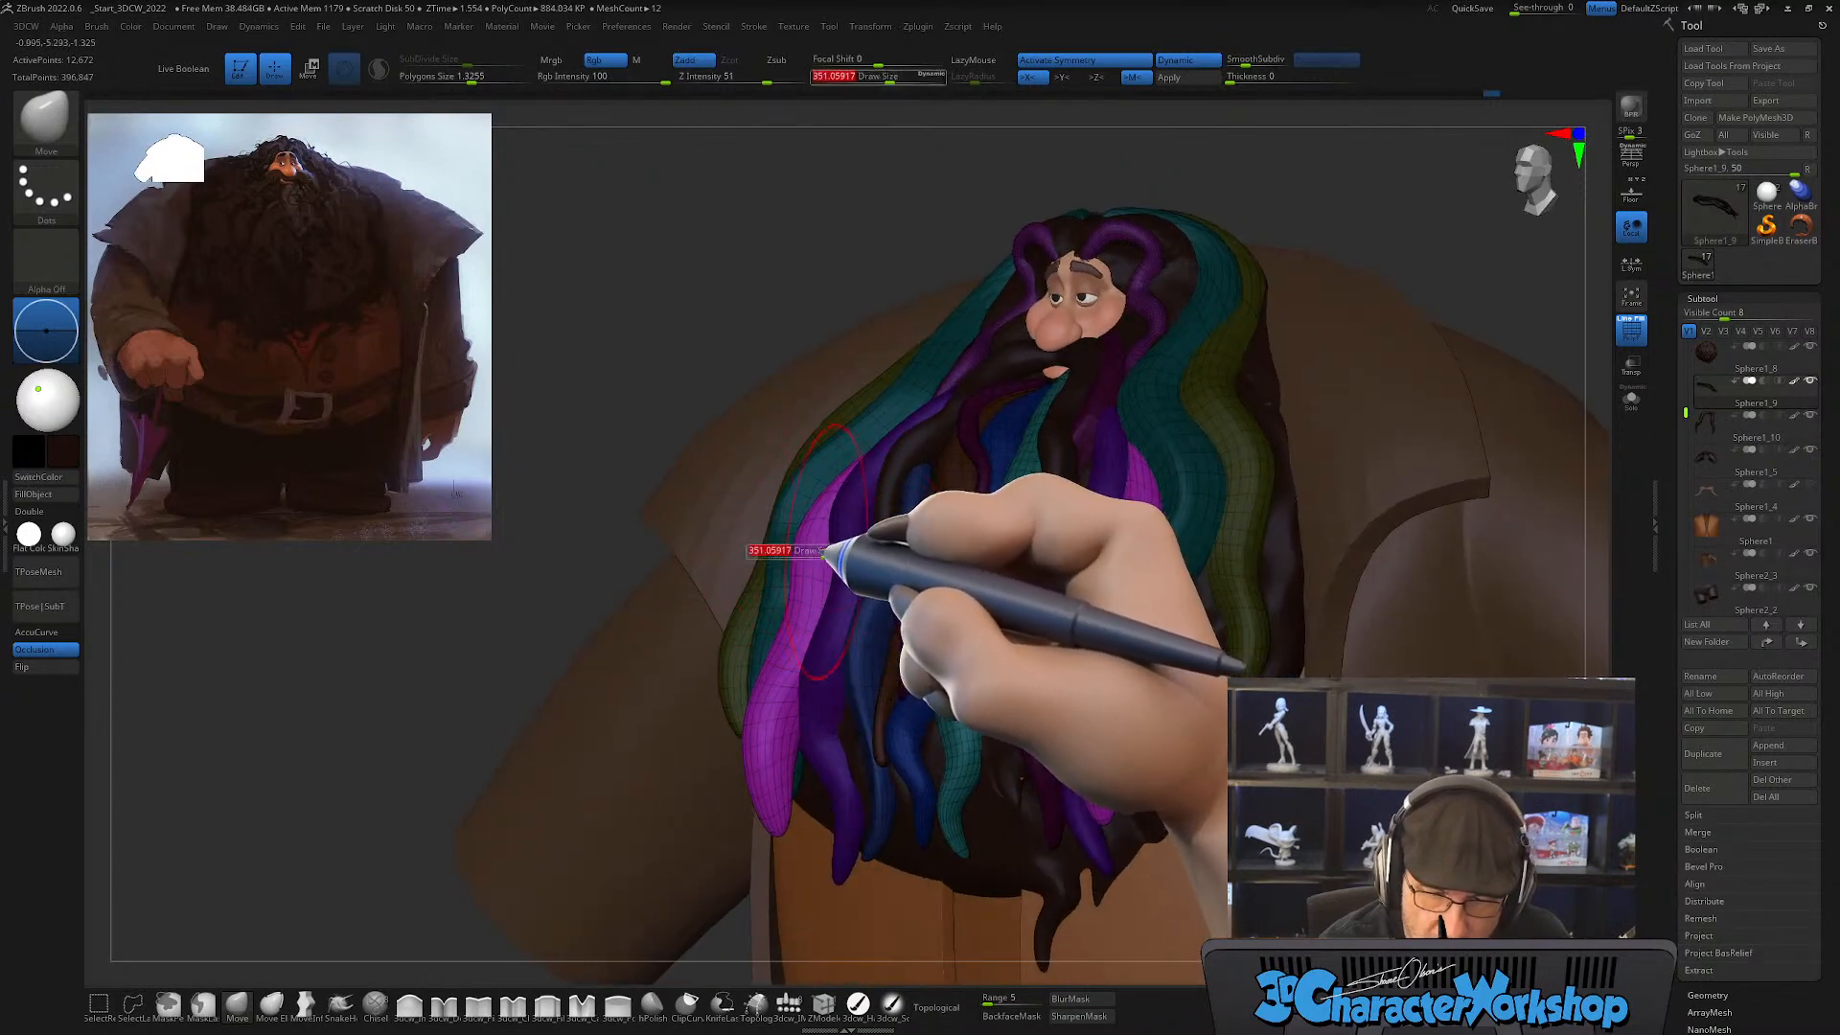
drag(819, 545, 805, 539)
mouse_move(805, 542)
right_down()
mouse_move(832, 578)
mouse_move(788, 673)
right_up()
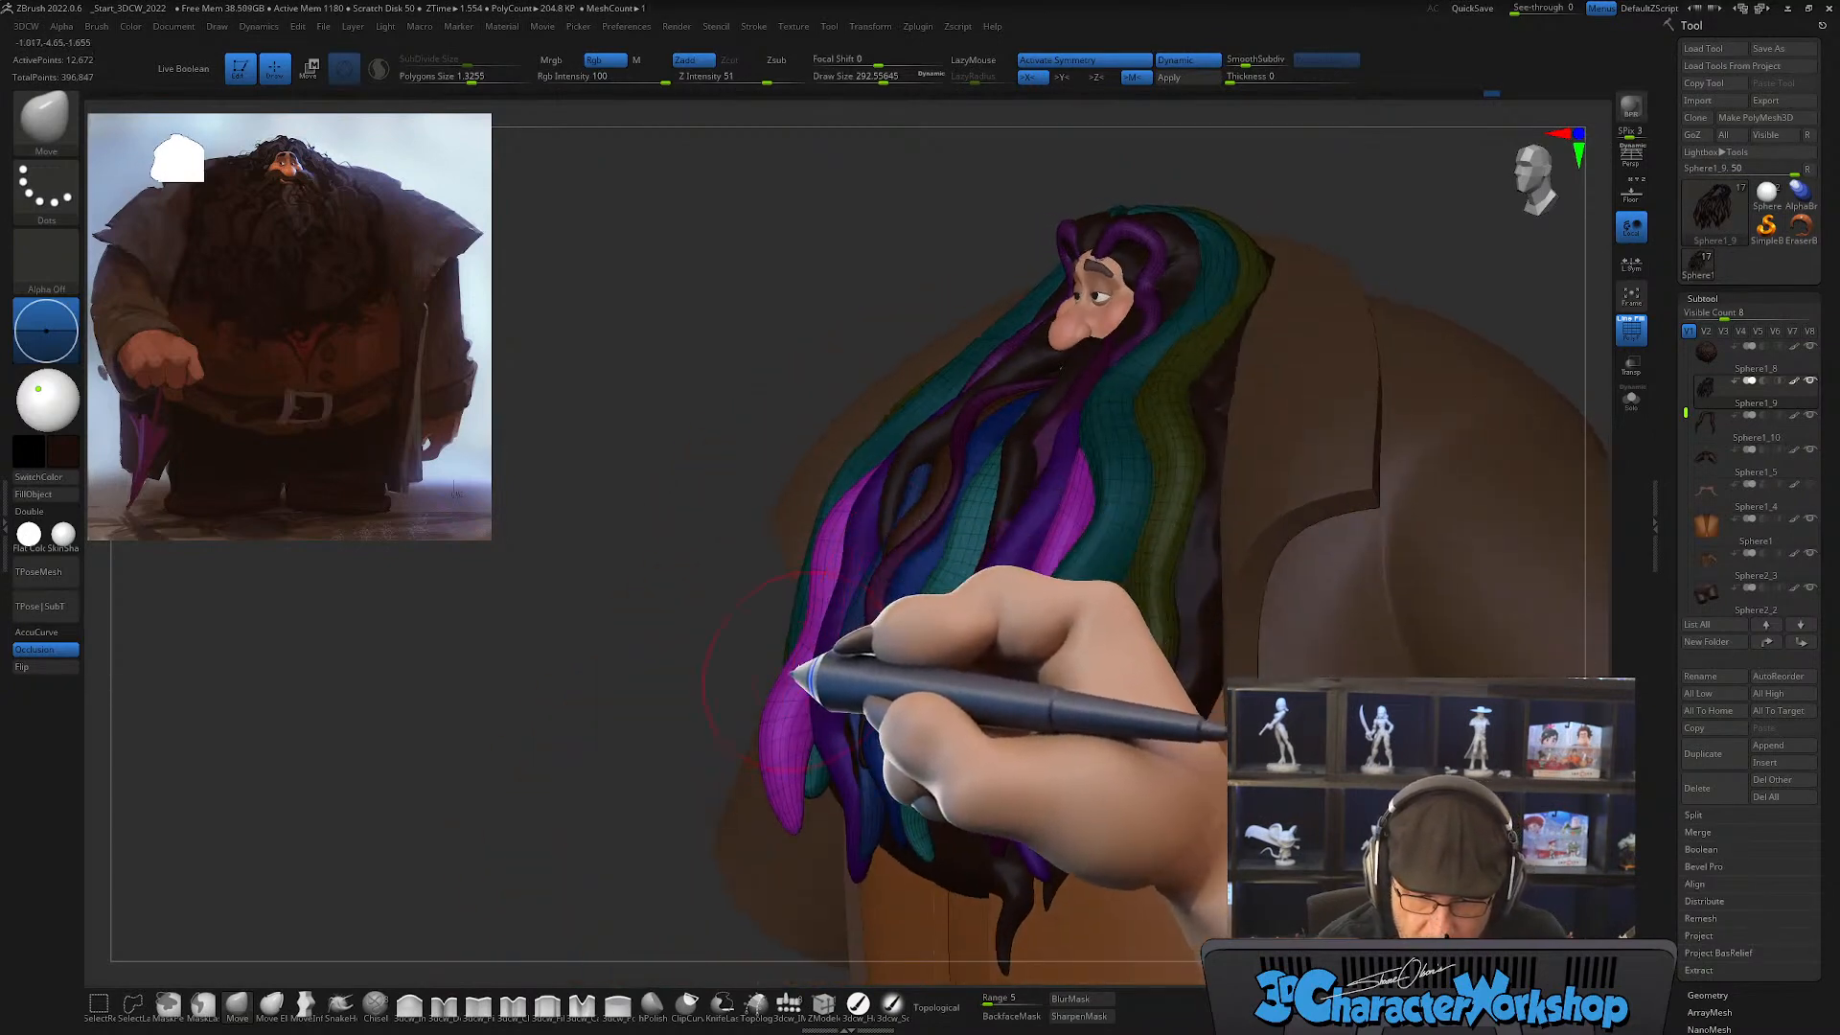
key(])
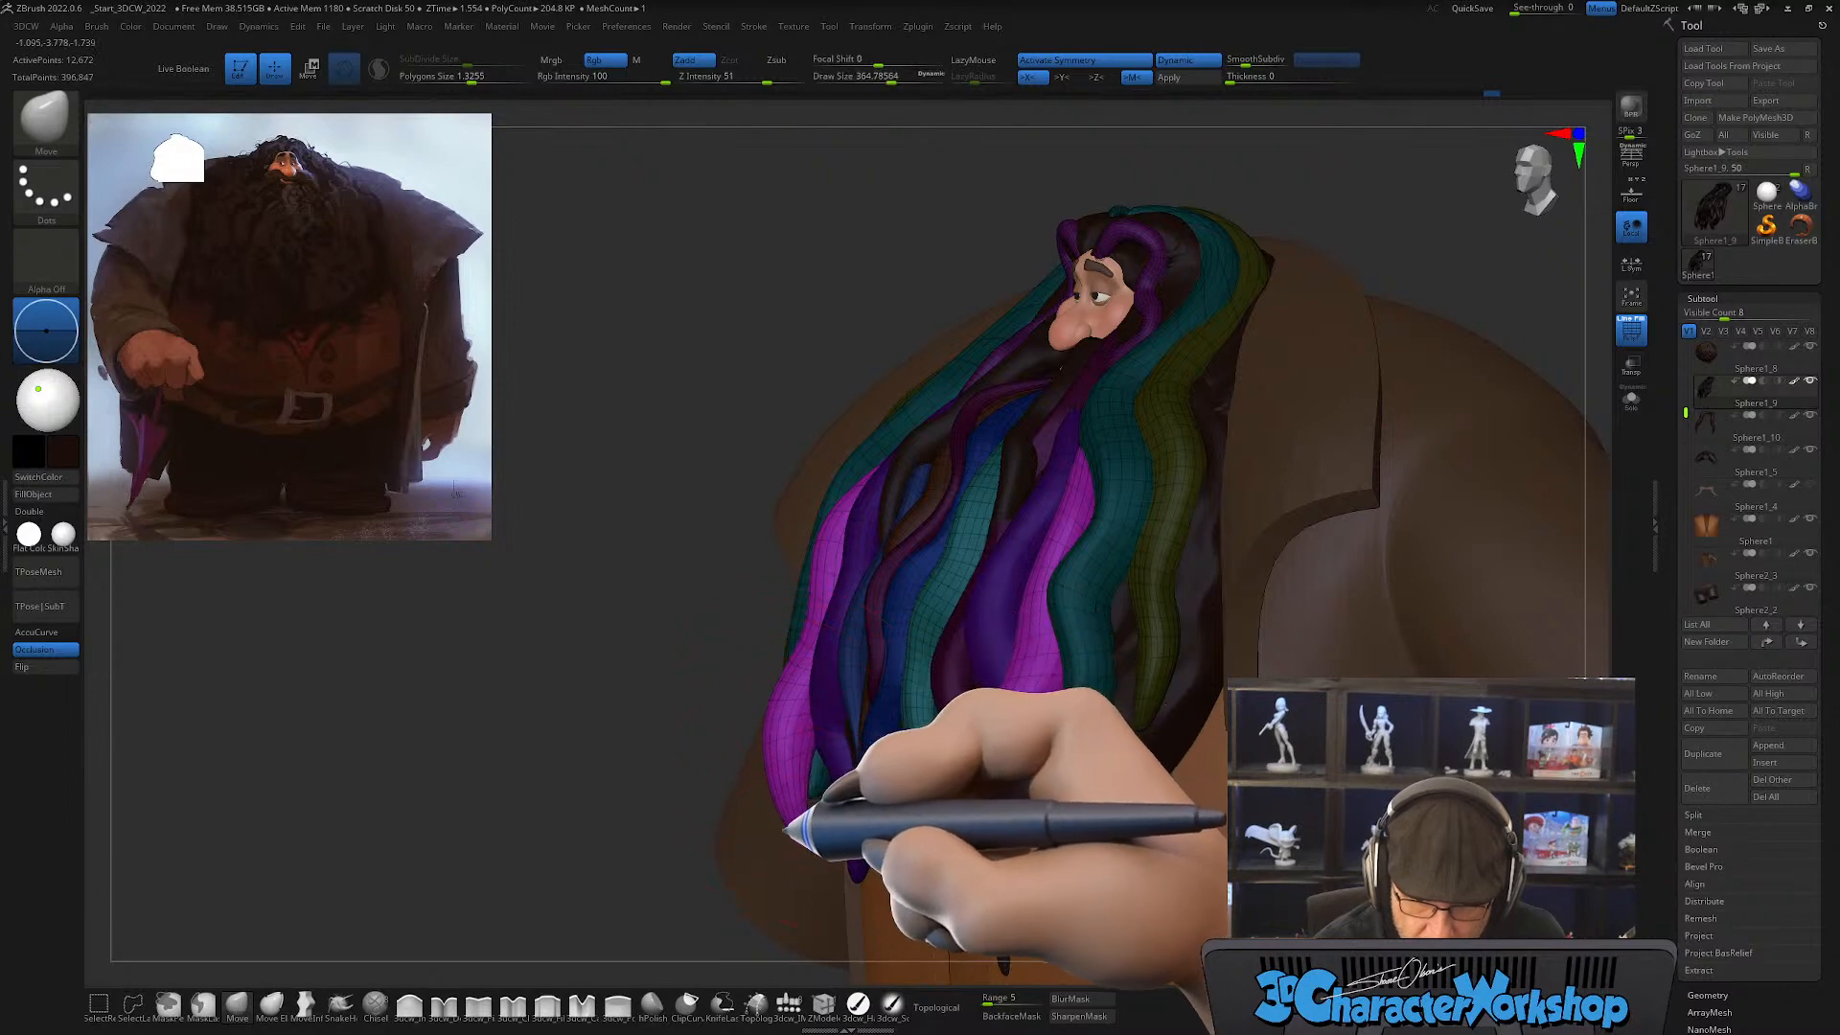
mouse_move(840, 715)
right_down()
mouse_move(911, 731)
mouse_move(857, 620)
mouse_move(766, 608)
mouse_move(757, 654)
mouse_move(745, 614)
right_up()
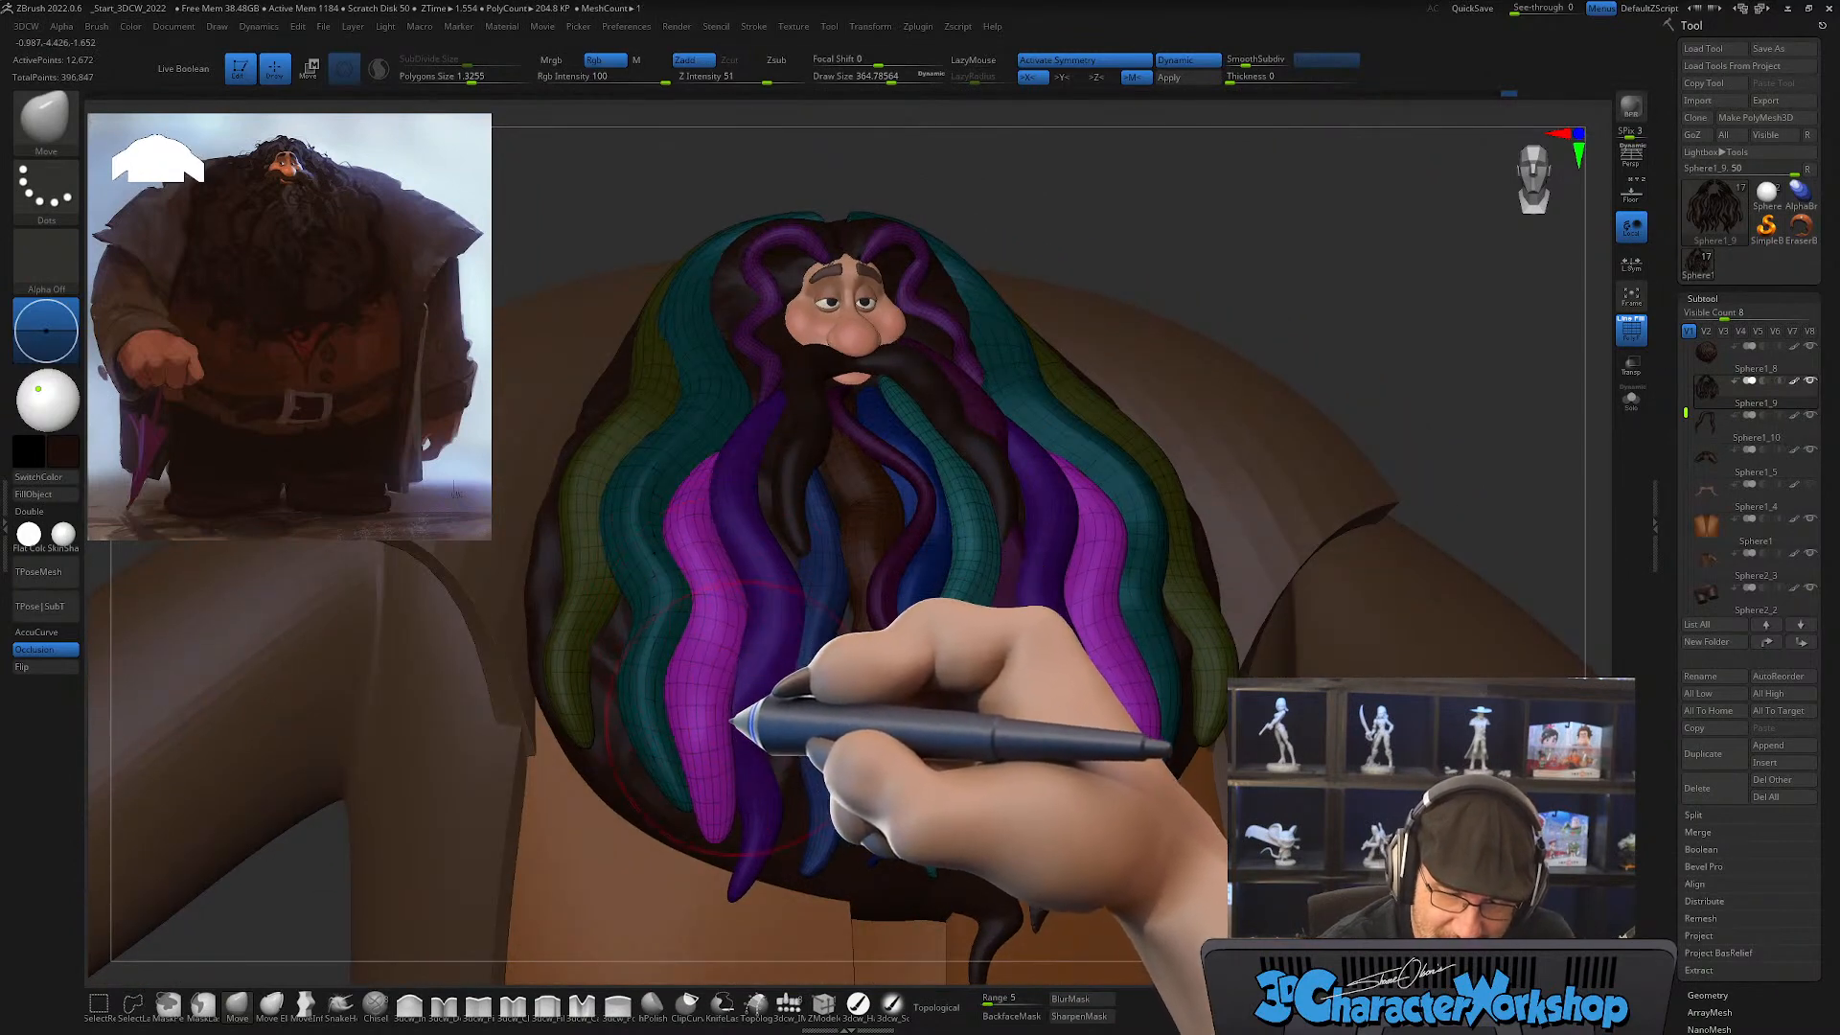
Step: Strengthen the S-curves in the magenta strands' lower halves with the Move brush at draw size about 268
key(s)
drag(733, 722, 652, 707)
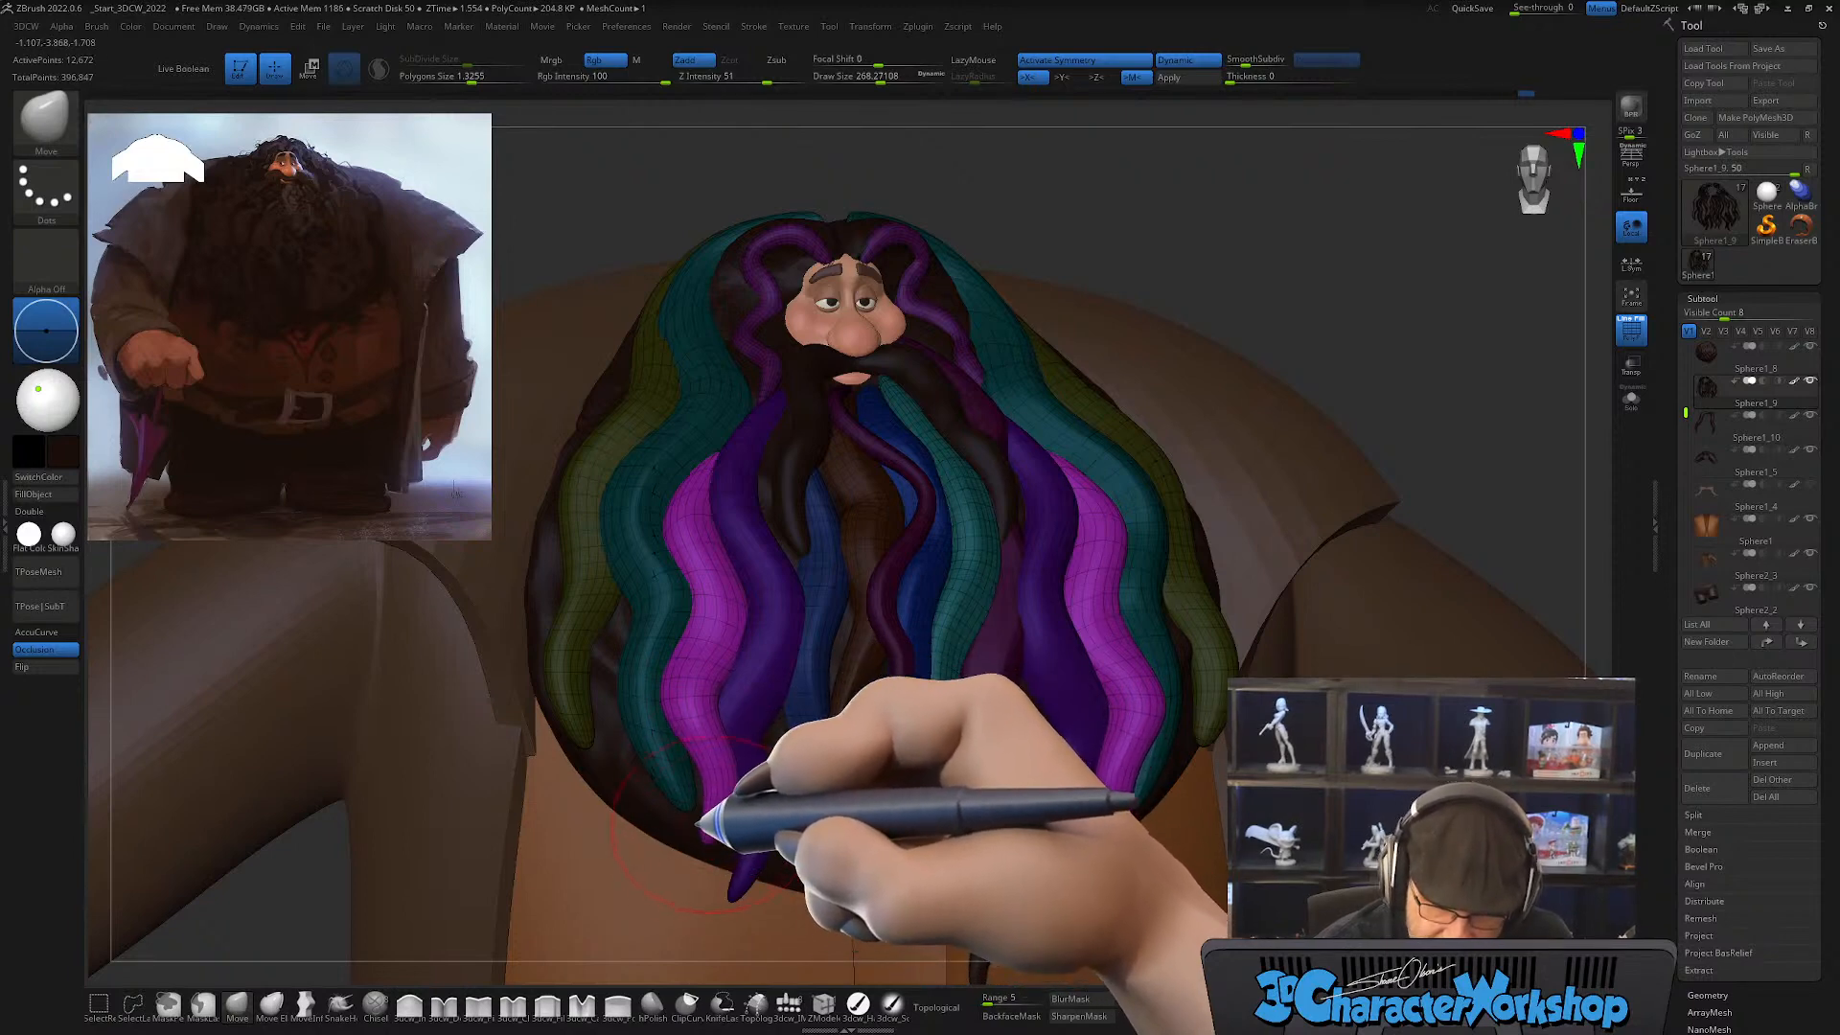
mouse_move(748, 795)
right_down()
mouse_move(822, 780)
mouse_move(719, 821)
mouse_move(776, 781)
mouse_move(736, 788)
right_up()
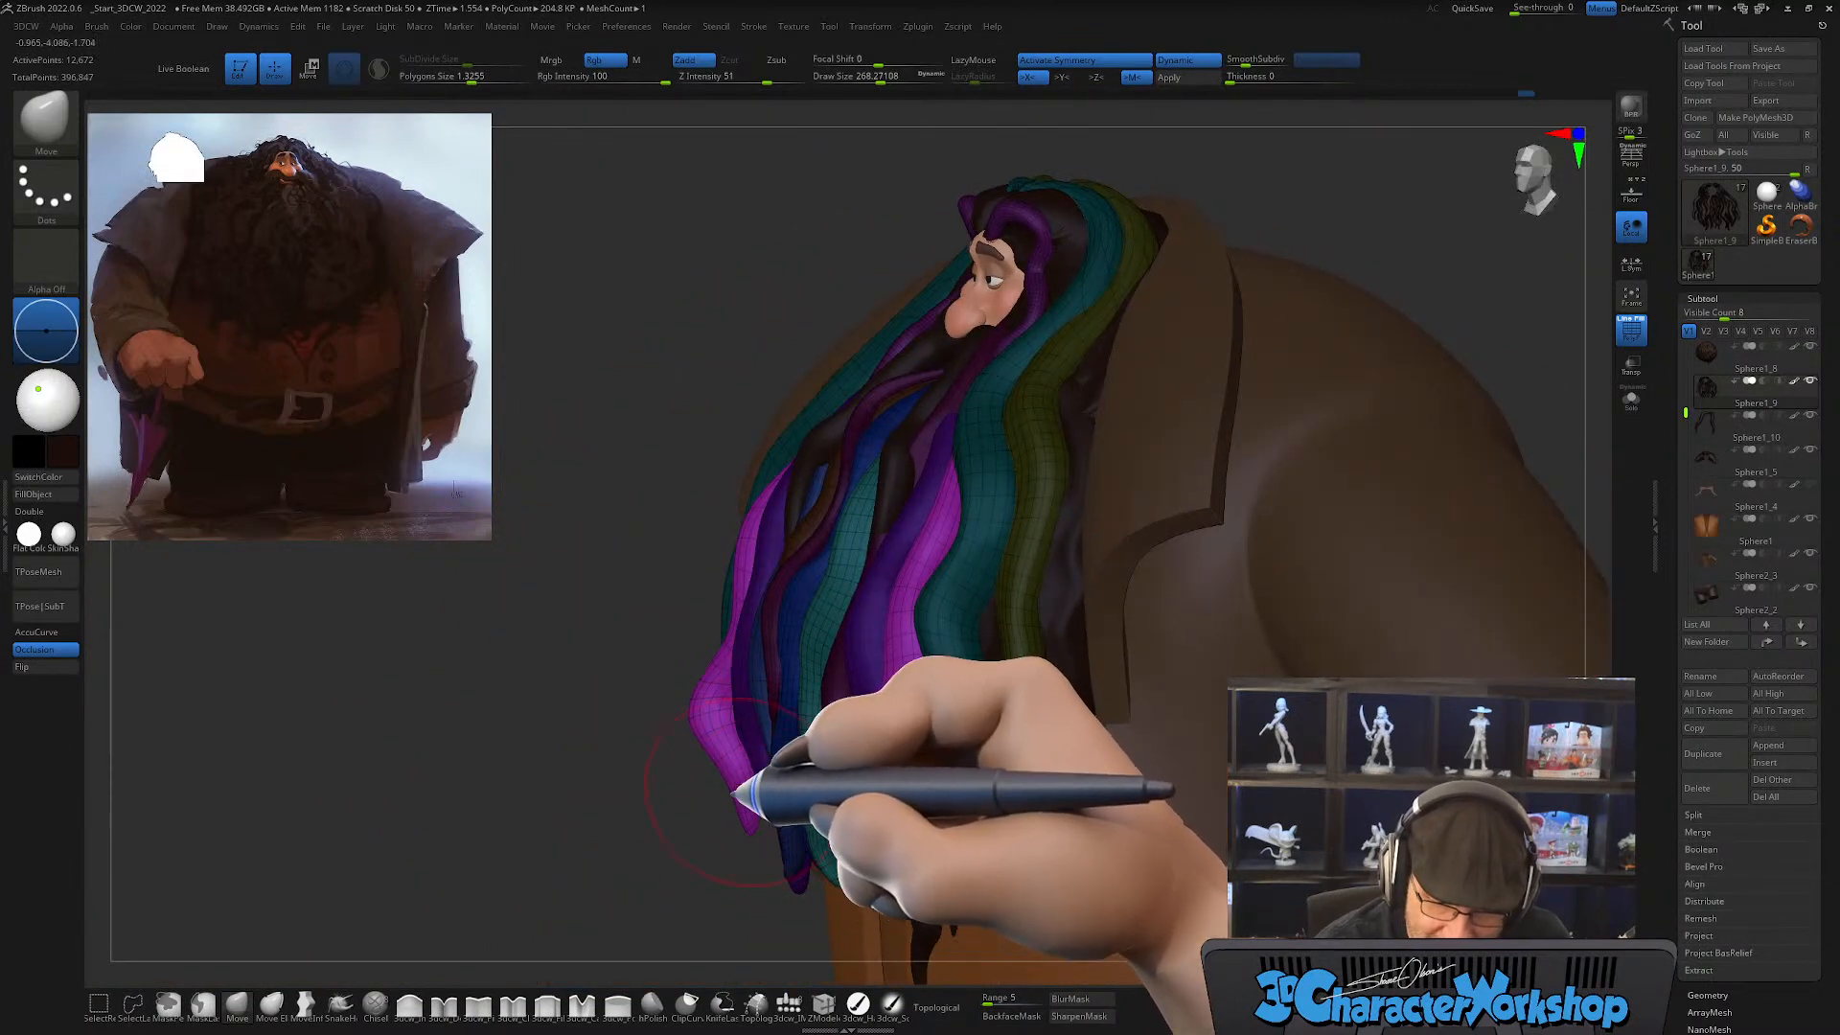
right_drag(780, 780, 834, 794)
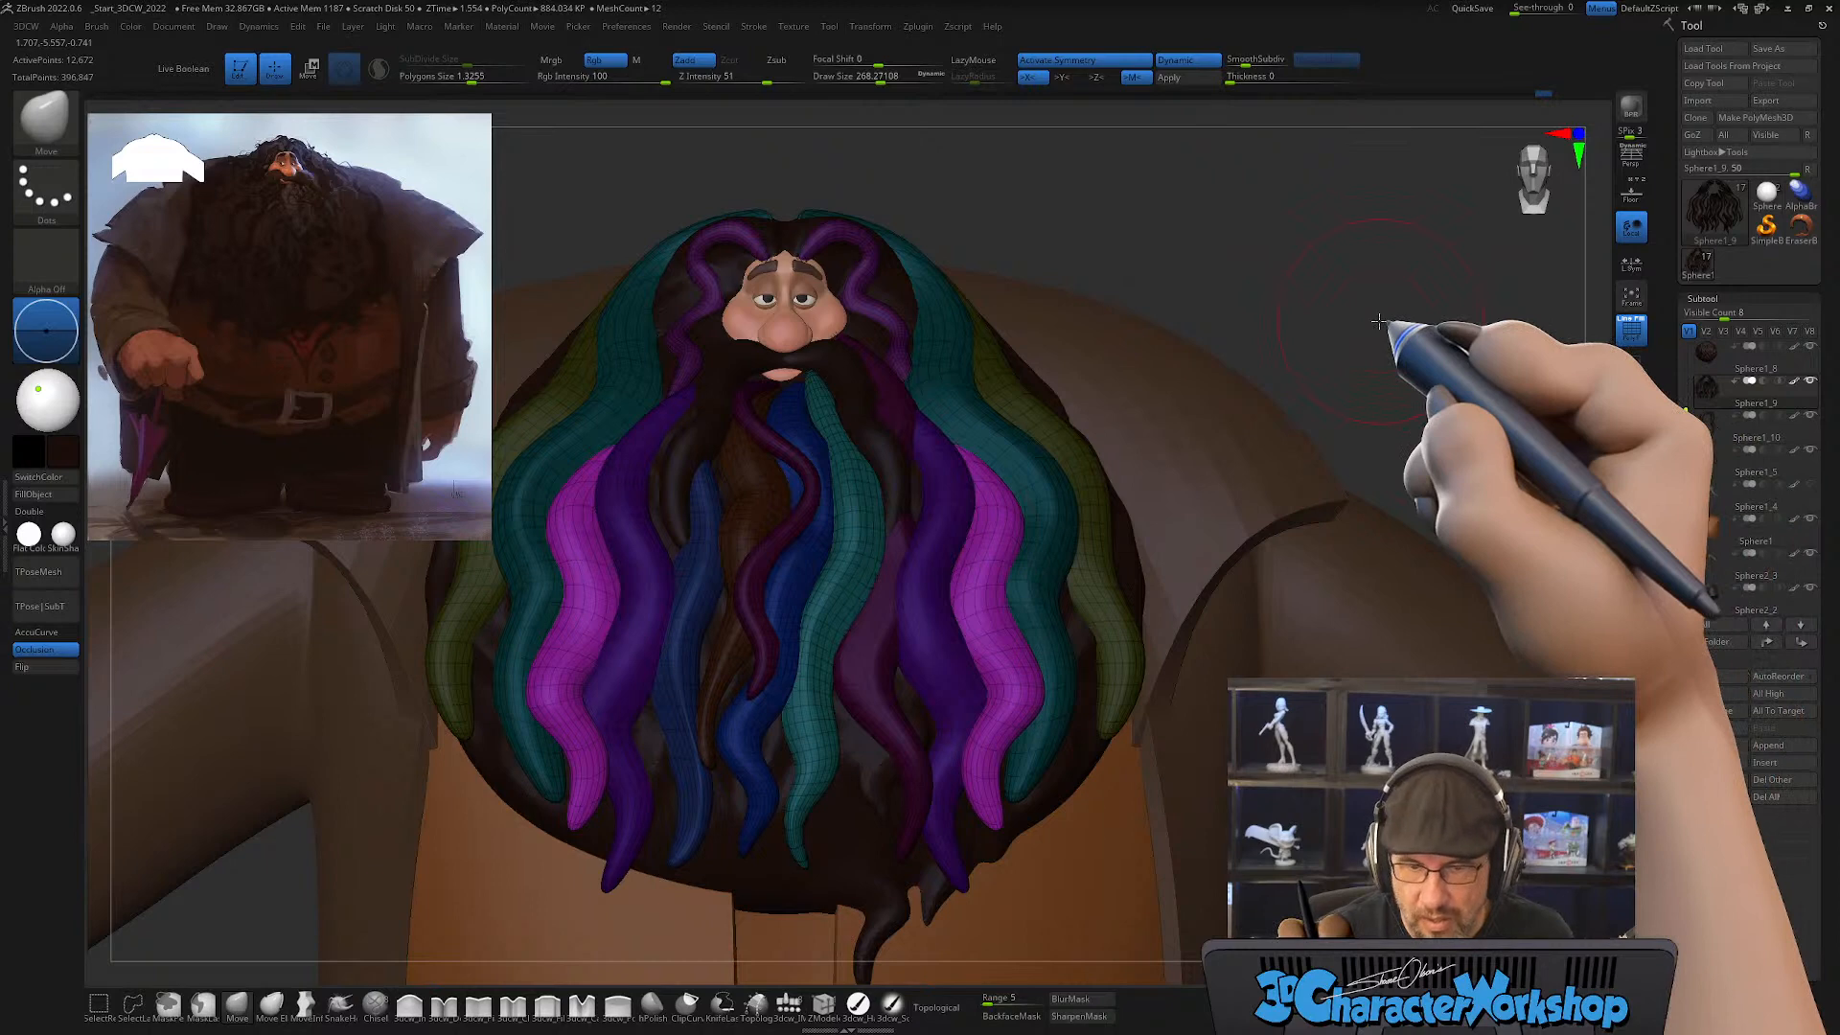
Step: Examine the layered strands from the front and side, checking how the olive outer strands sit against the dark base hair
mouse_move(952, 739)
right_down()
mouse_move(919, 764)
mouse_move(965, 760)
mouse_move(953, 821)
mouse_move(883, 842)
mouse_move(966, 854)
mouse_move(1089, 780)
mouse_move(1061, 802)
mouse_move(1064, 724)
right_up()
key(s)
drag(1058, 656, 1049, 658)
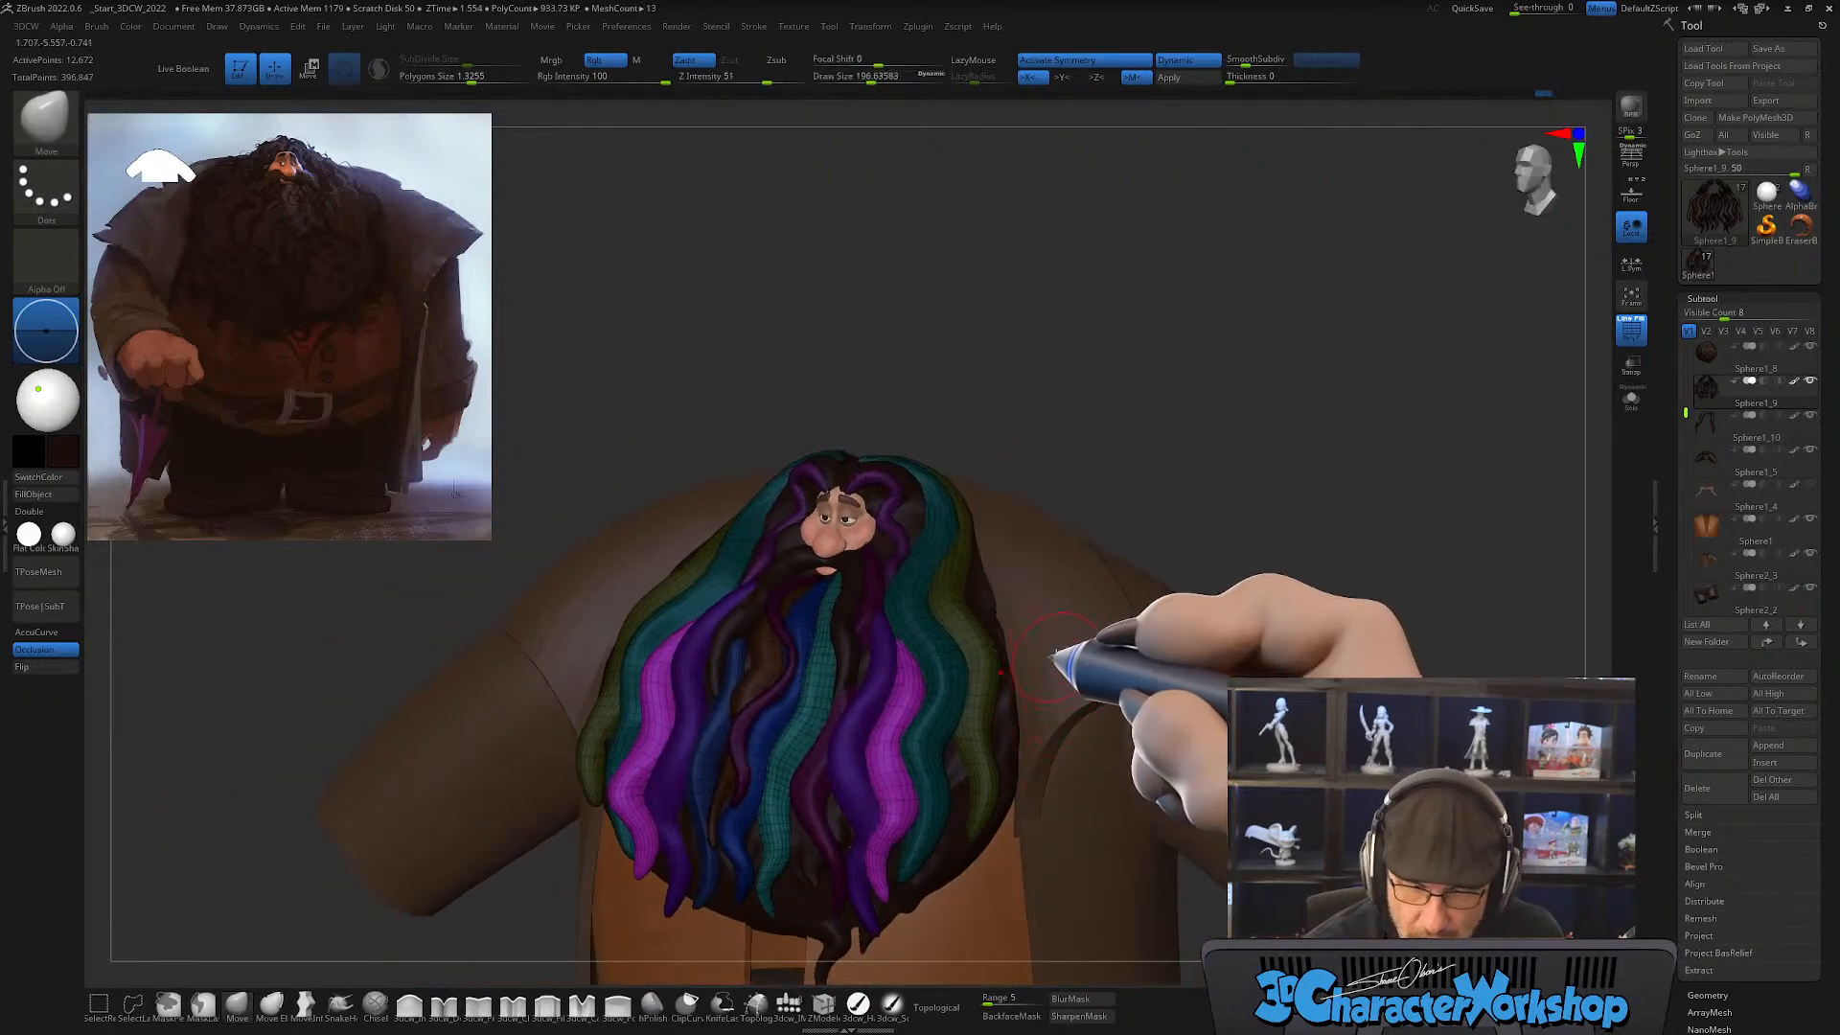
mouse_move(1056, 662)
right_down()
mouse_move(1048, 690)
mouse_move(1073, 698)
mouse_move(1077, 657)
mouse_move(1055, 714)
right_up()
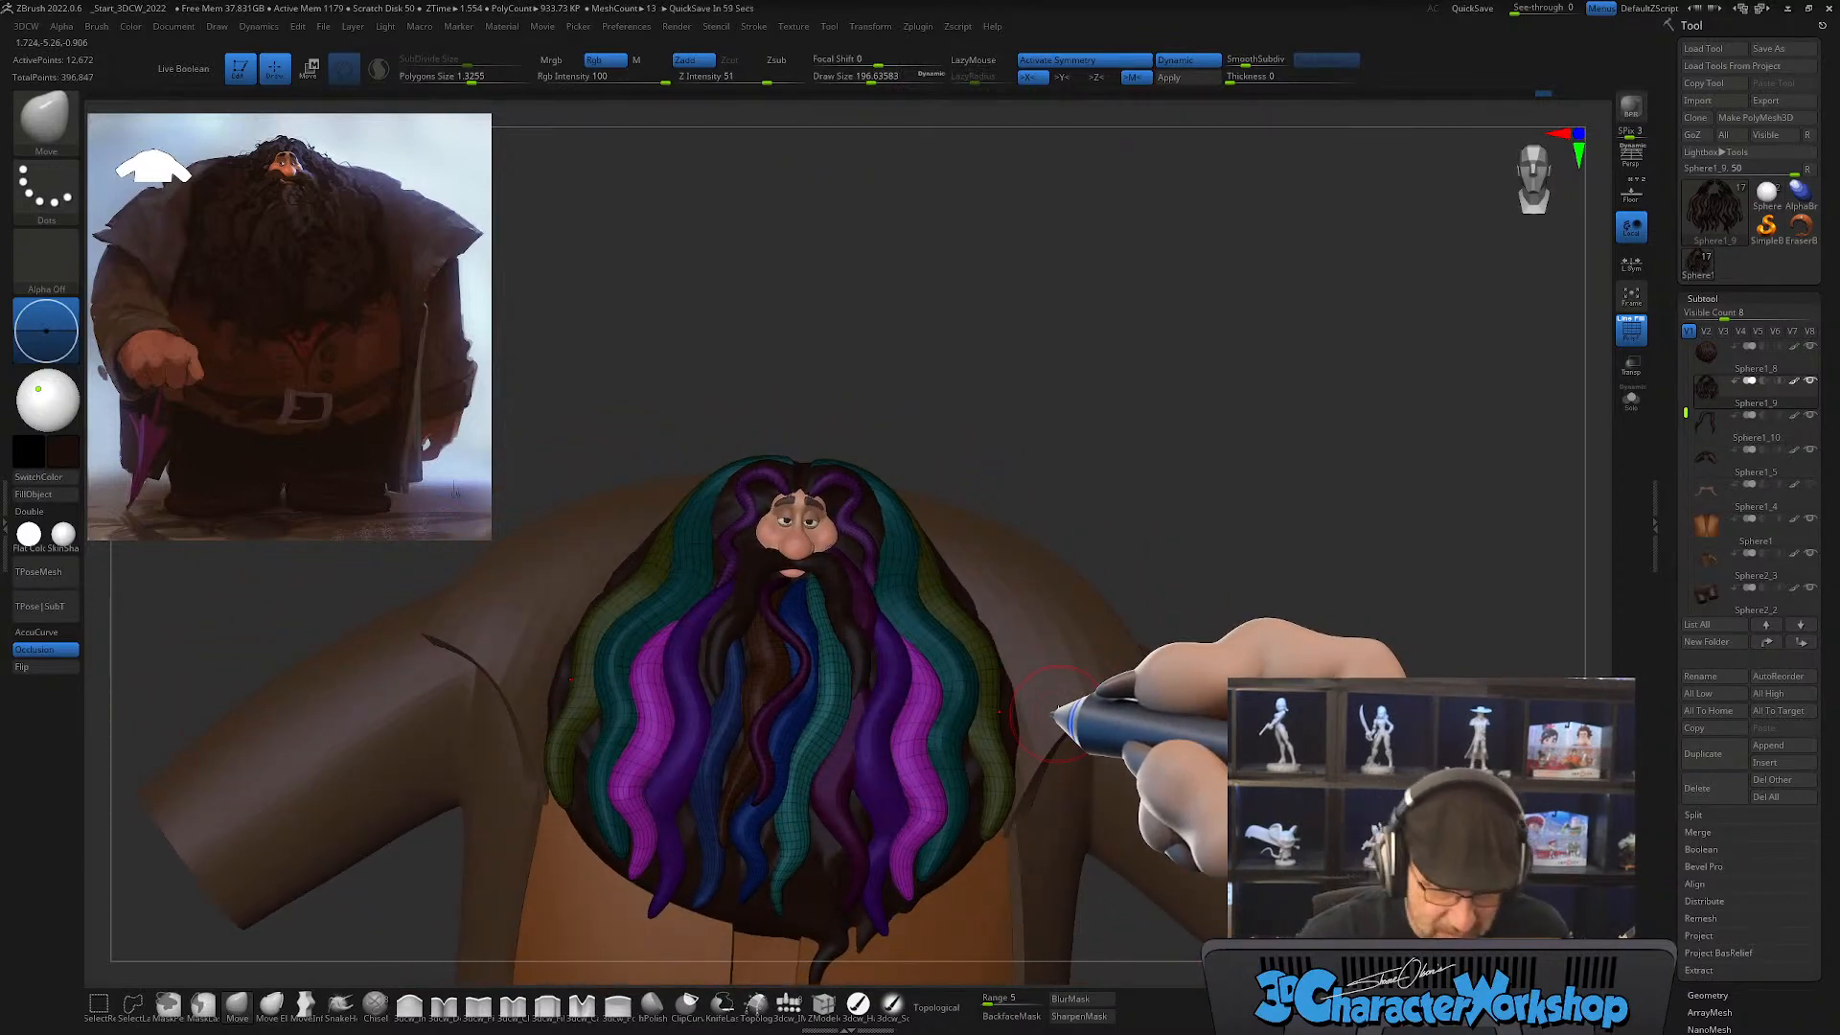
right_drag(949, 733, 842, 534)
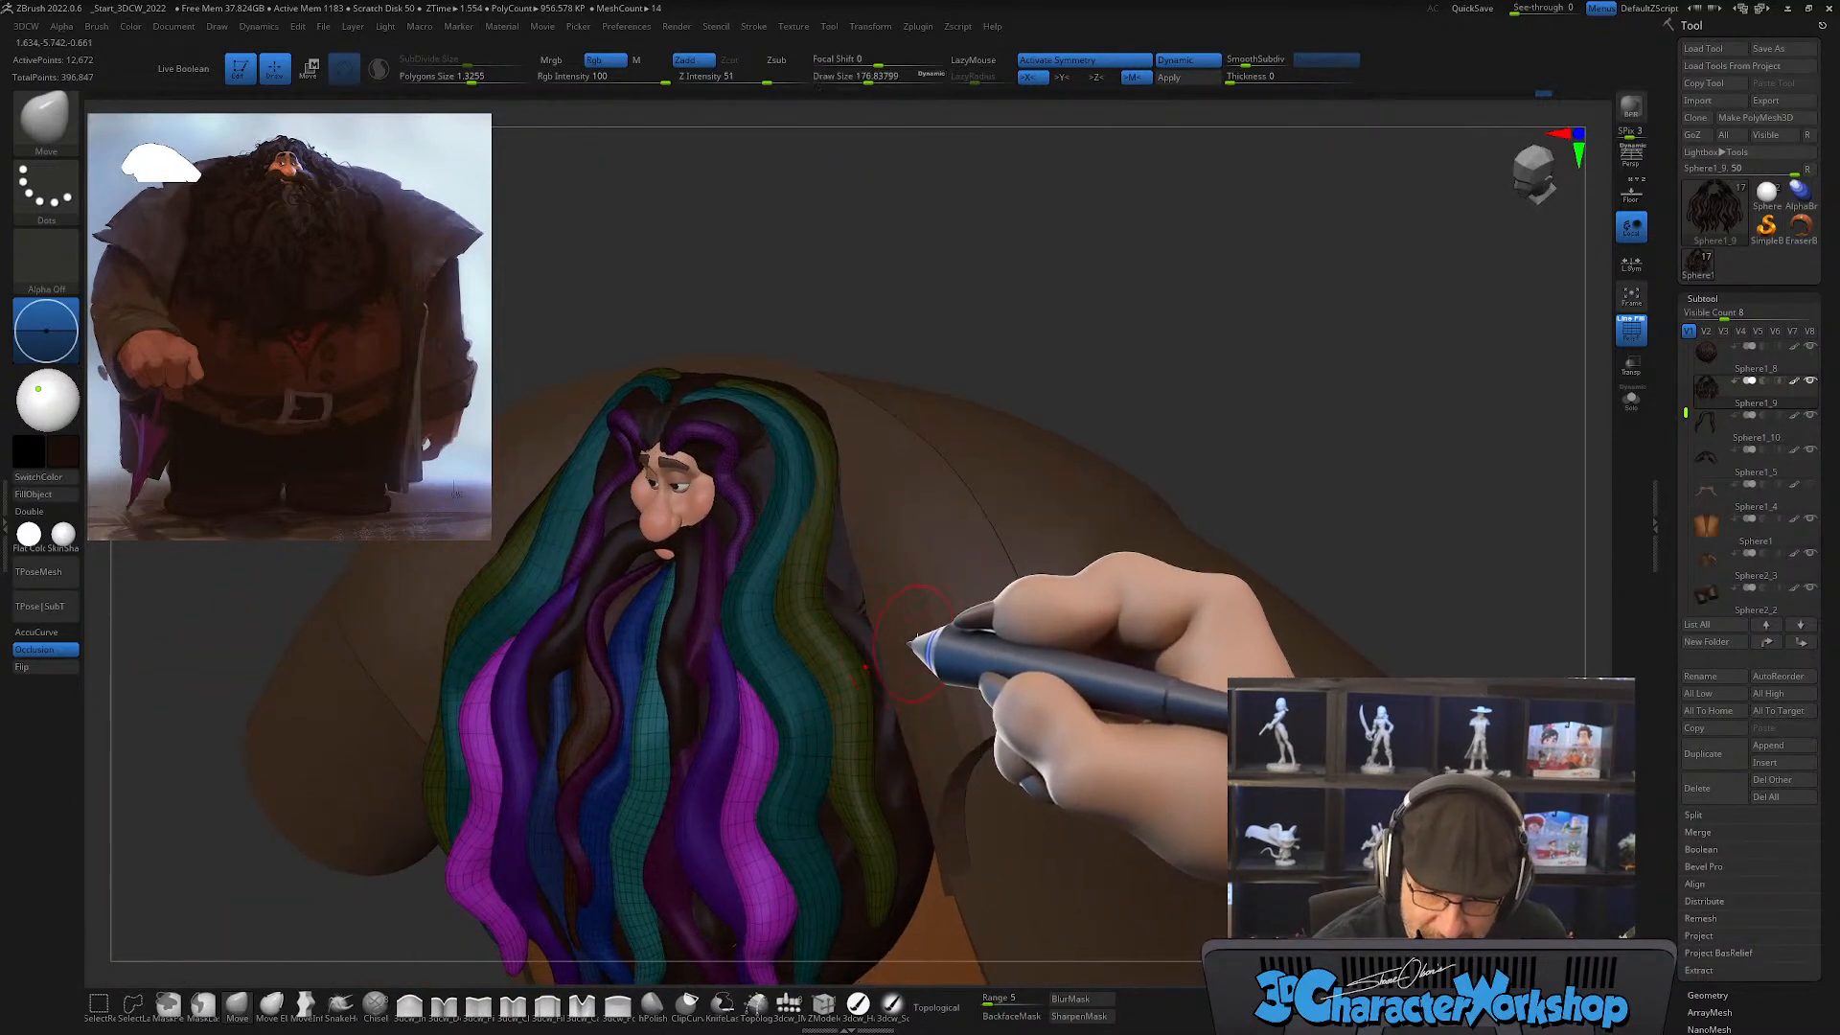
right_drag(915, 640, 809, 487)
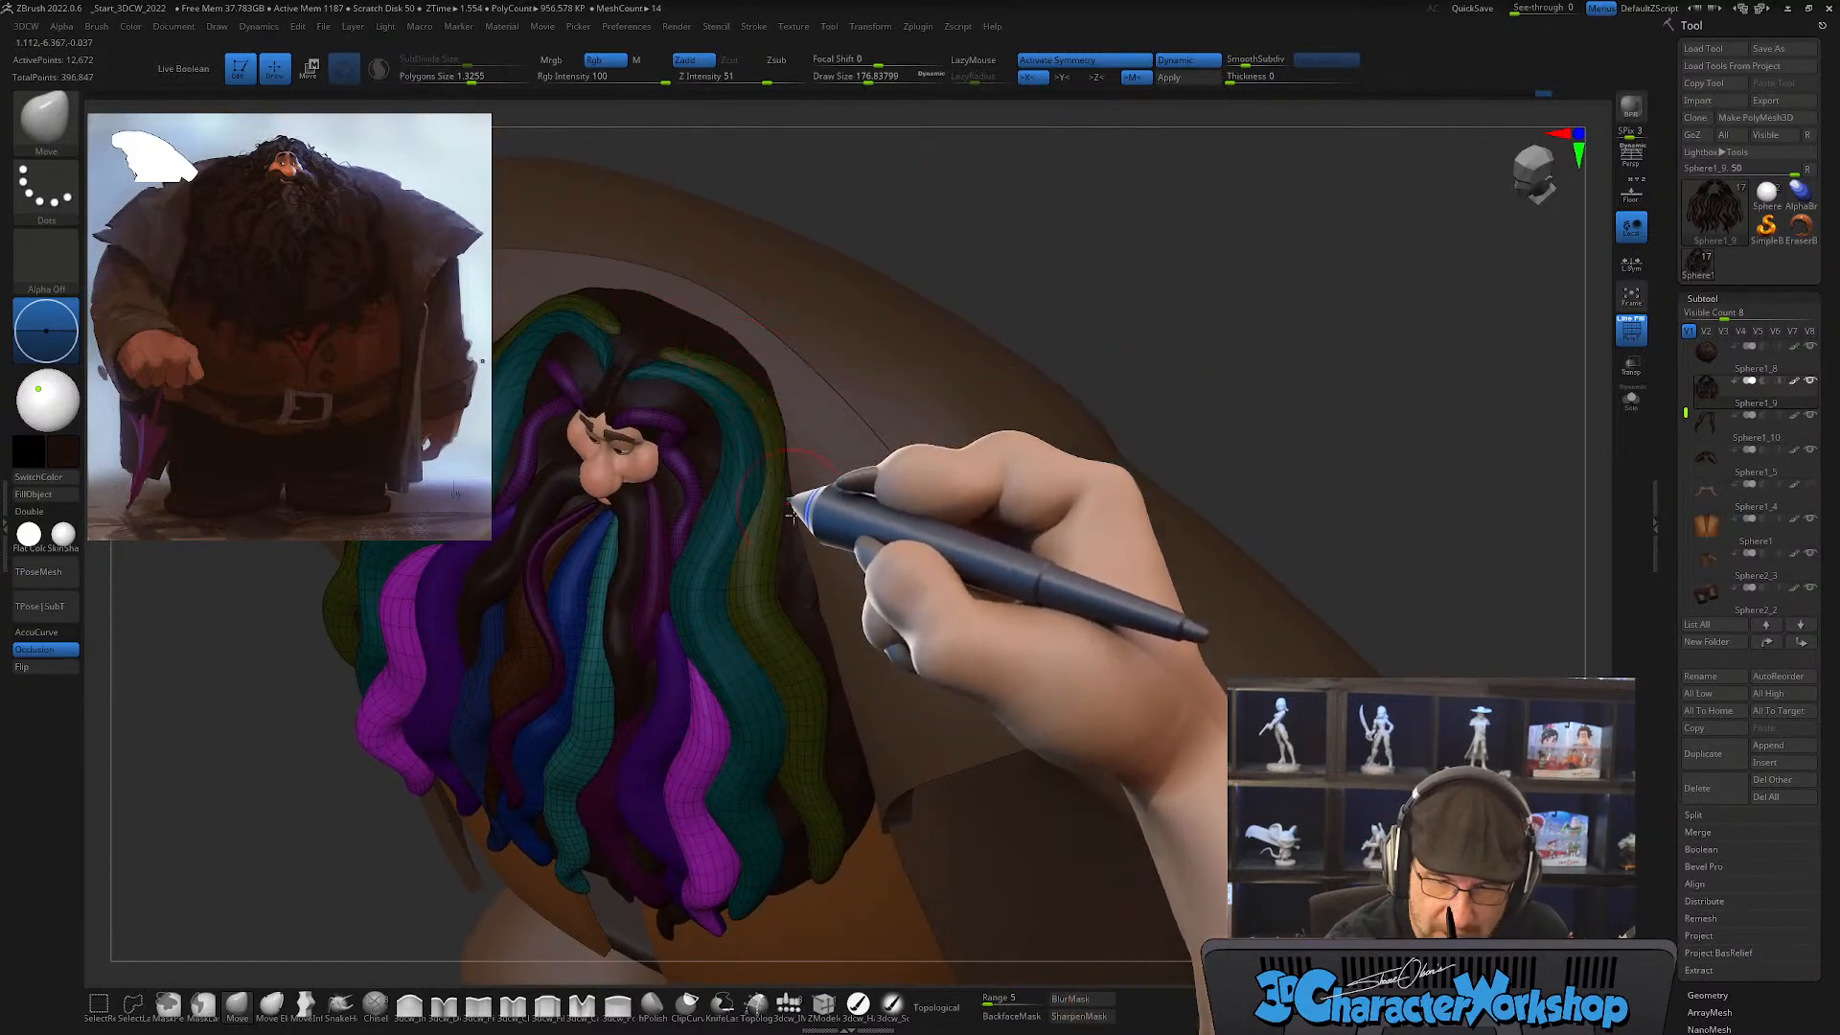
mouse_move(843, 636)
right_down()
mouse_move(875, 706)
mouse_move(837, 800)
right_up()
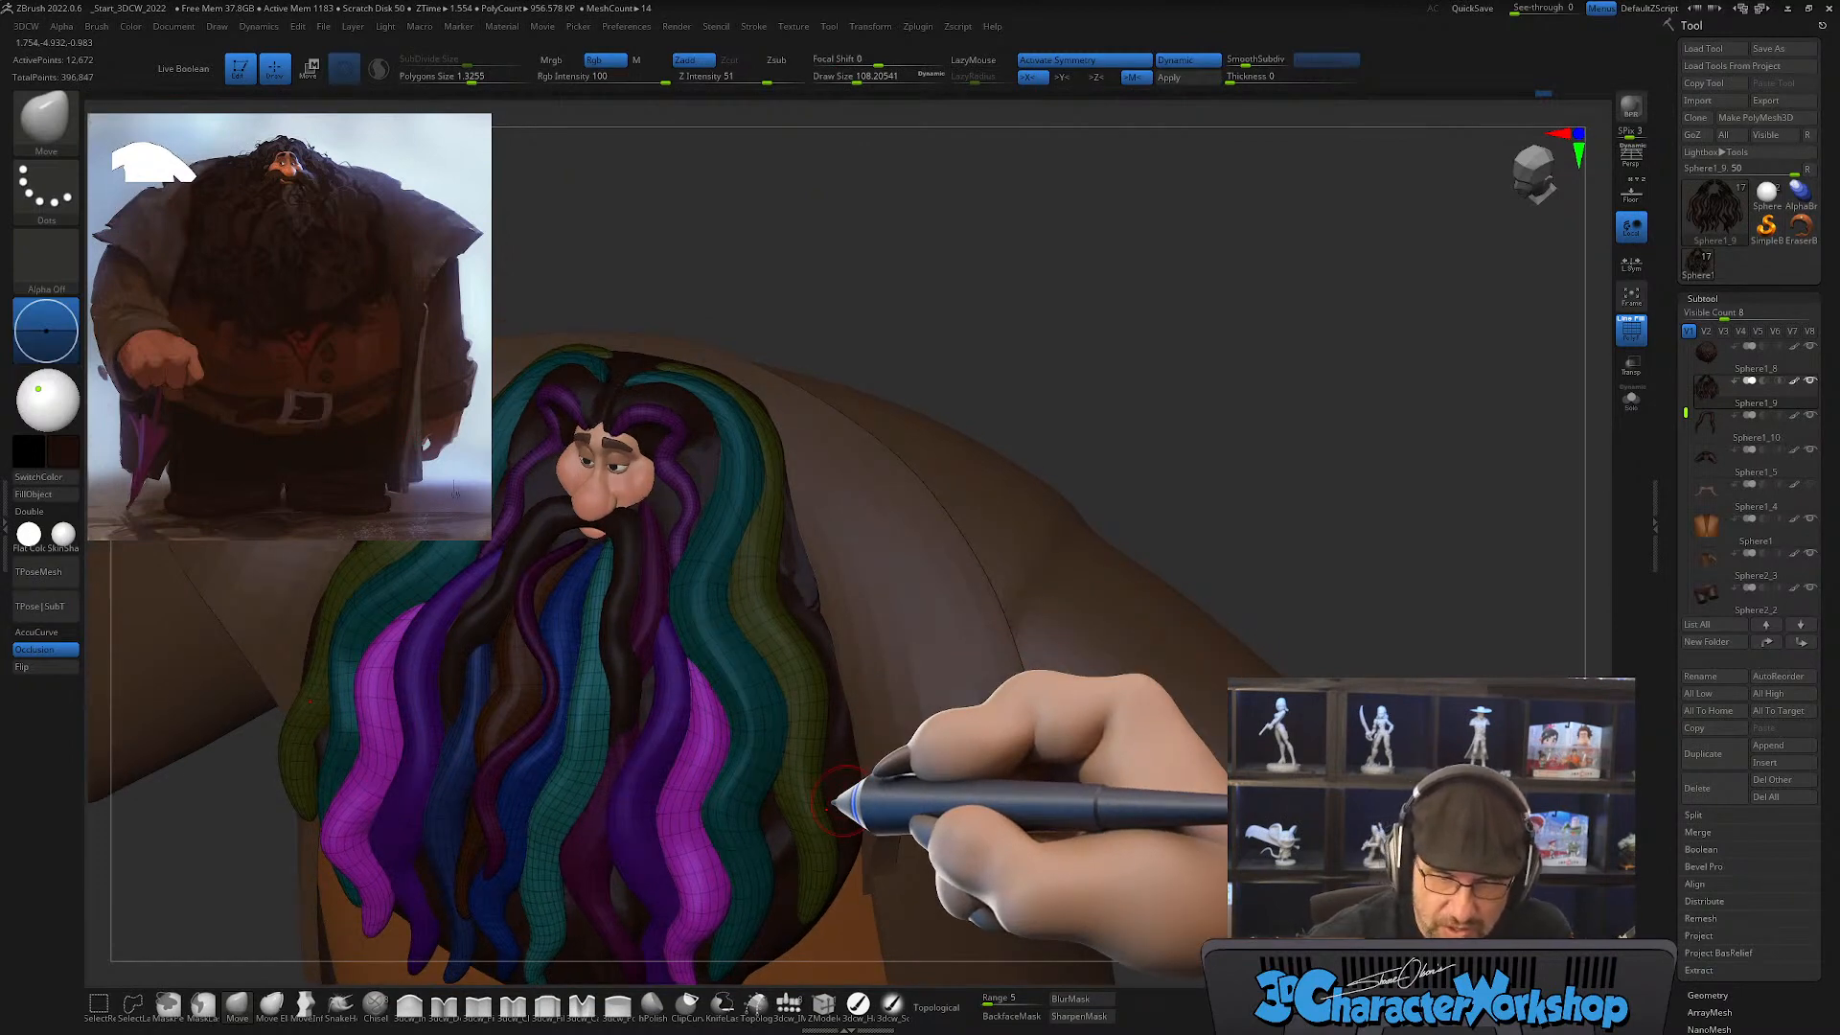
mouse_move(843, 595)
right_down()
mouse_move(863, 546)
mouse_move(838, 583)
right_up()
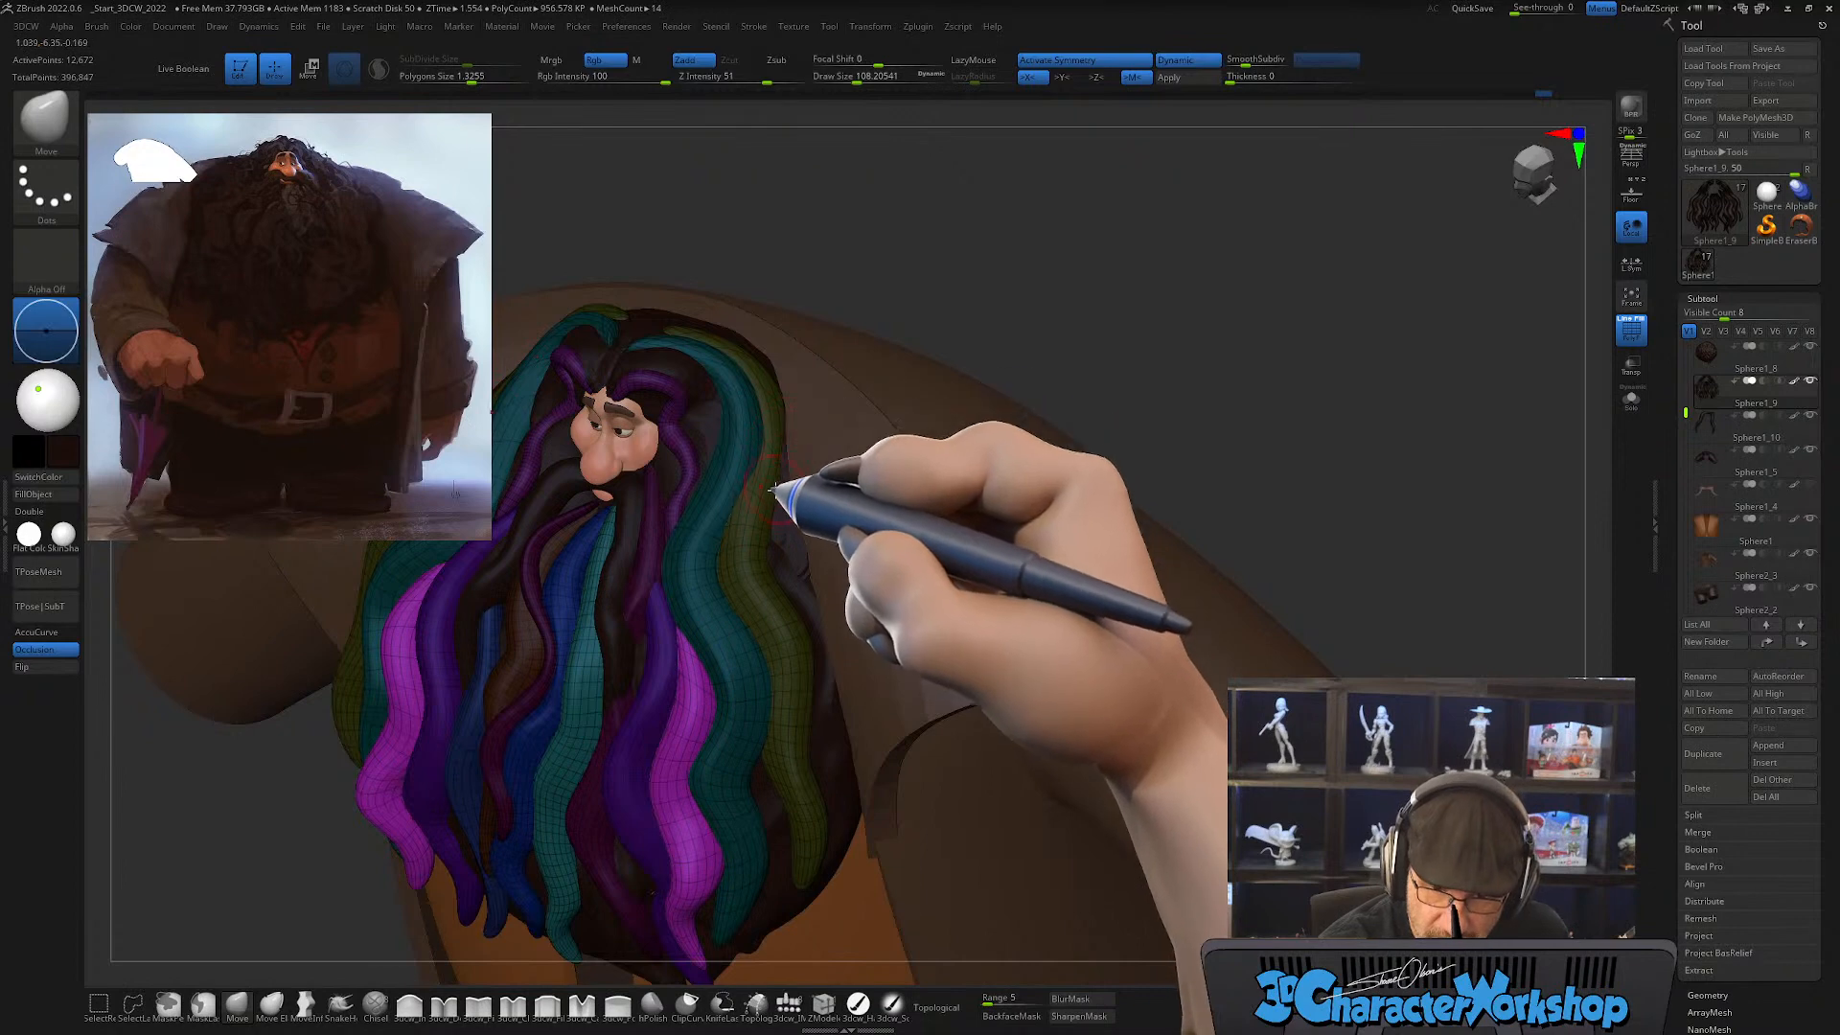
right_drag(871, 604, 773, 378)
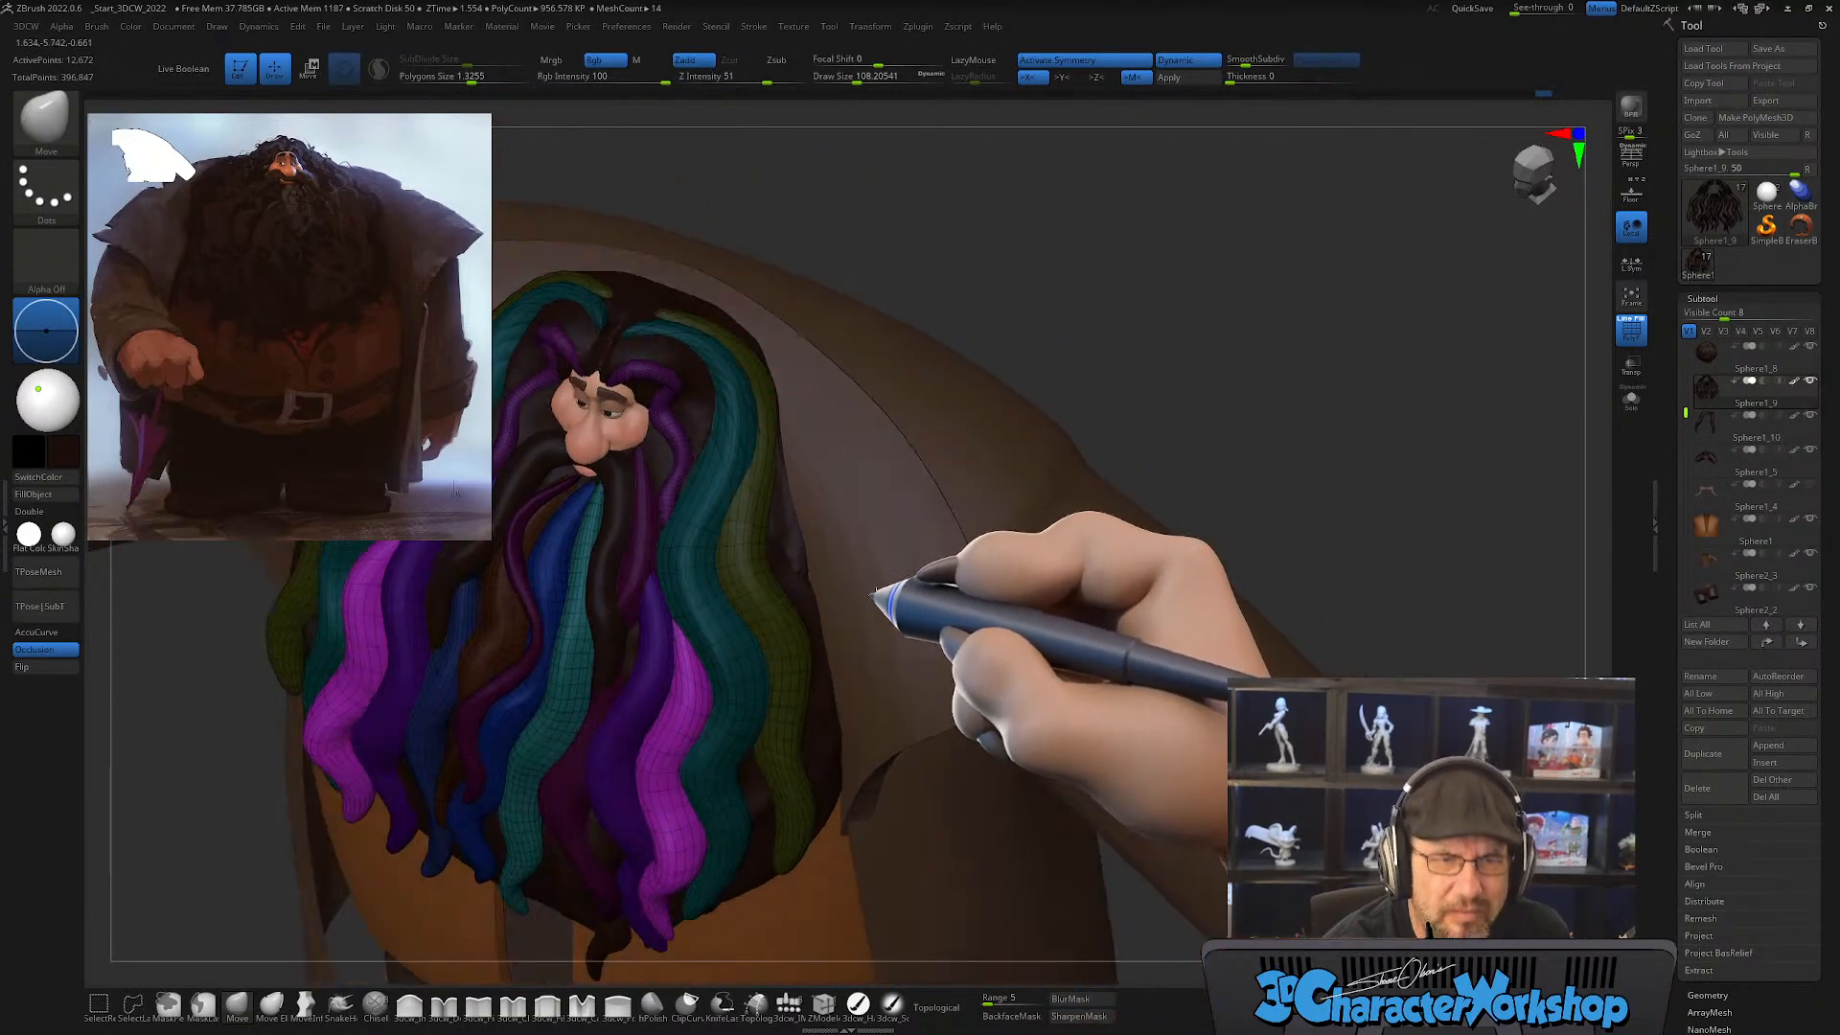
right_drag(883, 608, 927, 571)
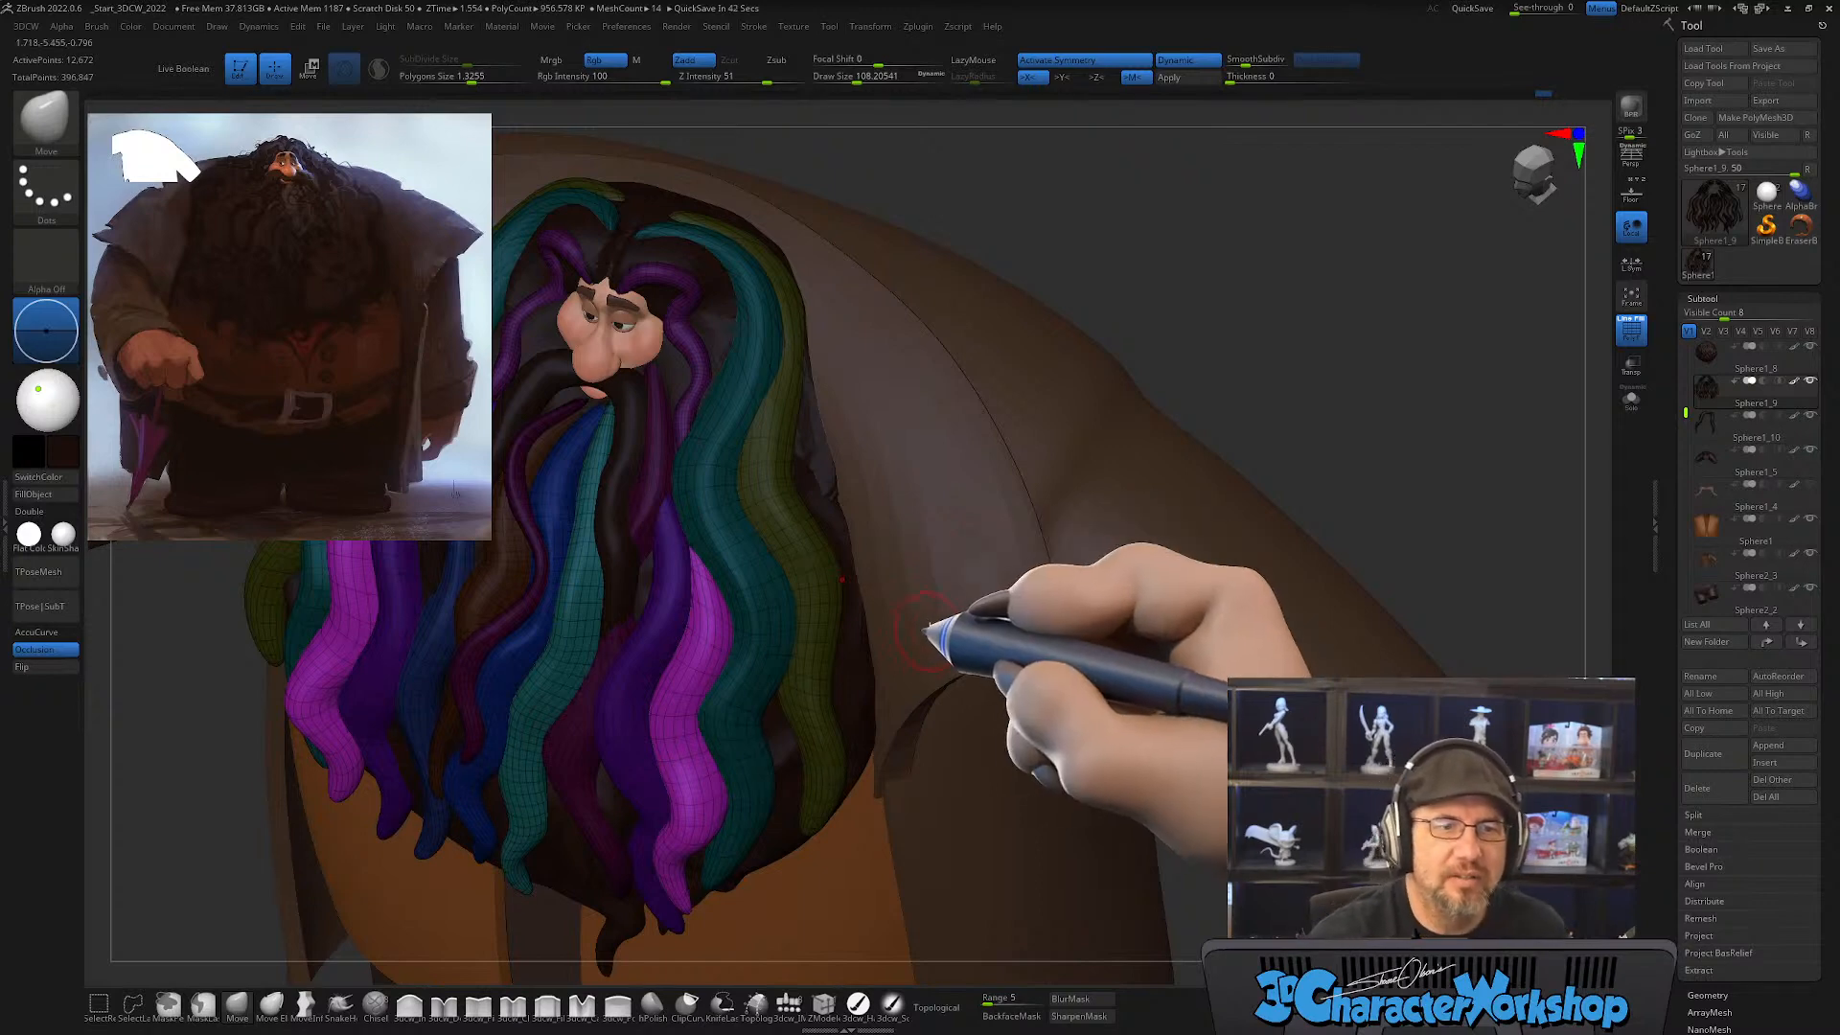
Step: Draw a new outer strand with the CurveTube brush at draw size about 108, running down the beard's side beyond the olive strand
drag(936, 624, 906, 619)
alt+drag(884, 495, 901, 591)
mouse_move(888, 566)
alt+right_down()
mouse_move(883, 546)
mouse_move(904, 554)
alt+right_up()
alt+click(904, 551)
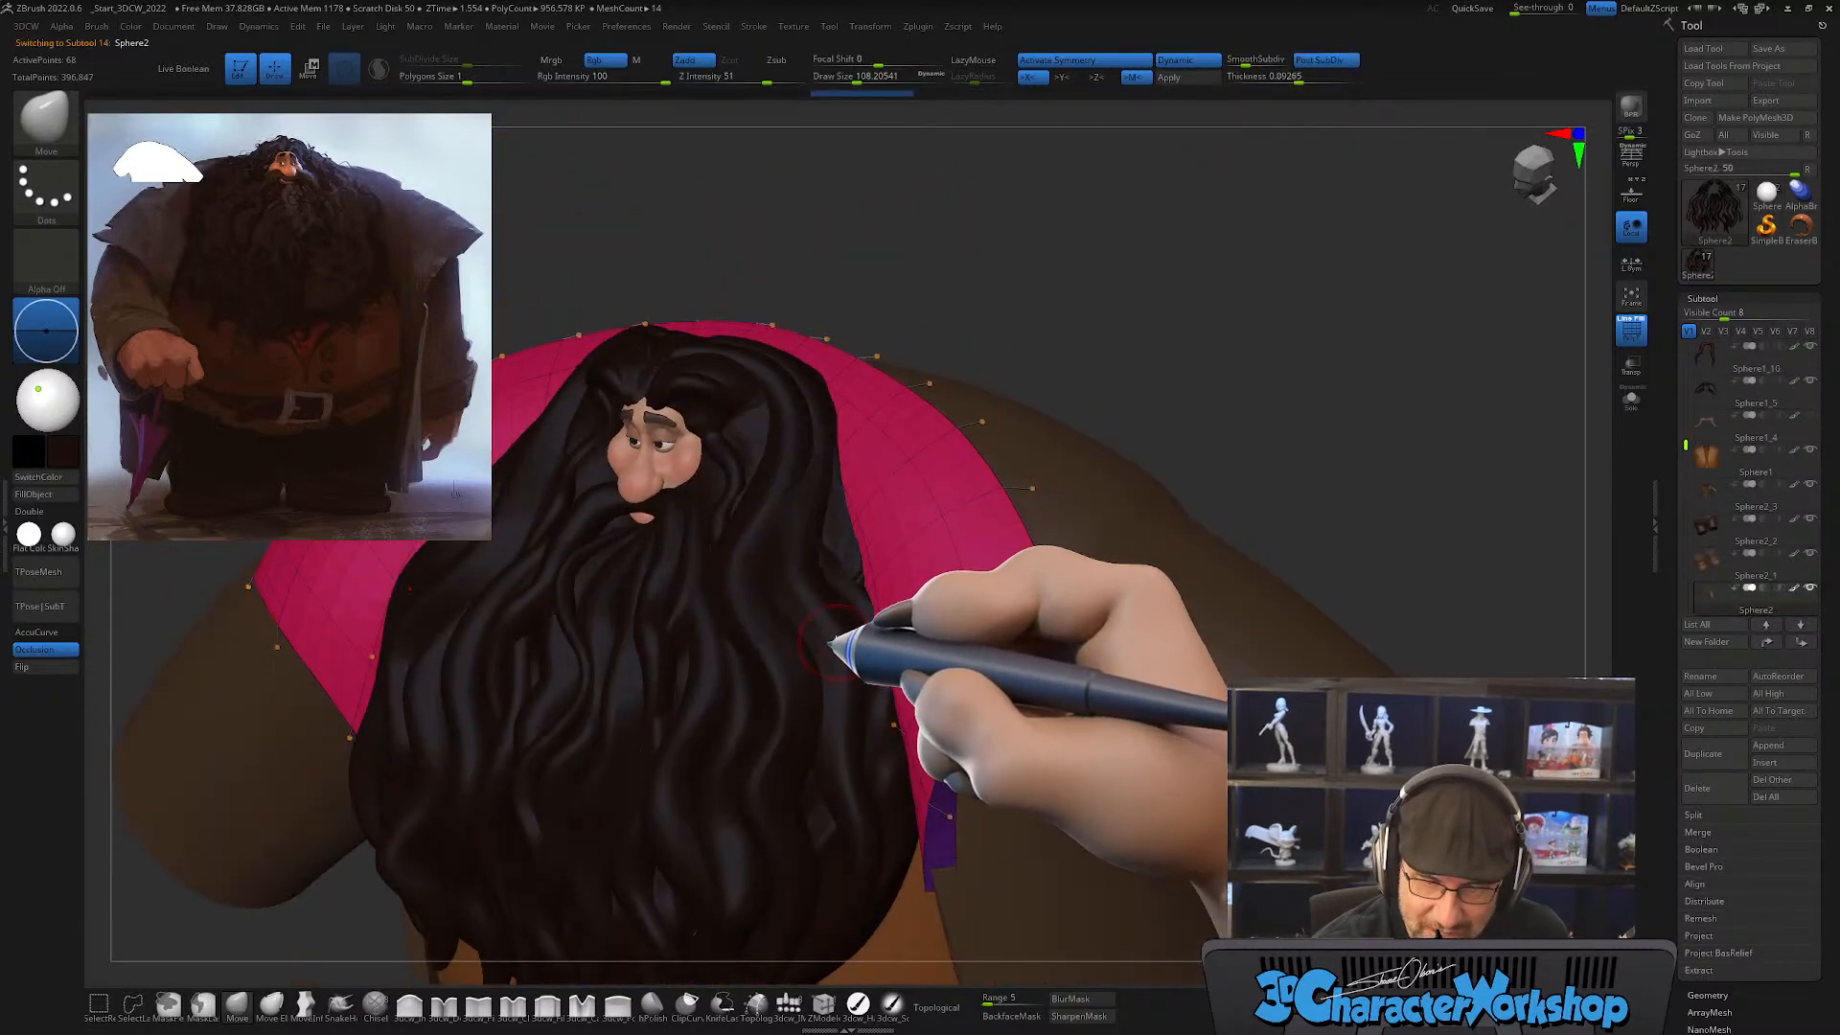
alt+click(852, 611)
right_drag(913, 658, 871, 575)
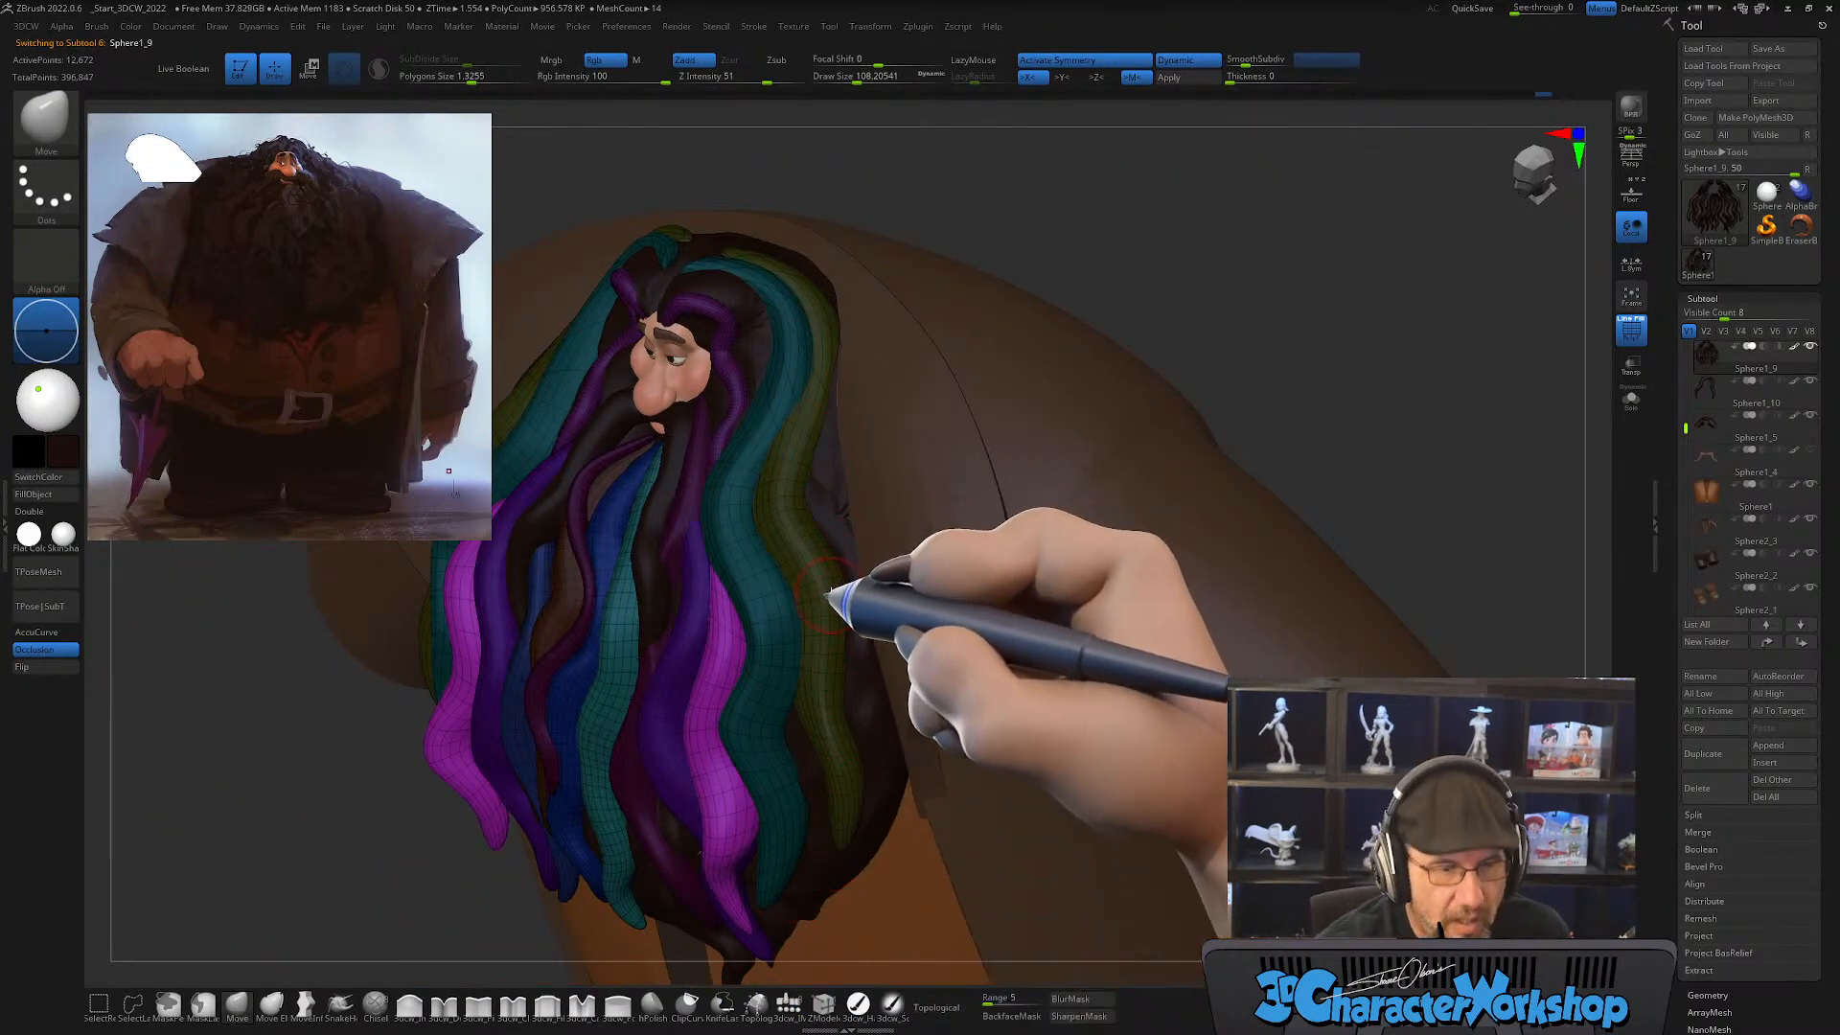
key(b)
click(725, 539)
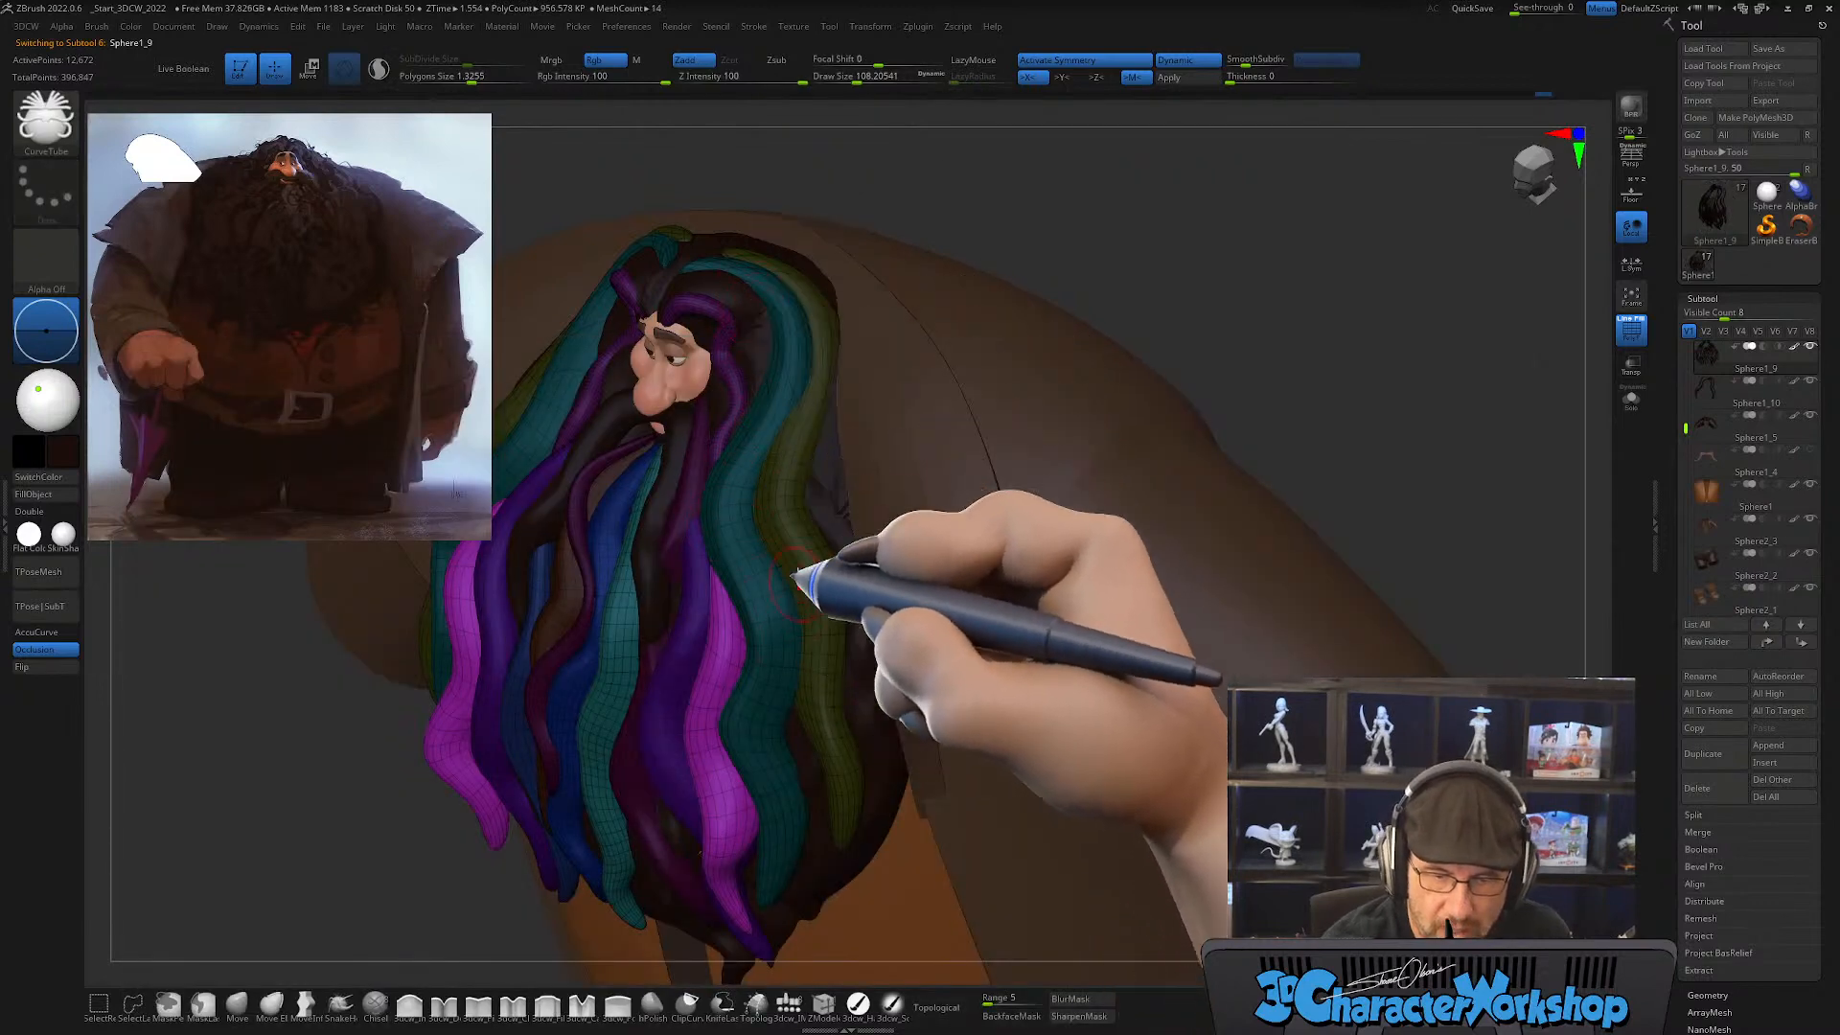
drag(827, 411, 817, 499)
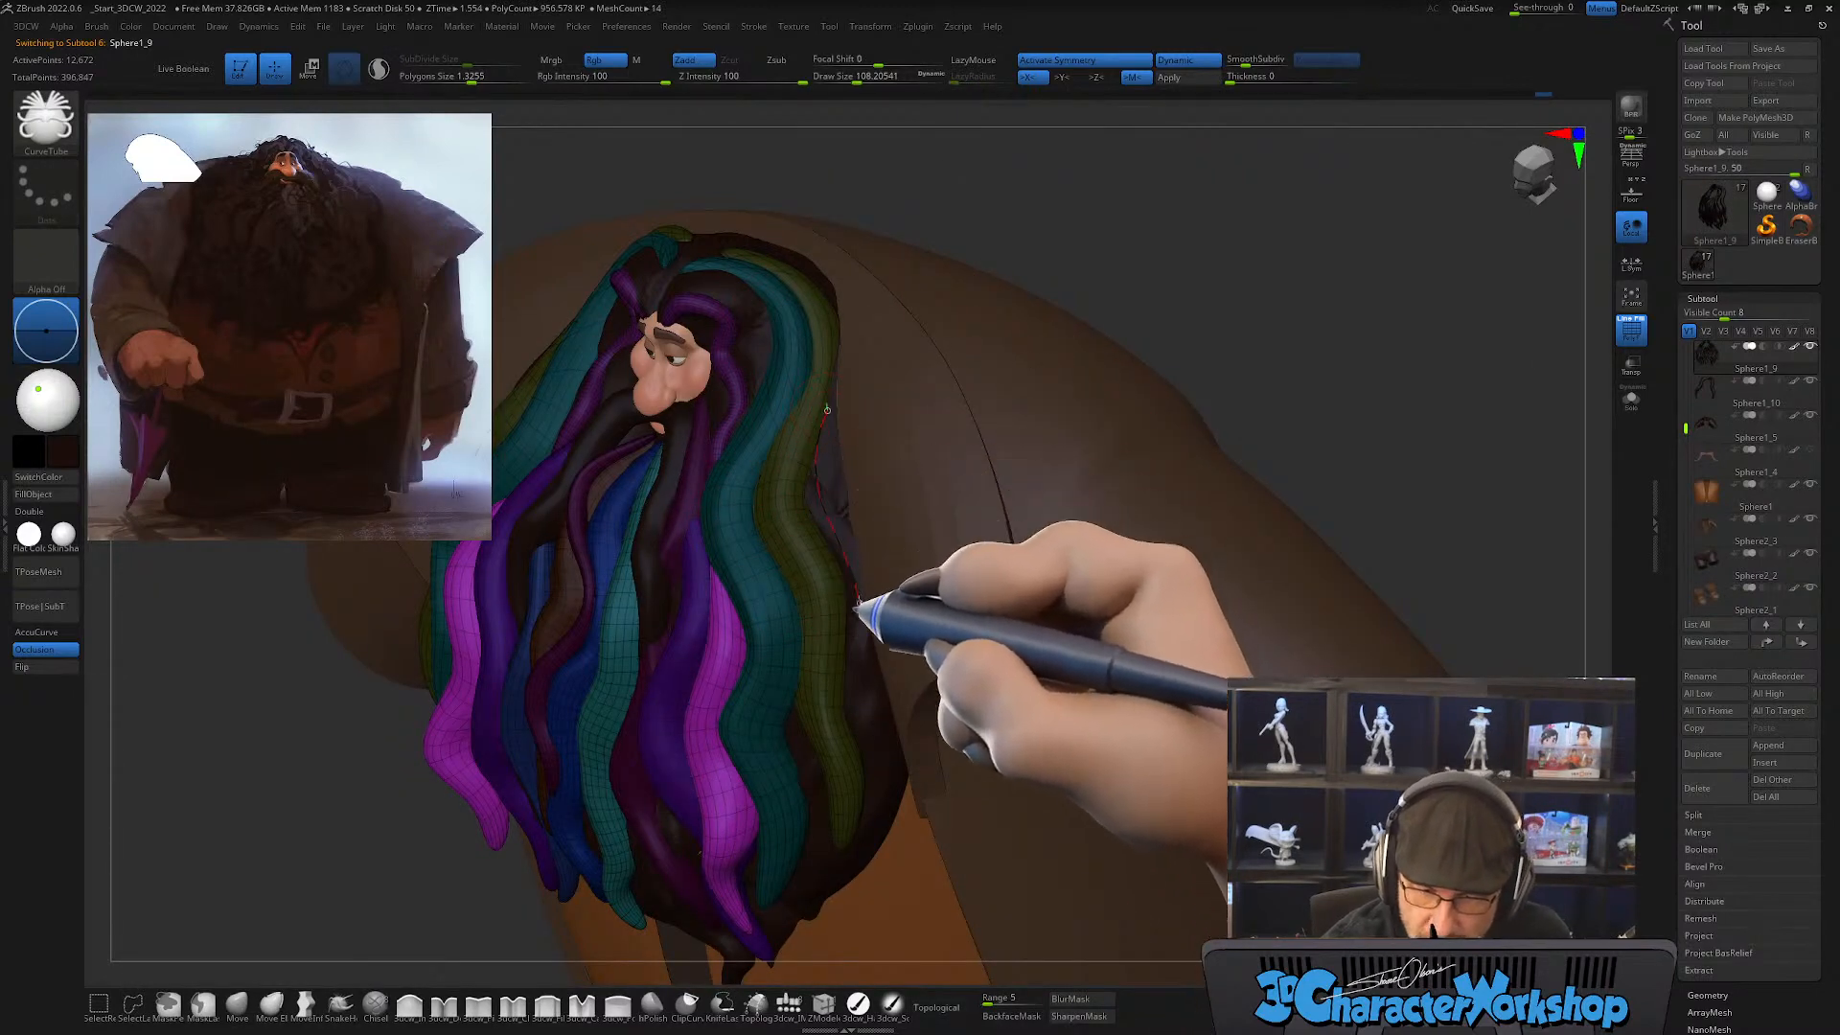
drag(859, 604, 887, 855)
mouse_move(978, 843)
right_down()
mouse_move(986, 751)
mouse_move(978, 883)
mouse_move(986, 773)
mouse_move(1060, 624)
right_up()
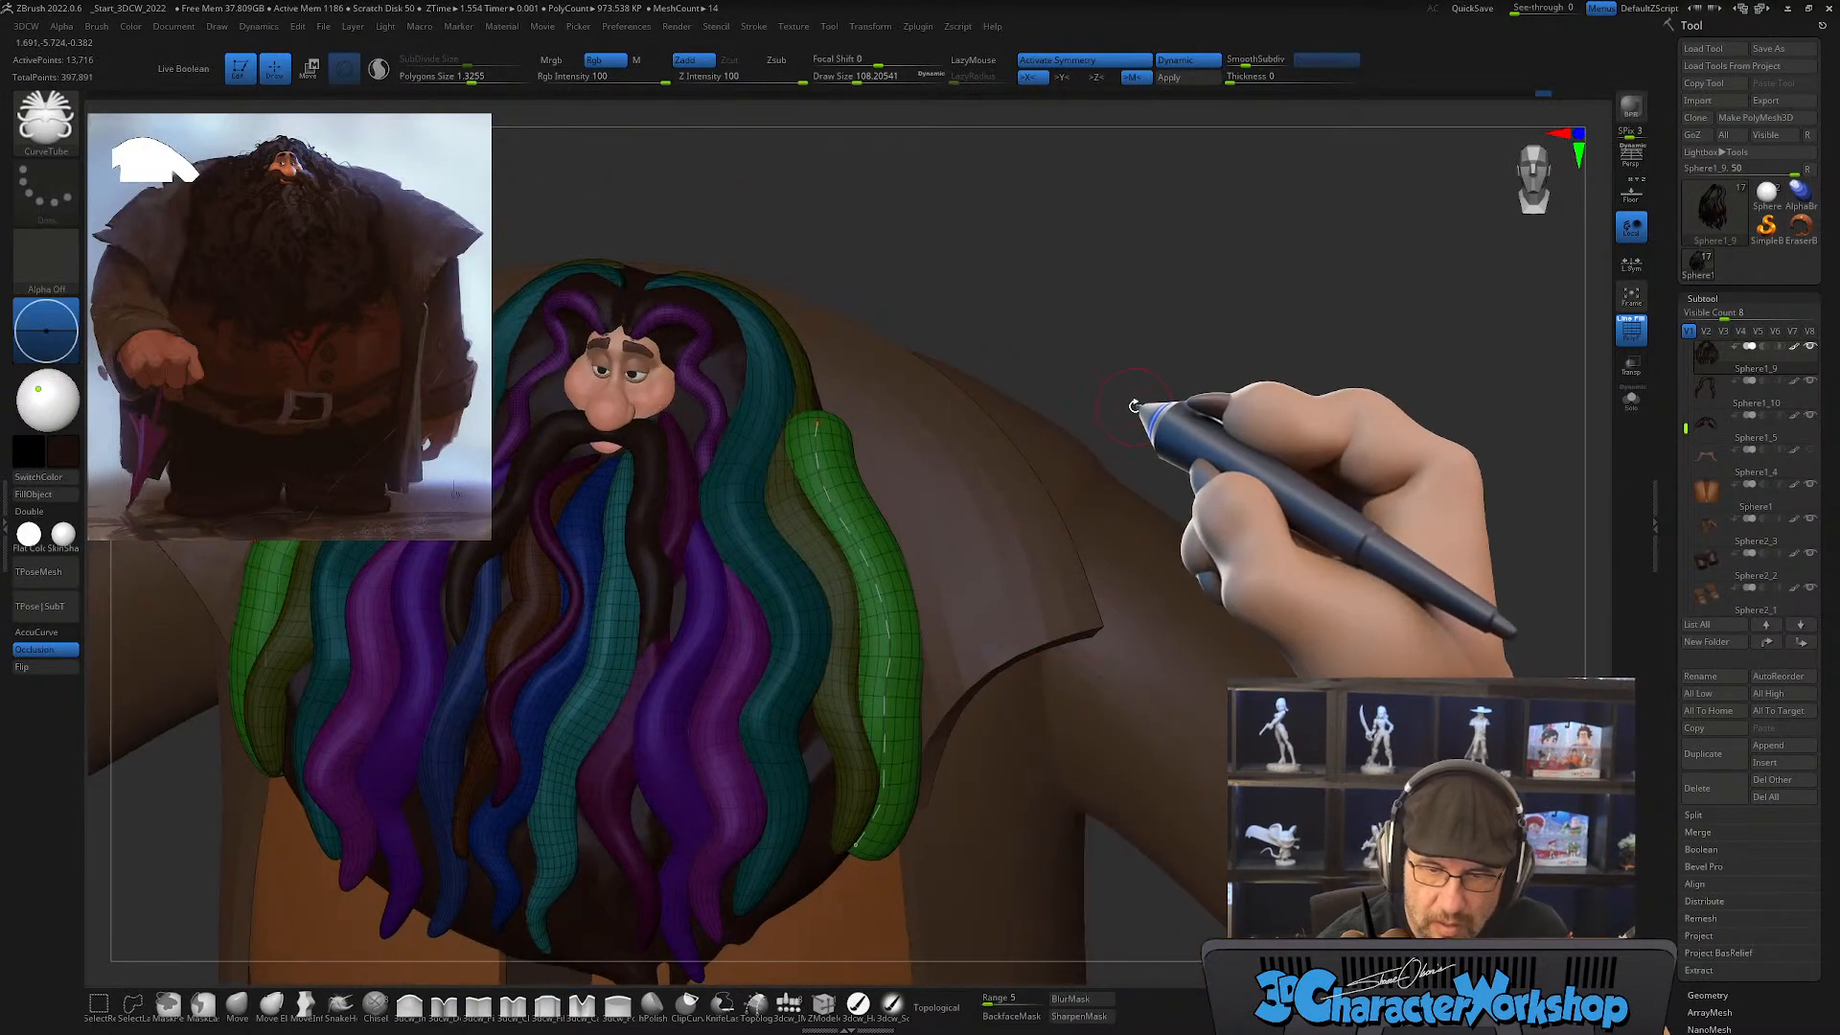
Step: Shrink and soften the upper end of the new green strand with the Smooth brush at draw size about 262
right_drag(936, 526, 864, 460)
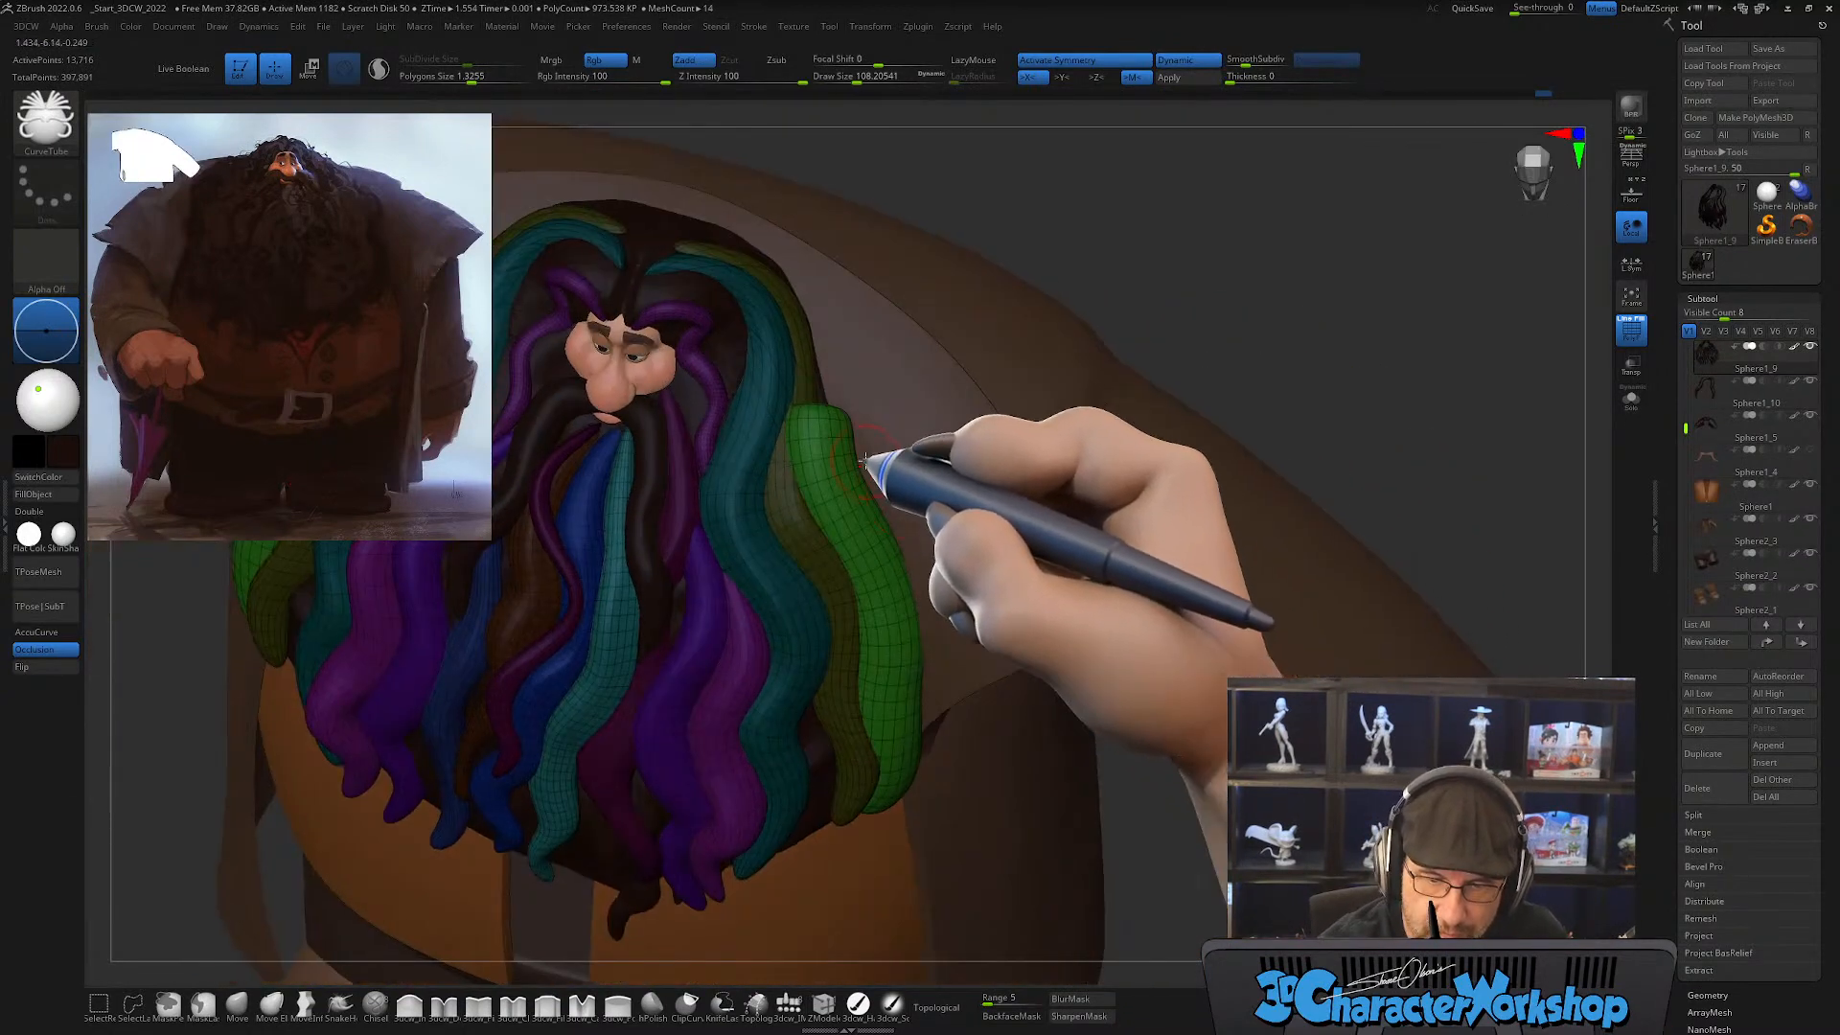
key(shift)
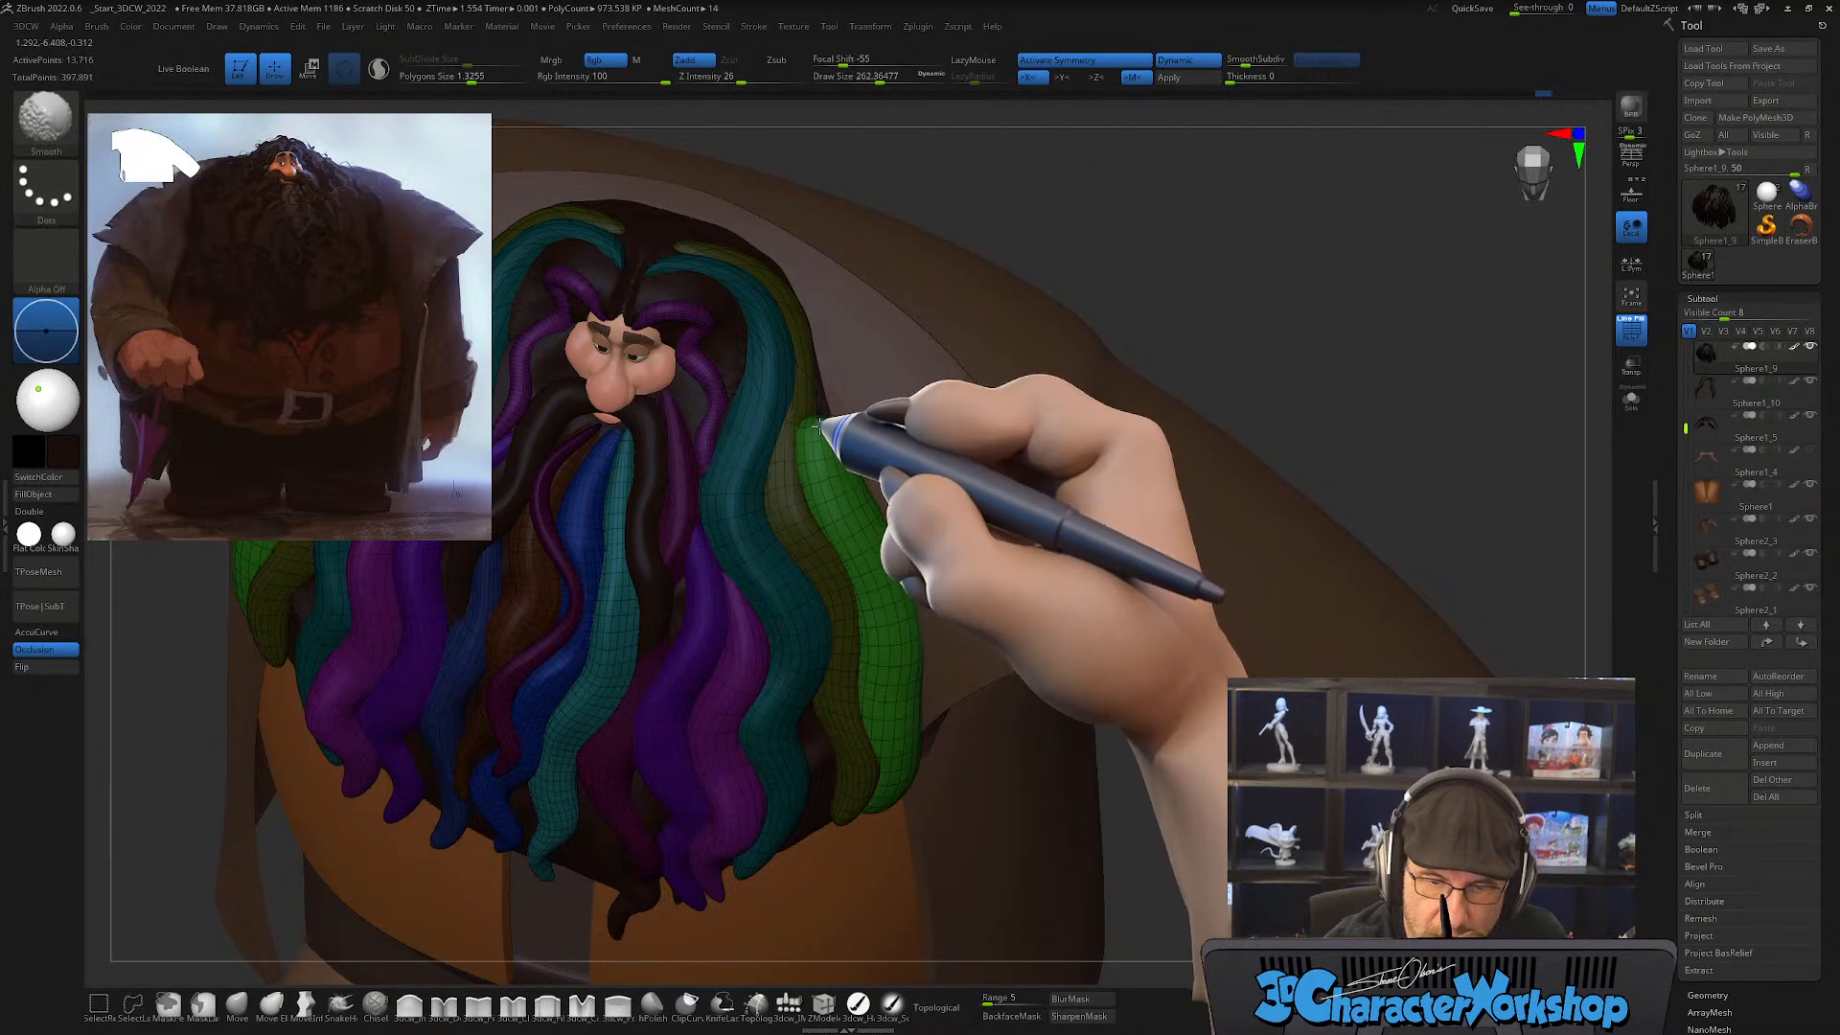
shift+drag(819, 427, 835, 444)
mouse_move(867, 428)
right_down()
mouse_move(864, 450)
mouse_move(879, 424)
mouse_move(830, 422)
right_up()
key(shift)
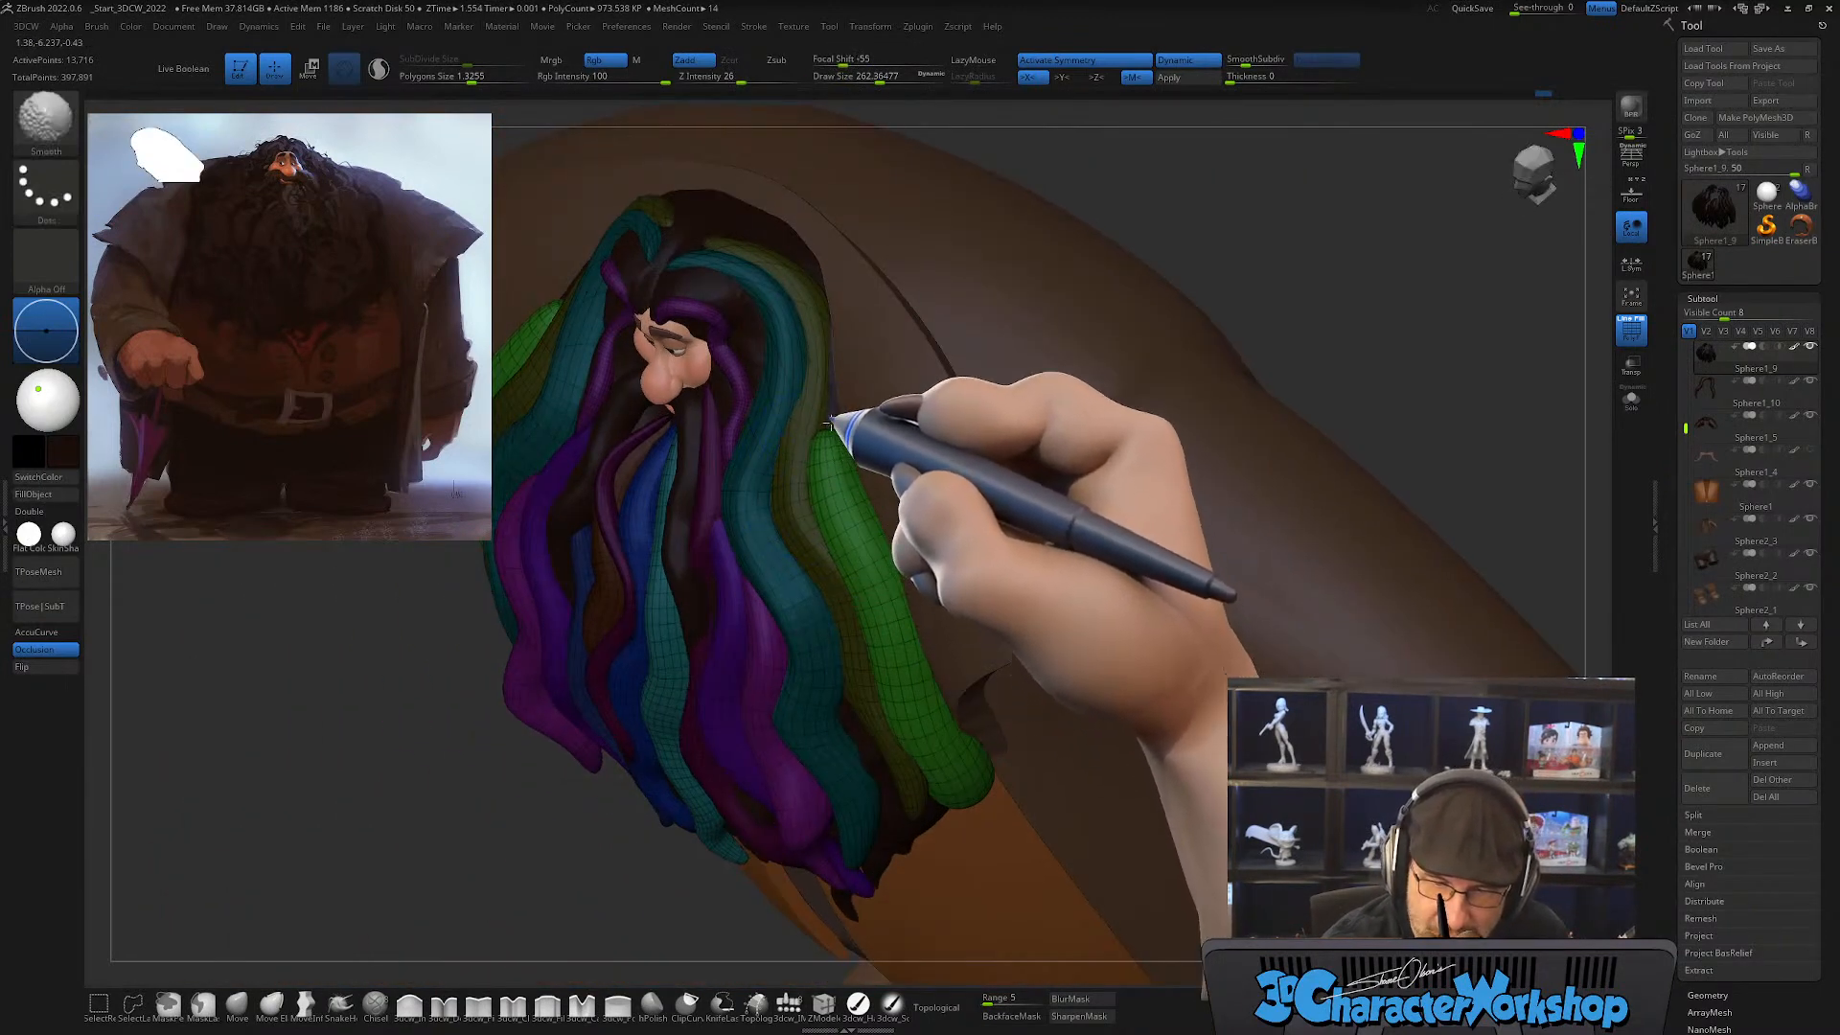
mouse_move(951, 564)
right_down()
mouse_move(936, 579)
mouse_move(962, 805)
mouse_move(998, 760)
mouse_move(987, 772)
mouse_move(936, 677)
mouse_move(891, 738)
right_up()
key(shift)
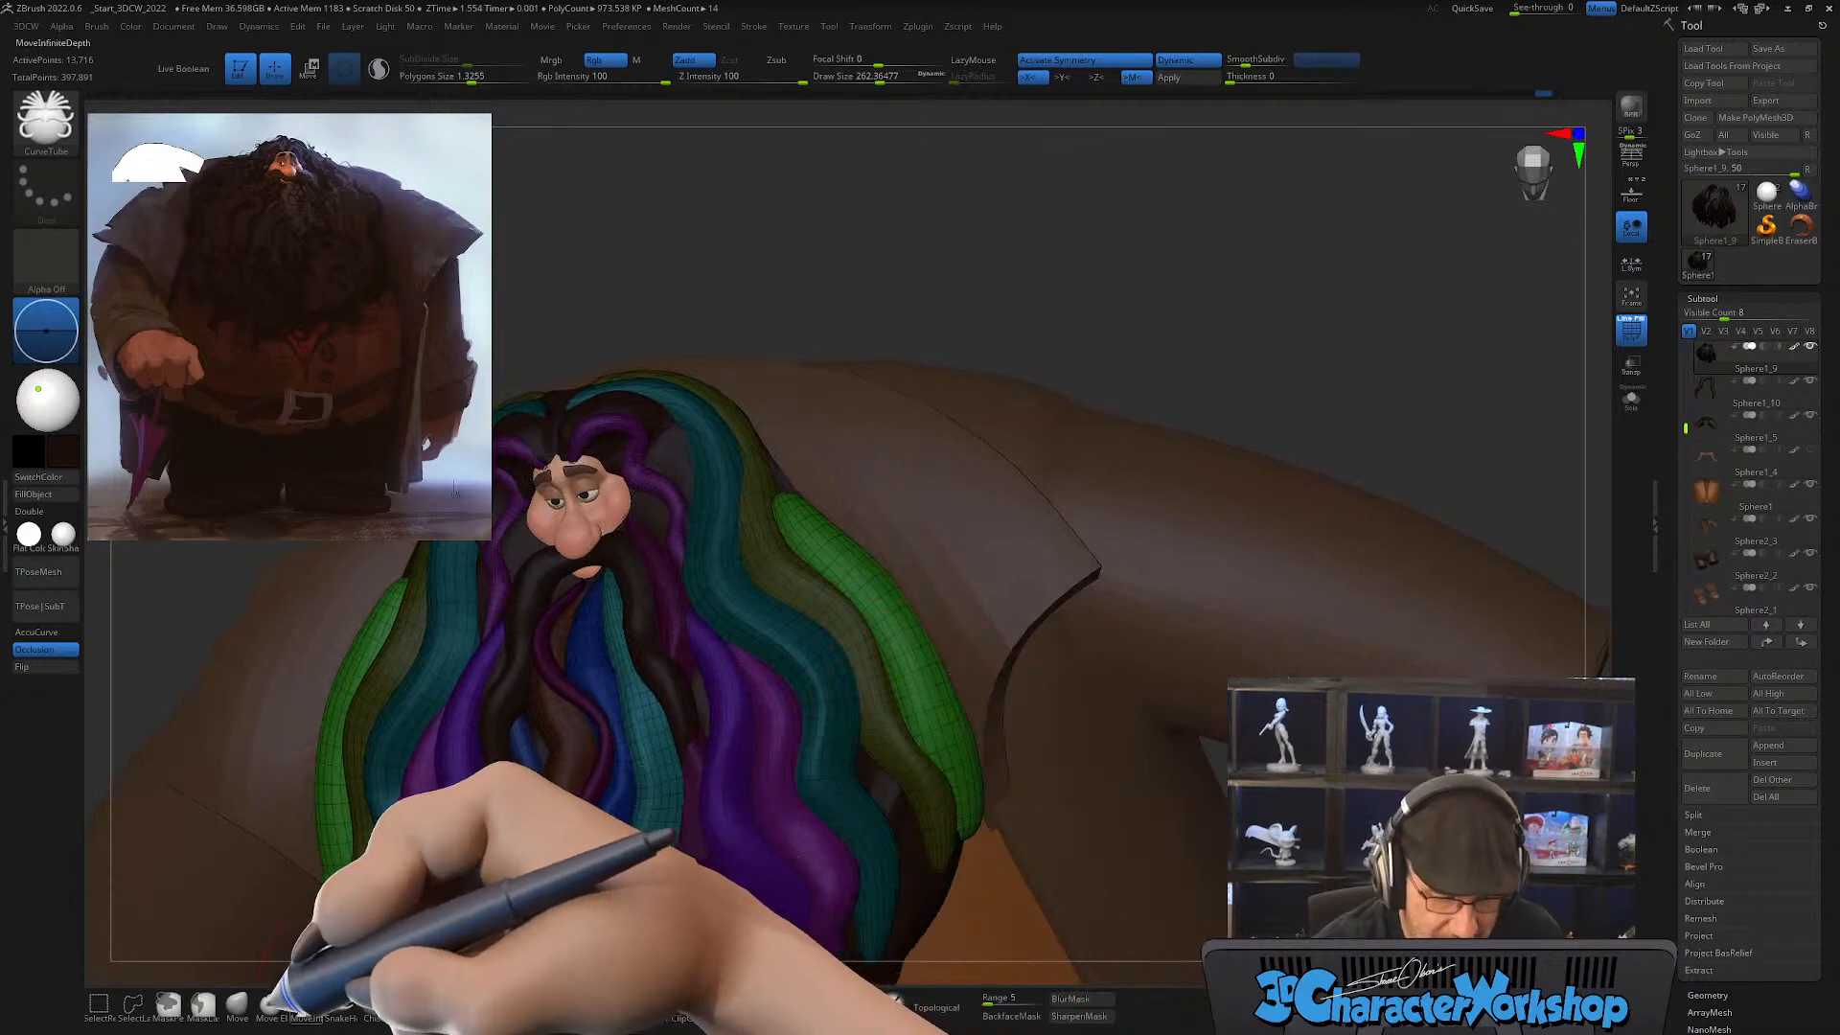
Step: Taper the green strand's top and fit it against the olive strand with the Move brush at draw sizes of about 262 and 324
click(237, 1003)
right_drag(867, 469, 842, 629)
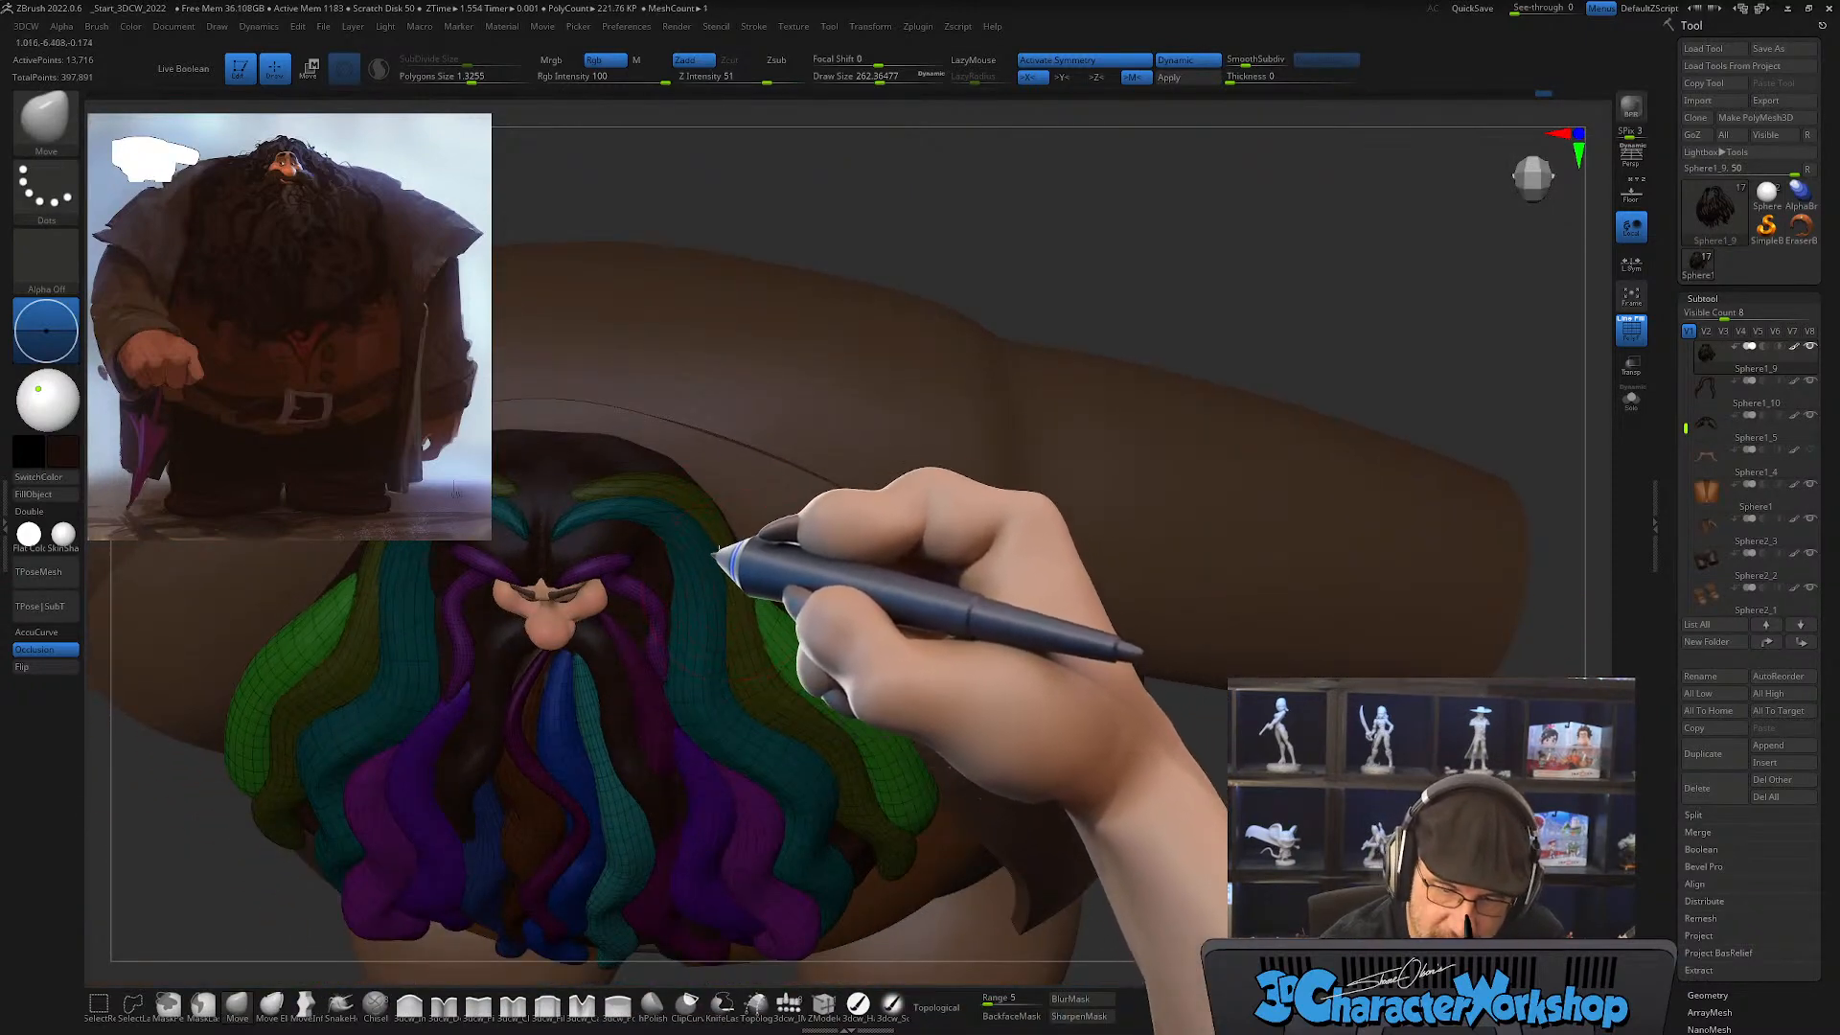
key(shift)
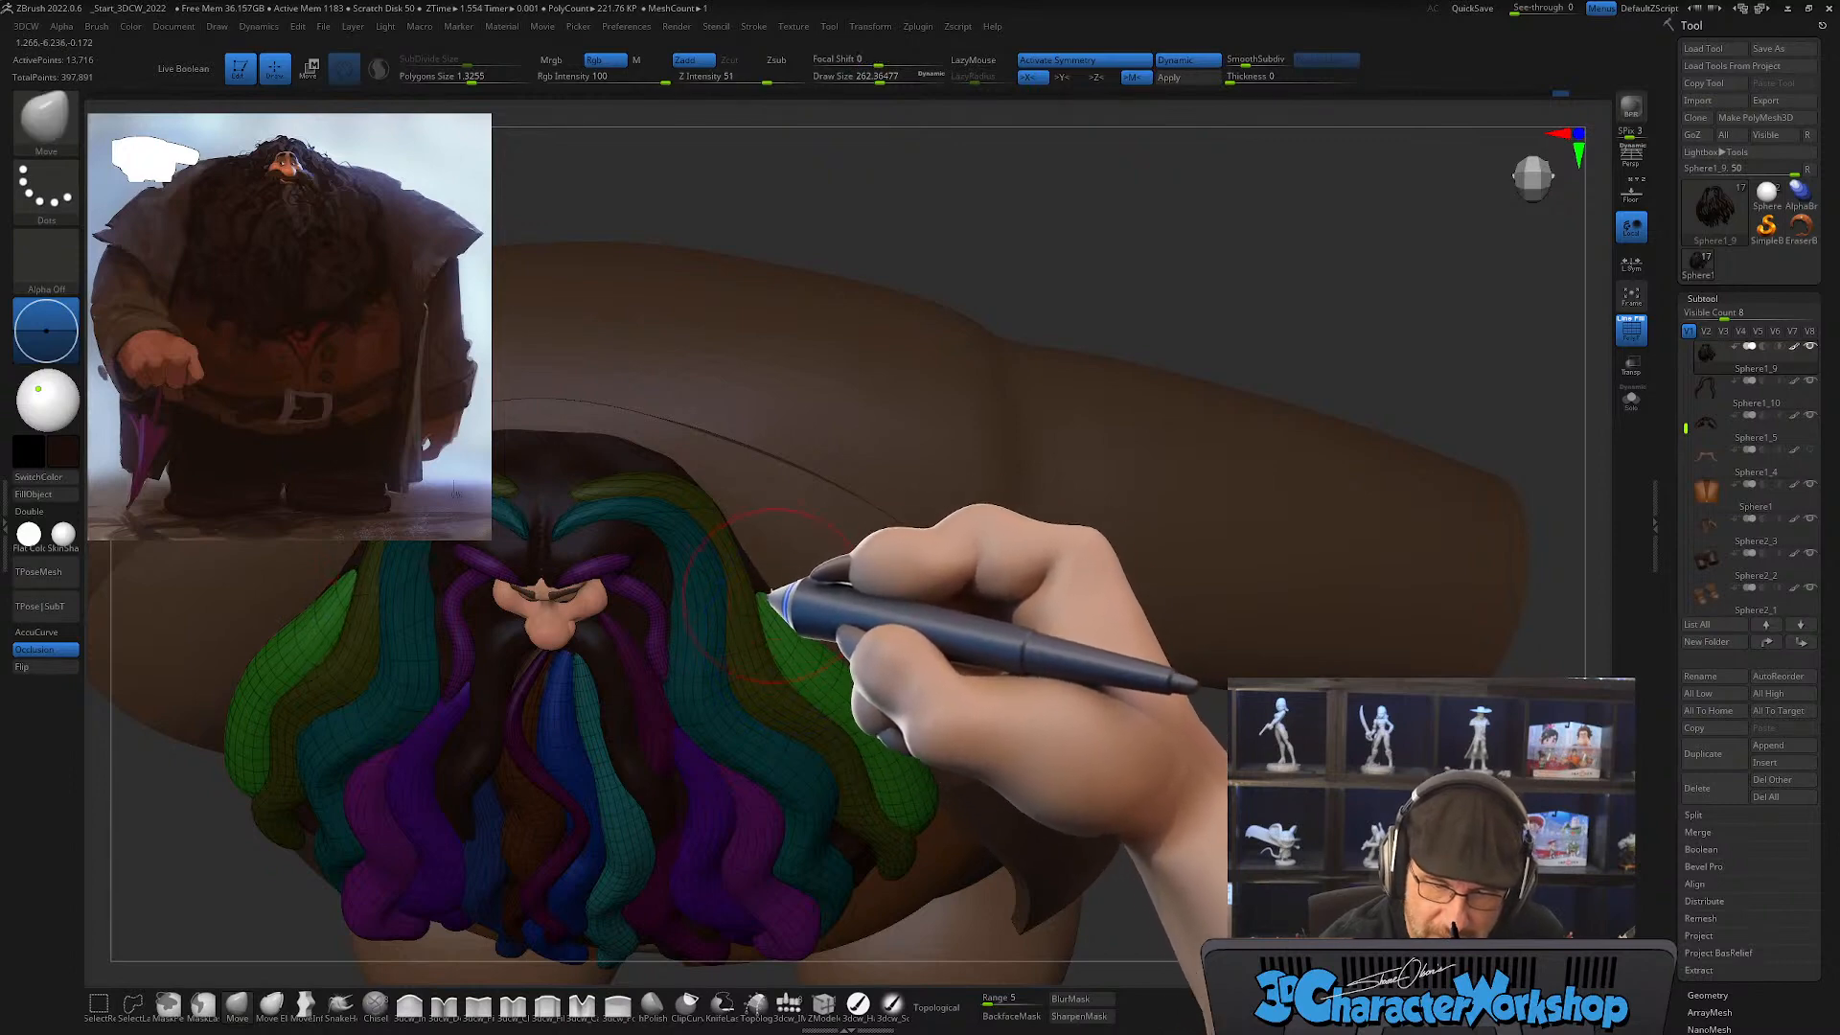
mouse_move(762, 582)
right_down()
mouse_move(741, 587)
mouse_move(789, 619)
right_up()
key(shift)
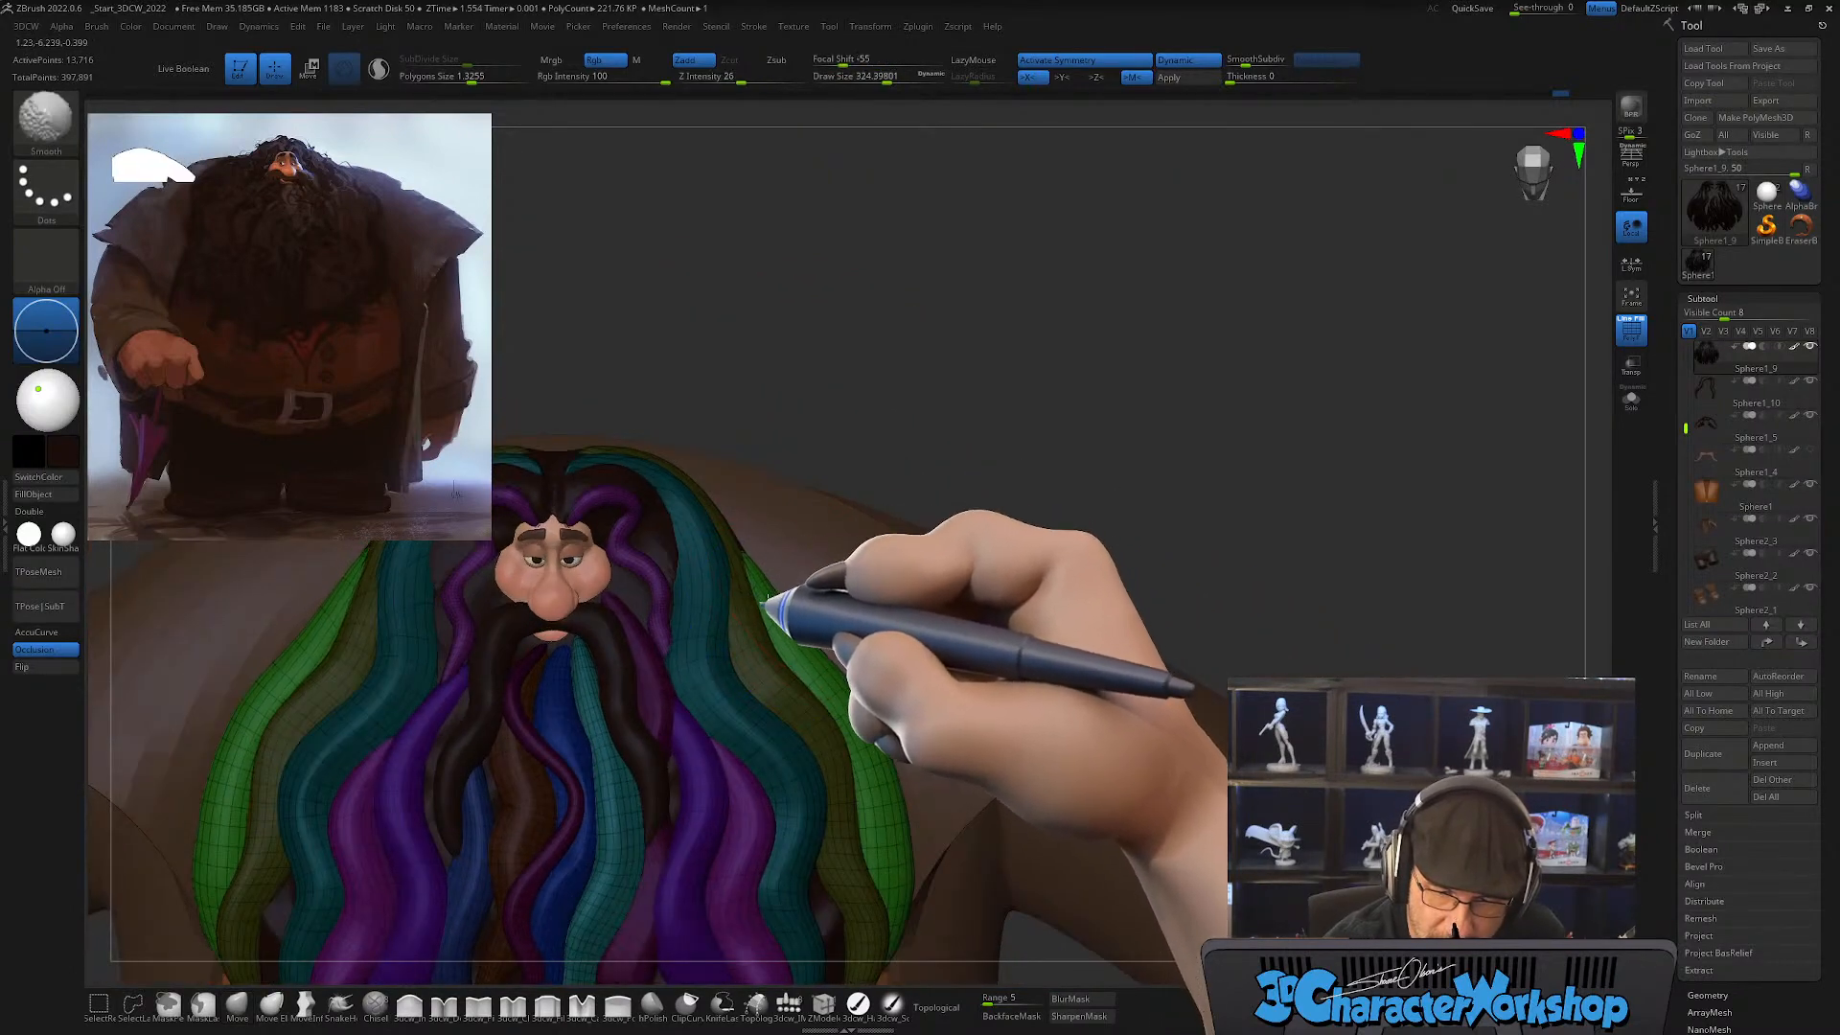
shift+drag(748, 575, 850, 690)
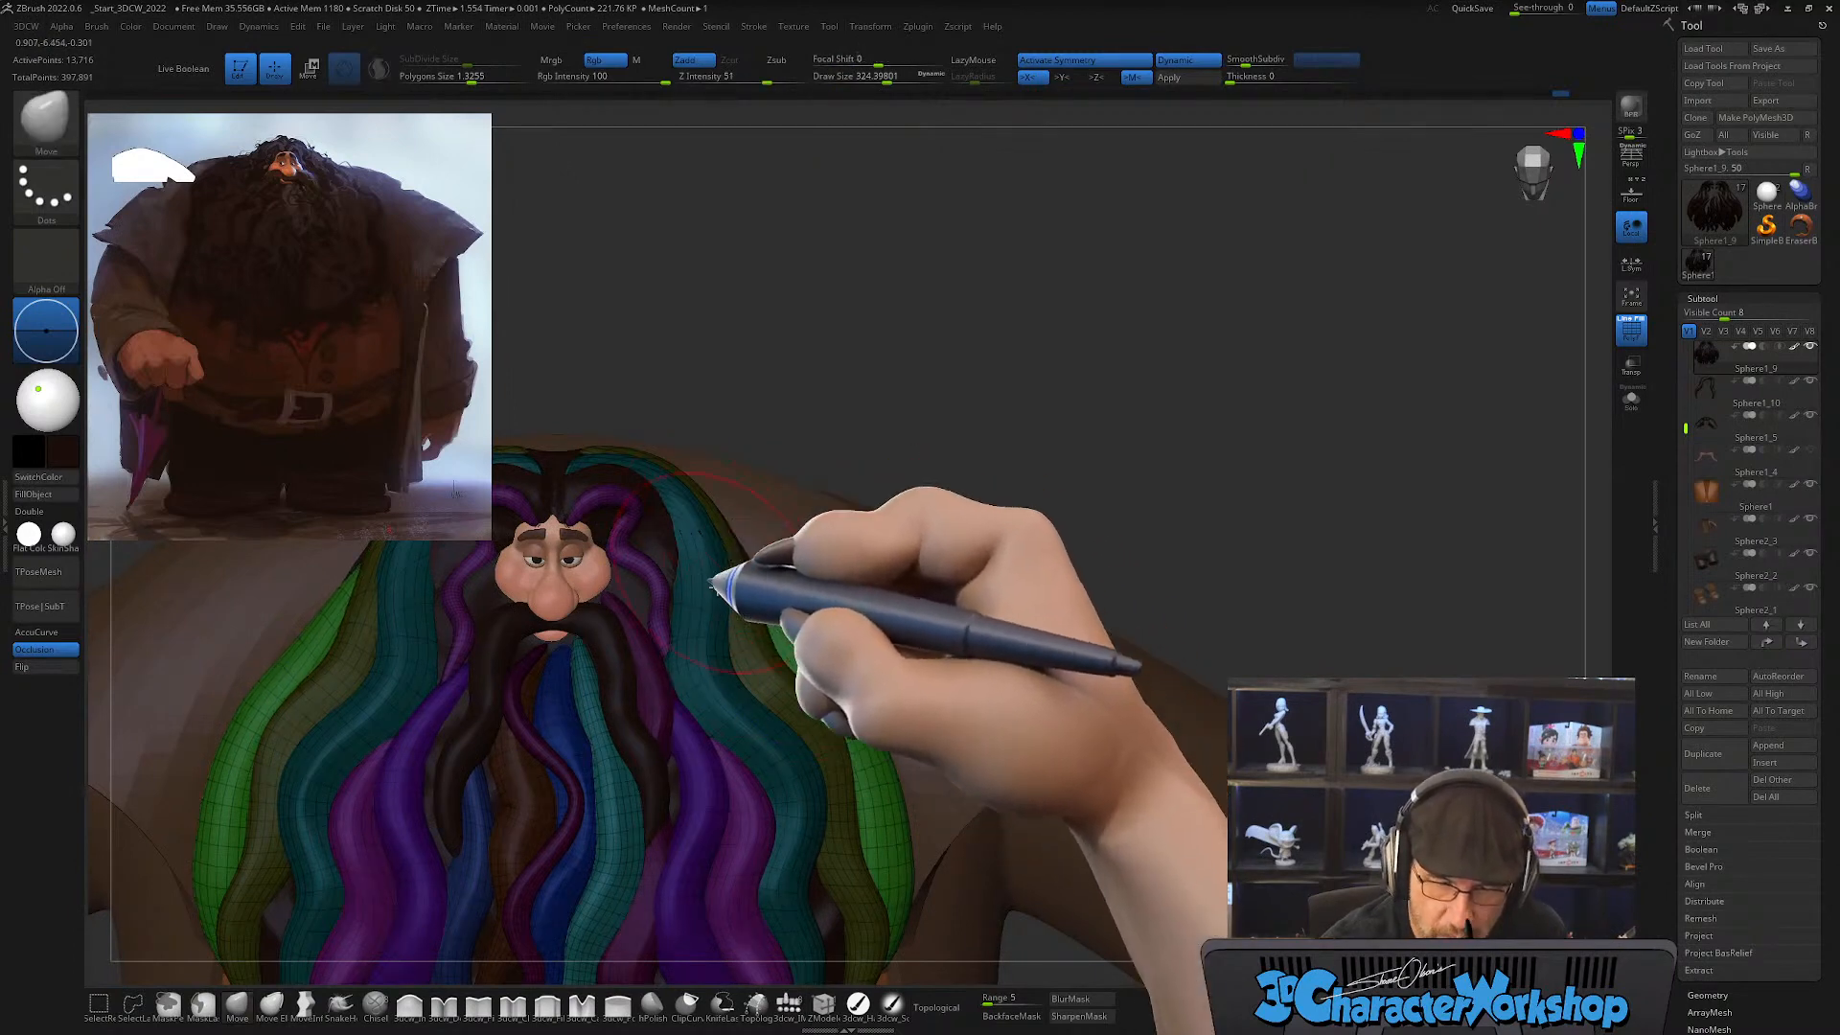
mouse_move(904, 780)
right_down()
mouse_move(910, 750)
mouse_move(834, 704)
mouse_move(854, 732)
mouse_move(835, 755)
mouse_move(896, 719)
mouse_move(880, 743)
mouse_move(953, 658)
mouse_move(936, 682)
mouse_move(911, 659)
right_up()
key(shift)
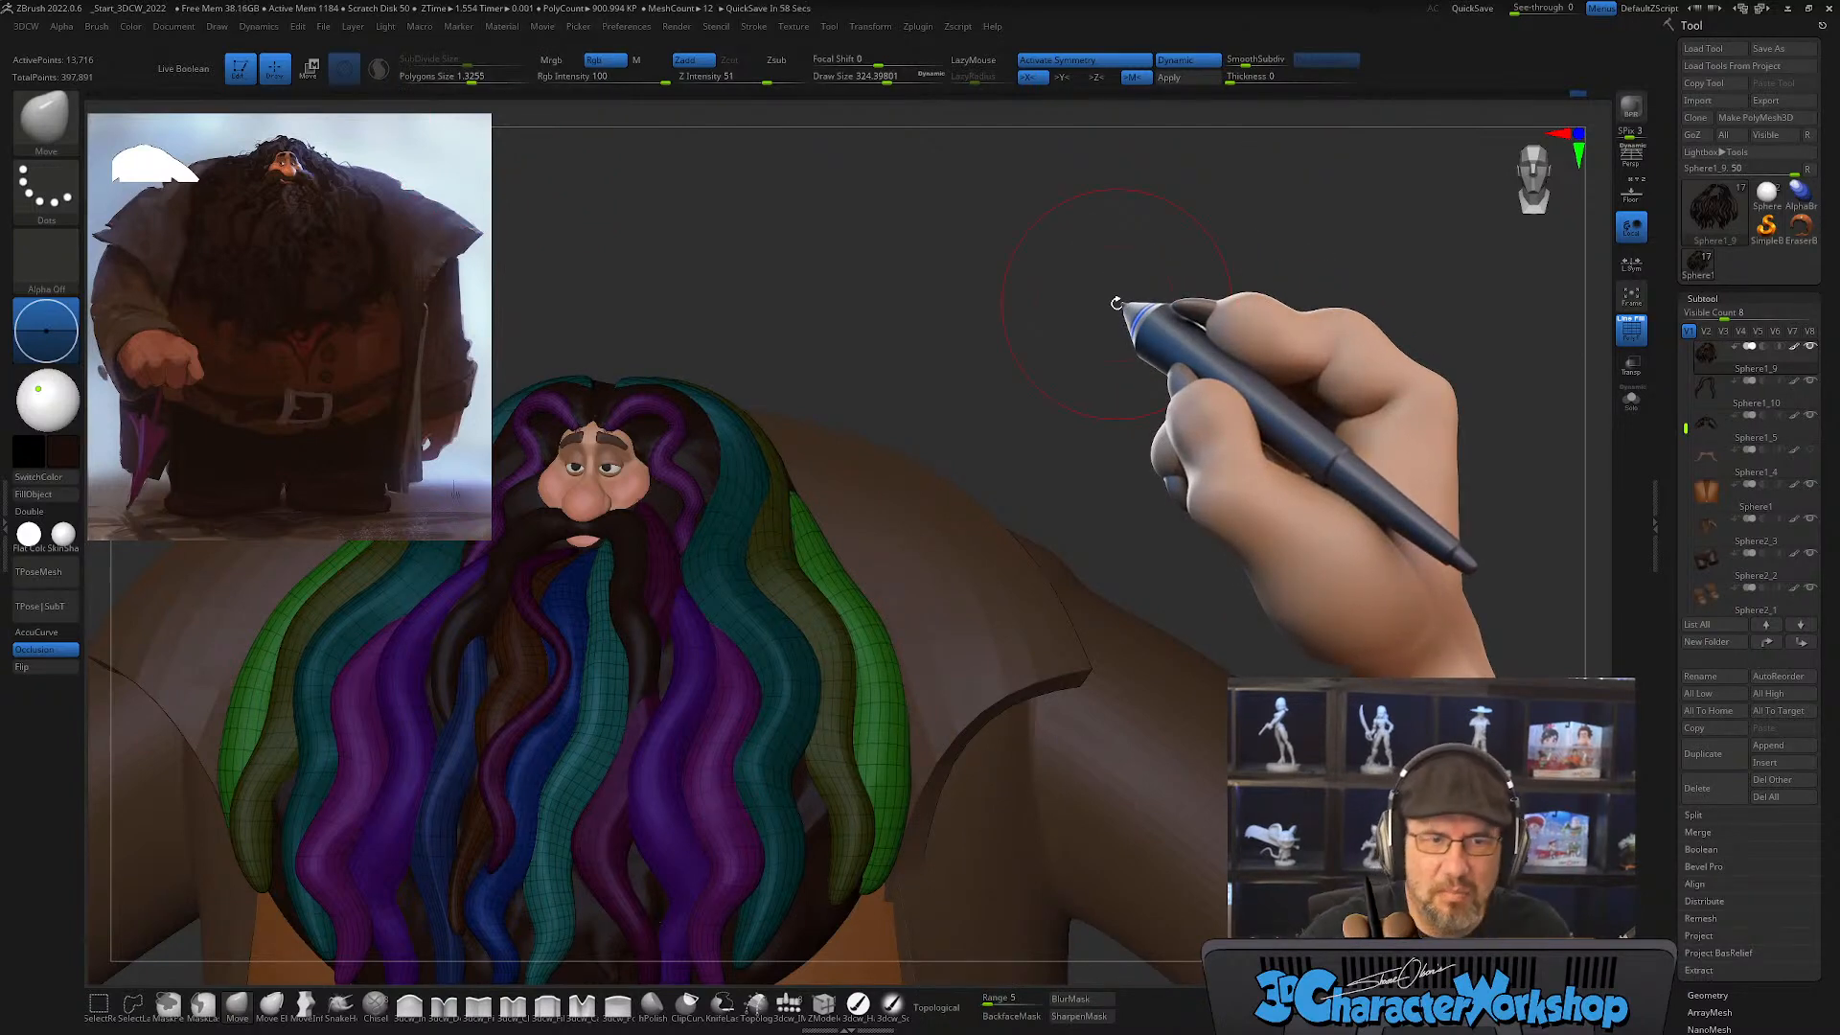
Step: Pull the green strand's outer contour closer to the olive strand with the Move brush at draw size about 299
mouse_move(995, 427)
mouse_down()
mouse_move(976, 444)
mouse_move(994, 444)
mouse_move(1008, 386)
mouse_up()
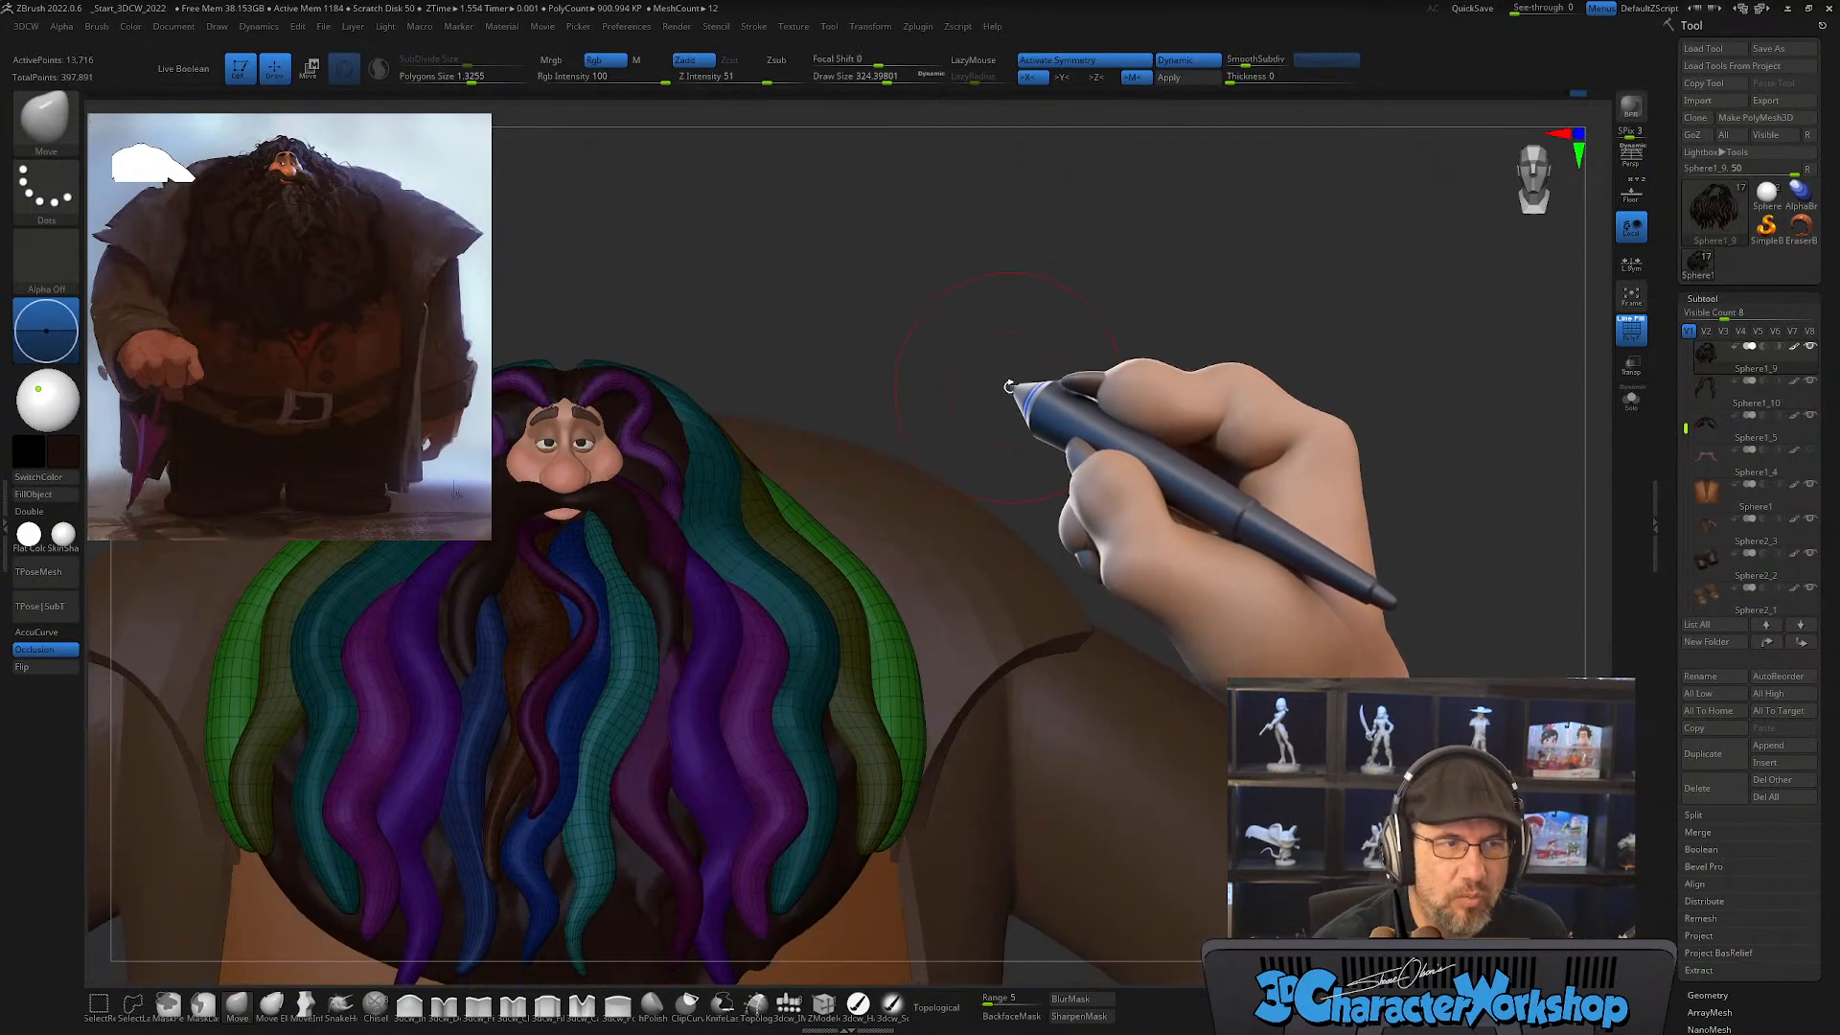
drag(854, 380, 1026, 381)
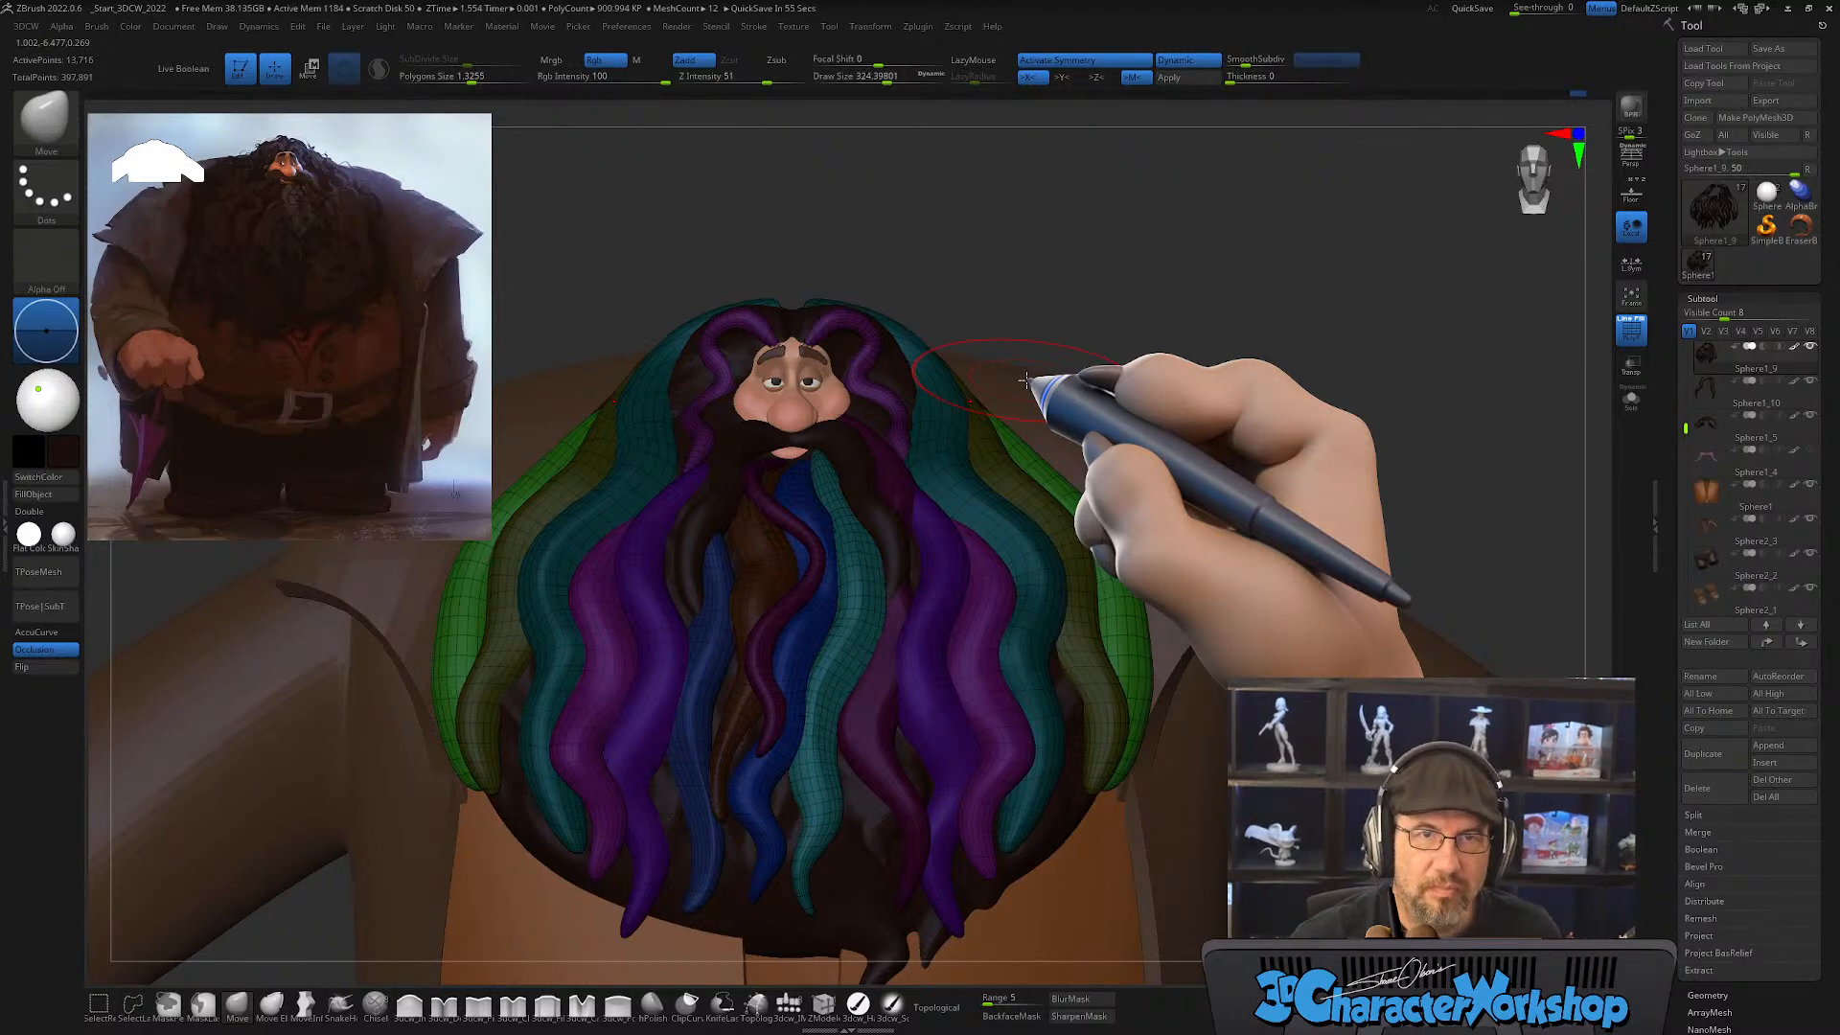
alt+right_drag(1135, 596, 1112, 623)
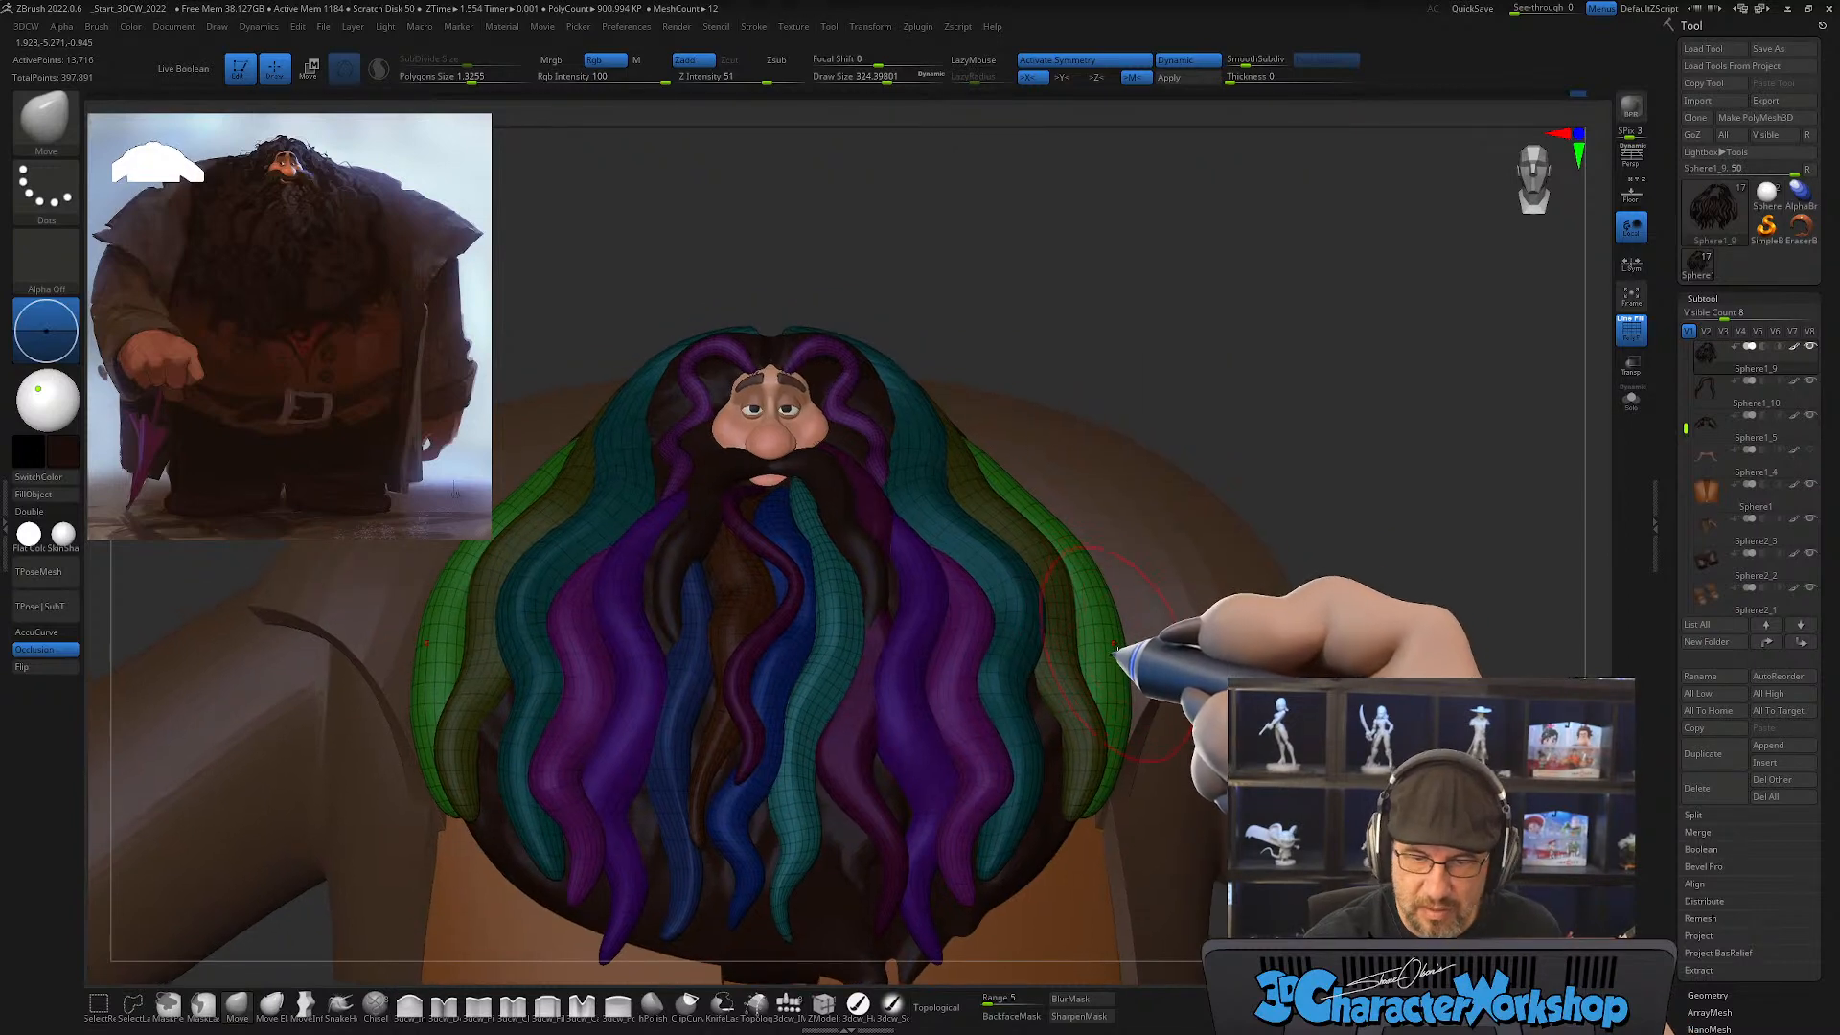
key(s)
mouse_move(1127, 669)
mouse_down()
mouse_move(1100, 675)
mouse_move(1112, 654)
mouse_up()
mouse_move(1125, 652)
right_down()
mouse_move(1135, 572)
mouse_move(1103, 577)
right_up()
key(s)
drag(1101, 579, 1094, 578)
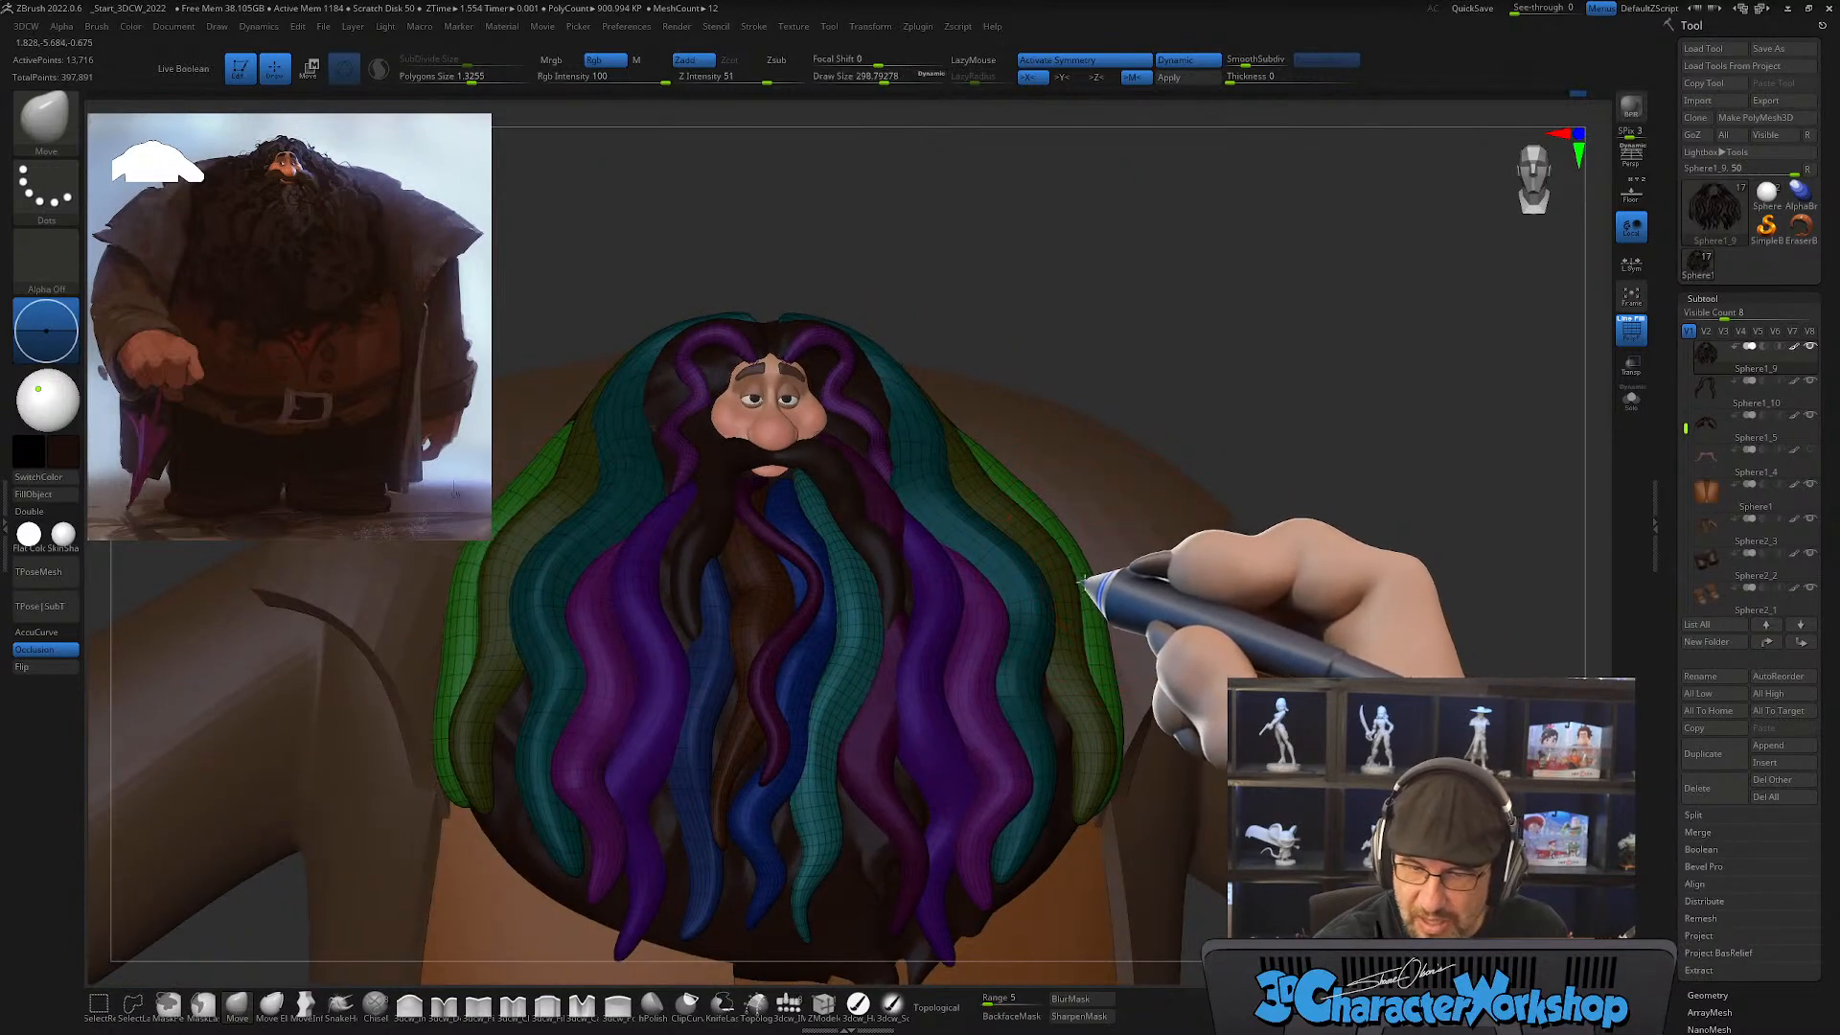
mouse_move(1102, 604)
right_down()
mouse_move(1075, 589)
mouse_move(1142, 608)
mouse_move(1117, 616)
mouse_move(718, 337)
mouse_move(953, 501)
right_up()
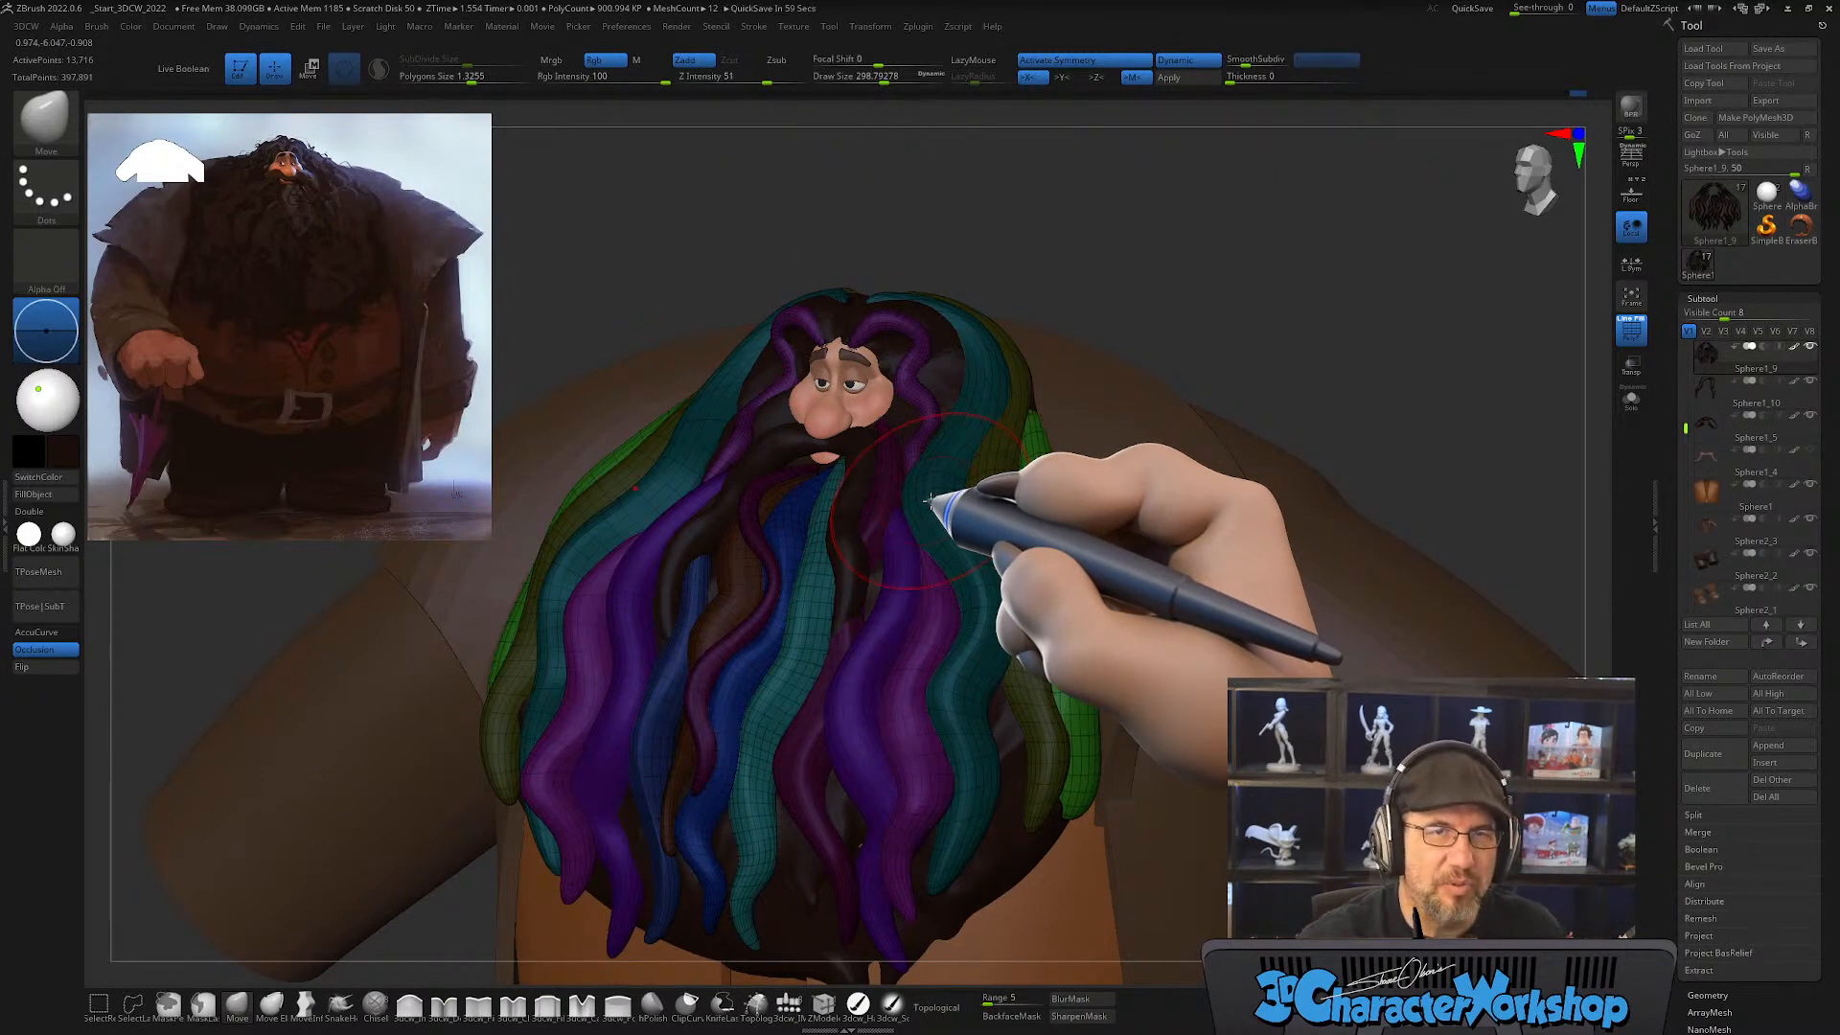
Step: Bend the green strand's lower half into waves and narrow its tip with the Move brush, using draw size about 158 for the tip
alt+right_drag(1021, 564, 981, 508)
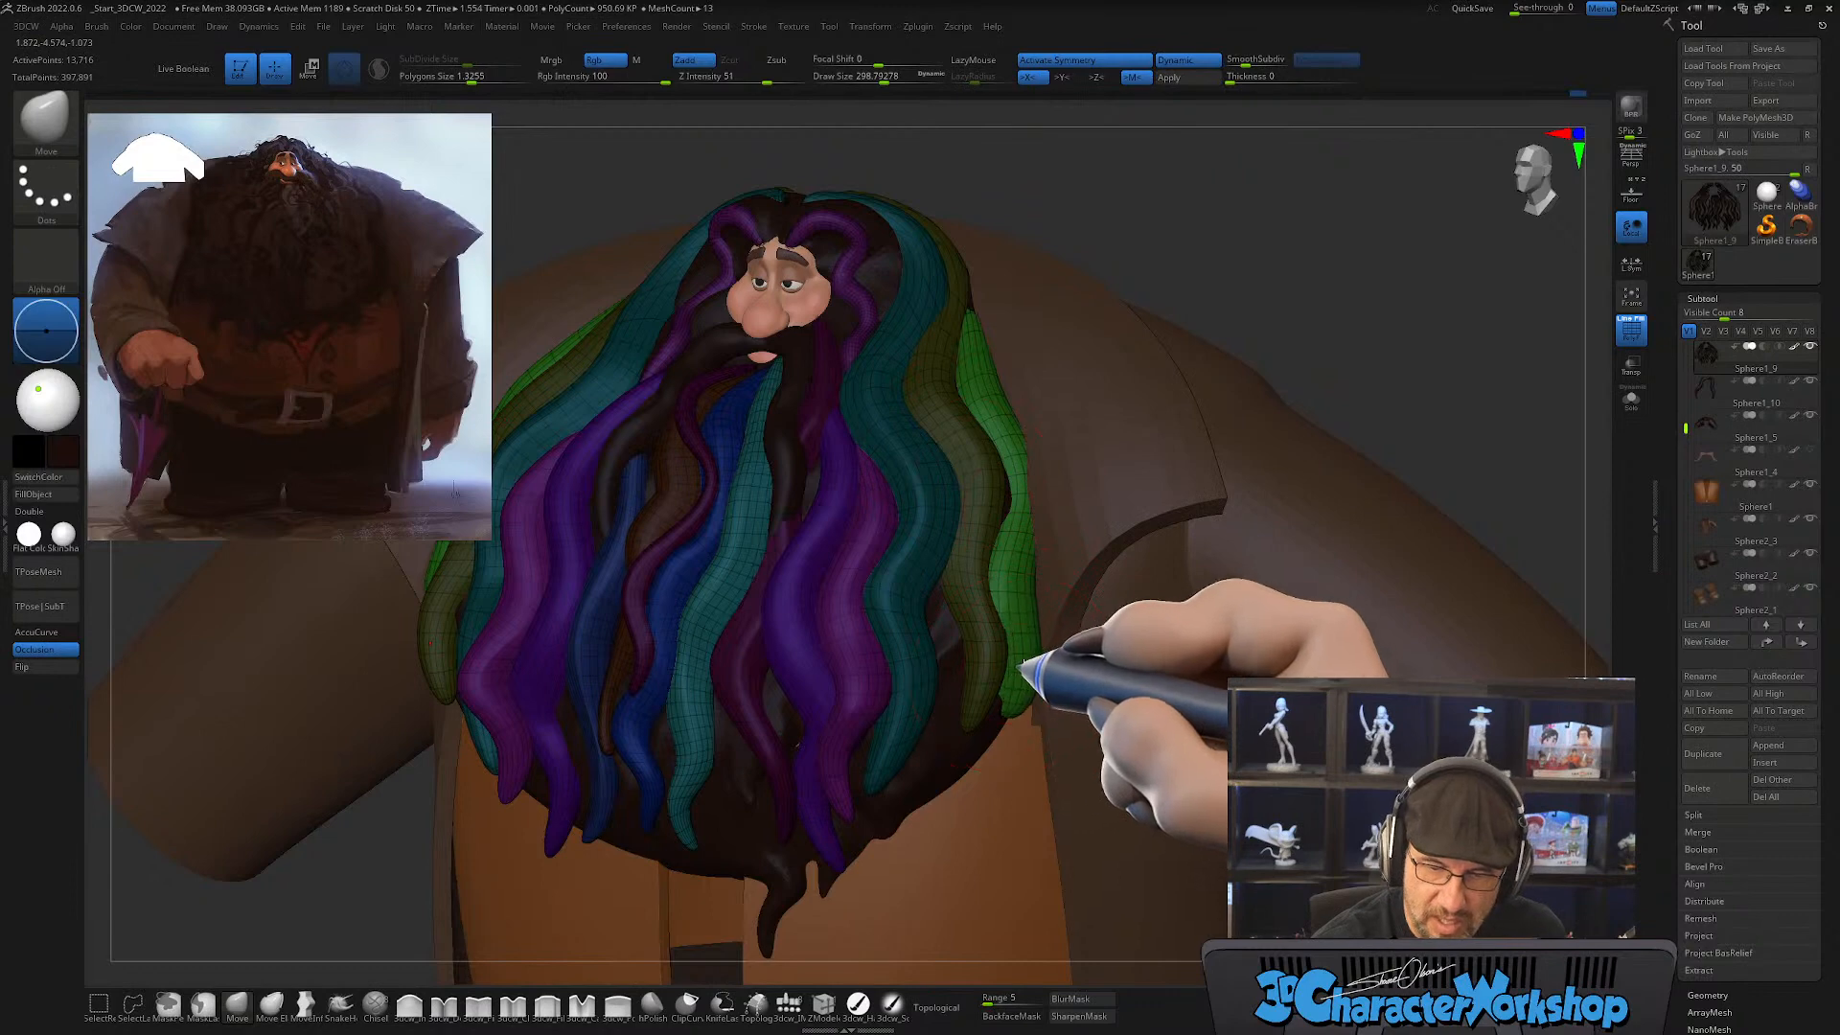
right_drag(1043, 650, 1033, 731)
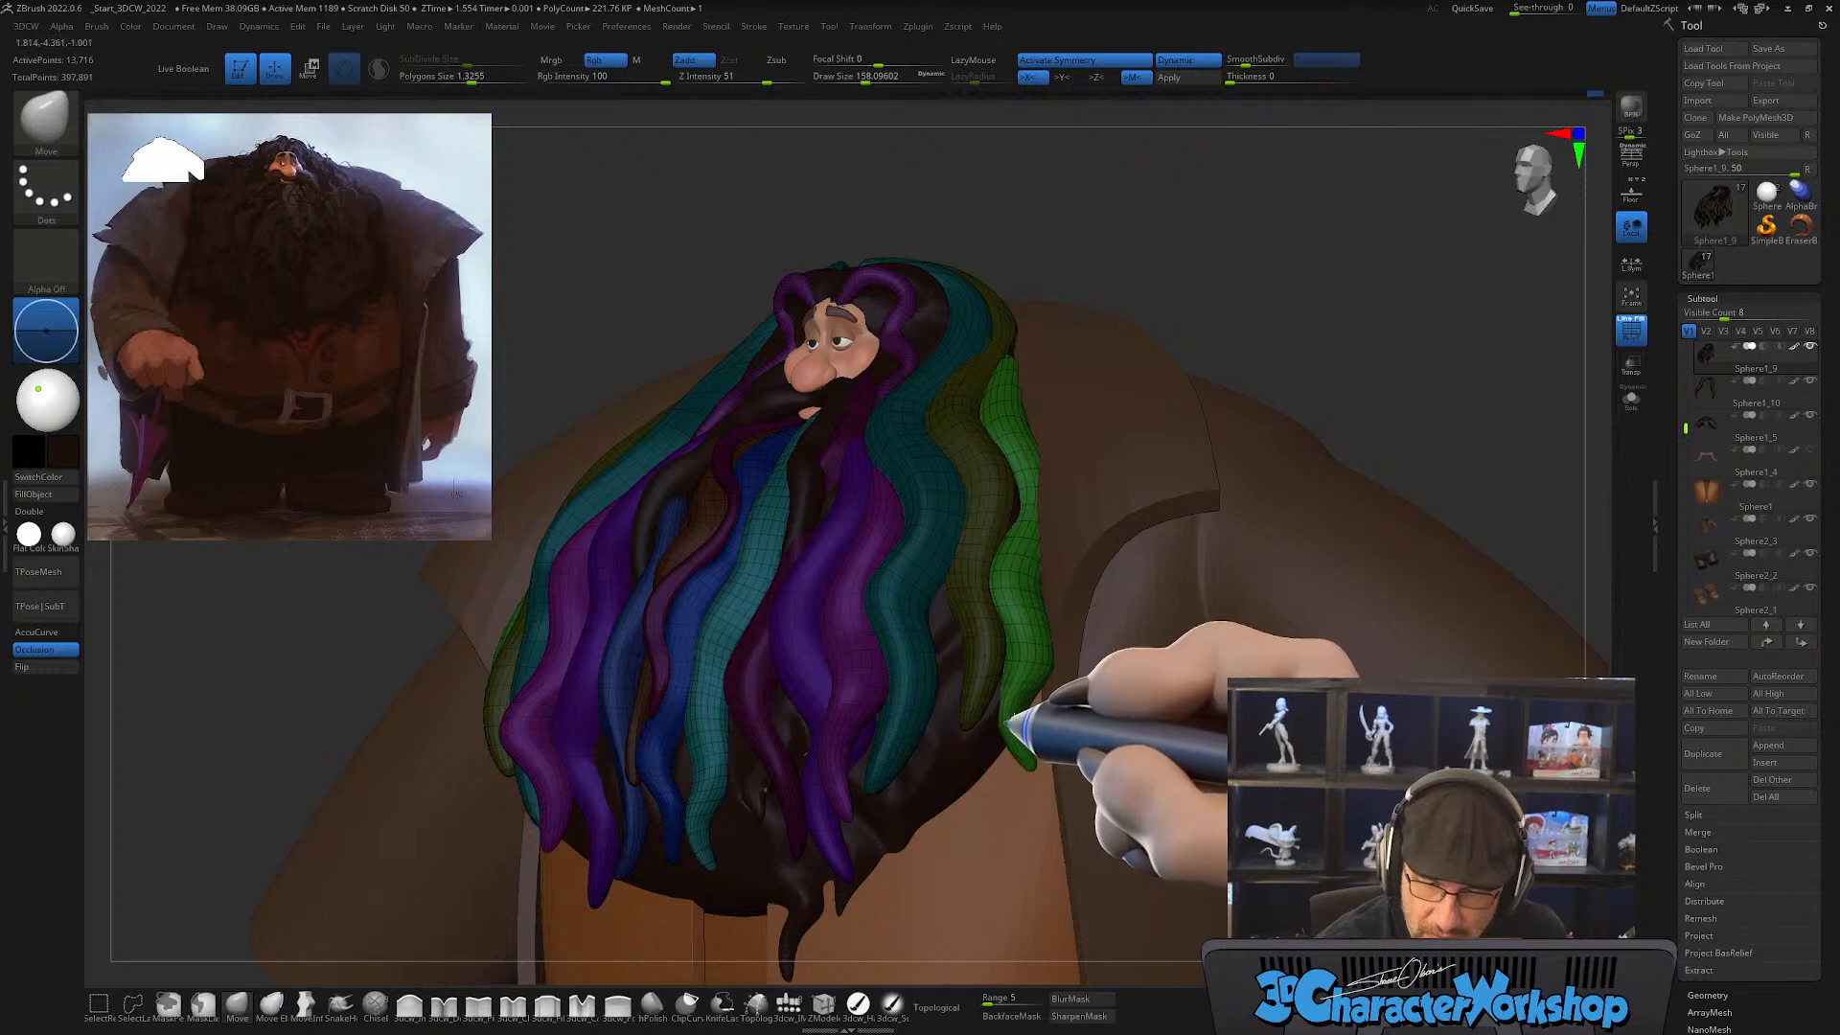
key(shift)
mouse_move(1031, 649)
right_down()
mouse_move(1102, 685)
mouse_move(1014, 714)
mouse_move(1032, 645)
mouse_move(1066, 654)
mouse_move(1016, 564)
right_up()
Step: Bring the green strand's middle out from behind the olive strand with the Move brush at draw size about 268
key(s)
mouse_move(995, 551)
mouse_down()
mouse_move(997, 493)
mouse_move(974, 475)
mouse_up()
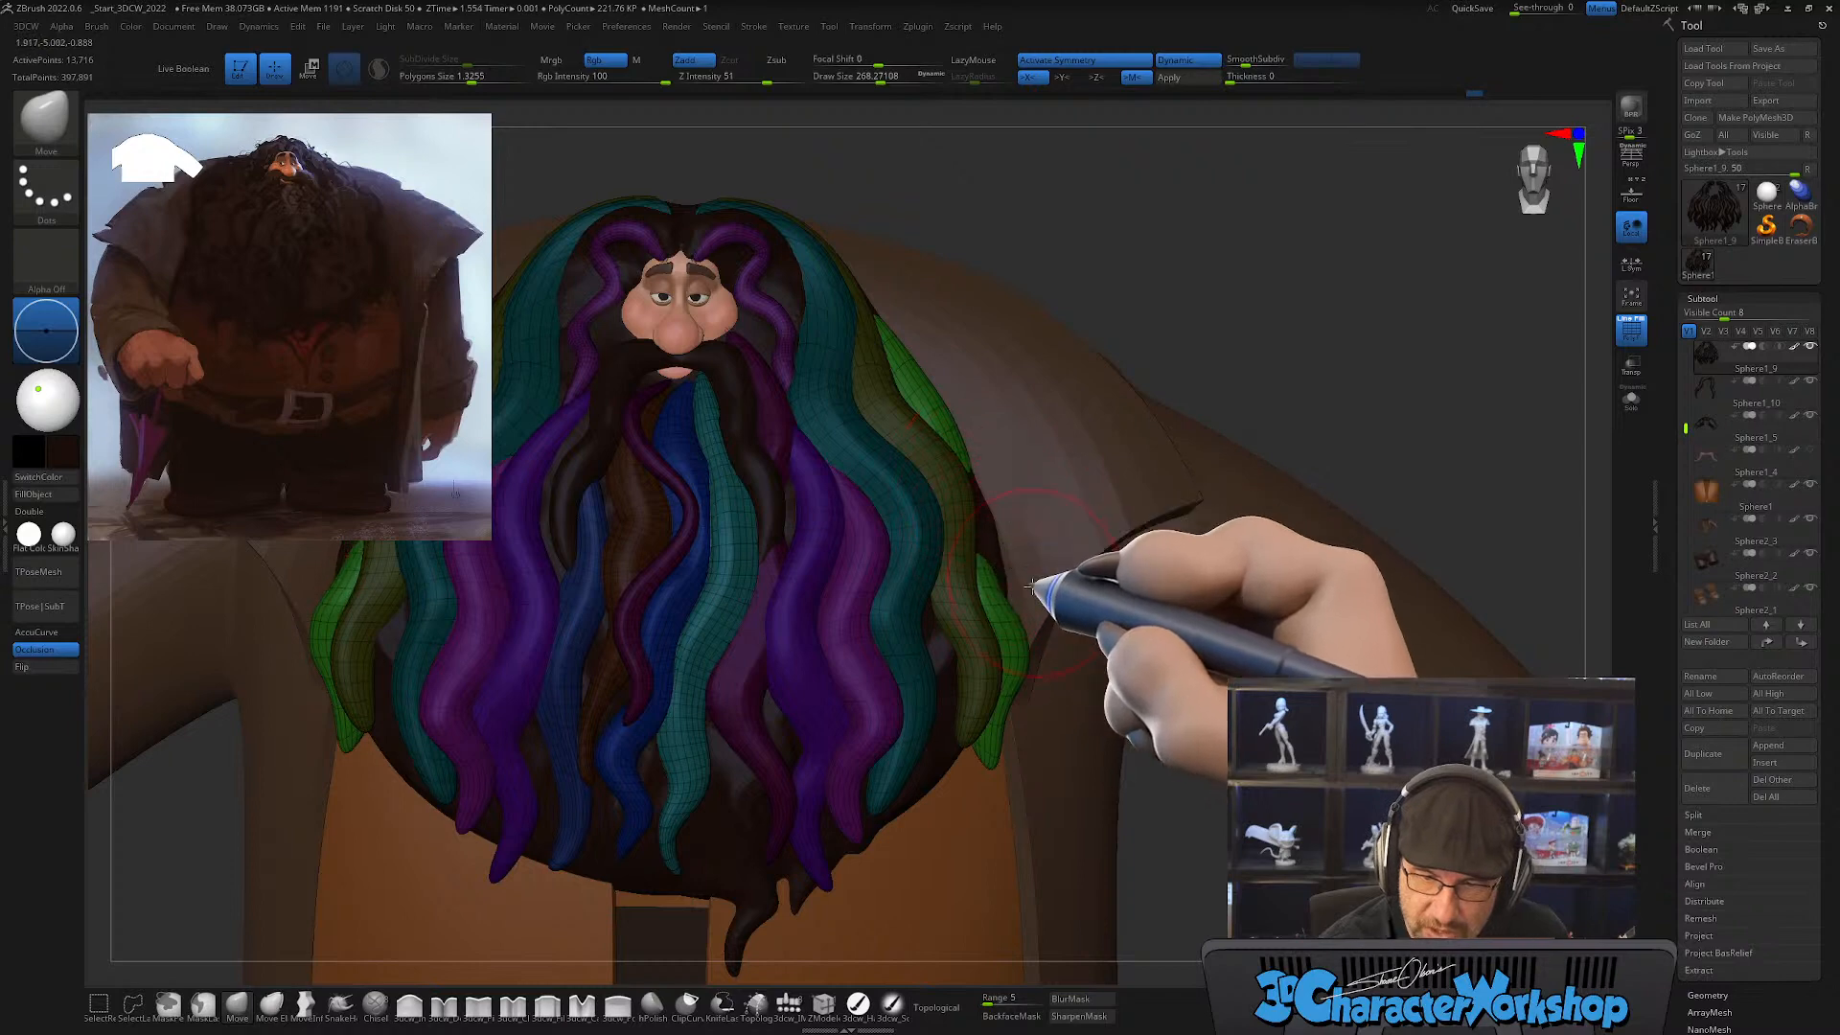
mouse_move(1035, 574)
right_down()
mouse_move(1008, 595)
mouse_move(1033, 589)
right_up()
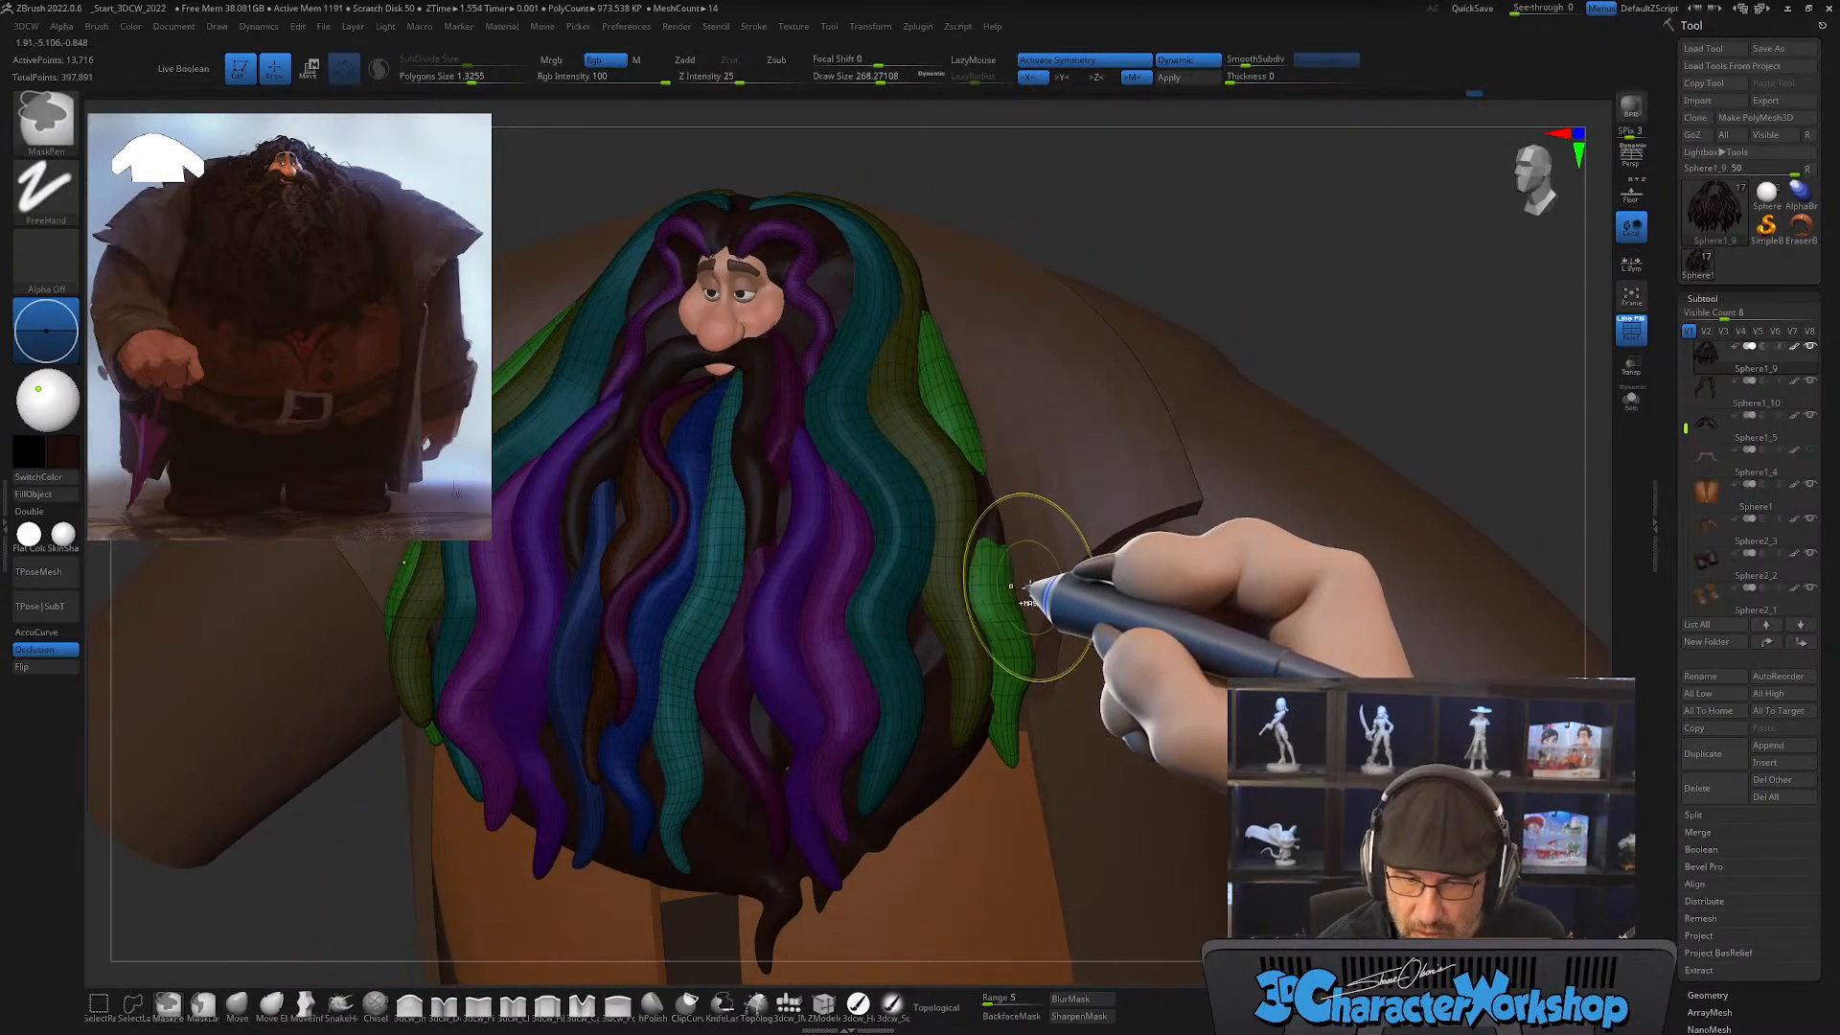
mouse_move(1026, 592)
right_down()
mouse_move(1068, 555)
mouse_move(987, 525)
right_up()
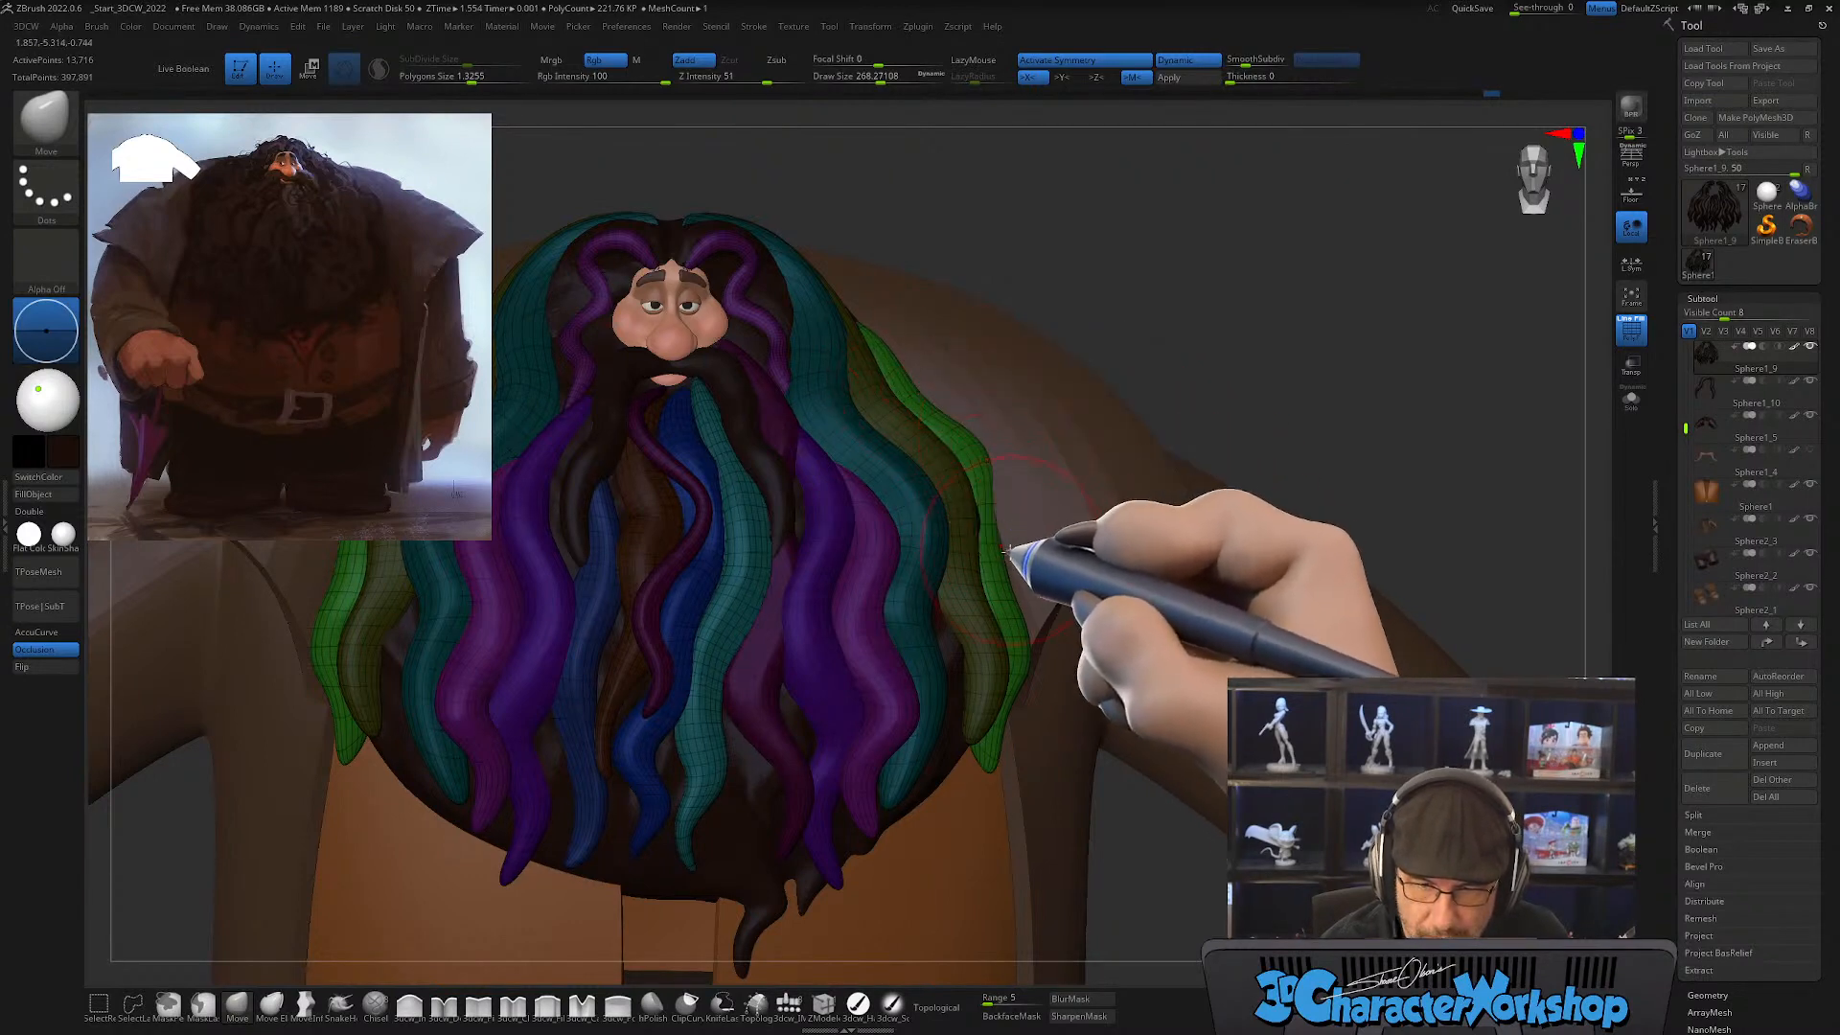
Step: Turn off the polyframe display and examine the whole beard on the full figure for silhouette and gaps between strands
right_drag(1026, 616, 1096, 714)
alt+right_drag(1053, 604, 1199, 854)
key(shift+f)
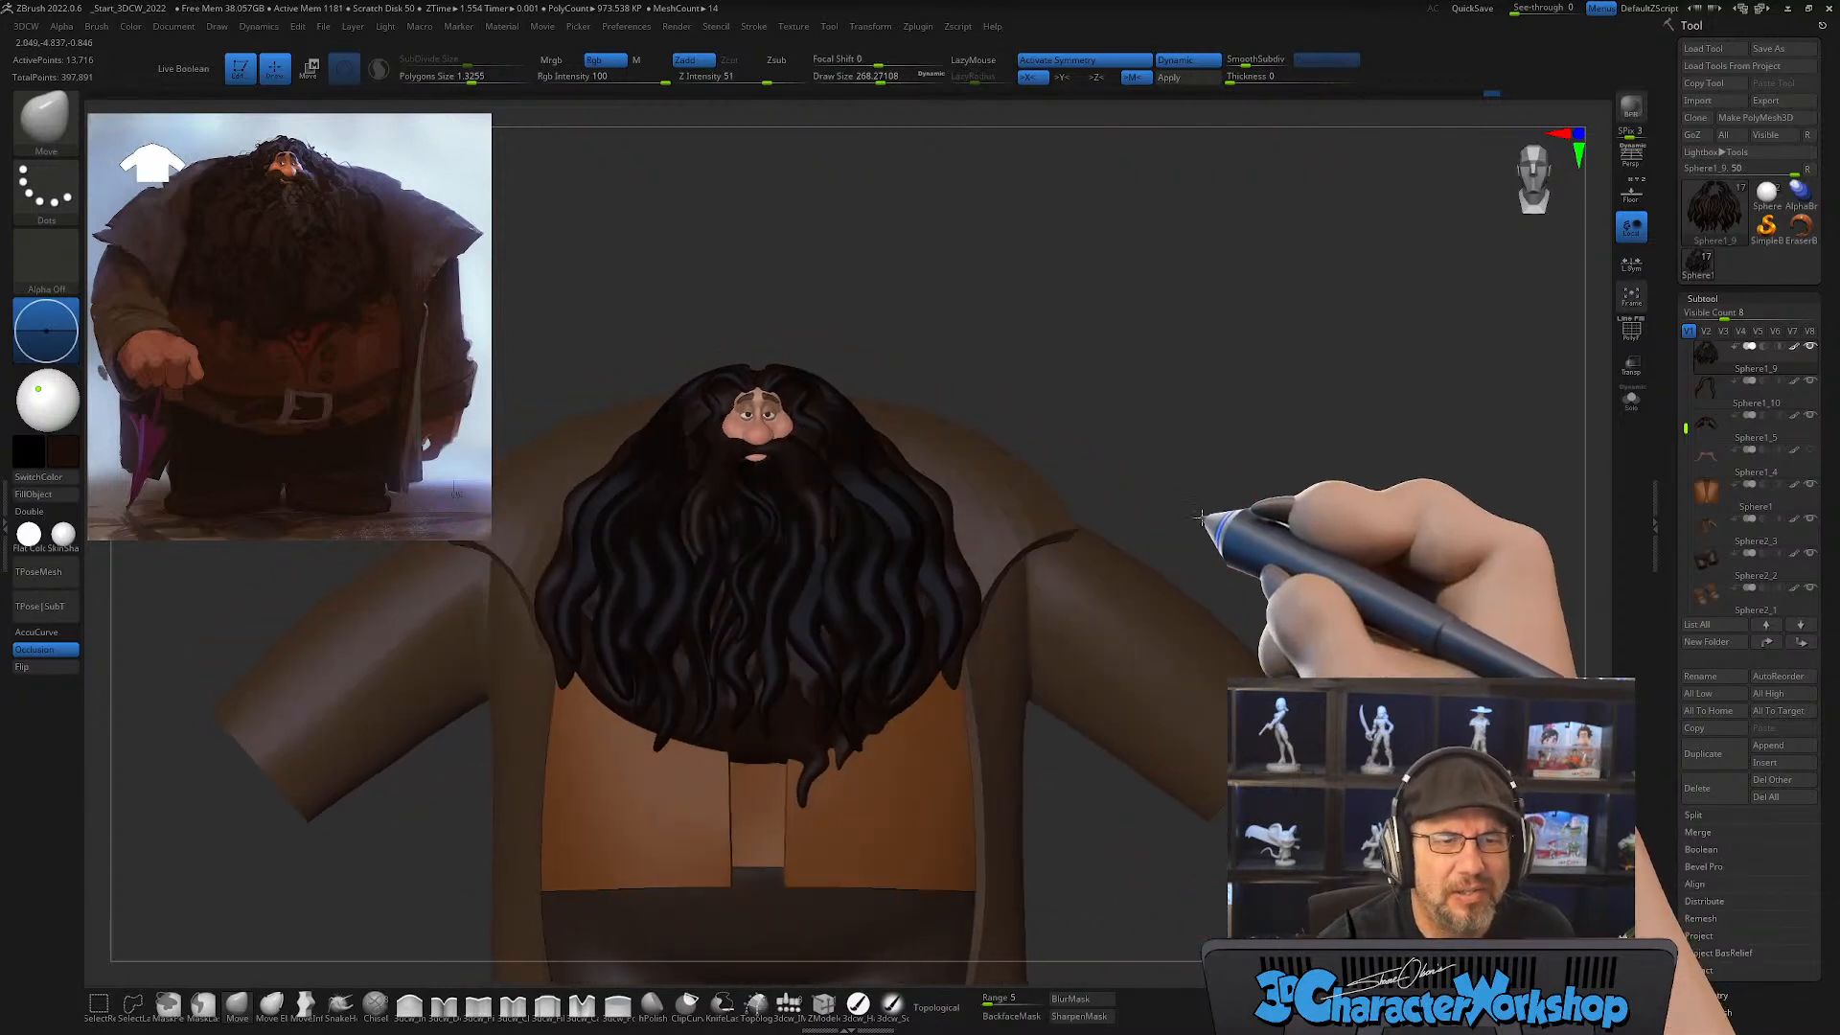
mouse_move(1130, 761)
right_down()
mouse_move(1111, 800)
mouse_move(1102, 767)
mouse_move(1118, 768)
mouse_move(1109, 841)
mouse_move(1100, 751)
right_up()
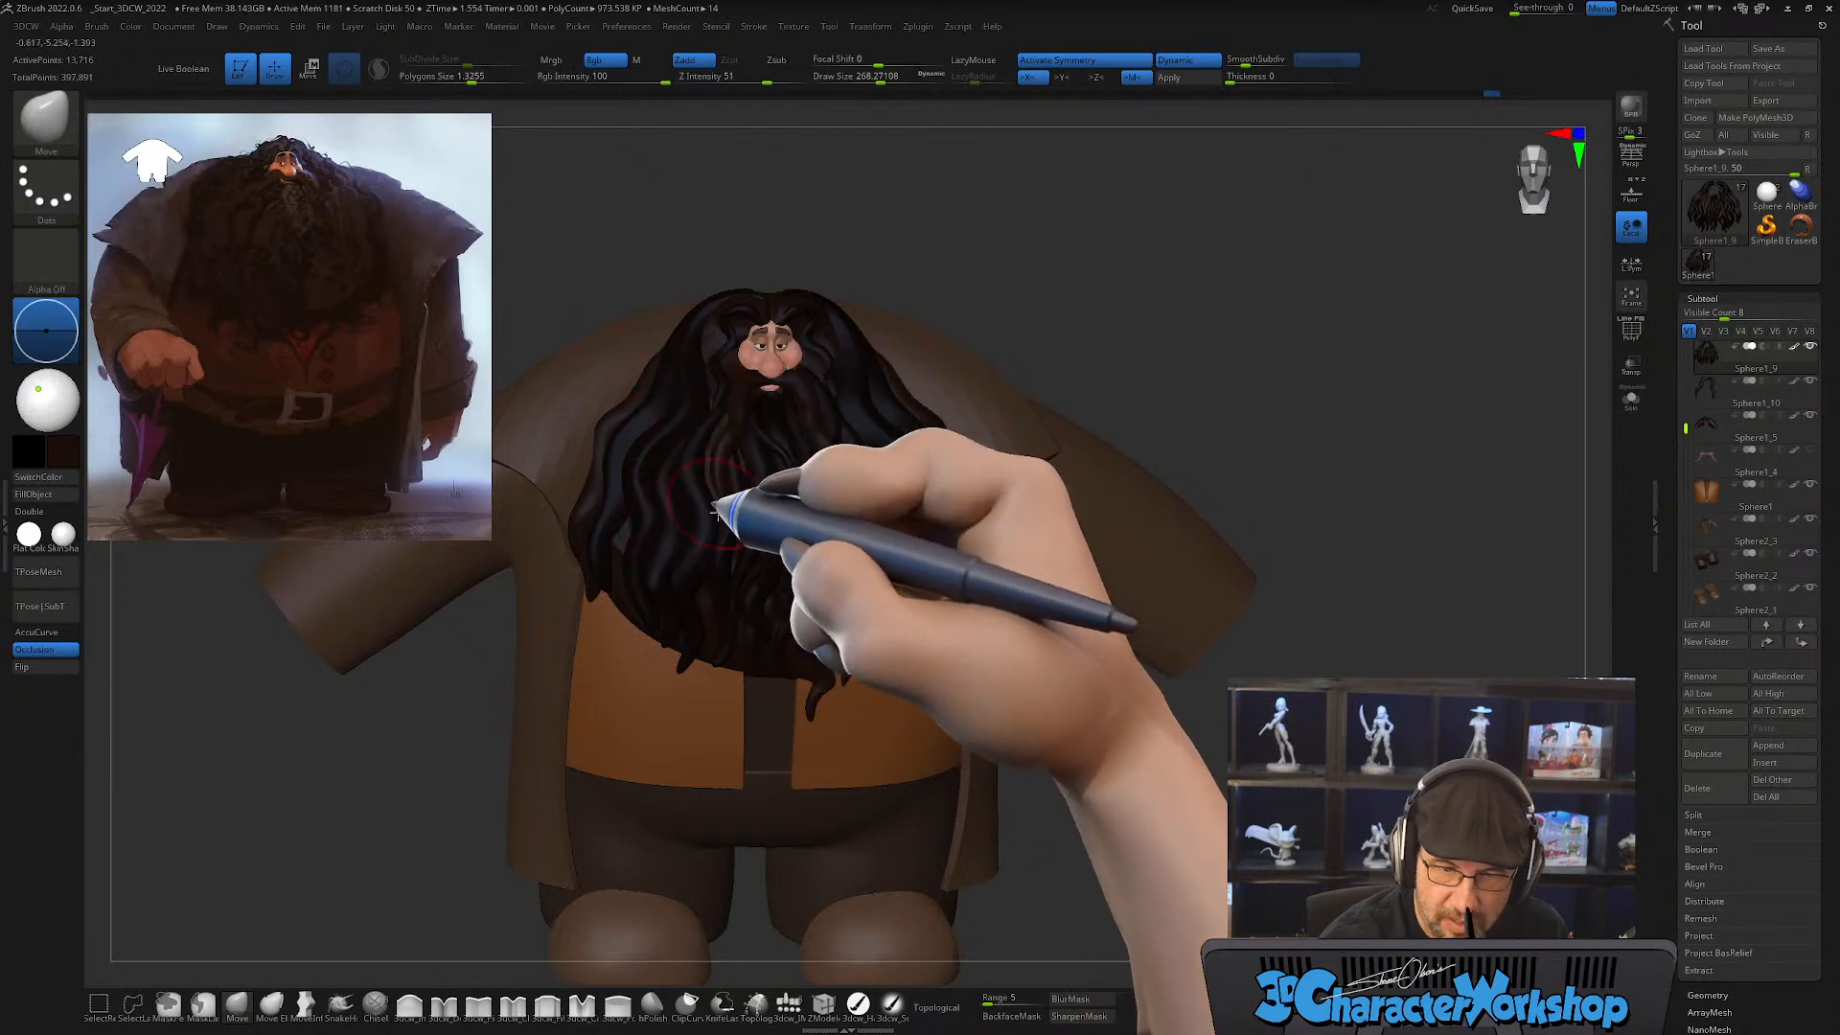
mouse_move(936, 604)
right_down()
mouse_move(915, 525)
mouse_move(871, 616)
mouse_move(915, 609)
right_up()
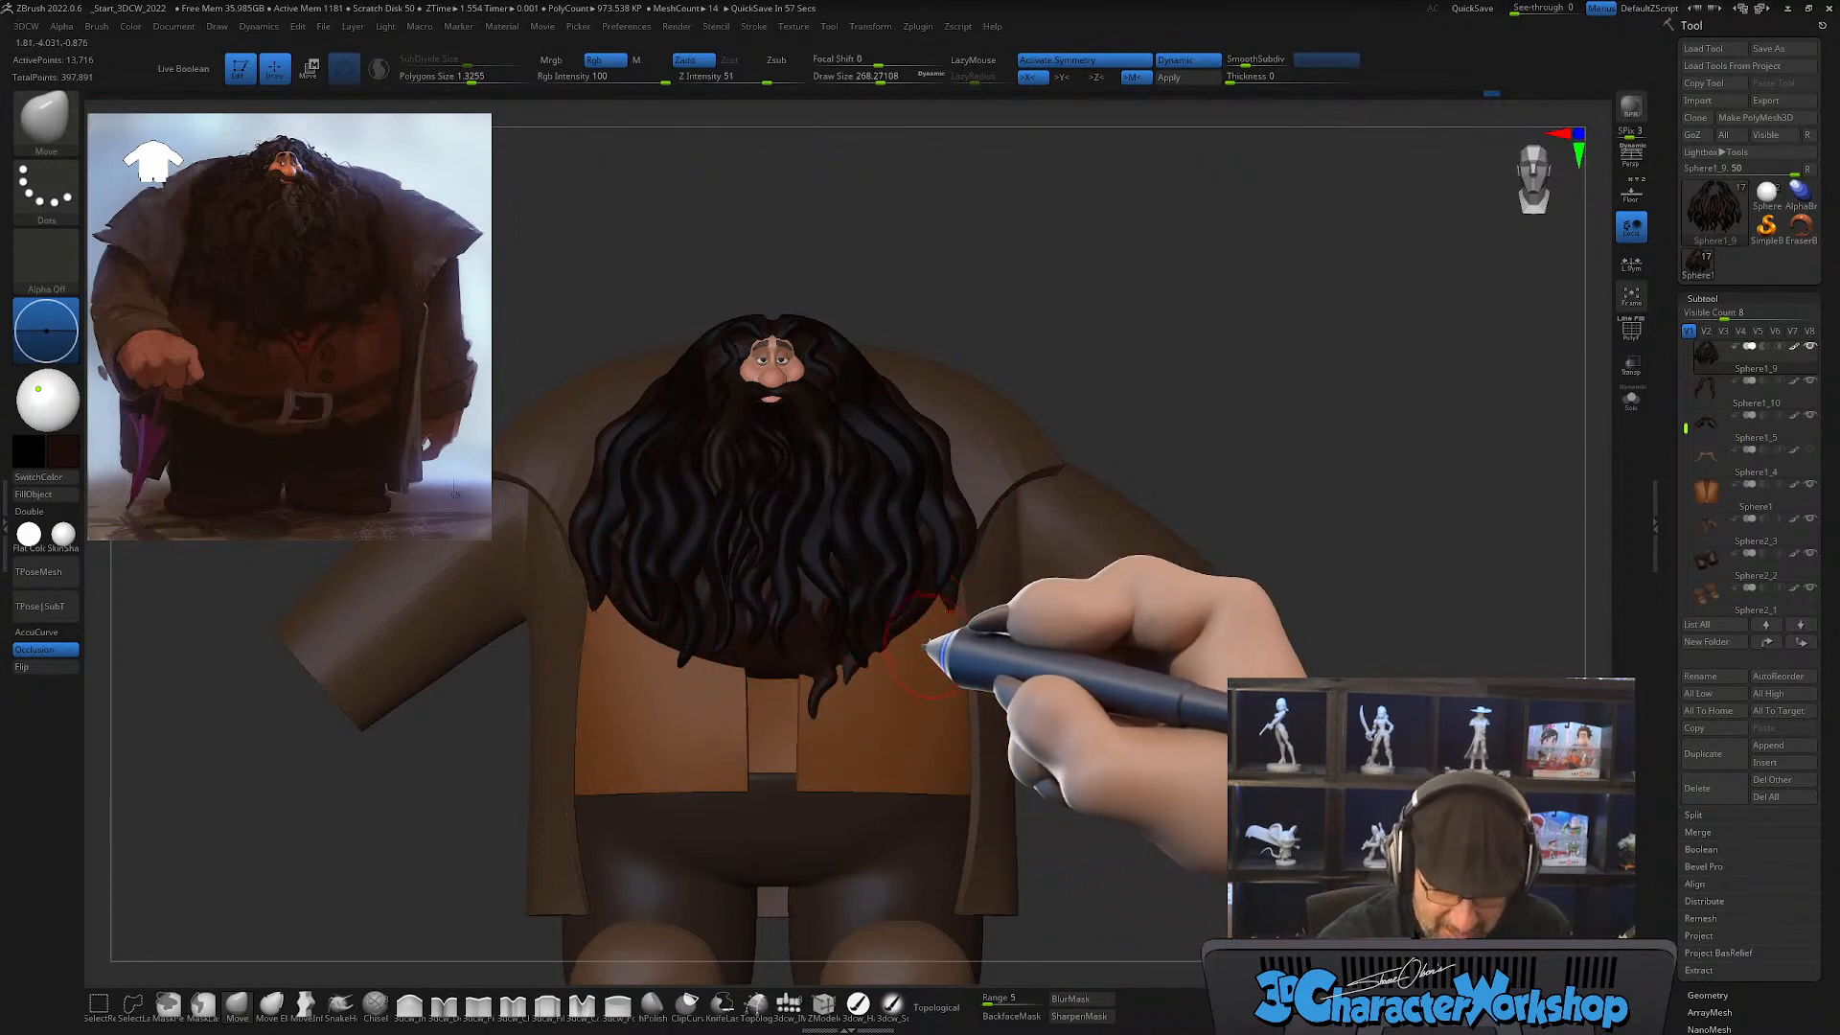
mouse_move(706, 565)
alt+right_down()
mouse_move(697, 643)
mouse_move(731, 739)
mouse_move(727, 610)
mouse_move(739, 576)
mouse_move(760, 658)
mouse_move(768, 575)
alt+right_up()
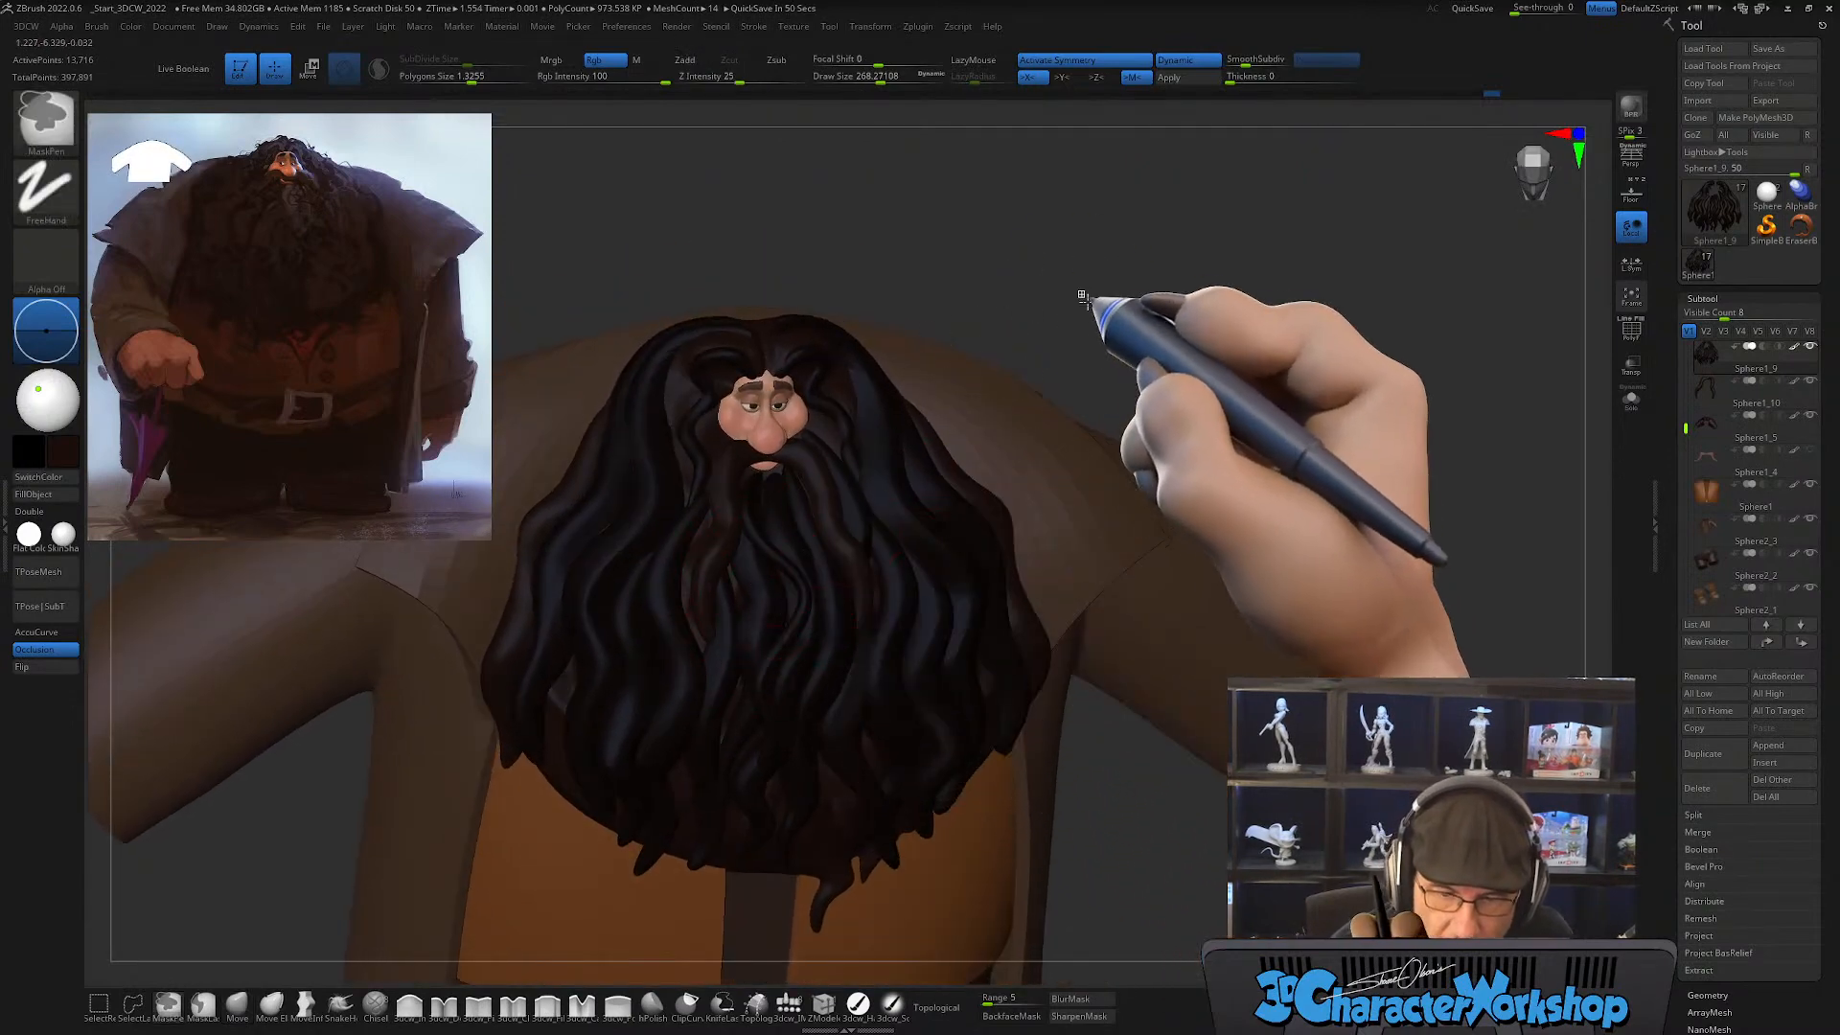
ctrl+drag(1082, 298, 1089, 325)
mouse_move(949, 608)
right_down()
mouse_move(936, 566)
mouse_move(944, 618)
right_up()
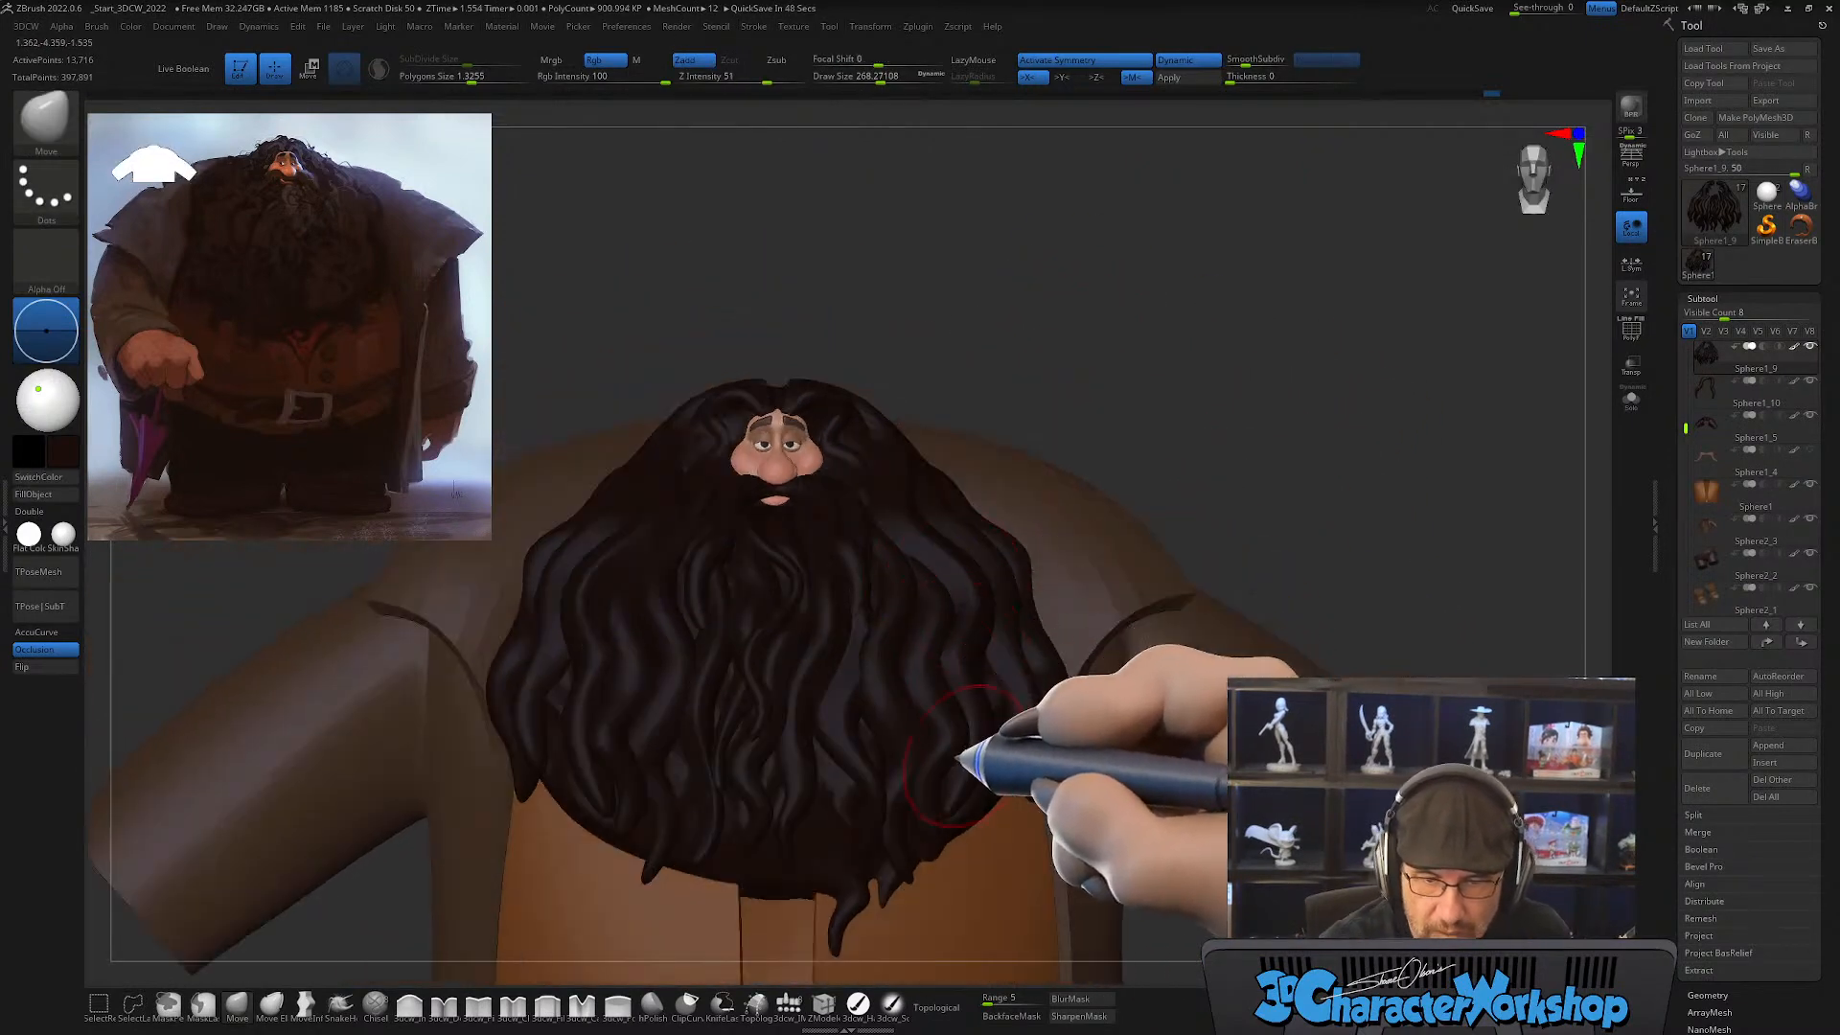
ctrl+right_drag(958, 758, 954, 714)
right_drag(1244, 443, 1221, 539)
Step: Draw a thinner CurveTube strand at draw size about 90 from the temple beside the face down into the beard's middle
mouse_move(830, 612)
alt+right_down()
mouse_move(918, 697)
mouse_move(900, 646)
alt+right_up()
key(s)
drag(827, 621, 805, 620)
mouse_move(832, 614)
right_down()
mouse_move(805, 671)
mouse_move(808, 571)
right_up()
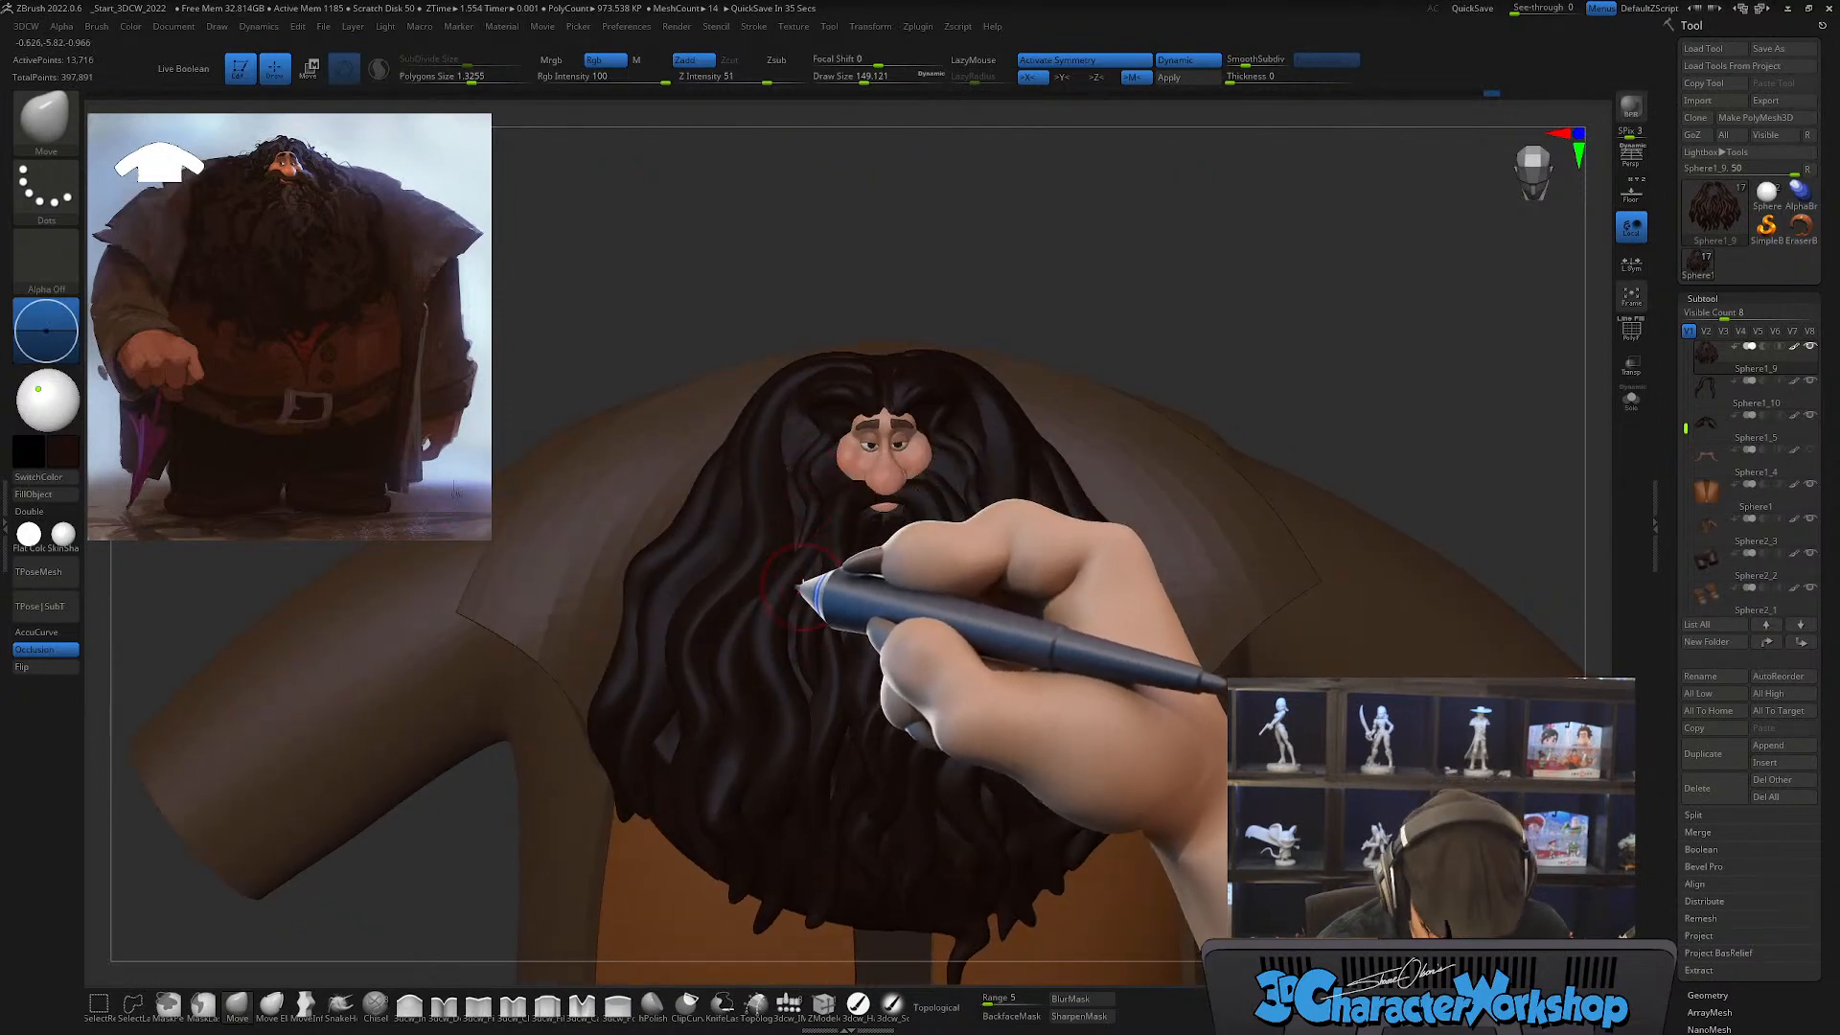
key(b)
key(c)
key(t)
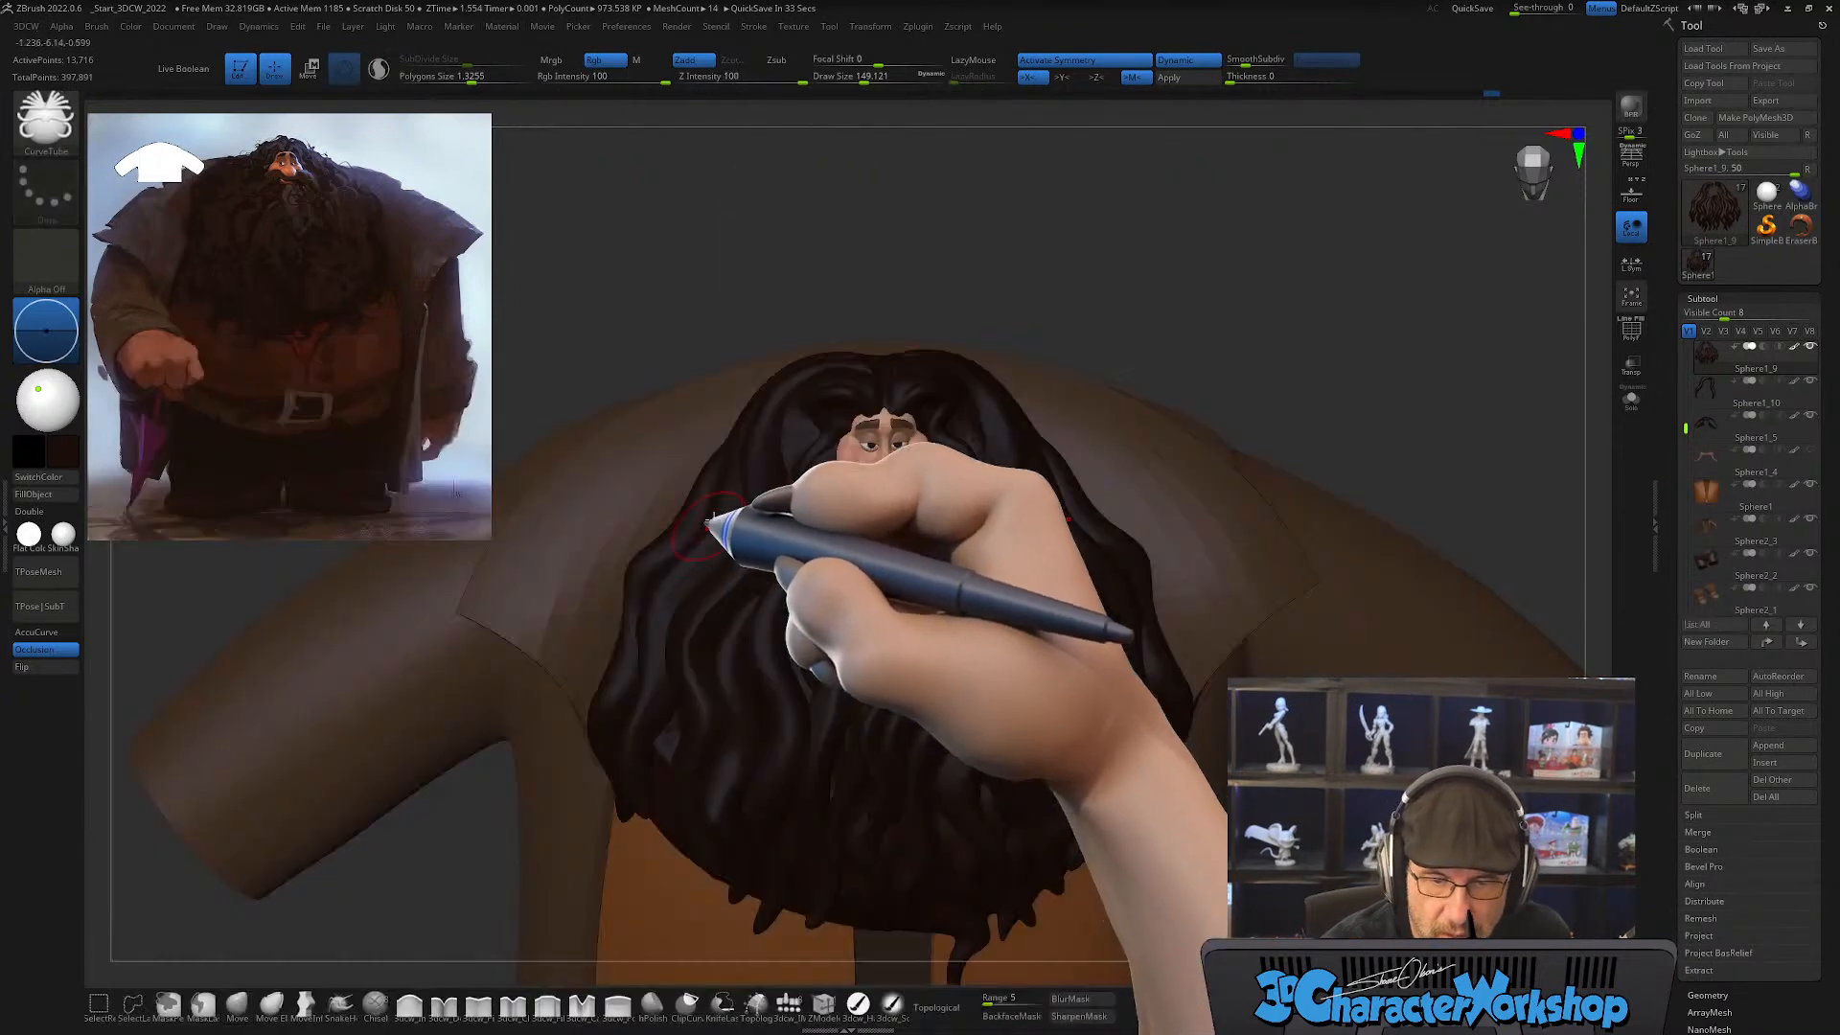
right_drag(805, 523, 803, 497)
key([)
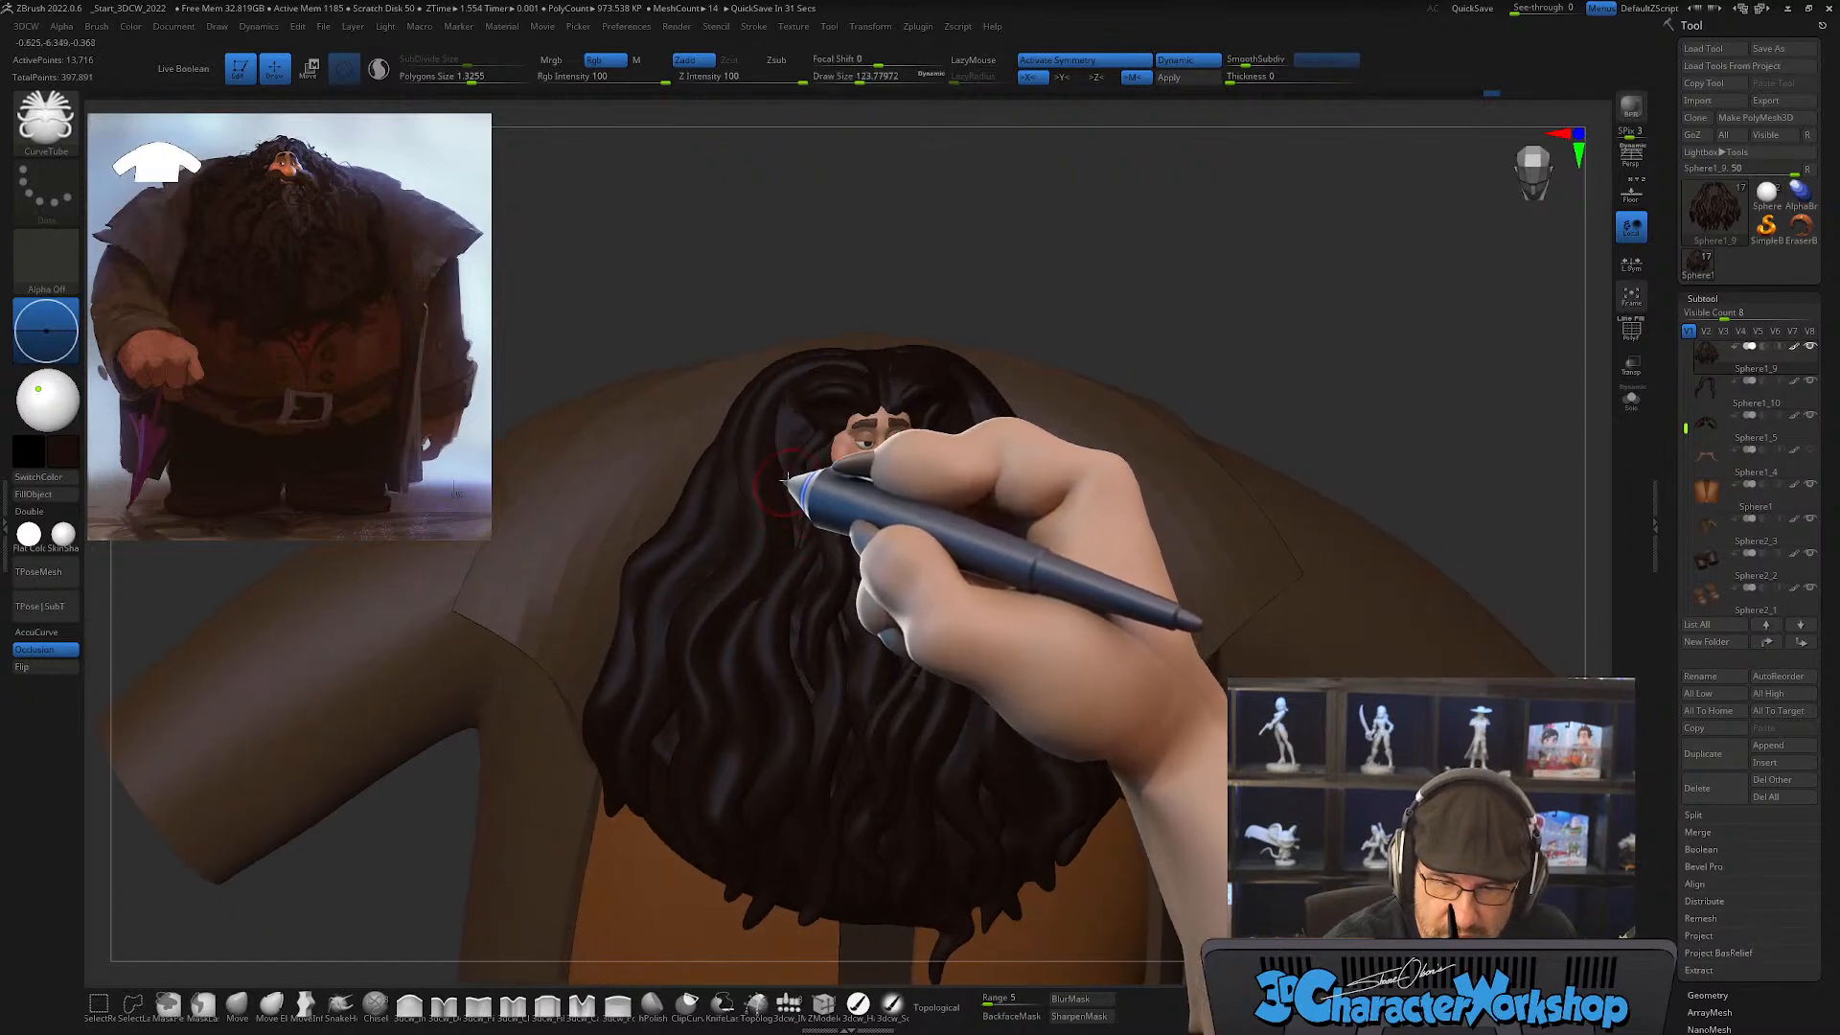
key([)
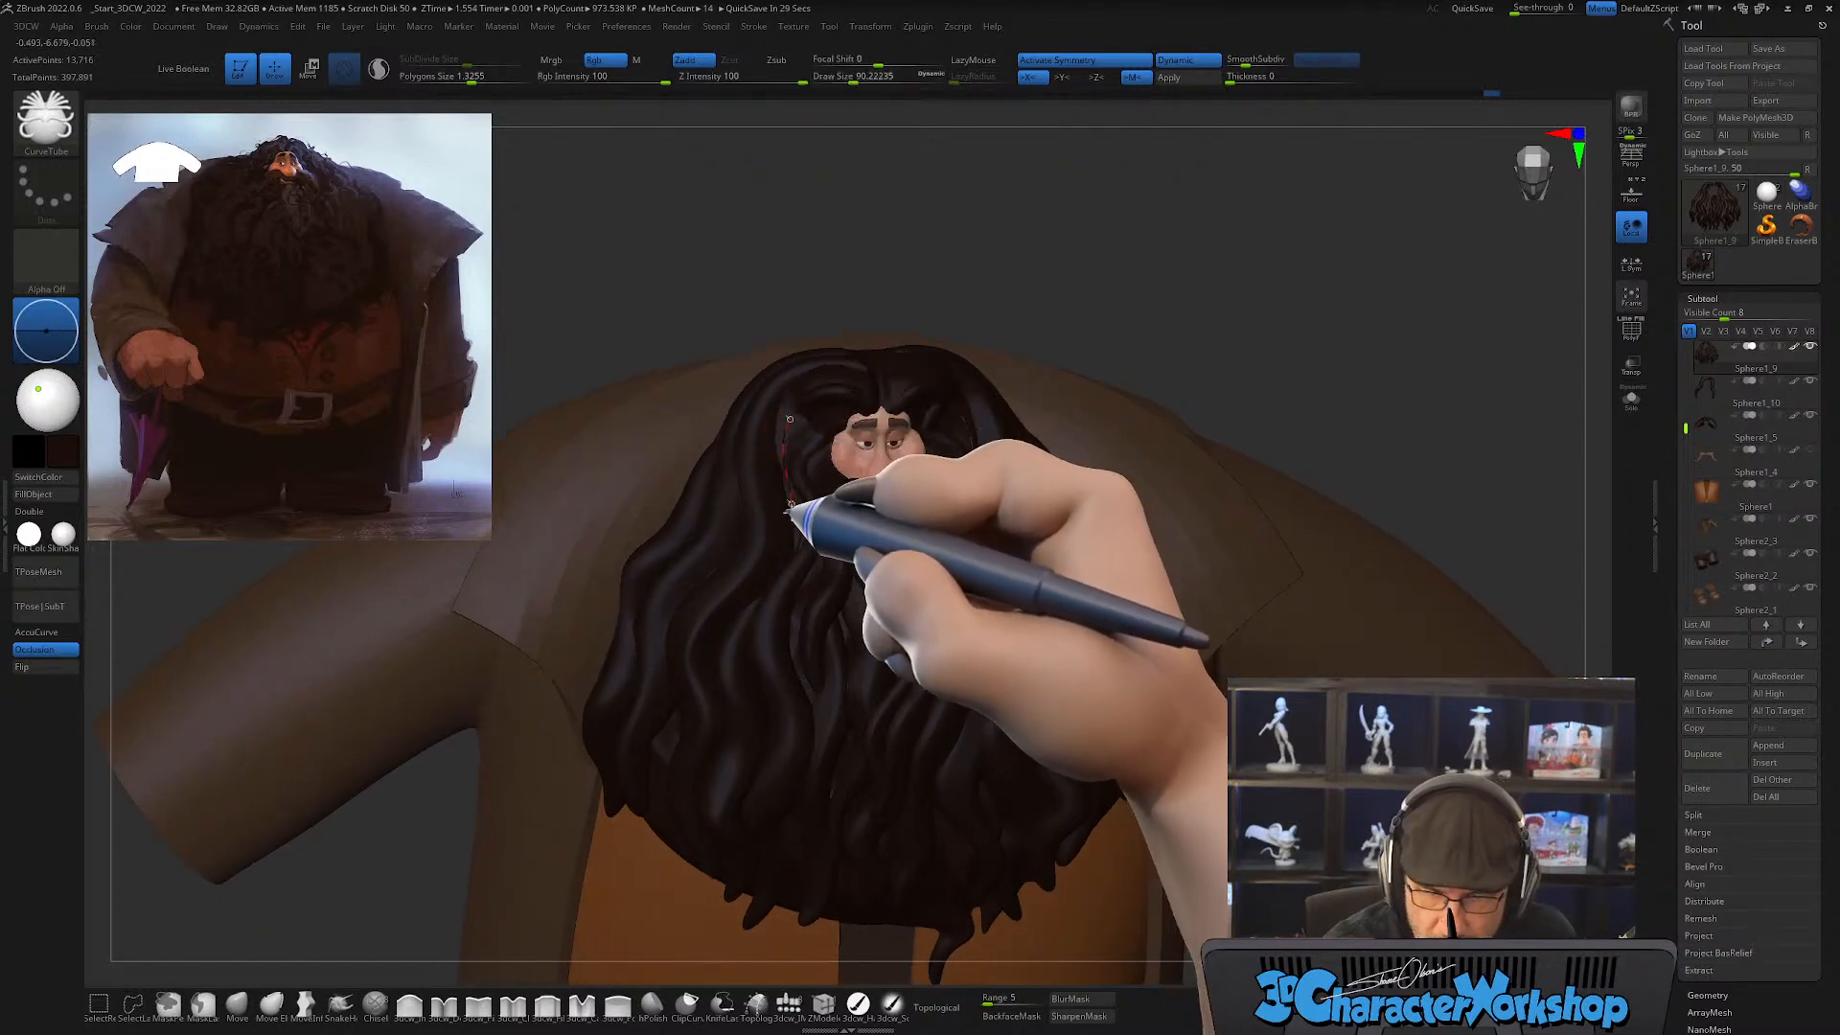
drag(744, 604, 757, 672)
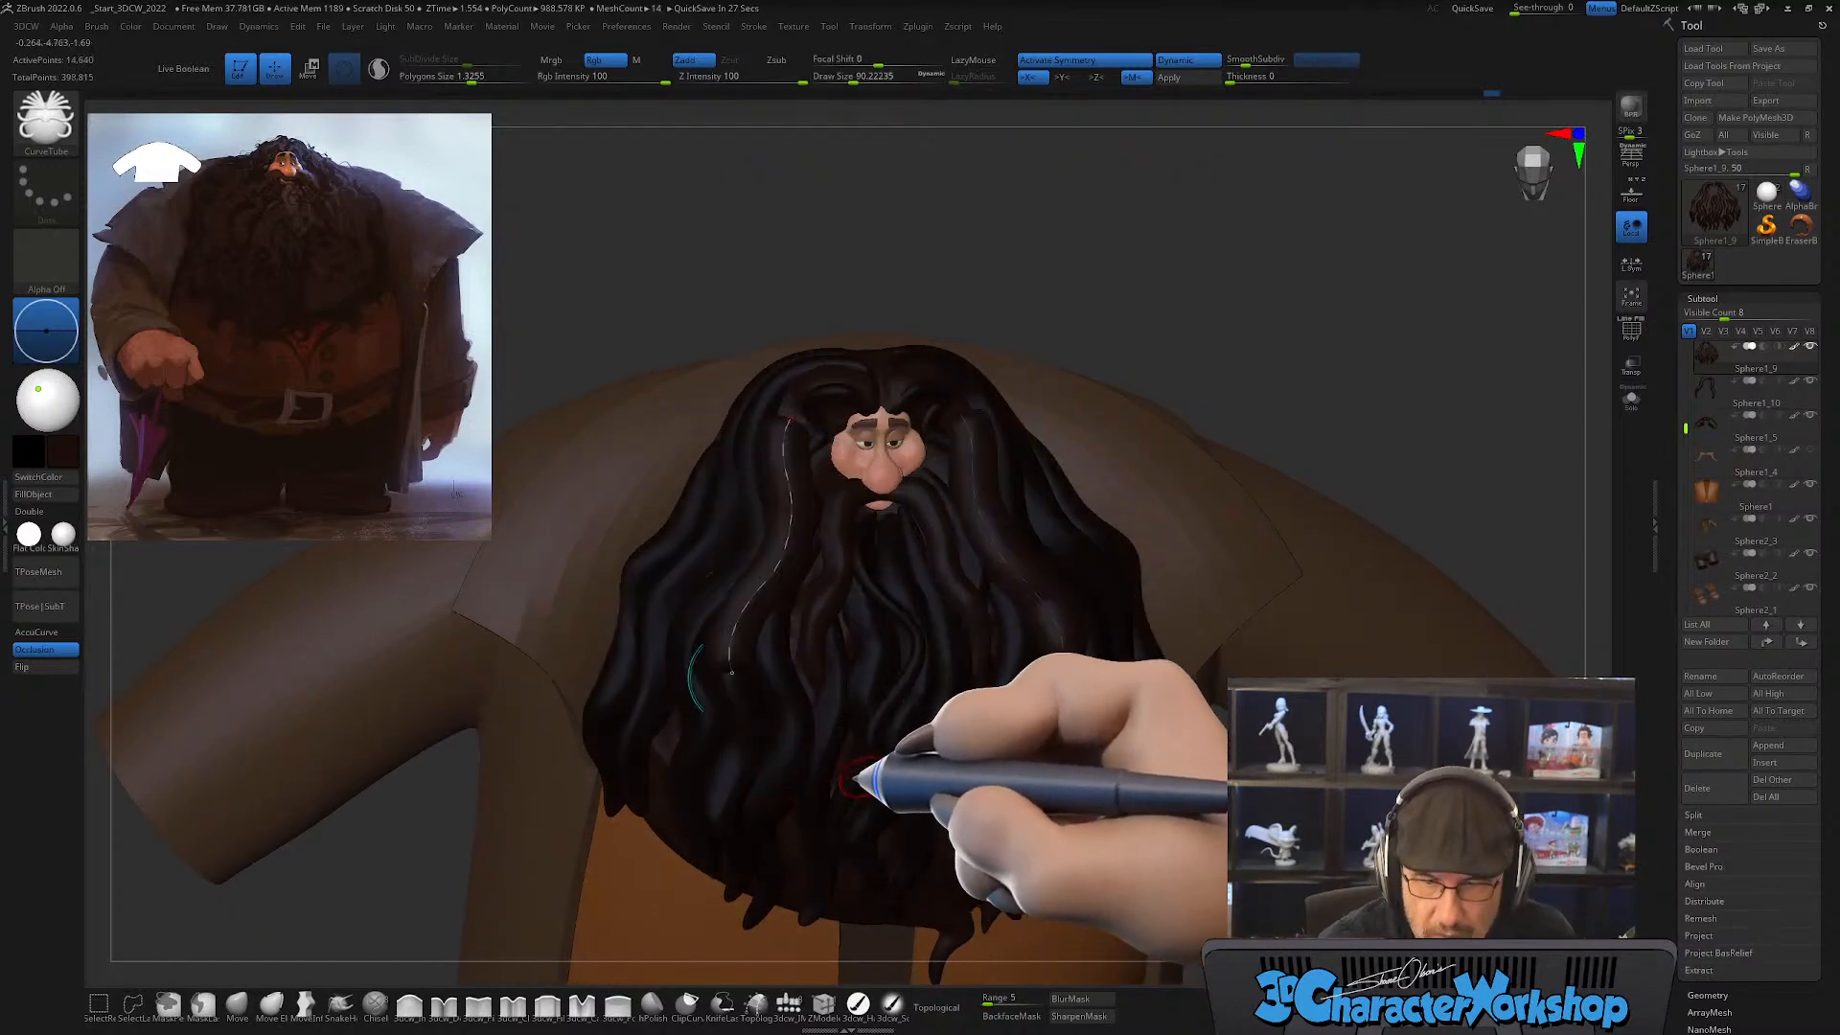
right_drag(855, 774, 875, 768)
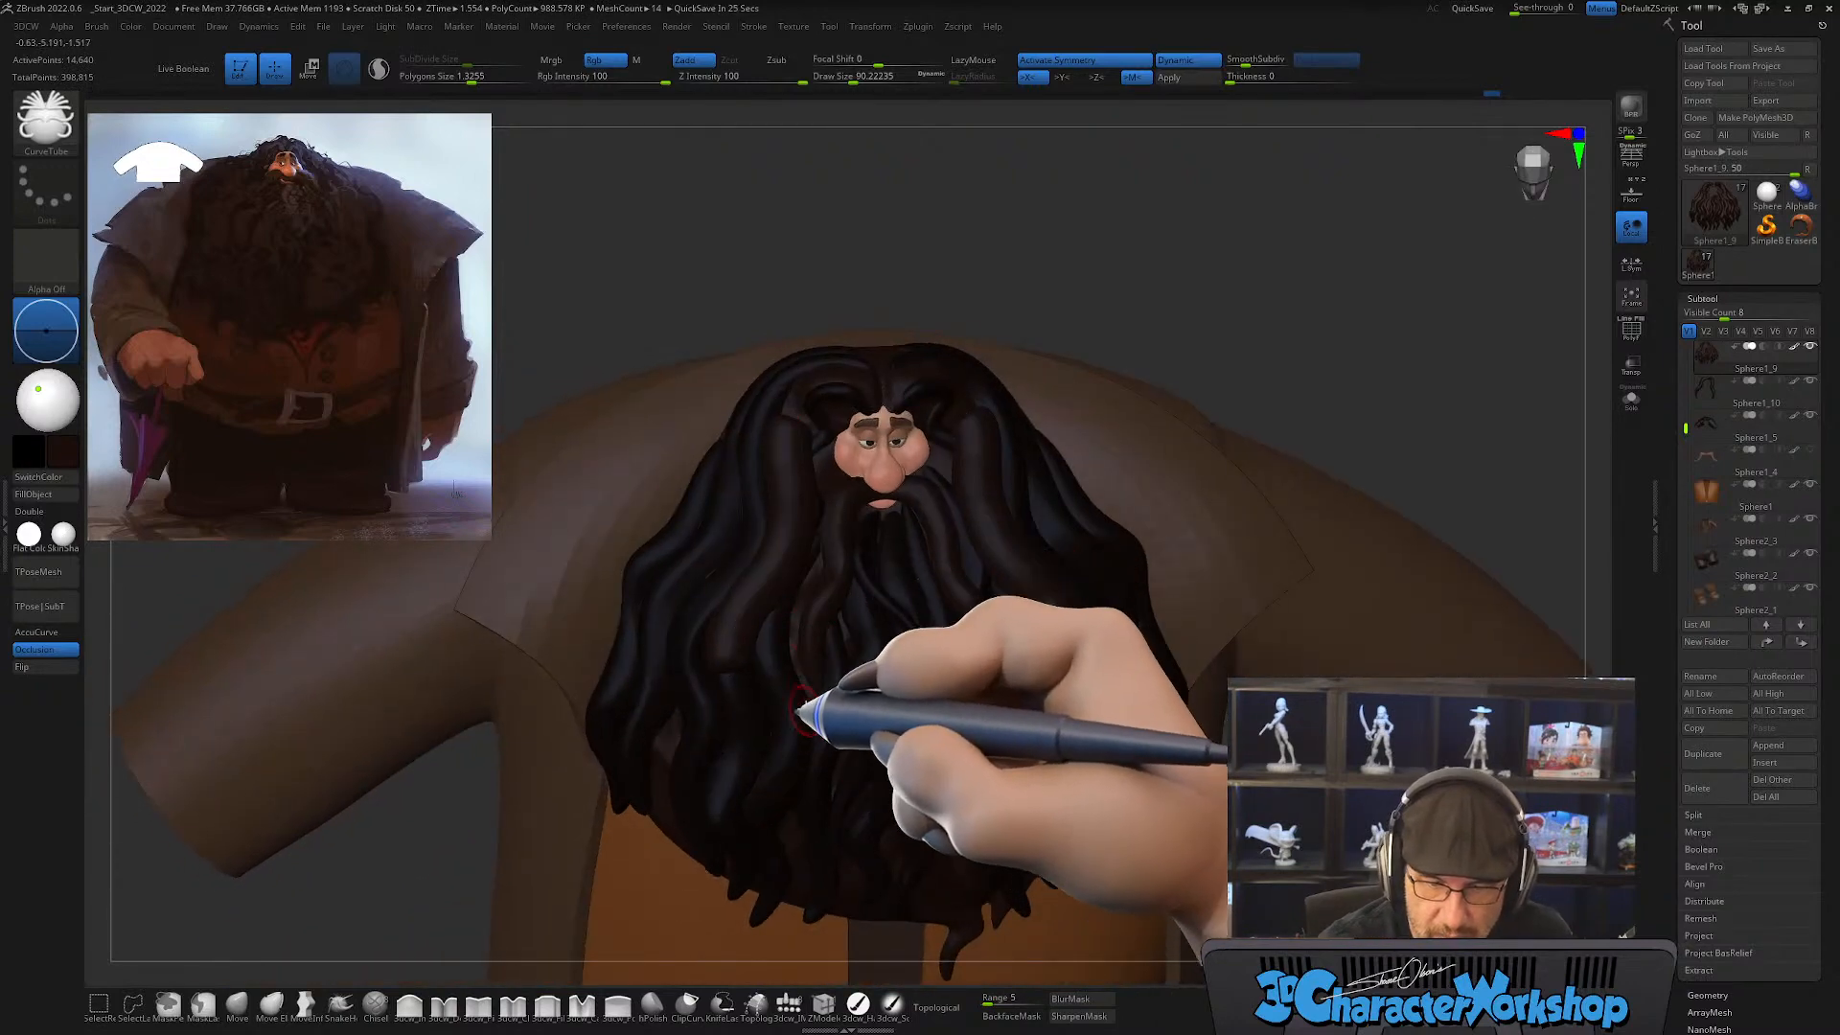
Step: Turn on the polyframe display and try a short CurveTube stroke across the upper end of the light blue temple strand
key(shift+f)
ctrl+right_drag(817, 669, 821, 660)
key(])
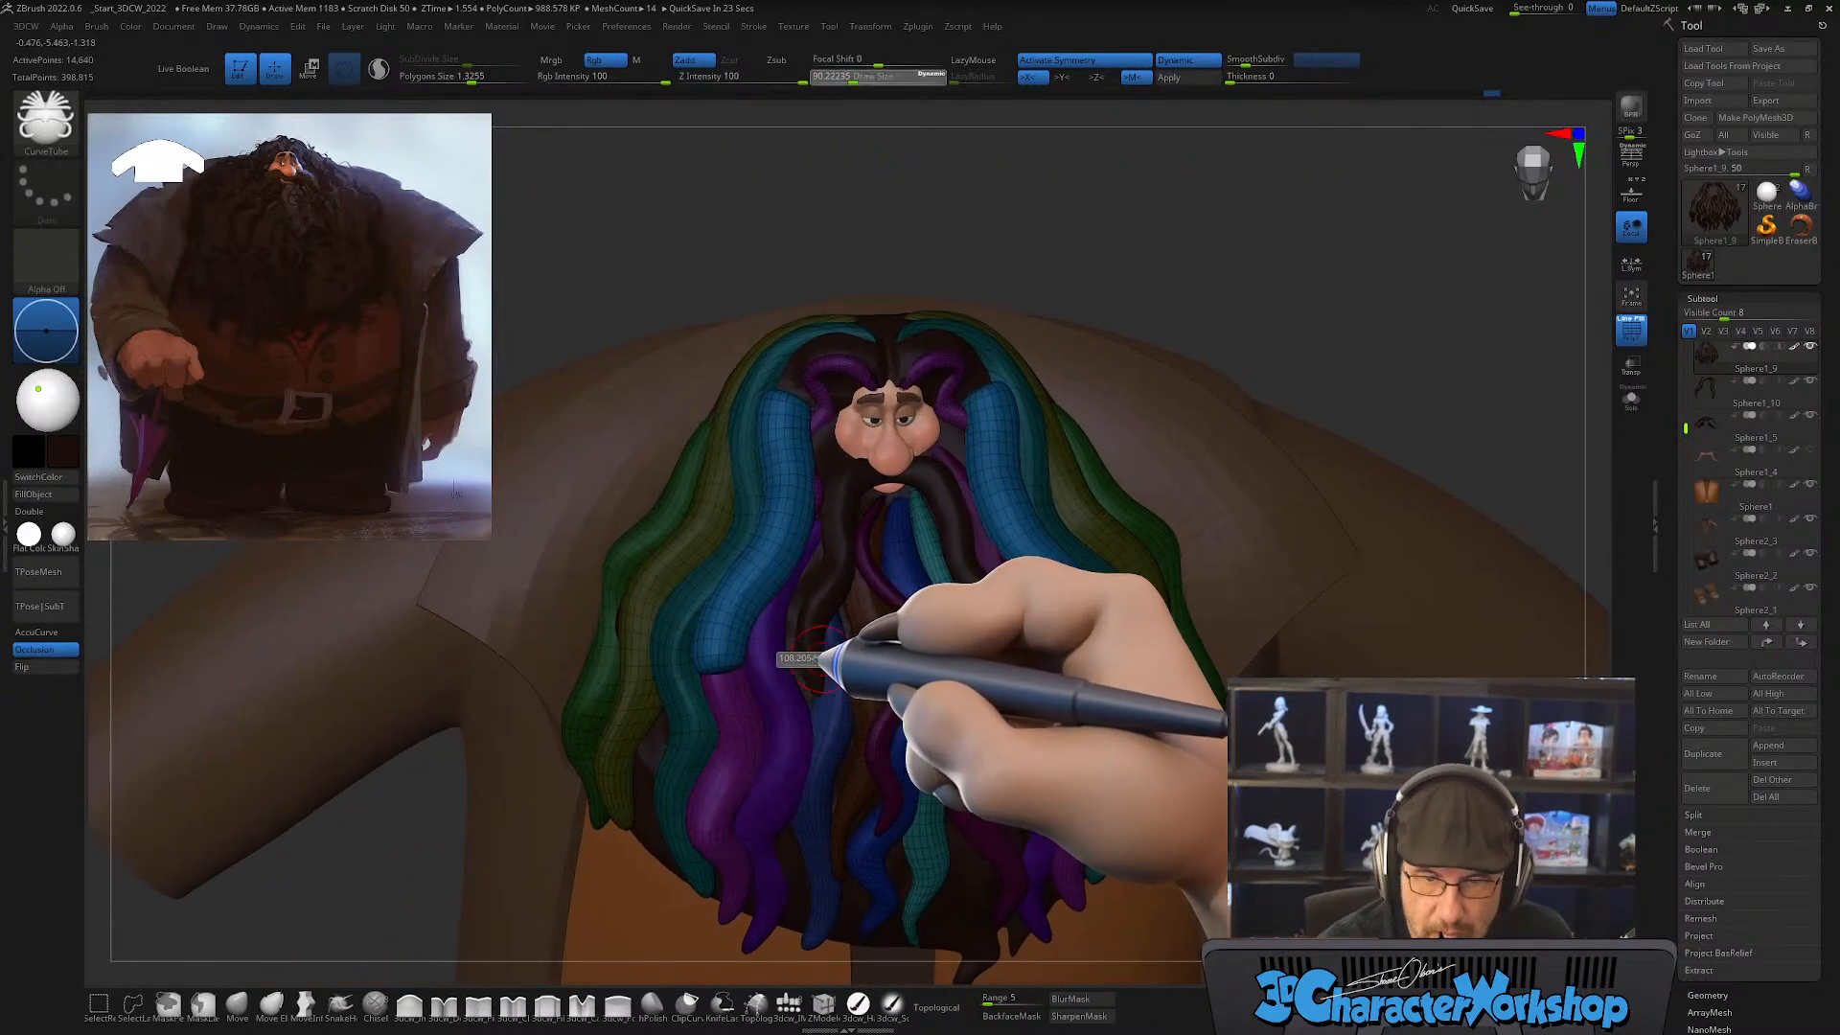
drag(842, 666, 844, 666)
shift+drag(789, 420, 801, 389)
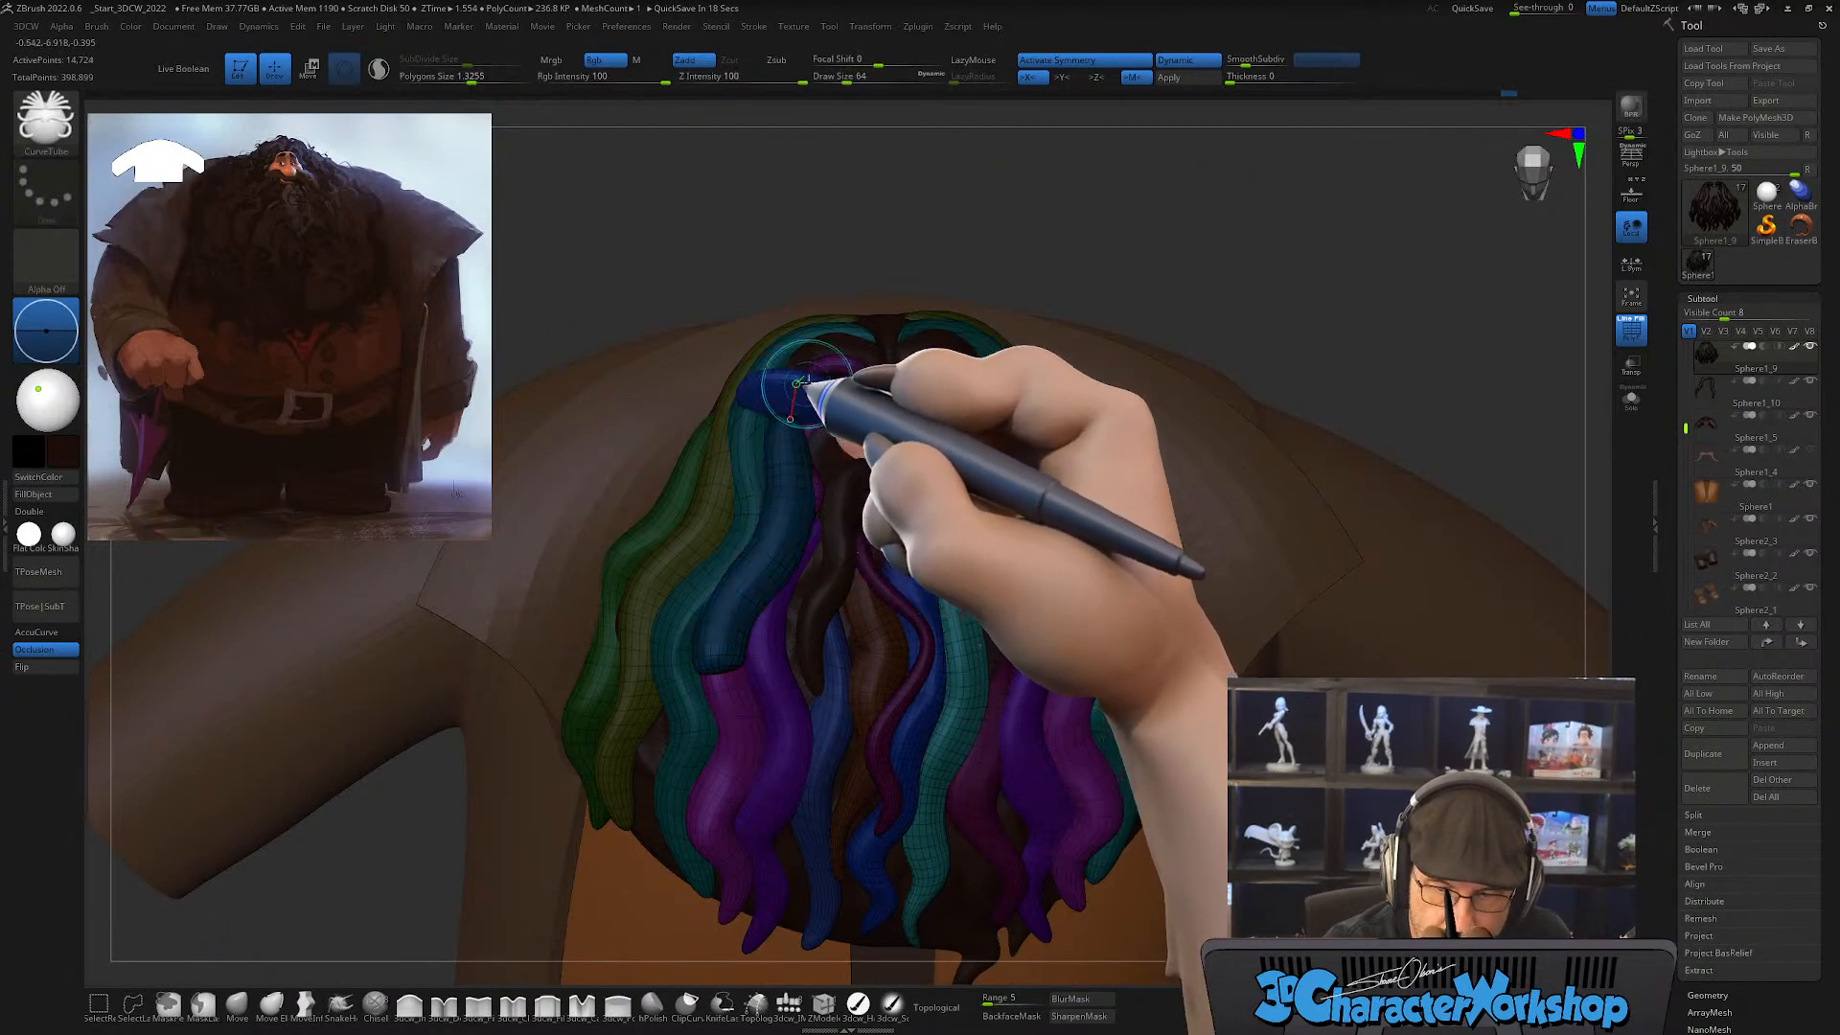
Step: Pull the light blue strand's upper end into a narrow point beside the temple with the Move brush at draw size about 262 to 337
click(237, 1004)
key(s)
click(781, 418)
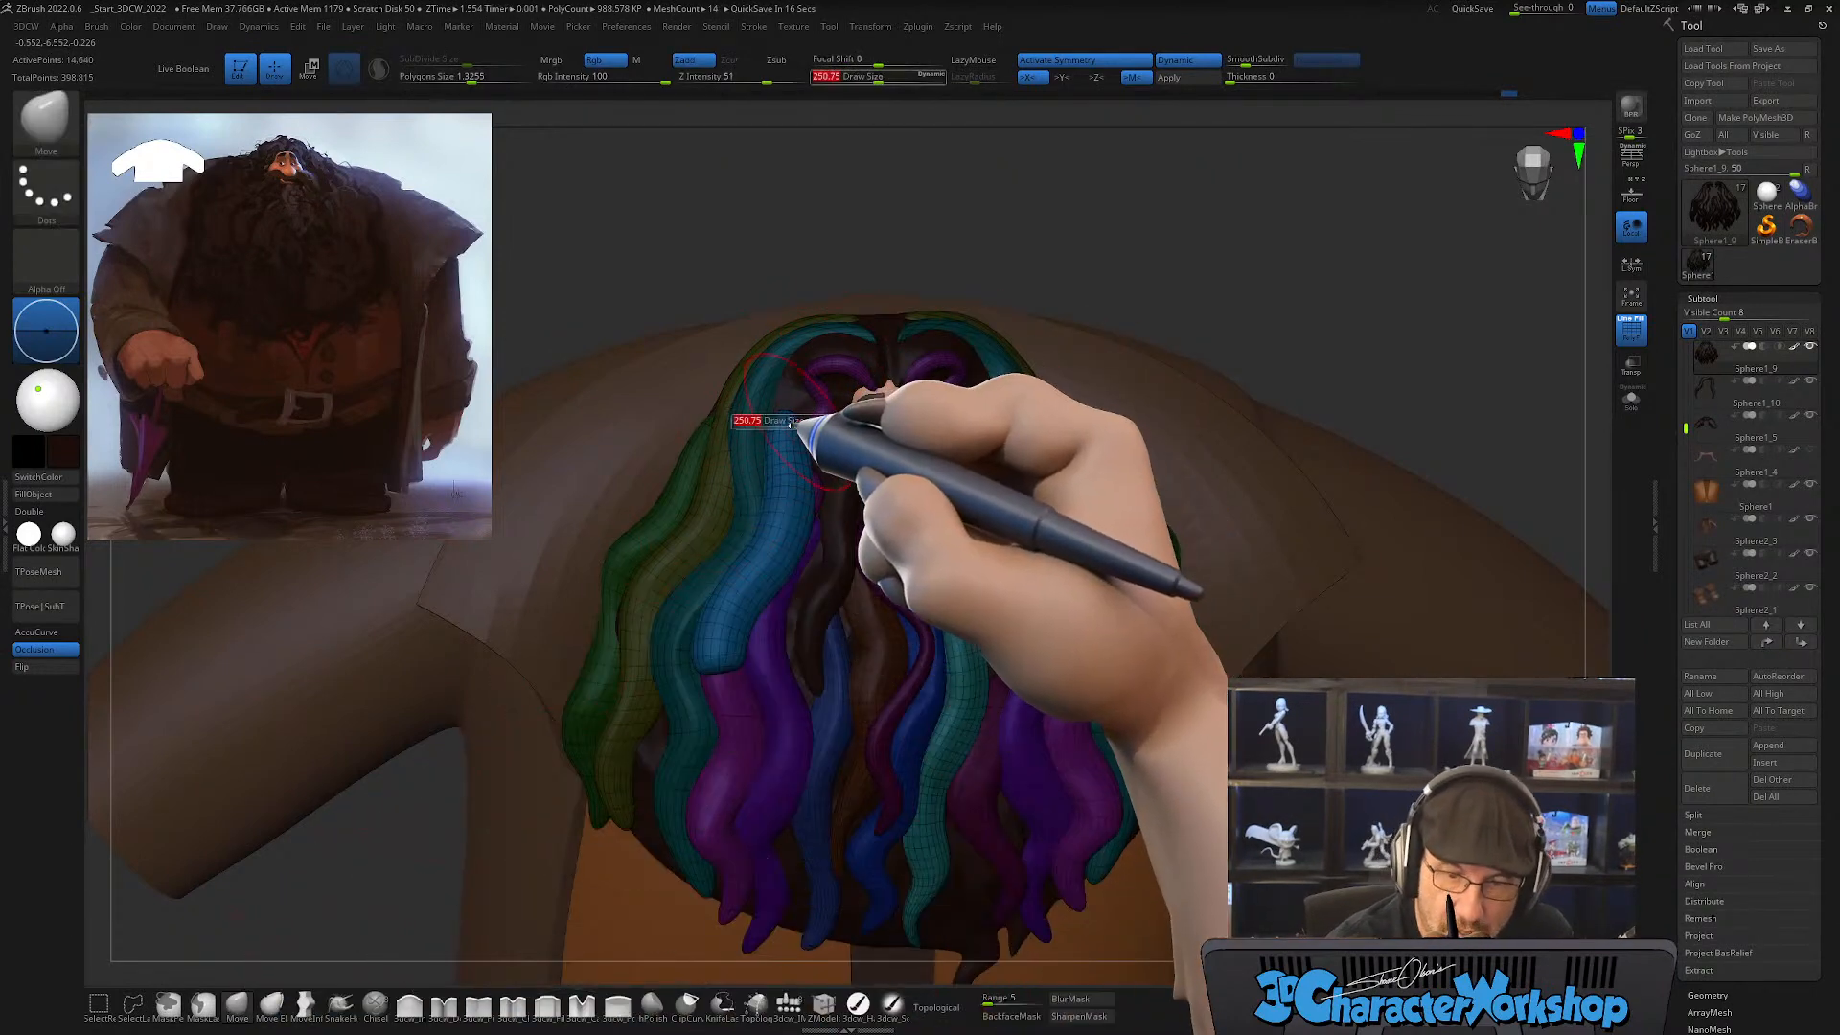
drag(786, 412, 794, 384)
right_drag(805, 419, 788, 436)
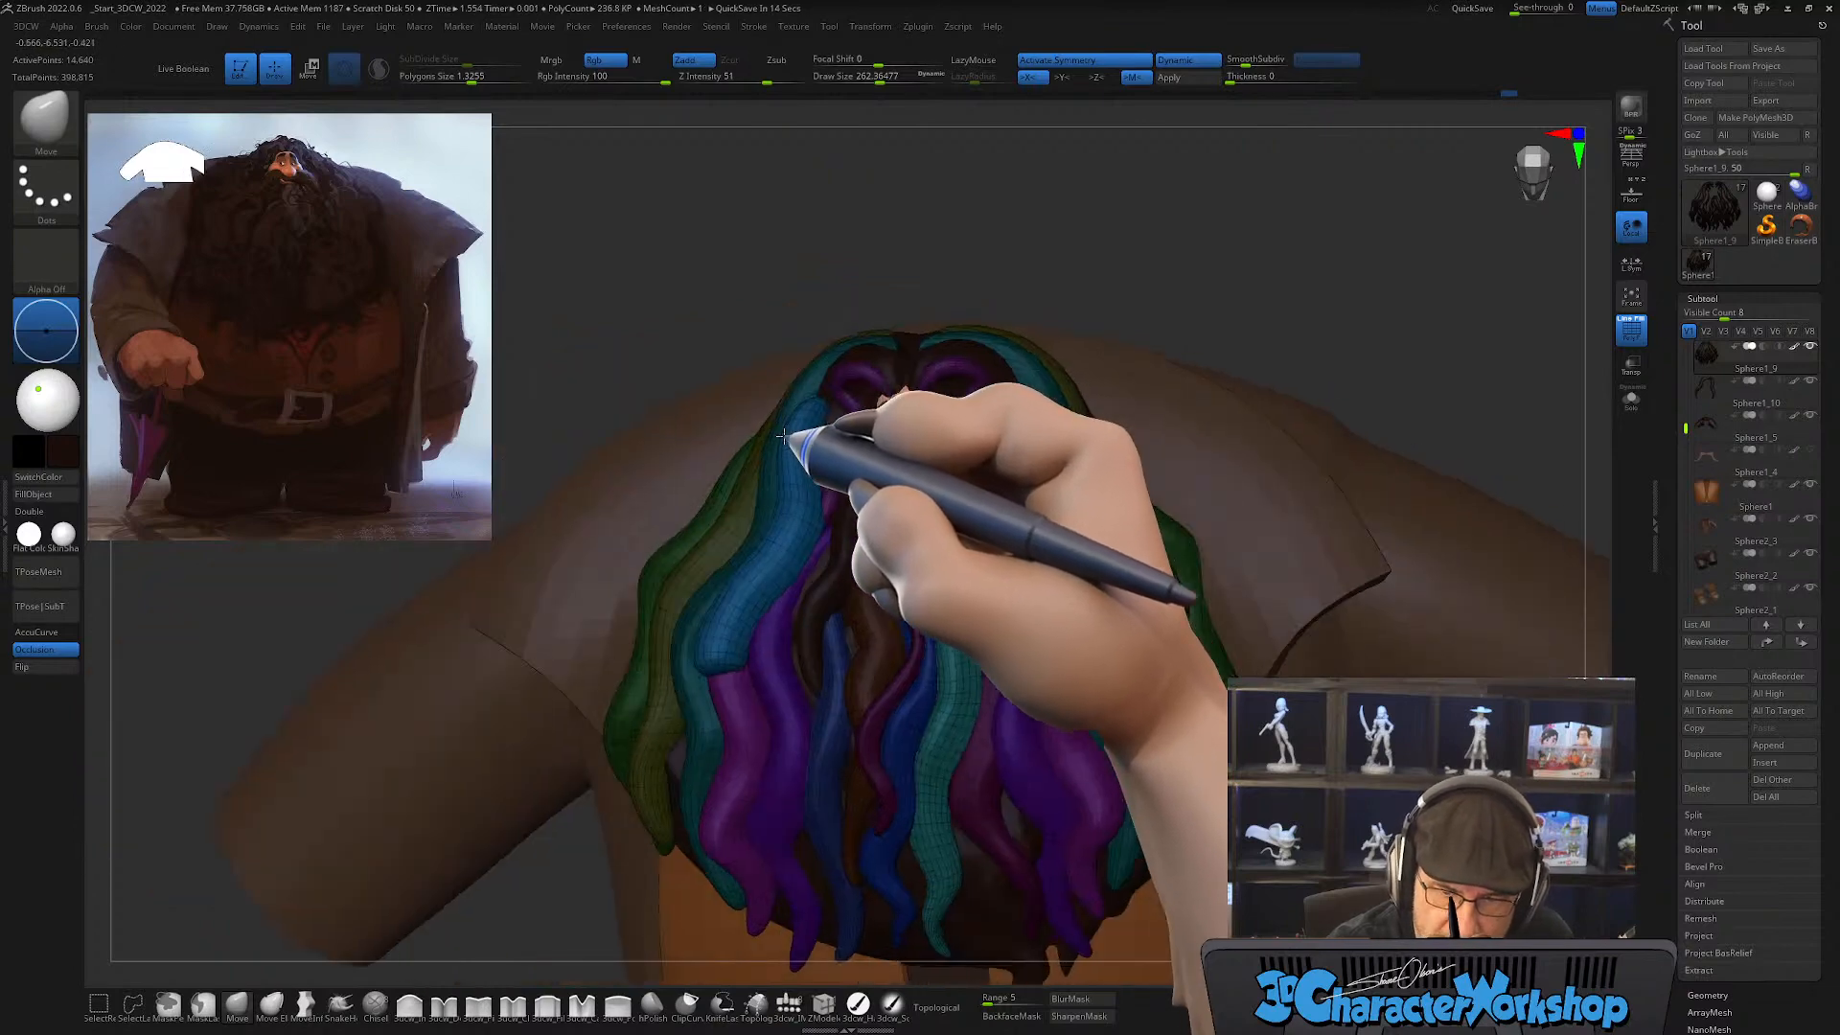
right_drag(900, 460, 750, 472)
key(shift)
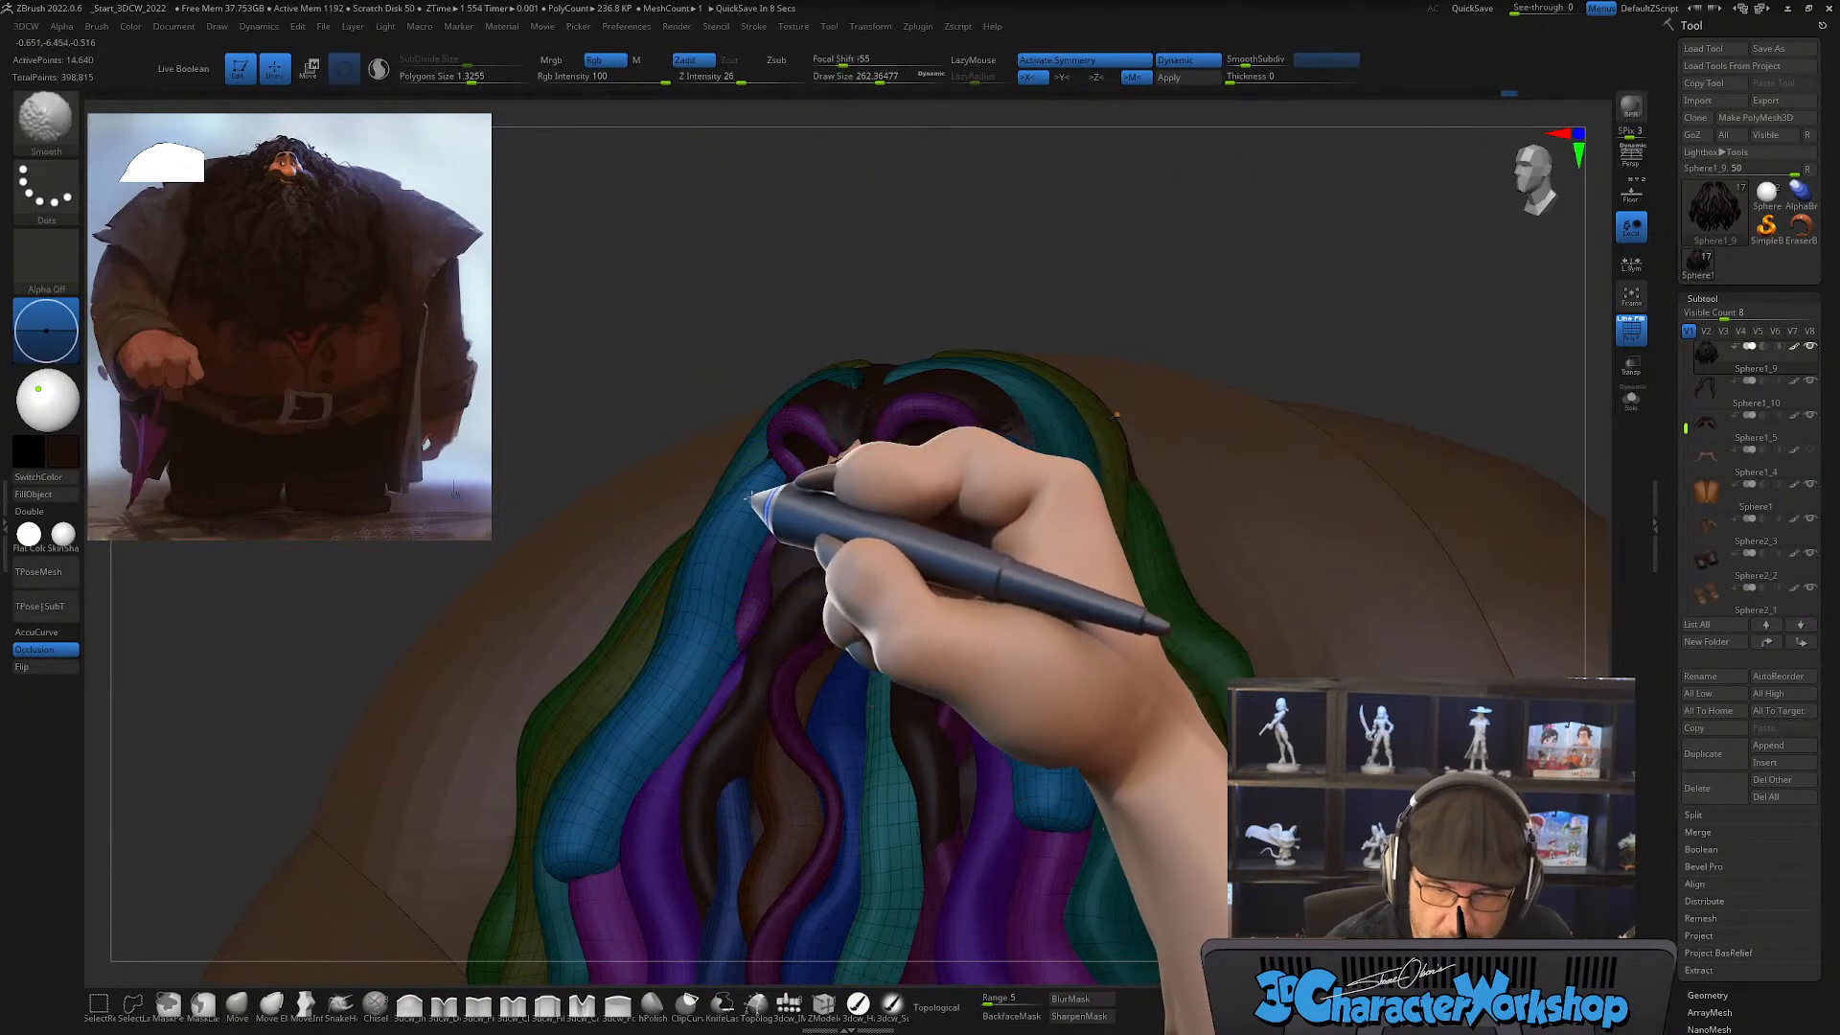
mouse_move(805, 545)
right_down()
mouse_move(767, 544)
mouse_move(781, 498)
right_up()
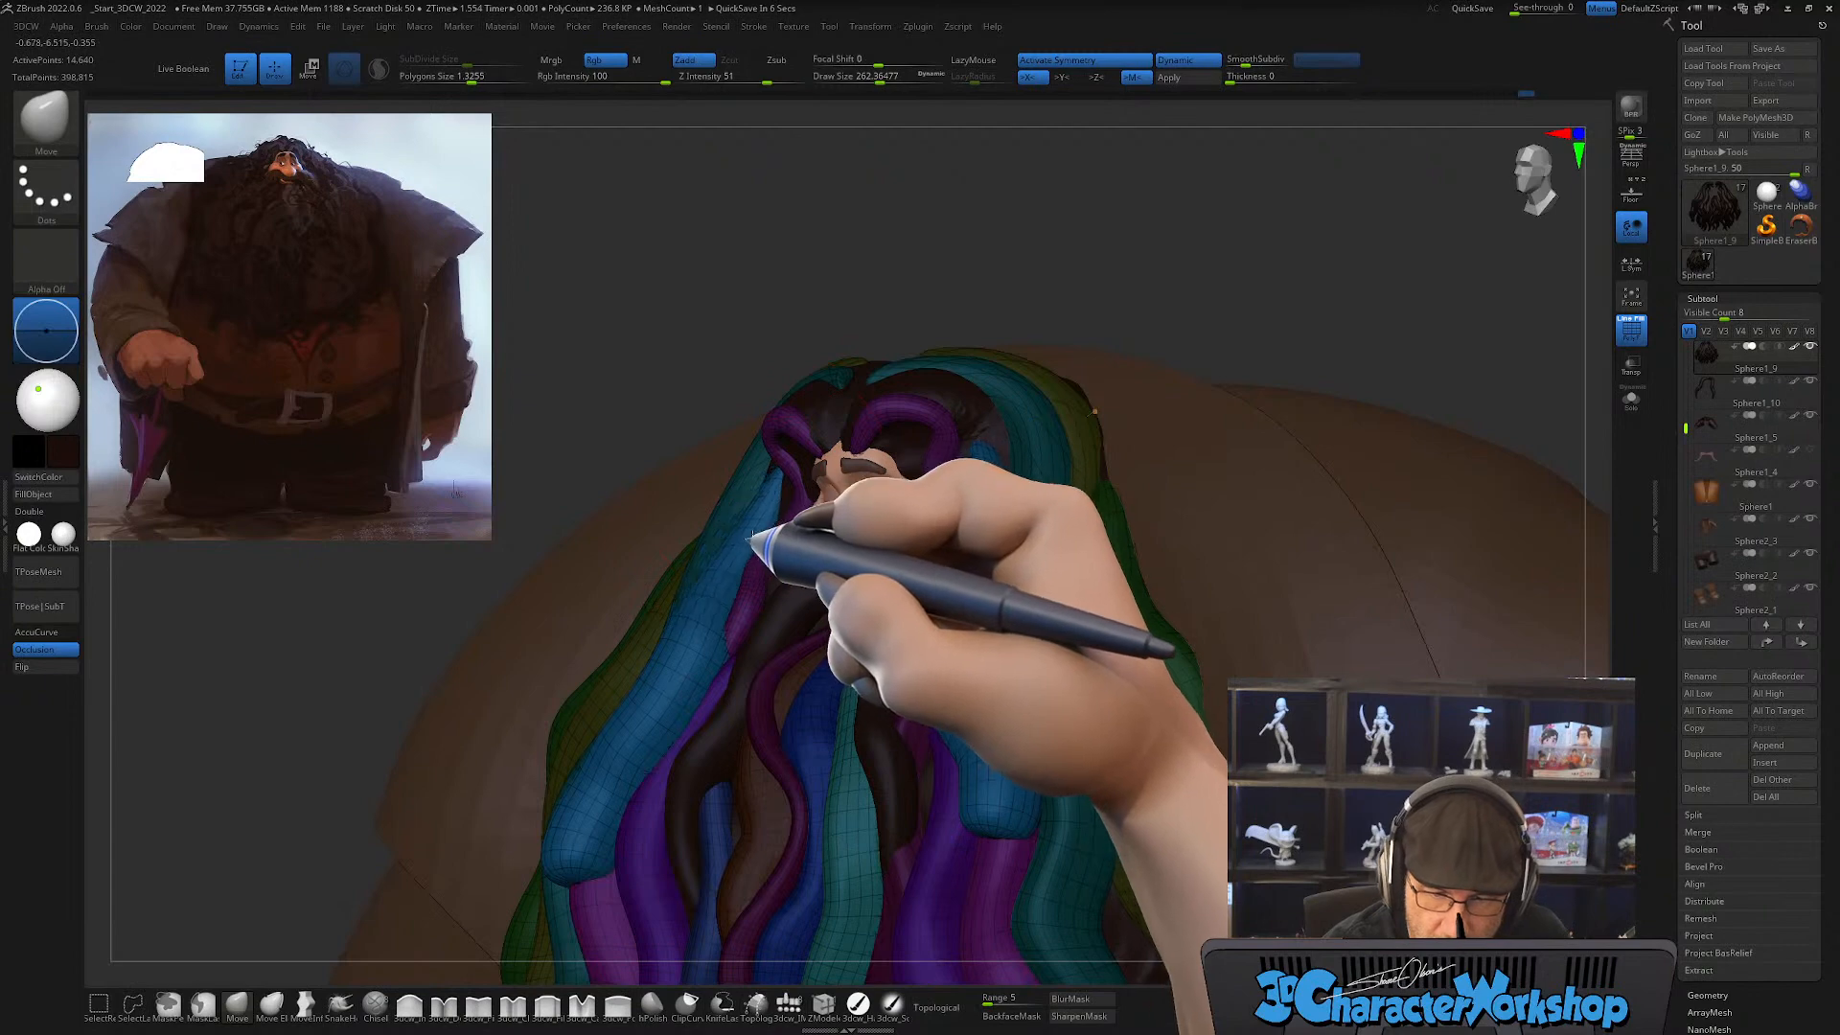
right_drag(739, 572, 745, 487)
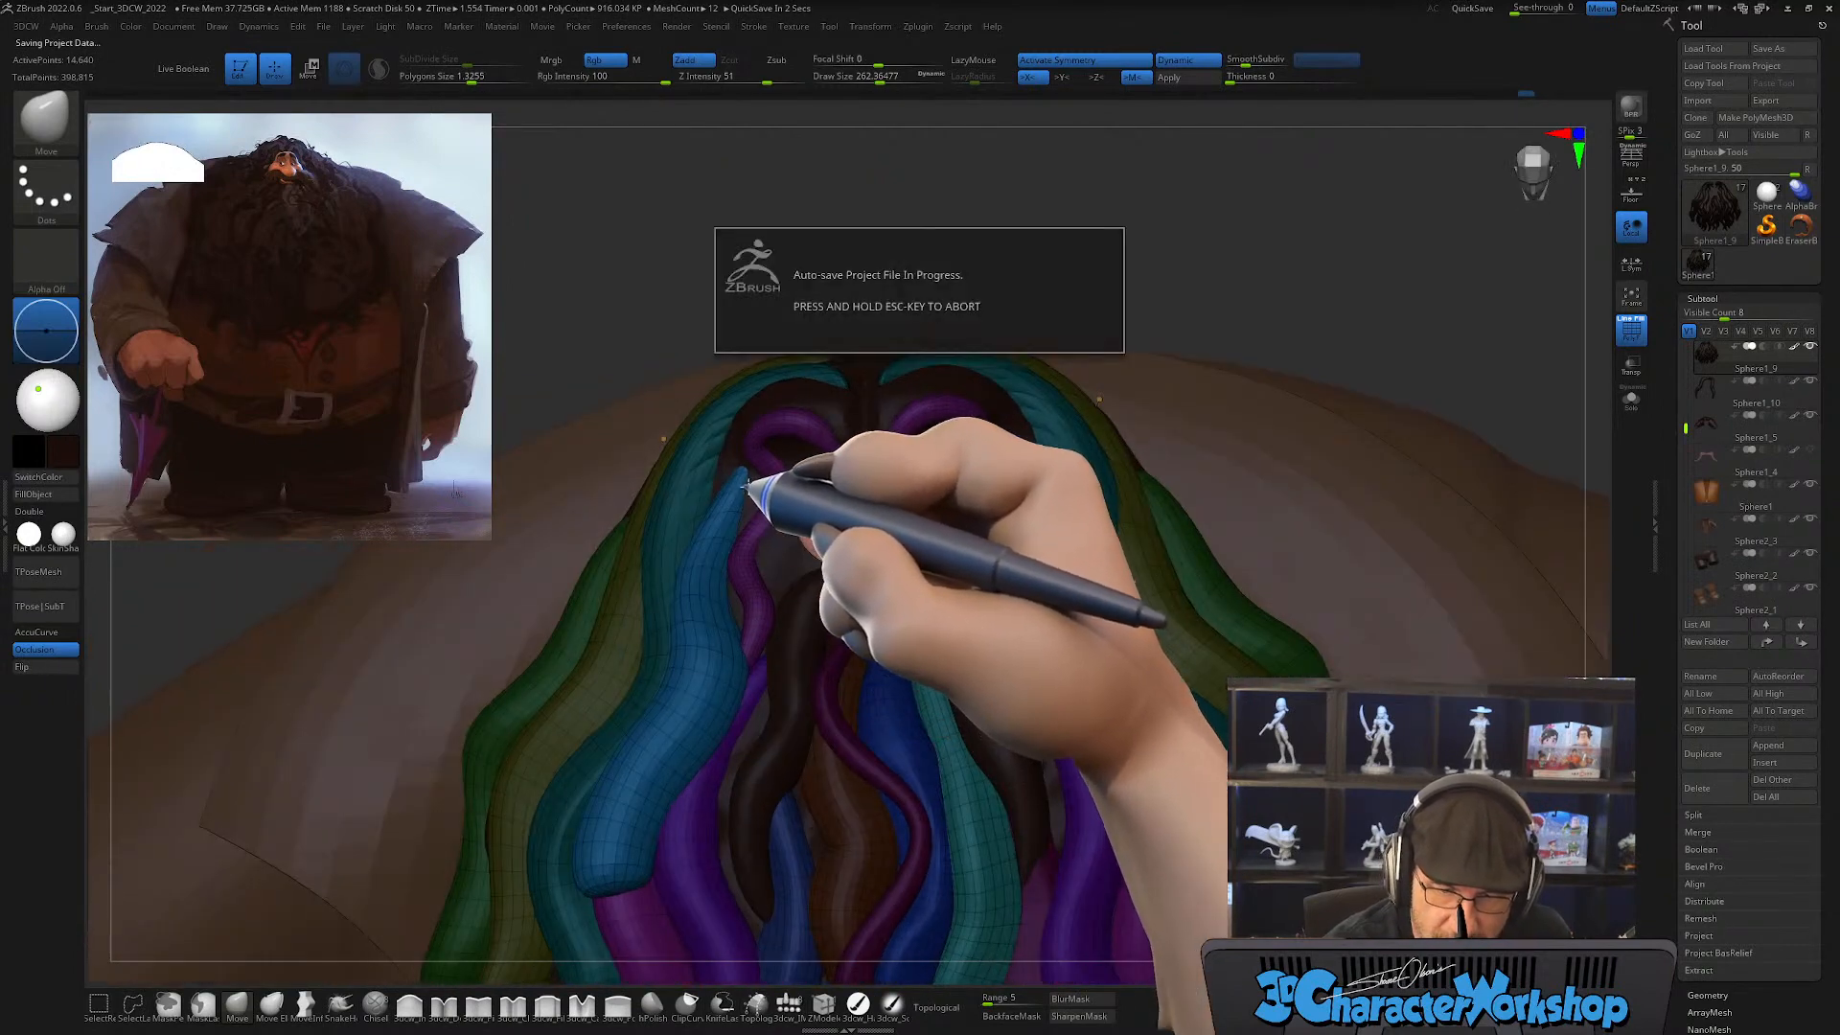
right_drag(786, 648, 788, 651)
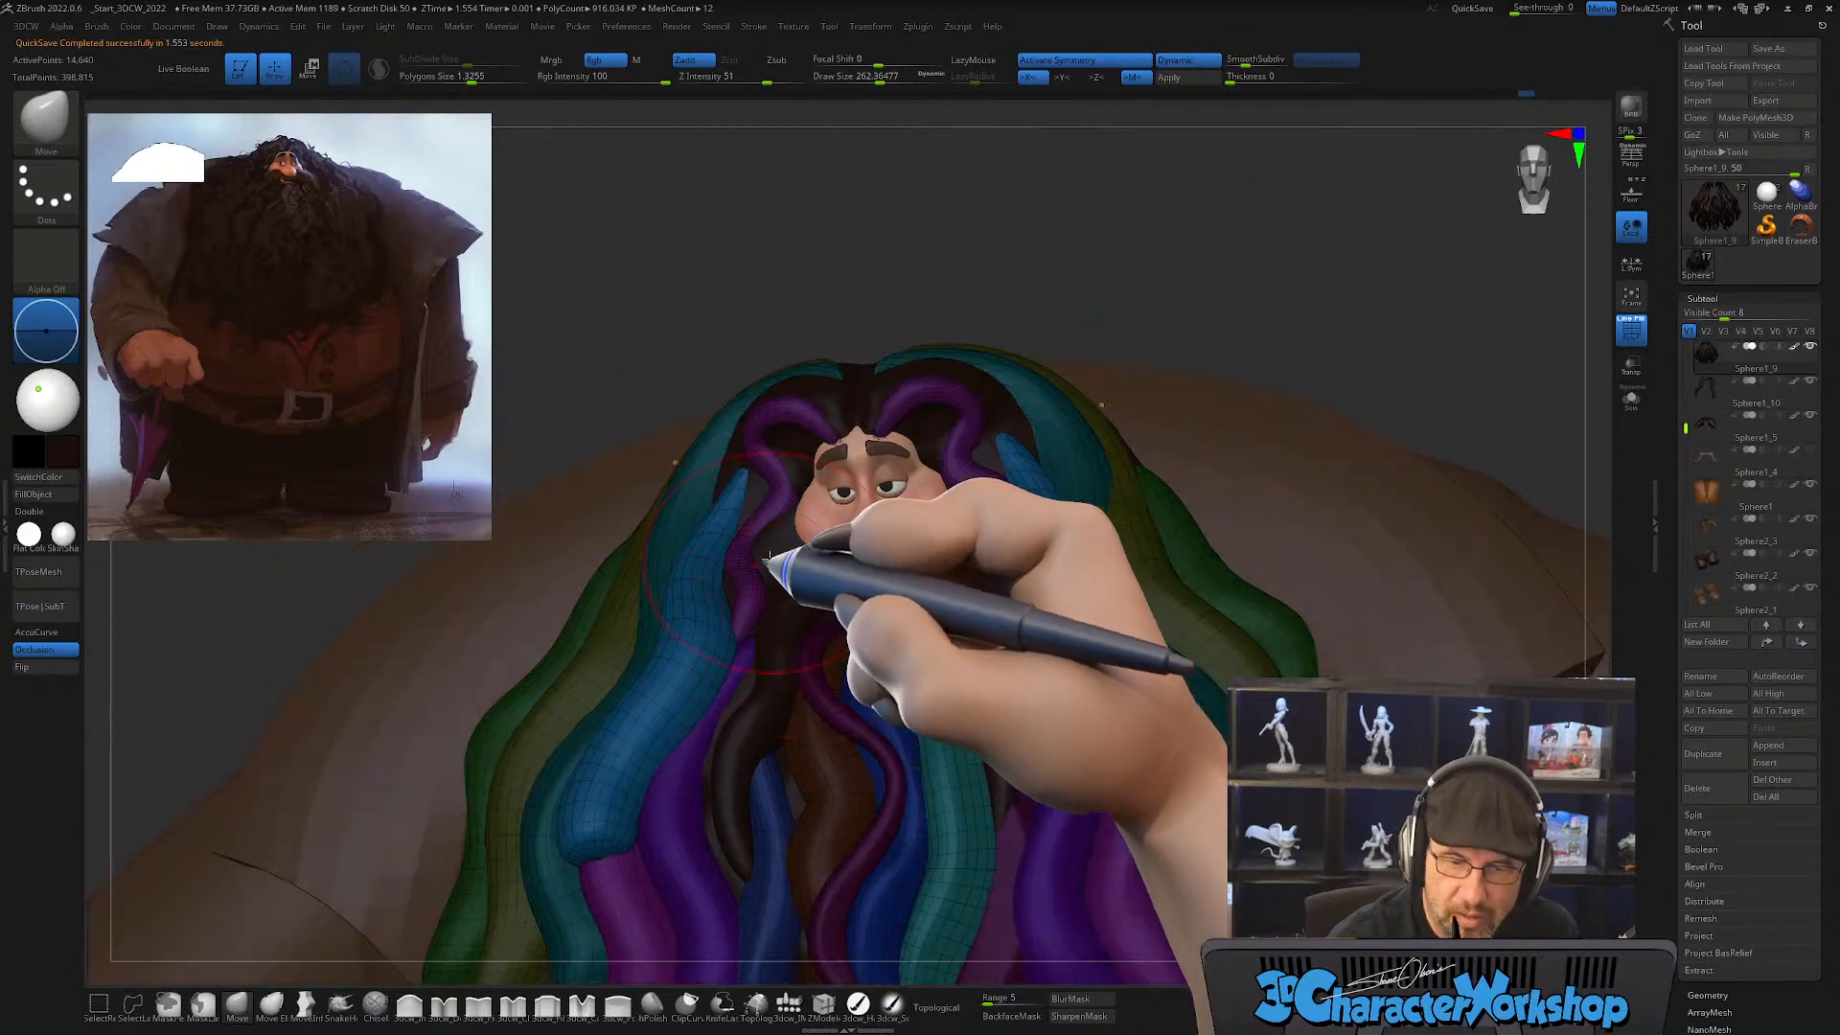
mouse_move(770, 556)
right_down()
mouse_move(766, 523)
mouse_move(814, 602)
mouse_move(675, 557)
mouse_move(729, 536)
right_up()
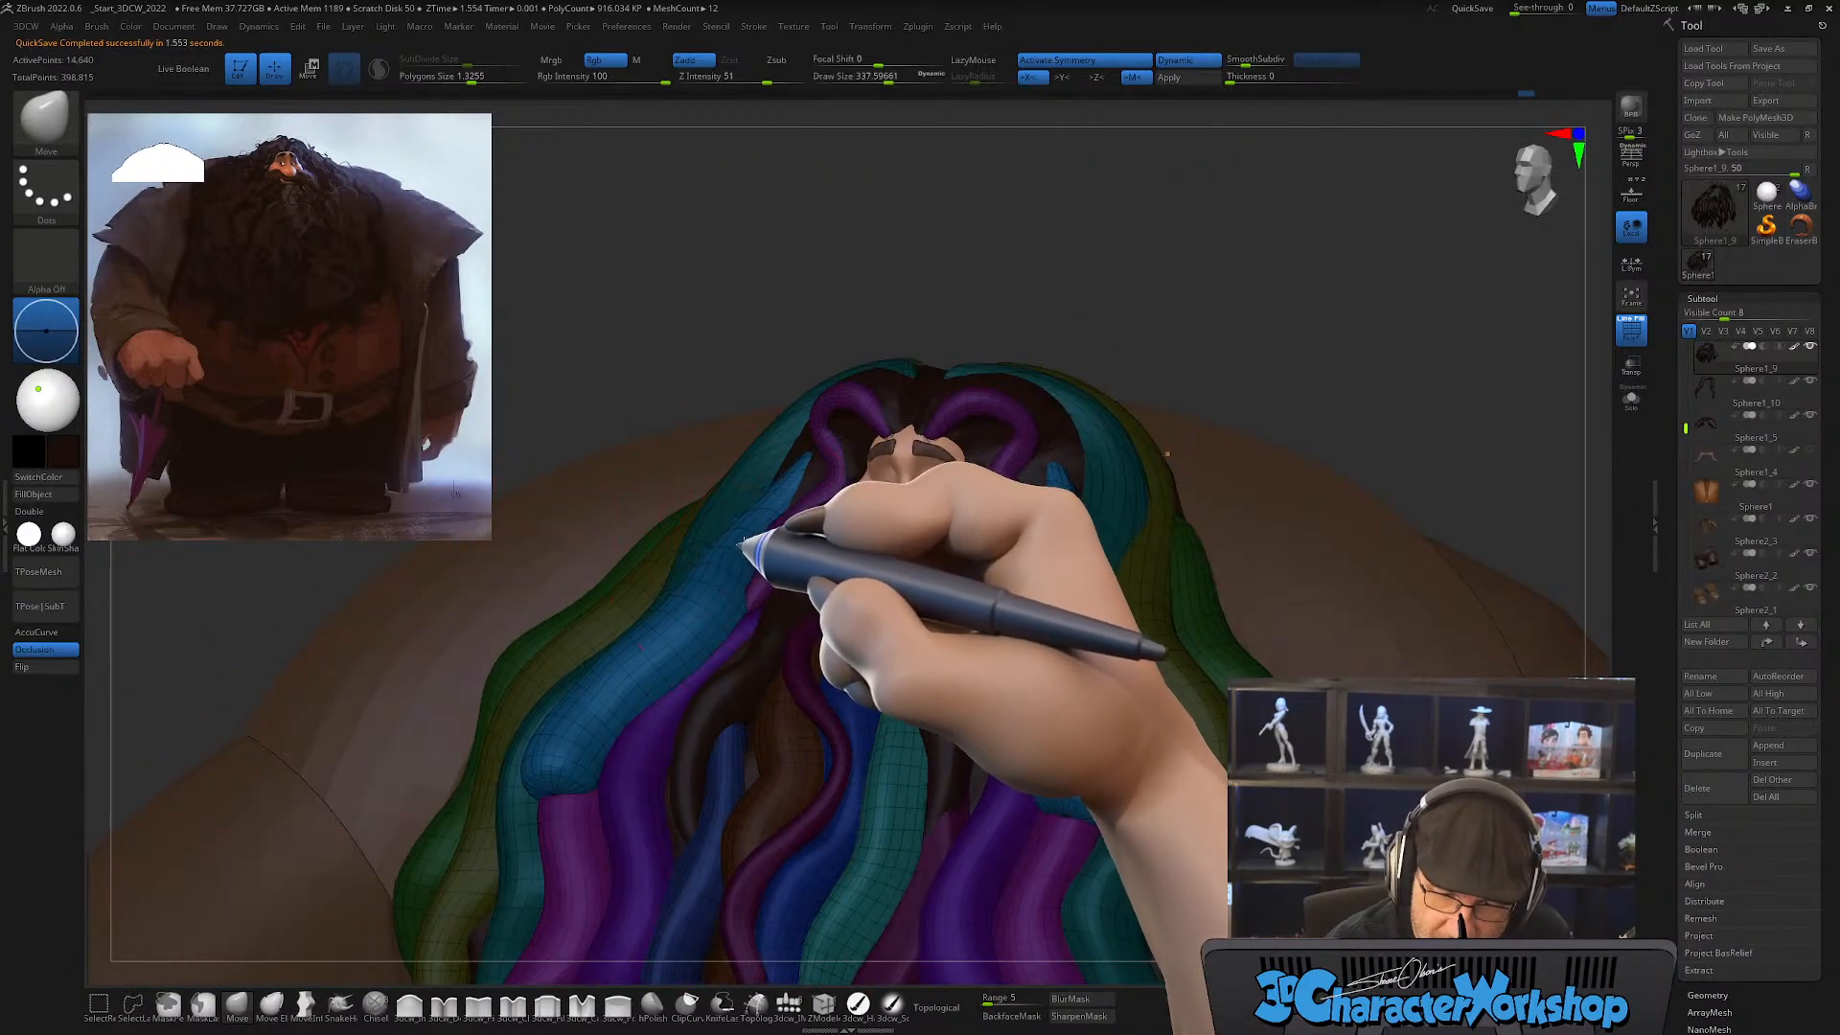
Step: Taper the light blue strand's blunt lower end into a longer, narrower tip over the purple strand, using draw size about 262
mouse_move(614, 726)
right_down()
mouse_move(595, 760)
mouse_move(616, 762)
mouse_move(568, 781)
right_up()
key(shift)
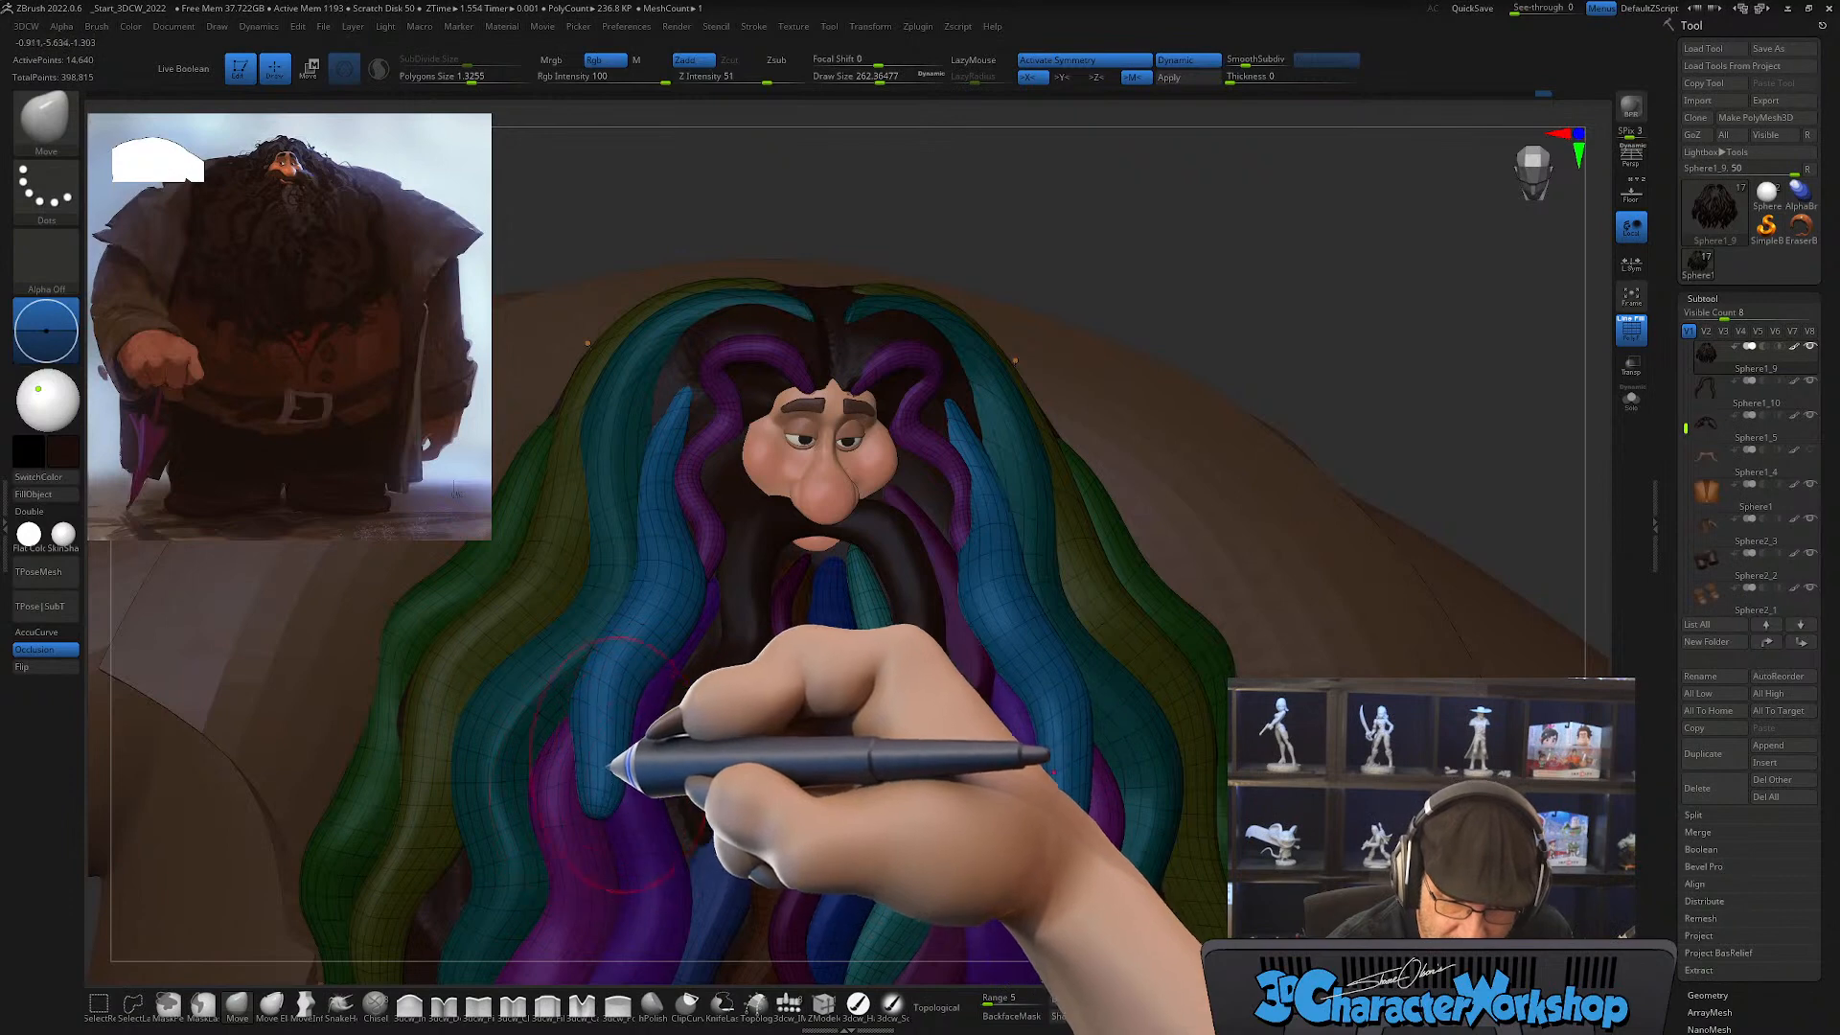
key(shift)
shift+drag(606, 692, 604, 781)
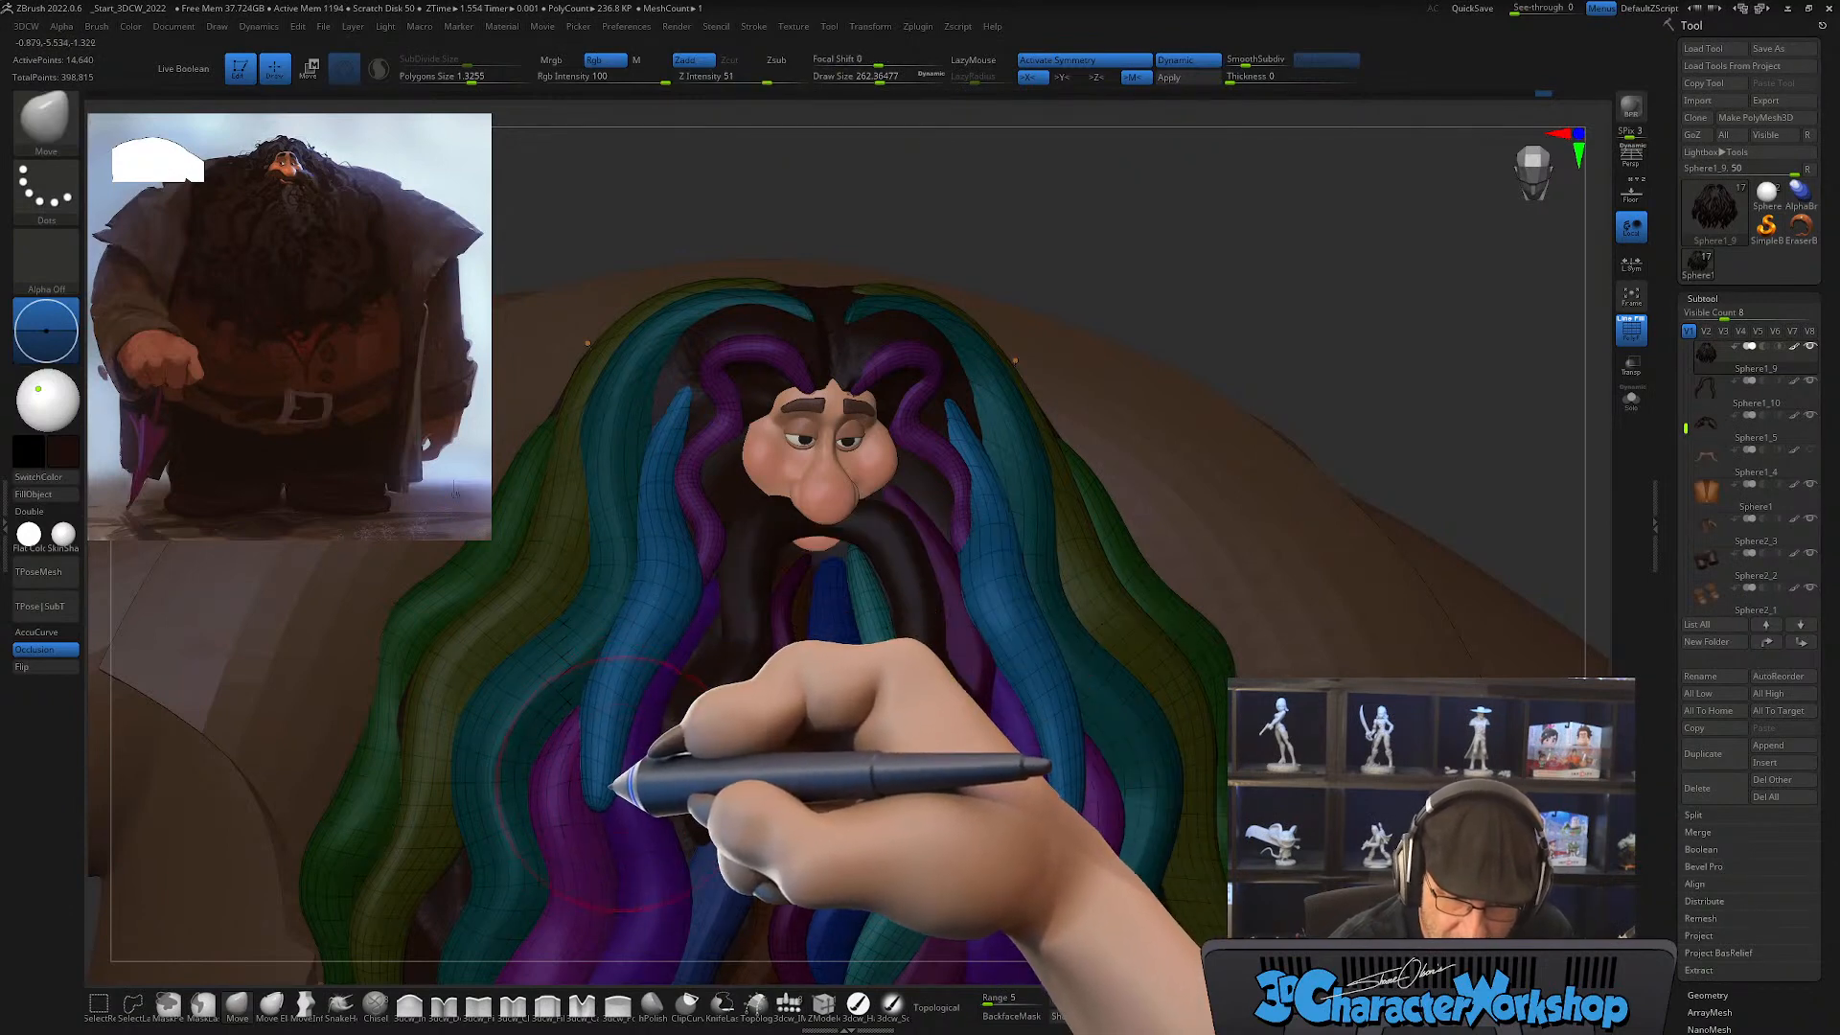
mouse_move(604, 781)
right_down()
mouse_move(623, 773)
mouse_move(606, 752)
right_up()
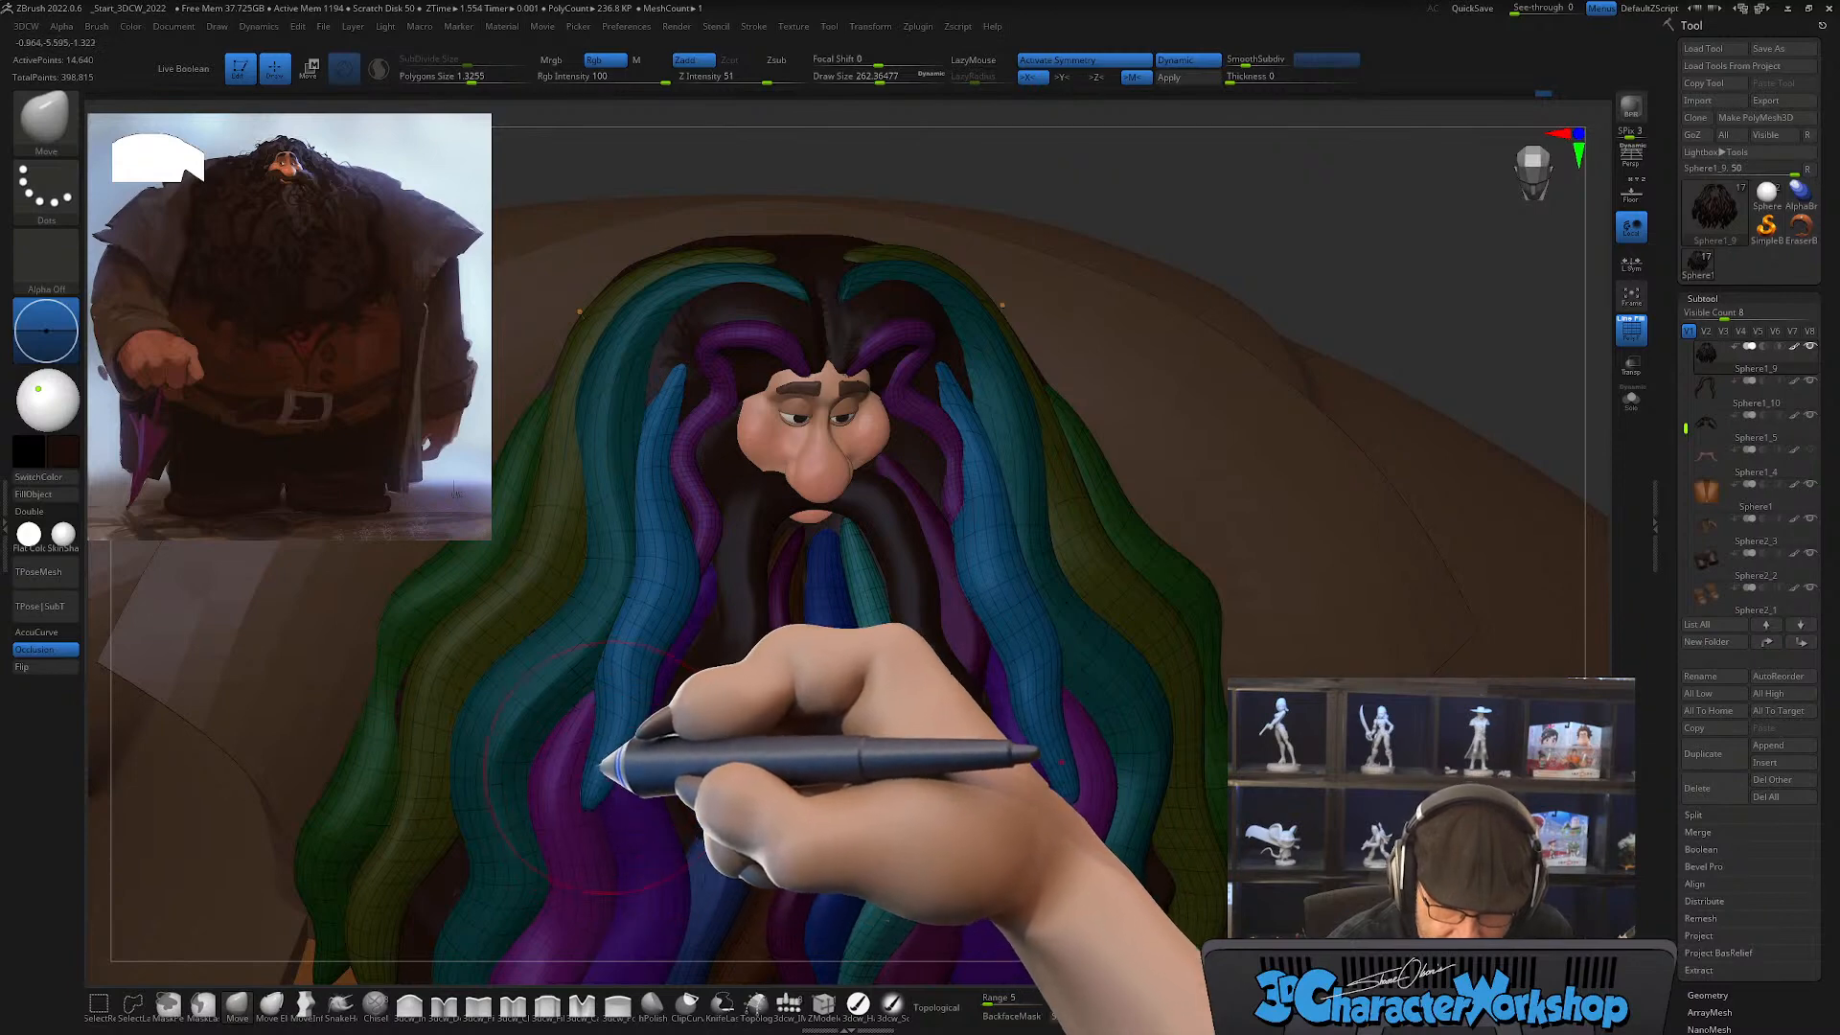
Step: Bend the light blue strand's lower half into a wave beside the mustache with the Move brush at draw size about 202
mouse_move(788, 704)
right_down()
mouse_move(699, 732)
mouse_move(780, 752)
mouse_move(747, 773)
mouse_move(768, 725)
mouse_move(768, 771)
mouse_move(736, 714)
mouse_move(773, 719)
mouse_move(789, 781)
mouse_move(793, 760)
mouse_move(775, 784)
mouse_move(809, 722)
right_up()
key(s)
drag(784, 714, 779, 714)
right_drag(791, 720, 764, 733)
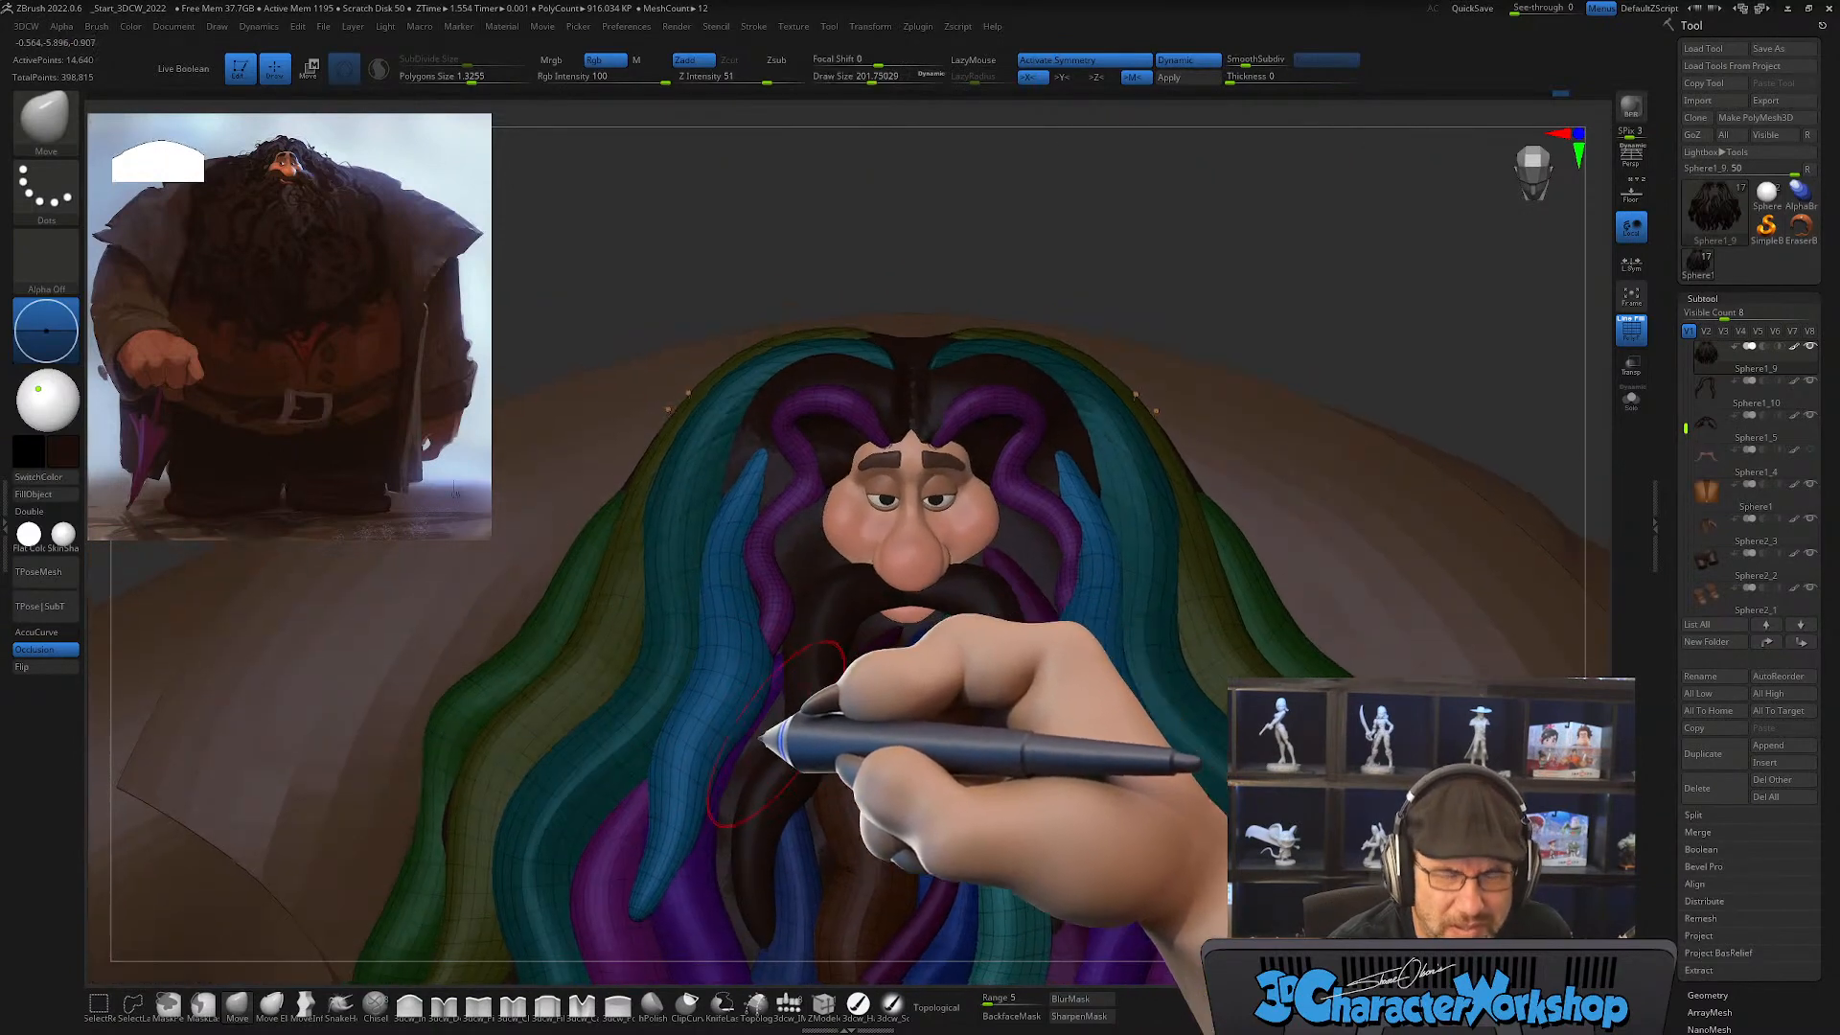
mouse_move(764, 734)
shift+mouse_down()
mouse_move(757, 628)
mouse_move(688, 765)
shift+mouse_up()
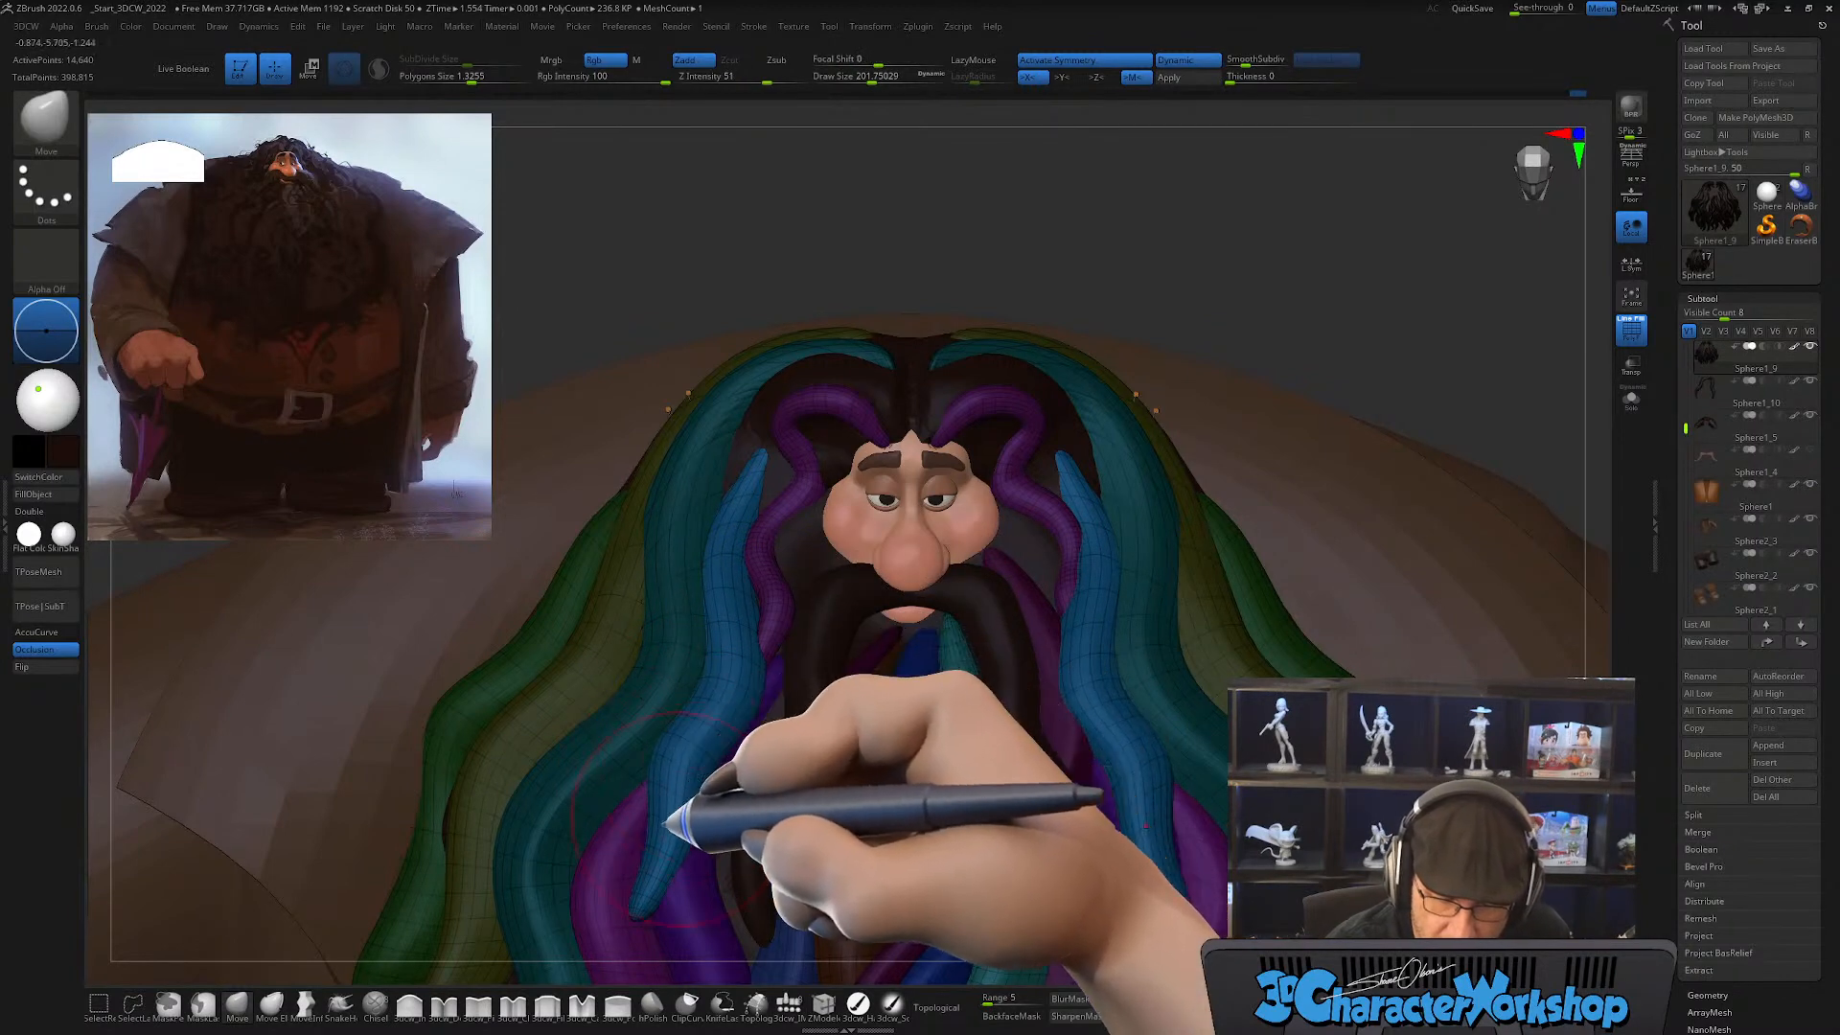
right_drag(822, 739, 810, 746)
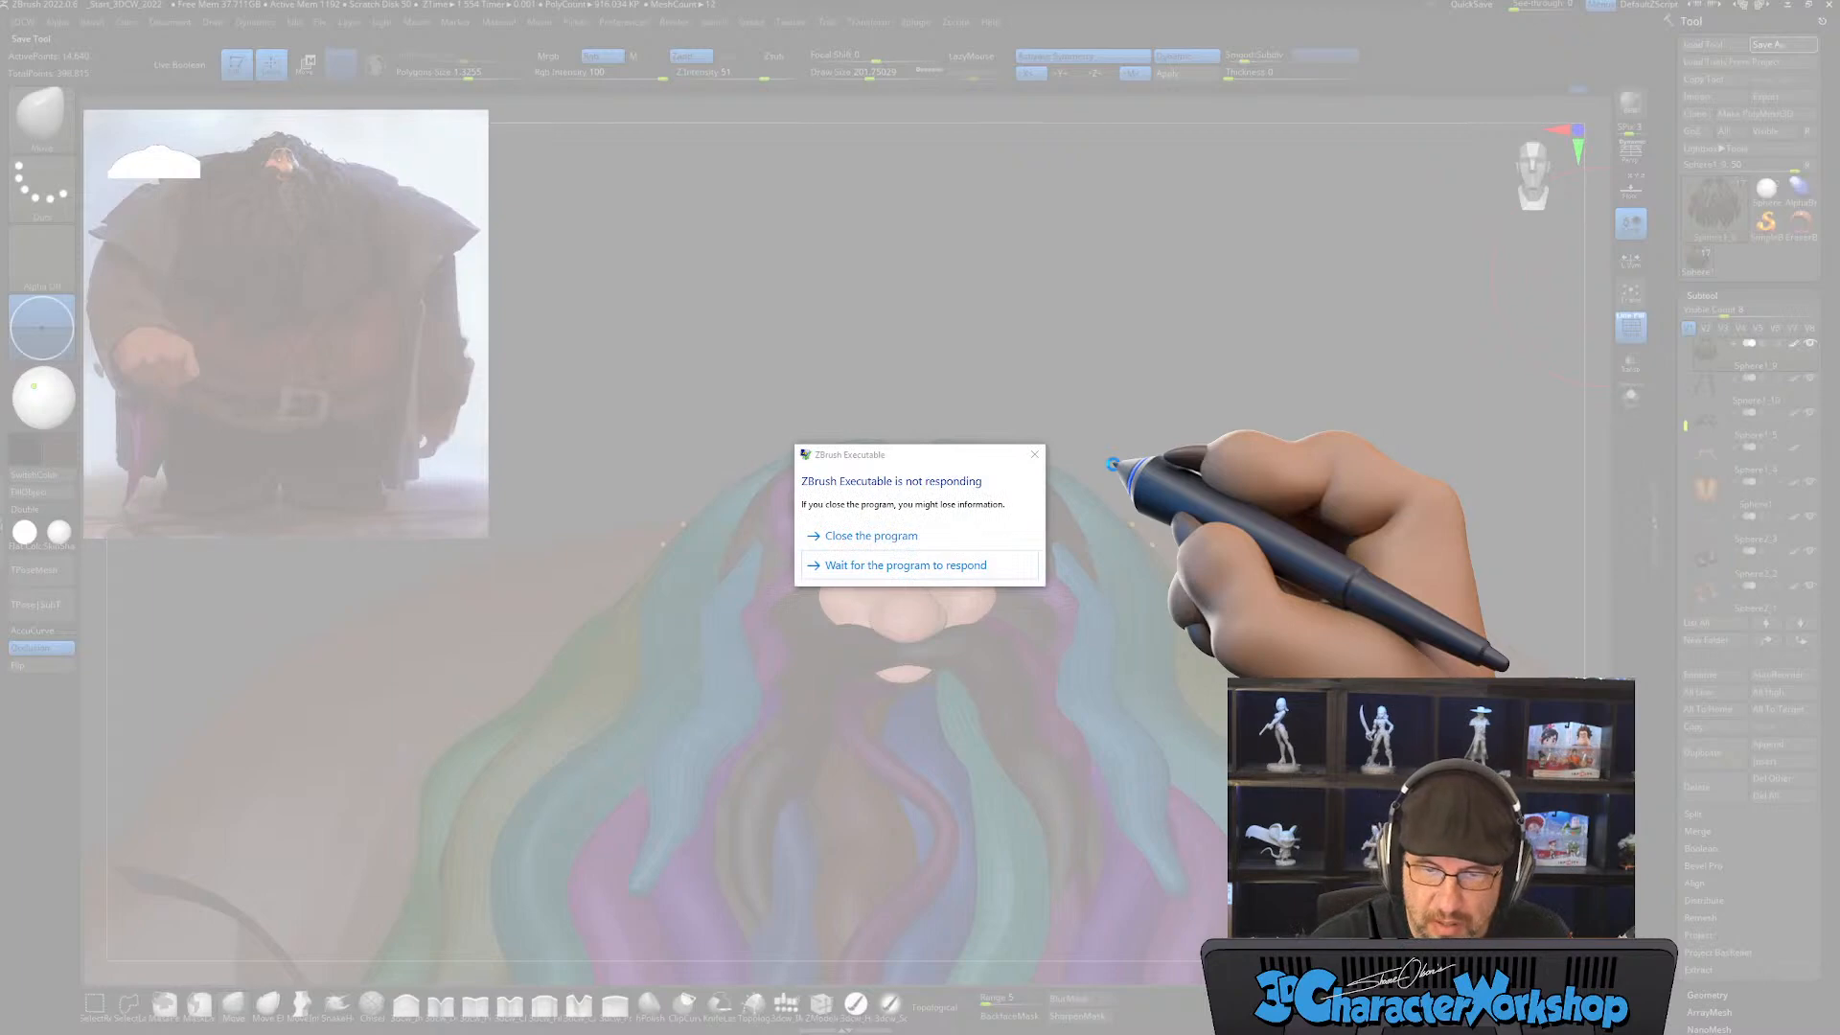
Step: Wait for the unresponsive program to finish saving the tool and inspect the reshaped light blue strands around the face
click(951, 566)
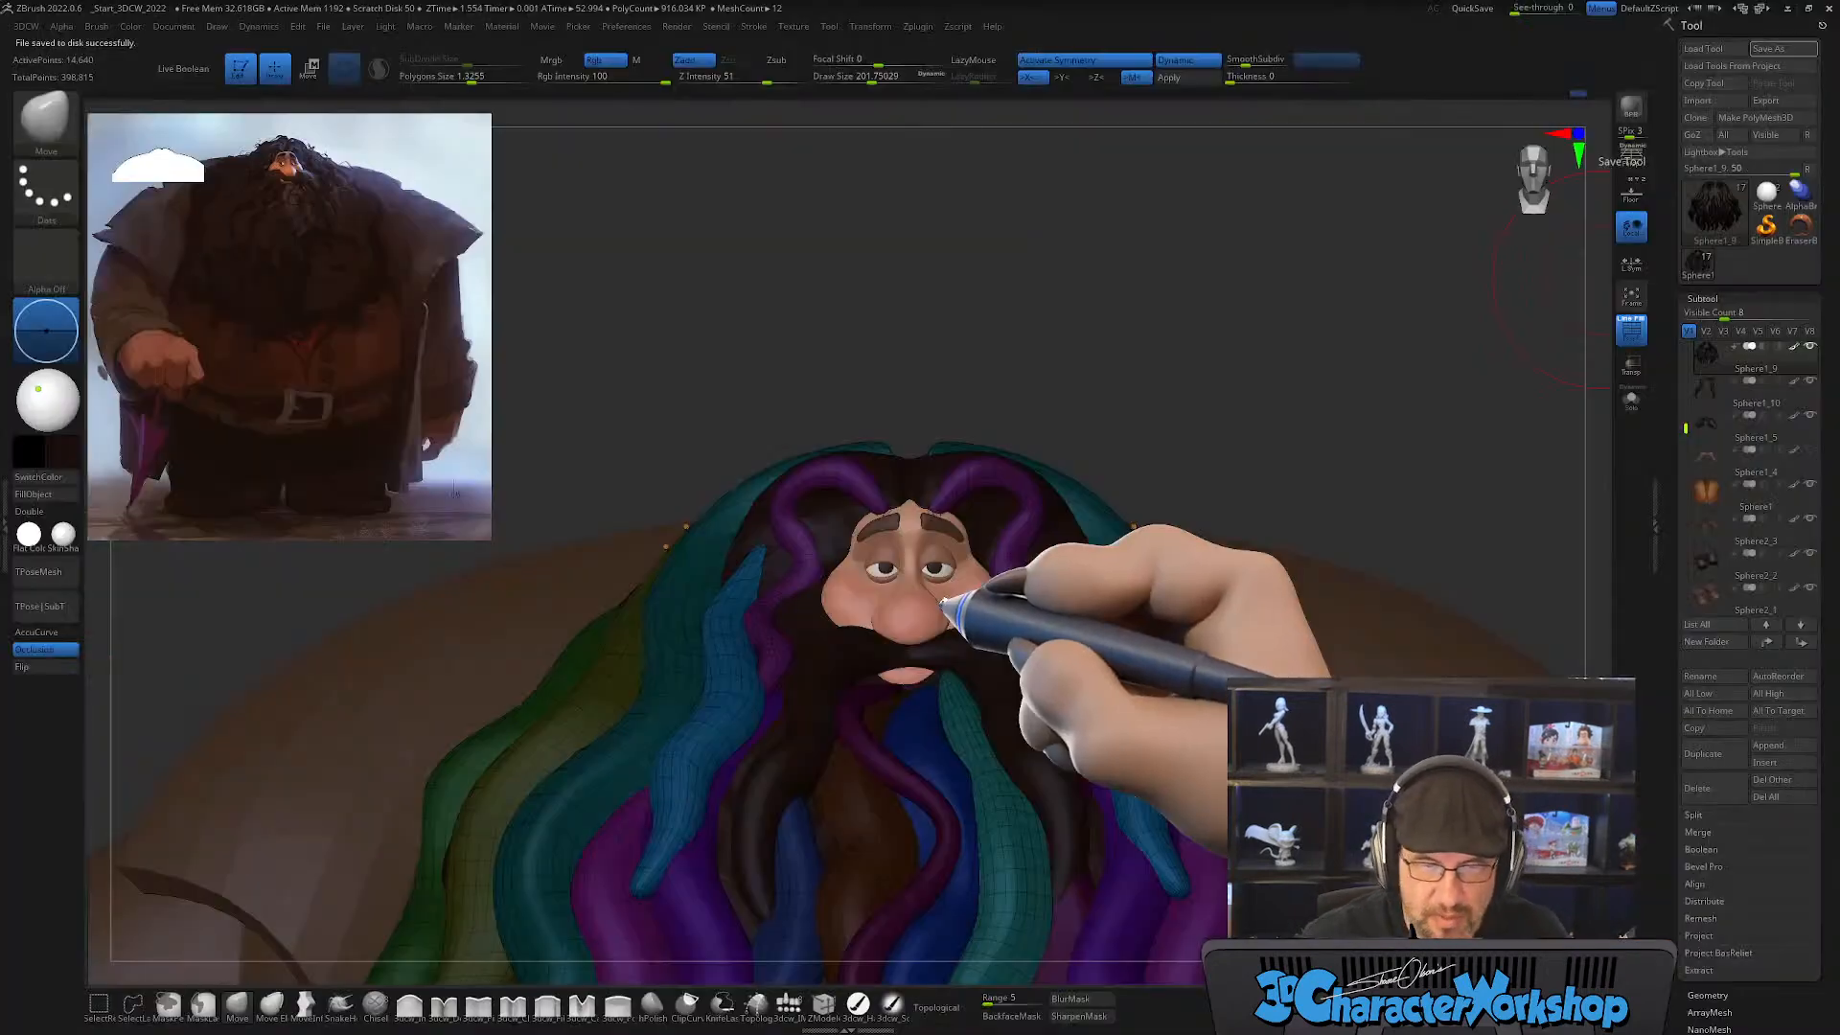
drag(1043, 365, 1162, 419)
drag(1110, 437, 1114, 473)
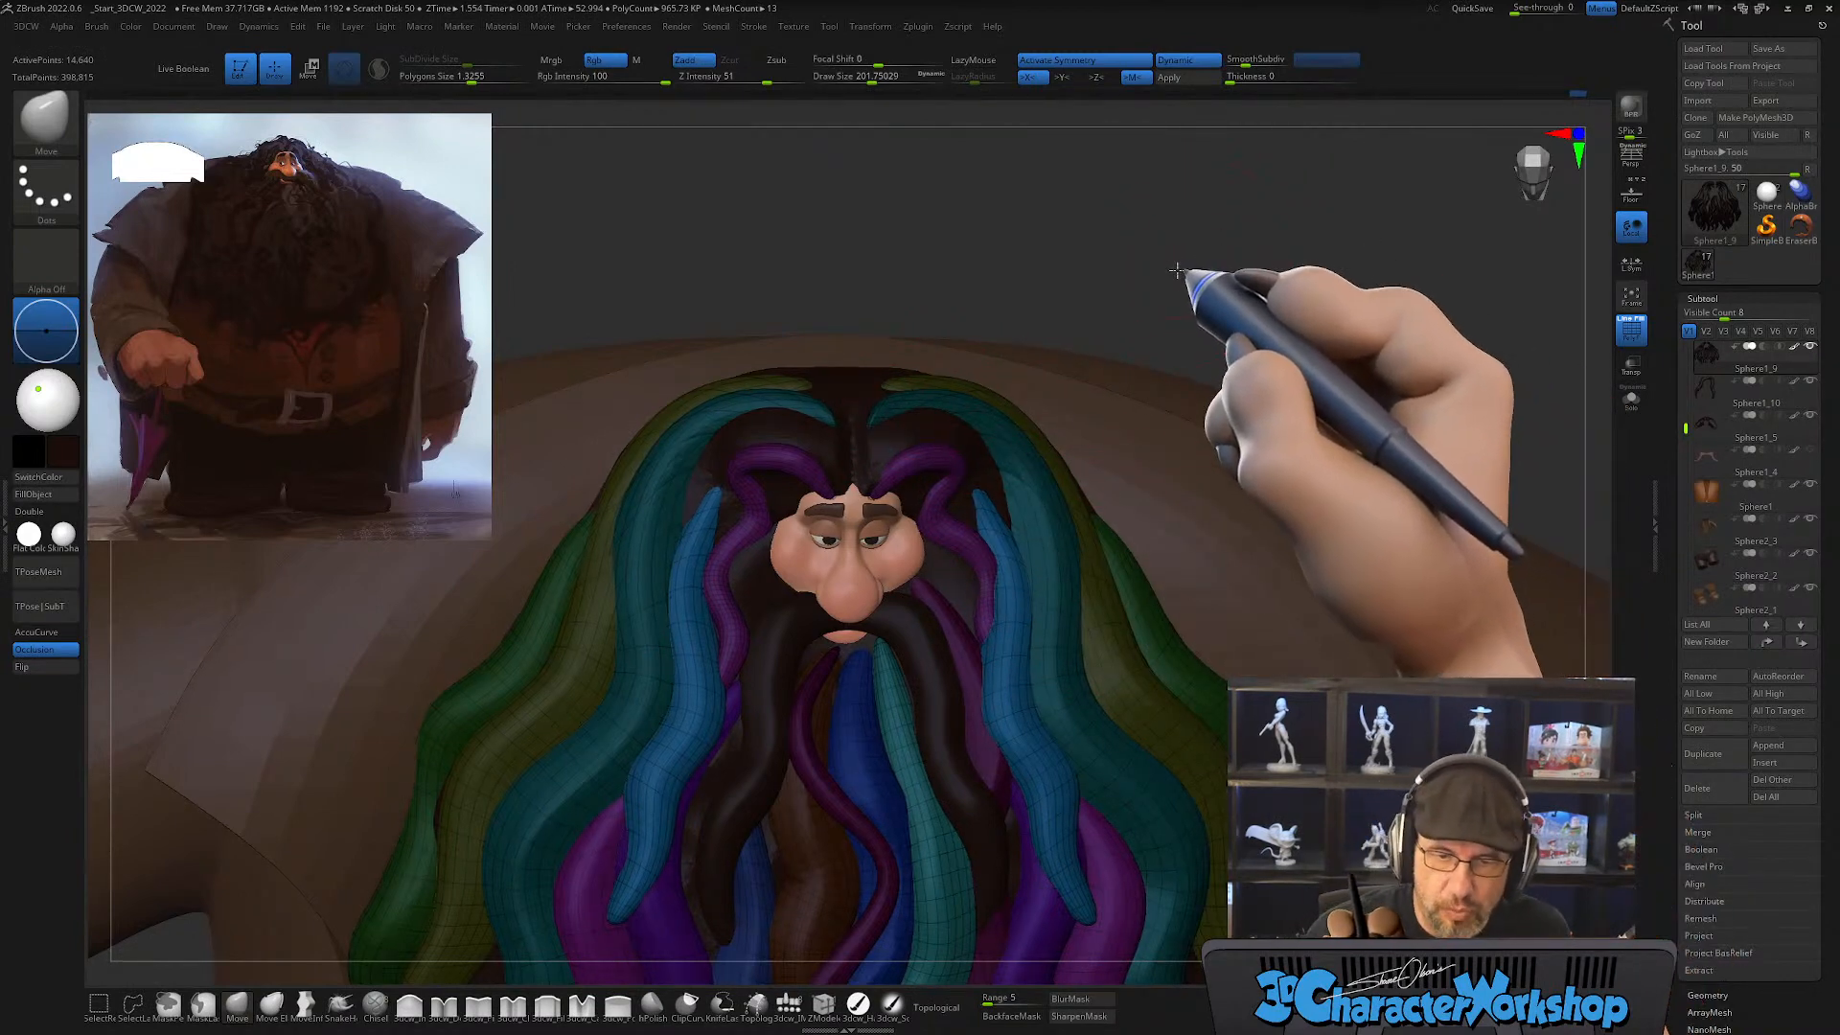
alt+drag(1177, 273, 1166, 329)
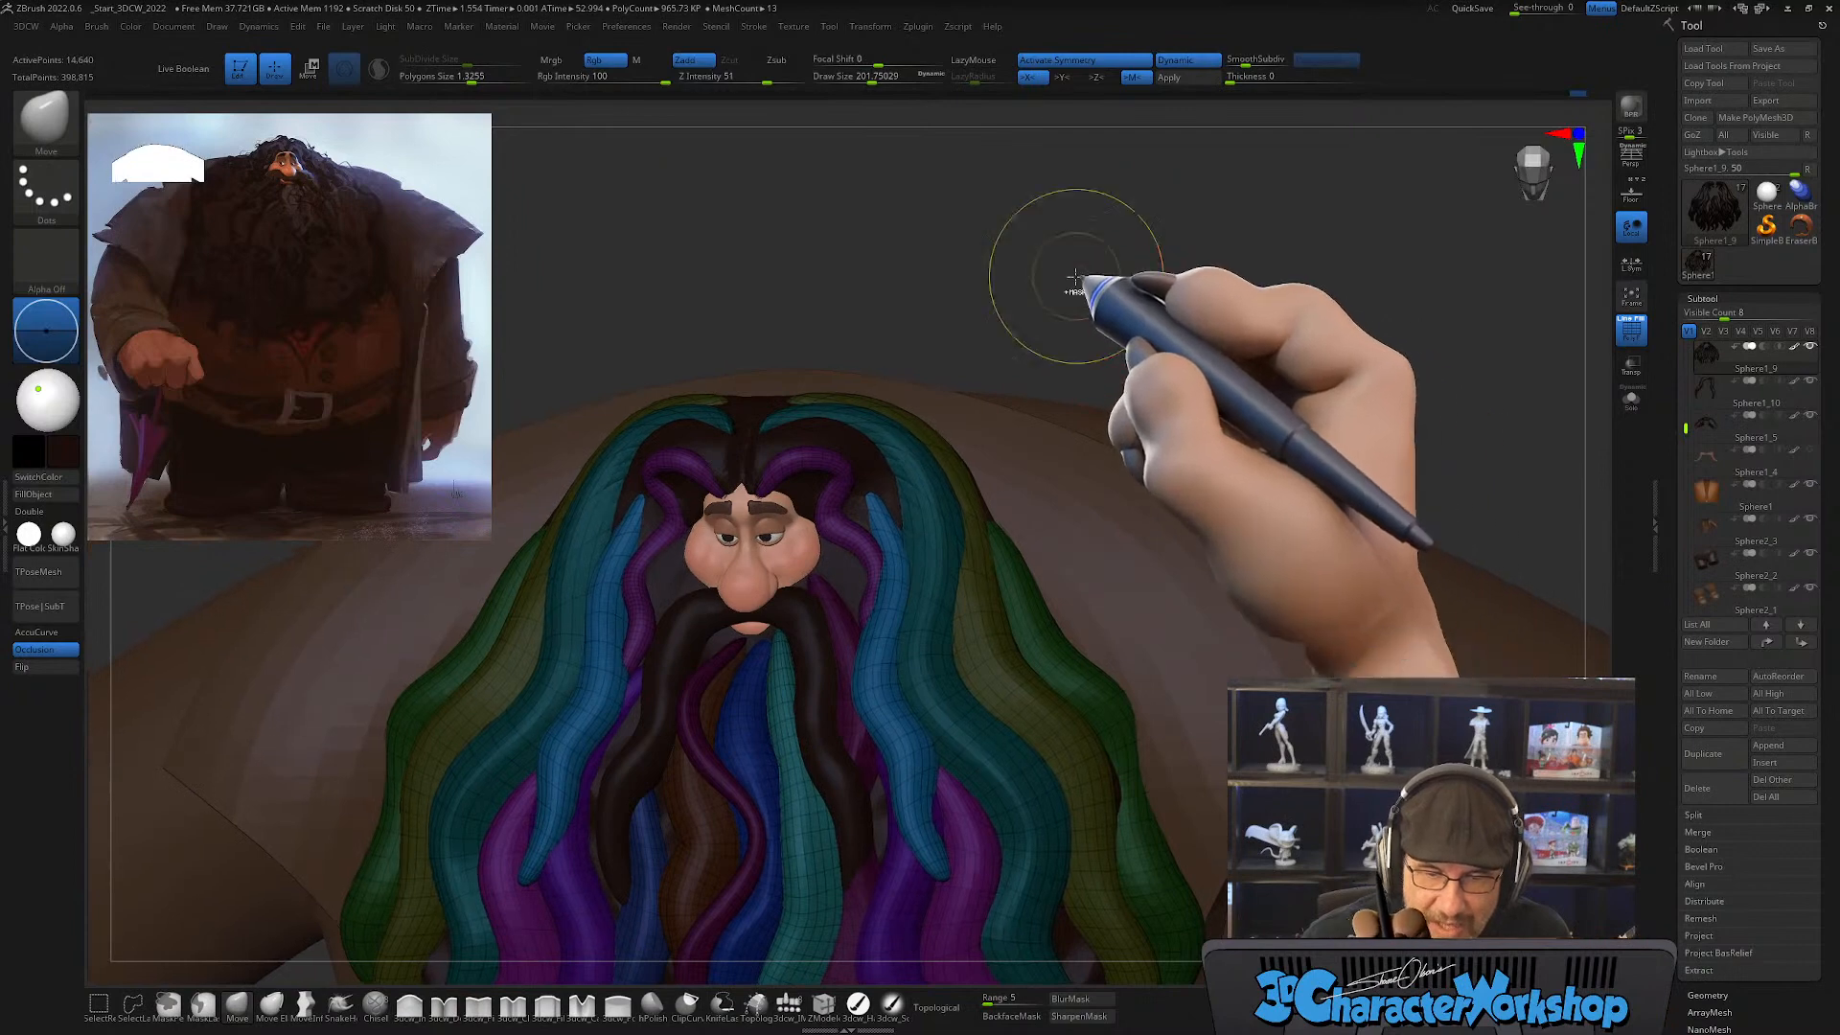
Step: Invert the mask so the other hair and beard strands are editable and the light blue pair is protected
ctrl+click(1081, 285)
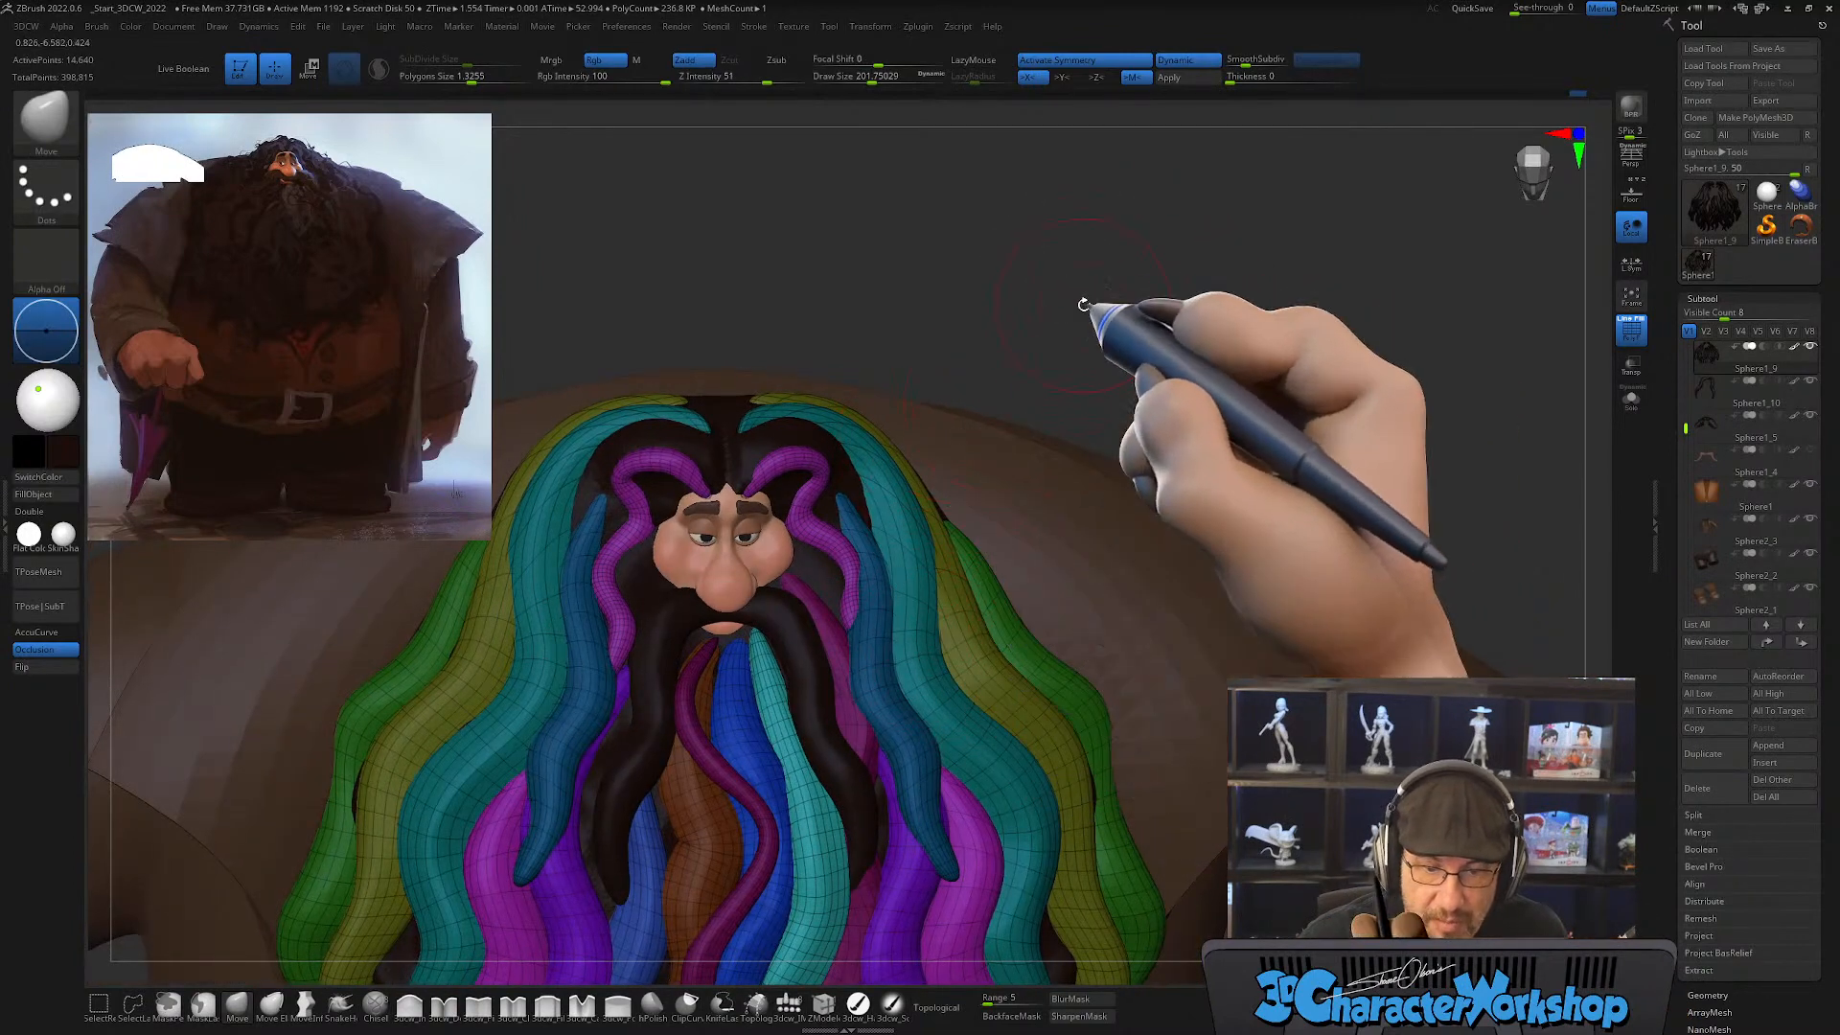
alt+drag(1083, 303, 1081, 284)
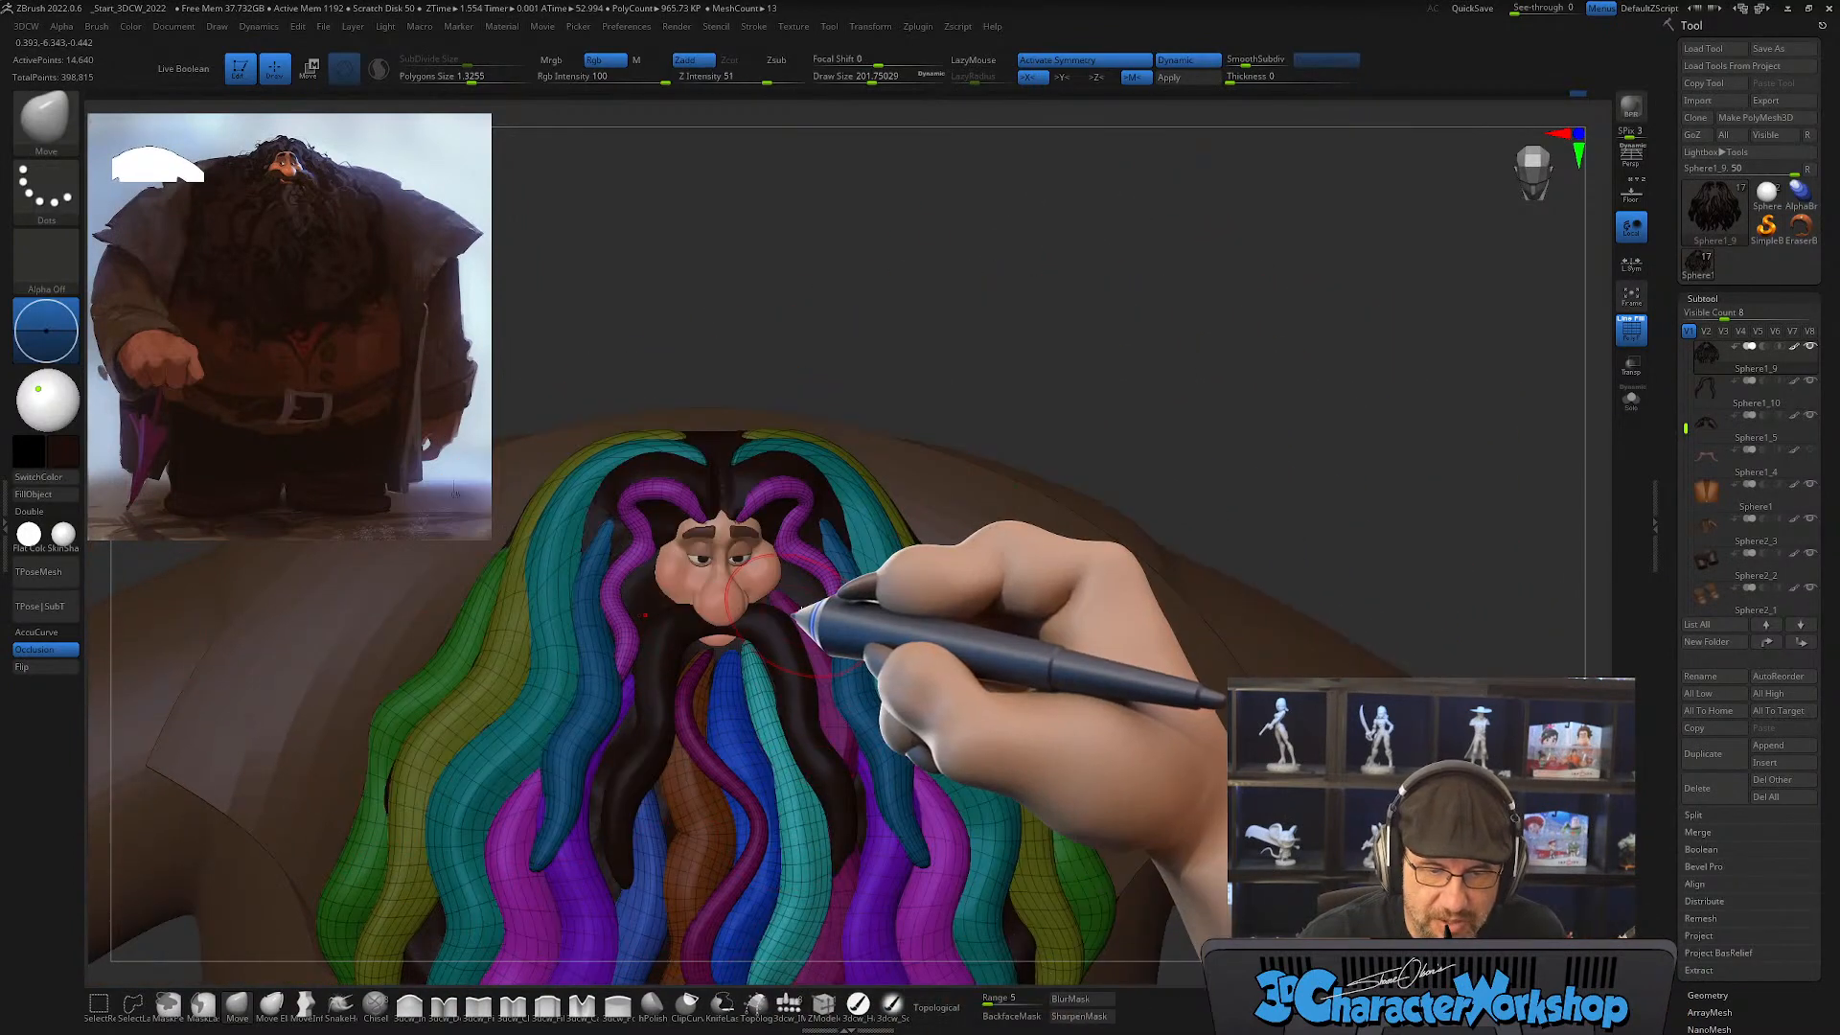
drag(1162, 361, 1151, 378)
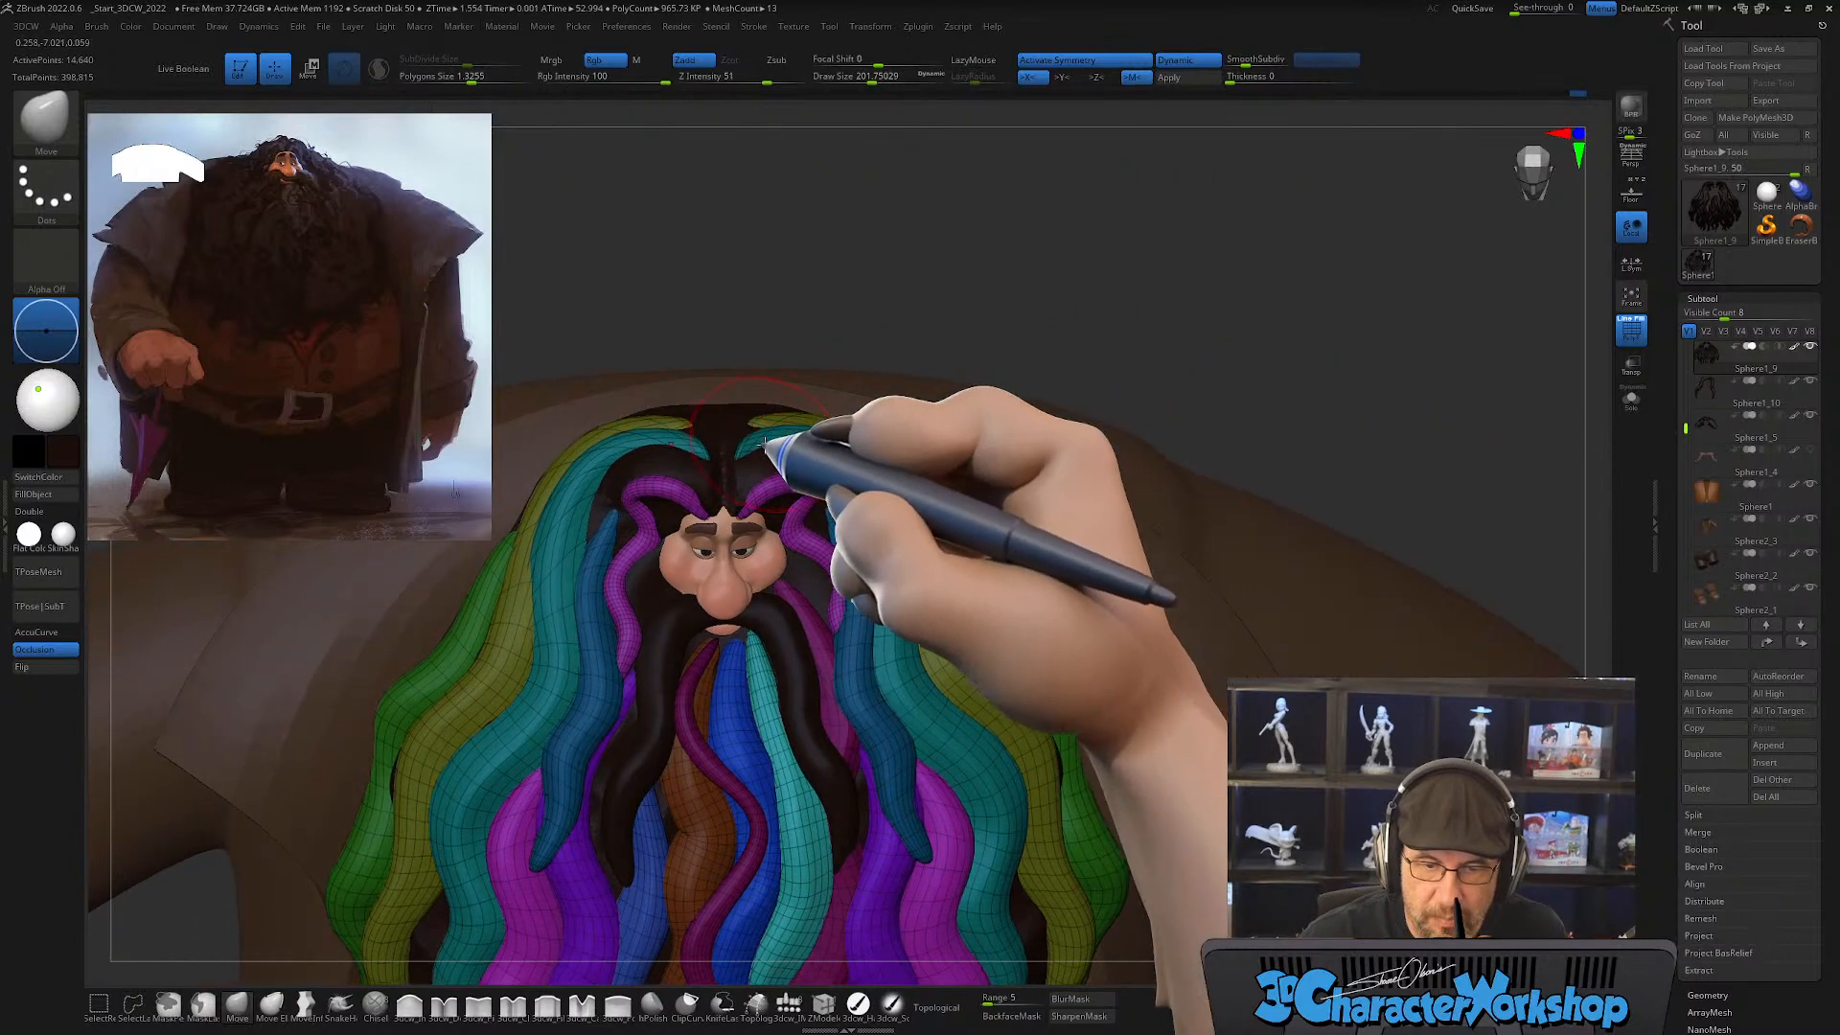
drag(1043, 248, 1037, 304)
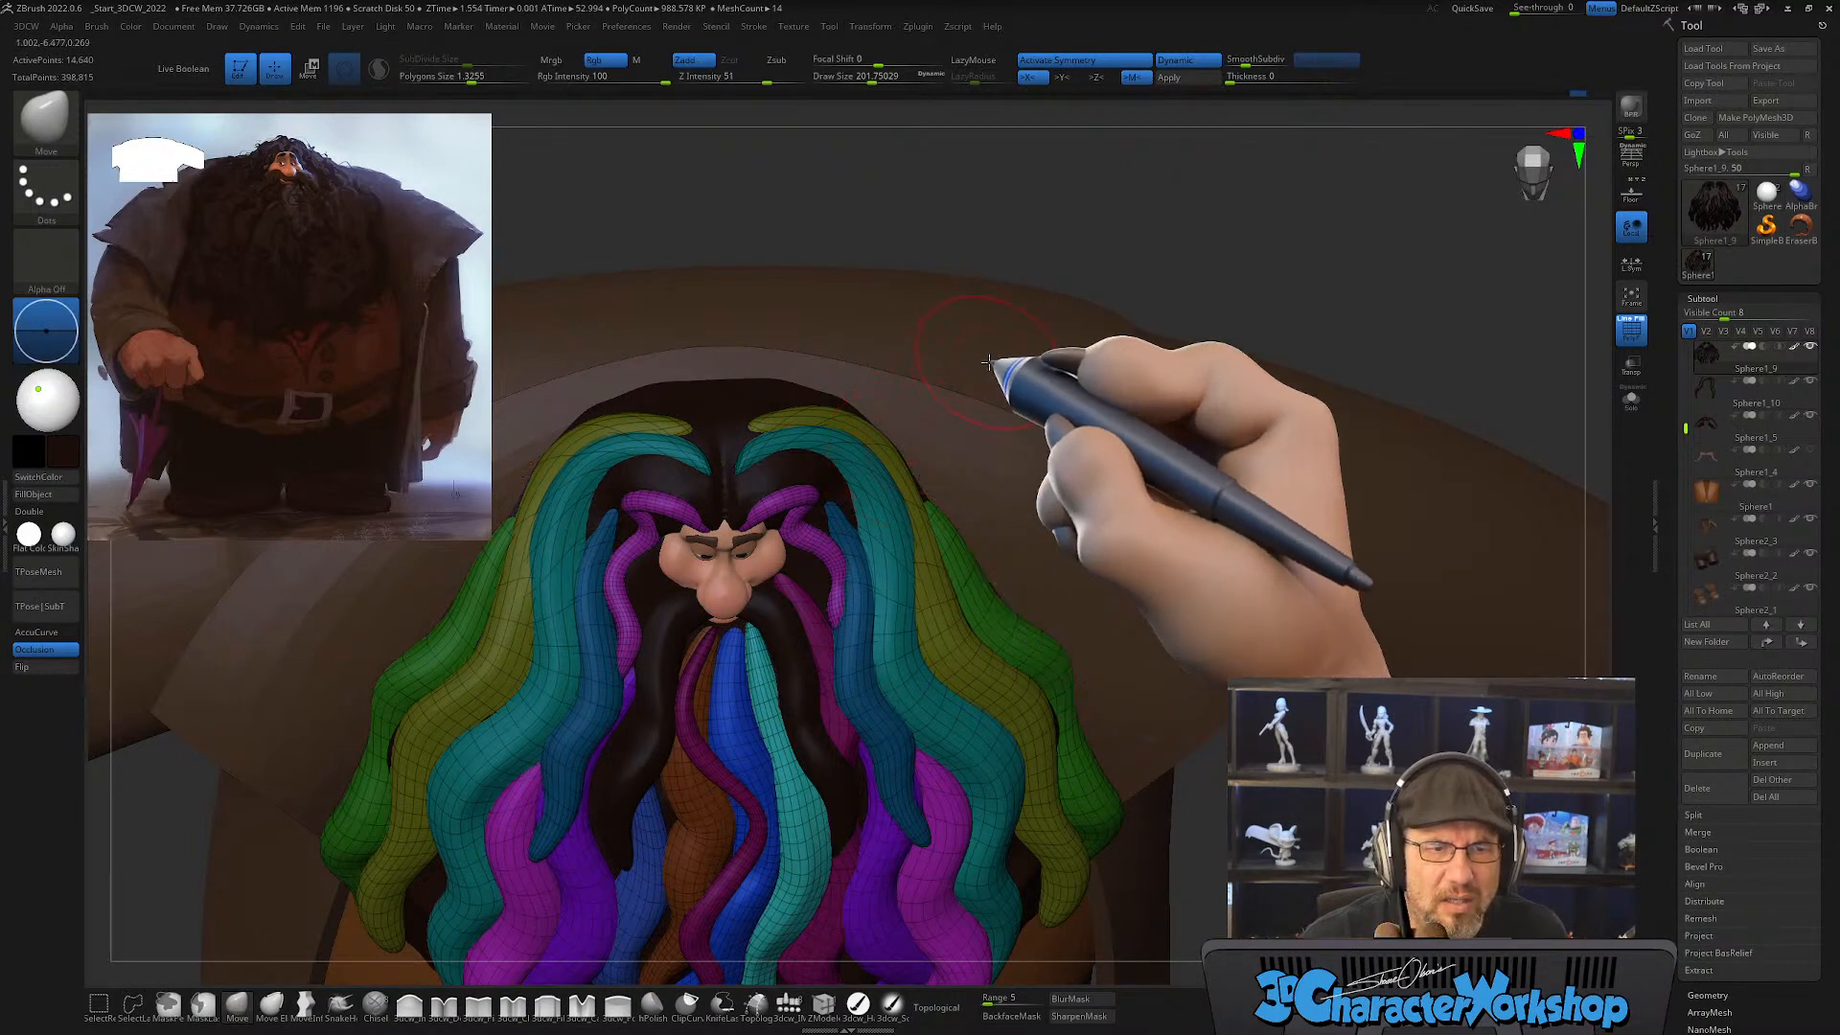
Step: Hide the teal and olive strand pairs running down from the parting, split them off with Split Hidden, and select the new subtool
key(ctrl+shift)
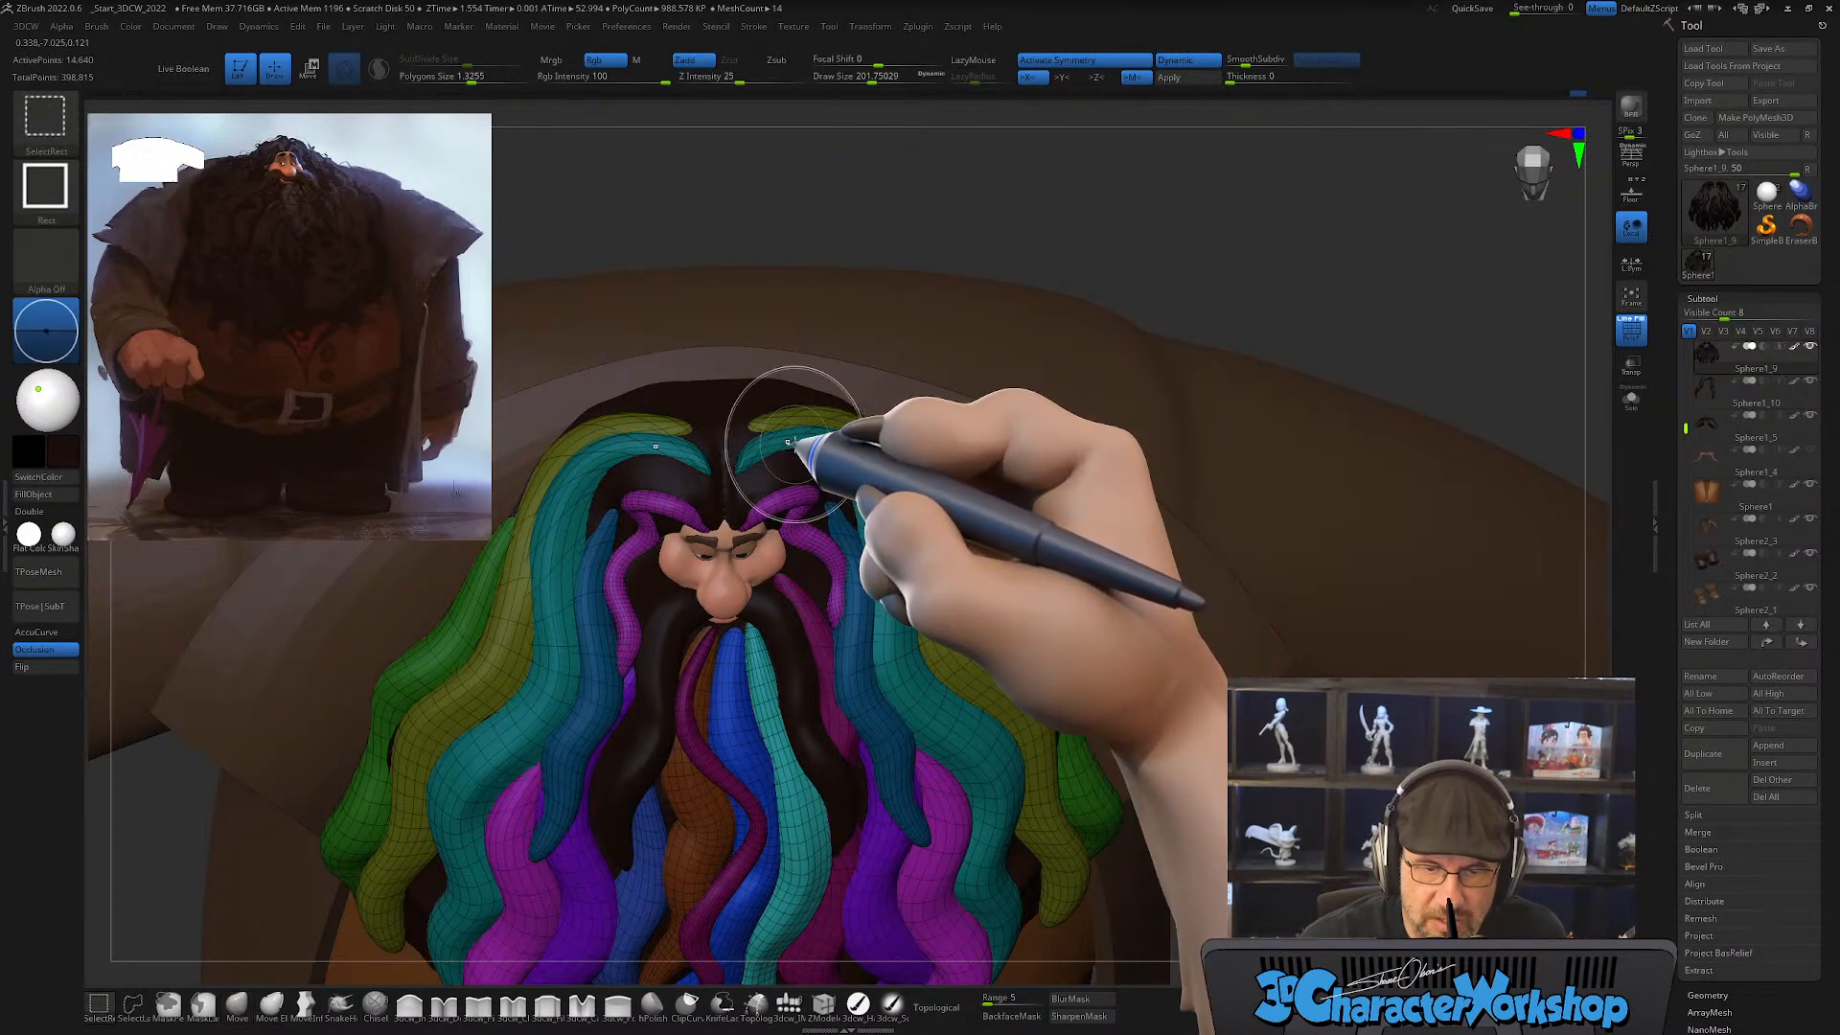
ctrl+shift+click(811, 444)
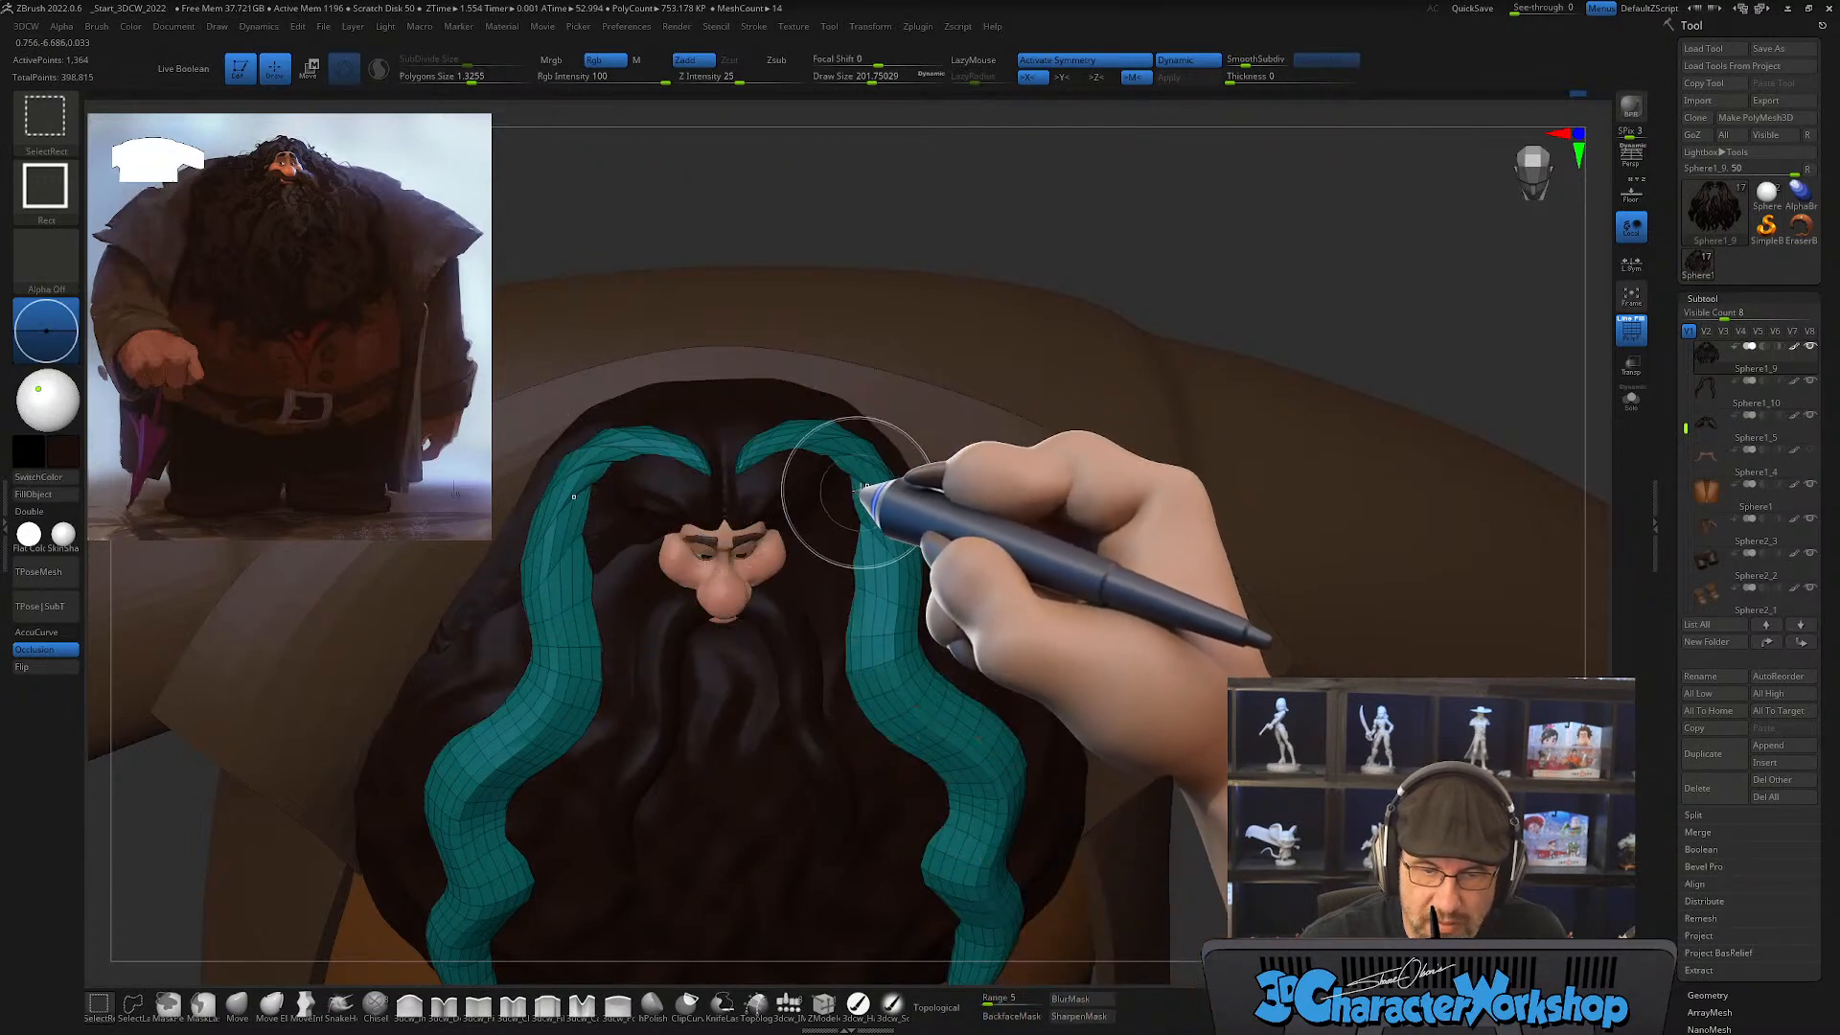
ctrl+shift+click(858, 465)
ctrl+shift+click(843, 438)
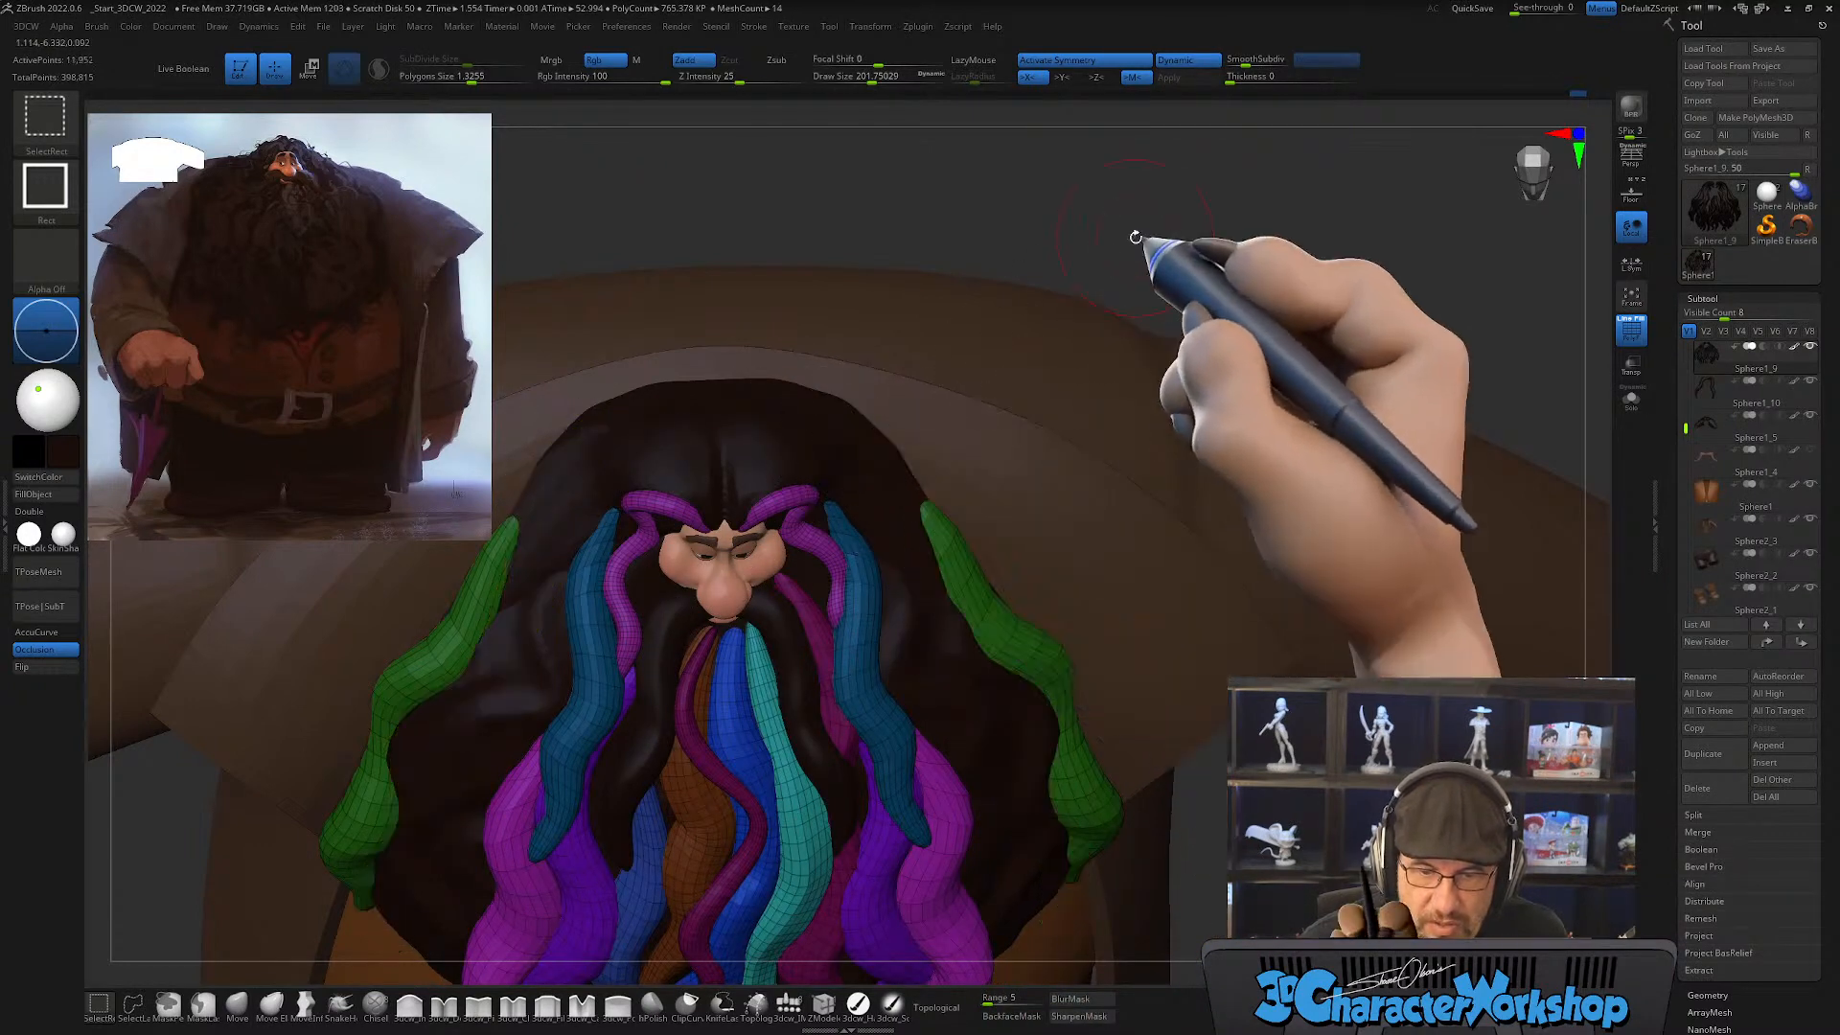
key(space)
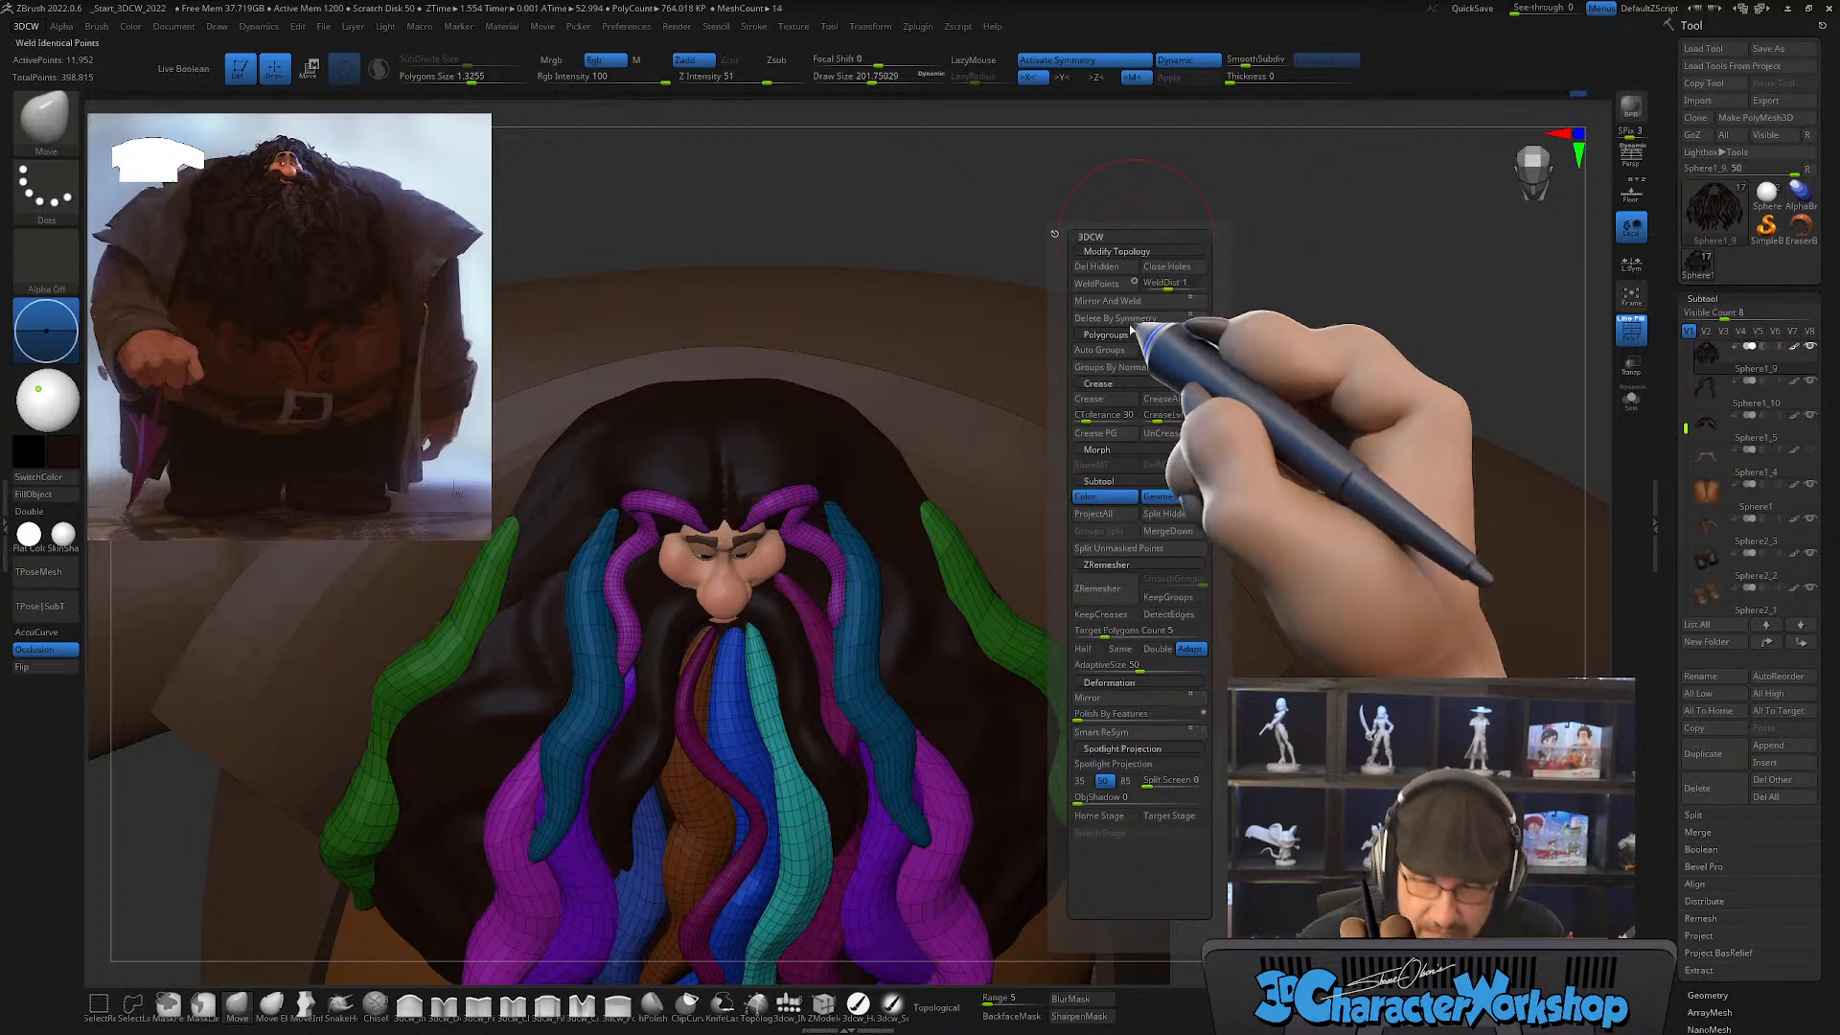
click(1153, 516)
key(Down)
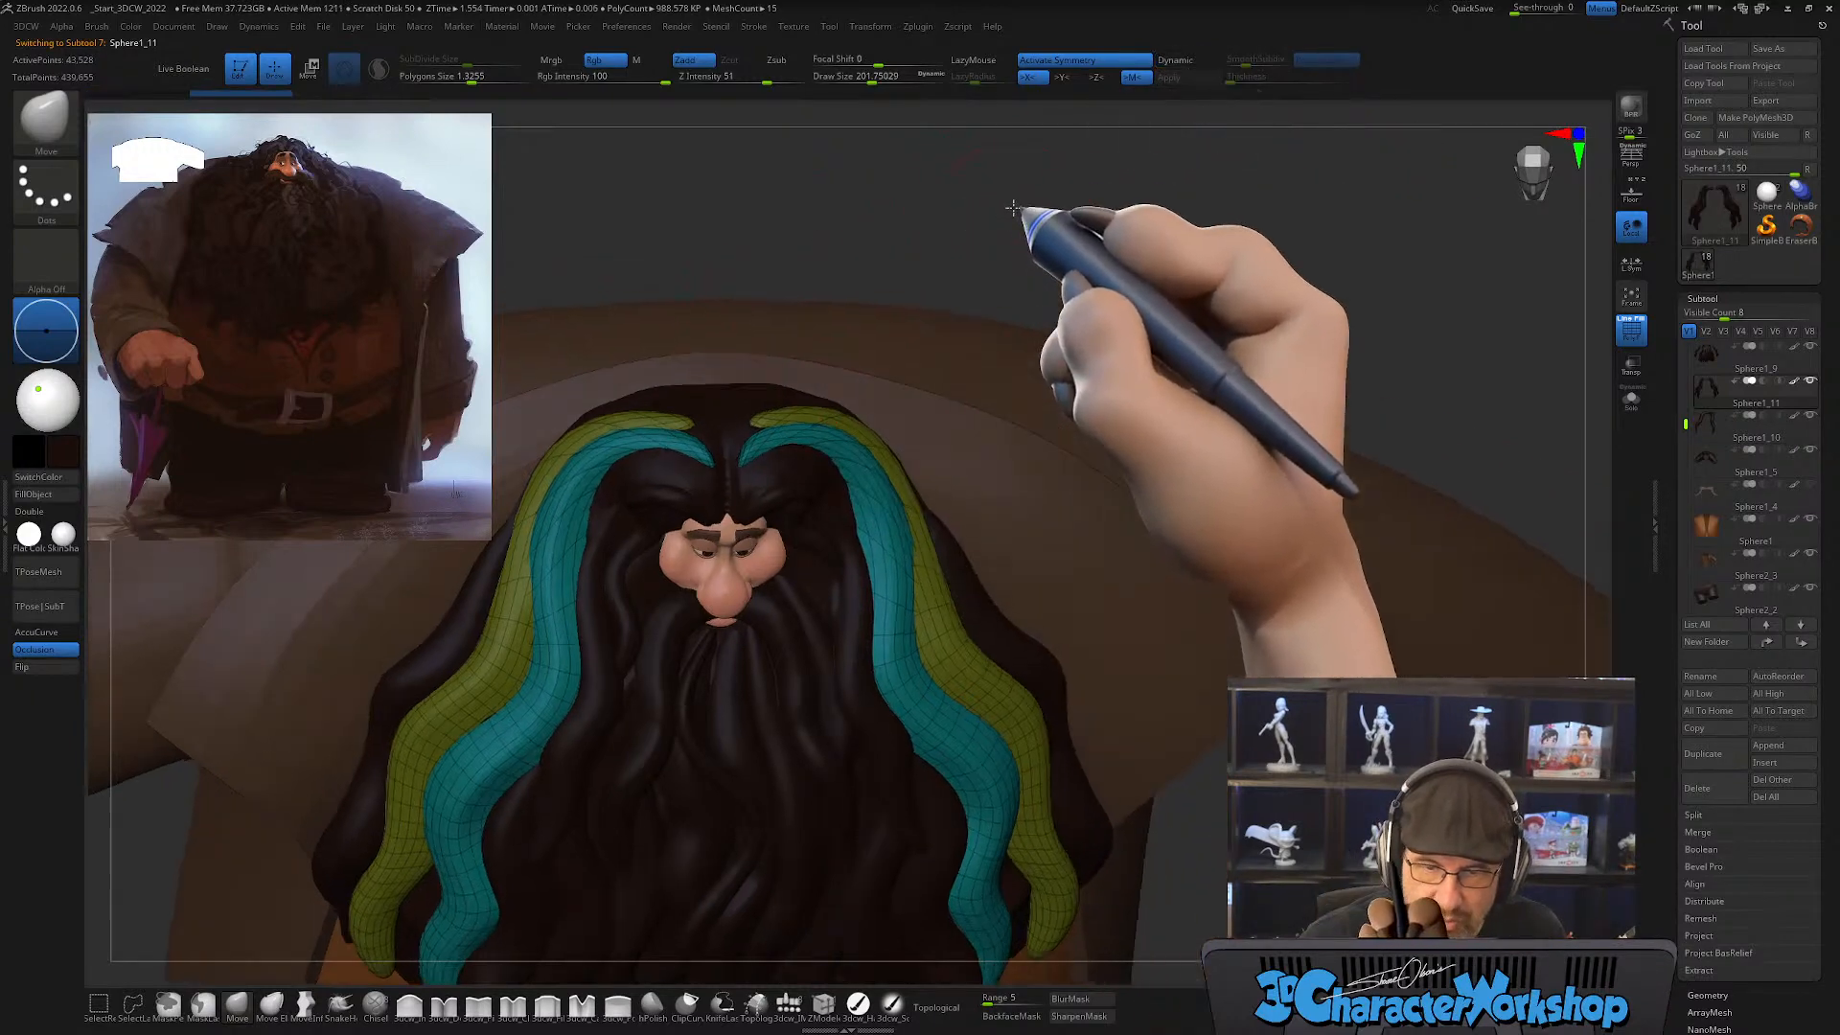
Step: Delete the lower subdivision levels of the split-off teal and olive strands and rebuild their topology with ZRemesher
click(1708, 995)
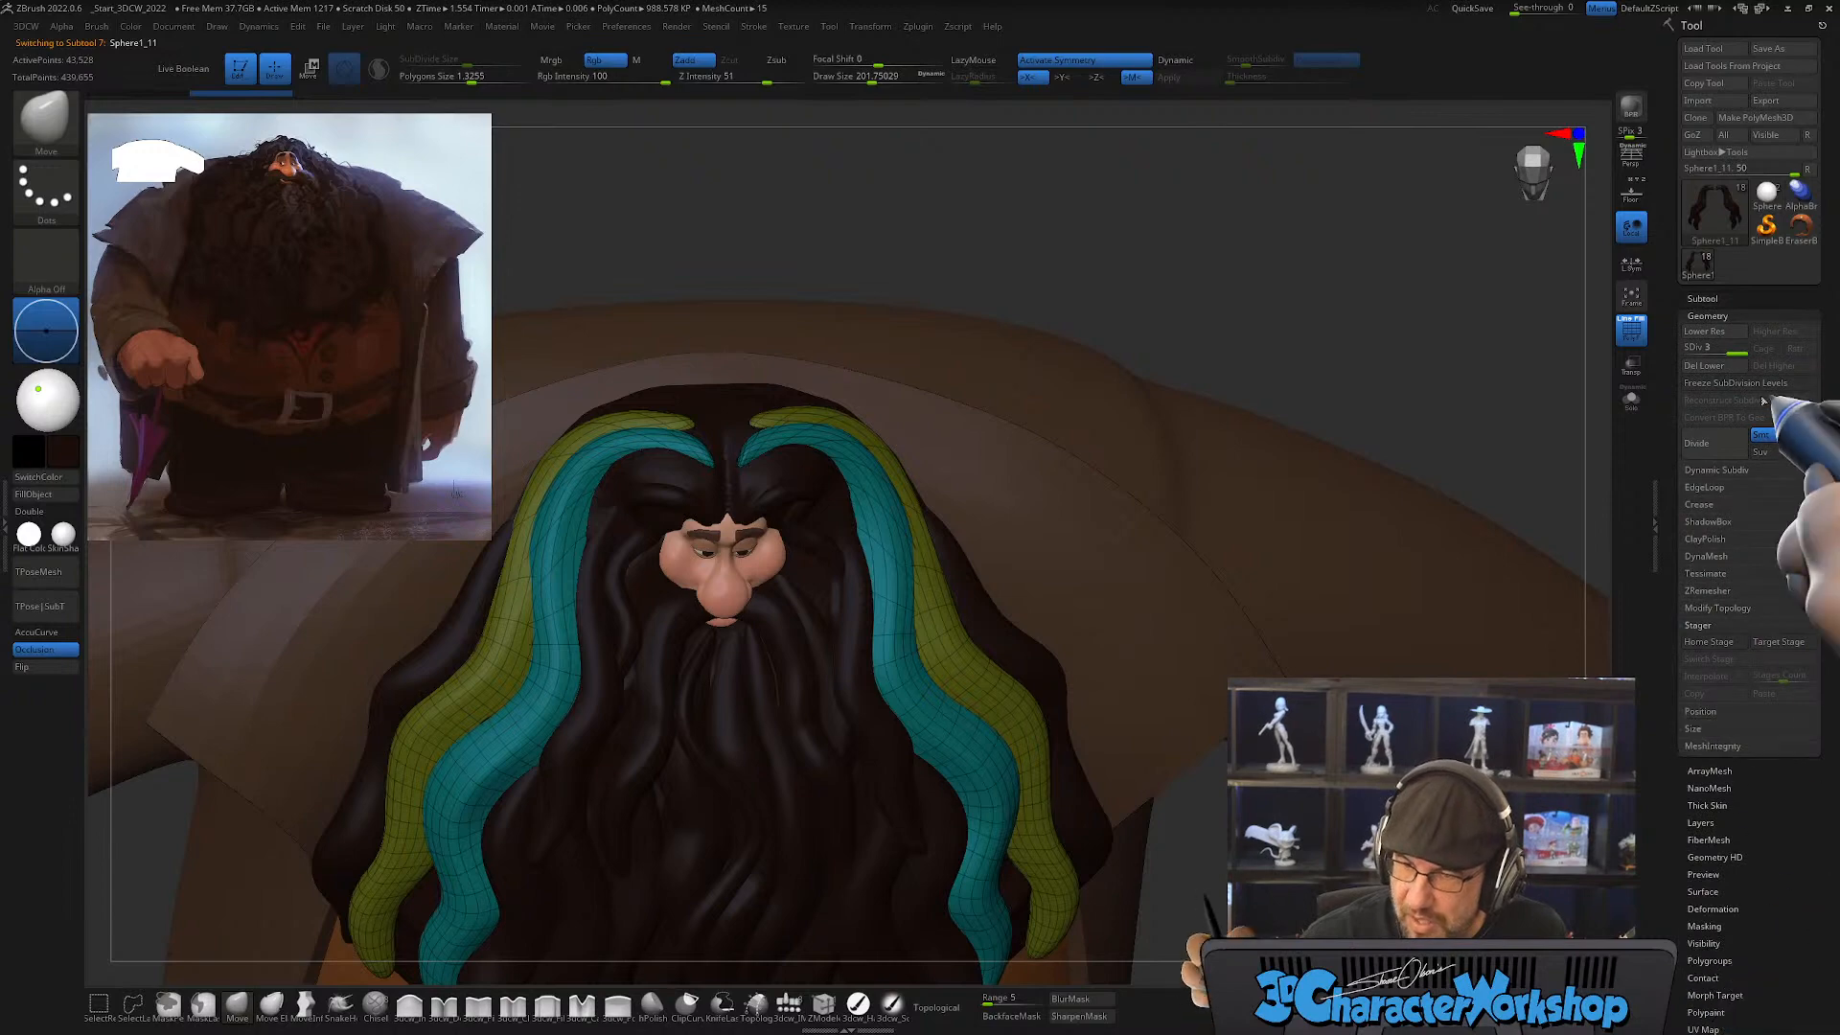
click(1711, 366)
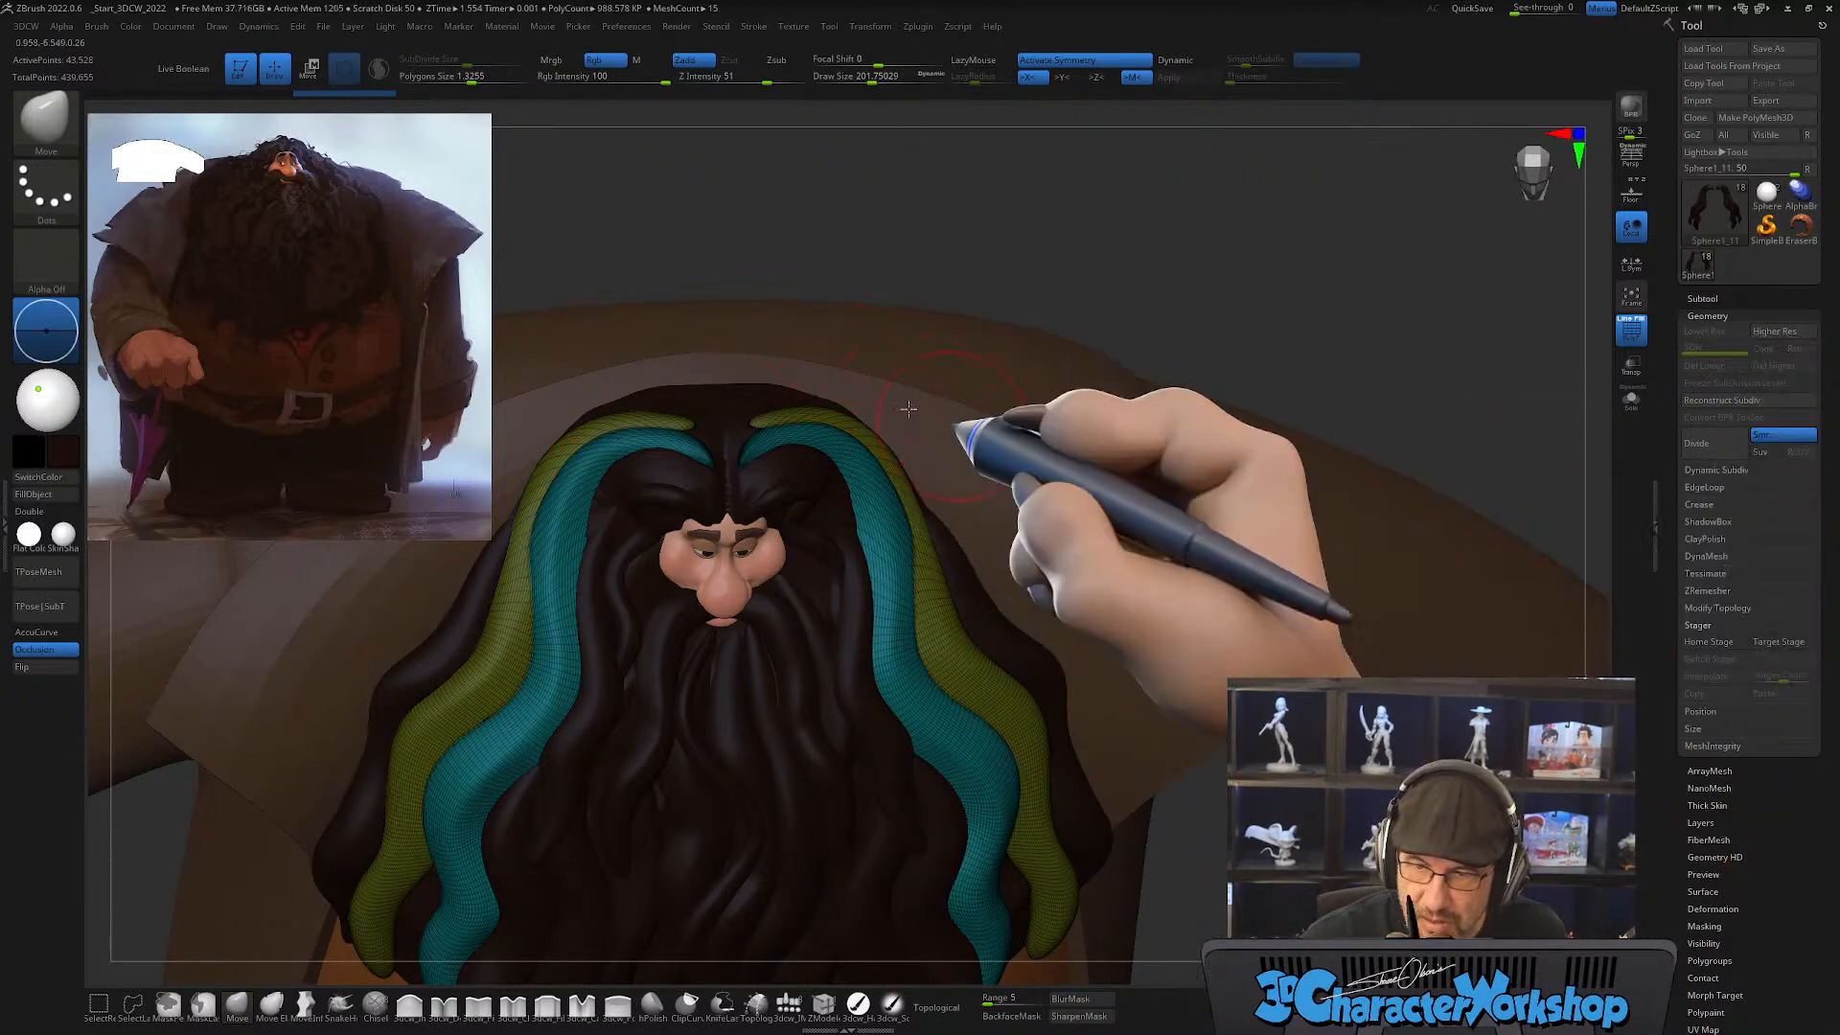
key(1)
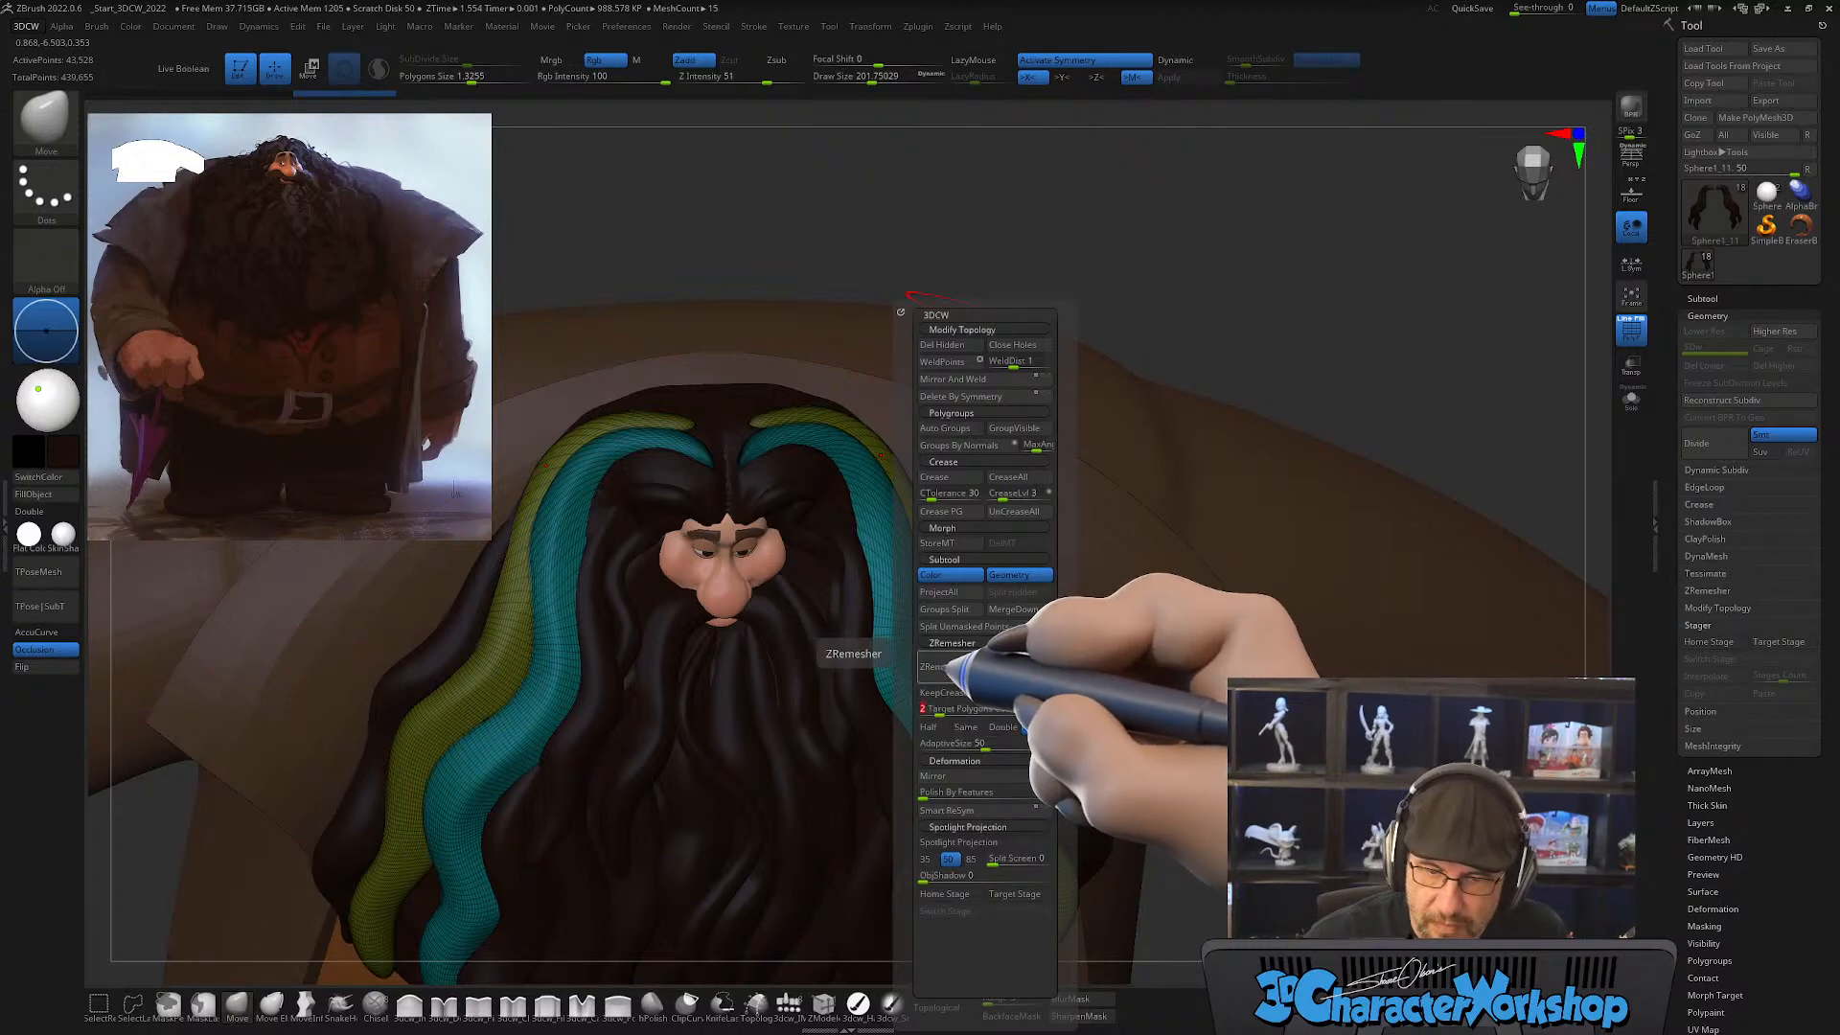
drag(1022, 662, 989, 661)
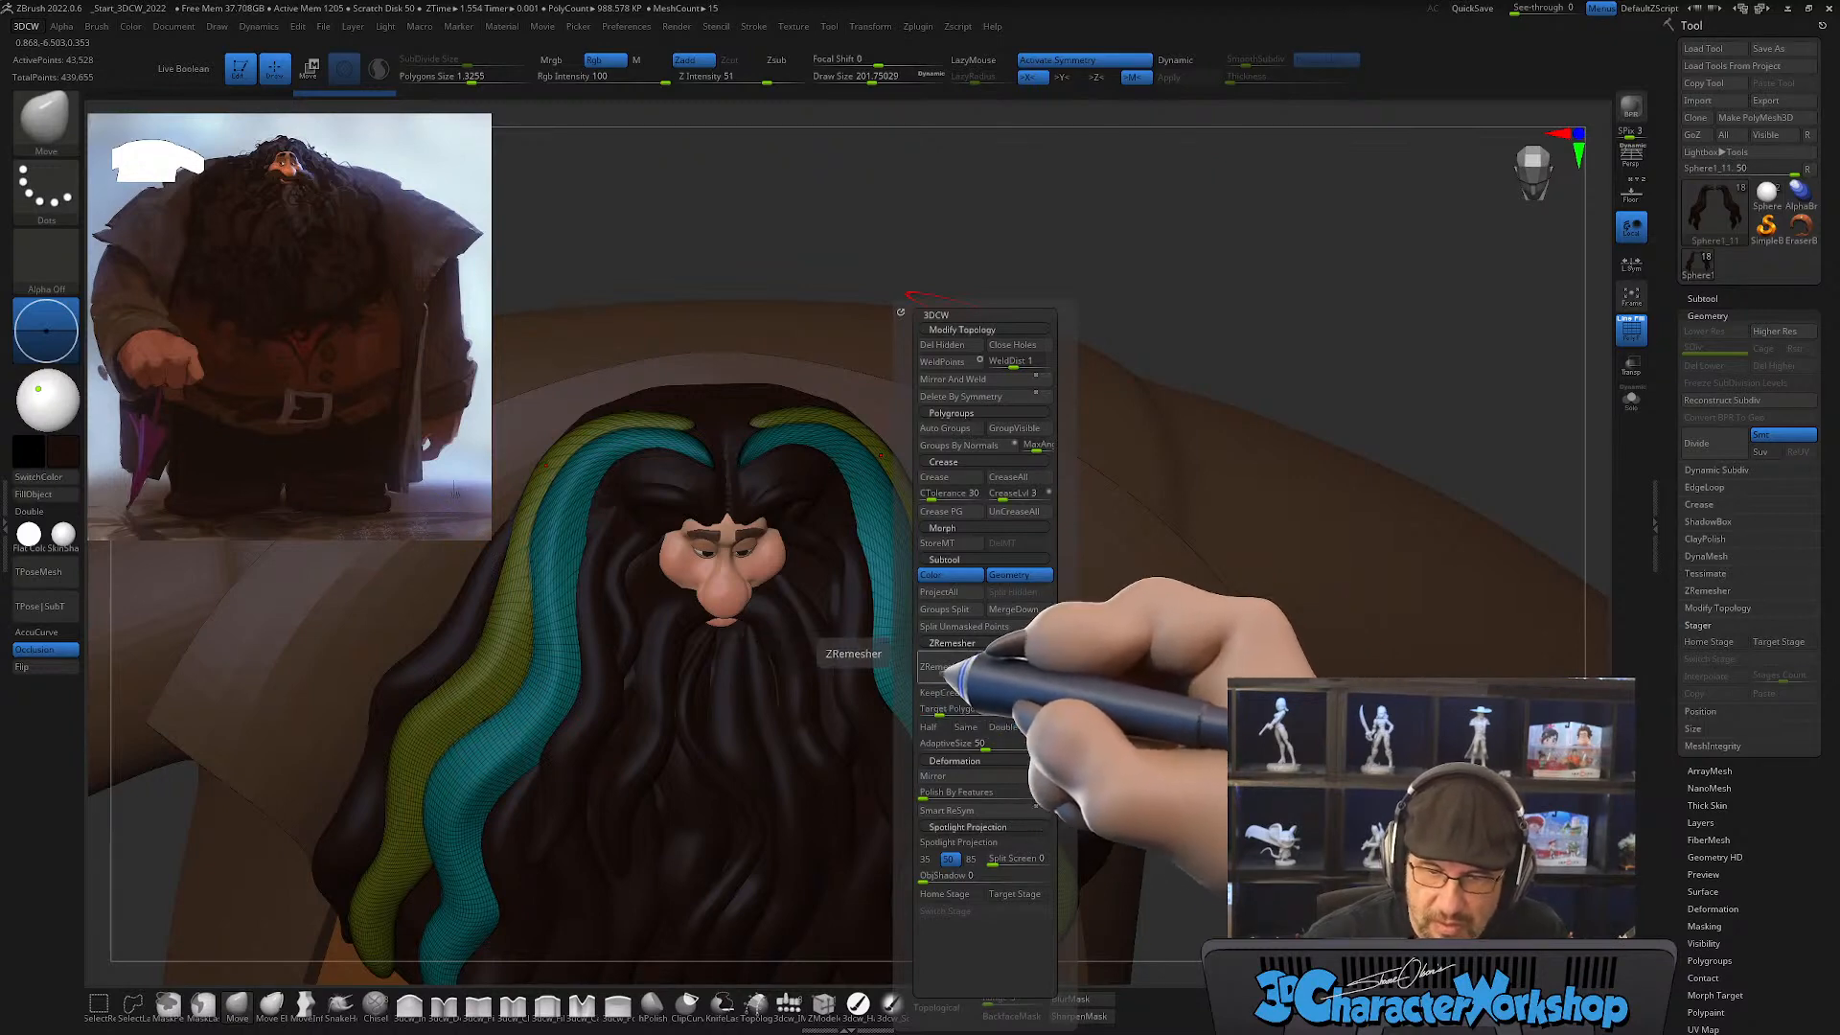
click(944, 668)
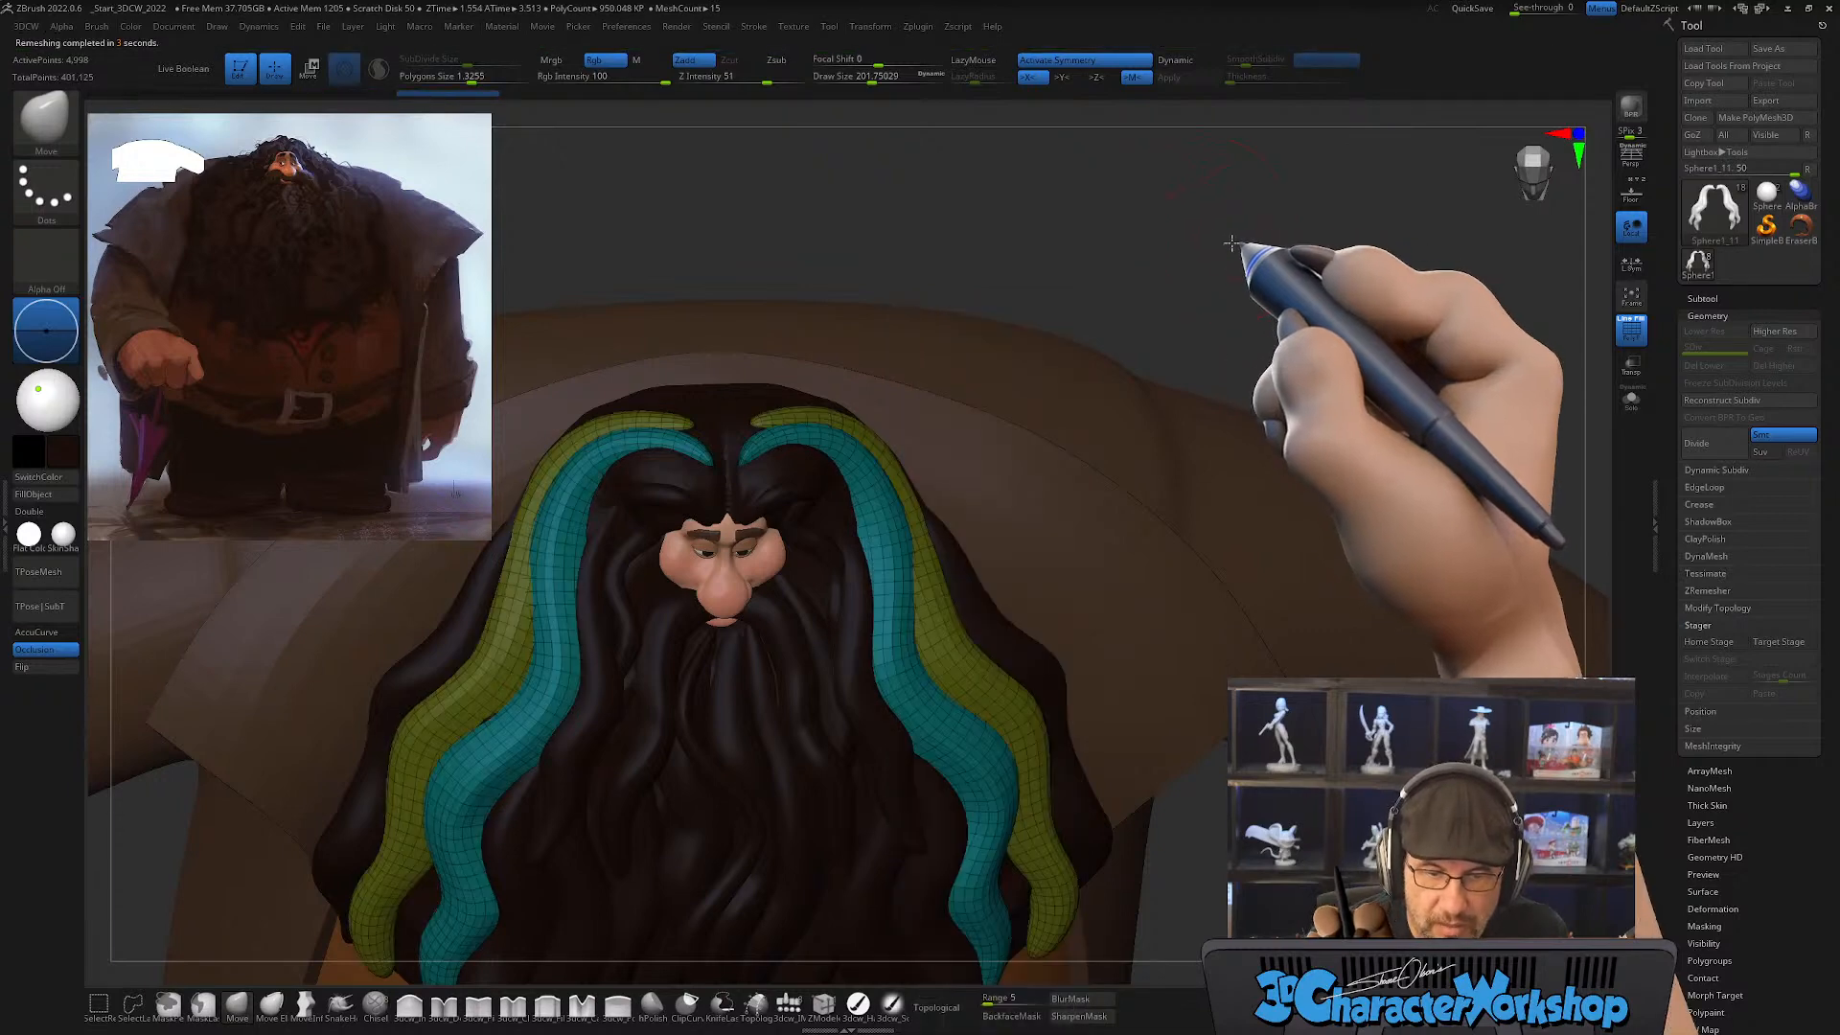
Step: Select the main beard strand subtool and merge the rebuilt teal and olive strand subtool down into it
alt+drag(1238, 248, 1205, 243)
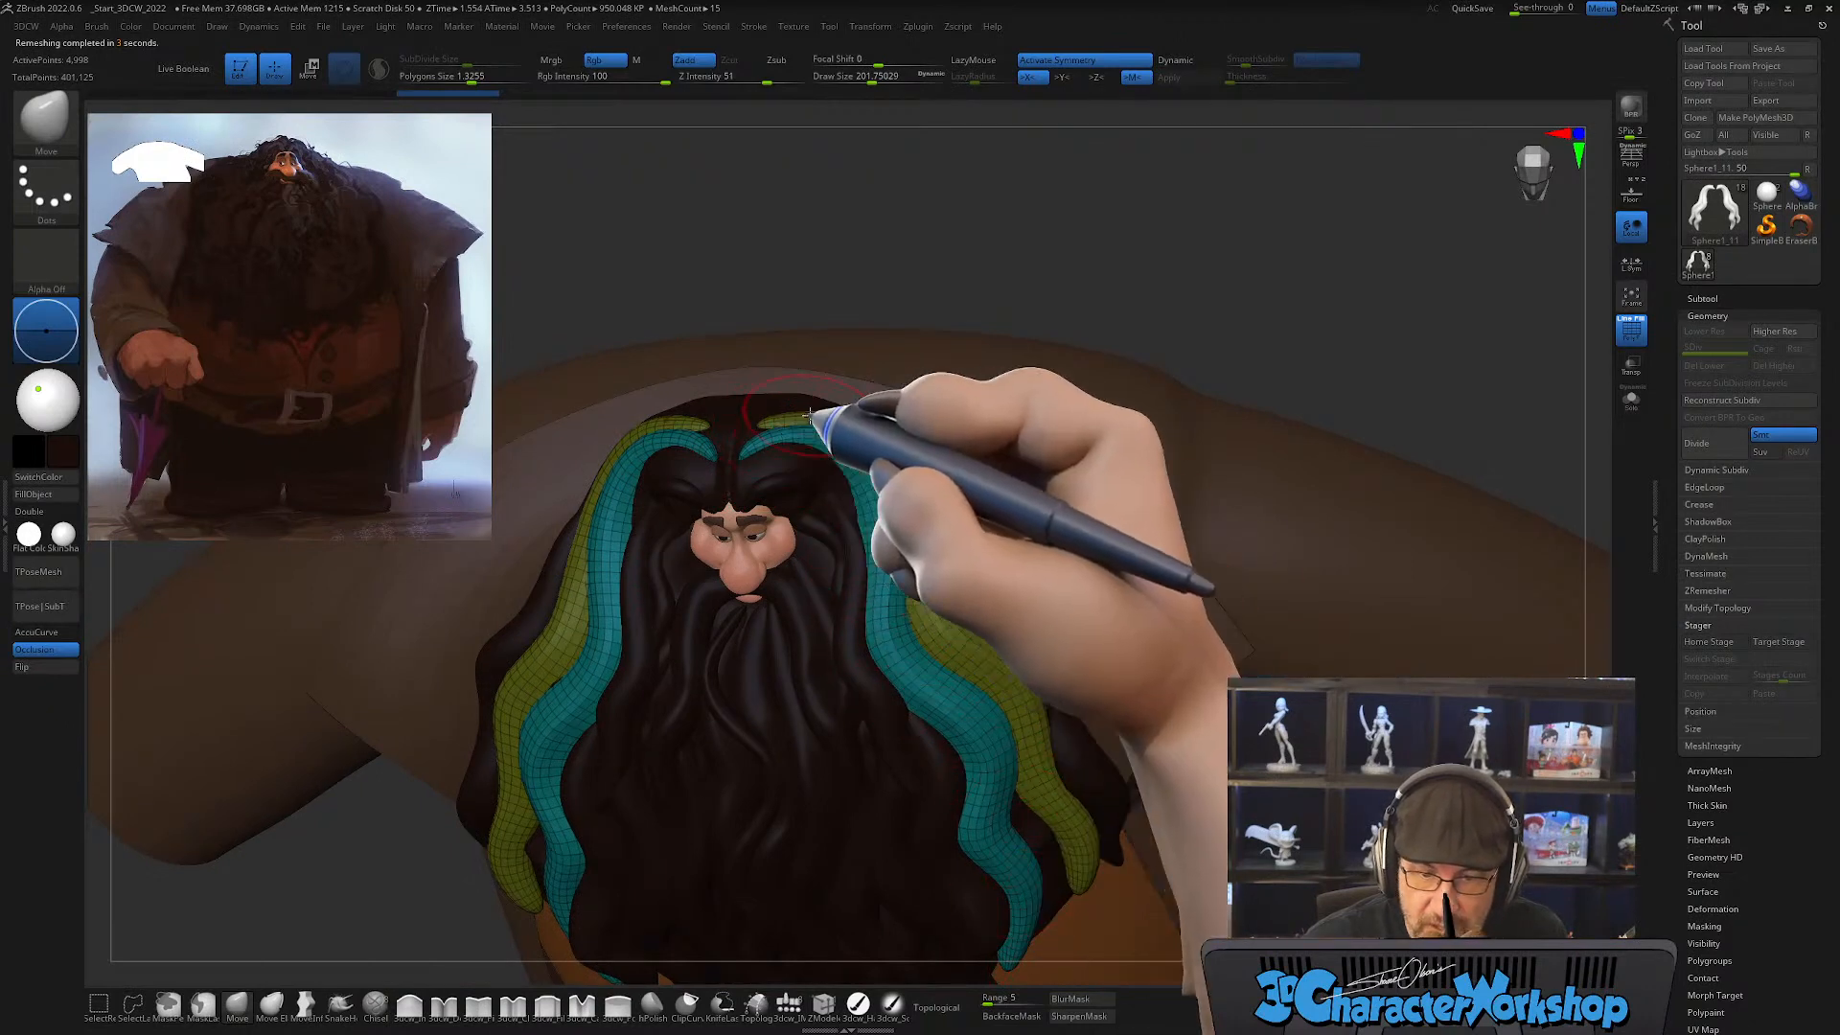
drag(1208, 269, 1273, 276)
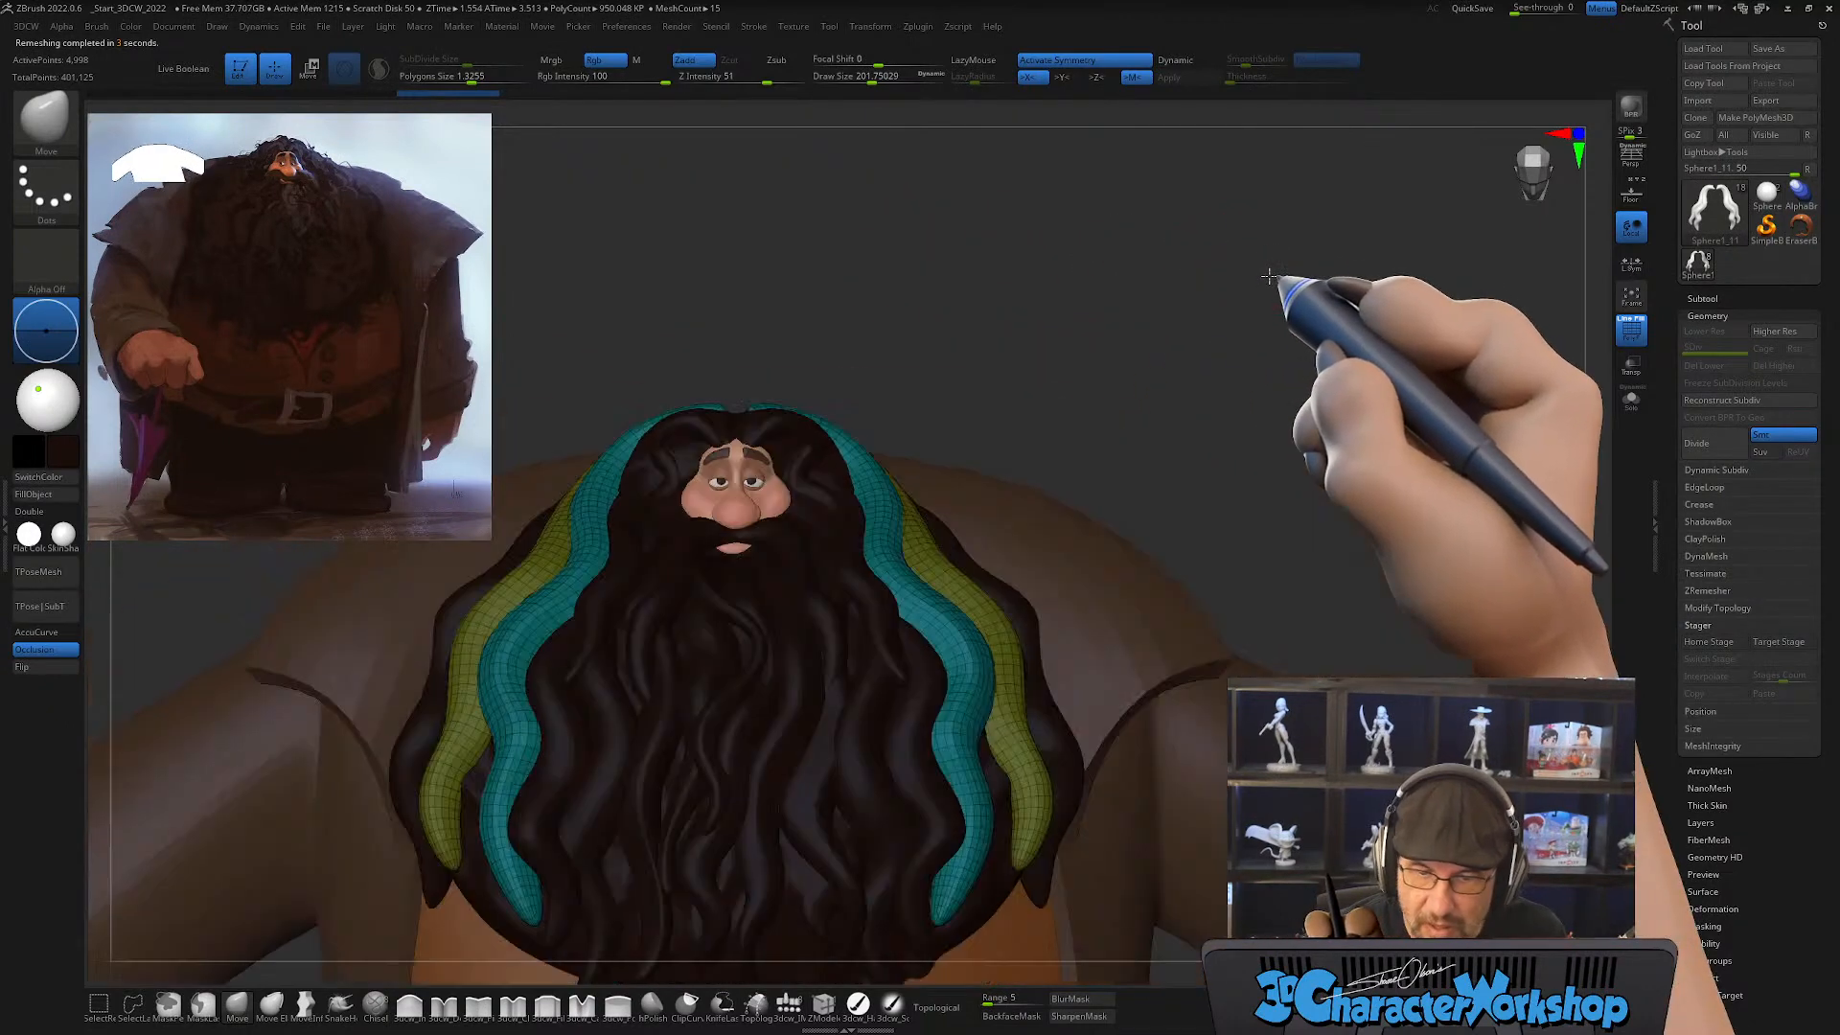
click(1702, 298)
mouse_move(1713, 393)
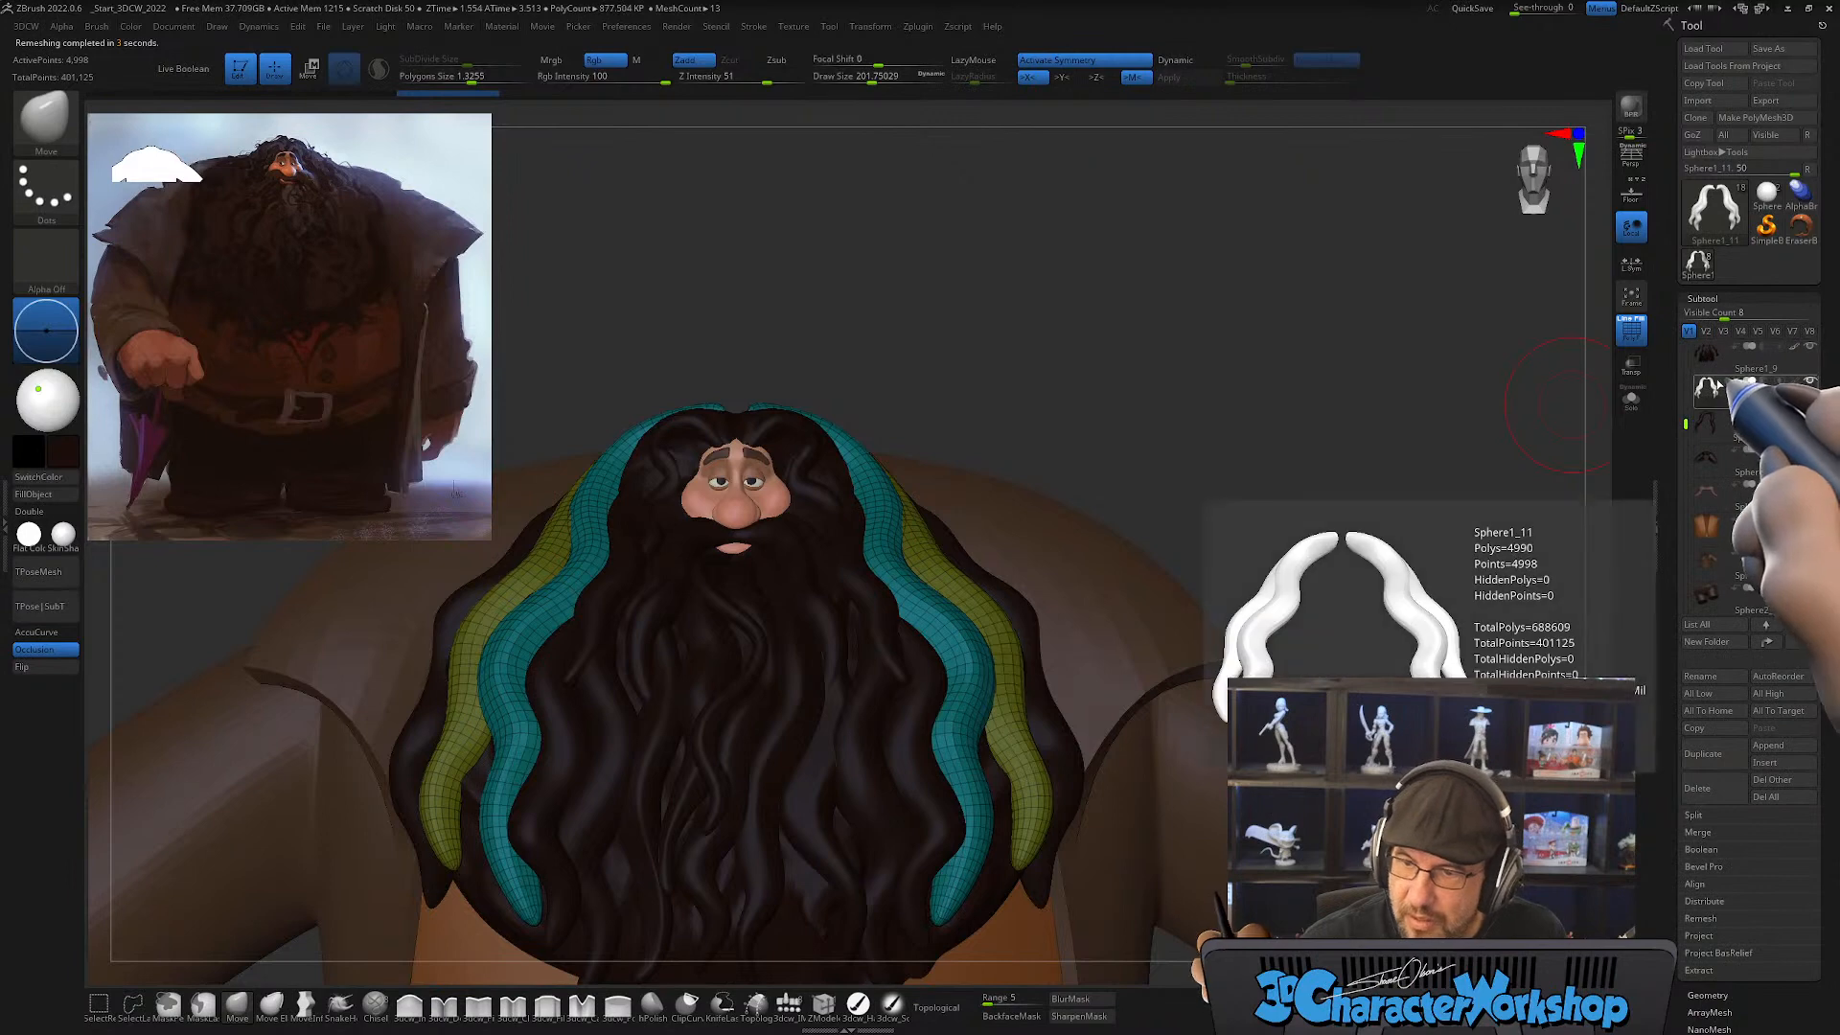
click(1711, 362)
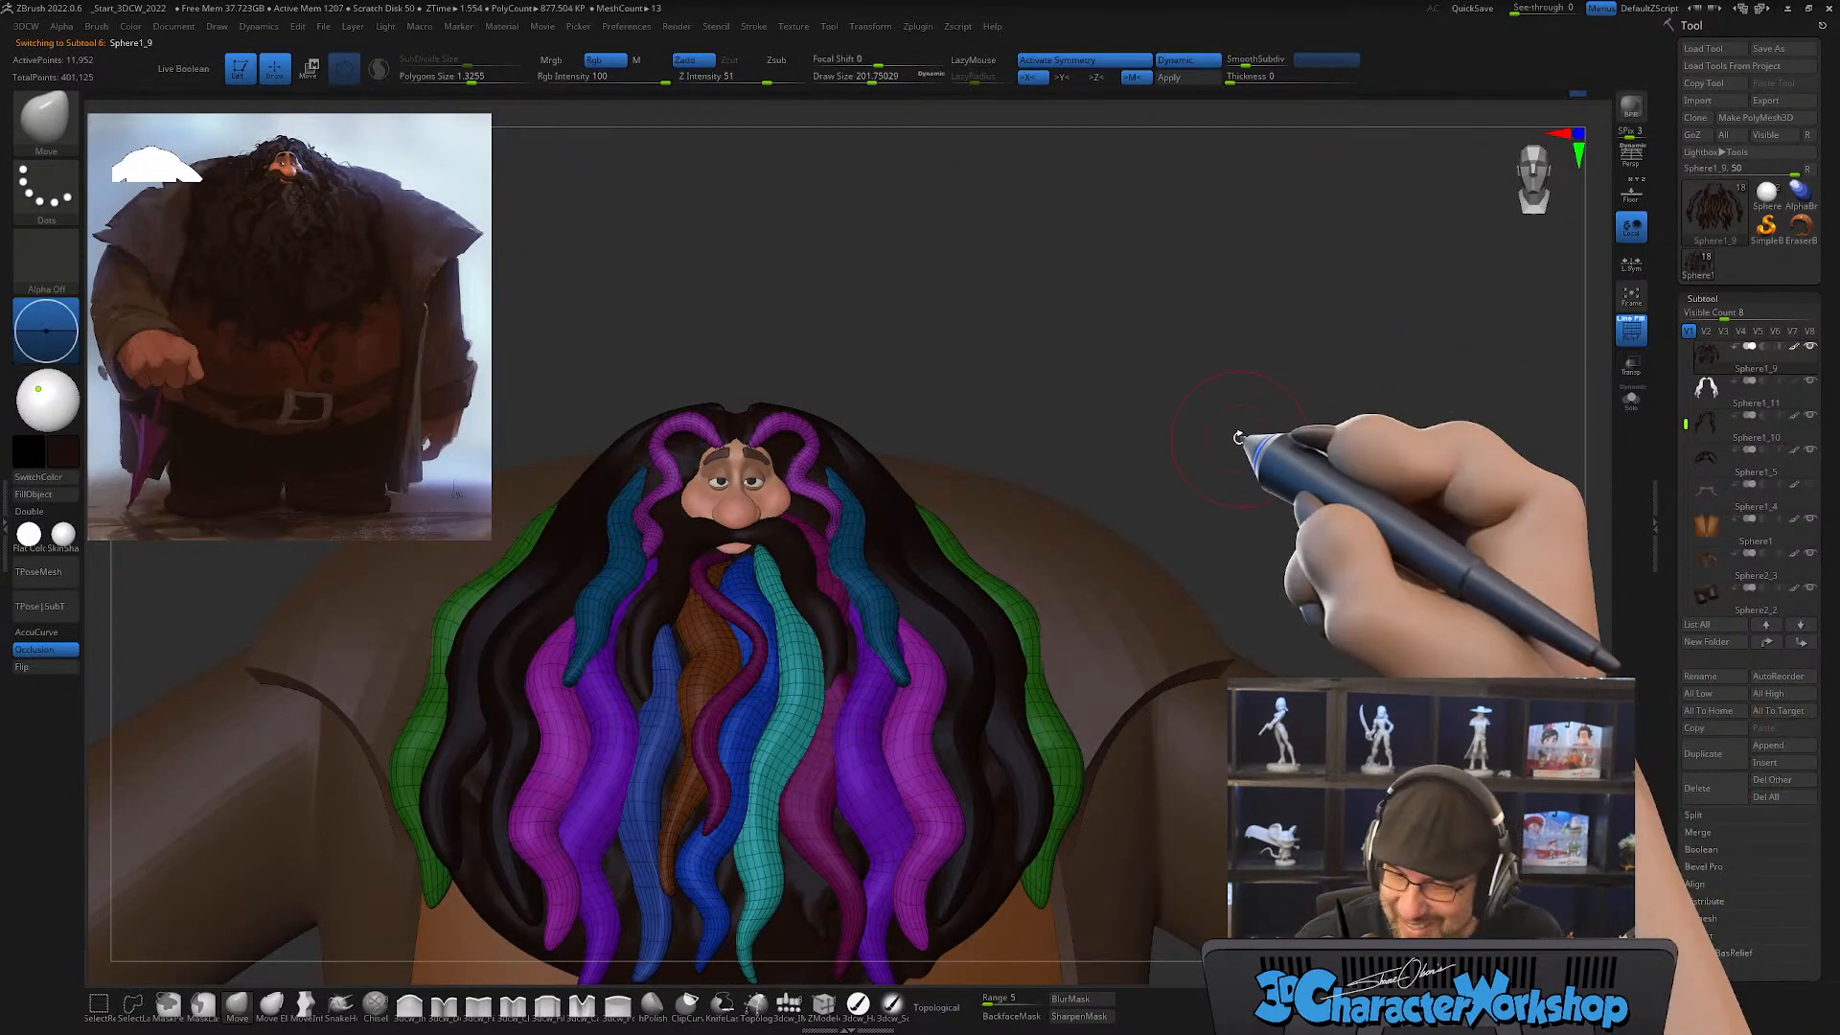
key(space)
click(1270, 619)
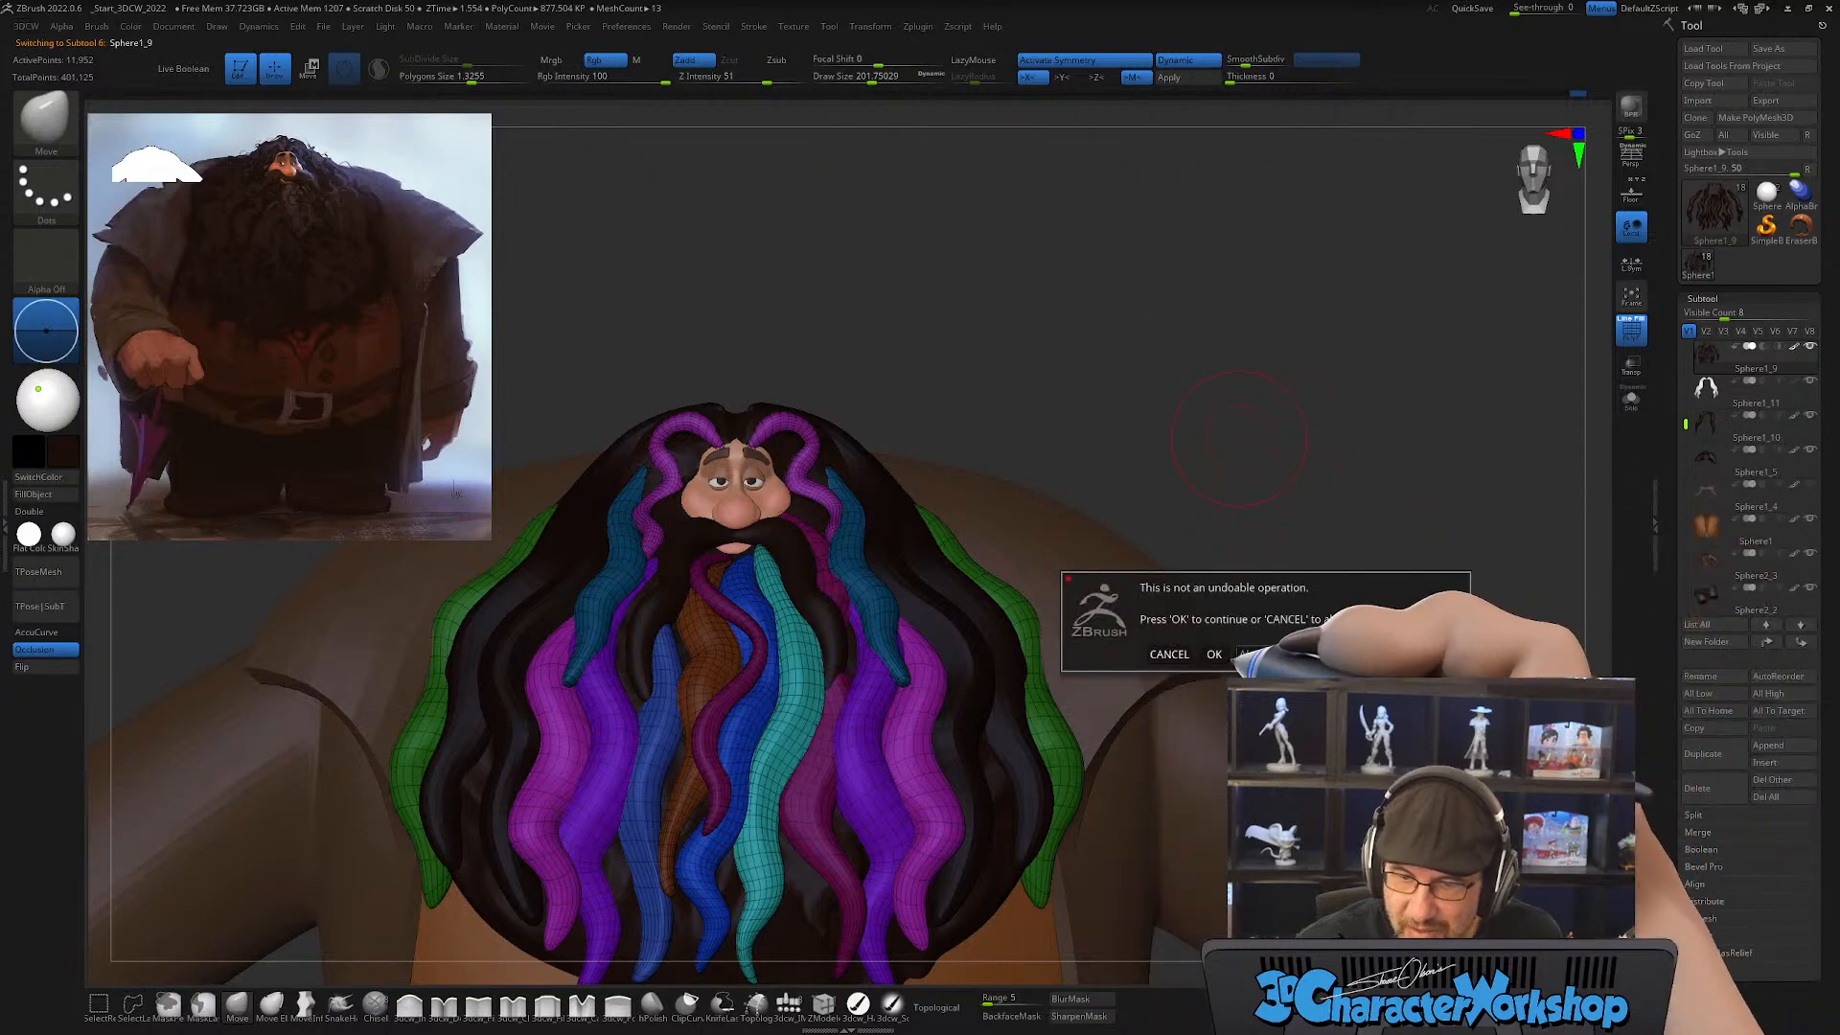
click(1215, 653)
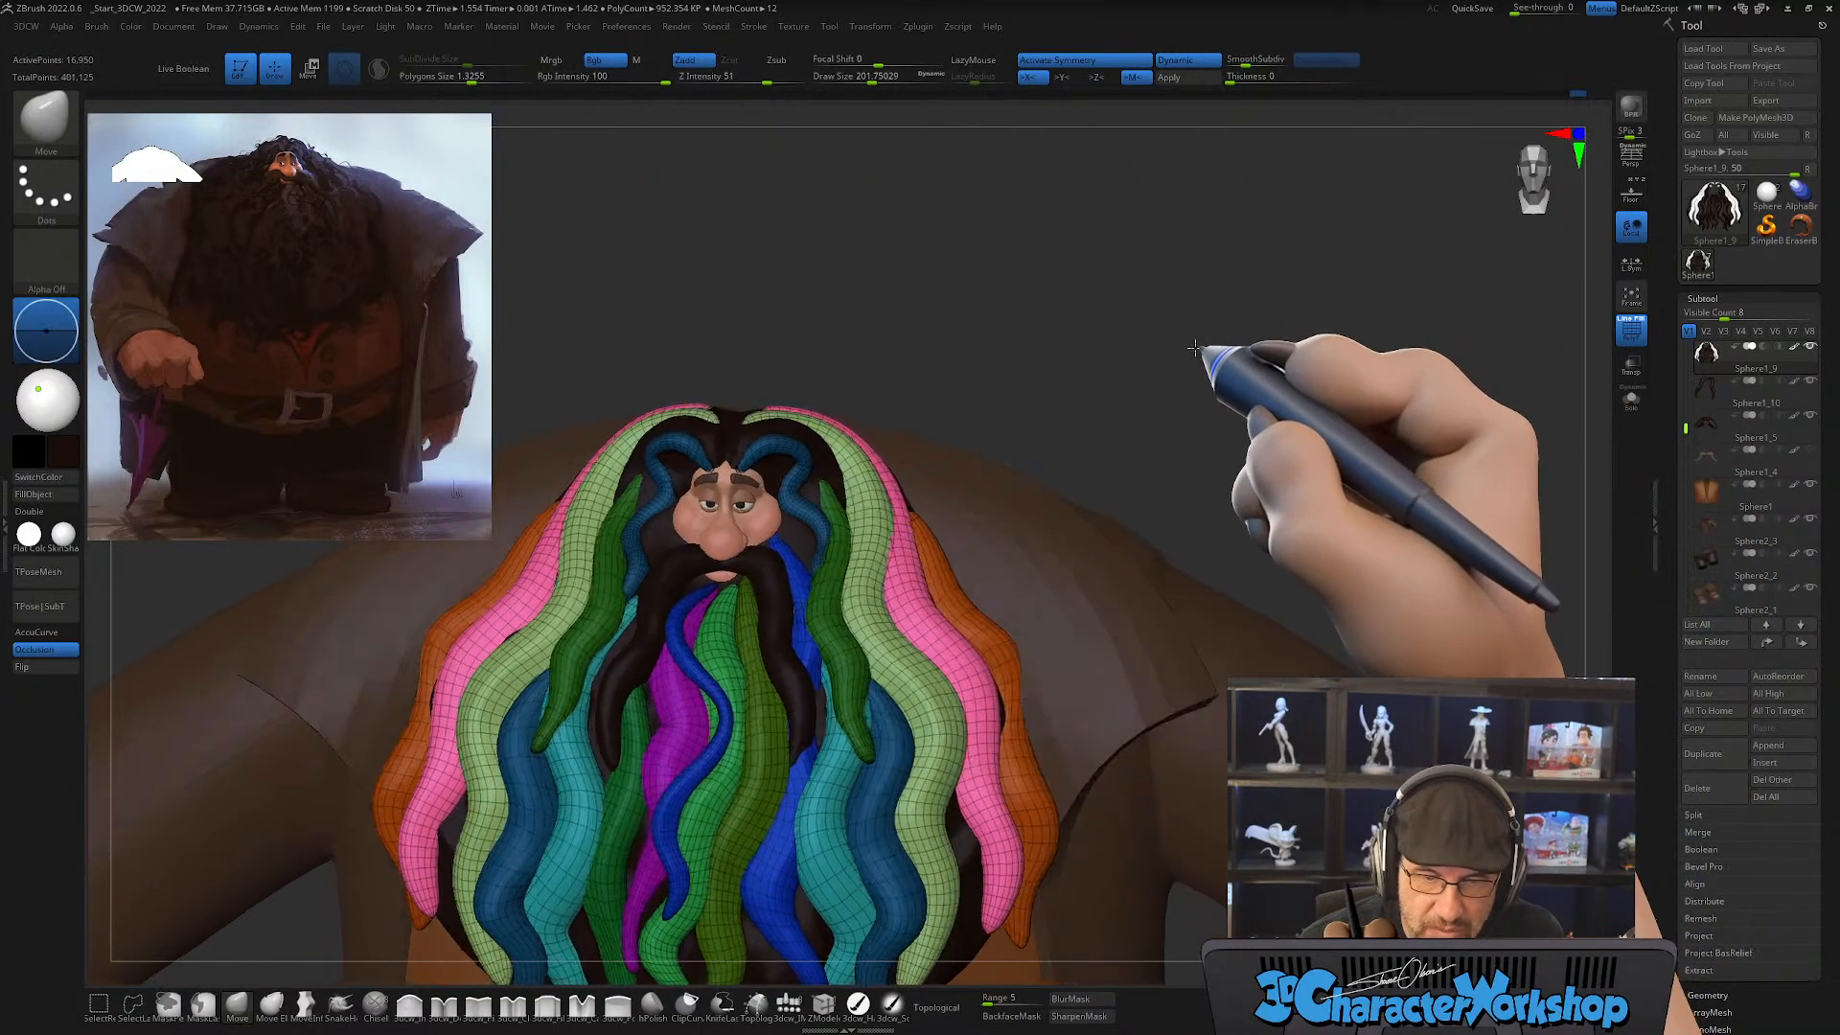
Step: Turn off the polygroup wireframe and fill the merged strands with the dark hair colour, with the 3dcw_HardP brush active
key(shift+f)
alt+drag(1188, 342, 1188, 335)
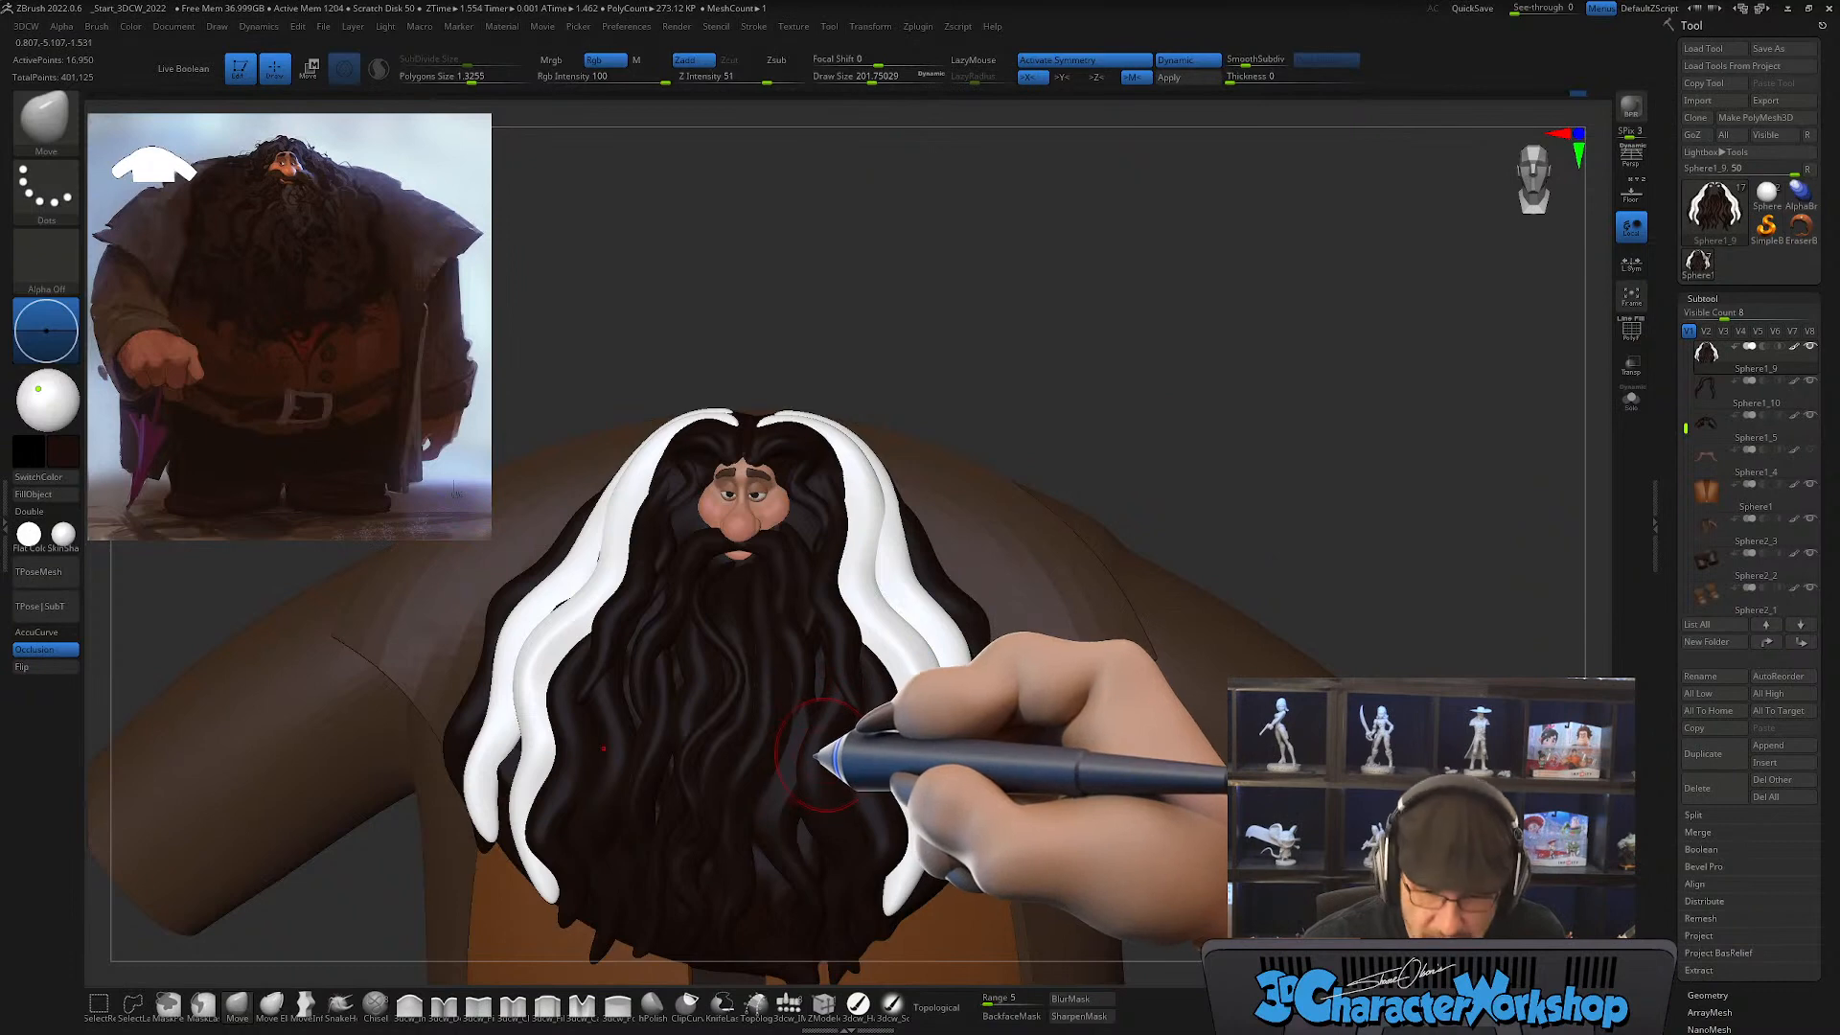
click(853, 1003)
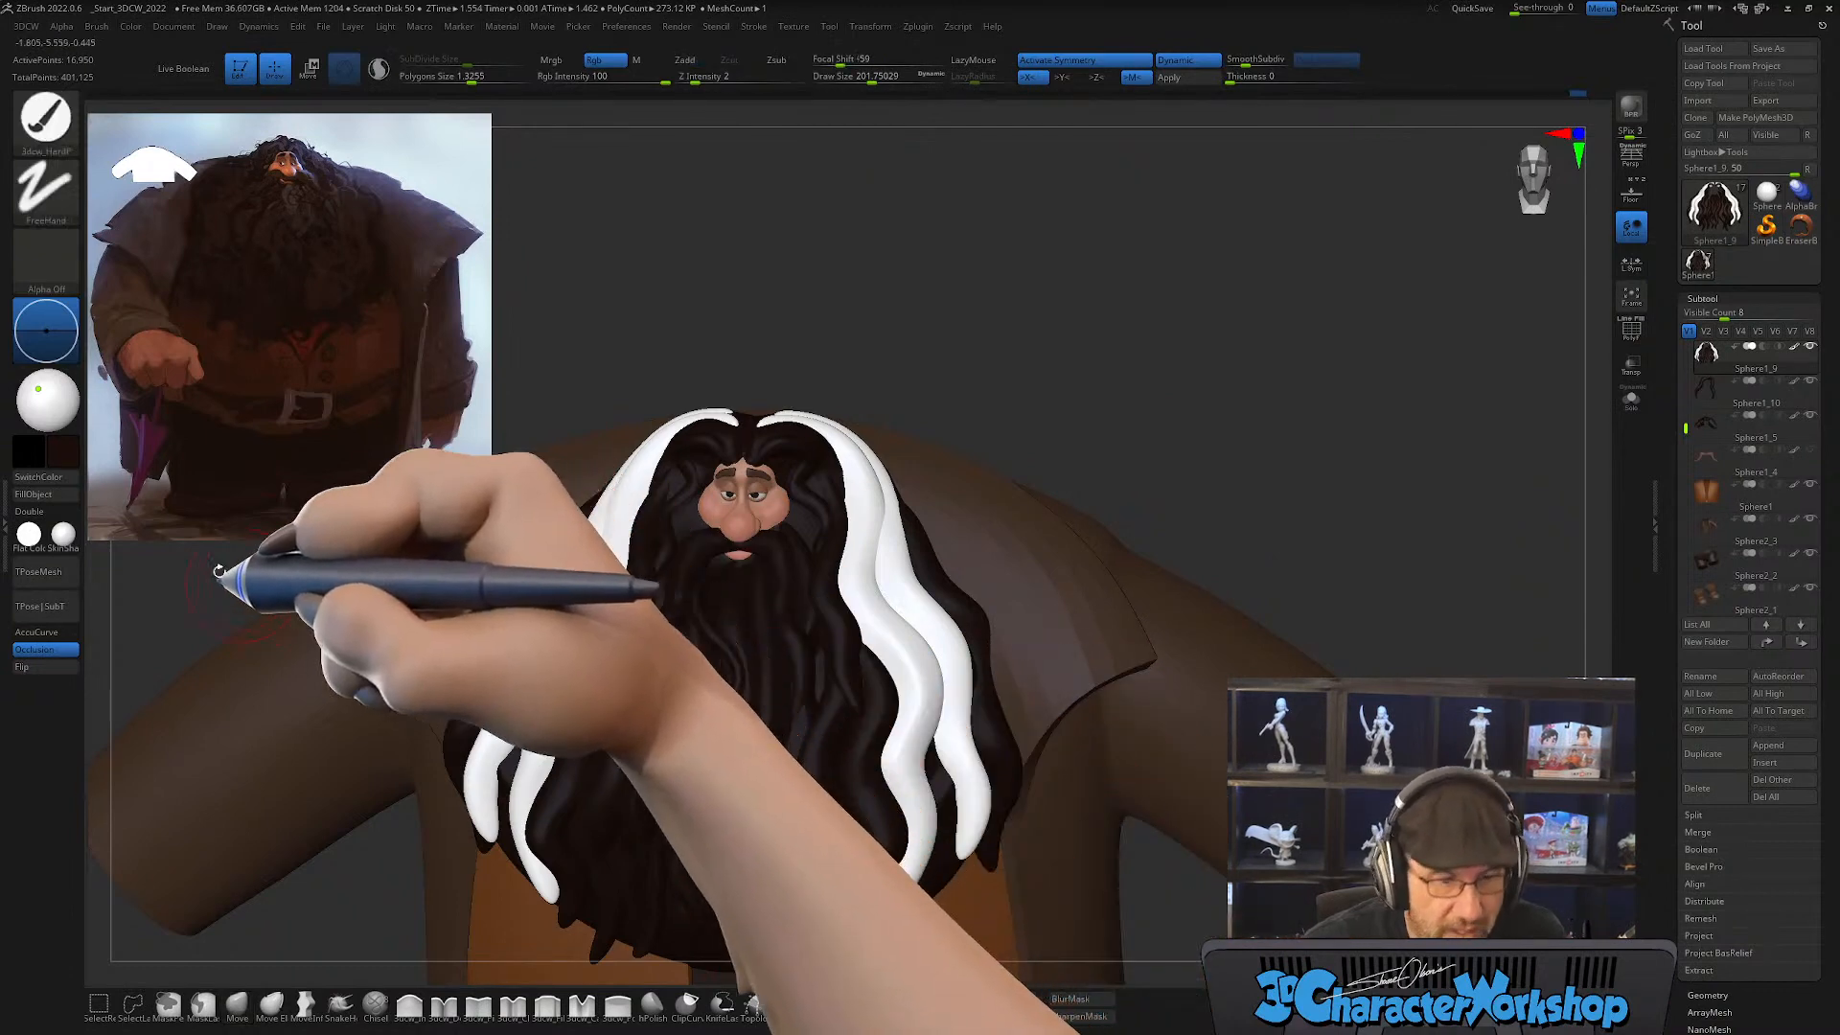
click(35, 495)
drag(1002, 224, 1122, 276)
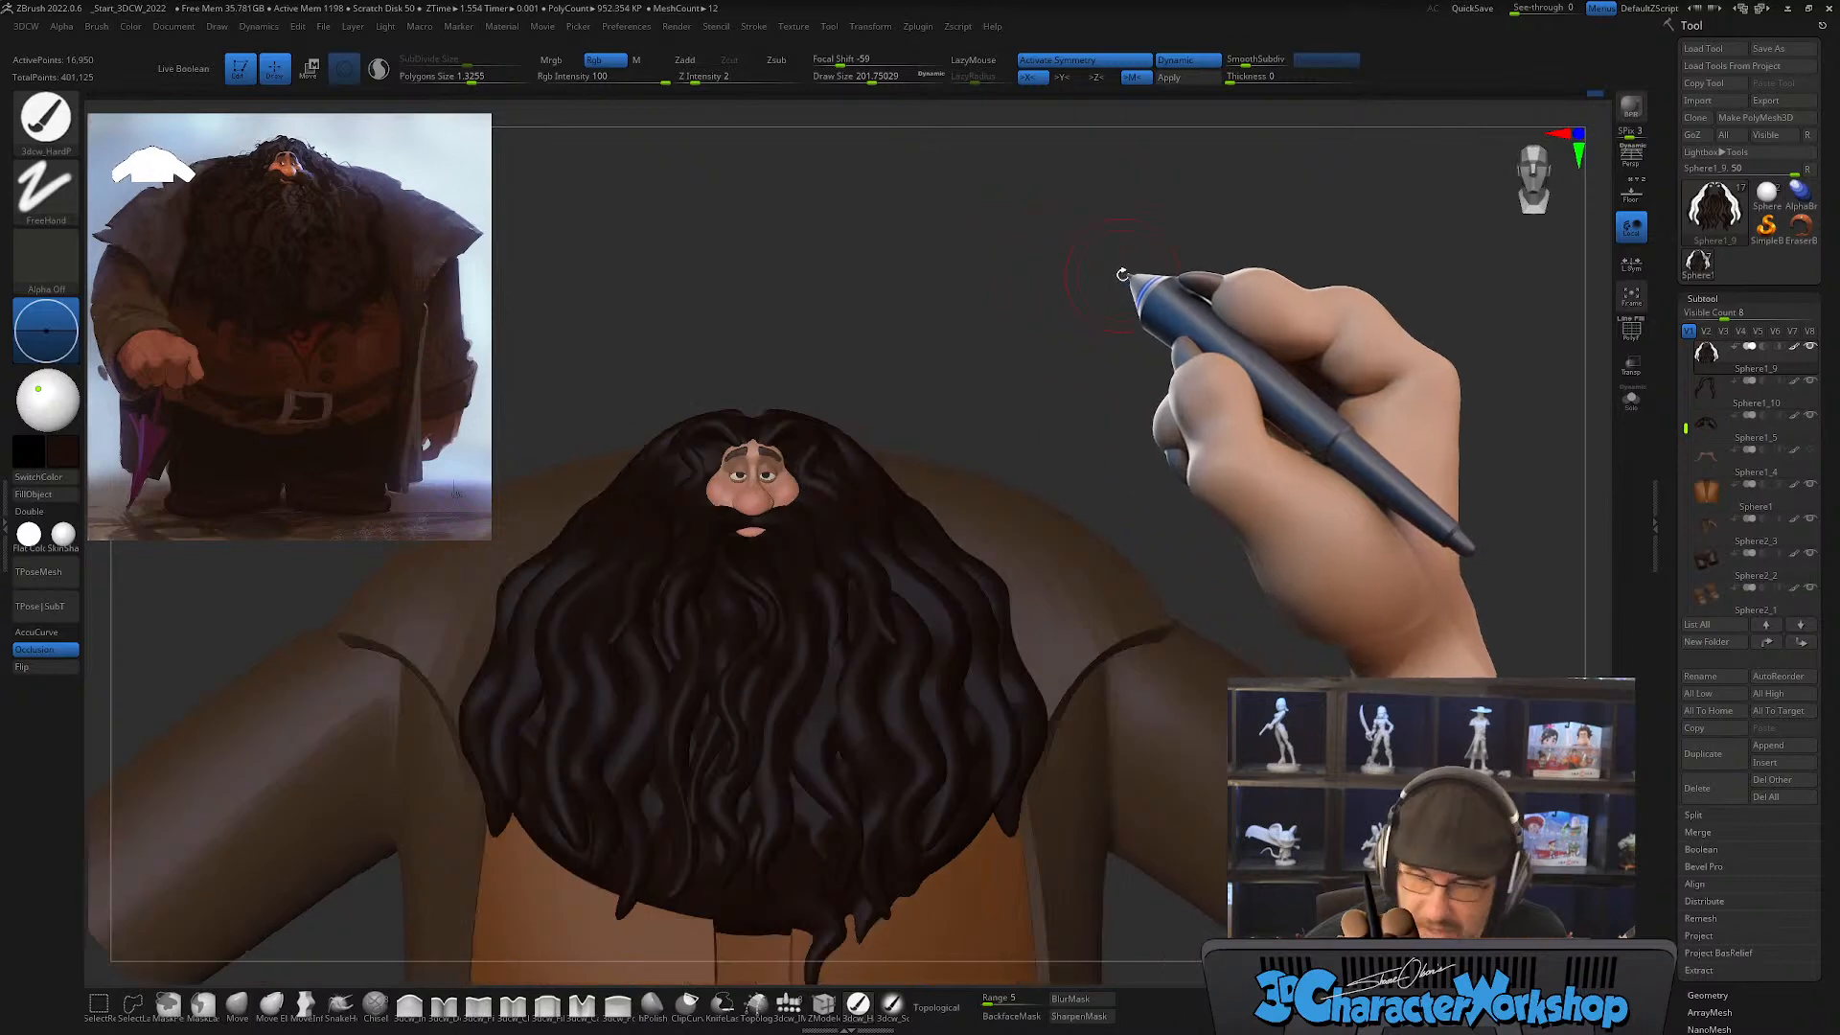
Step: Sculpt and smooth the wavy strands beside the center of the beard, checking their polygroups between strokes
right_drag(883, 739, 867, 782)
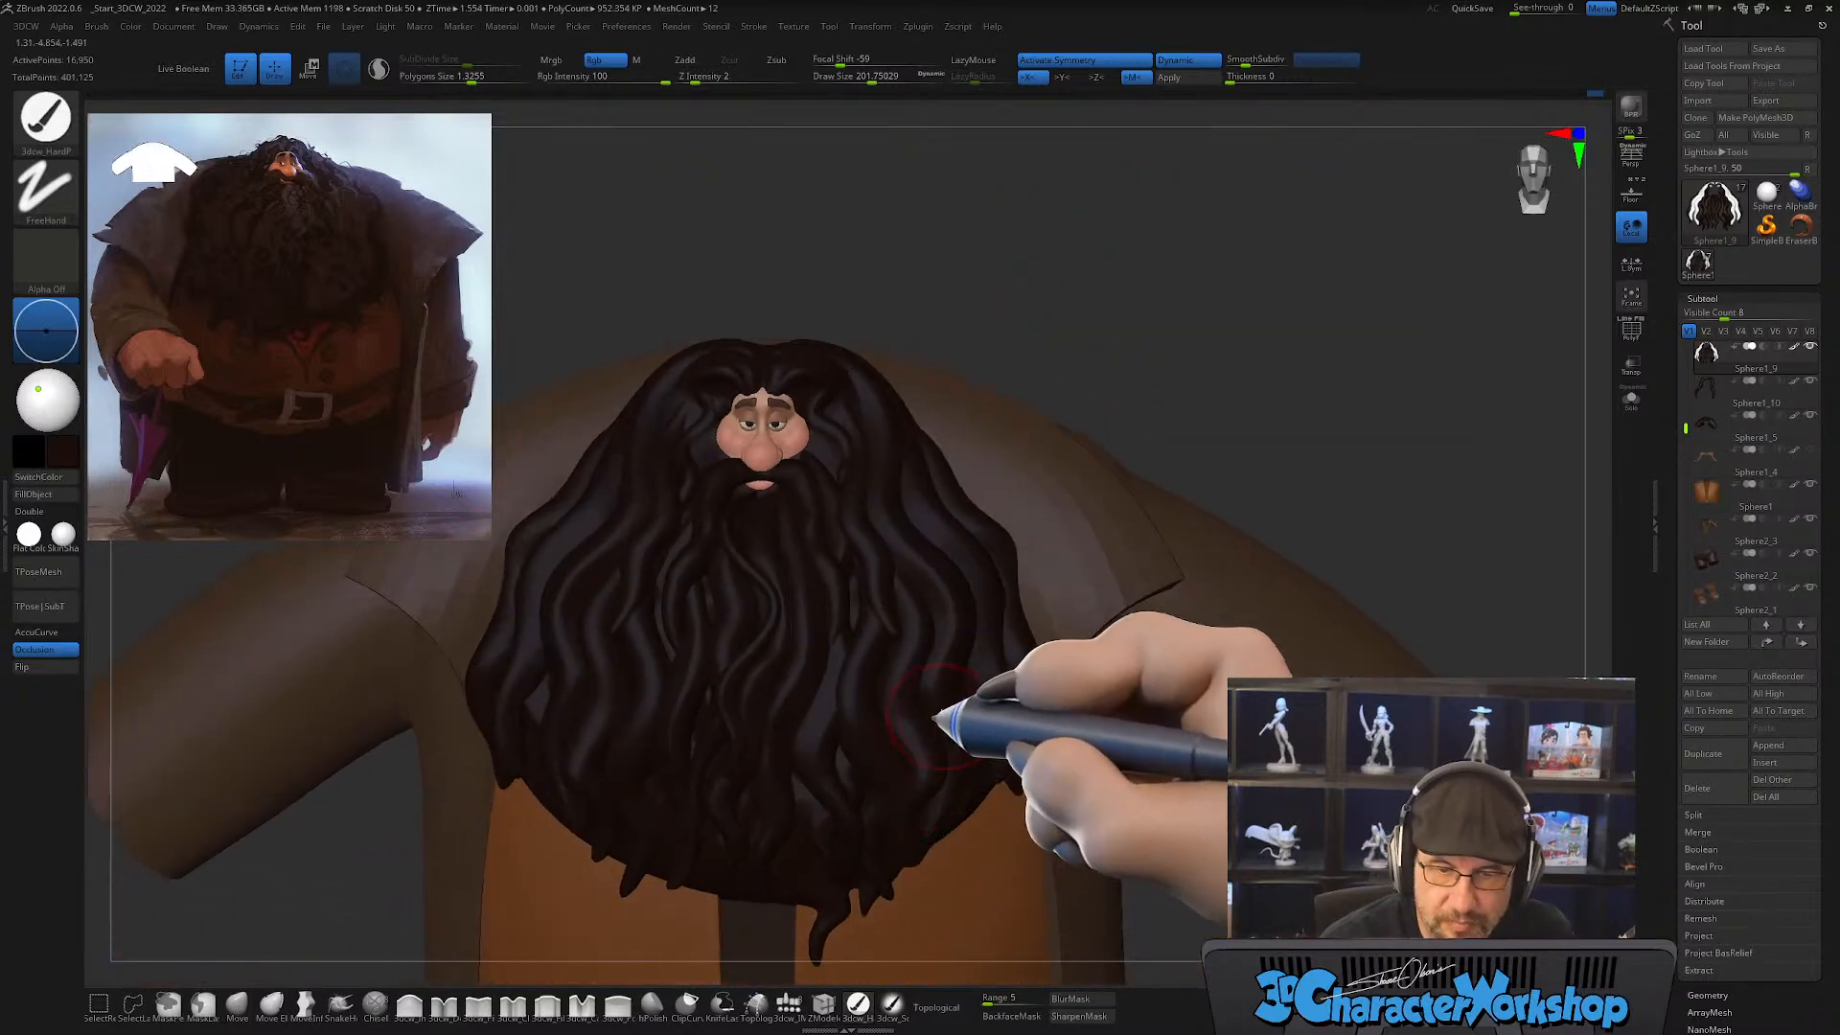
ctrl+right_drag(936, 711, 974, 639)
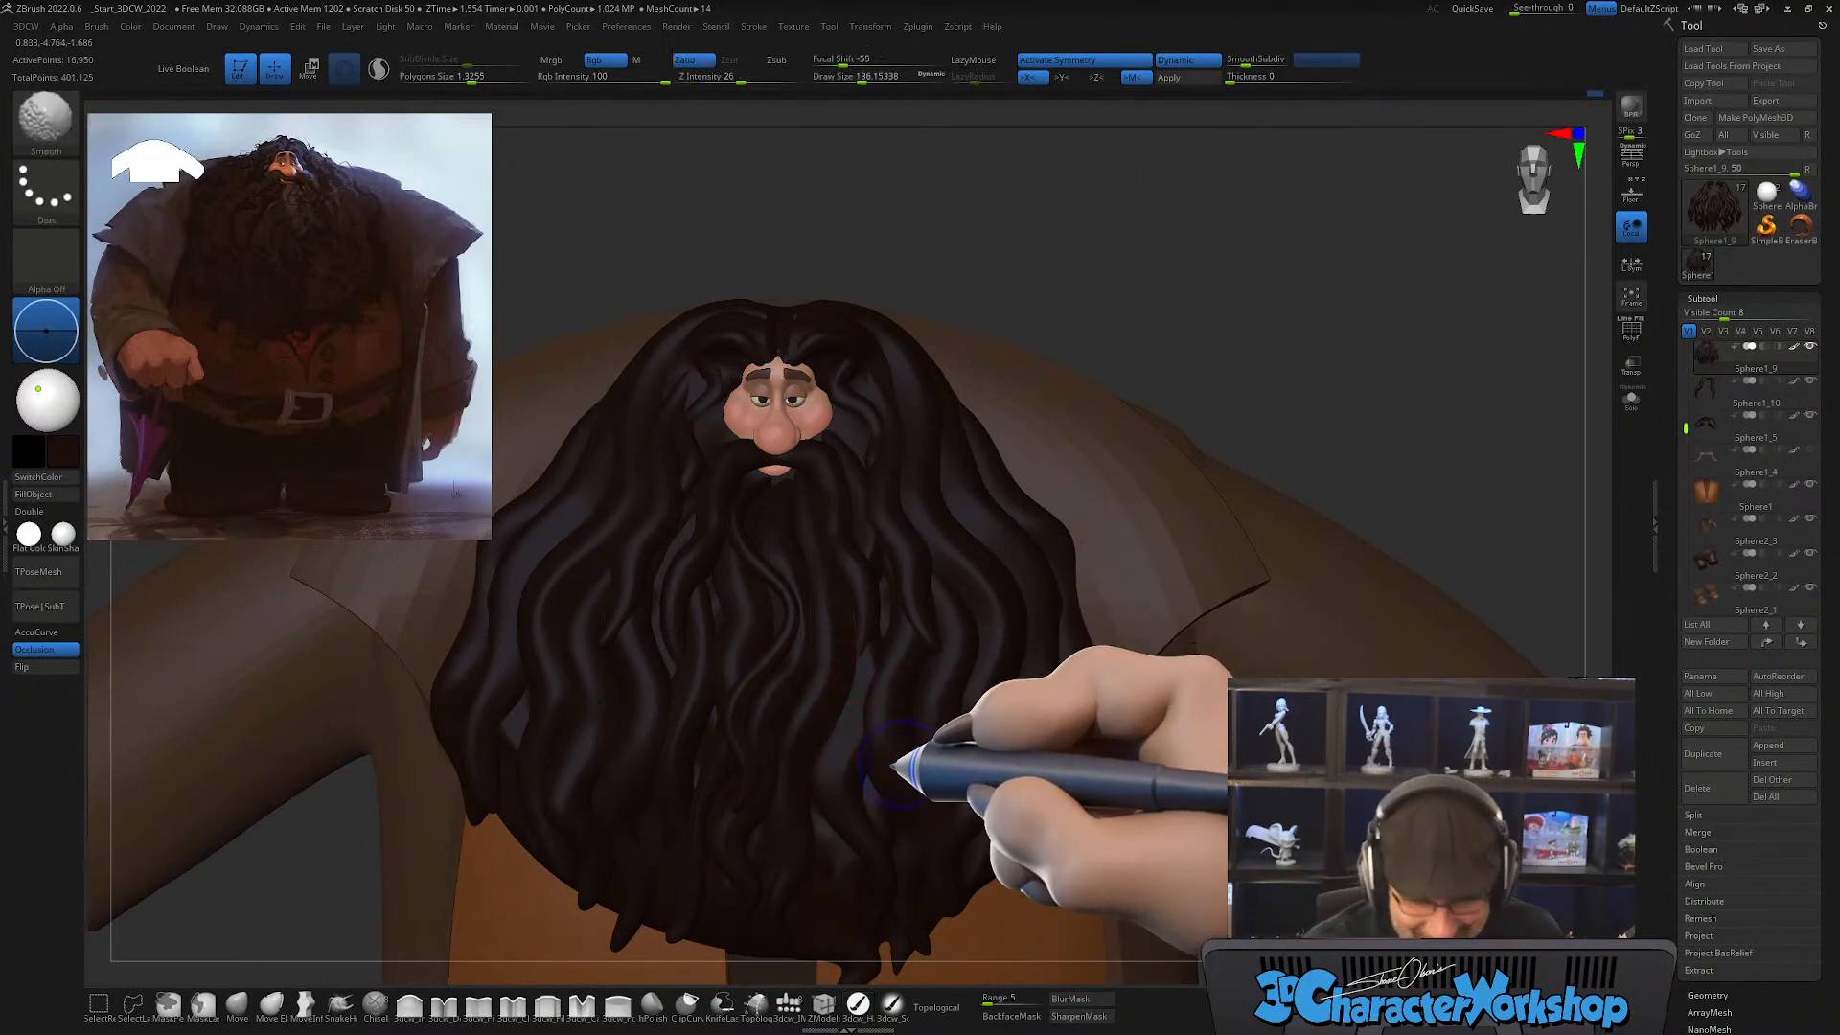
key(shift+f)
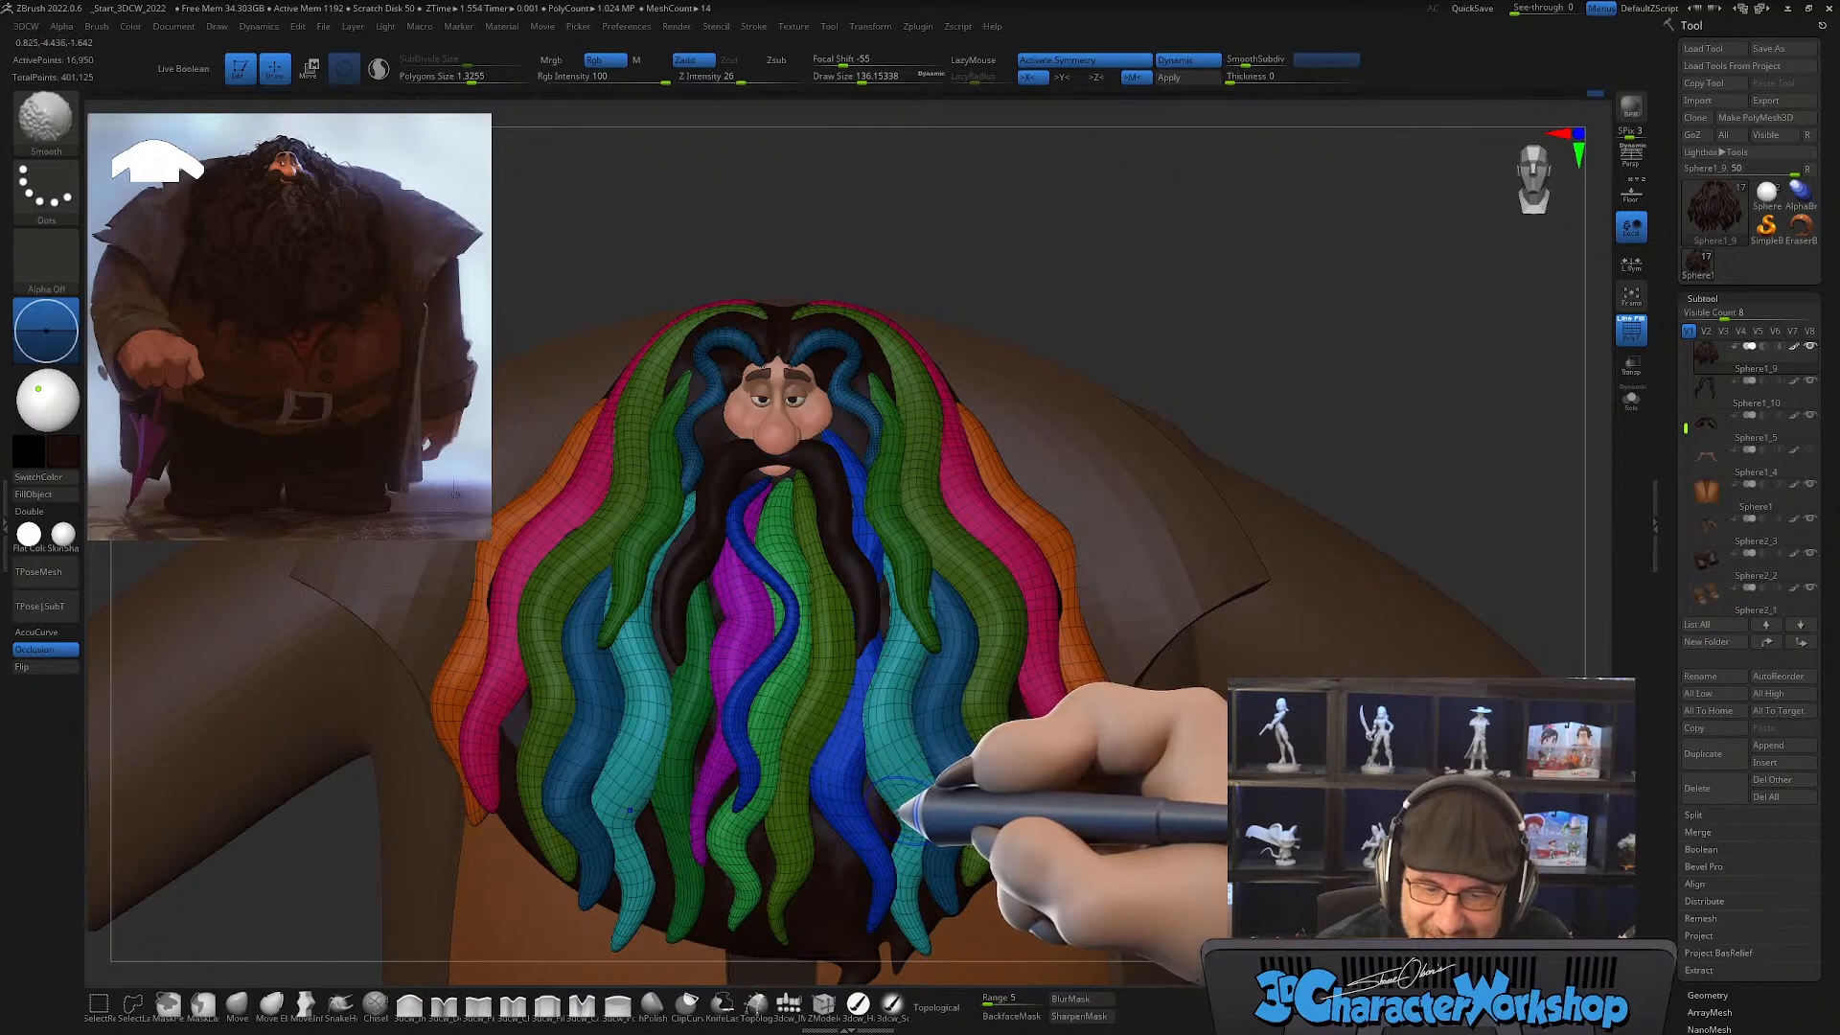
key(shift+f)
mouse_move(887, 768)
right_down()
mouse_move(889, 793)
mouse_move(923, 757)
right_up()
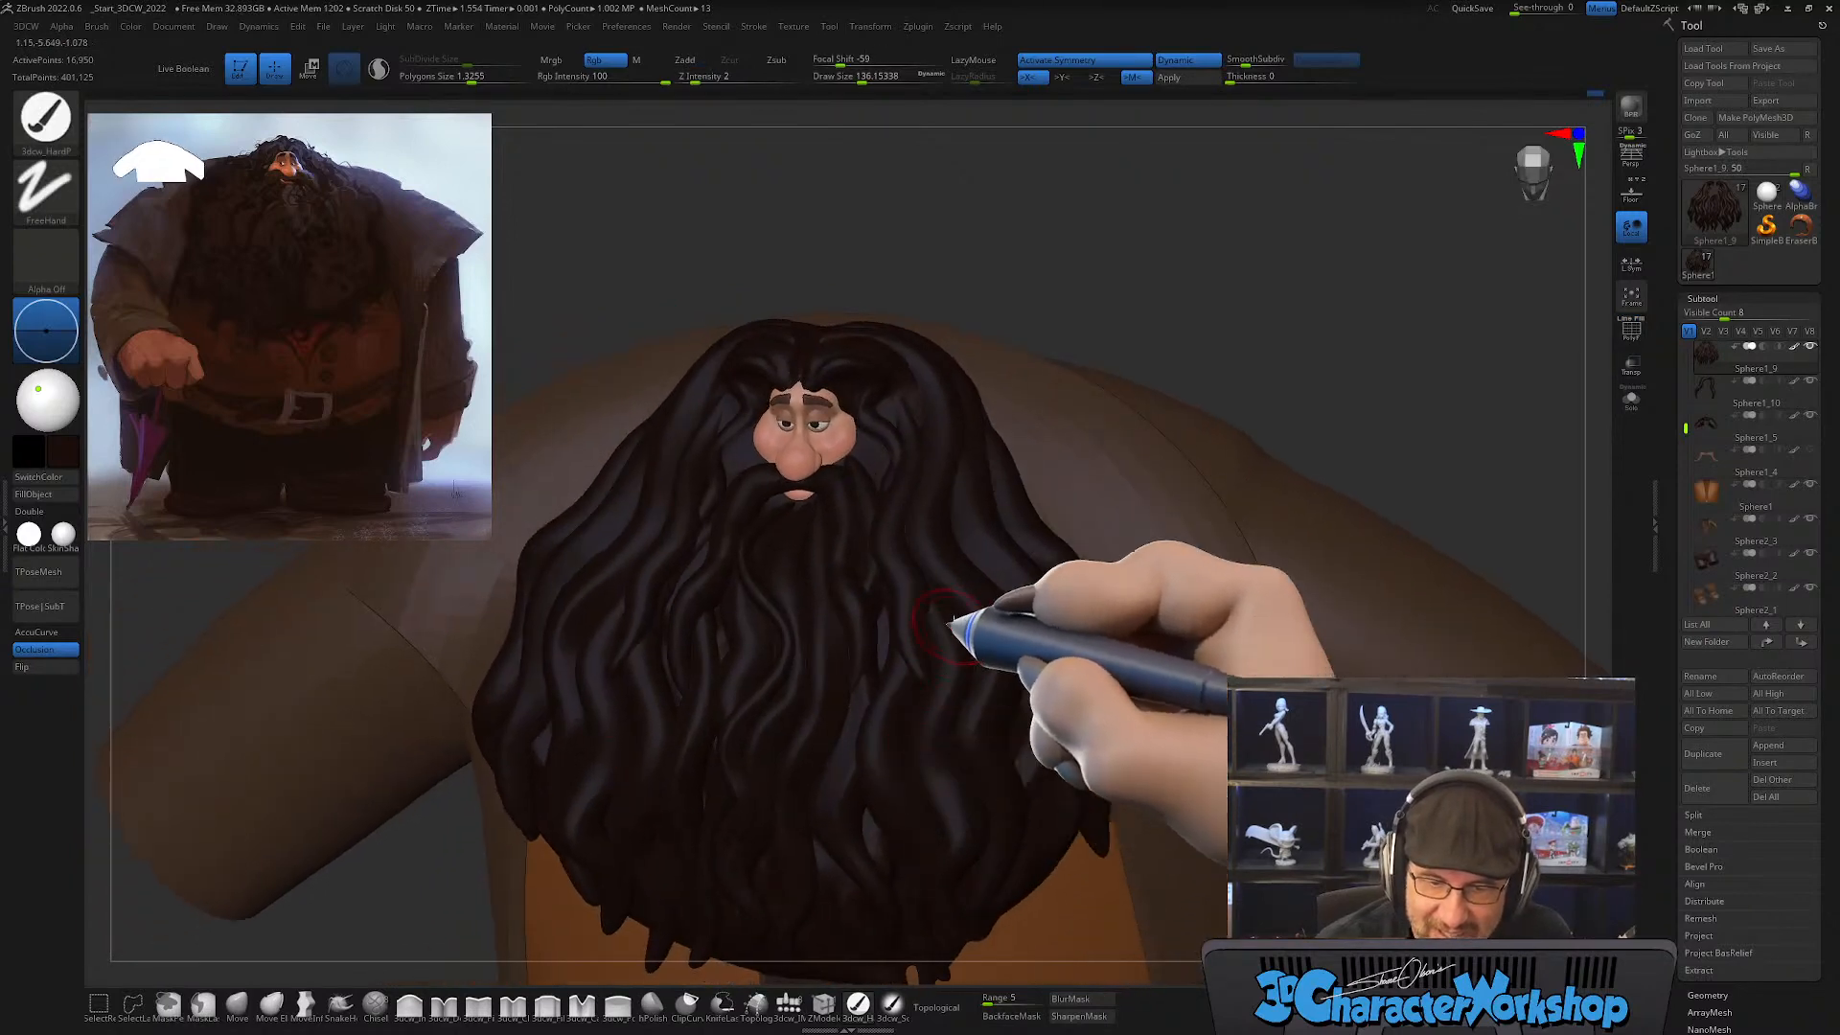
mouse_move(950, 623)
right_down()
mouse_move(953, 649)
mouse_move(969, 584)
mouse_move(934, 764)
mouse_move(952, 752)
mouse_move(948, 676)
right_up()
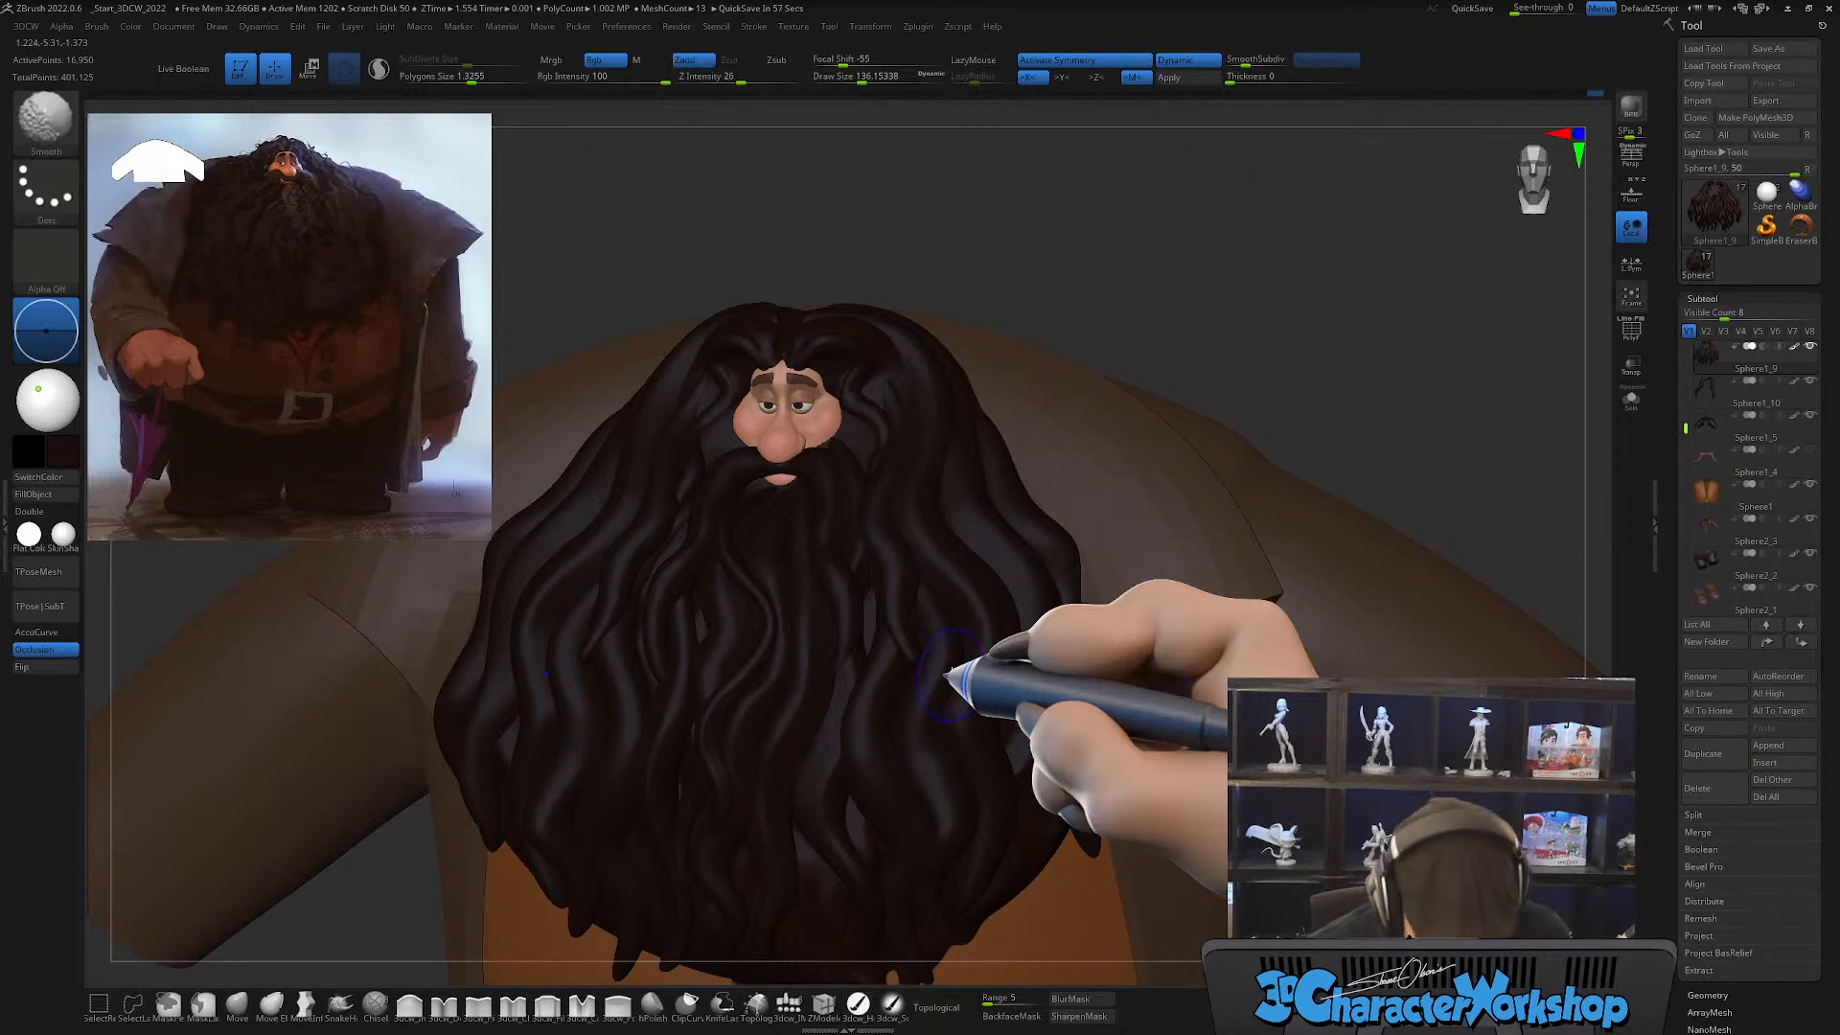
Step: Show the polygroup wireframe and refine the outer green, pink and orange strands down the side of the beard
key(shift+f)
right_drag(997, 632, 1019, 651)
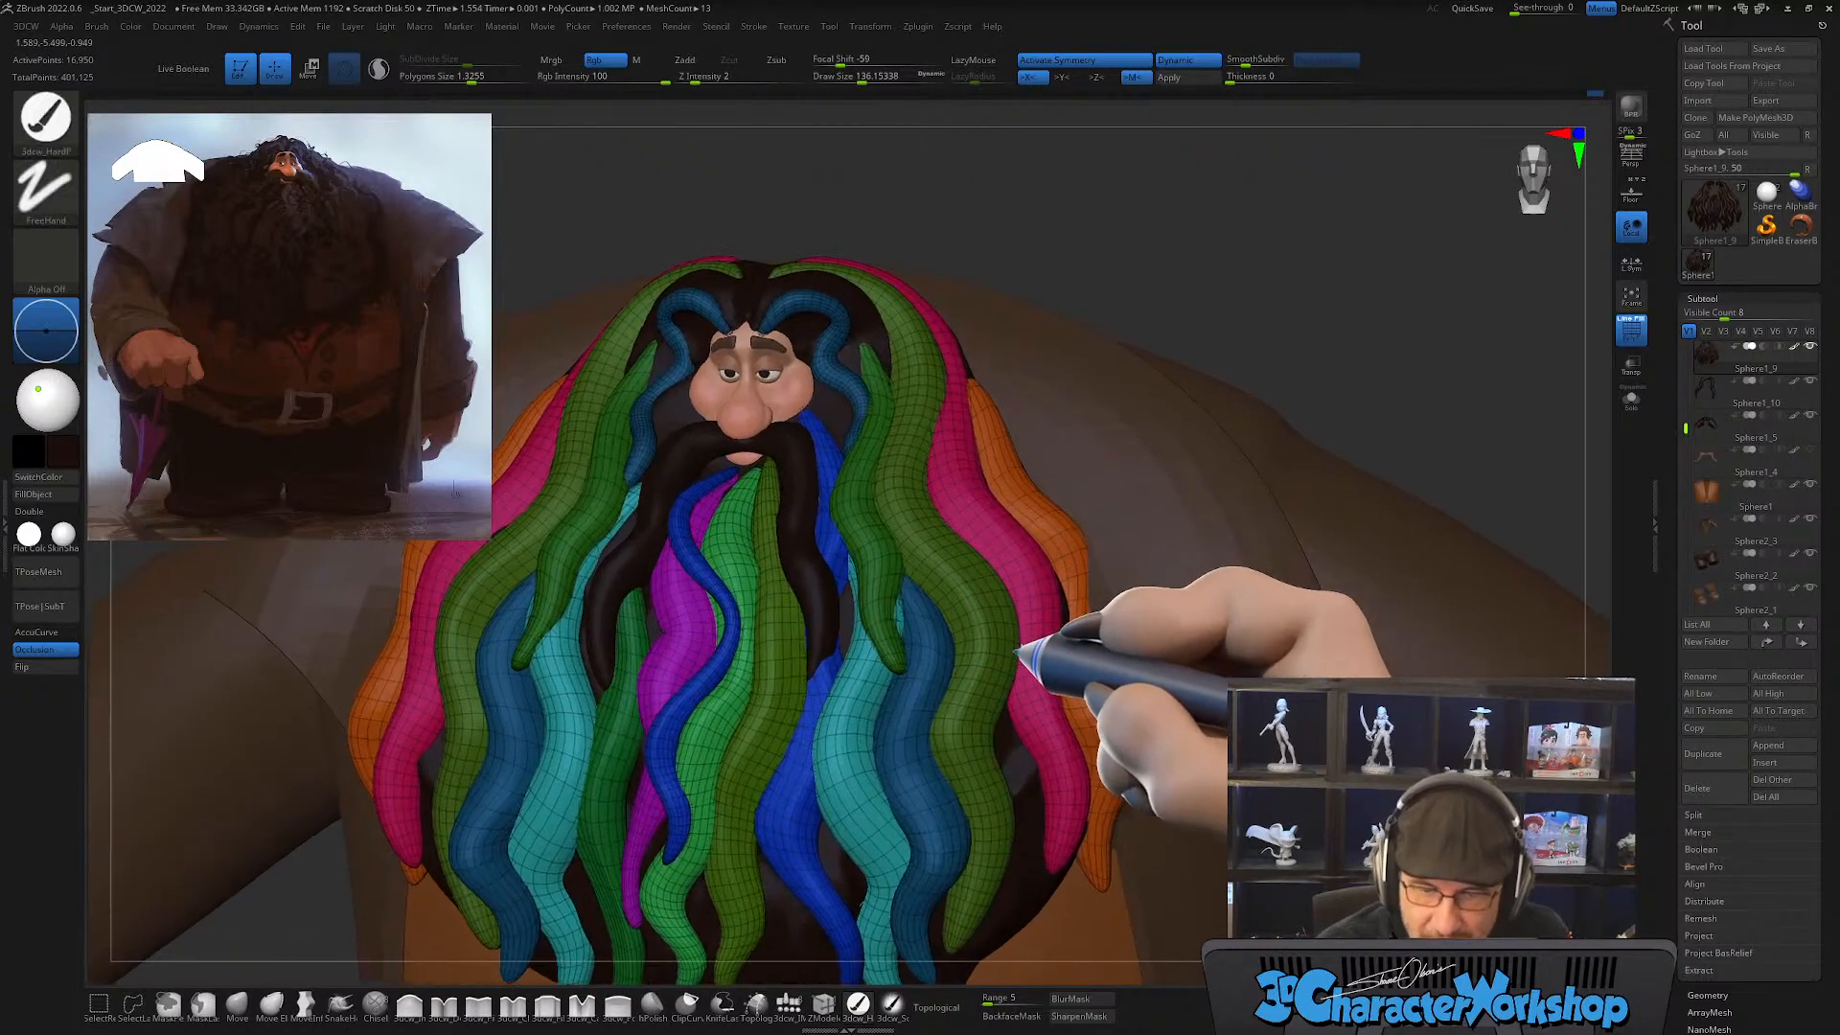
right_drag(1024, 569, 916, 682)
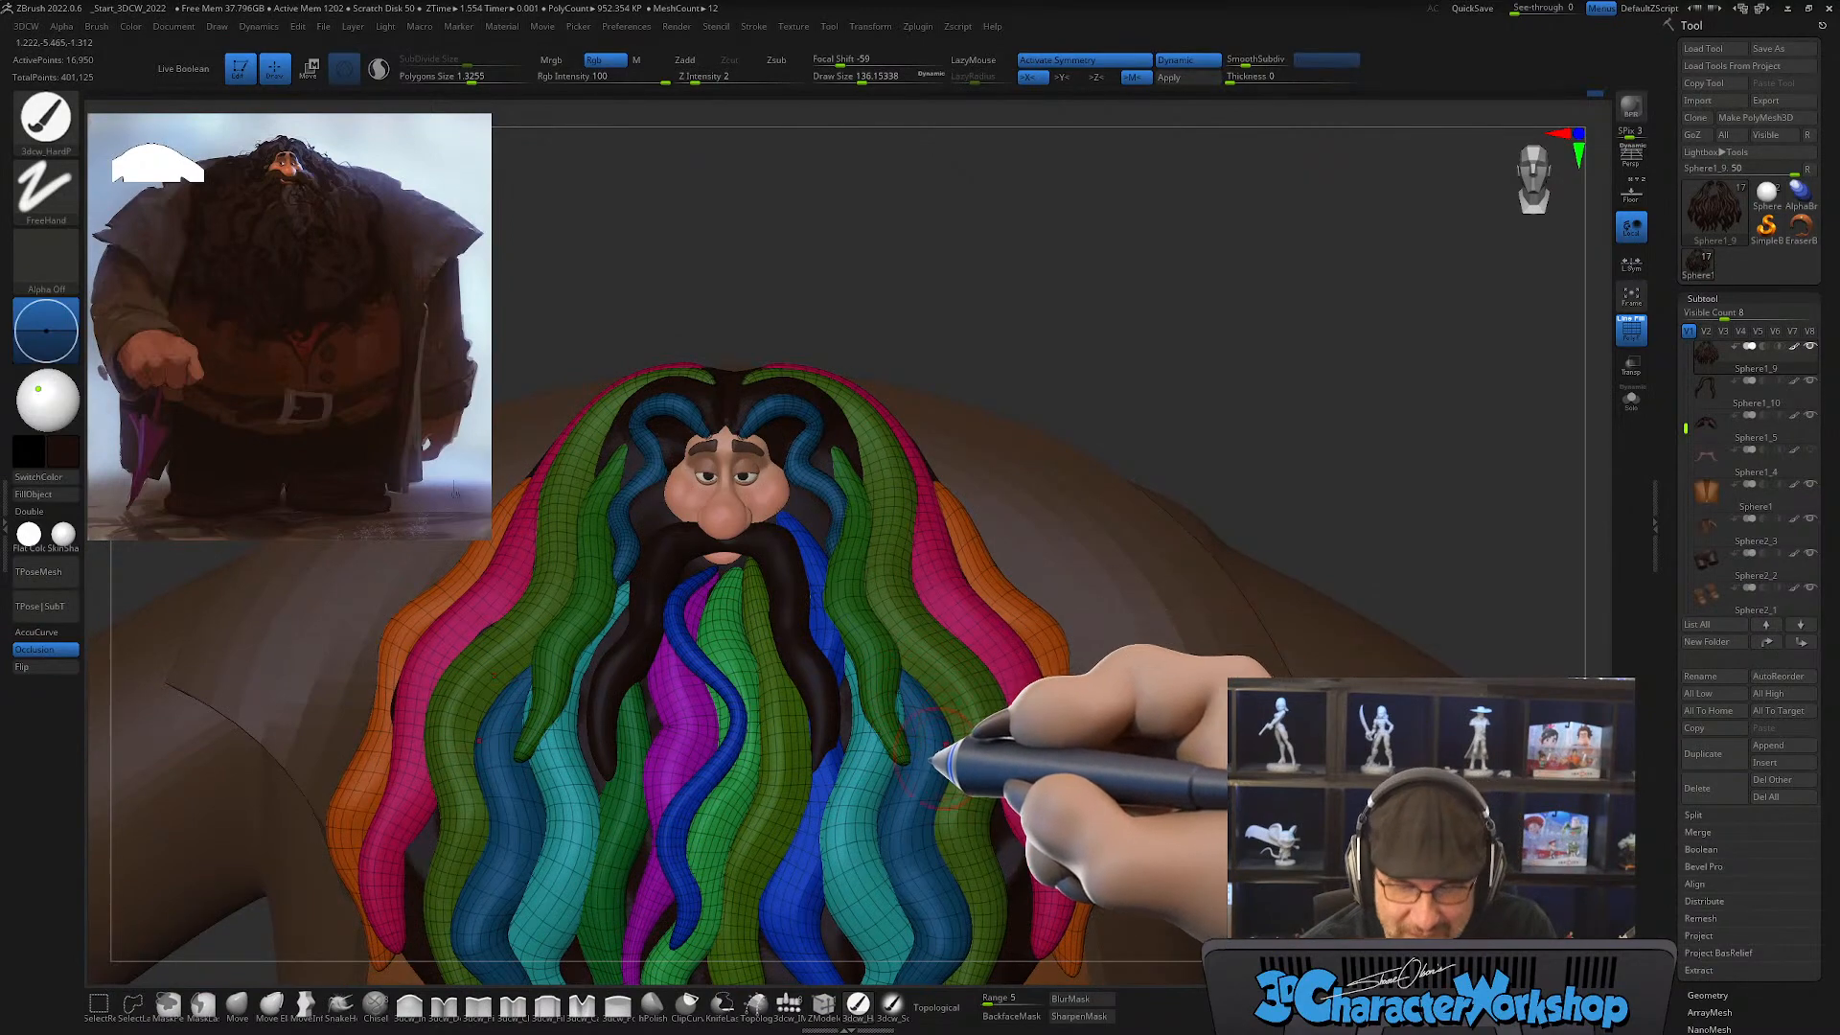
right_drag(957, 799, 1000, 679)
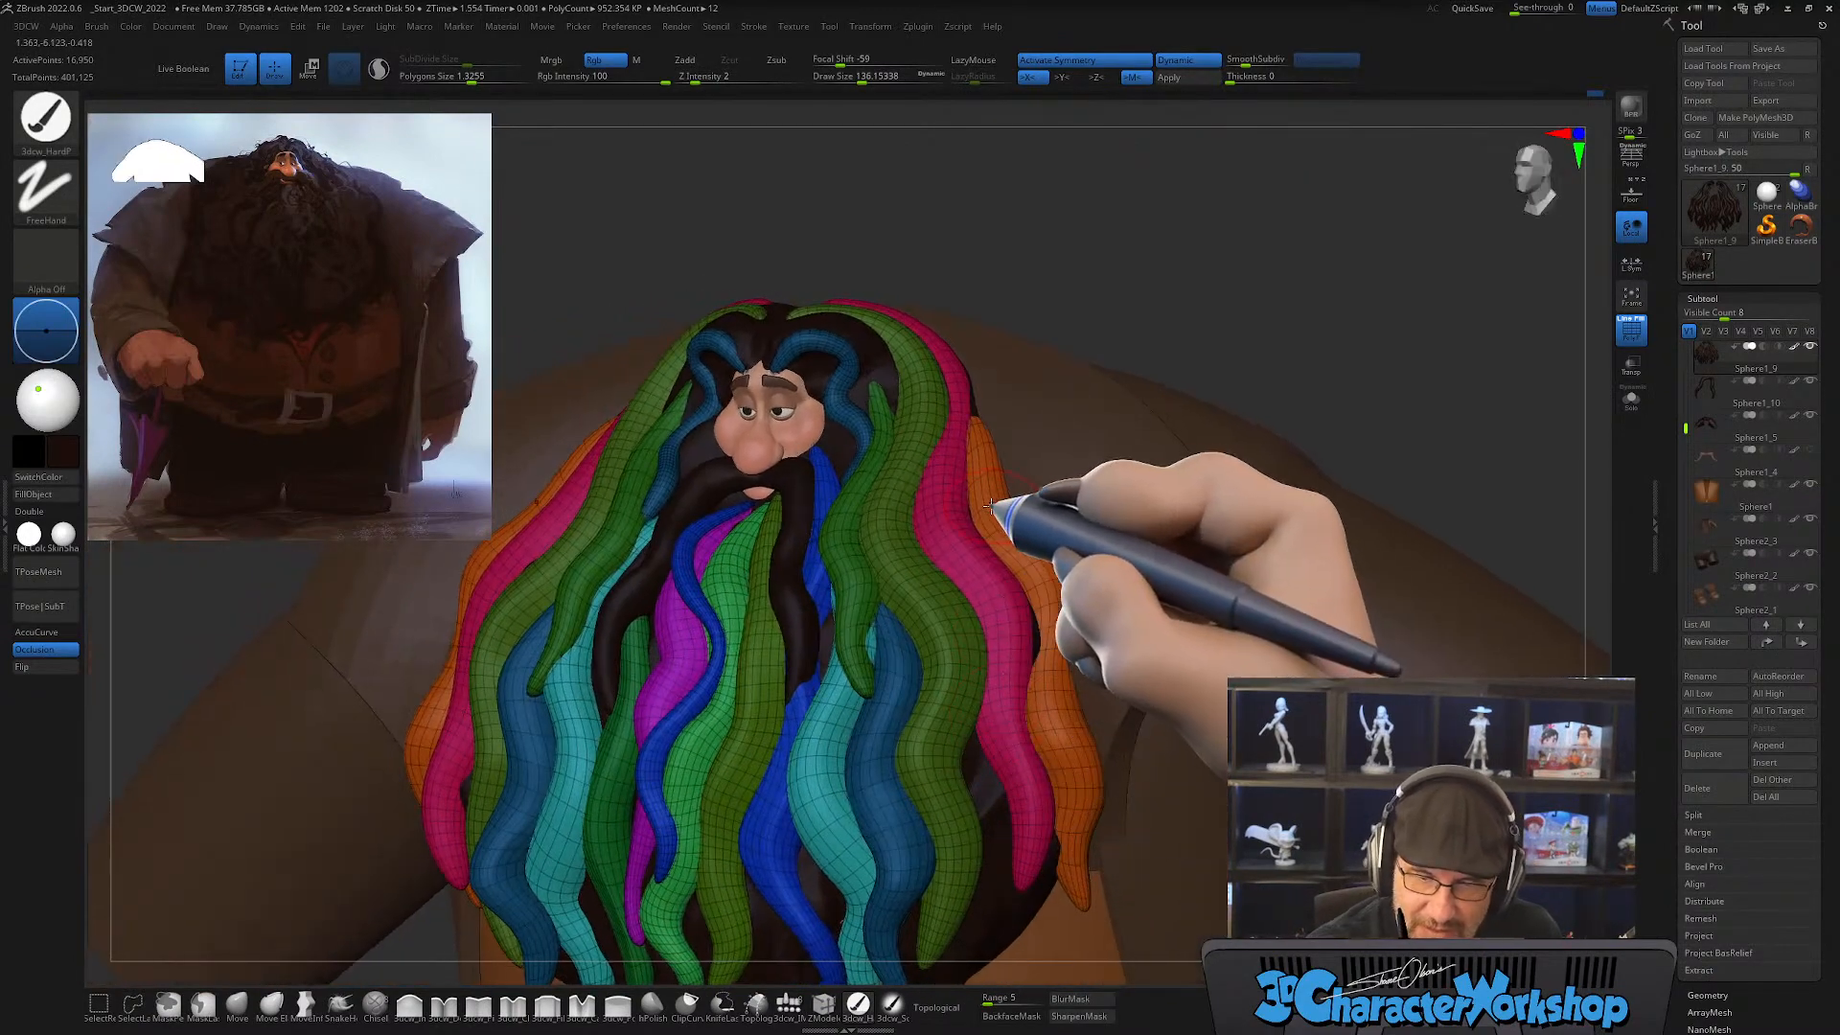
alt+right_drag(991, 506, 977, 463)
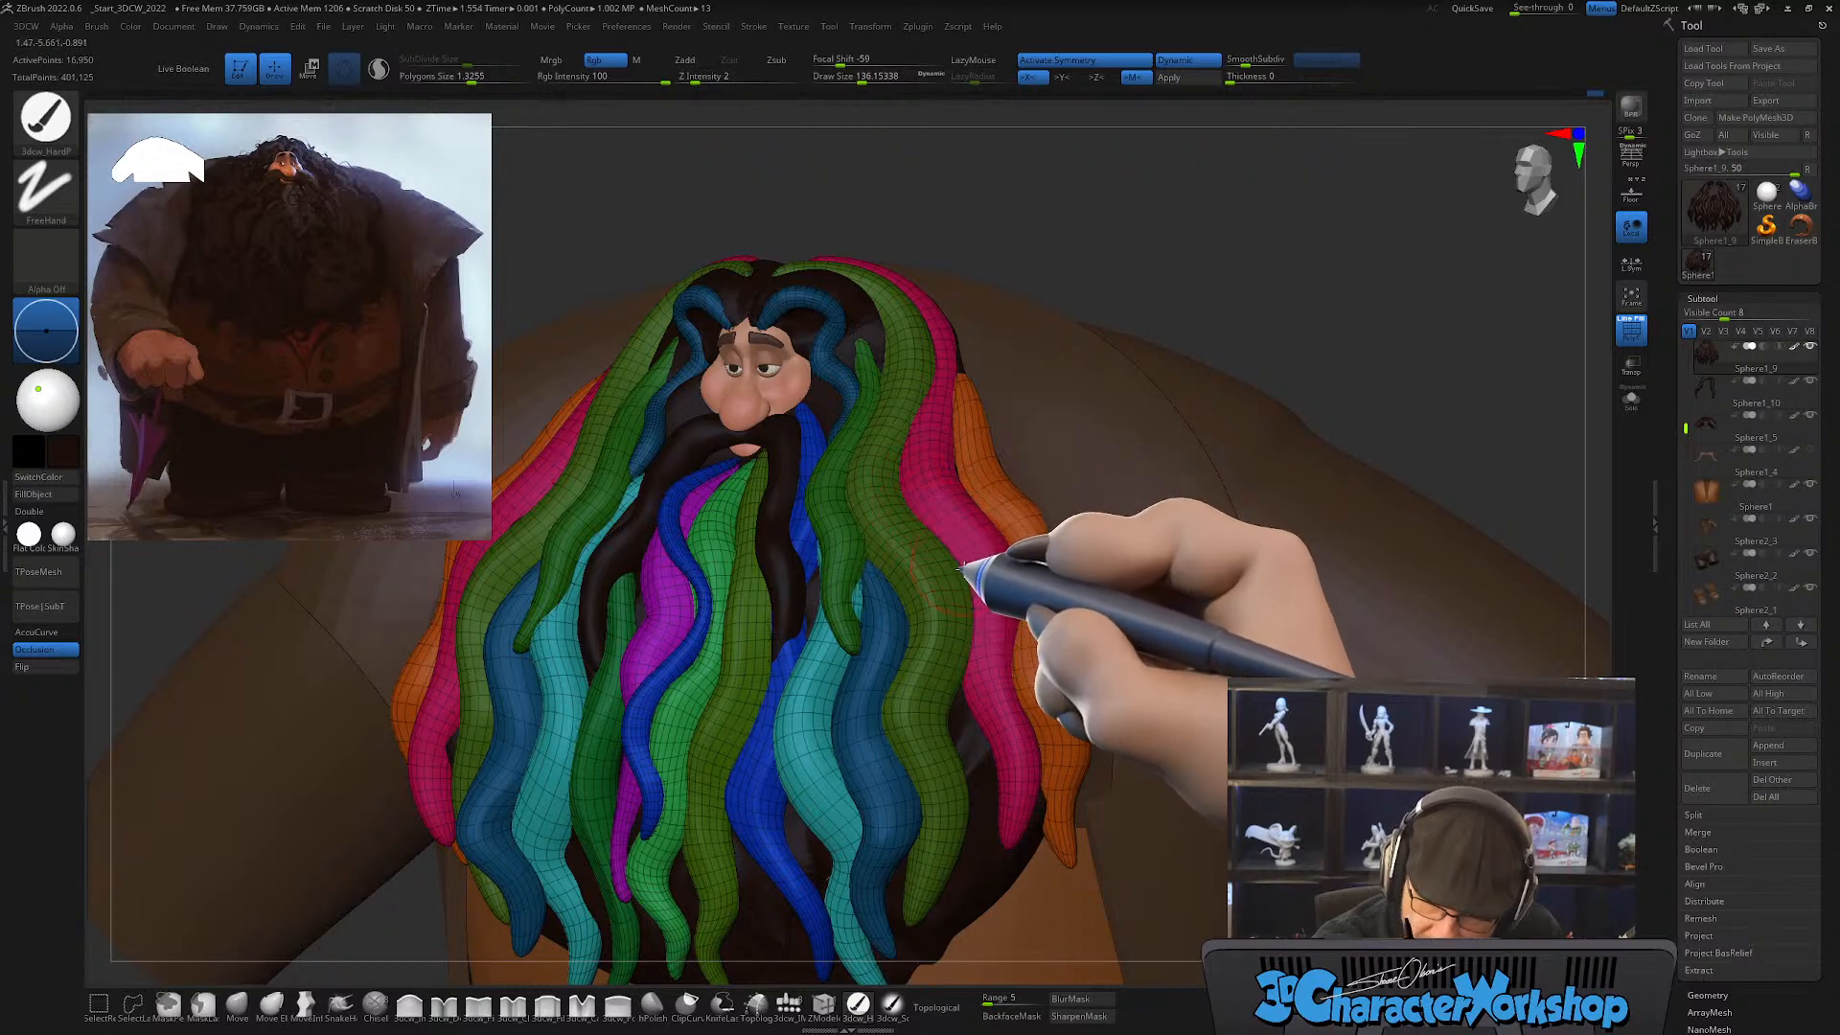
right_drag(997, 807, 1016, 704)
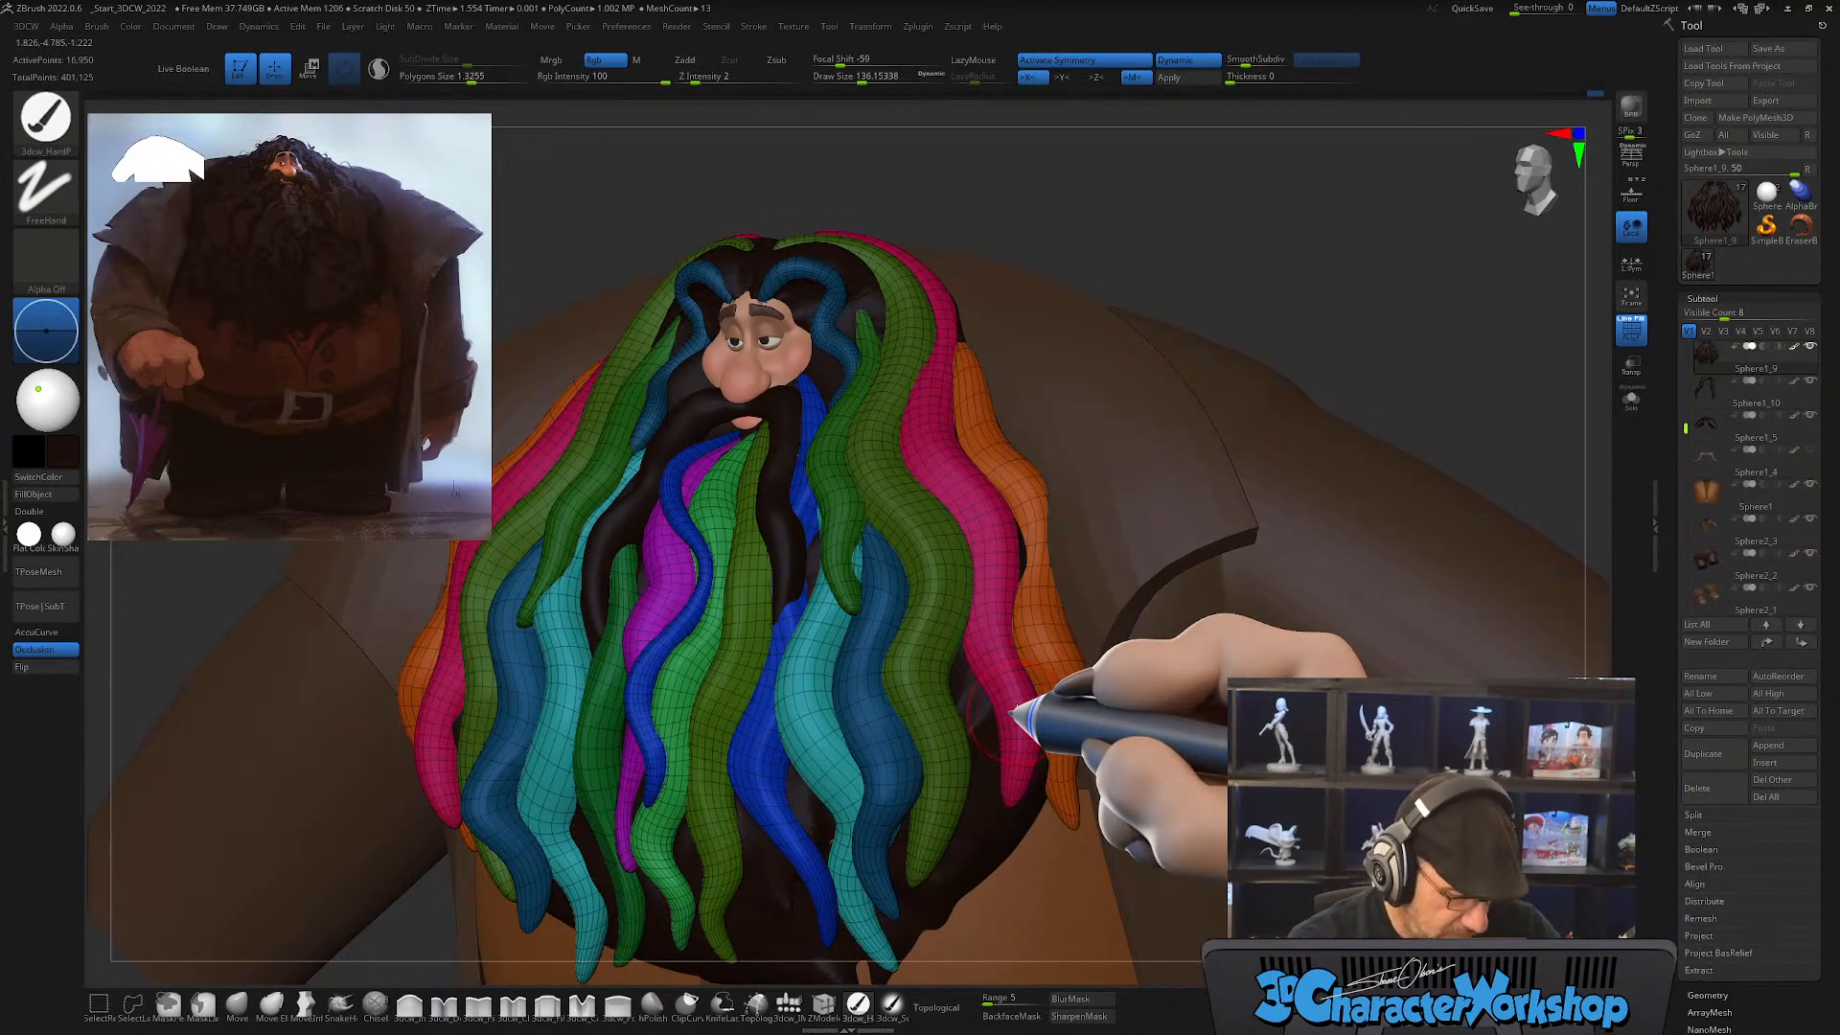
right_drag(1028, 649, 961, 558)
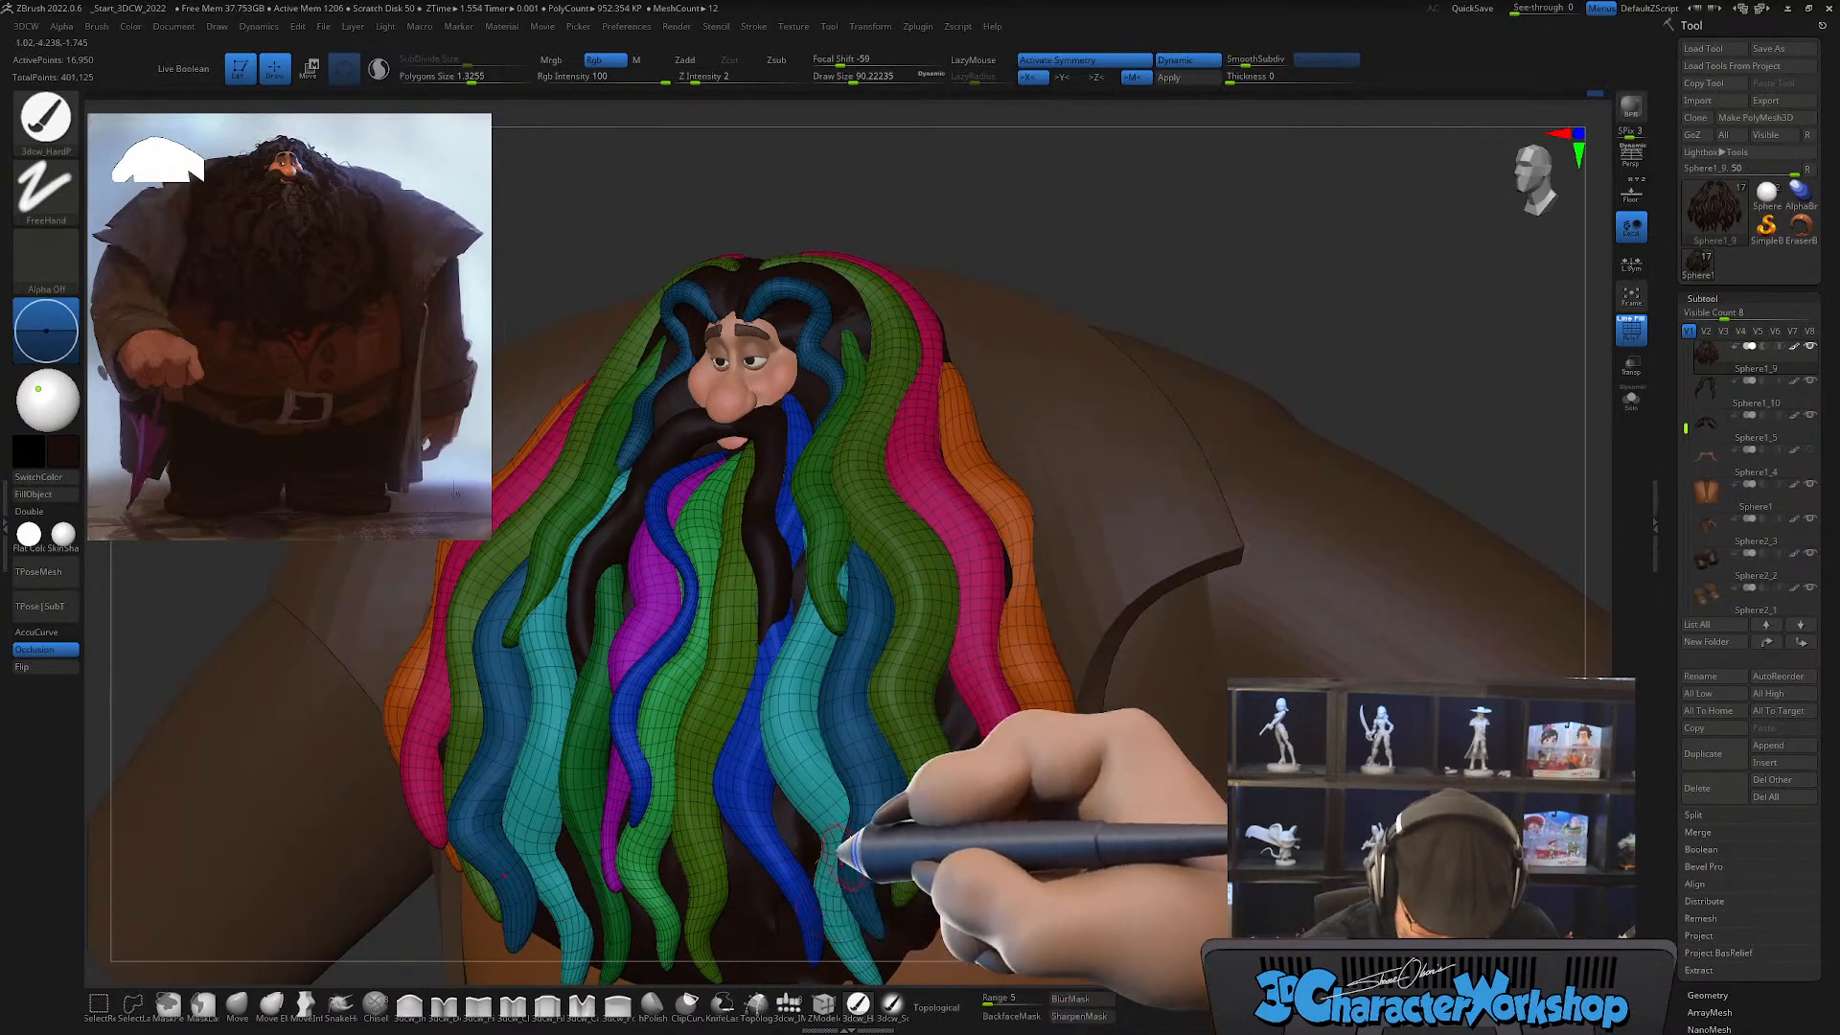
Step: Draw a mirrored CurveTube strand at a draw size of about 59 in the gap between the olive and pink strands
key(b)
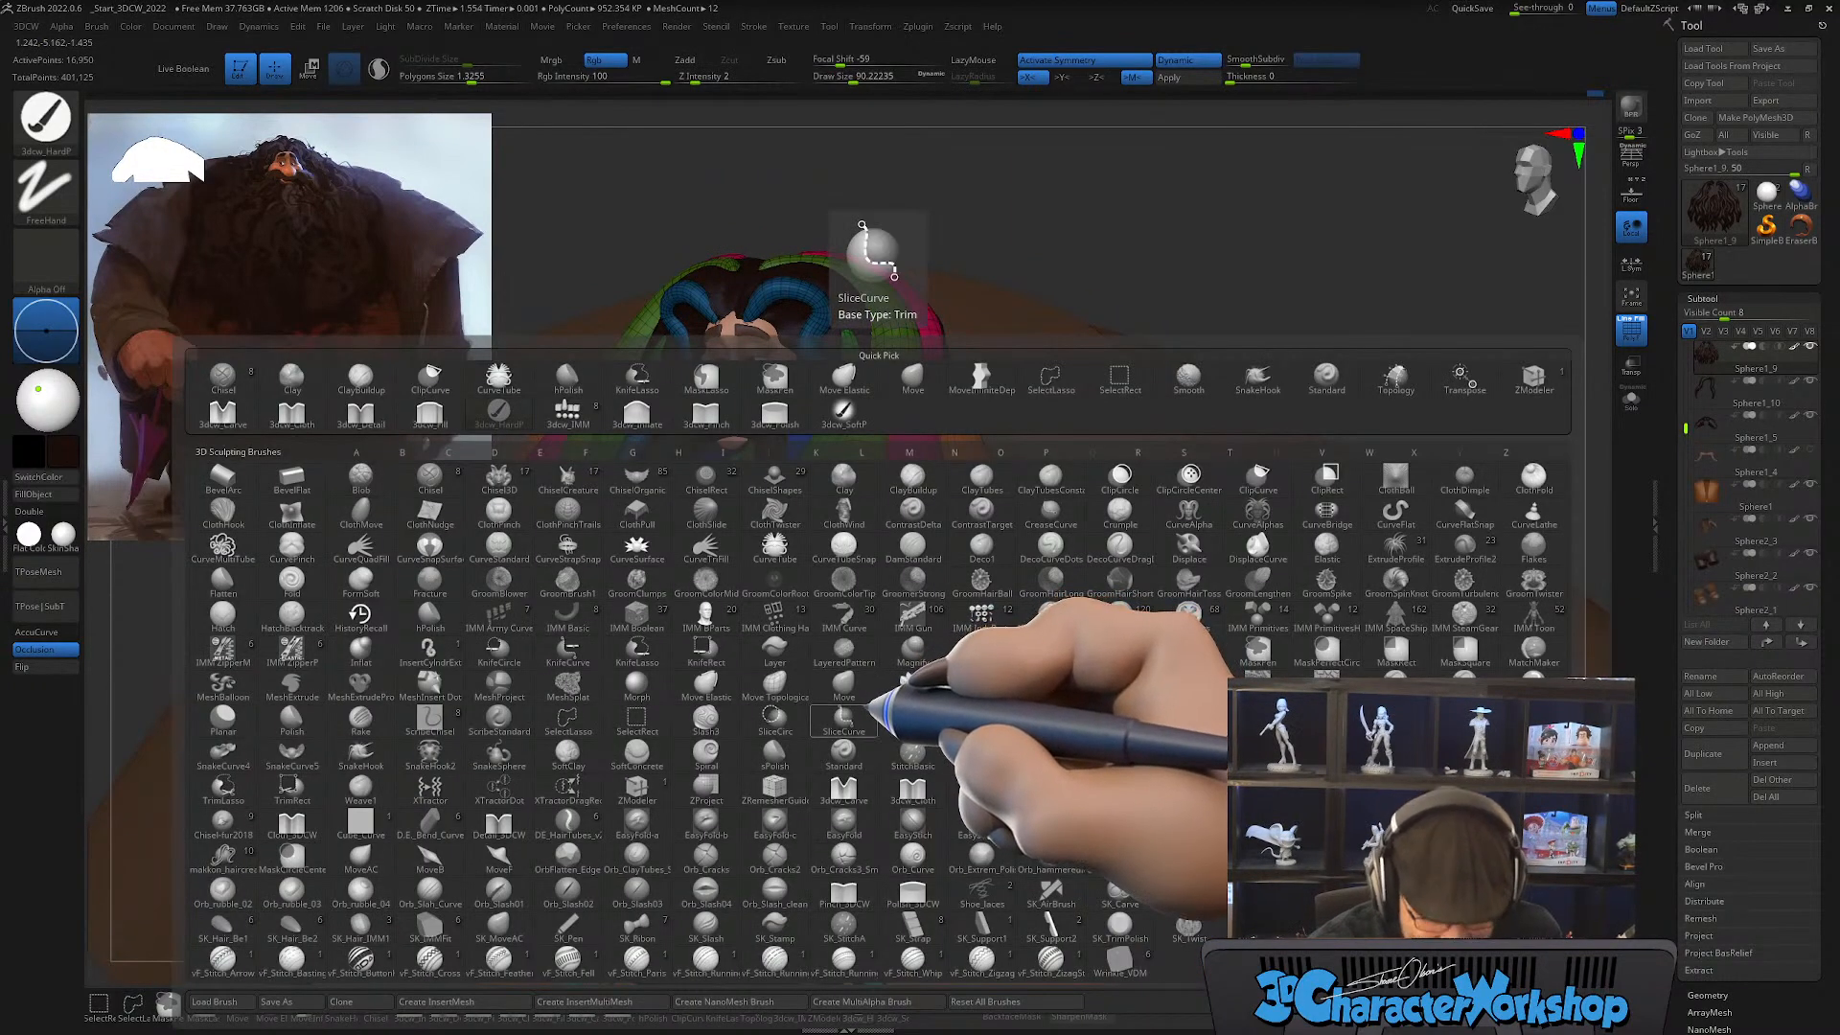
key(c)
key(t)
key(s)
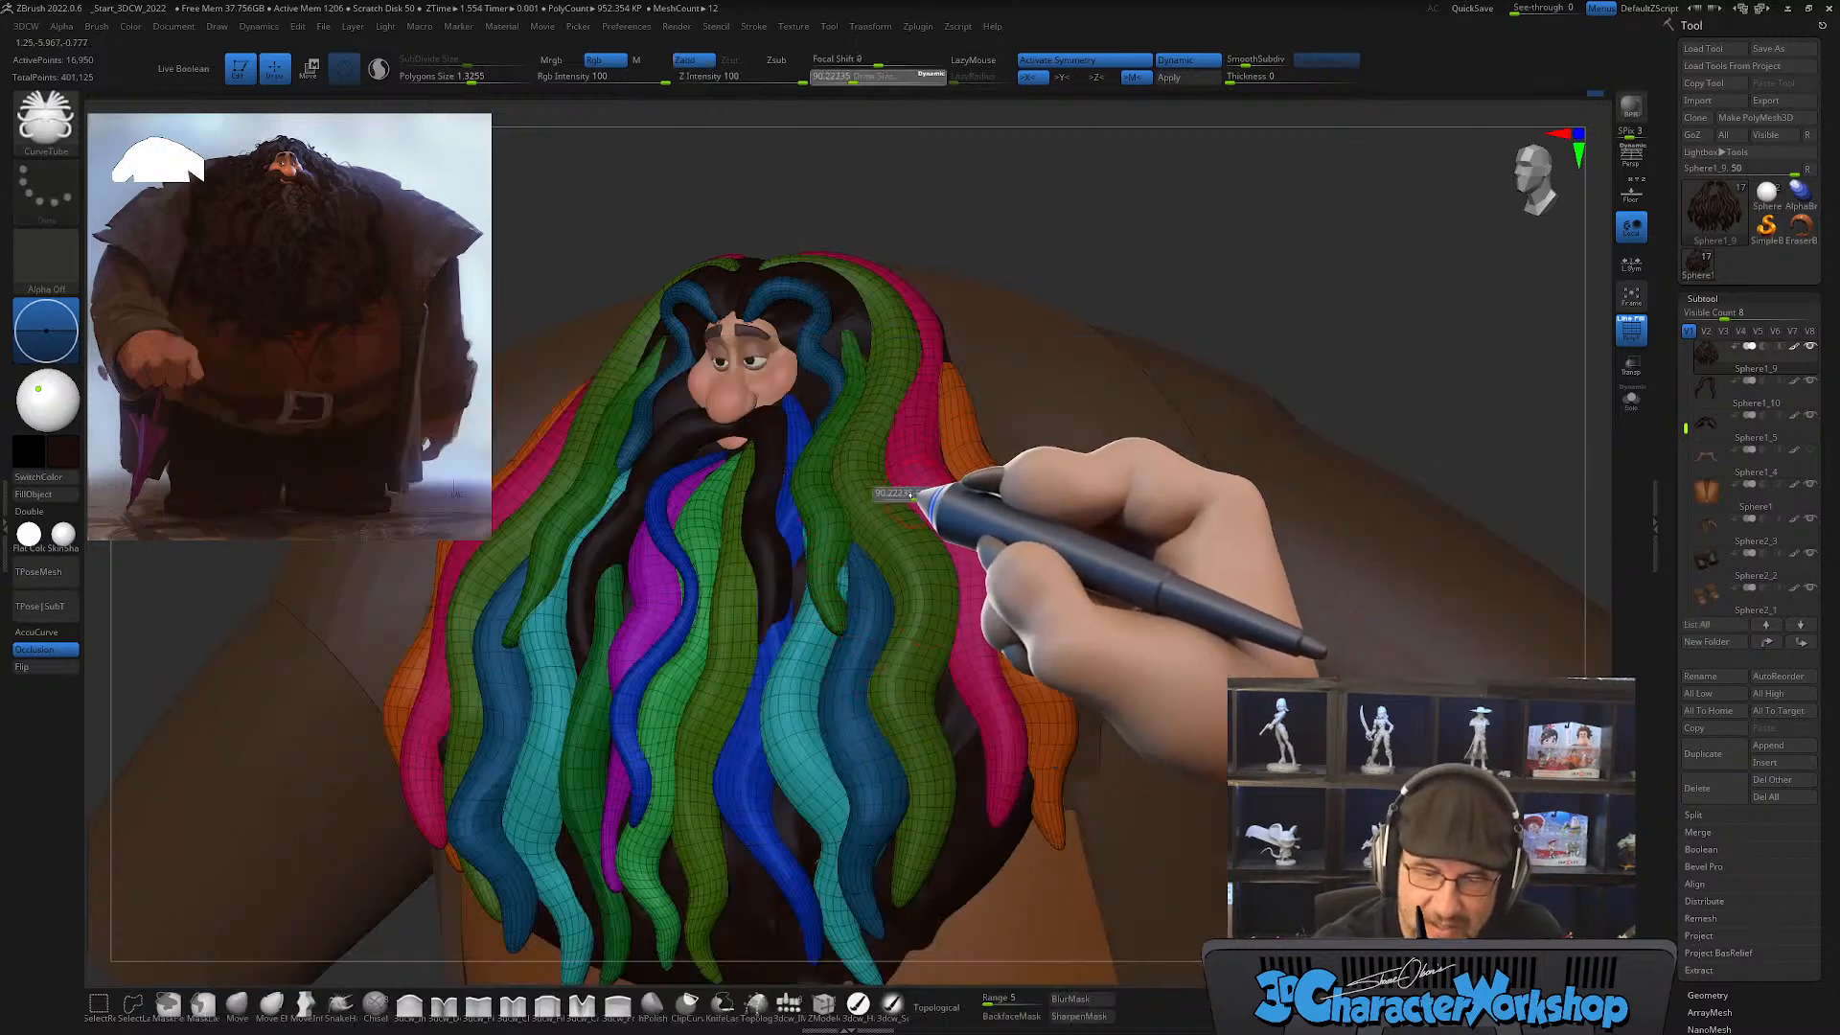
drag(910, 494, 893, 473)
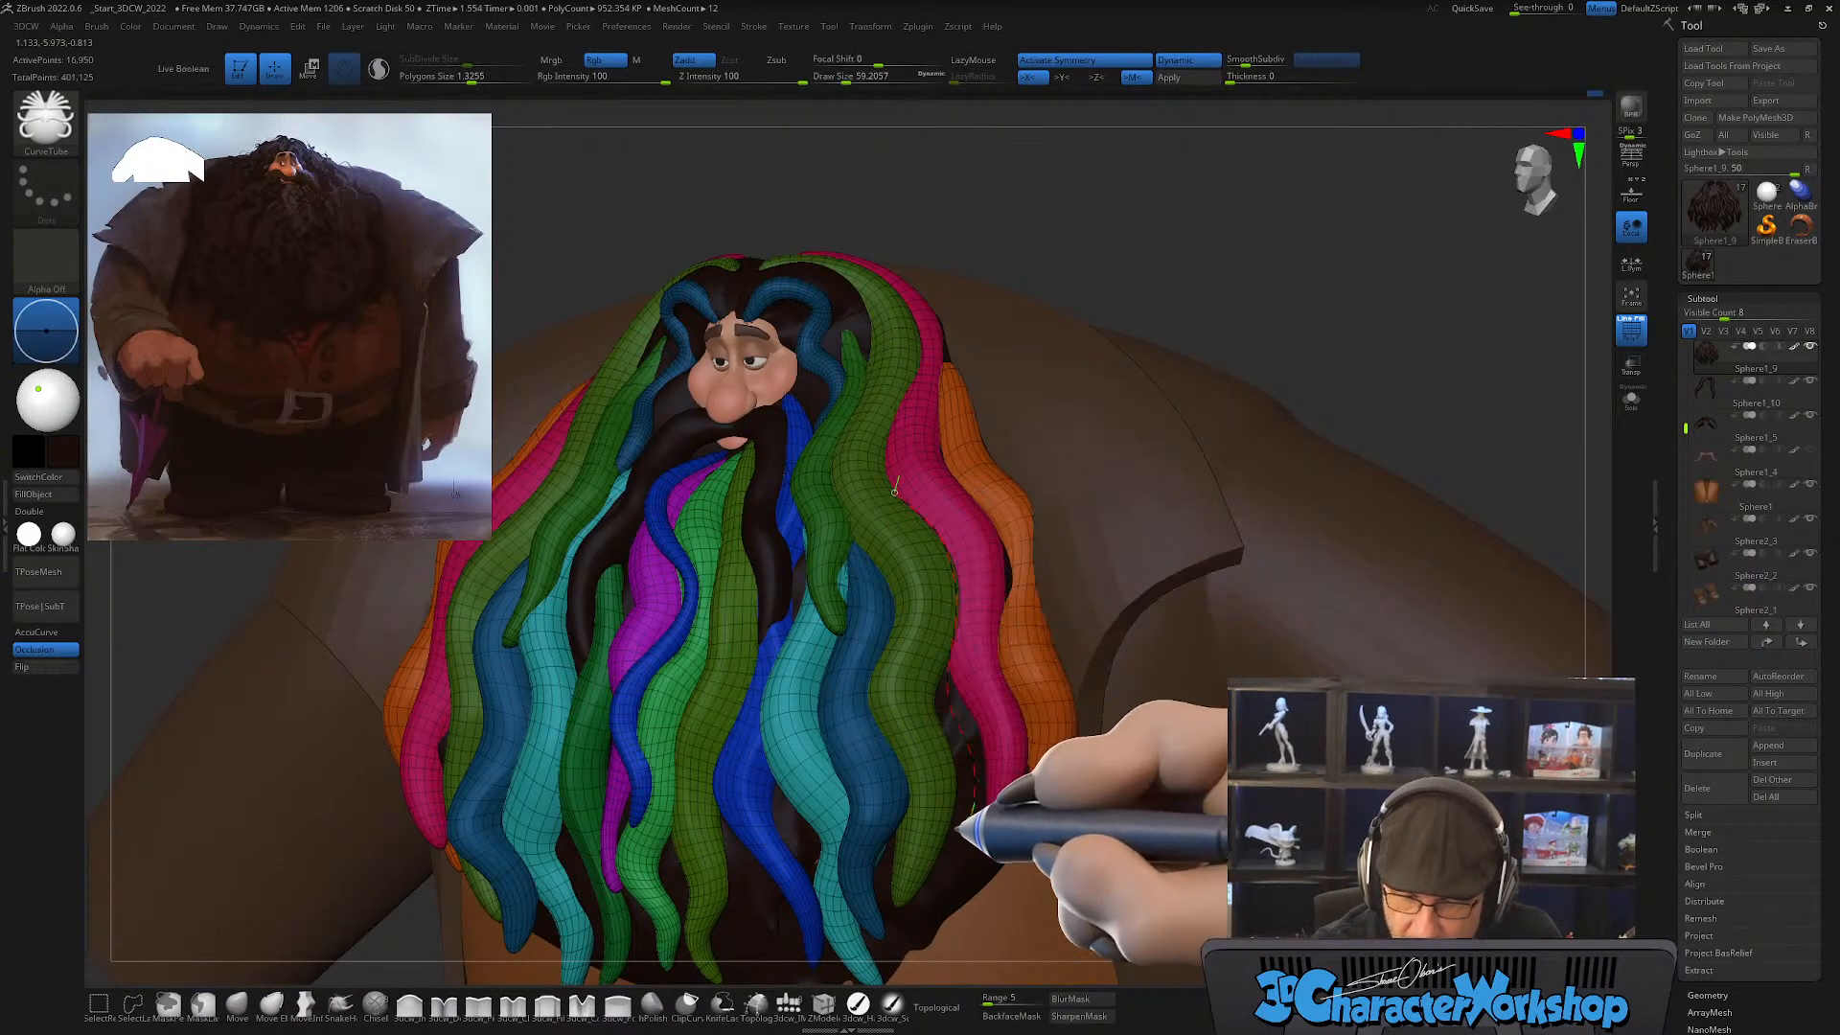
drag(894, 491, 960, 866)
drag(1061, 788, 997, 619)
drag(997, 525, 992, 541)
Step: Thicken the new light orange strand at a draw size of about 158 and smooth it
key(s)
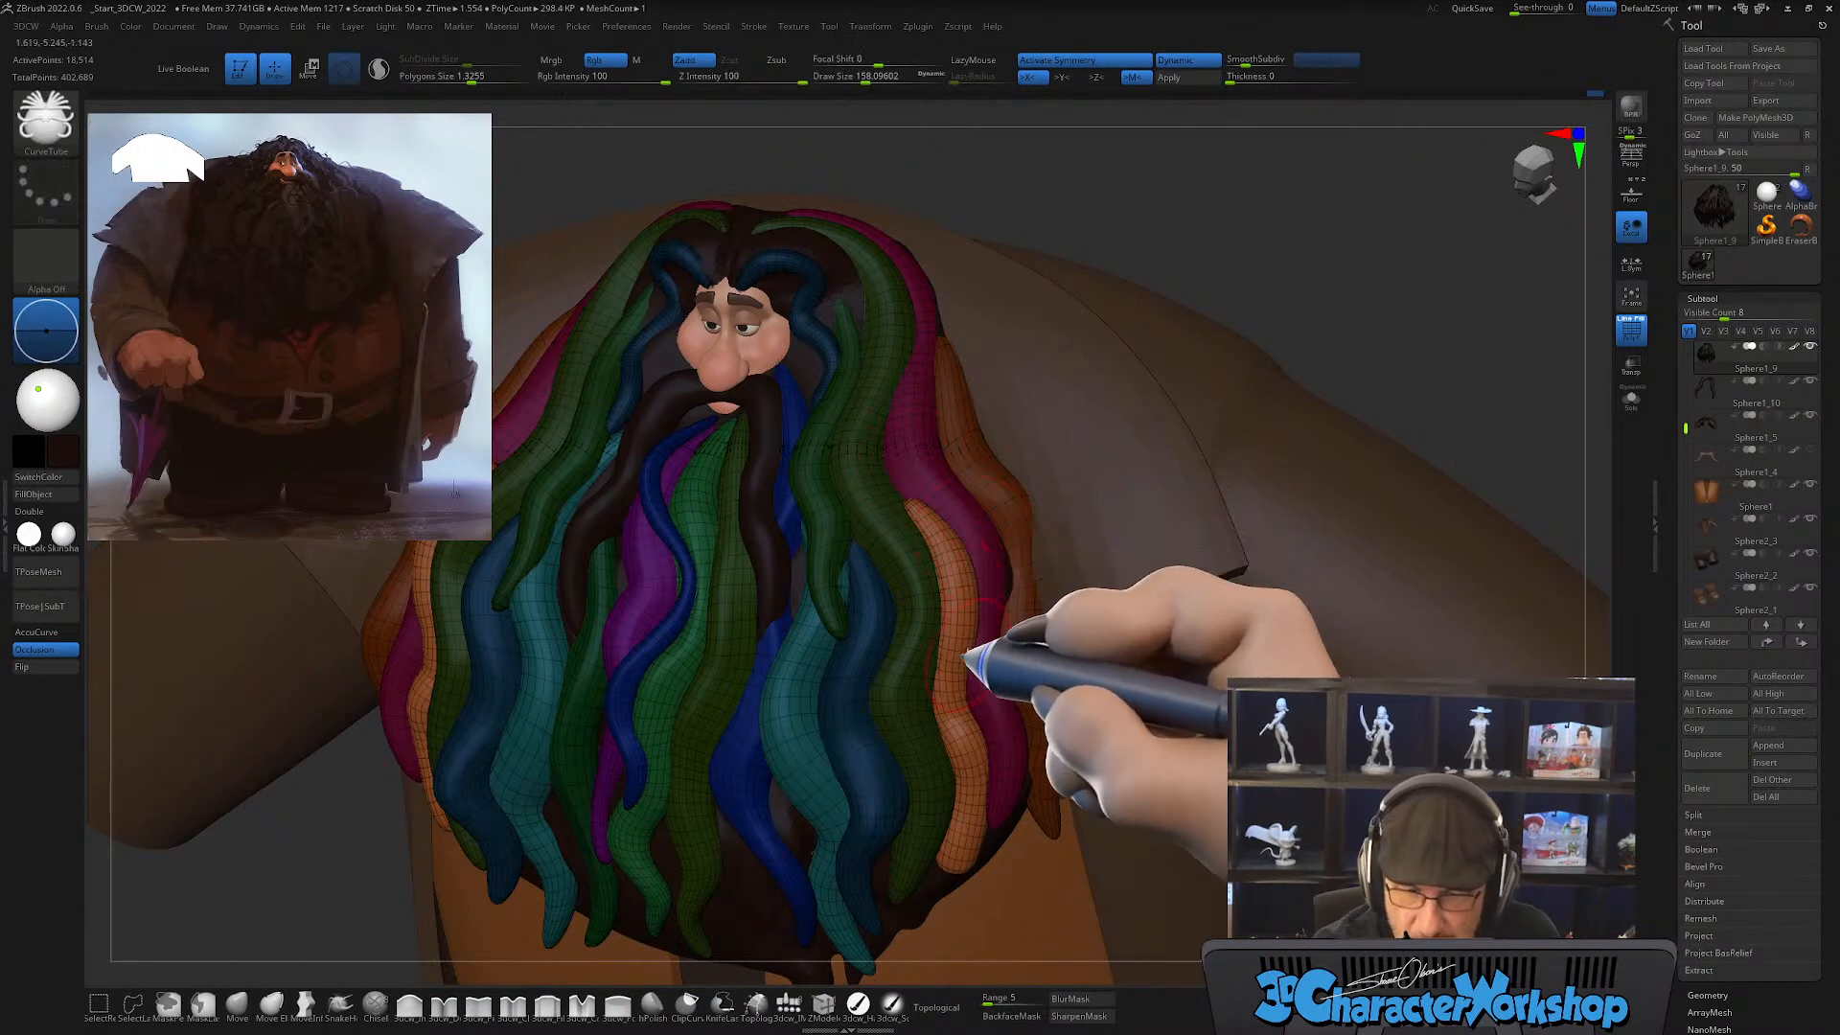
right_drag(963, 657, 992, 638)
shift+drag(920, 871, 913, 879)
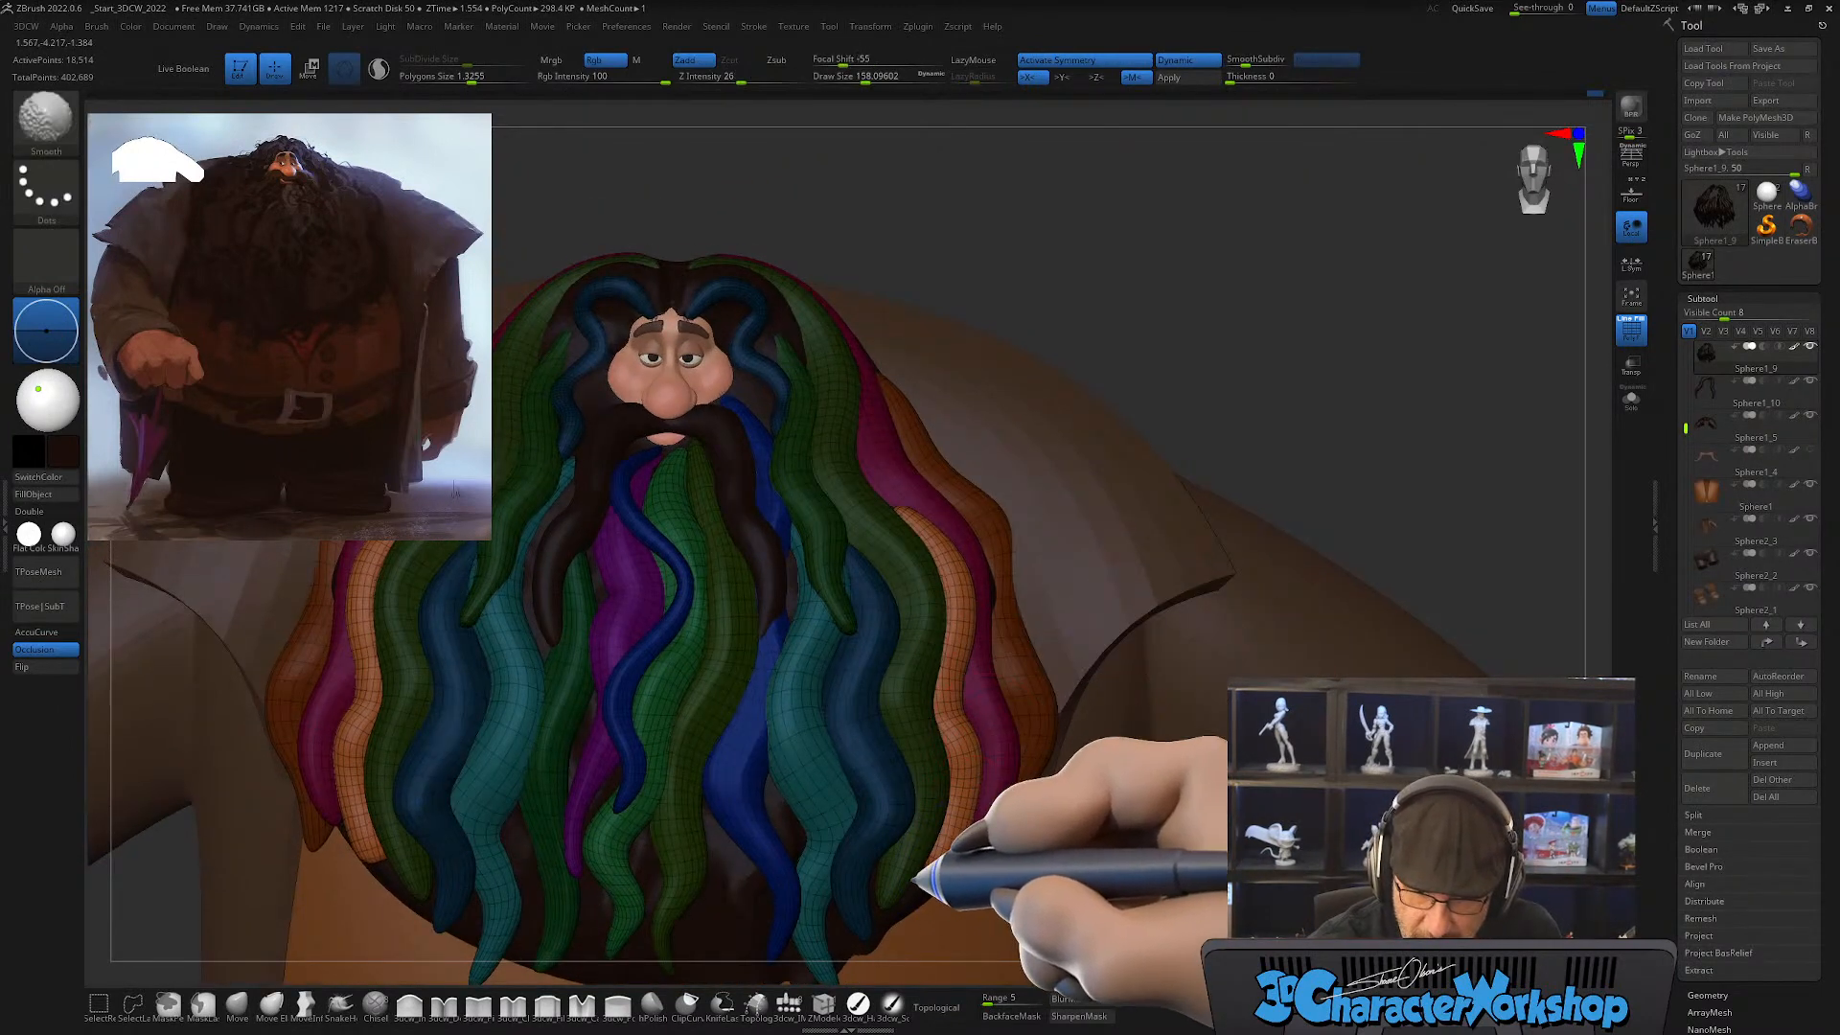
mouse_move(937, 768)
right_down()
mouse_move(983, 781)
mouse_move(1027, 760)
mouse_move(880, 496)
right_up()
alt+right_drag(949, 655, 962, 692)
Step: Fit the light orange strand between the olive and pink strands using the Move brush at a draw size of about 393
click(236, 1003)
key(s)
drag(851, 596, 856, 596)
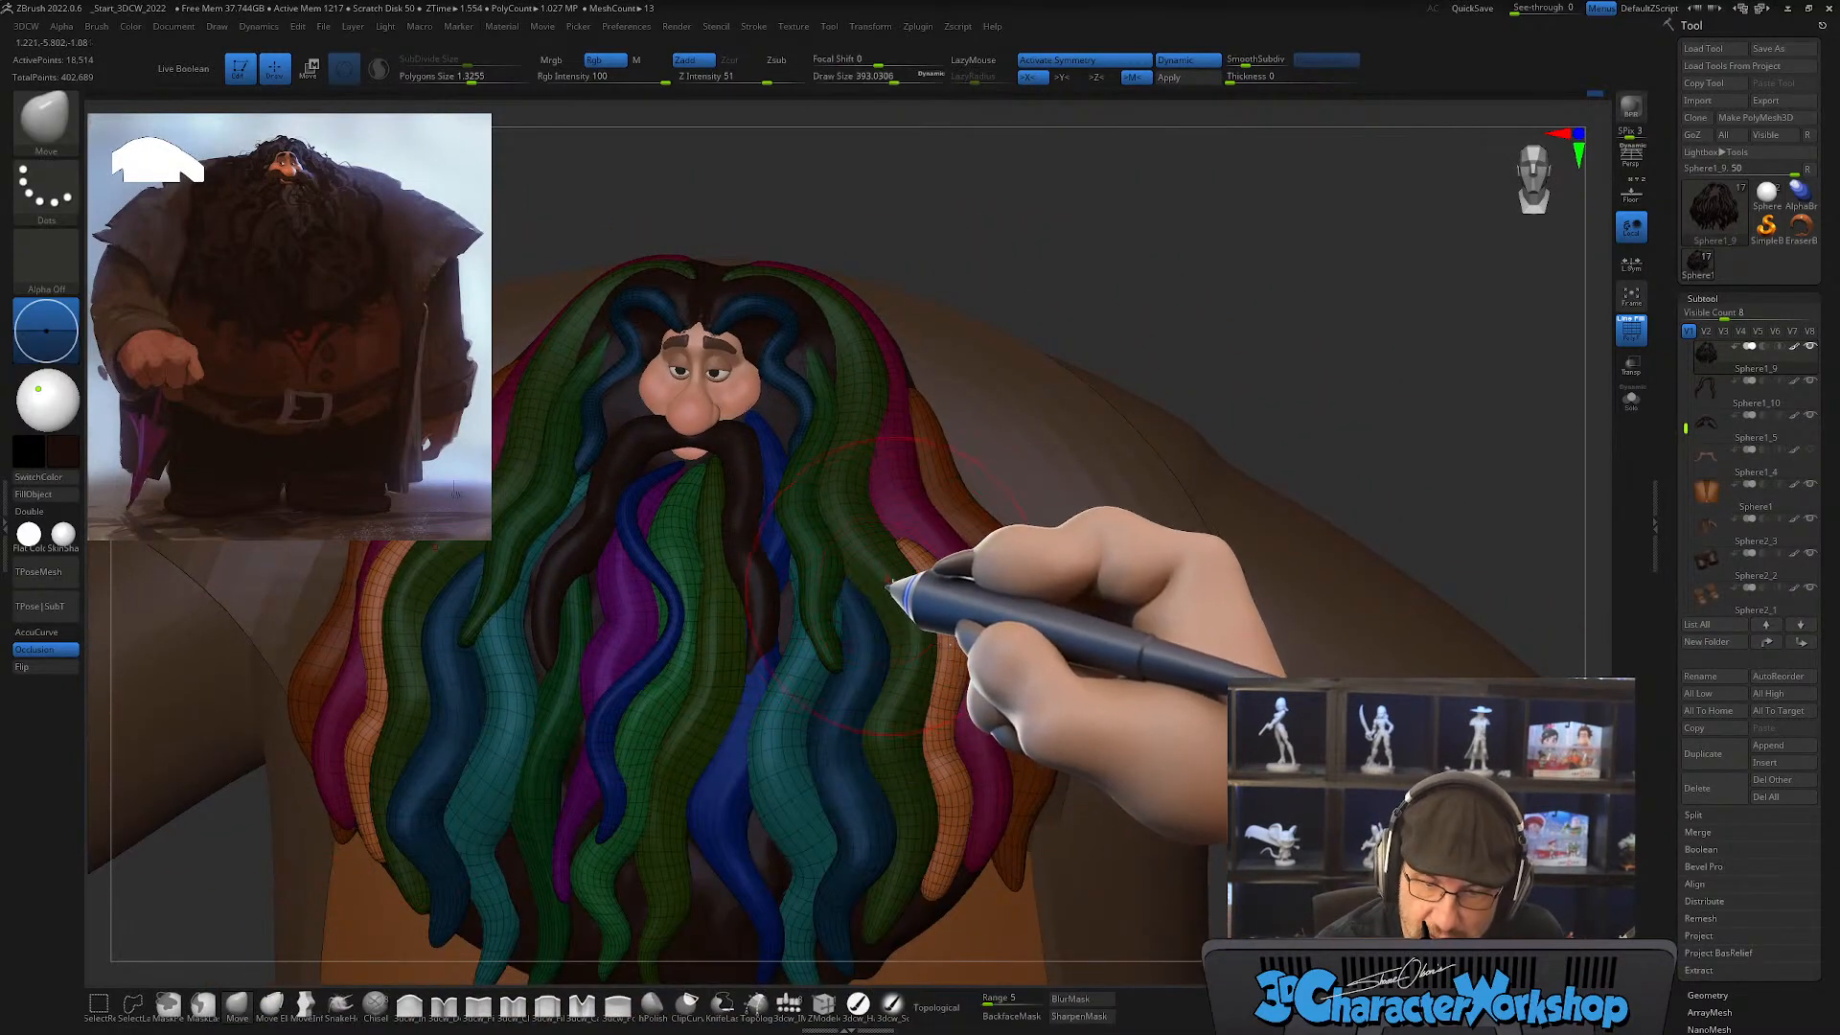
right_drag(889, 587, 832, 575)
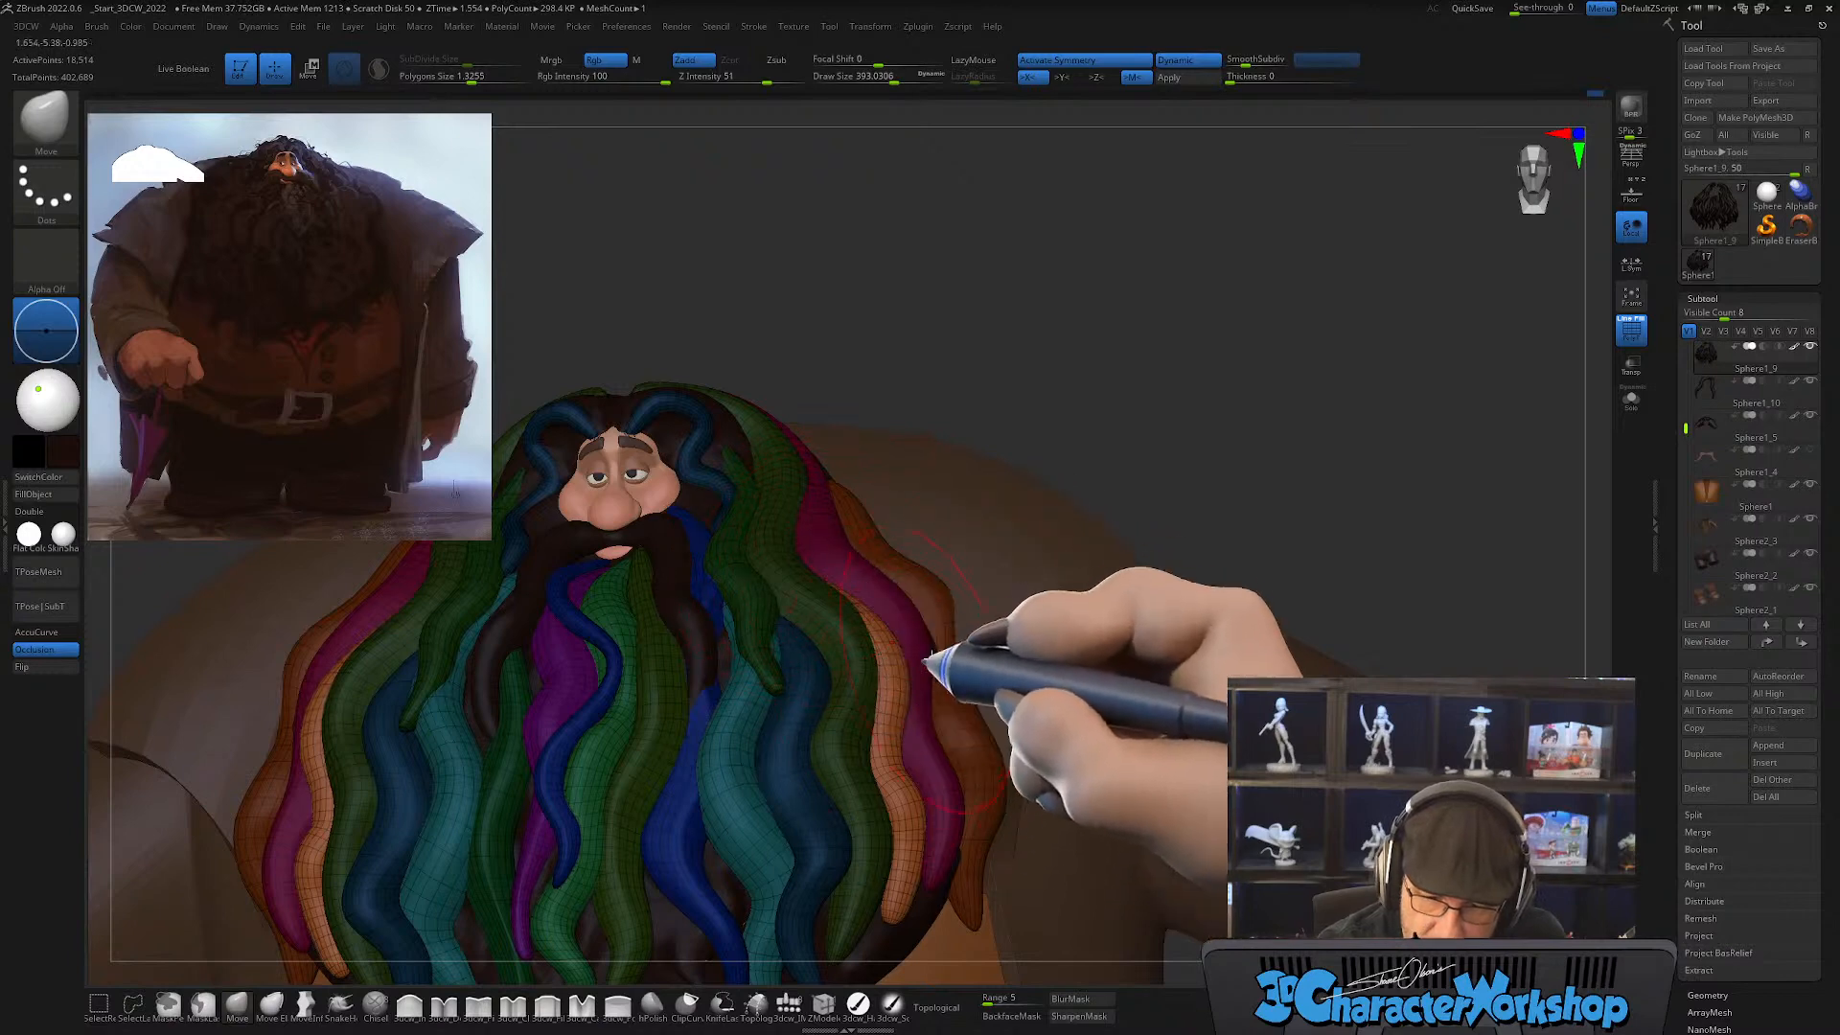
right_drag(930, 660, 884, 615)
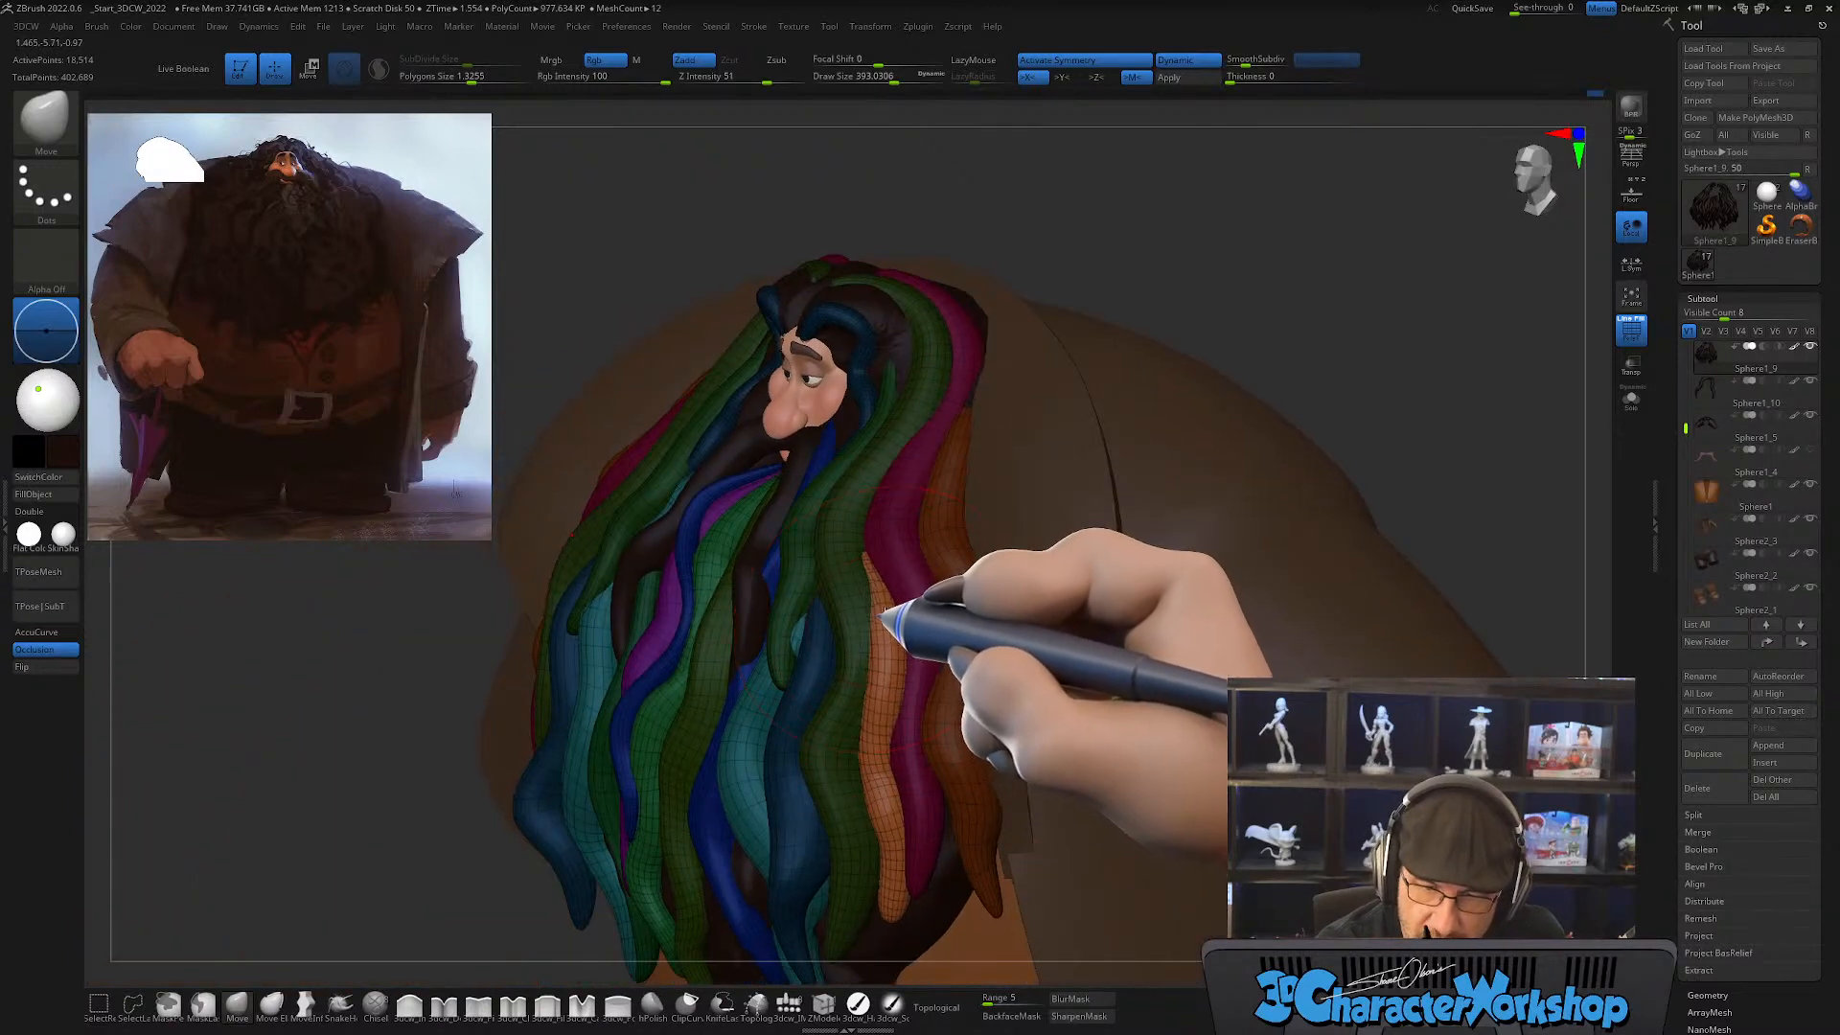
mouse_move(922, 757)
right_down()
mouse_move(974, 719)
mouse_move(952, 739)
mouse_move(937, 628)
mouse_move(906, 810)
right_up()
Step: Pull the light orange strand's lower tip outward with the SnakeHook brush, starting at a draw size of about 172, and smooth it
key(s)
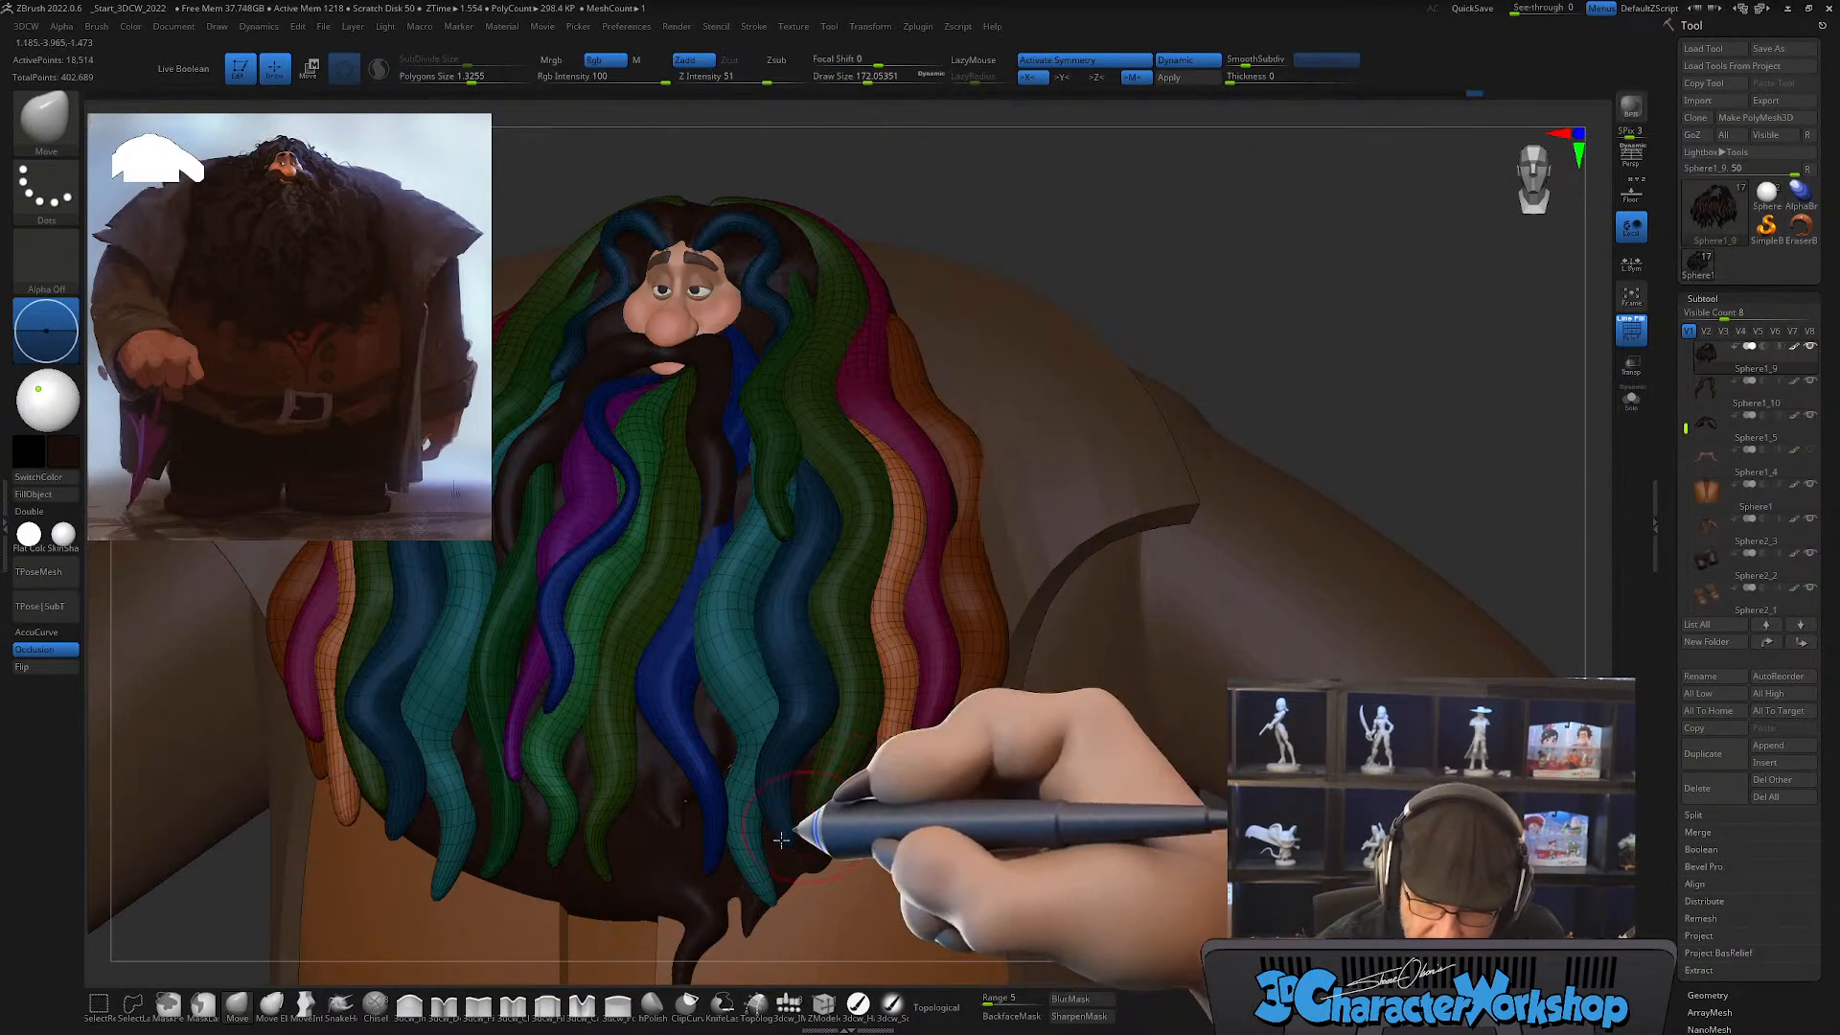
key(b)
key(s)
key(h)
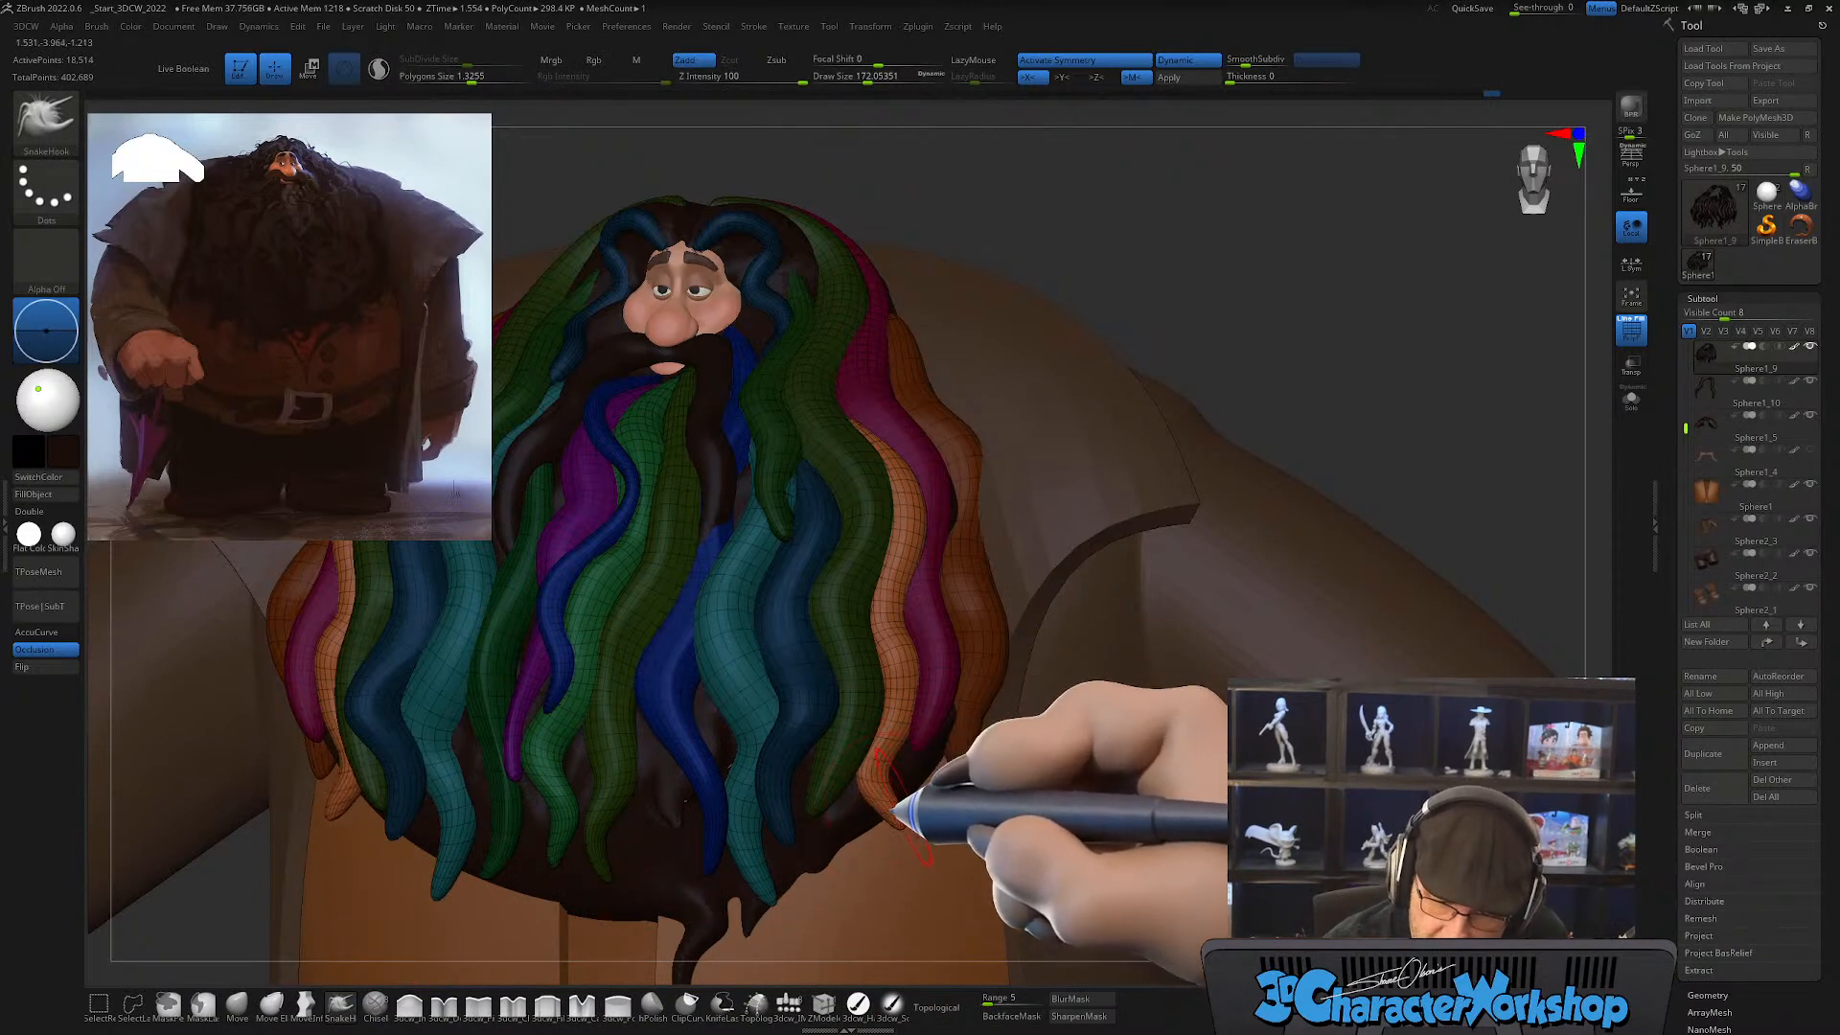
key(shift)
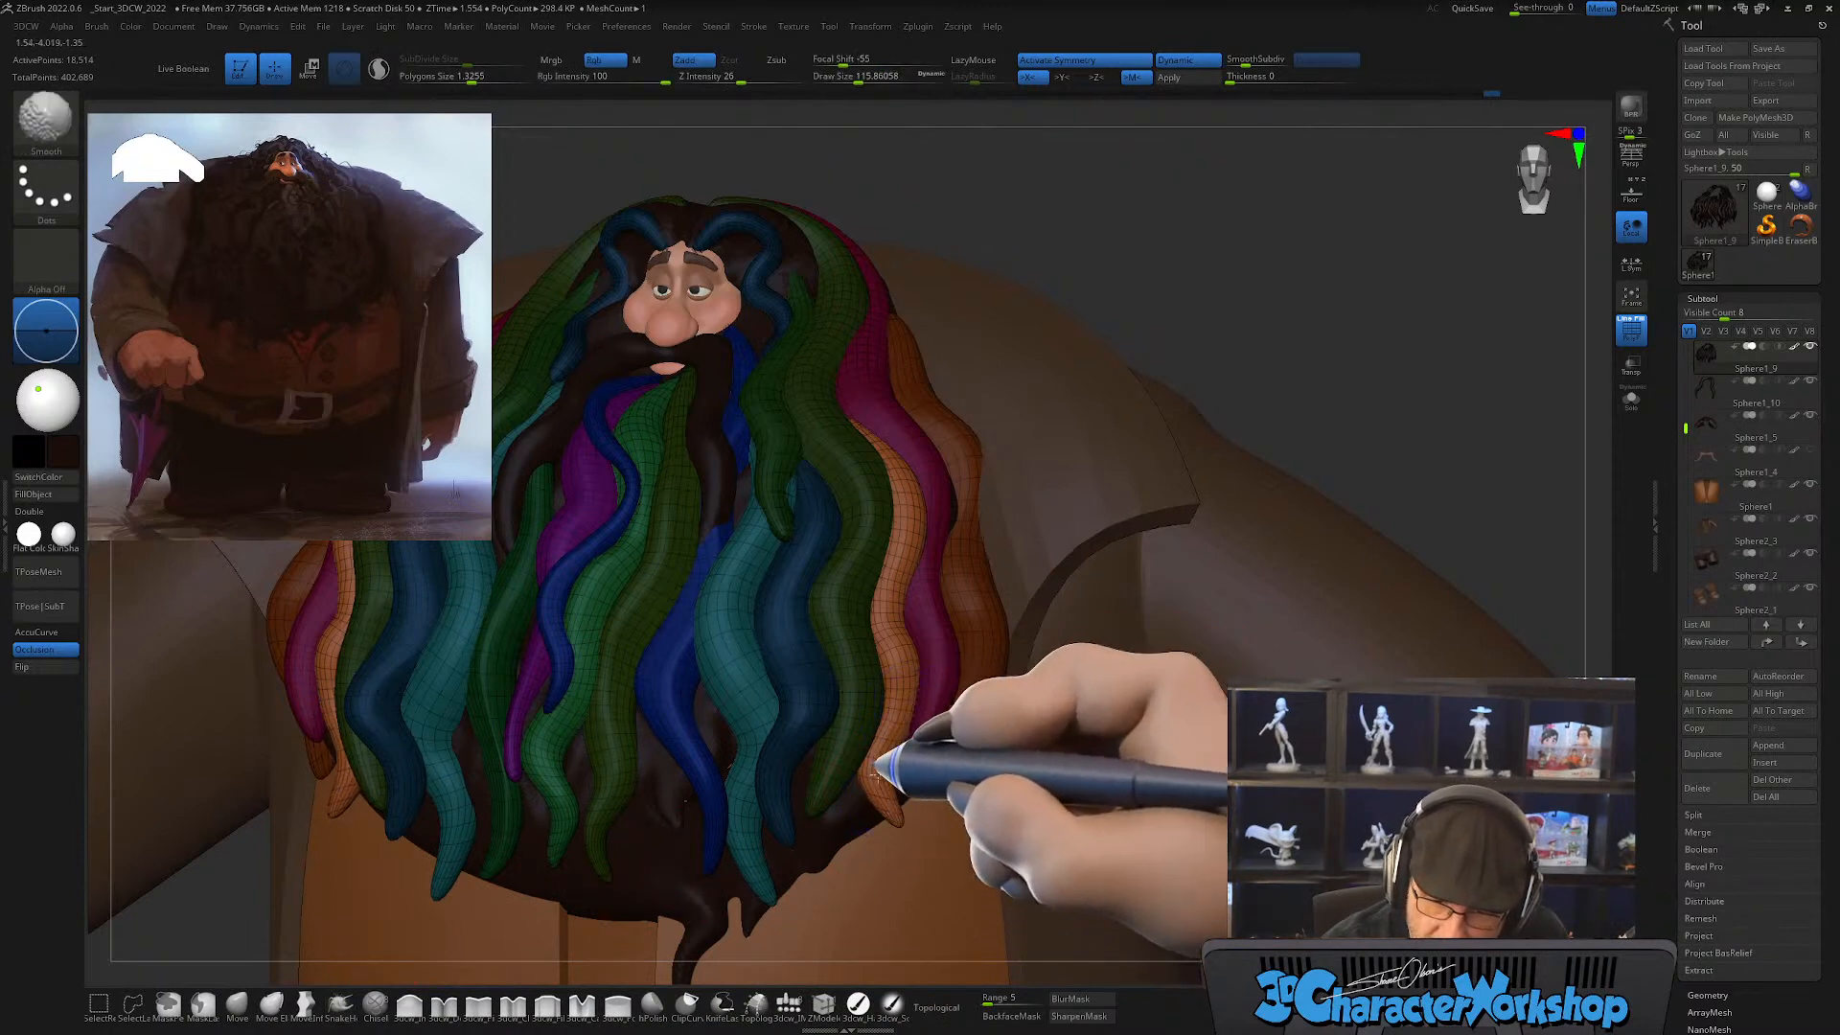
mouse_move(951, 783)
mouse_down()
mouse_move(983, 786)
mouse_move(940, 753)
mouse_up()
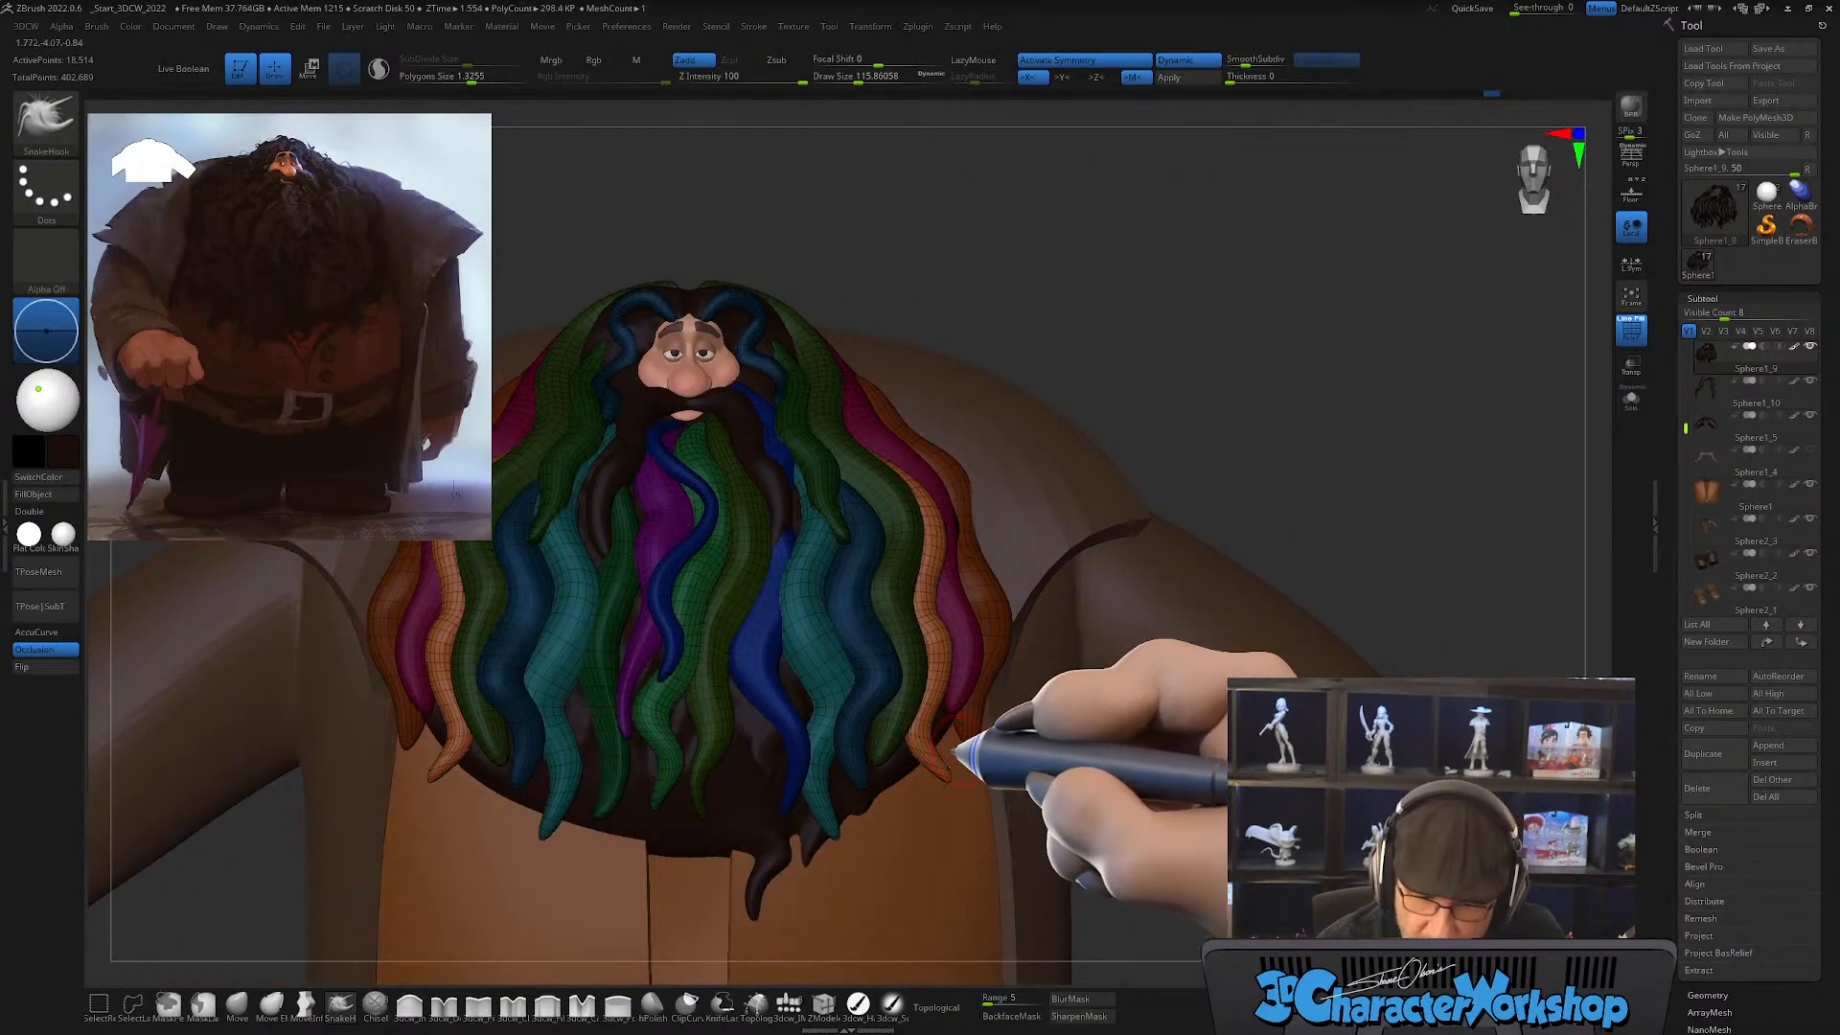
Step: Examine the beard and outer hair strands from several angles for remaining gaps
key(shift)
mouse_move(941, 752)
mouse_down()
mouse_move(973, 796)
mouse_move(942, 830)
mouse_up()
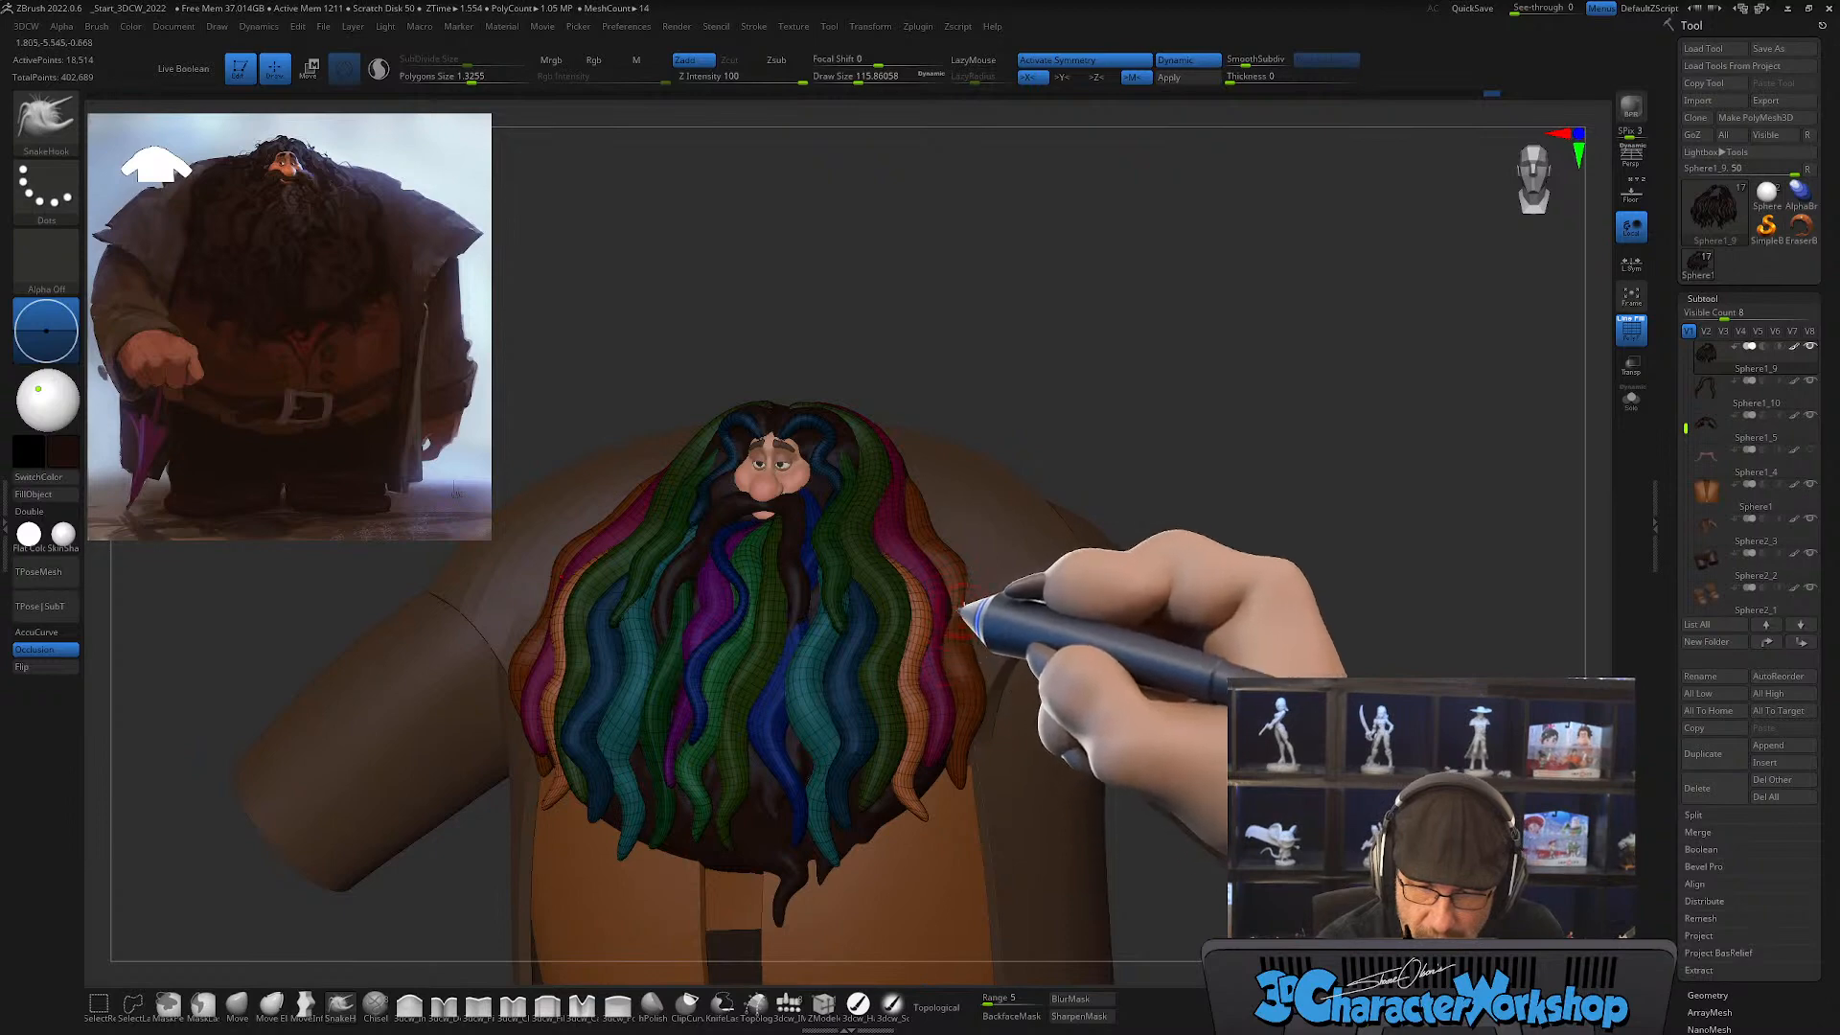
alt+drag(962, 639, 942, 665)
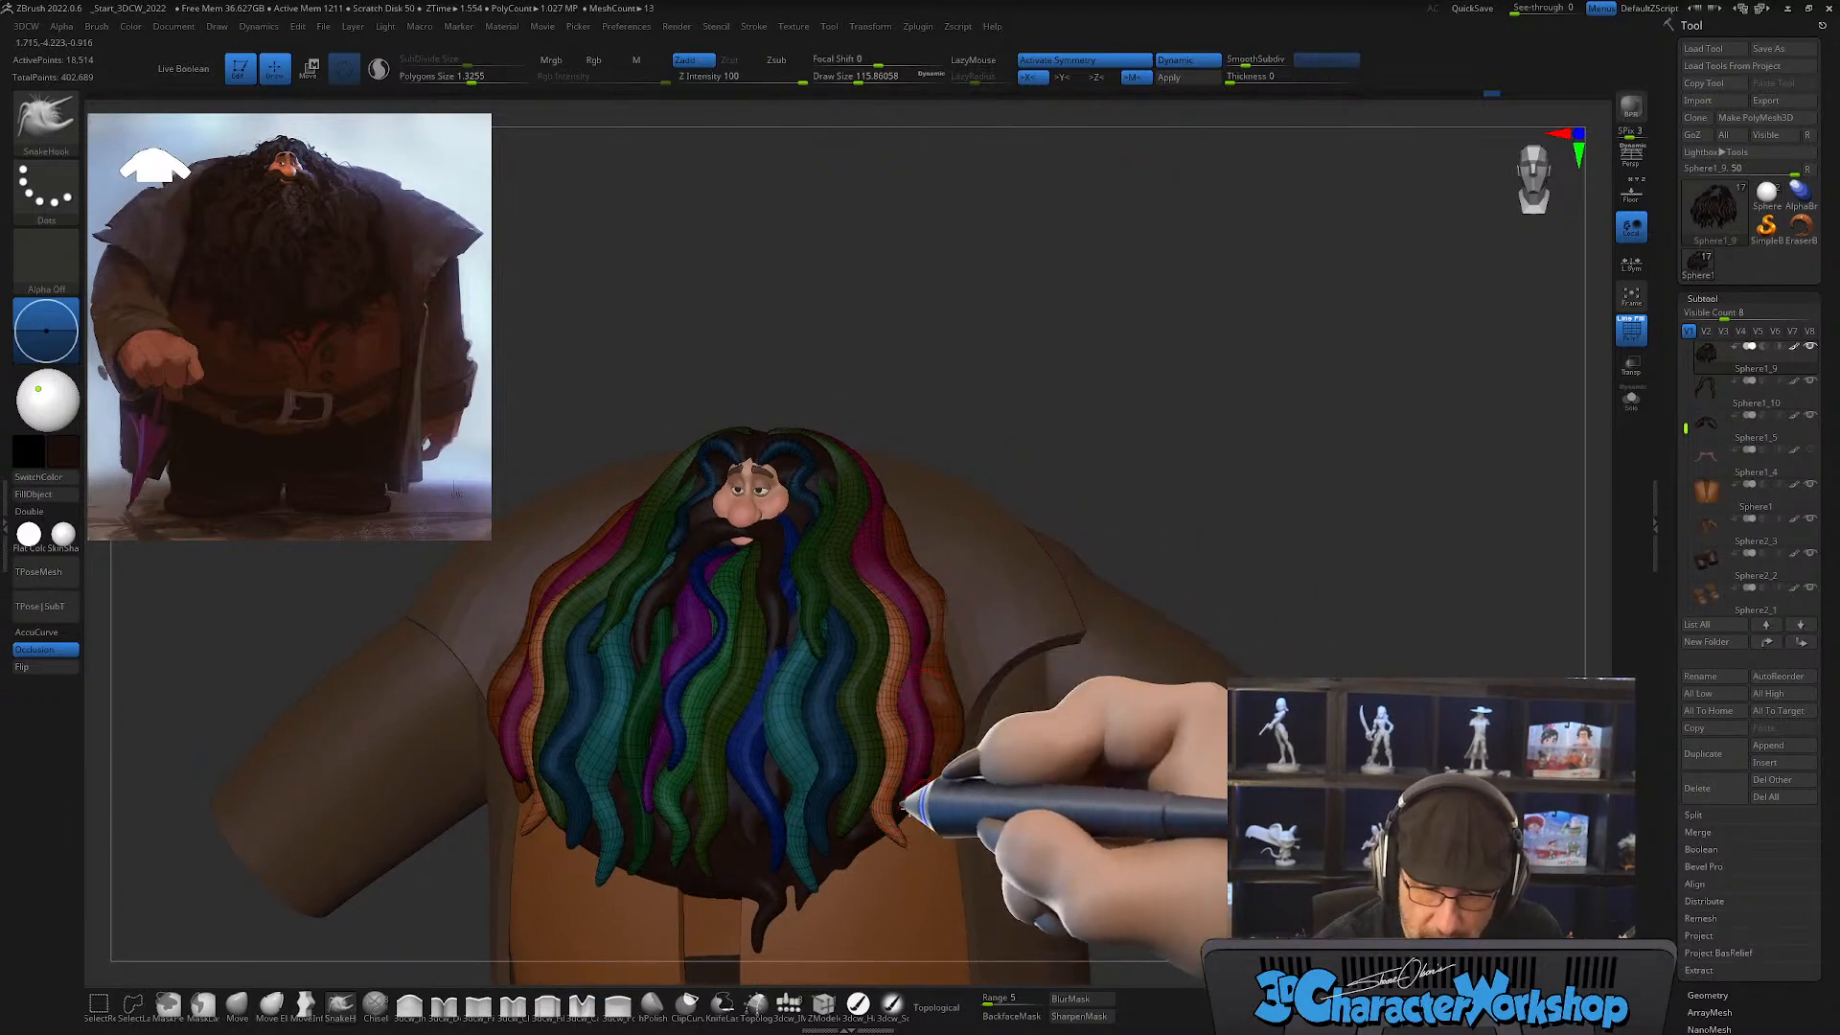
alt+drag(952, 677, 894, 623)
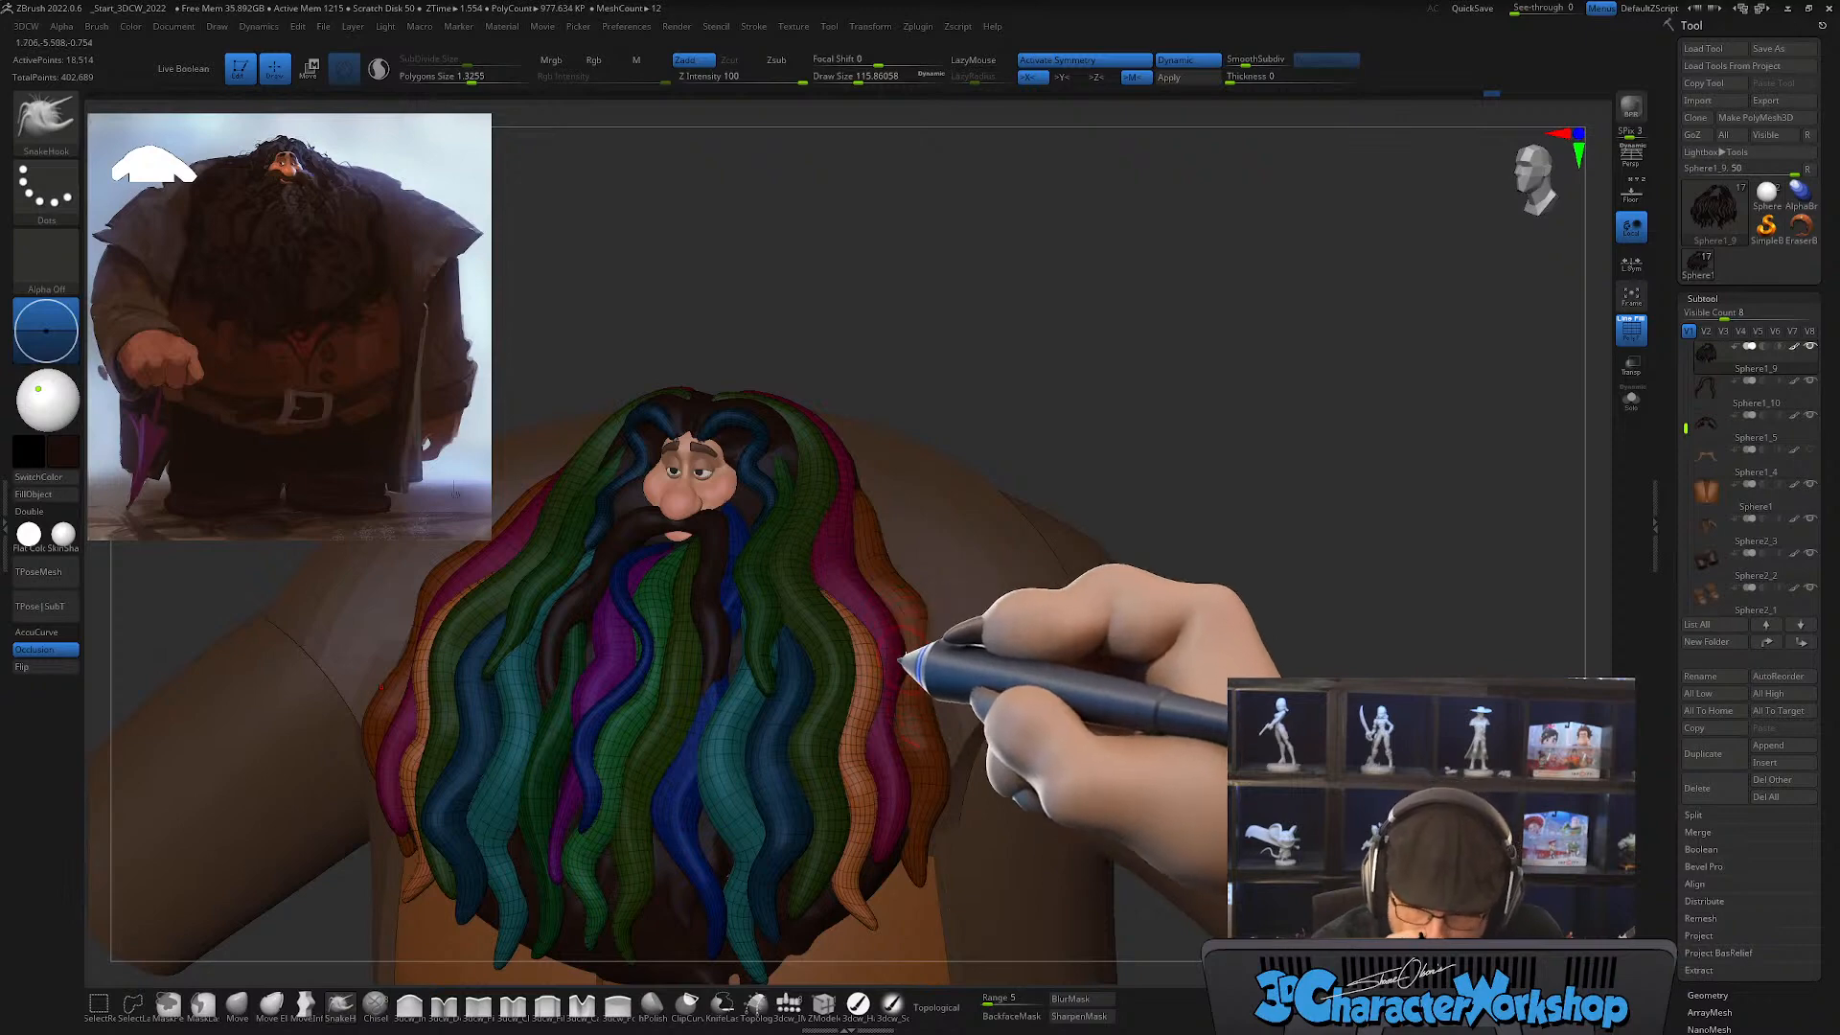
drag(963, 688, 883, 771)
drag(847, 644, 860, 800)
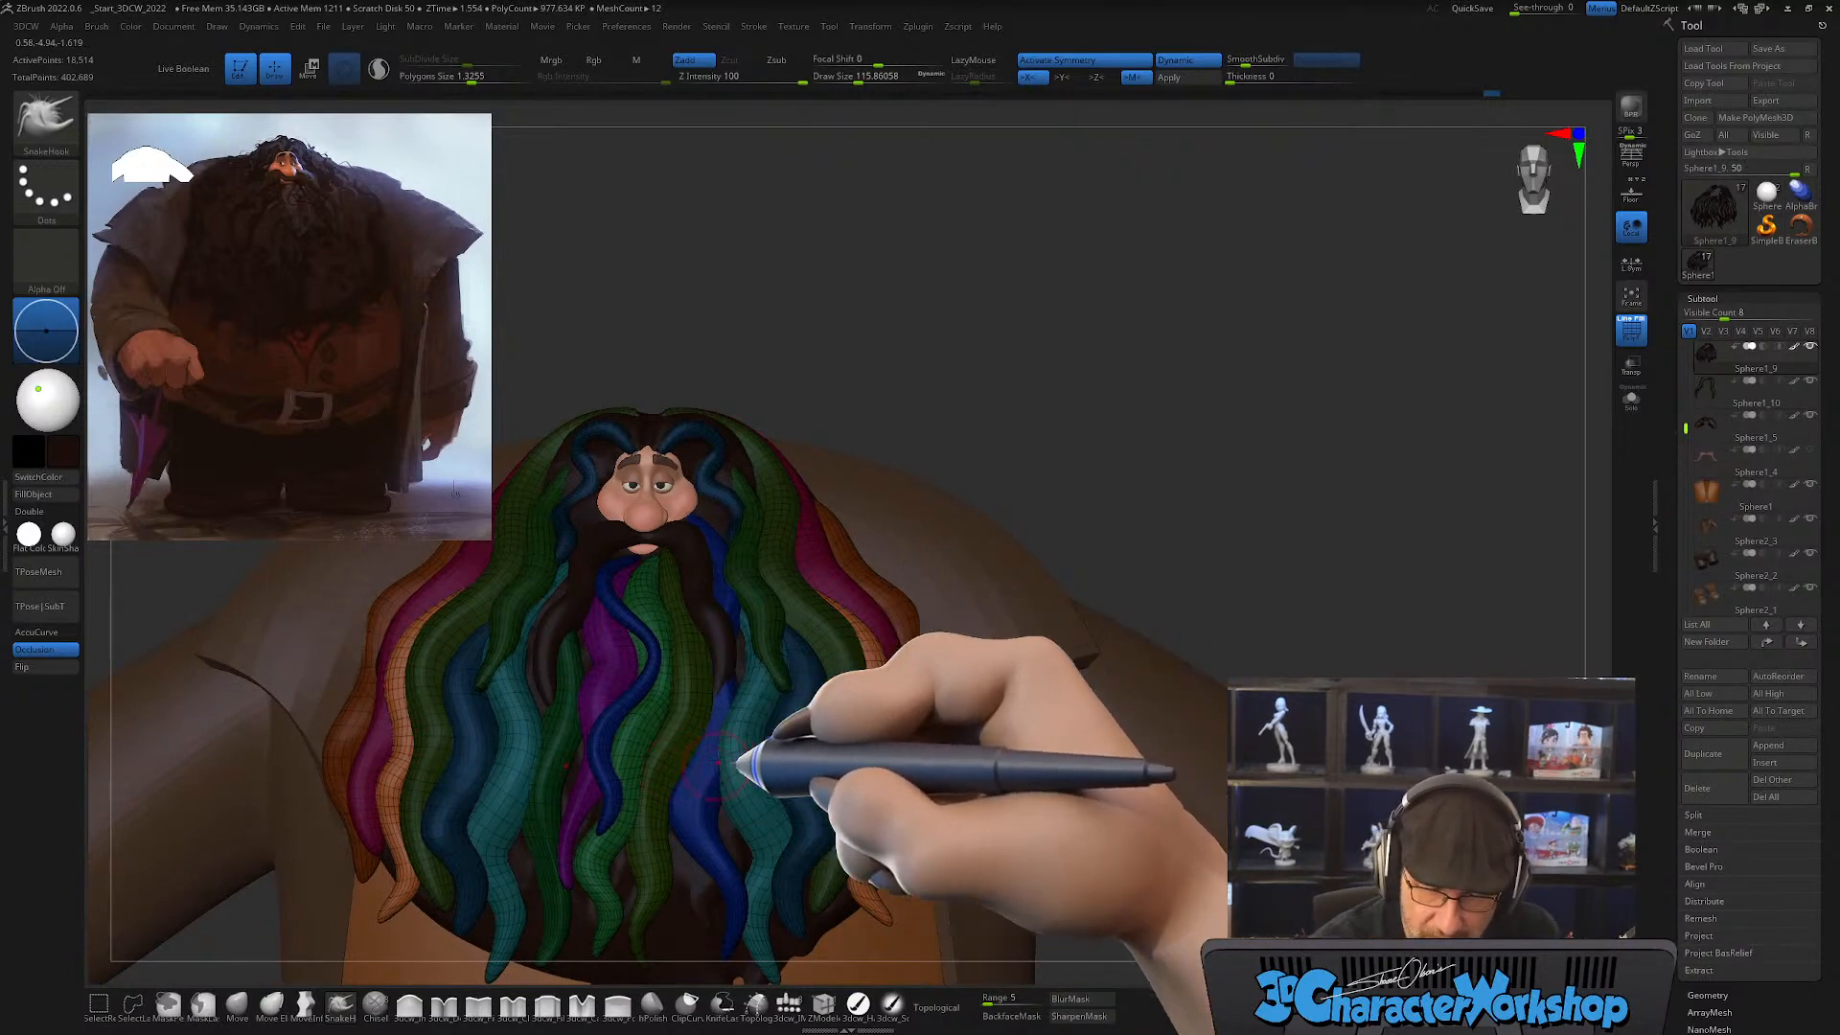
drag(924, 731, 802, 666)
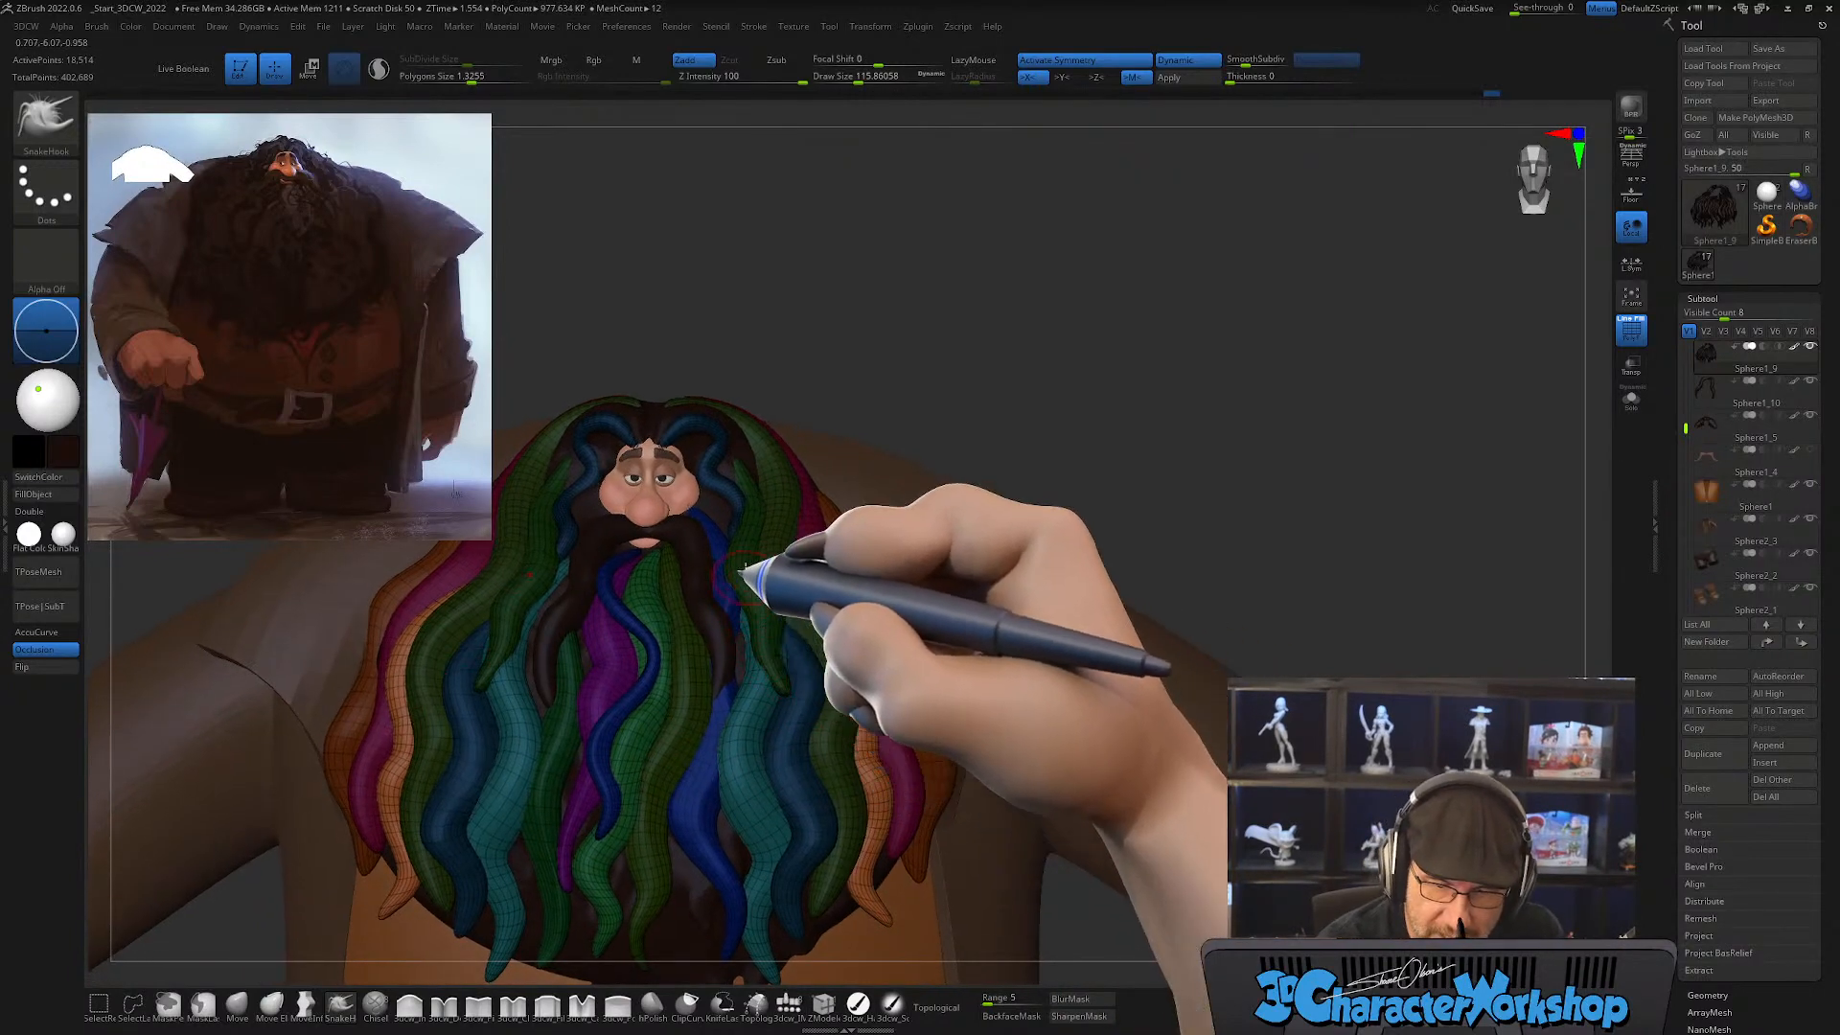
right_drag(830, 657, 865, 691)
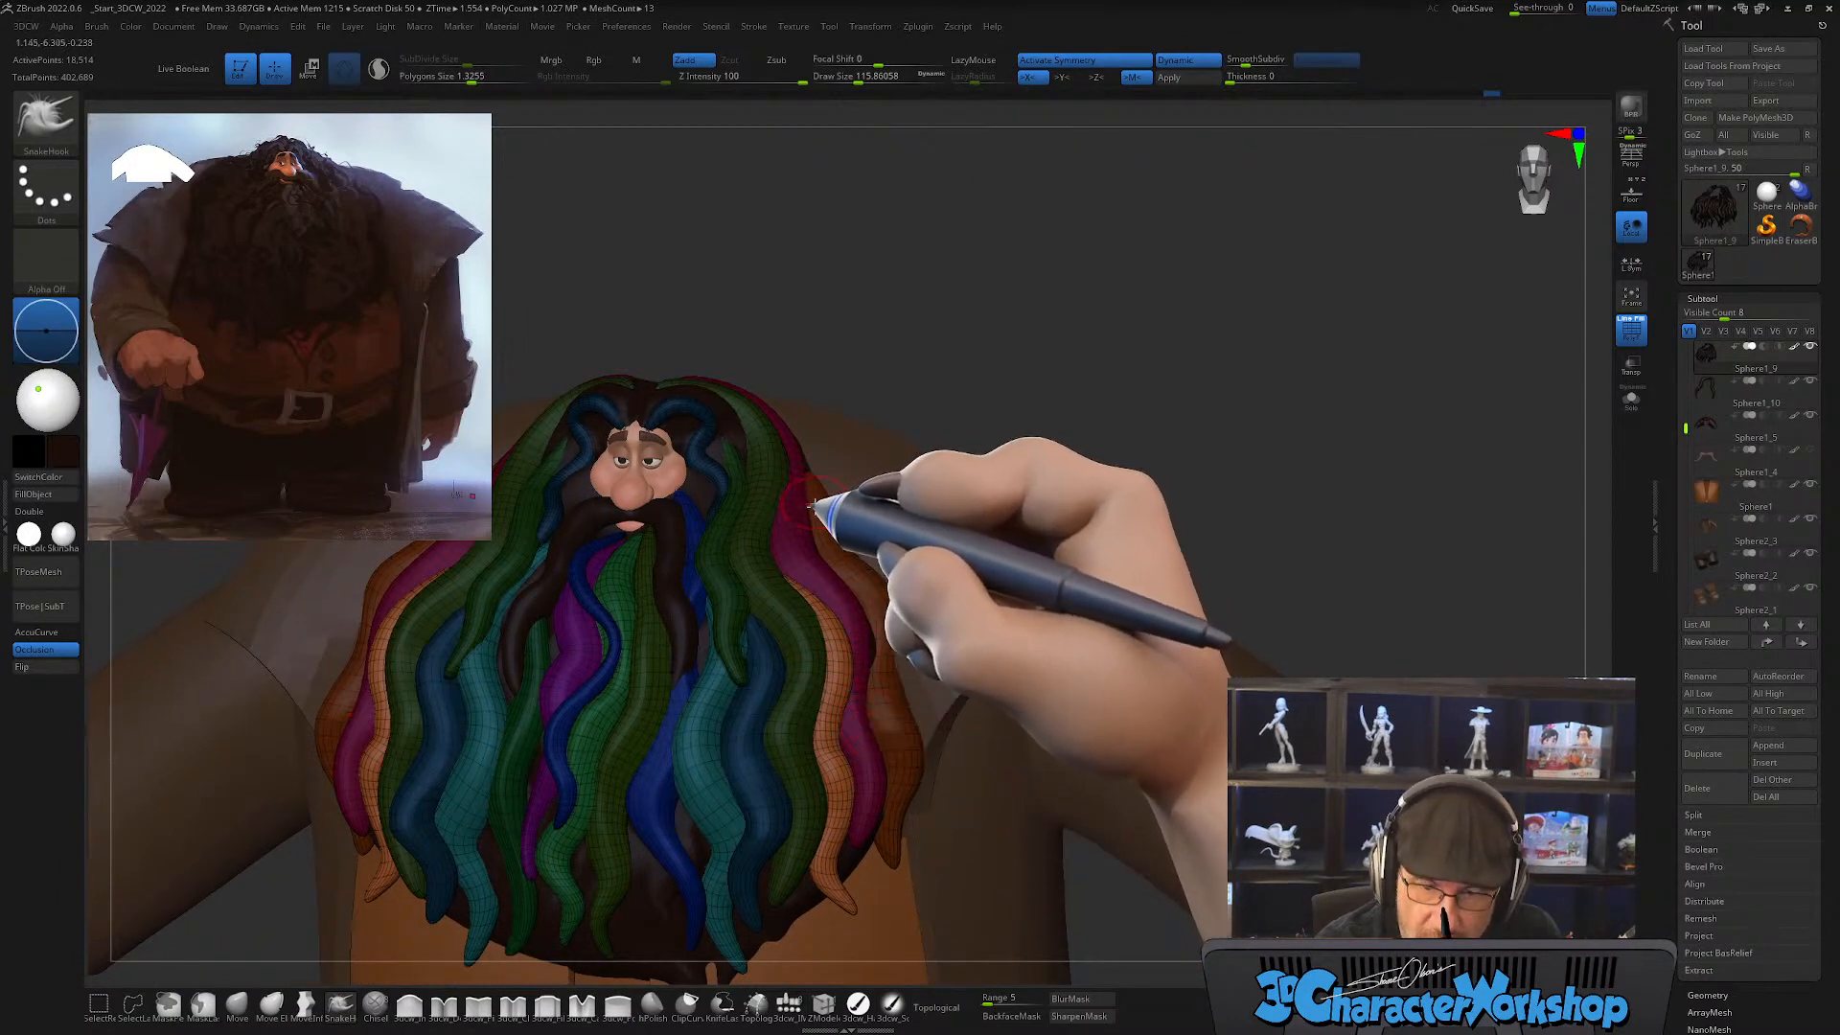
right_drag(809, 504, 834, 516)
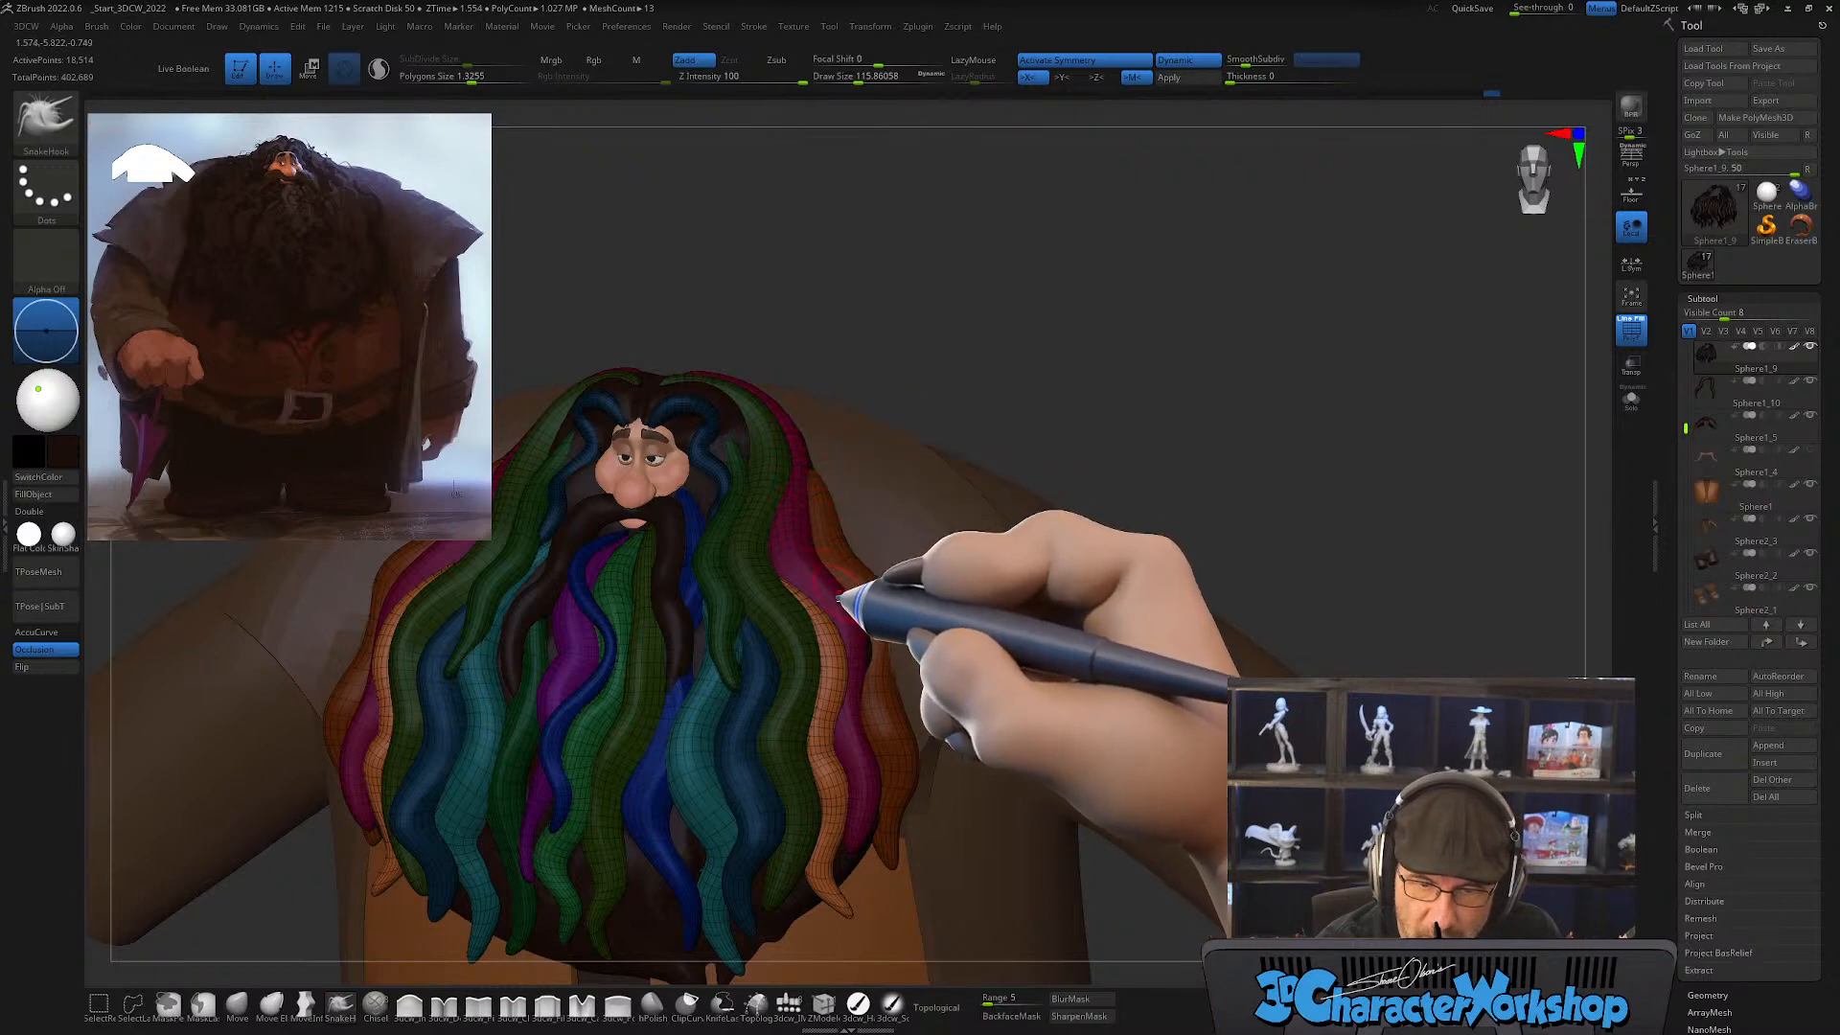
right_drag(837, 605, 788, 481)
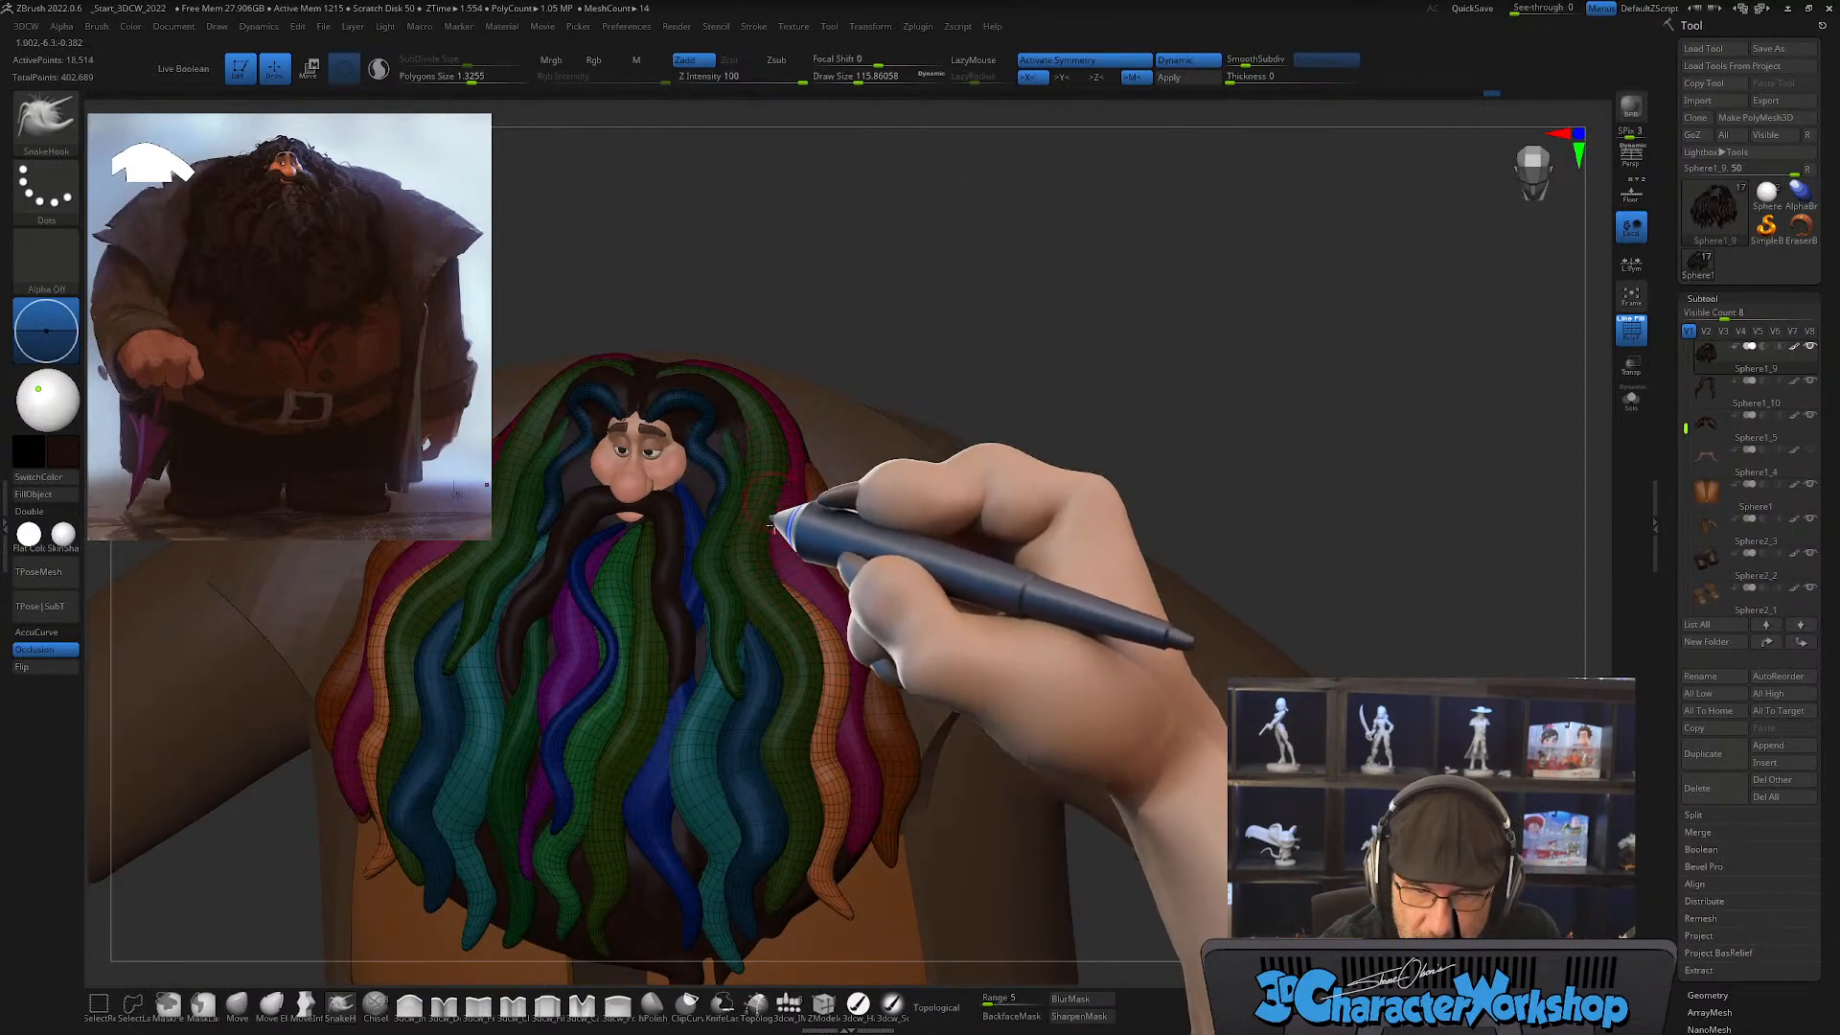
mouse_move(803, 486)
right_down()
mouse_move(805, 547)
mouse_move(822, 501)
mouse_move(773, 411)
right_up()
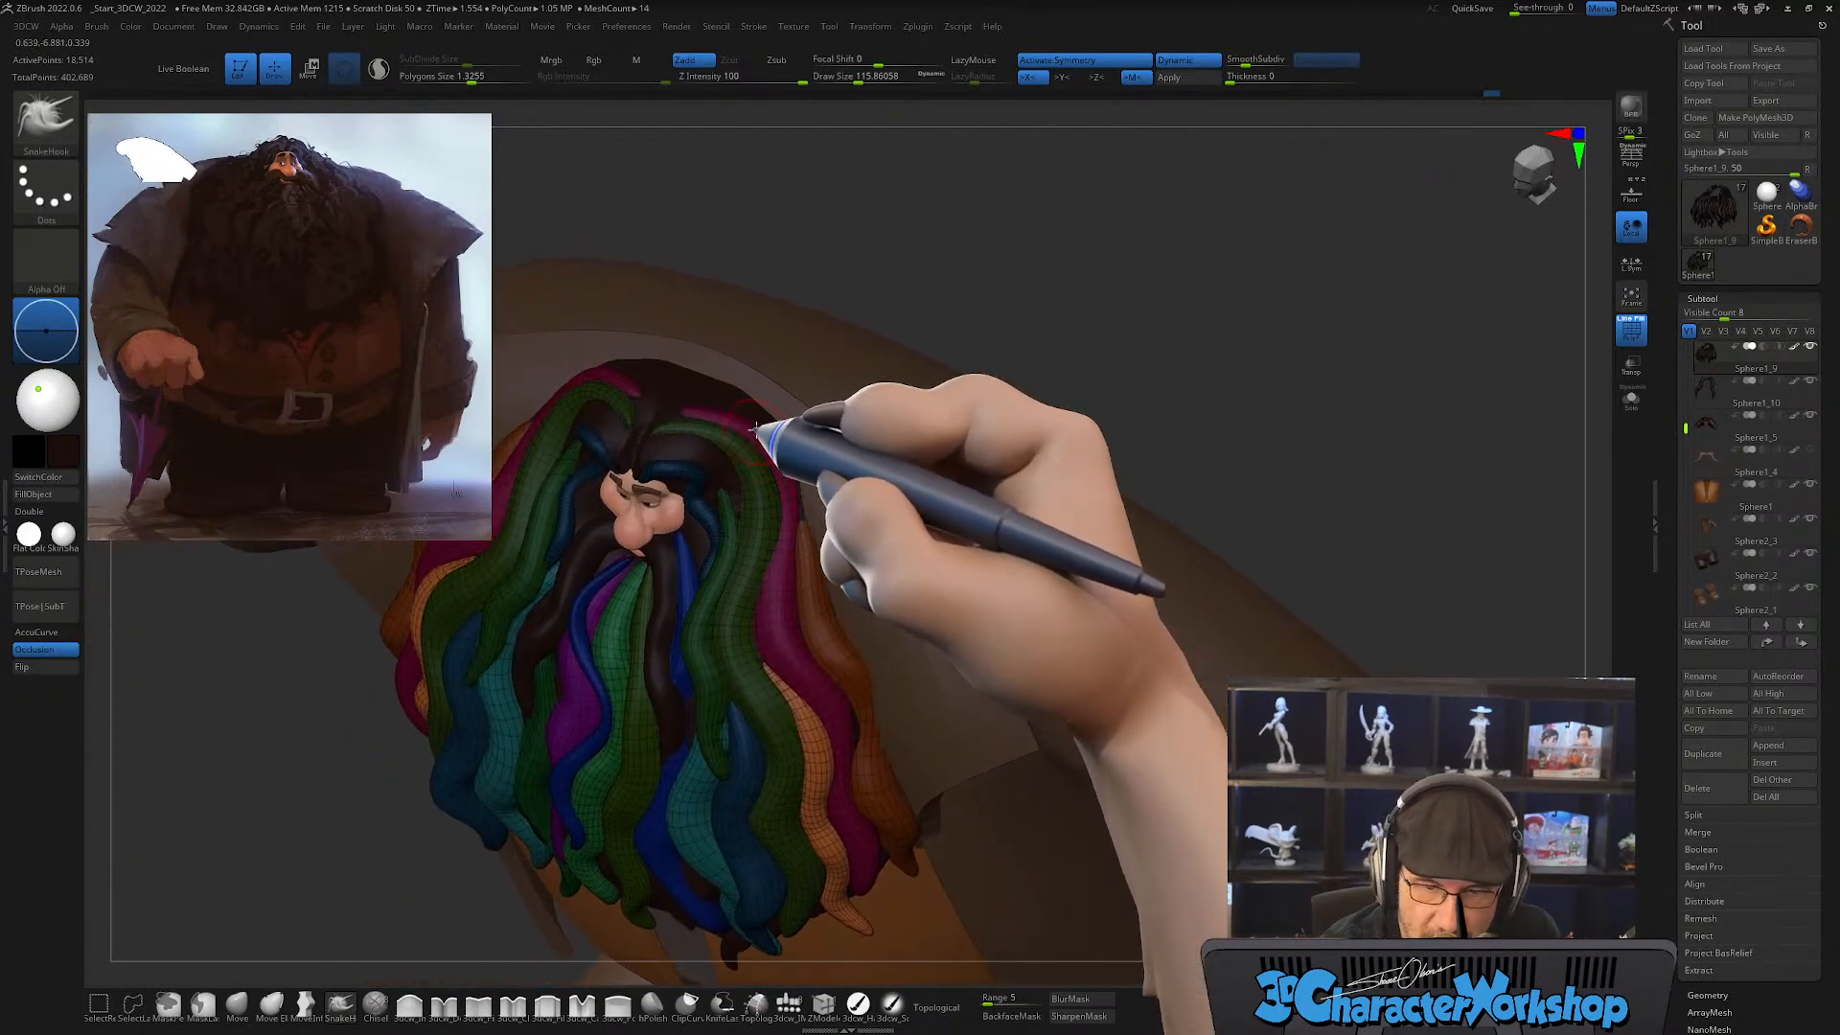
Step: Switch to the CurveTube brush at a draw size of about 51
key(s)
drag(745, 418, 743, 401)
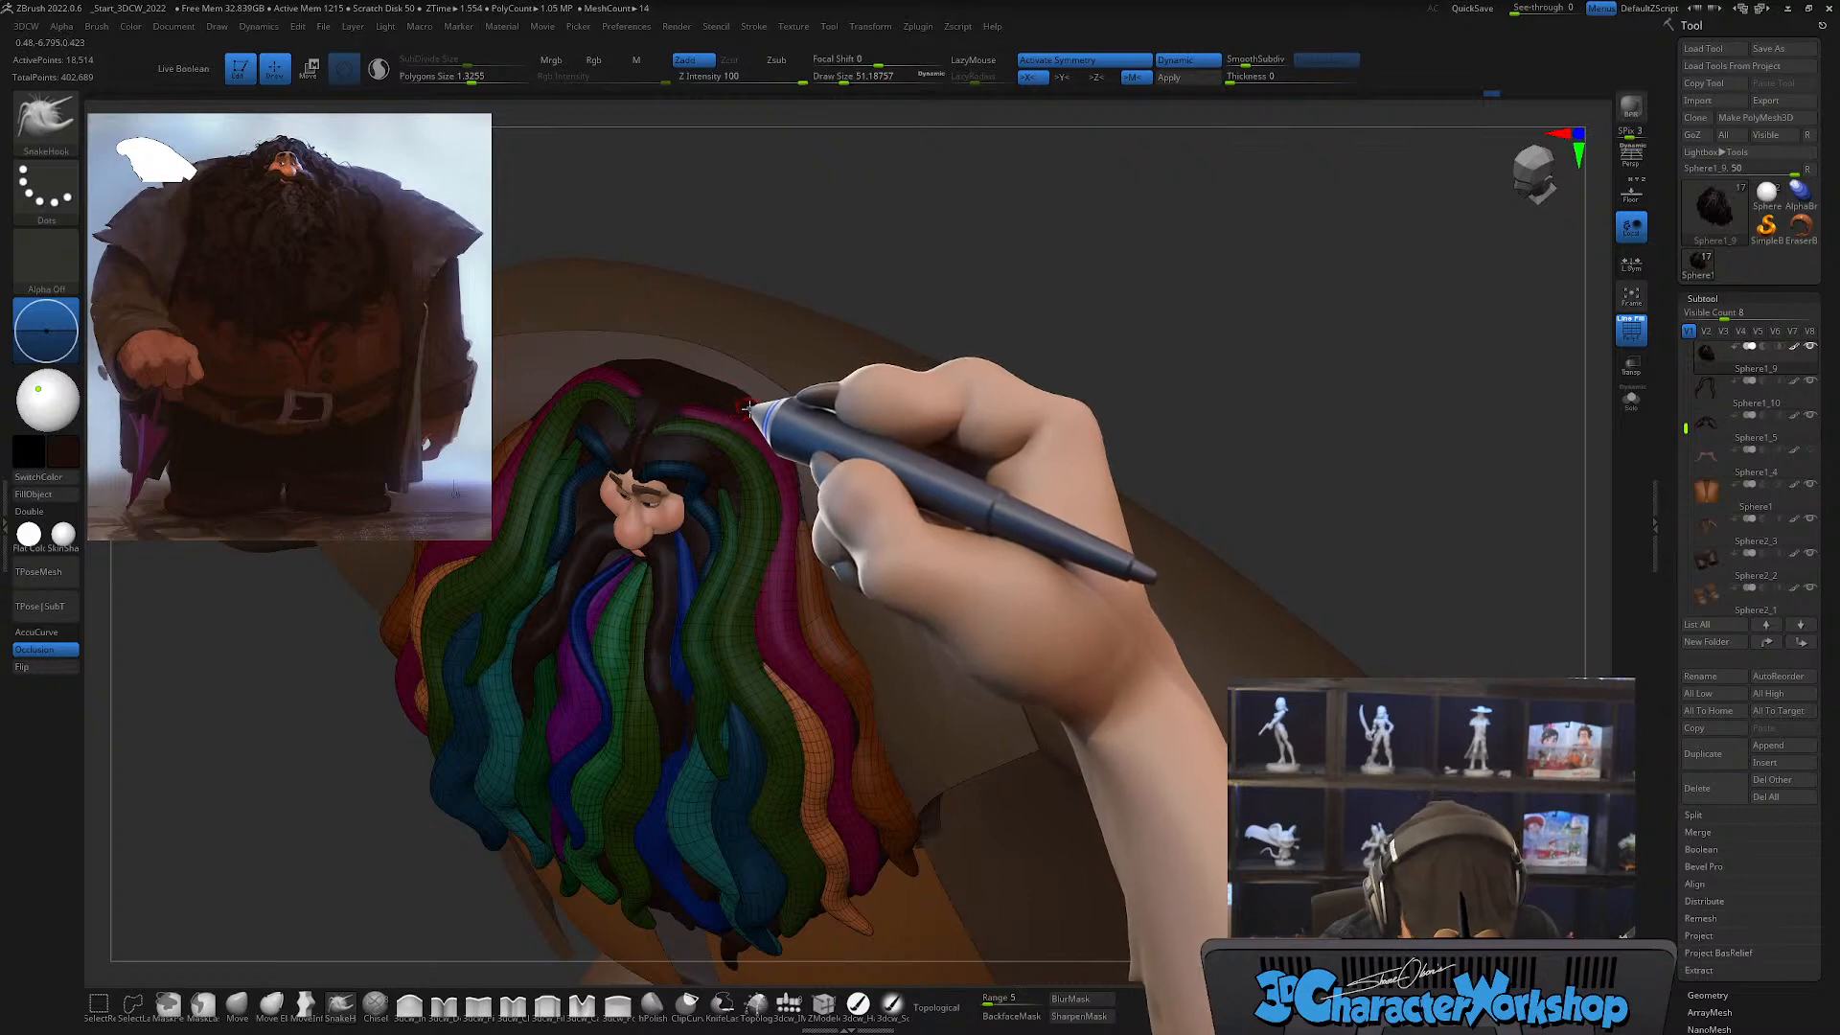
key(b)
click(671, 533)
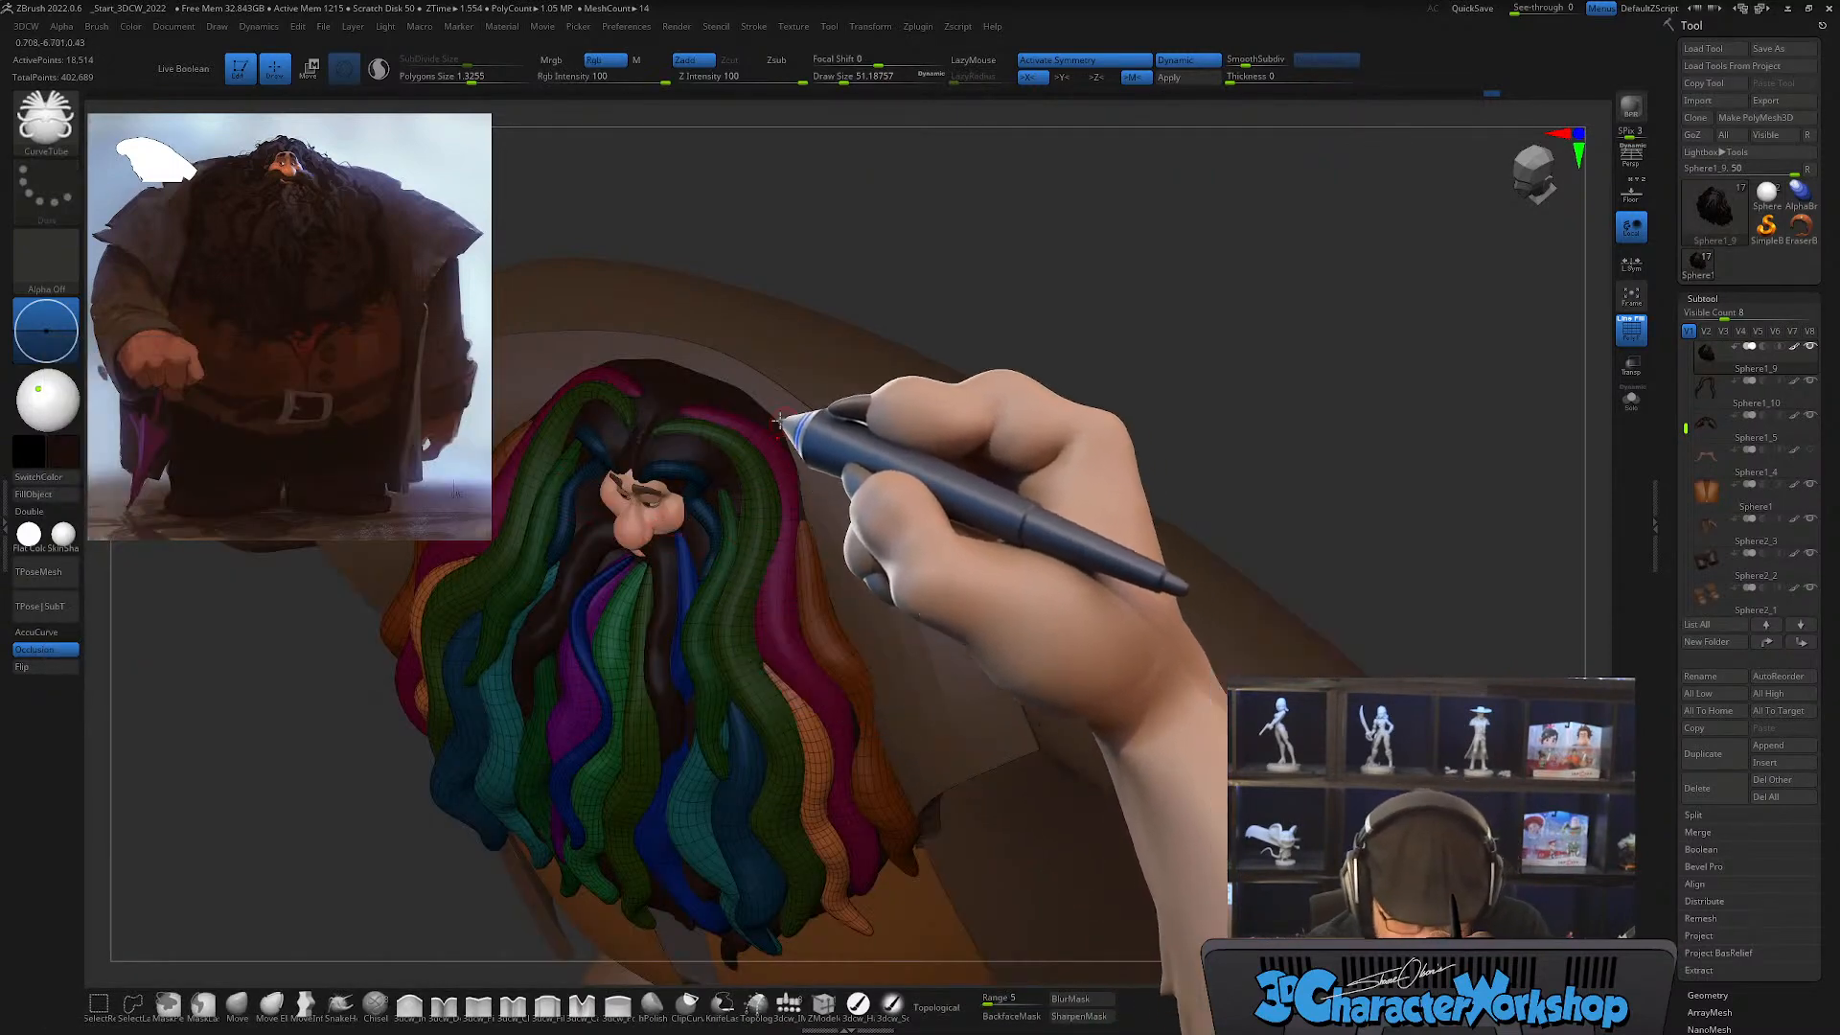
drag(701, 381, 781, 448)
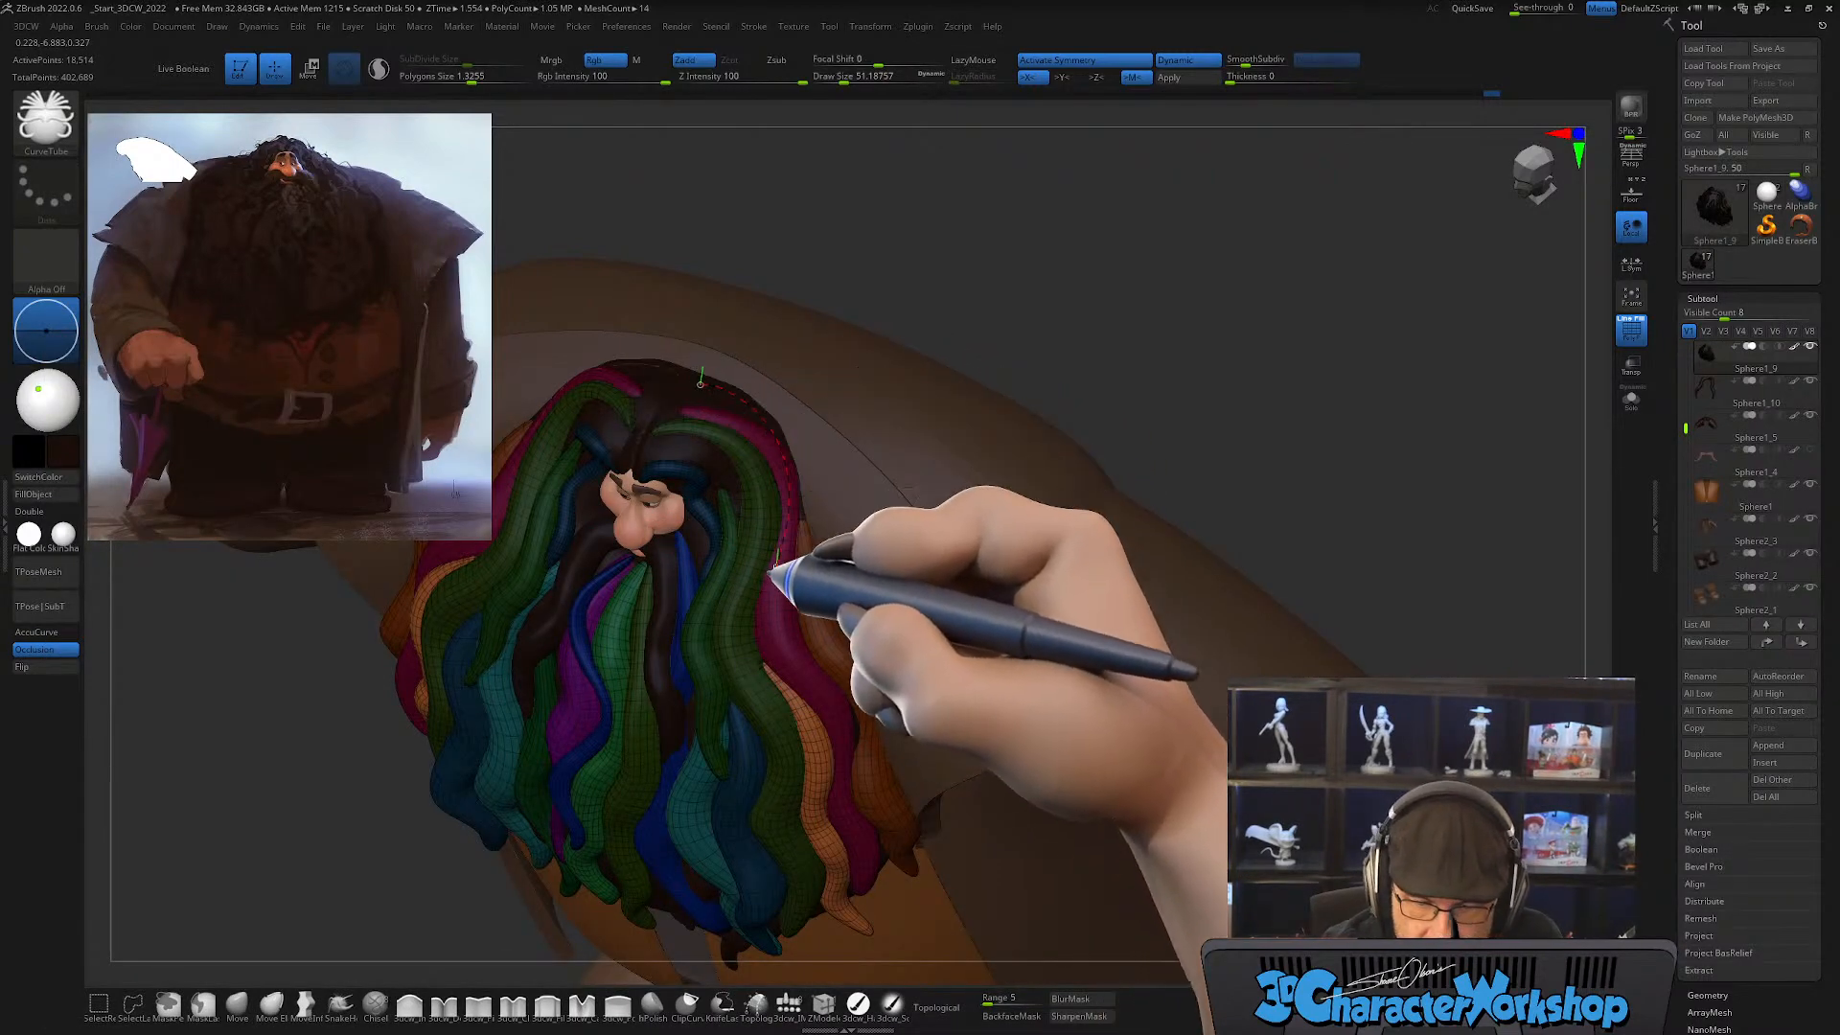
drag(792, 708, 796, 712)
drag(934, 665, 959, 668)
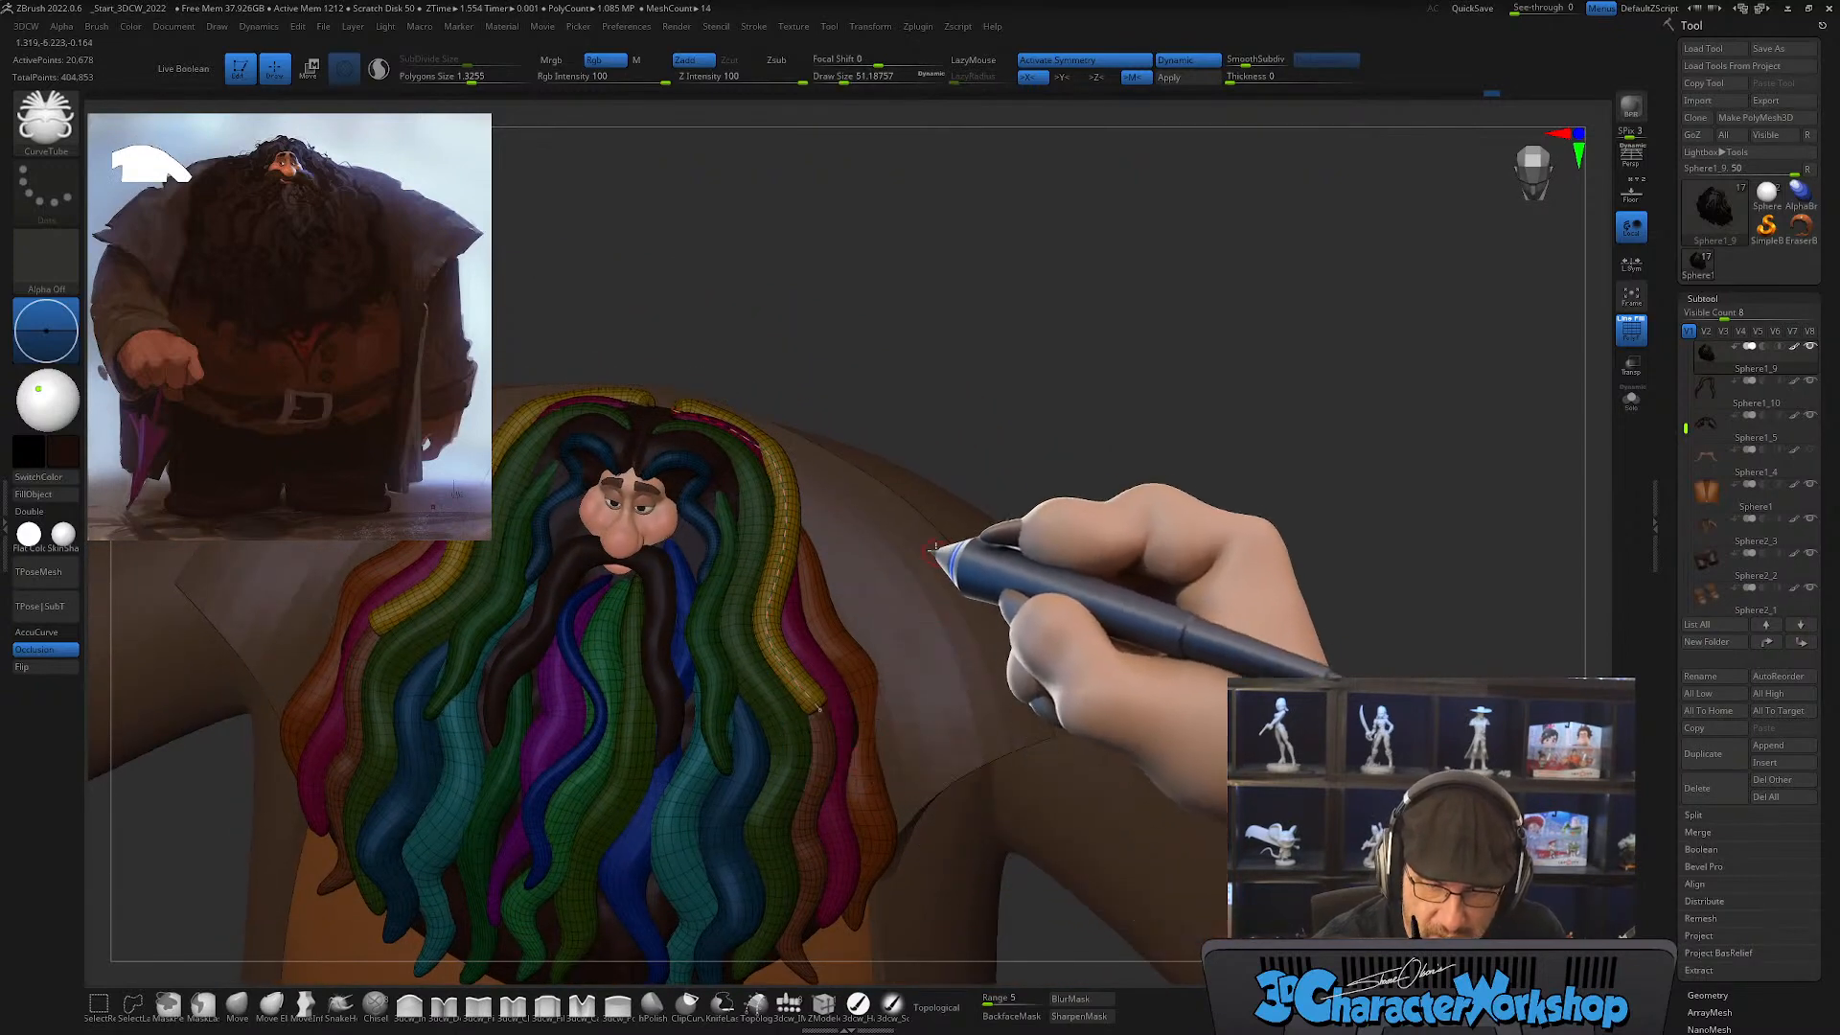
drag(936, 550, 847, 673)
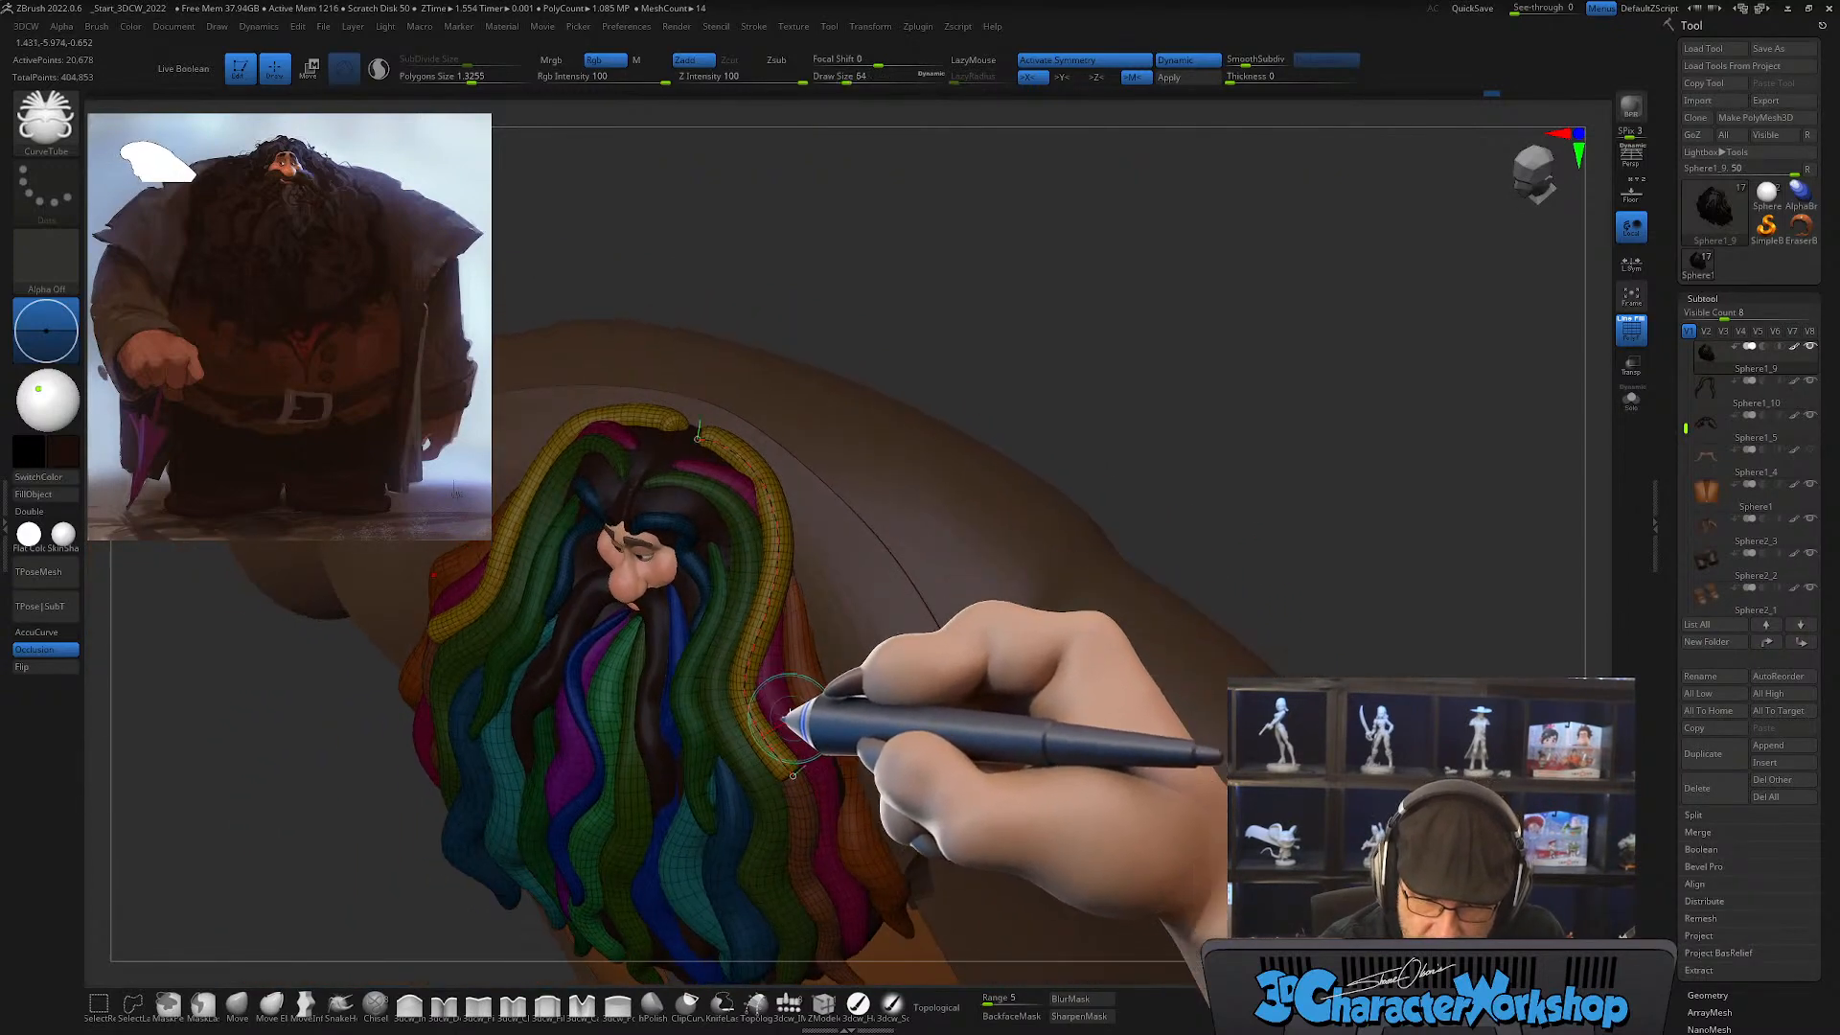
key(ctrl+z)
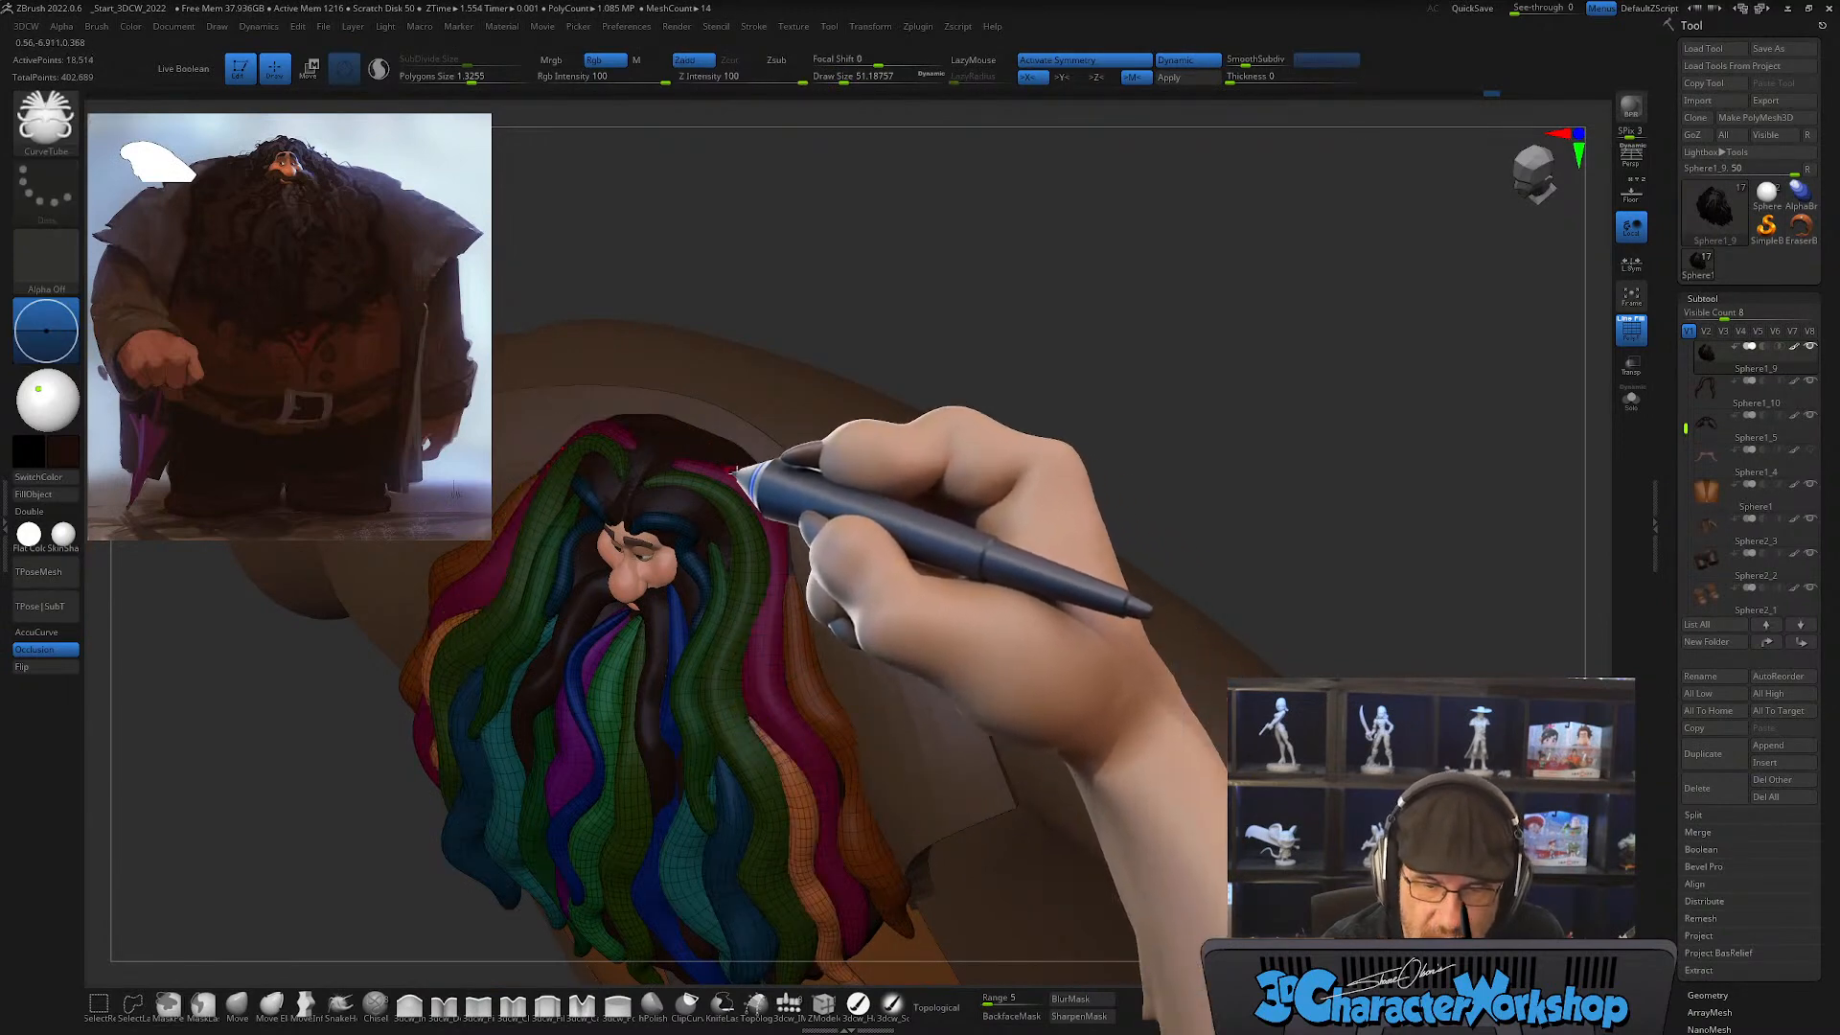
drag(706, 436, 775, 525)
drag(800, 721, 805, 732)
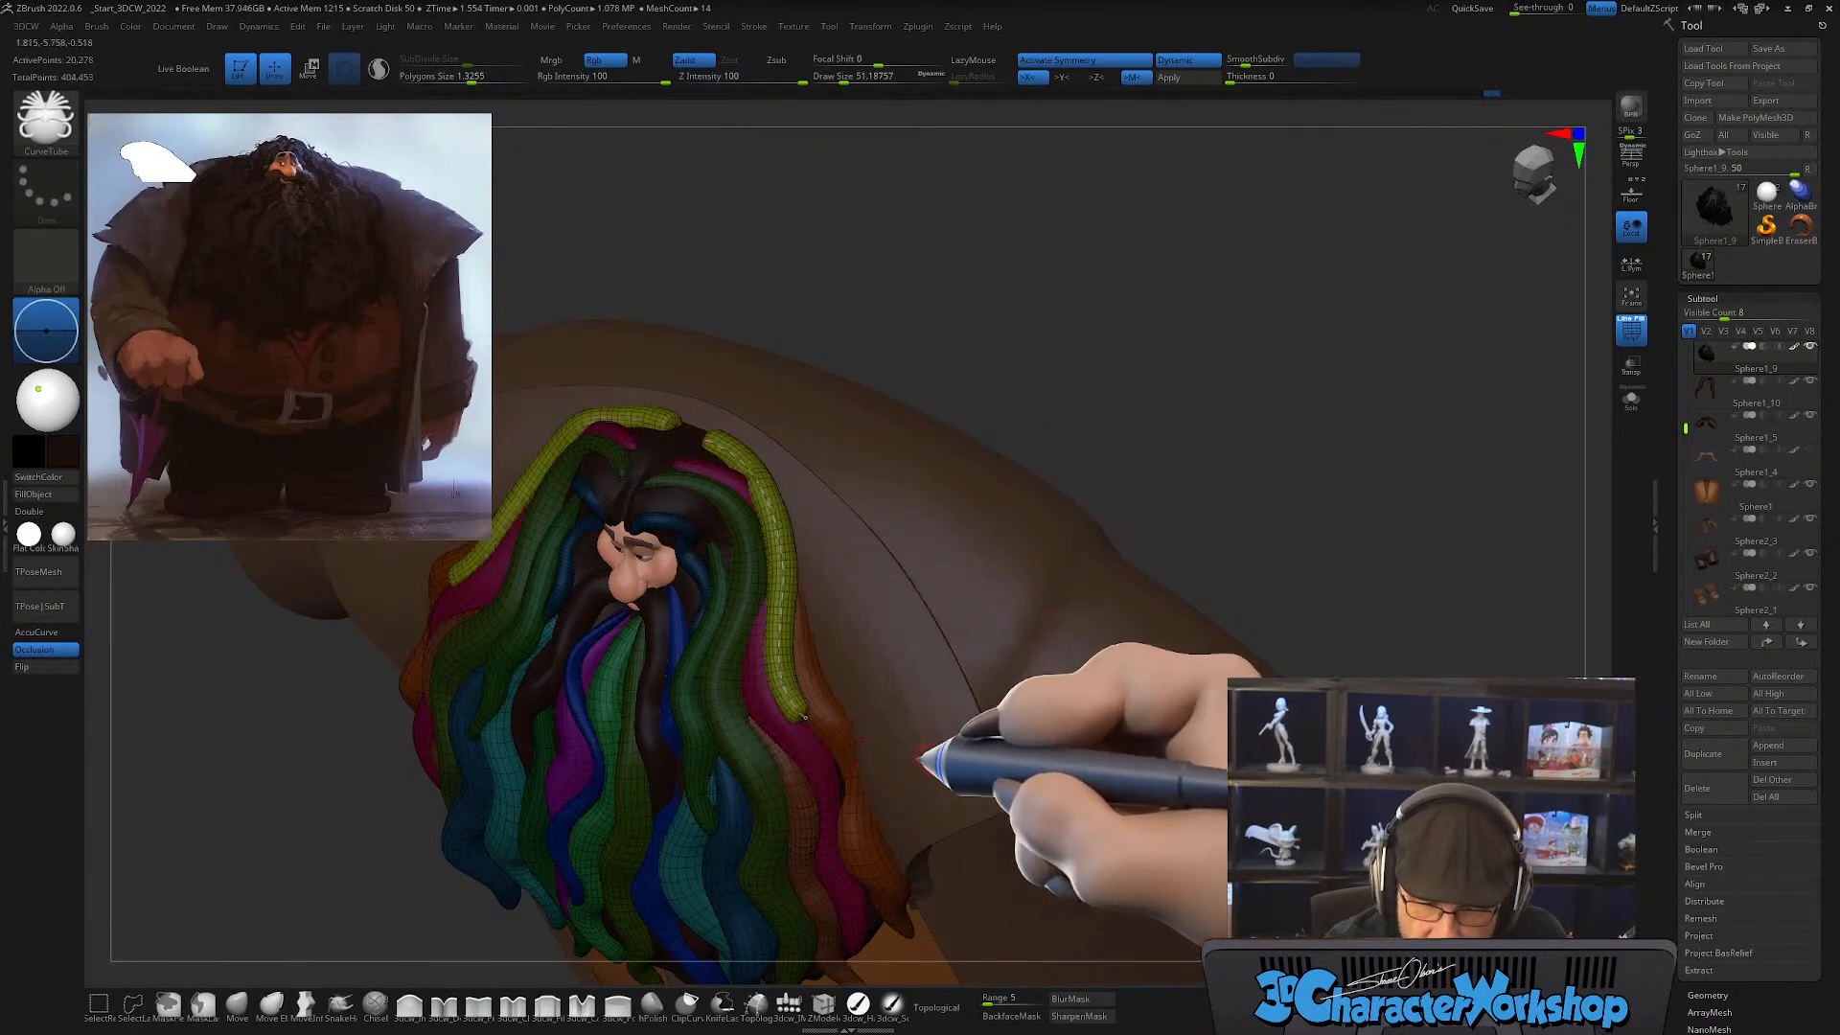
mouse_move(920, 750)
mouse_down()
mouse_move(969, 751)
mouse_move(923, 791)
mouse_move(889, 649)
mouse_up()
key(ctrl+z)
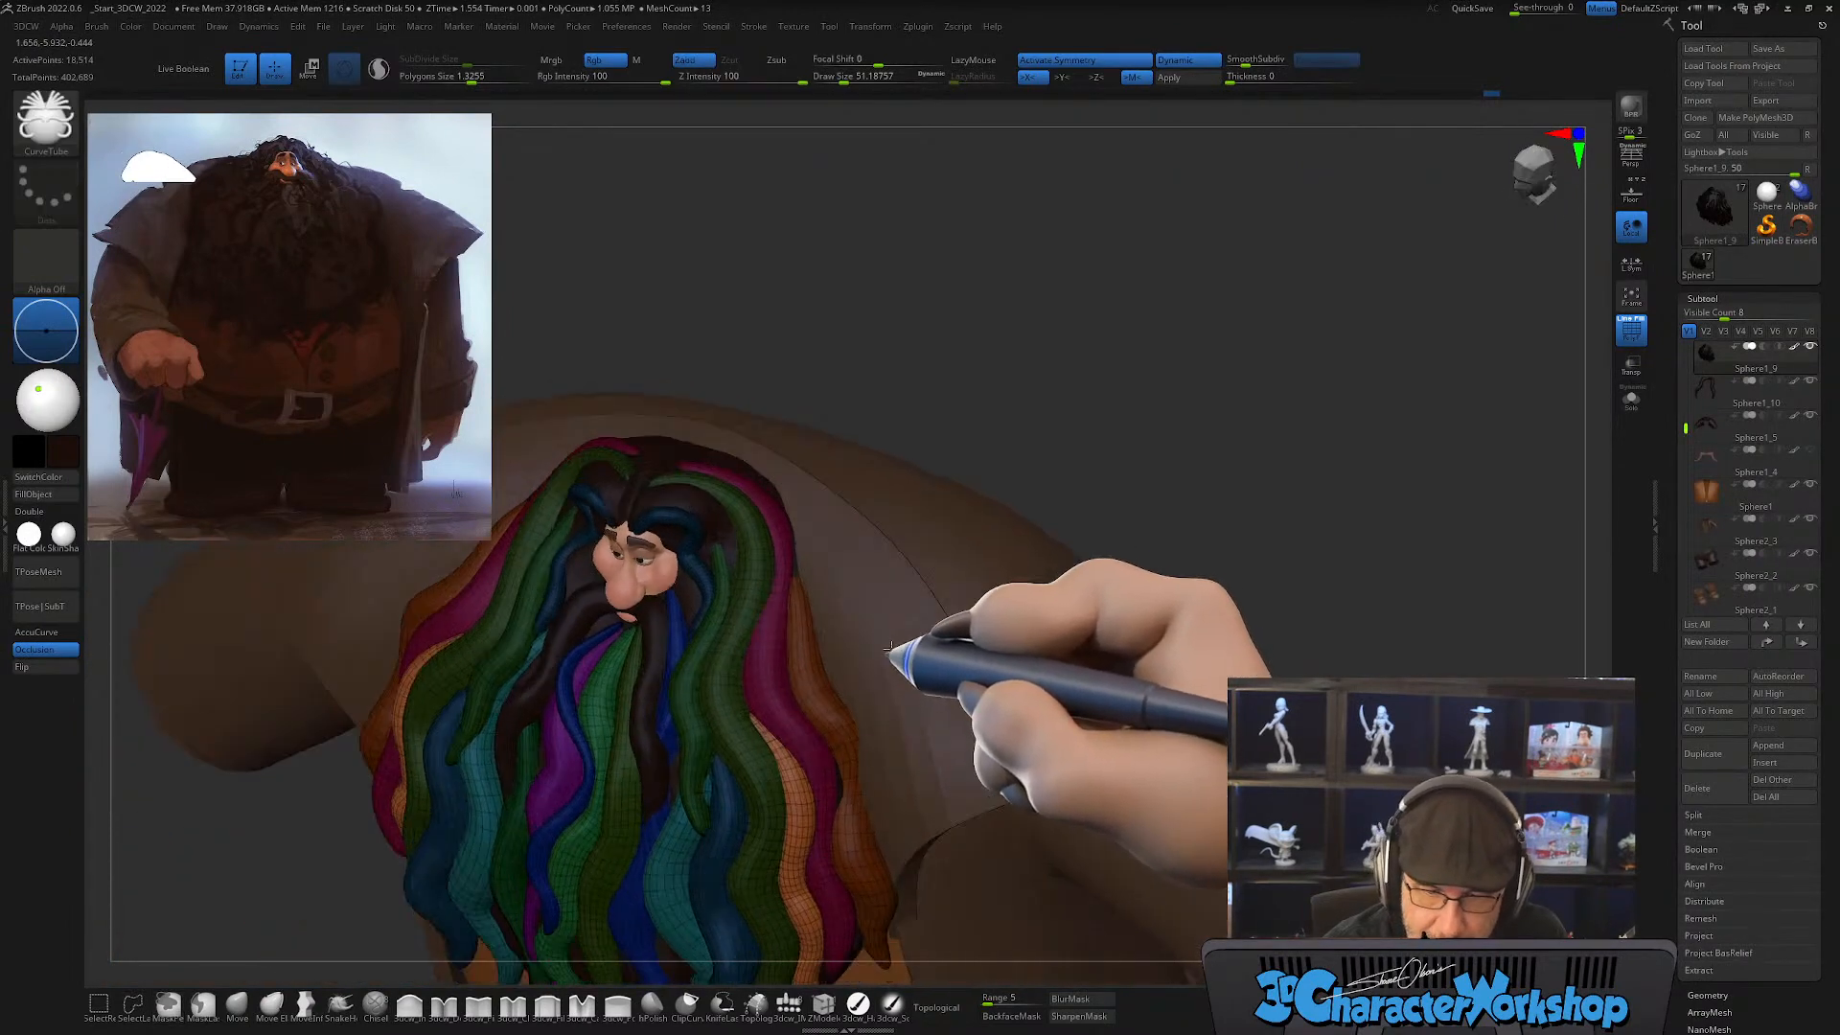
Step: Draw a mirrored CurveTube strand from the crown down along the outer edge of the pink strand
mouse_move(696, 451)
mouse_down()
mouse_move(734, 454)
mouse_move(784, 530)
mouse_move(786, 640)
mouse_up()
drag(810, 752, 853, 868)
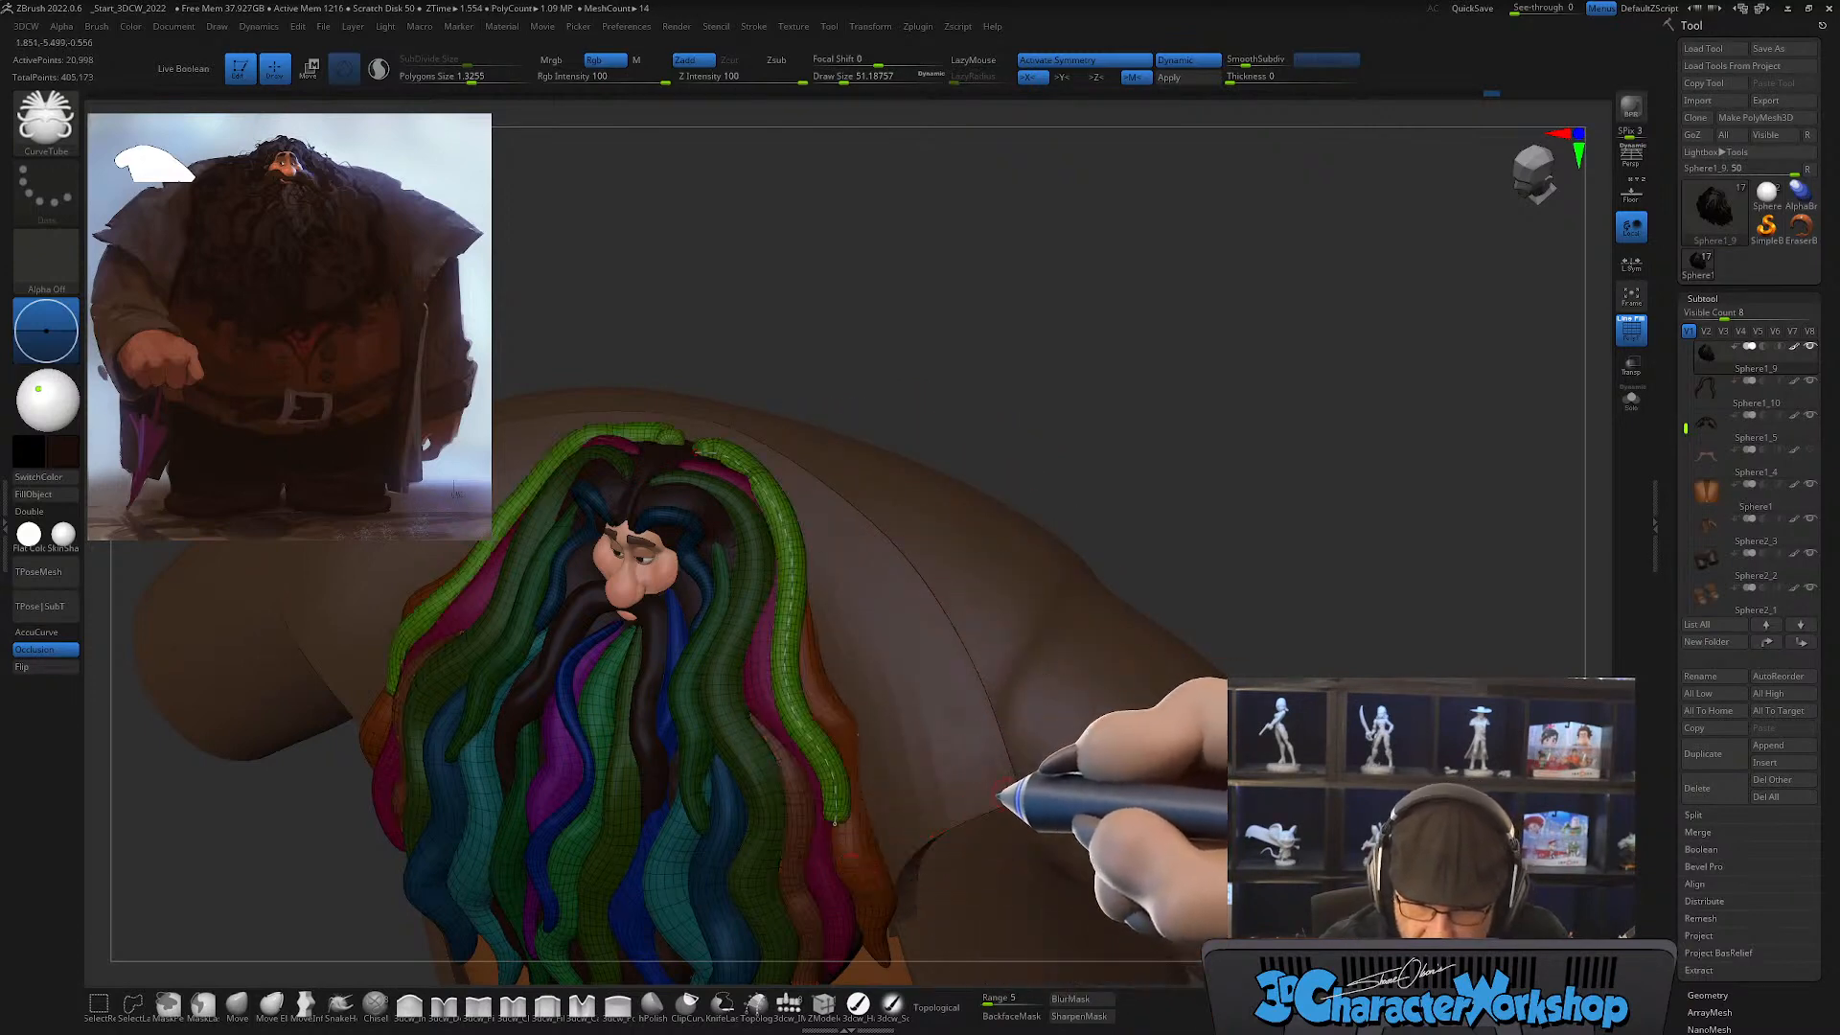
mouse_move(995, 781)
mouse_down()
mouse_move(978, 735)
mouse_move(1005, 790)
mouse_move(1060, 767)
mouse_move(1026, 727)
mouse_move(962, 767)
mouse_move(986, 768)
mouse_move(875, 698)
mouse_move(851, 724)
mouse_move(885, 716)
mouse_up()
Step: Smooth the new light green strand at a draw size of about 212
key(s)
key(shift)
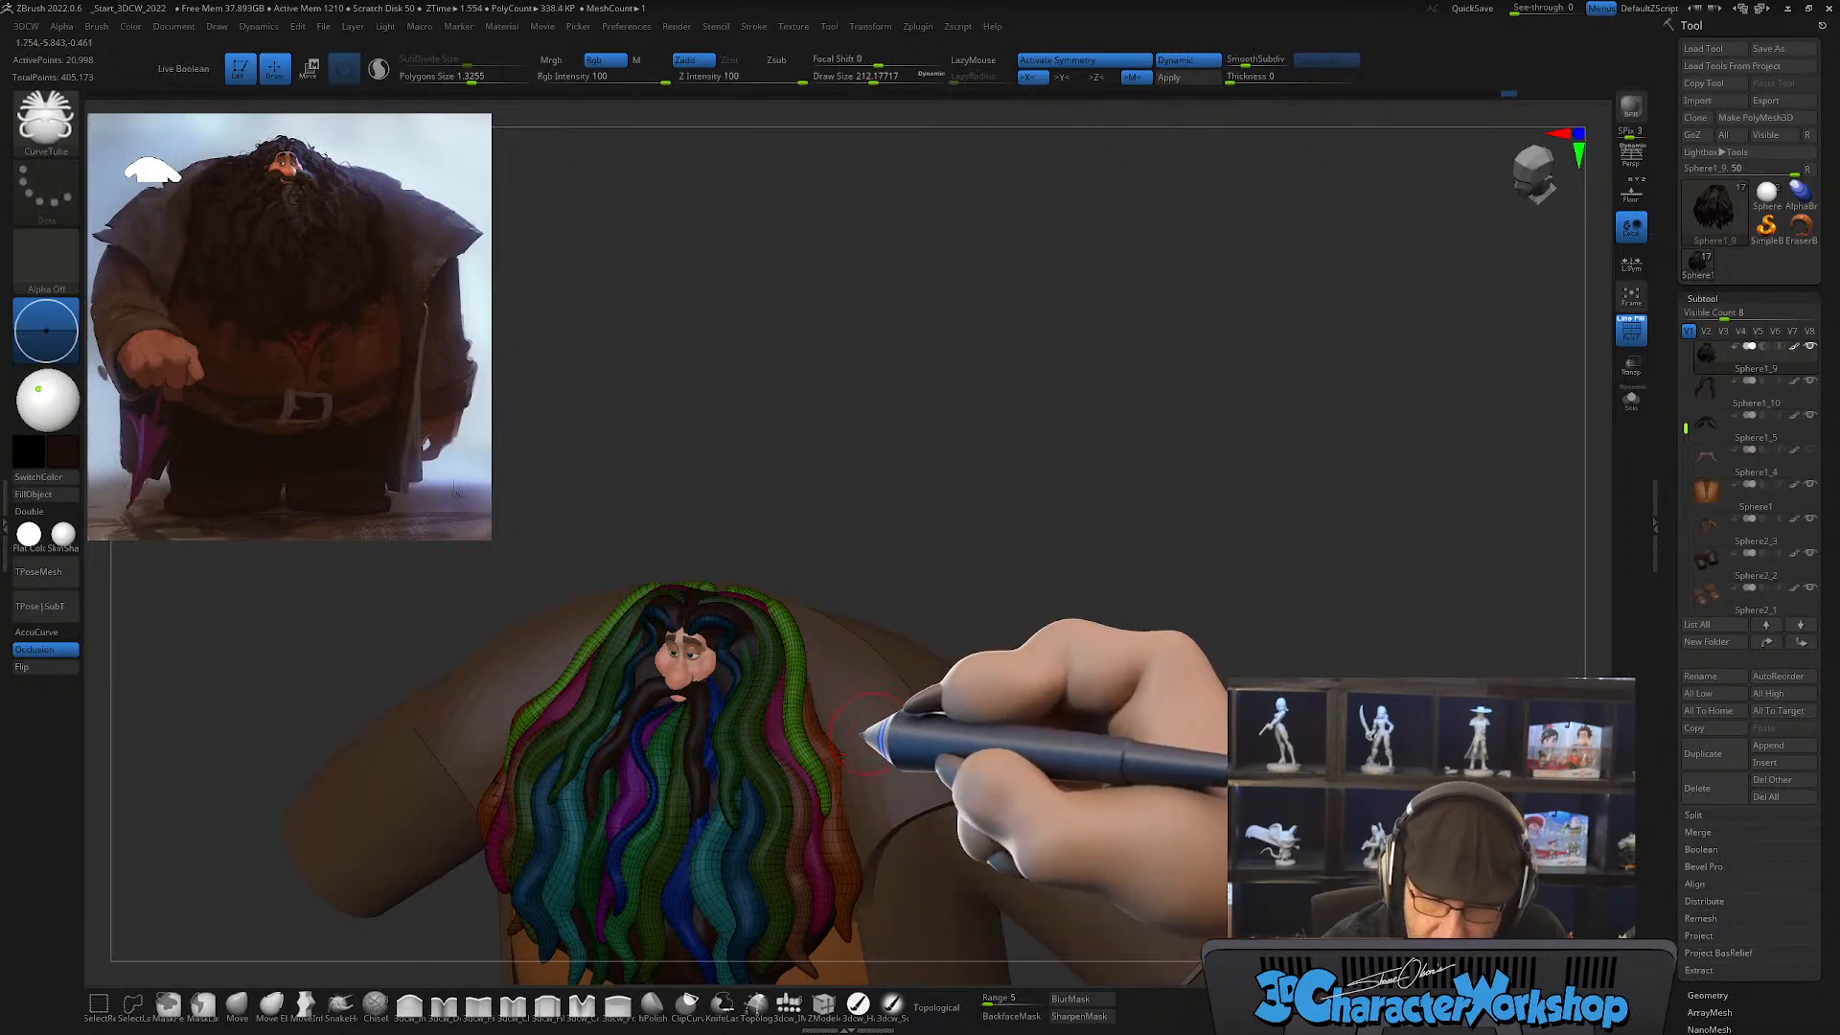
mouse_move(866, 728)
mouse_down()
mouse_move(854, 789)
mouse_move(842, 736)
mouse_move(815, 808)
mouse_up()
key(shift)
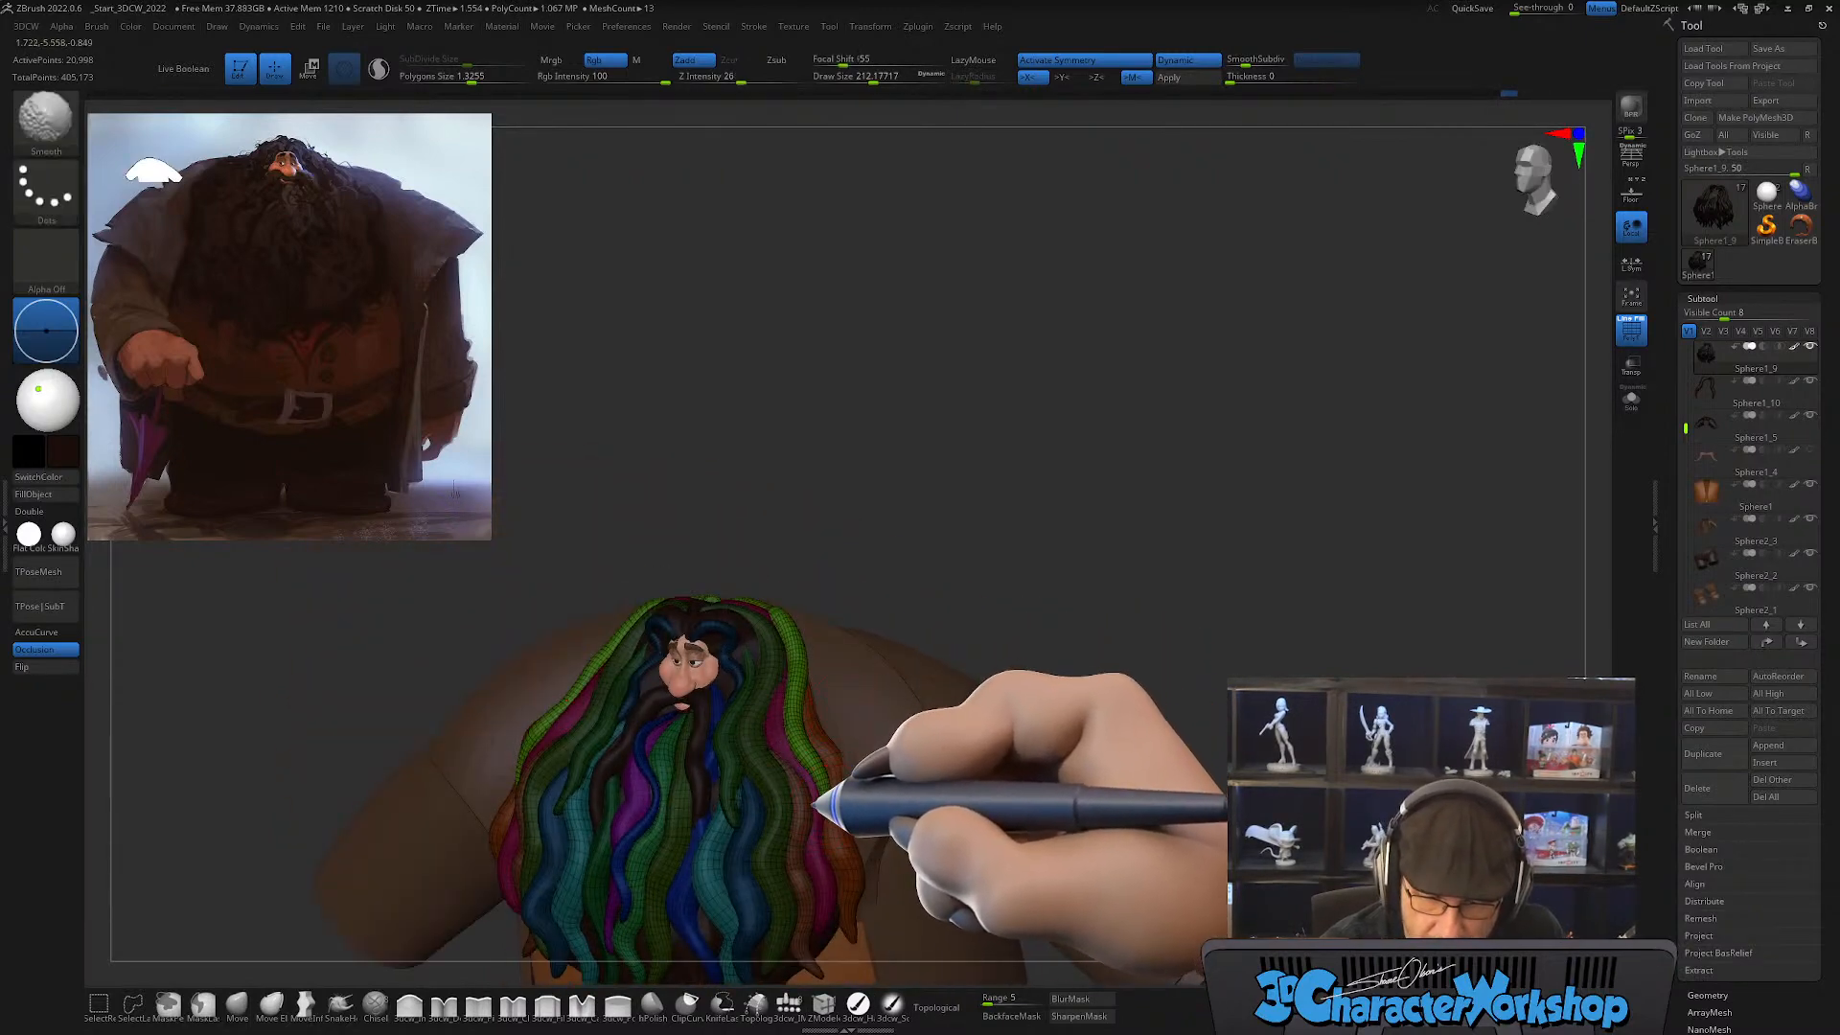
mouse_move(837, 688)
alt+mouse_down()
mouse_move(818, 748)
mouse_move(858, 726)
mouse_move(837, 742)
mouse_move(802, 659)
mouse_move(790, 705)
alt+mouse_up()
mouse_move(601, 486)
shift+mouse_down()
mouse_move(677, 498)
mouse_move(707, 649)
mouse_move(644, 526)
mouse_move(731, 761)
mouse_move(722, 817)
mouse_move(676, 764)
shift+mouse_up()
Step: Tuck the light green strand's upper end behind the pink strand with the Move brush at a draw size of about 318 and smooth it
click(237, 1002)
key(shift)
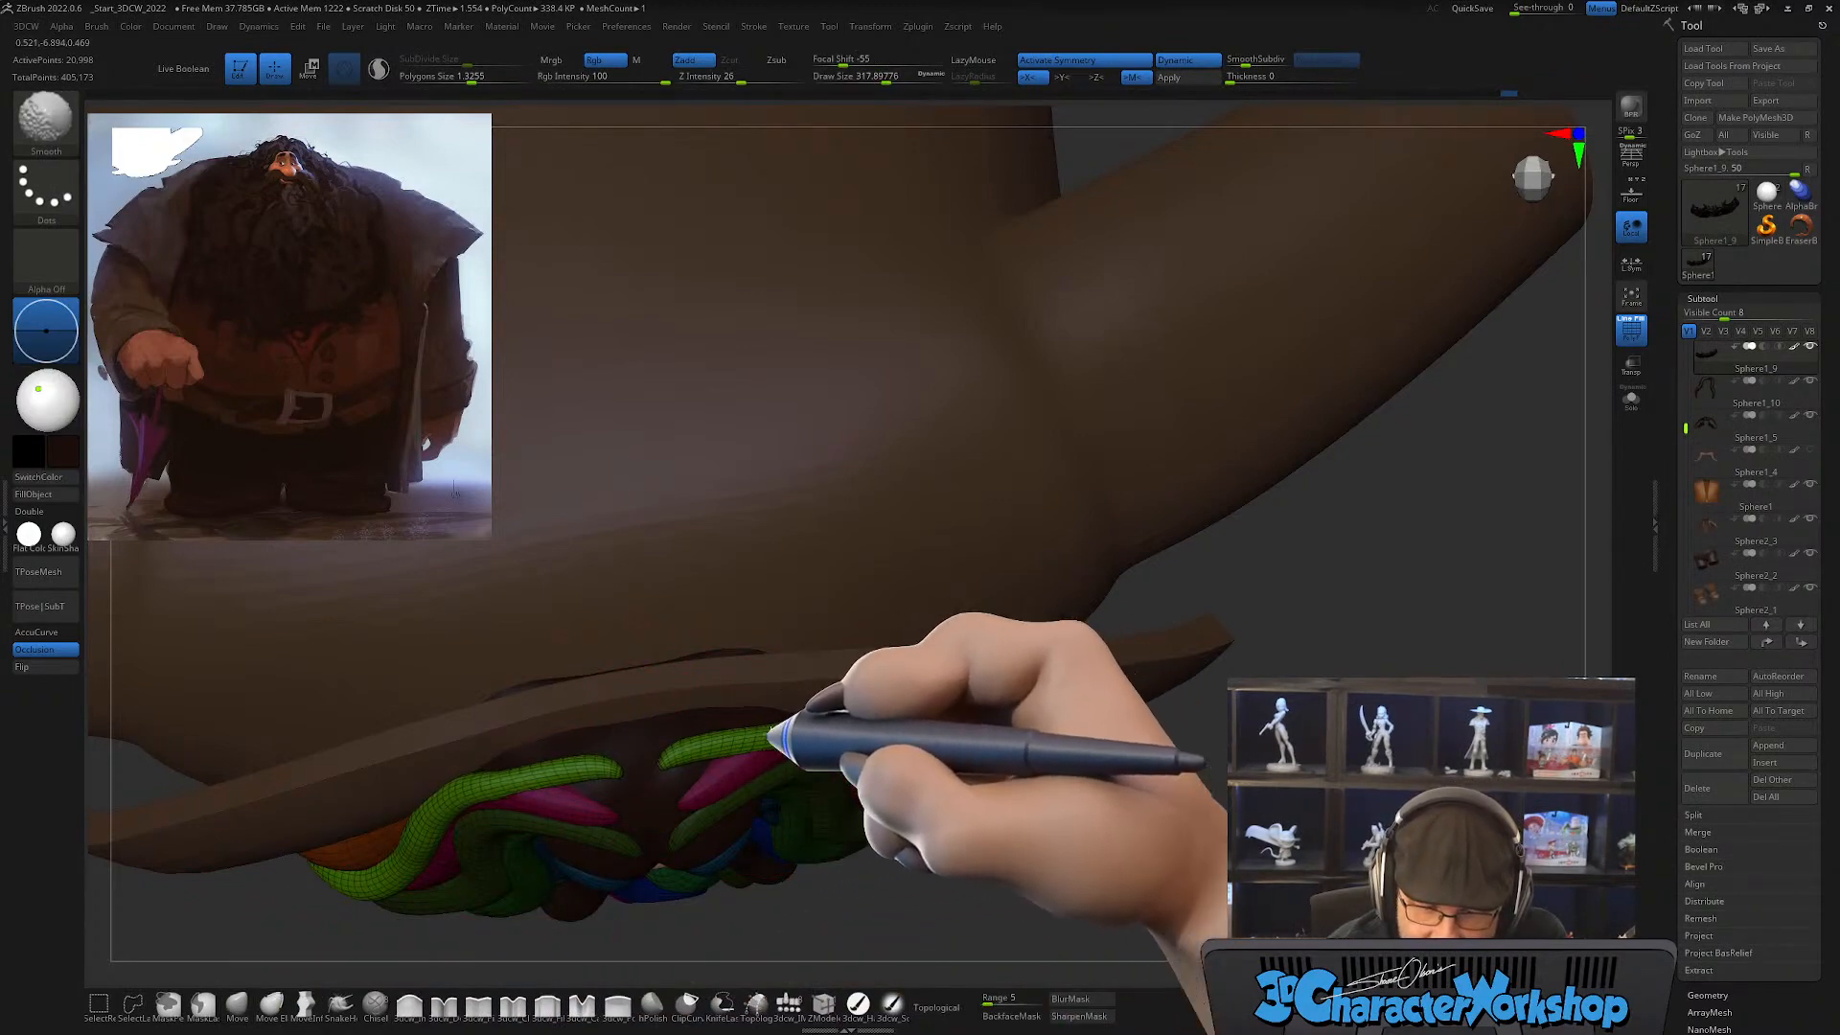
right_drag(871, 731, 856, 760)
shift+drag(856, 760, 760, 699)
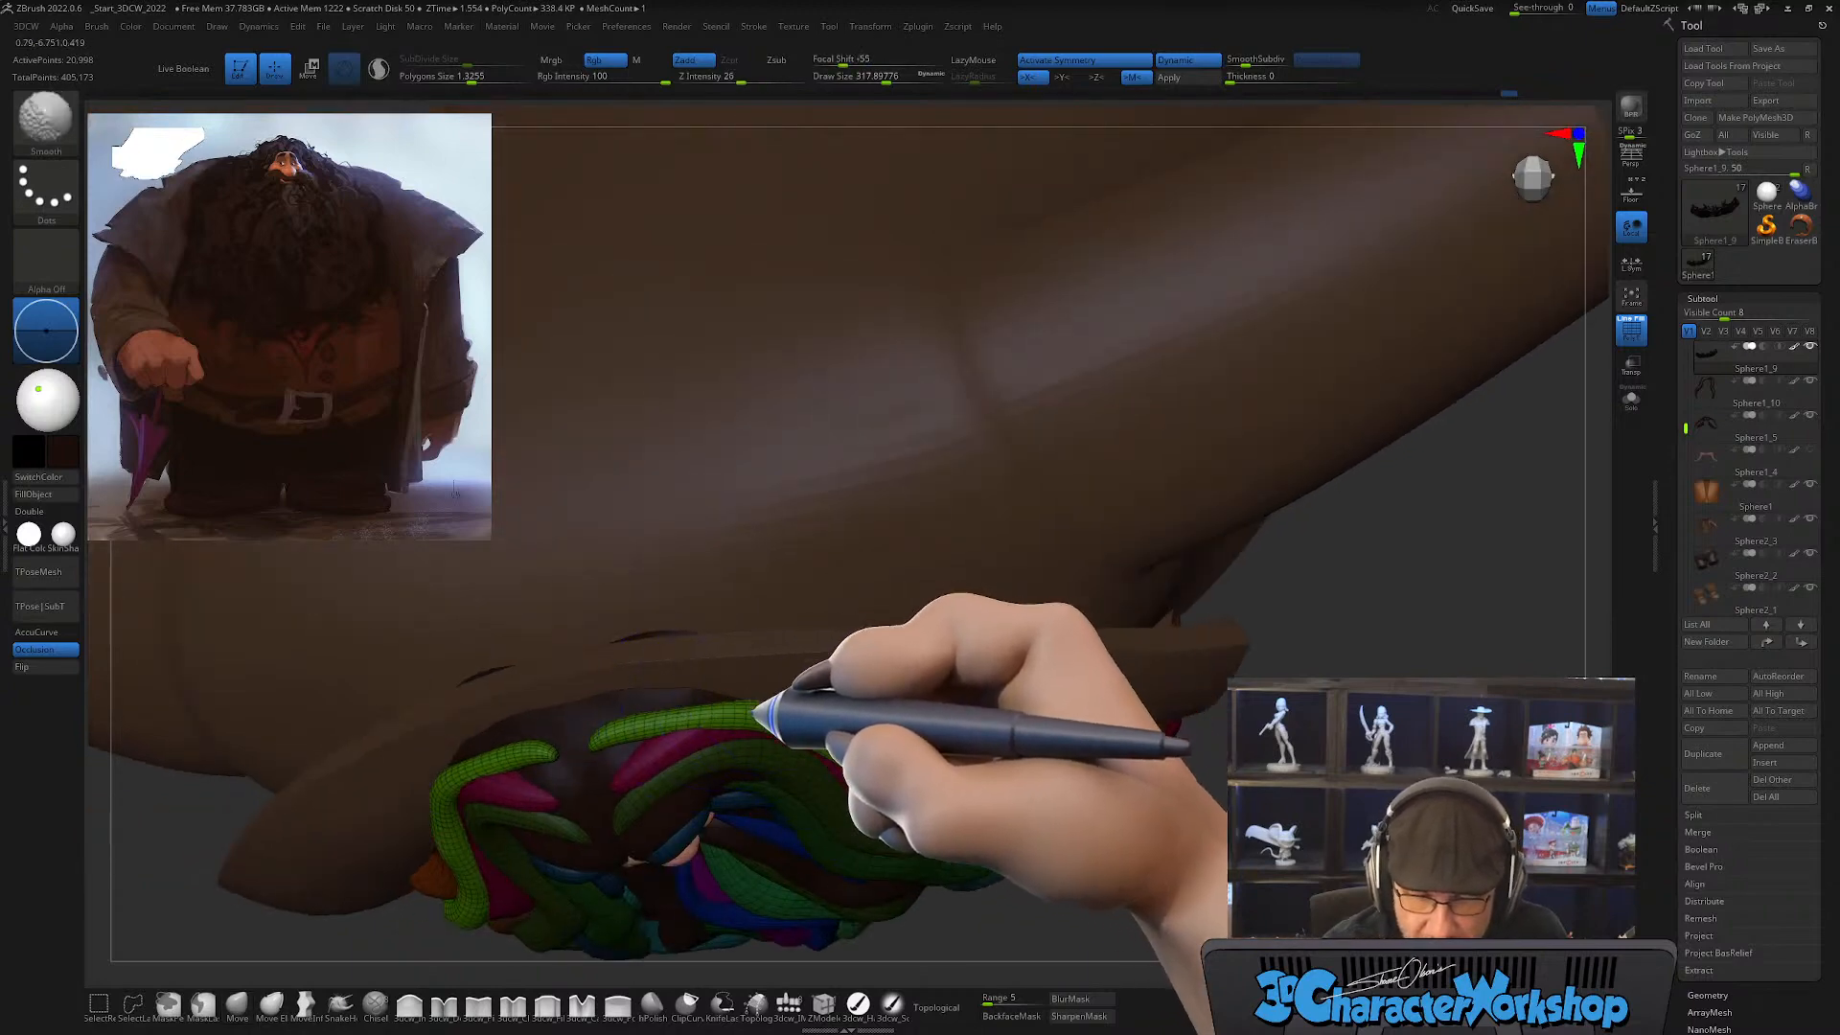
right_drag(863, 782, 800, 695)
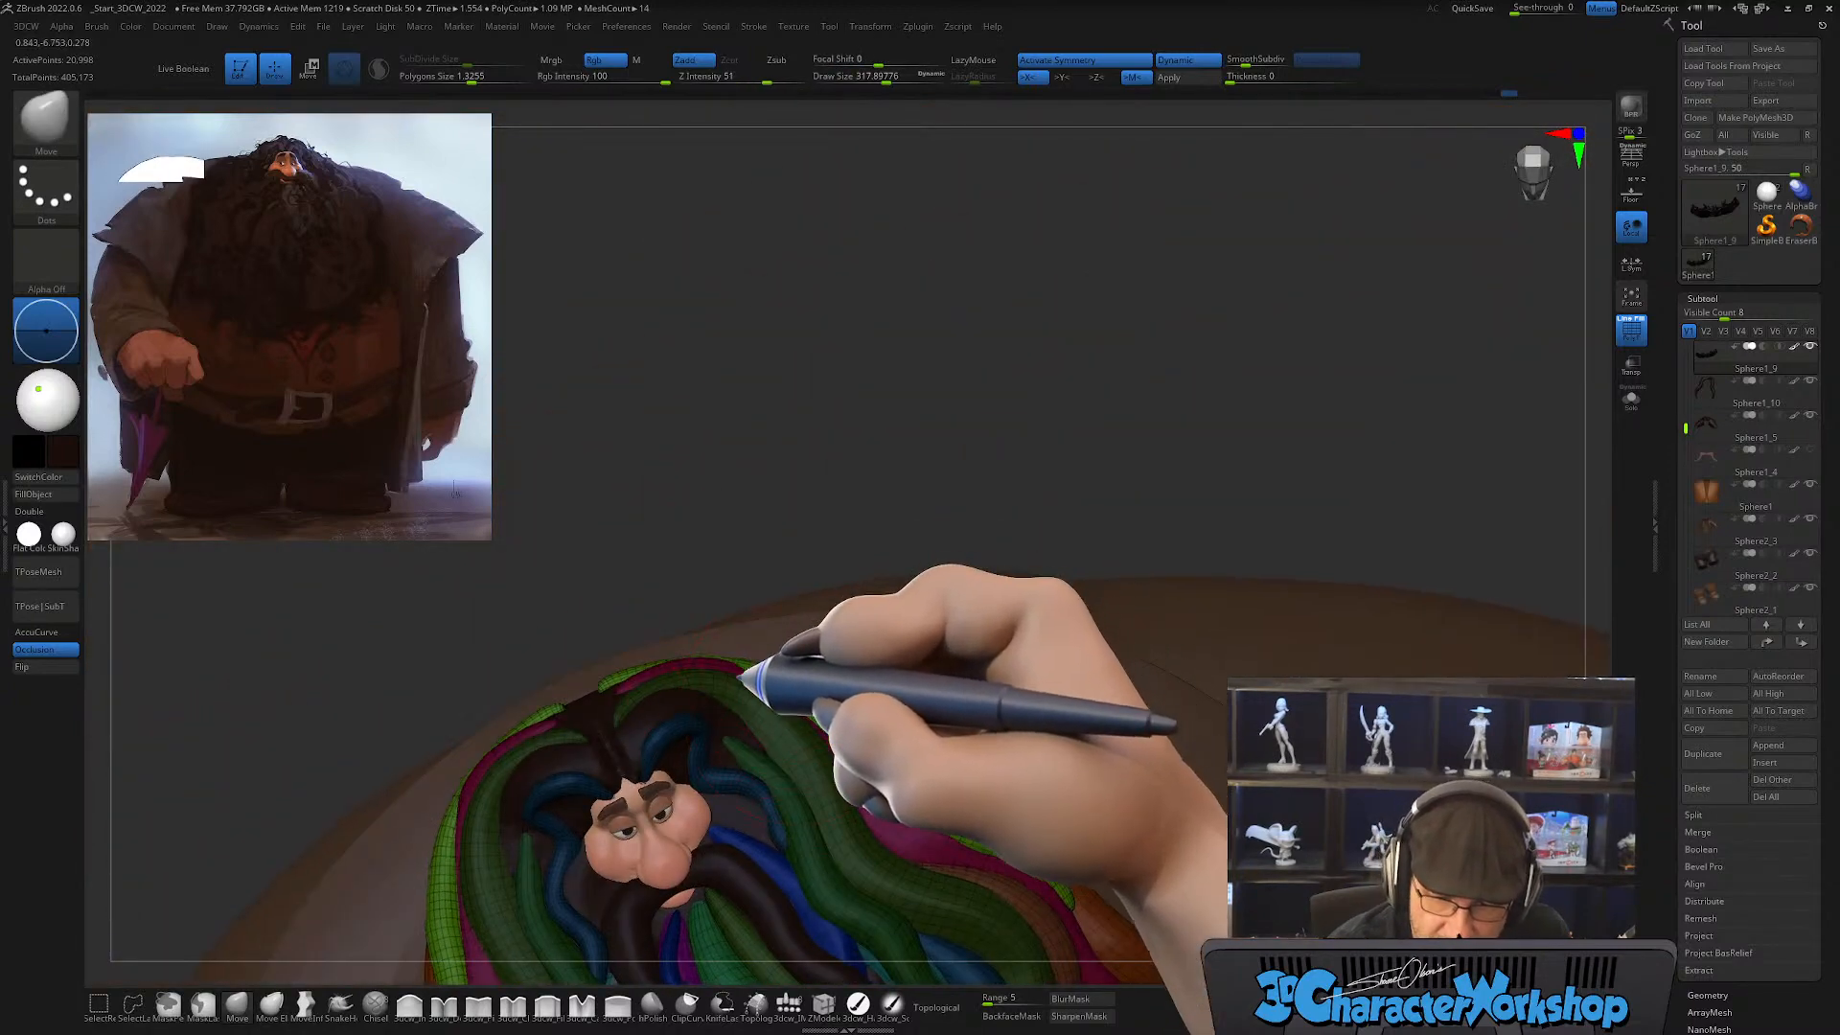
mouse_move(670, 657)
right_down()
mouse_move(883, 650)
mouse_move(773, 686)
right_up()
mouse_move(909, 640)
right_down()
mouse_move(974, 665)
mouse_move(839, 726)
mouse_move(875, 707)
mouse_move(866, 725)
right_up()
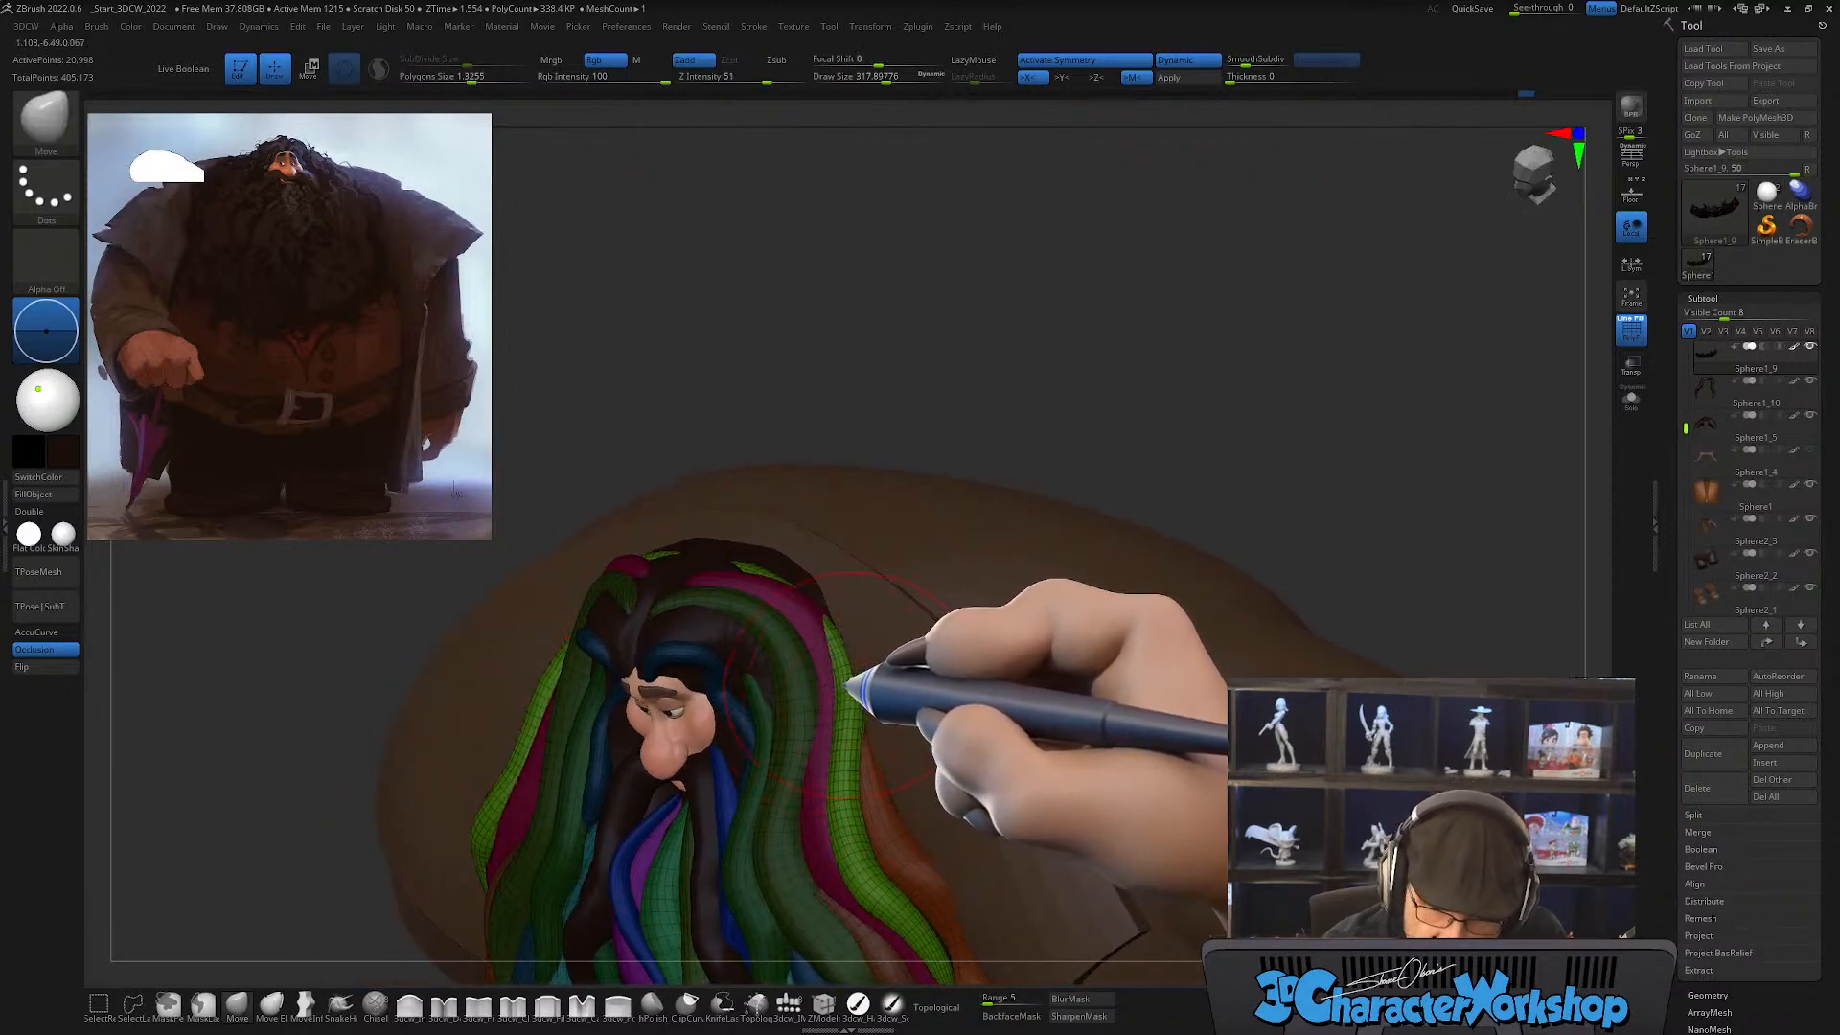
mouse_move(772, 567)
right_down()
mouse_move(754, 572)
mouse_move(900, 640)
mouse_move(845, 628)
mouse_move(849, 655)
right_up()
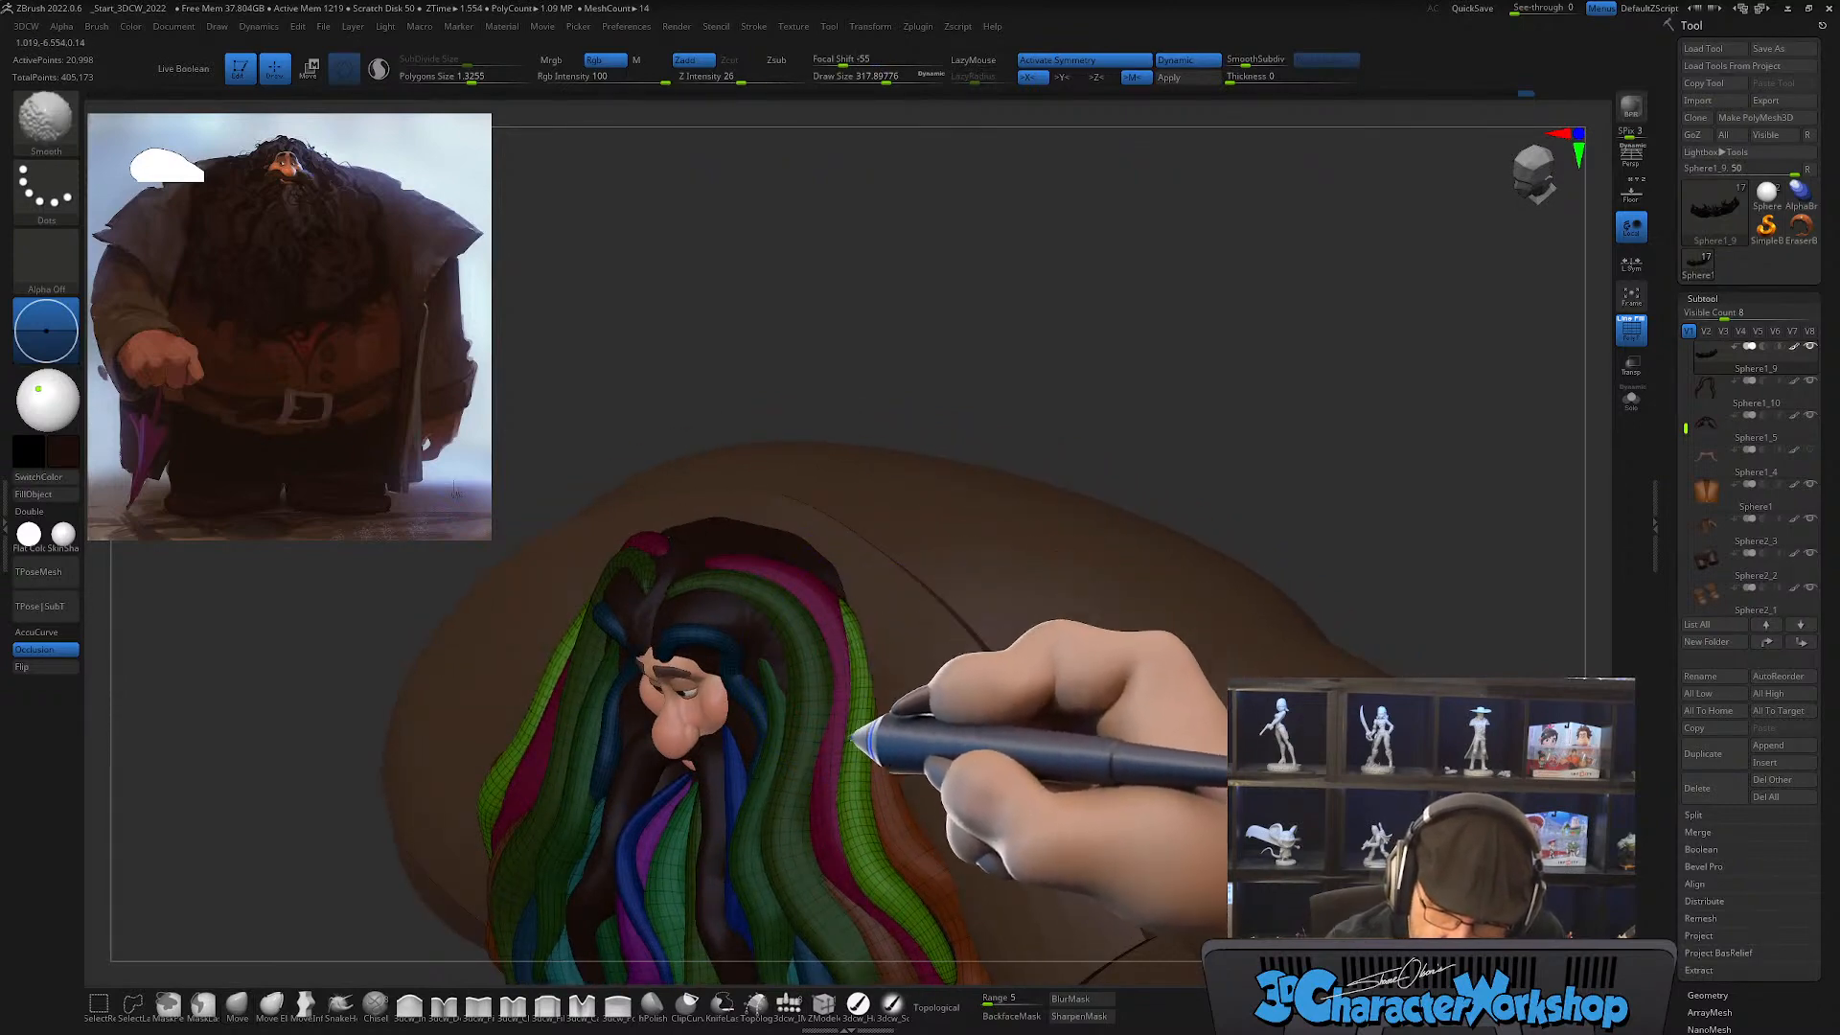
mouse_move(911, 893)
right_down()
mouse_move(953, 814)
mouse_move(897, 822)
mouse_move(963, 822)
mouse_move(846, 710)
mouse_move(892, 751)
mouse_move(947, 733)
mouse_move(920, 738)
right_up()
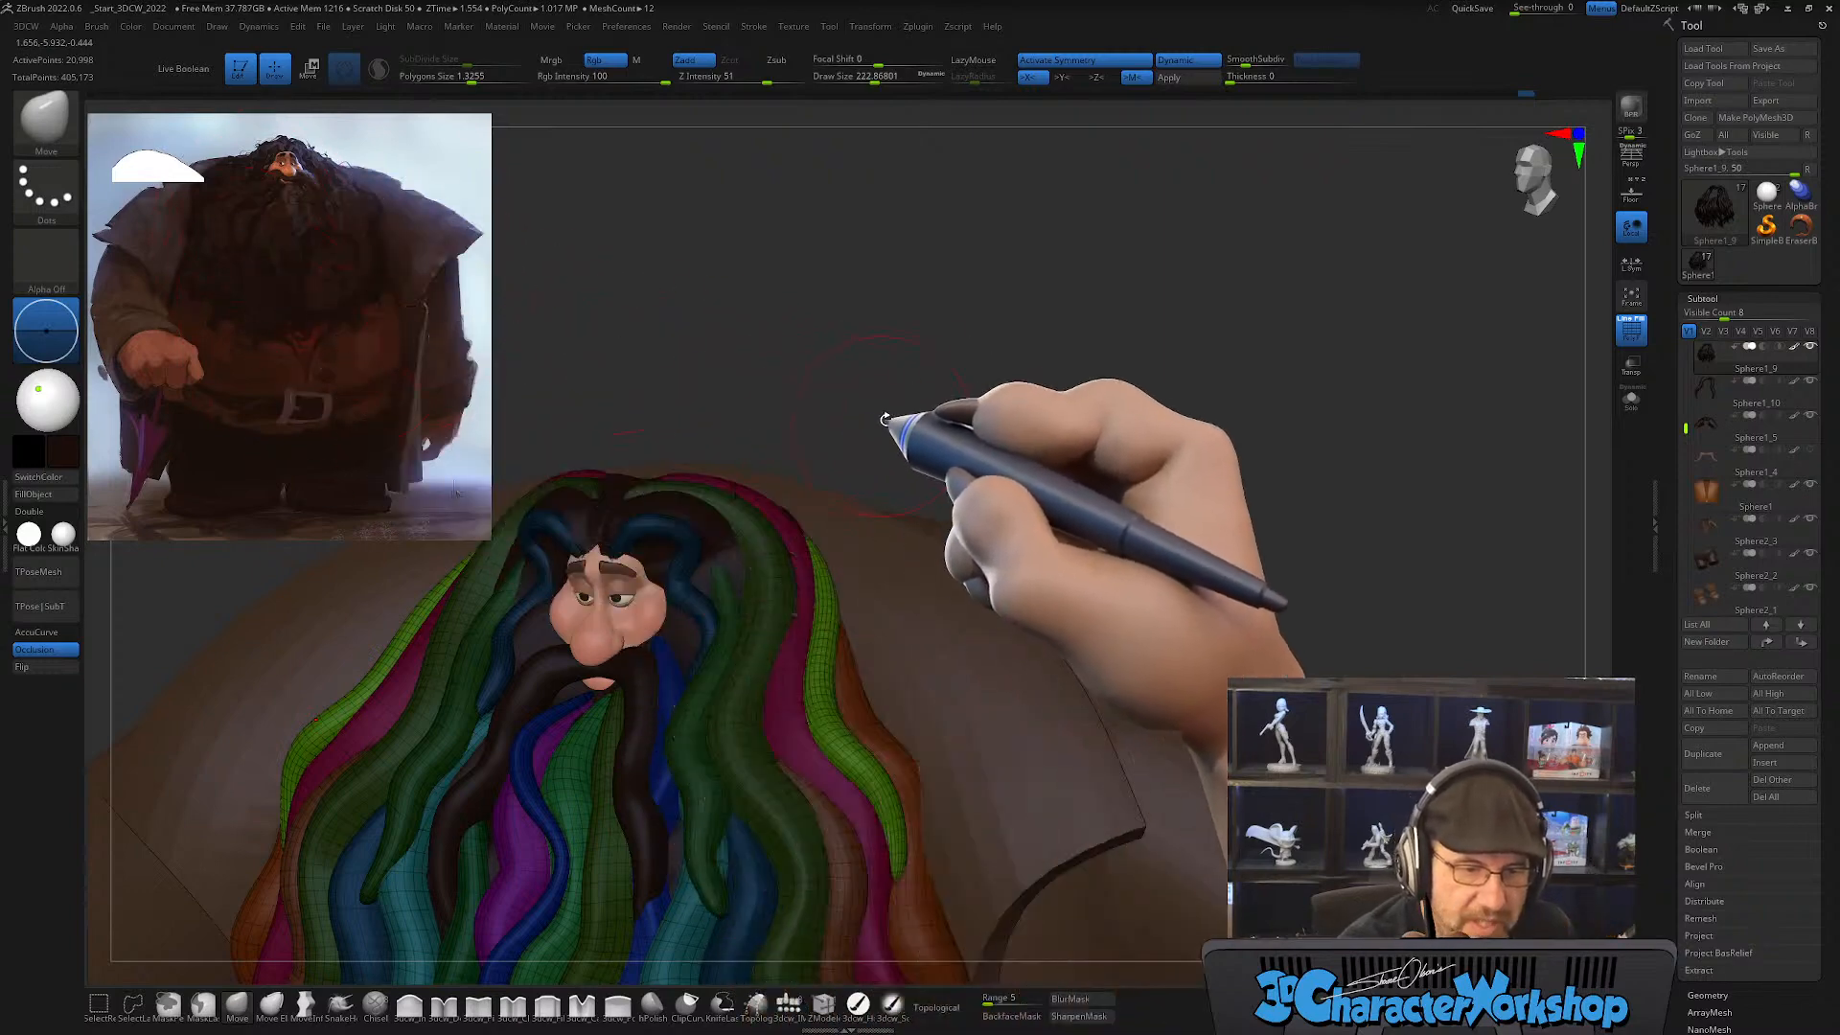
Step: Thicken the light green strand with the Inflate brush at a draw size of about 223 and intensity 5
right_drag(884, 419, 984, 357)
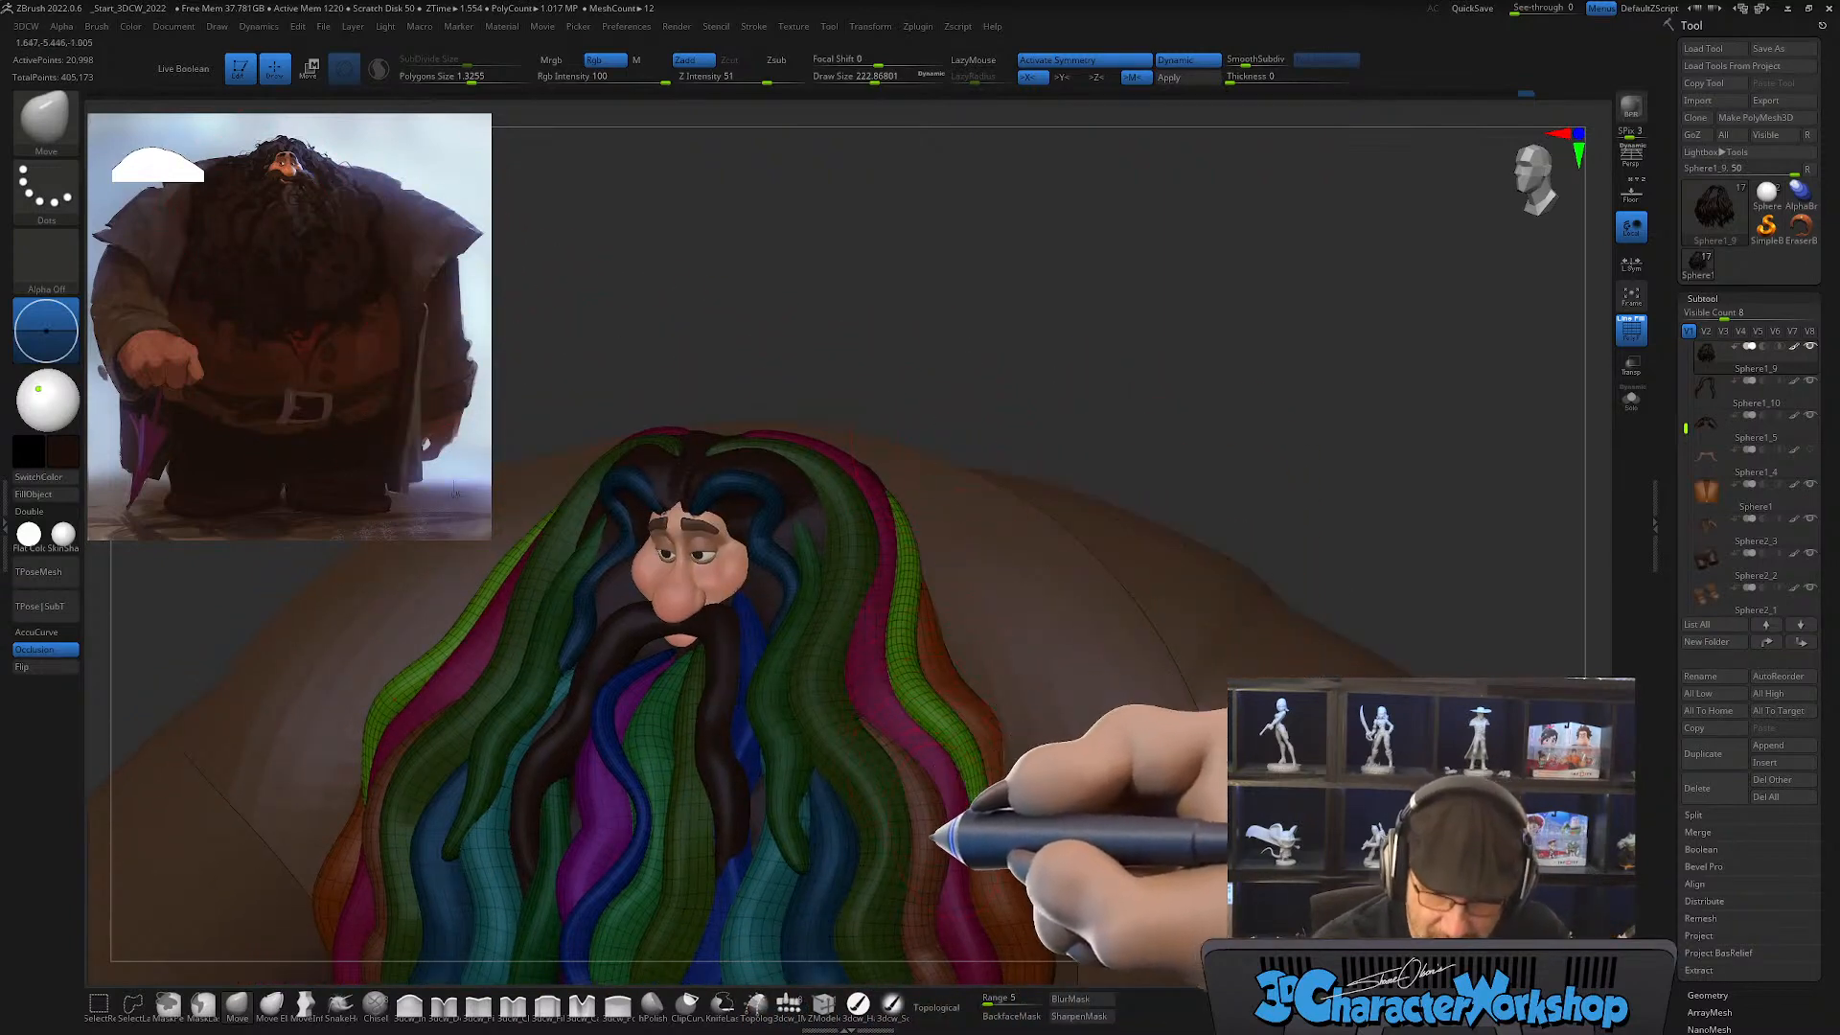
right_drag(934, 841, 901, 867)
click(409, 1003)
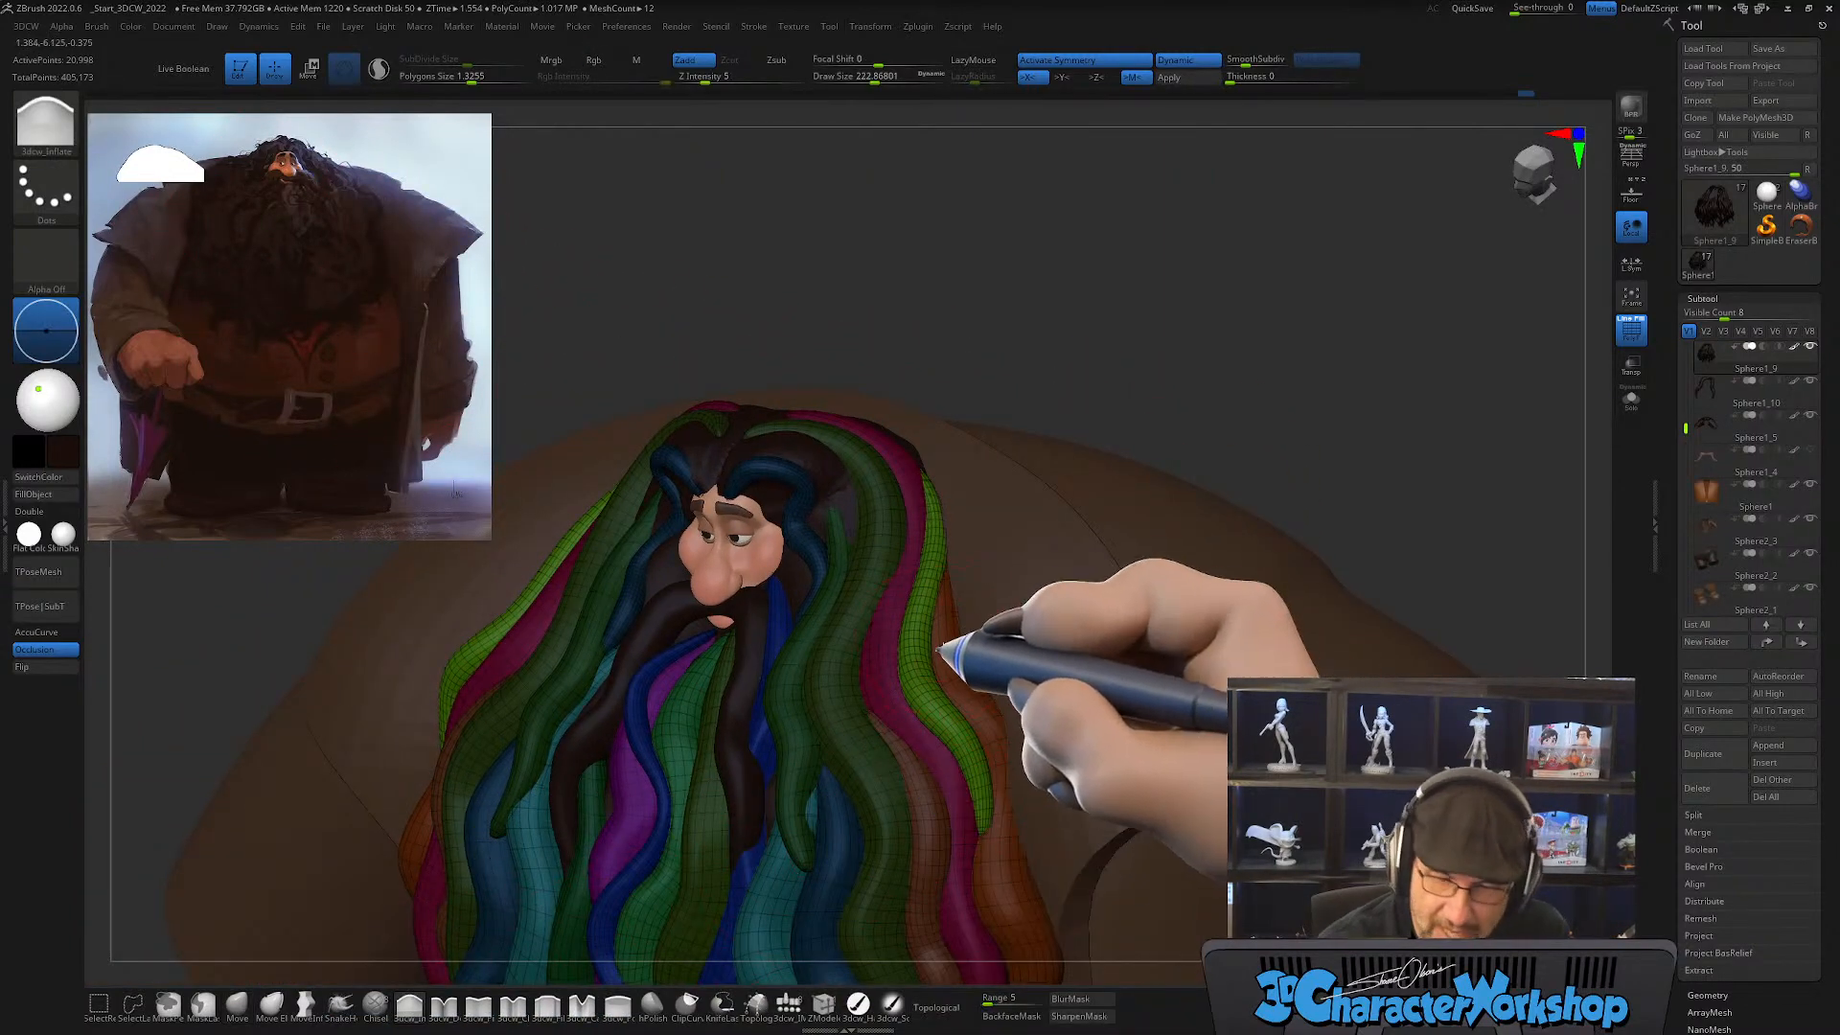
right_drag(939, 651, 953, 559)
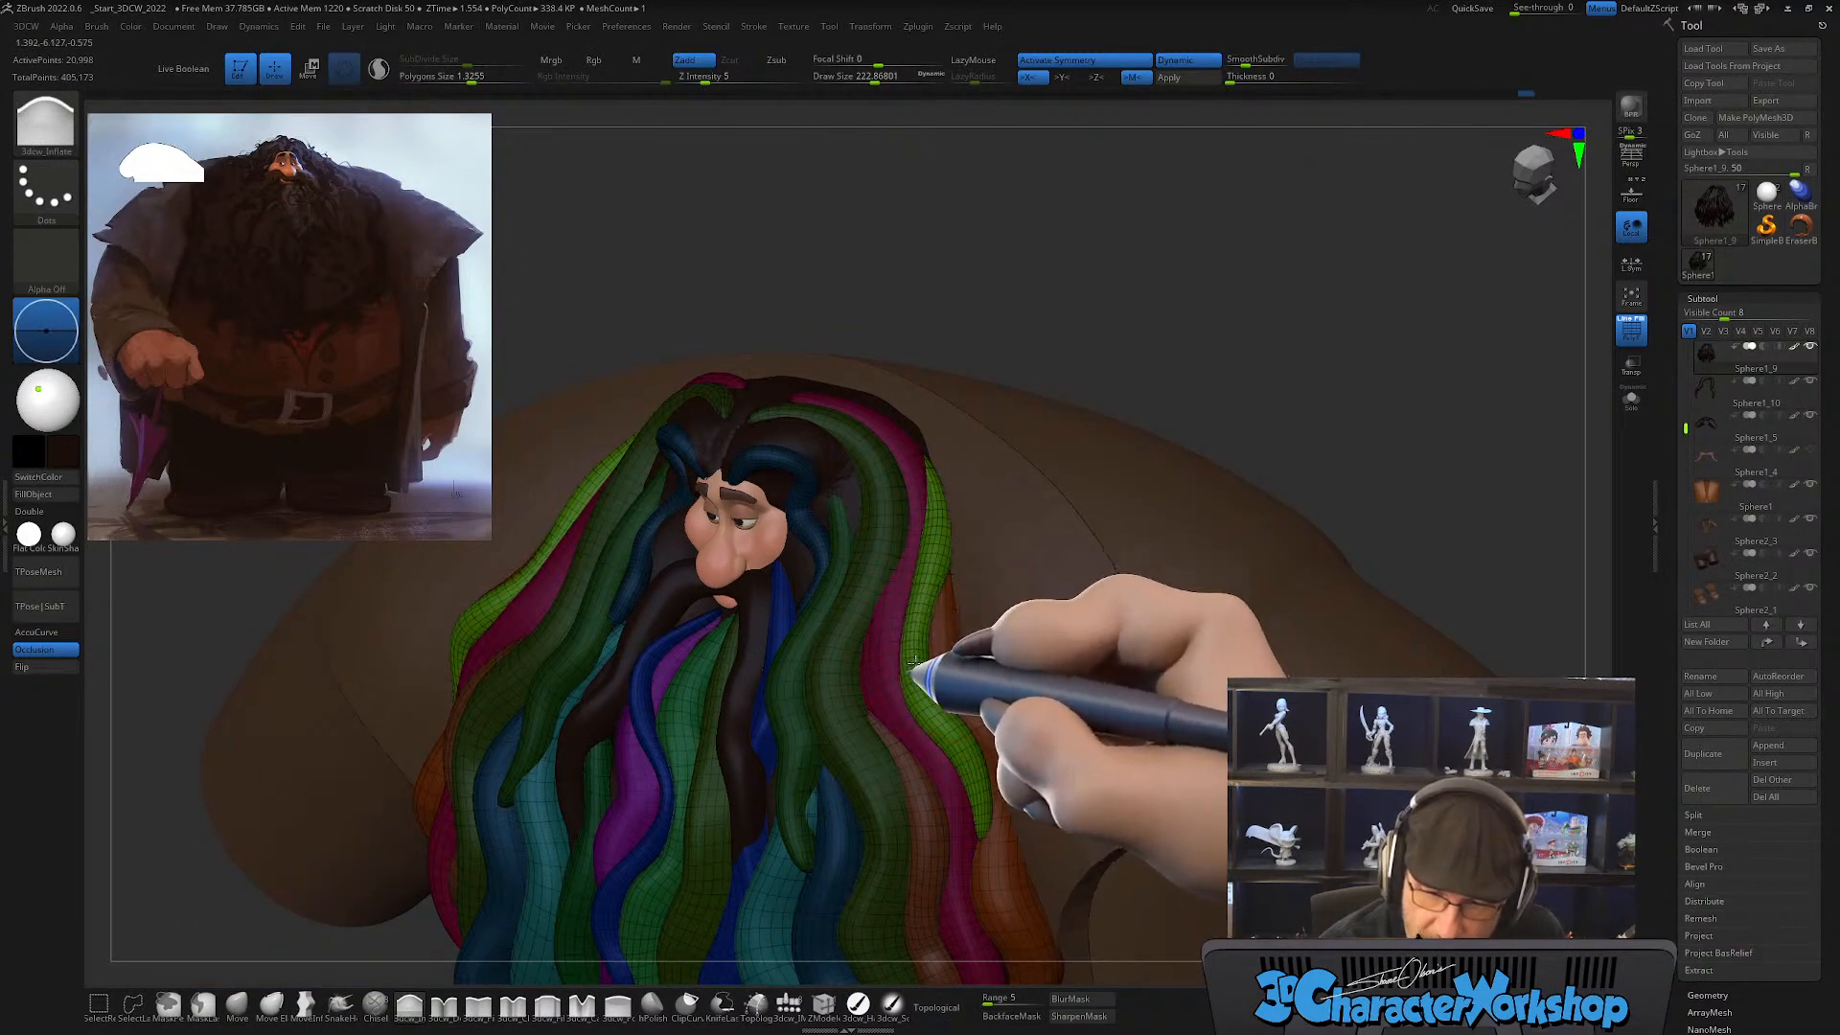
mouse_move(978, 739)
right_down()
mouse_move(1027, 657)
mouse_move(992, 655)
mouse_move(1007, 636)
mouse_move(949, 757)
right_up()
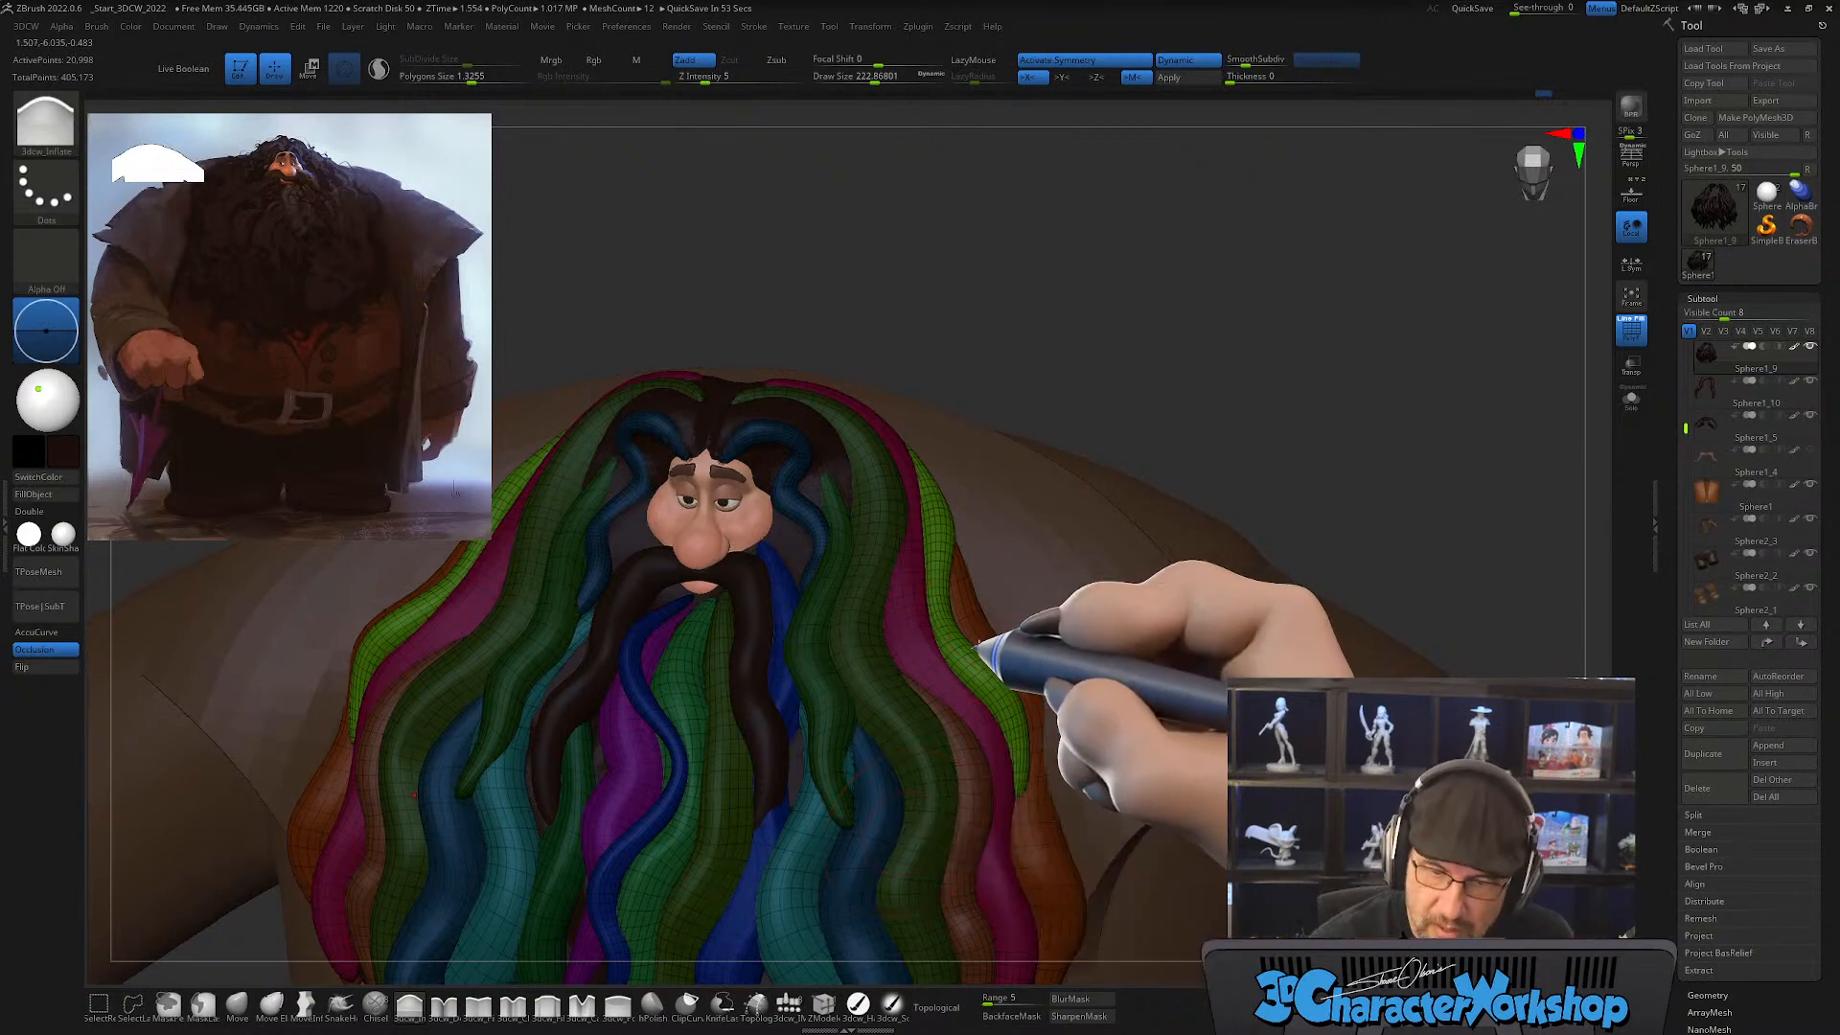
Step: Clear the mask from the other hair strands
right_drag(979, 645, 929, 618)
key(w)
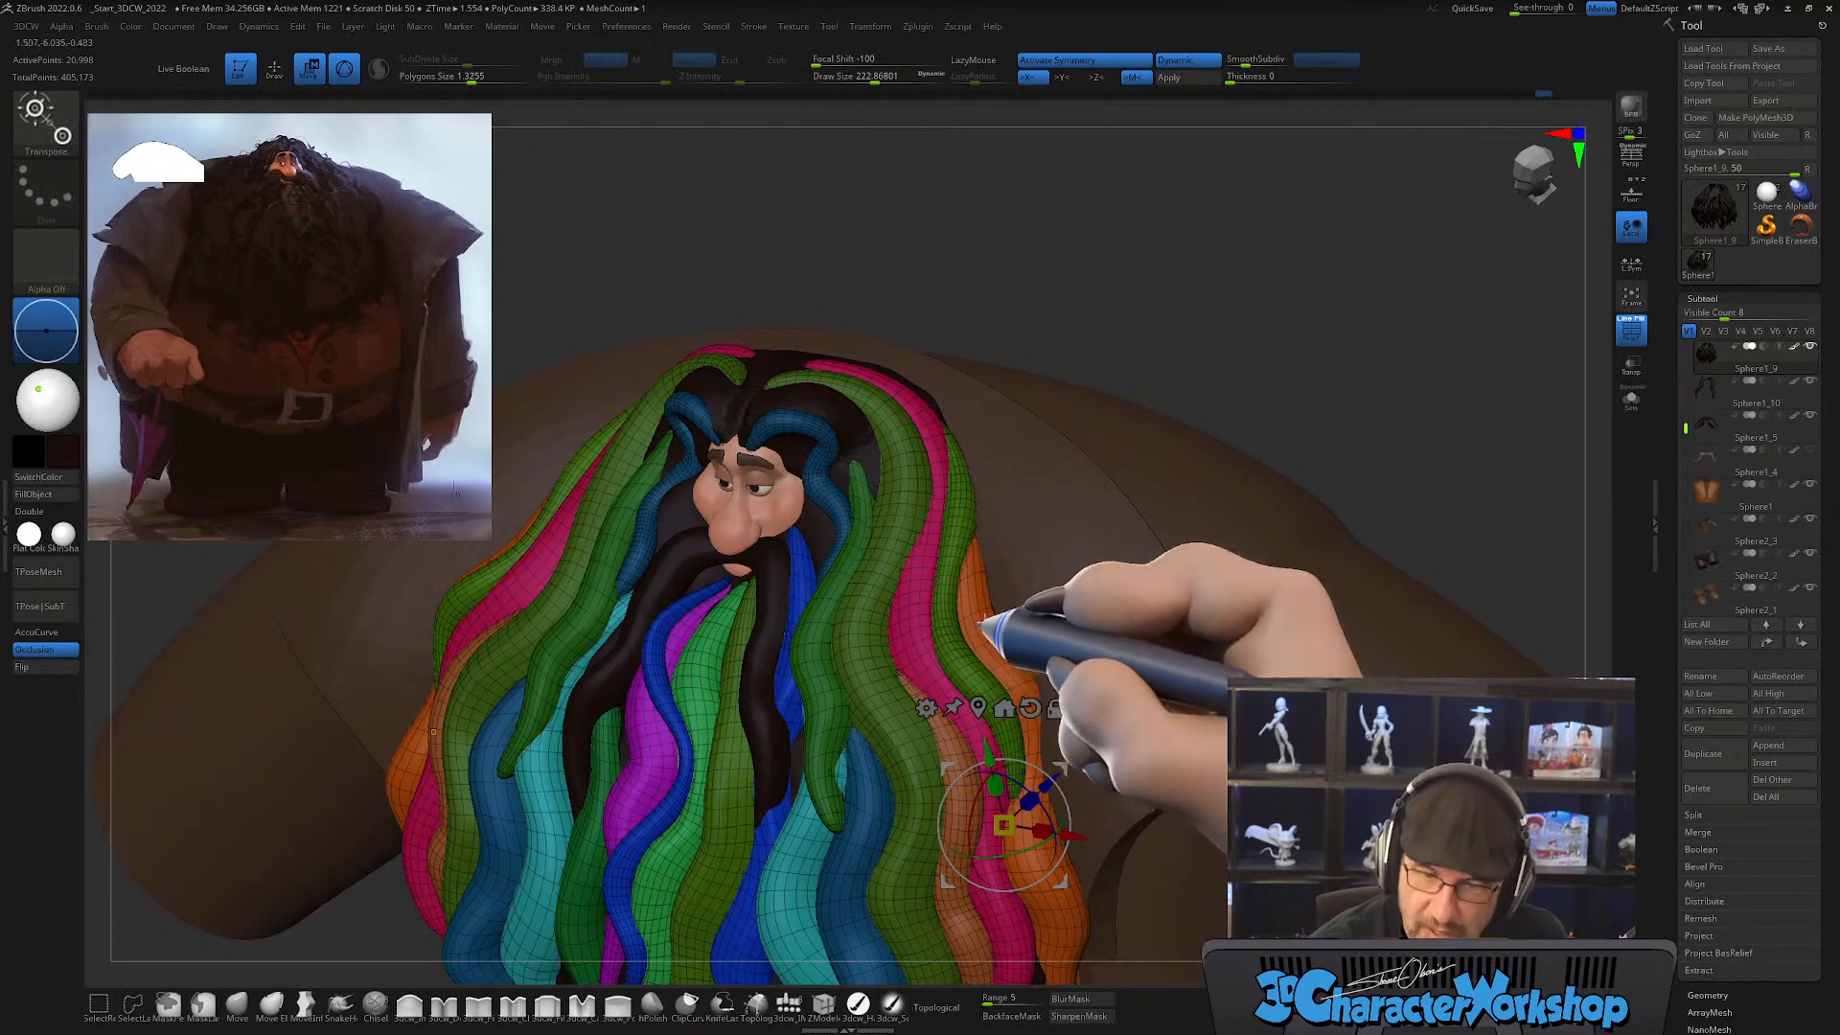
key(q)
right_drag(1011, 757, 1055, 786)
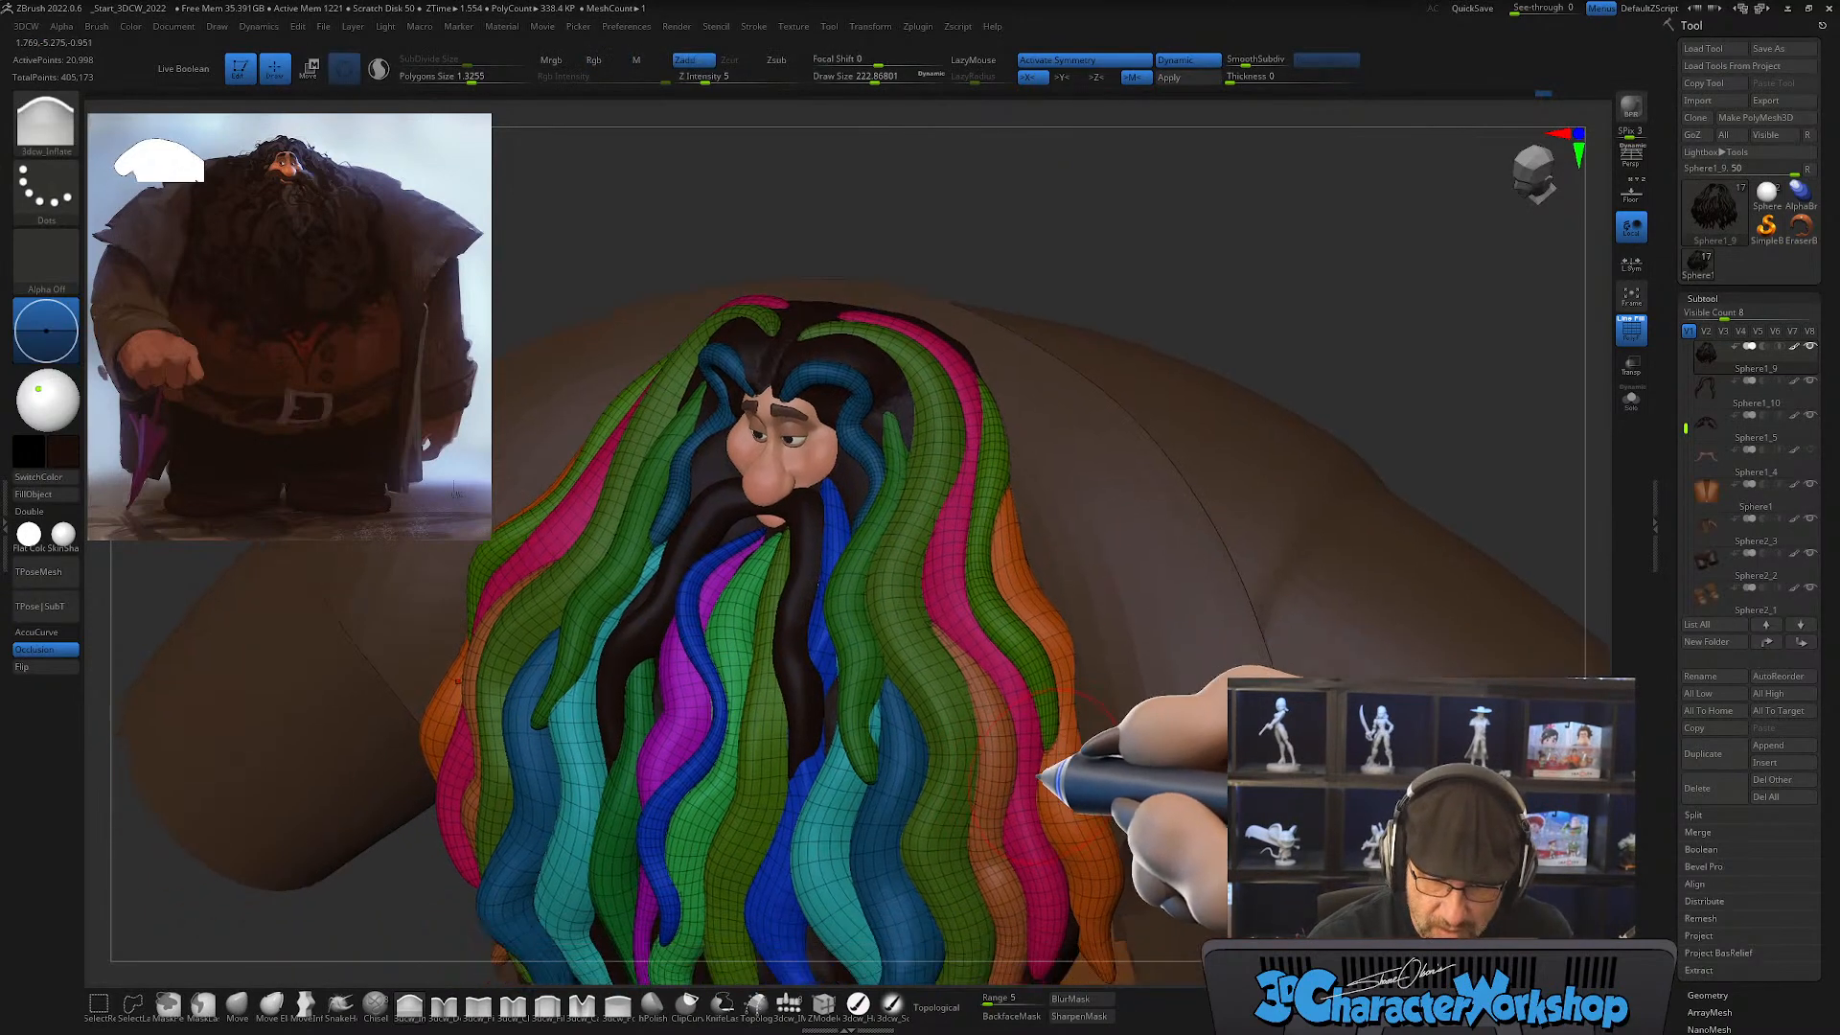
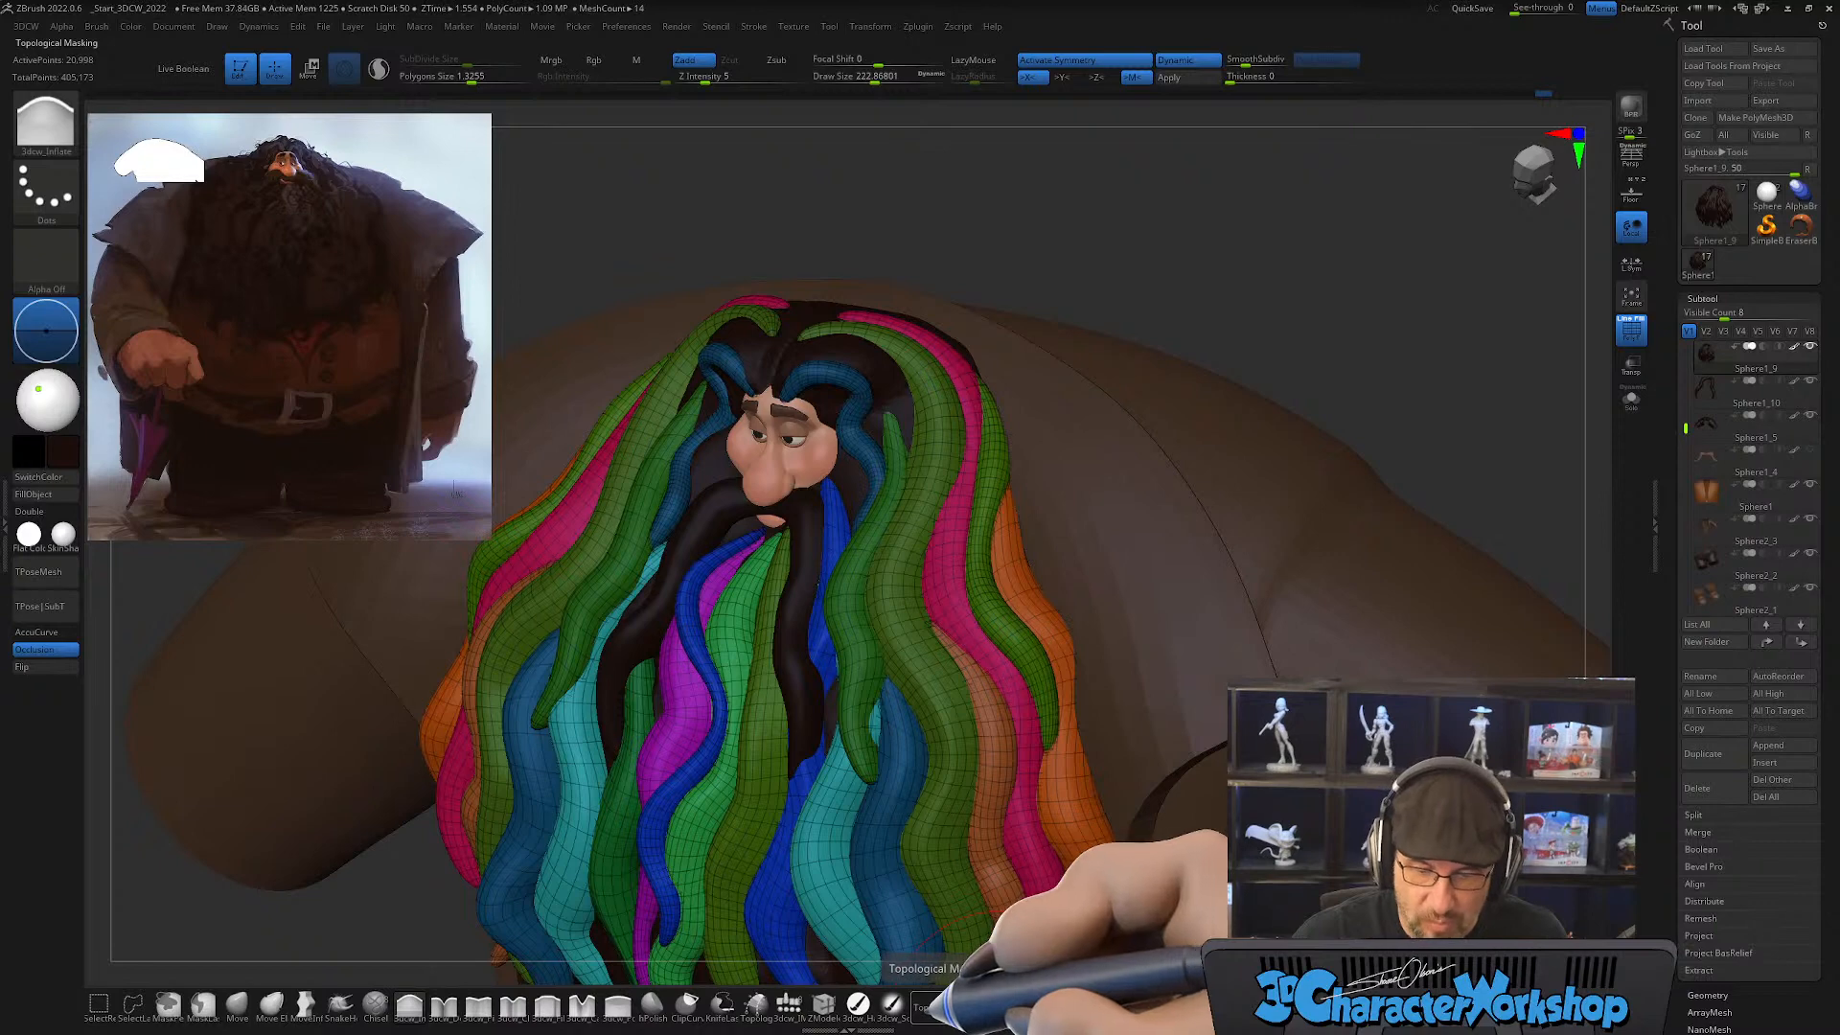
Step: Enable topological masking for the Inflate brush and thicken the outer hair strands at a draw size of about 223
click(929, 1004)
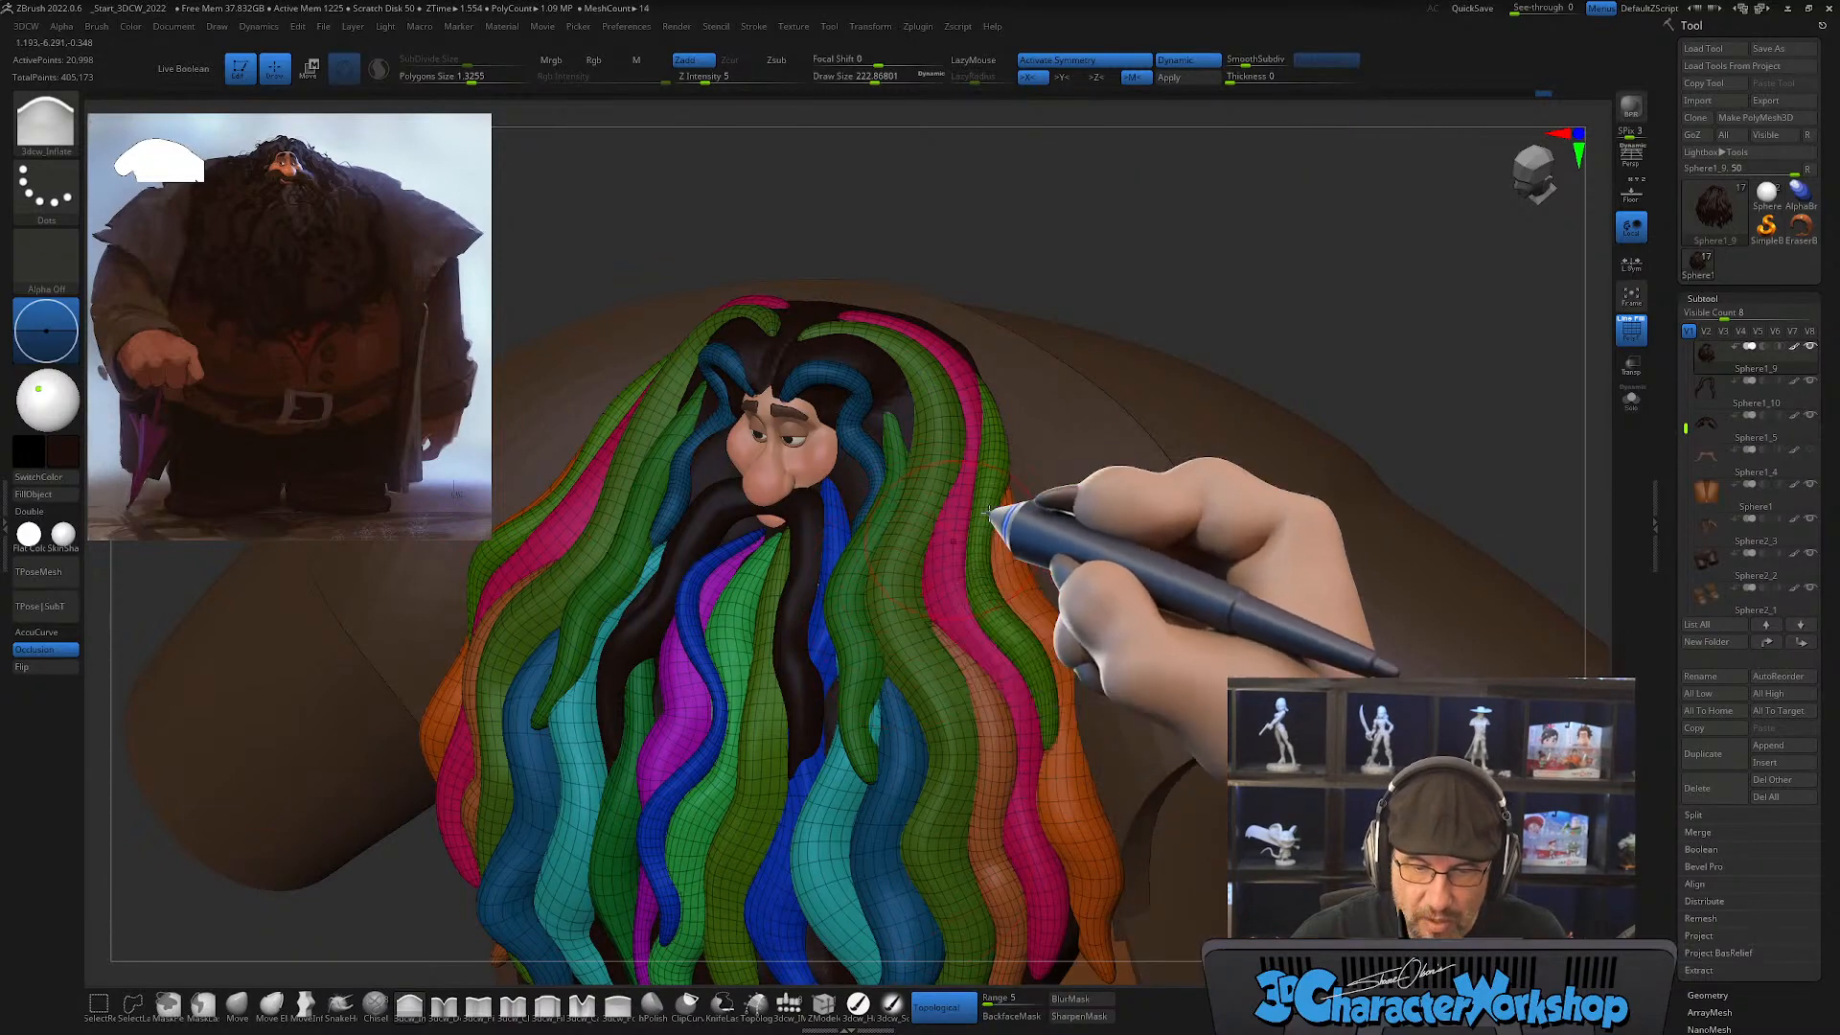
mouse_move(1080, 246)
mouse_down()
mouse_move(1113, 258)
mouse_move(1098, 259)
mouse_up()
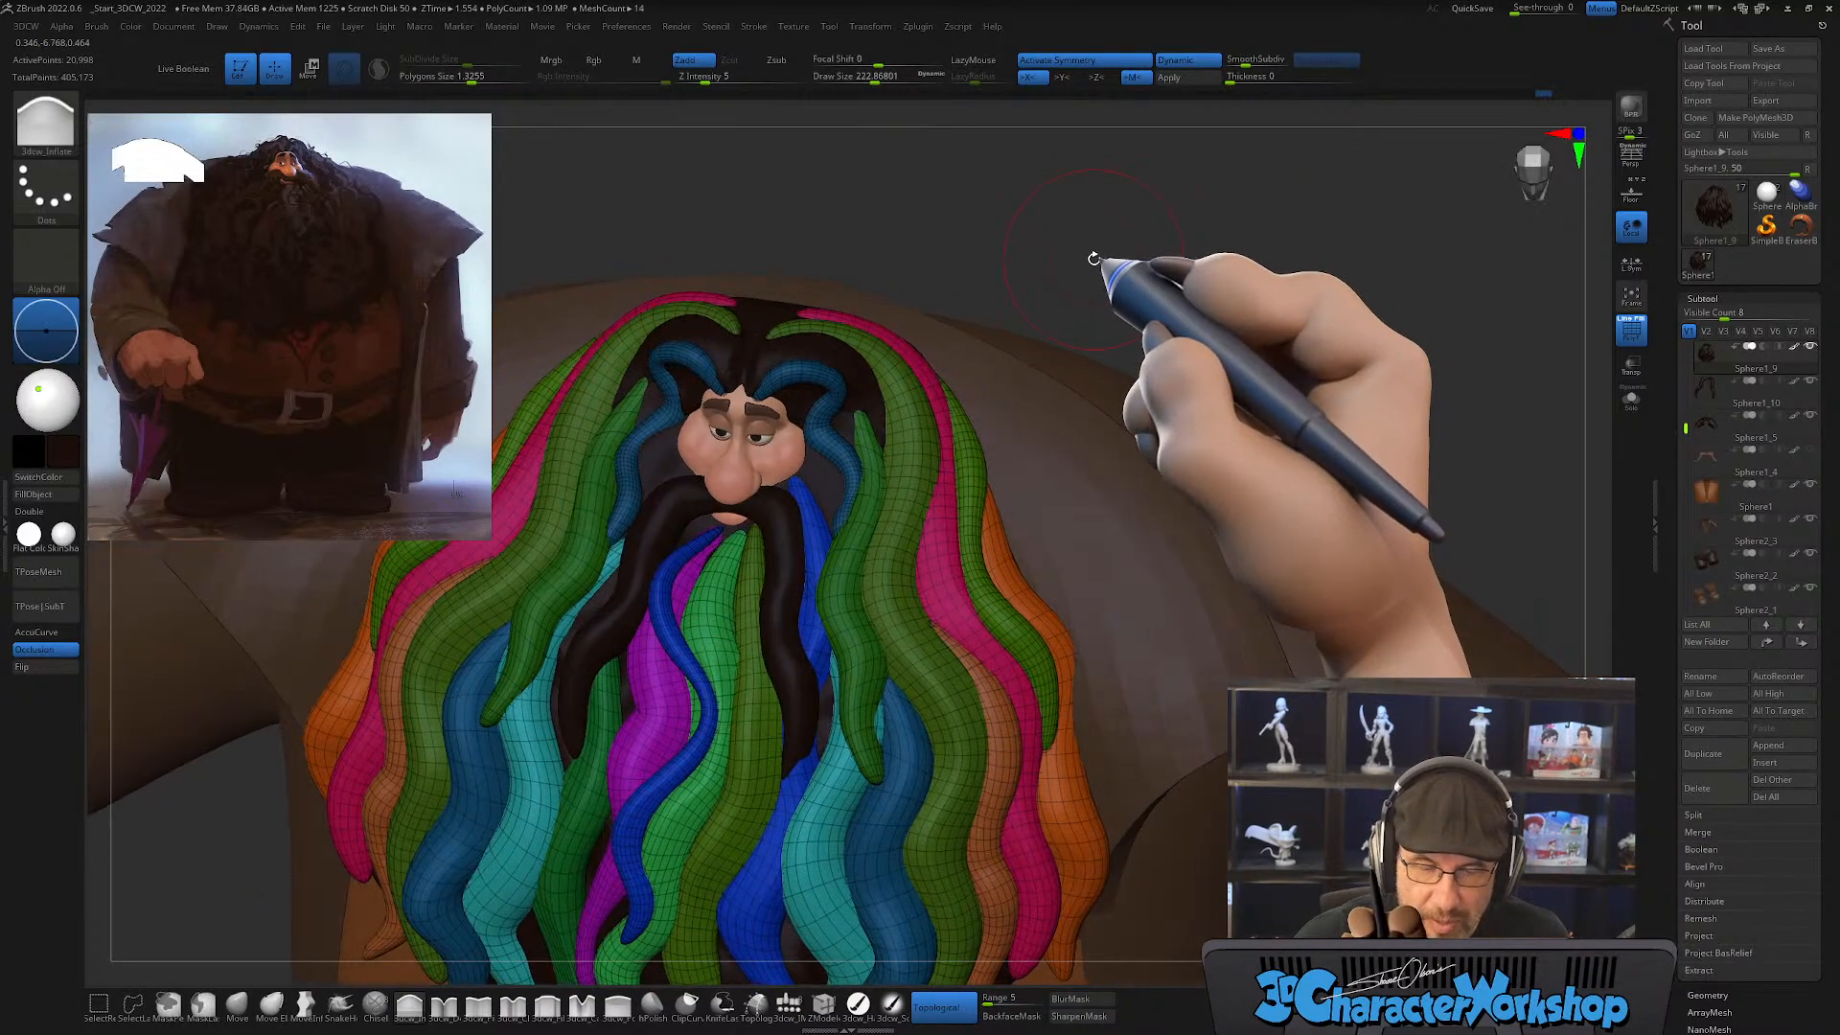
mouse_move(985, 661)
right_down()
mouse_move(969, 629)
mouse_move(980, 662)
right_up()
alt+right_drag(1006, 816, 1011, 633)
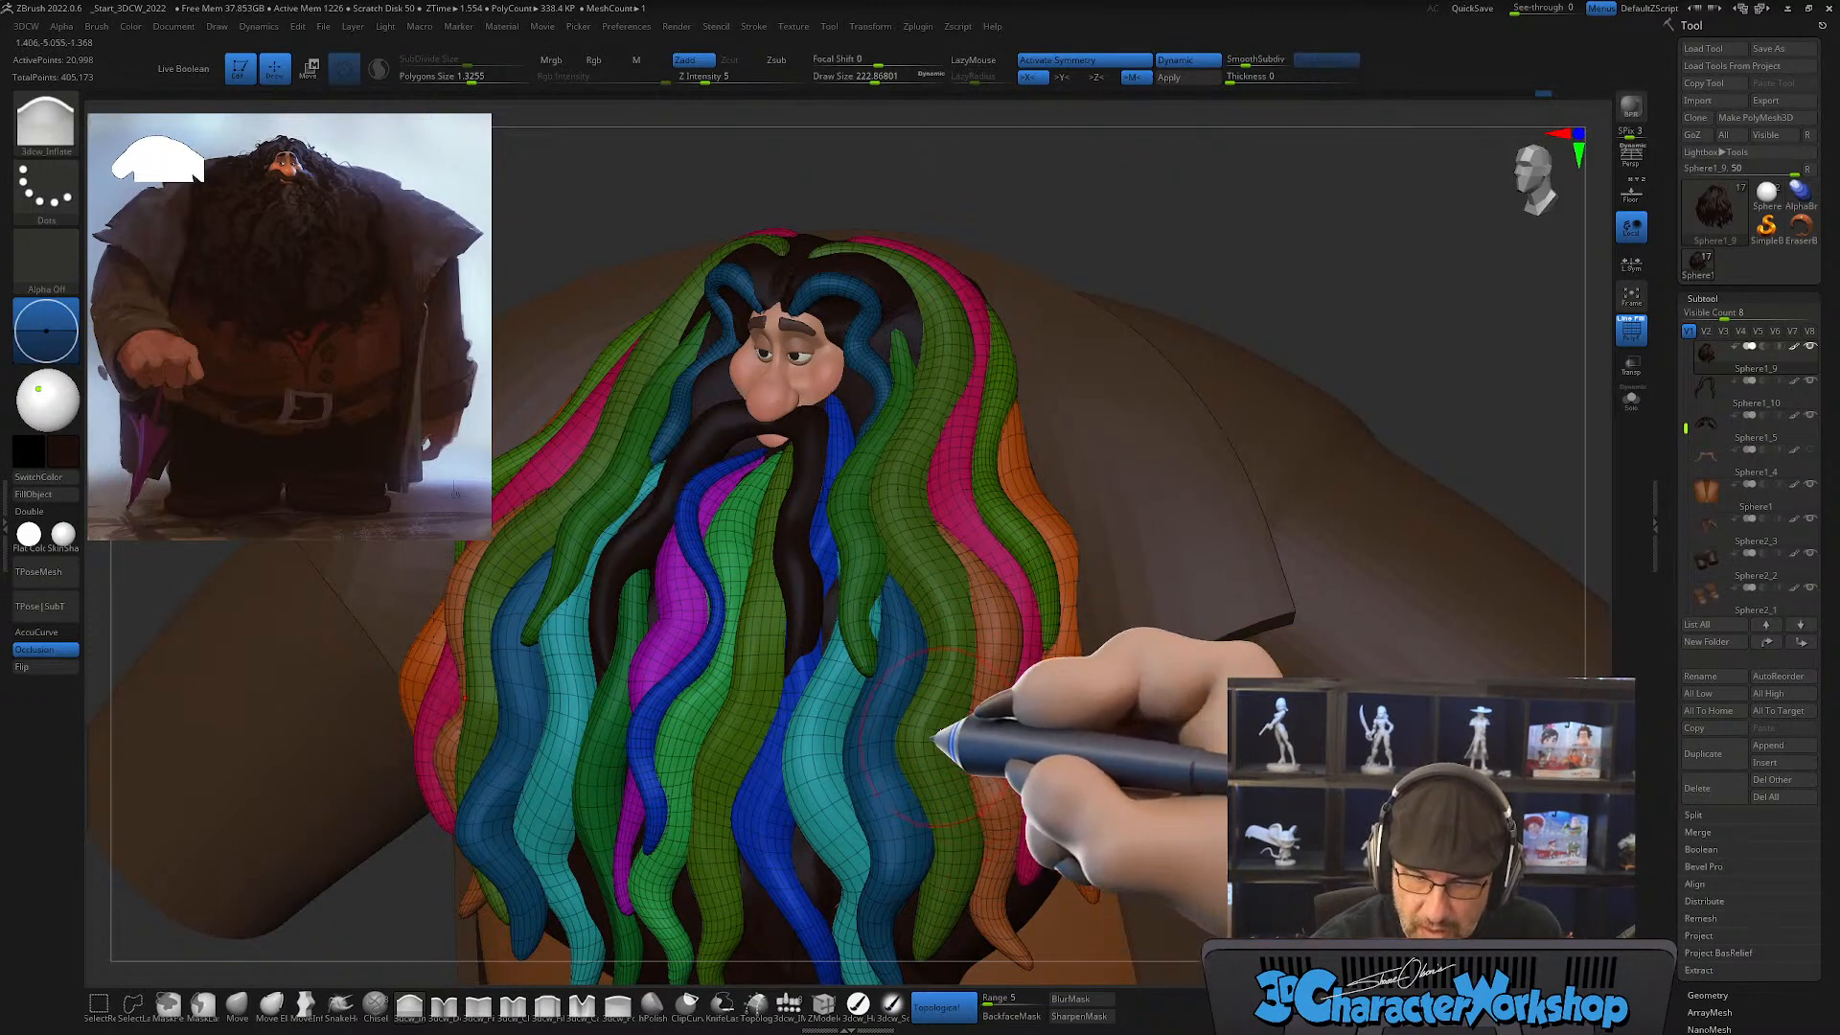
Step: Thicken the green, blue and teal strands beside the mustache with the Inflate brush at a draw size of about 280
key(bracketright)
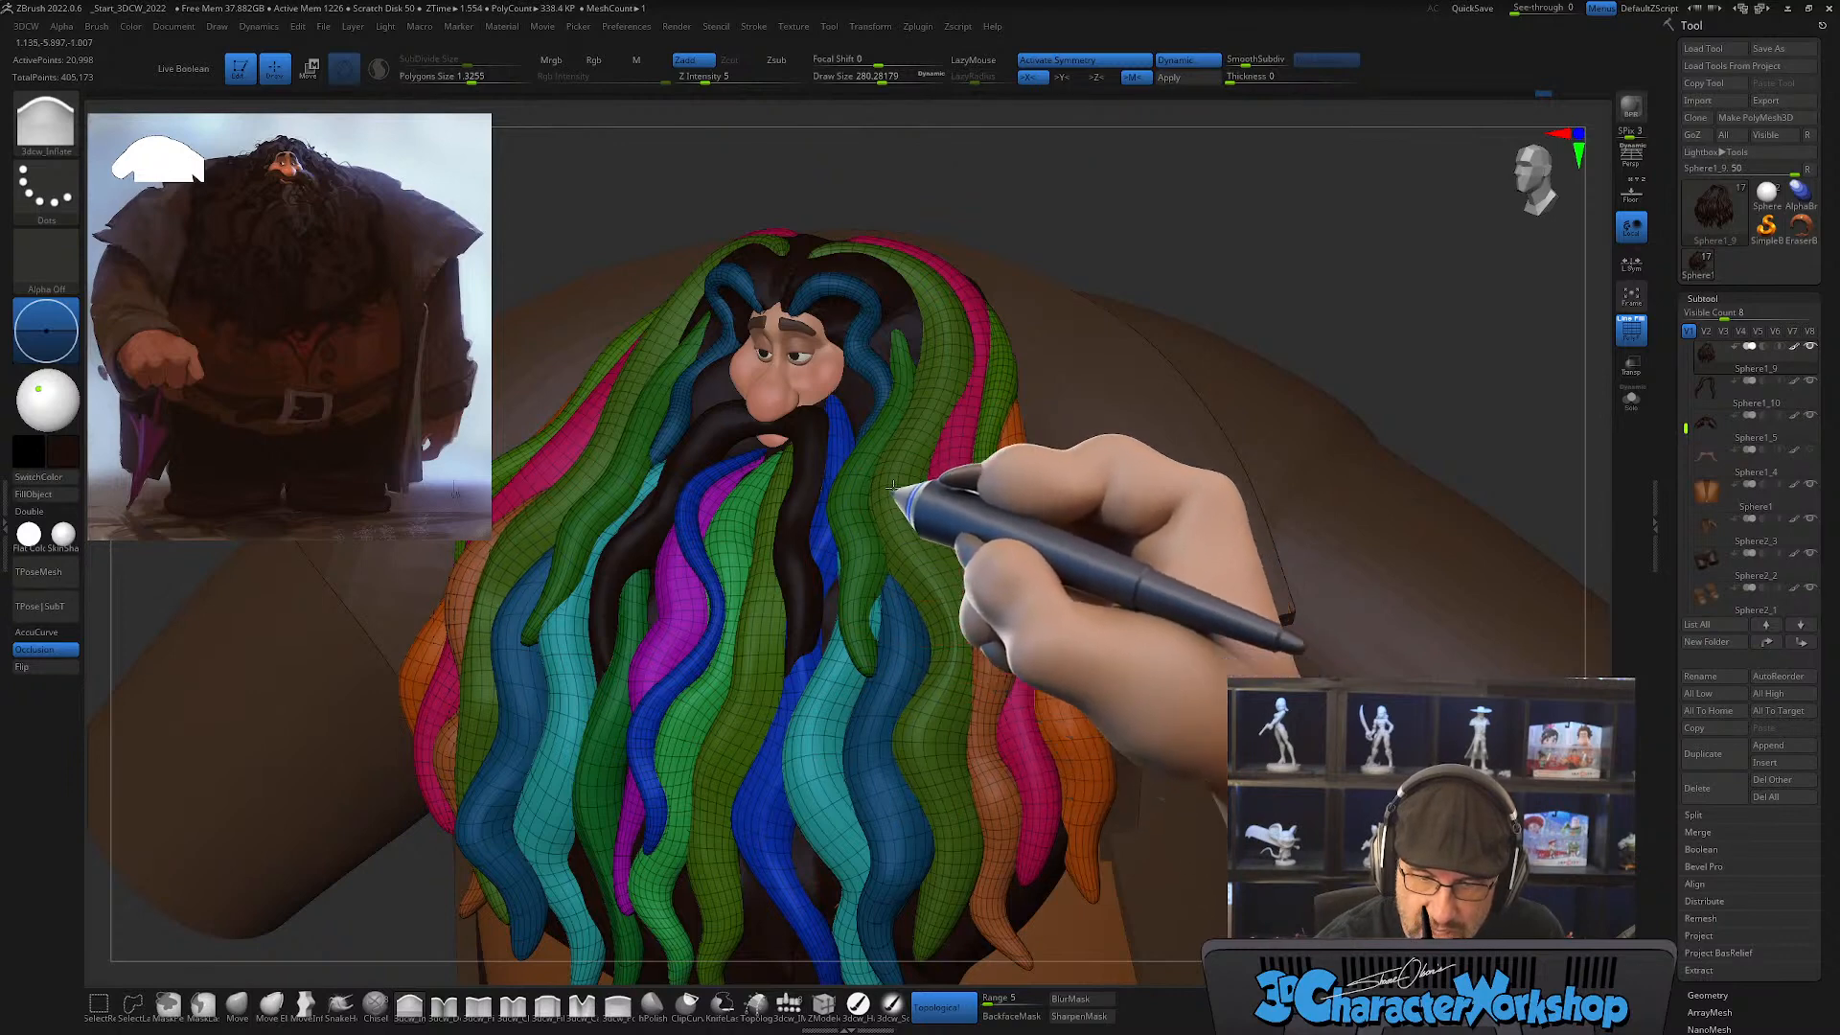
right_drag(988, 731, 906, 653)
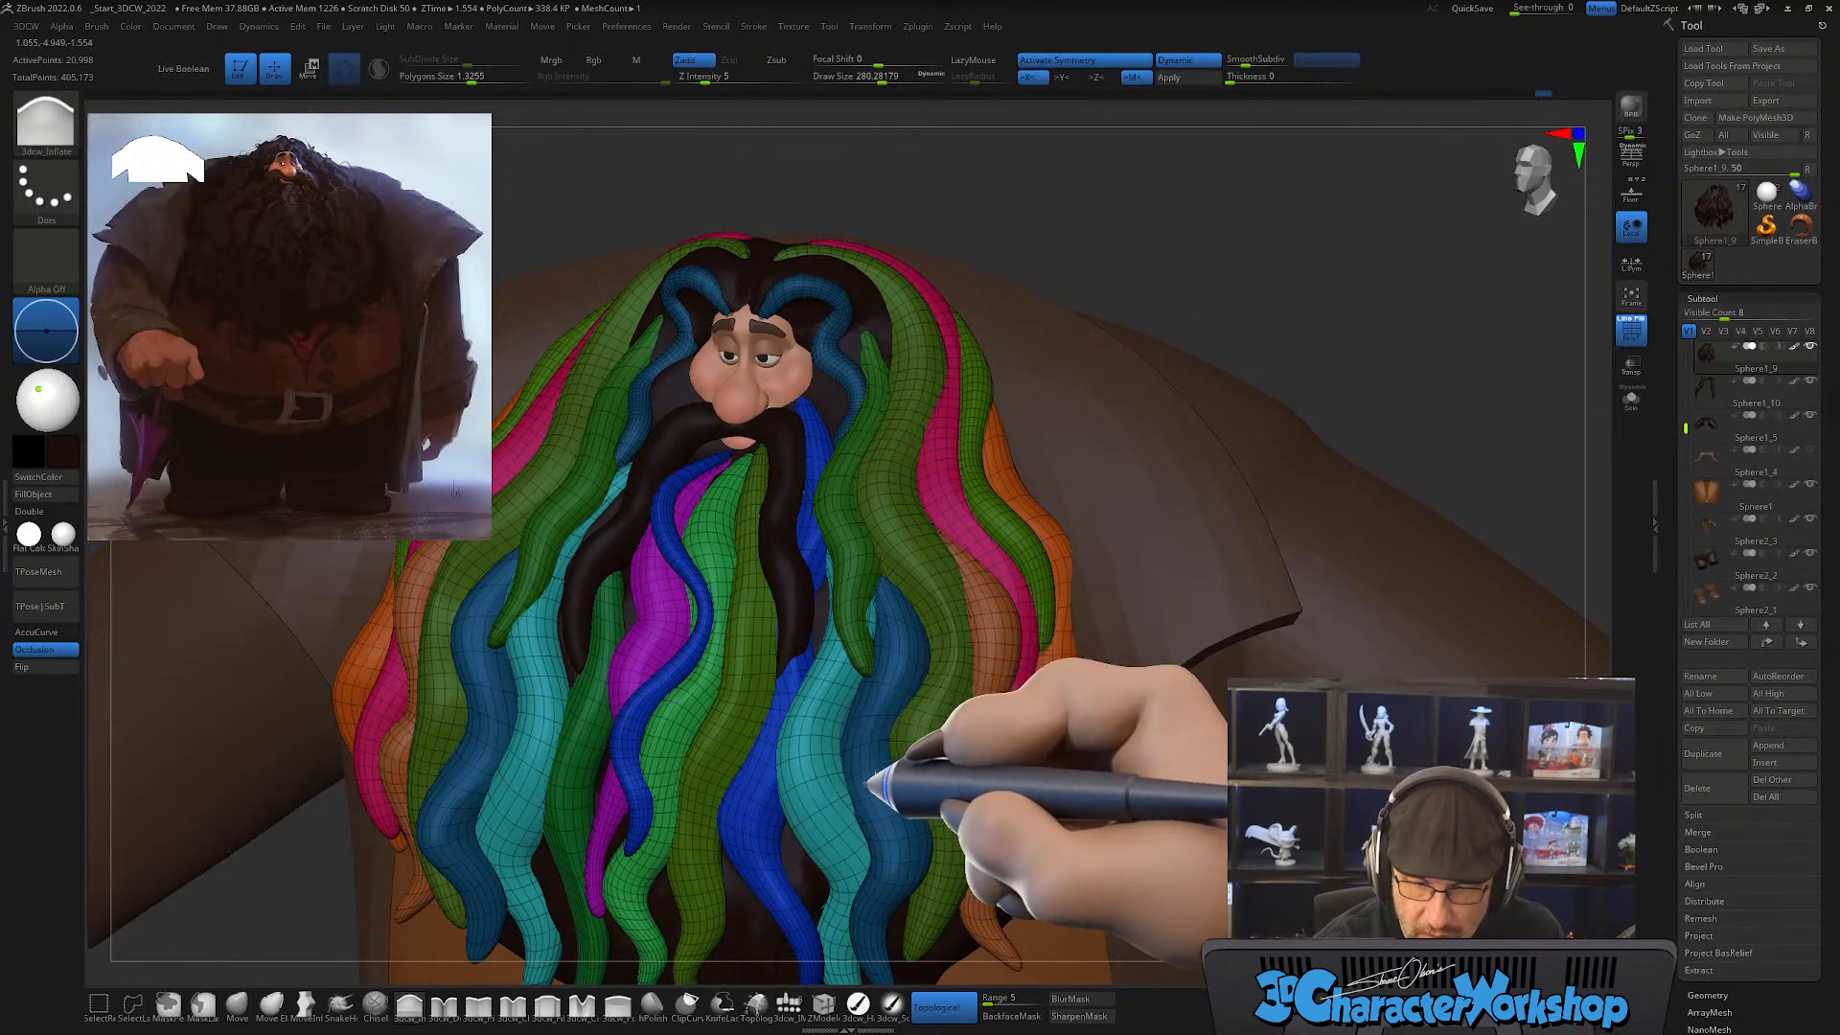
right_drag(1103, 773, 887, 791)
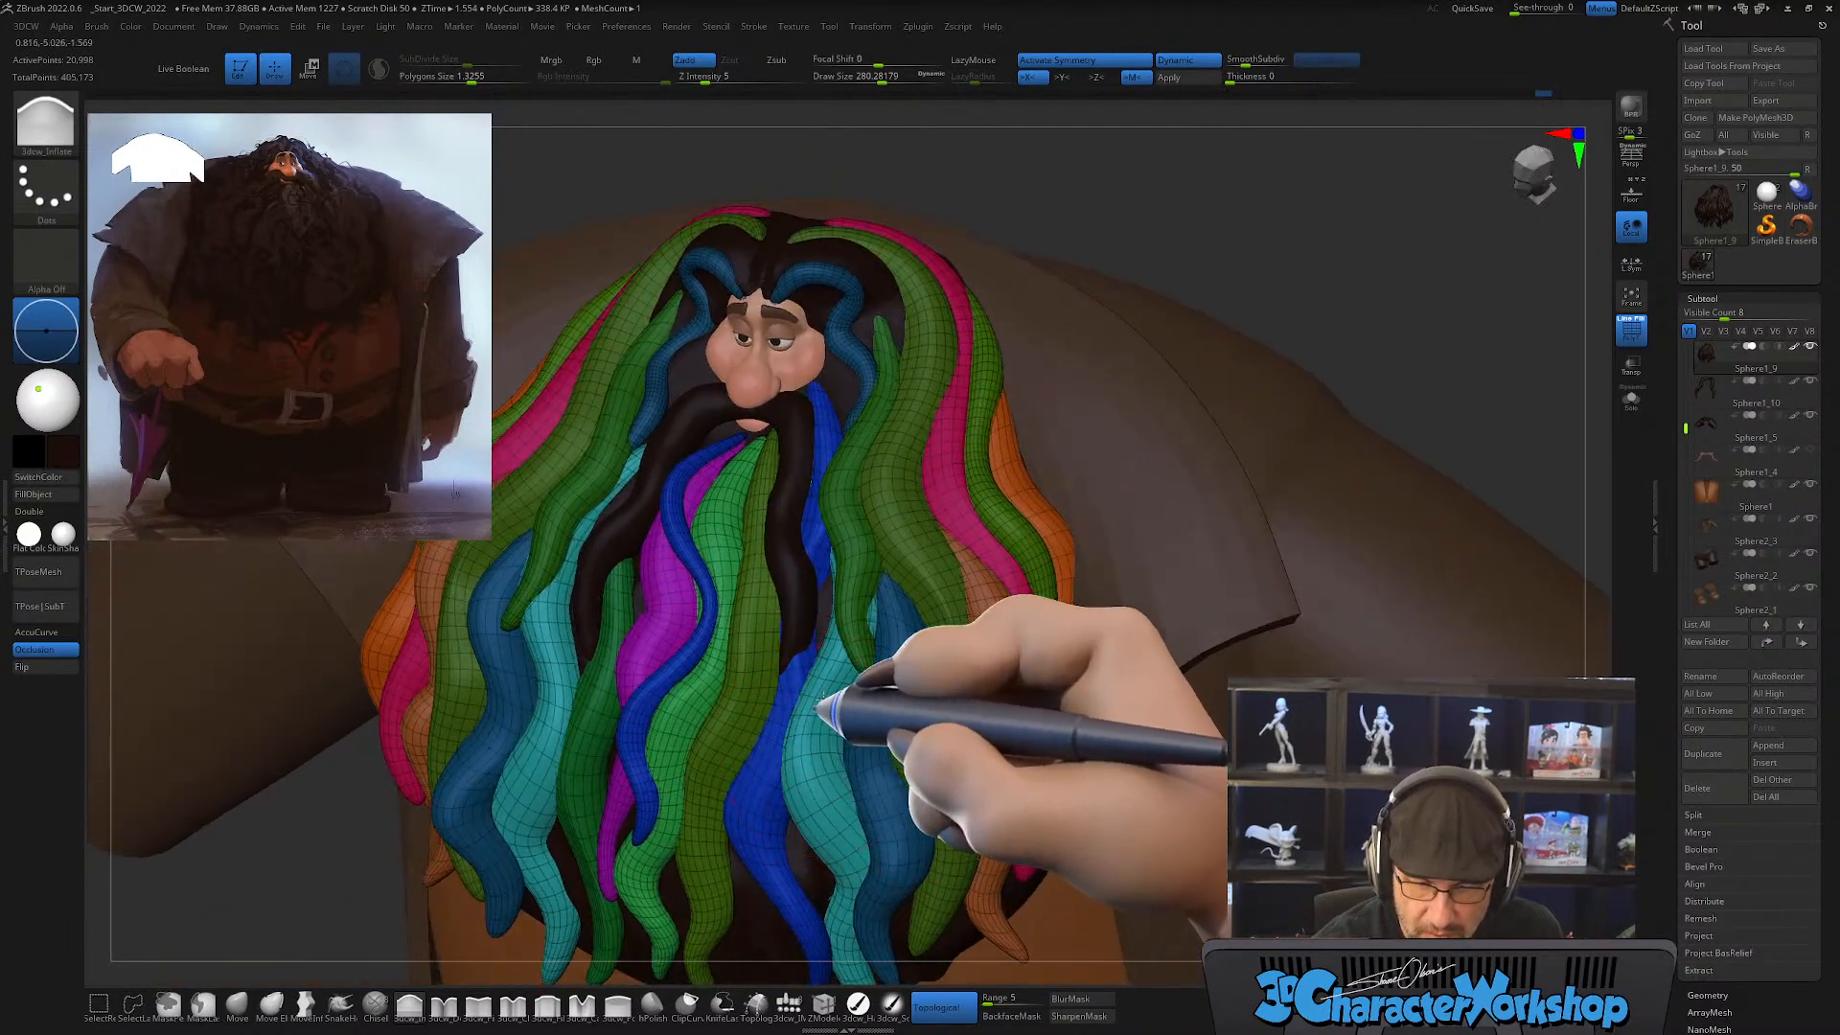
mouse_move(1047, 780)
right_down()
mouse_move(1048, 748)
mouse_move(1027, 757)
right_up()
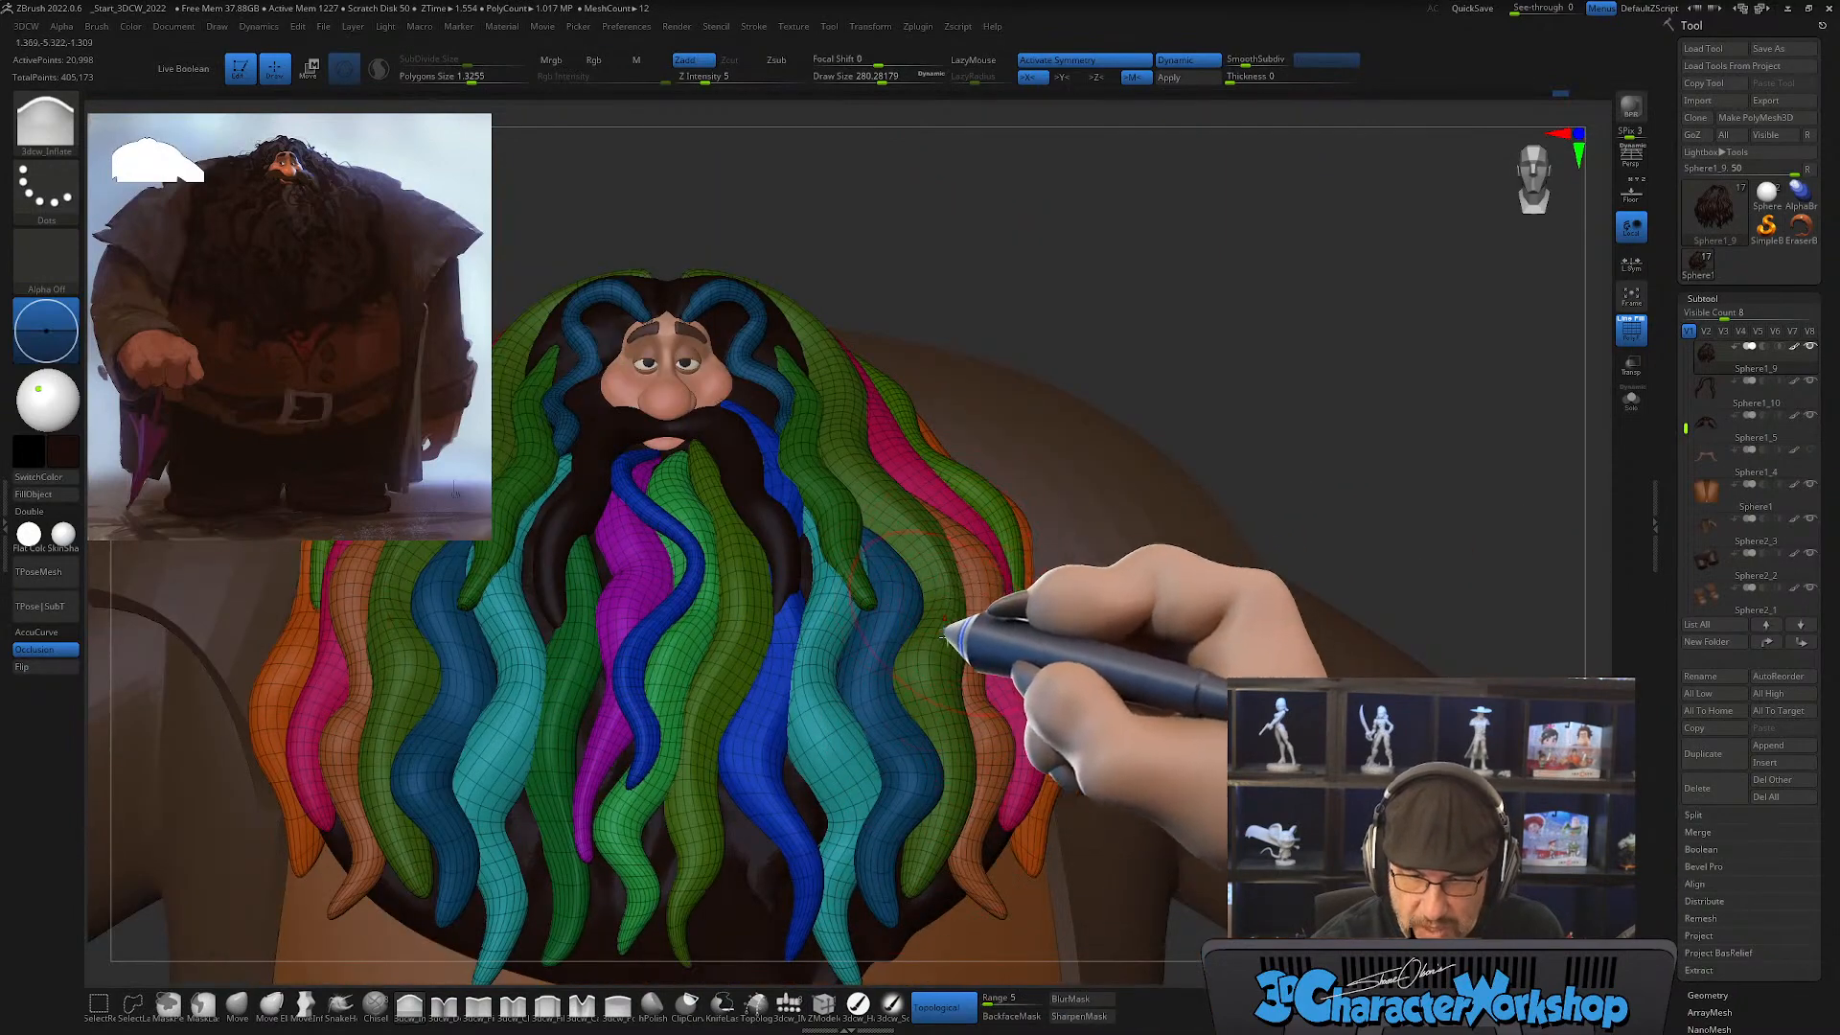
alt+right_drag(952, 629, 873, 475)
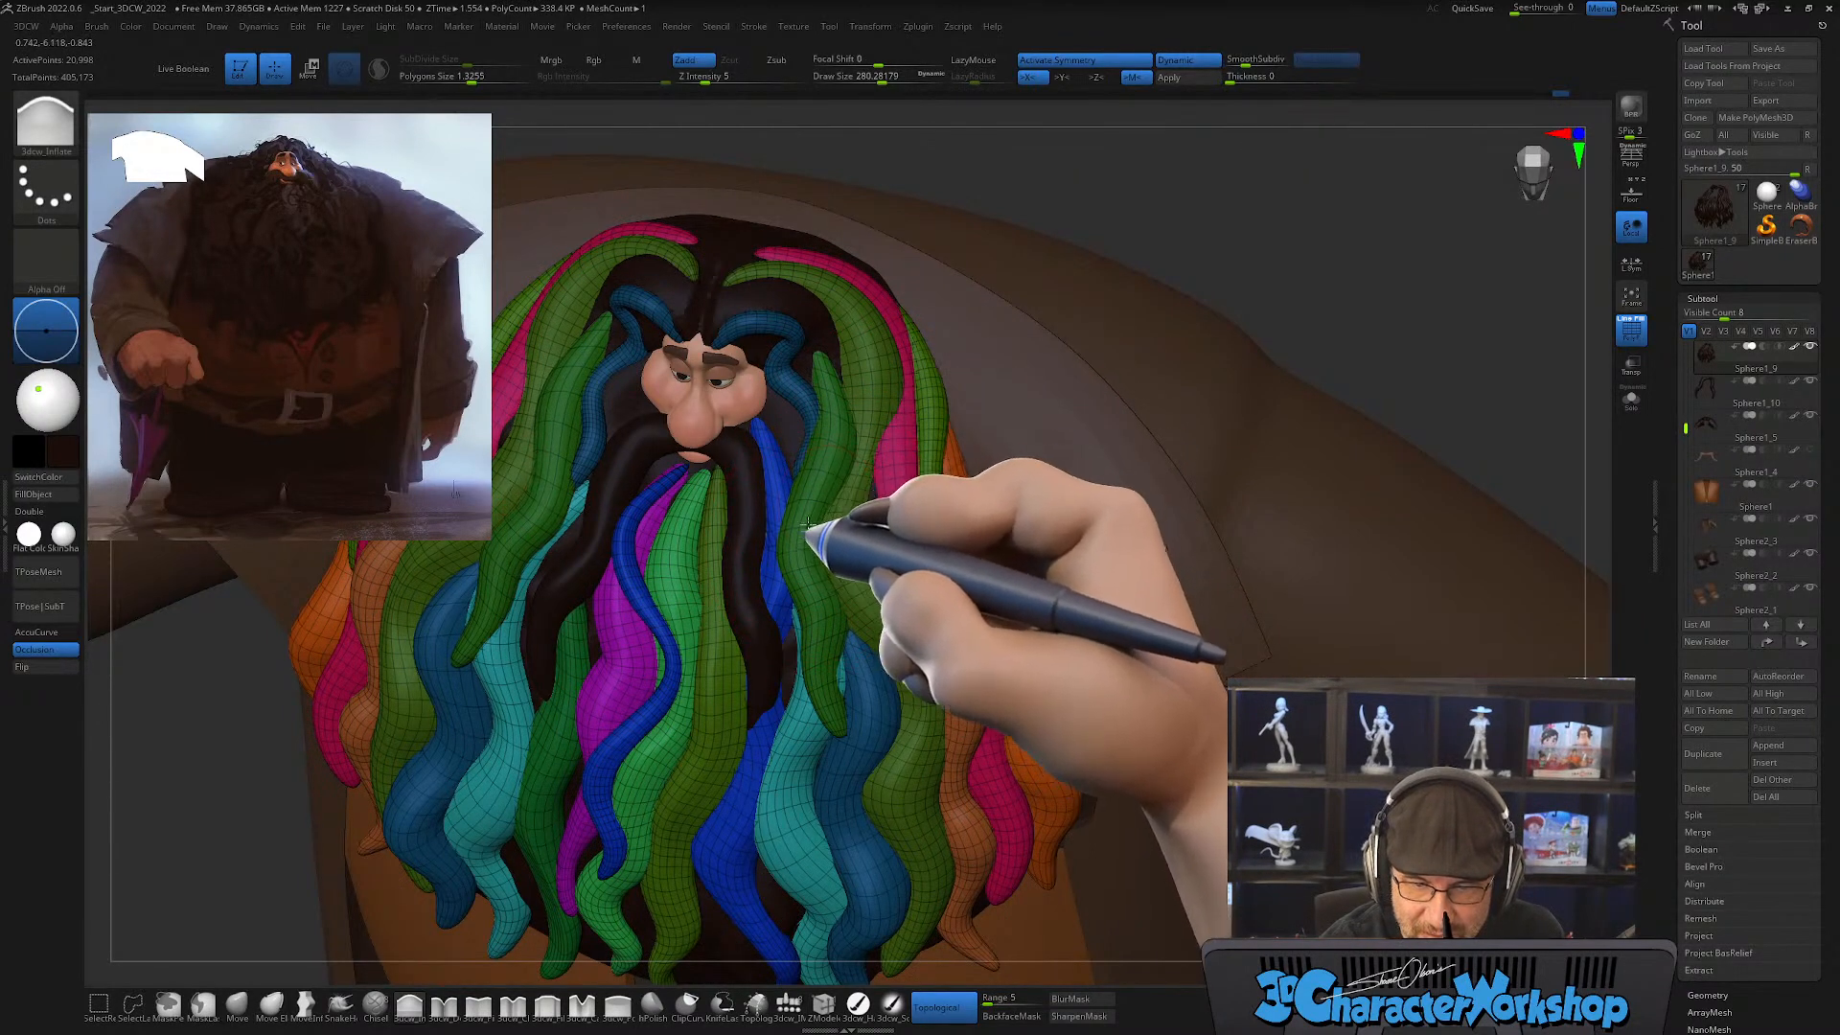
Step: Inflate the purple, blue and green strands in the middle of the beard
right_drag(863, 642, 649, 534)
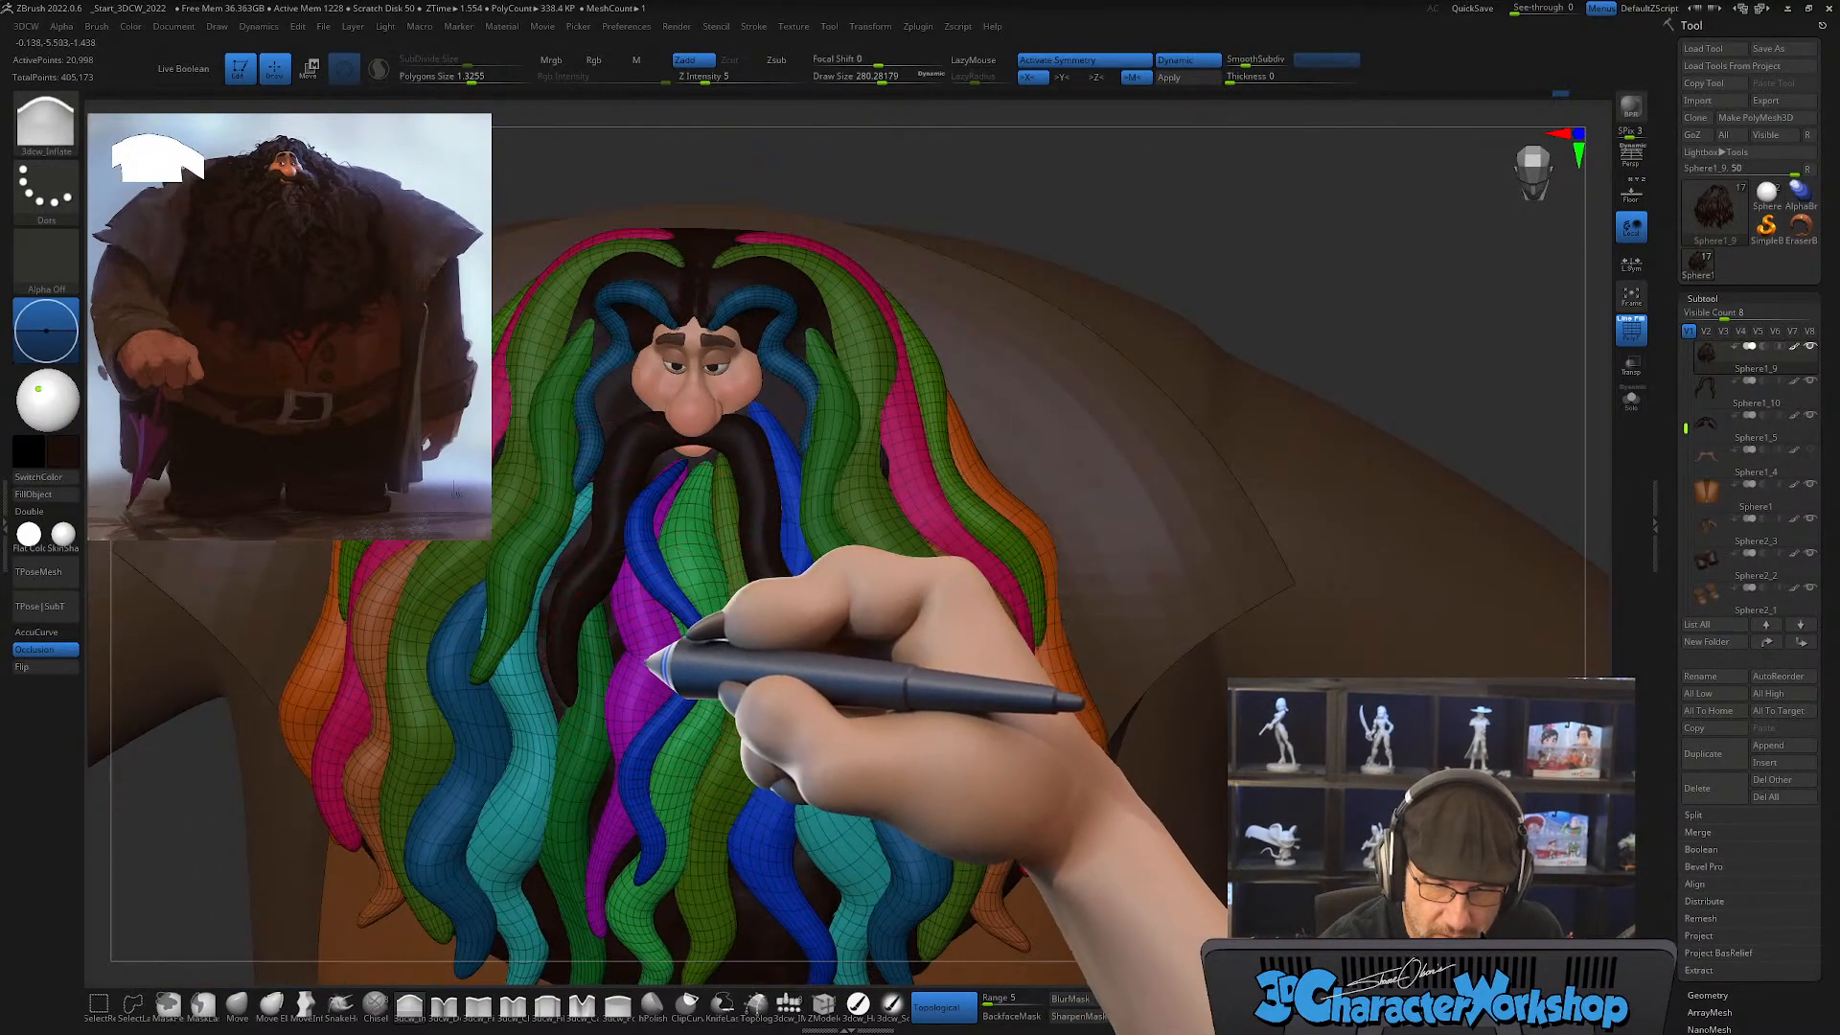
right_drag(731, 731, 728, 796)
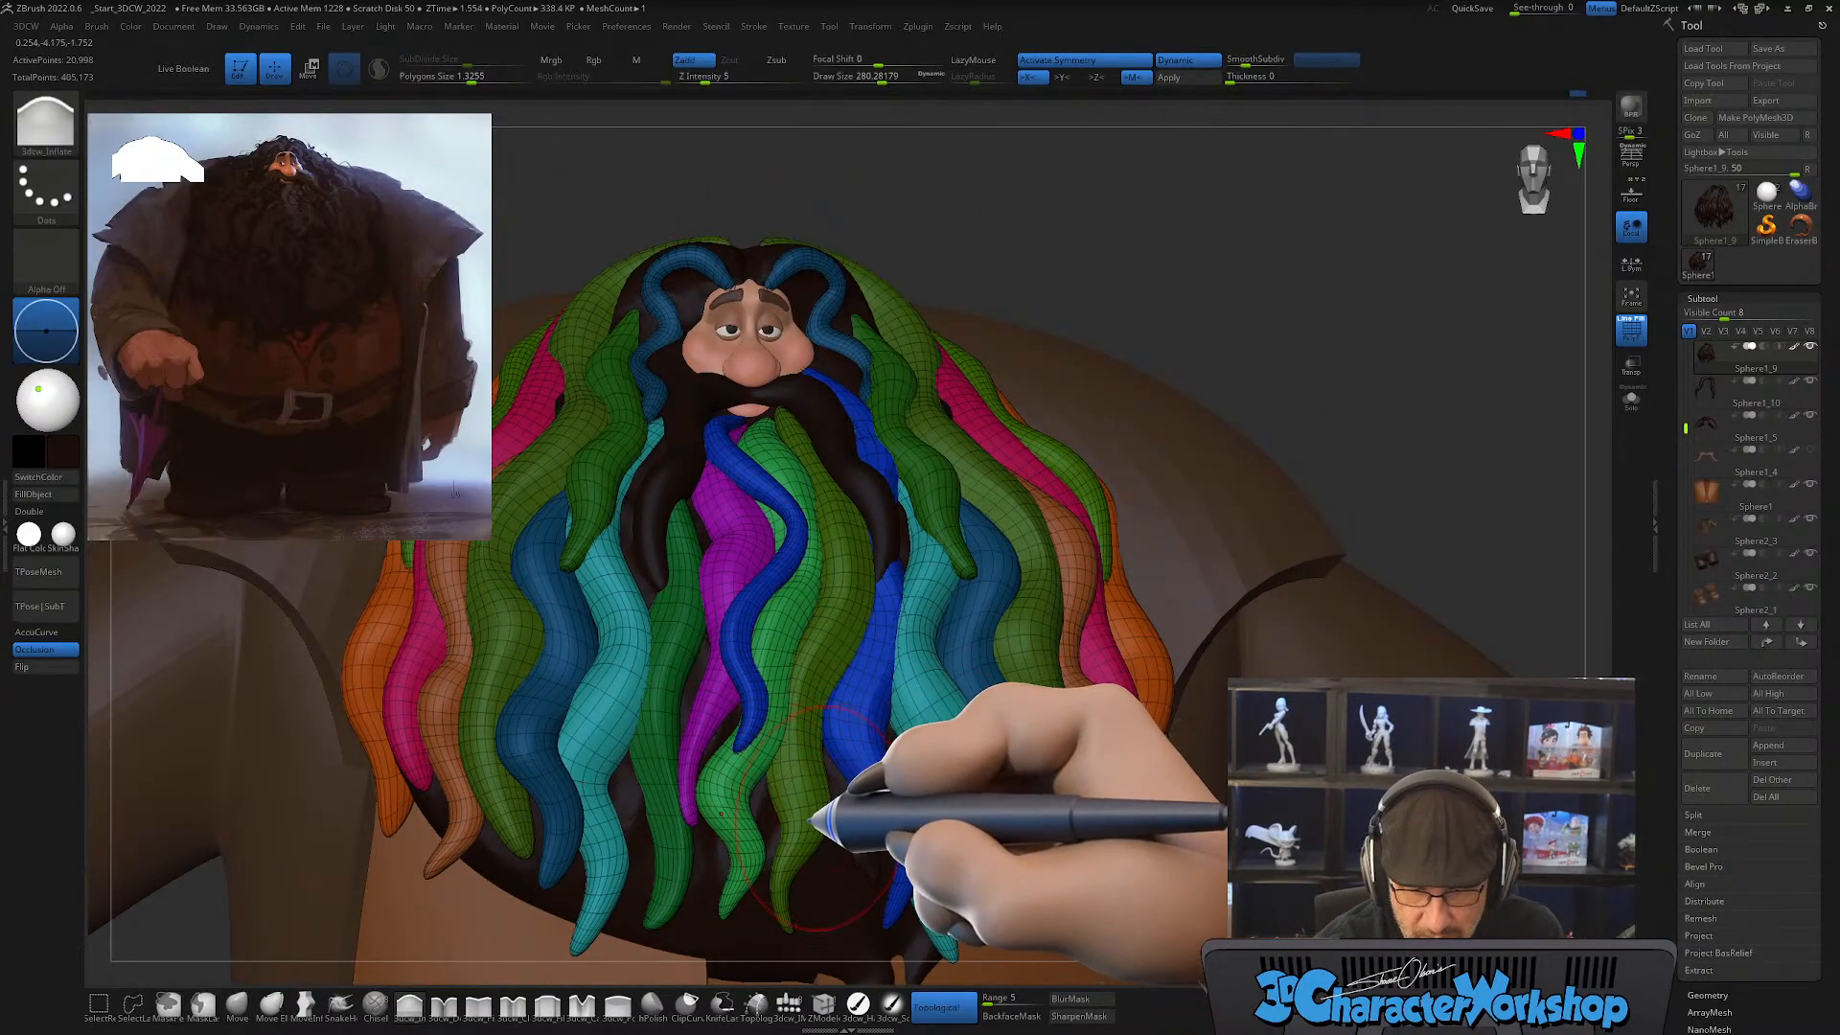
right_drag(810, 805, 827, 819)
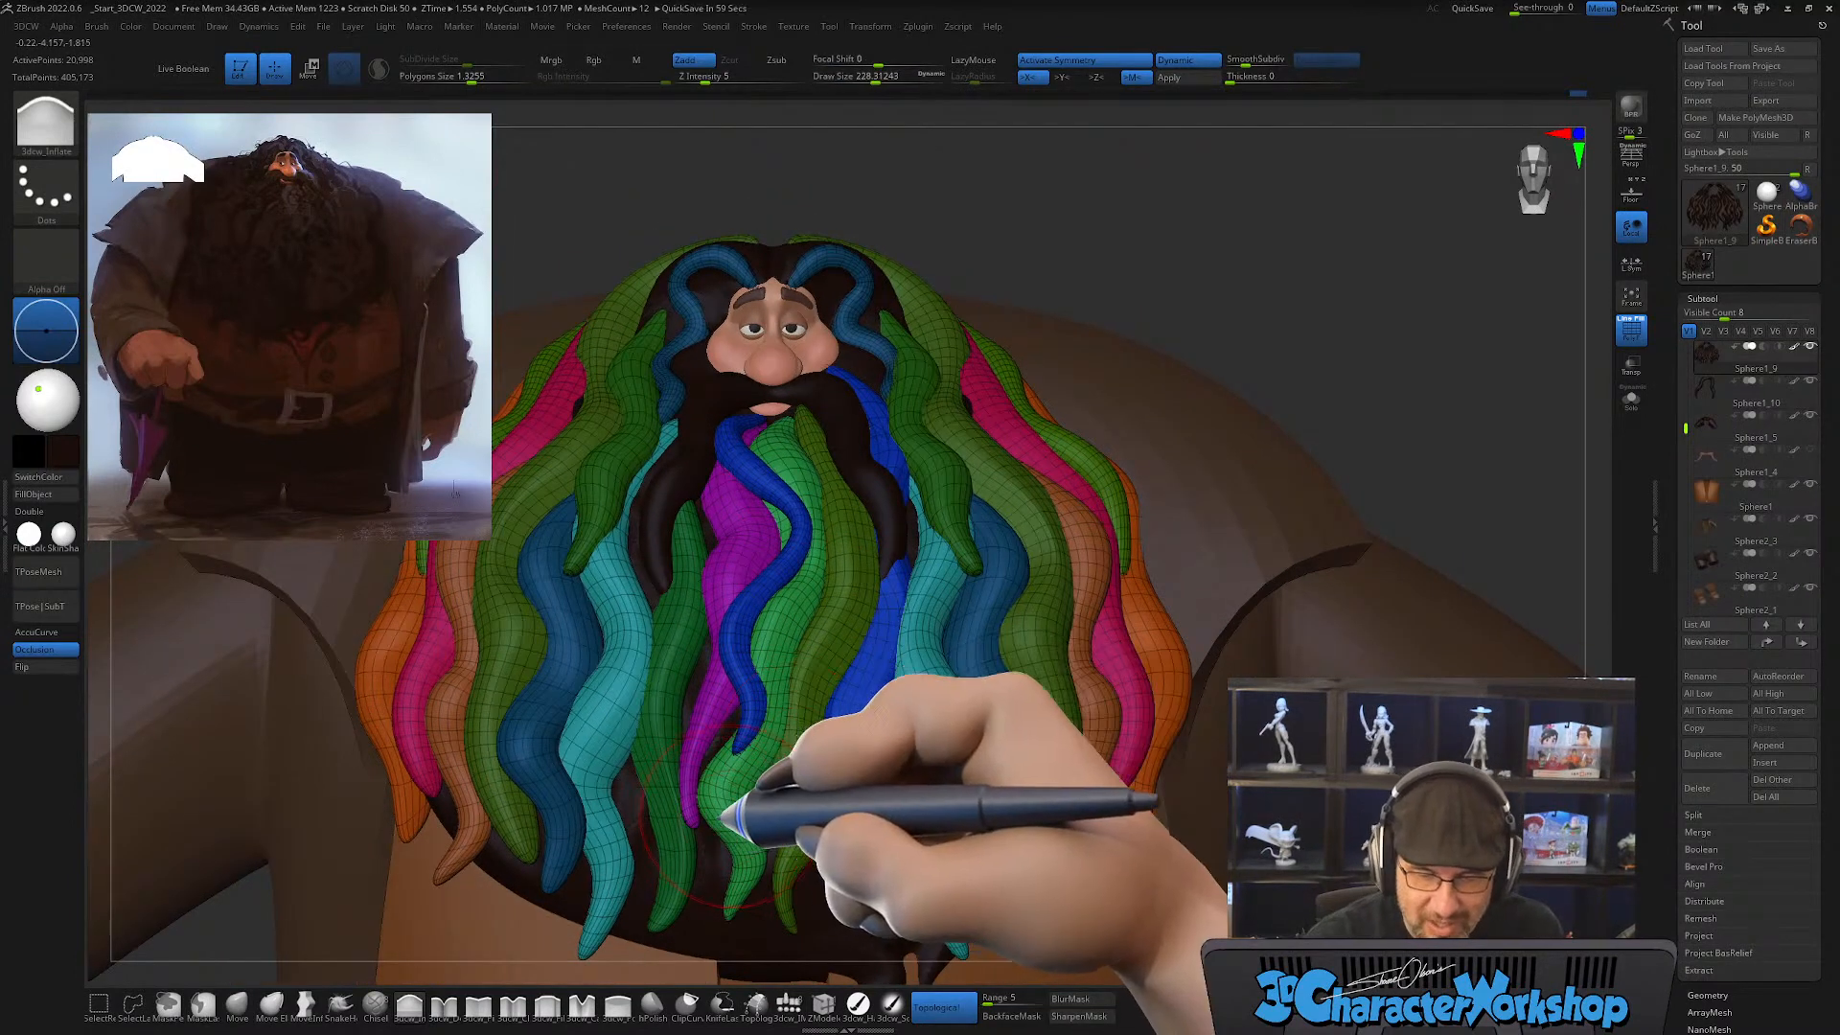
Step: Turn off symmetry and inflate individual beard strands on one side at a draw size of about 228 and intensity 5
key(x)
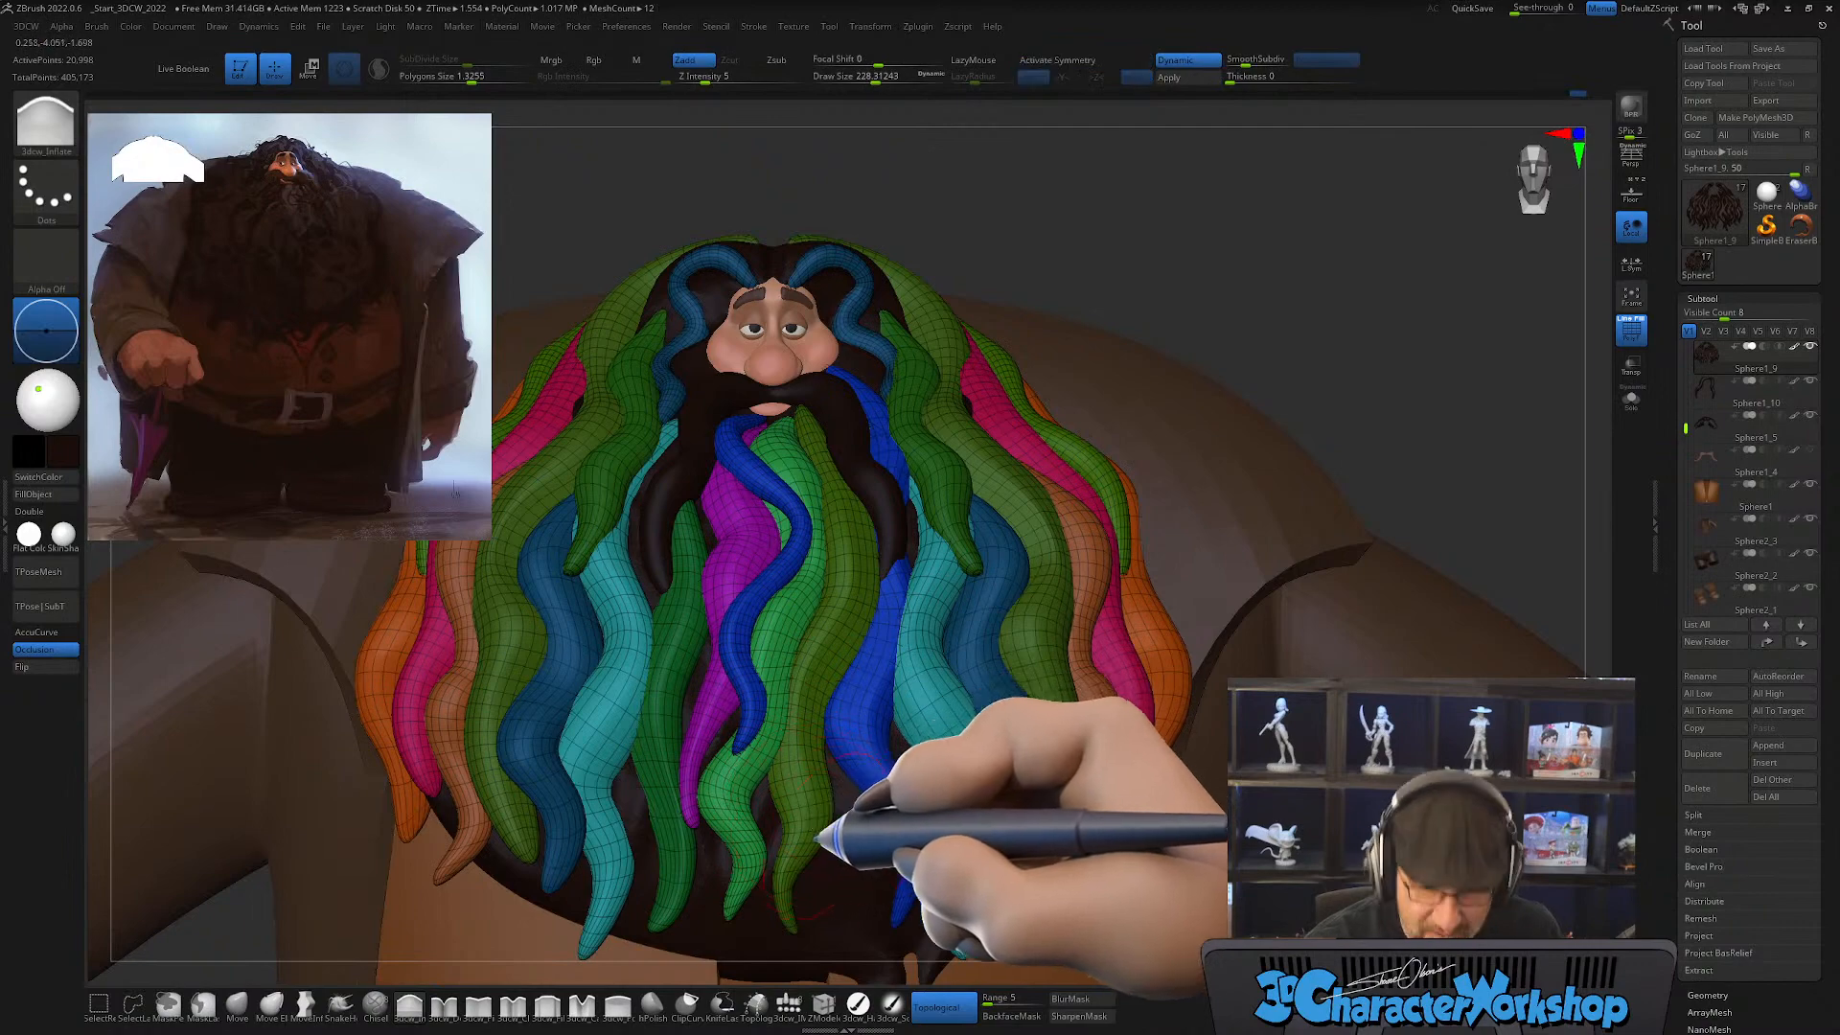
key(s)
mouse_move(863, 797)
right_down()
mouse_move(1164, 810)
mouse_move(1039, 781)
mouse_move(1062, 769)
mouse_move(1100, 843)
mouse_move(1084, 757)
mouse_move(1122, 778)
mouse_move(1093, 798)
mouse_move(1117, 762)
mouse_move(1083, 833)
mouse_move(1023, 851)
mouse_move(1033, 774)
mouse_move(908, 812)
mouse_move(945, 706)
right_up()
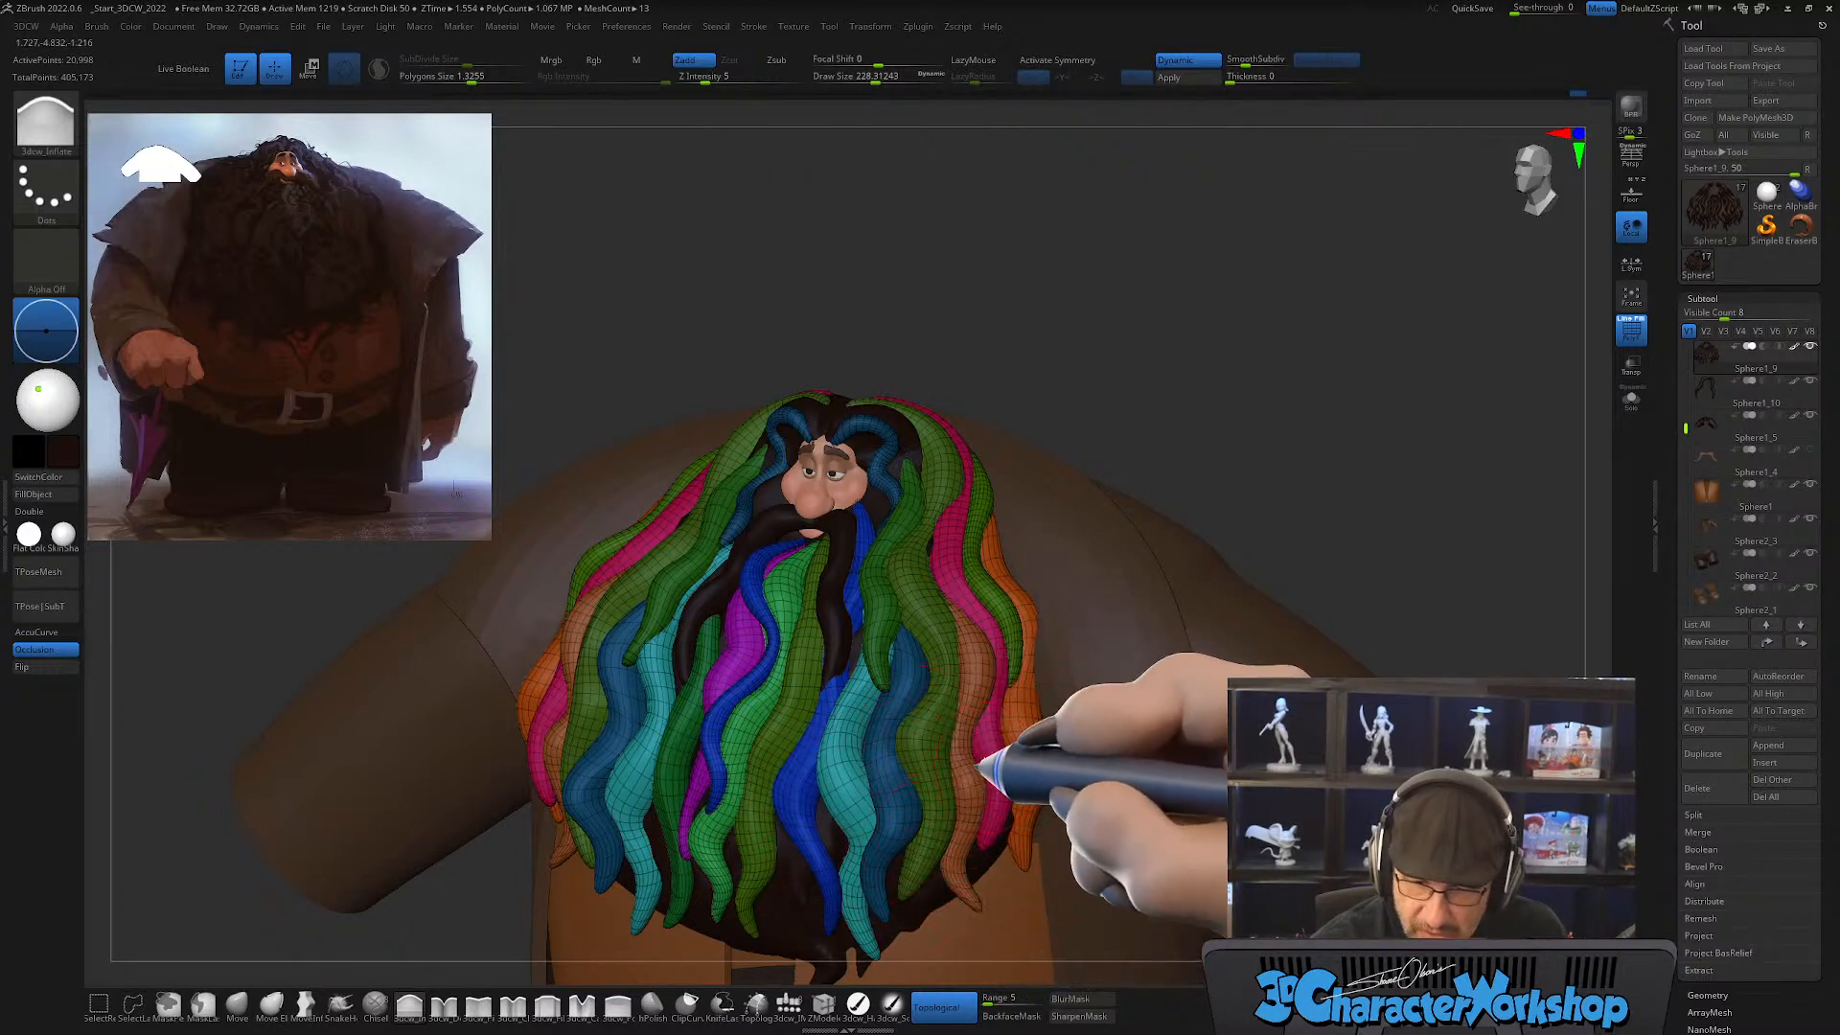
right_drag(986, 767, 932, 571)
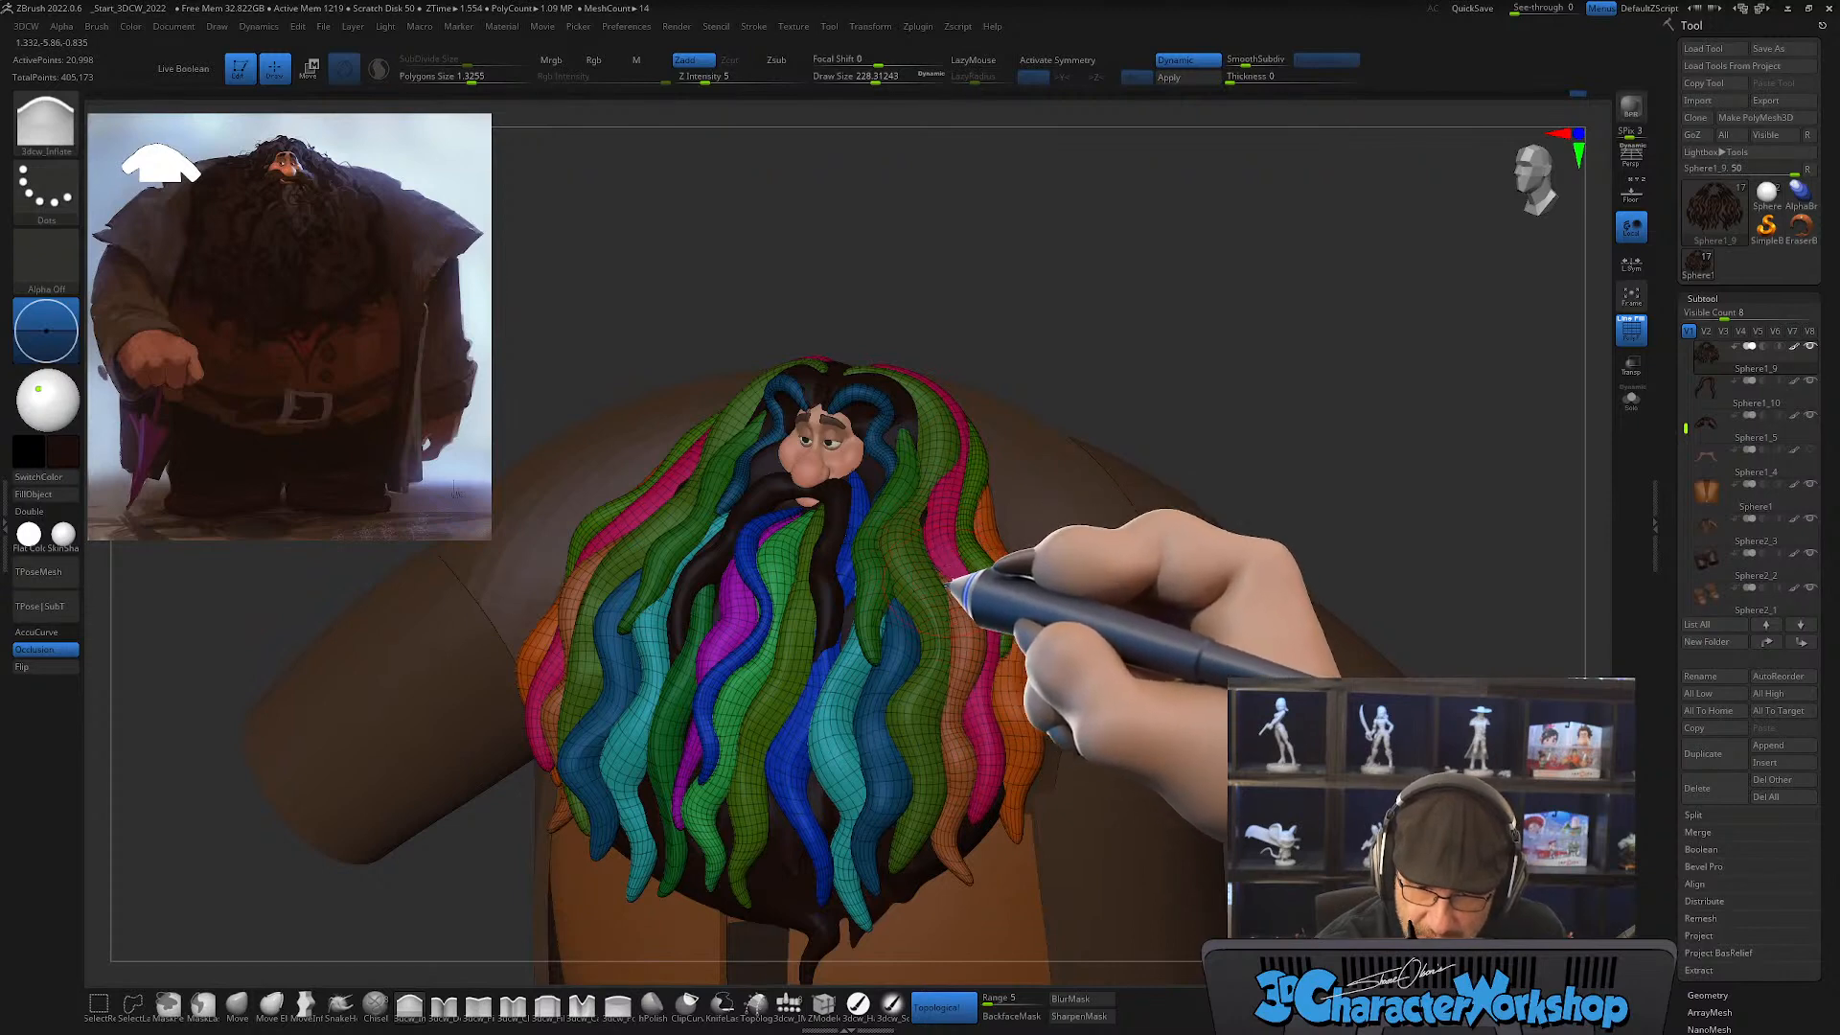
right_drag(966, 690, 954, 760)
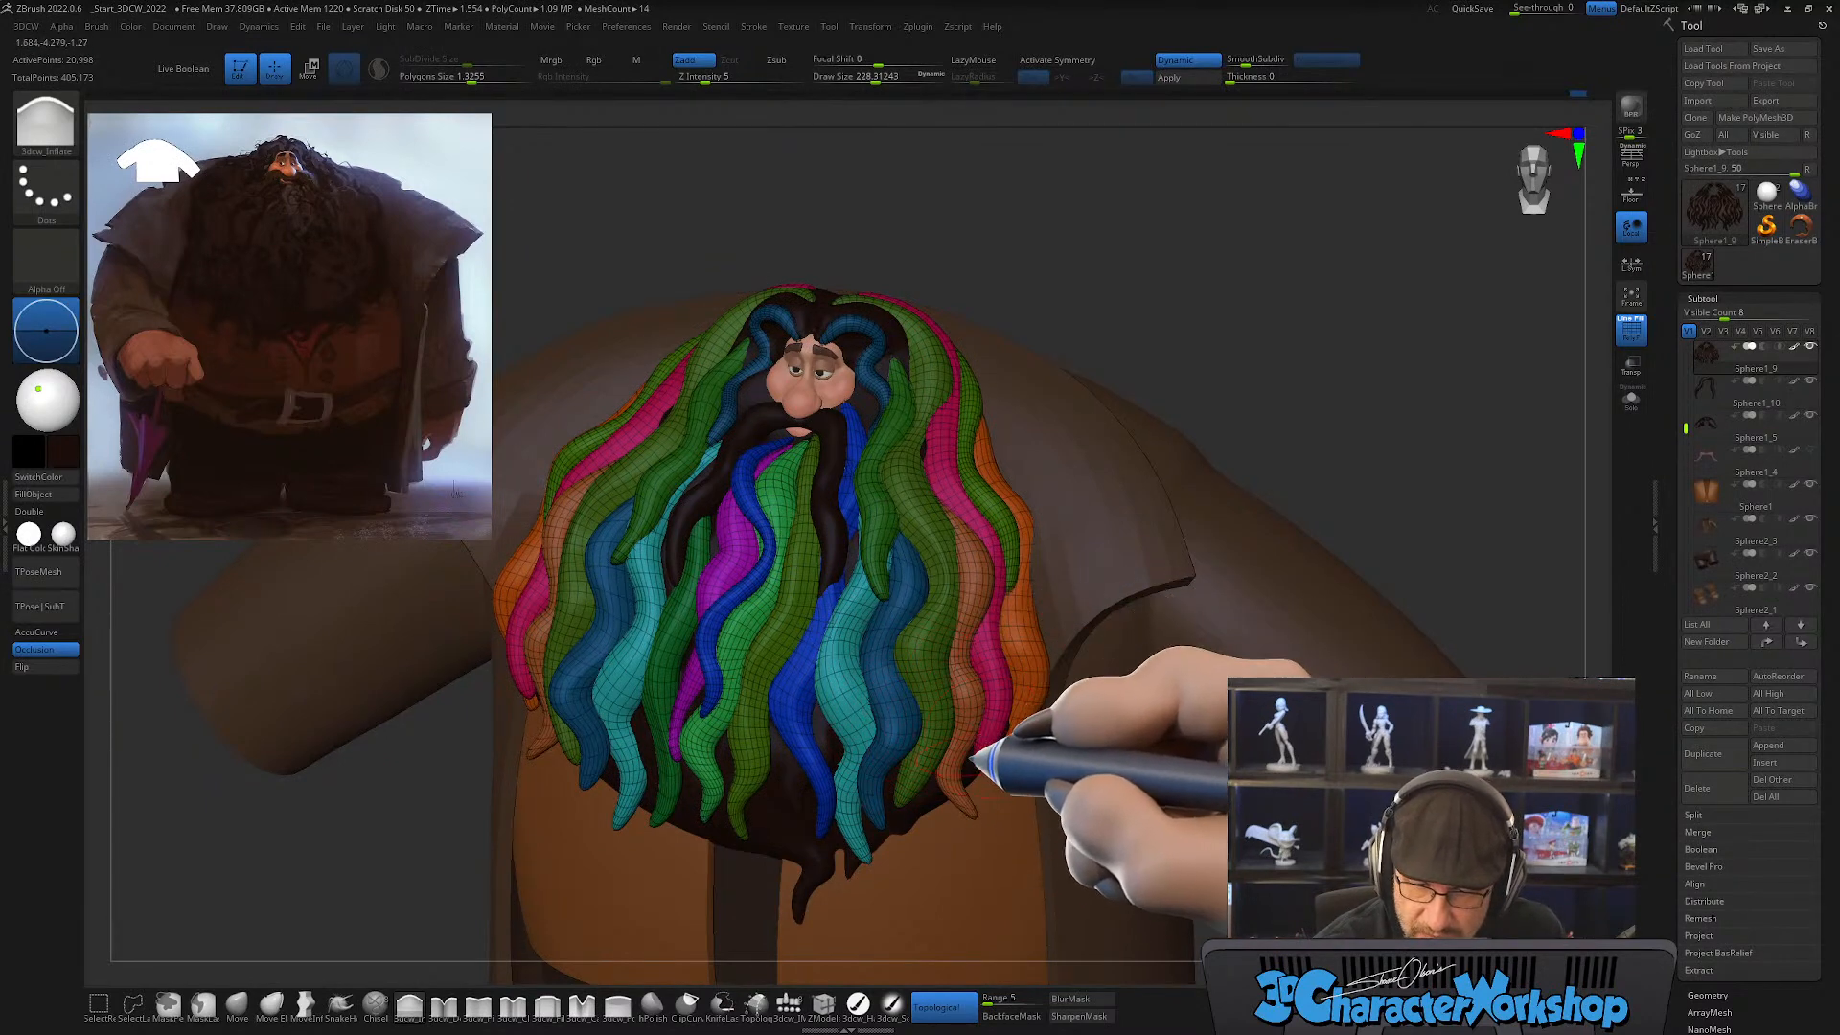
mouse_move(971, 755)
right_down()
mouse_move(994, 733)
mouse_move(952, 730)
right_up()
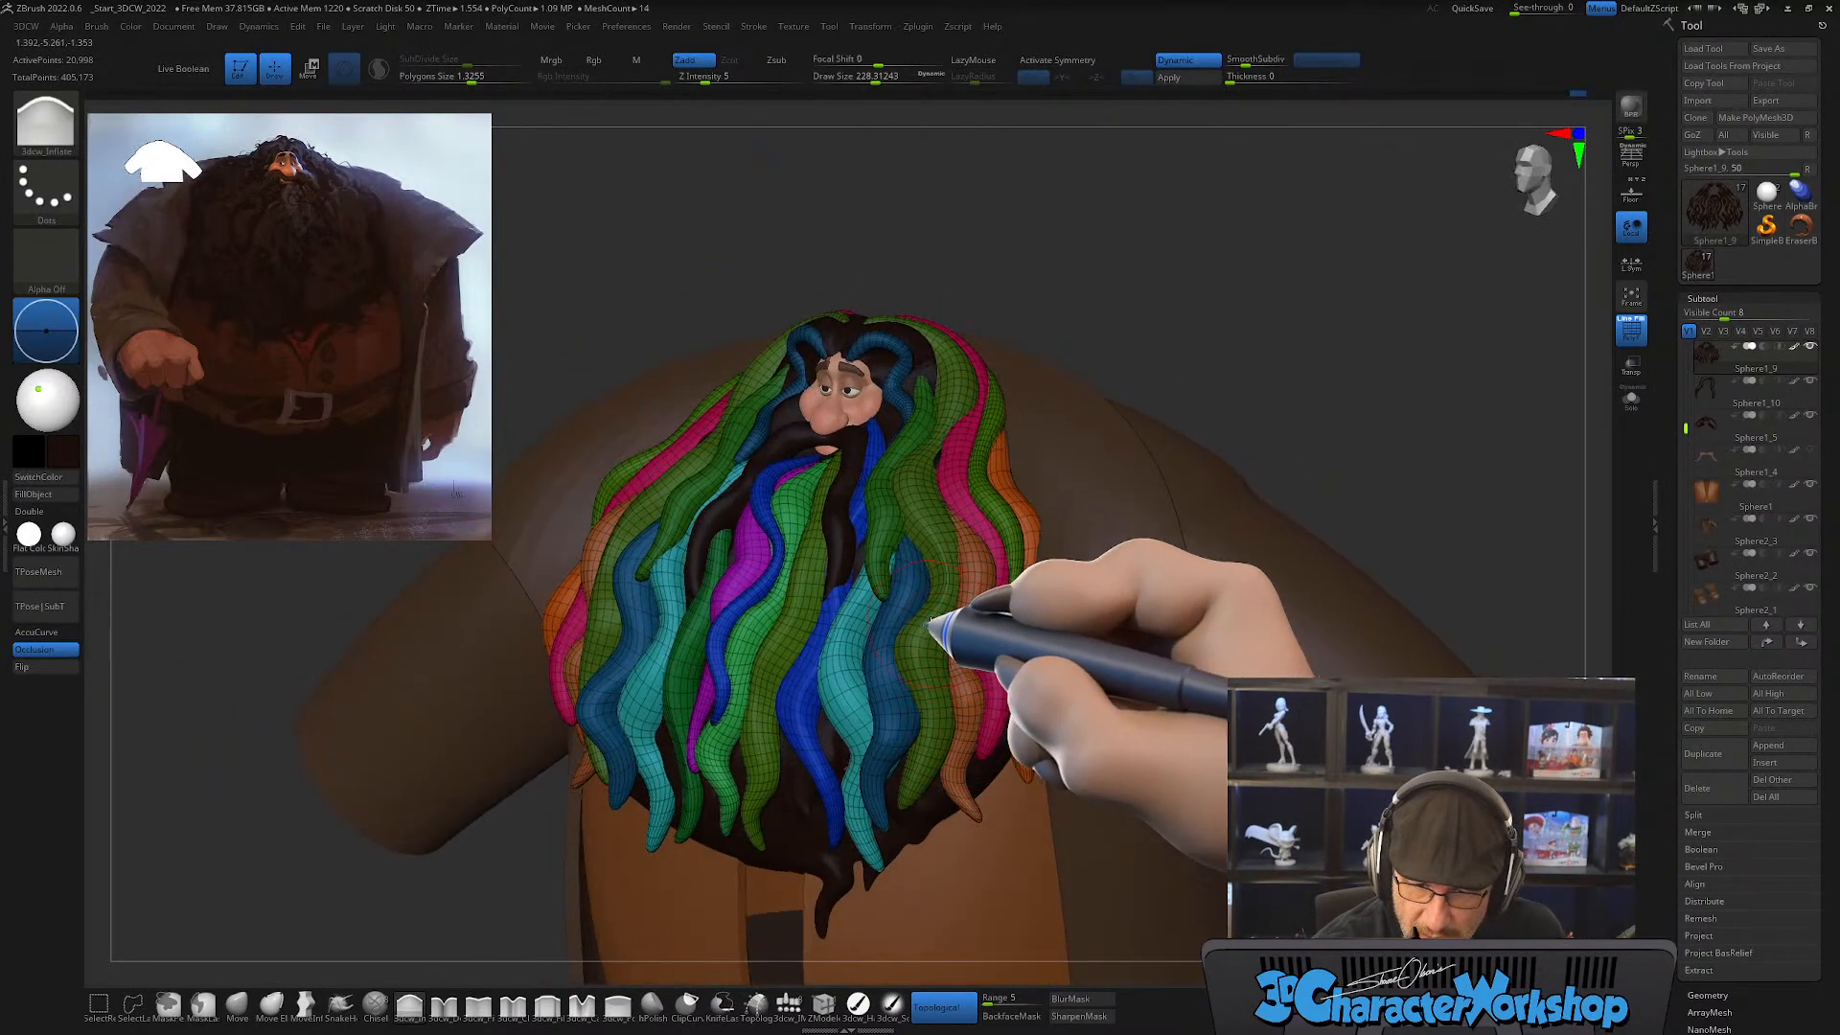
right_drag(934, 623, 947, 624)
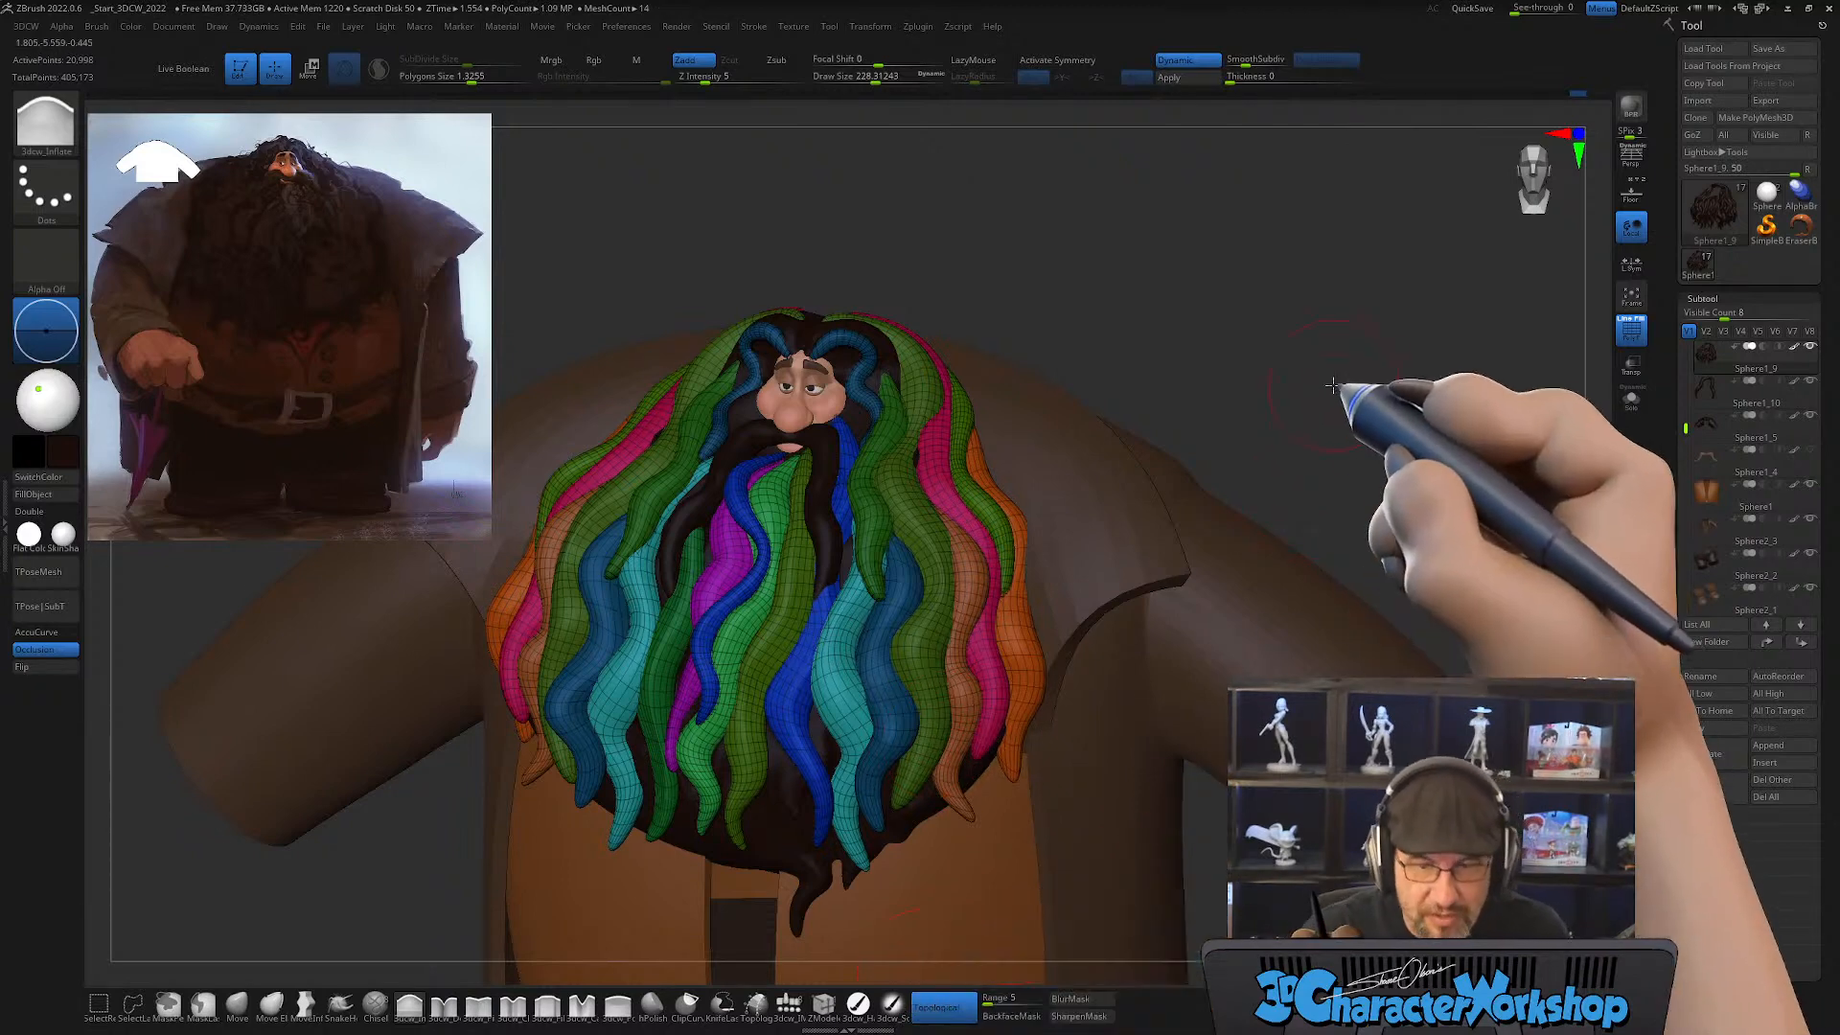
drag(1331, 380, 1233, 296)
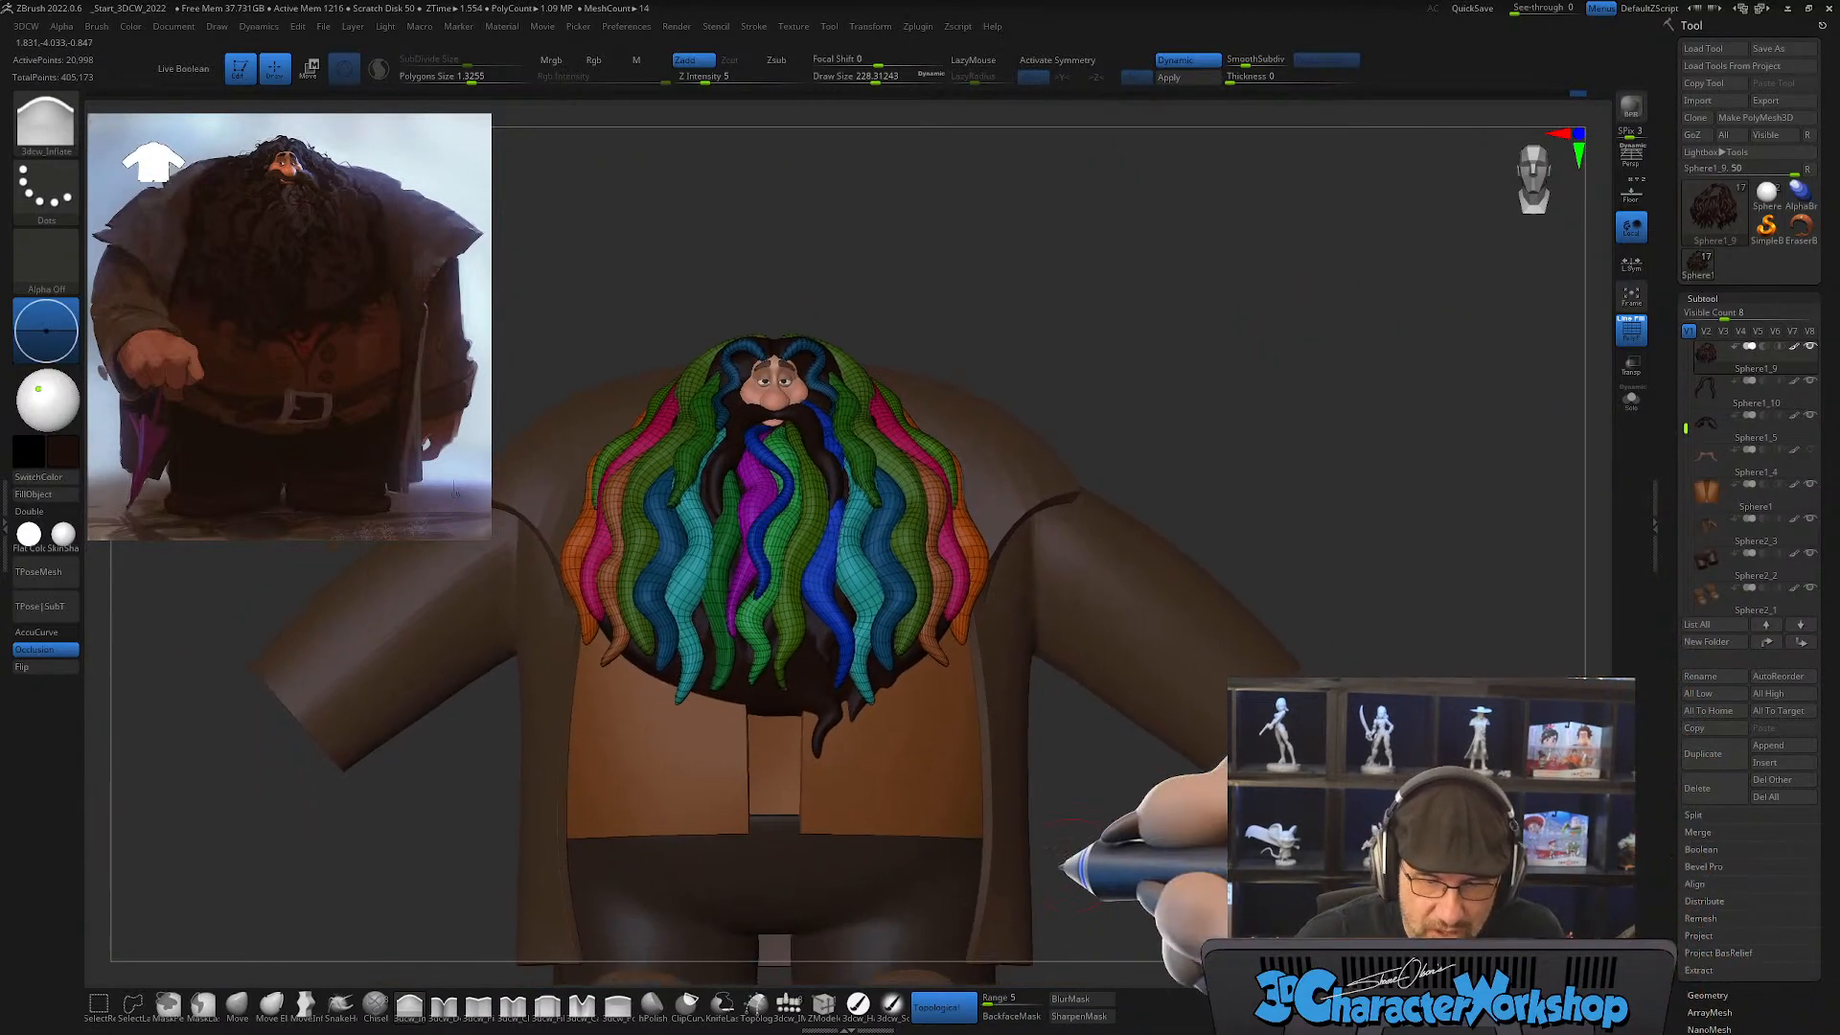
Step: Read the built-in help description of the Topological masking option
click(930, 1004)
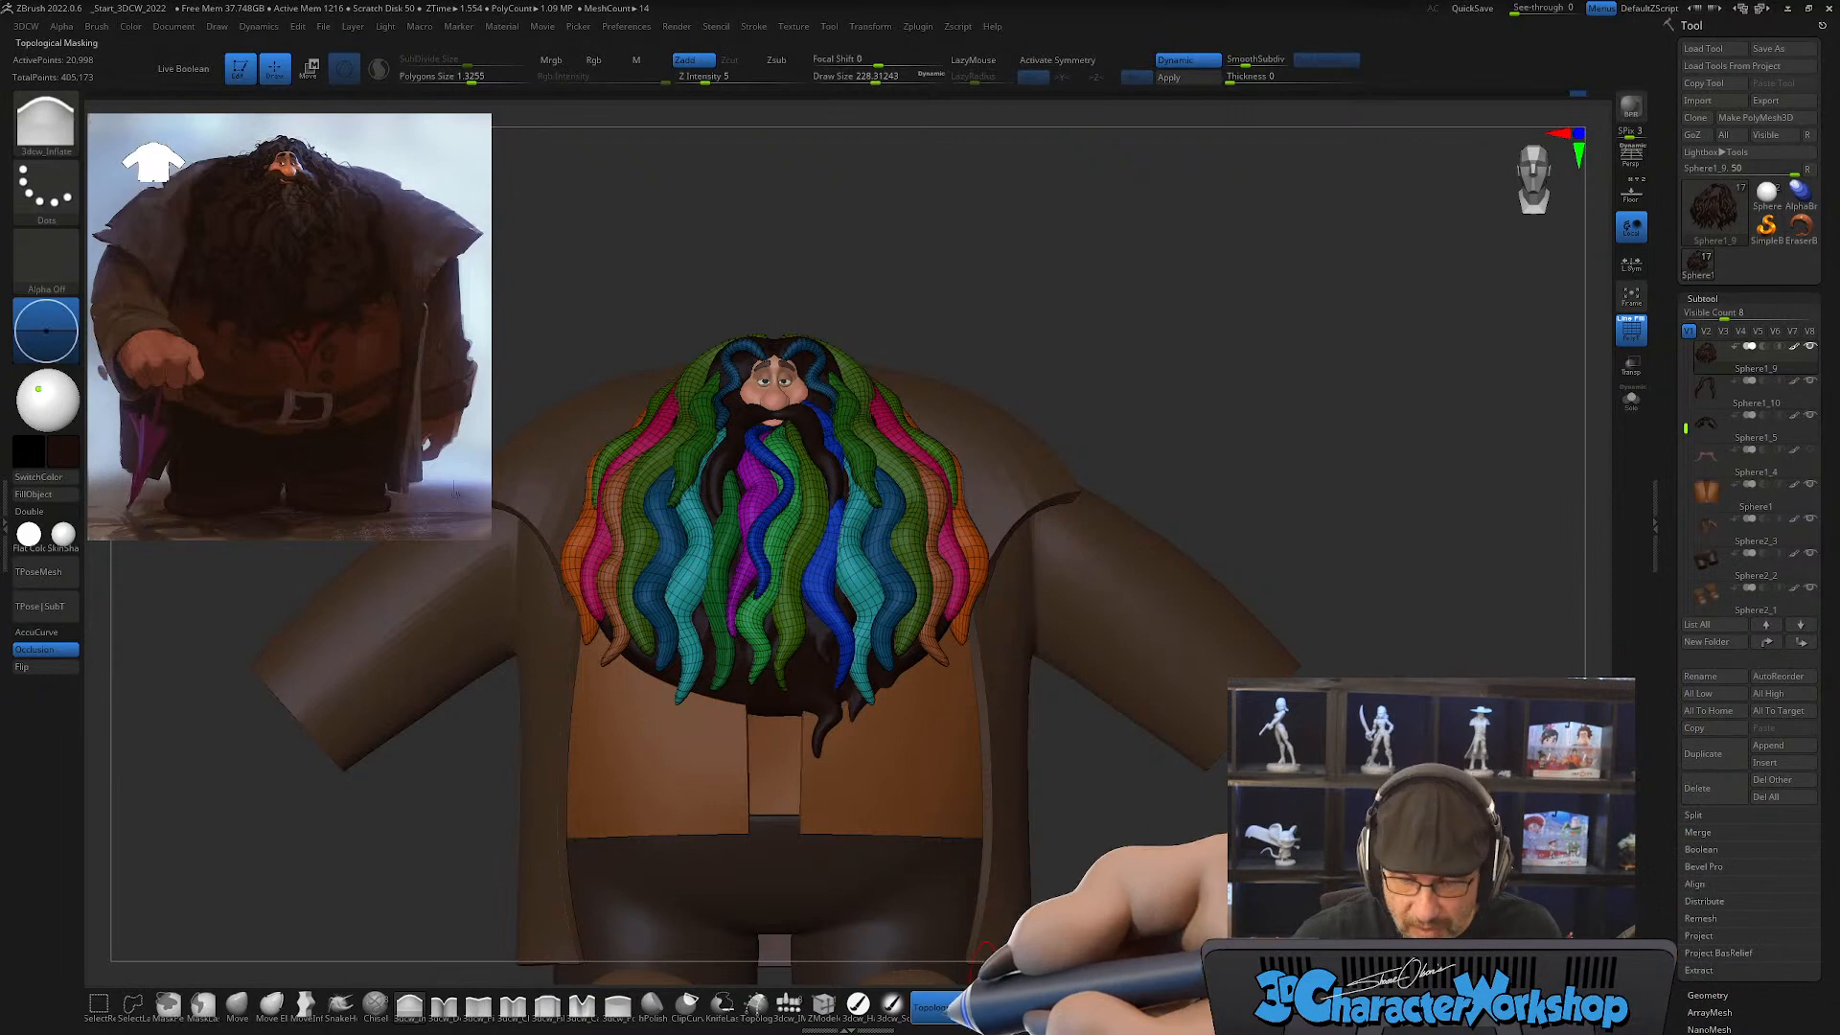
key(ctrl)
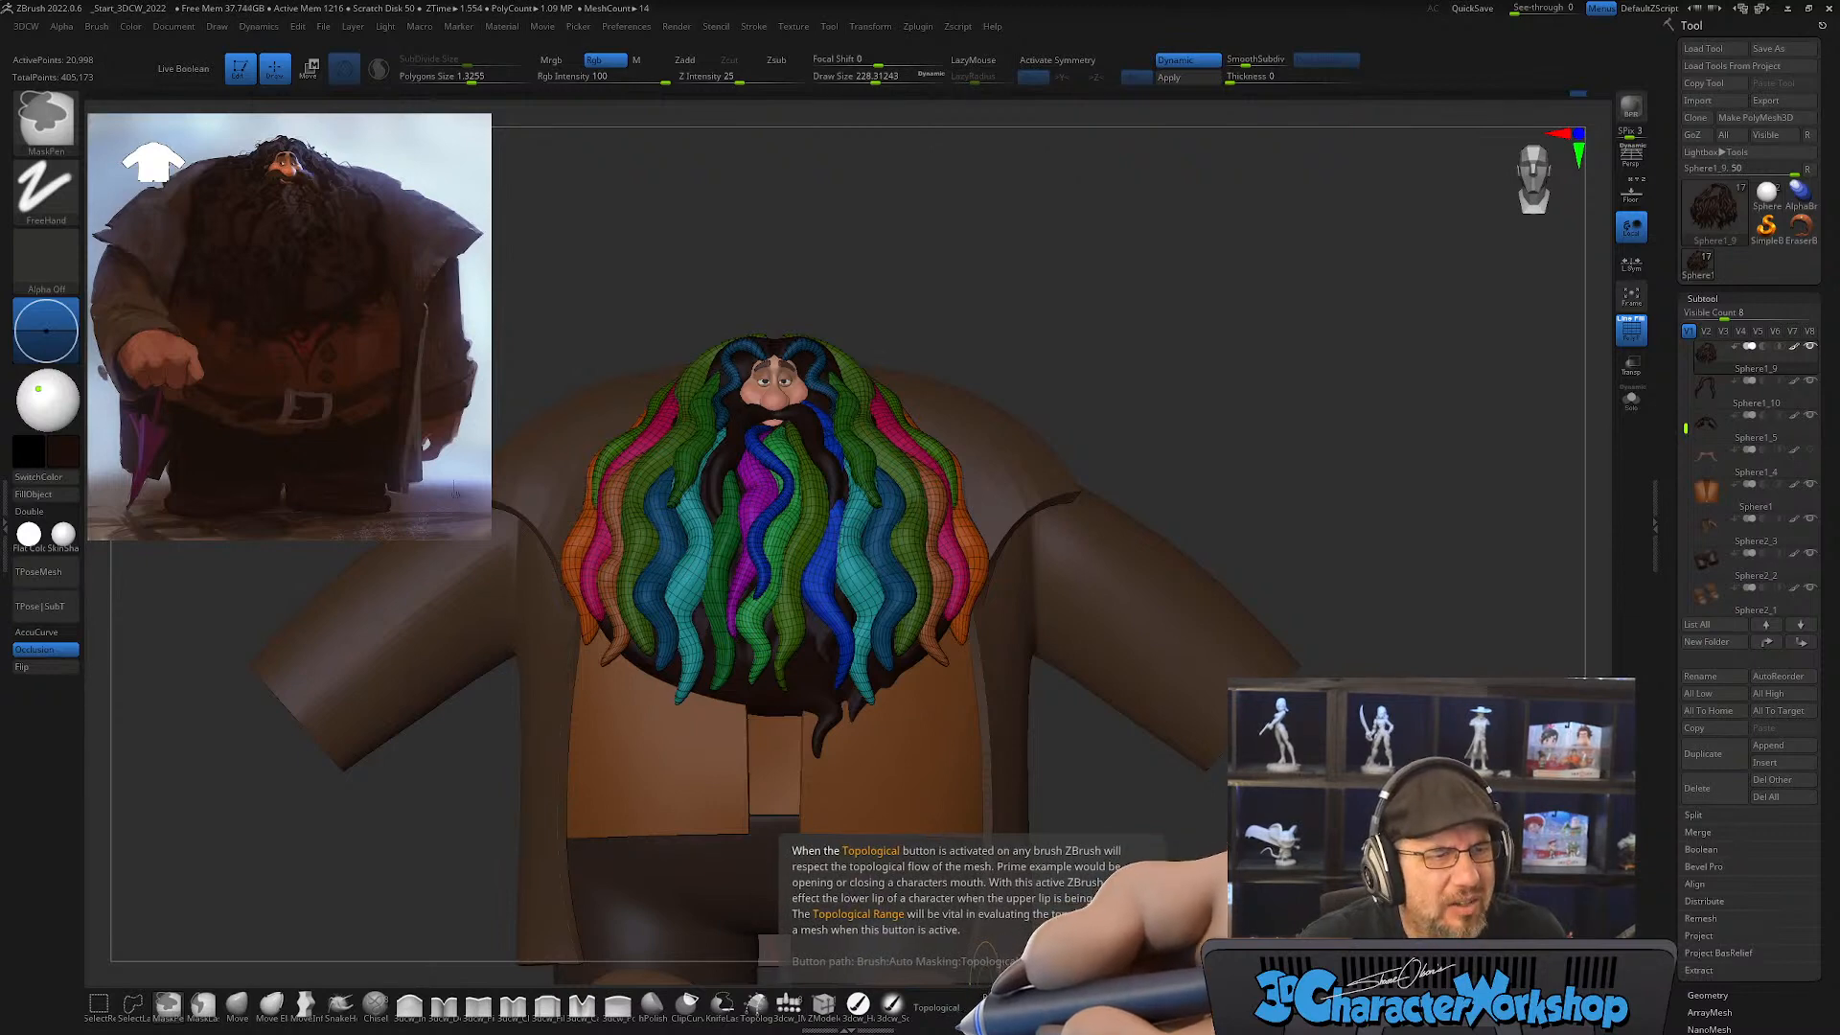
click(945, 1007)
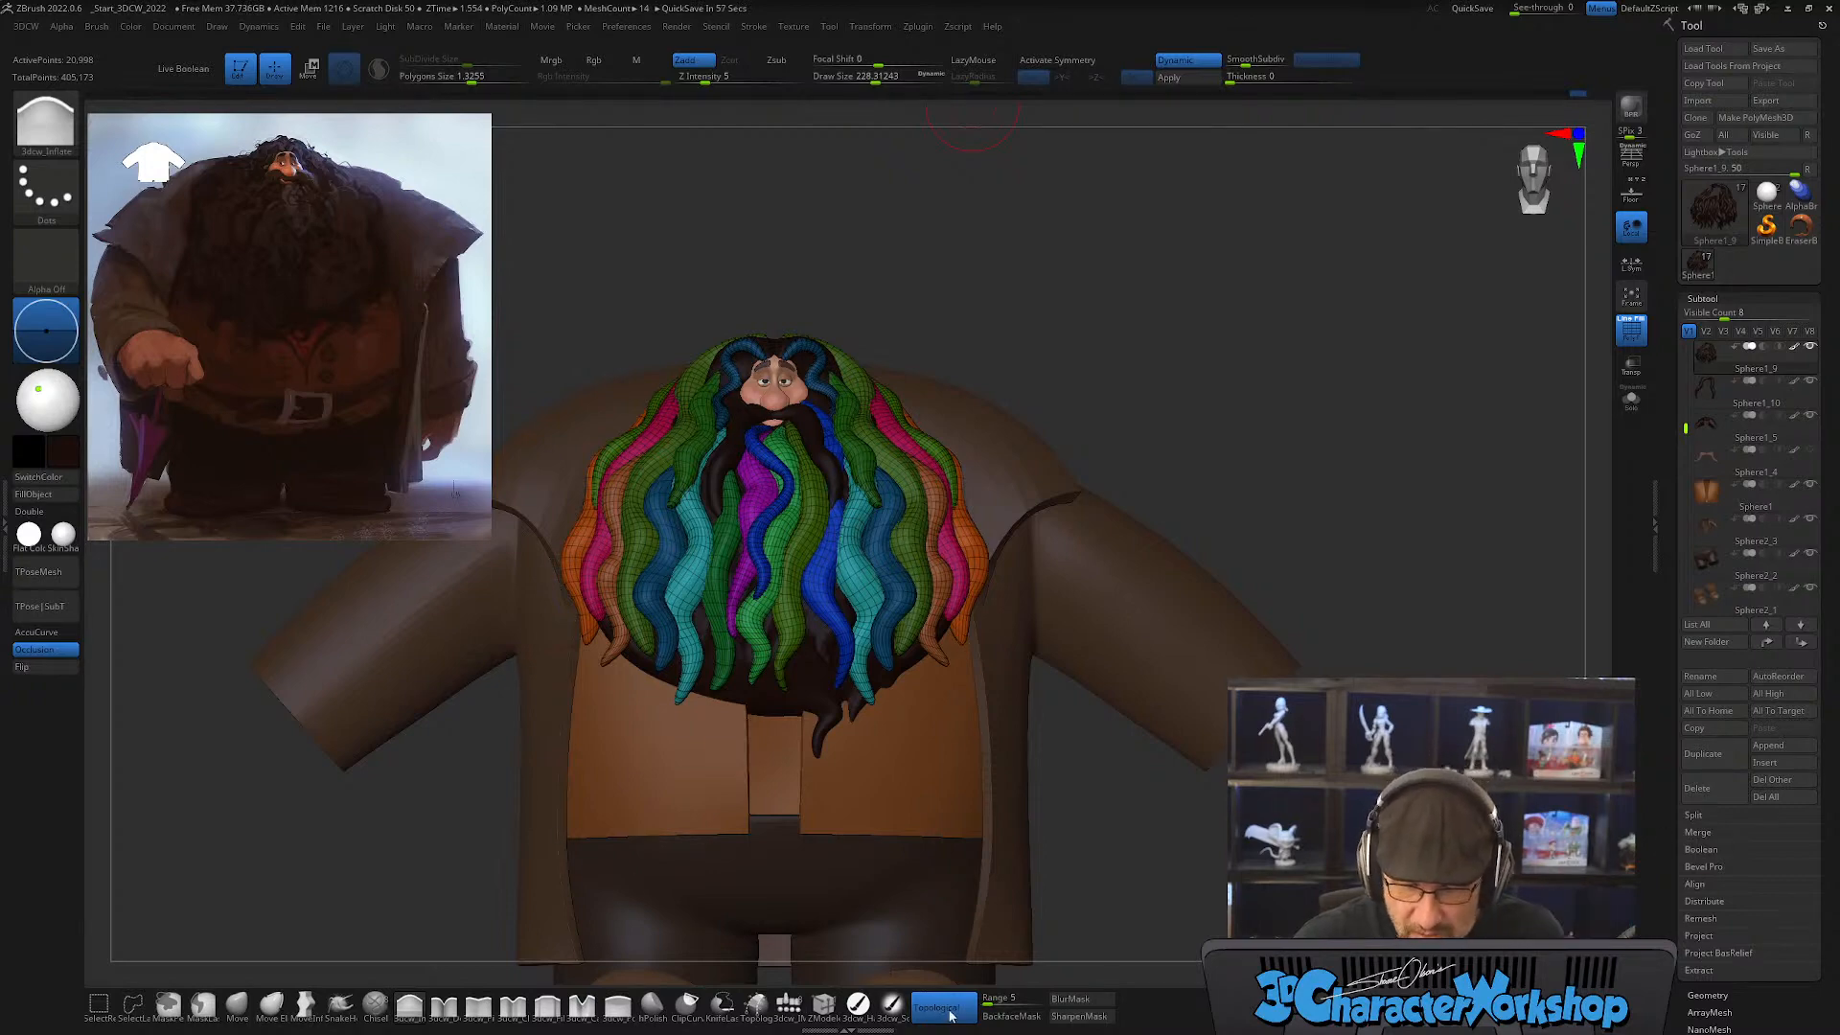
key(ctrl)
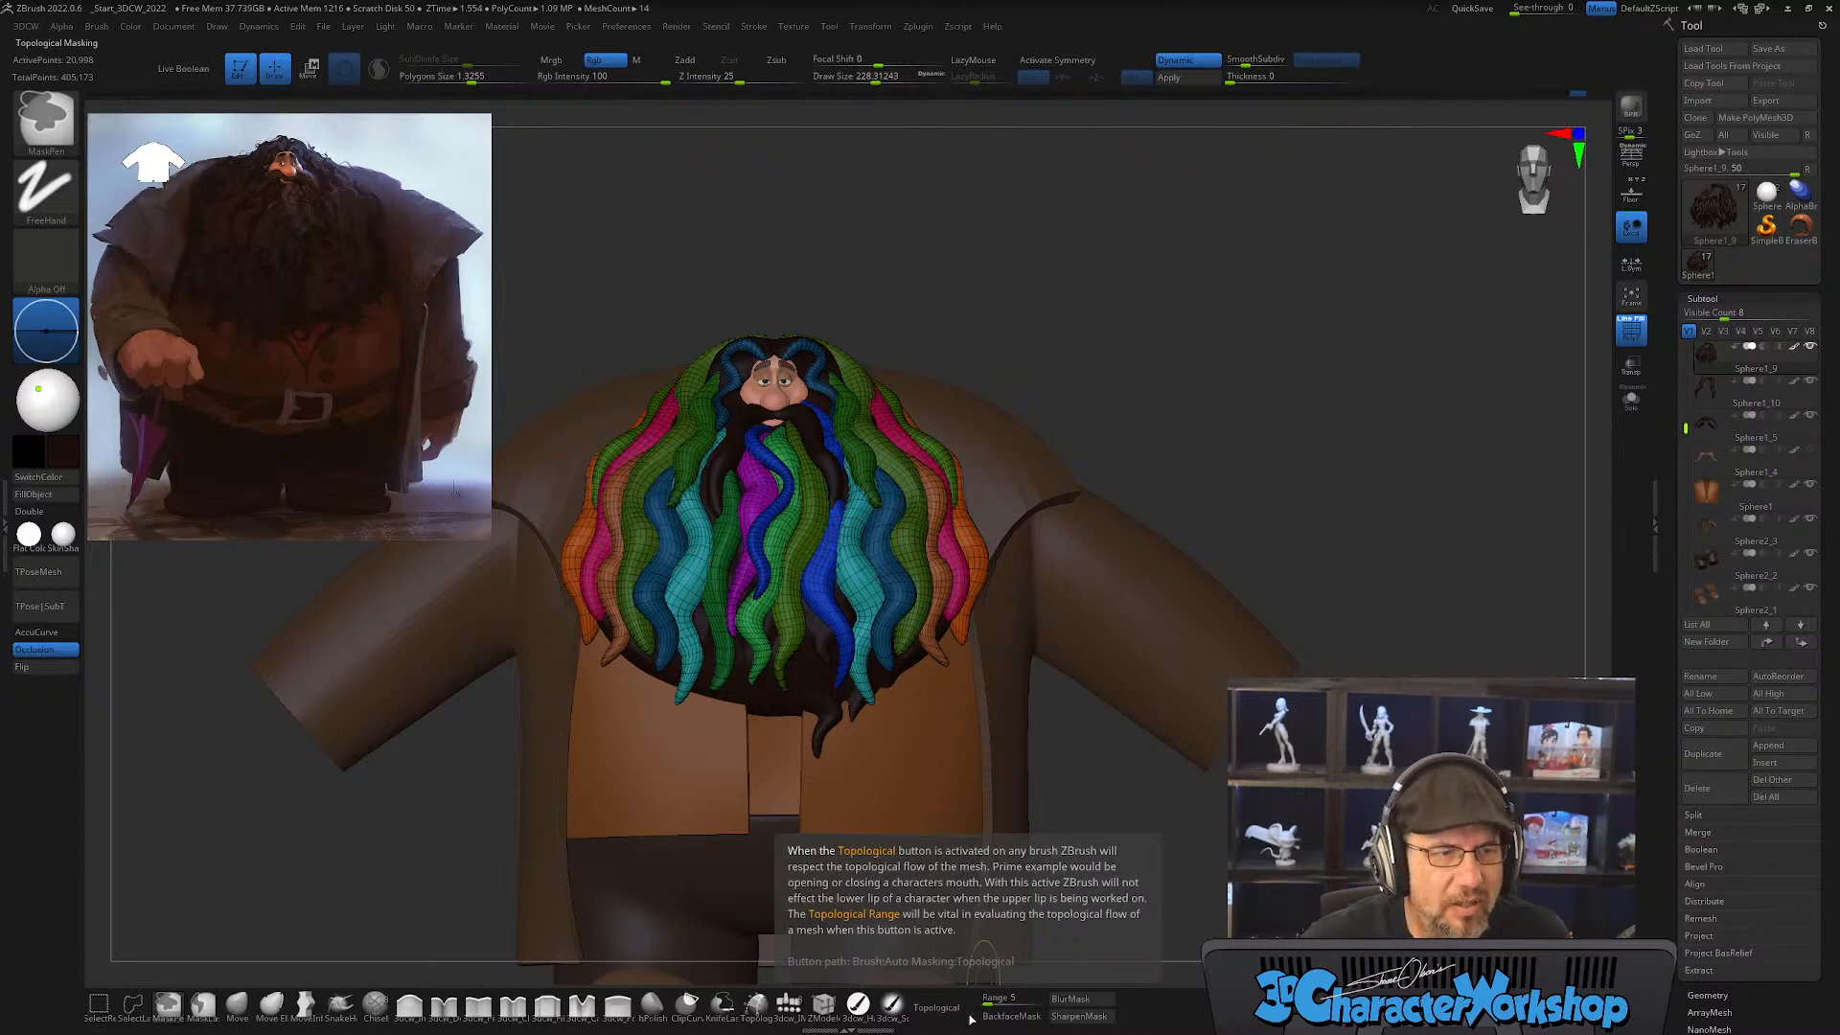
click(972, 1014)
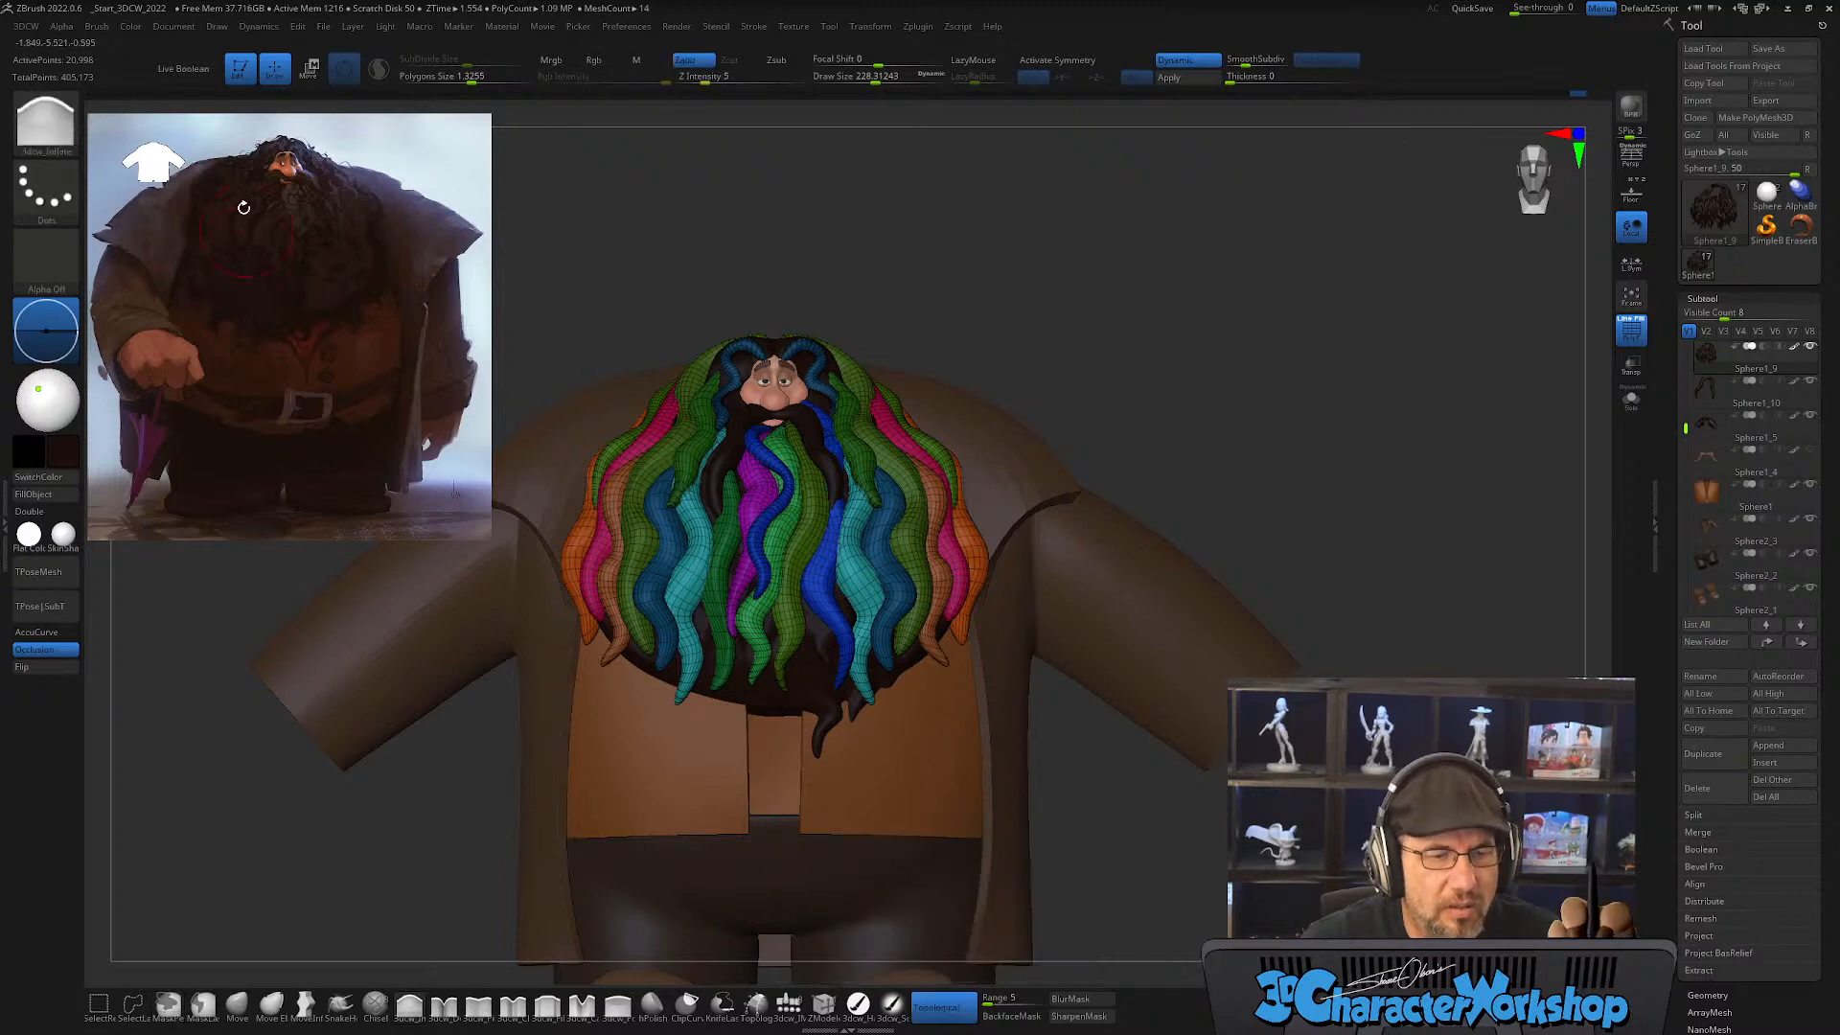
Step: Locate the Topological option among the Inflate brush's Auto Masking settings
click(98, 26)
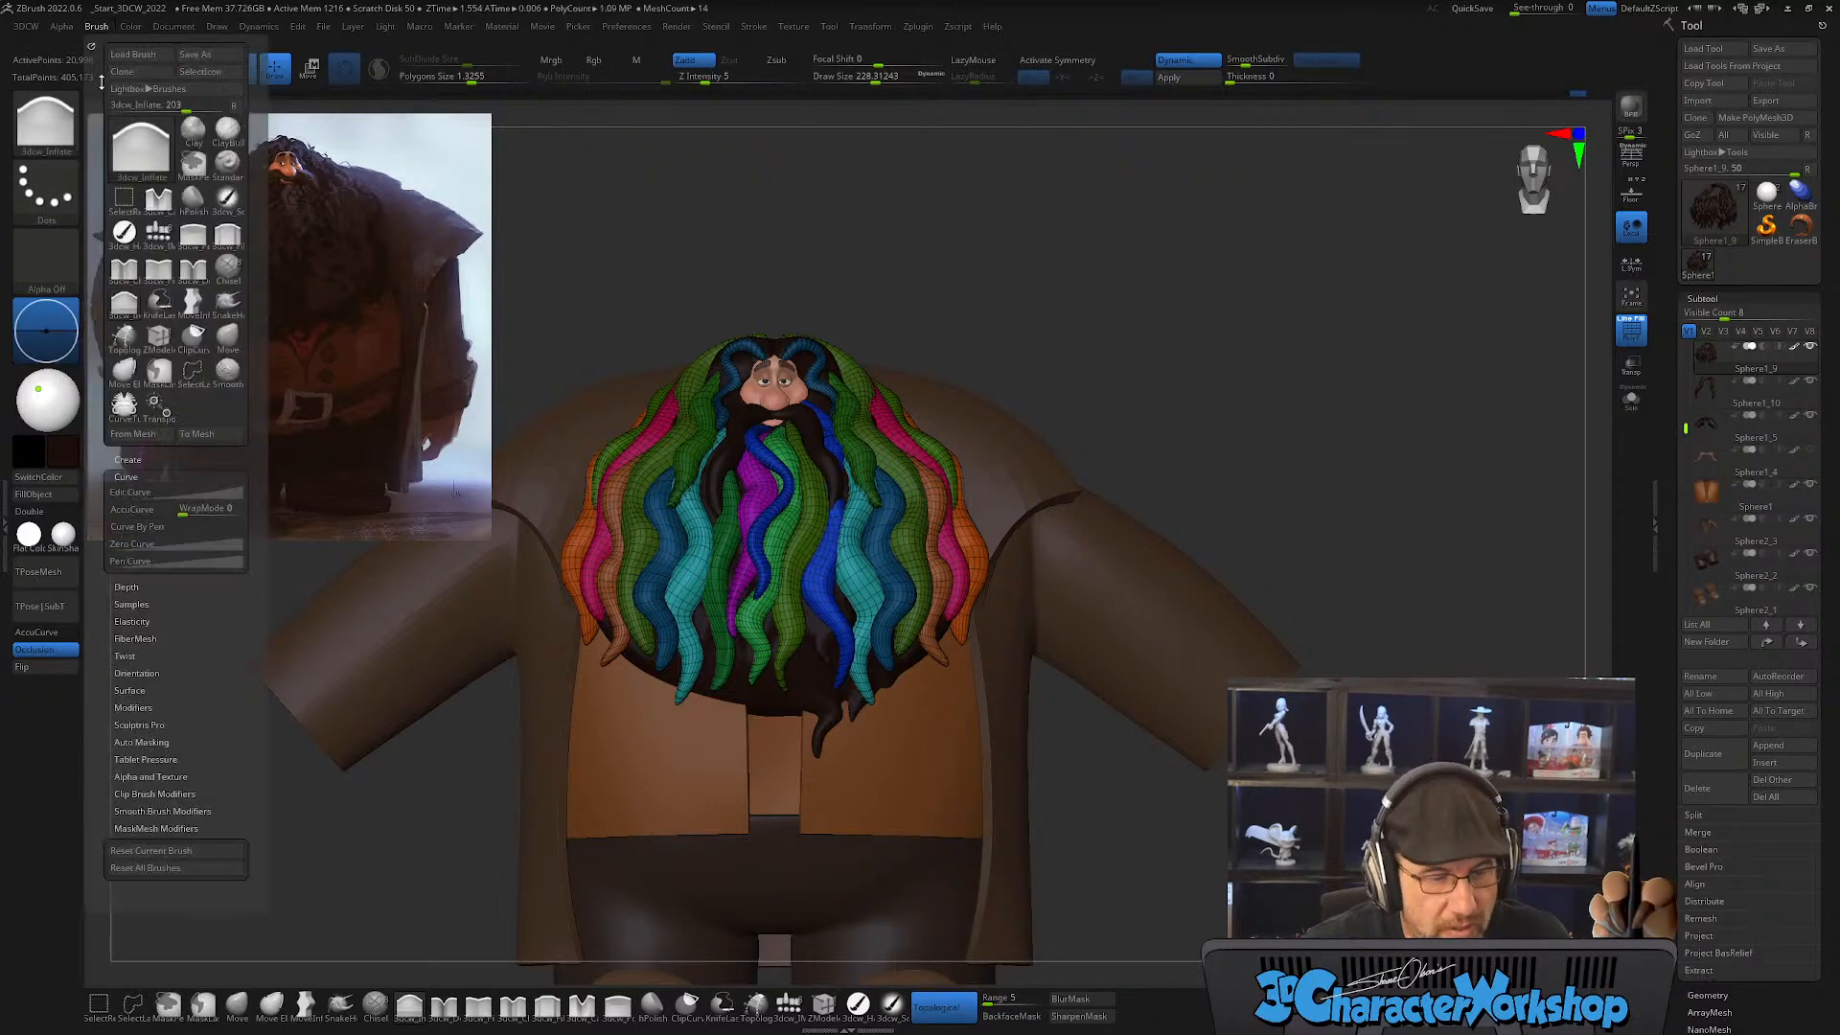
click(158, 477)
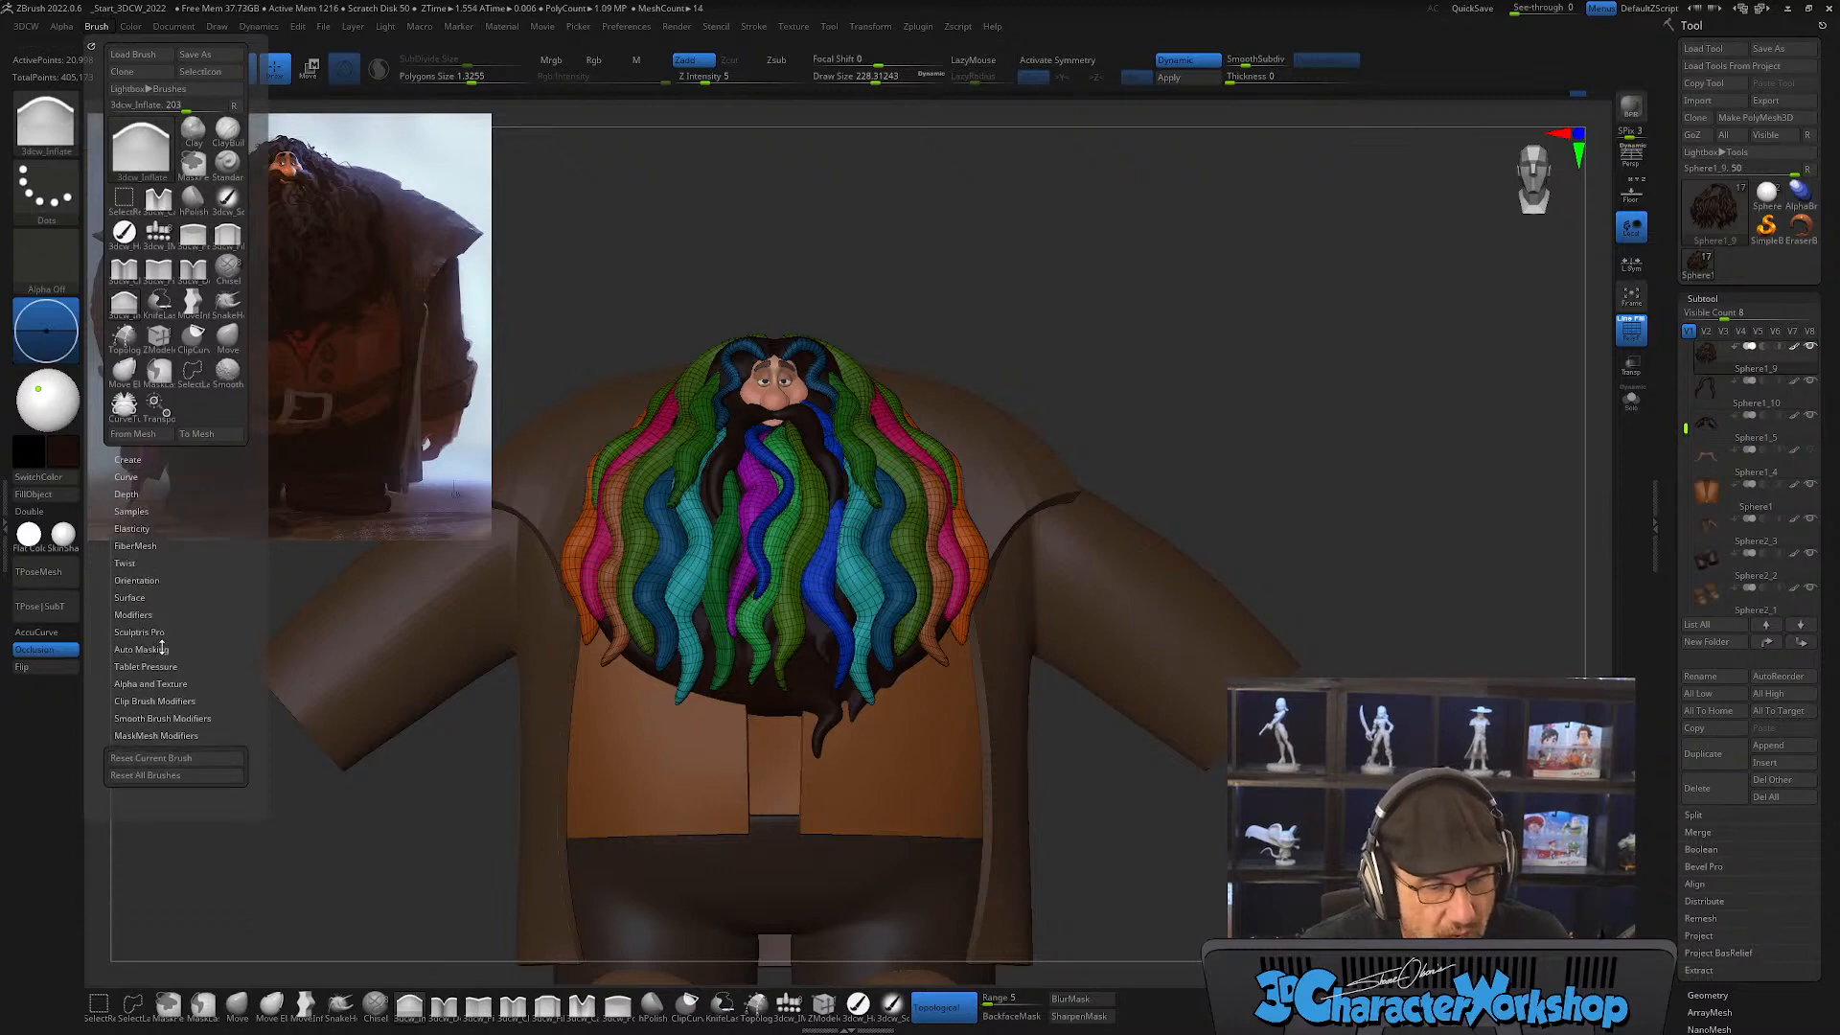
click(154, 649)
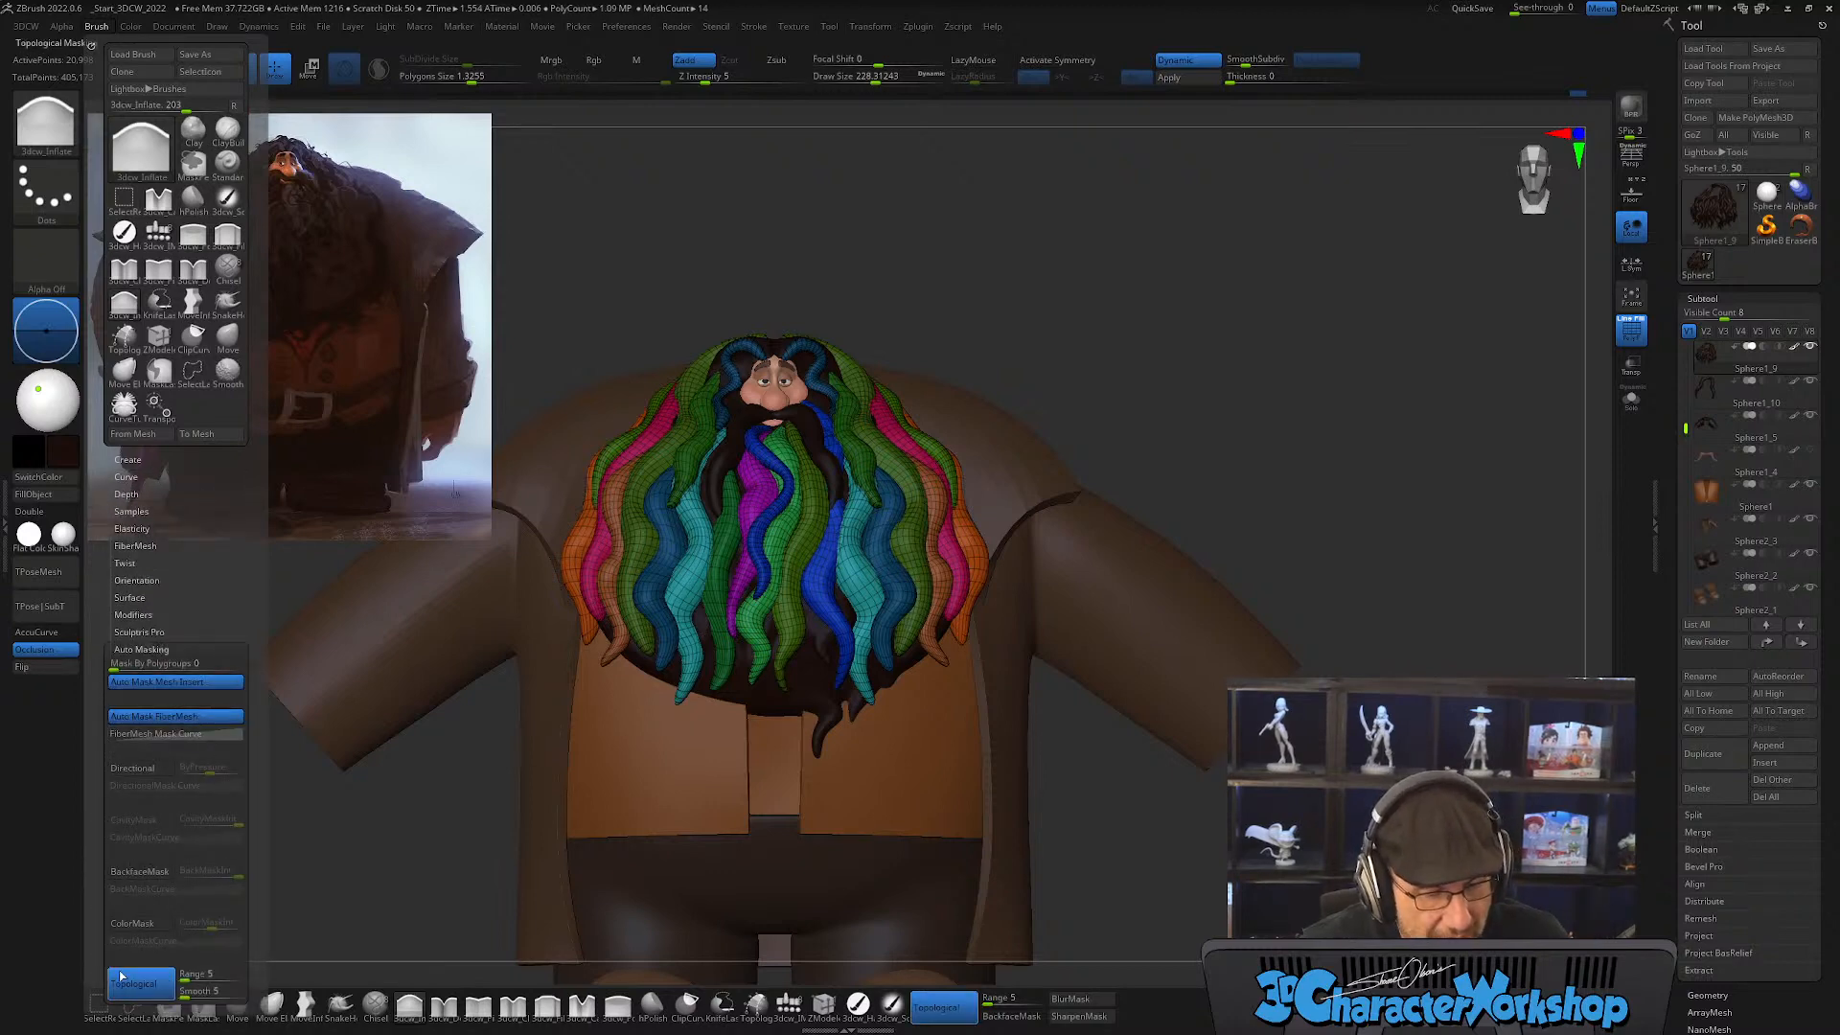
click(144, 987)
click(144, 987)
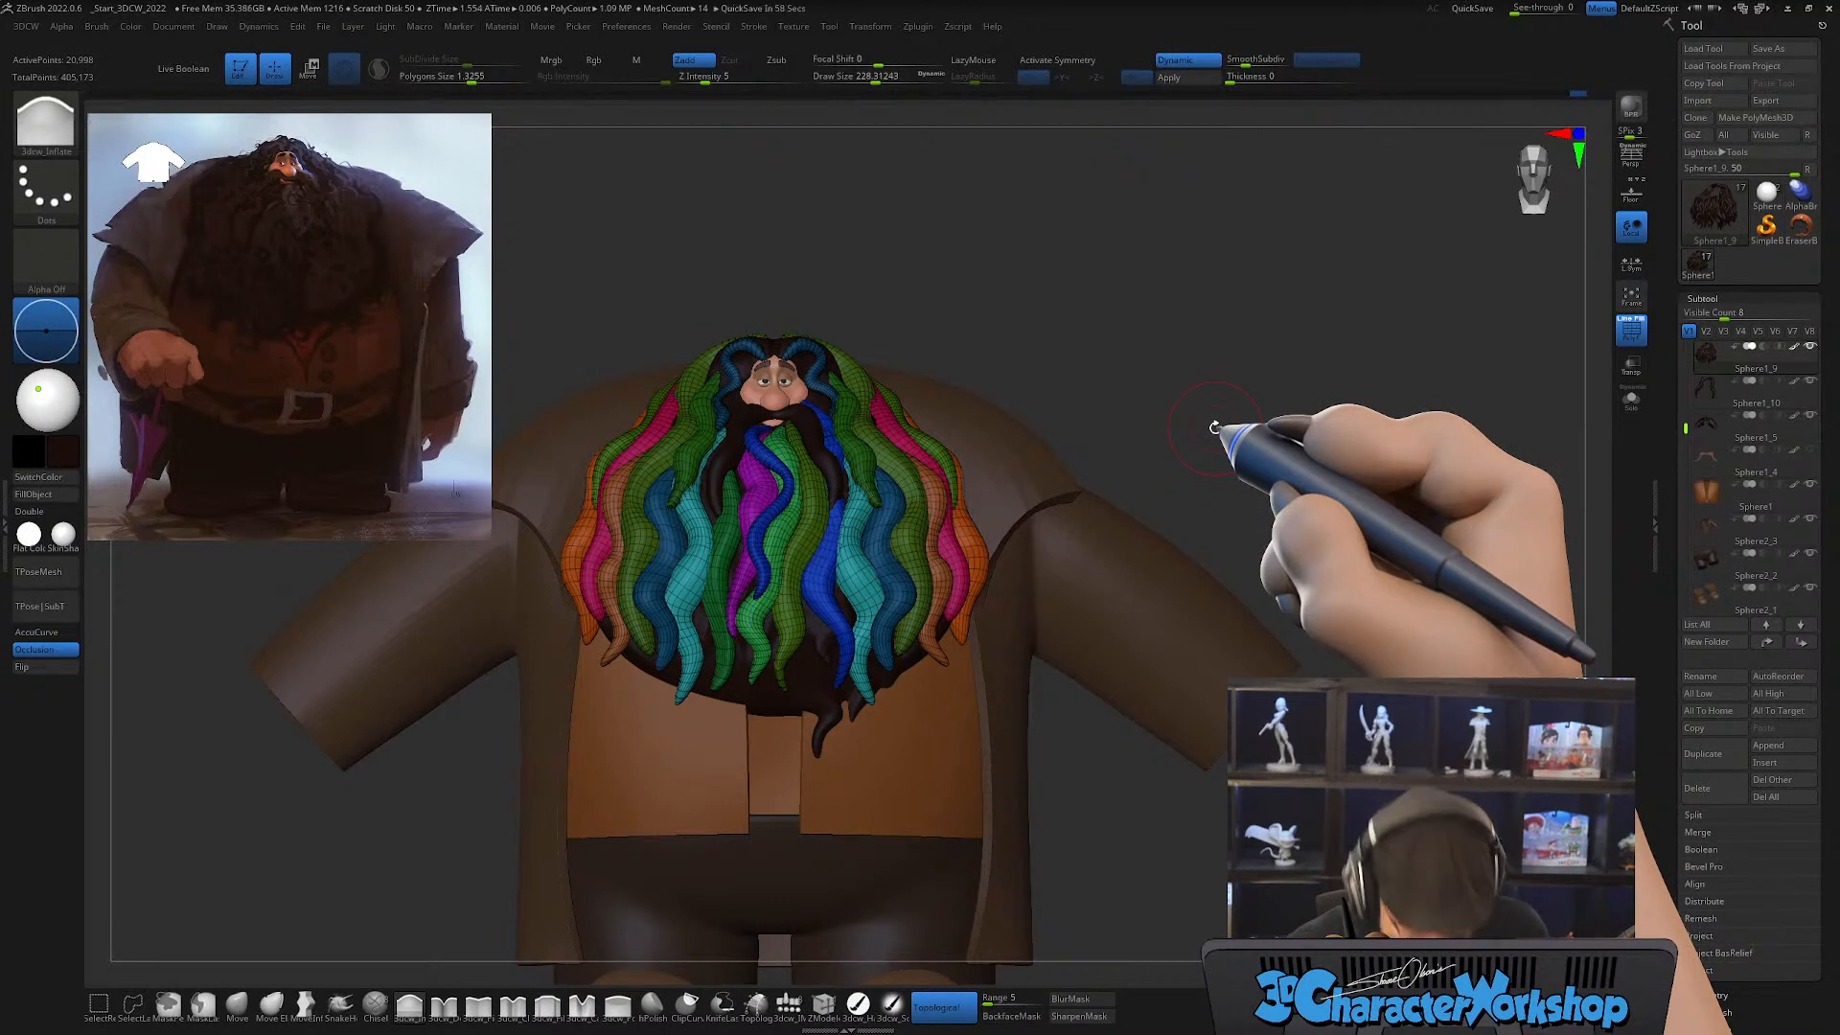
Step: Hide the polyframe colors and examine the whole hair and beard against the reference painting
drag(1159, 760, 1109, 844)
key(shift+f)
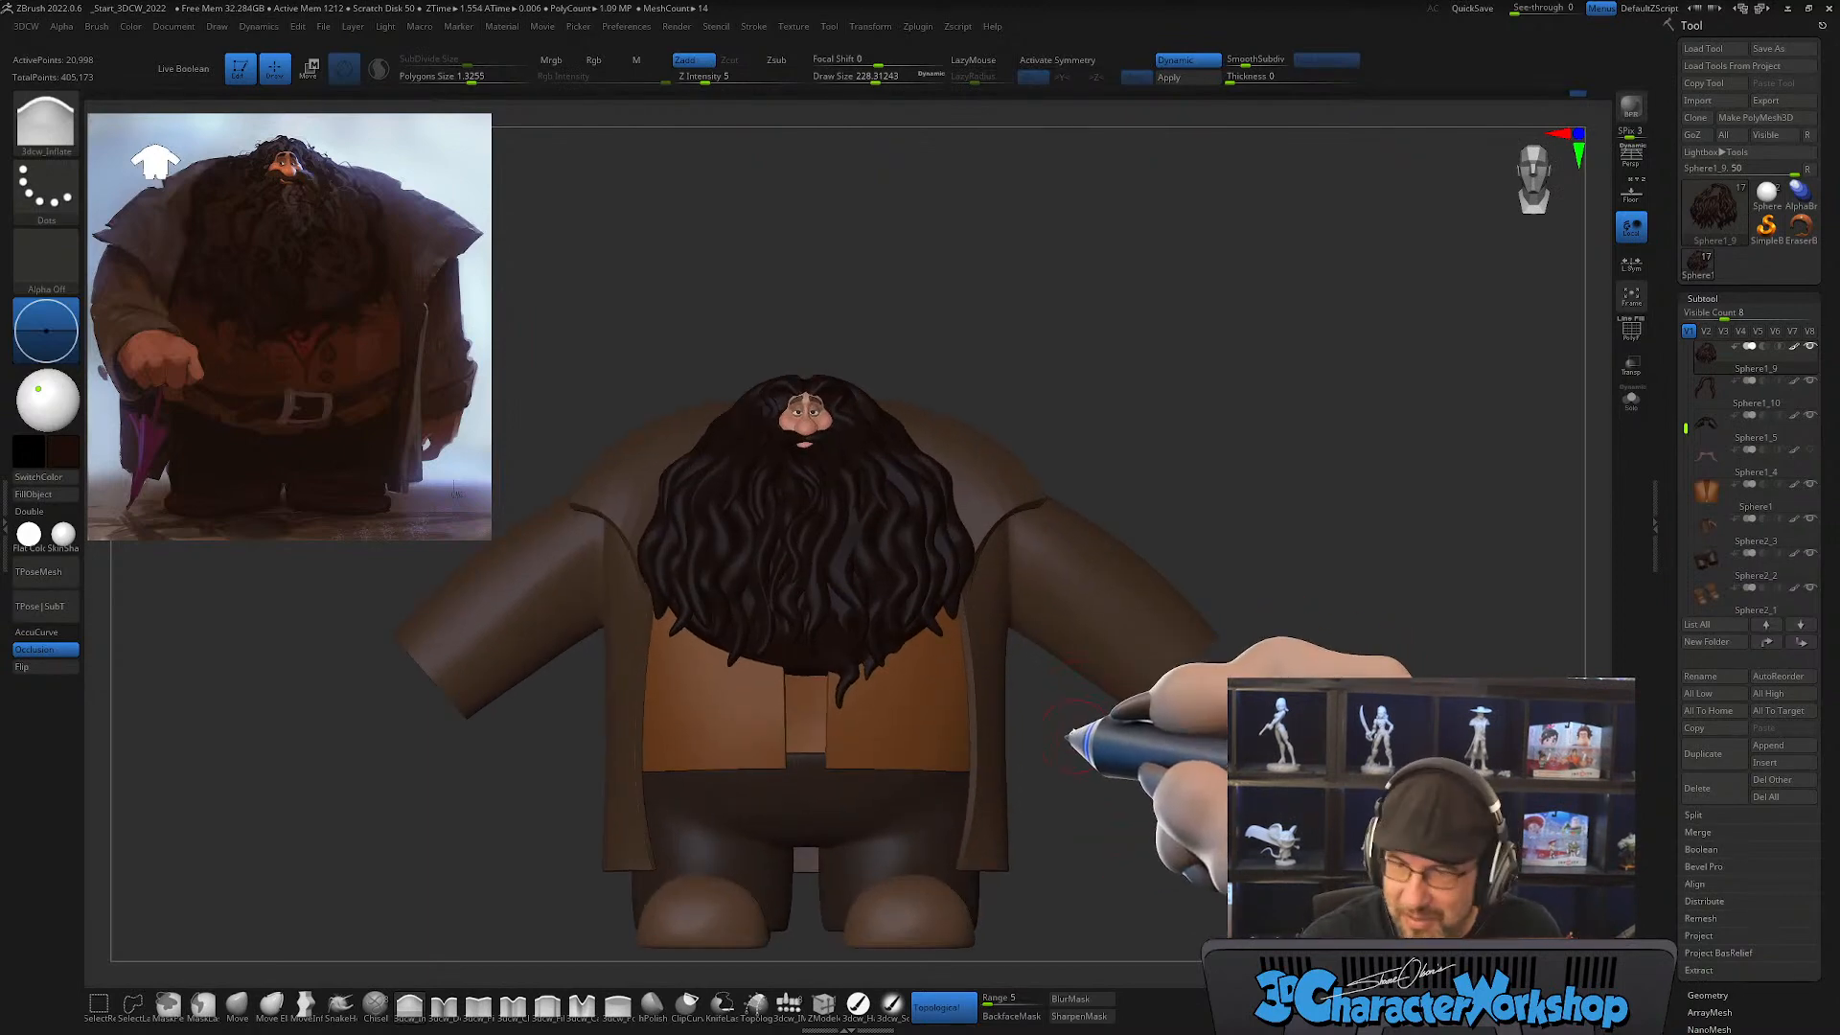
alt+drag(1072, 738, 1056, 781)
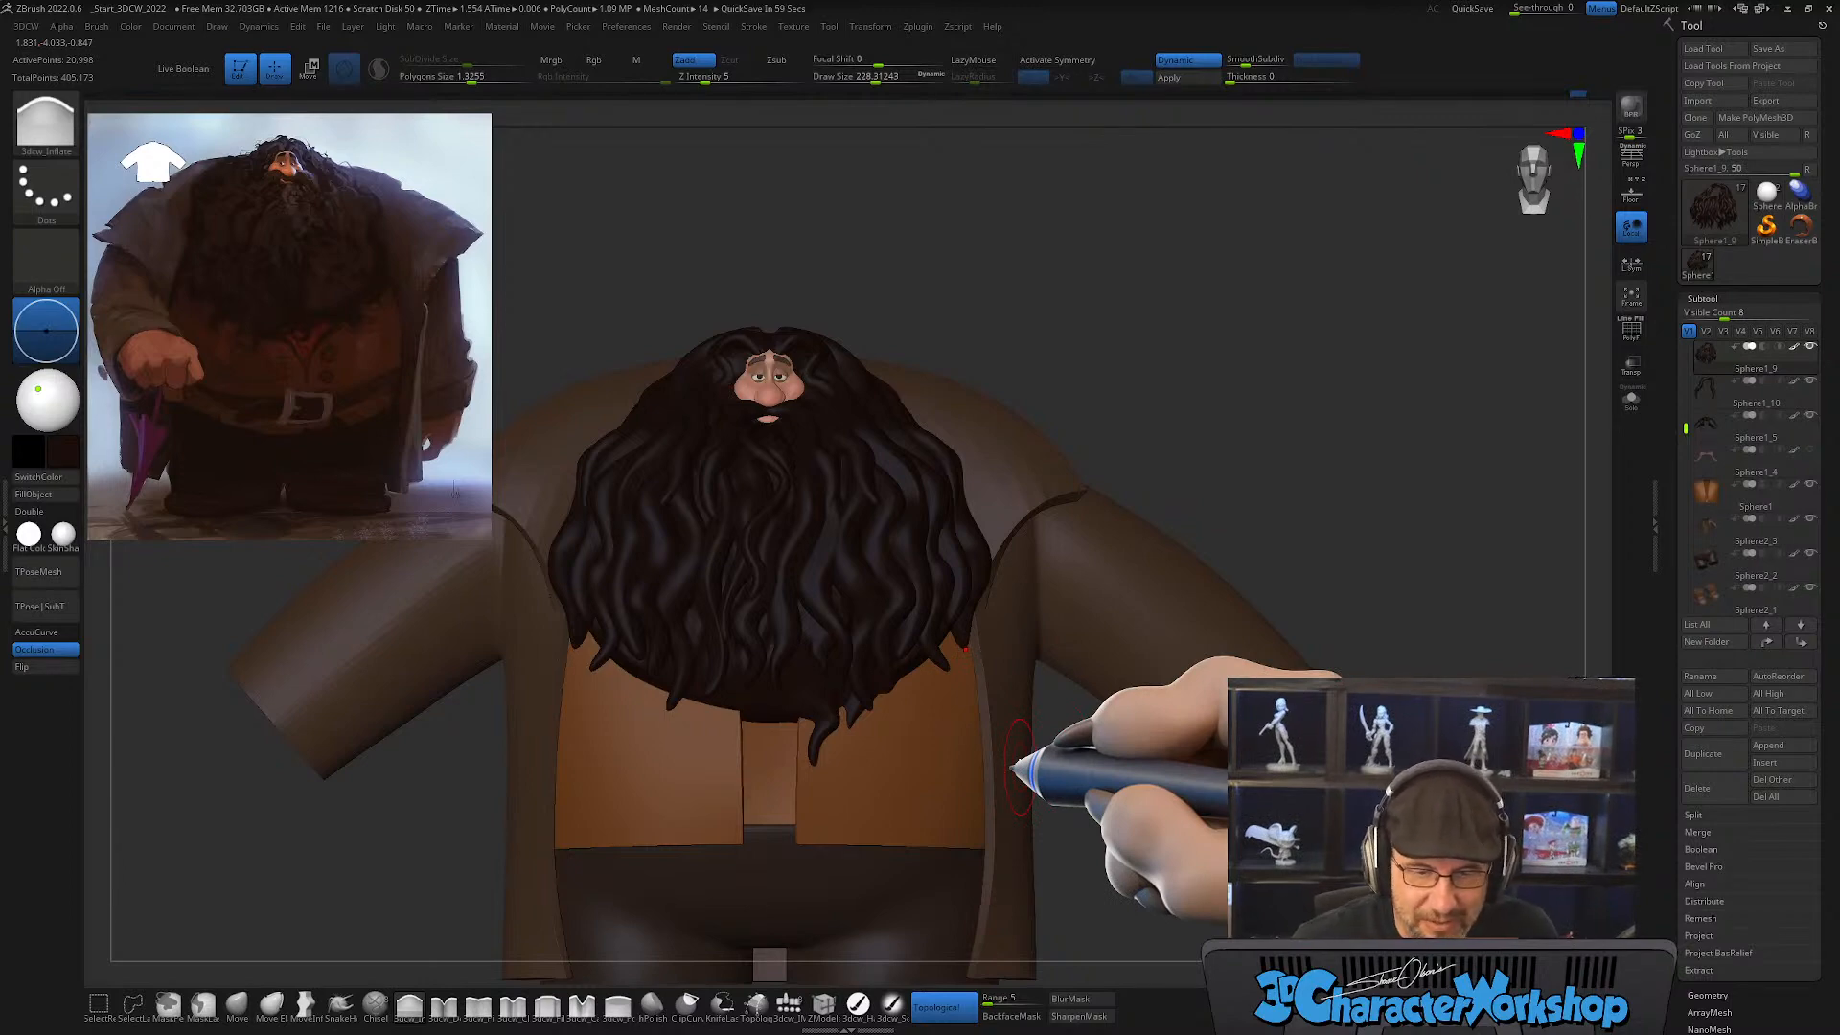
alt+drag(934, 623, 896, 621)
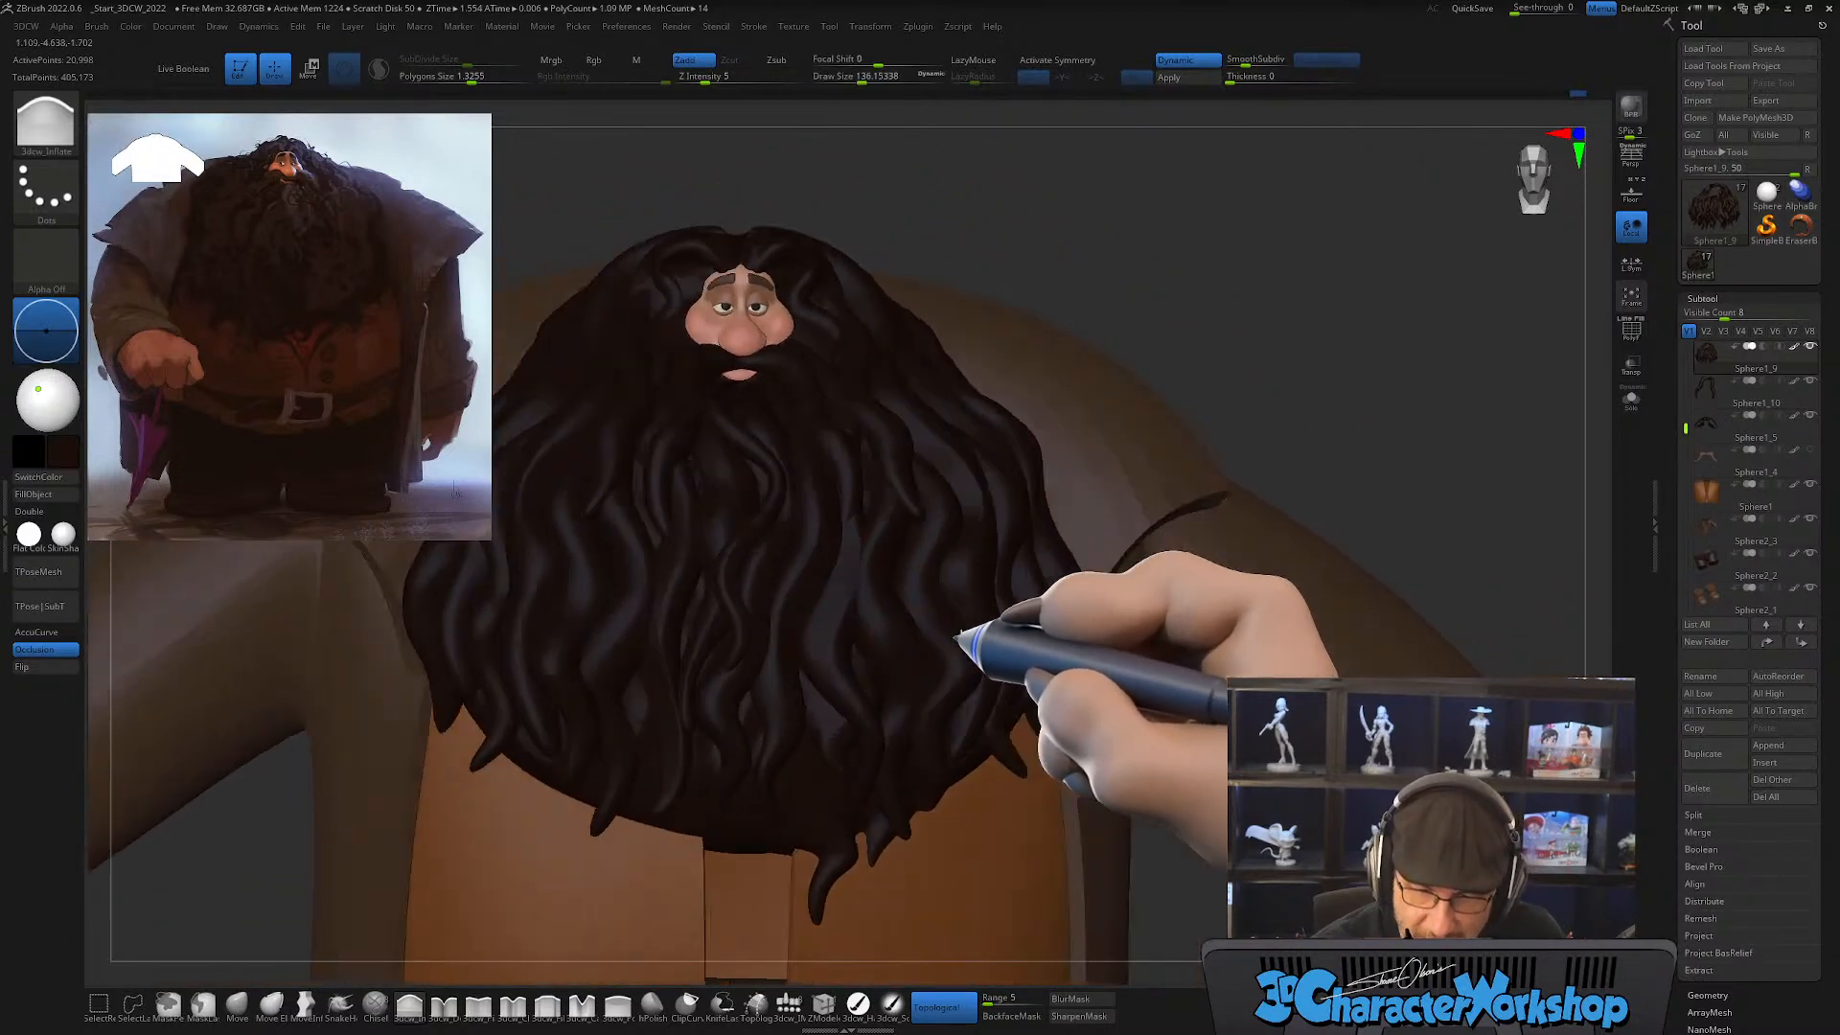
Step: Show the polyframe again and isolate the mirrored pair of teal beard strands within the hair mesh
key(shift+f)
mouse_move(937, 661)
right_down()
mouse_move(917, 605)
mouse_move(907, 647)
right_up()
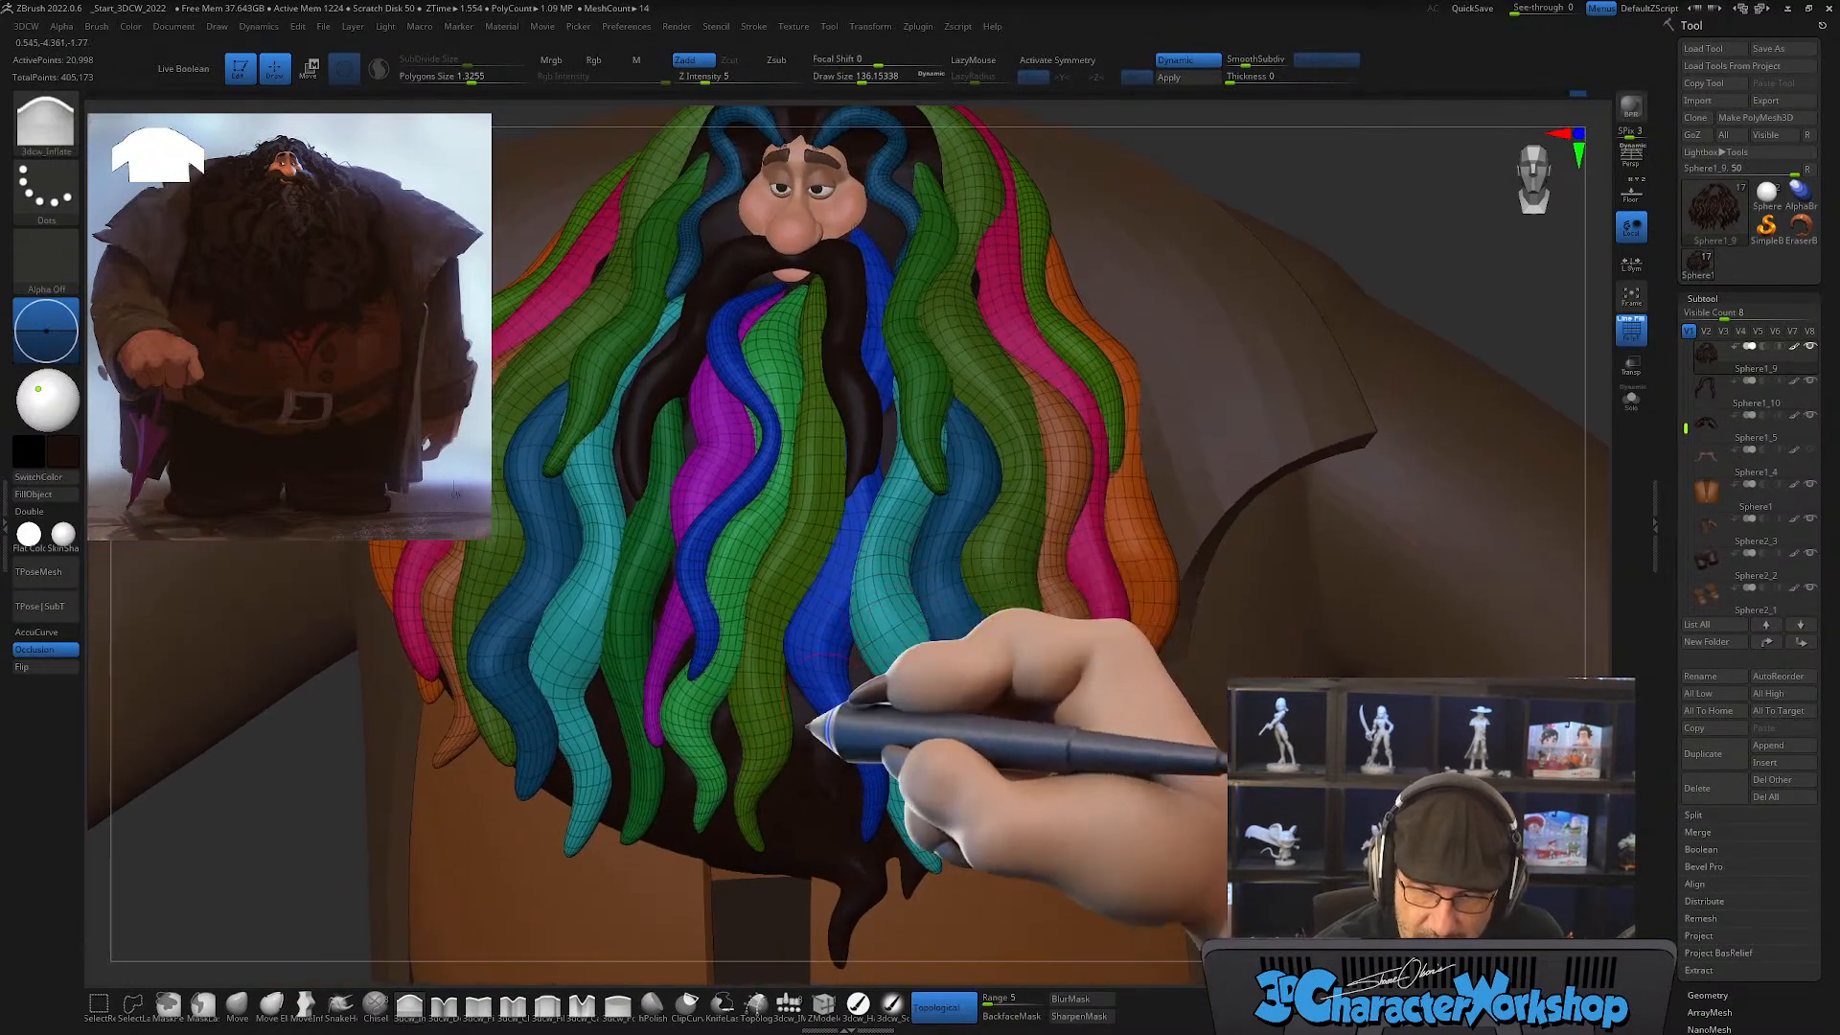
ctrl+shift+click(907, 577)
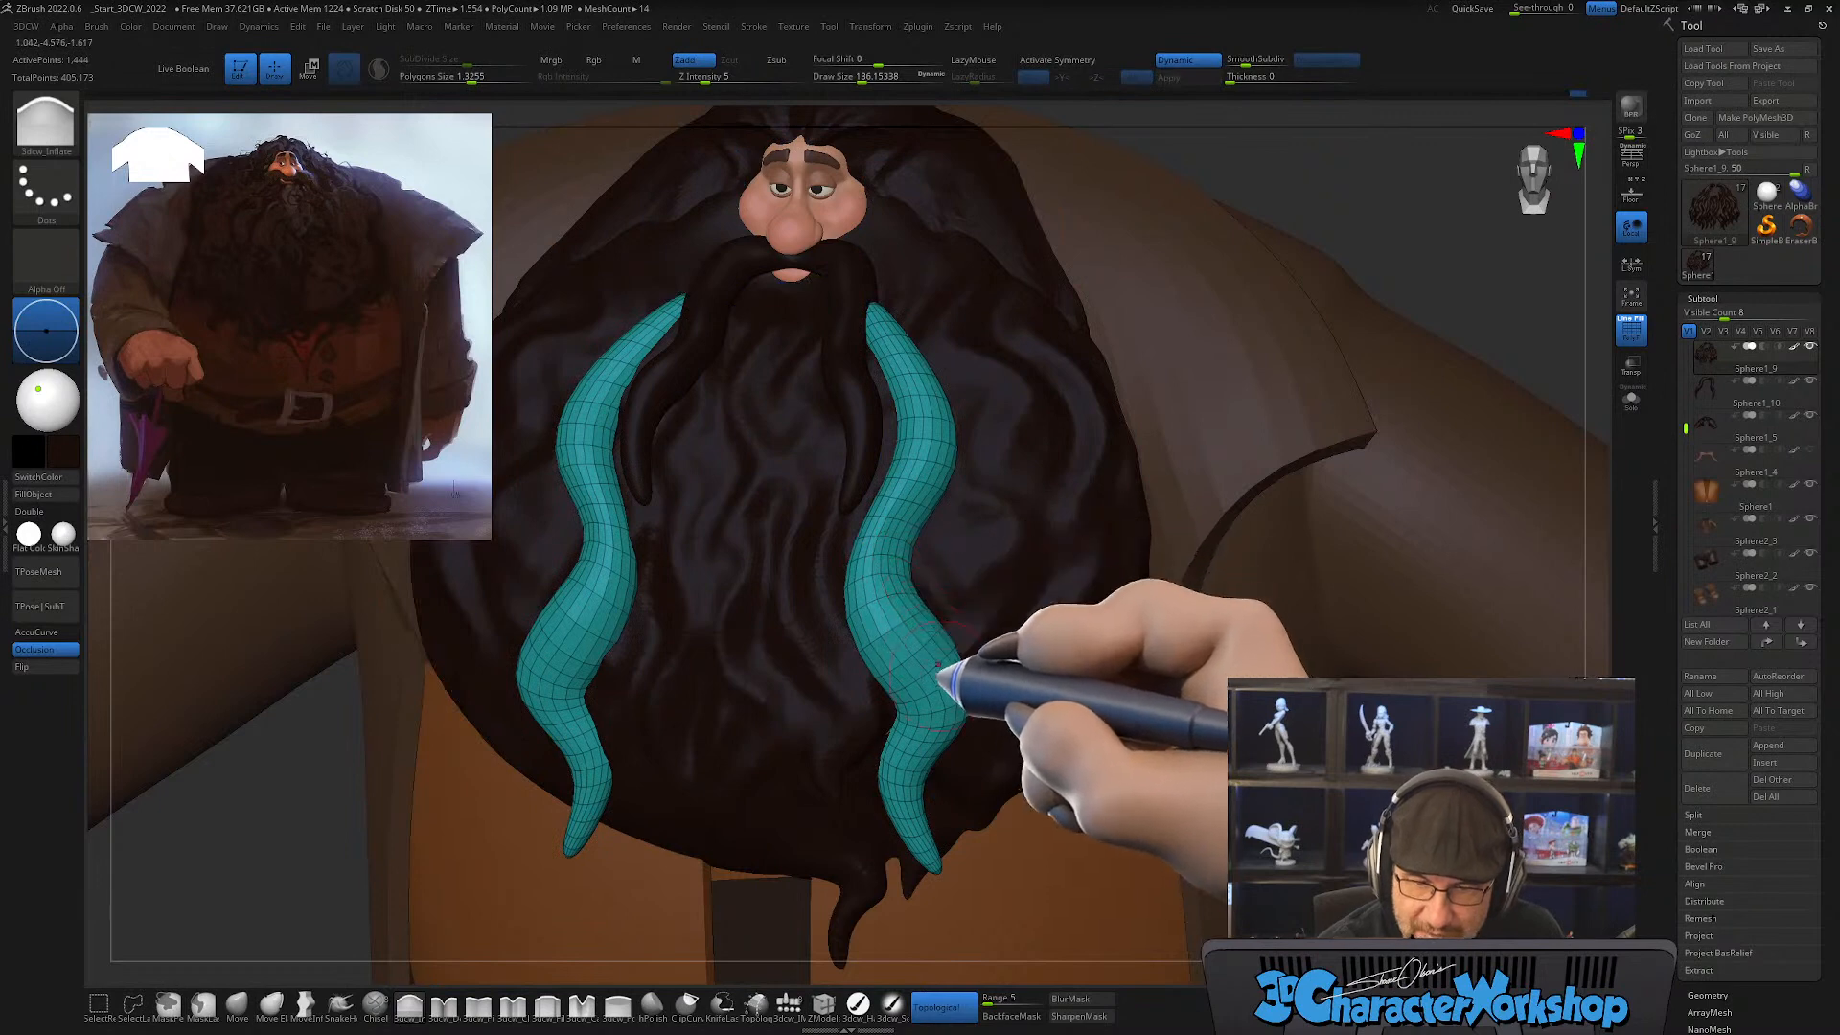
Step: Polish the planes of the teal beard strand on the character's left side with the hPolish brush
mouse_move(938, 664)
right_down()
mouse_move(952, 658)
mouse_move(924, 670)
right_up()
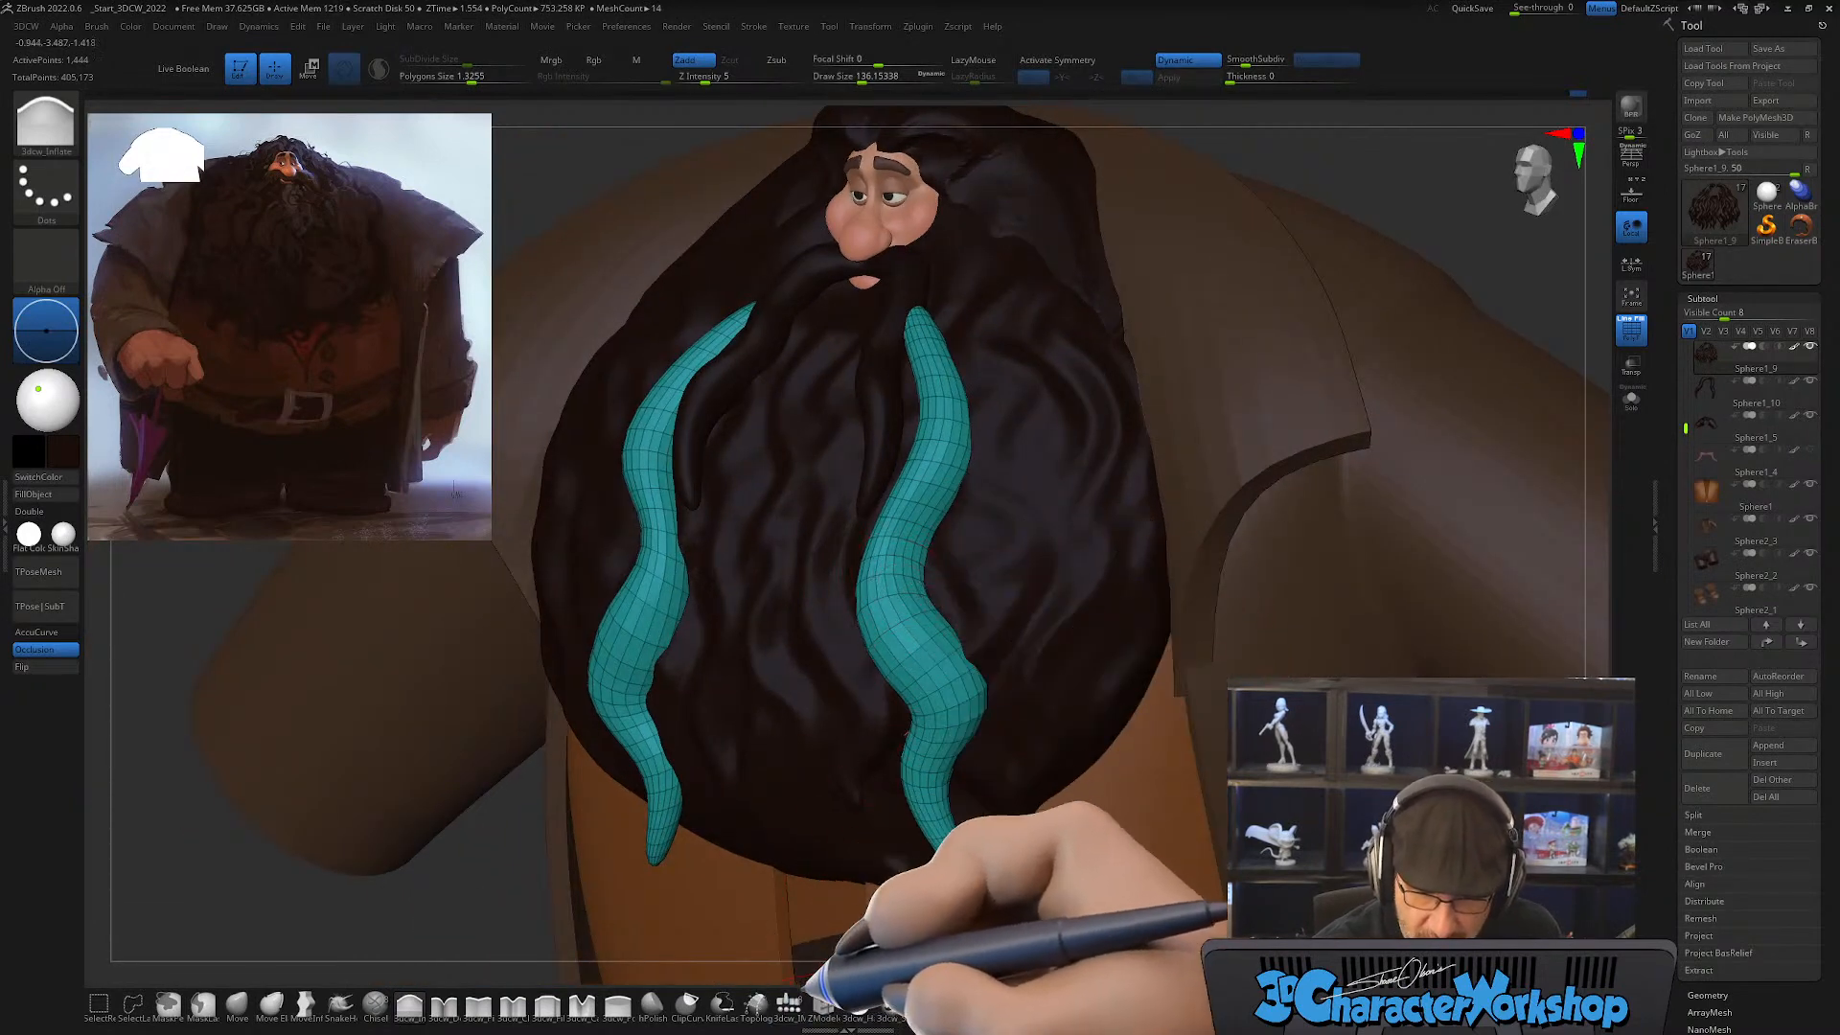
click(652, 1004)
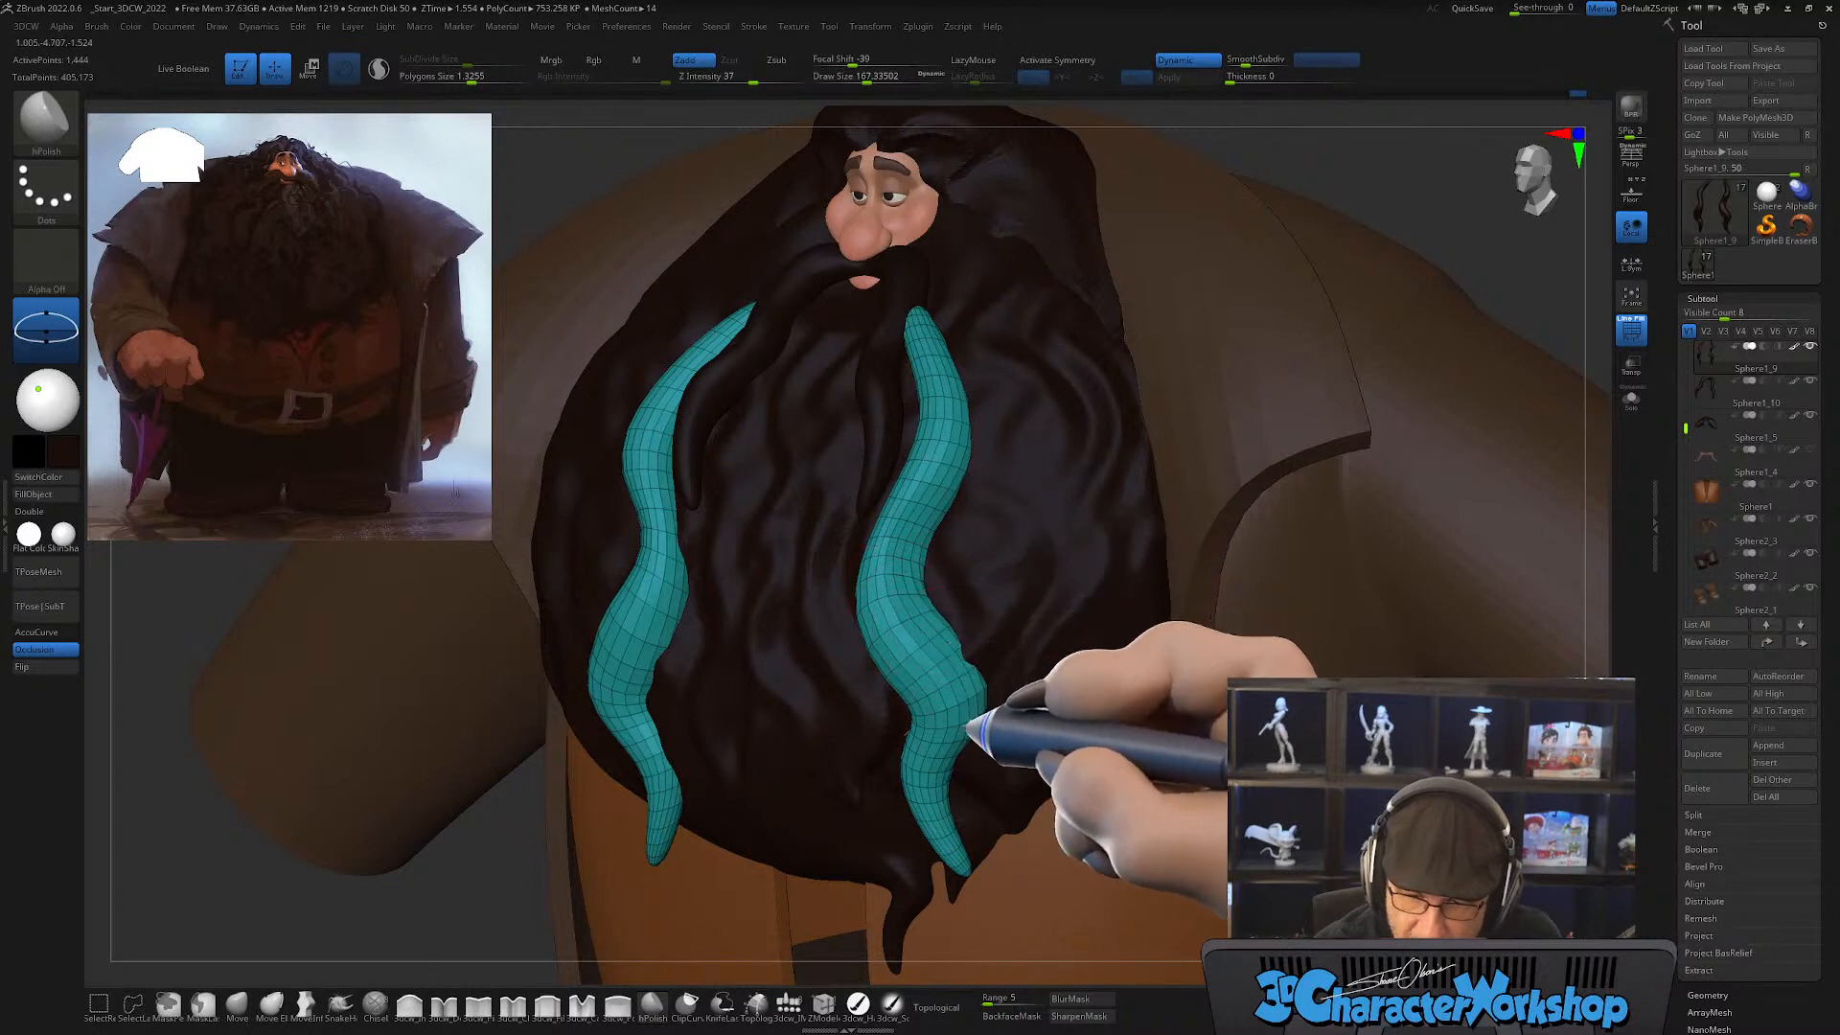
right_drag(992, 743, 884, 602)
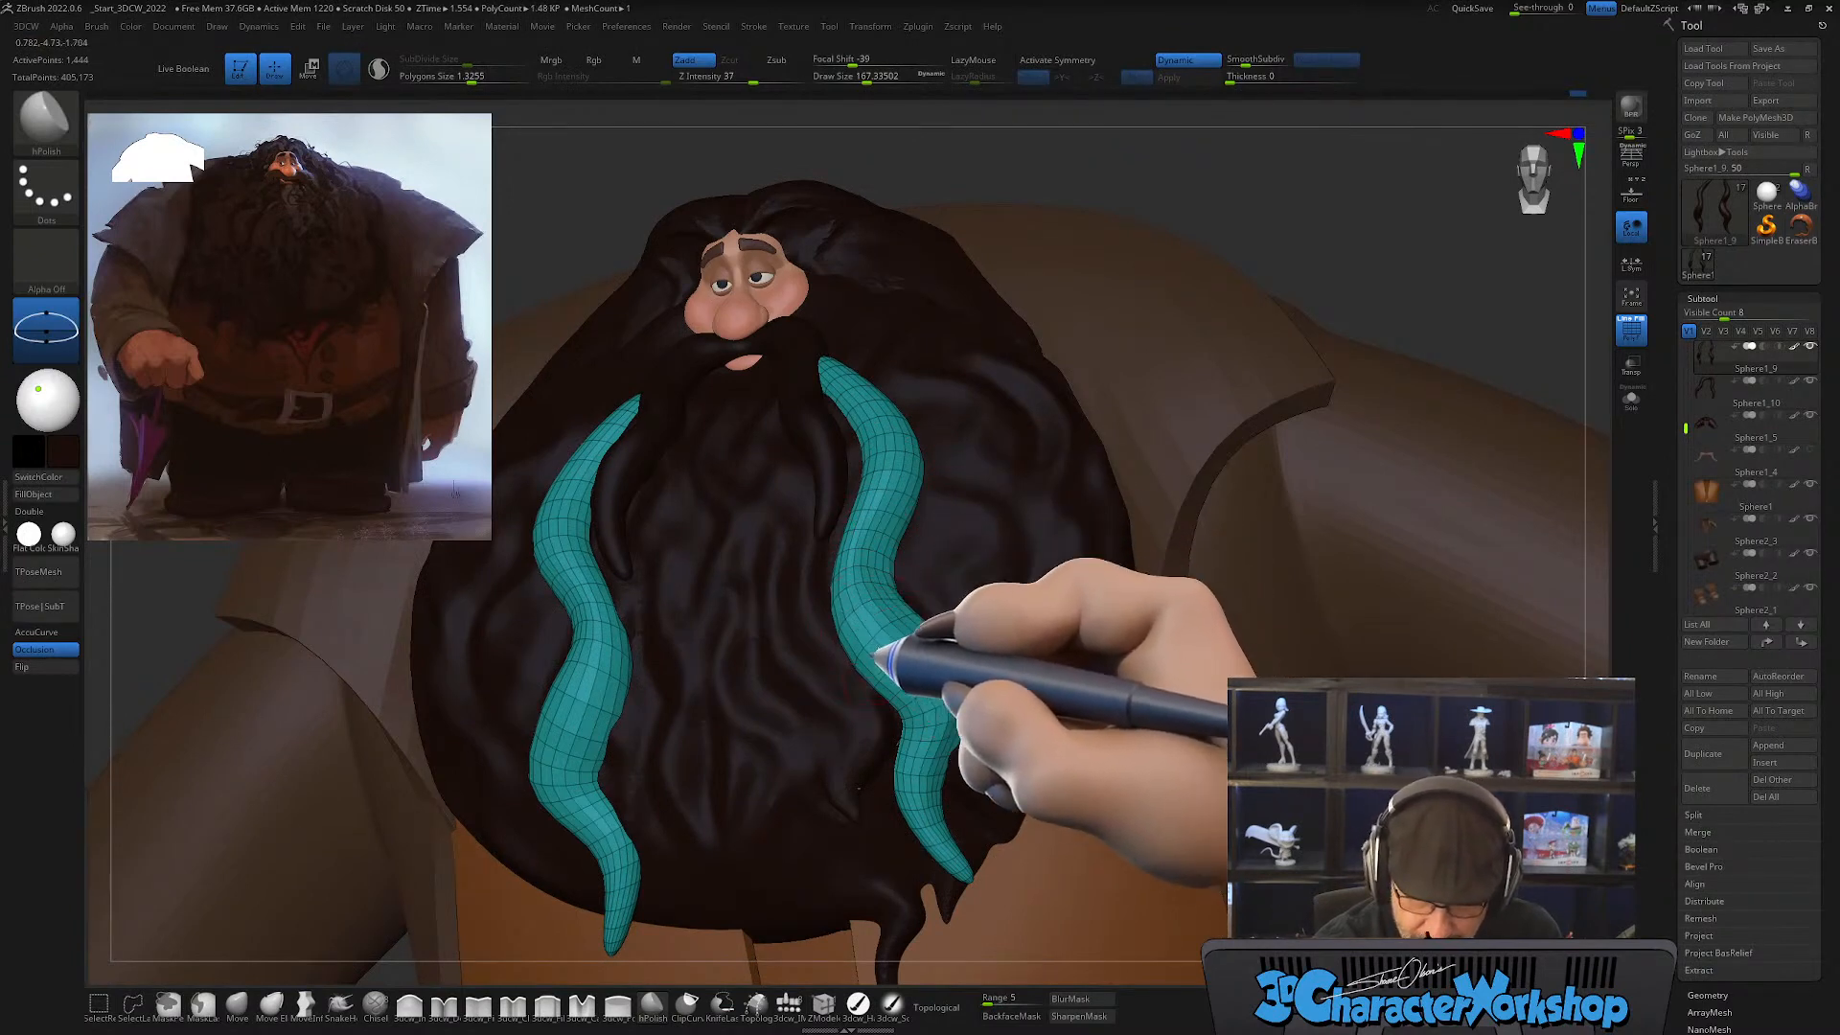
right_drag(934, 604, 867, 637)
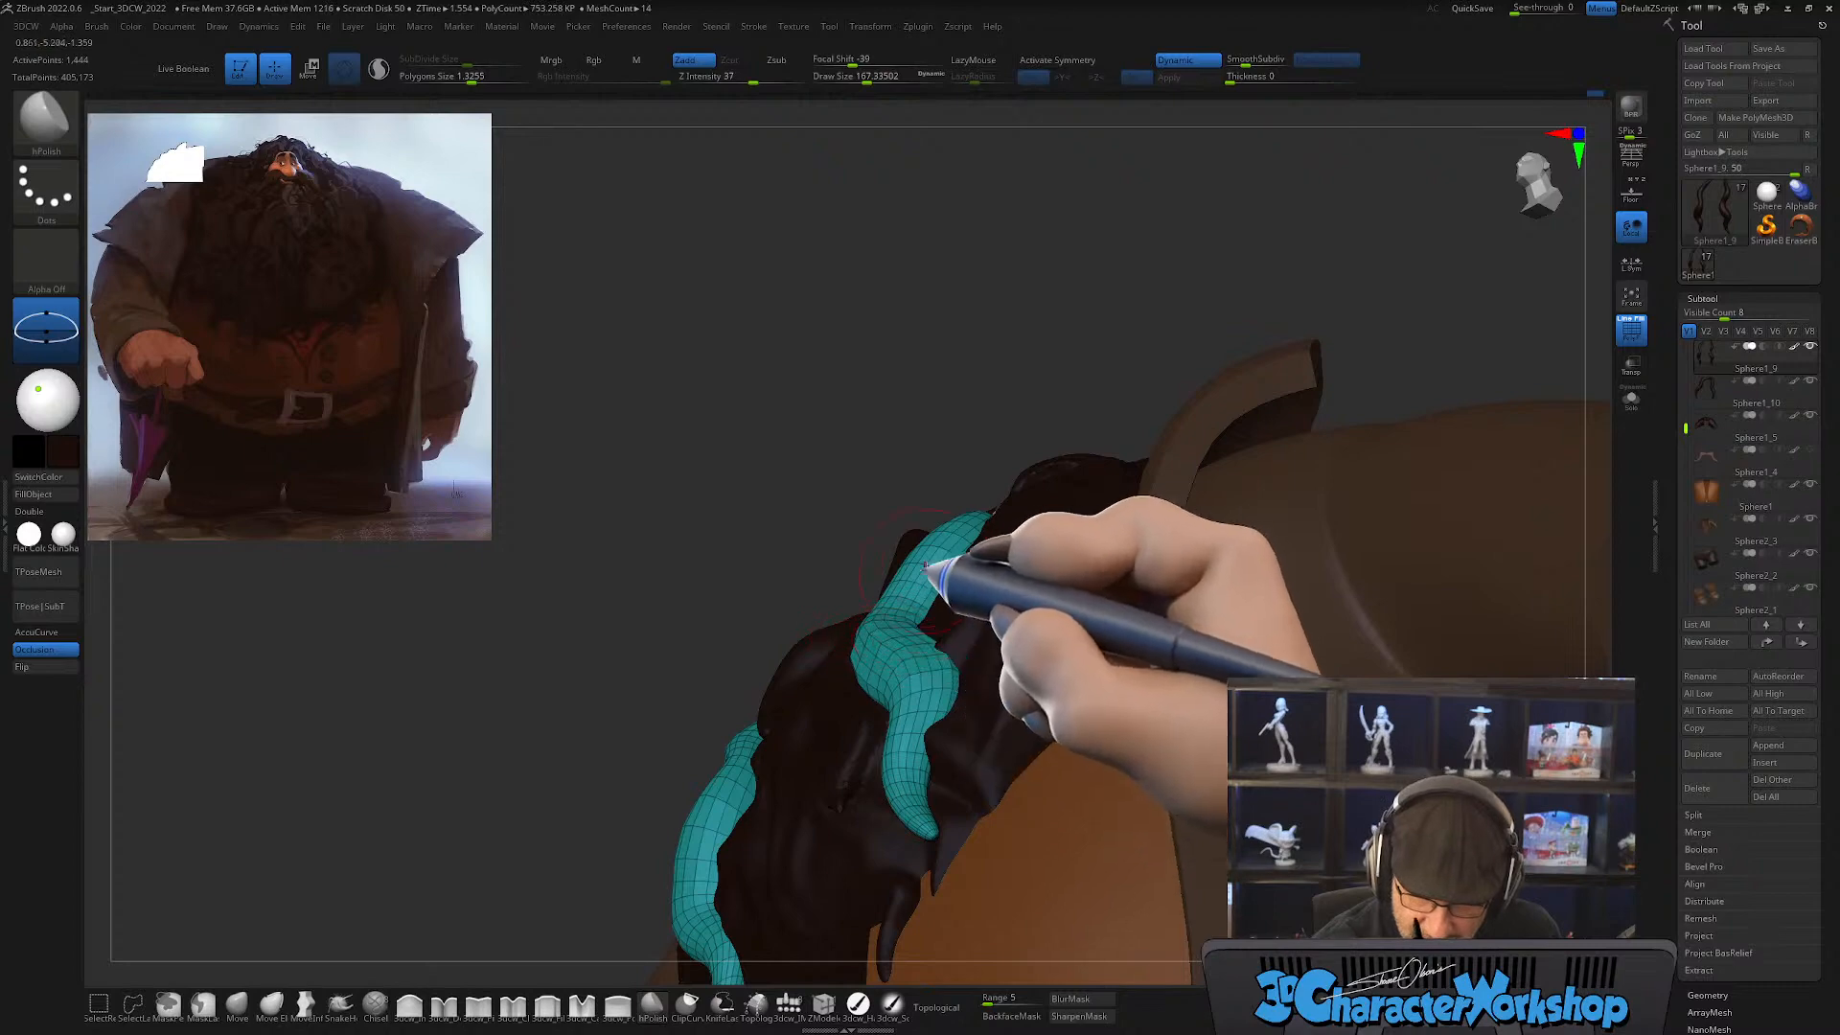
mouse_move(925, 566)
right_down()
mouse_move(953, 658)
mouse_move(920, 632)
mouse_move(913, 575)
right_up()
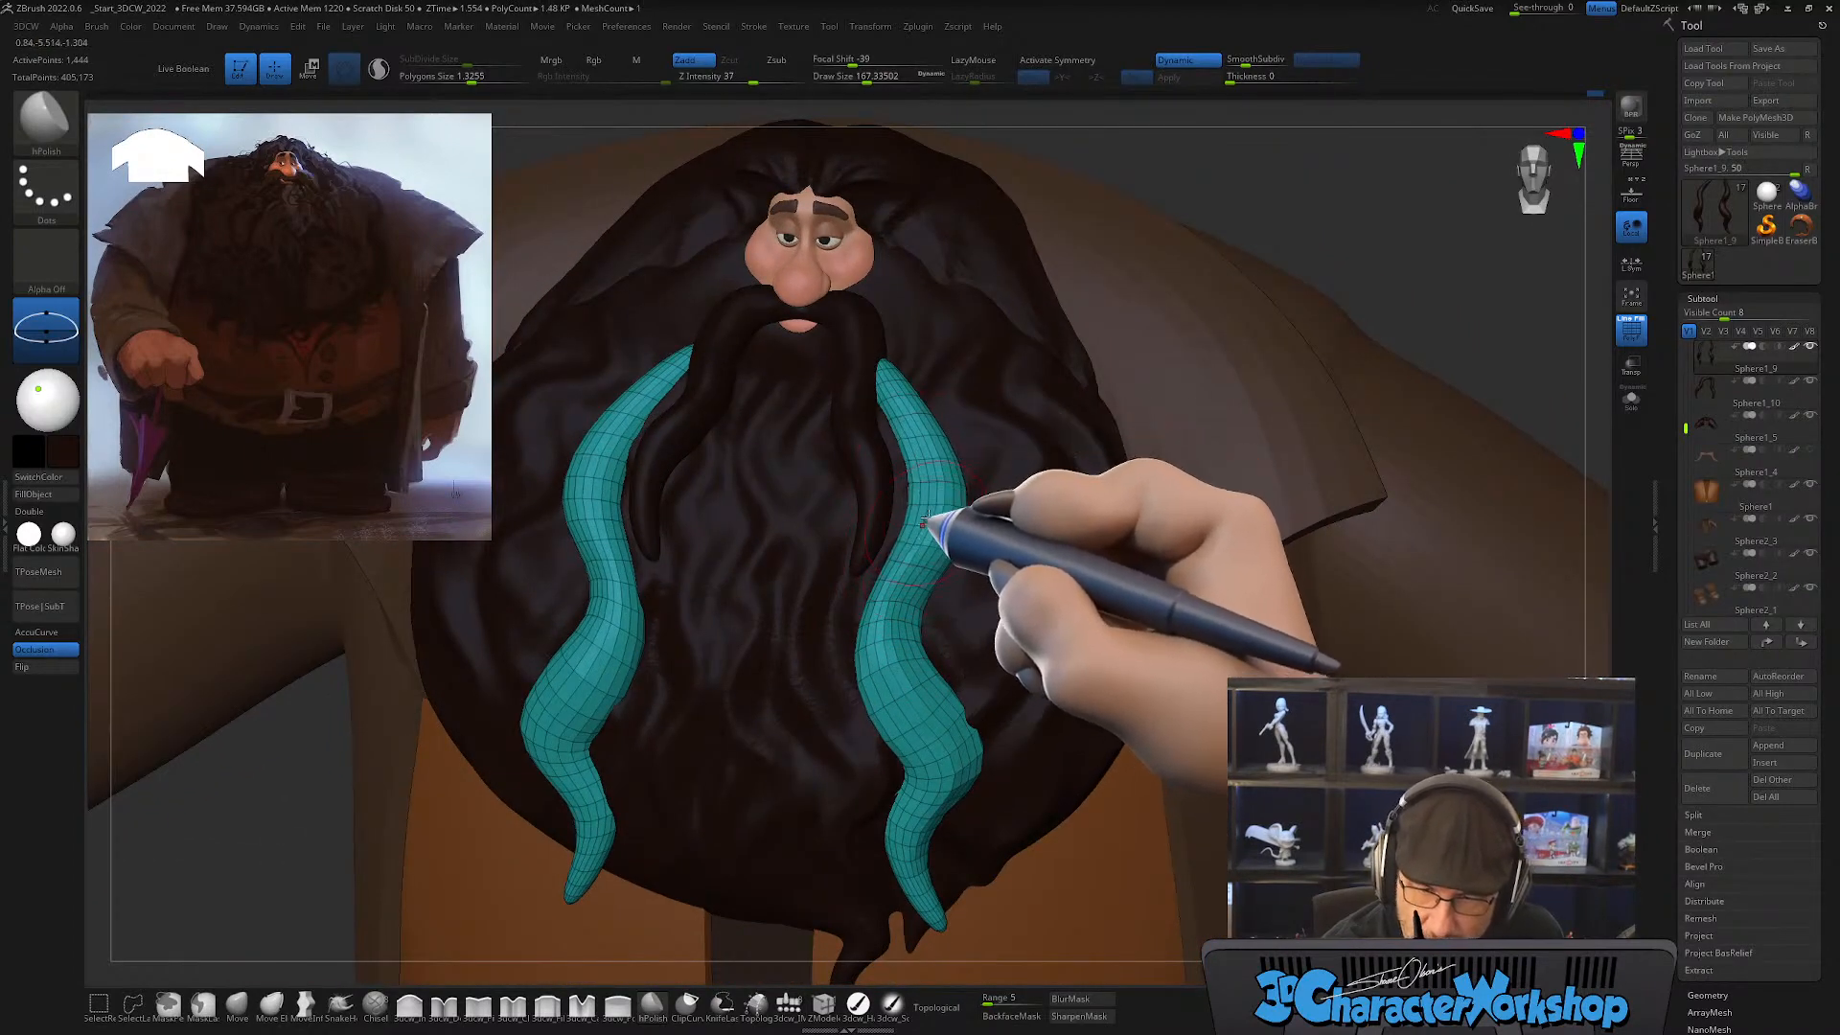
mouse_move(876, 624)
right_down()
mouse_move(977, 534)
mouse_move(1006, 732)
mouse_move(969, 761)
mouse_move(965, 668)
right_up()
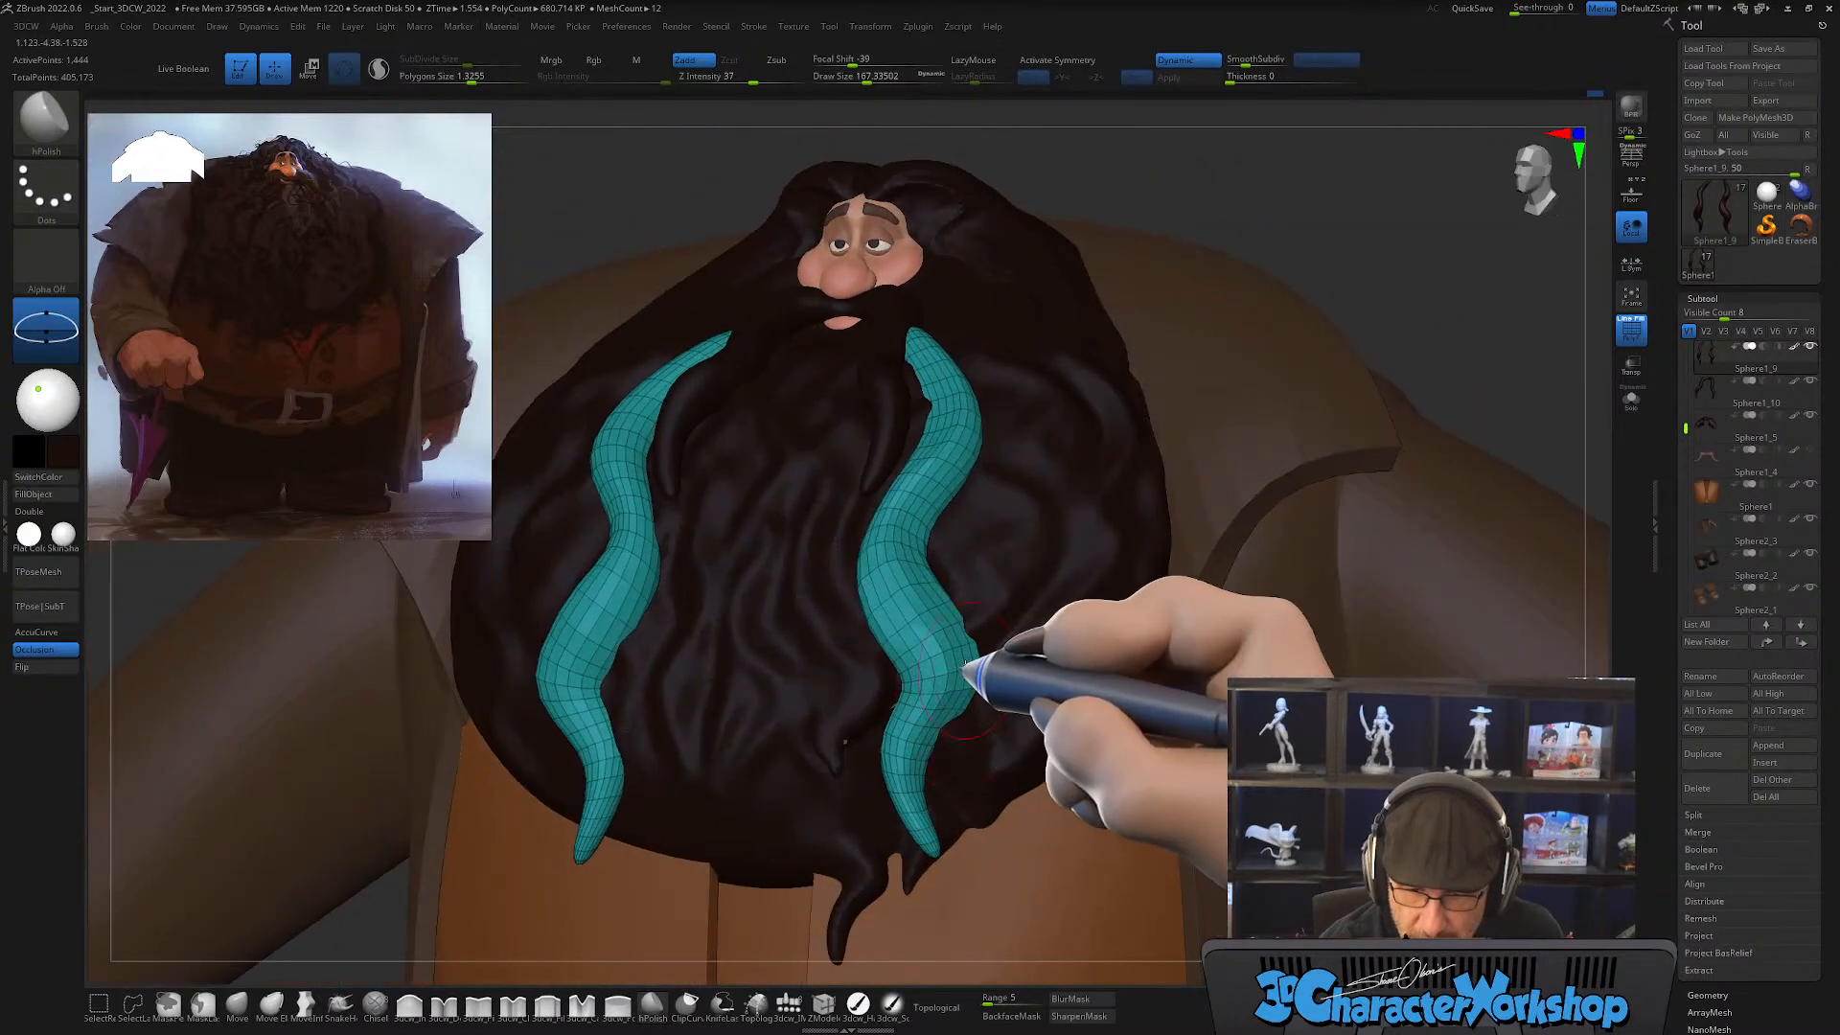
right_drag(959, 754, 962, 754)
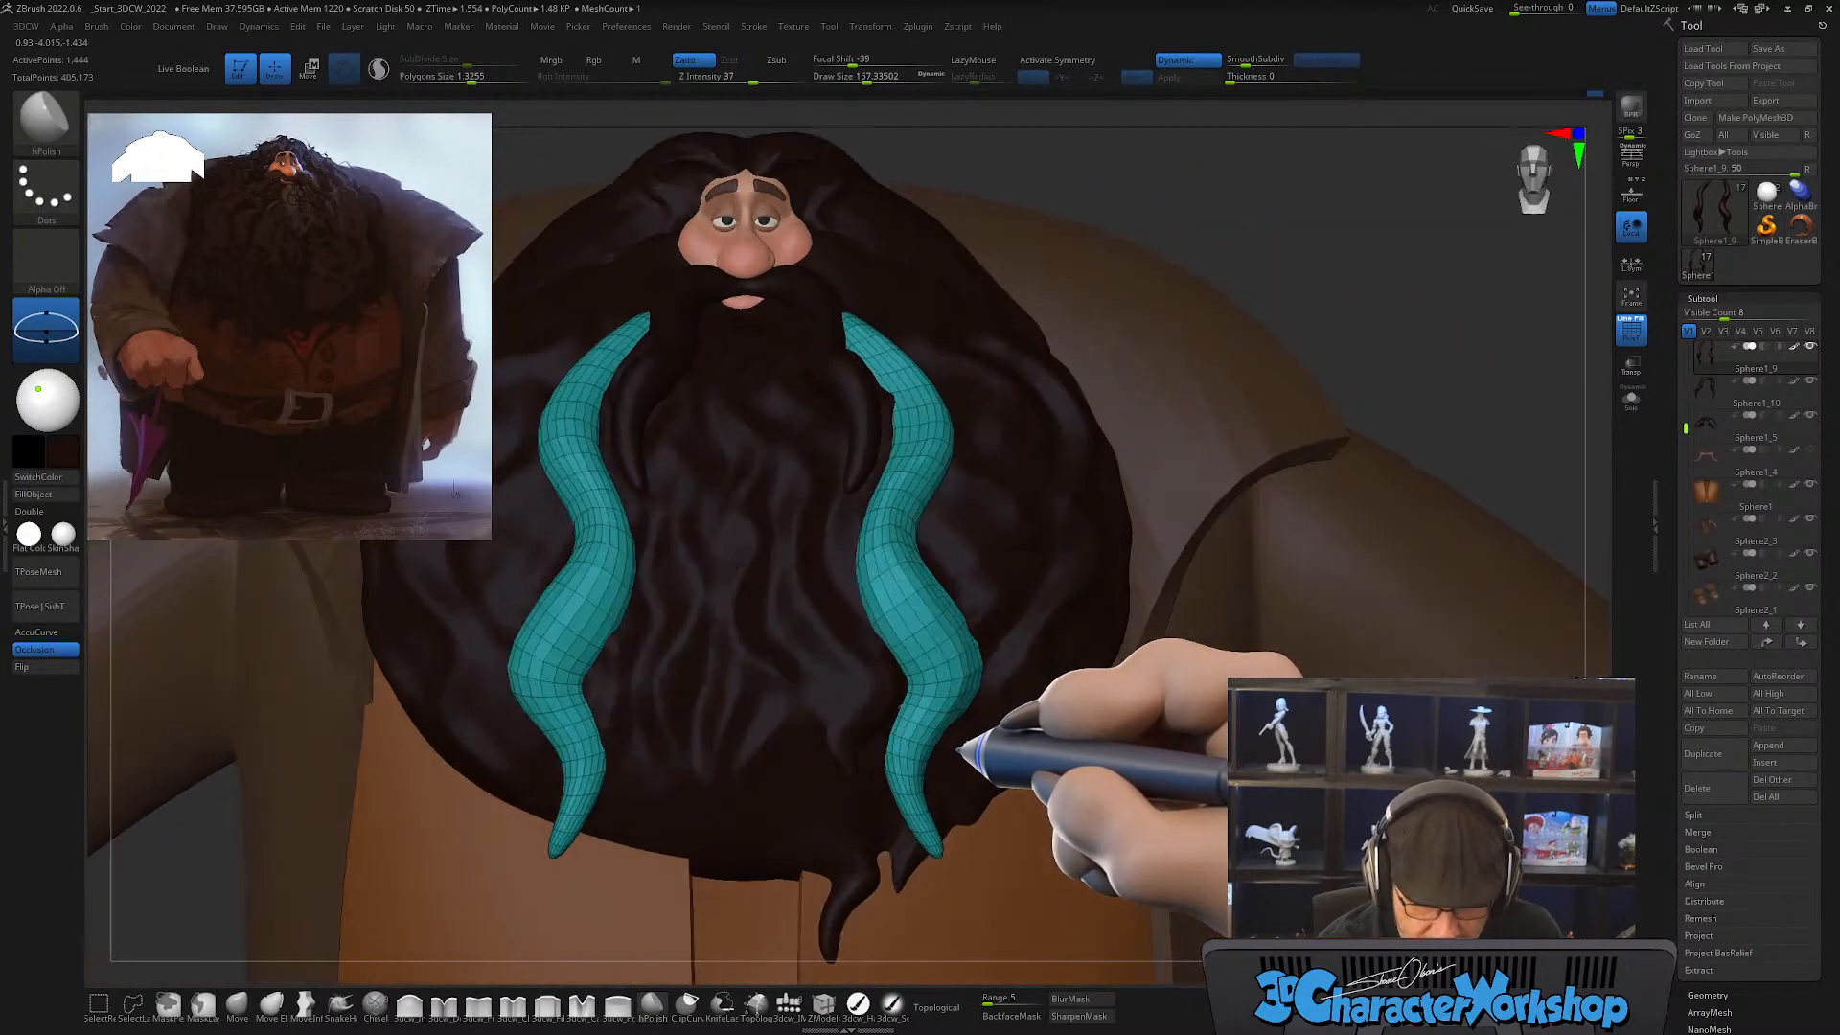
Step: Polish the matching teal beard strand on the character's right side with hPolish to refine its wavy edges
alt+right_drag(844, 746, 909, 767)
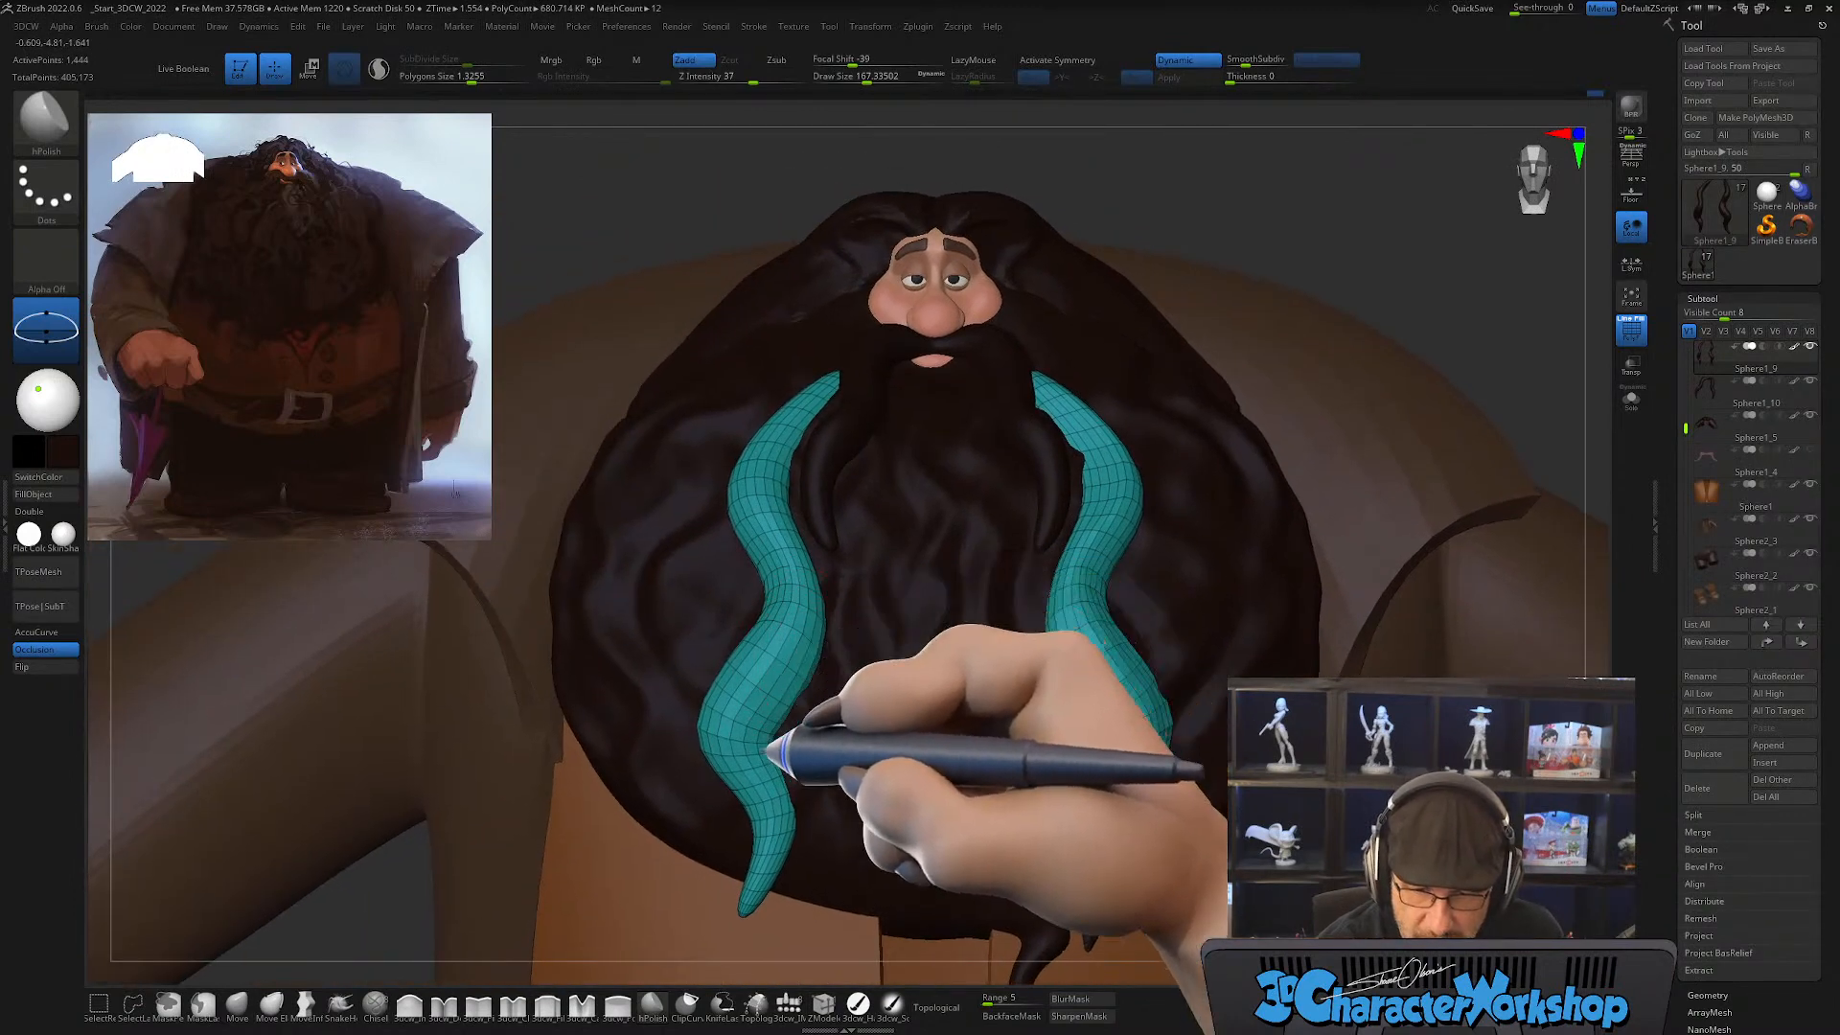
right_drag(821, 687, 842, 699)
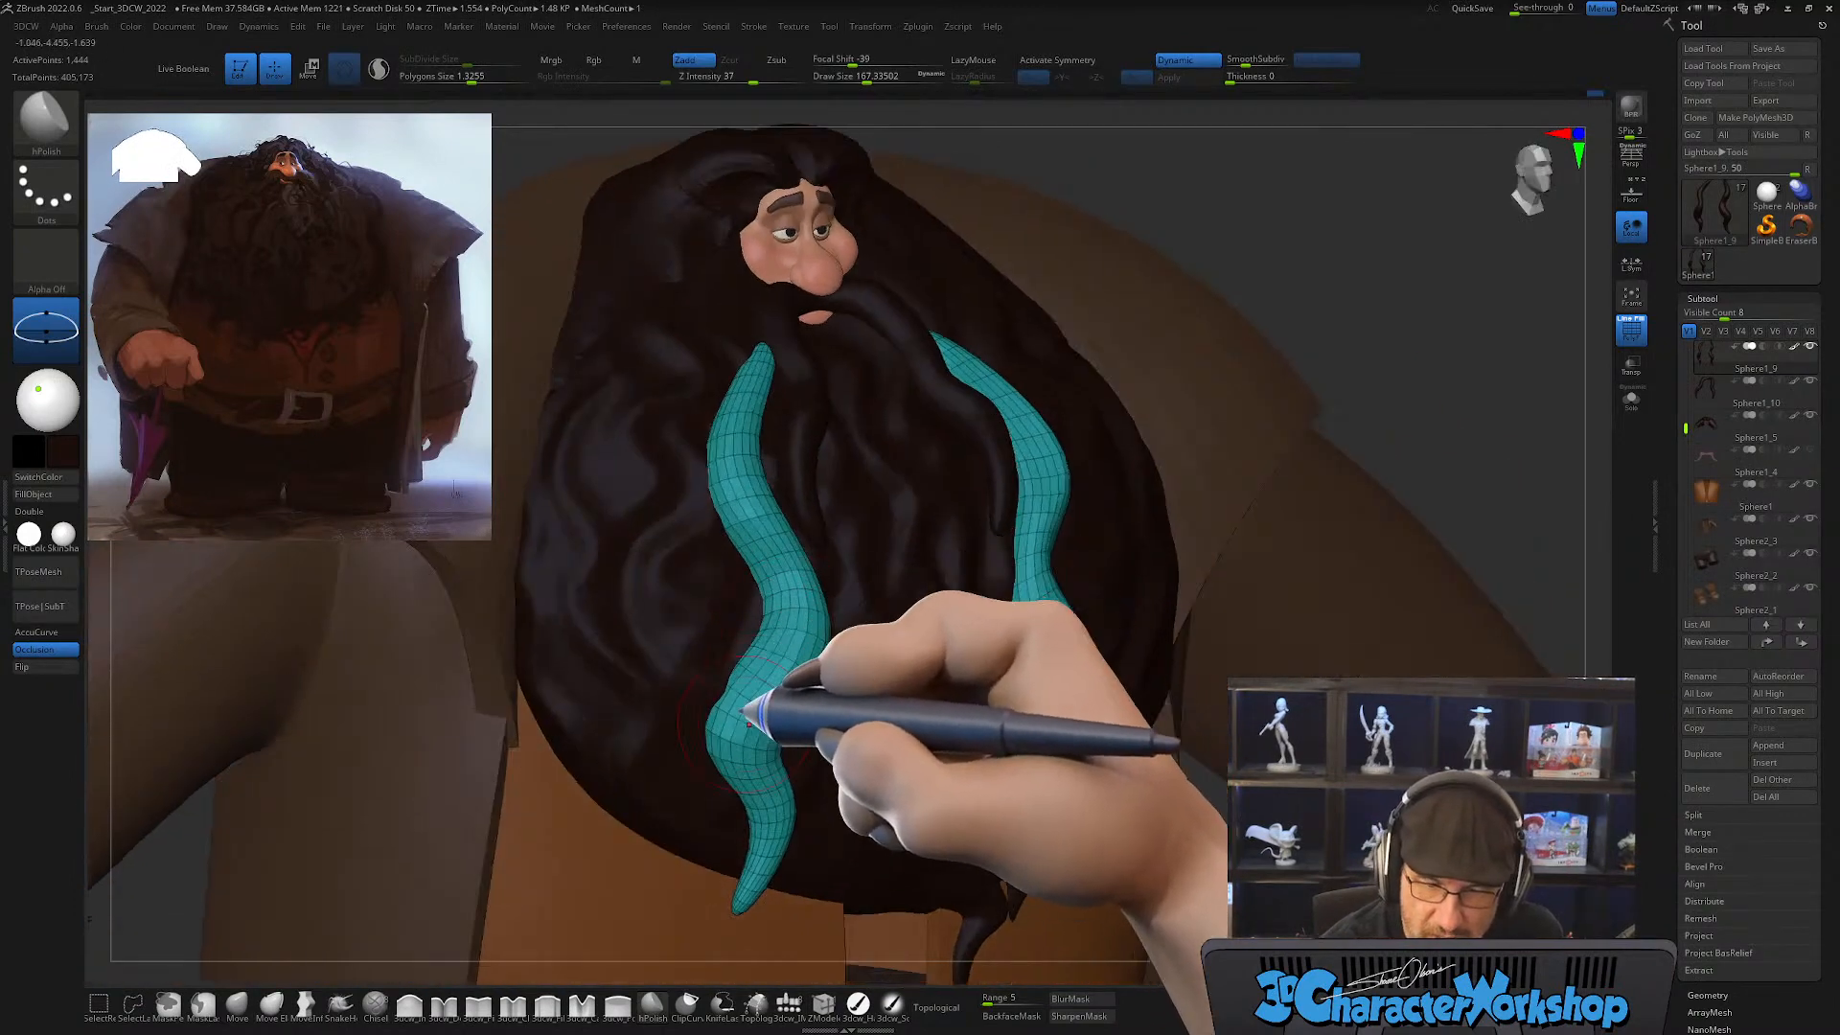
right_drag(832, 601, 782, 511)
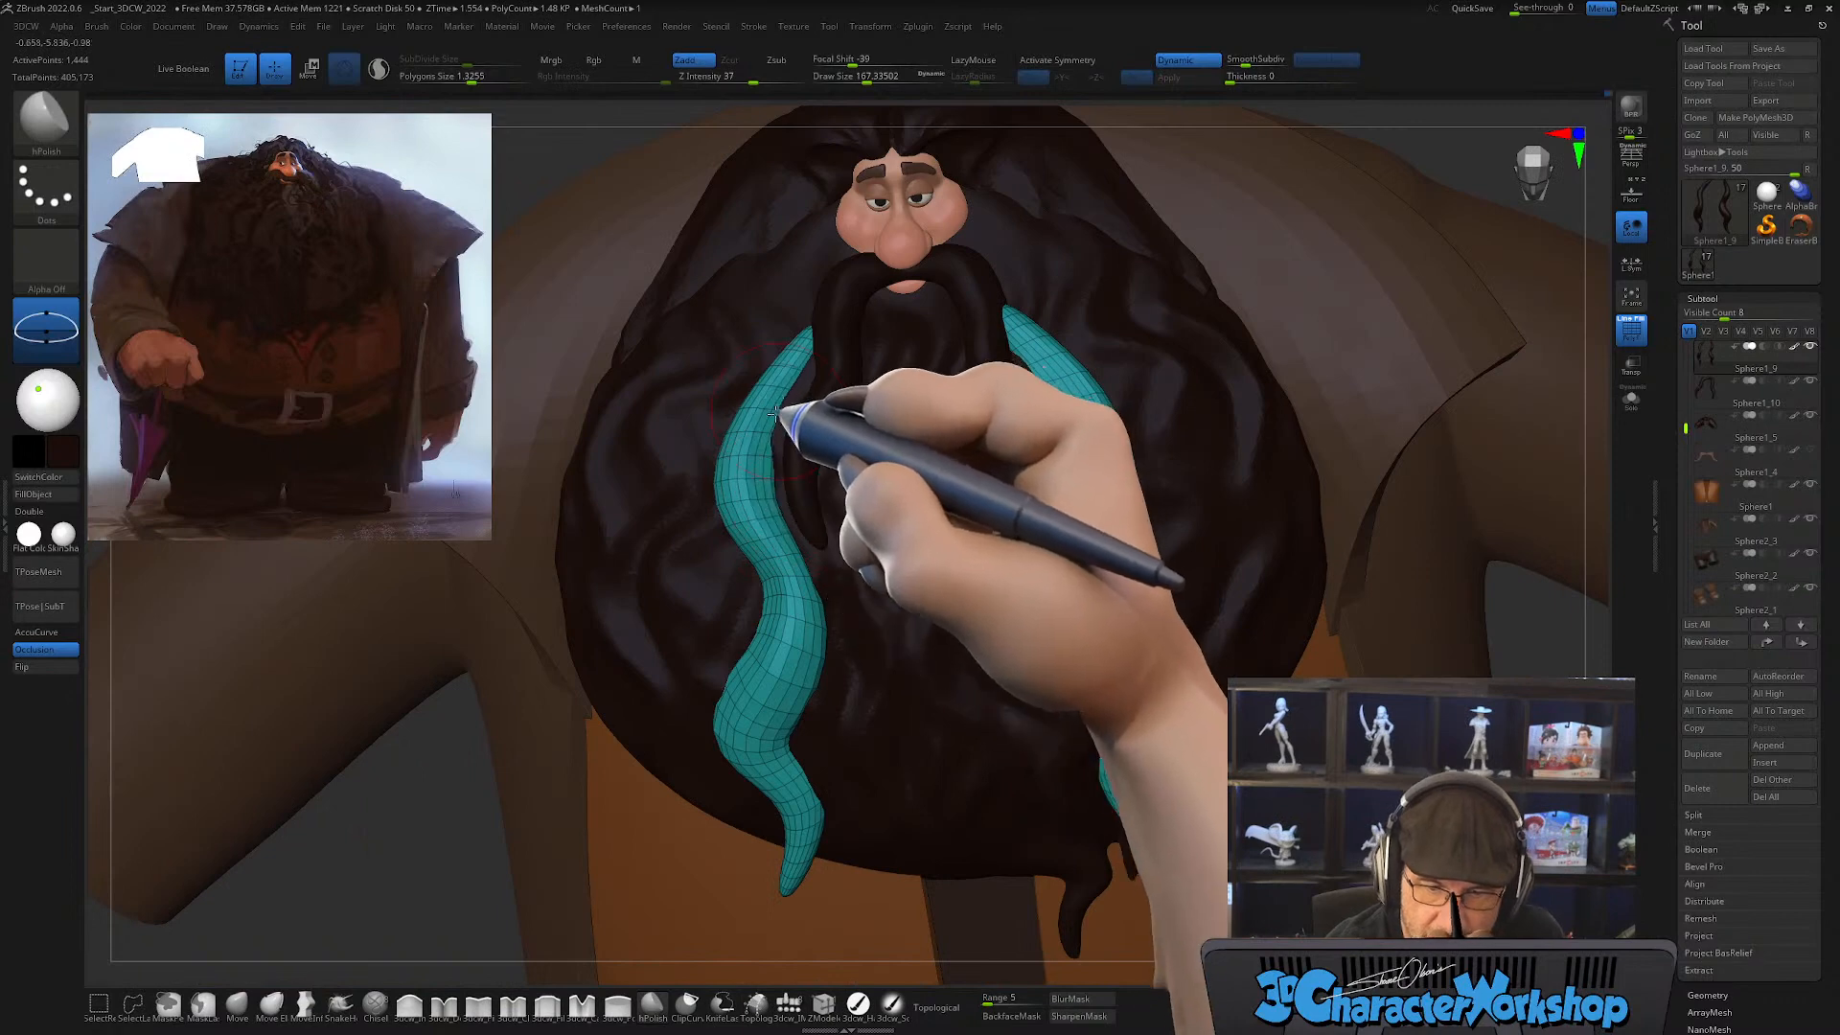
right_drag(934, 728, 953, 777)
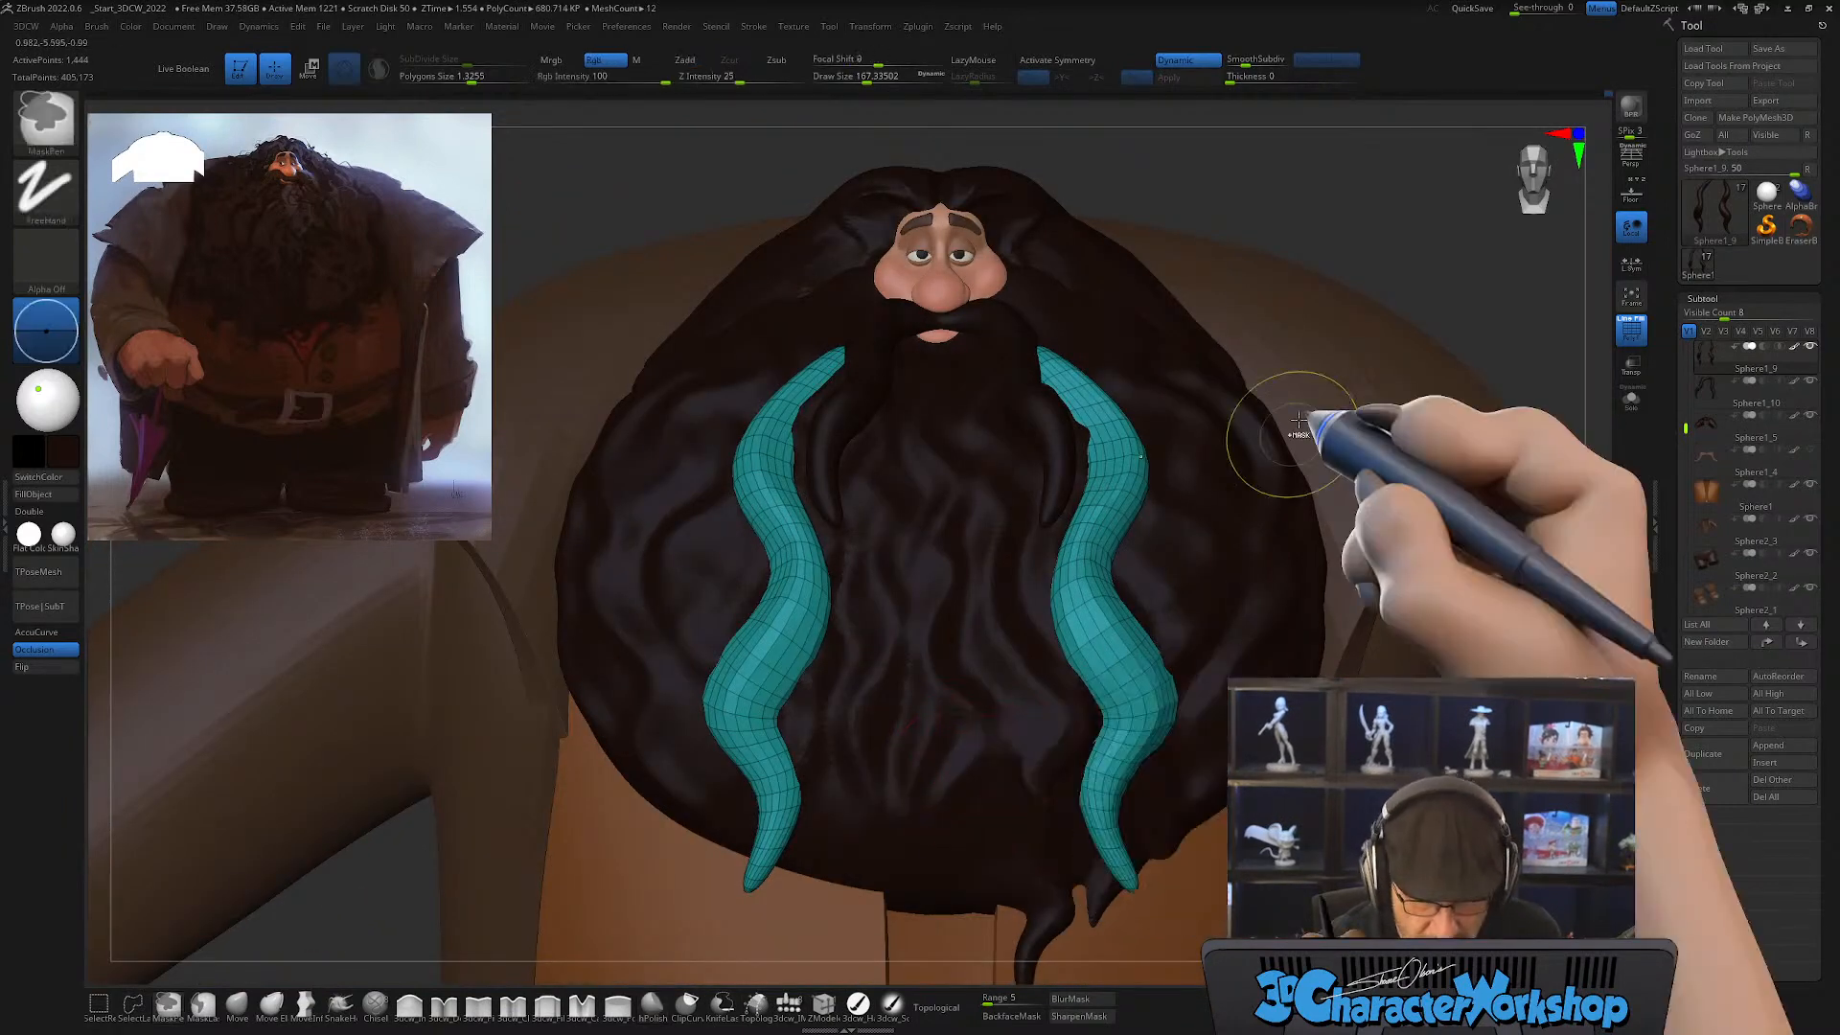
Step: Unhide all hair strands, hide the polyframe and examine the beard's overall flow
ctrl+shift+click(1321, 195)
mouse_move(1216, 624)
ctrl+right_down()
mouse_move(1191, 637)
mouse_move(1060, 526)
ctrl+right_up()
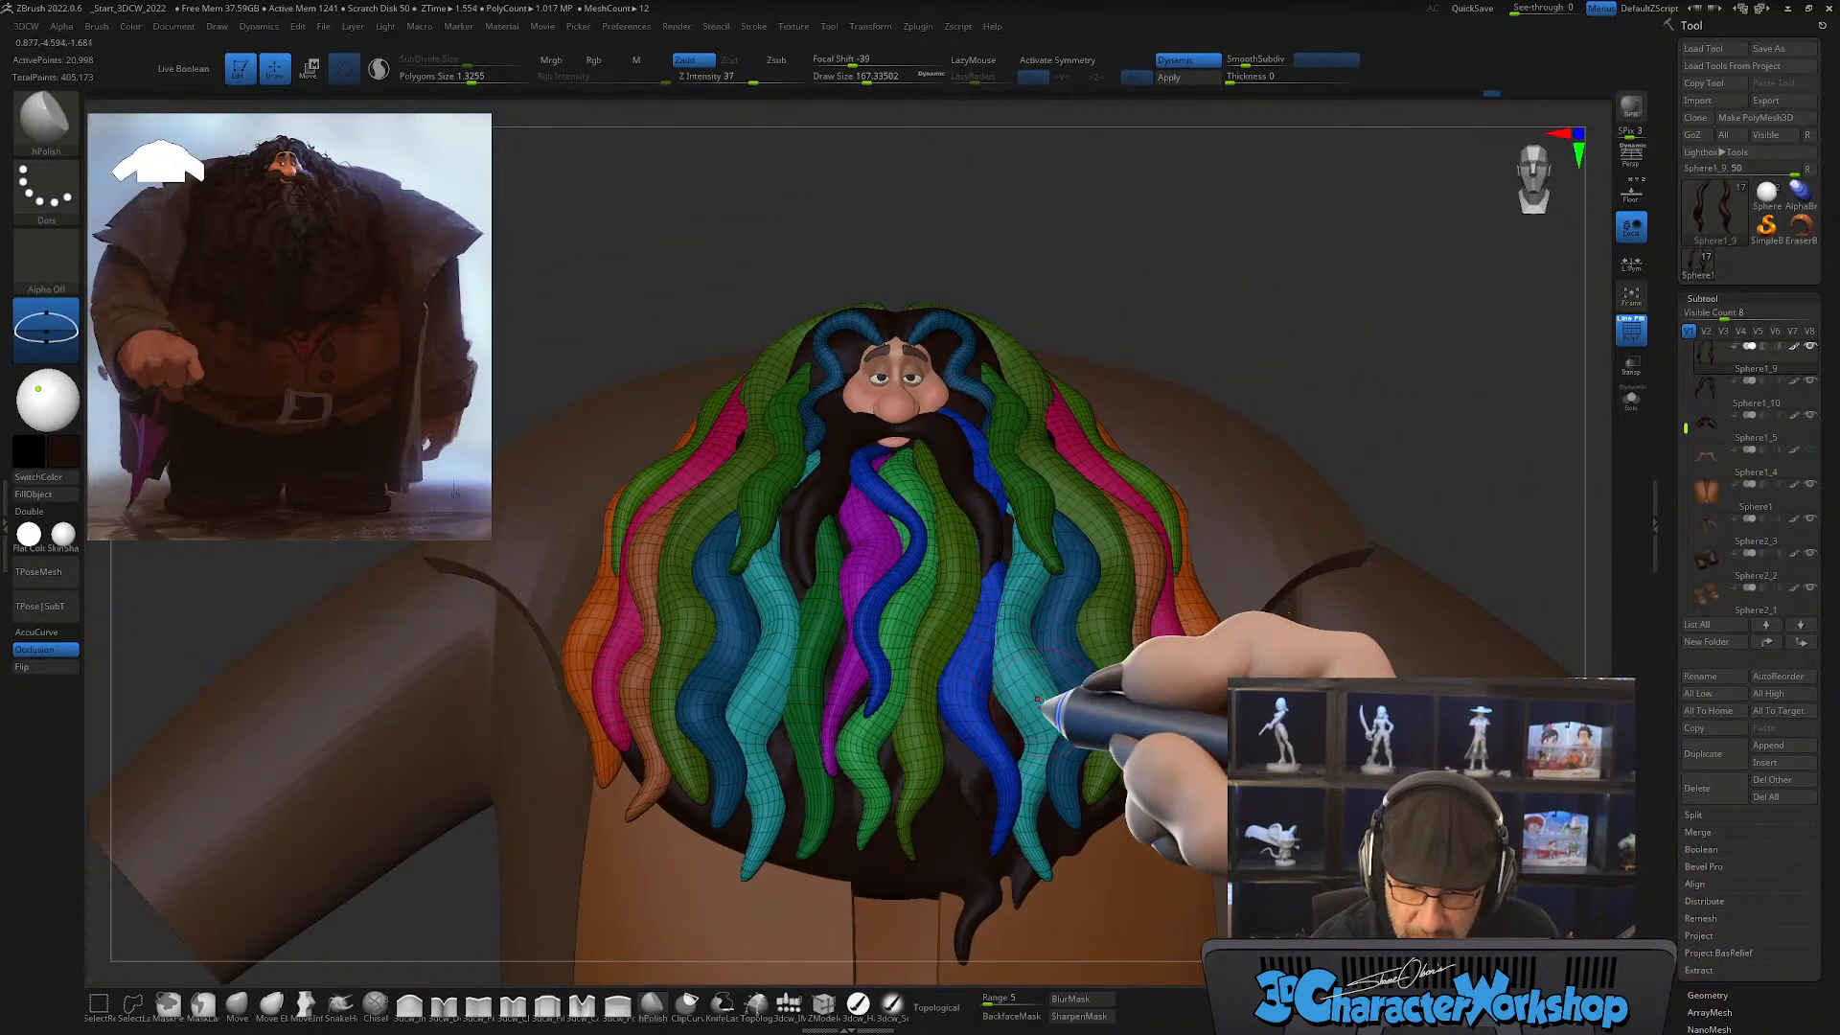
key(shift+f)
mouse_move(1089, 678)
ctrl+right_down()
mouse_move(1076, 731)
mouse_move(1054, 733)
mouse_move(1039, 705)
mouse_move(1109, 731)
mouse_move(1163, 521)
mouse_move(1054, 668)
mouse_move(1077, 751)
mouse_move(998, 761)
ctrl+right_up()
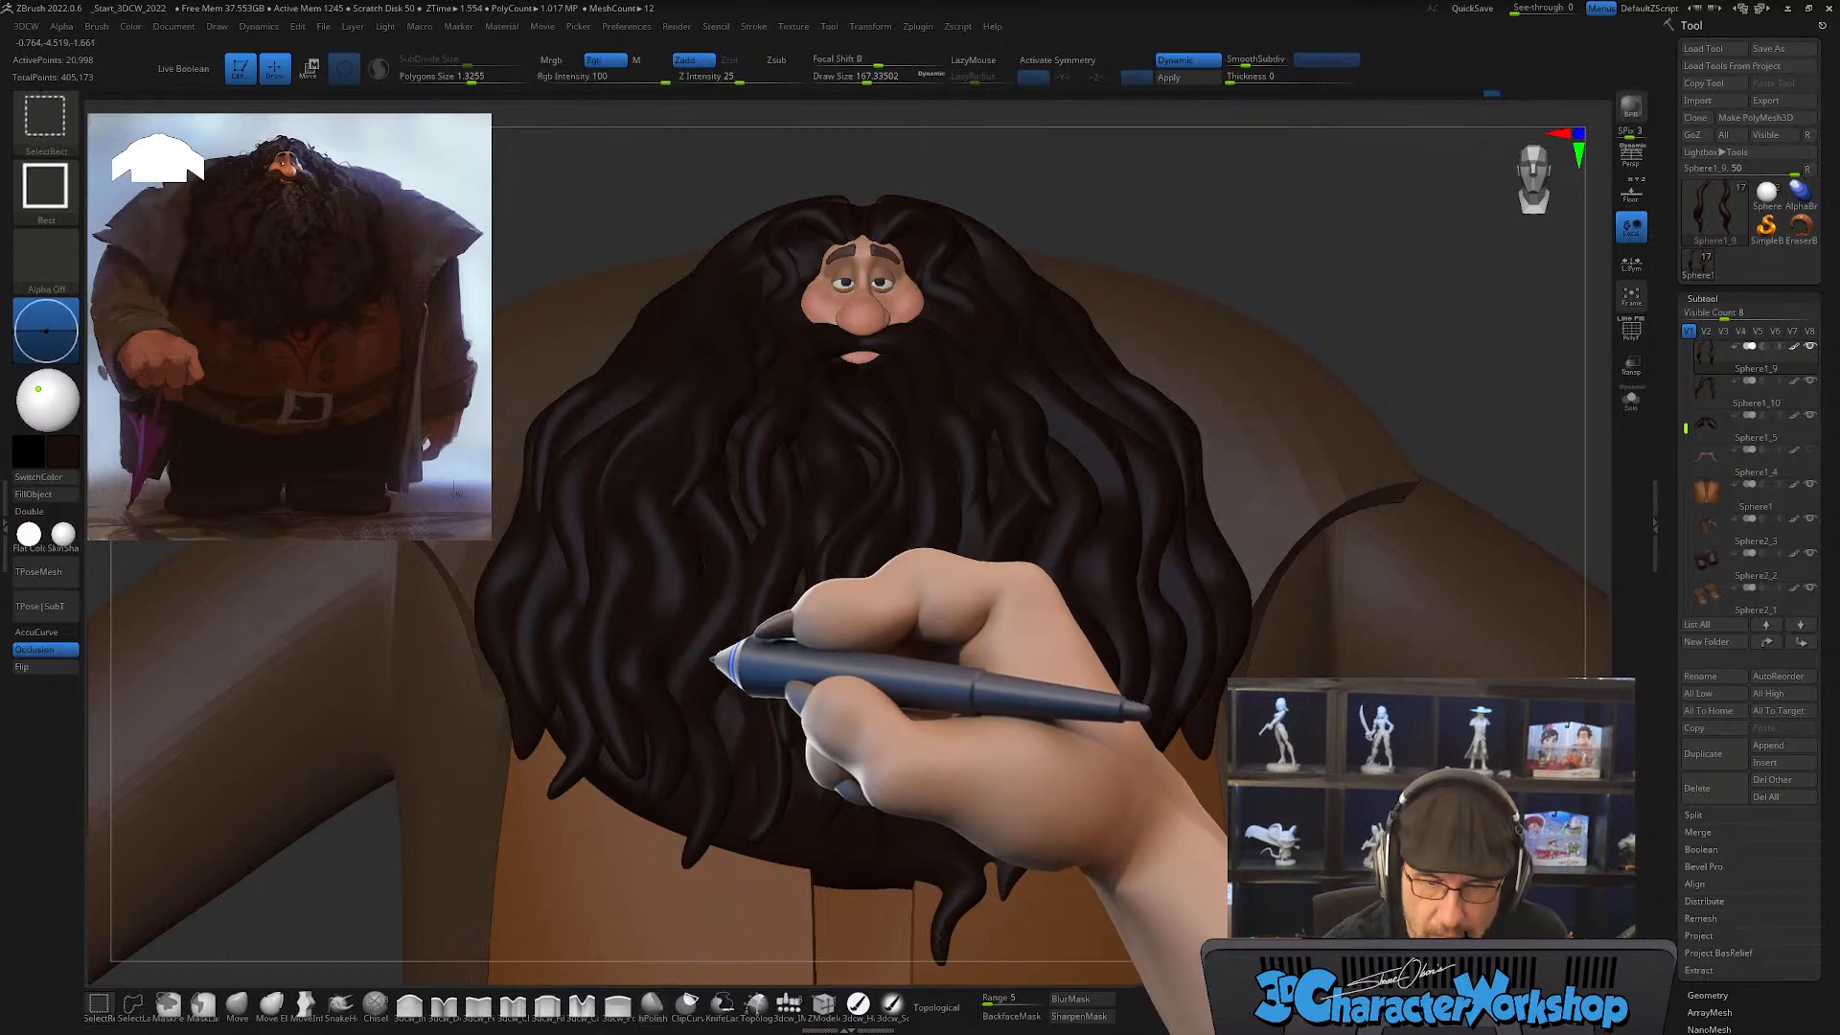
Step: Isolate the teal beard strands again and show their polyframe
ctrl+shift+click(713, 659)
alt+right_drag(746, 634, 867, 692)
key(shift+f)
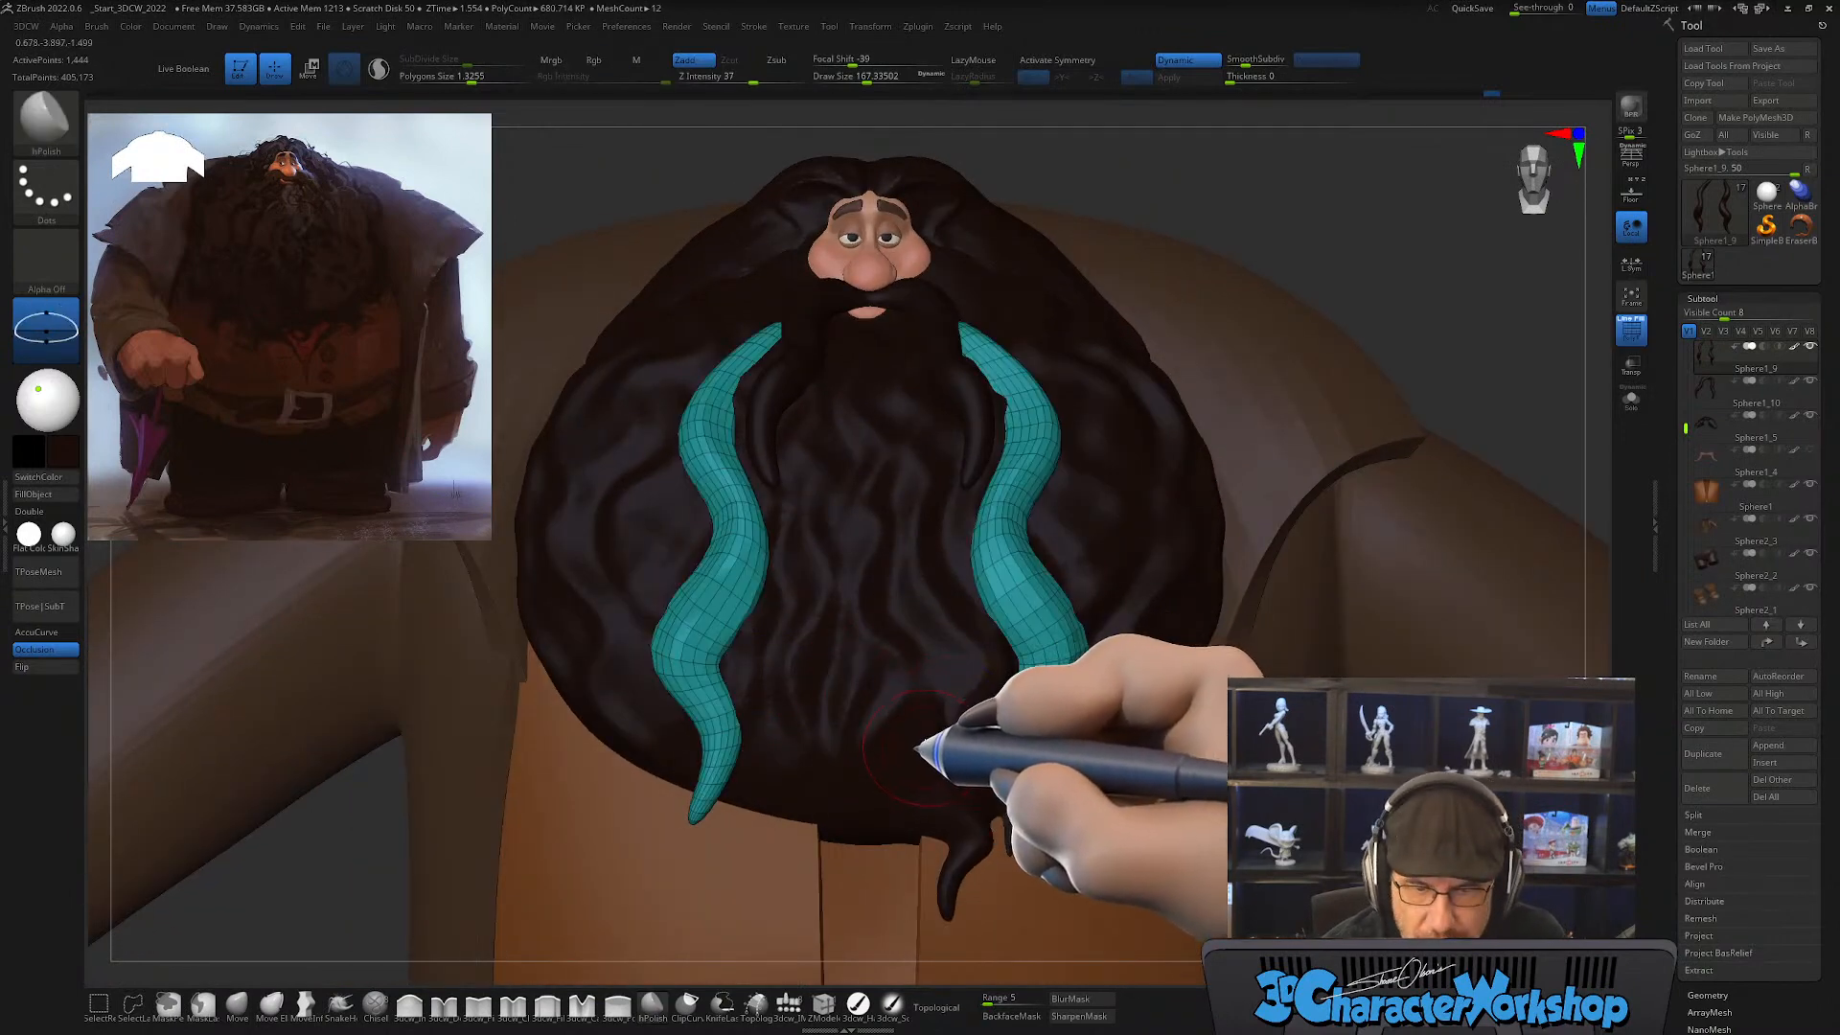
Step: Isolate the mirrored pair of dark blue beard strands and polish their surfaces with hPolish using X symmetry
ctrl+shift+click(1361, 254)
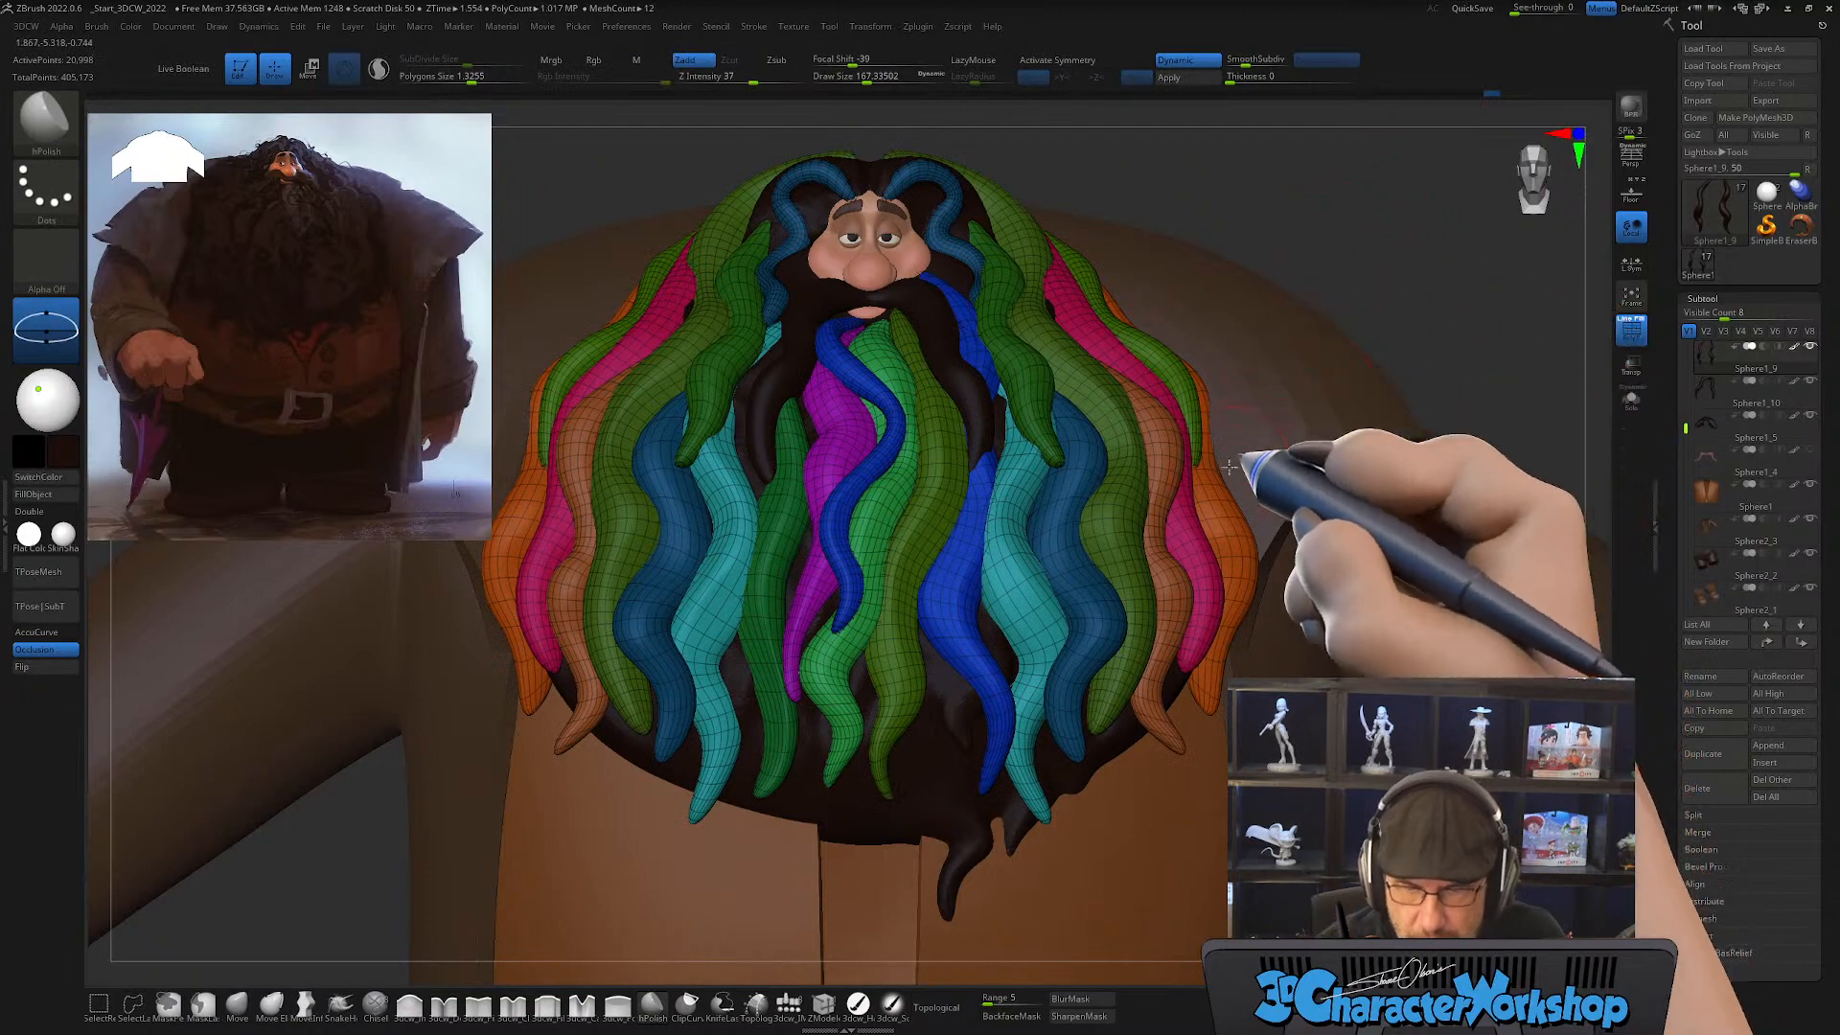
right_drag(1150, 590, 1105, 549)
ctrl+shift+click(1115, 534)
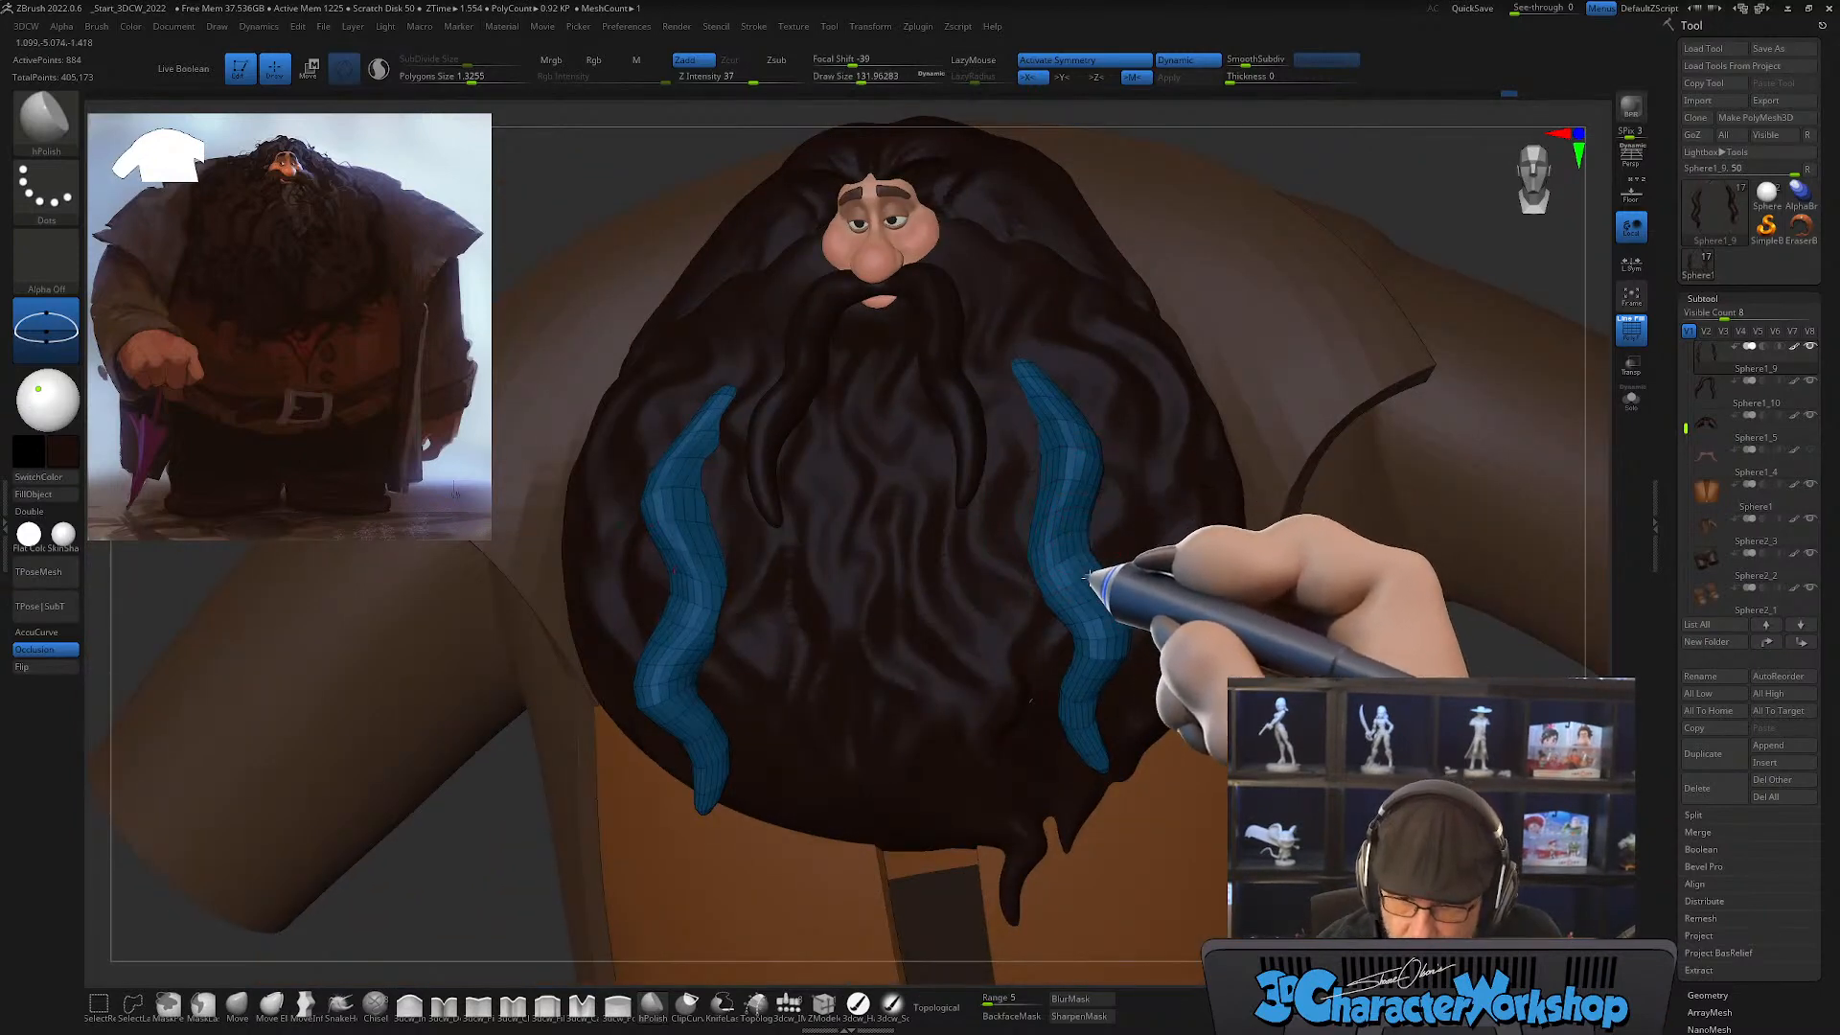
right_drag(1145, 566, 1064, 588)
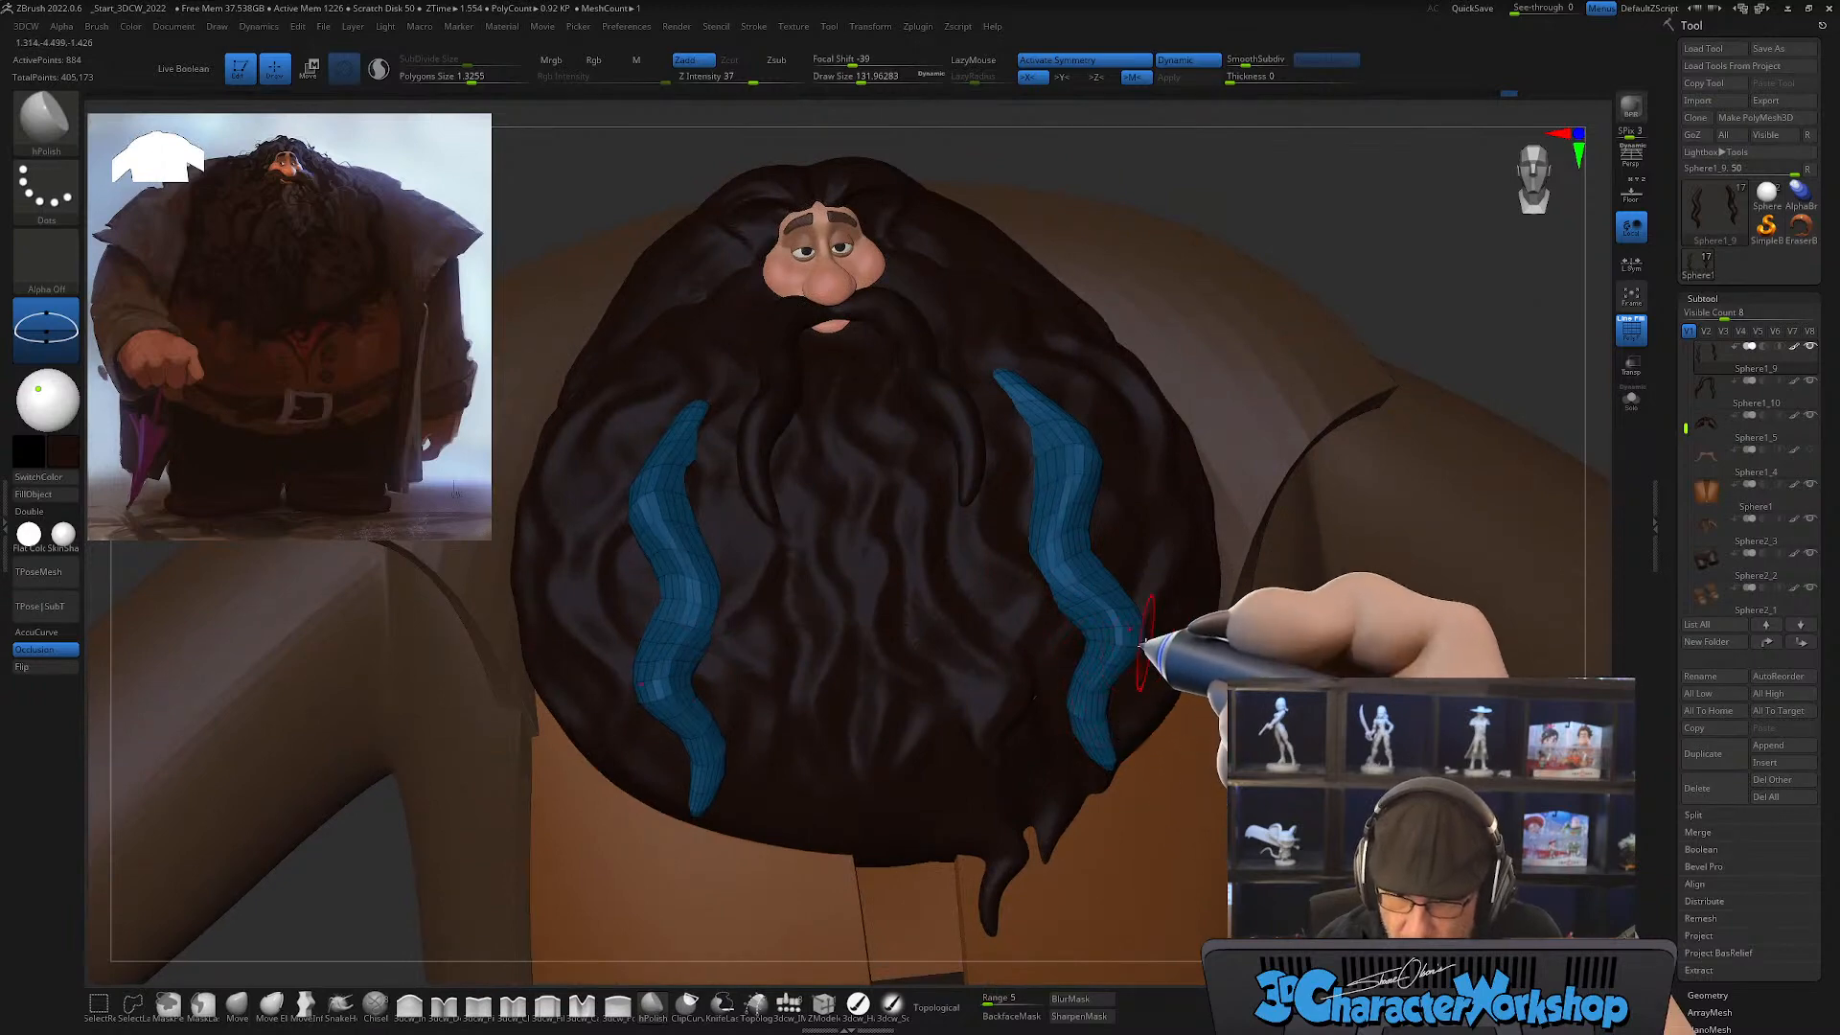
right_drag(1145, 642, 1124, 681)
Step: Unhide the full hair mesh, turn off the polyframe and review the polished beard strands for gaps
ctrl+shift+click(1296, 284)
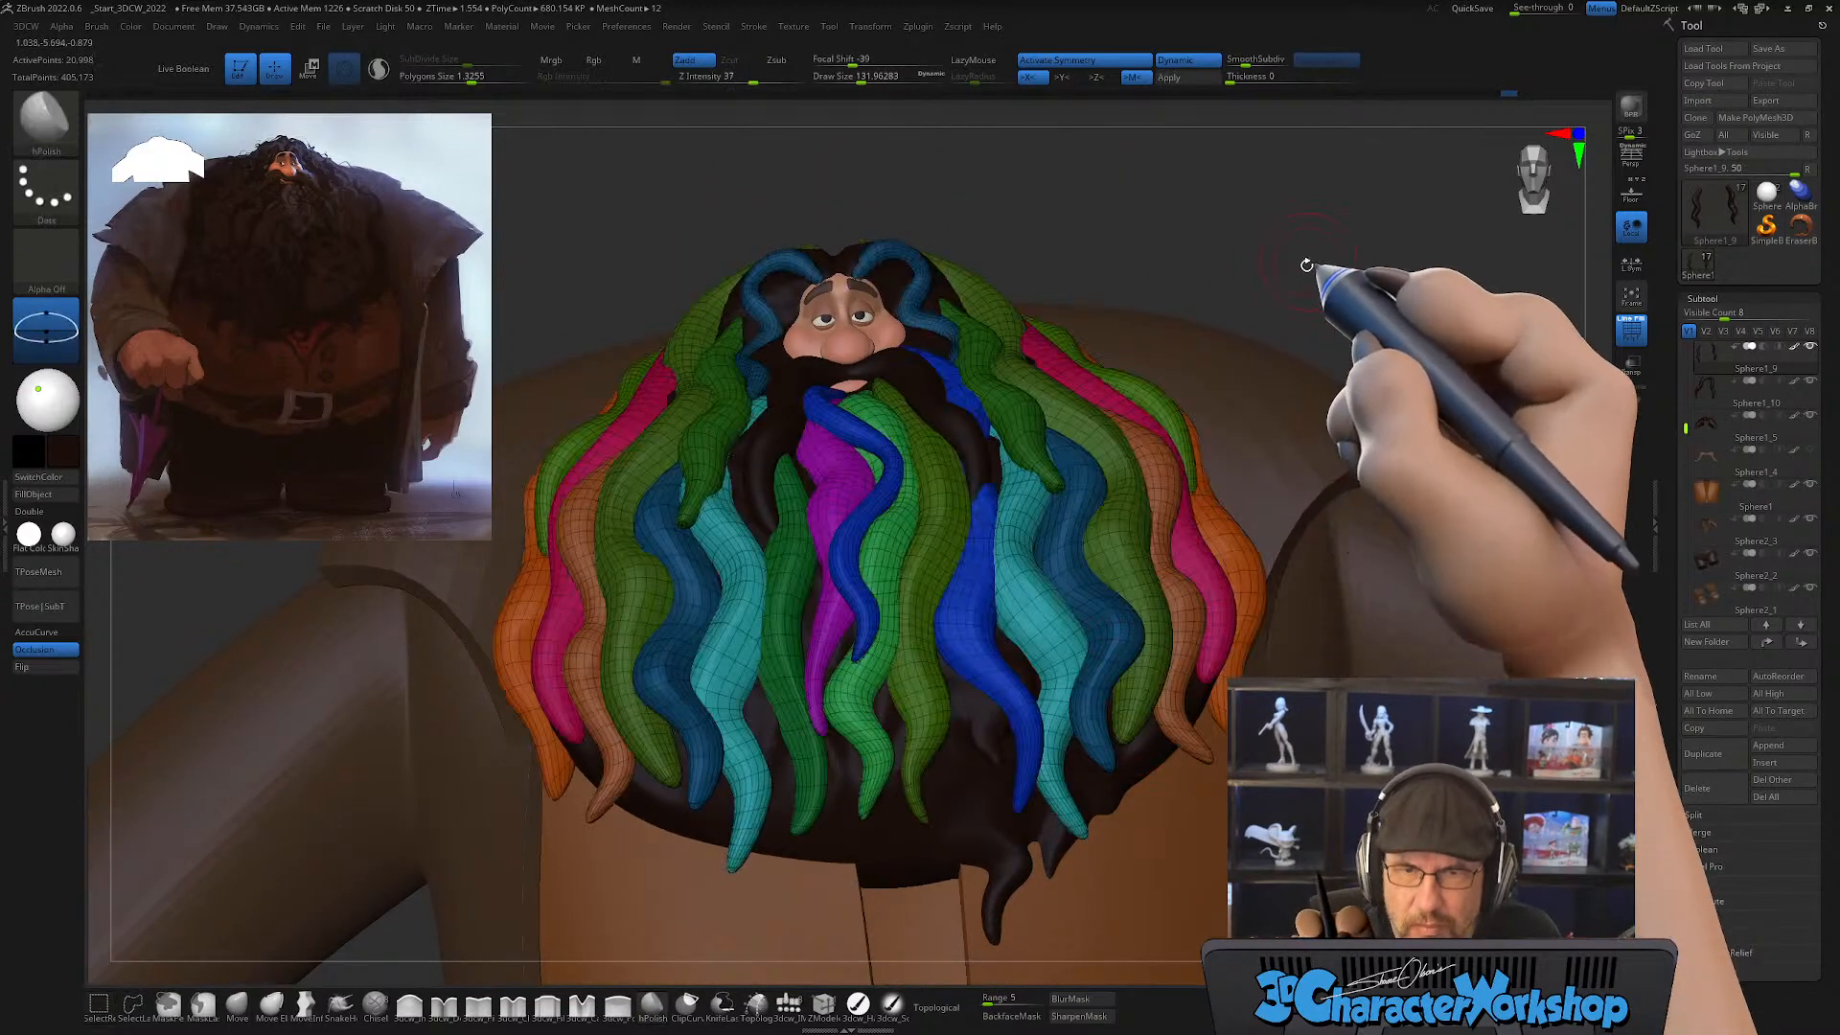
ctrl+right_drag(1291, 286, 1008, 547)
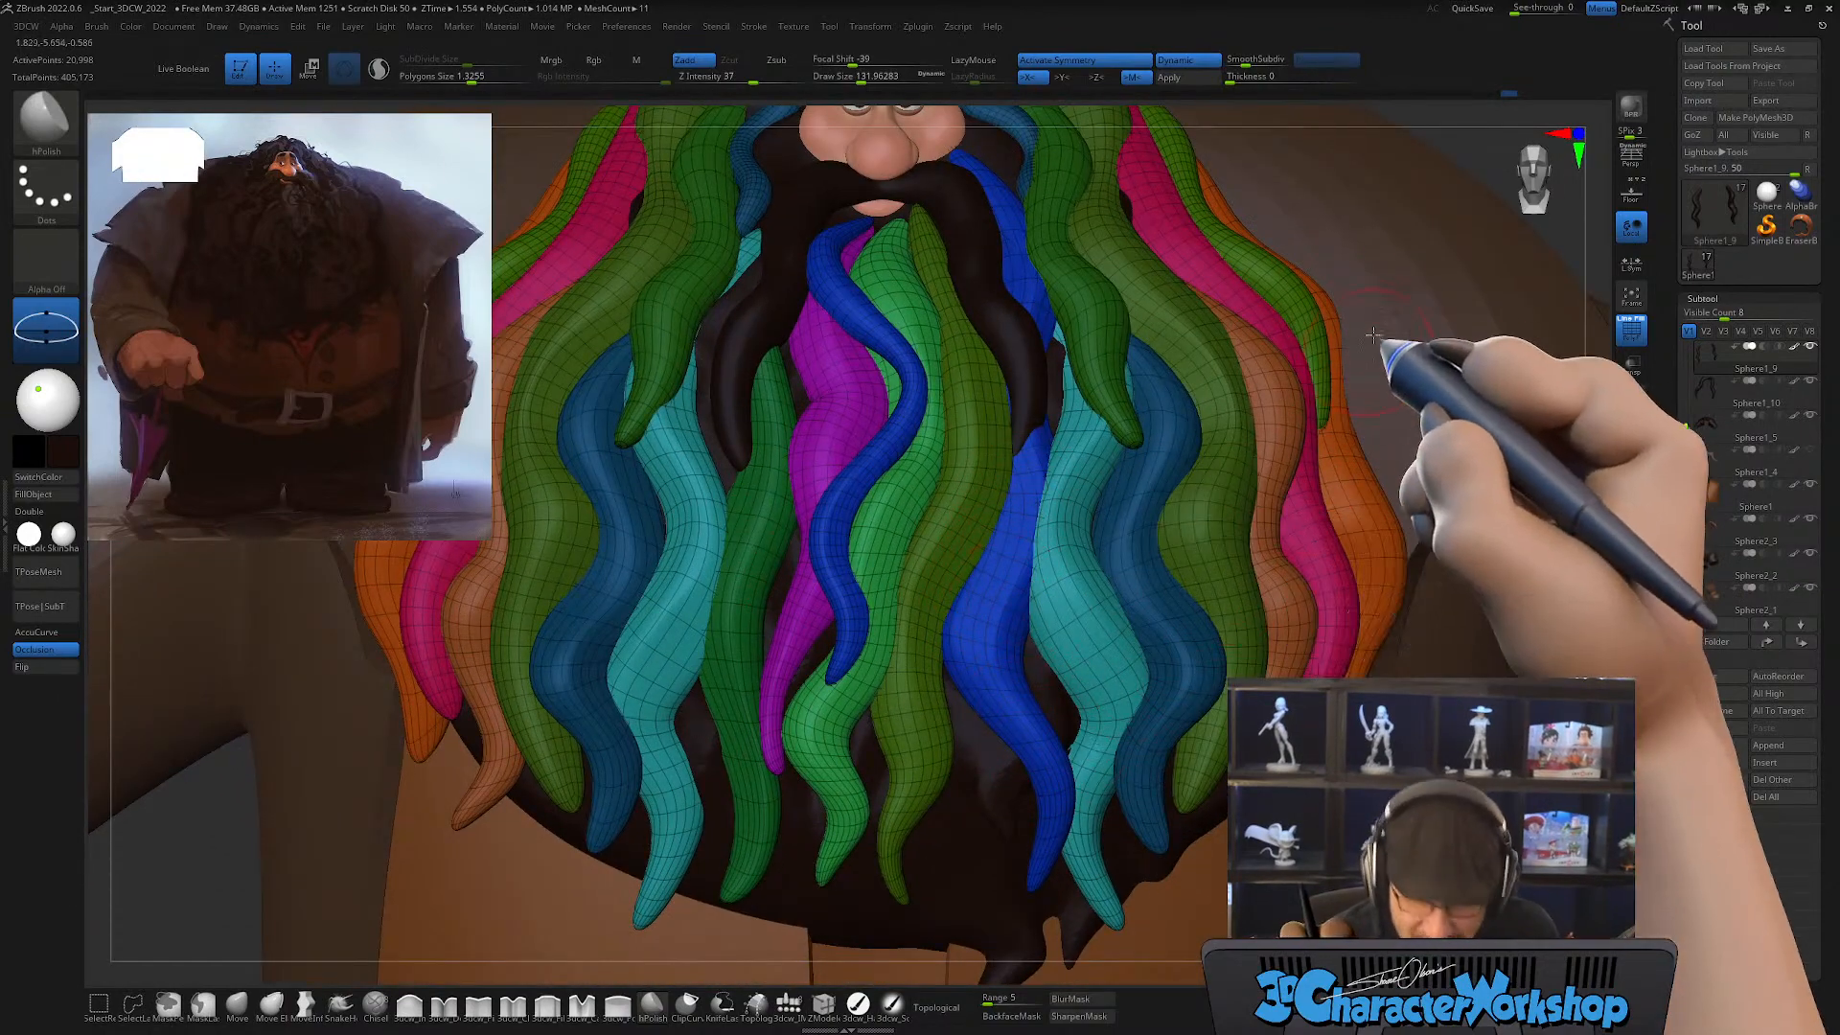
key(shift+f)
ctrl+right_drag(1198, 618, 1055, 498)
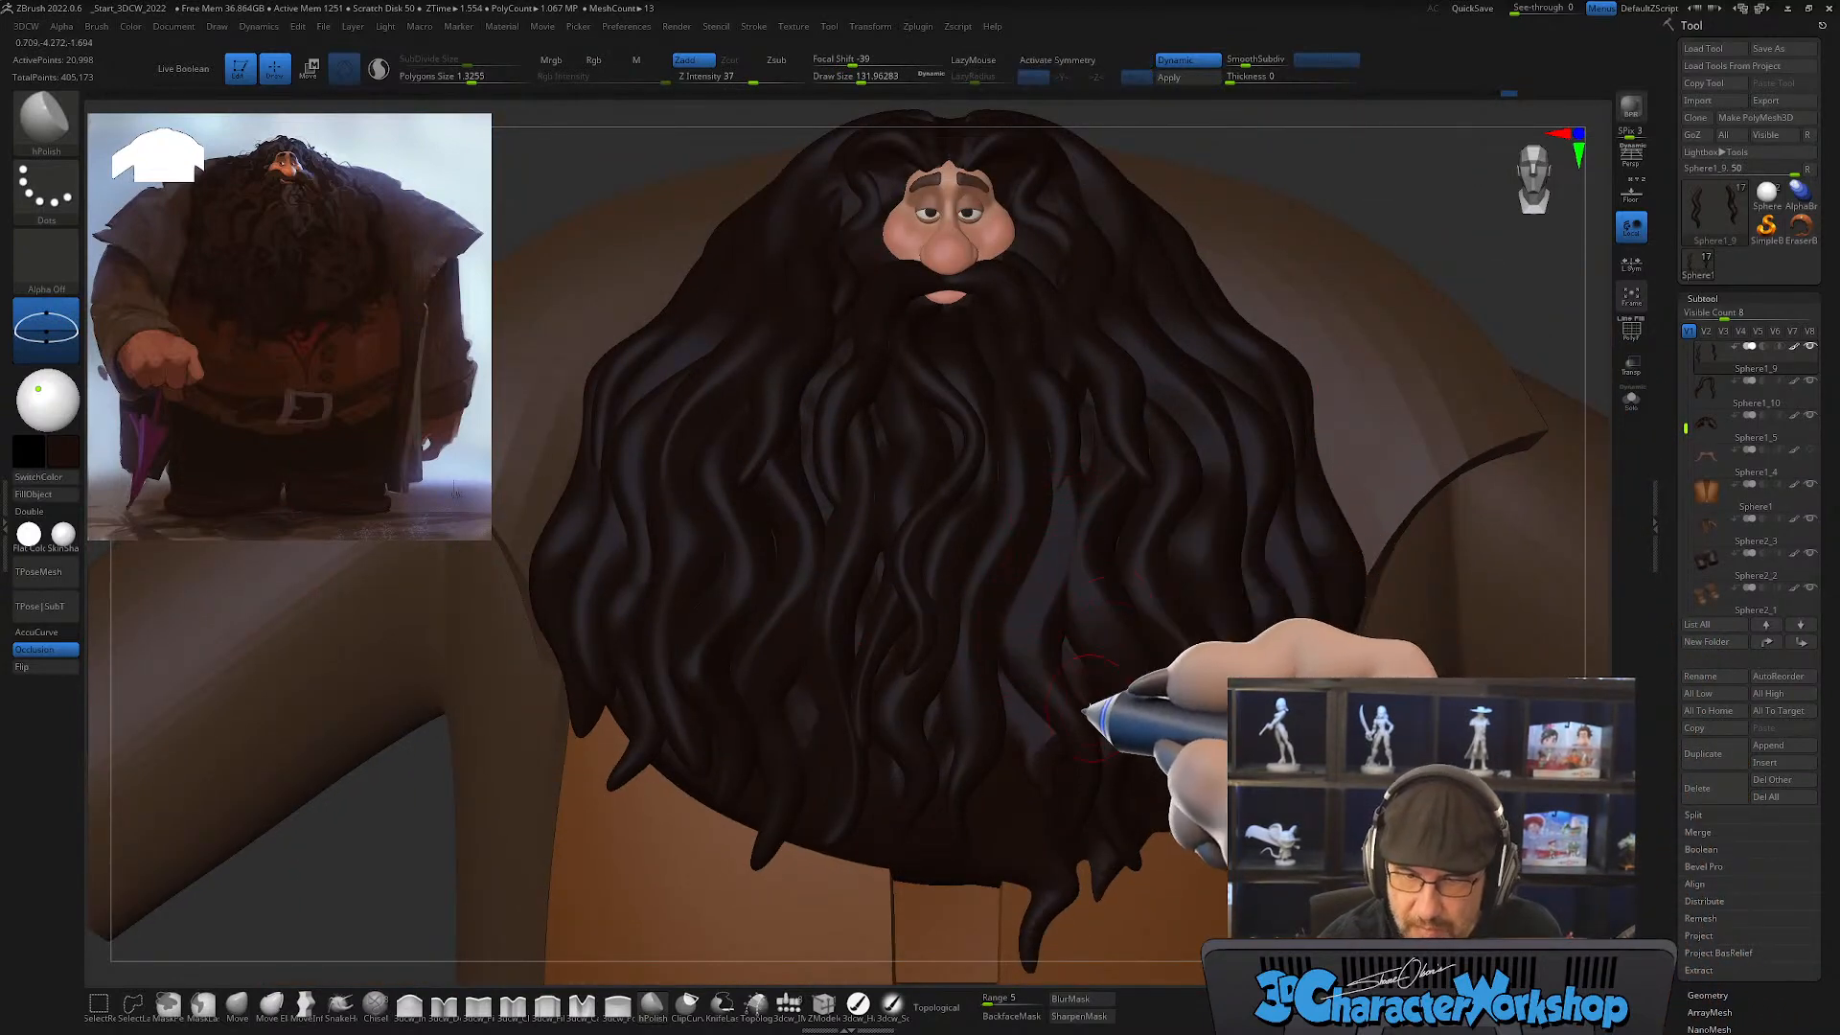
mouse_move(1086, 717)
right_down()
mouse_move(1060, 719)
mouse_move(1101, 723)
mouse_move(1075, 720)
right_up()
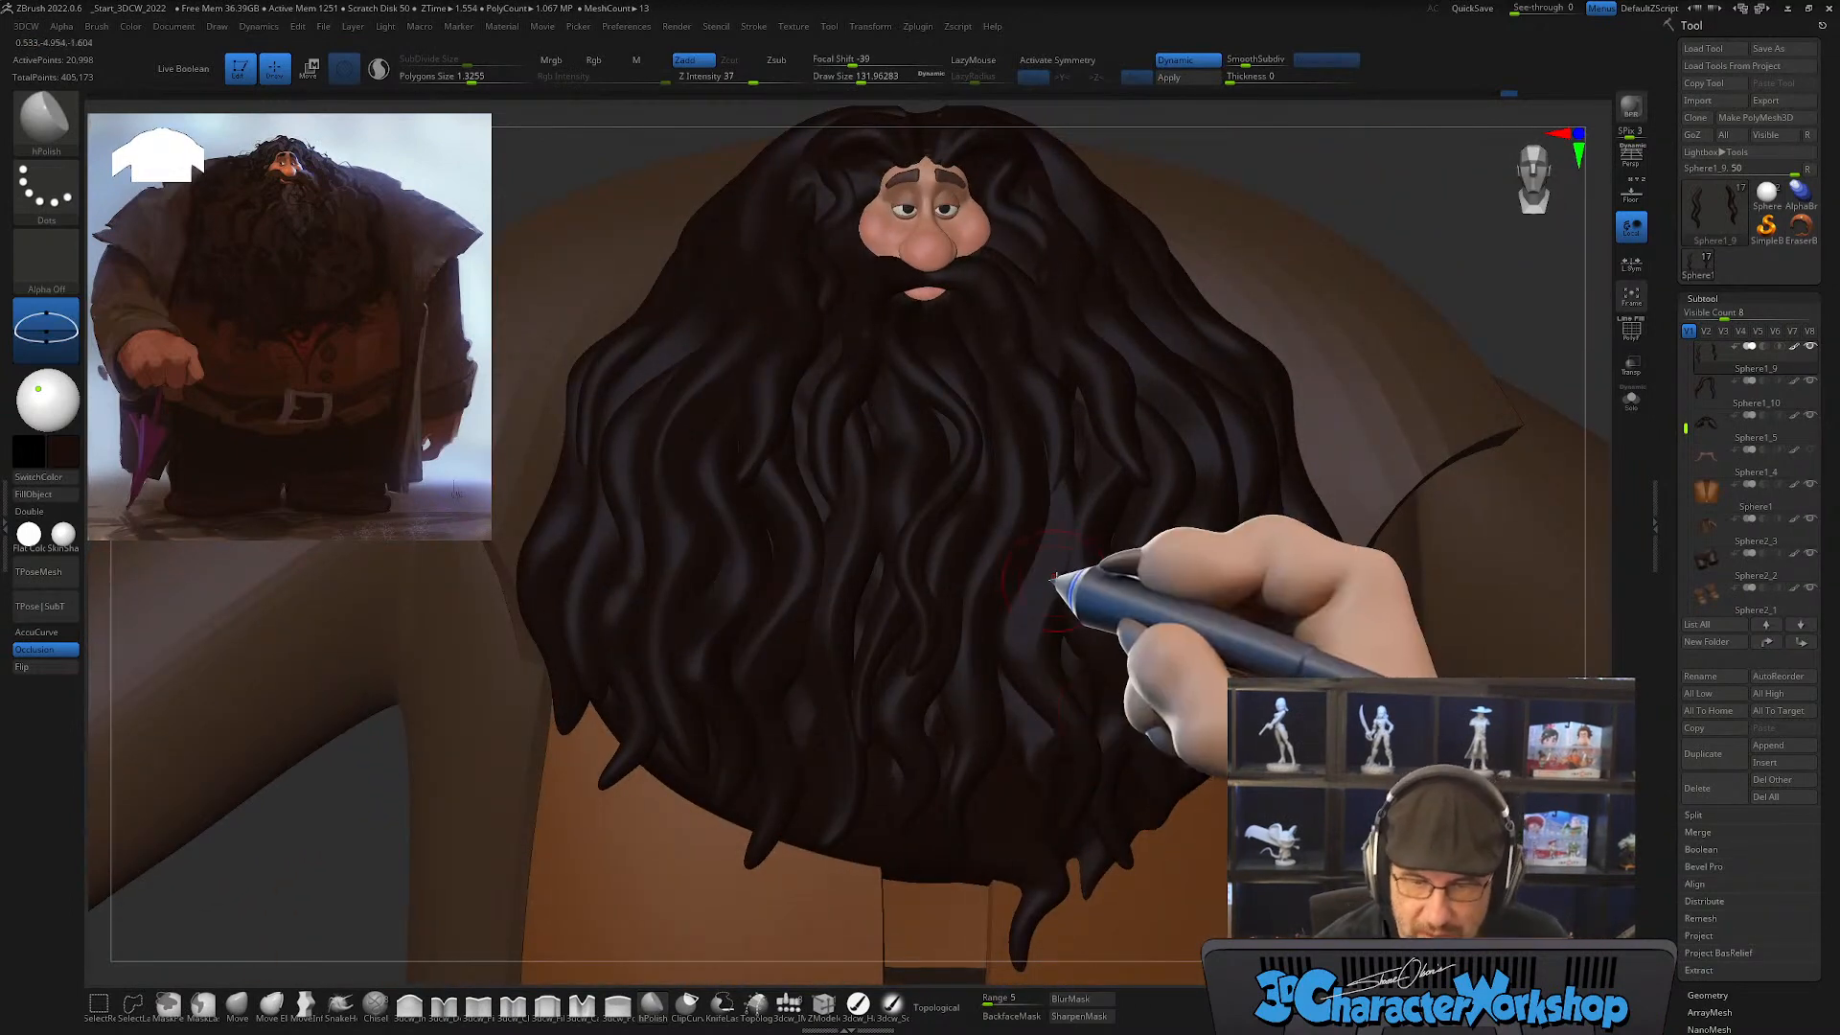
Step: Isolate the single blue beard strand beside the mustache tip in Solo mode with the polyframe shown
click(236, 1003)
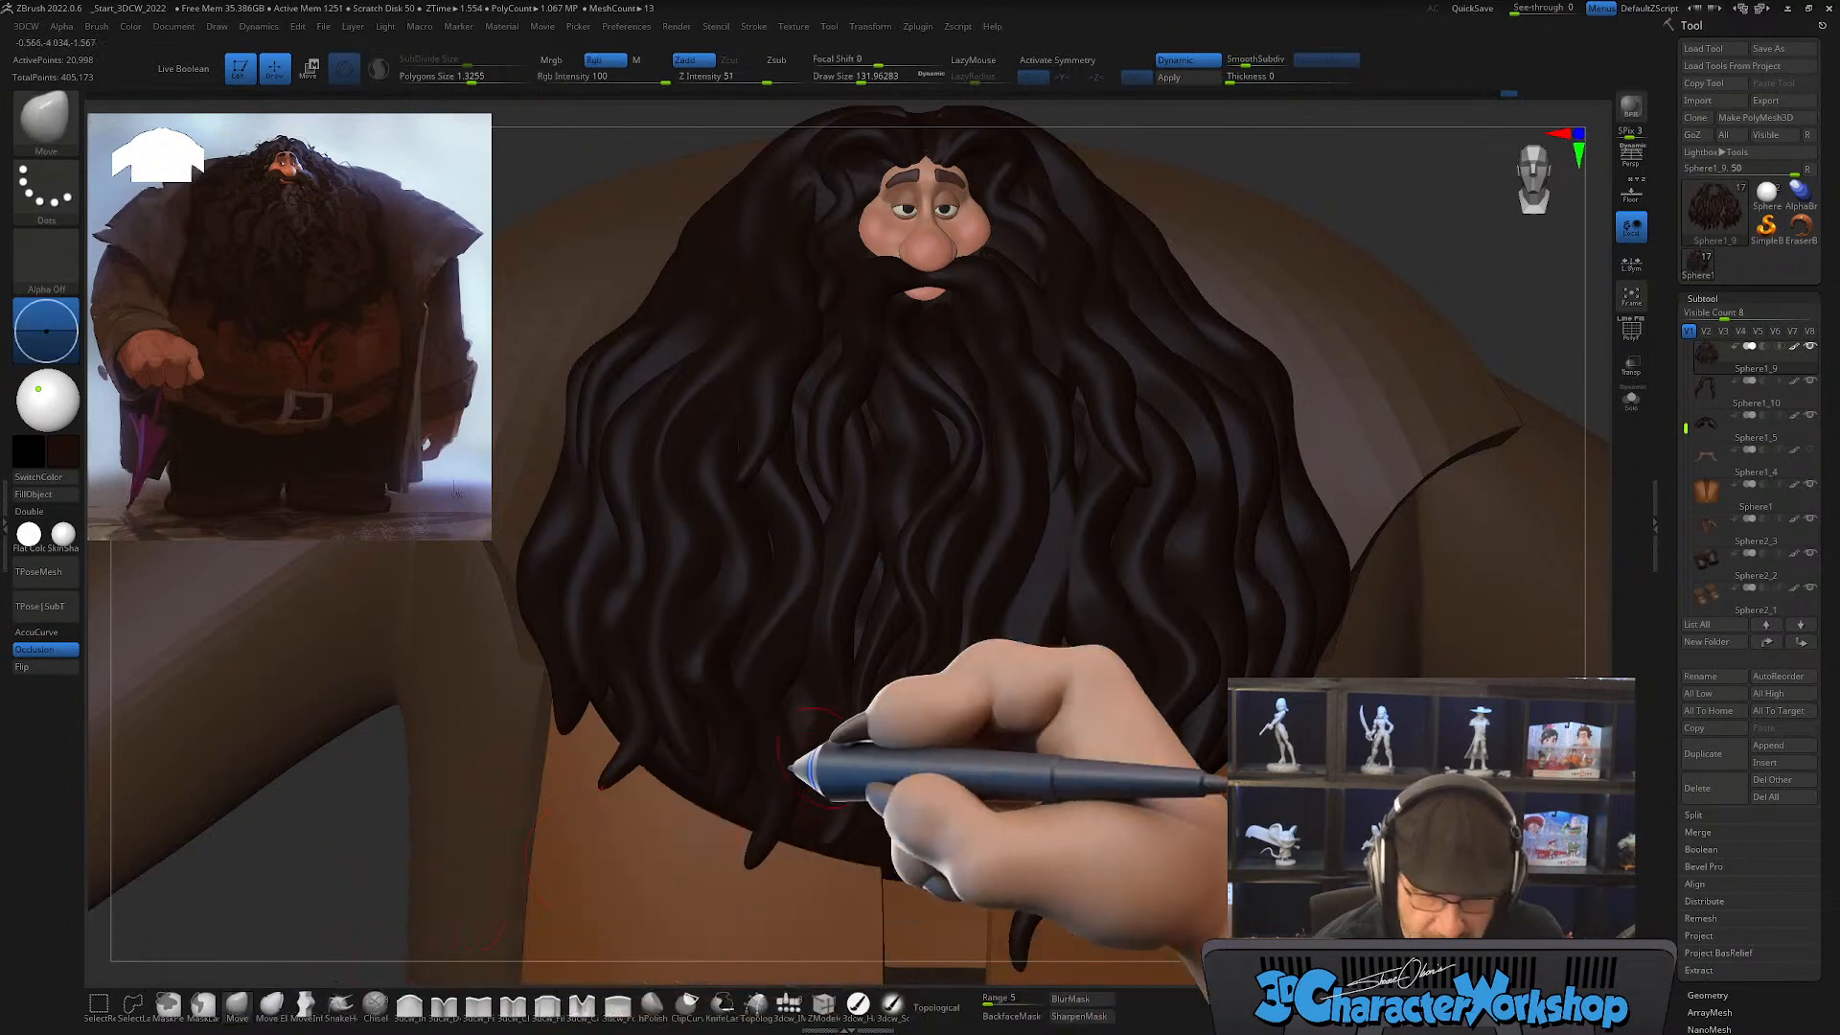
ctrl+shift+click(1057, 591)
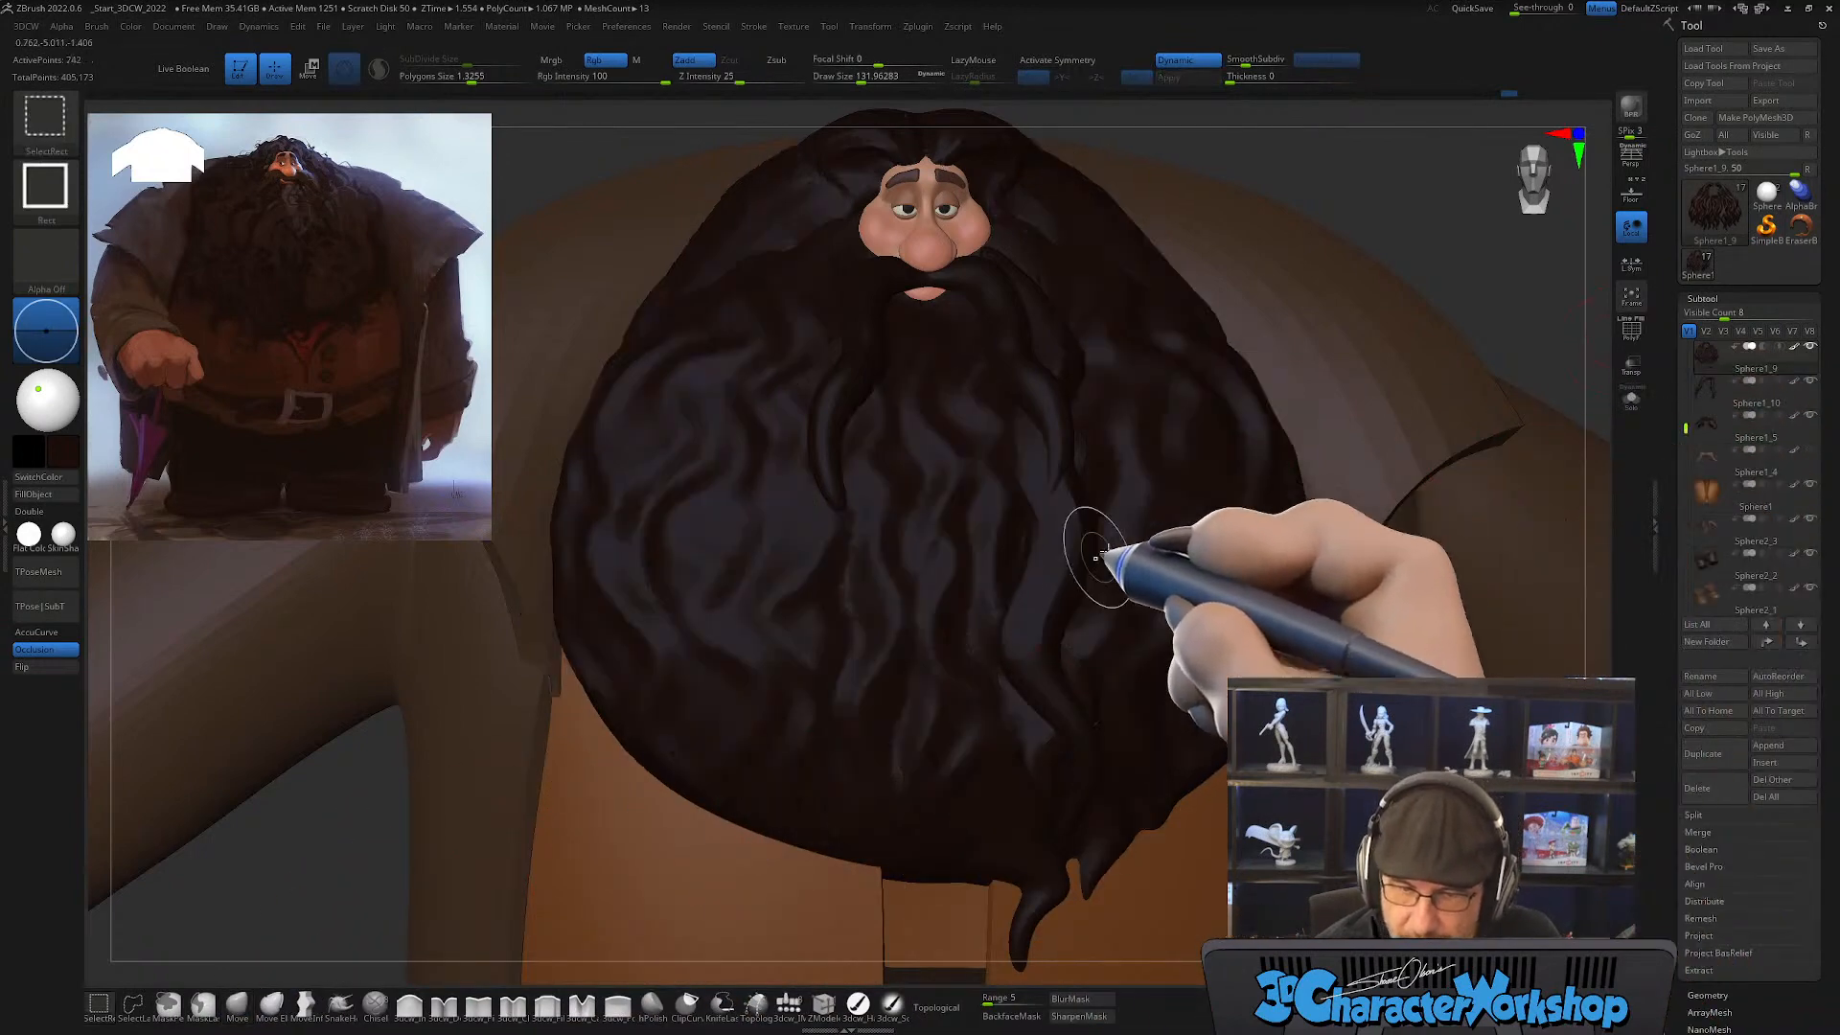
click(1632, 397)
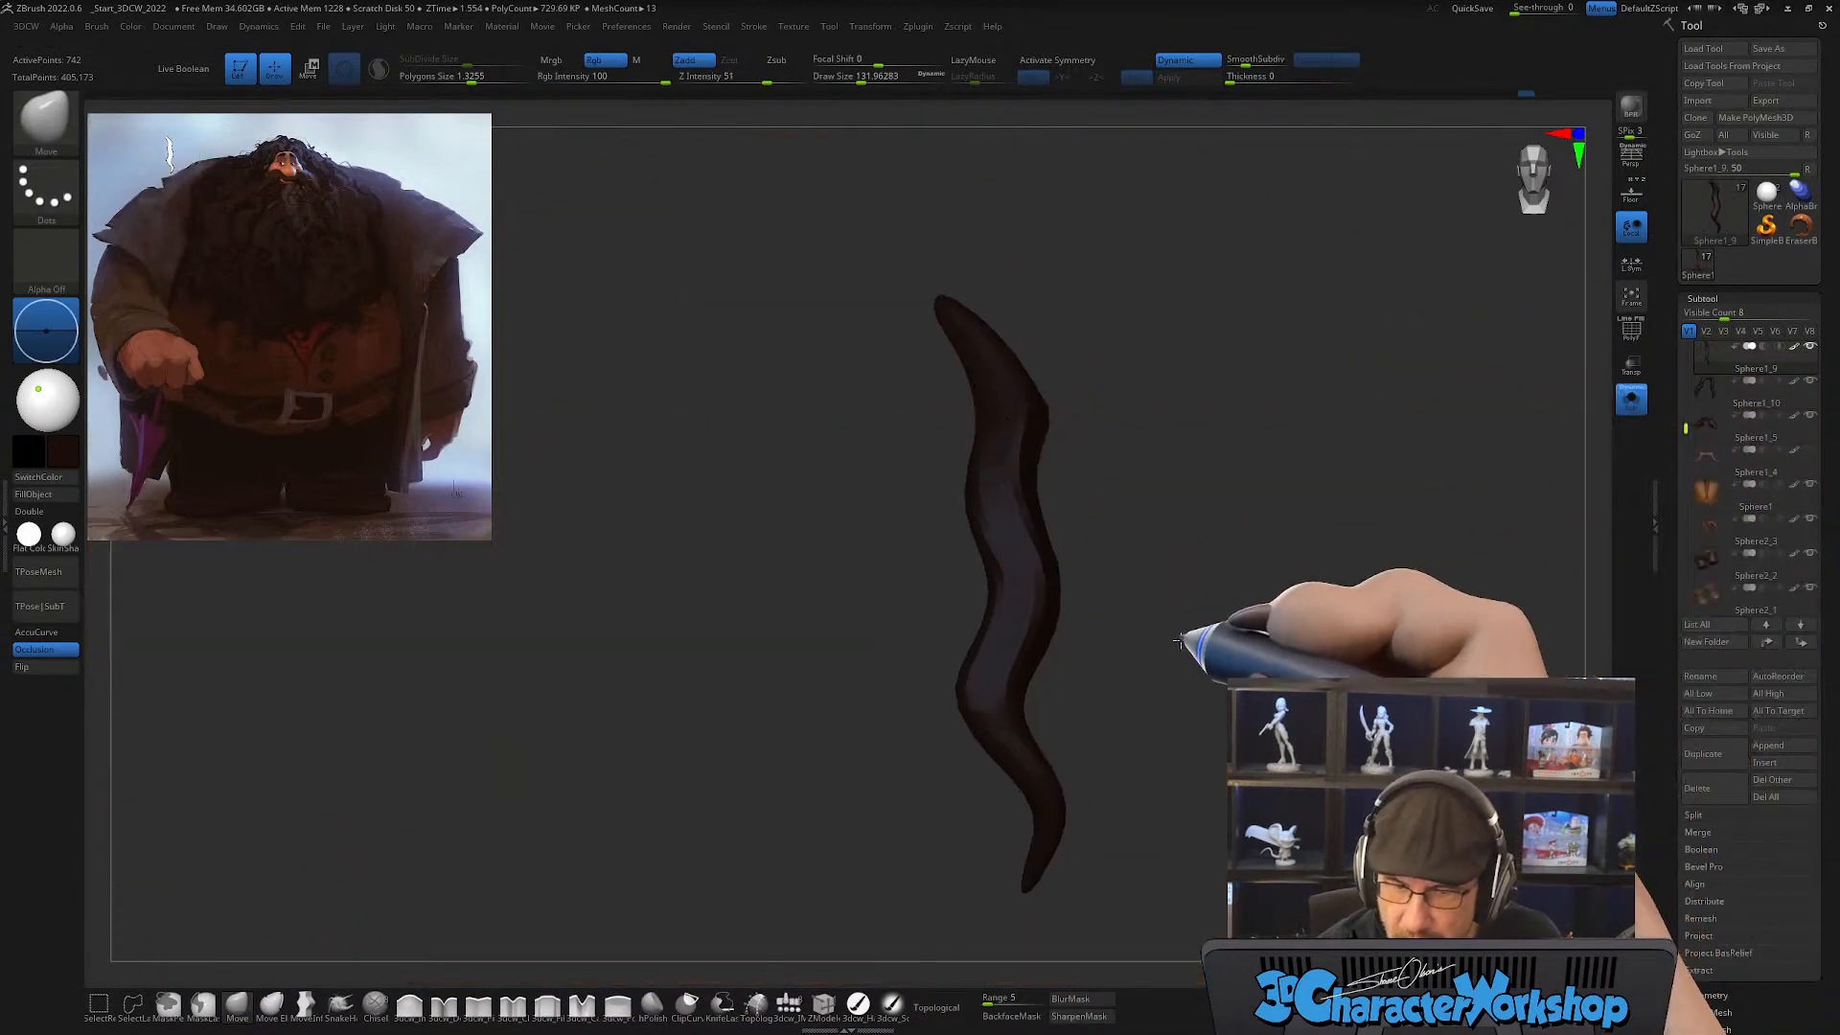
key(shift+f)
mouse_move(1110, 671)
mouse_down()
mouse_move(1163, 670)
mouse_move(1139, 677)
mouse_up()
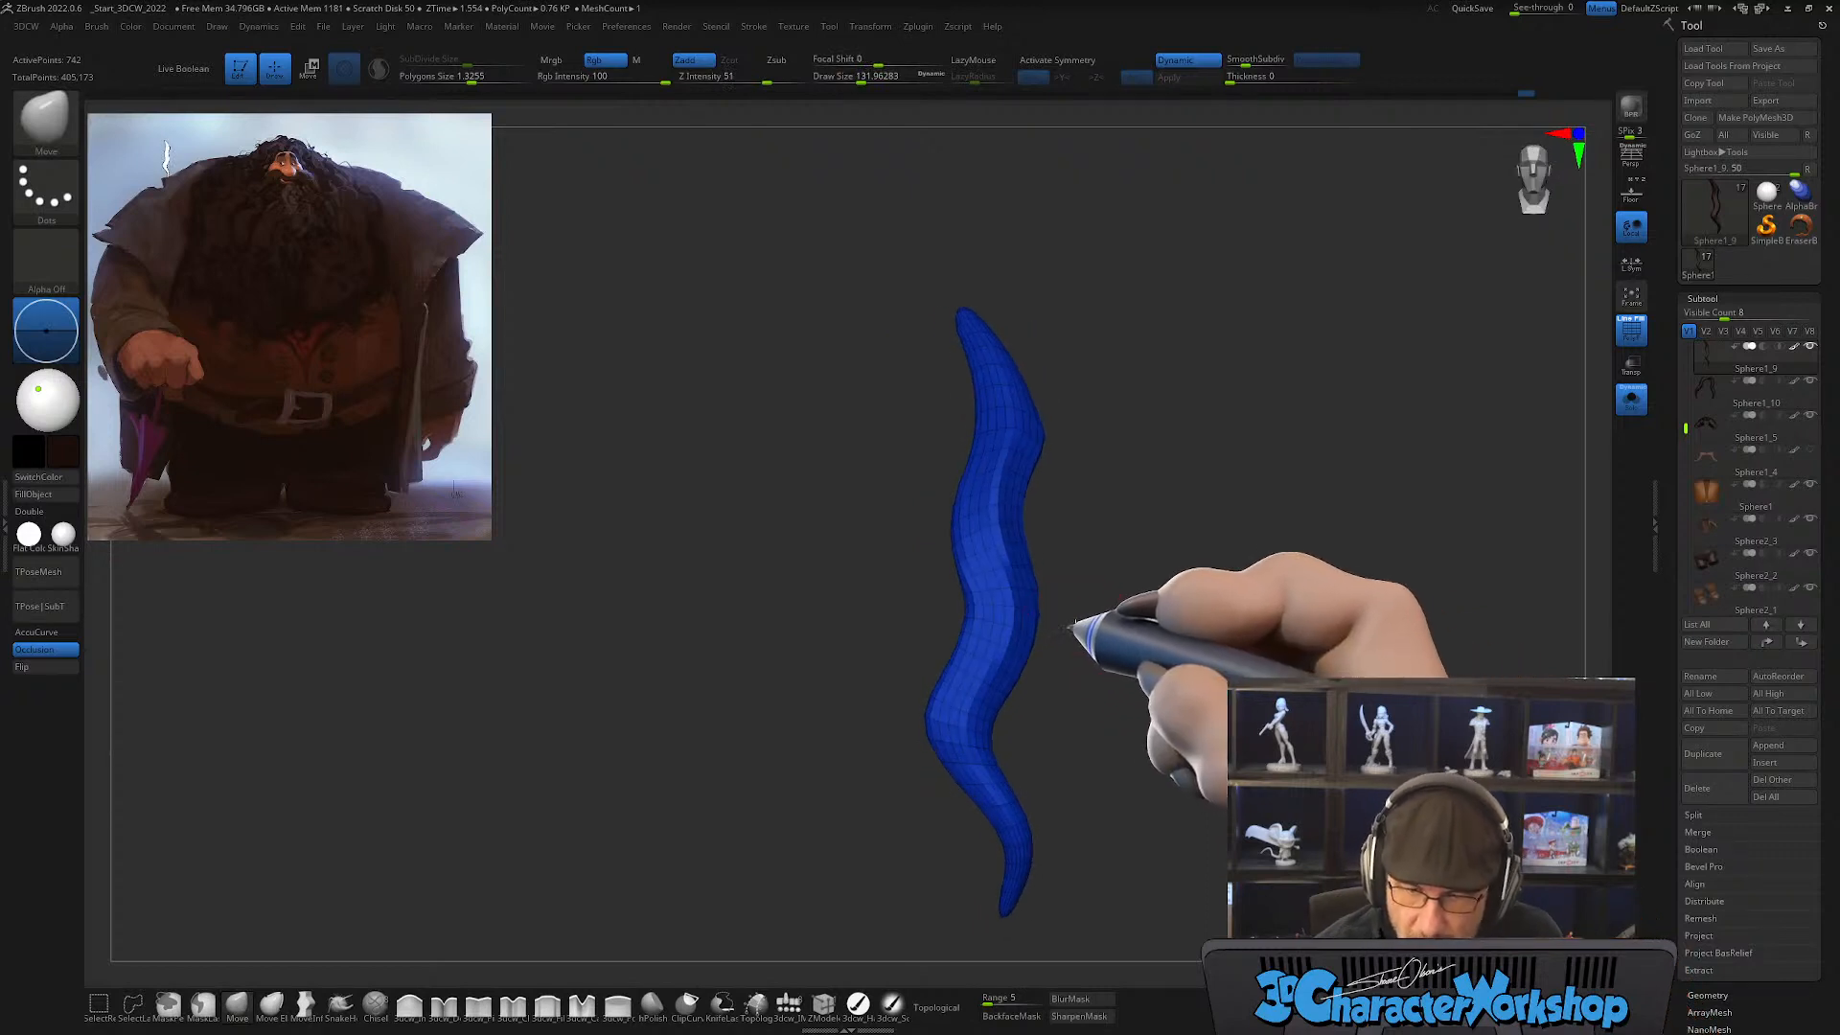
drag(1069, 628, 1046, 637)
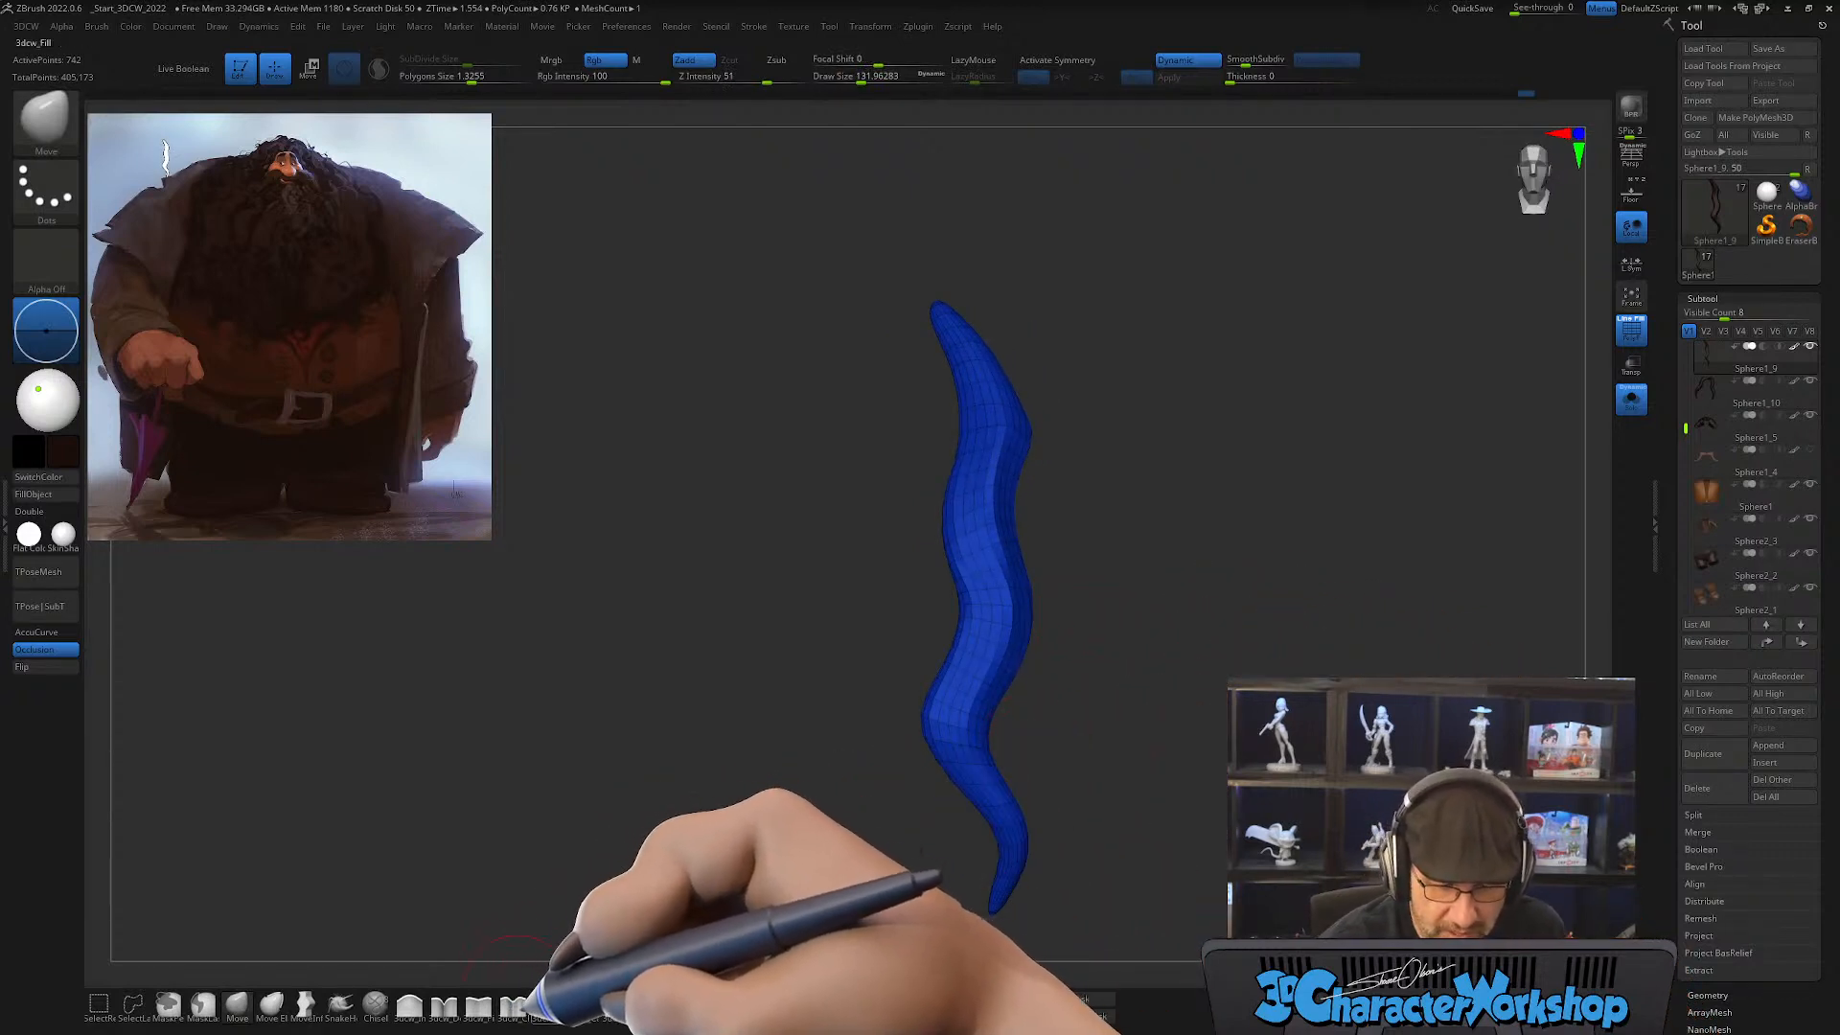
Step: Pinch the ridge along the isolated blue strand, smooth it lightly and leave Solo mode
click(478, 1003)
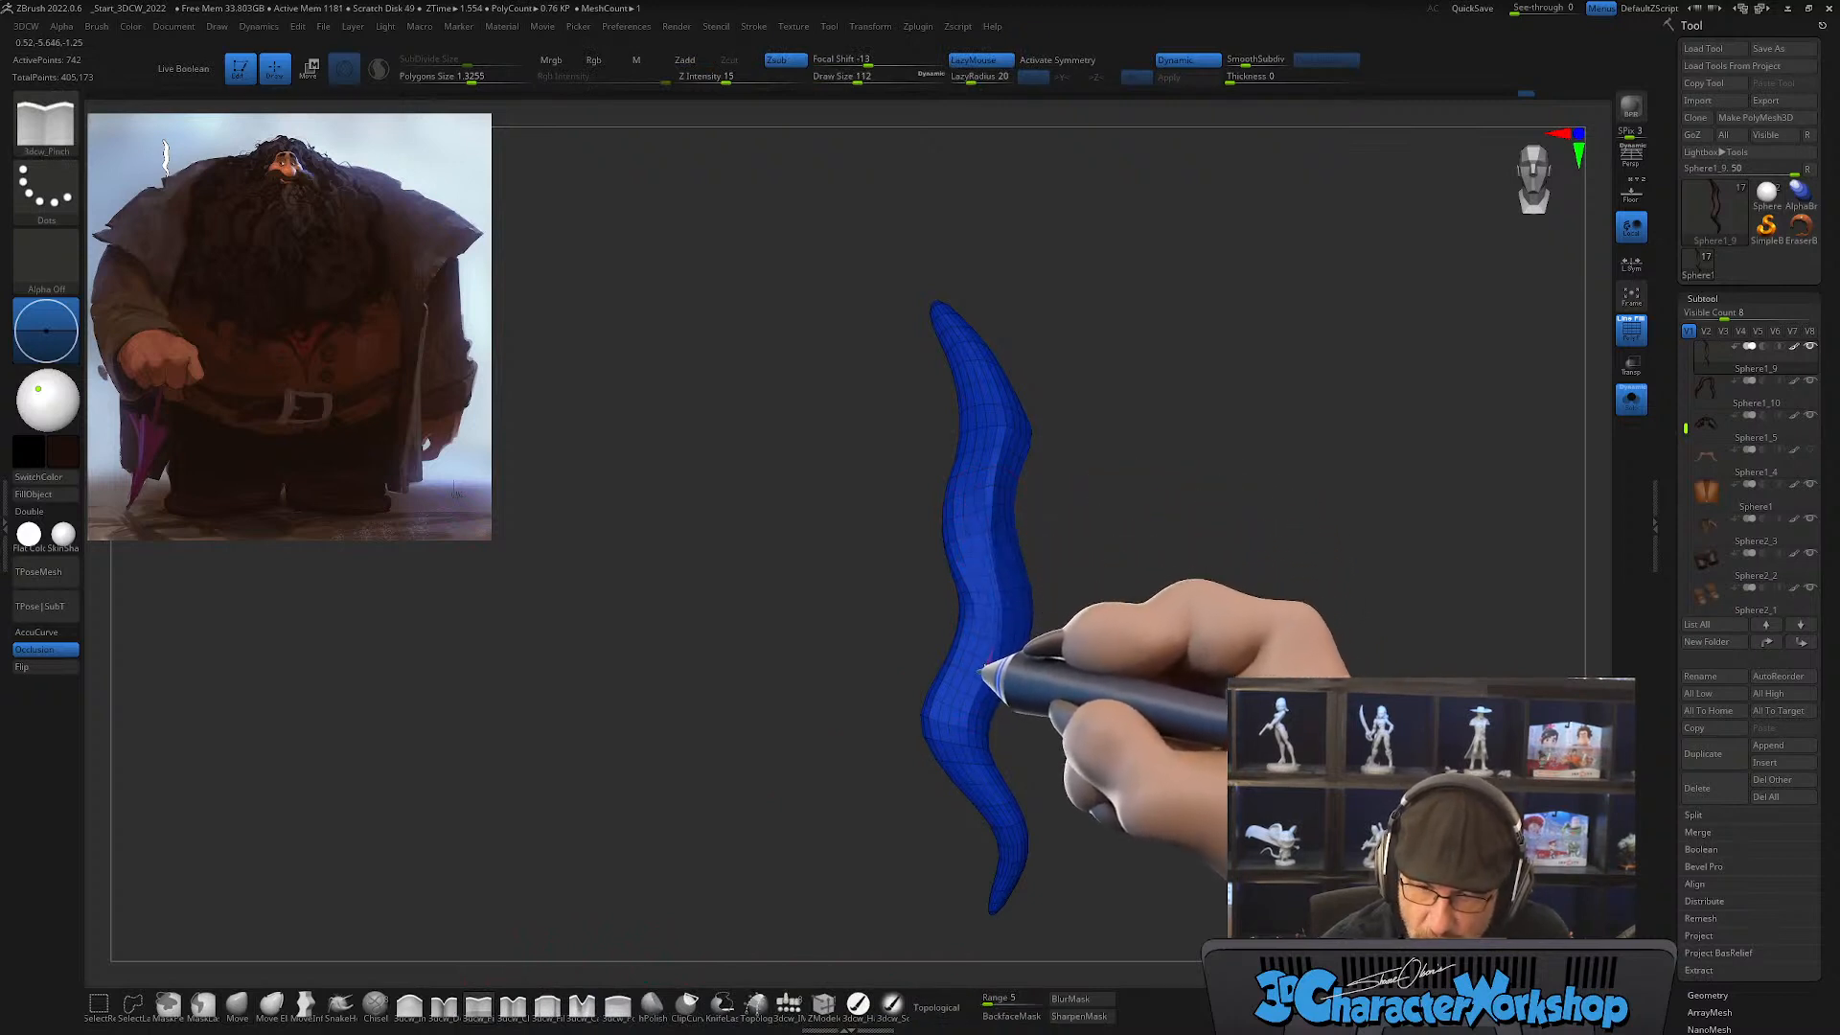
drag(1049, 752, 1083, 724)
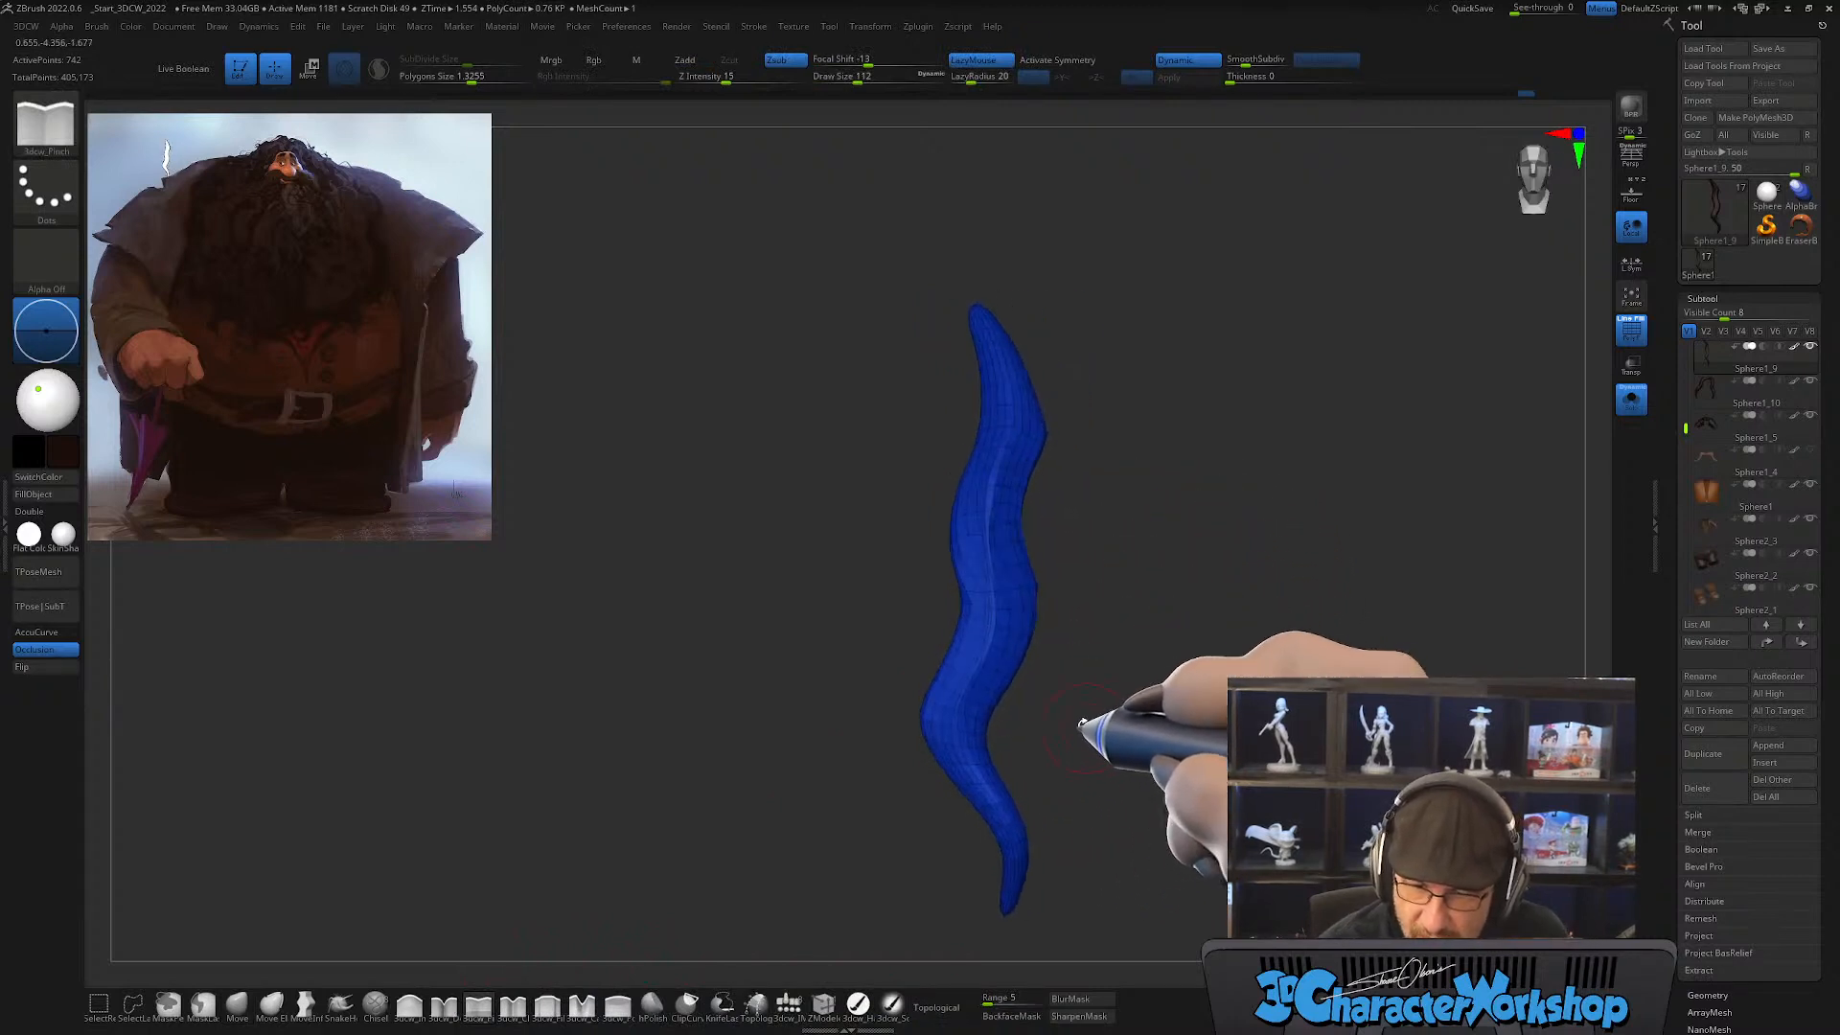
key(shift)
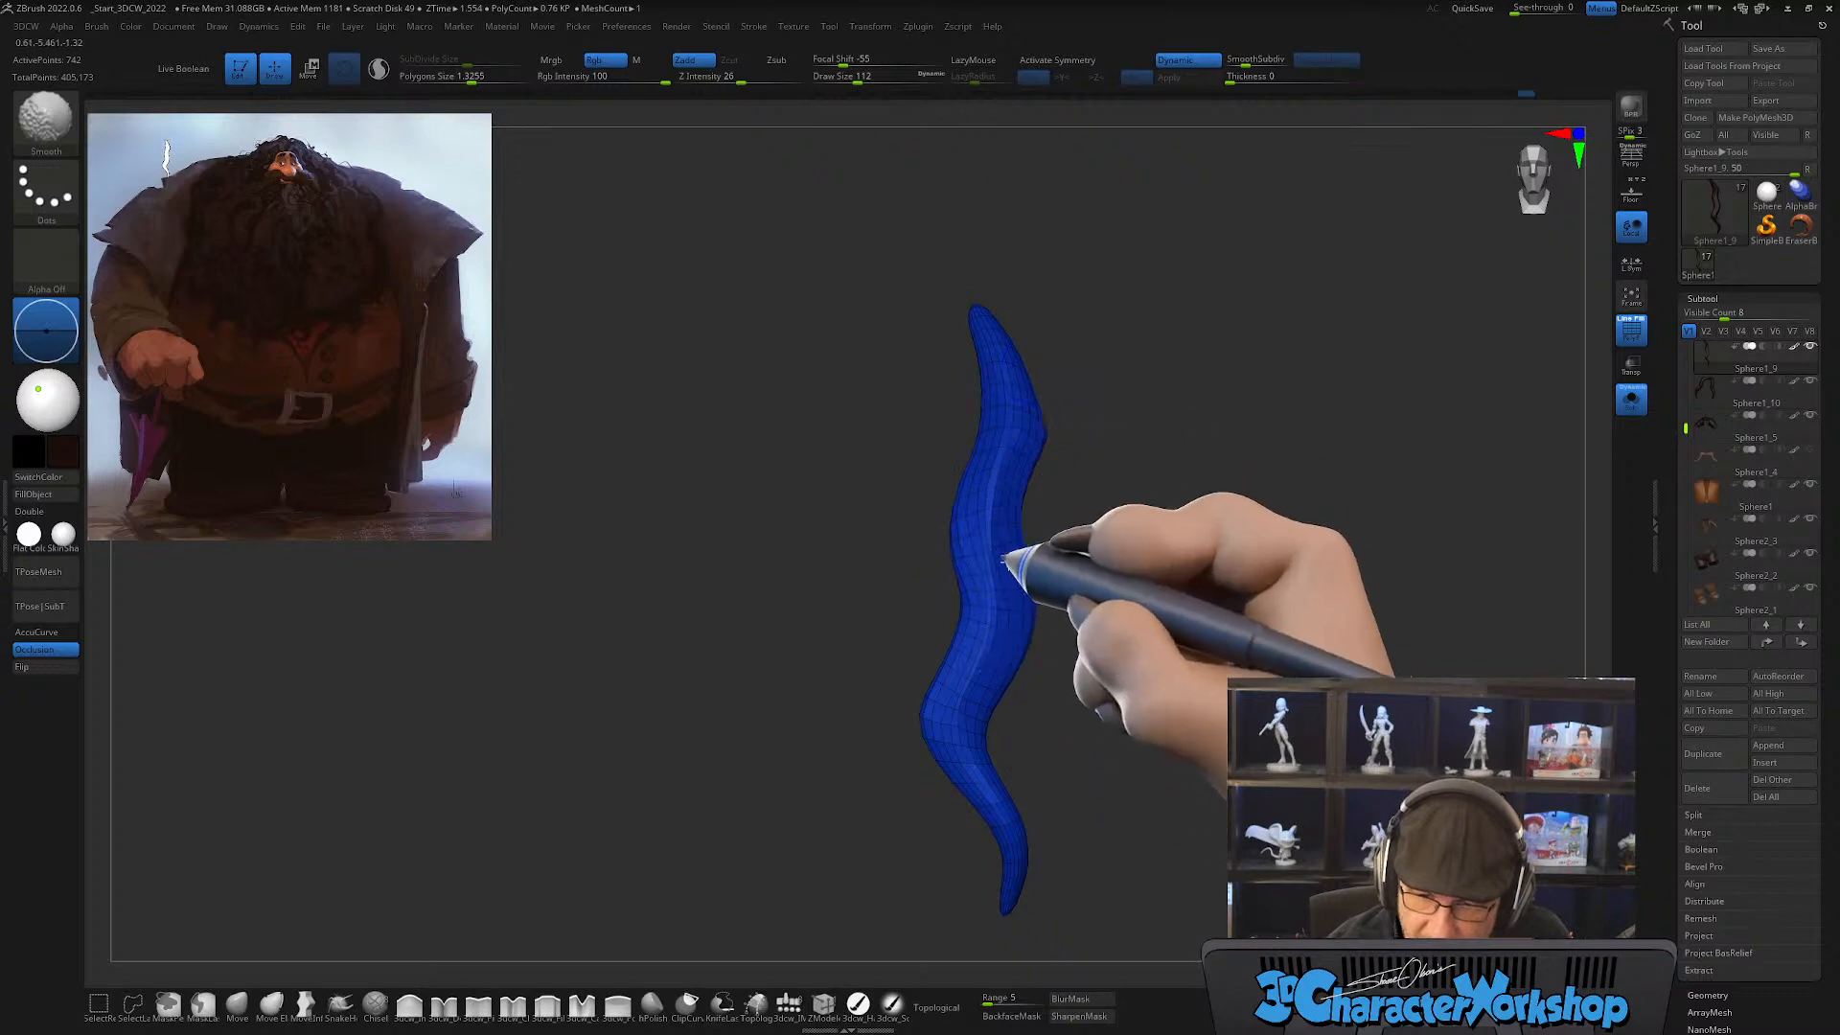
click(1632, 398)
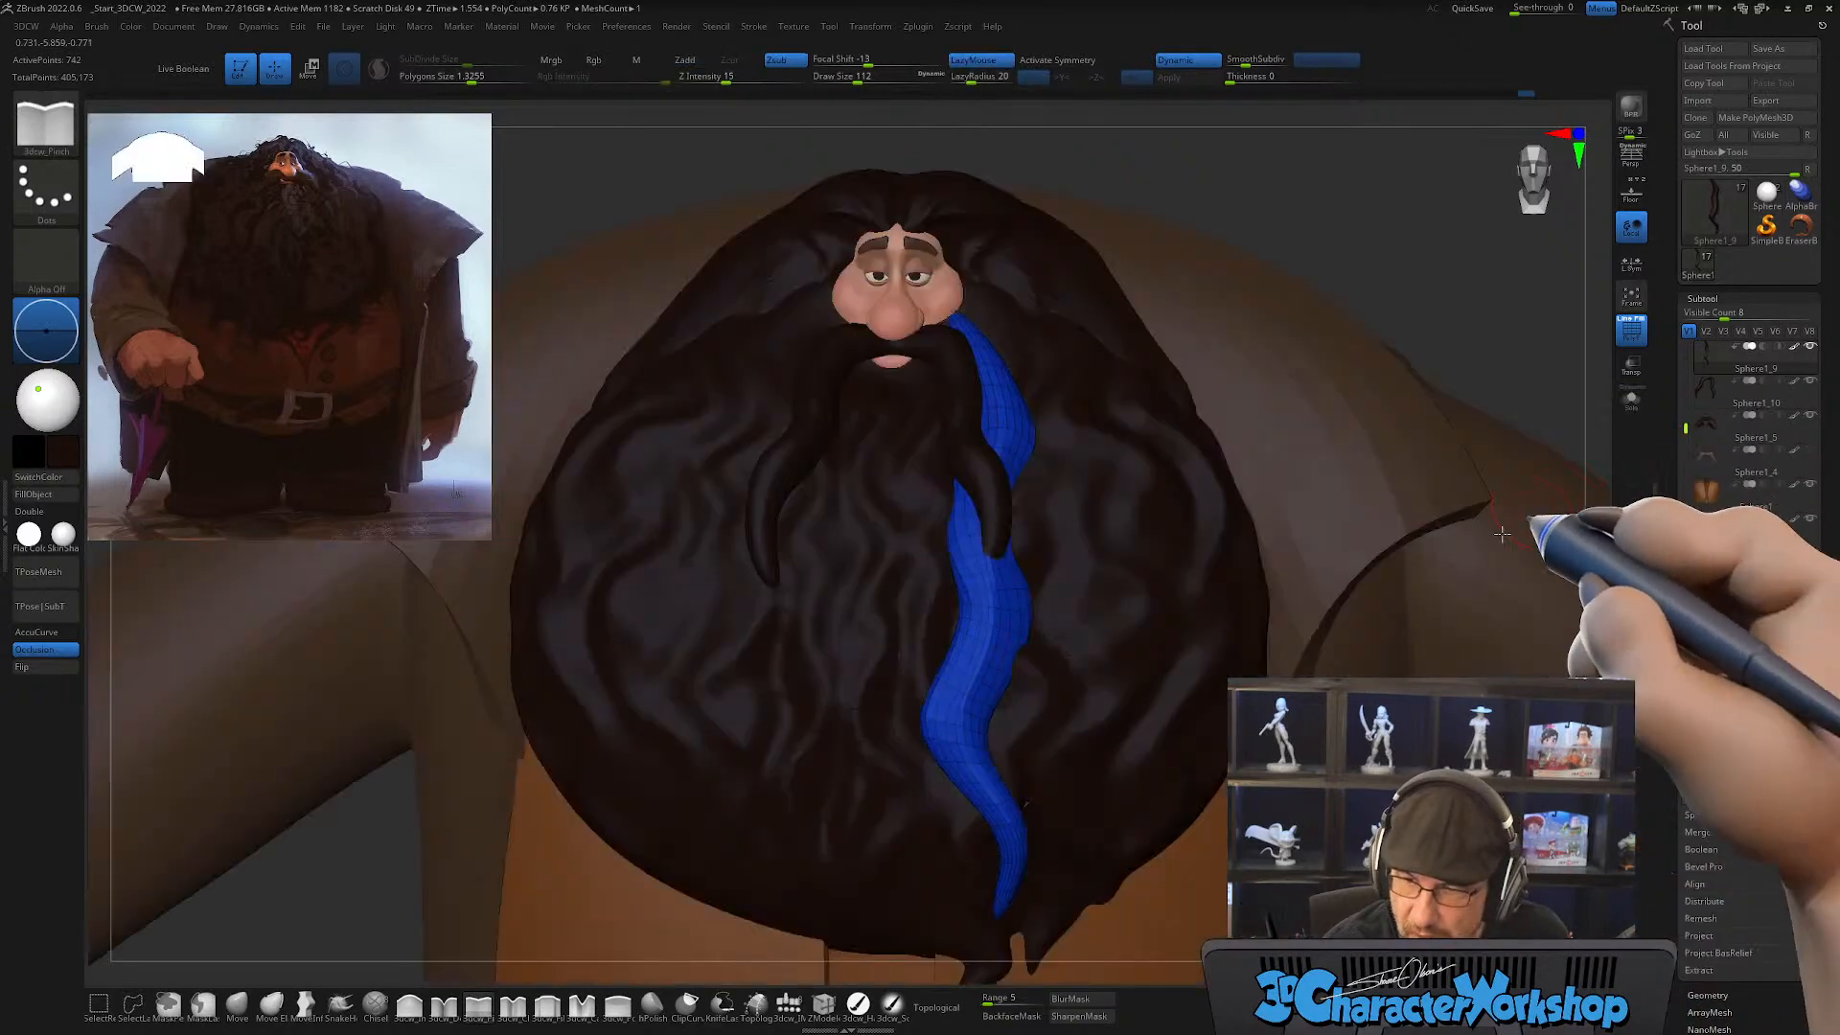
Step: Unhide all hair strands and reposition the teal strand beside the blue one using the Move brush with Topological masking
alt+click(1104, 551)
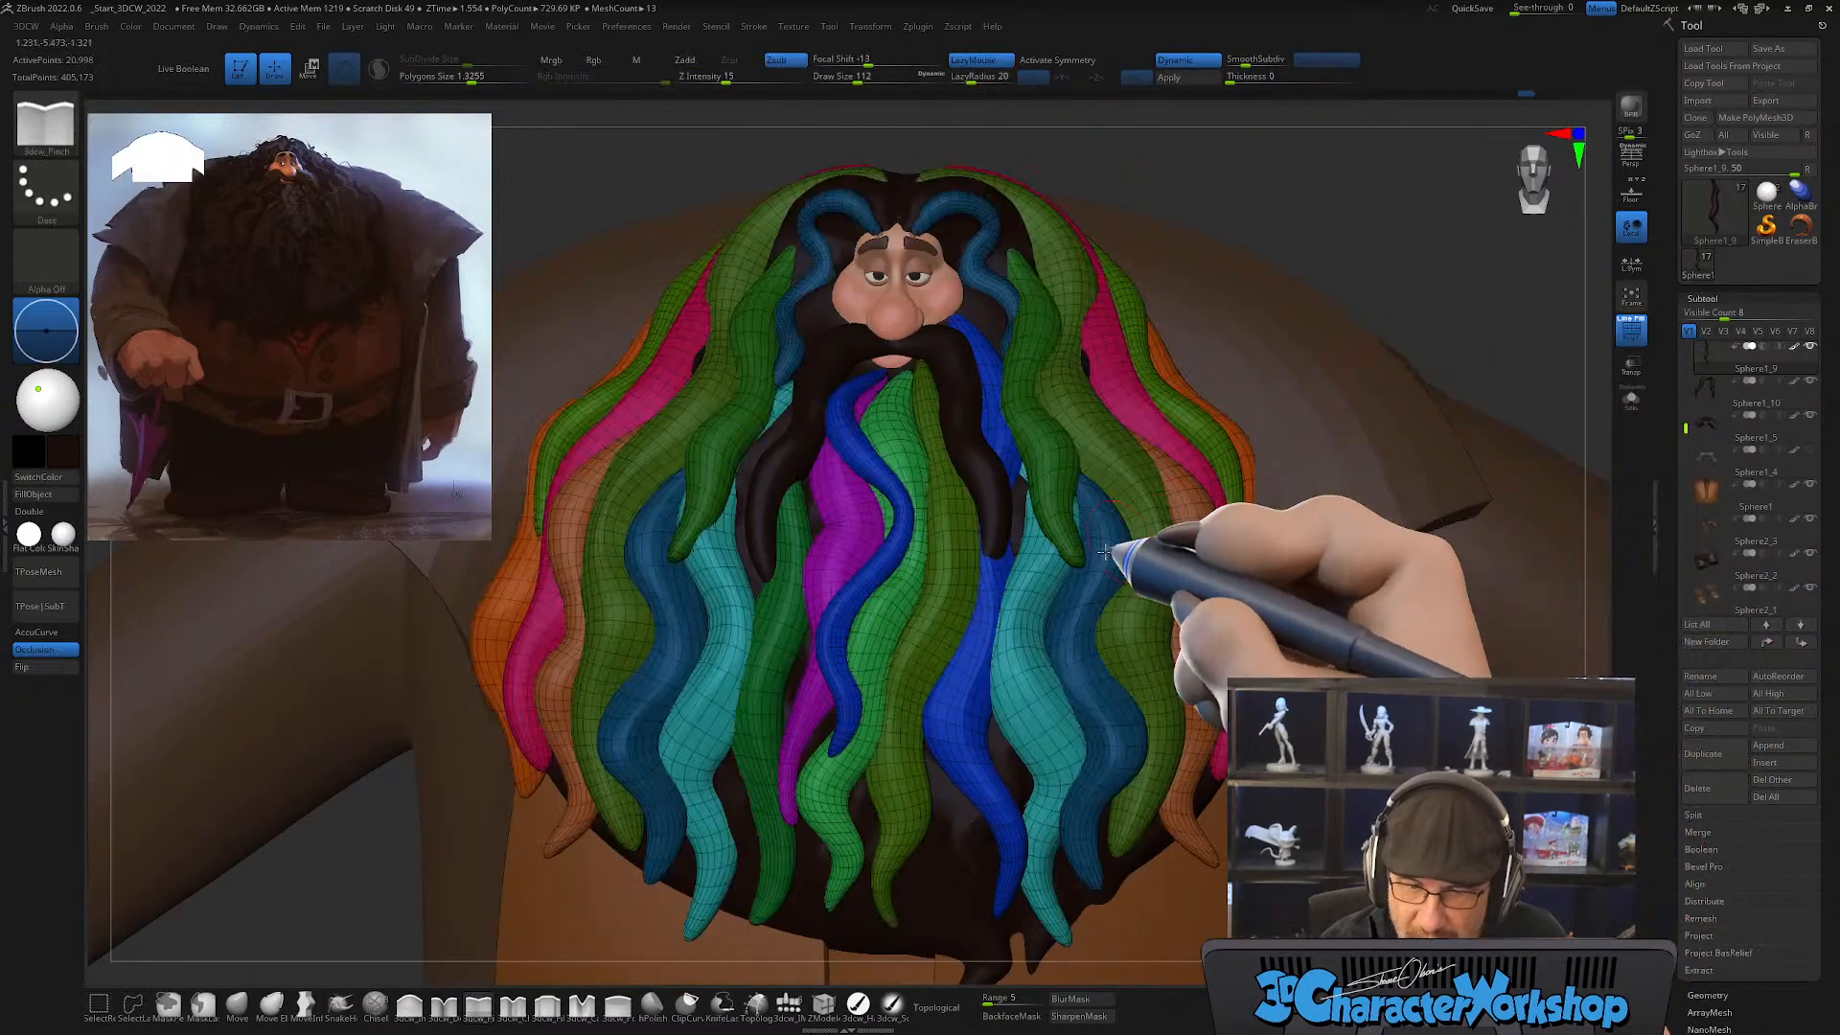
right_drag(1083, 566, 1014, 618)
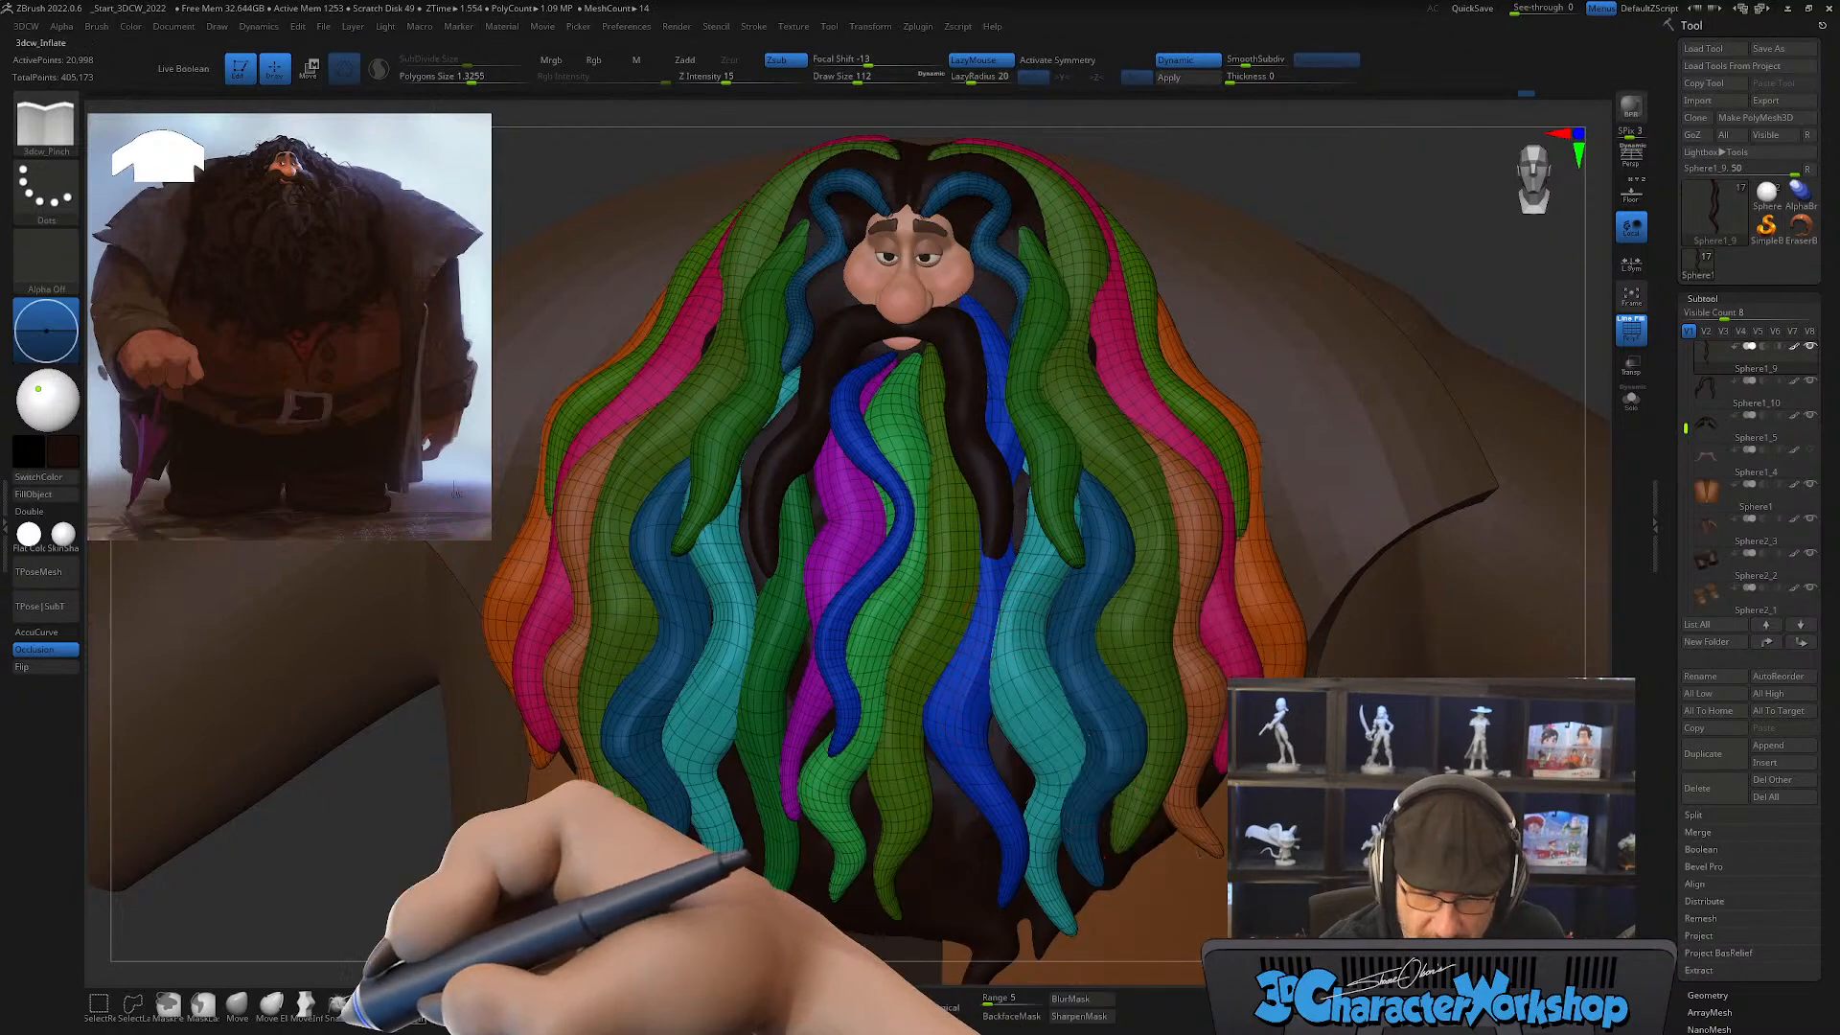
click(237, 1004)
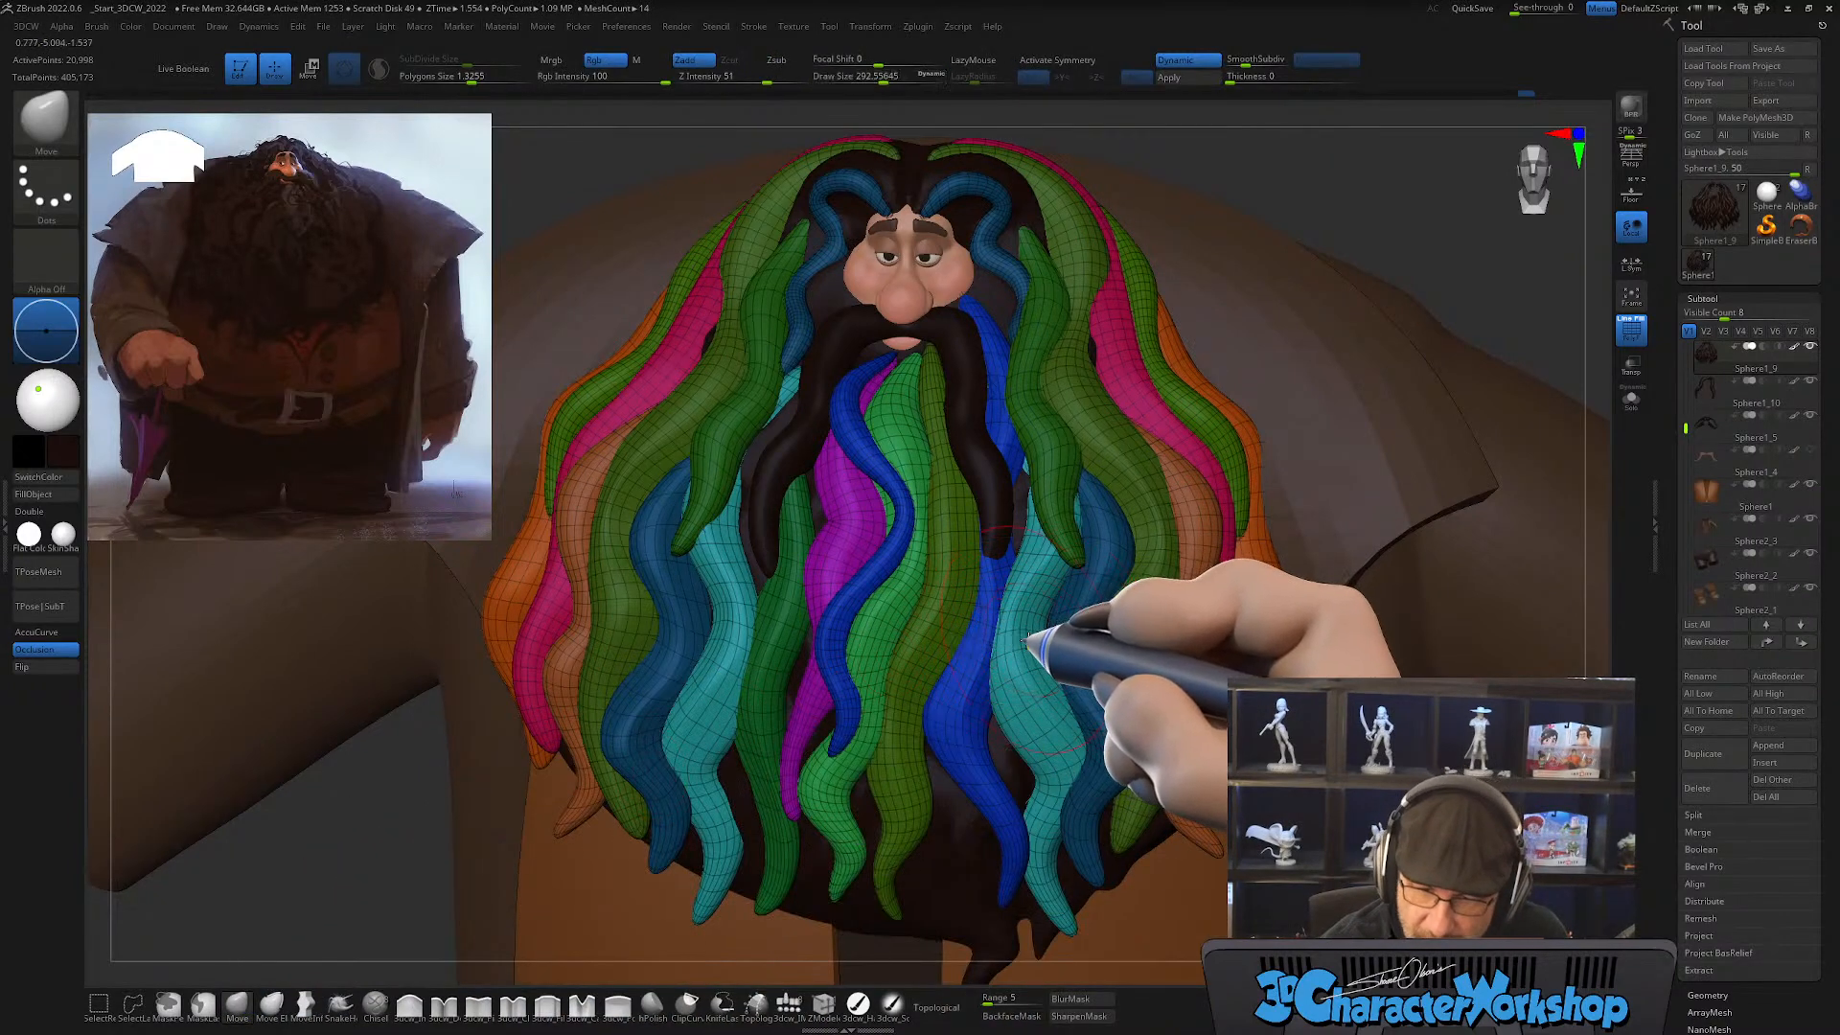
click(937, 1006)
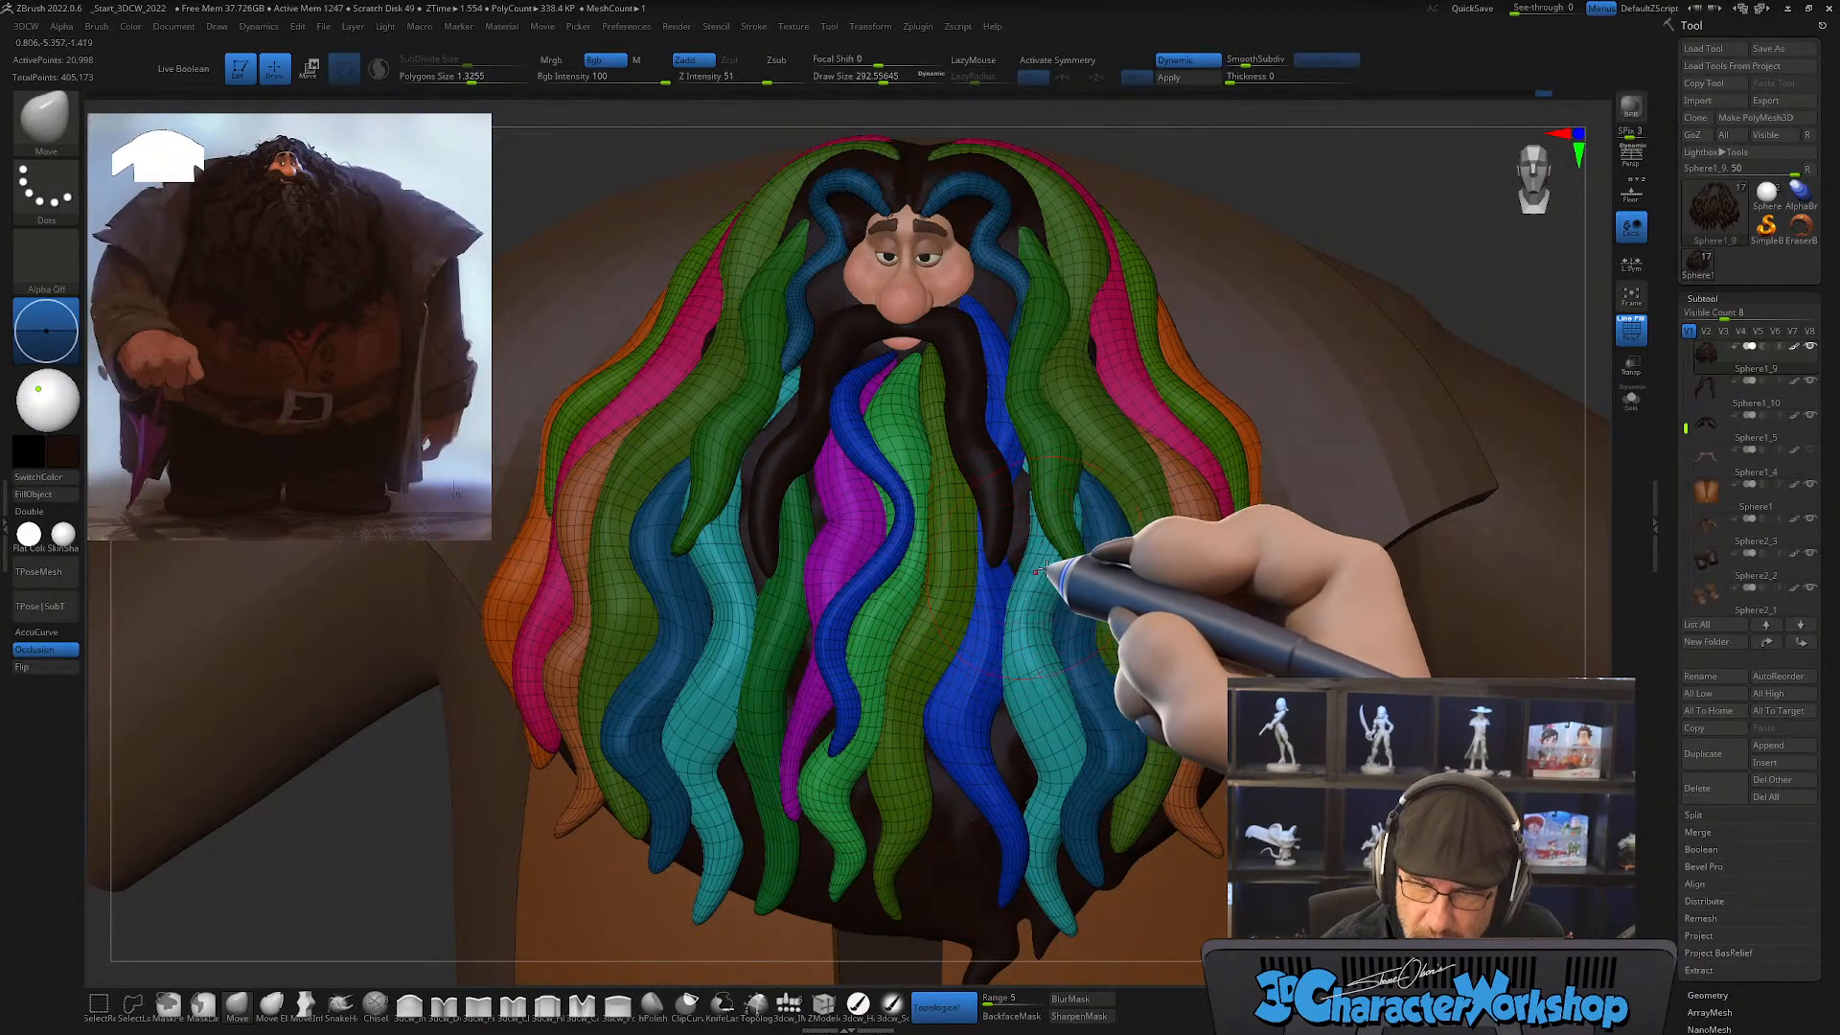
mouse_move(1043, 570)
right_down()
mouse_move(1075, 527)
mouse_move(1035, 547)
mouse_move(1055, 582)
mouse_move(1027, 608)
mouse_move(1006, 567)
right_up()
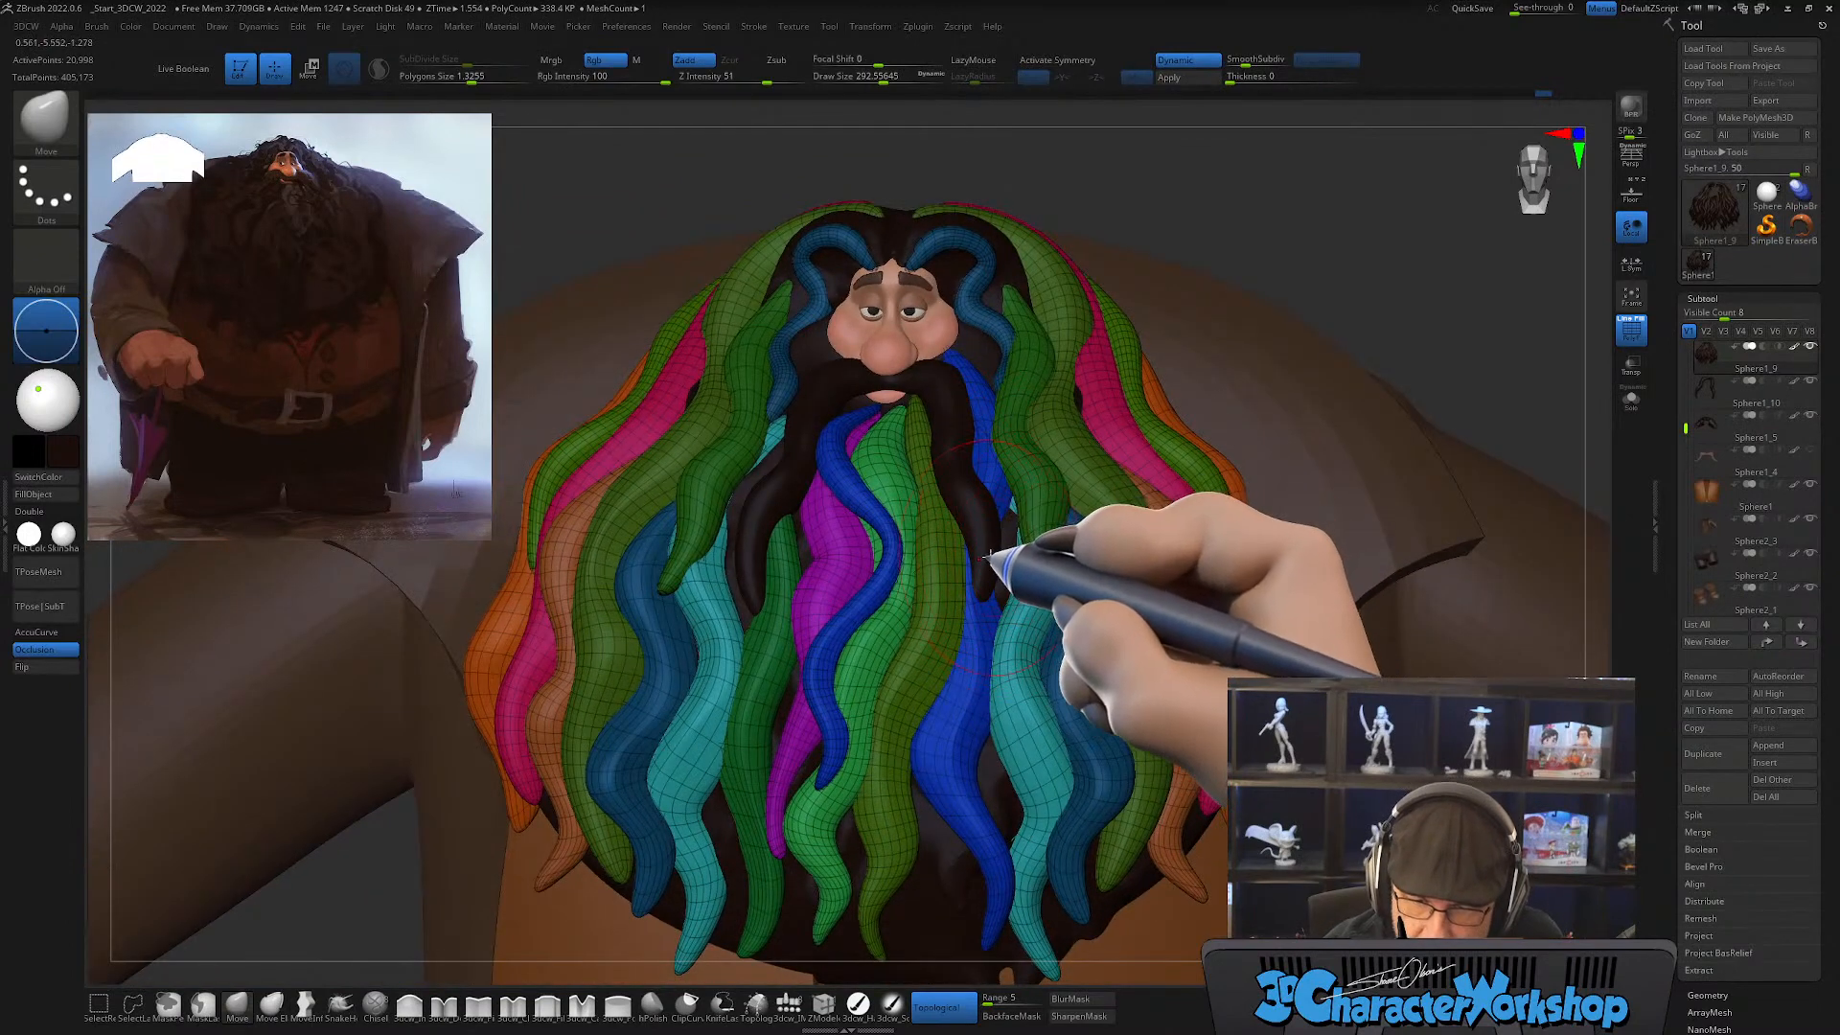
Step: Select the mustache and reshape its two tips into longer, outward-tapering points with the Move brush, smoothing them lightly
alt+click(988, 554)
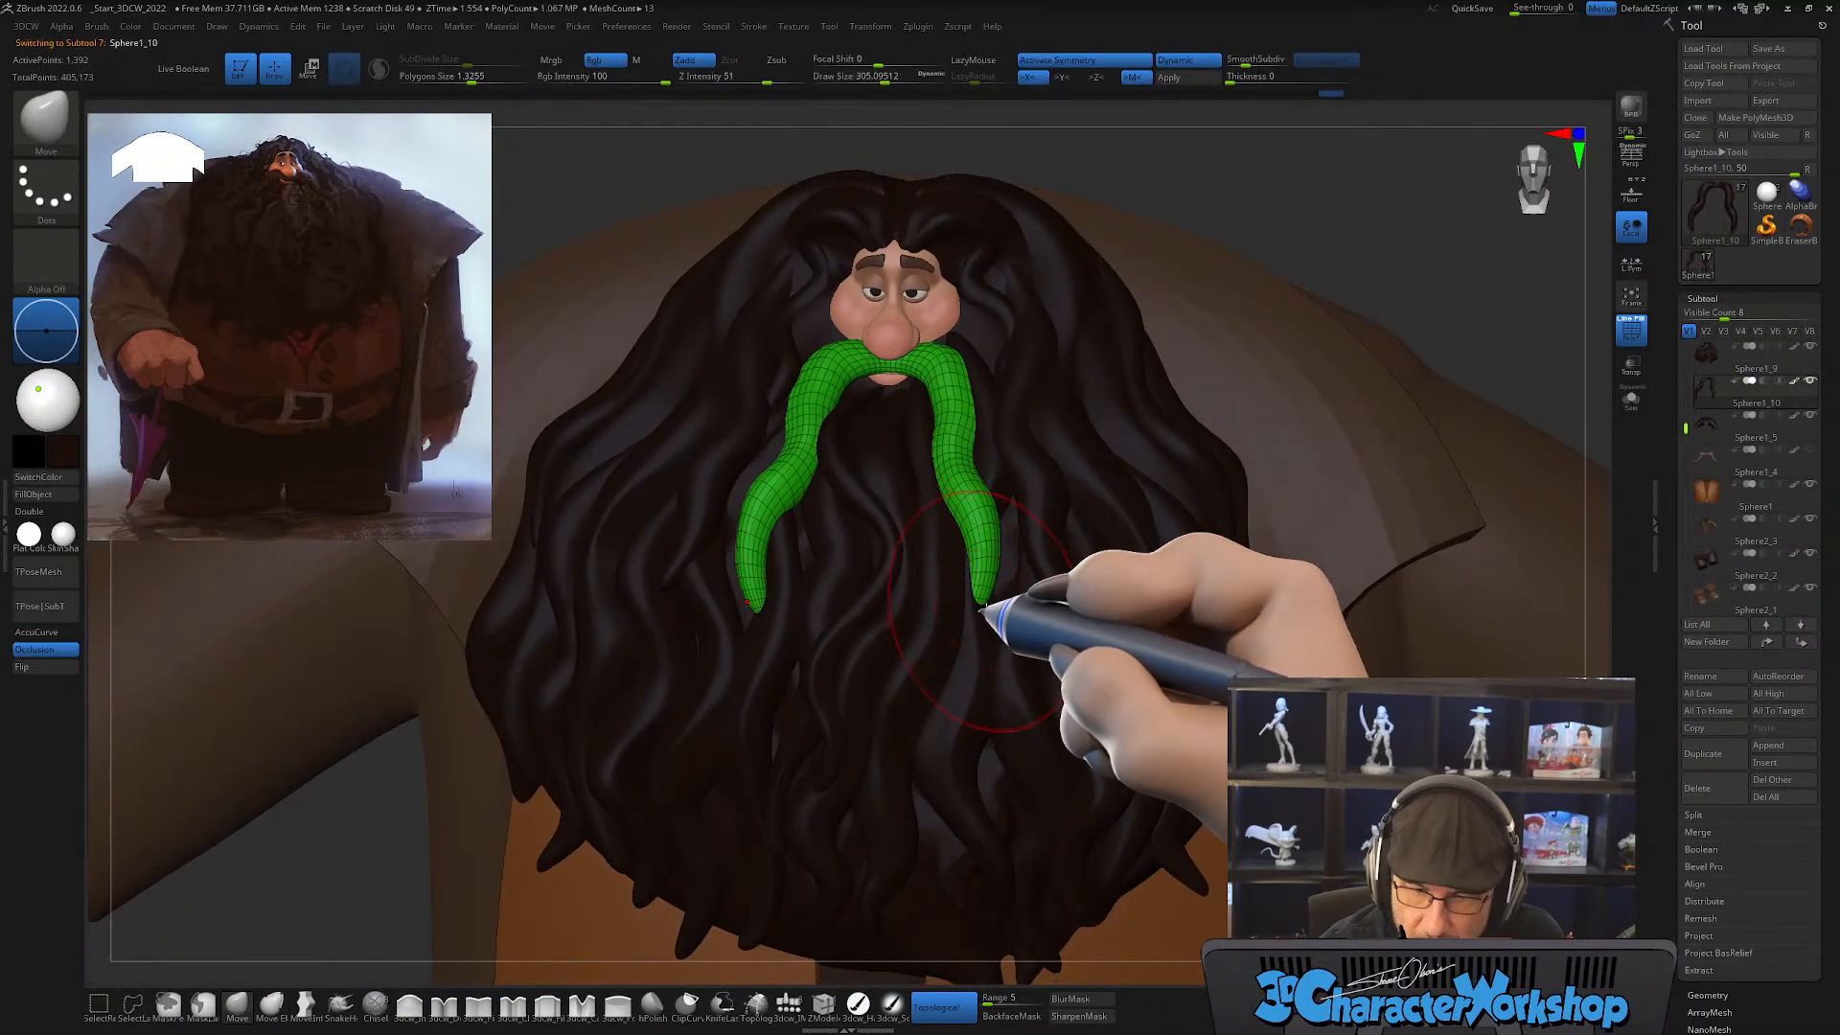
key(s)
drag(985, 606, 1010, 612)
right_drag(1038, 563, 1012, 593)
shift+drag(1010, 594, 999, 609)
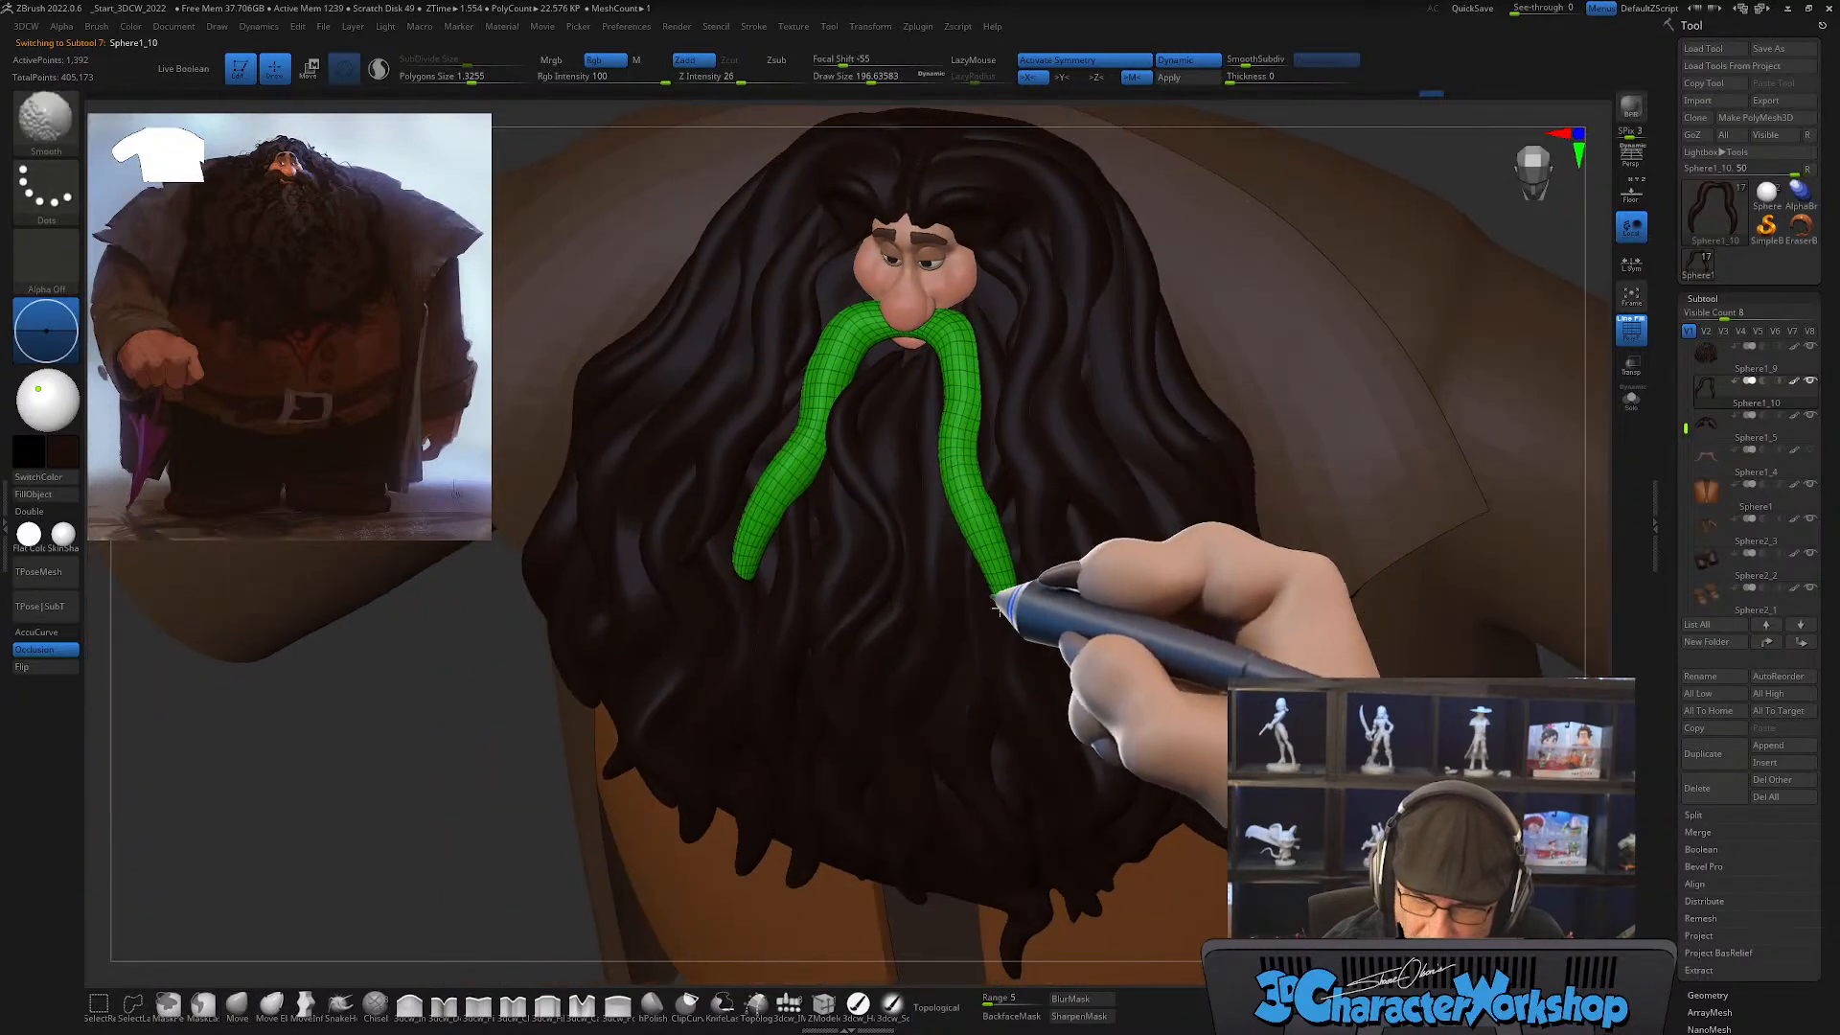
mouse_move(996, 606)
right_down()
mouse_move(1015, 534)
mouse_move(1003, 571)
right_up()
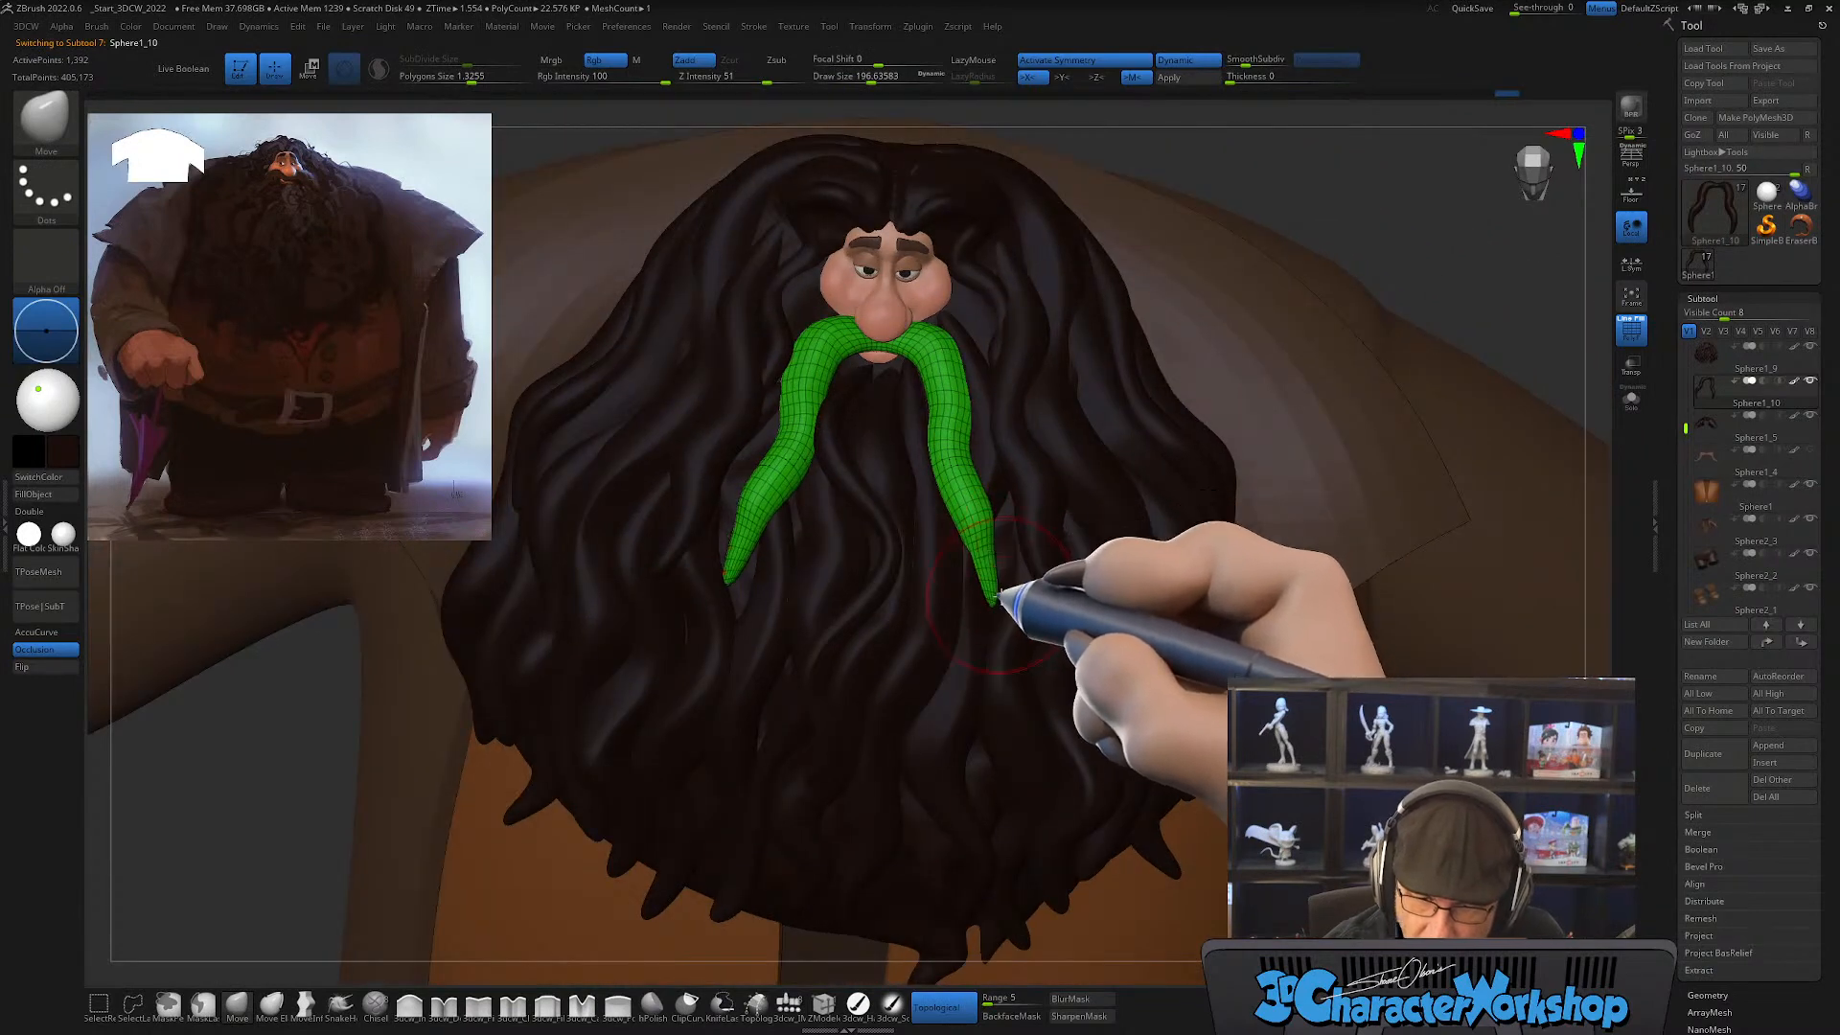
mouse_move(1031, 529)
right_down()
mouse_move(1044, 484)
mouse_move(1009, 549)
right_up()
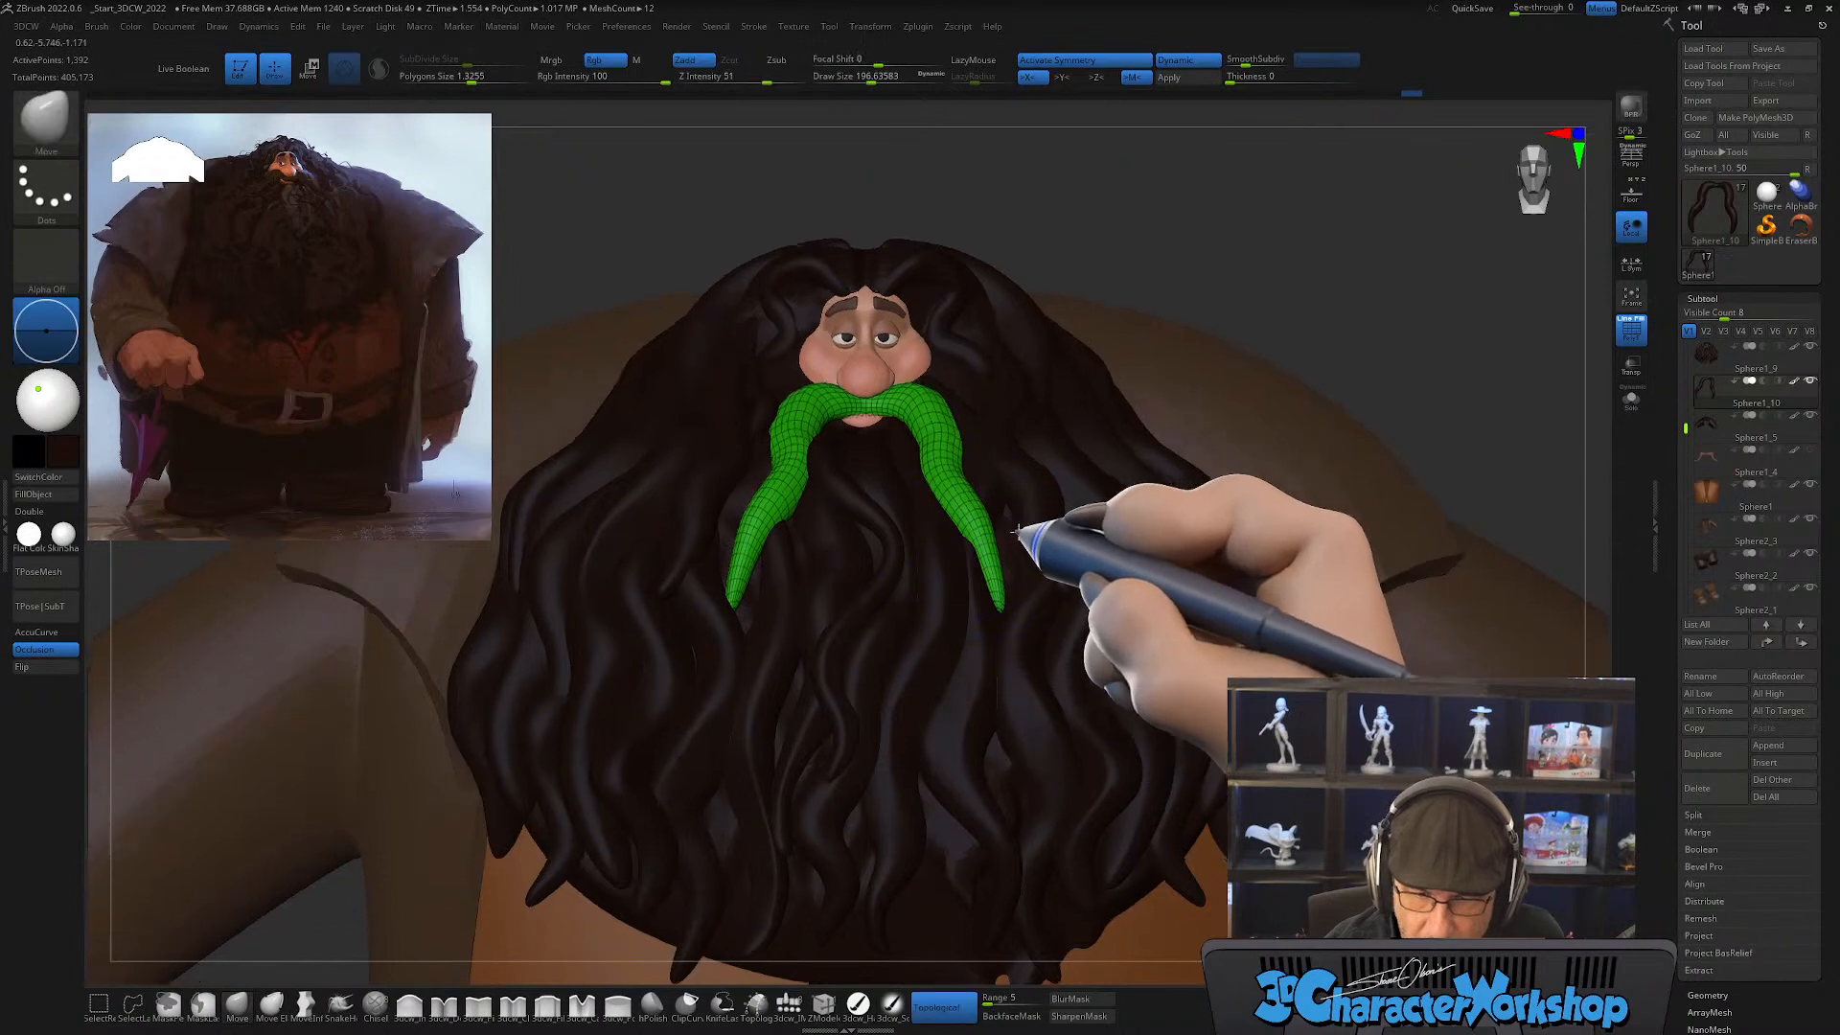
Step: Turn off the polyframe and examine how the reshaped mustache sits against the beard and whole figure
key(shift+f)
right_drag(1070, 624, 1062, 651)
mouse_move(1078, 585)
right_down()
mouse_move(1069, 550)
mouse_move(1081, 592)
right_up()
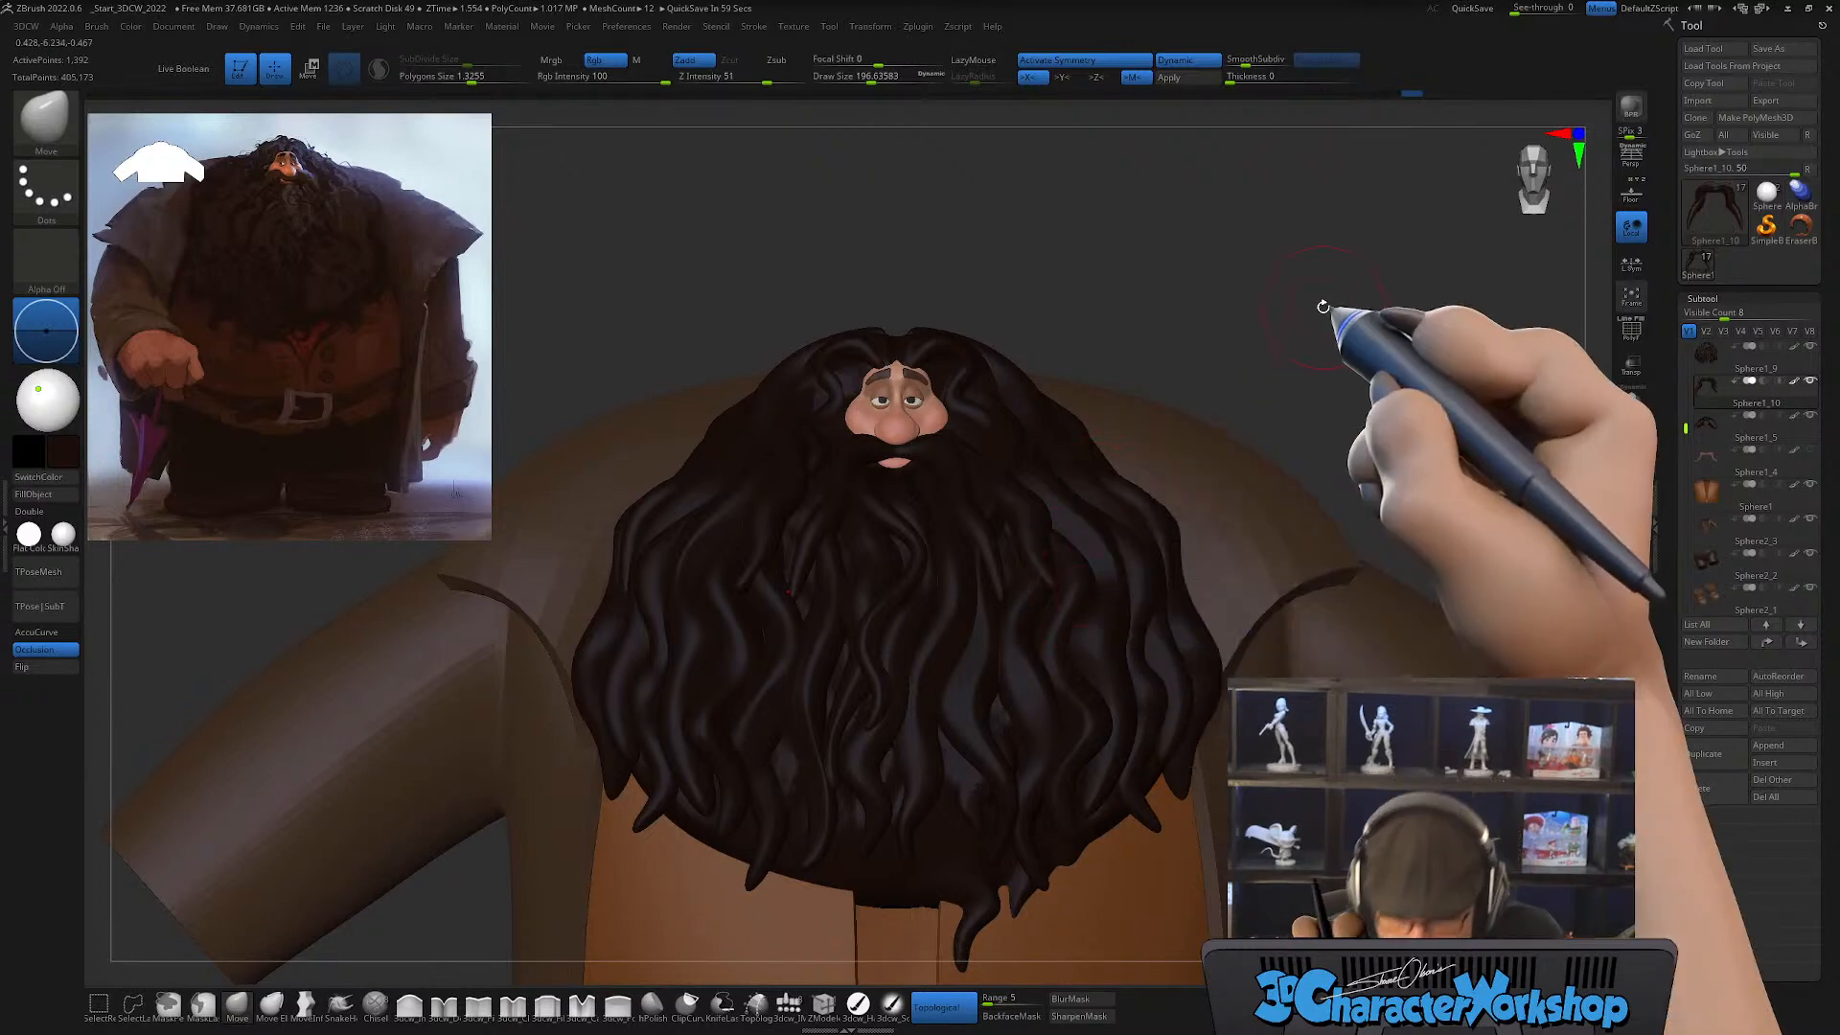
right_drag(1343, 349, 1260, 326)
ctrl+right_drag(1212, 403, 1236, 362)
alt+right_drag(1237, 362, 1283, 278)
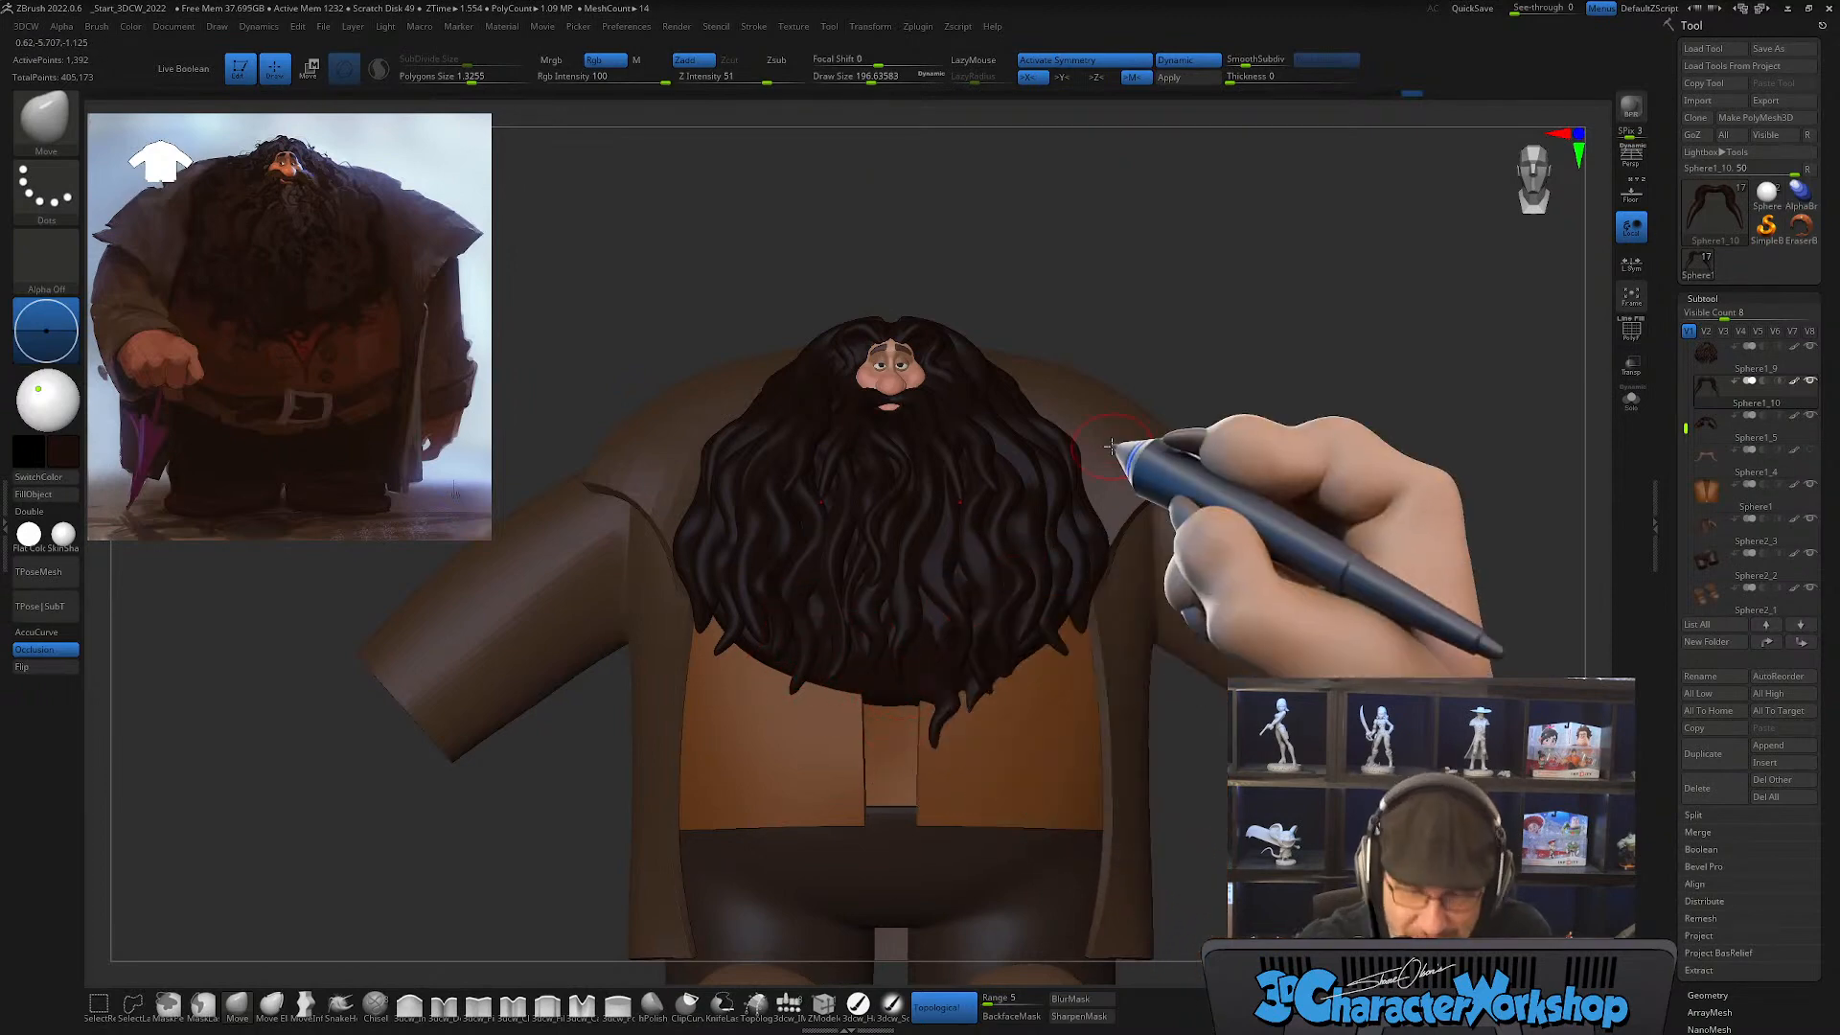
Step: Turn the polyframe back on and select the base beard mass beneath the strands at the beard's lower edge
key(shift+f)
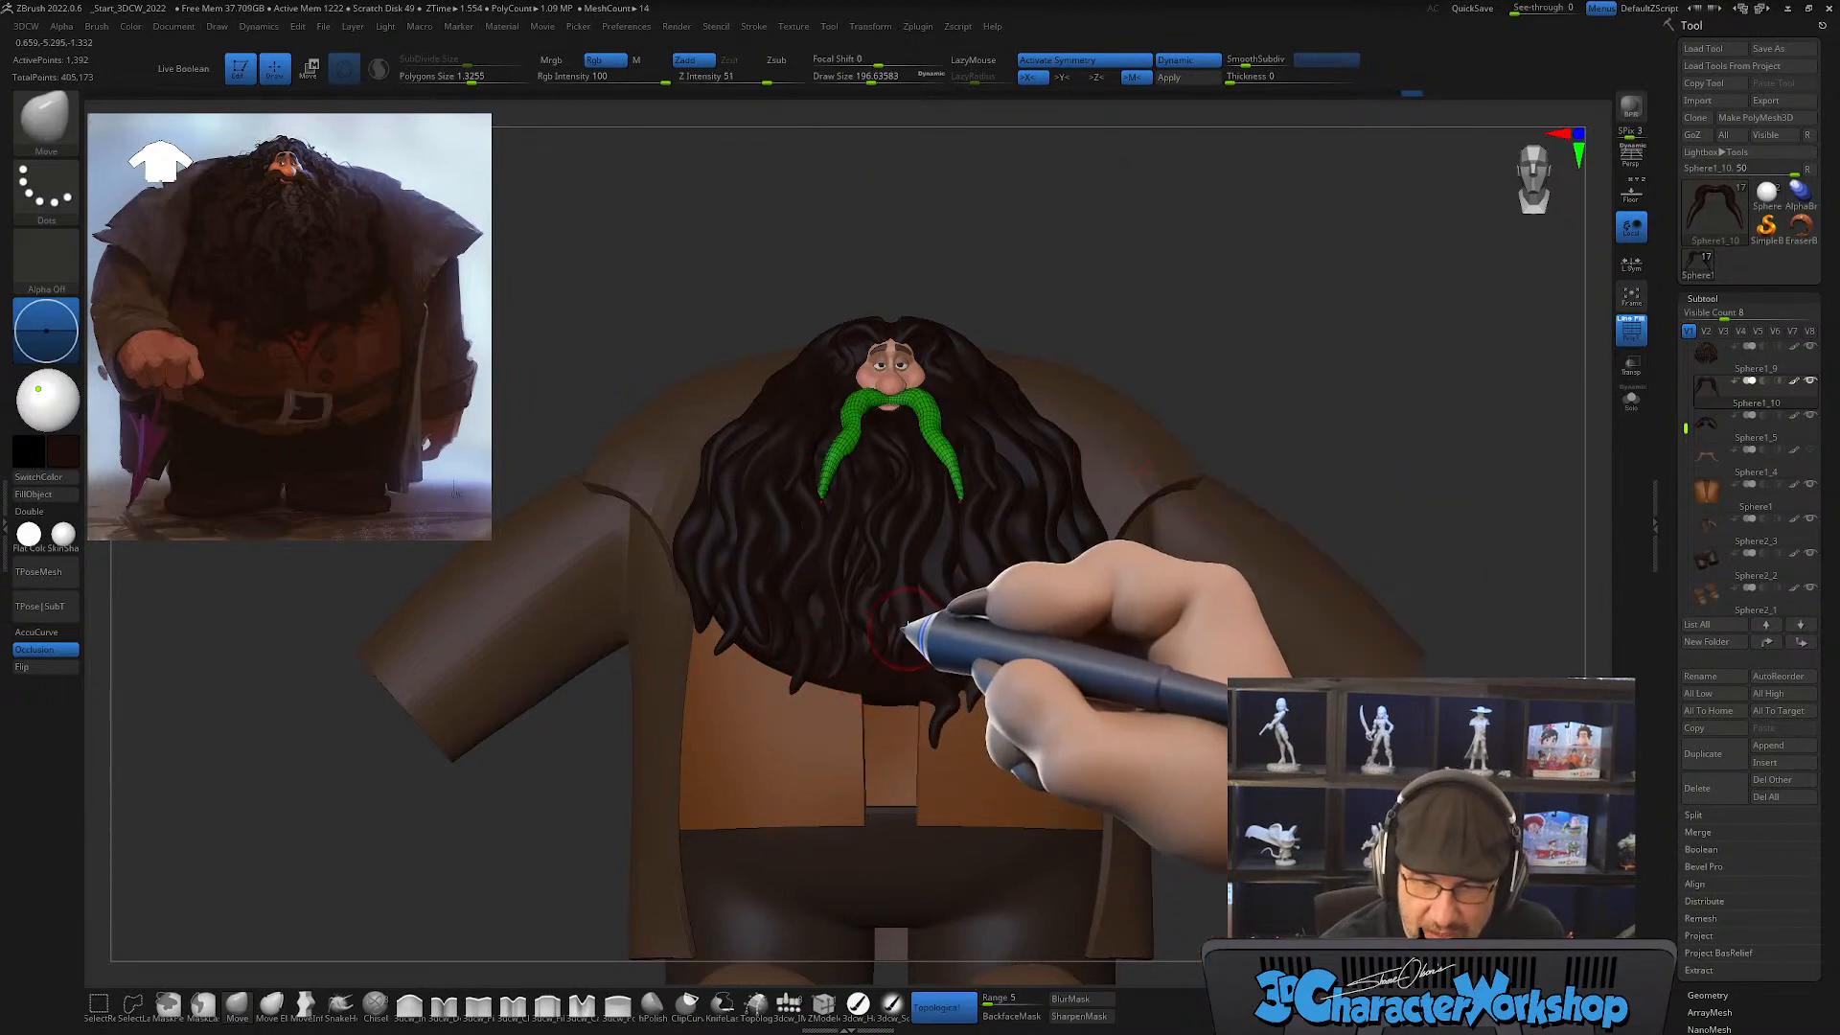
alt+click(953, 544)
ctrl+right_drag(926, 663, 930, 703)
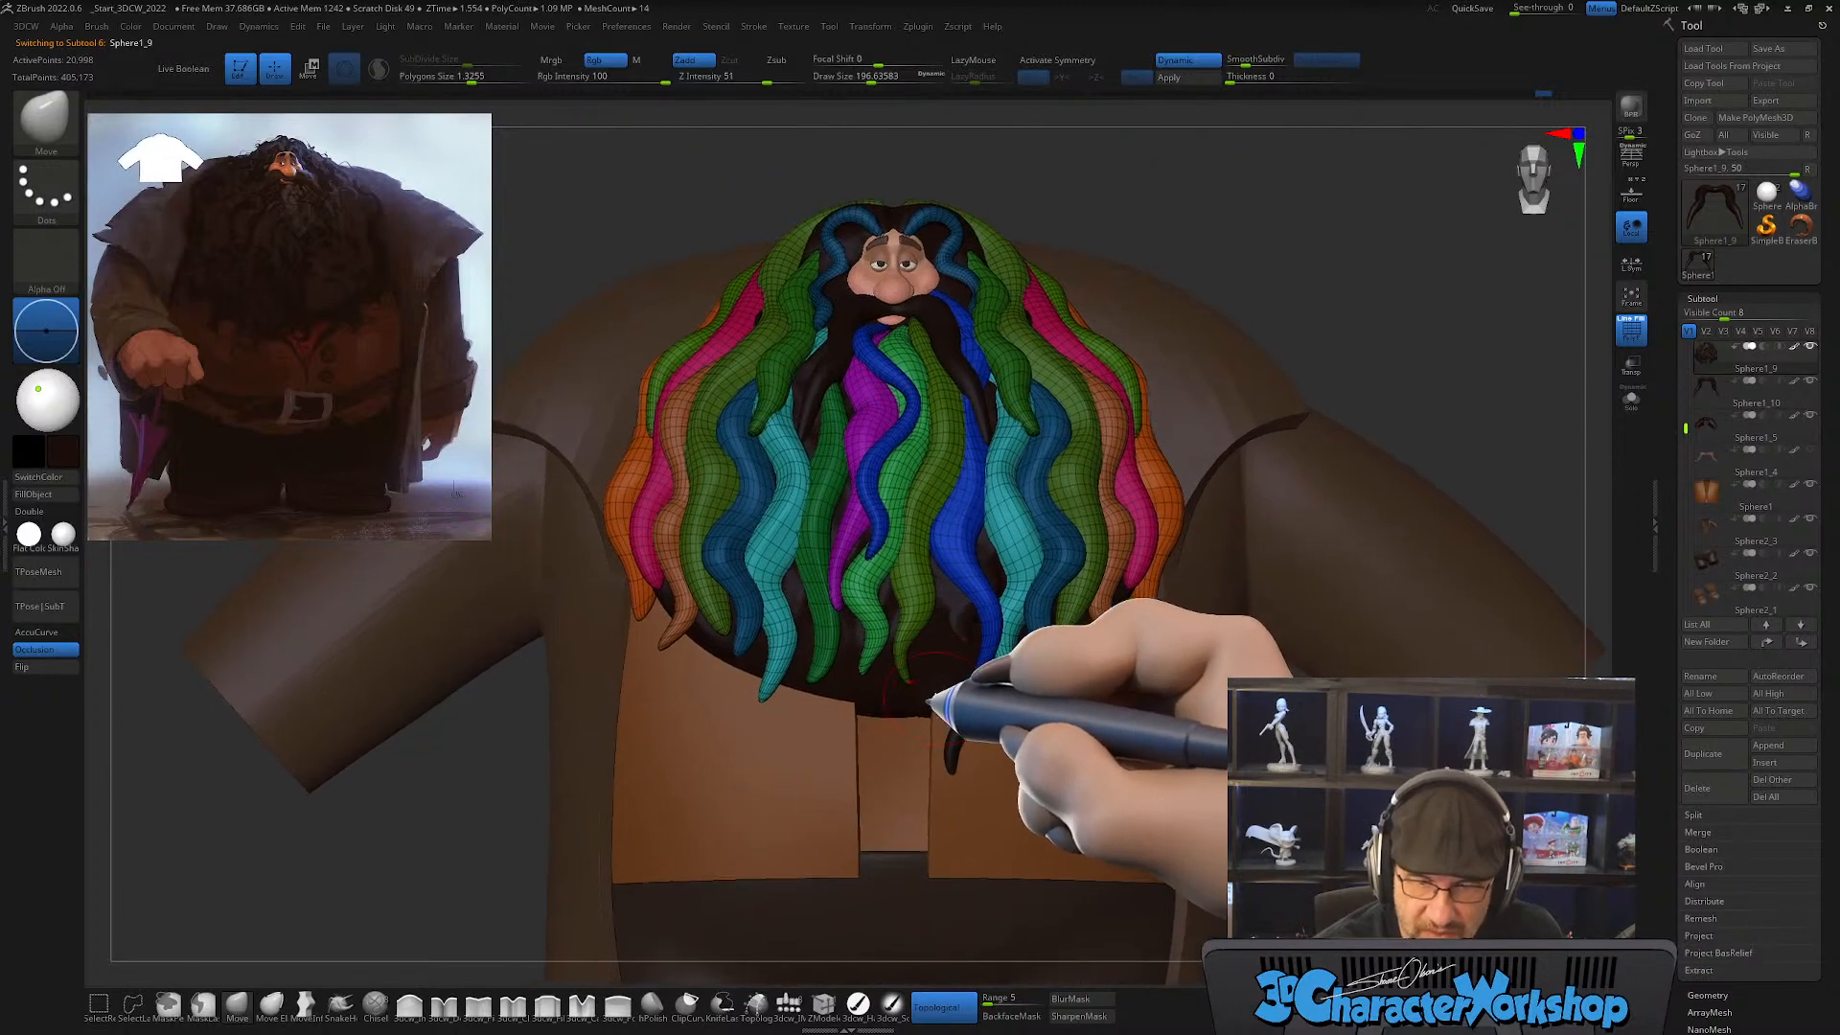
ctrl+right_drag(931, 656, 944, 683)
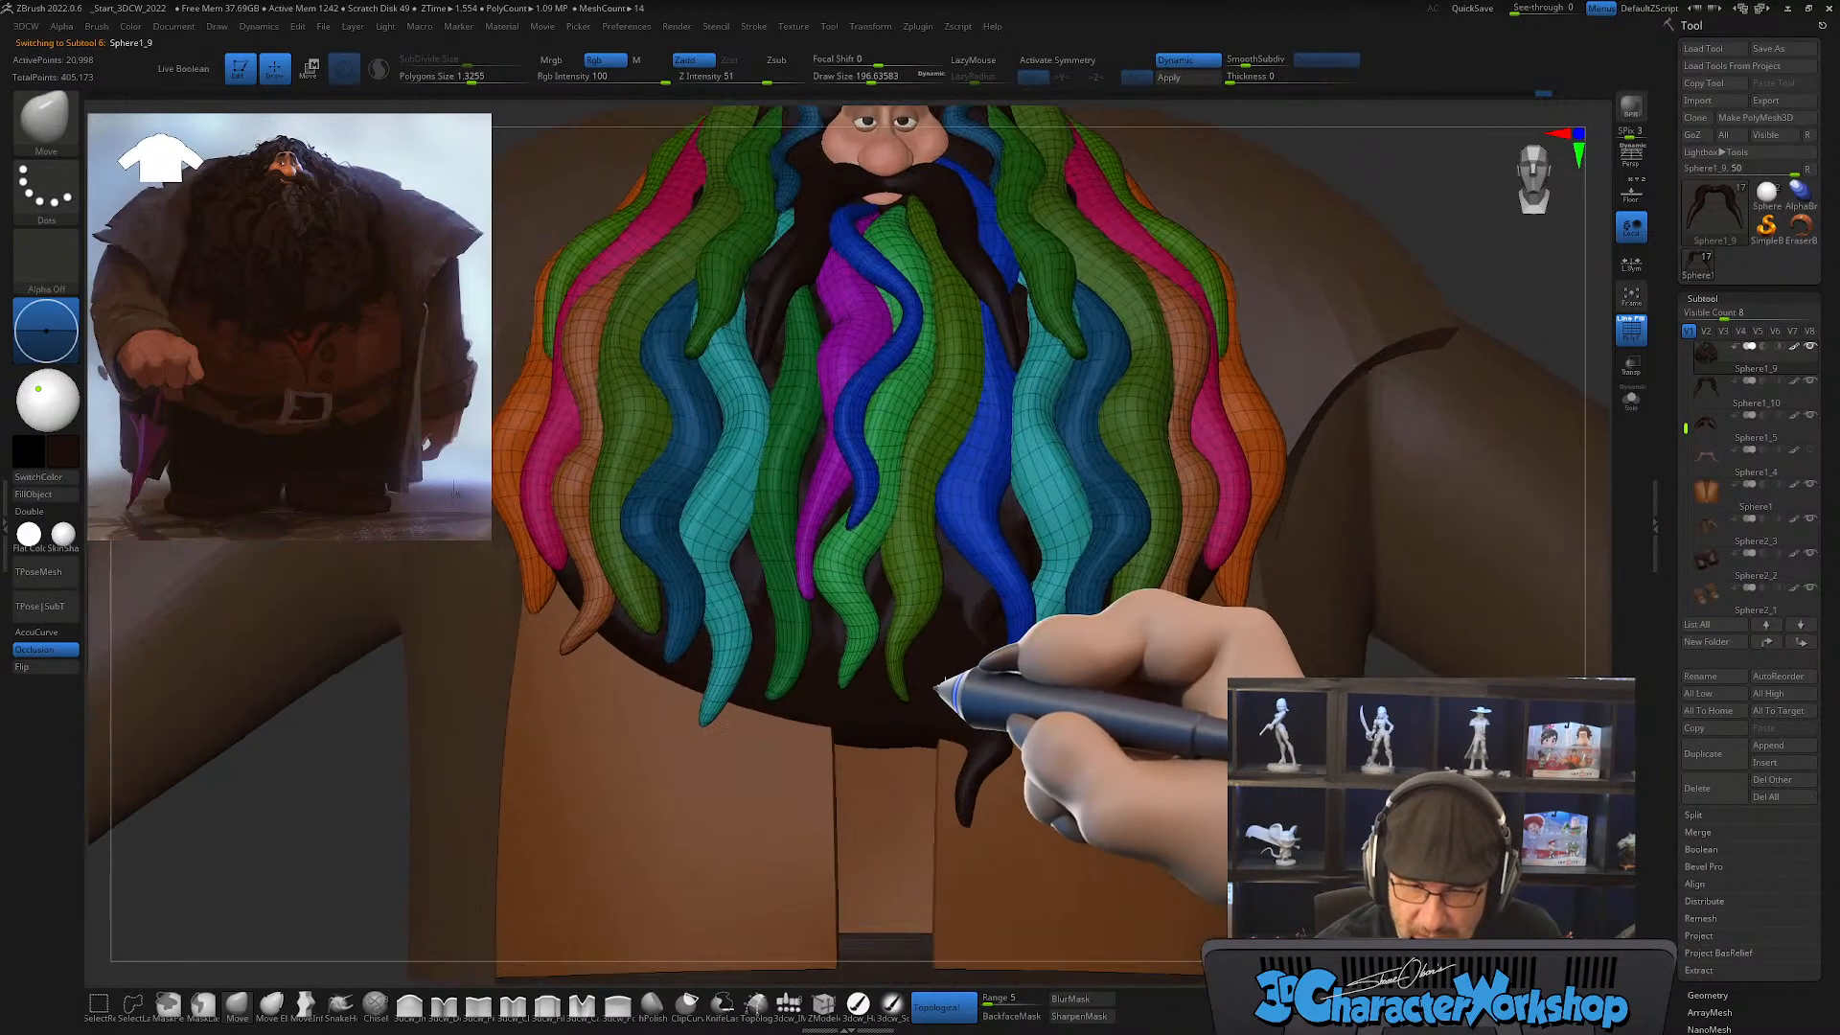
mouse_move(994, 751)
ctrl+right_down()
mouse_move(1016, 780)
mouse_move(1024, 751)
ctrl+right_up()
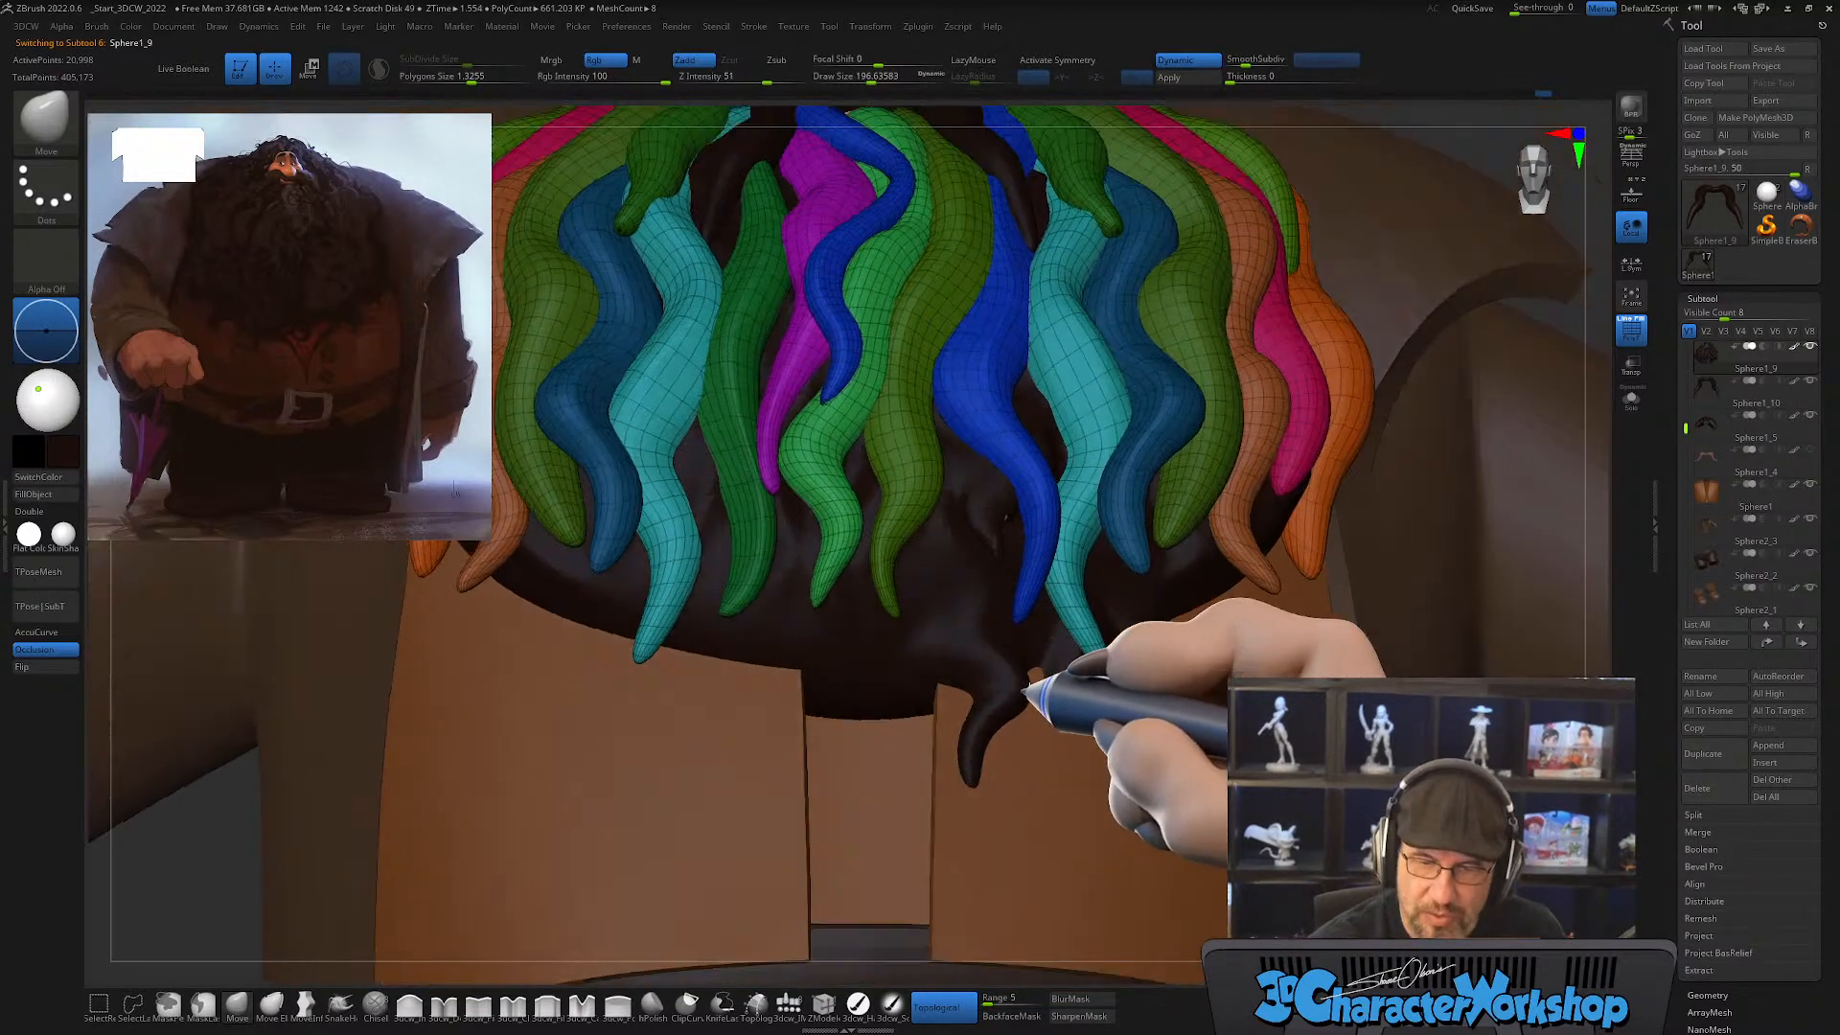
alt+click(987, 628)
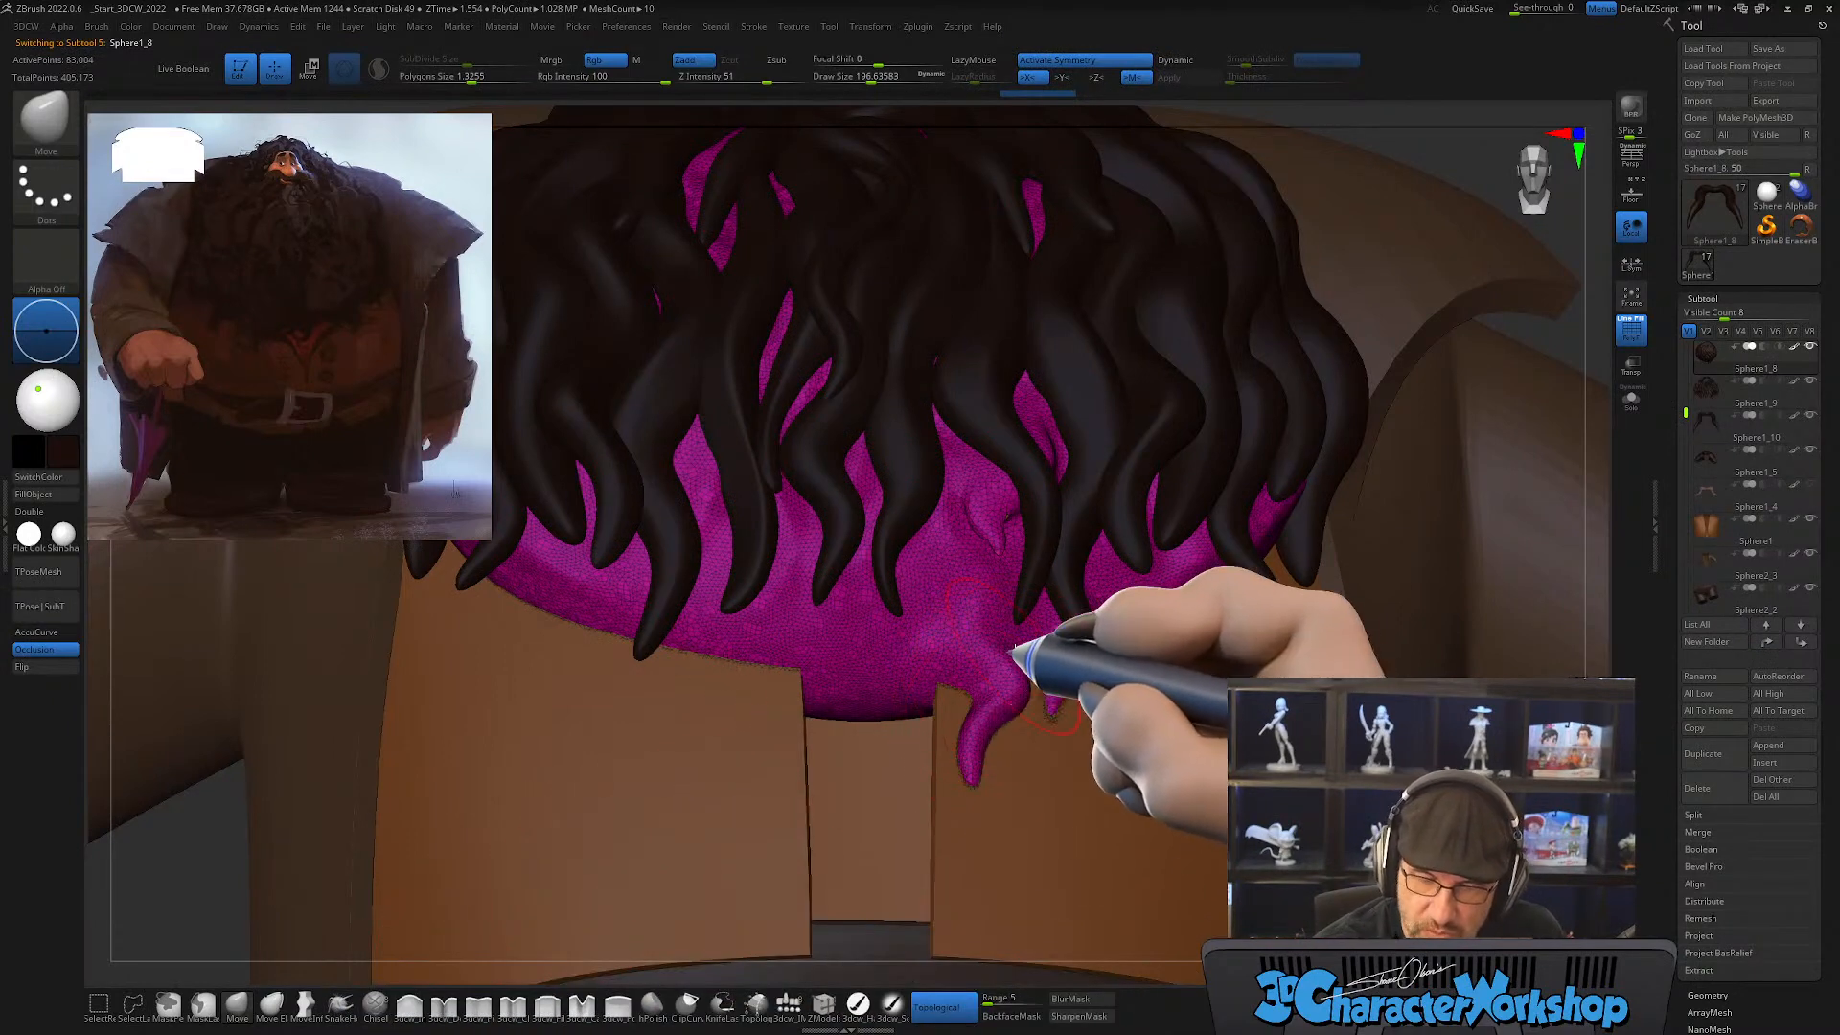
Step: Reshape the two hanging tufts on the lower edge of the base beard mass with the Move brush
right_drag(1013, 651, 1014, 667)
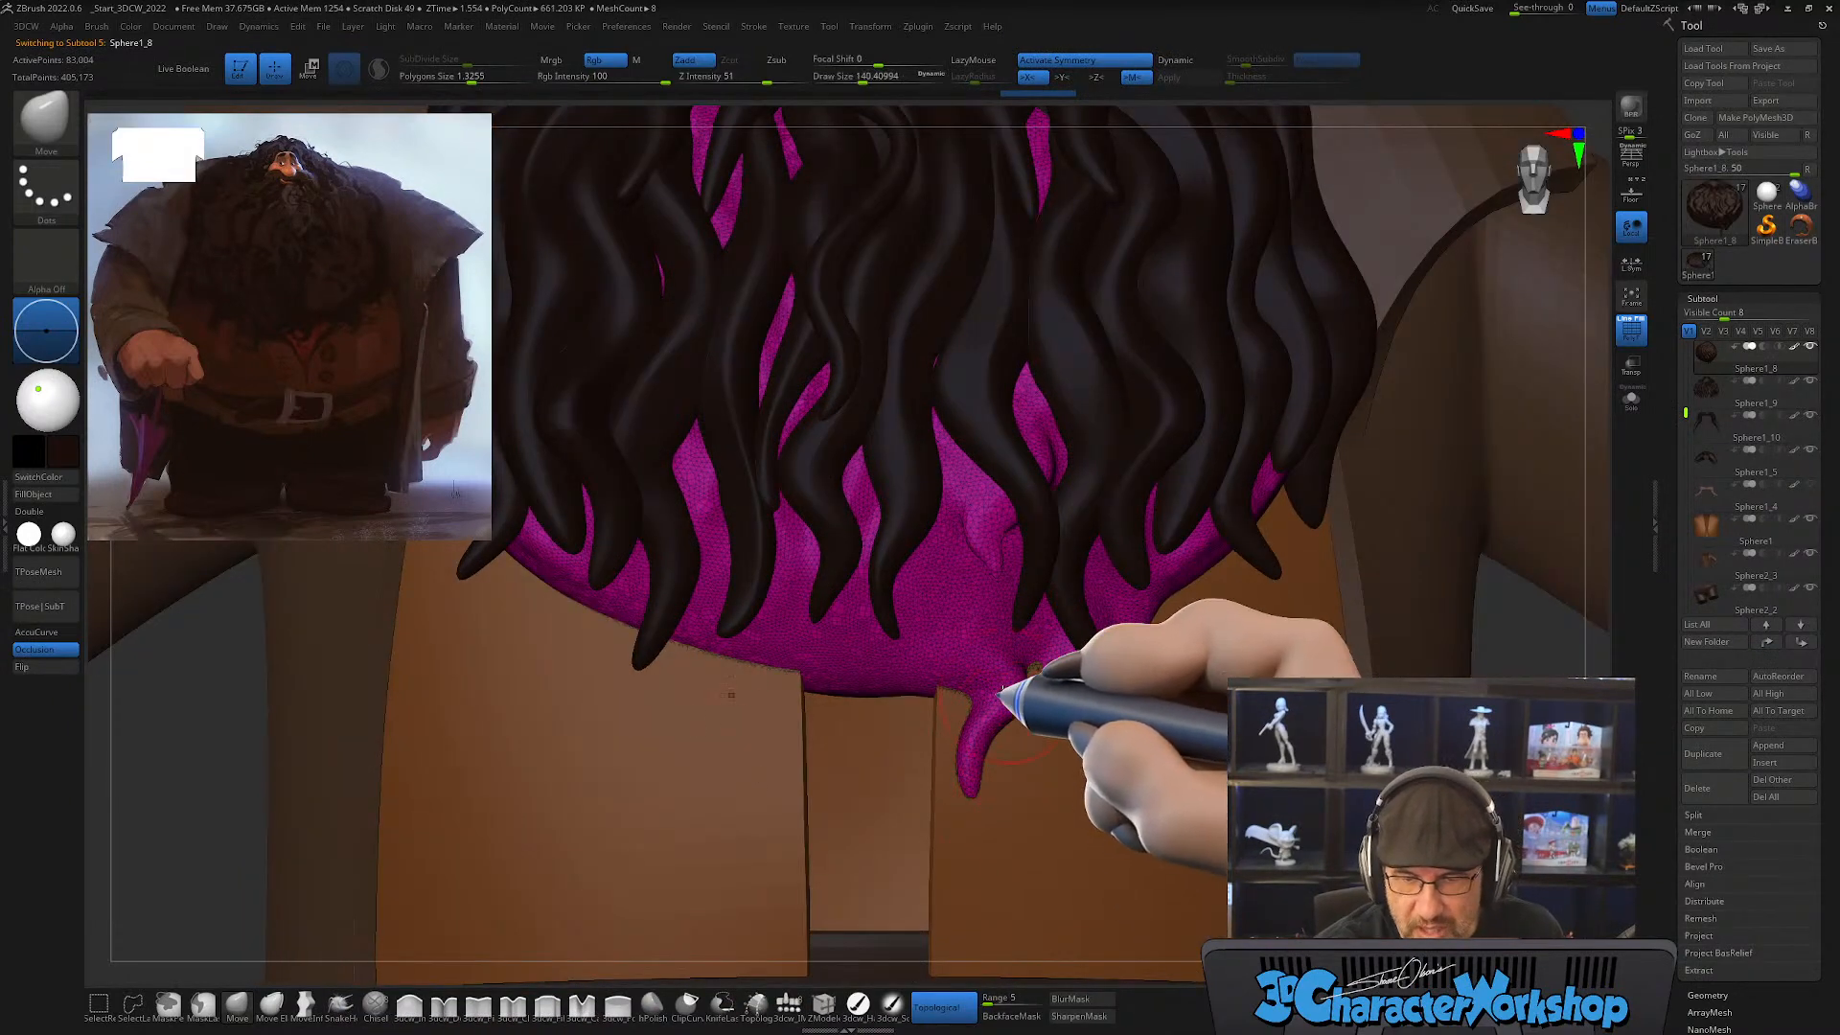
mouse_move(990, 654)
right_down()
mouse_move(1047, 563)
mouse_move(1008, 668)
right_up()
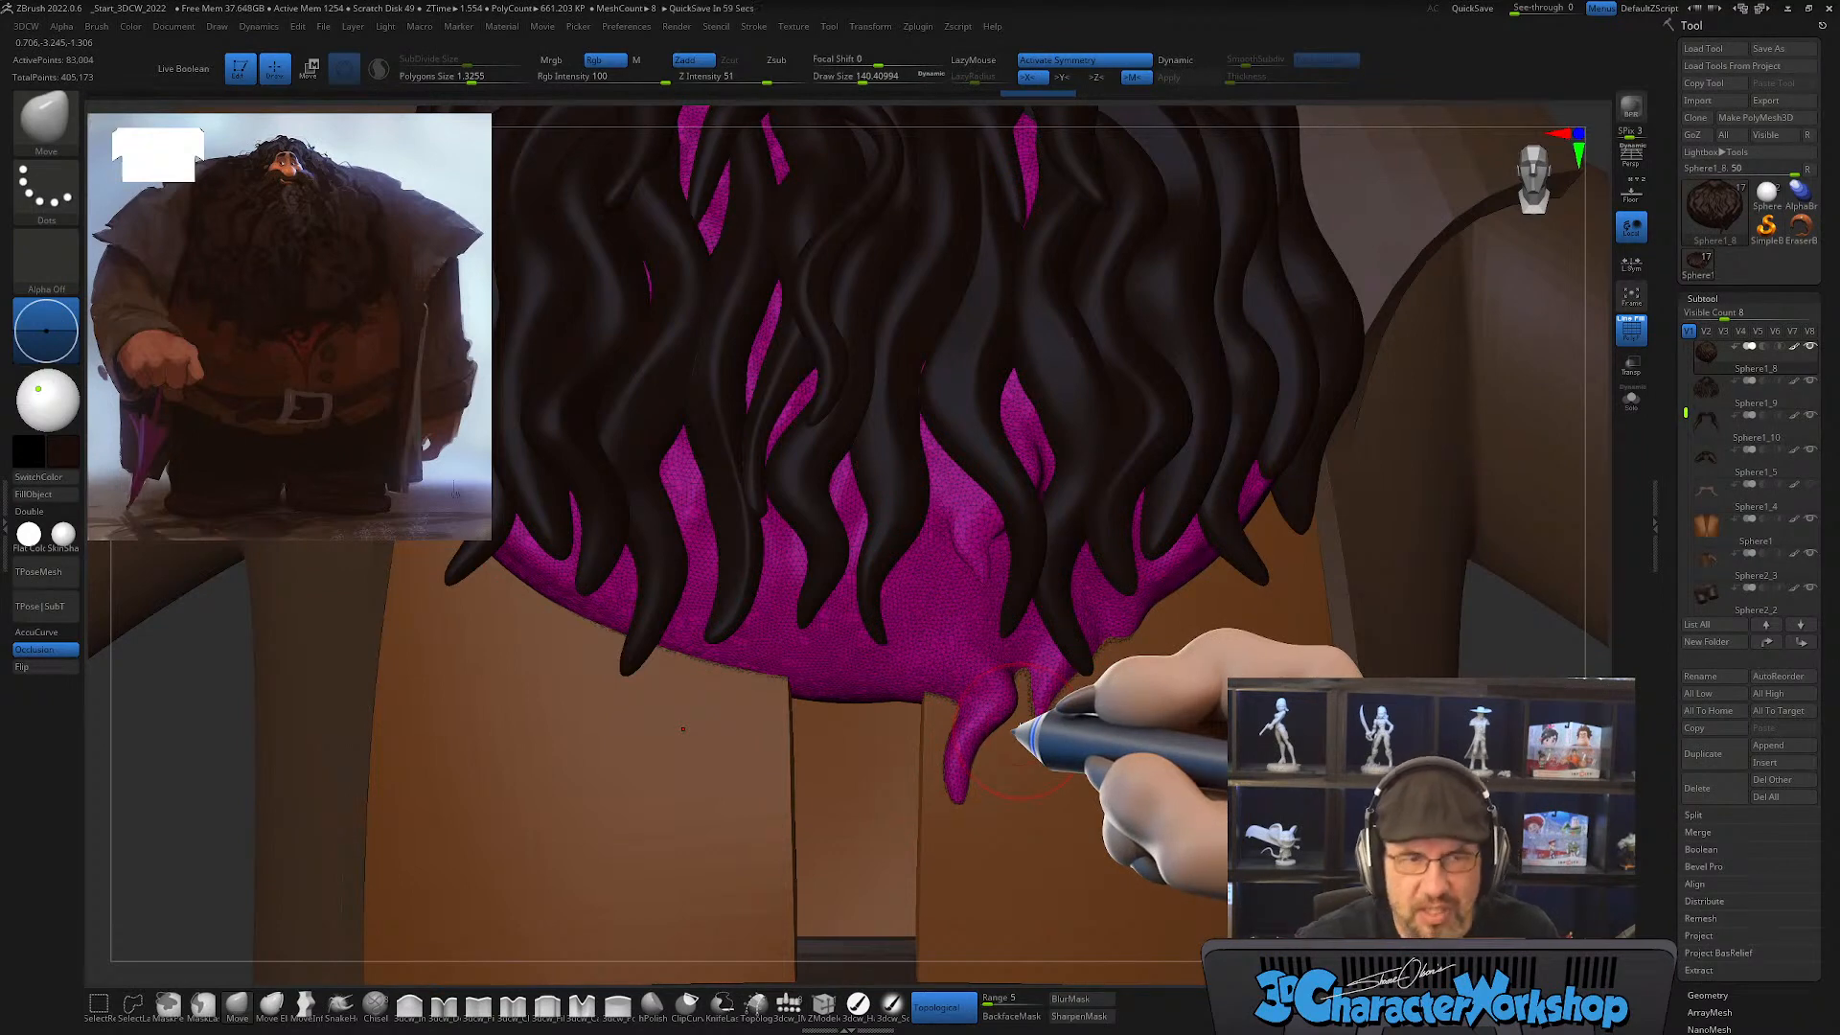
ctrl+right_drag(1024, 707, 1006, 736)
key(s)
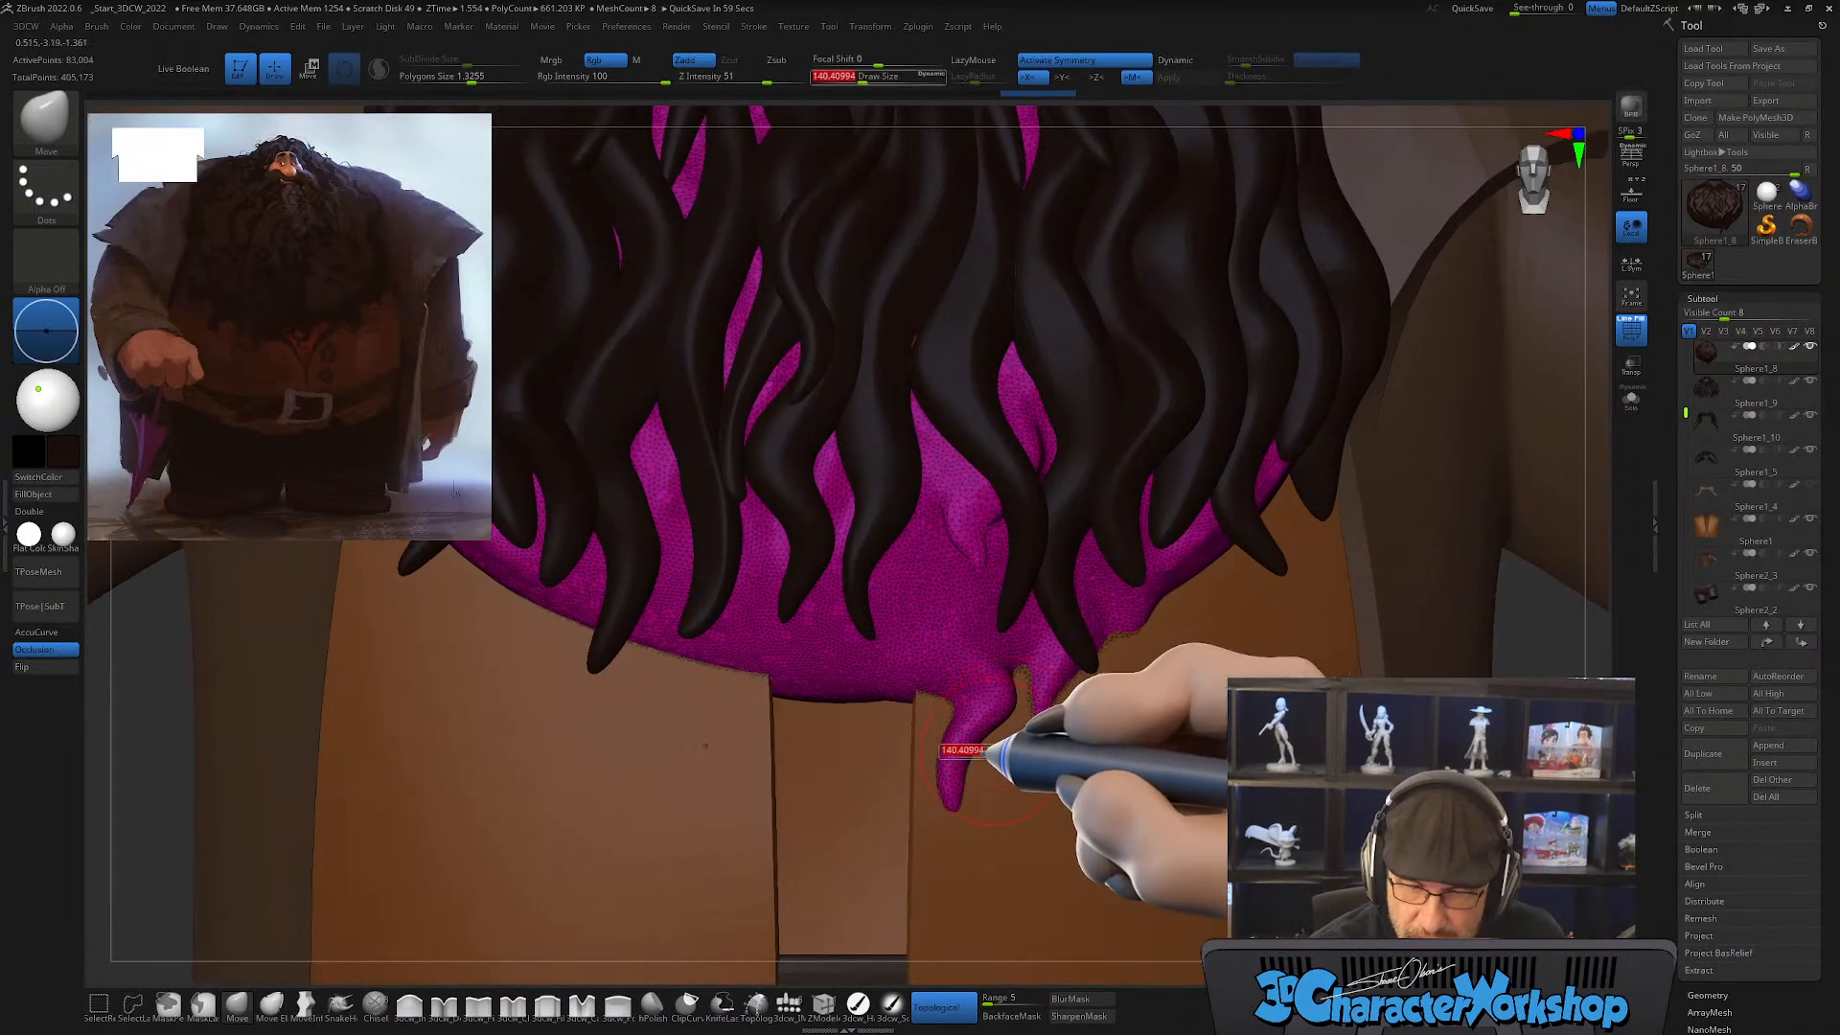
drag(972, 748, 964, 751)
mouse_move(1016, 746)
right_down()
mouse_move(1012, 707)
mouse_move(997, 761)
mouse_move(1002, 719)
right_up()
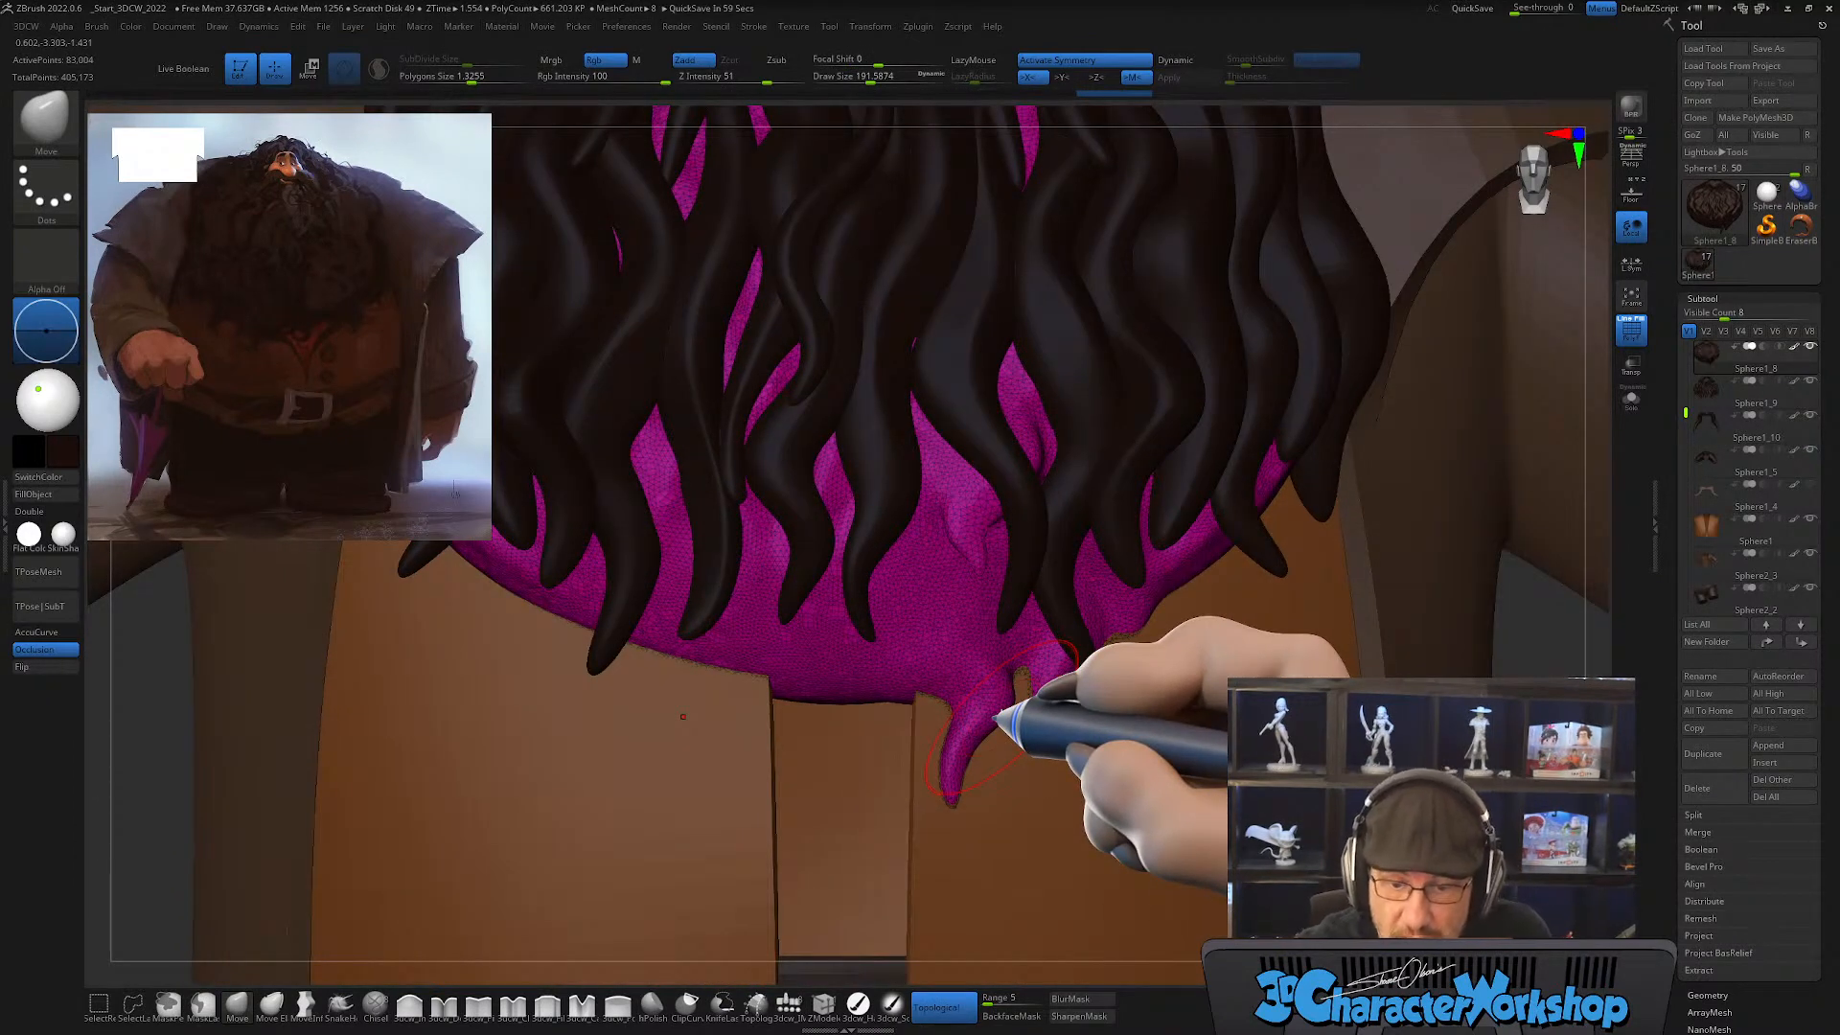
Step: Smooth and polish the dent above the tufts of the base beard mass with the hPolish brush
shift+drag(975, 536, 969, 521)
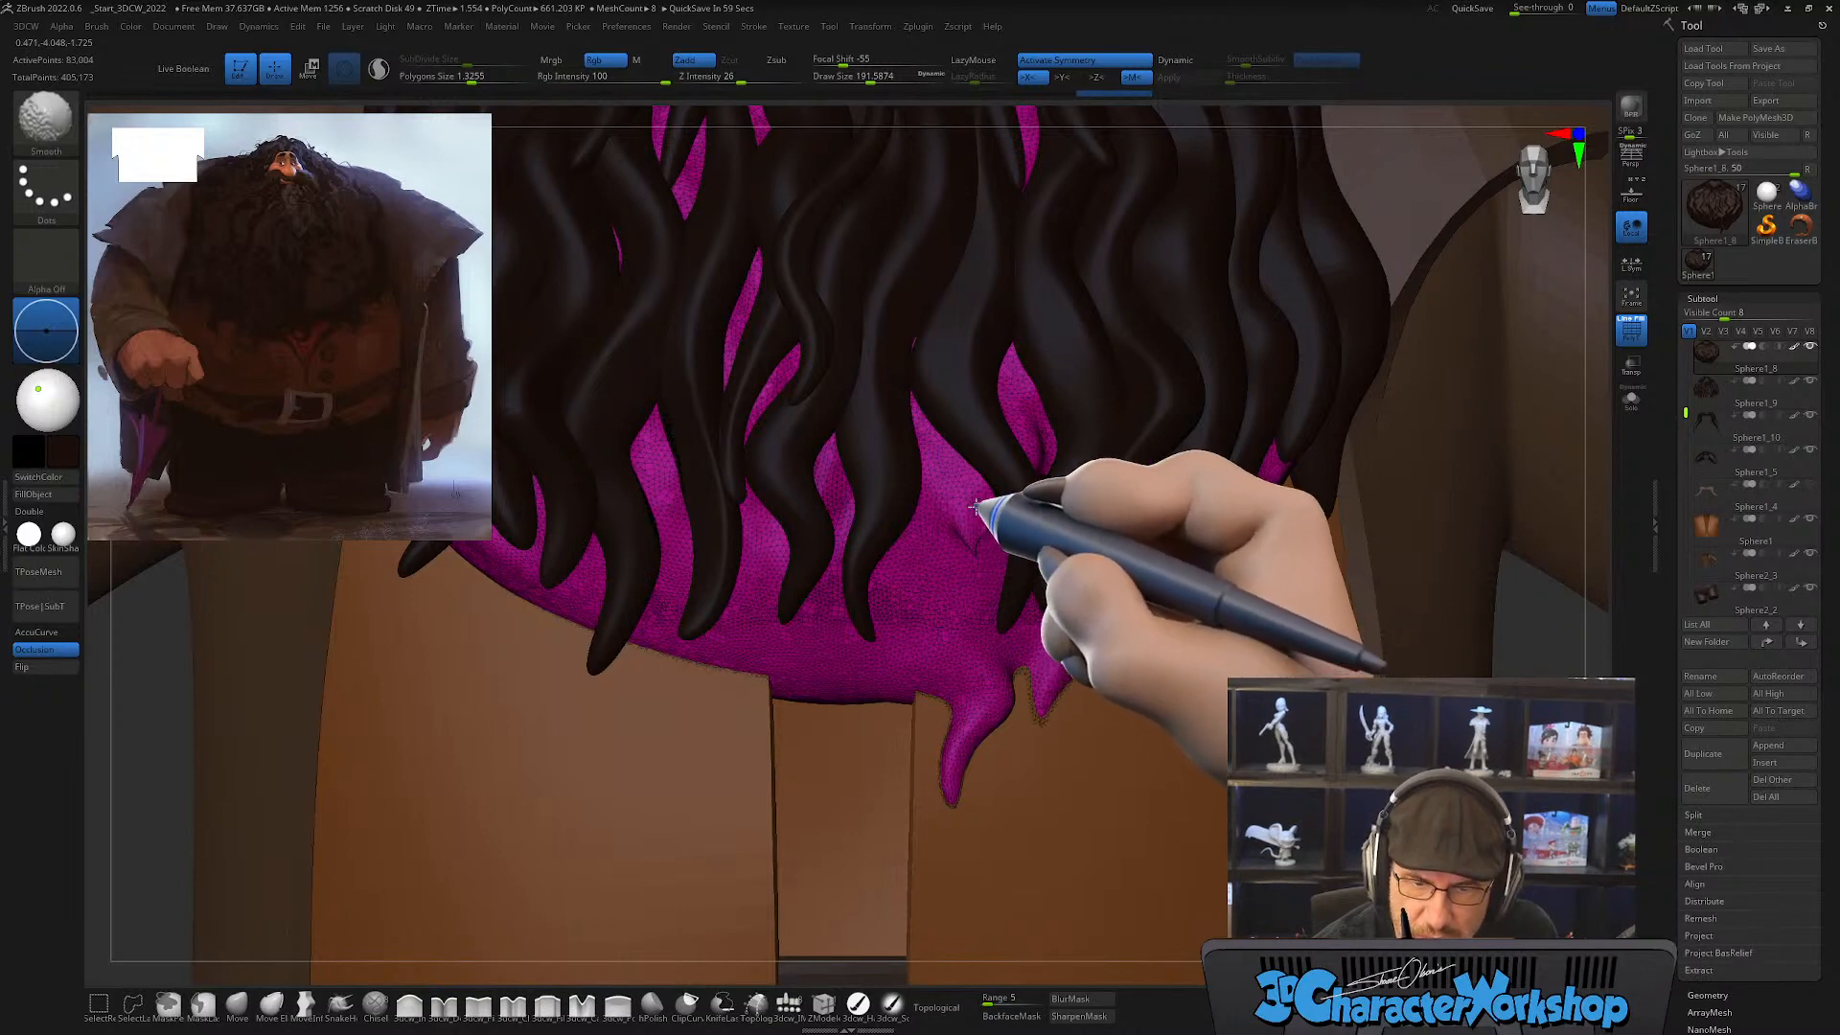
mouse_move(977, 544)
right_down()
mouse_move(1006, 485)
mouse_move(974, 514)
mouse_move(1089, 527)
right_up()
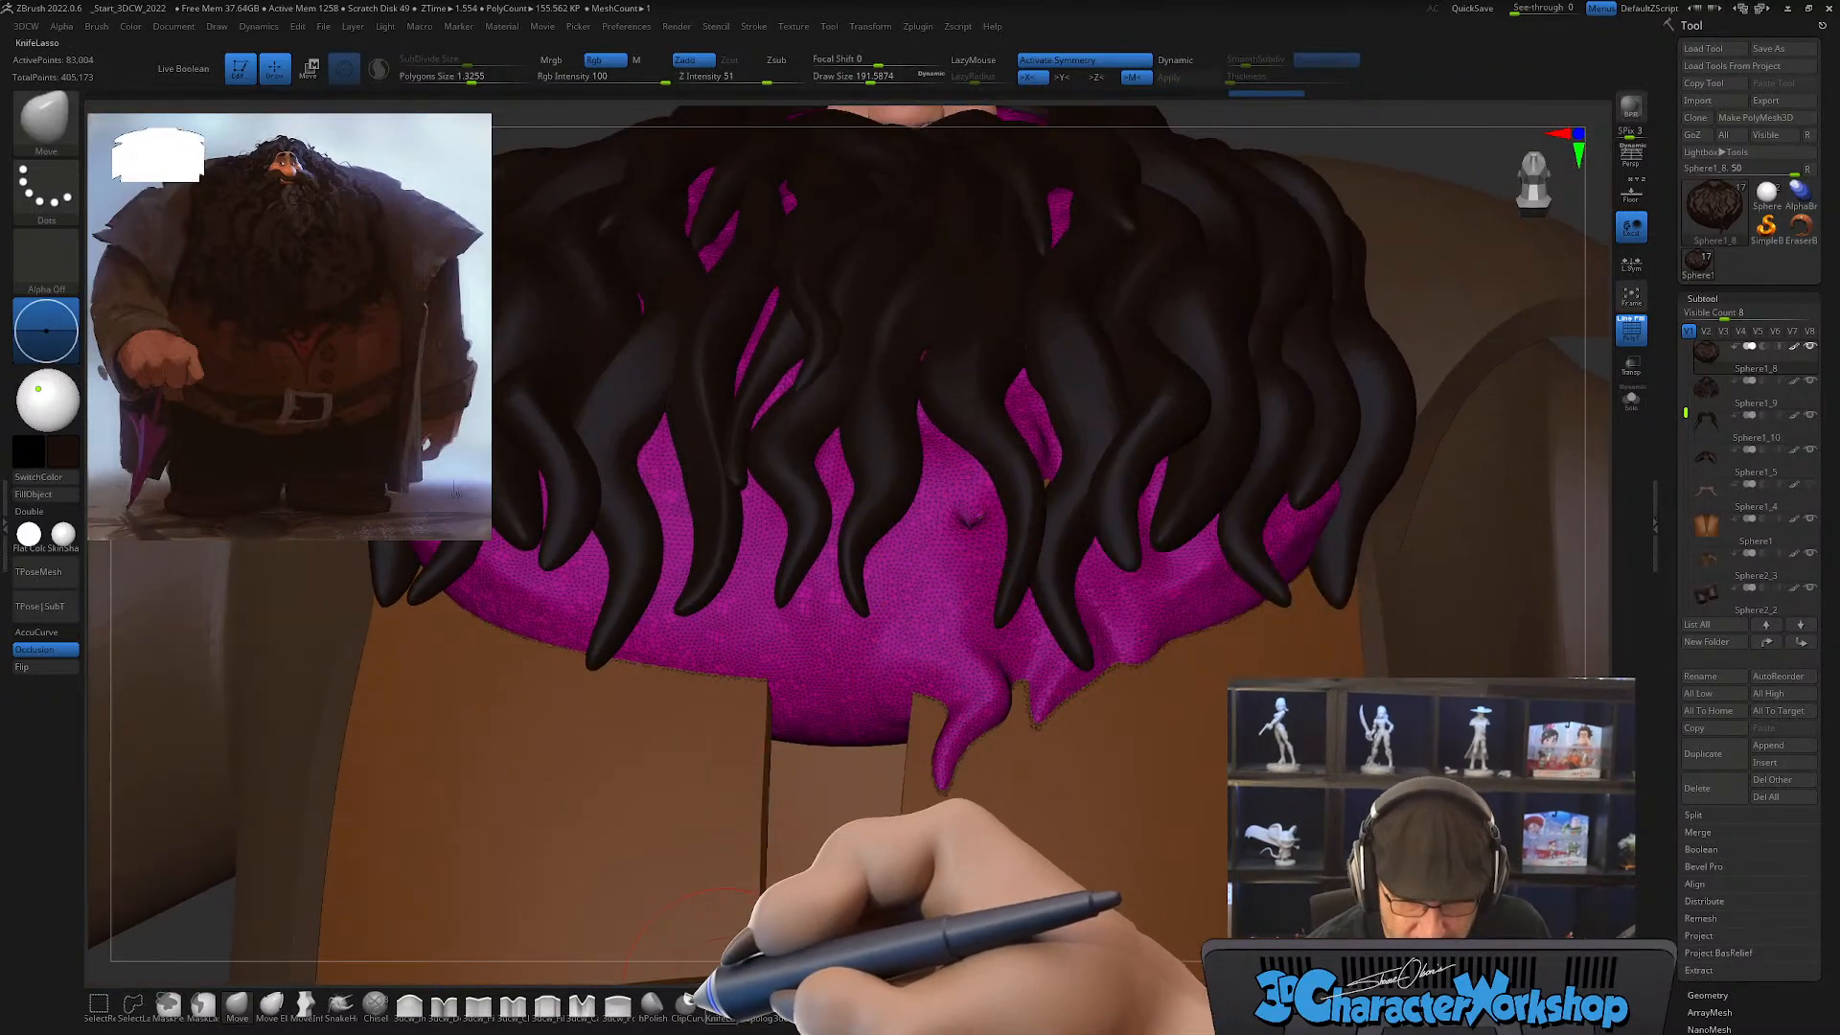
click(653, 1002)
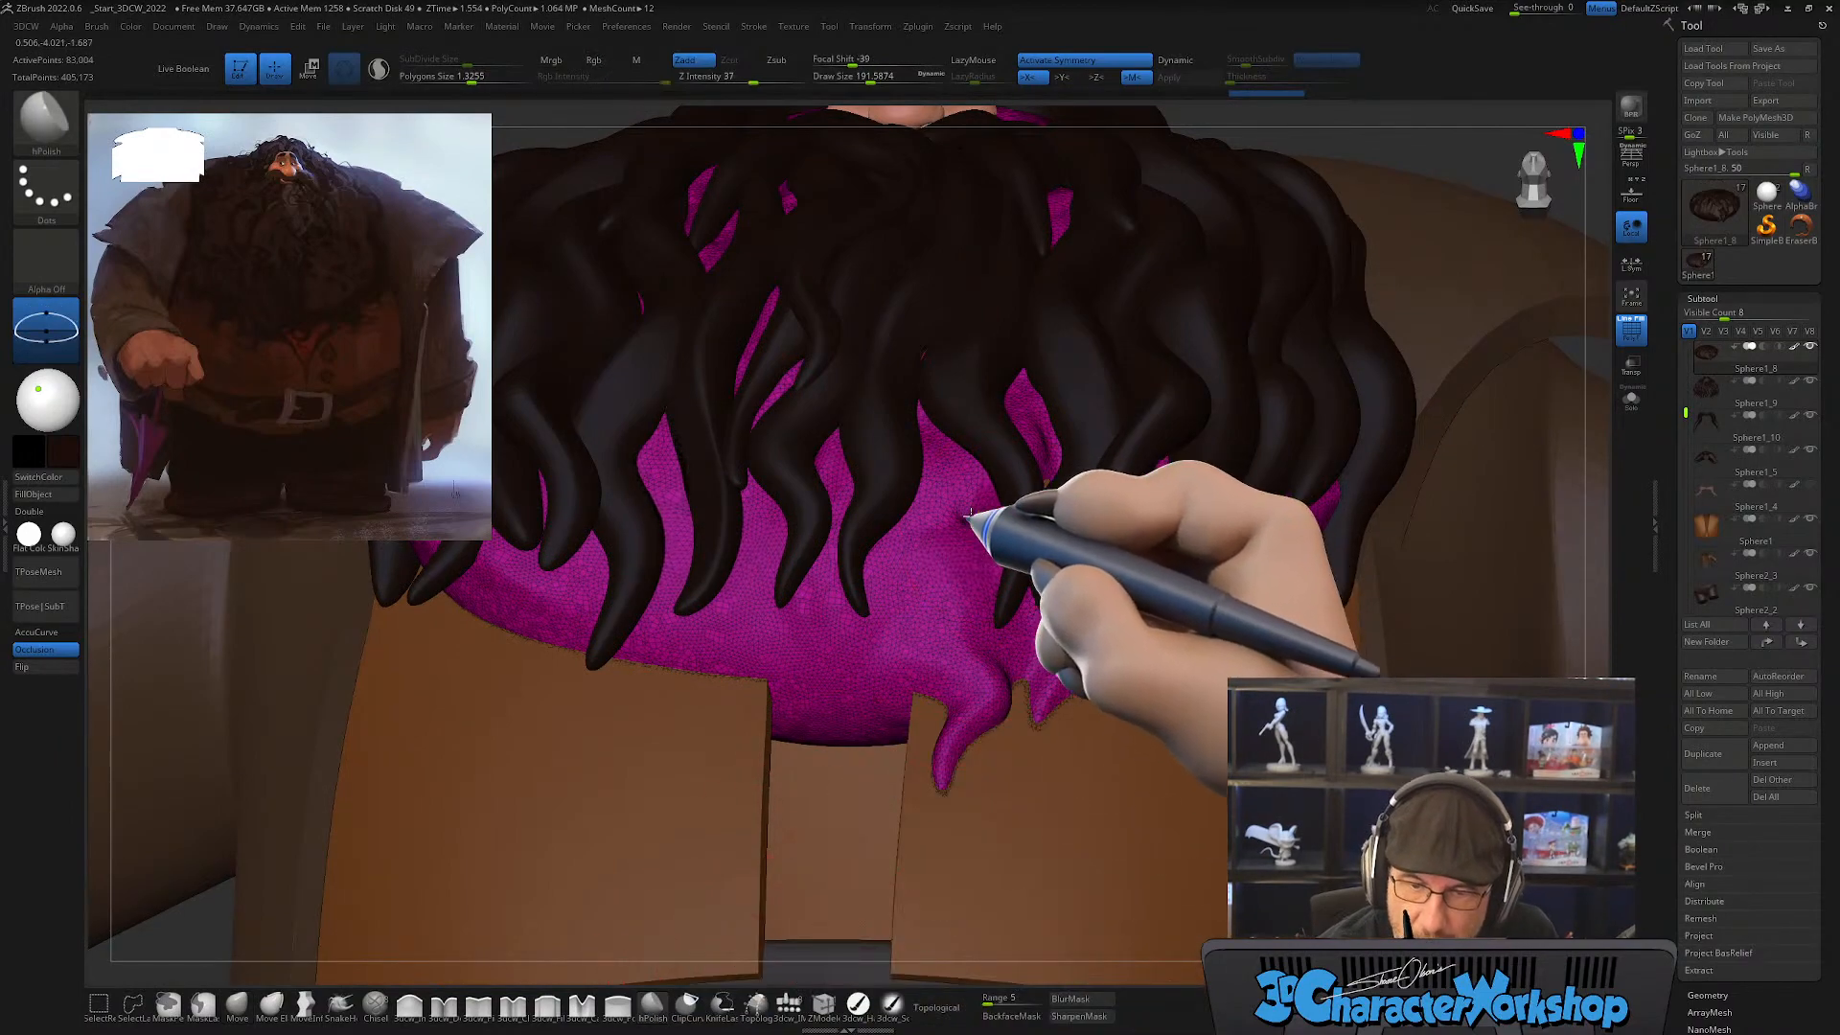
shift+drag(1023, 504, 1003, 509)
mouse_move(999, 518)
ctrl+right_down()
mouse_move(986, 616)
mouse_move(961, 618)
mouse_move(972, 663)
mouse_move(965, 563)
ctrl+right_up()
key(s)
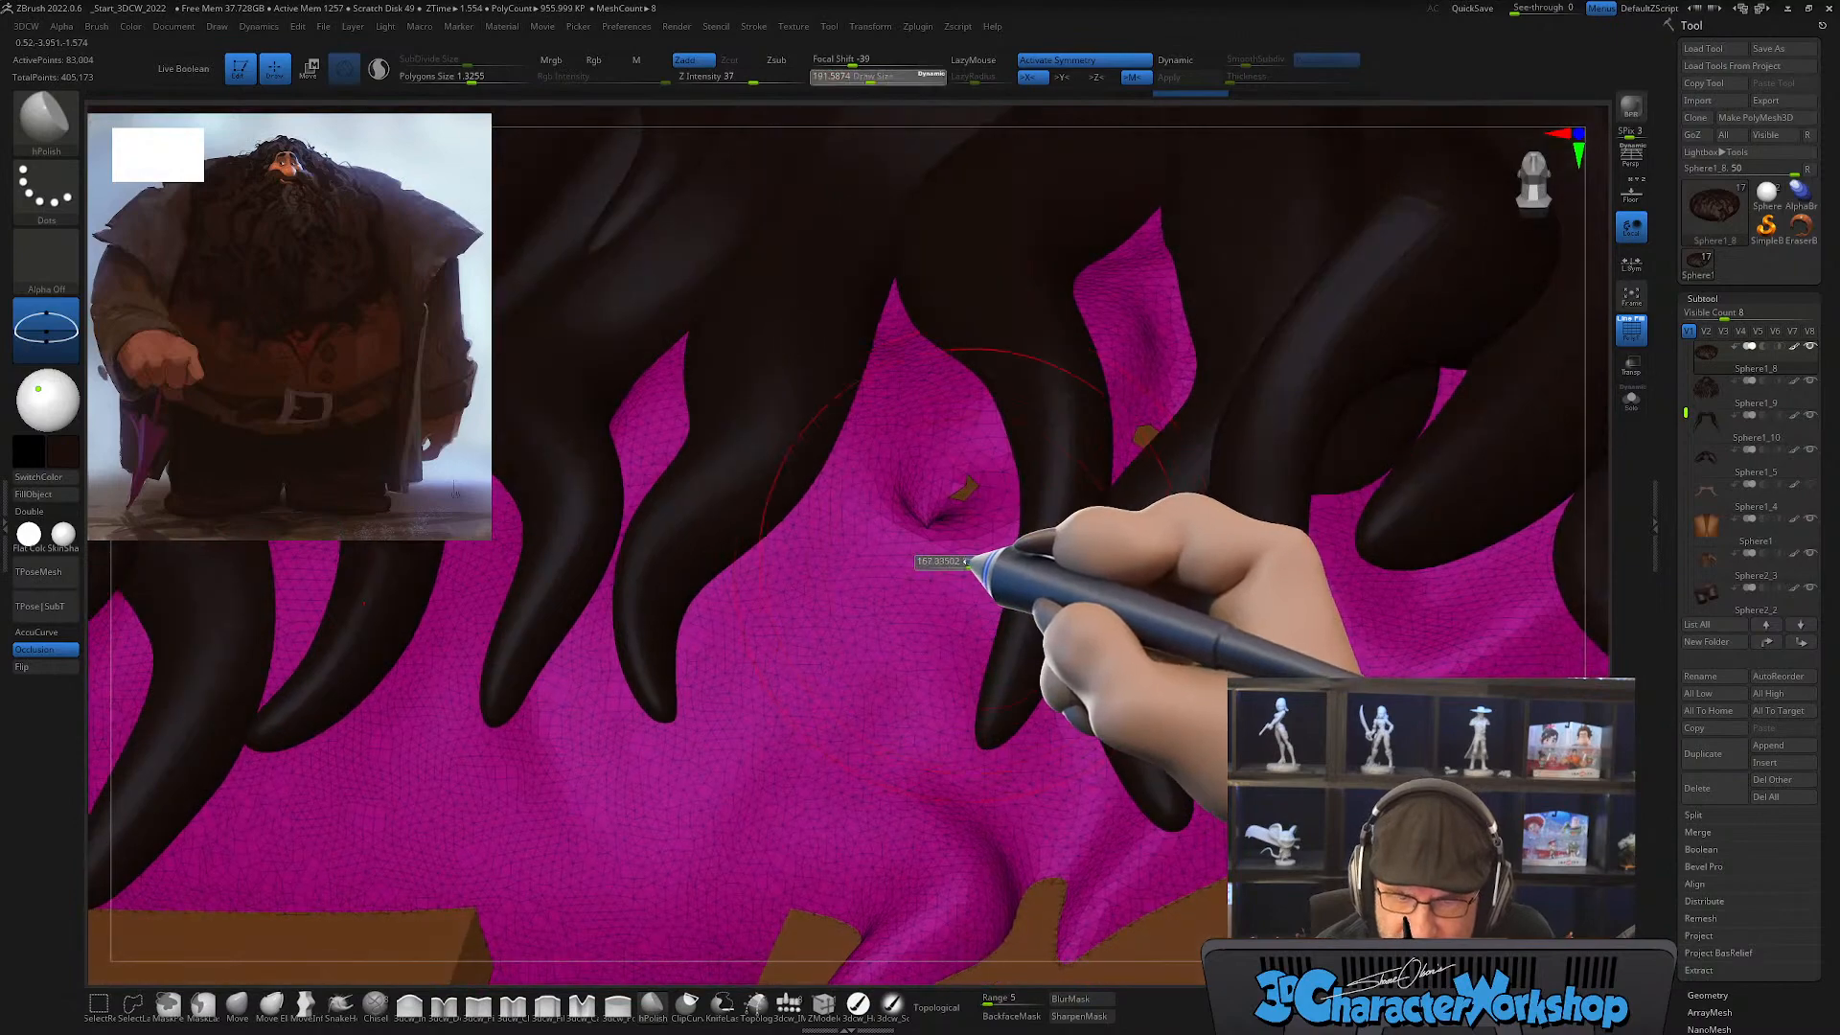
Step: Isolate the base beard mass in Solo mode and close the holes in its surface
click(1632, 400)
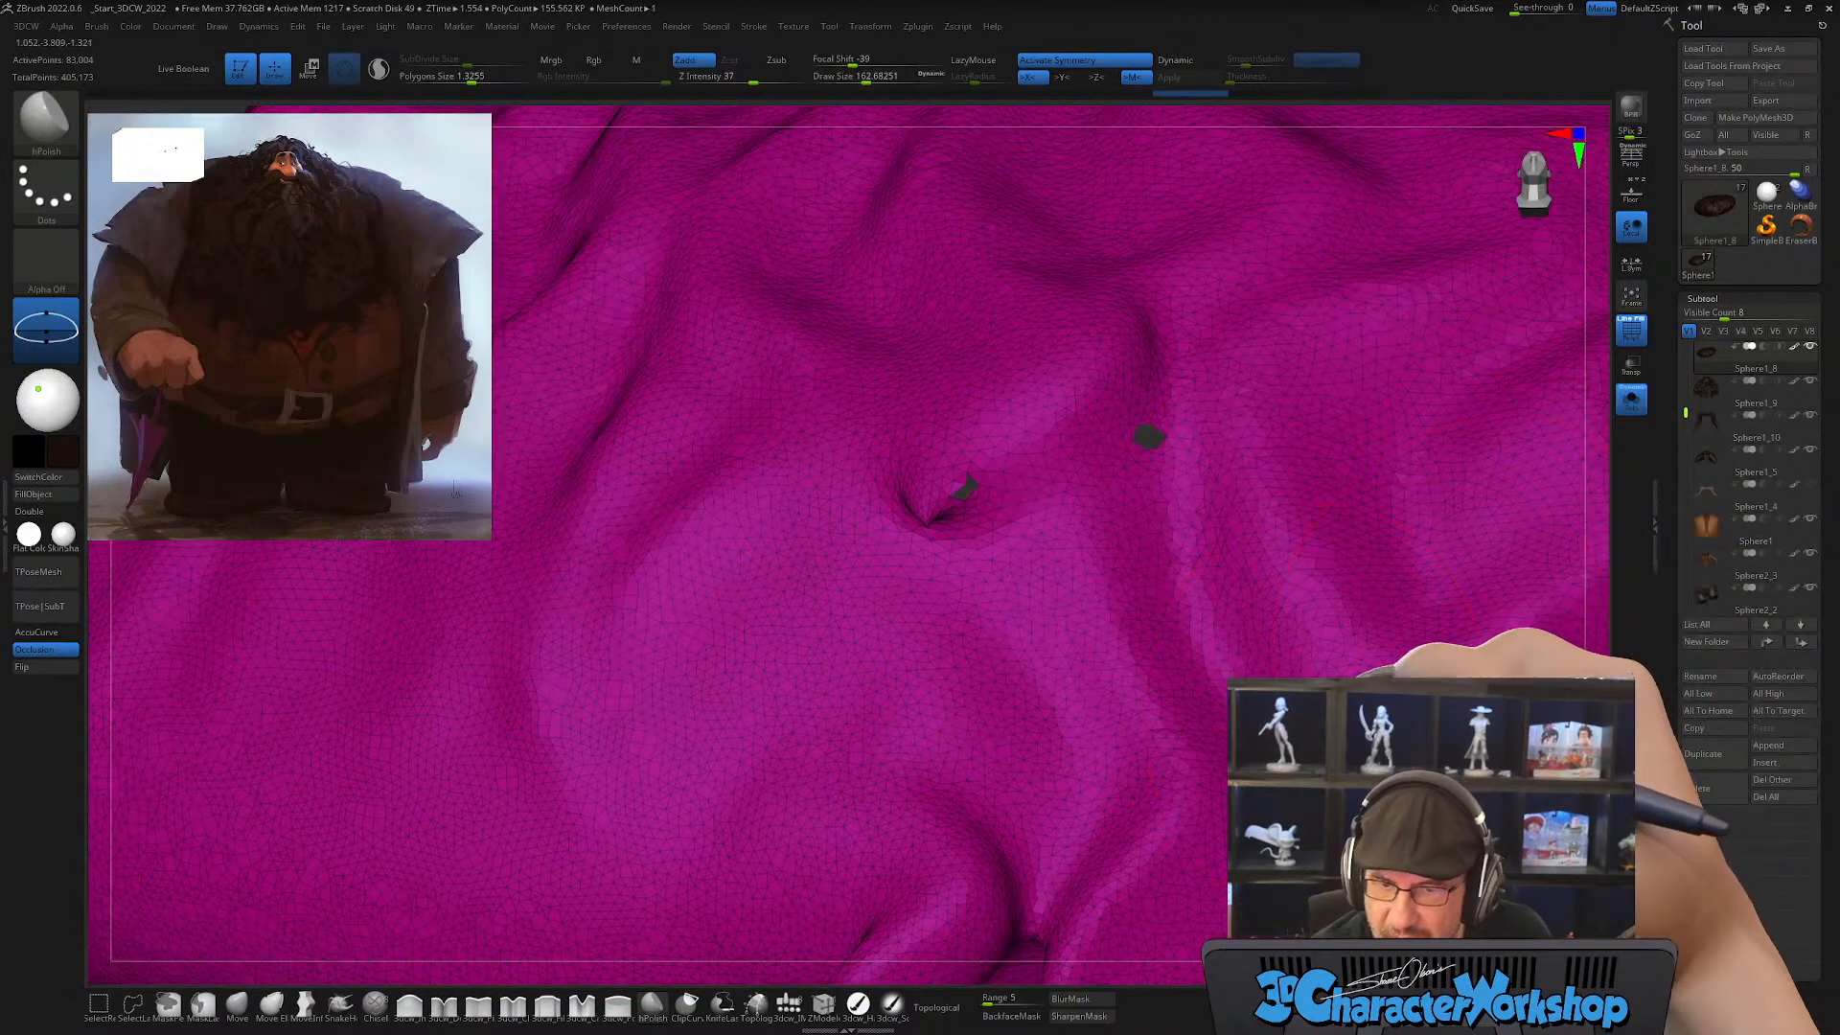
ctrl+right_drag(1332, 675, 1162, 669)
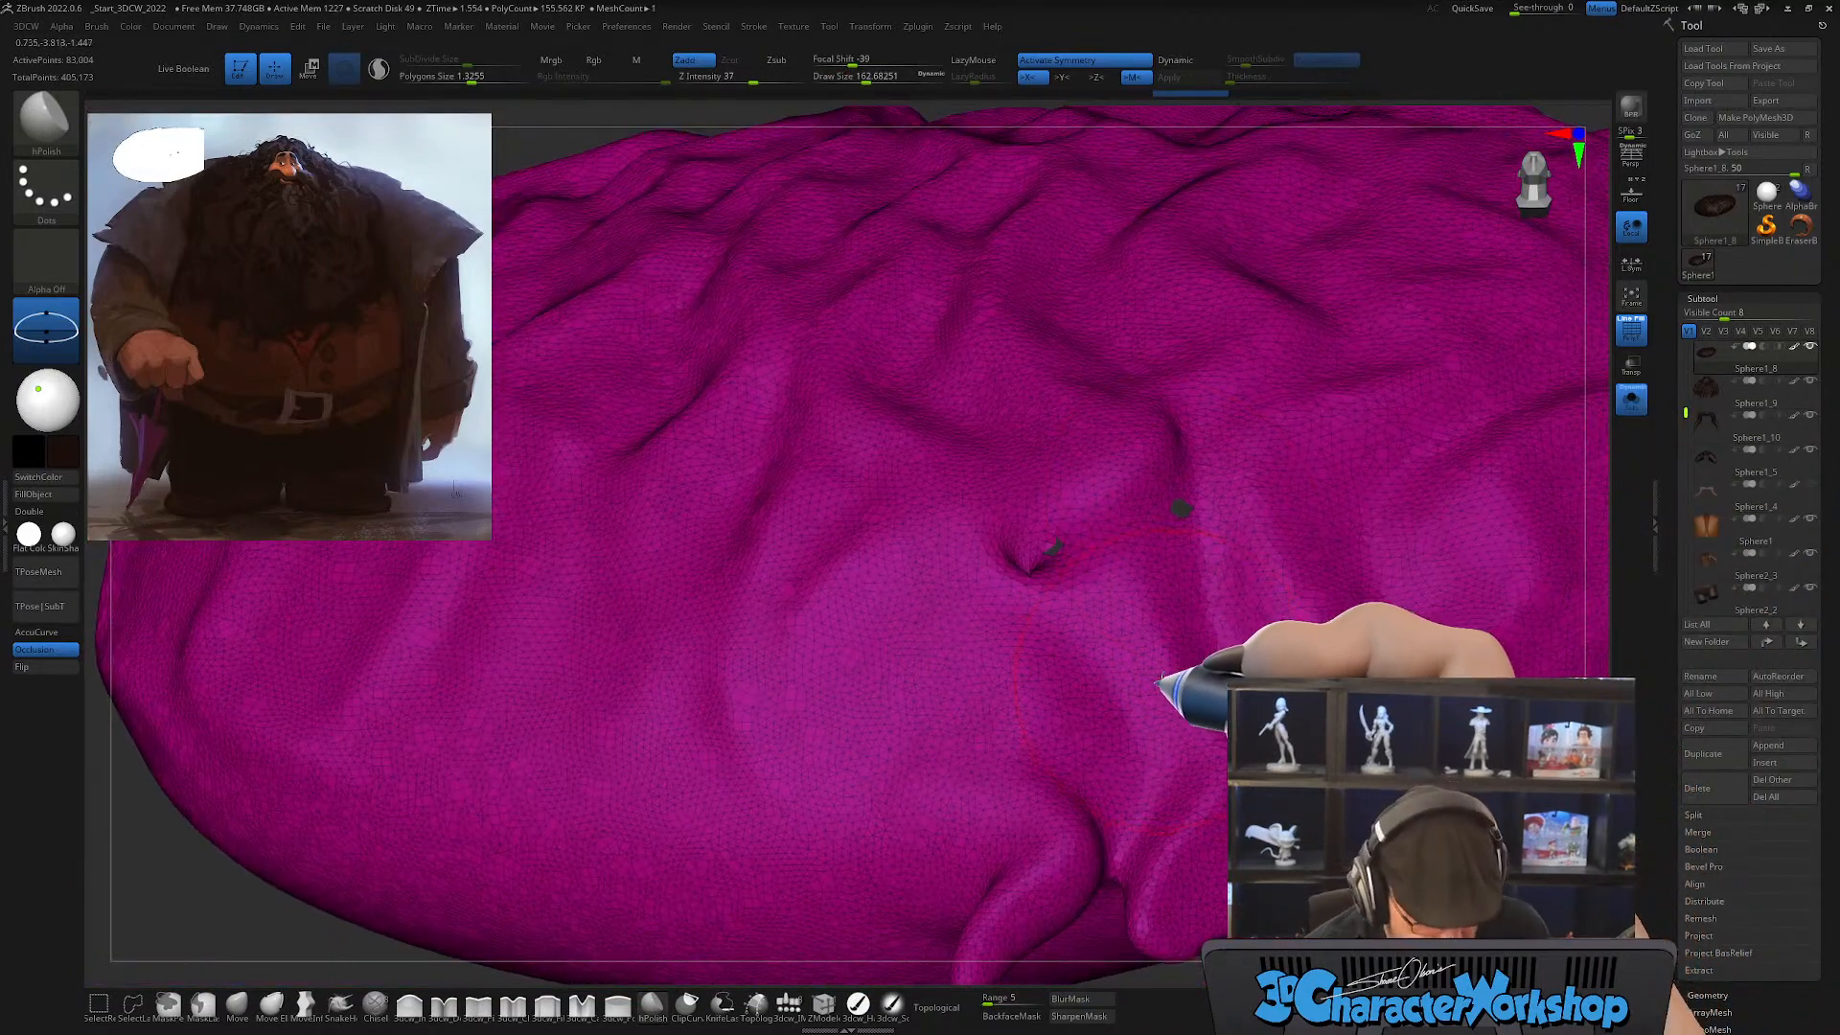
key(space)
click(1205, 361)
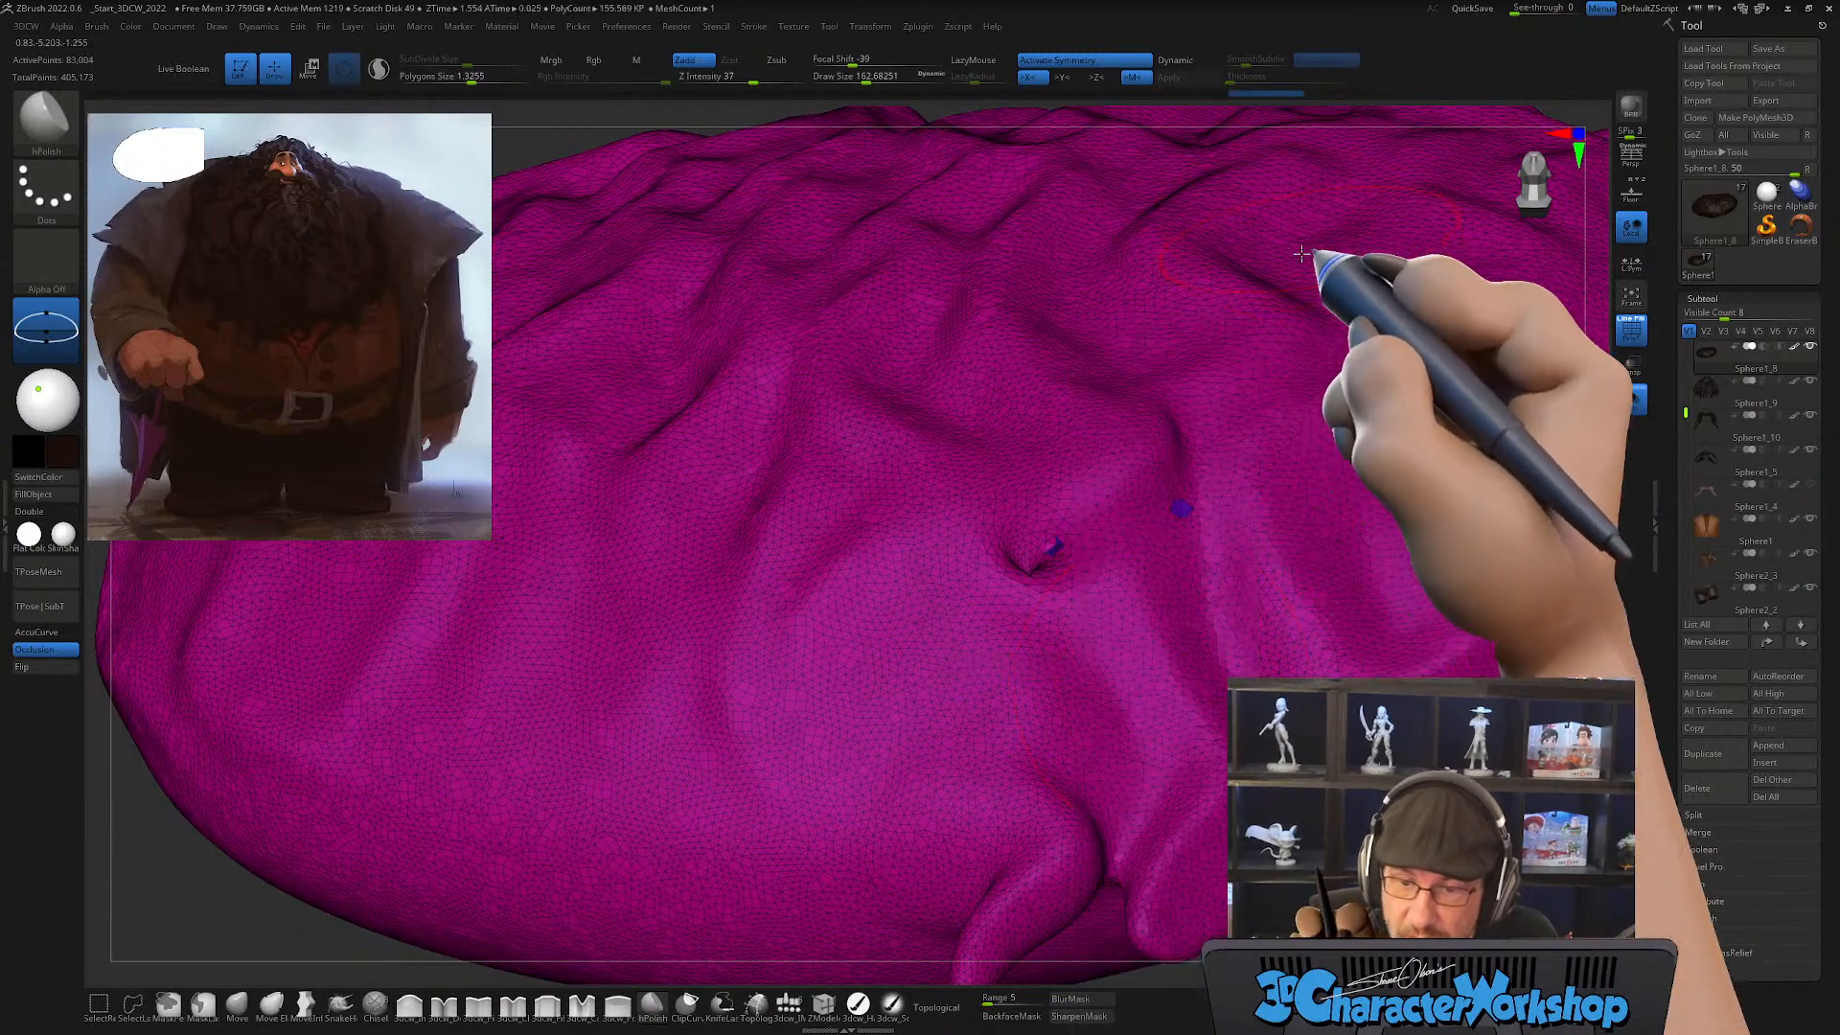
Step: Enable Sculptris Pro and try smoothing the filled holes with a smaller brush
right_drag(1196, 613, 1042, 596)
key(s)
drag(1043, 595, 1036, 596)
click(379, 71)
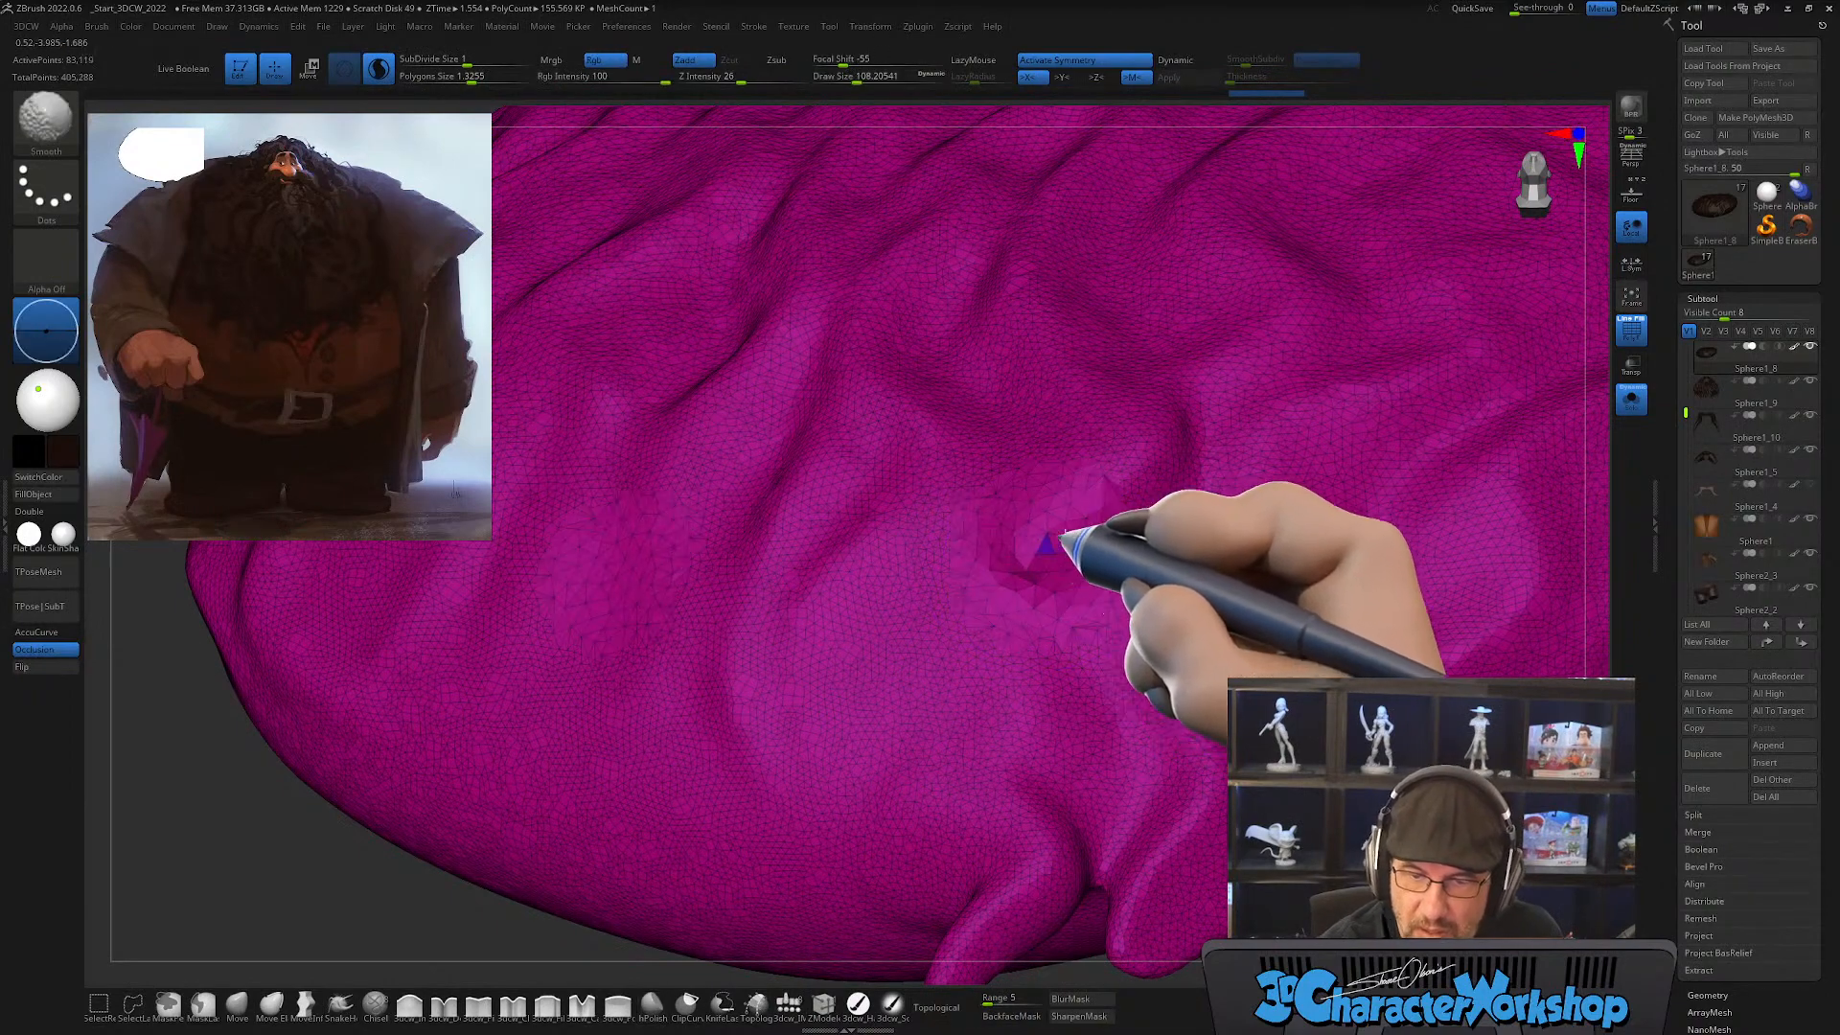
shift+drag(1065, 533, 1093, 503)
Step: Set the Sculptris Pro SubDivide Size to about 0.53 and smooth the filled holes into the surrounding surface
key(b)
key(h)
key(p)
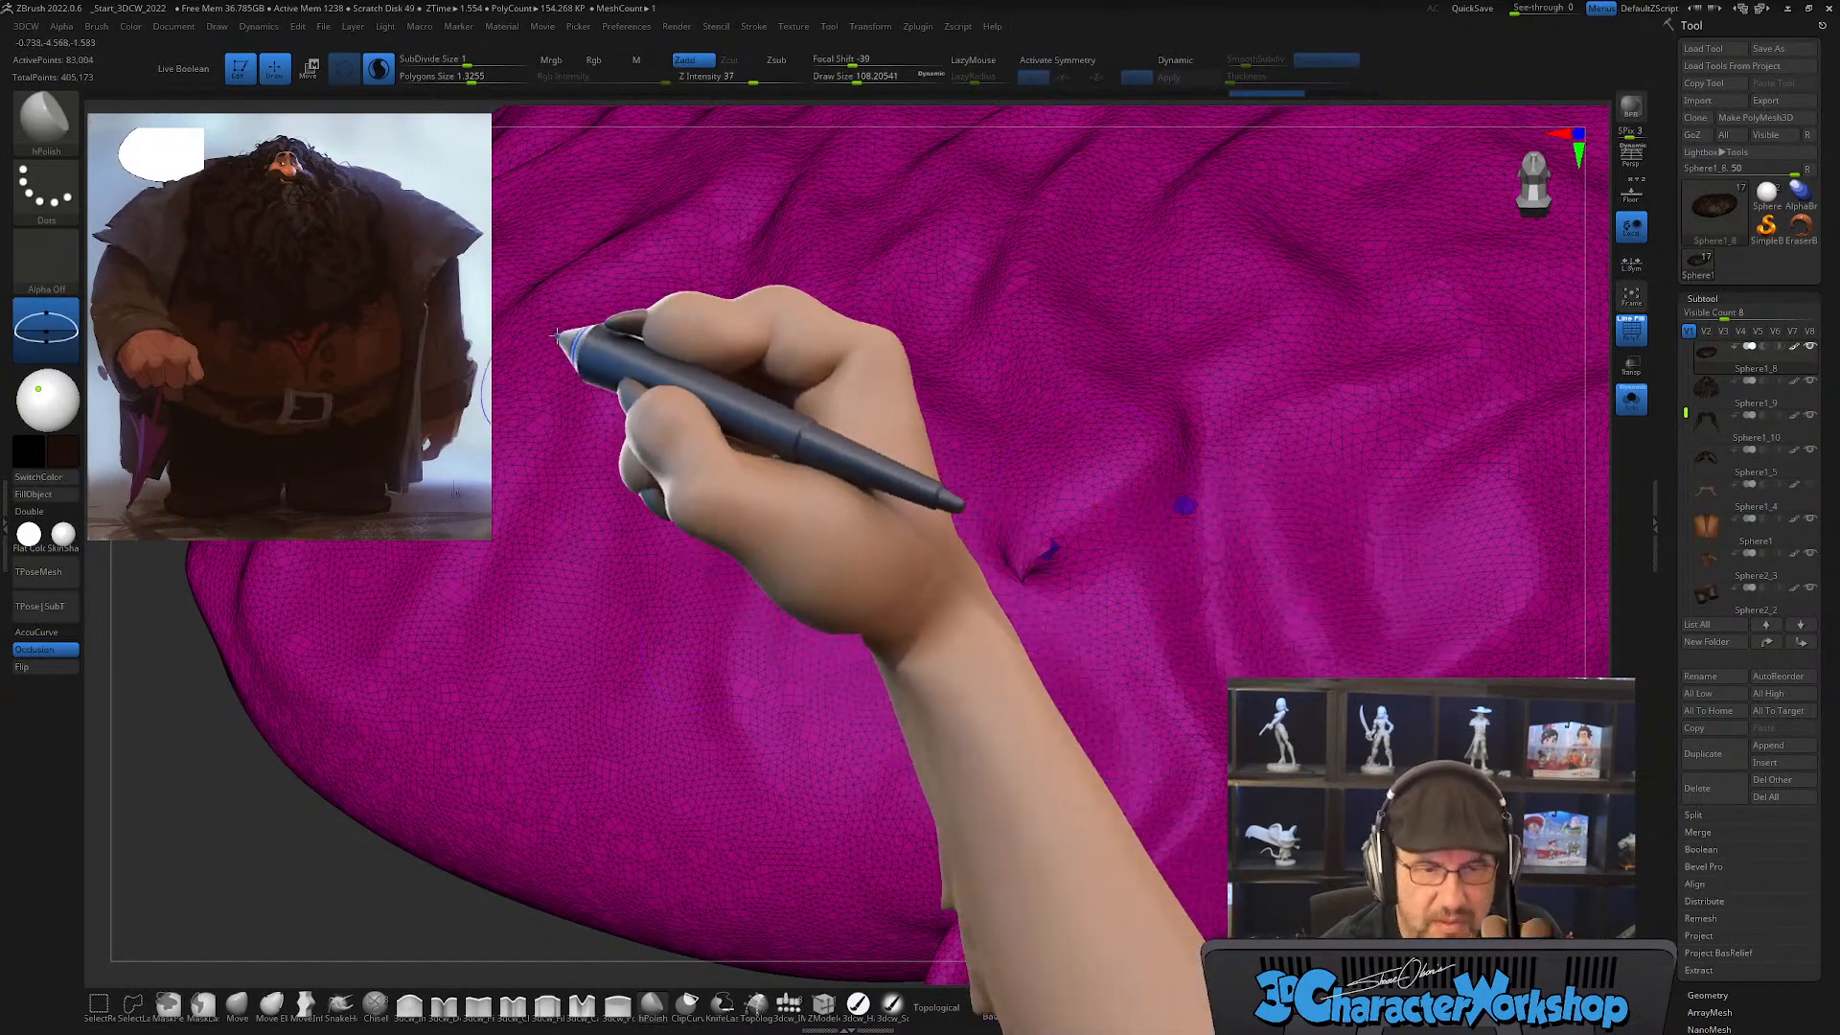
drag(466, 61, 460, 61)
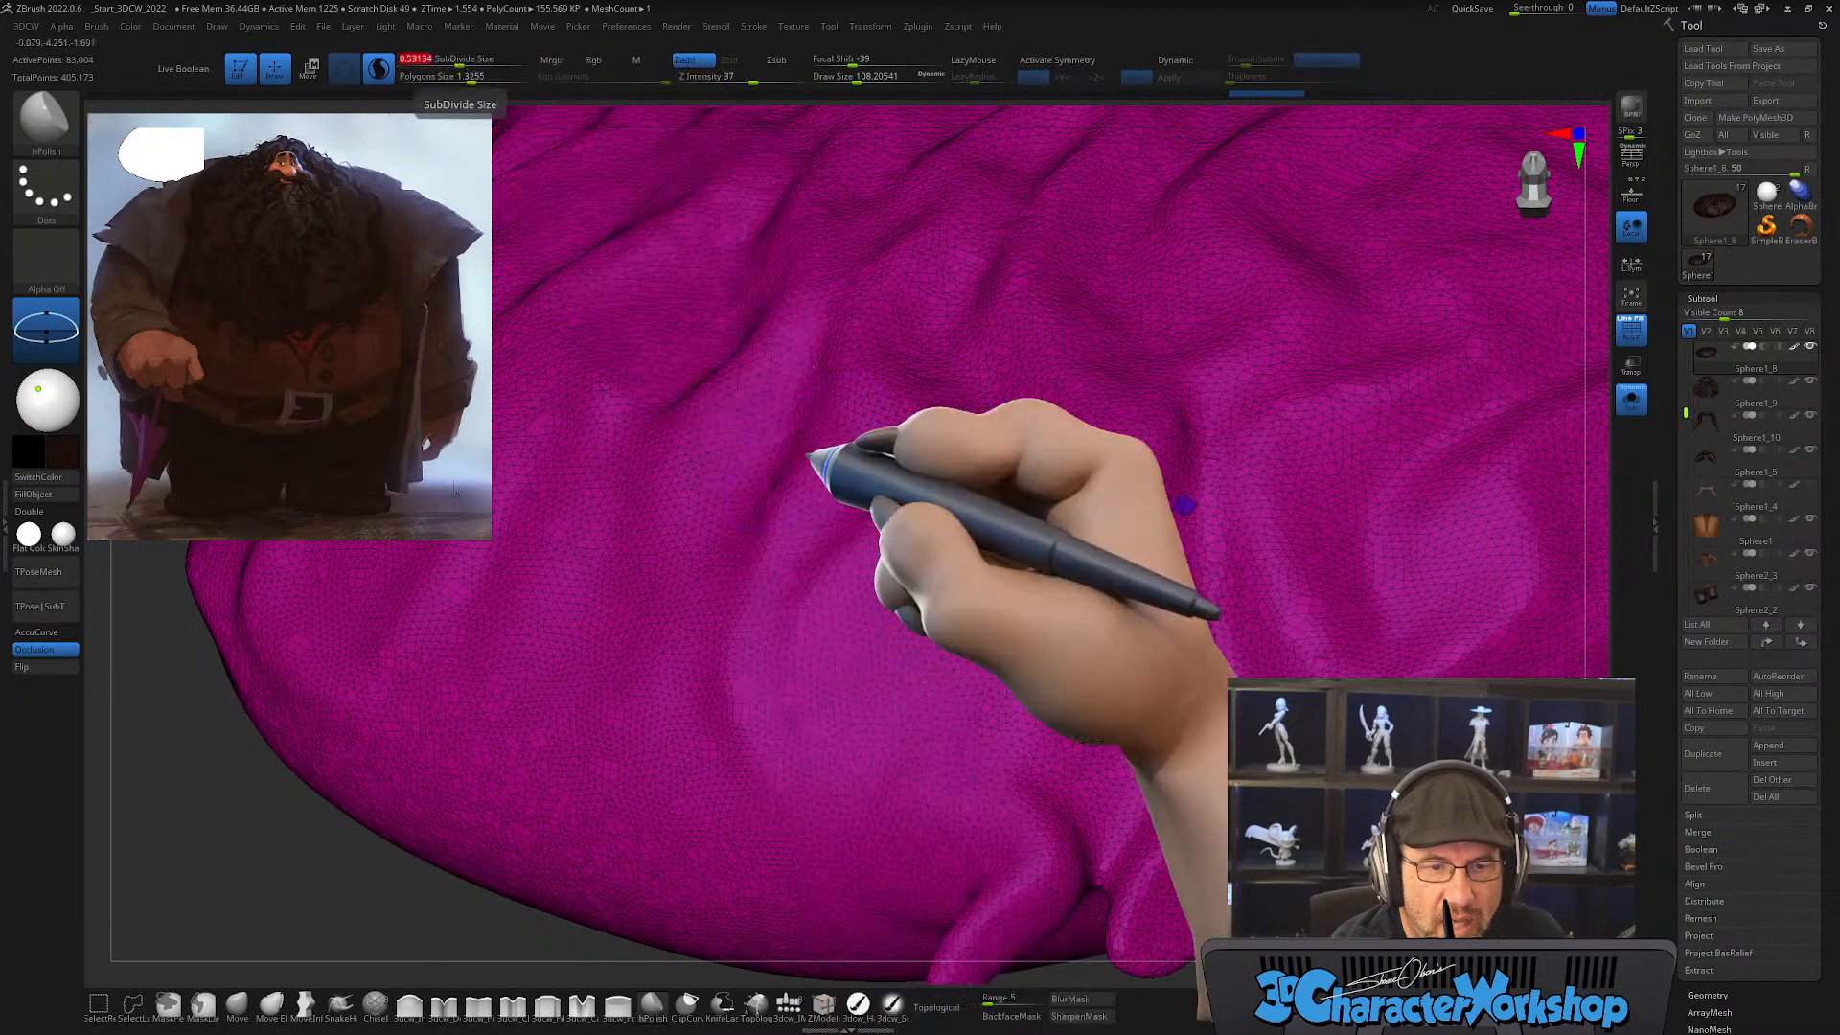
key(shift)
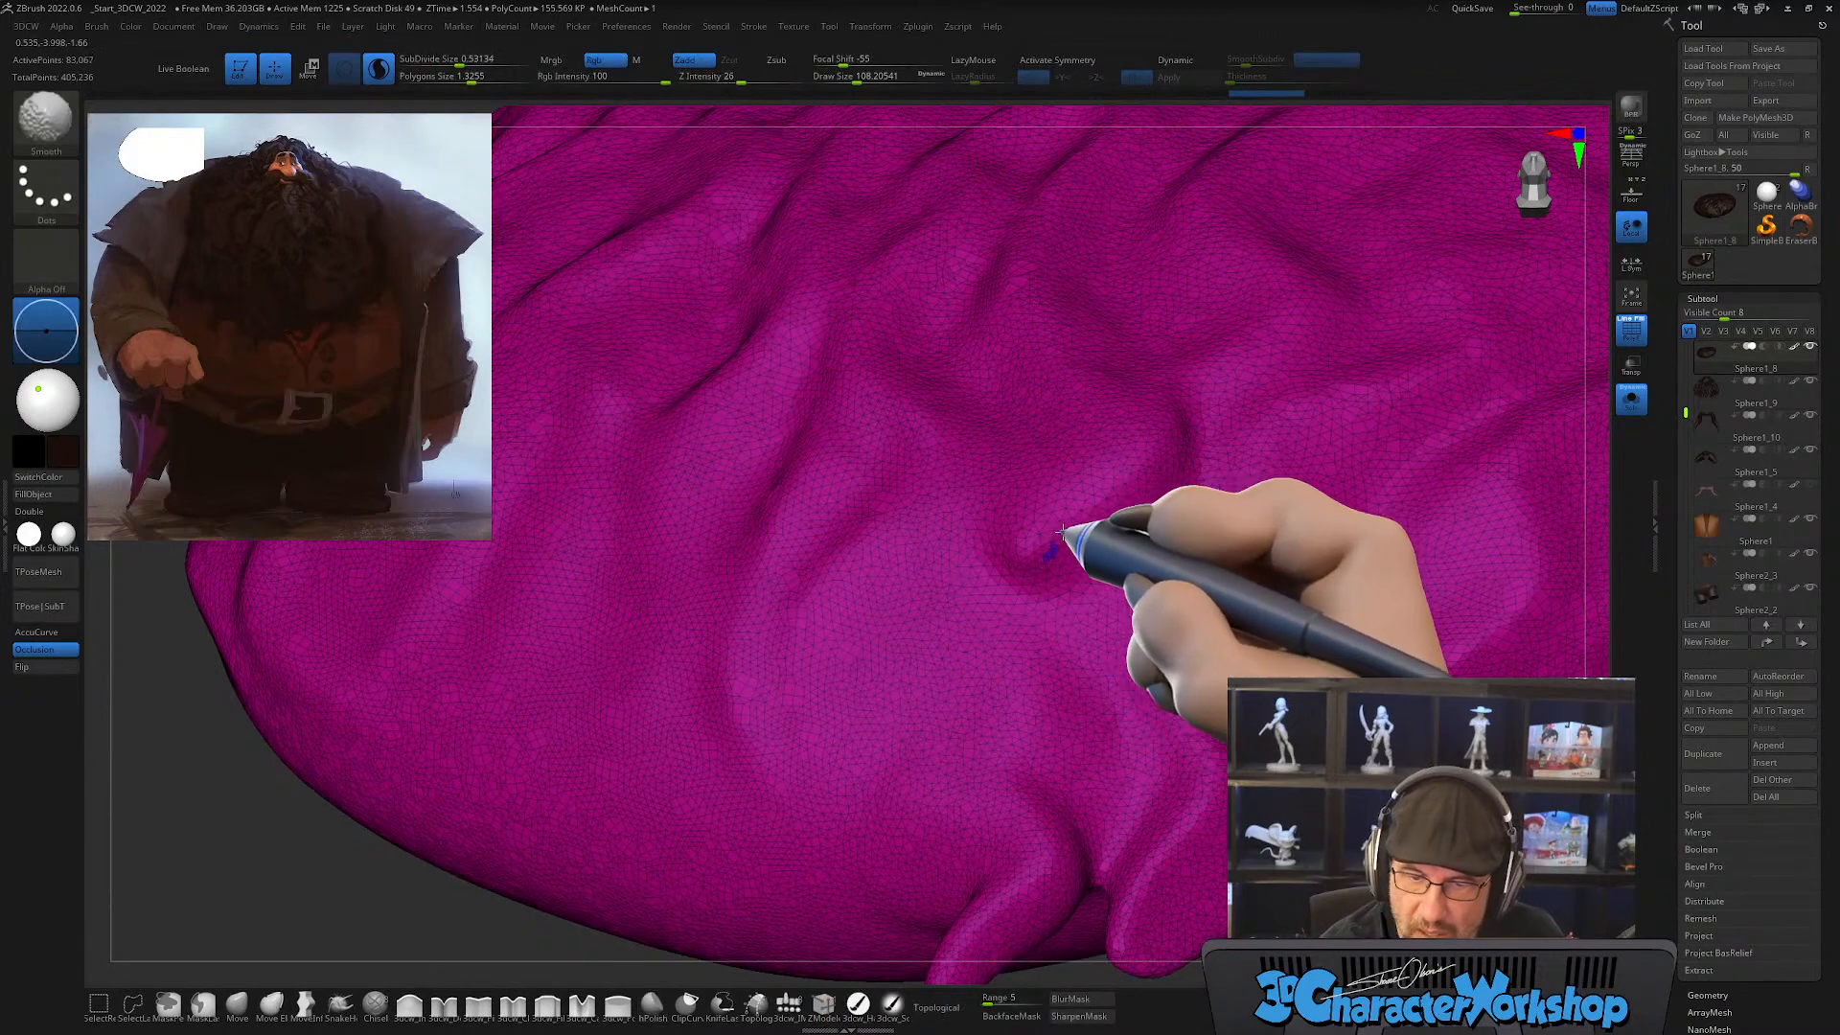
shift+drag(1081, 592, 1091, 602)
Step: Merge the base beard mass into a single polygroup and continue smoothing the area above the tufts
key(ctrl+w)
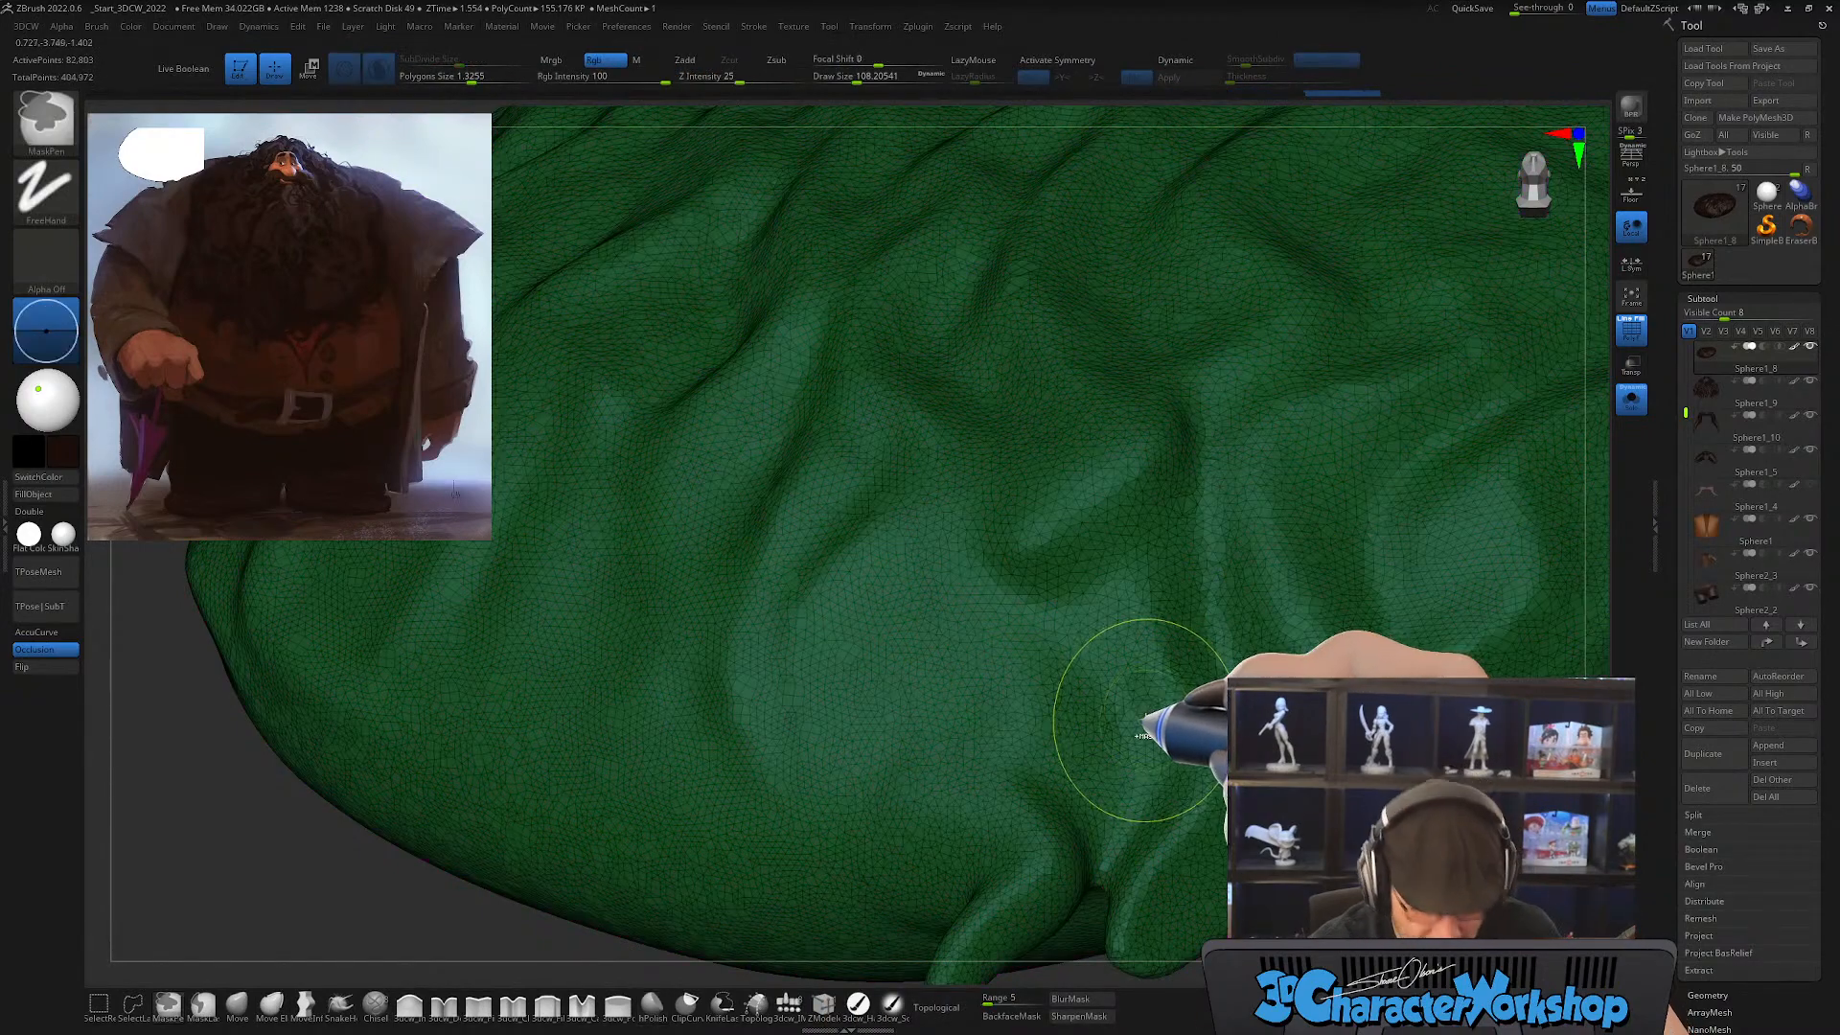
mouse_move(1140, 709)
shift+mouse_down()
mouse_move(1090, 600)
mouse_move(1195, 498)
mouse_move(1095, 506)
mouse_move(1110, 716)
shift+mouse_up()
mouse_move(1115, 729)
alt+right_down()
mouse_move(1039, 506)
mouse_move(1055, 656)
mouse_move(1104, 700)
alt+right_up()
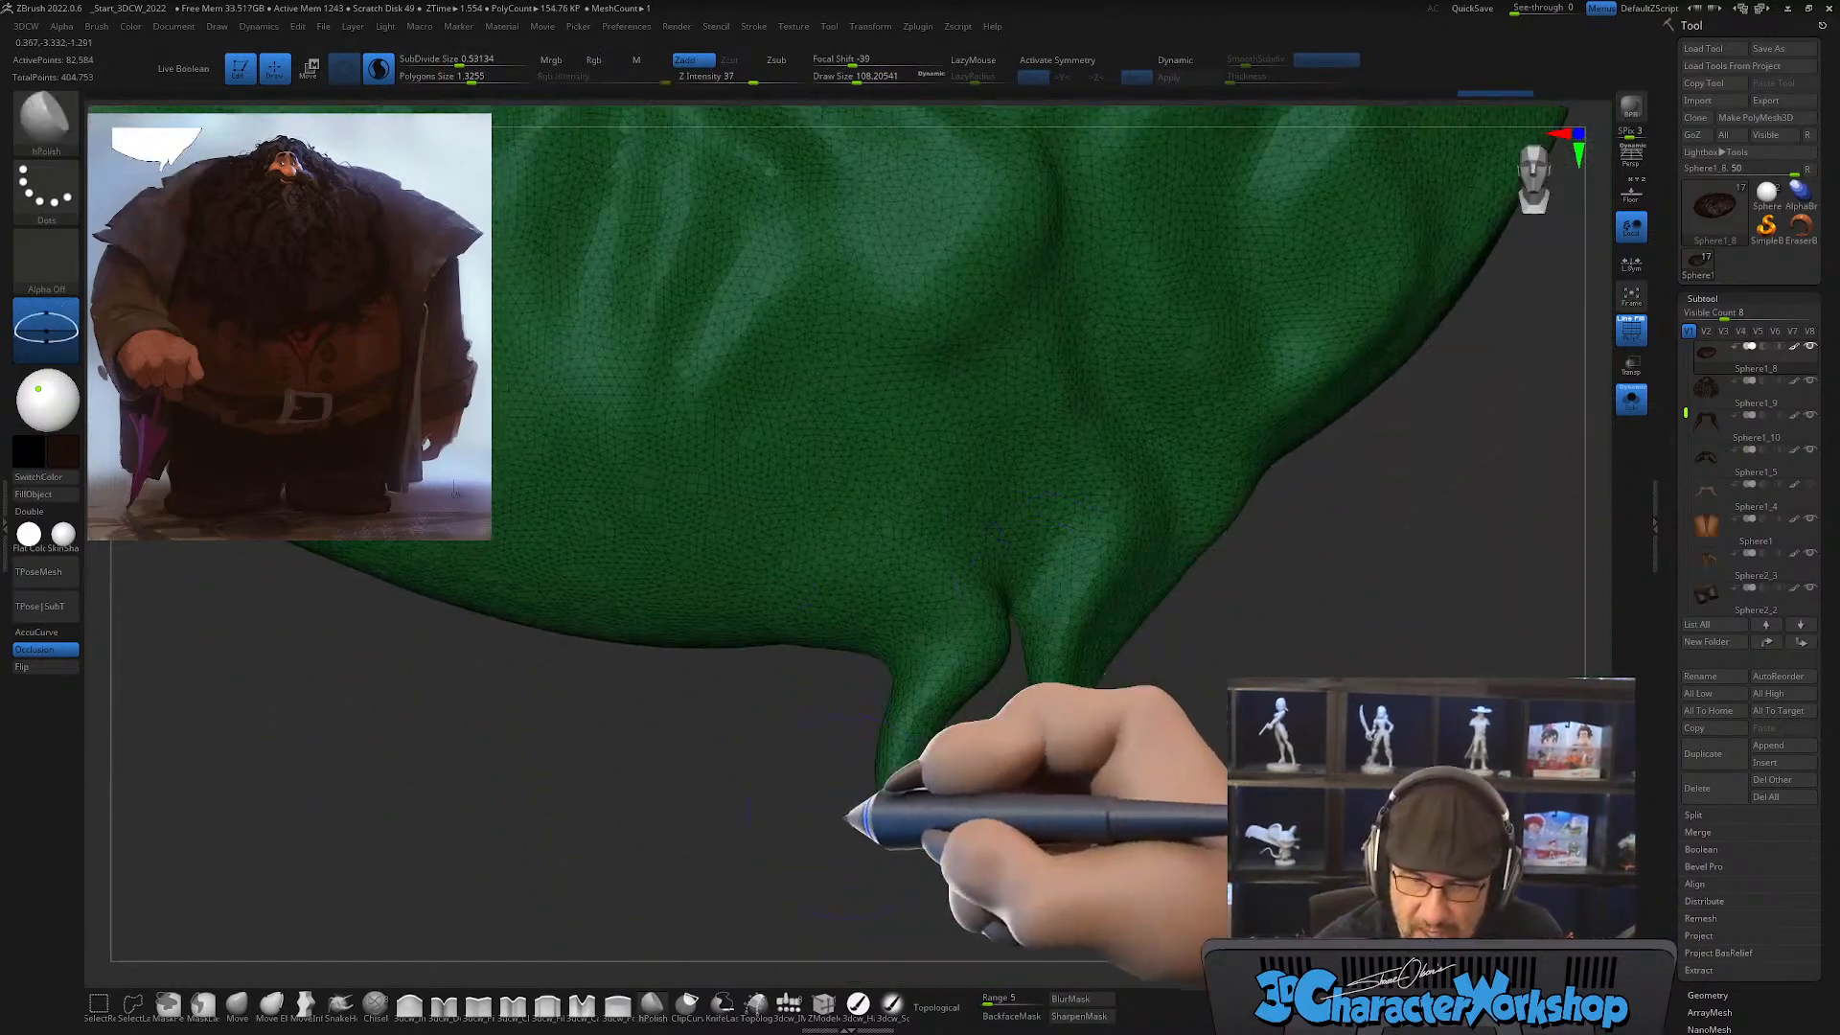
Step: Slice both hanging tufts off the lower edge of the base beard mass with the KnifeCurve brush
alt+right_drag(1191, 631, 1199, 666)
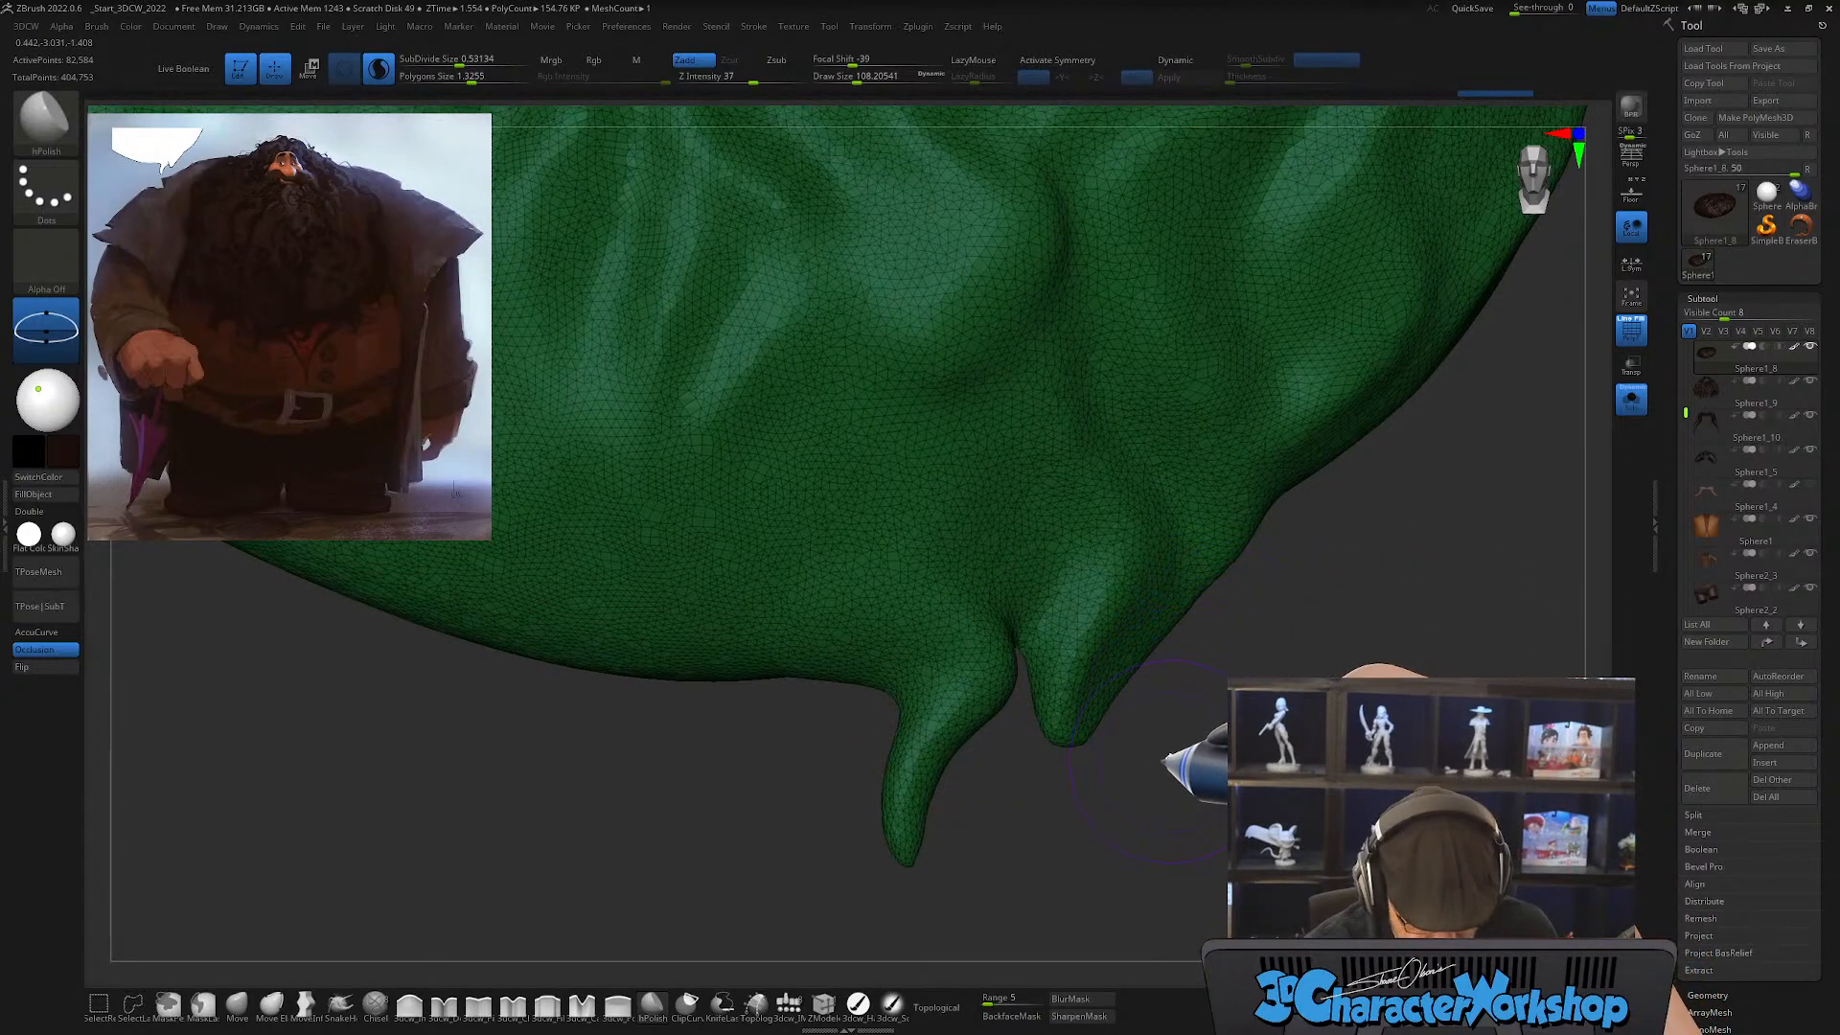
key(b)
key(k)
click(823, 645)
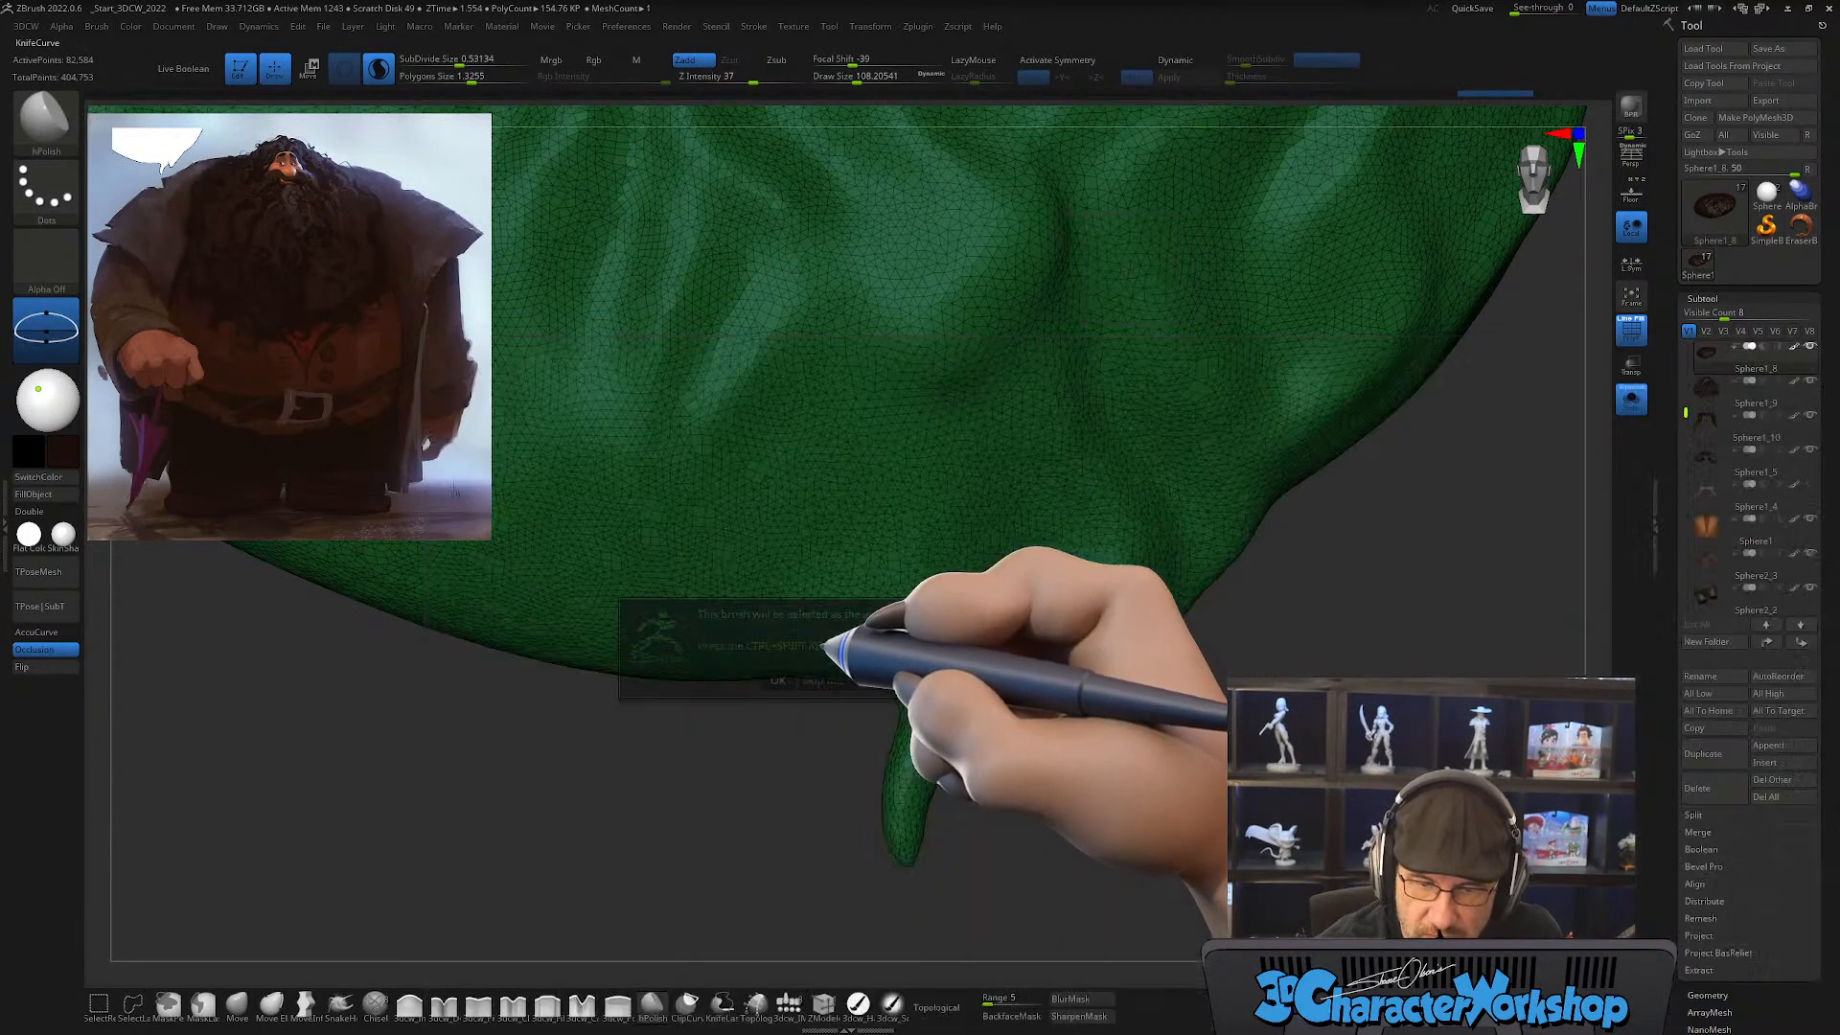
click(887, 681)
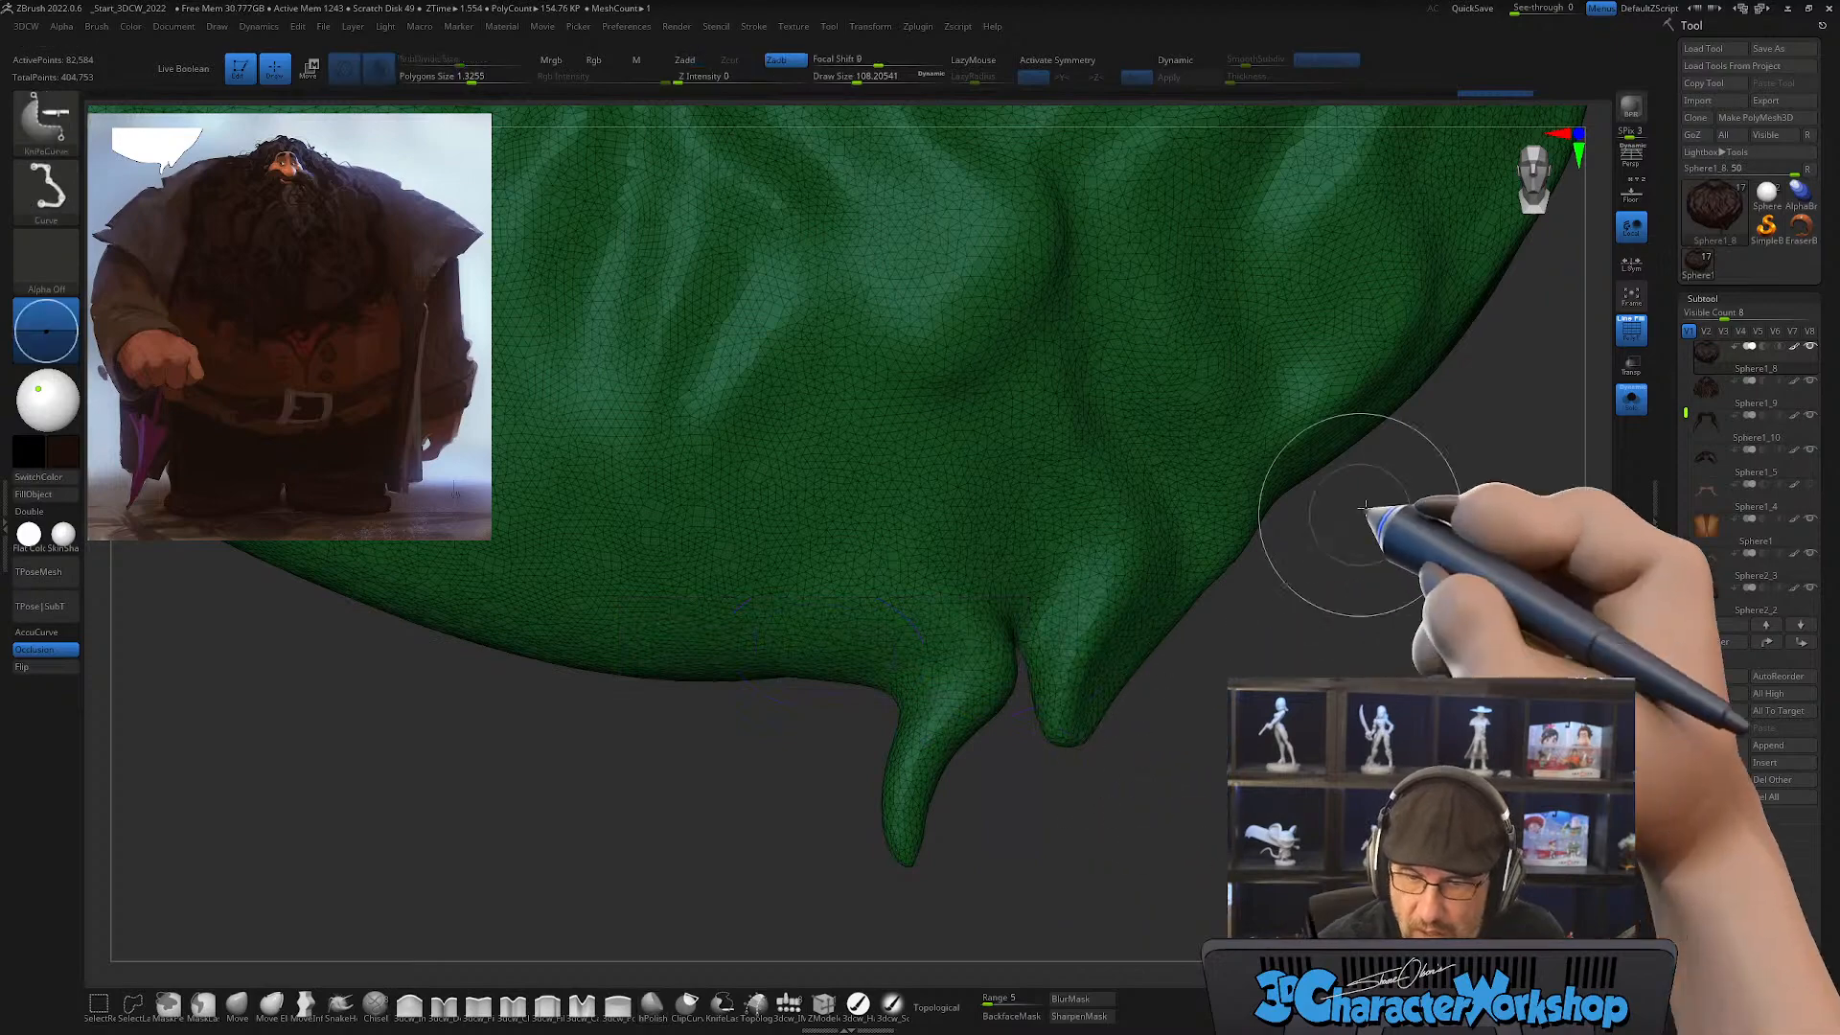
mouse_move(1425, 457)
mouse_down()
mouse_move(997, 636)
mouse_move(1023, 618)
mouse_up()
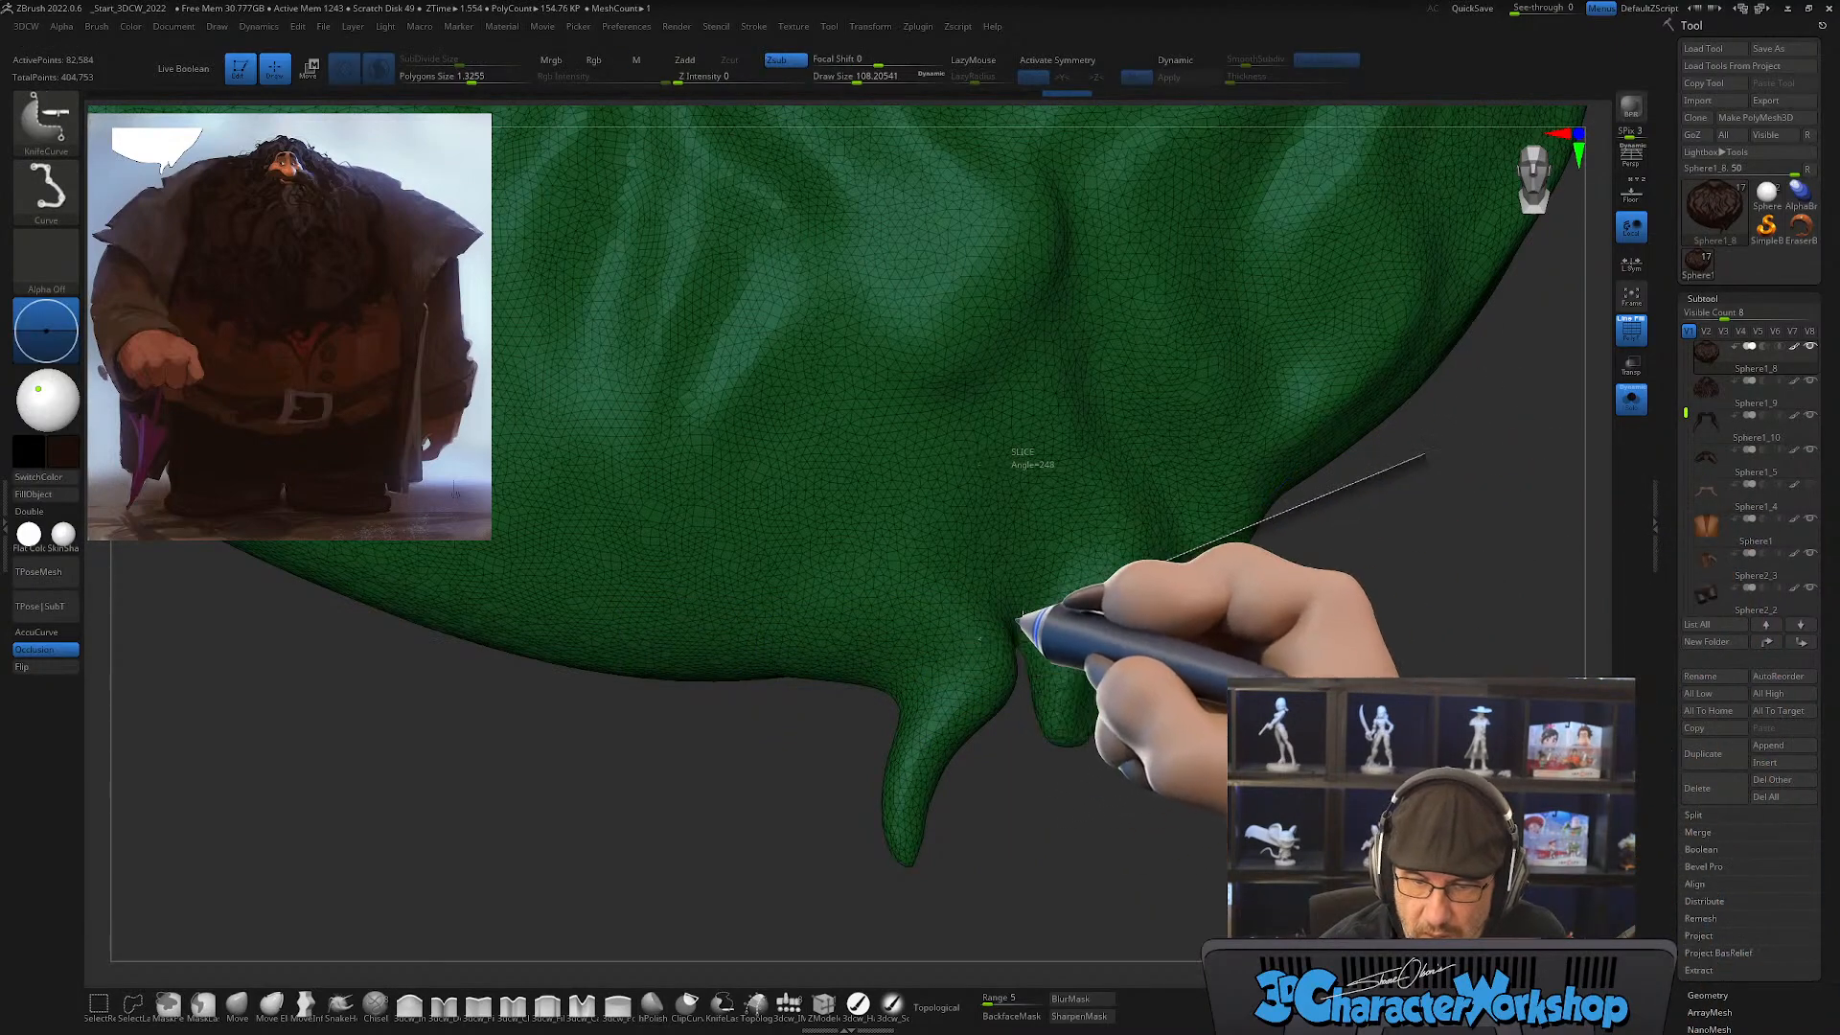
mouse_move(913, 659)
ctrl+shift+mouse_down()
mouse_move(608, 775)
mouse_move(516, 832)
ctrl+shift+mouse_up()
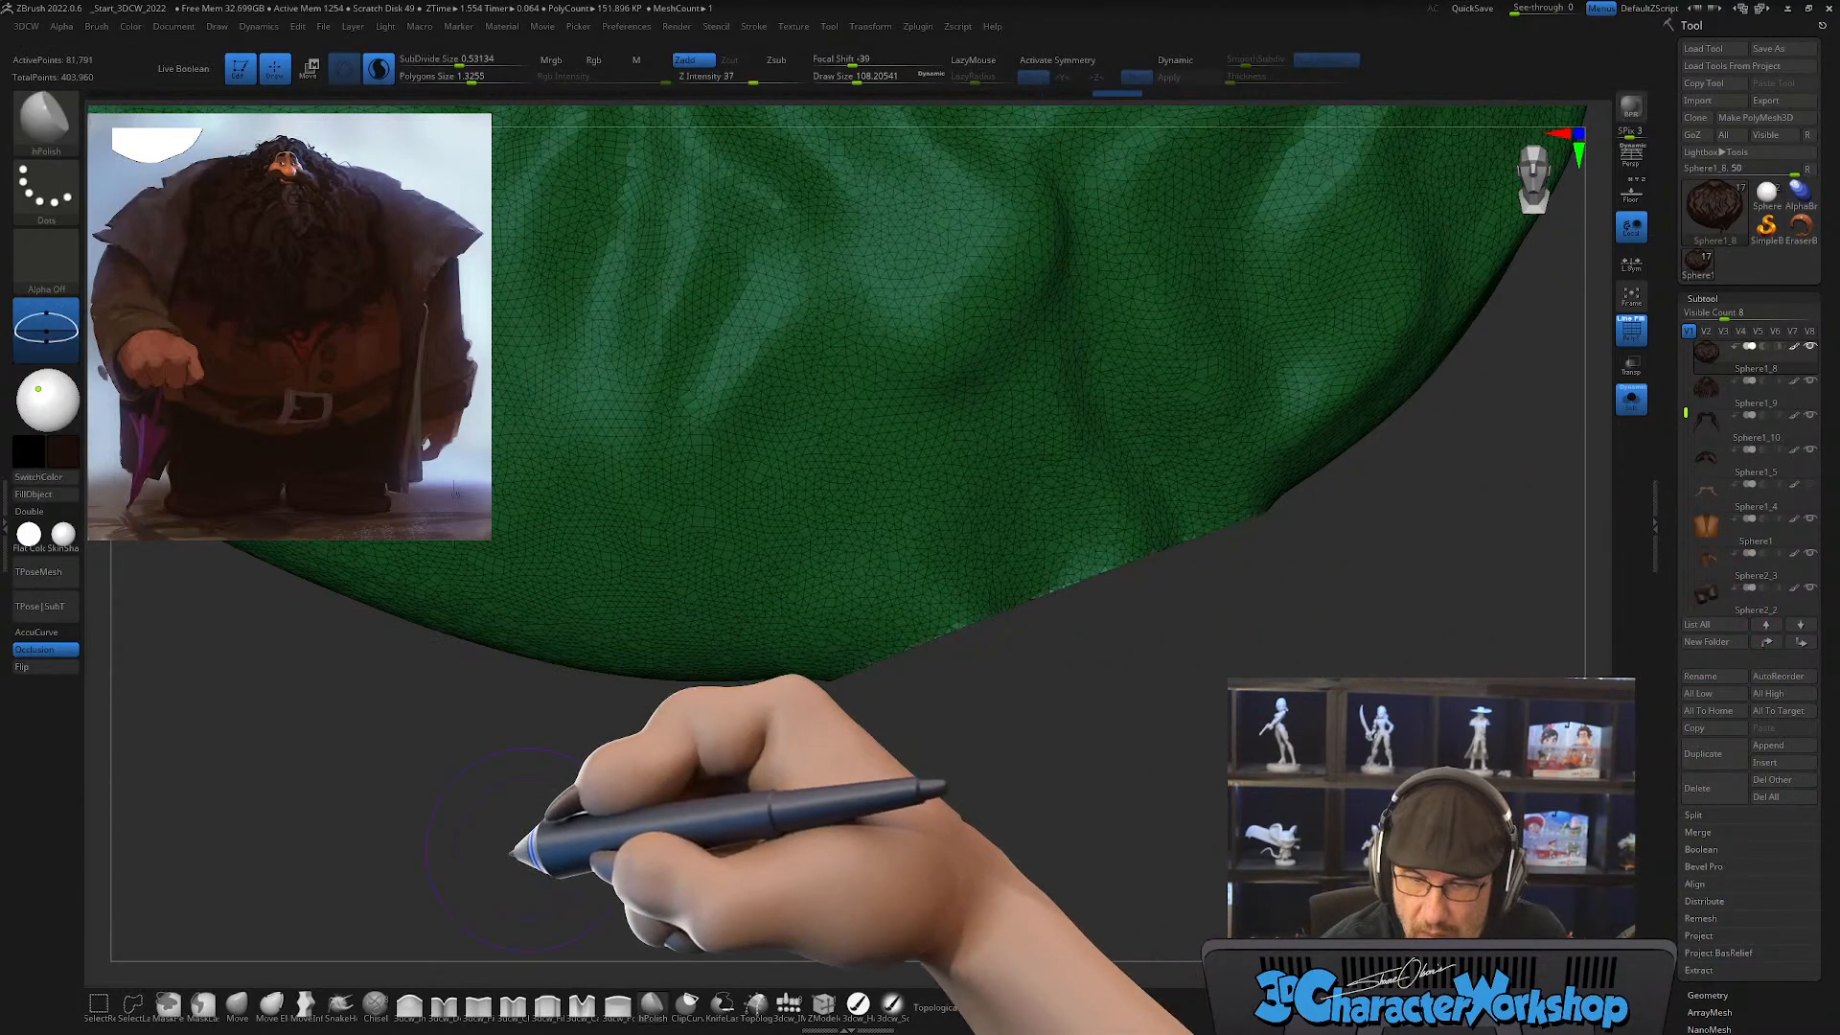
Step: Inspect the flat cut face on the underside of the base beard mass and try Delete Hidden on the mesh
drag(1239, 772, 1198, 664)
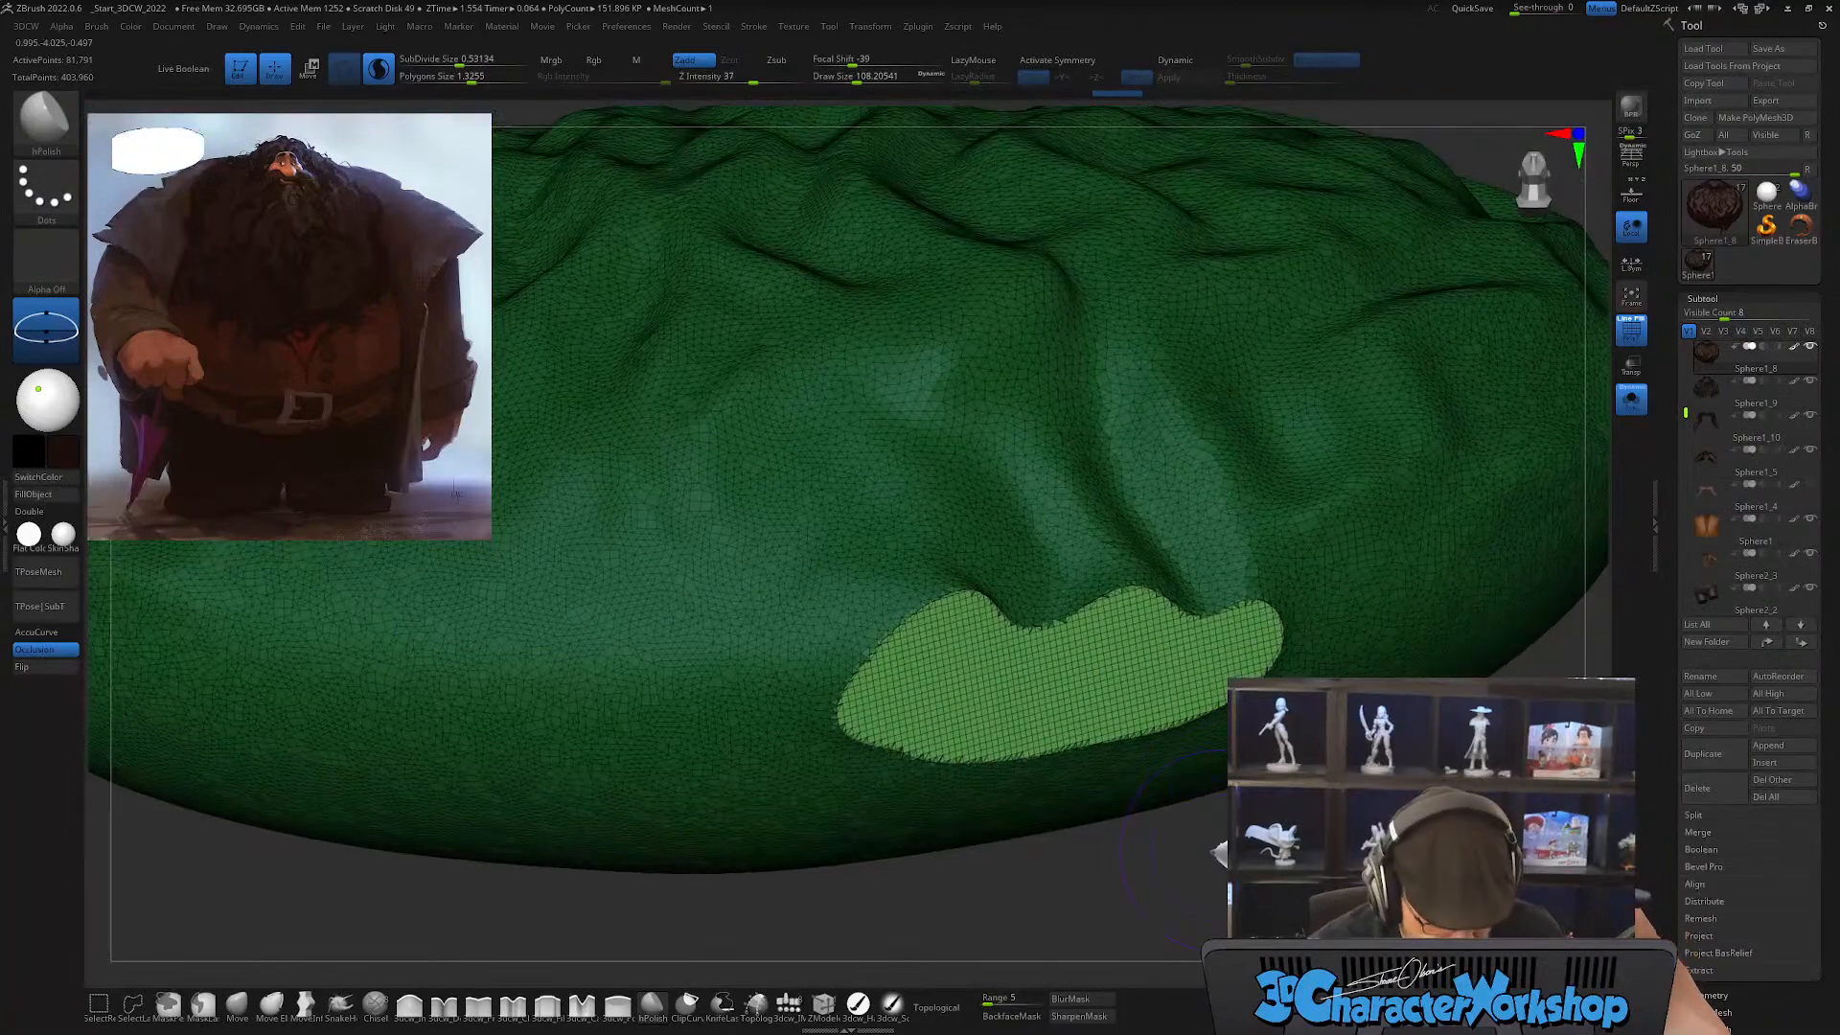
key(1)
click(1193, 359)
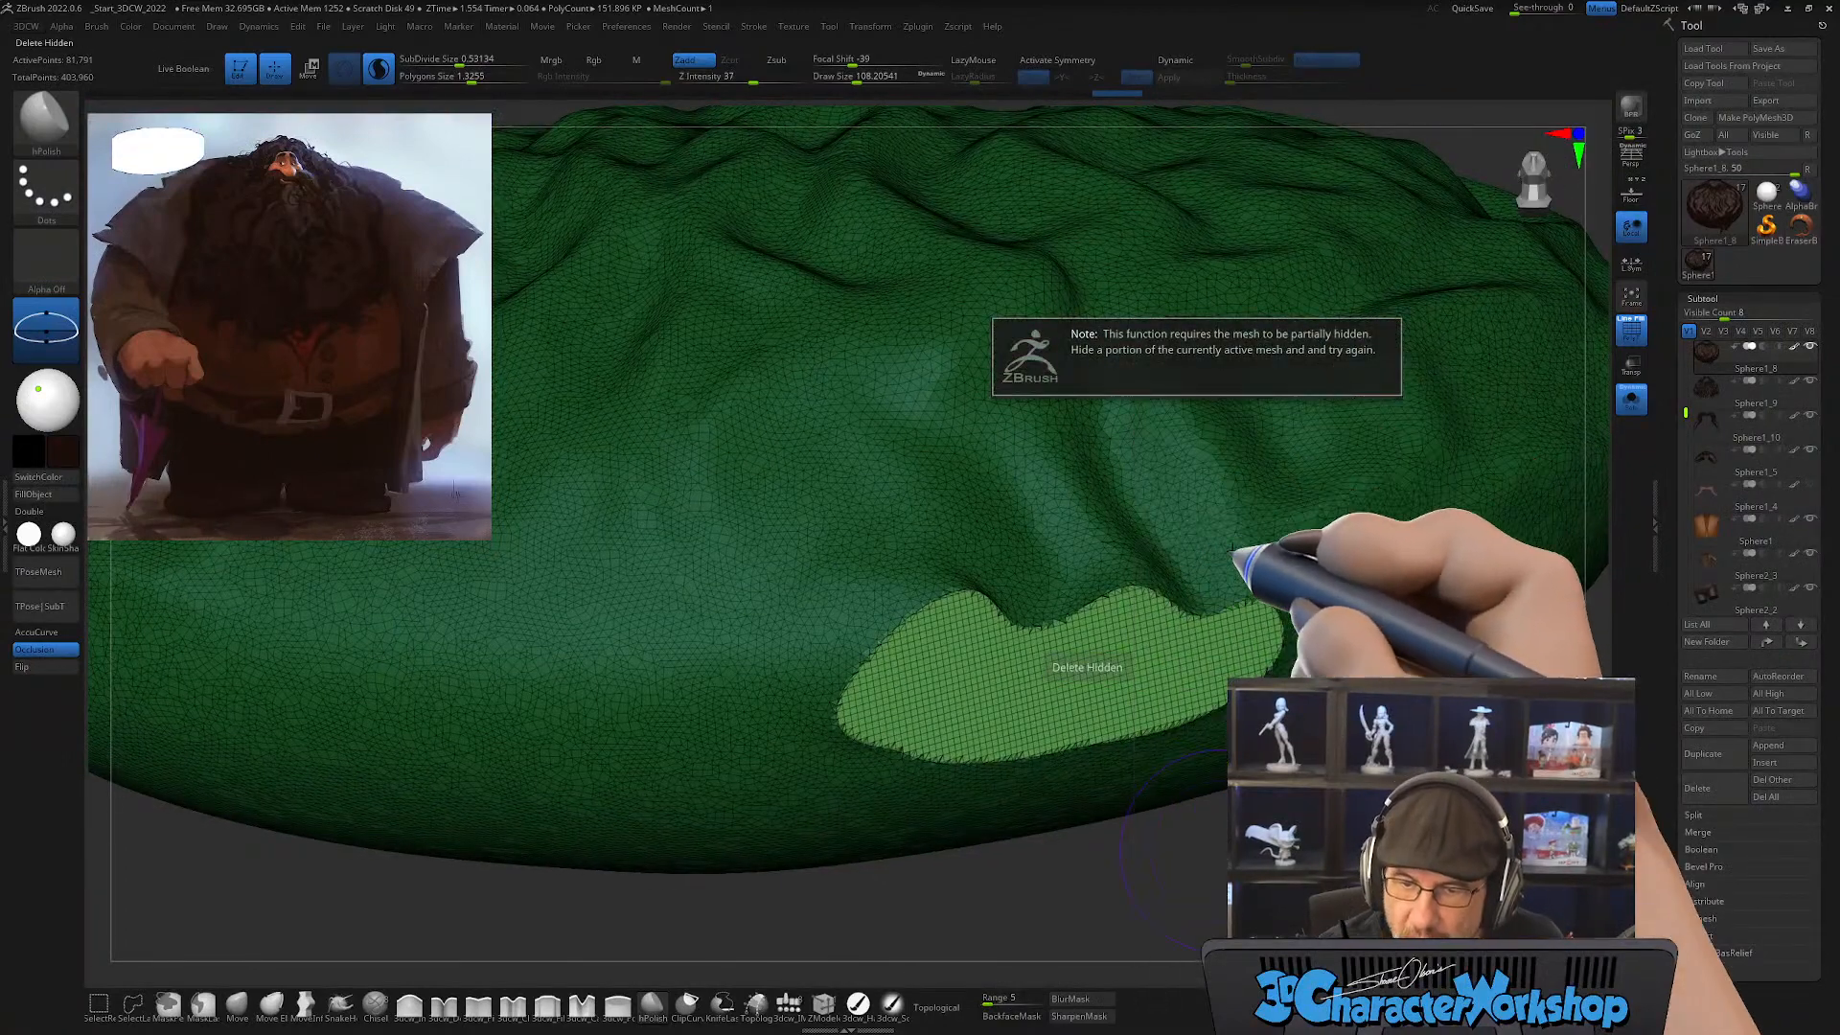
Step: Smooth the flat cut face on the underside of the base beard mass and rework it with brush strokes to blend into the surrounding surface
mouse_move(1023, 689)
right_down()
mouse_move(969, 707)
mouse_move(998, 756)
right_up()
mouse_move(862, 740)
shift+mouse_down()
mouse_move(834, 732)
mouse_move(877, 681)
mouse_move(1068, 647)
mouse_move(1042, 717)
shift+mouse_up()
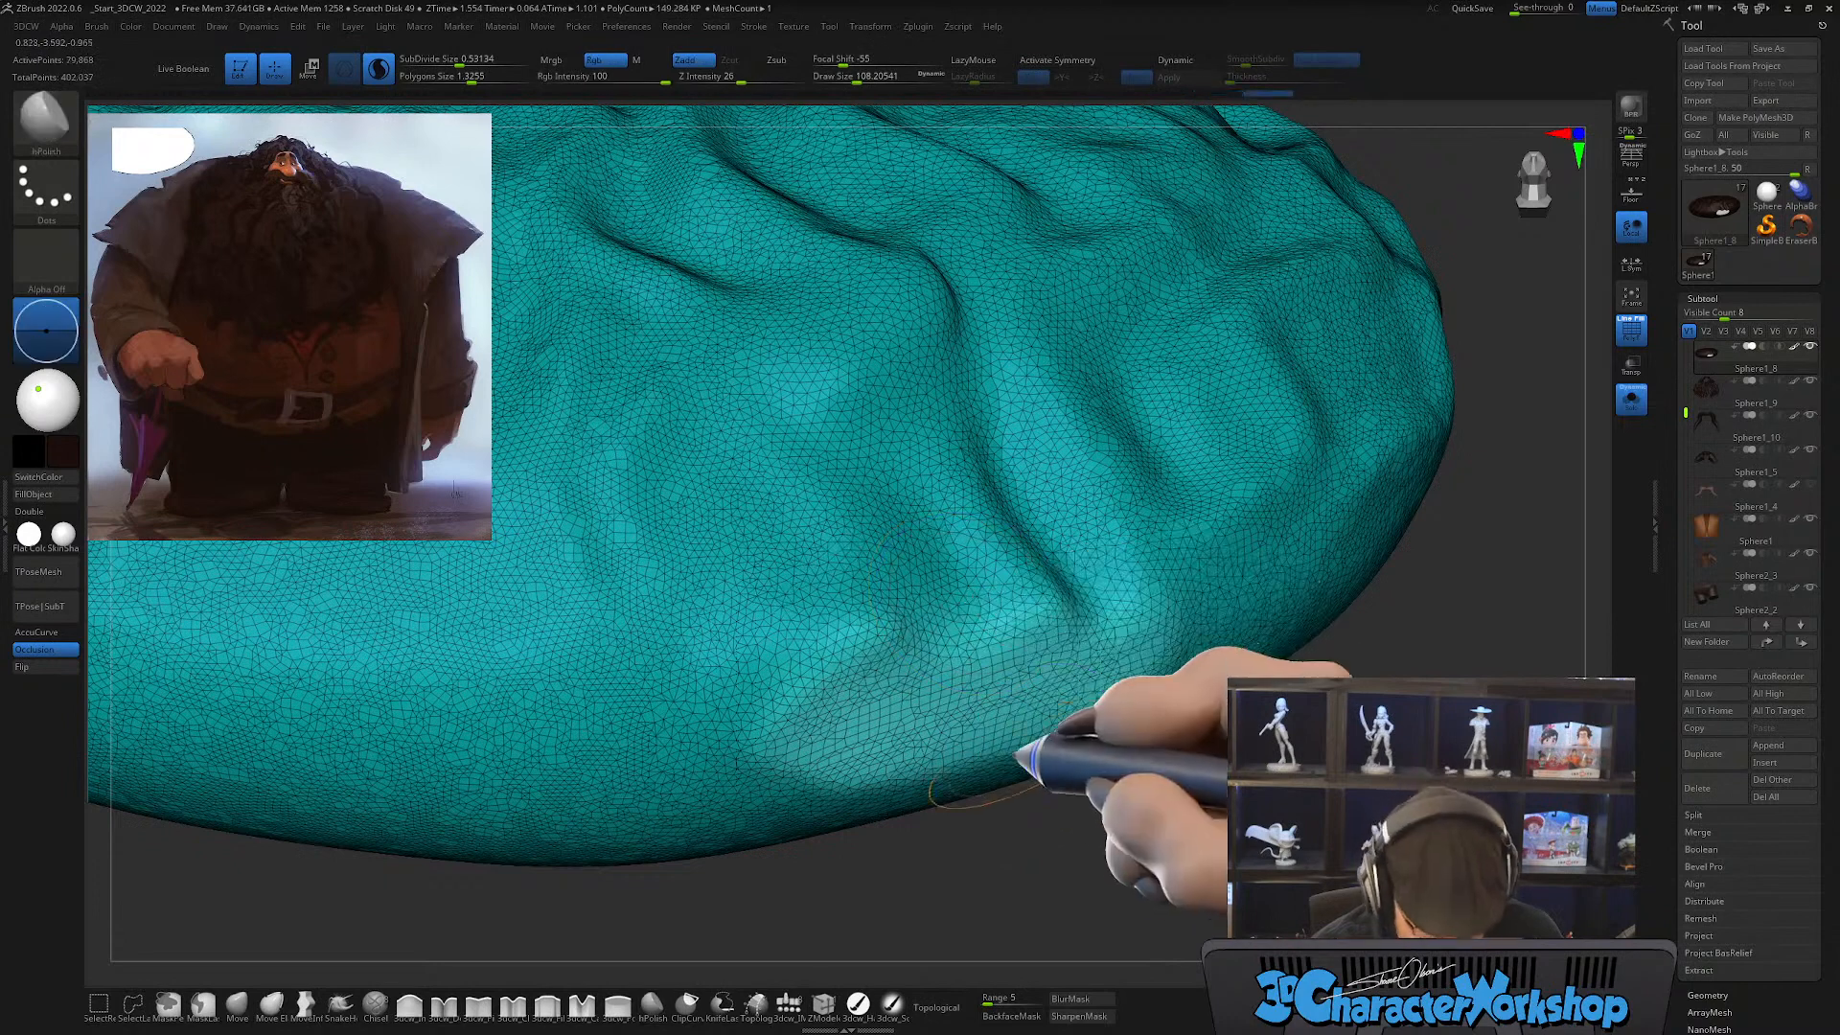
key(shift+f)
click(851, 1003)
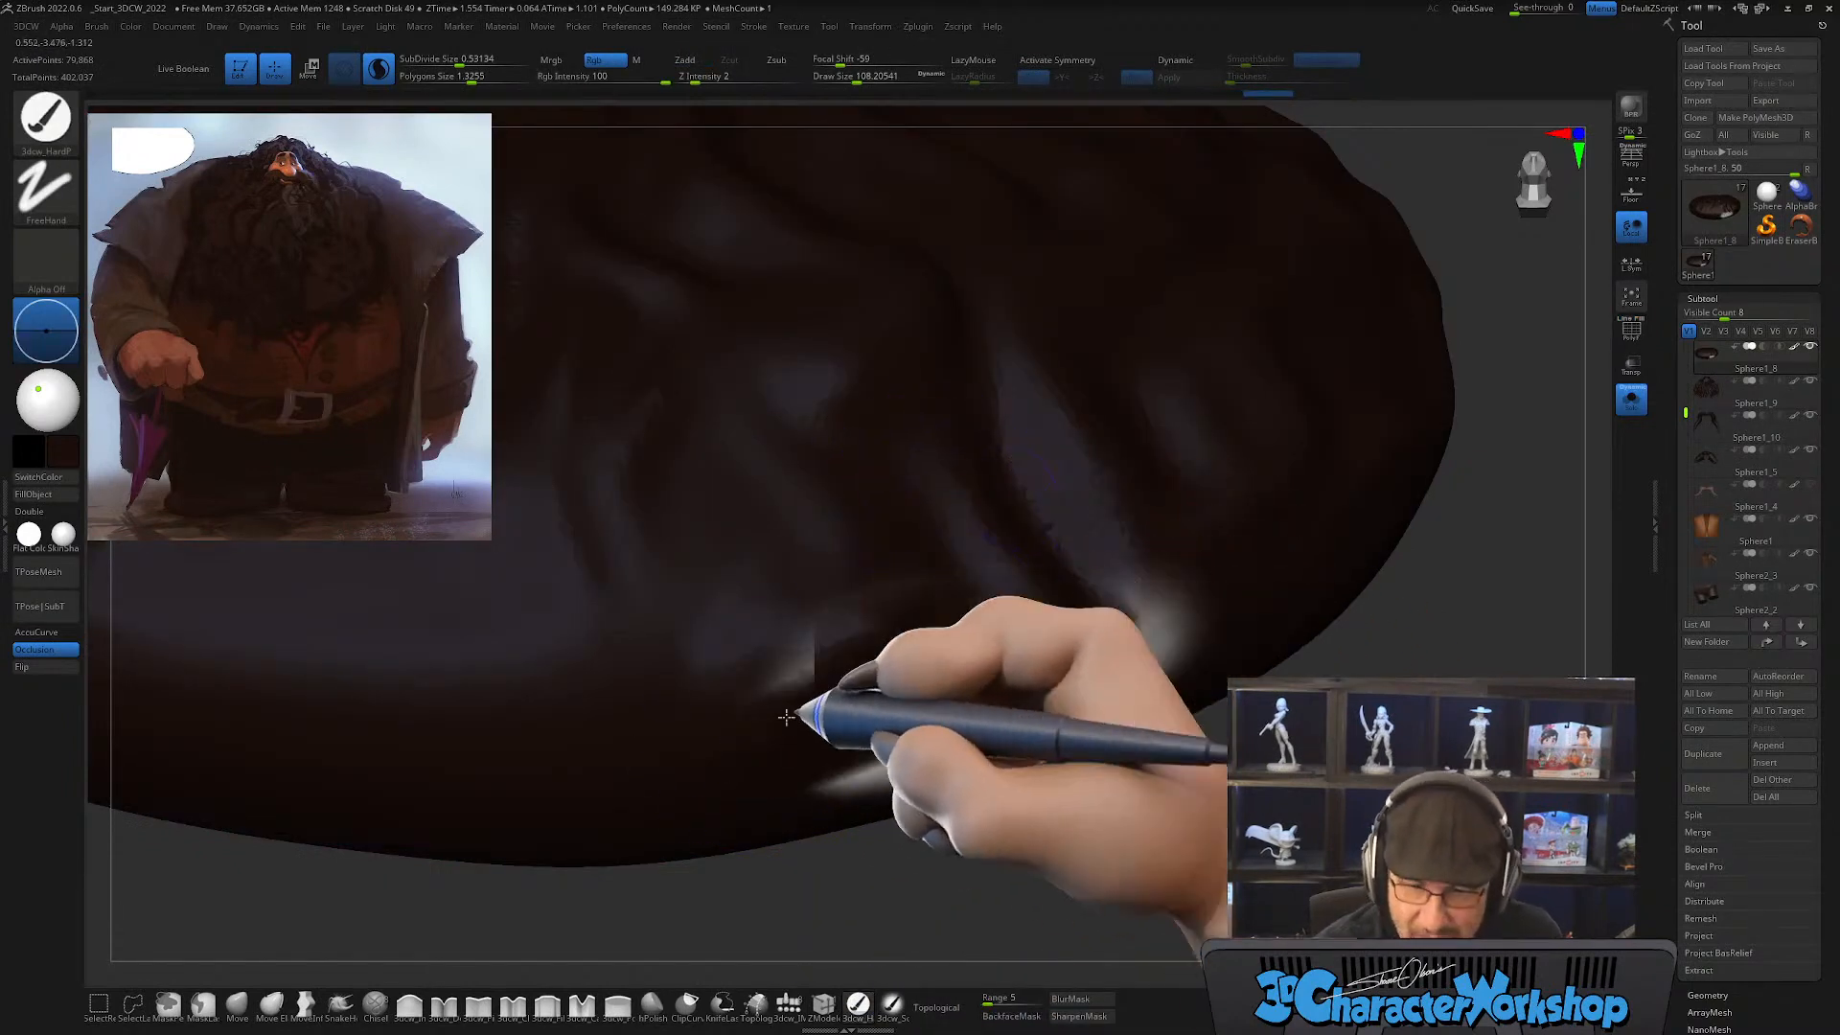
mouse_move(786, 717)
mouse_down()
mouse_move(757, 764)
mouse_move(1161, 617)
mouse_move(824, 642)
mouse_up()
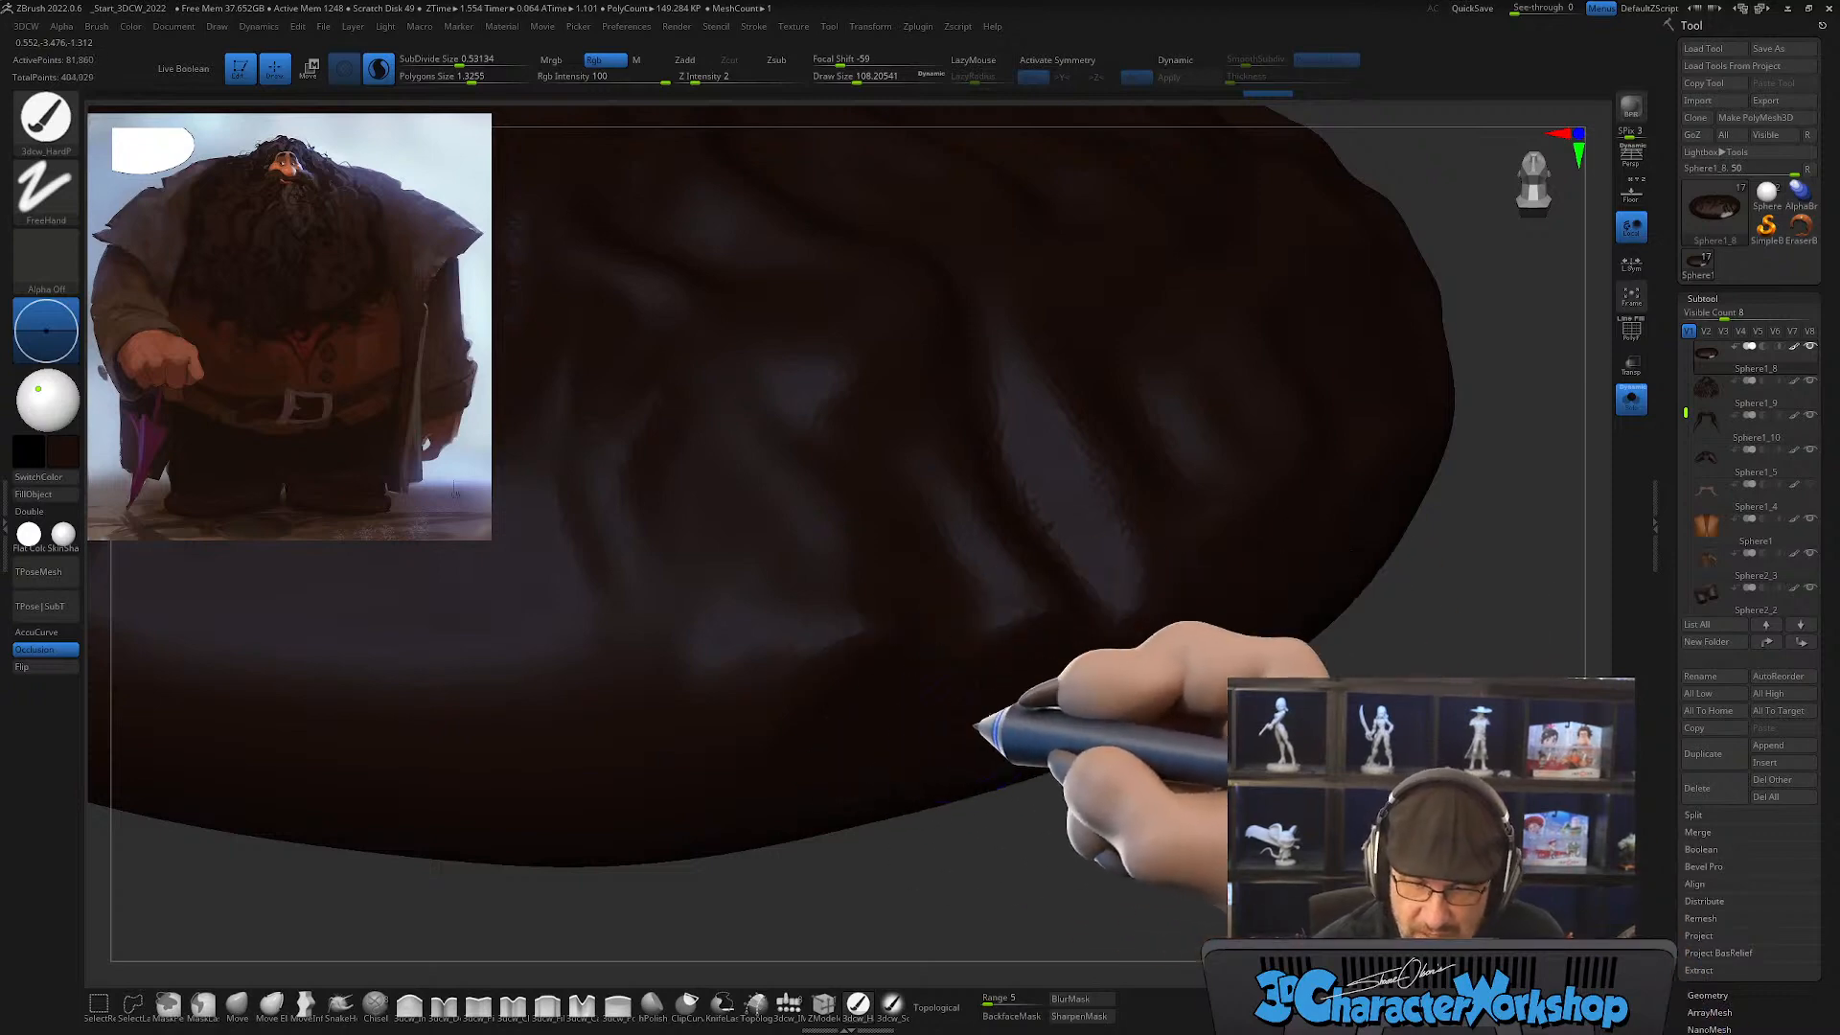
key(shift+f)
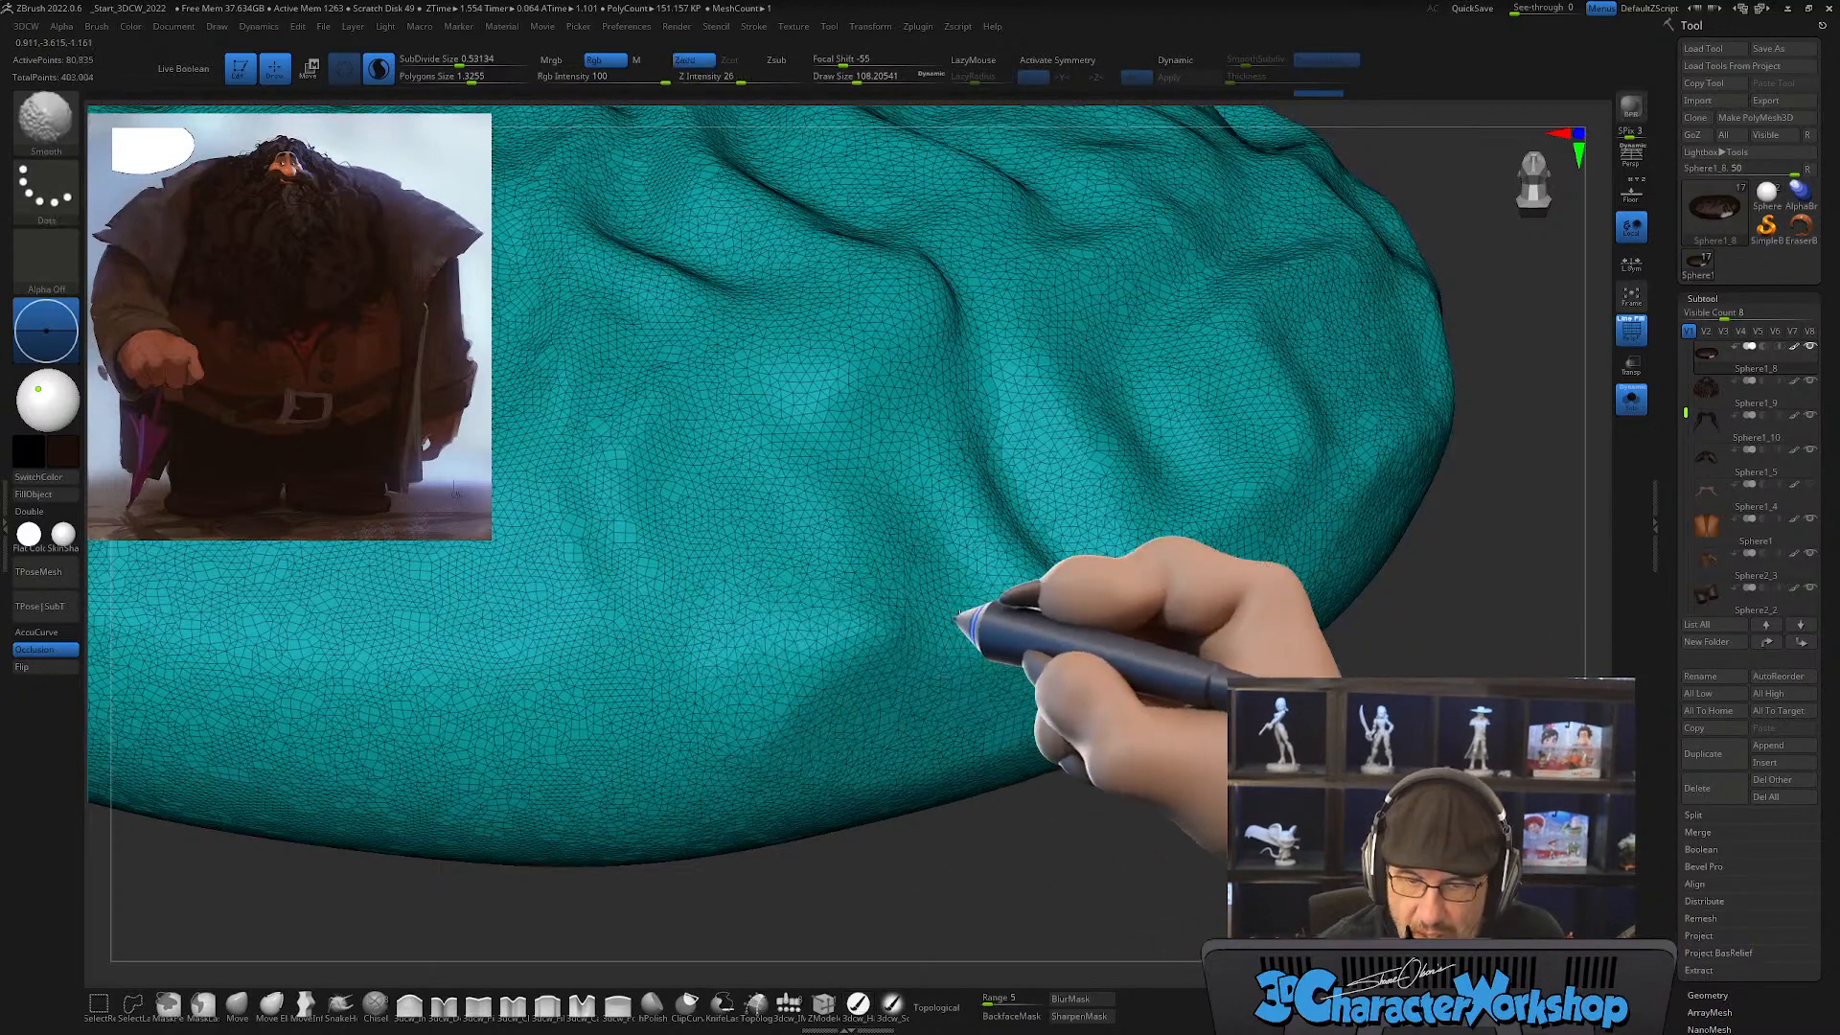
drag(796, 736, 1098, 706)
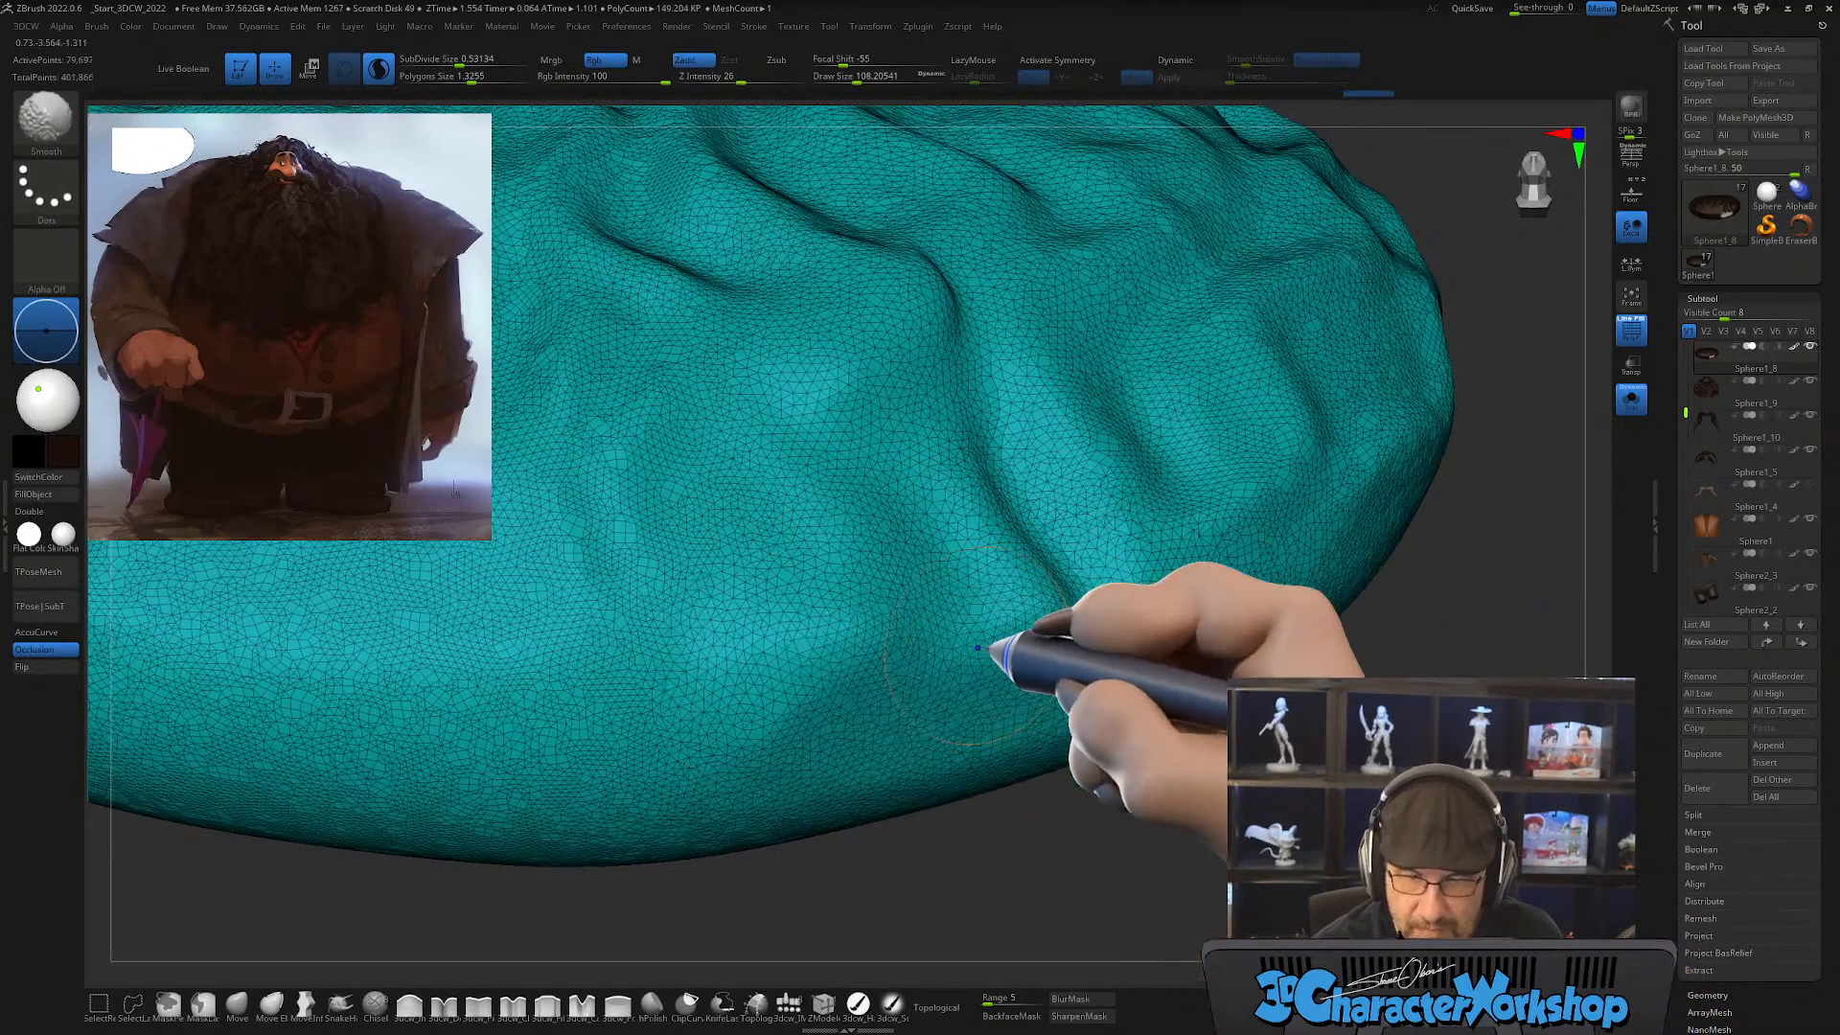
mouse_move(1177, 769)
alt+mouse_down()
mouse_move(1089, 658)
mouse_move(1089, 811)
mouse_move(1129, 760)
alt+mouse_up()
Step: Show the whole character again and examine the lower beard from the front for gaps between the wavy locks
click(1631, 397)
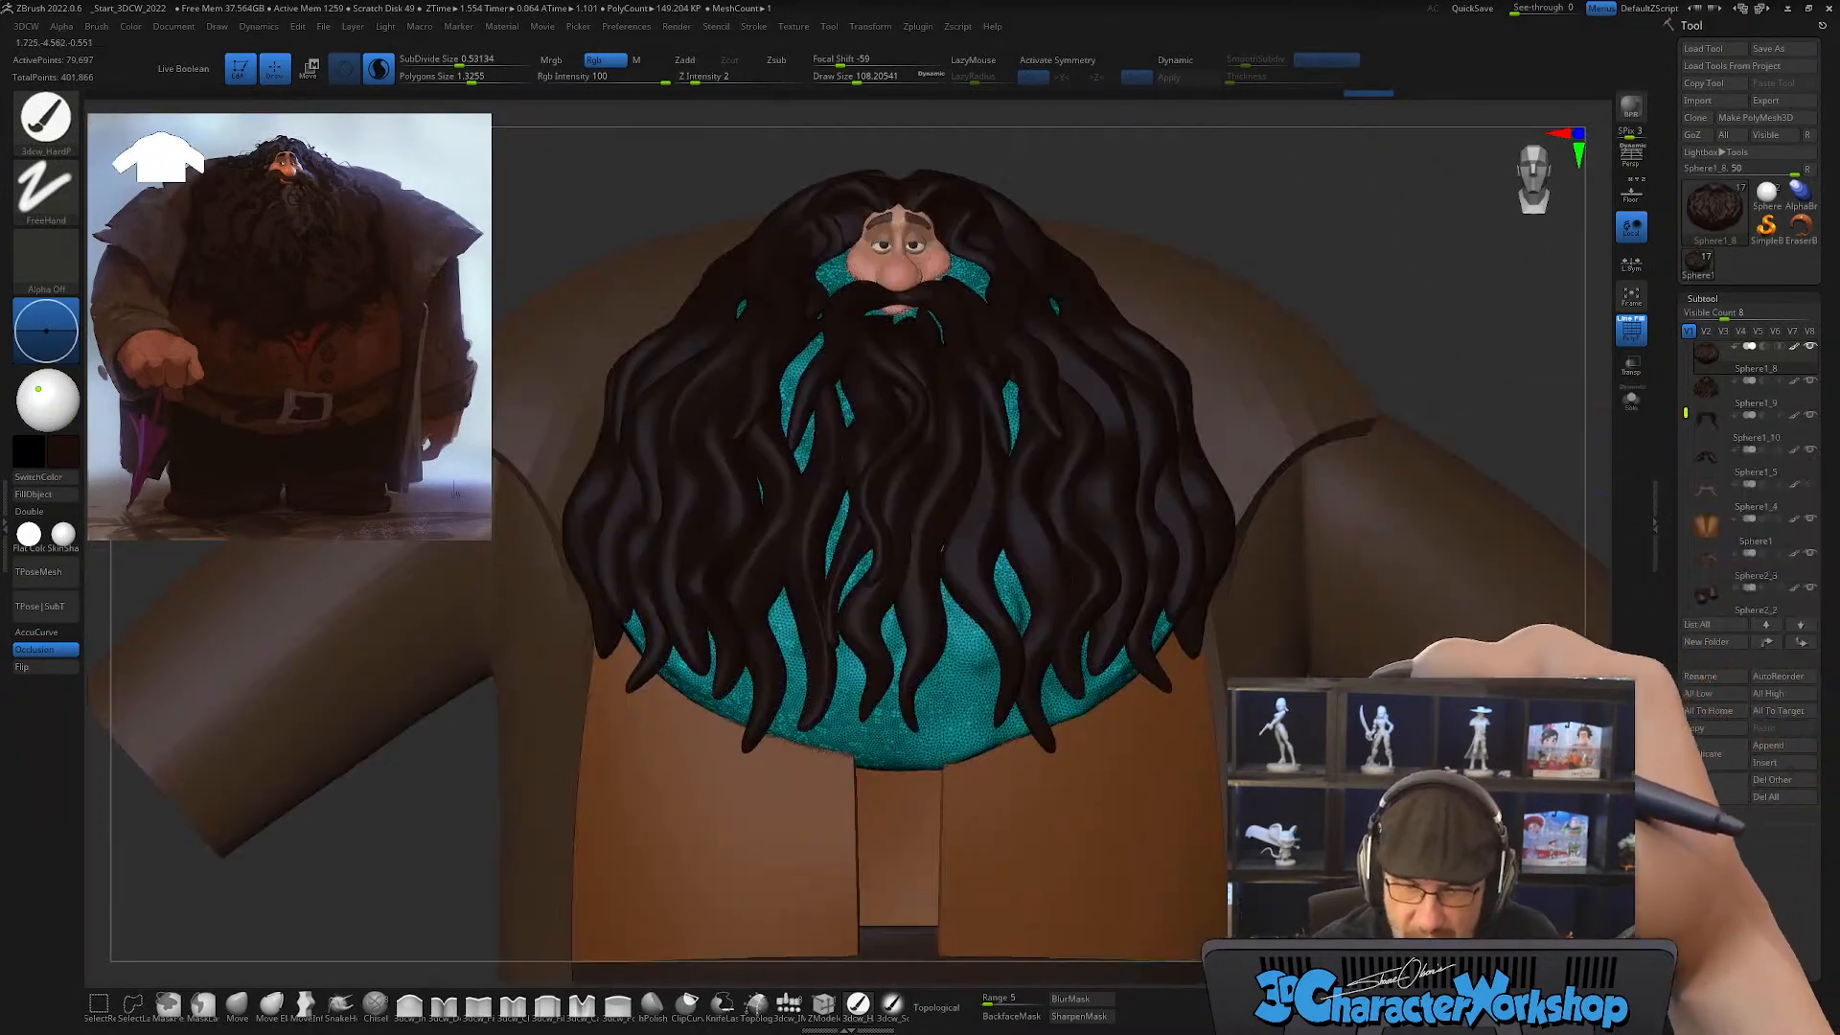
alt+drag(1330, 683, 1285, 731)
alt+drag(1246, 403, 1273, 351)
alt+drag(1035, 587, 977, 705)
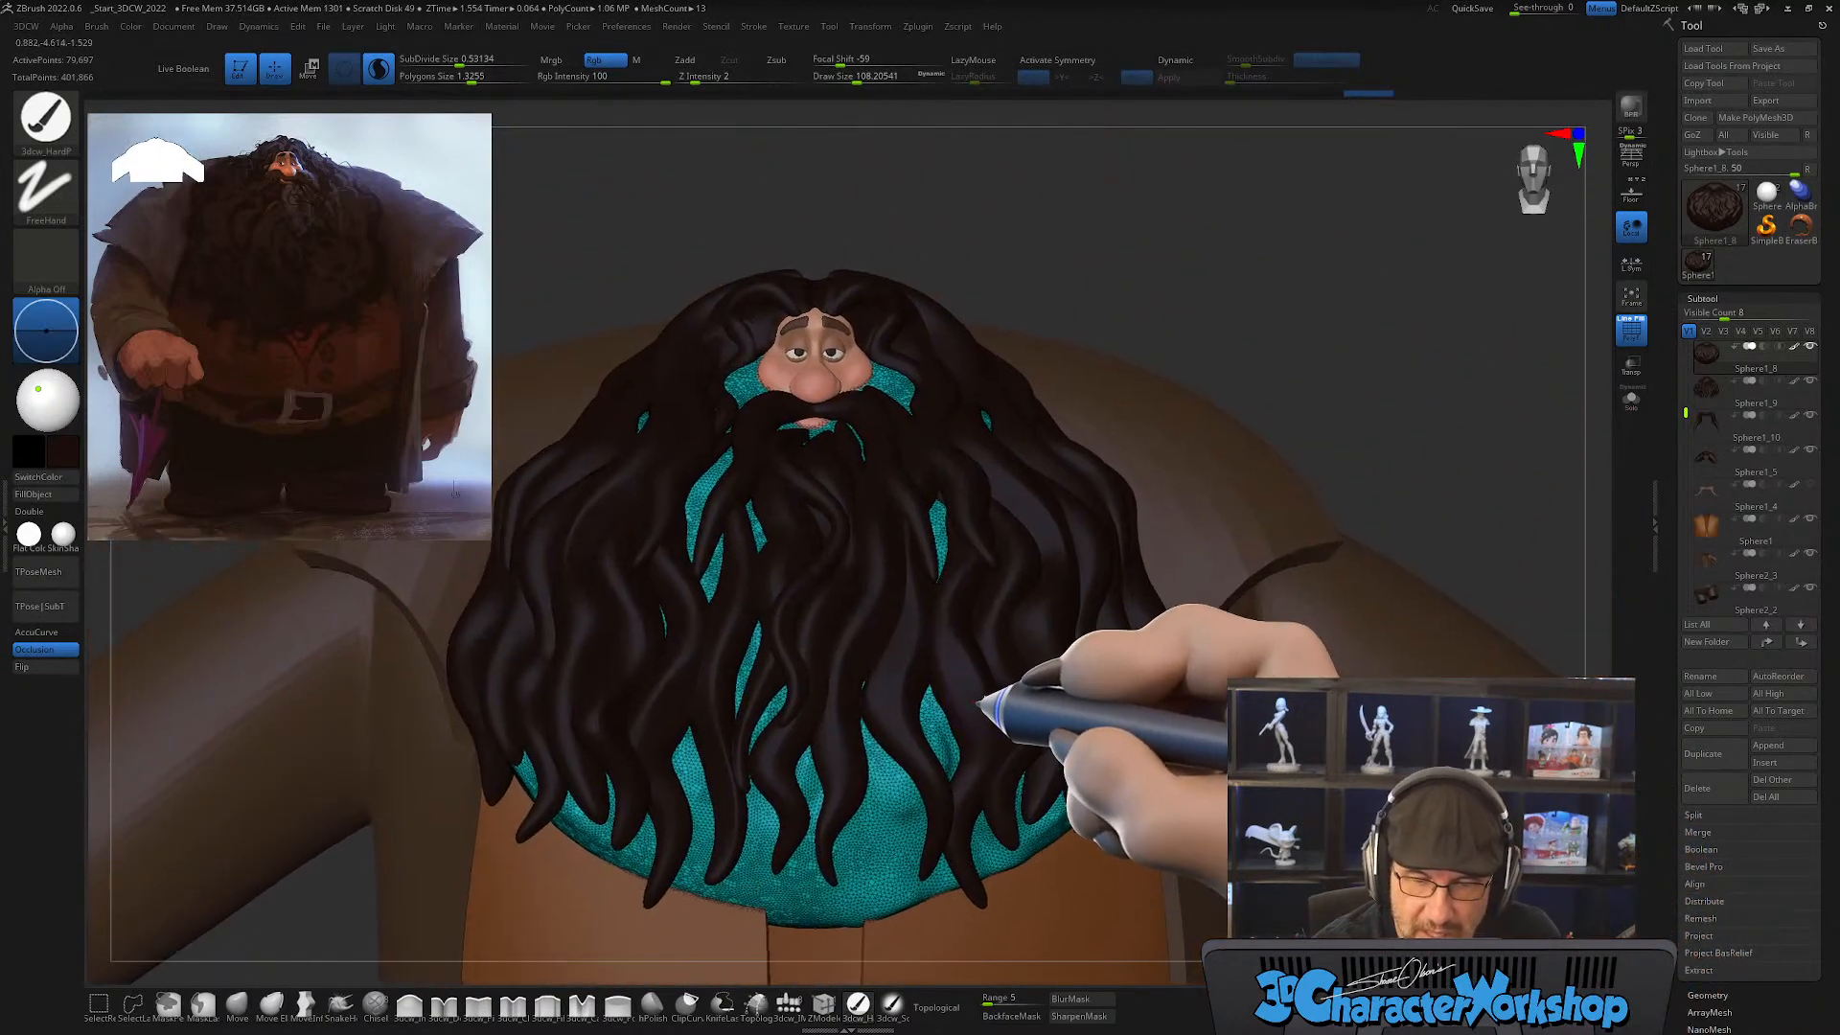
right_drag(977, 705, 980, 753)
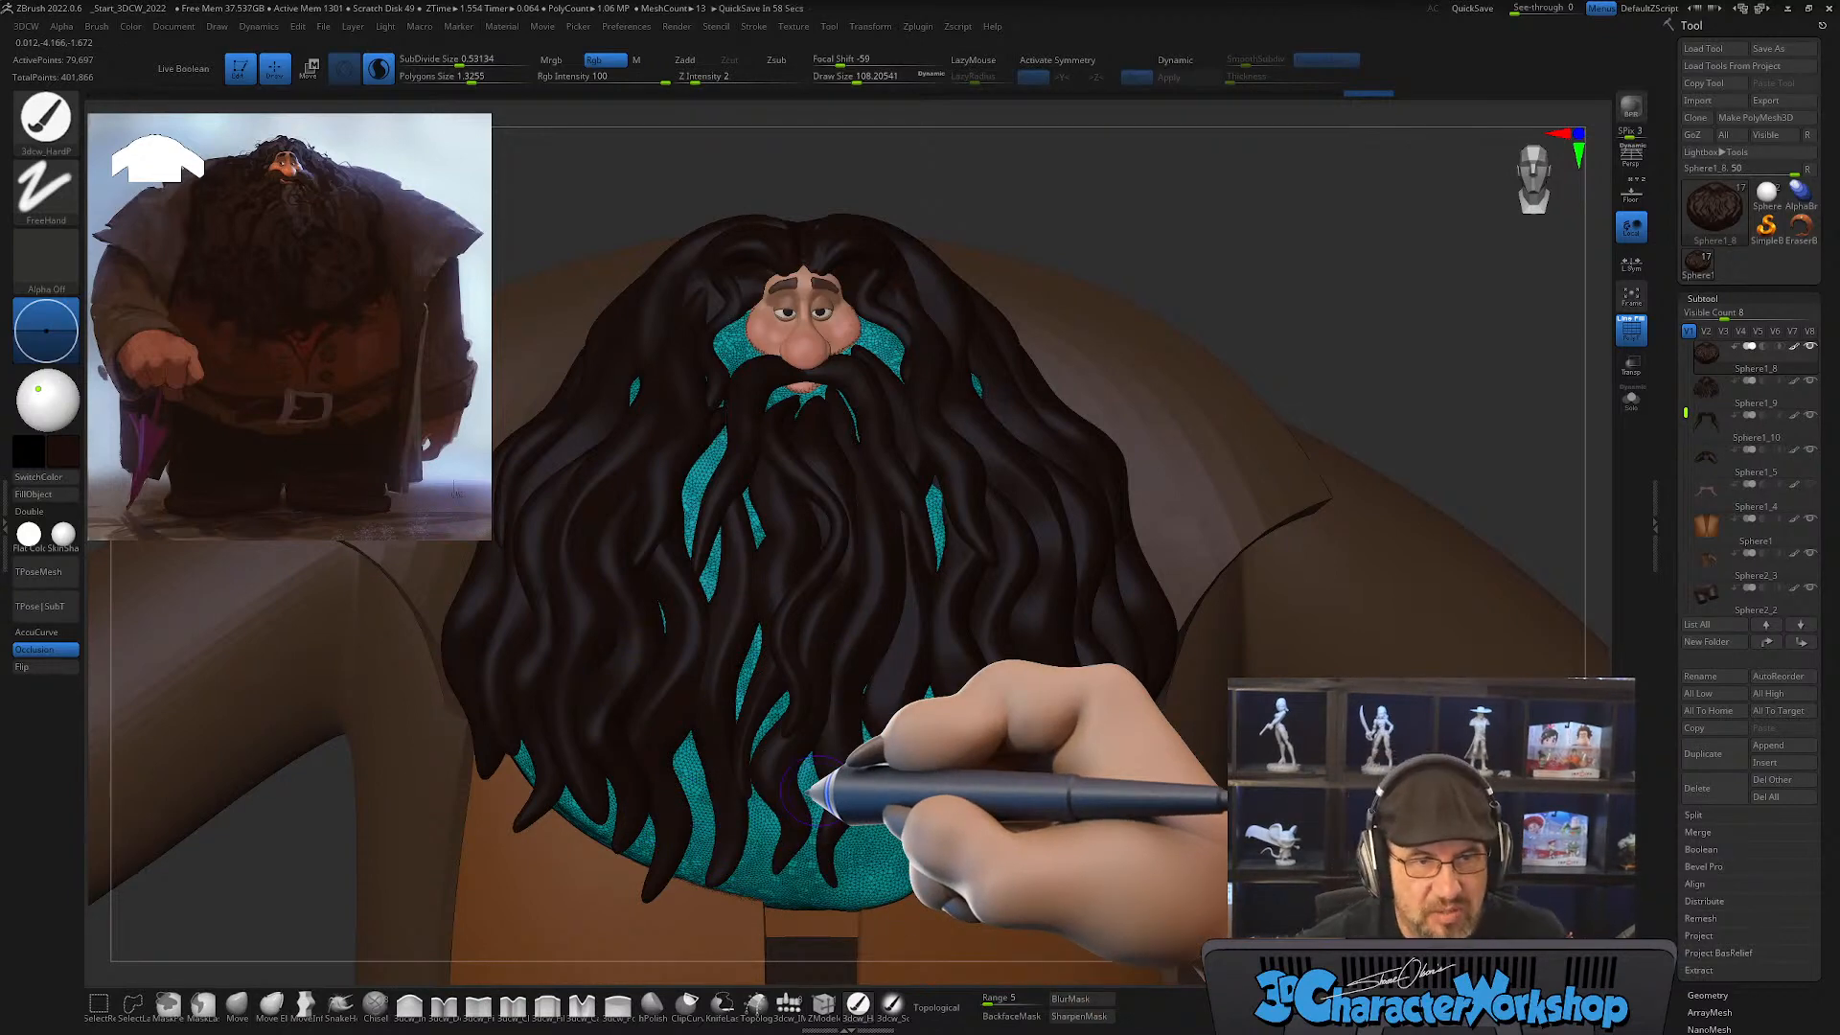
right_drag(881, 801, 904, 739)
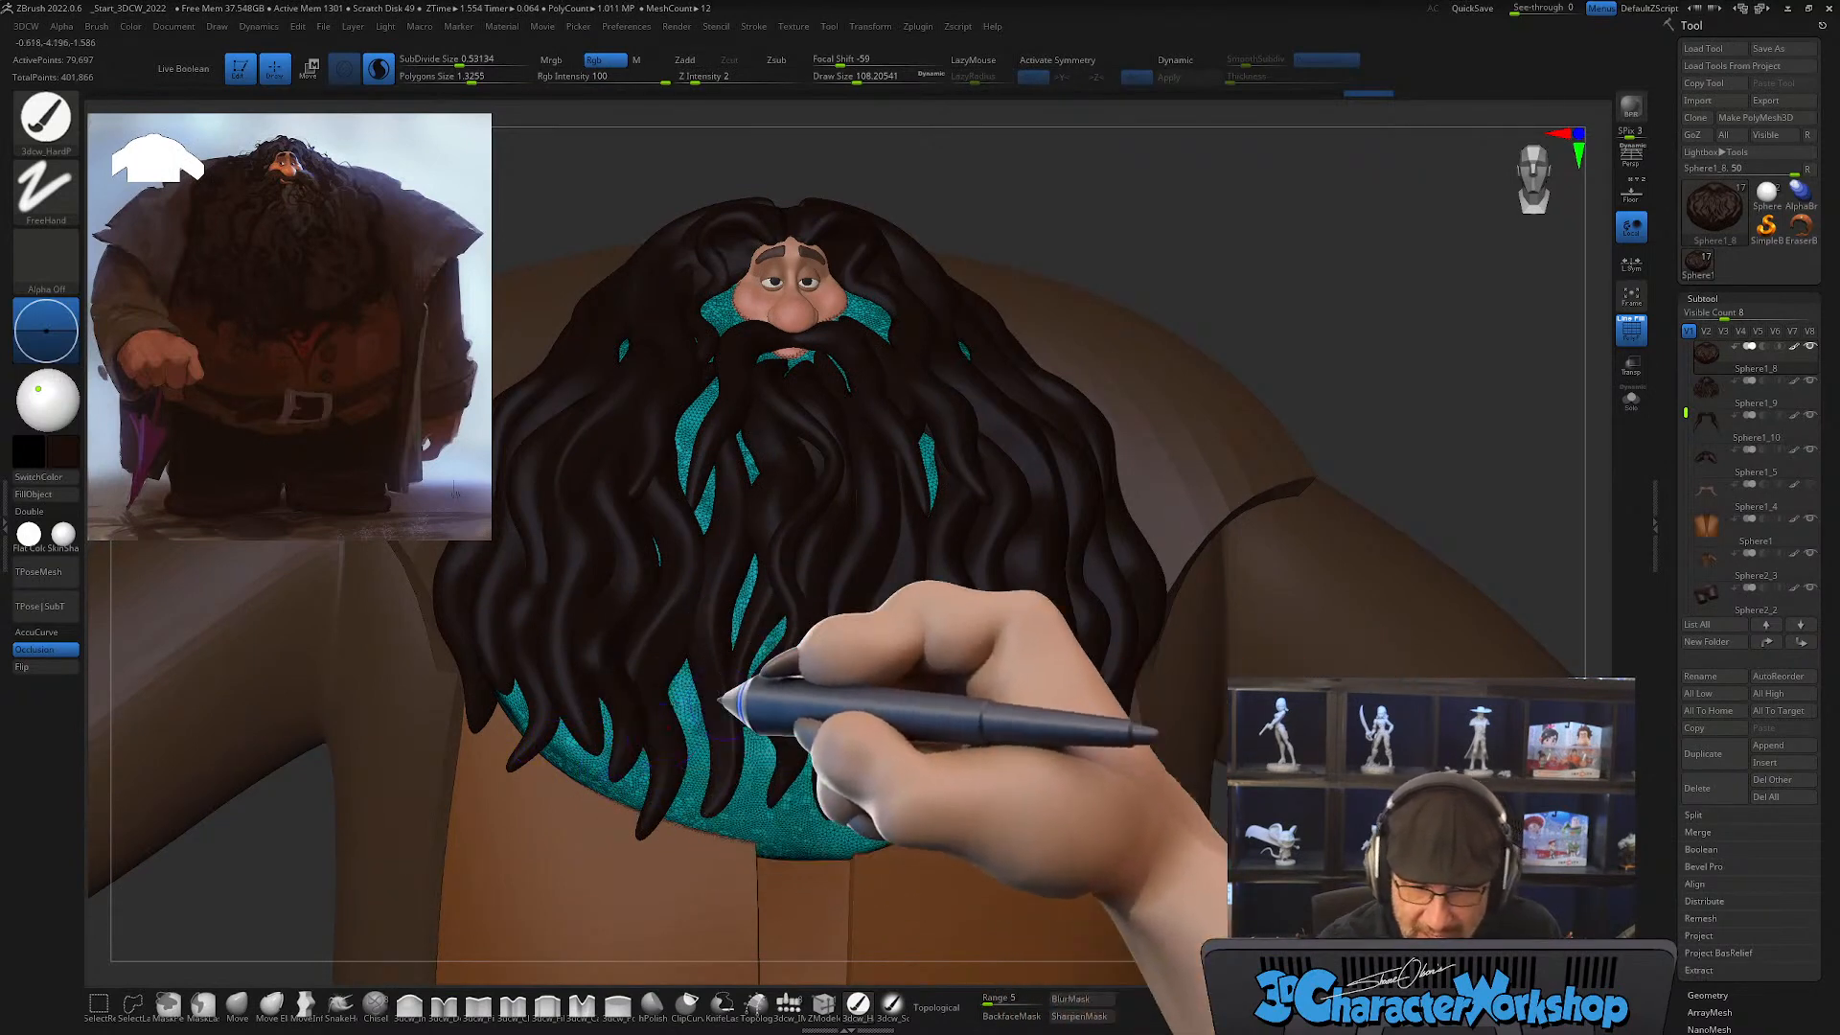
right_drag(872, 739, 843, 690)
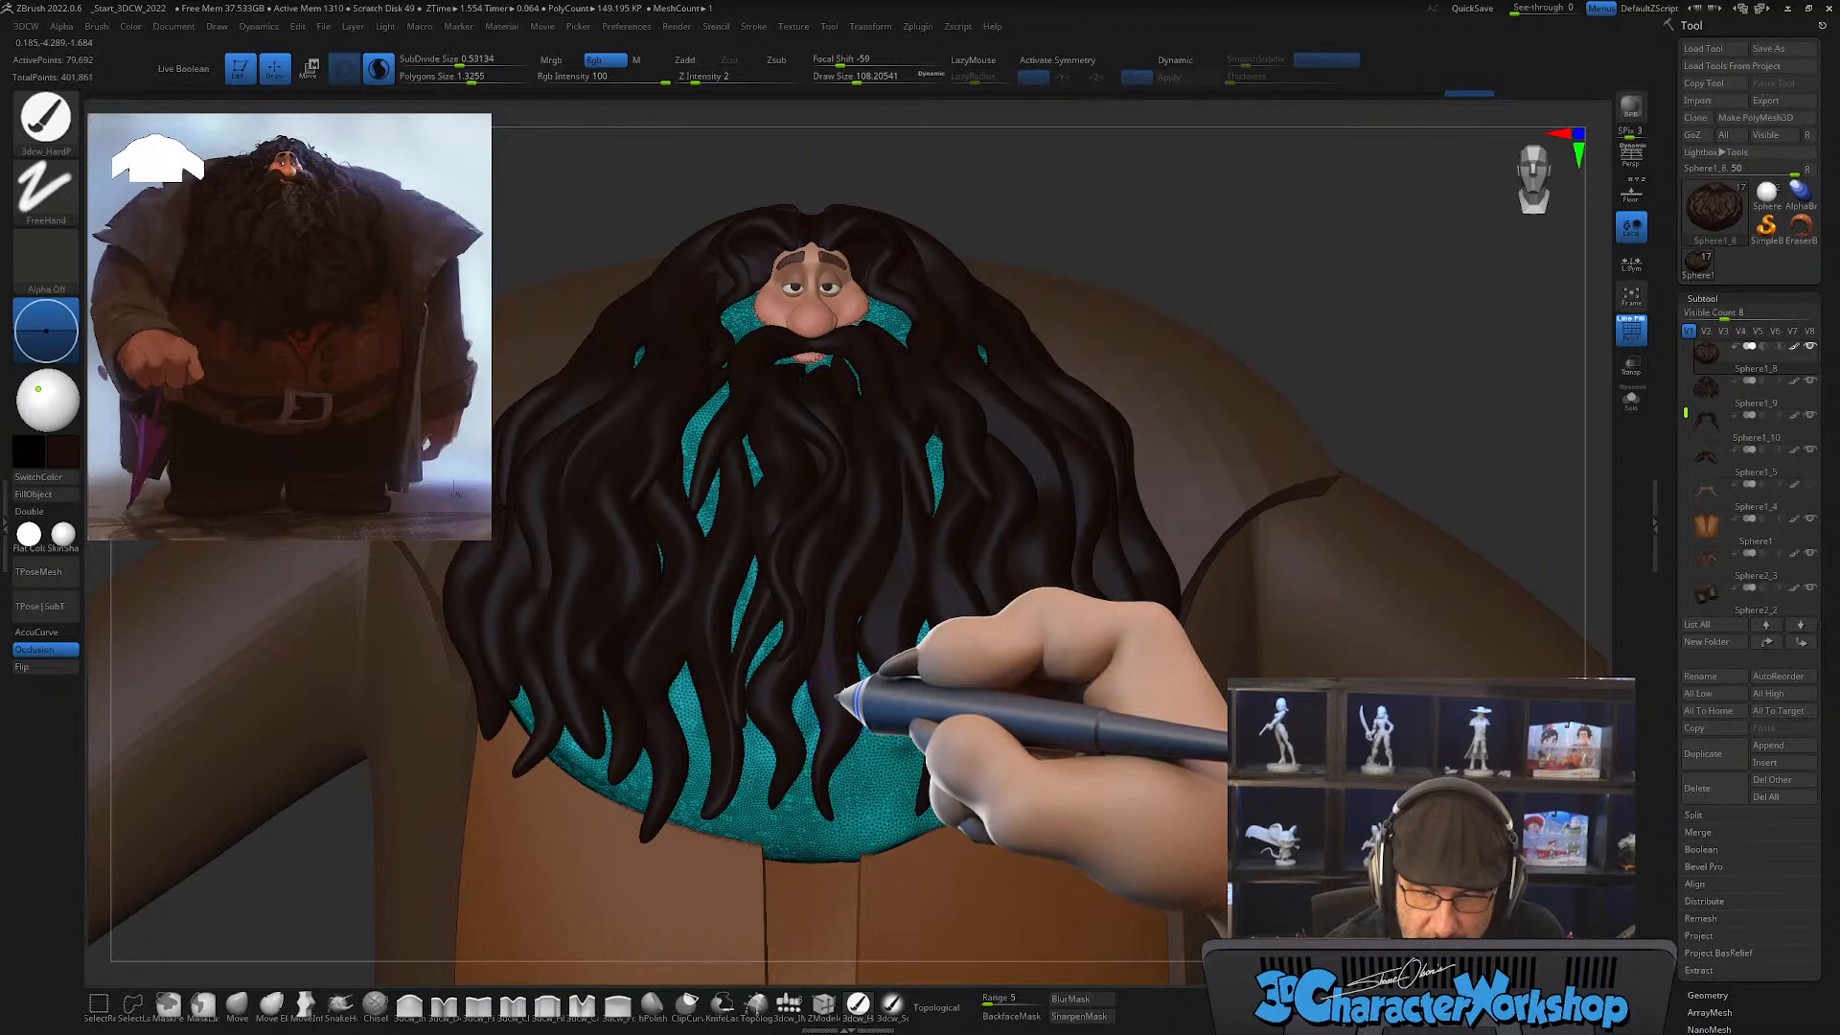
Step: On the beard-lock subtool with Sculptris Pro off, draw a new tube lock with the CurveTube brush in the lower central gap
alt+click(837, 697)
click(379, 70)
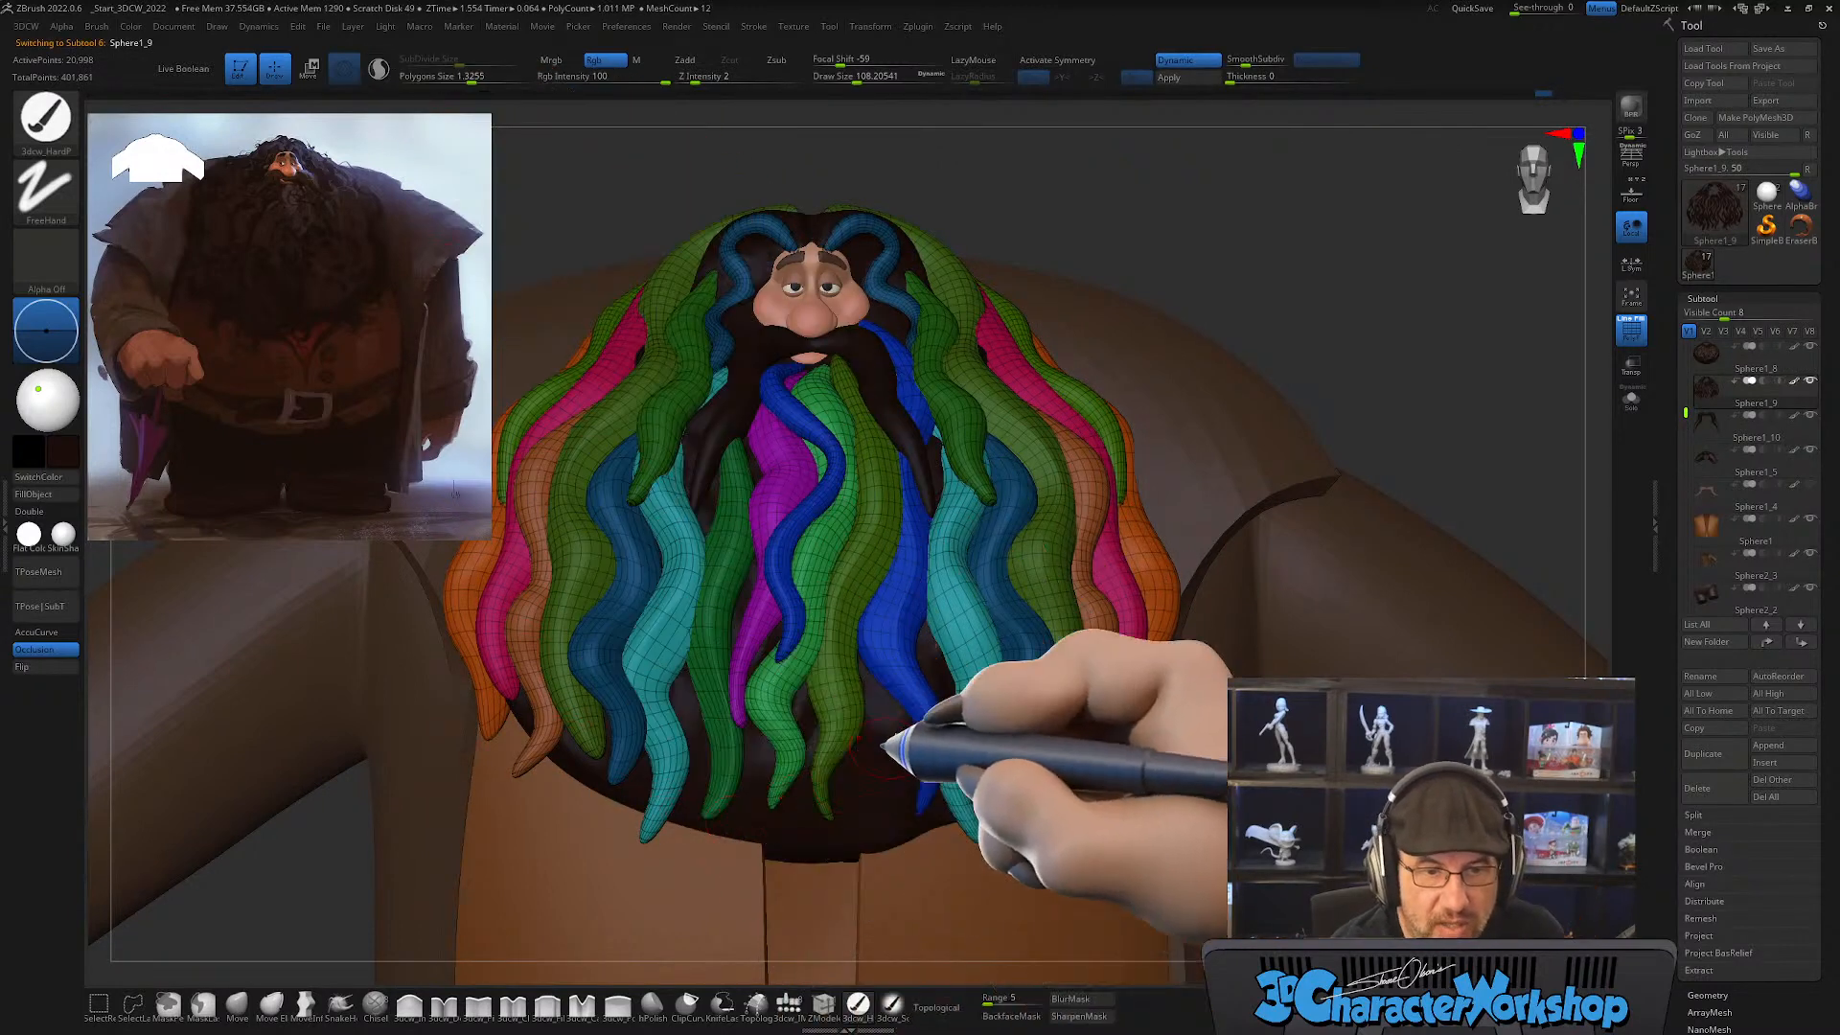
key(b)
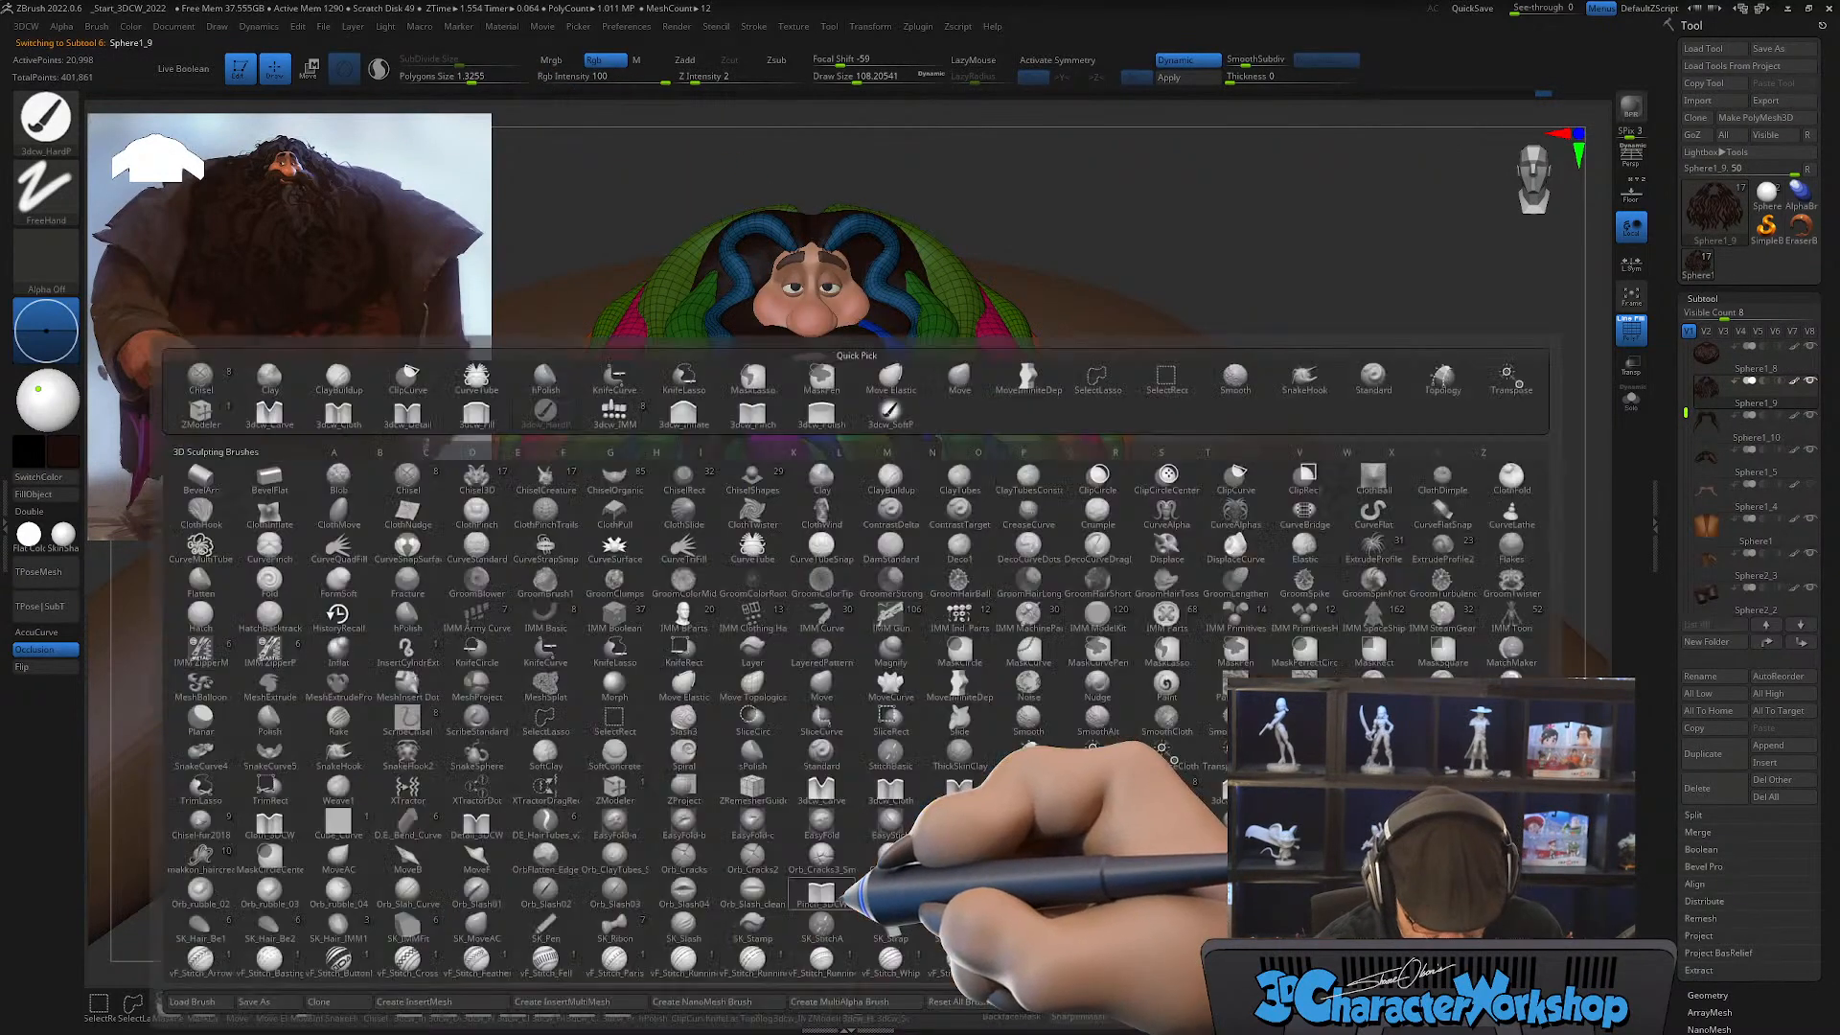
click(753, 547)
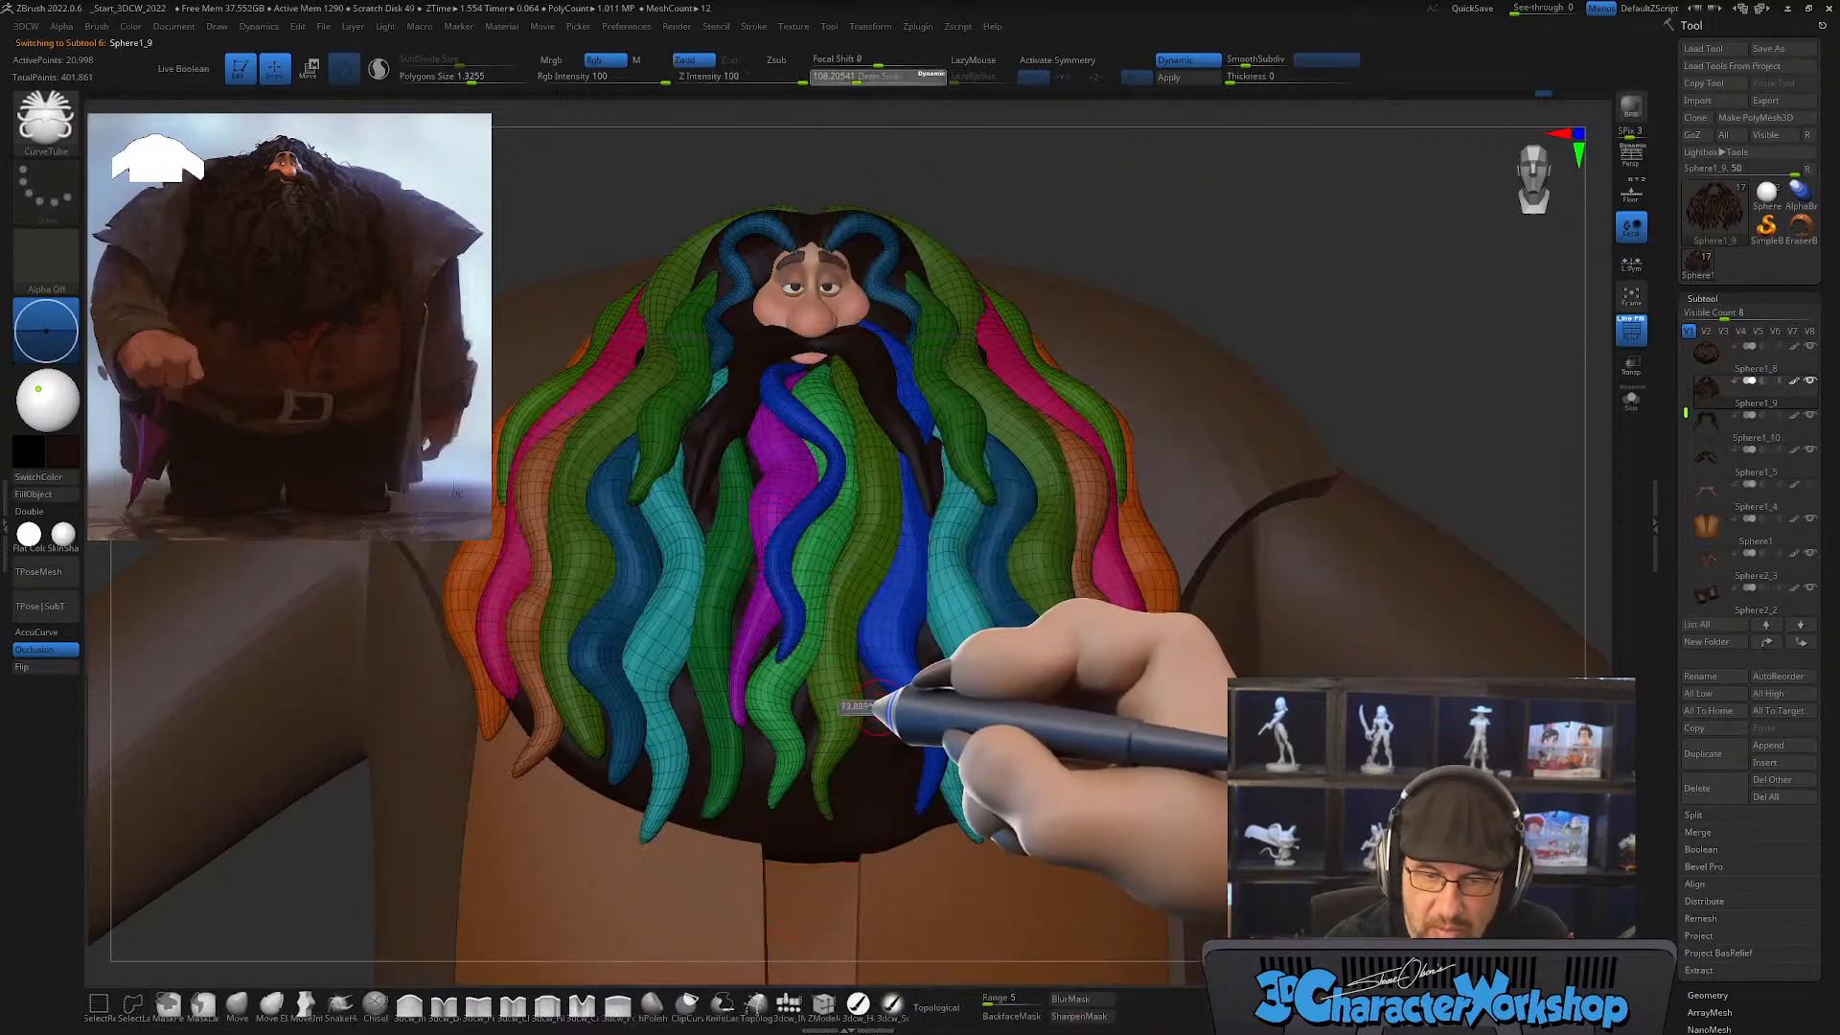
alt+right_drag(882, 691, 880, 623)
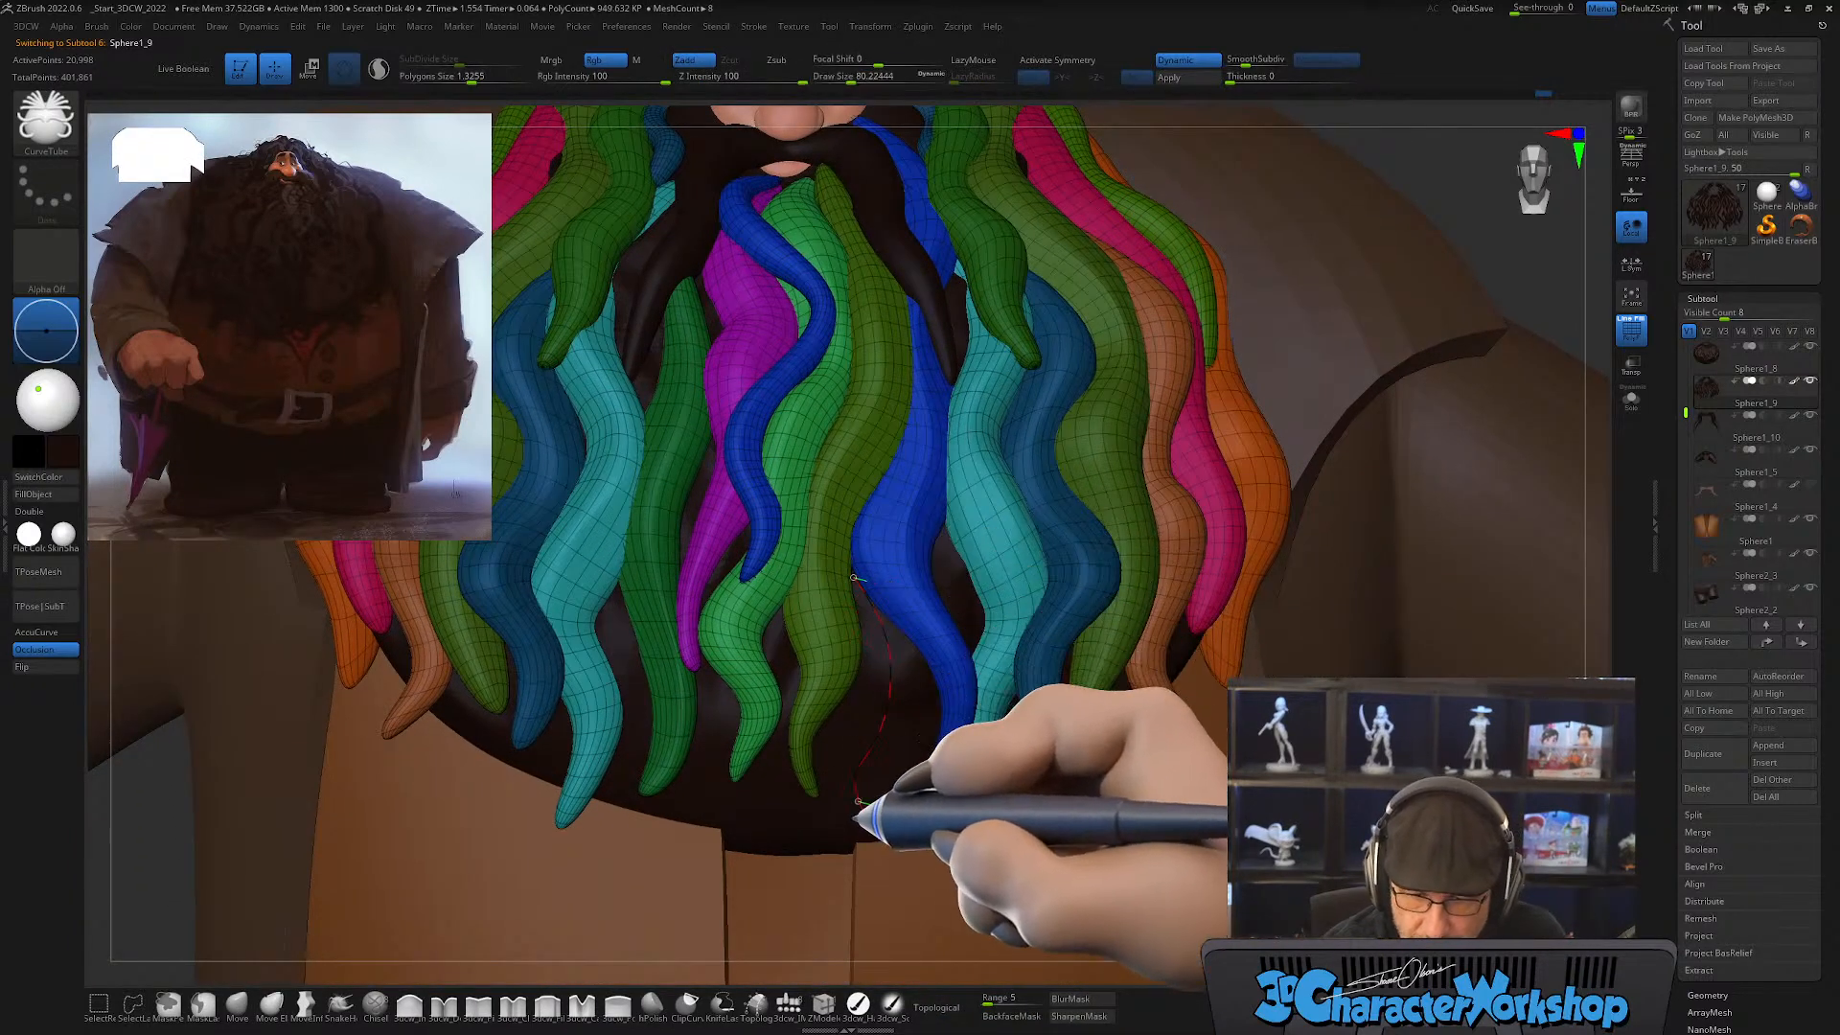
drag(857, 800, 862, 815)
right_drag(1052, 733, 990, 724)
alt+right_drag(1016, 586, 1018, 510)
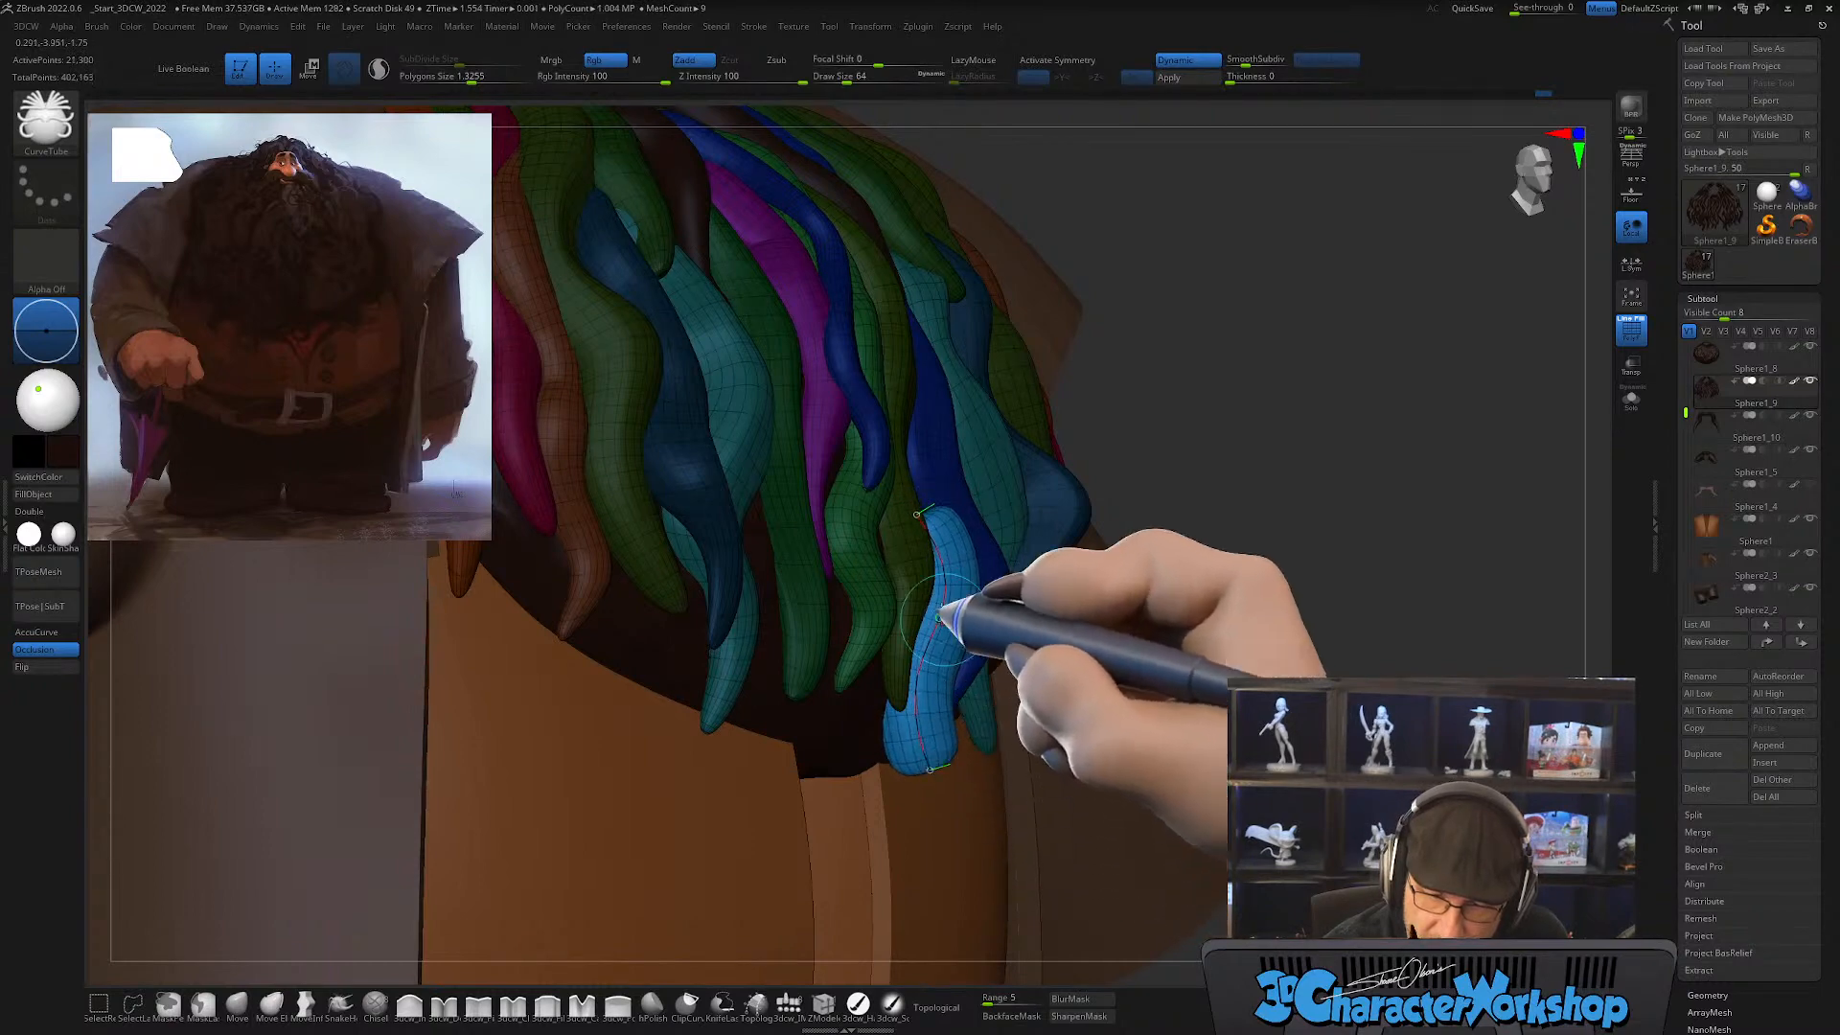
click(917, 507)
right_drag(1044, 658, 998, 728)
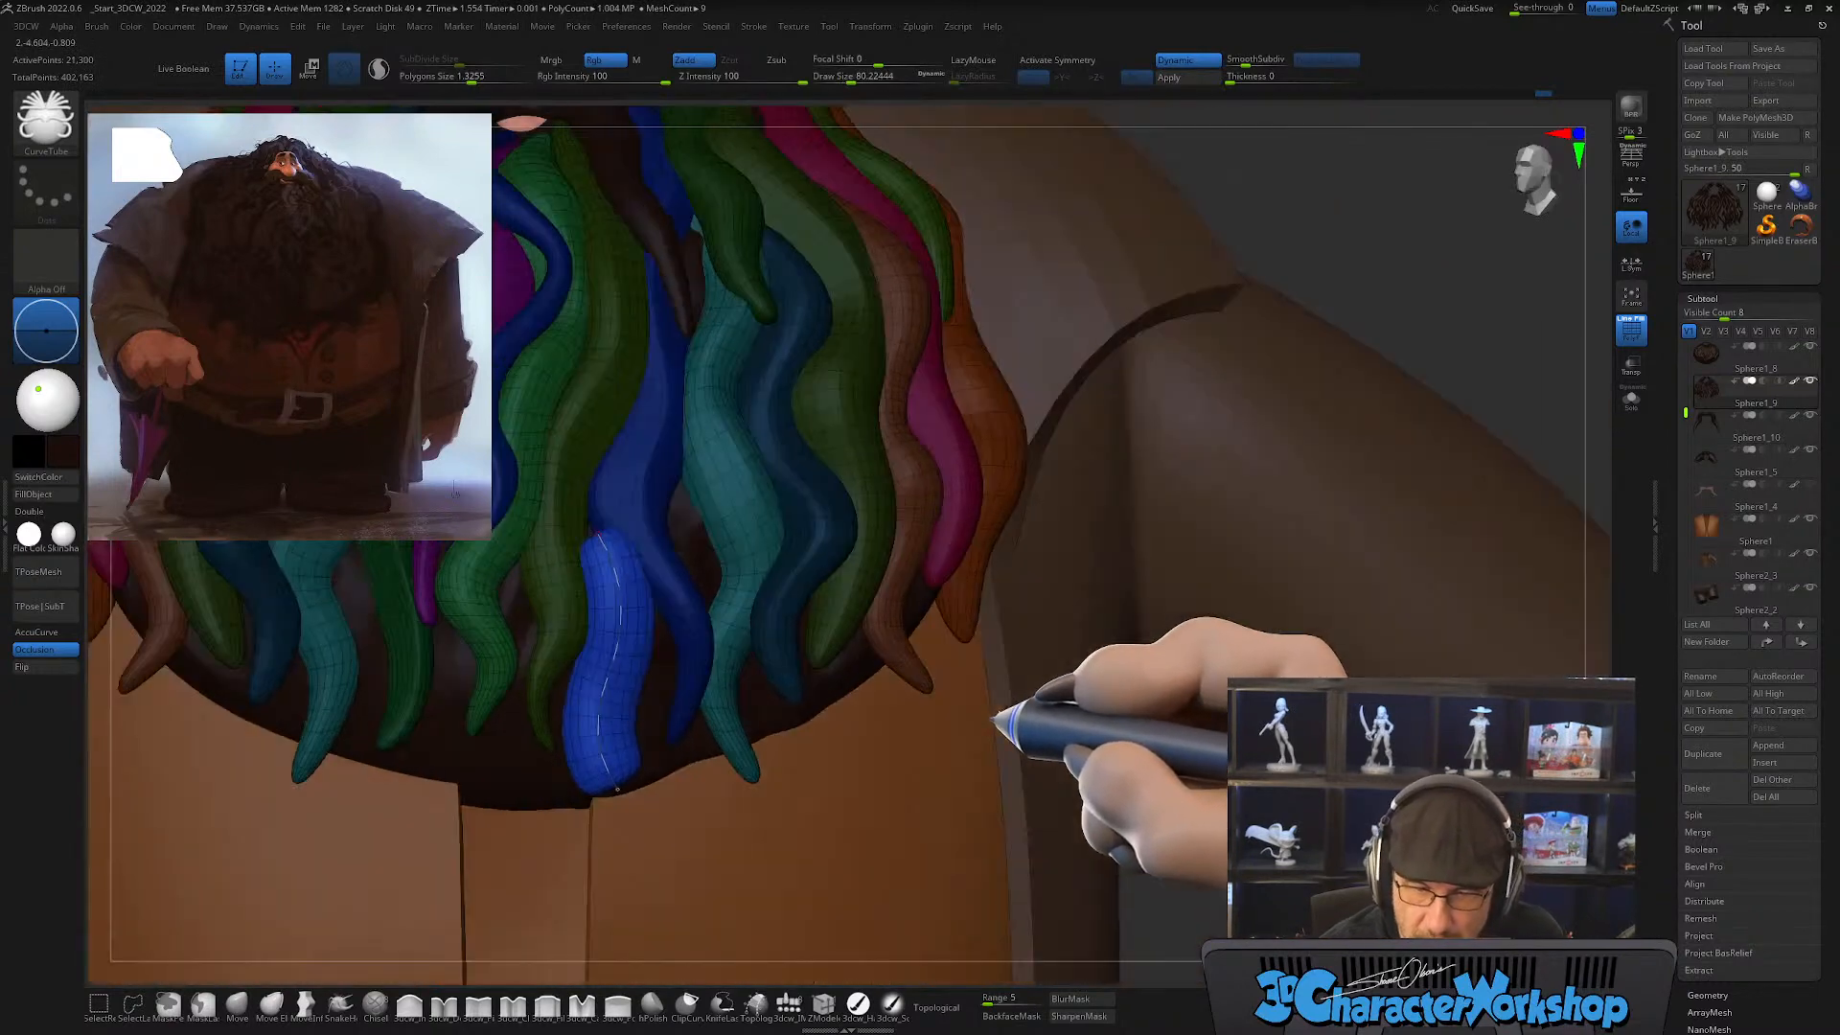
alt+right_drag(705, 594, 885, 641)
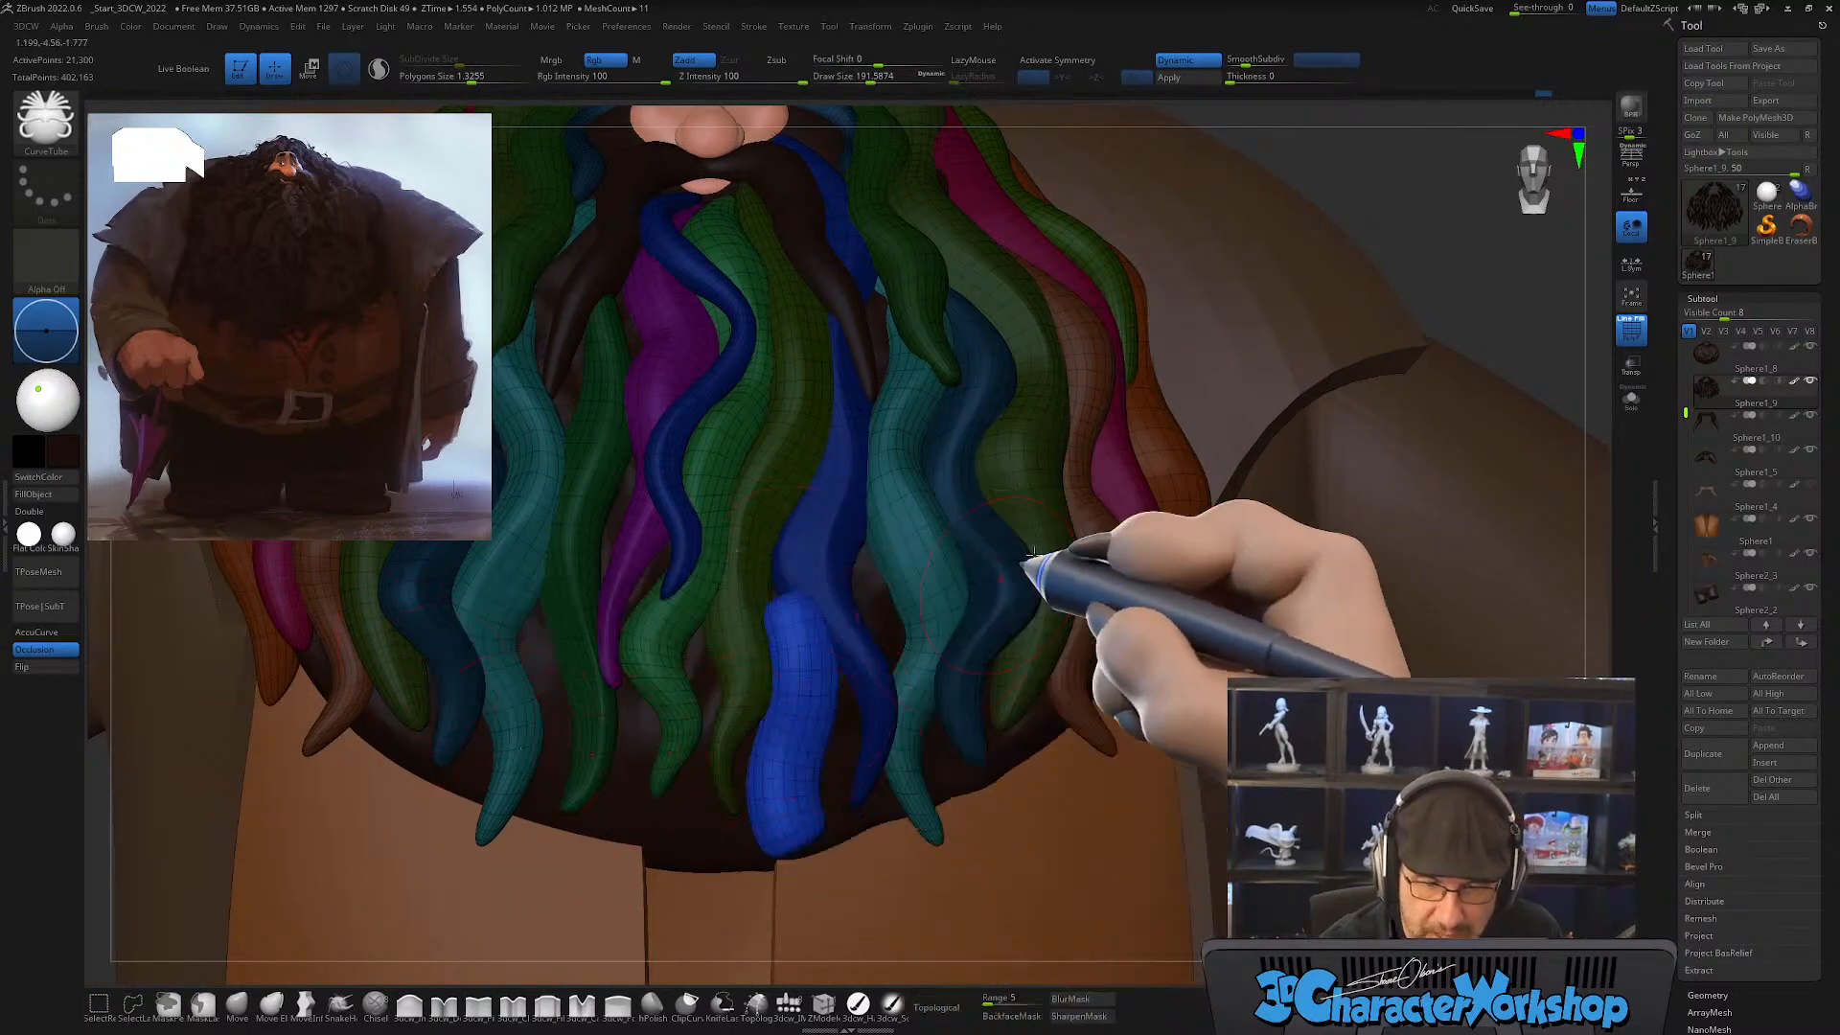
Step: Smooth the lower end of the new lock and pull it down into a tapered tip with the SnakeHook brush
key(shift)
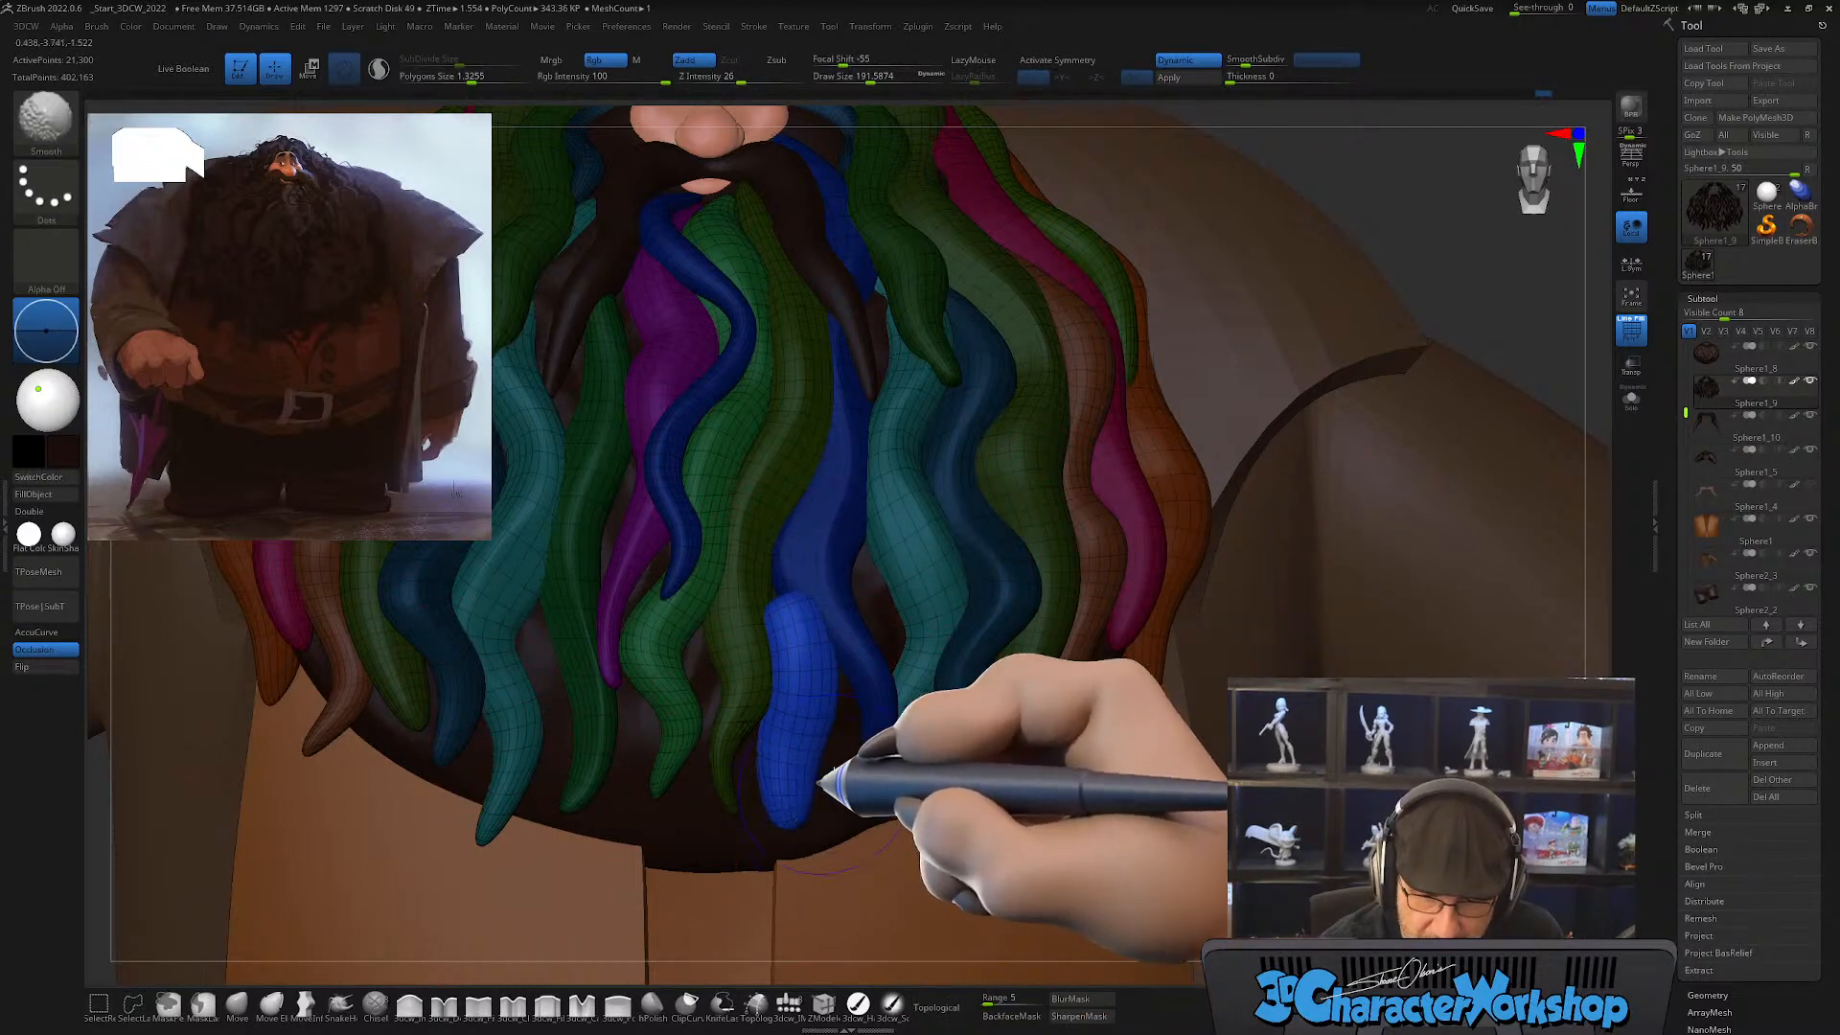
click(340, 1004)
key(s)
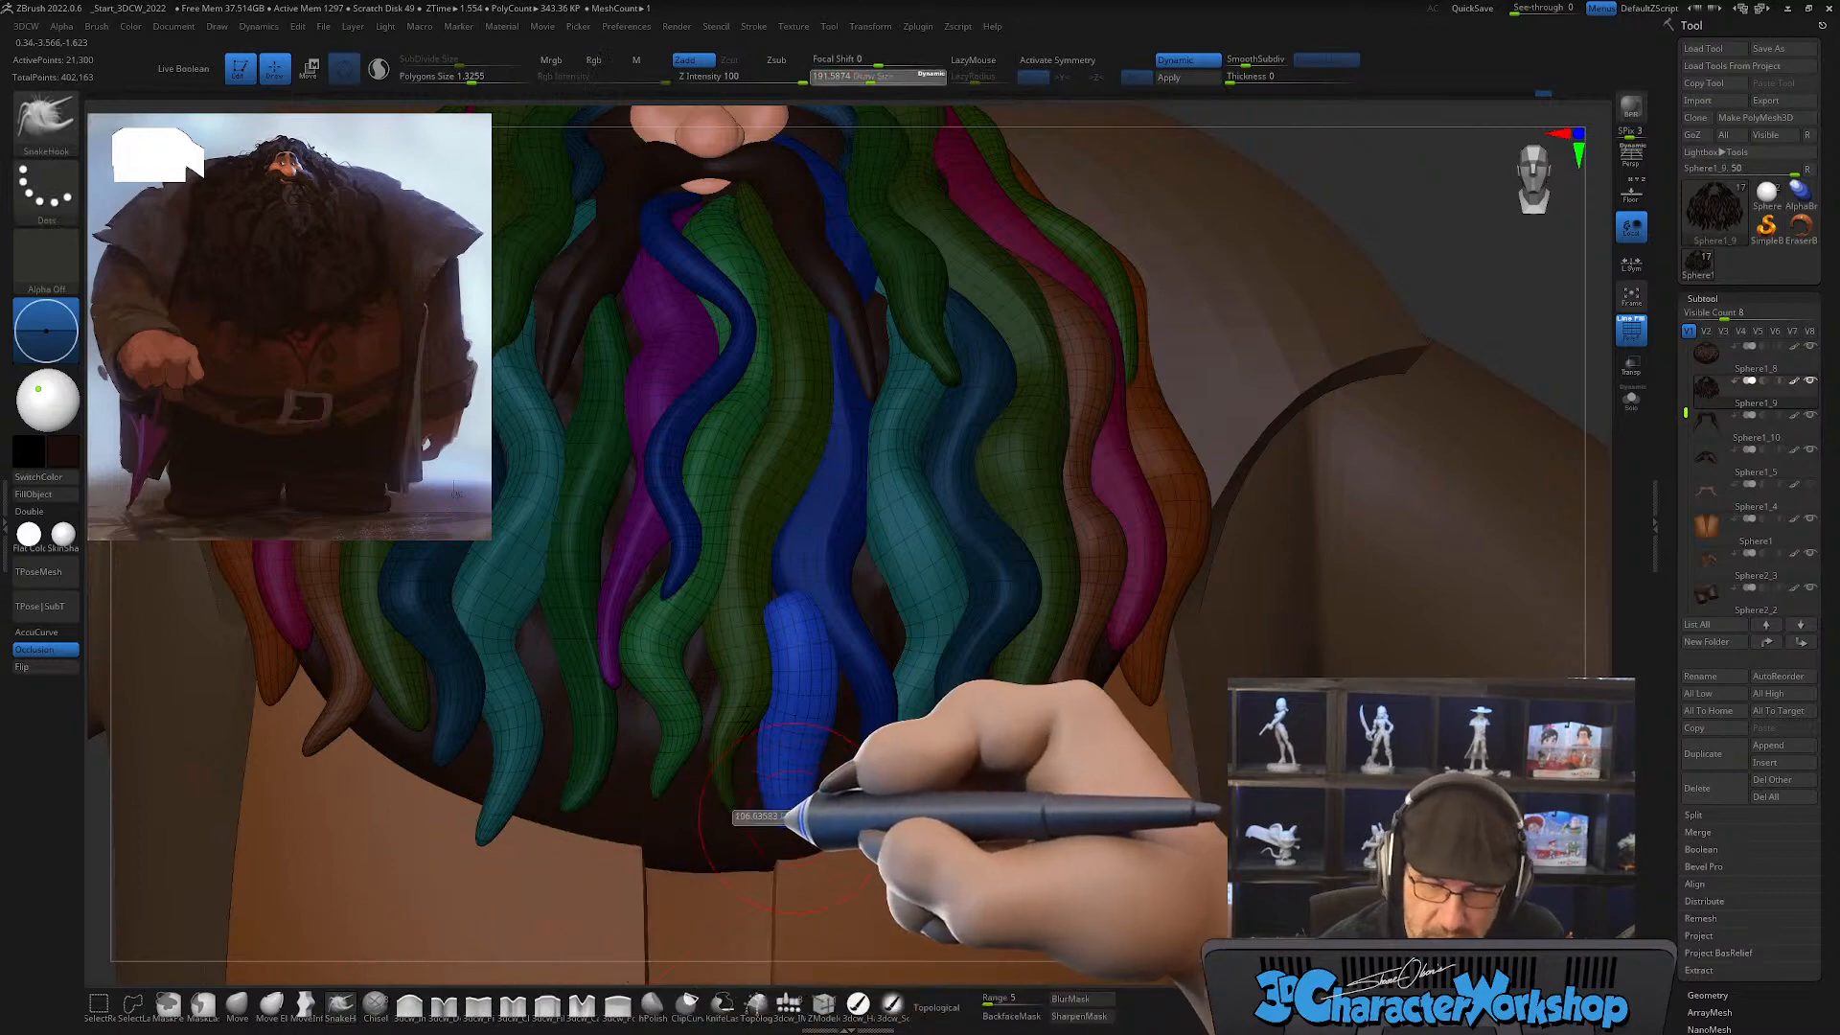
click(786, 818)
drag(792, 809, 795, 849)
key(s)
click(745, 843)
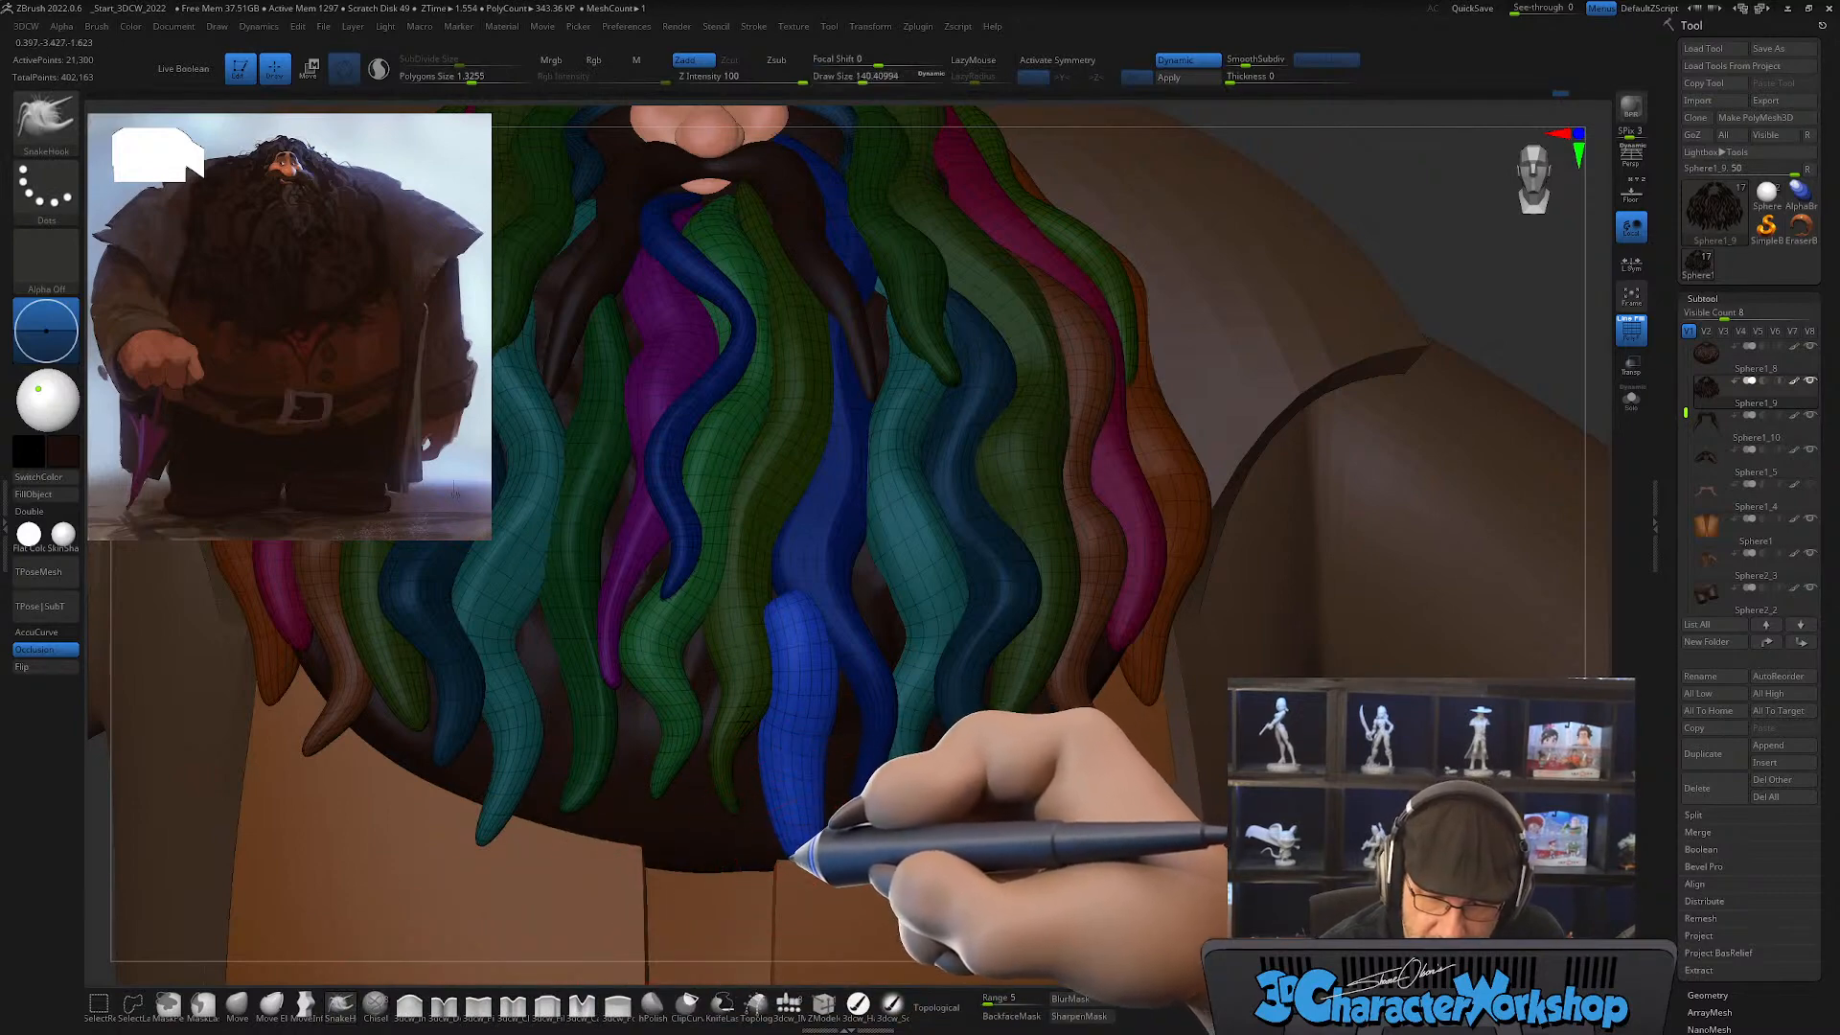
key(shift)
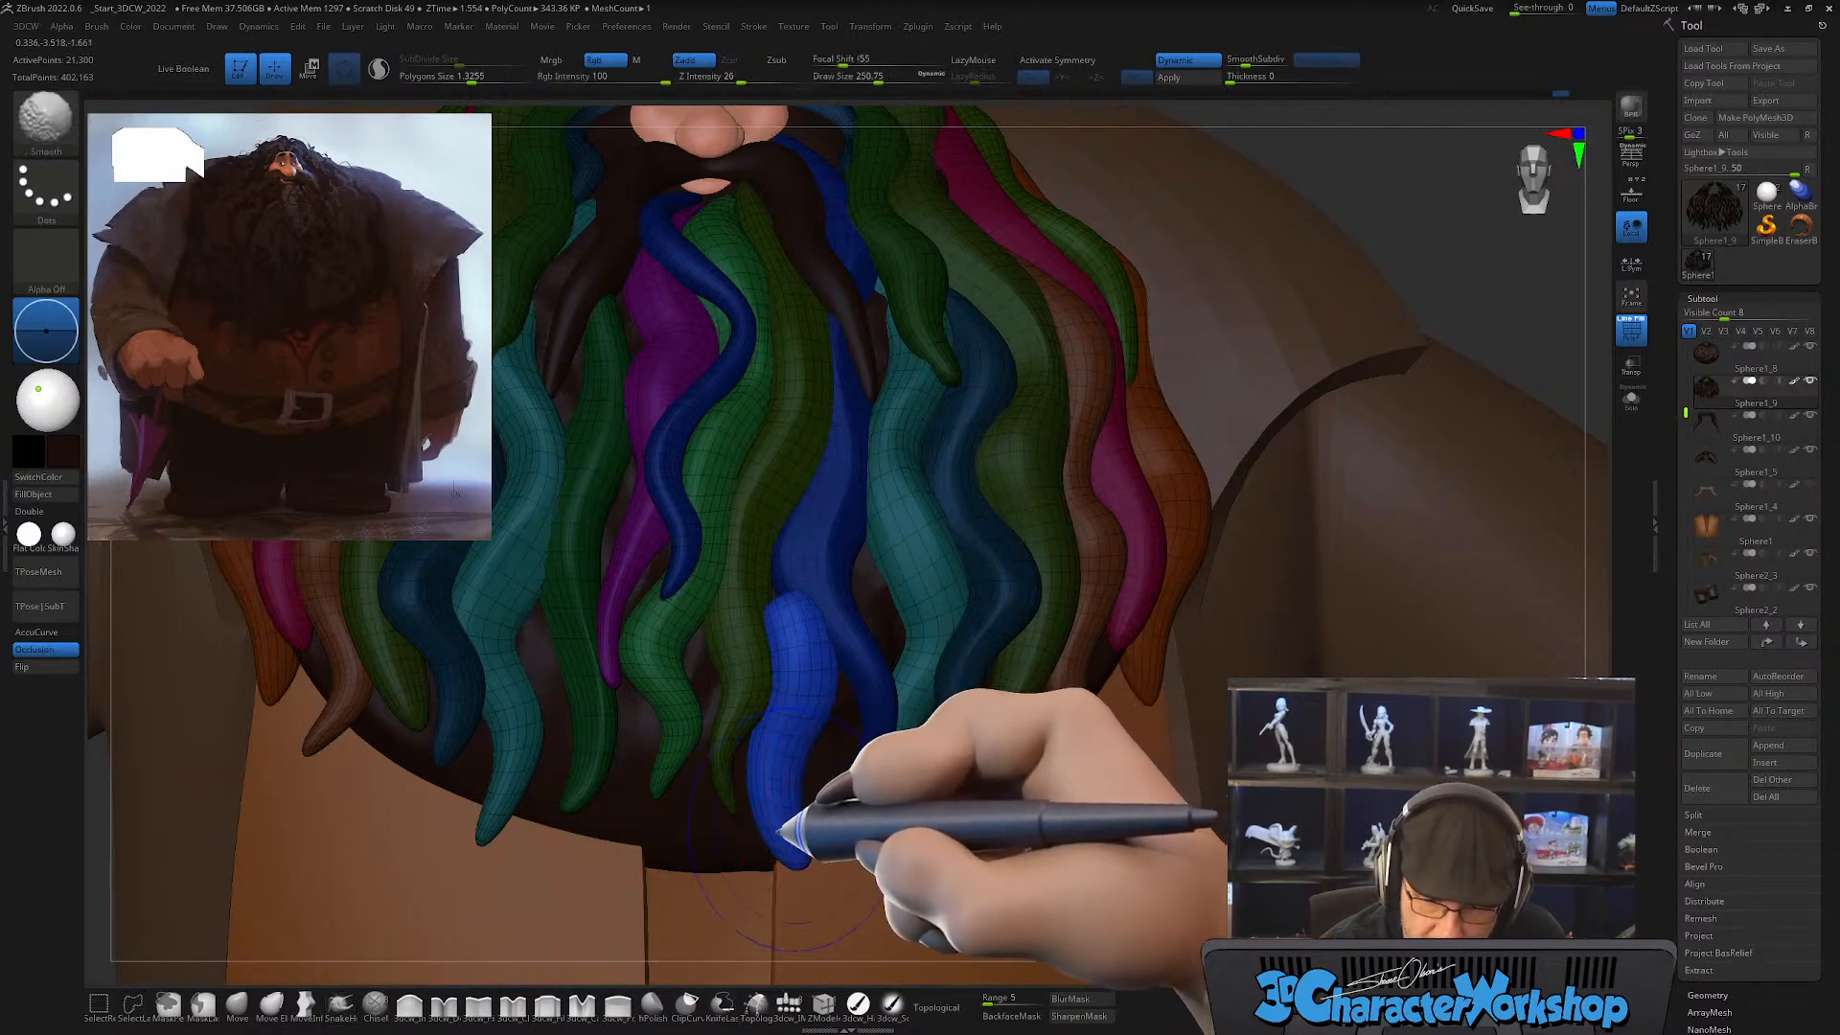
Step: Shape the upper end of the new lock with SnakeHook, narrowing it and tucking it between the neighbouring strands
right_drag(807, 623, 832, 626)
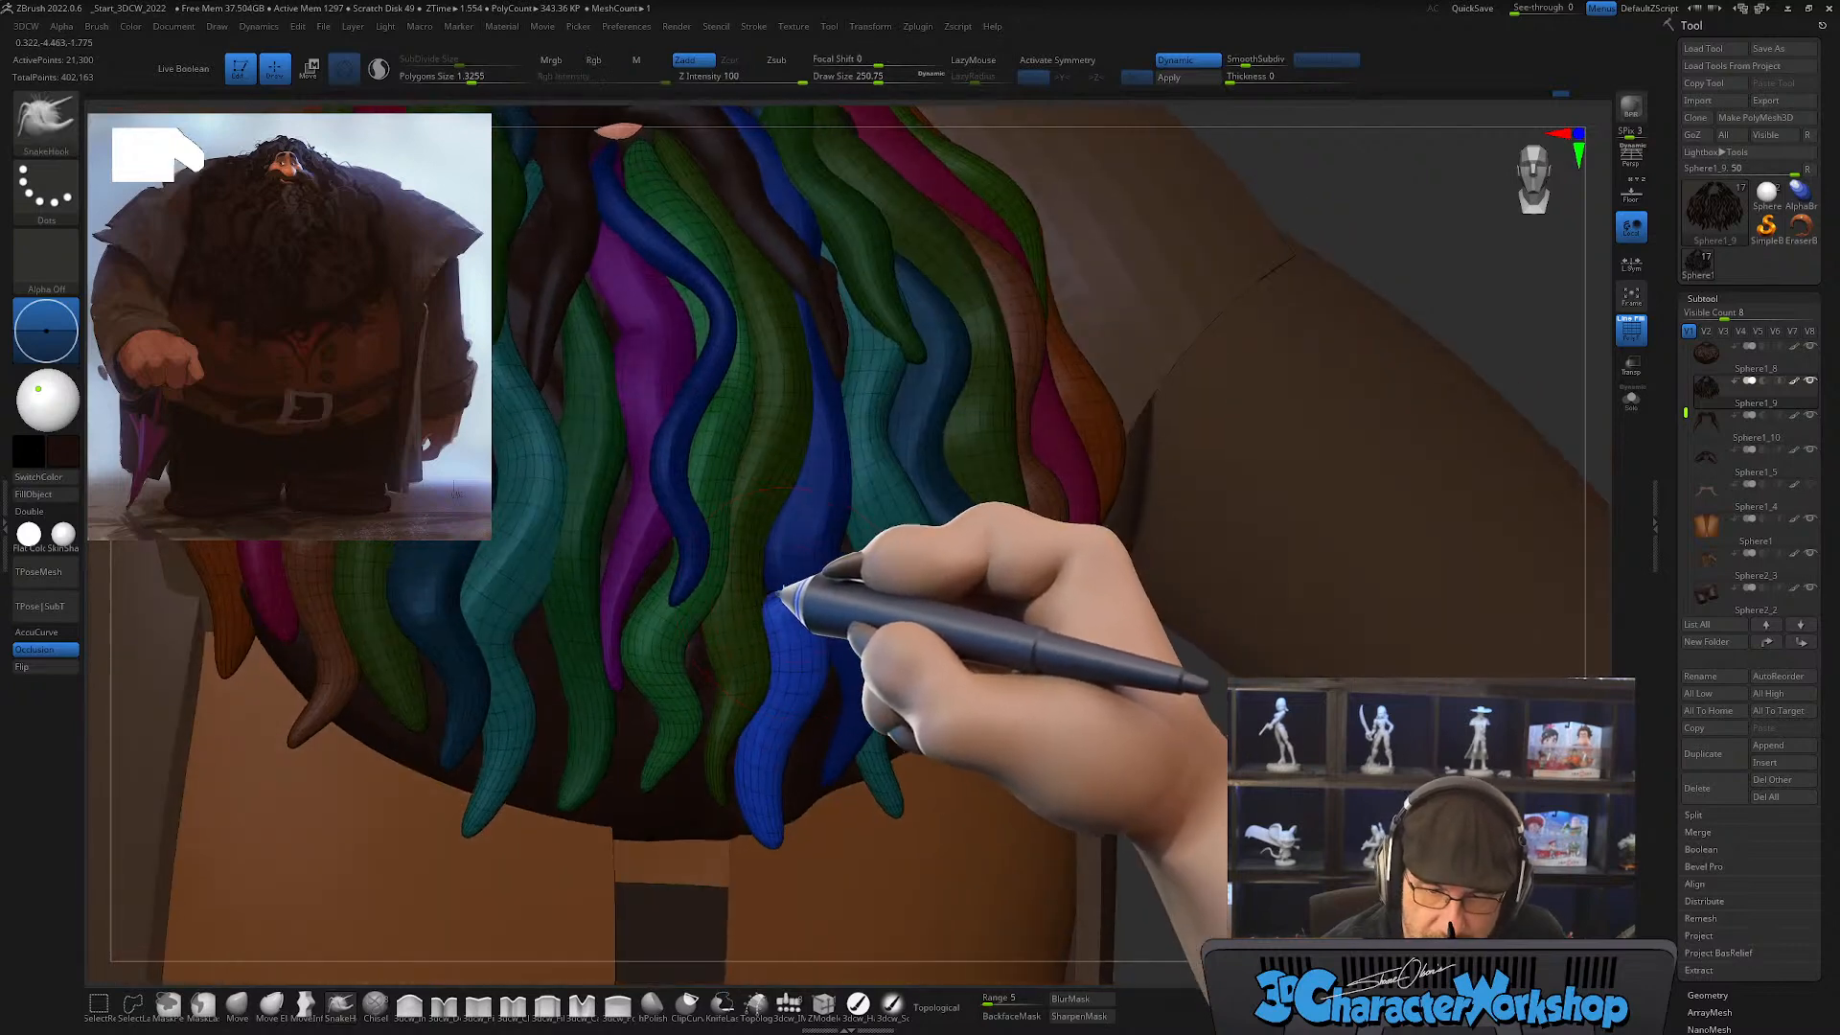
right_drag(816, 562, 799, 551)
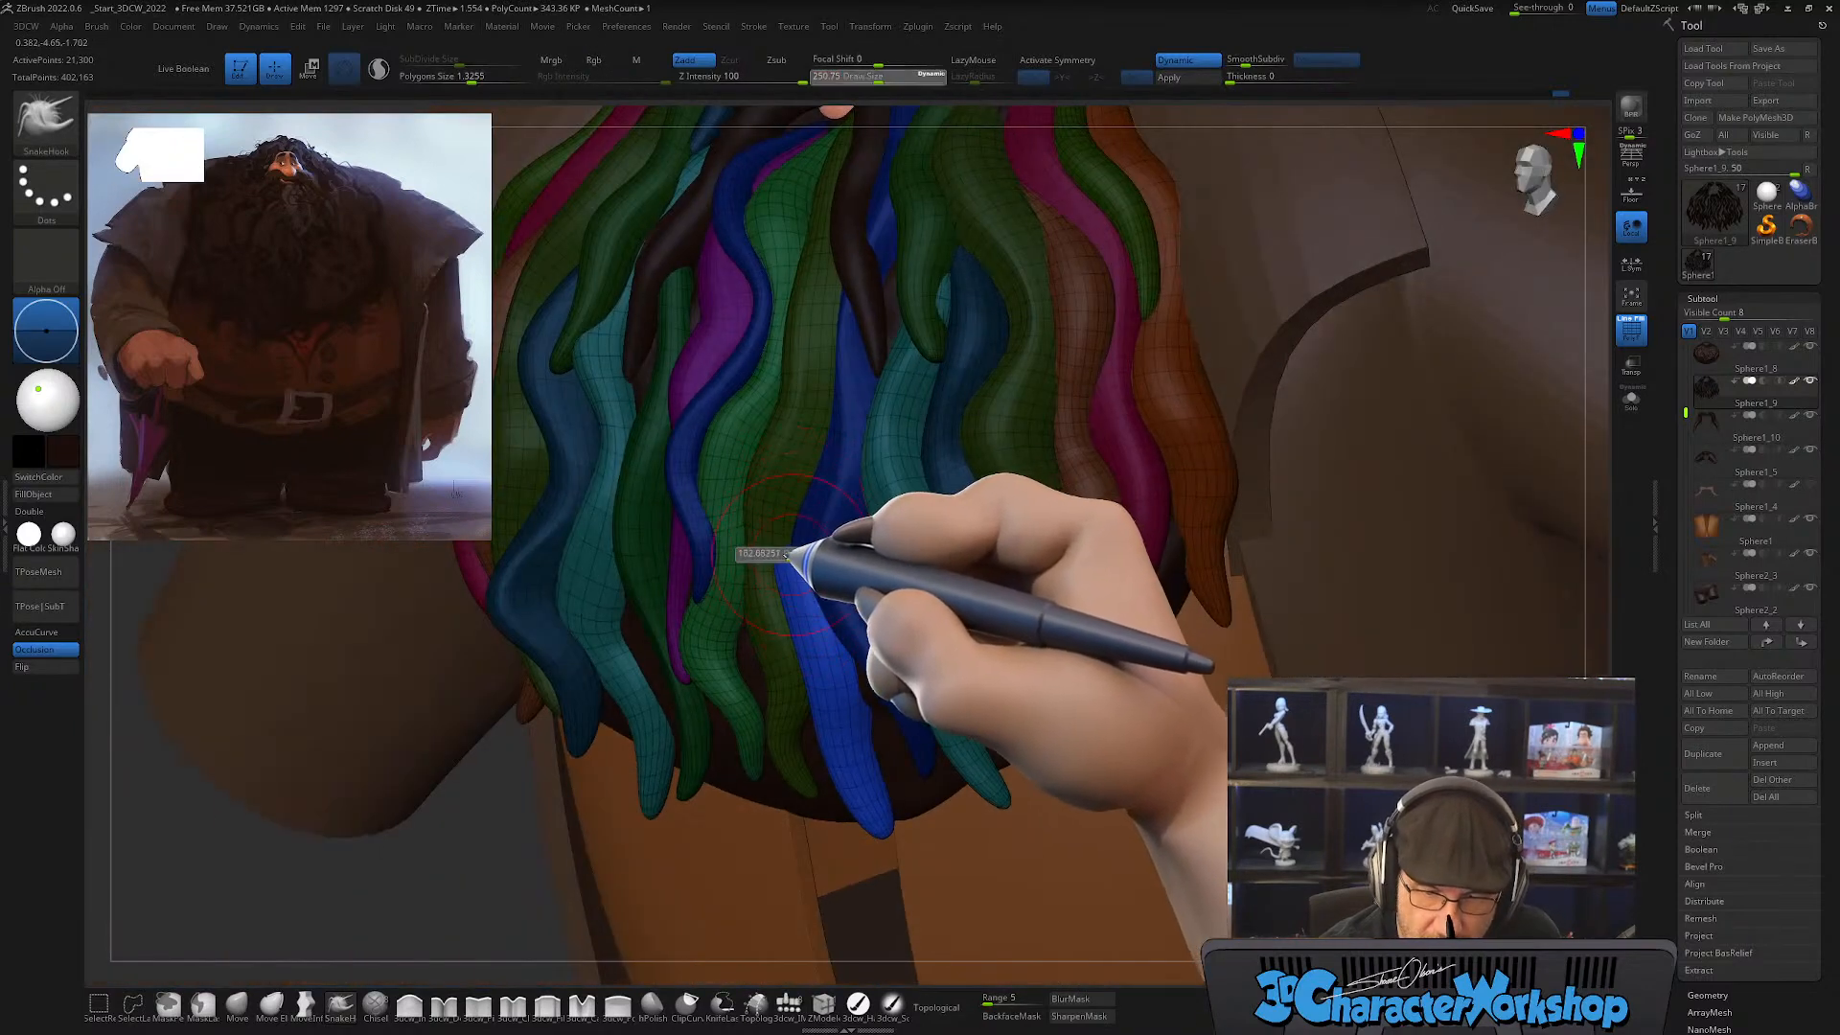
drag(786, 555, 782, 555)
right_drag(830, 536, 834, 587)
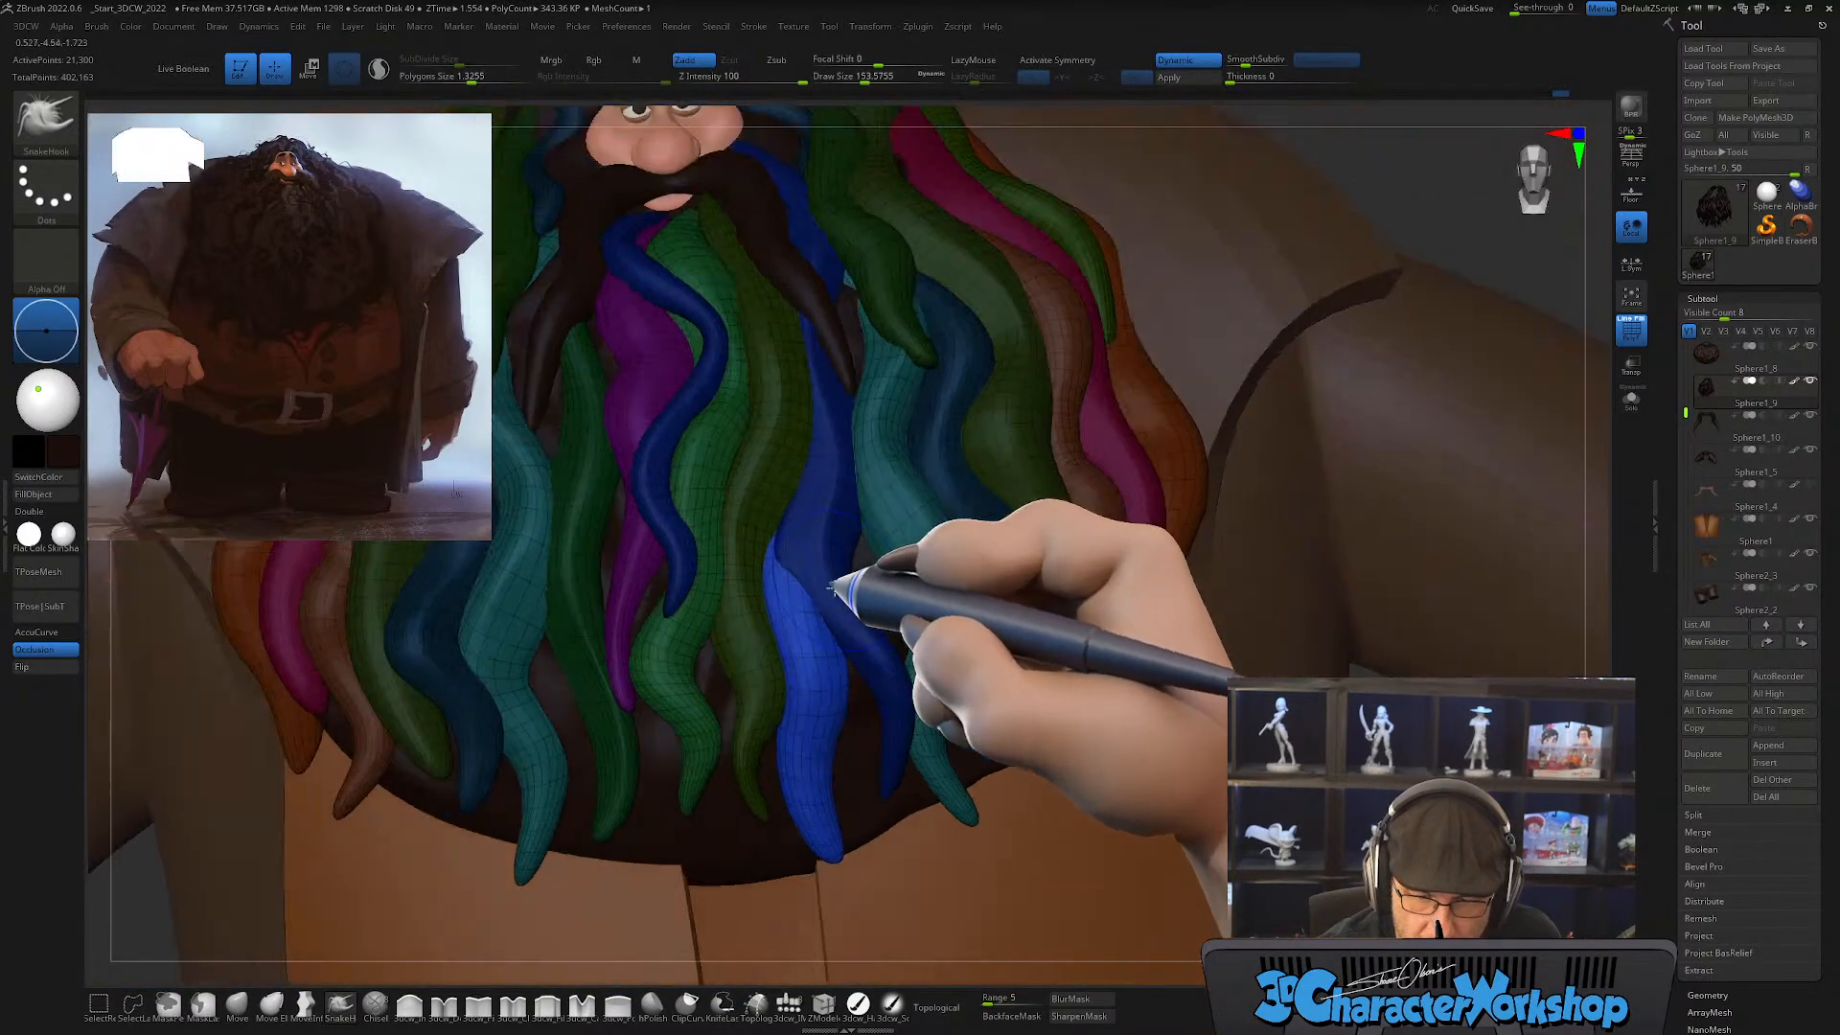
mouse_move(809, 462)
right_down()
mouse_move(797, 543)
mouse_move(822, 604)
right_up()
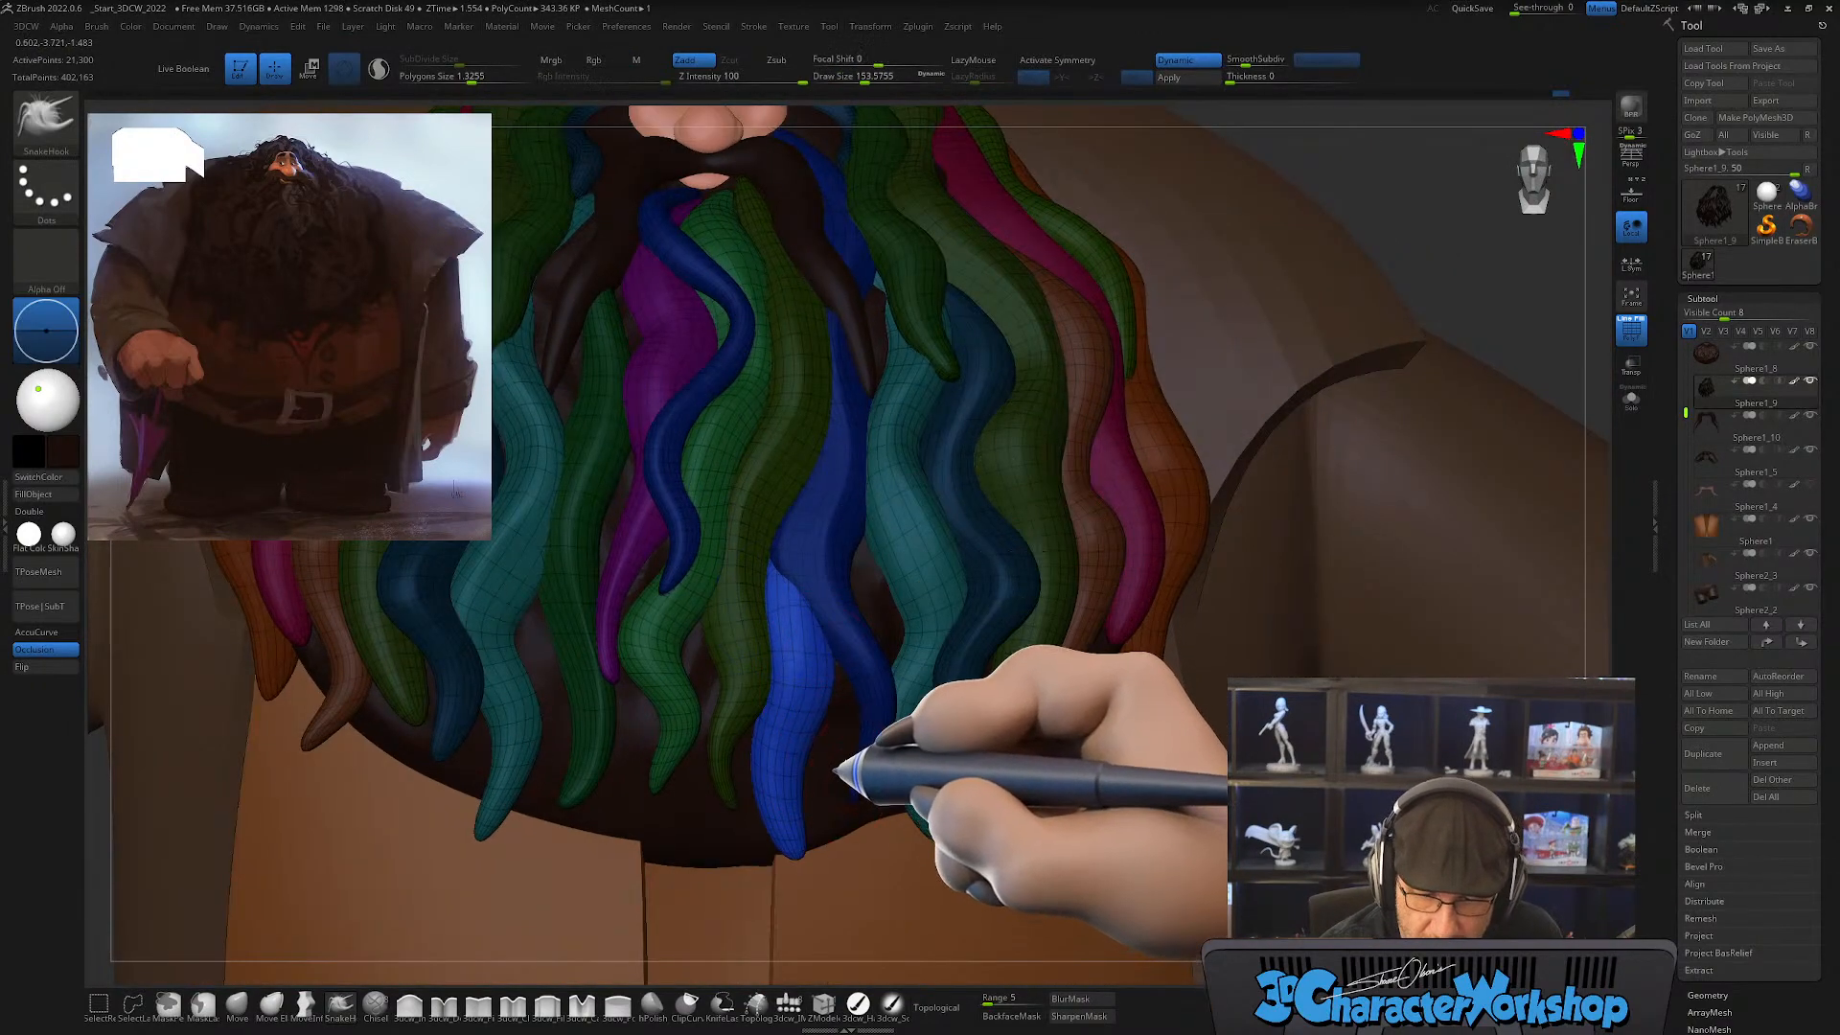
Step: Bend the new lock into a wavy S-curve and refine its hanging tip into a thin point
mouse_move(838, 770)
right_down()
mouse_move(842, 751)
mouse_move(814, 773)
right_up()
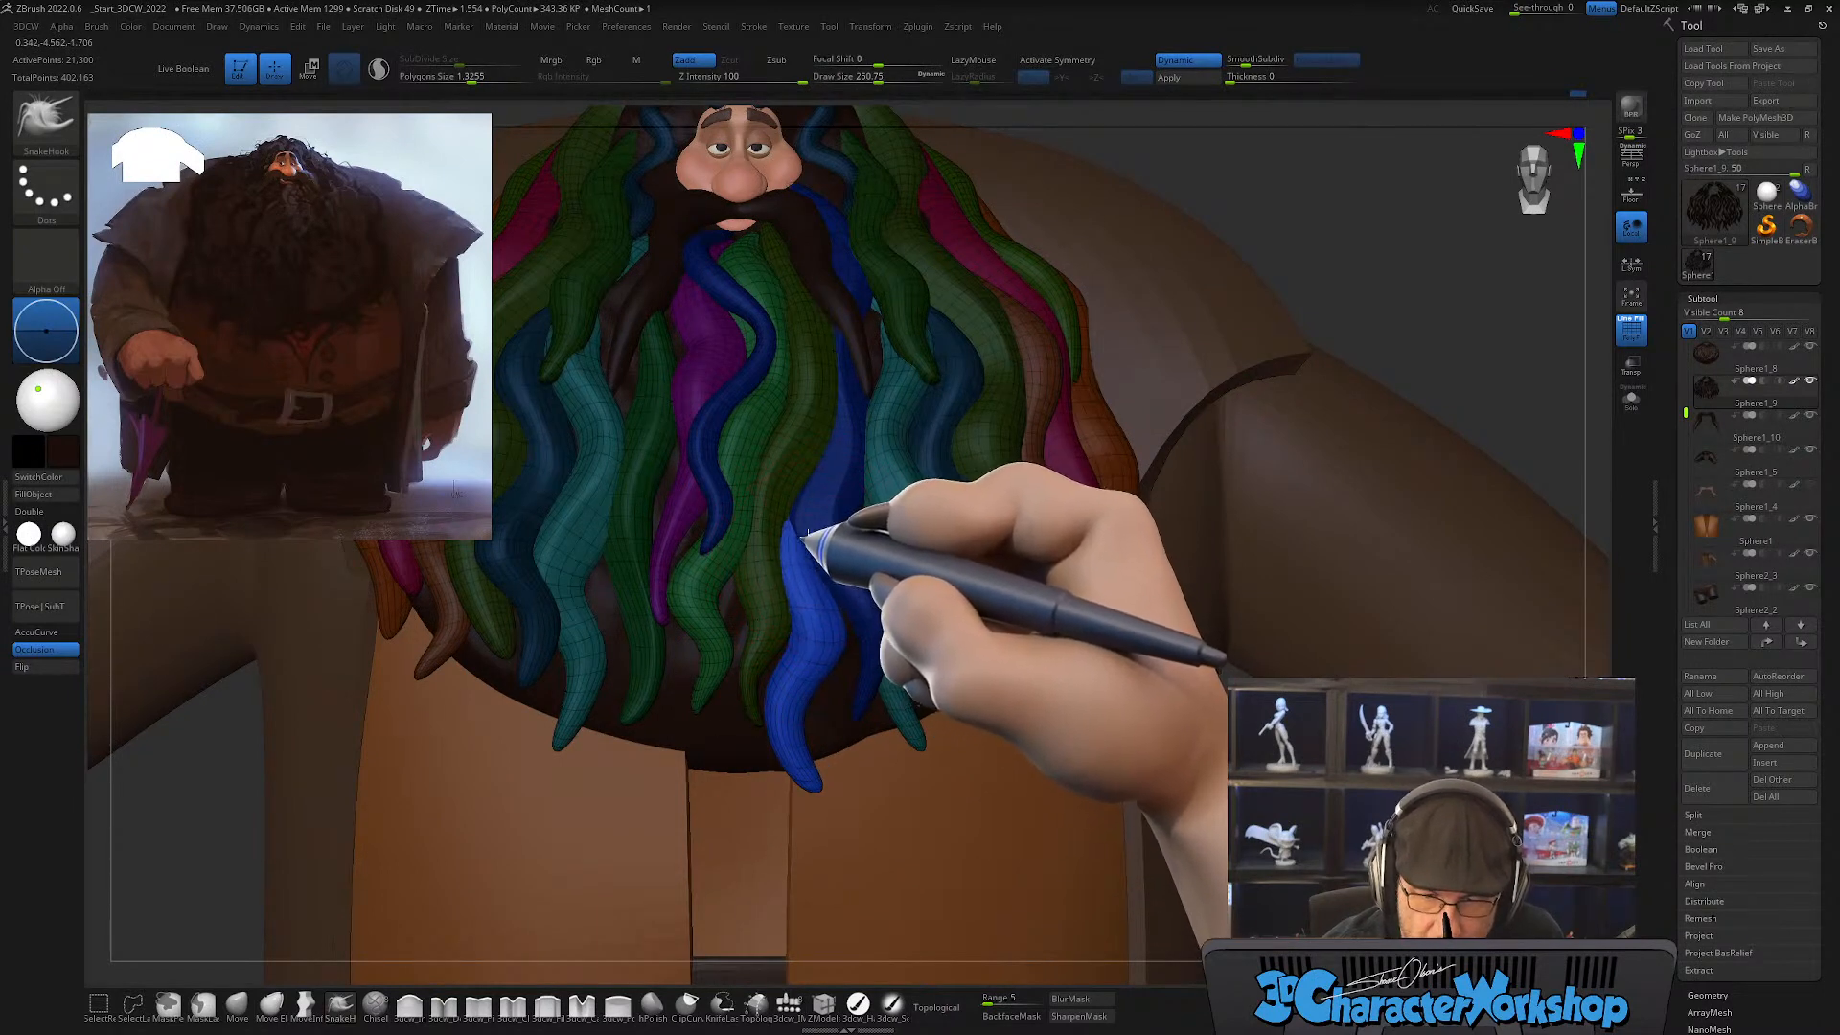
right_drag(807, 533, 820, 533)
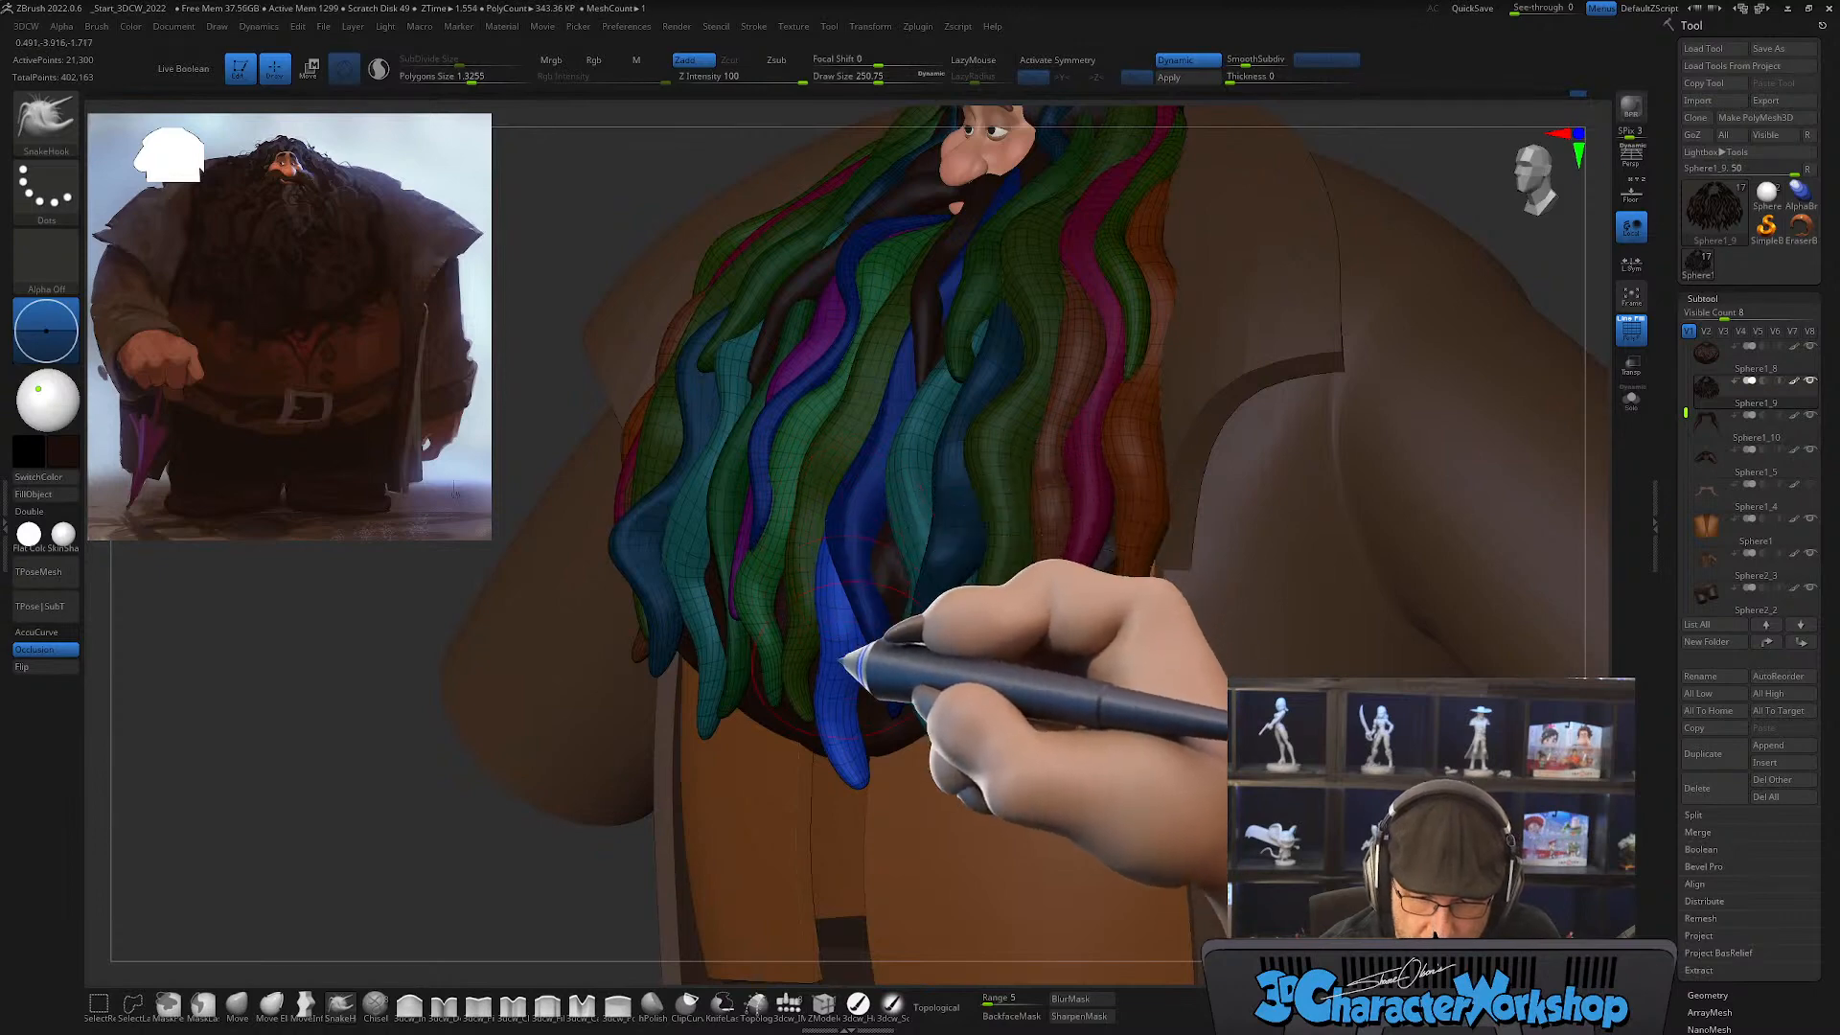
right_drag(844, 659, 883, 646)
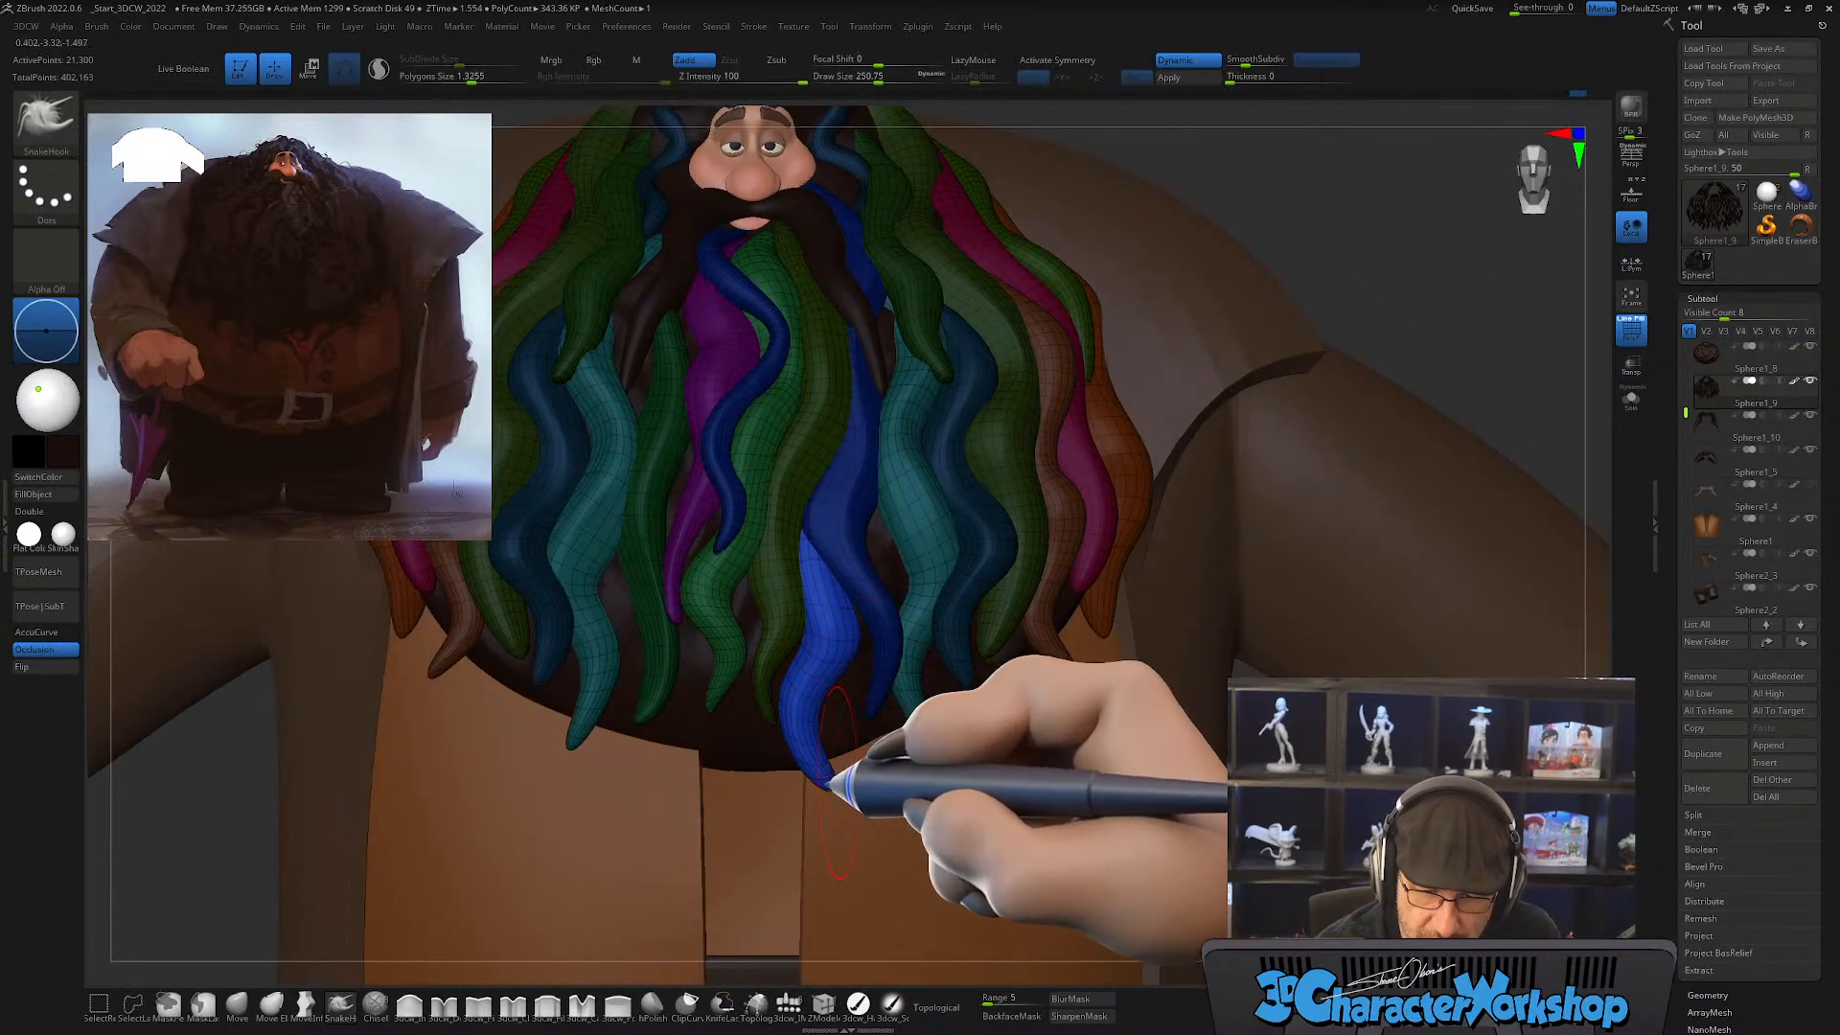
key(shift)
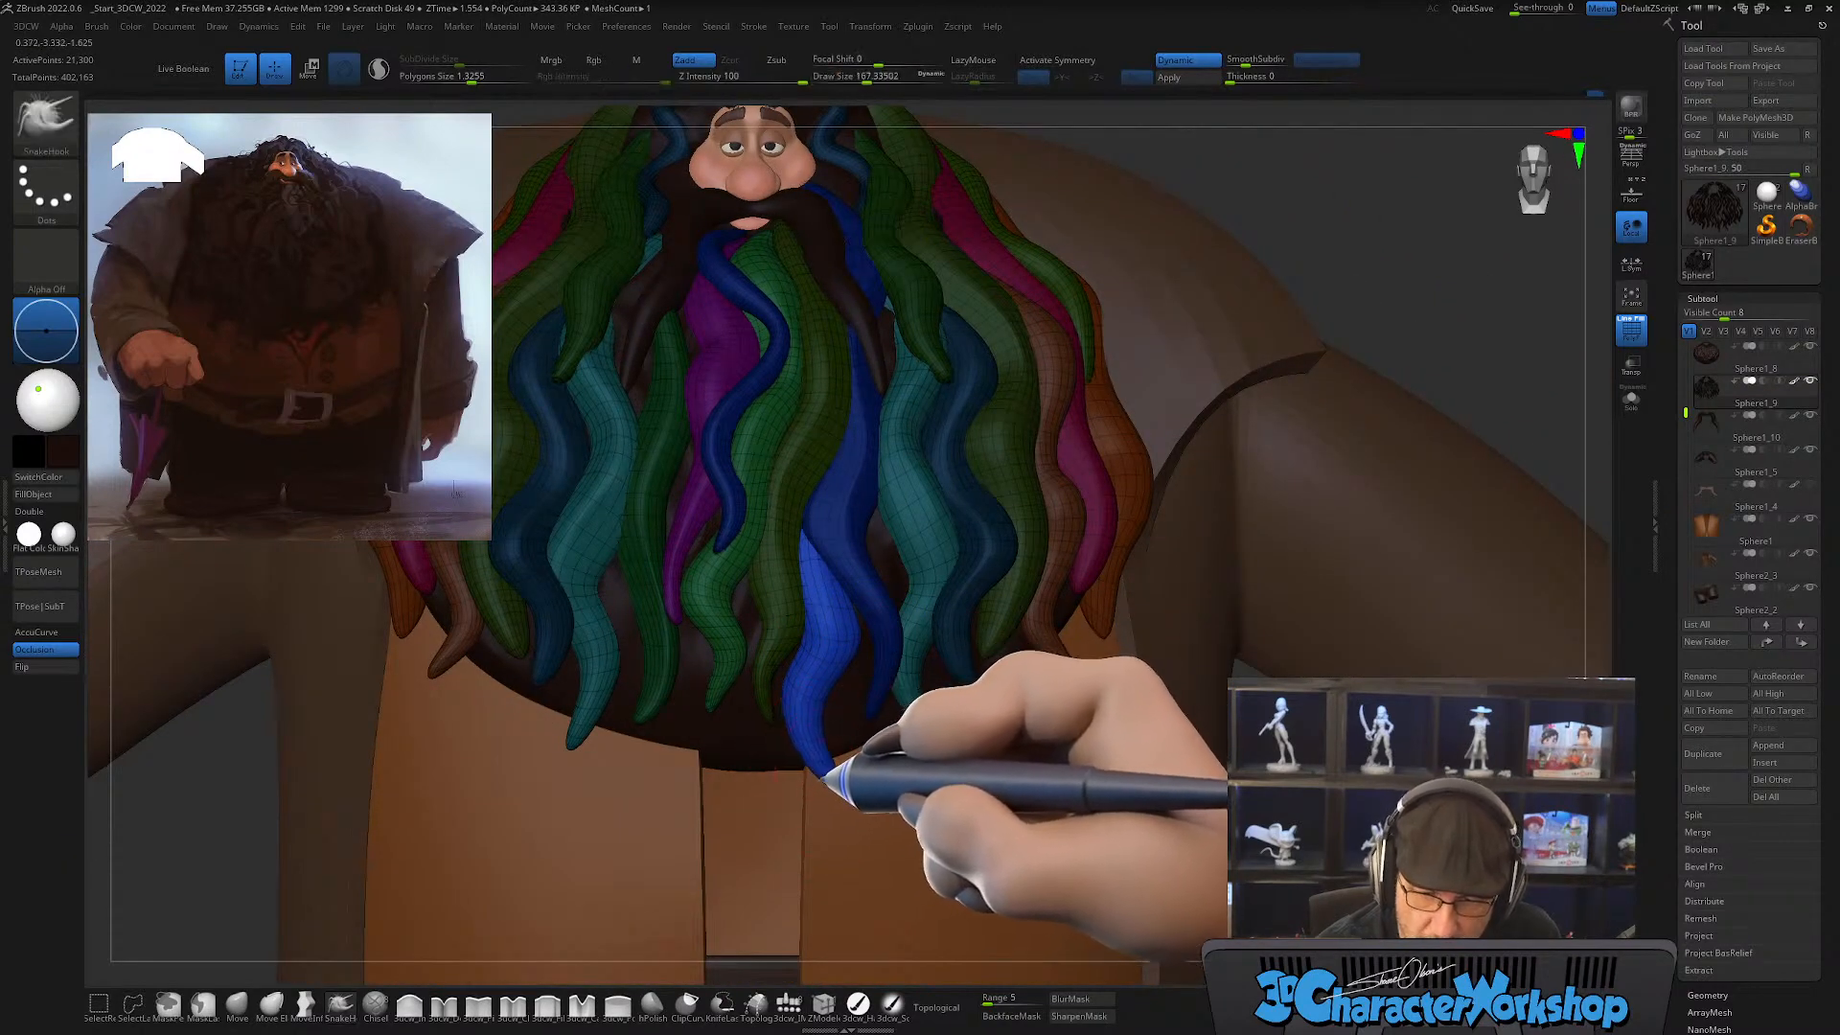
mouse_move(886, 725)
right_down()
mouse_move(970, 709)
mouse_move(986, 751)
mouse_move(1048, 760)
mouse_move(986, 699)
right_up()
Step: Duplicate the finished lock beside the original with the Move gizmo, then clear the mask and give the copy its own polygroup
key(w)
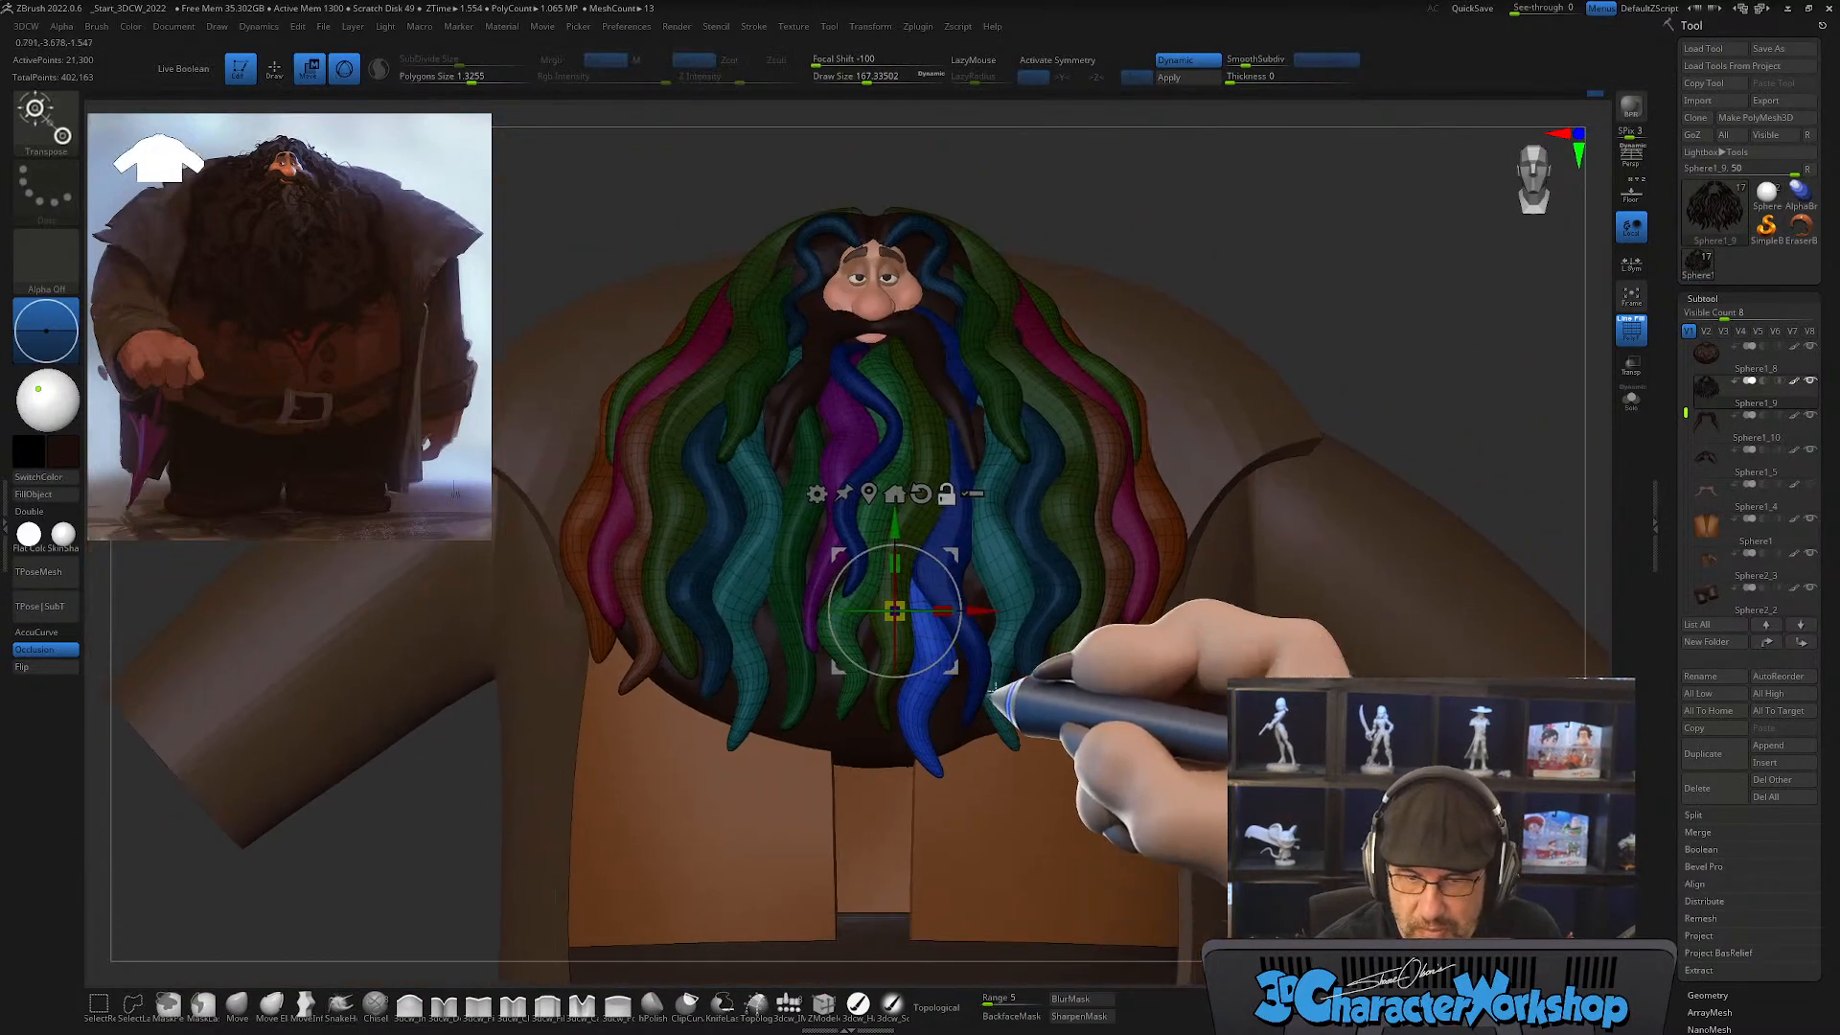
ctrl+drag(950, 553, 904, 562)
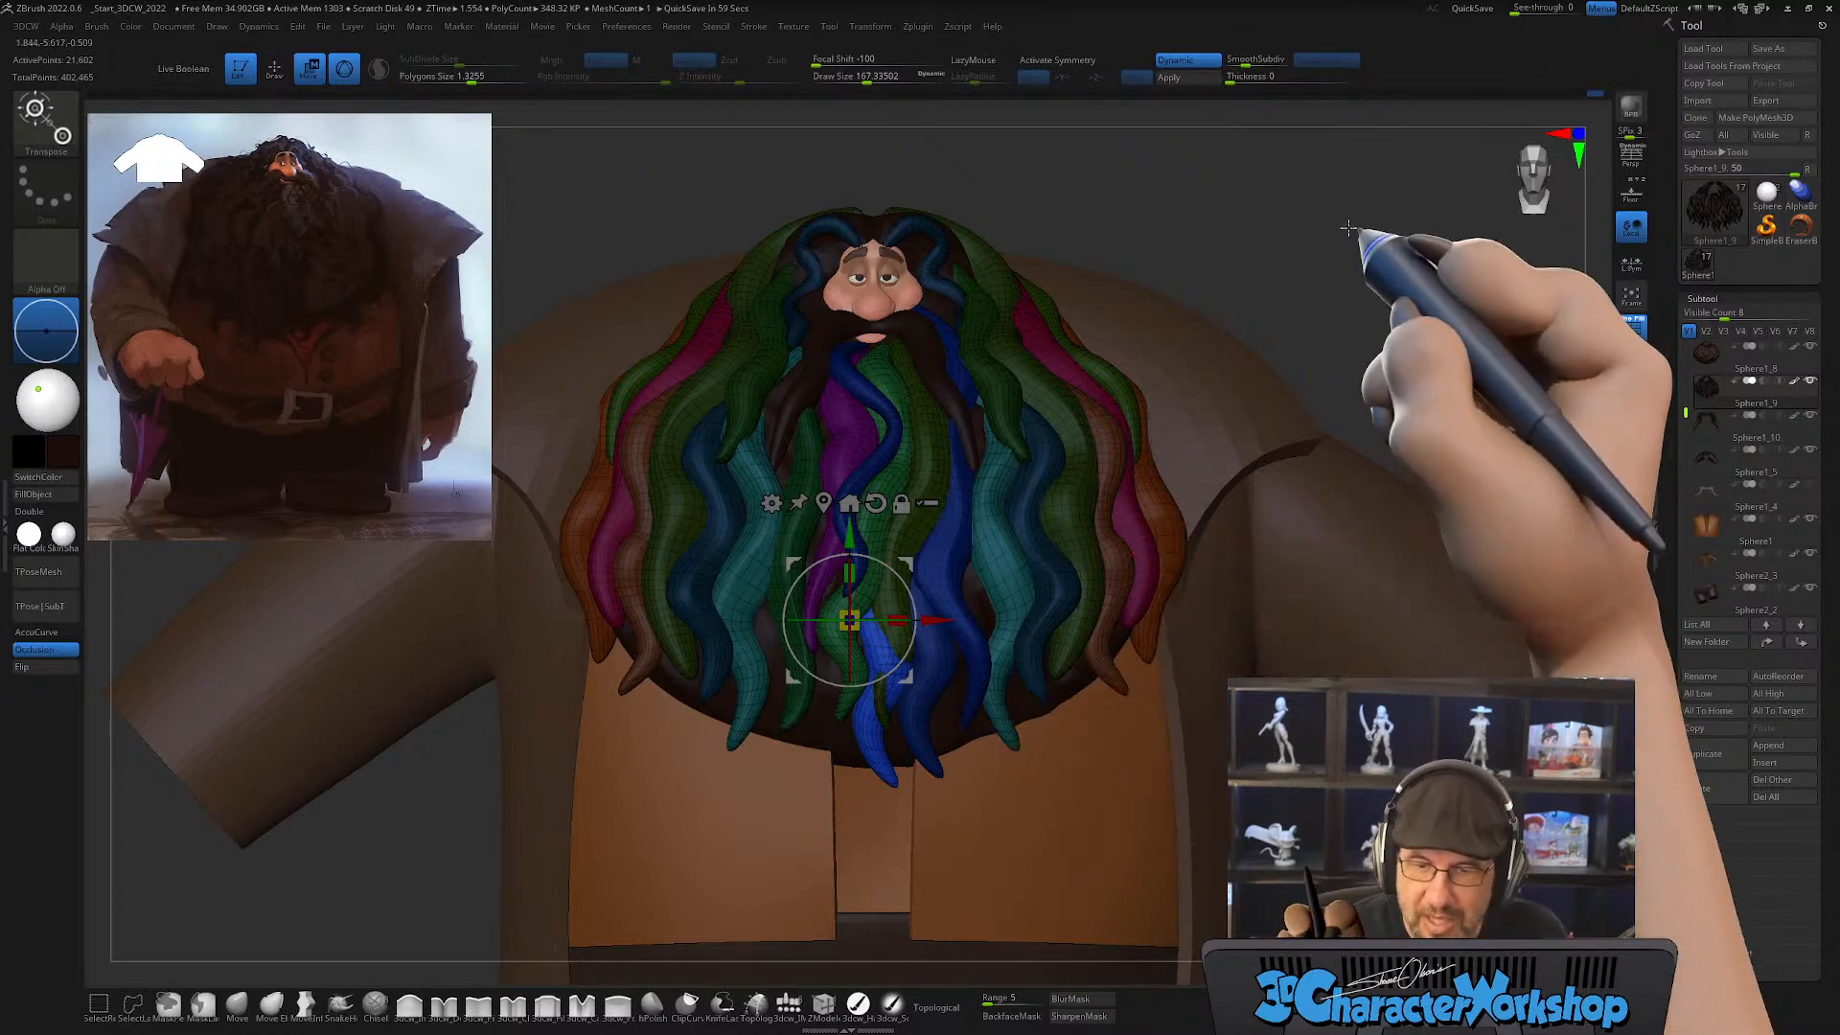
right_drag(1355, 300, 1345, 279)
ctrl+right_drag(1294, 354, 1252, 492)
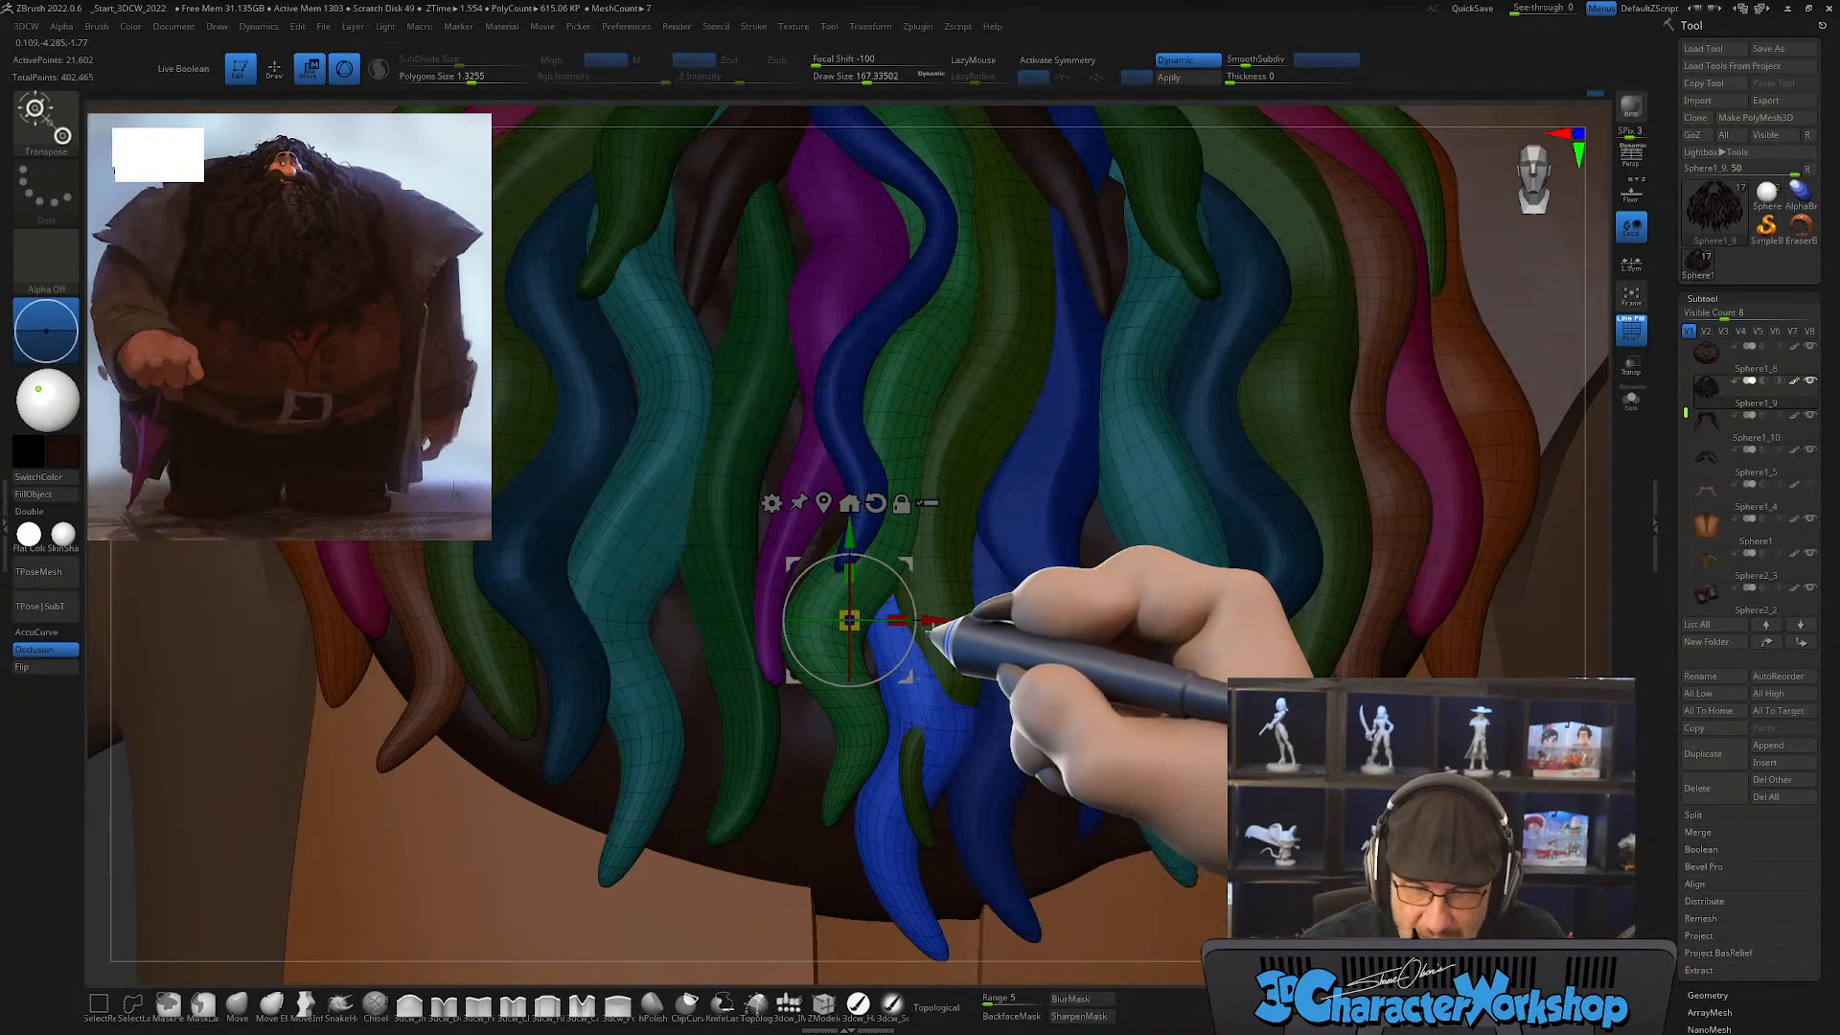
ctrl+click(103, 856)
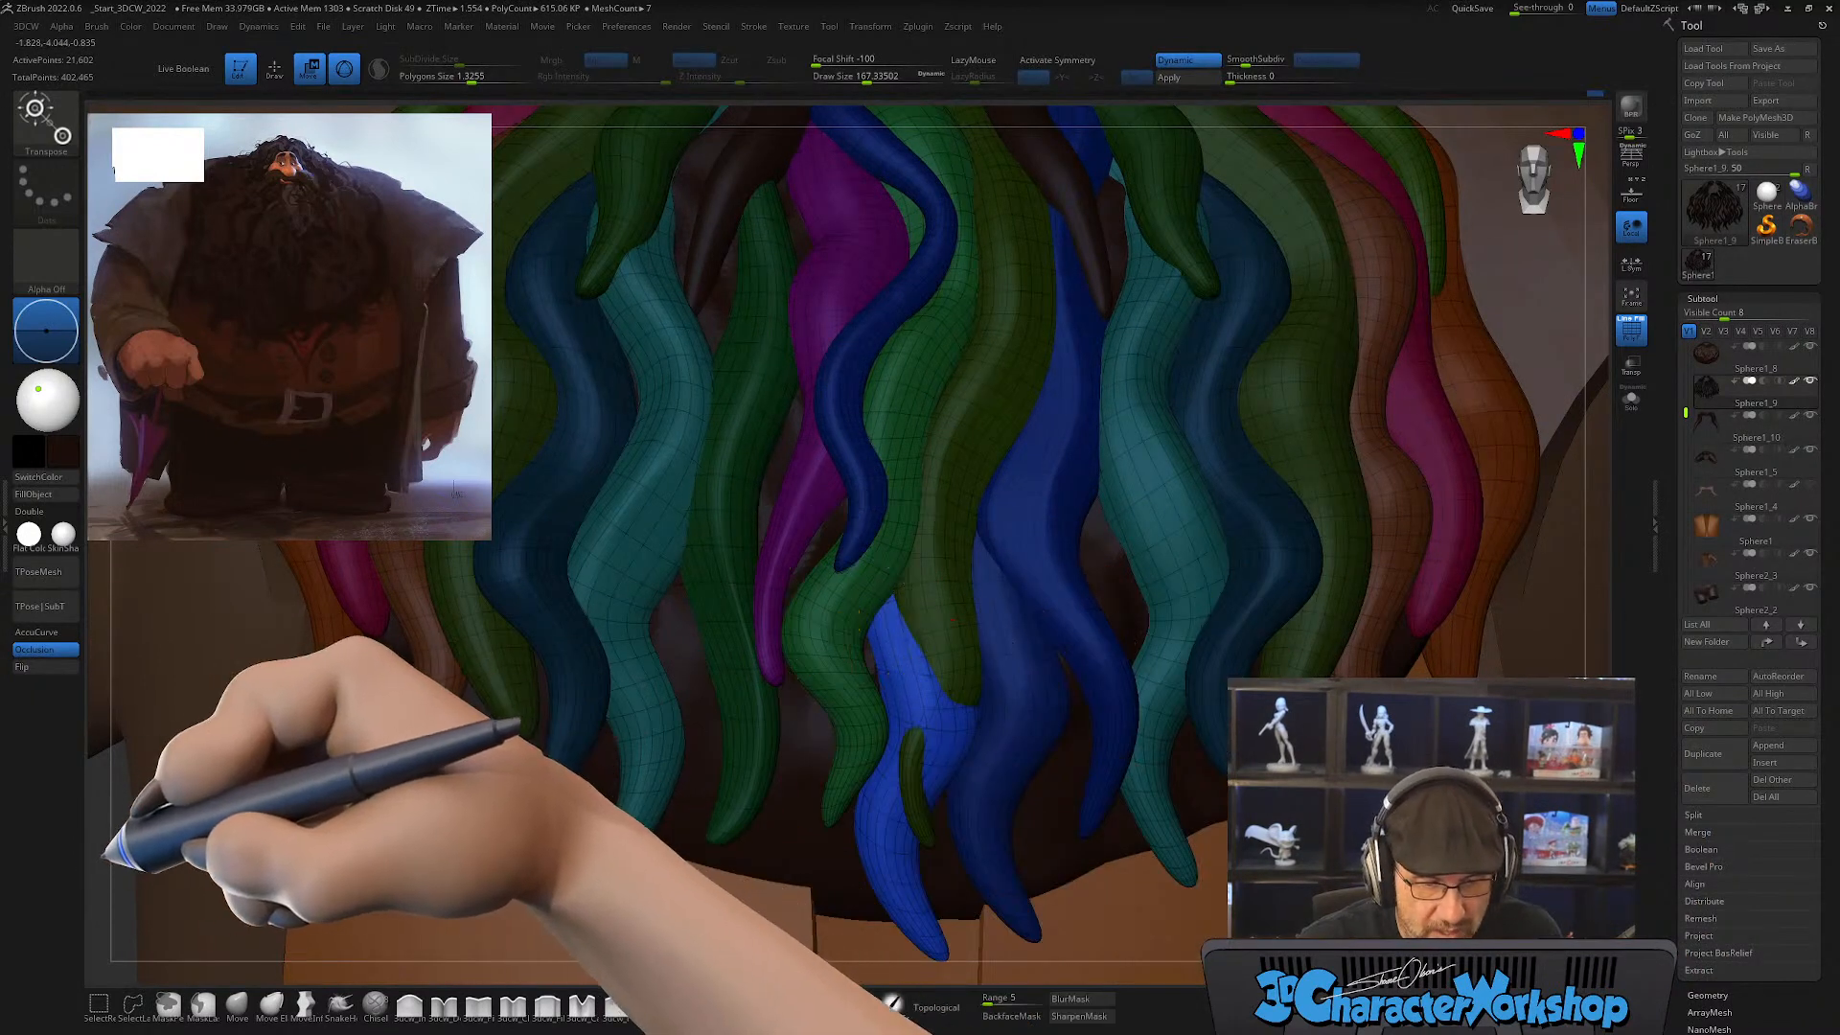
ctrl+right_drag(103, 856, 137, 877)
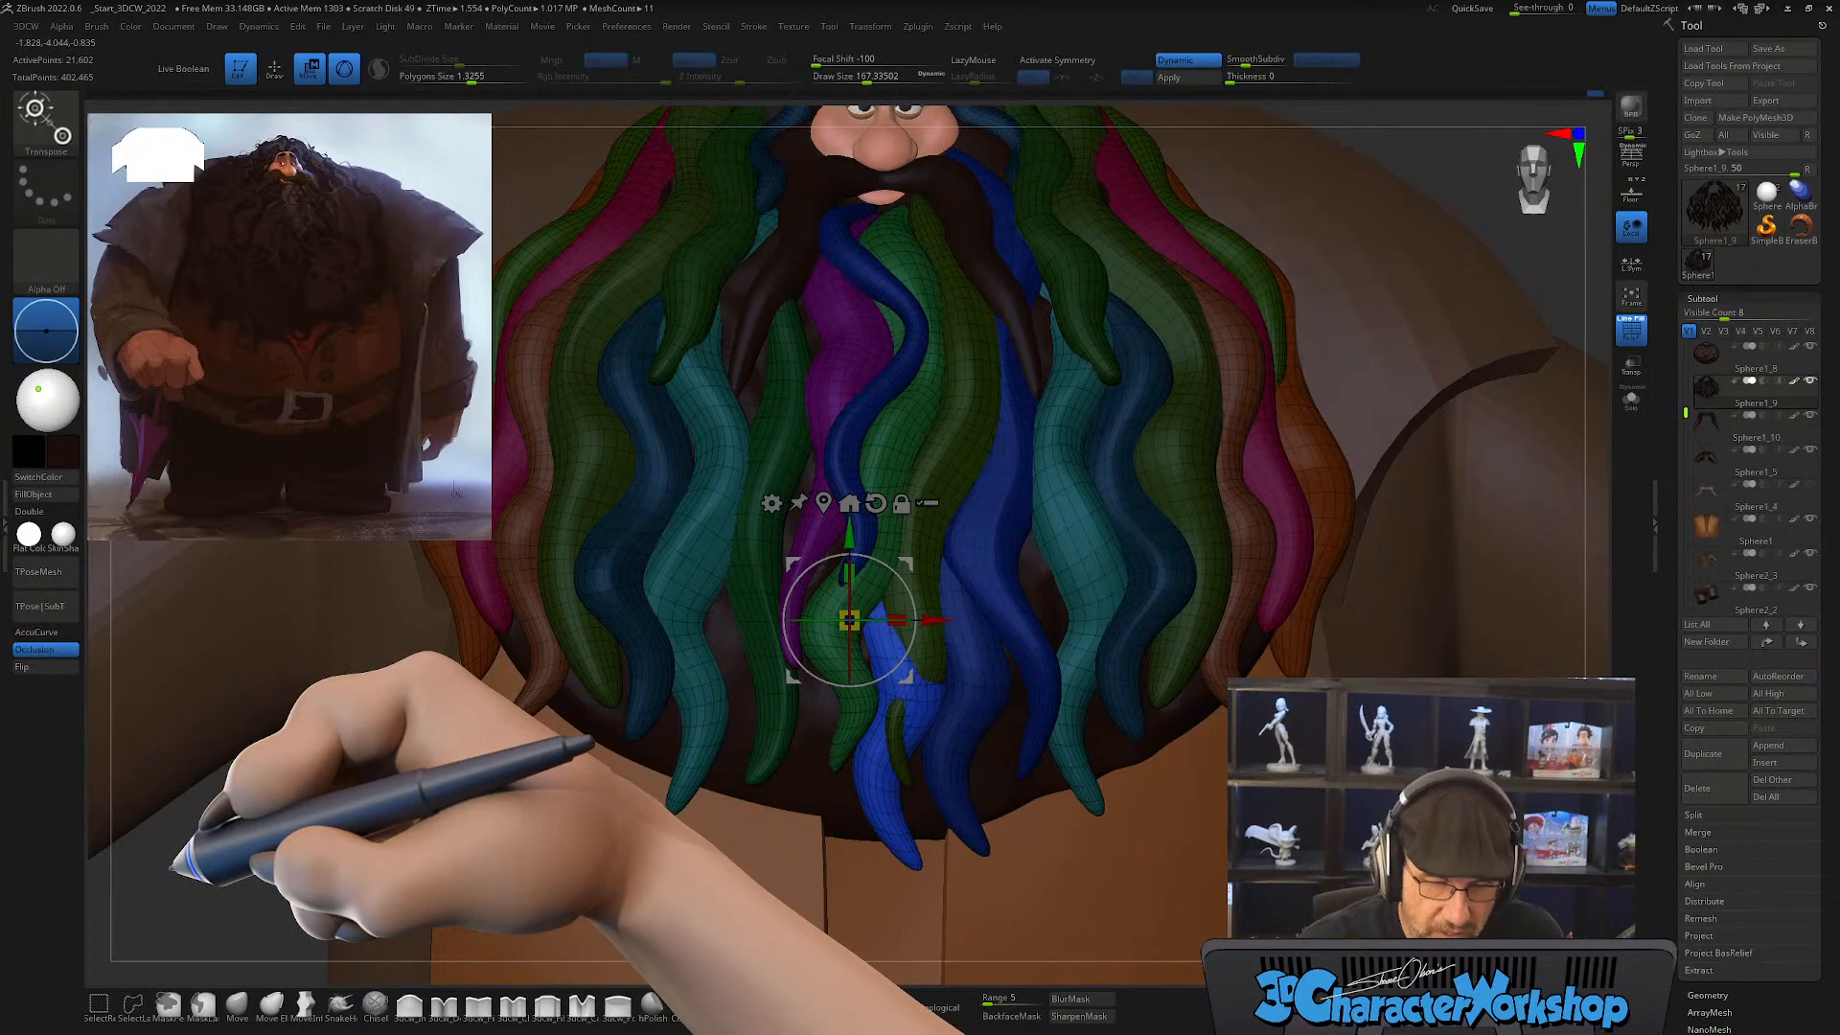
ctrl+click(198, 845)
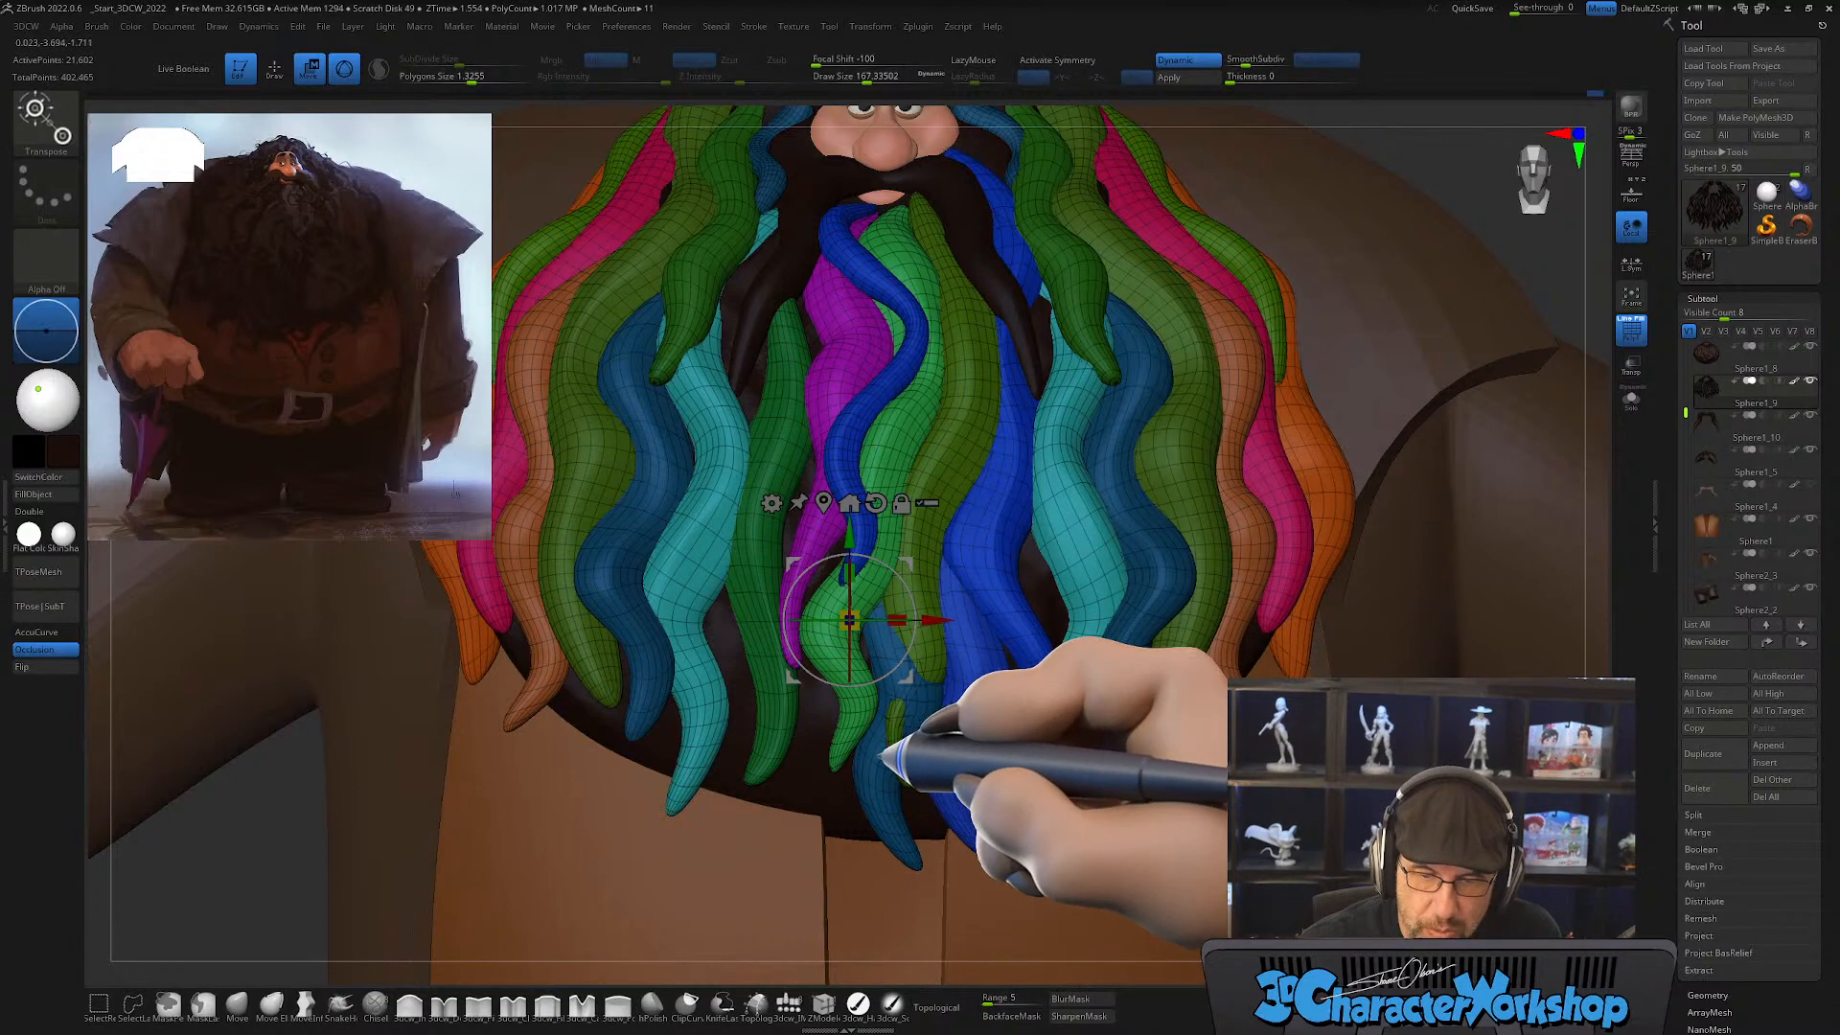
Step: Rotate and move the copied lock with the gizmo so it sits against the lower centre of the beard
ctrl+click(878, 789)
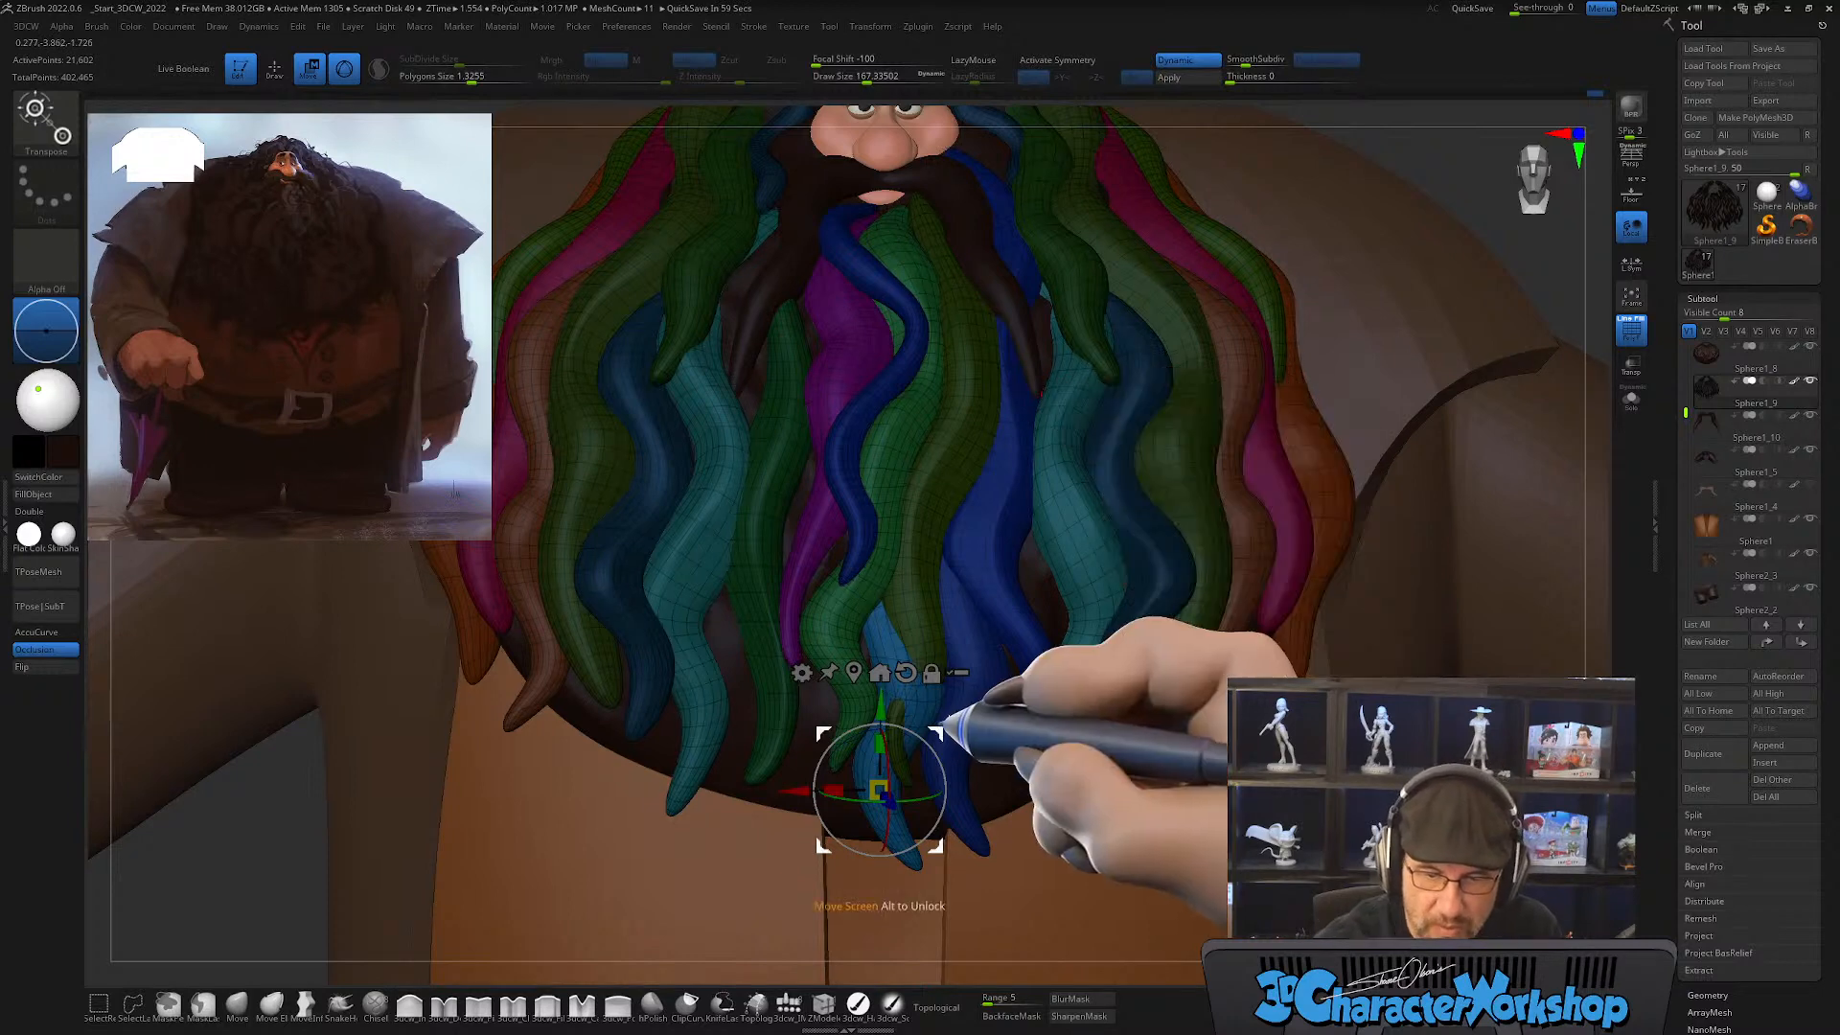
drag(912, 801, 1058, 767)
right_drag(1066, 733, 952, 751)
drag(922, 755, 945, 745)
right_drag(1014, 725, 954, 705)
drag(1027, 733, 1052, 736)
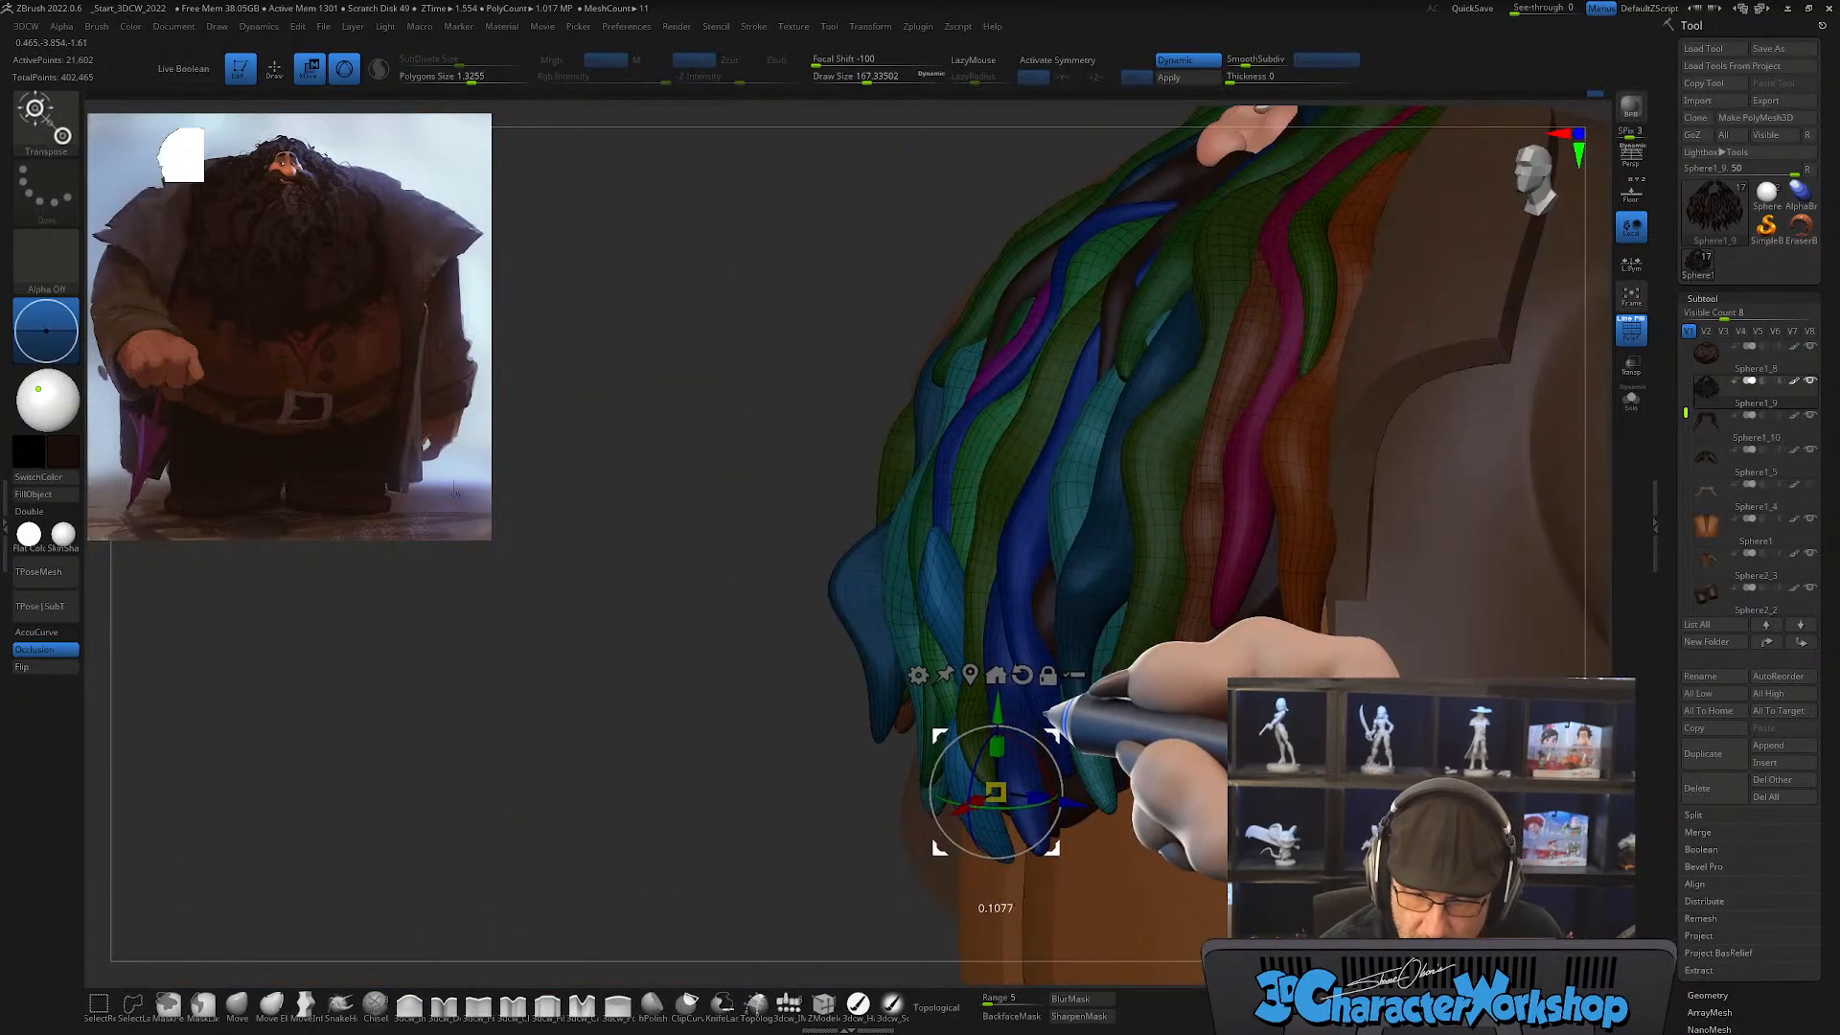
Step: Reshape the copied lock with SnakeHook at a draw size of about 250, tucking it behind the neighbouring strands
click(340, 1002)
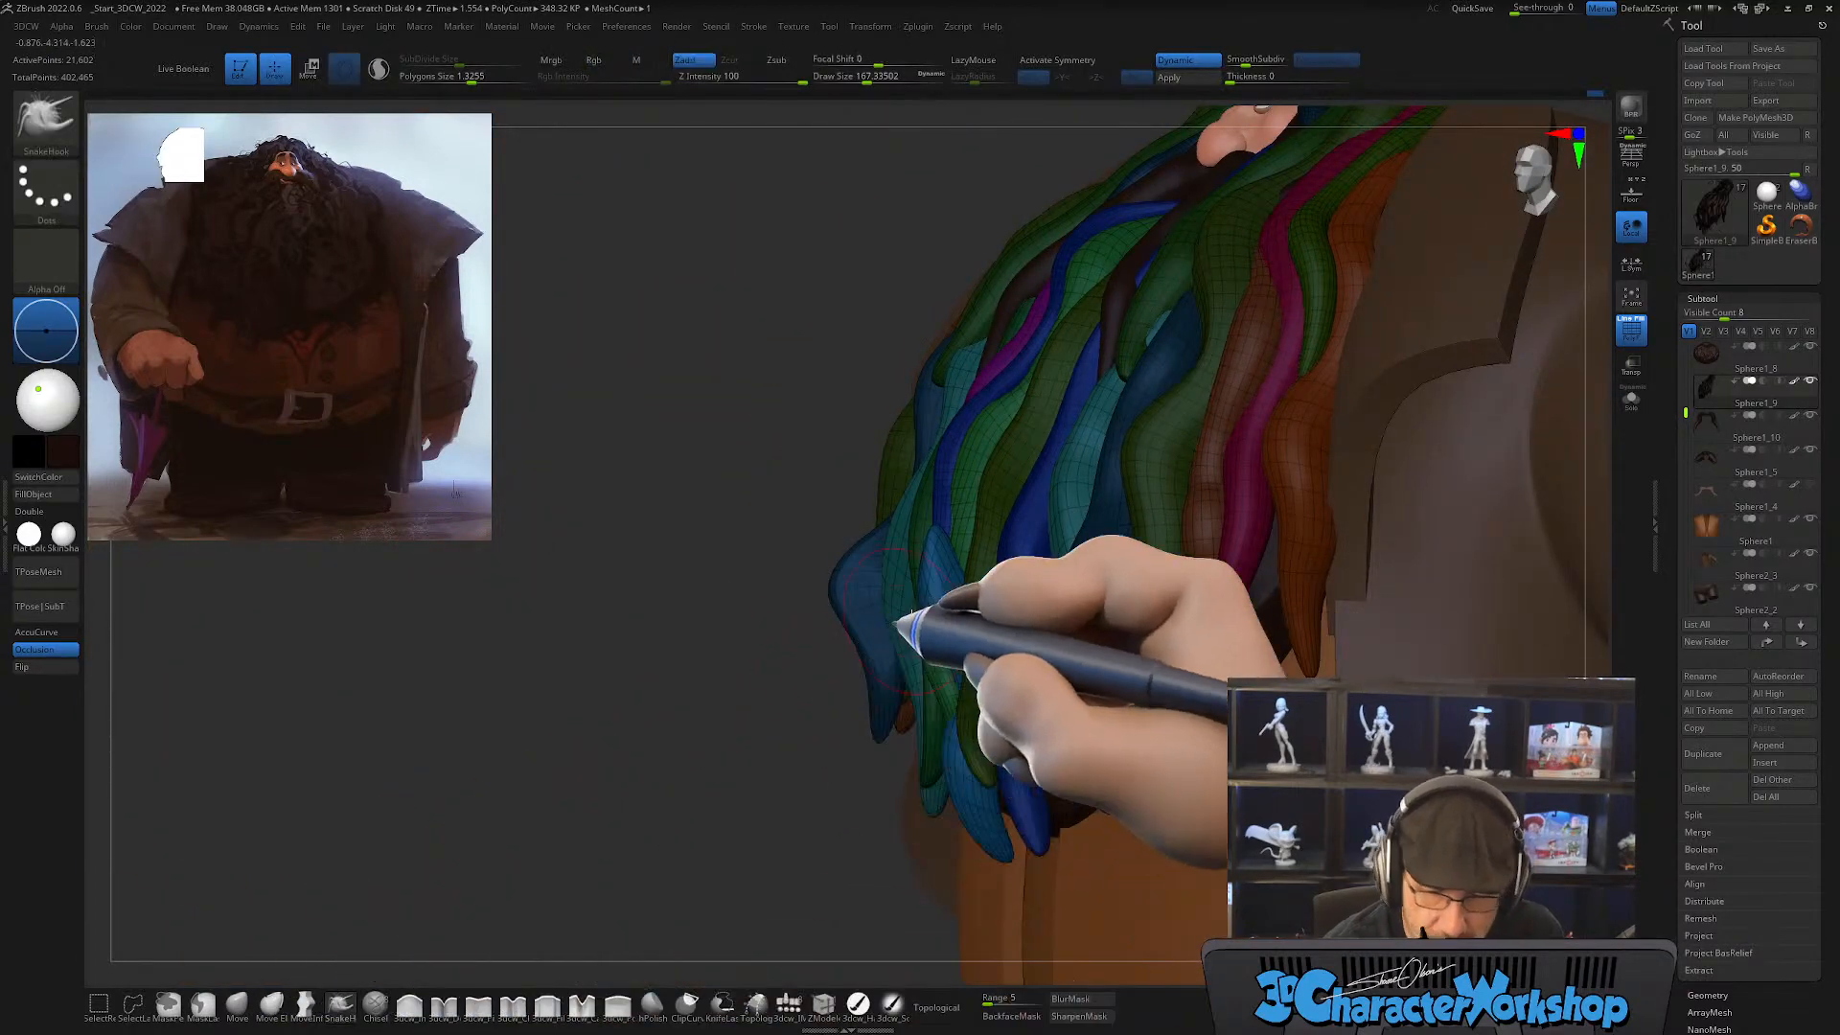
mouse_move(940, 584)
shift+mouse_down()
mouse_move(943, 545)
mouse_move(961, 555)
mouse_move(950, 595)
shift+mouse_up()
key(s)
drag(947, 592, 1018, 555)
right_drag(997, 564, 1064, 611)
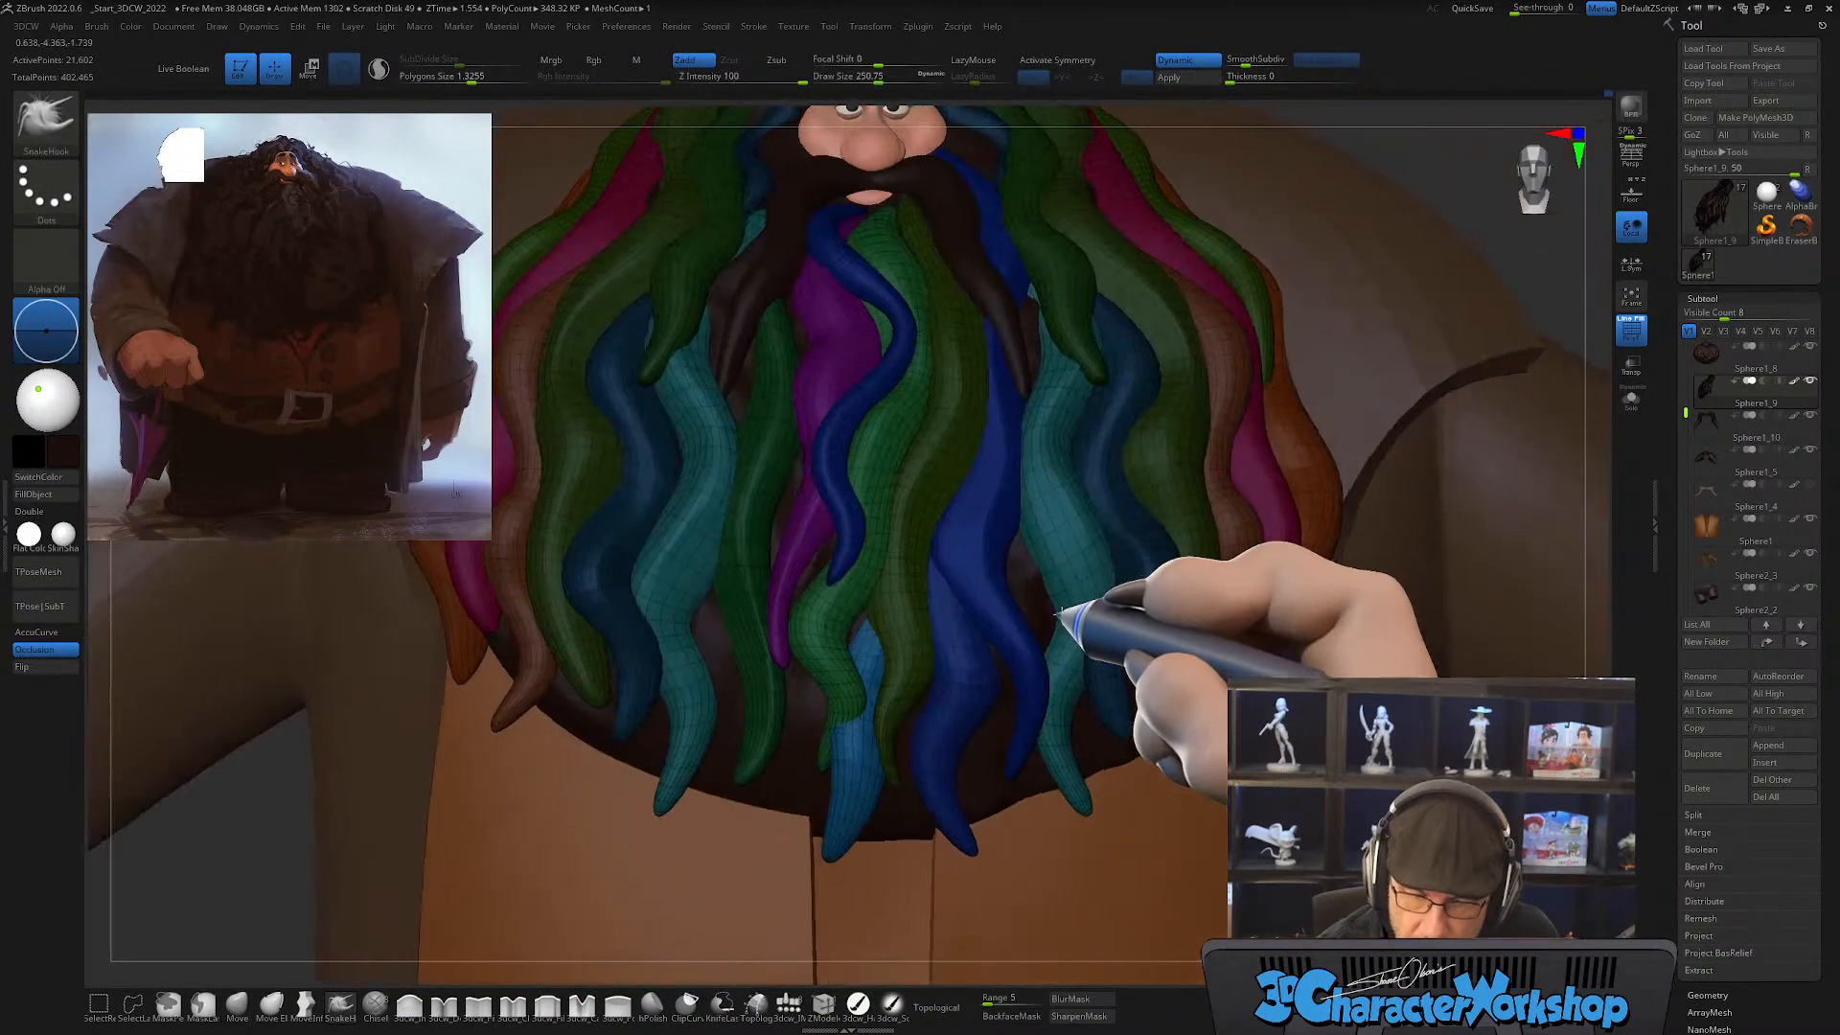
right_drag(861, 721, 896, 743)
shift+right_drag(925, 638, 868, 673)
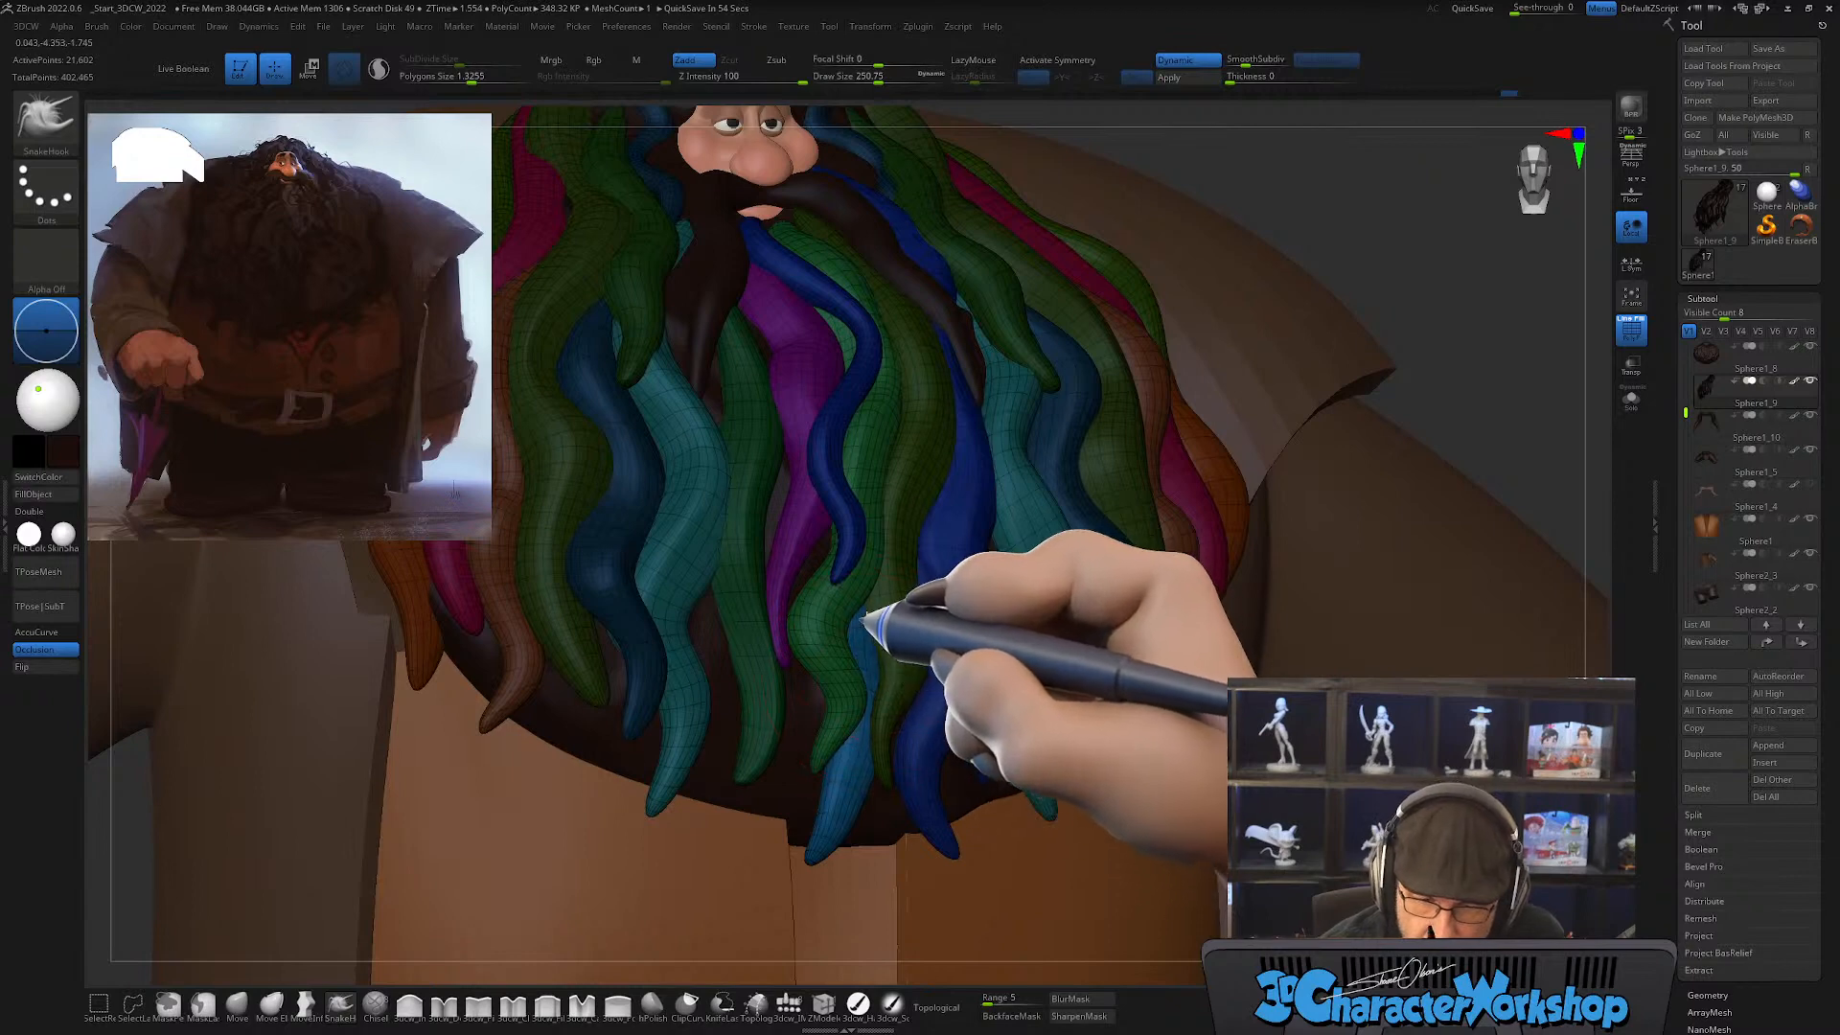
mouse_move(974, 625)
shift+right_down()
mouse_move(969, 649)
mouse_move(978, 624)
mouse_move(861, 686)
shift+right_up()
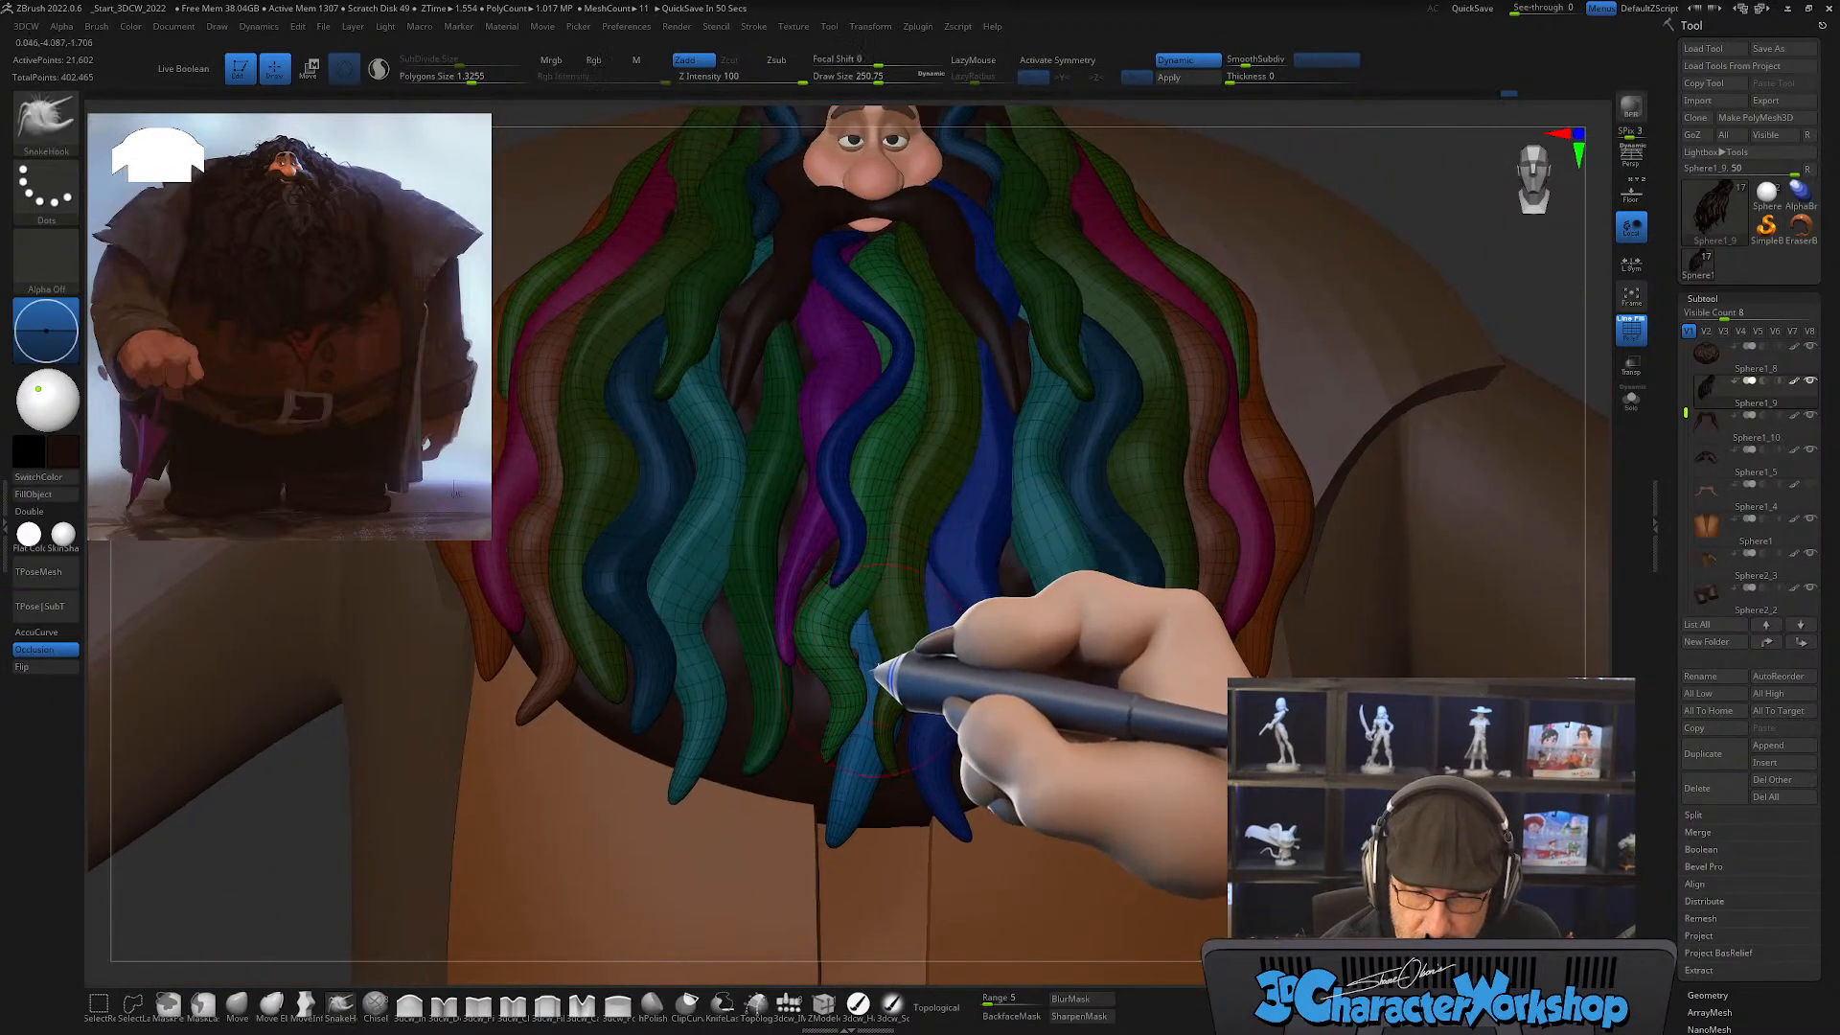
Step: Thicken the lock with the 3dcw_Inflate brush and refine its hanging tip with SnakeHook
click(407, 1003)
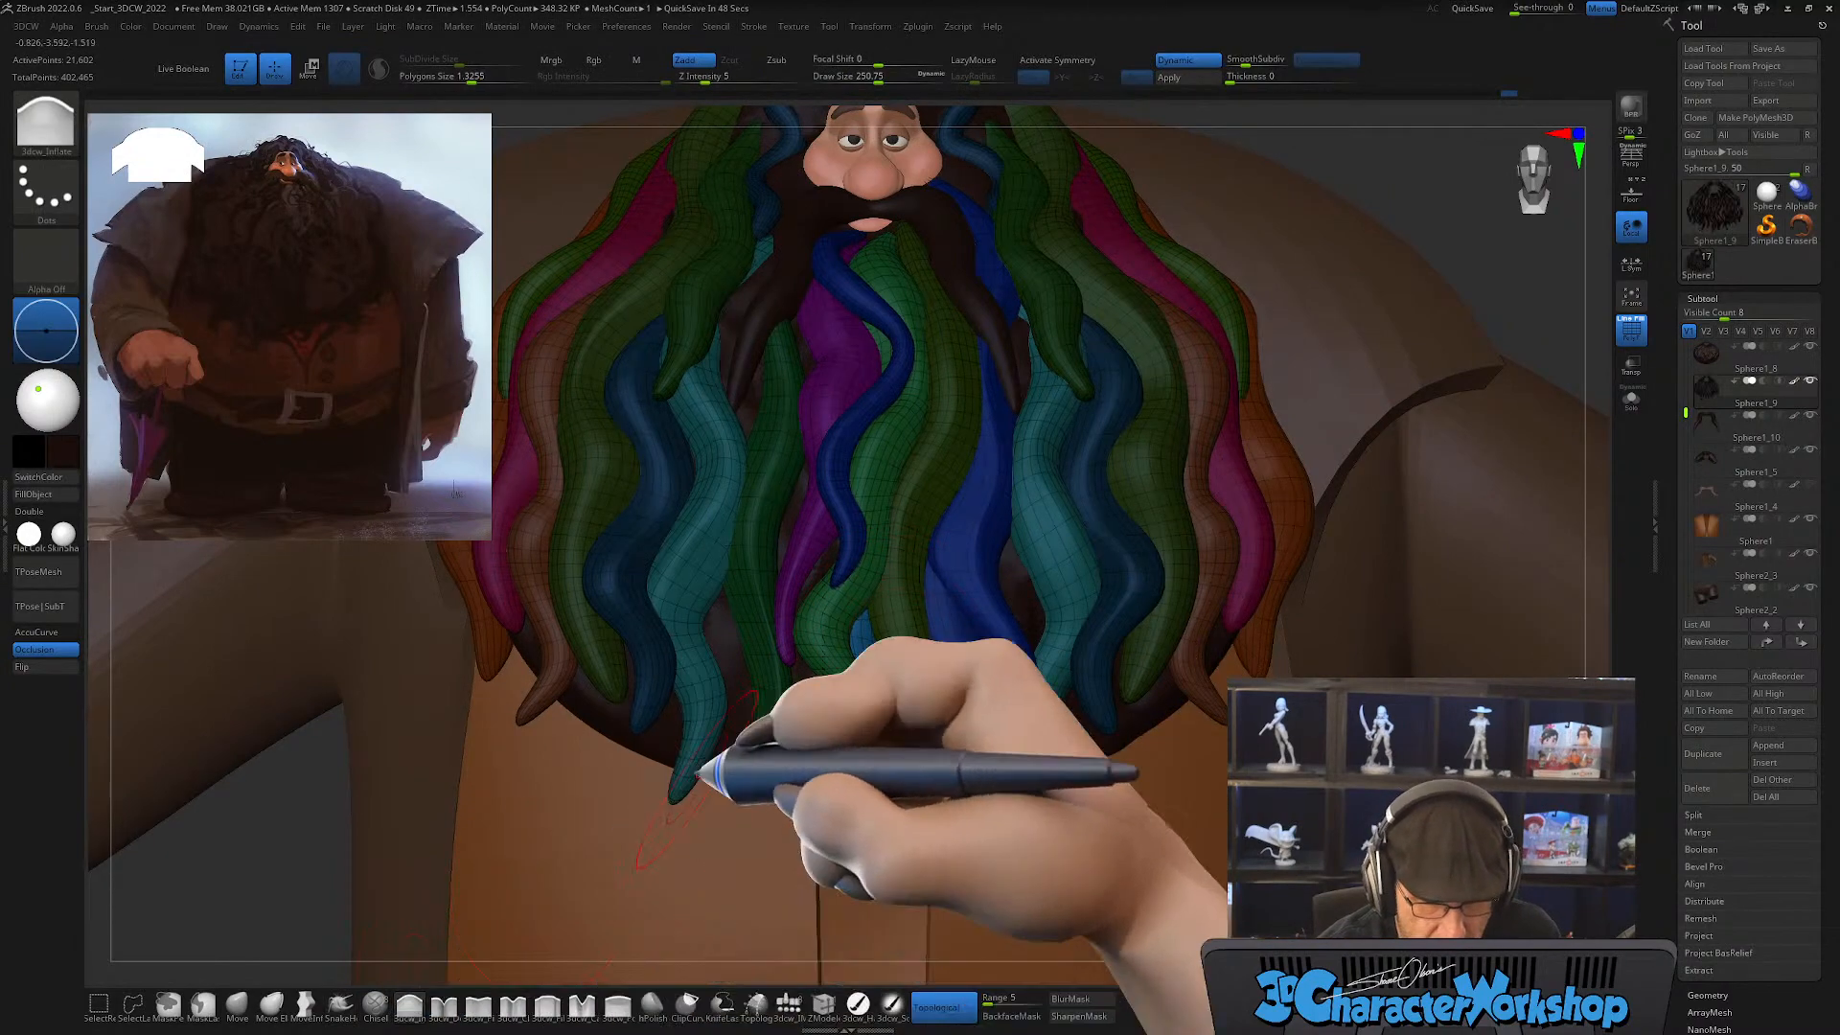
right_drag(959, 606, 923, 664)
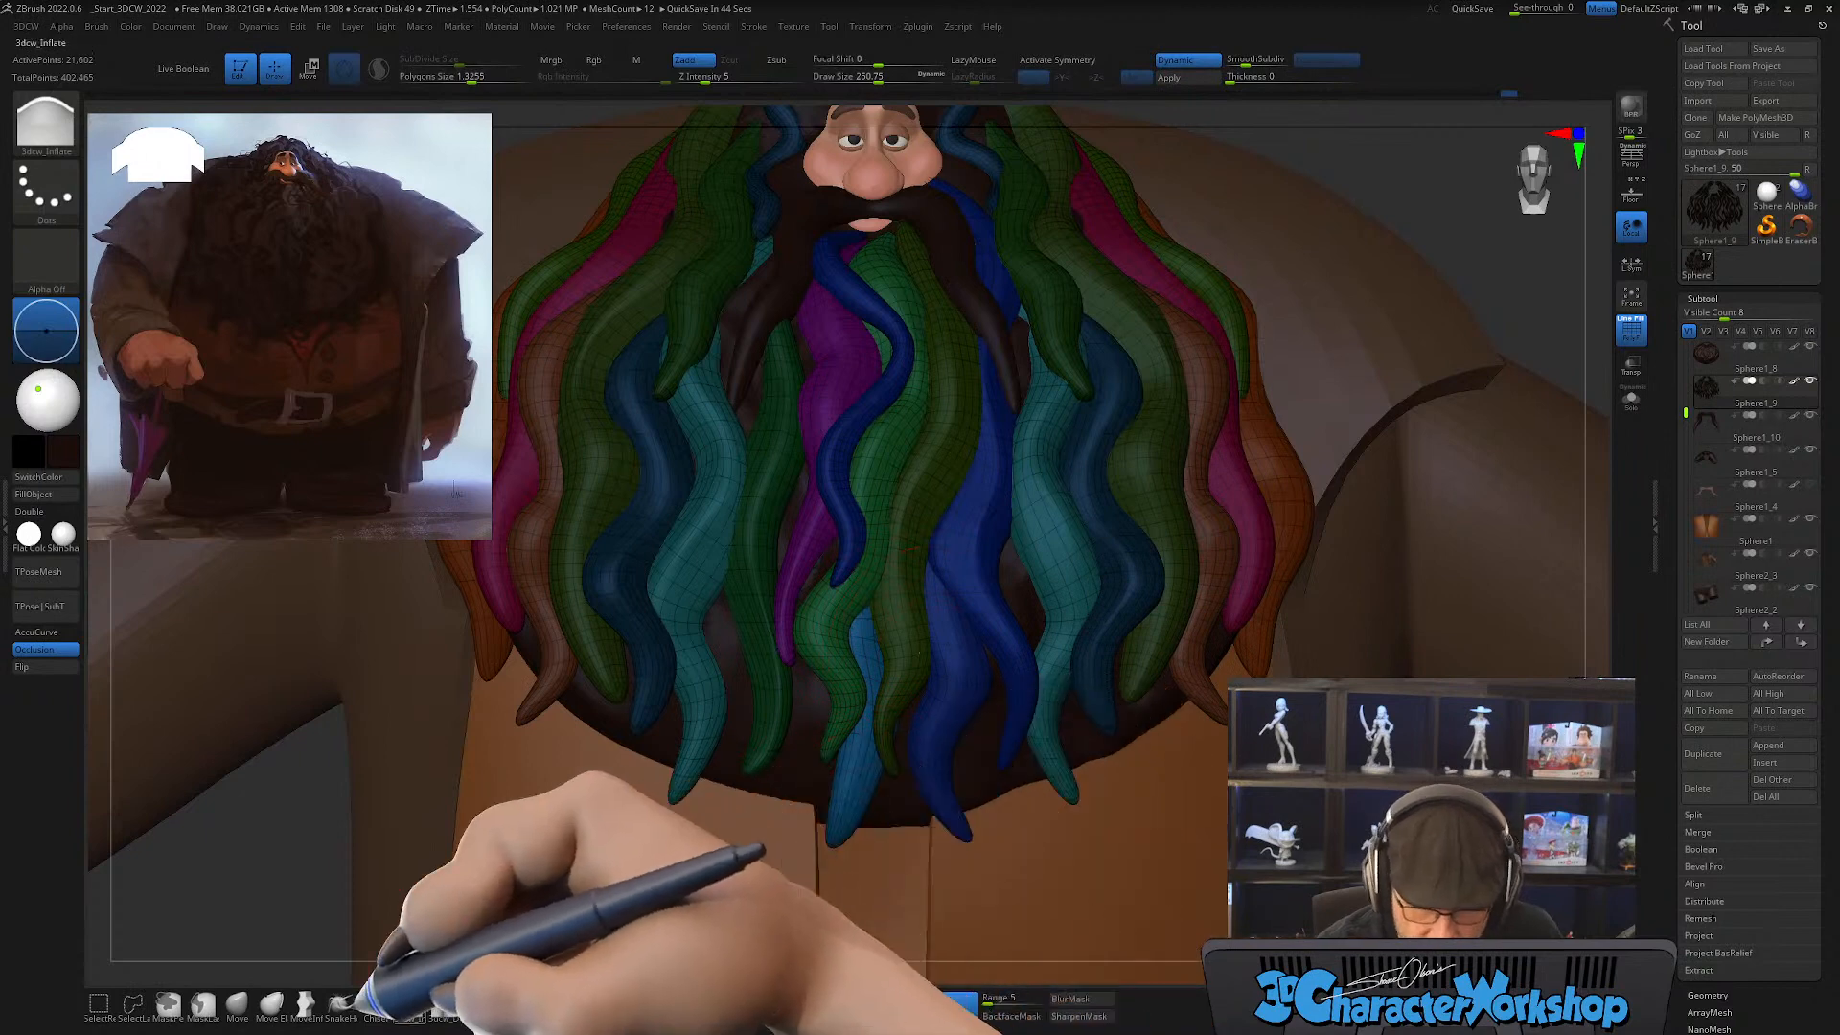
click(340, 1003)
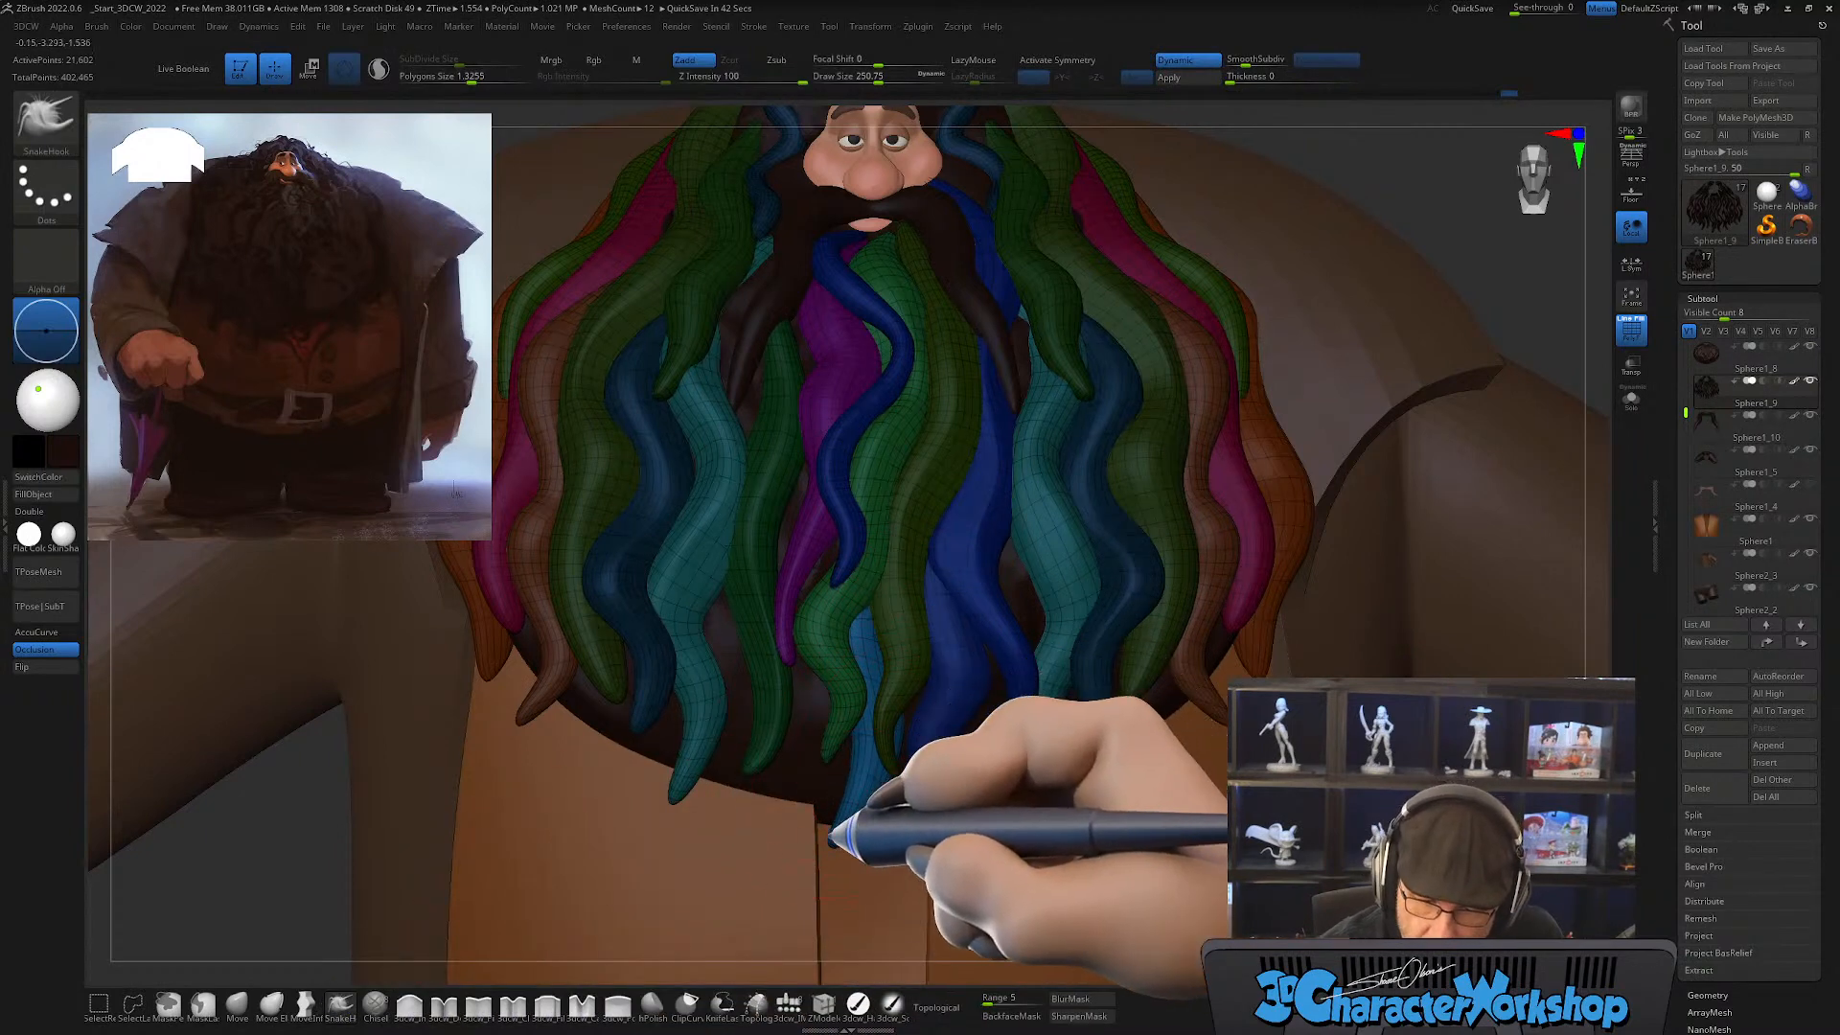
mouse_move(1020, 747)
right_down()
mouse_move(1007, 658)
mouse_move(911, 801)
mouse_move(929, 876)
mouse_move(867, 851)
right_up()
key(shift)
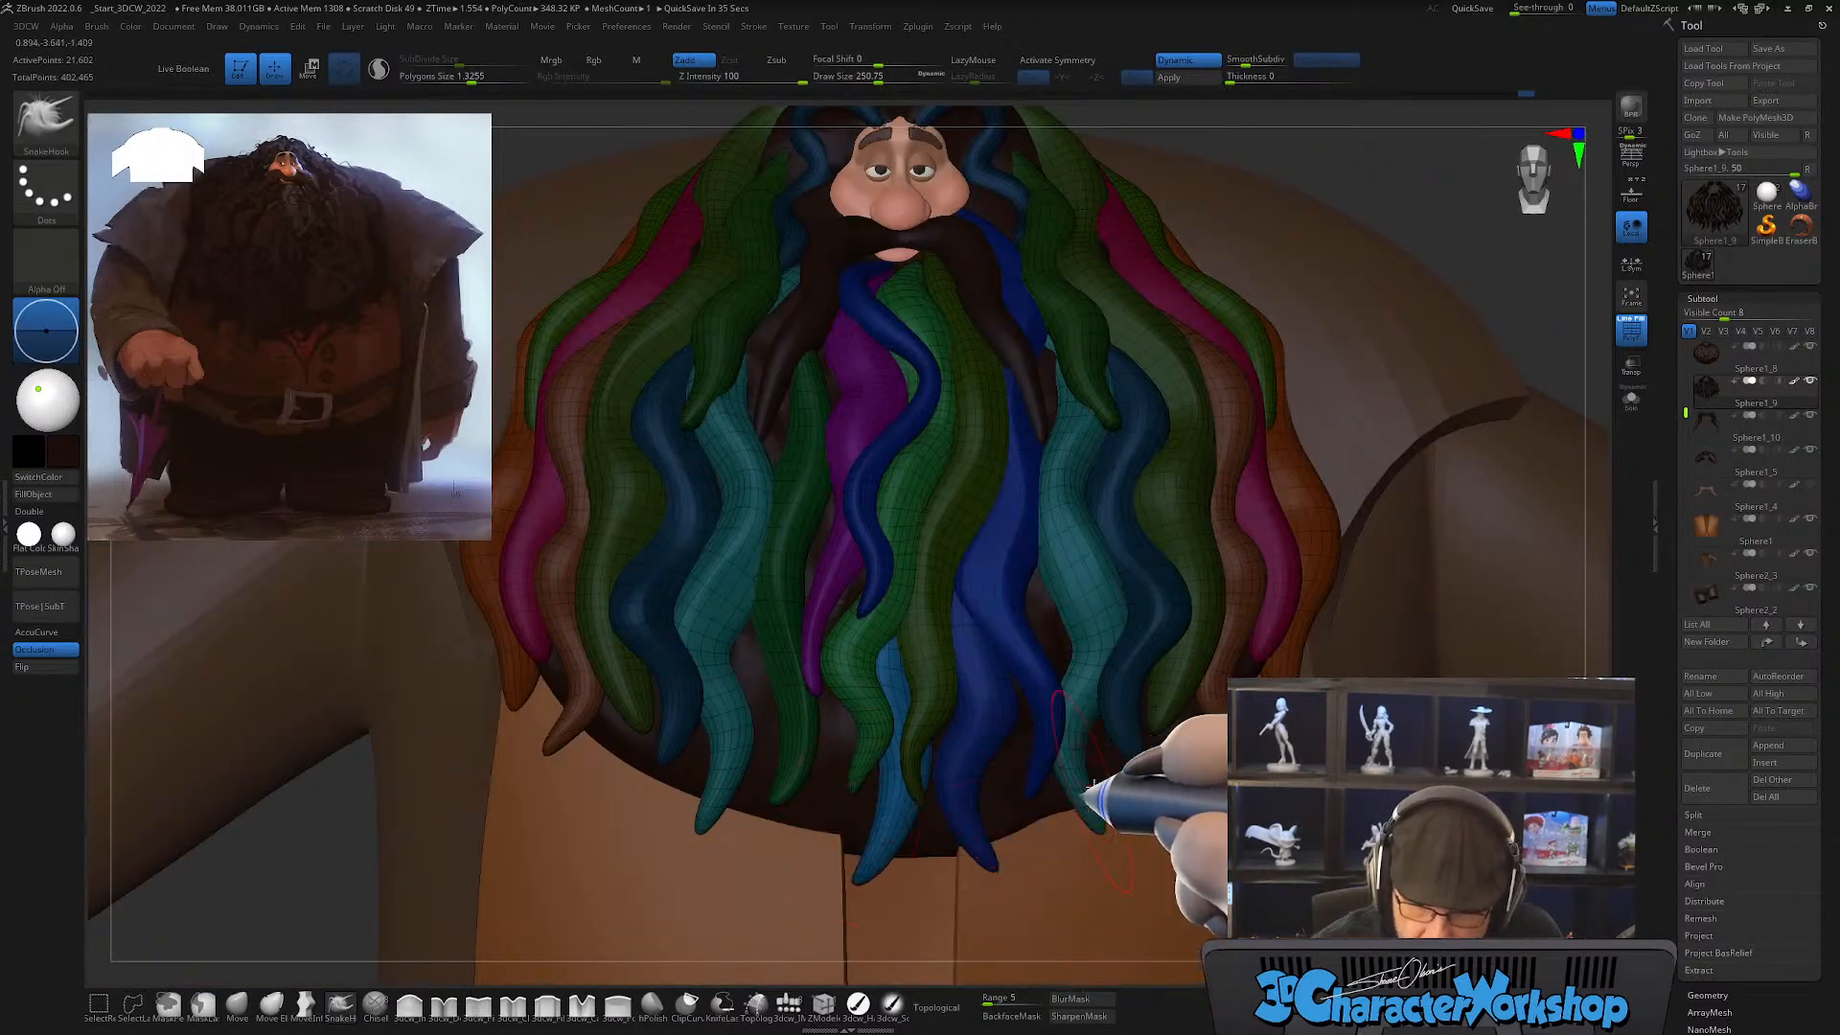
ctrl+right_drag(1100, 762, 1008, 749)
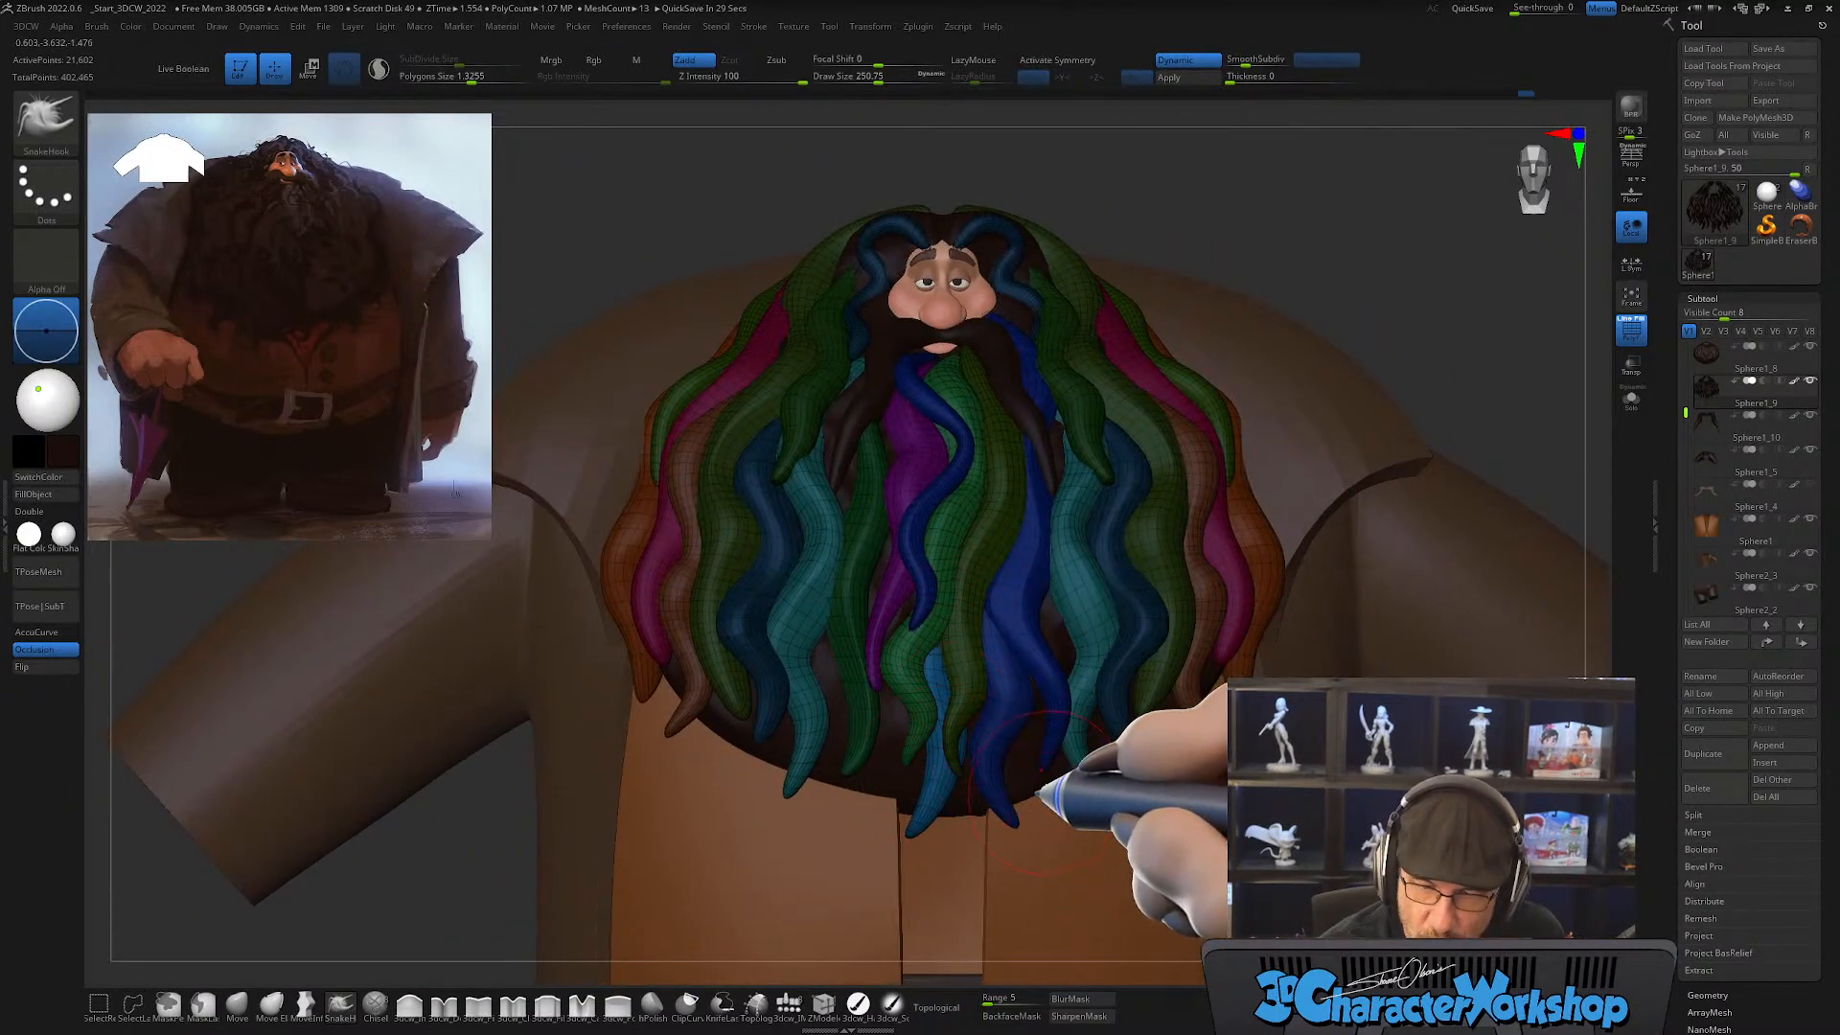
Step: Duplicate the lock into the gap beside it and rotate and place the copy with the gizmo
key(w)
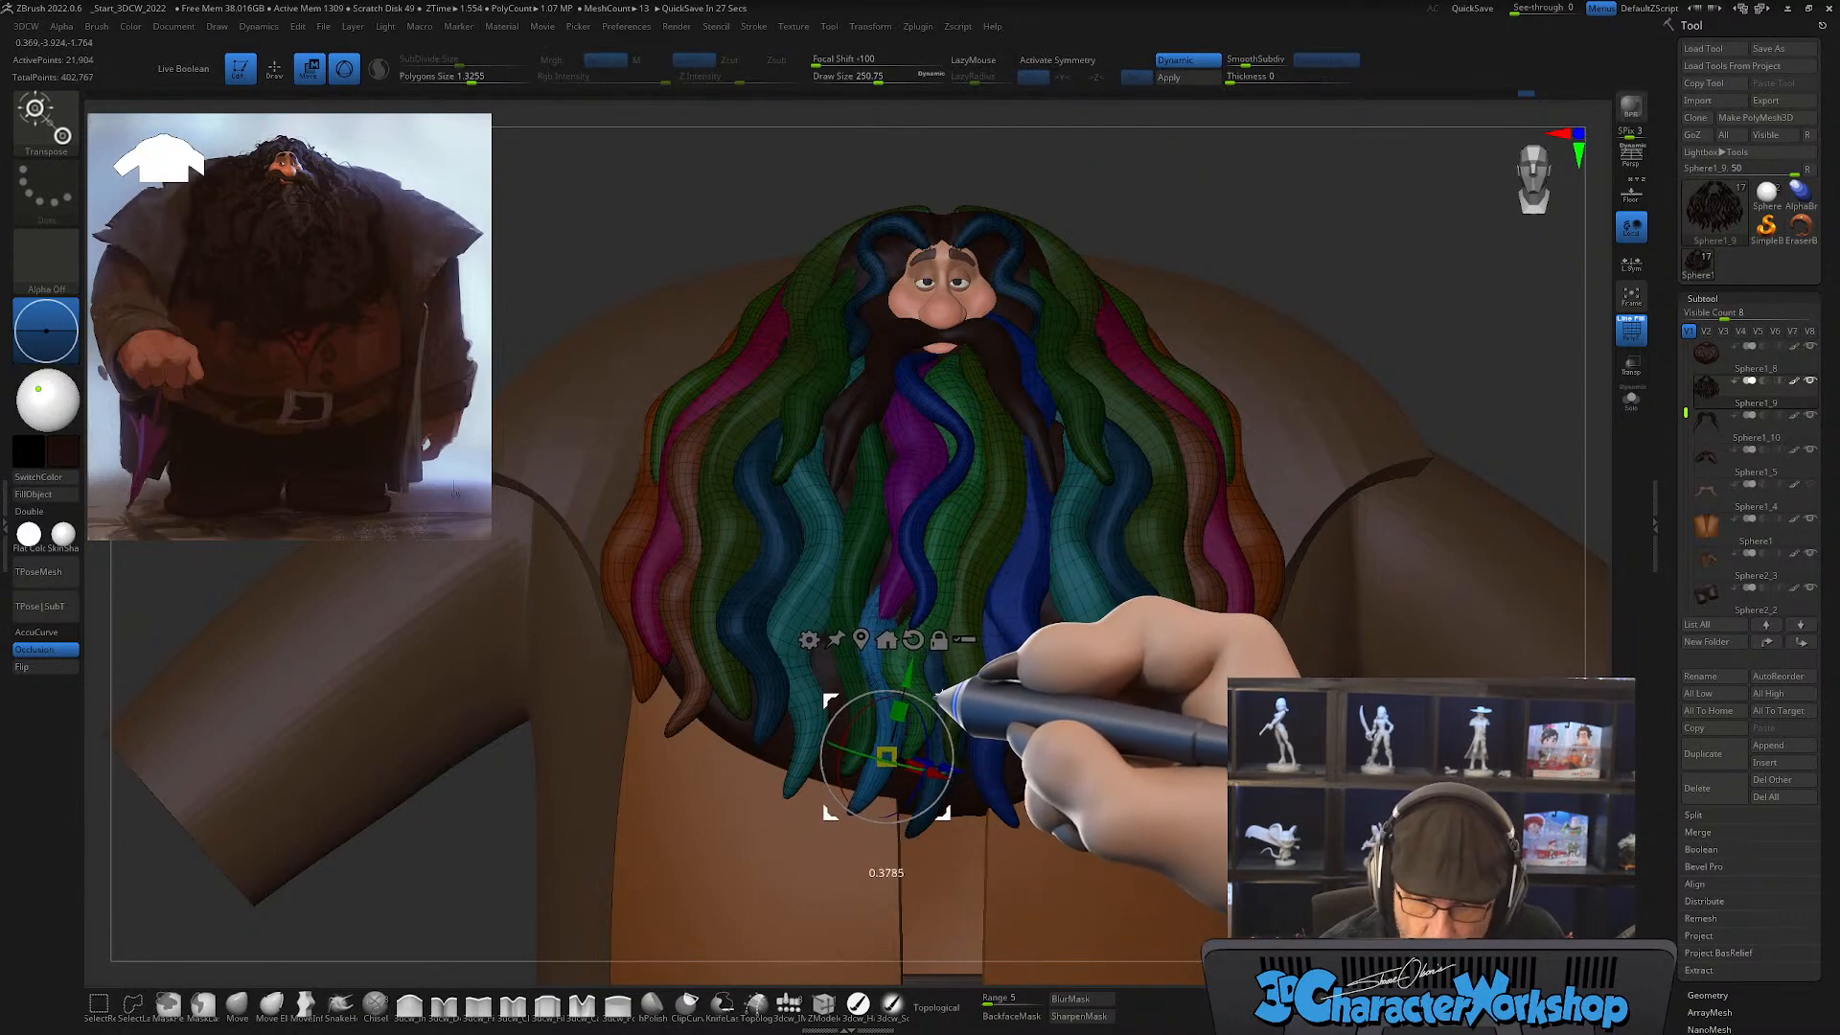
mouse_move(1016, 690)
right_down()
mouse_move(1027, 674)
mouse_move(1023, 700)
right_up()
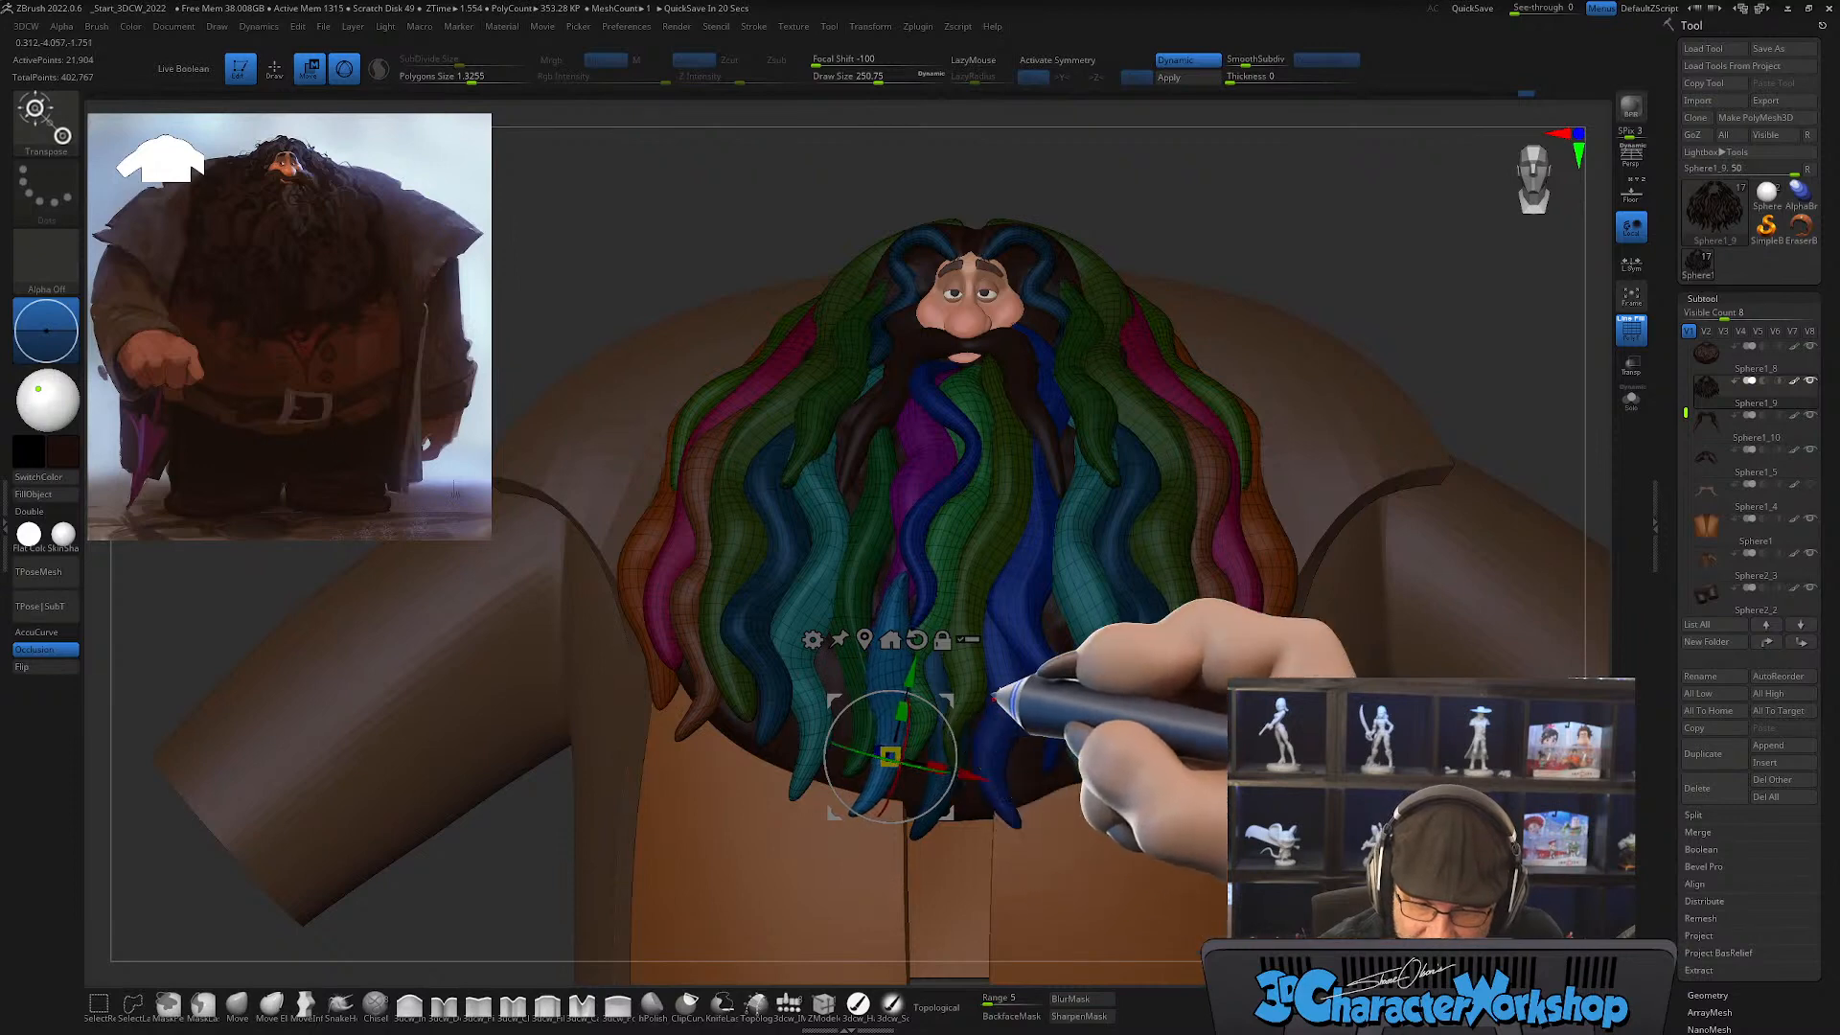
drag(870, 757, 868, 761)
right_drag(1018, 677, 989, 690)
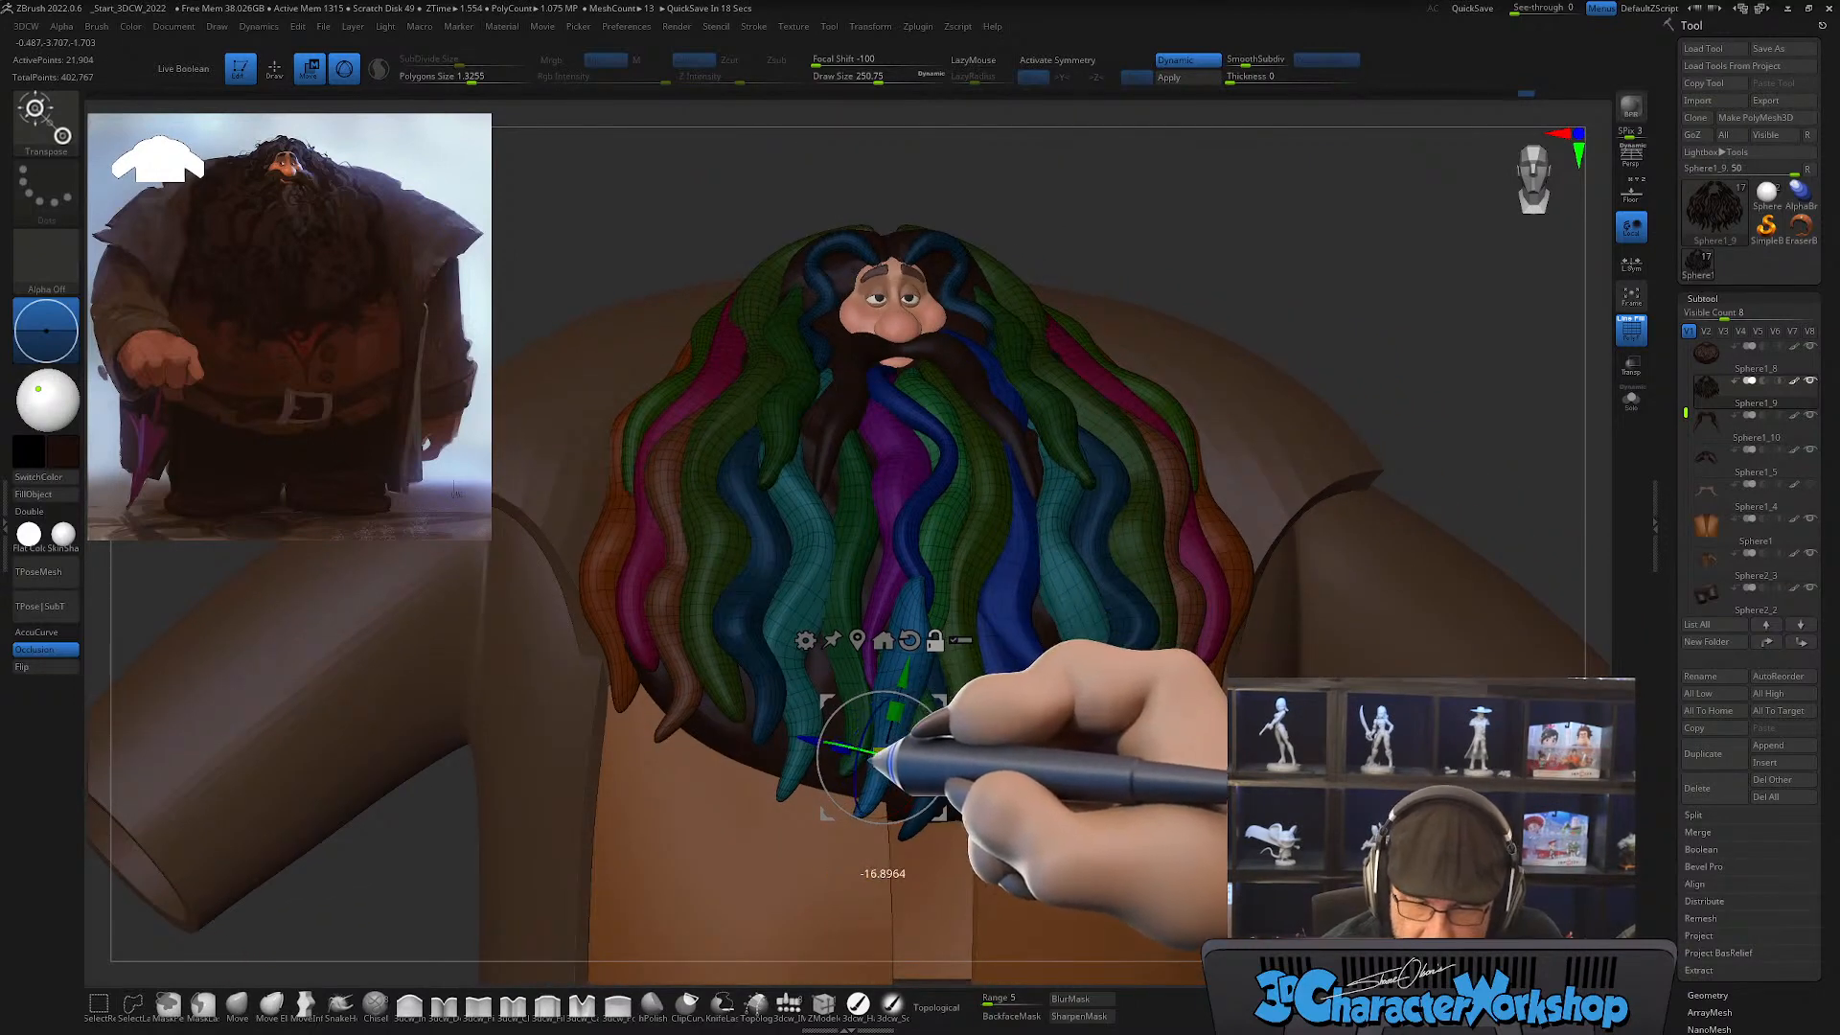
drag(875, 719, 875, 721)
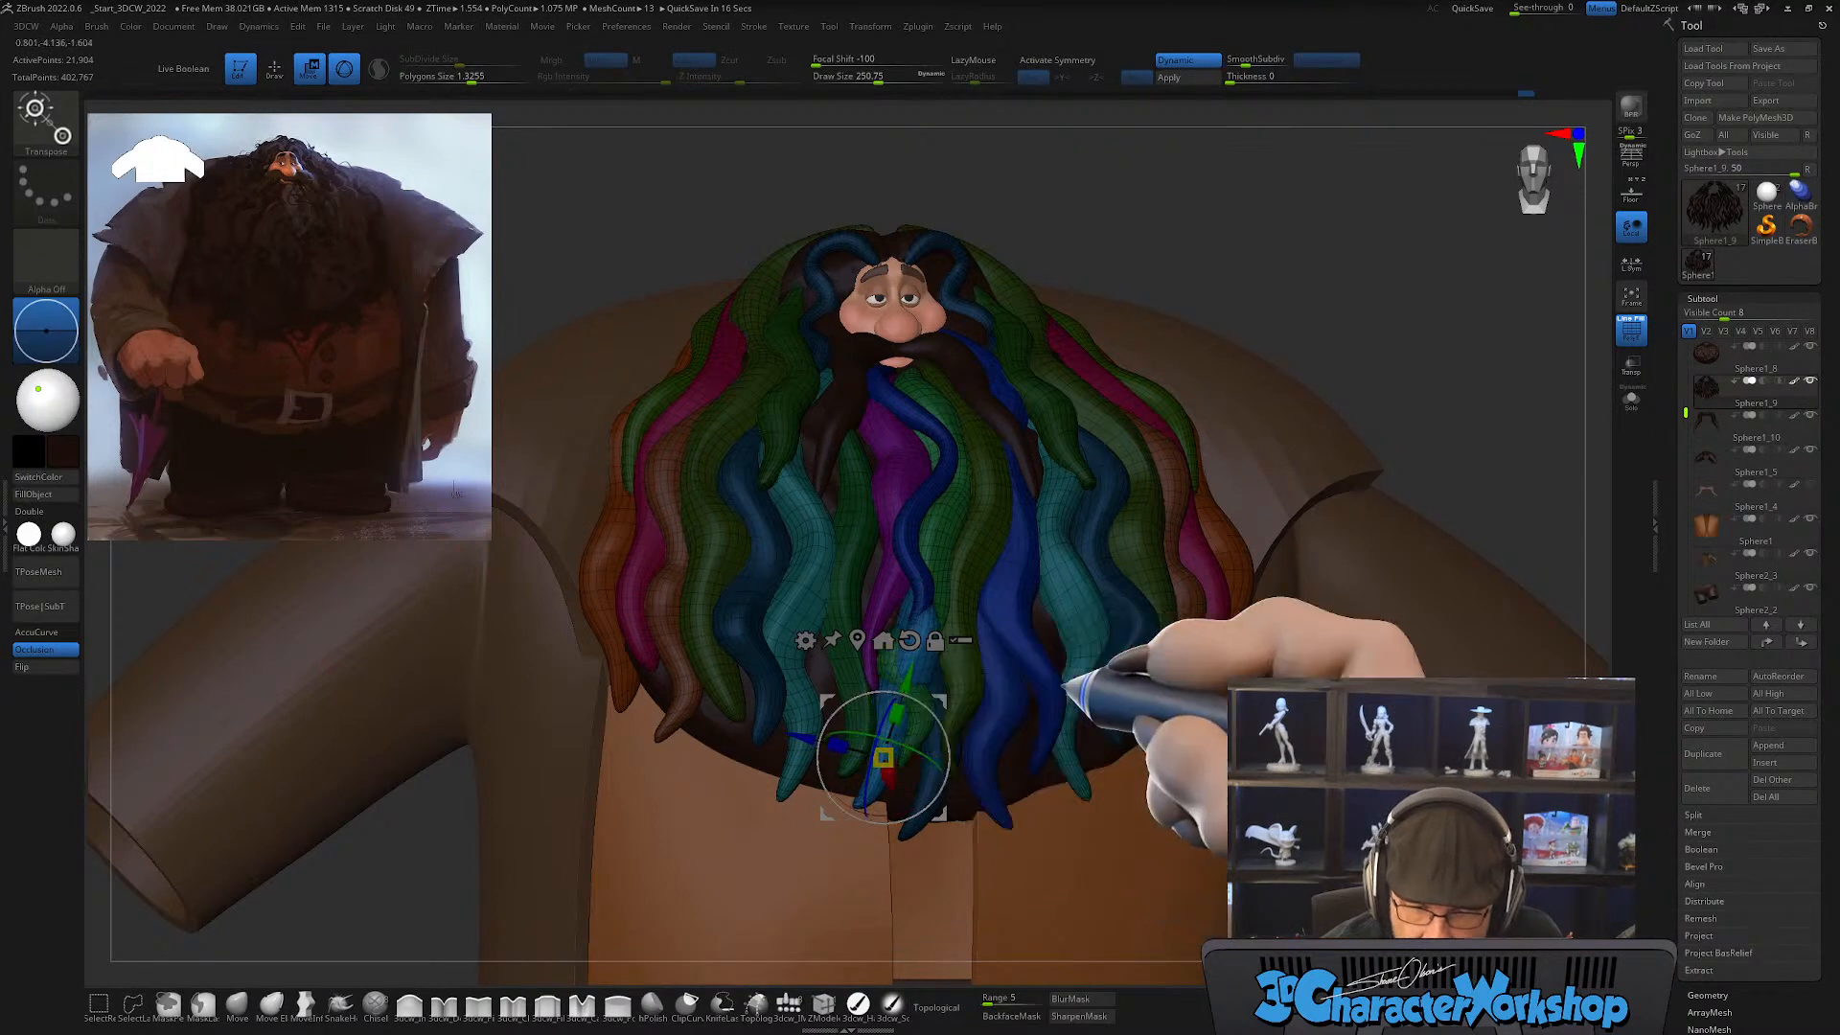
right_drag(1068, 682, 987, 635)
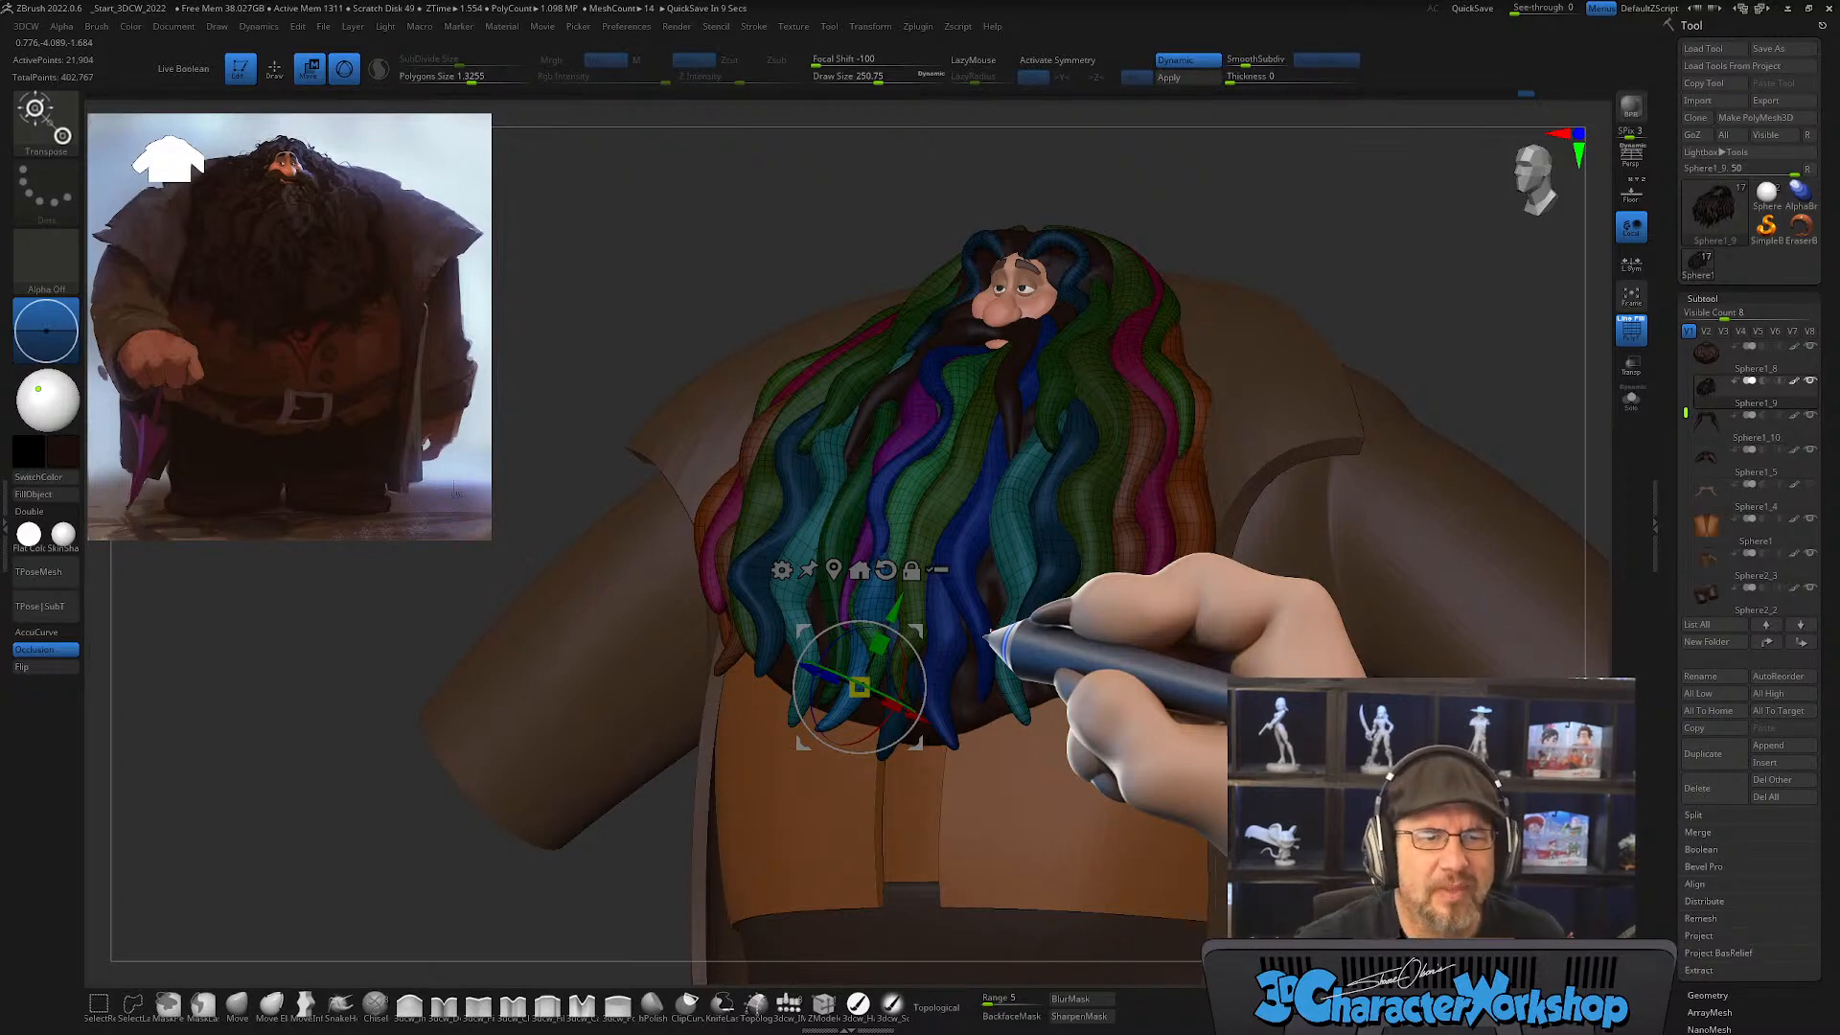
ctrl+right_drag(1009, 606, 950, 594)
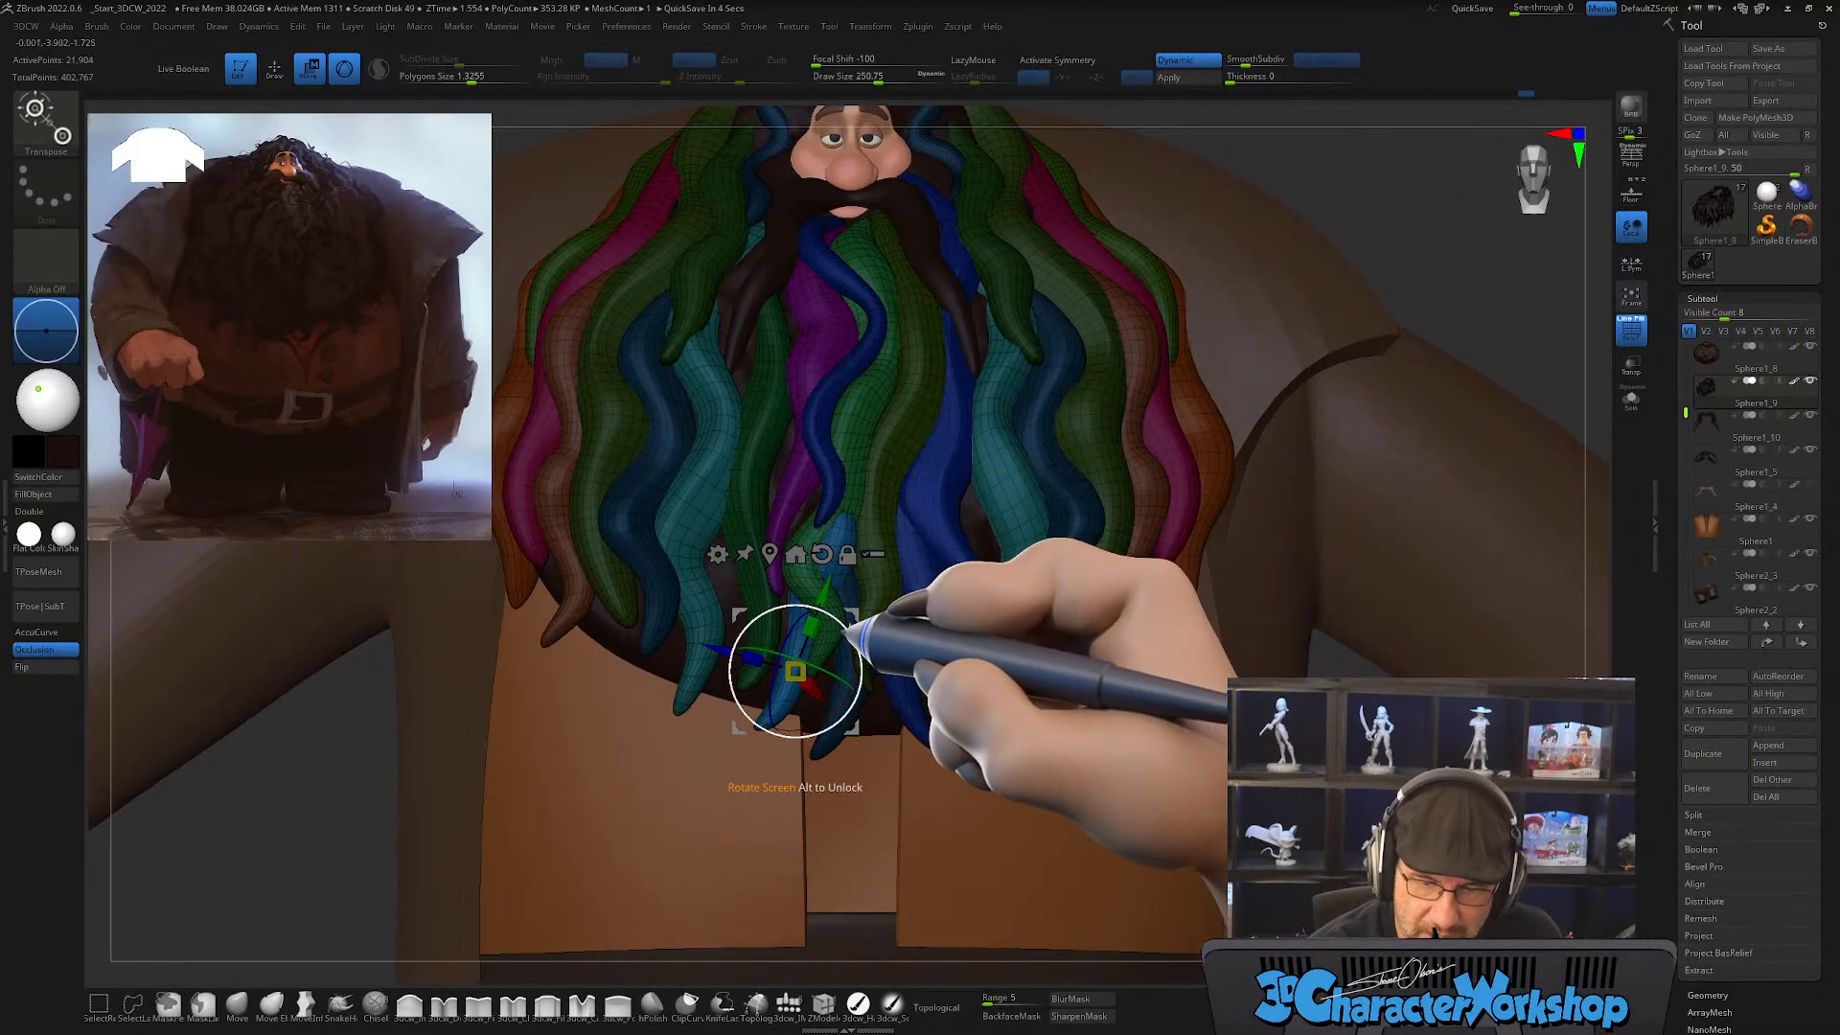
Step: Fit the new copy against the beard with the Move brush, enlarging the draw size to about 422
click(237, 1003)
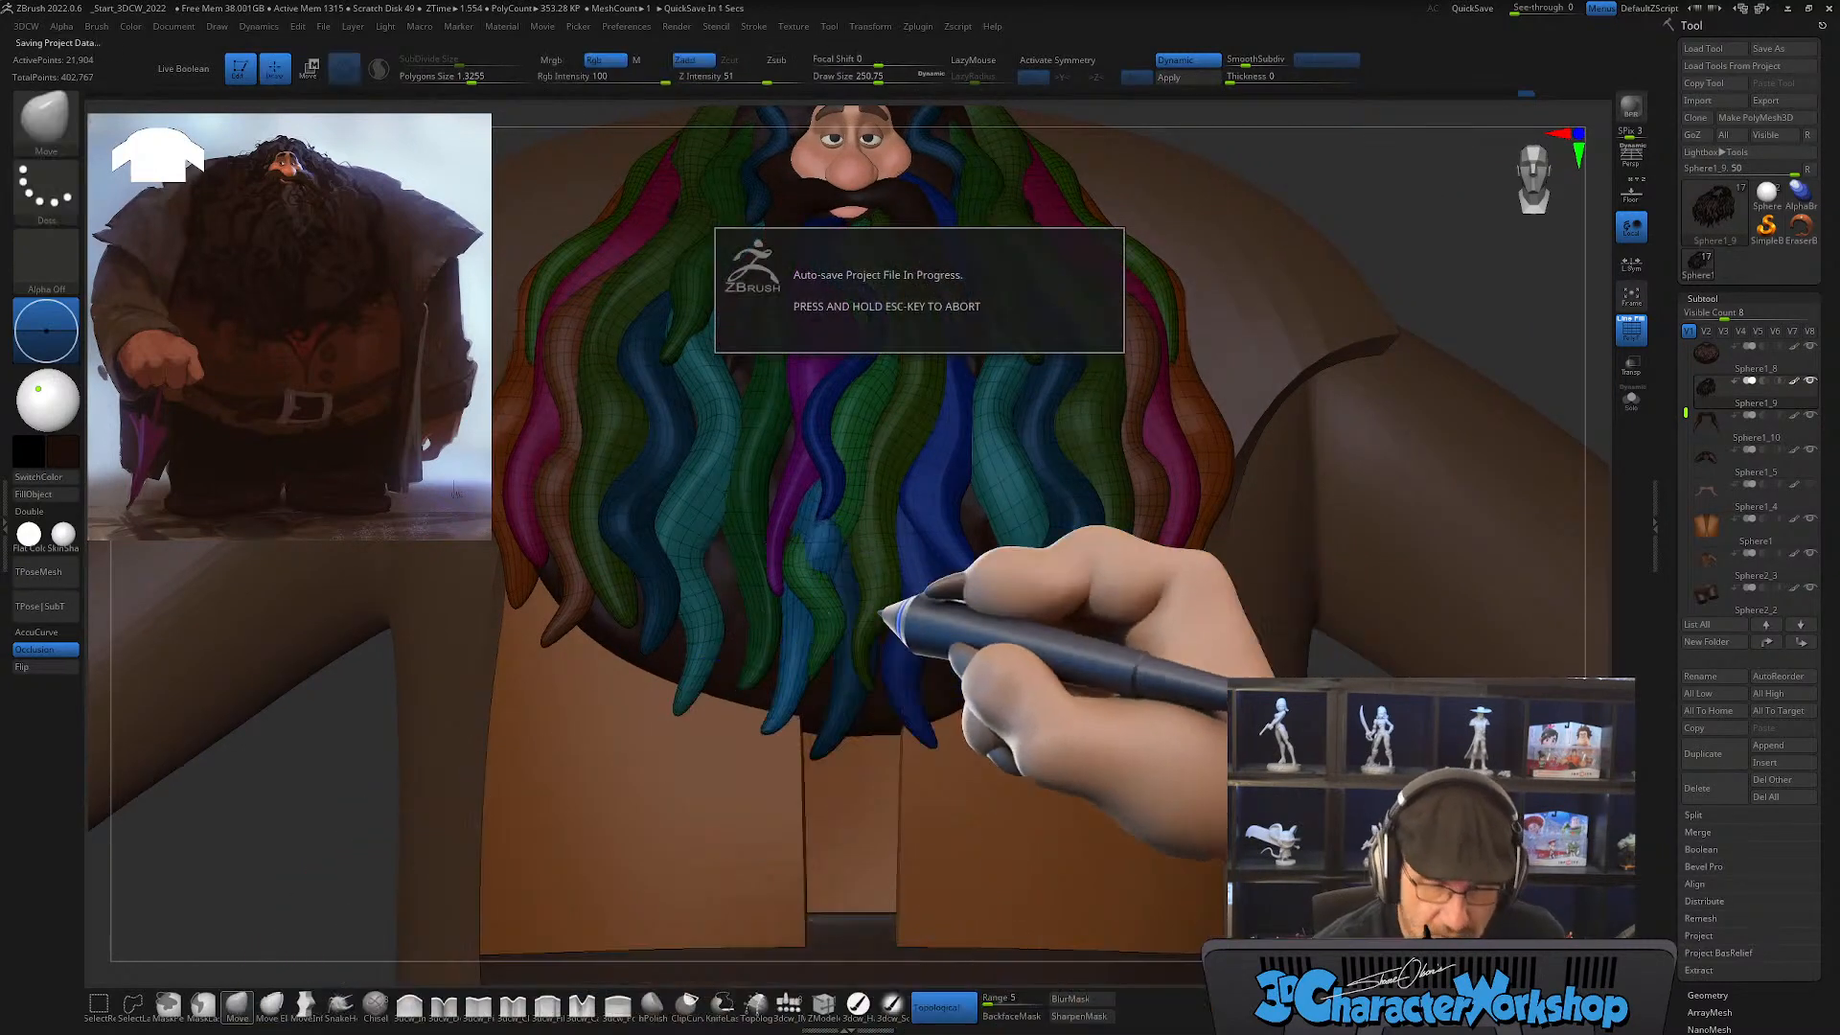
mouse_move(903, 692)
right_down()
mouse_move(951, 635)
mouse_move(918, 645)
right_up()
key(s)
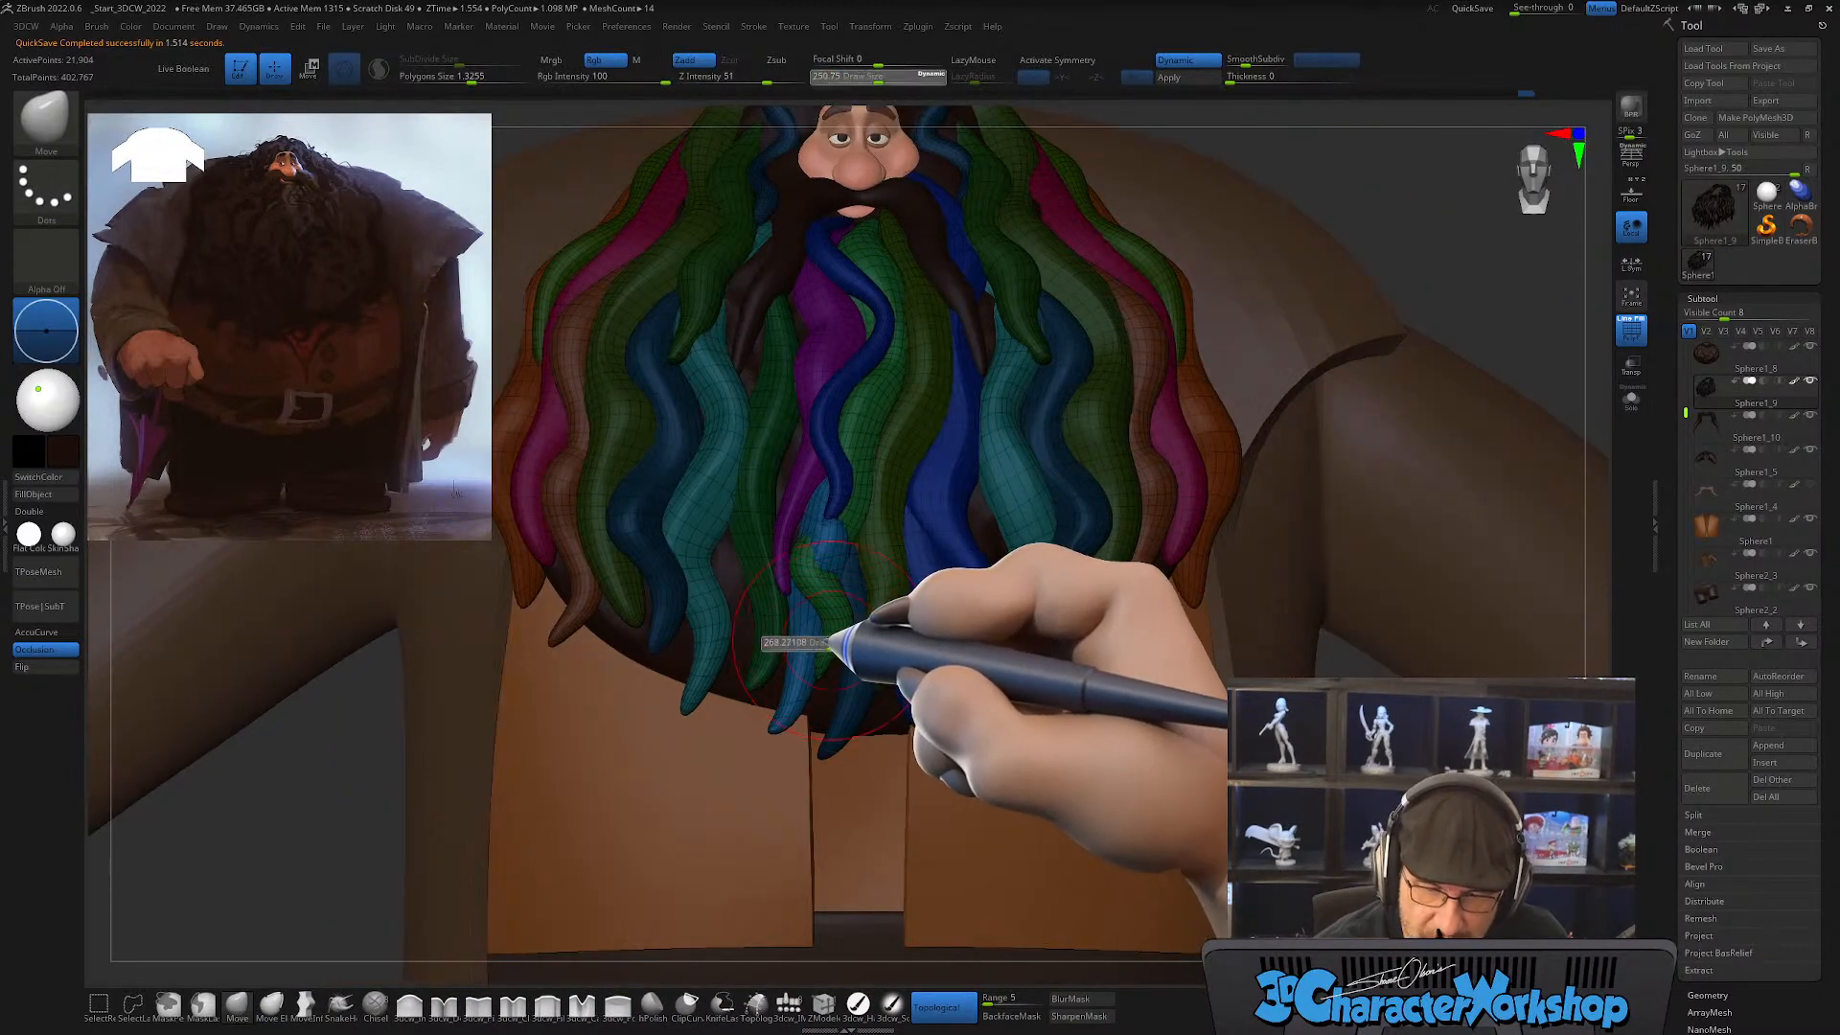
drag(829, 644, 841, 642)
key(s)
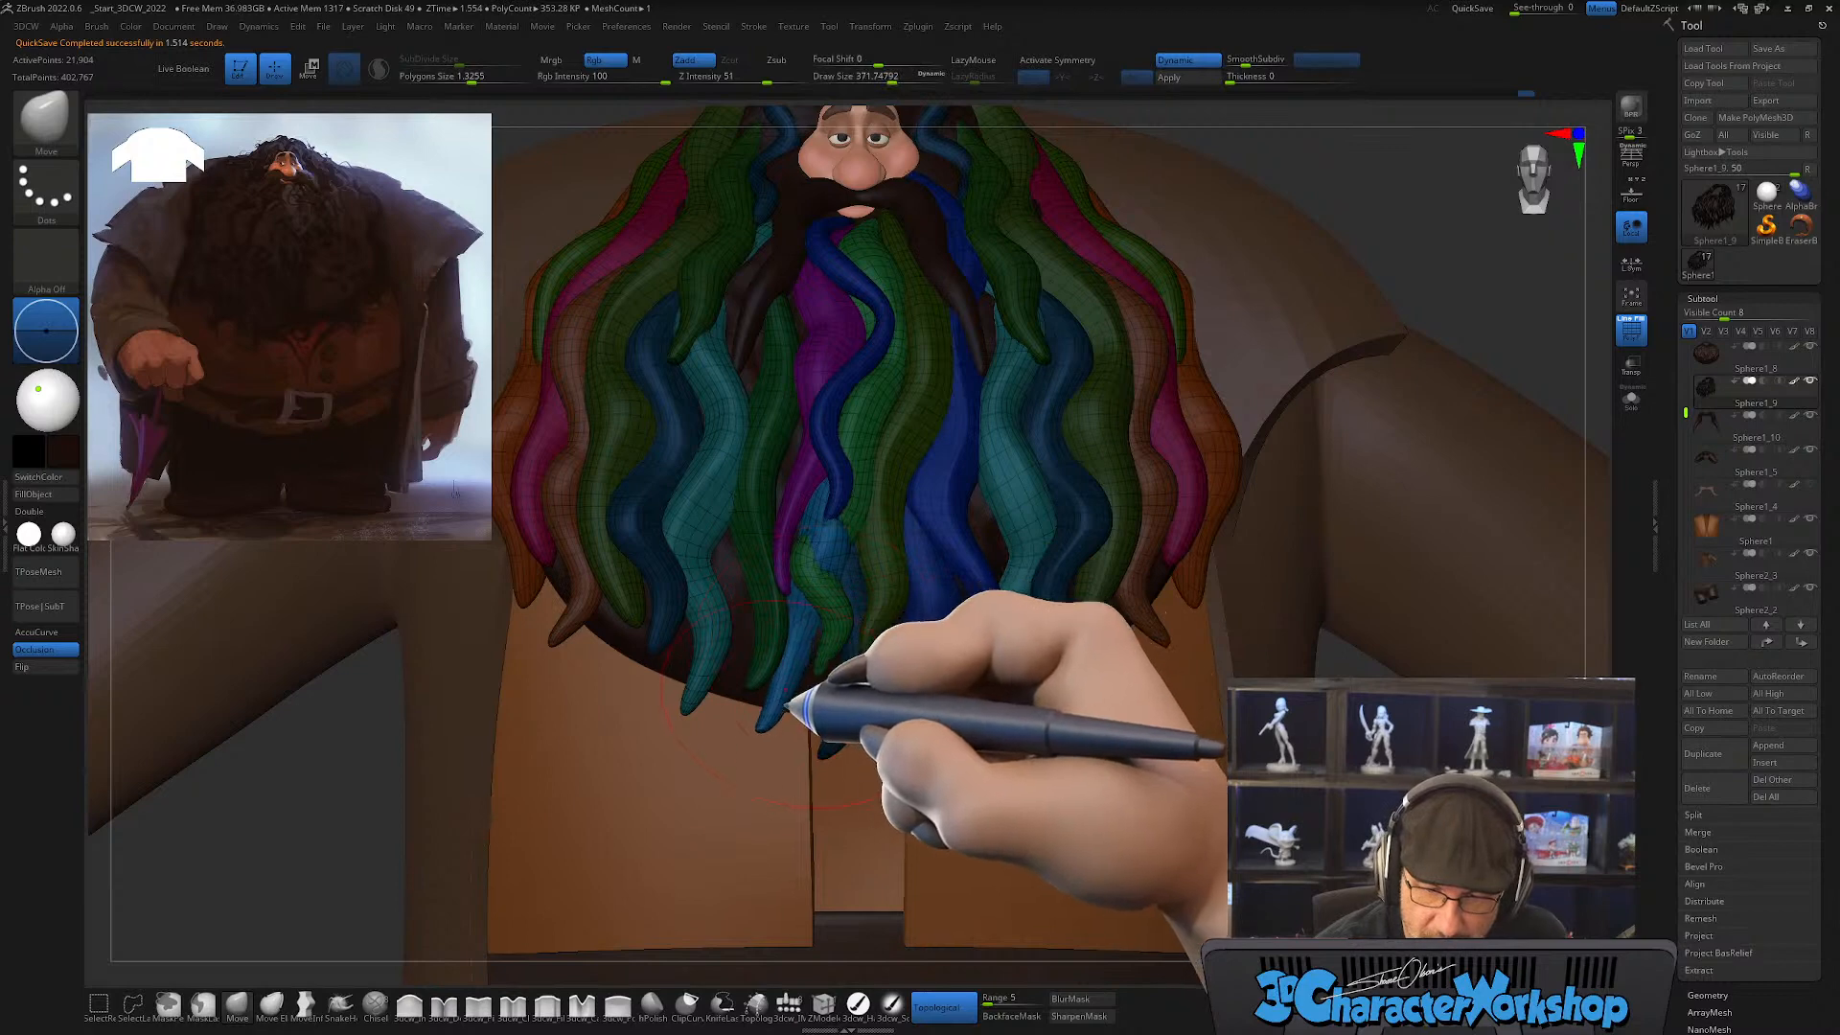
right_drag(864, 521, 856, 525)
key(s)
drag(856, 529, 862, 533)
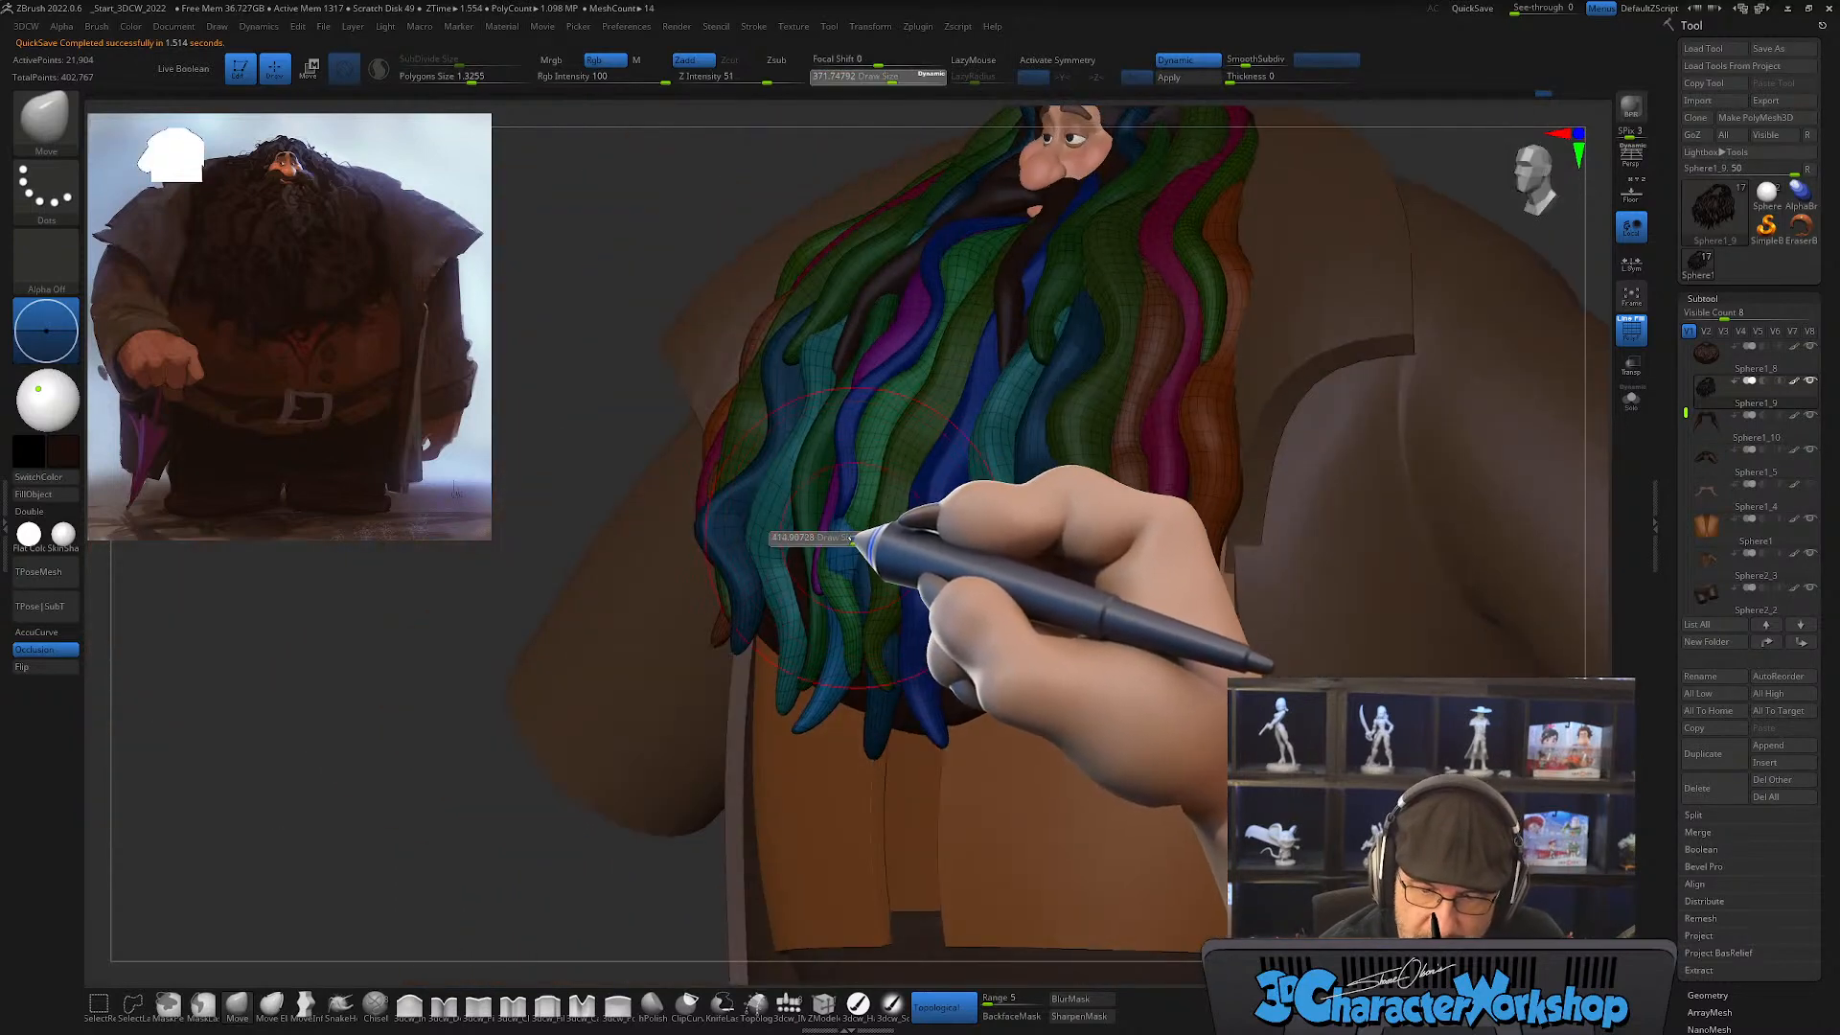
mouse_move(867, 523)
right_down()
mouse_move(844, 512)
mouse_move(904, 538)
mouse_move(846, 542)
mouse_move(929, 563)
mouse_move(834, 659)
right_up()
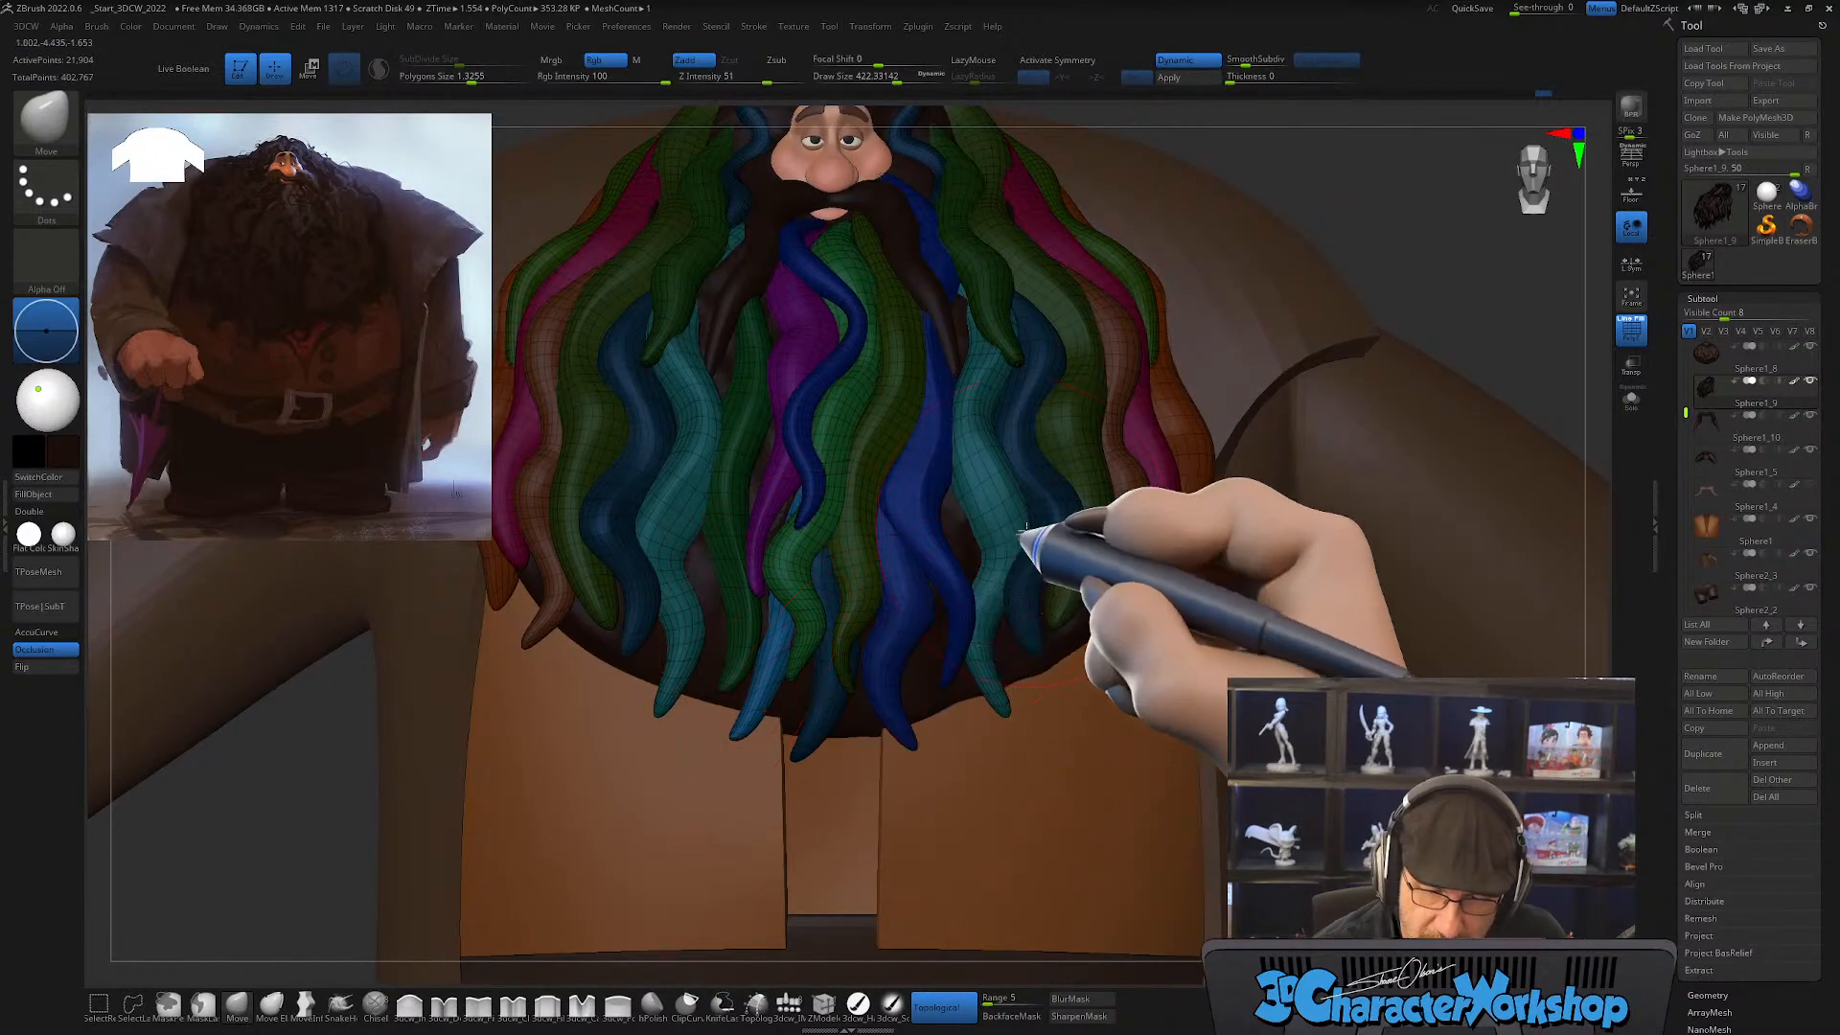
Step: Reduce the Move brush to a draw size of about 331, curve the copy's tip outward and smooth its upper end
key(bracketleft)
key(bracketleft)
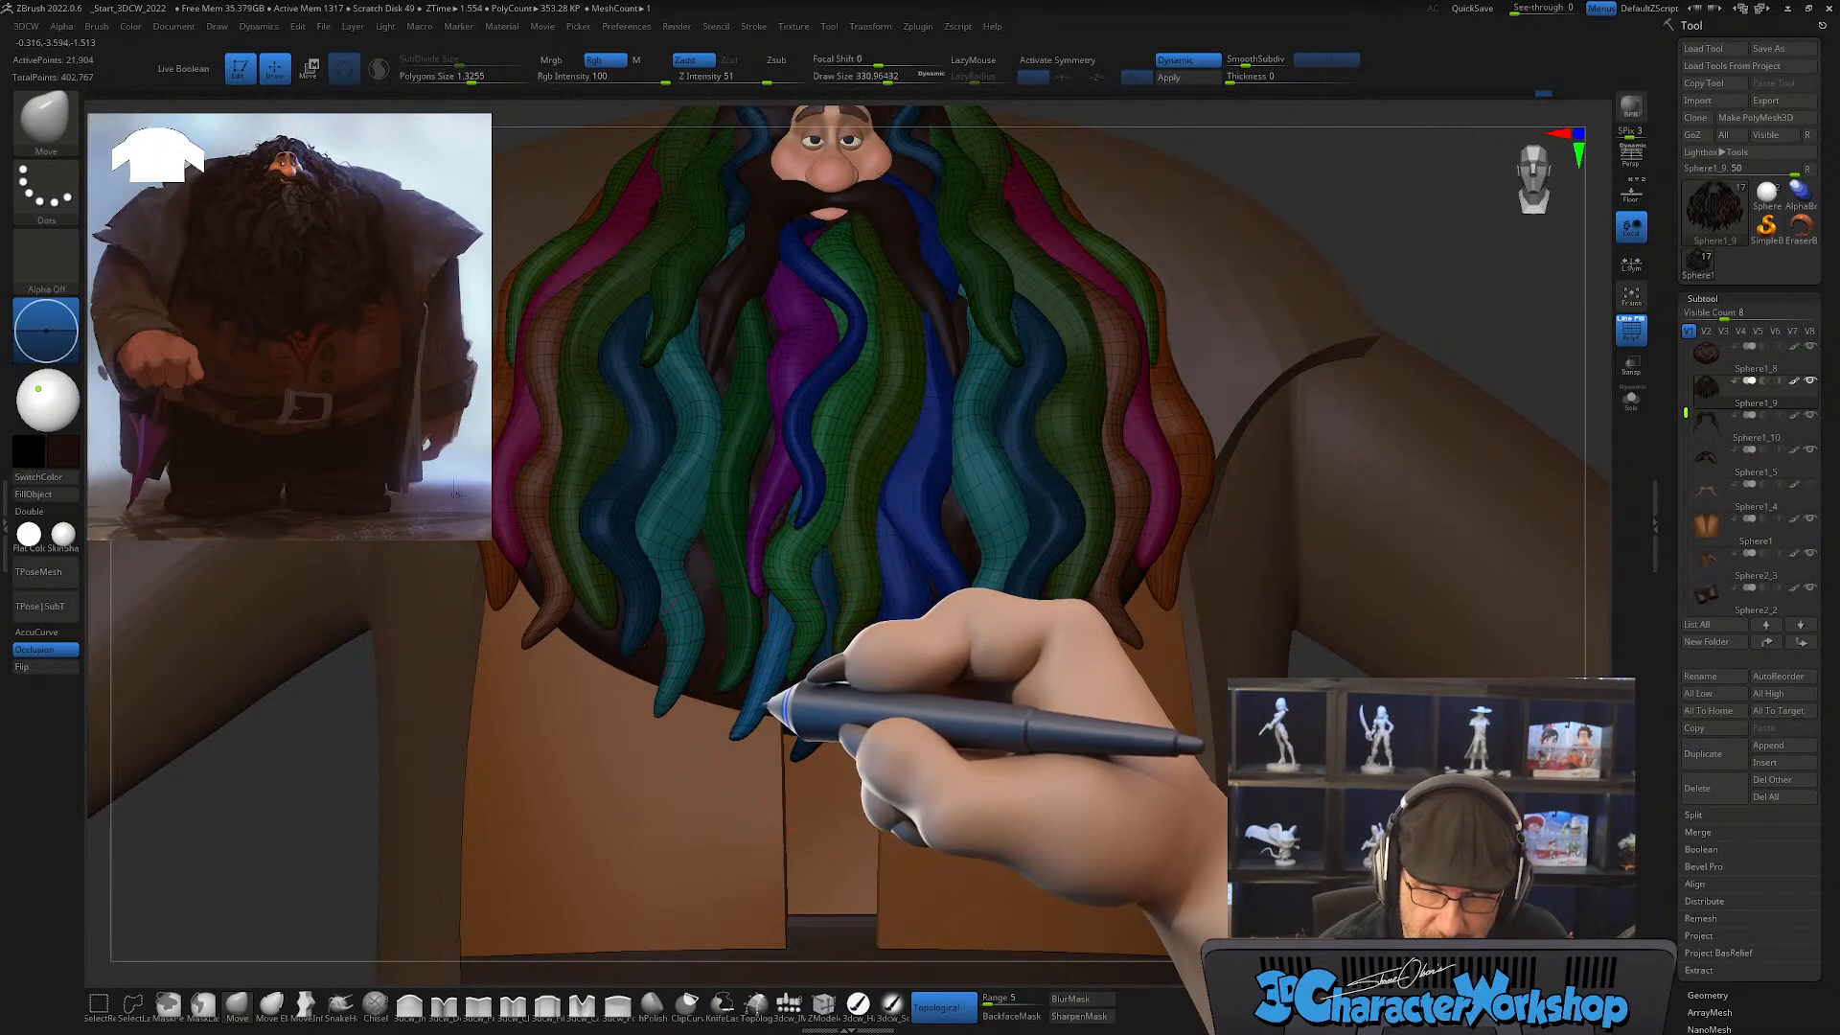
alt+right_drag(764, 707, 751, 722)
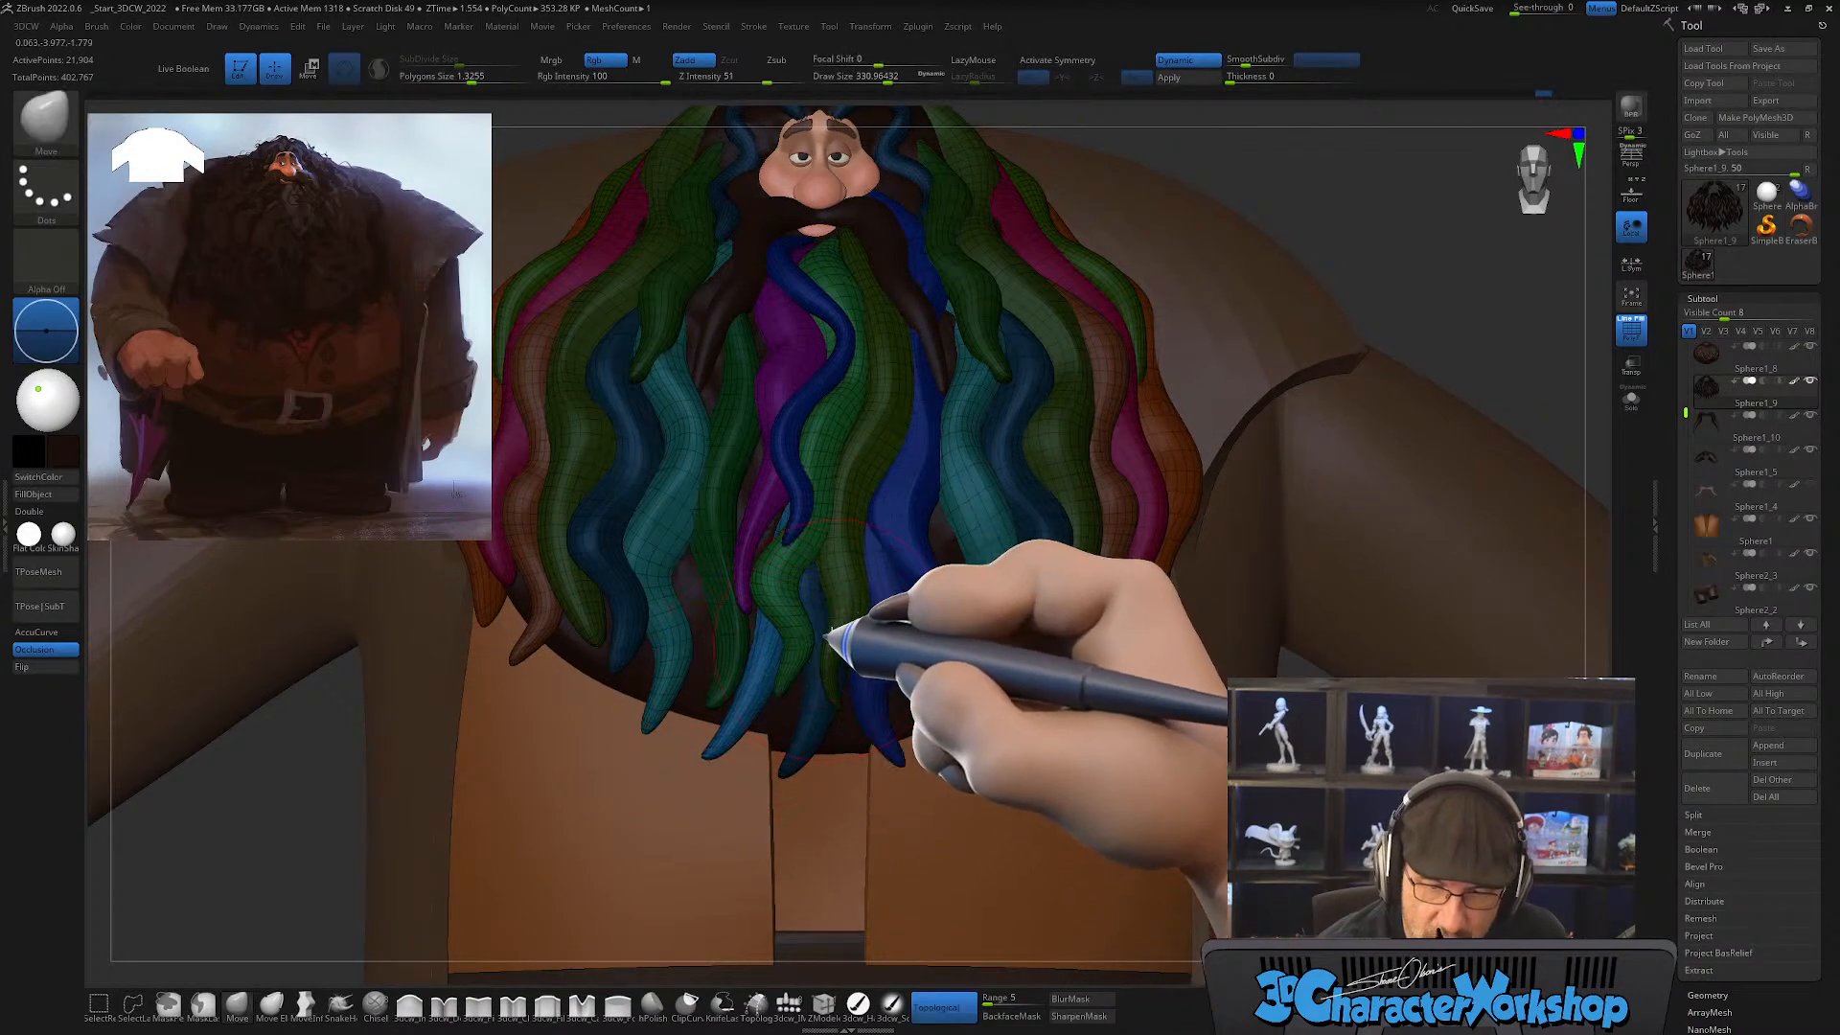
mouse_move(834, 636)
right_down()
mouse_move(840, 543)
mouse_move(834, 645)
right_up()
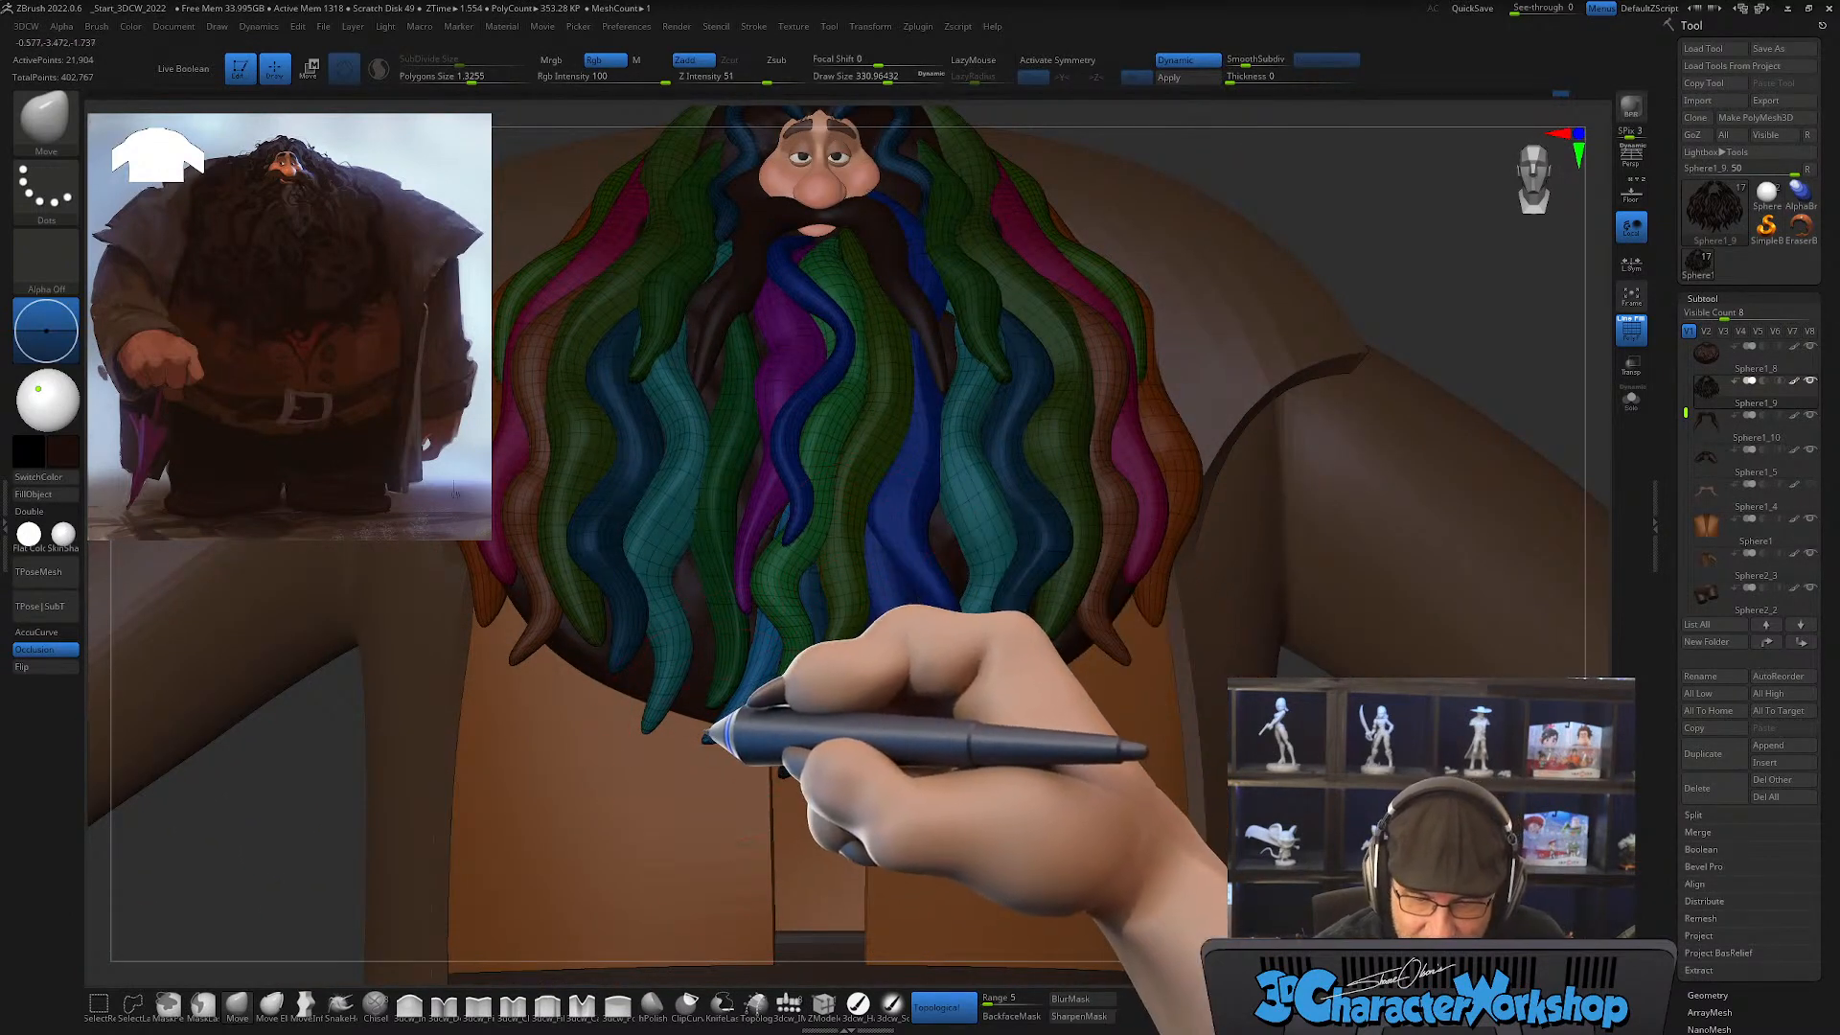
key(shift)
mouse_move(842, 566)
right_down()
mouse_move(830, 553)
mouse_move(863, 556)
right_up()
key(shift)
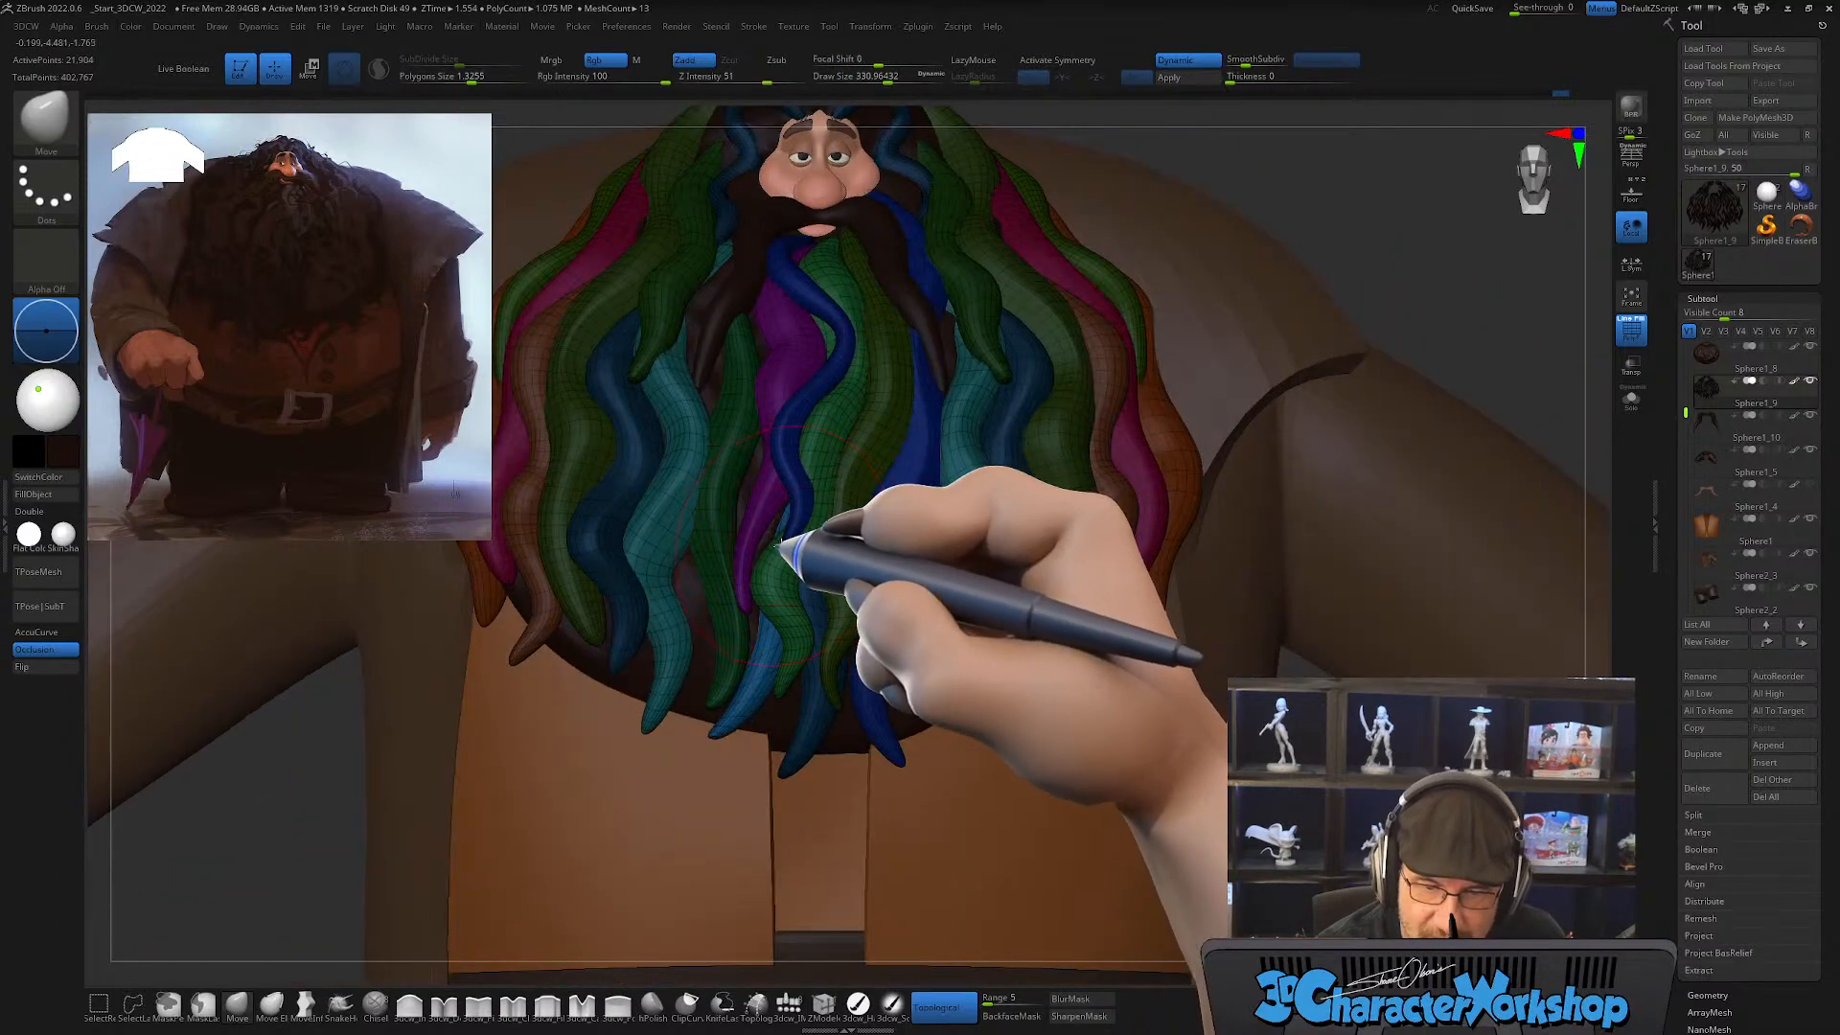
Step: Refine the lock's upper part with the Move brush at a draw size of about 286, with Topological turned off
key(s)
drag(778, 547, 773, 547)
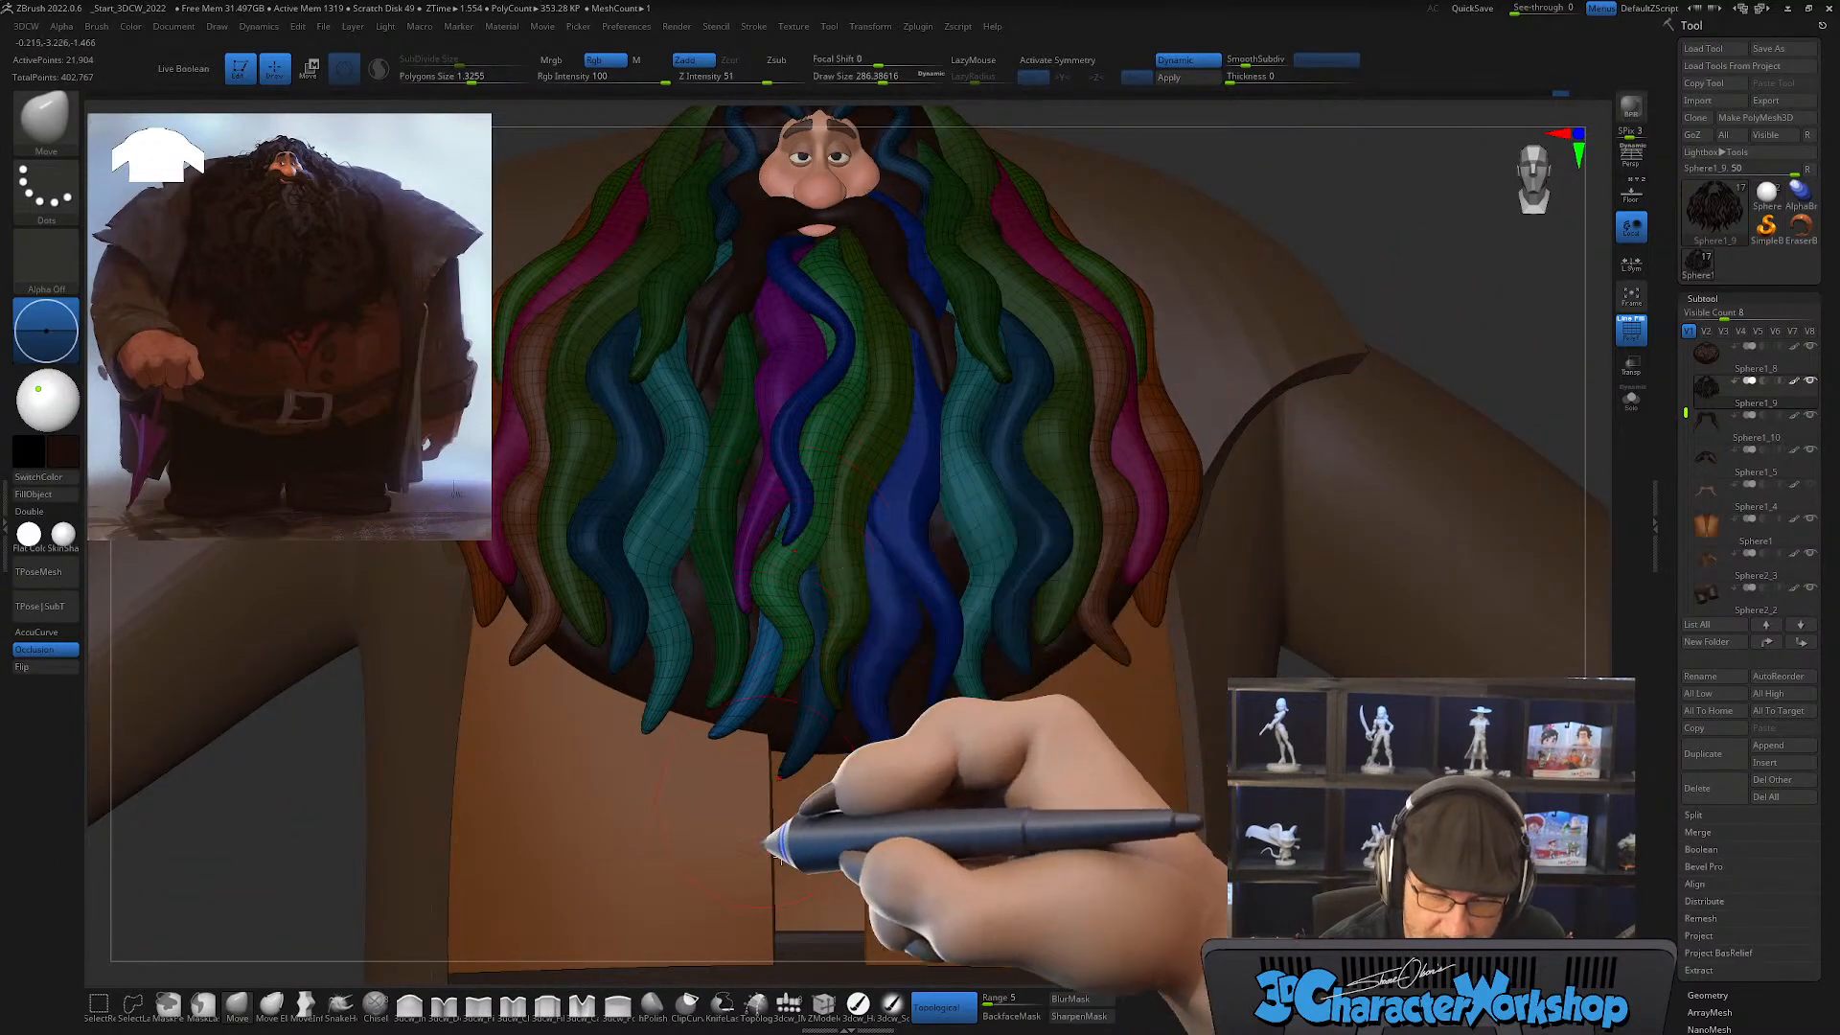
click(943, 1008)
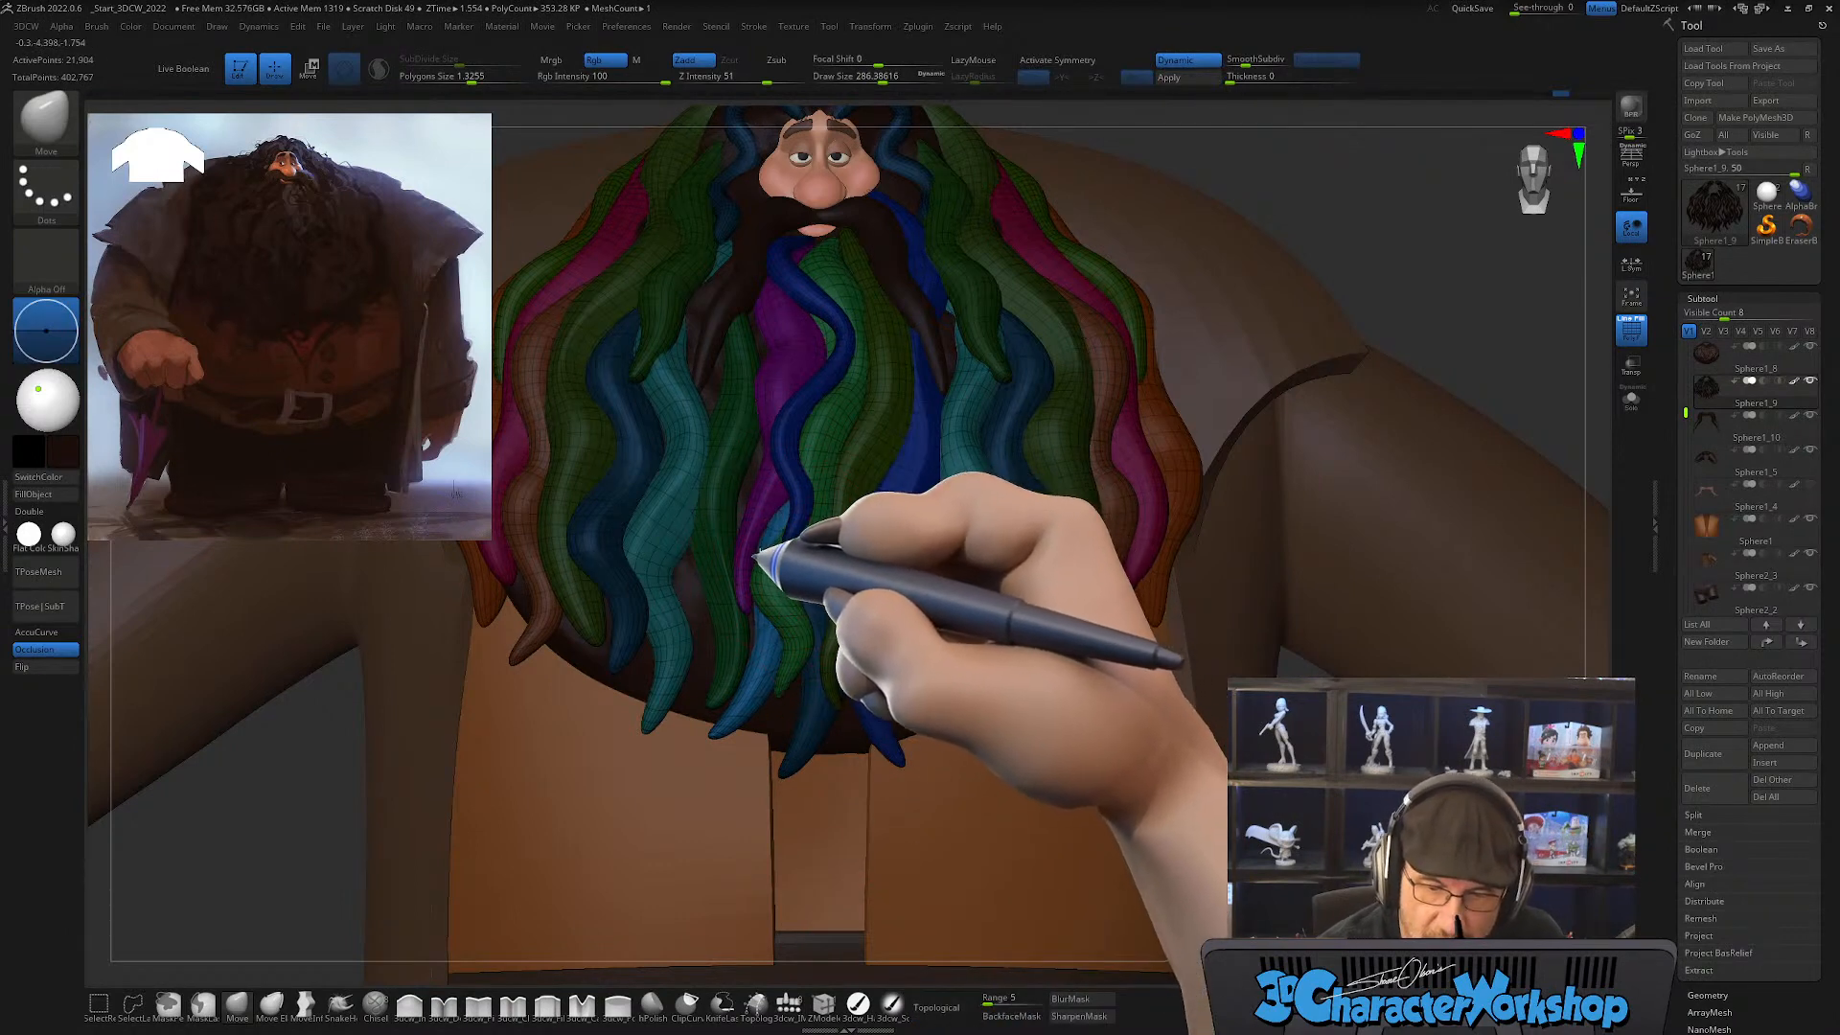
mouse_move(859, 656)
right_down()
mouse_move(822, 551)
mouse_move(883, 624)
right_up()
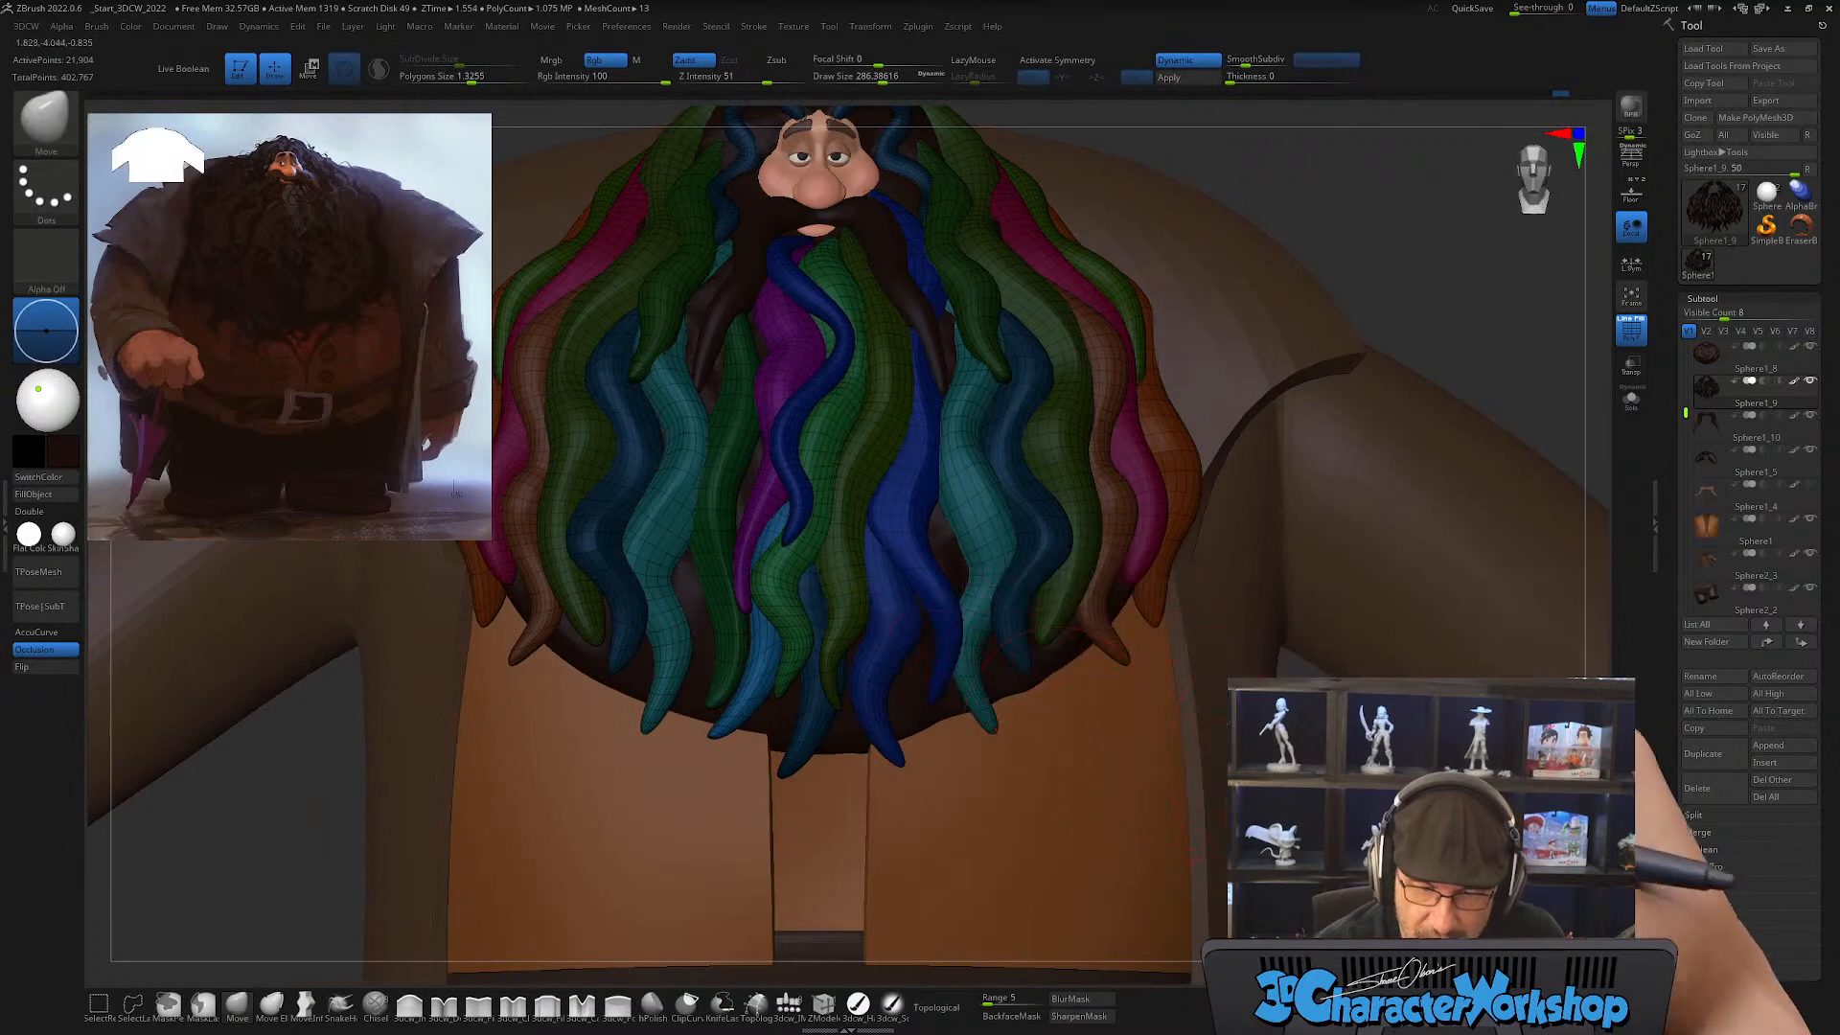
Step: Clear the mask and give the new lock its own polygroup
key(ctrl)
ctrl+click(1035, 767)
key(ctrl+w)
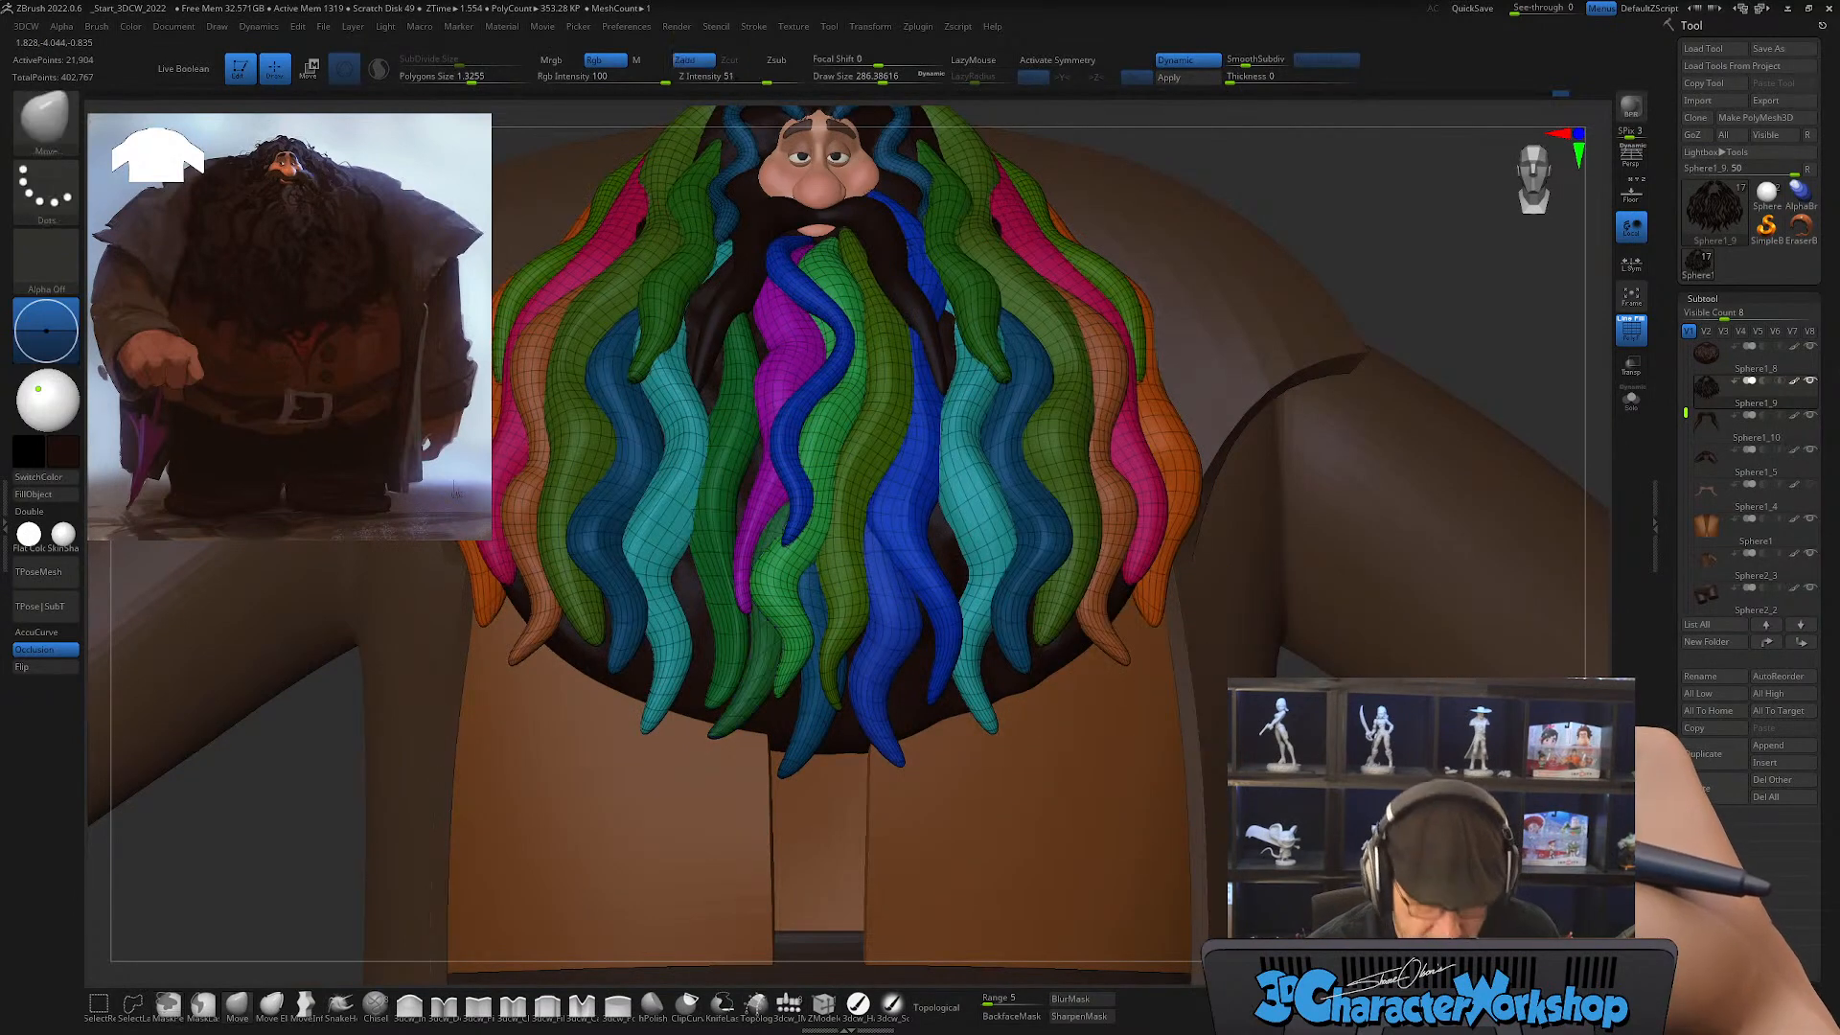
mouse_move(1318, 766)
ctrl+right_down()
mouse_move(1304, 826)
mouse_move(1301, 781)
ctrl+right_up()
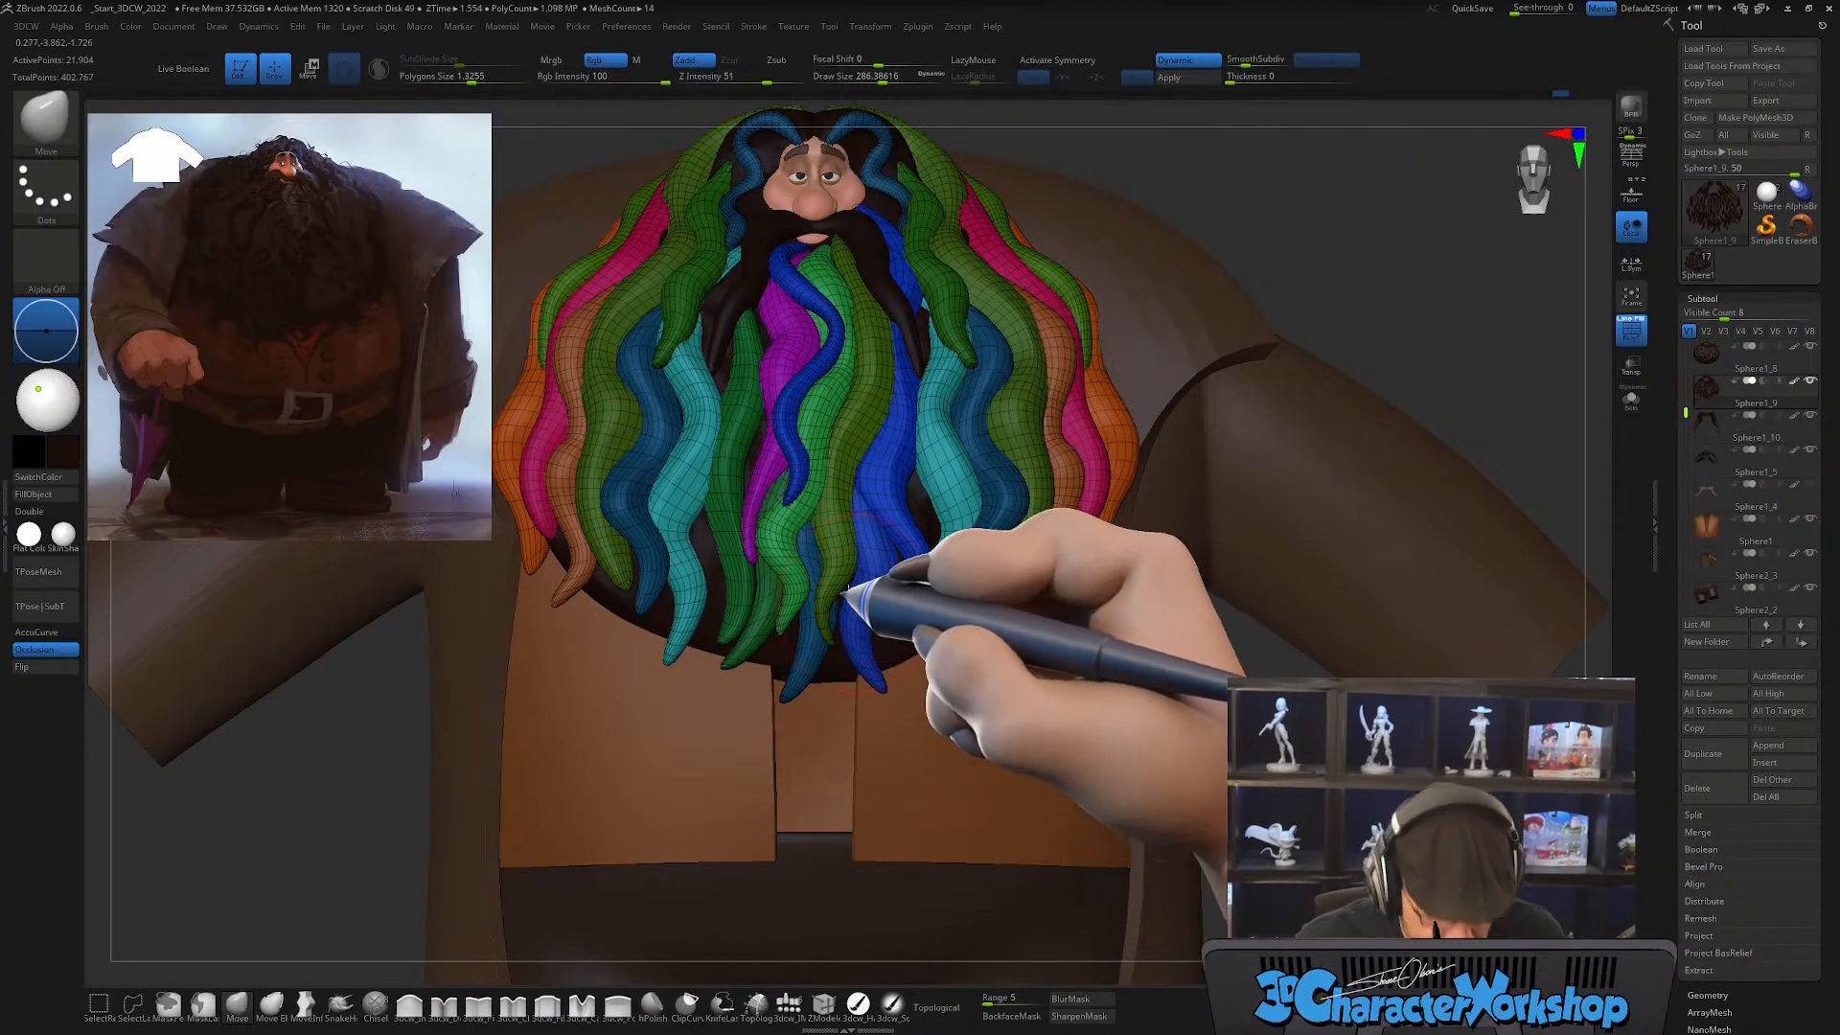
Step: Duplicate the new green lock with the gizmo, rotate the copy and place it in the neighbouring gap near the teal lock
key(w)
alt+drag(820, 573, 452, 686)
click(767, 578)
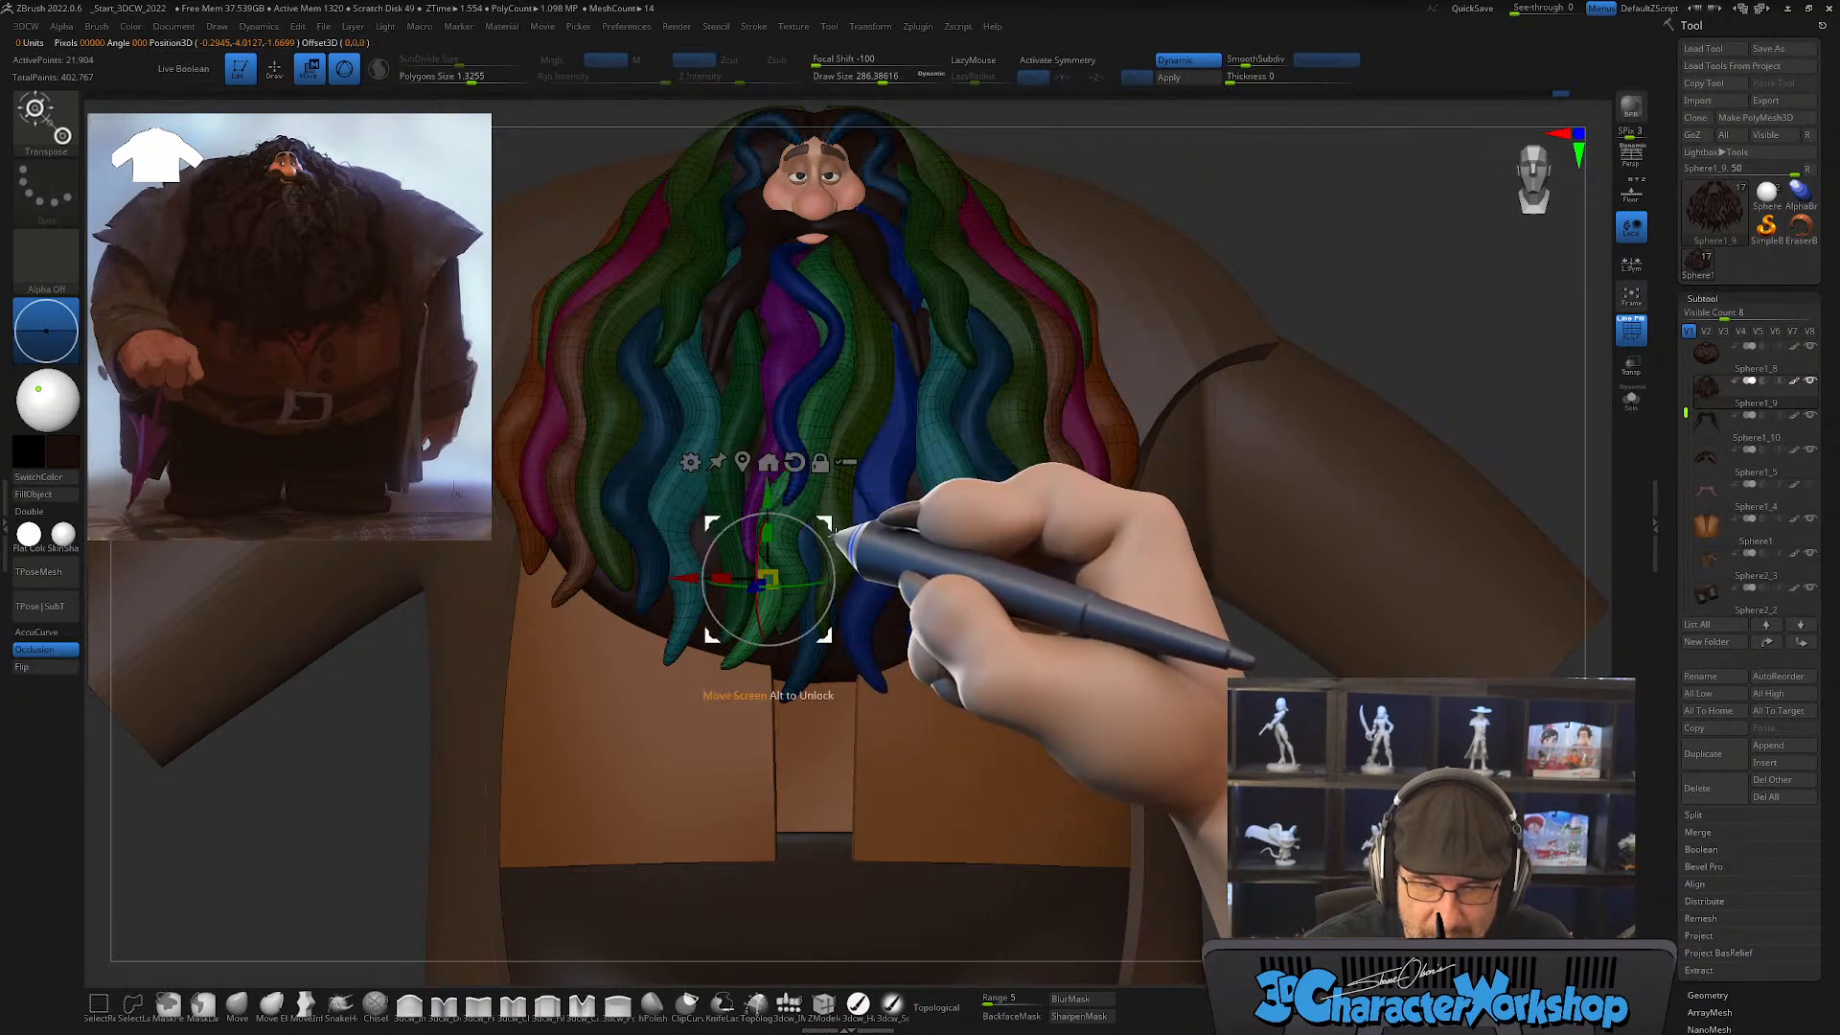
ctrl+drag(826, 523, 765, 525)
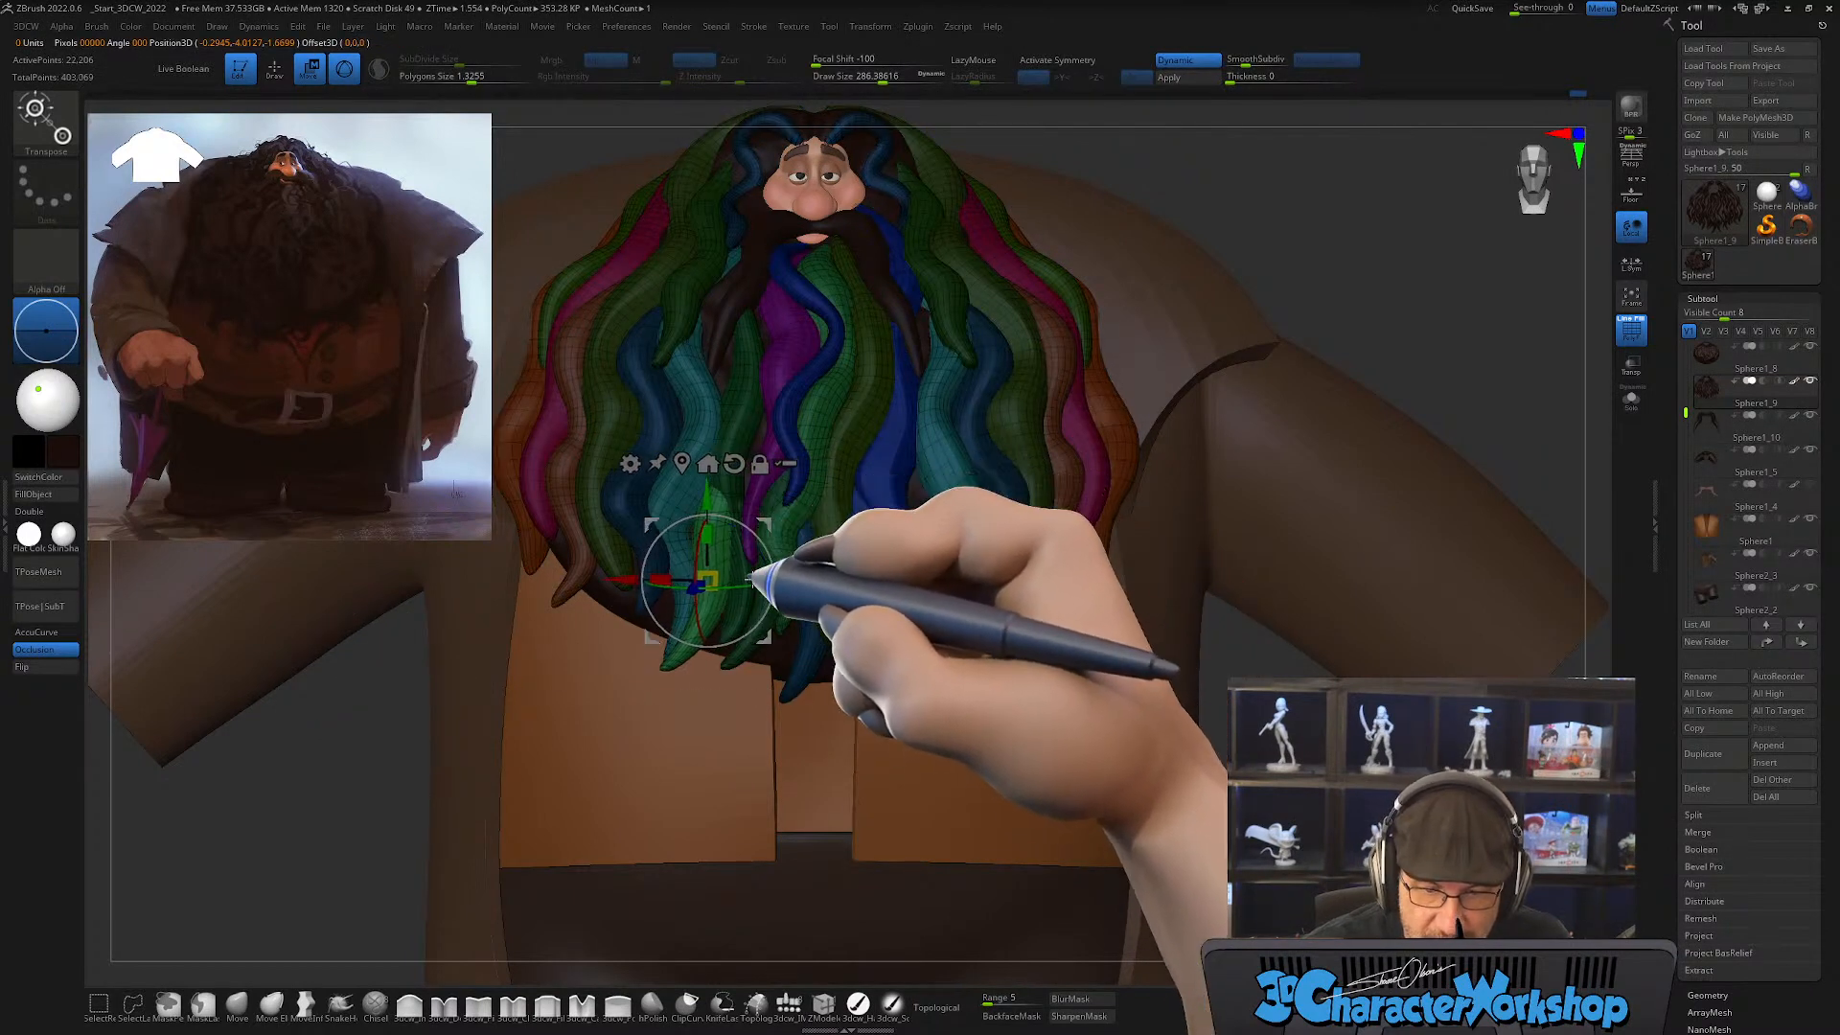
drag(736, 586, 826, 602)
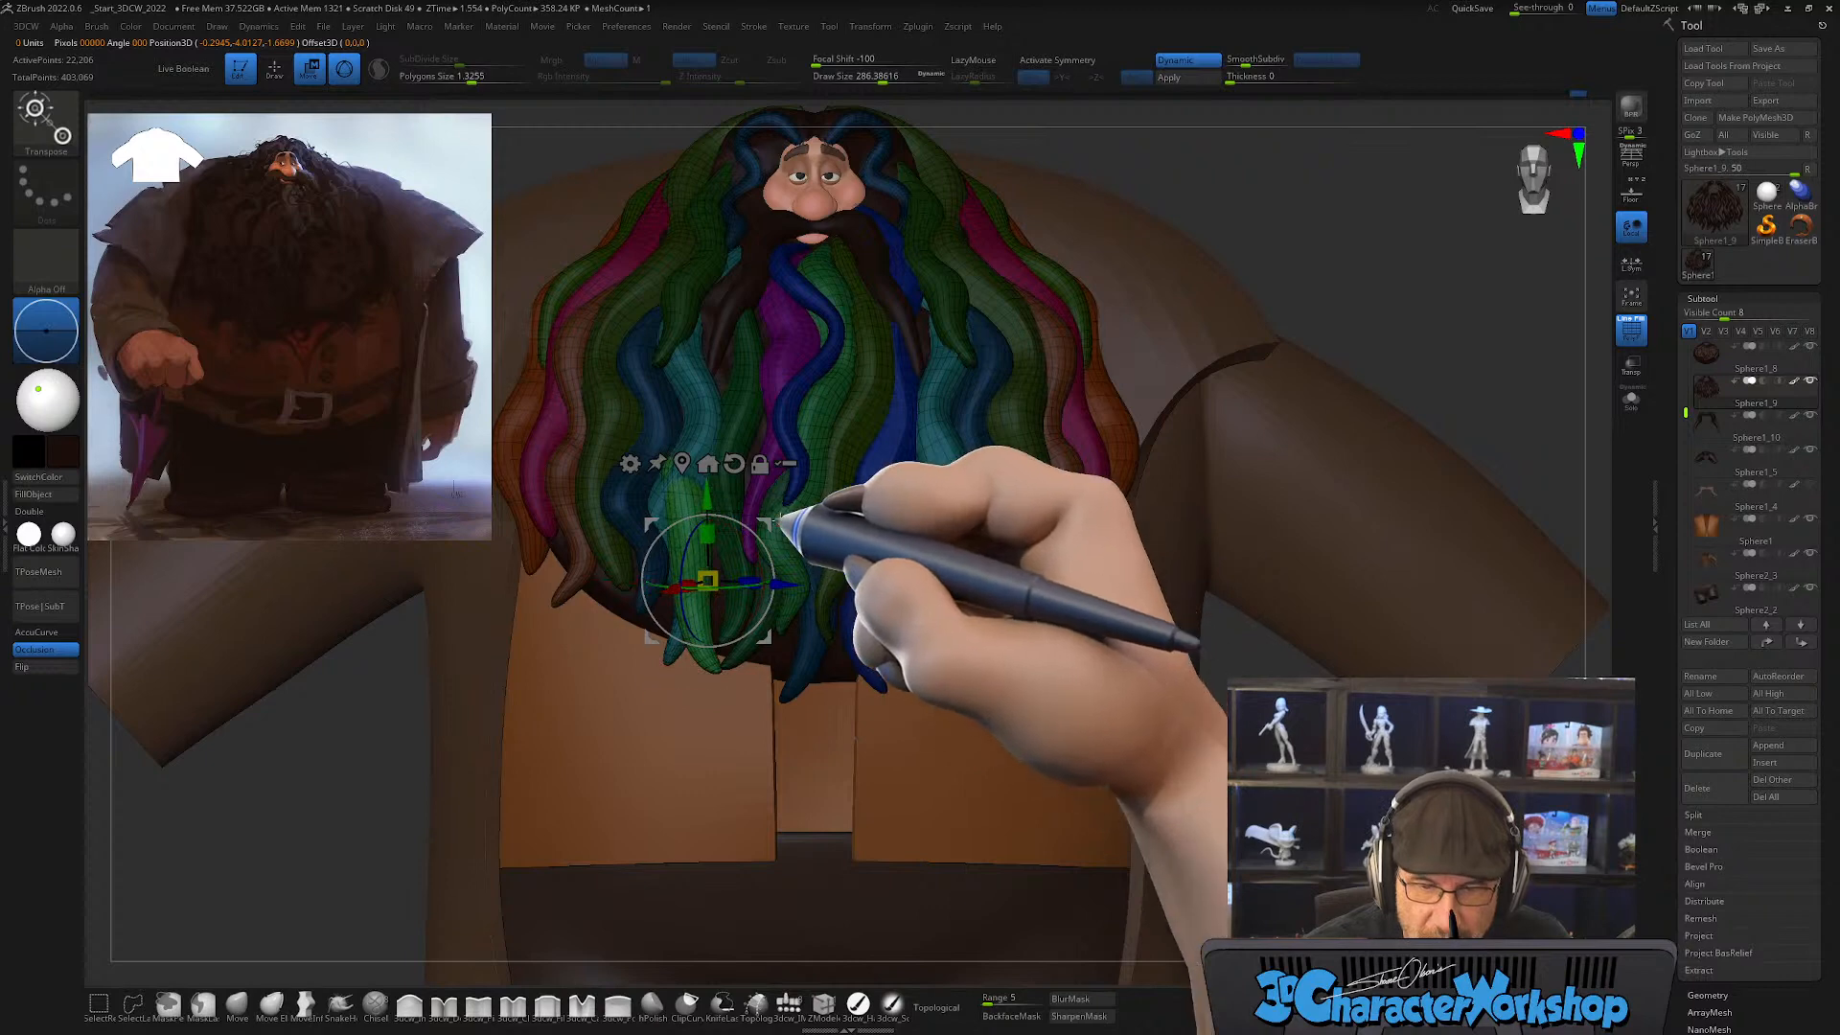
drag(770, 515, 793, 506)
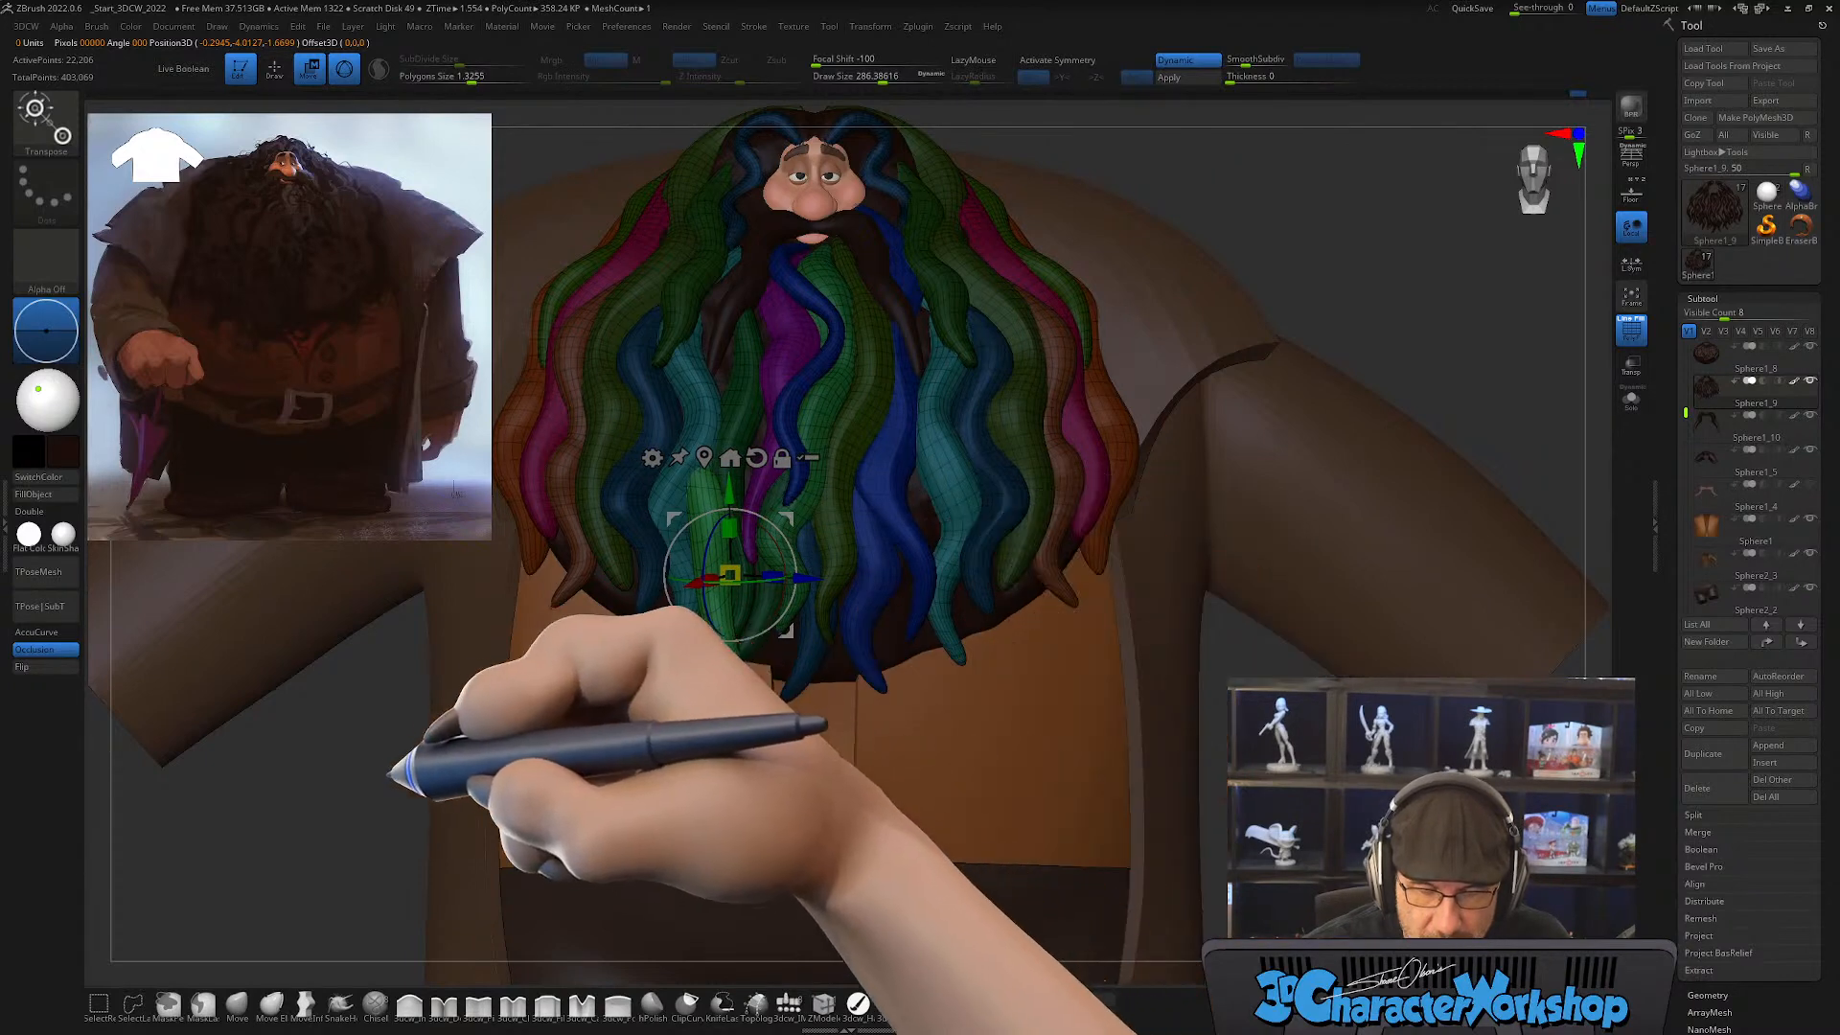
Step: Adjust the copied lock's depth in the side view so it sits against the surrounding beard locks
drag(388, 764, 345, 751)
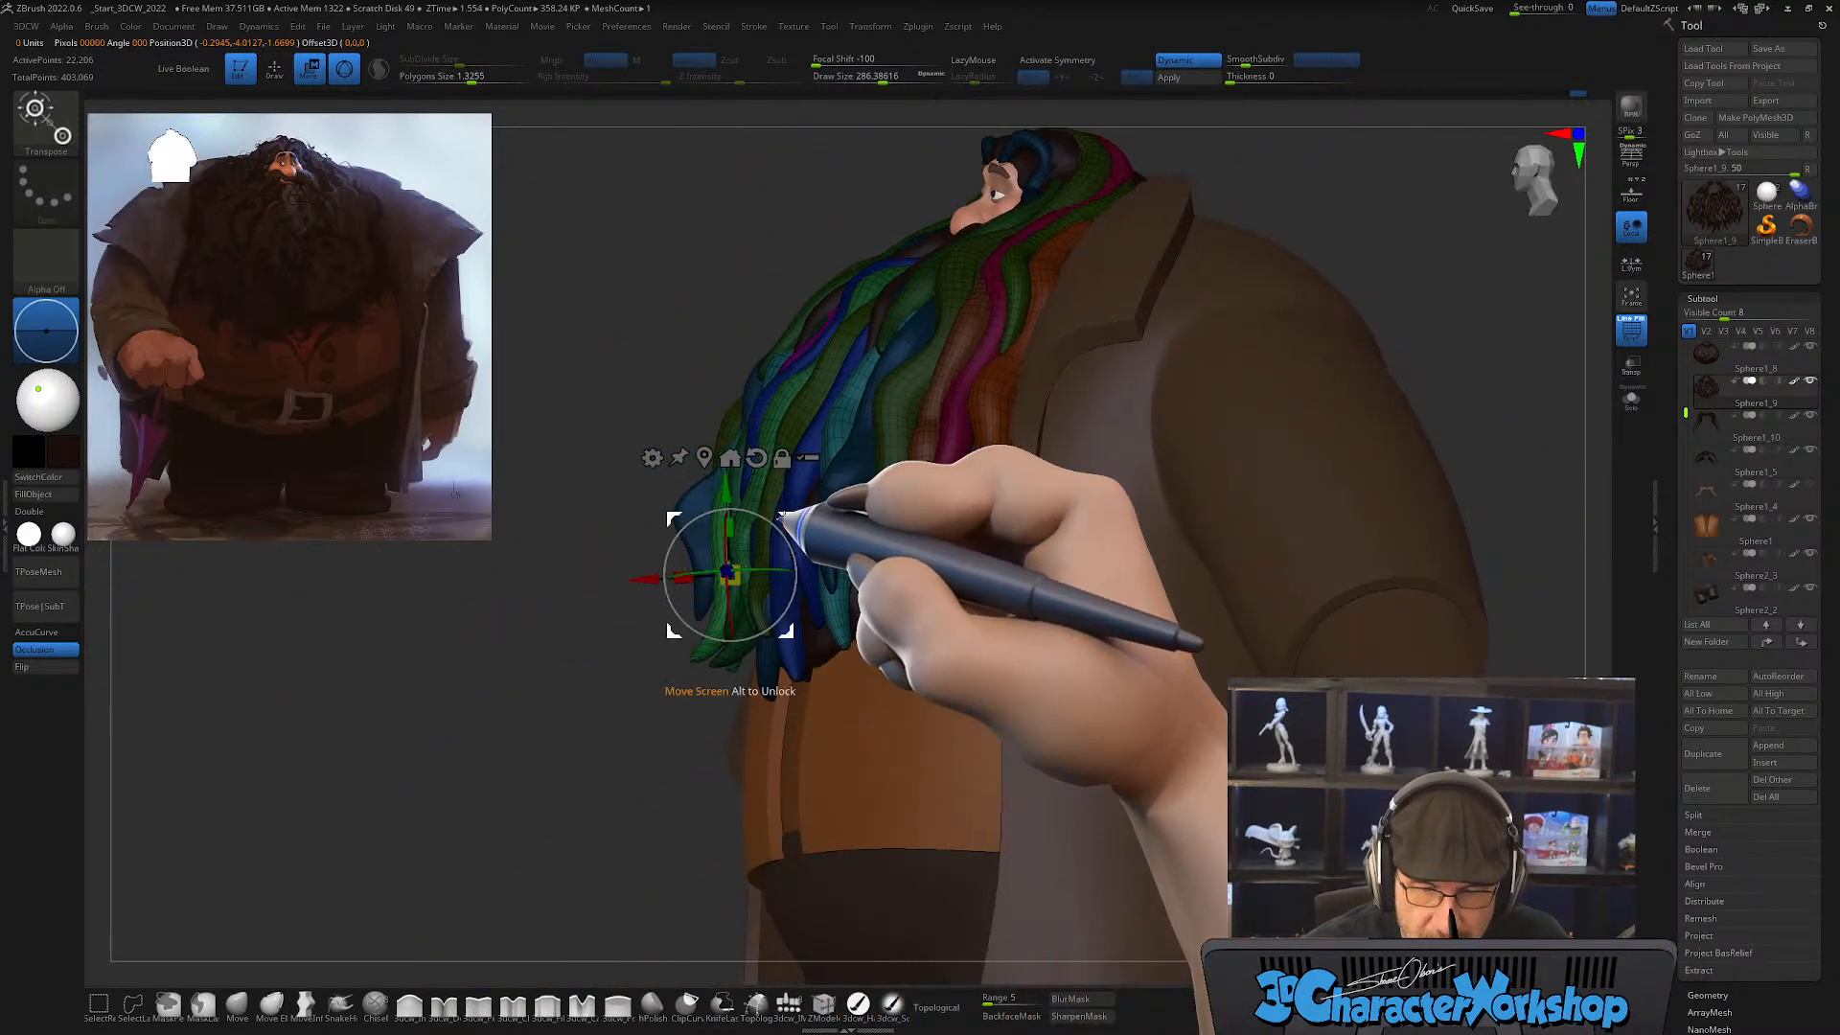
drag(783, 516, 810, 542)
drag(528, 692, 577, 694)
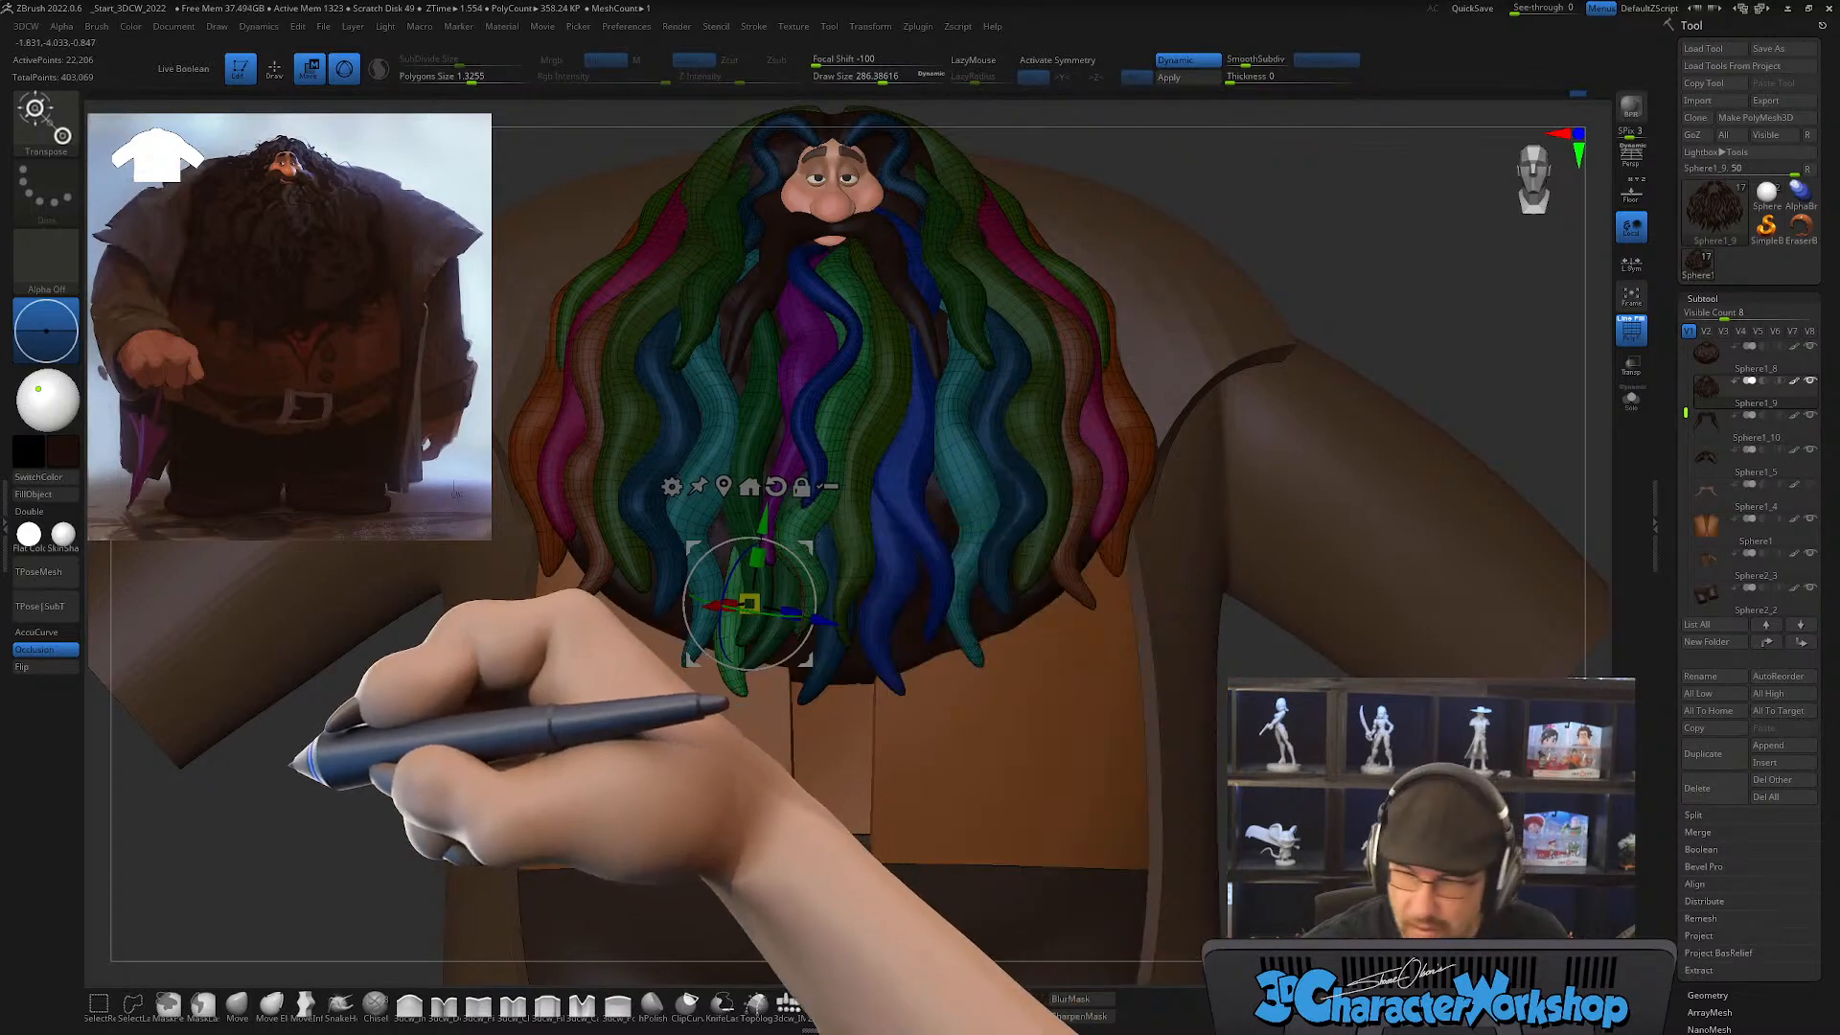
Step: Reshape the upper part of the copied lock with the Move brush and clear the mask
key(q)
mouse_move(751, 556)
right_down()
mouse_move(736, 557)
mouse_move(738, 522)
right_up()
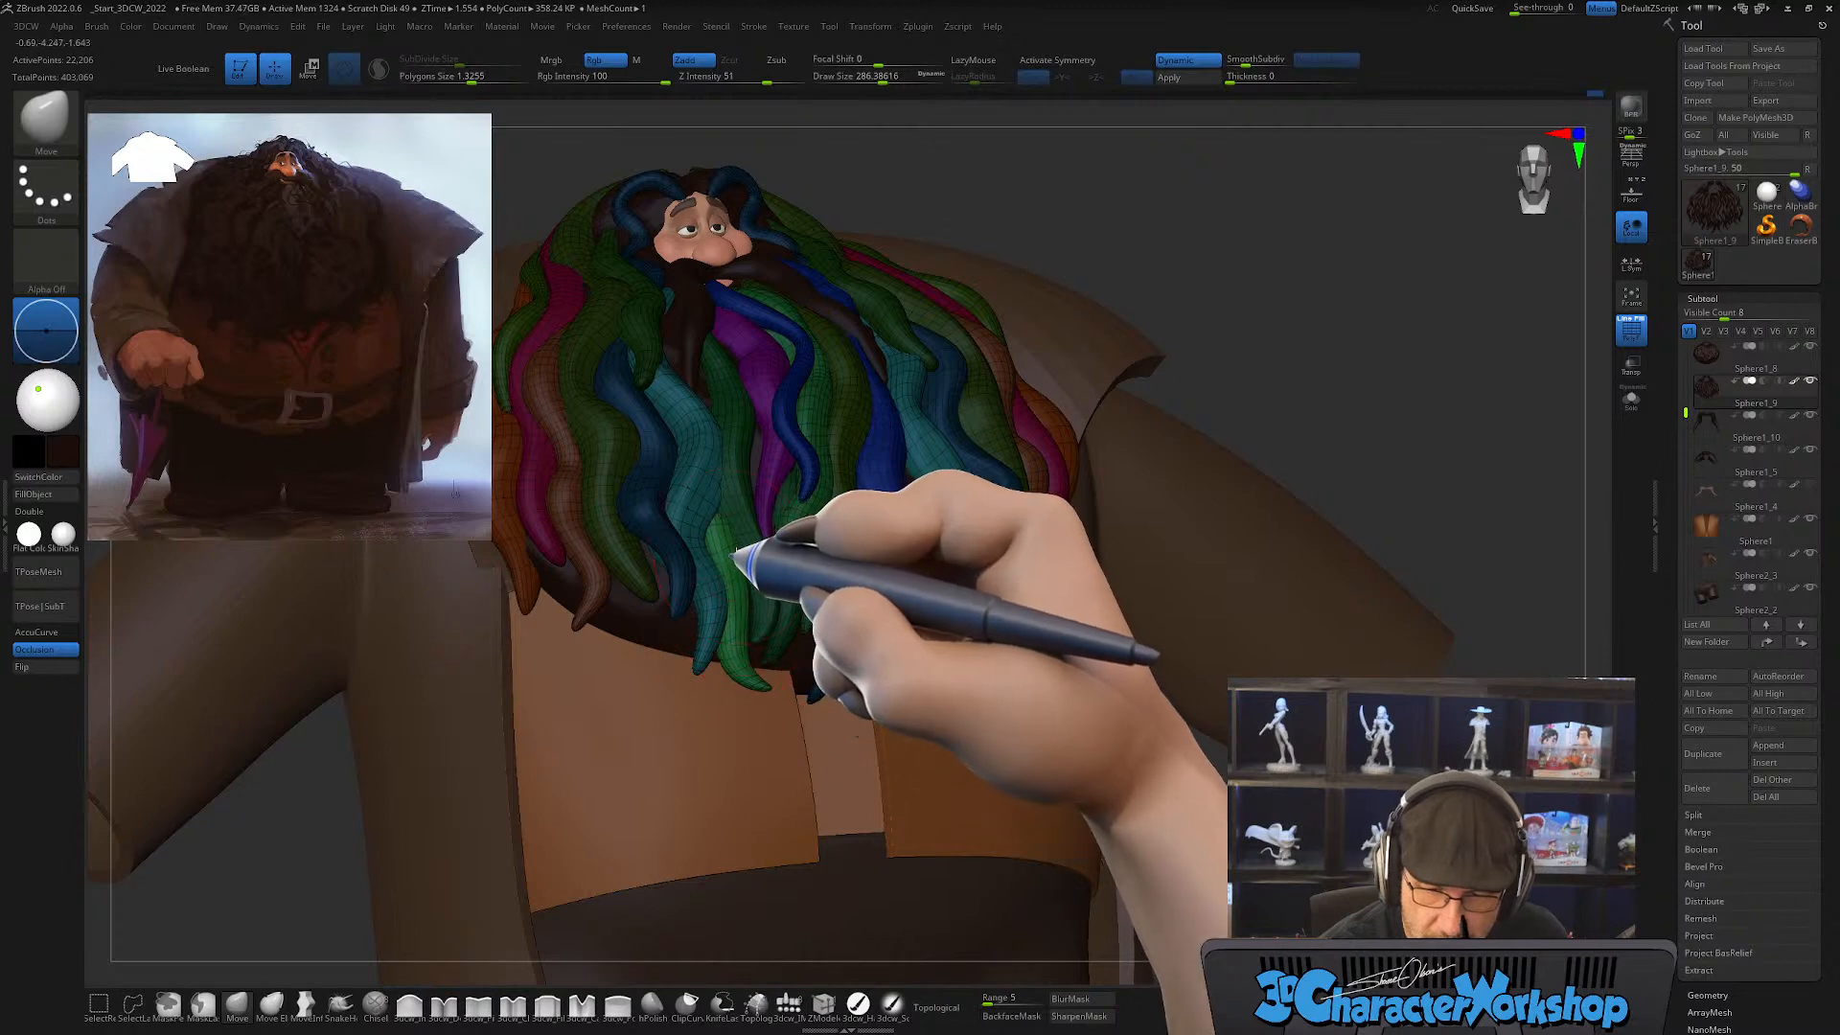
right_drag(746, 587, 746, 601)
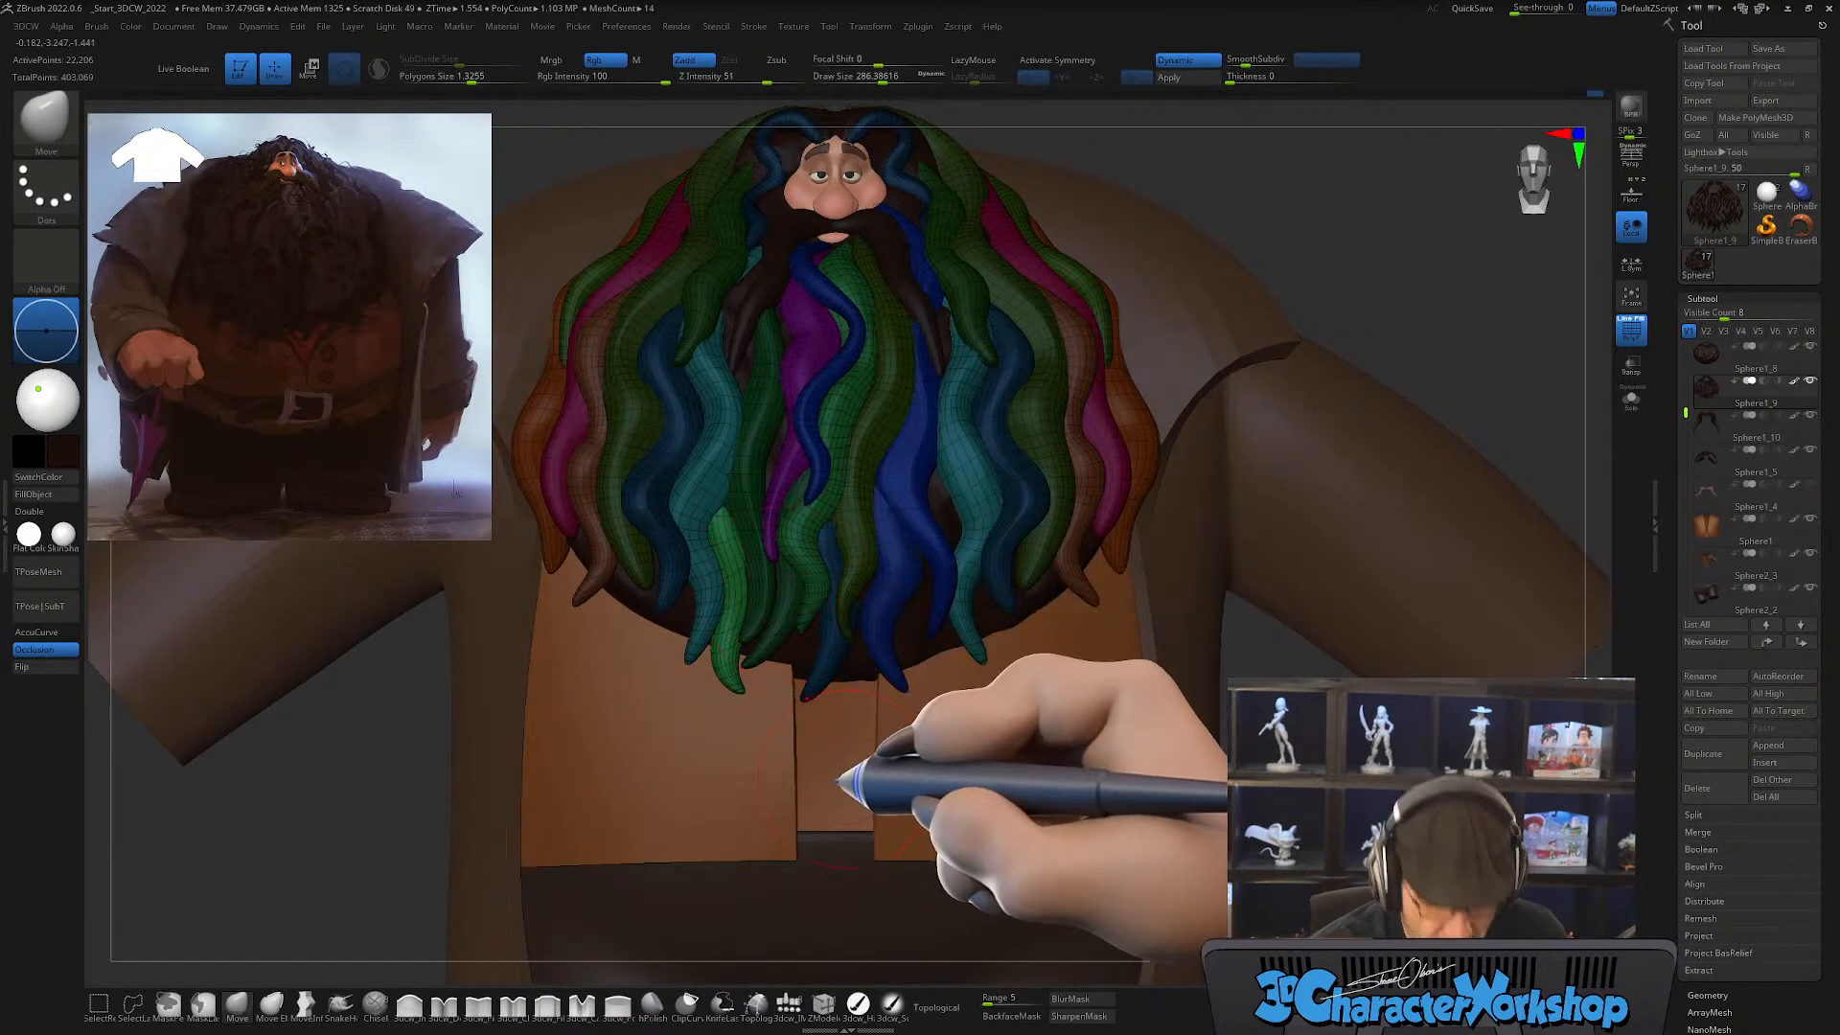
ctrl+click(1287, 782)
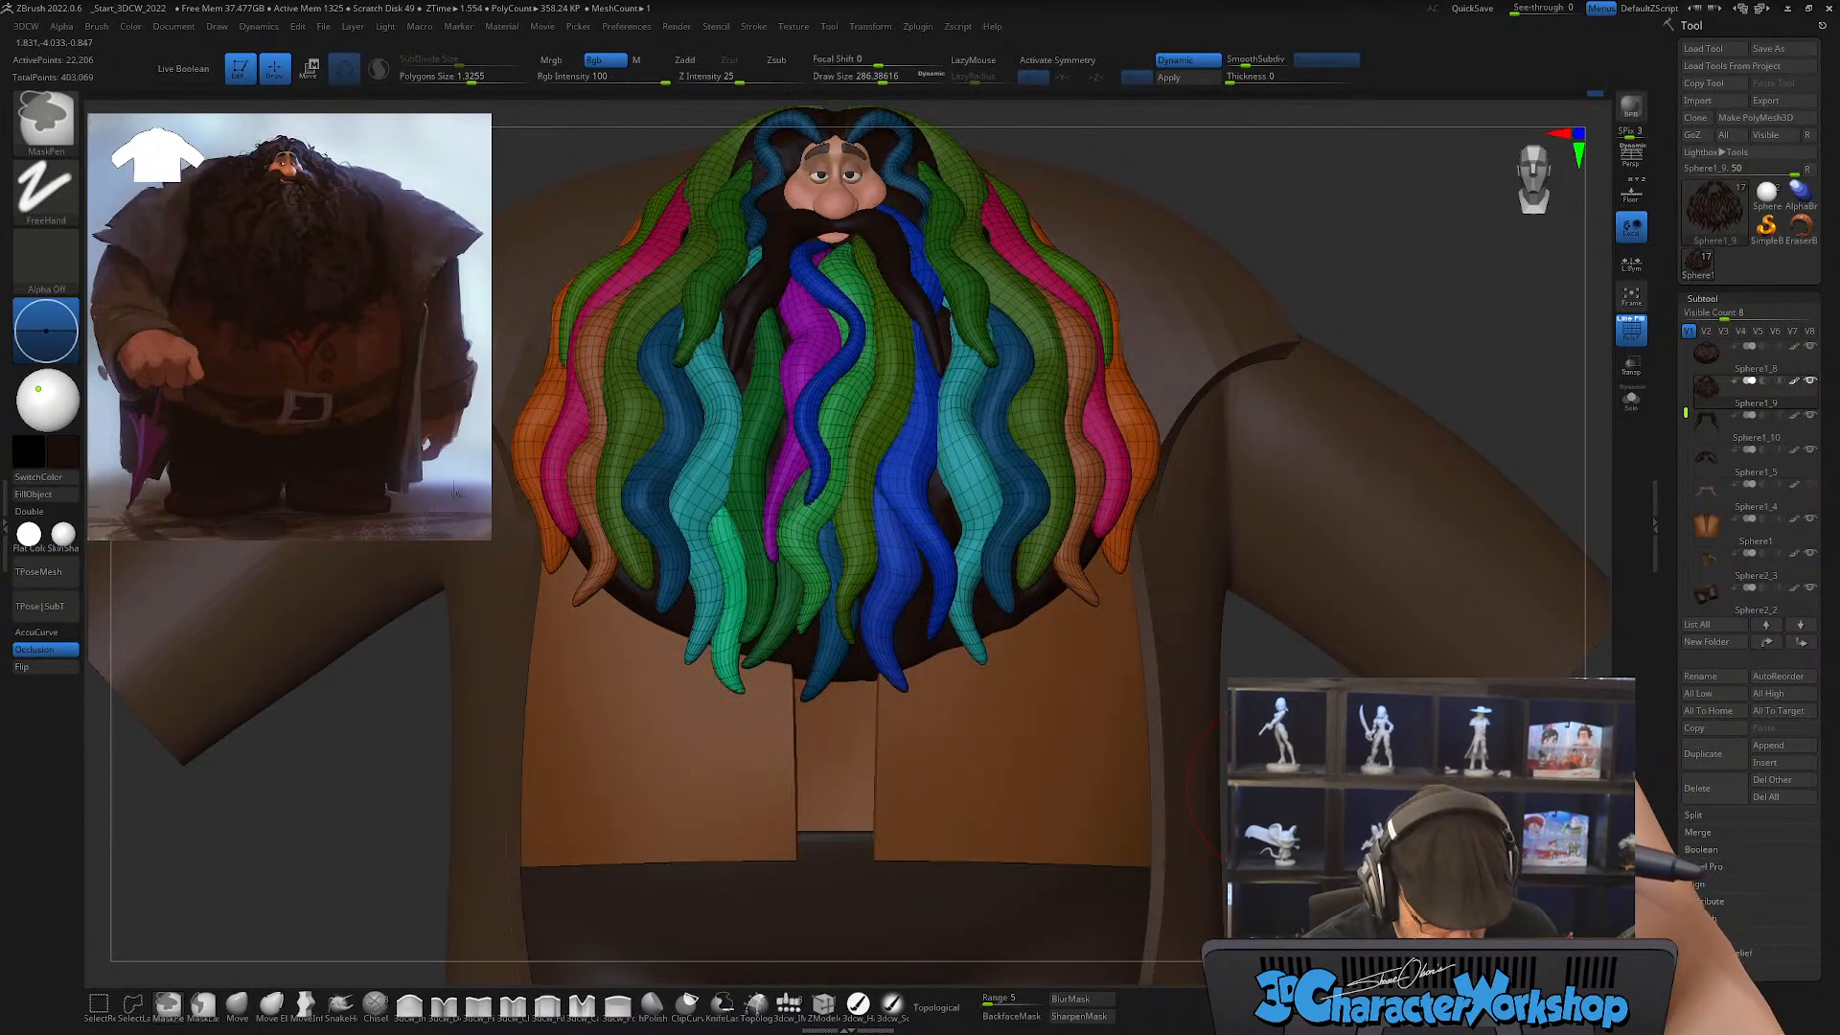
mouse_move(1282, 786)
alt+mouse_down()
mouse_move(1277, 752)
mouse_move(1327, 765)
mouse_move(1283, 771)
mouse_move(1337, 781)
mouse_move(1271, 765)
alt+mouse_up()
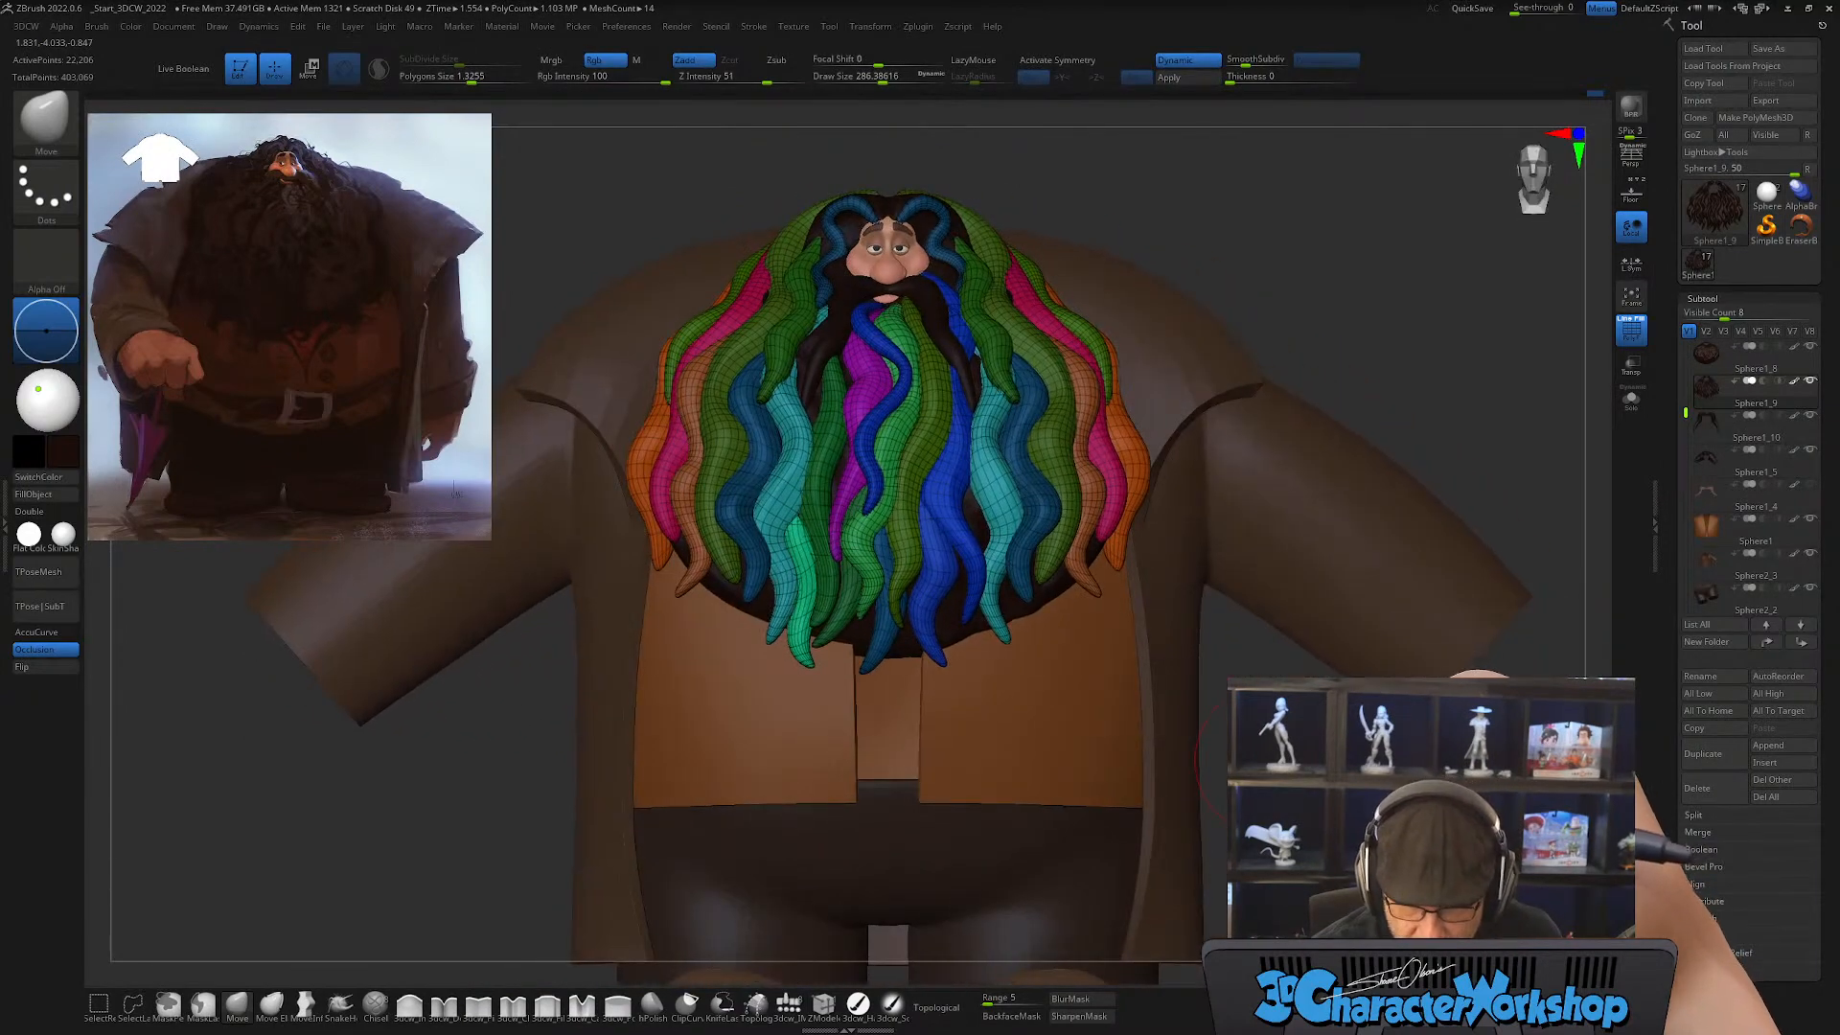
Step: Mask everything except the bright green lock at the lower edge of the beard and centre the gizmo on it
mouse_move(896, 589)
mouse_down()
mouse_move(883, 442)
mouse_move(894, 557)
mouse_up()
ctrl+right_drag(877, 559, 868, 632)
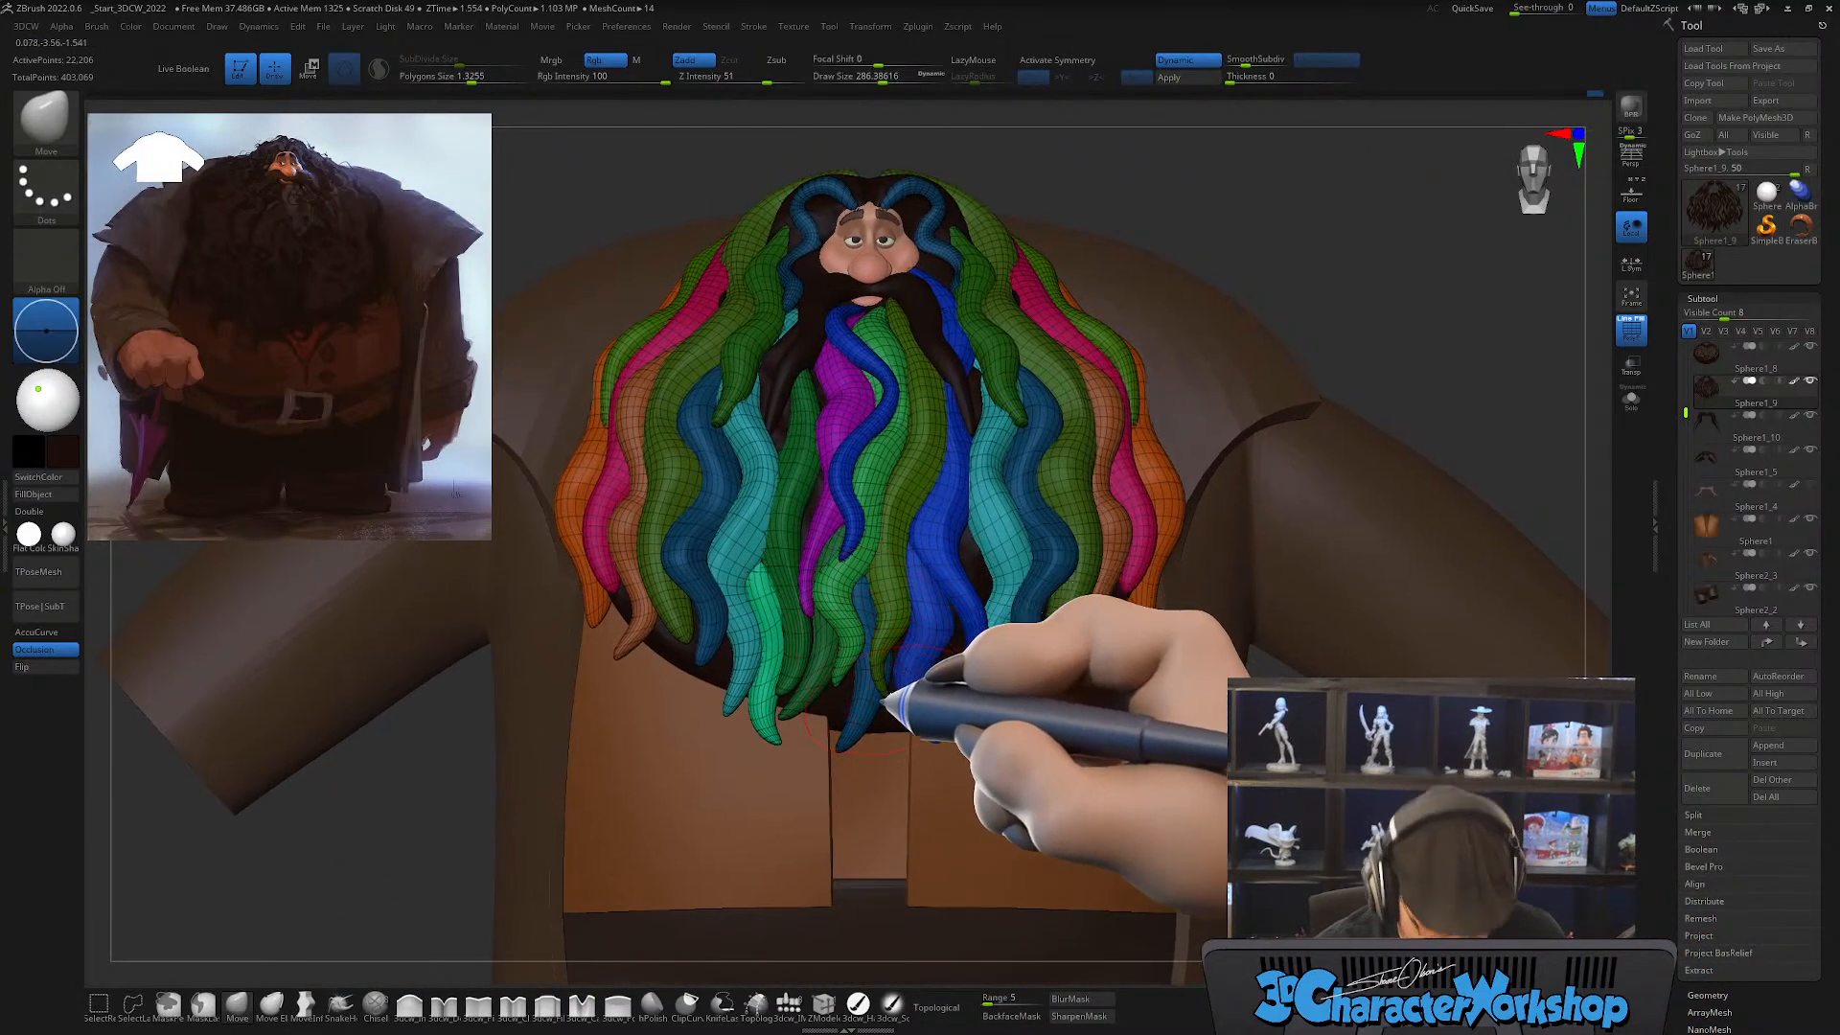
key(w)
ctrl+drag(851, 594, 941, 594)
key(ctrl+z)
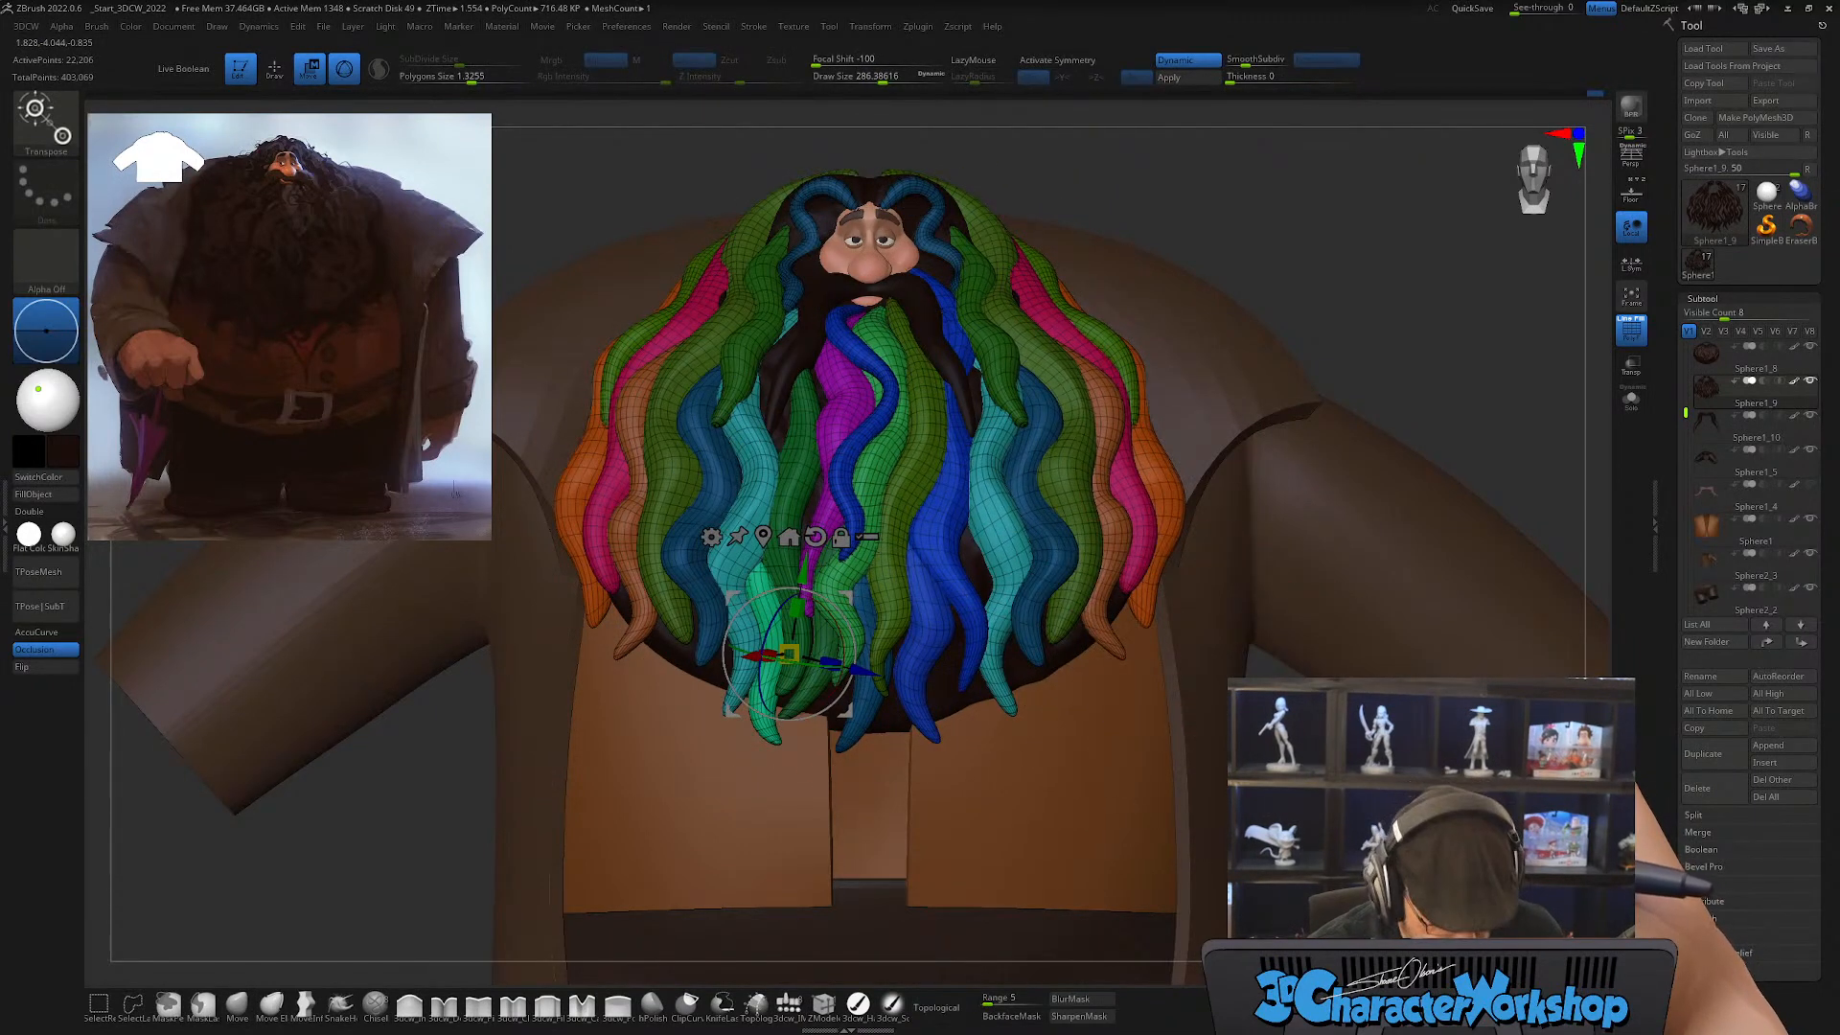
alt+drag(840, 608, 702, 771)
ctrl+click(764, 609)
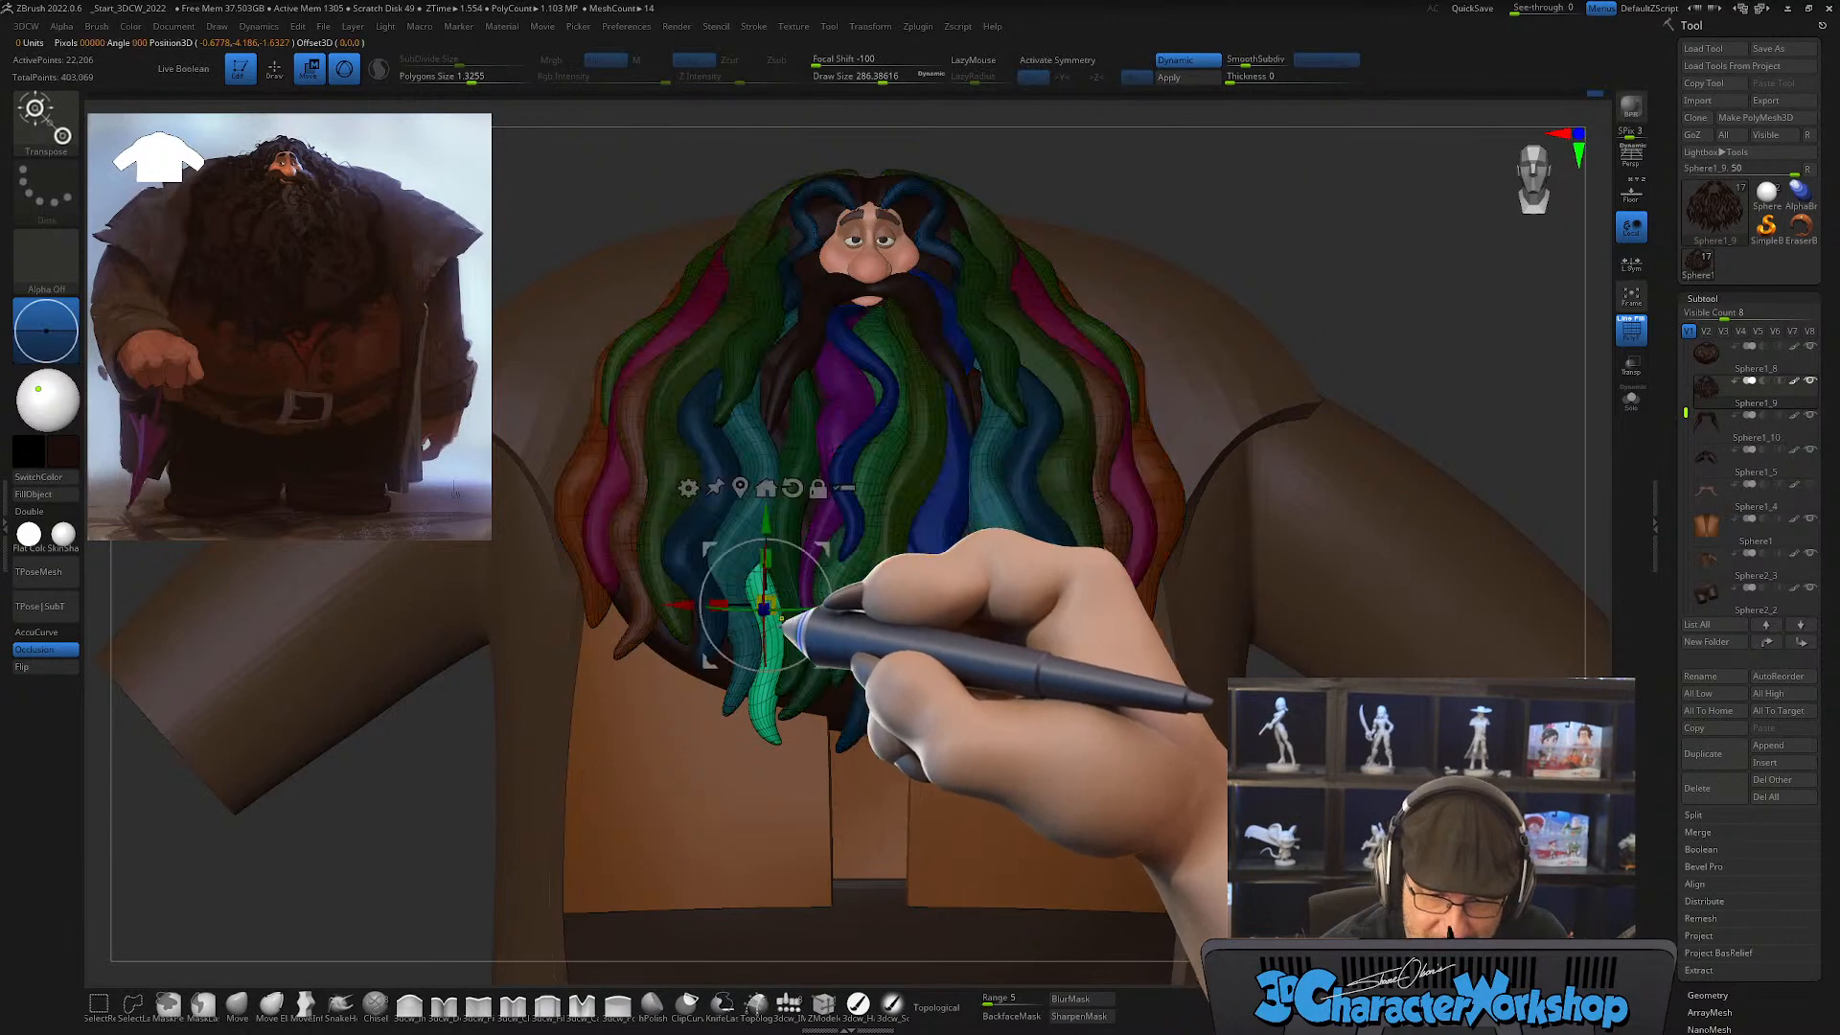
Step: Duplicate the bright green lock, tuck the copy behind the locks beside the beard's centre and adjust its depth and rotation
key(q)
key(w)
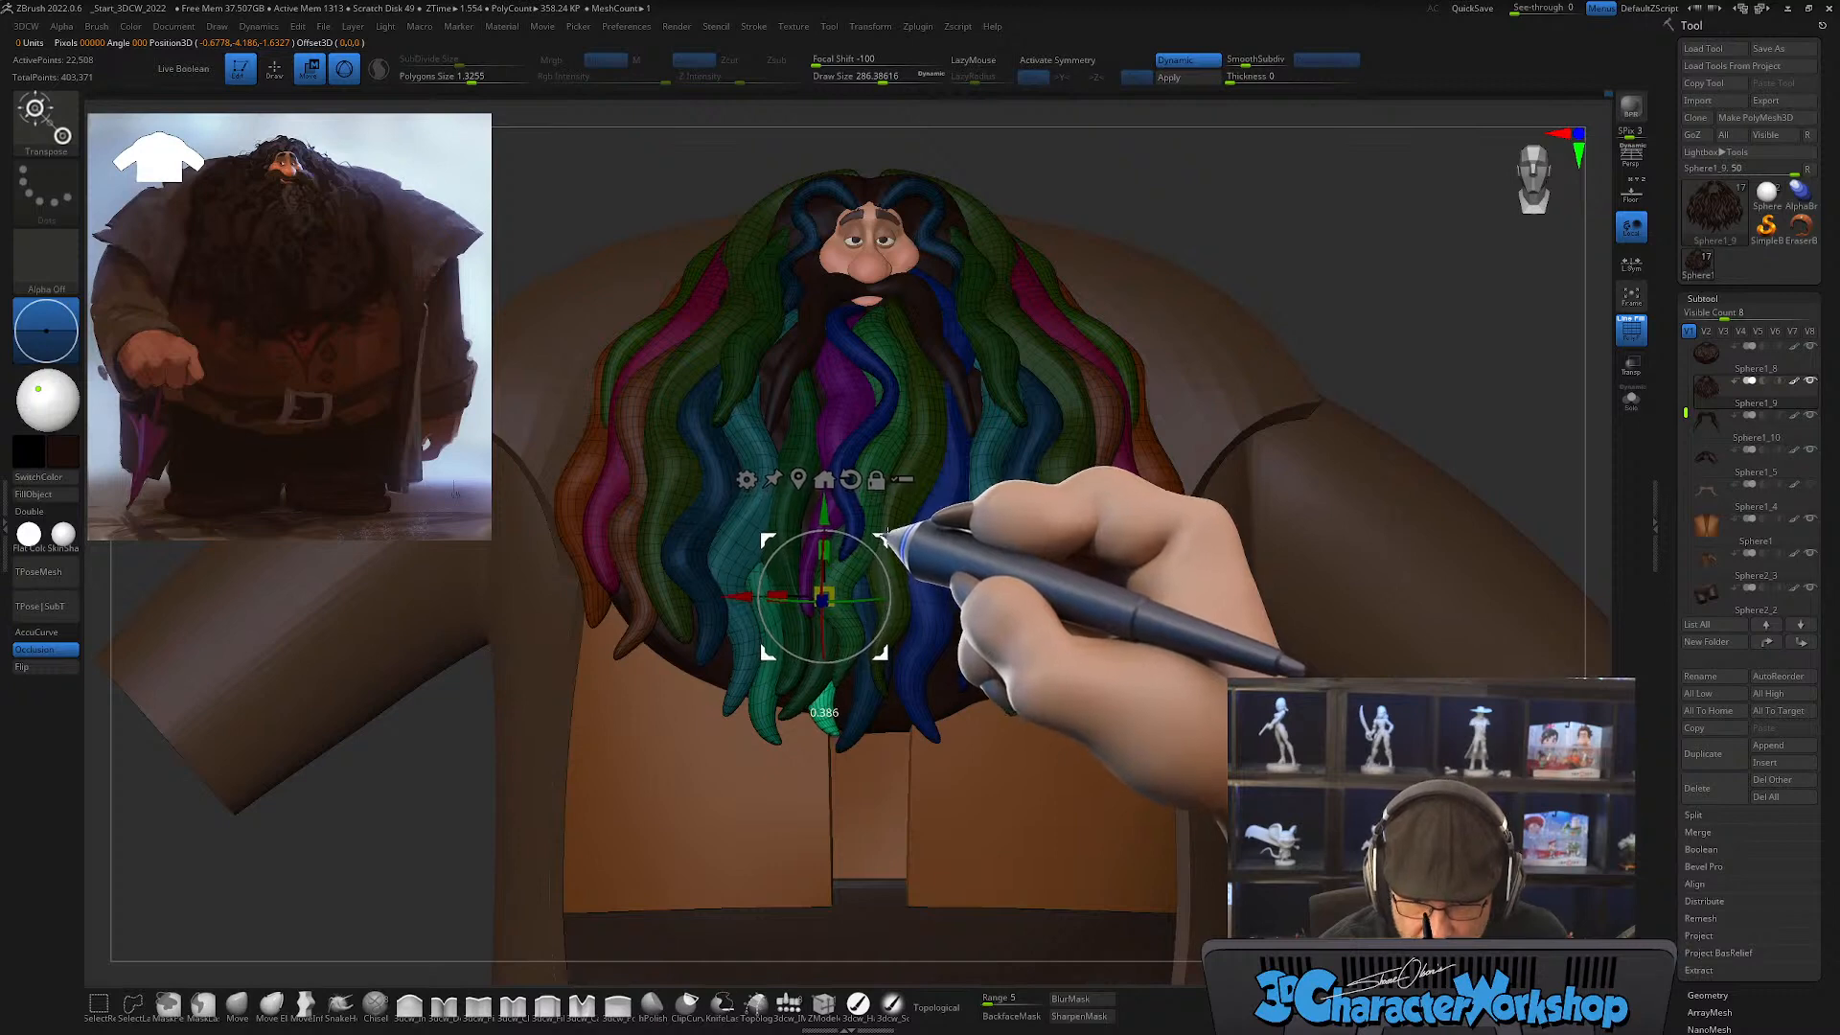
right_drag(978, 585, 928, 587)
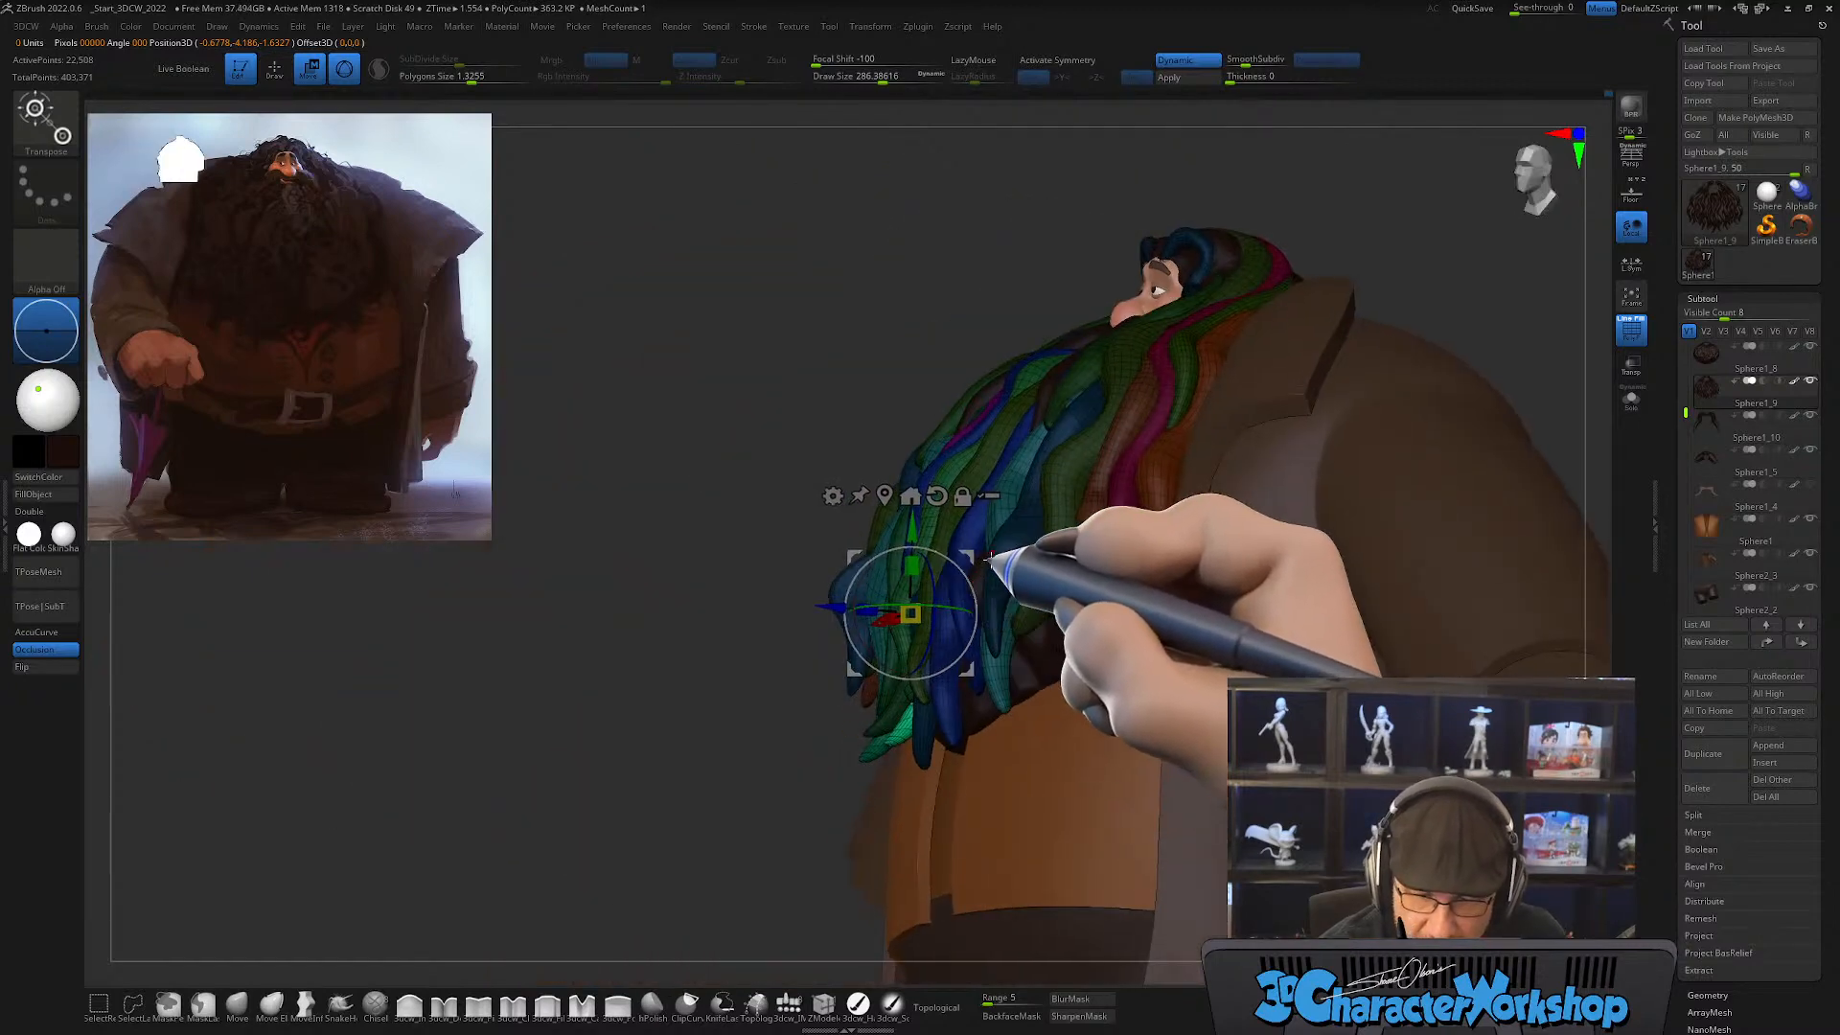
drag(979, 553, 991, 549)
right_drag(1027, 600, 1091, 602)
mouse_move(839, 543)
mouse_down()
mouse_move(847, 556)
mouse_move(849, 530)
mouse_up()
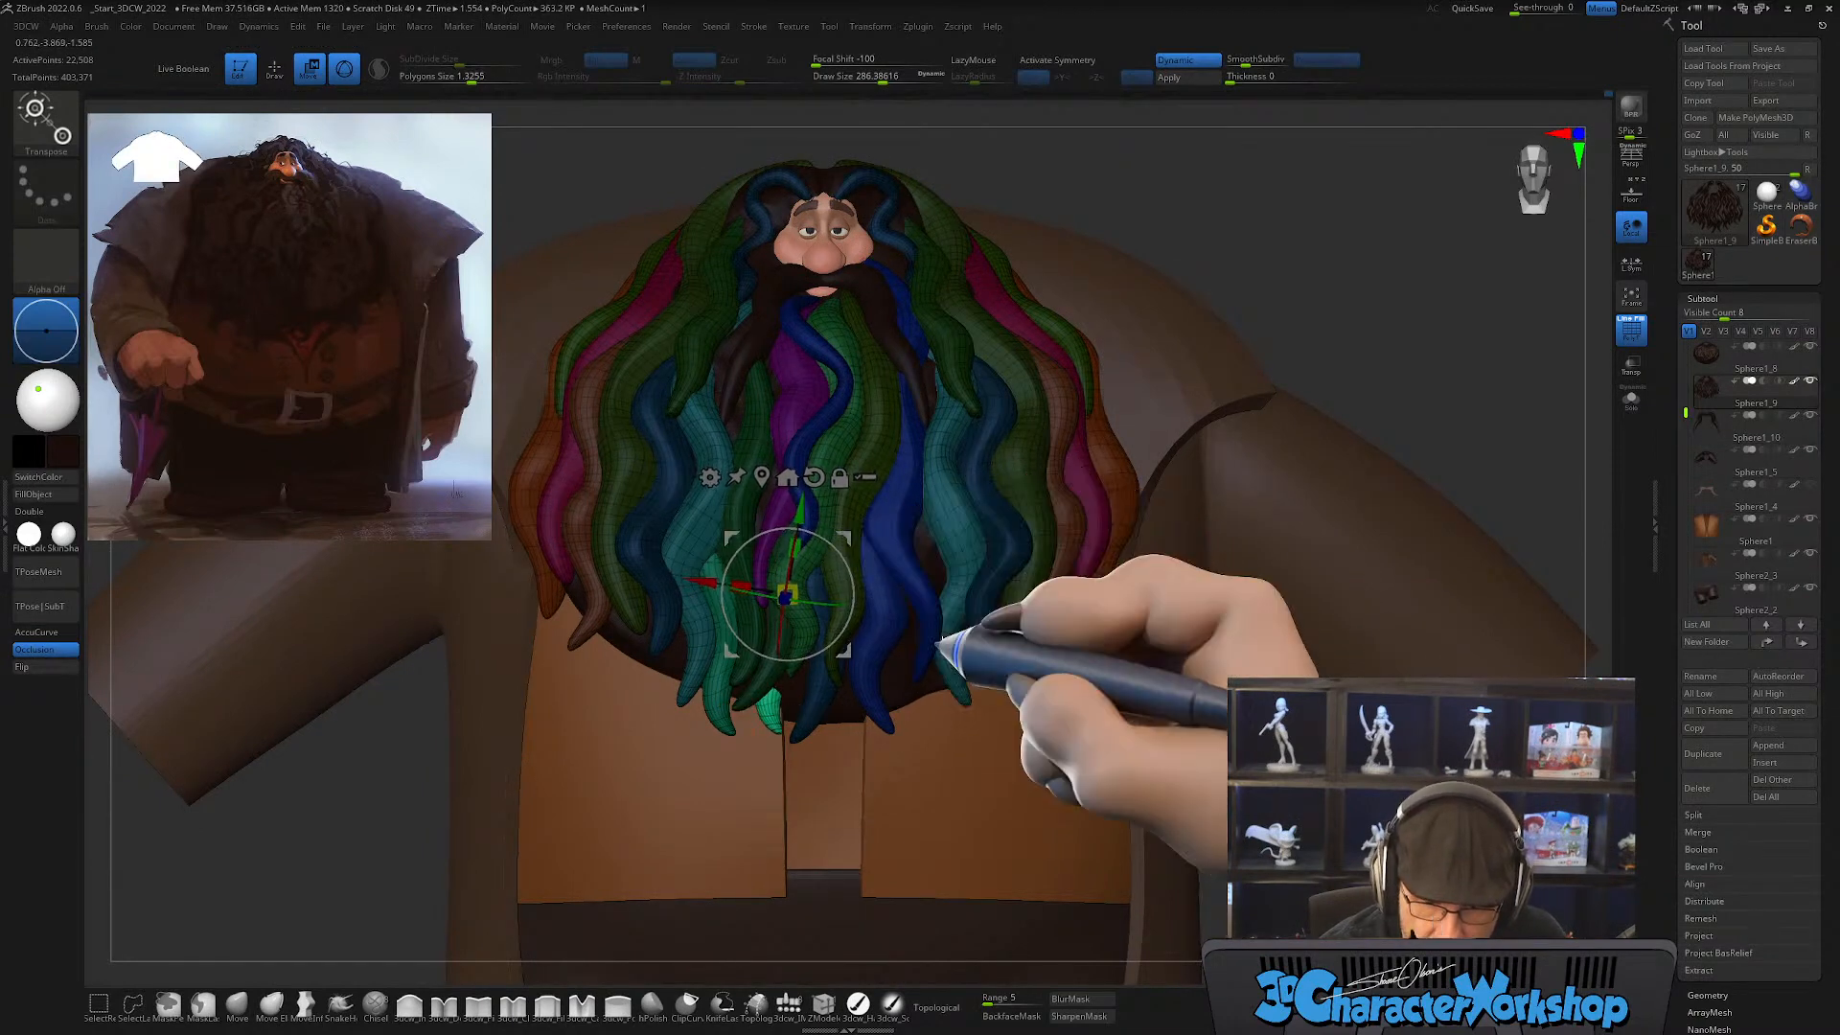
Step: Examine the beard's overall silhouette and lower gaps with the polygroup wireframe display temporarily hidden
key(q)
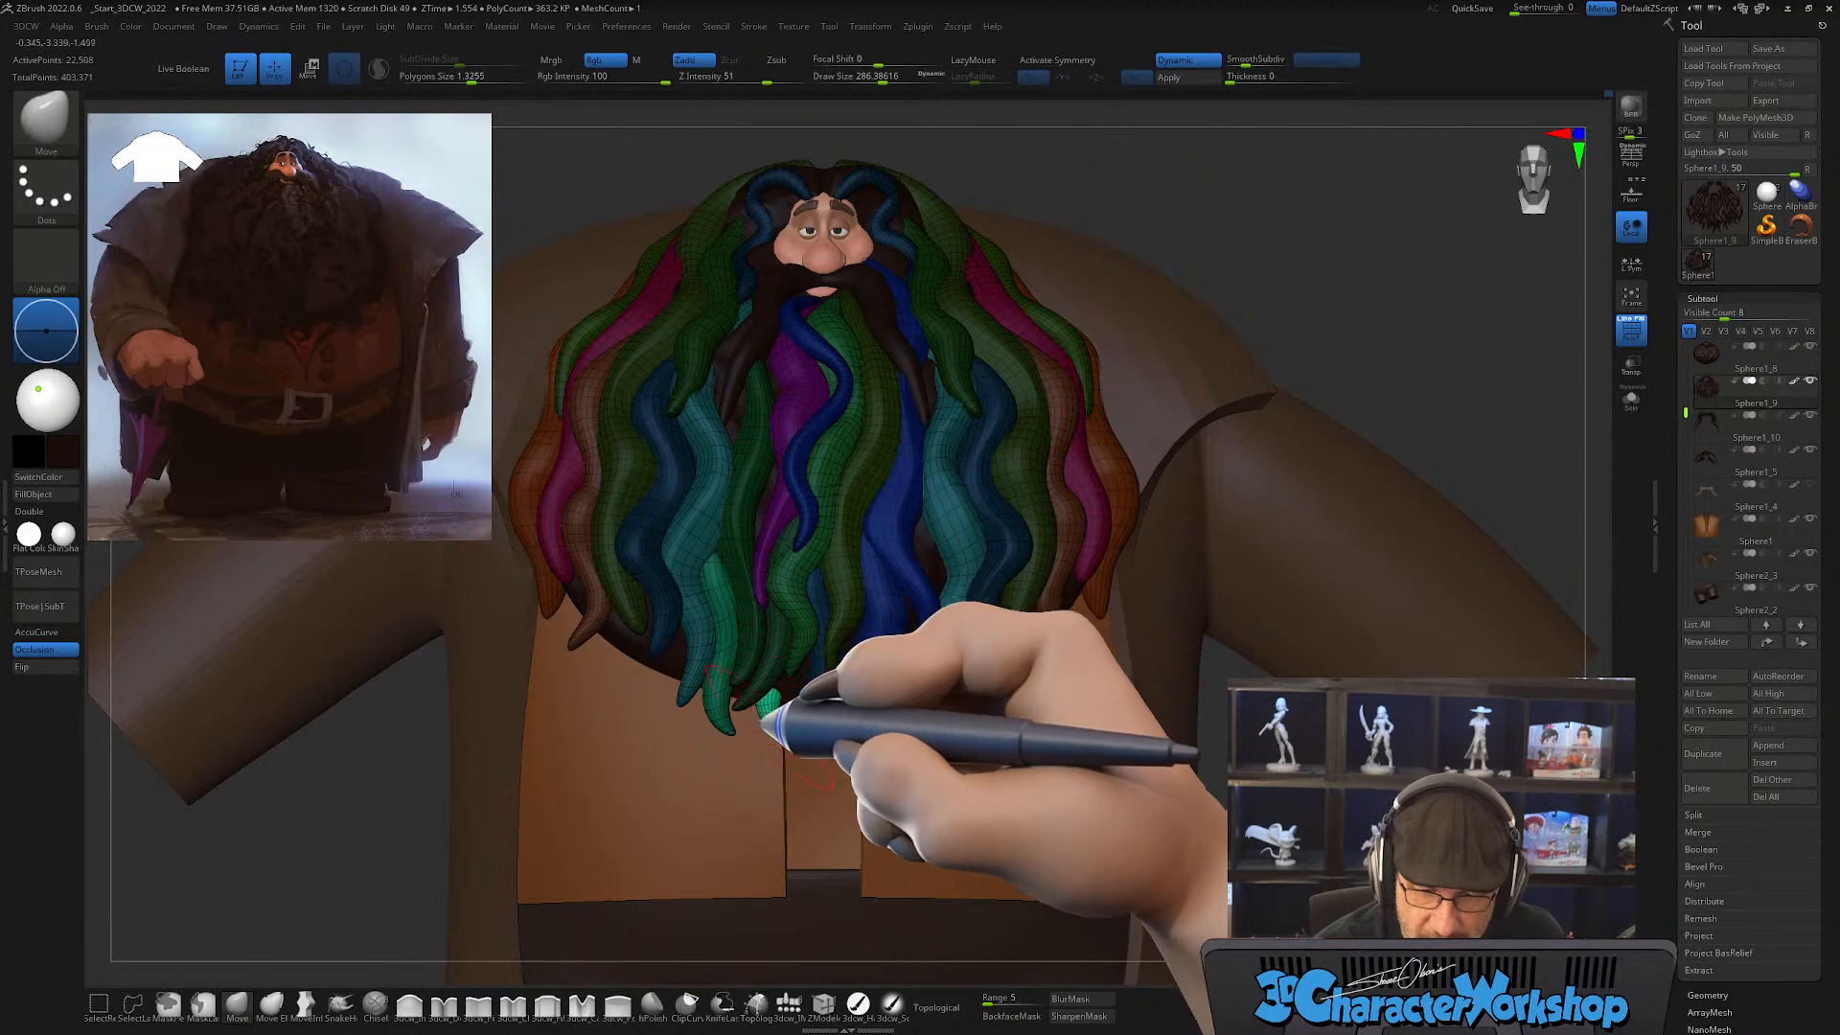
mouse_move(912, 772)
right_down()
mouse_move(875, 773)
mouse_move(936, 780)
mouse_move(903, 781)
mouse_move(937, 773)
mouse_move(909, 751)
right_up()
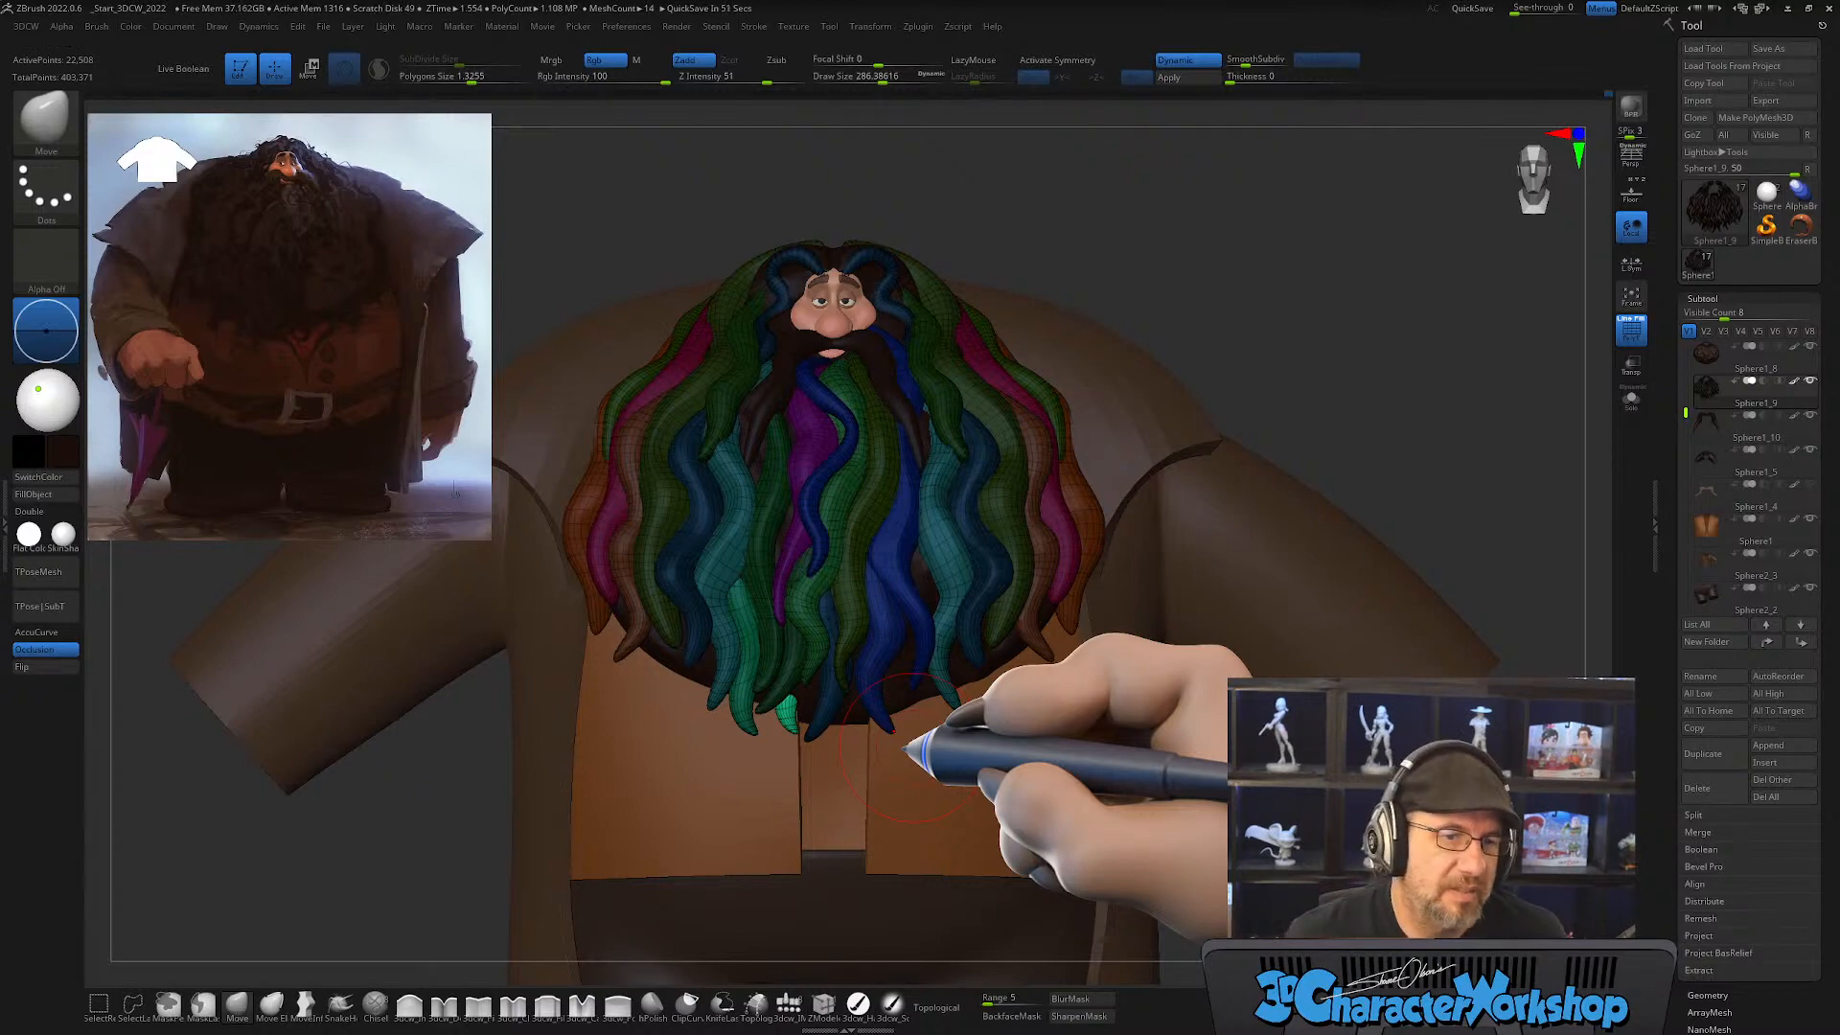
key(shift+f)
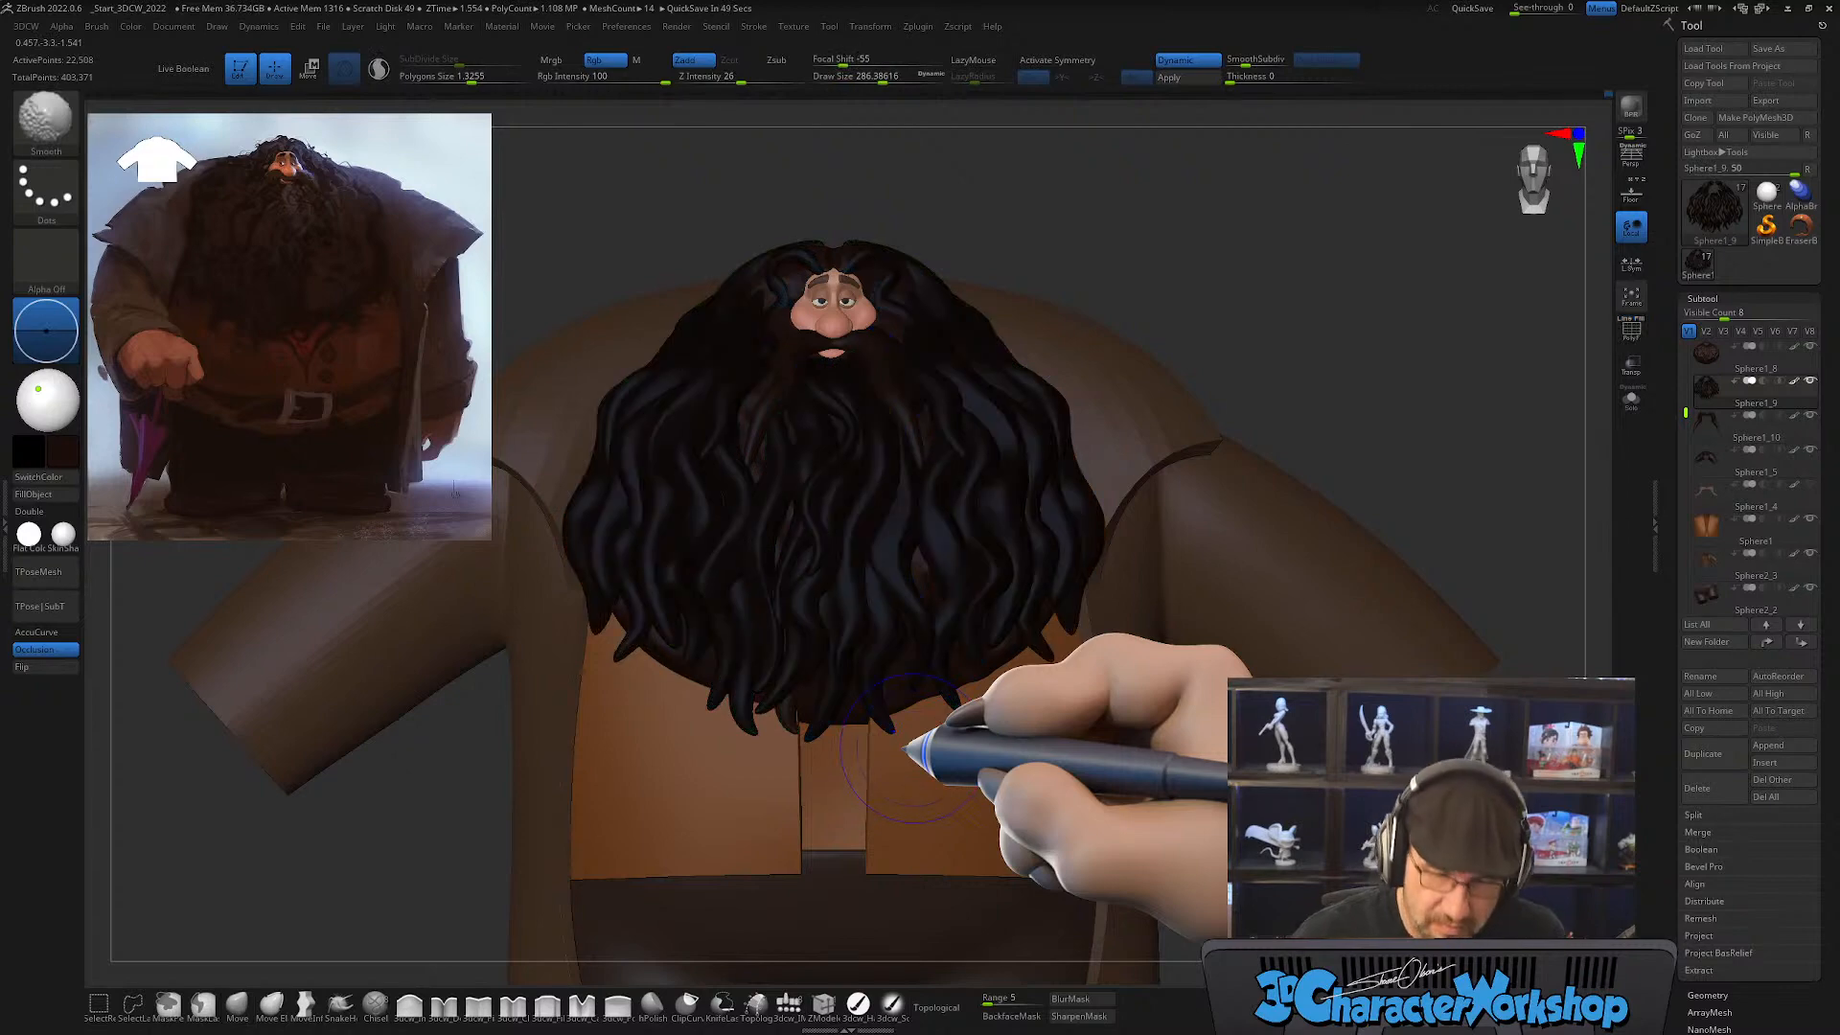
key(shift+f)
Step: Duplicate the lock again and move the copy outward into the gap beside the teal lock, undoing a trial rotation
key(w)
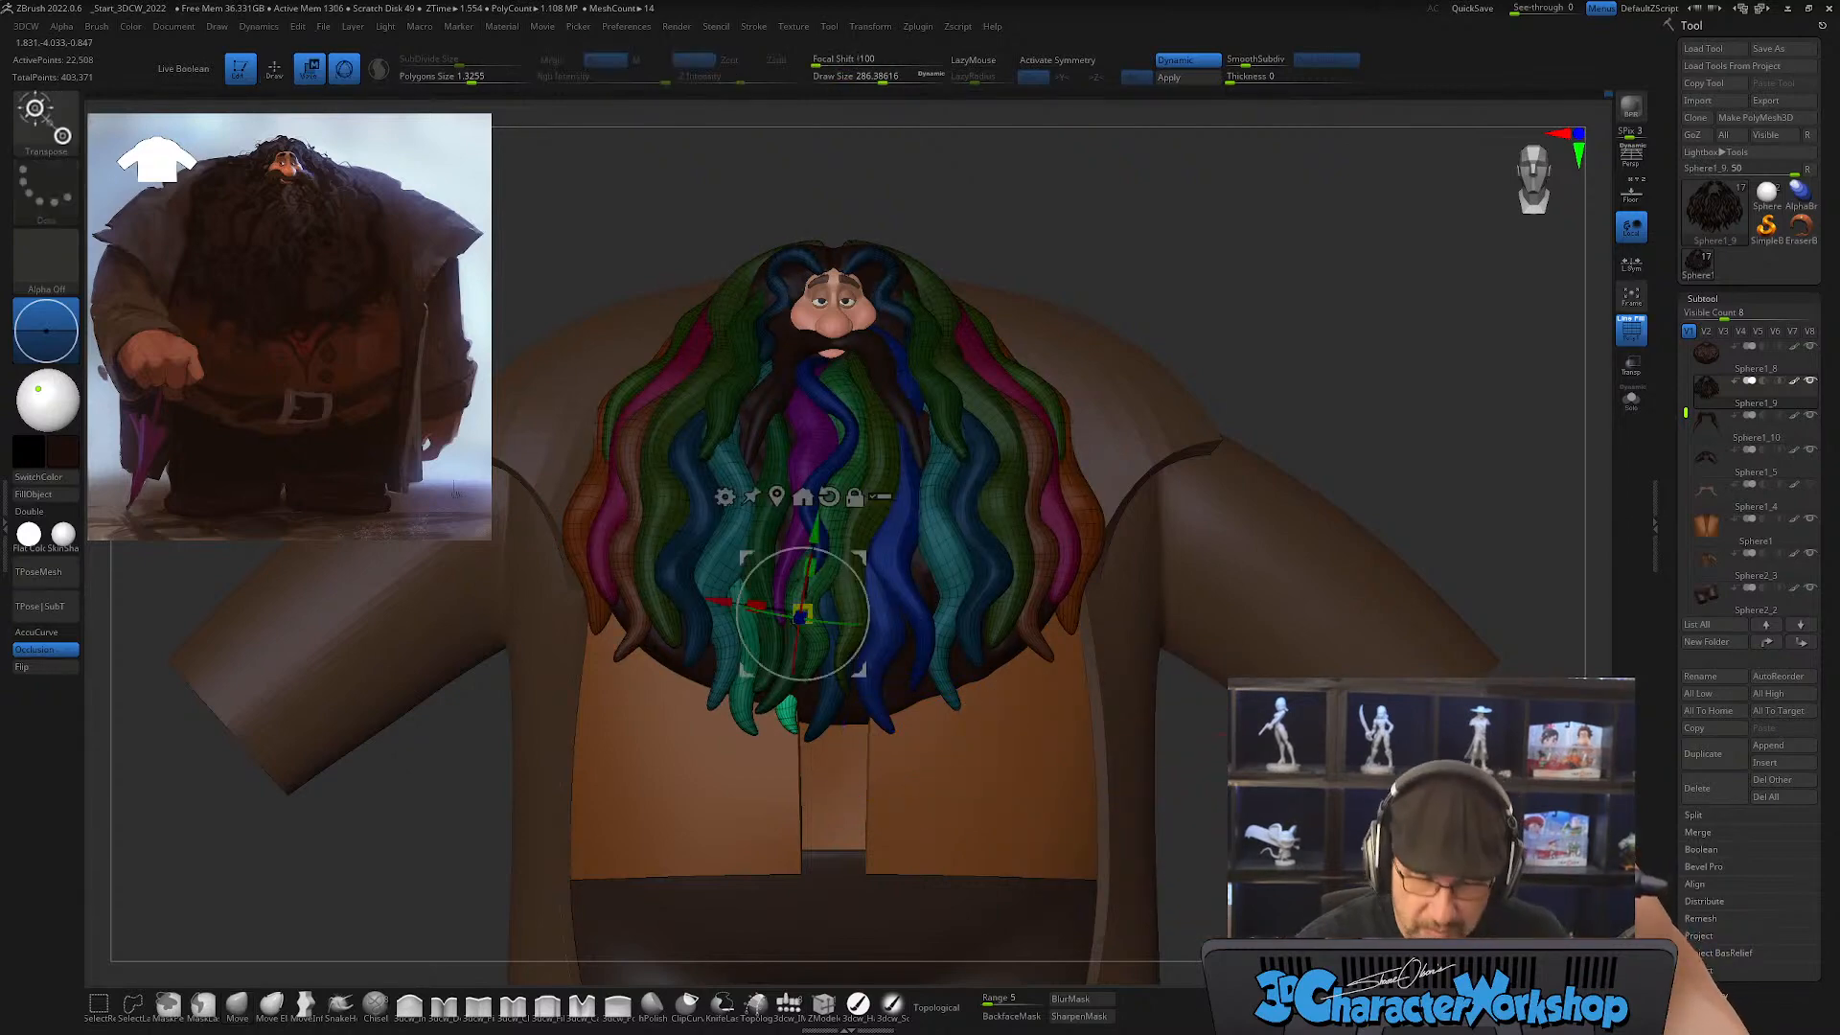
alt+drag(1155, 765, 1213, 795)
ctrl+drag(918, 588, 833, 564)
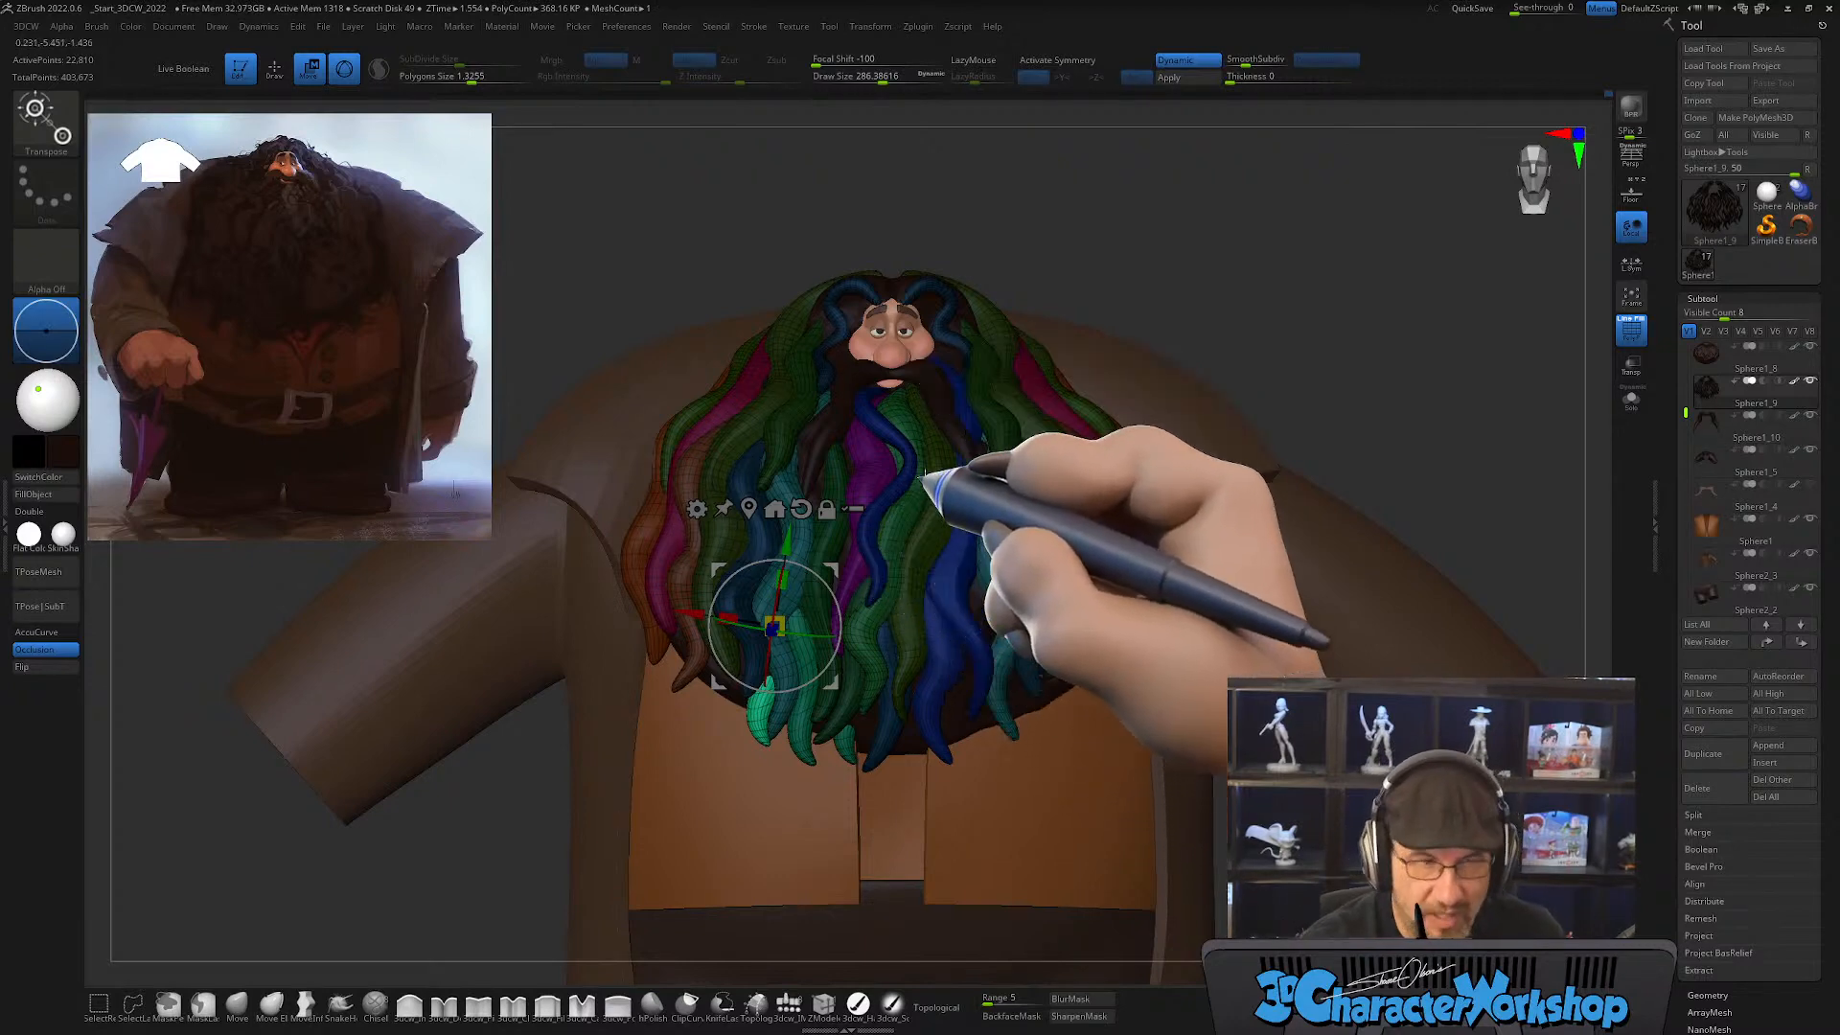
drag(1130, 431, 912, 655)
drag(847, 713, 694, 643)
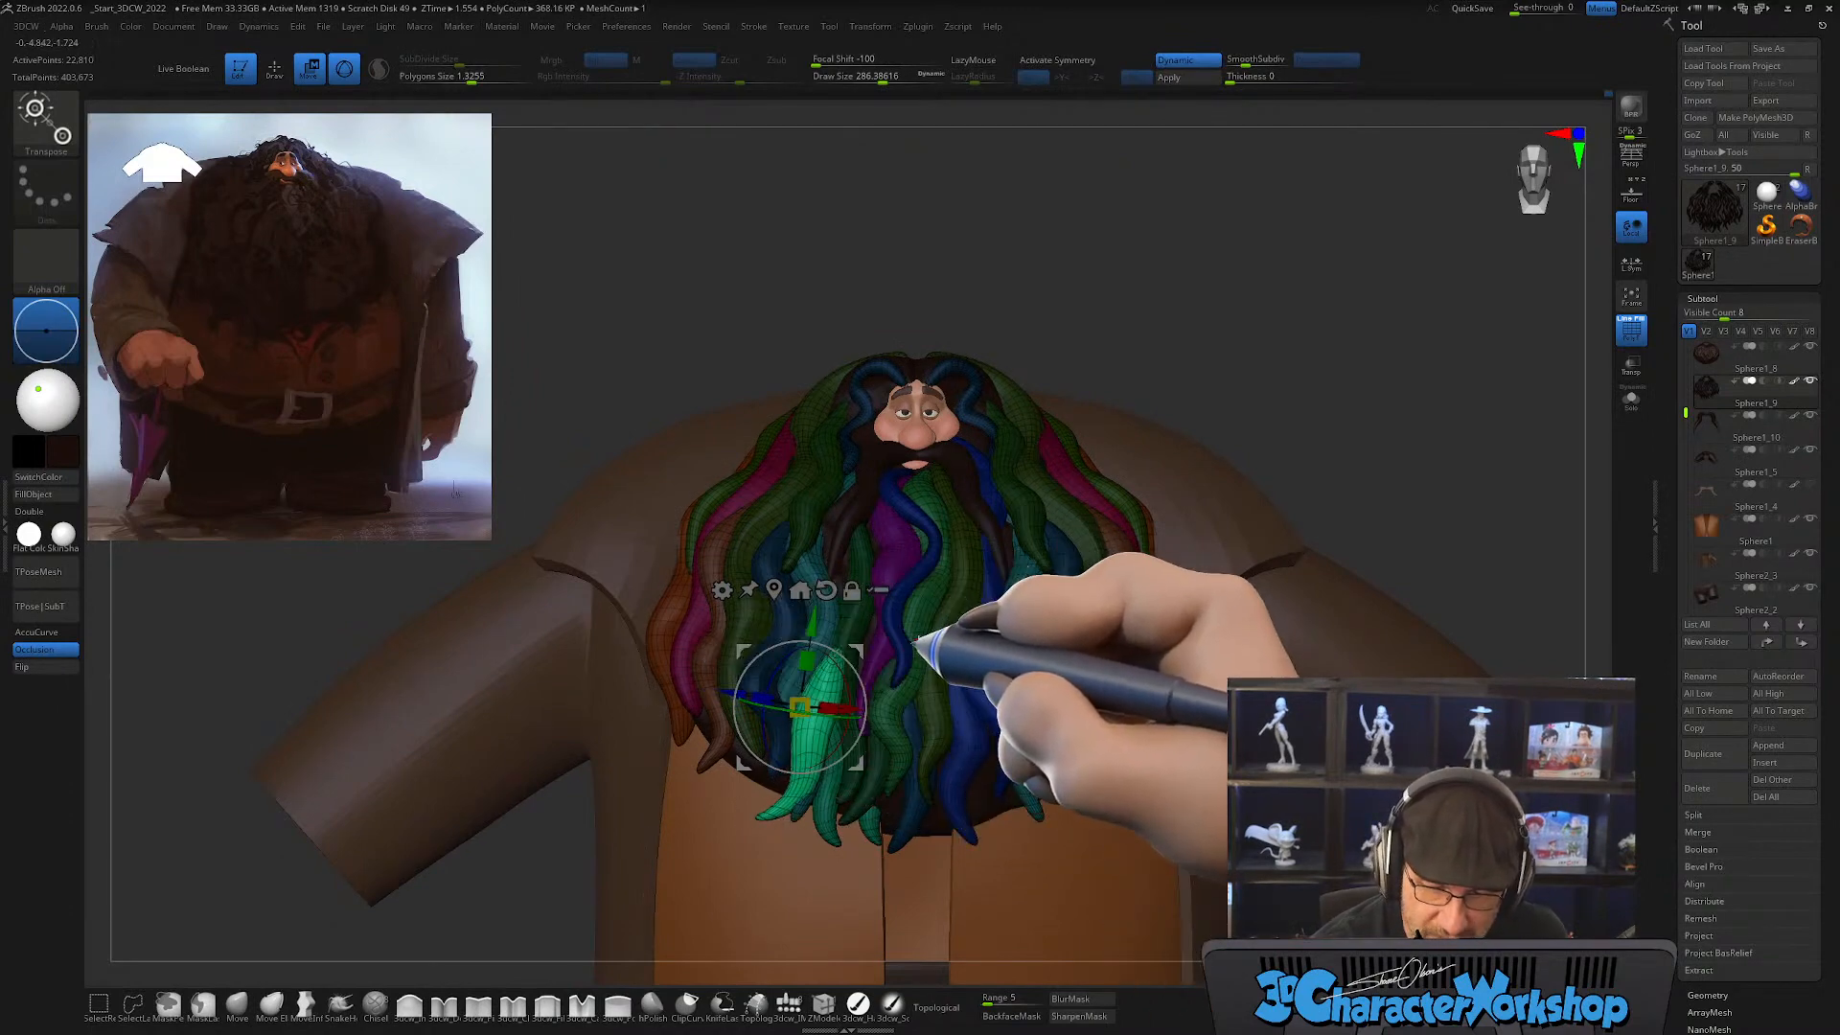
drag(860, 647, 900, 650)
key(ctrl+z)
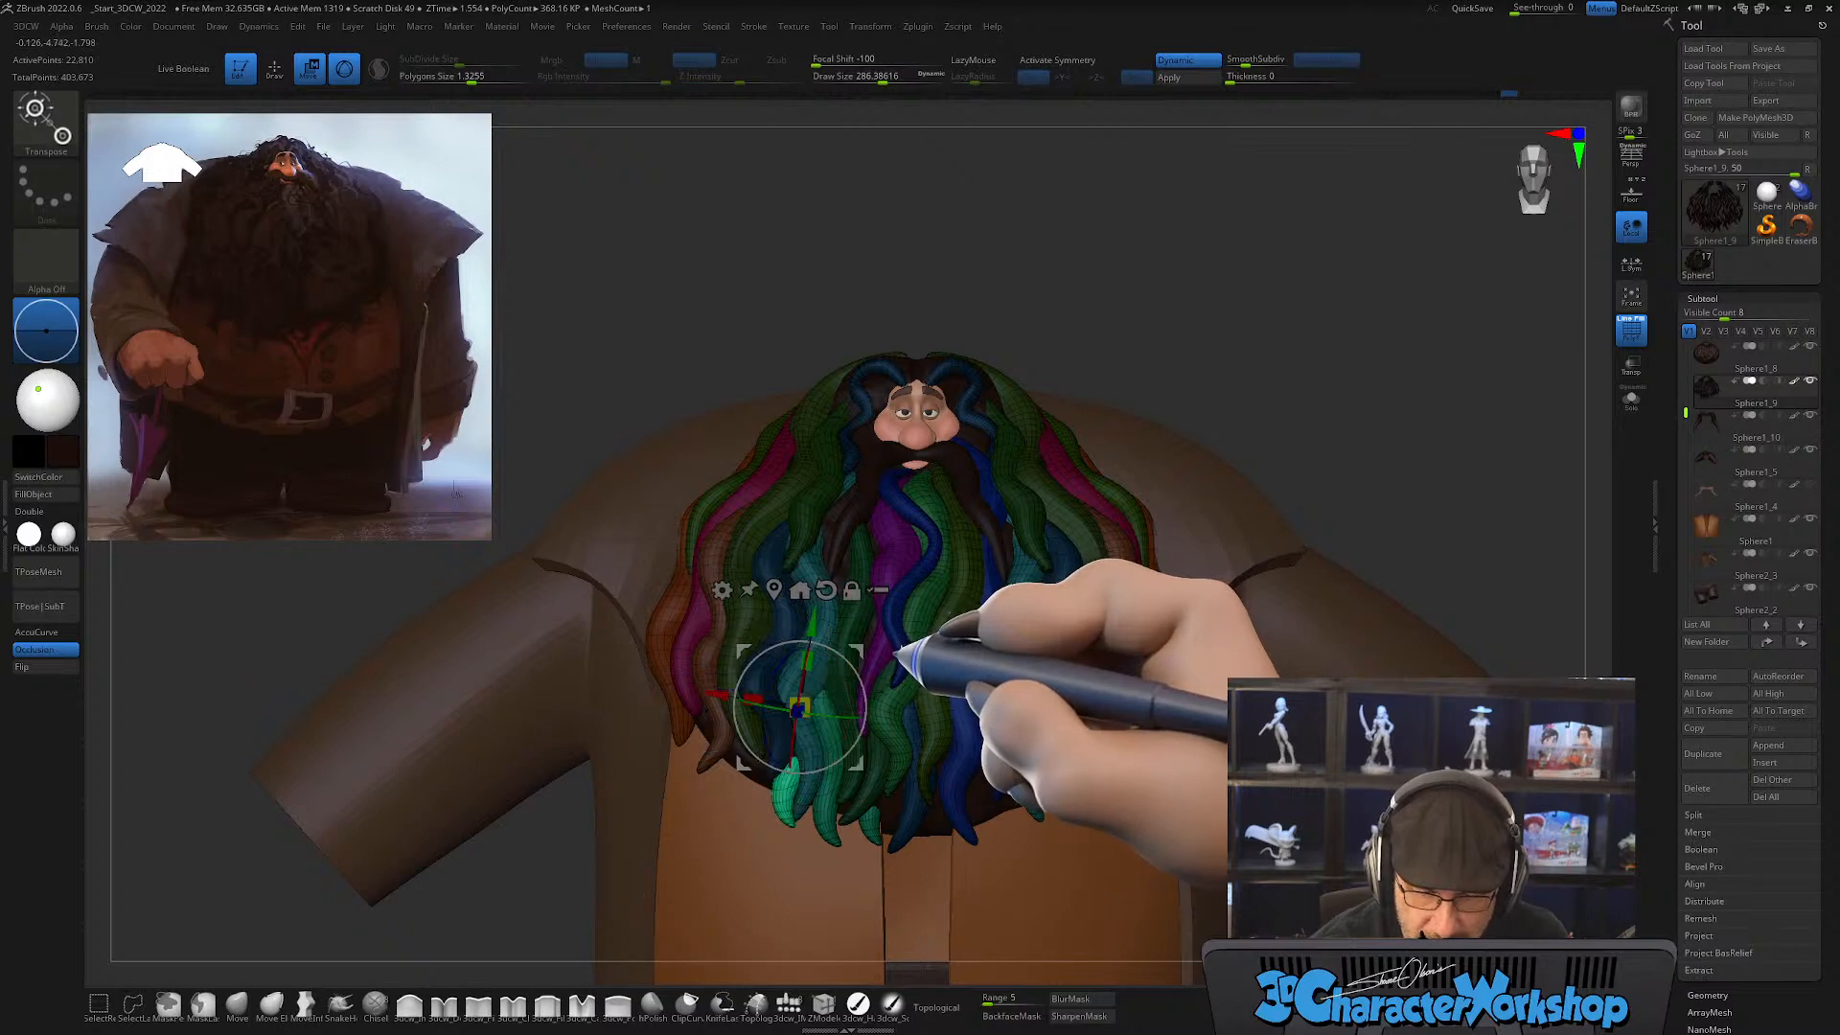
Step: Rotate the copy and move it under the outer blue locks, correcting its depth in the side view
right_drag(896, 646, 907, 657)
drag(852, 649, 813, 622)
right_drag(890, 659, 934, 738)
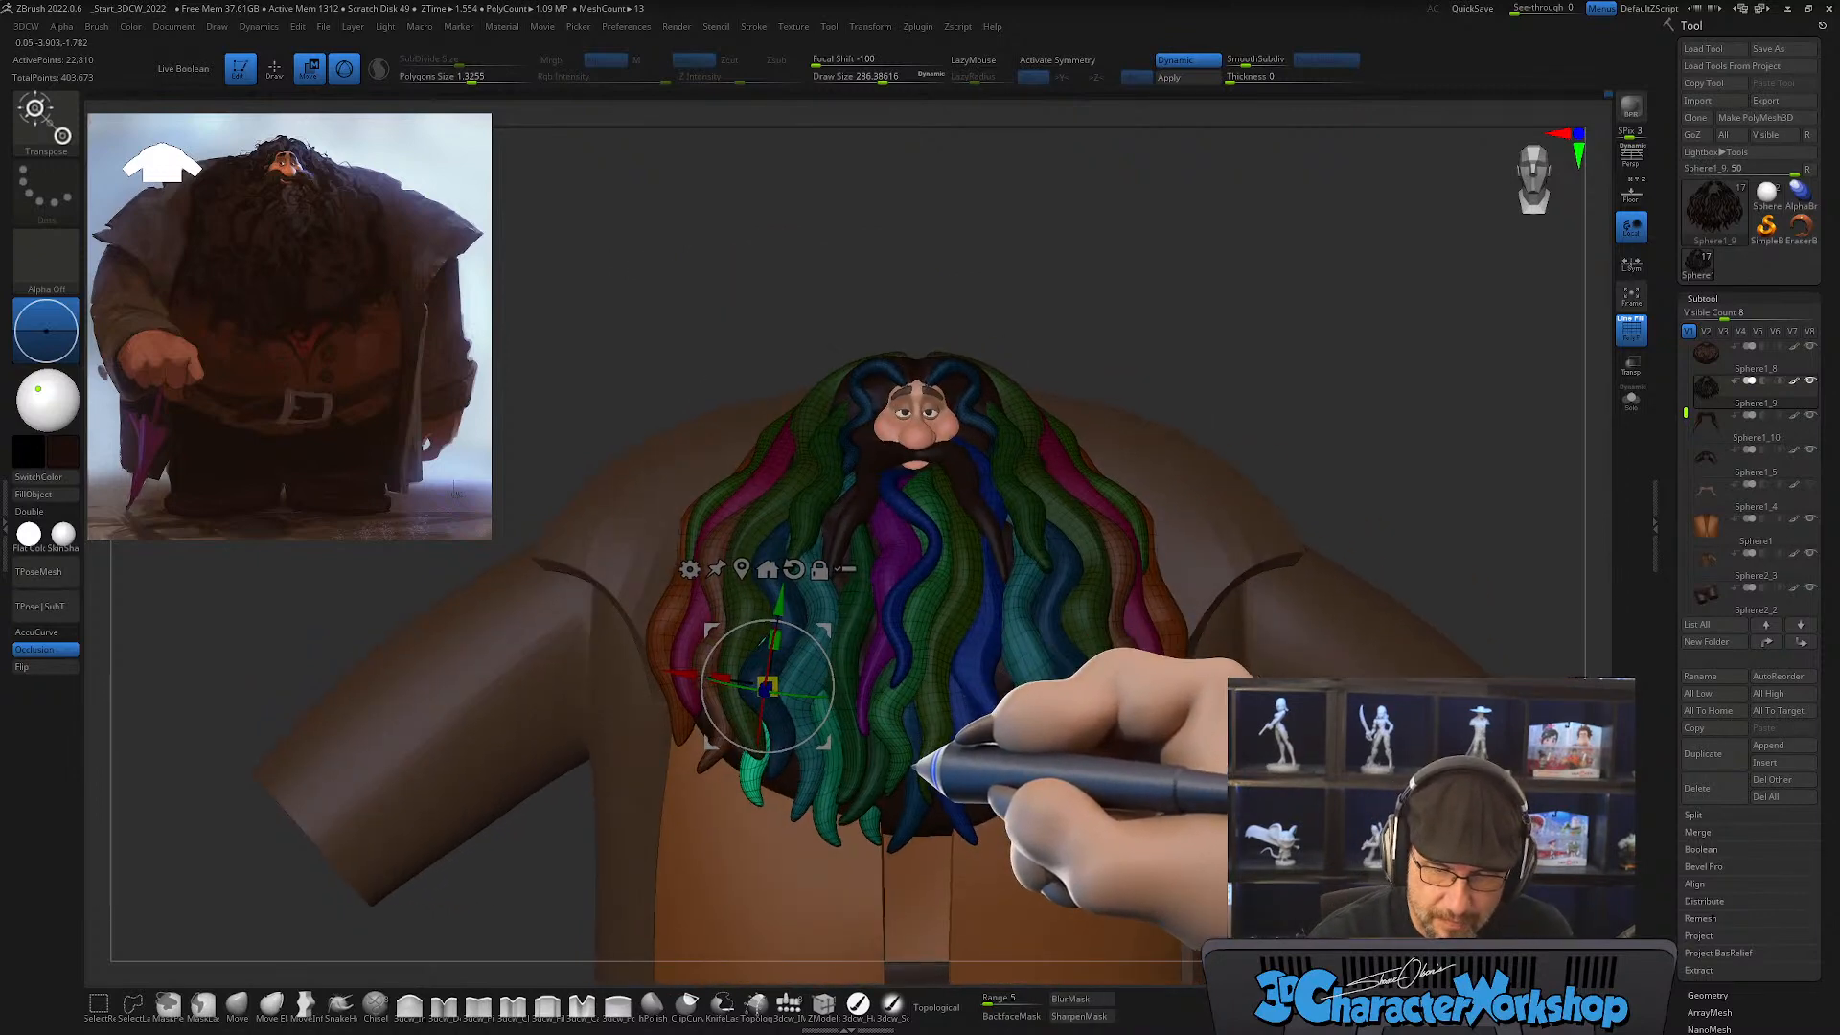
right_drag(916, 759, 937, 809)
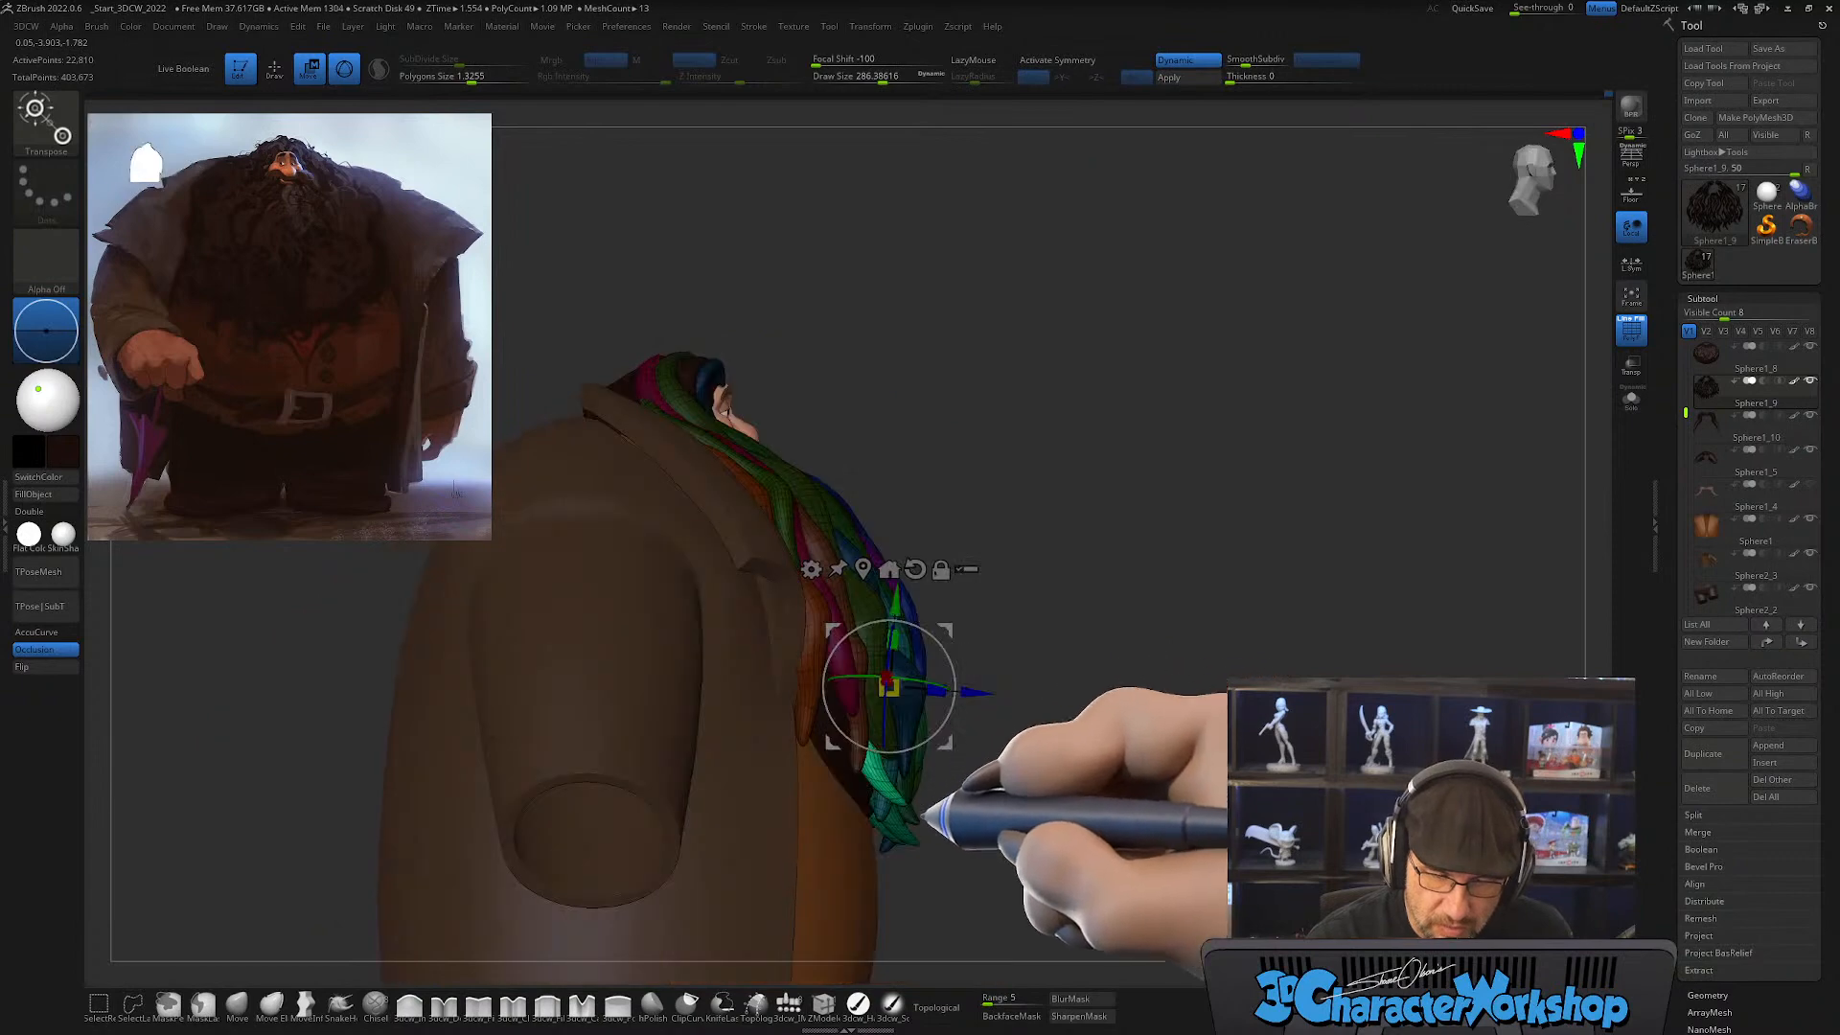
drag(943, 661, 943, 632)
right_drag(1131, 717, 1092, 738)
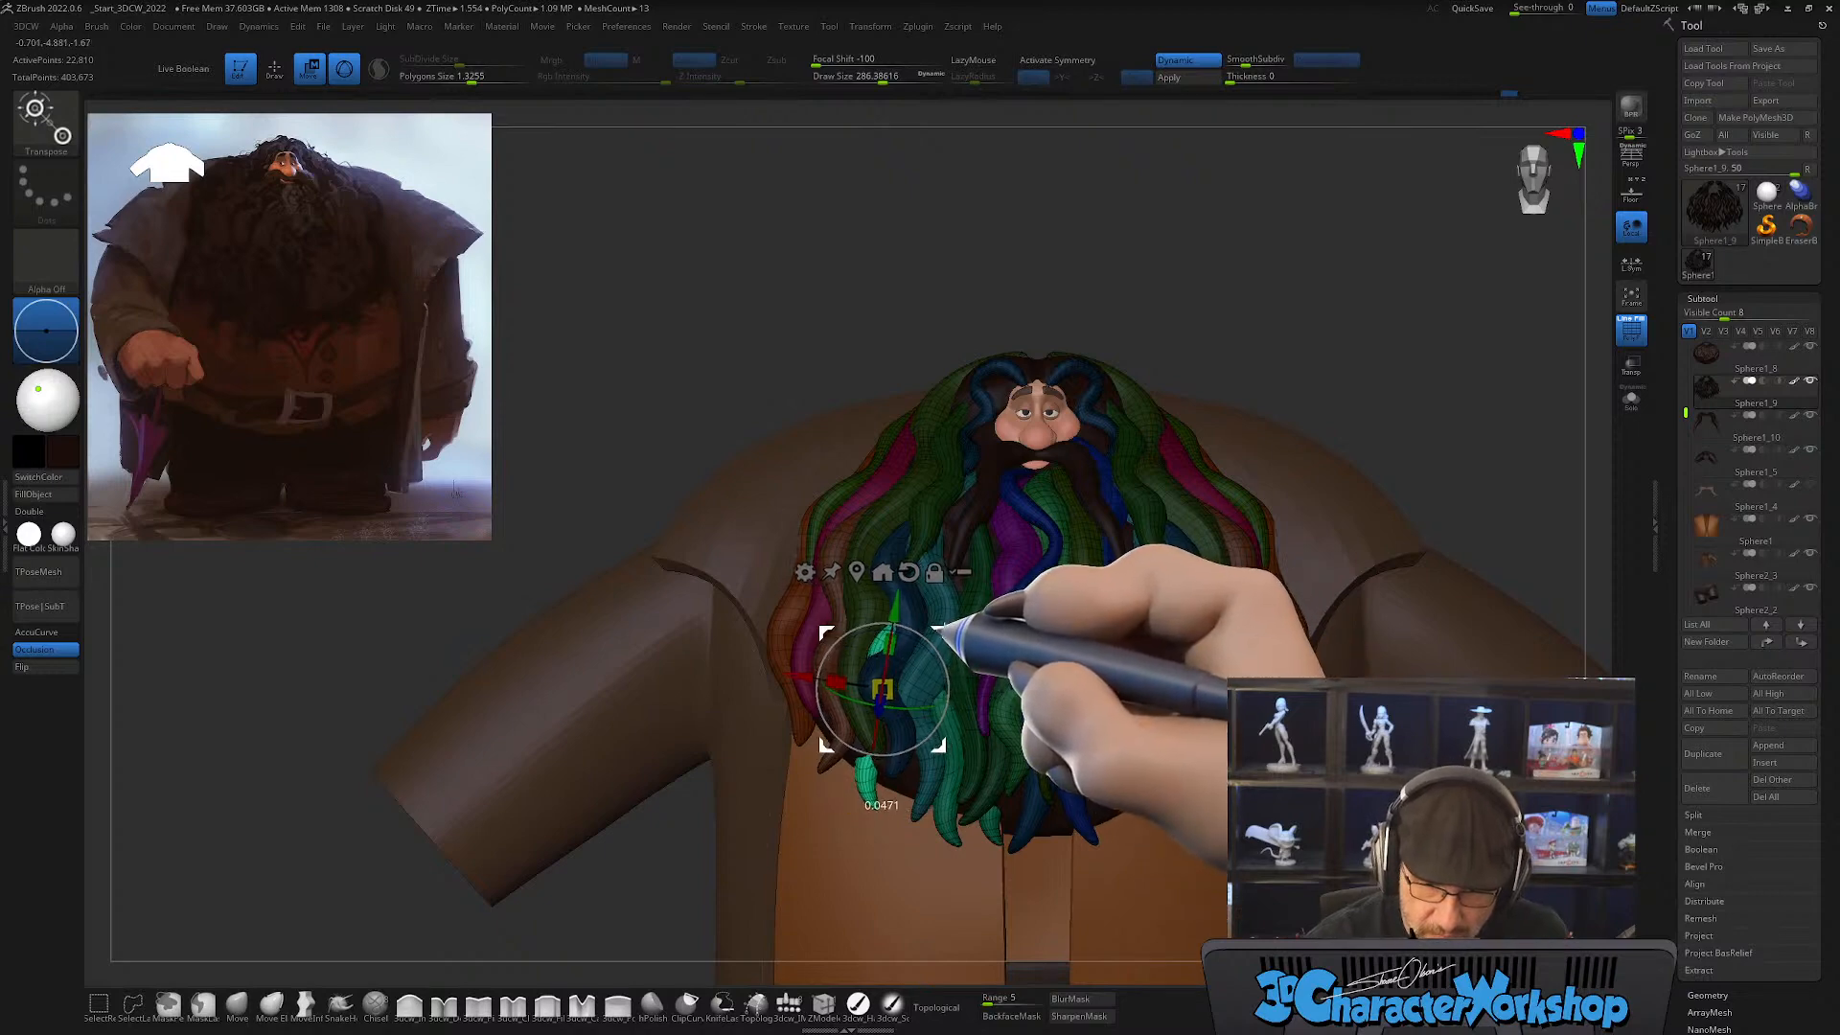
mouse_move(1016, 723)
right_down()
mouse_move(992, 719)
mouse_move(1015, 731)
right_up()
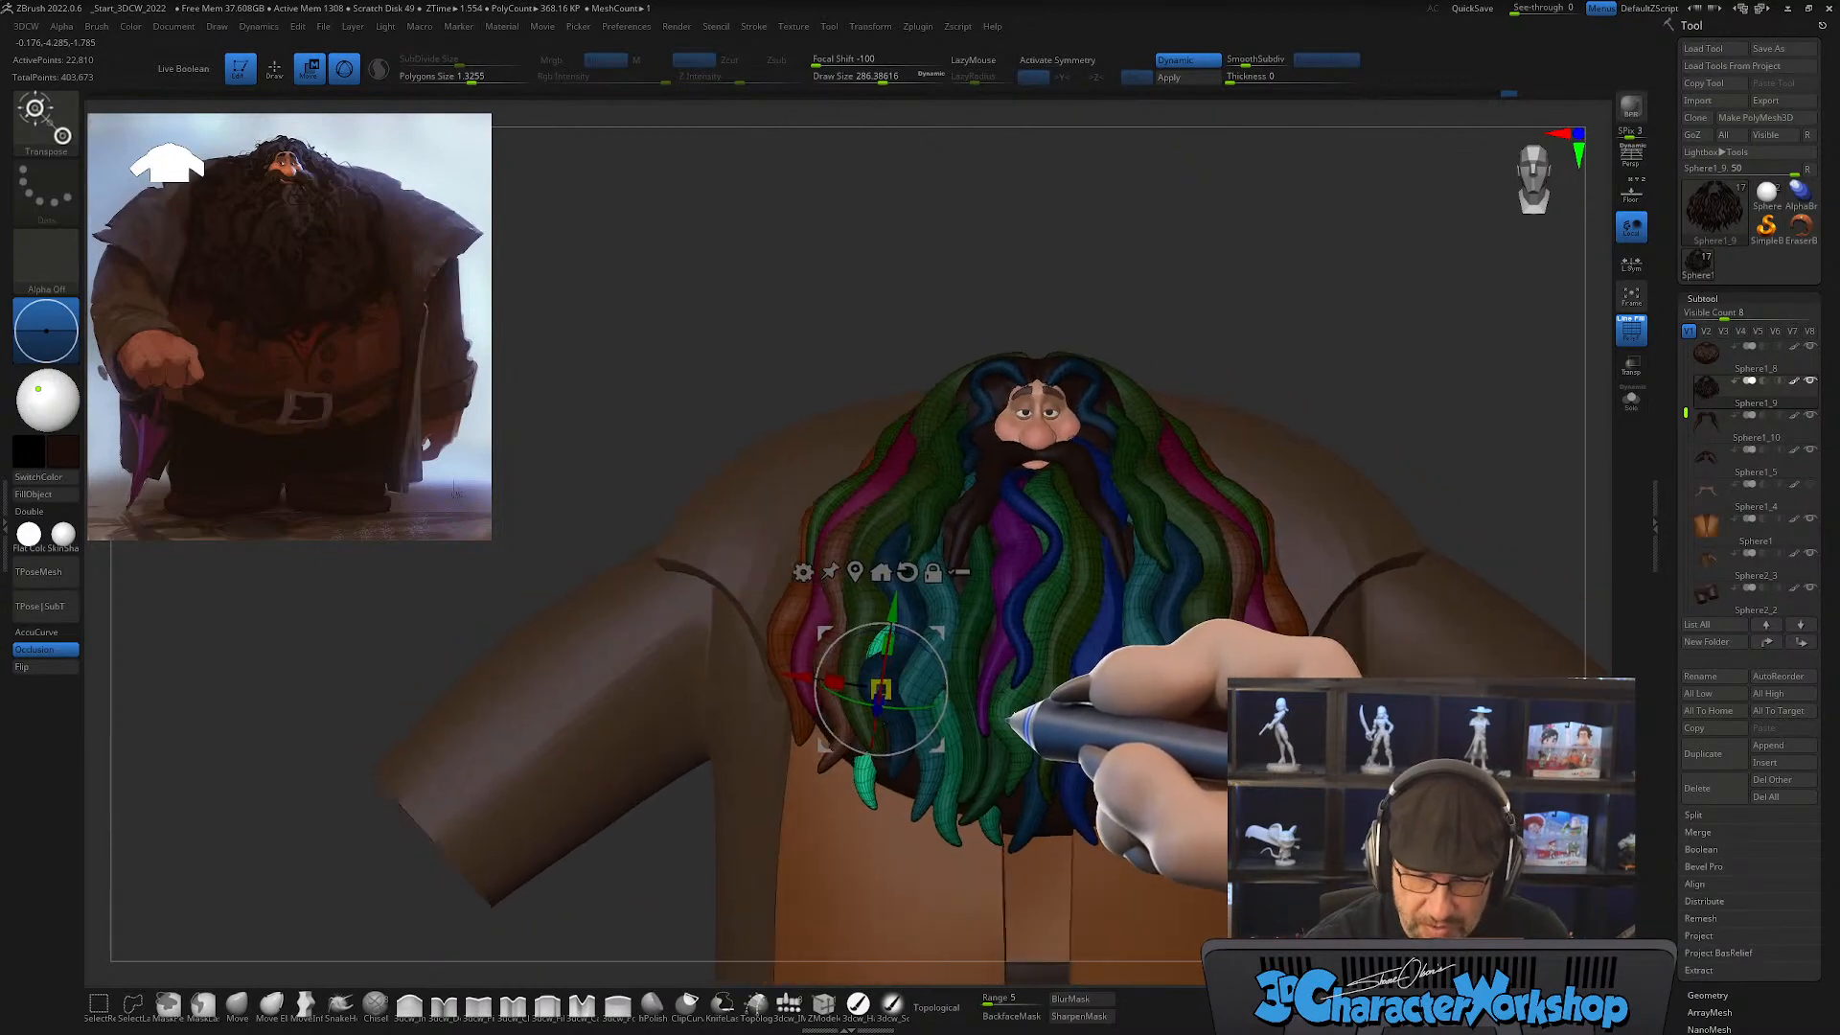
Step: Give the outer copied lock its own polygroup and mask all the other locks
ctrl+click(1340, 407)
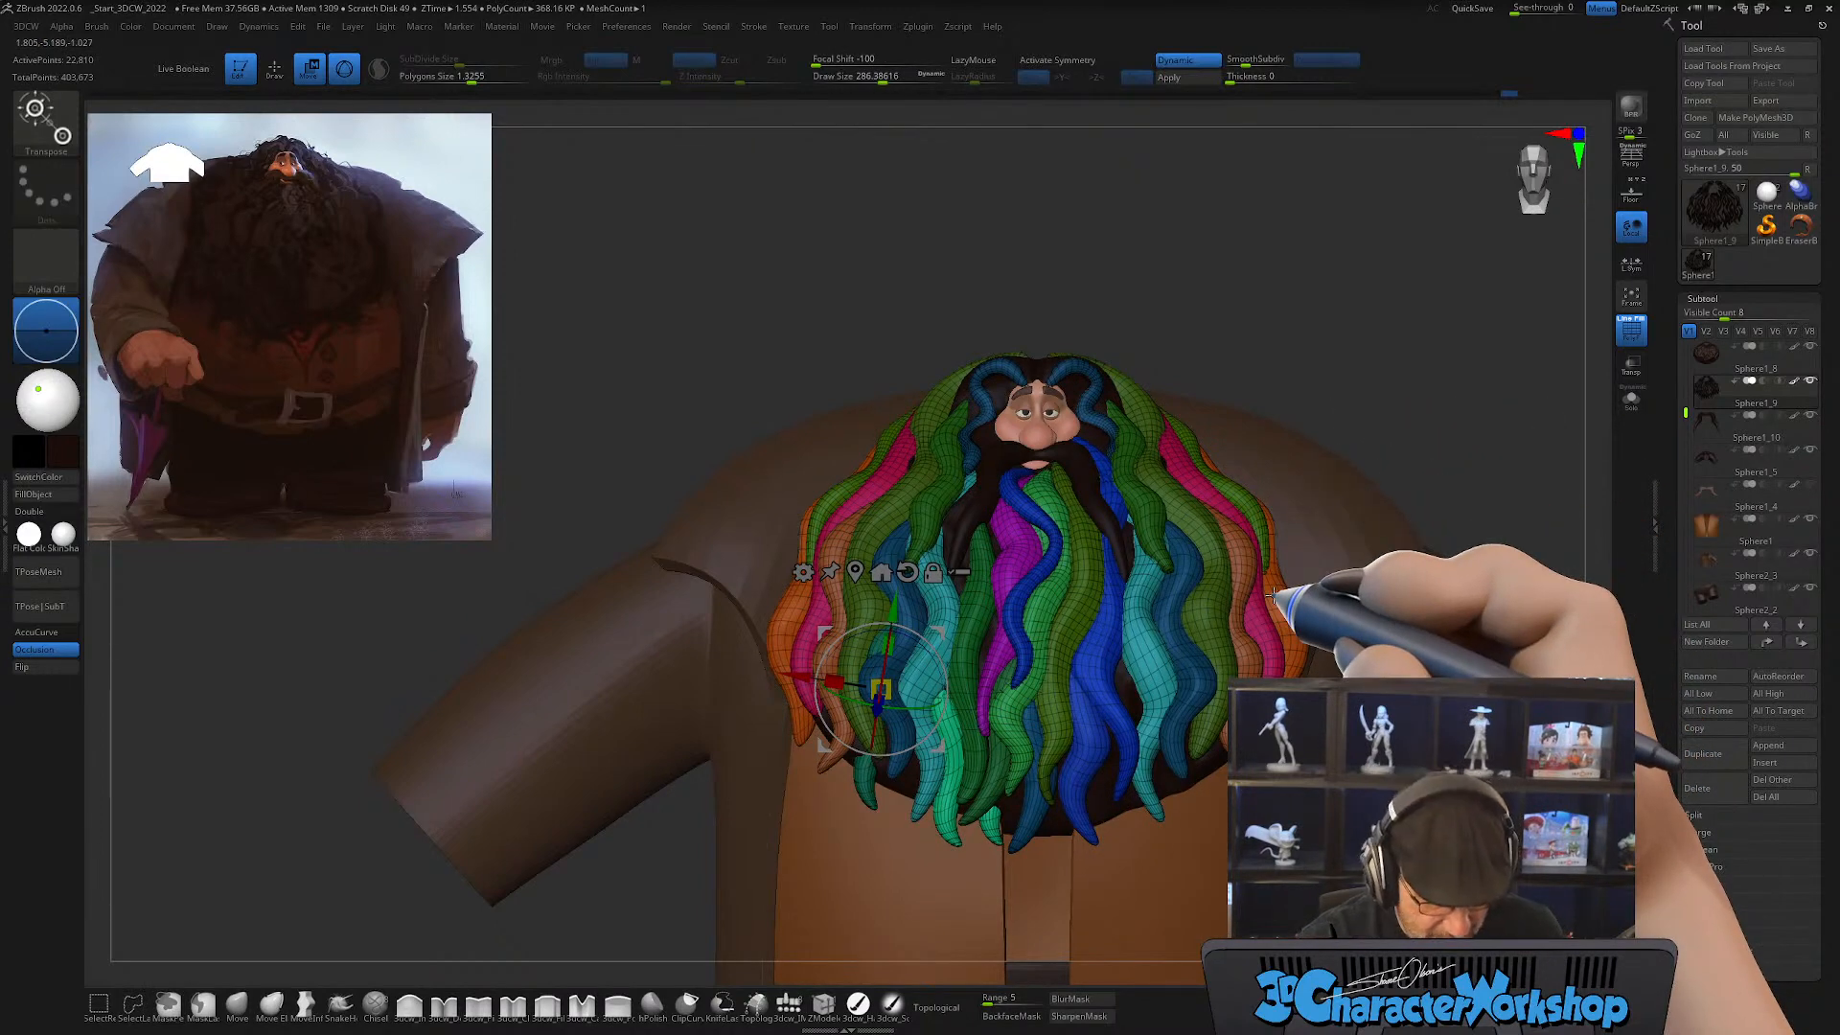
key(ctrl+w)
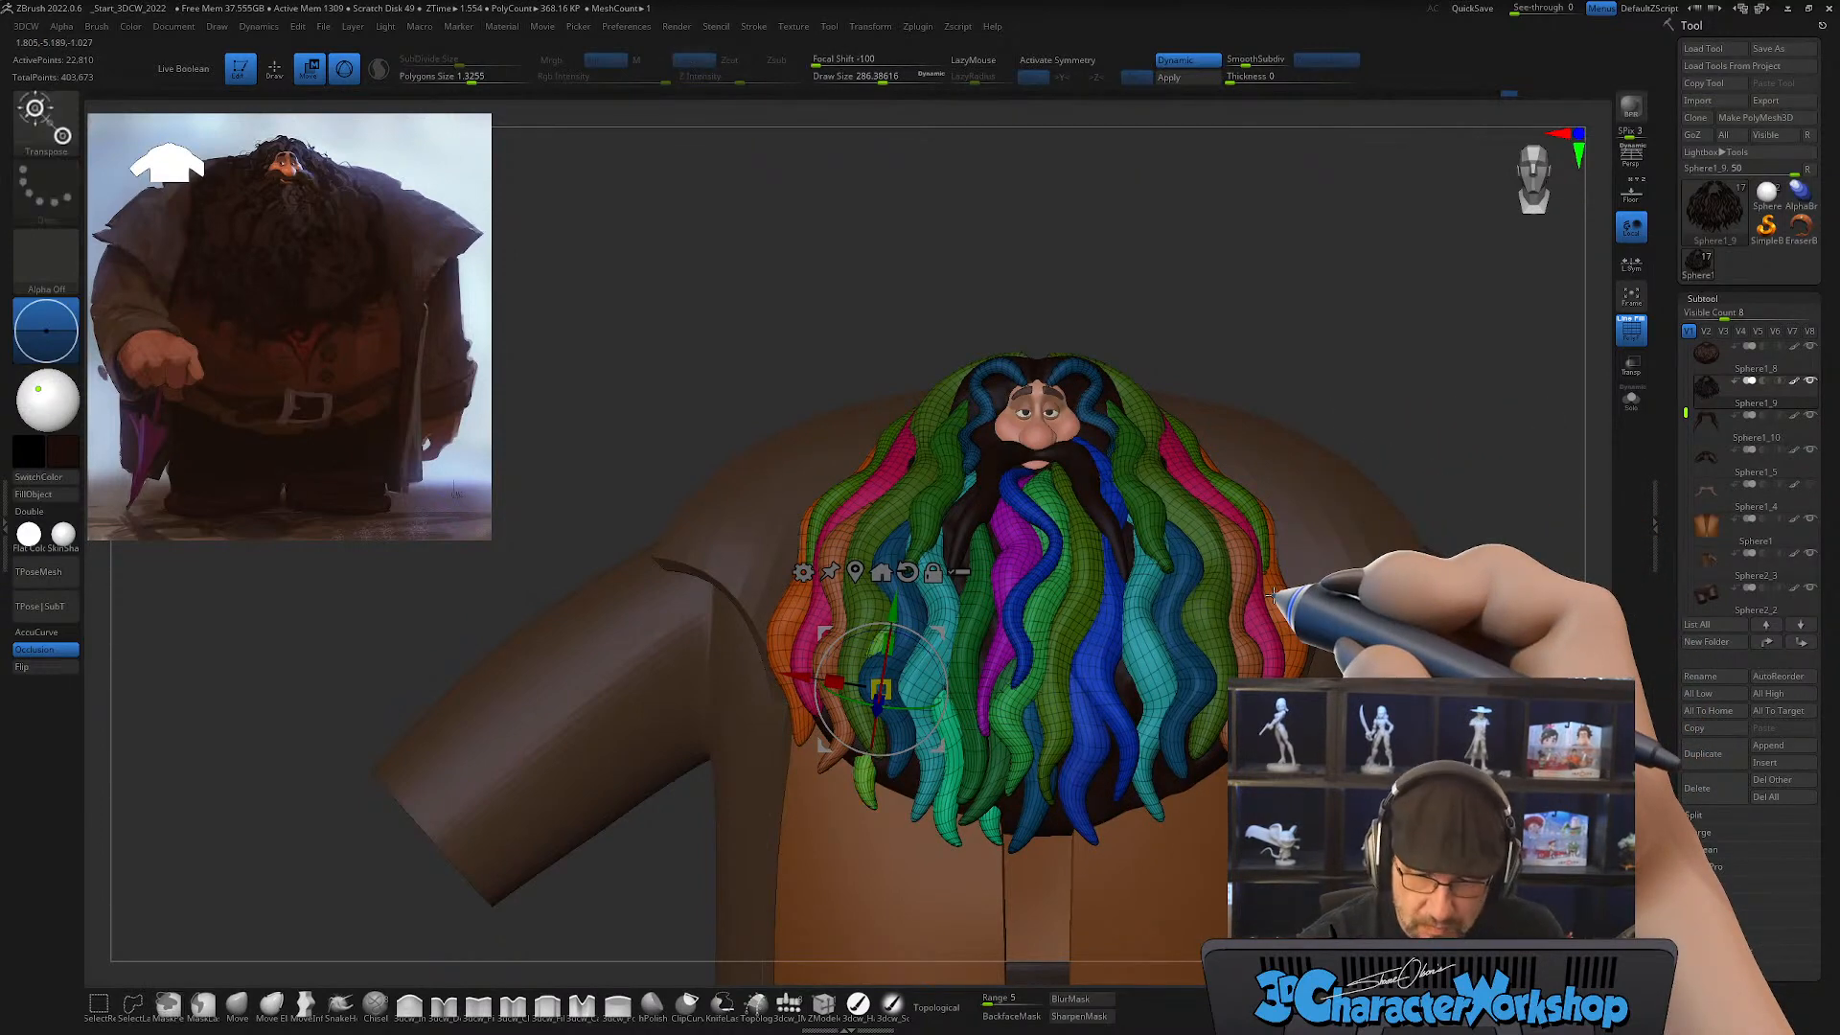
ctrl+click(864, 784)
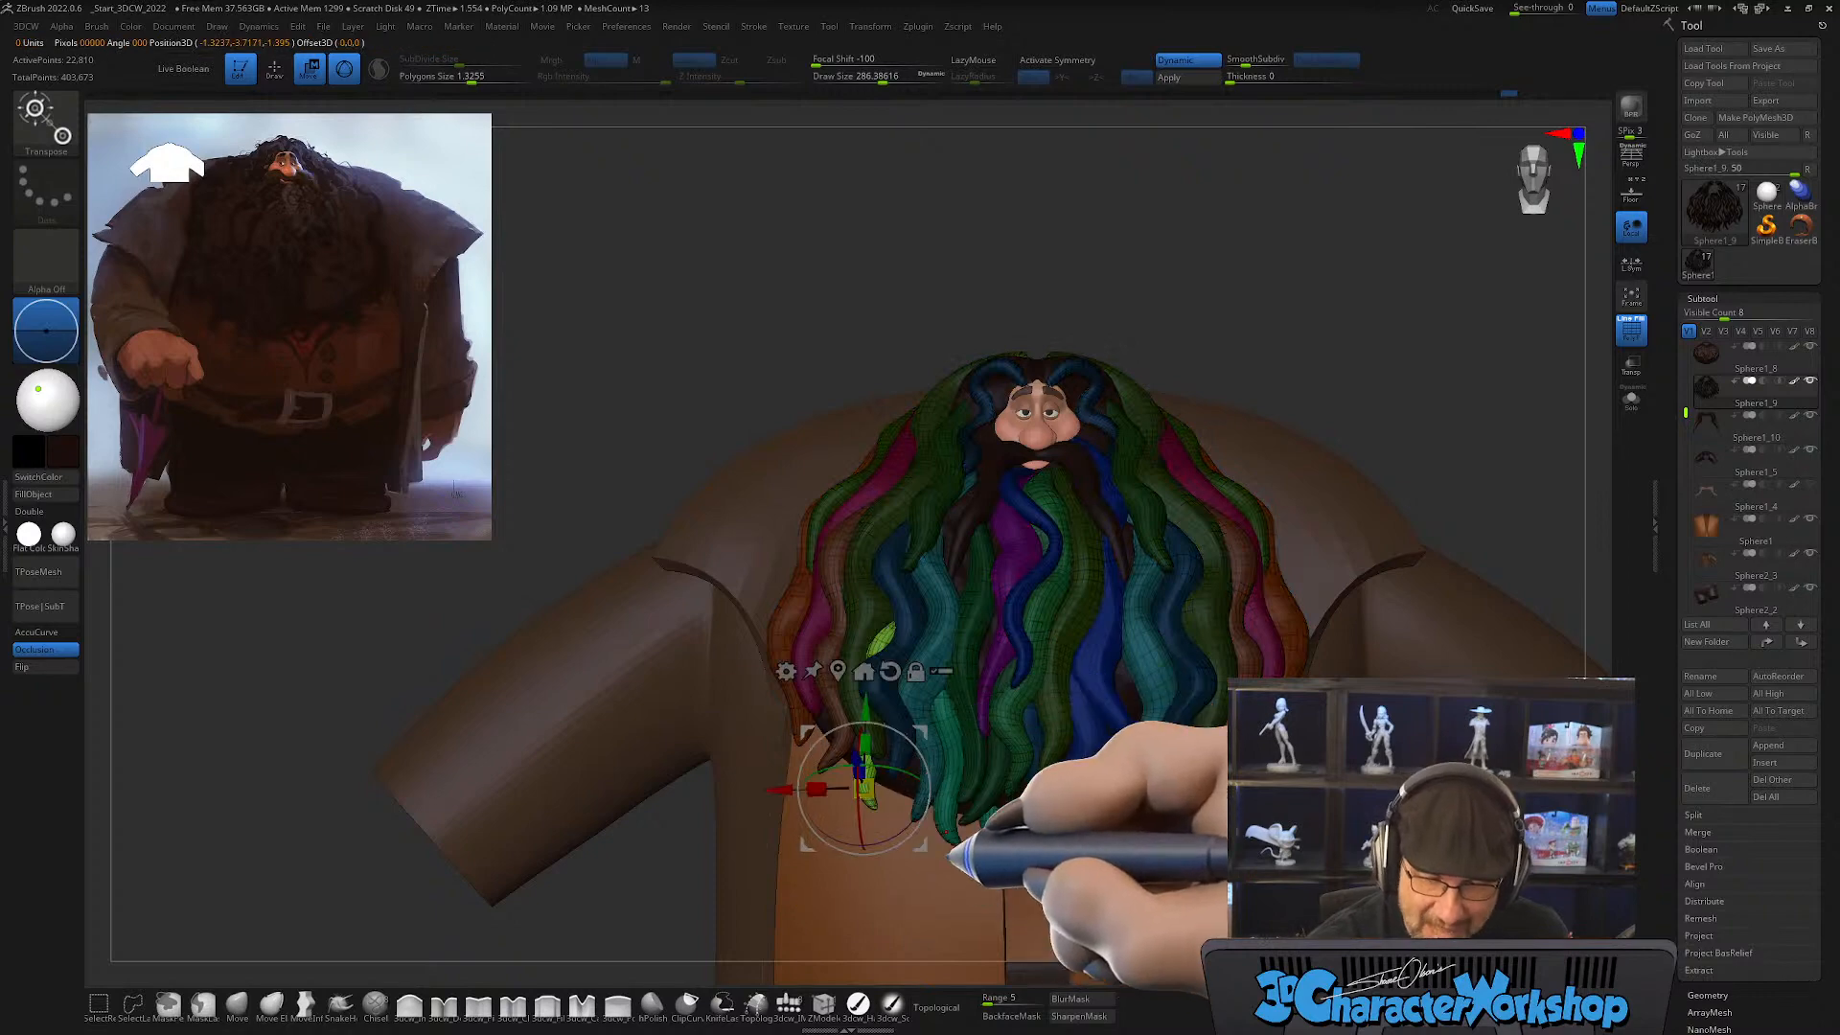
Step: Reshape the yellow-green outer lock with the Move brush at a draw size of about 437, blending it into the gap
alt+right_drag(958, 826, 835, 835)
click(235, 1003)
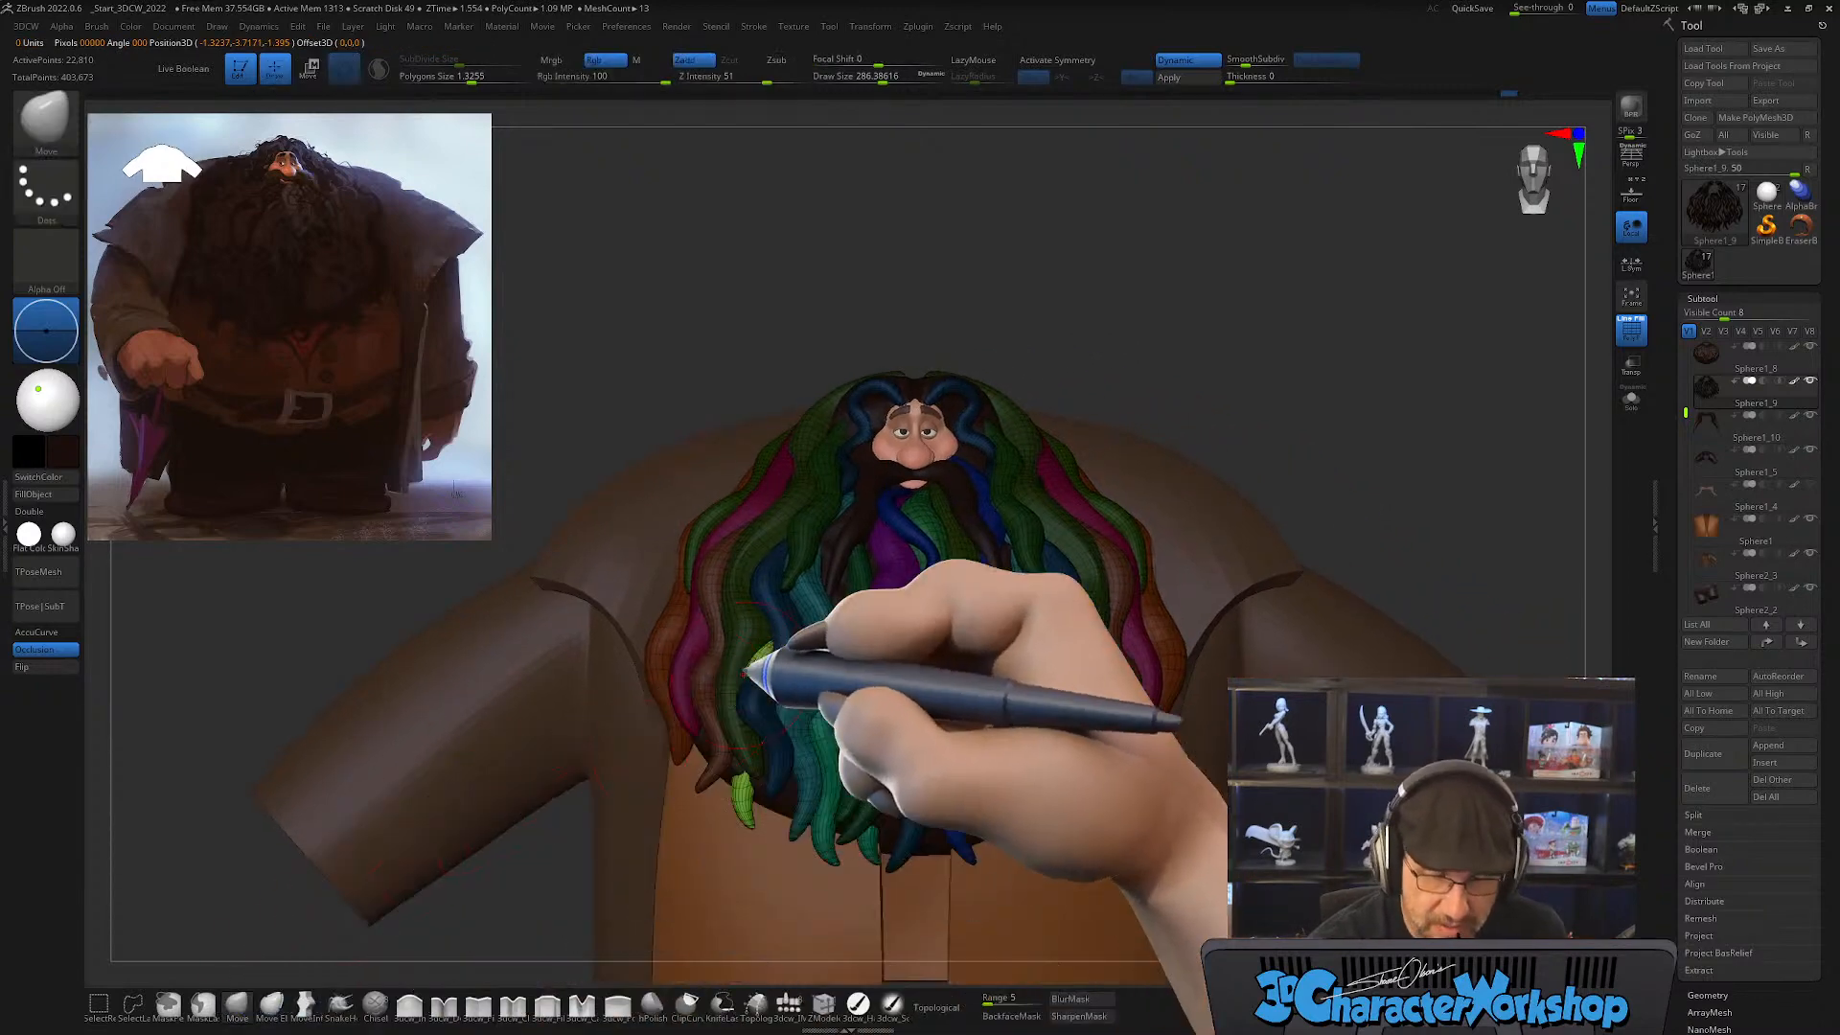
key(s)
drag(755, 659, 772, 665)
right_drag(772, 666, 772, 646)
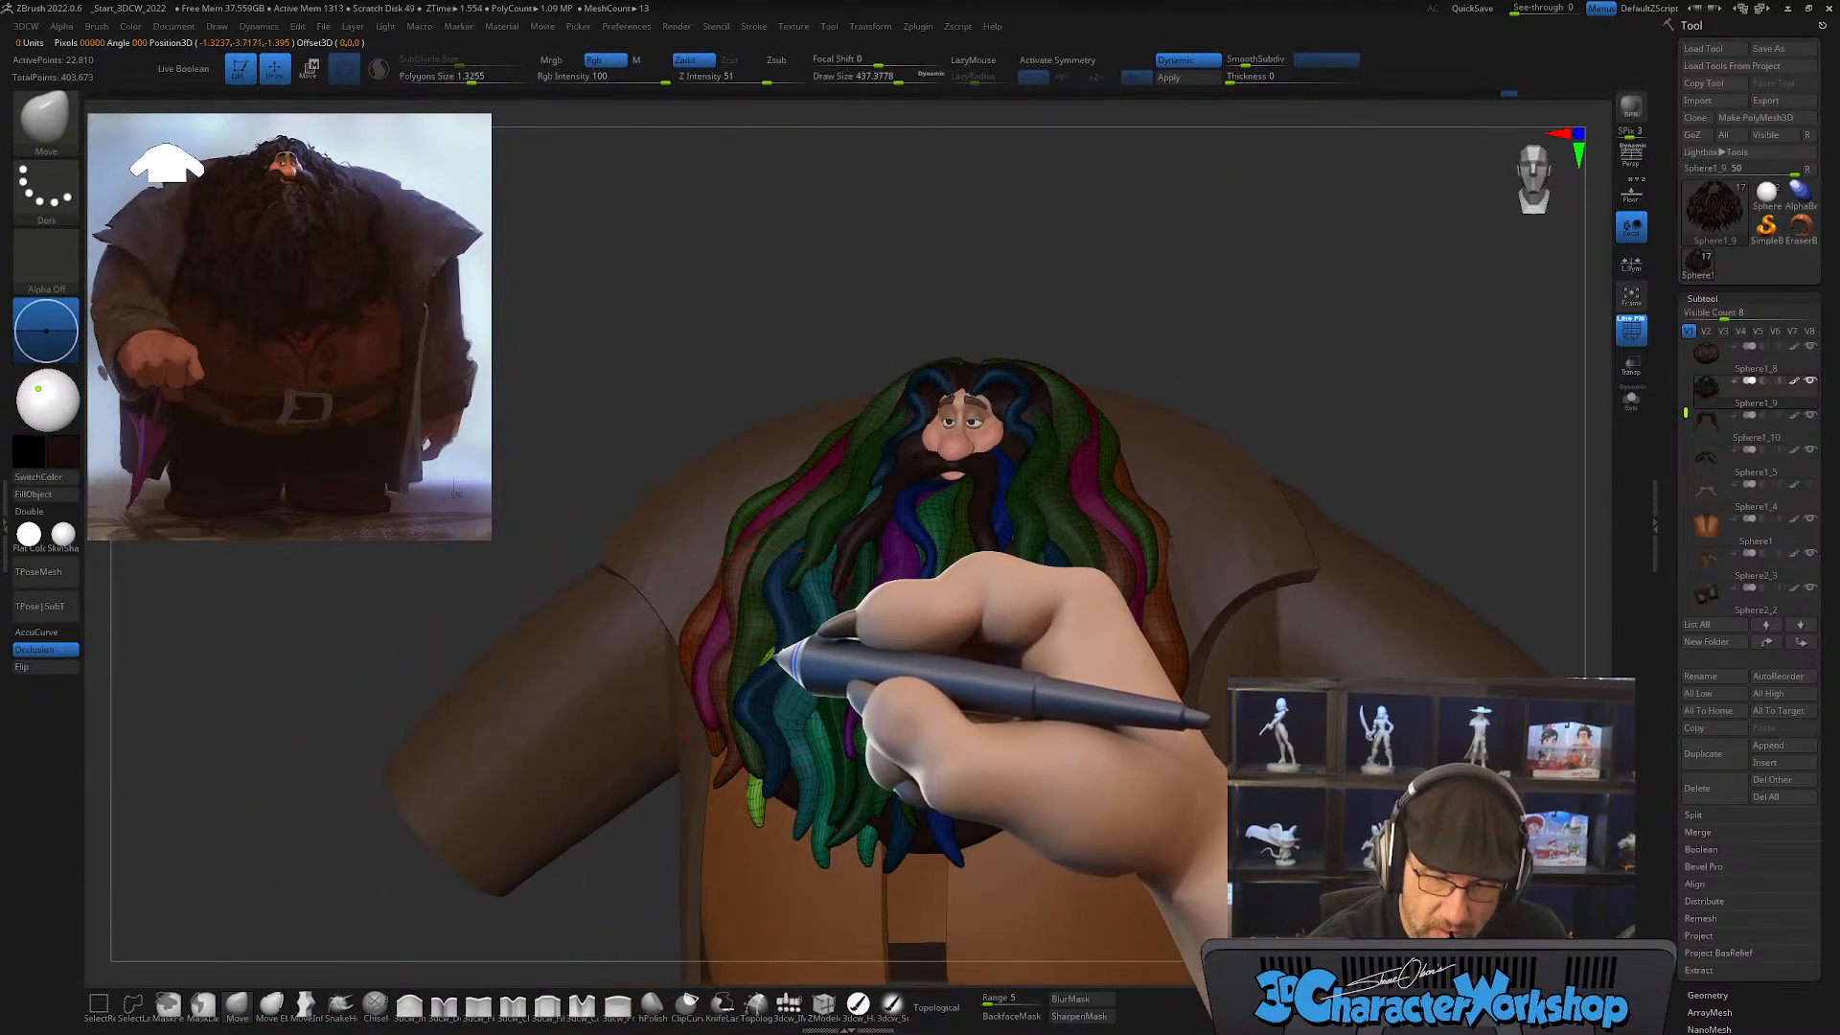
mouse_move(805, 706)
right_down()
mouse_move(849, 711)
mouse_move(809, 742)
mouse_move(828, 743)
mouse_move(739, 773)
mouse_move(767, 786)
mouse_move(792, 742)
right_up()
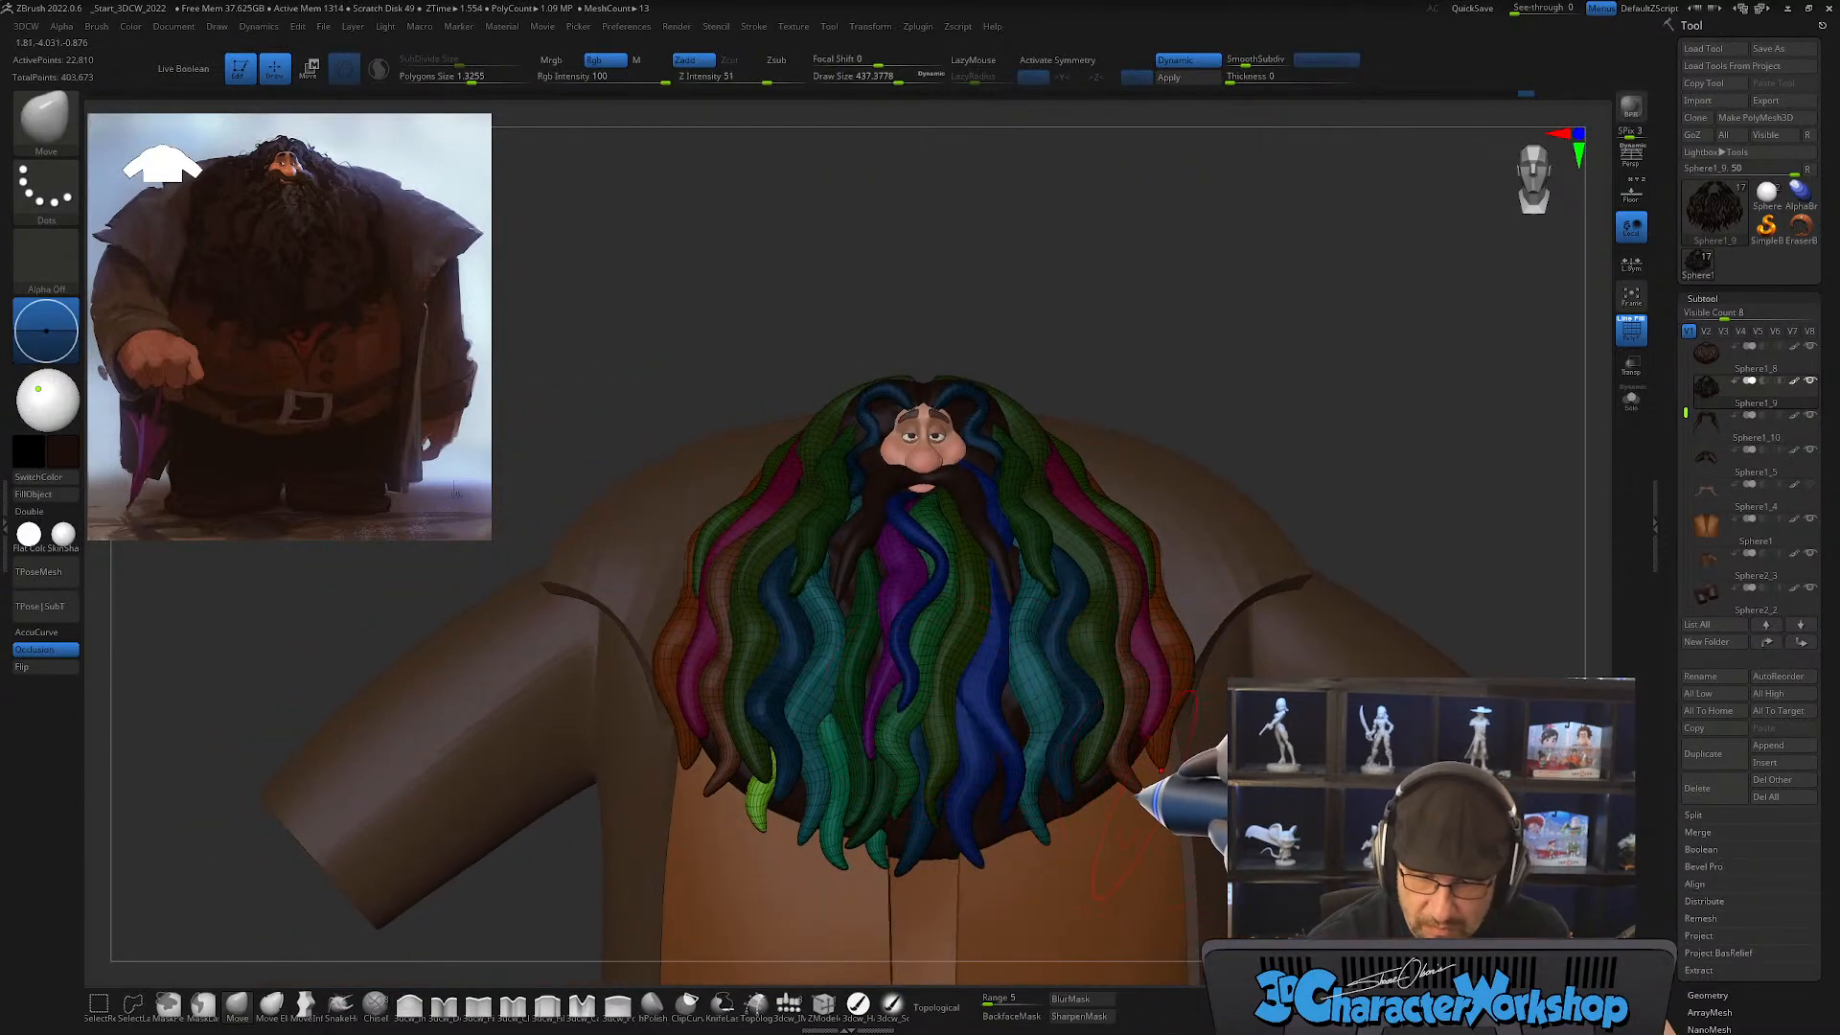
ctrl+right_drag(1141, 790, 1109, 901)
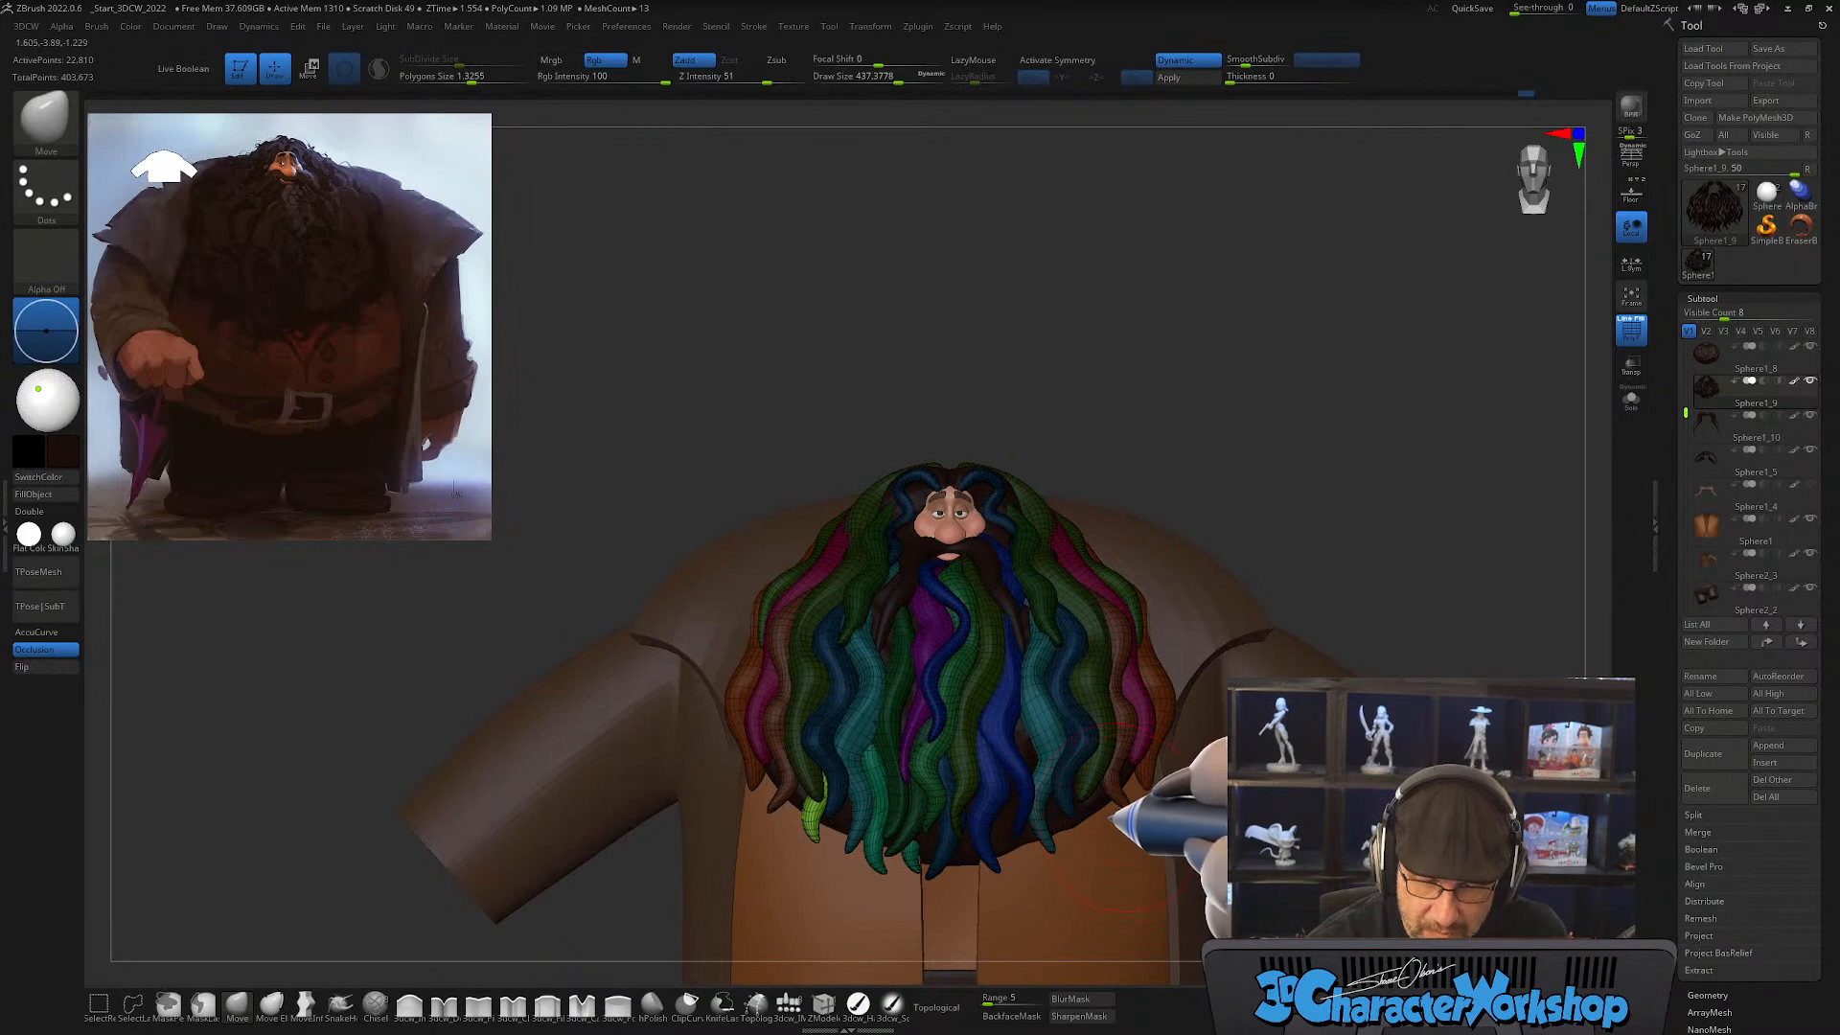
ctrl+right_drag(1112, 818, 1103, 788)
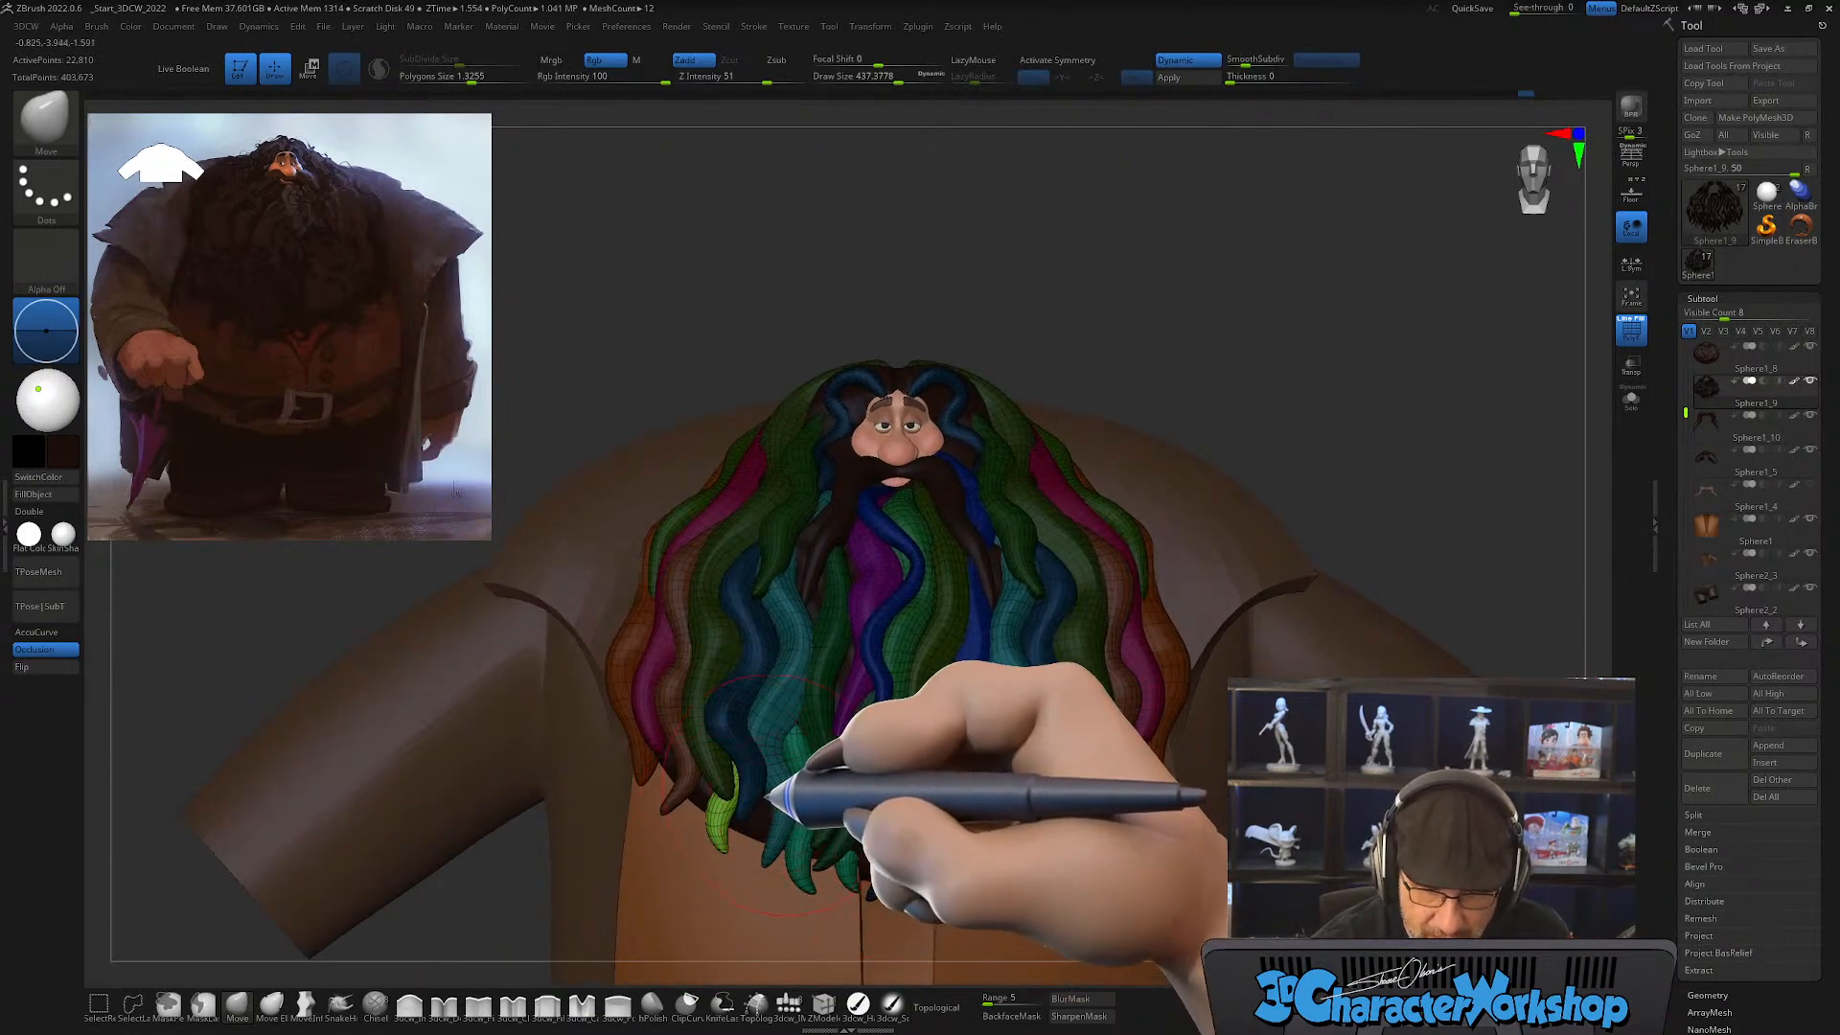
Step: Rotate and nudge the yellow-green outer lock into the gap beneath the outer blue locks, clearing the mask
key(w)
drag(775, 768, 801, 769)
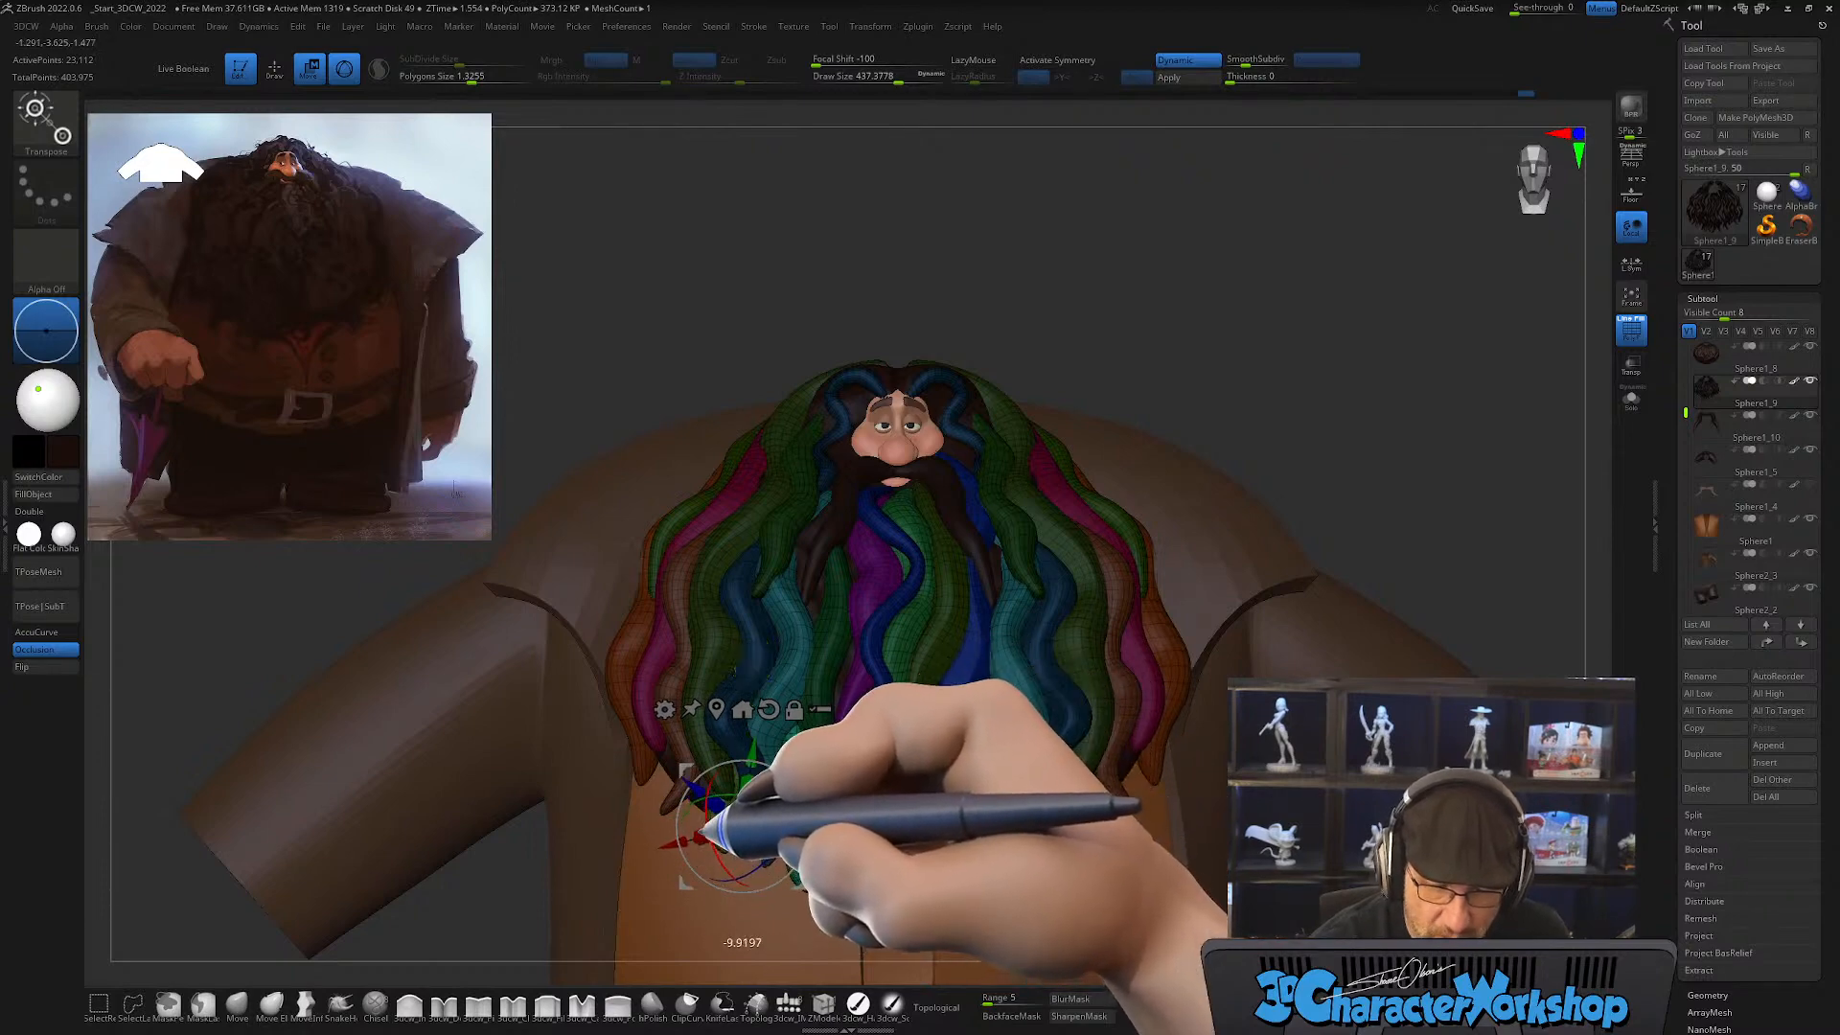
drag(795, 768, 797, 774)
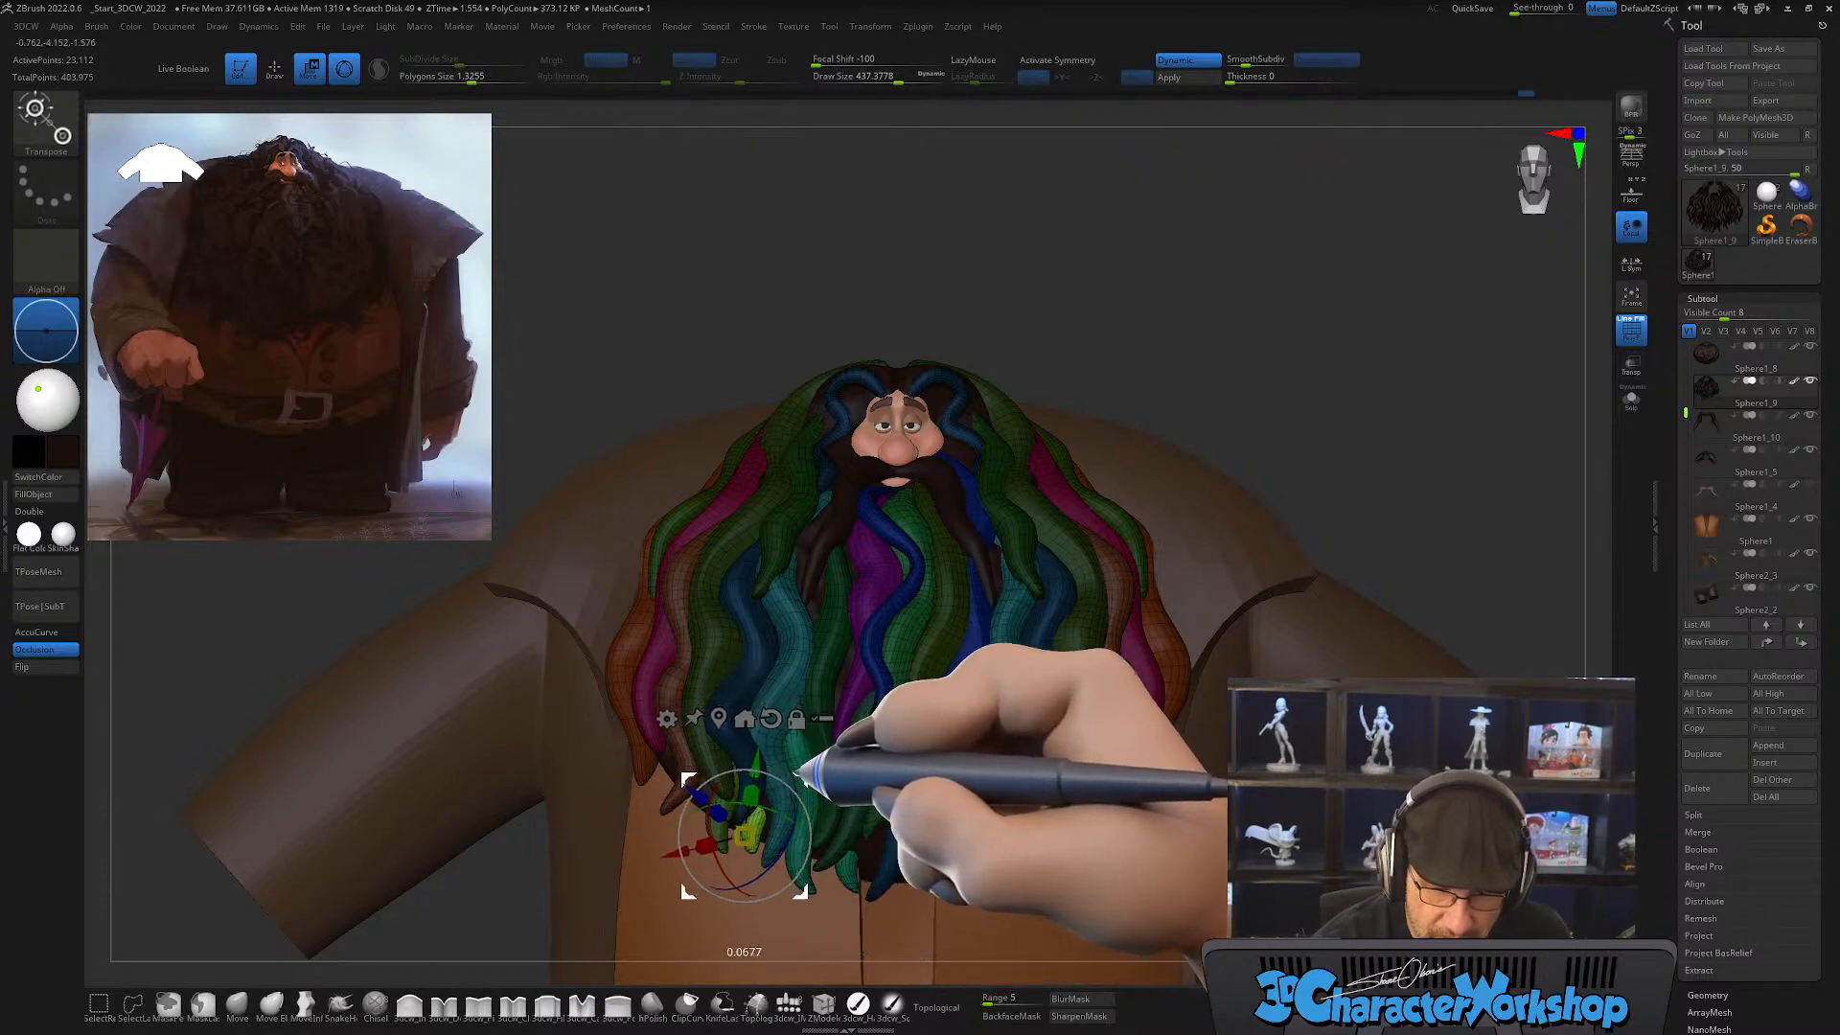
mouse_move(852, 801)
right_down()
mouse_move(897, 800)
mouse_move(870, 797)
right_up()
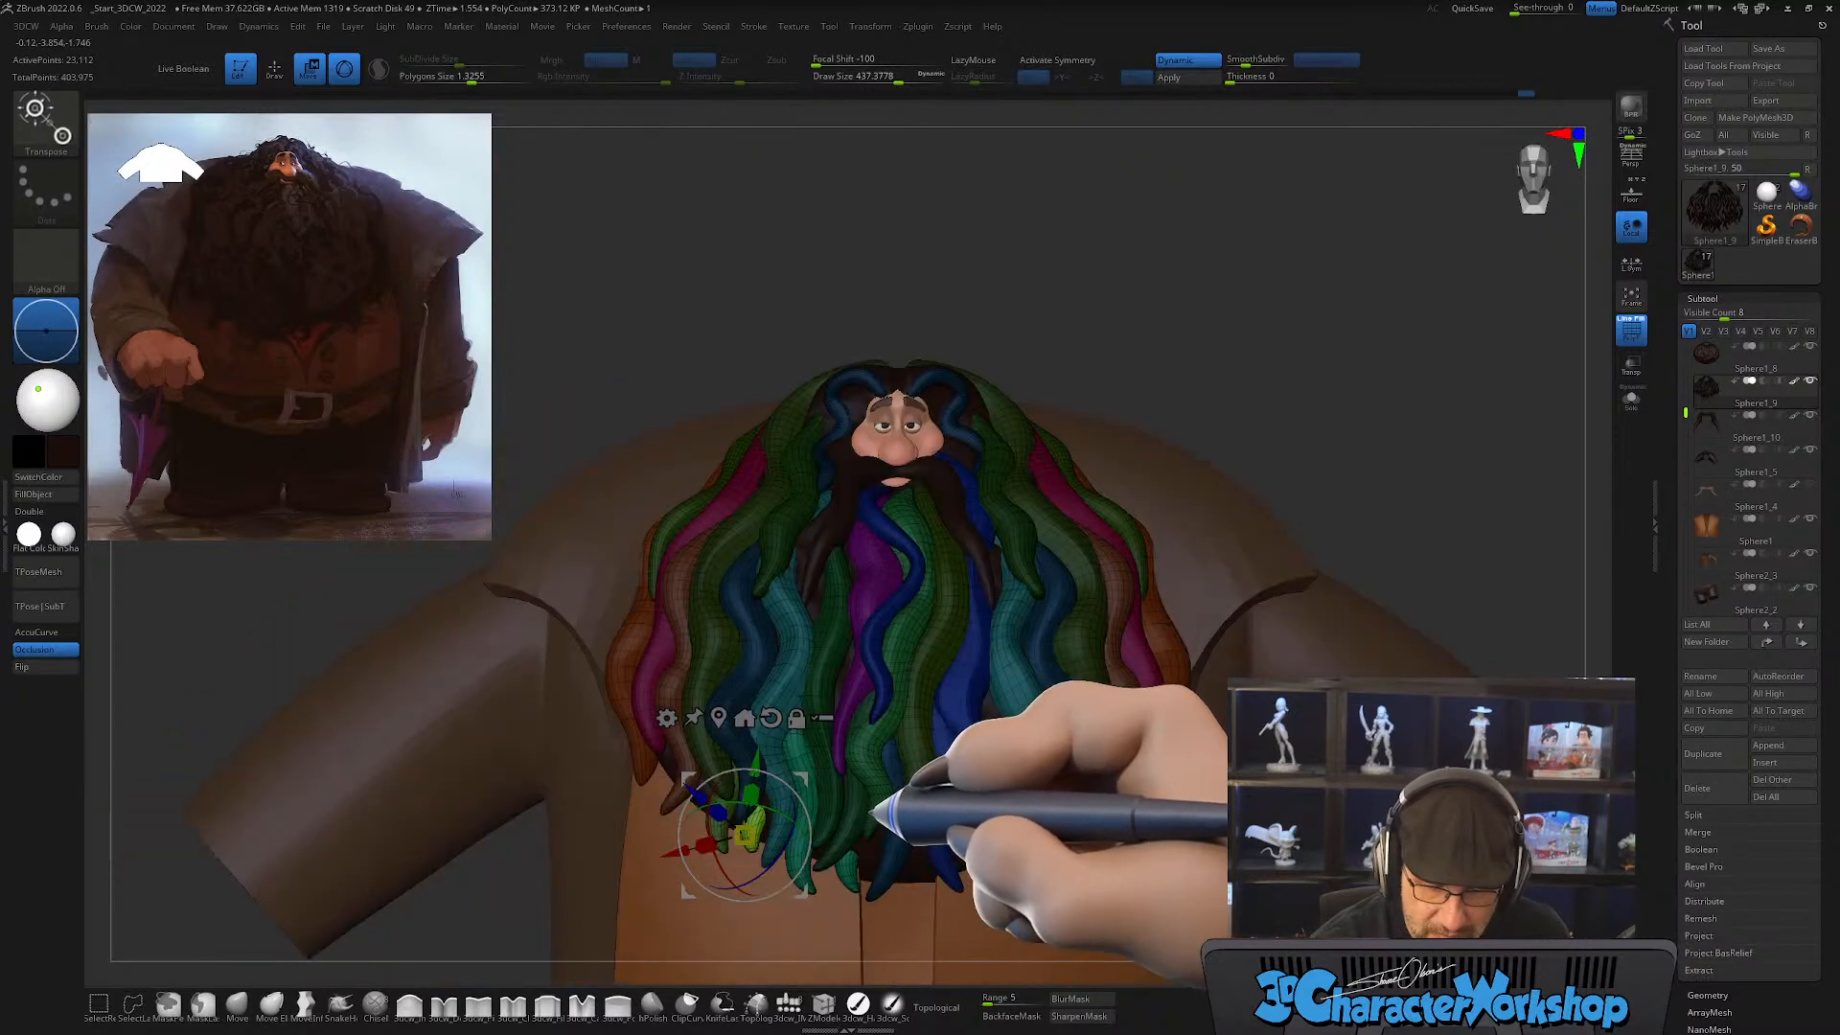
drag(772, 818, 637, 762)
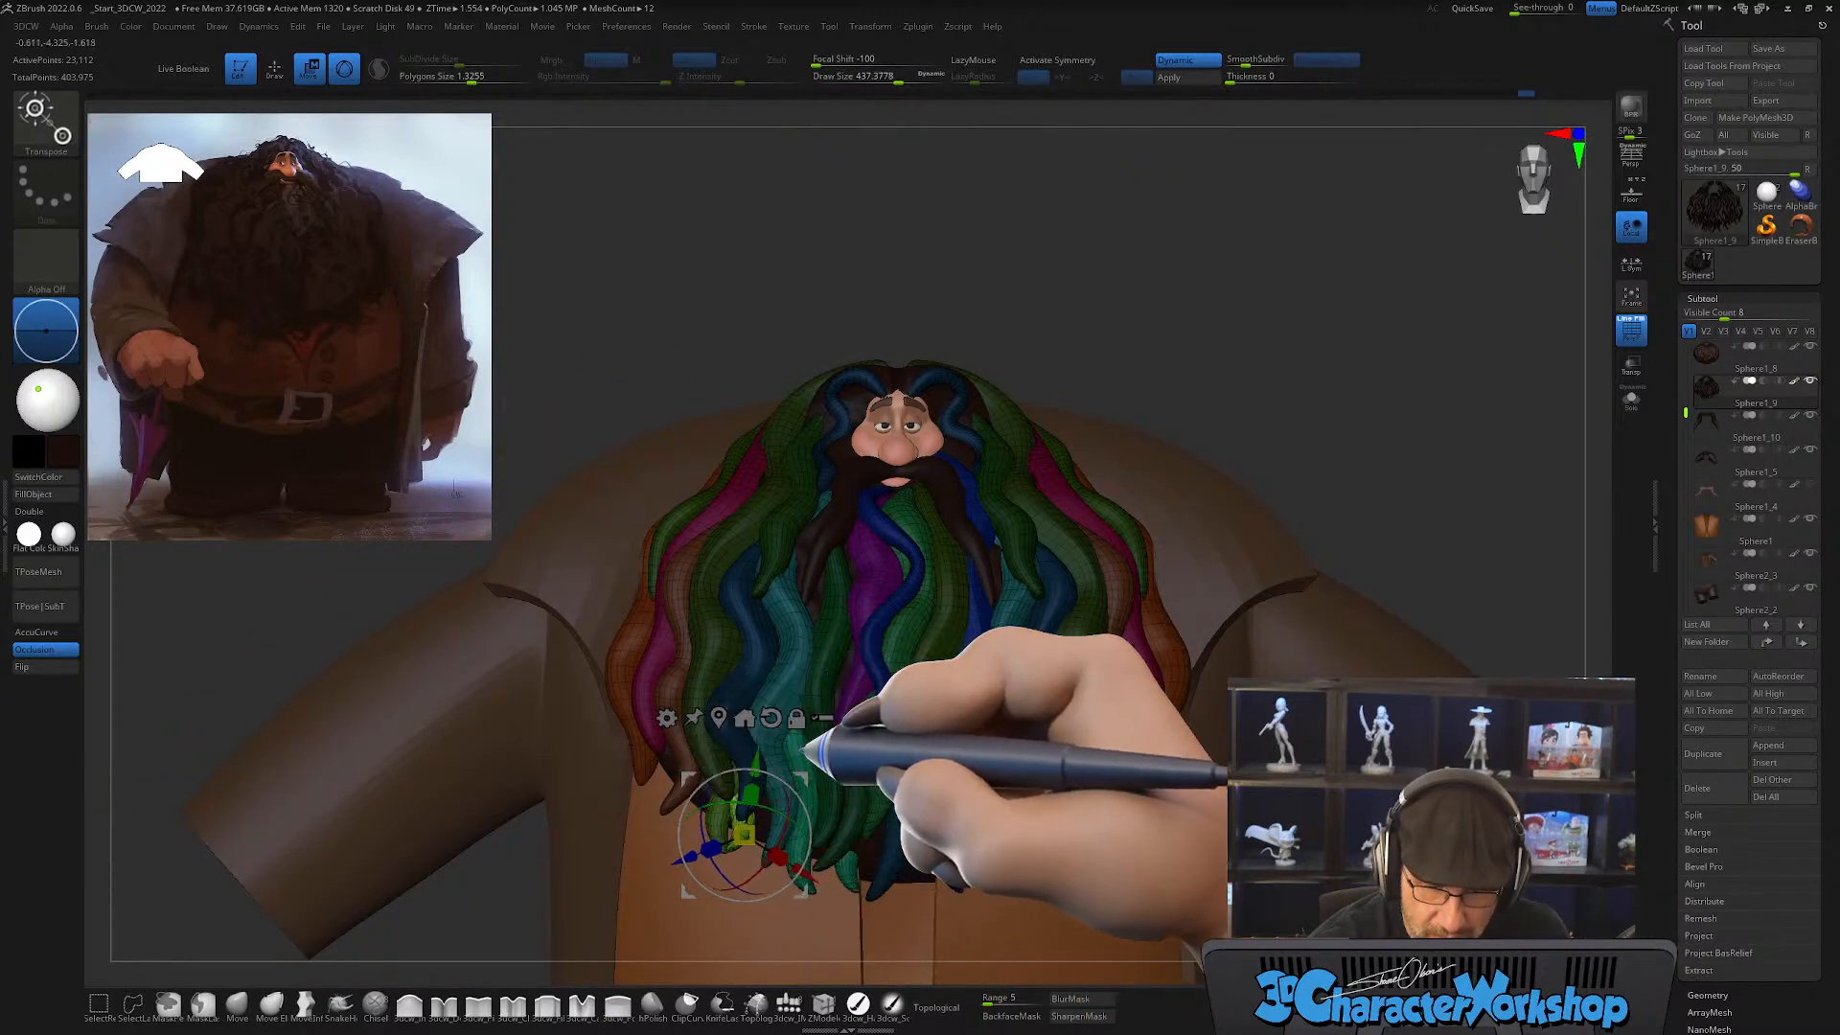
drag(803, 782, 820, 763)
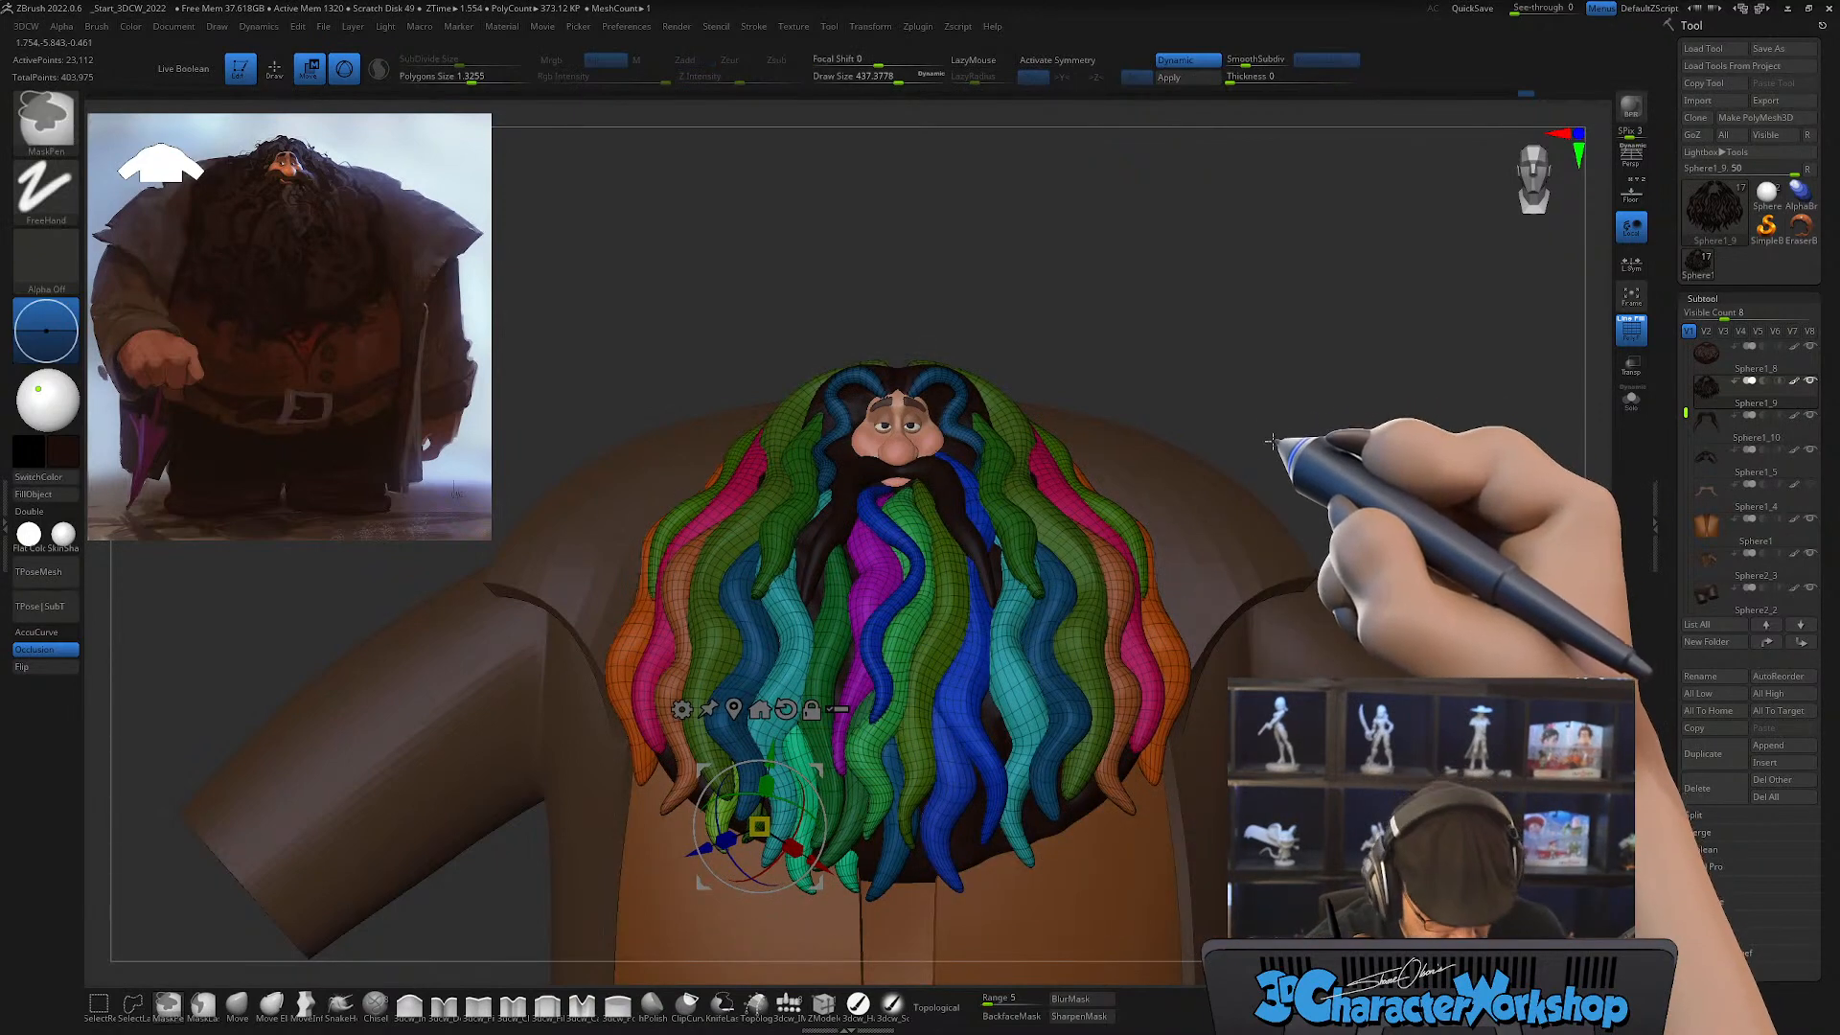
alt+drag(819, 769, 436, 919)
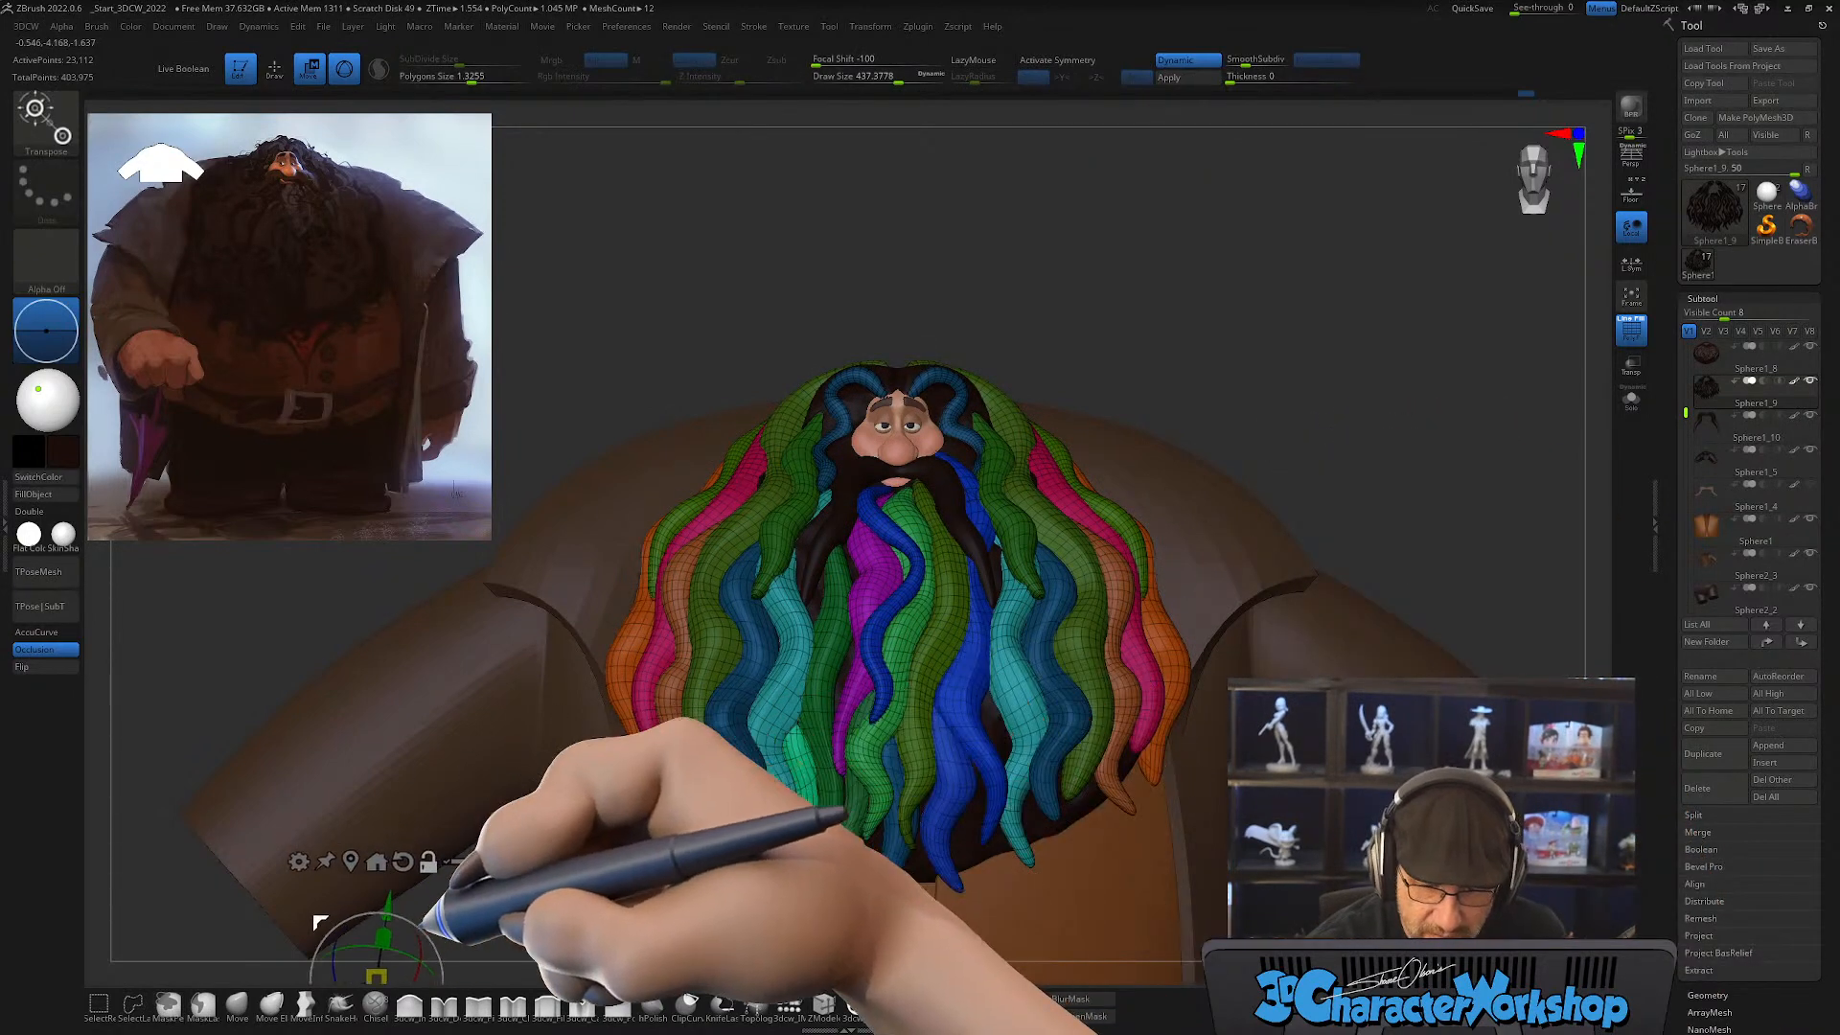
Step: Isolate the small teal lock with a mask, duplicate it and move the copy outward beside the brown lock
mouse_move(1028, 815)
right_down()
mouse_move(998, 809)
mouse_move(1042, 776)
mouse_move(1014, 822)
mouse_move(1062, 849)
mouse_move(1021, 845)
right_up()
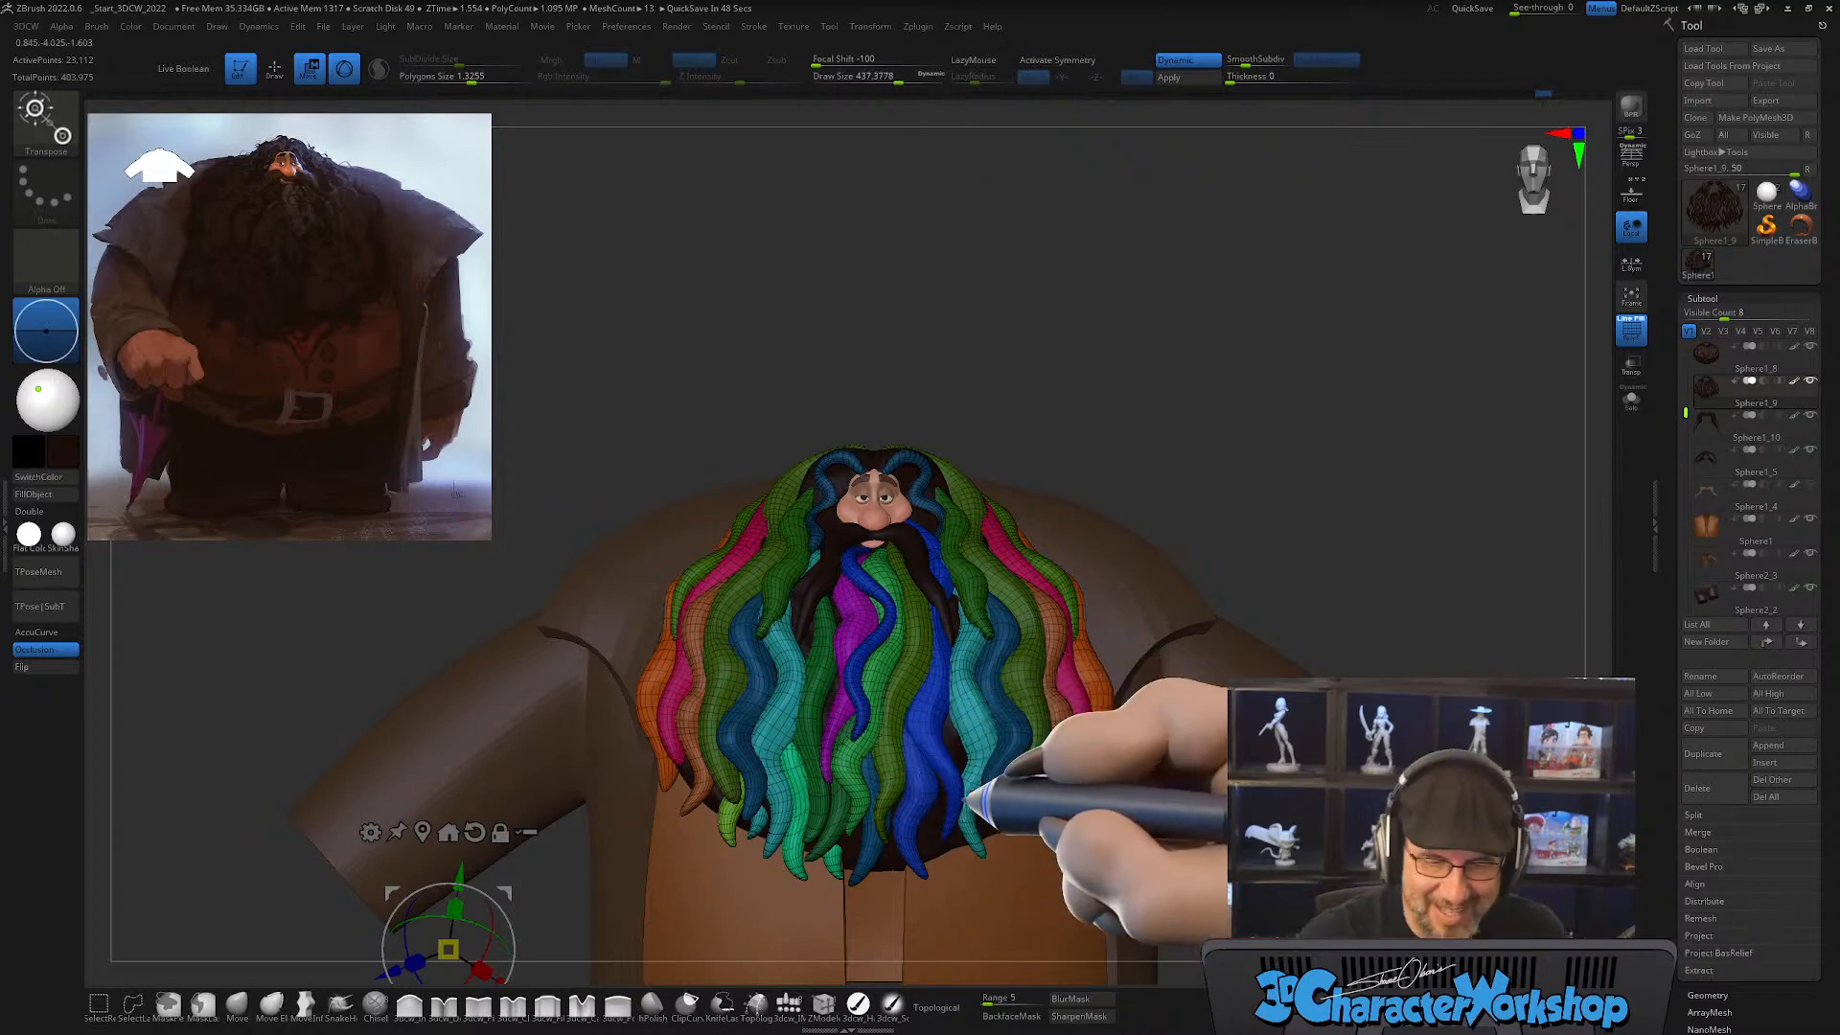
alt+right_drag(955, 797, 929, 798)
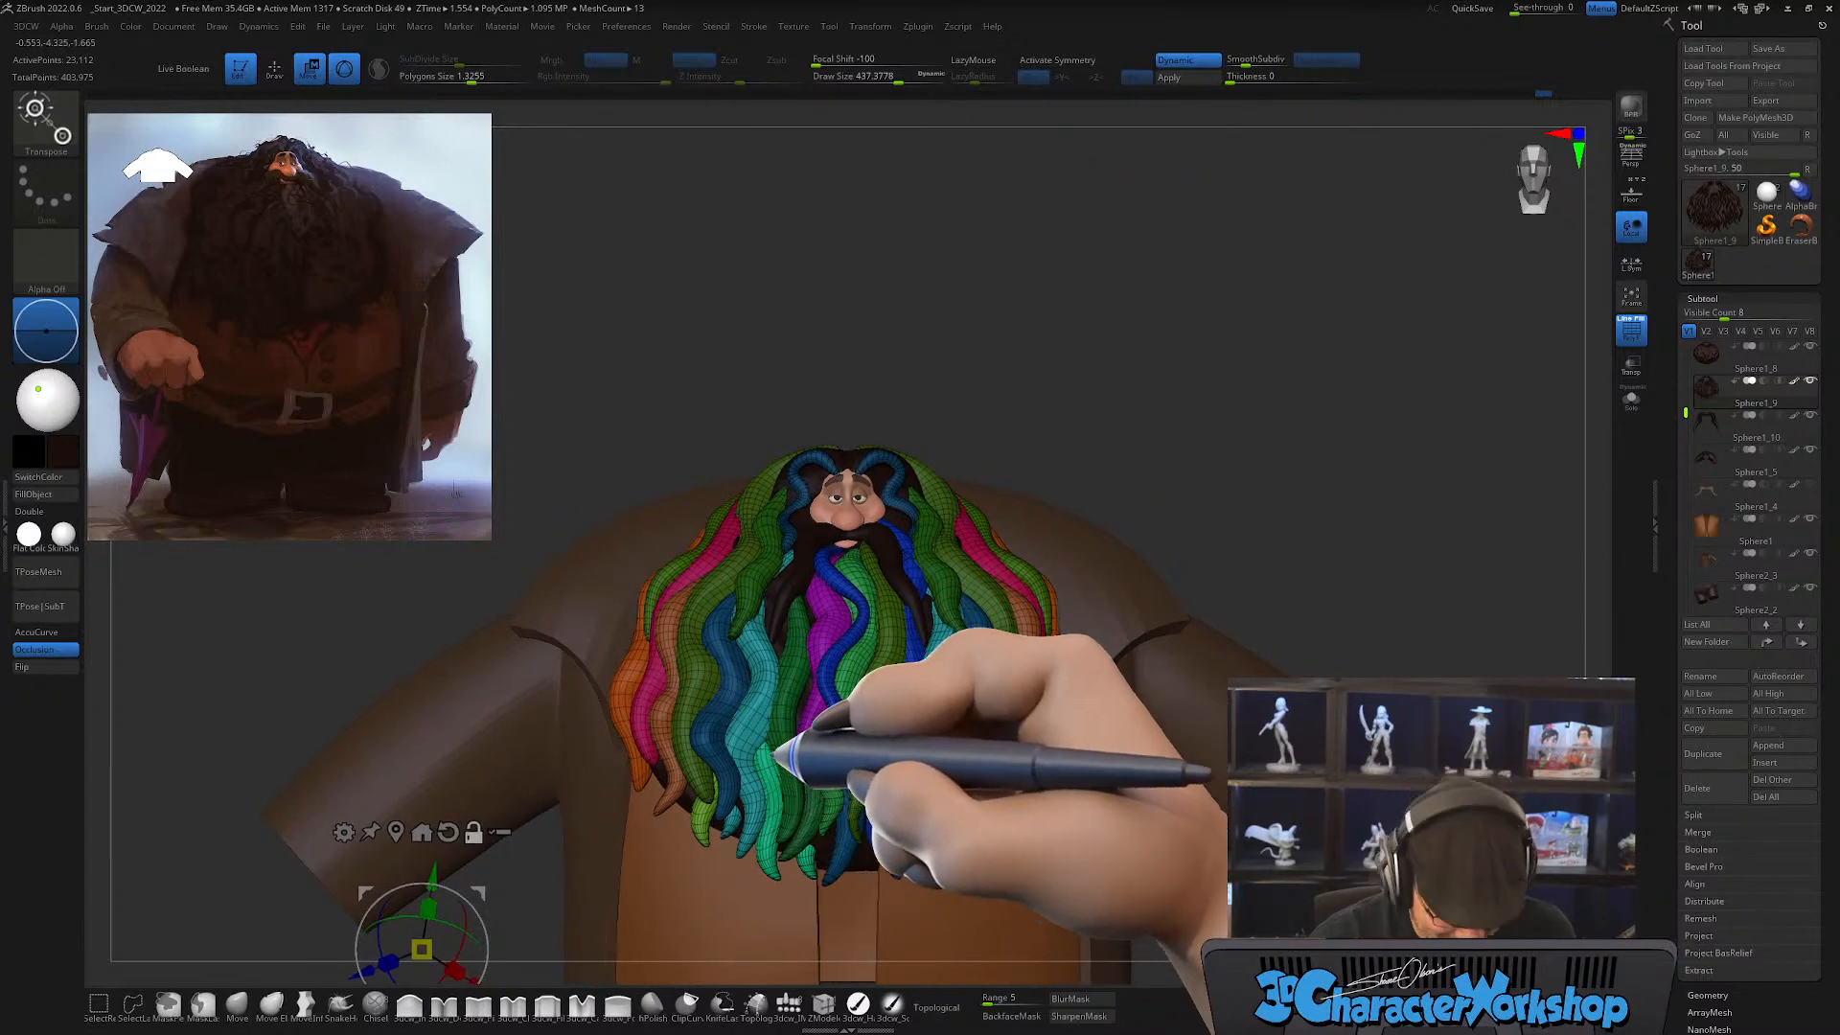
ctrl+right_drag(776, 745, 773, 830)
ctrl+click(722, 837)
alt+right_drag(798, 744, 819, 746)
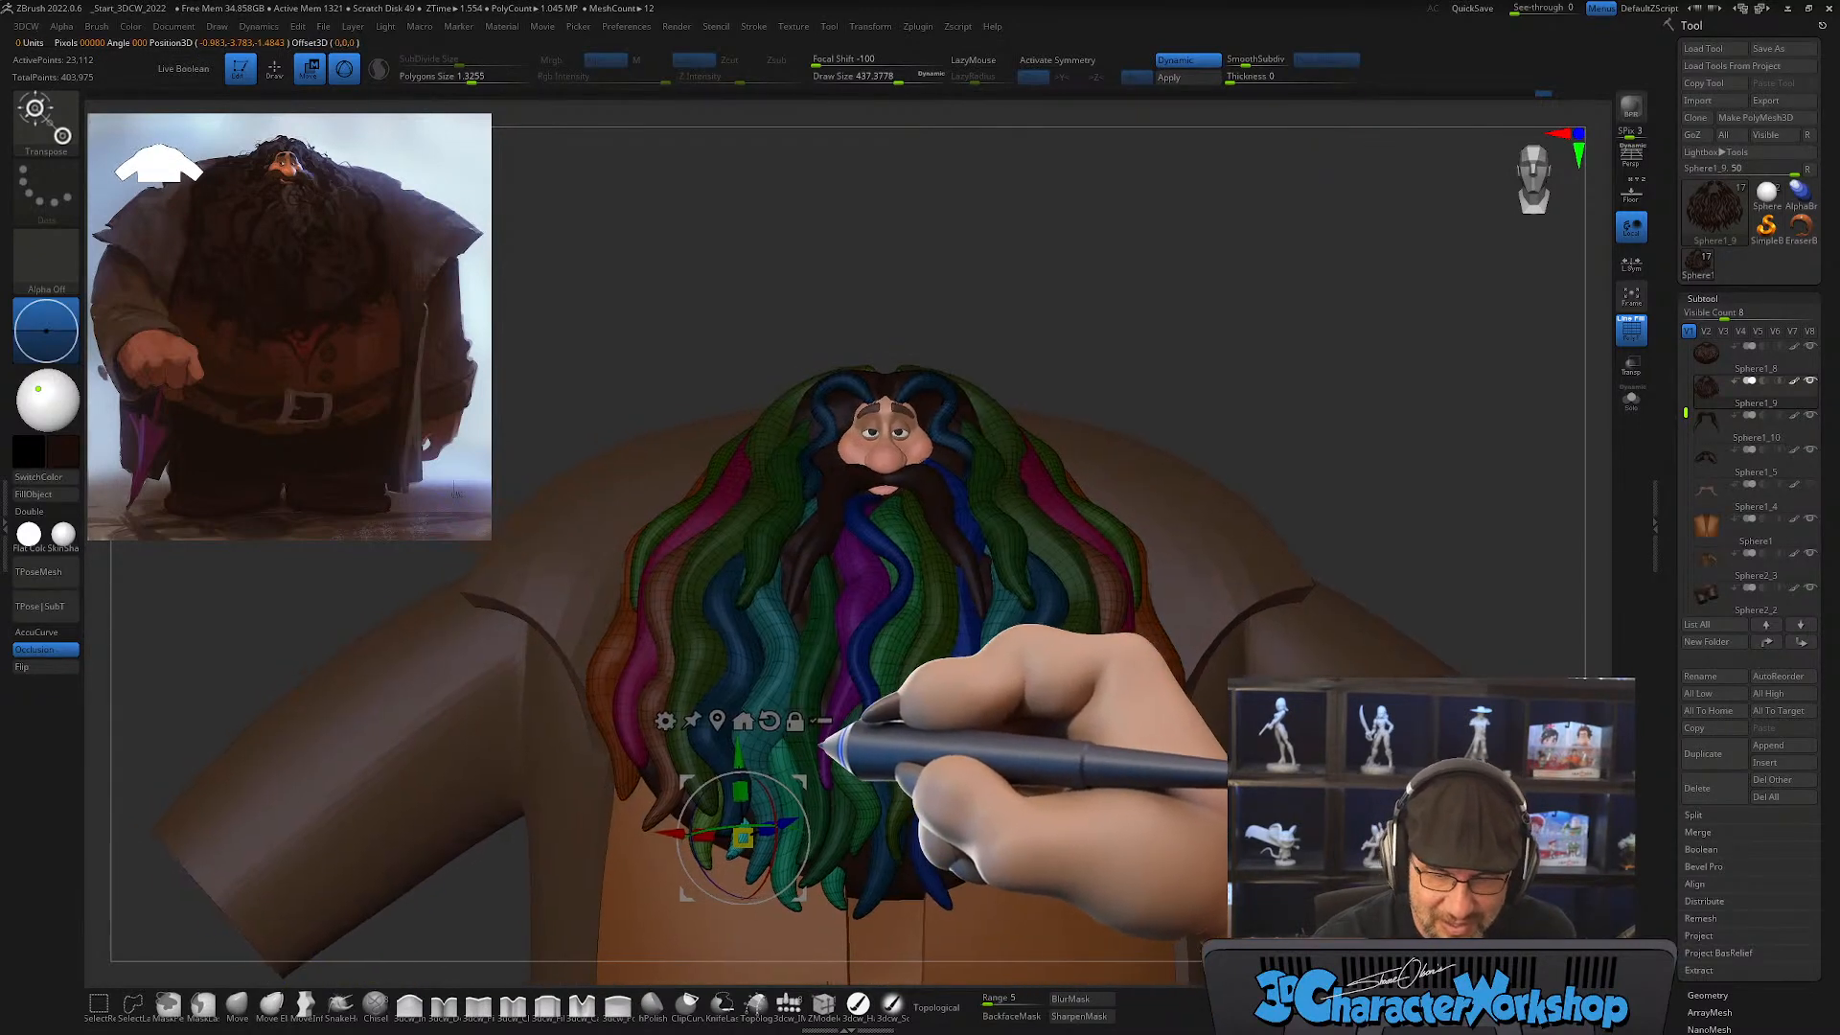
drag(795, 780, 702, 735)
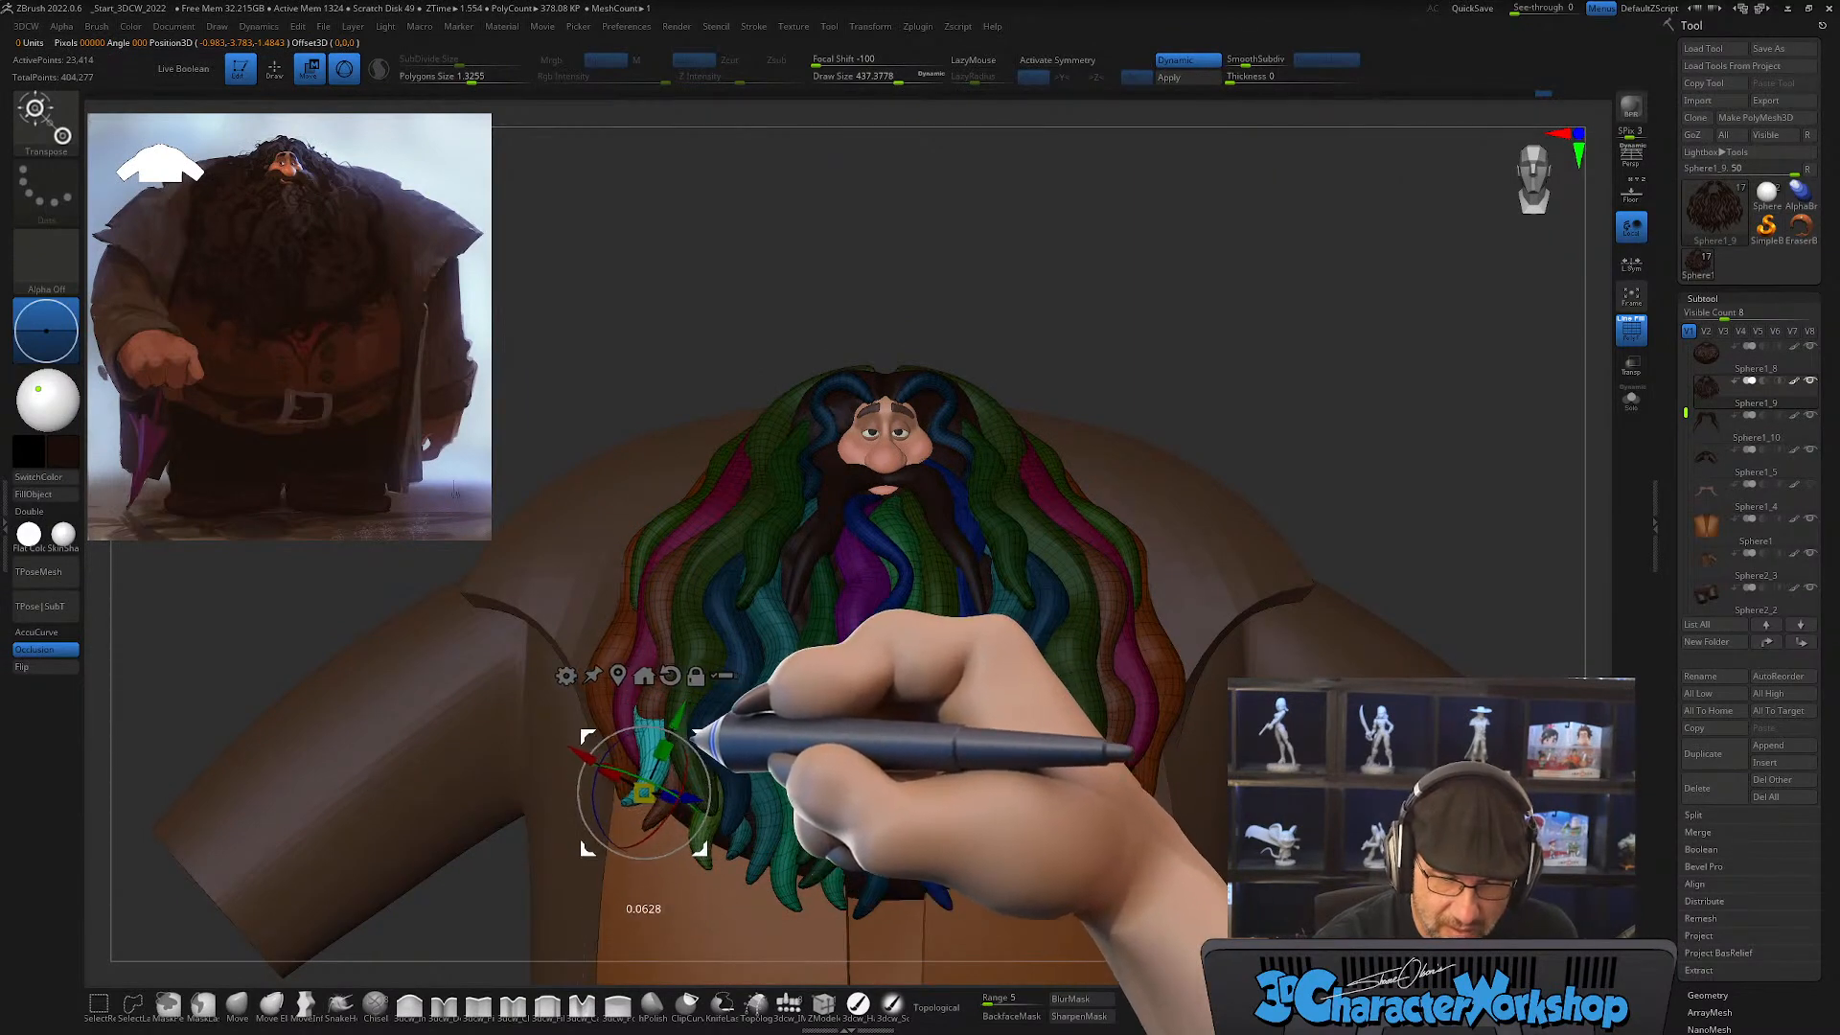
Step: Rotate the outer copy and correct its depth in the side view, tucking it under the orange and pink locks
right_drag(746, 721, 782, 736)
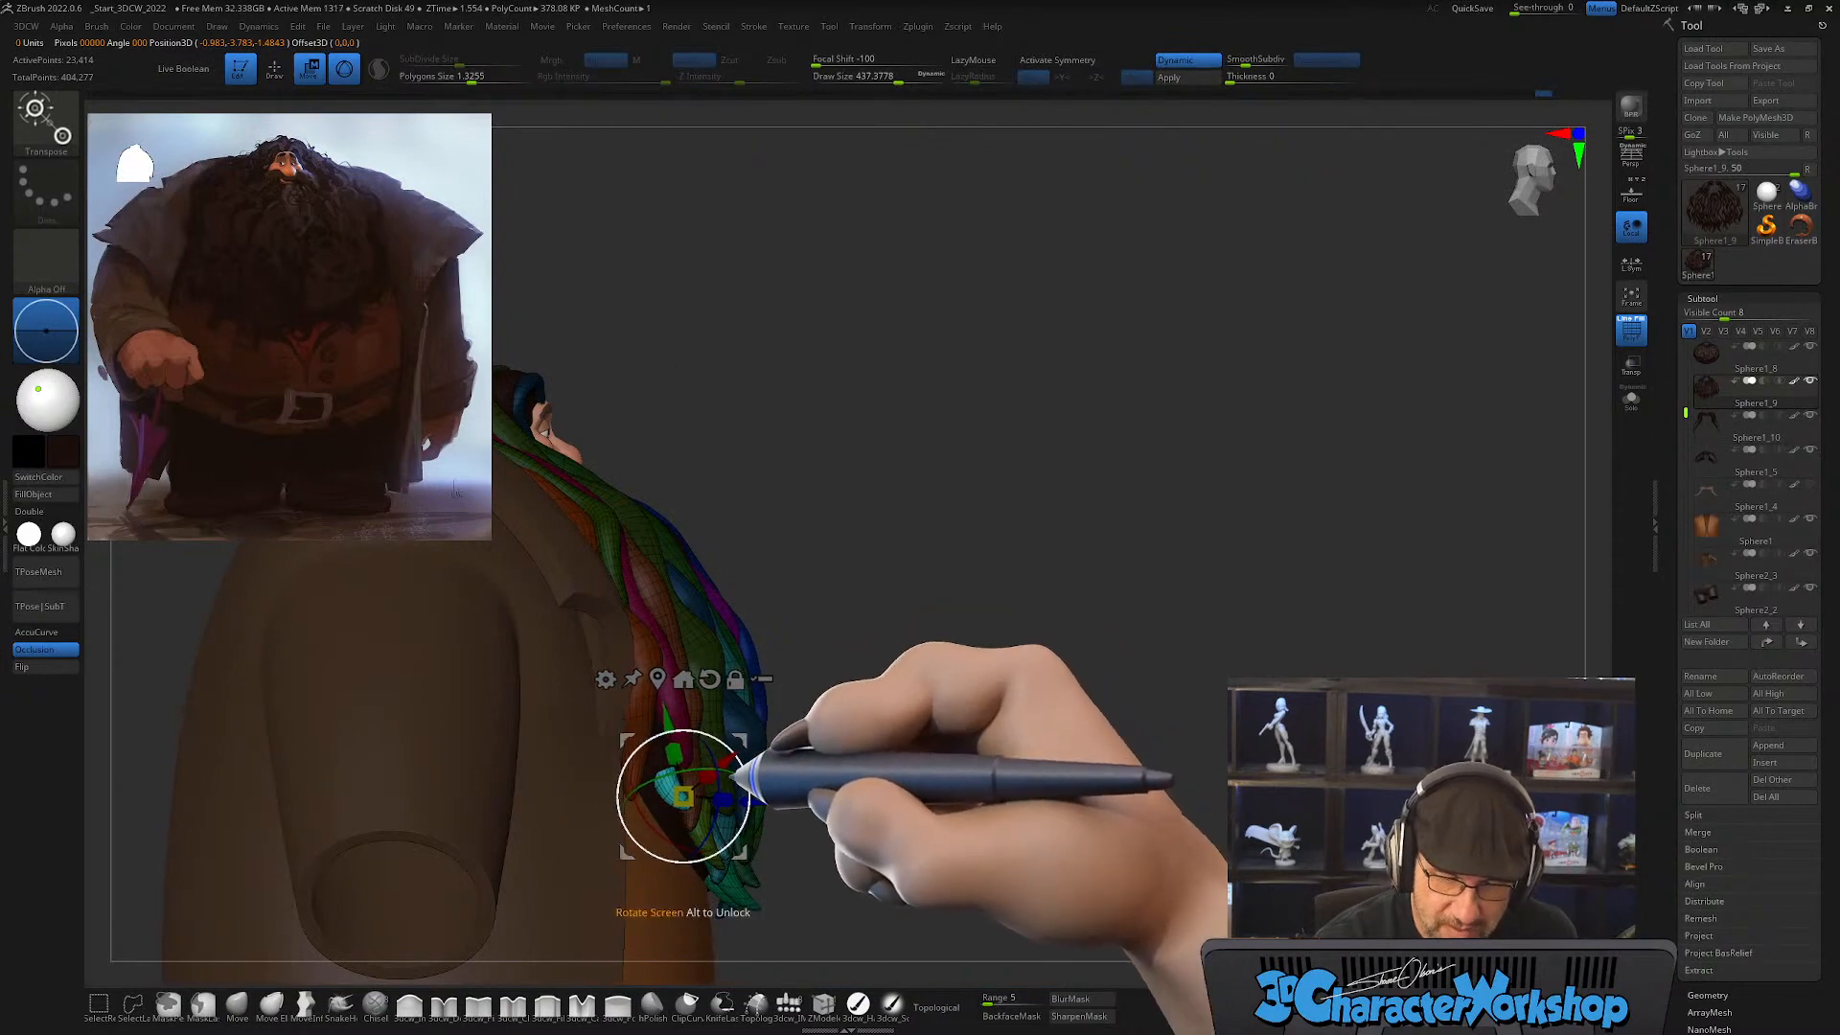
mouse_move(762, 760)
right_down()
mouse_move(801, 768)
mouse_move(780, 772)
right_up()
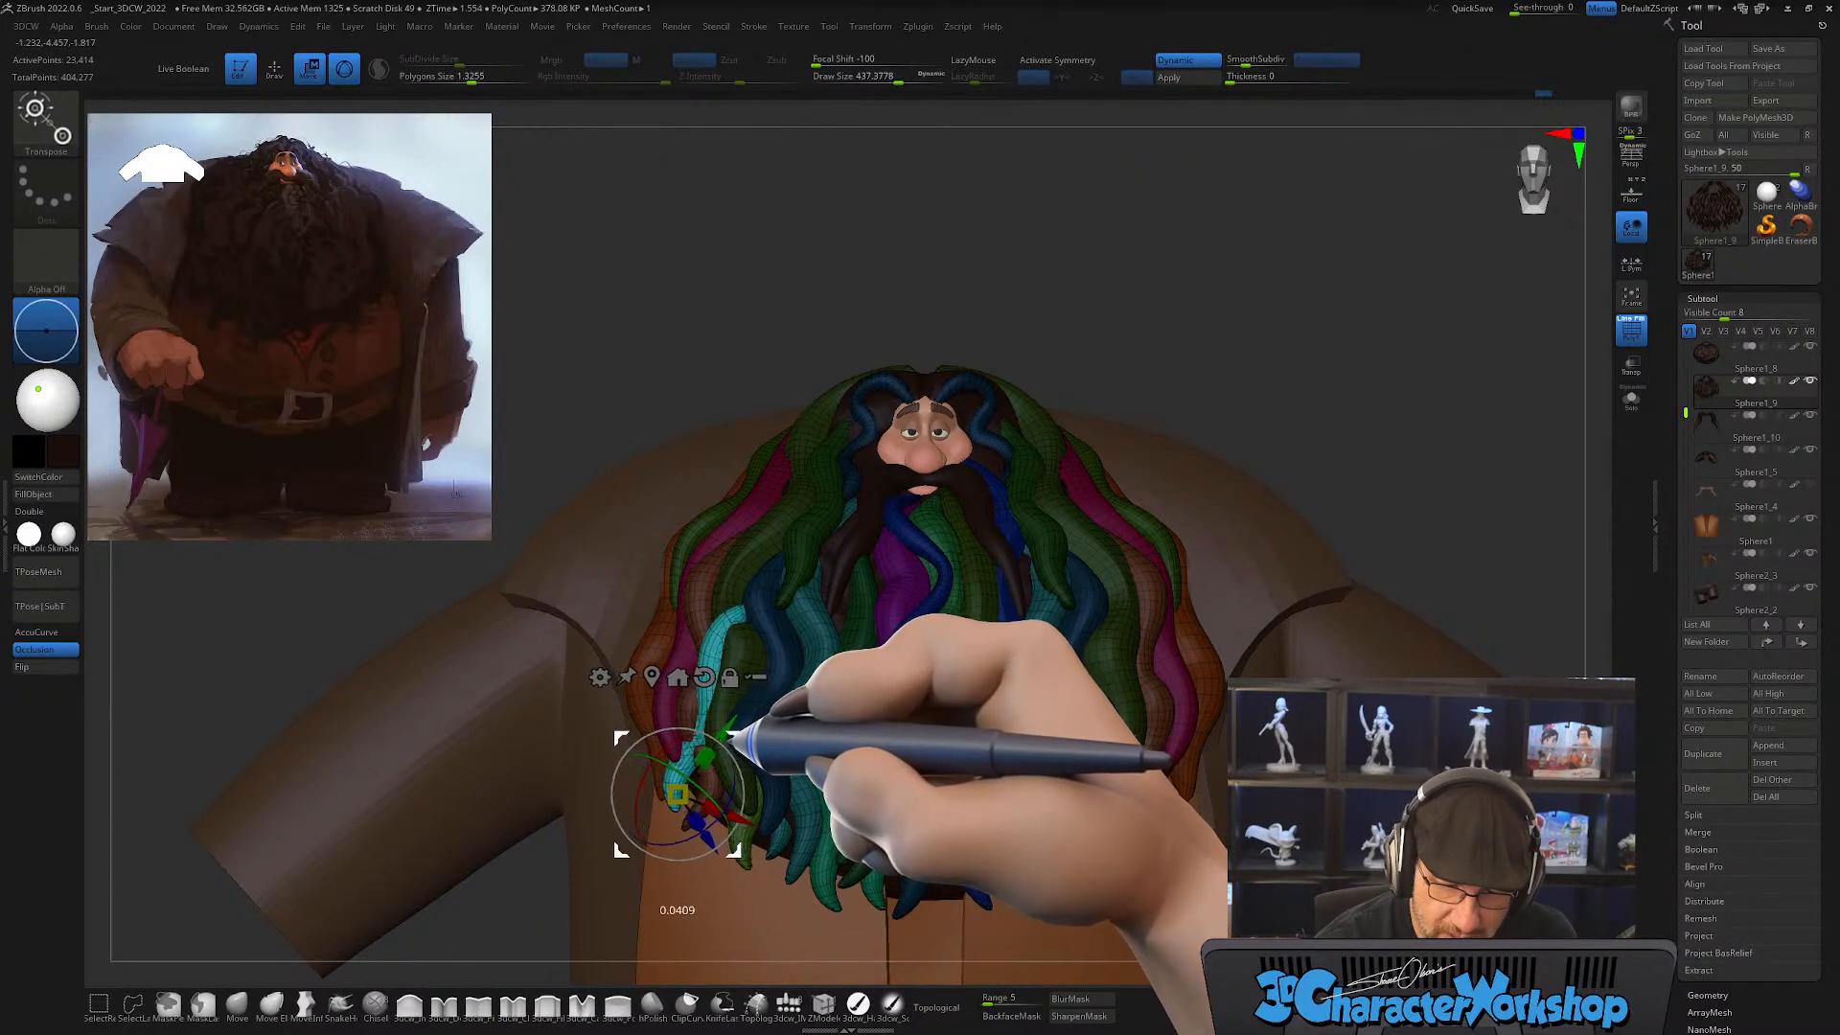
right_drag(743, 738, 698, 757)
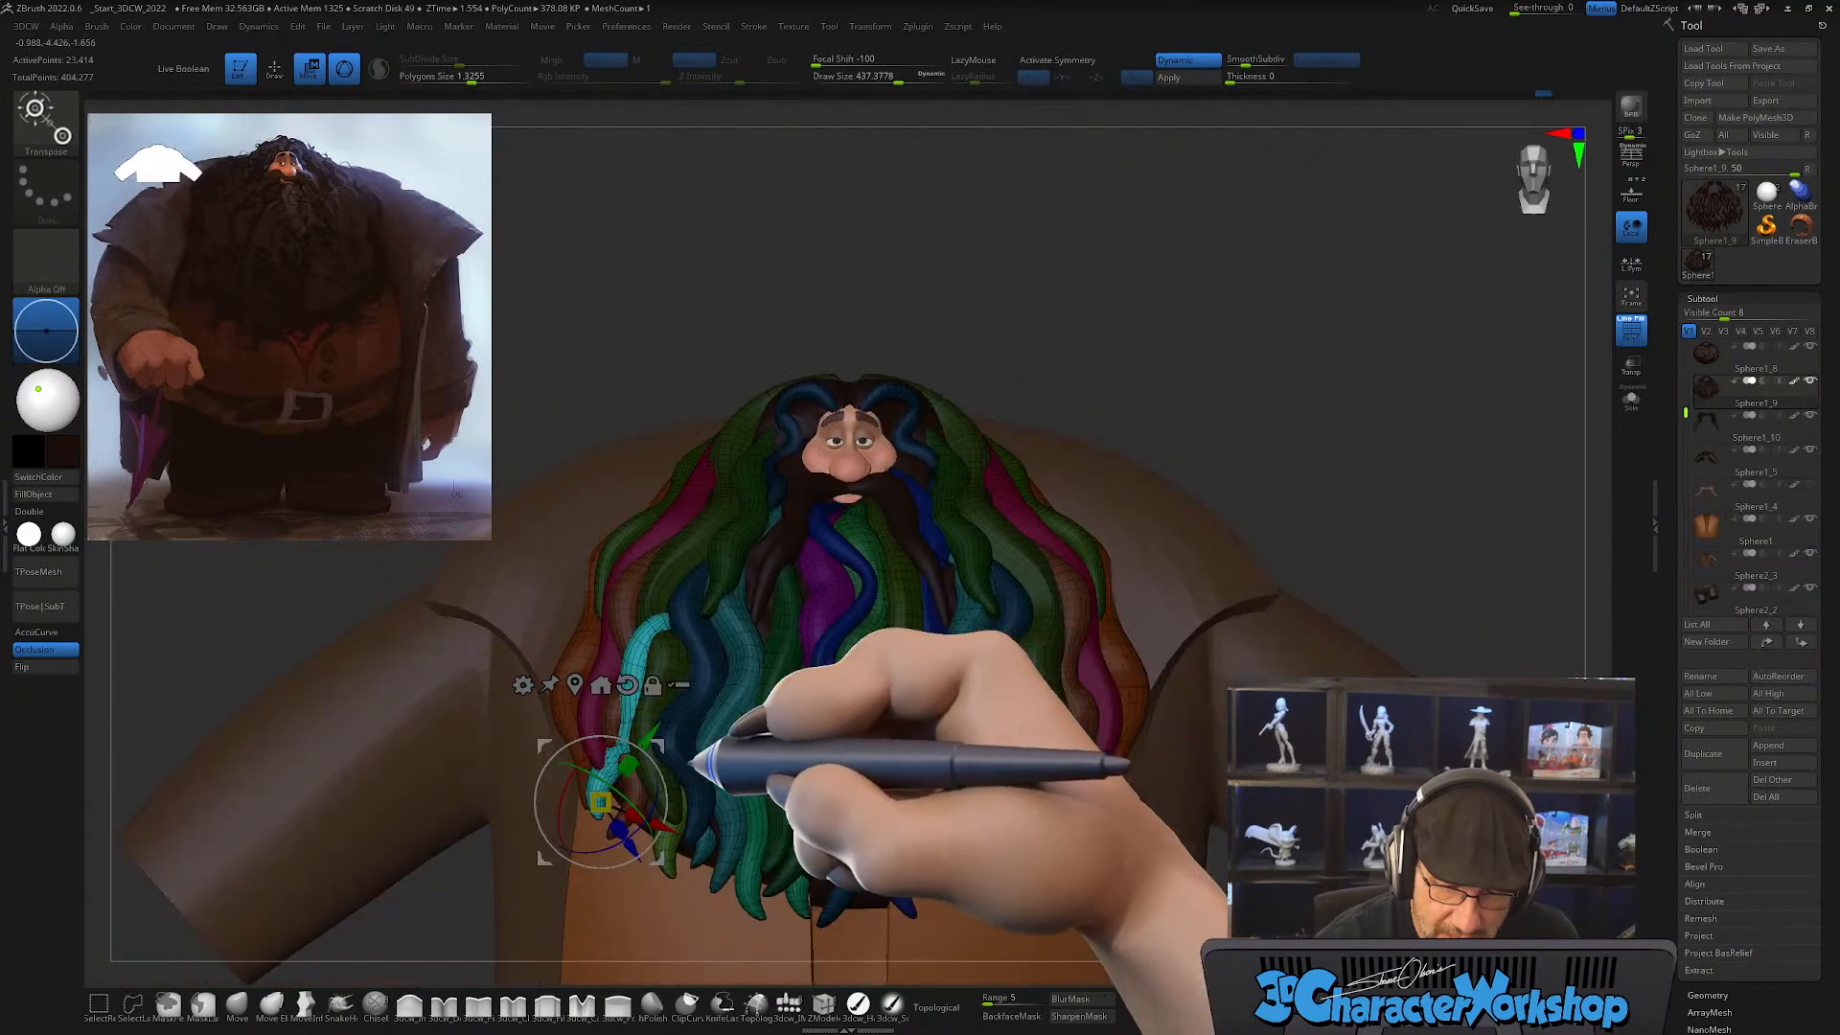
drag(661, 765, 575, 743)
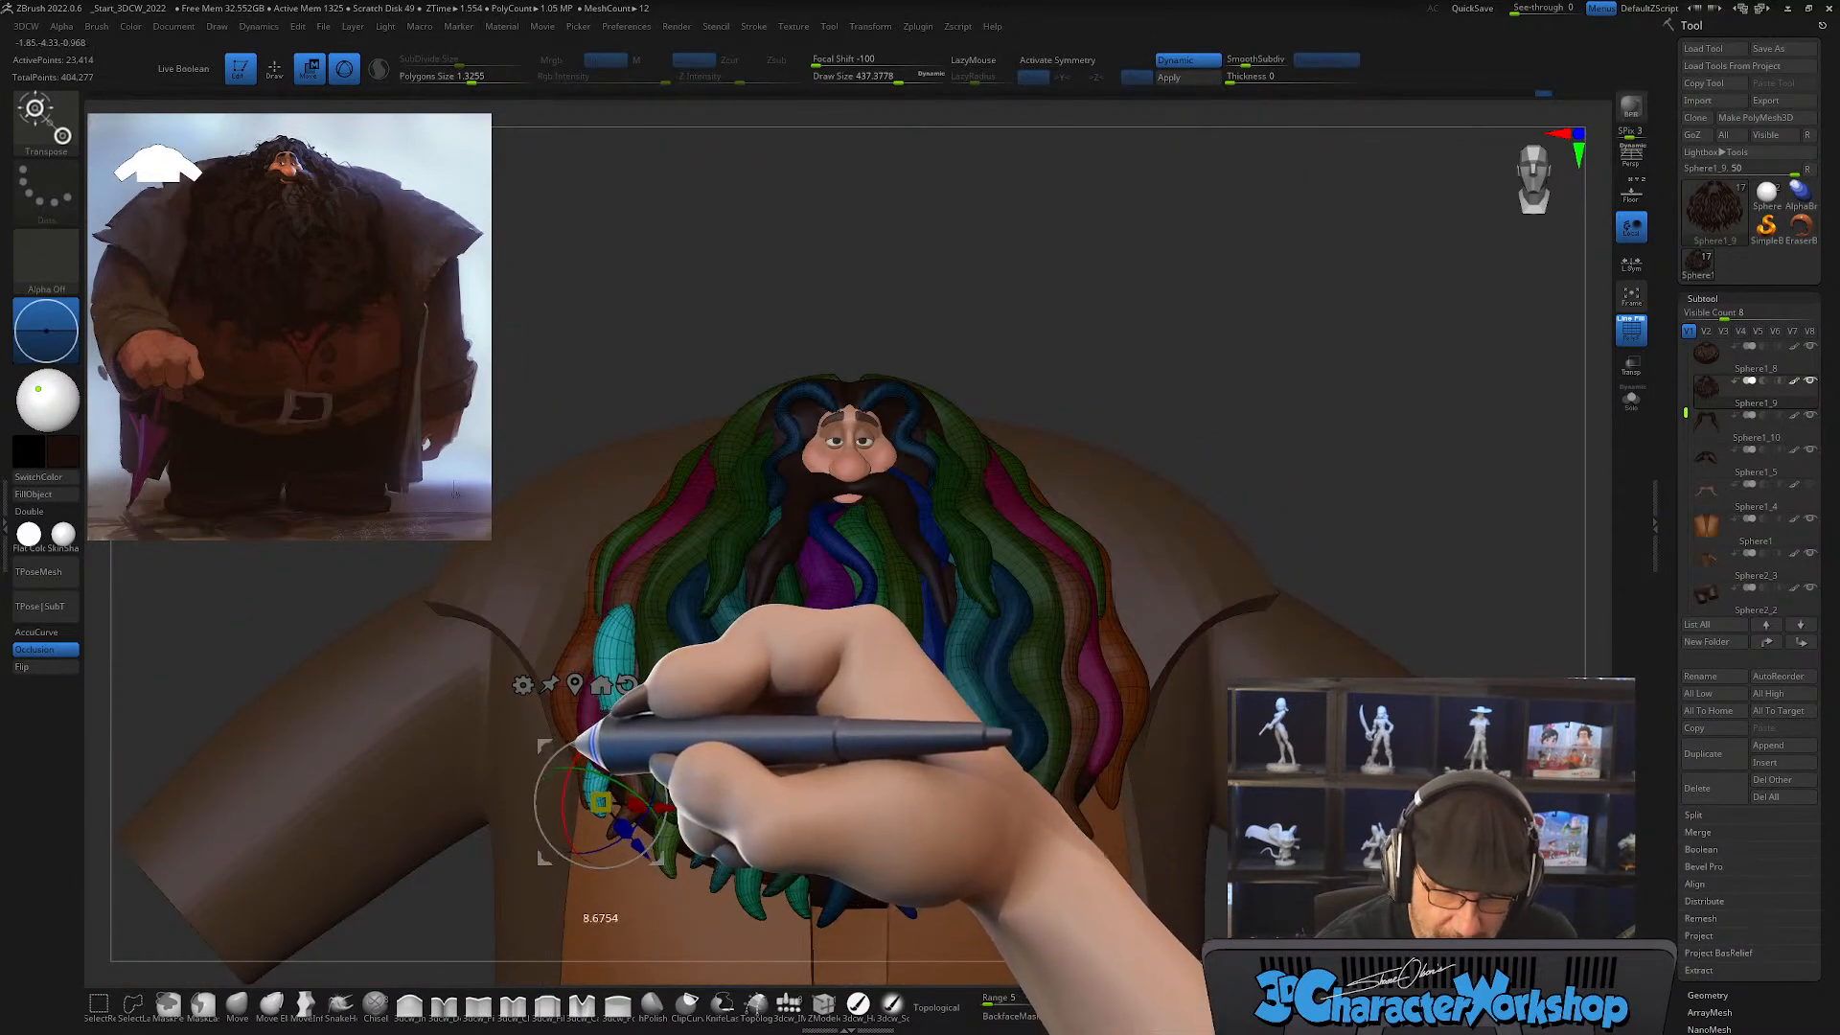
right_drag(743, 757, 775, 751)
right_drag(896, 740, 860, 755)
Step: Adjust the tucked copy with the Move brush, then give it its own polygroup and clear the mask
key(q)
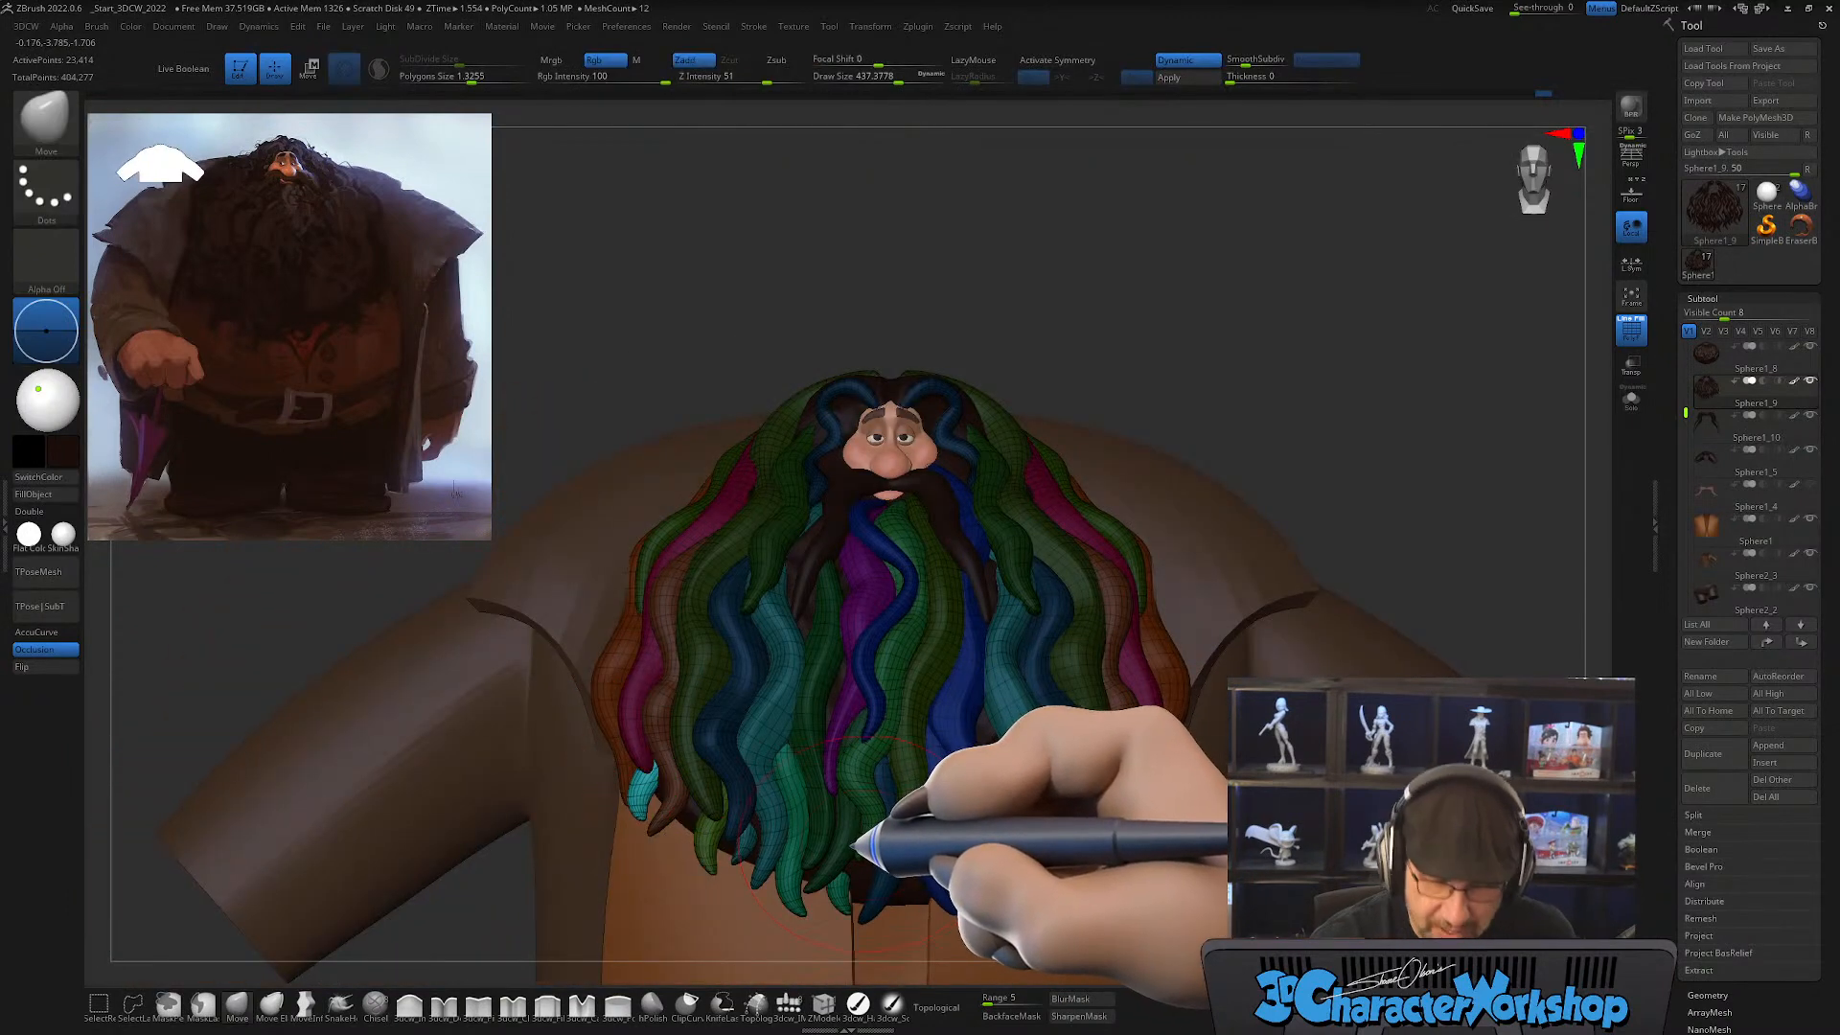
right_drag(660, 803, 892, 738)
key(ctrl+z)
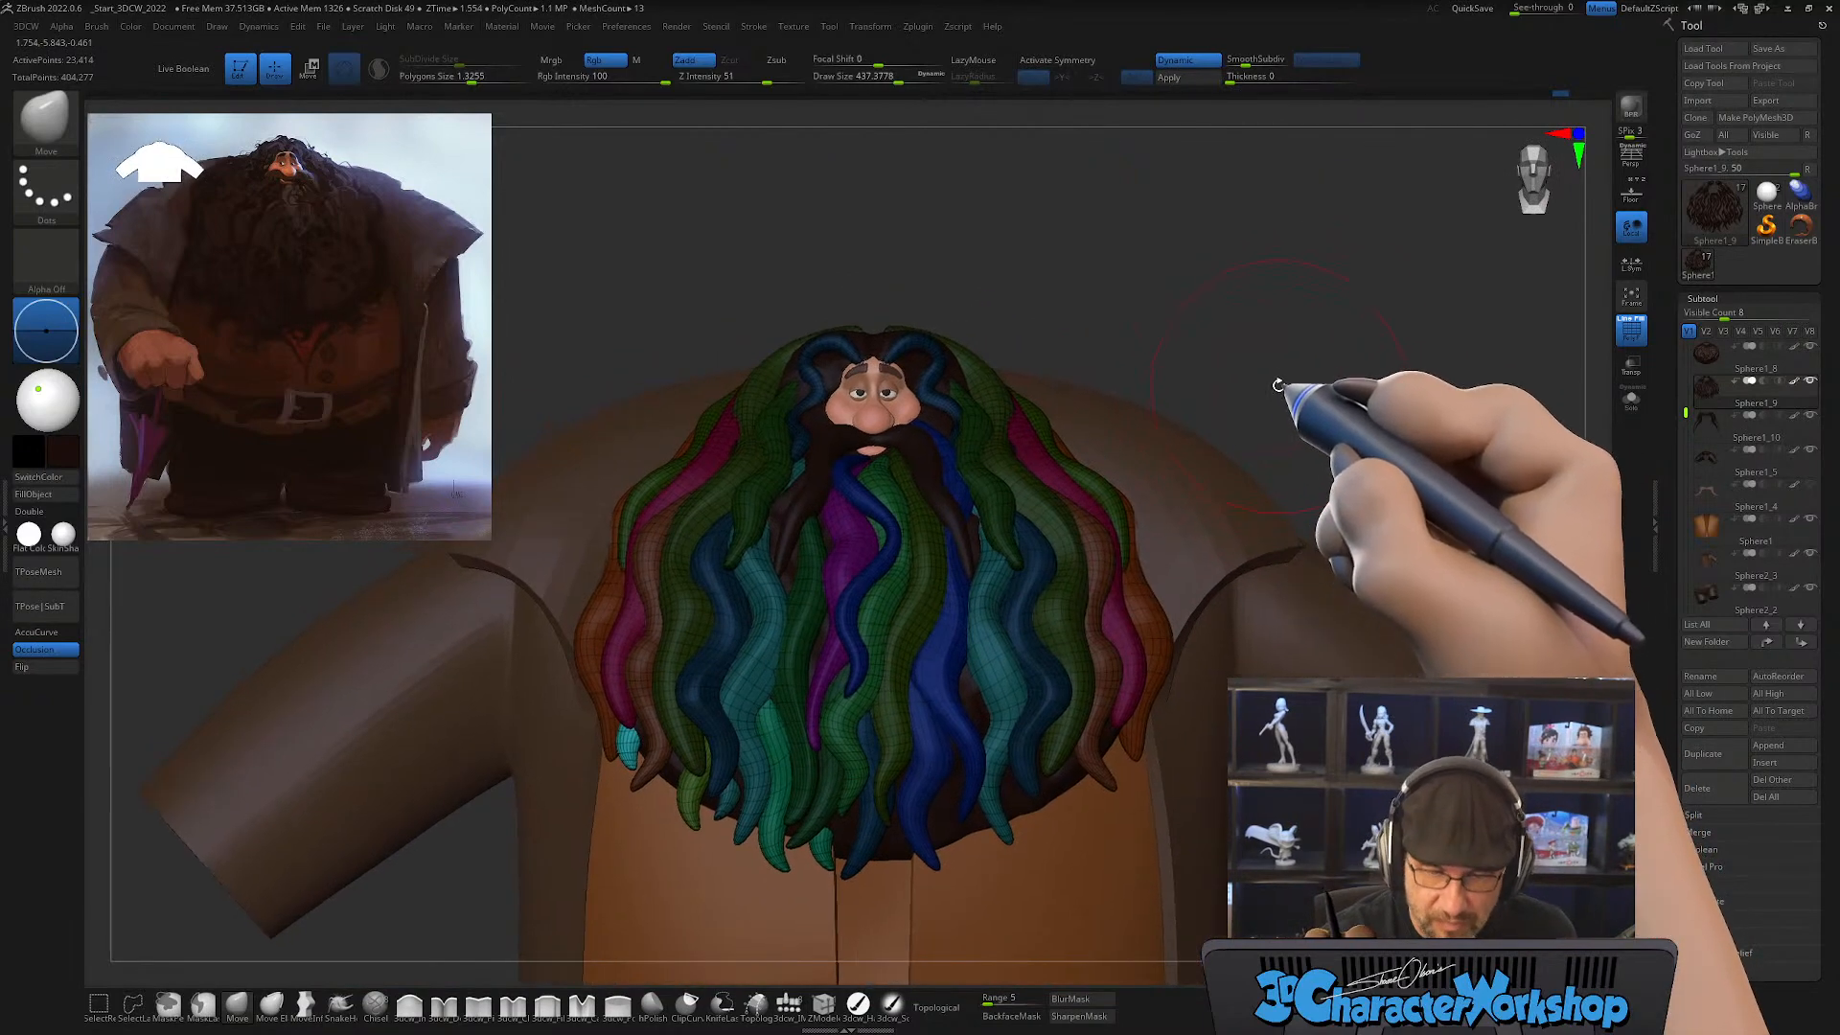
key(ctrl+z)
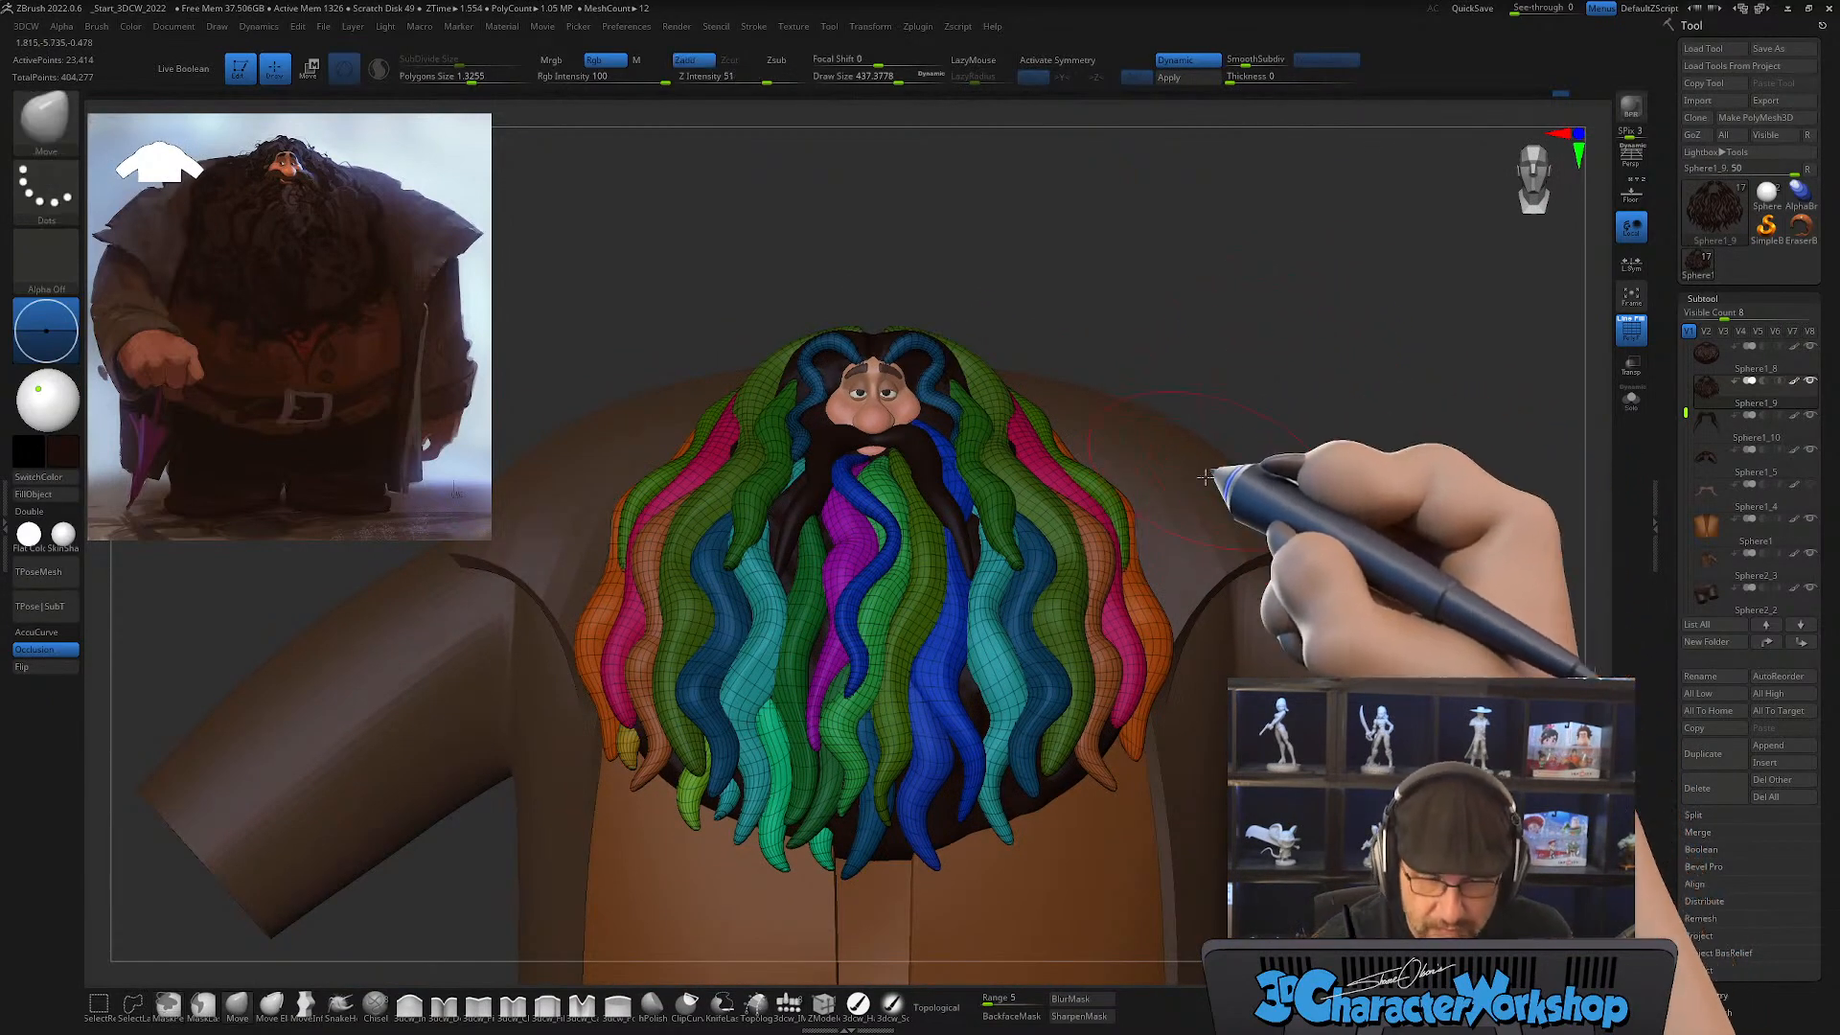
mouse_move(1095, 684)
right_down()
mouse_move(1060, 666)
mouse_move(1025, 780)
mouse_move(1040, 792)
right_up()
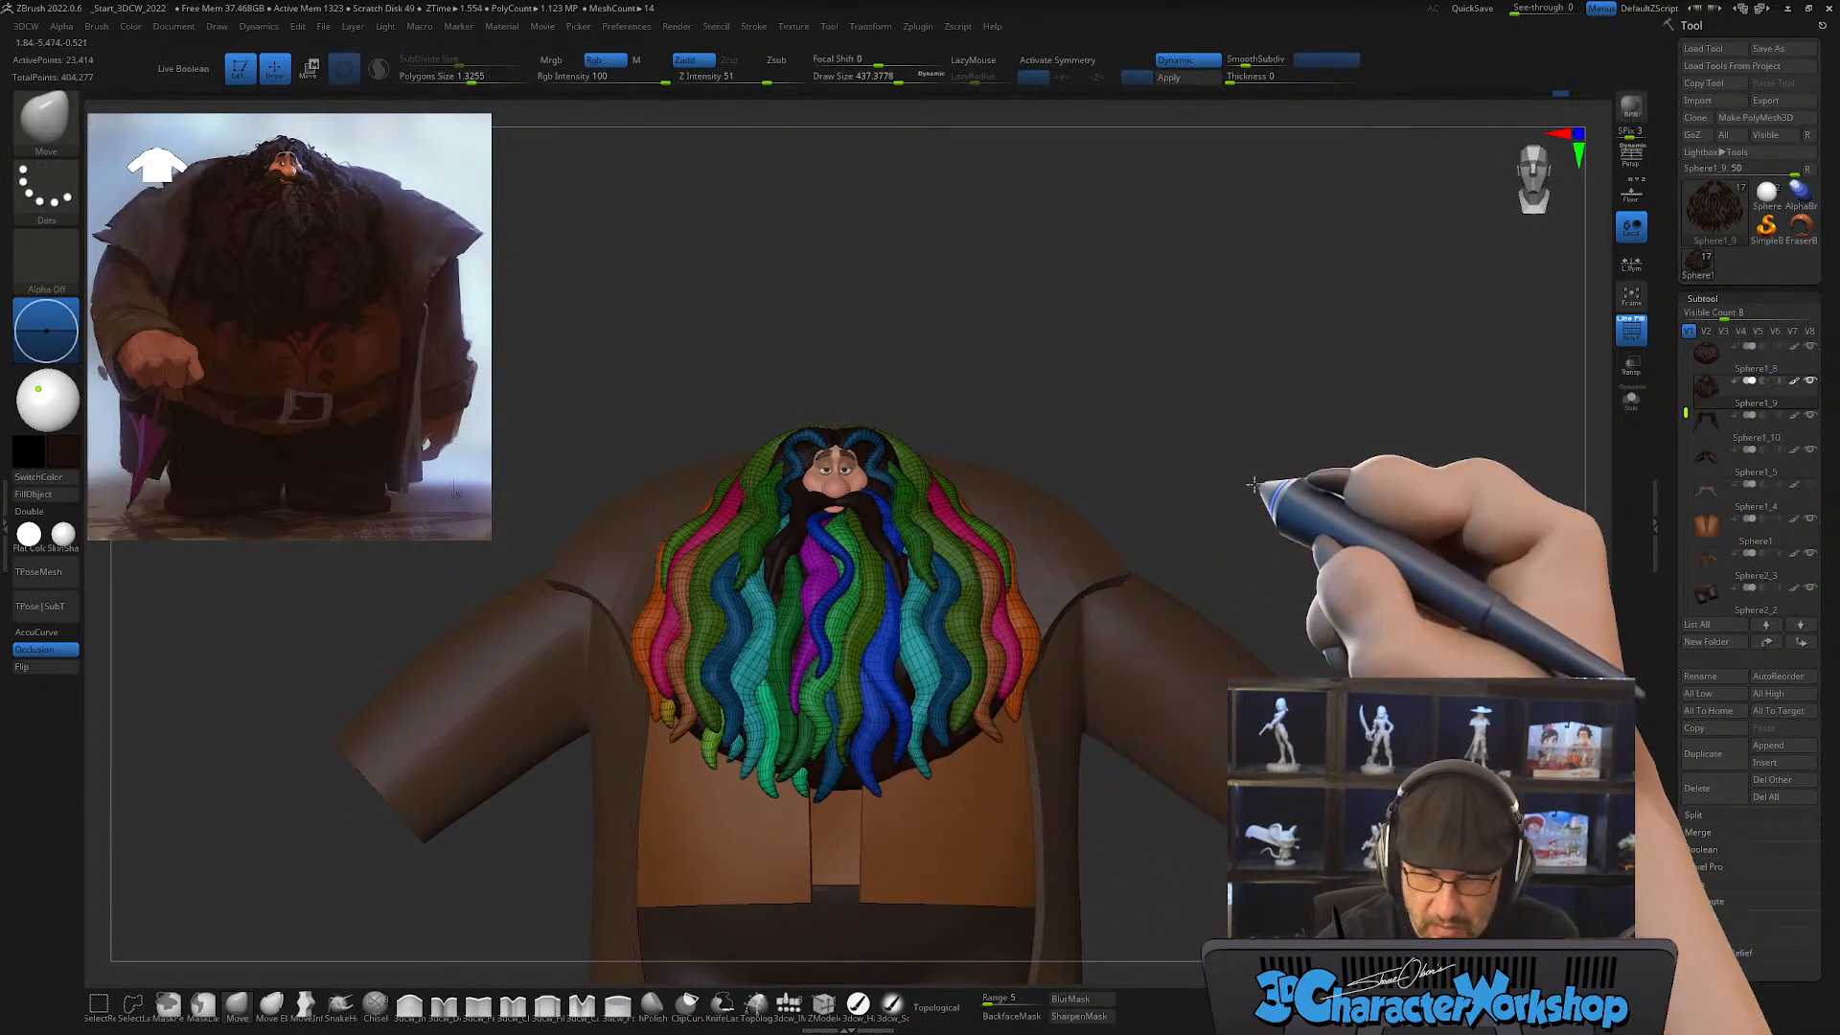
alt+right_drag(1252, 487, 1228, 476)
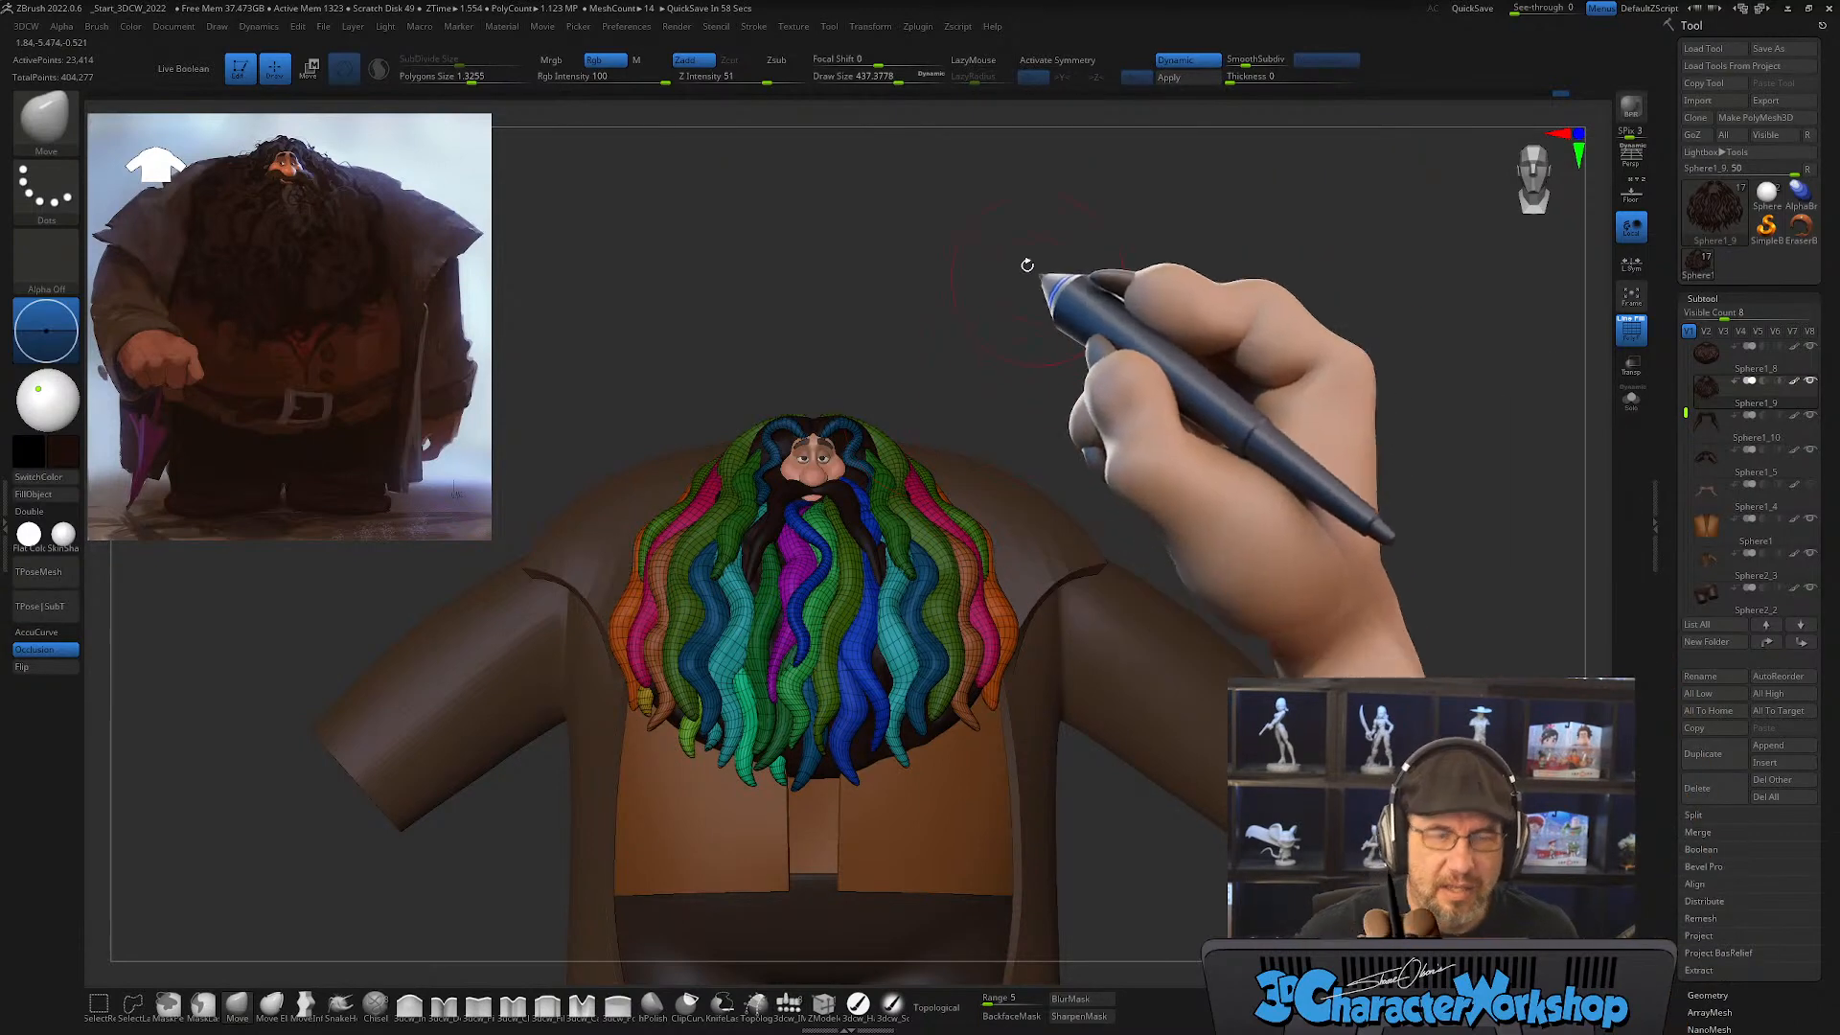
mouse_move(1038, 308)
right_down()
mouse_move(1017, 320)
mouse_move(1064, 402)
mouse_move(1044, 386)
right_up()
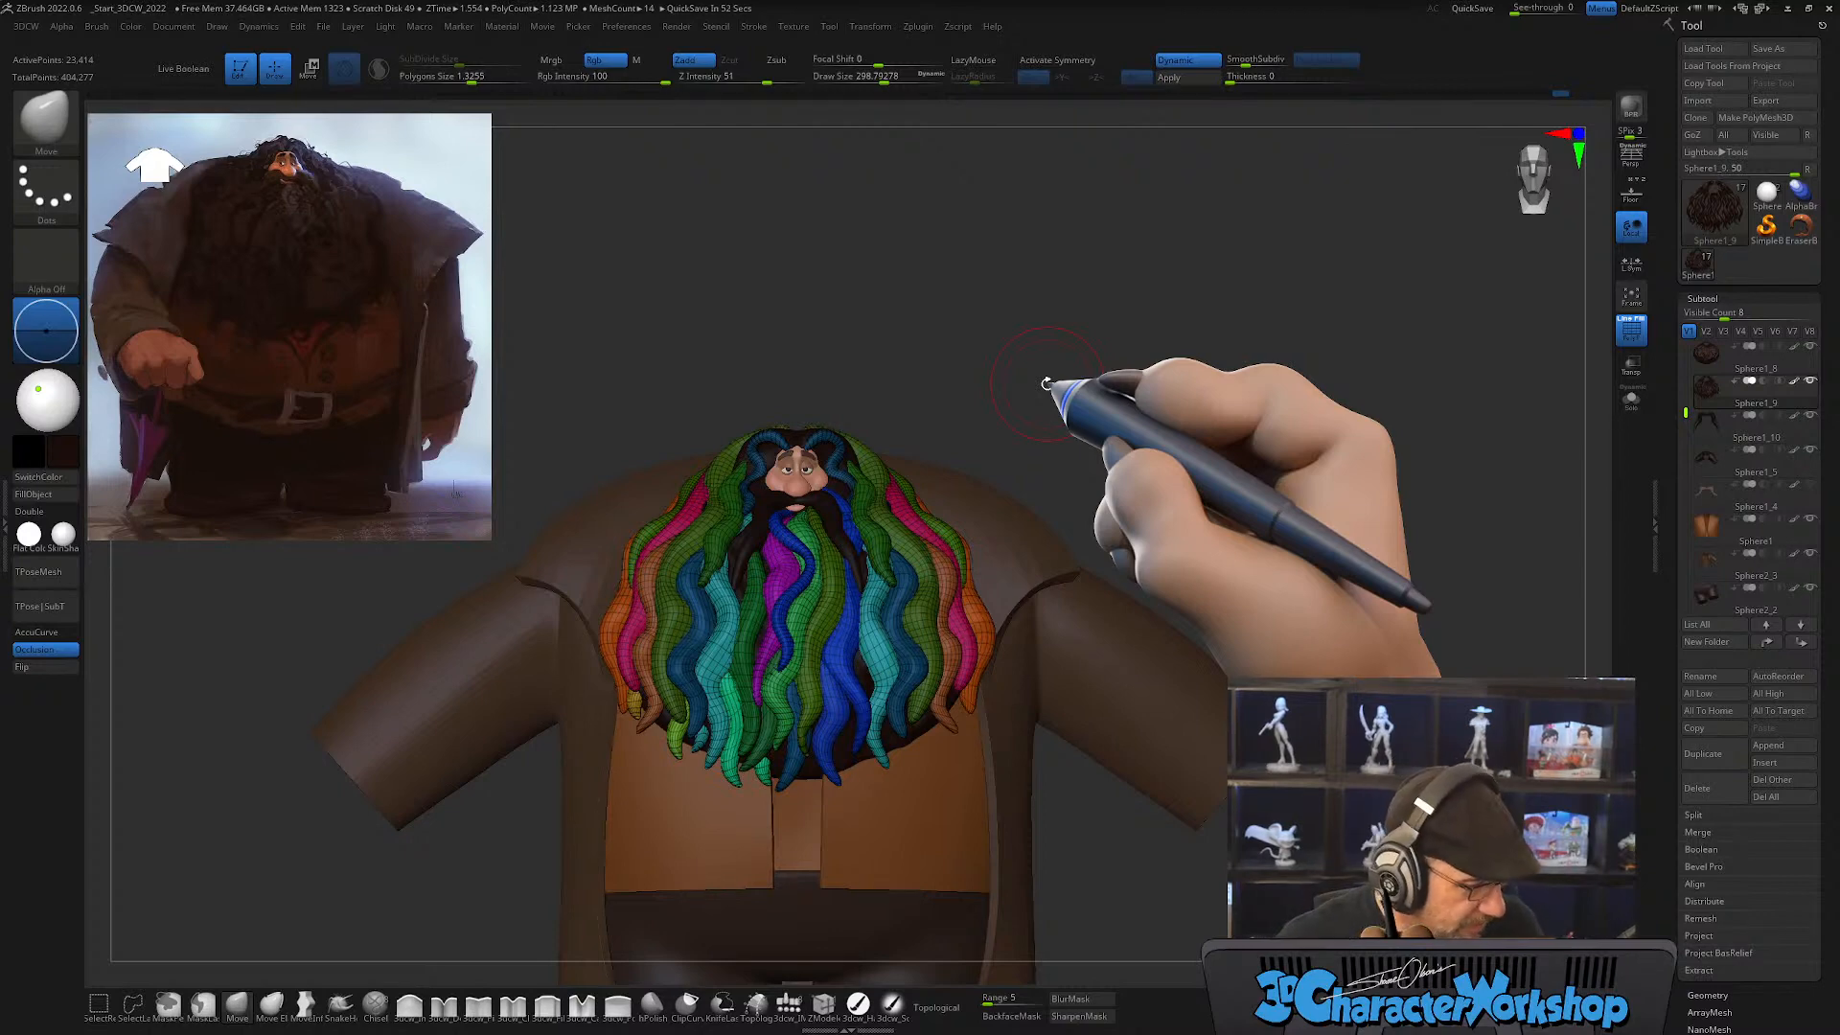
alt+drag(1047, 383, 1159, 389)
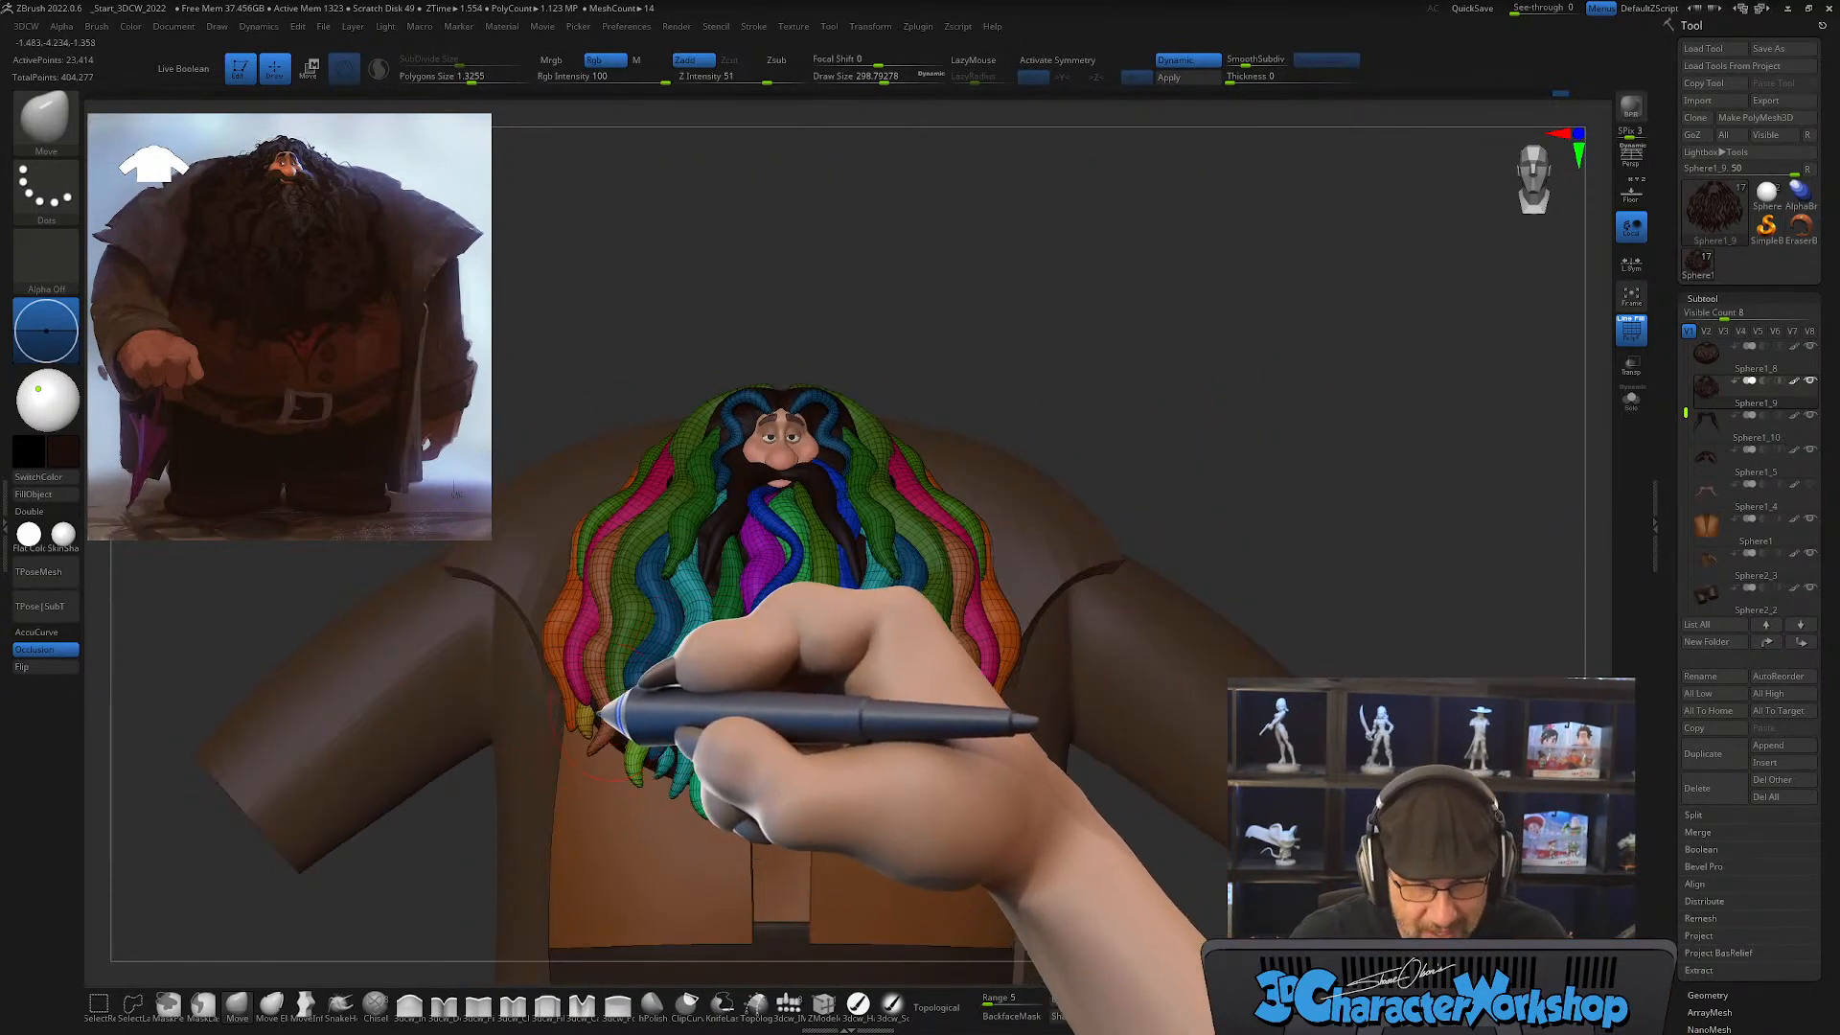
Step: Hide the duplicated gap-filling locks one by one along one side of the beard's lower edge
alt+drag(917, 353, 924, 316)
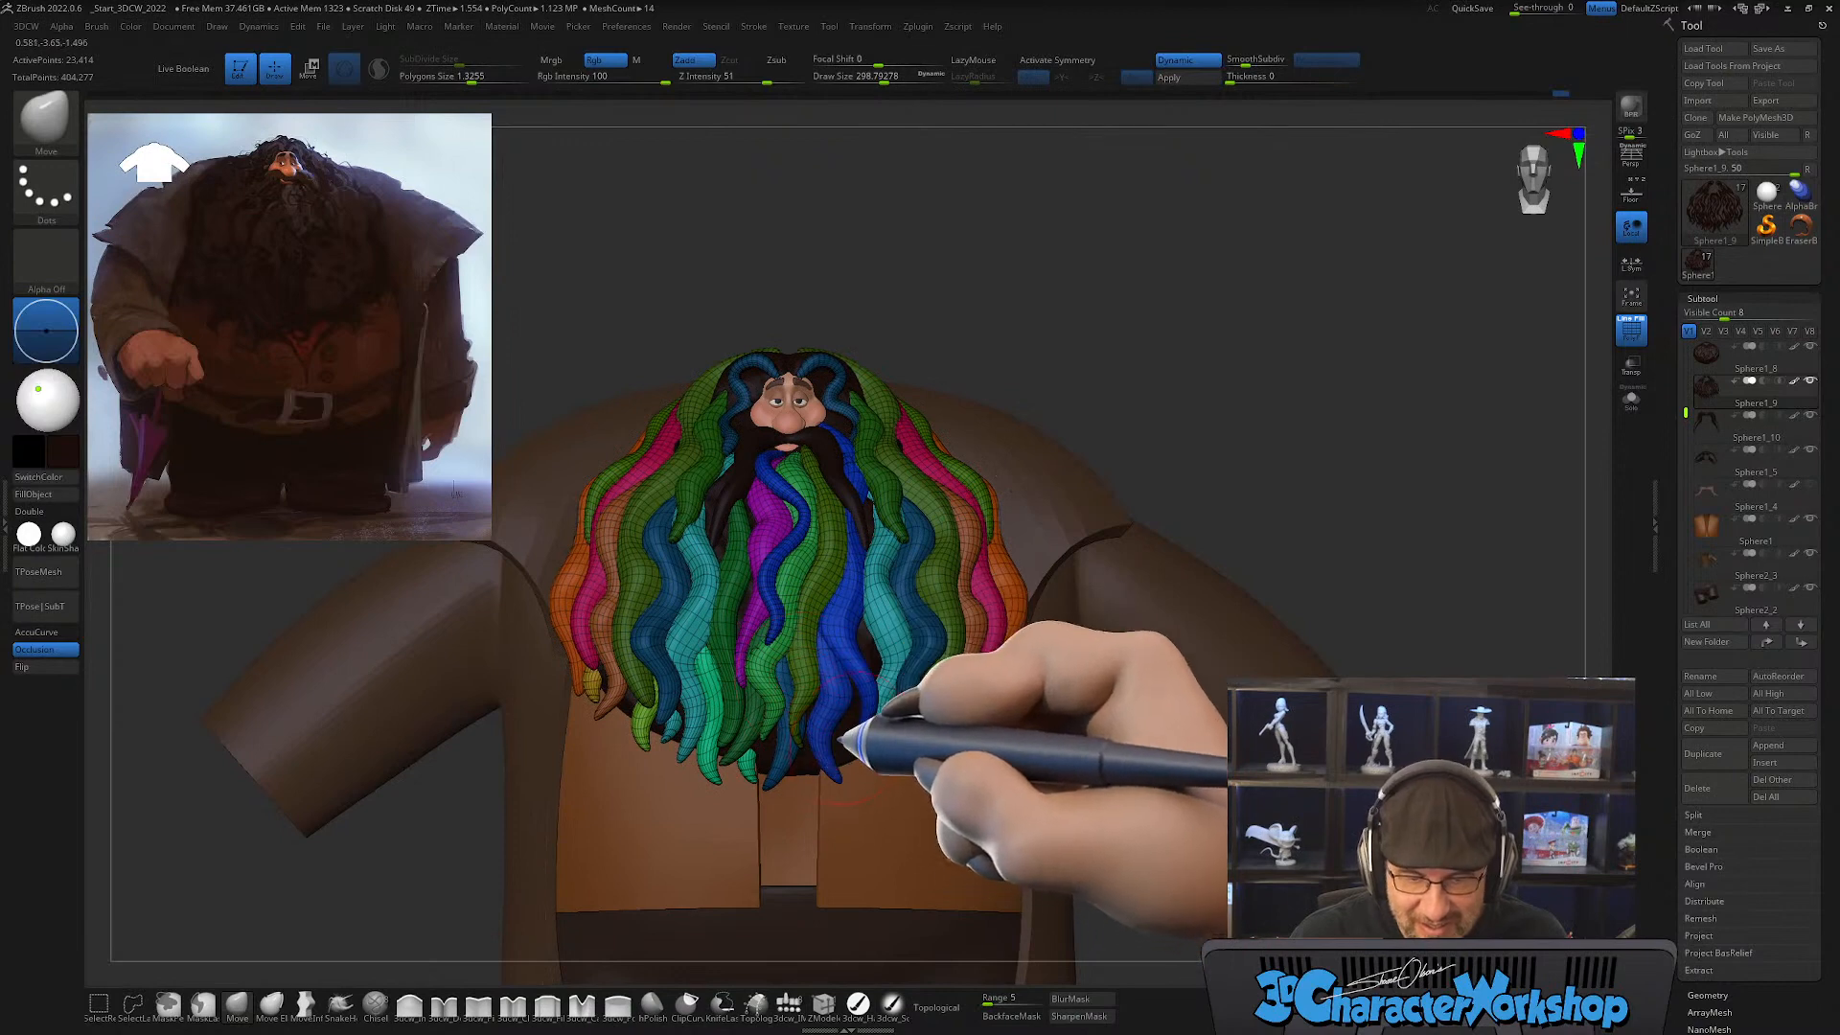
key(s)
drag(845, 745, 825, 743)
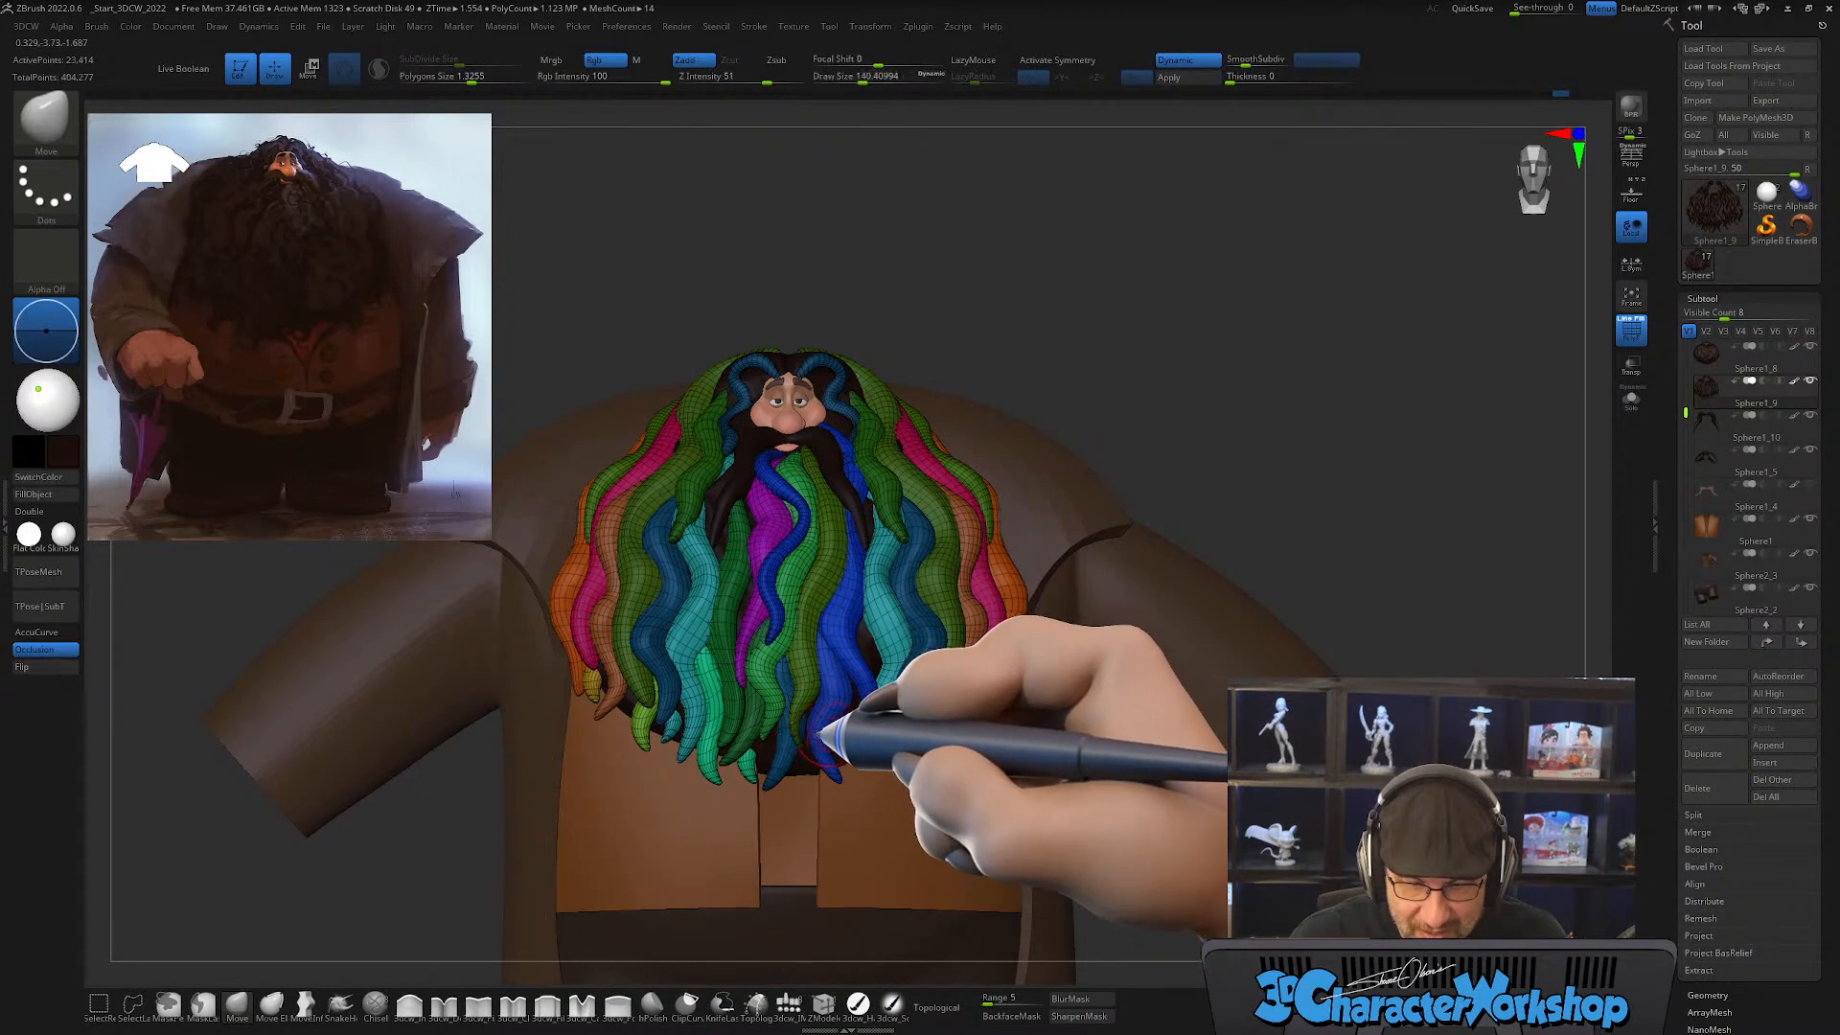
ctrl+shift+click(733, 760)
ctrl+shift+click(742, 766)
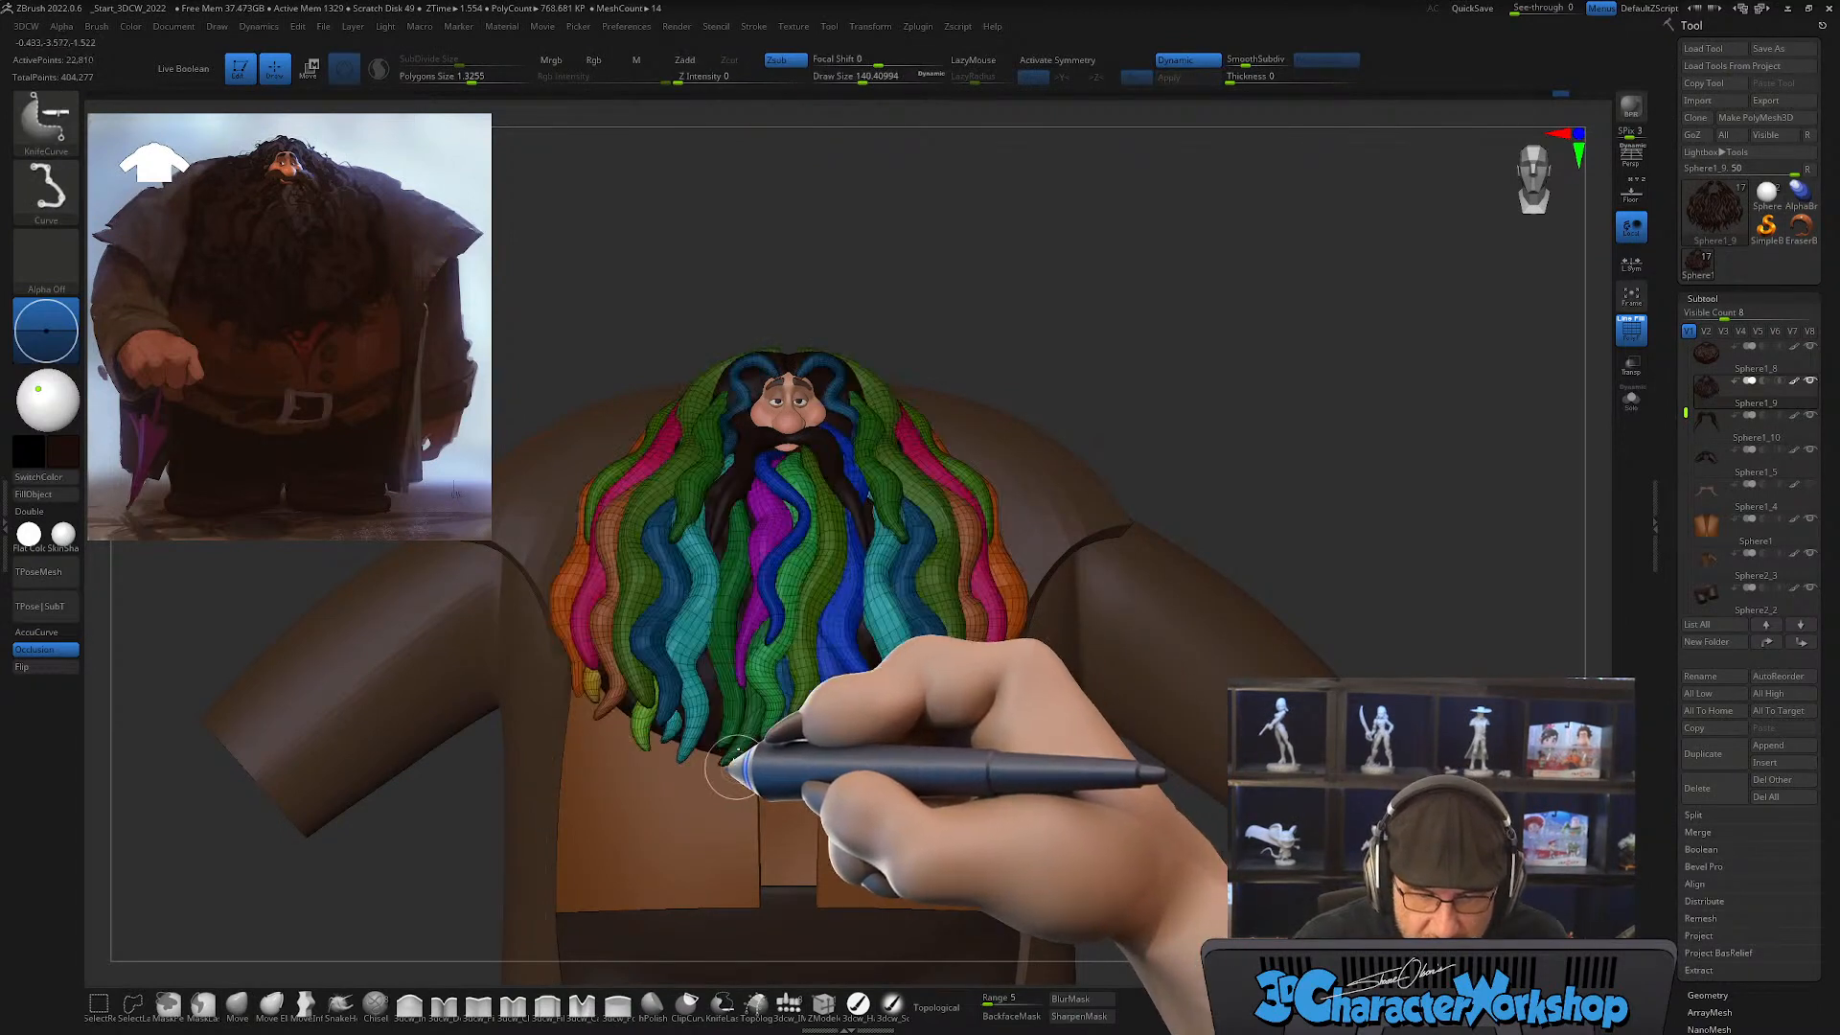
ctrl+shift+click(677, 737)
ctrl+shift+click(641, 734)
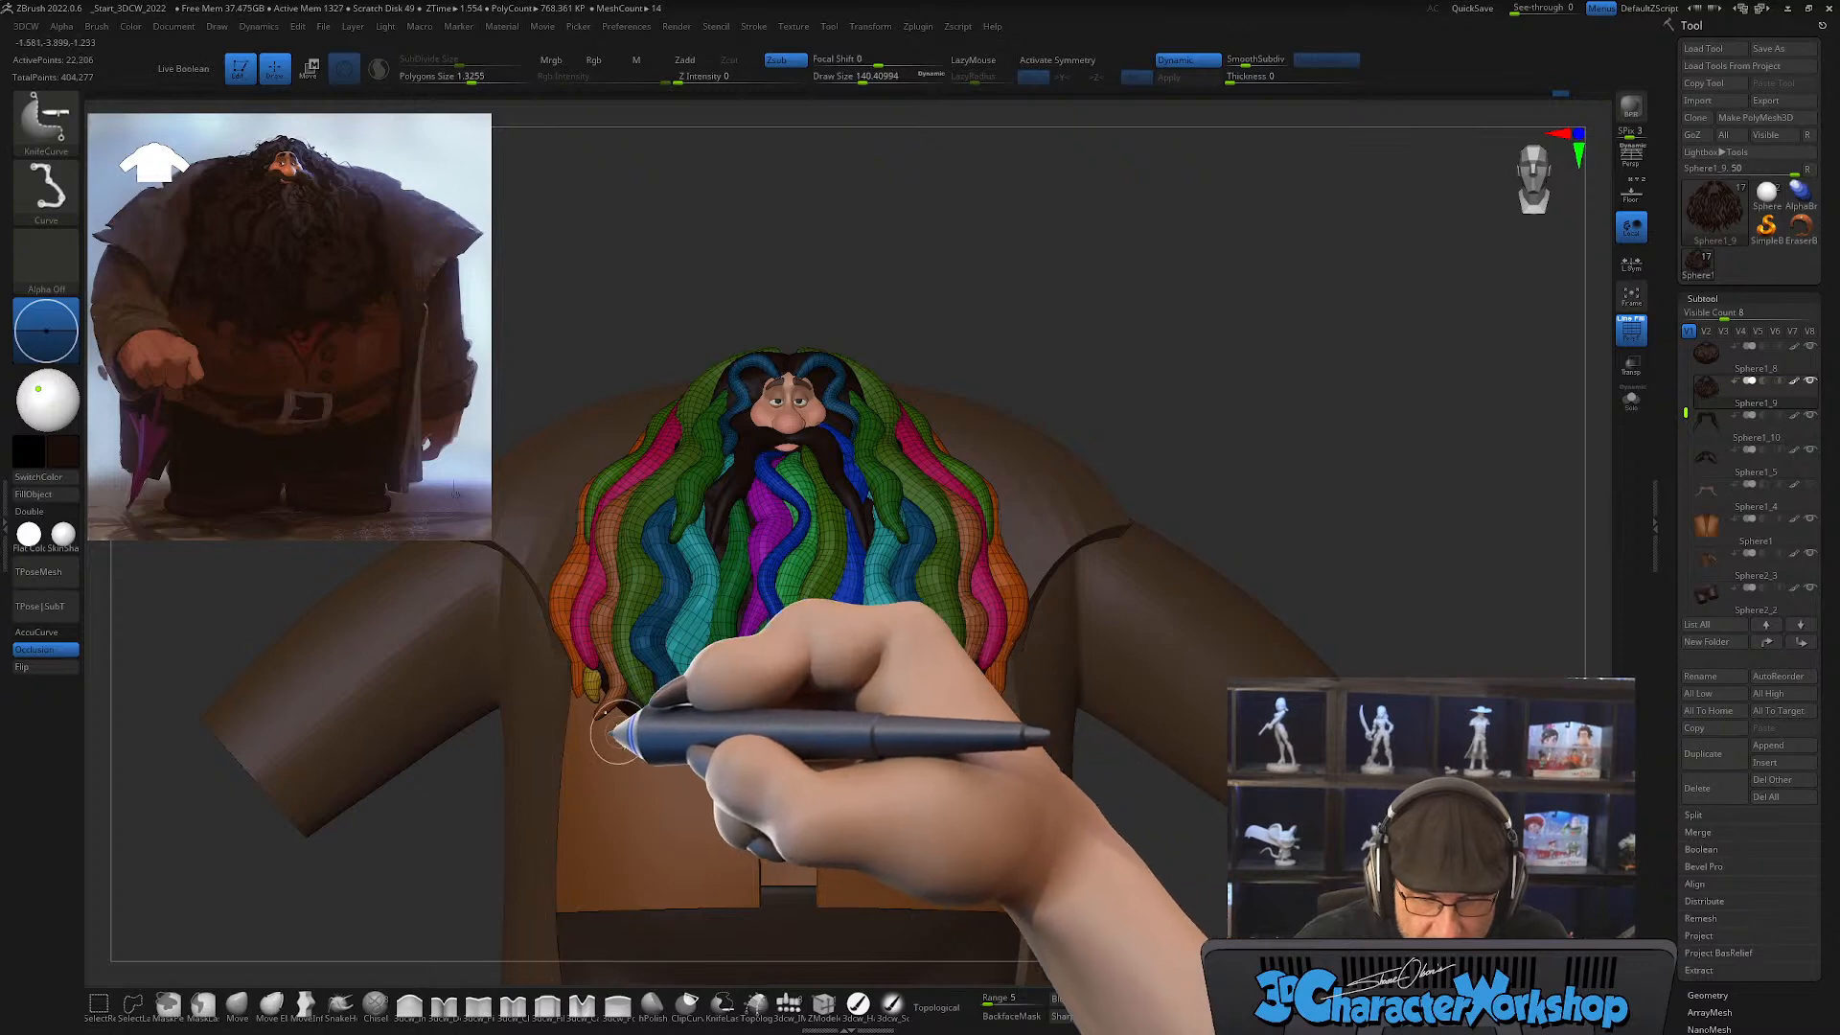
ctrl+shift+click(588, 681)
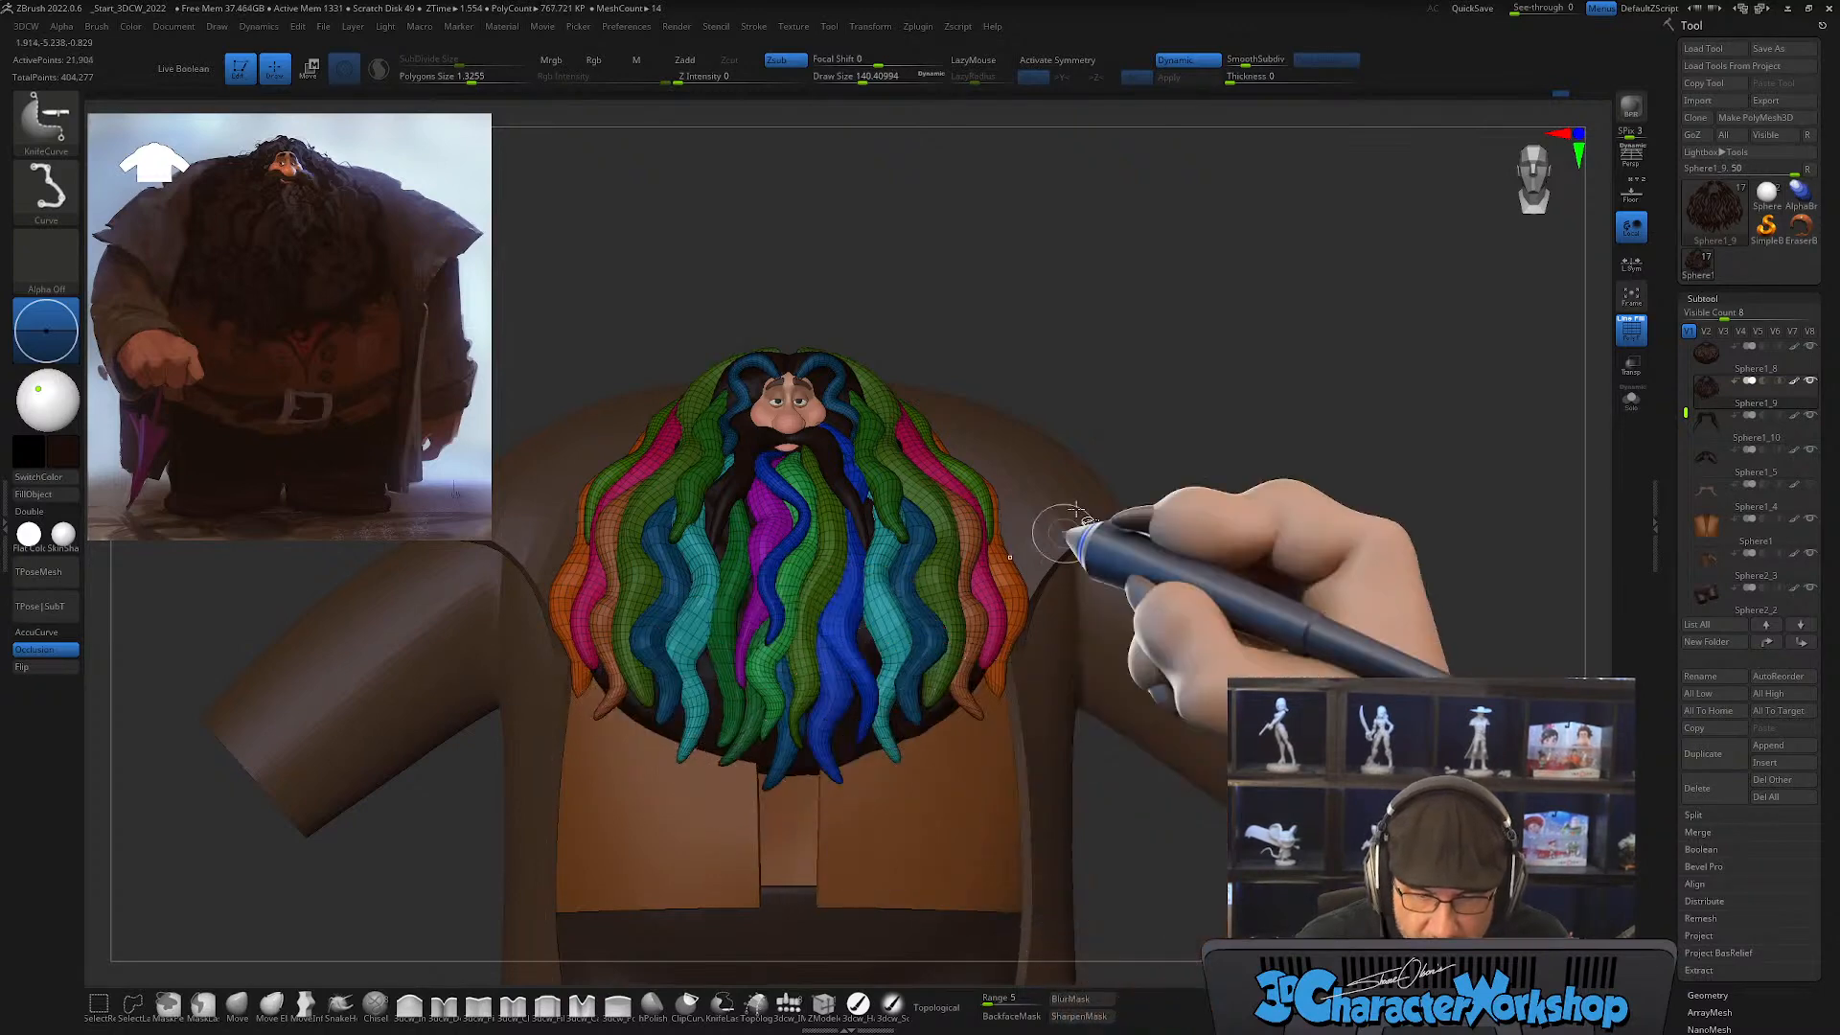
Step: Split the hidden gap-filling locks off into a separate subtool
click(236, 1002)
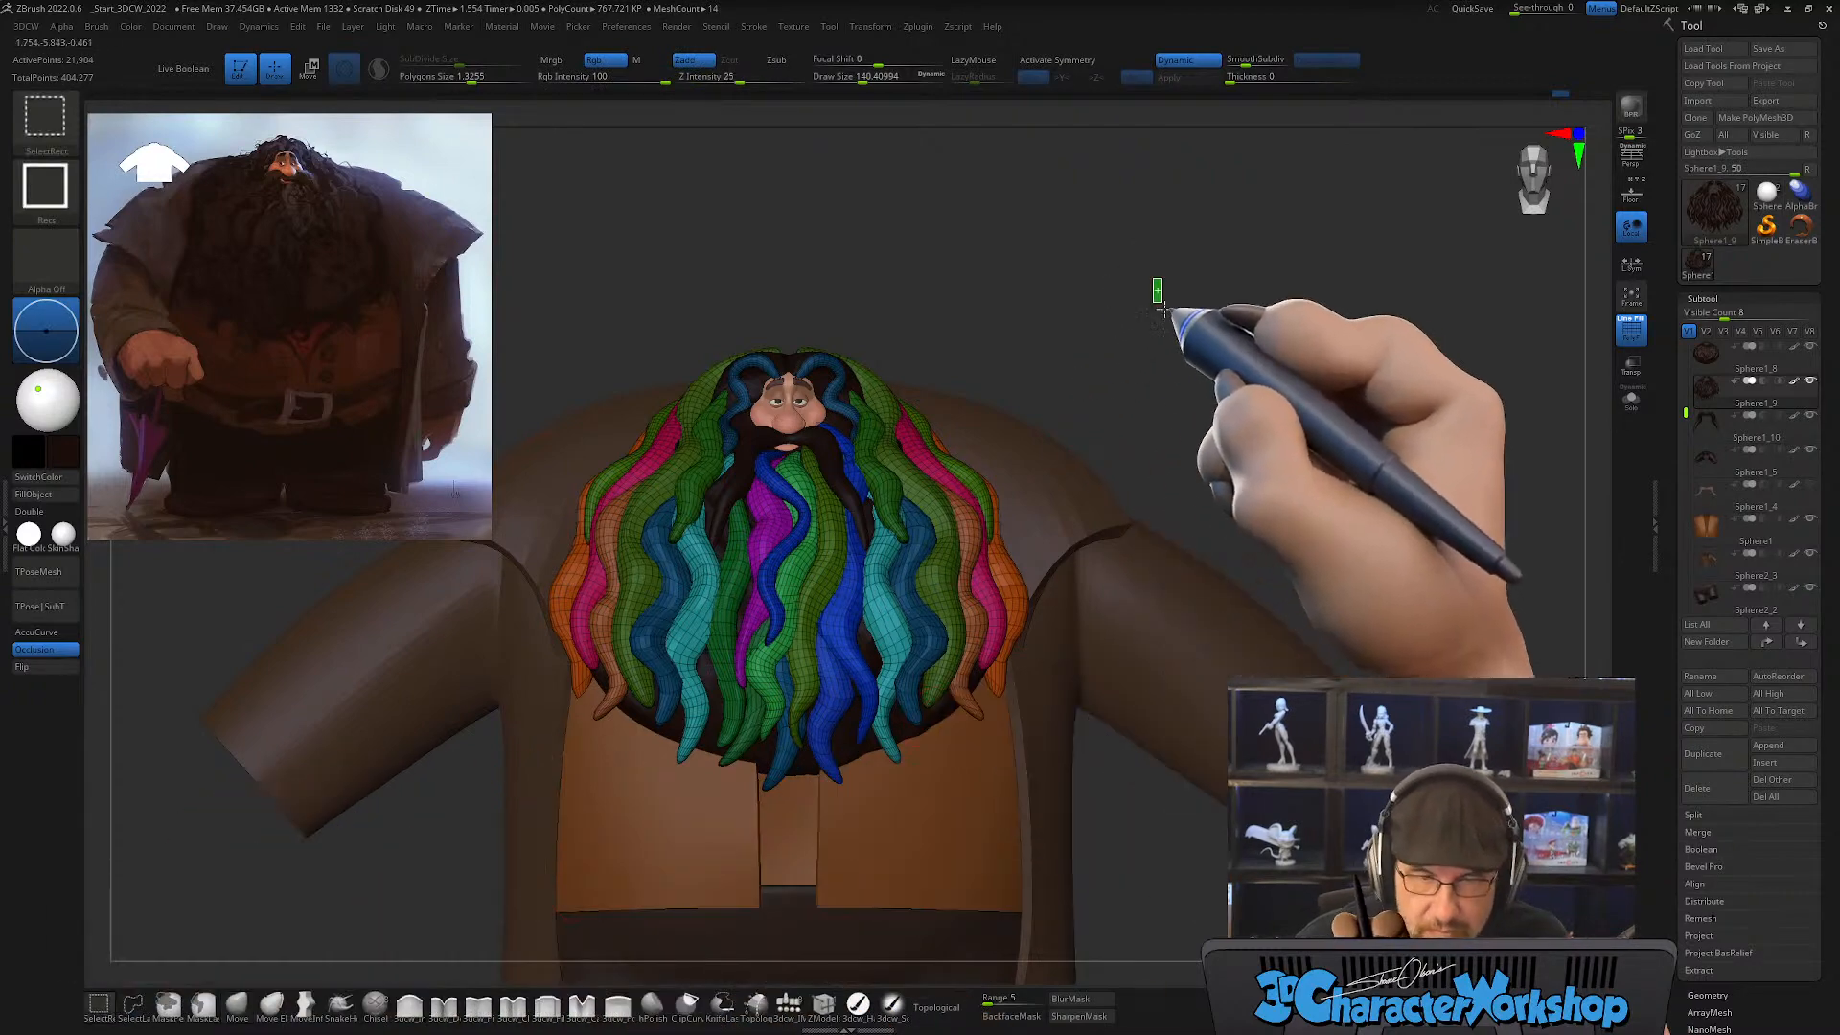
ctrl+shift+drag(1162, 296, 1202, 362)
mouse_move(1188, 285)
ctrl+shift+mouse_down()
mouse_move(1227, 400)
mouse_move(1257, 421)
ctrl+shift+mouse_up()
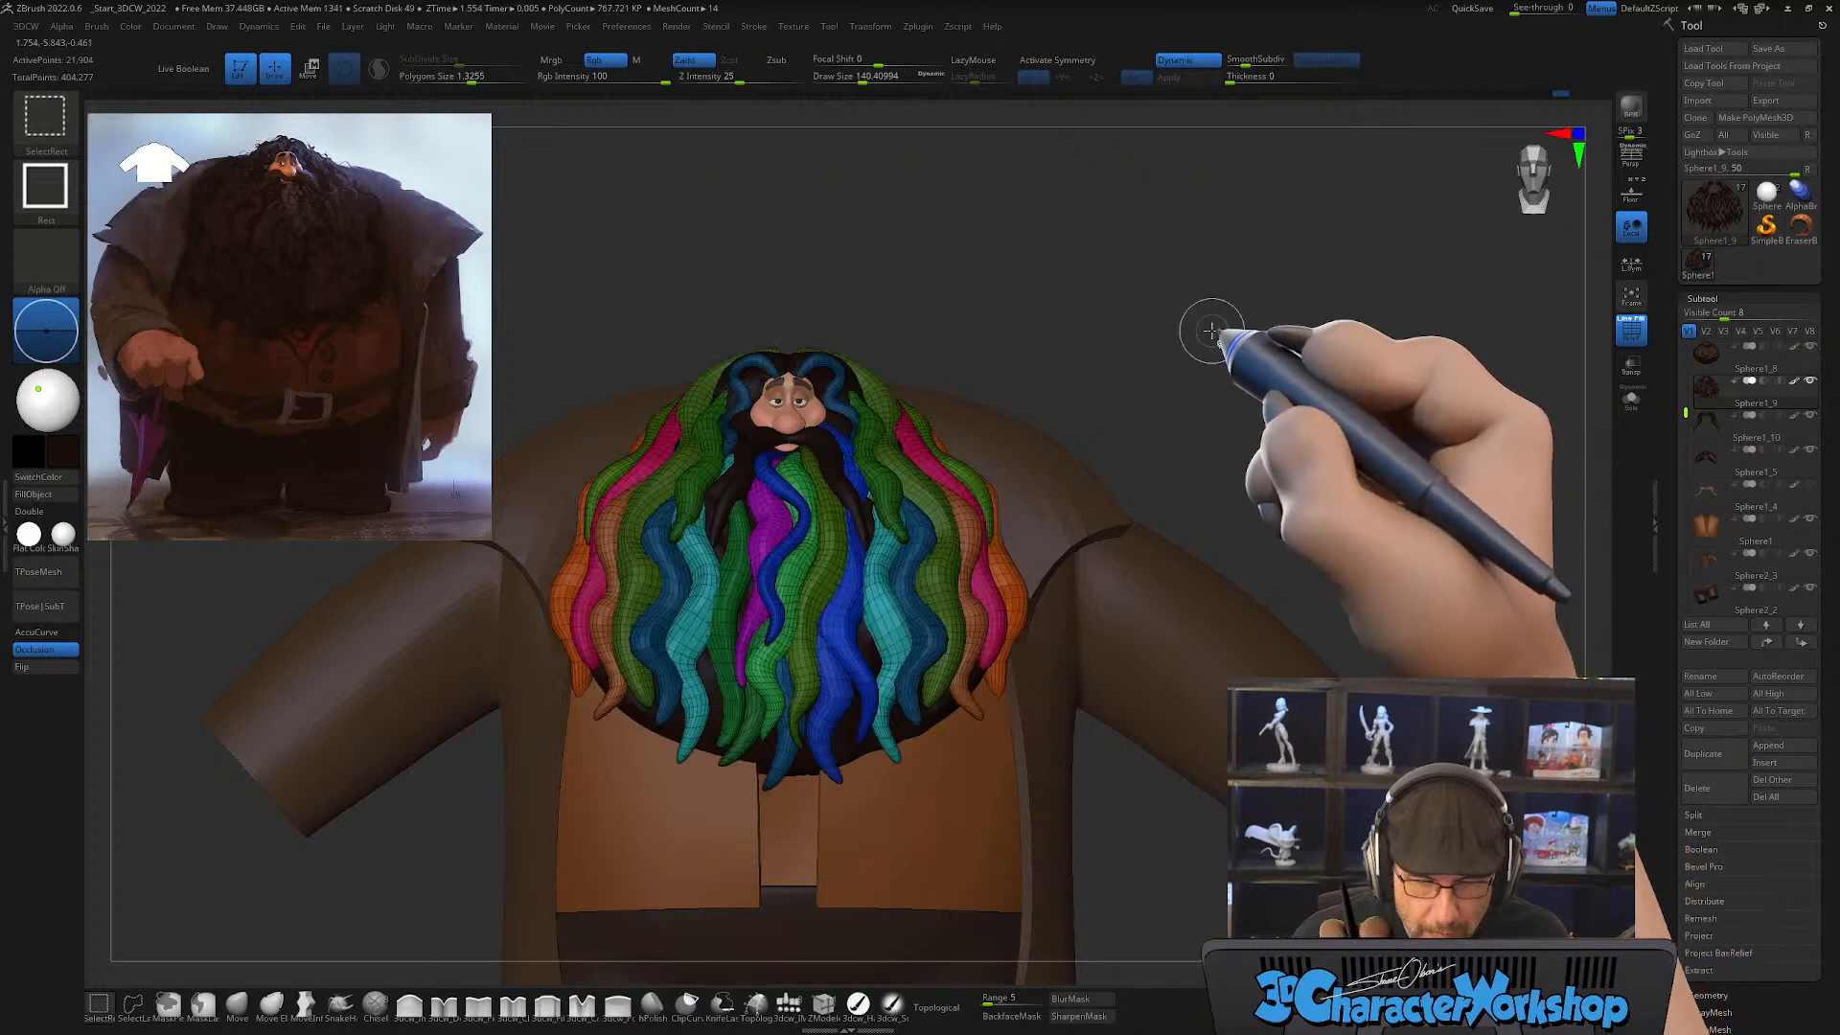
key(space)
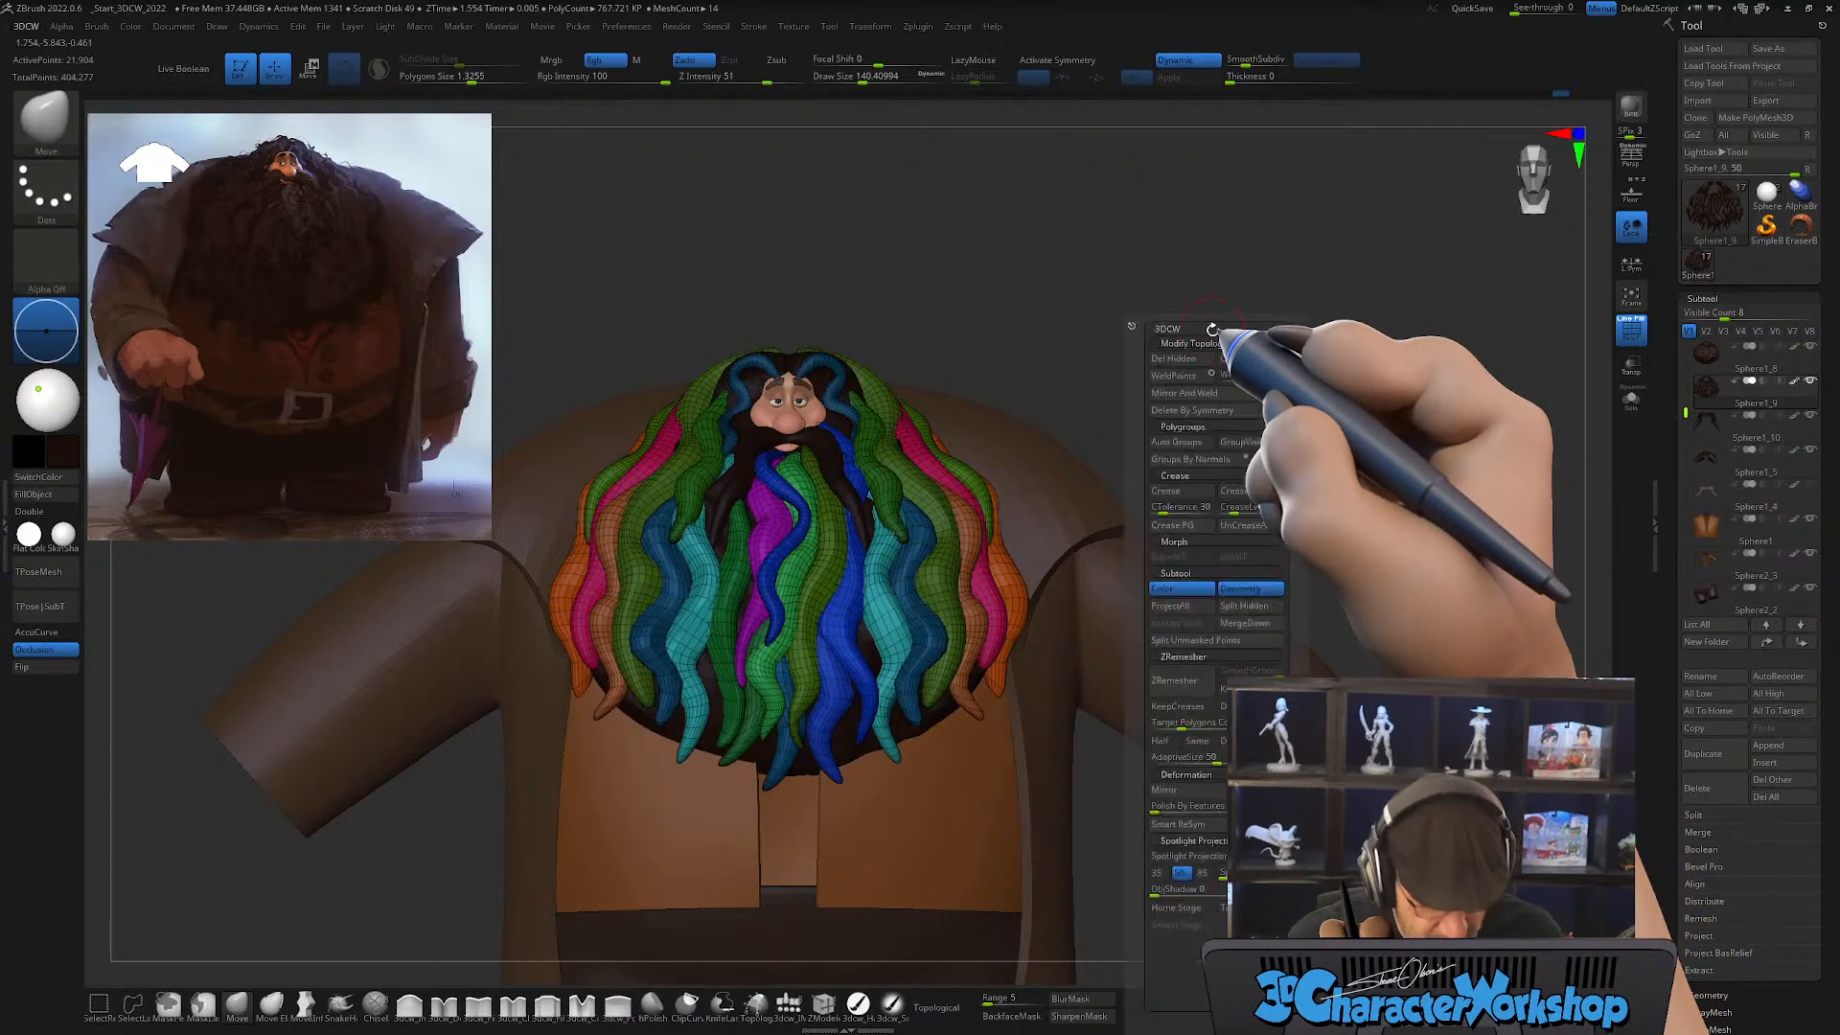
click(1241, 606)
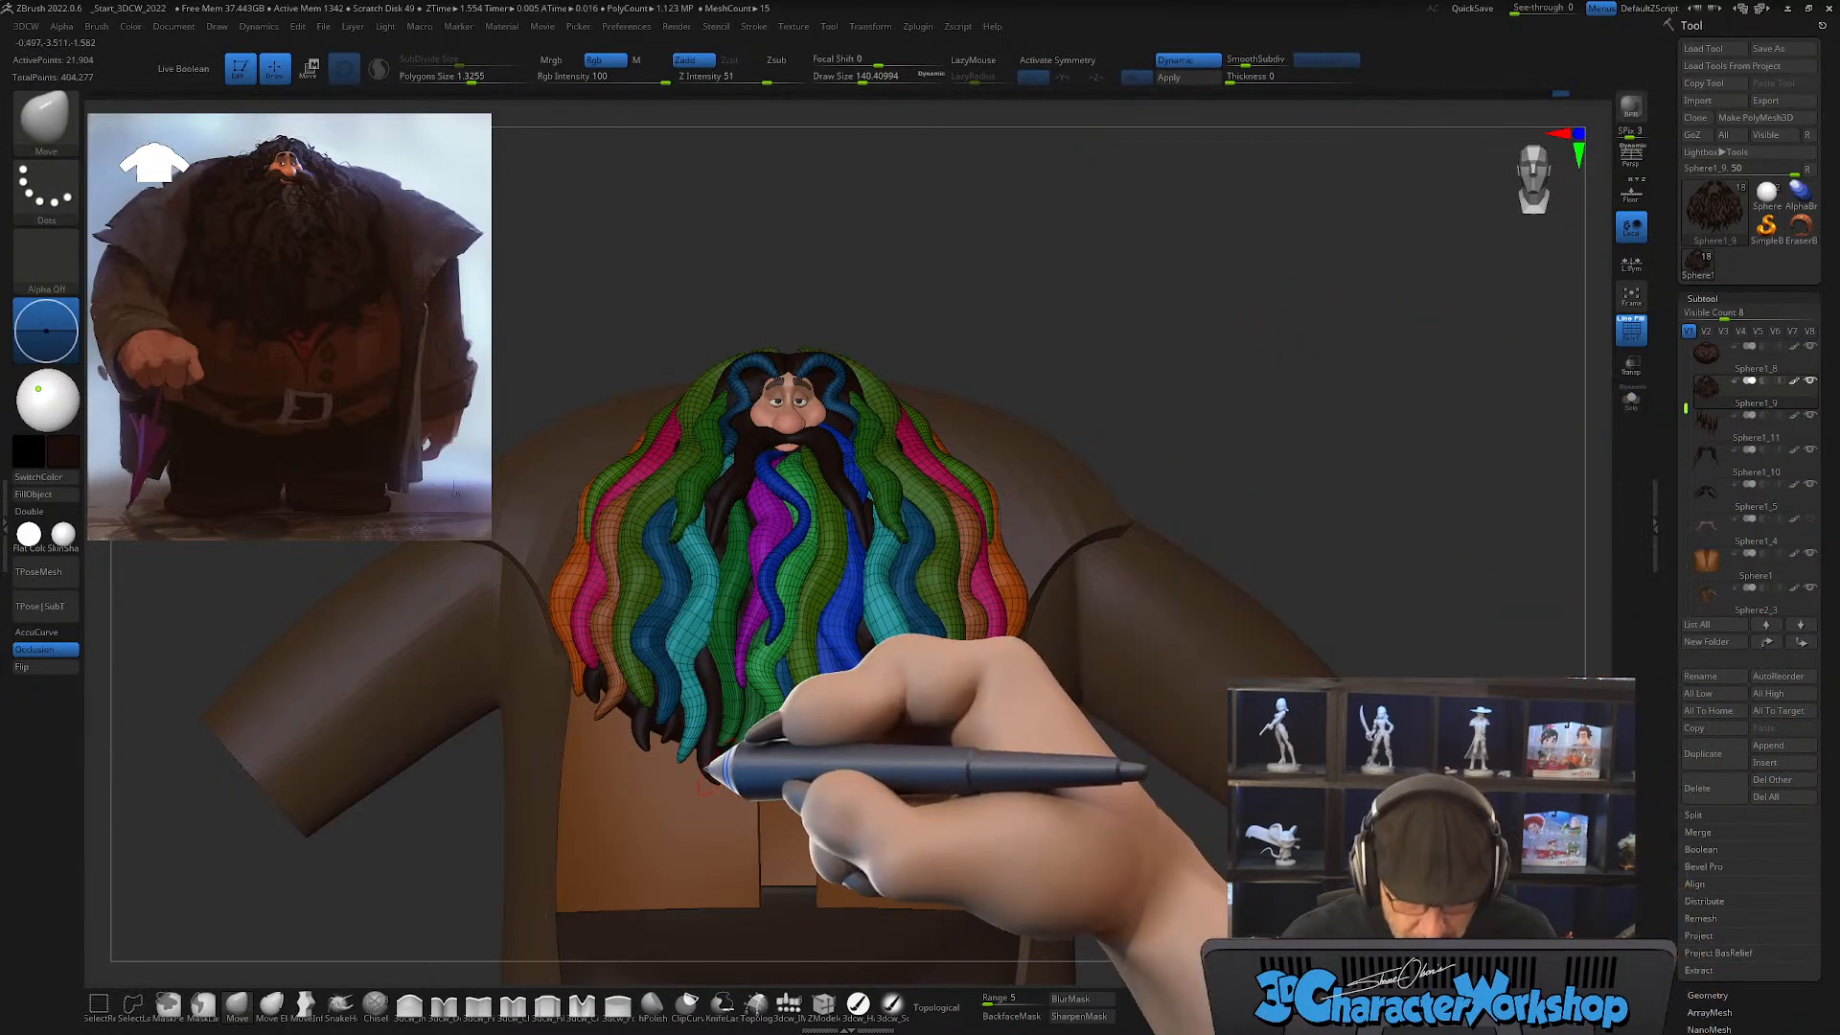
Step: Make the split lock subtool active and mirror and weld it to the opposite side of the beard
alt+click(706, 762)
mouse_move(1208, 346)
mouse_down()
mouse_move(1220, 362)
mouse_move(1232, 329)
mouse_up()
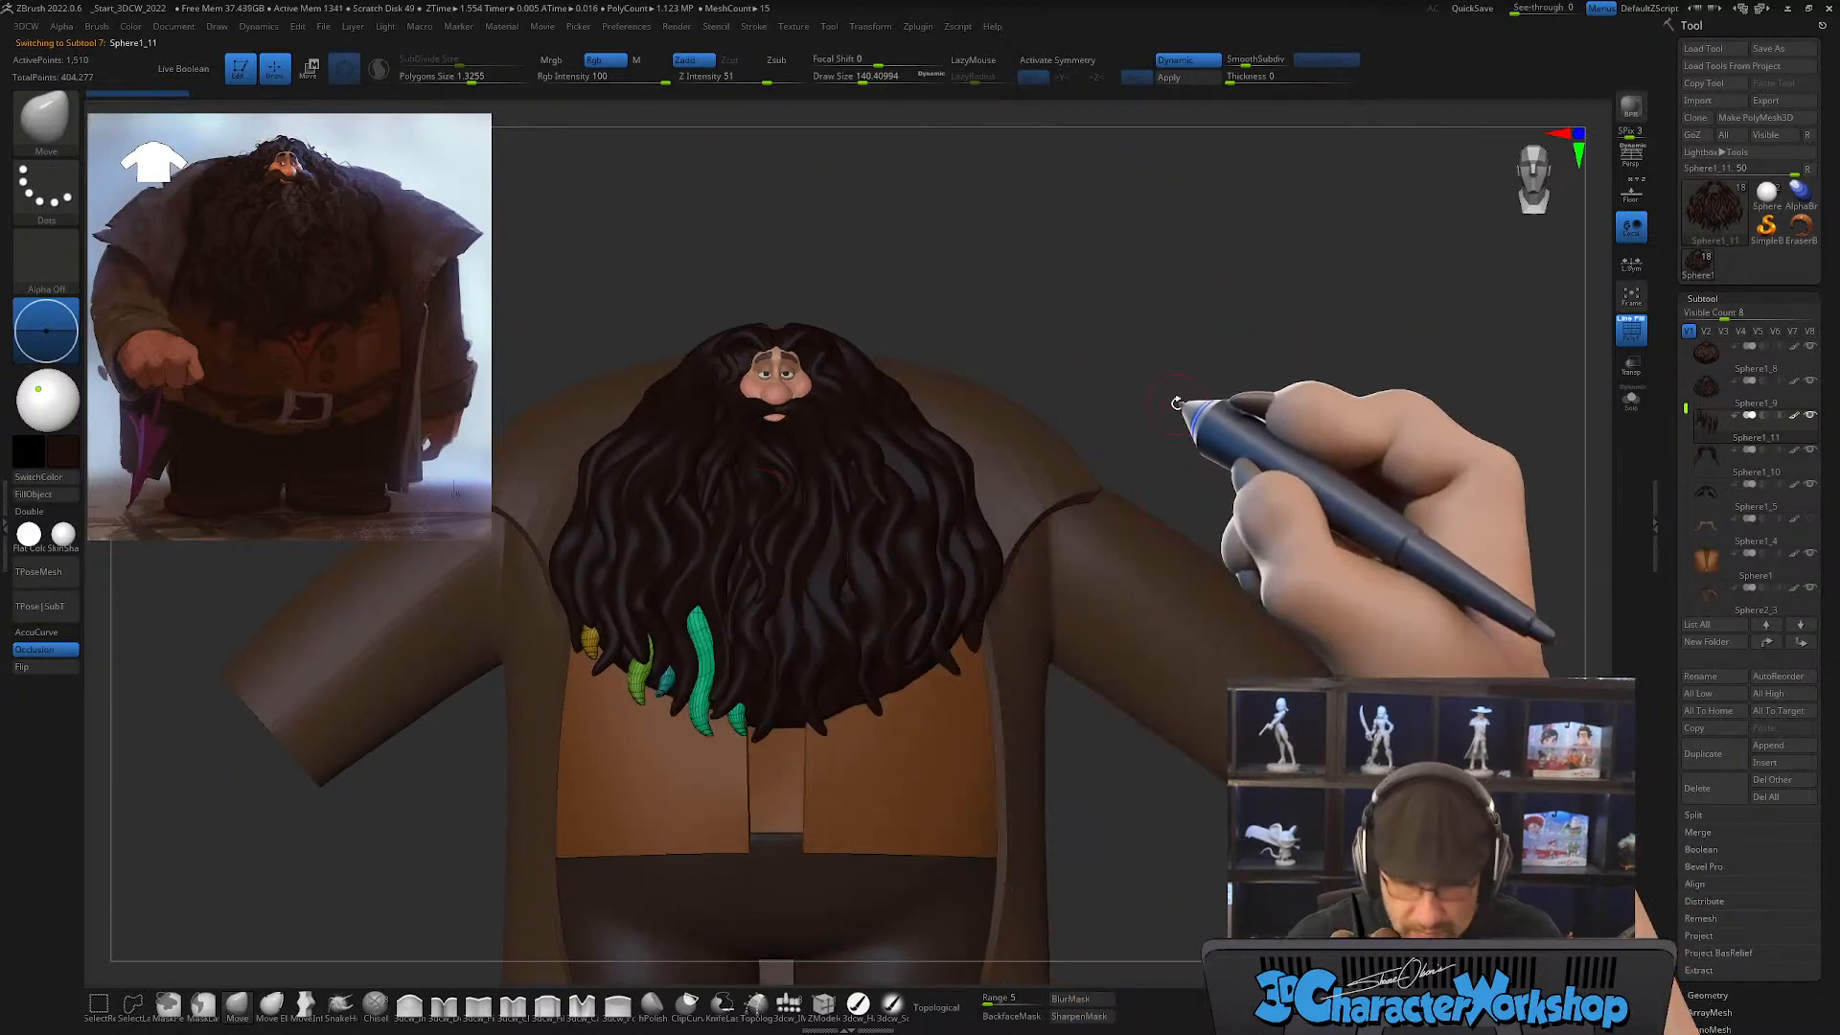
key(1)
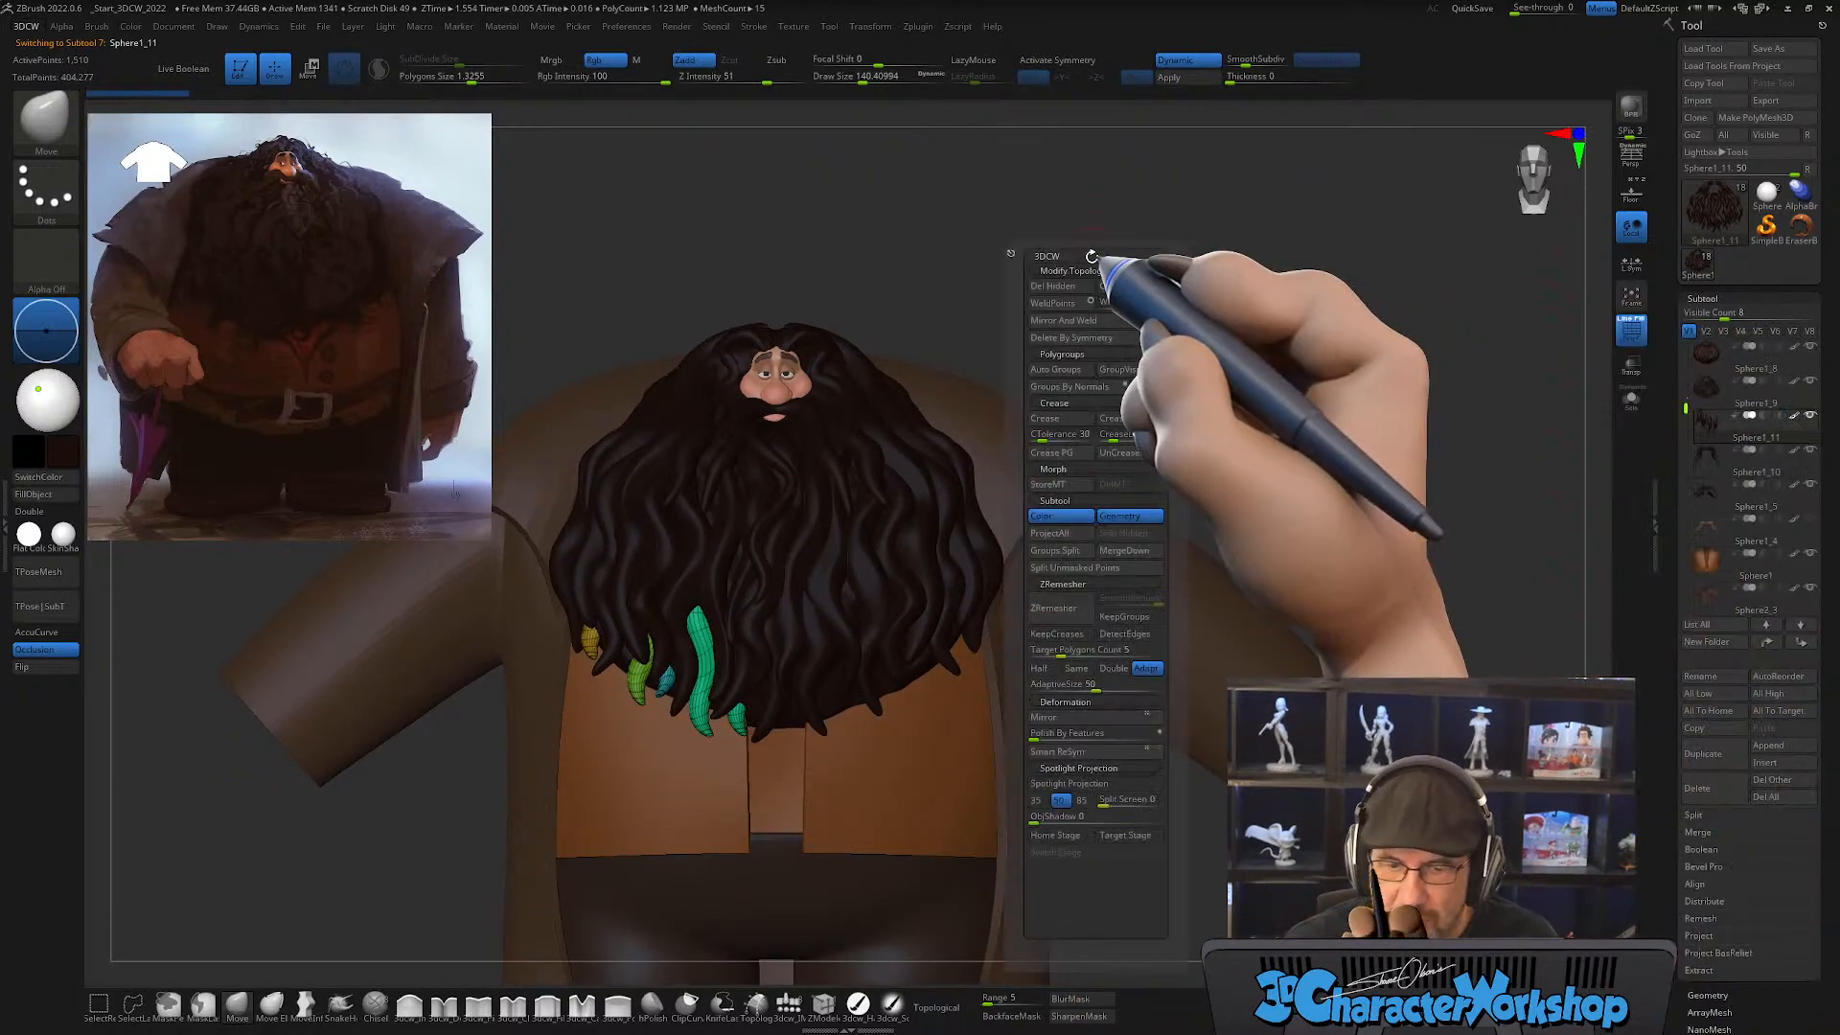
click(1064, 320)
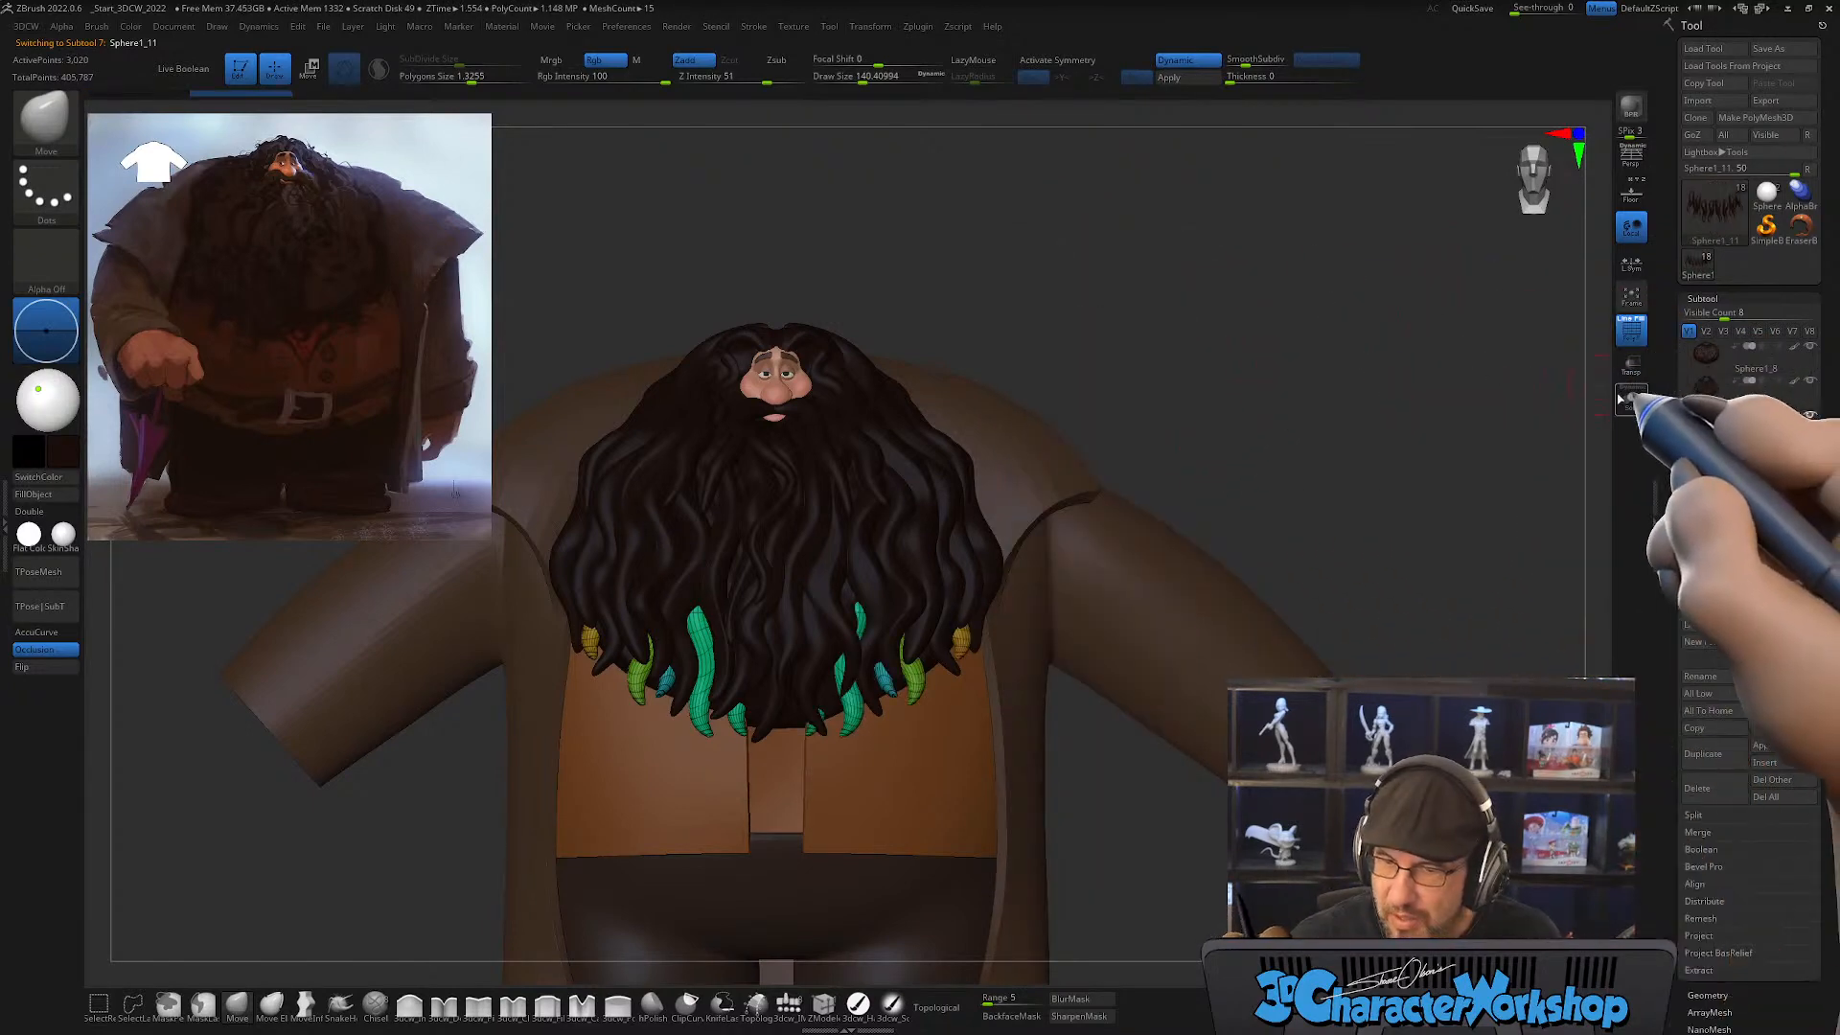
mouse_move(1286, 335)
mouse_down()
mouse_move(1234, 342)
mouse_move(1315, 358)
mouse_move(1282, 370)
mouse_move(1267, 350)
mouse_move(1297, 279)
mouse_move(1290, 329)
mouse_move(1275, 319)
mouse_up()
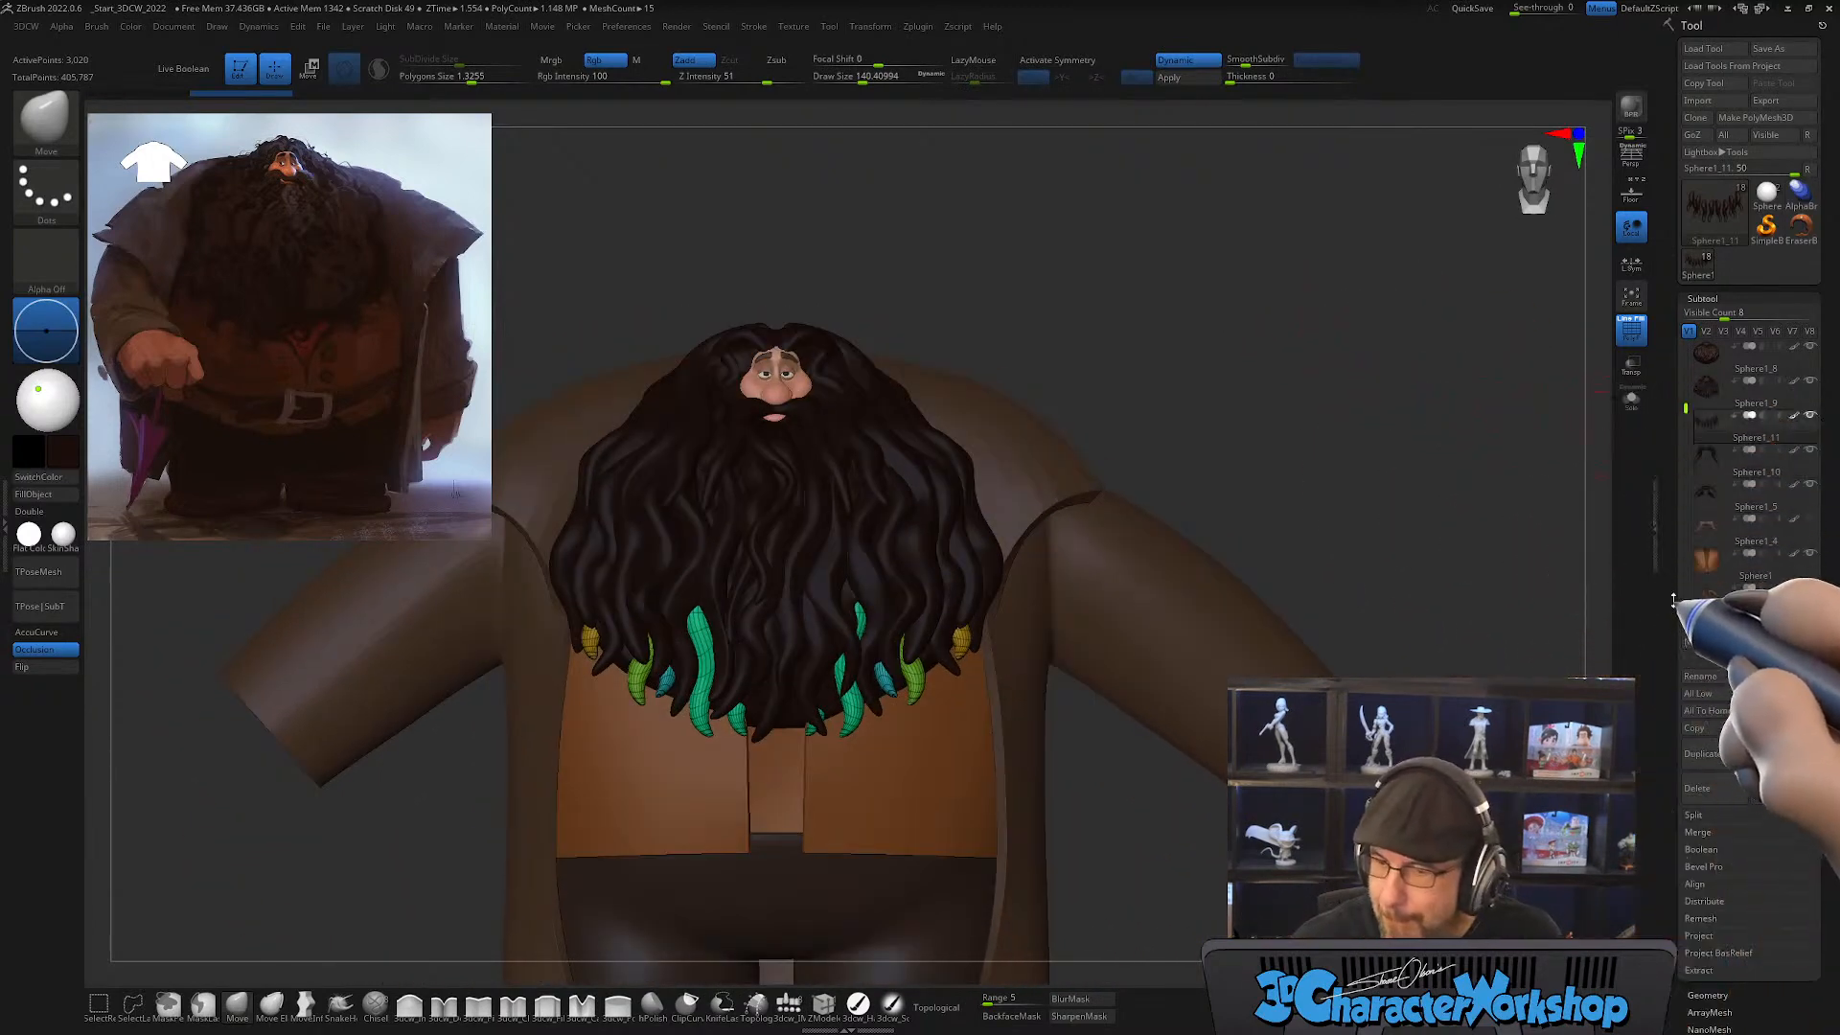
mouse_move(1708, 441)
mouse_move(1711, 408)
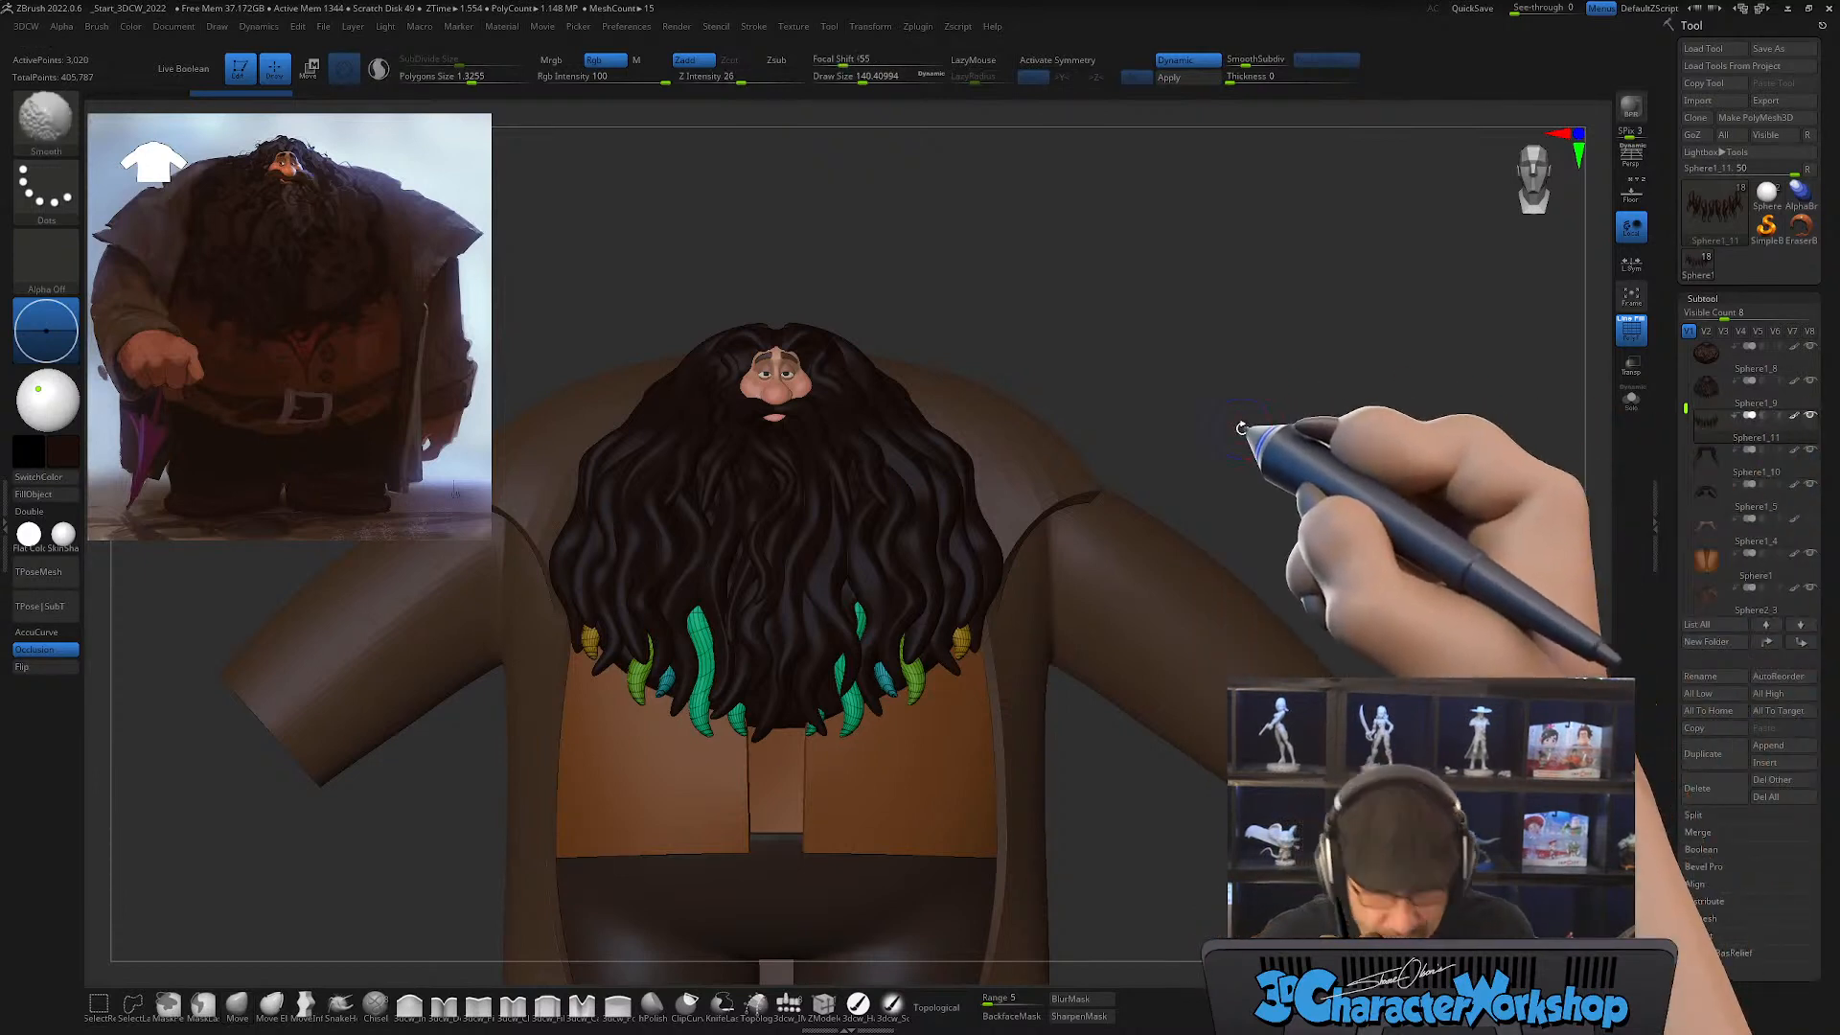
Step: Turn off the polygroup wireframe display and examine the full beard silhouette from the front
key(shift+f)
alt+drag(1342, 308, 1306, 271)
drag(1257, 372, 1213, 467)
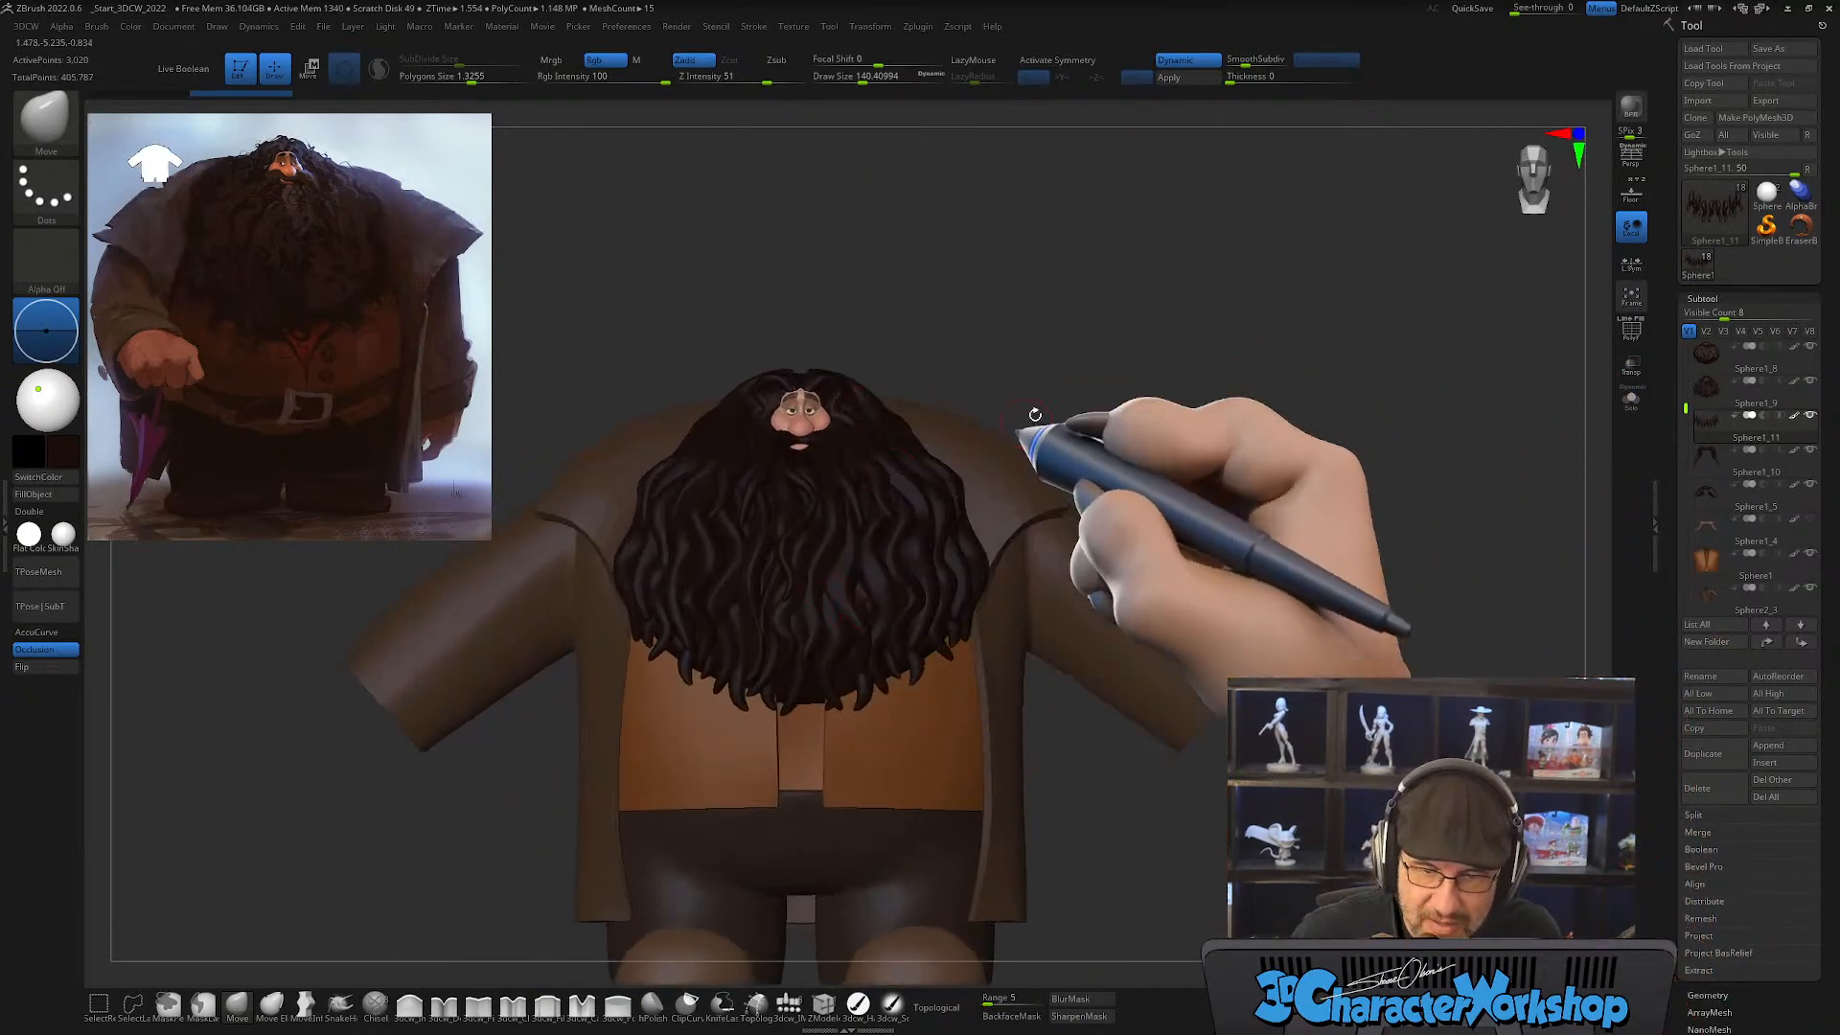
alt+drag(1041, 359, 1044, 382)
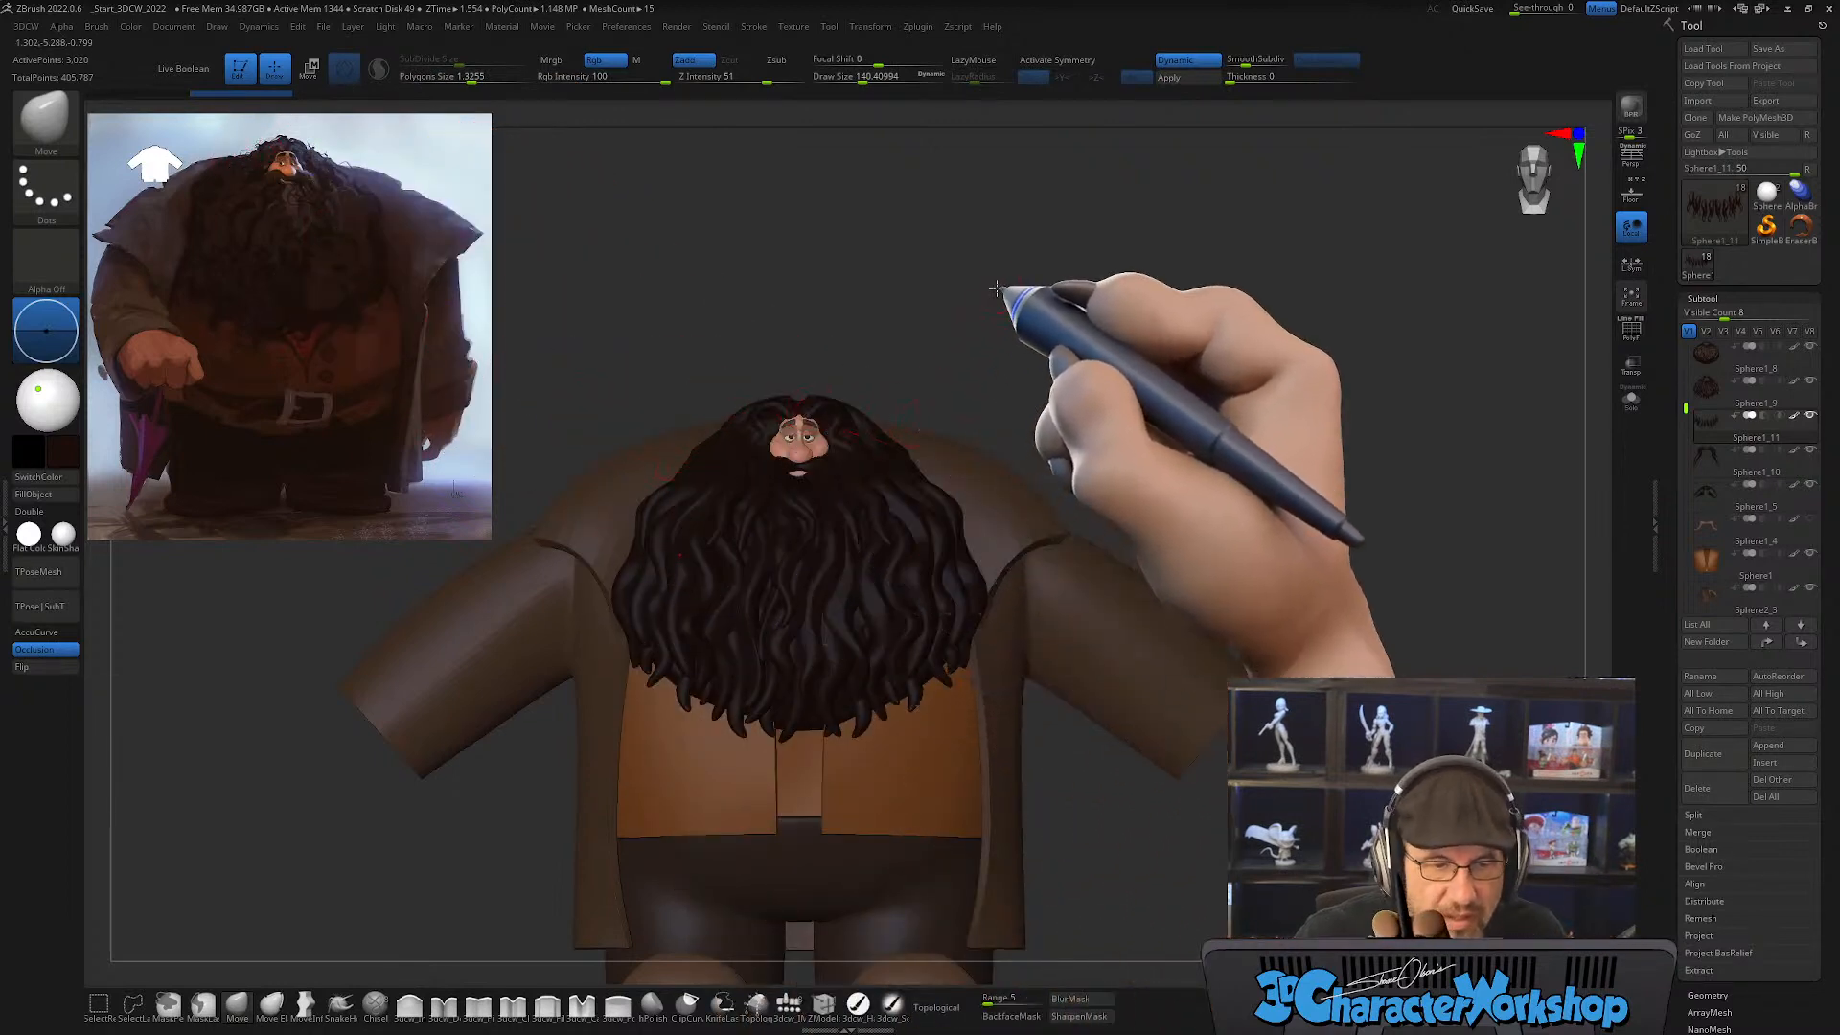
alt+drag(1000, 290, 1003, 372)
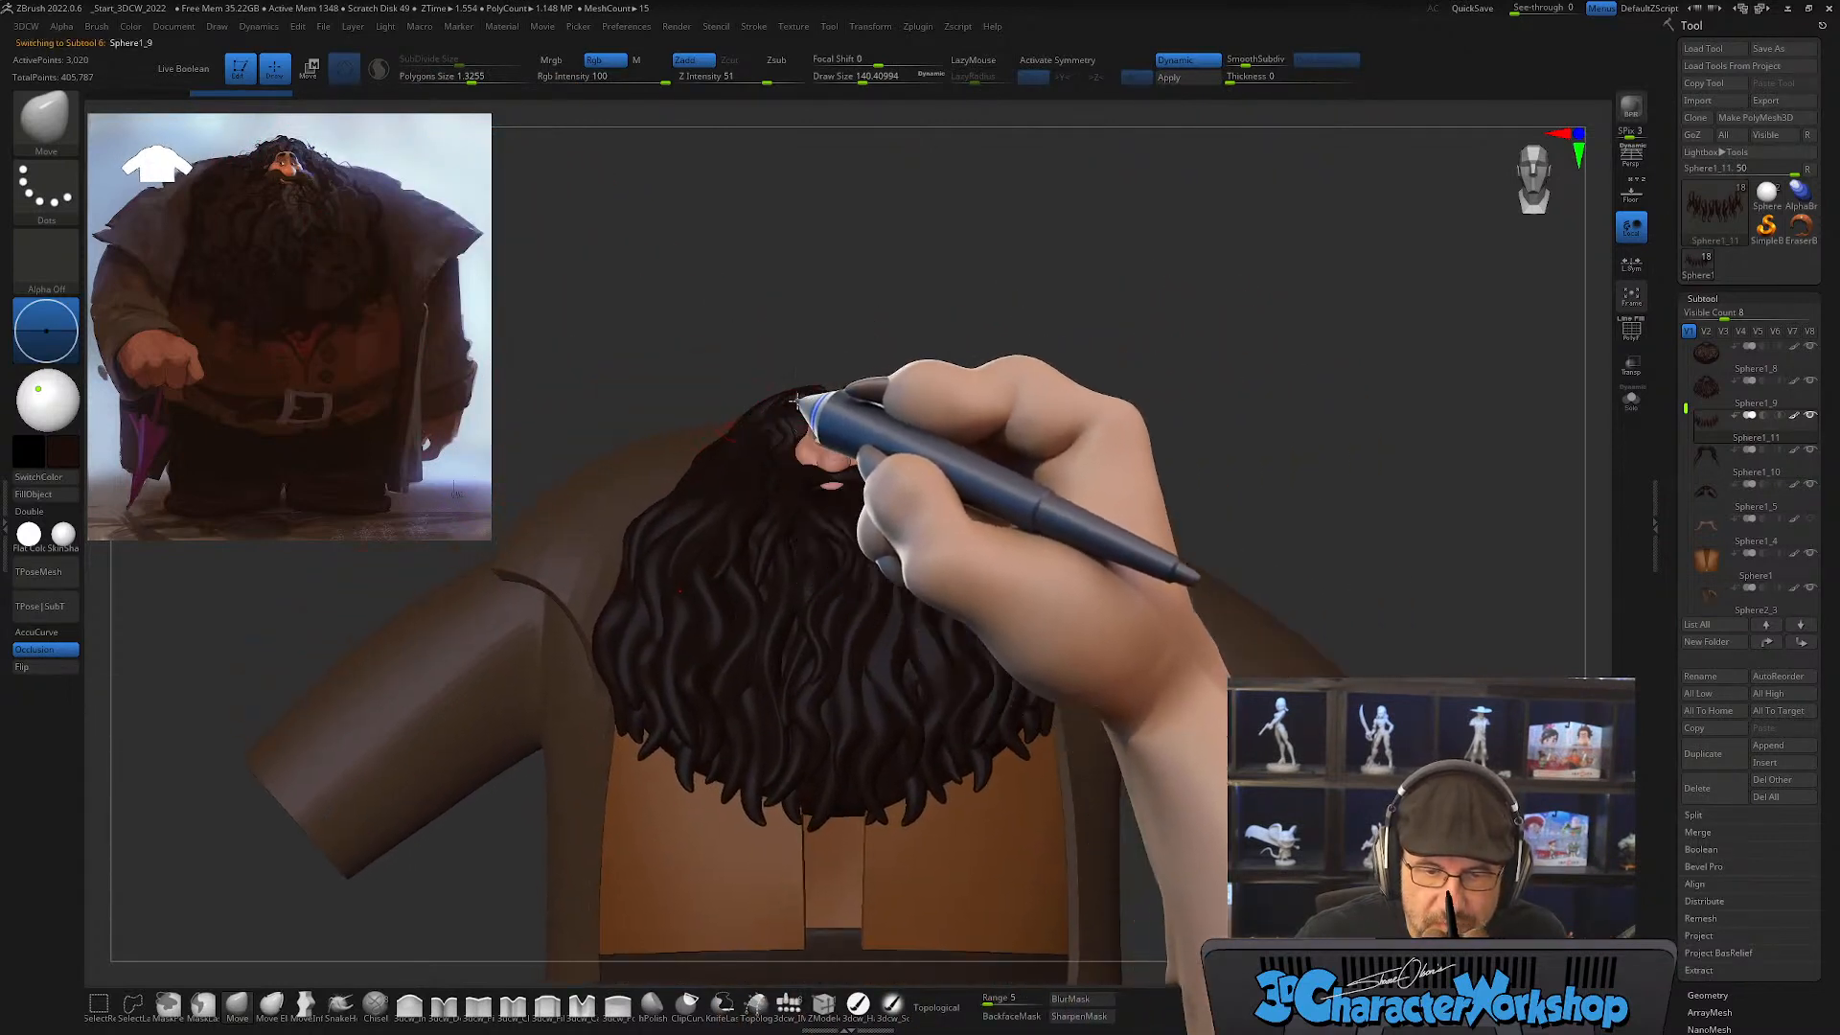
Step: Make the main hair and beard subtool active with its polygroups shown, and set the Move brush draw size to about 344
alt+click(767, 418)
key(s)
key(shift+f)
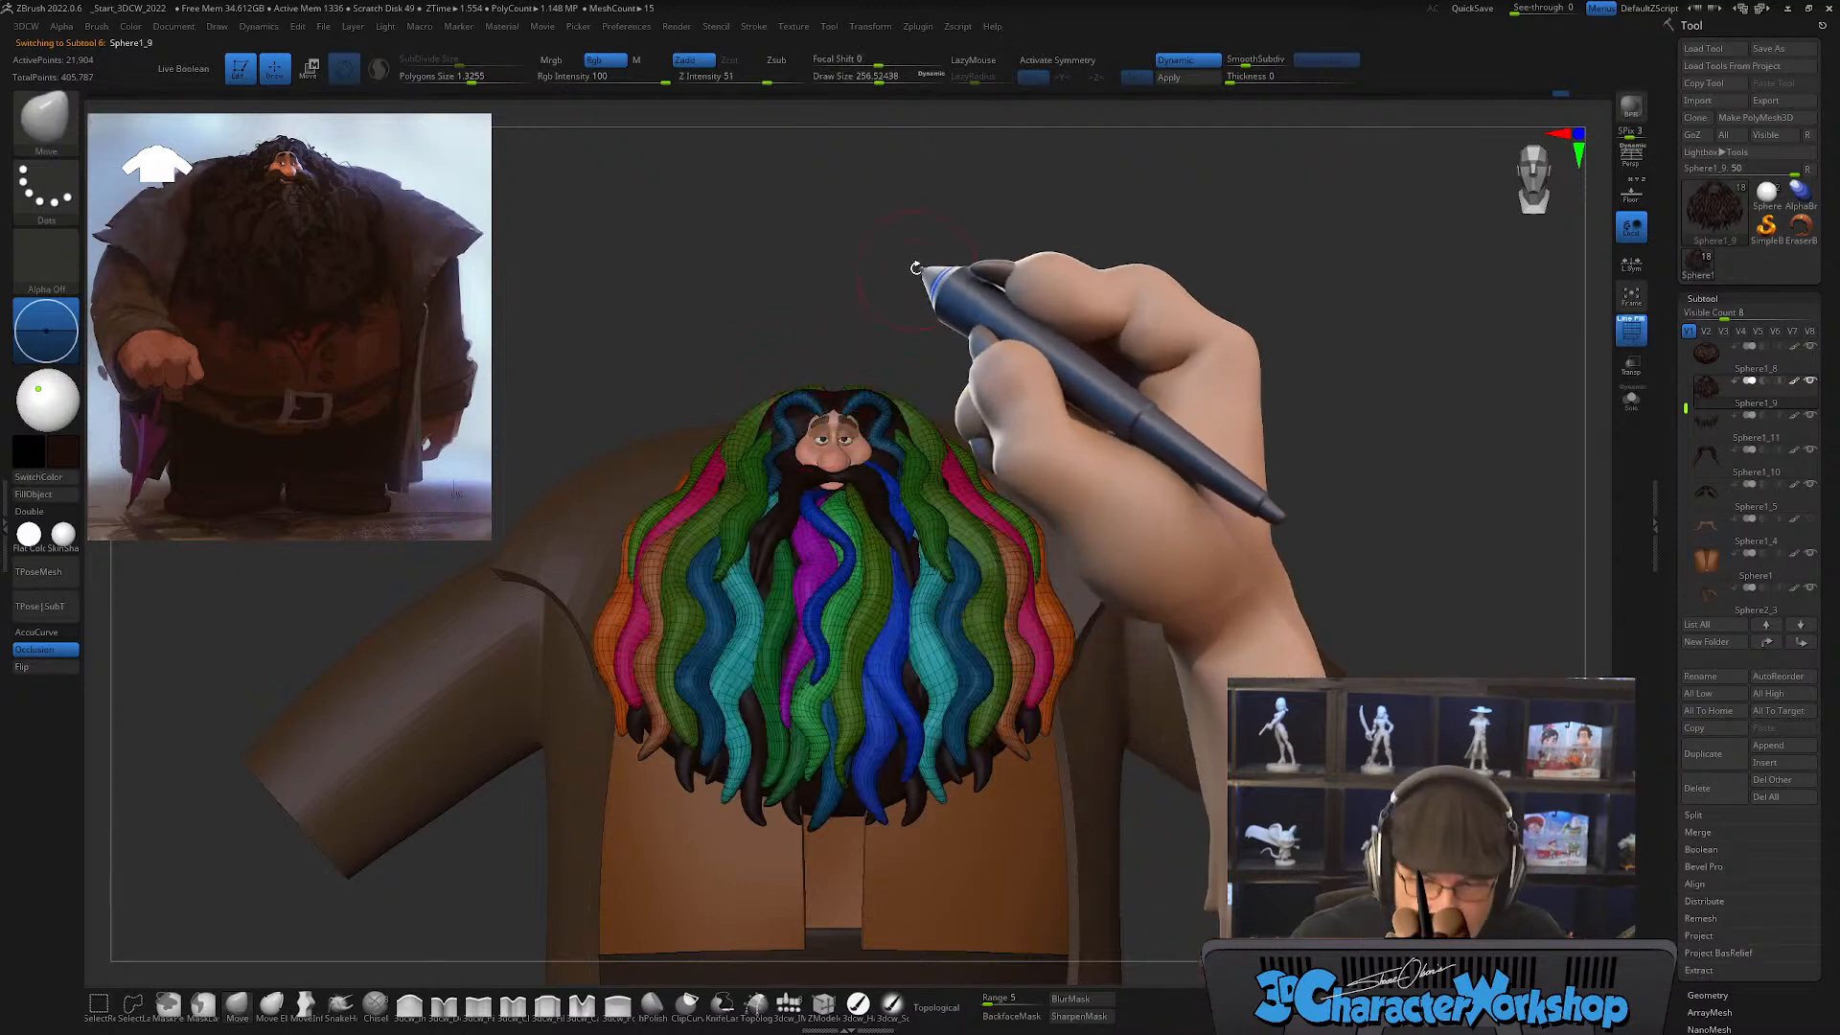
alt+drag(913, 267, 892, 325)
key(s)
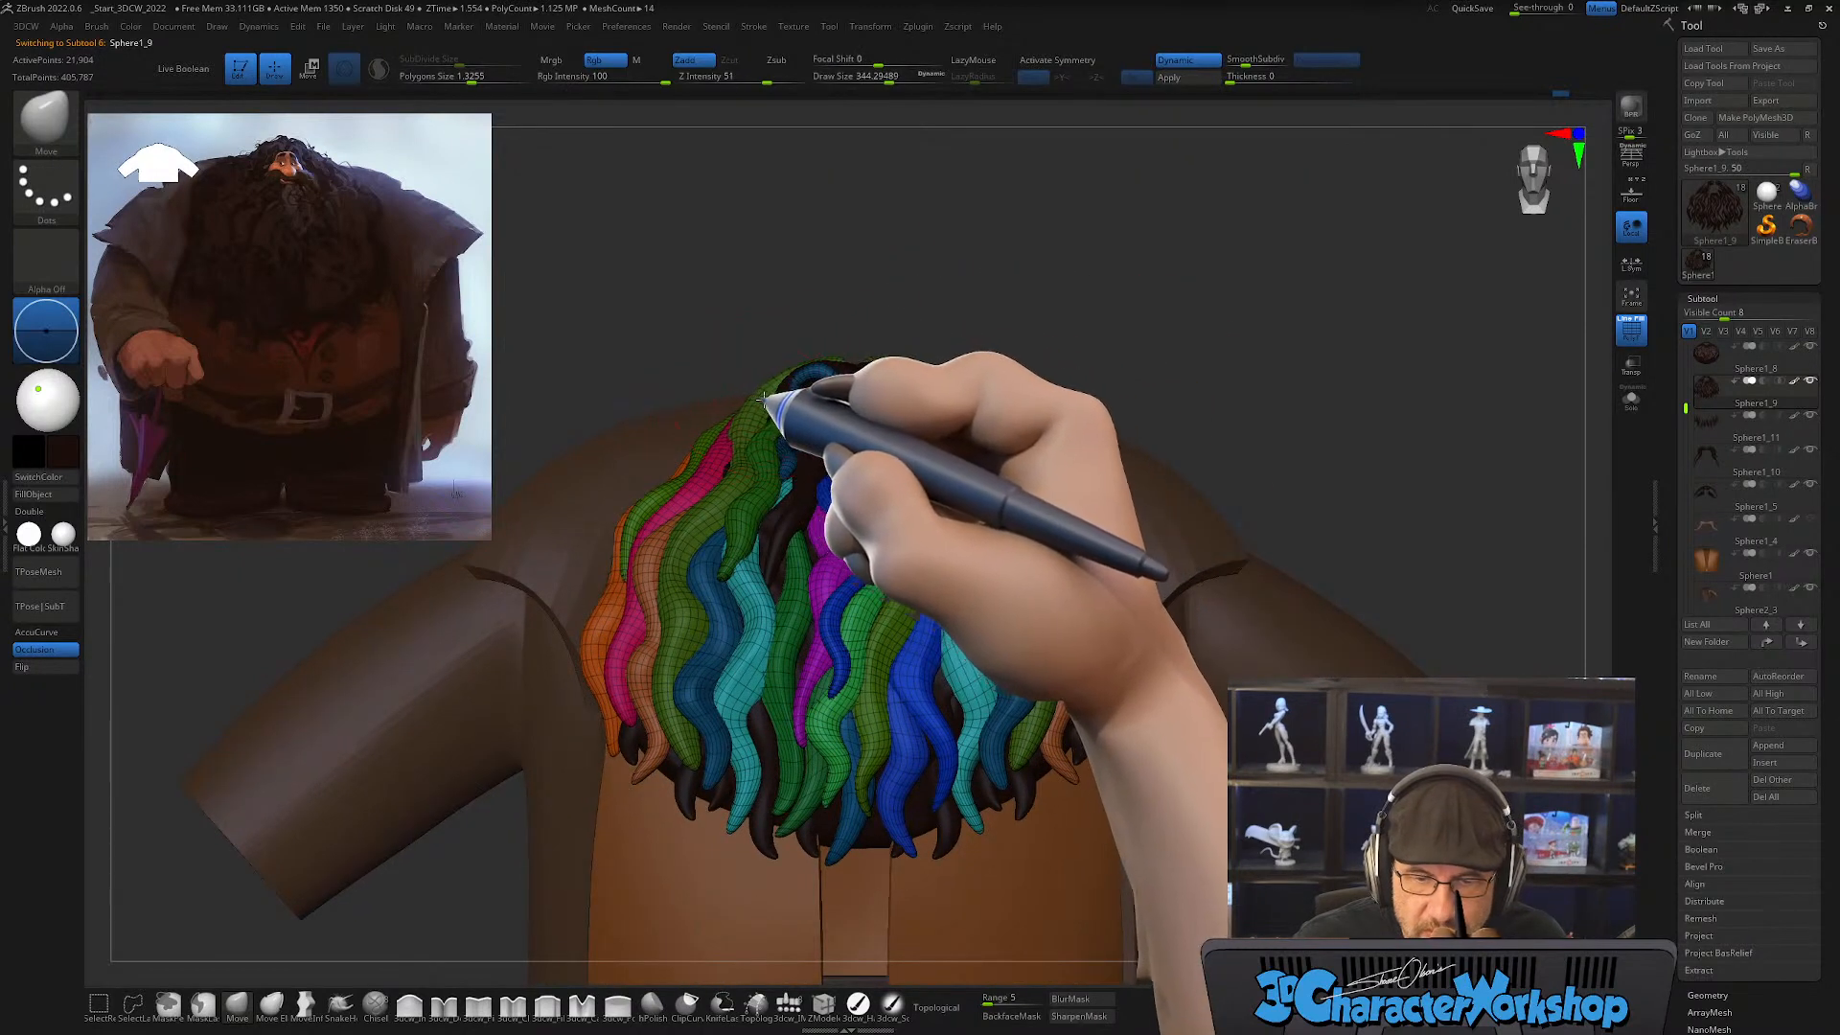
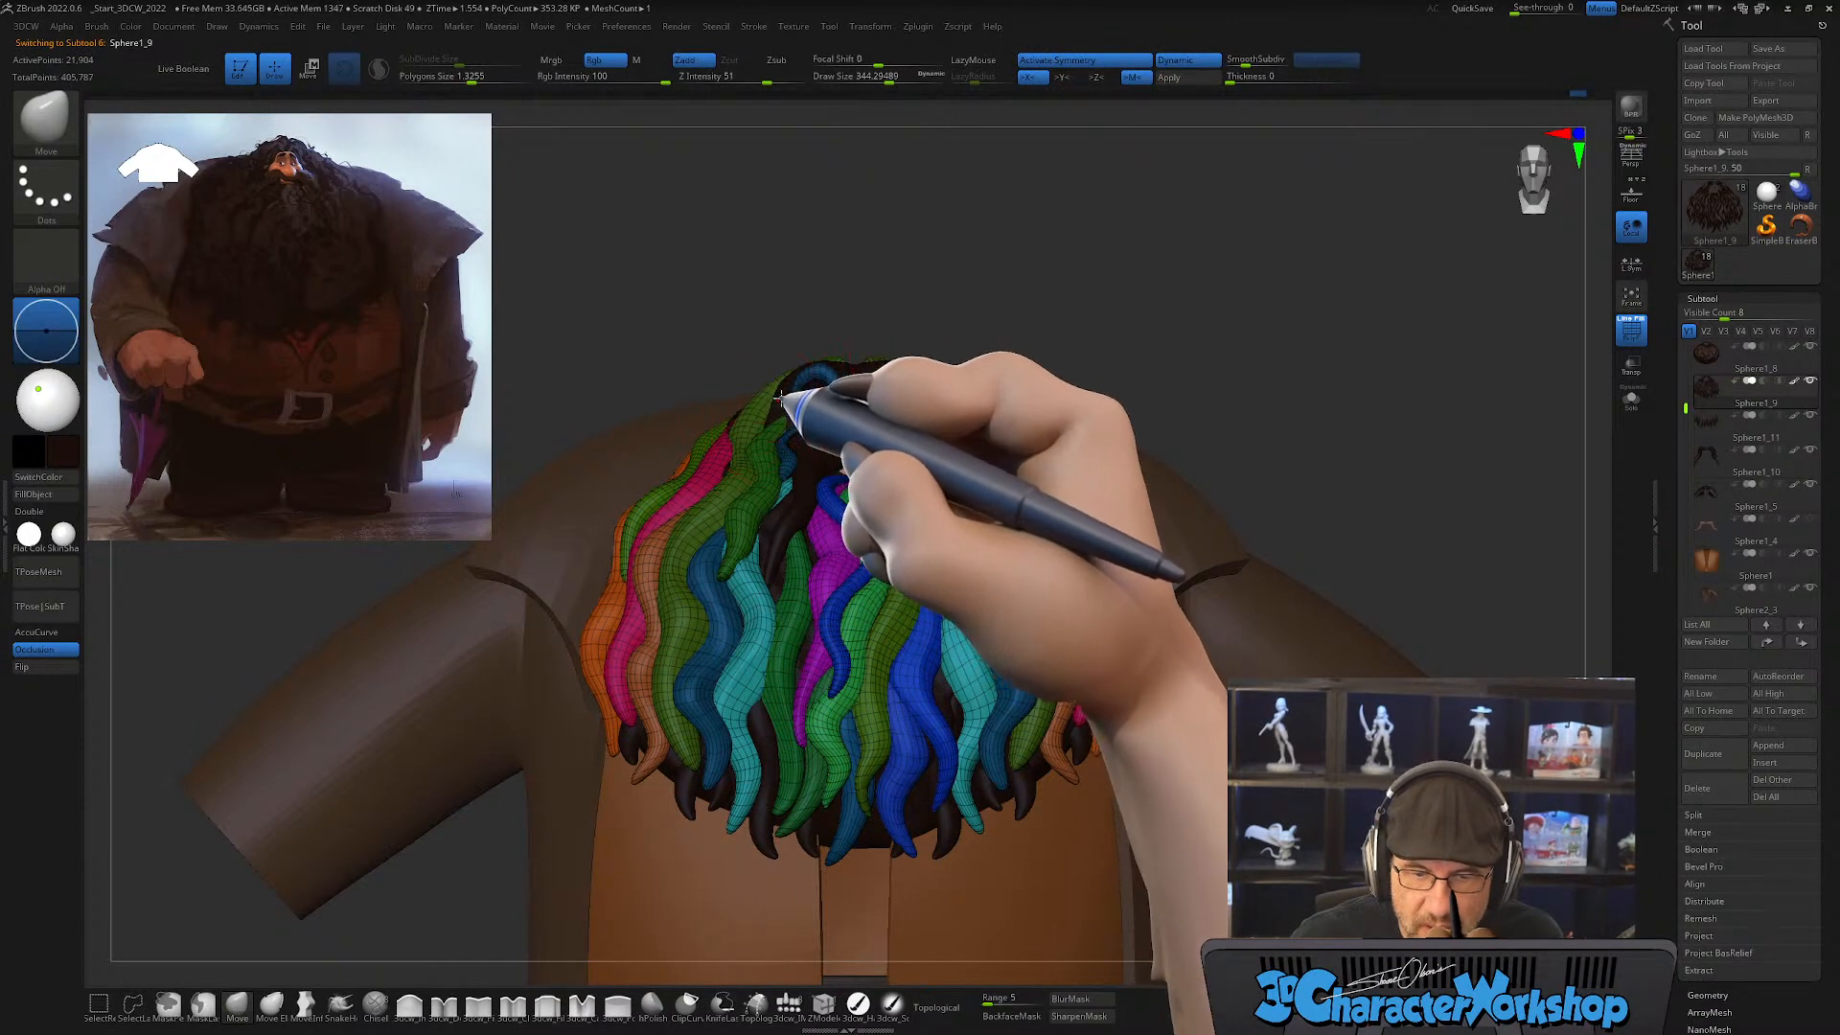
Step: Examine the hair and beard silhouette without the polygroup wireframe, then return to the main beard subtool with its polygroups shown
key(shift+f)
alt+click(780, 396)
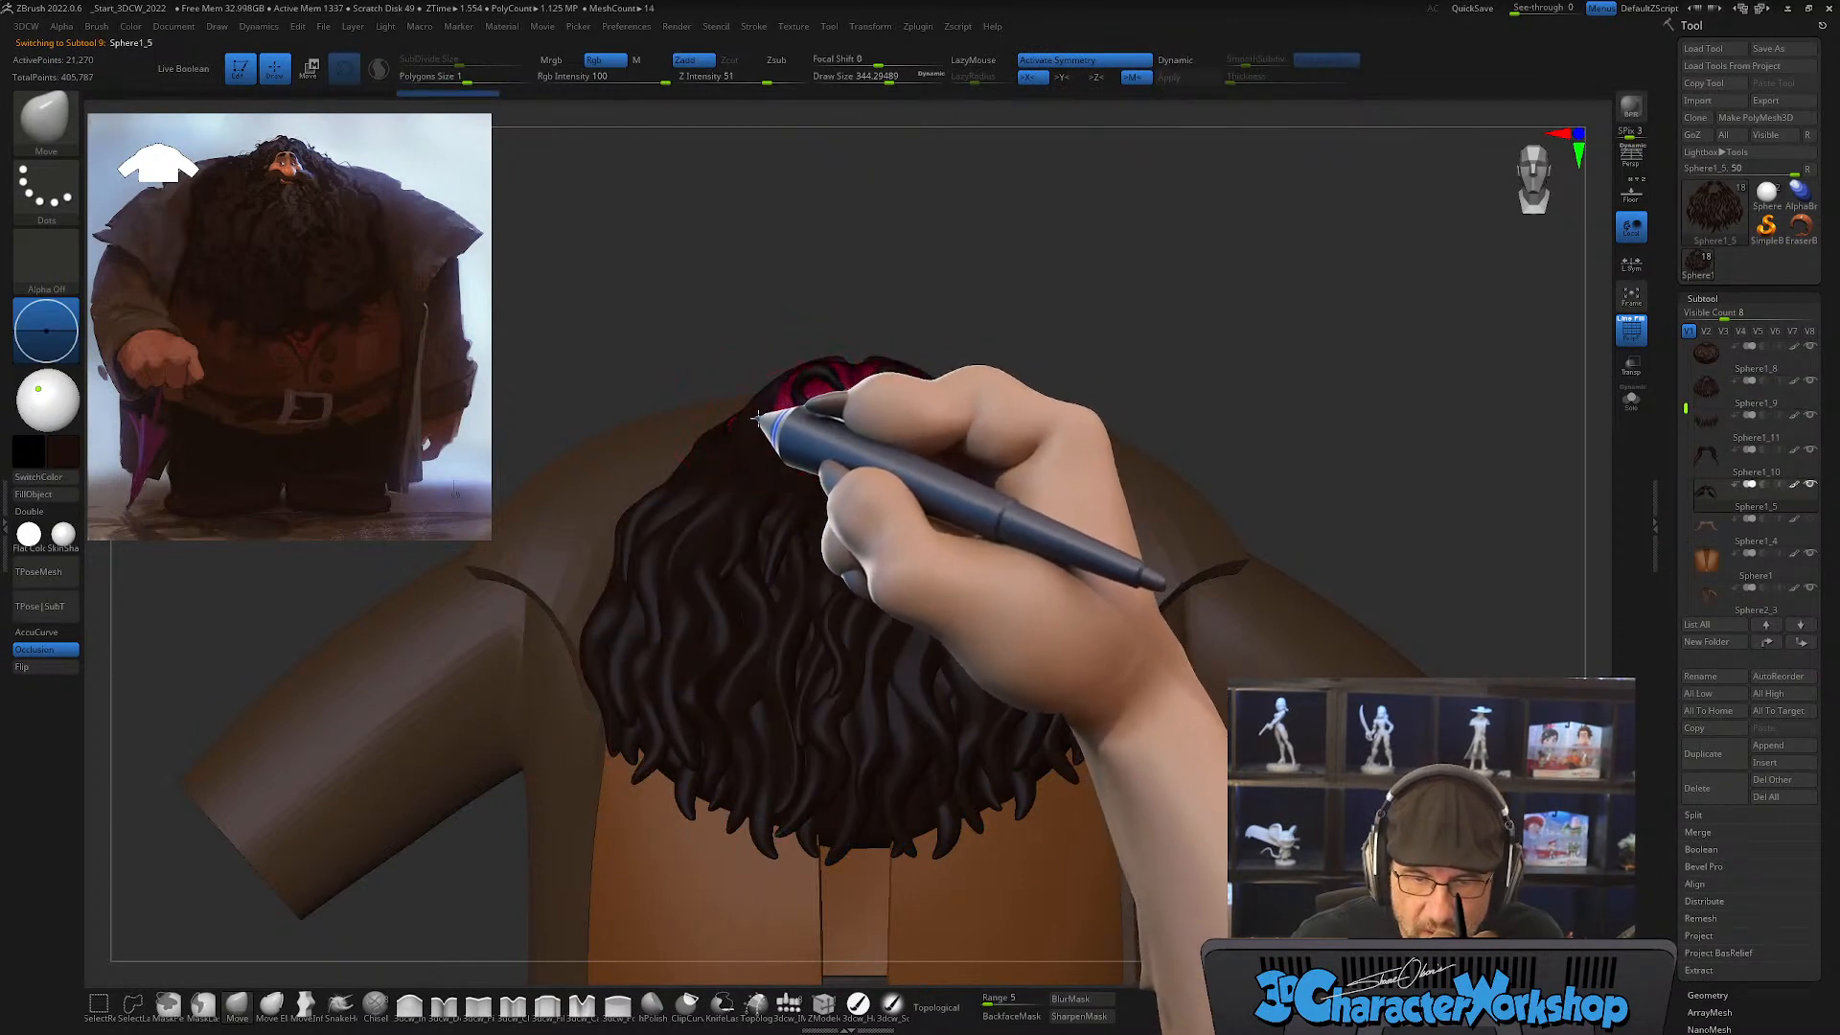
mouse_move(1030, 233)
mouse_down()
mouse_move(1093, 253)
mouse_move(1028, 257)
mouse_move(1130, 263)
mouse_move(1163, 320)
mouse_move(1097, 296)
mouse_move(1120, 306)
mouse_move(757, 388)
mouse_up()
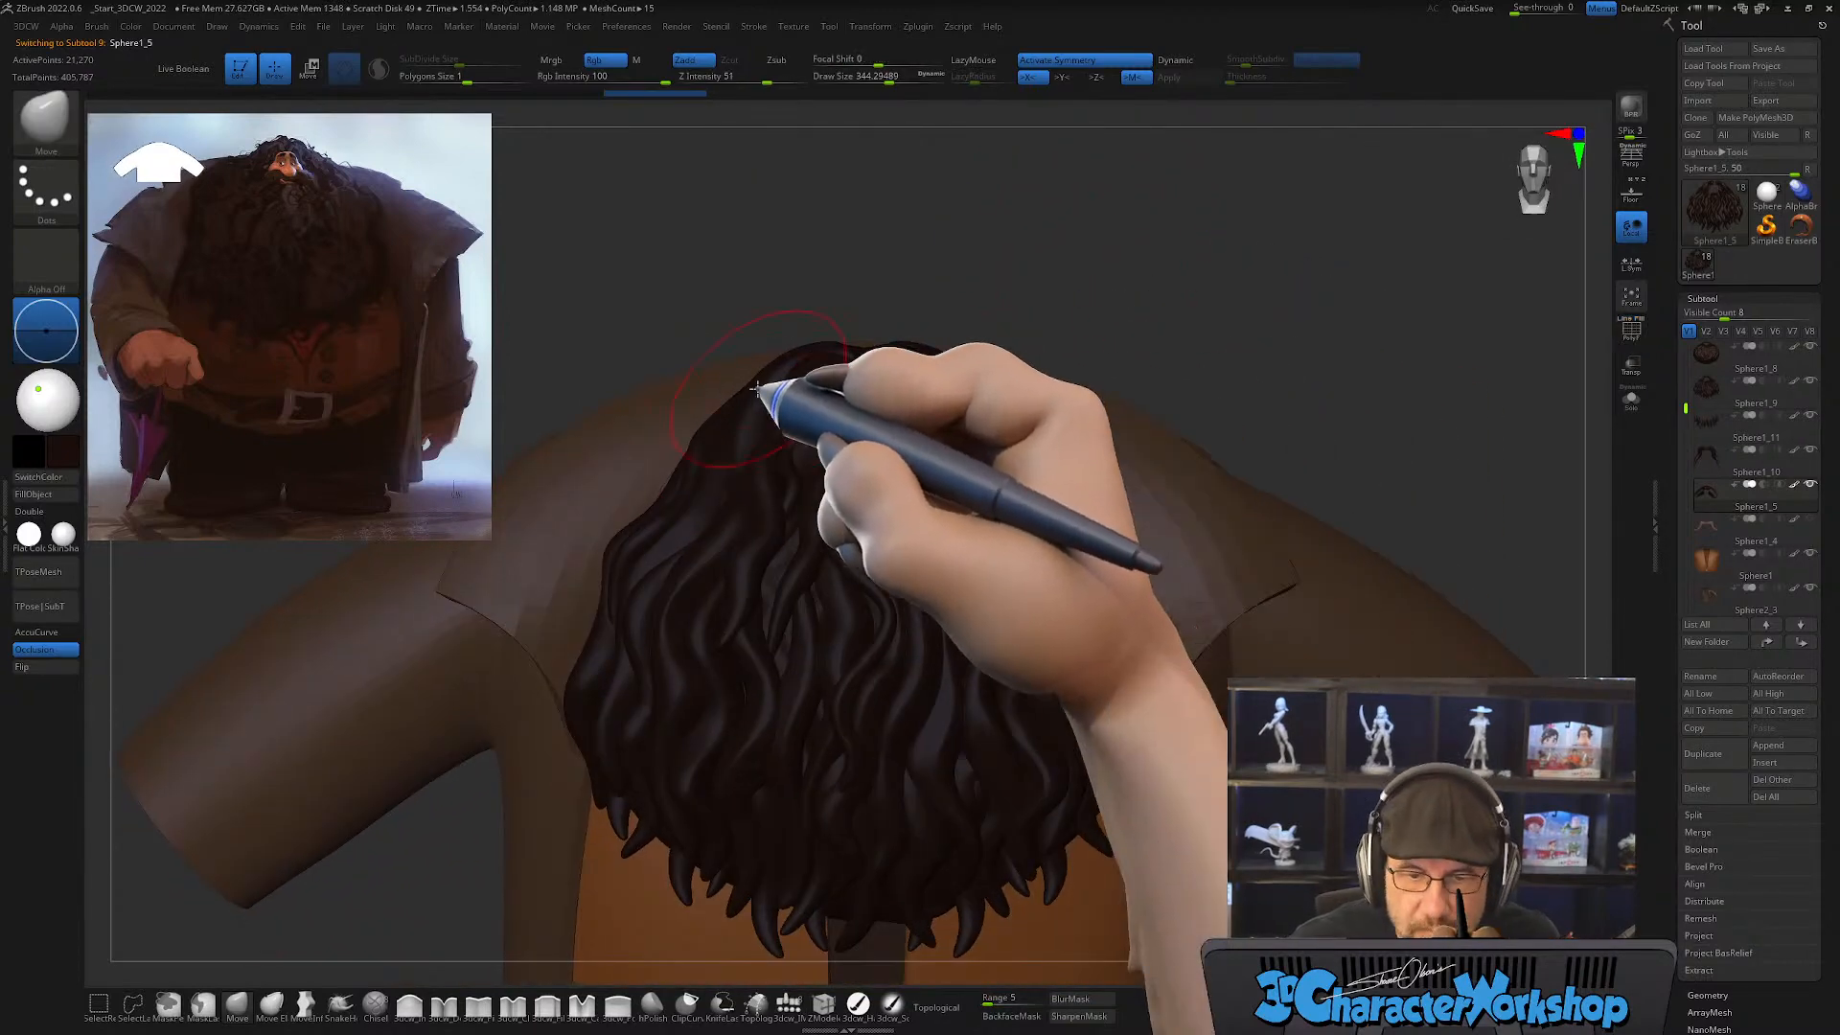
alt+click(757, 400)
key(s)
drag(1046, 300, 1040, 299)
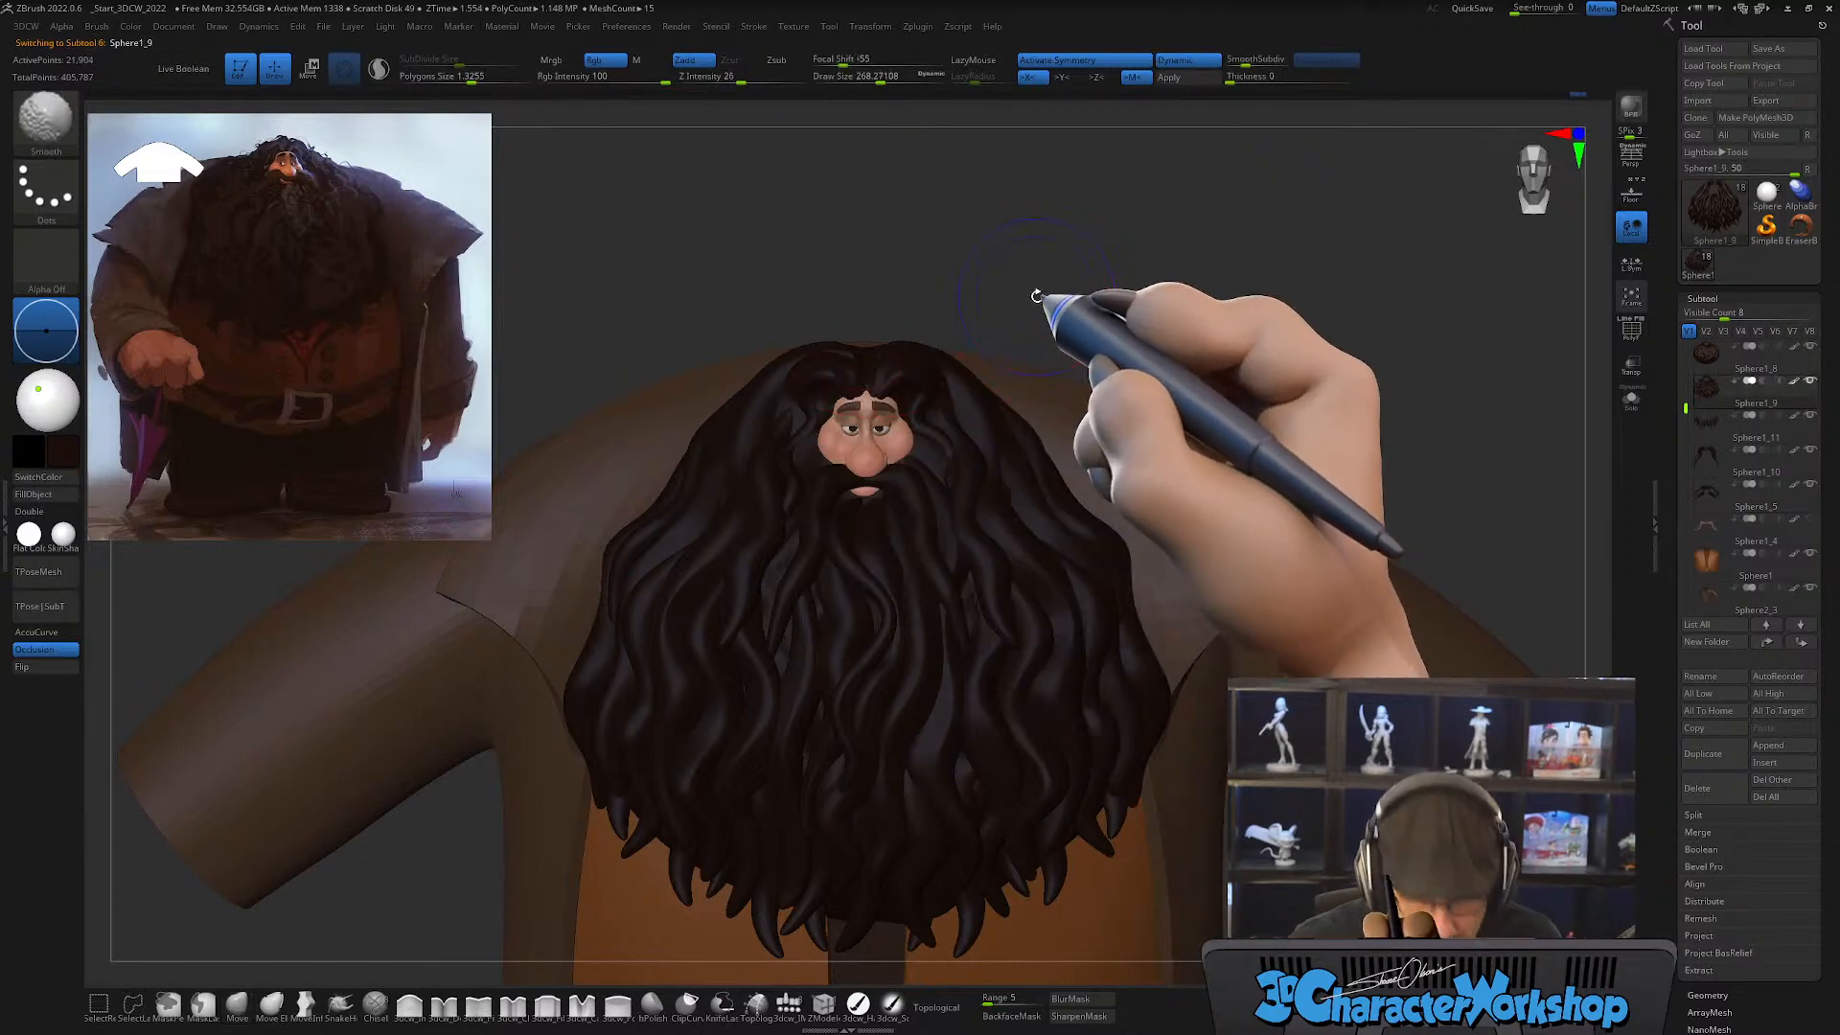
key(shift+f)
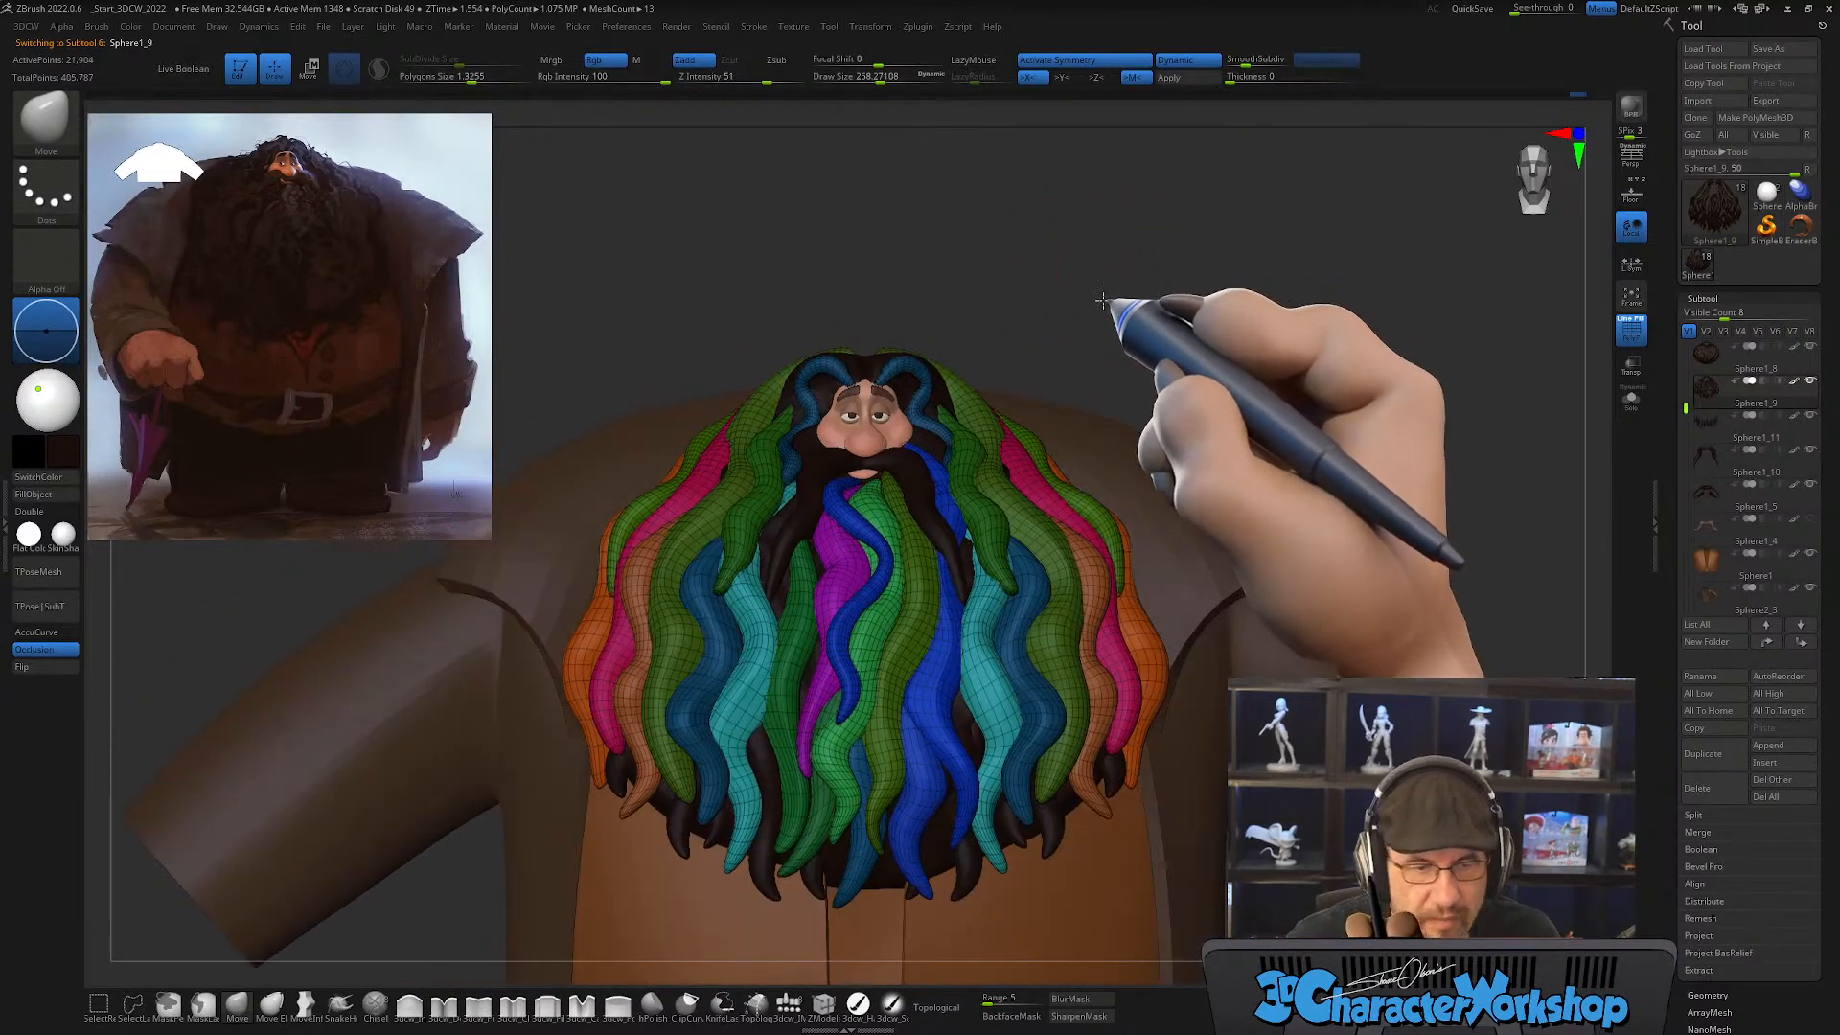
Step: Draw a mirrored, wavy CurveTube lock over the blue locks on each side of the mustache, with a draw size of about 54
key(f)
key(s)
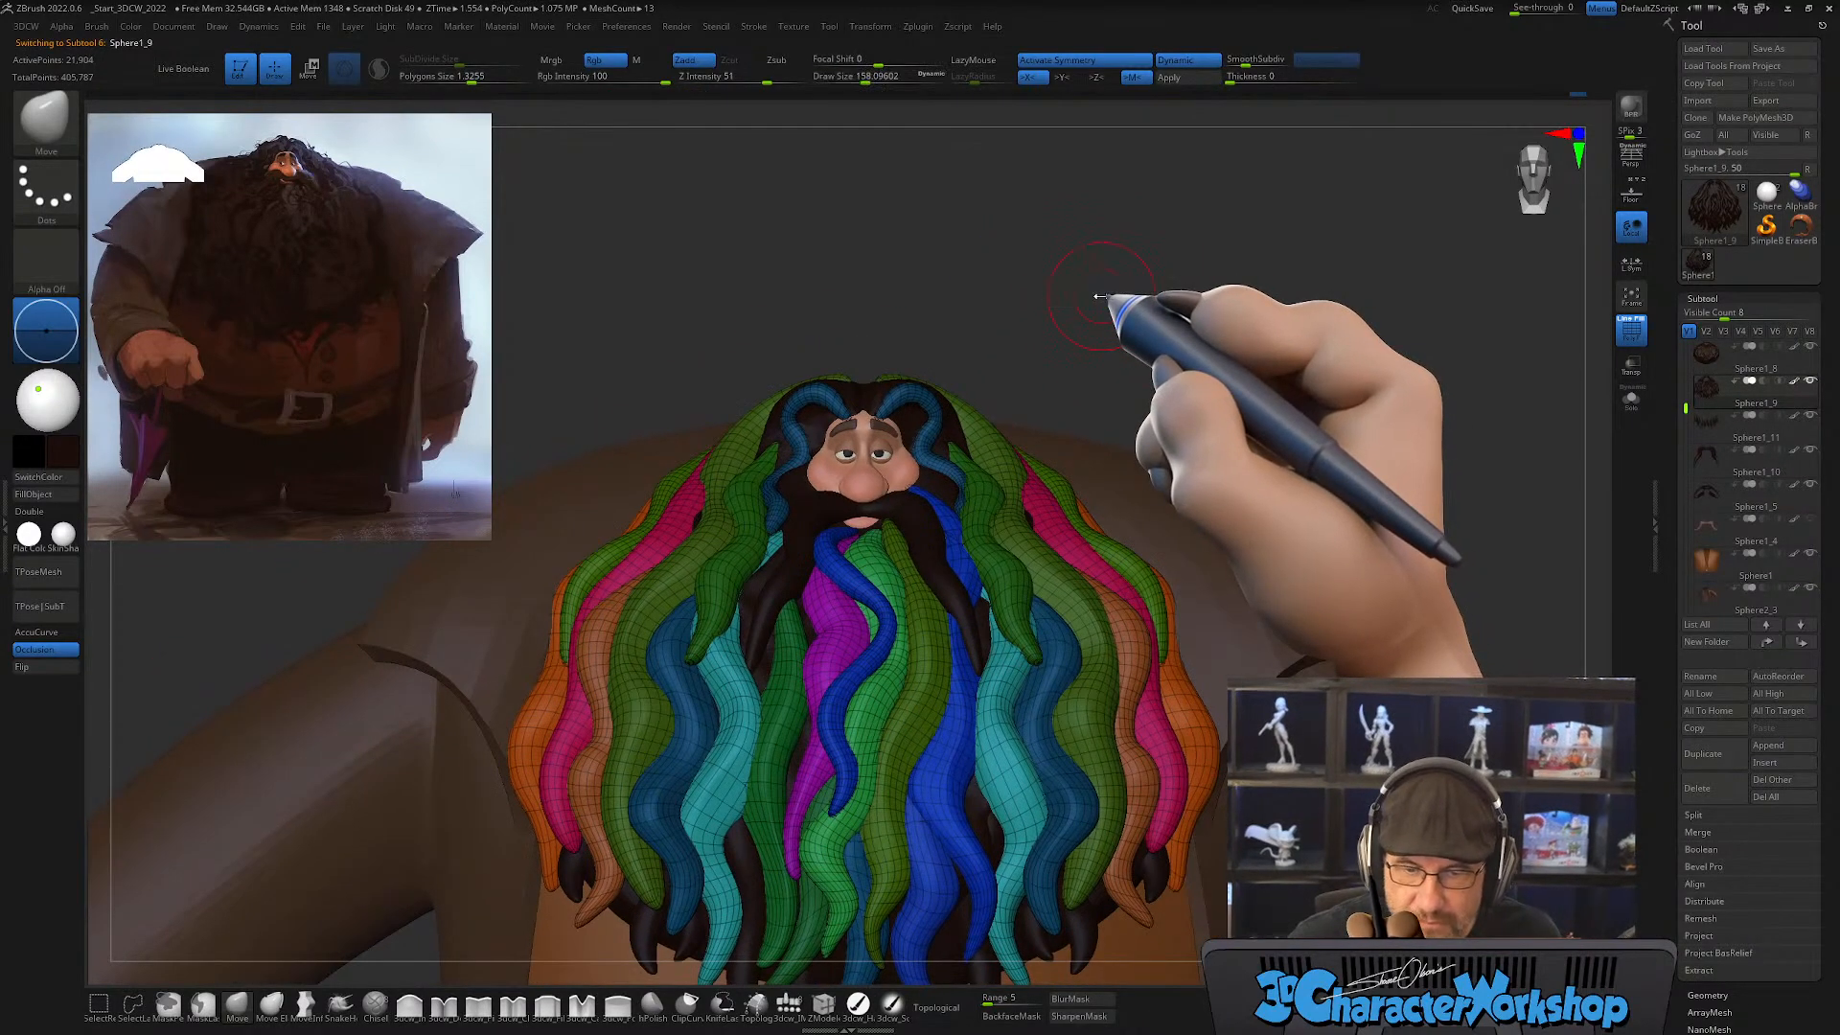
right_drag(985, 725, 982, 661)
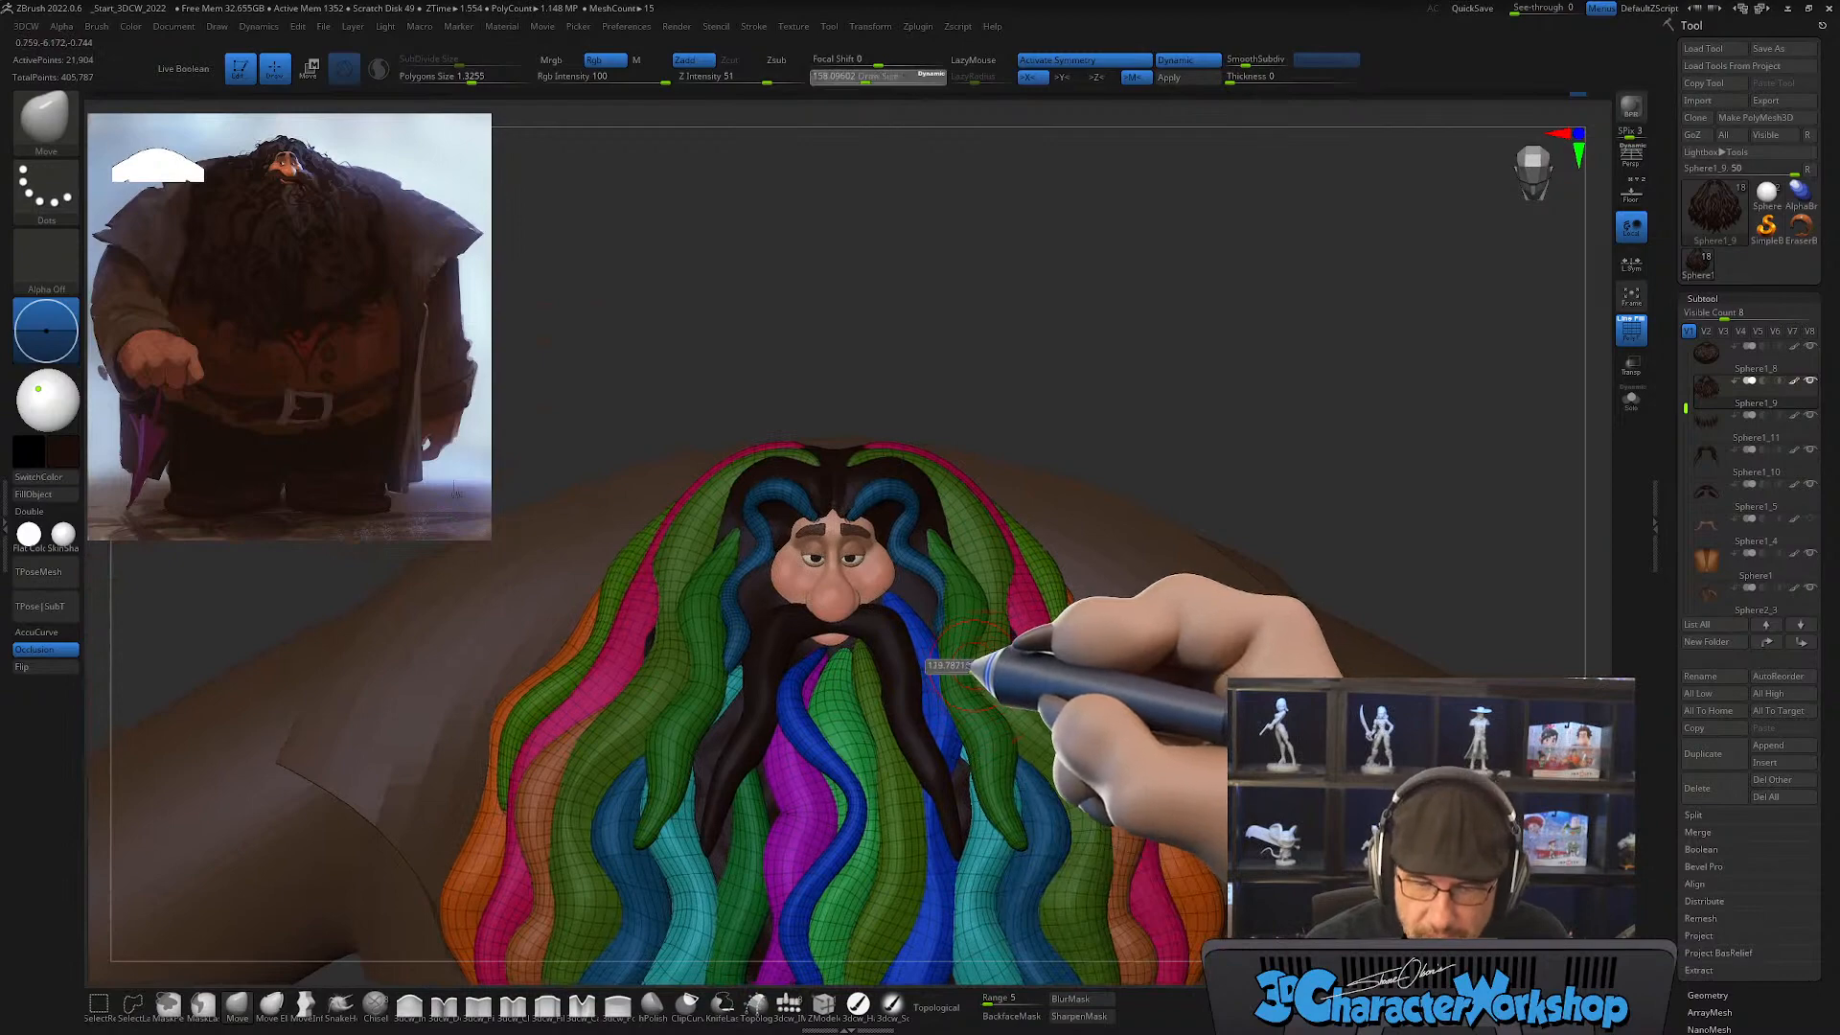
mouse_move(978, 773)
right_down()
mouse_move(1006, 513)
mouse_move(1014, 636)
mouse_move(671, 594)
right_up()
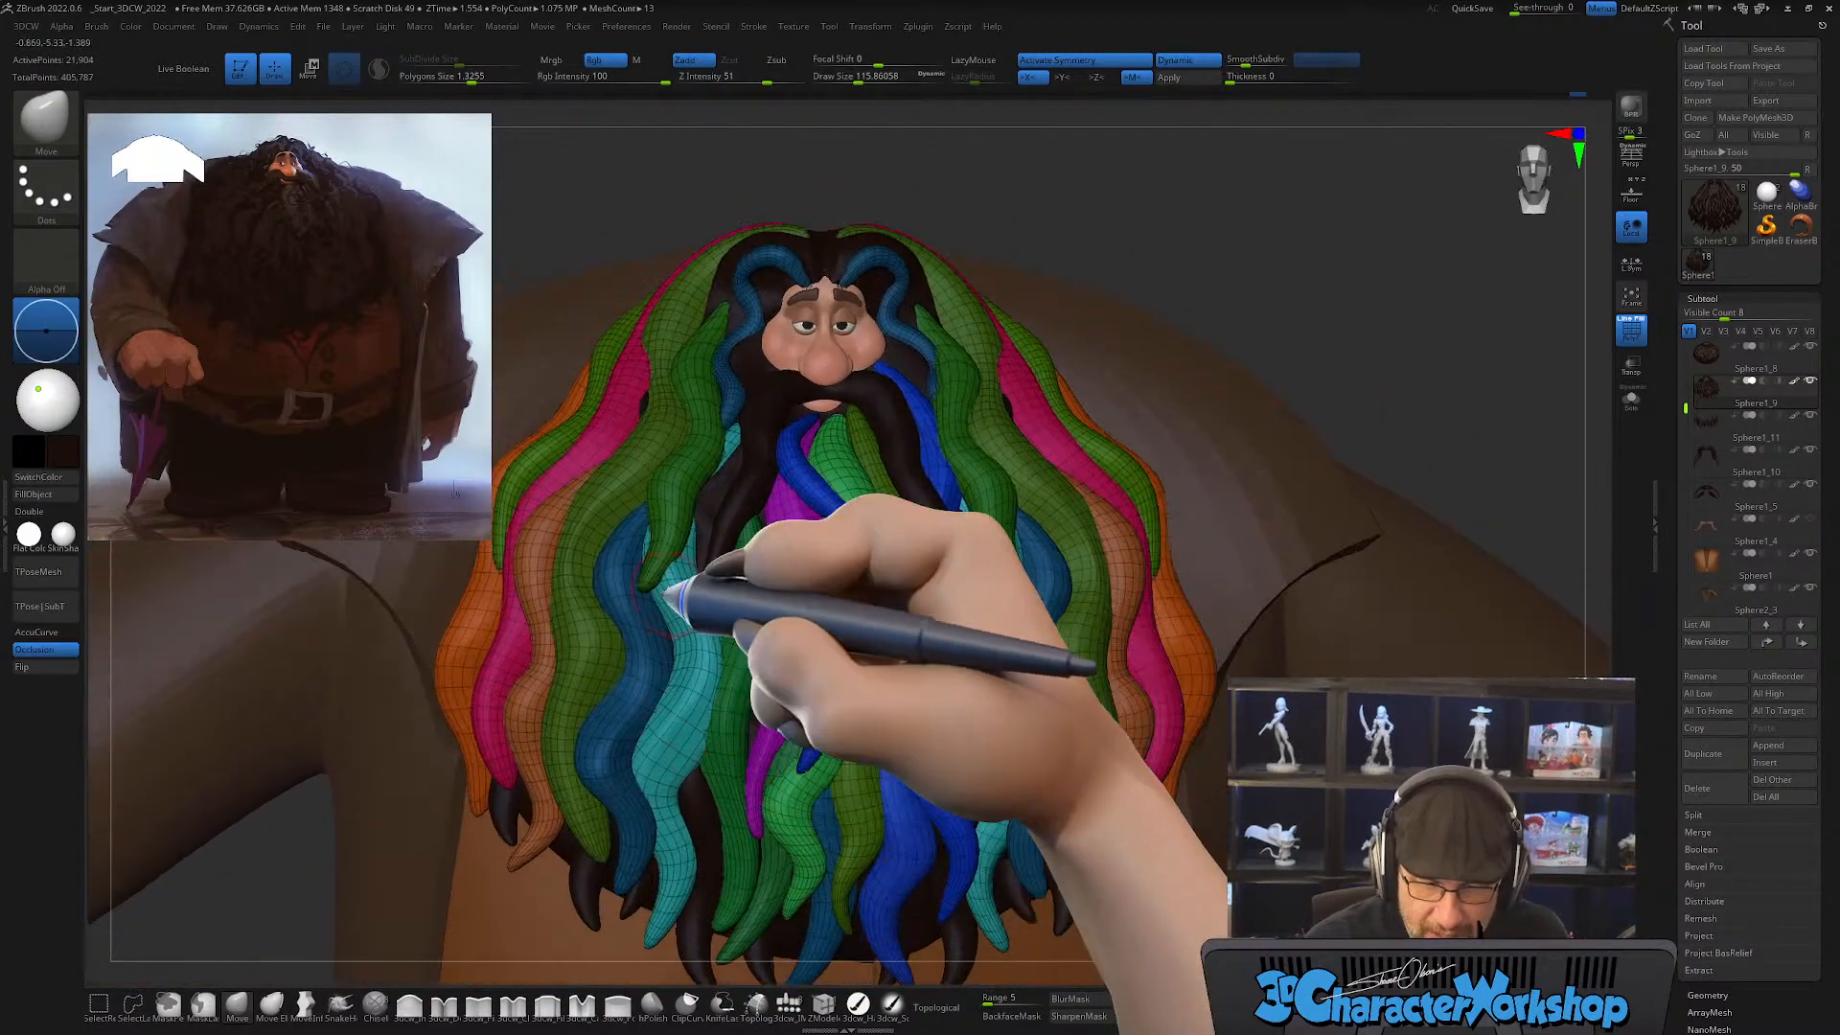
right_drag(772, 642, 632, 652)
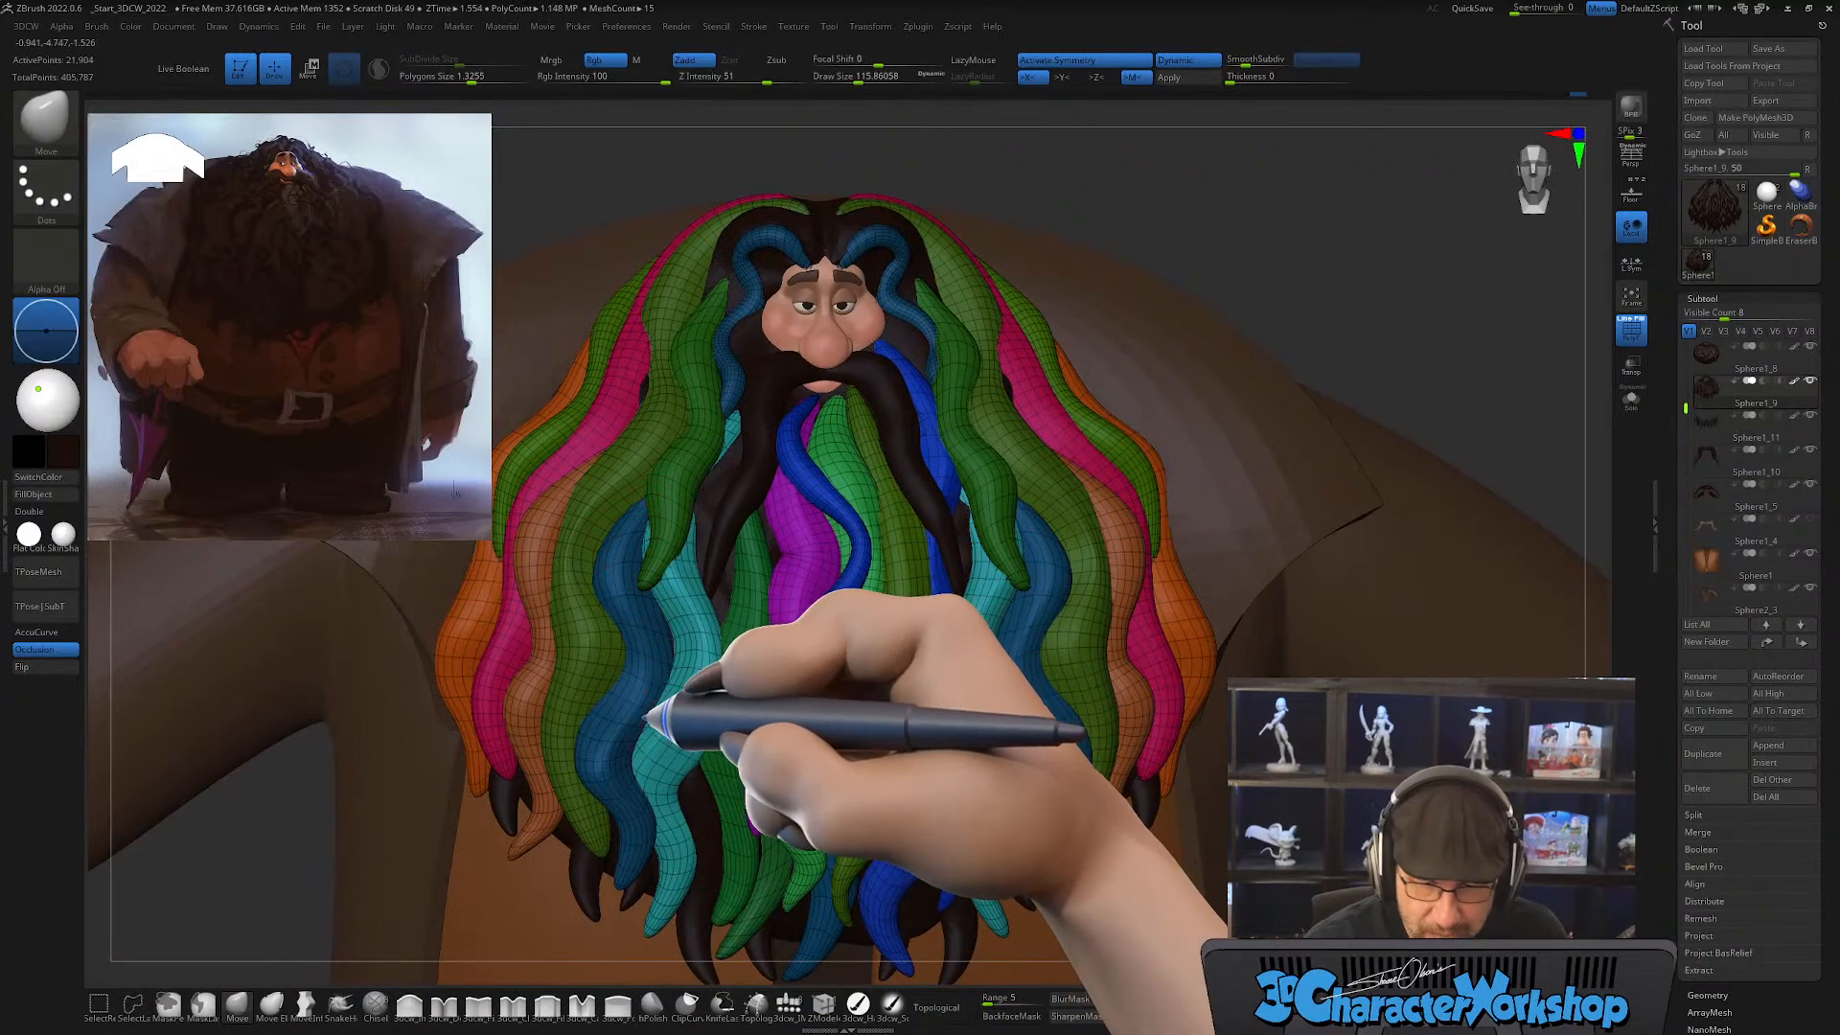
right_drag(654, 719, 644, 613)
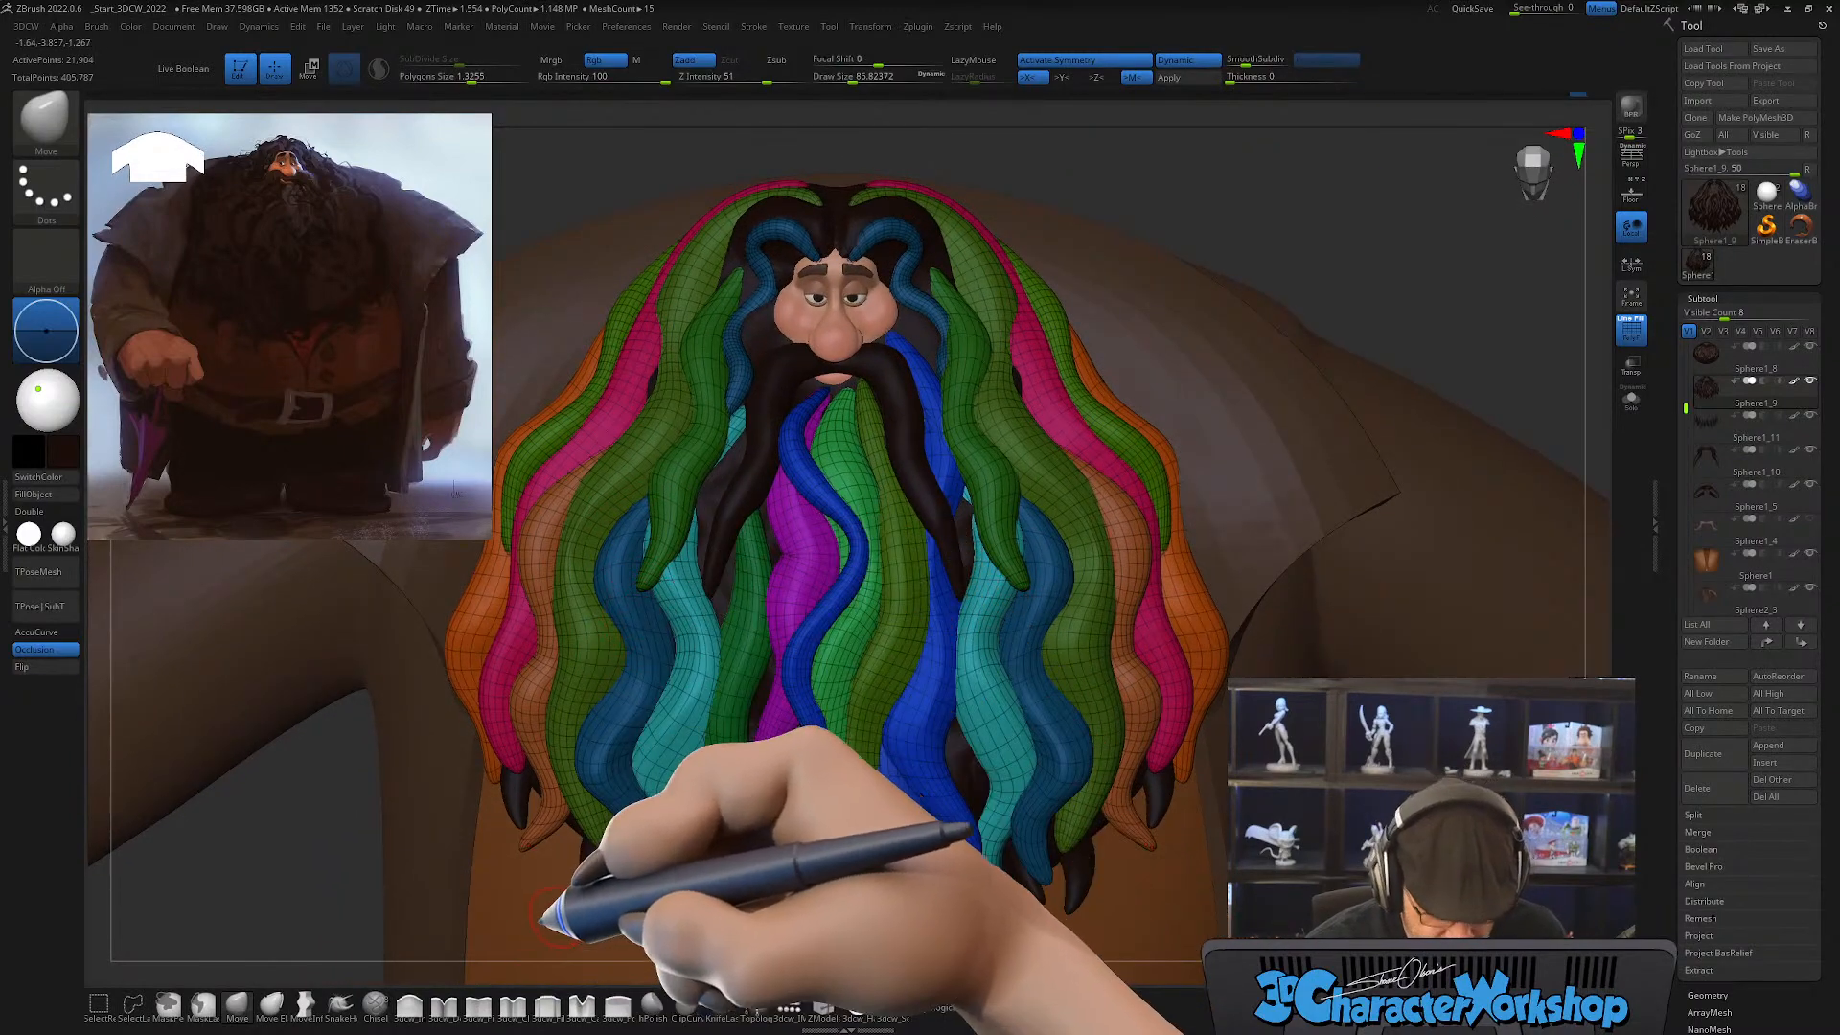
key(b)
click(606, 546)
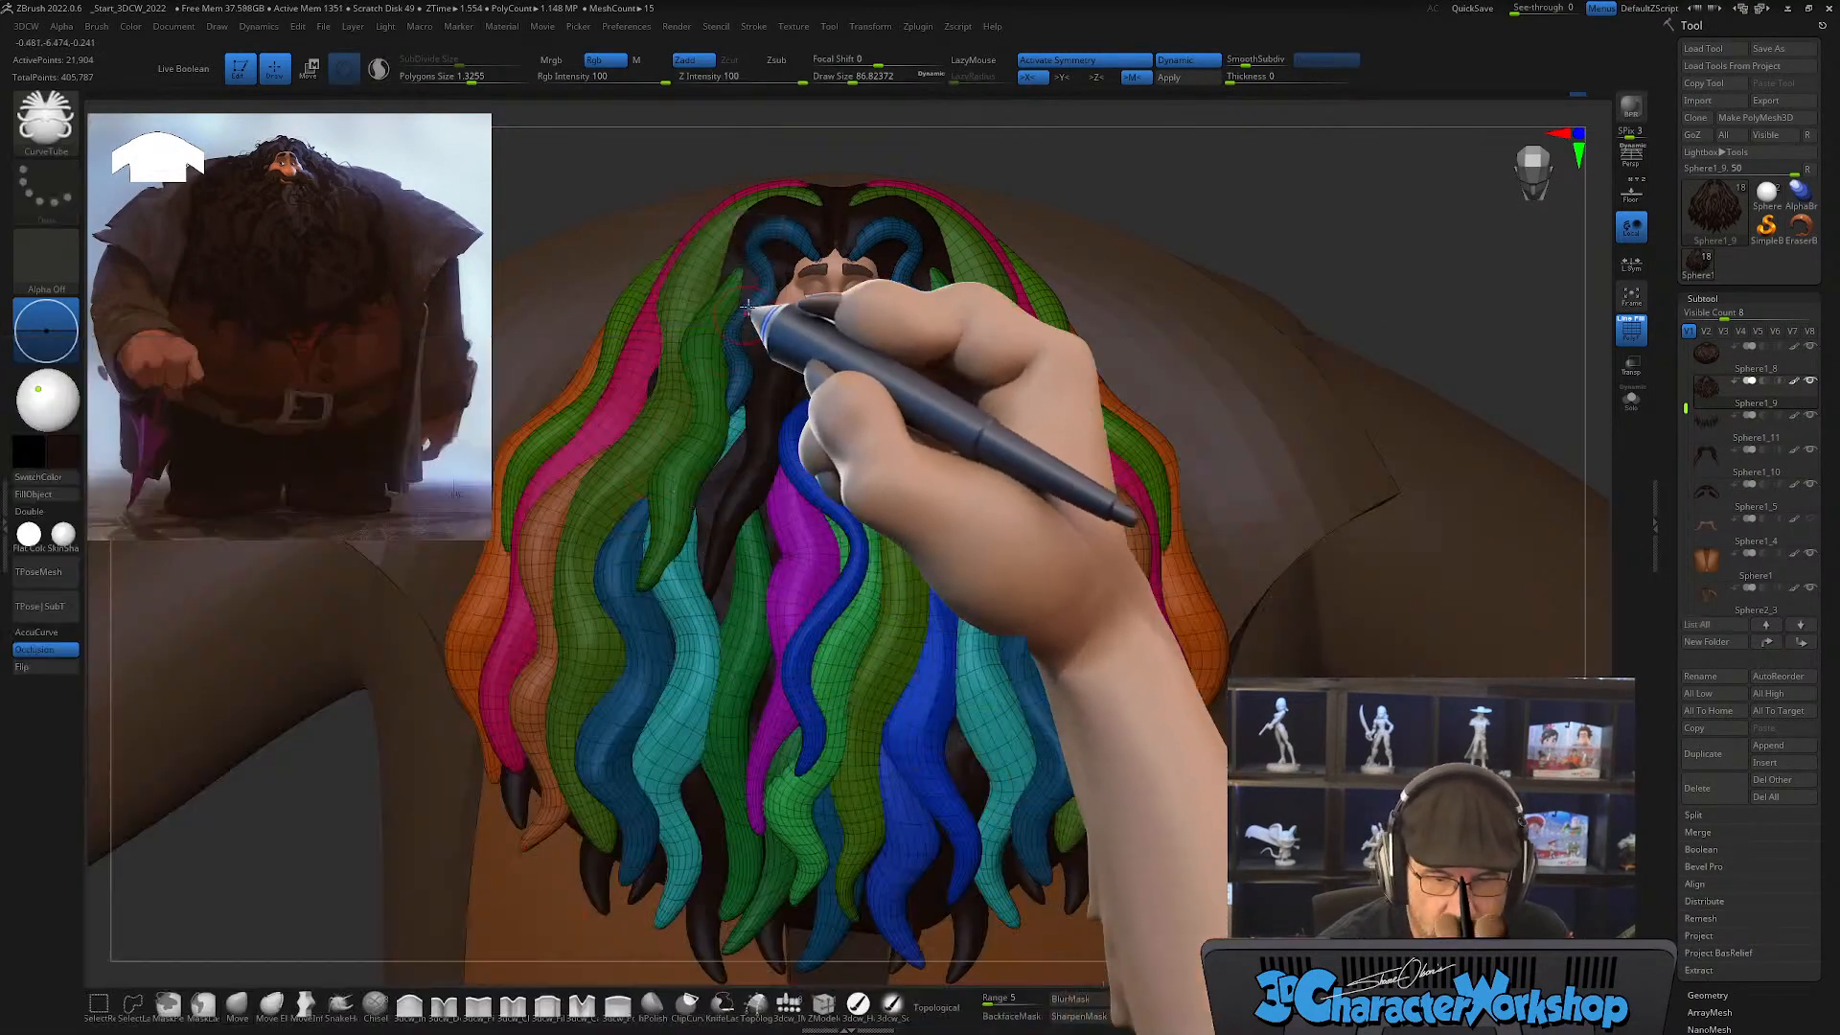
right_drag(721, 539, 700, 541)
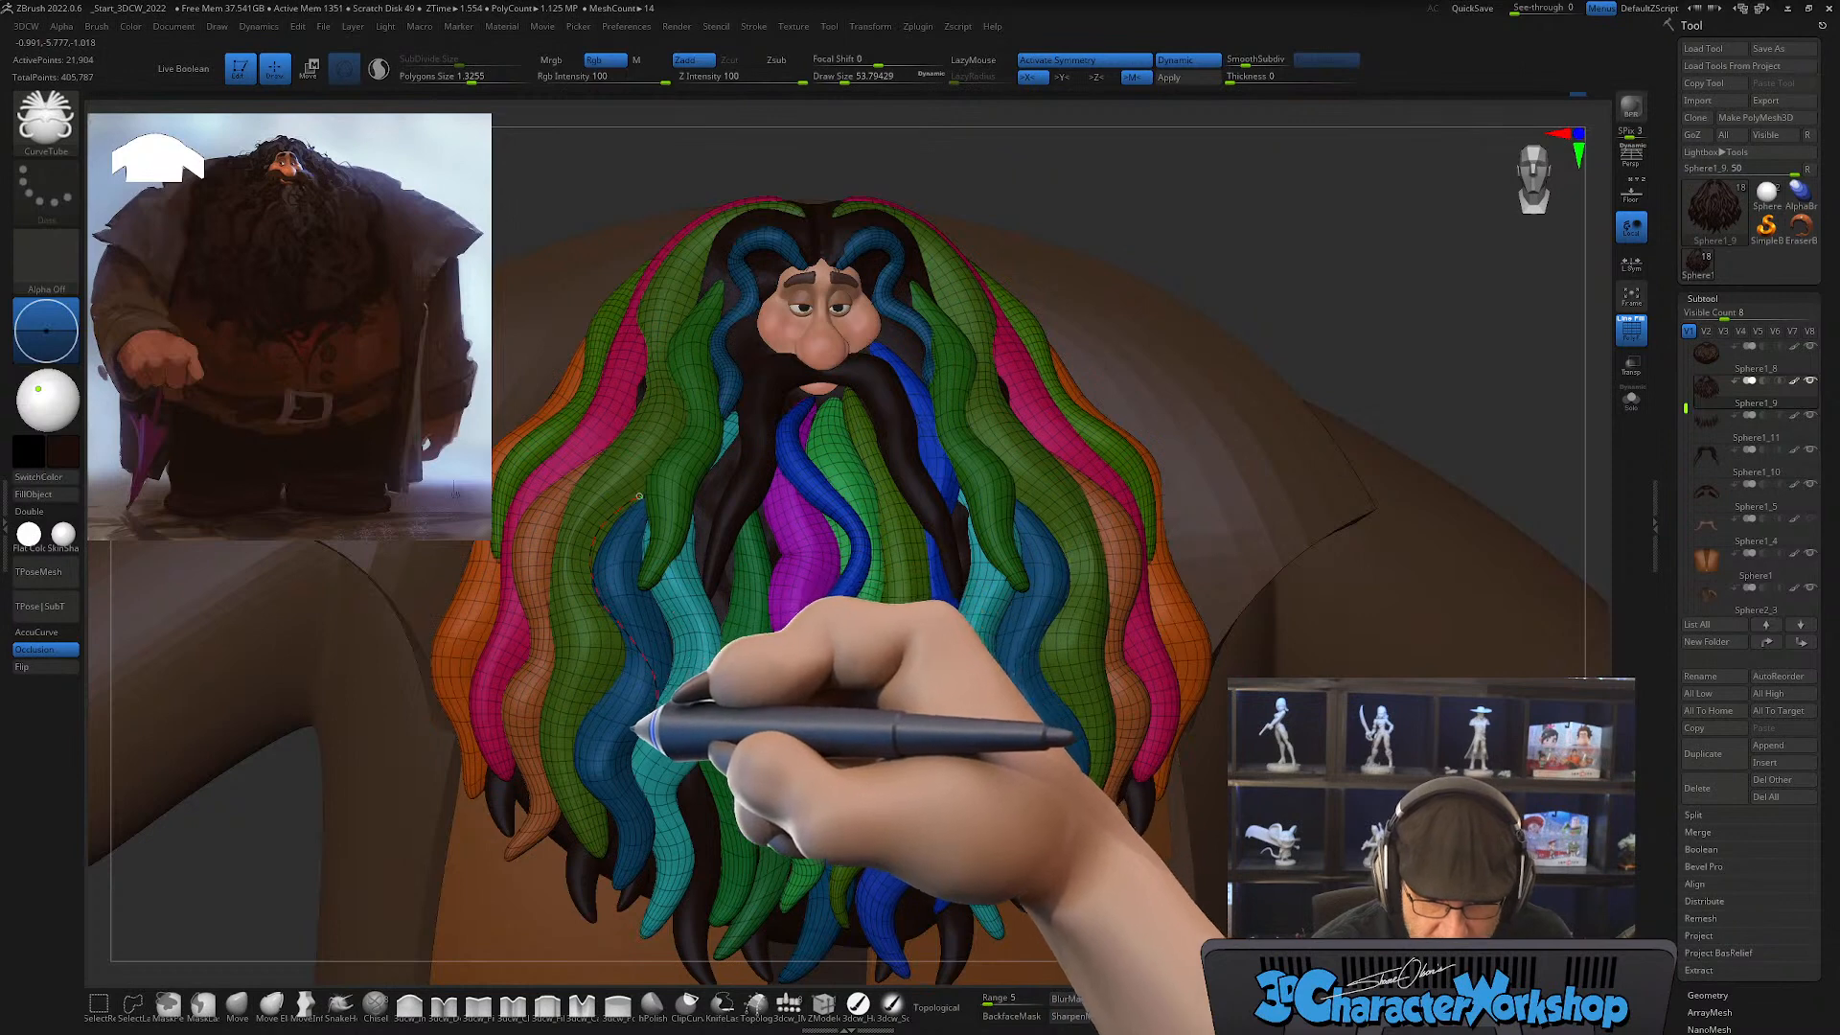
drag(635, 731, 634, 742)
right_drag(762, 784, 752, 775)
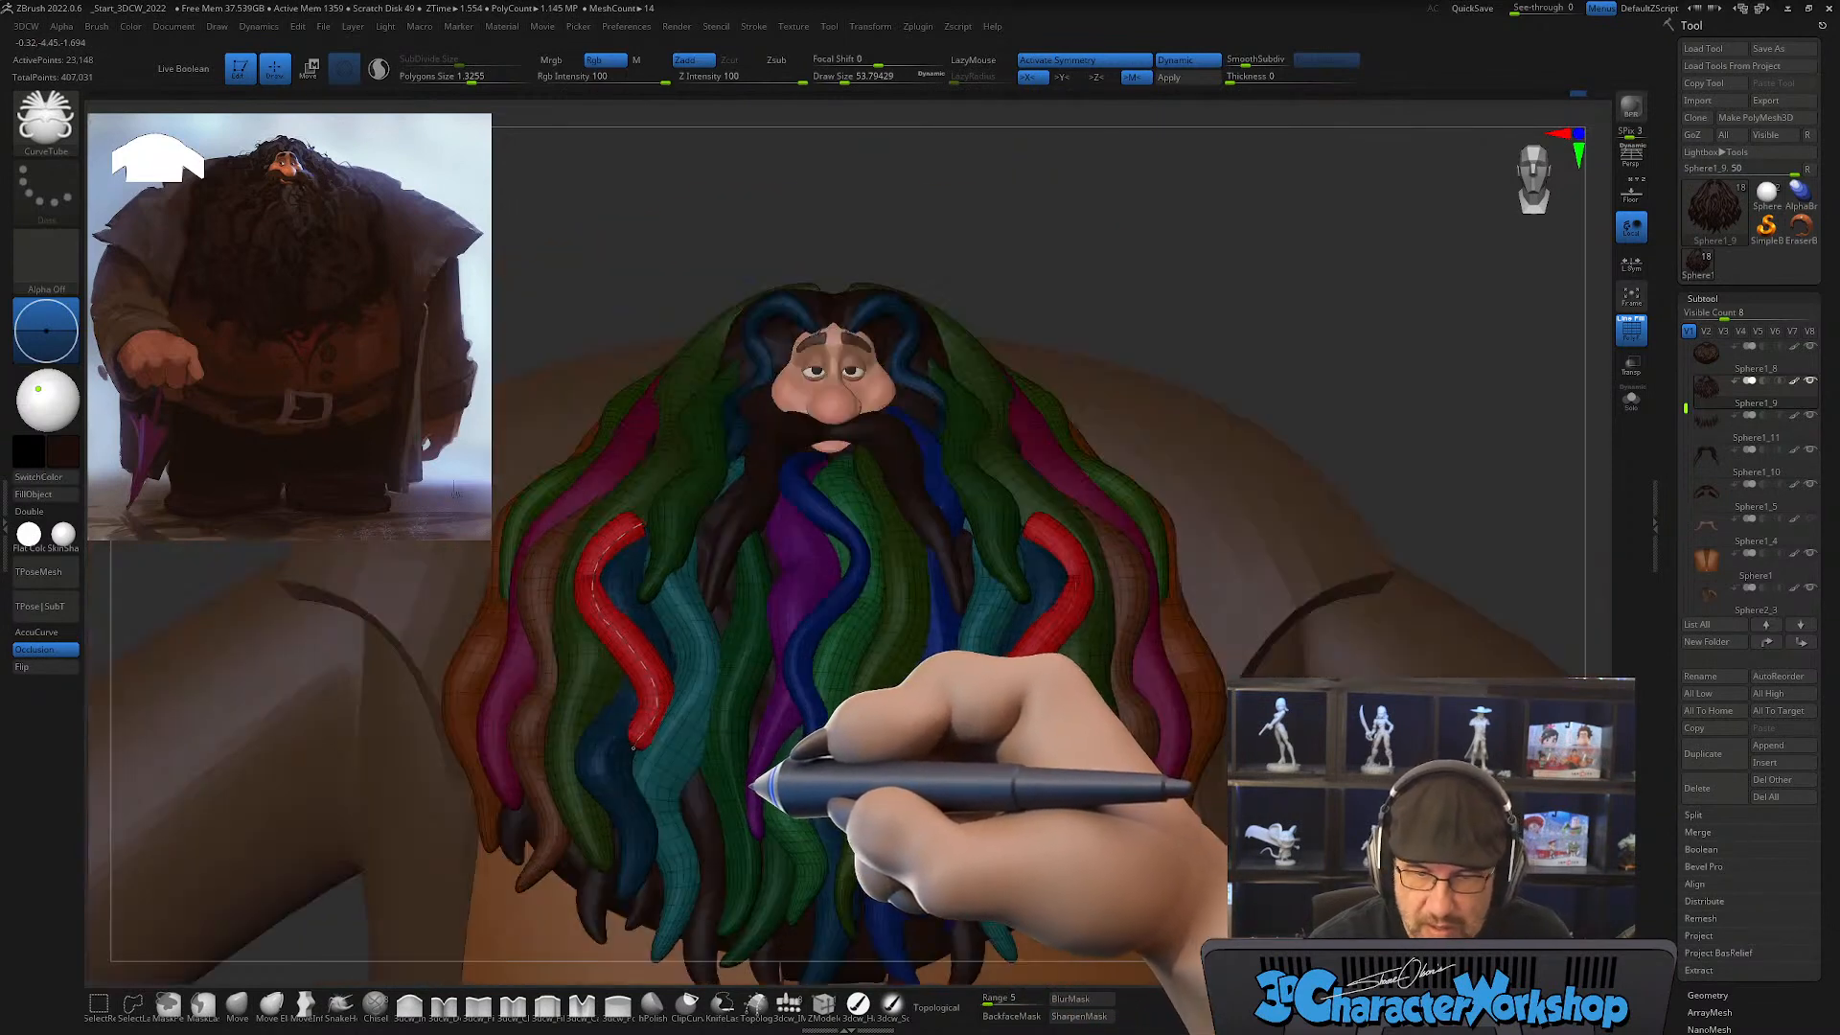
Step: Smooth the ends of the new red side locks with a draw size of about 128
right_drag(1043, 744, 1217, 436)
click(1102, 490)
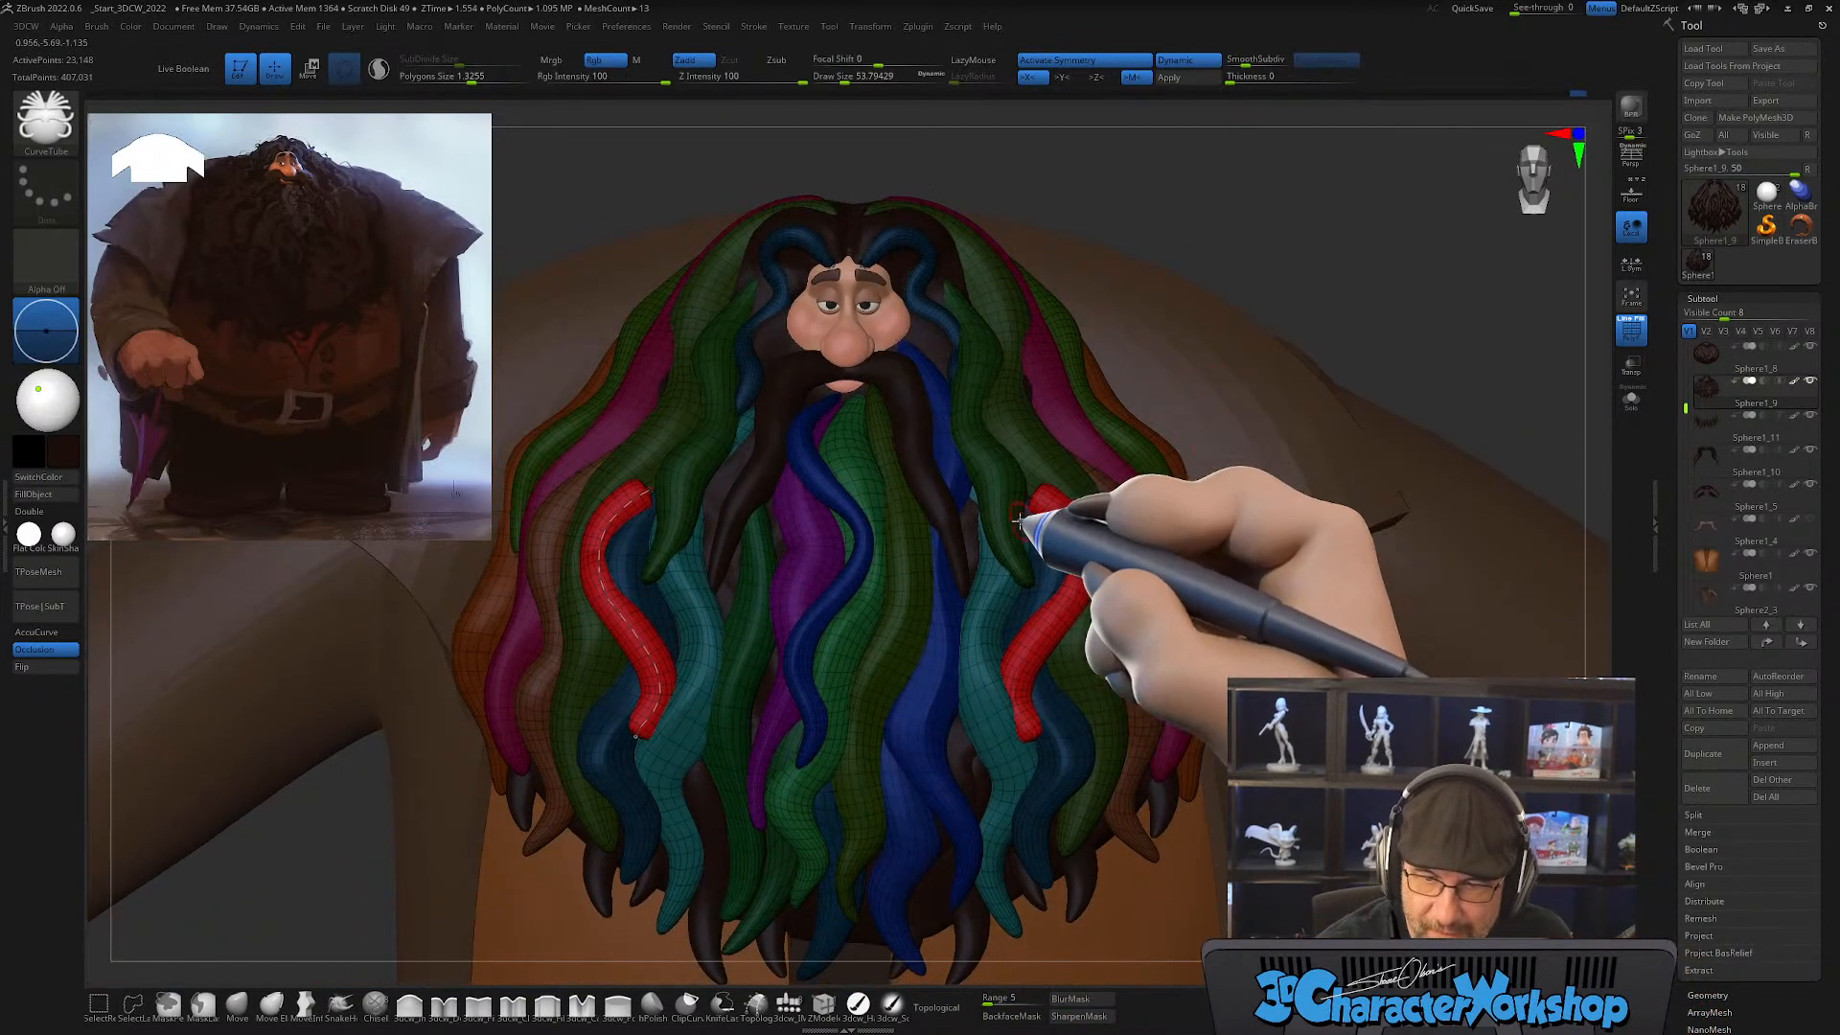
alt+right_drag(823, 596, 907, 671)
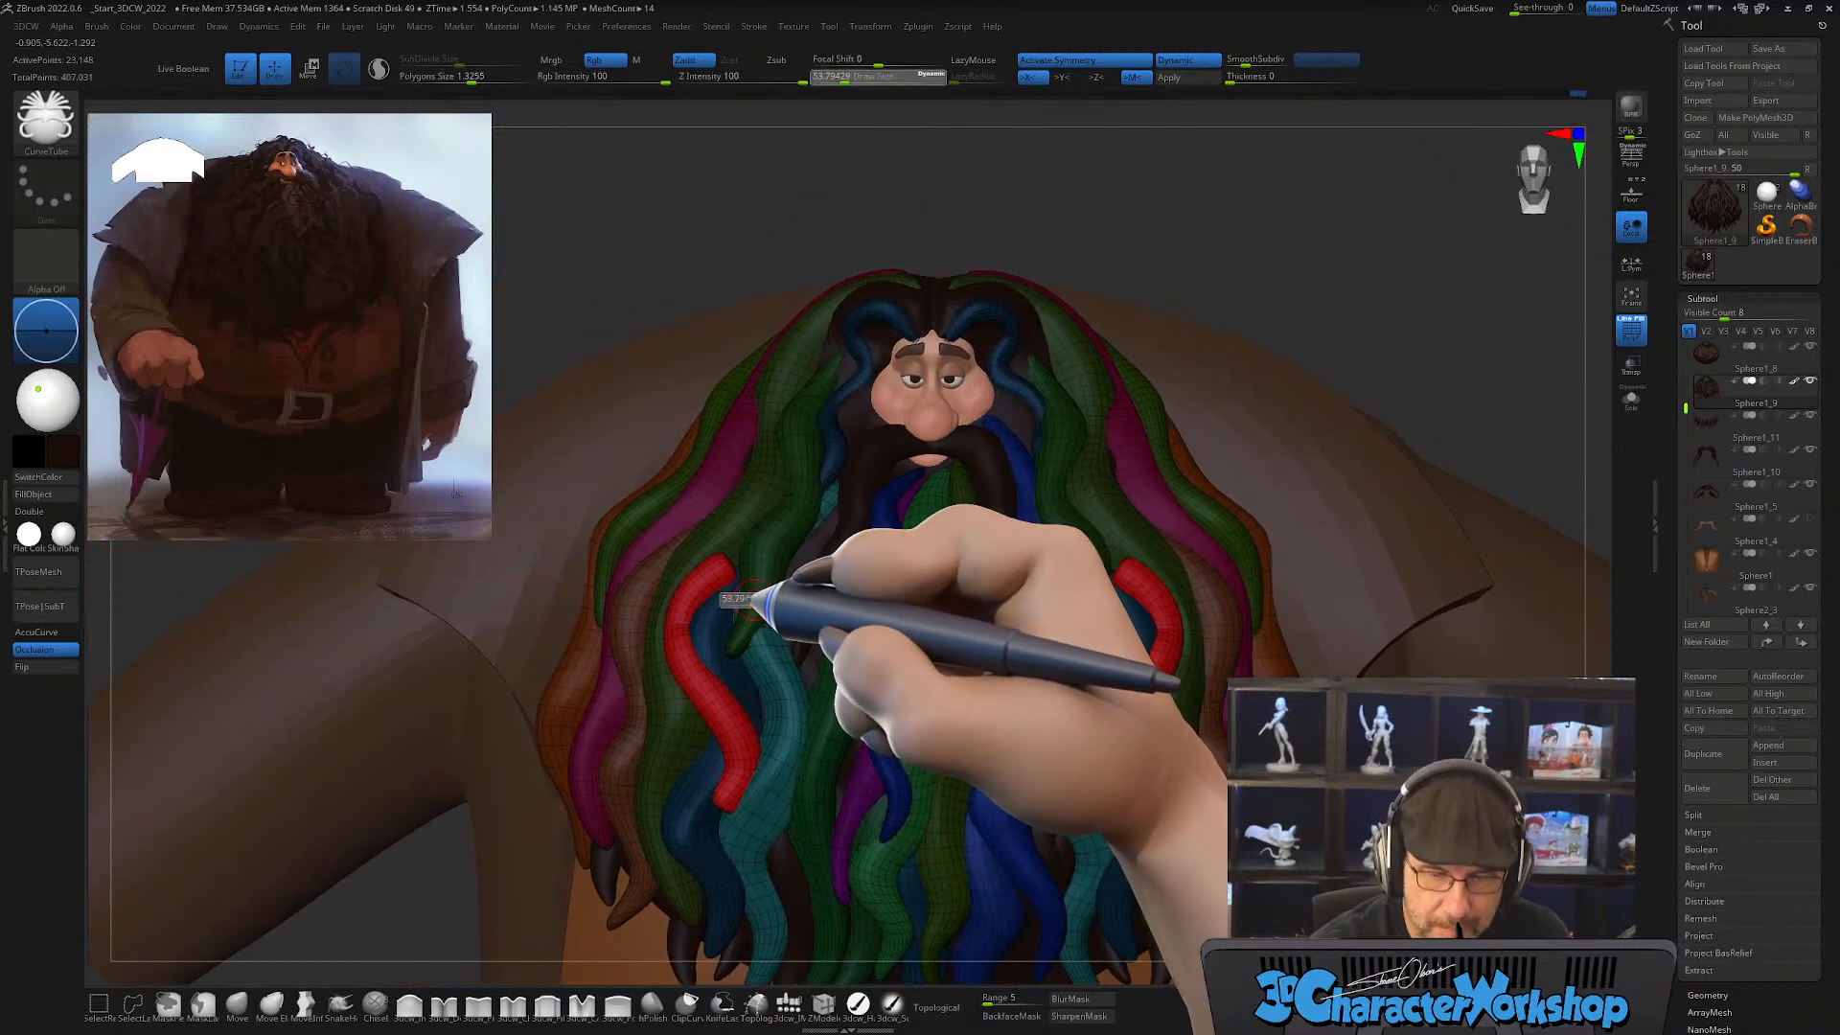
right_drag(767, 596, 757, 575)
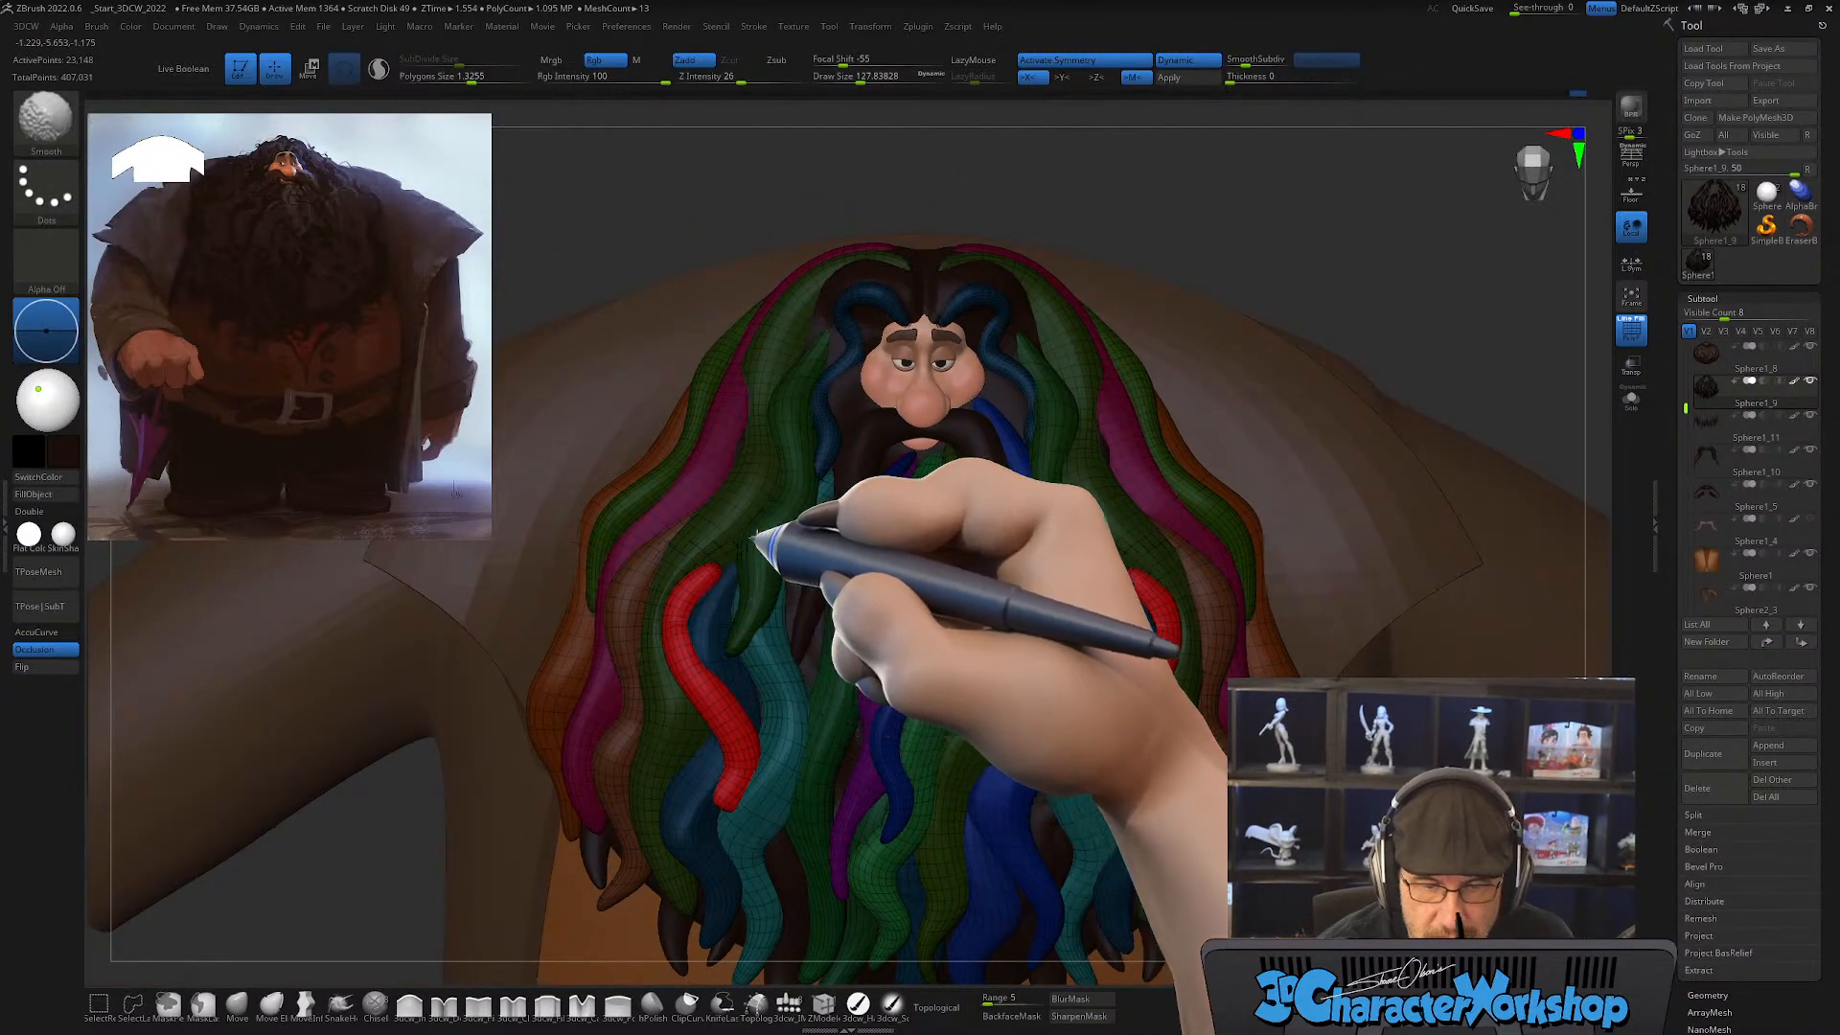
Step: Bend the red side locks into flowing S-waves with the Move brush at a draw size of about 192, and smooth their tips
click(236, 1005)
key(s)
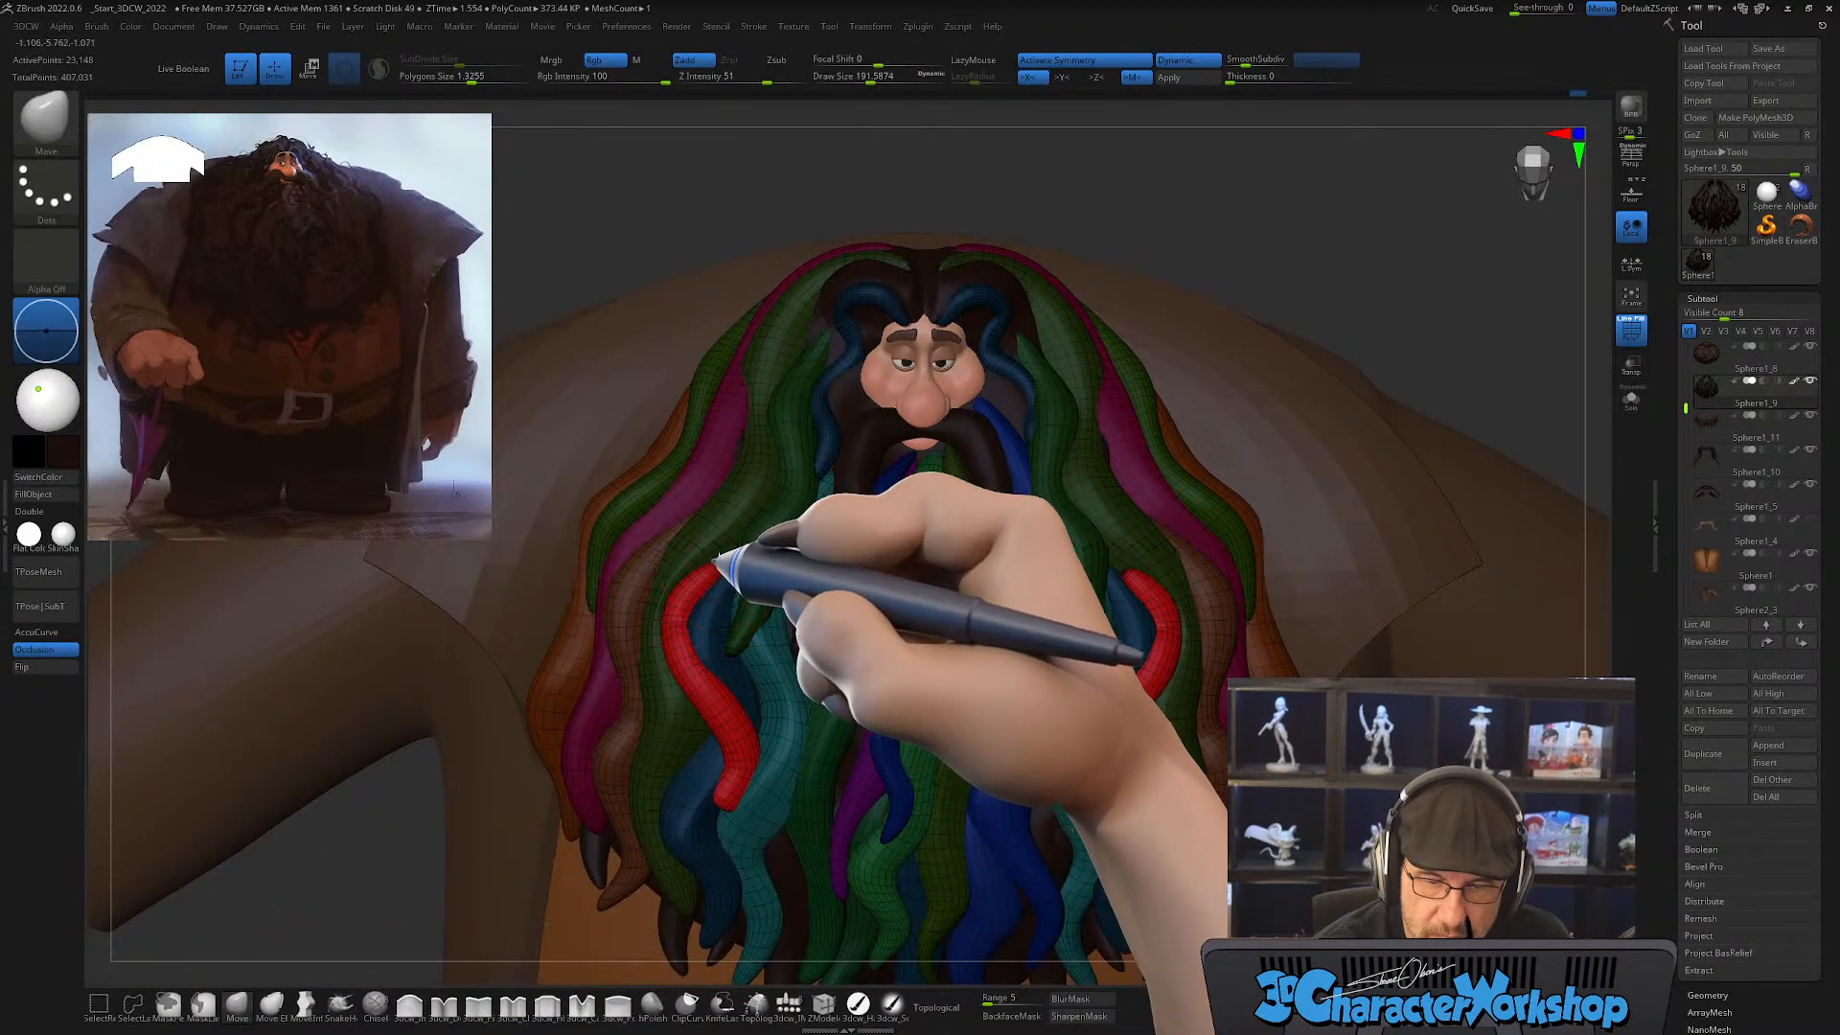
right_drag(762, 529, 749, 567)
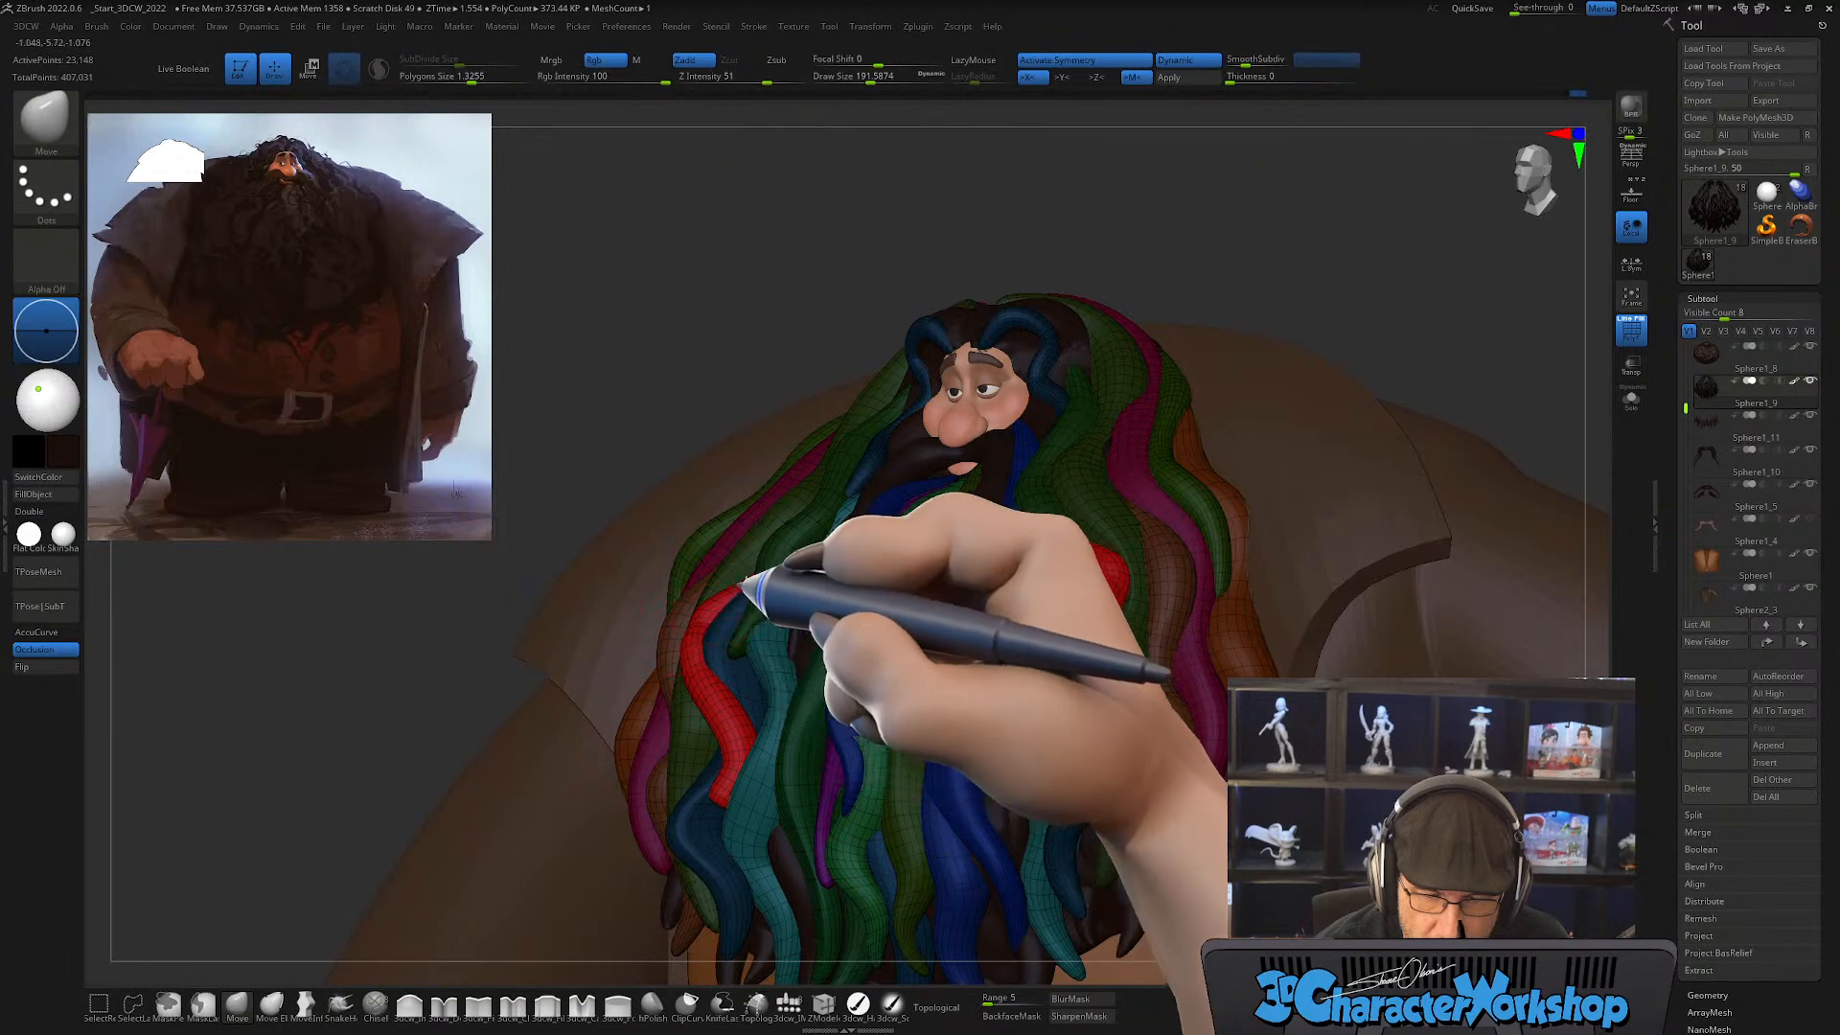
mouse_move(748, 585)
right_down()
mouse_move(772, 616)
mouse_move(693, 632)
right_up()
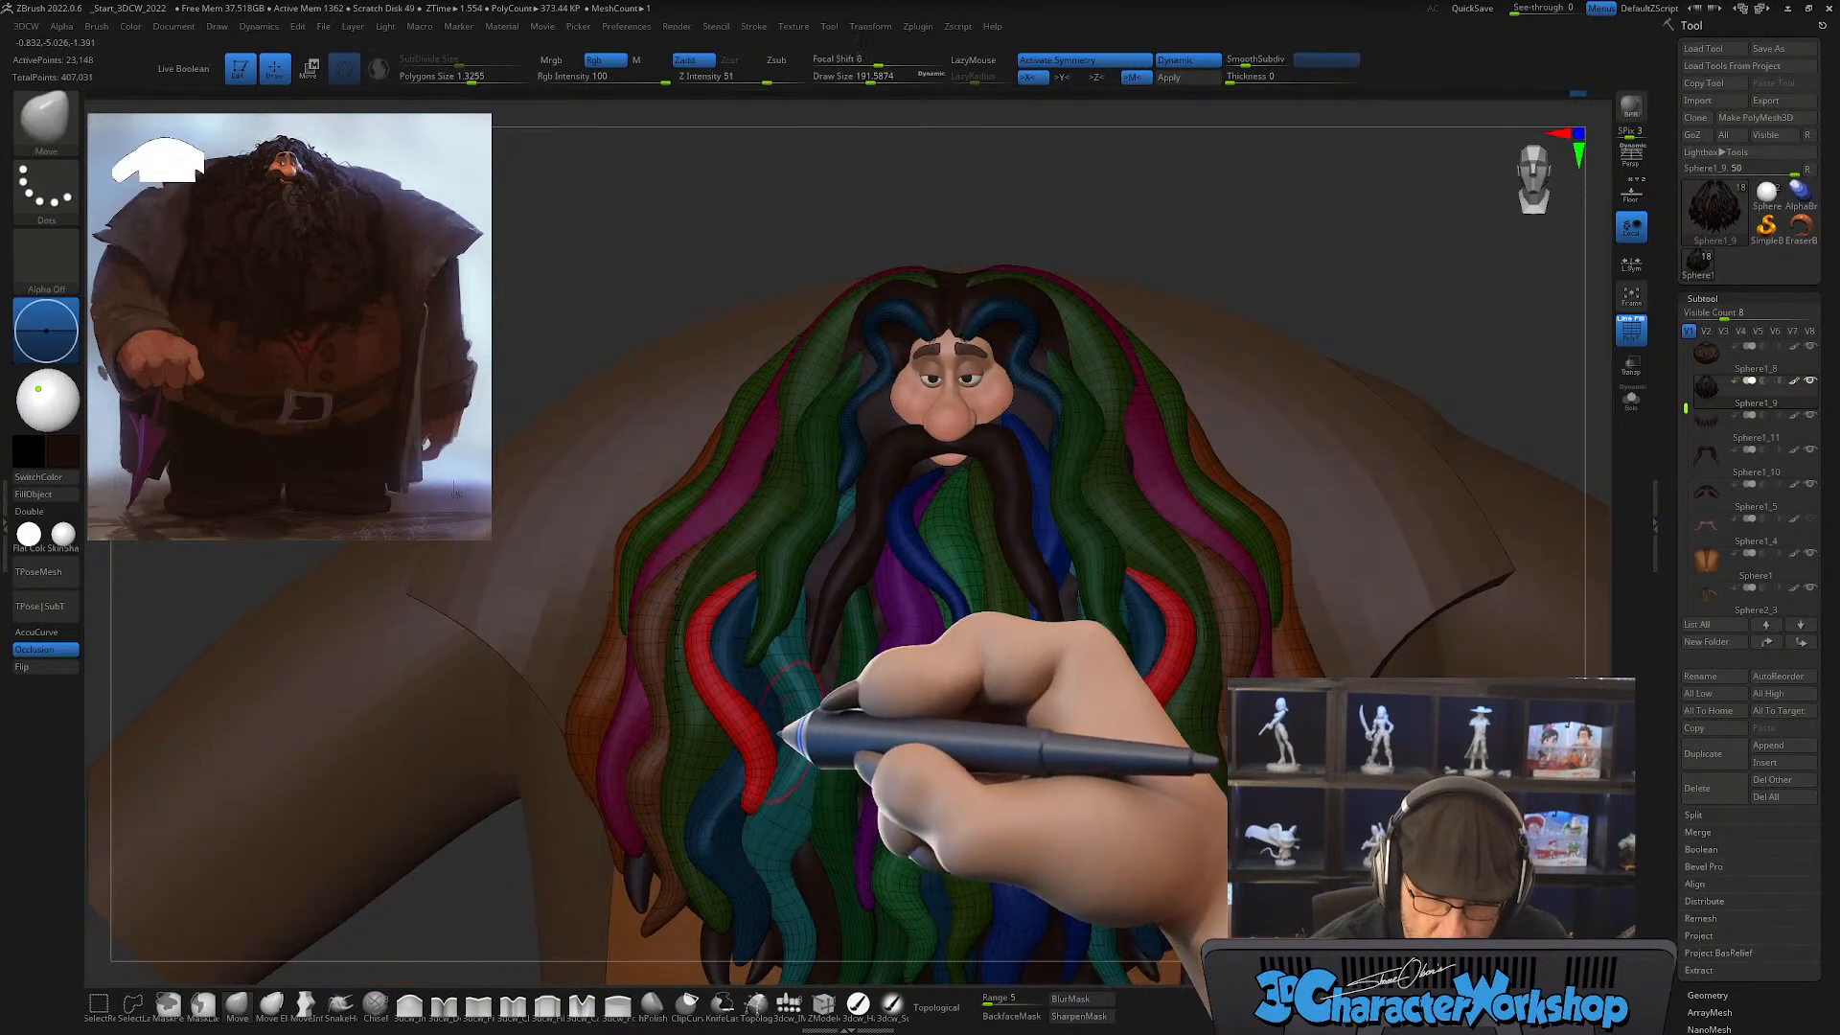
right_drag(784, 734, 751, 746)
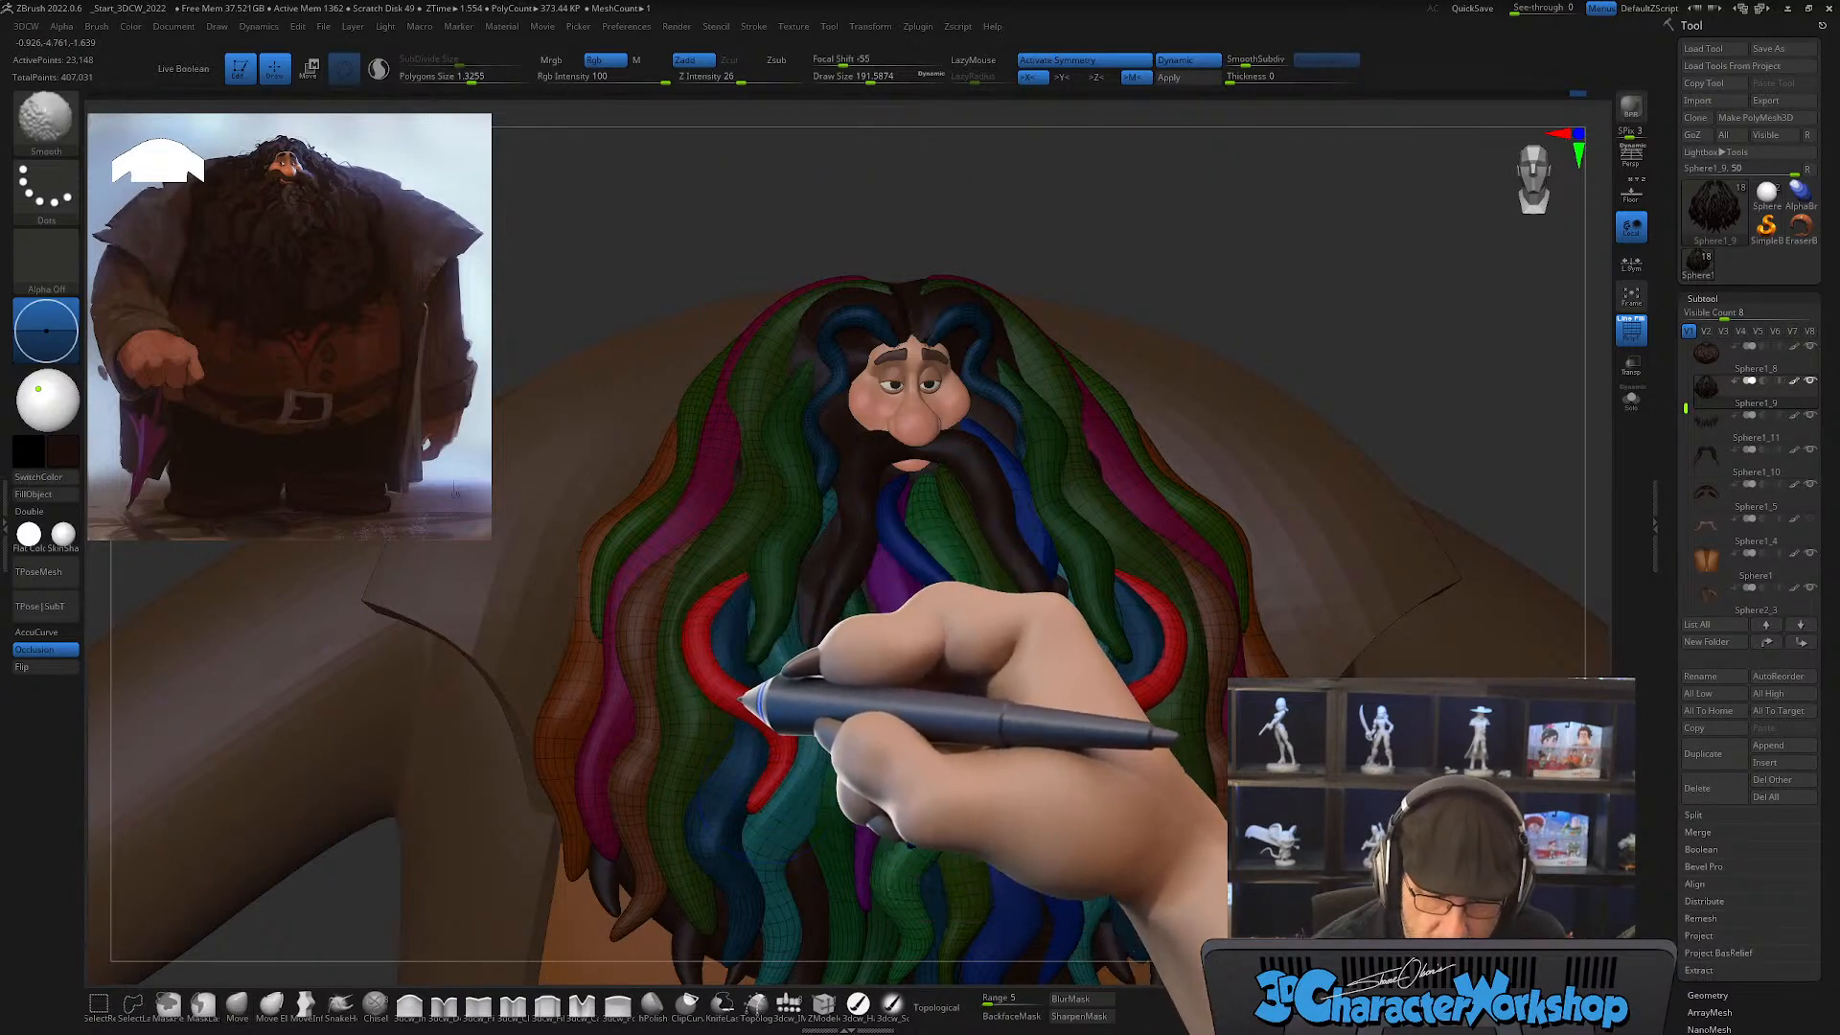
right_drag(743, 812, 796, 736)
mouse_move(750, 812)
shift+right_down()
mouse_move(802, 773)
mouse_move(743, 813)
shift+right_up()
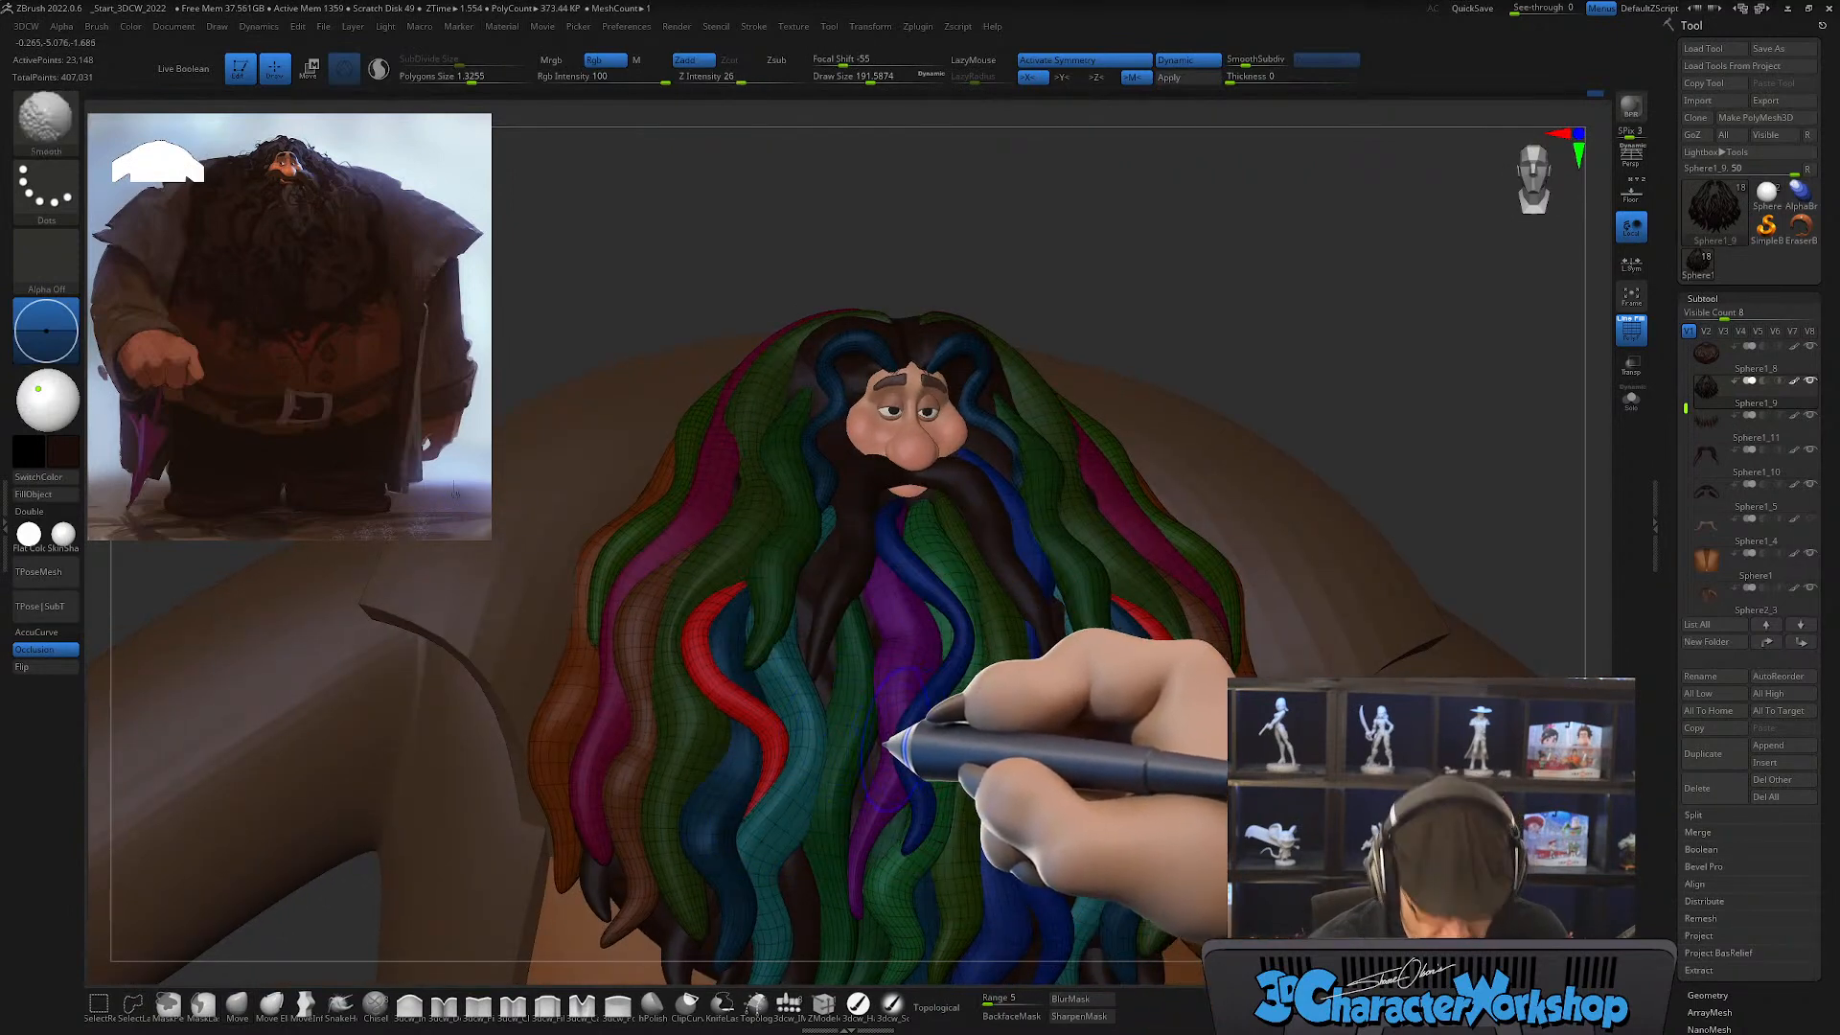
Step: Examine the whole beard without the polygroup wireframe for remaining gaps between locks, and show the polygroups again
key(shift+f)
mouse_move(900, 728)
right_down()
mouse_move(901, 800)
mouse_move(899, 725)
mouse_move(1027, 778)
mouse_move(986, 842)
mouse_move(1006, 861)
mouse_move(1033, 842)
mouse_move(935, 844)
mouse_move(976, 845)
right_up()
ctrl+right_drag(920, 760, 951, 658)
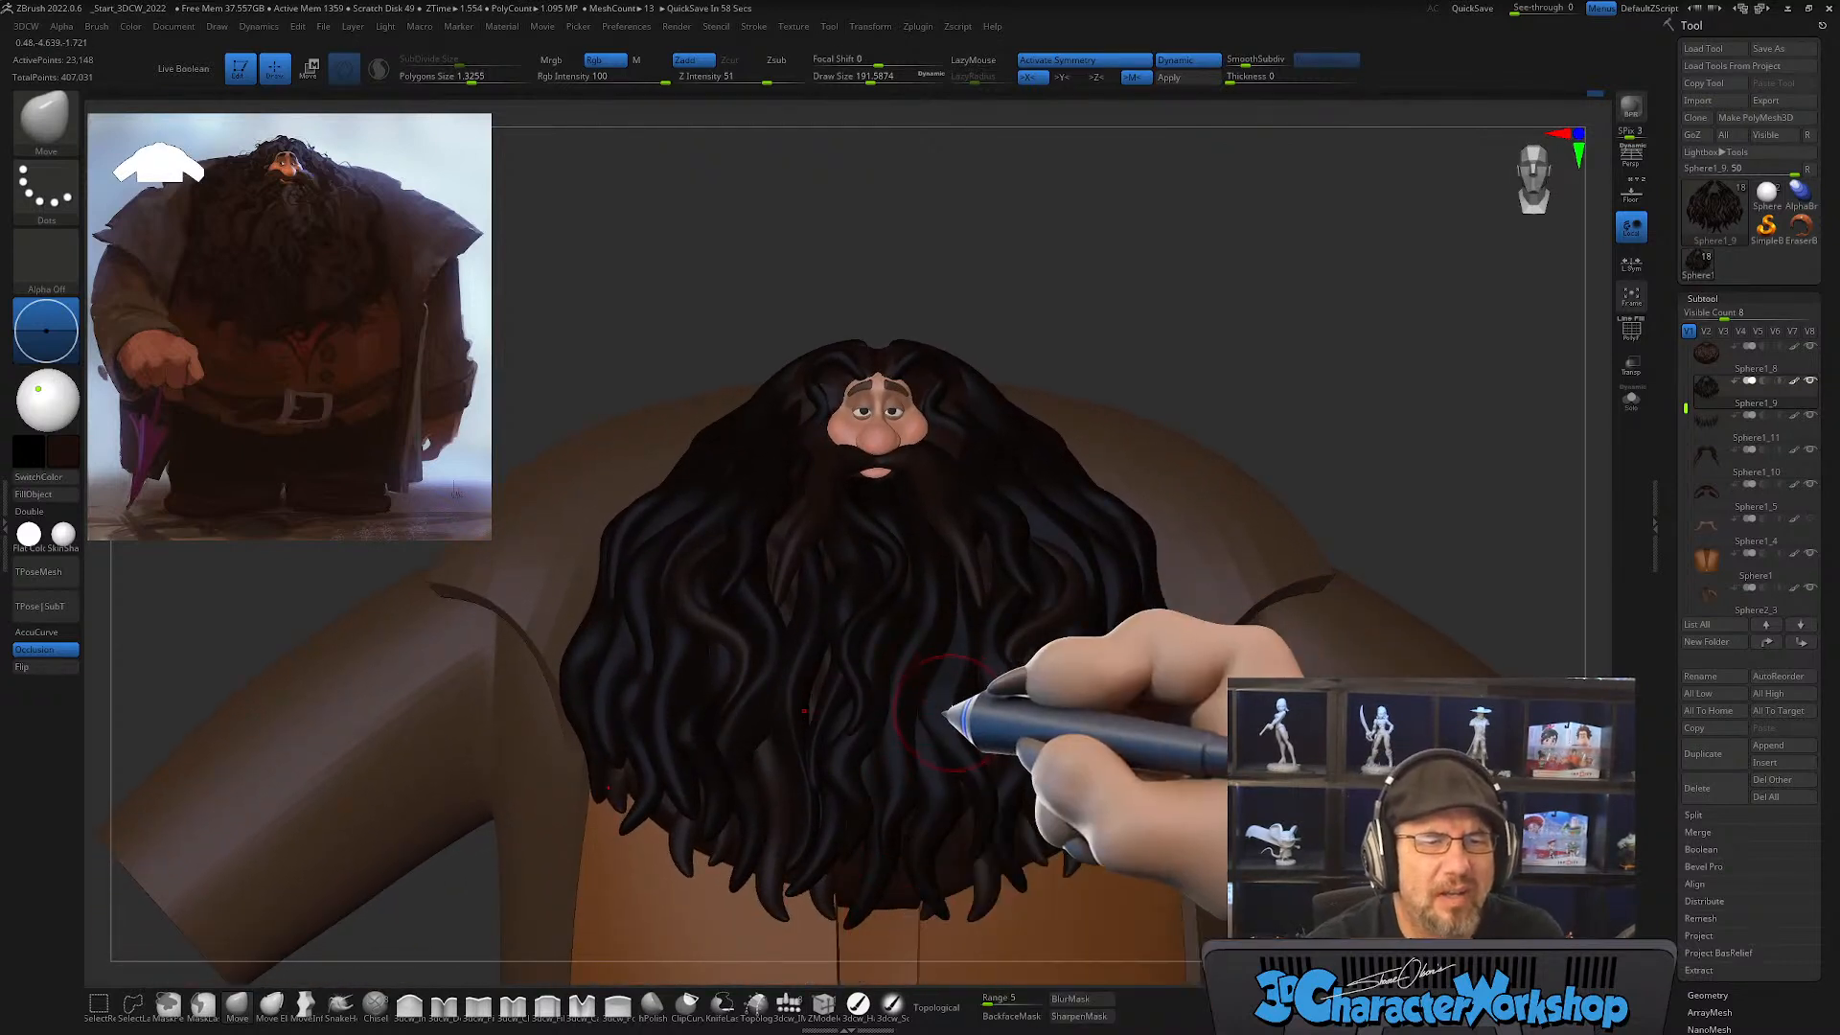
right_drag(945, 713, 720, 537)
key(shift+f)
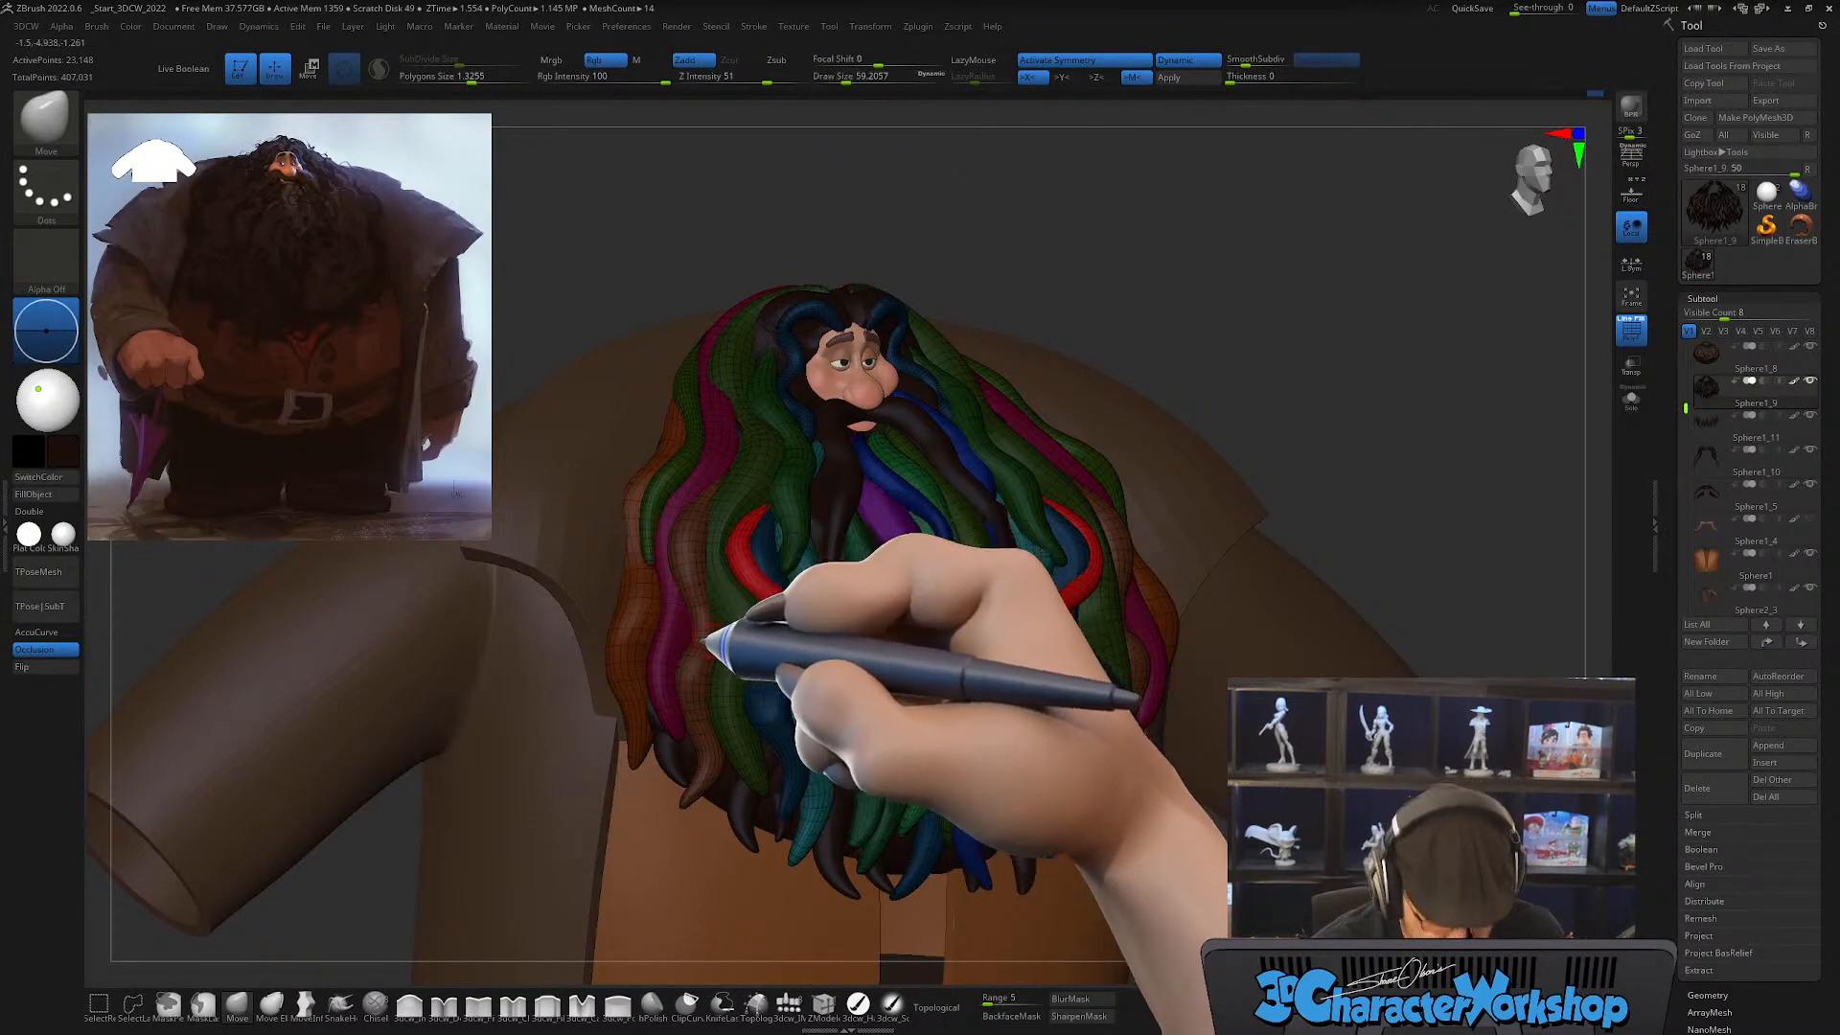
Step: Draw another mirrored CurveTube lock down the outer sides of the beard over the brown locks, with a draw size of about 59
right_drag(721, 599, 753, 695)
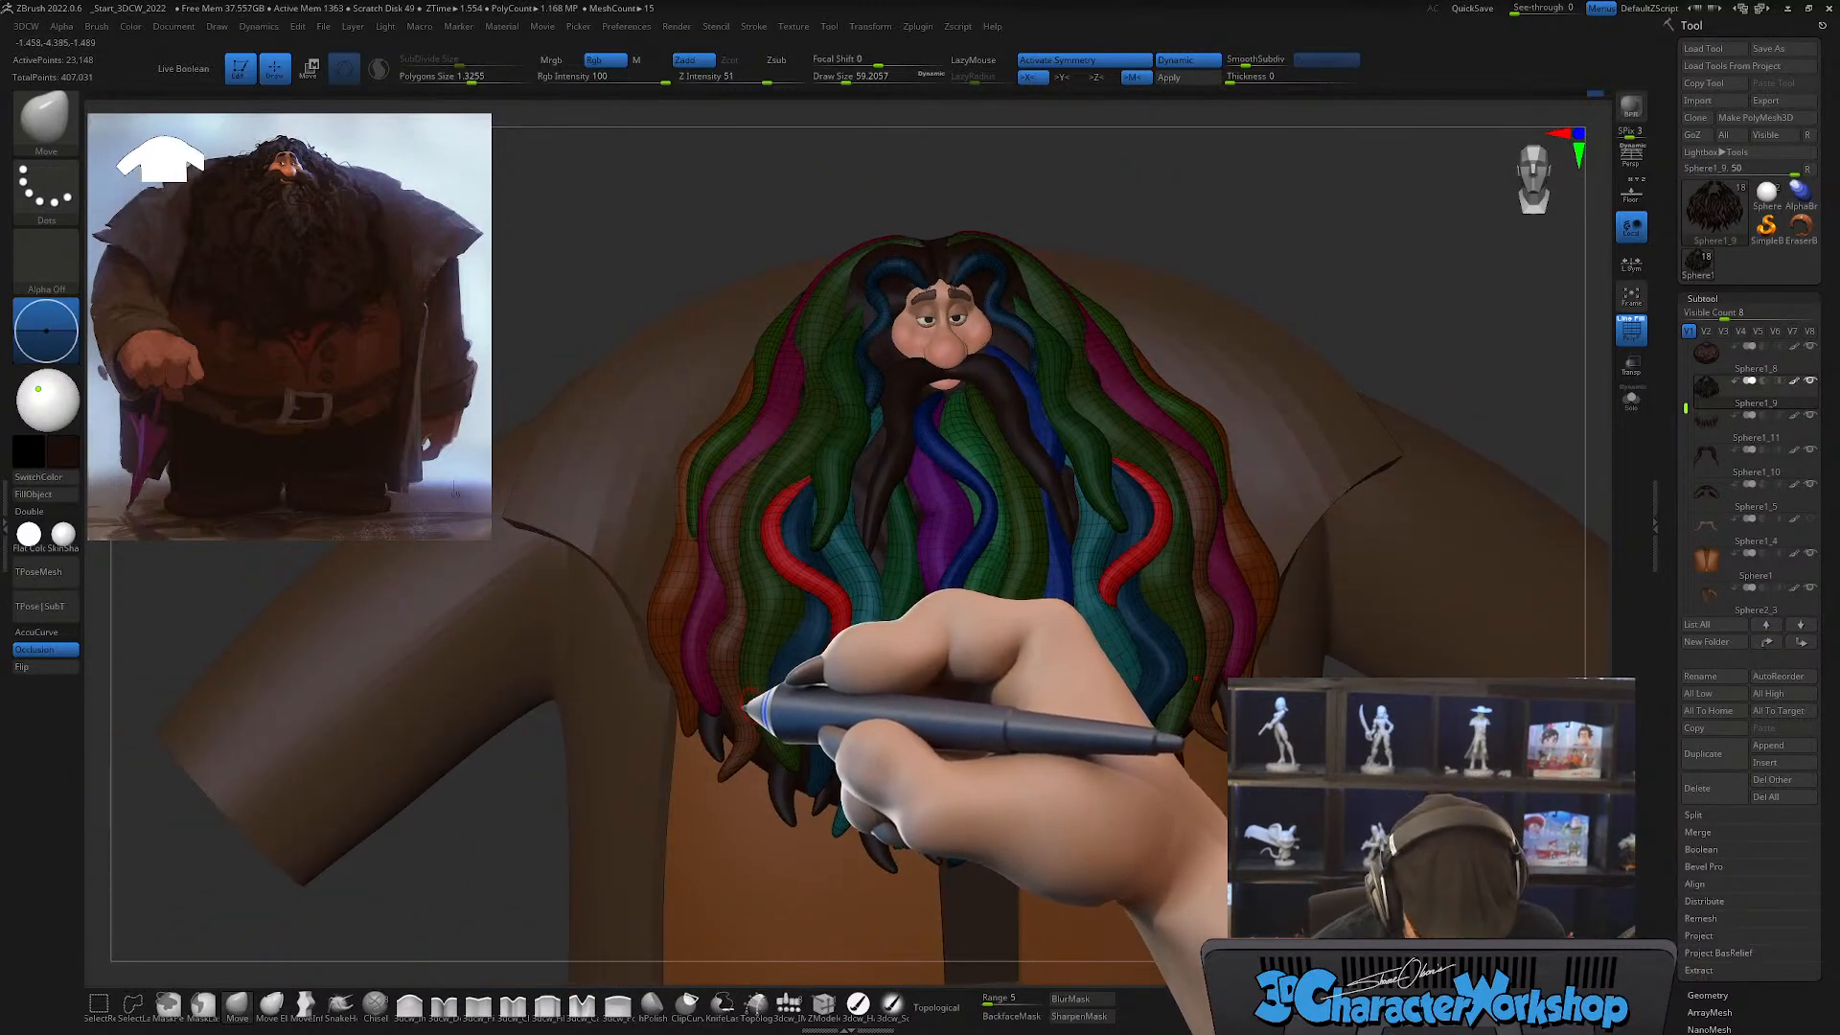
key(b)
click(652, 542)
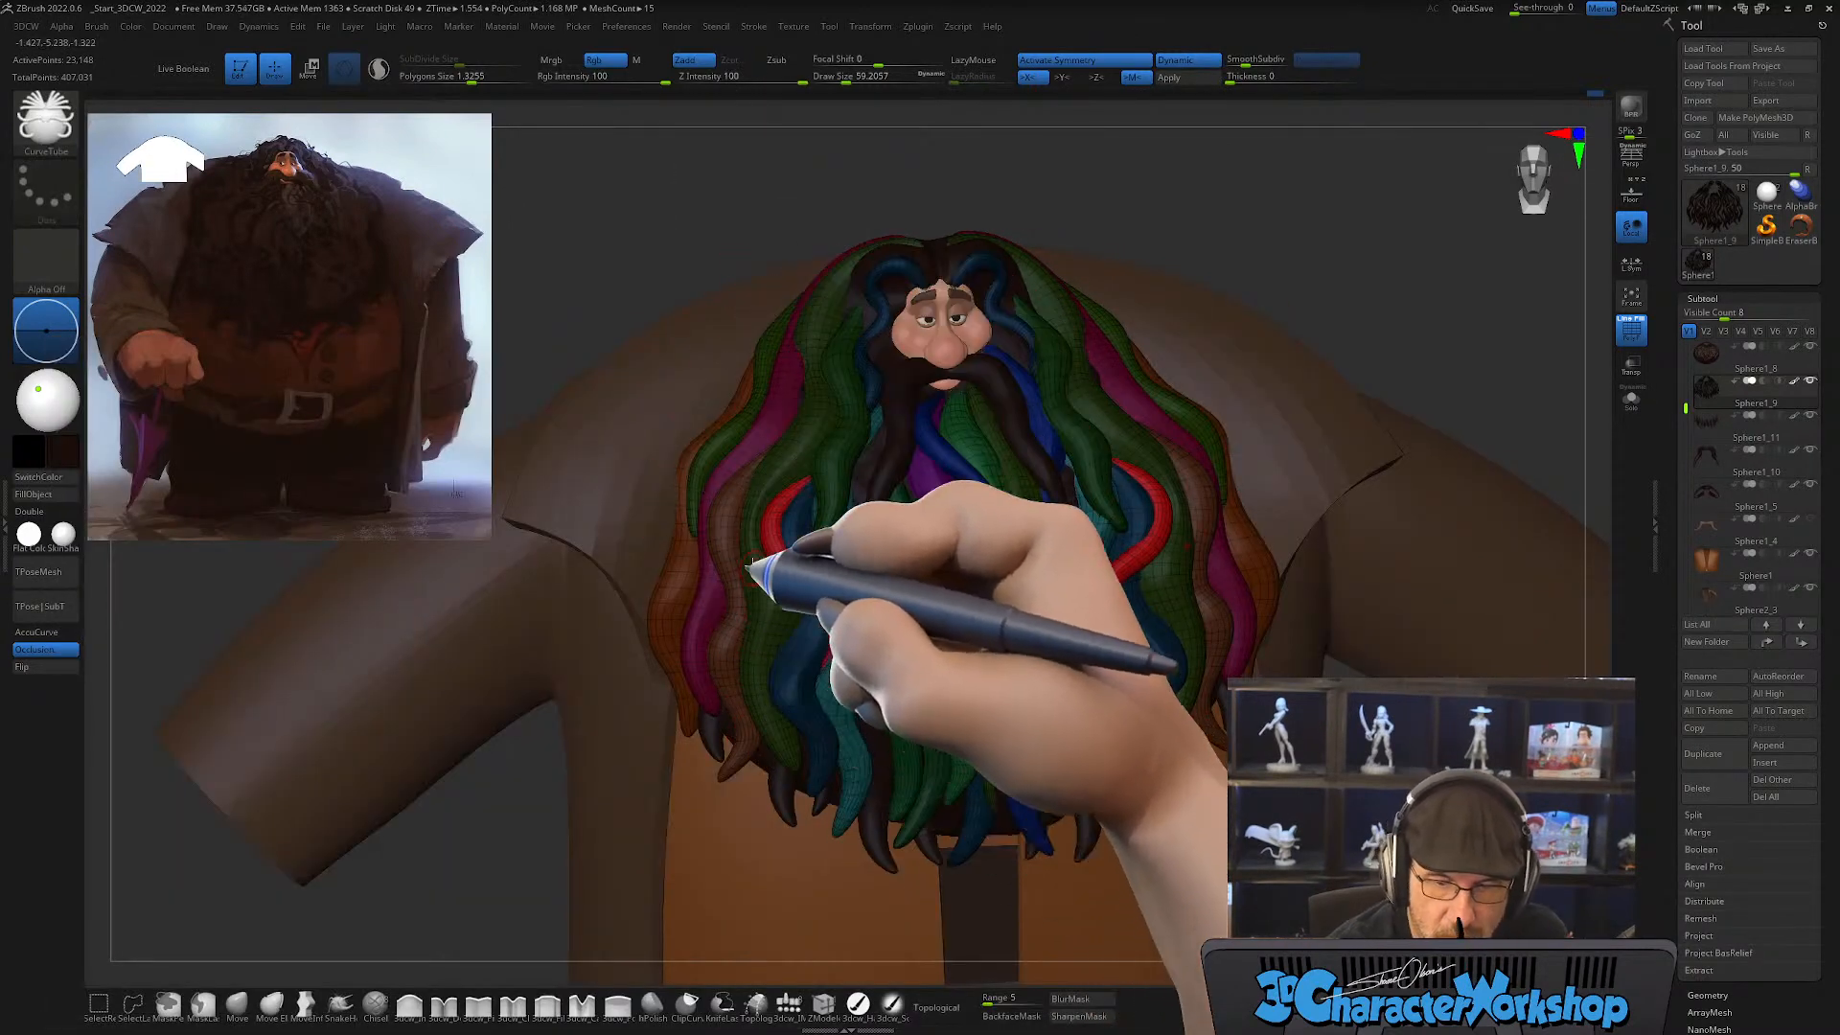
right_drag(769, 530, 739, 611)
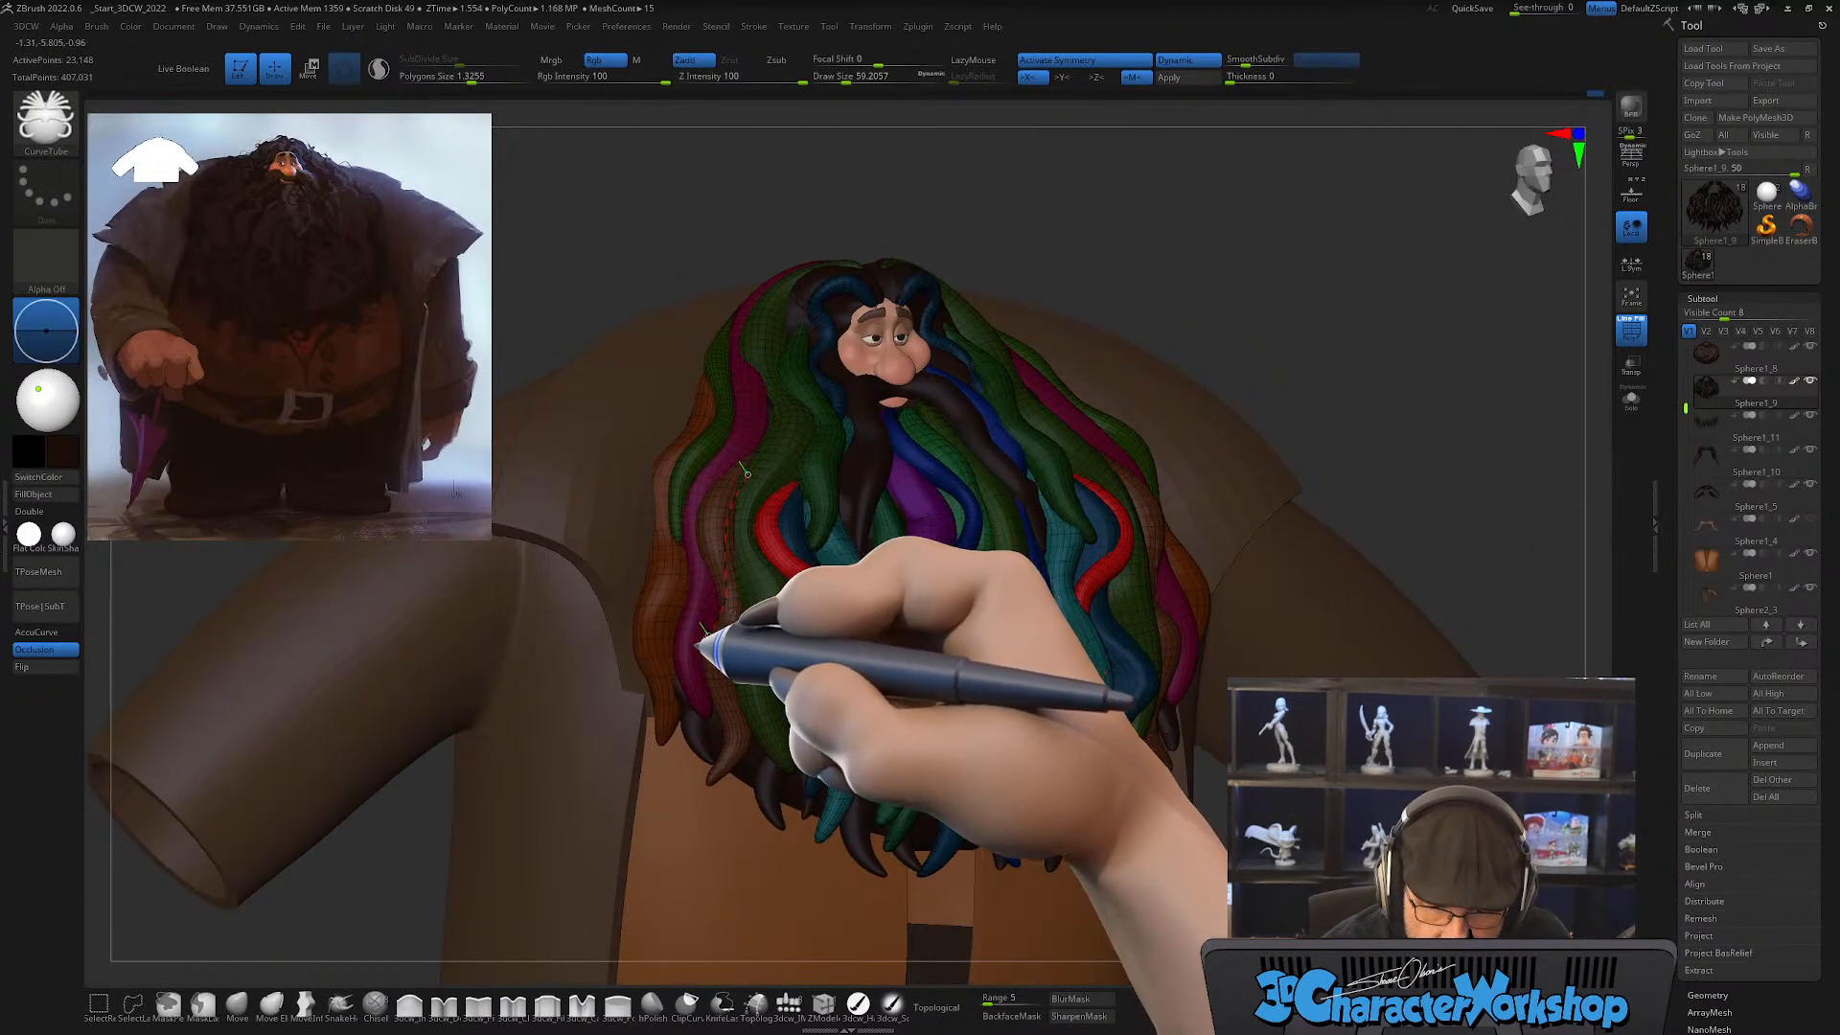
drag(746, 474, 704, 662)
right_drag(662, 676, 698, 672)
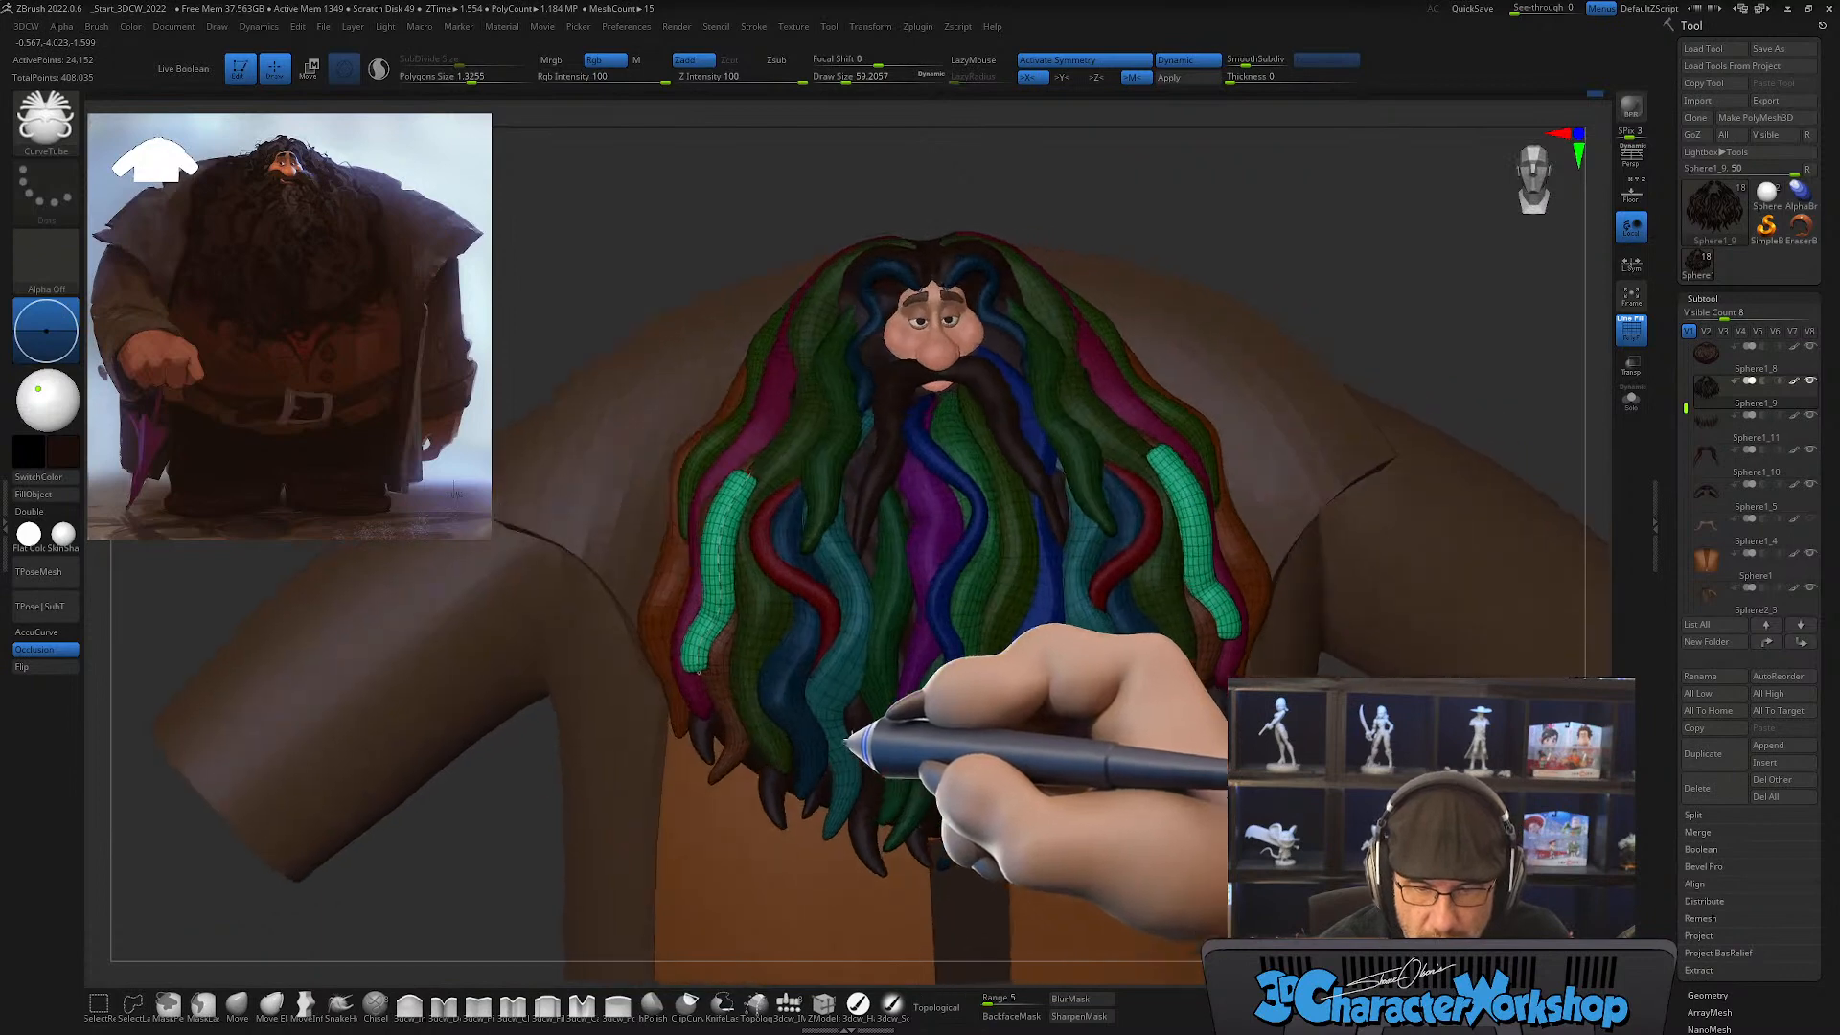
Step: Raise the Smooth brush's Z Intensity to 39 and smooth the new green outer locks with a draw size of about 124
right_drag(758, 567, 772, 594)
key(s)
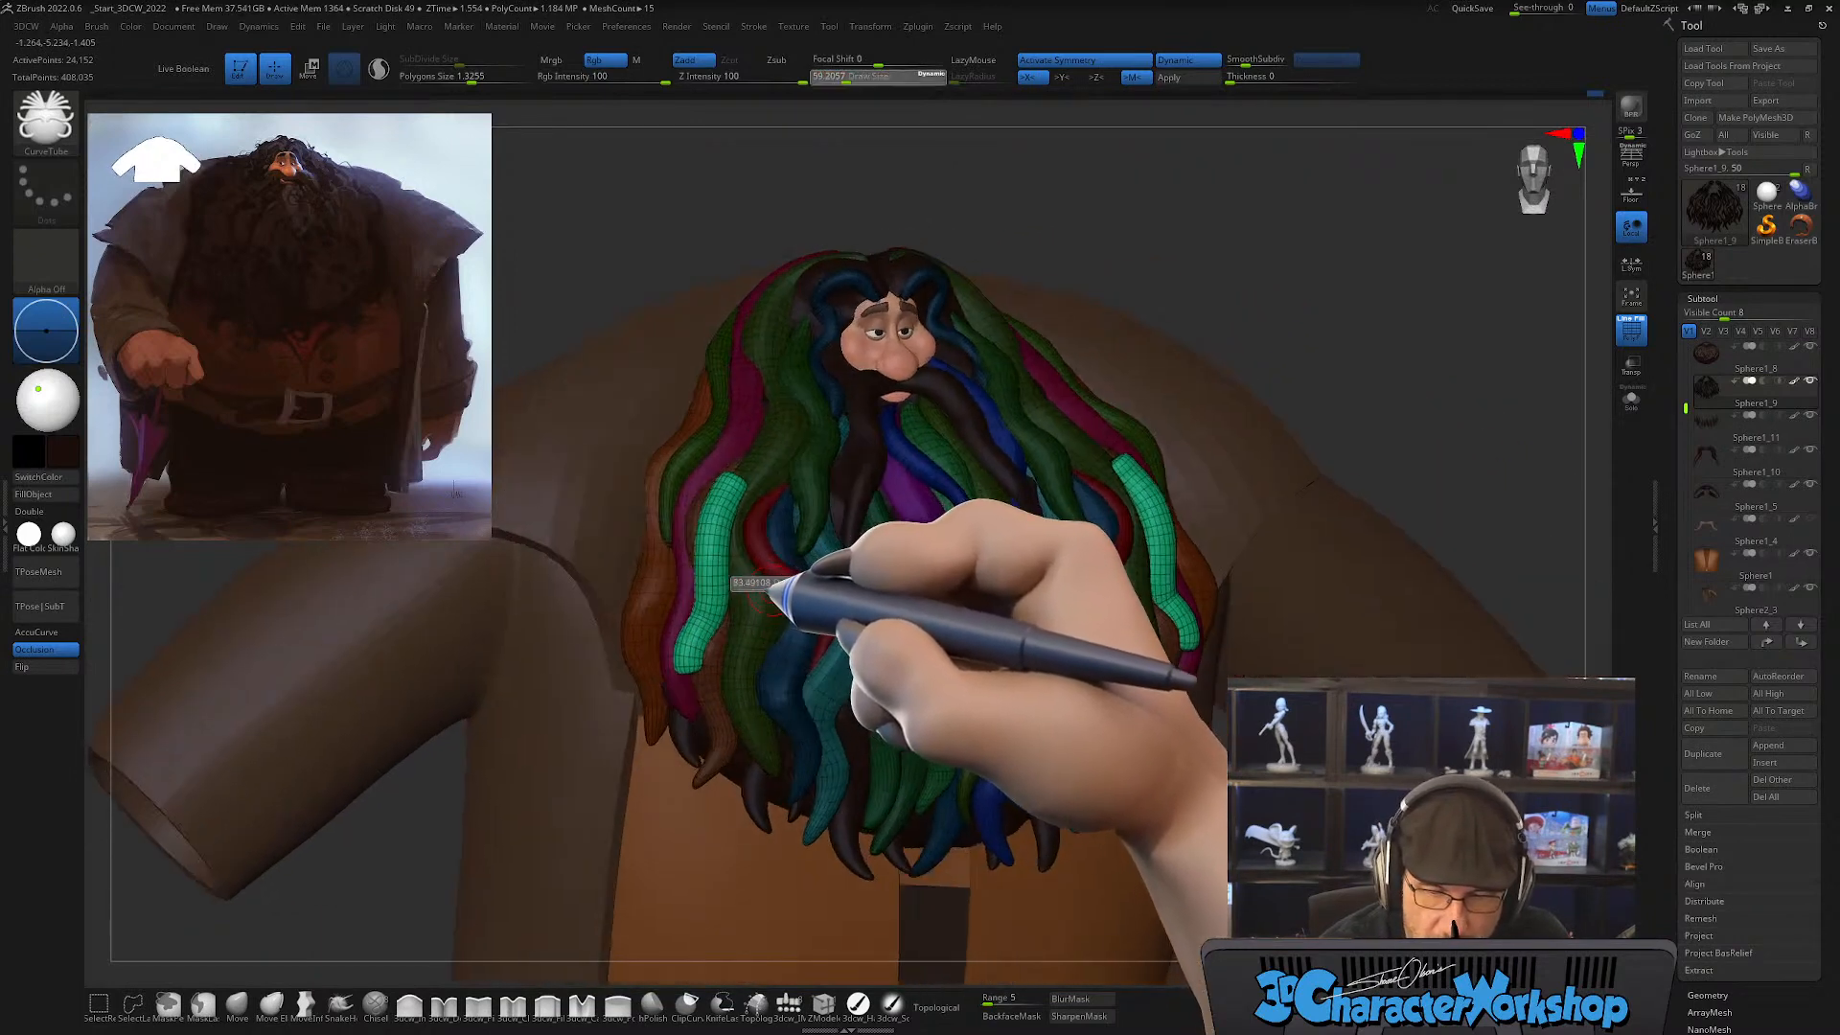
key(shift)
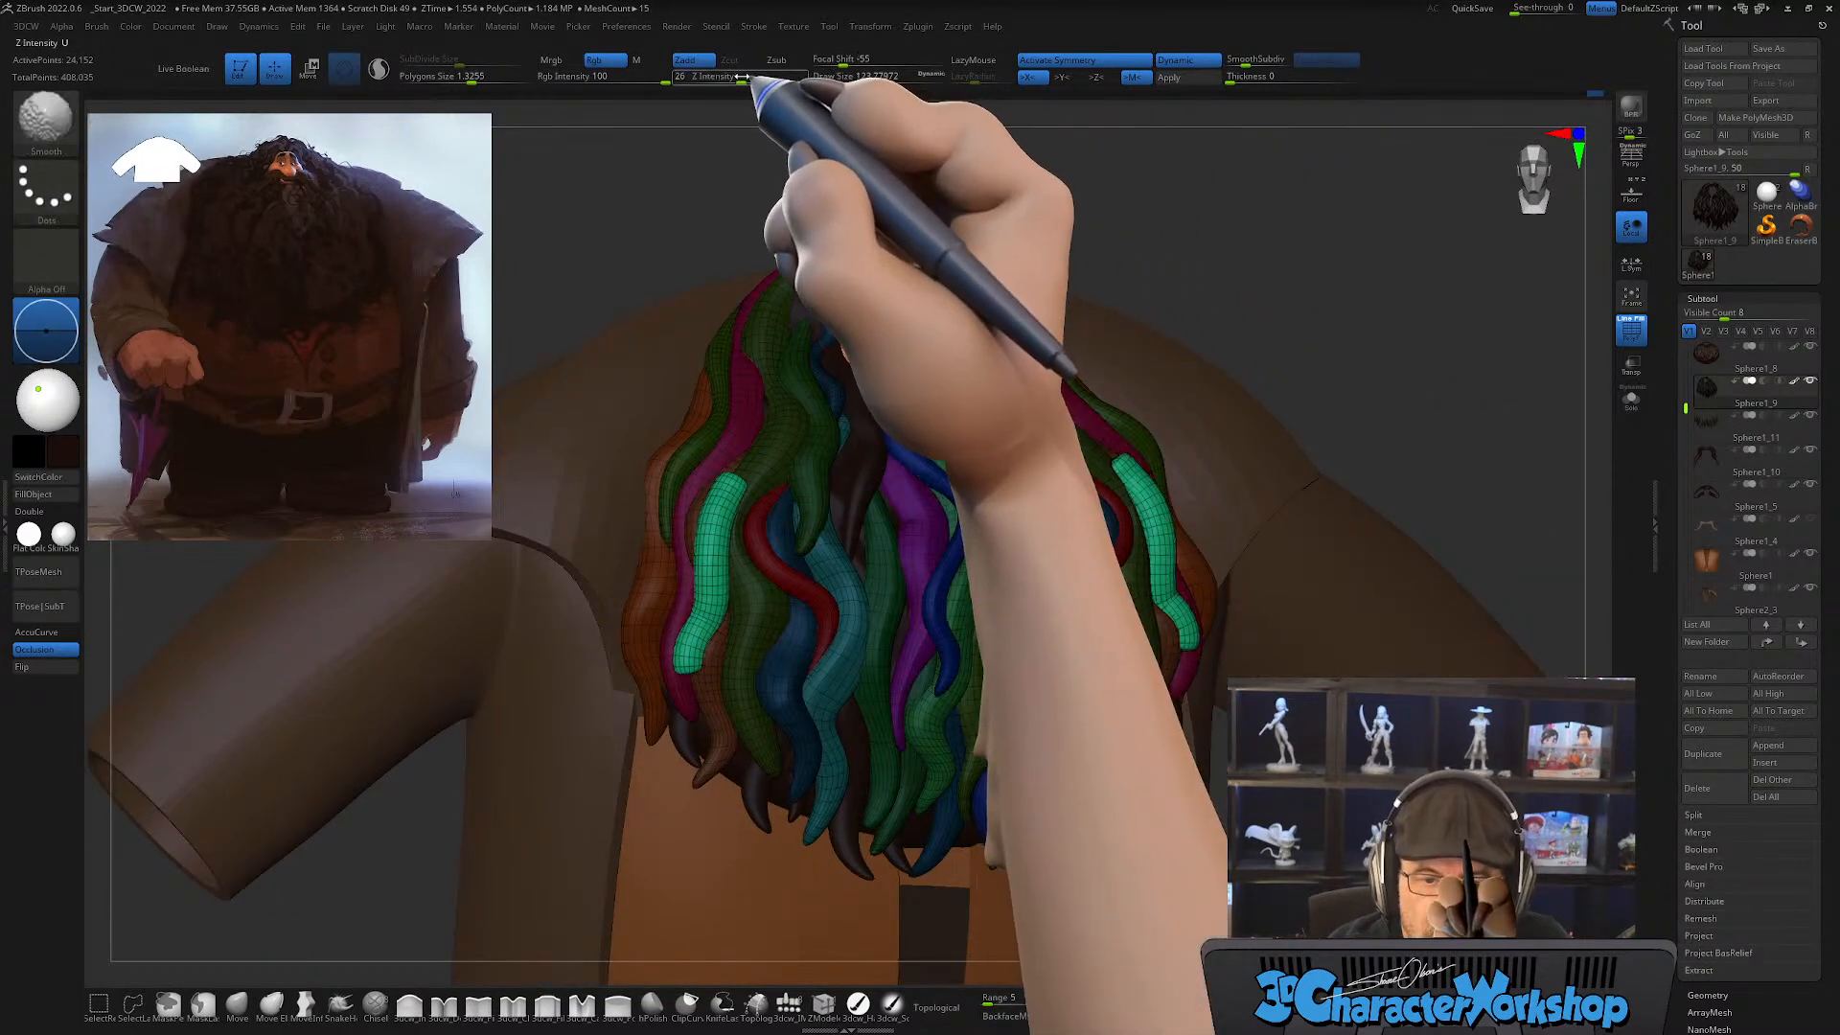
shift+drag(741, 79, 757, 80)
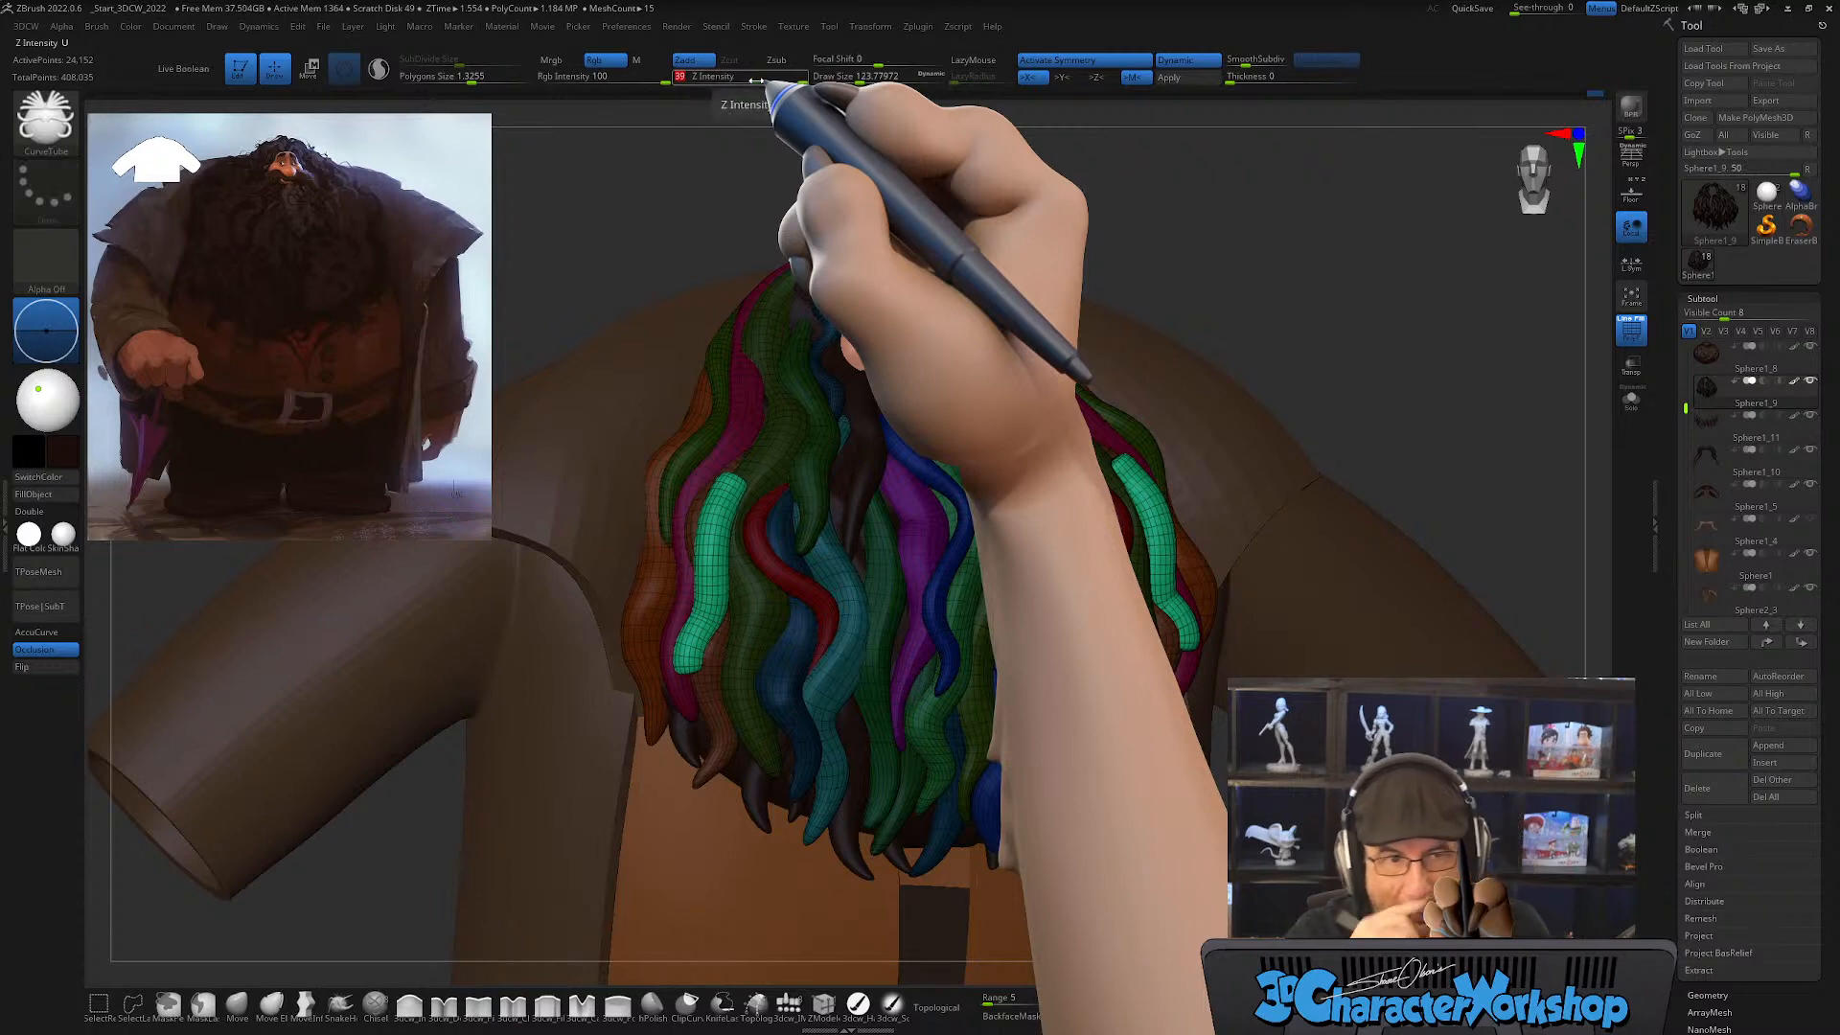
key(shift)
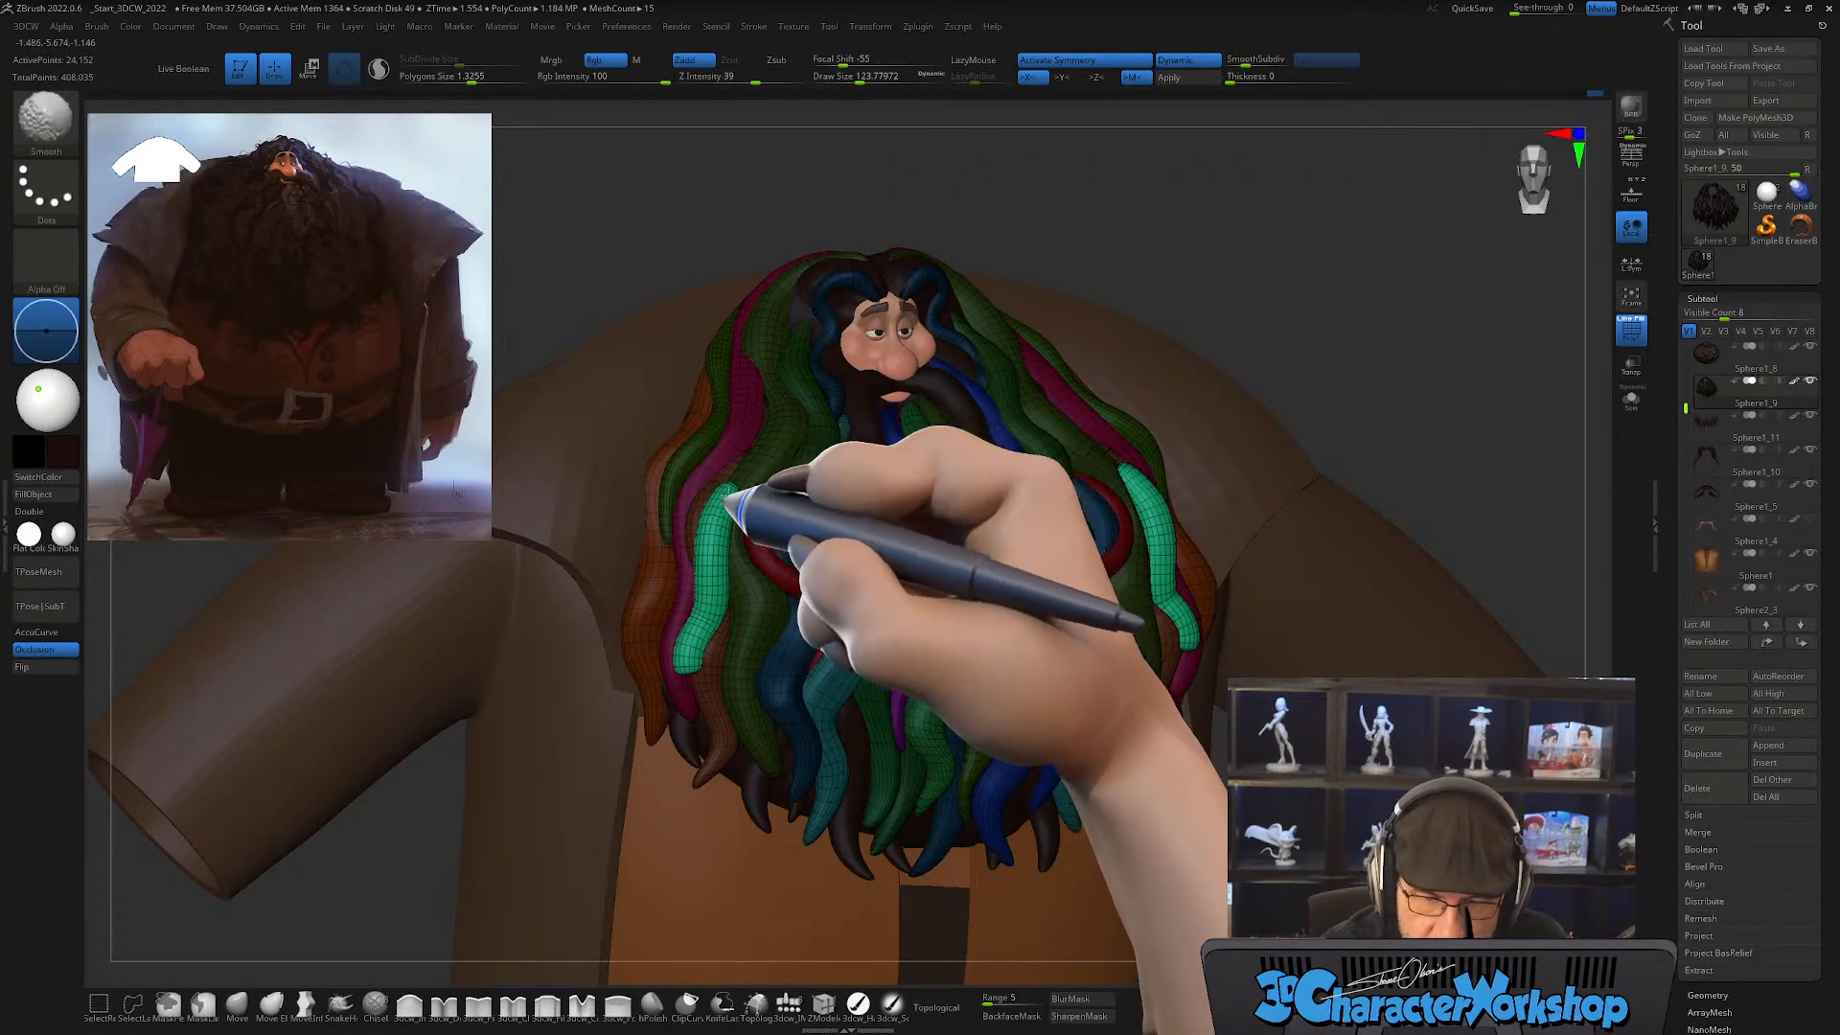
mouse_move(730, 518)
shift+mouse_down()
mouse_move(676, 682)
mouse_move(690, 646)
shift+mouse_up()
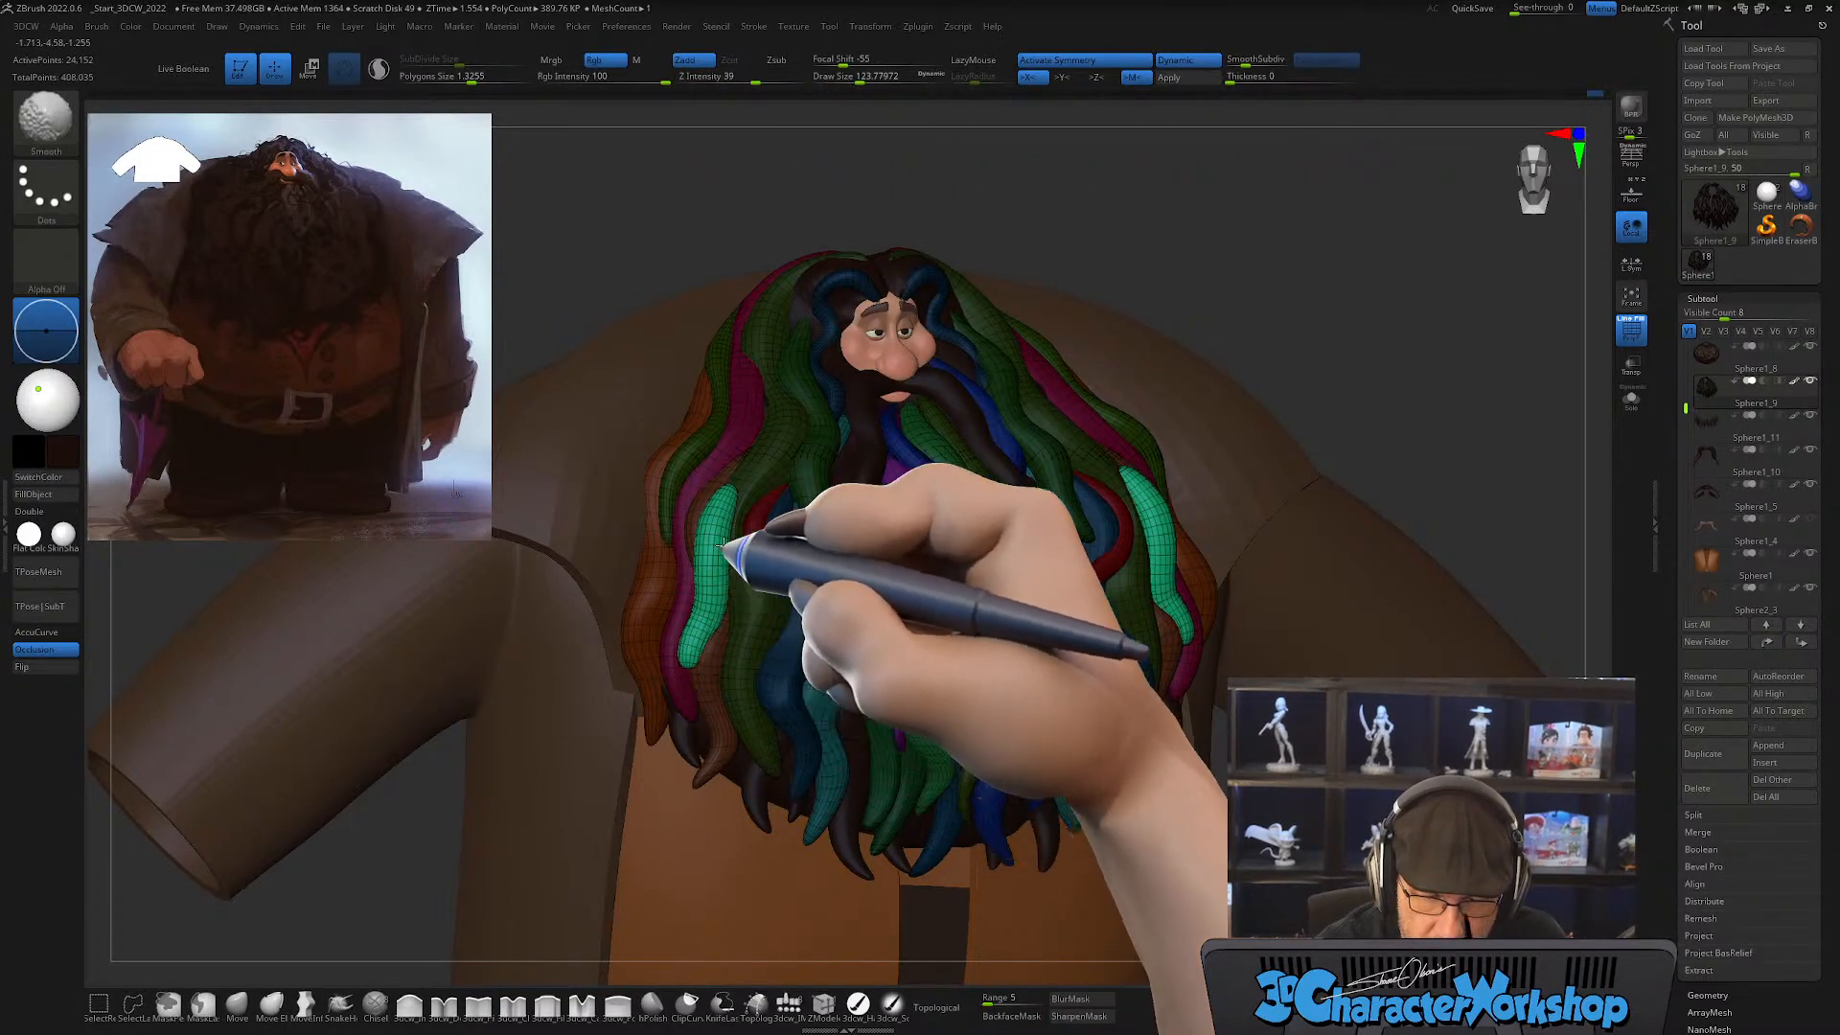
Step: Enlarge the brush draw size and smooth the green outer locks further to slim and taper them
key(s)
drag(688, 553, 735, 549)
key(shift)
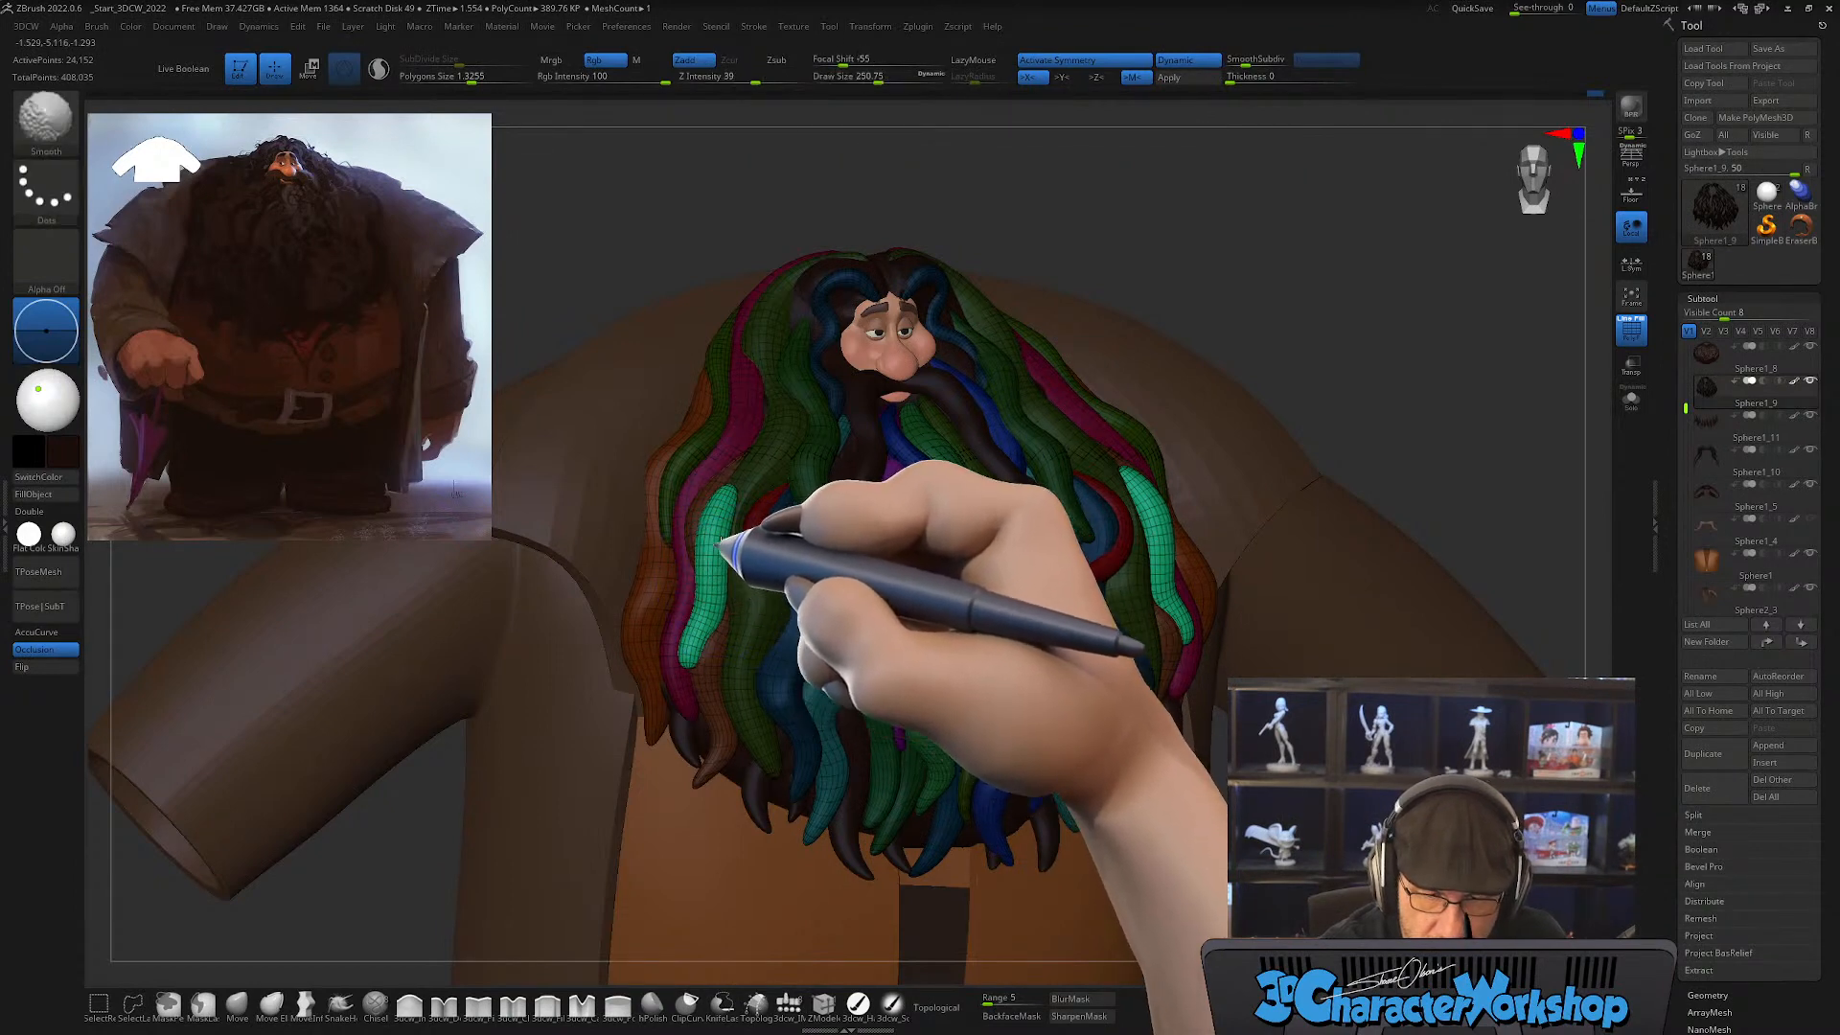
mouse_move(770, 577)
right_down()
mouse_move(799, 582)
mouse_move(772, 566)
right_up()
key(shift)
right_drag(745, 472, 741, 497)
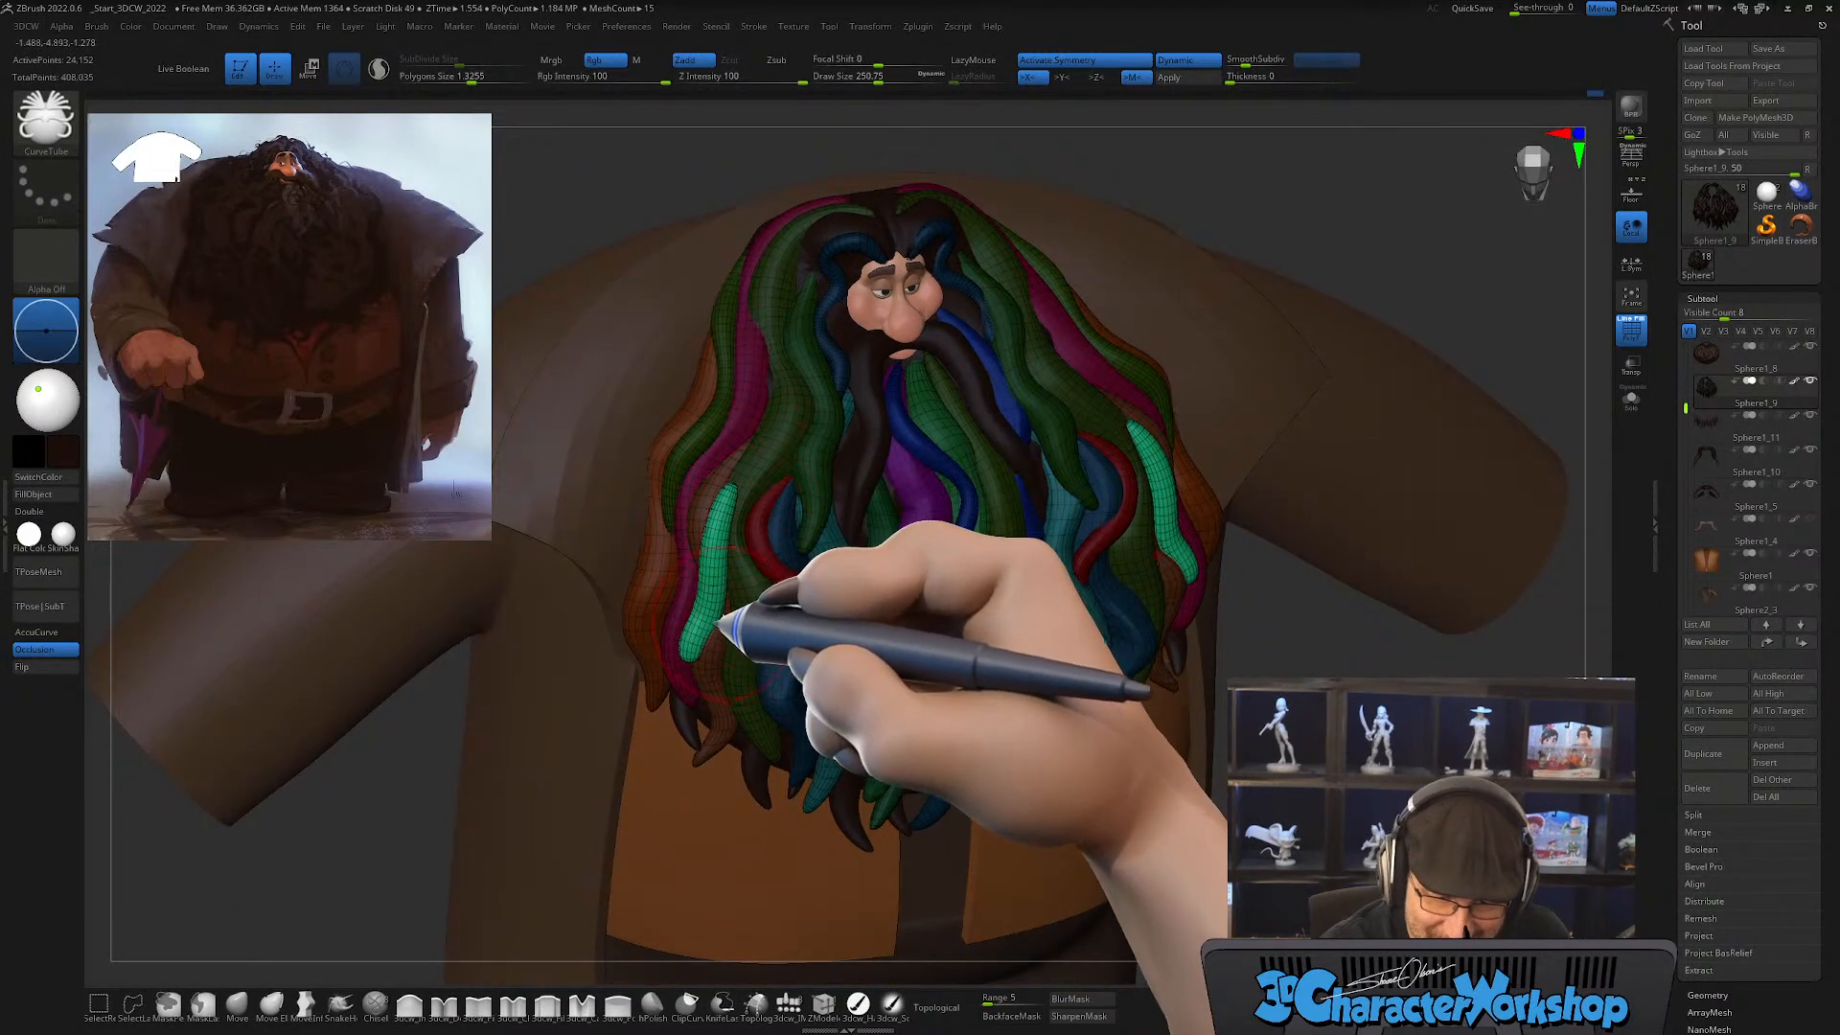
Step: Bend the mirrored green outer locks into a wavy shape along the sides of the beard with the Move brush
key(shift)
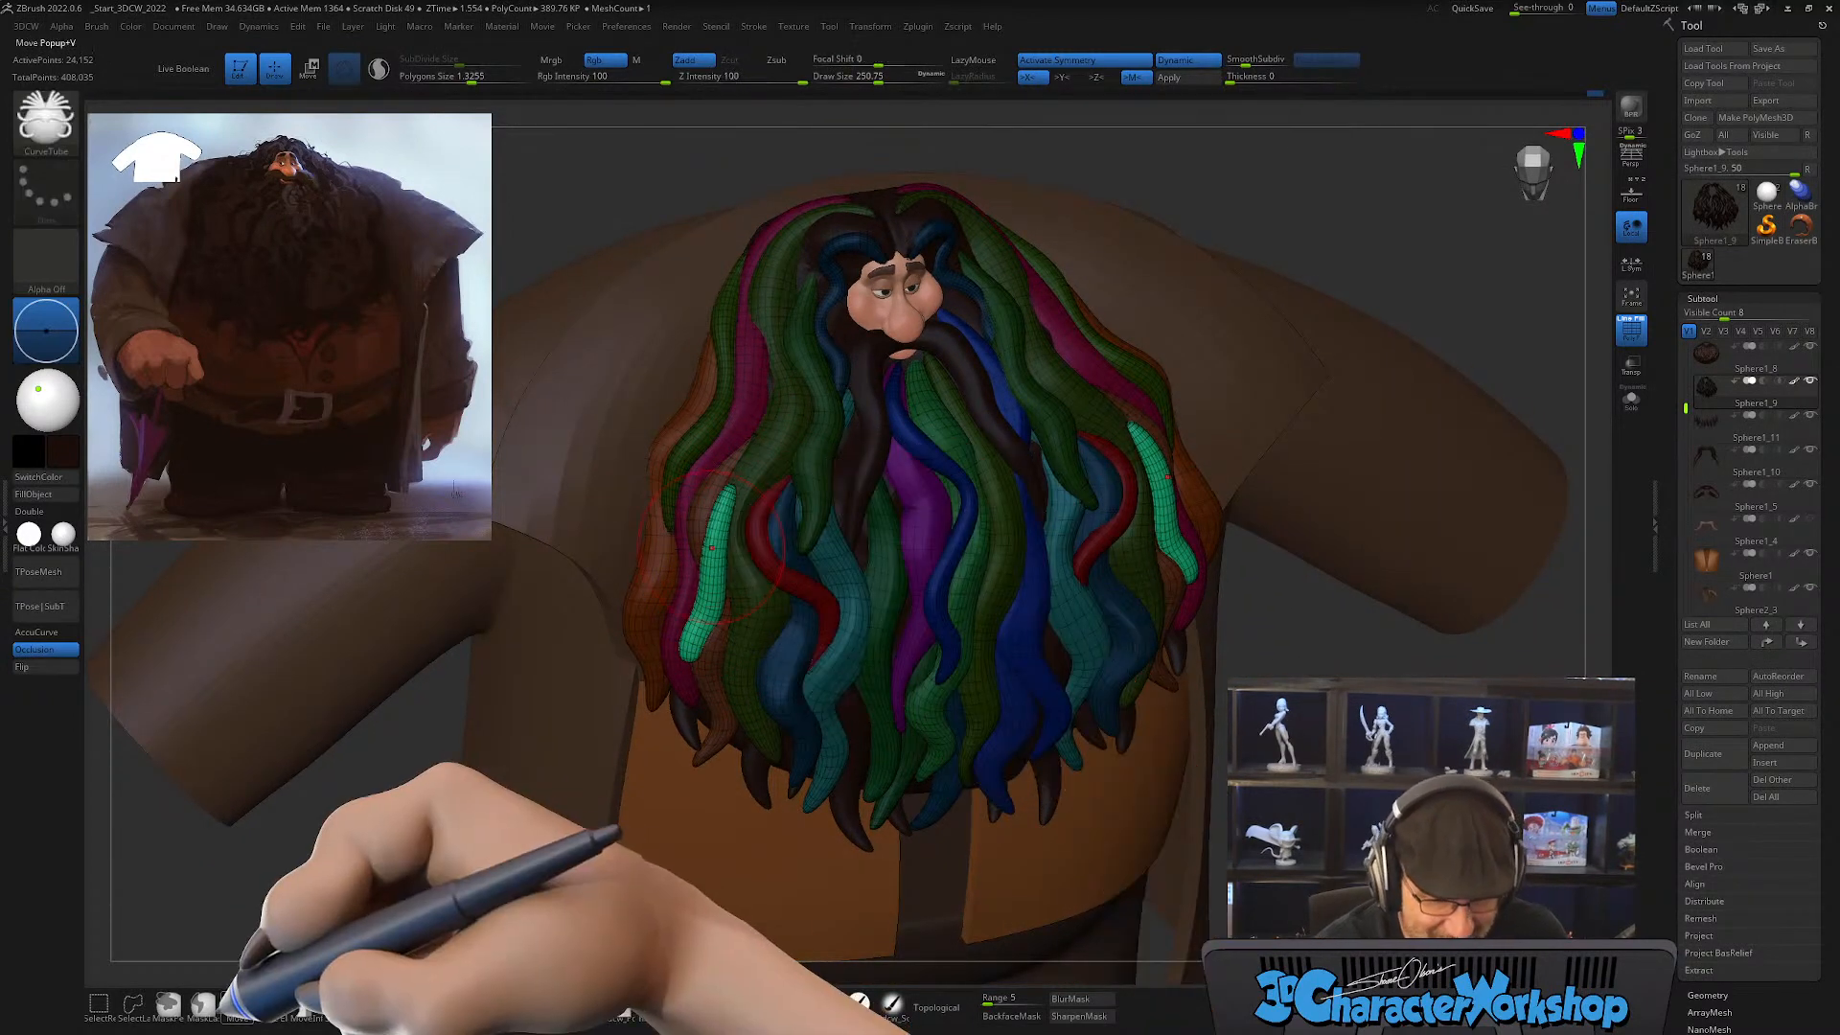
click(237, 1003)
mouse_move(753, 630)
right_down()
mouse_move(774, 587)
mouse_move(732, 637)
mouse_move(760, 645)
mouse_move(748, 594)
mouse_move(737, 705)
right_up()
key(shift)
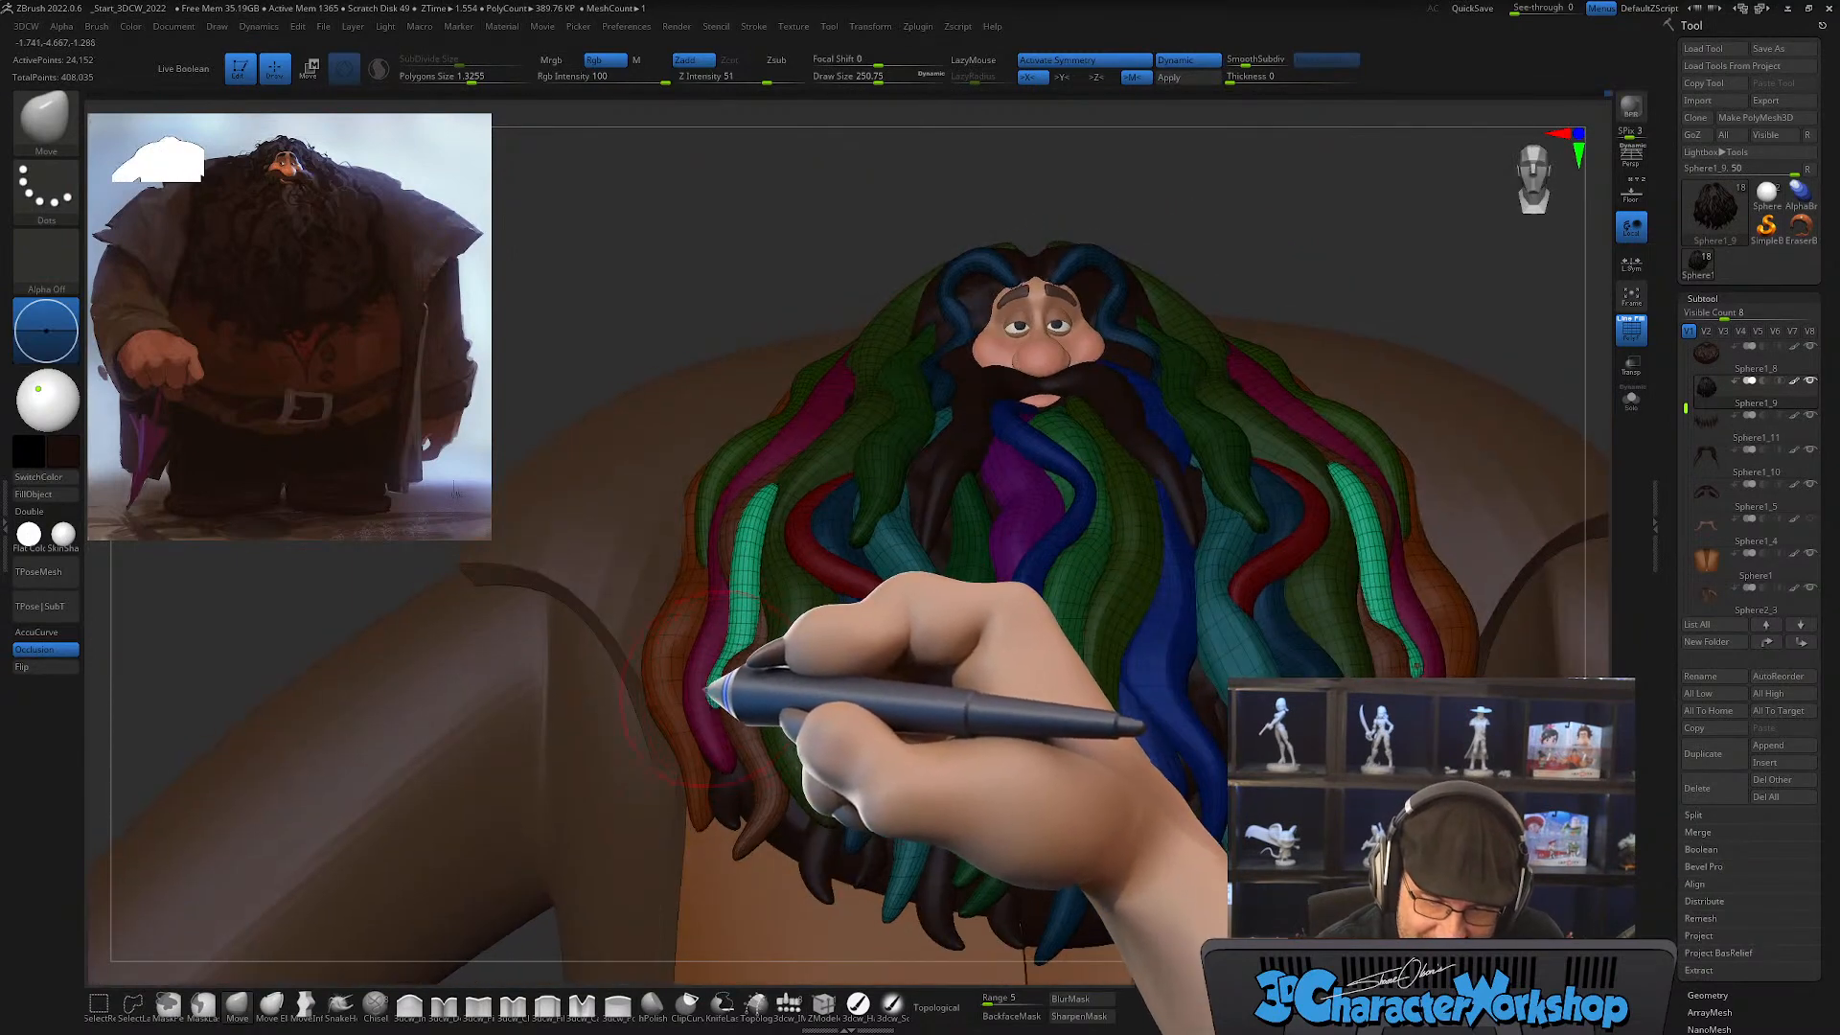
mouse_move(714, 658)
mouse_down()
mouse_move(721, 680)
mouse_move(756, 616)
mouse_up()
right_drag(756, 616, 785, 620)
drag(751, 616, 741, 610)
right_drag(756, 575, 791, 581)
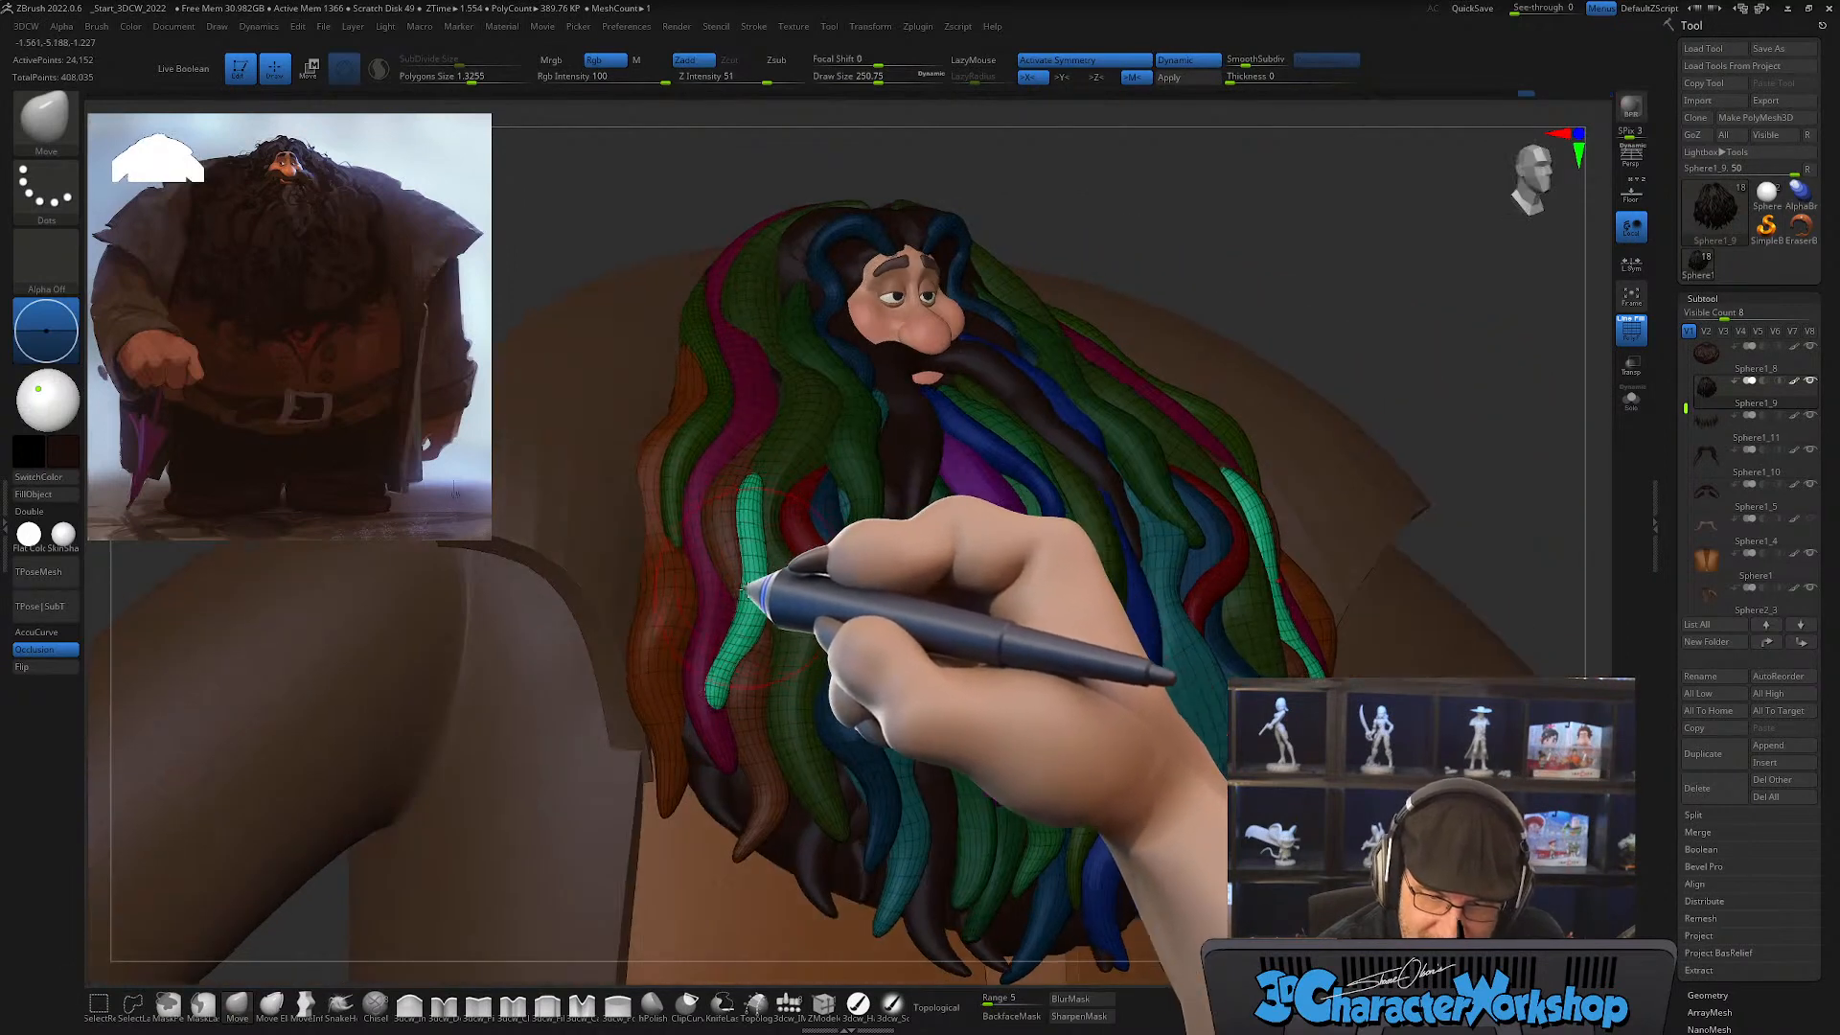
Step: Smooth the green outer locks along their upper length with a Smooth draw size of about 172
key(shift)
right_drag(778, 467, 766, 494)
key(shift)
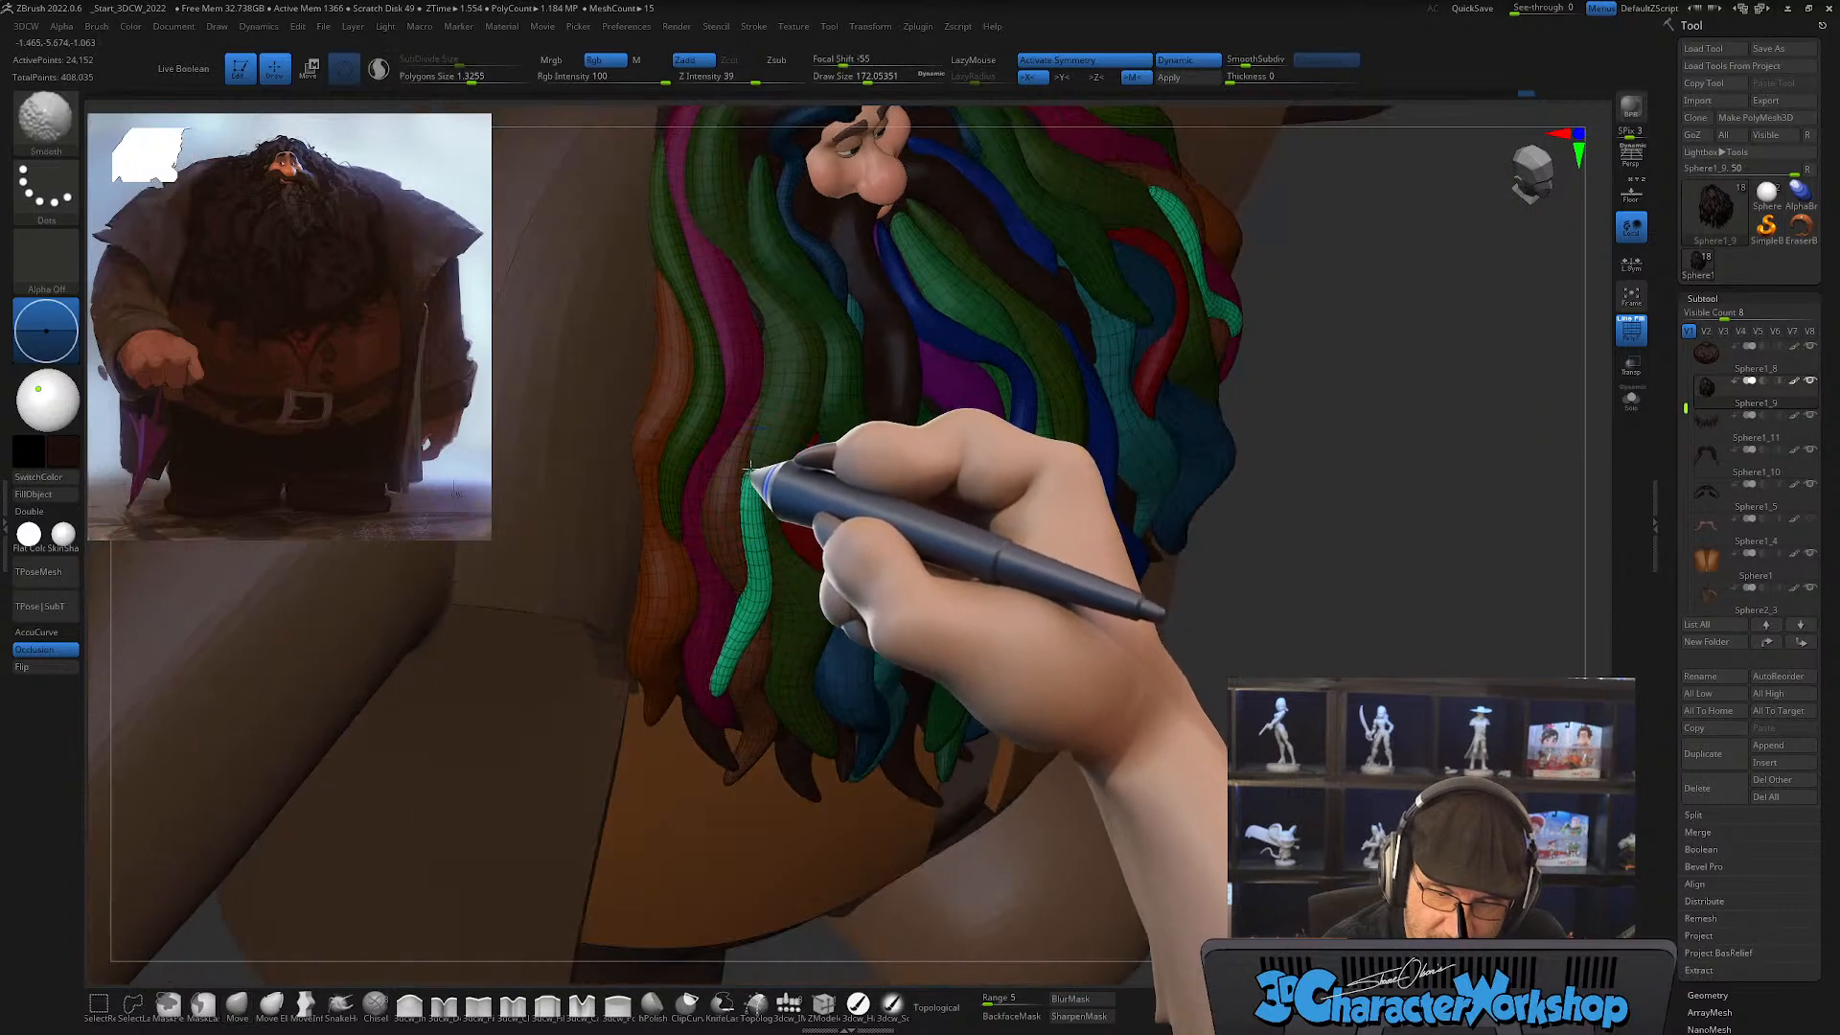
mouse_move(778, 444)
right_down()
mouse_move(760, 492)
mouse_move(772, 534)
mouse_move(764, 482)
mouse_move(741, 504)
mouse_move(793, 518)
mouse_move(780, 575)
mouse_move(809, 534)
mouse_move(803, 613)
mouse_move(773, 706)
mouse_move(721, 690)
mouse_move(800, 613)
mouse_move(788, 637)
right_up()
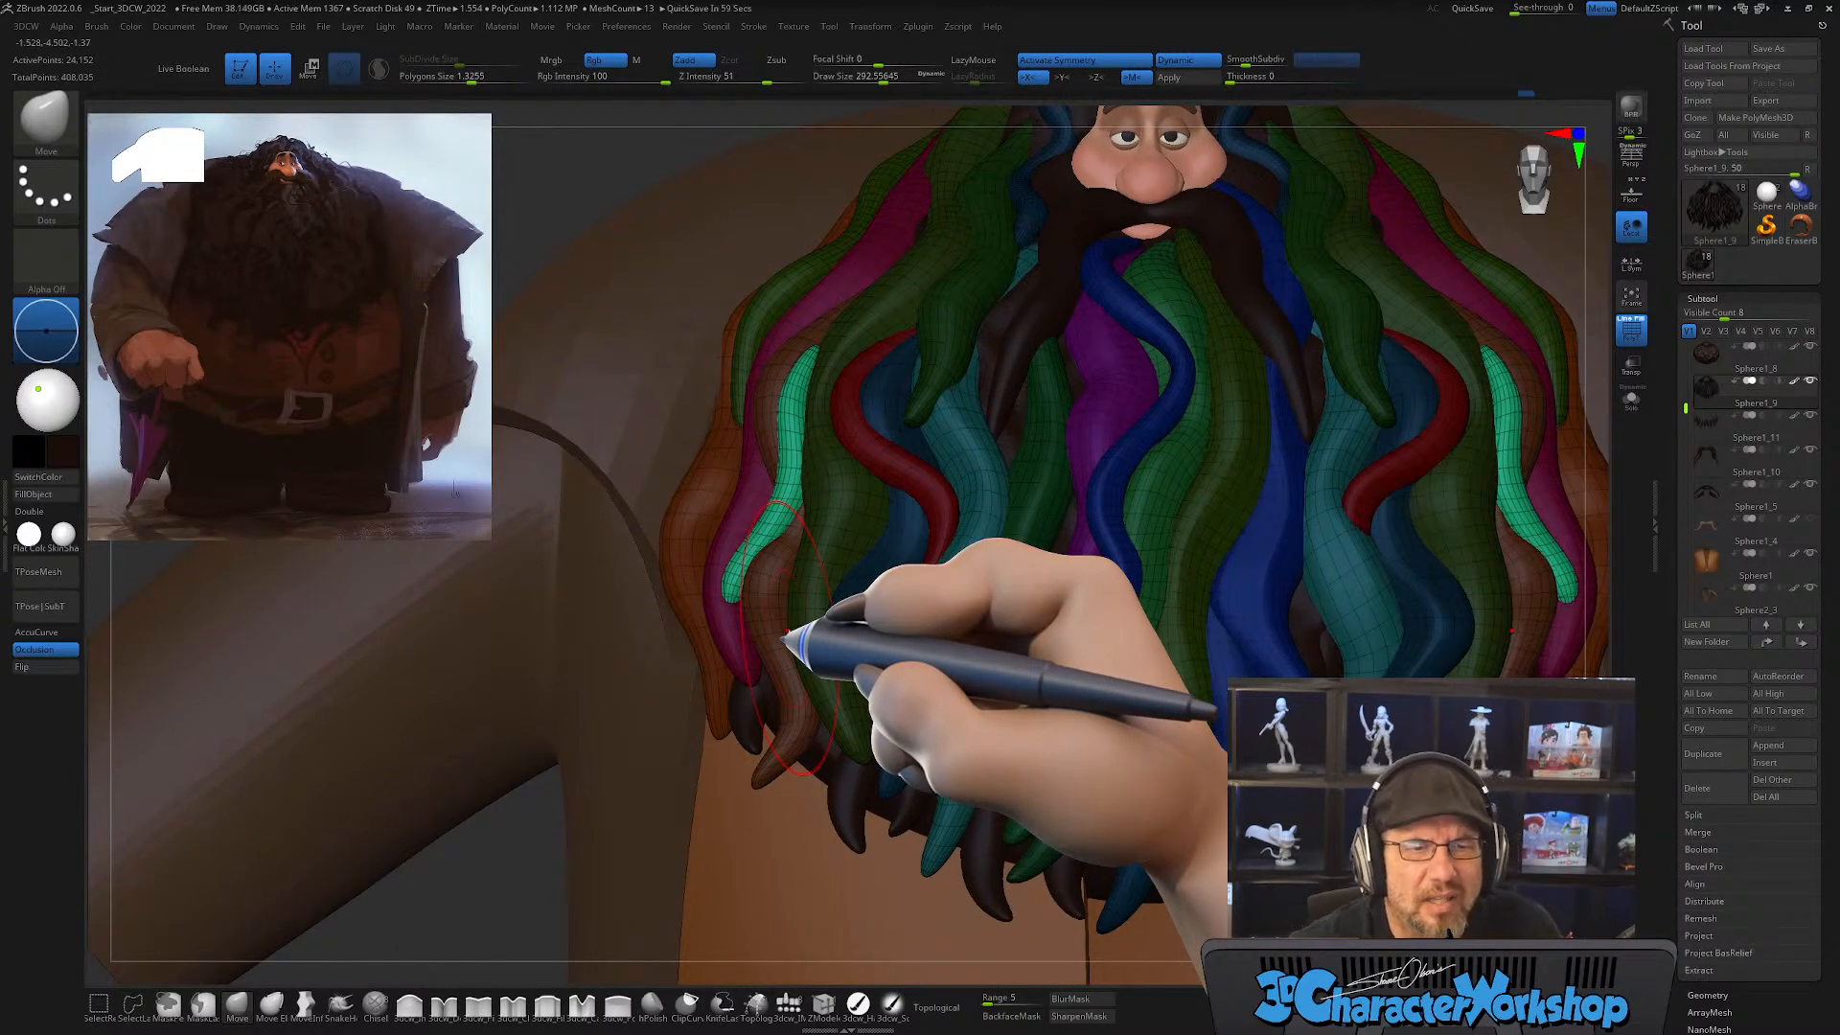
Step: Reshape the lower ends of the green outer locks with the Move brush at a draw size of about 192
key(s)
mouse_move(740, 618)
mouse_down()
mouse_move(678, 617)
mouse_move(730, 616)
mouse_up()
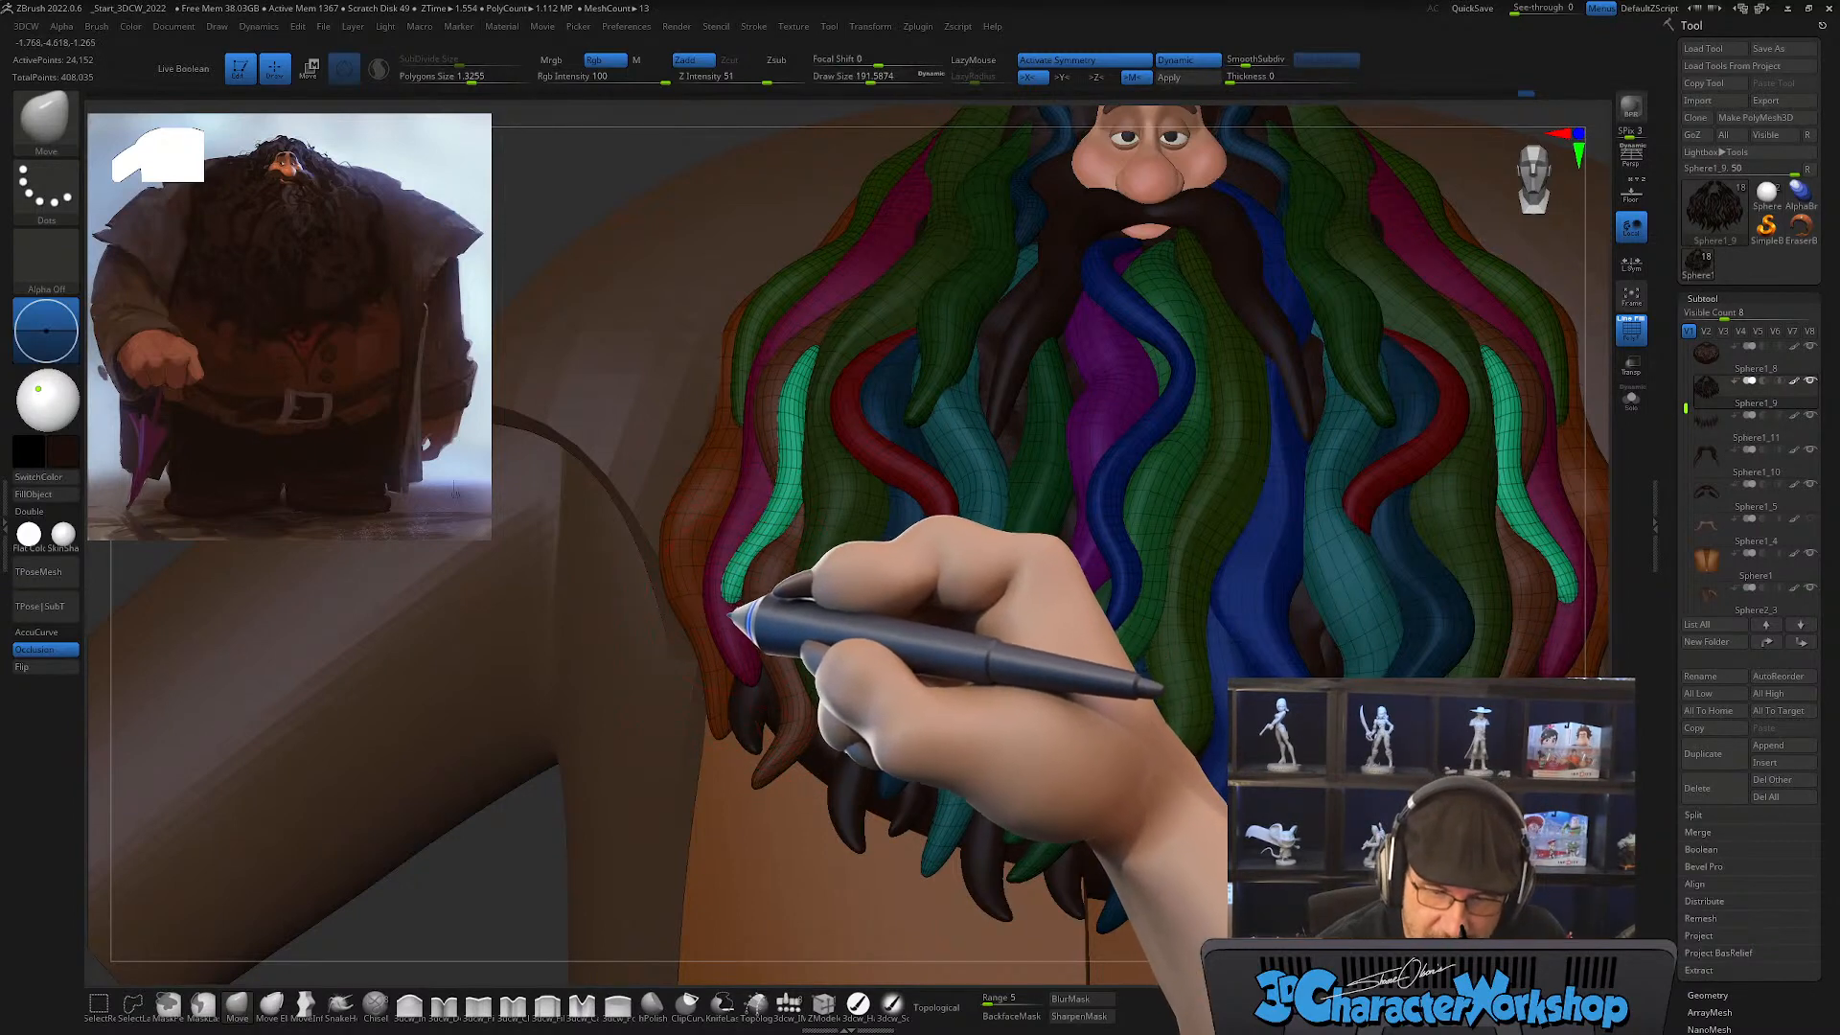
mouse_move(748, 600)
right_down()
mouse_move(768, 600)
mouse_move(735, 609)
right_up()
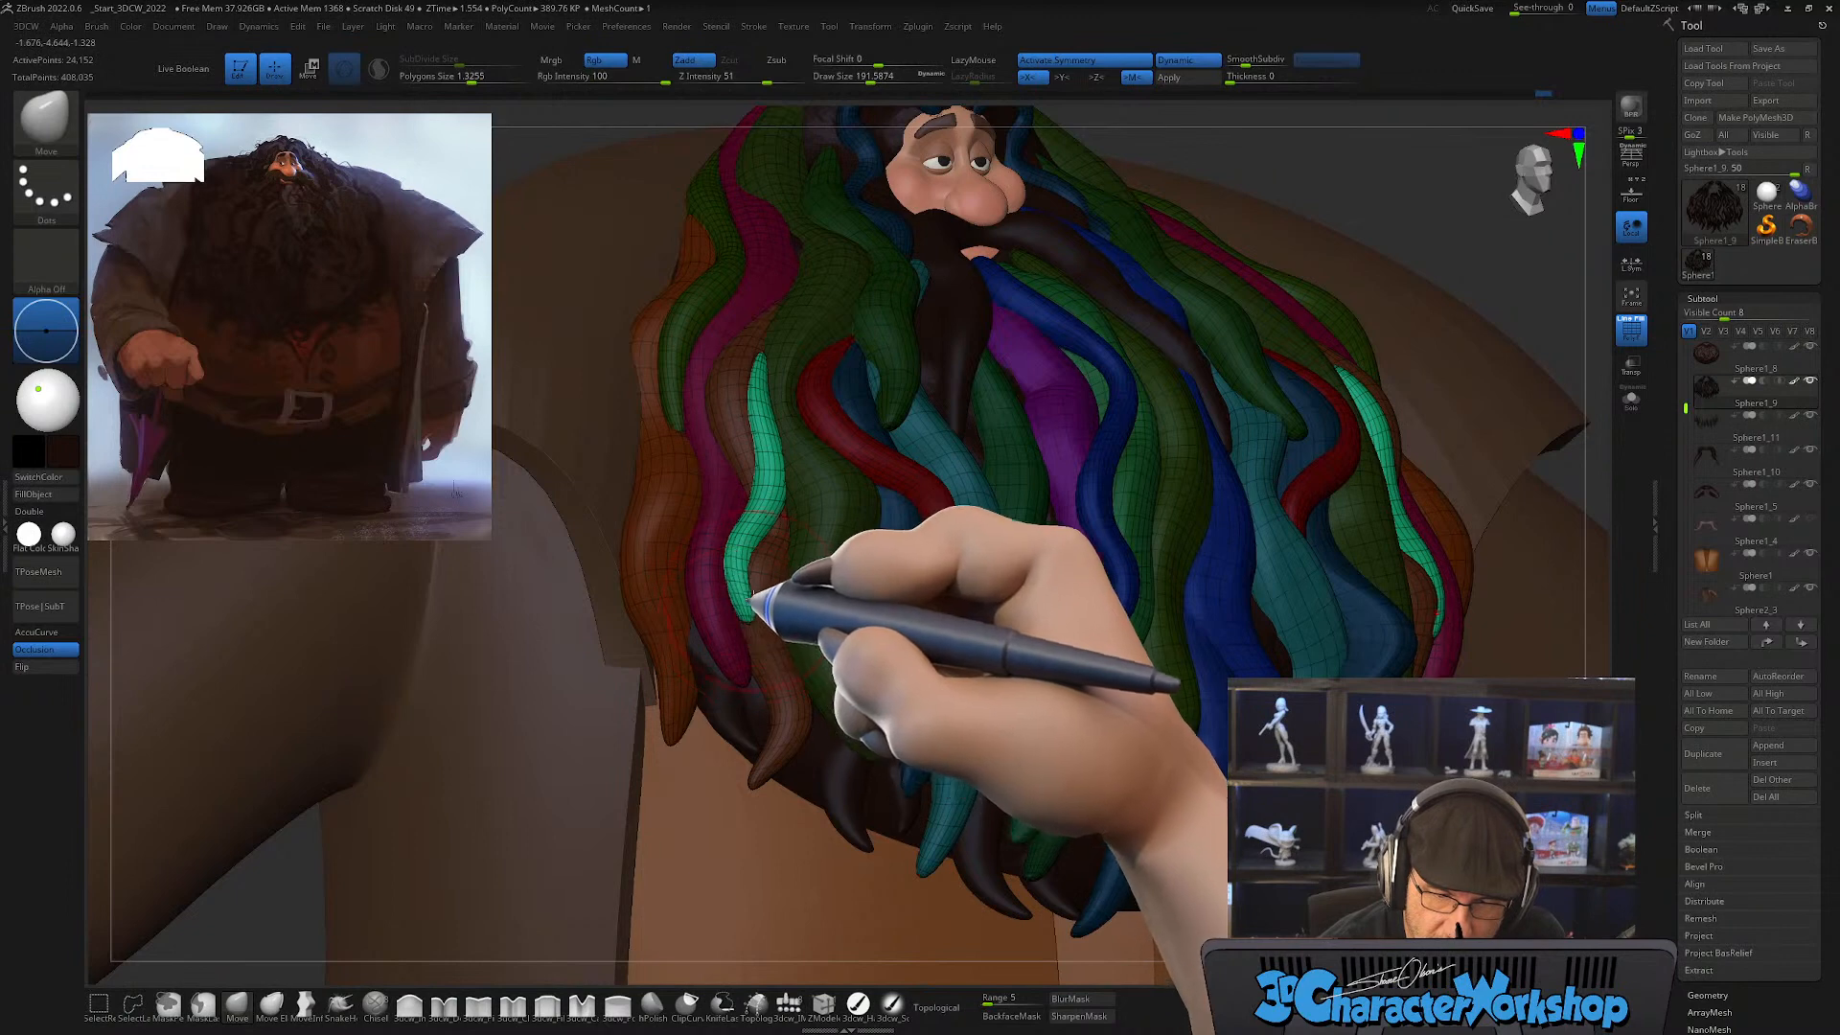
Step: Curl and reposition the tips of the green outer locks from several angles with Move, starting at a draw size of about 101
key(s)
mouse_move(746, 620)
mouse_down()
mouse_move(707, 617)
mouse_move(766, 605)
mouse_up()
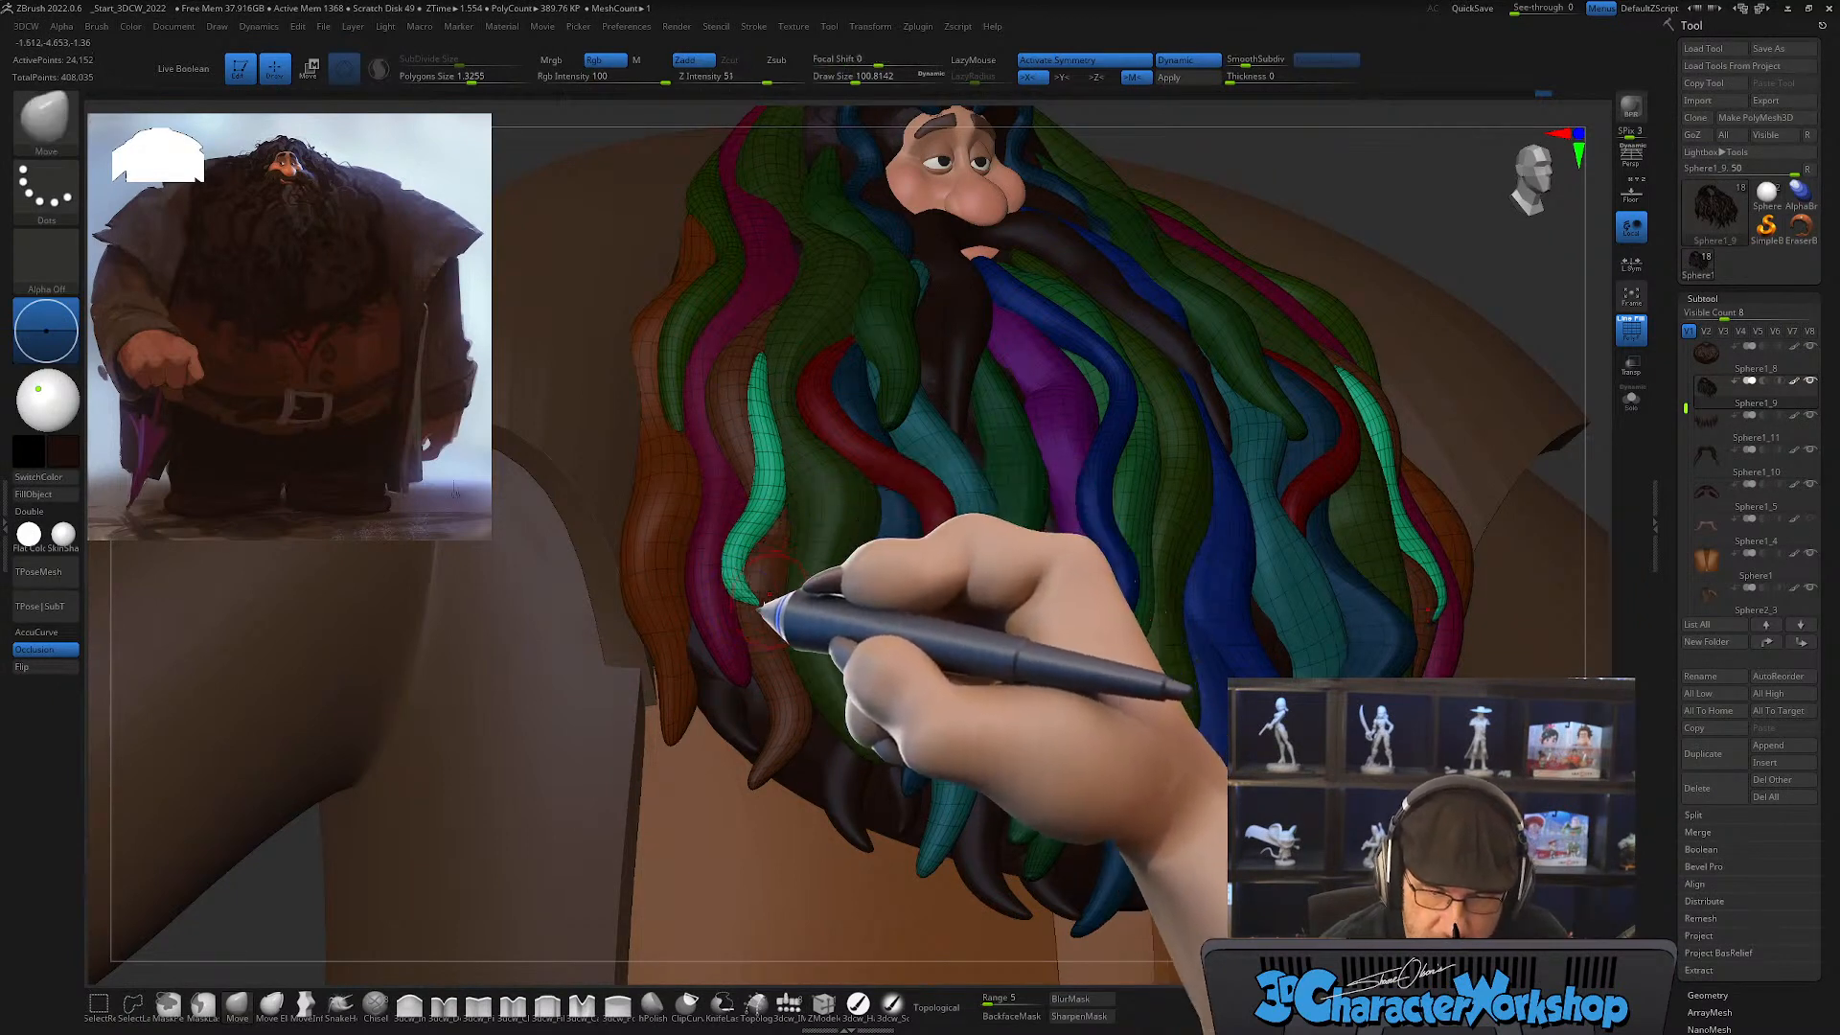
right_drag(760, 616, 751, 707)
mouse_move(785, 619)
right_down()
mouse_move(772, 607)
mouse_move(791, 602)
right_up()
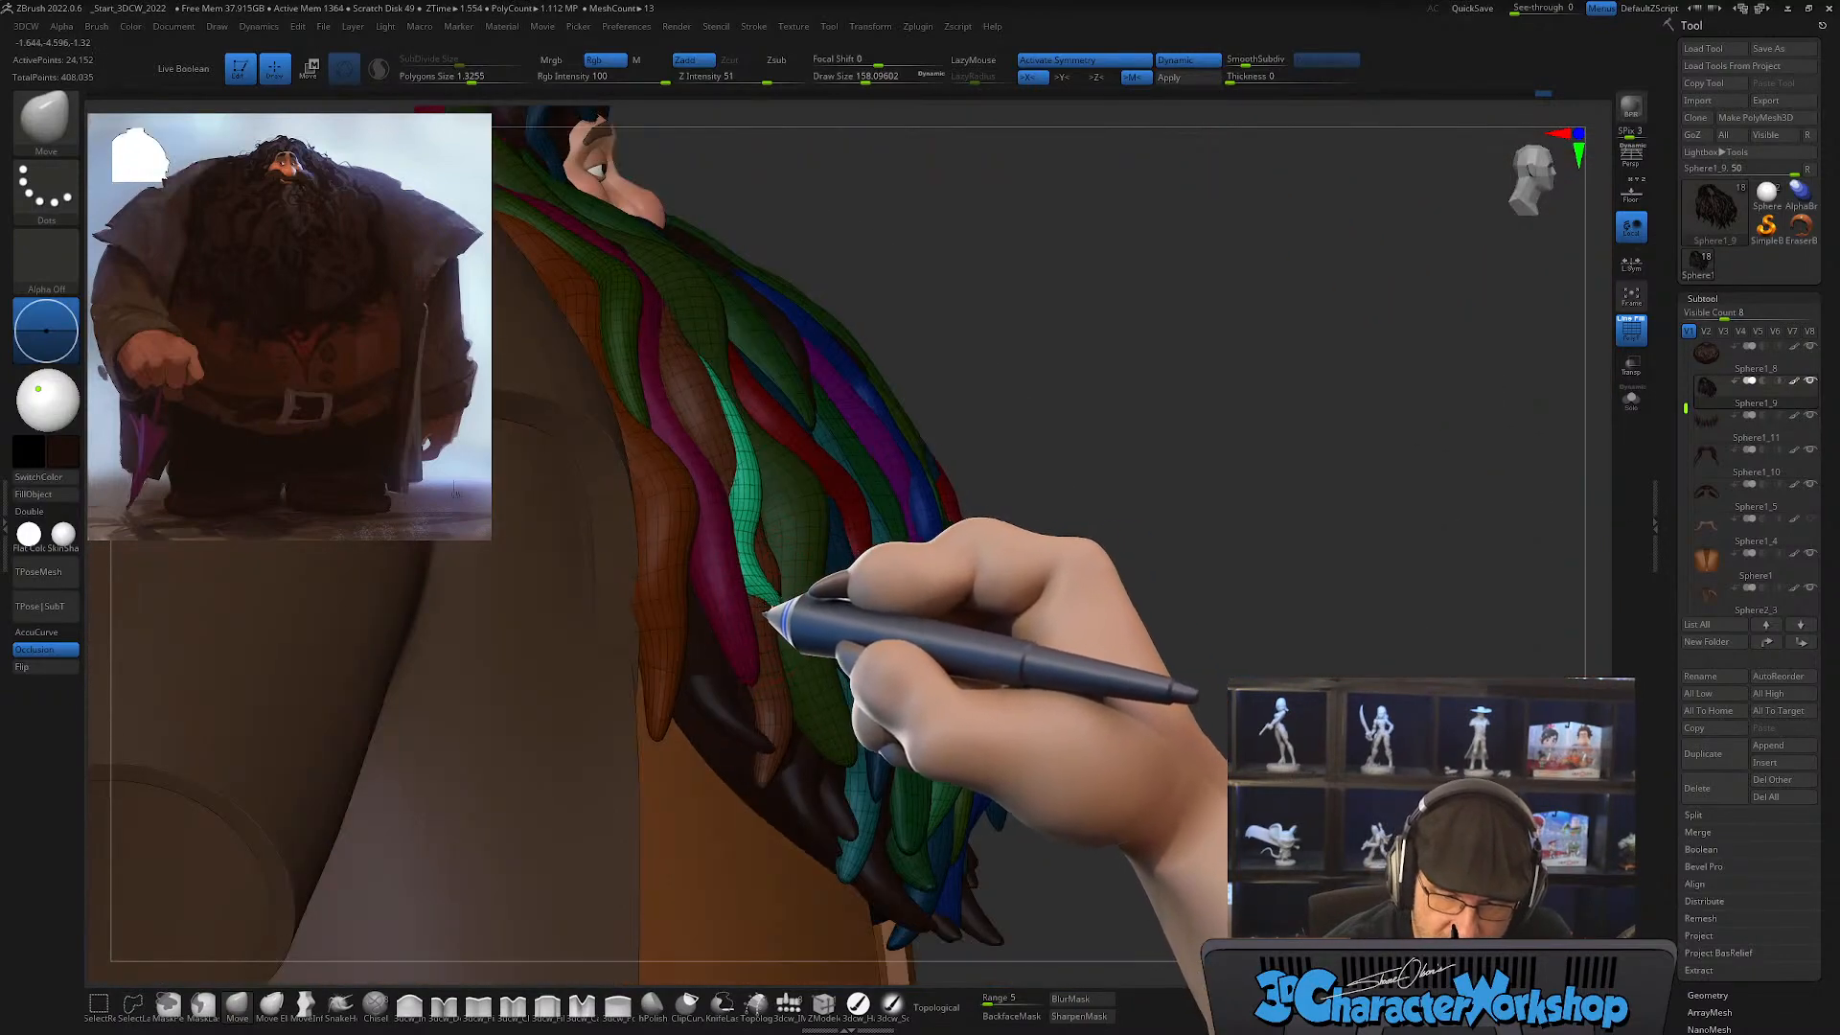
right_drag(810, 618, 774, 594)
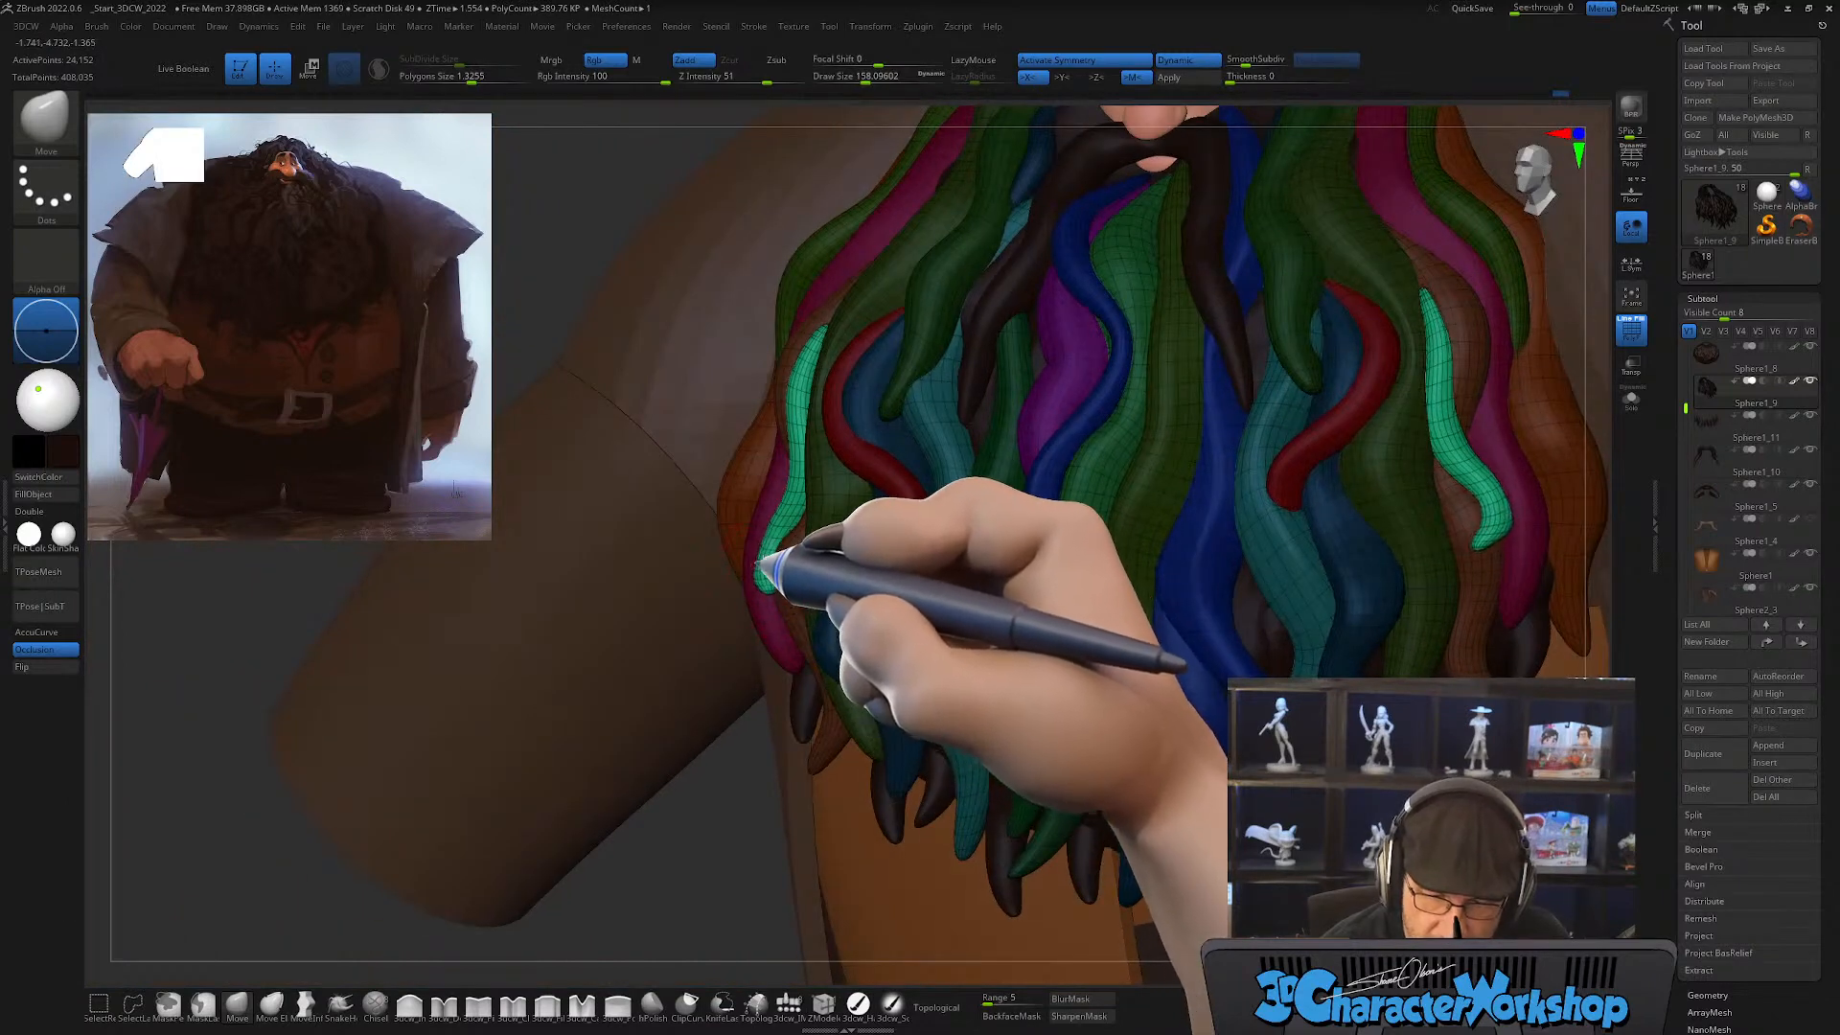
right_drag(787, 581, 824, 534)
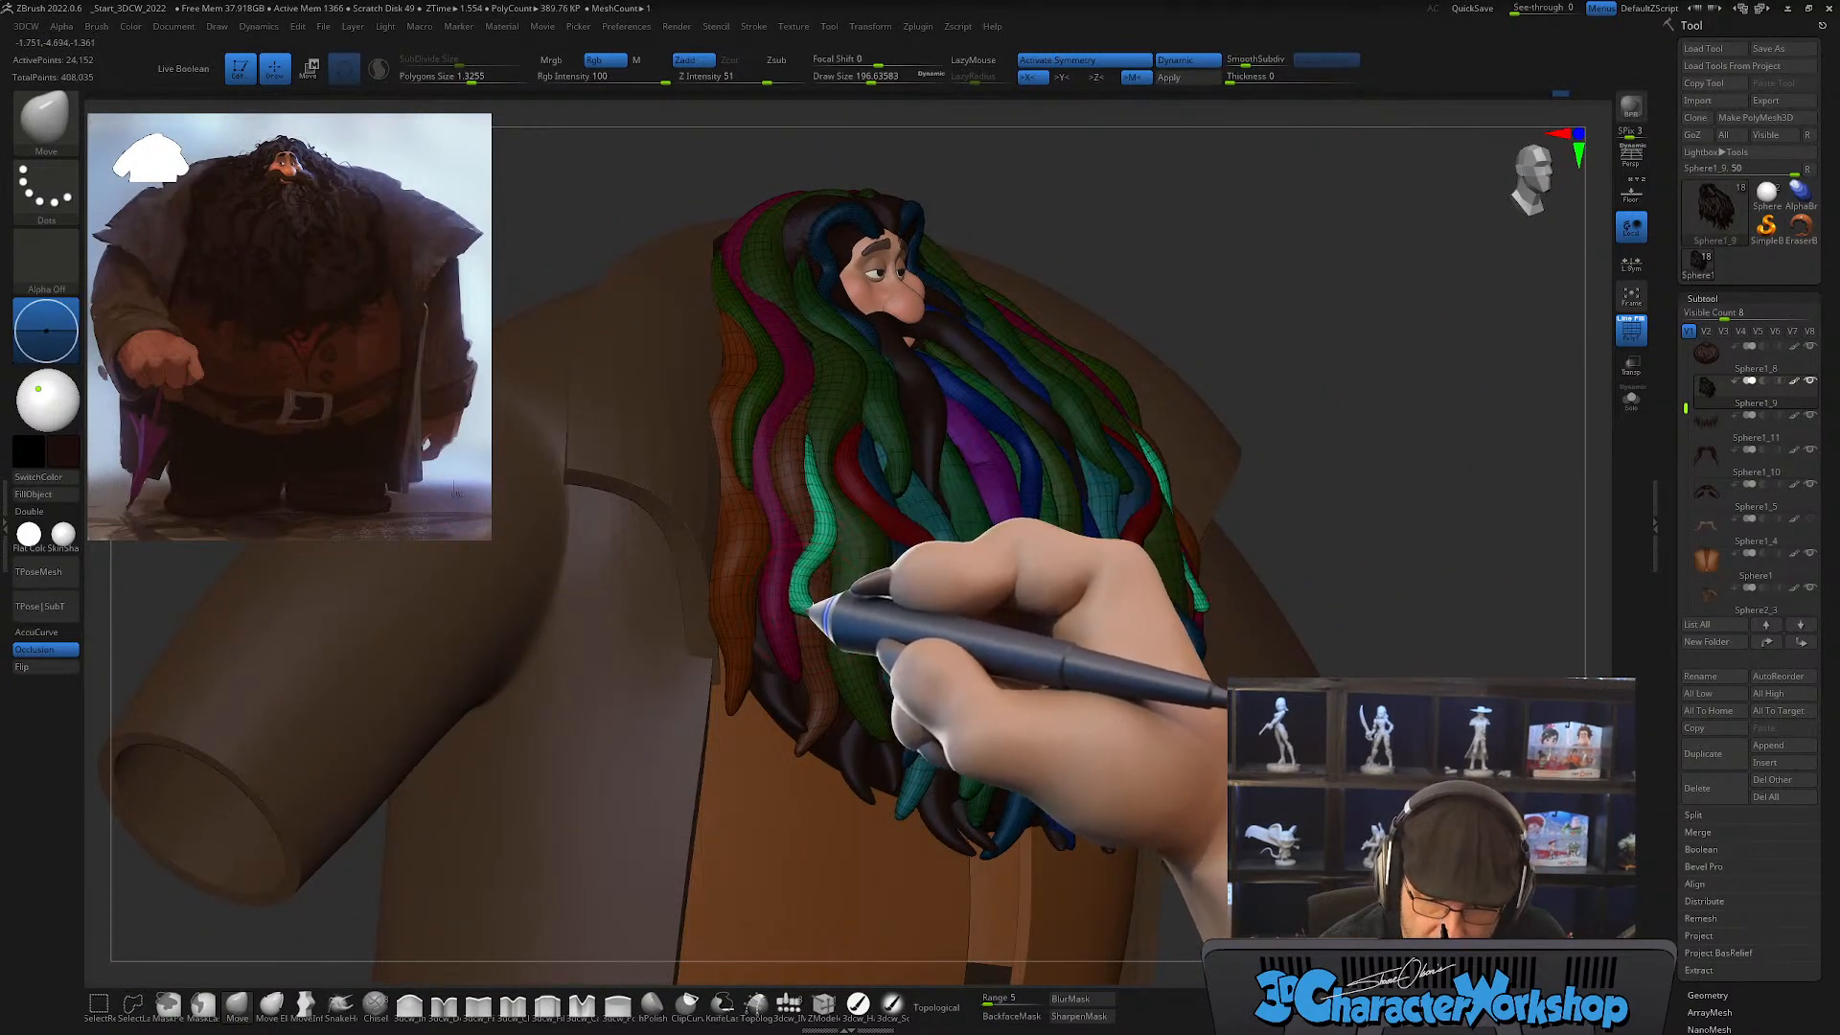
Step: Compare the whole beard with and without the polygroup wireframe to find areas that need another lock
right_drag(823, 602, 1014, 781)
key(shift+f)
key(shift+f)
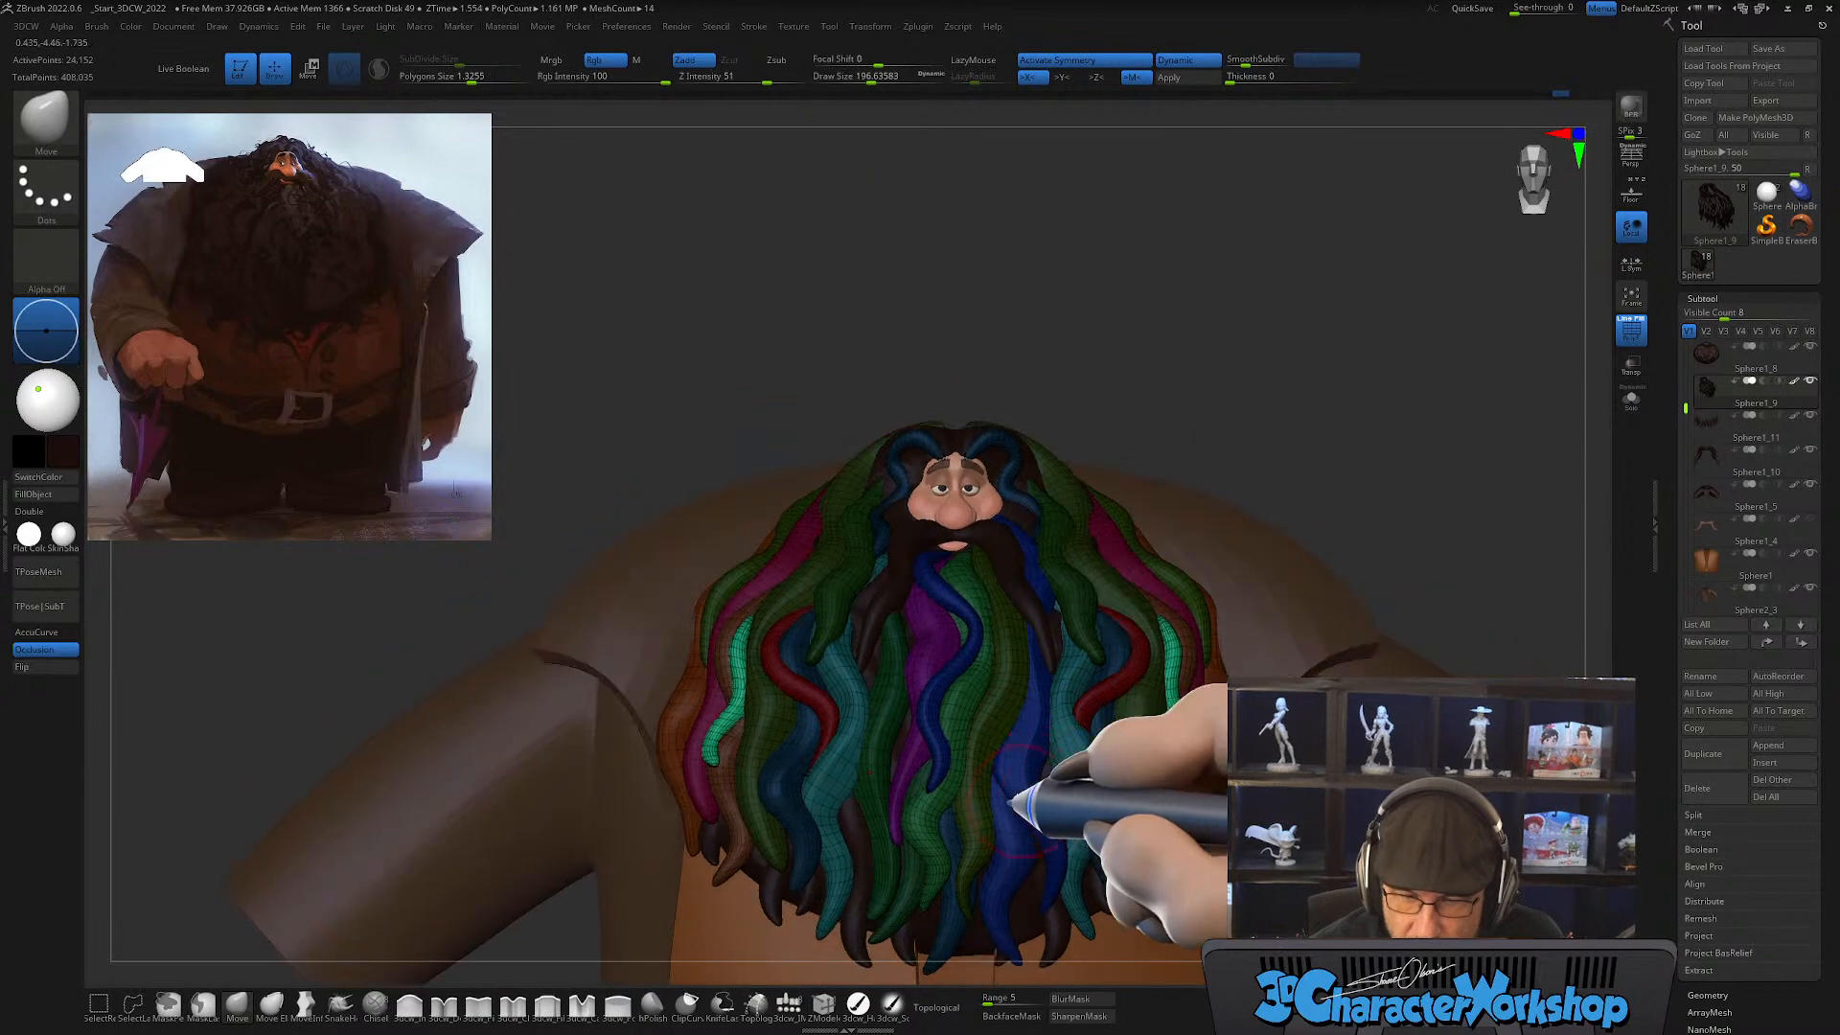
ctrl+drag(1144, 368, 875, 624)
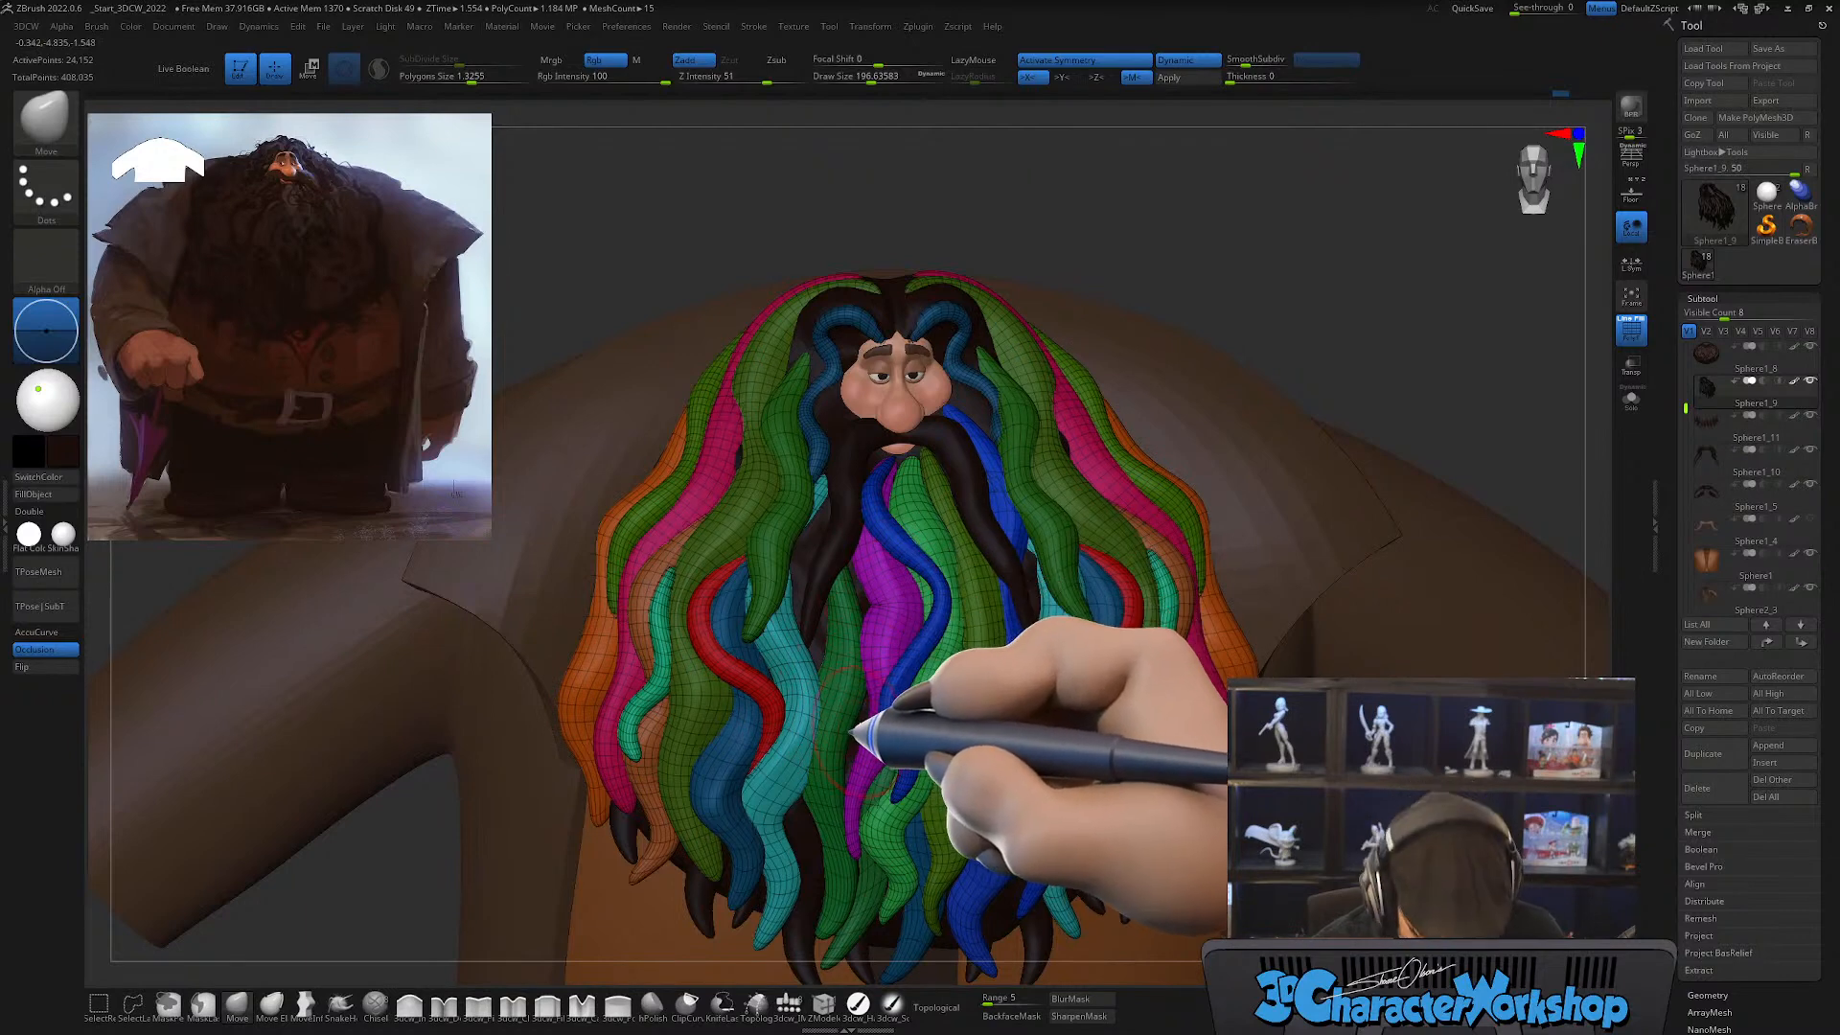
Step: Turn symmetry off and draw a single CurveTube lock from beside the mustache down toward the purple center lock, with a draw size of about 74
key(b)
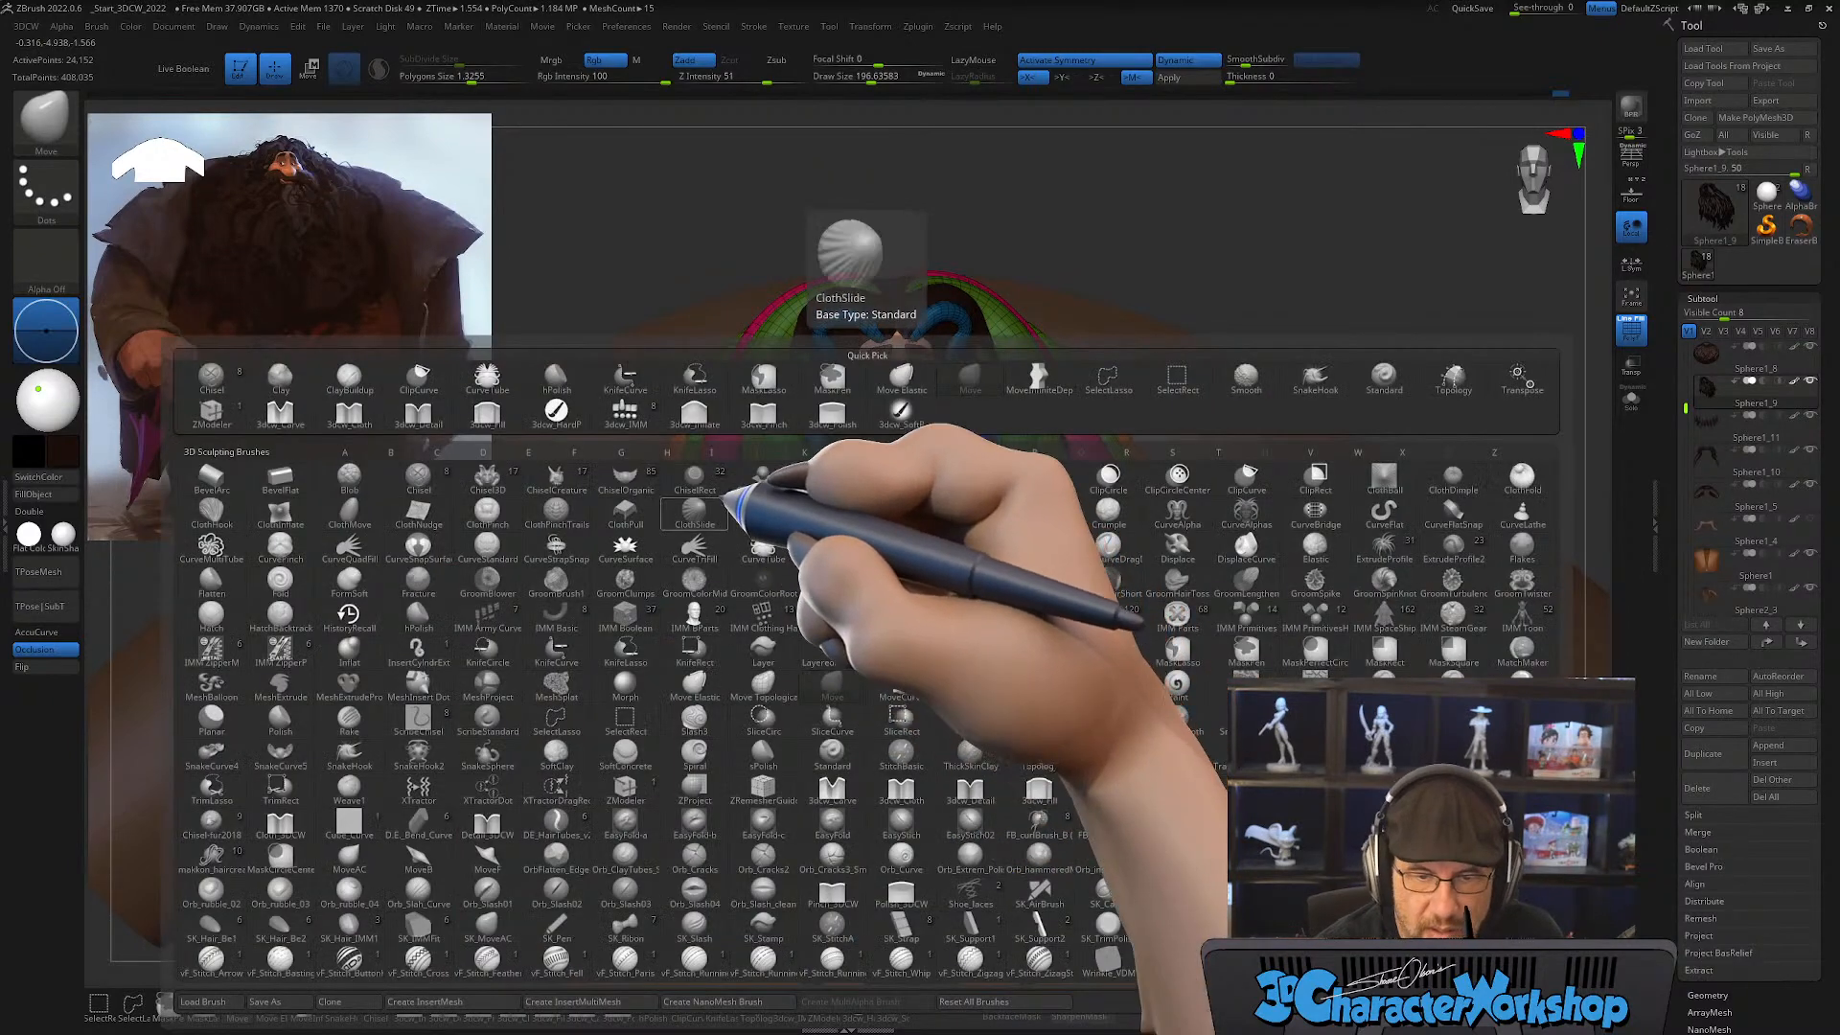
click(764, 544)
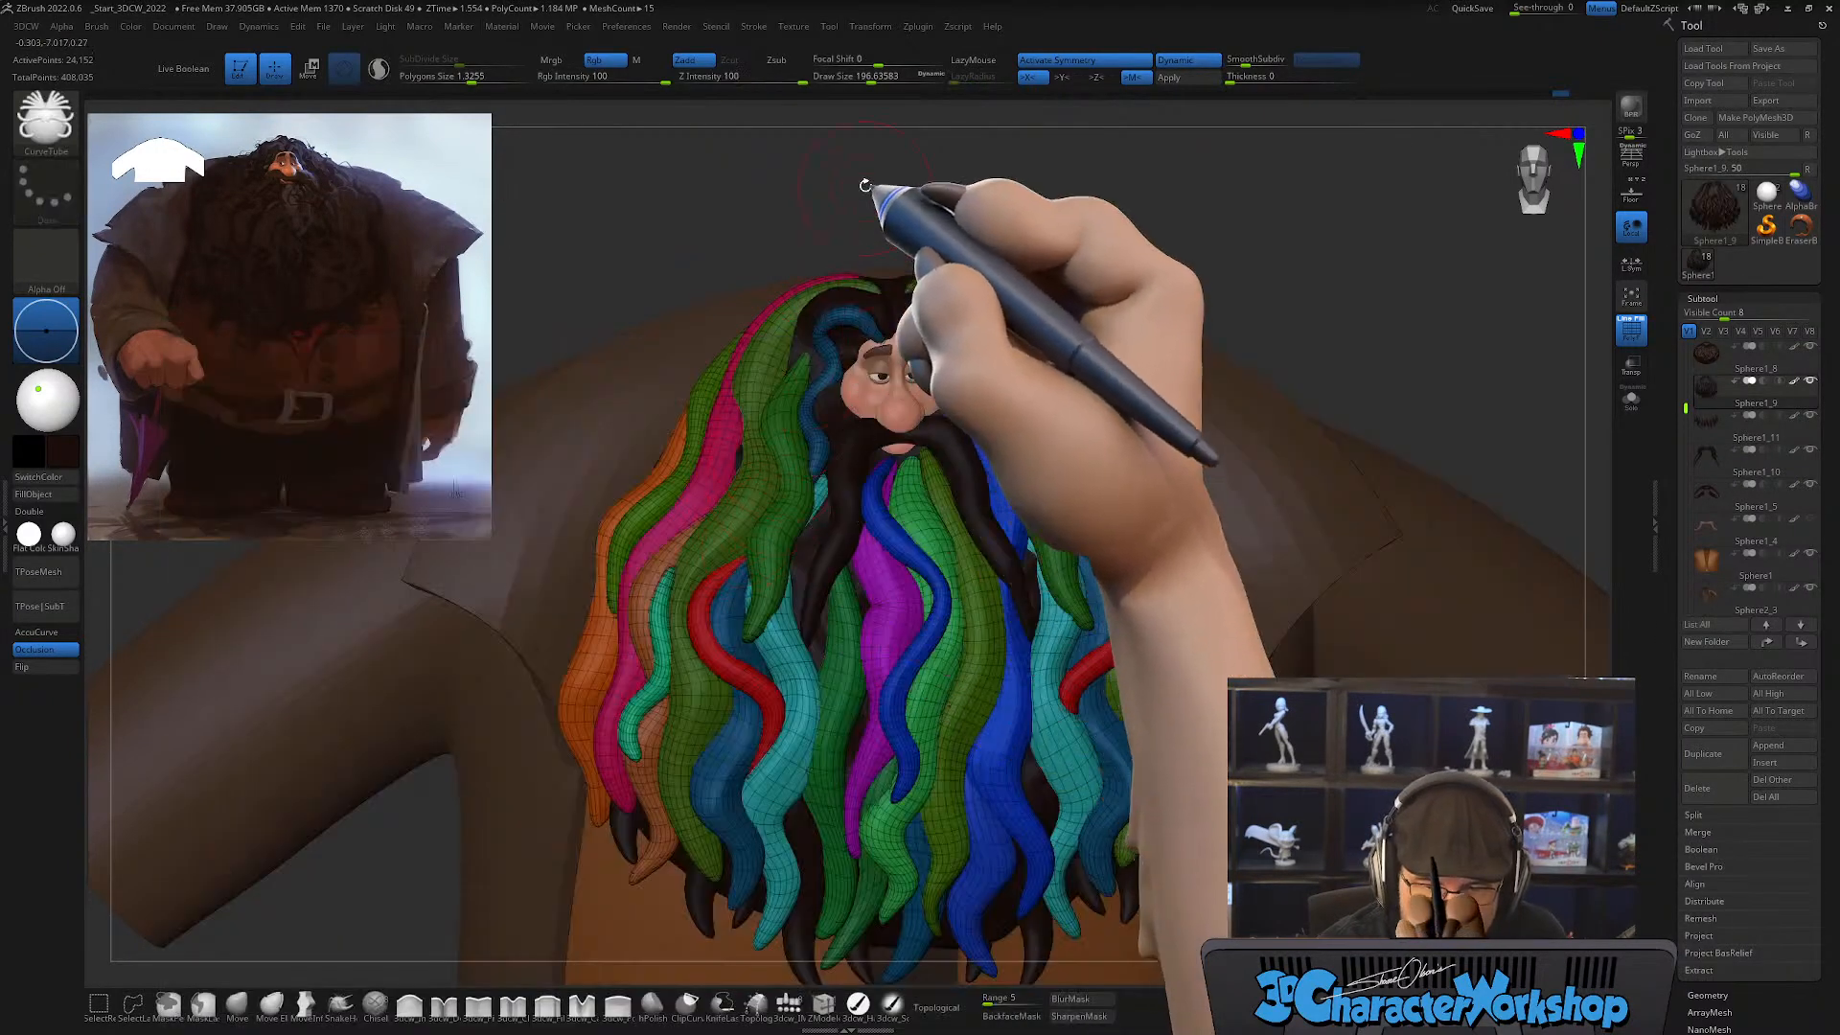
key(s)
drag(861, 595, 856, 628)
key(x)
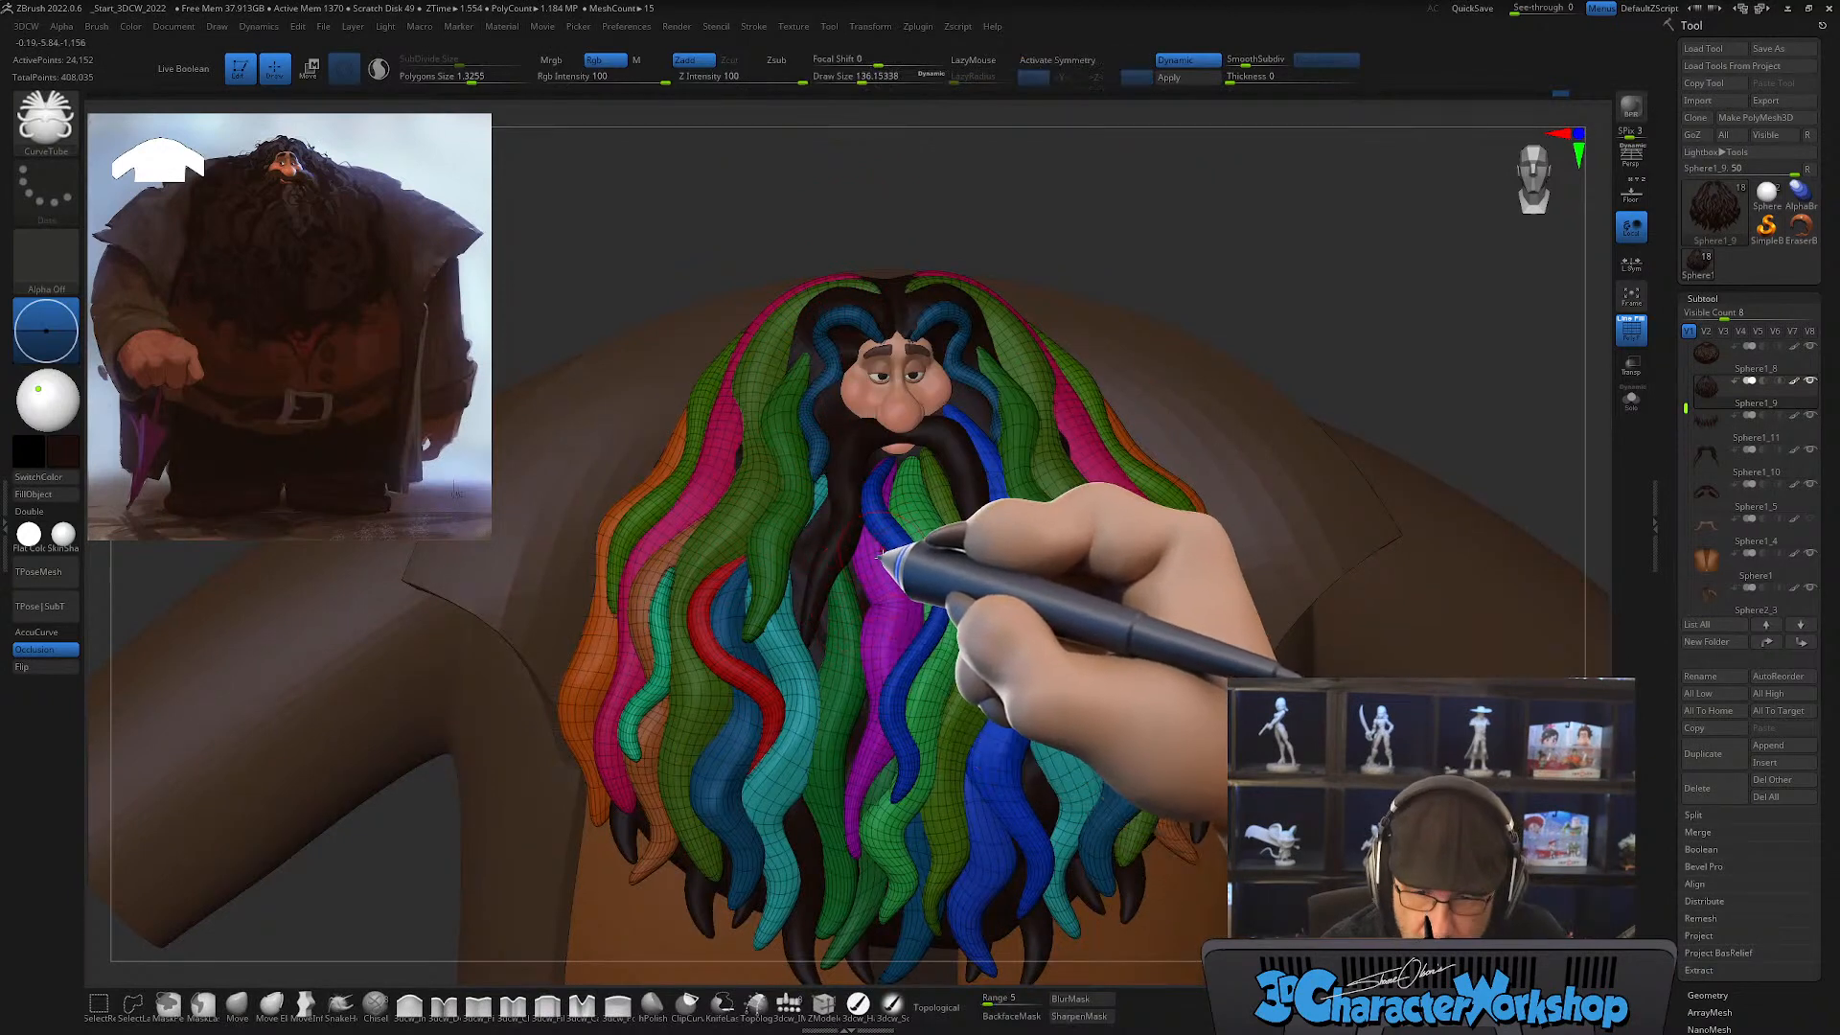
right_drag(880, 555, 852, 581)
key(s)
drag(827, 562, 800, 558)
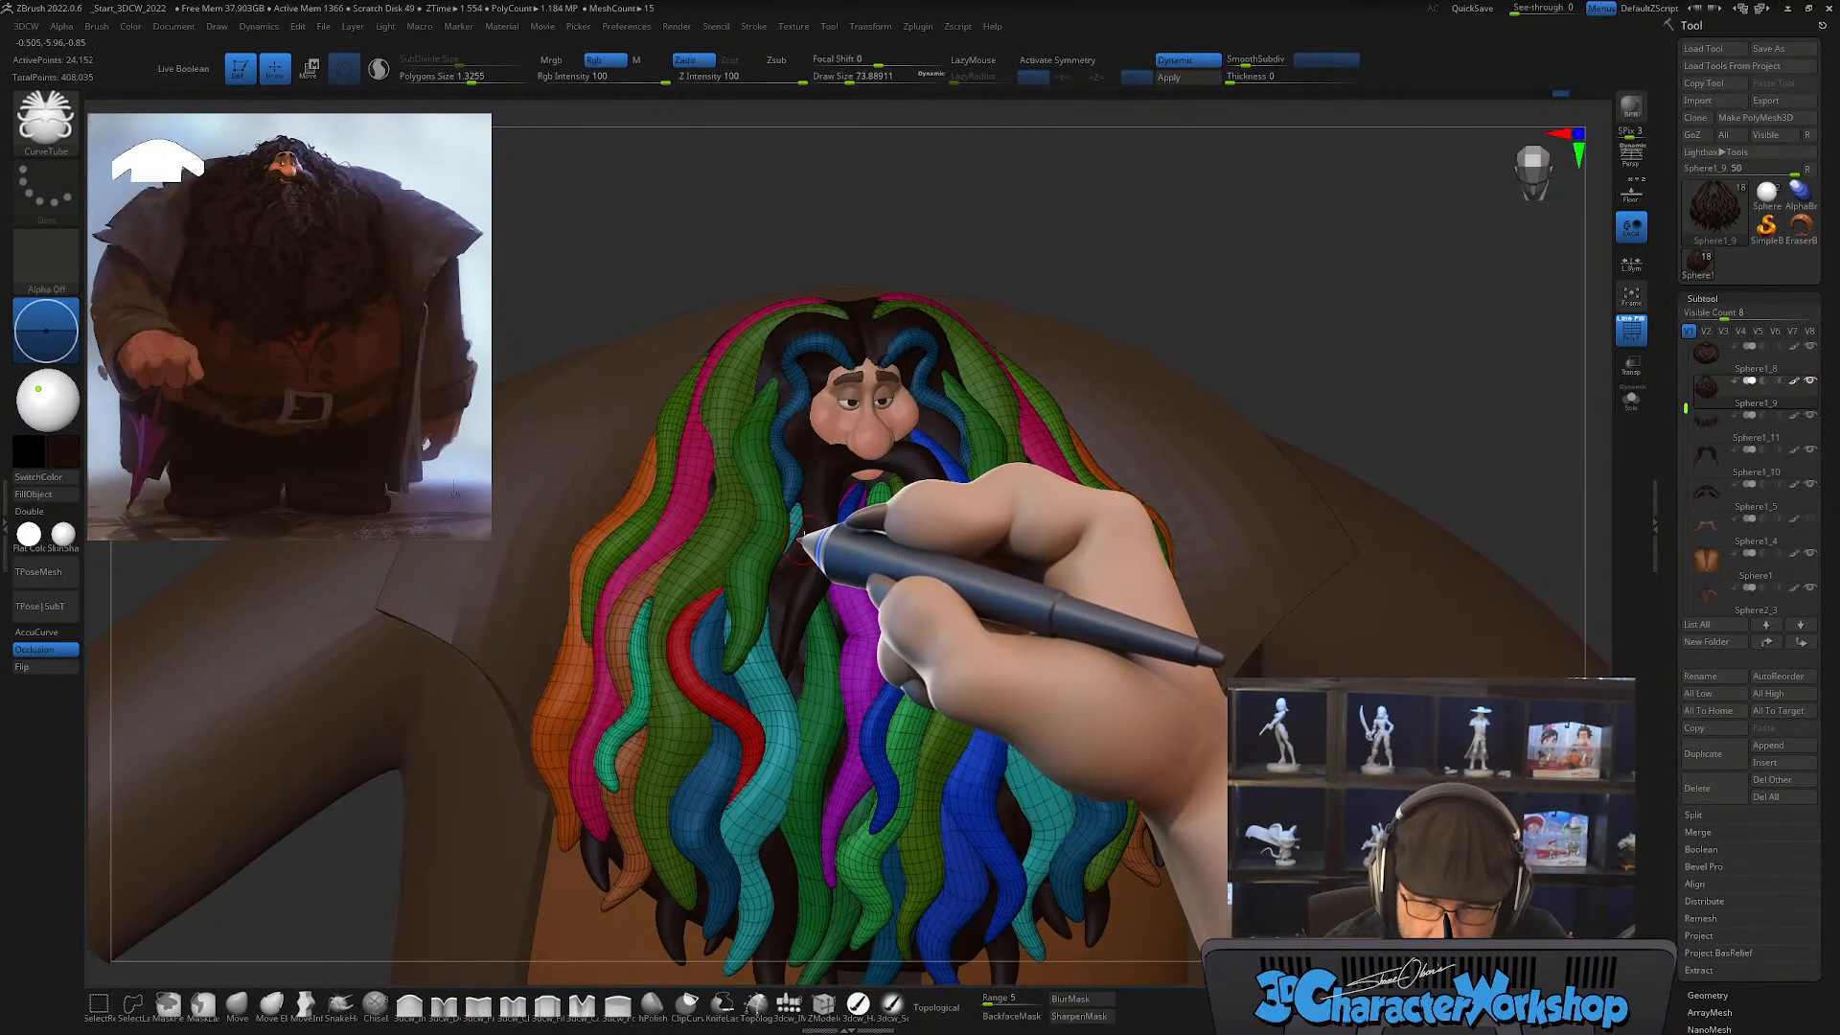
drag(832, 719, 822, 813)
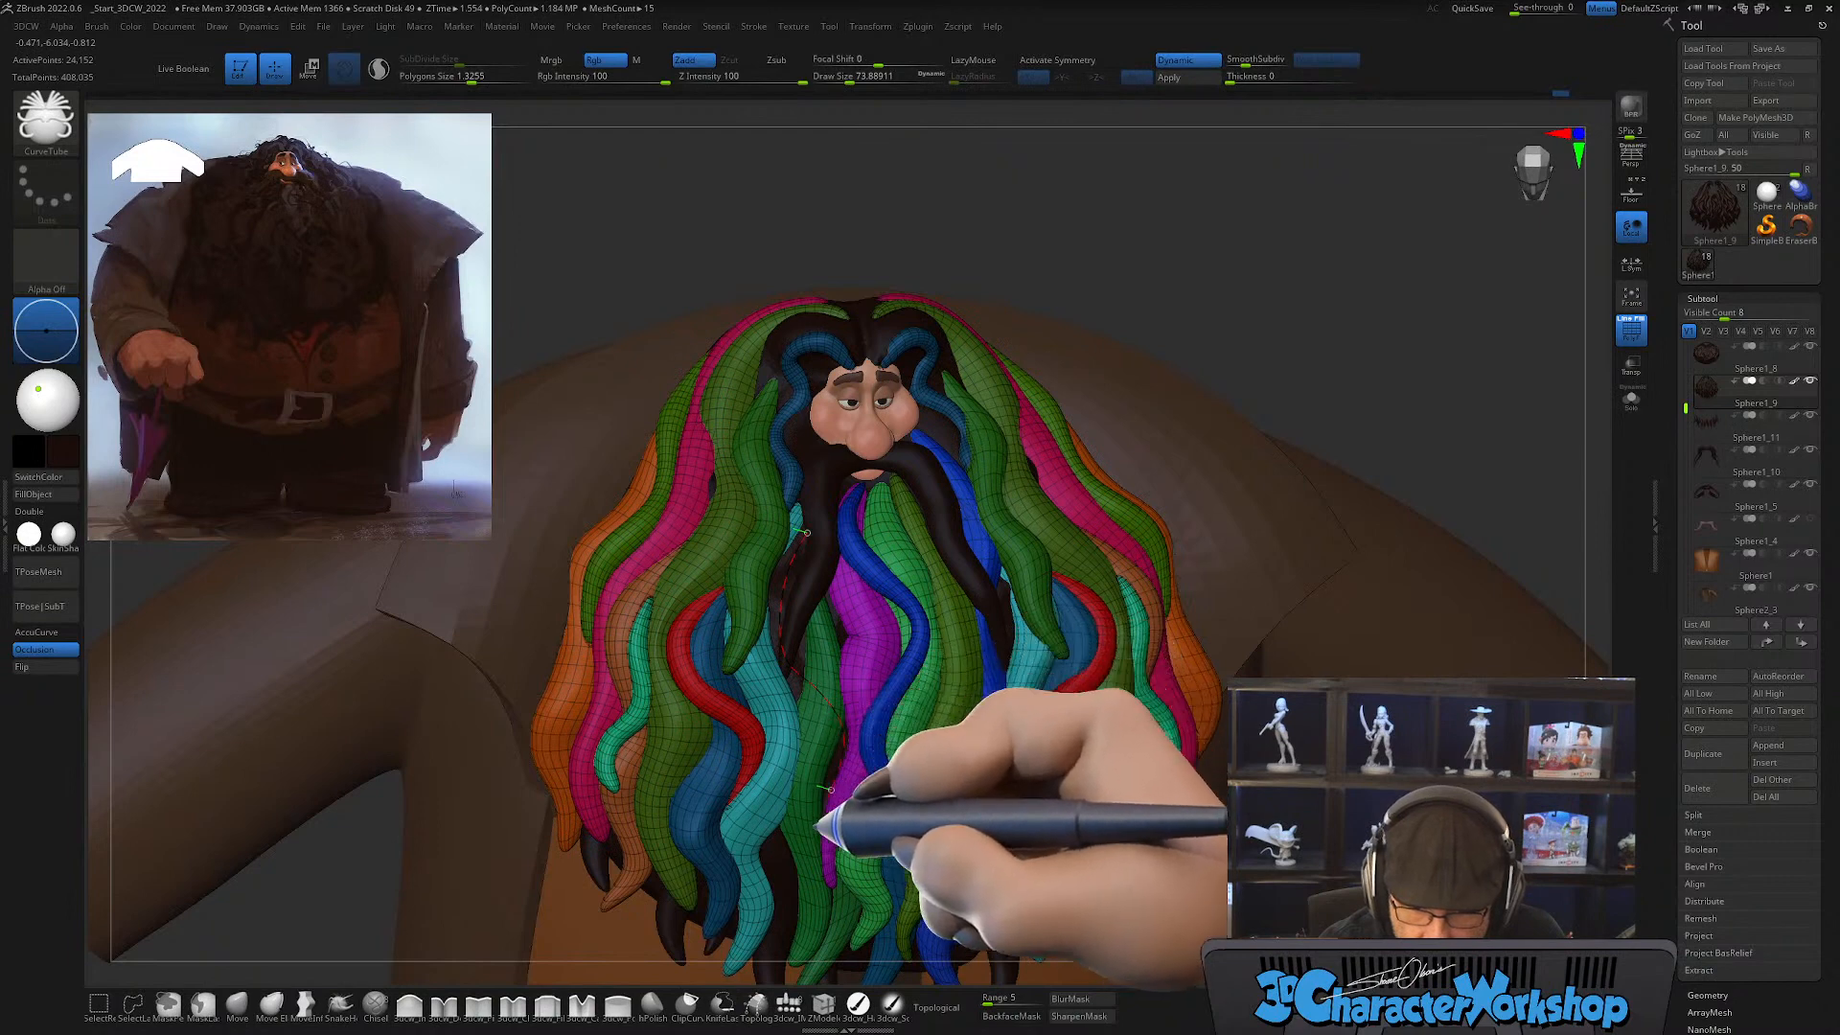
right_drag(998, 707, 956, 726)
right_drag(905, 587, 901, 596)
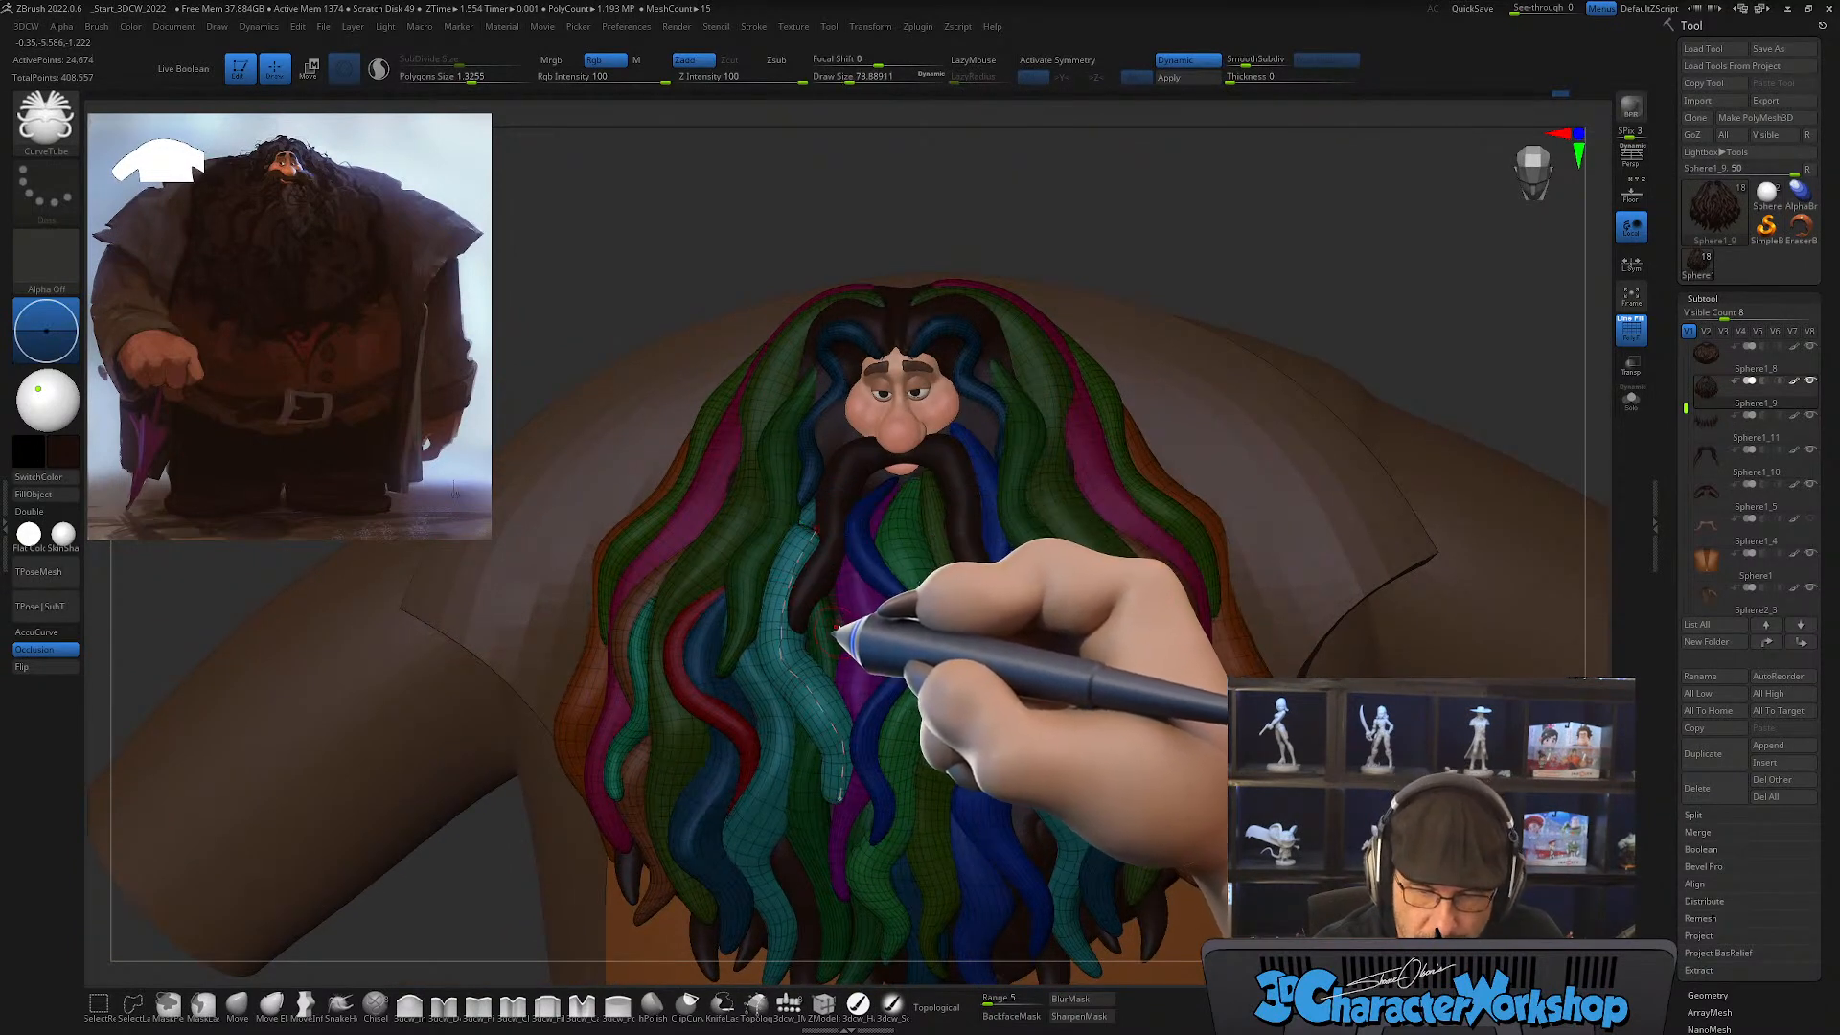
Step: Thin the new unmirrored teal lock by reapplying its curve at a draw size of about 37
key(s)
drag(1176, 276, 1166, 277)
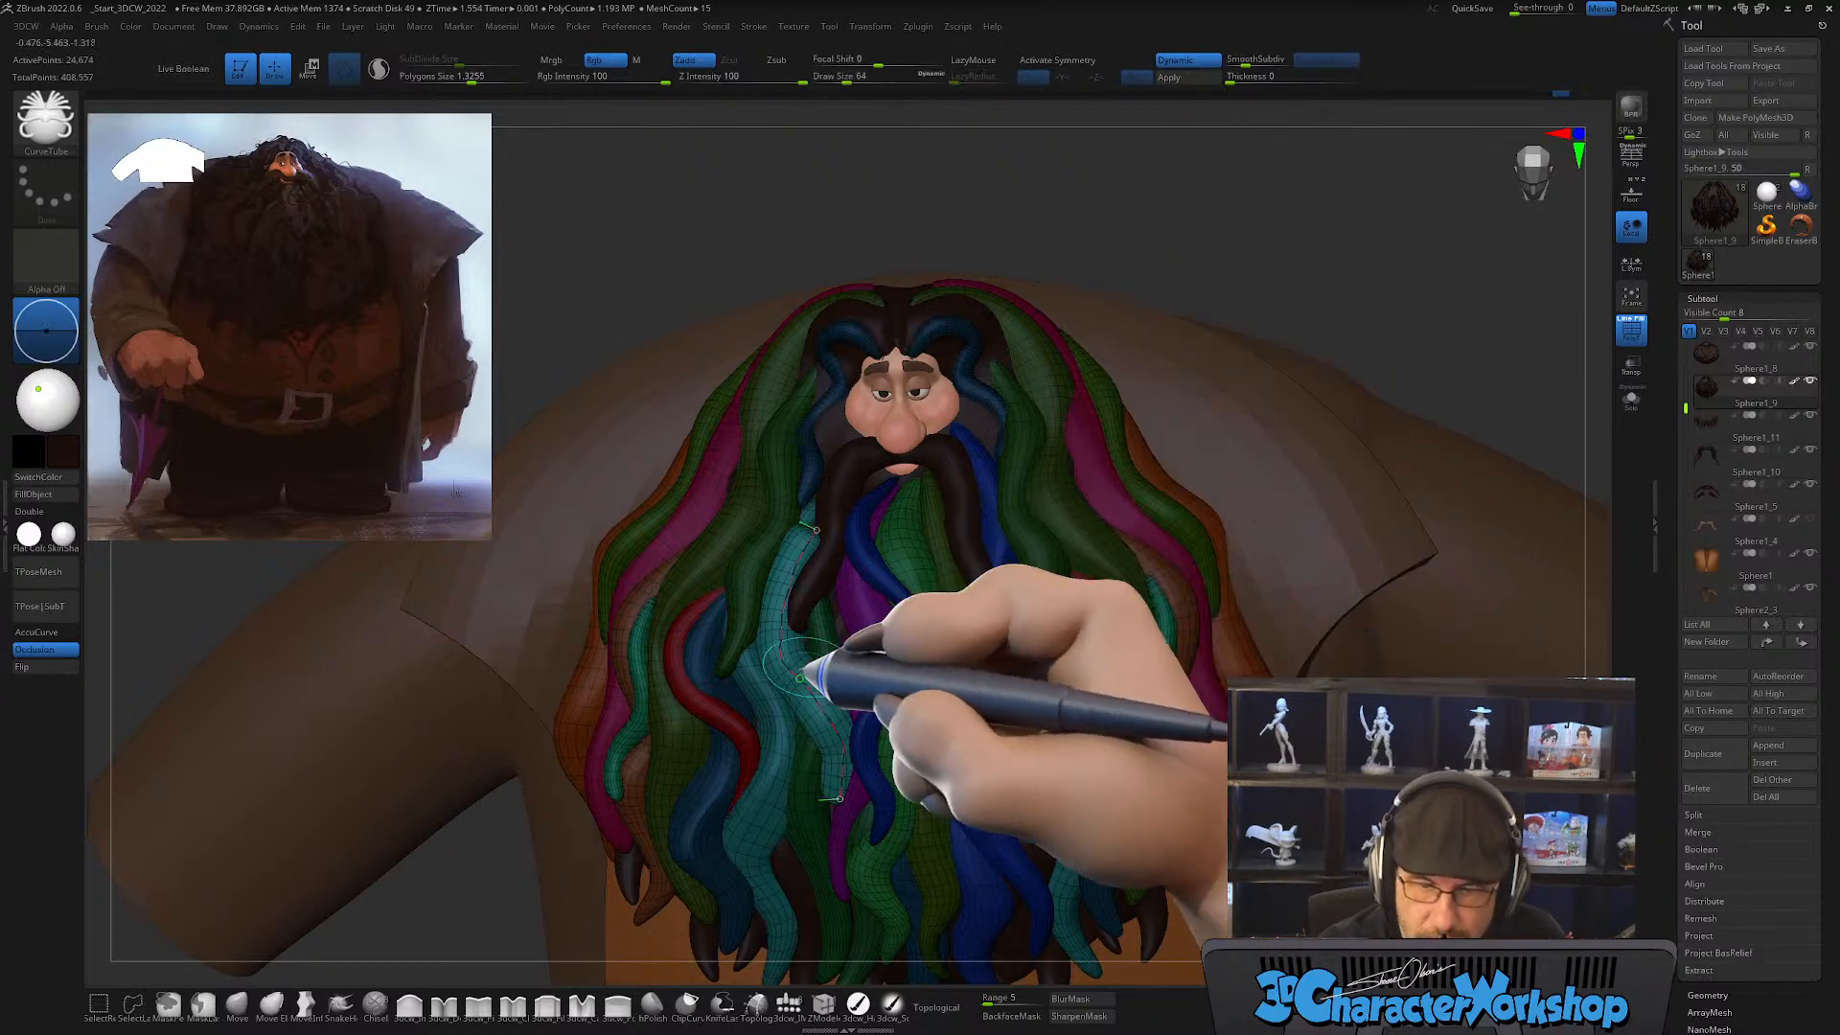
click(799, 679)
right_drag(891, 545, 945, 468)
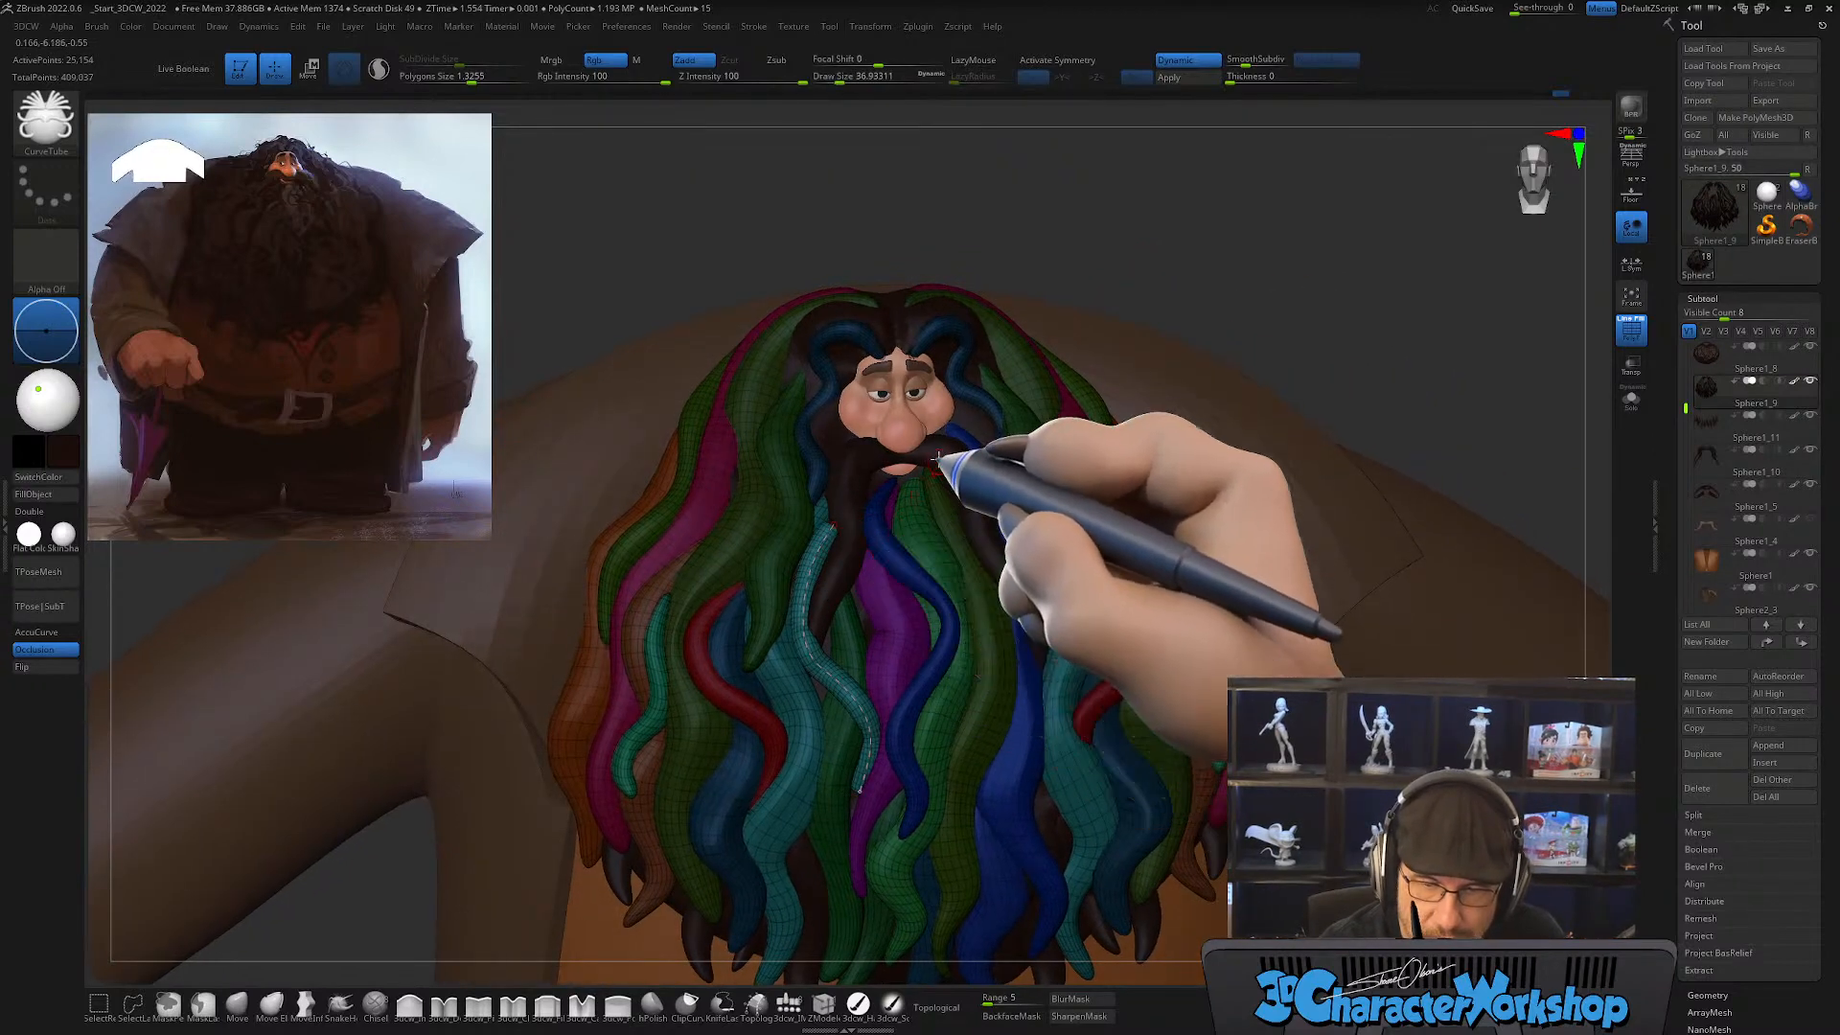
Step: Smooth the thin teal lock beside the mustache with a Smooth draw size of about 149
key(shift)
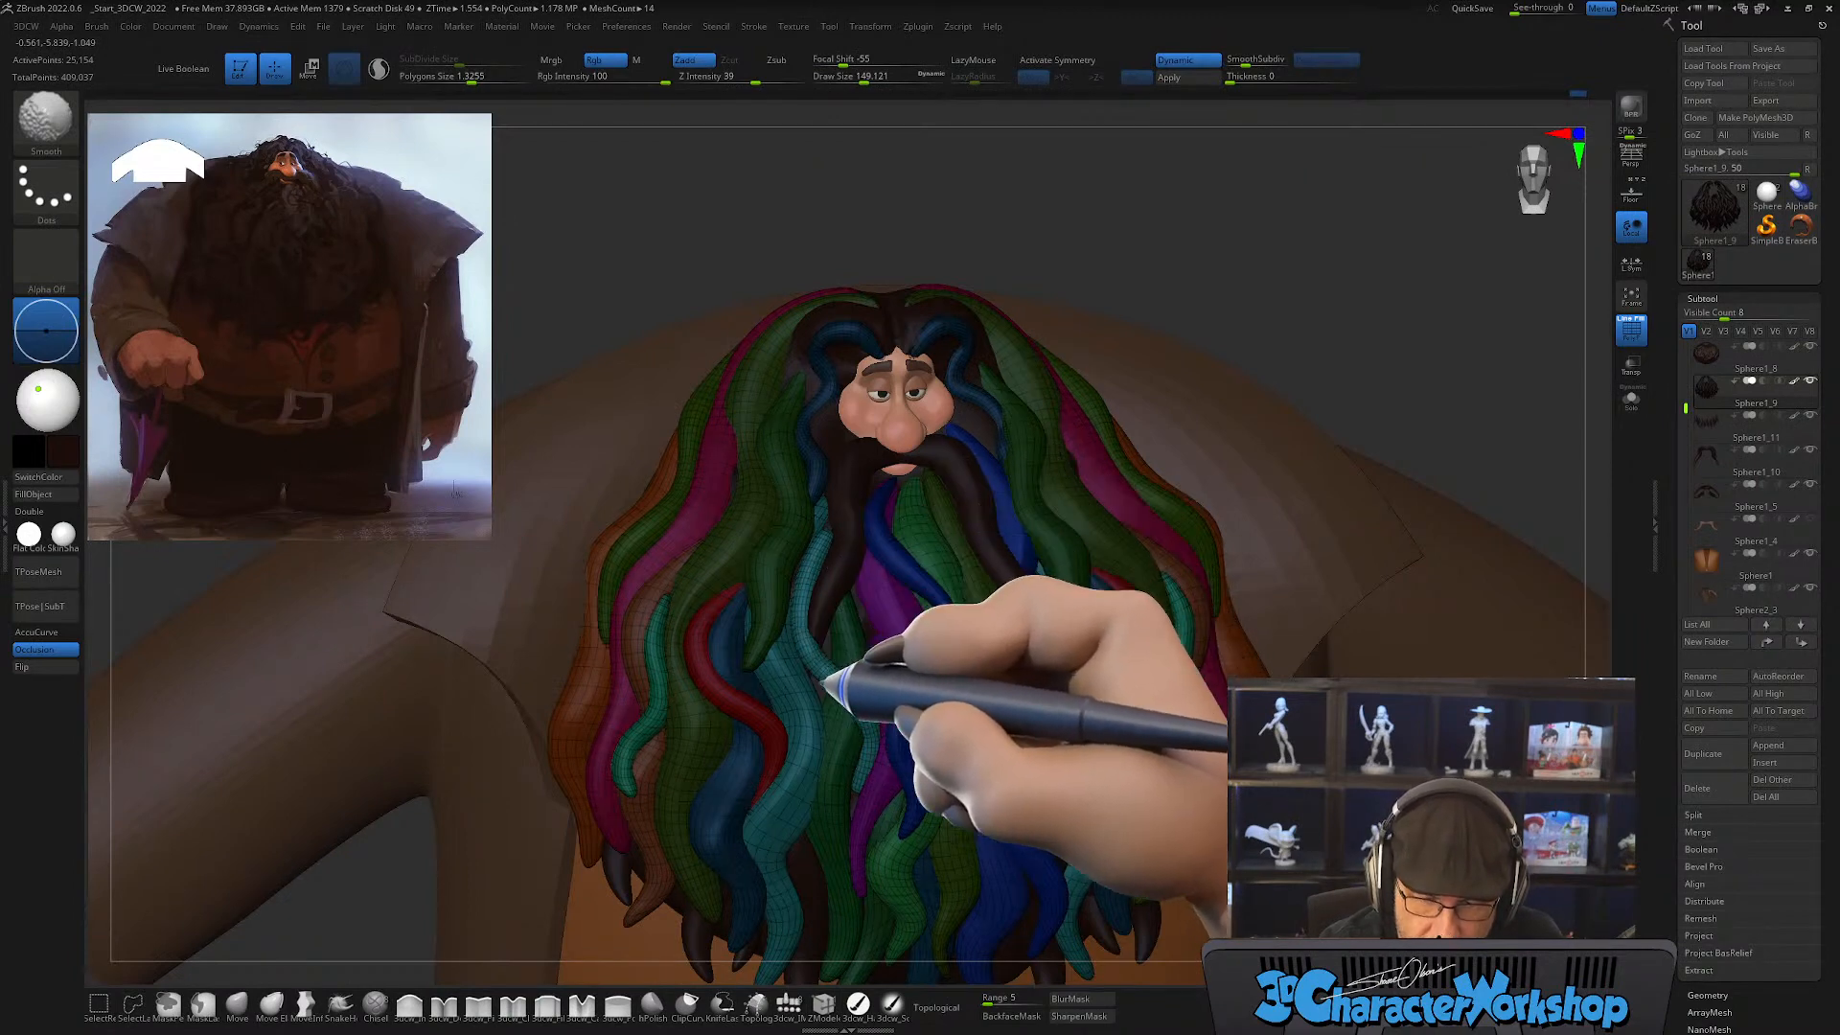
right_drag(870, 539, 836, 545)
key(s)
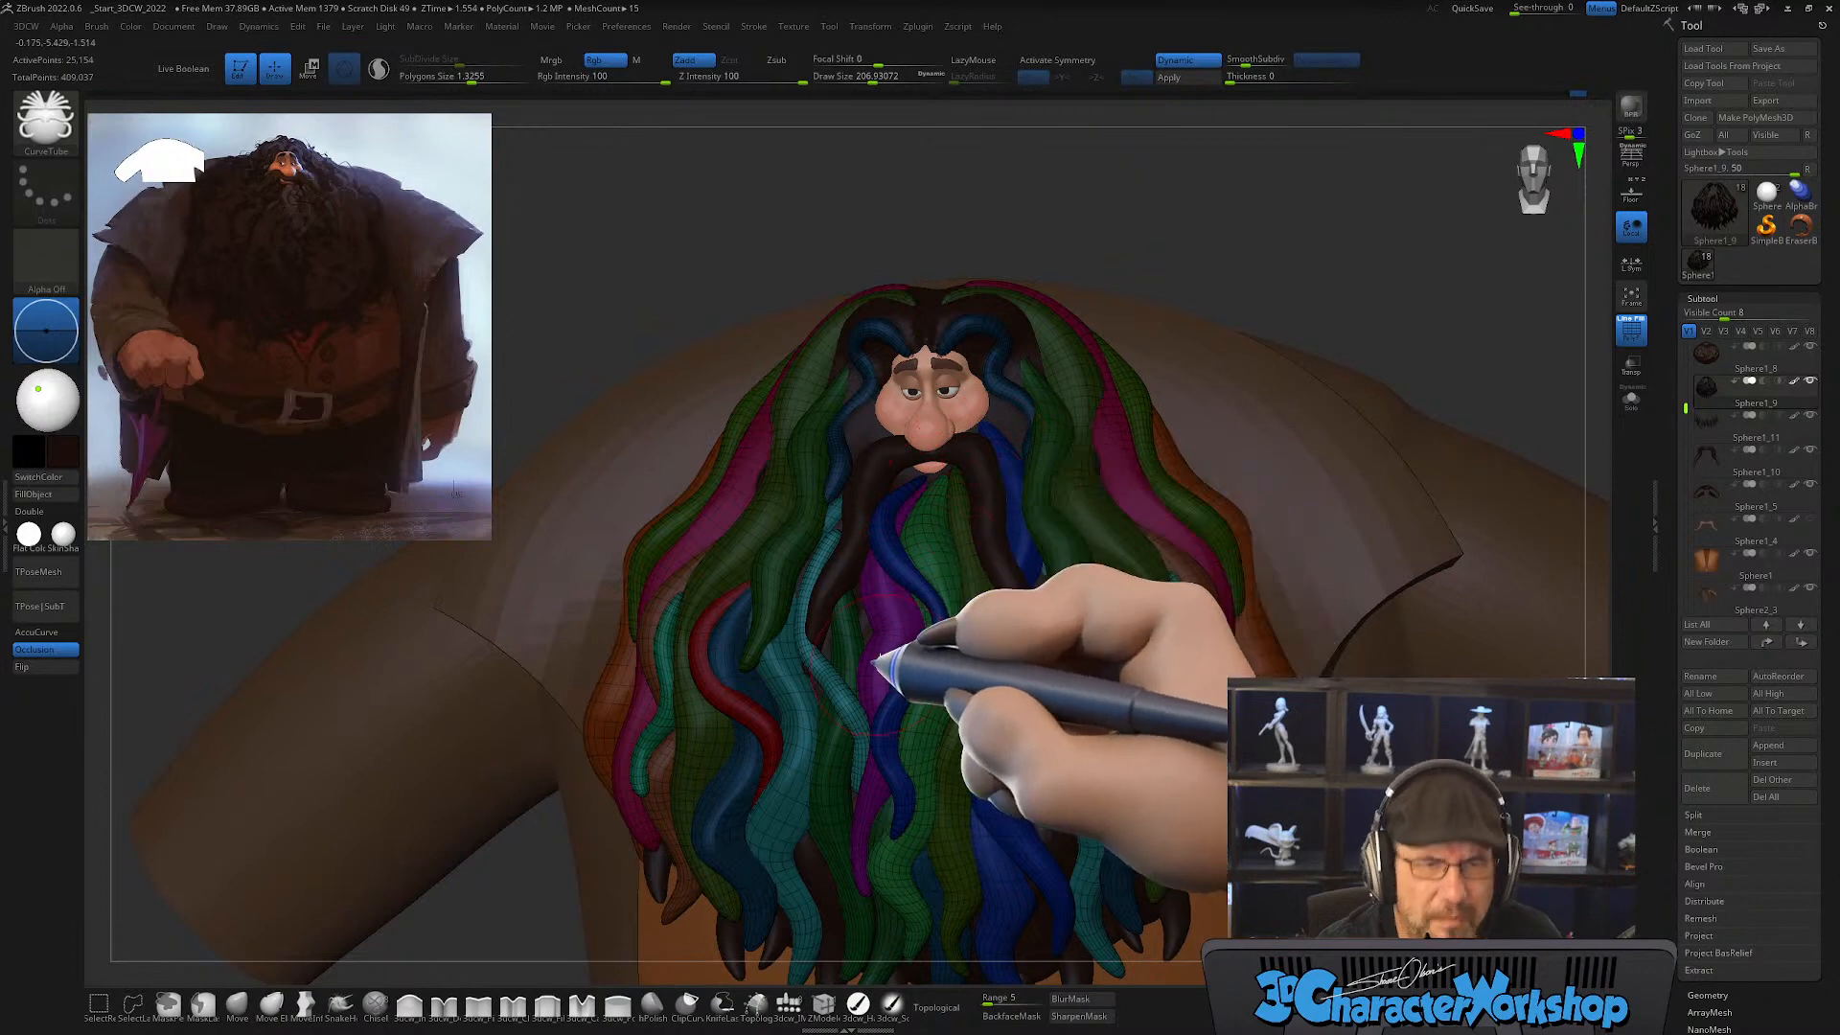
alt+right_drag(908, 644, 877, 588)
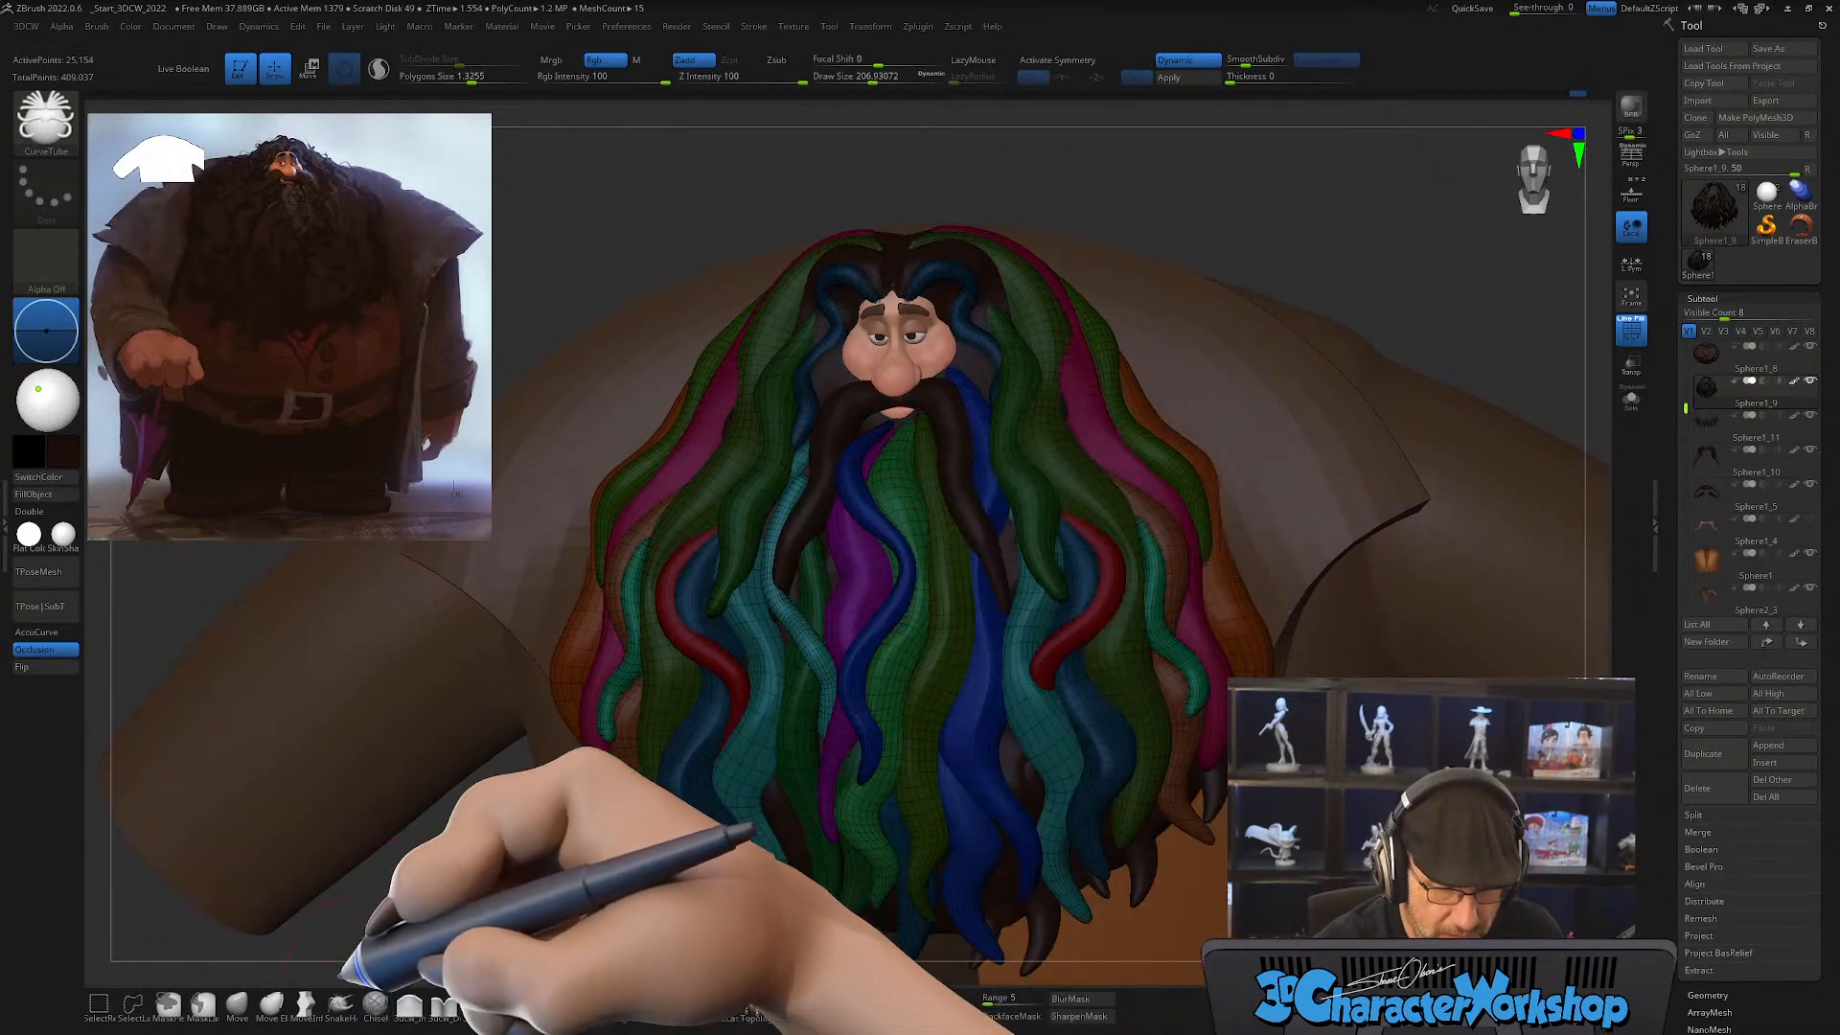
Step: Bend the thin teal lock into a flowing wave toward the purple center lock with Move, reducing the draw size to about 293
click(239, 1002)
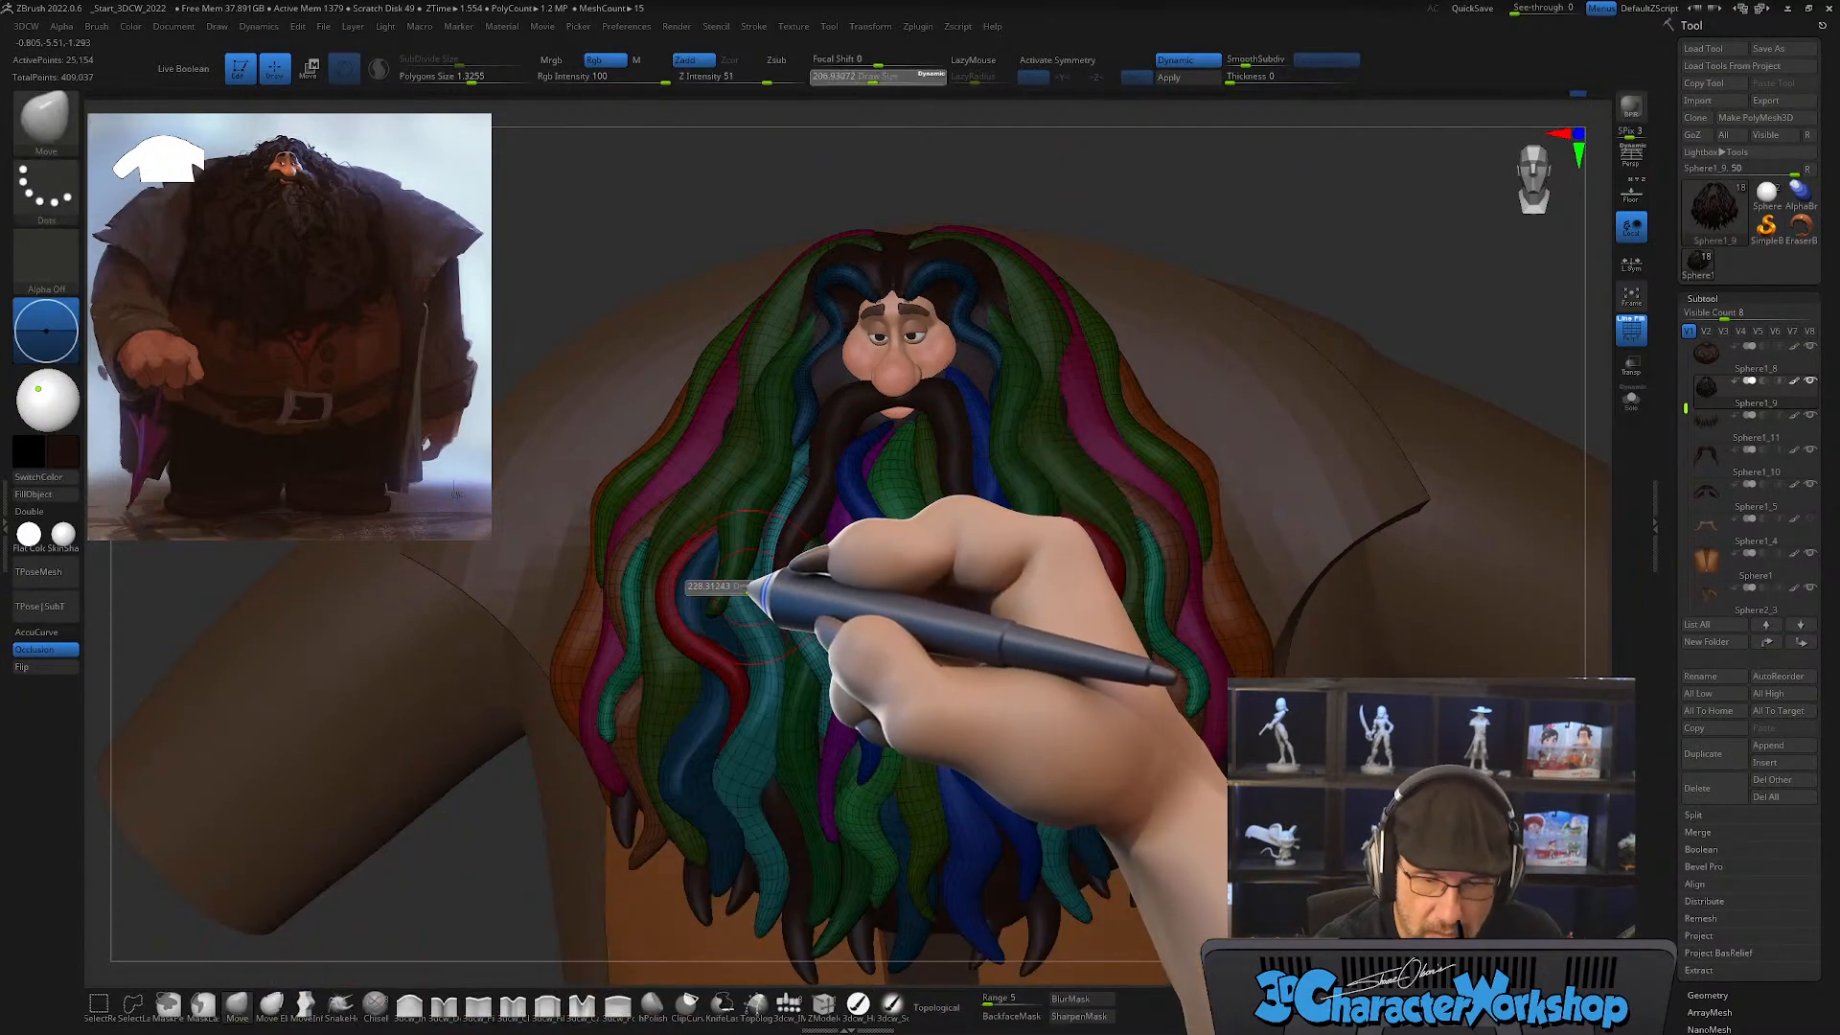
mouse_move(803, 530)
right_down()
mouse_move(823, 474)
mouse_move(784, 566)
mouse_move(850, 600)
mouse_move(822, 613)
mouse_move(907, 604)
mouse_move(853, 659)
mouse_move(875, 736)
right_up()
key(shift)
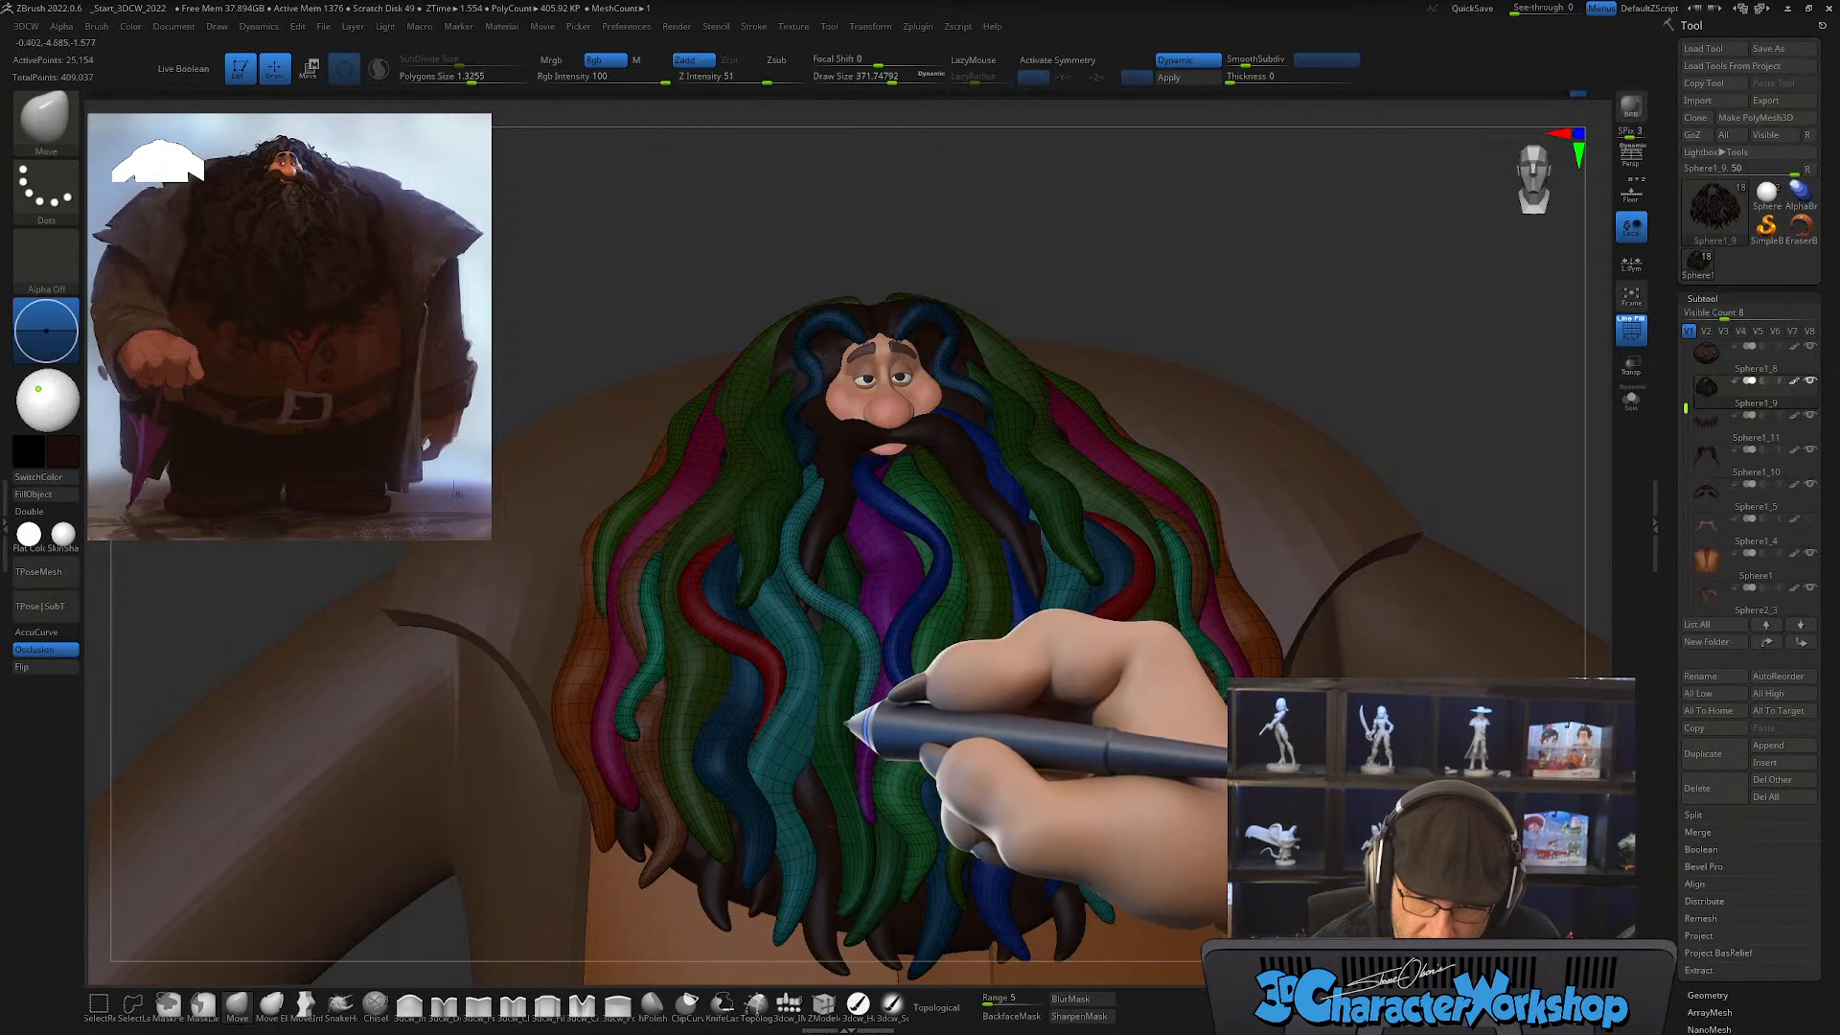
key(bracketleft)
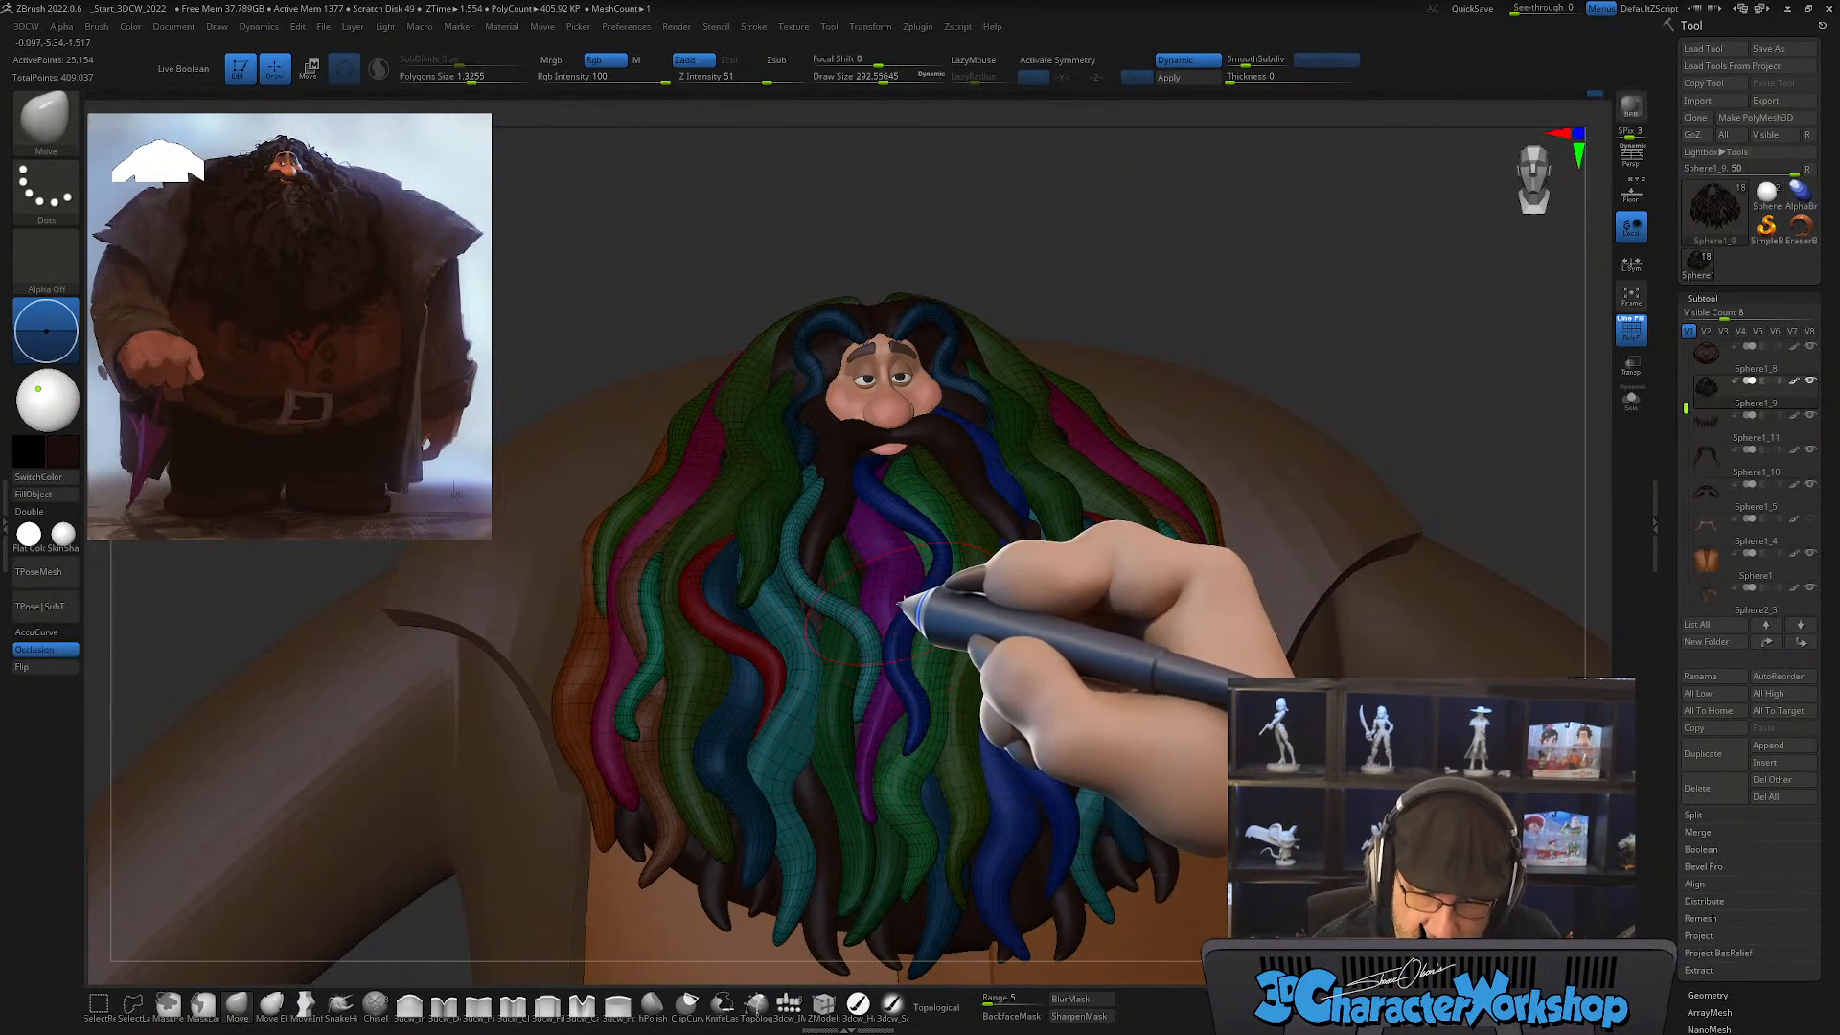
right_drag(868, 619, 671, 753)
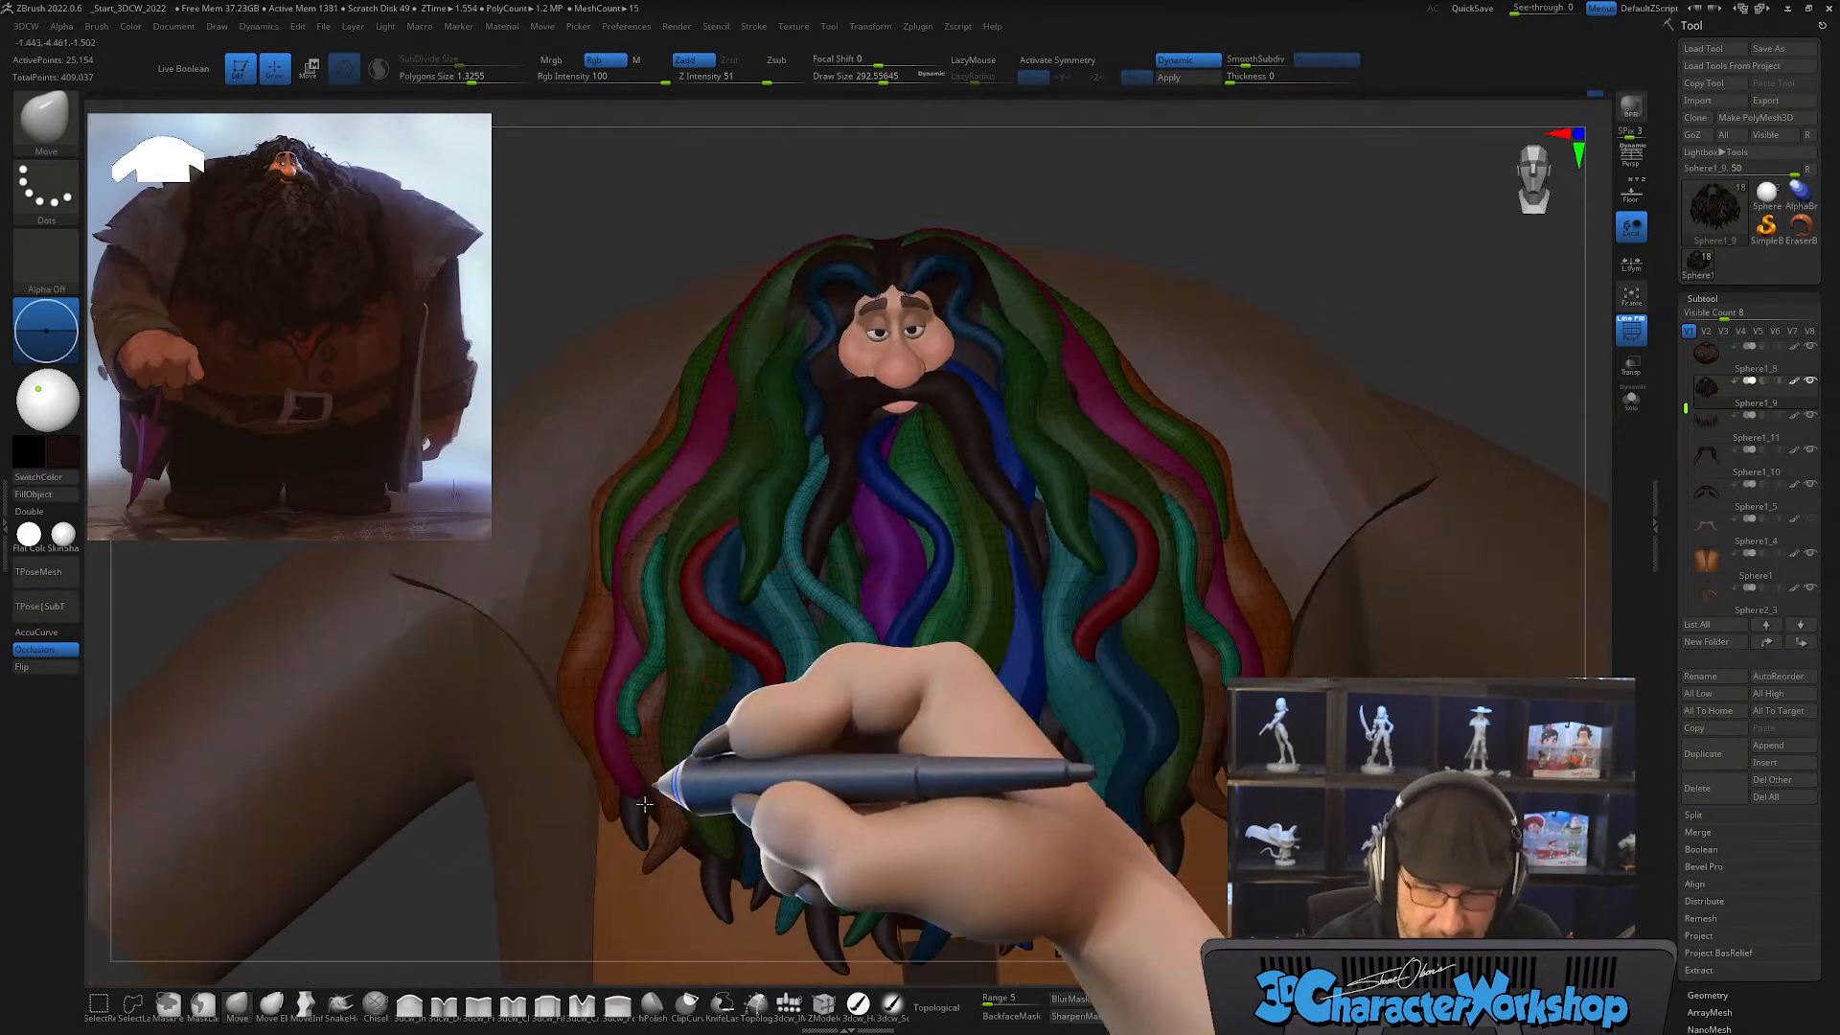
Step: Thicken the thin teal lock with the Inflate brush at Z Intensity 5 and a draw size of about 293
click(409, 1005)
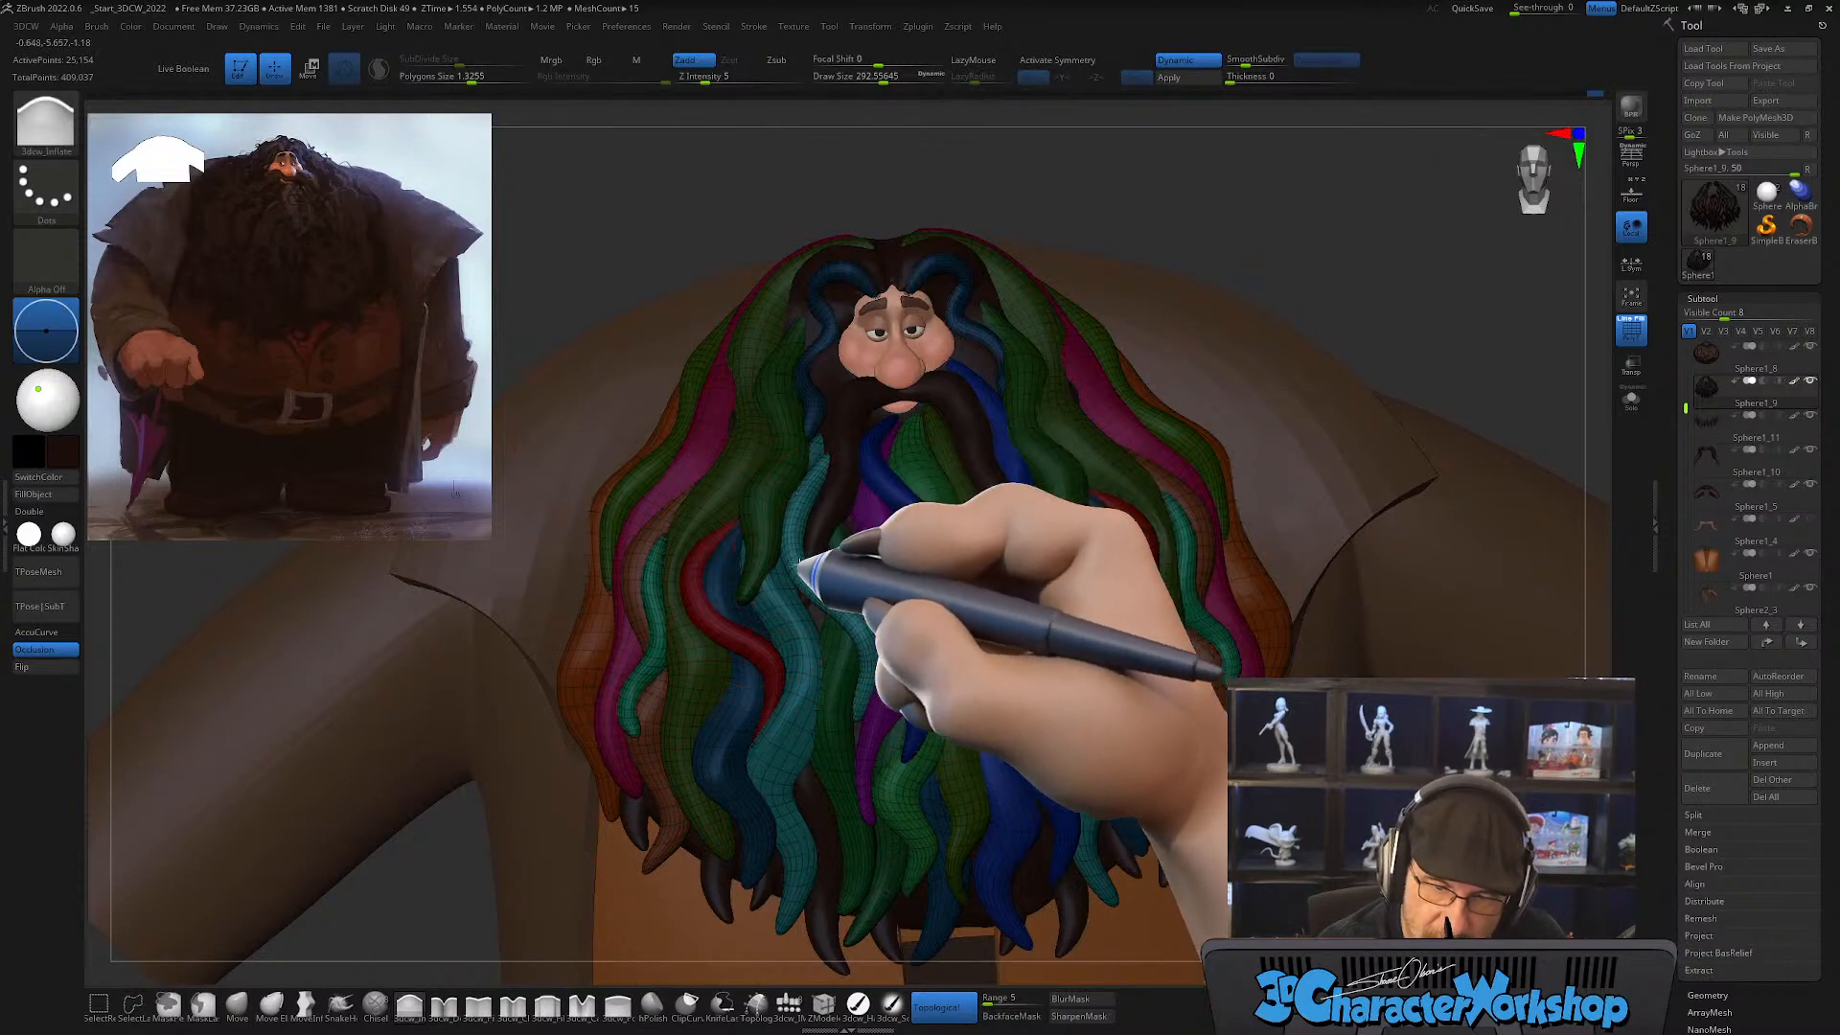
drag(798, 583, 861, 626)
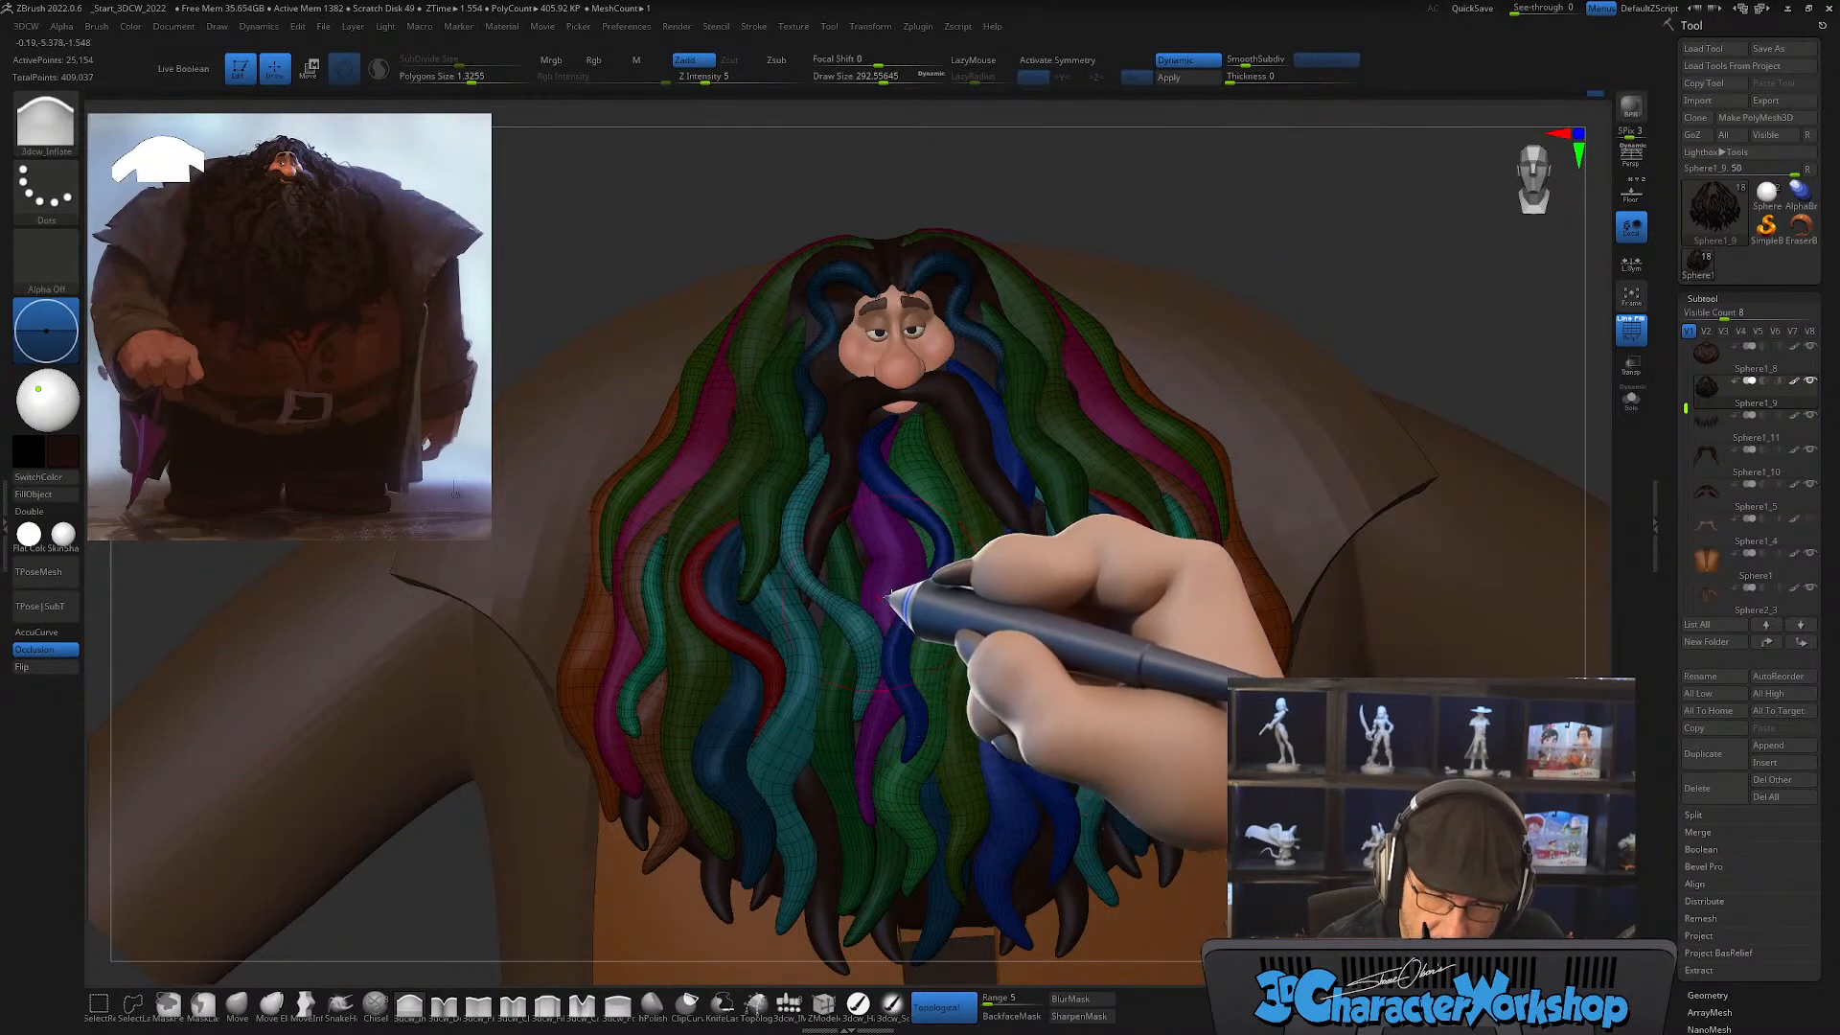
mouse_move(890, 594)
right_down()
mouse_move(912, 595)
mouse_move(936, 534)
mouse_move(912, 595)
mouse_move(928, 582)
mouse_move(911, 526)
mouse_move(945, 537)
mouse_move(928, 551)
mouse_move(912, 485)
right_up()
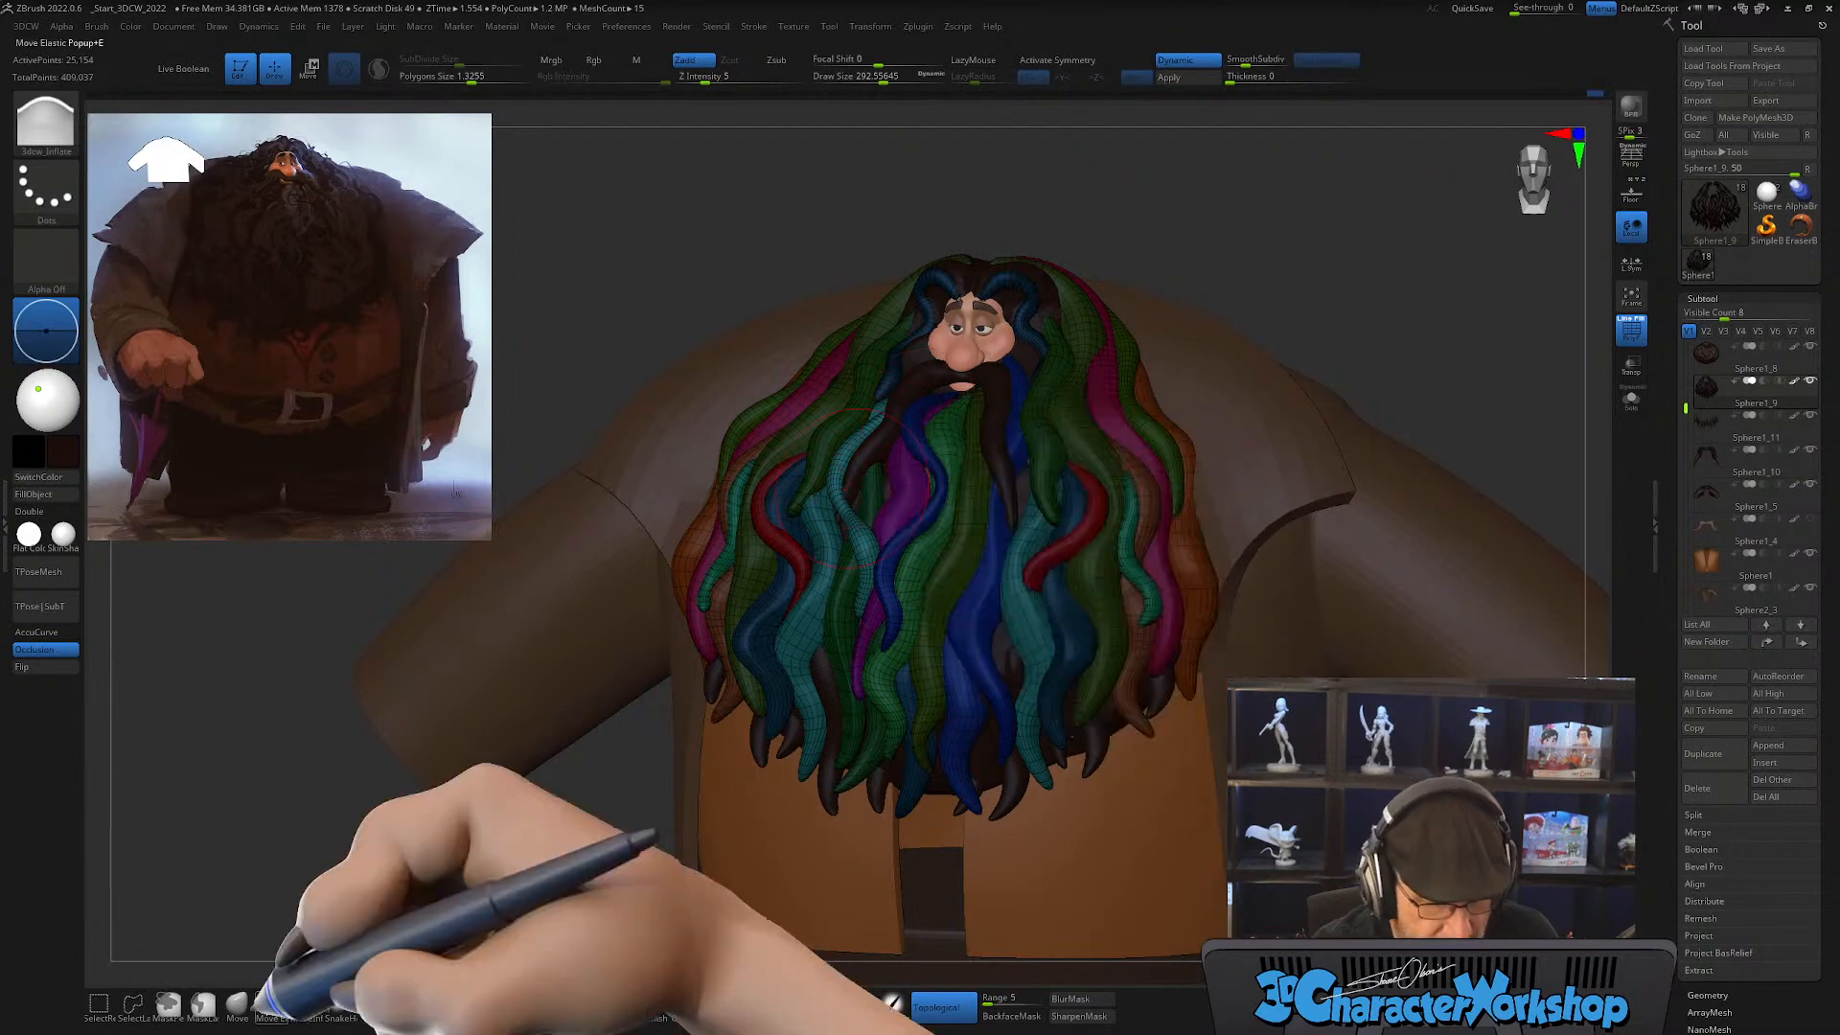
Step: Adjust the locks around the center of the beard with the Move brush and hide the polygroup wireframe
click(237, 1003)
mouse_move(954, 423)
right_down()
mouse_move(912, 497)
mouse_move(958, 522)
mouse_move(918, 501)
right_up()
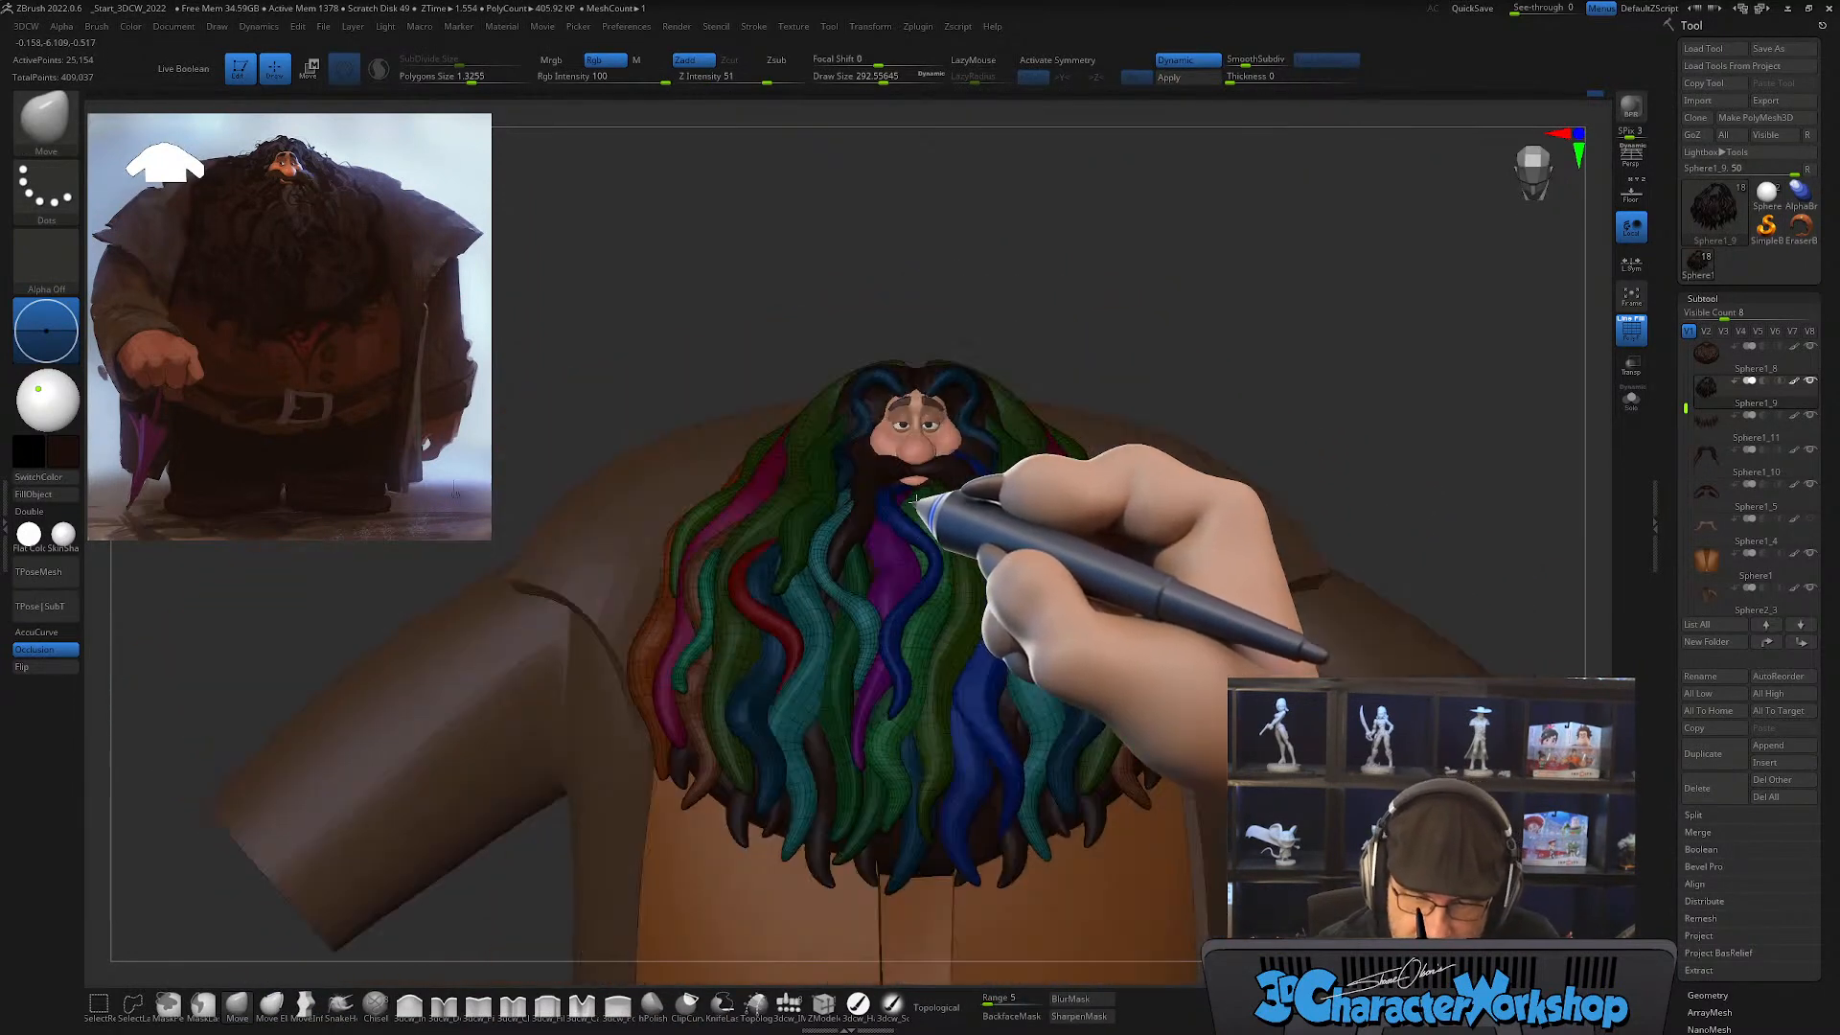
alt+right_drag(1048, 731, 1000, 761)
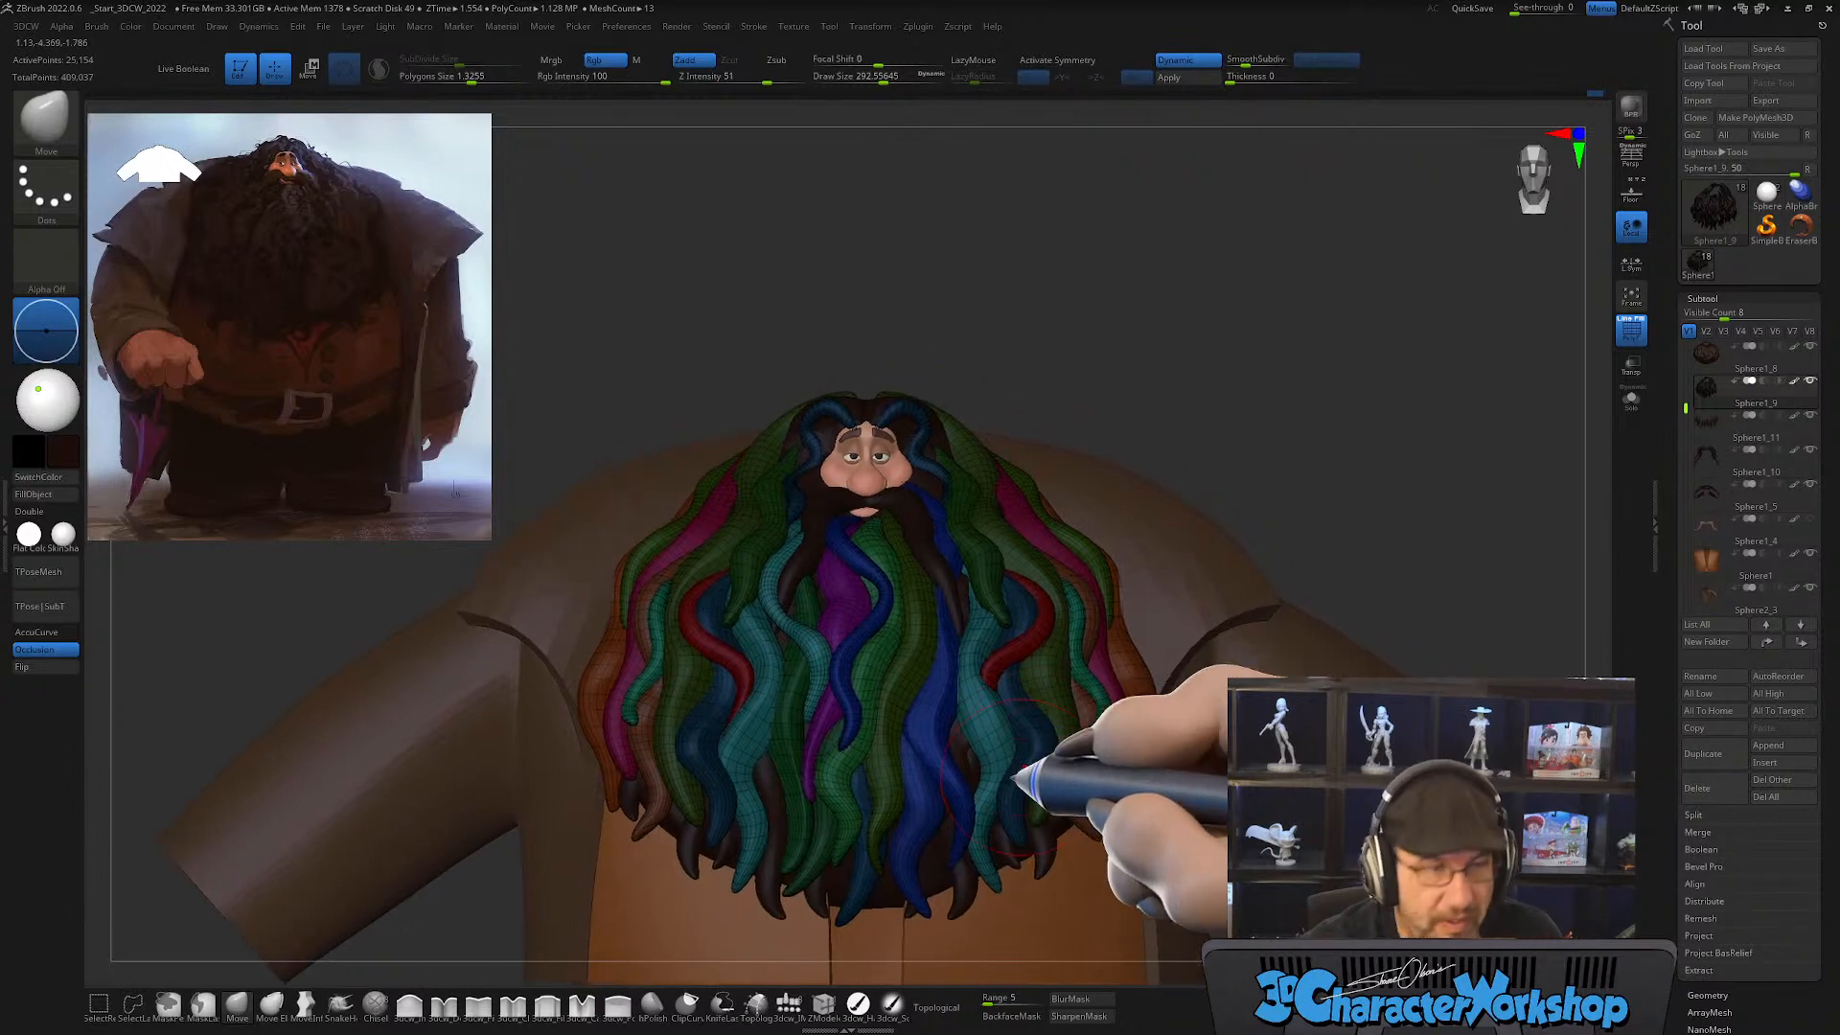
mouse_move(842, 731)
right_down()
mouse_move(834, 660)
mouse_move(834, 717)
right_up()
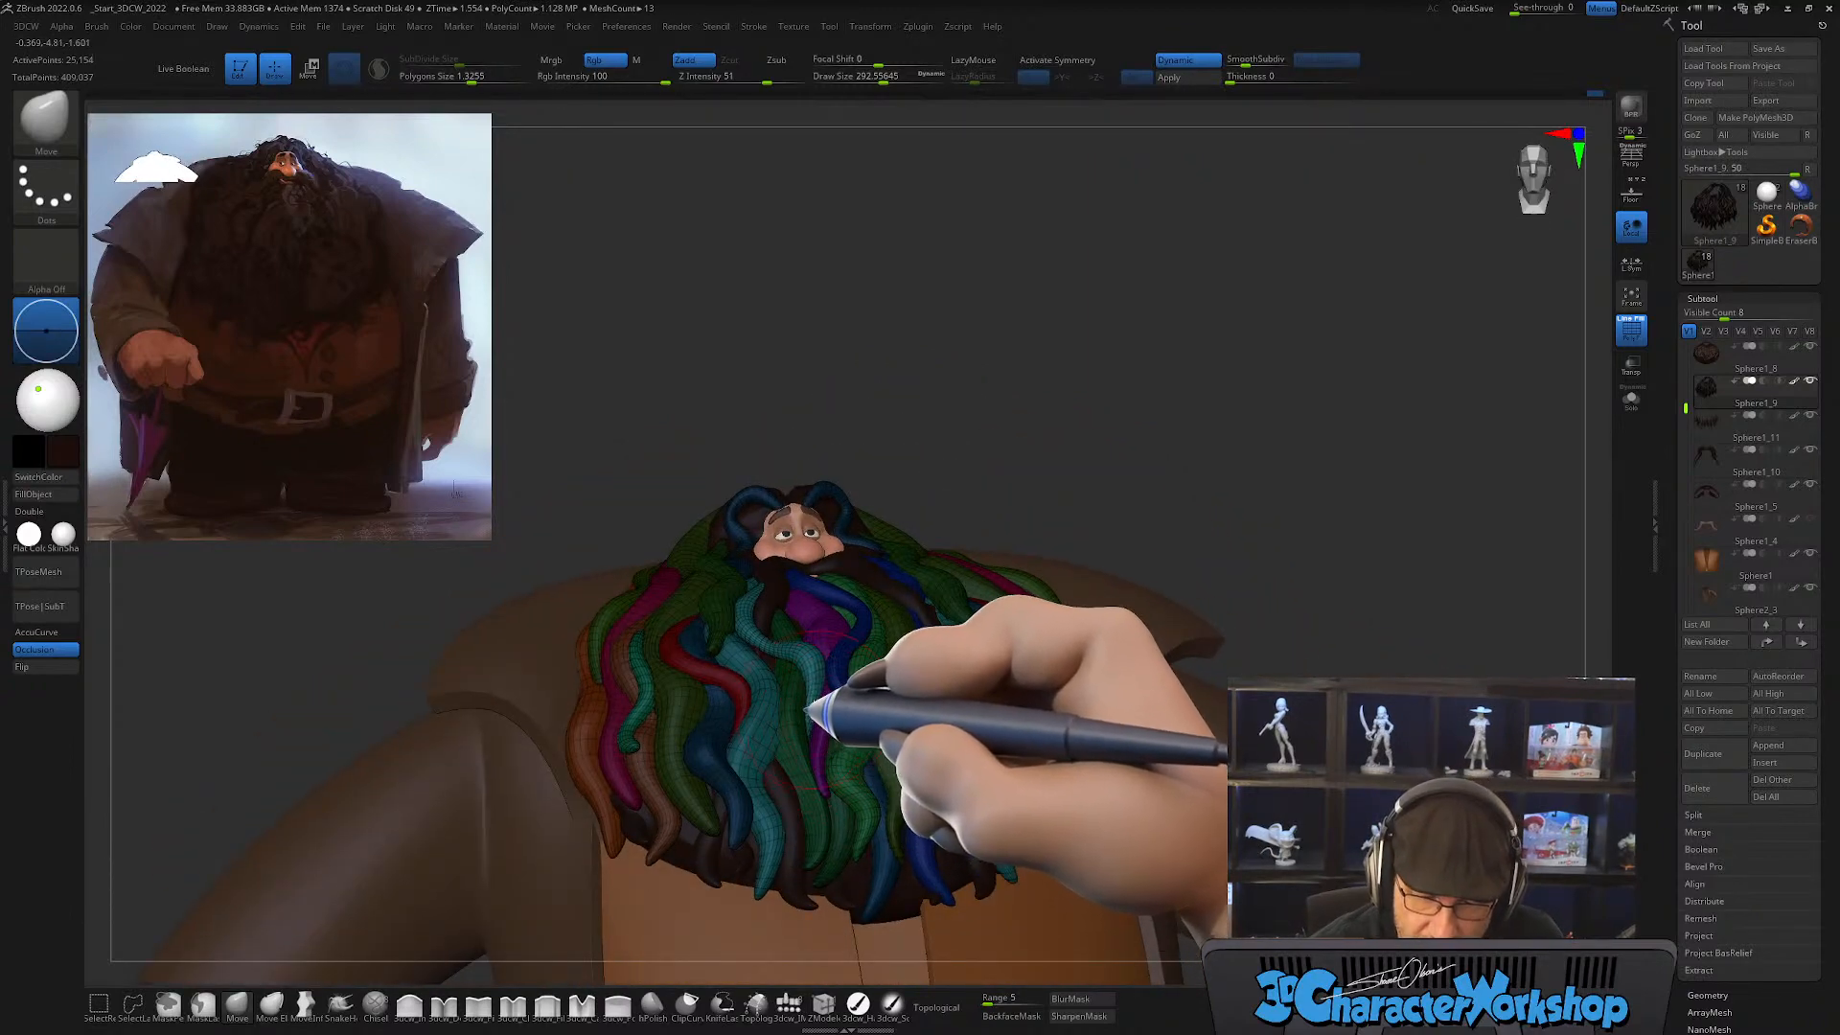
right_drag(805, 747, 1036, 753)
key(shift+f)
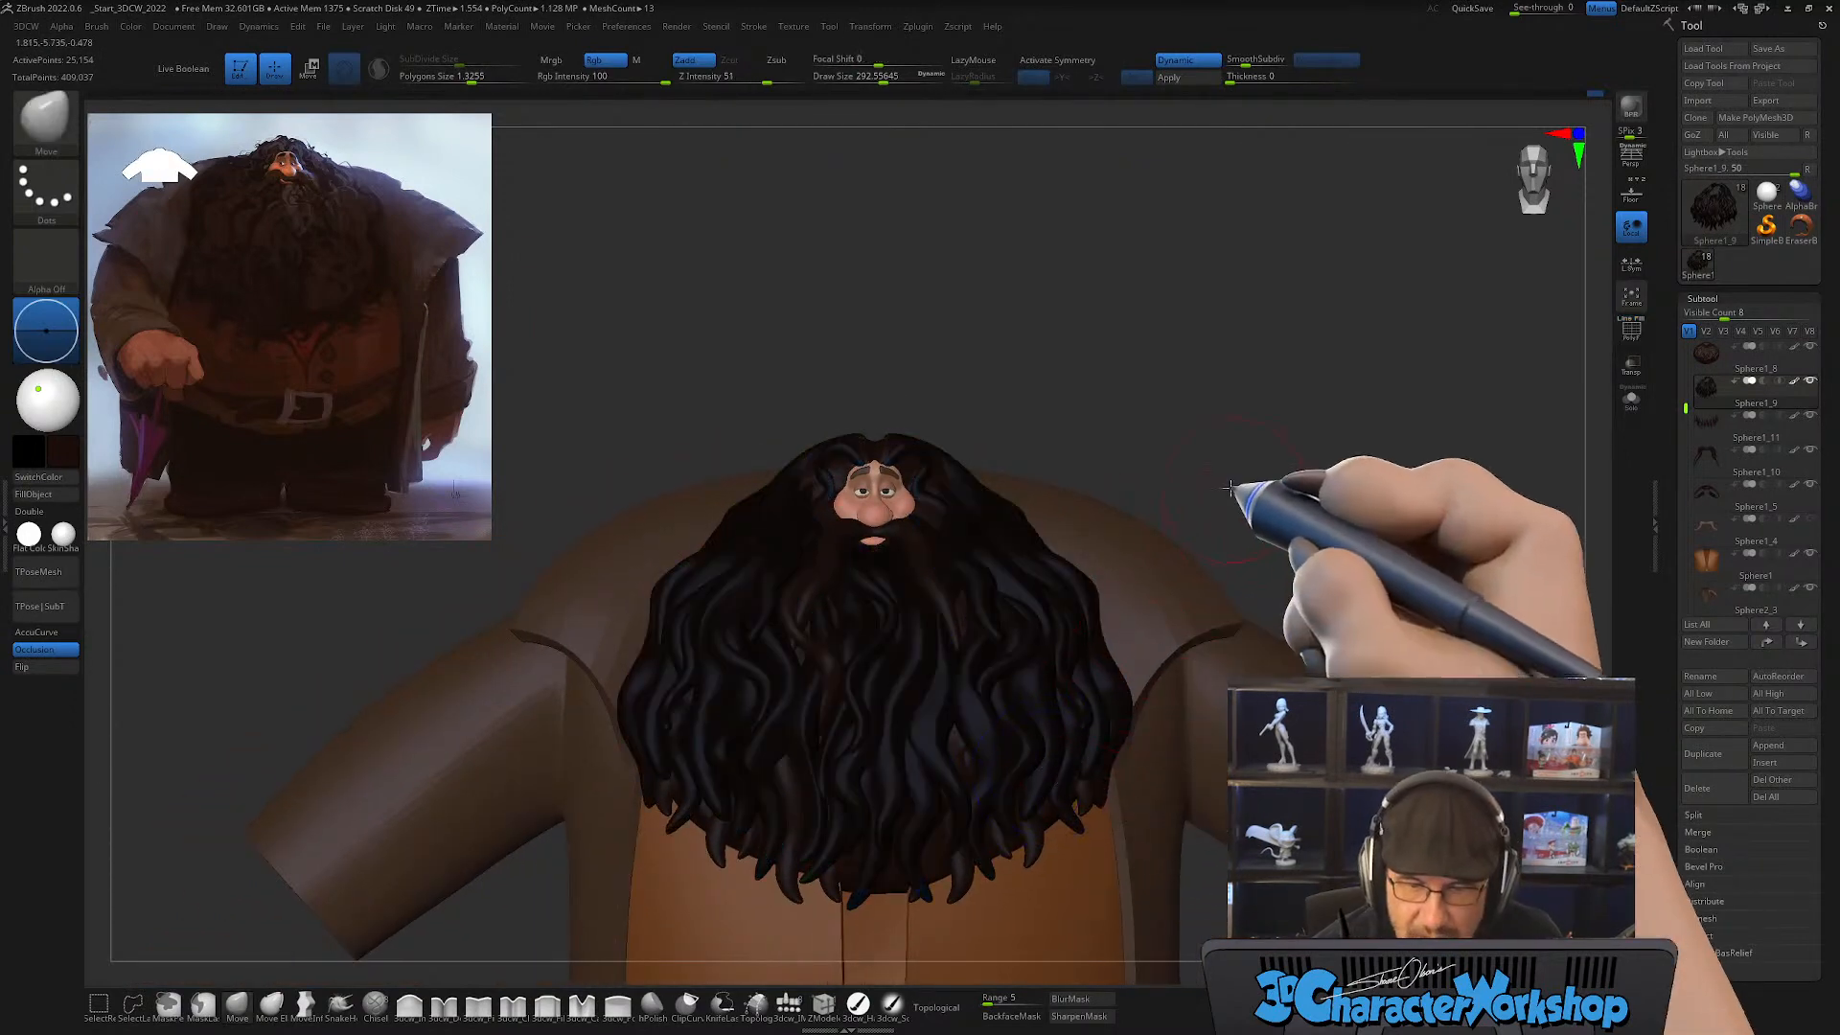
Step: Examine the beard's silhouette and lock flow from the front and both sides
mouse_move(1230, 489)
right_down()
mouse_move(1232, 526)
mouse_move(1118, 723)
mouse_move(1199, 768)
mouse_move(1060, 739)
mouse_move(1076, 752)
mouse_move(1074, 715)
right_up()
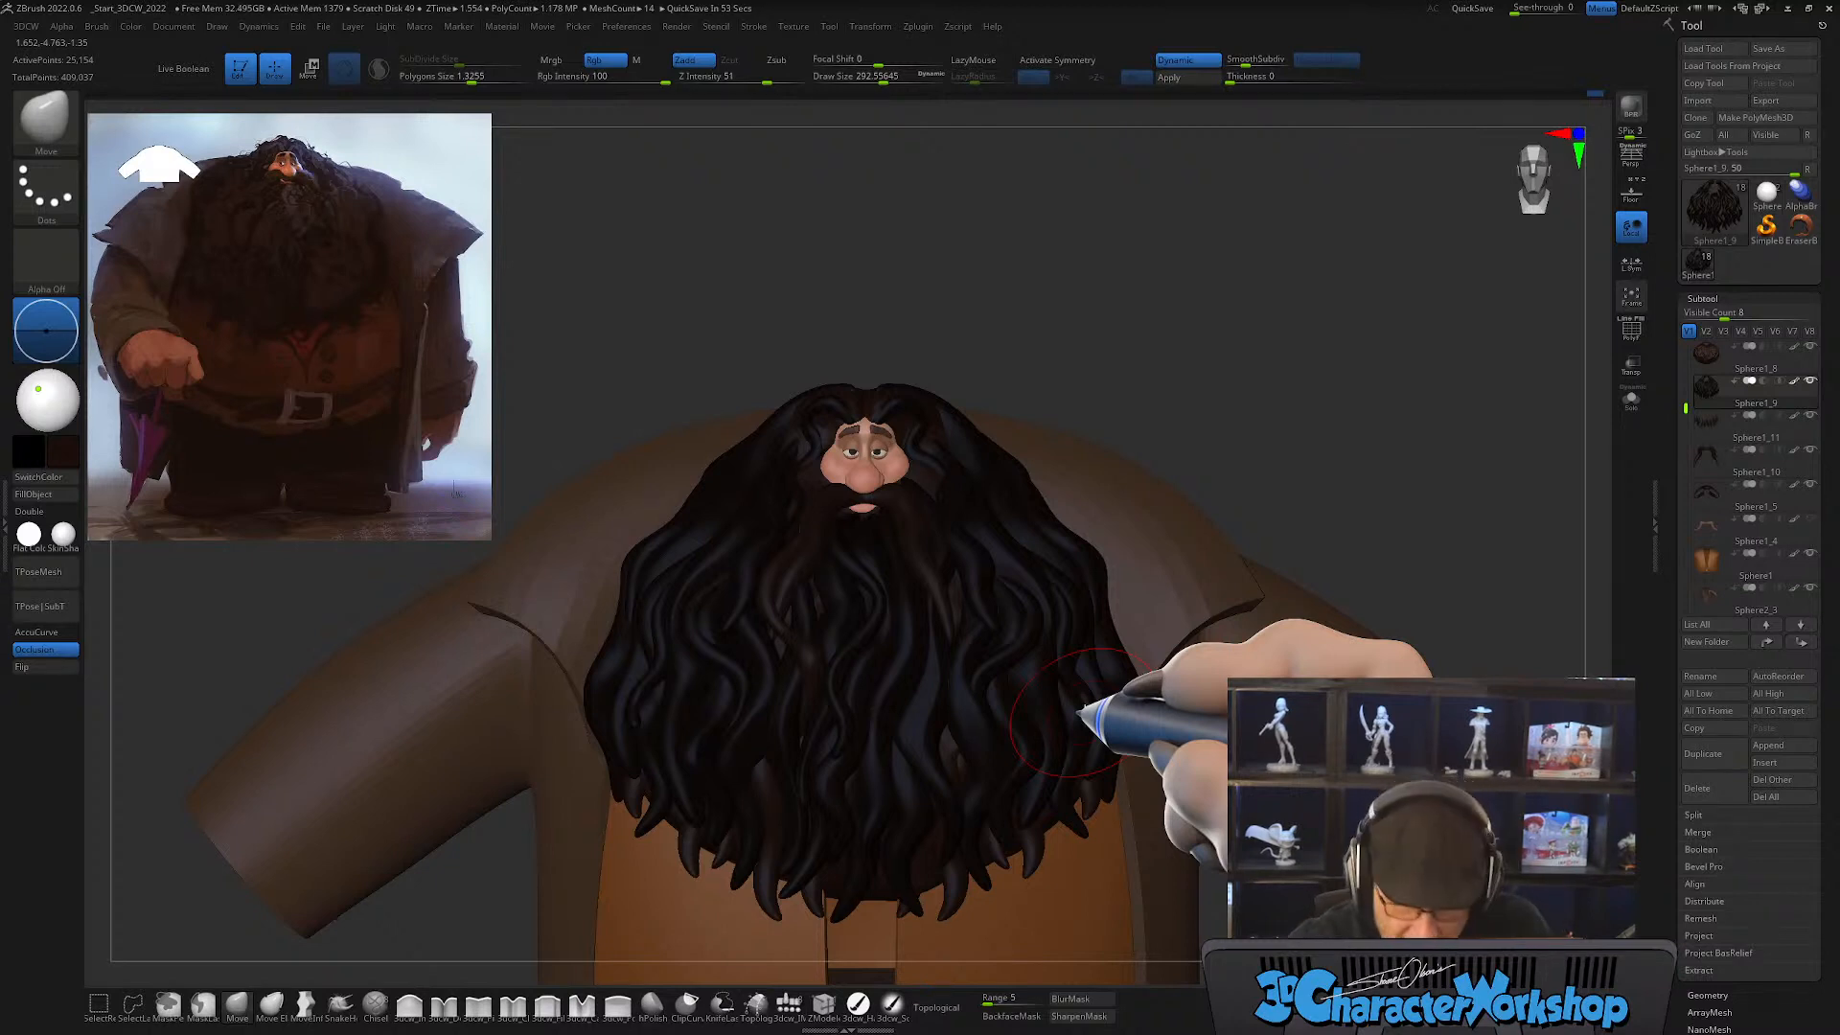
drag(1211, 389, 1200, 428)
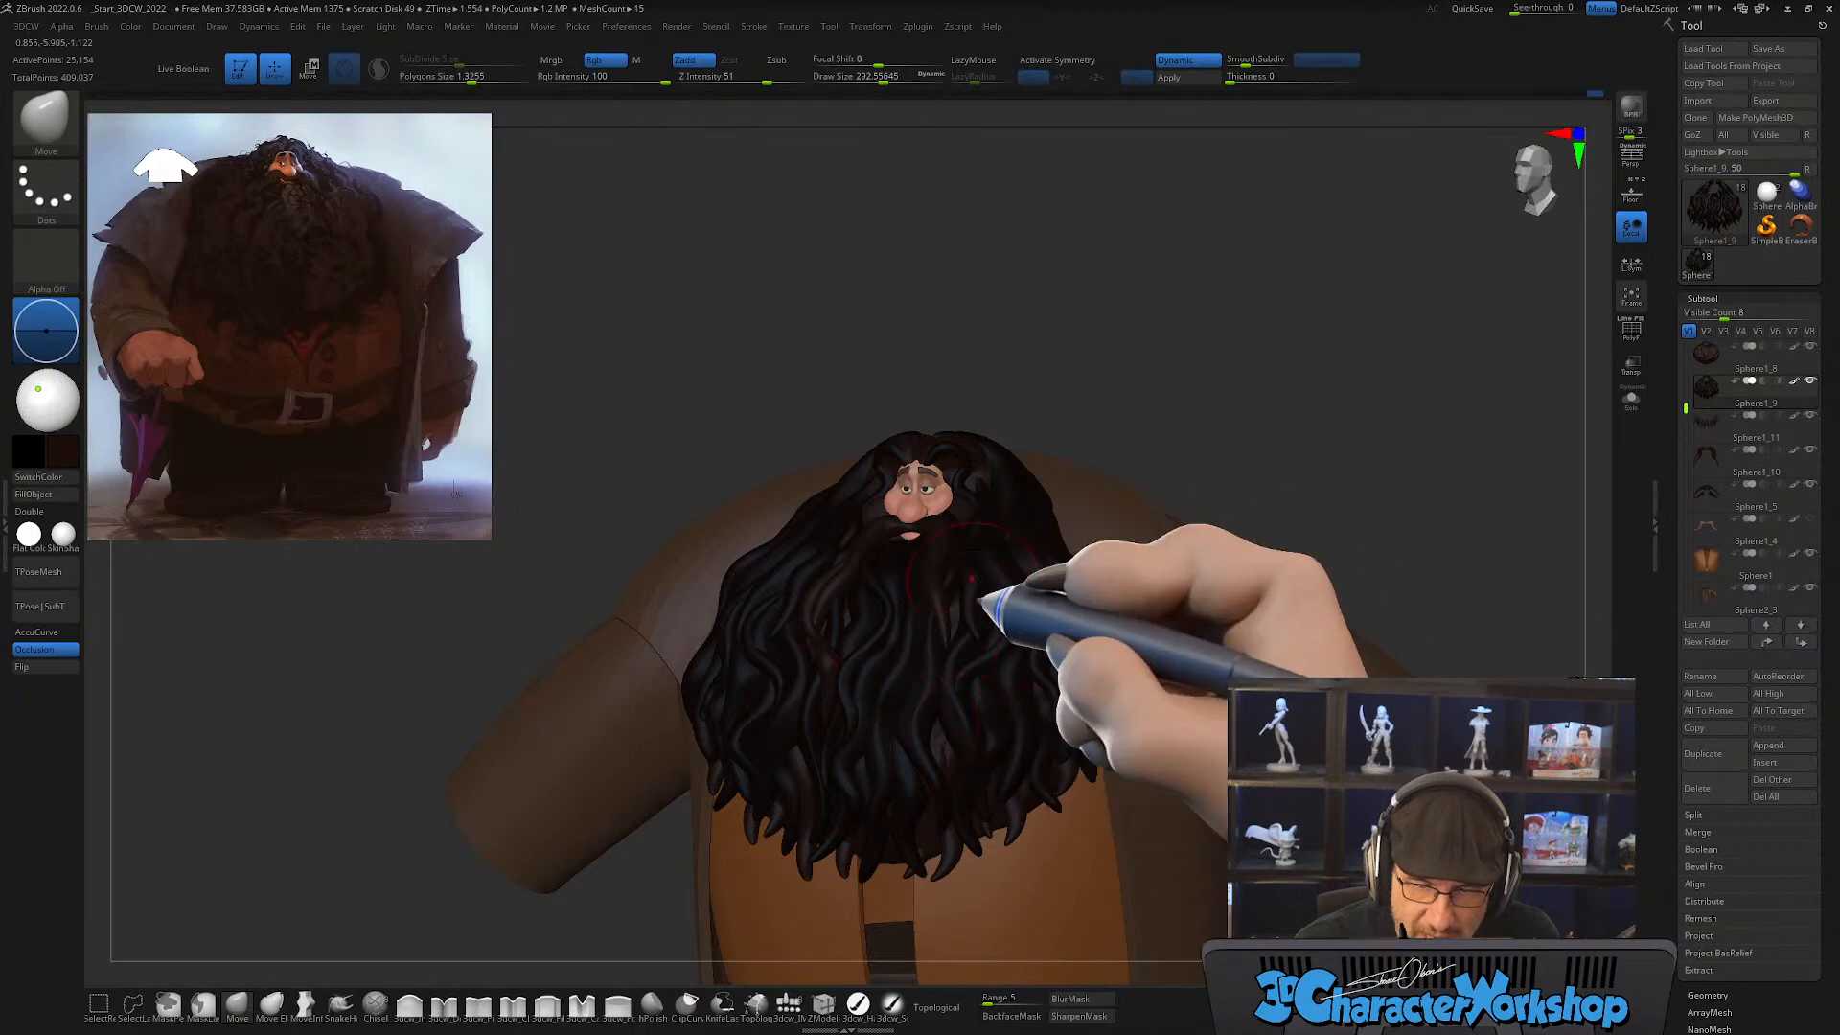
drag(1142, 320, 1353, 623)
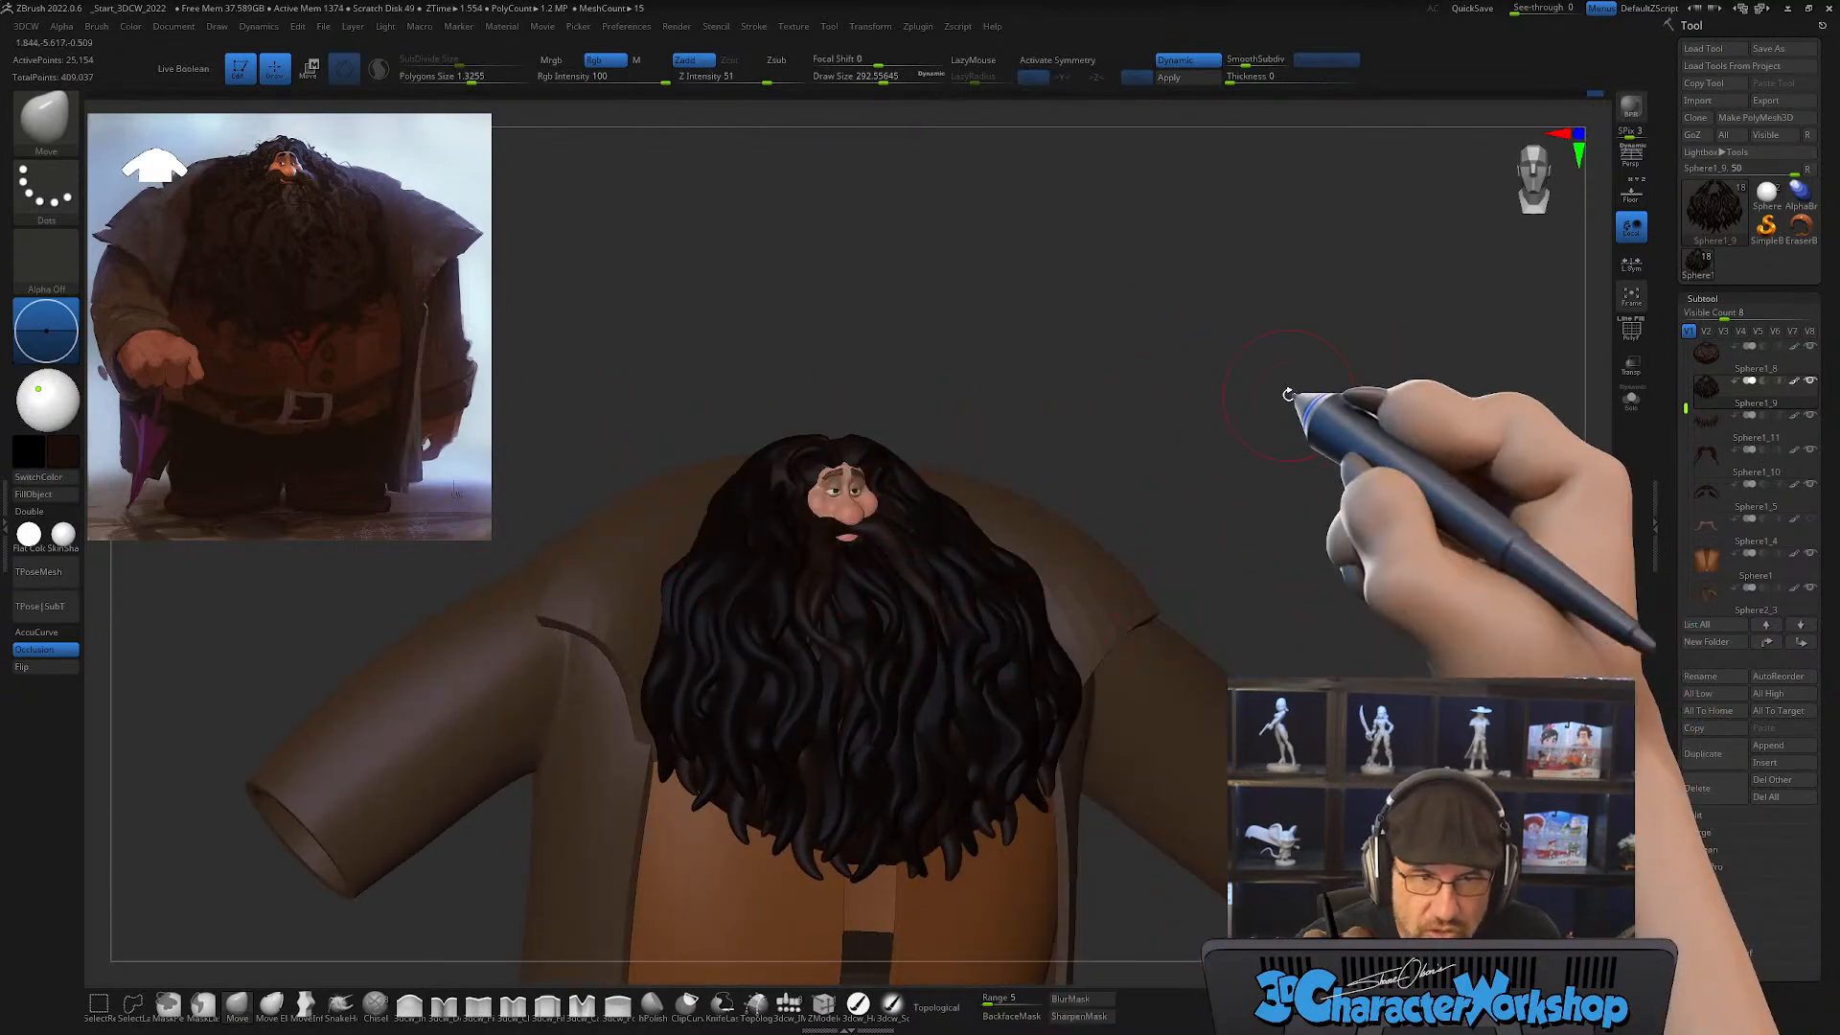
drag(1298, 399, 1283, 439)
alt+drag(1208, 330, 1243, 390)
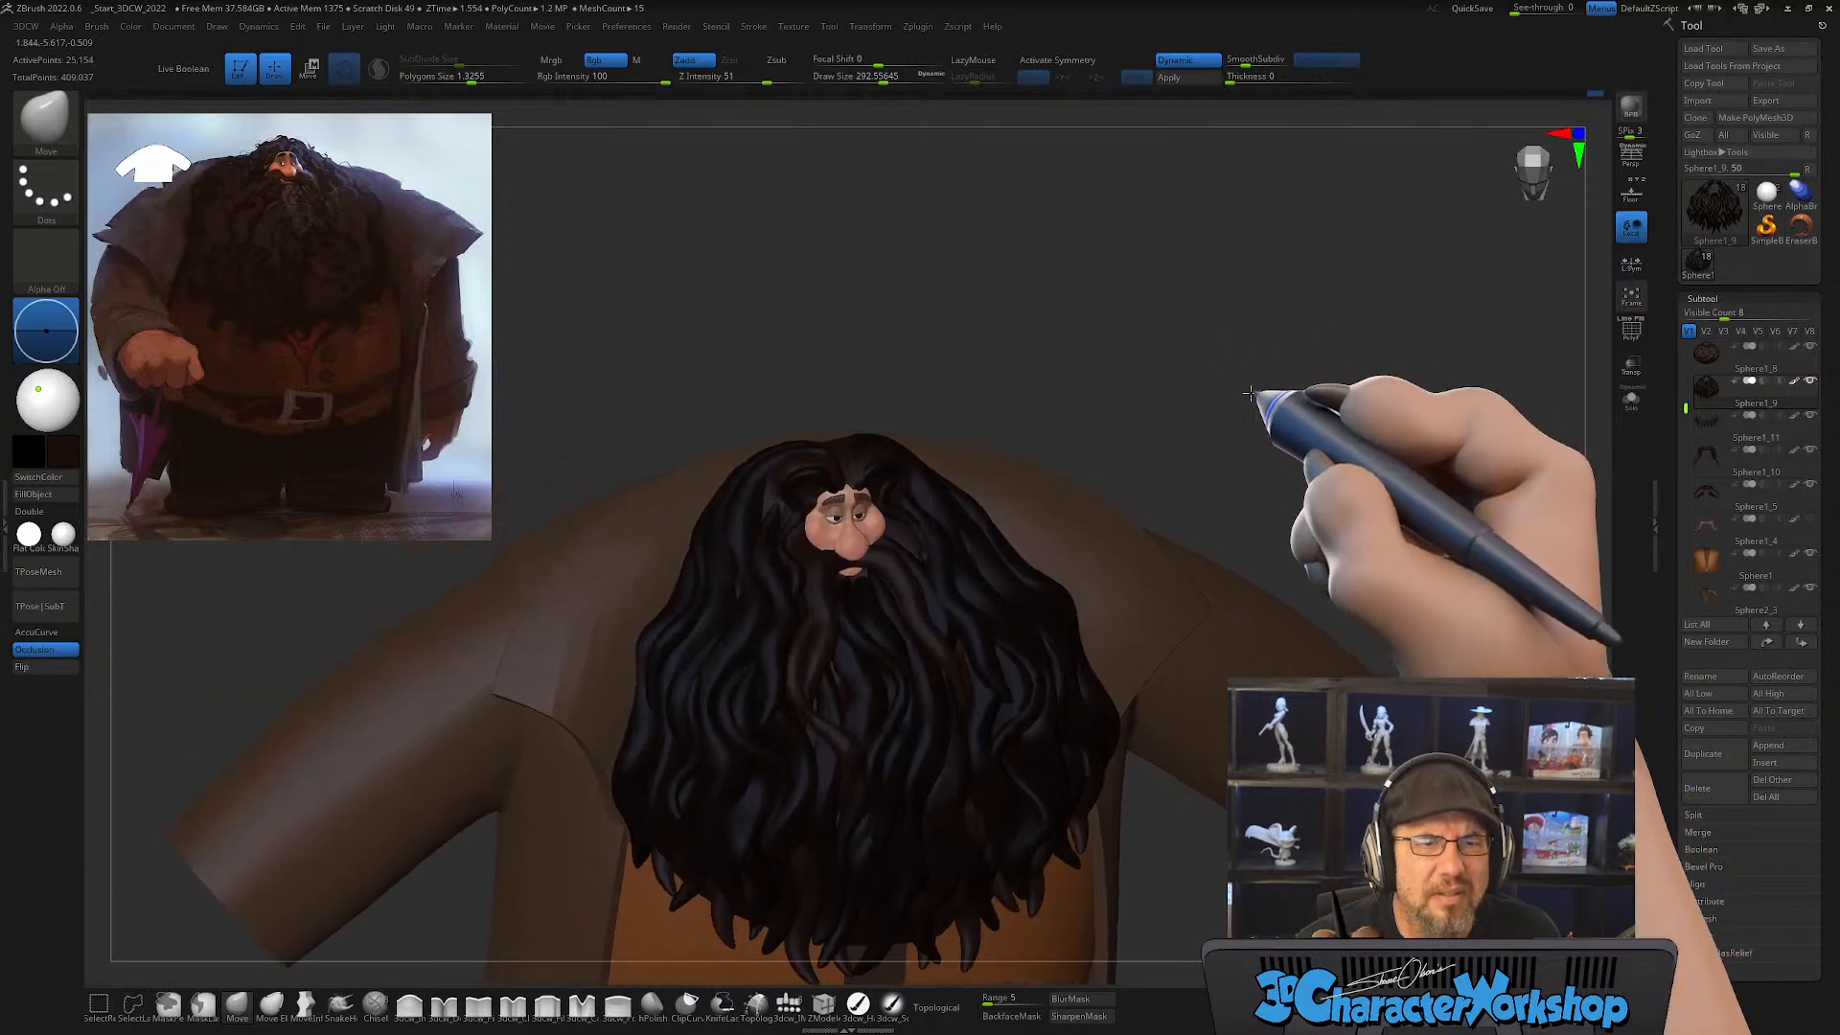
Step: Adjust the locks around the face and forehead with the Move brush, setting the draw size to about 257
key(s)
drag(1041, 325, 1051, 325)
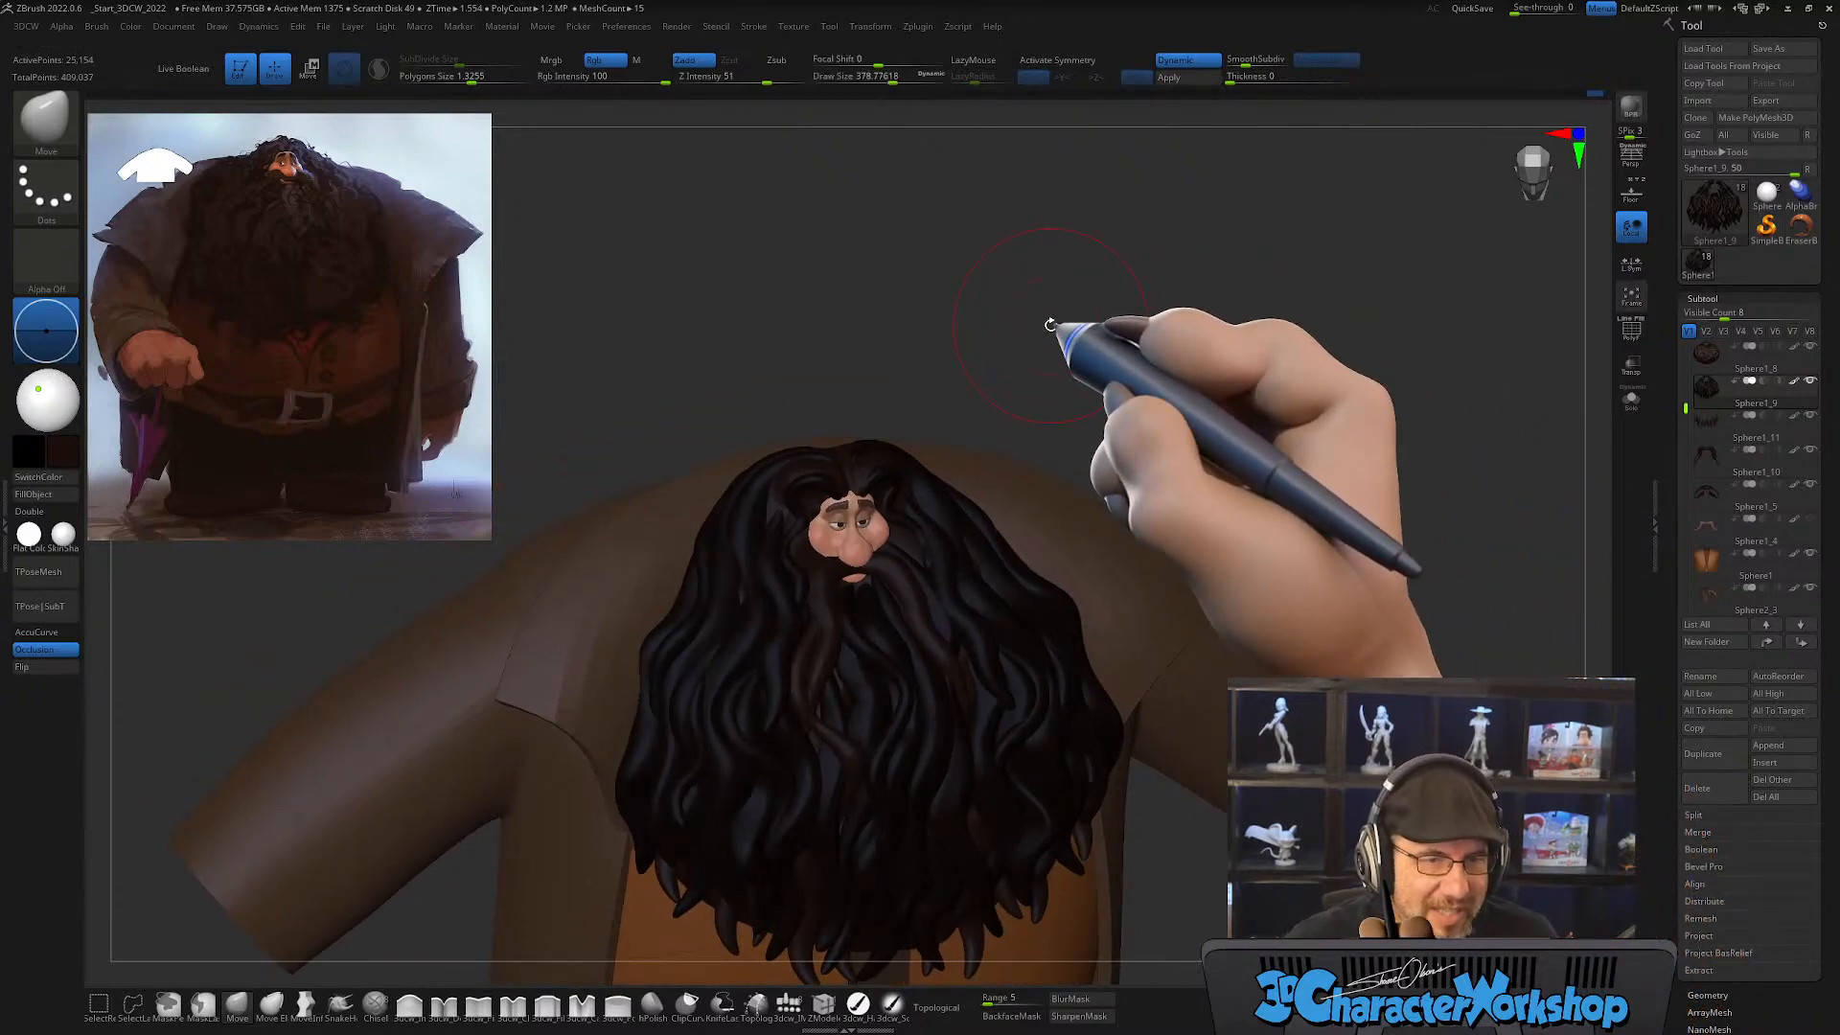
mouse_move(1051, 325)
mouse_down()
mouse_move(1032, 377)
mouse_move(901, 350)
mouse_move(896, 383)
mouse_move(911, 370)
mouse_move(854, 361)
mouse_move(808, 314)
mouse_move(822, 323)
mouse_up()
key(s)
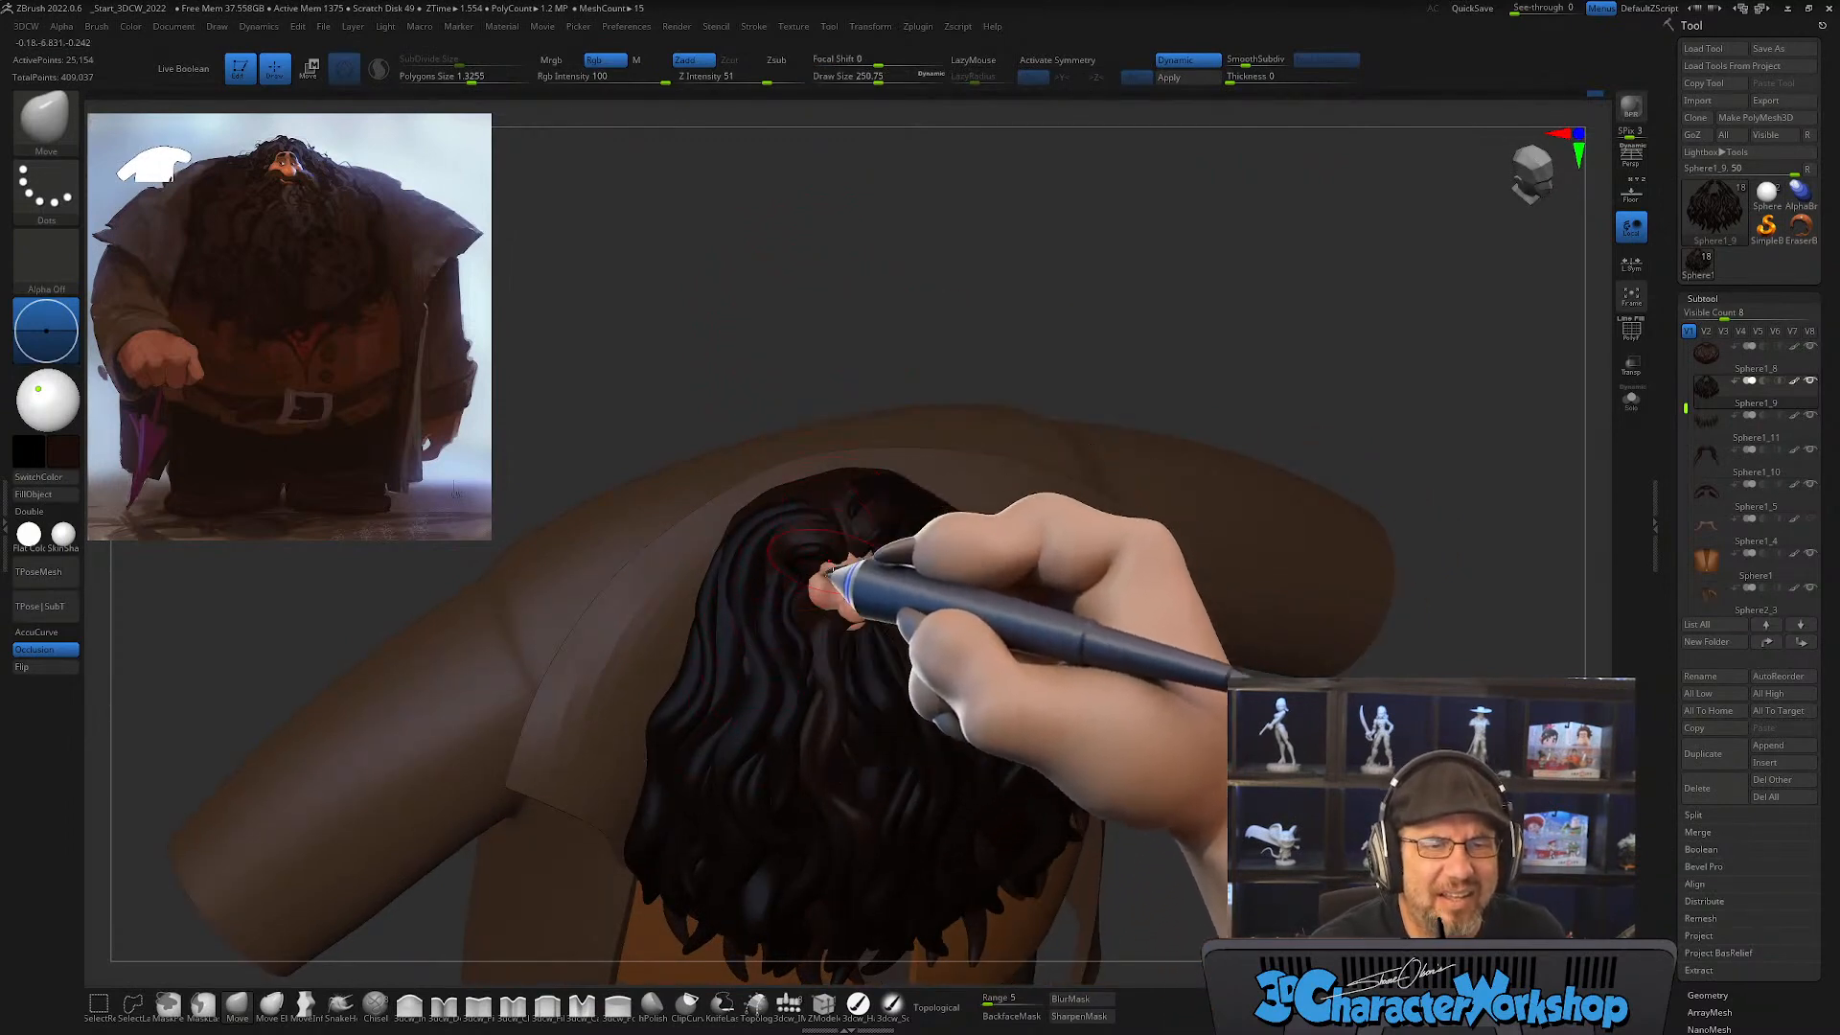
ctrl+right_drag(834, 662, 859, 719)
key(s)
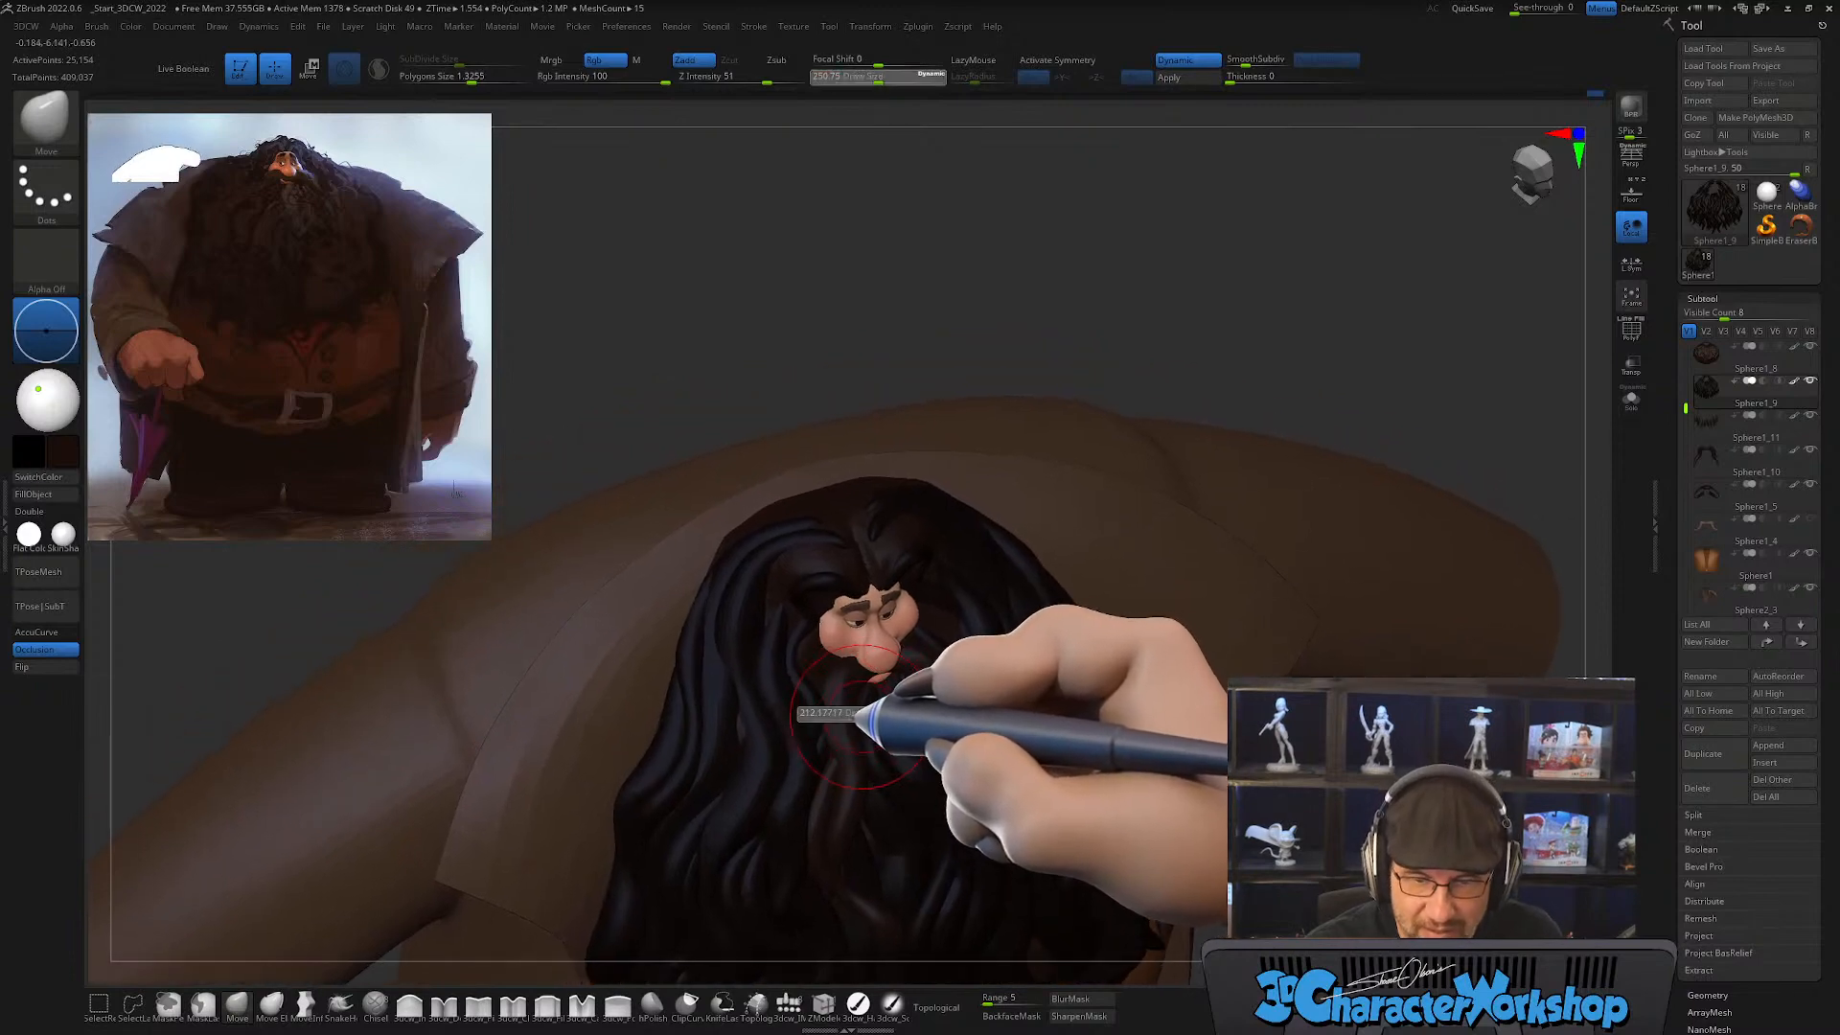
drag(859, 719, 837, 719)
mouse_move(834, 719)
right_down()
mouse_move(854, 781)
mouse_move(850, 728)
mouse_move(862, 739)
mouse_move(877, 703)
mouse_move(883, 760)
mouse_move(746, 681)
right_up()
key(s)
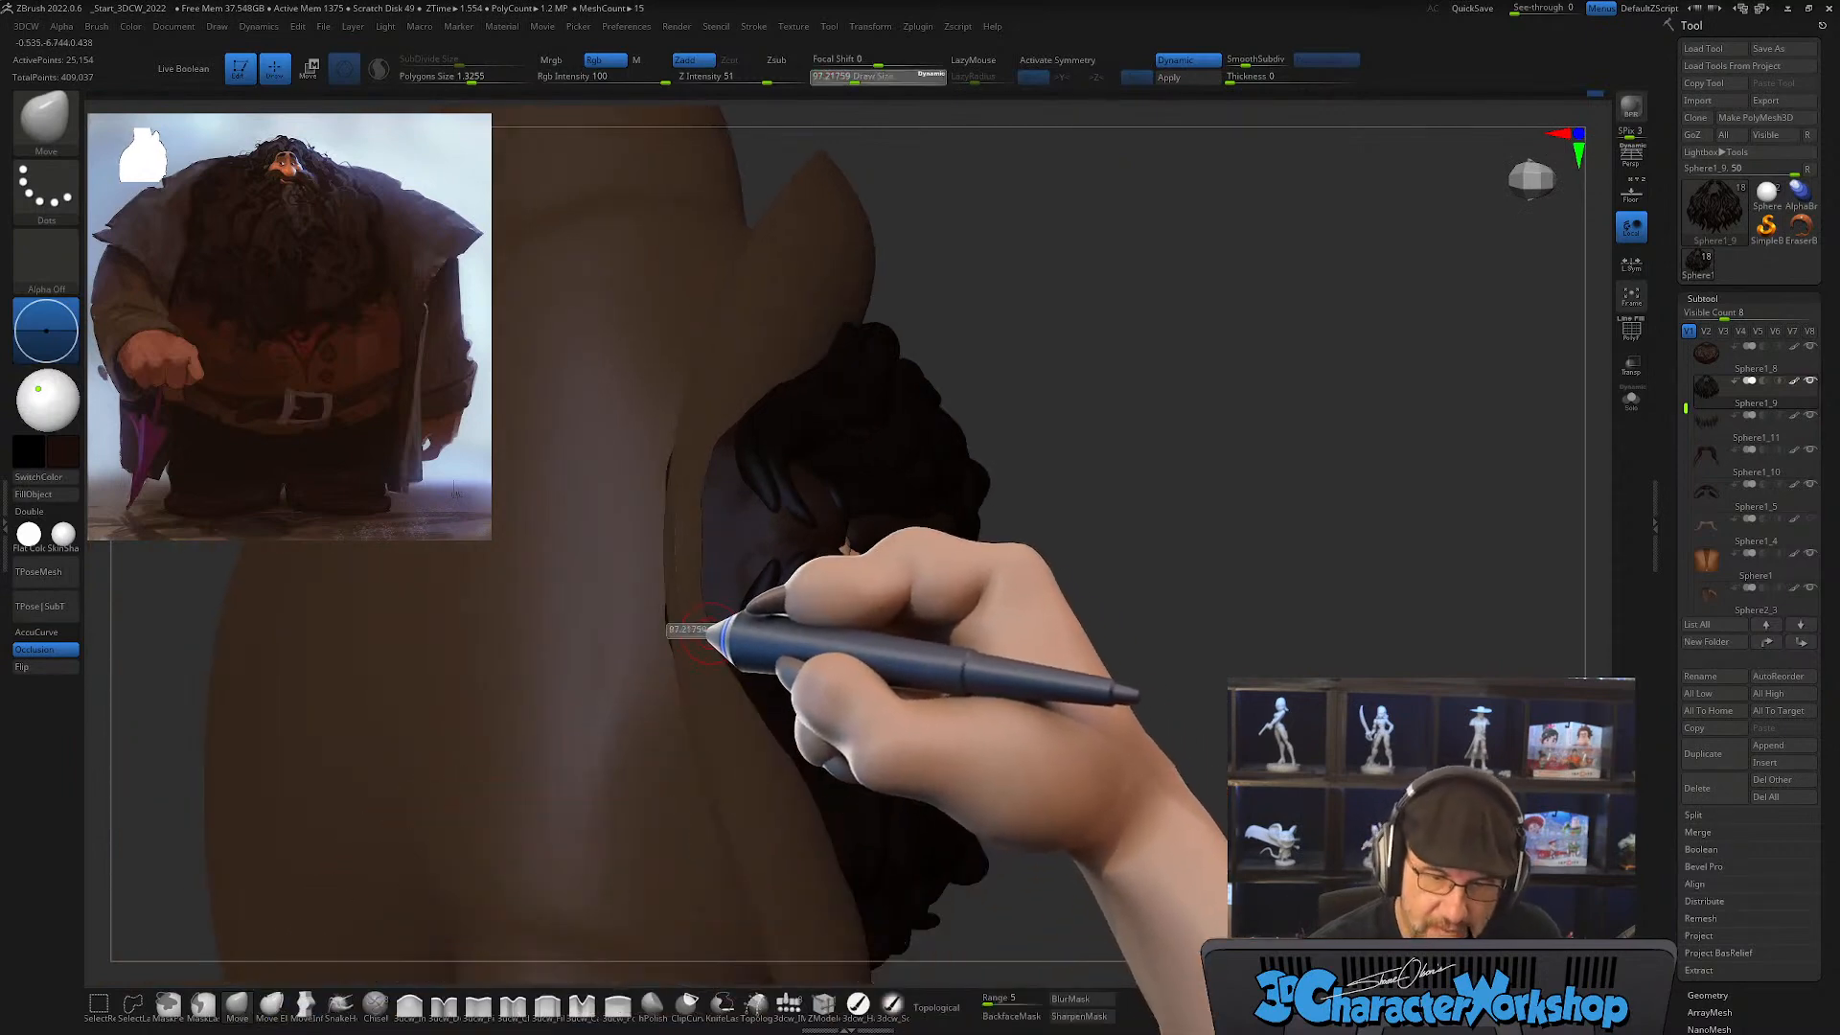
drag(678, 629, 704, 629)
right_drag(731, 629, 687, 635)
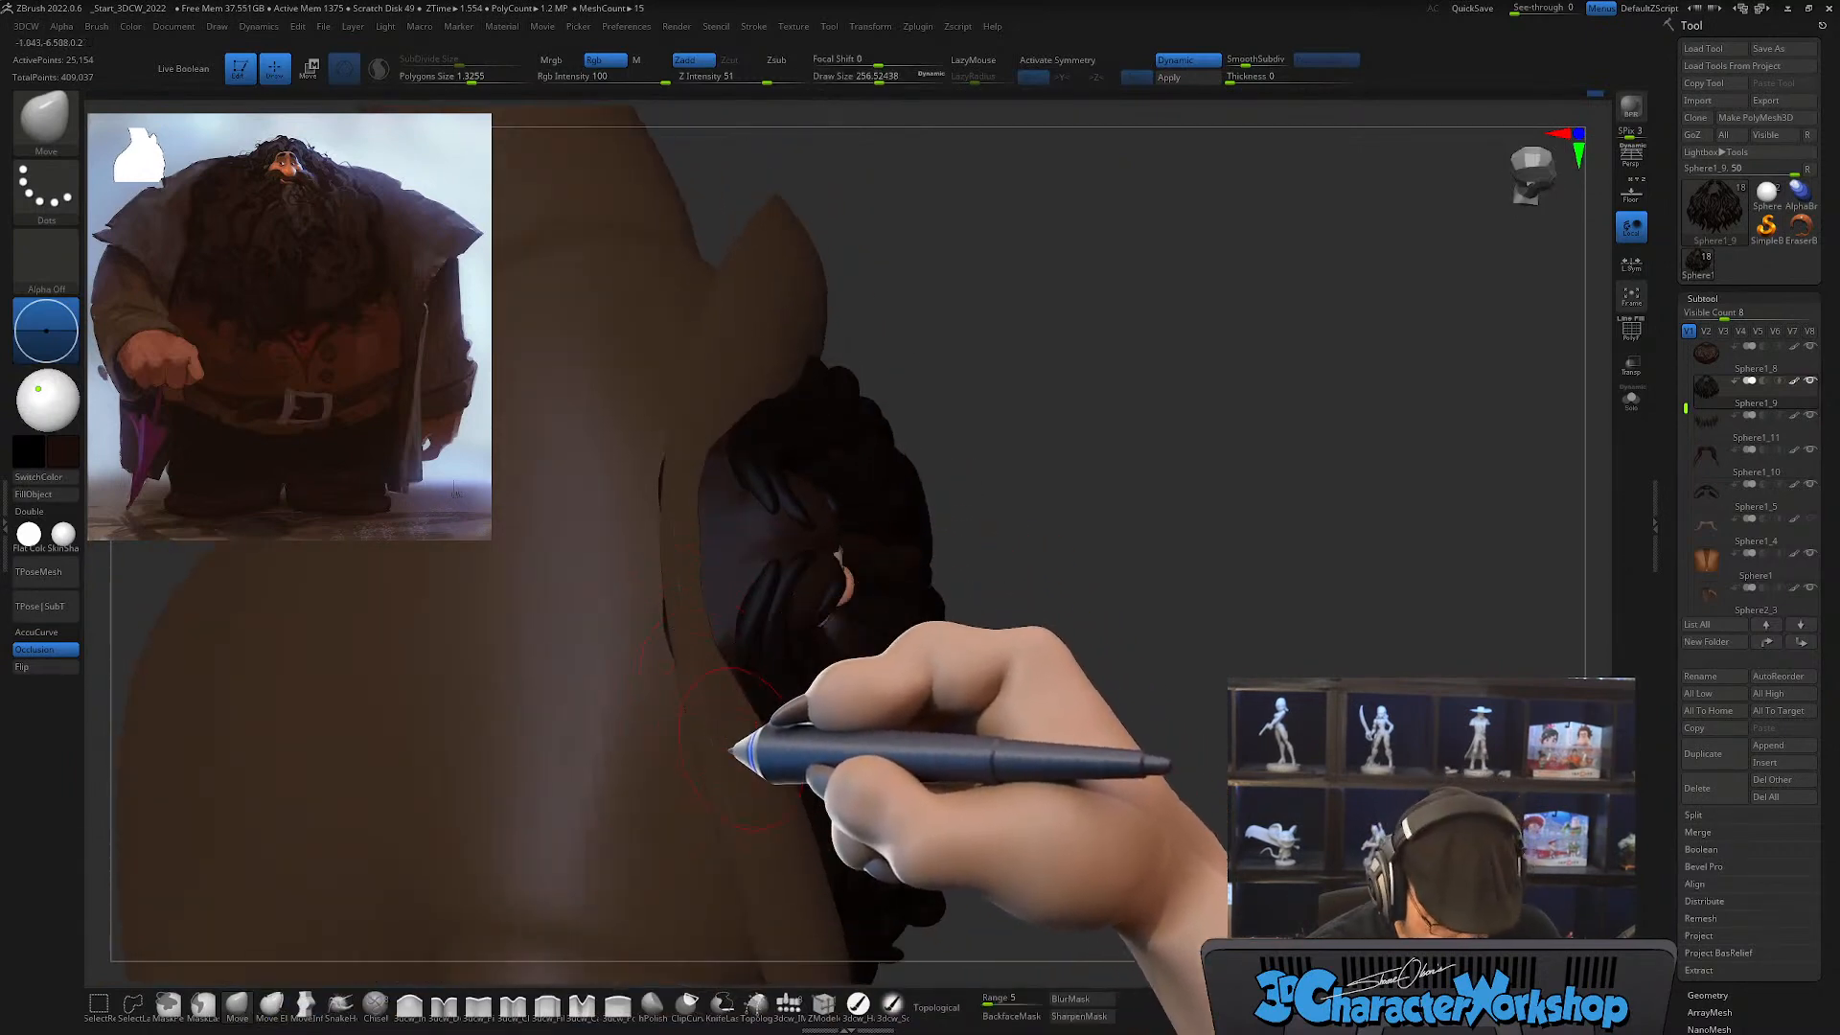
Step: Switch to the scalp hair subtool Sphere1_5 and reshape it at the crown with Move at a draw size of about 358
alt+click(752, 549)
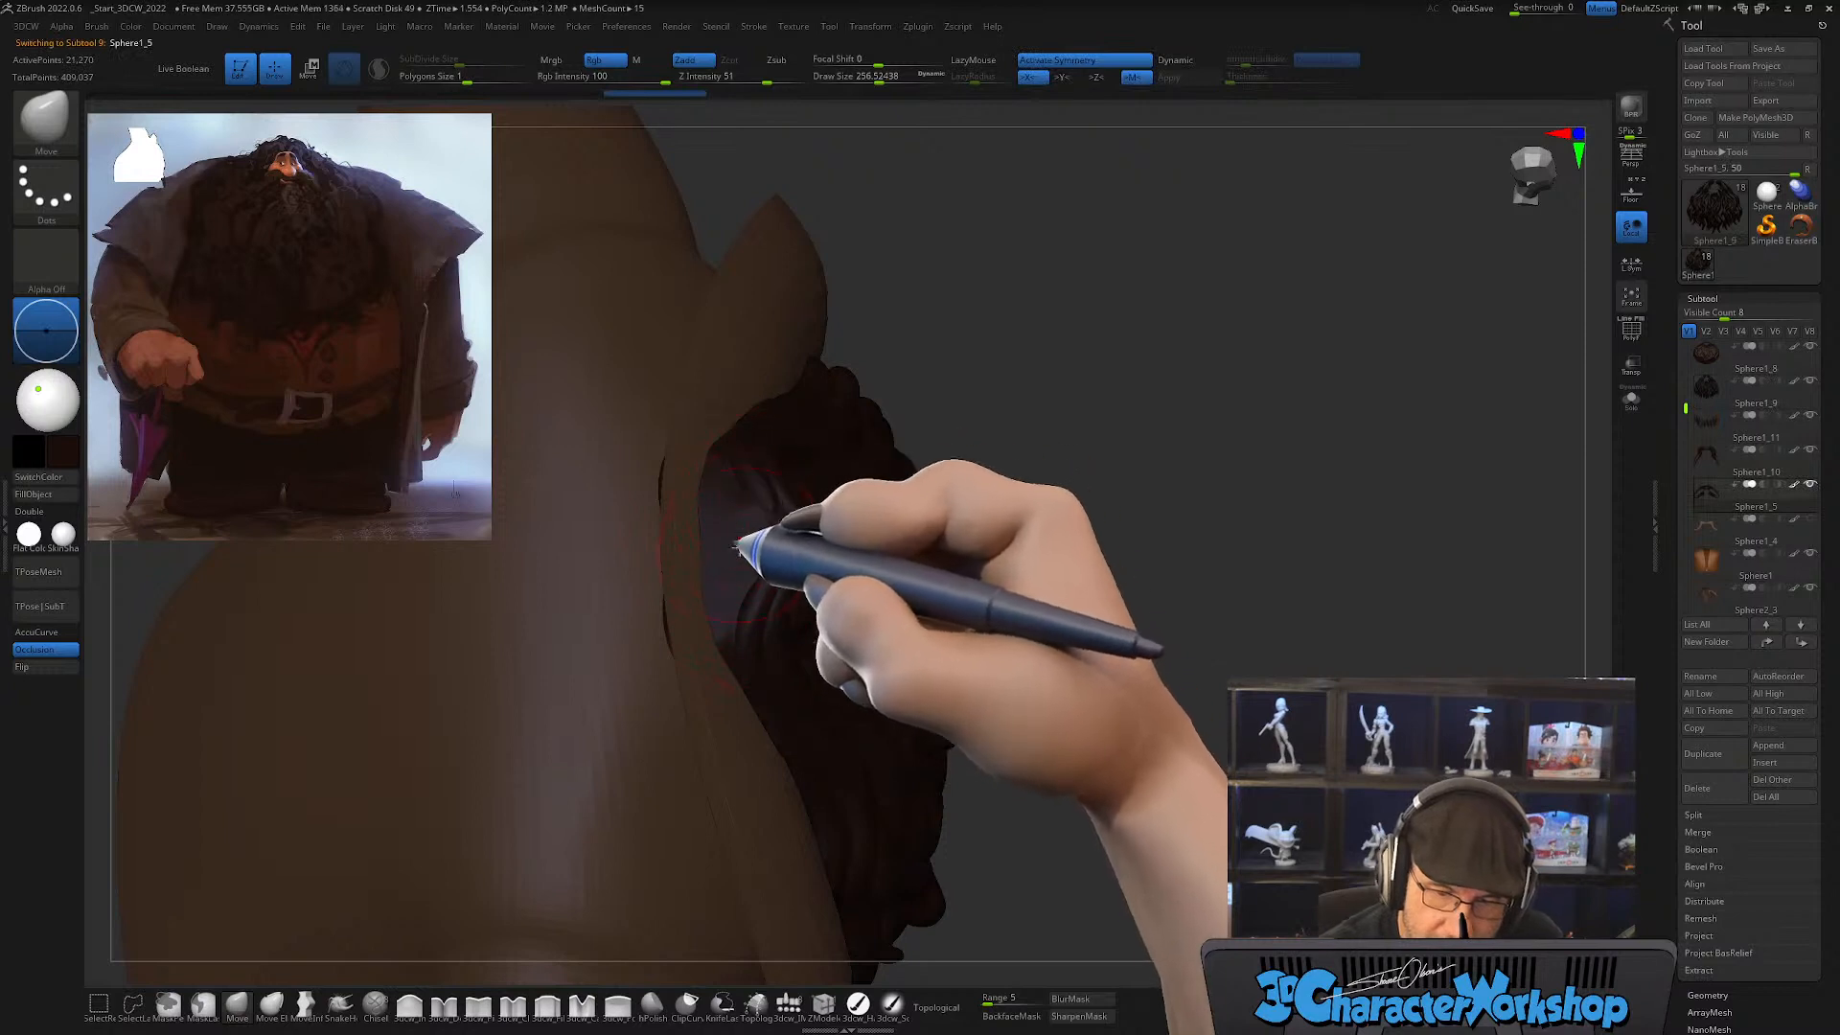
key(s)
drag(673, 639, 668, 635)
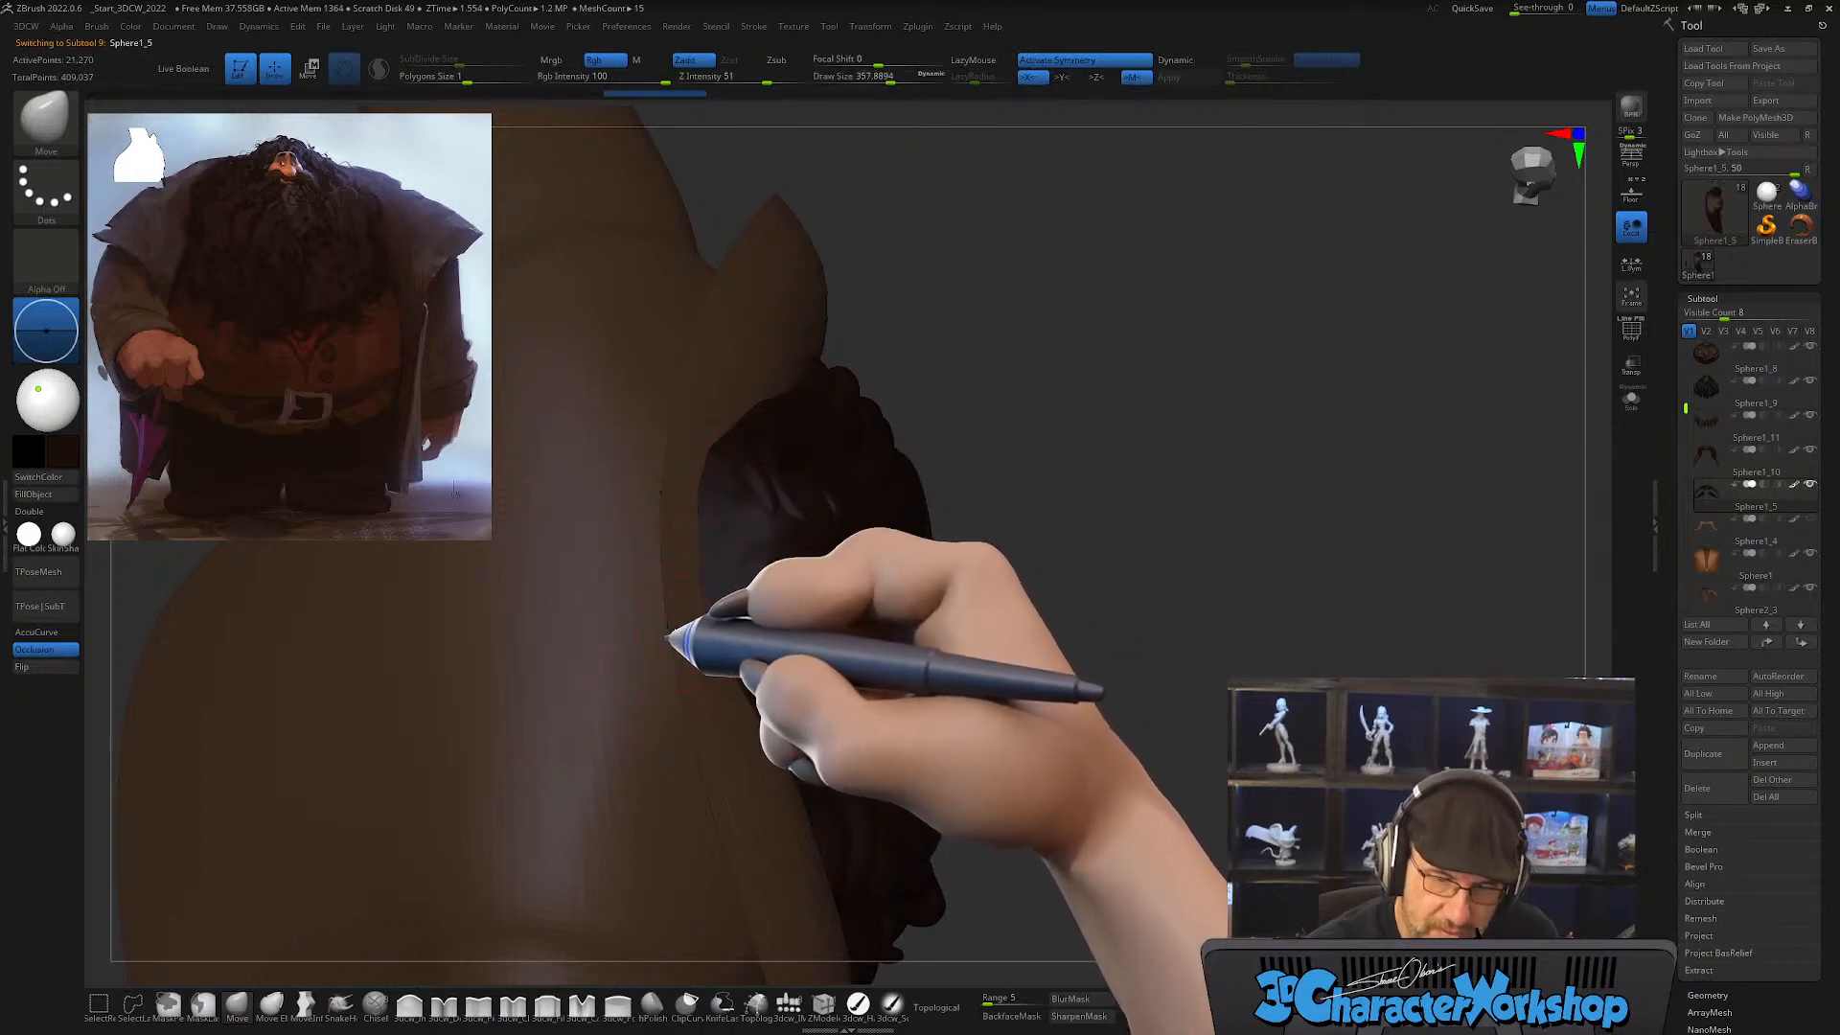
right_drag(733, 644, 734, 604)
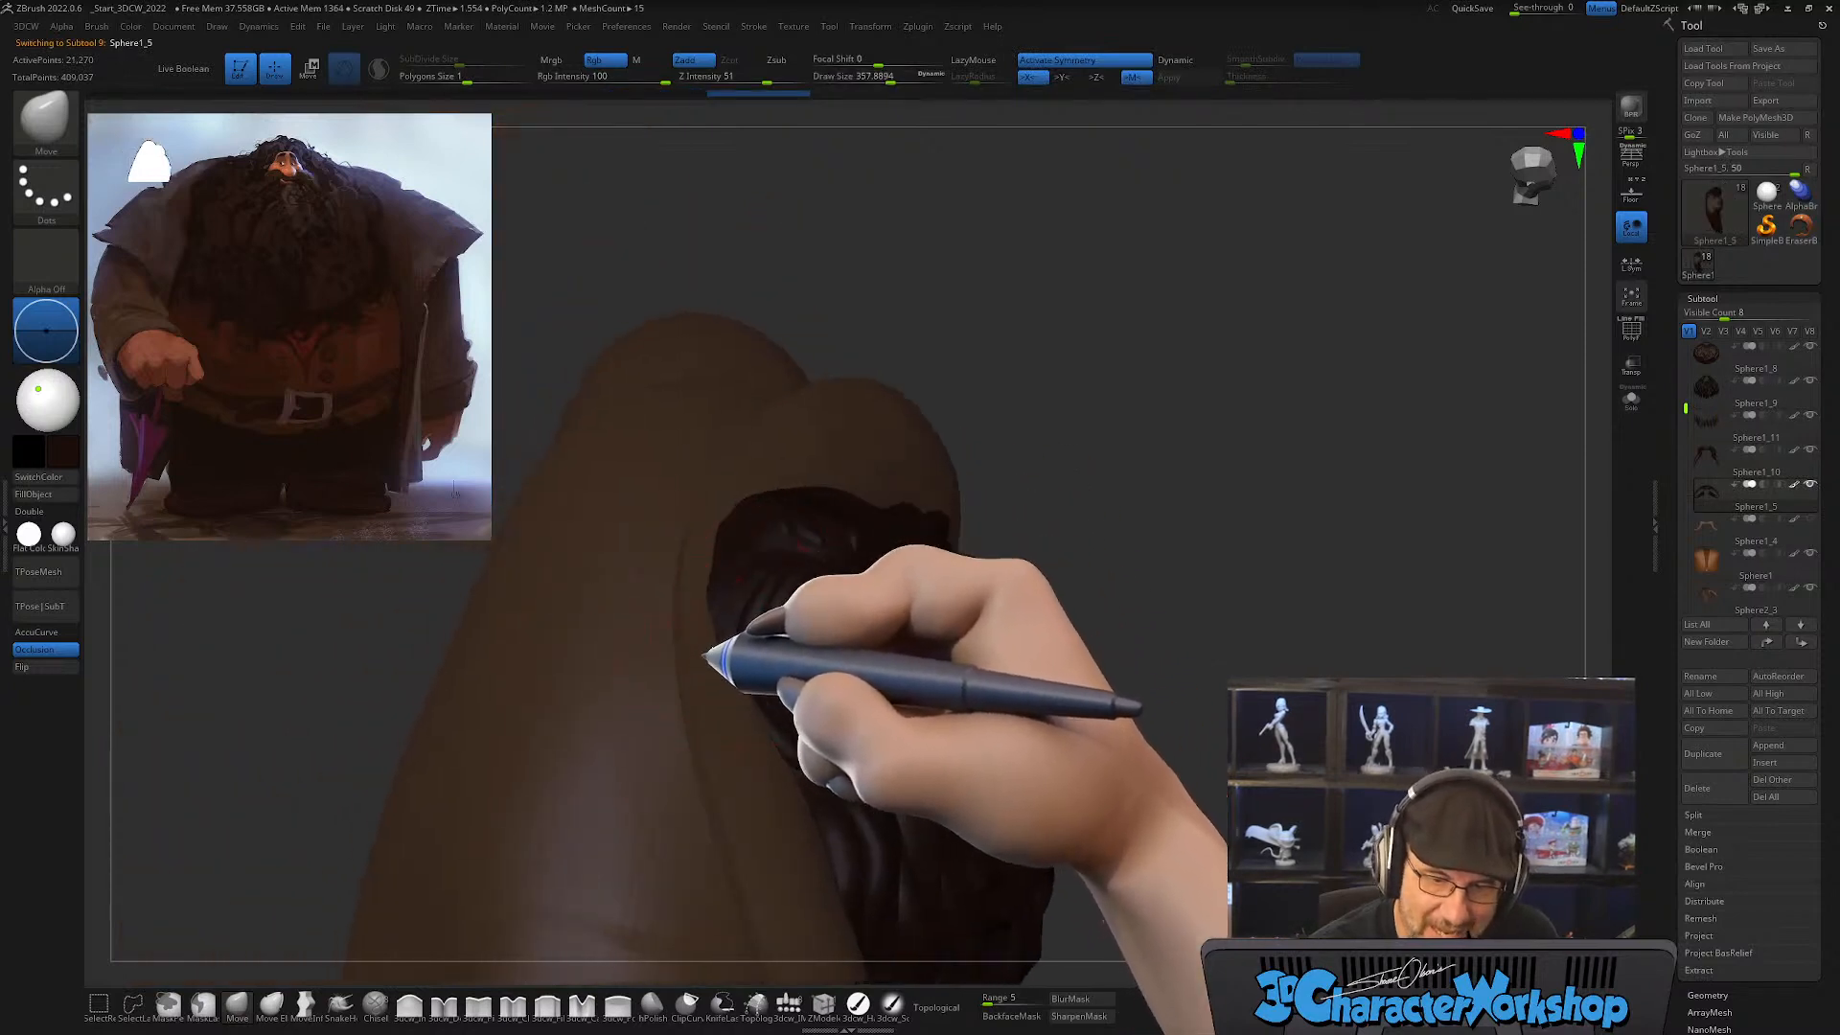
mouse_move(757, 675)
right_down()
mouse_move(802, 670)
mouse_move(745, 654)
right_up()
mouse_move(822, 751)
right_down()
mouse_move(791, 792)
mouse_move(750, 587)
mouse_move(792, 658)
mouse_move(793, 752)
mouse_move(757, 700)
mouse_move(733, 906)
right_up()
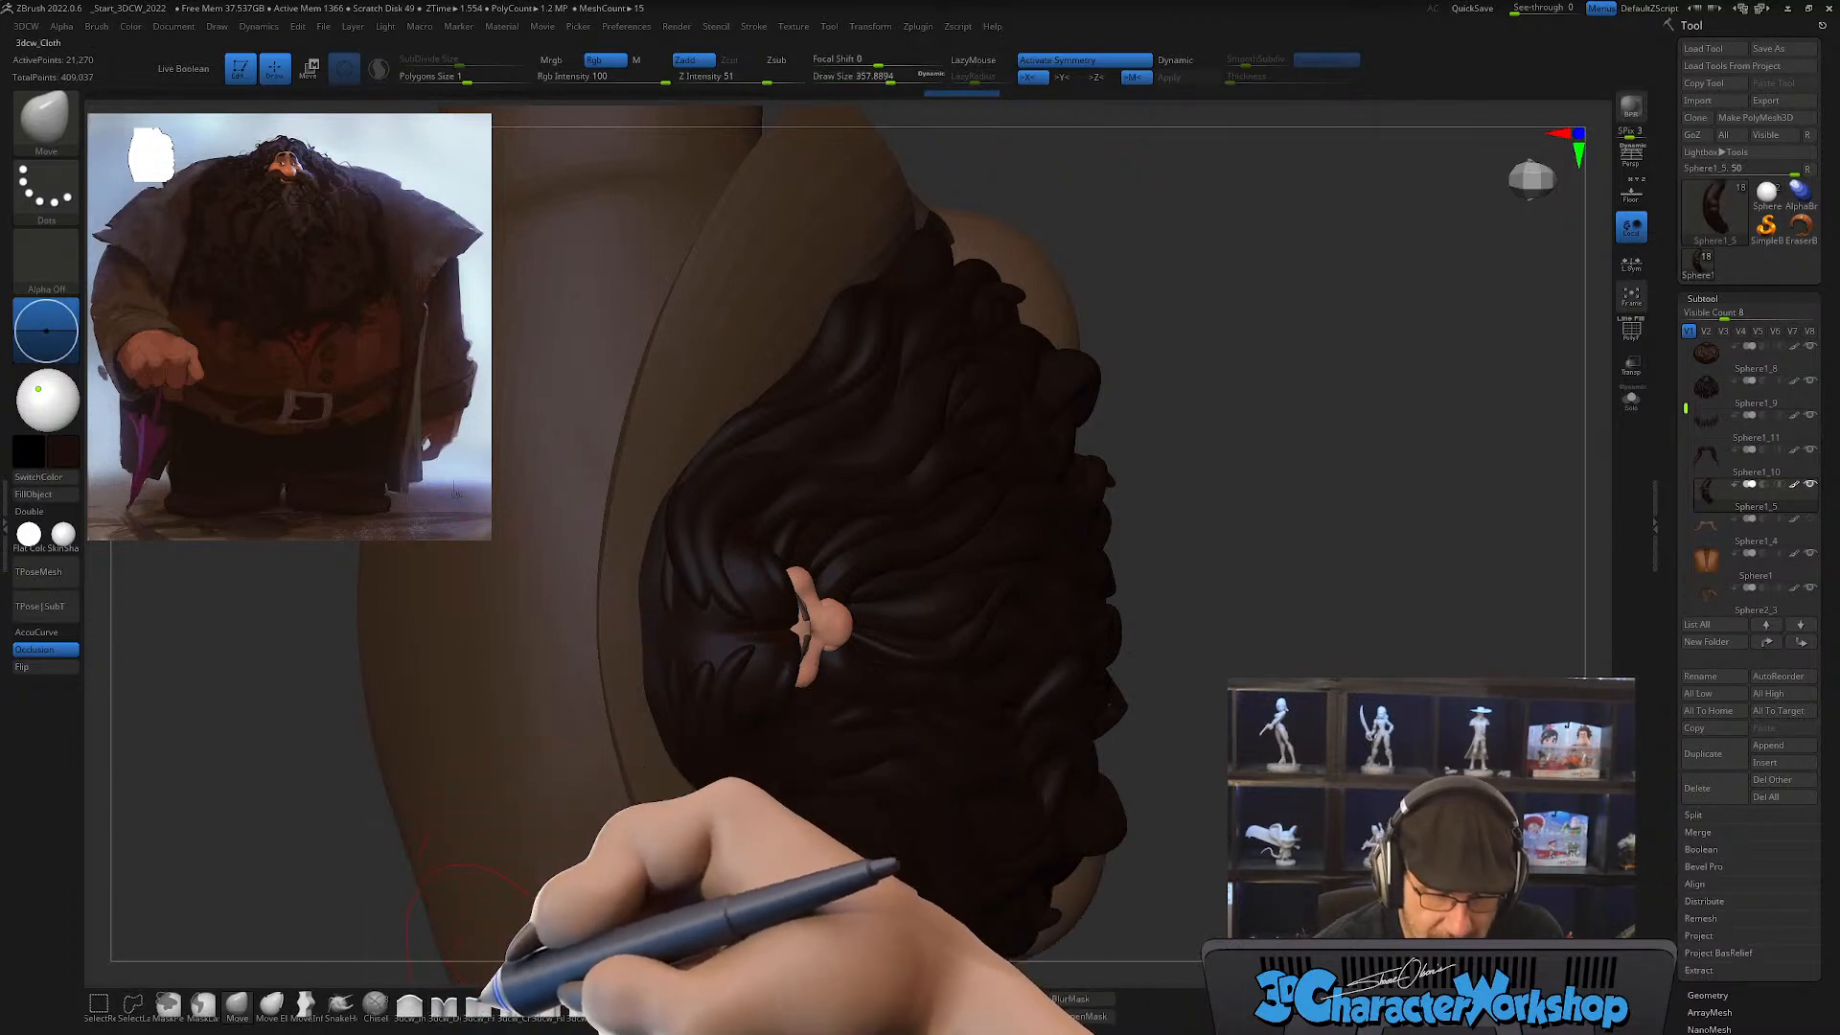
Step: Sculpt strand grooves into the scalp hair with the 3DCW Detail brush, reducing the draw size to about 104
click(441, 1005)
key(s)
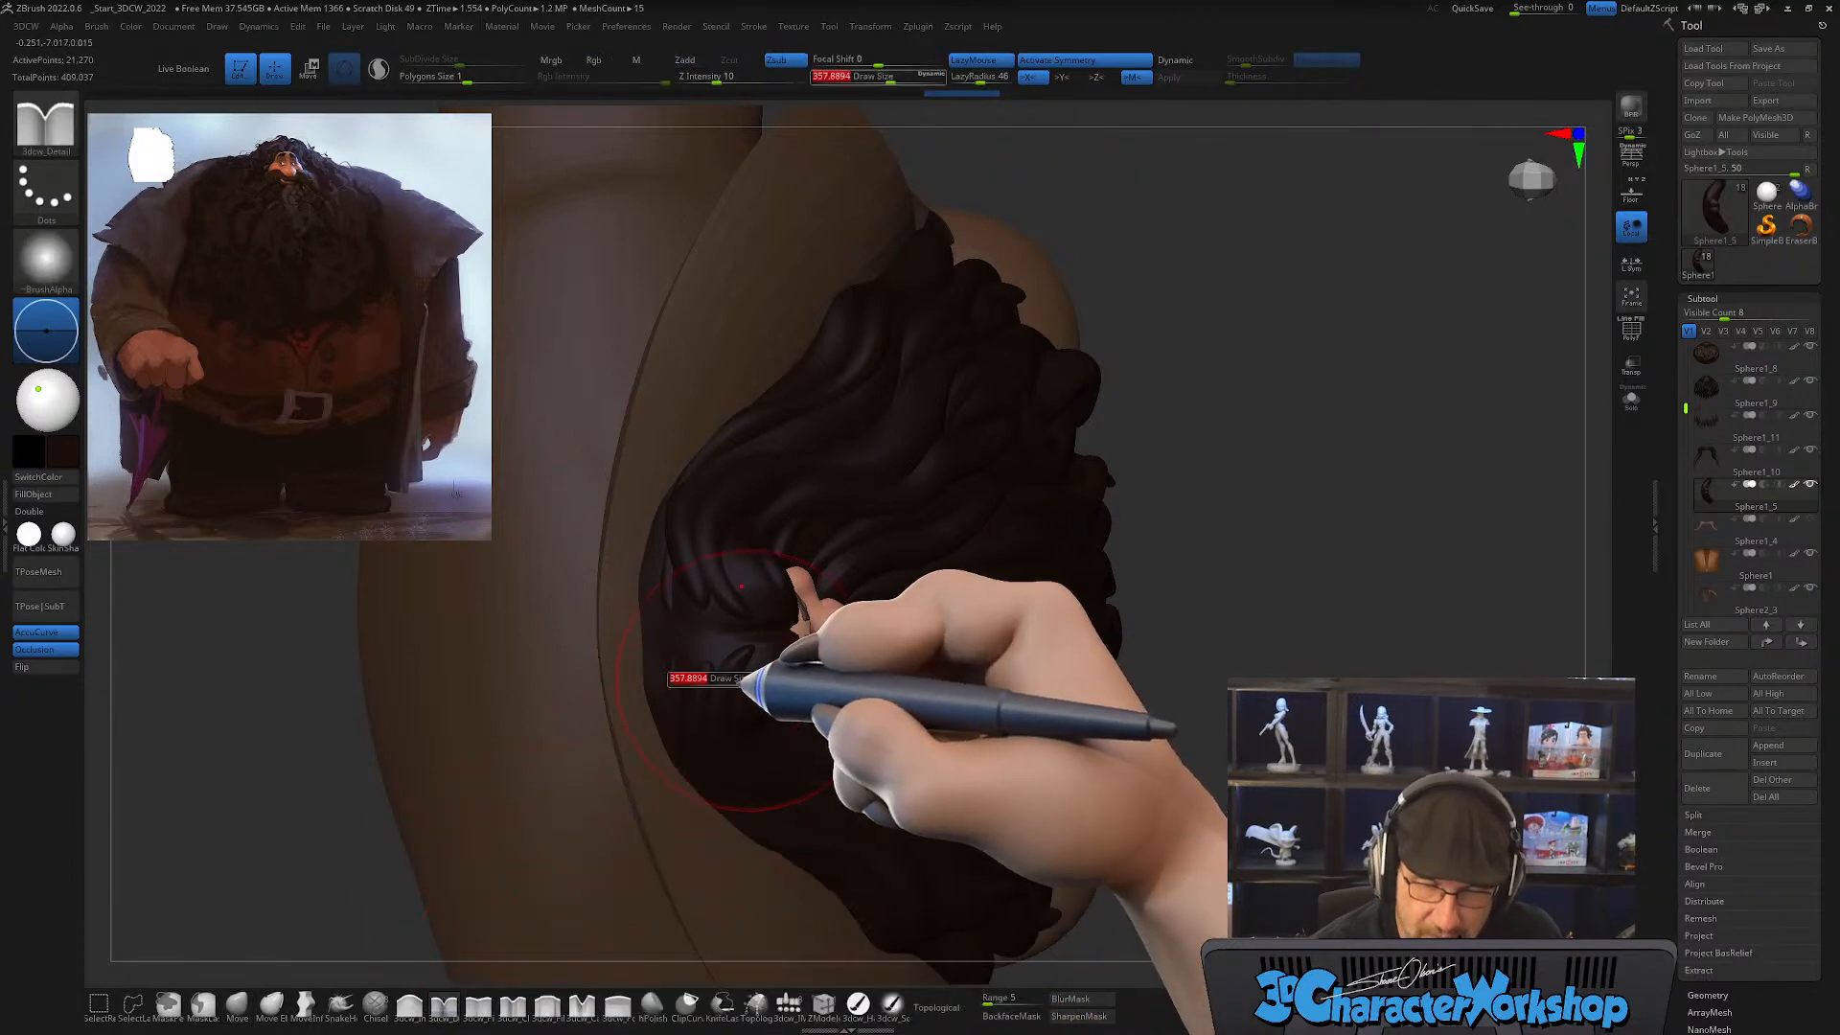
drag(743, 684, 709, 692)
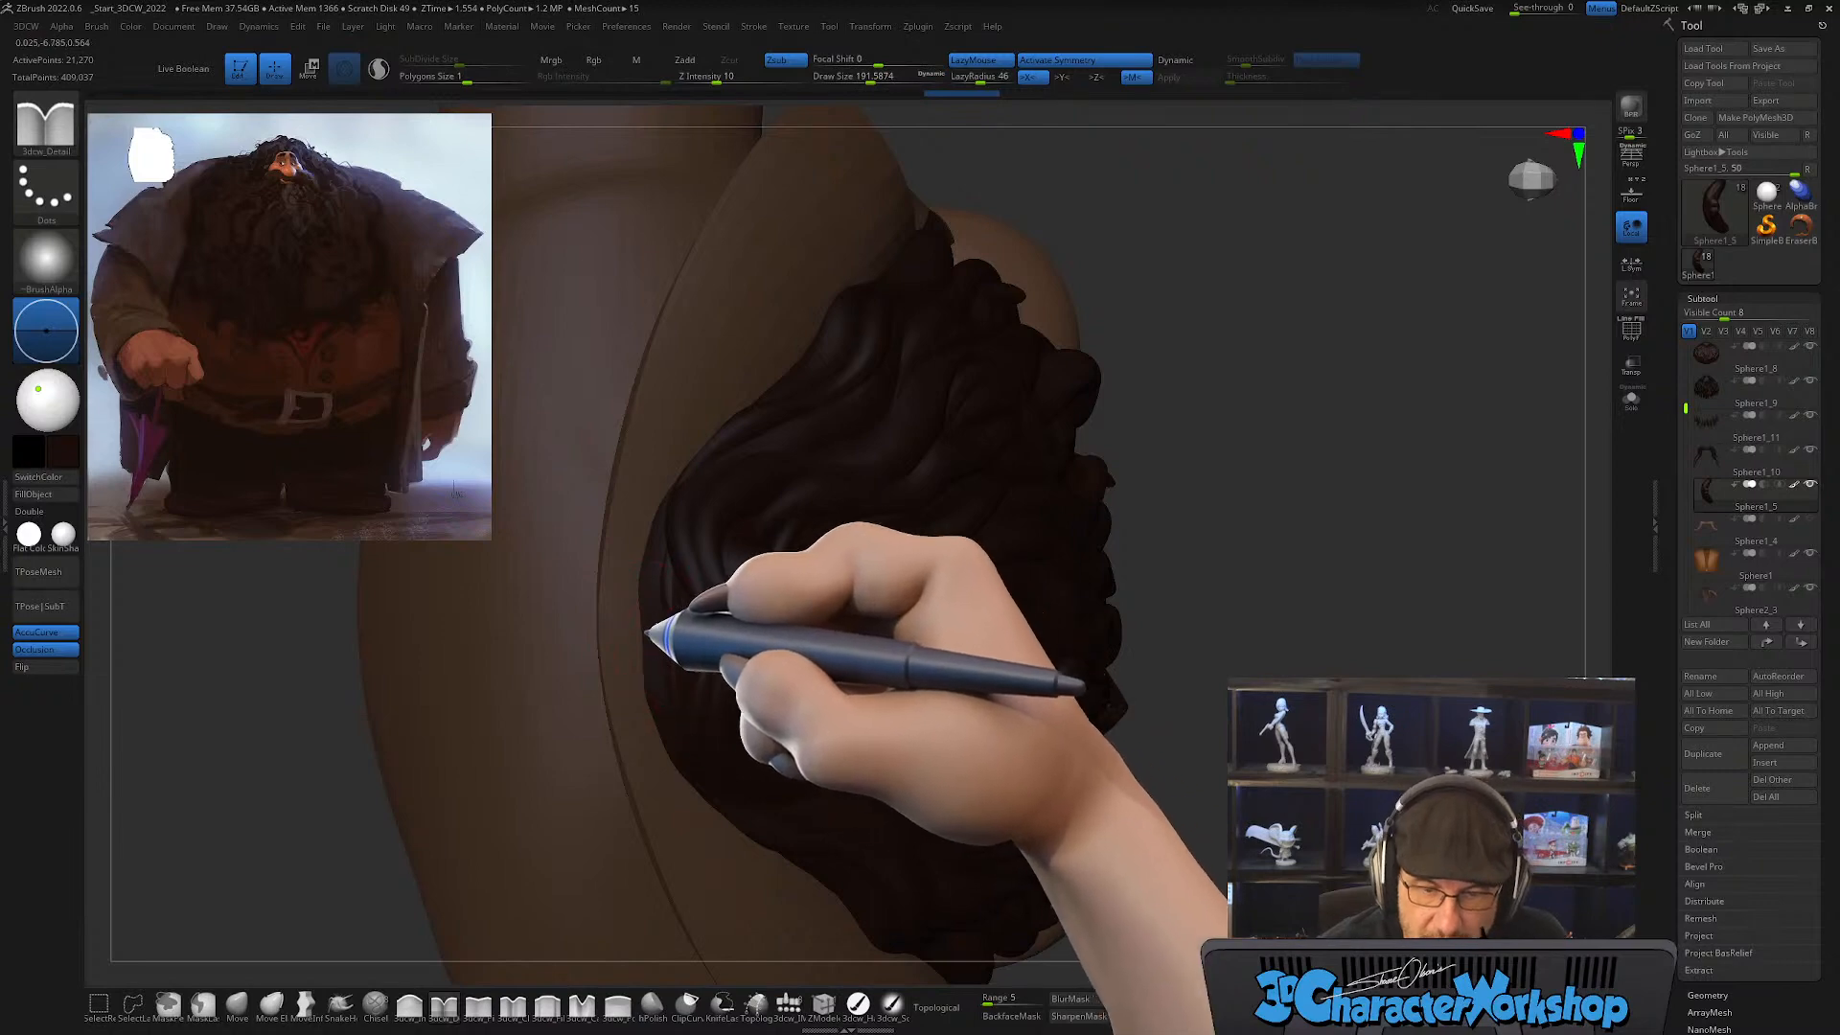
mouse_move(782, 752)
right_down()
mouse_move(752, 739)
mouse_move(781, 732)
mouse_move(746, 748)
mouse_move(752, 772)
mouse_move(778, 712)
mouse_move(781, 732)
right_up()
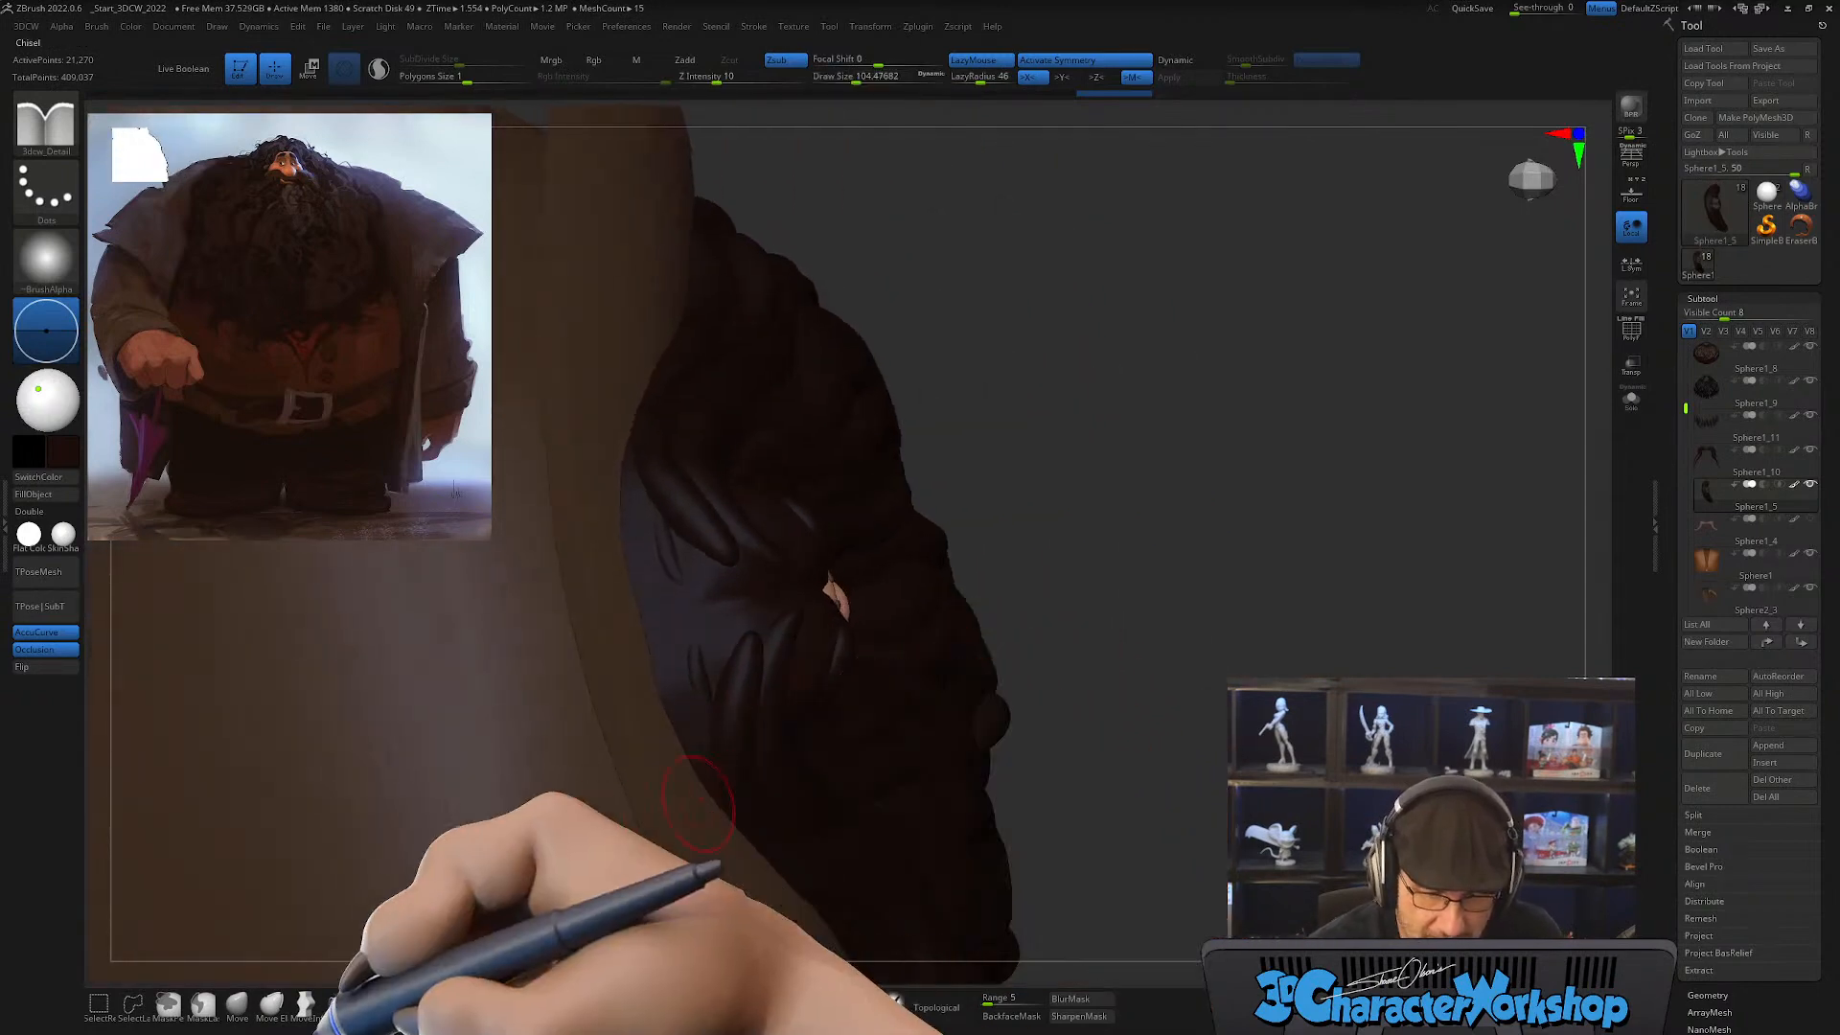
Step: Push the scalp hair above the forehead into shape with the Move brush at a draw size of about 177
click(237, 1002)
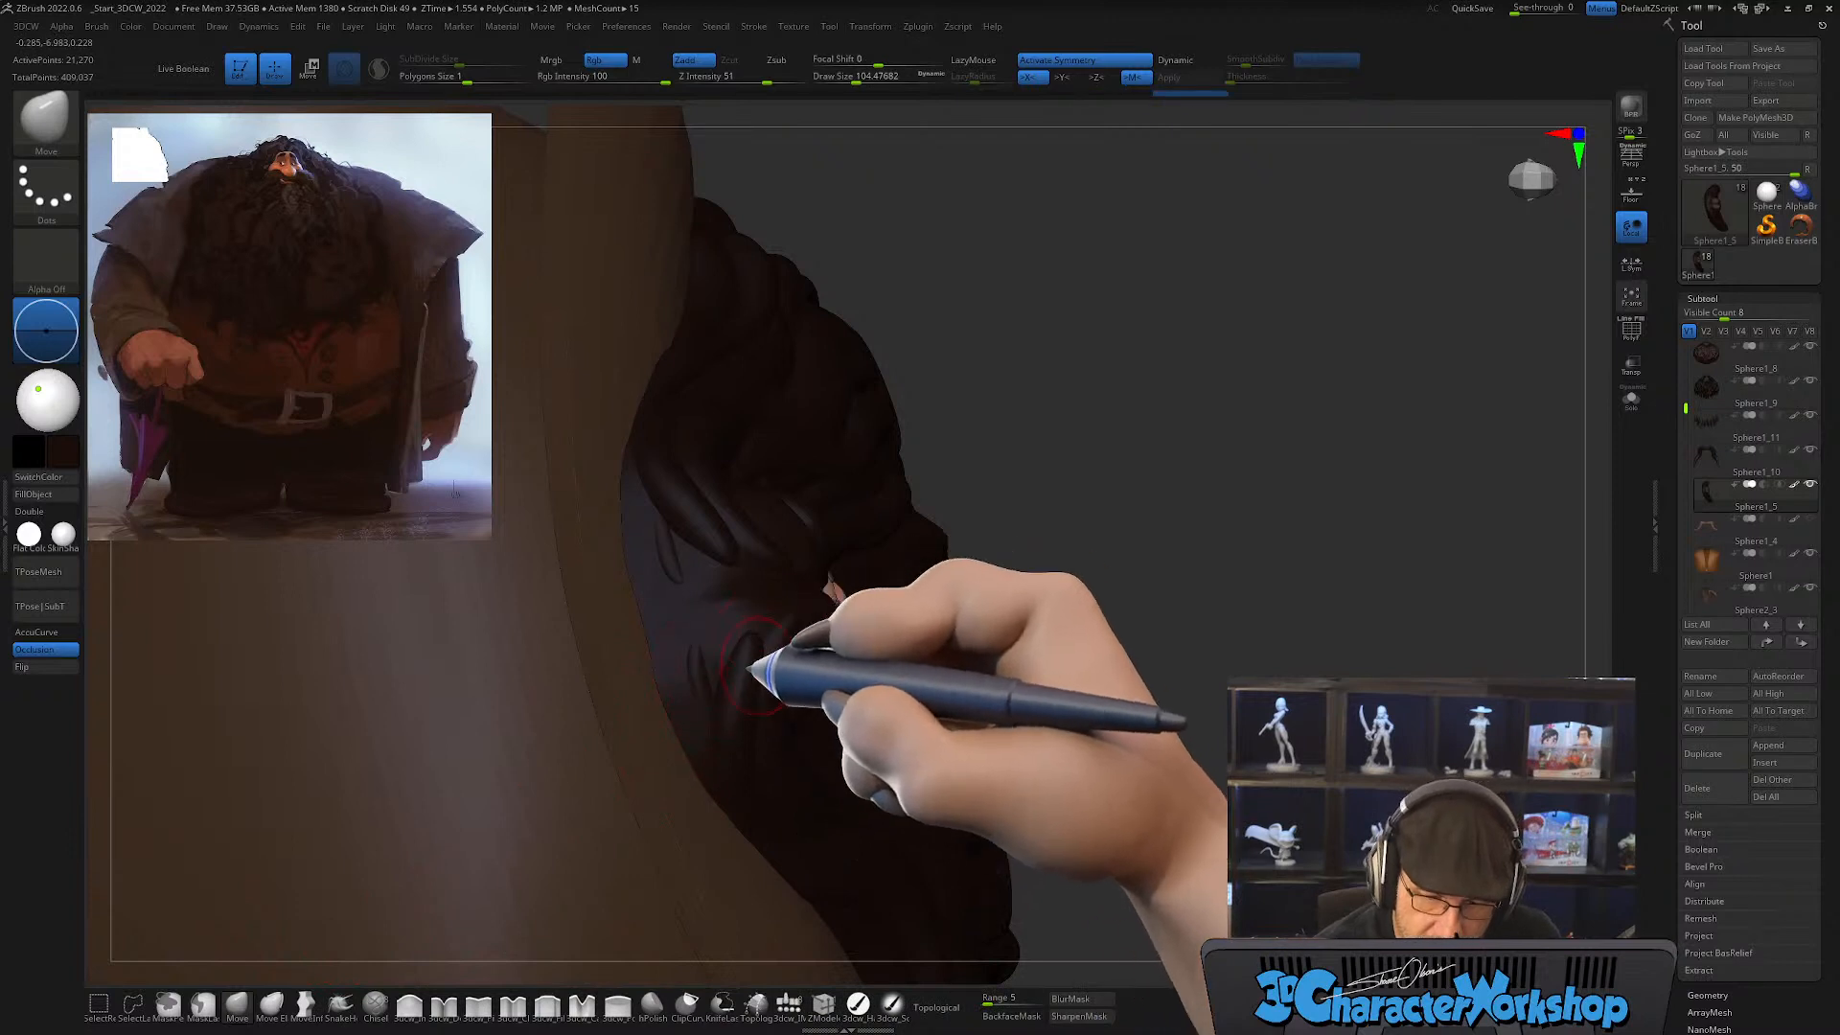
key(bracketright)
key(shift+f)
key(shift+f)
mouse_move(755, 669)
right_down()
mouse_move(738, 679)
mouse_move(719, 645)
mouse_move(677, 695)
right_up()
Step: Switch to the lock subtool Sphere1_9 and adjust the locks framing the forehead with Move, reducing the draw size to about 104
alt+click(706, 663)
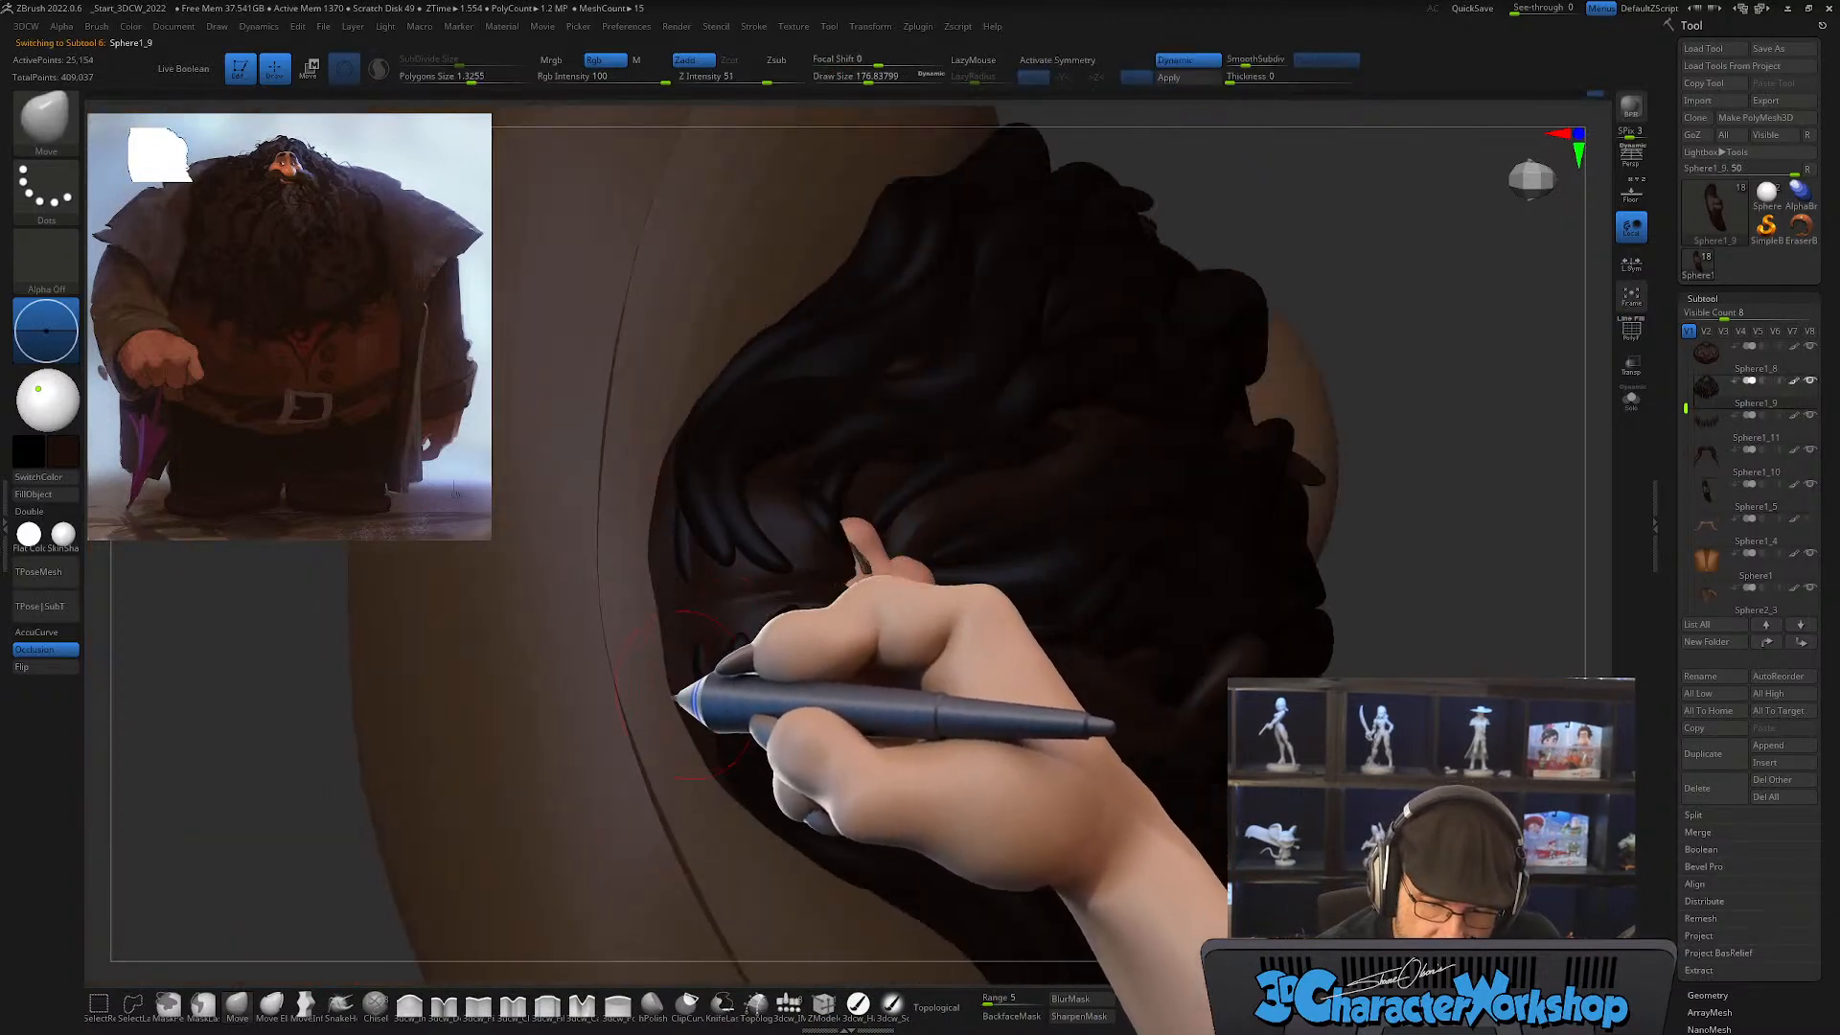
ctrl+click(278, 853)
key(bracketright)
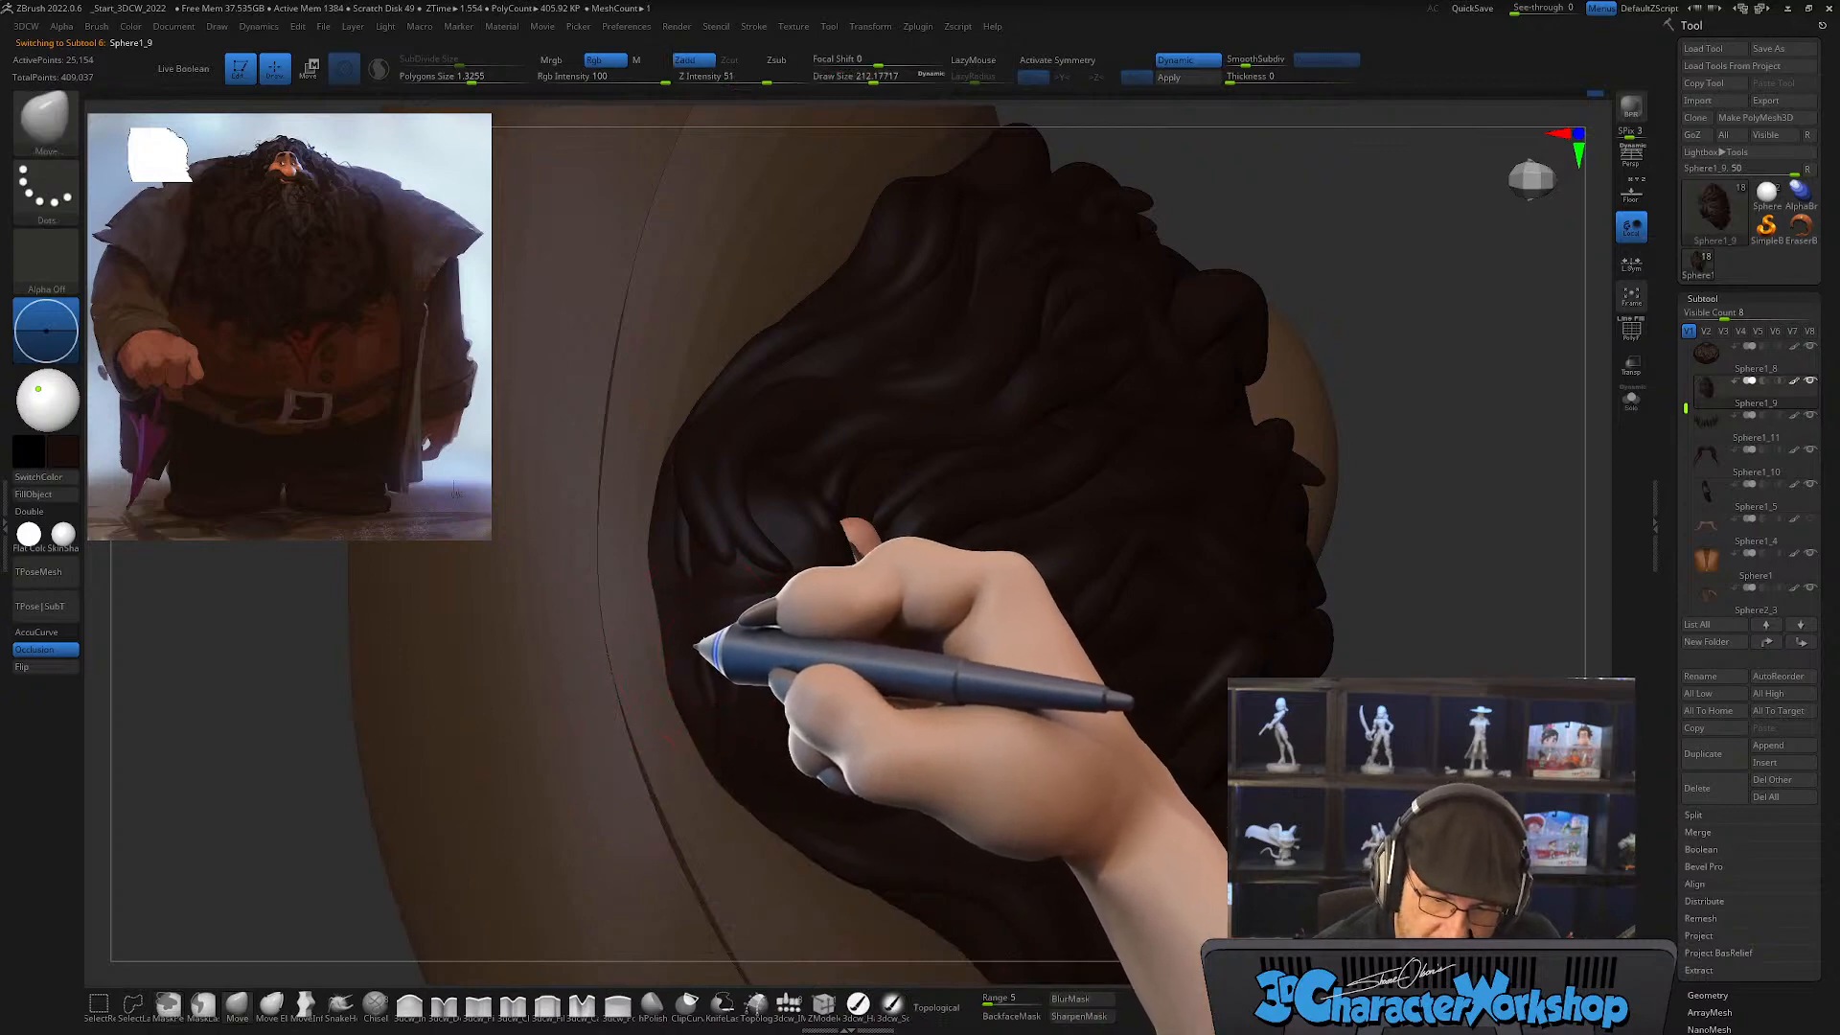
right_drag(777, 710, 706, 563)
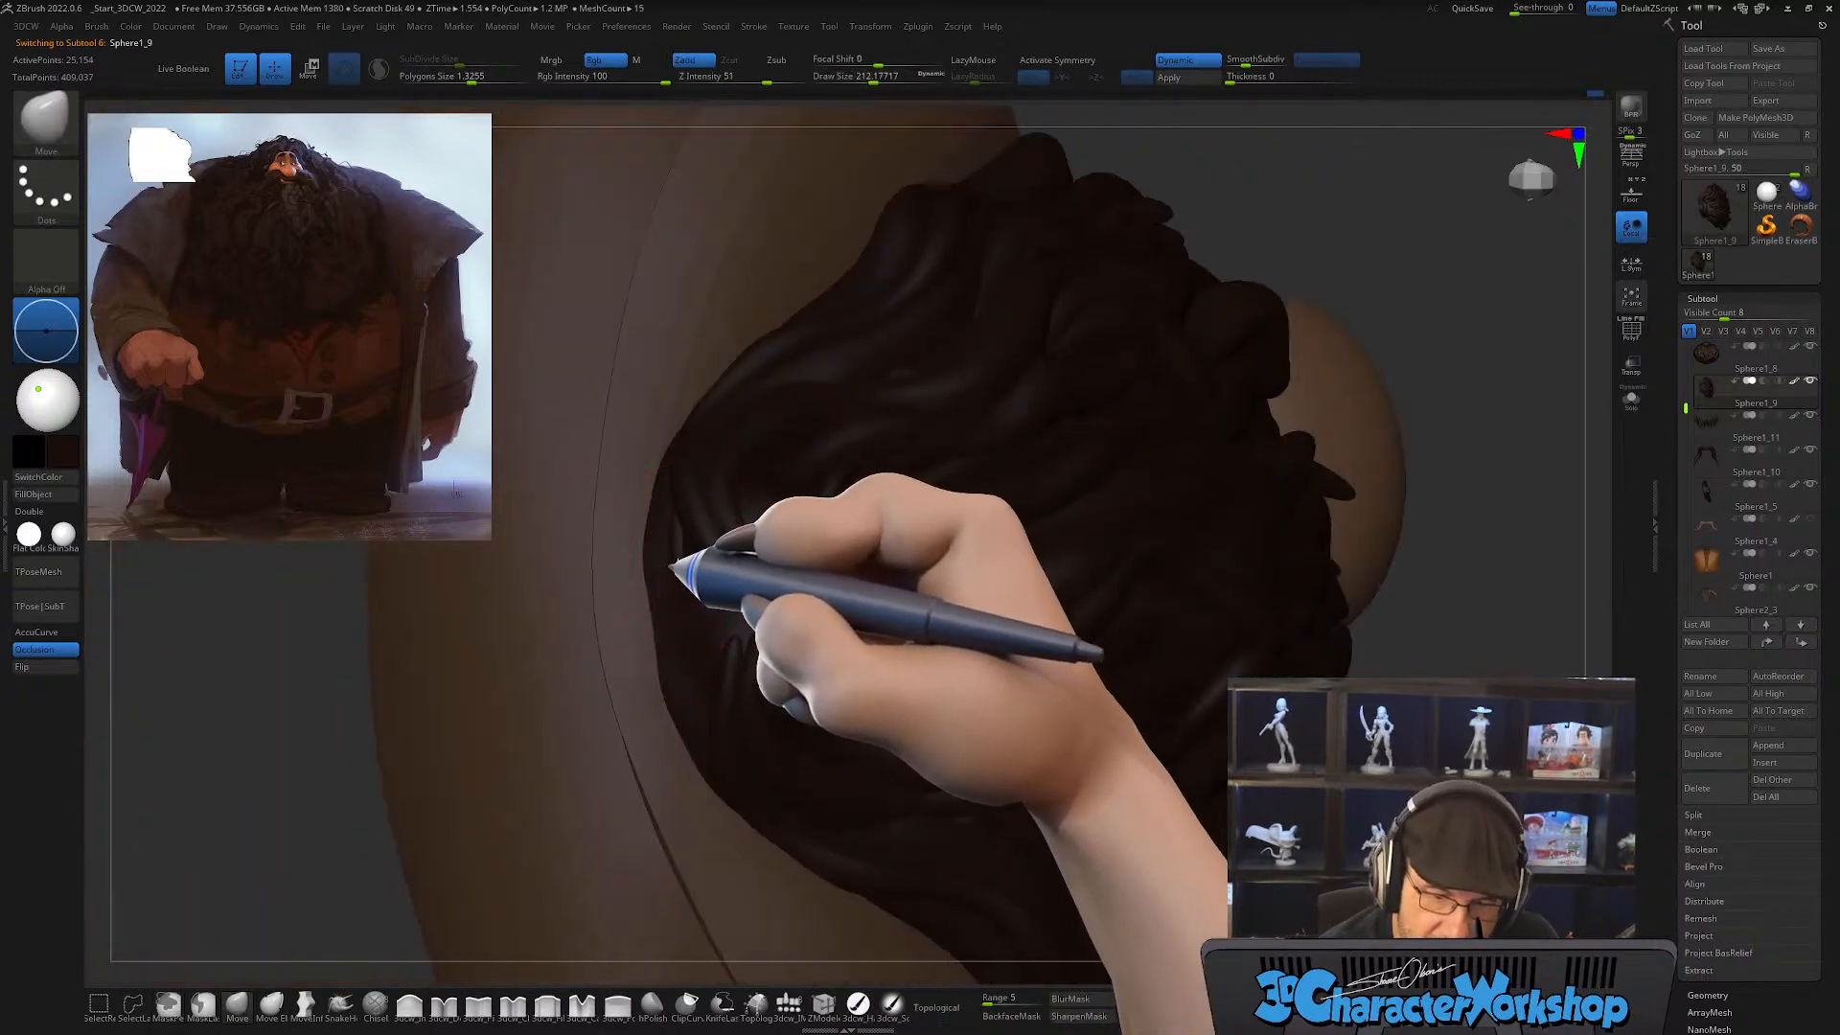
mouse_move(776, 717)
right_down()
mouse_move(797, 677)
mouse_move(814, 707)
right_up()
key(s)
drag(815, 707, 797, 707)
mouse_move(805, 707)
right_down()
mouse_move(850, 674)
mouse_move(834, 731)
mouse_move(875, 739)
mouse_move(832, 750)
mouse_move(877, 649)
mouse_move(848, 803)
mouse_move(886, 662)
right_up()
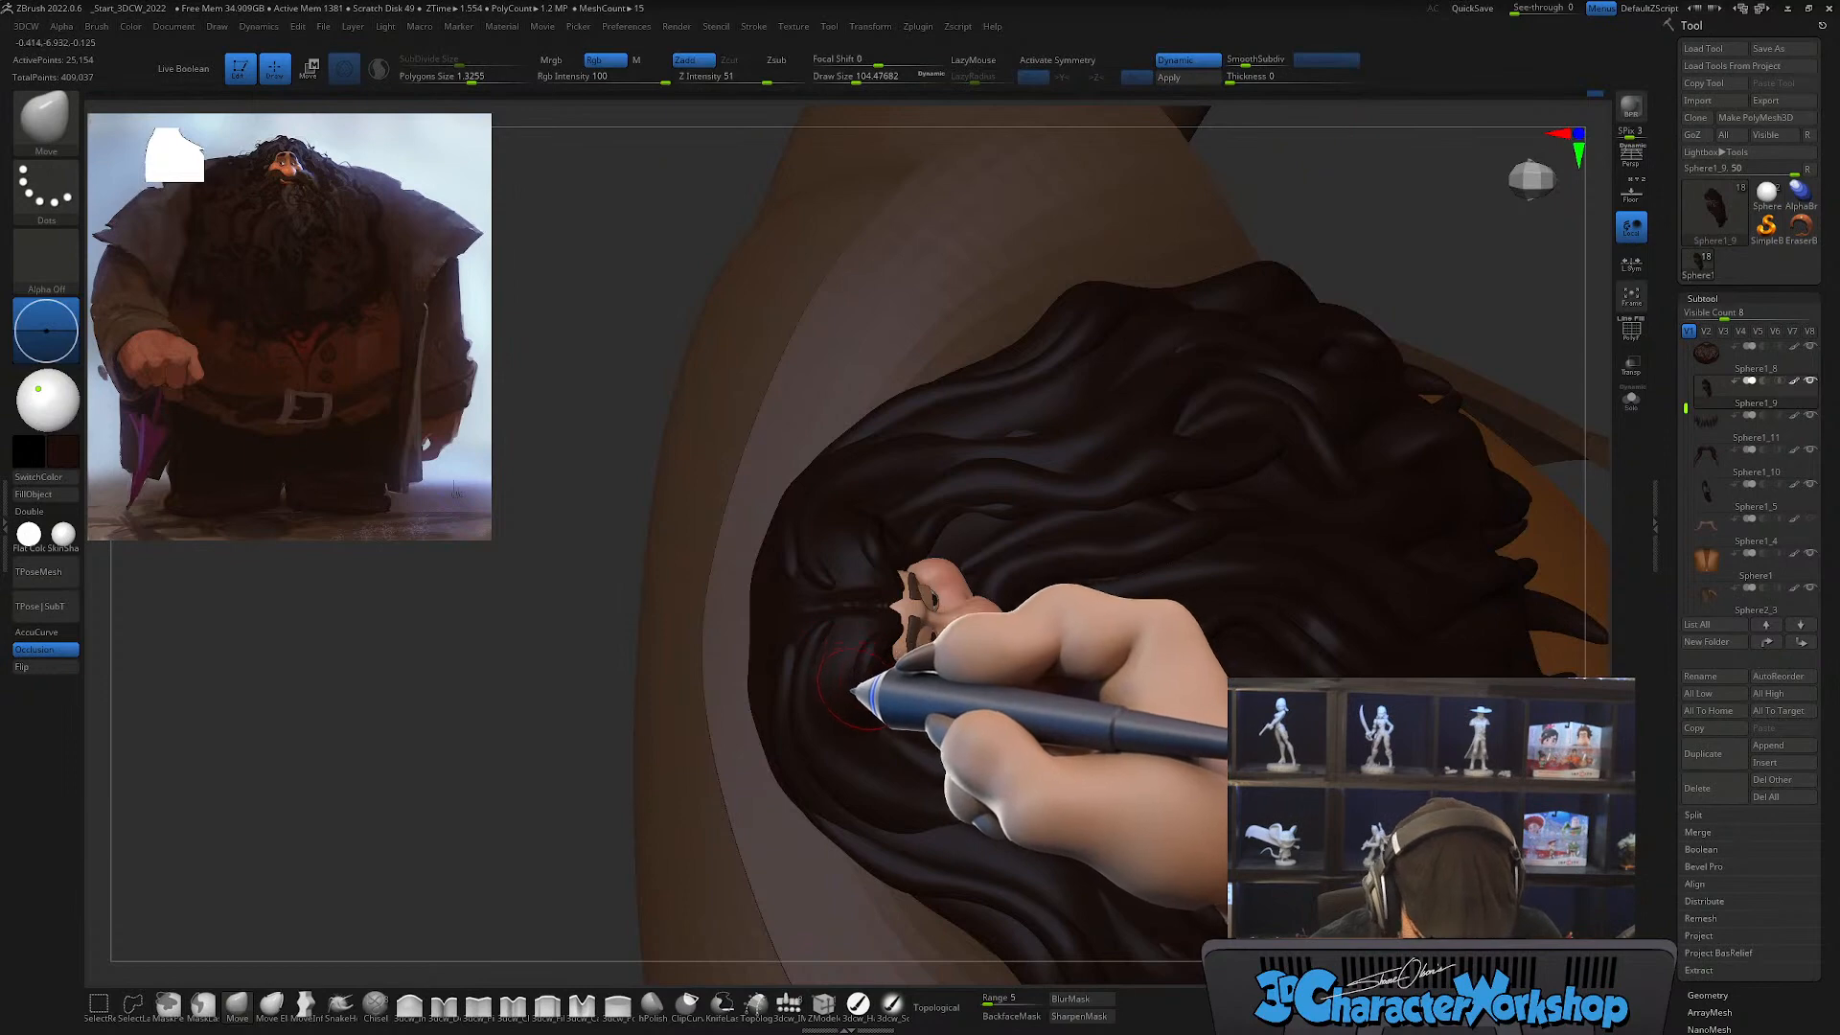
Step: Draw a curved hair lock from the center of the forehead around the side of the face with CurveTube at a draw size of about 37
key(b)
key(c)
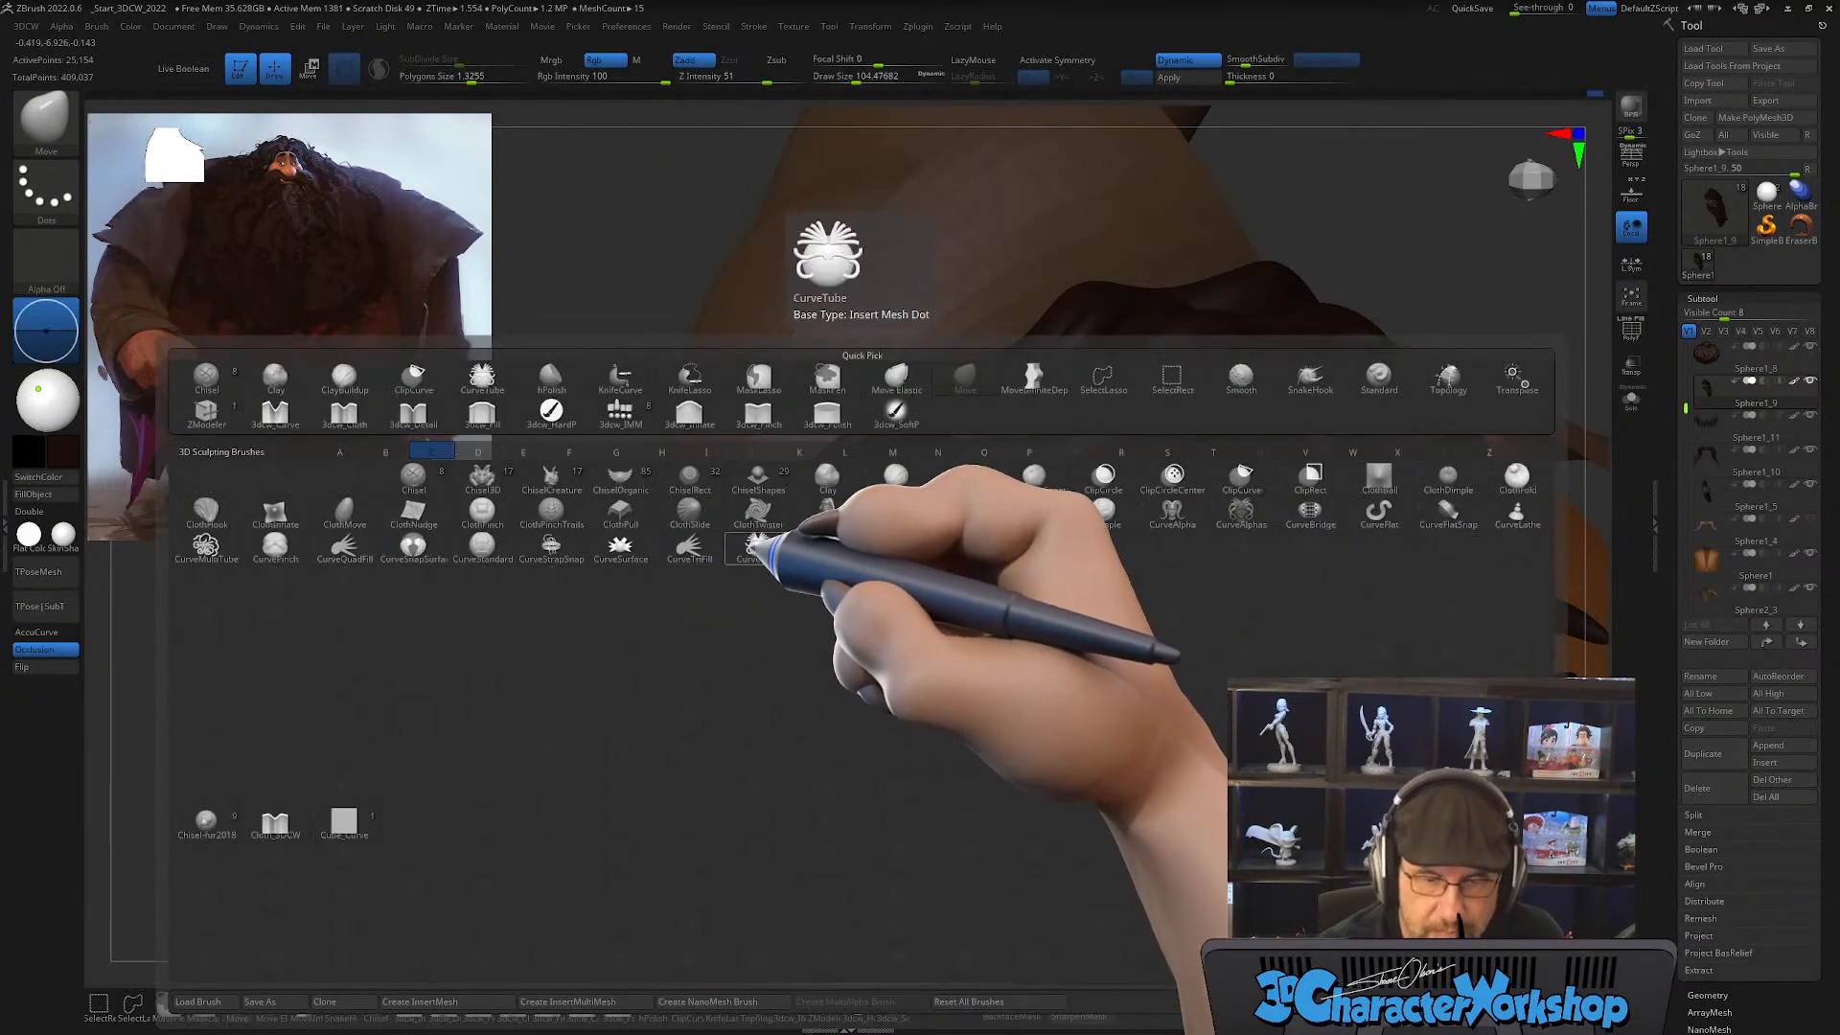
click(757, 544)
key(s)
drag(865, 656, 853, 657)
mouse_move(859, 658)
right_down()
mouse_move(868, 681)
mouse_move(869, 662)
right_up()
key(s)
drag(866, 657, 858, 658)
right_drag(869, 658, 872, 608)
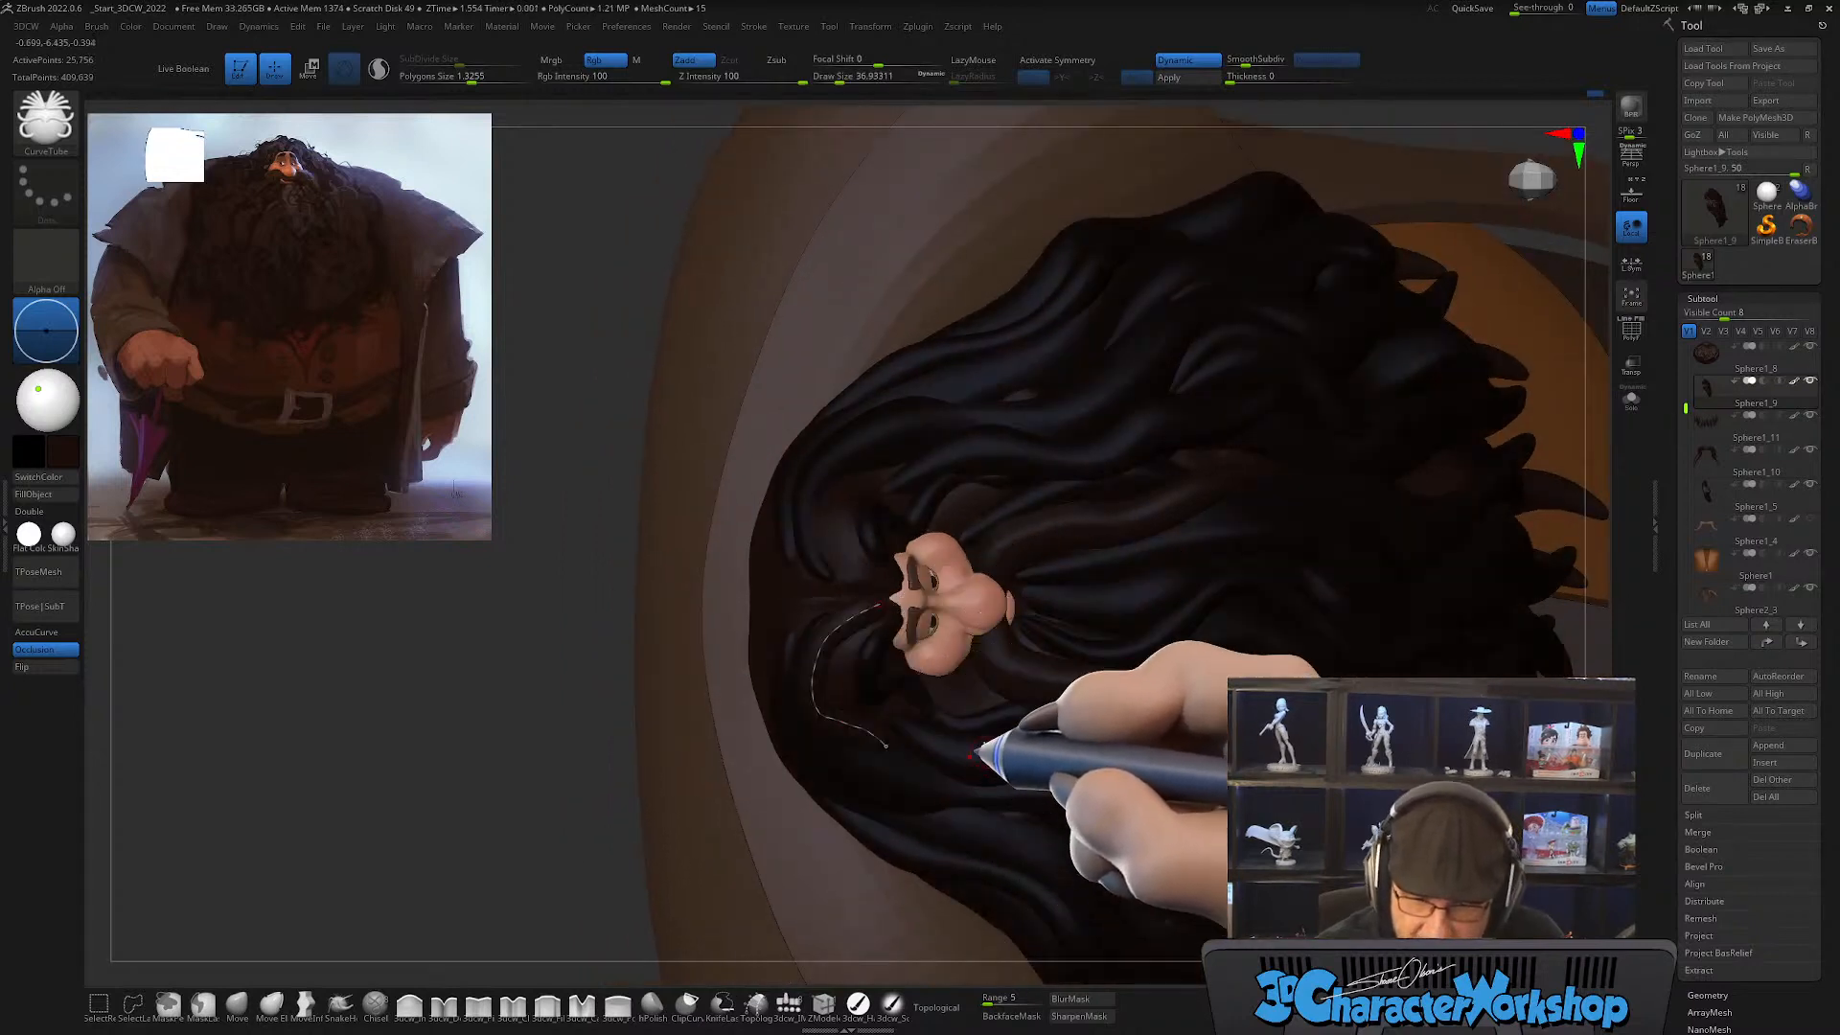
mouse_move(971, 755)
right_down()
mouse_move(979, 708)
mouse_move(951, 754)
mouse_move(974, 751)
mouse_move(926, 768)
right_up()
Step: Show the polygroup wireframe and thicken the new forehead tube to a draw size of about 207
key(shift+f)
key(s)
click(907, 734)
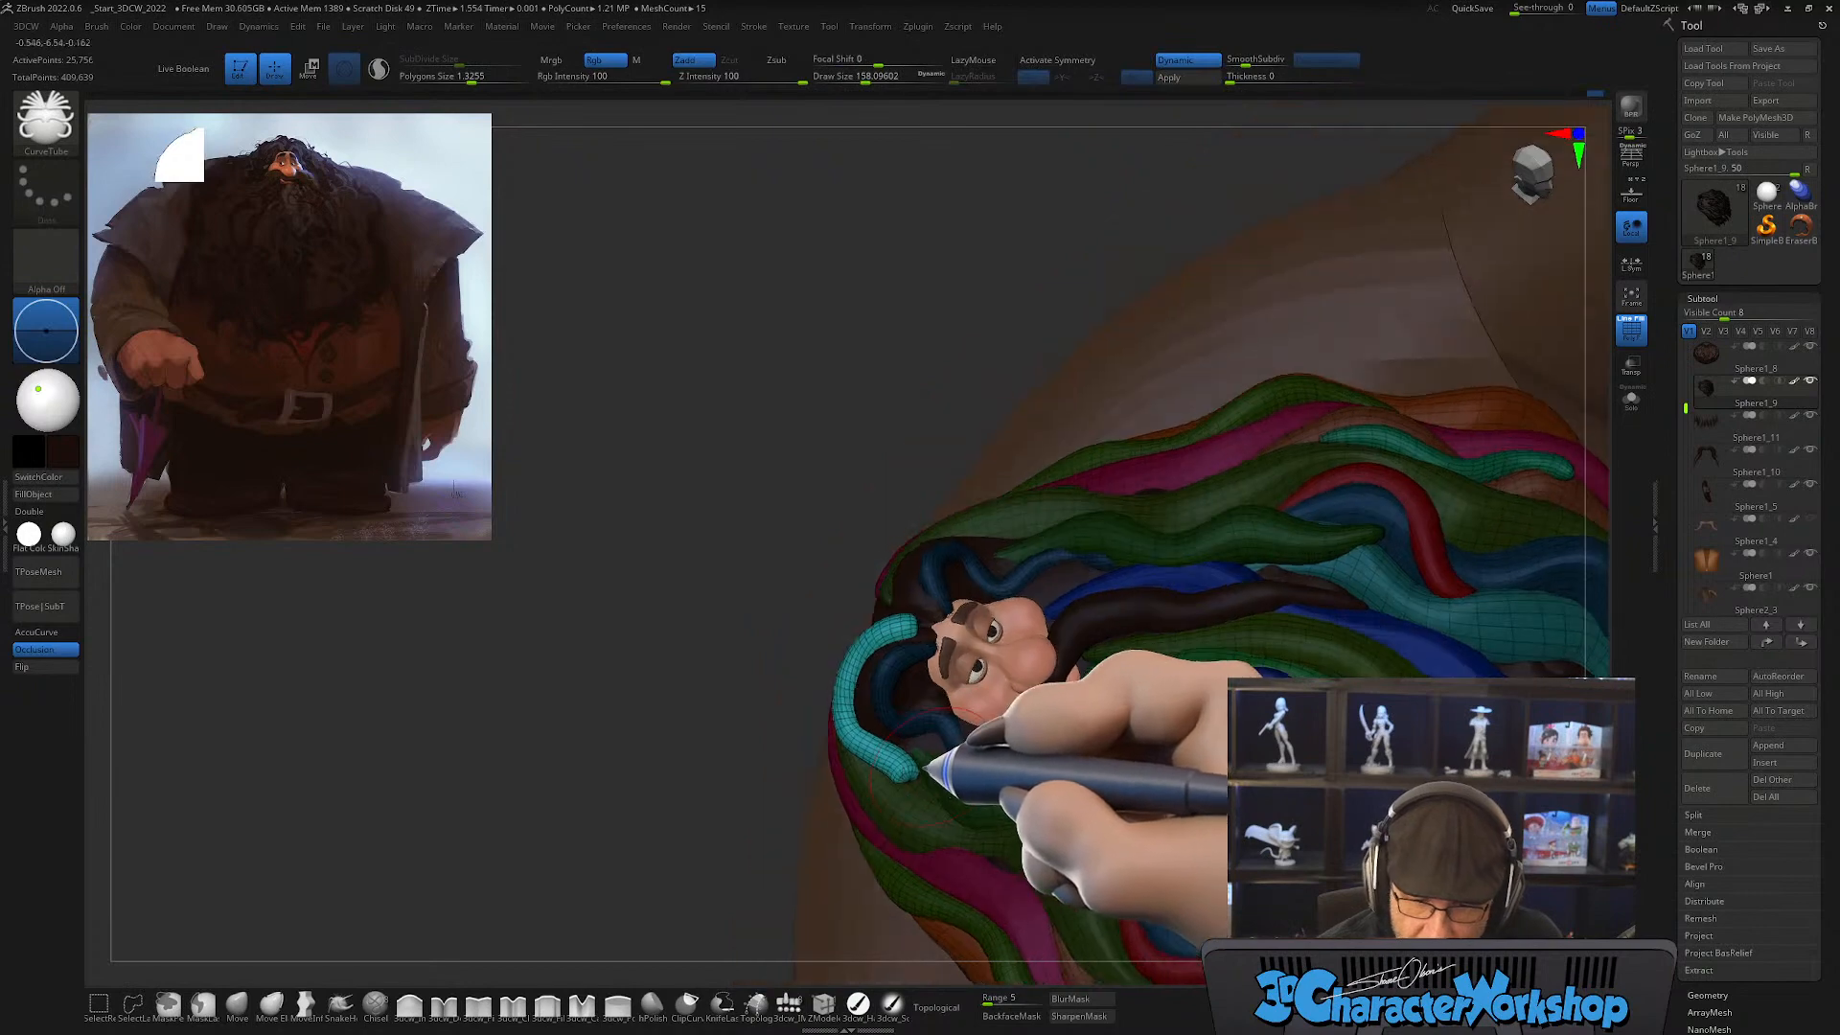
key(s)
click(893, 769)
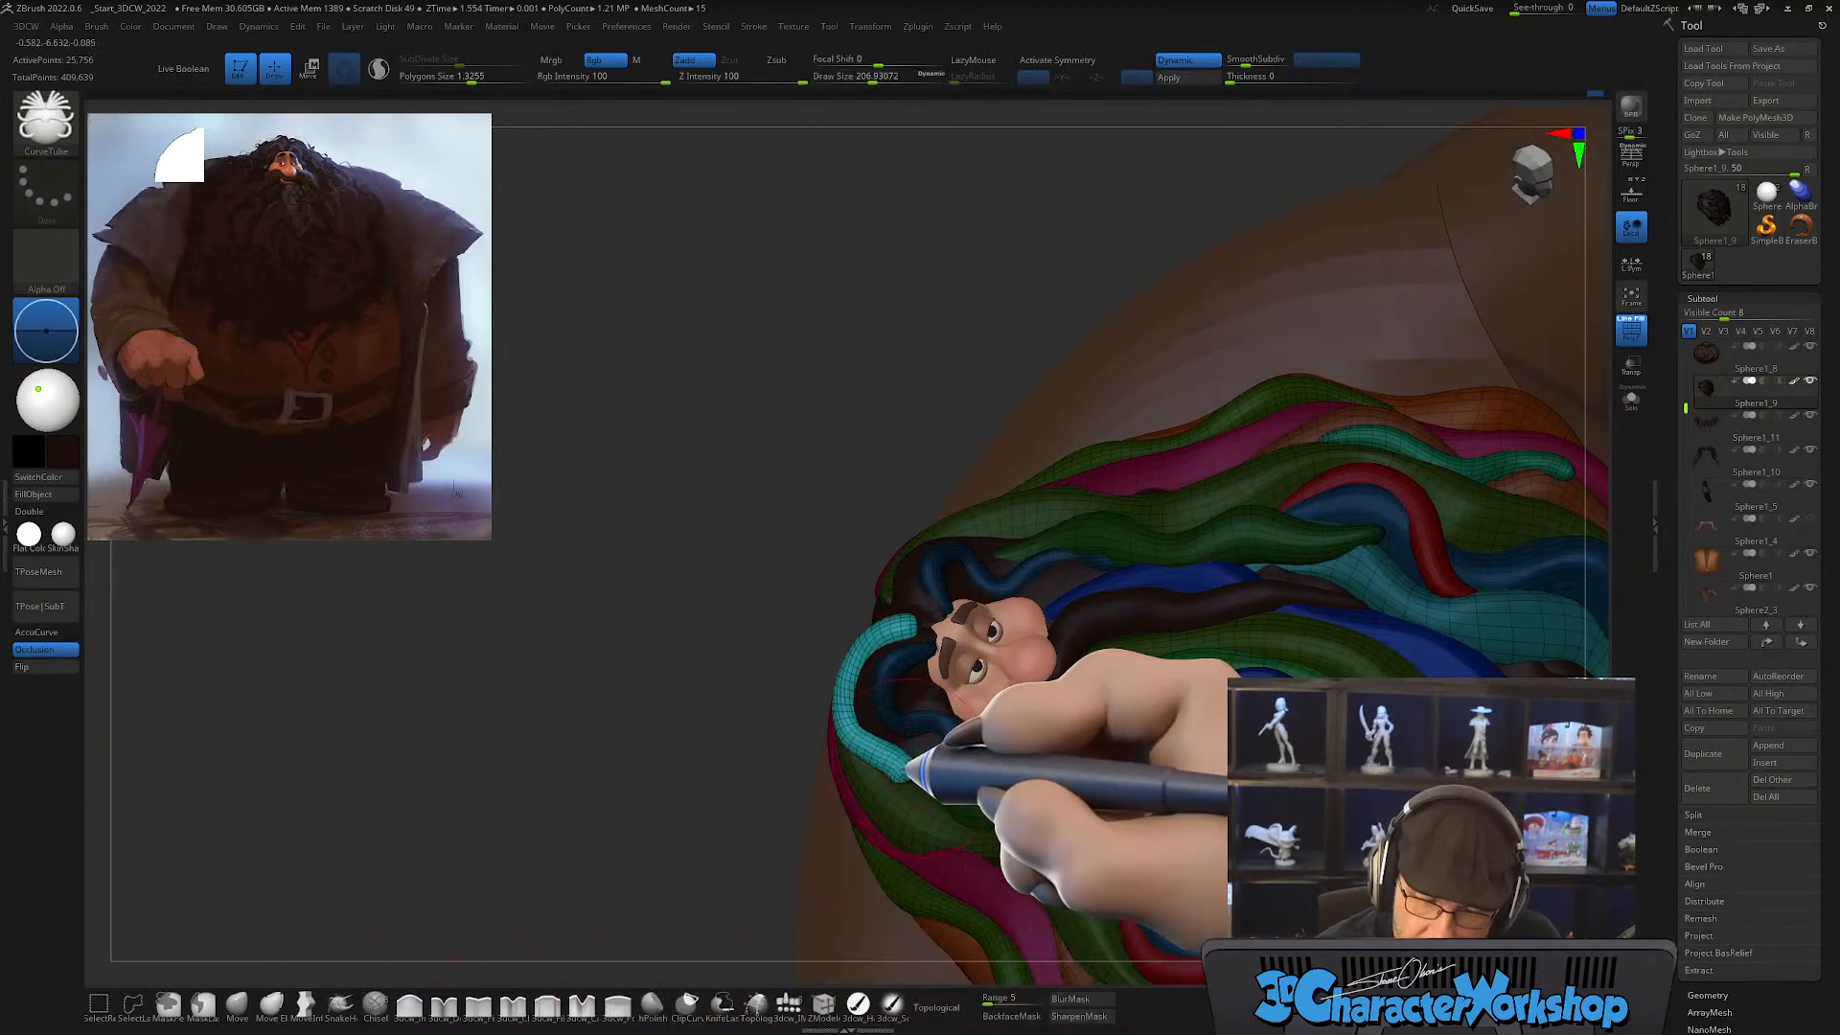
Step: Taper the ends of the teal forehead lock with Smooth and fit it along the hairline with Move
key(shift)
mouse_move(905, 779)
right_down()
mouse_move(965, 739)
mouse_move(945, 751)
right_up()
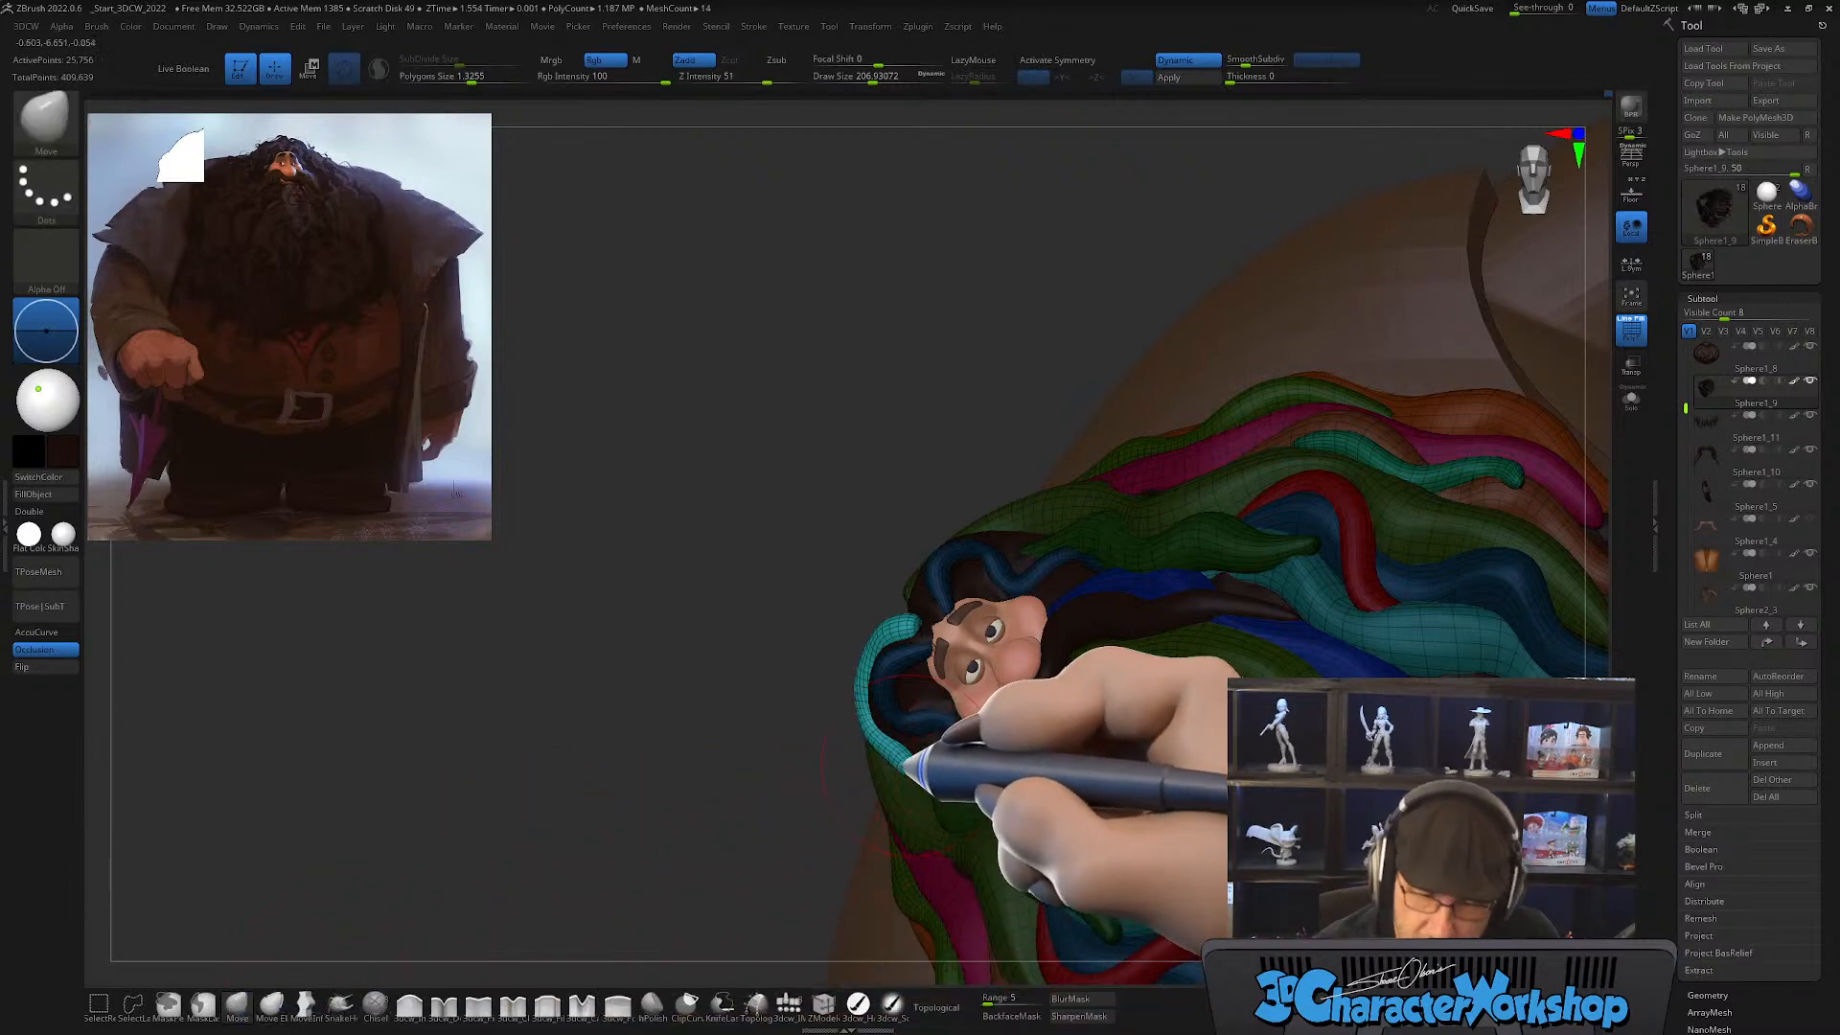
mouse_move(917, 750)
right_down()
mouse_move(949, 707)
mouse_move(938, 567)
mouse_move(928, 587)
right_up()
key(shift)
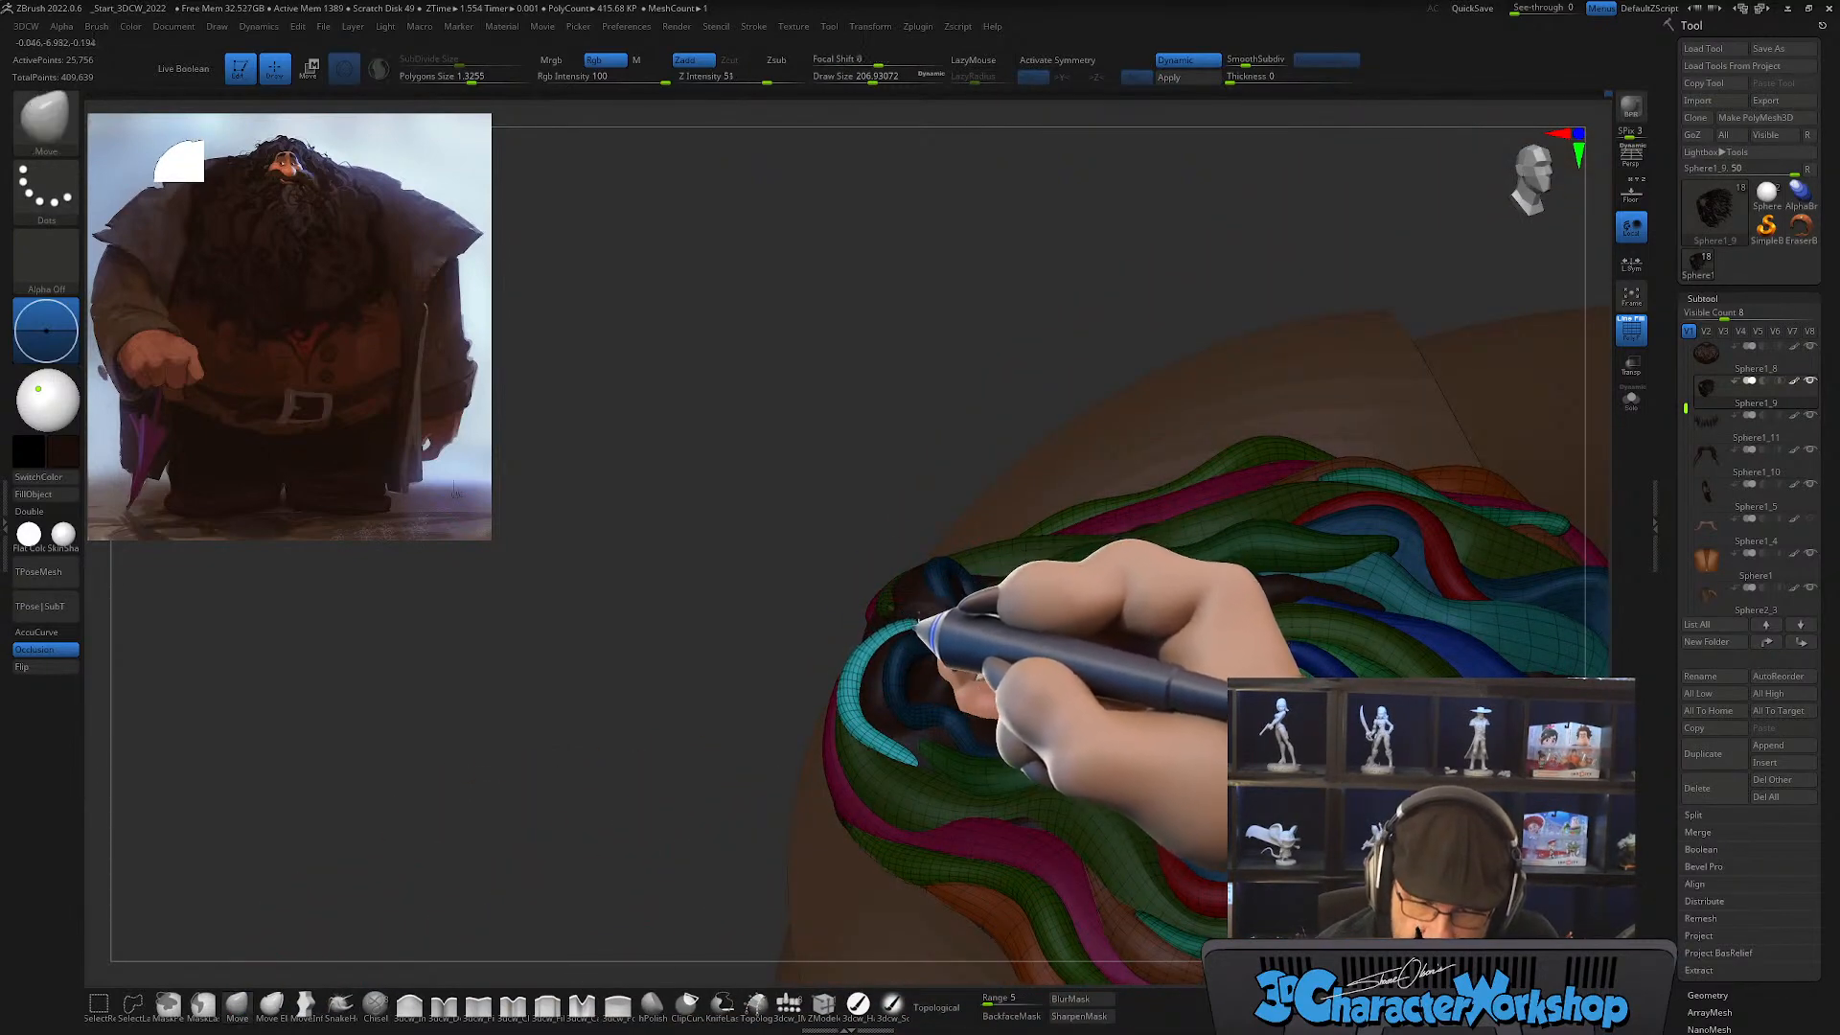
mouse_move(888, 682)
right_down()
mouse_move(928, 660)
mouse_move(879, 660)
right_up()
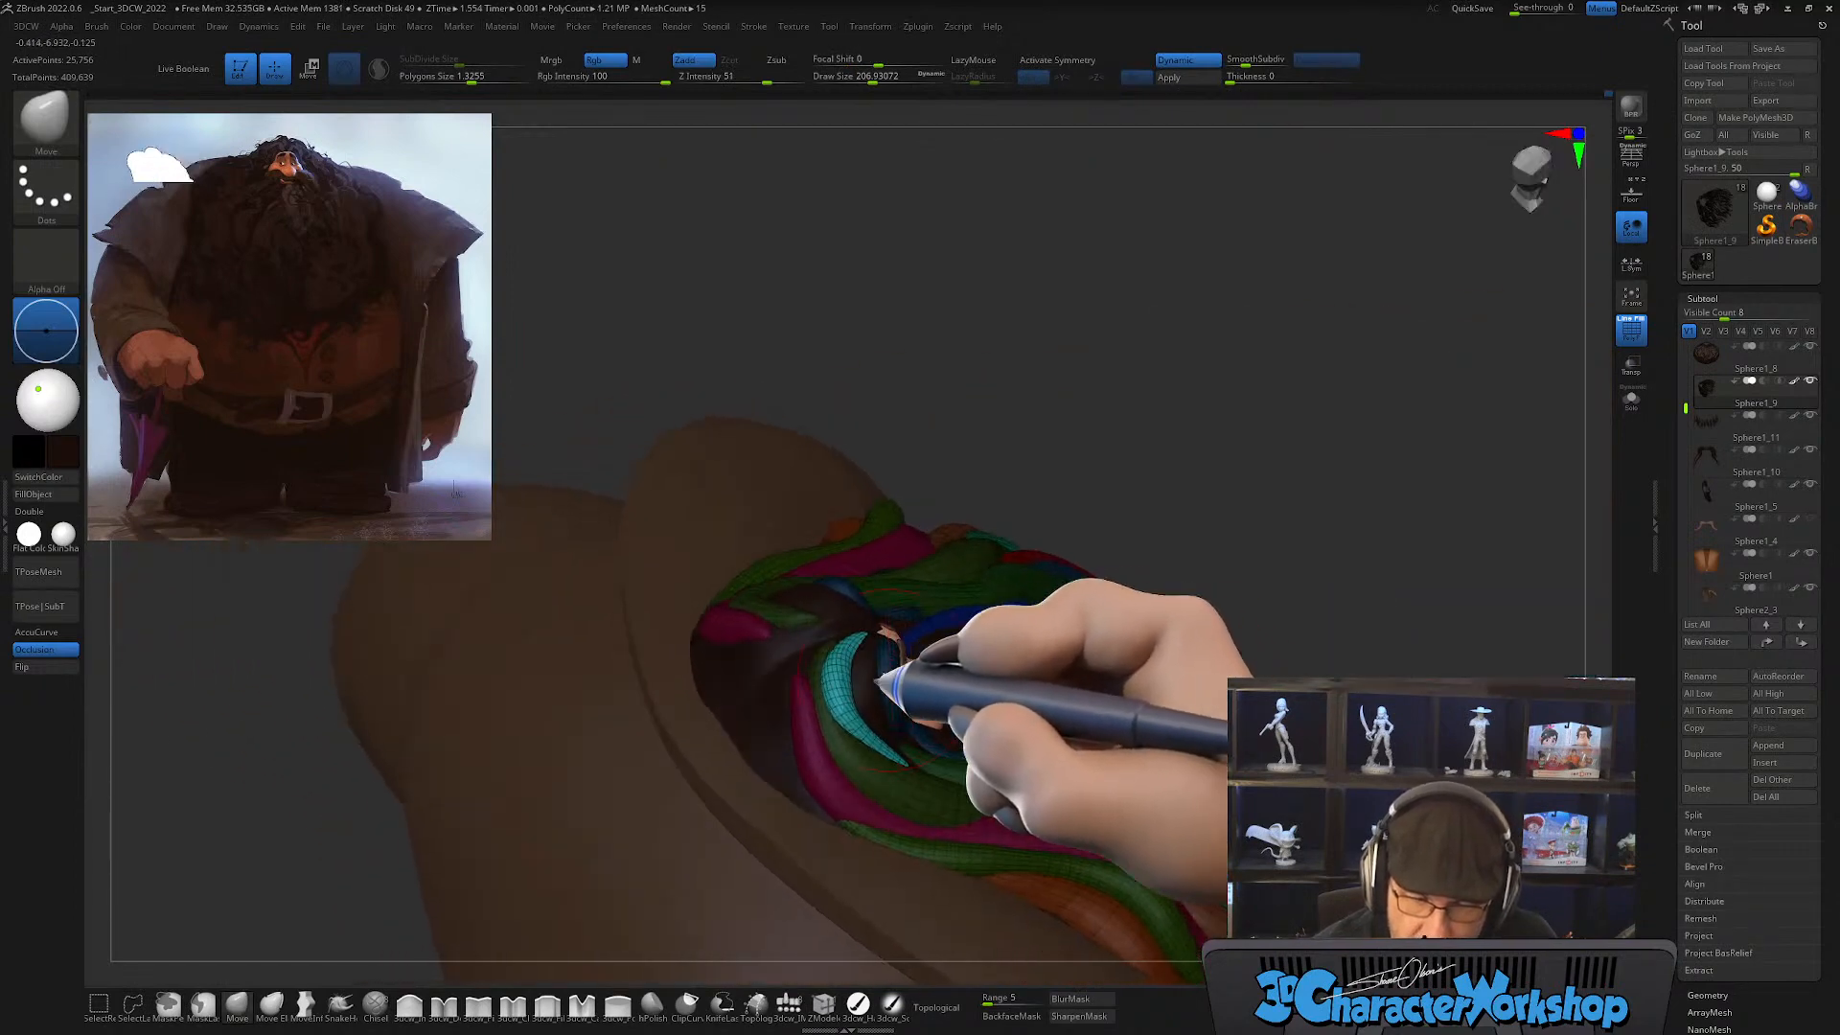
Step: Bend the teal forehead lock toward the neighboring green lock with Move, reducing the draw size to about 128
key(s)
drag(847, 688, 852, 677)
right_drag(853, 684, 803, 692)
shift+drag(786, 716, 779, 716)
key(s)
right_drag(799, 700, 757, 758)
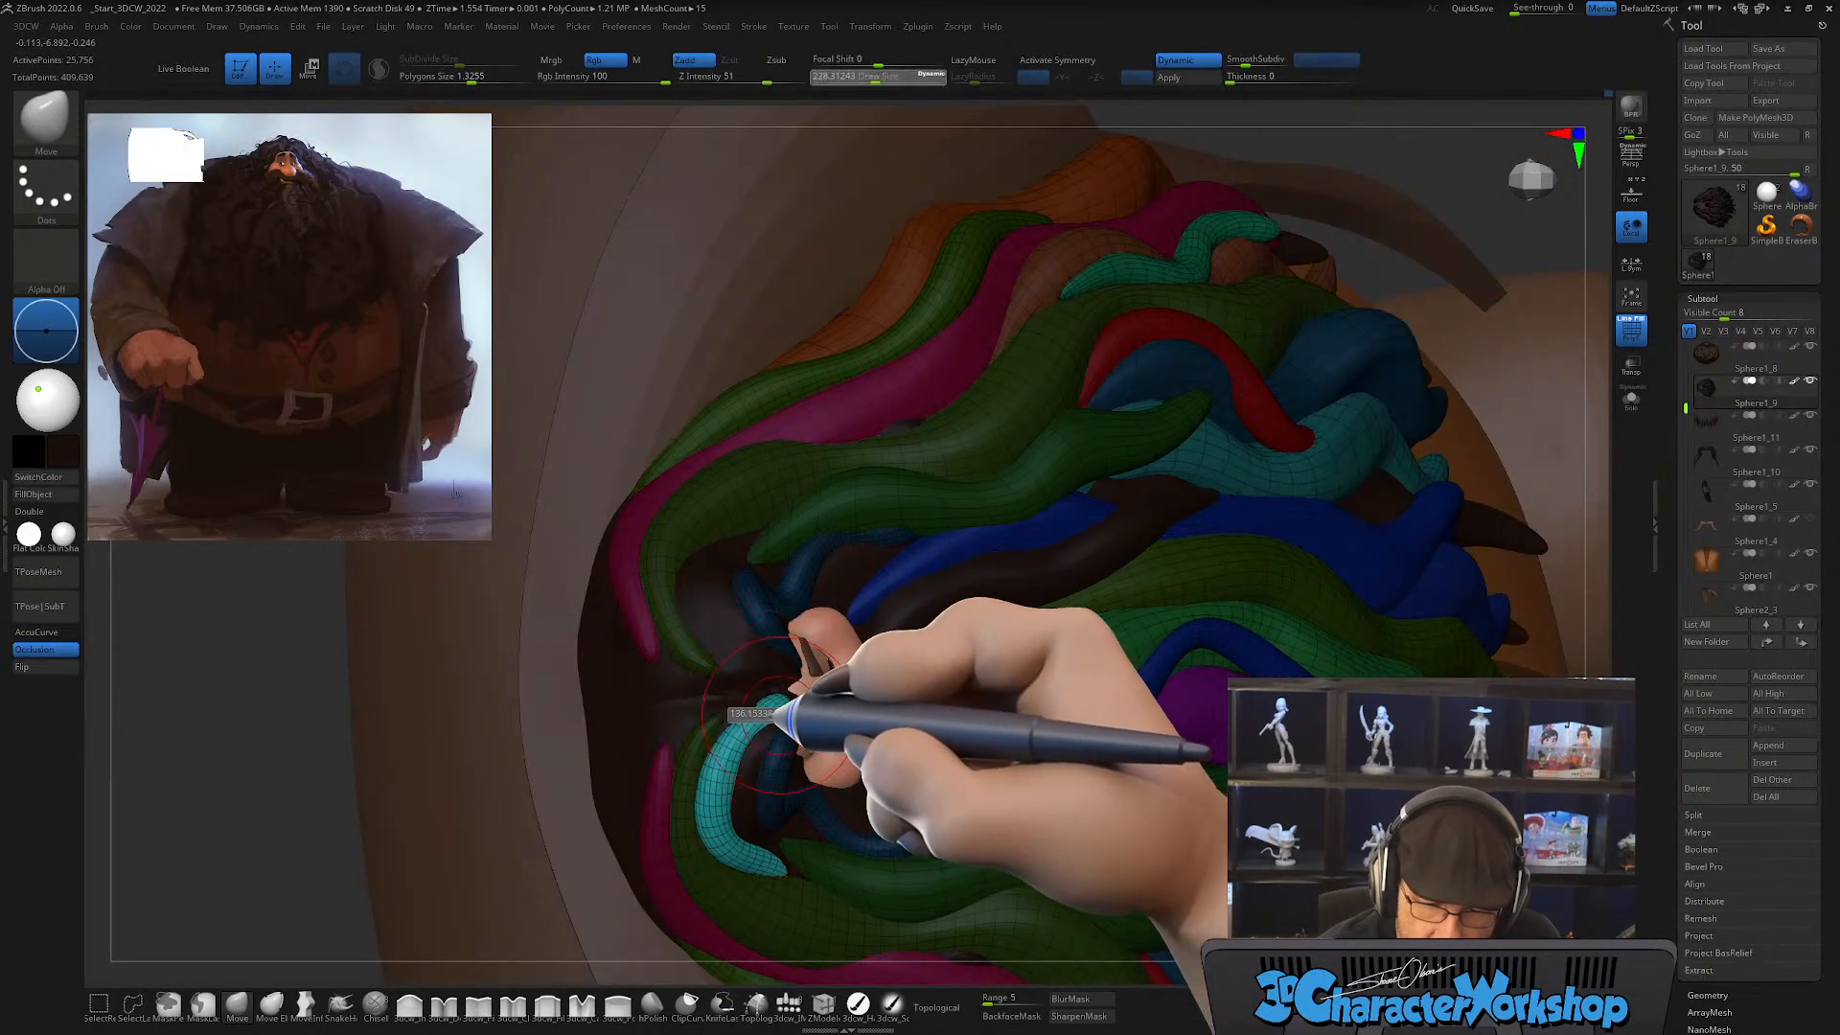
Step: Smooth the root of the teal forehead lock and reposition it near the hair parting with Move at a draw size of 112
key(shift)
mouse_move(788, 711)
right_down()
mouse_move(767, 714)
mouse_move(793, 678)
right_up()
drag(662, 695, 644, 664)
right_drag(731, 706, 781, 718)
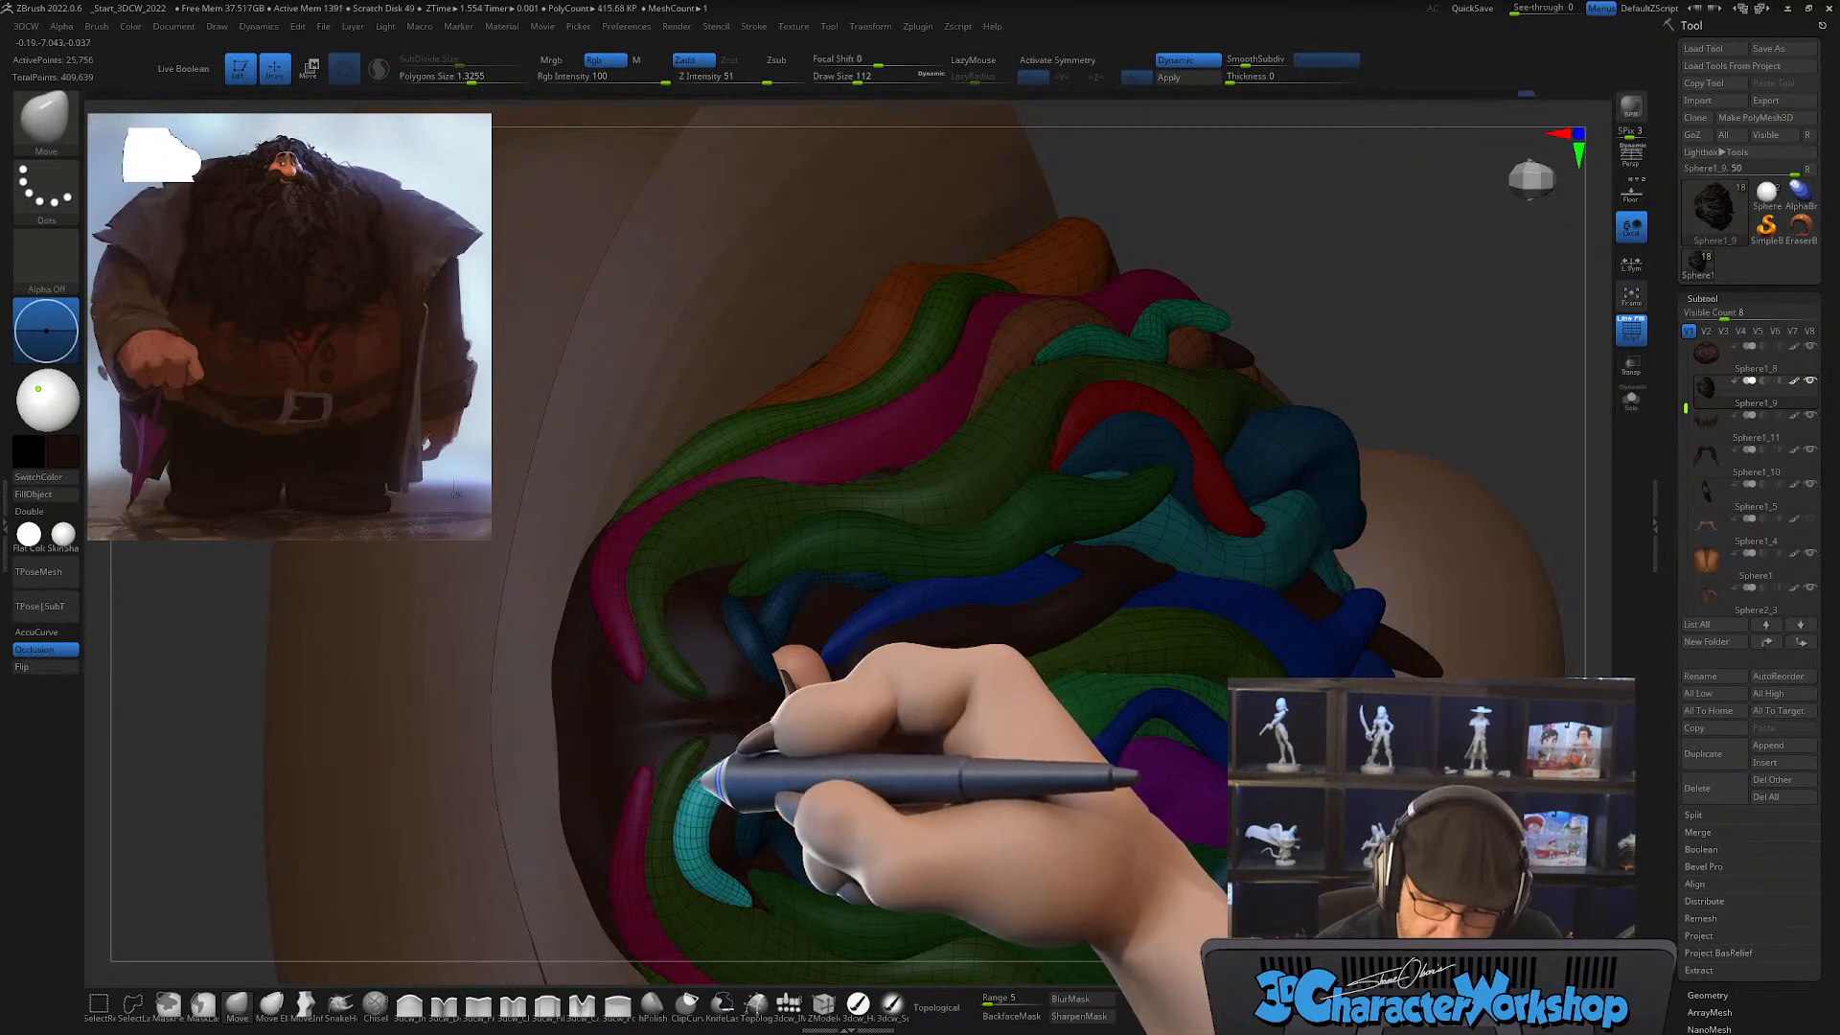
mouse_move(736, 773)
right_down()
mouse_move(725, 836)
mouse_move(793, 676)
mouse_move(846, 676)
right_up()
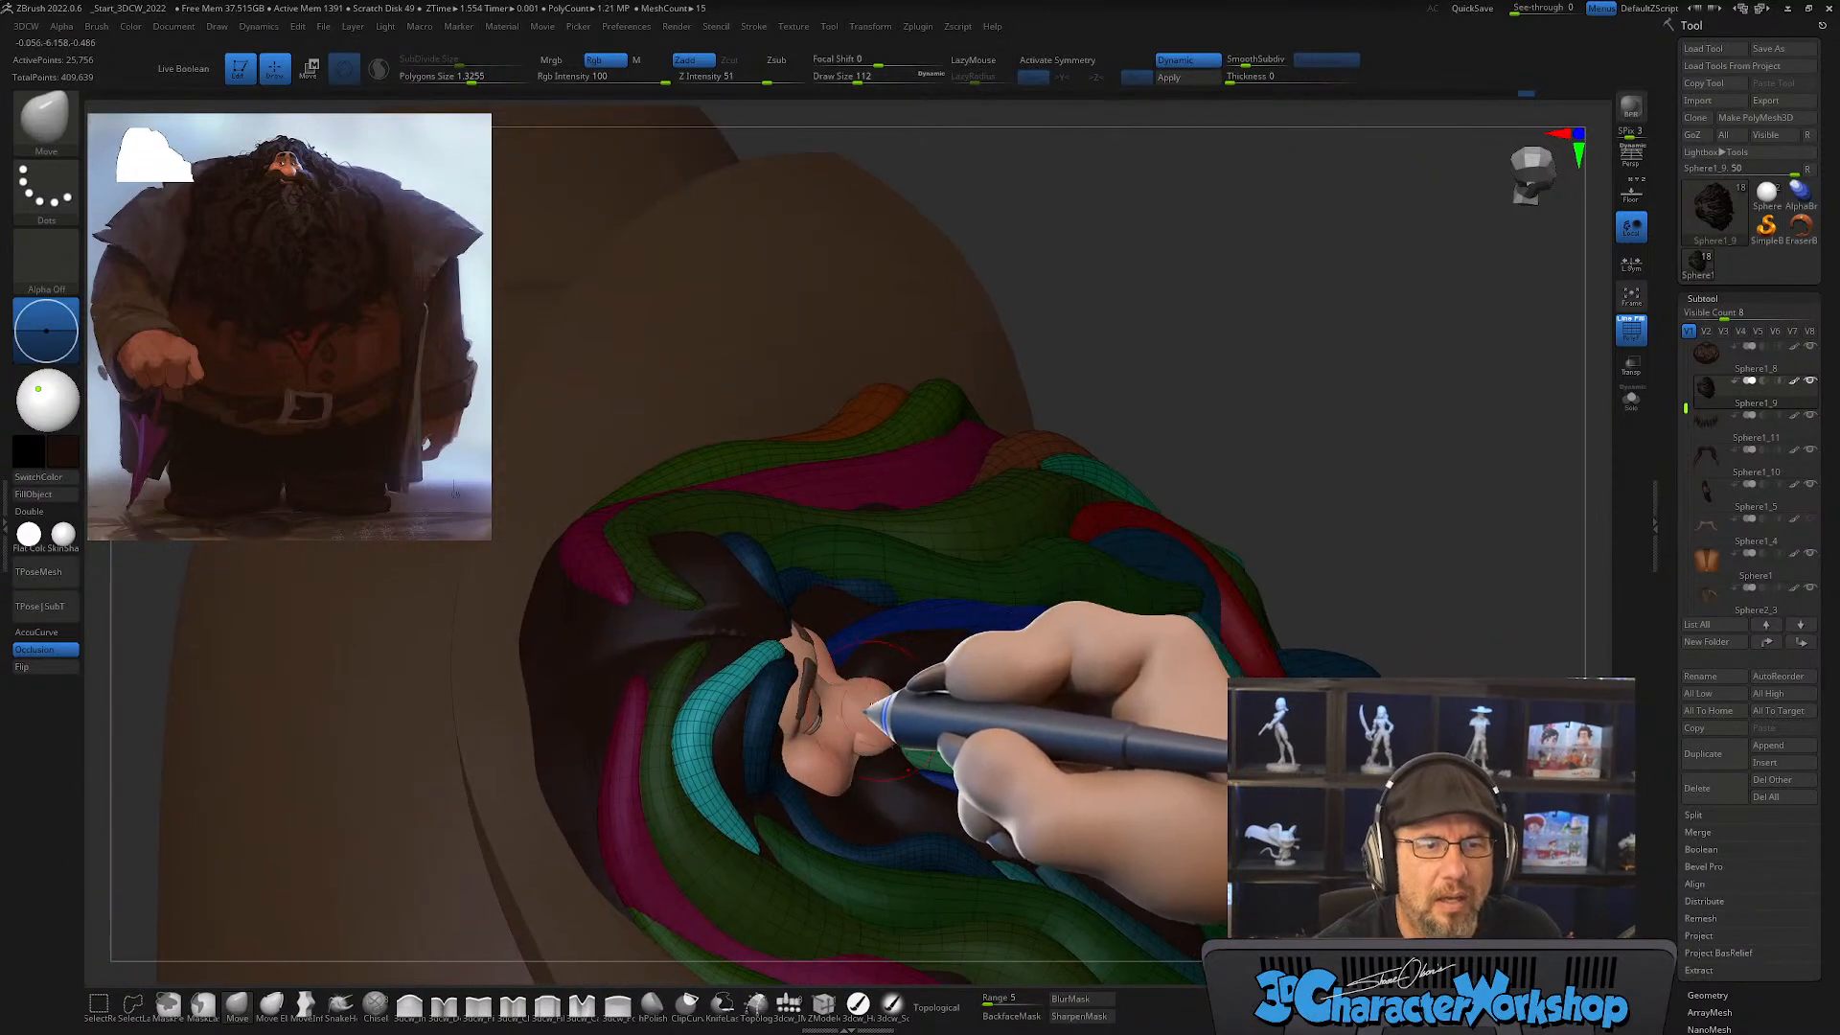
Step: Refine the teal lock and the blue locks beside the brow with Smooth and Move, and hide the polygroup wireframe
key(shift)
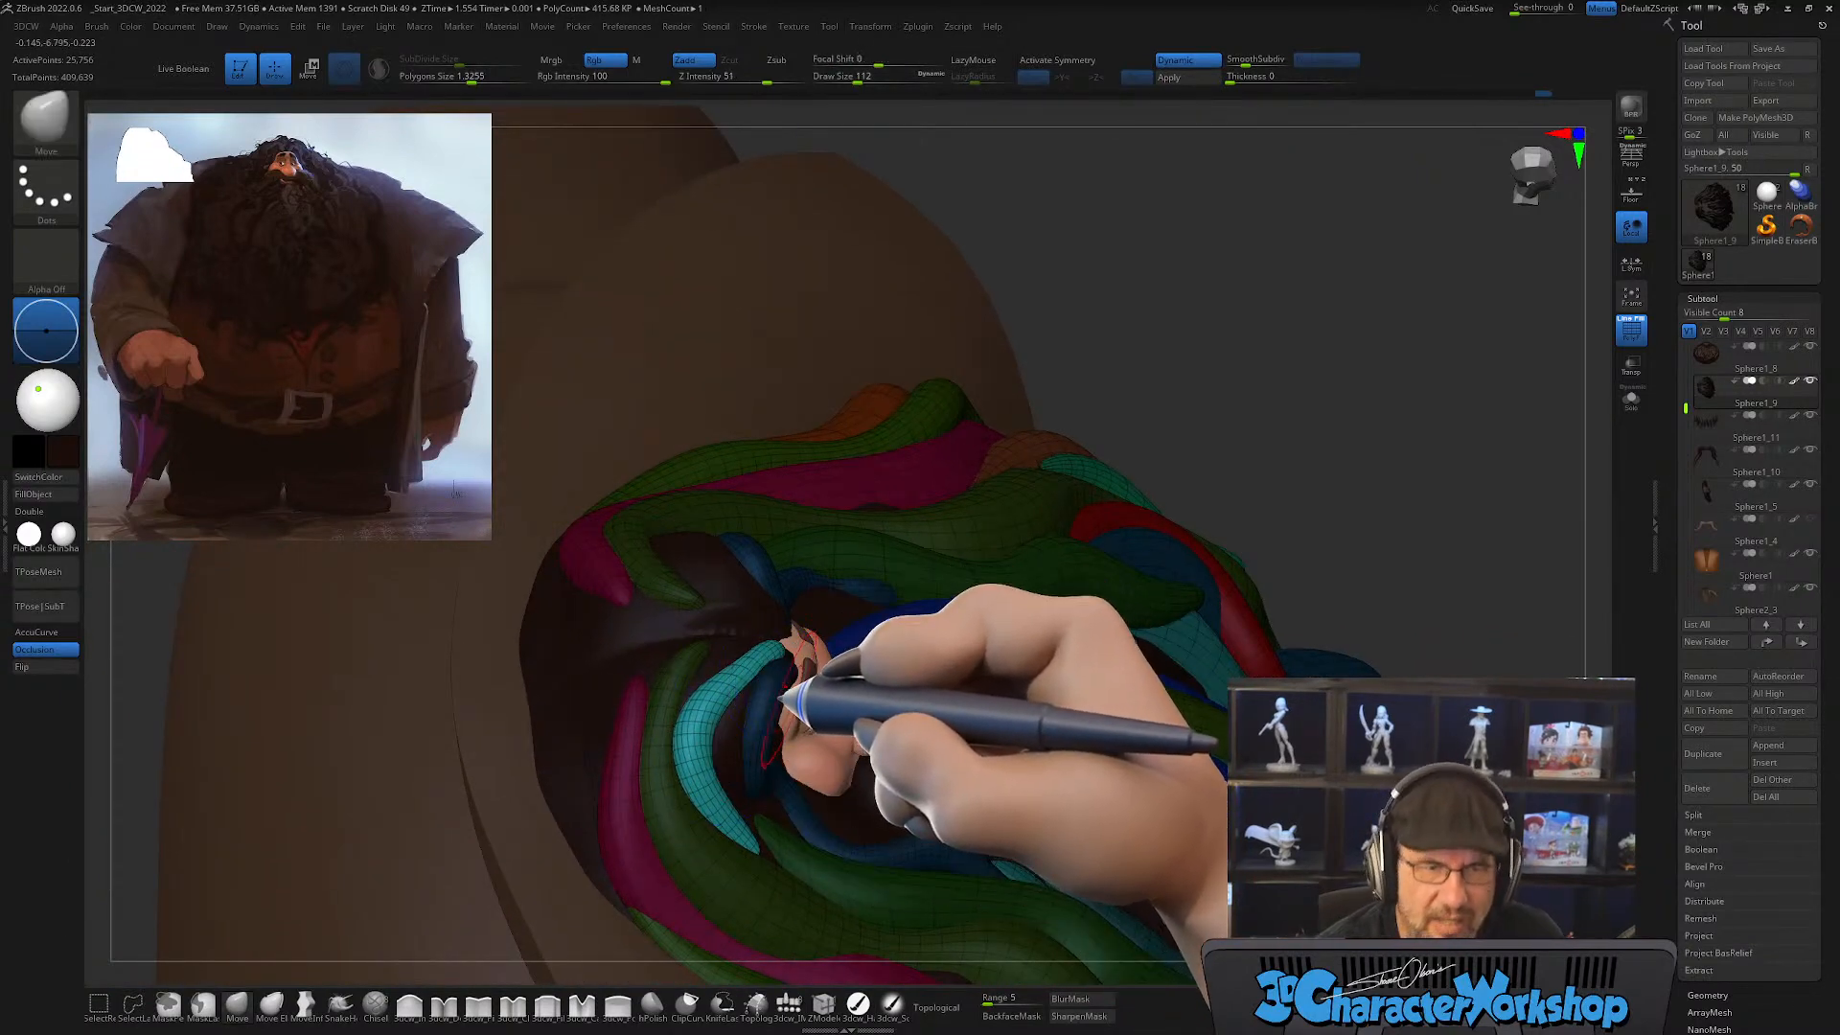
right_drag(774, 668, 794, 717)
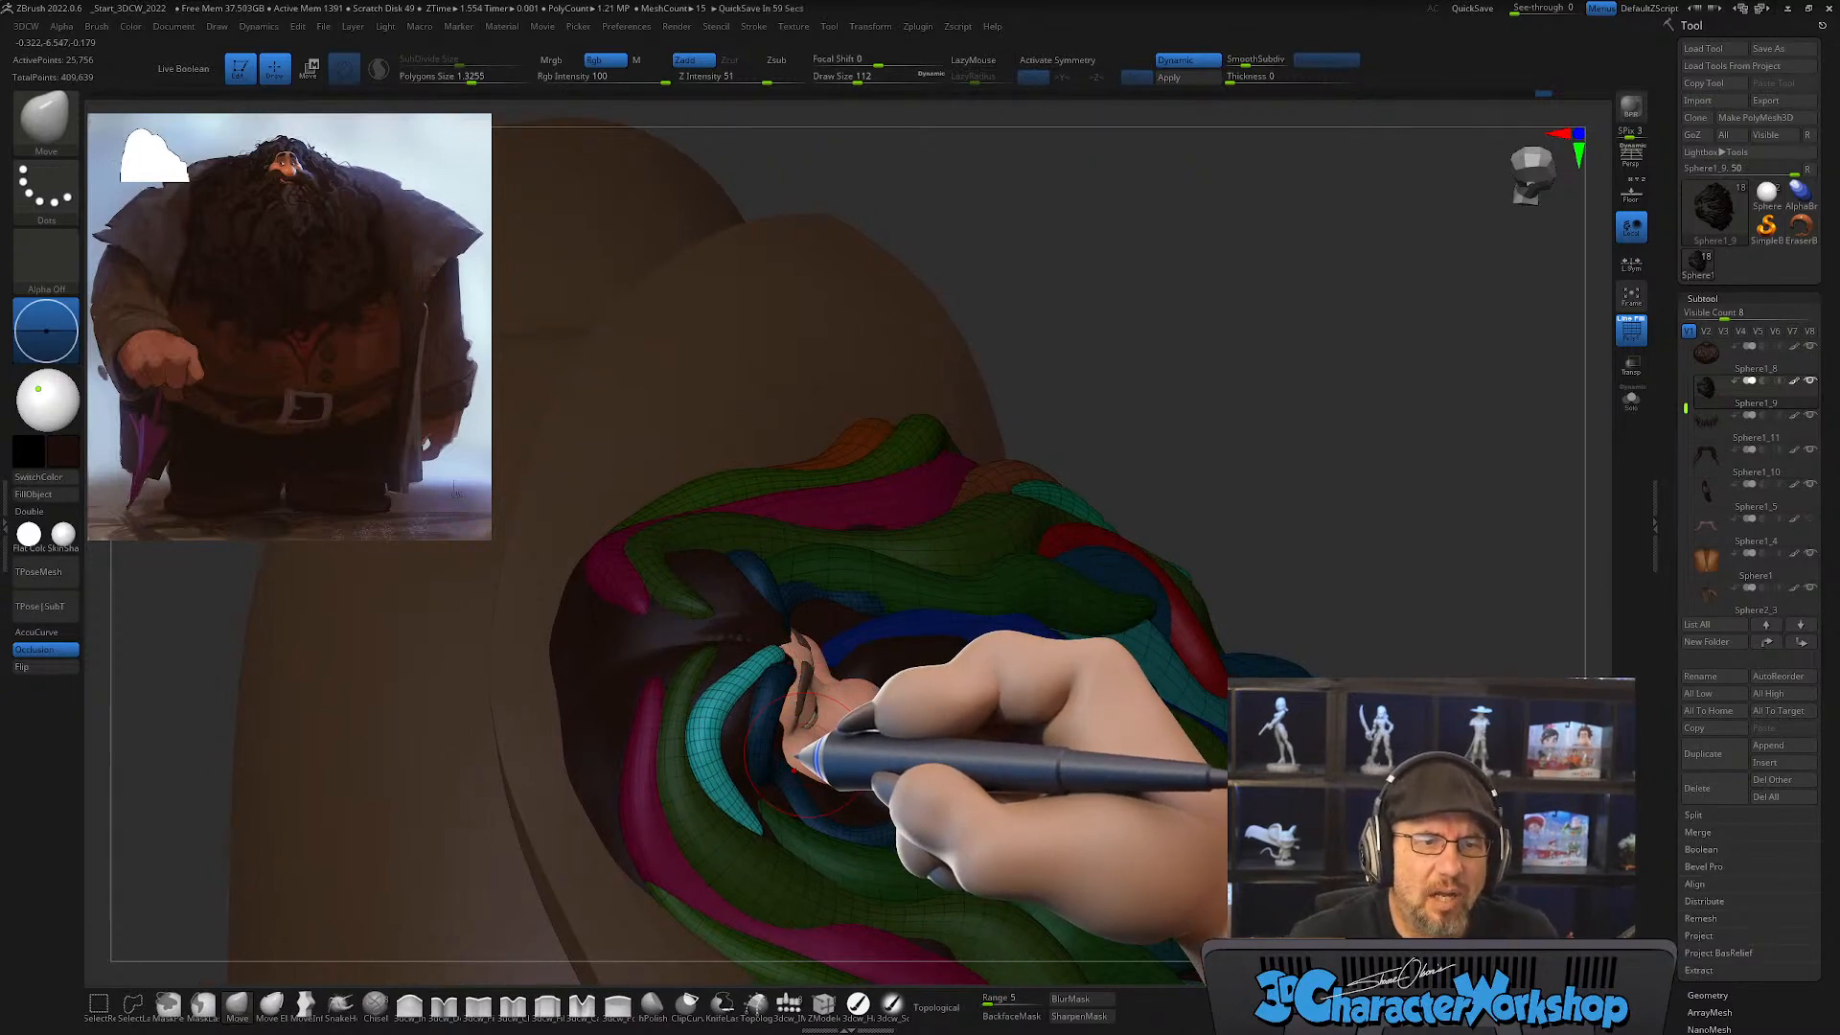
mouse_move(807, 693)
right_down()
mouse_move(762, 645)
mouse_move(721, 694)
right_up()
key(shift)
key(shift)
right_drag(791, 631, 739, 719)
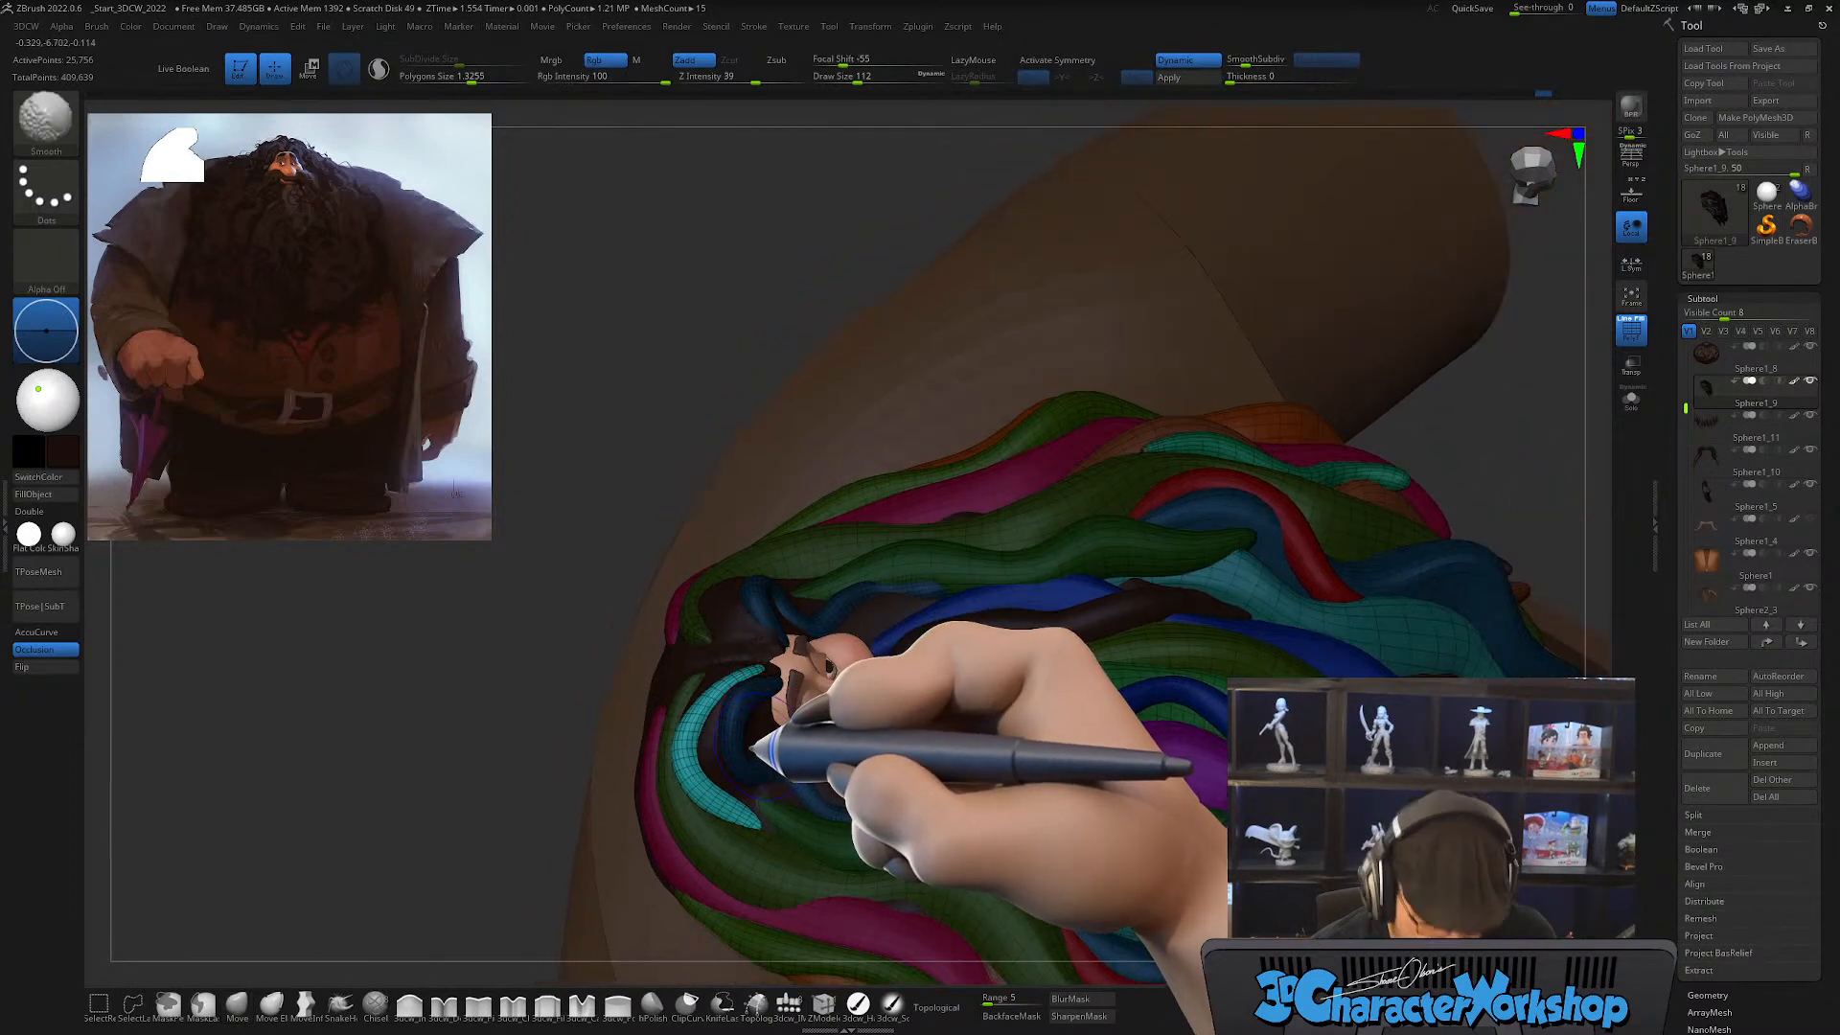
key(shift+f)
mouse_move(760, 757)
right_down()
mouse_move(772, 721)
mouse_move(795, 736)
mouse_move(769, 732)
mouse_move(743, 788)
right_up()
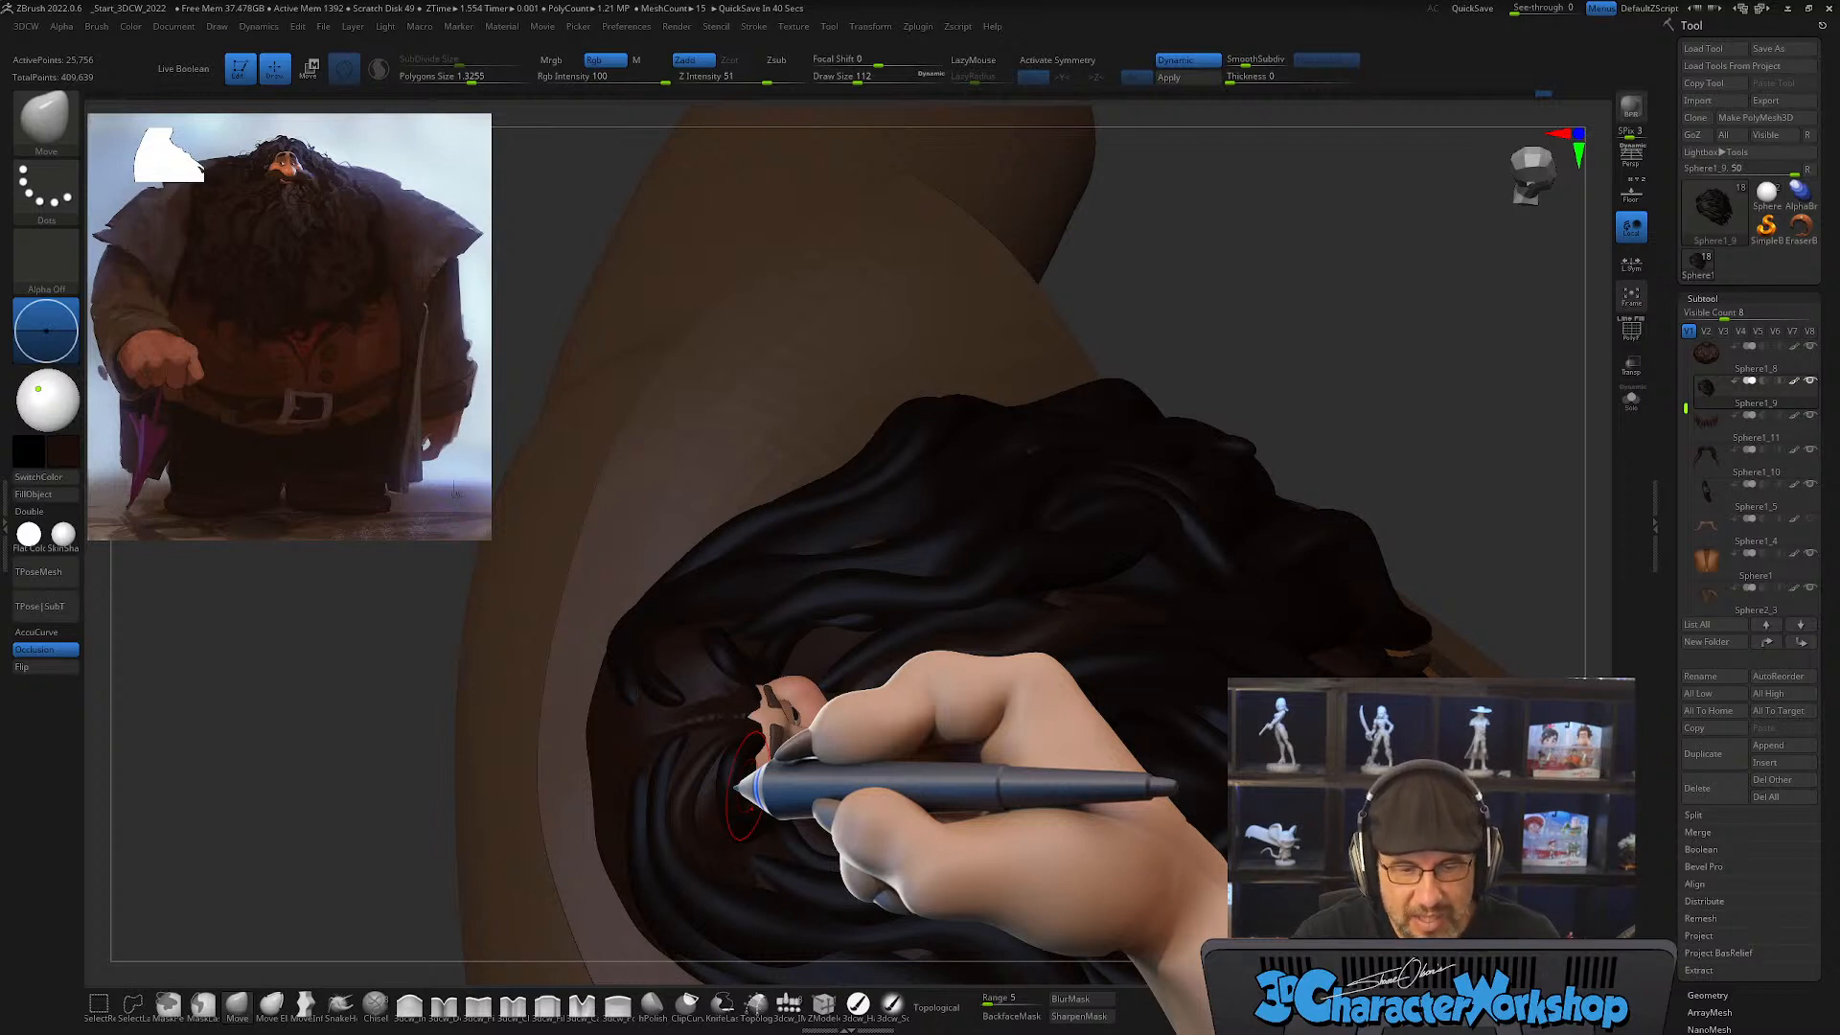
Step: Draw a new hair lock with CurveTube along the bare forehead hairline at a draw size of about 46, and show the polygroup wireframe
mouse_move(743, 791)
right_down()
mouse_move(843, 699)
mouse_move(850, 752)
mouse_move(887, 796)
mouse_move(875, 760)
mouse_move(871, 834)
mouse_move(824, 781)
mouse_move(870, 780)
mouse_move(878, 740)
right_up()
key(s)
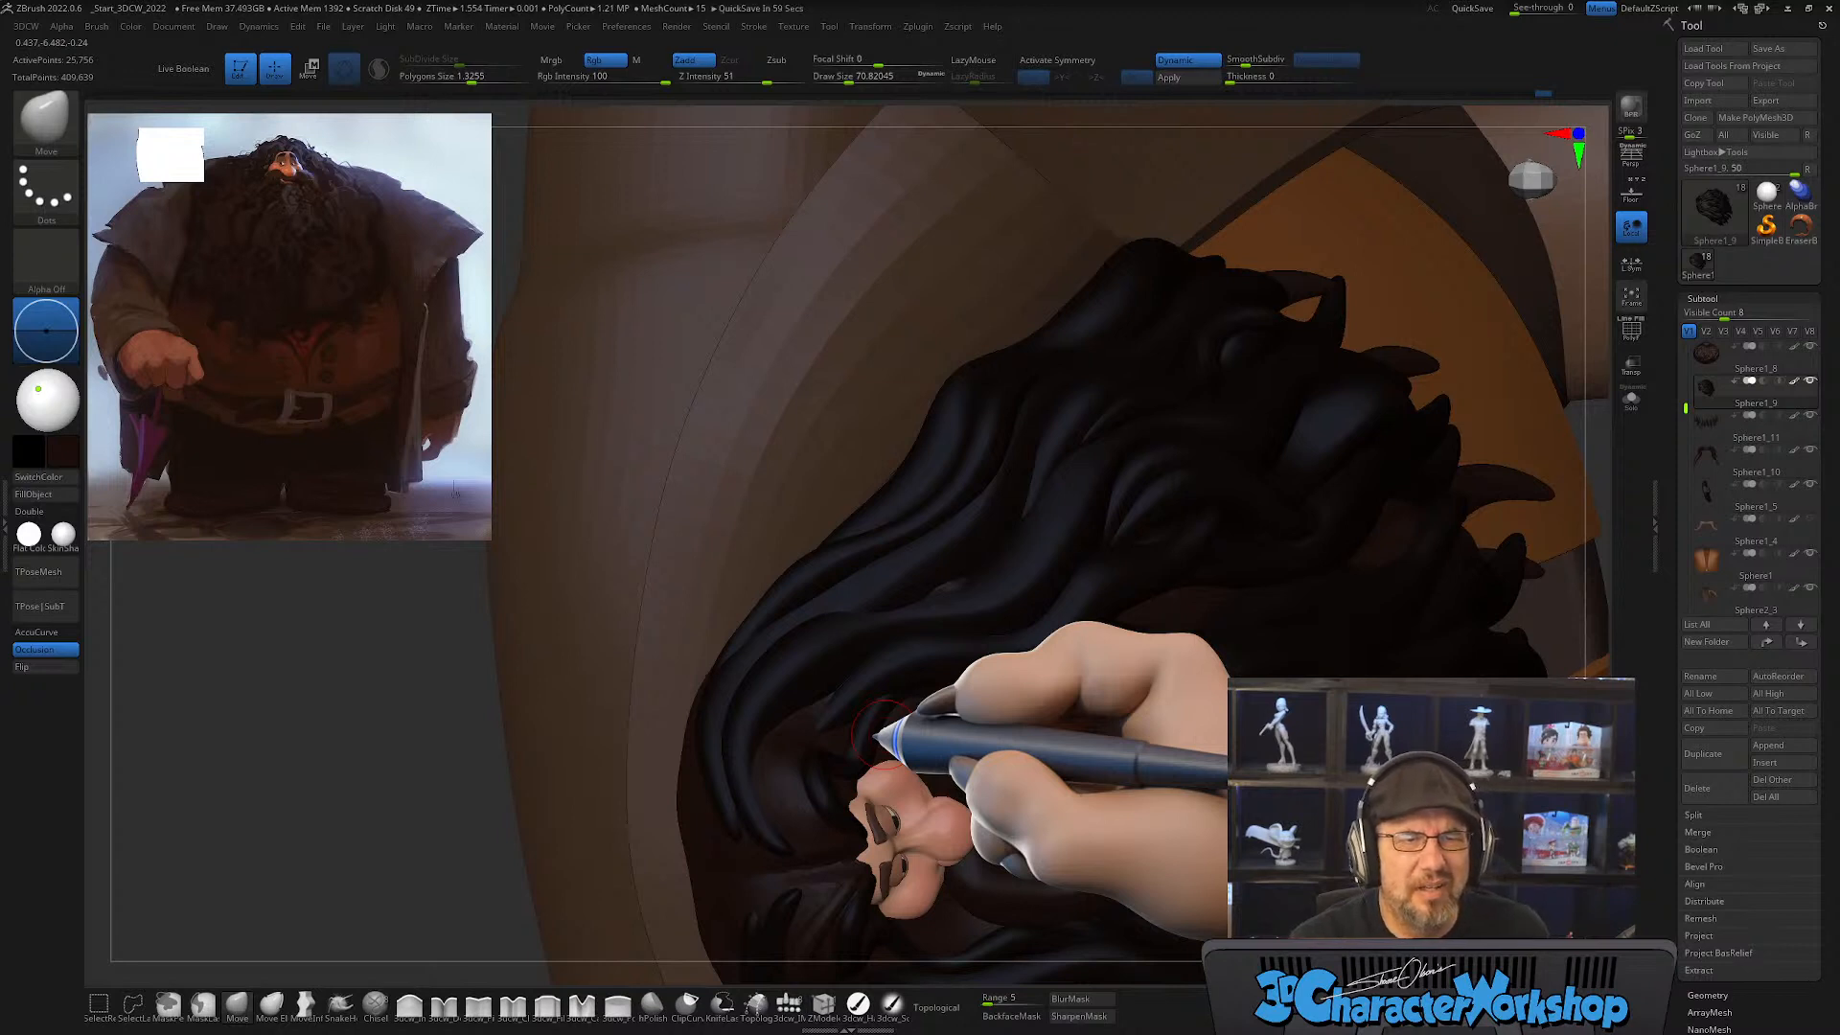
mouse_move(880, 664)
right_down()
mouse_move(854, 718)
mouse_move(815, 741)
mouse_move(781, 725)
right_up()
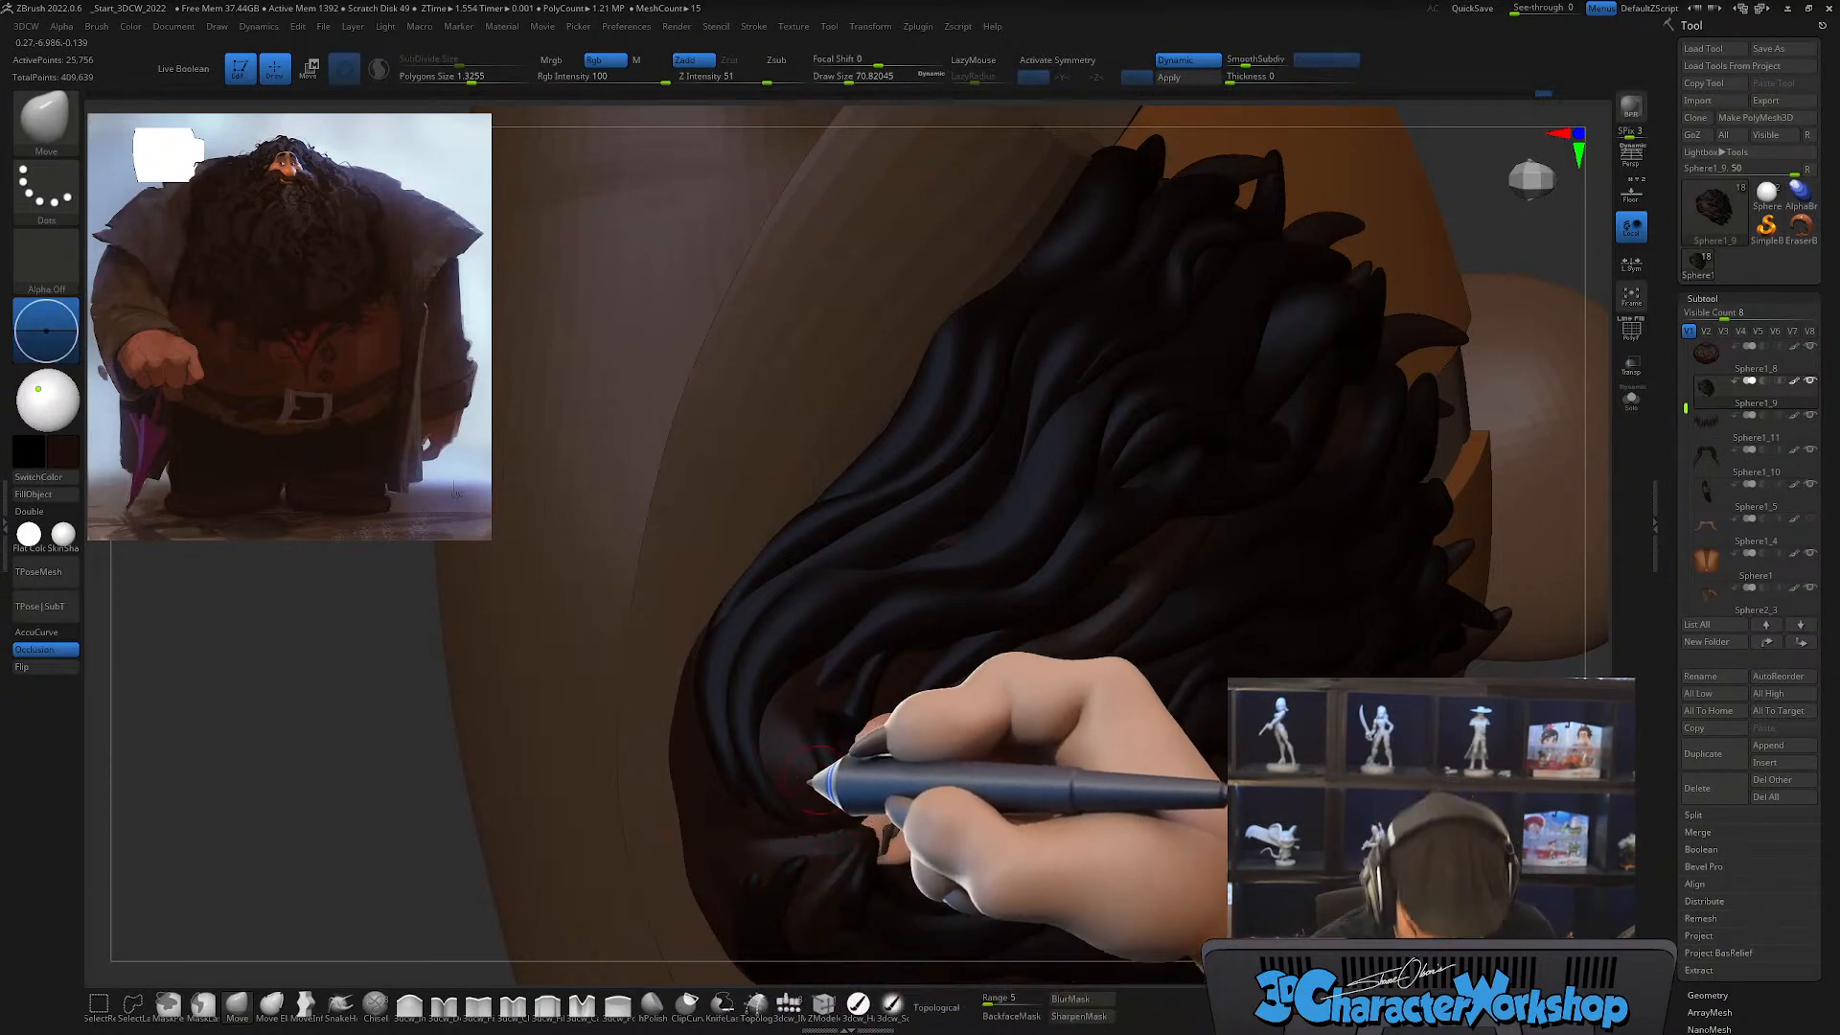
key(b)
key(c)
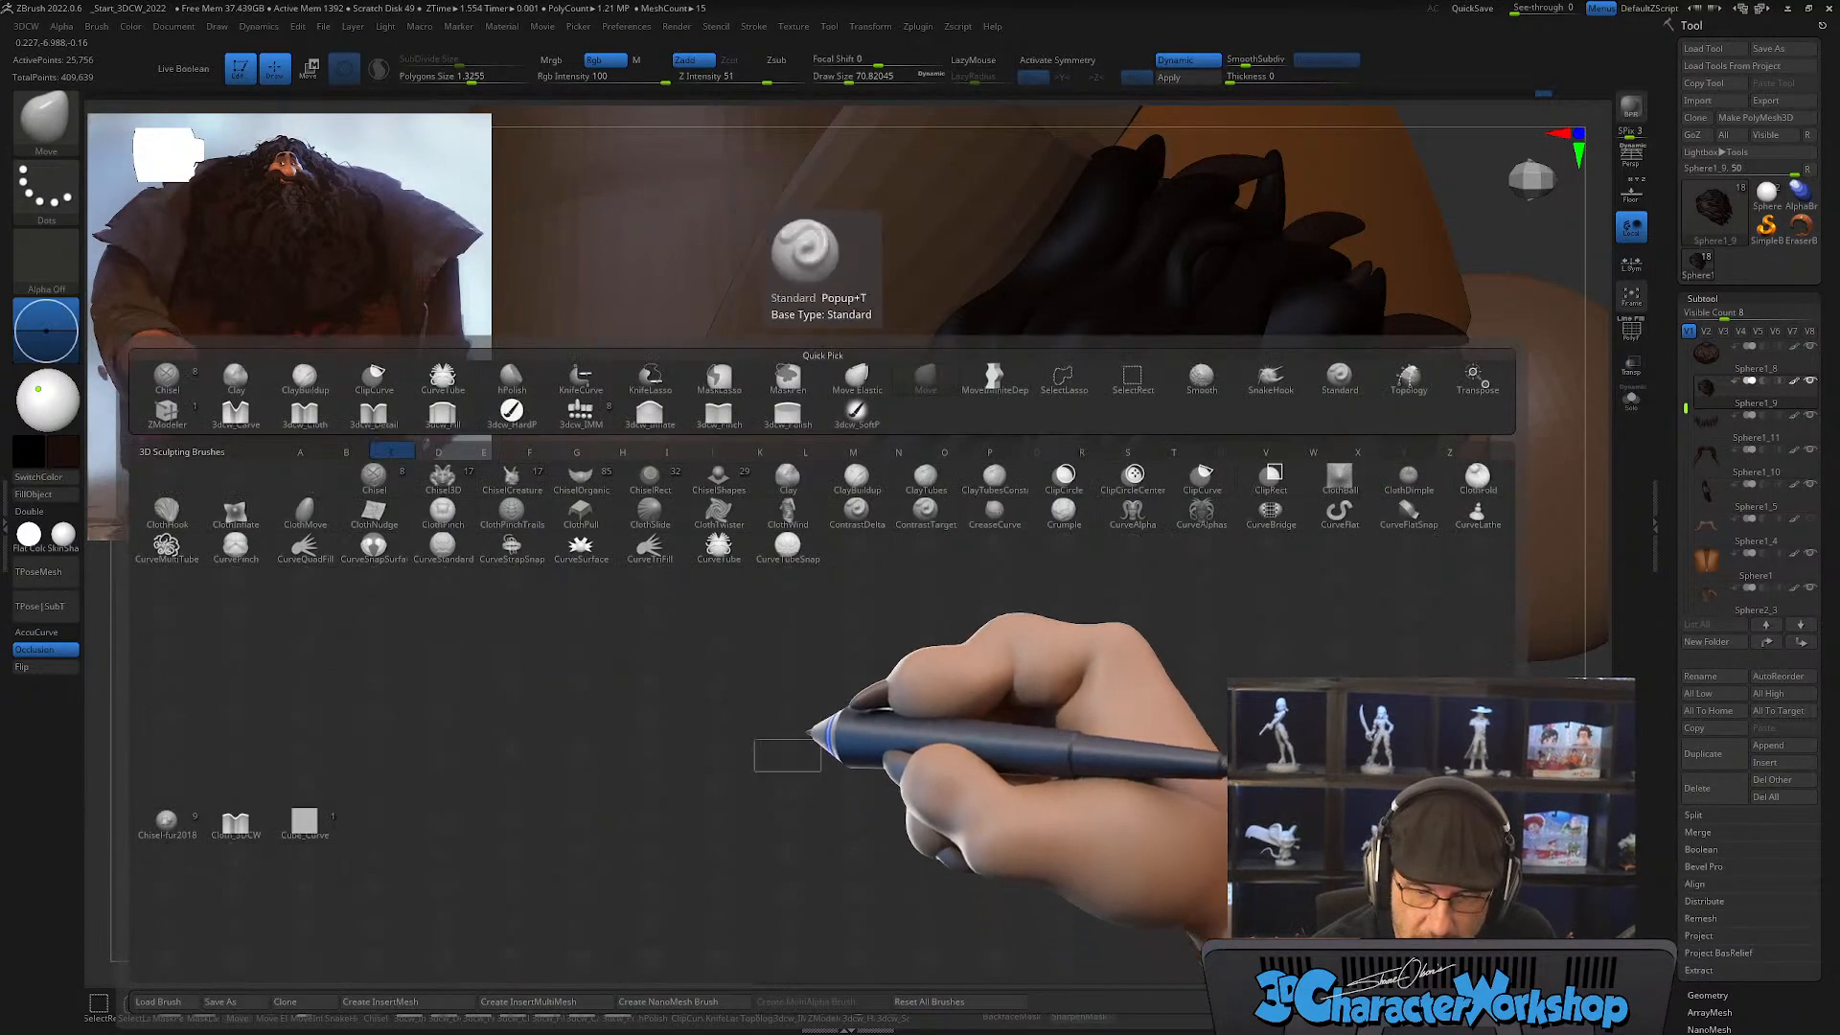
click(719, 545)
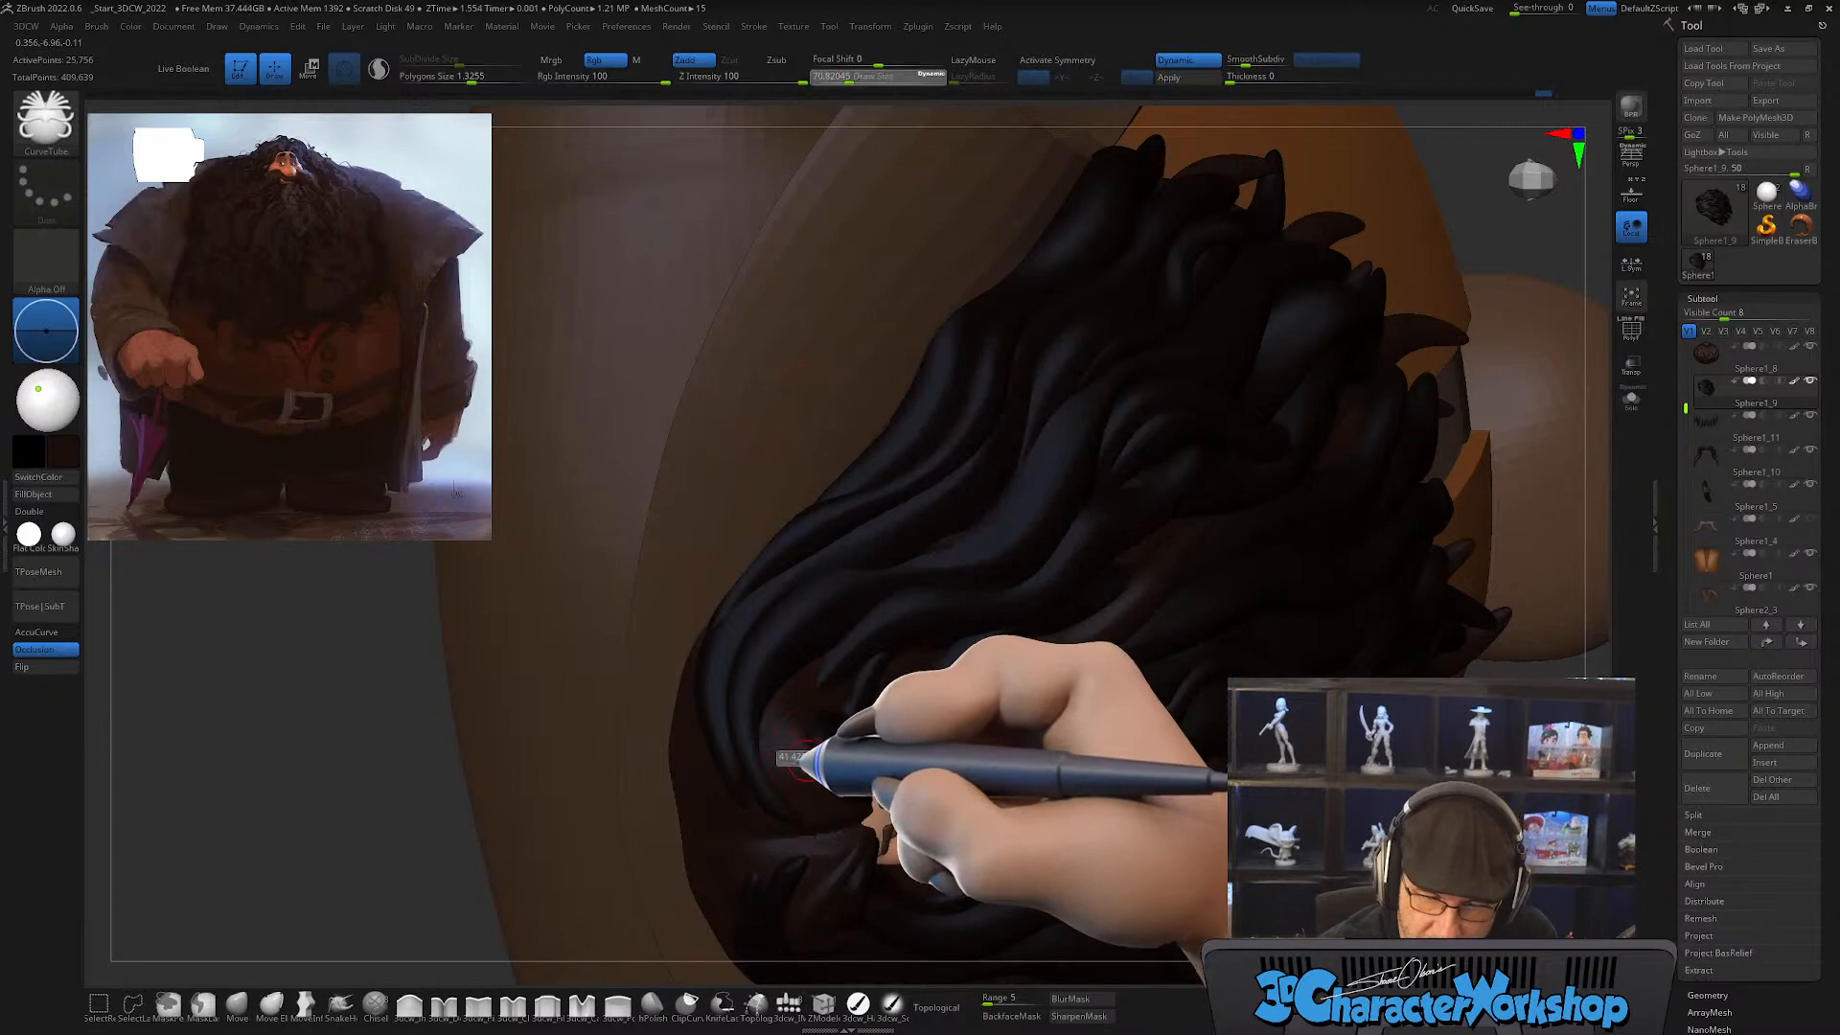
right_drag(811, 724, 828, 811)
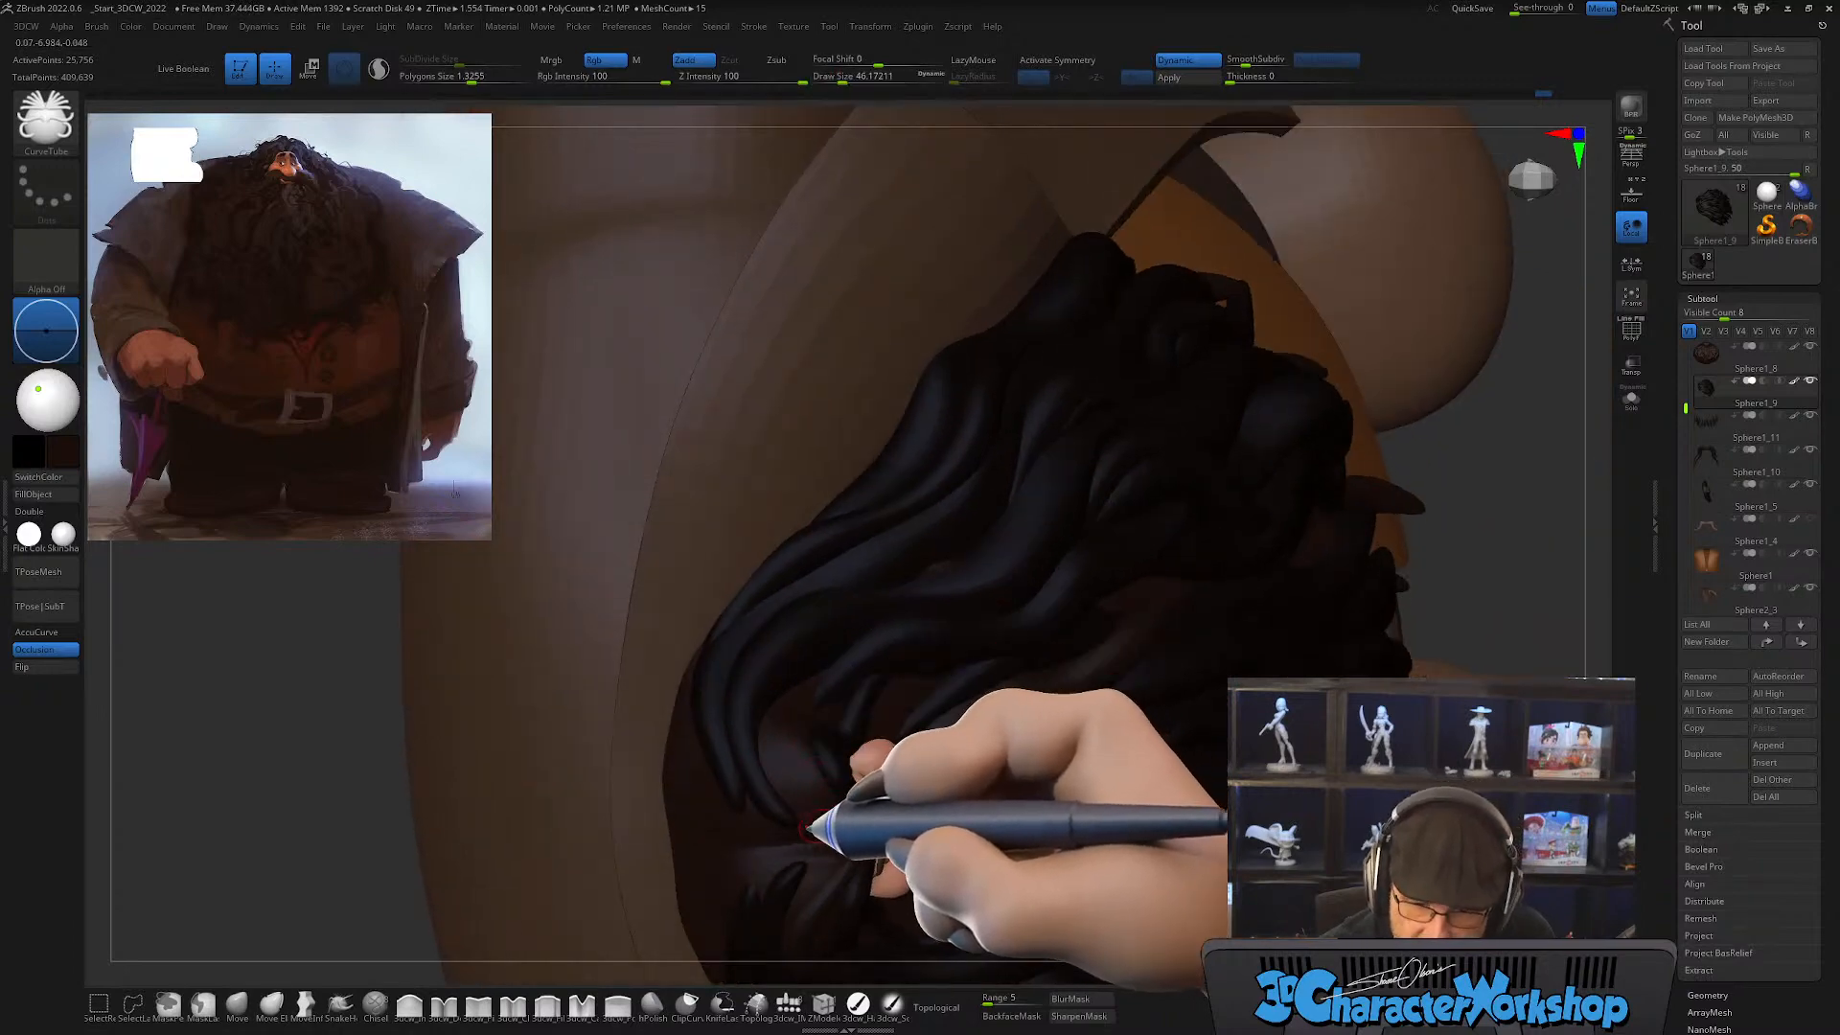
mouse_move(832, 838)
mouse_down()
mouse_move(768, 739)
mouse_move(925, 640)
mouse_up()
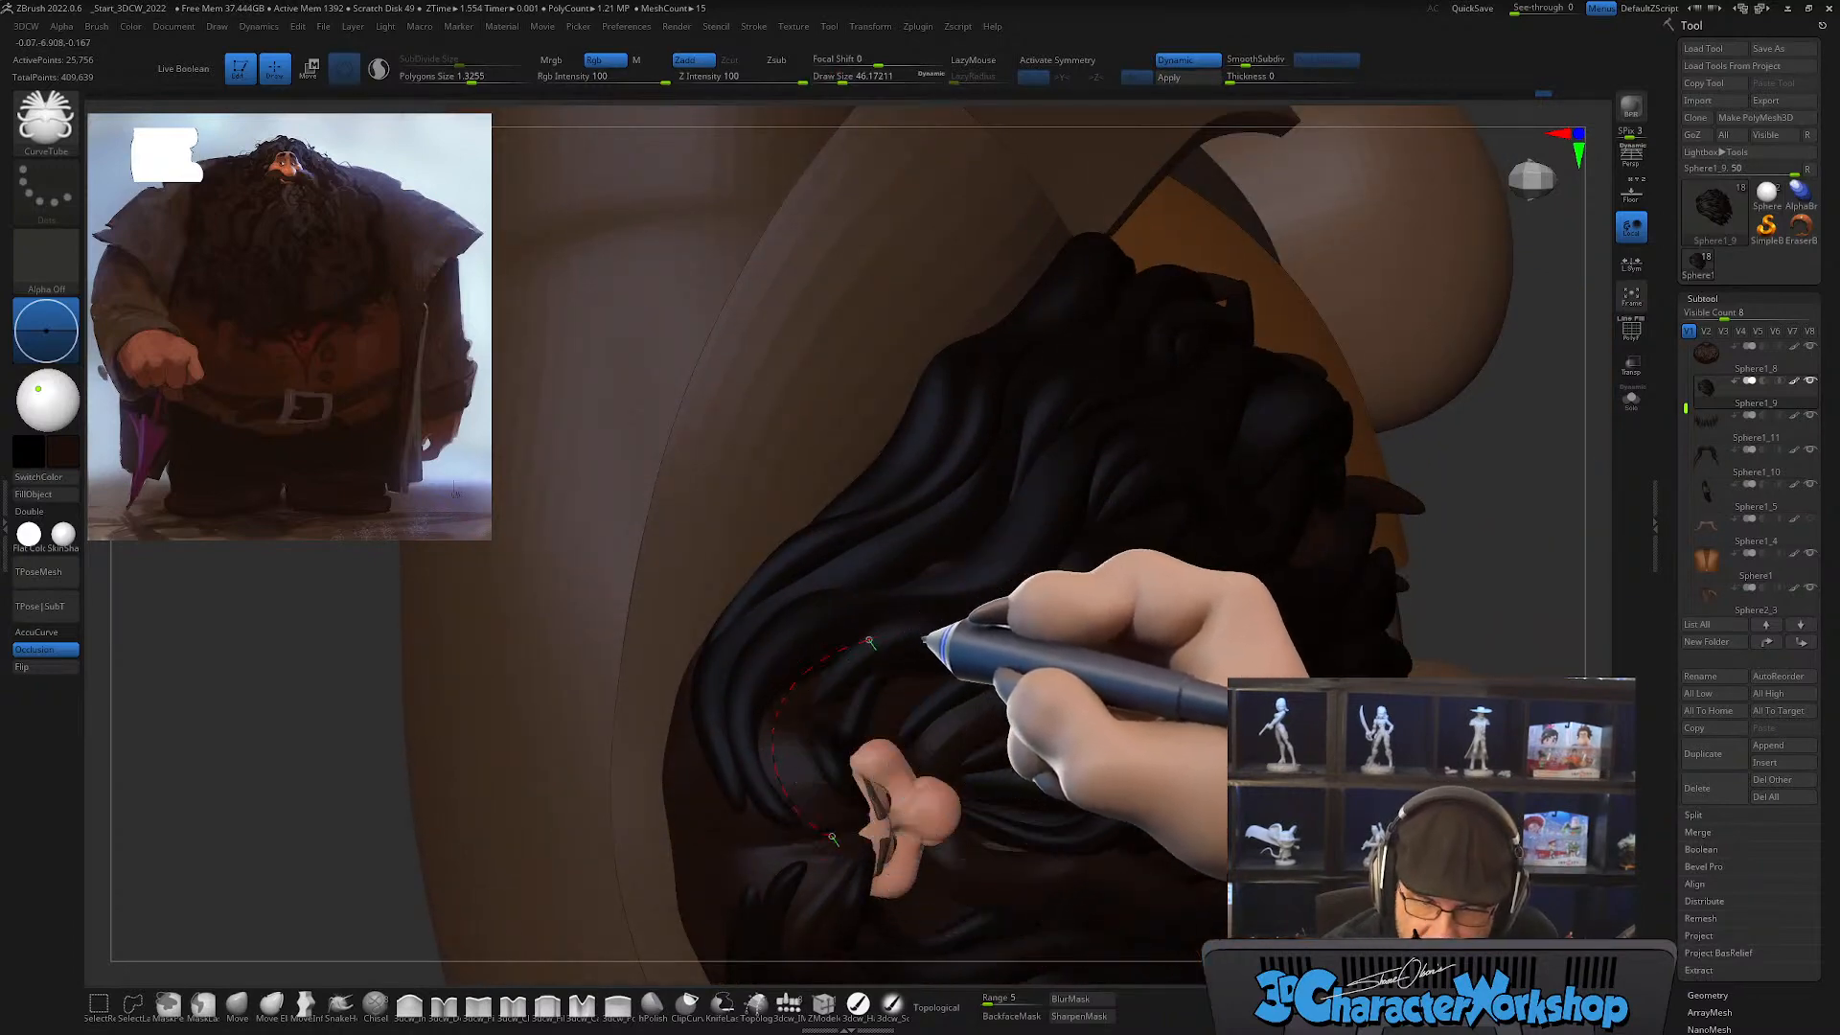
mouse_move(929, 735)
right_down()
mouse_move(909, 754)
mouse_move(936, 698)
mouse_move(895, 739)
right_up()
key(shift+f)
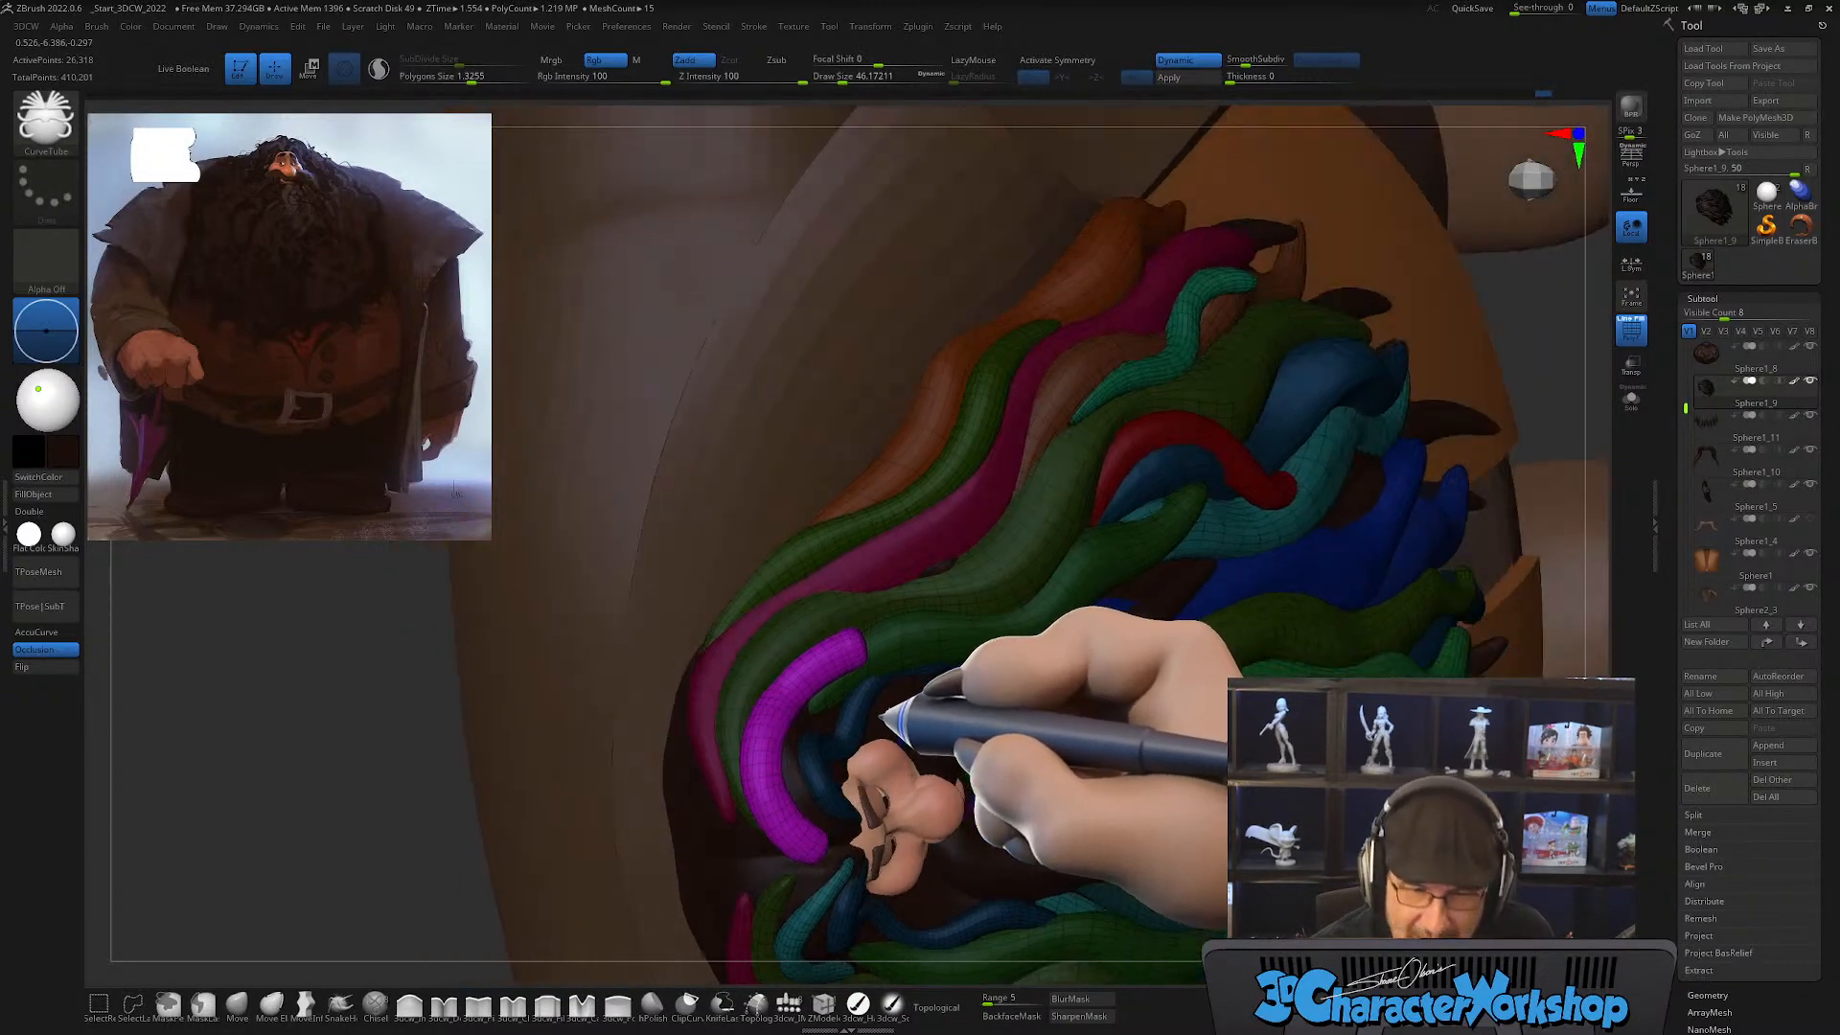
Step: Taper the upper end of the new magenta lock with Smooth, raising the draw size to about 212
key(s)
drag(872, 673, 910, 662)
right_drag(912, 657, 917, 627)
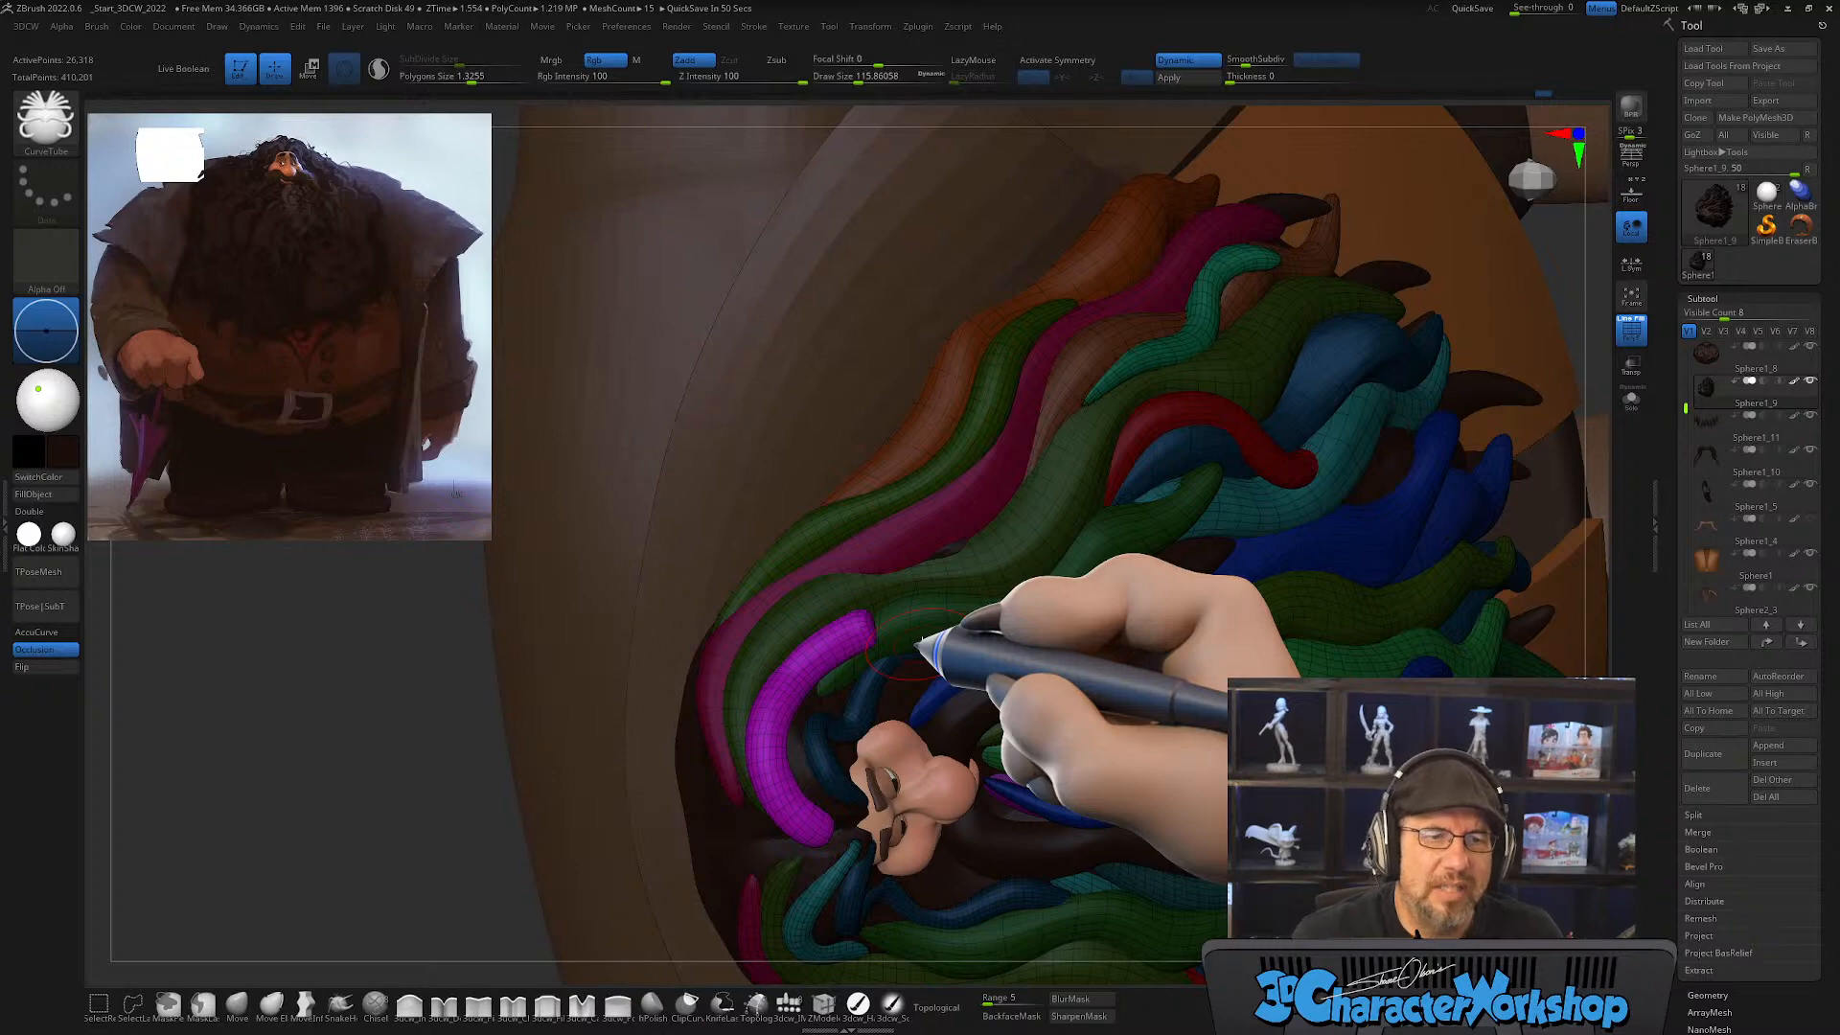
right_drag(895, 643, 864, 659)
key(s)
drag(845, 664, 863, 664)
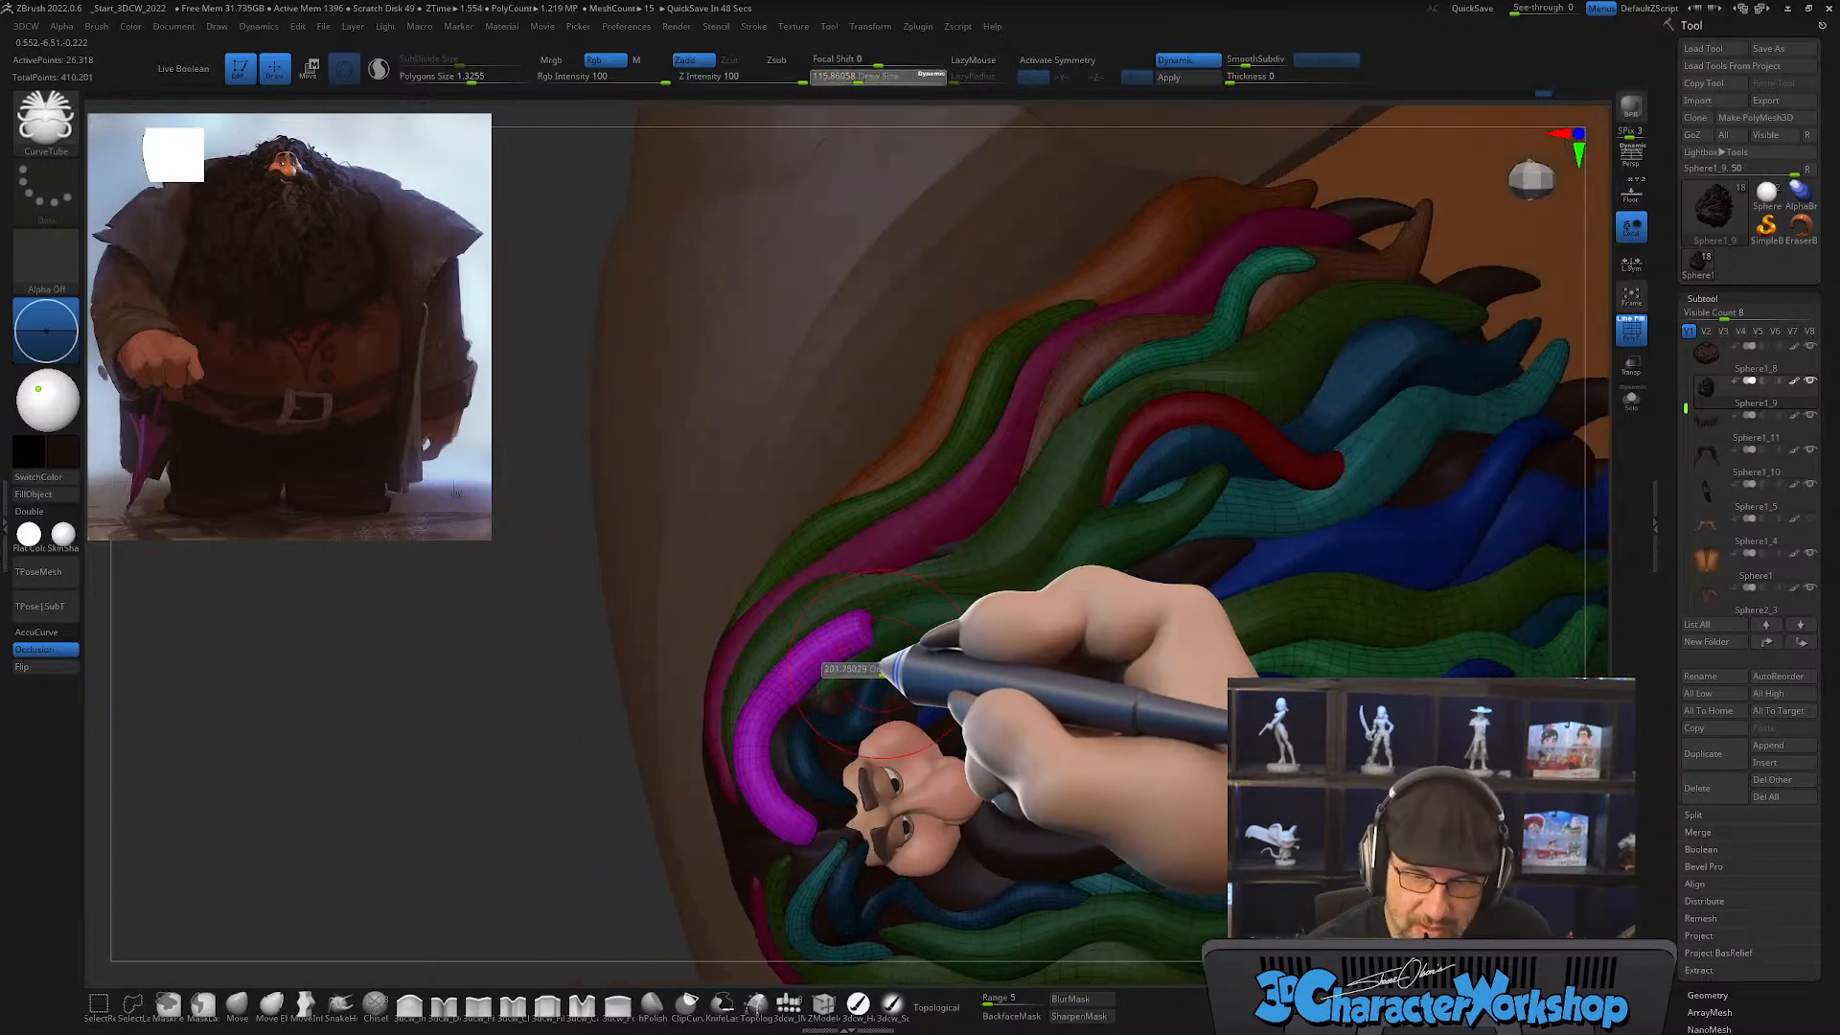
right_drag(901, 651, 859, 640)
mouse_move(844, 636)
shift+mouse_down()
mouse_move(830, 652)
mouse_move(862, 625)
mouse_move(849, 641)
shift+mouse_up()
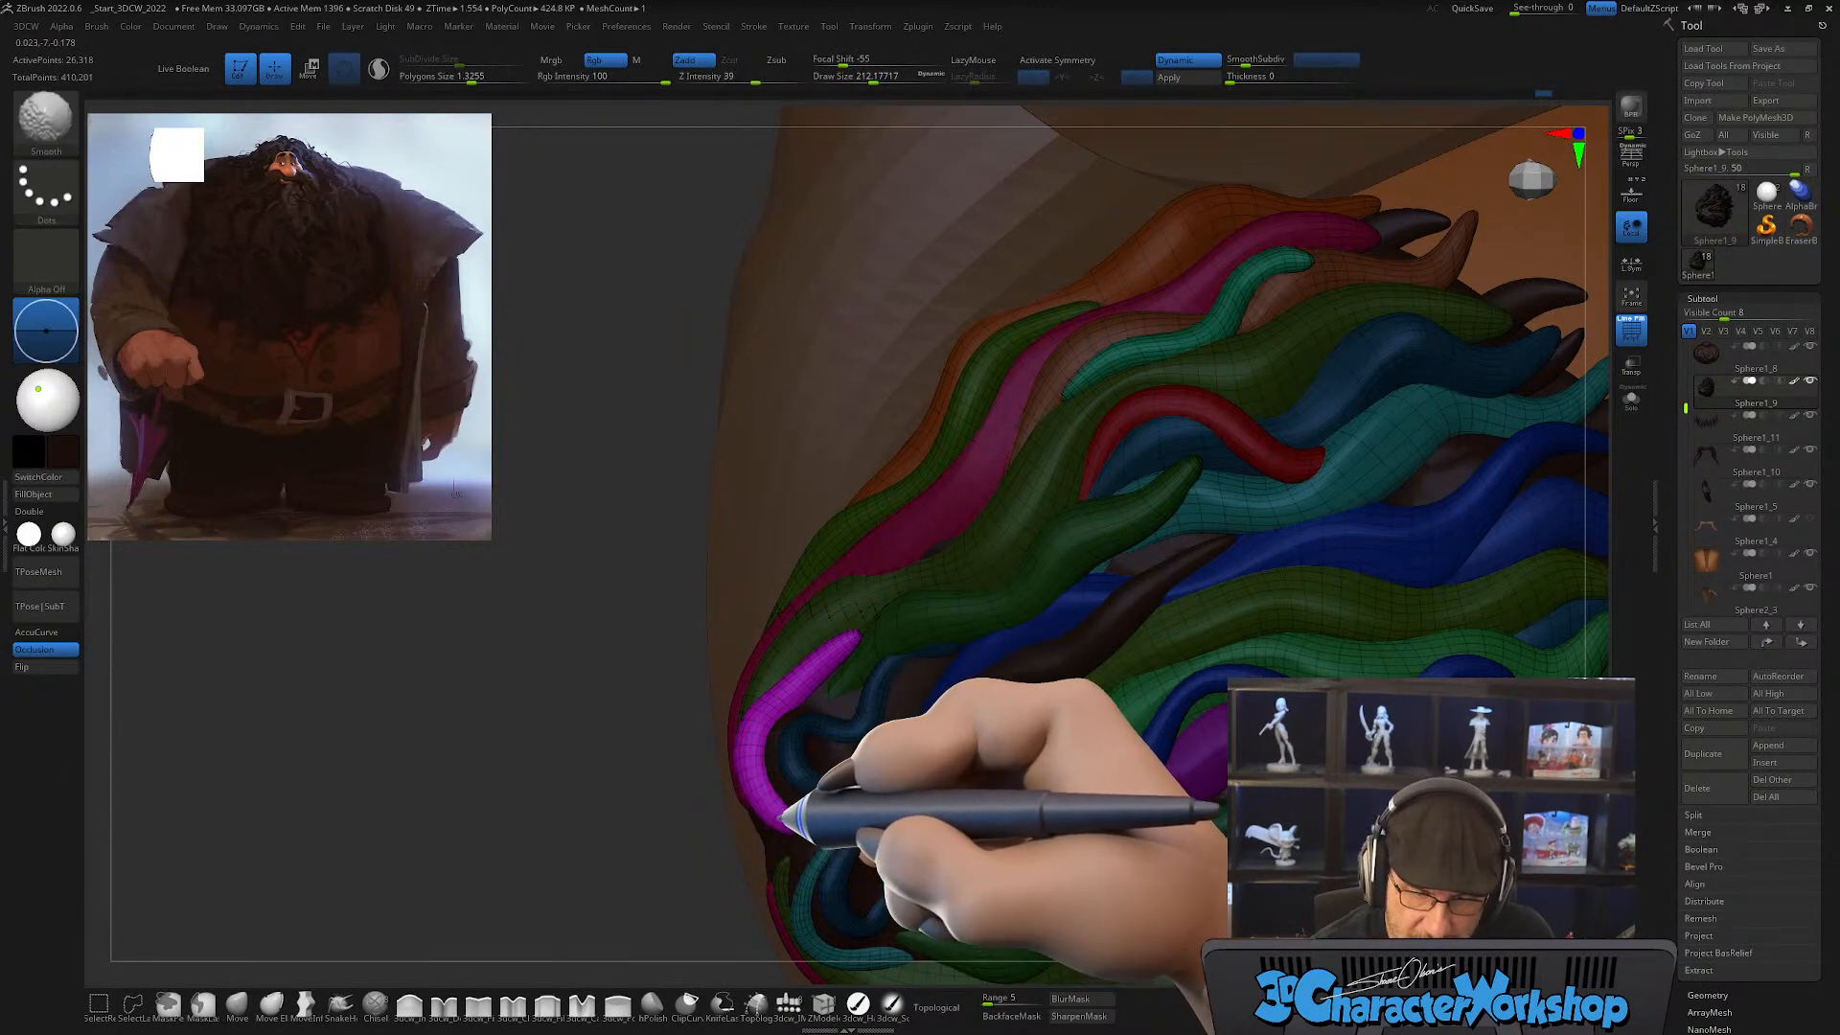
Step: Taper the lower end of the magenta lock and thin its body with Smooth
mouse_move(814, 780)
right_down()
mouse_move(850, 747)
mouse_move(814, 762)
mouse_move(798, 714)
mouse_move(780, 767)
right_up()
key(shift)
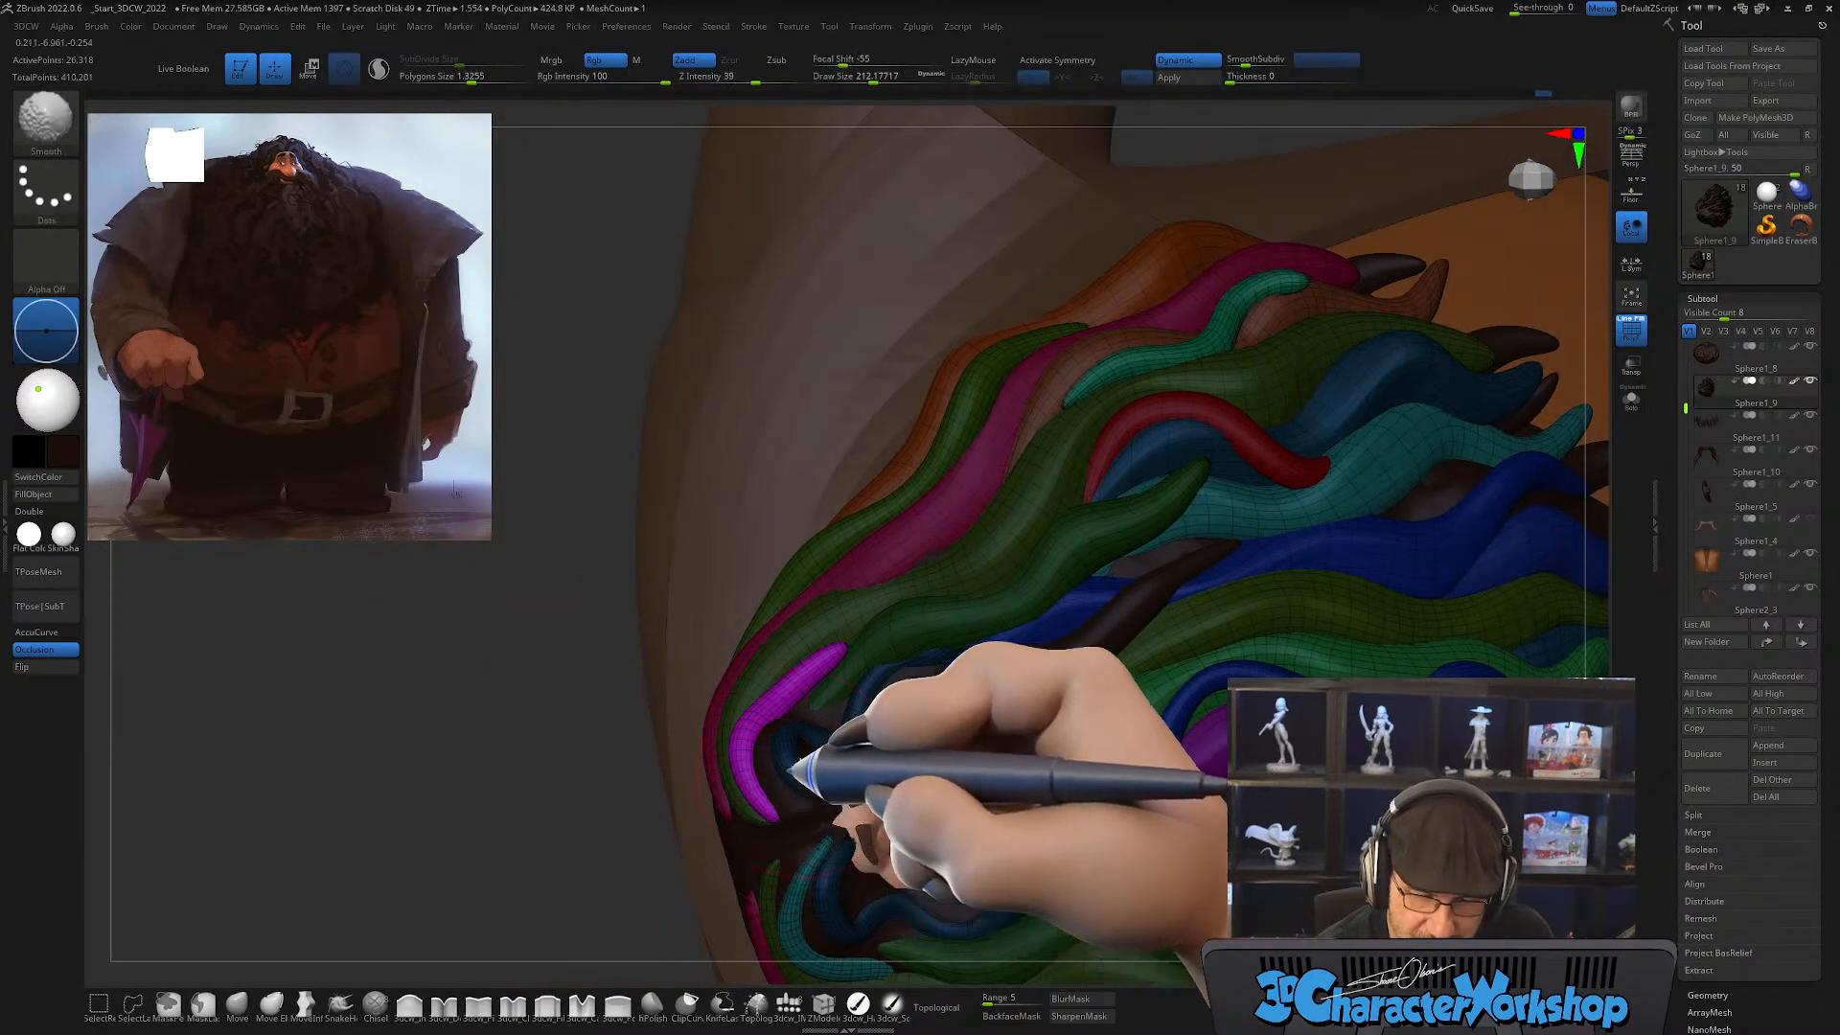
key(shift)
mouse_move(850, 664)
right_down()
mouse_move(843, 719)
mouse_move(731, 773)
right_up()
Step: Bend the magenta lock around the forehead hairline with Move, reducing the draw size to about 108
click(237, 1004)
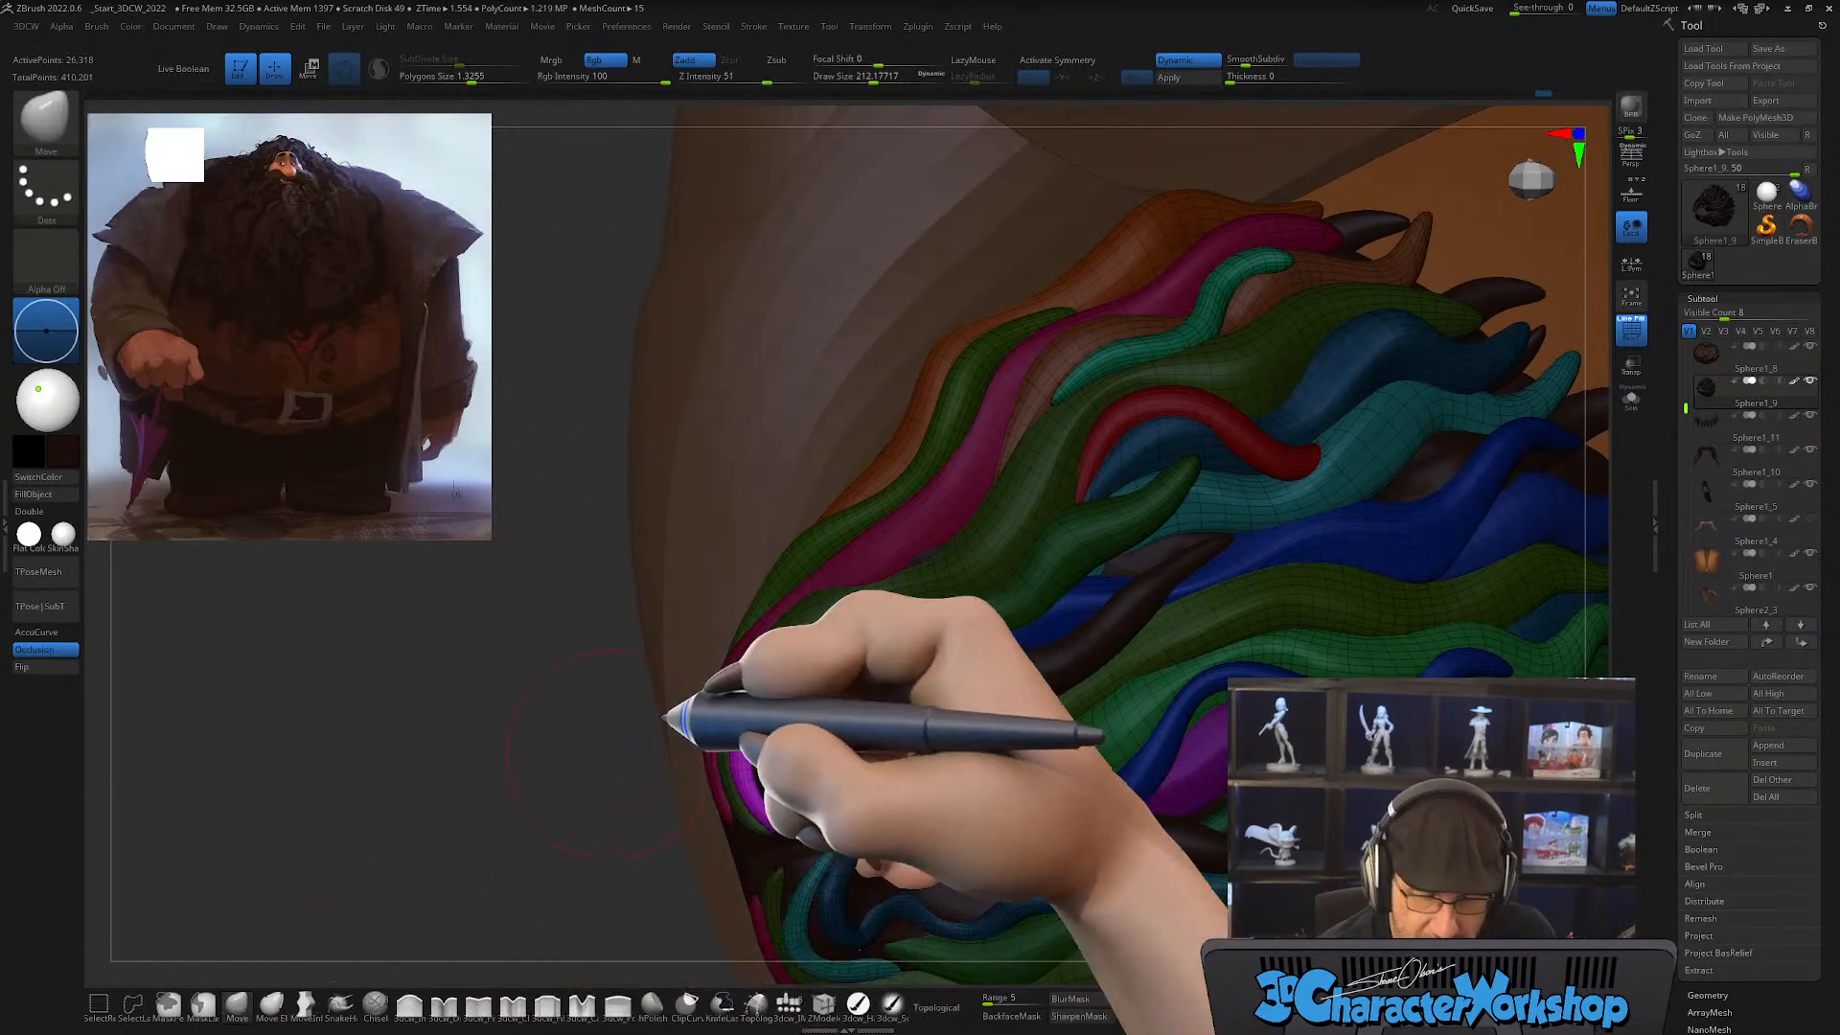
key(s)
drag(787, 662, 793, 660)
right_drag(856, 650, 862, 657)
key(s)
drag(863, 656, 838, 657)
right_drag(812, 668, 769, 702)
key(s)
drag(769, 702, 778, 704)
mouse_move(813, 698)
right_down()
mouse_move(842, 690)
mouse_move(842, 707)
mouse_move(814, 649)
mouse_move(778, 808)
right_up()
key(s)
drag(770, 805, 751, 823)
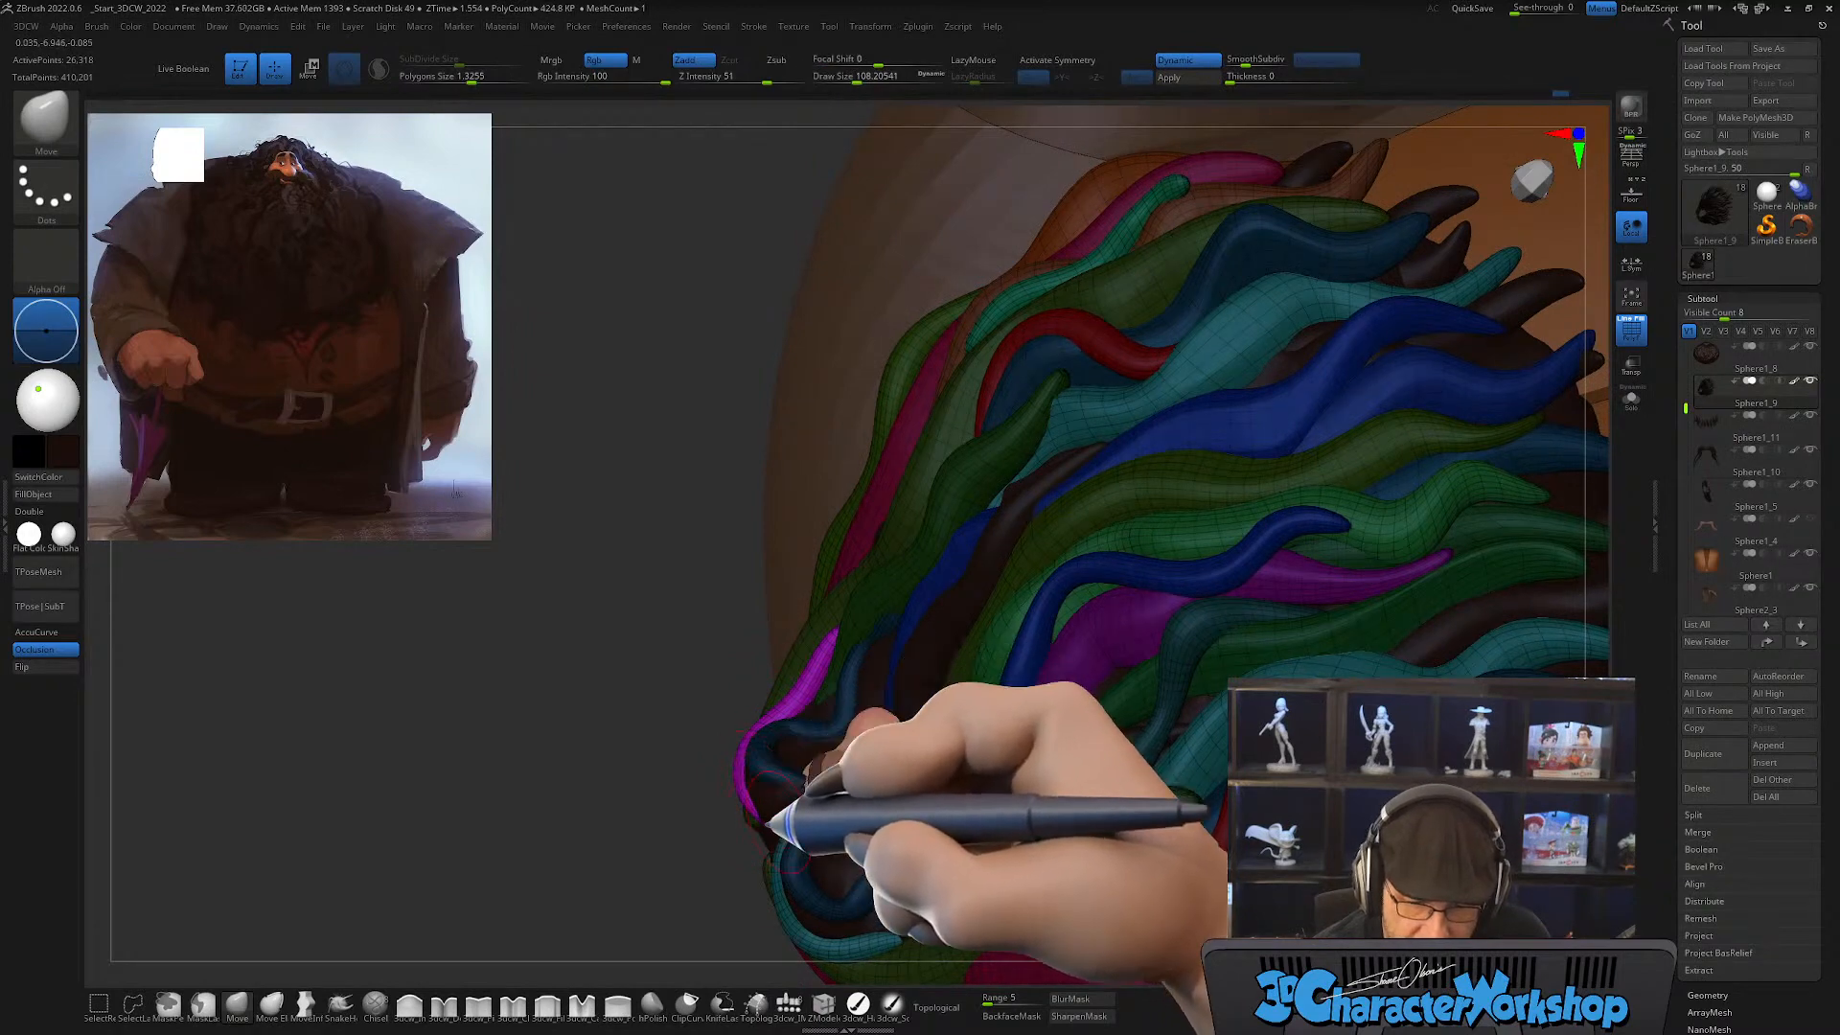
right_drag(757, 823, 843, 608)
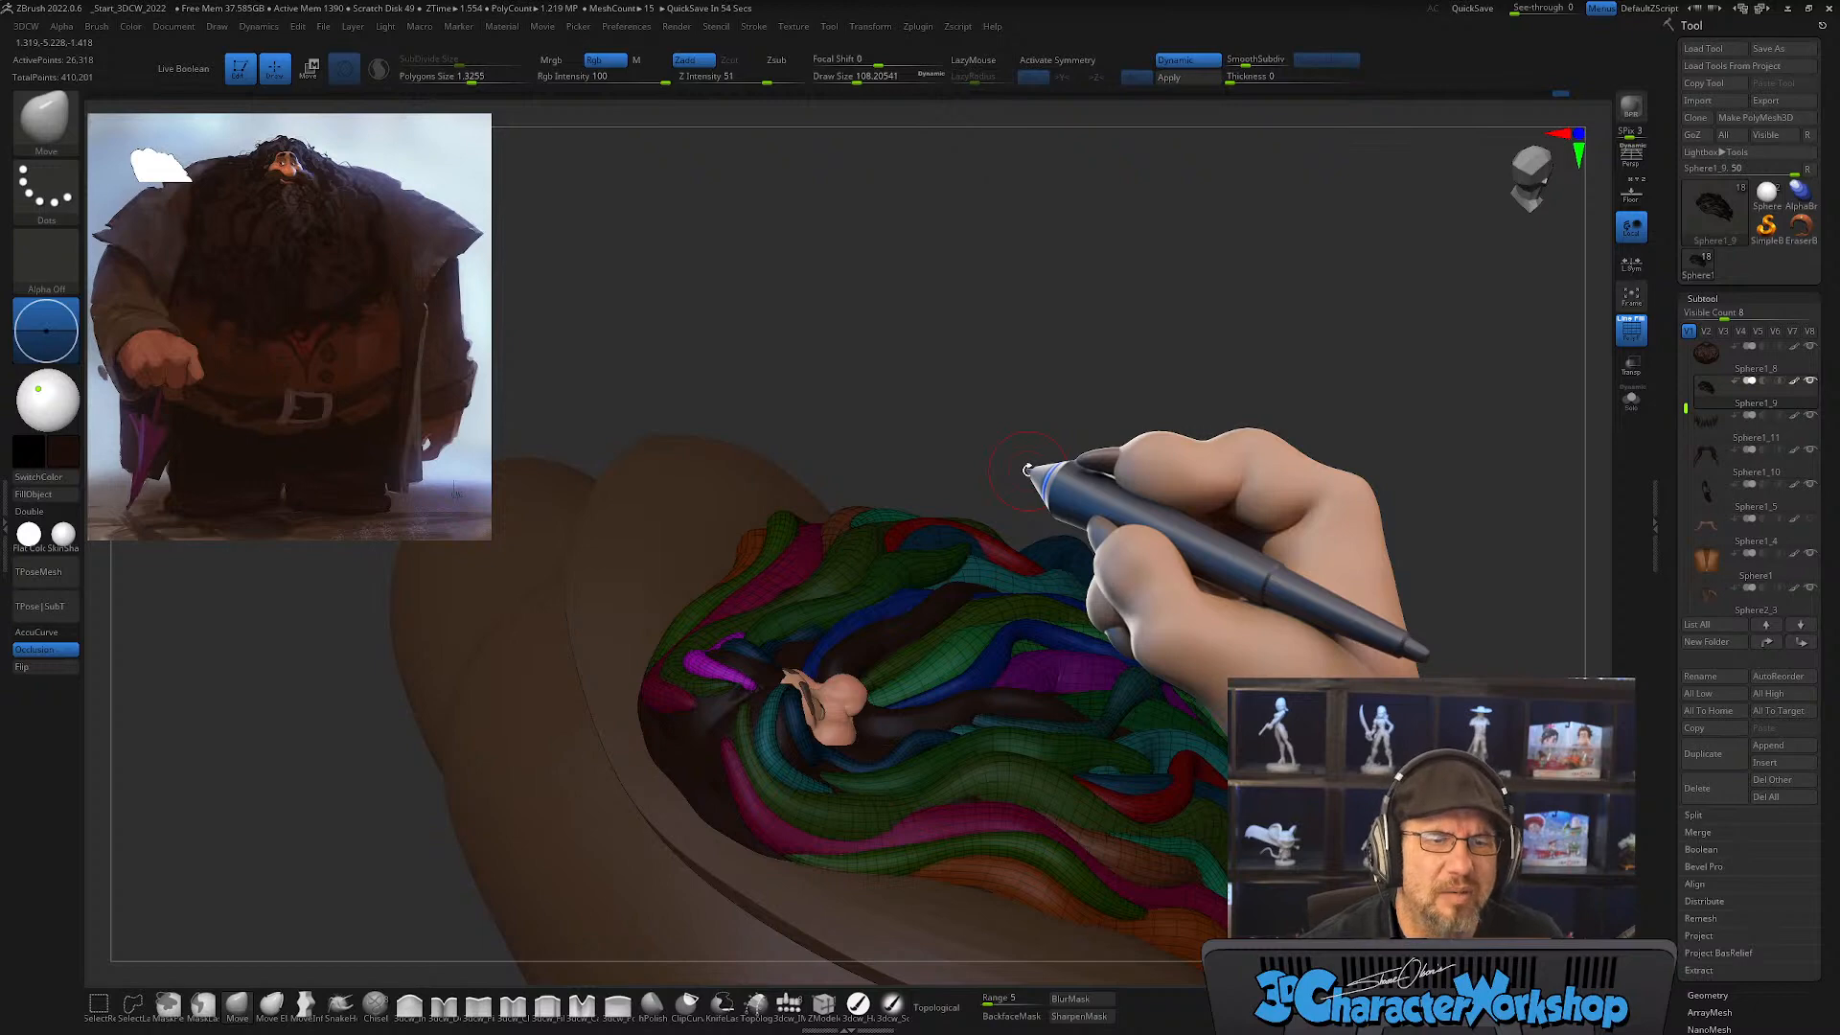
Step: Sweep the magenta lock back over the neighboring green hair with Move, starting at a draw size of about 158
right_drag(895, 629, 867, 728)
key(bracketright)
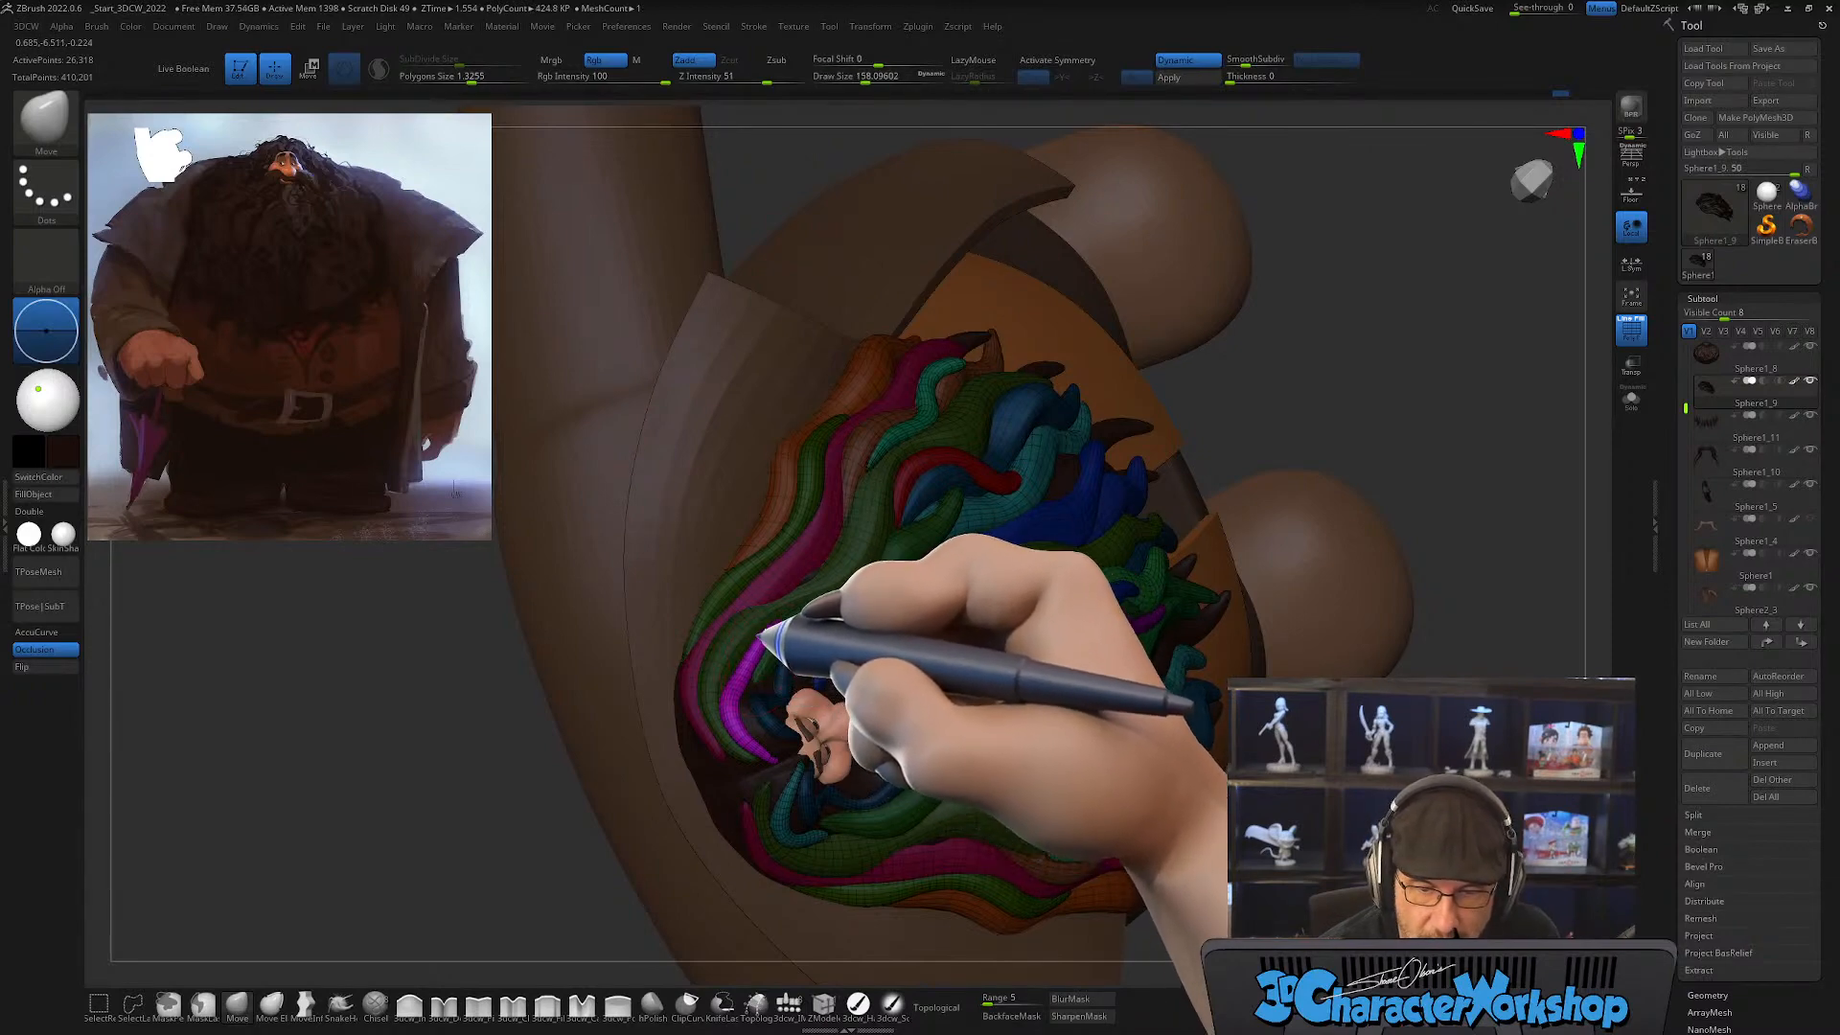
mouse_move(912, 636)
right_down()
mouse_move(924, 658)
mouse_move(945, 649)
right_up()
mouse_move(923, 716)
right_down()
mouse_move(911, 731)
mouse_move(953, 670)
mouse_move(872, 757)
mouse_move(936, 814)
mouse_move(1026, 658)
mouse_move(1089, 707)
mouse_move(1044, 639)
mouse_move(940, 785)
mouse_move(962, 681)
mouse_move(927, 792)
mouse_move(948, 770)
mouse_move(945, 807)
mouse_move(911, 764)
mouse_move(899, 779)
right_up()
key(s)
drag(899, 776, 888, 771)
mouse_move(887, 770)
alt+right_down()
mouse_move(912, 719)
mouse_move(900, 735)
alt+right_up()
key(s)
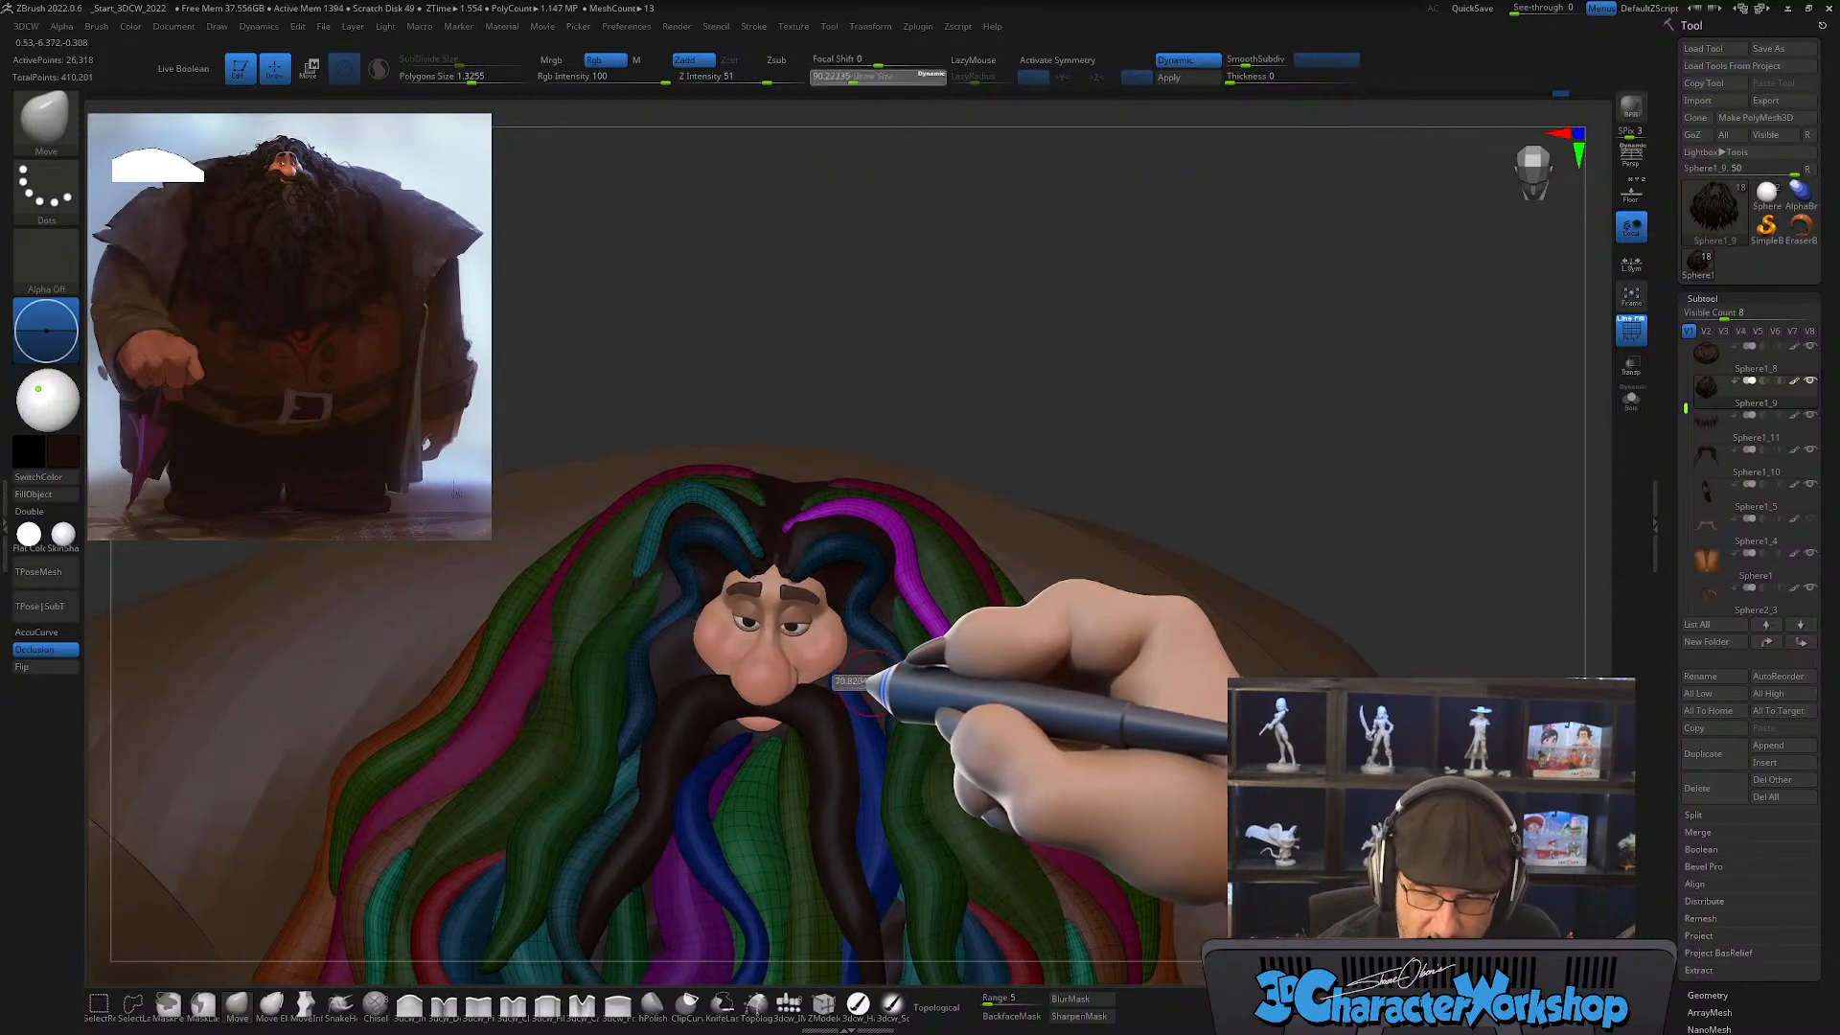
drag(866, 675, 859, 678)
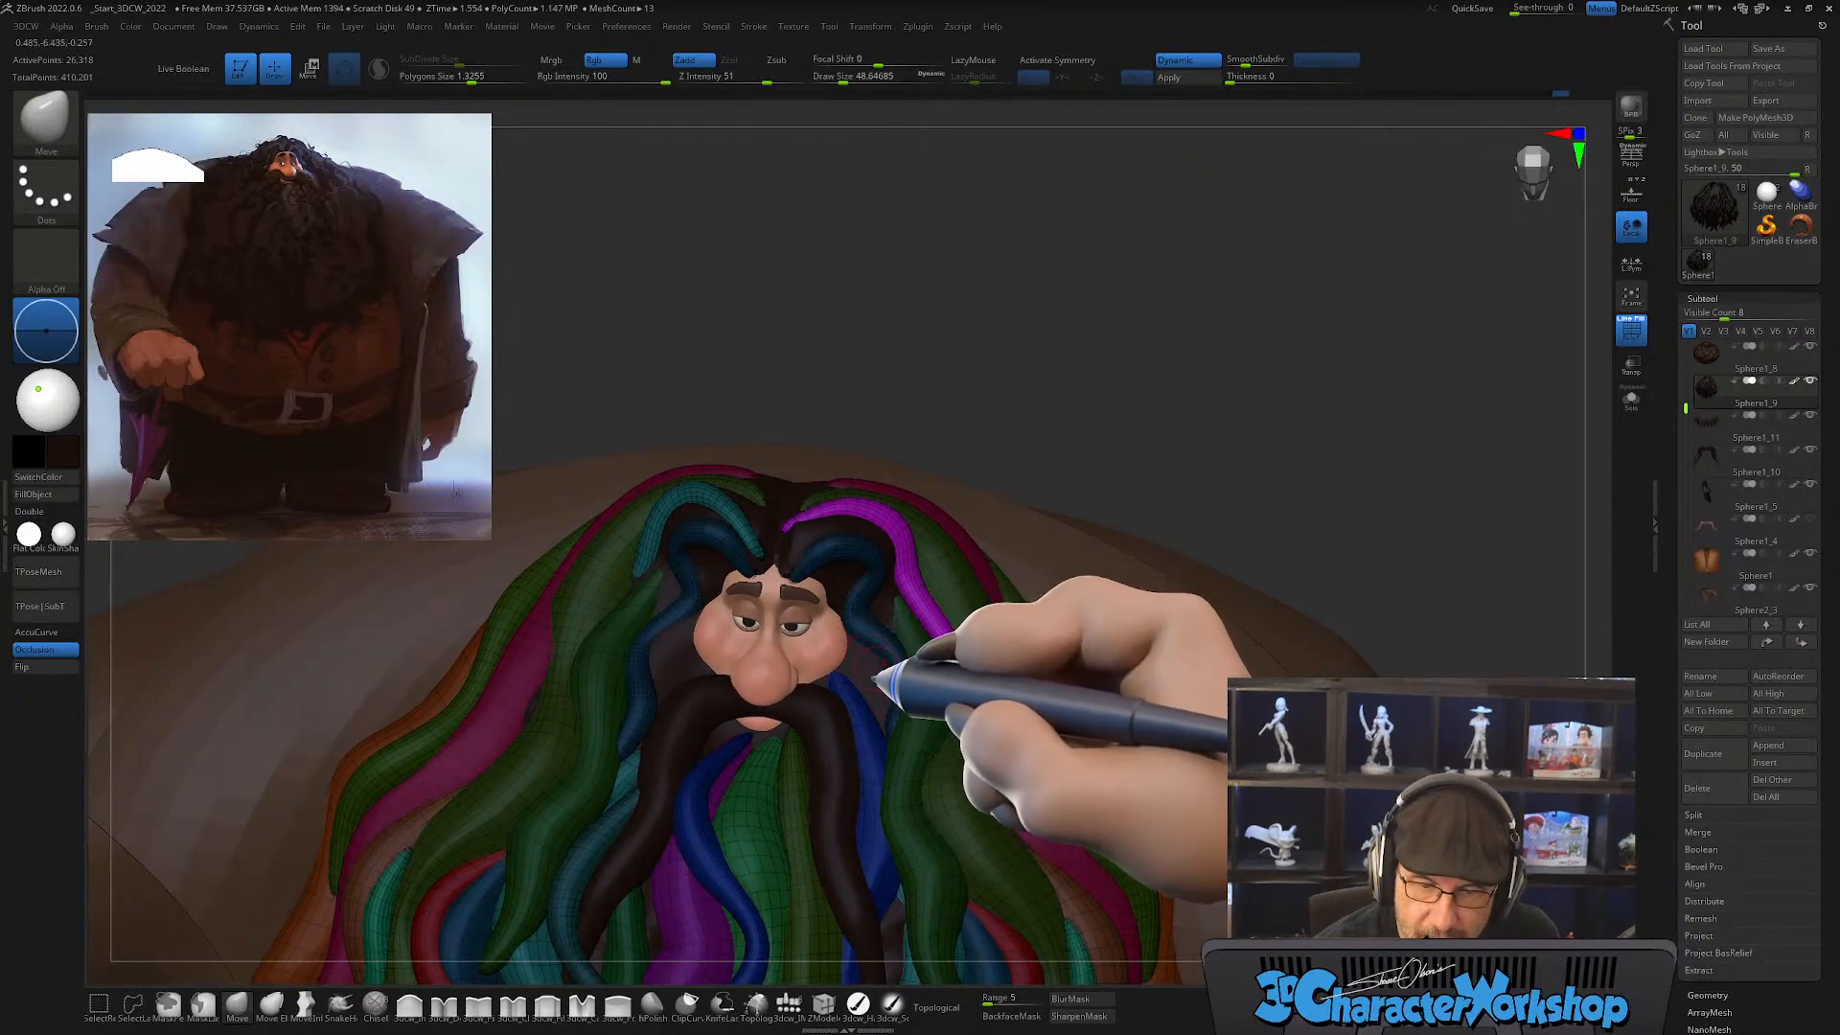
key(x)
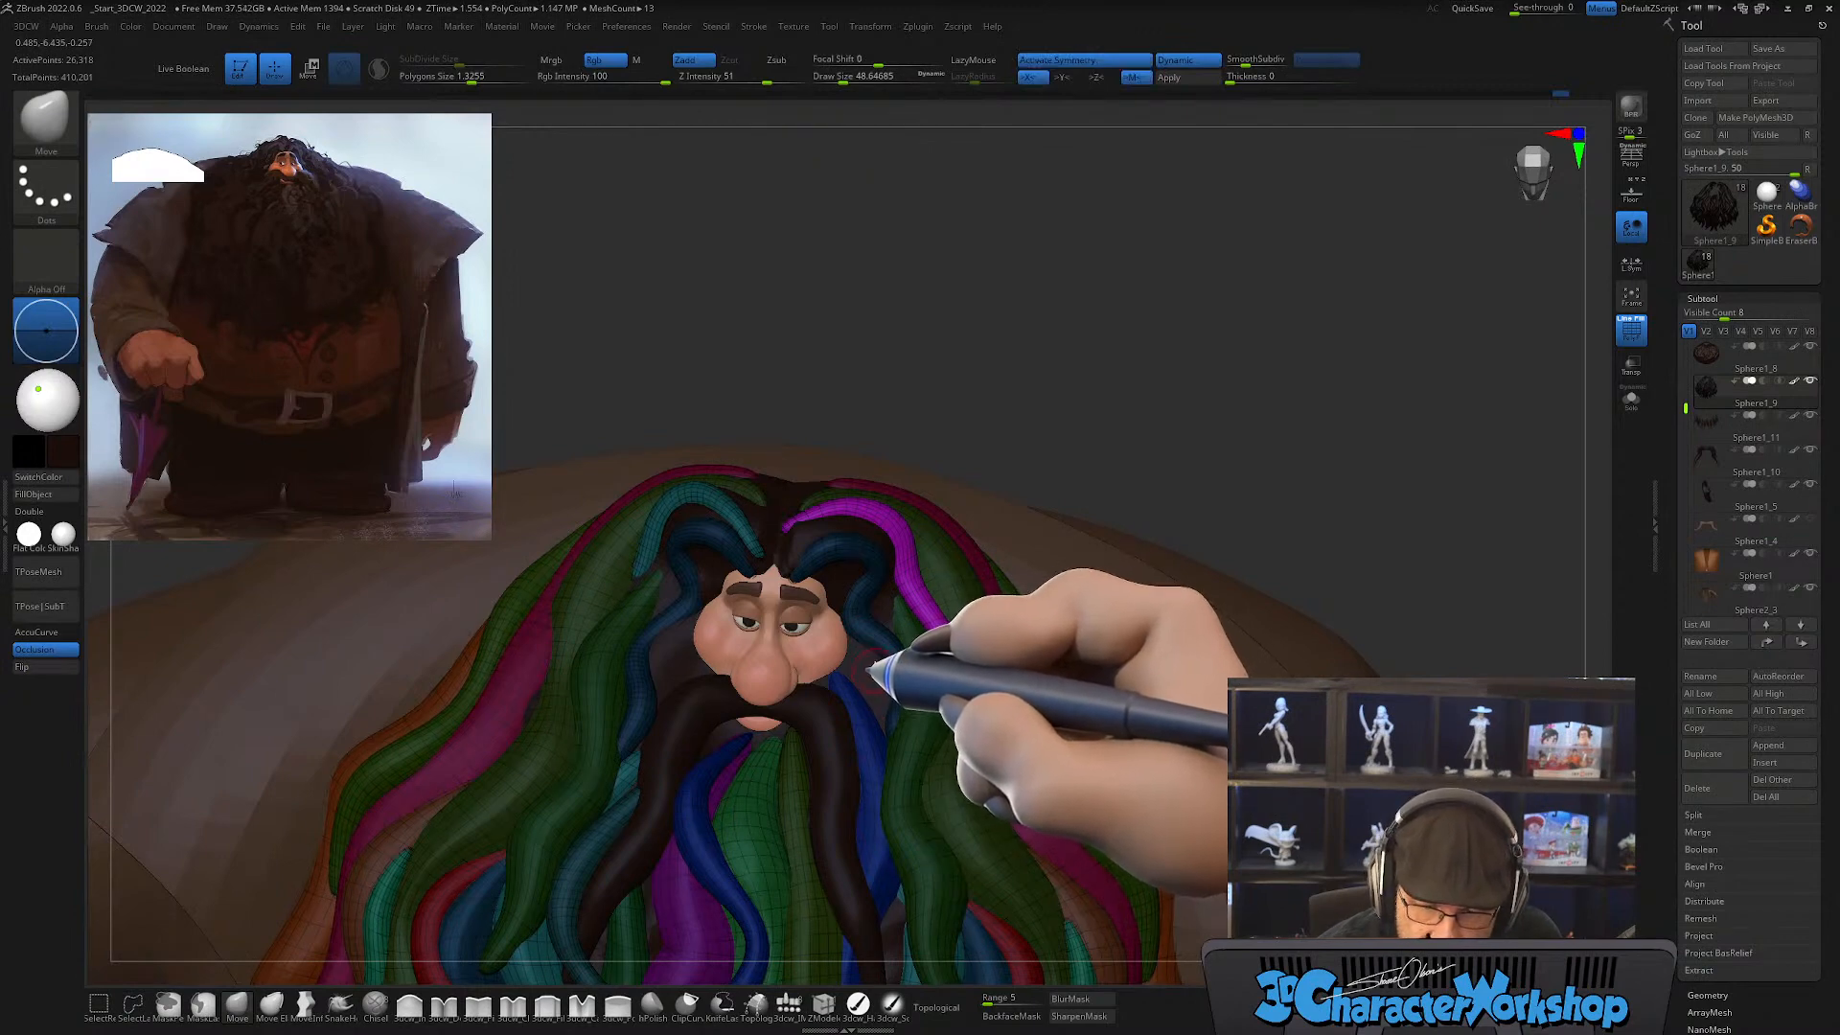
key(x)
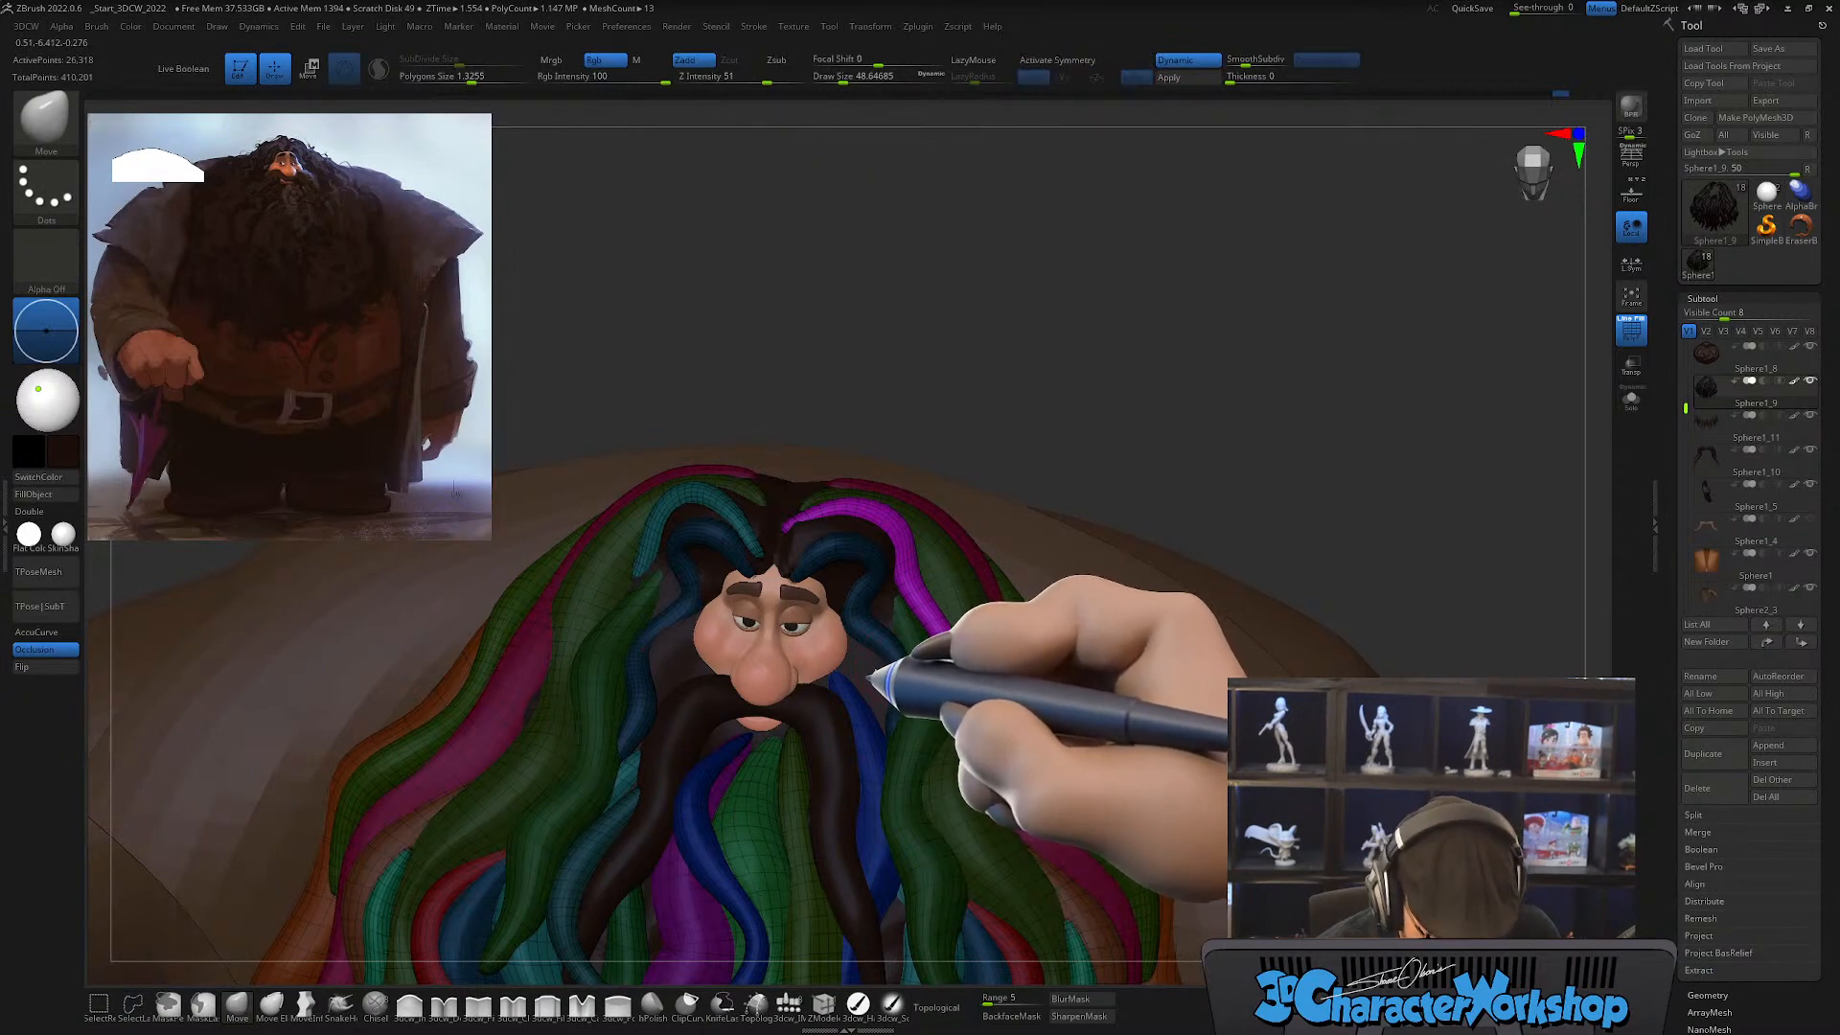
mouse_move(873, 676)
right_down()
mouse_move(945, 641)
mouse_move(880, 683)
right_up()
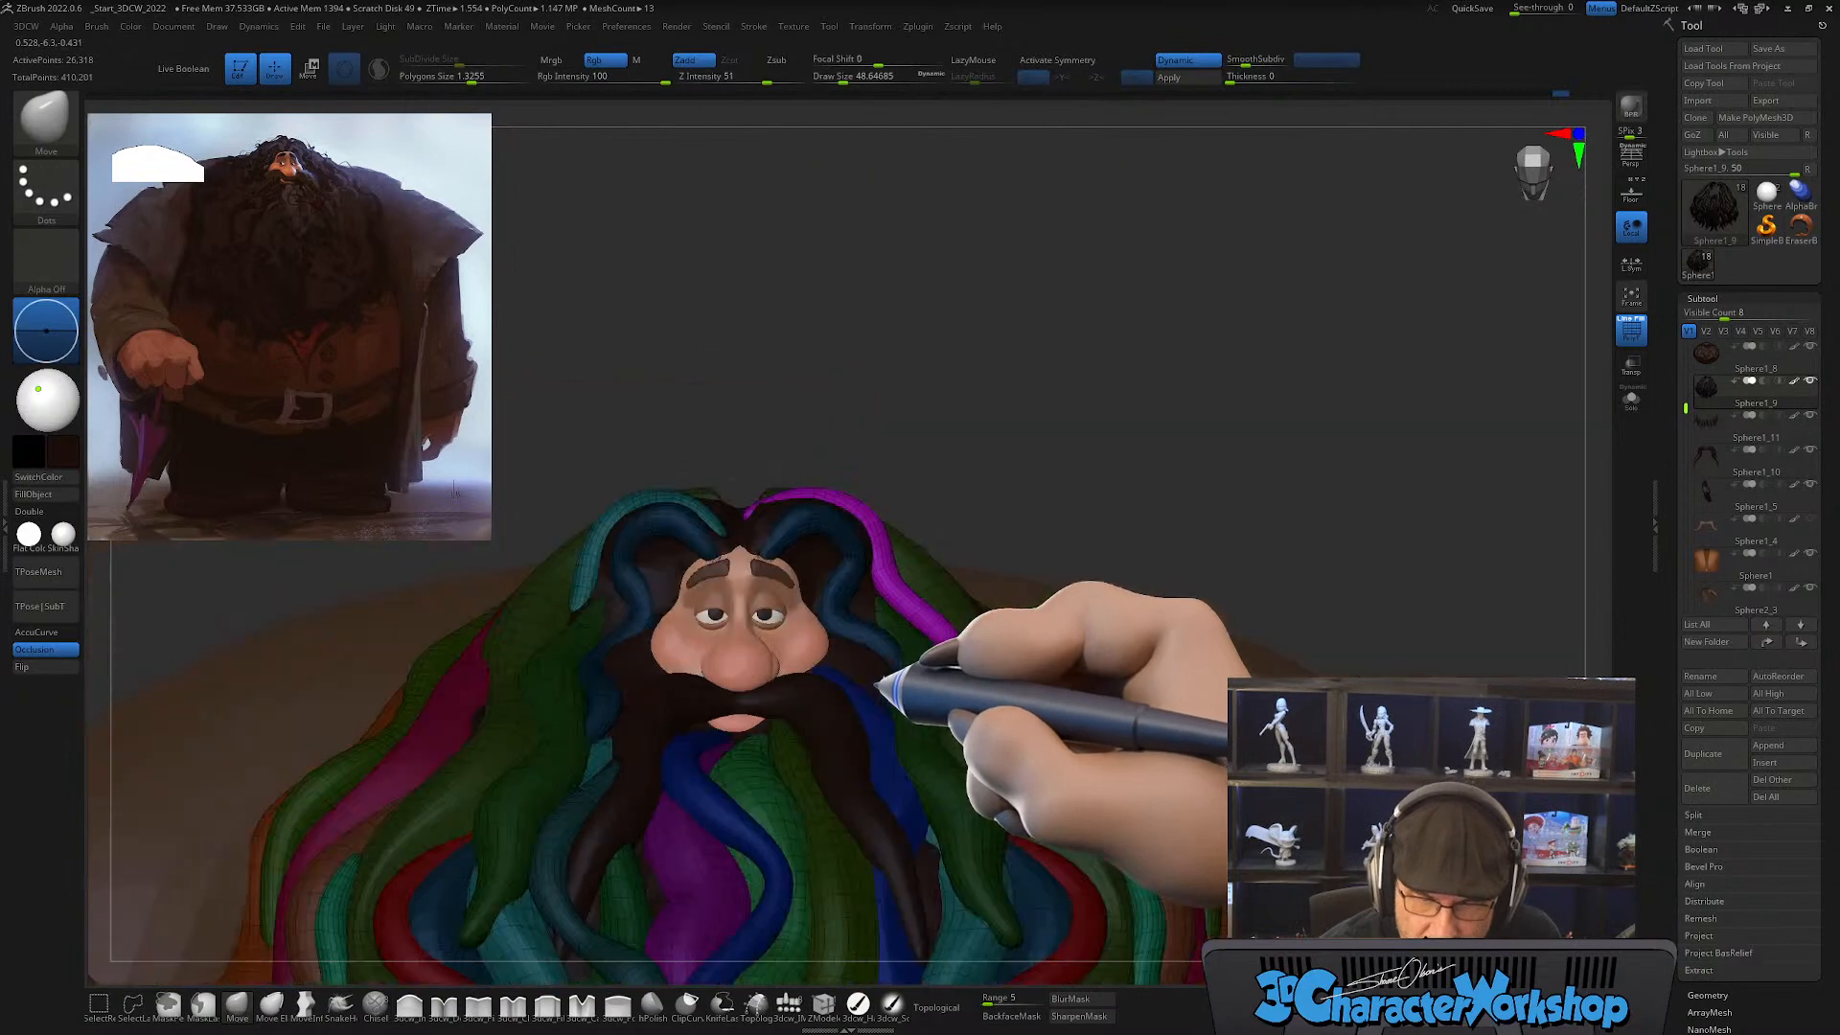
right_drag(970, 424, 963, 441)
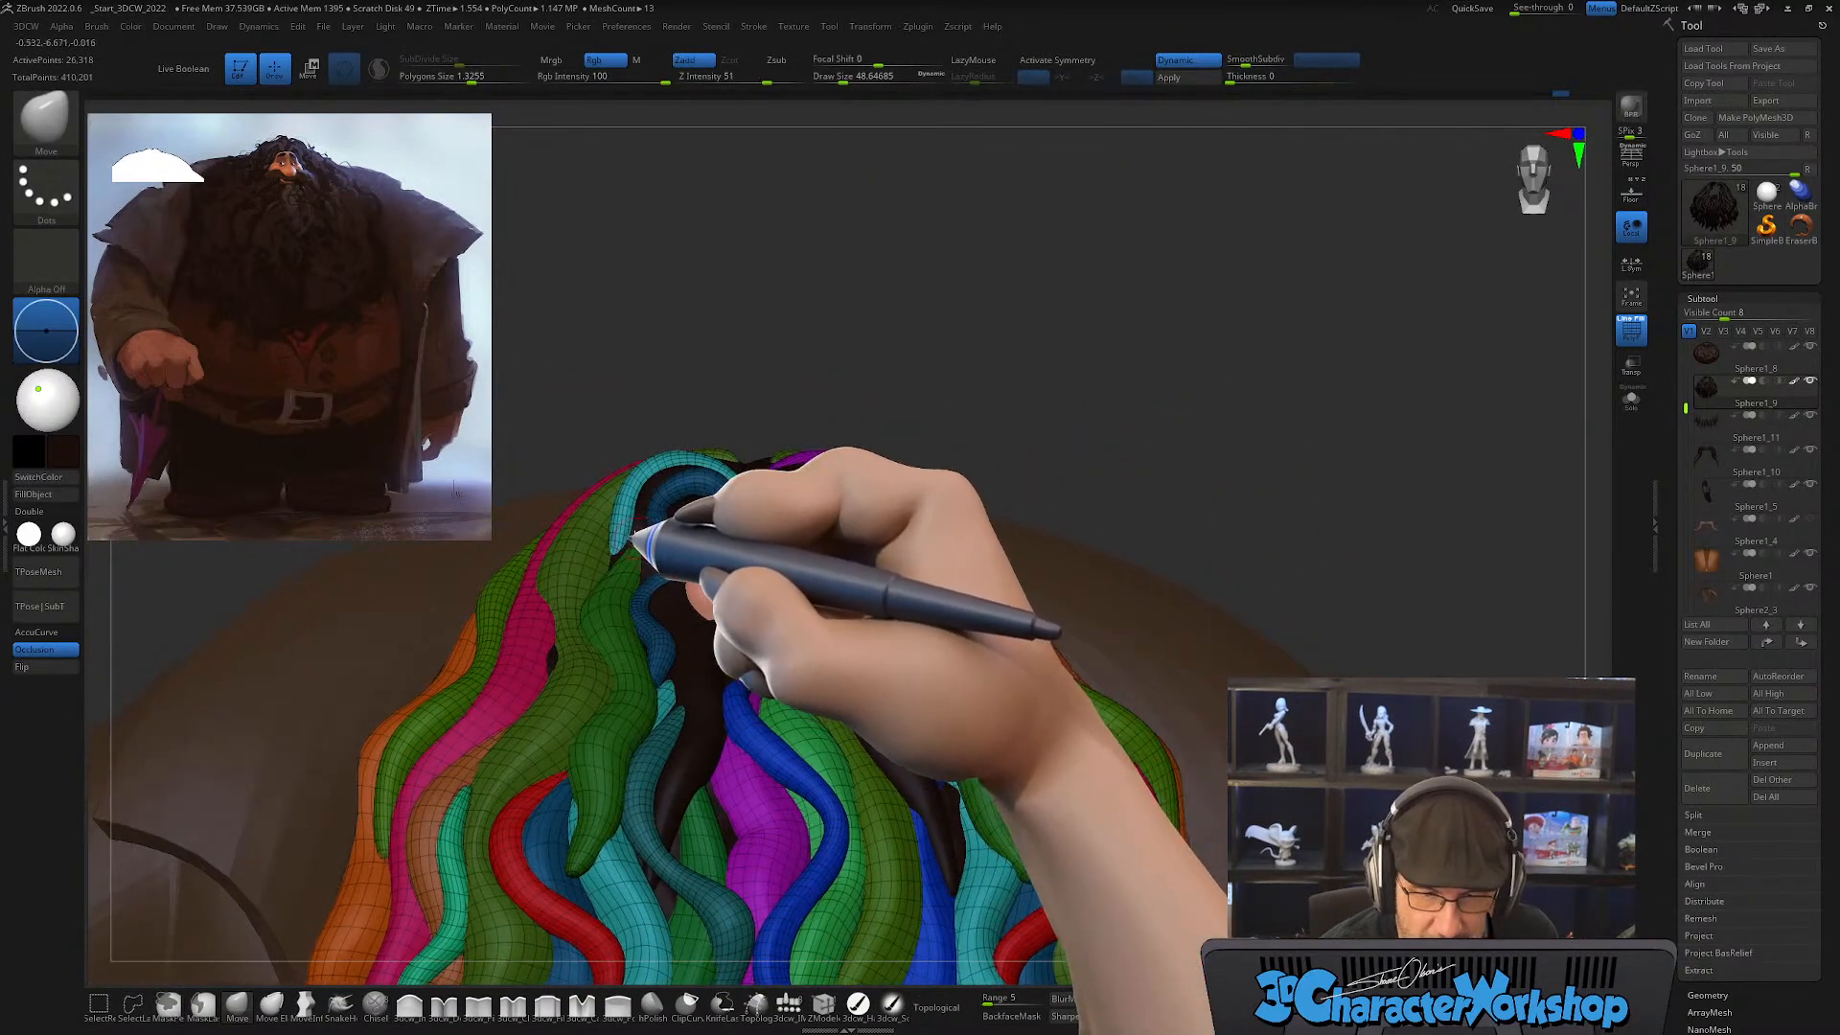
Step: Adjust the teal forehead lock's lower end beside the green hair with Move at a draw size of about 145
key(s)
mouse_move(624, 529)
mouse_down()
mouse_move(635, 485)
mouse_move(629, 509)
mouse_up()
key(s)
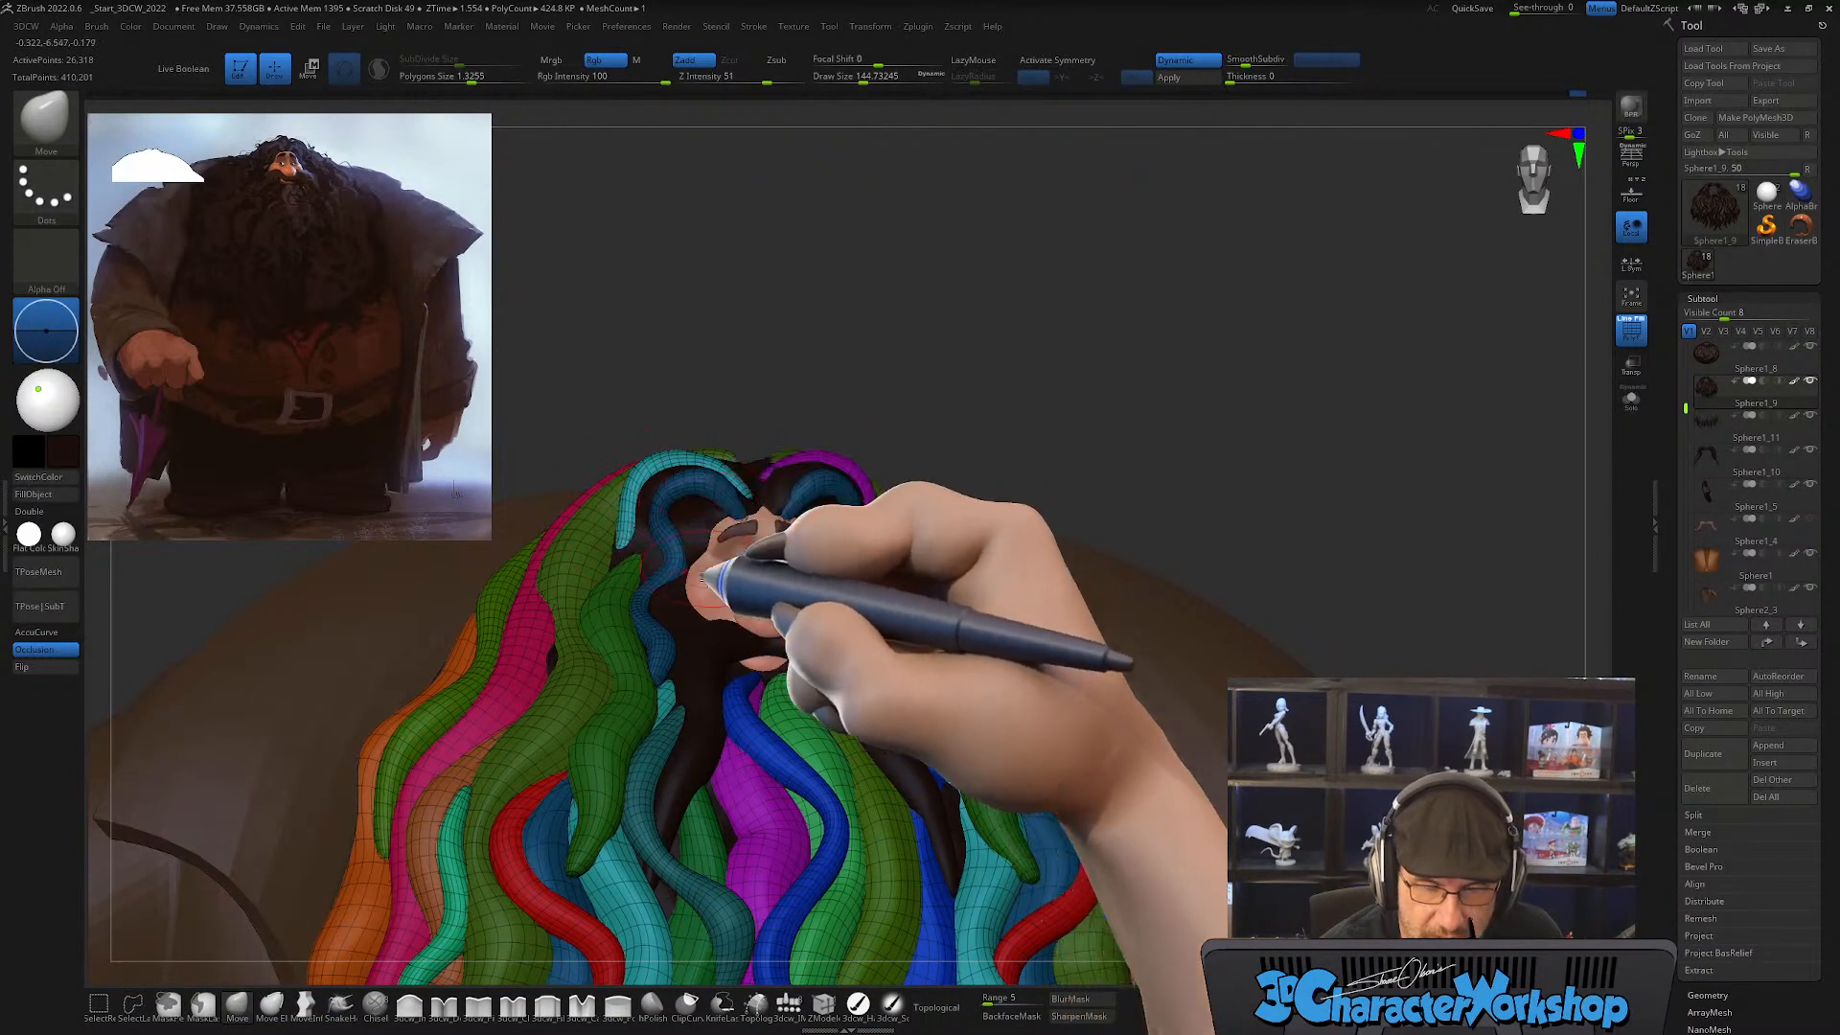
right_drag(668, 707, 719, 706)
right_drag(953, 768, 935, 728)
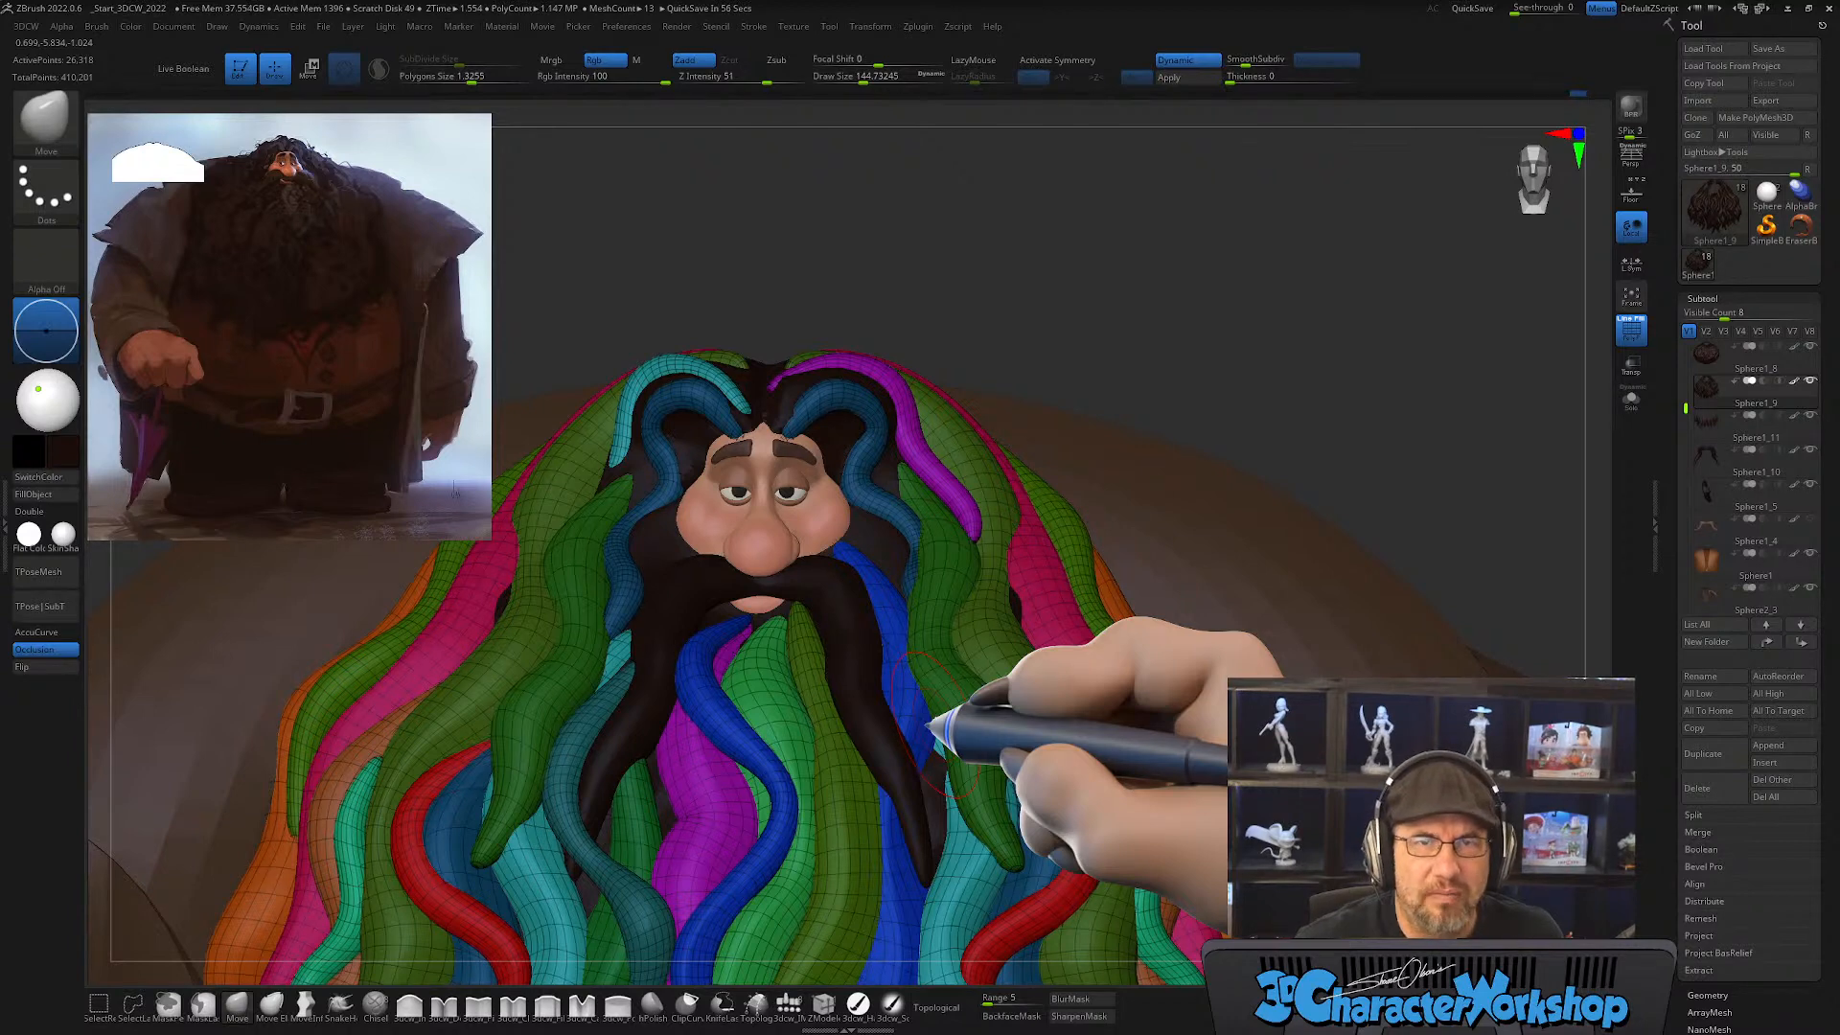
Step: Refine the root of the magenta lock near the hair parting with Move and Smooth, reducing the draw size to about 46
right_drag(830, 391, 798, 479)
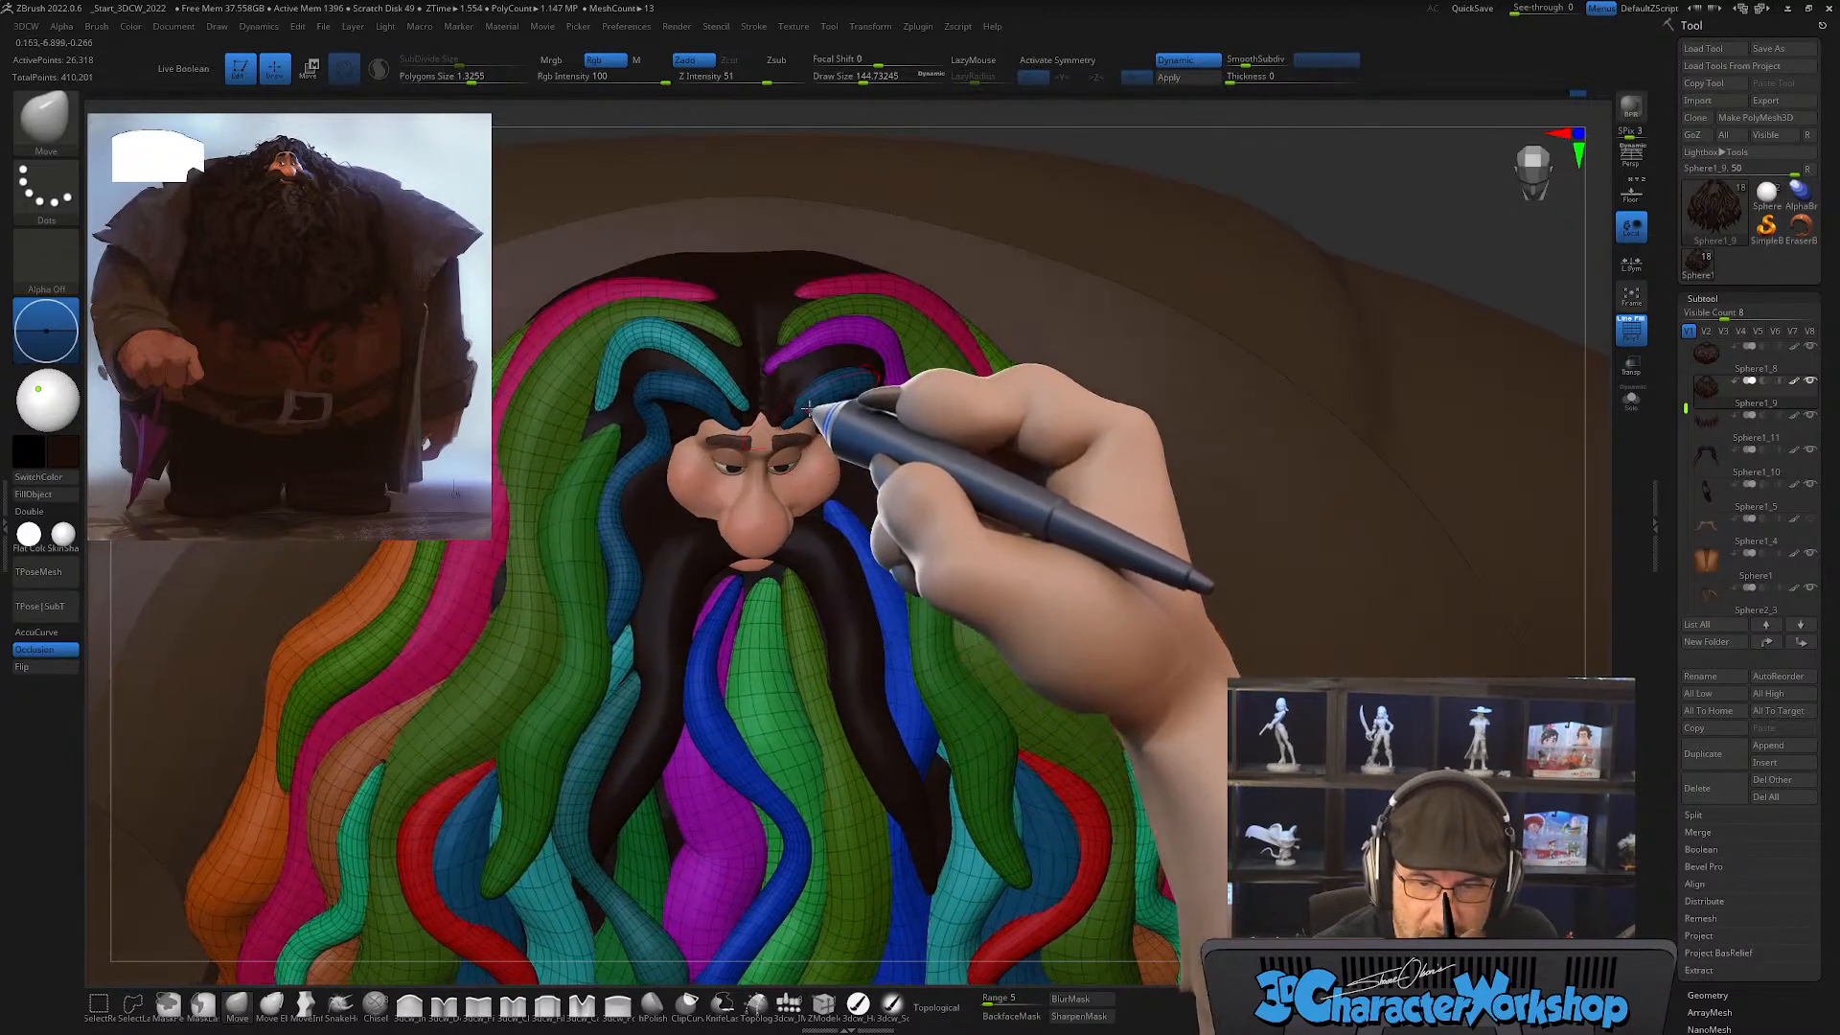
key(s)
drag(783, 378, 773, 378)
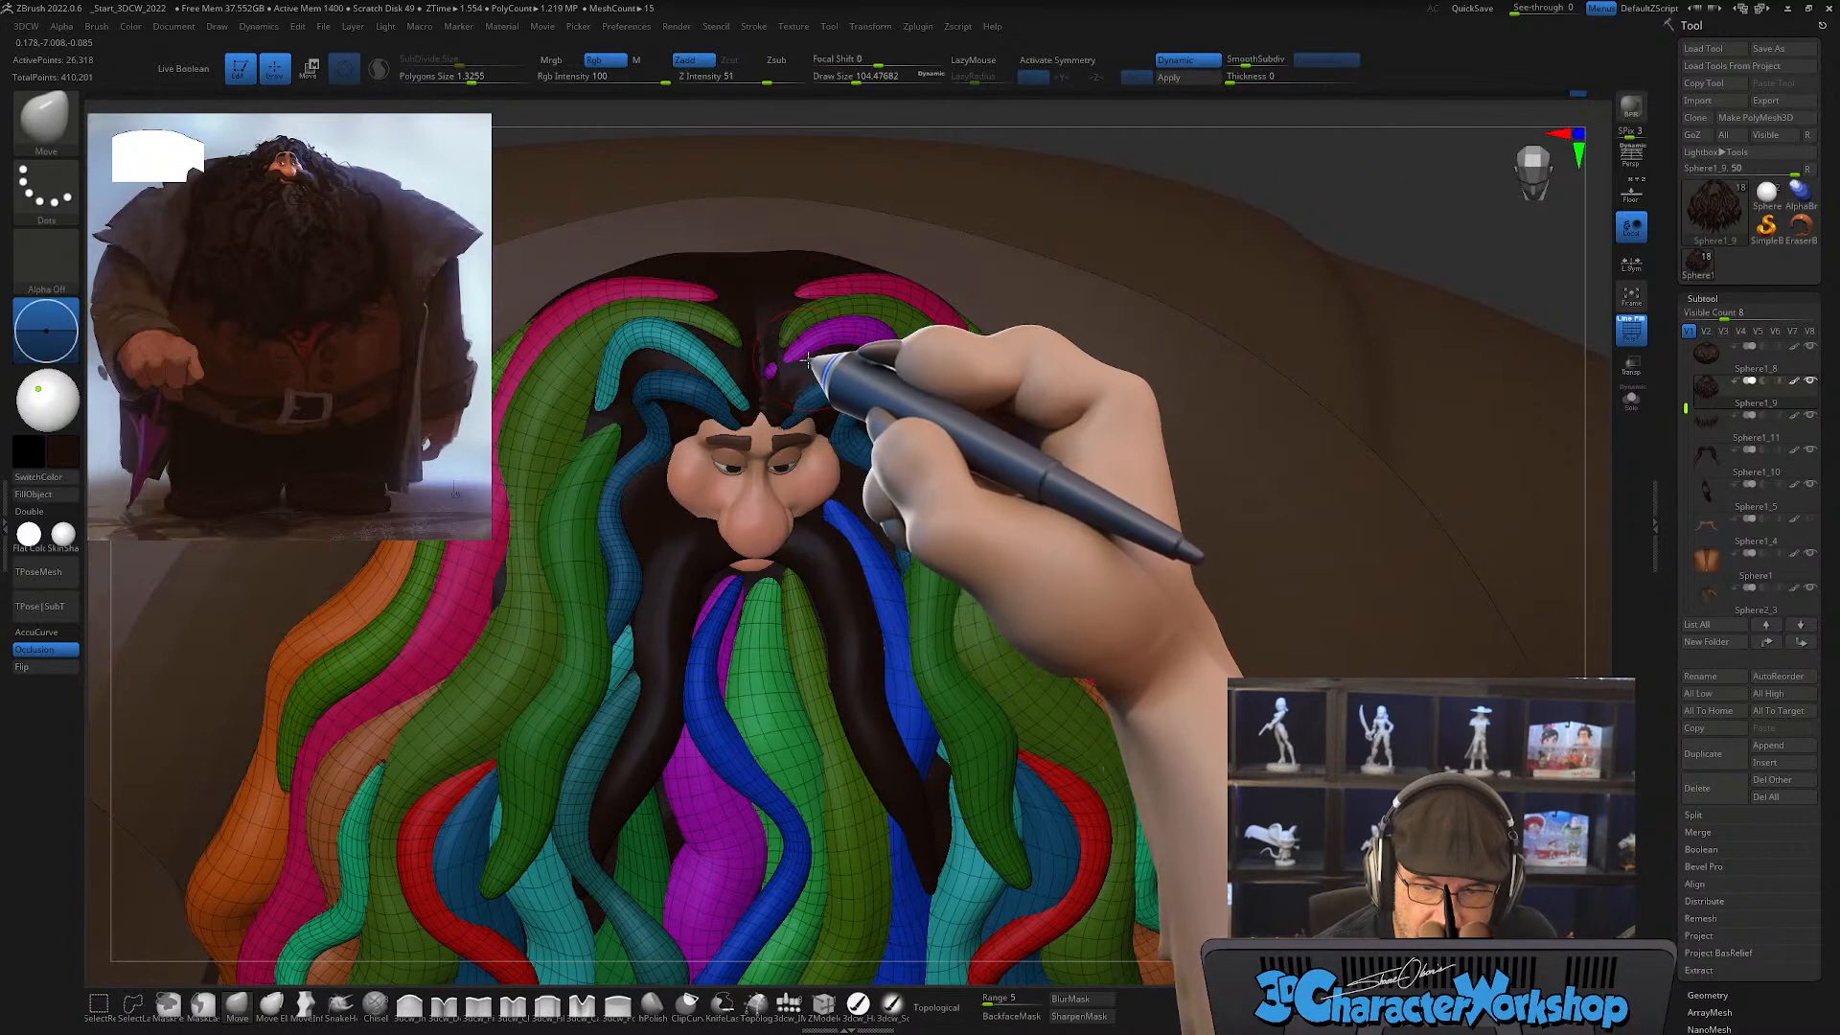
right_drag(863, 387, 788, 370)
key(s)
drag(789, 381, 774, 381)
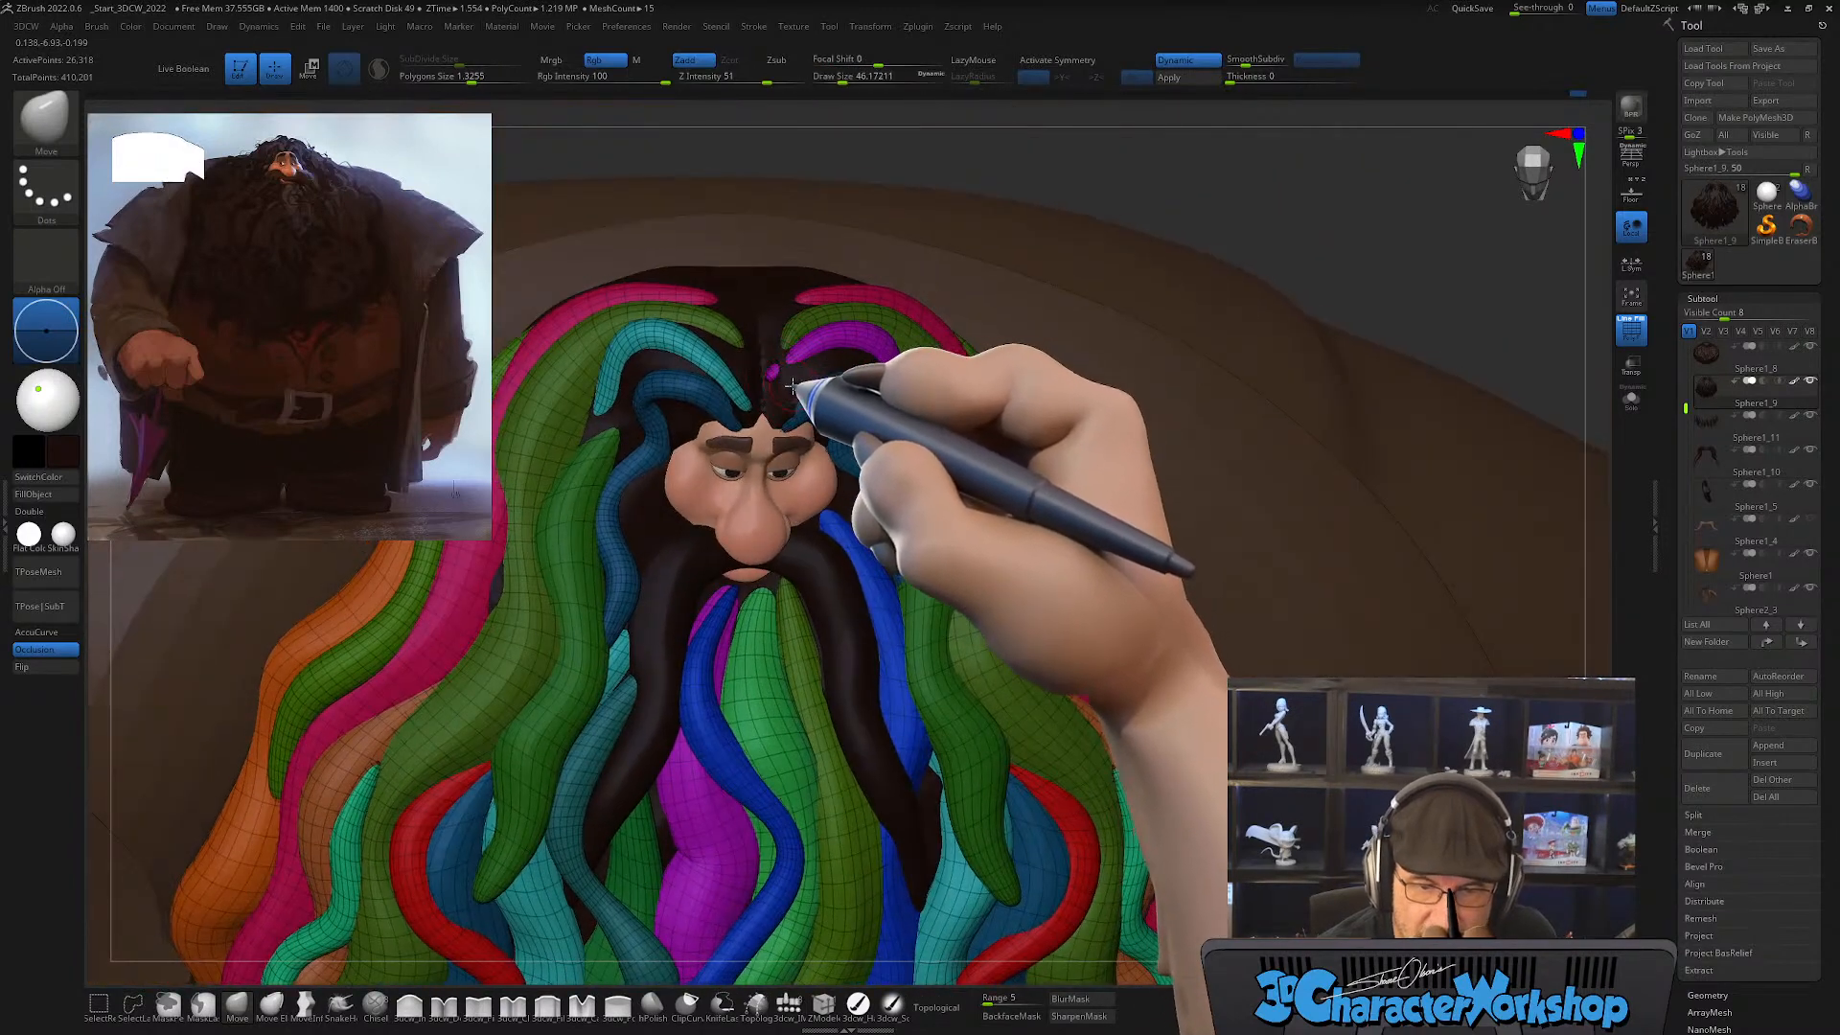
right_drag(795, 384, 785, 372)
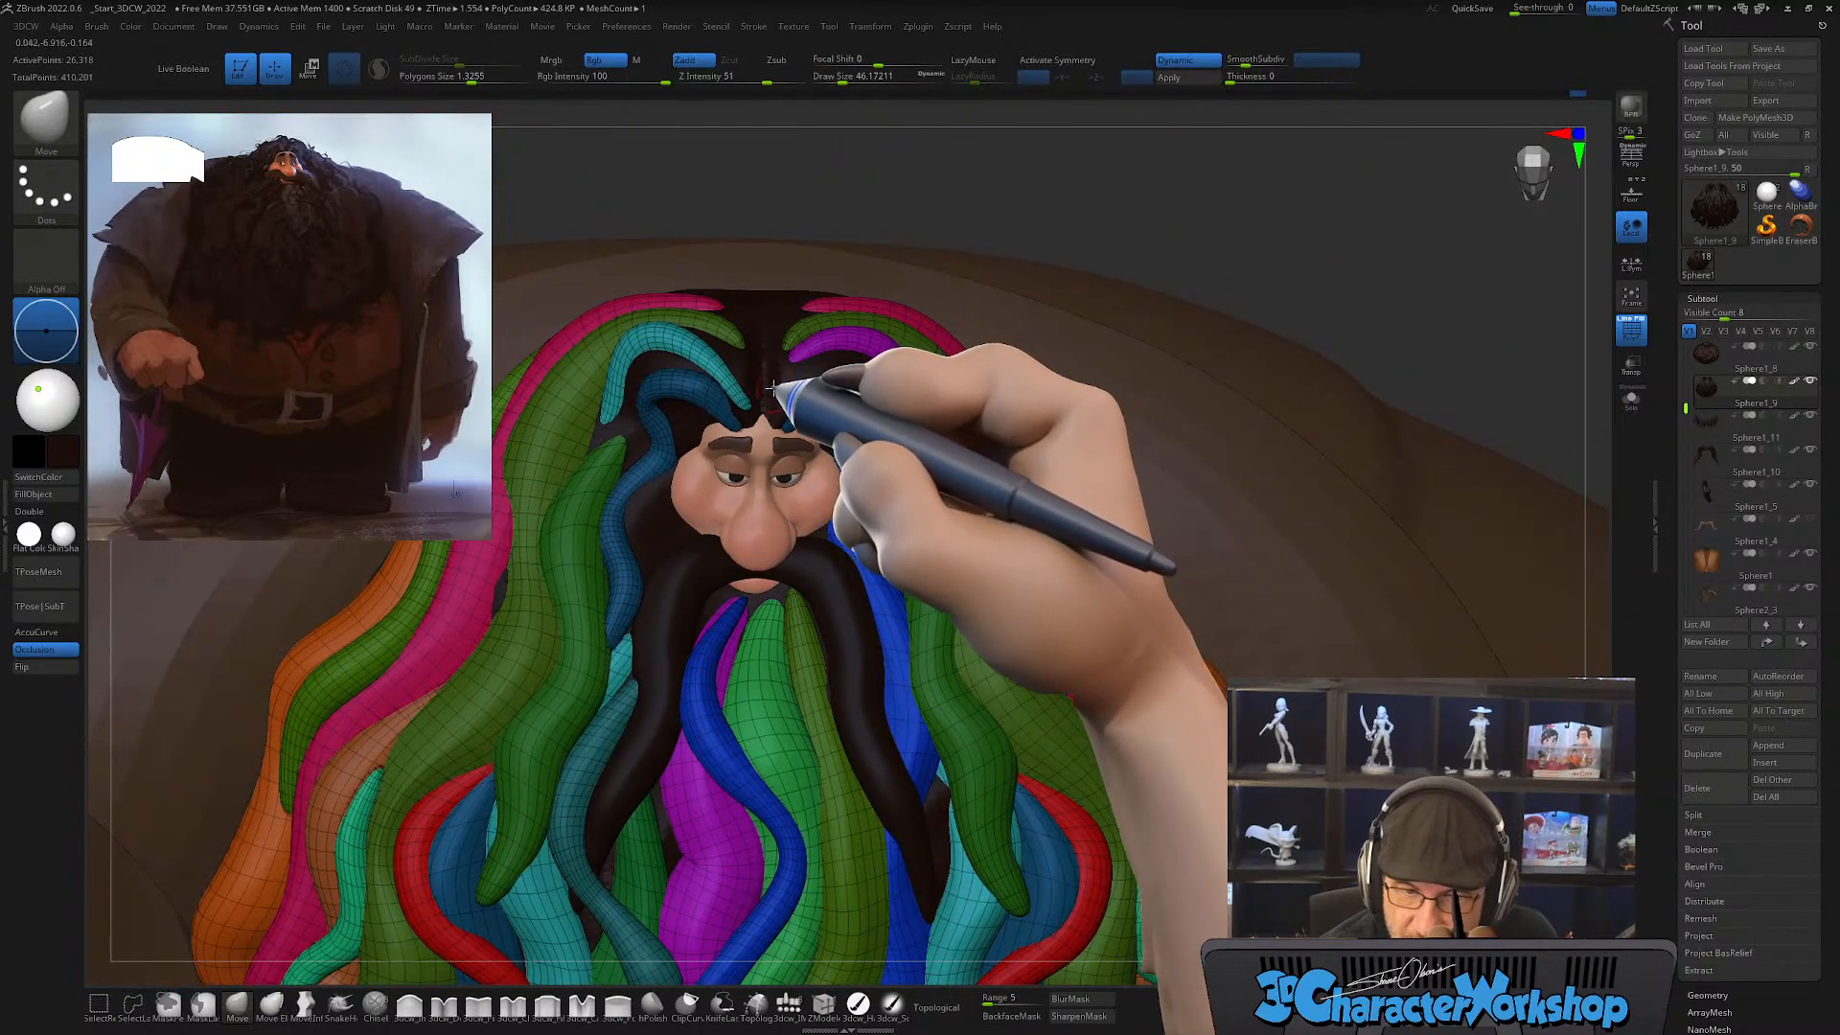
right_drag(821, 378, 801, 434)
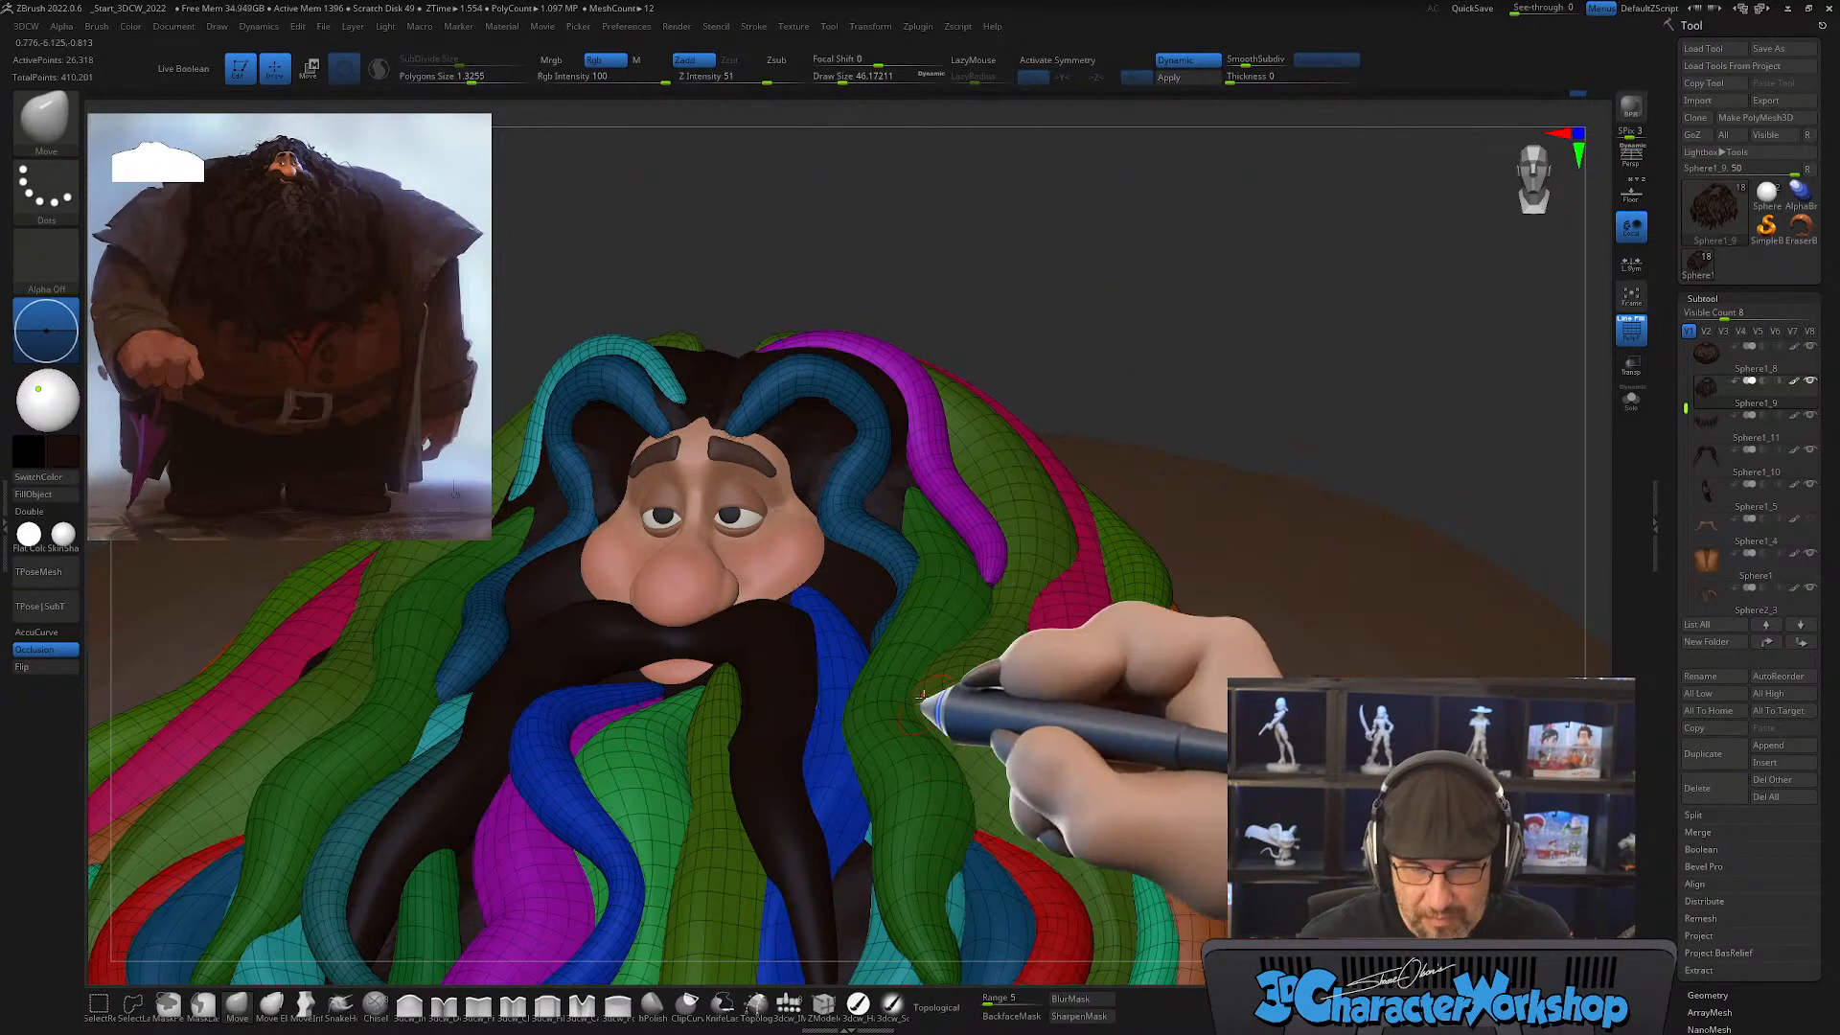
Step: Draw a symmetric pair of CurveTube locks from the cheeks down beside the mustache, with X symmetry and a draw size of about 31
mouse_move(919, 679)
right_down()
mouse_move(924, 697)
mouse_move(912, 649)
mouse_move(998, 731)
right_up()
key(s)
drag(951, 640, 948, 642)
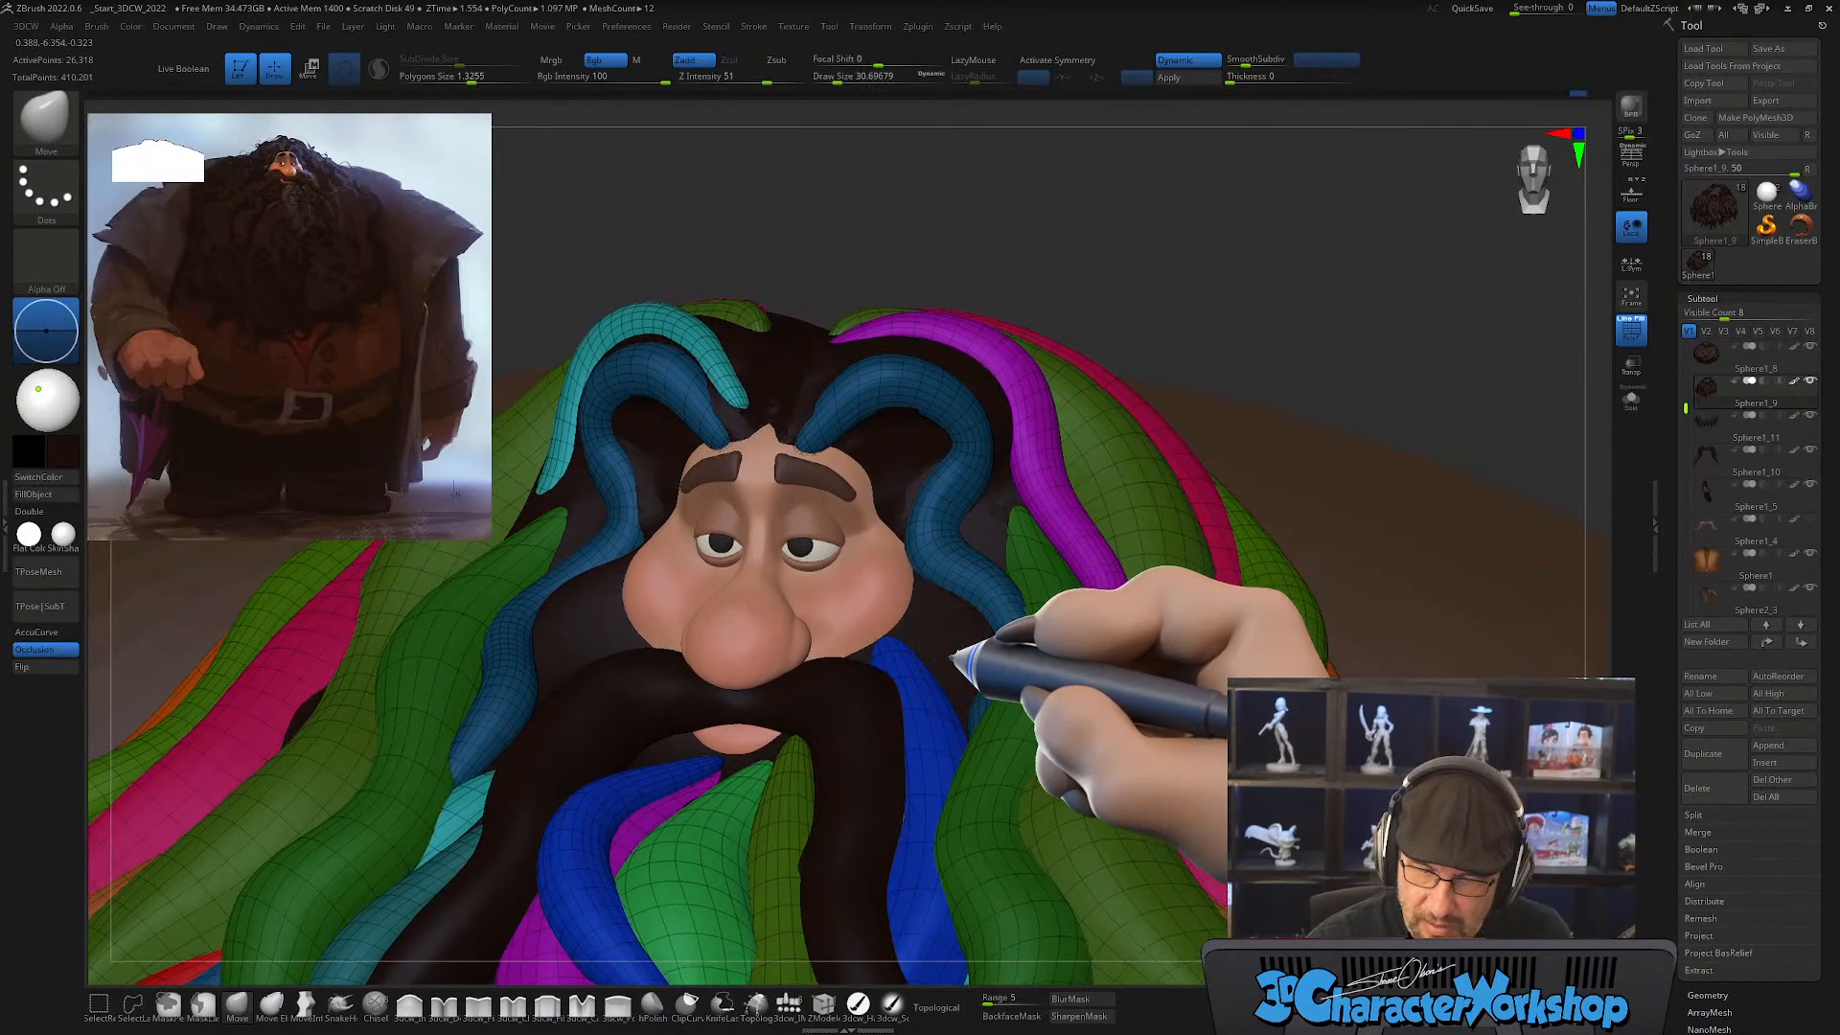
right_drag(953, 652, 997, 670)
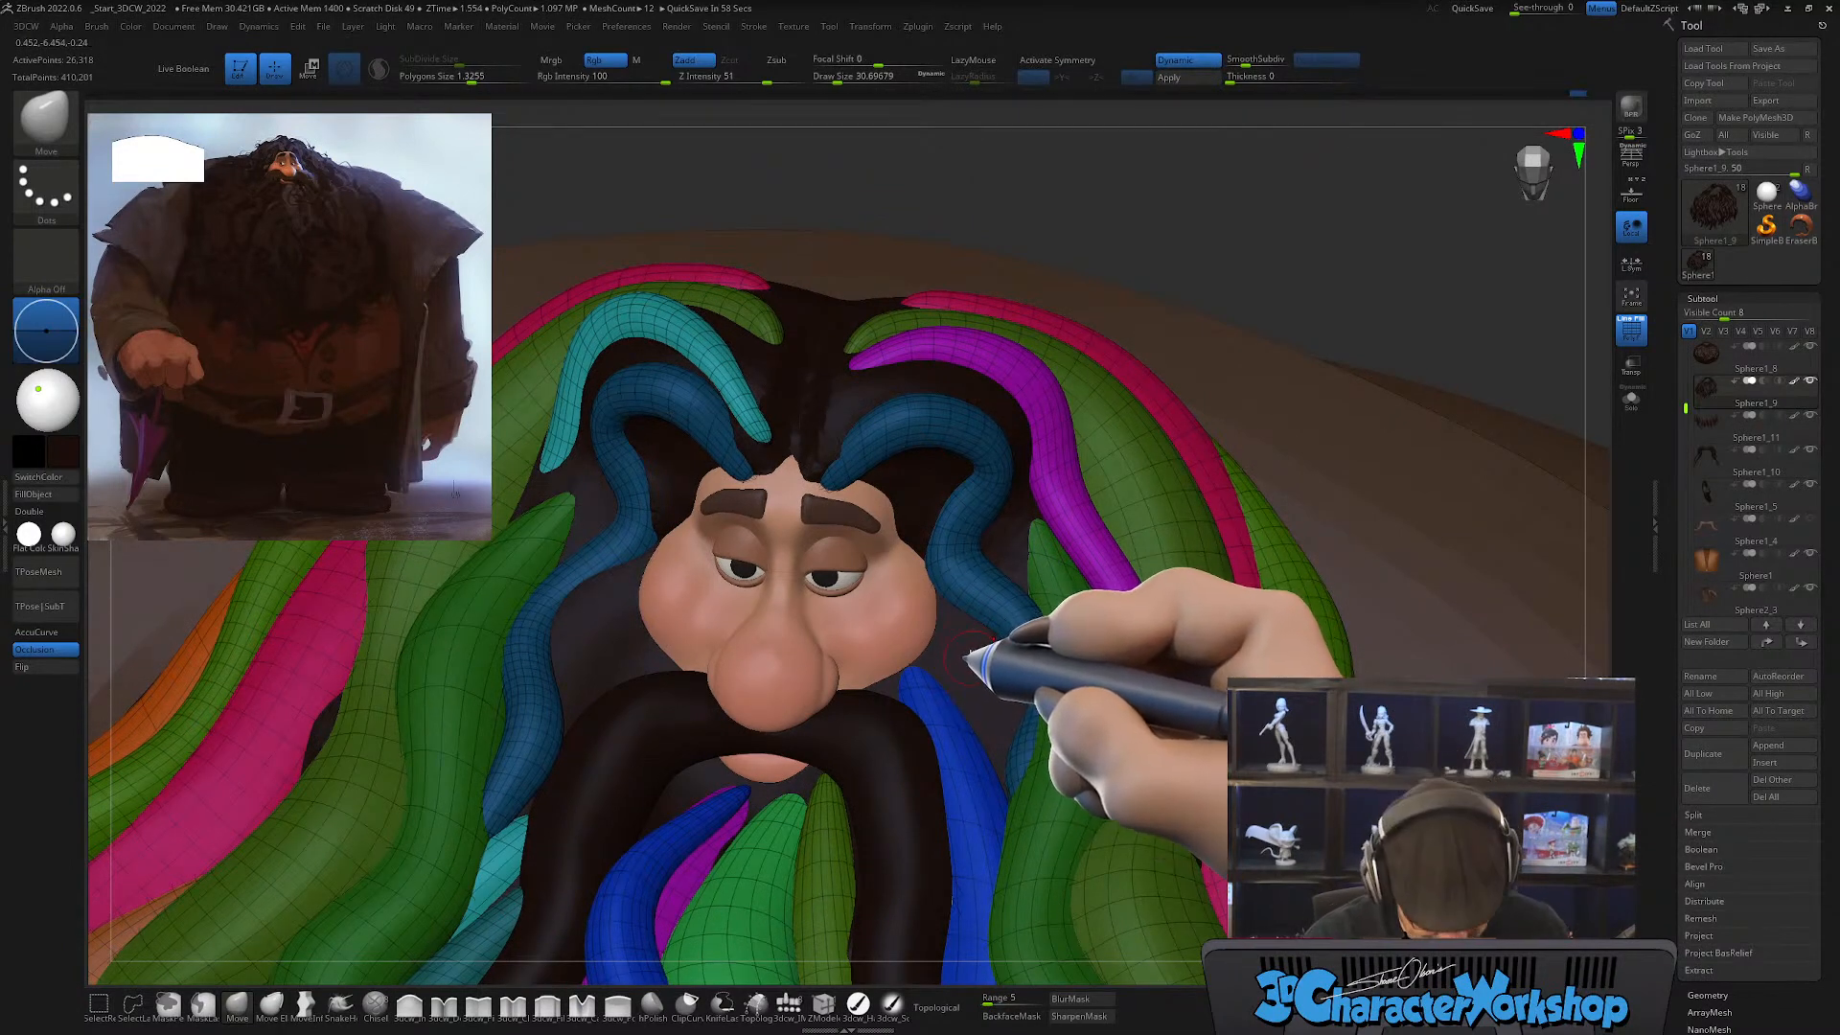
key(b)
key(c)
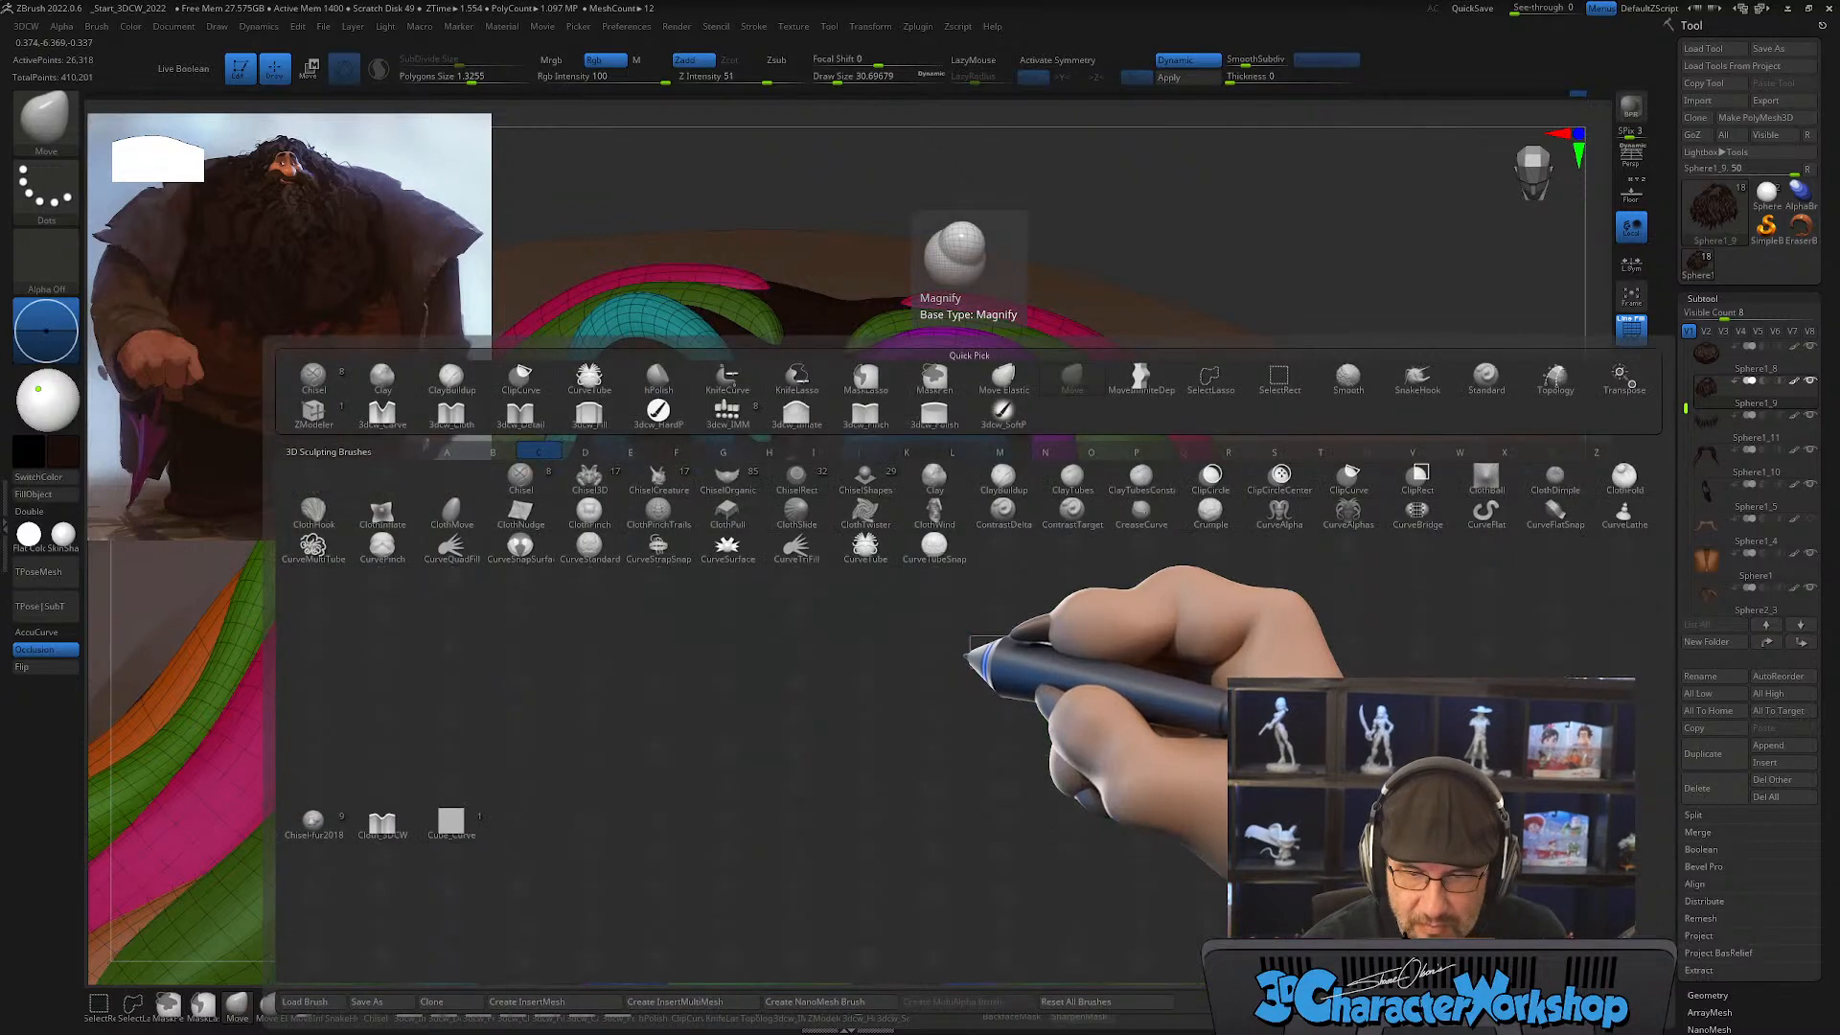
click(875, 542)
alt+right_drag(993, 498, 987, 530)
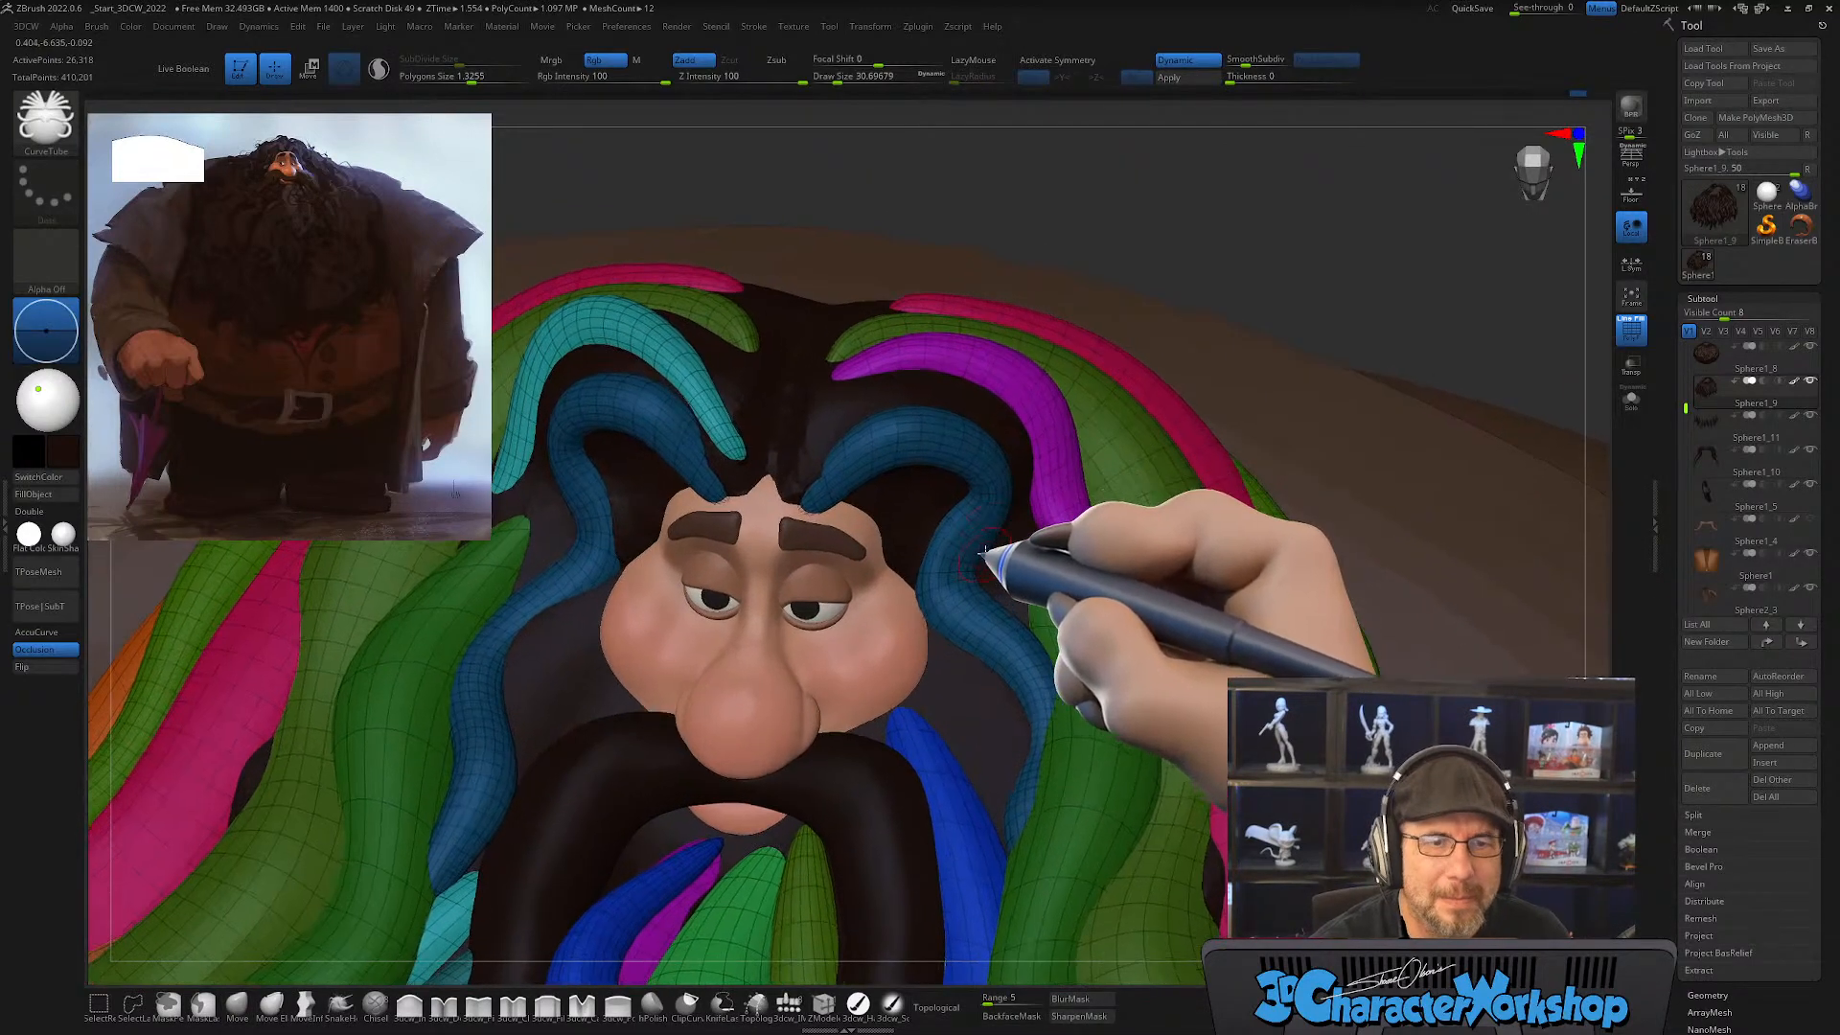
alt+right_drag(972, 654, 975, 623)
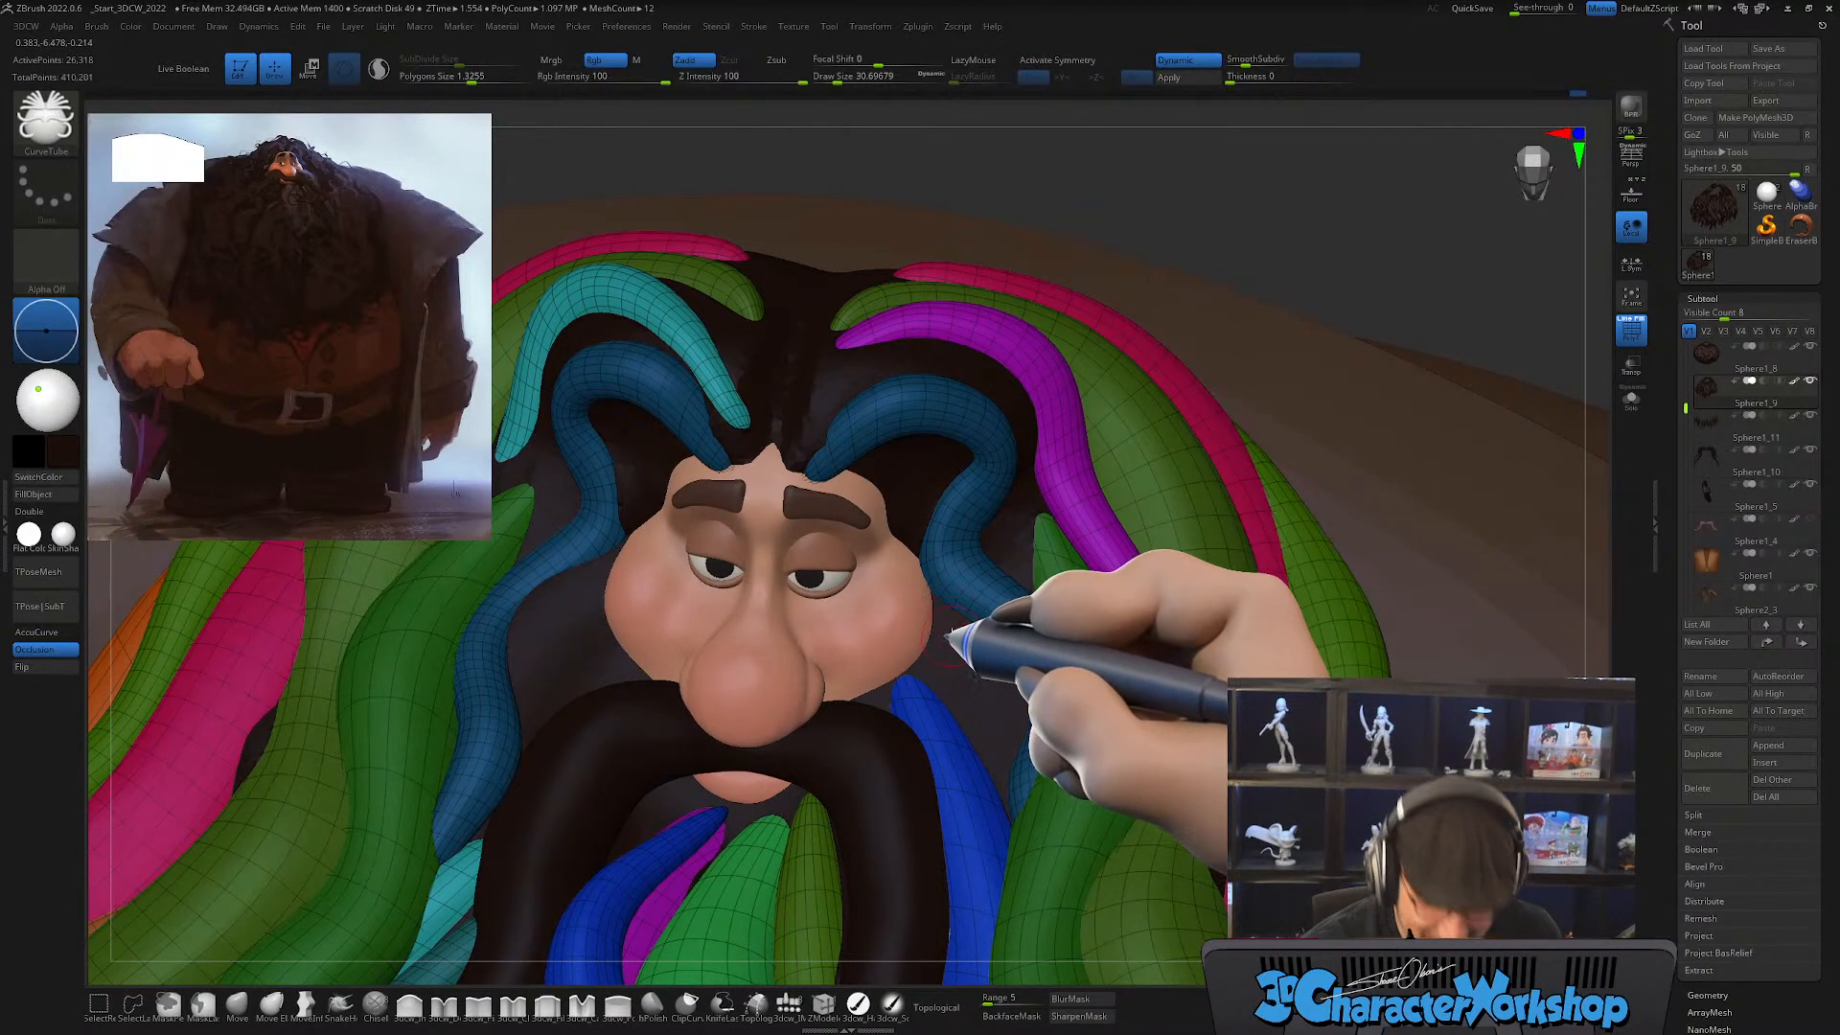
key(x)
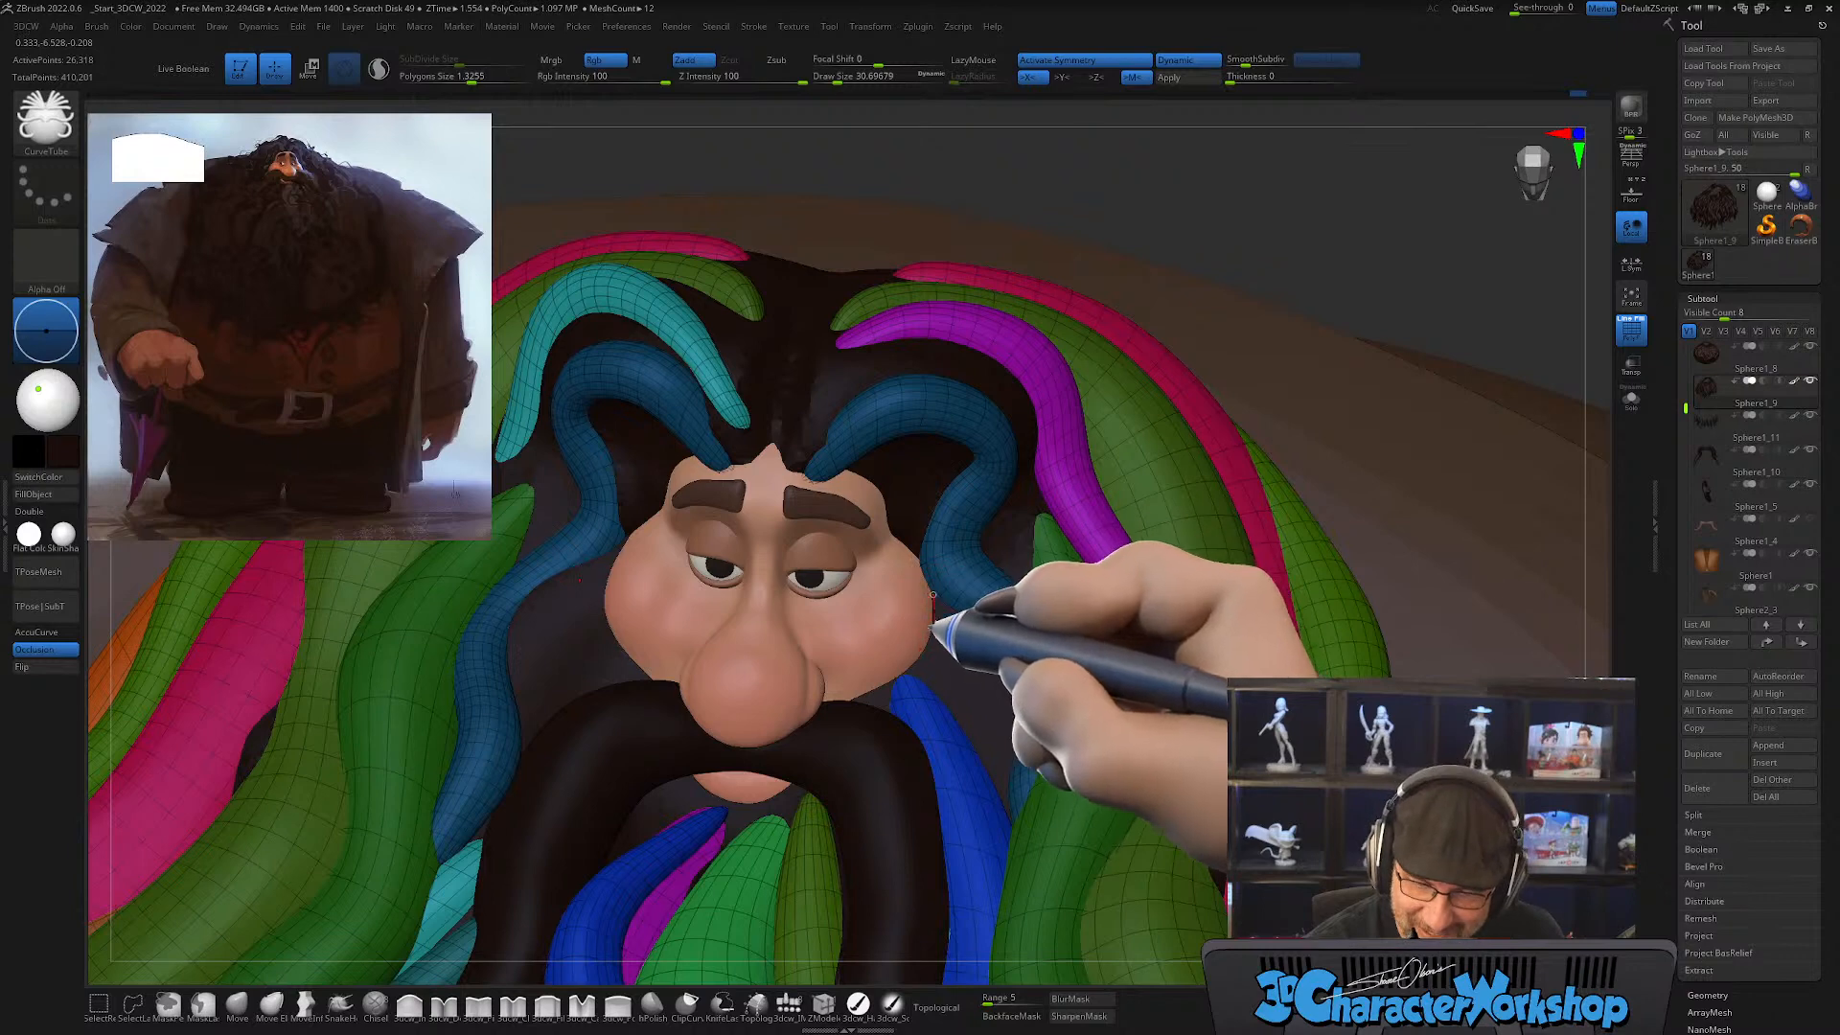
mouse_move(932, 596)
mouse_down()
mouse_move(1001, 767)
mouse_move(973, 887)
mouse_up()
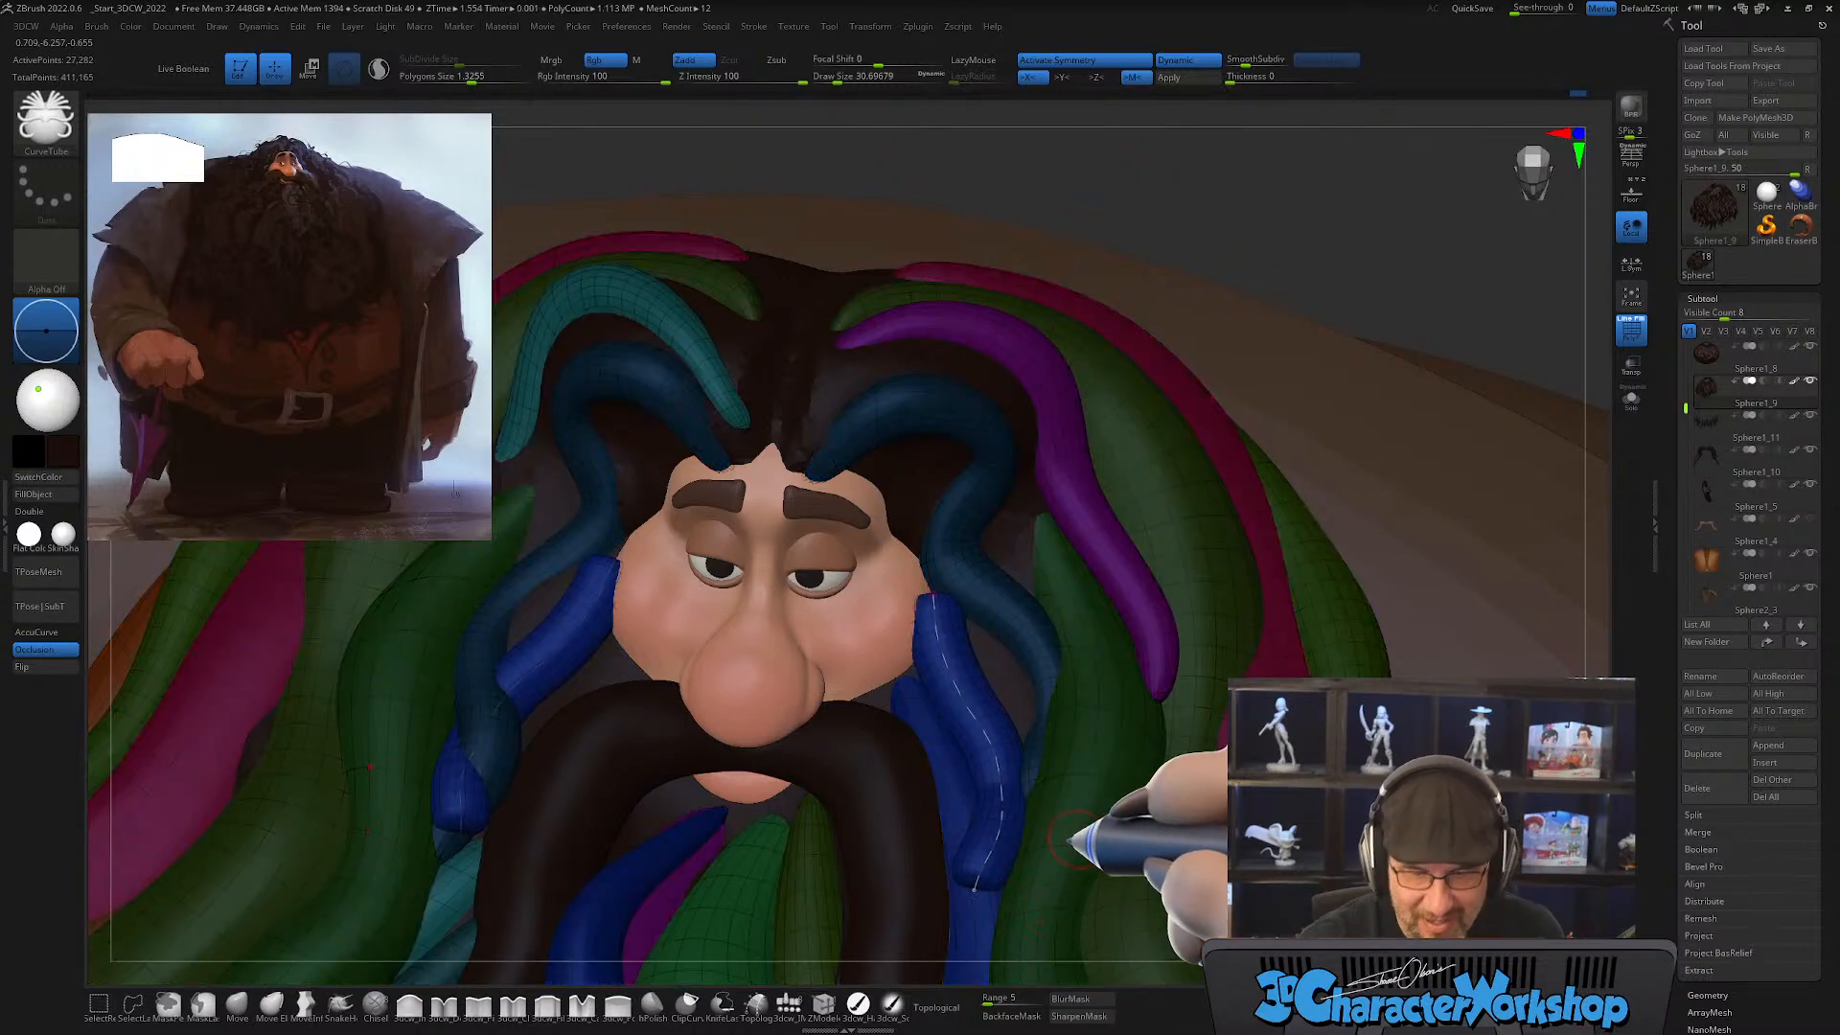
Step: Smooth the ends of the blue cheek locks into tapered tips with the Smooth brush at a draw size of about 90
right_drag(1058, 789, 1048, 721)
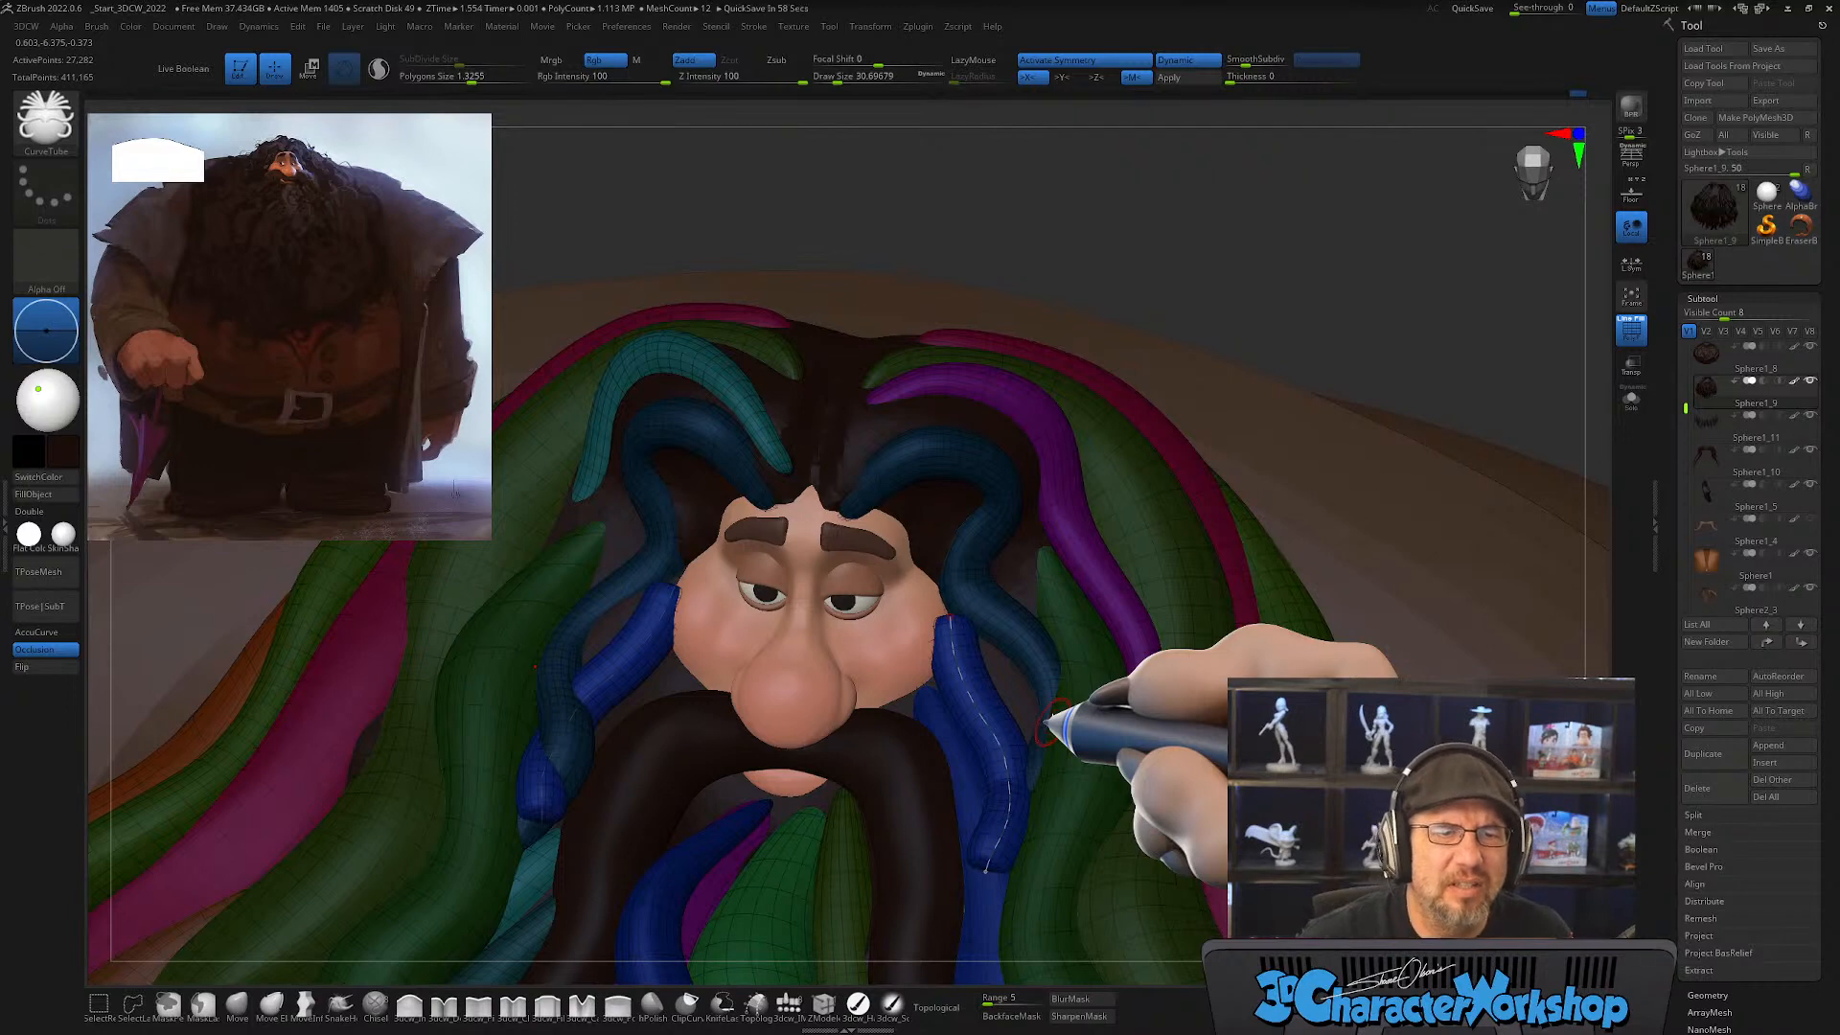
click(1037, 680)
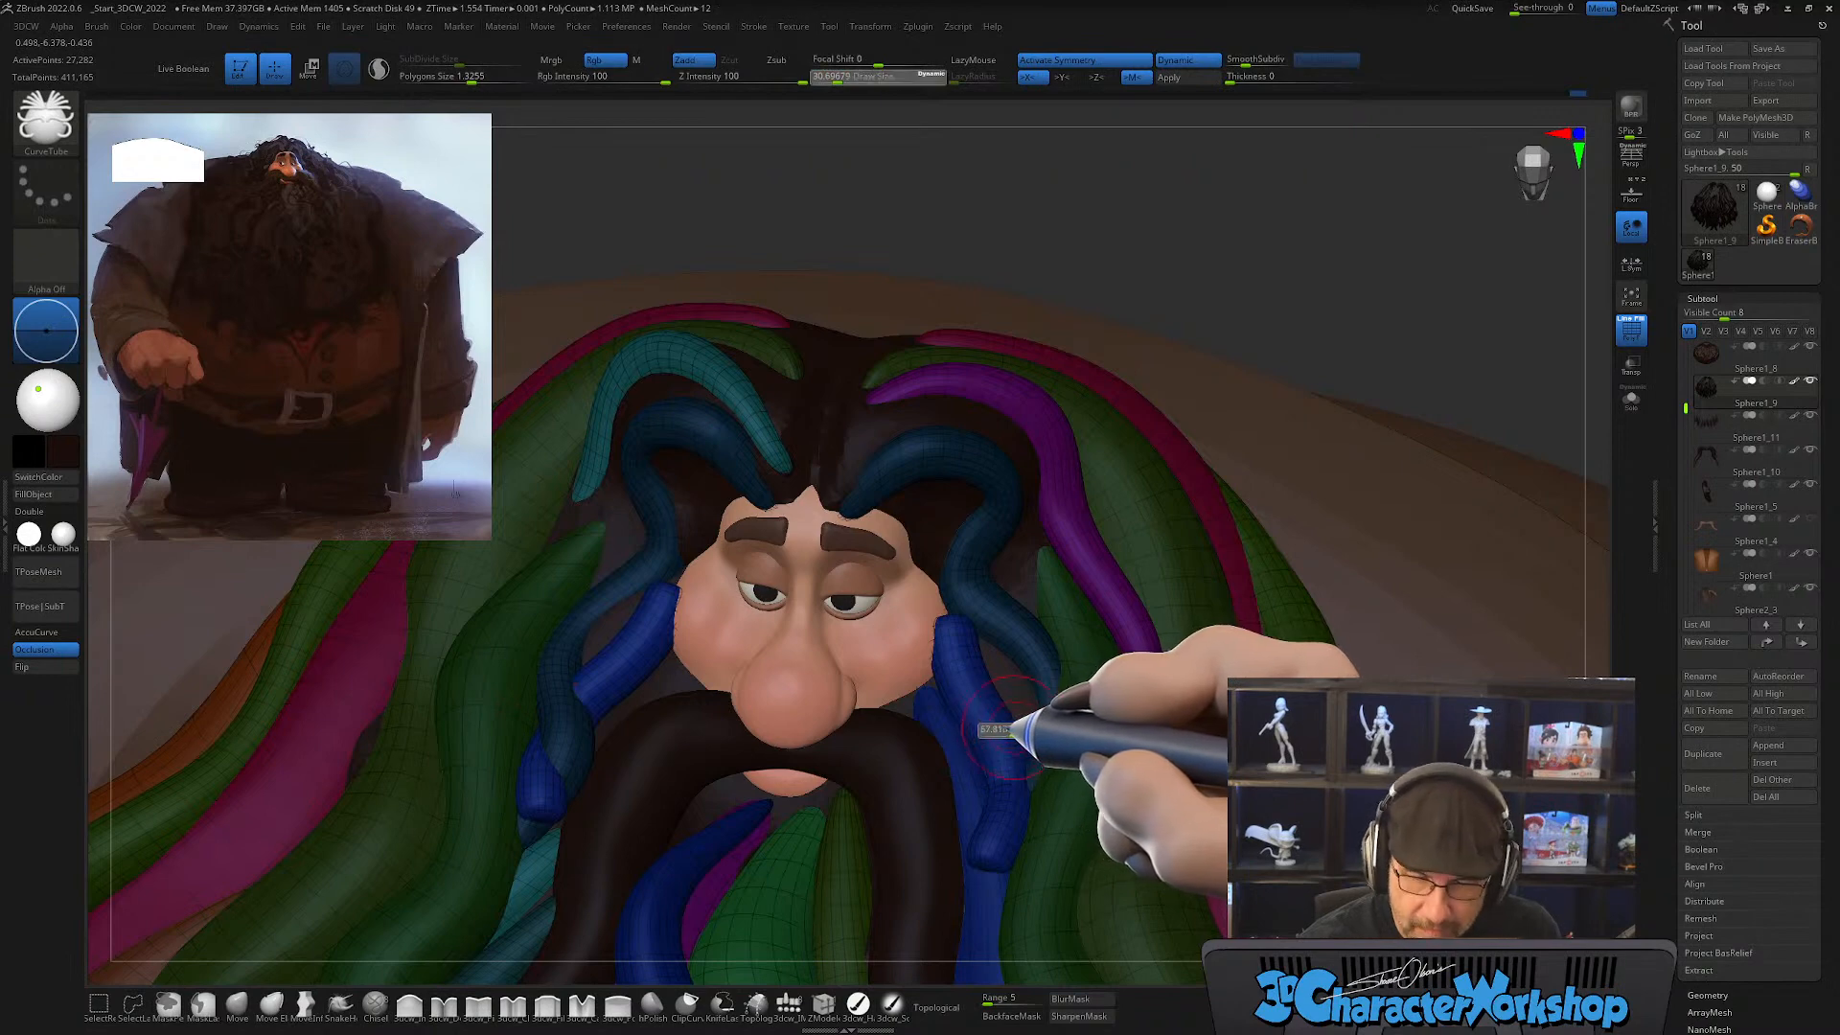
key(shift)
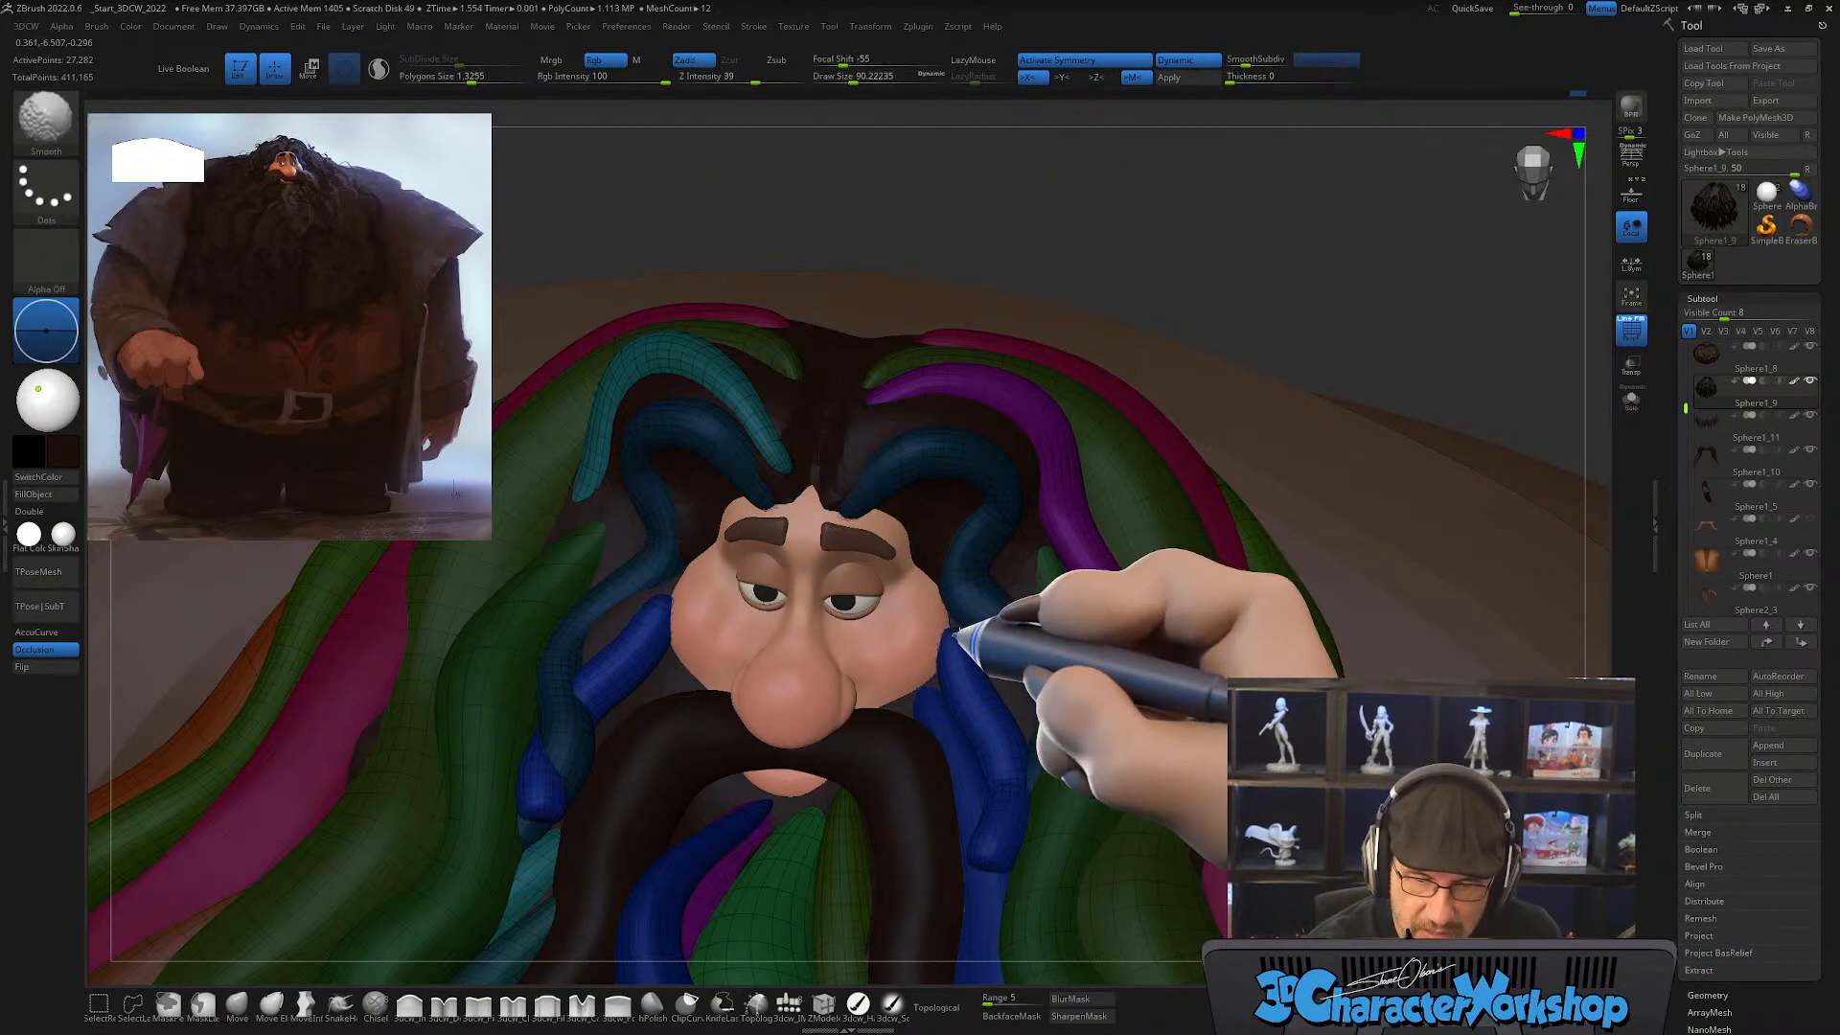
mouse_move(997, 814)
shift+mouse_down()
mouse_move(981, 844)
mouse_move(1004, 782)
shift+mouse_up()
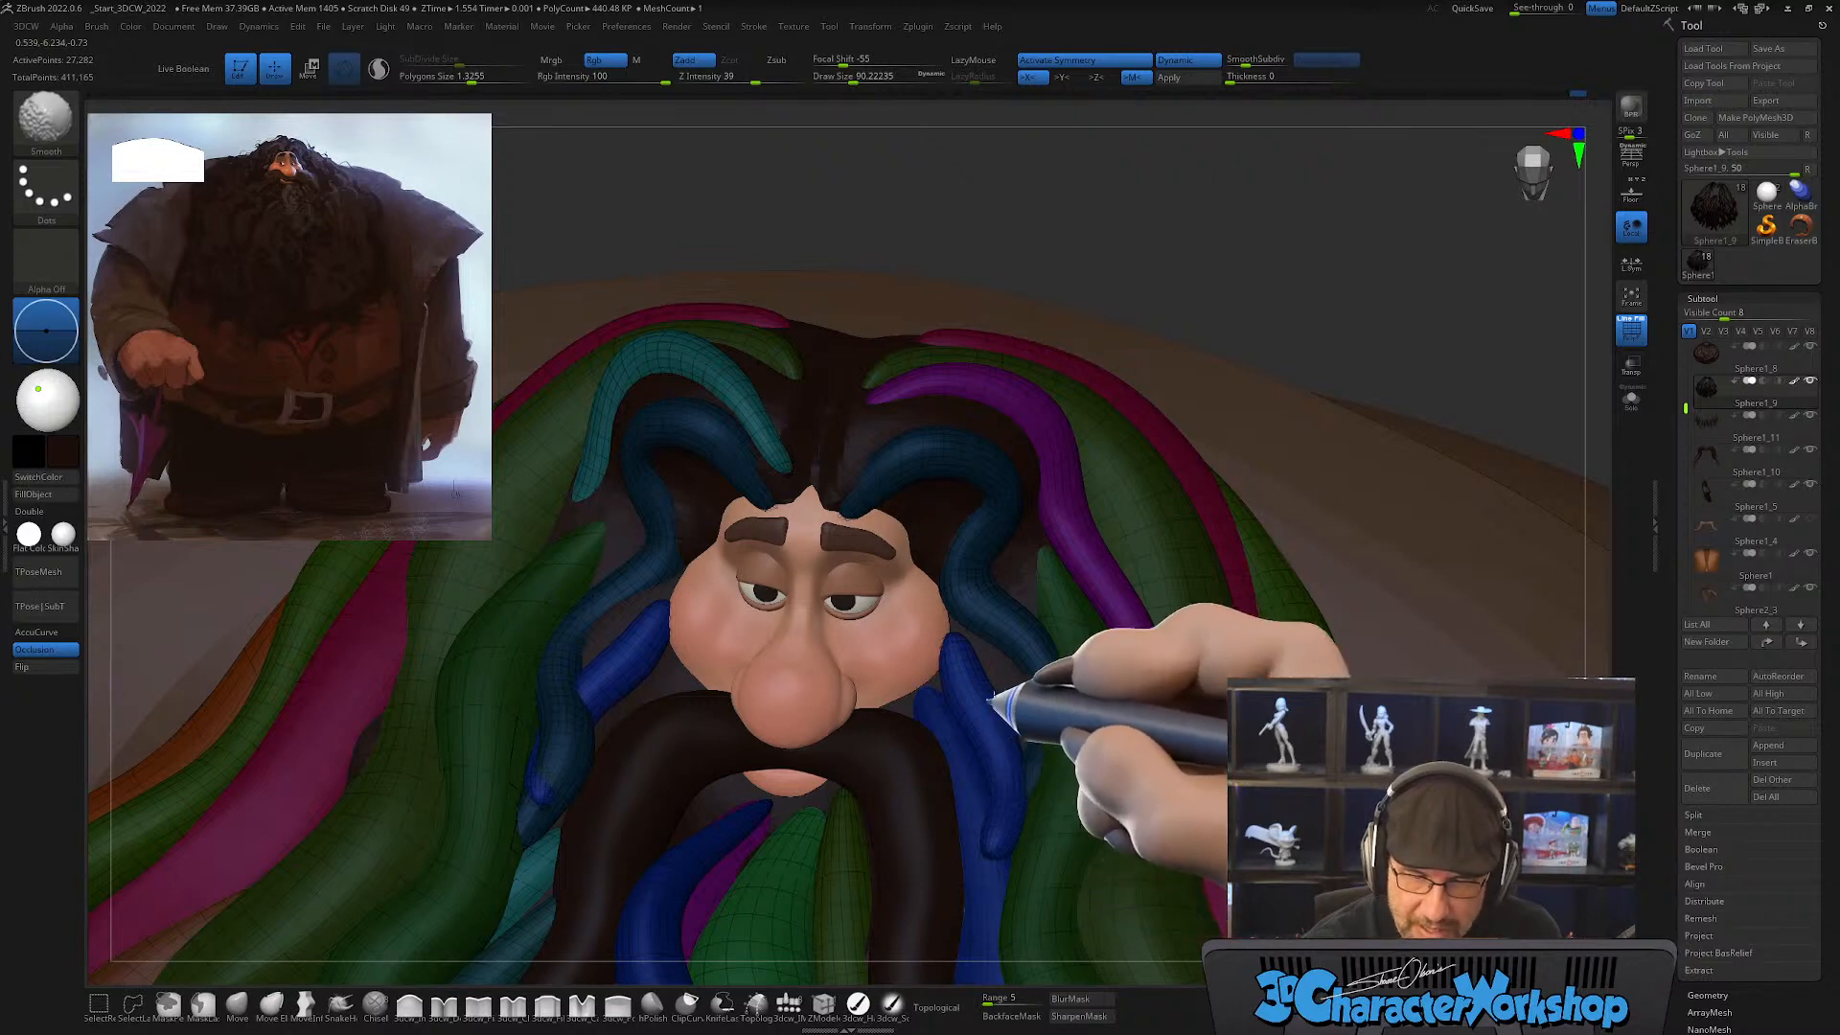
mouse_move(1007, 732)
right_down()
mouse_move(1016, 840)
mouse_move(1076, 821)
right_up()
right_drag(1047, 760, 949, 613)
key(shift)
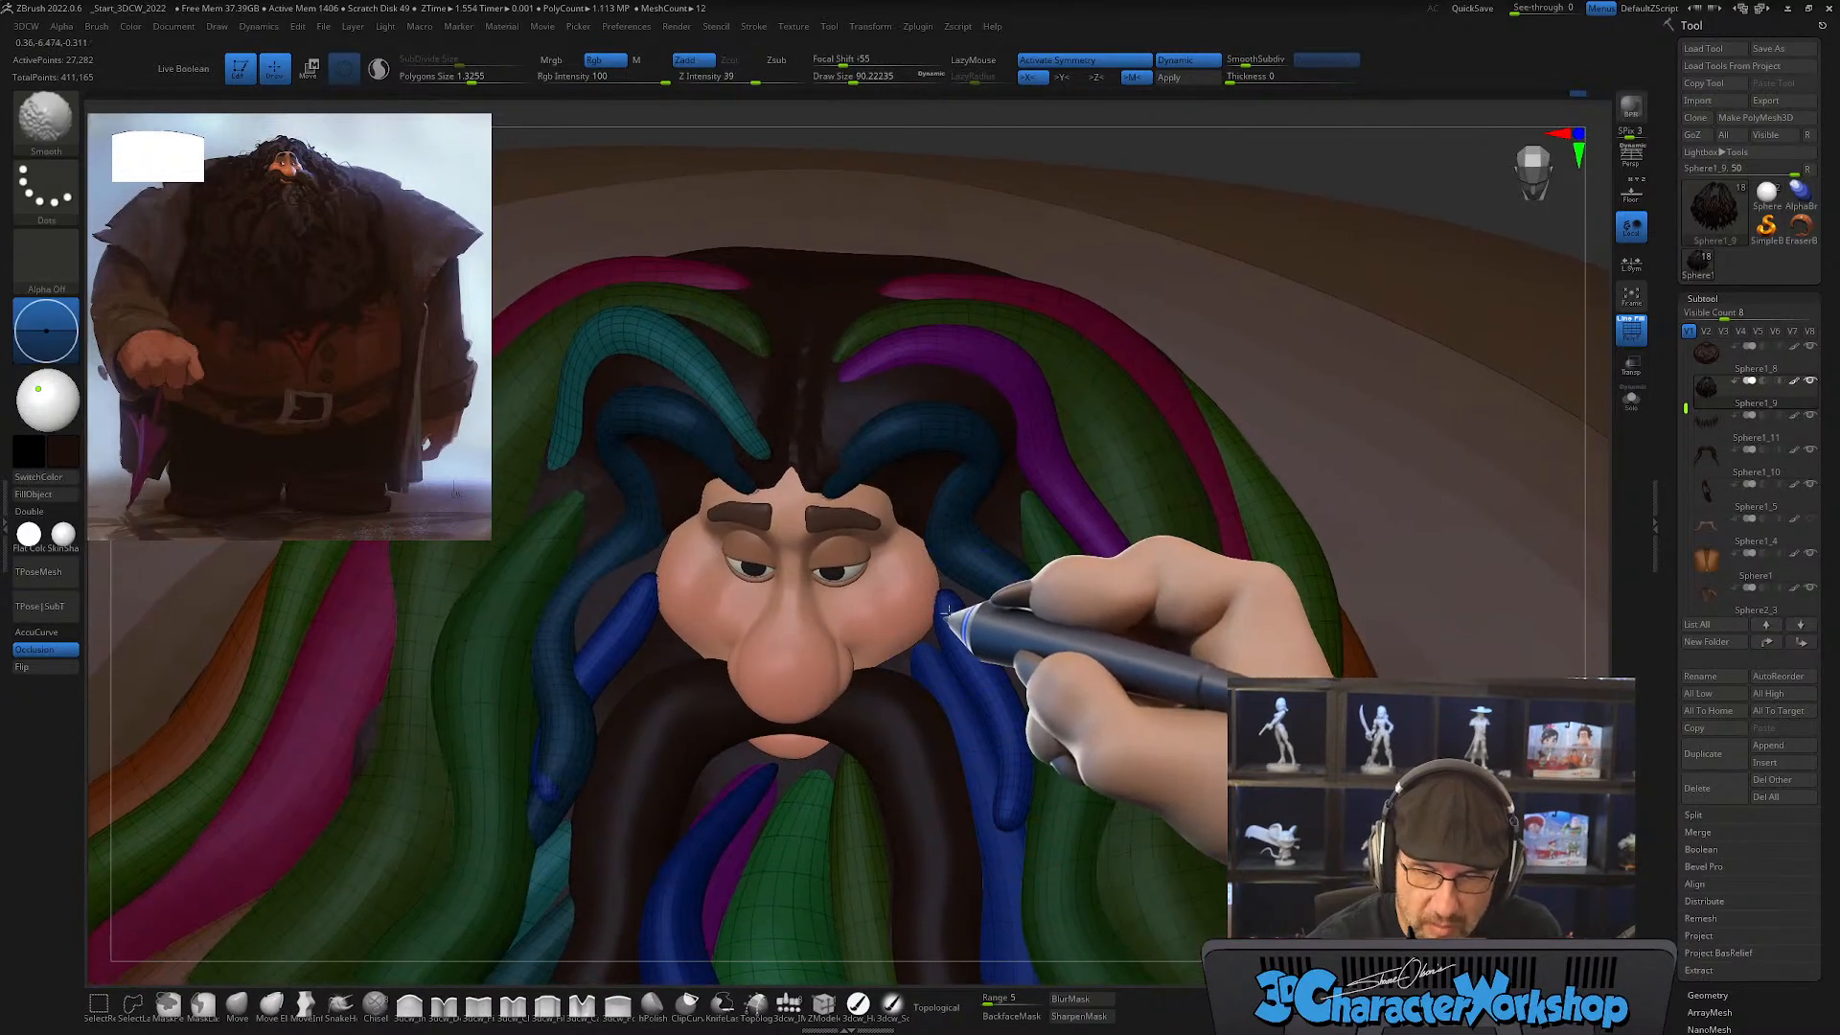
Step: Pull the outer blue locks up against the cheeks and tuck them under the teal locks with SnakeHook at a draw size of about 132
click(237, 1001)
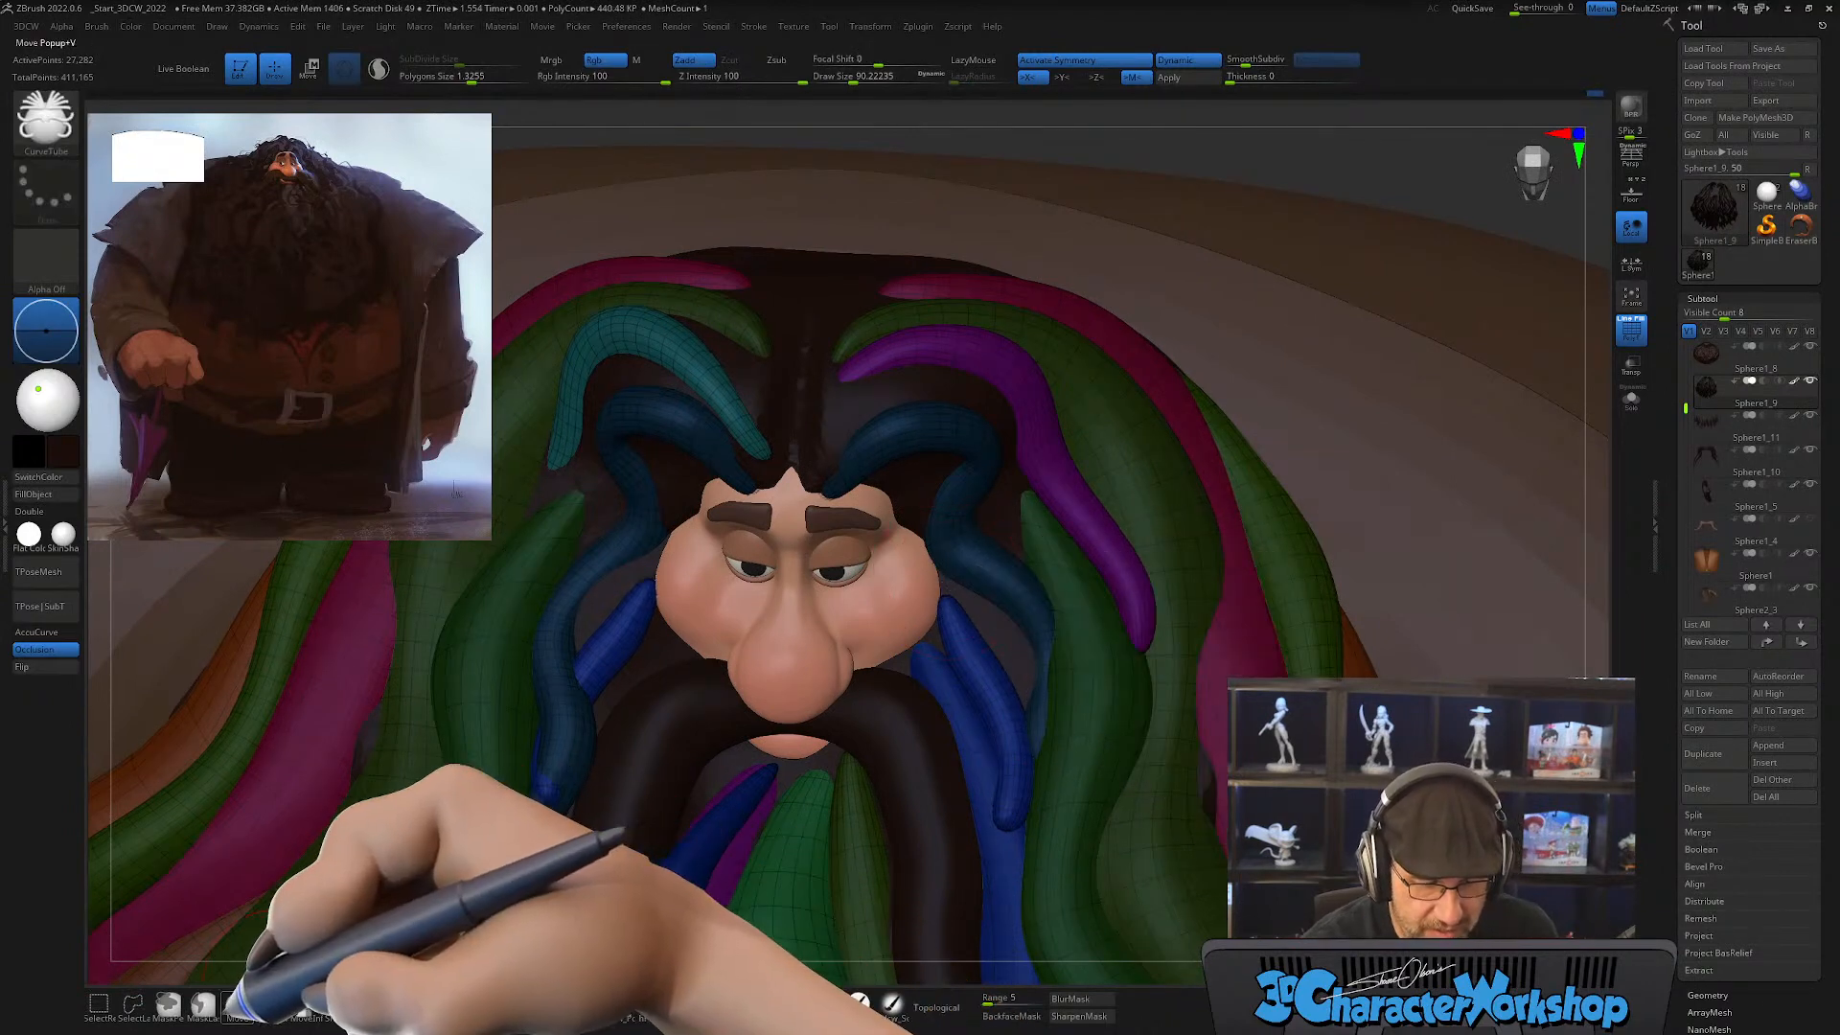
click(340, 1002)
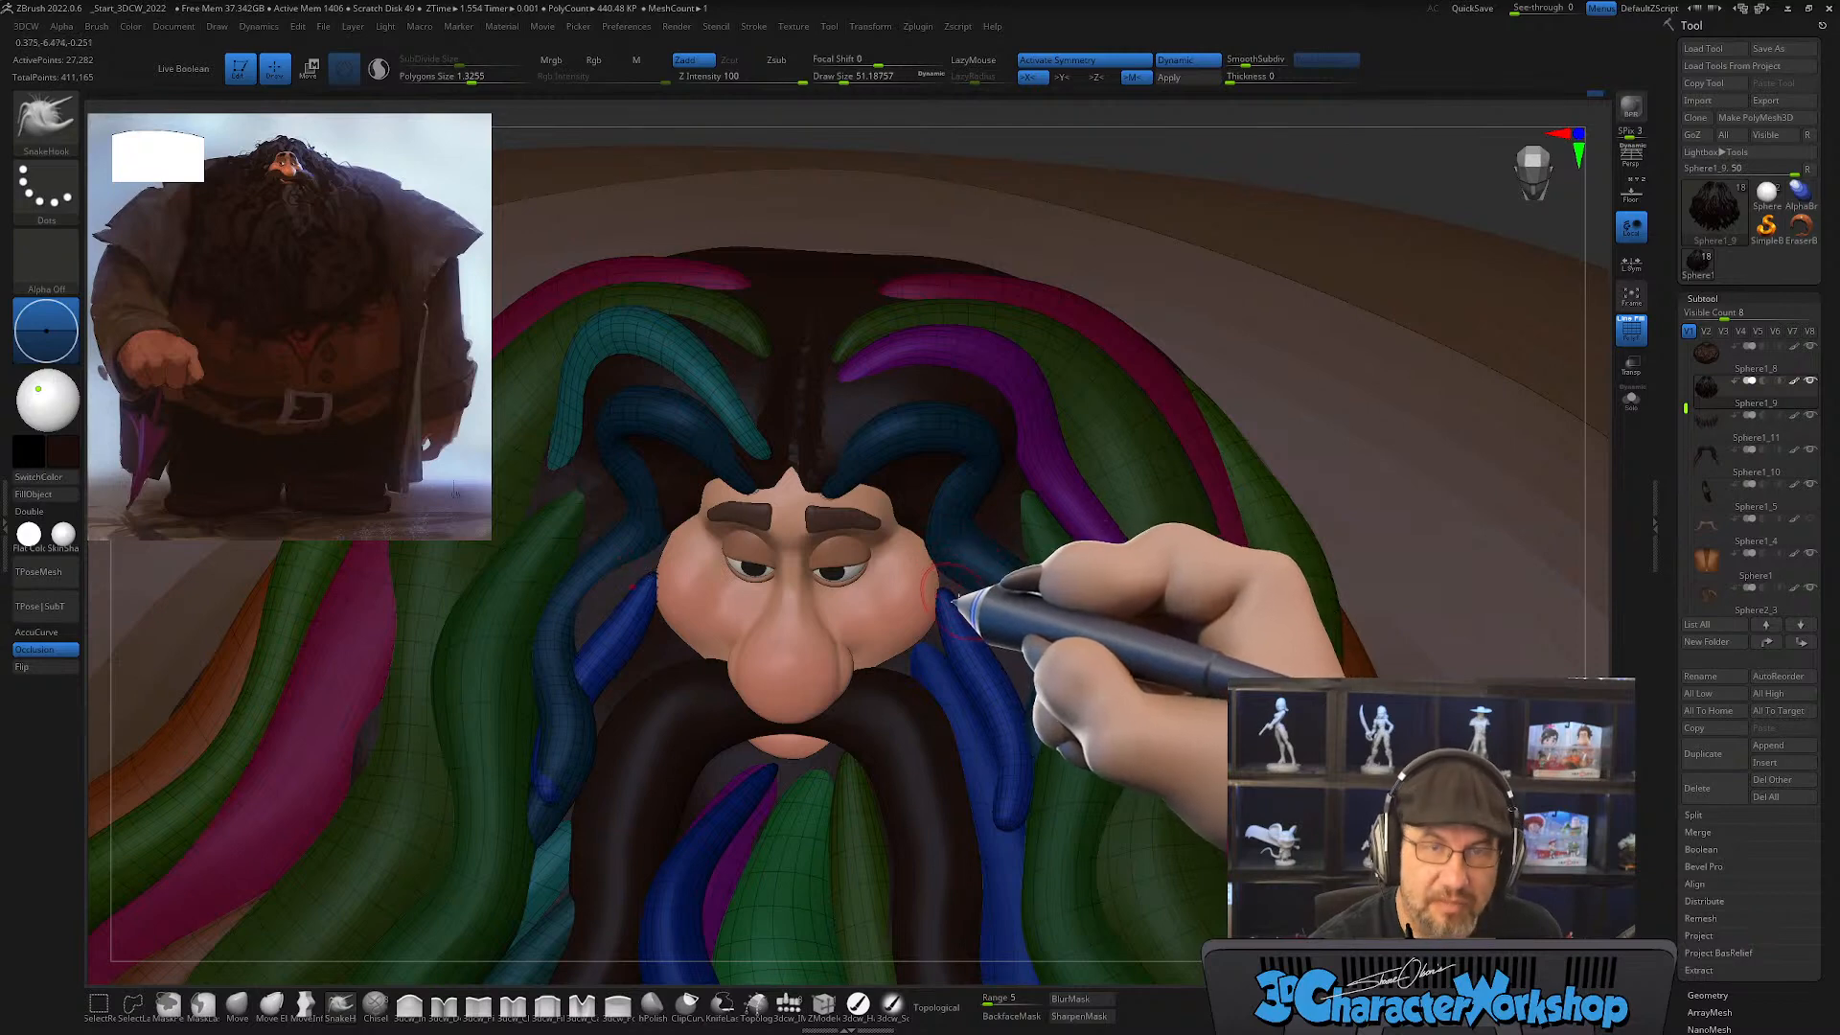
key(s)
mouse_move(940, 601)
mouse_down()
mouse_move(969, 610)
mouse_move(932, 574)
mouse_move(966, 608)
mouse_up()
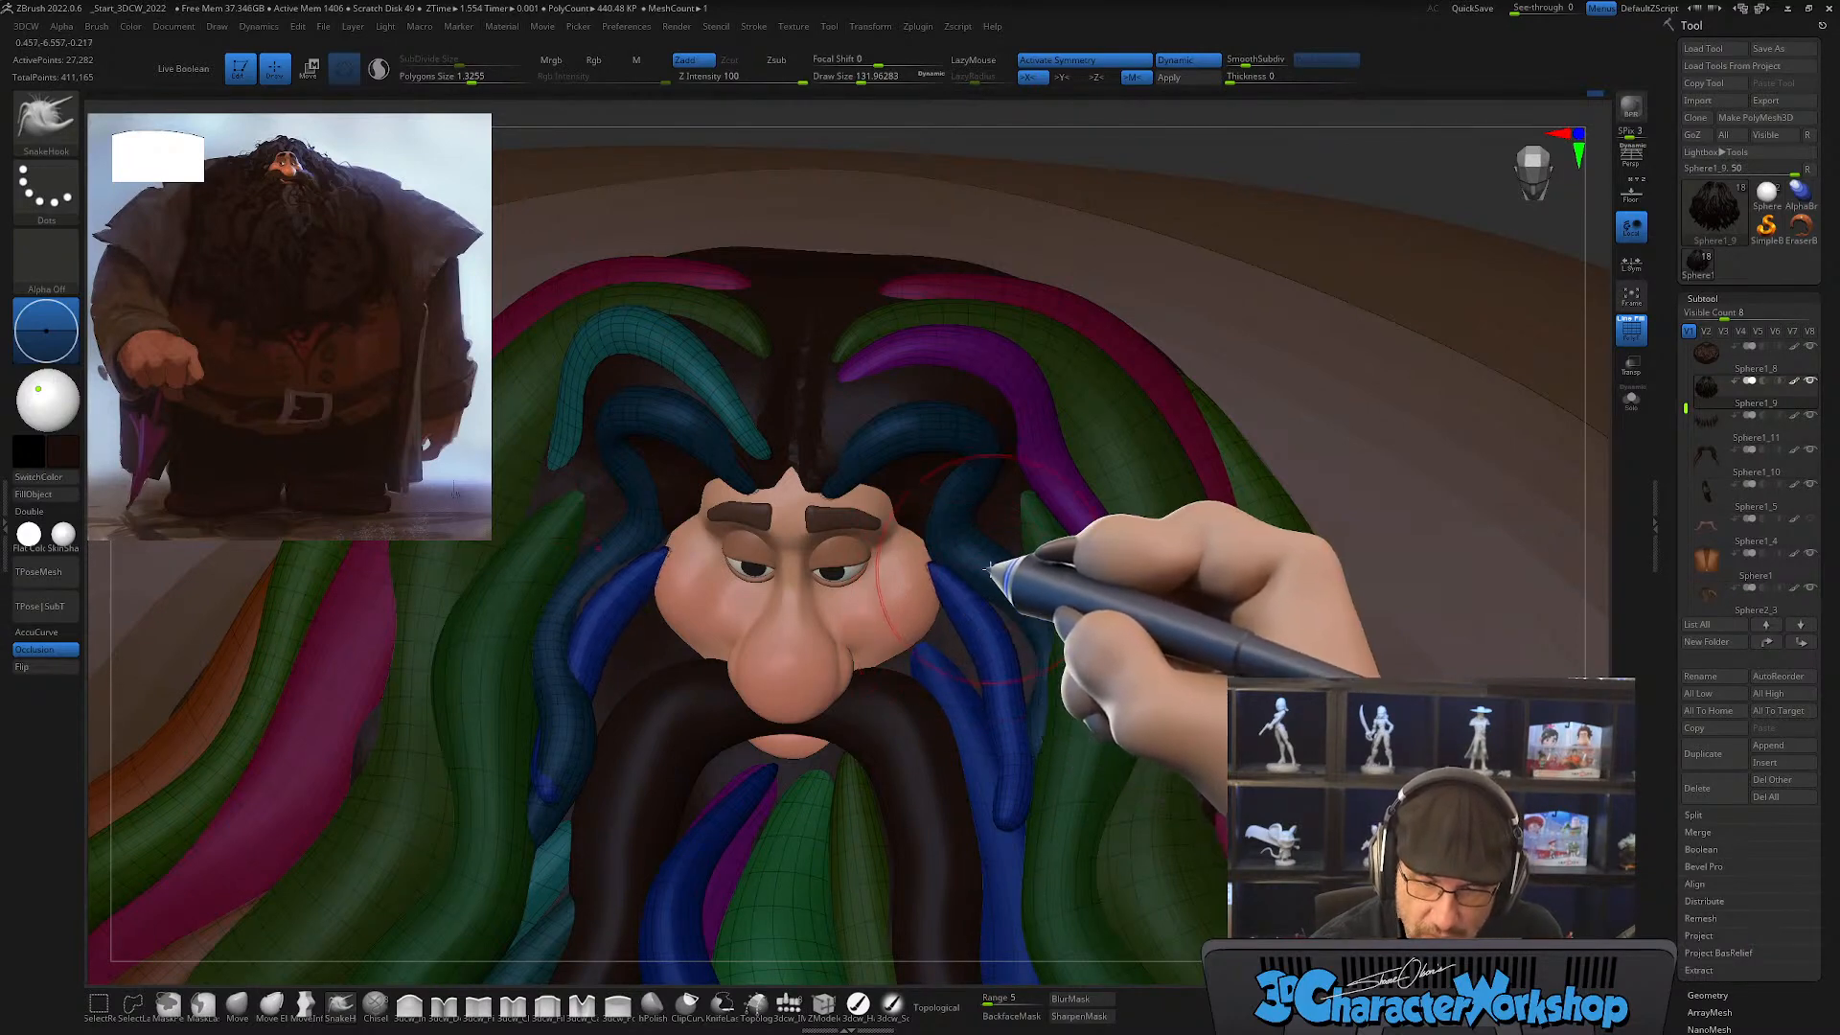
right_drag(990, 571, 962, 538)
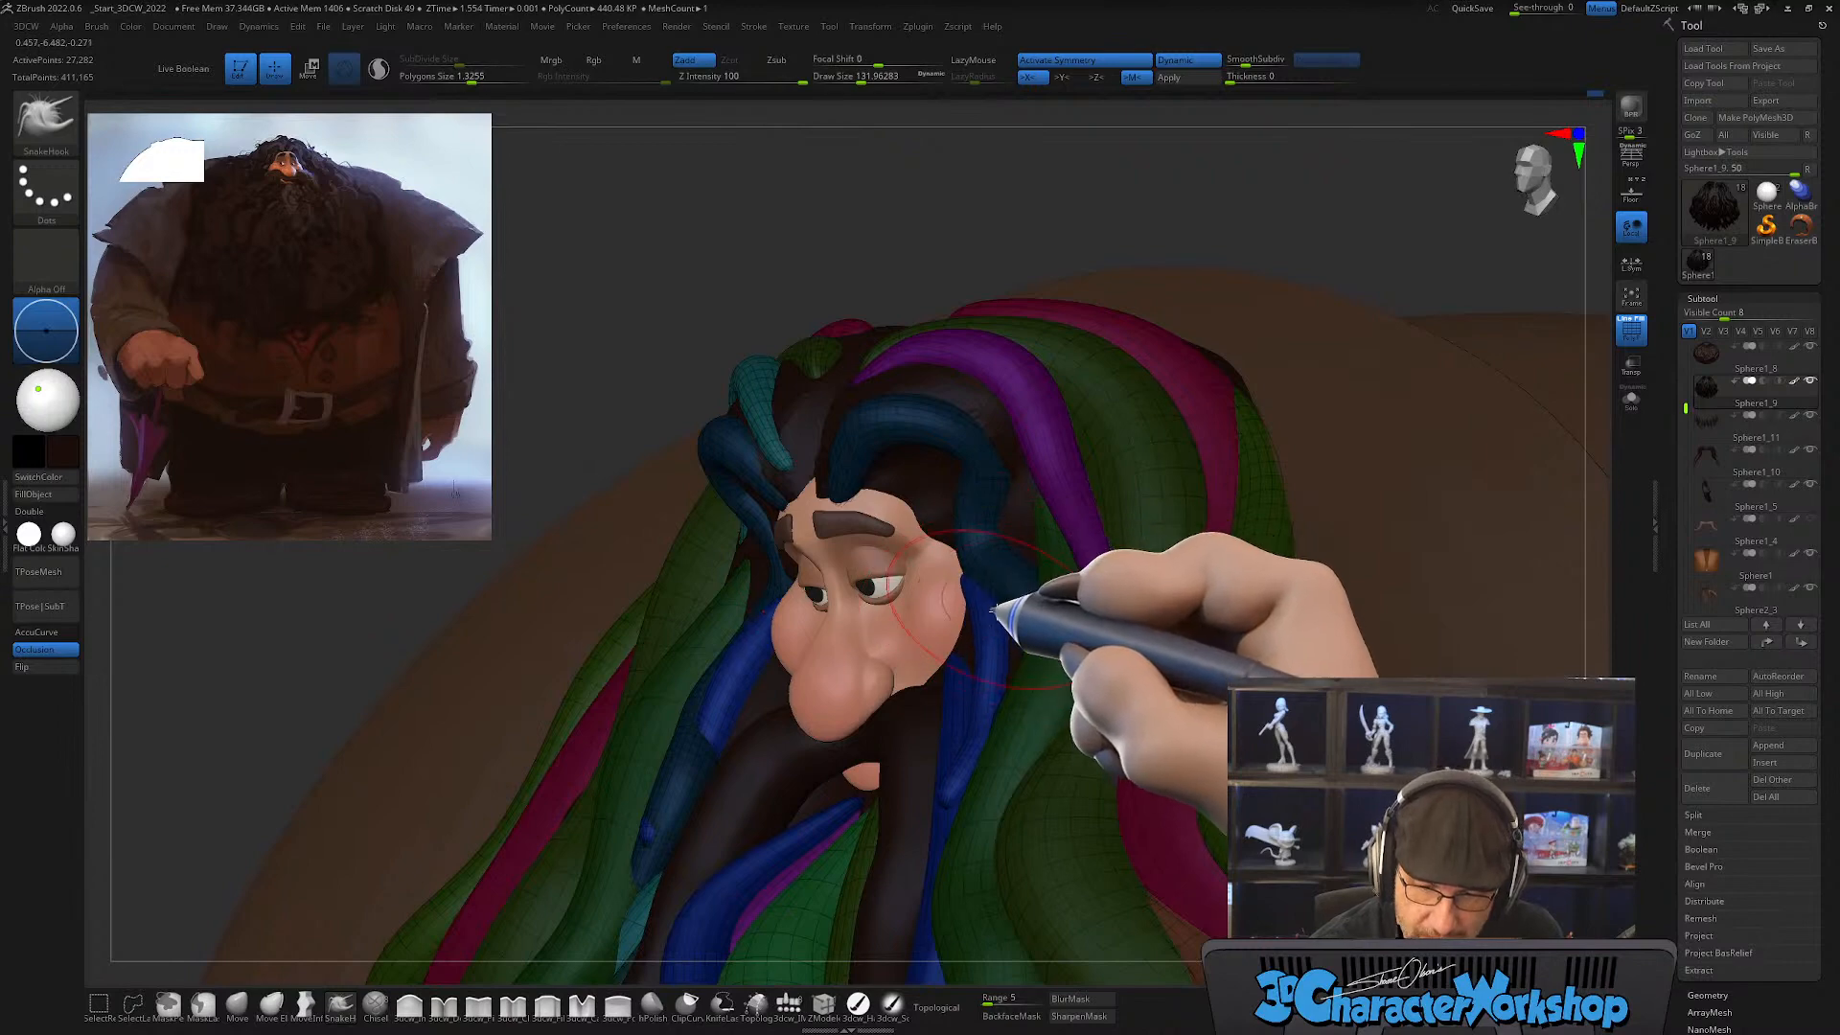
mouse_move(974, 609)
right_down()
mouse_move(1020, 659)
mouse_move(992, 681)
mouse_move(1006, 699)
mouse_move(987, 780)
mouse_move(1060, 801)
mouse_move(992, 801)
mouse_move(1001, 823)
mouse_move(982, 775)
right_up()
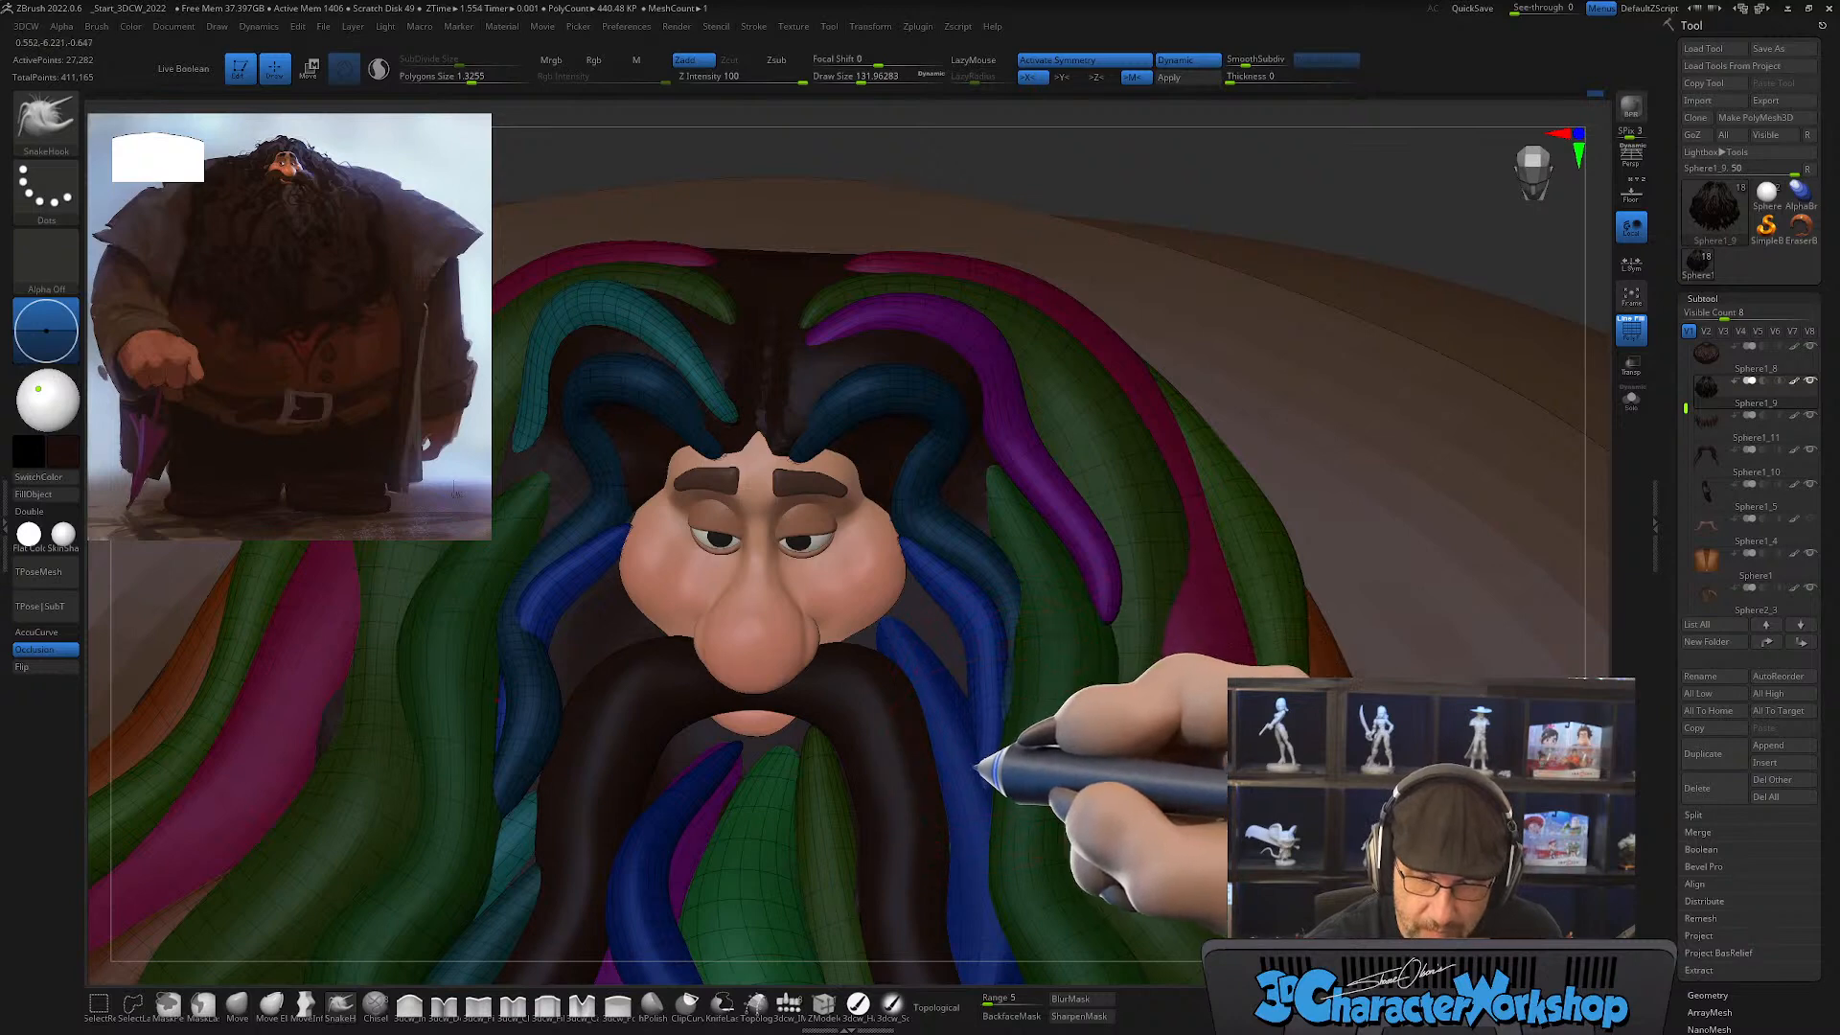
right_drag(1001, 736, 1007, 751)
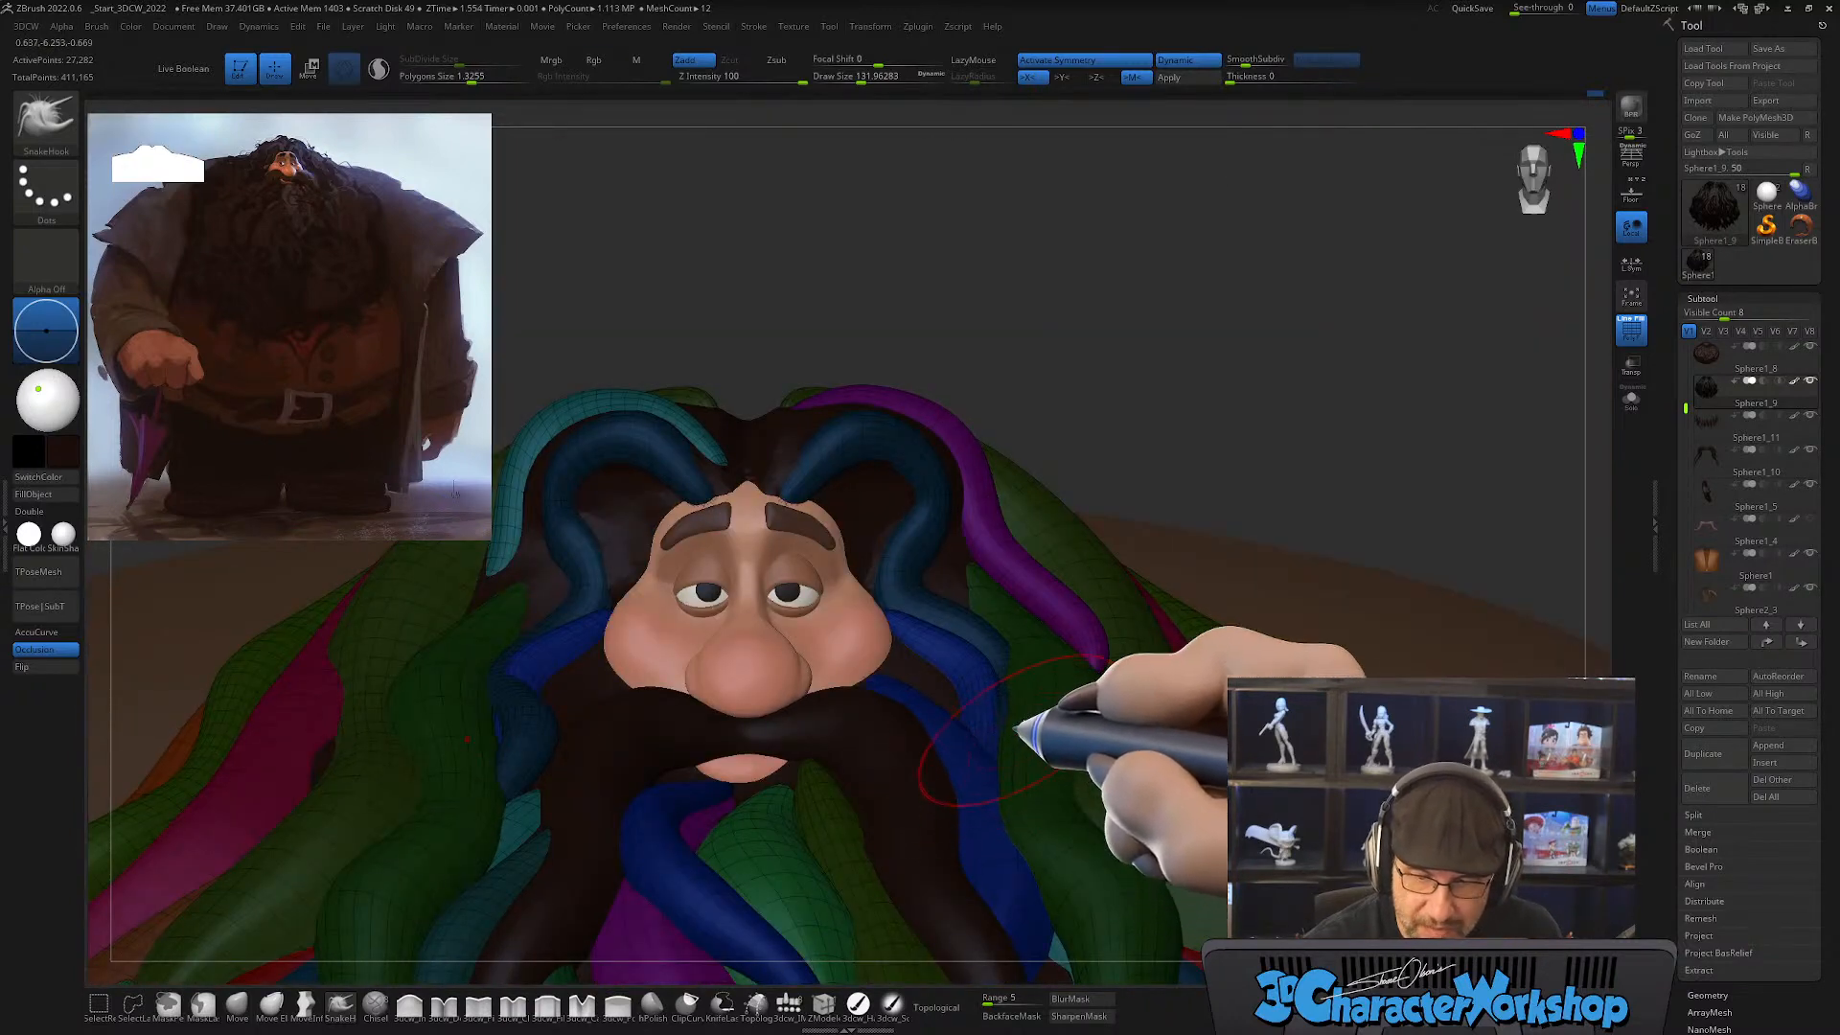
mouse_move(1019, 740)
right_down()
mouse_move(1044, 762)
mouse_move(1004, 699)
right_up()
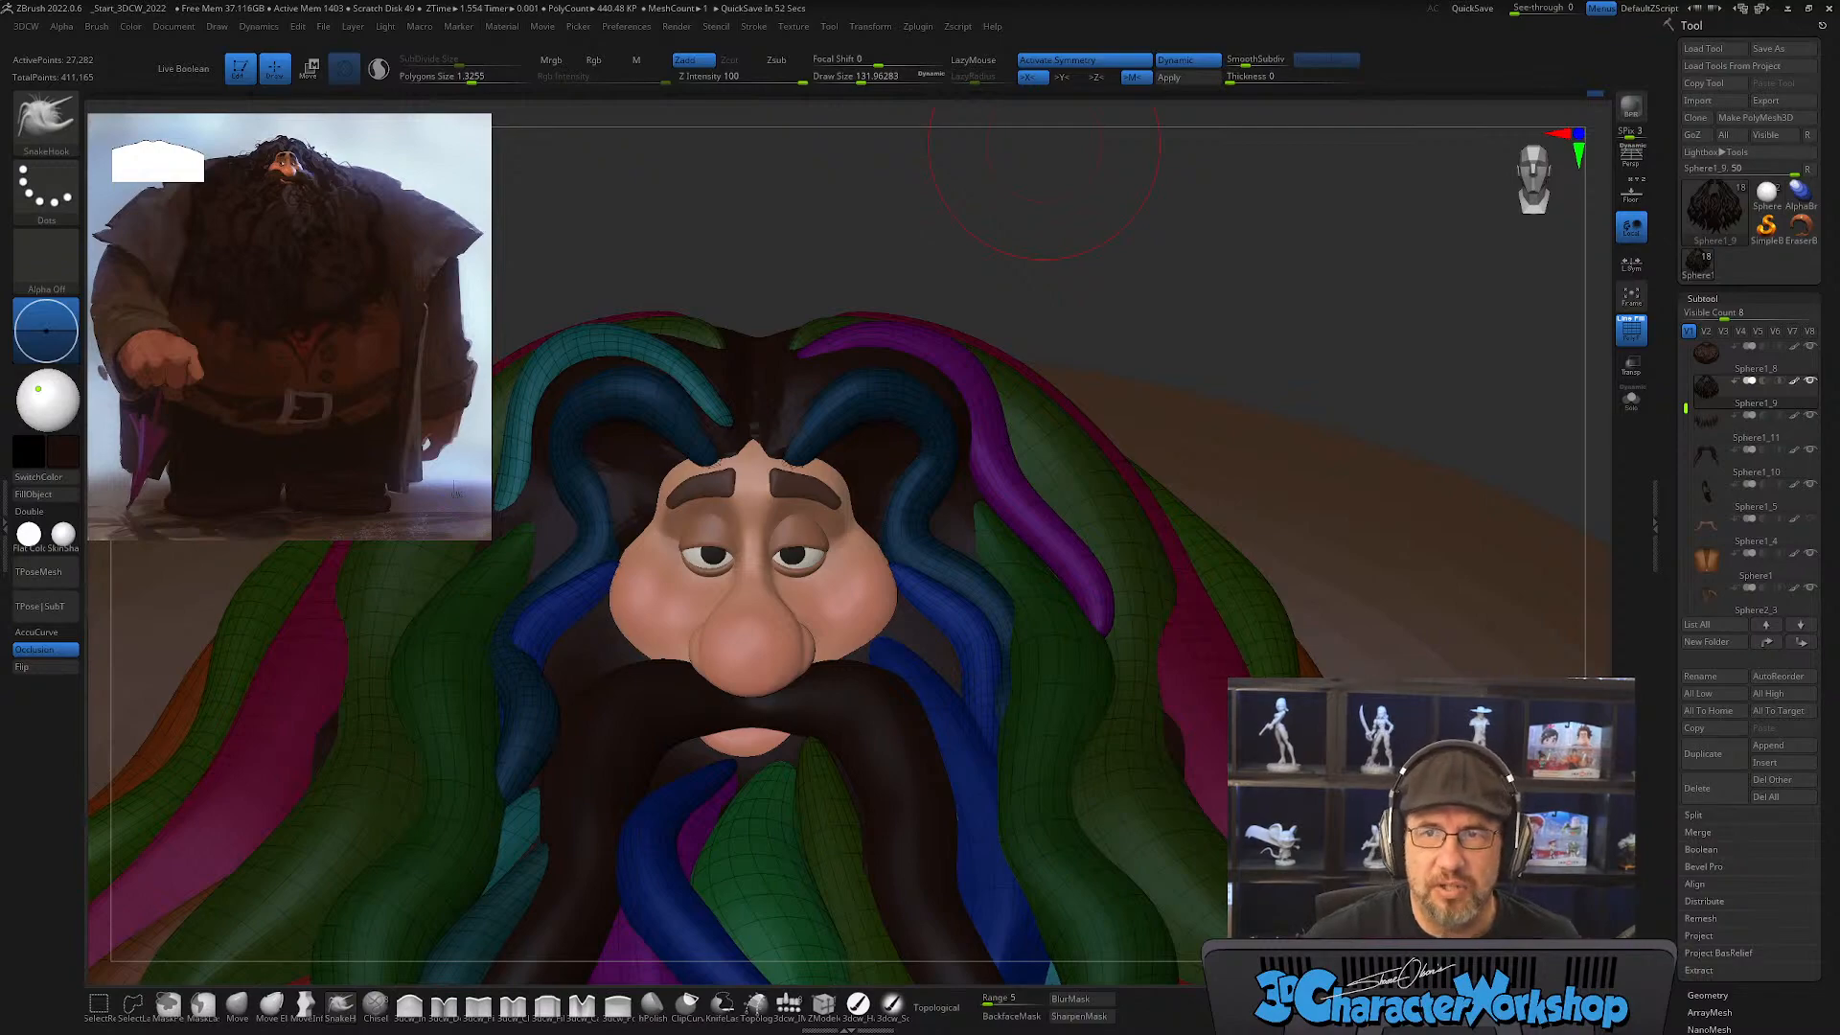
Step: Switch to the browser showing forum.3dcharacterworkshop.com, look through the latest community posts at full window size, and close the forum tab
drag(1157, 0, 1181, 90)
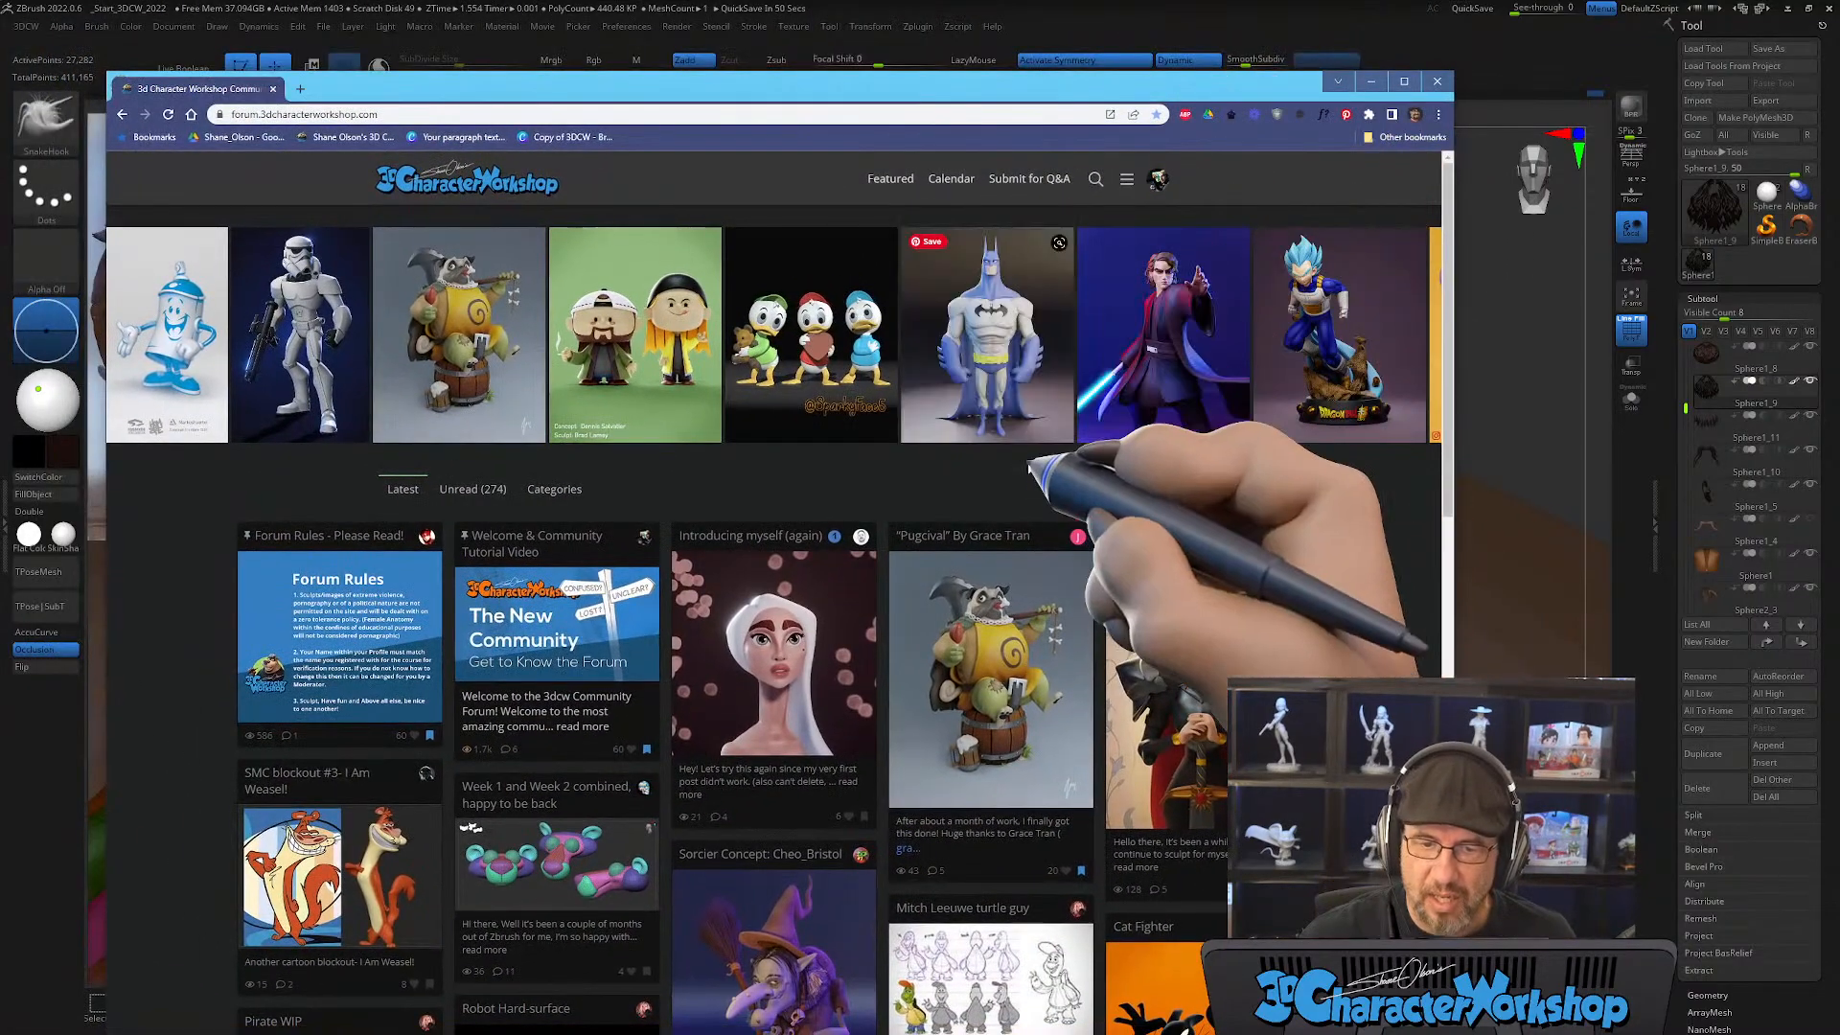
click(1404, 80)
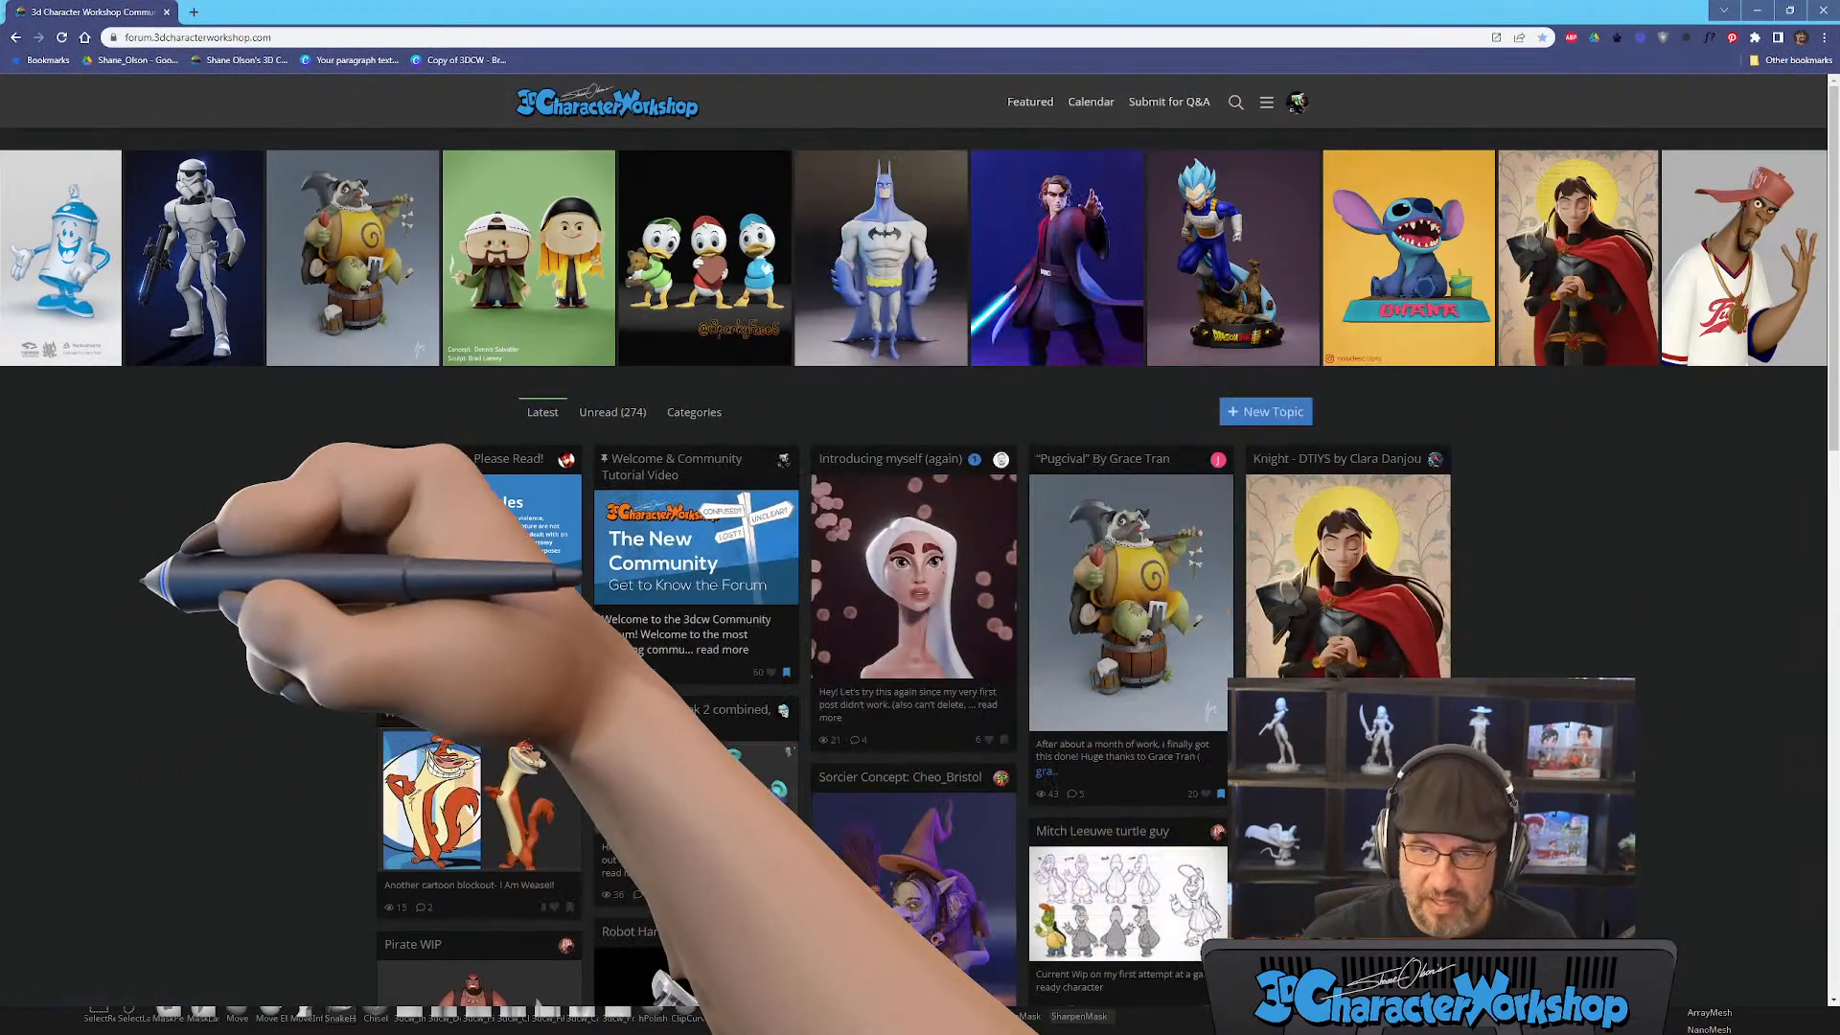
scroll(920, 575, down, 2)
scroll(920, 576, down, 5)
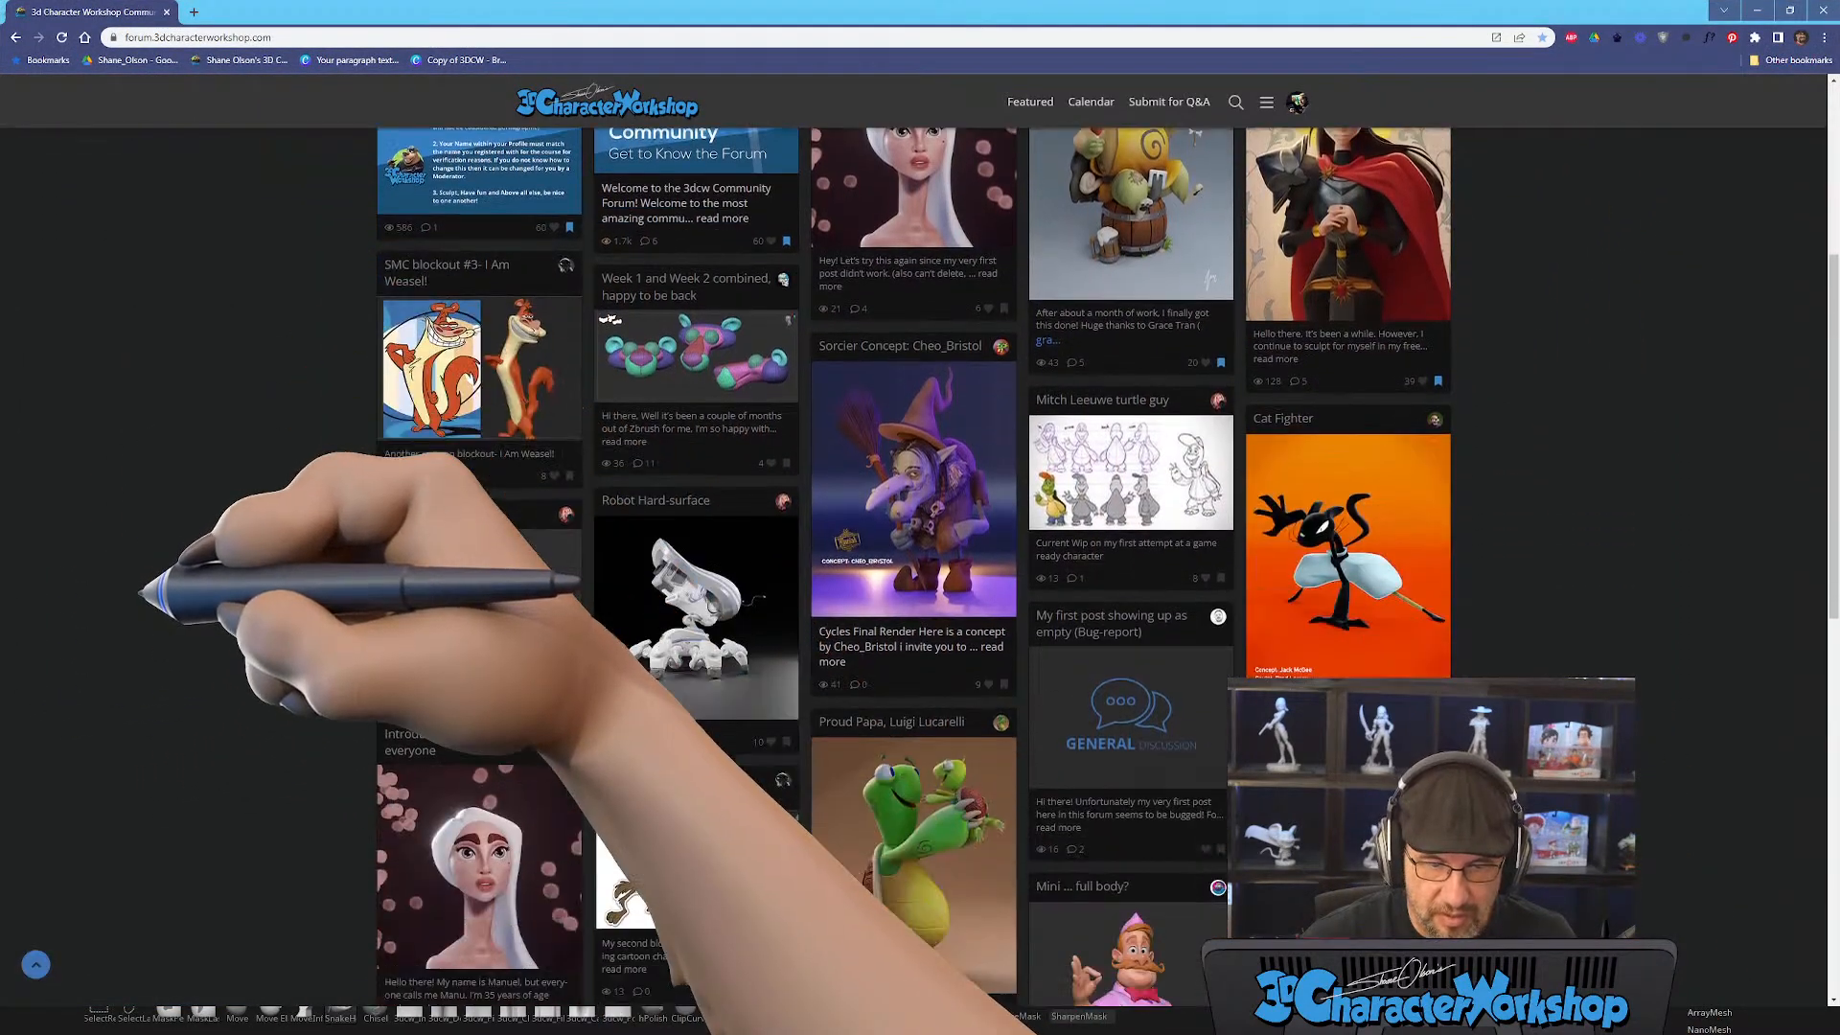
scroll(920, 575, down, 5)
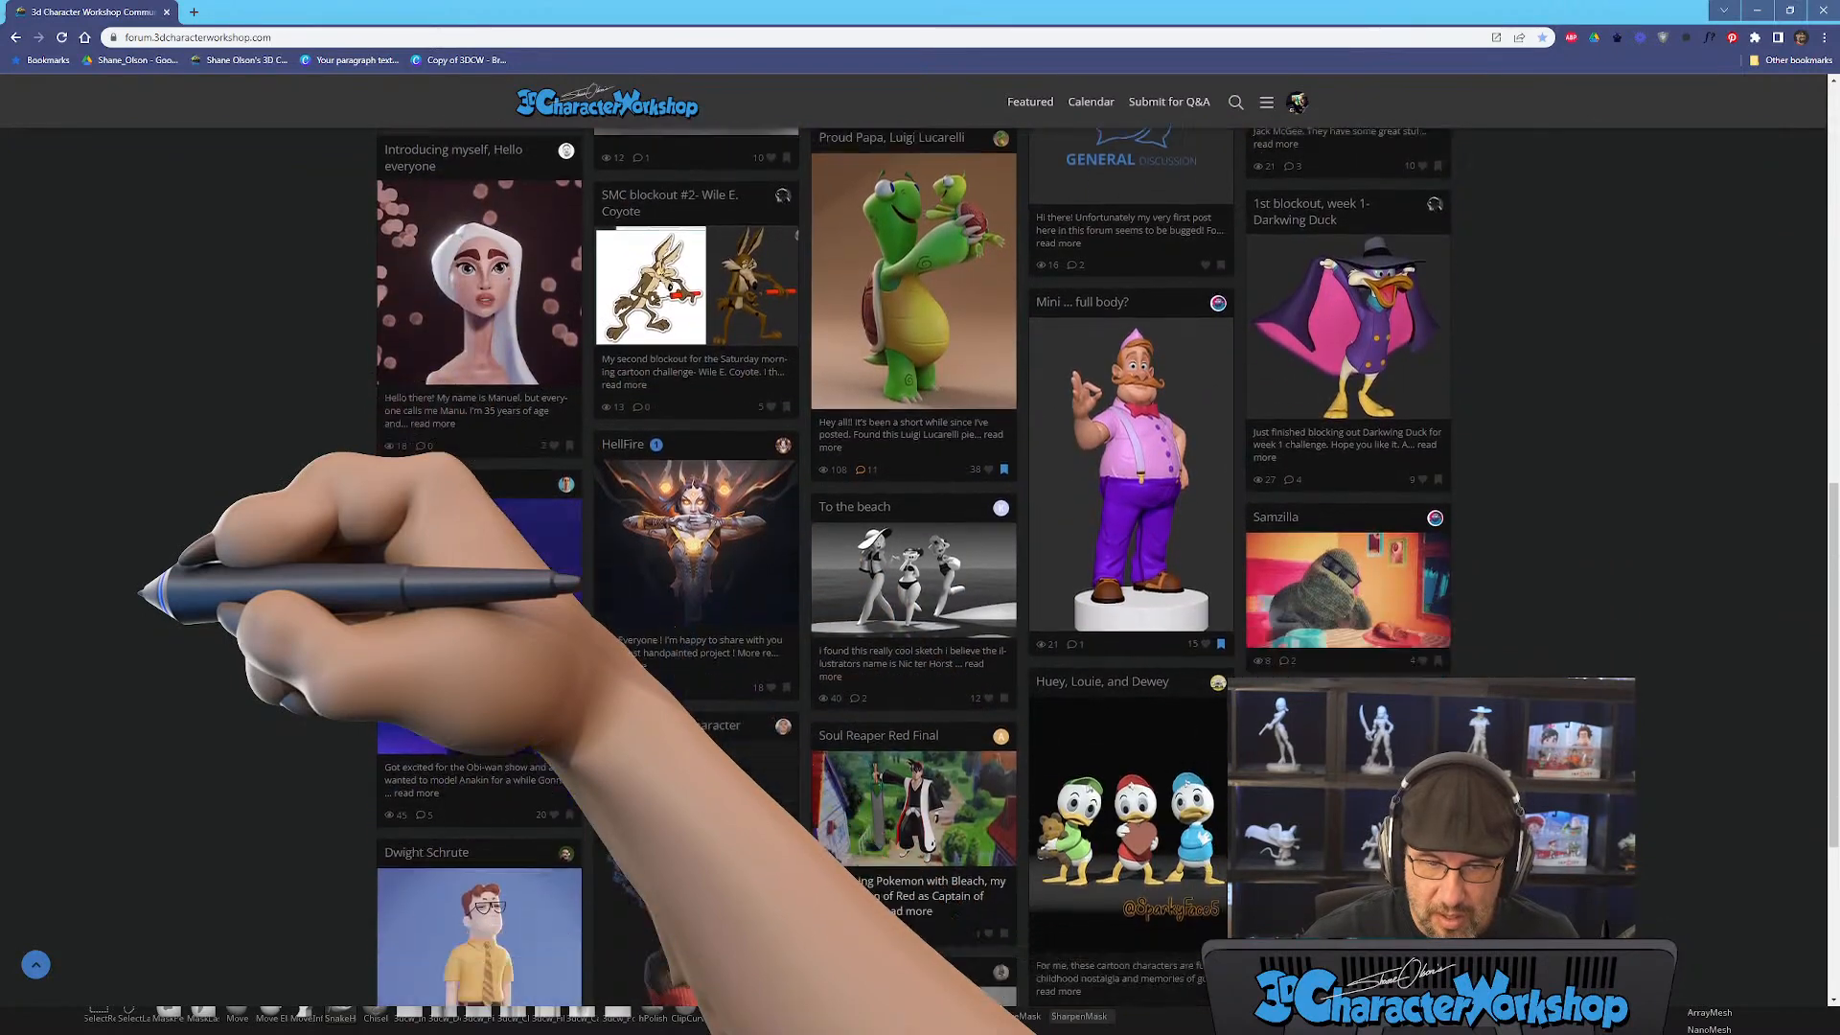
scroll(920, 575, down, 1)
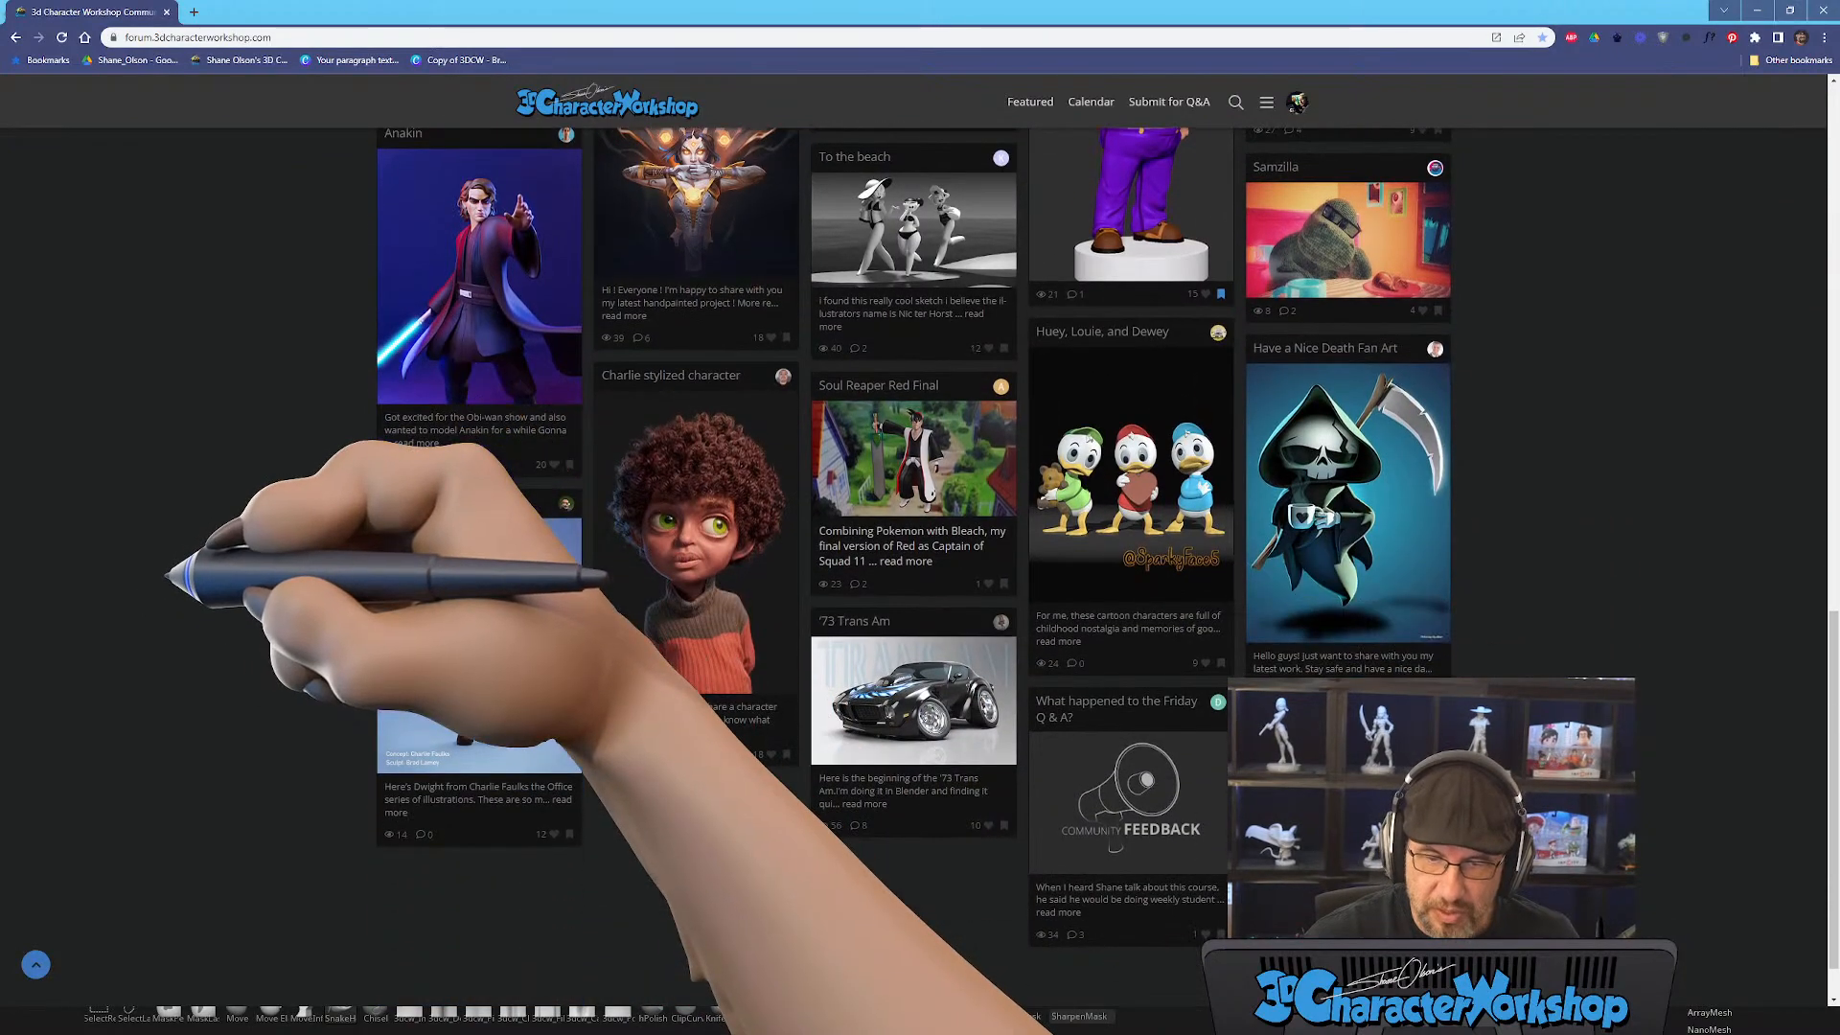
scroll(920, 575, down, 6)
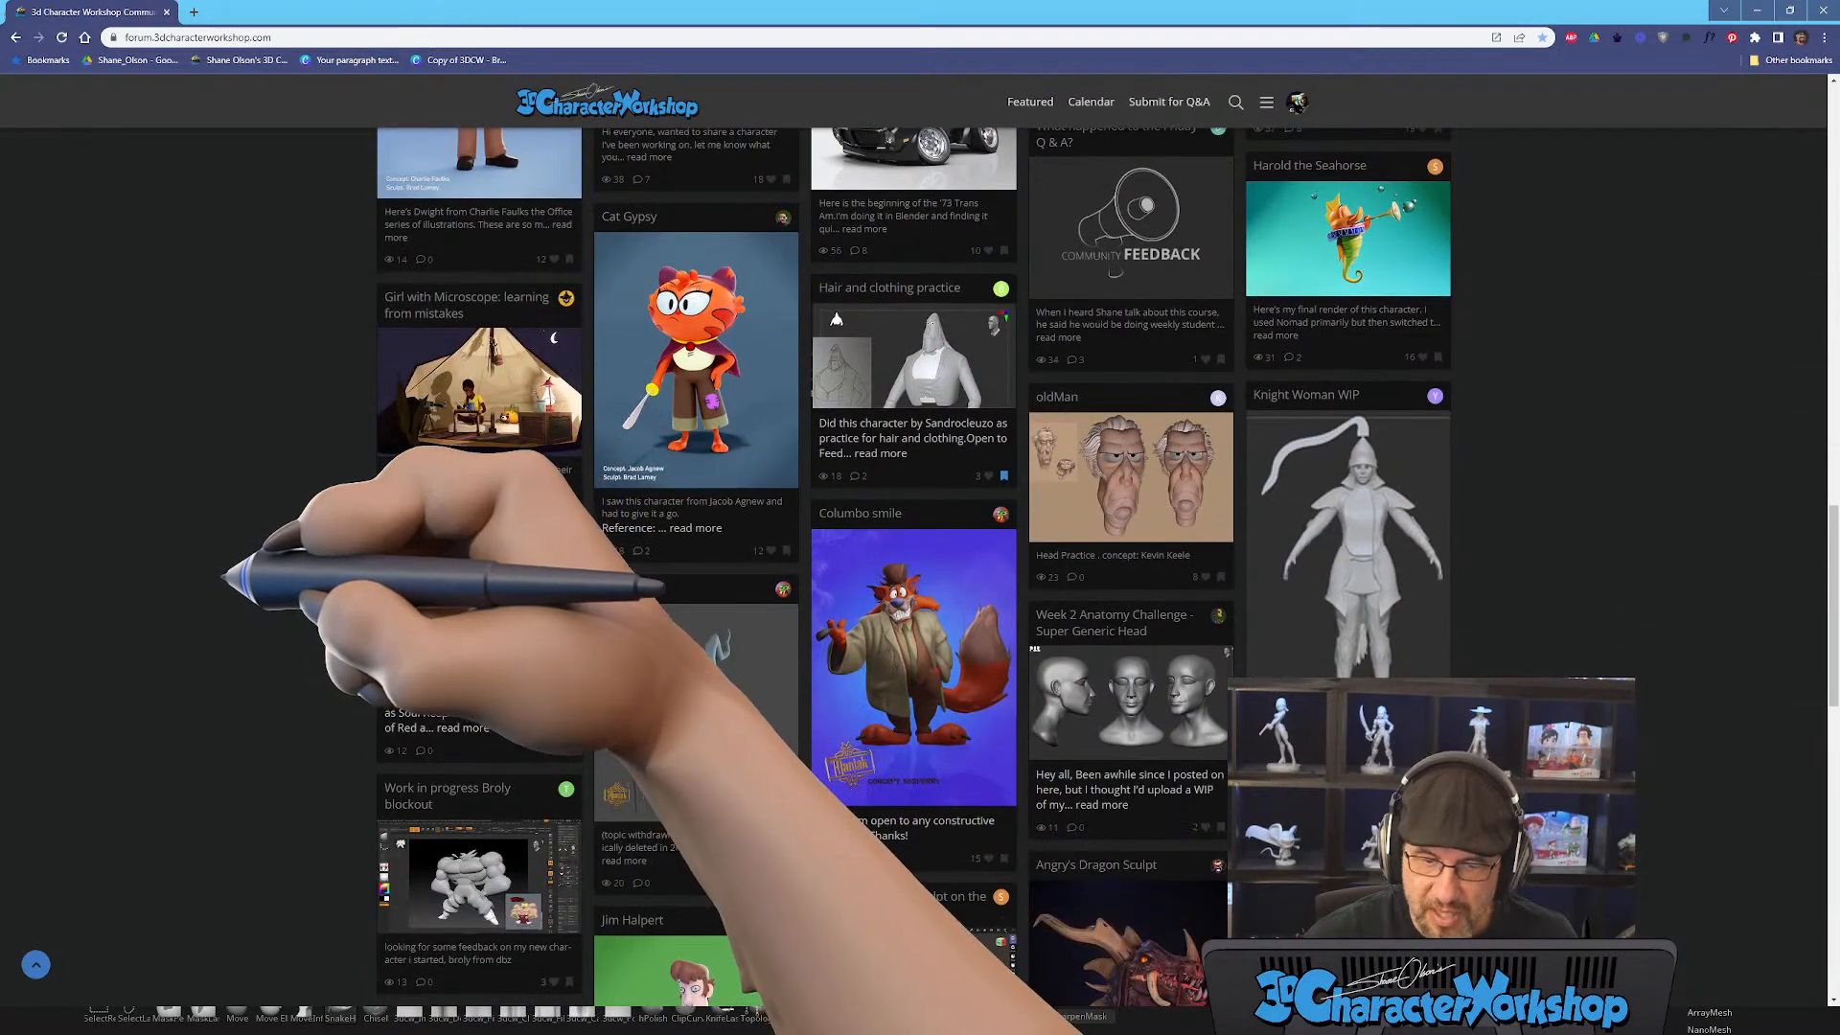
scroll(920, 575, down, 2)
scroll(920, 575, down, 3)
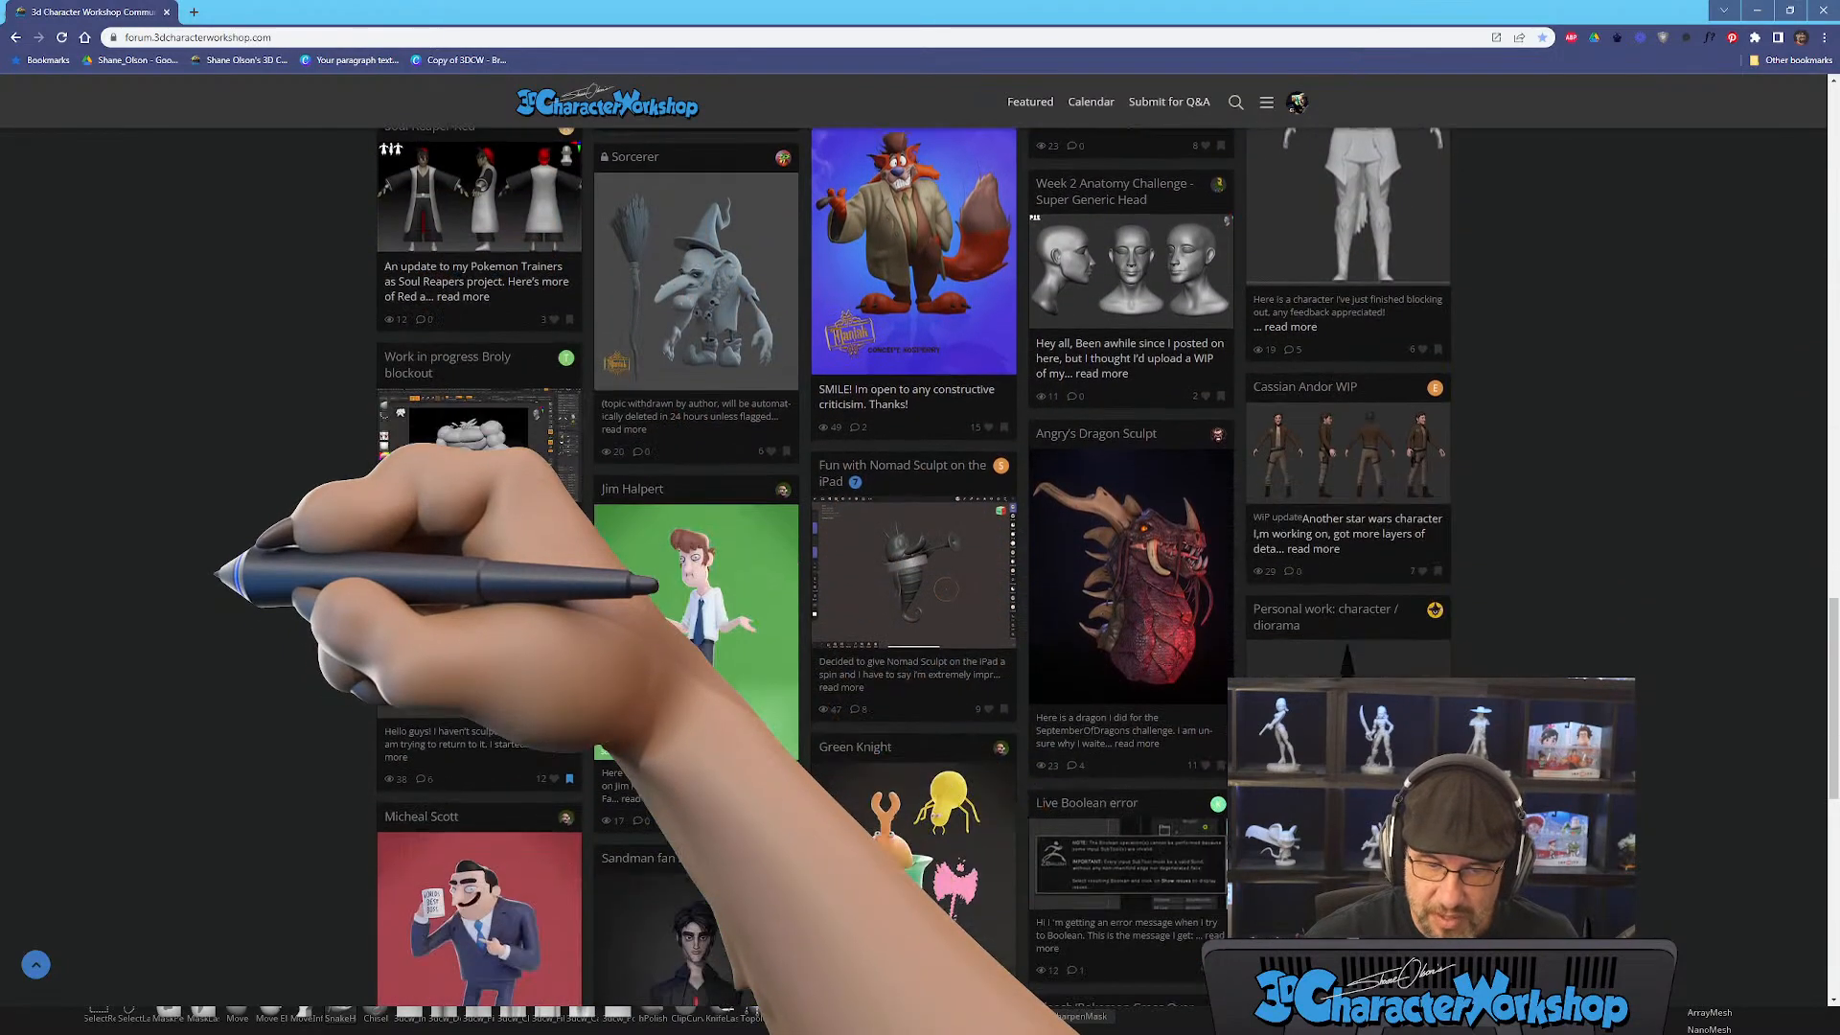
scroll(921, 575, down, 1)
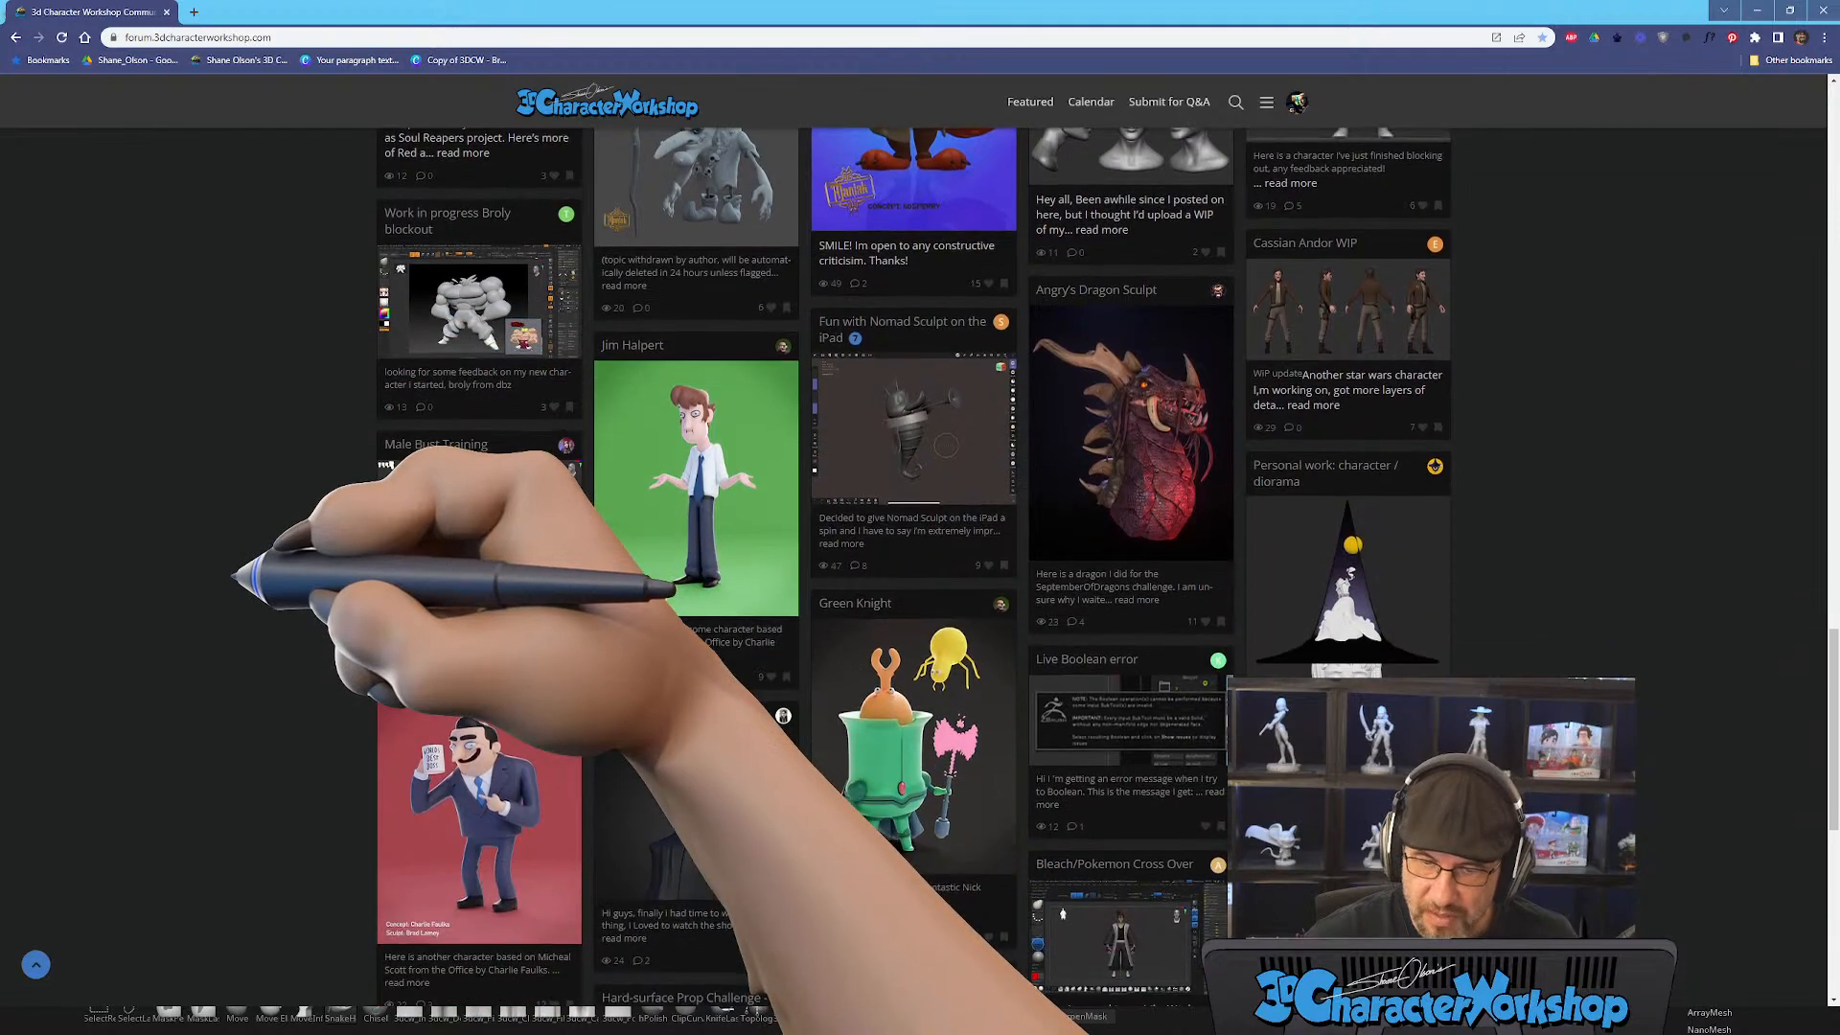
scroll(920, 576, up, 7)
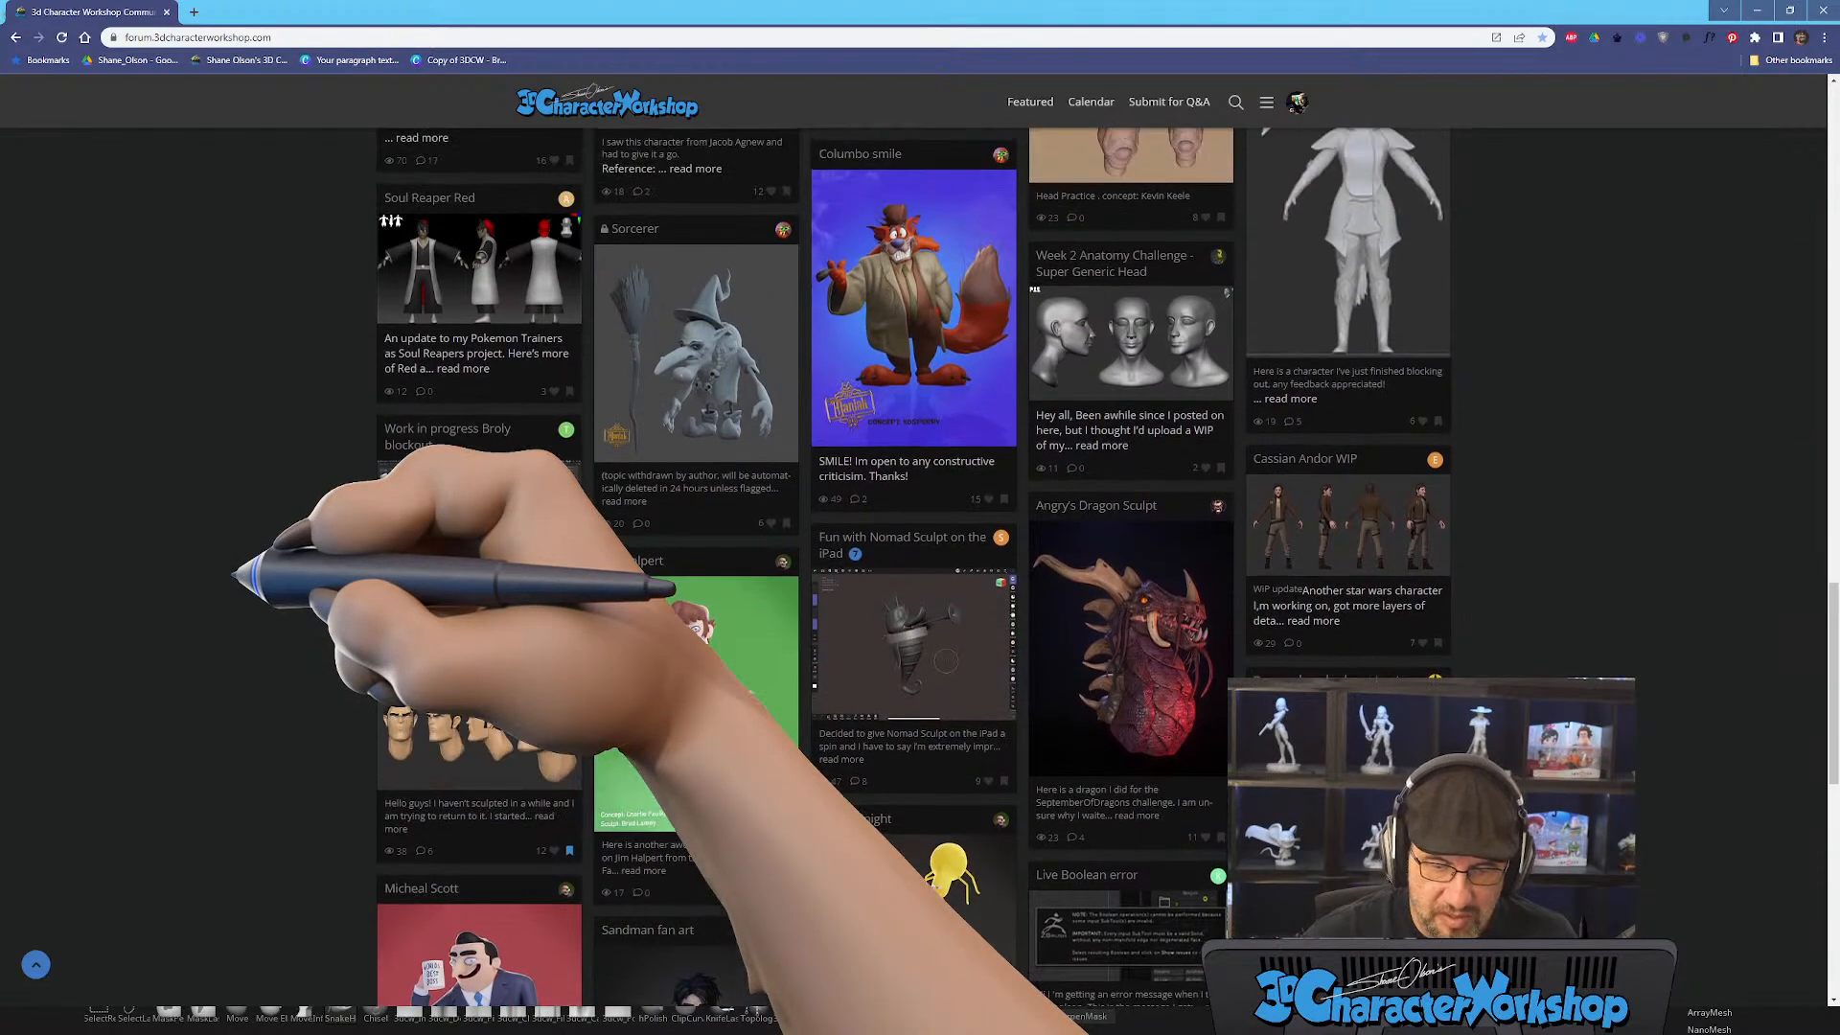
scroll(920, 575, up, 10)
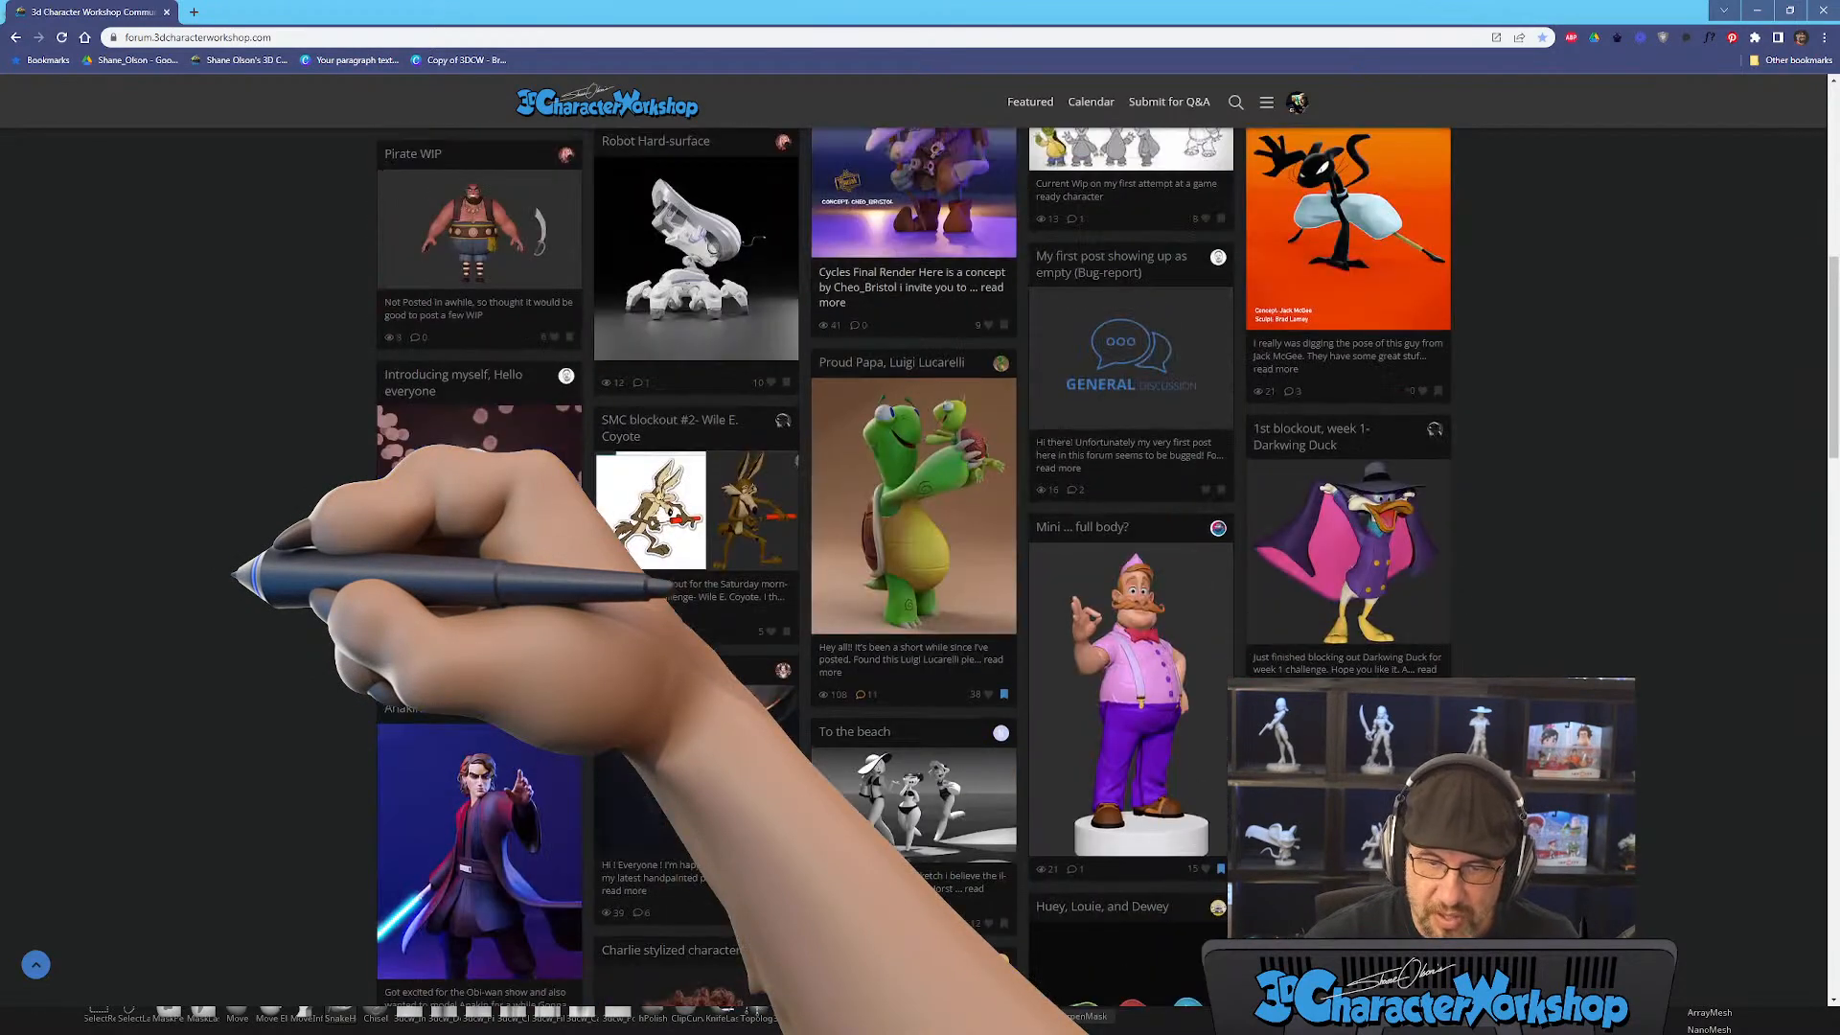
scroll(921, 576, up, 5)
scroll(921, 576, up, 4)
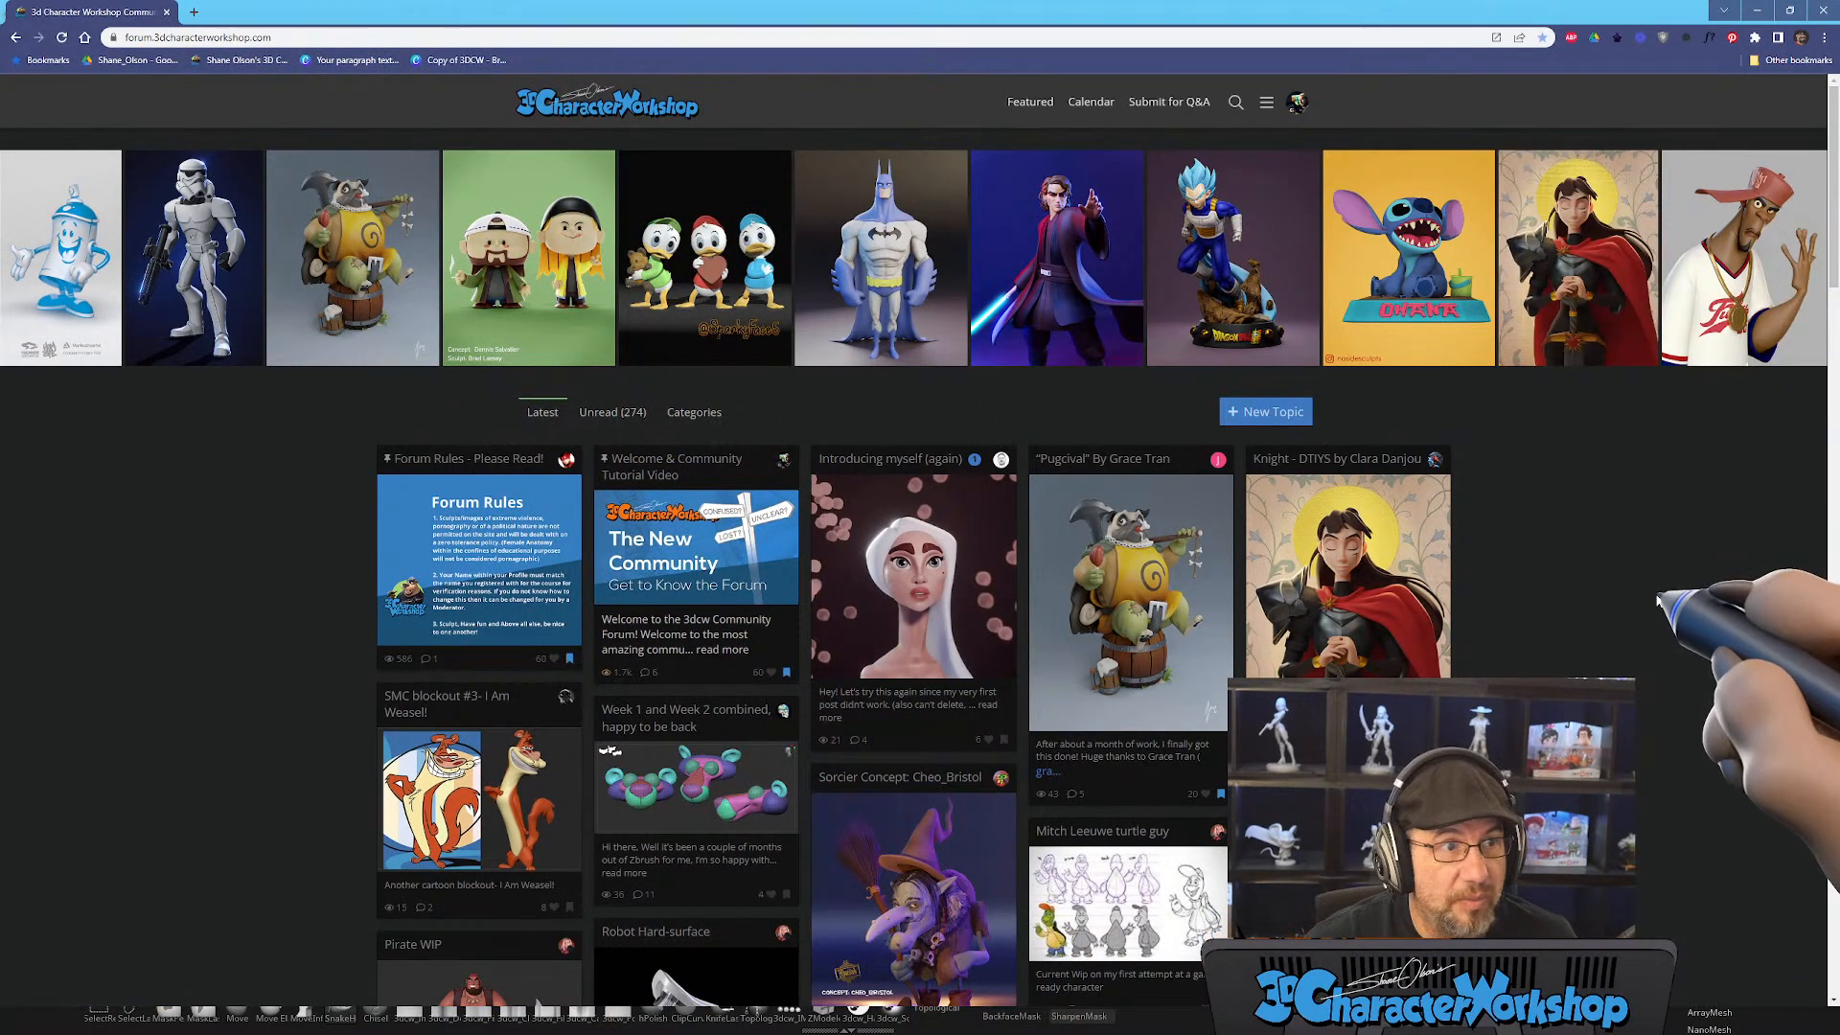
scroll(1659, 601, down, 7)
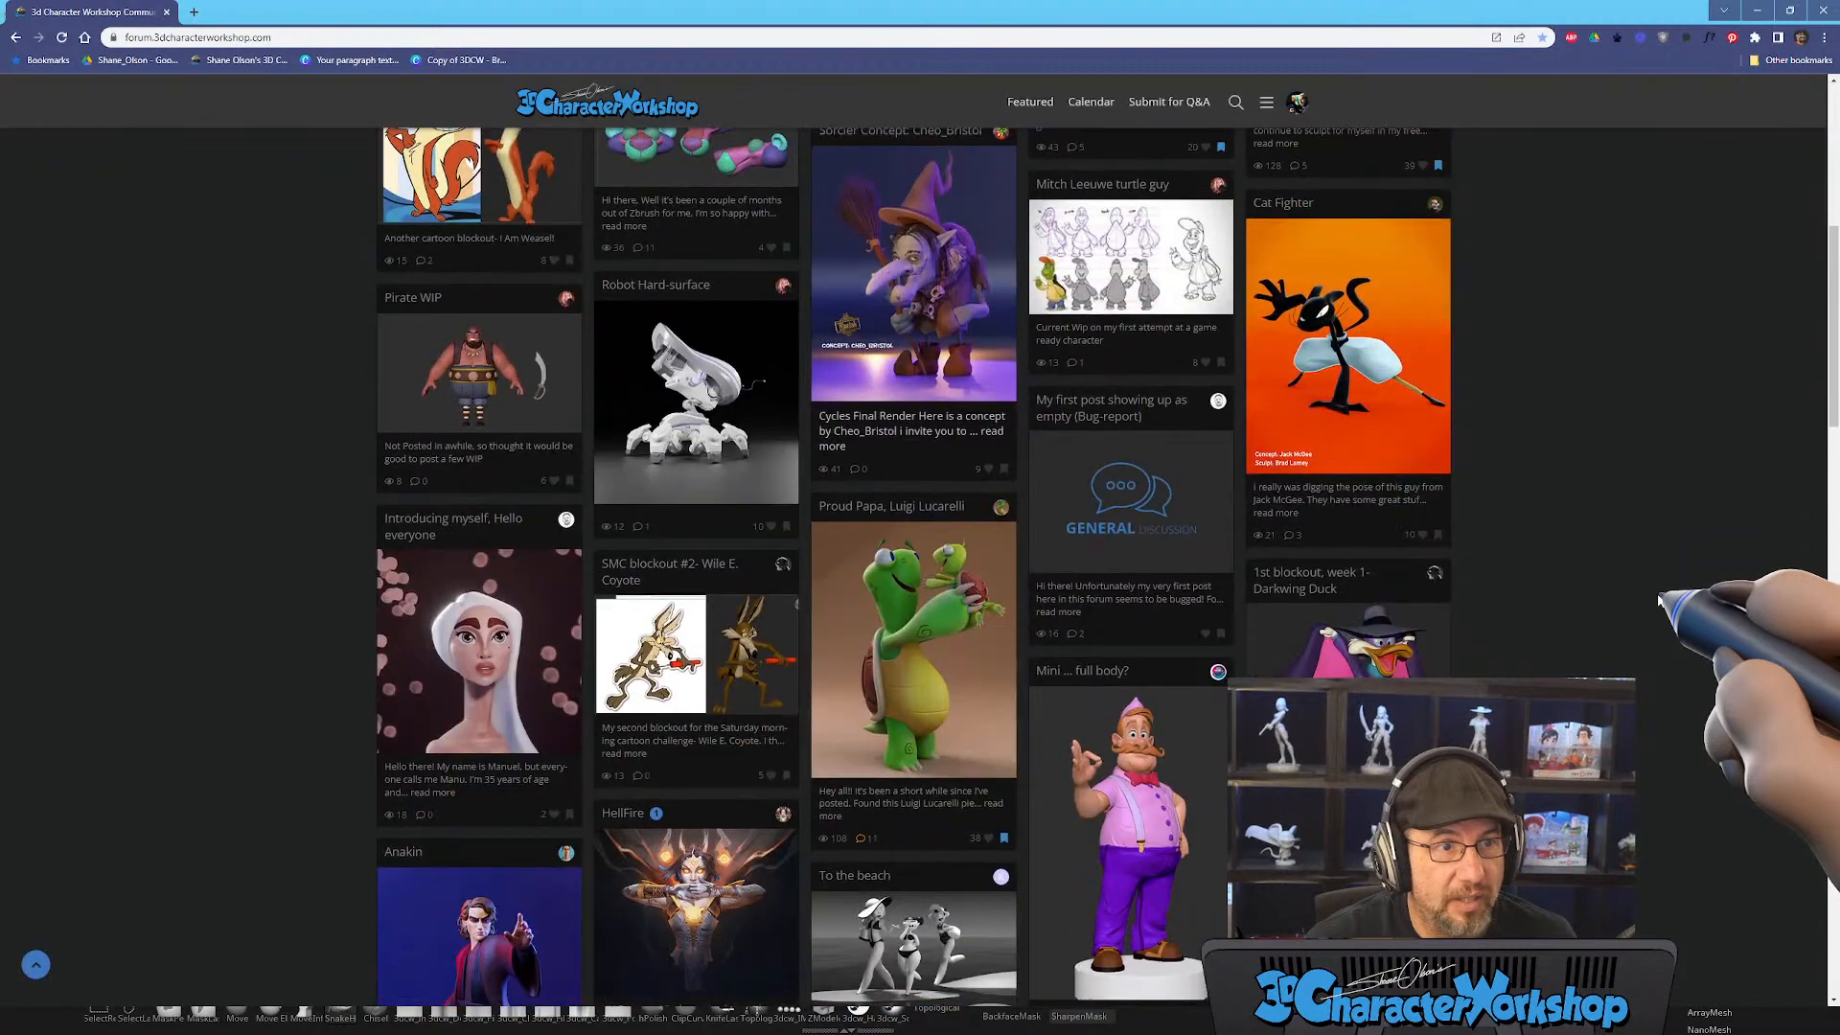
scroll(1668, 599, down, 4)
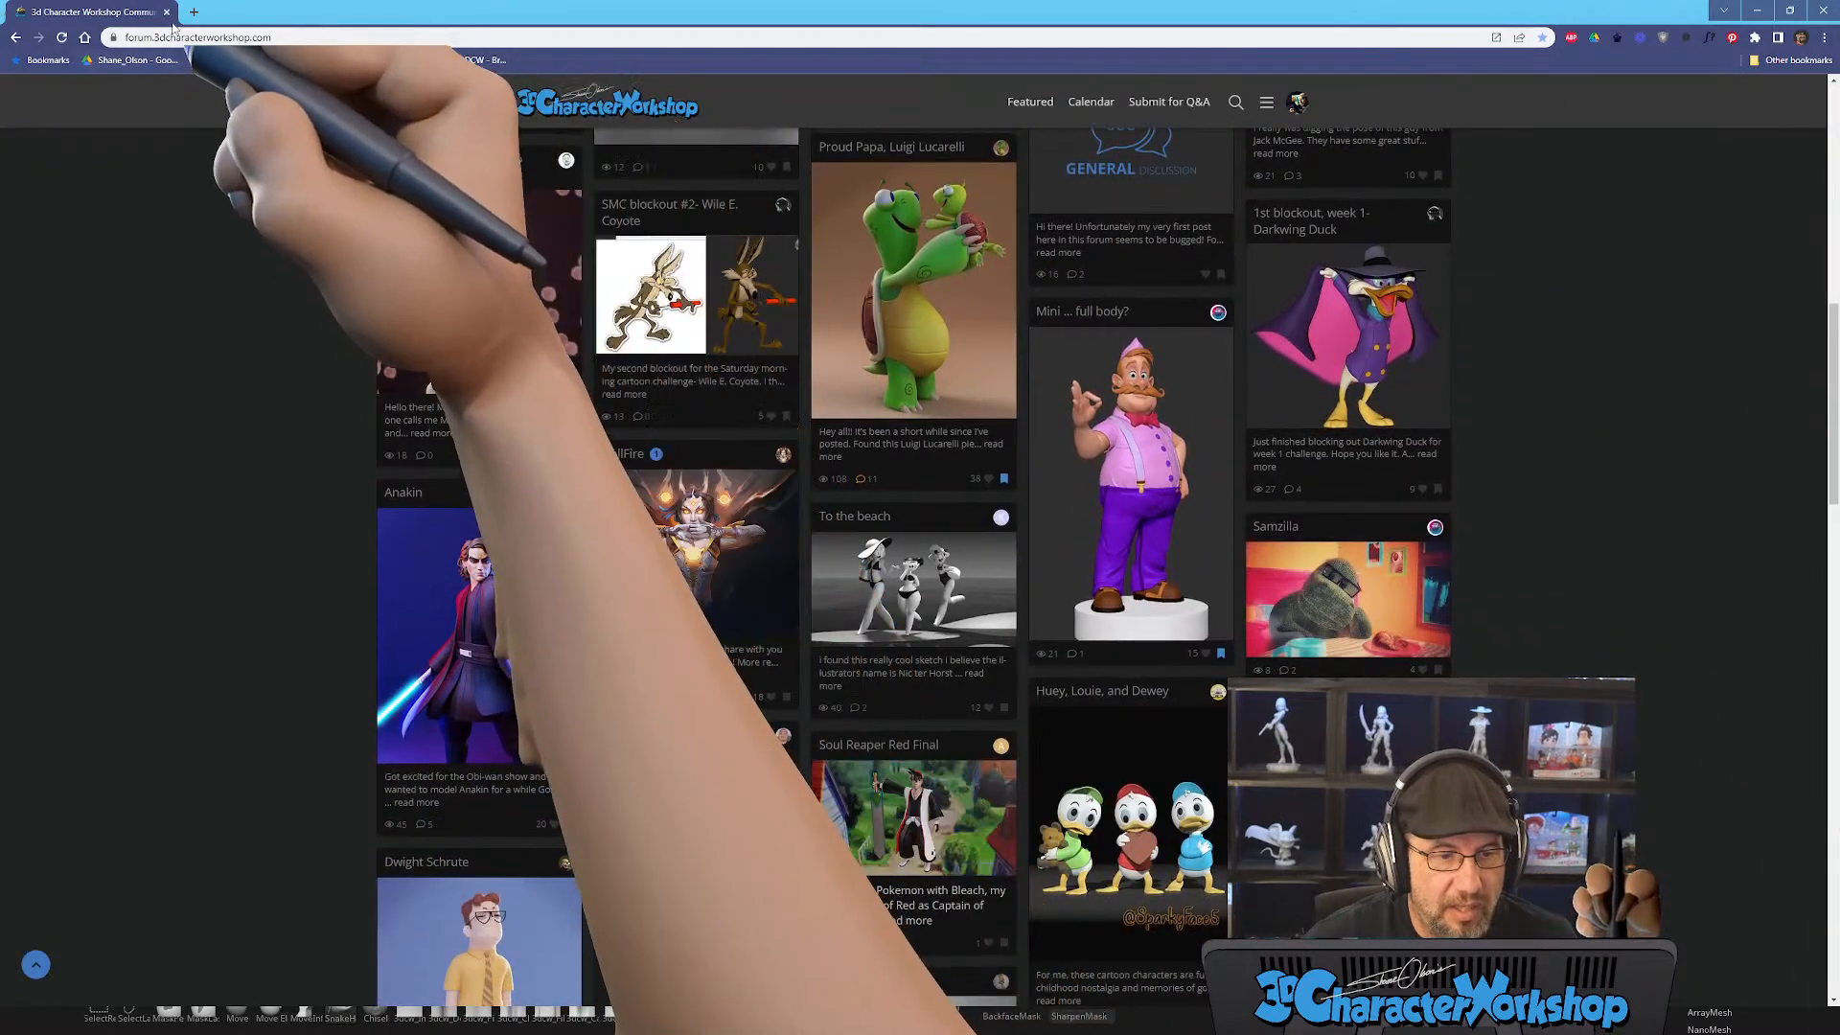
click(167, 12)
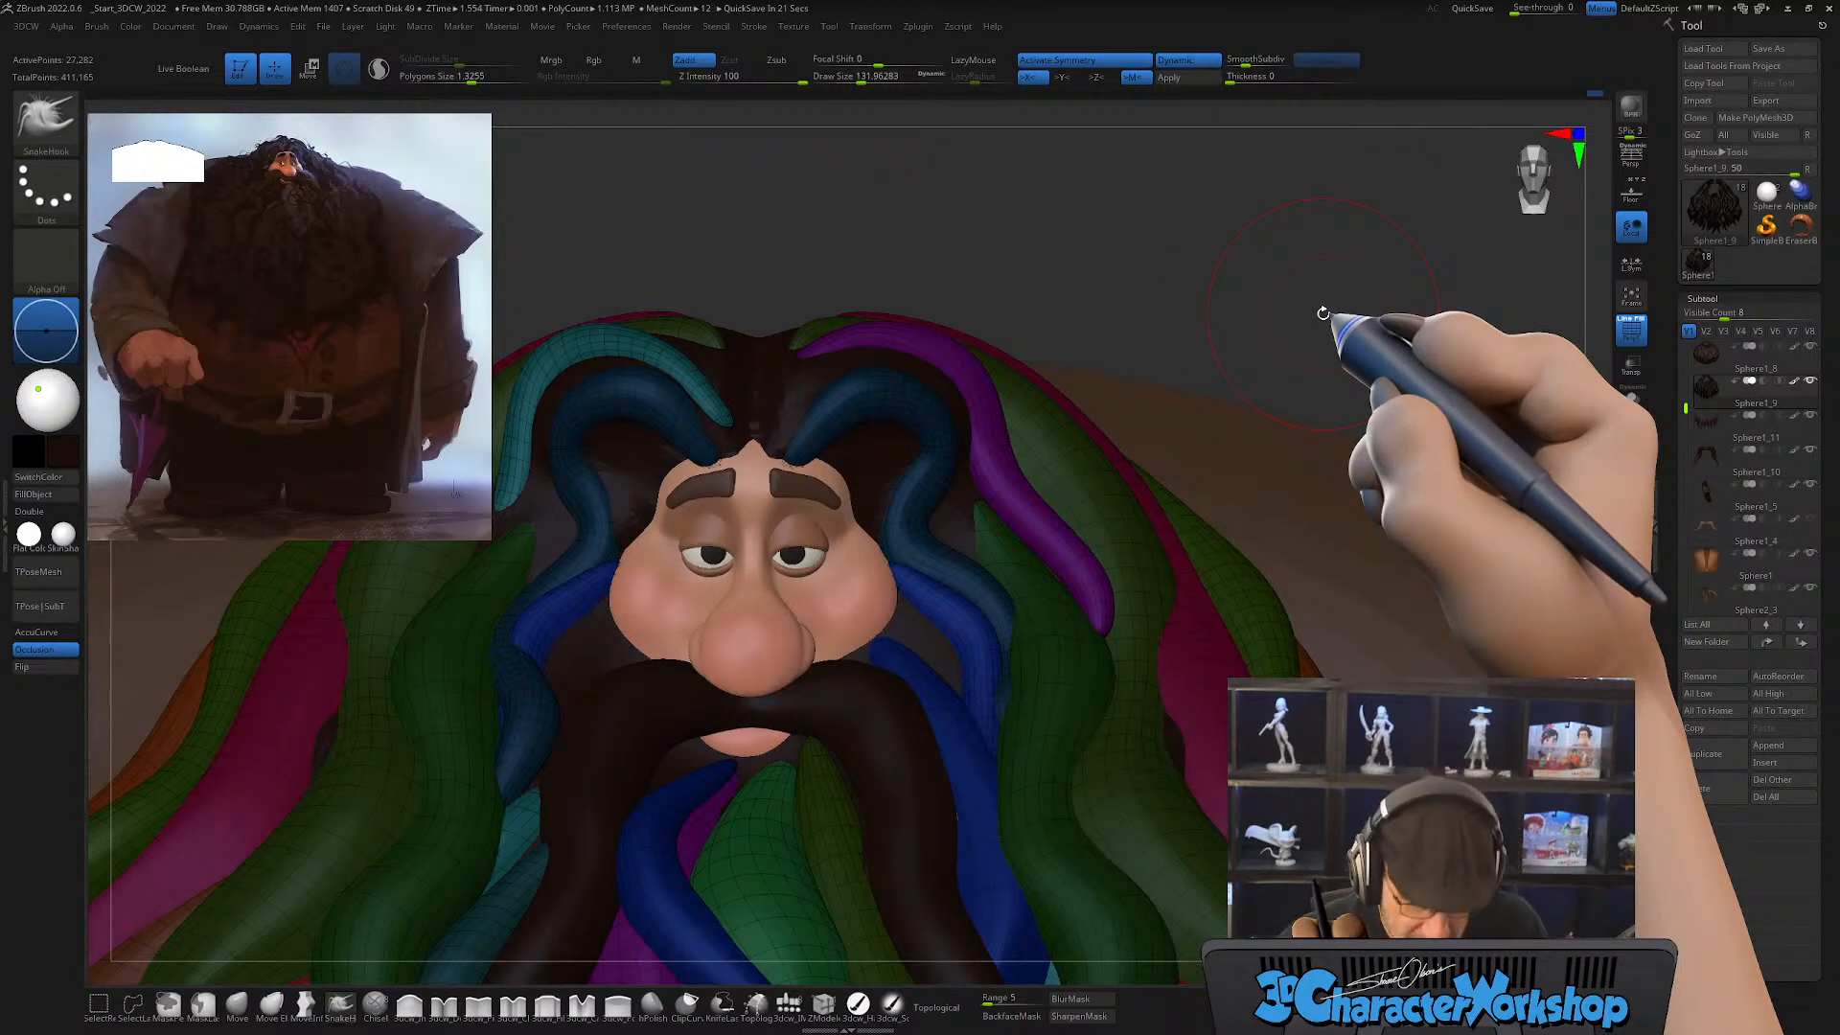
Step: Draw out the upper tips of the inner blue locks beside the mustache with SnakeHook, reducing the draw size to about 25
drag(1273, 481, 1253, 482)
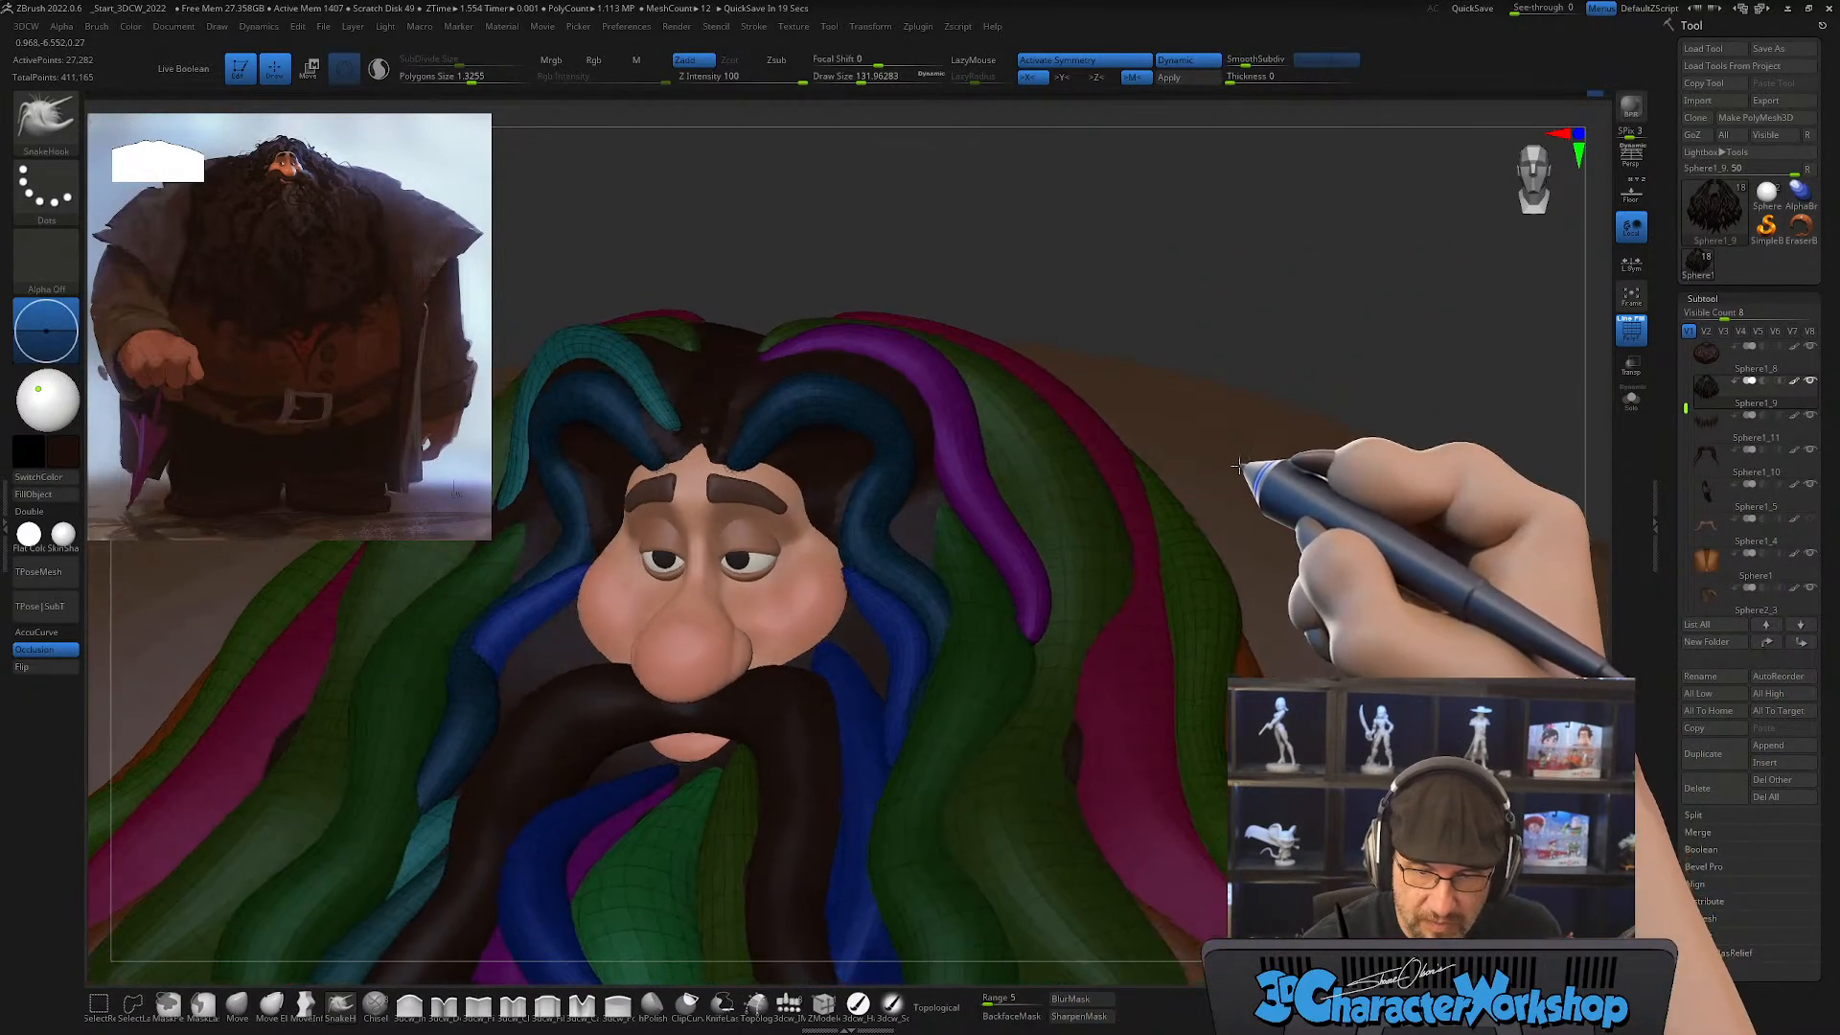
mouse_move(738, 671)
alt+right_down()
mouse_move(900, 741)
mouse_move(913, 775)
mouse_move(942, 748)
alt+right_up()
right_drag(916, 814, 888, 840)
key(s)
drag(739, 752, 724, 727)
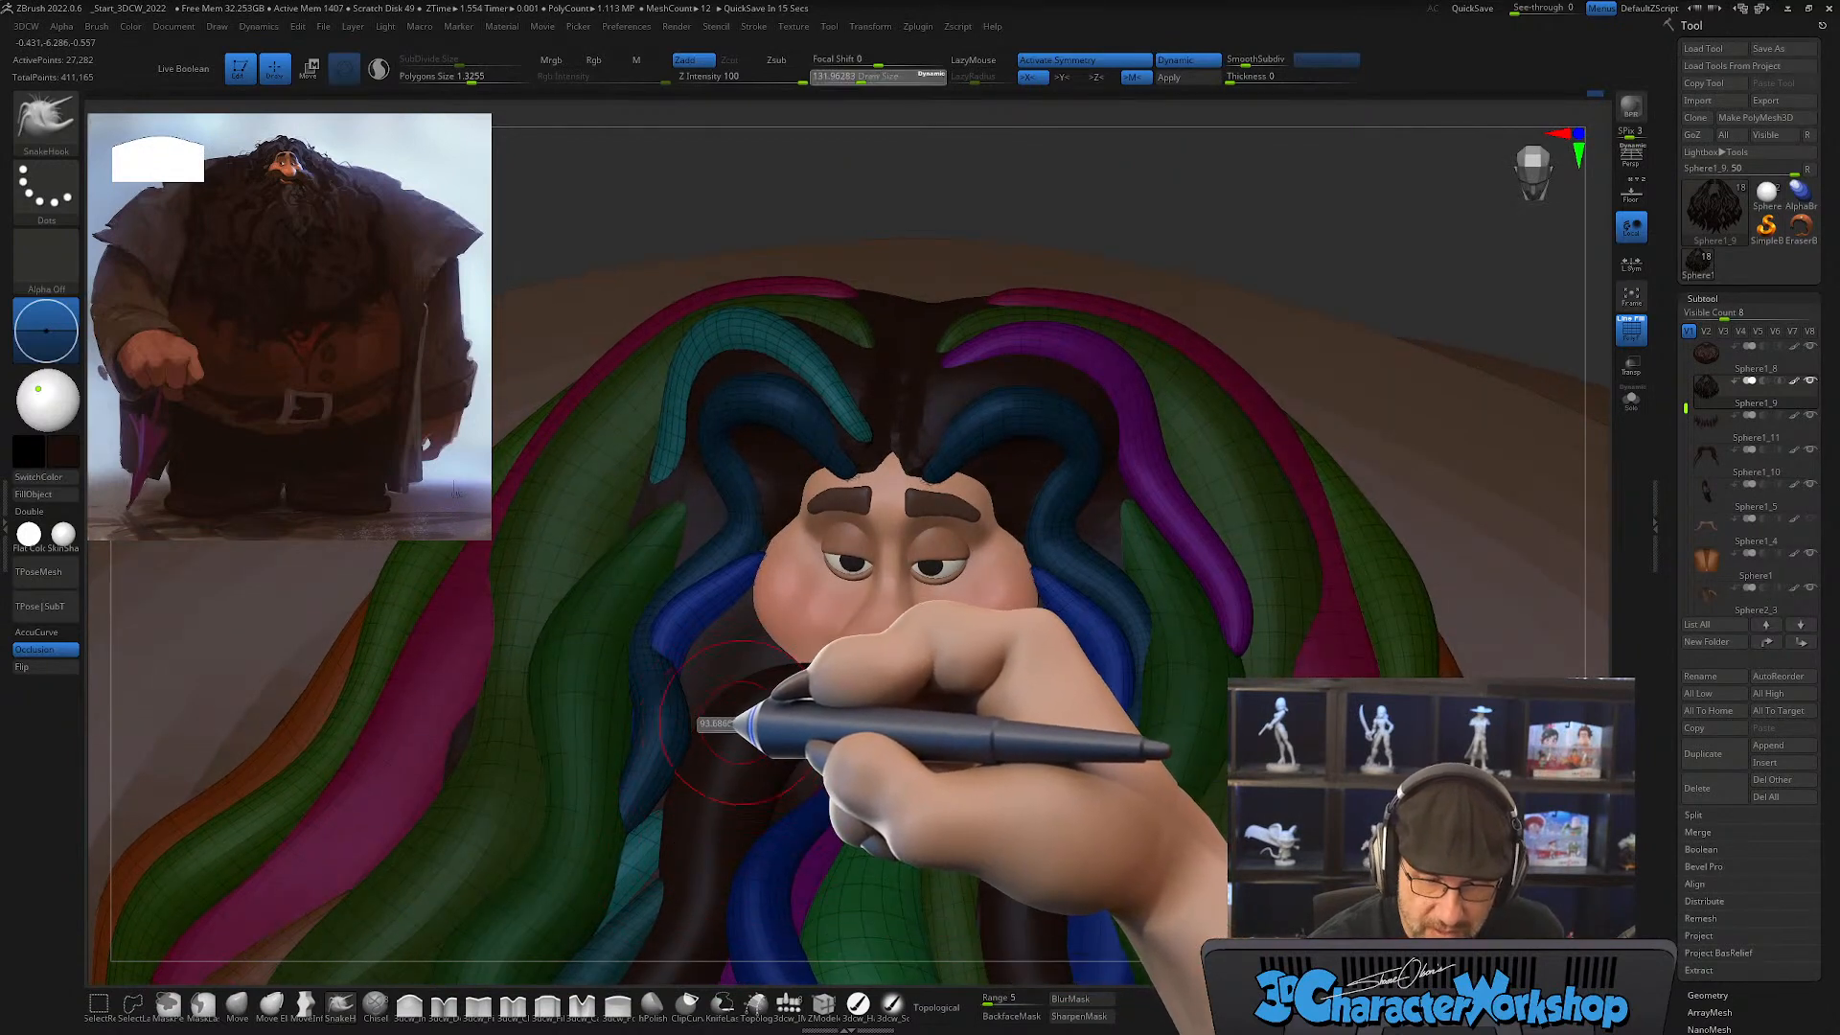
mouse_move(746, 717)
right_down()
mouse_move(770, 674)
mouse_move(762, 721)
right_up()
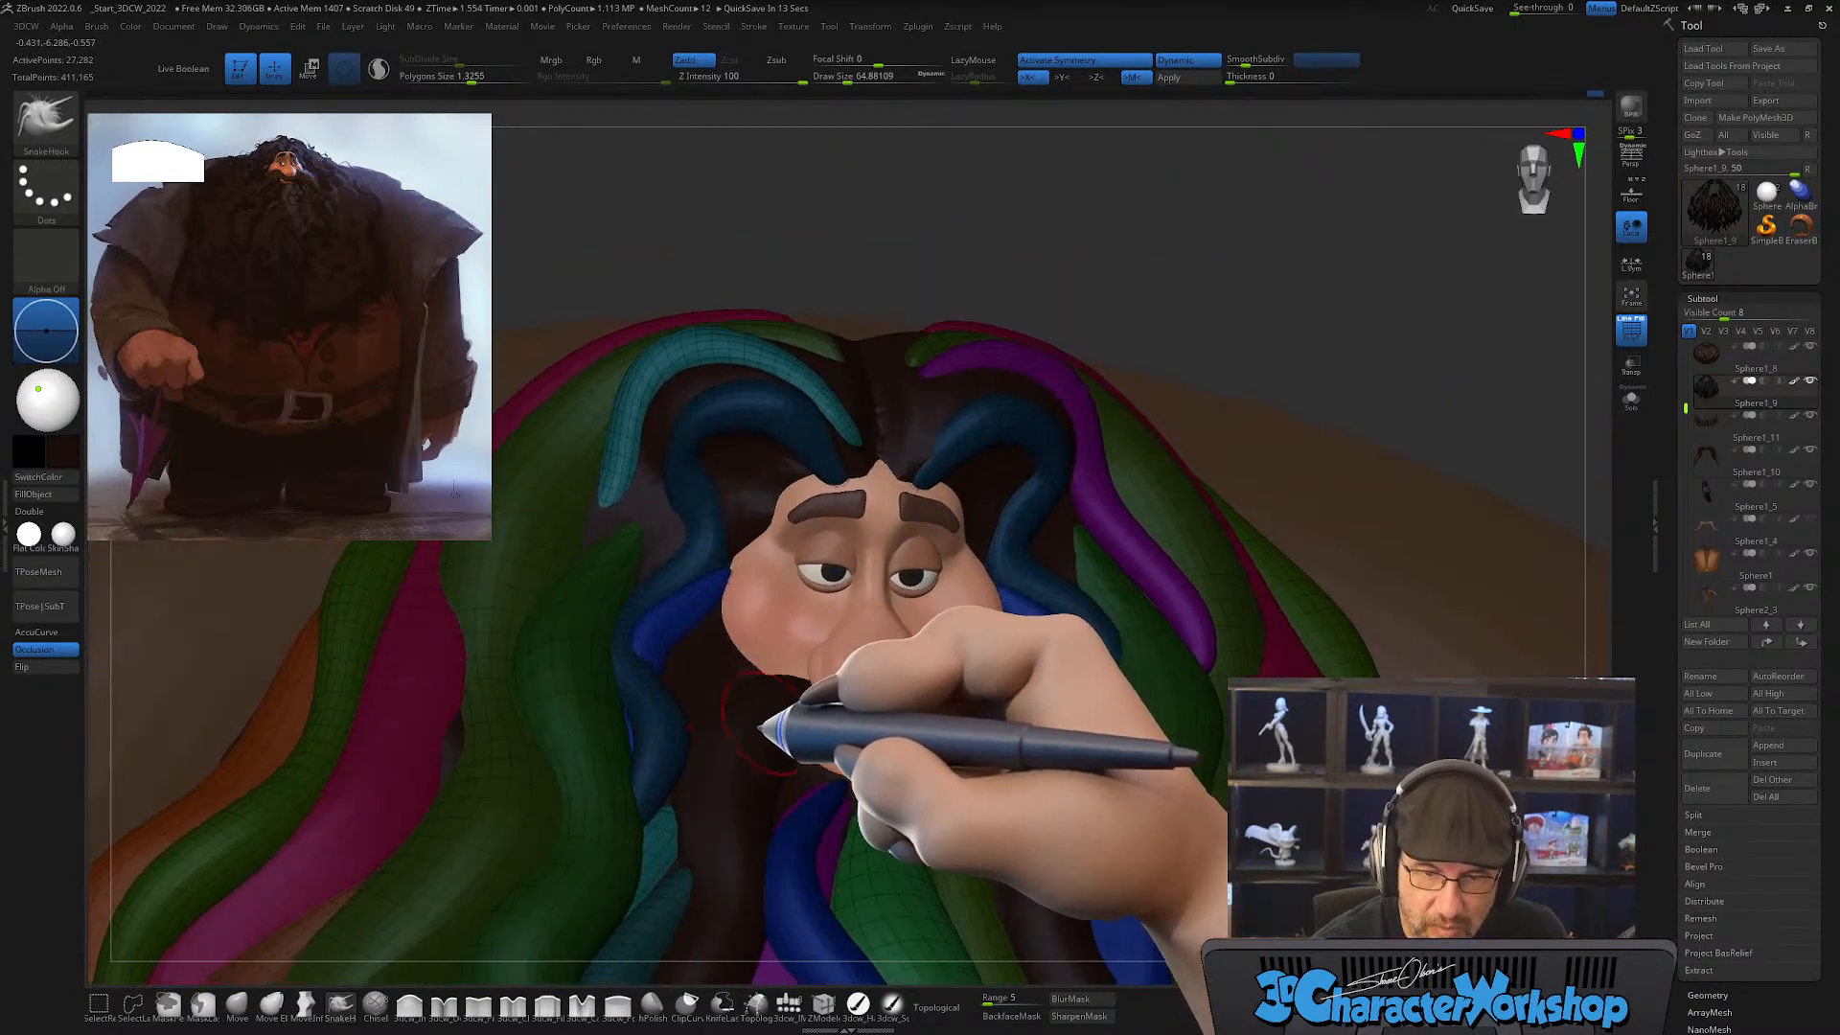
mouse_move(1022, 699)
right_down()
mouse_move(1039, 679)
mouse_move(1081, 697)
right_up()
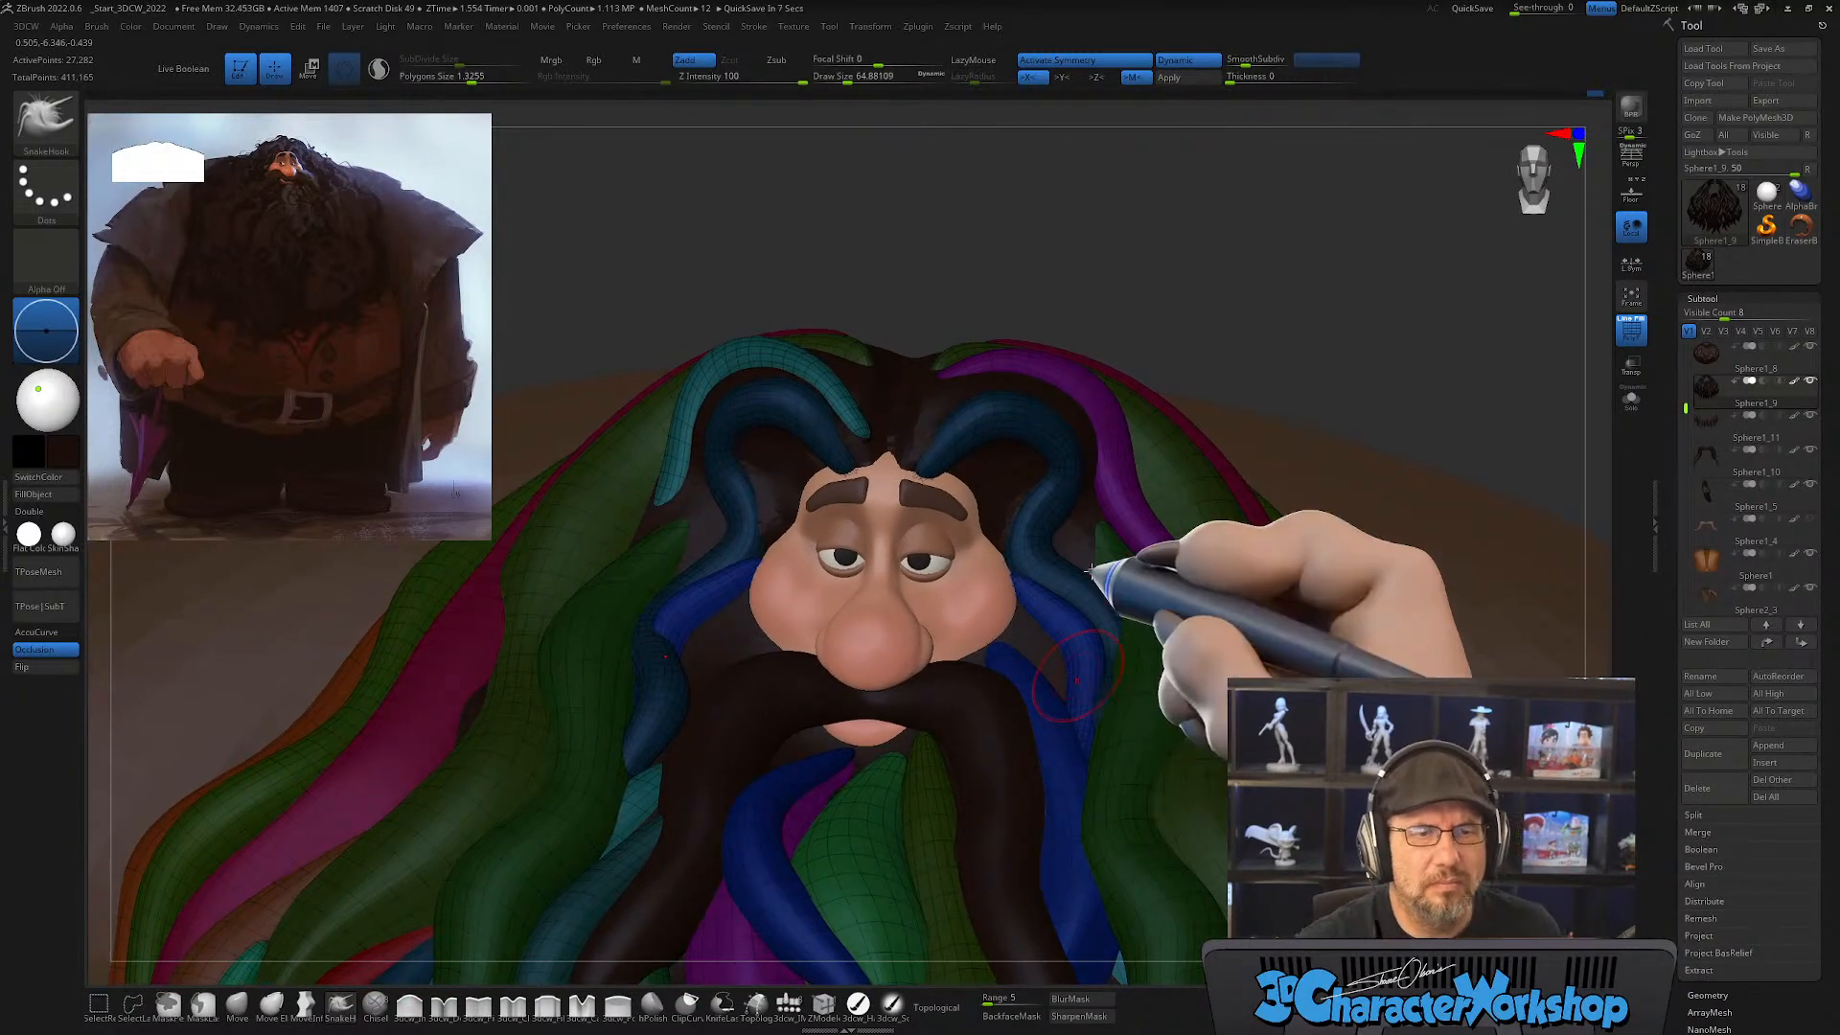
right_drag(1100, 602, 1096, 610)
key(s)
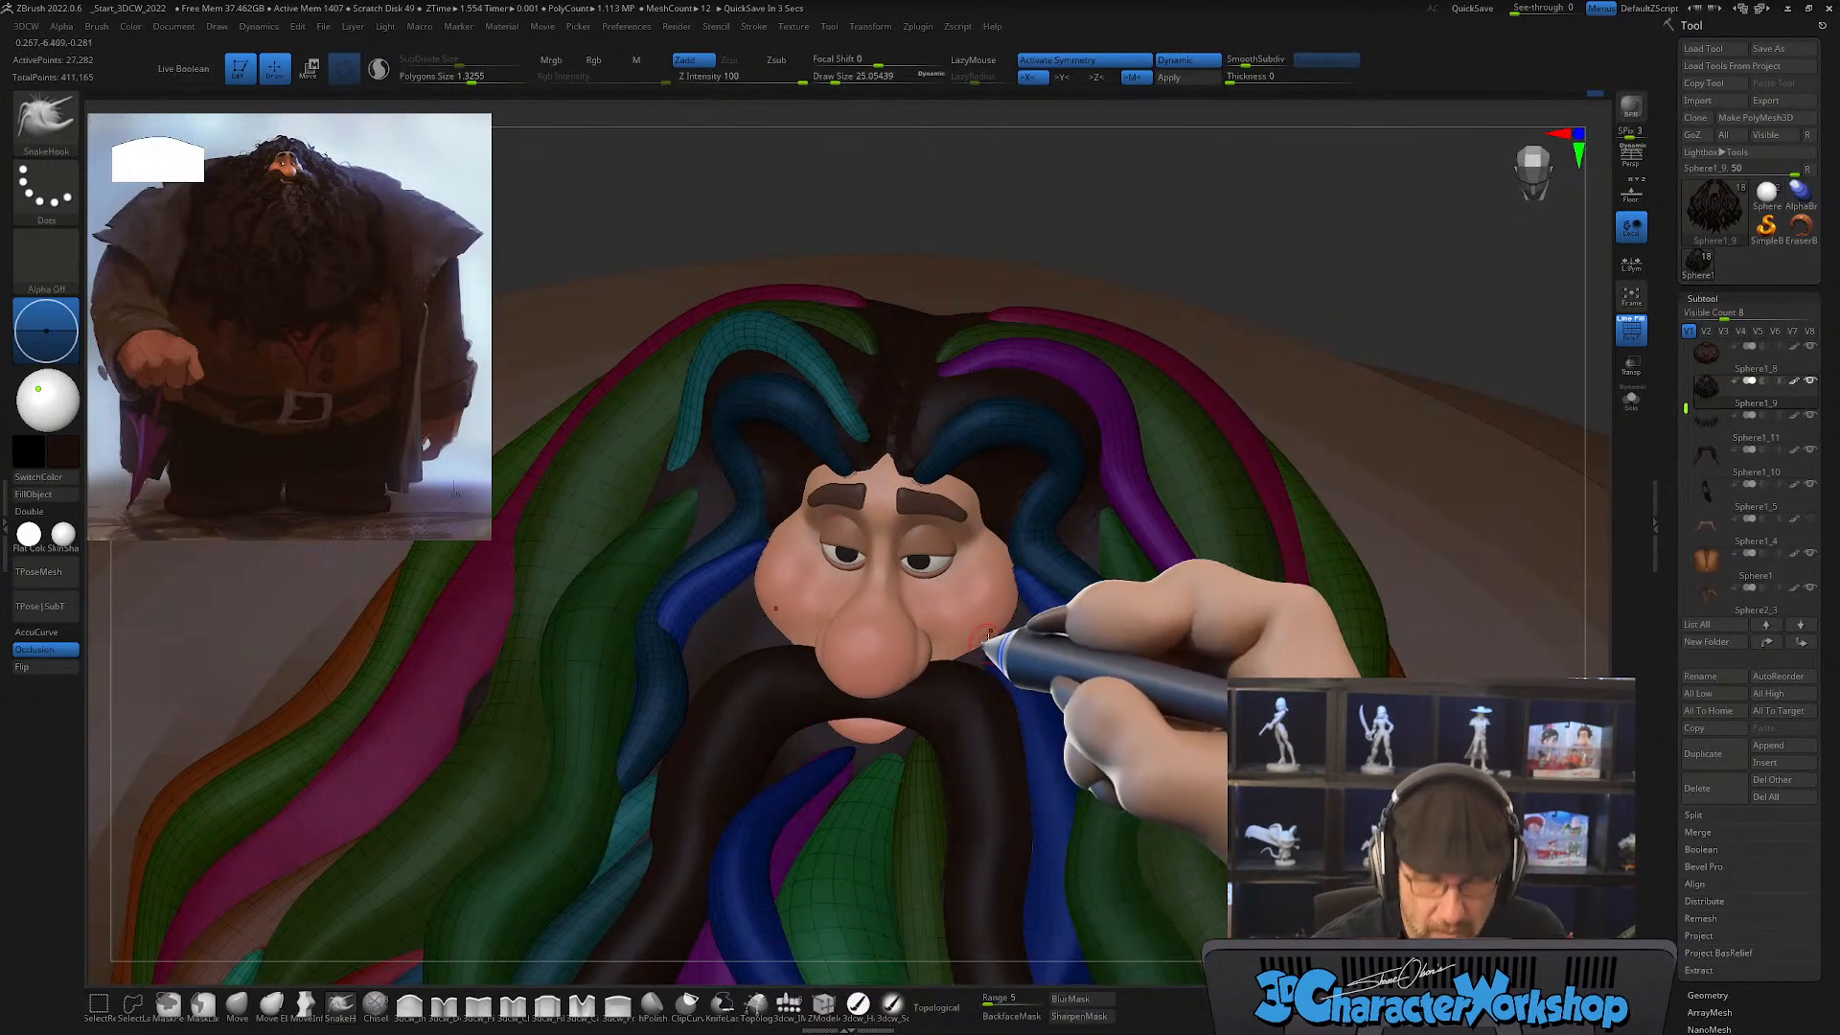
right_drag(998, 636, 1027, 595)
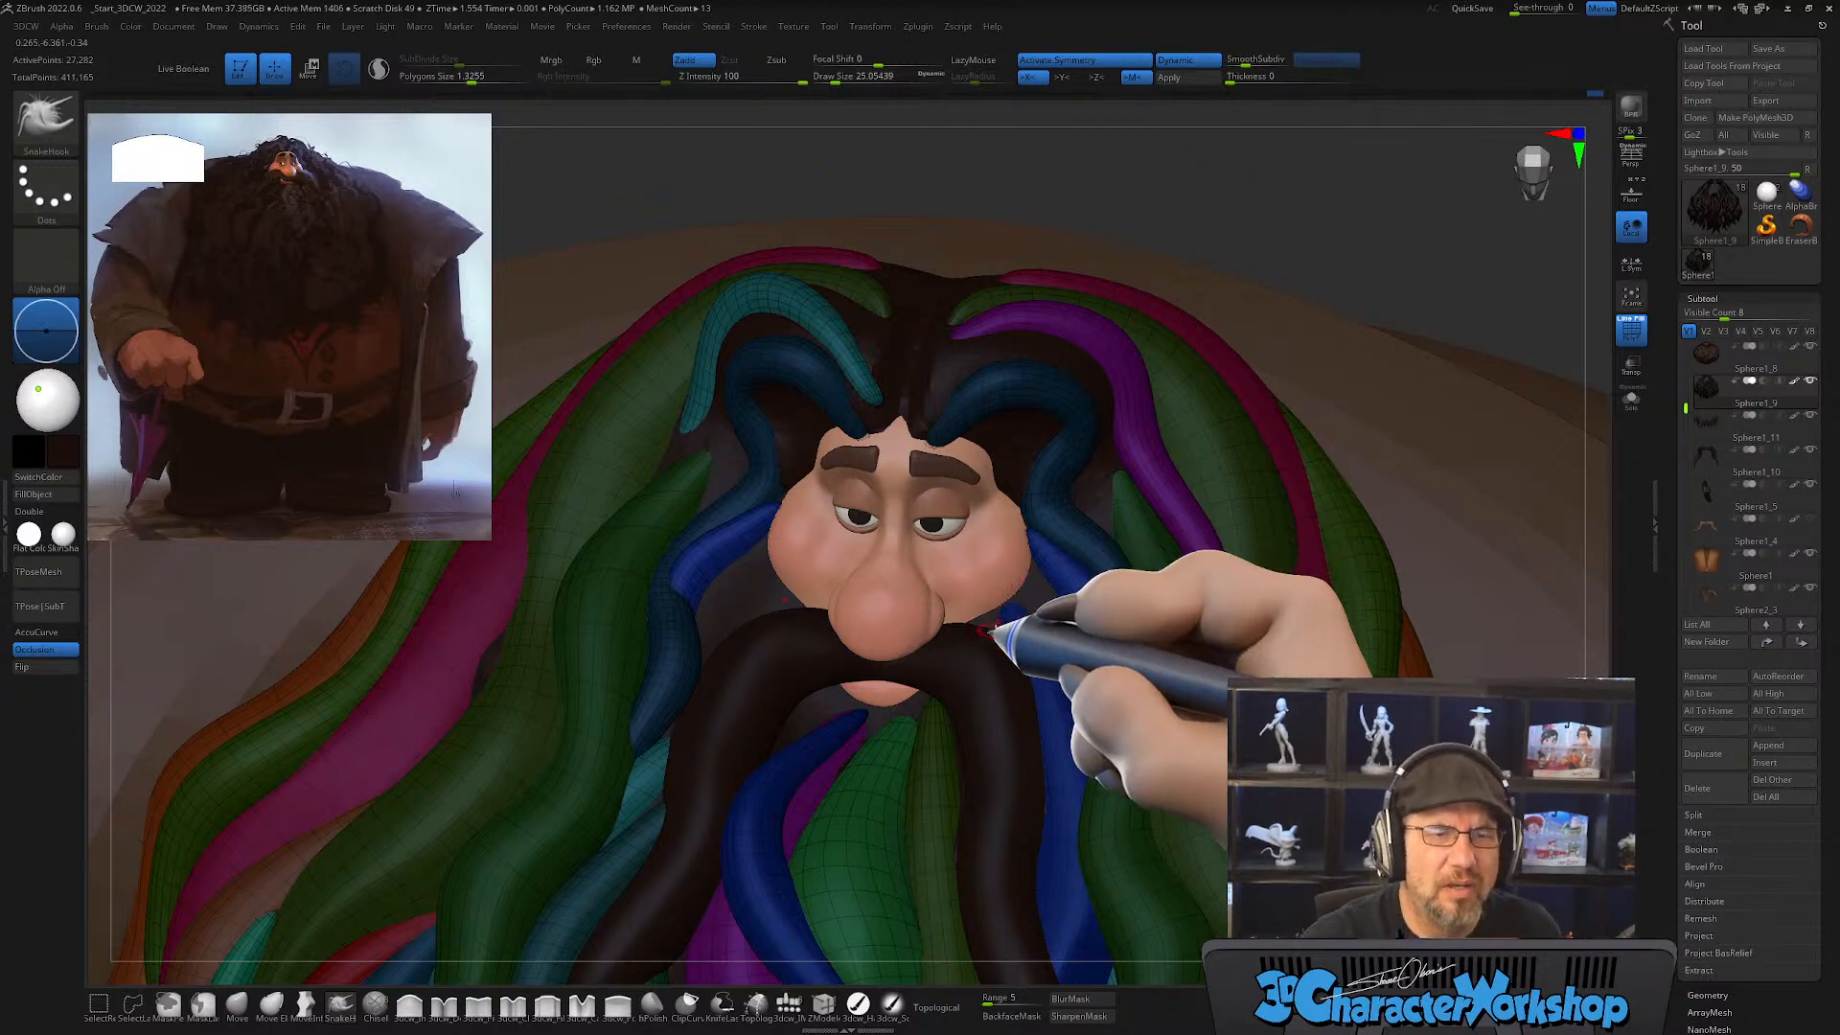
right_drag(1014, 629, 1013, 656)
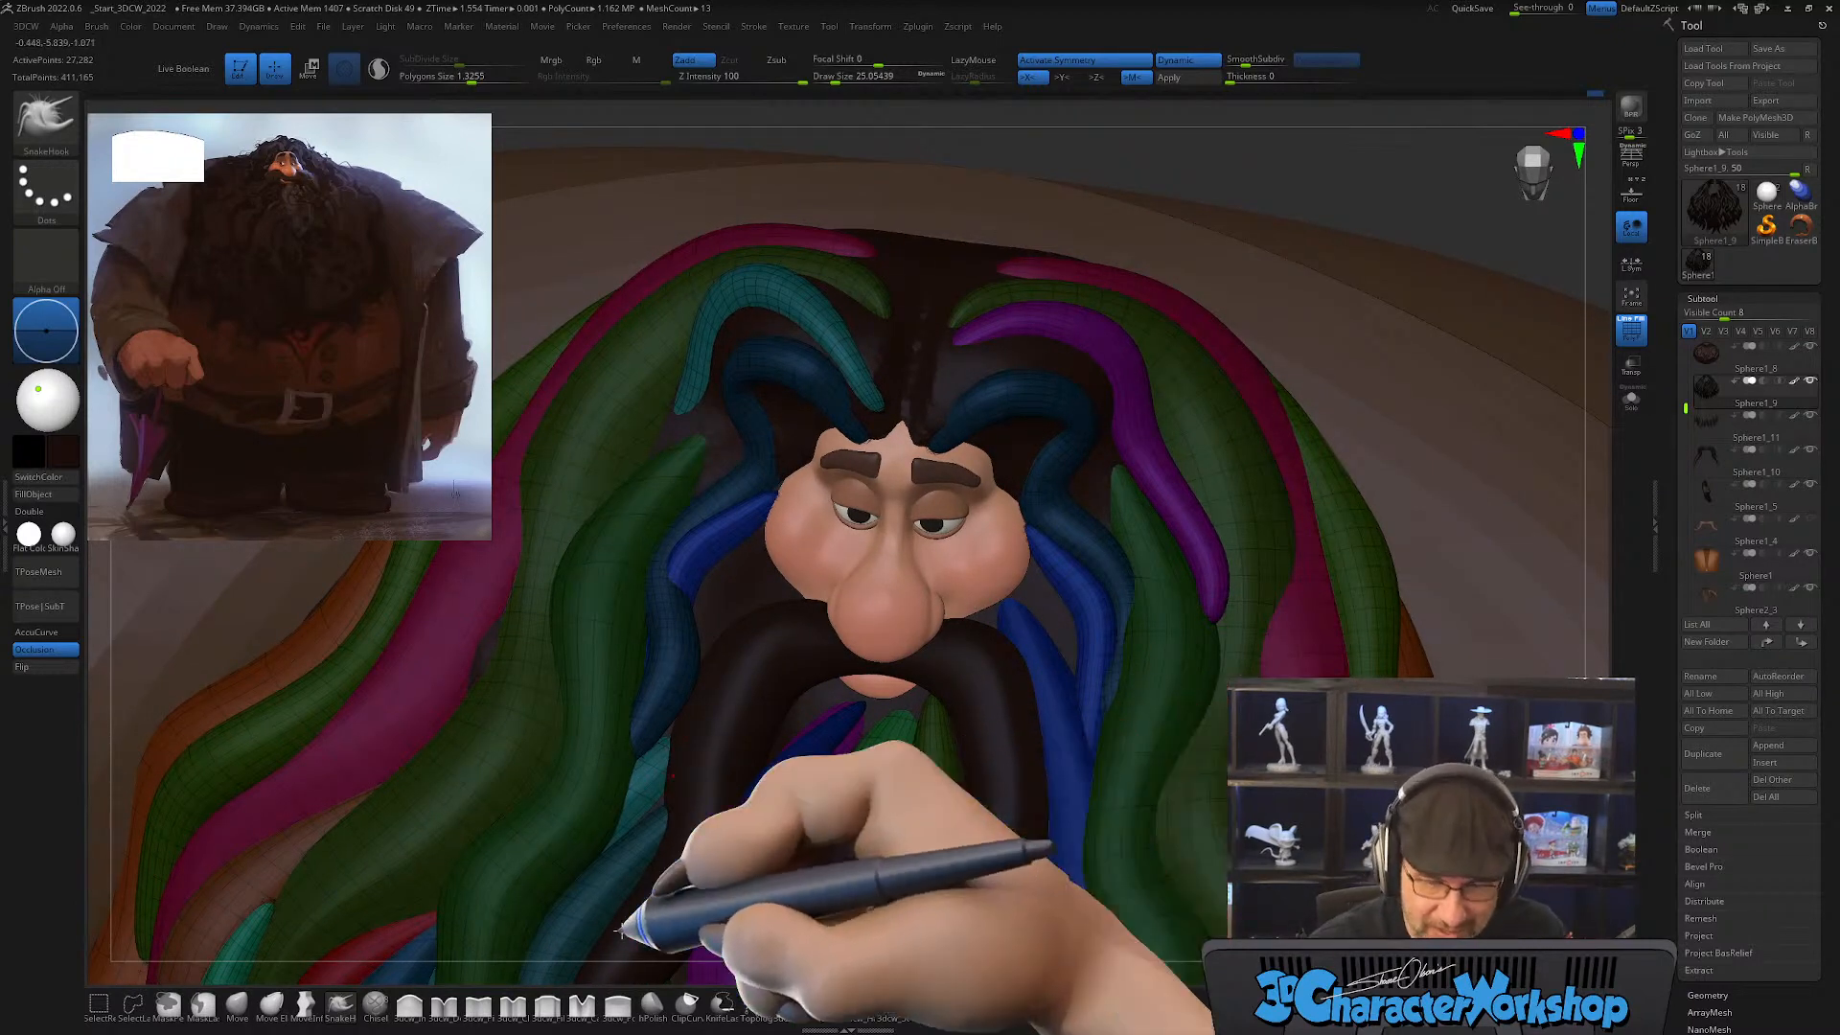
Step: Reshape the inner blue locks between the cheeks and the mustache with the Move brush, reducing the draw size to about 46
click(237, 1004)
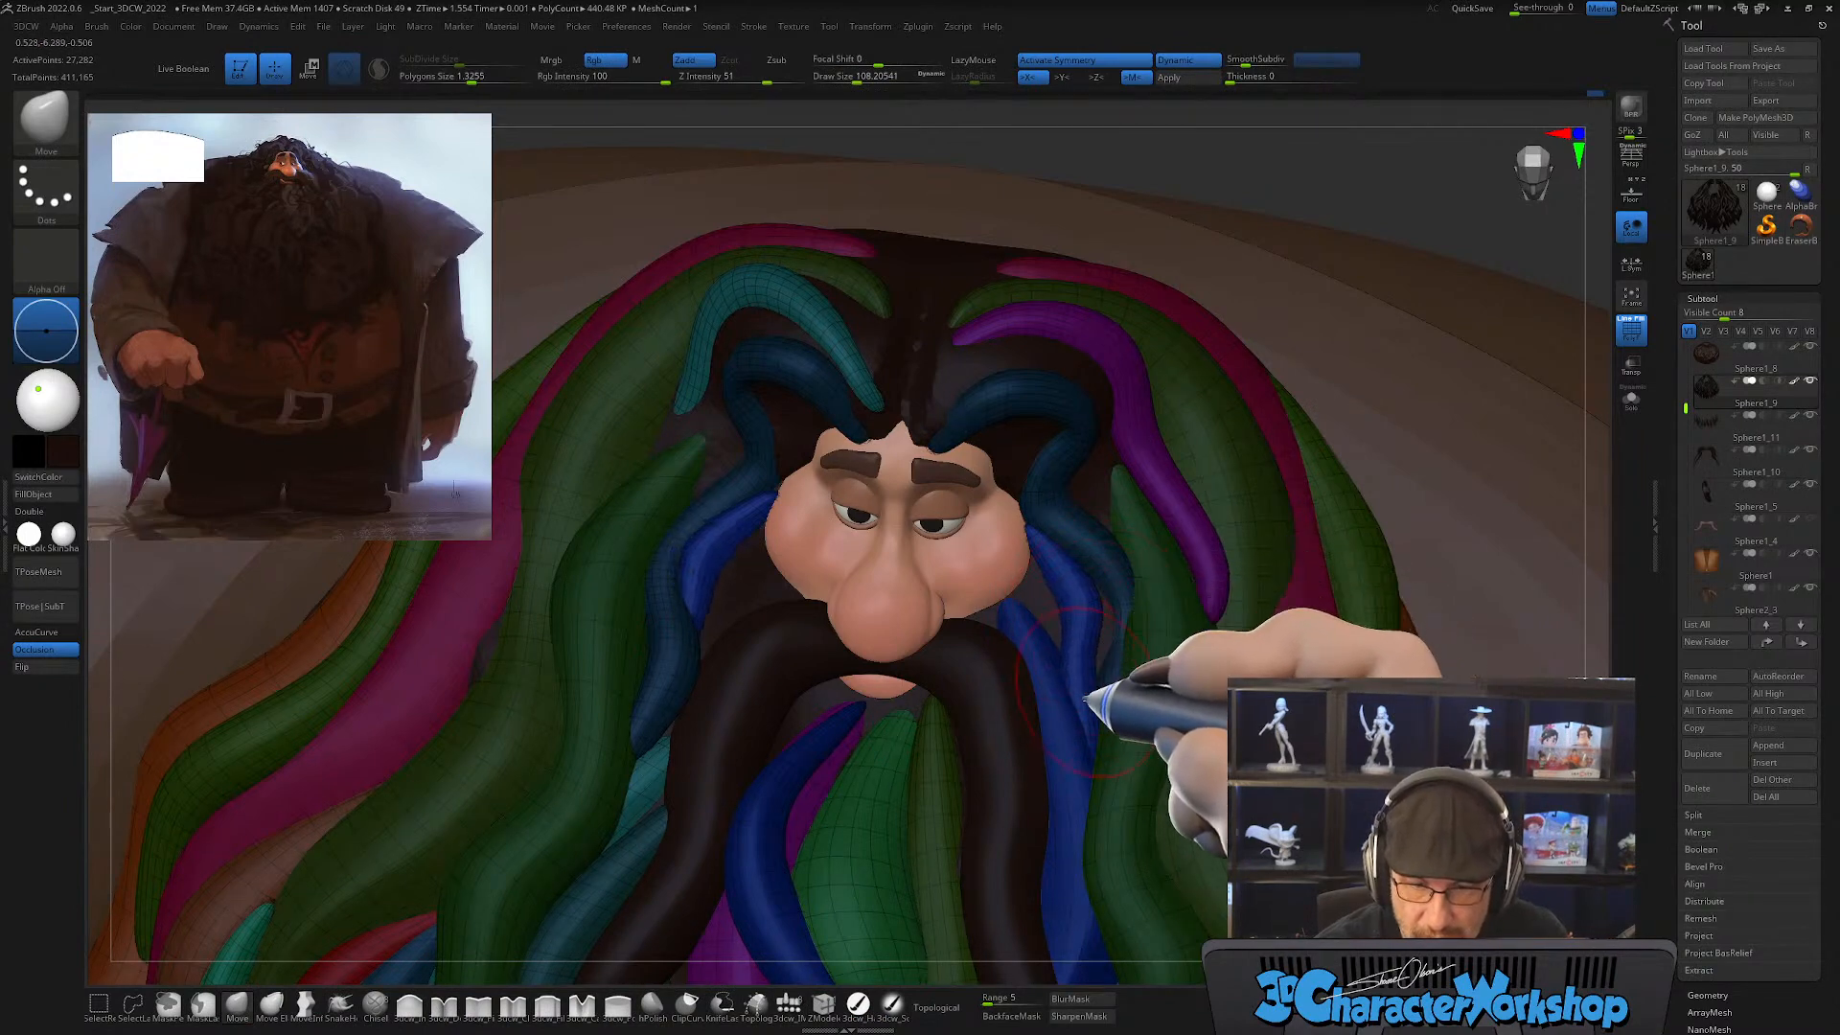
mouse_move(1085, 695)
right_down()
mouse_move(1060, 694)
mouse_move(1061, 721)
right_up()
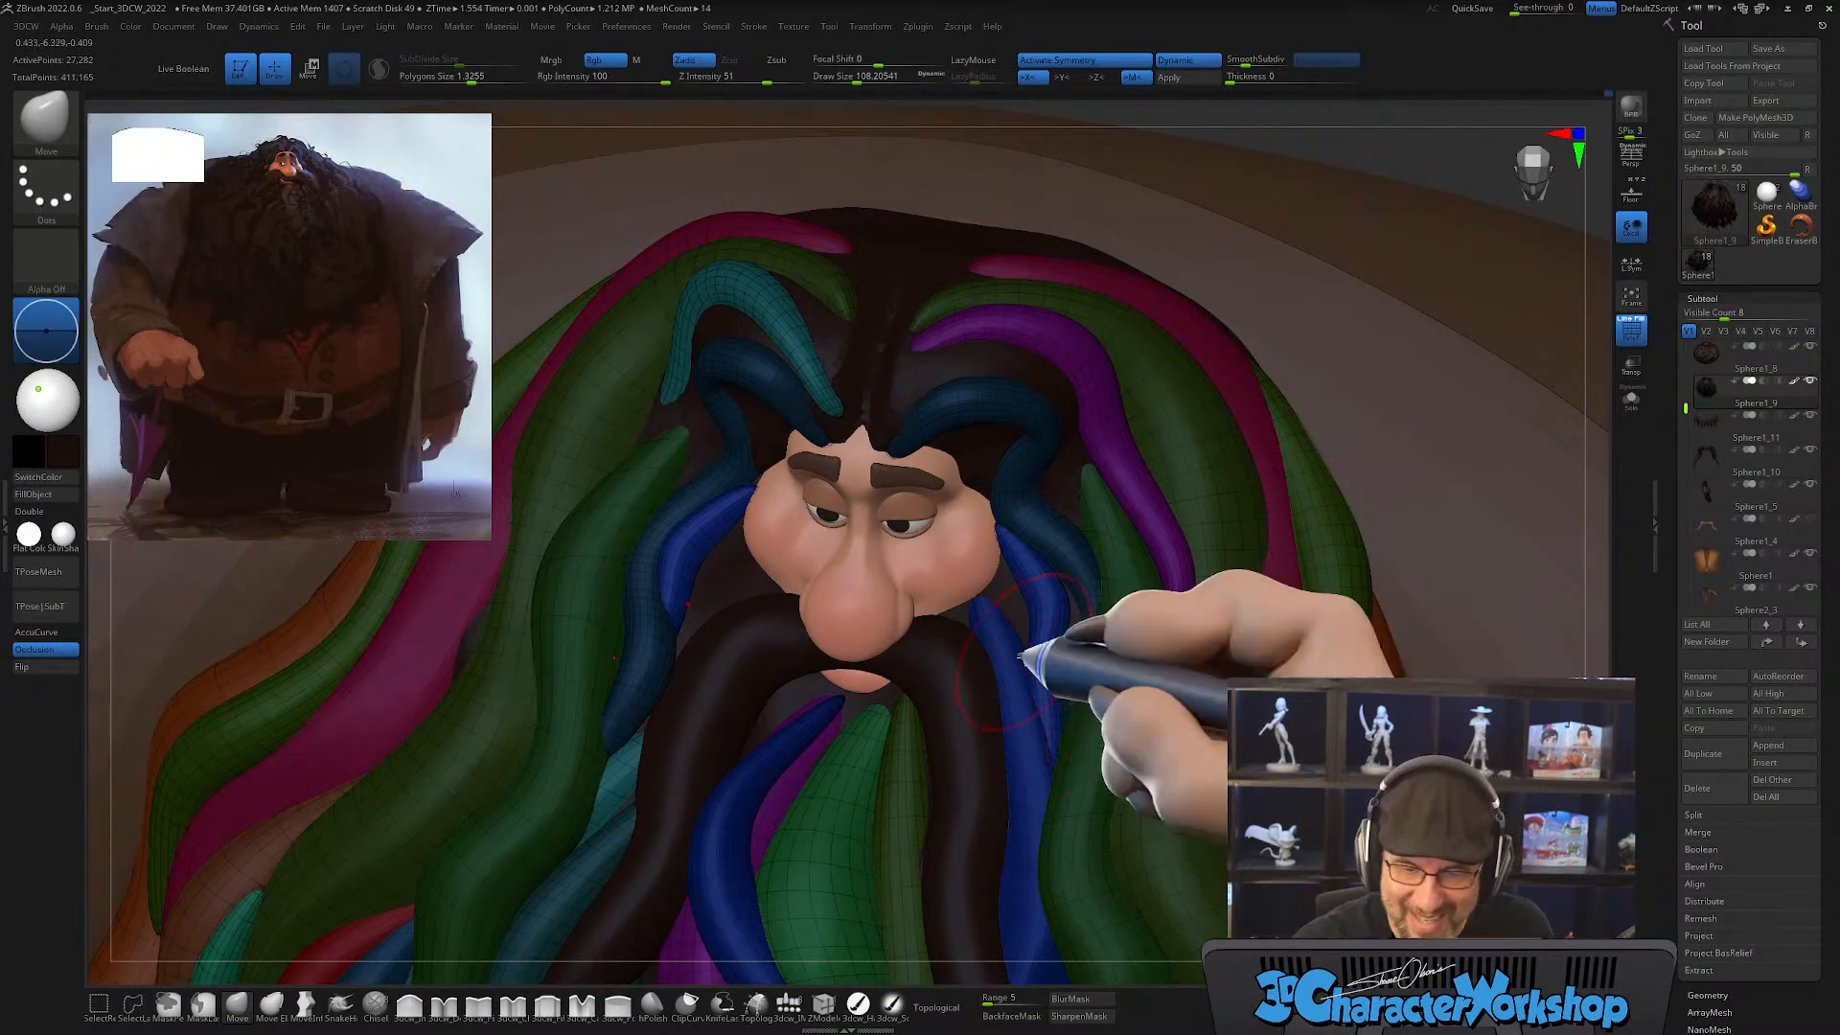
key(s)
drag(1017, 663, 980, 671)
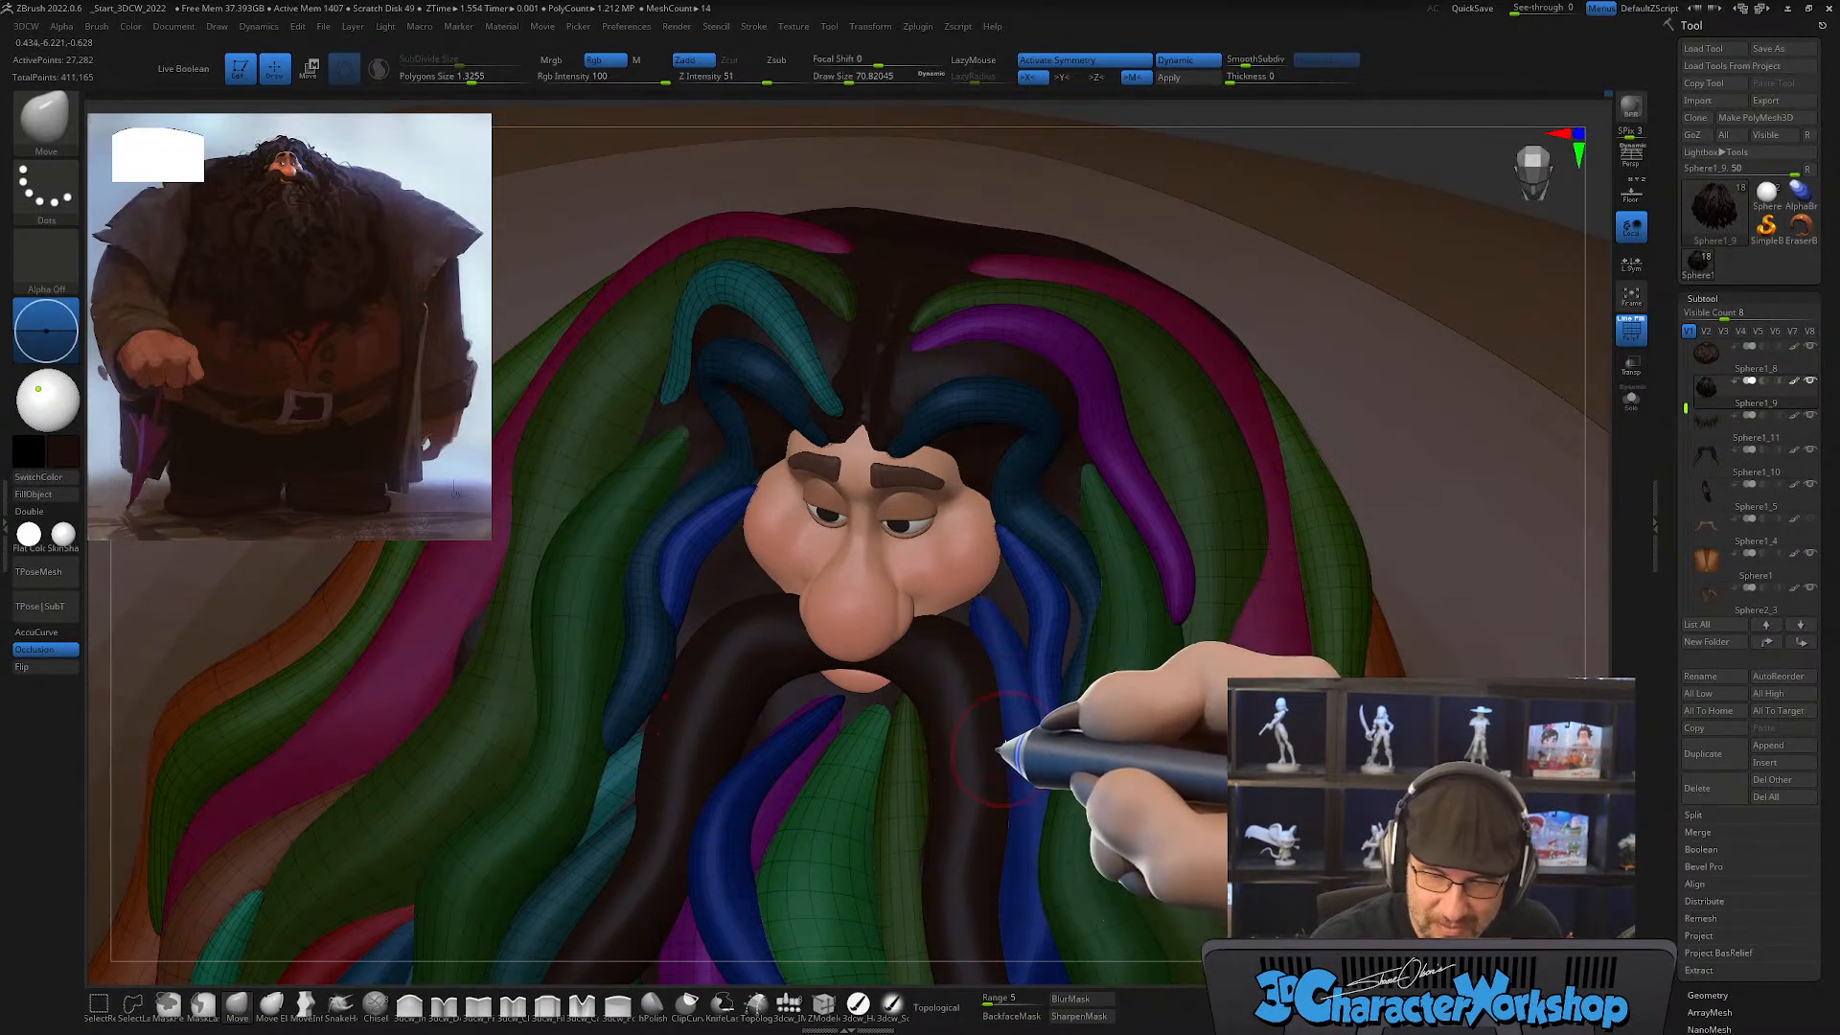
right_drag(1019, 752, 1012, 625)
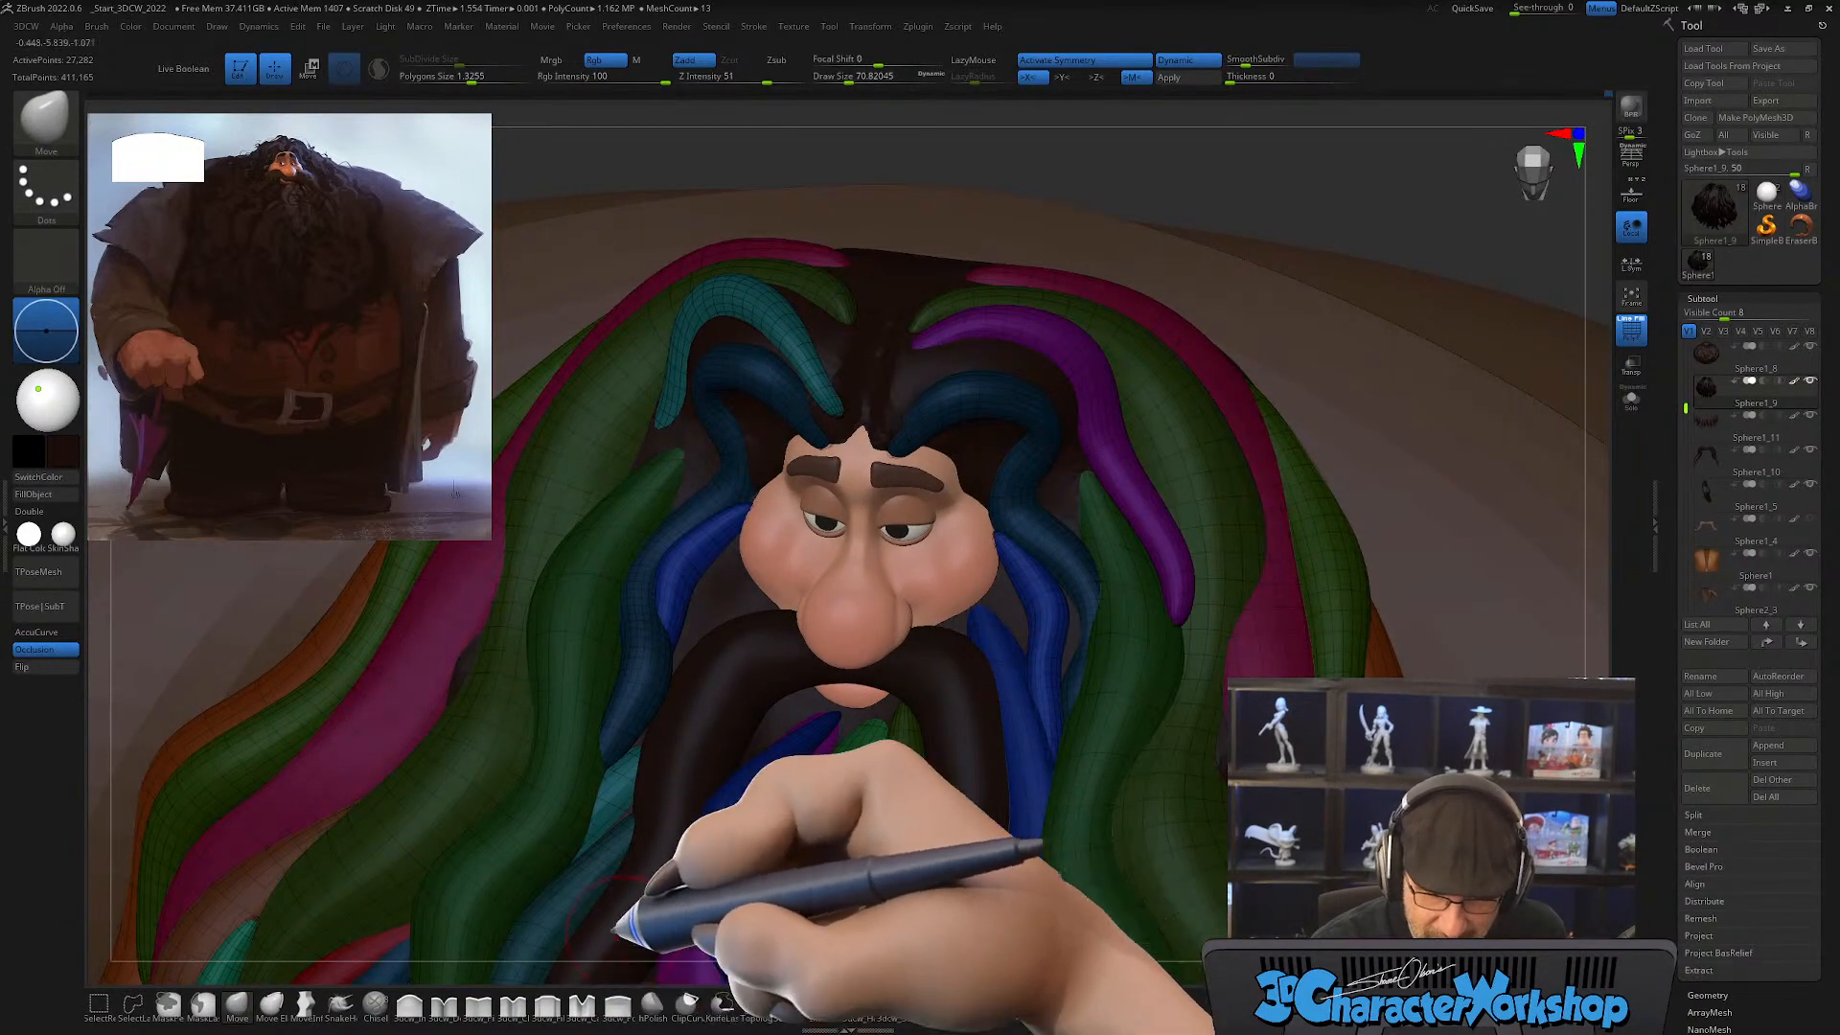
key(s)
drag(700, 946, 696, 946)
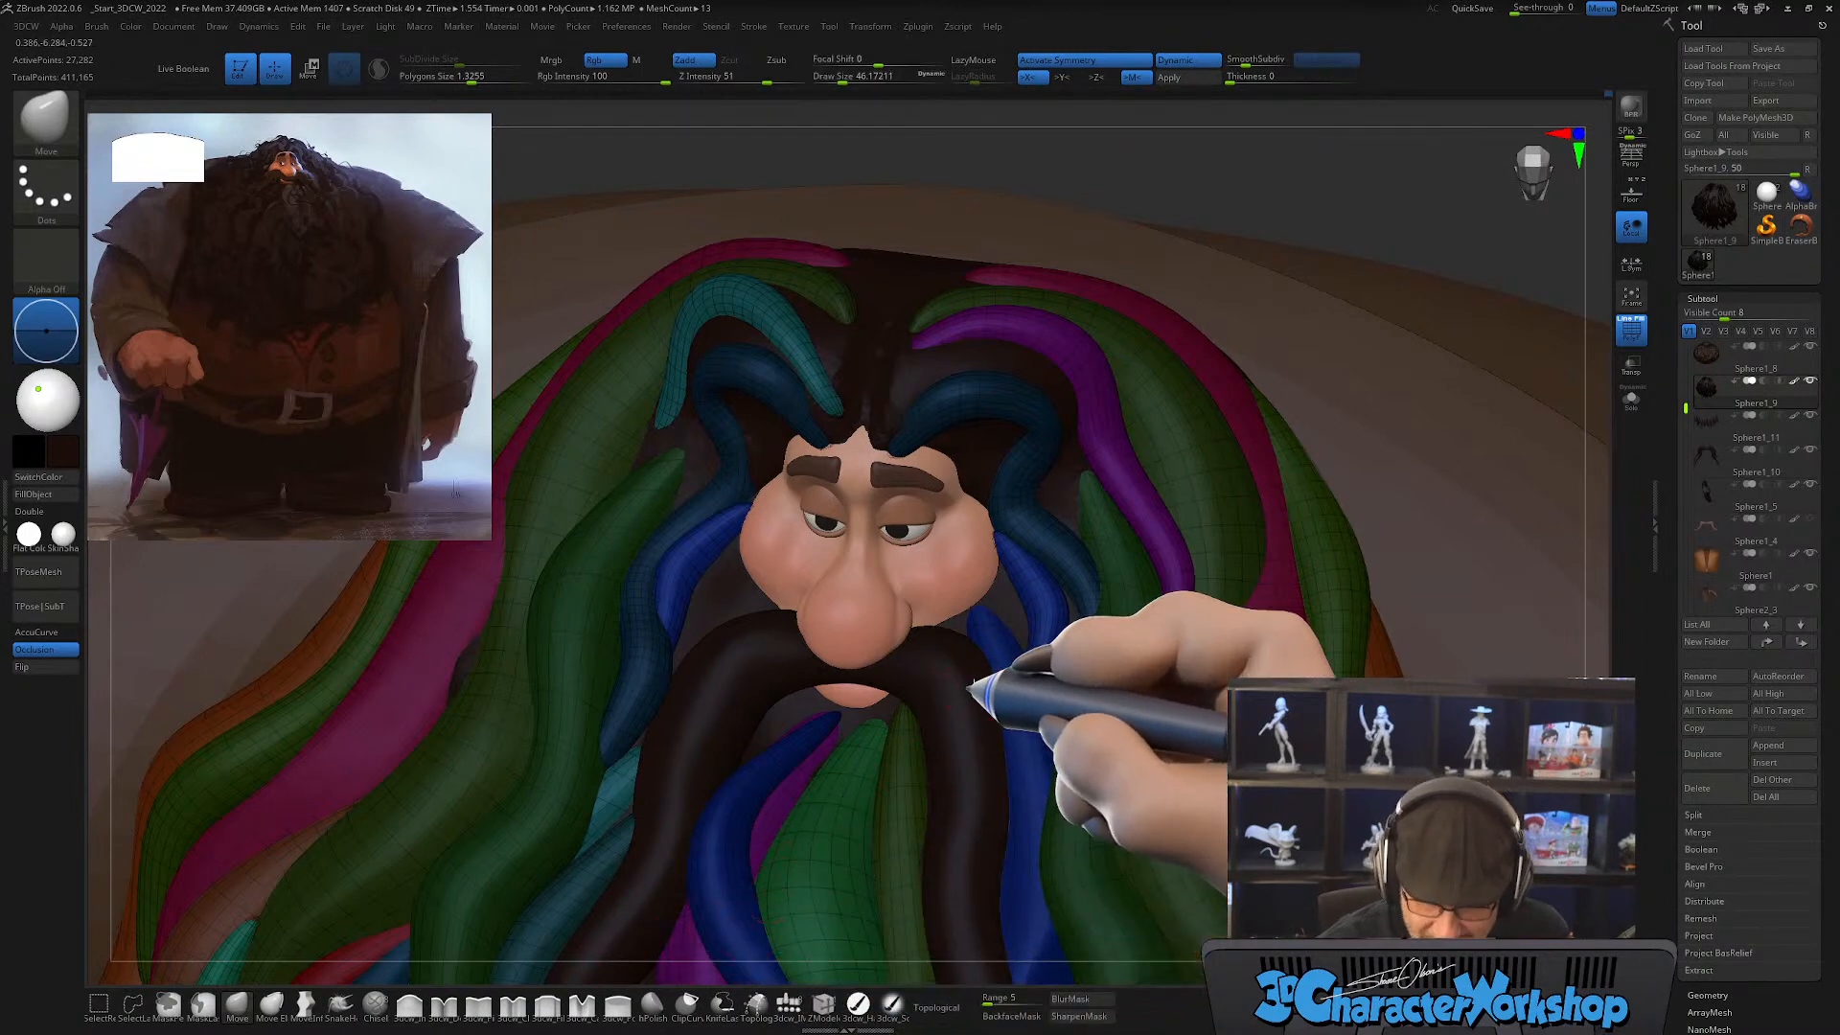
mouse_move(984, 676)
right_down()
mouse_move(963, 787)
mouse_move(983, 789)
right_up()
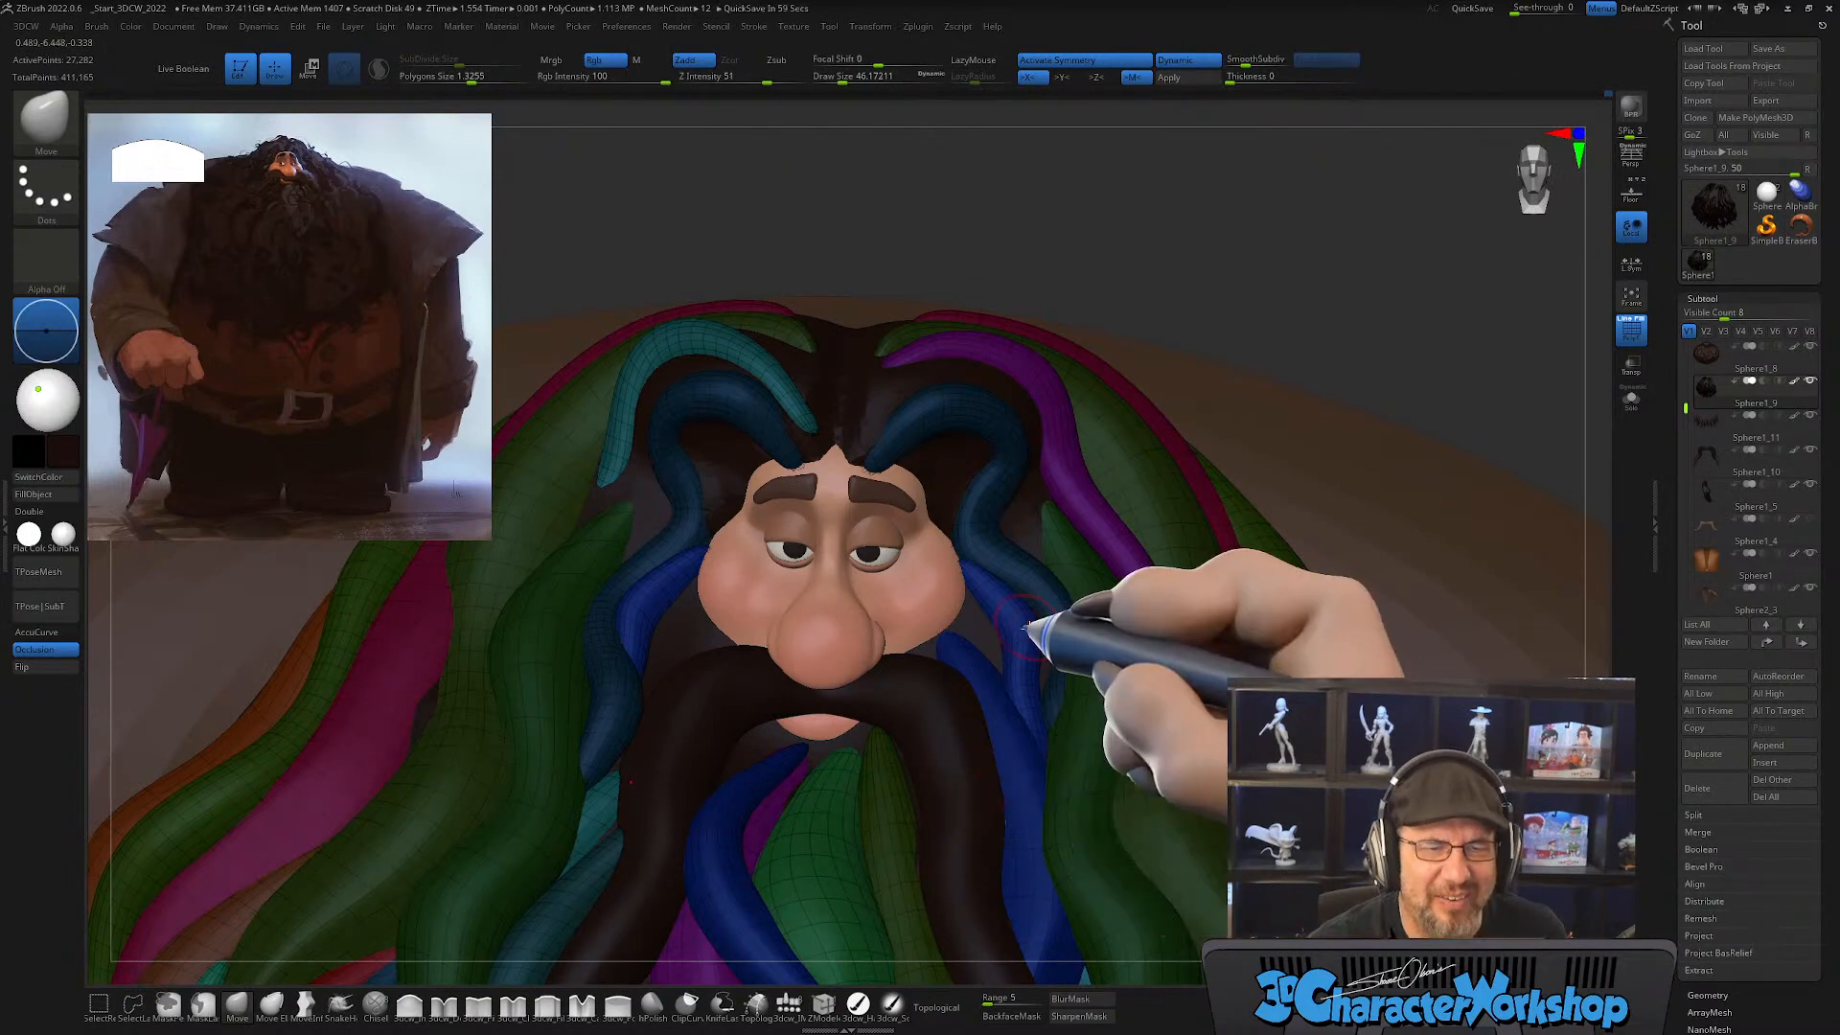
right_drag(1027, 637, 983, 723)
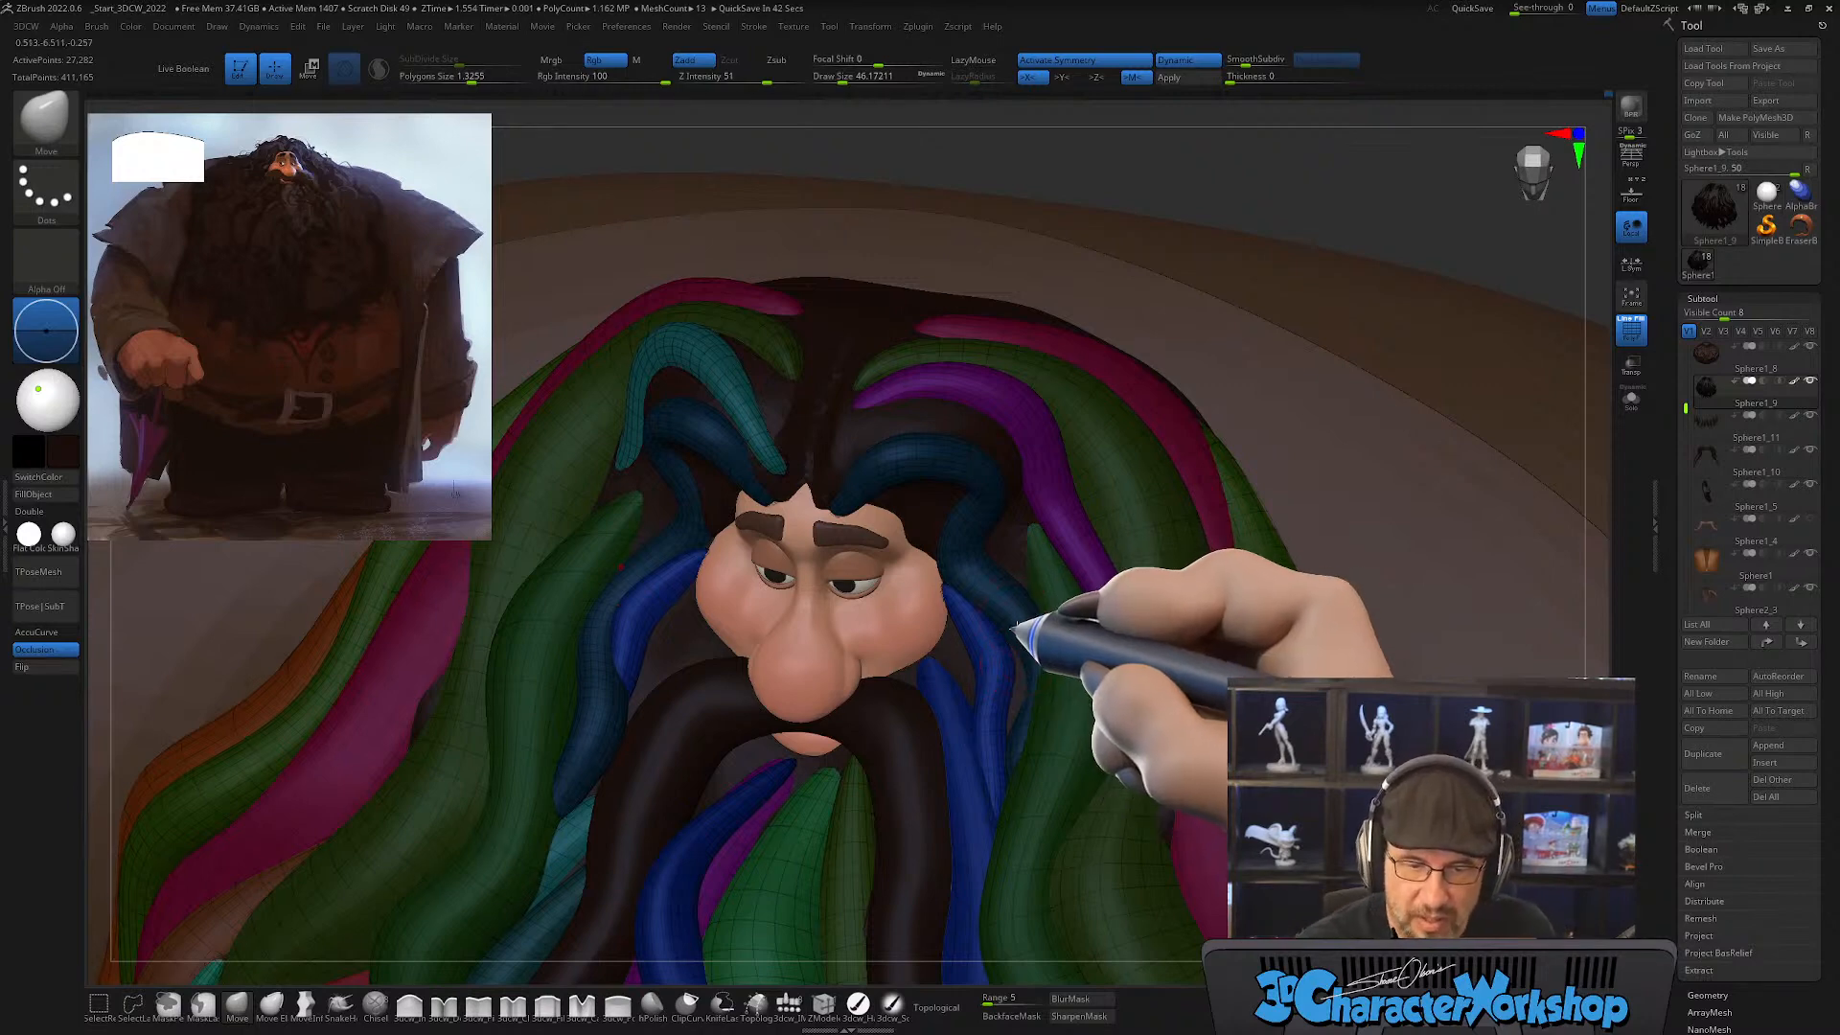
Step: Turn off symmetry and reshape the dark blue lock above the brow on the purple lock's side with the Move brush
right_drag(1018, 637, 1016, 623)
key(x)
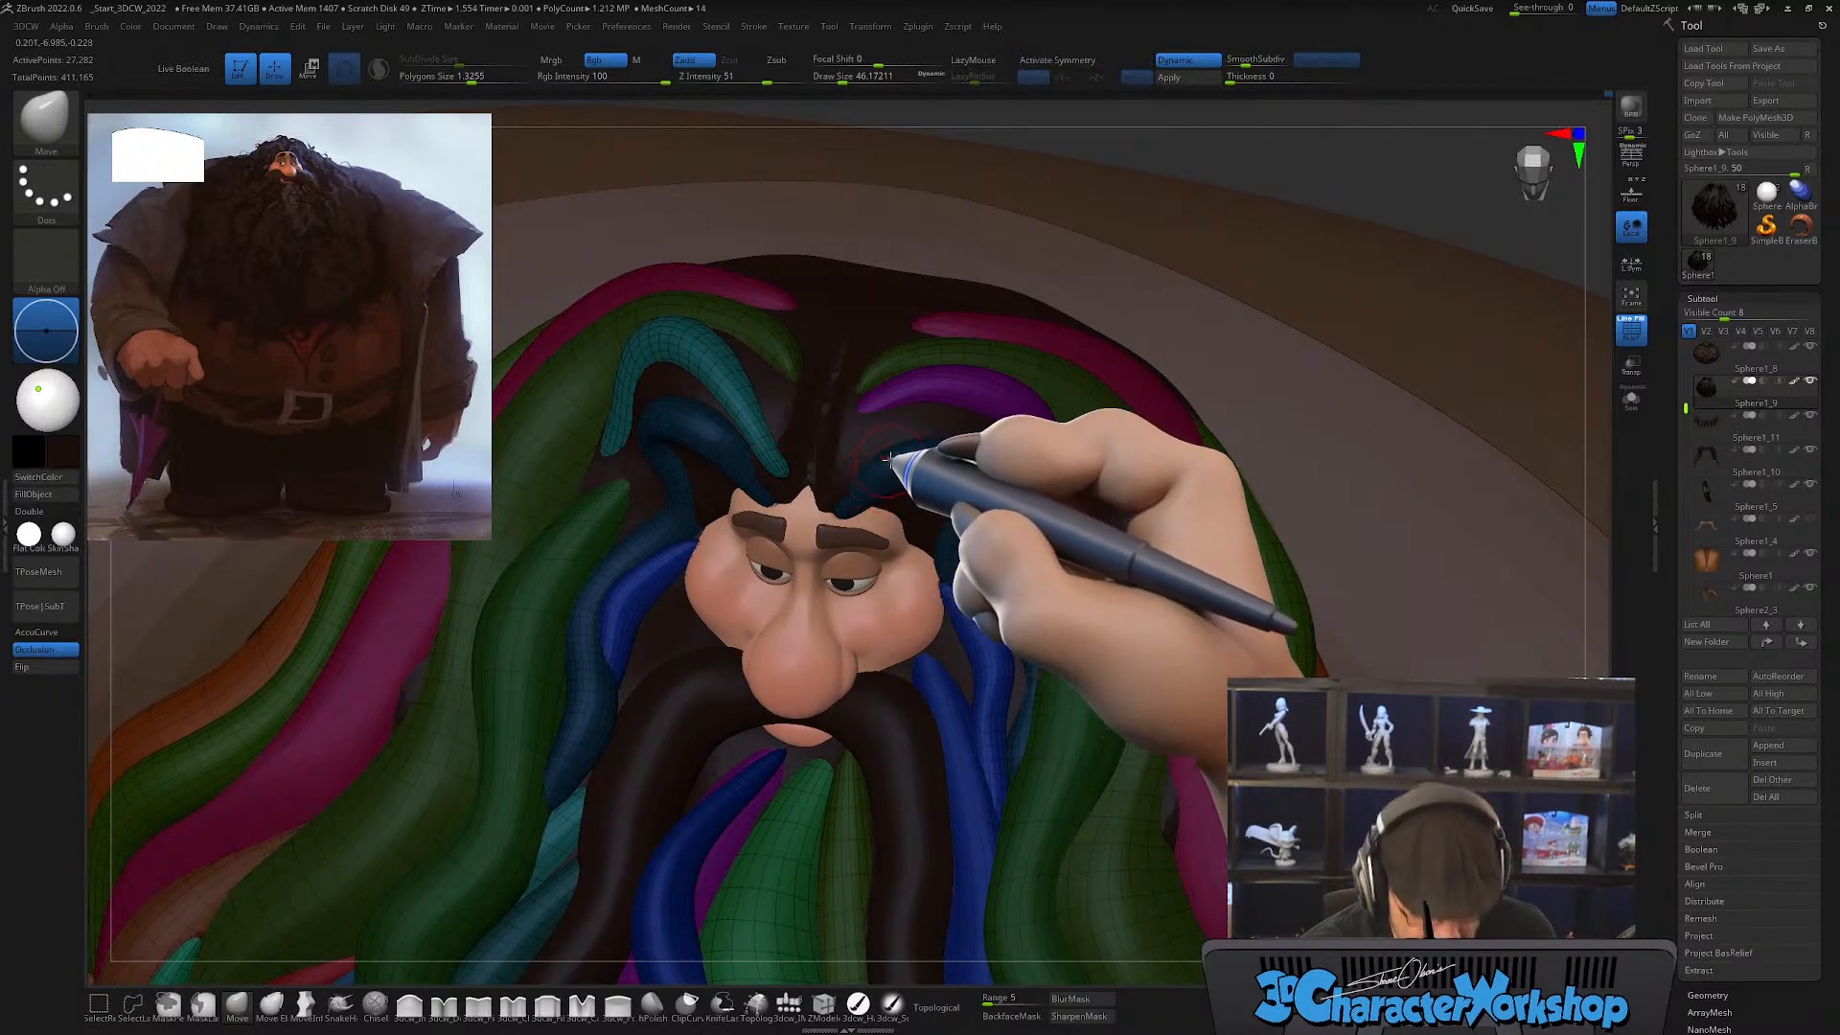
alt+right_drag(907, 511, 882, 564)
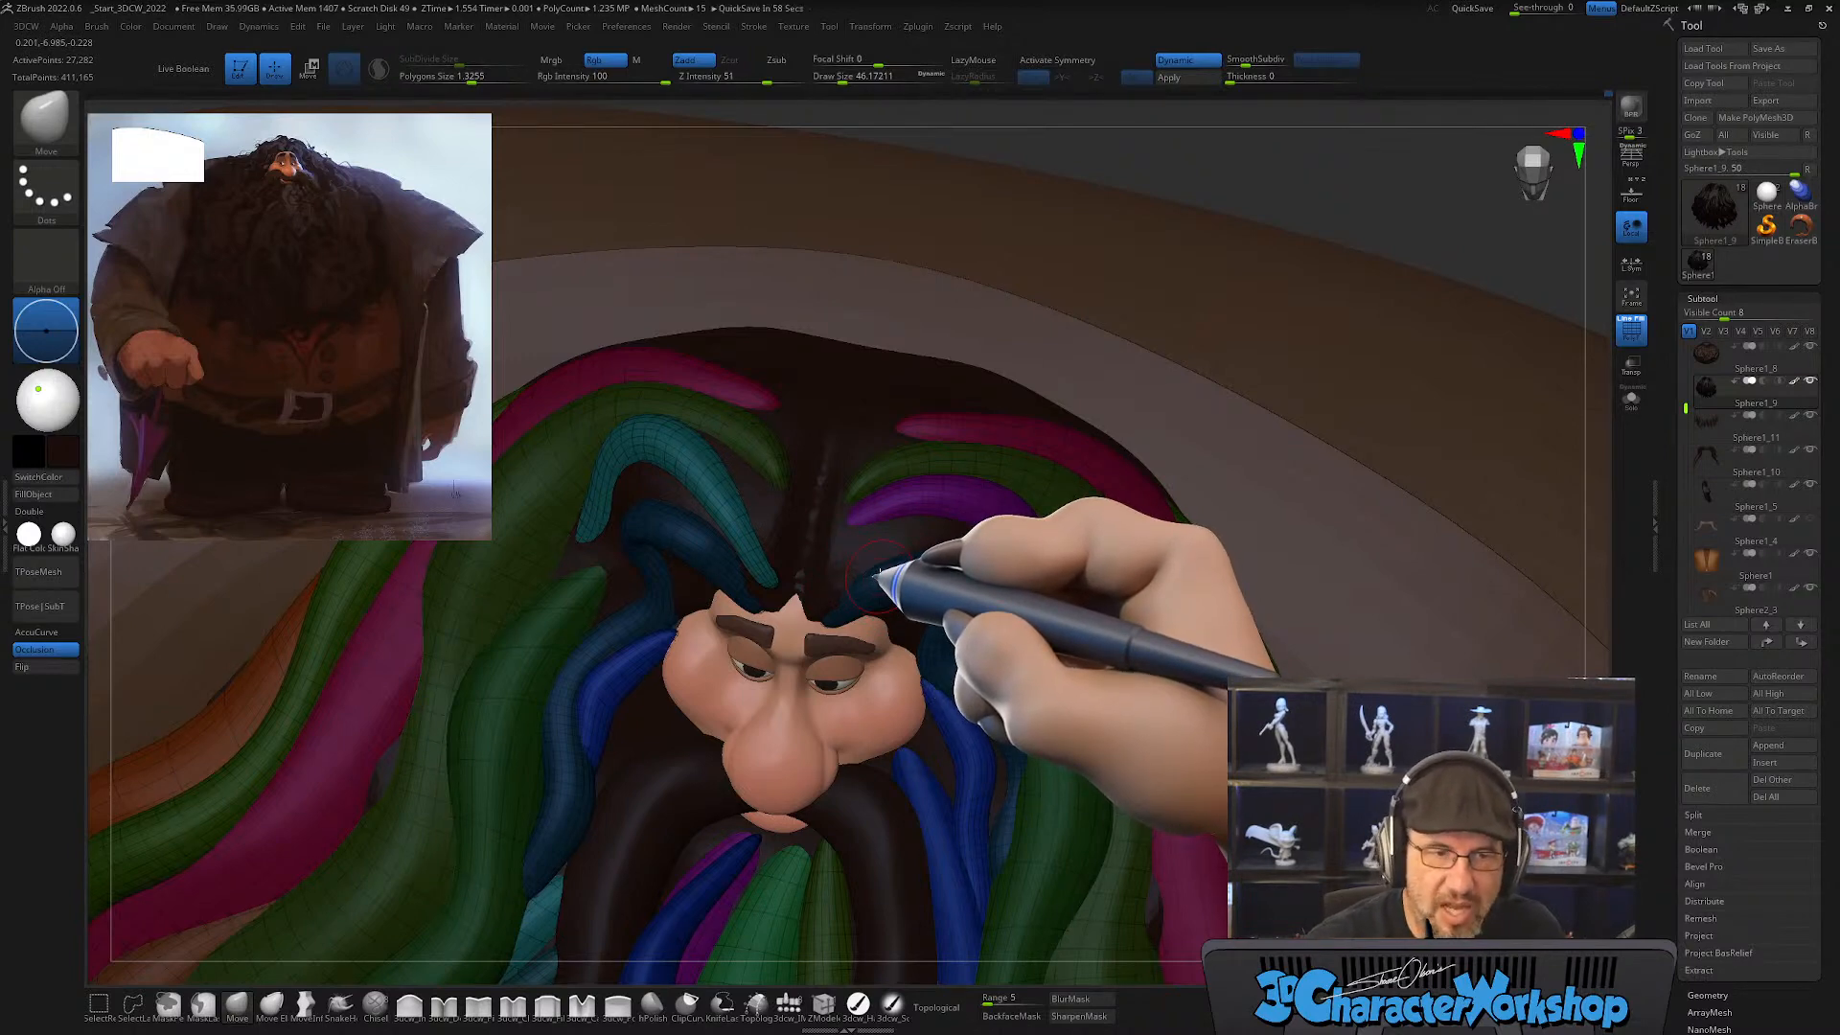
right_drag(867, 598, 939, 679)
mouse_move(938, 676)
right_down()
mouse_move(942, 639)
mouse_move(977, 707)
mouse_move(962, 574)
right_up()
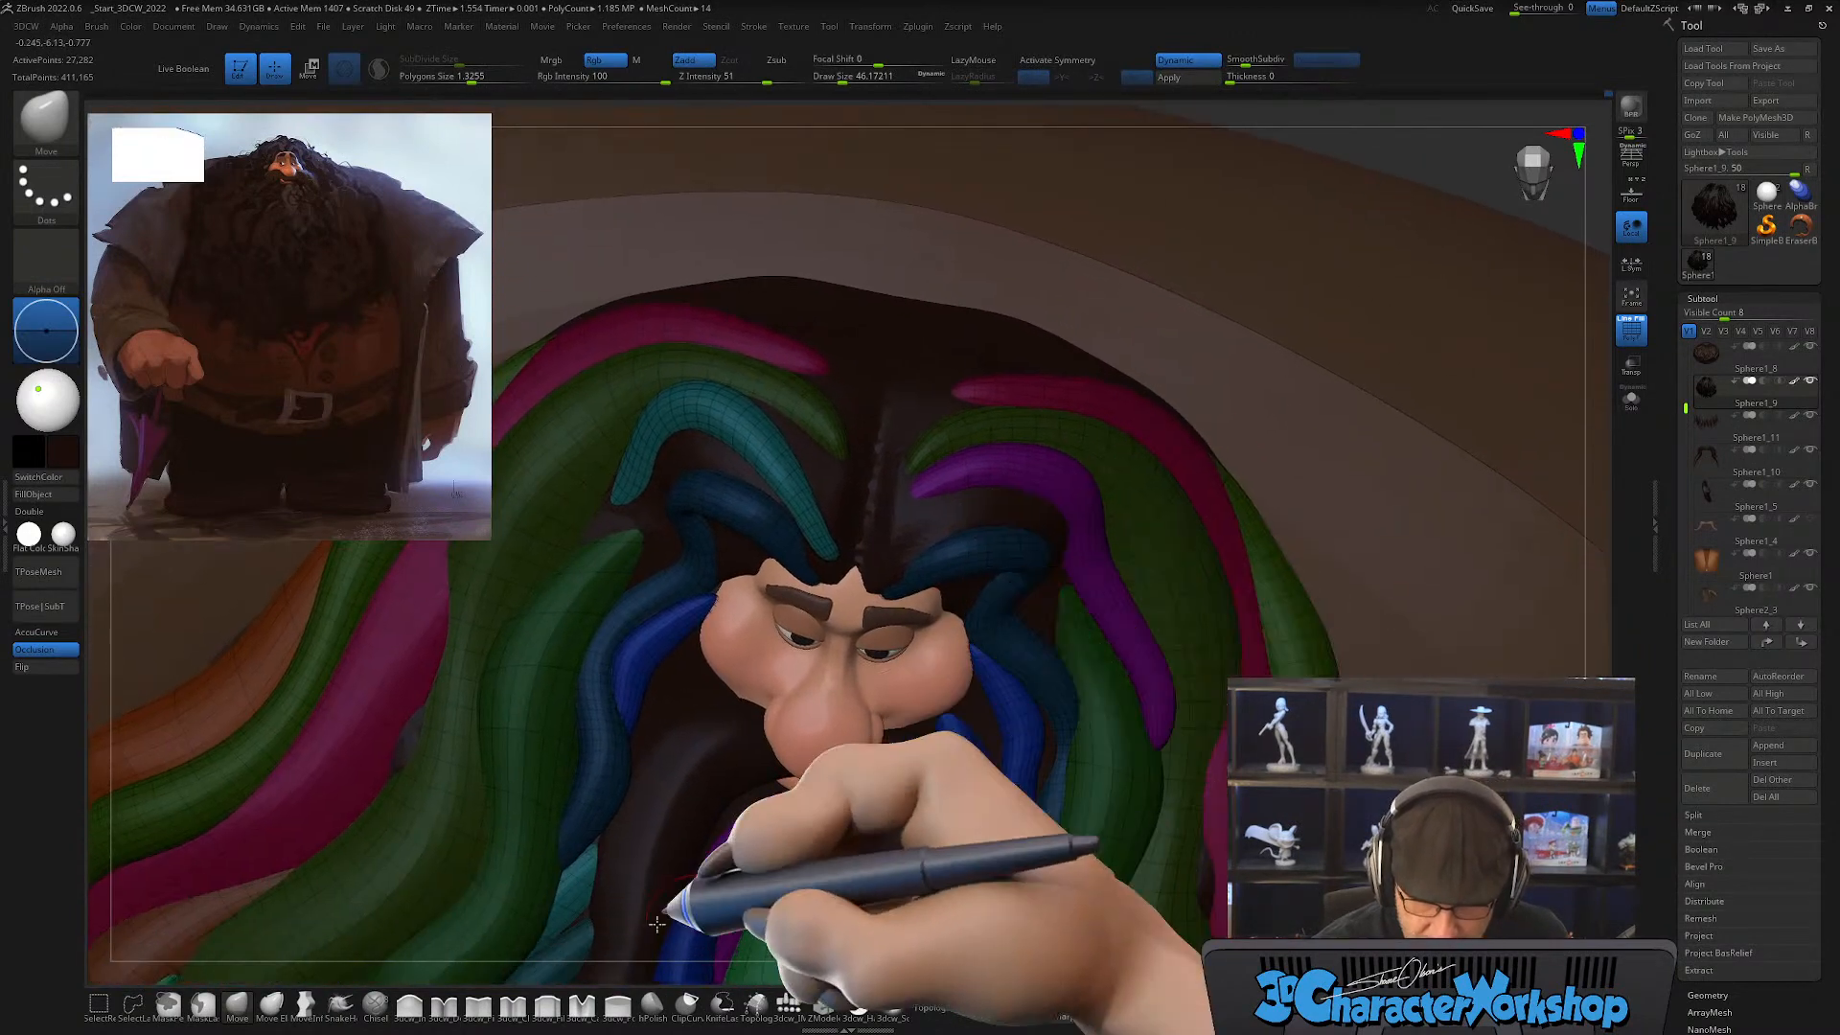
Step: Draw a new CurveTube lock at draw size 64 from the middle of the hairline over the purple lock and down its outer side
key(b)
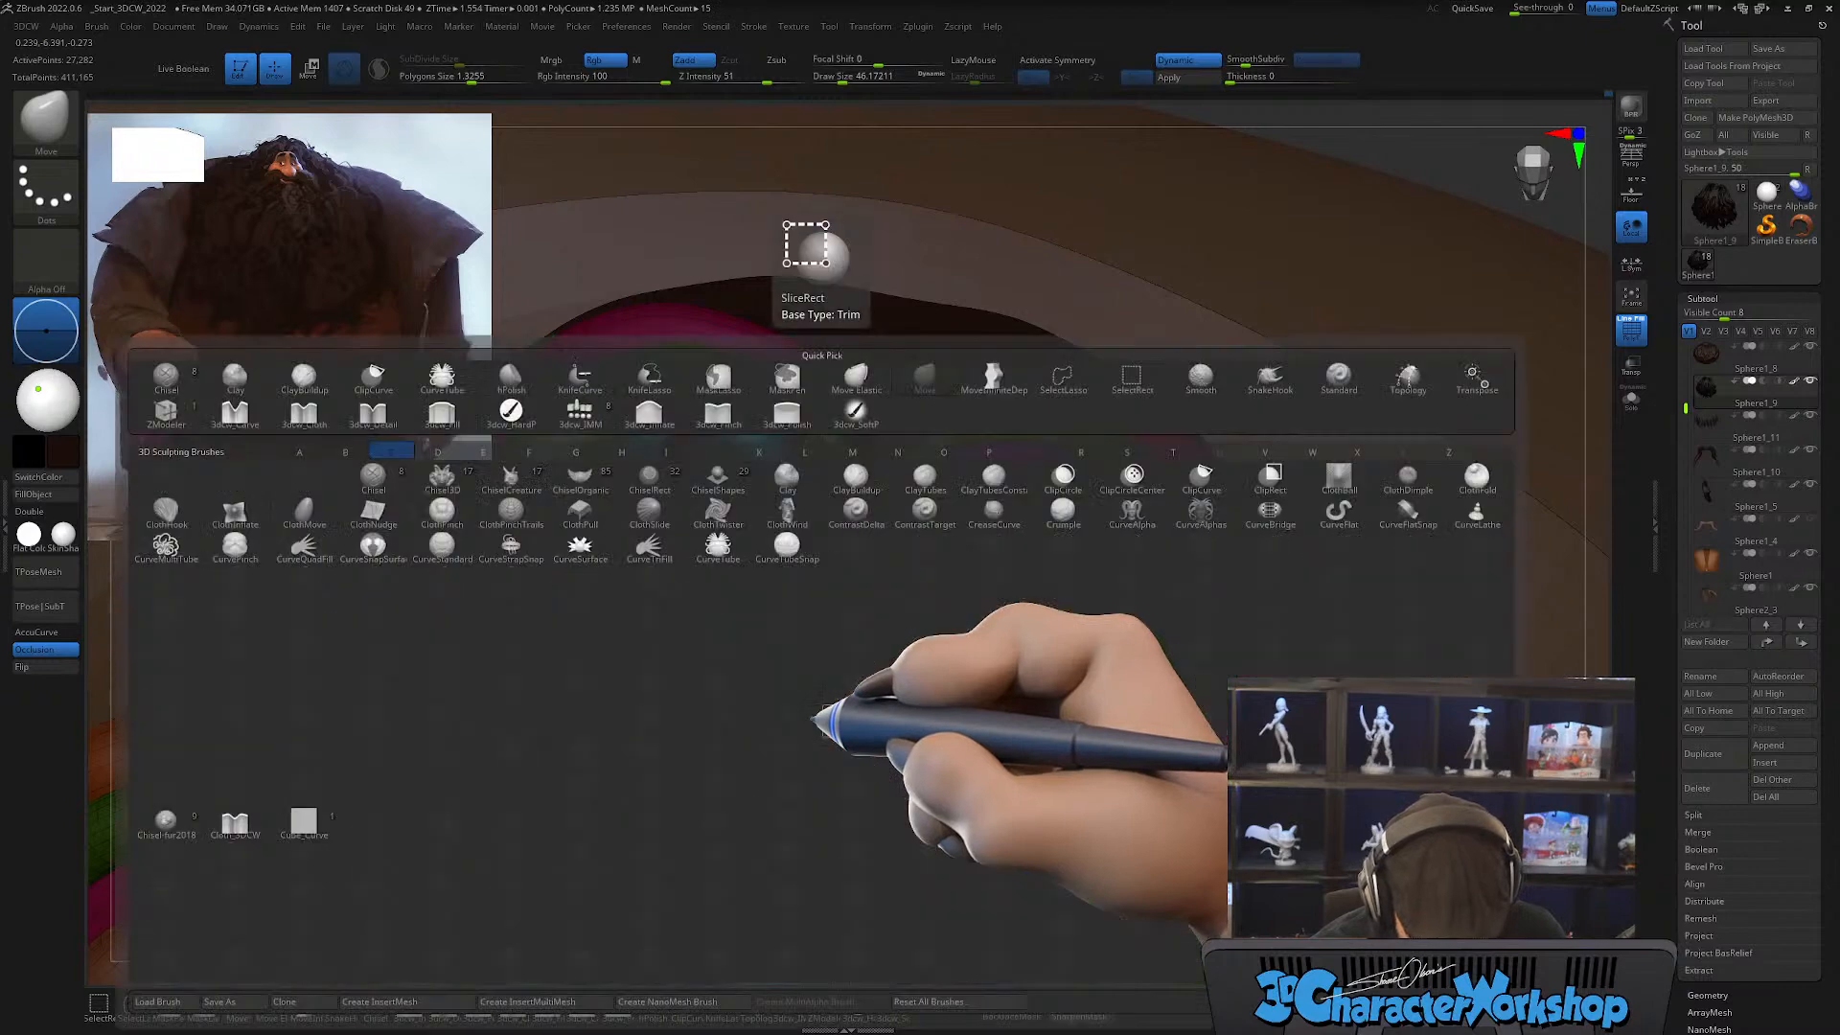
click(734, 534)
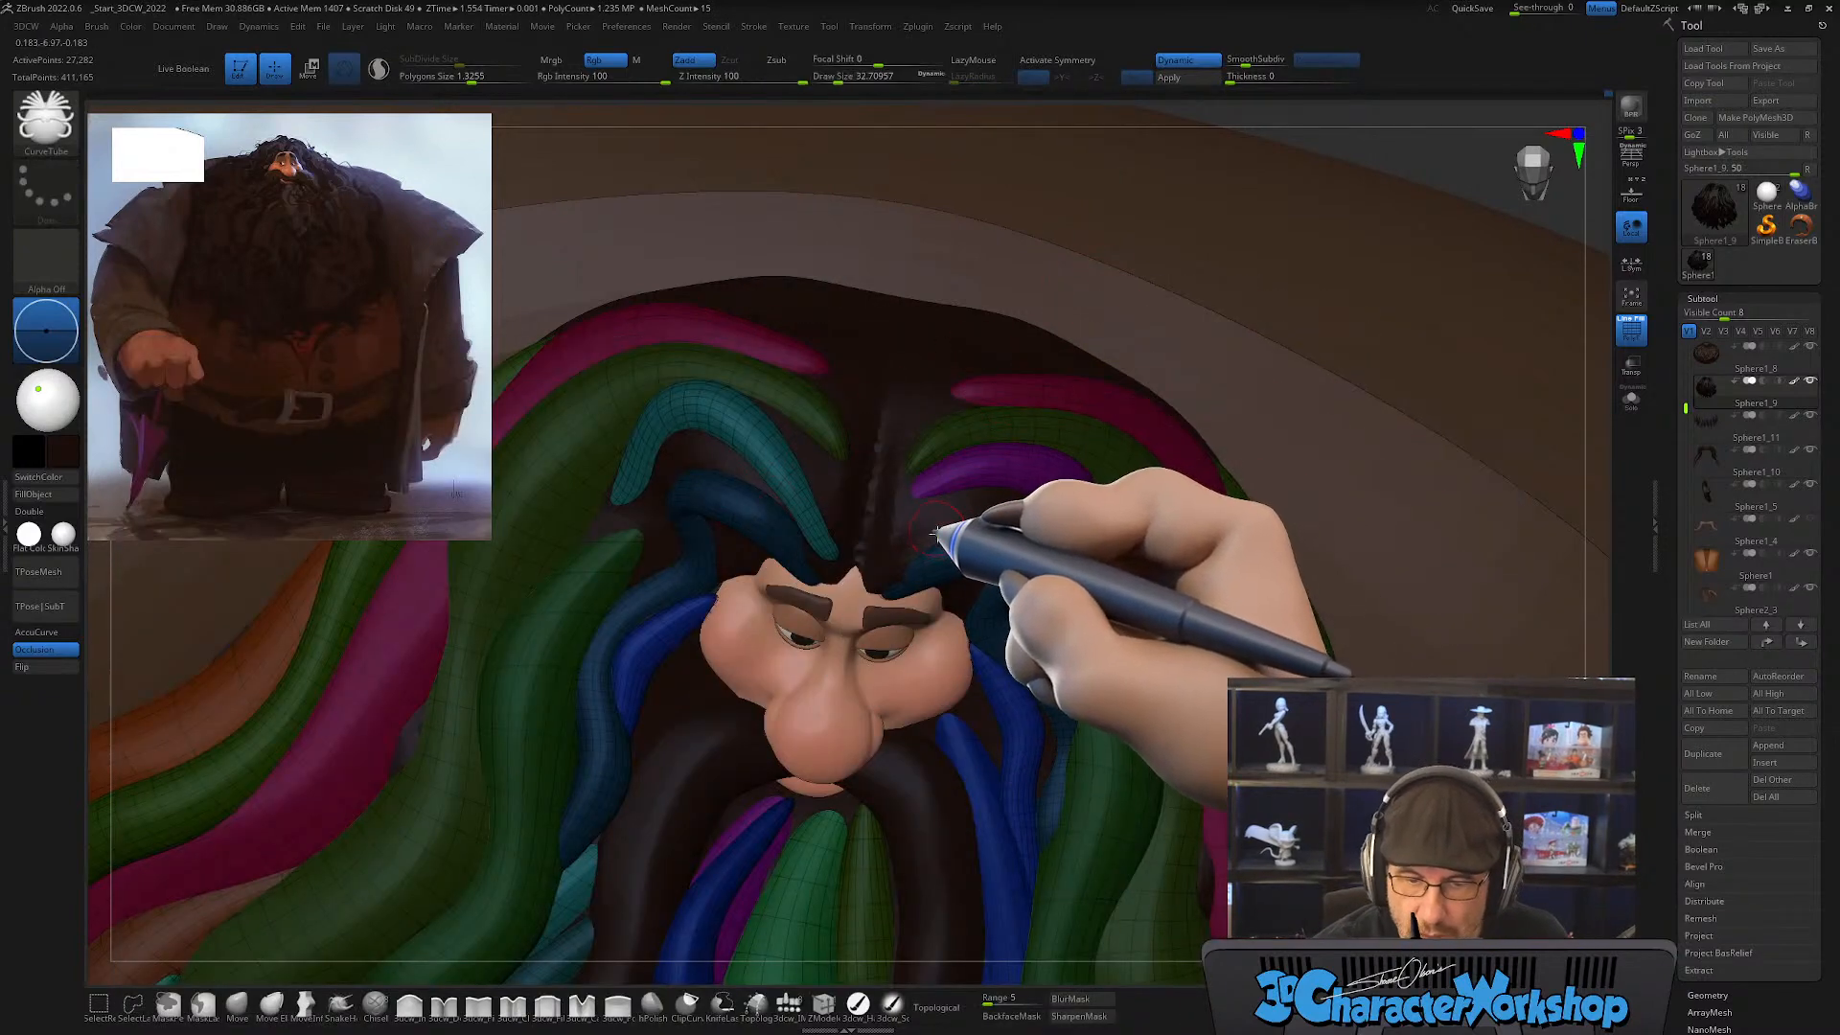
right_drag(1027, 611, 1022, 586)
key(s)
mouse_move(901, 529)
mouse_down()
mouse_move(852, 560)
mouse_move(1093, 487)
mouse_move(1215, 711)
mouse_up()
key(s)
mouse_move(1327, 717)
right_down()
mouse_move(1308, 666)
mouse_move(1279, 702)
right_up()
click(1193, 737)
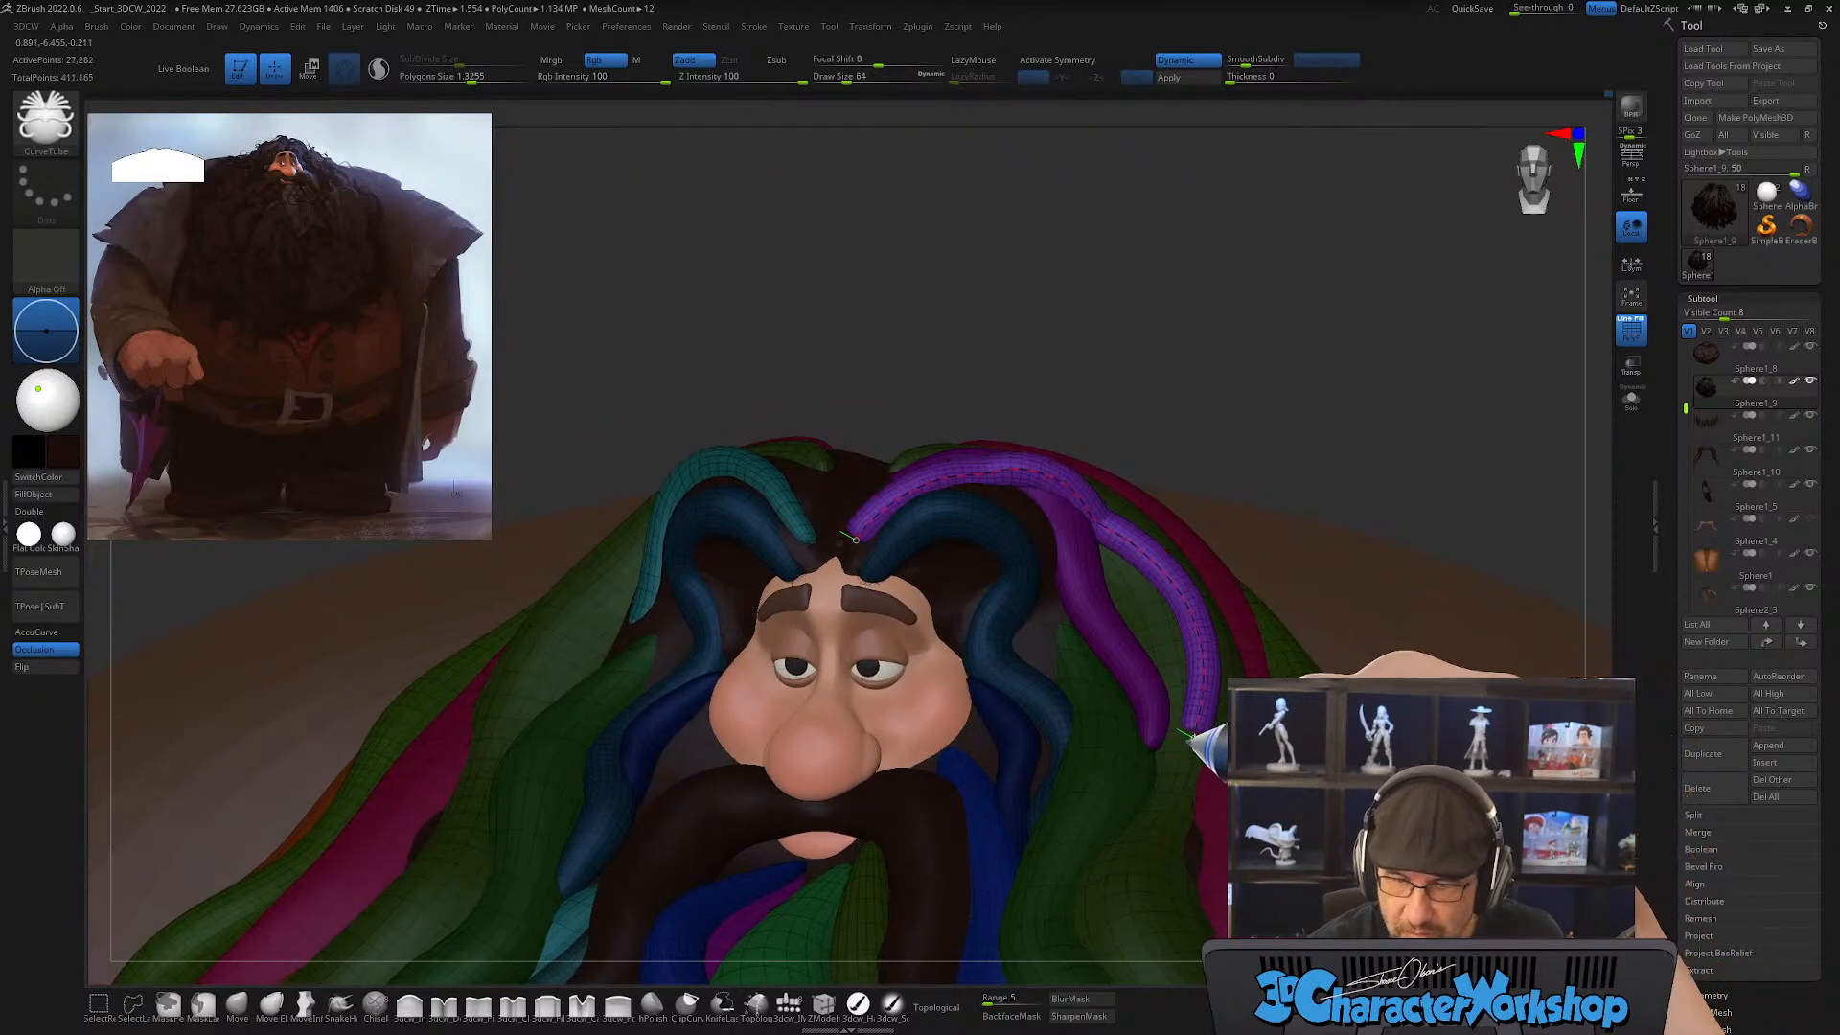
drag(1181, 760, 1178, 764)
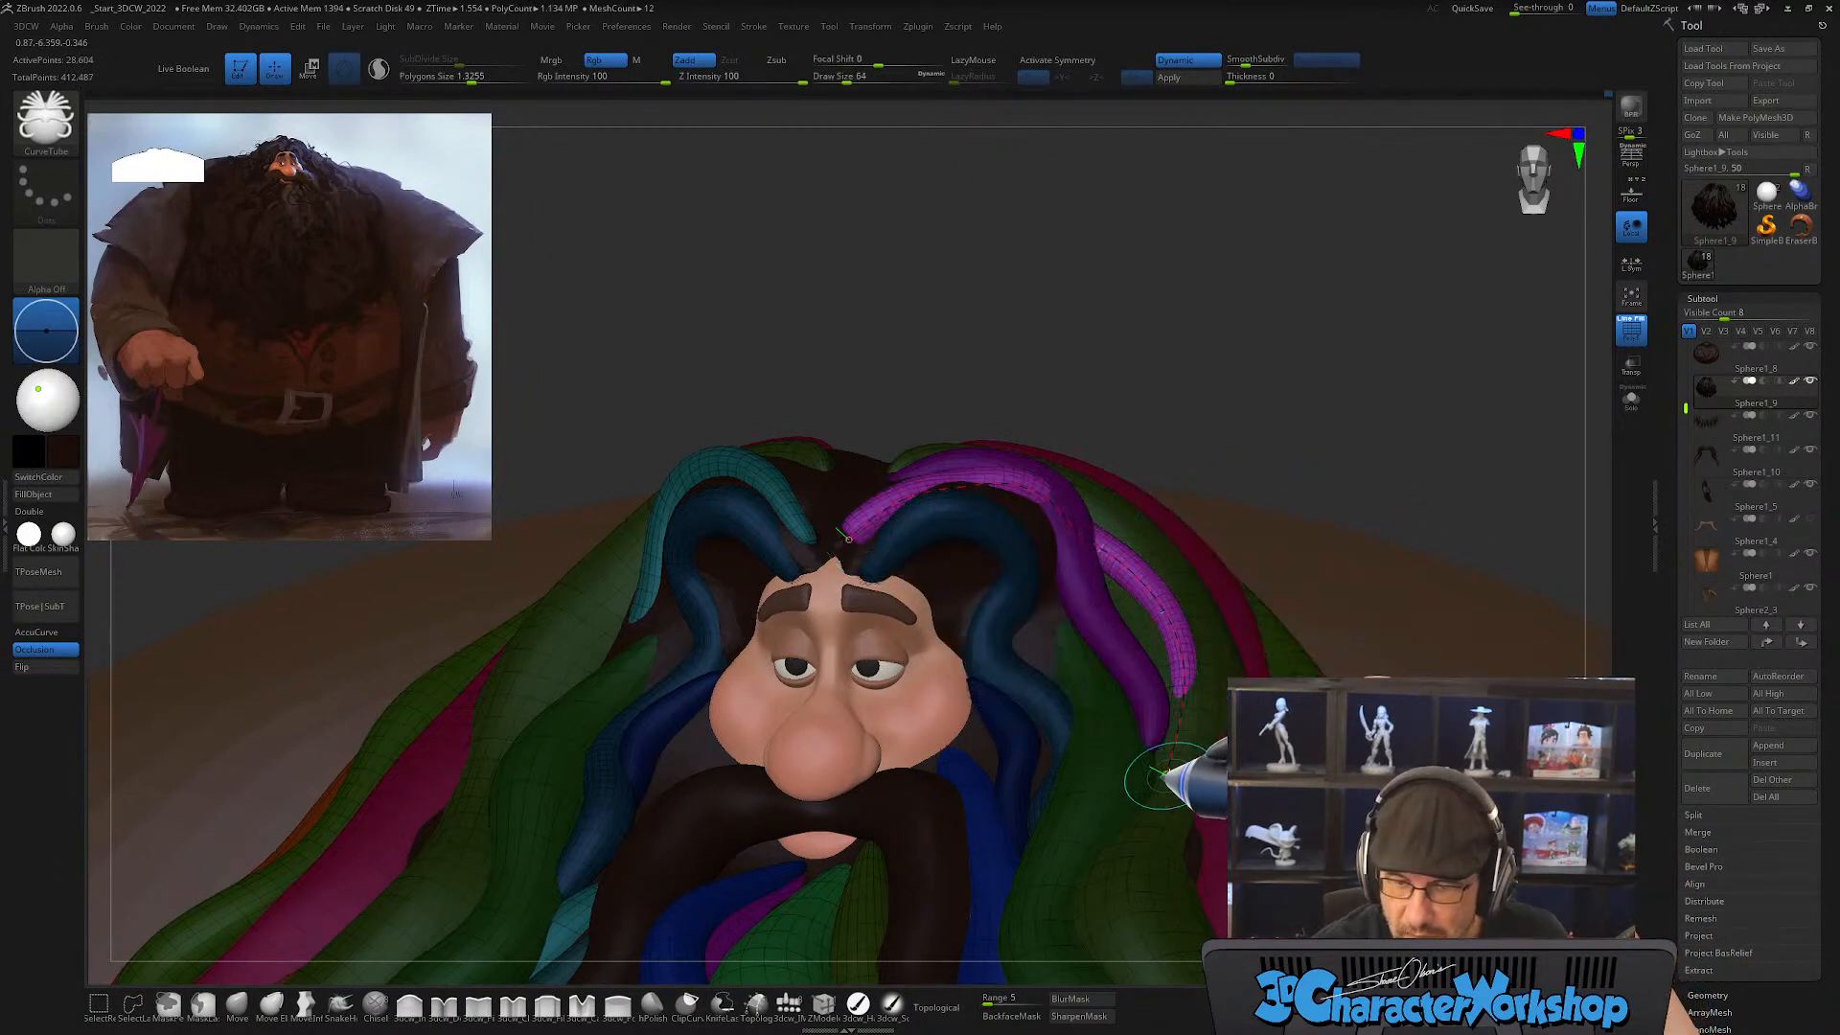
click(1162, 784)
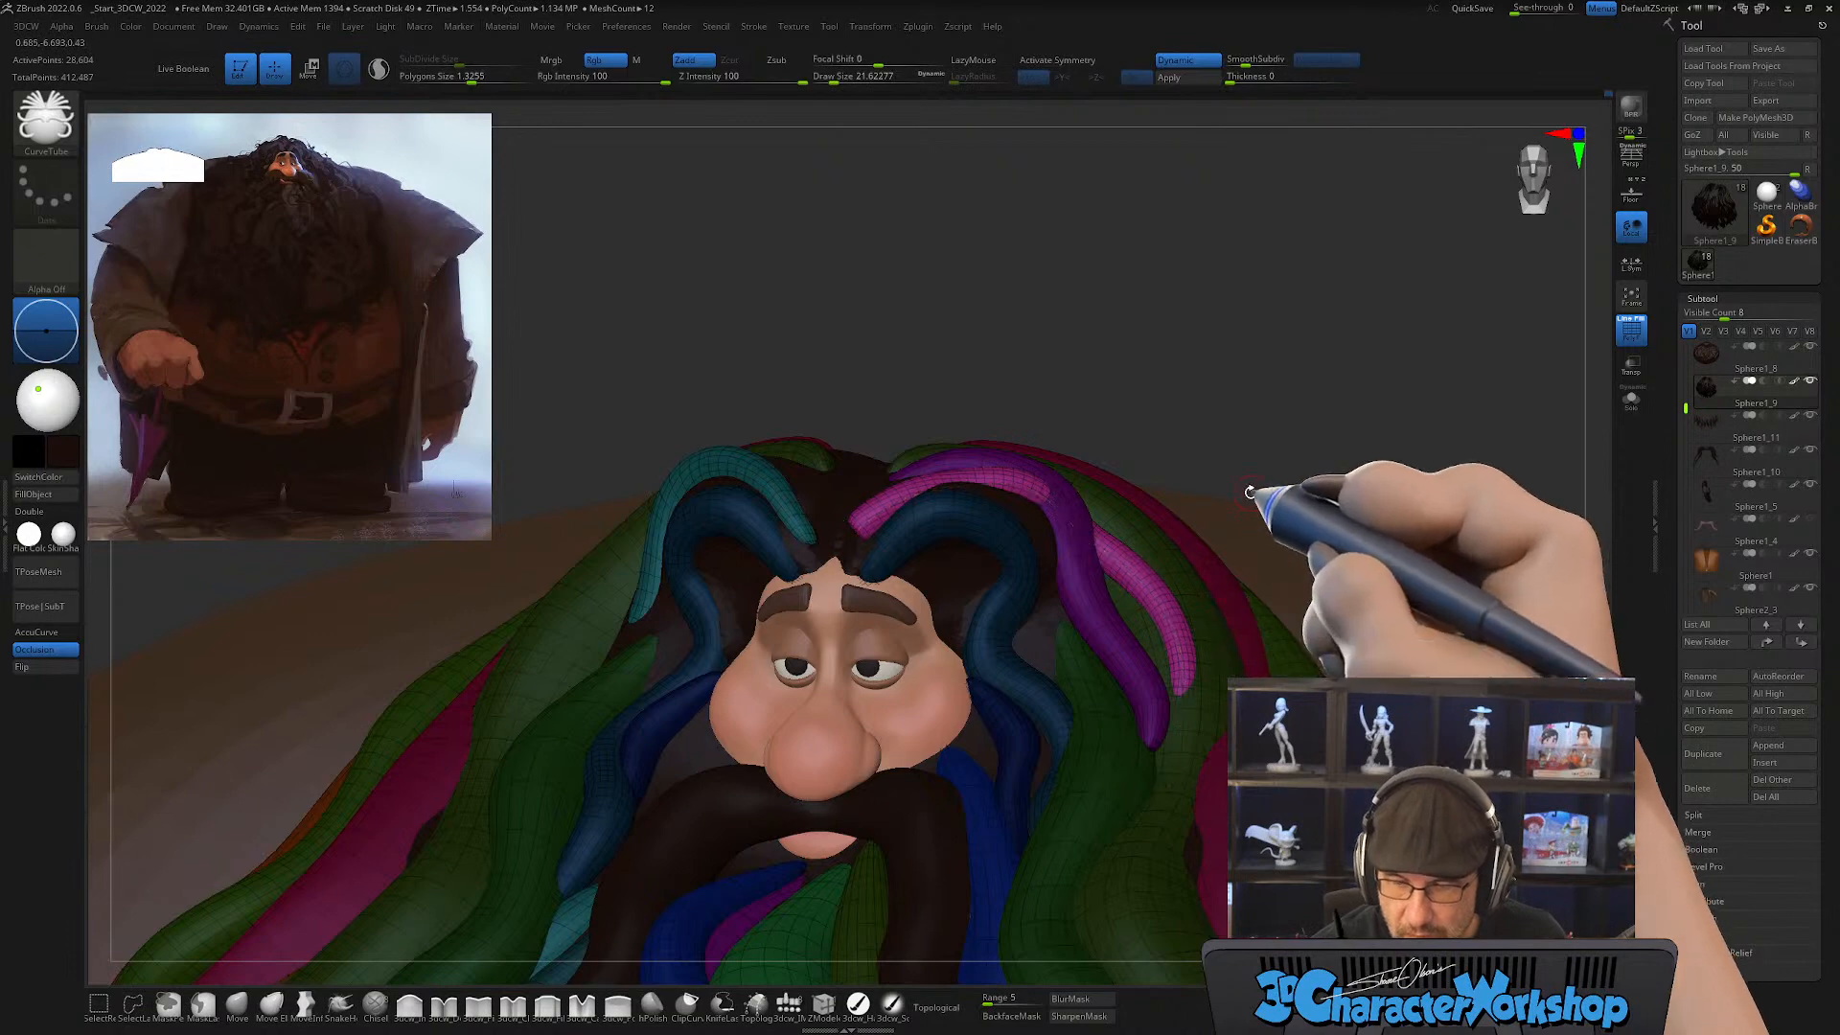
Step: Arch the new pink lock up over the purple lock with the Move brush at a draw size of about 172
click(237, 1003)
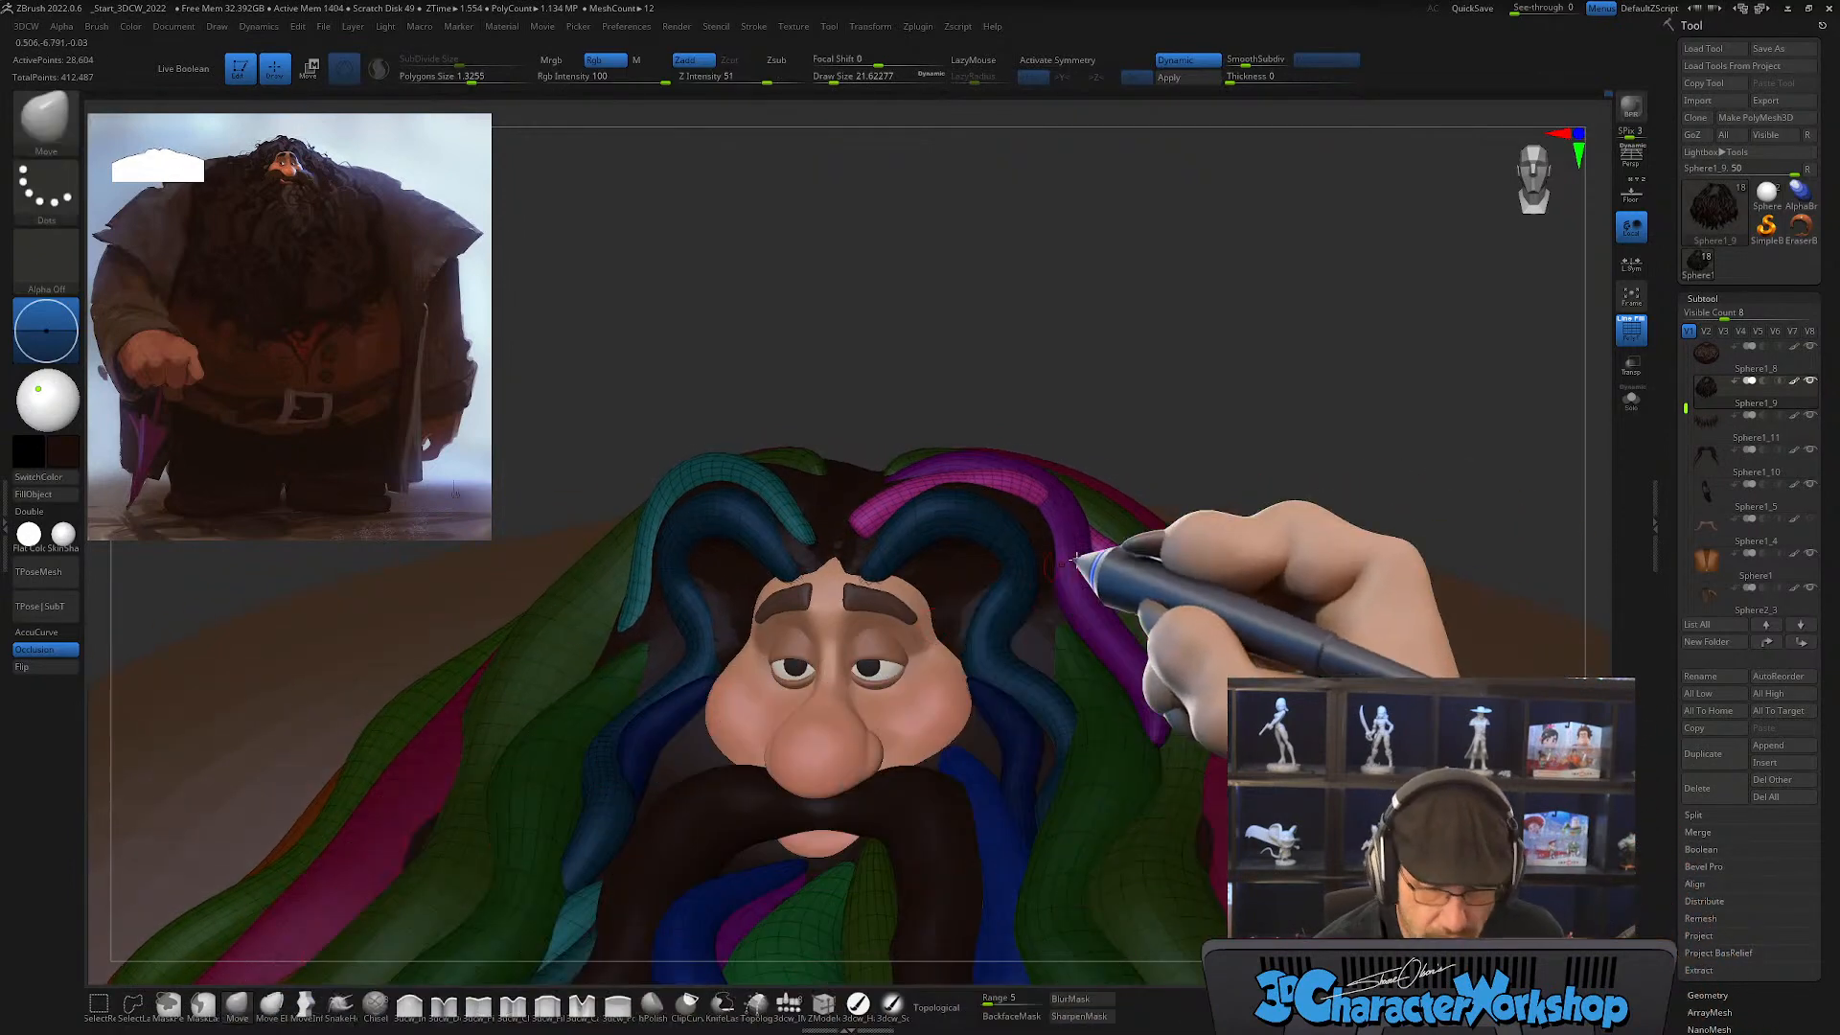
drag(1099, 544, 1116, 543)
right_drag(1136, 512, 1132, 496)
key(s)
drag(1068, 509, 1150, 482)
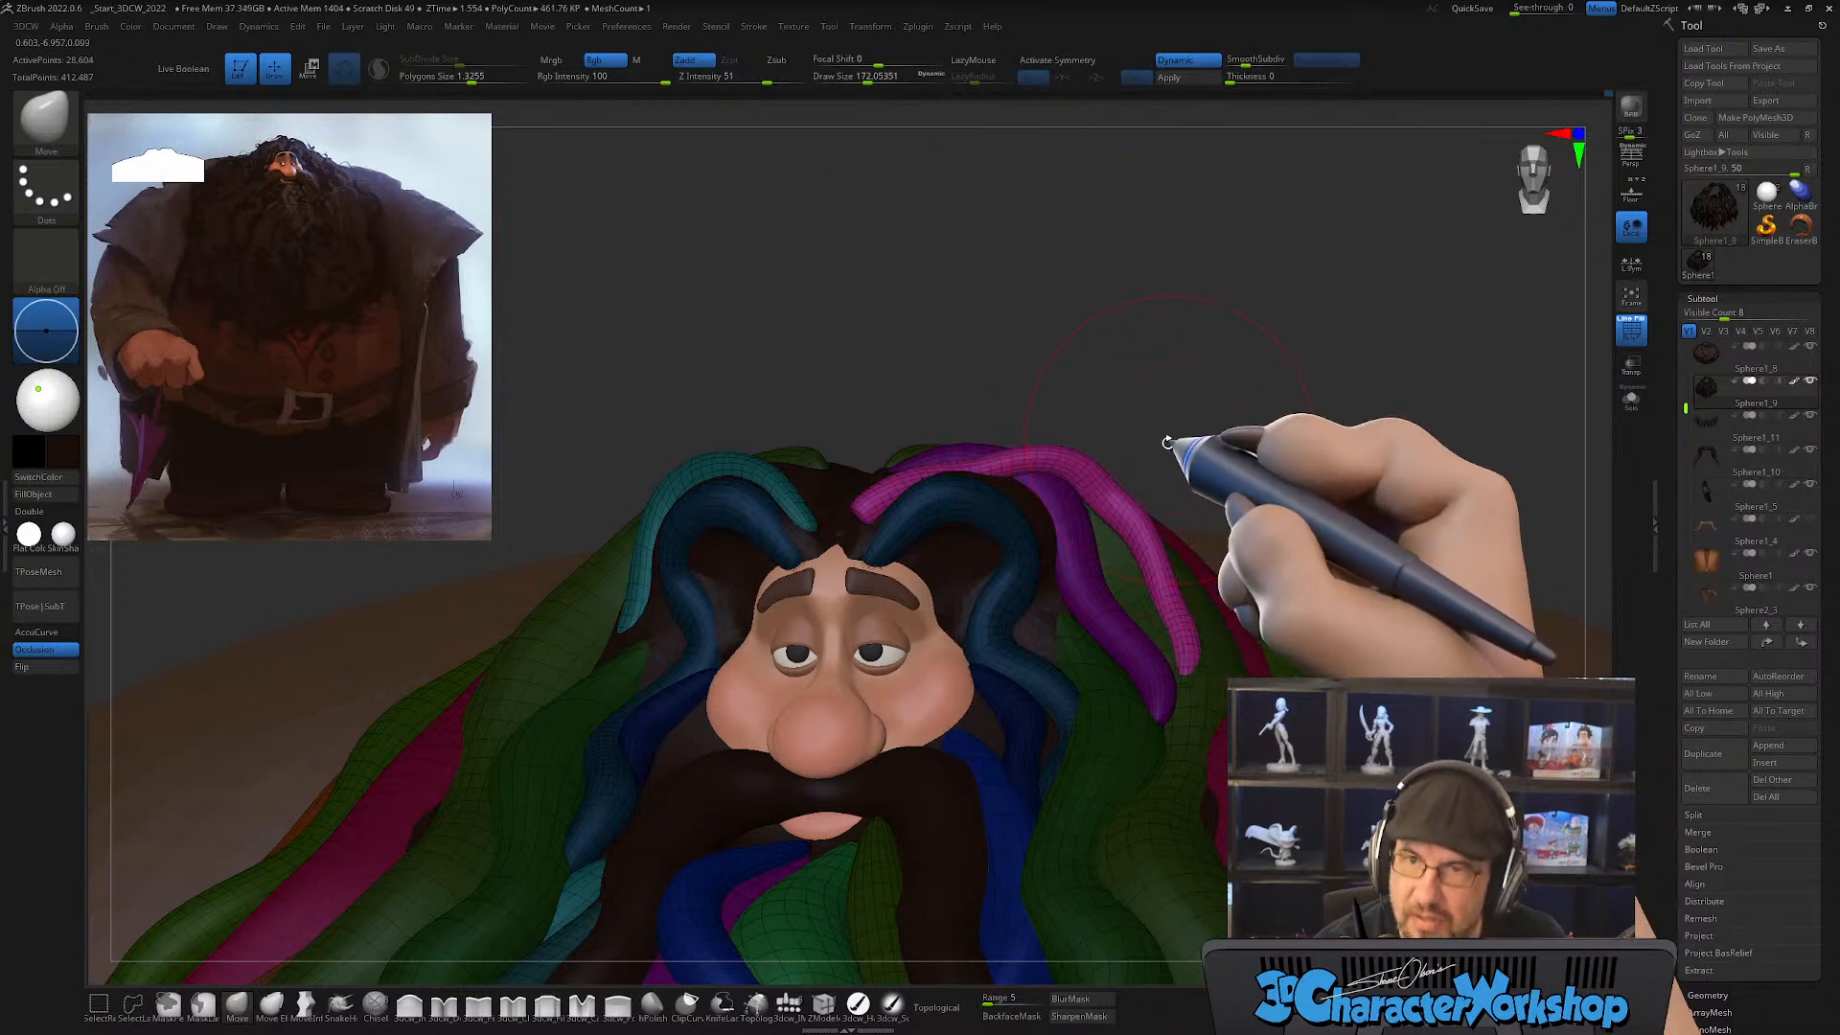
alt+right_drag(1171, 435, 1150, 456)
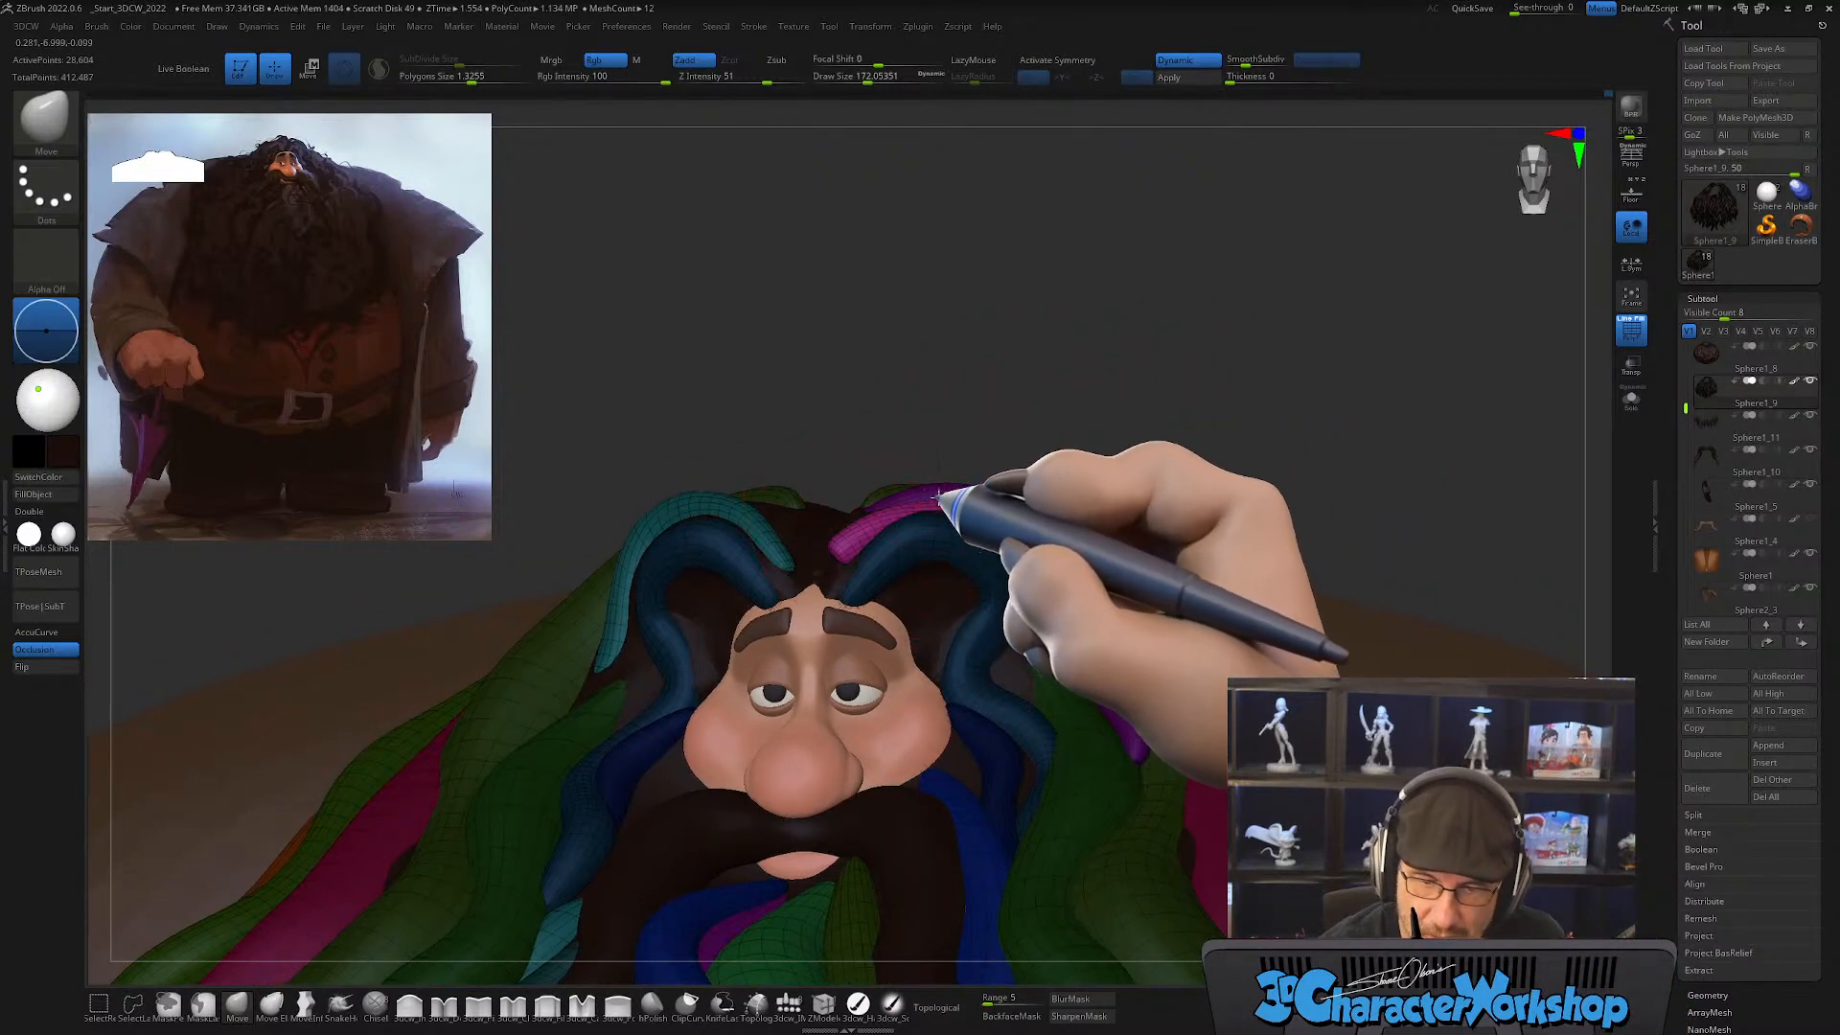
drag(919, 487, 857, 533)
alt+right_drag(926, 548, 940, 472)
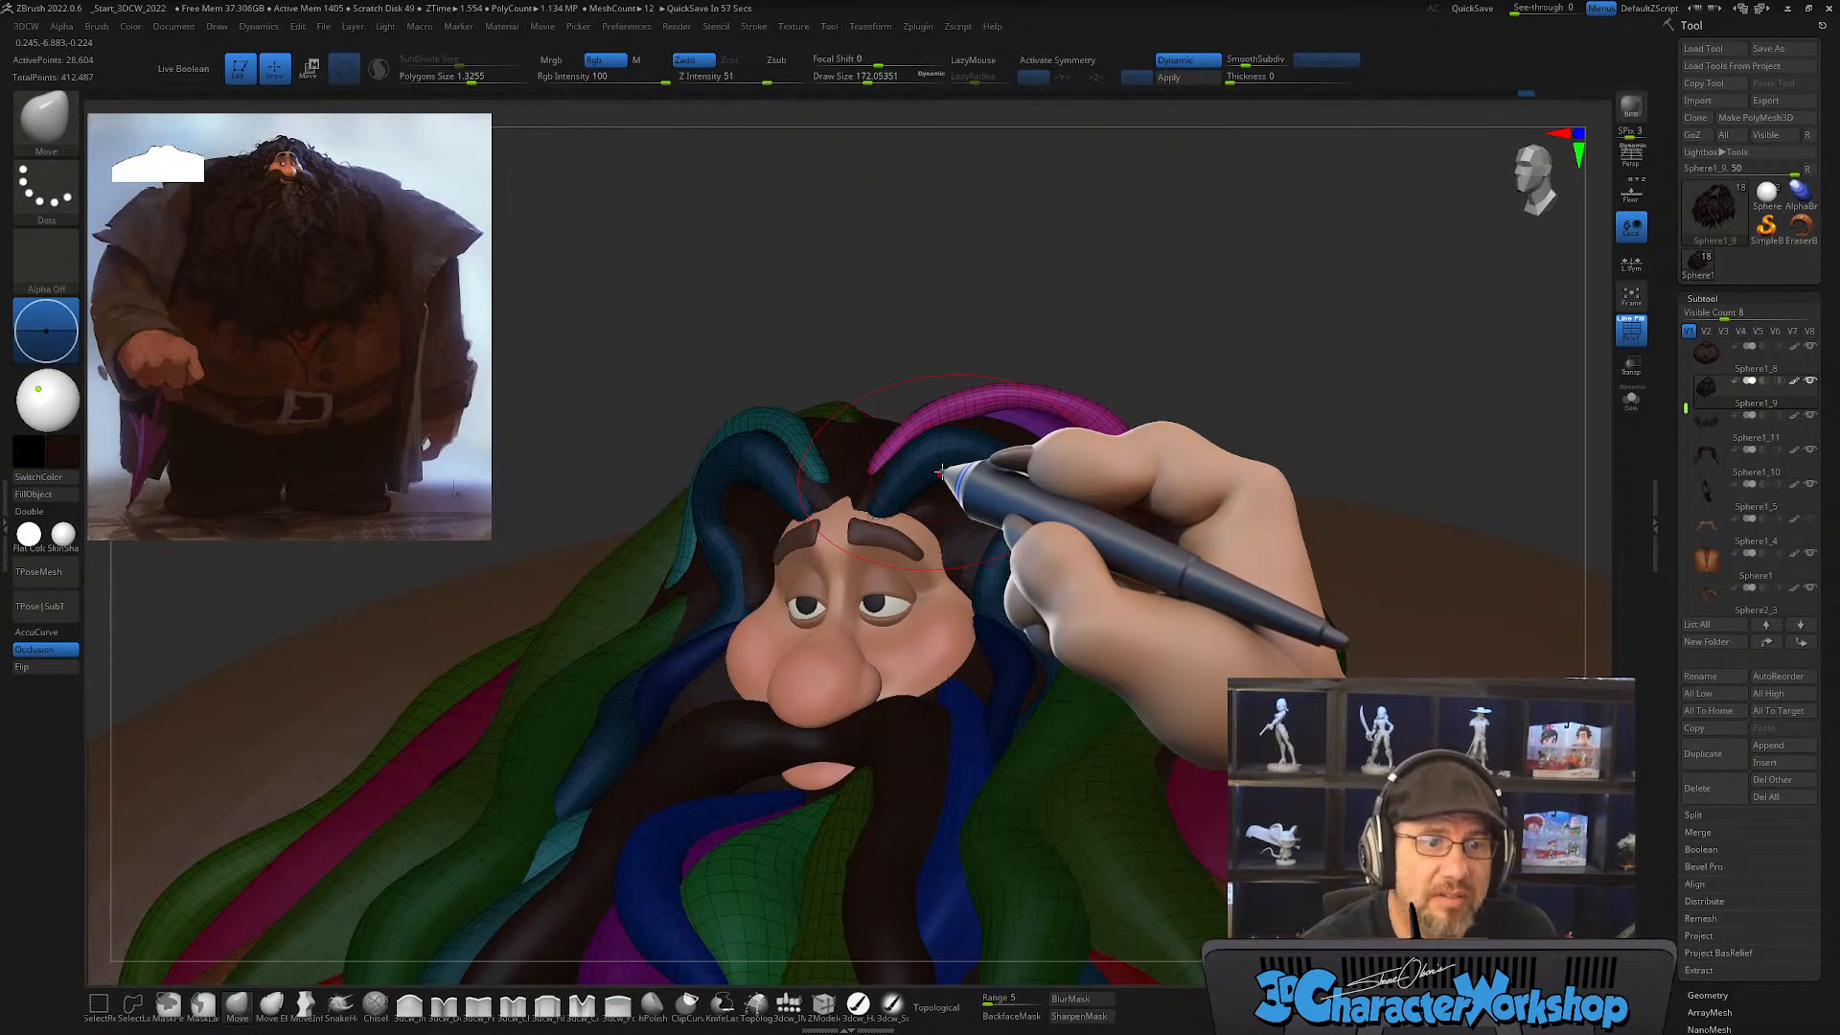
Step: Pull the pink lock into a curve that follows the purple lock down the side of the head
mouse_move(1052, 518)
right_down()
mouse_move(1046, 537)
mouse_move(1056, 518)
right_up()
mouse_move(972, 412)
shift+mouse_down()
mouse_move(1109, 390)
mouse_move(1131, 416)
shift+mouse_up()
right_drag(1134, 419, 1146, 444)
shift+drag(1143, 444, 1127, 438)
mouse_move(1204, 474)
right_down()
mouse_move(1175, 508)
mouse_move(1159, 595)
mouse_move(1088, 657)
right_up()
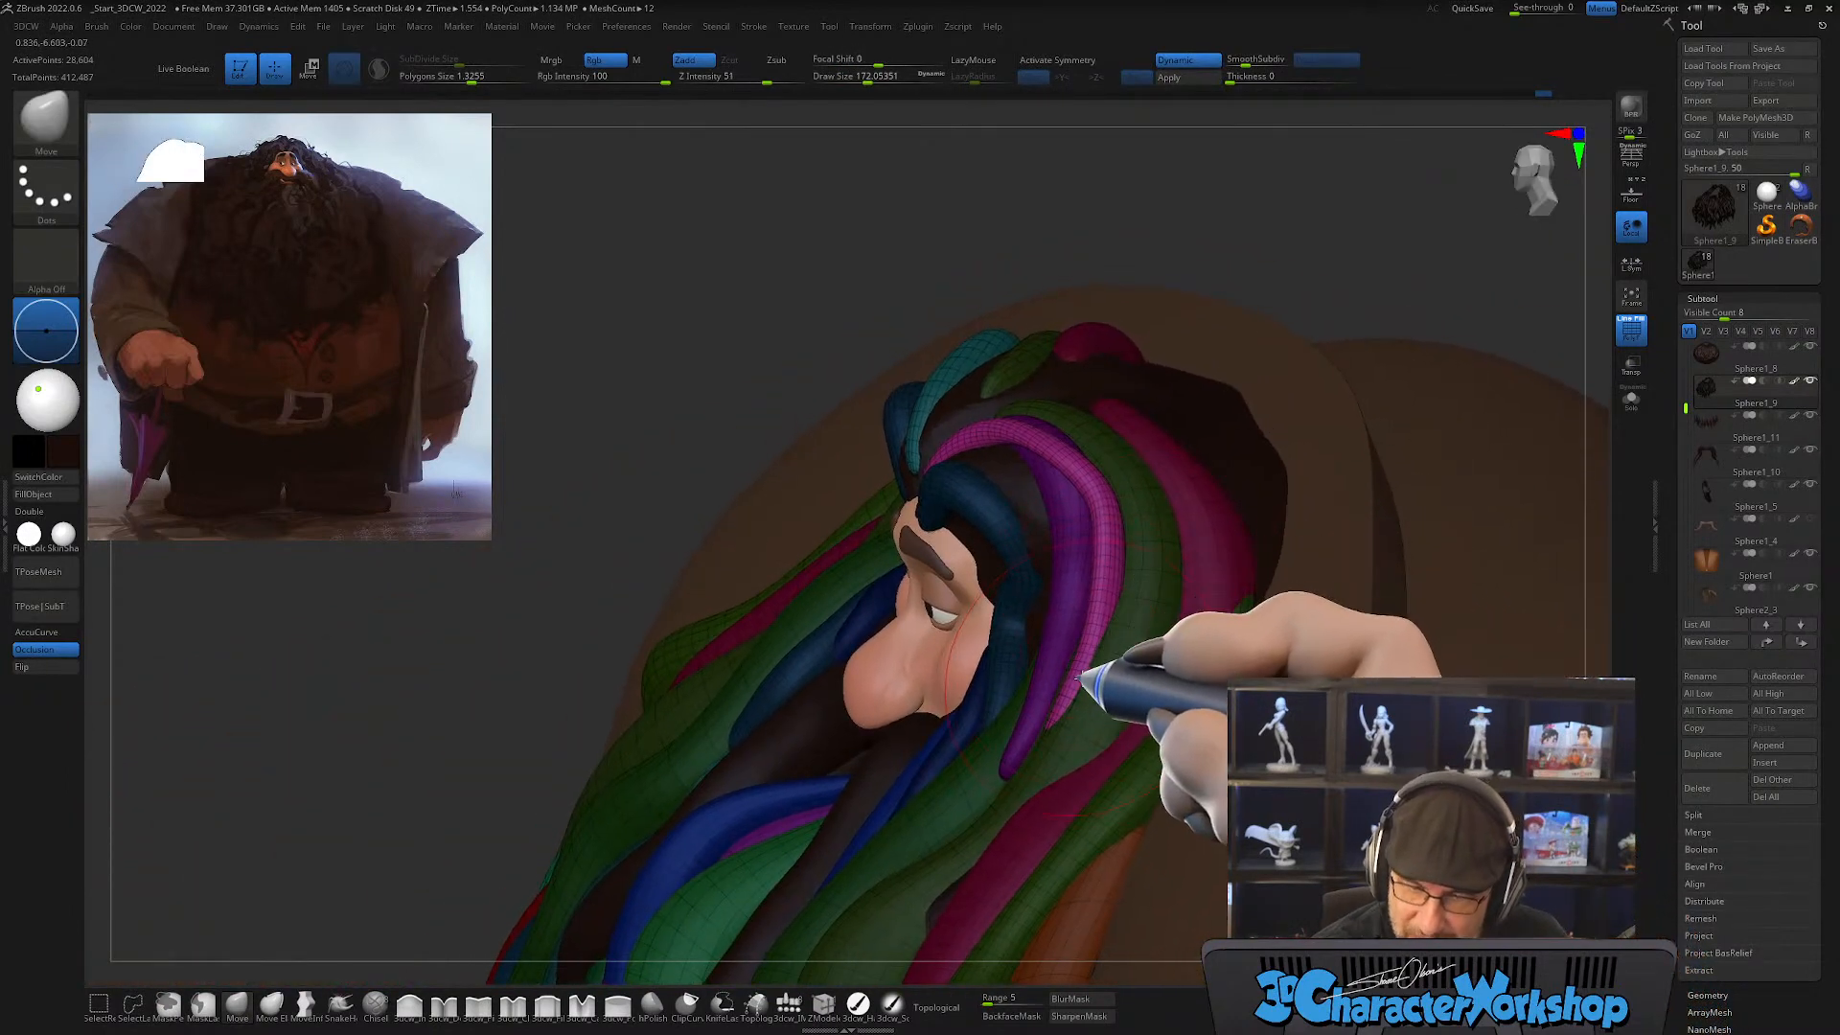
Step: Smooth the pink lock, then bring its lower half in against the purple lock with the Move brush
key(shift)
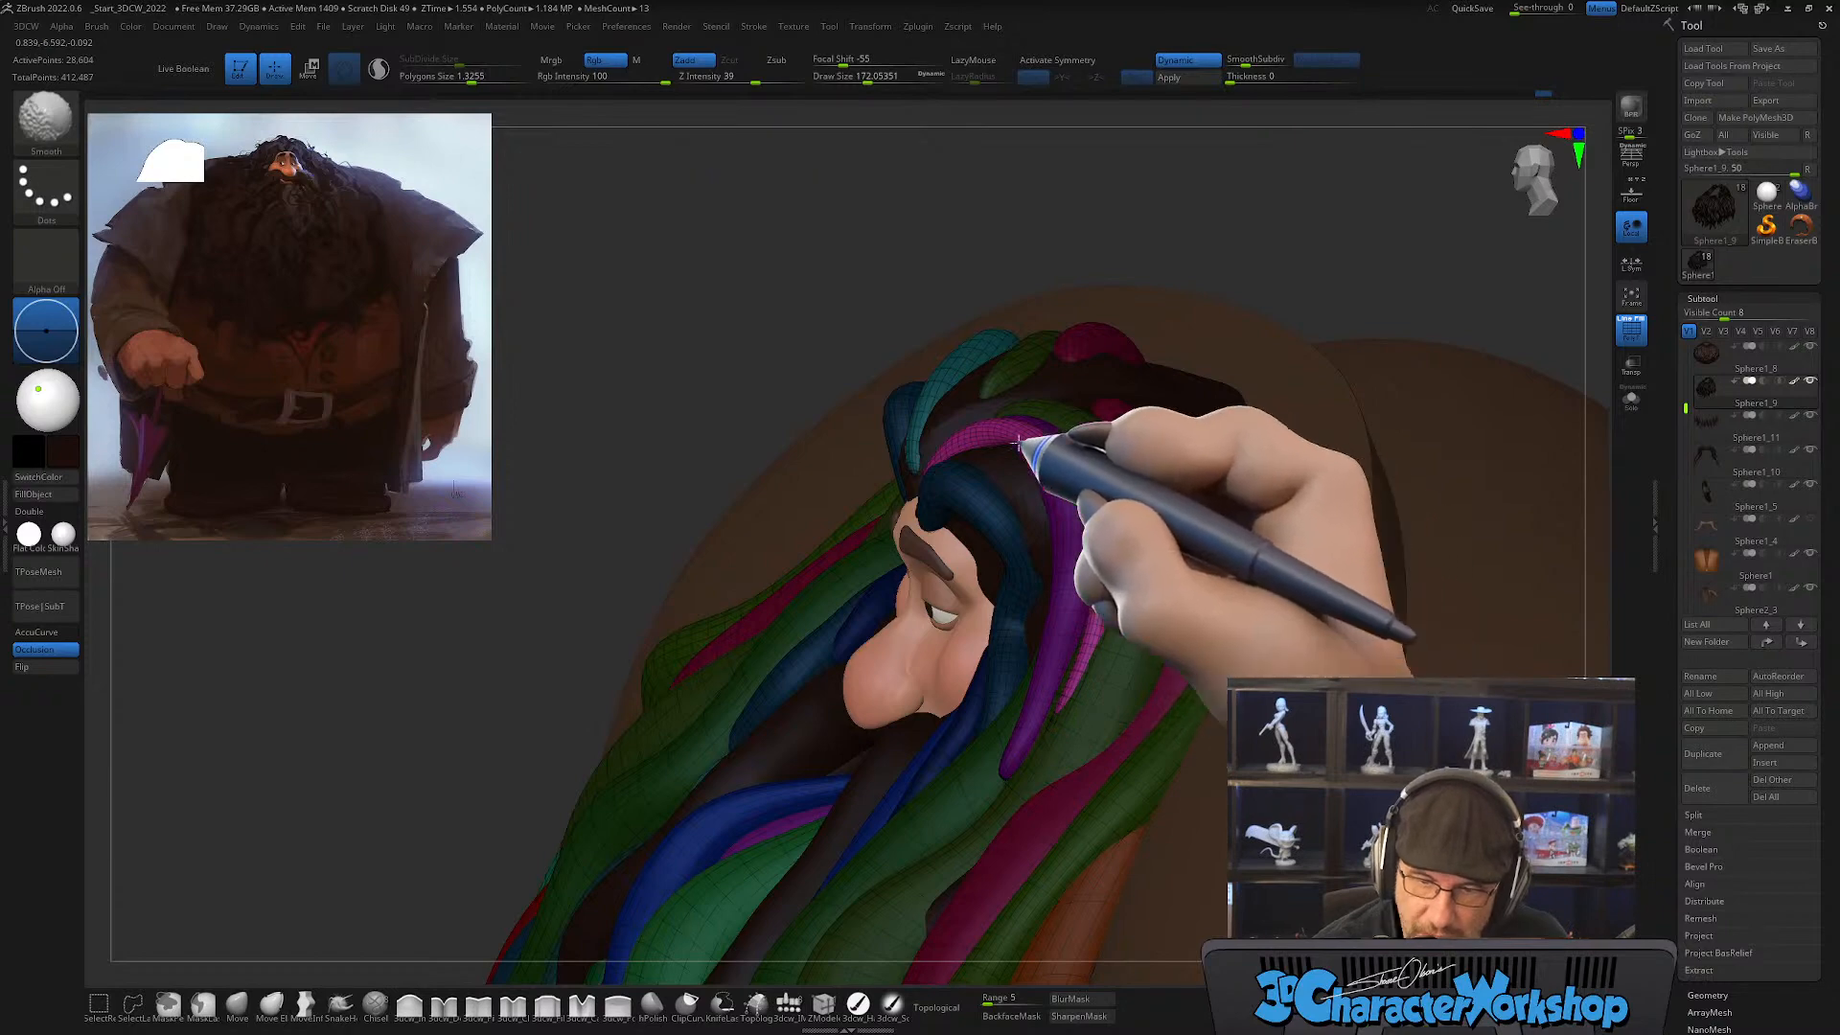
mouse_move(1081, 534)
right_down()
mouse_move(1076, 616)
mouse_move(1109, 521)
right_up()
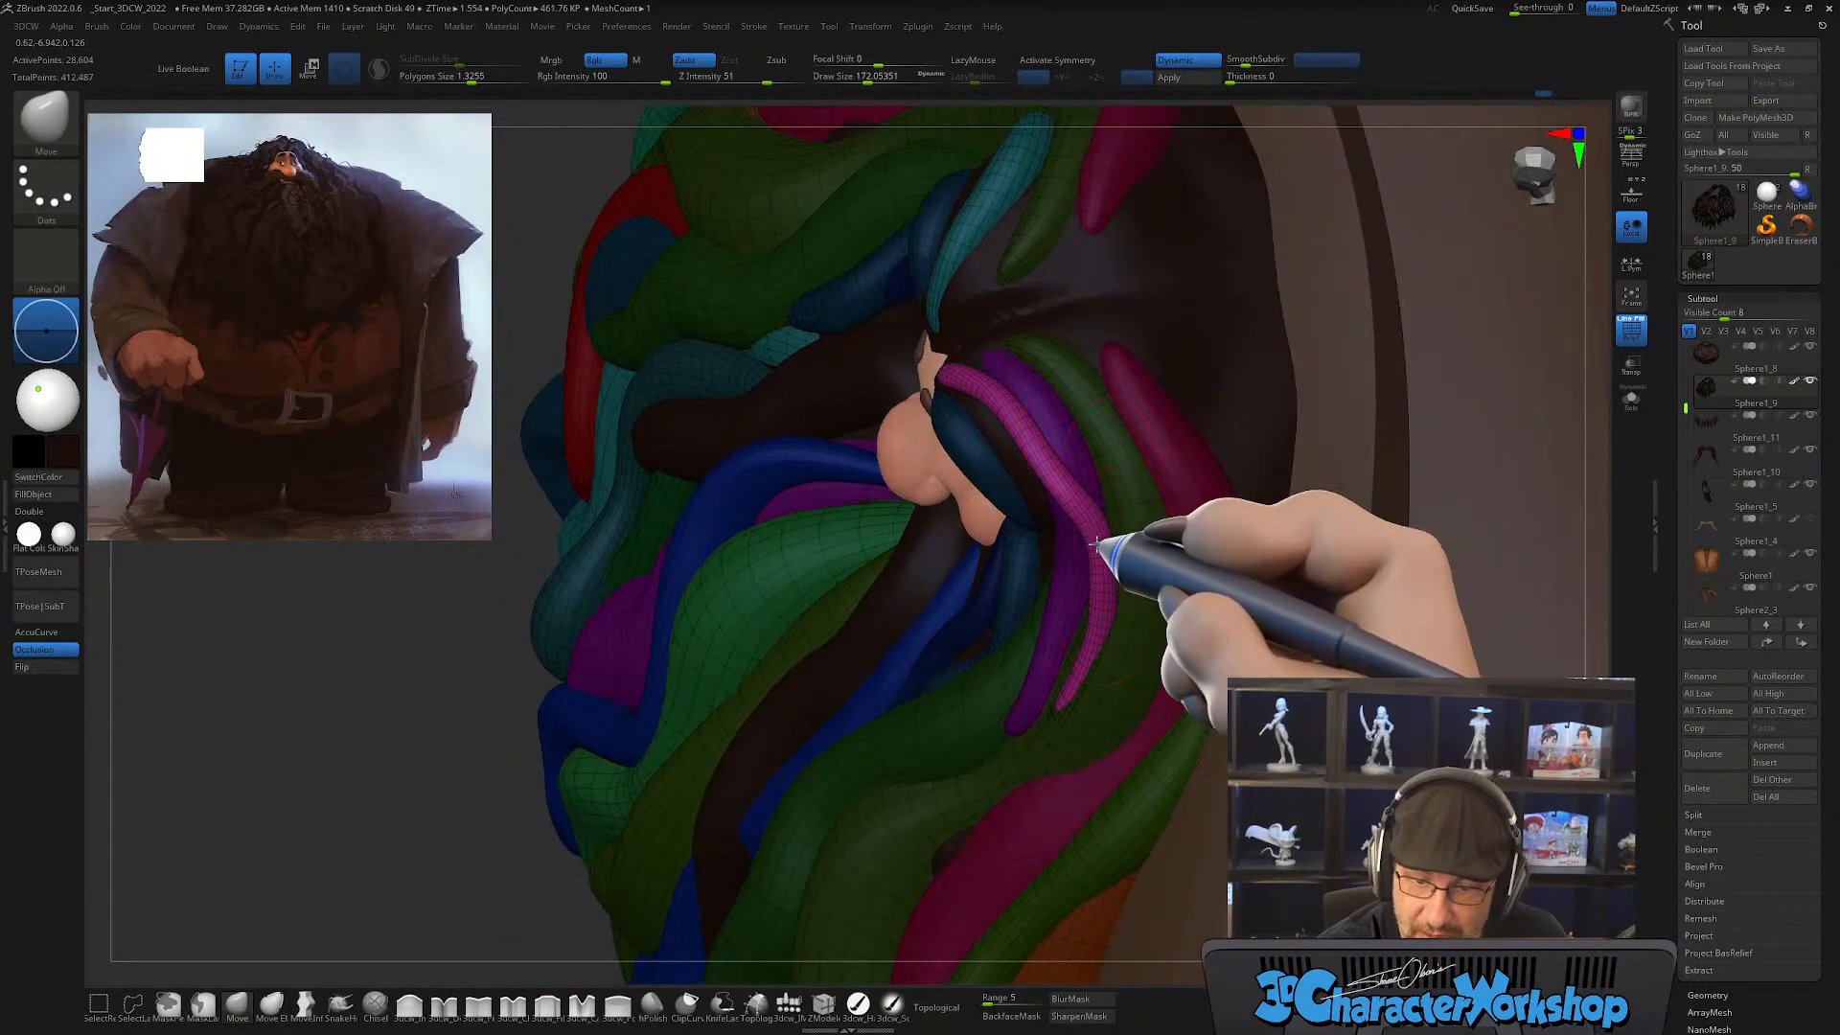
mouse_move(1024, 432)
right_down()
mouse_move(1138, 501)
mouse_move(1163, 575)
mouse_move(1133, 559)
mouse_move(1193, 589)
mouse_move(1173, 541)
right_up()
drag(1163, 569, 1166, 570)
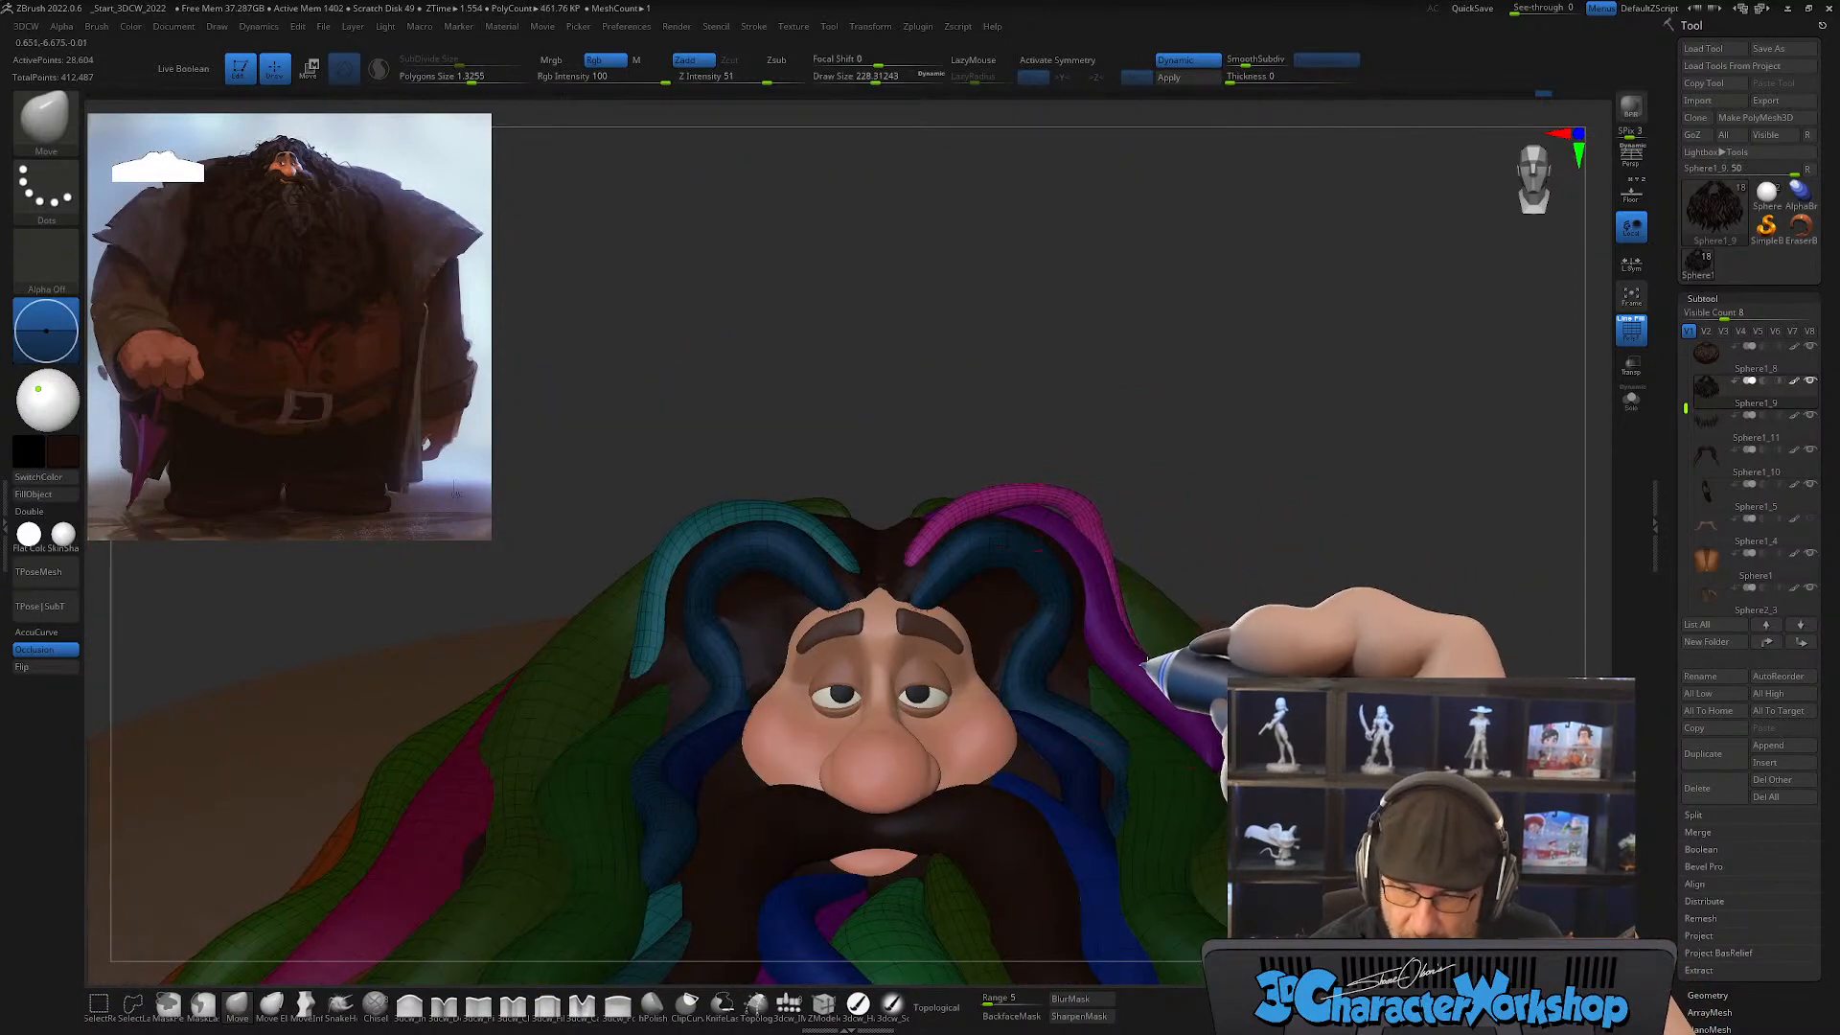
Step: Raise the pink lock's arch above the forehead and adjust its root with Move, using draw sizes of about 228 and 202
mouse_move(1146, 662)
right_down()
mouse_move(1170, 595)
mouse_move(1116, 511)
mouse_move(1006, 517)
right_up()
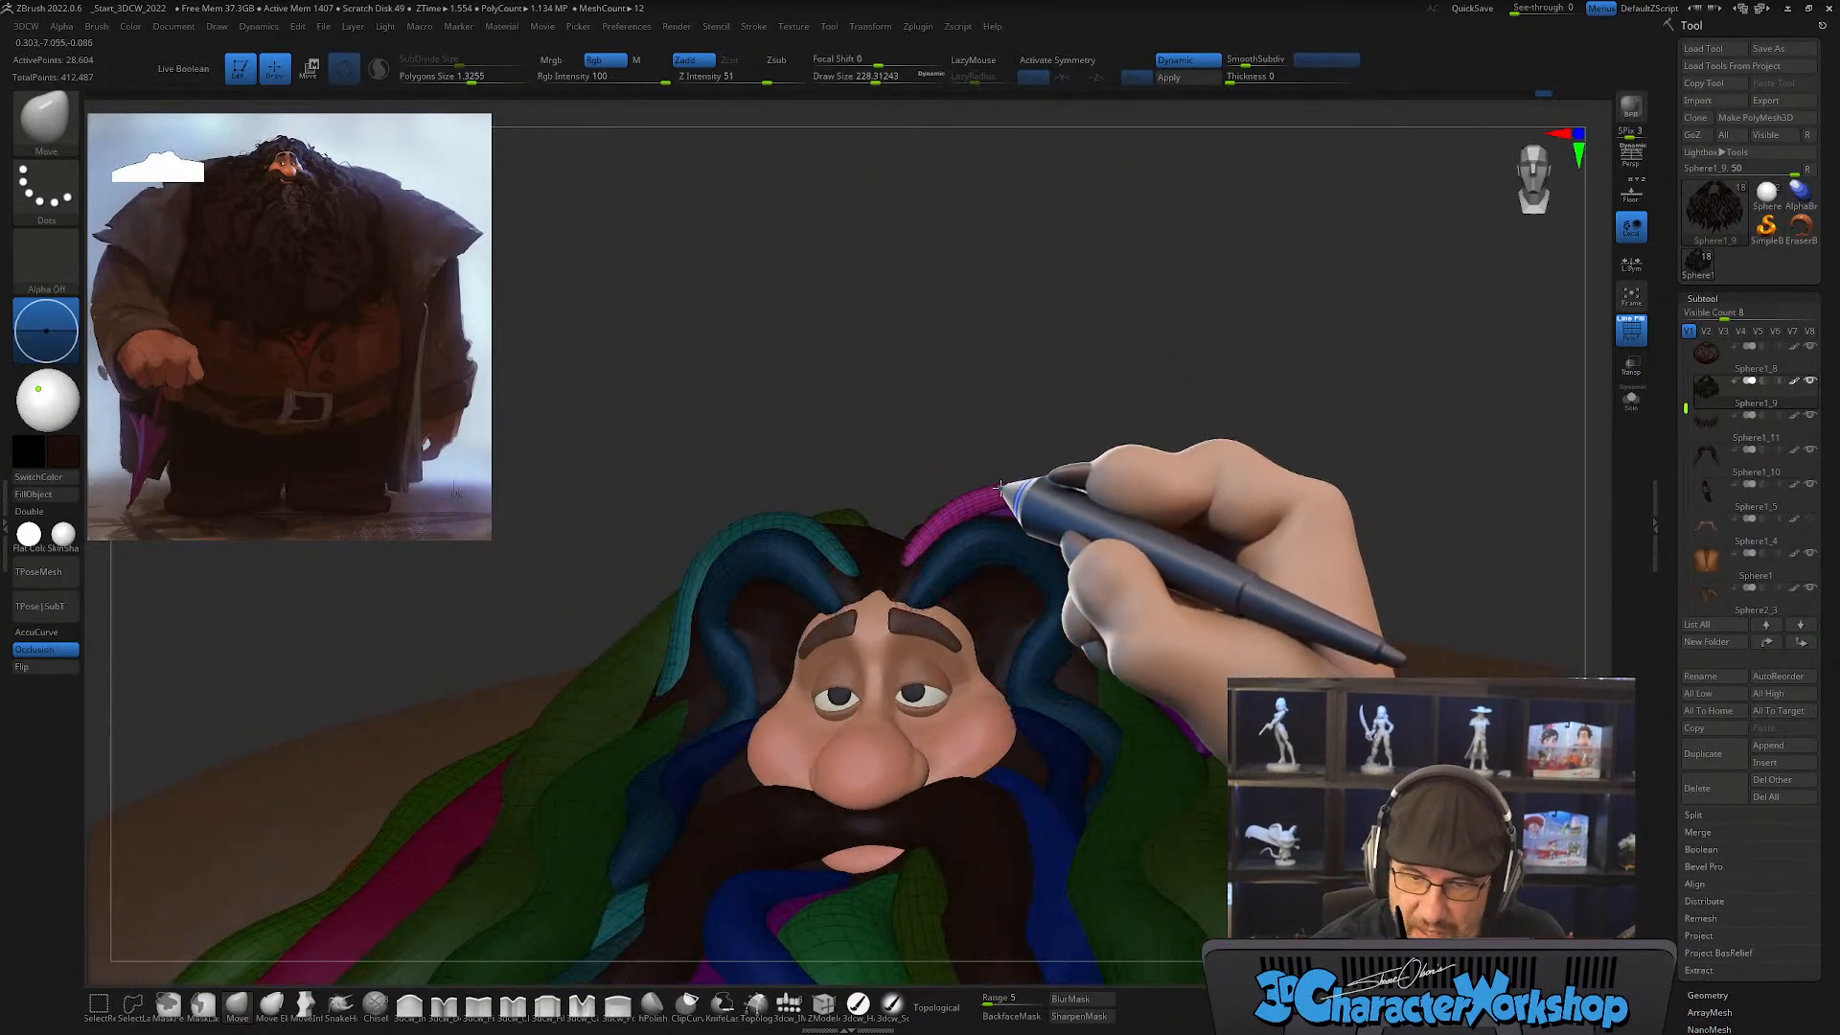
drag(905, 554, 915, 561)
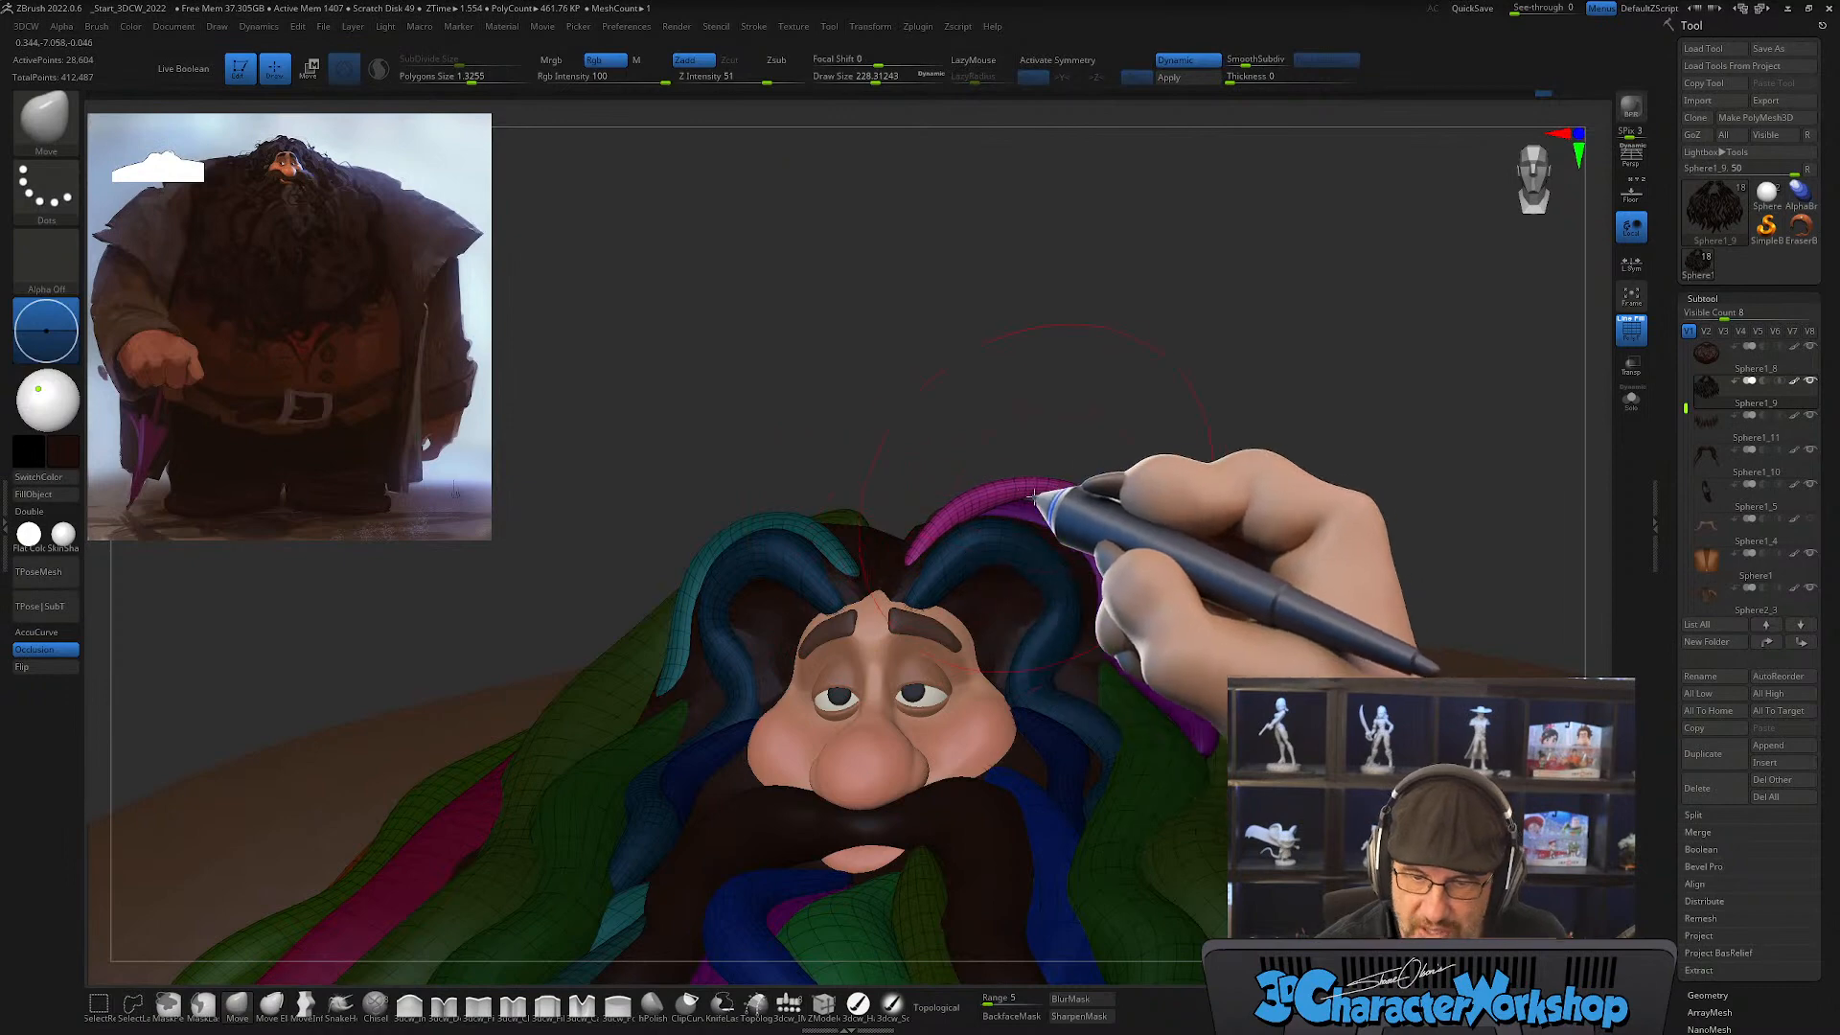
mouse_move(1134, 518)
right_down()
mouse_move(1150, 613)
mouse_move(1077, 658)
mouse_move(1116, 622)
mouse_move(1179, 608)
mouse_move(1118, 603)
mouse_move(1098, 575)
mouse_move(1102, 642)
mouse_move(1087, 540)
mouse_move(1179, 427)
mouse_move(1175, 477)
mouse_move(1113, 551)
right_up()
key(s)
drag(1023, 429, 1019, 430)
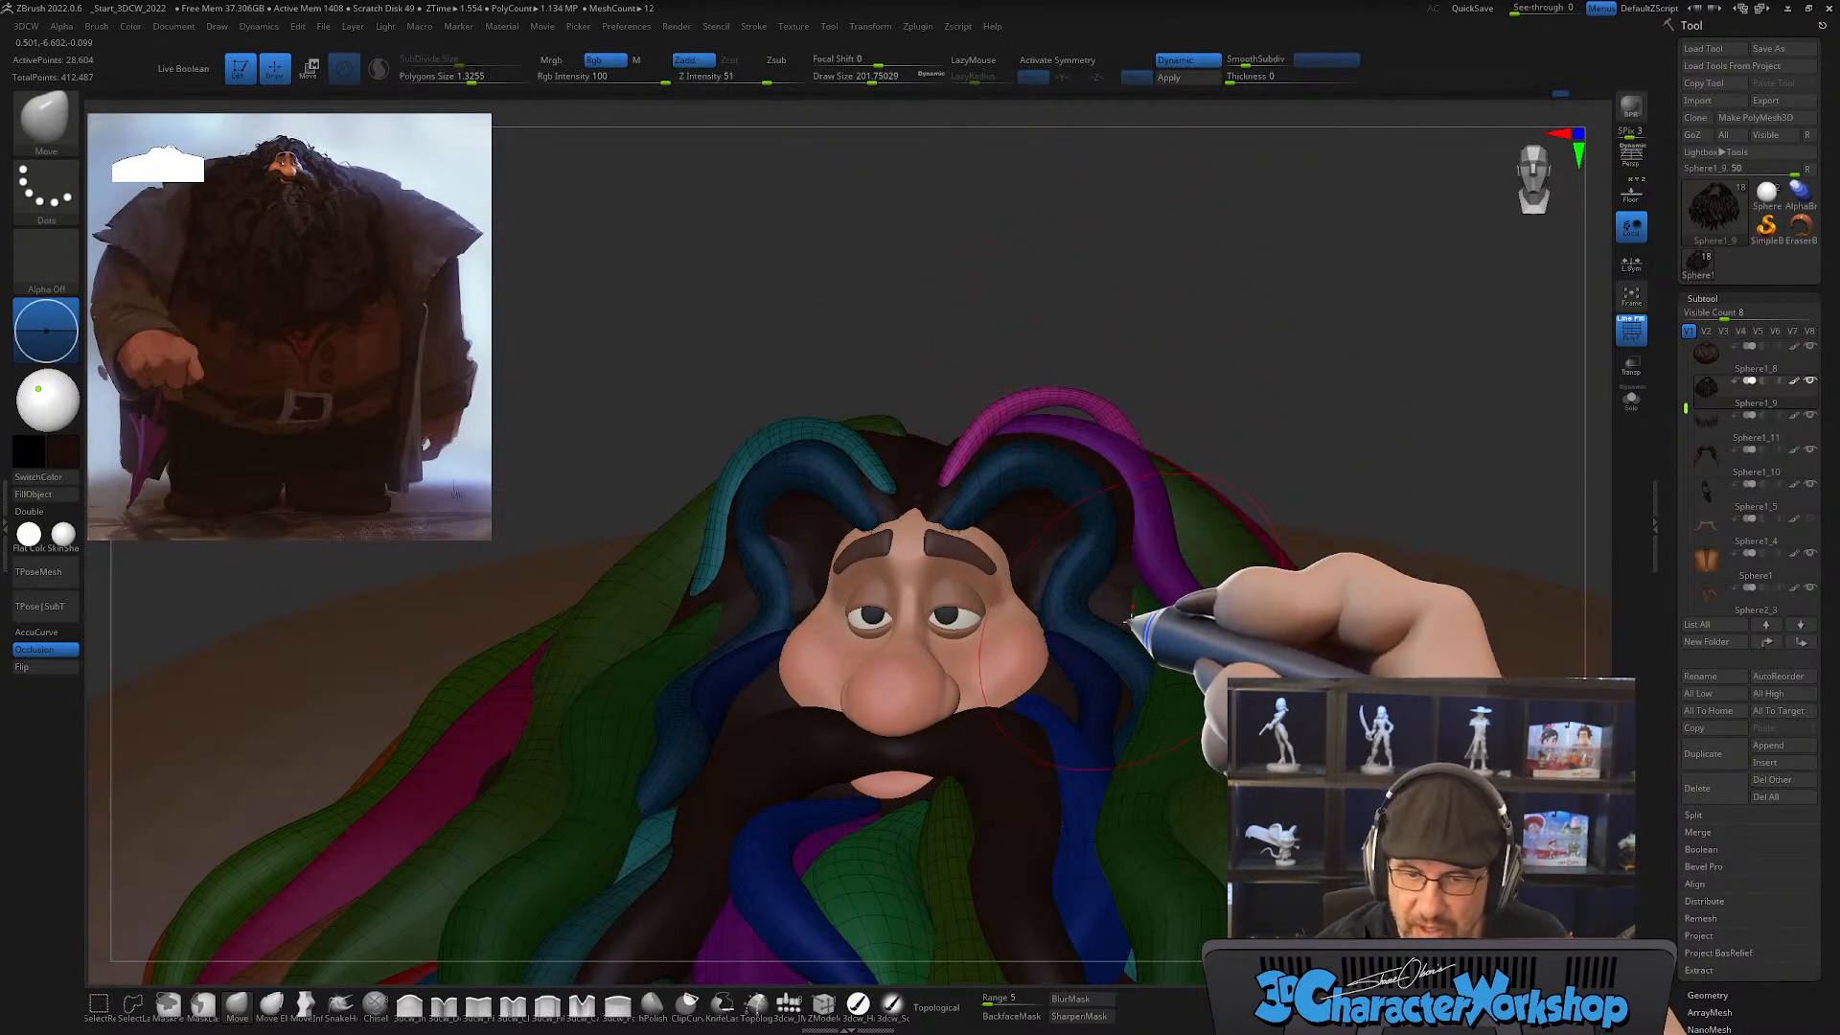
mouse_move(1150, 628)
right_down()
mouse_move(1167, 617)
mouse_move(1123, 613)
mouse_move(1157, 624)
mouse_move(1131, 565)
mouse_move(1140, 500)
right_up()
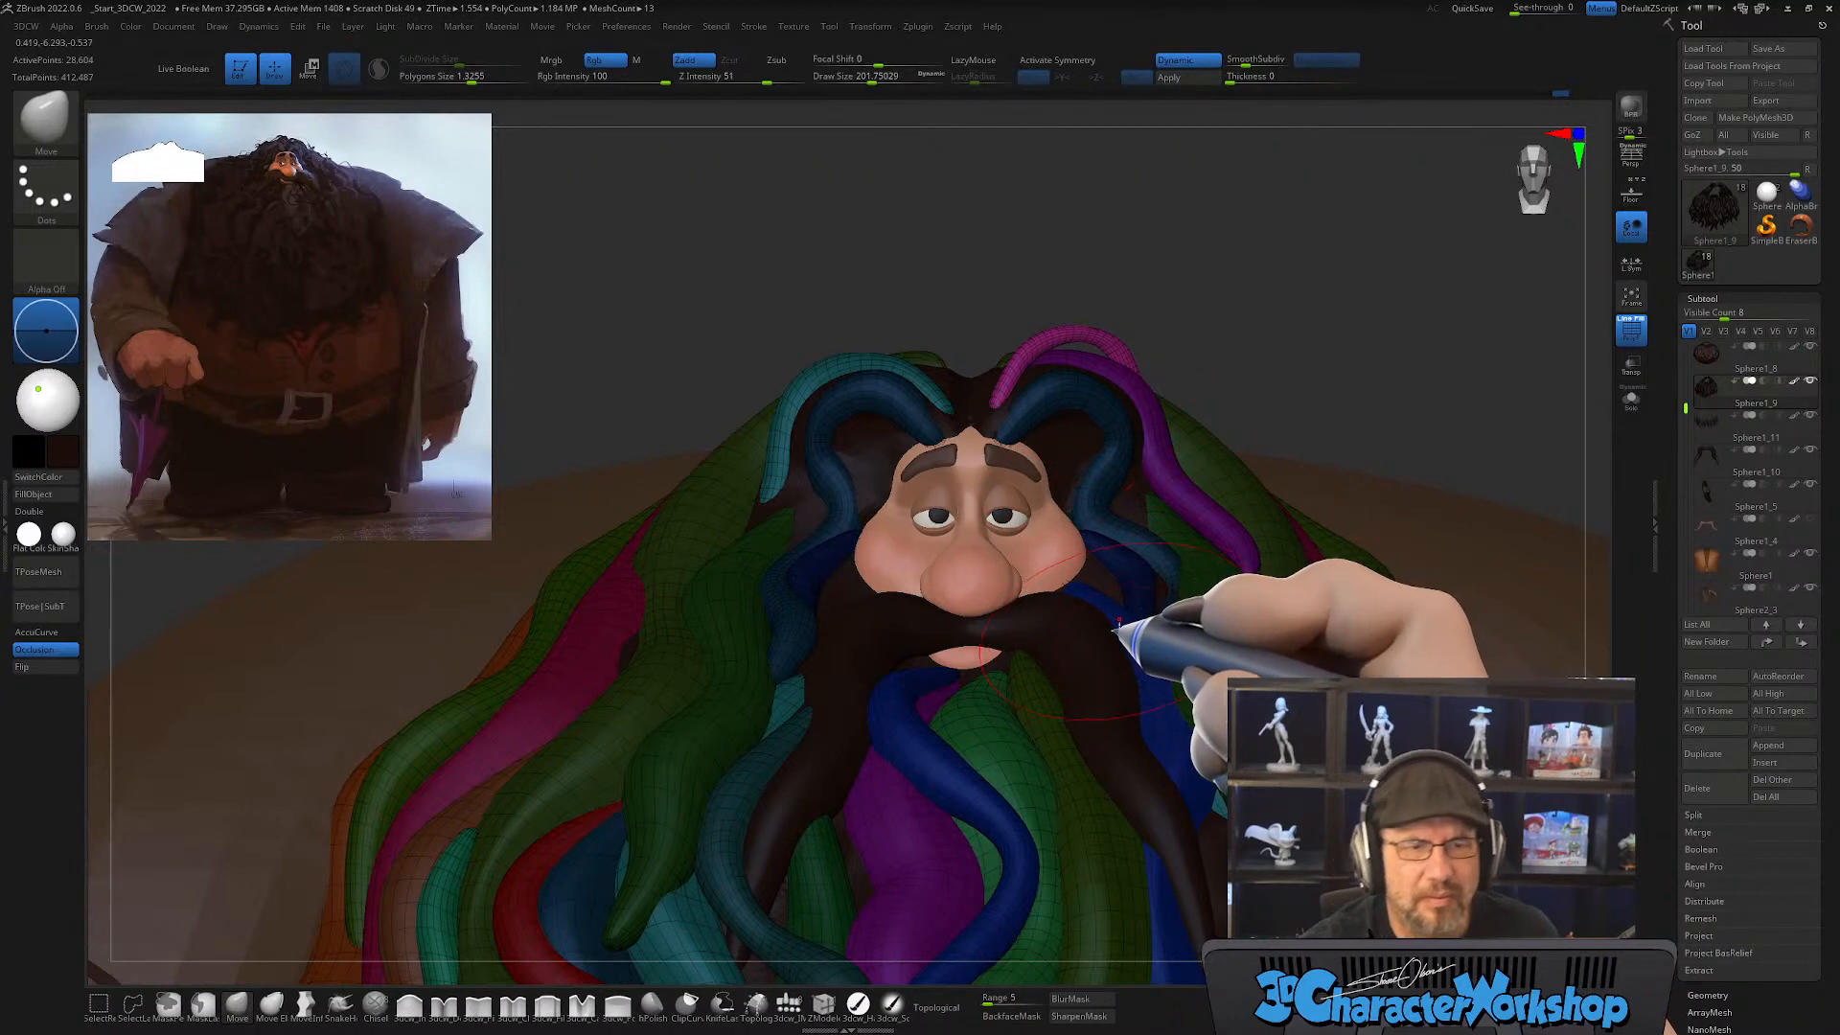
right_drag(1120, 625, 1121, 717)
Step: Hide the PolyFrame colors, refine the pink lock's arch with Move at a draw size of about 140, and show the colors again
key(shift+f)
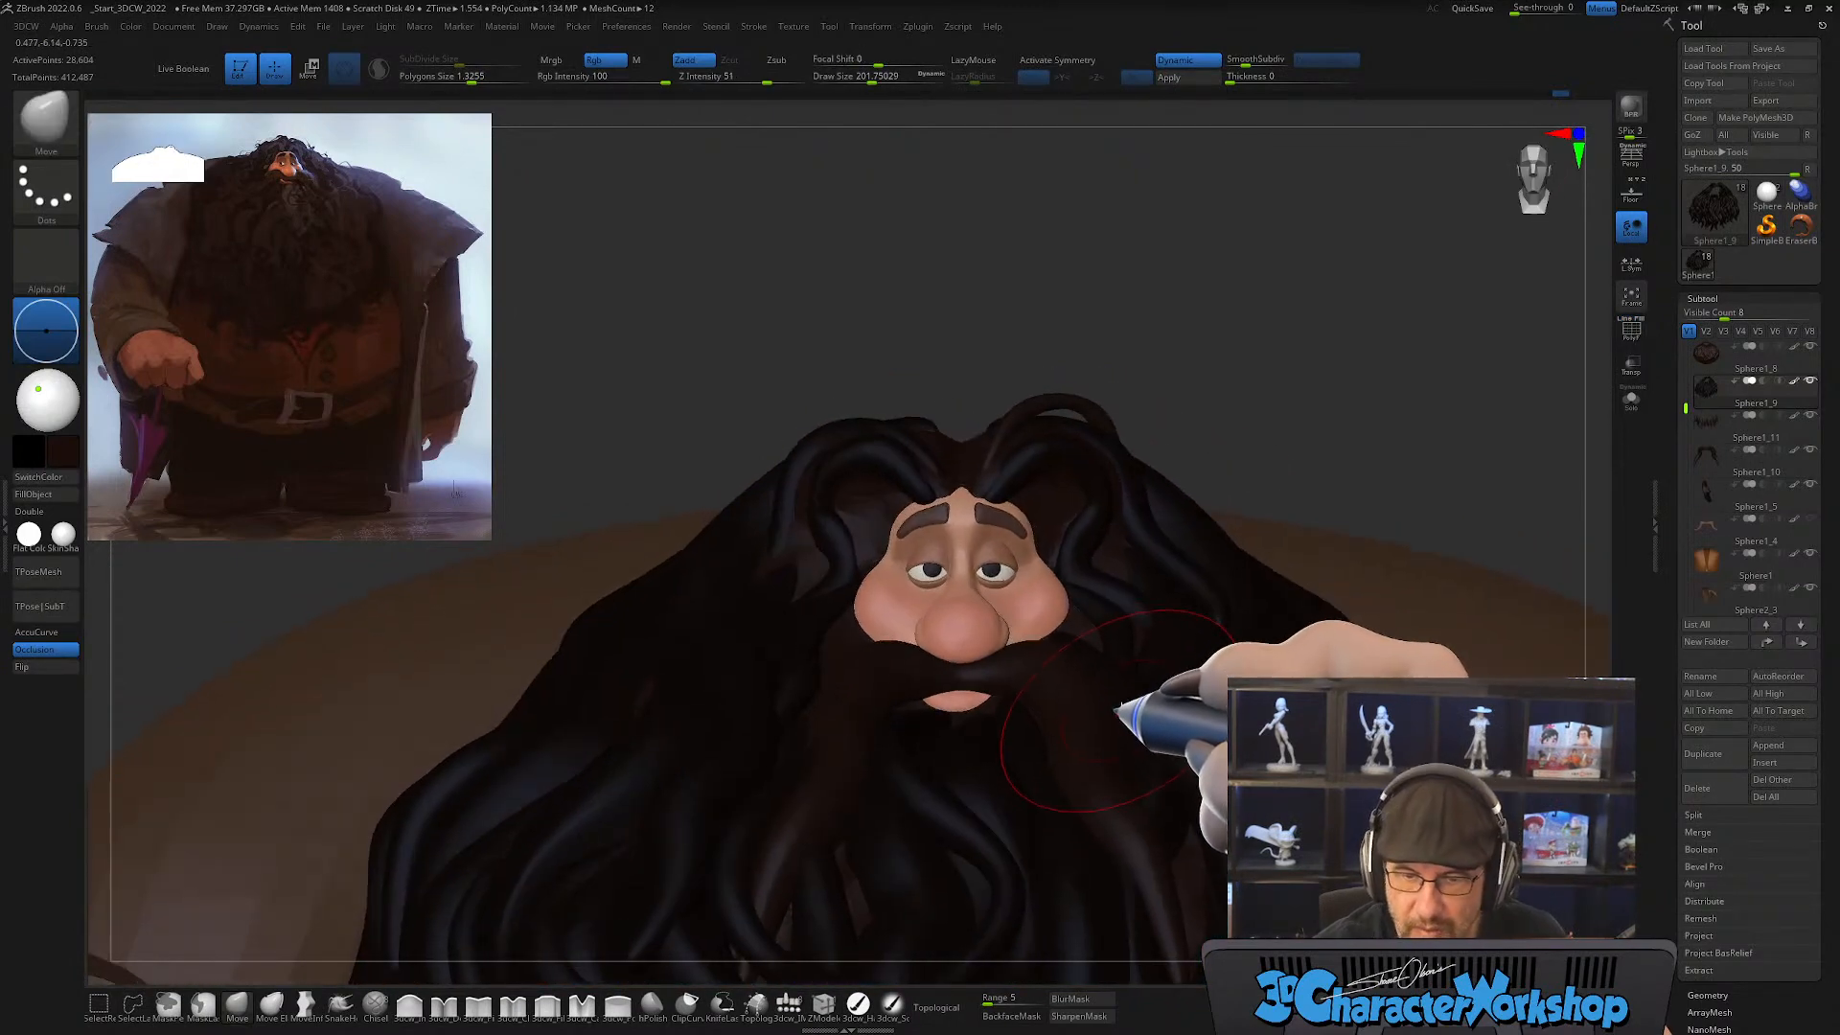
right_drag(1050, 442, 1005, 493)
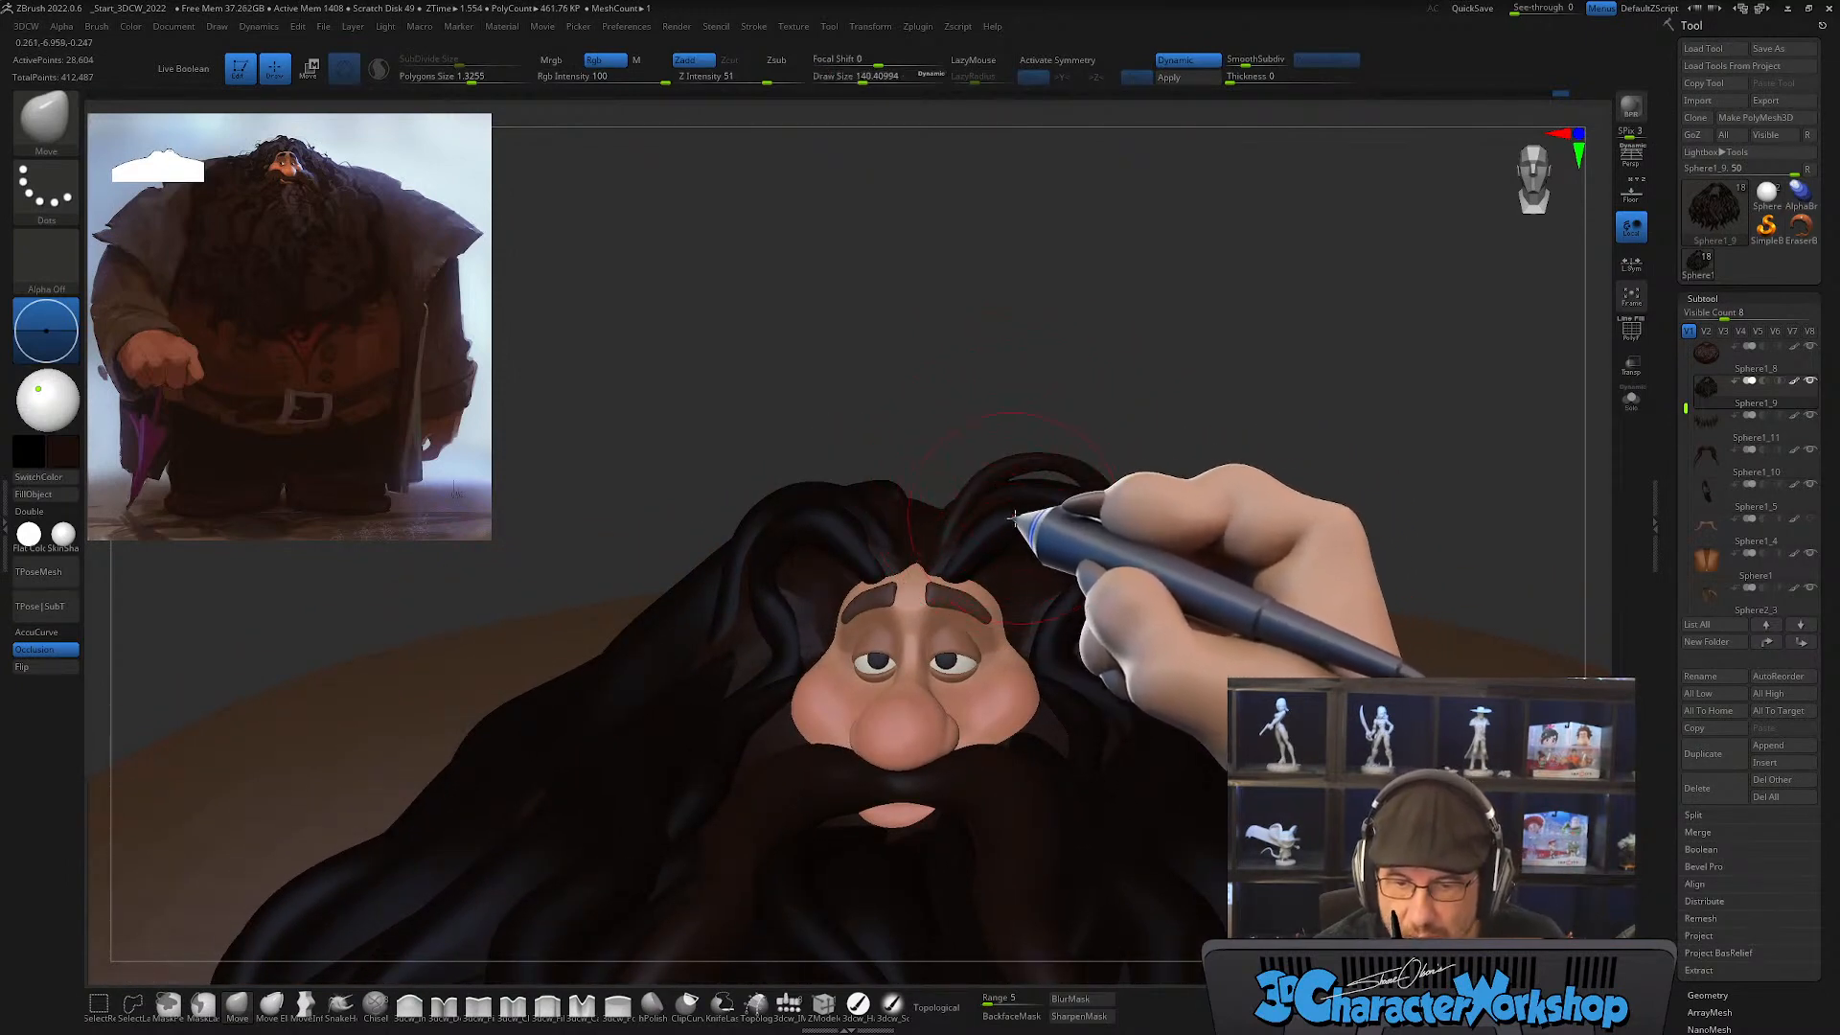
right_drag(1018, 508, 1003, 523)
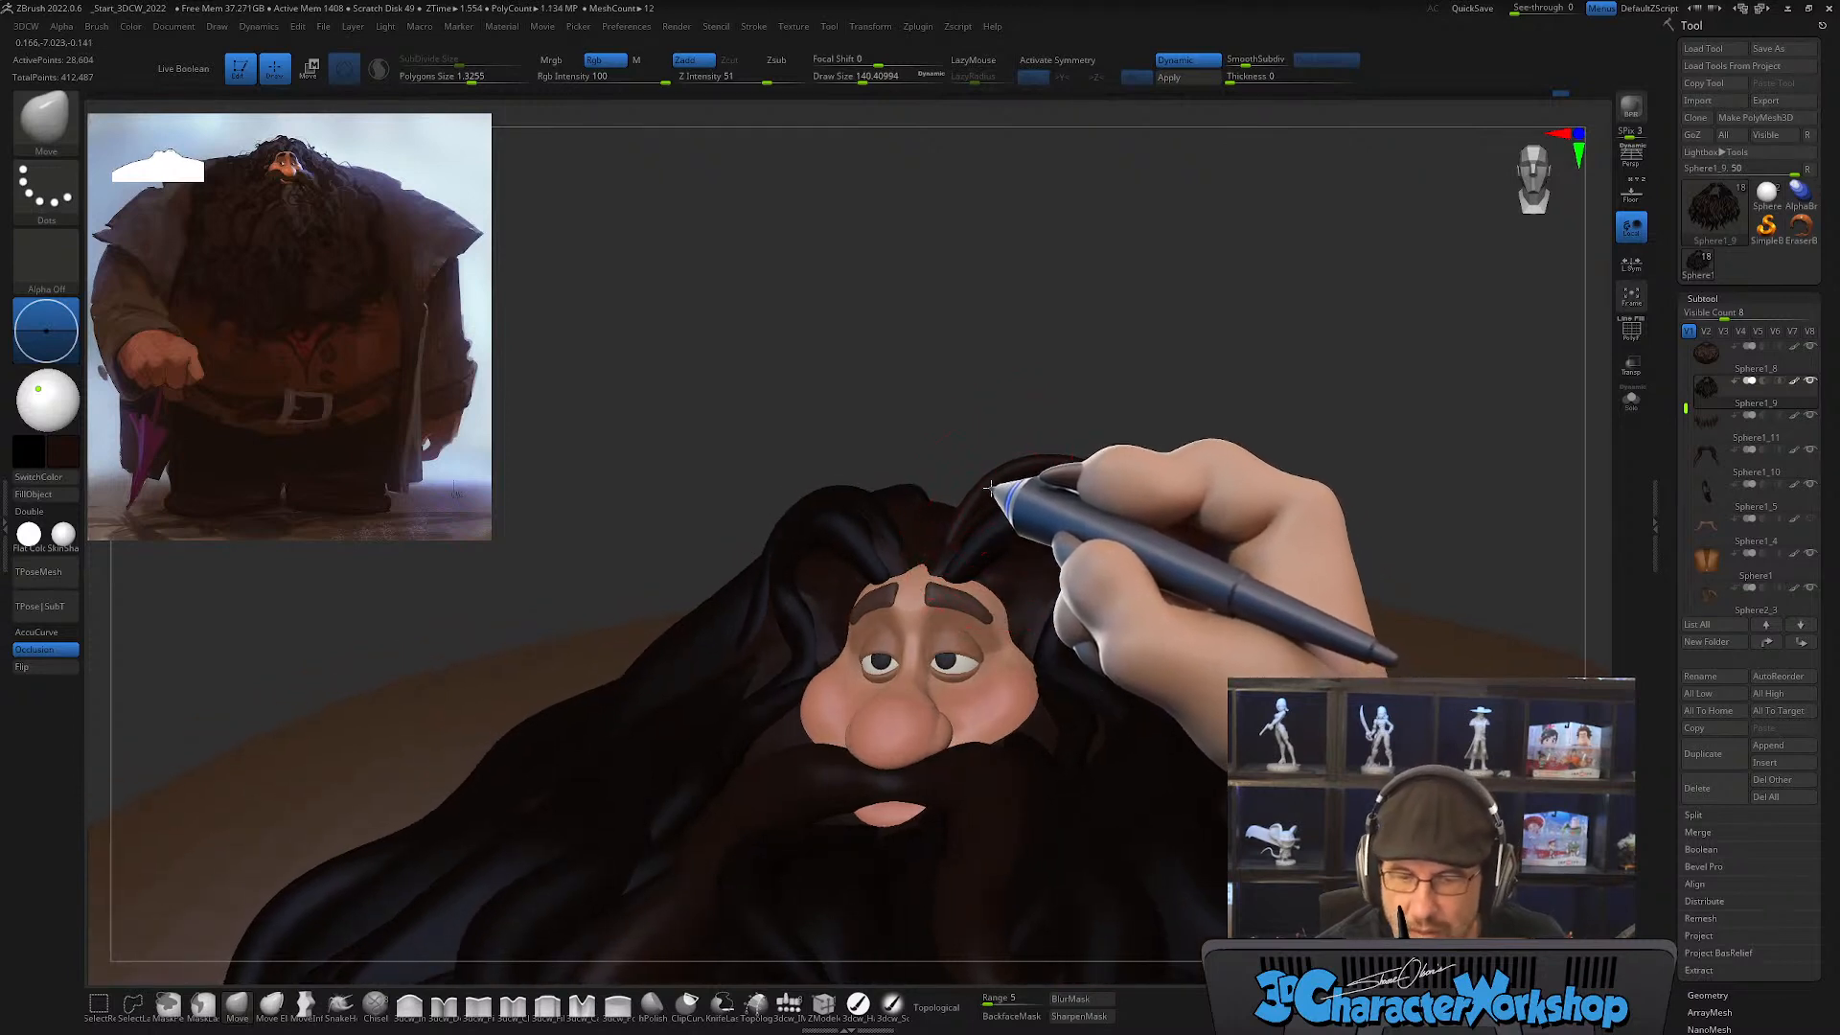
right_drag(1167, 440, 1121, 481)
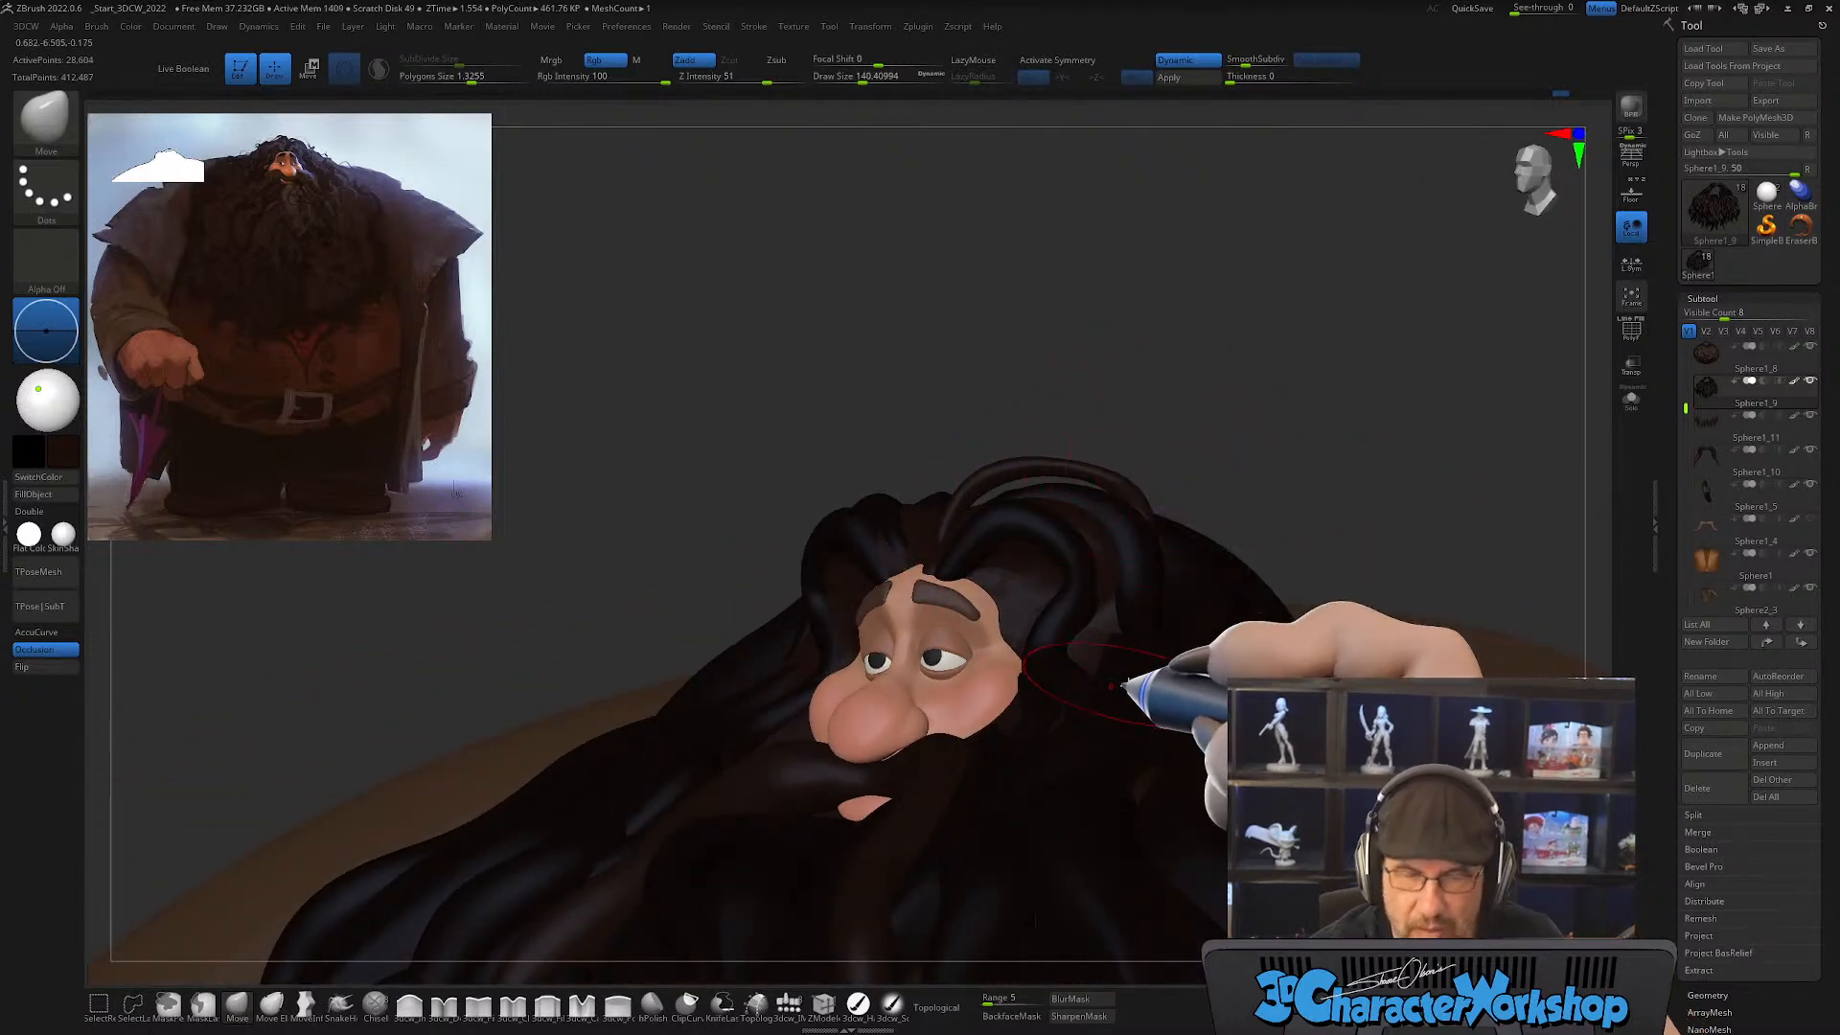
right_drag(1184, 658, 1060, 654)
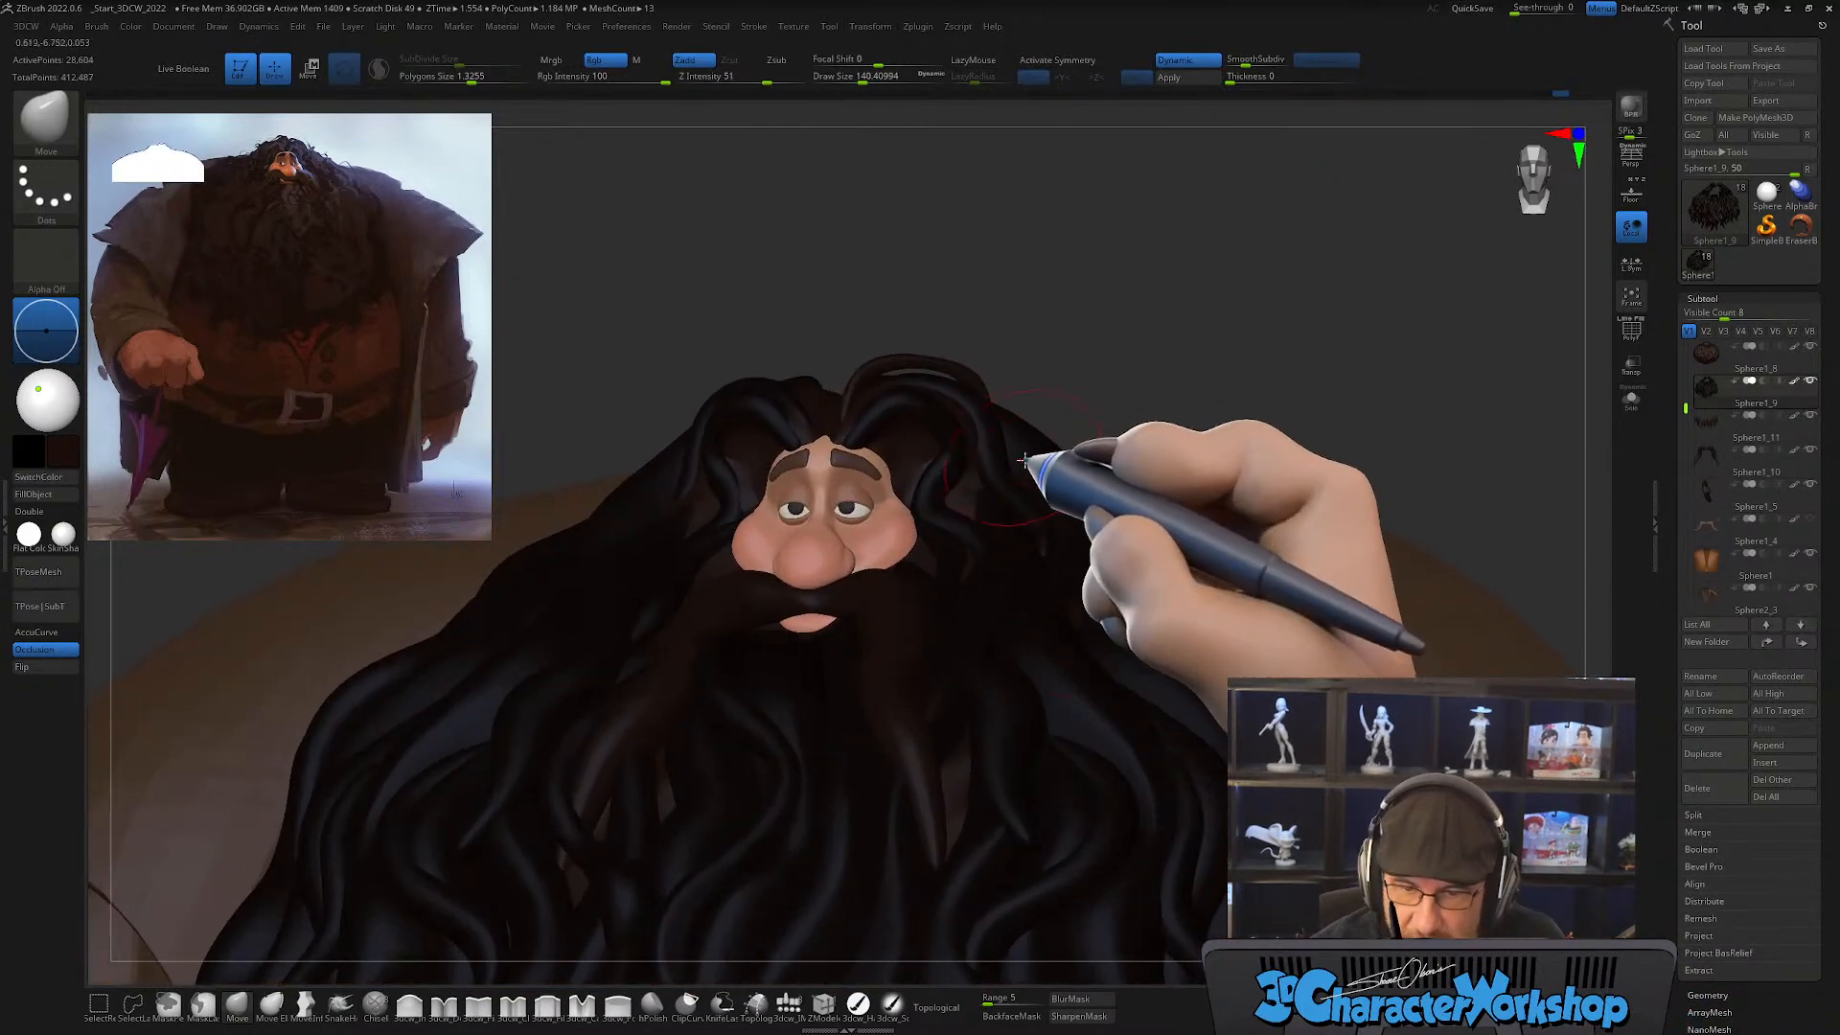
right_drag(1074, 507, 1092, 533)
key(shift+f)
right_drag(1092, 637, 1006, 658)
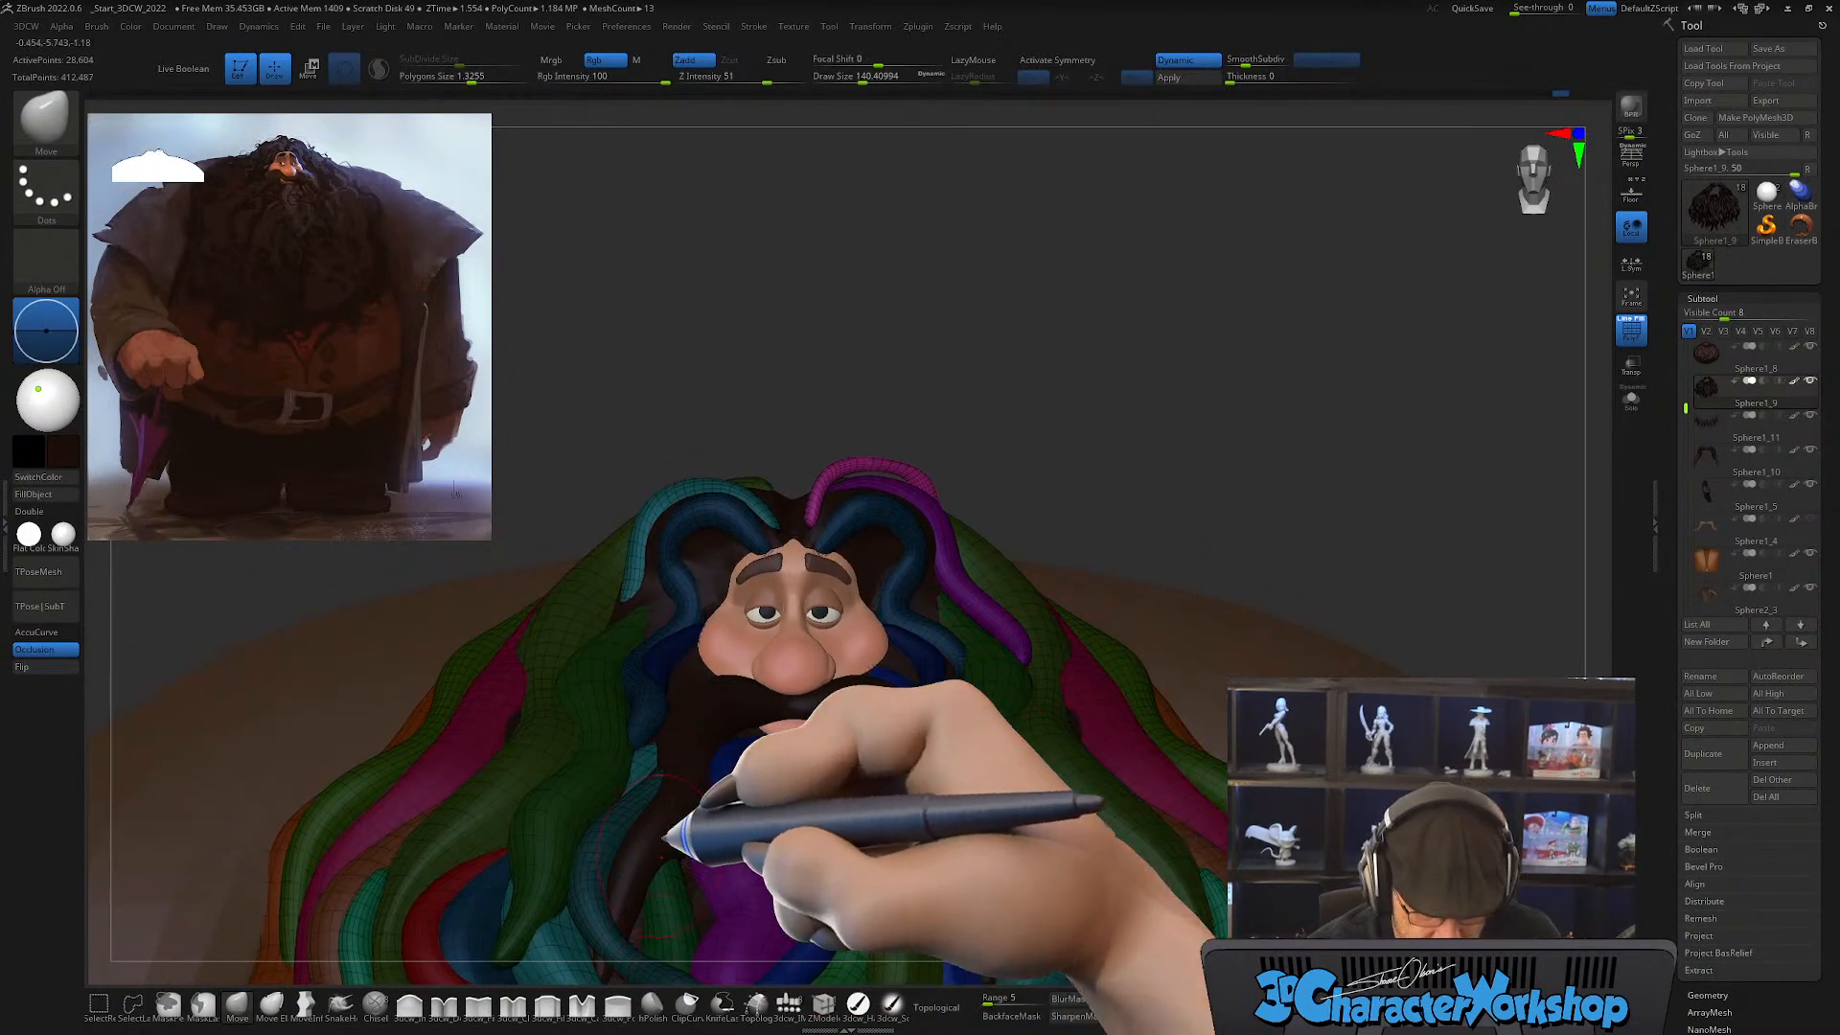
Step: Draw a short CurveTube lock on the side of the hair beside the purple lock, at a draw size of about 22
key(b)
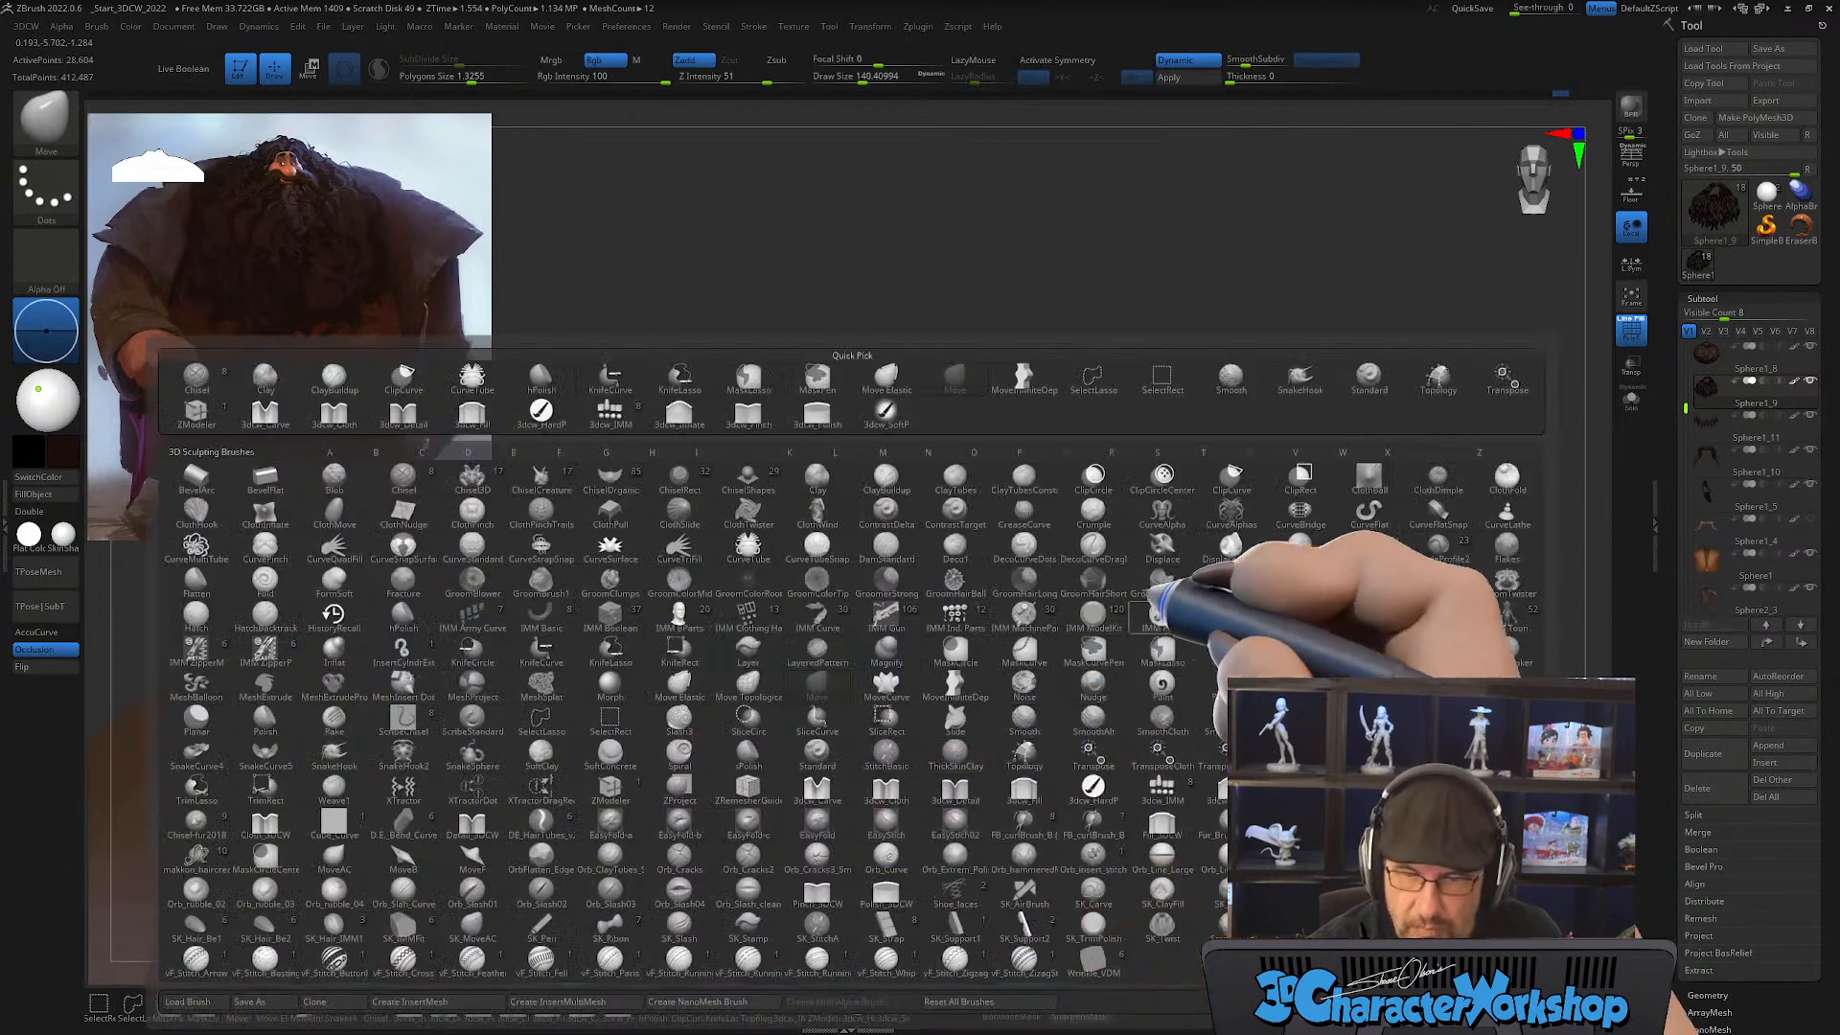
key(c)
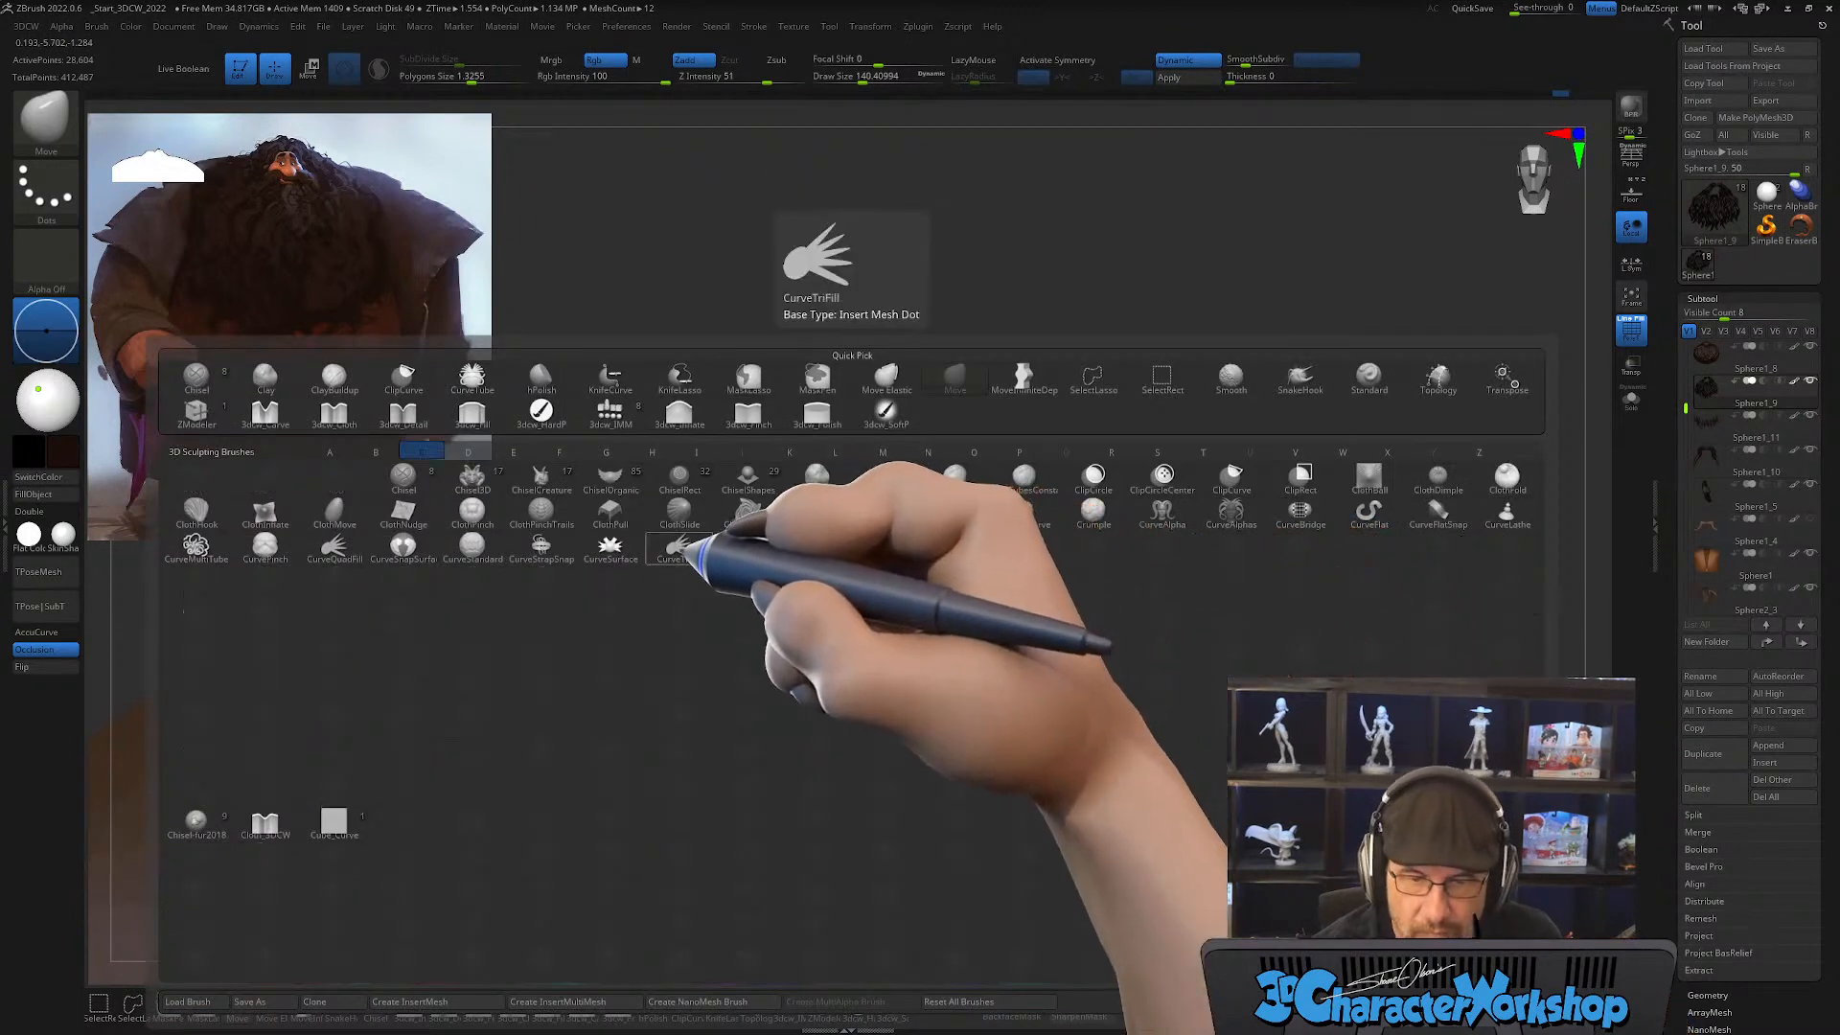
click(749, 548)
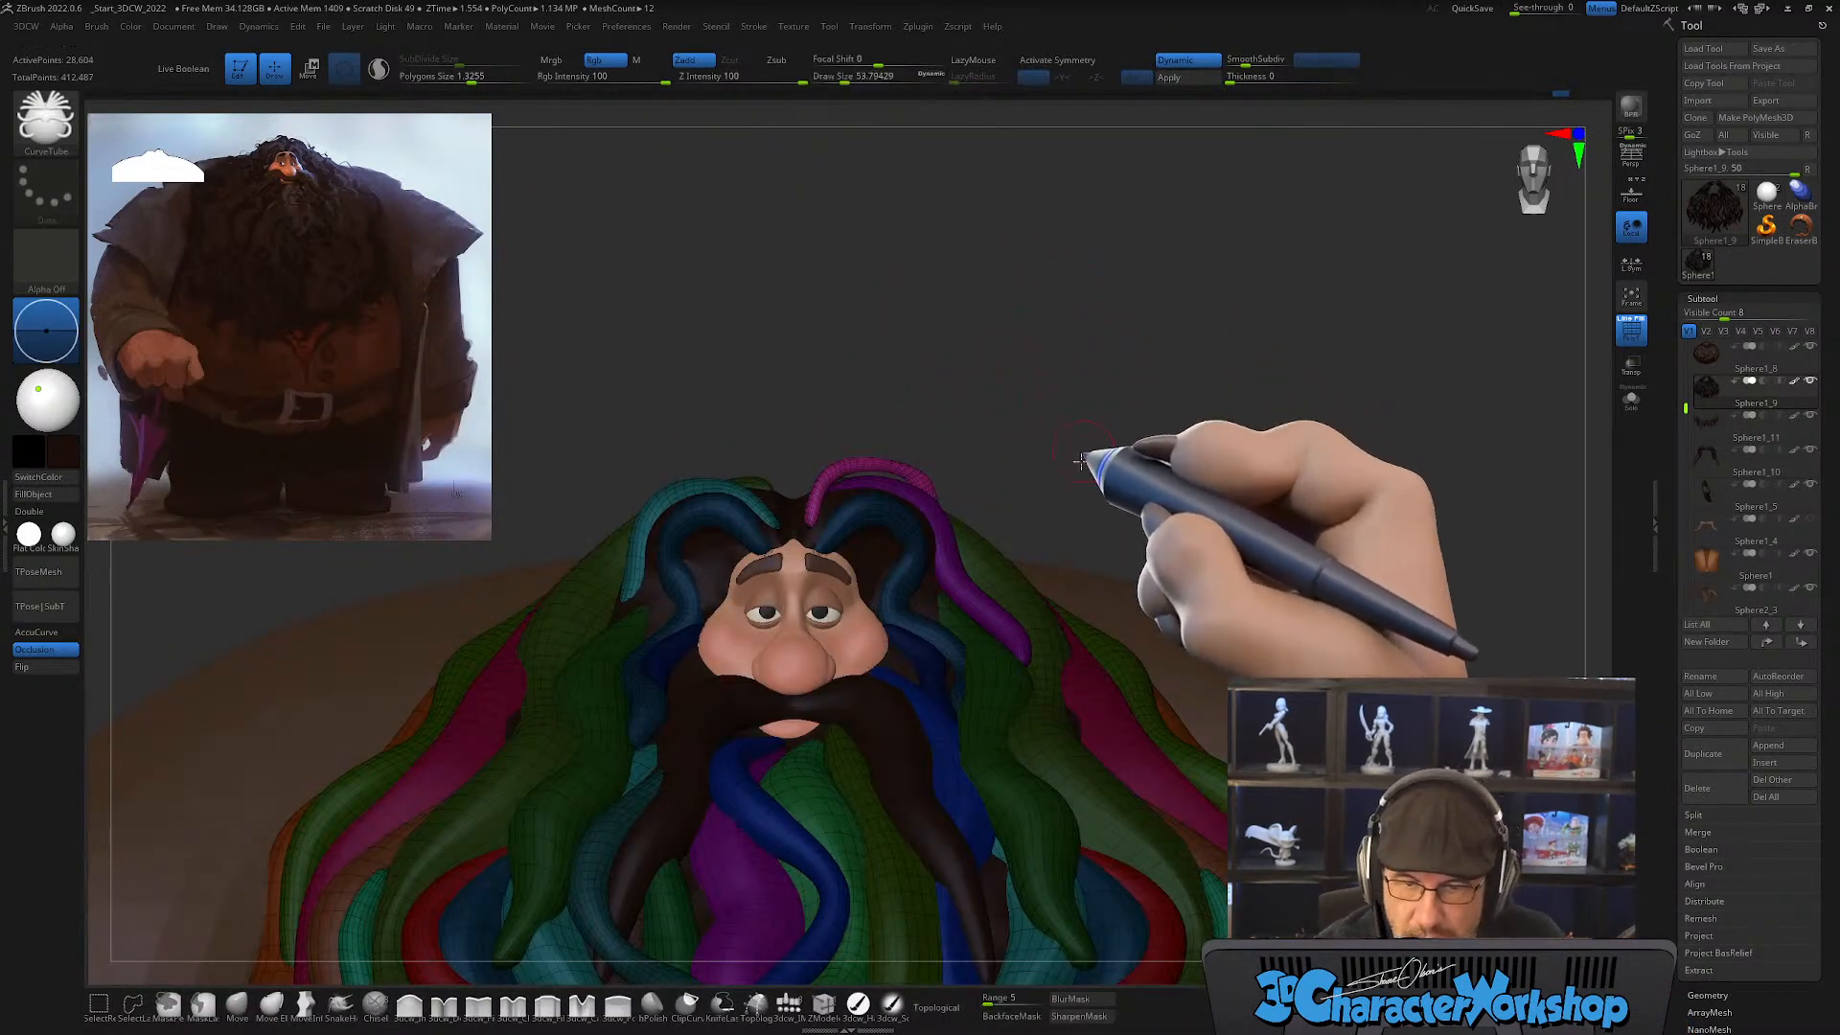
mouse_move(1101, 423)
shift+mouse_down()
mouse_move(1163, 361)
mouse_move(1039, 514)
mouse_move(1068, 552)
shift+mouse_up()
mouse_move(1130, 380)
mouse_down()
mouse_move(1014, 644)
mouse_move(1041, 674)
mouse_move(1025, 621)
mouse_up()
click(991, 621)
mouse_move(956, 721)
mouse_down()
mouse_move(998, 768)
mouse_move(953, 690)
mouse_up()
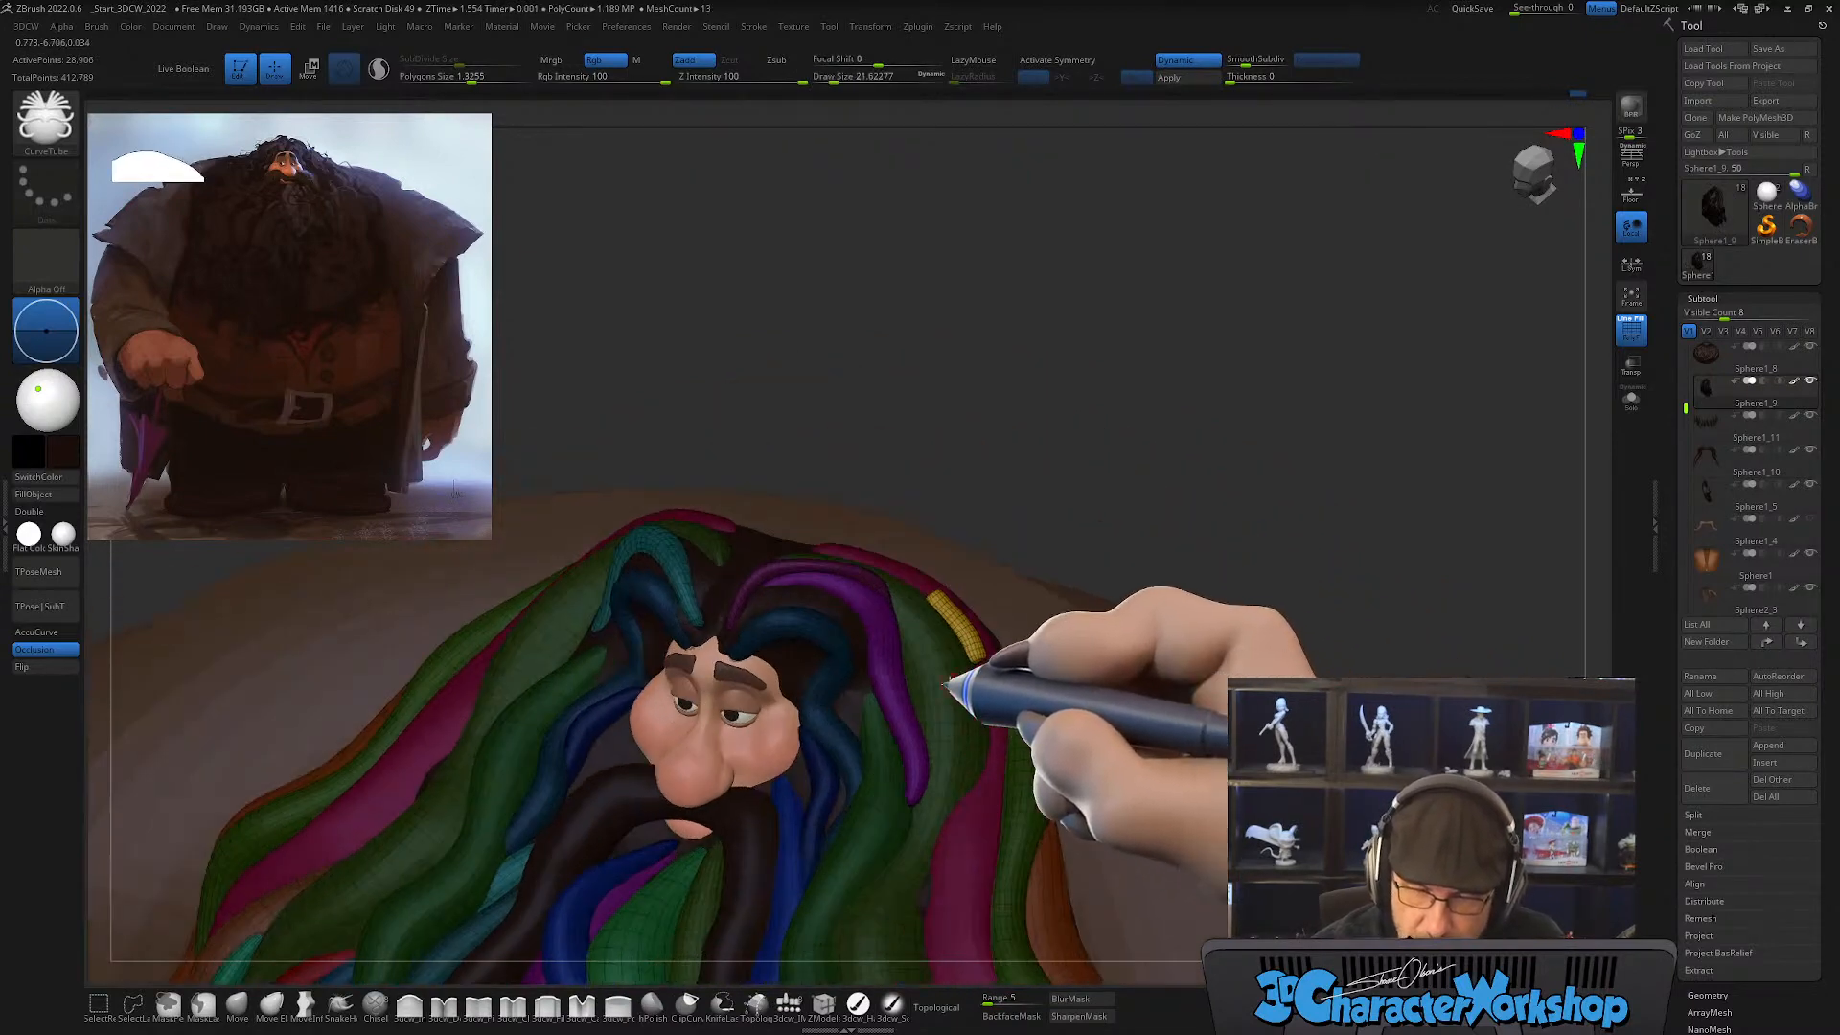
Step: Reshape the short yellow lock with Move so it sticks out from the side hair, using draw sizes of about 108 and 74
click(236, 1004)
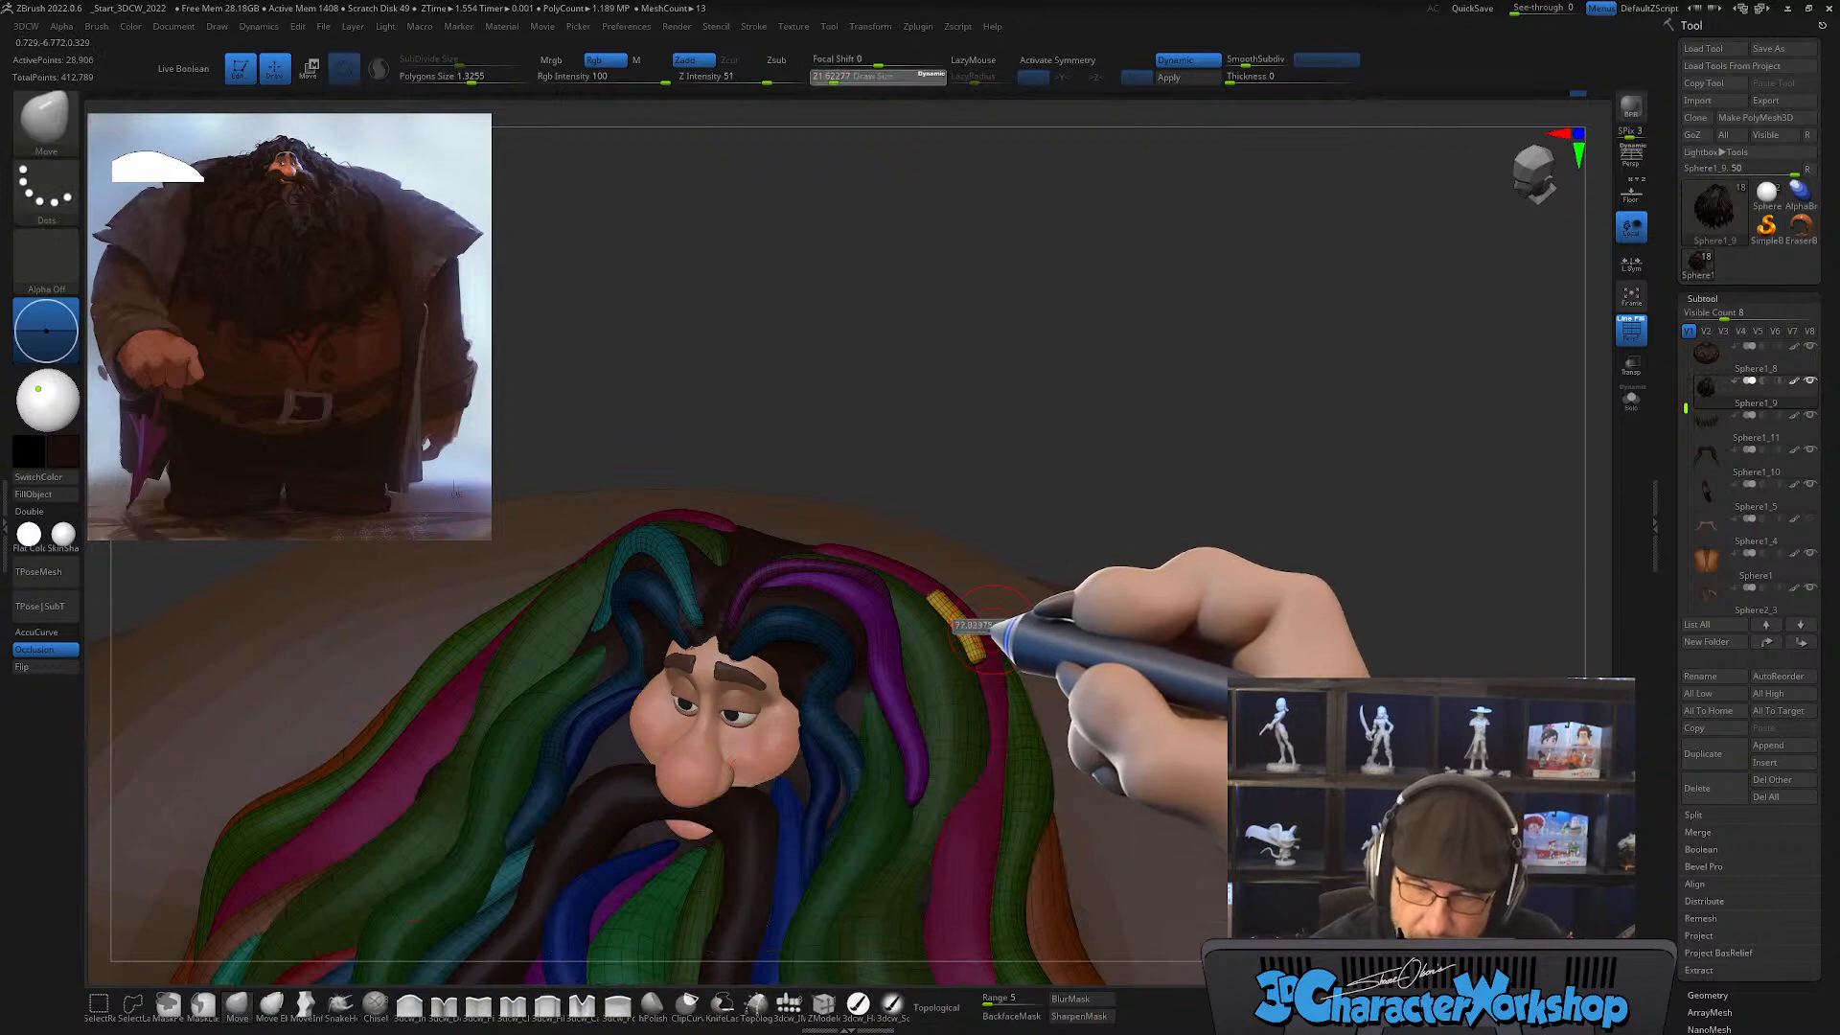
alt+right_drag(993, 629, 976, 707)
key(s)
drag(894, 671, 902, 673)
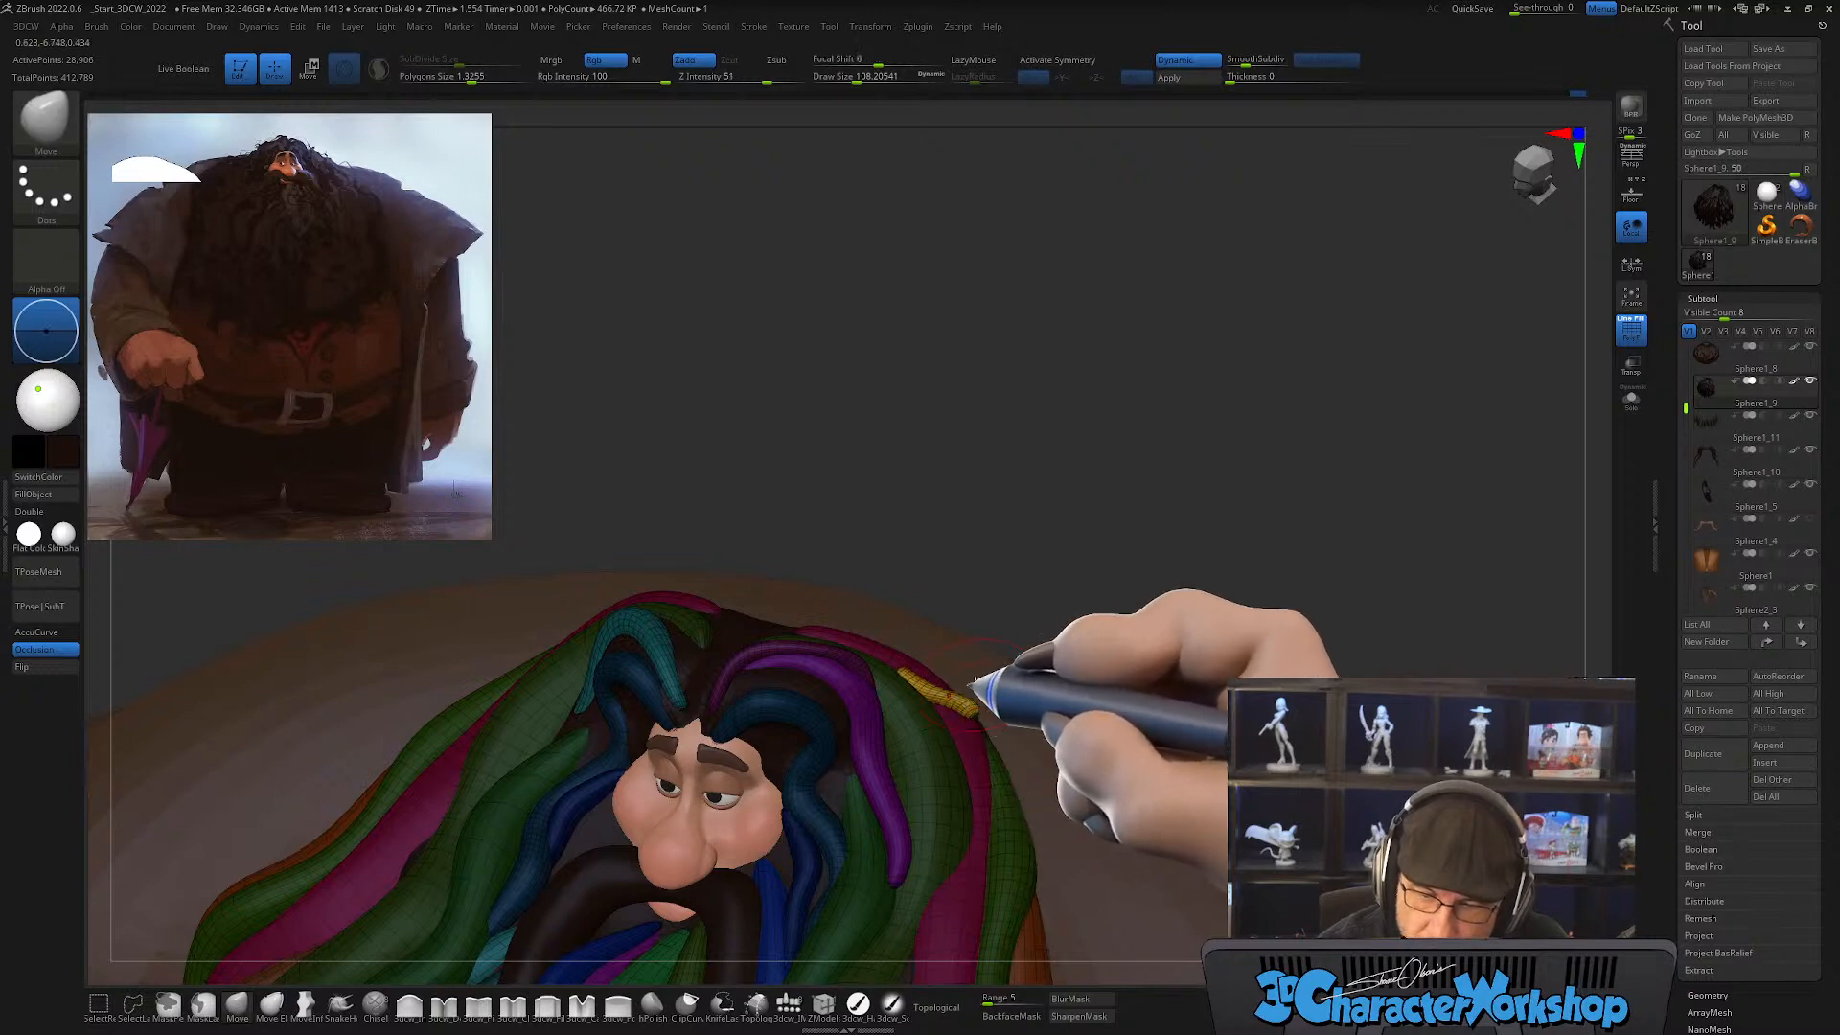
right_drag(975, 683, 949, 703)
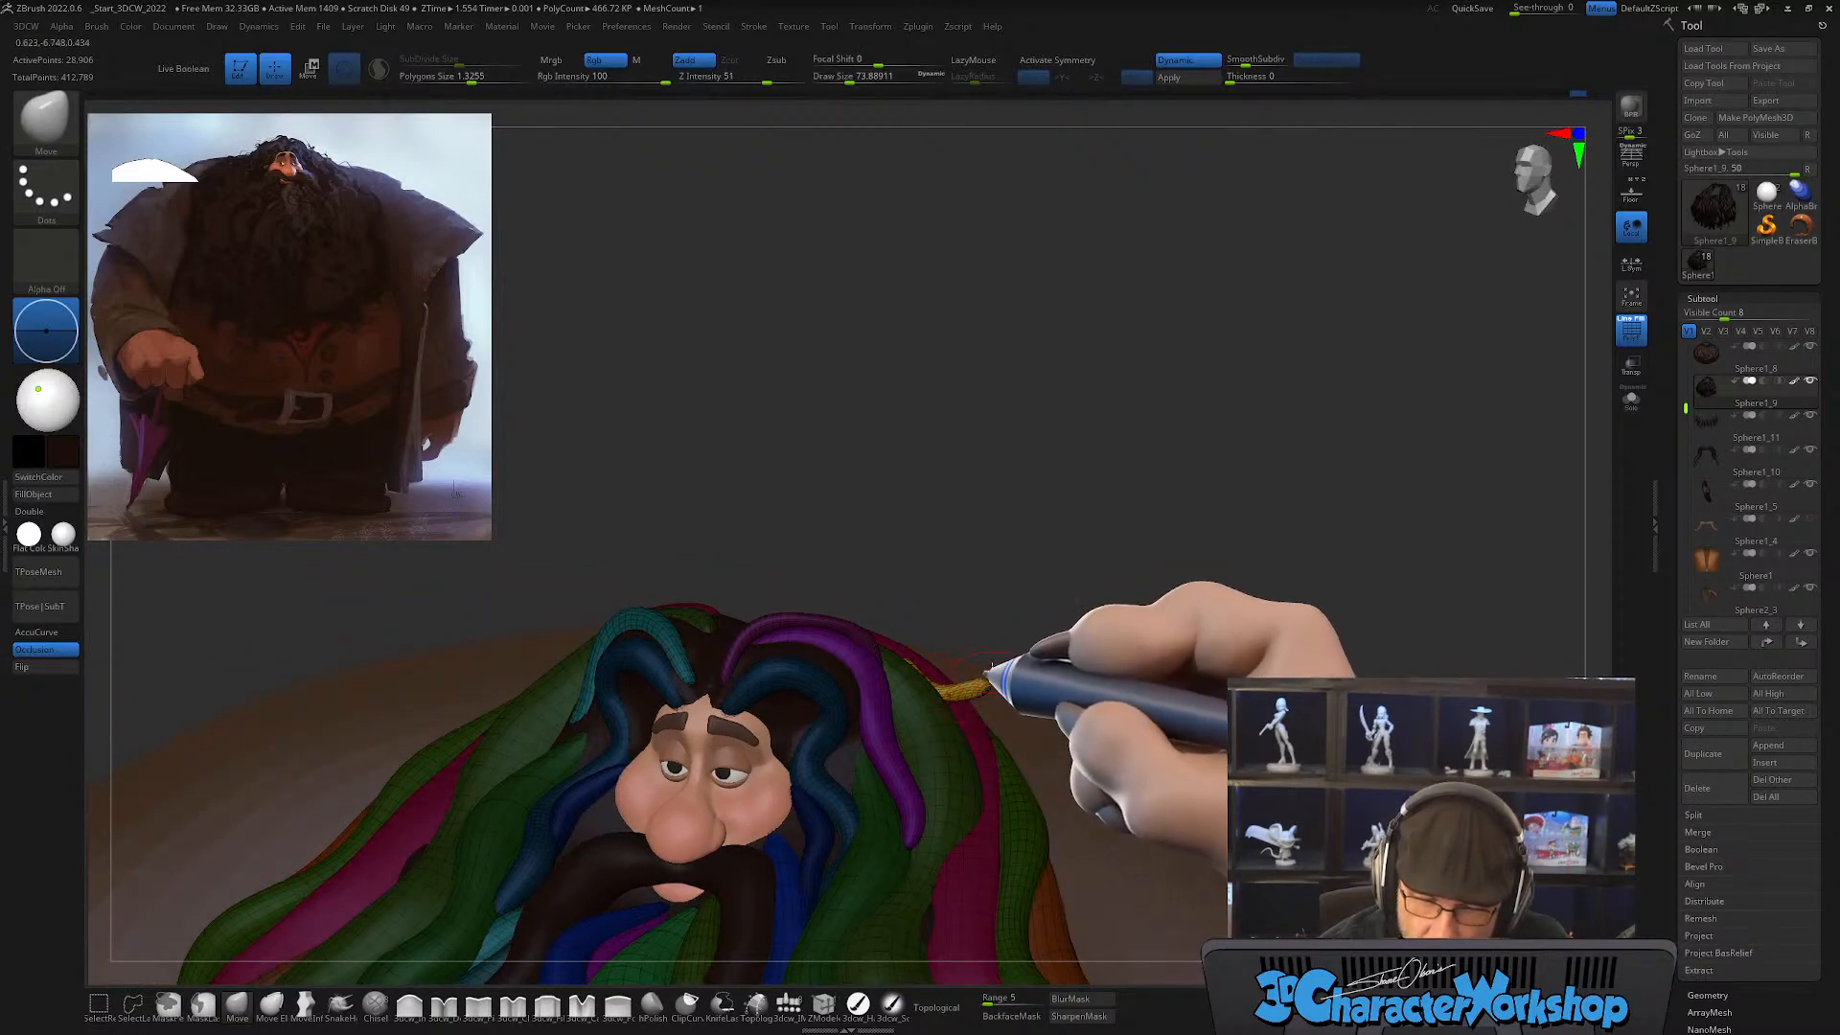
right_drag(992, 669, 1009, 682)
Step: Thicken and smooth the short yellow lock with the inflate brush at intensity 5 and a draw size of about 119
click(409, 1005)
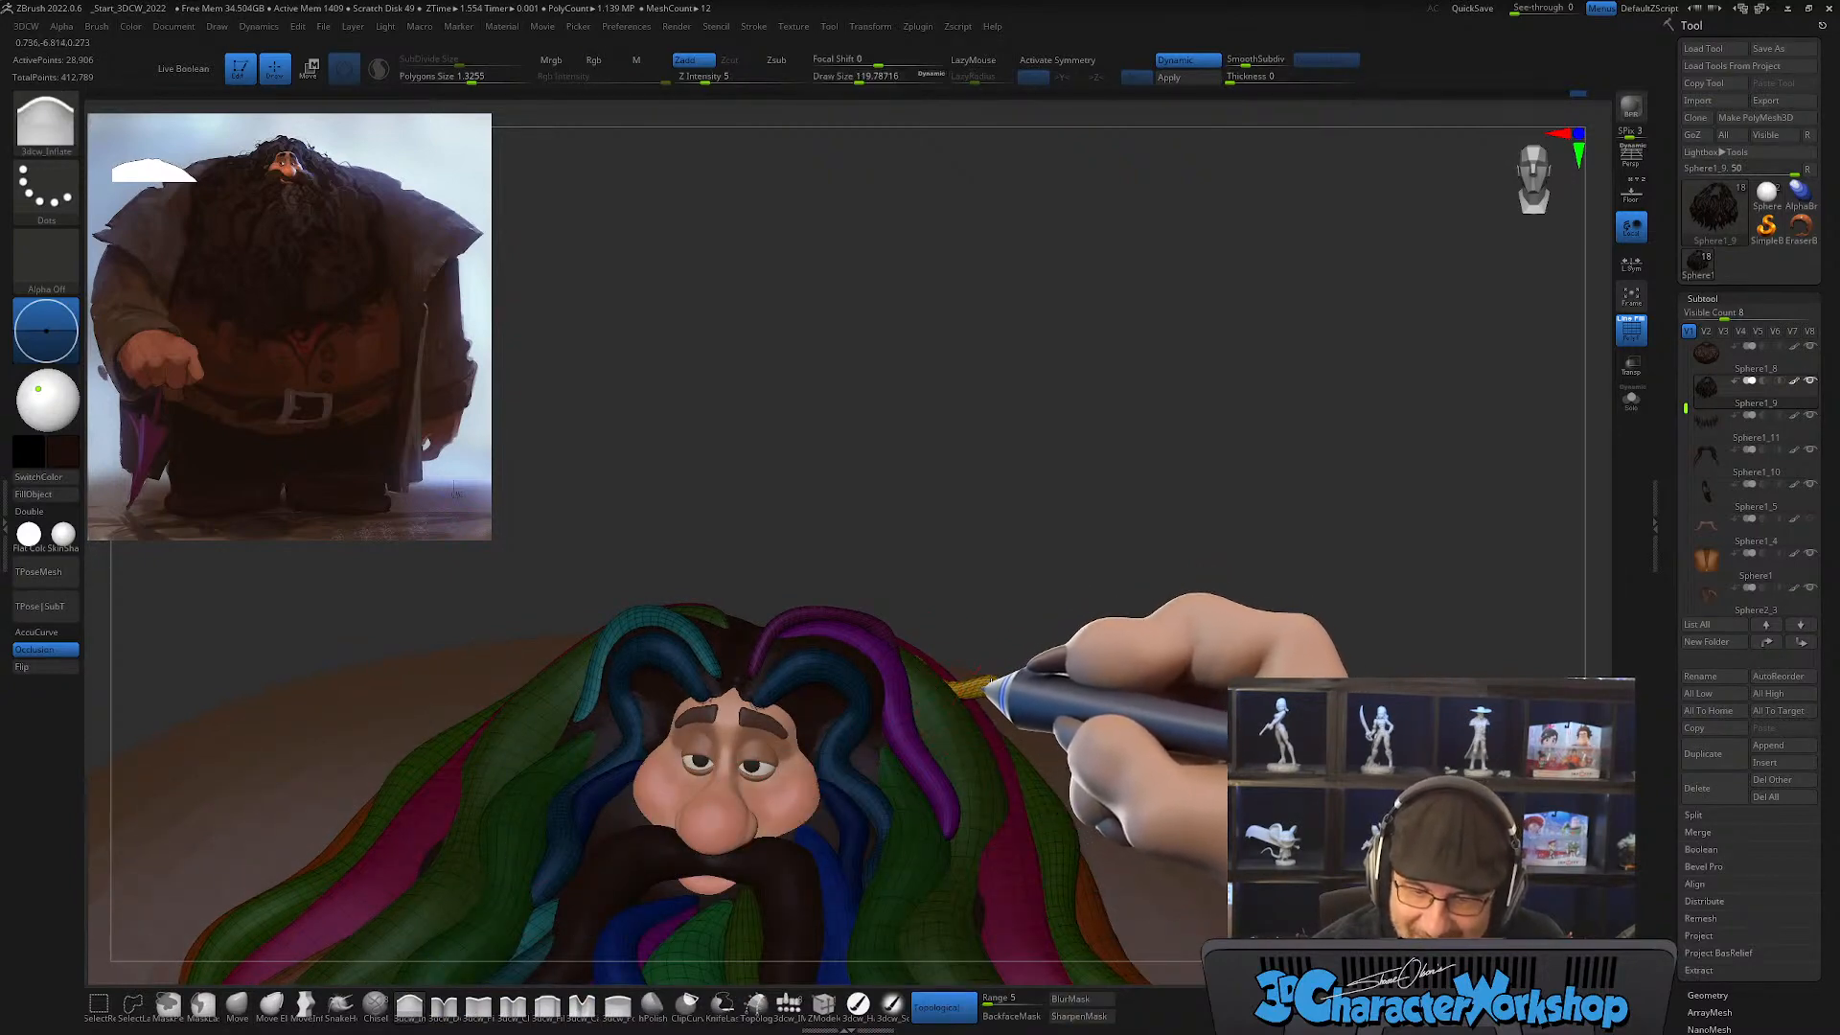
key(shift)
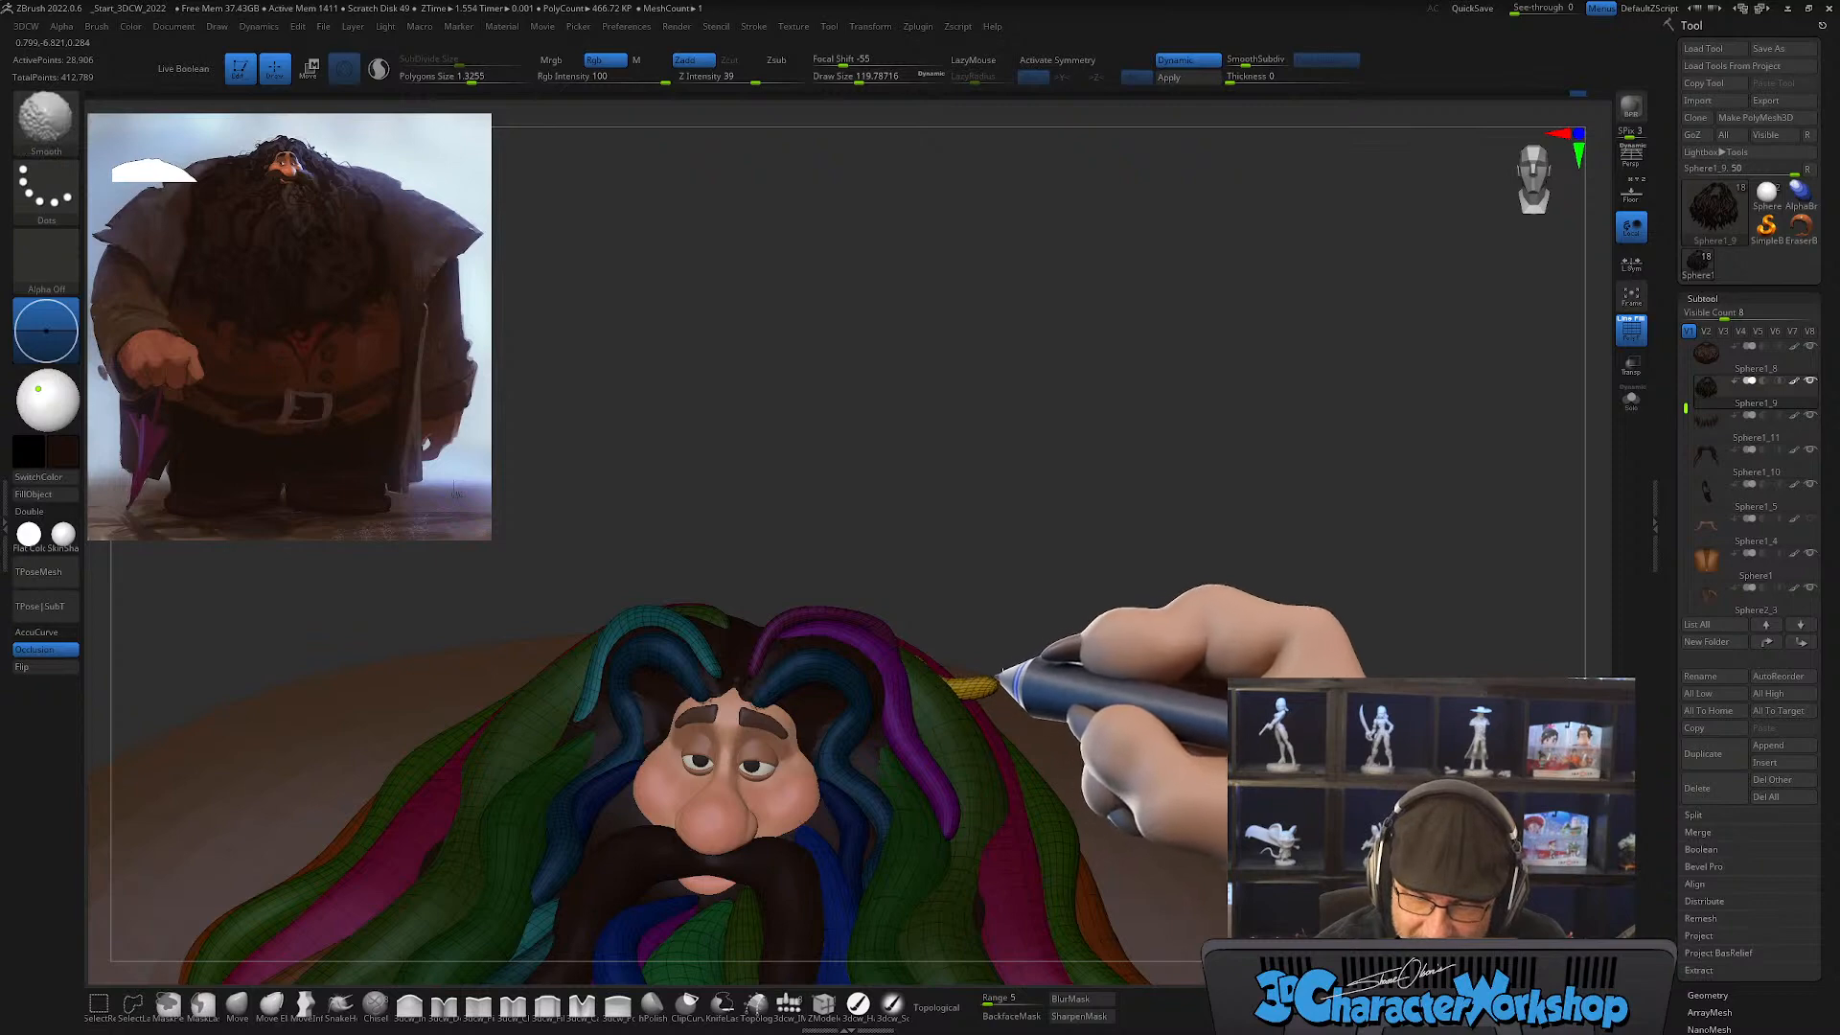
mouse_move(1016, 625)
right_down()
mouse_move(1005, 640)
mouse_move(1038, 612)
right_up()
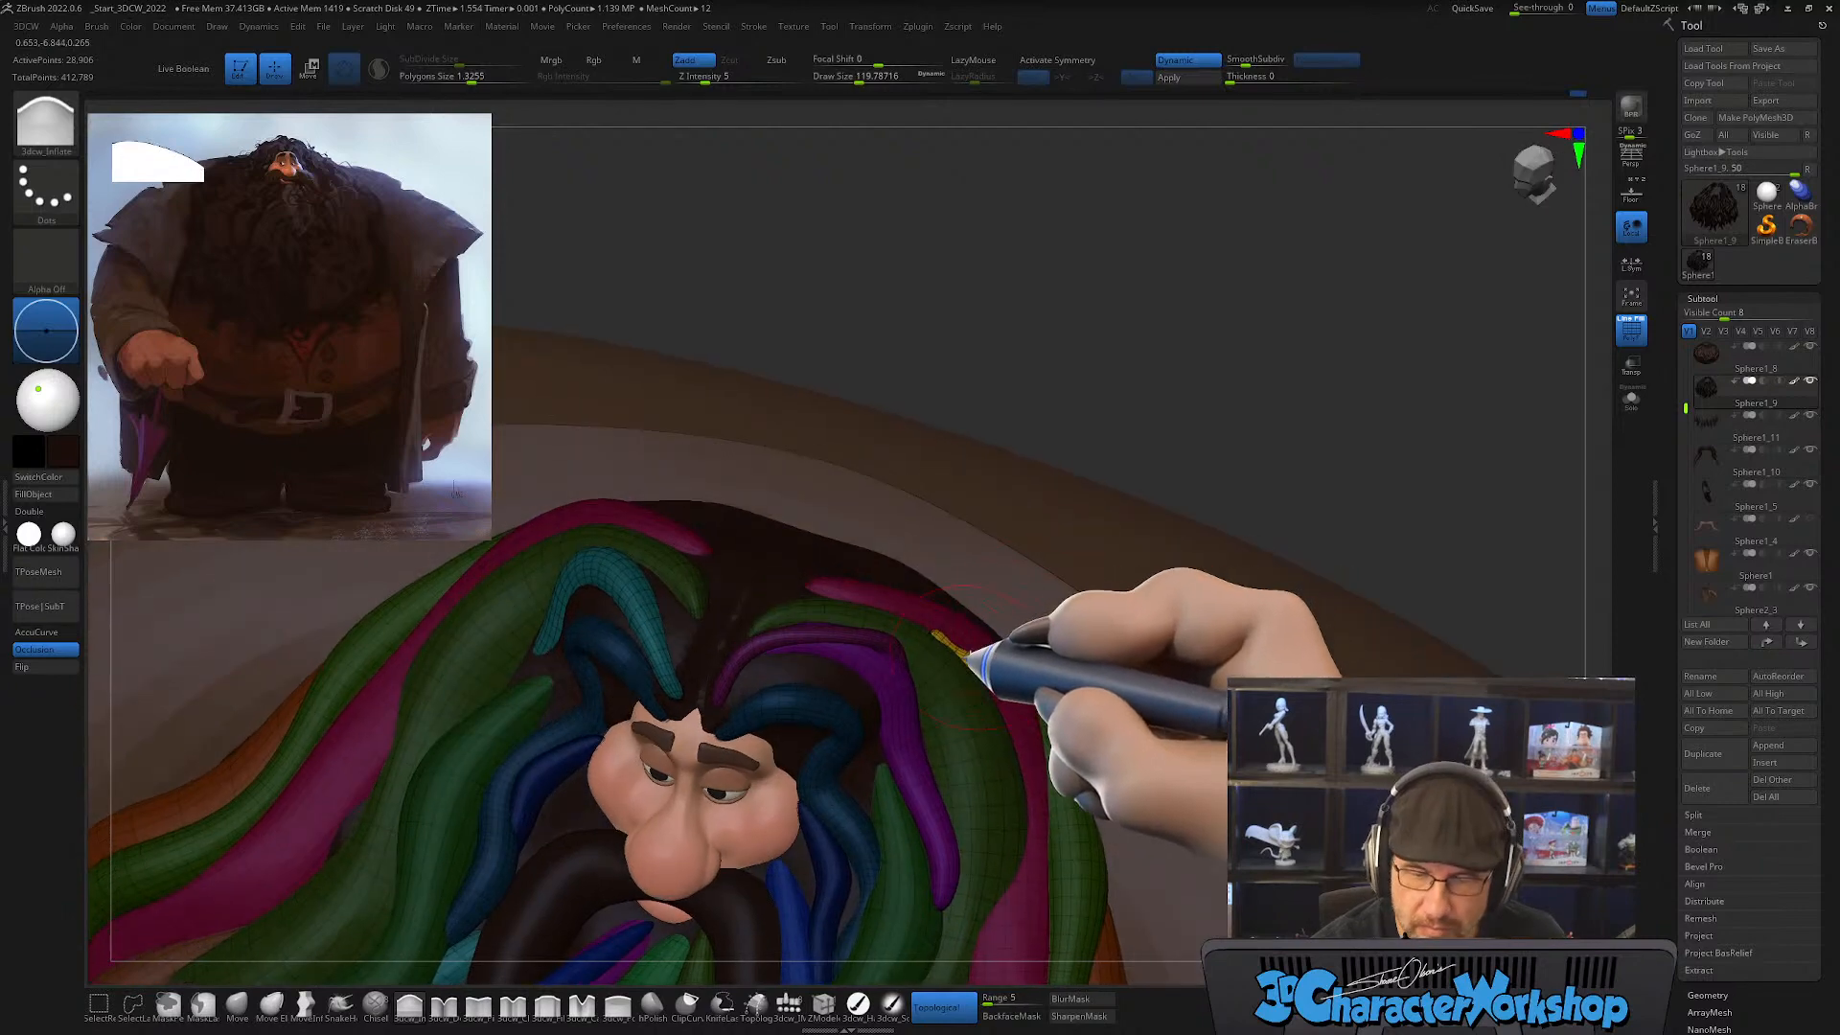
key(shift)
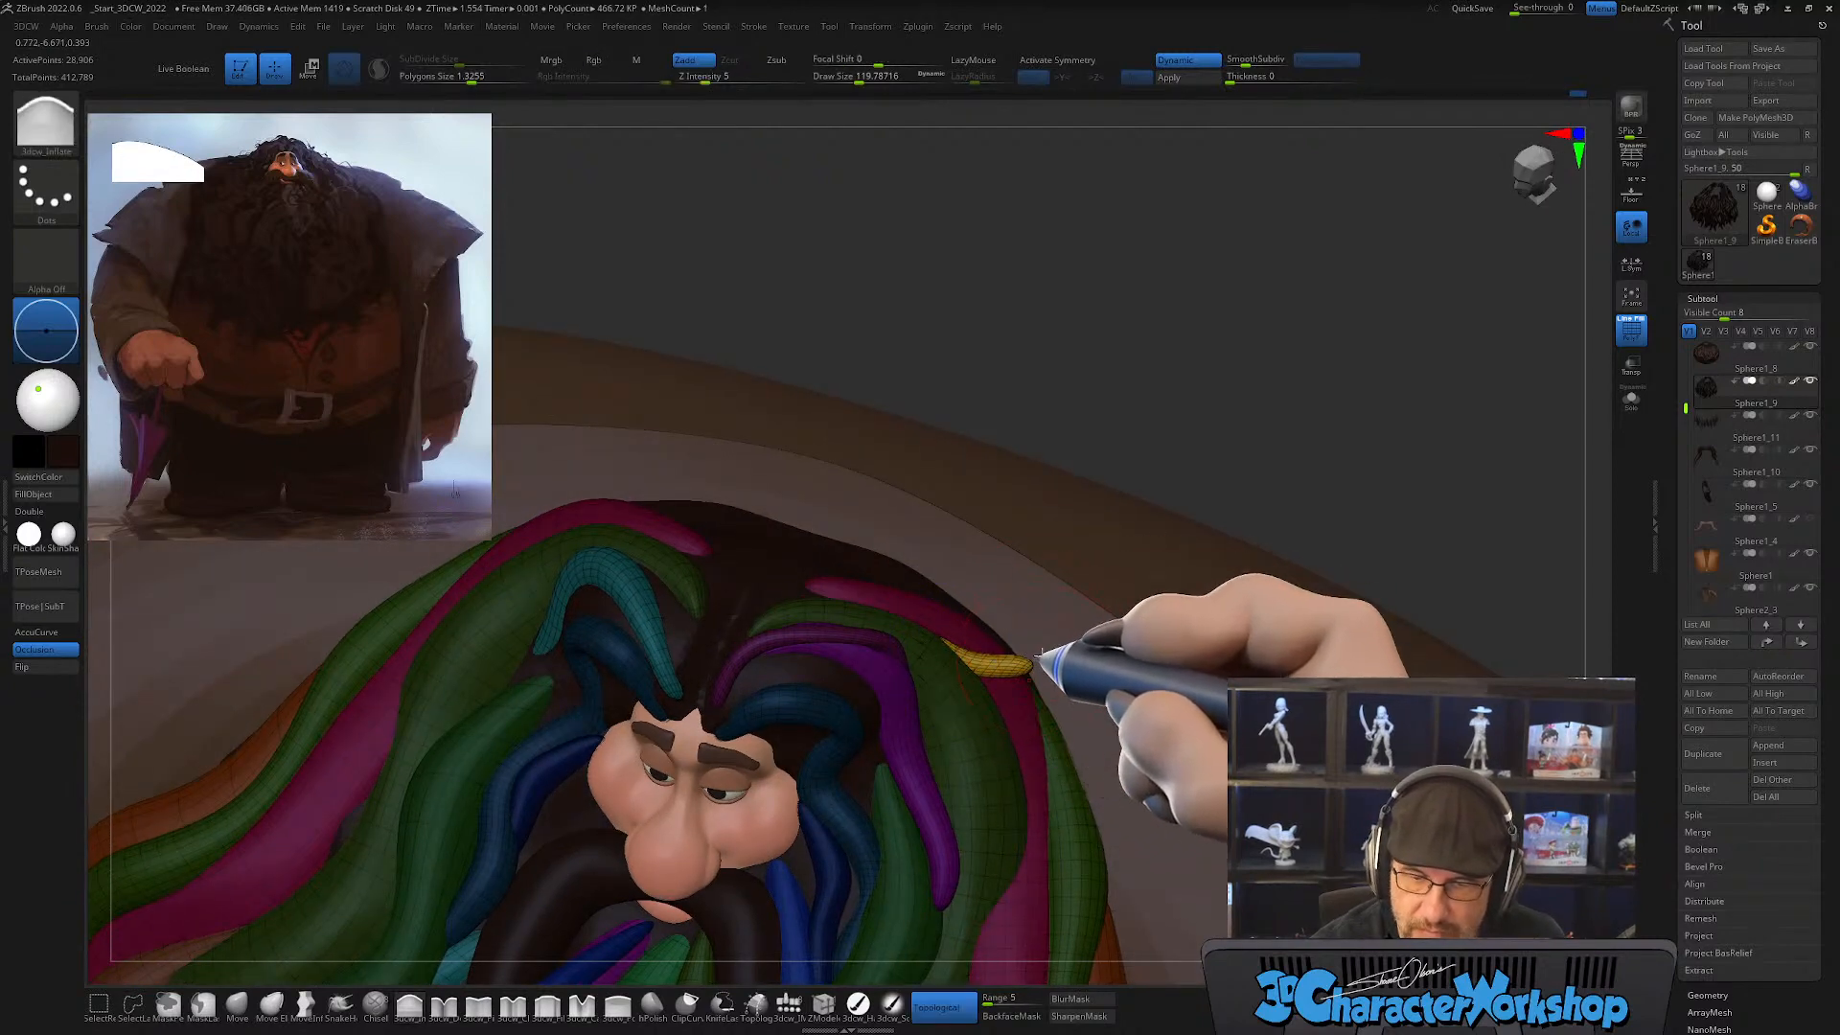
right_drag(1033, 655, 1053, 621)
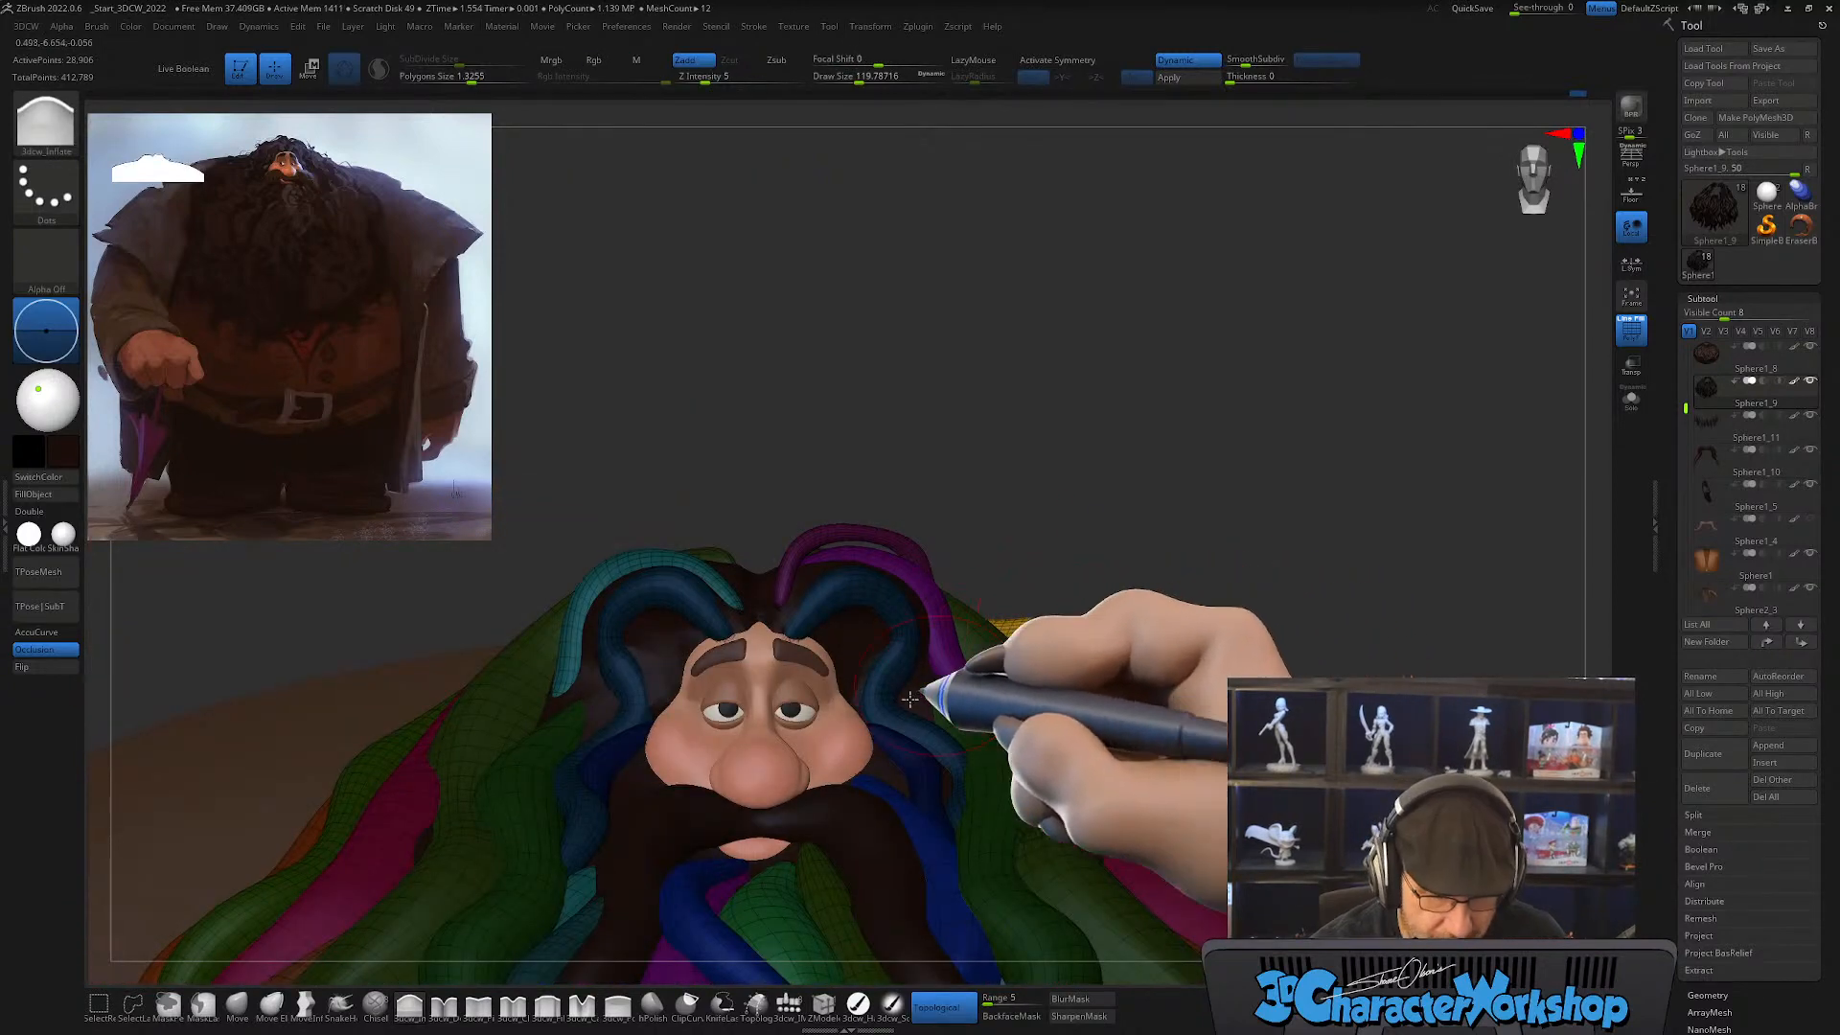
Step: Pull the yellow lock's tip up into a pointed flick with SnakeHook at about 97, then refine it with Move at about 167
click(340, 1003)
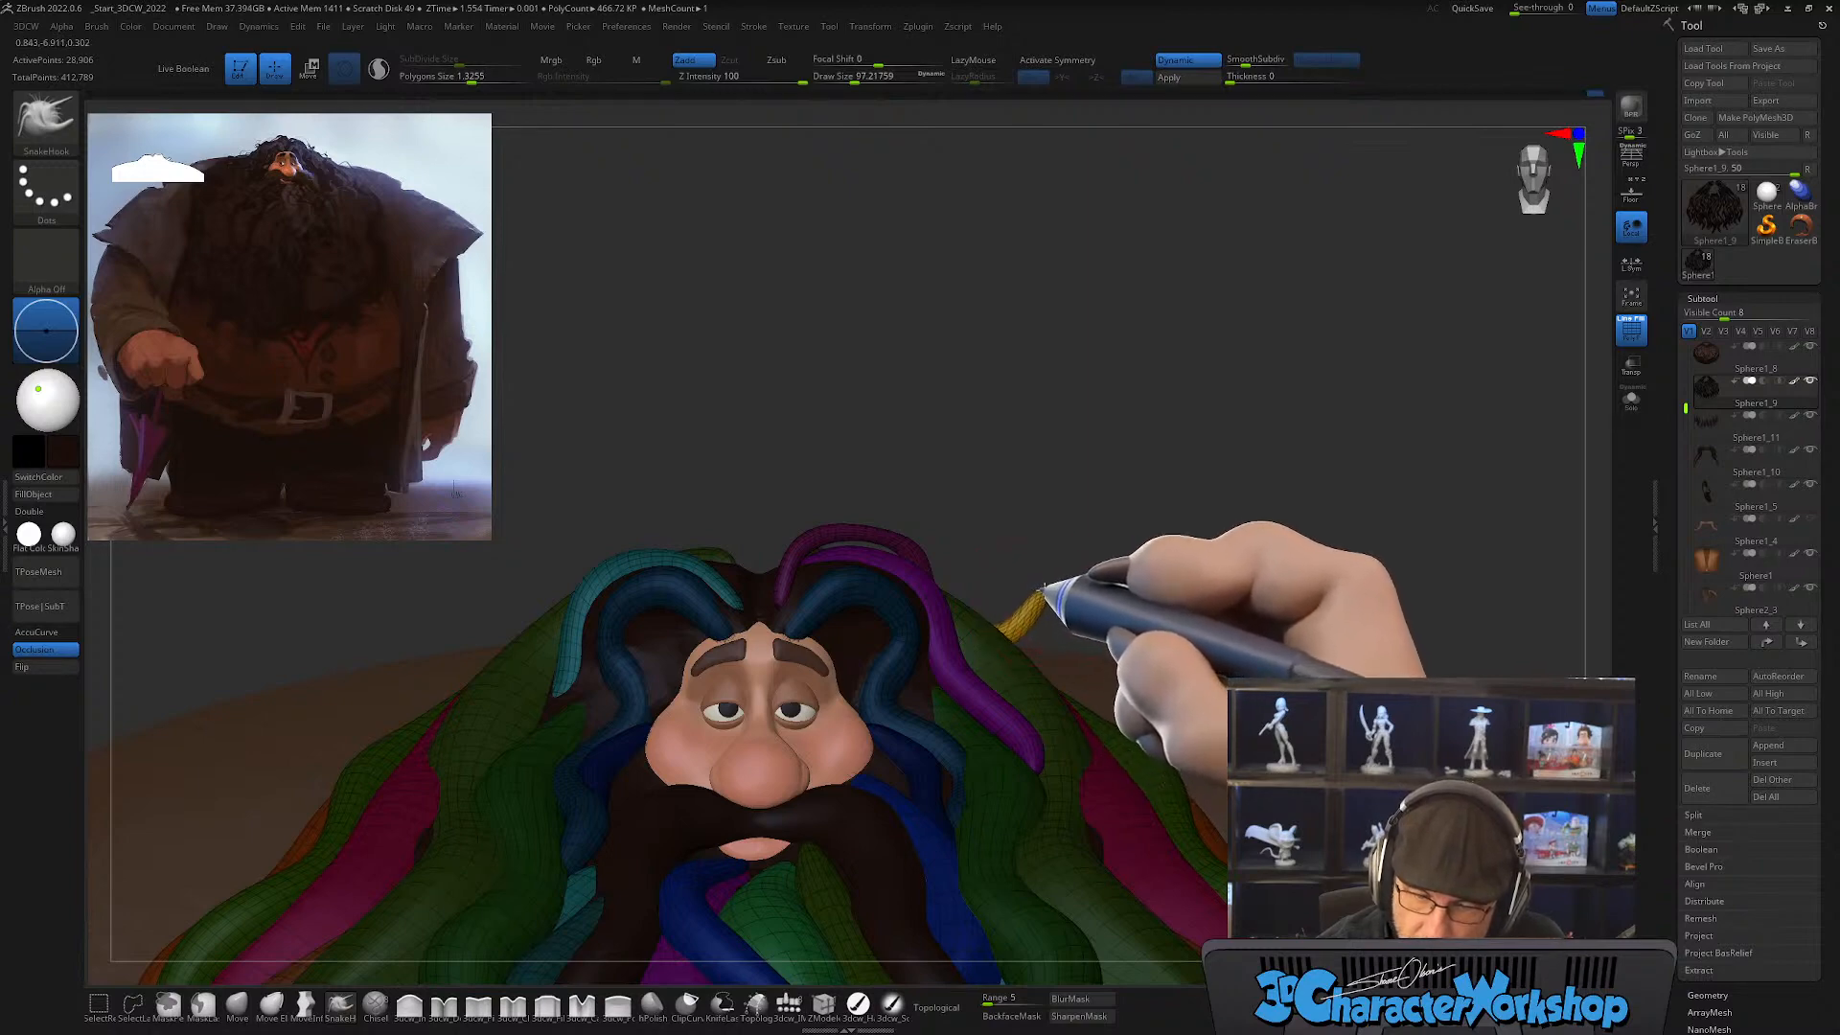
key(shift)
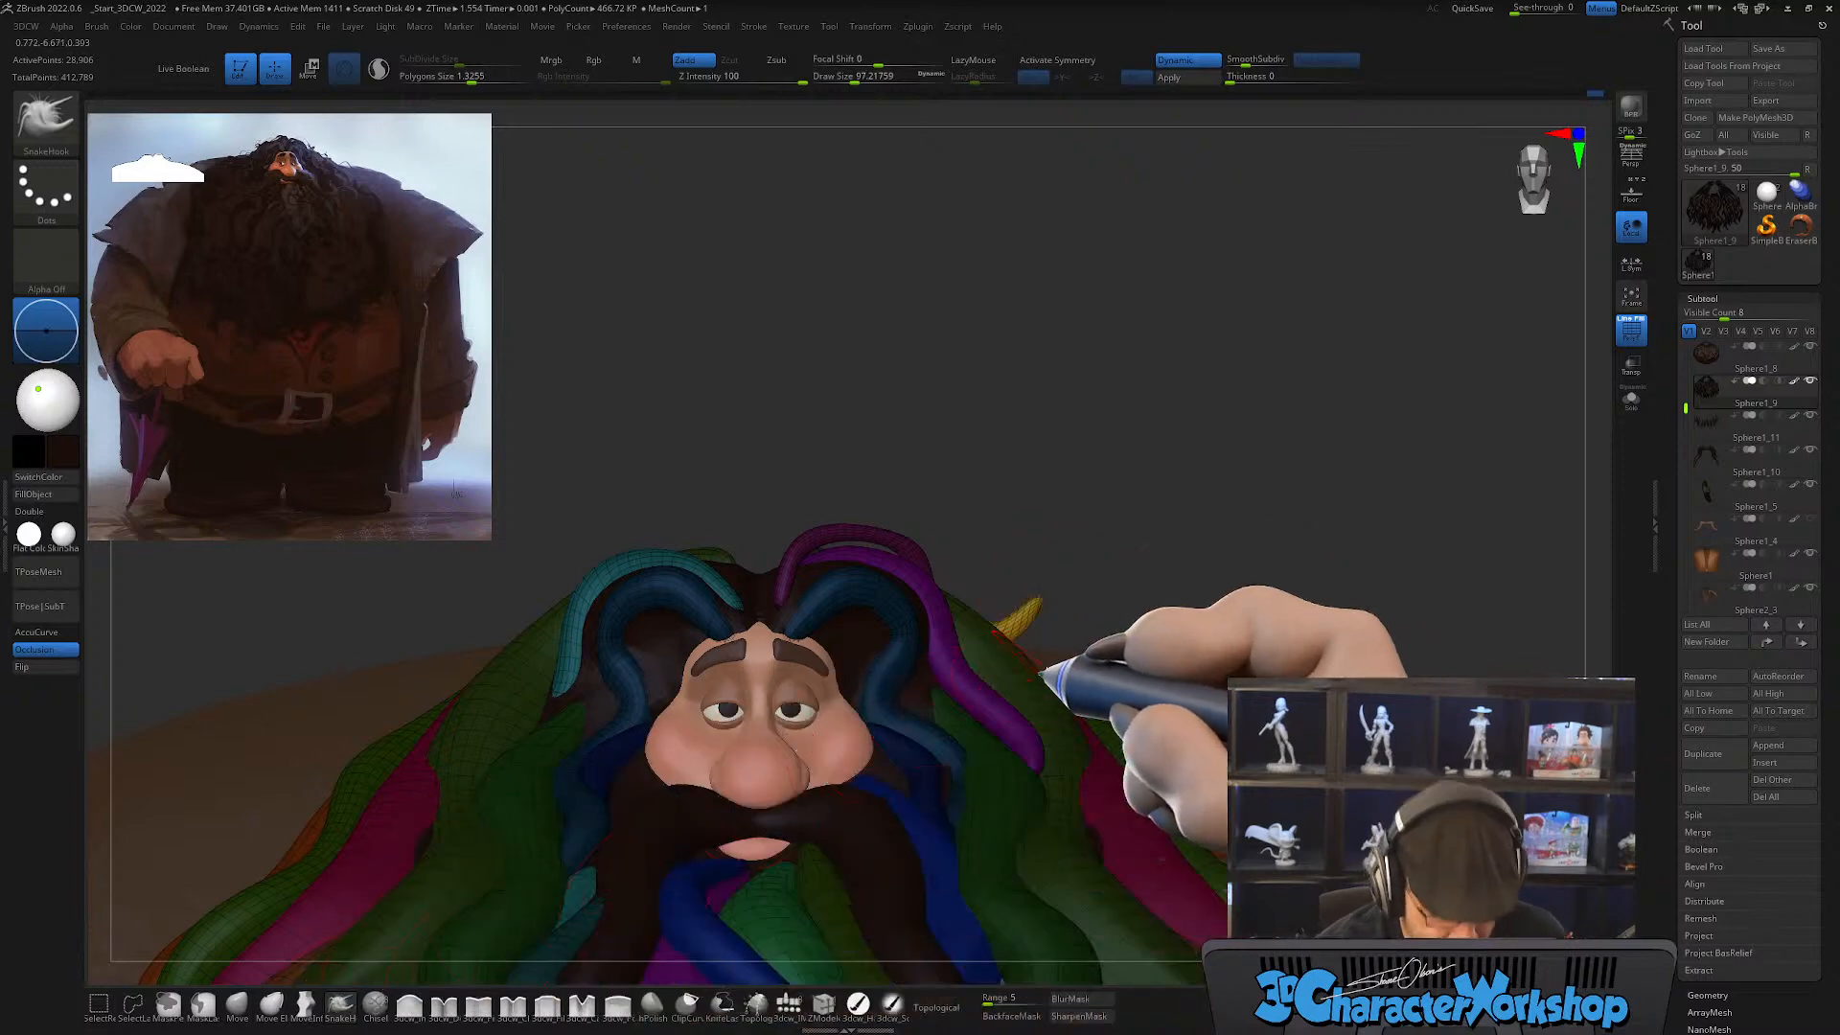
key(w)
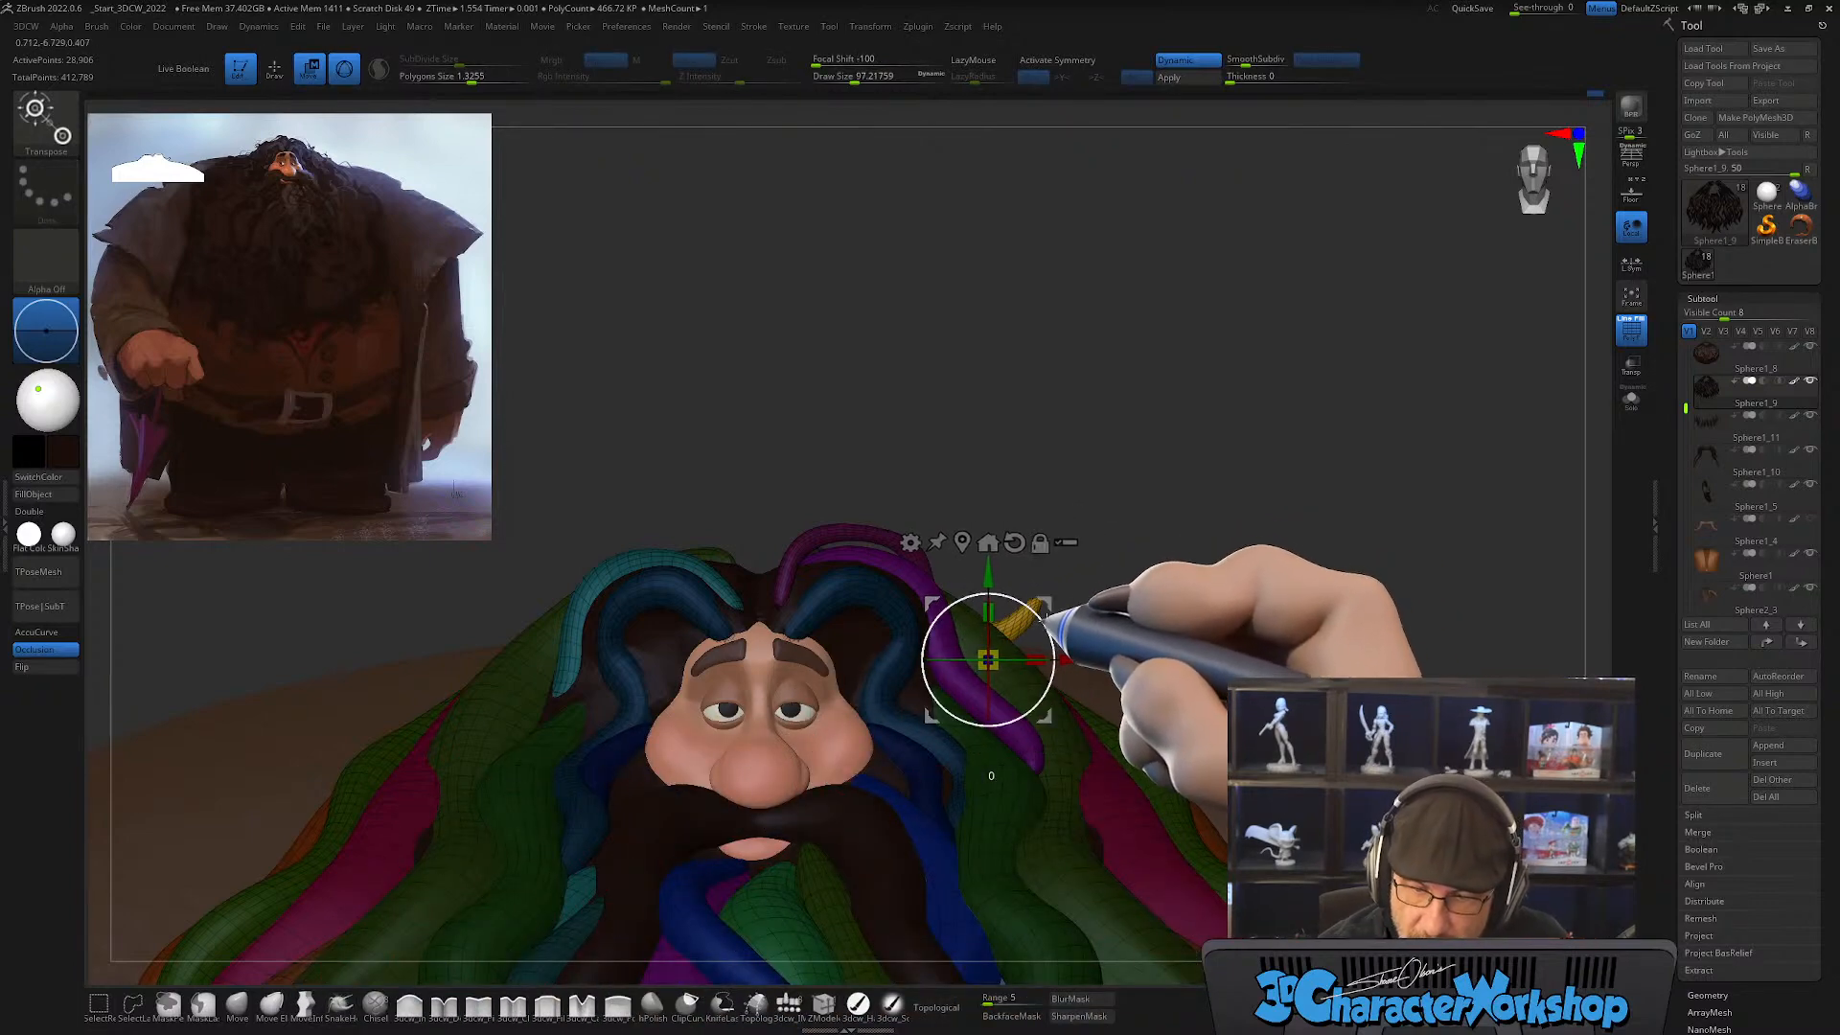
mouse_move(1128, 573)
mouse_down()
mouse_move(1089, 564)
mouse_move(1057, 590)
mouse_move(1070, 625)
mouse_move(1054, 614)
mouse_move(1179, 575)
mouse_move(1191, 616)
mouse_up()
key(q)
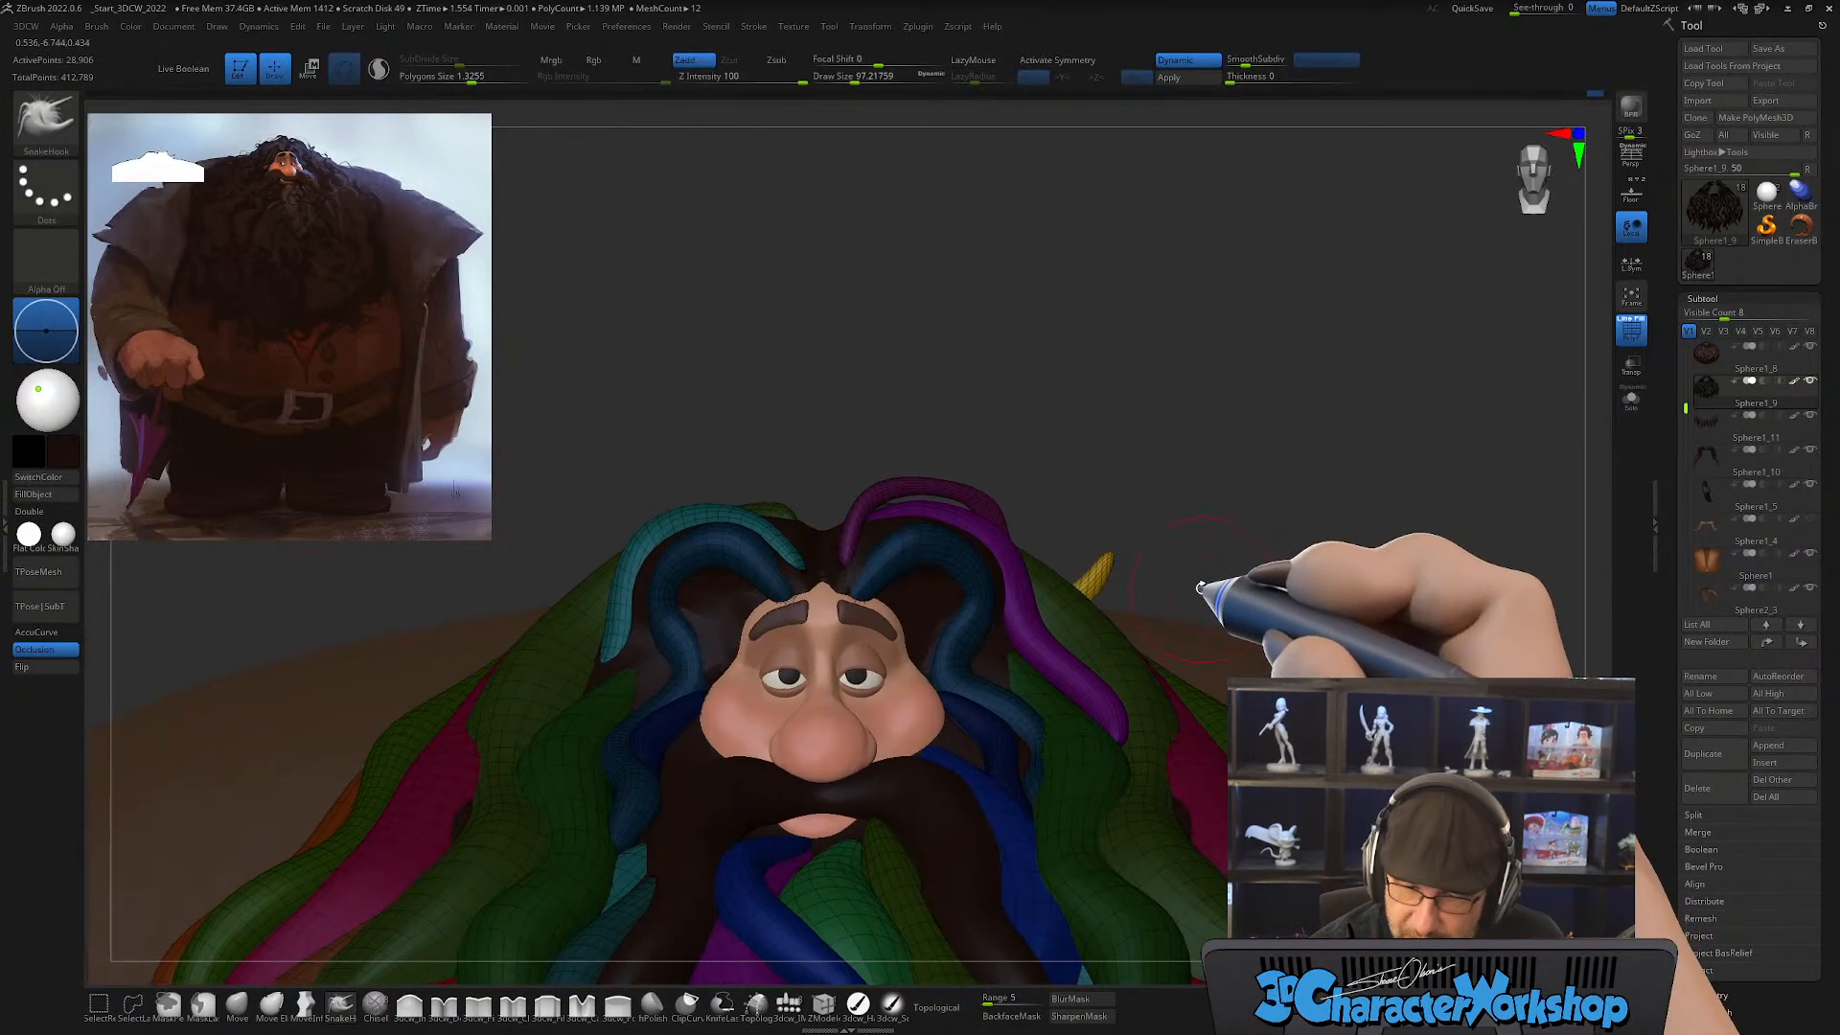
click(237, 1004)
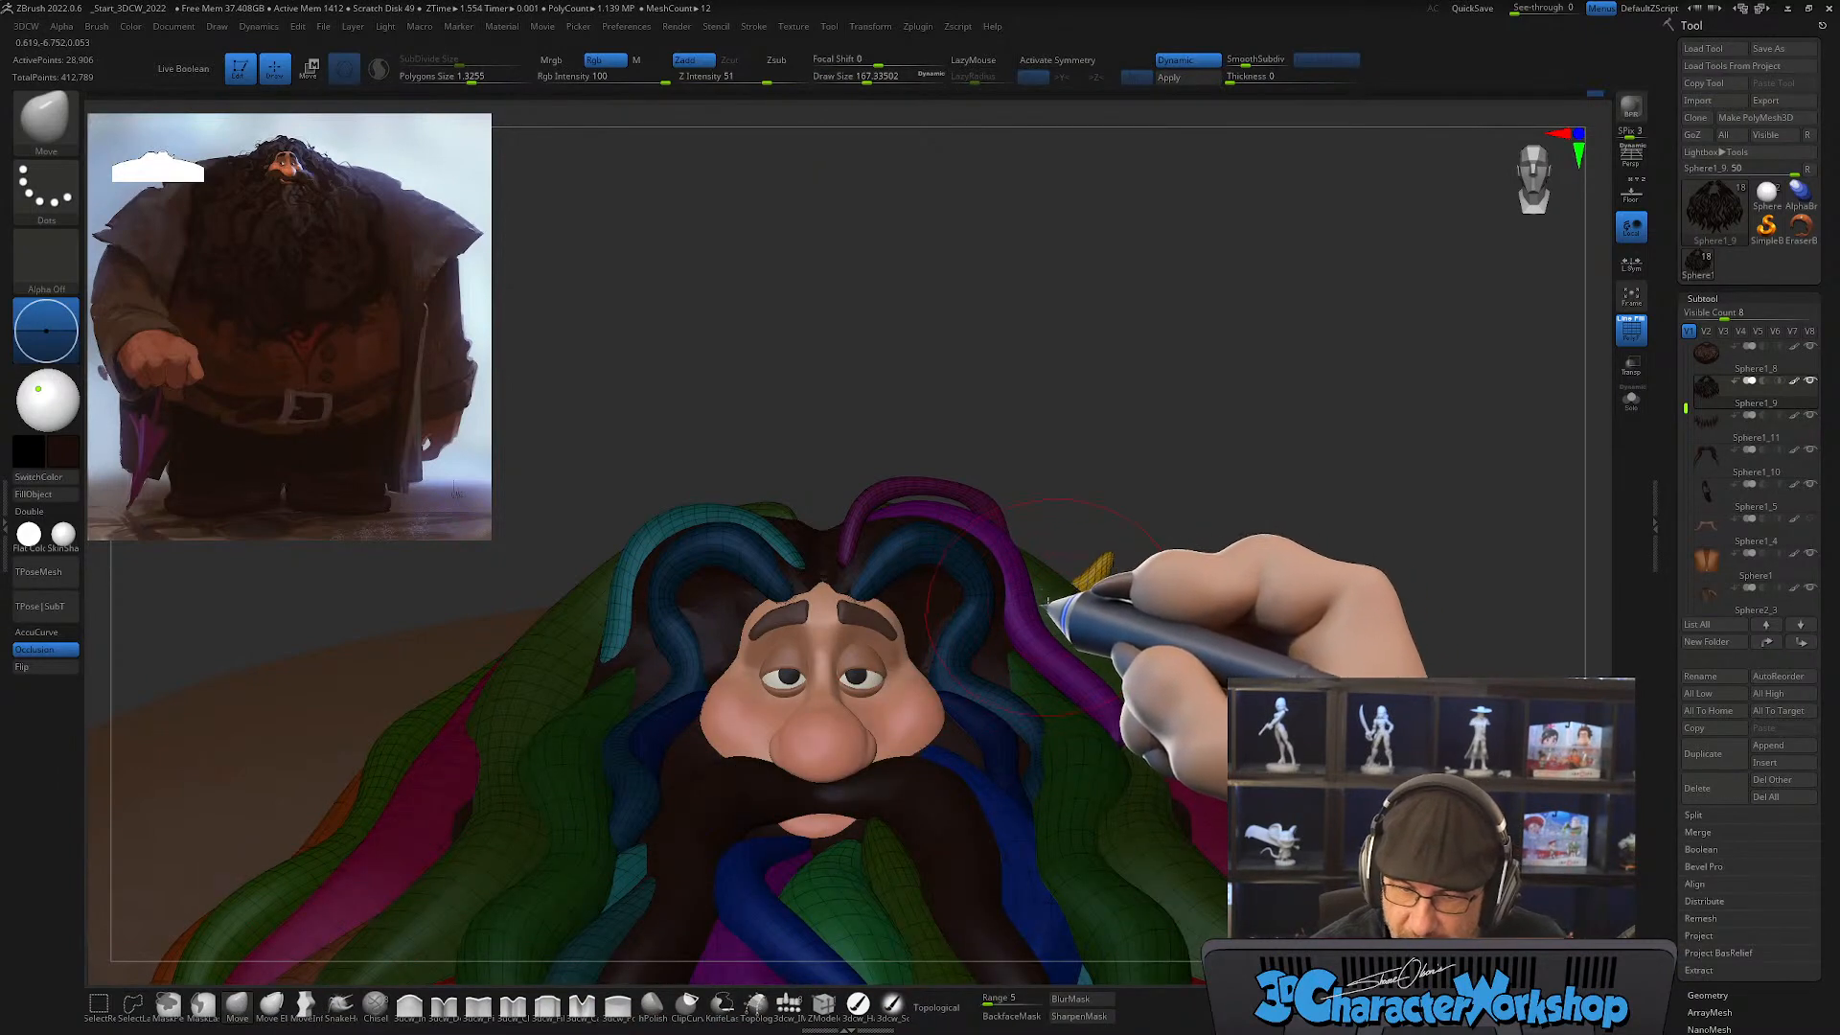
alt+drag(1182, 522, 1168, 566)
Step: Duplicate the yellow lock with the gizmo, fit the copy against the original on the side of the head, and clear the mask
key(w)
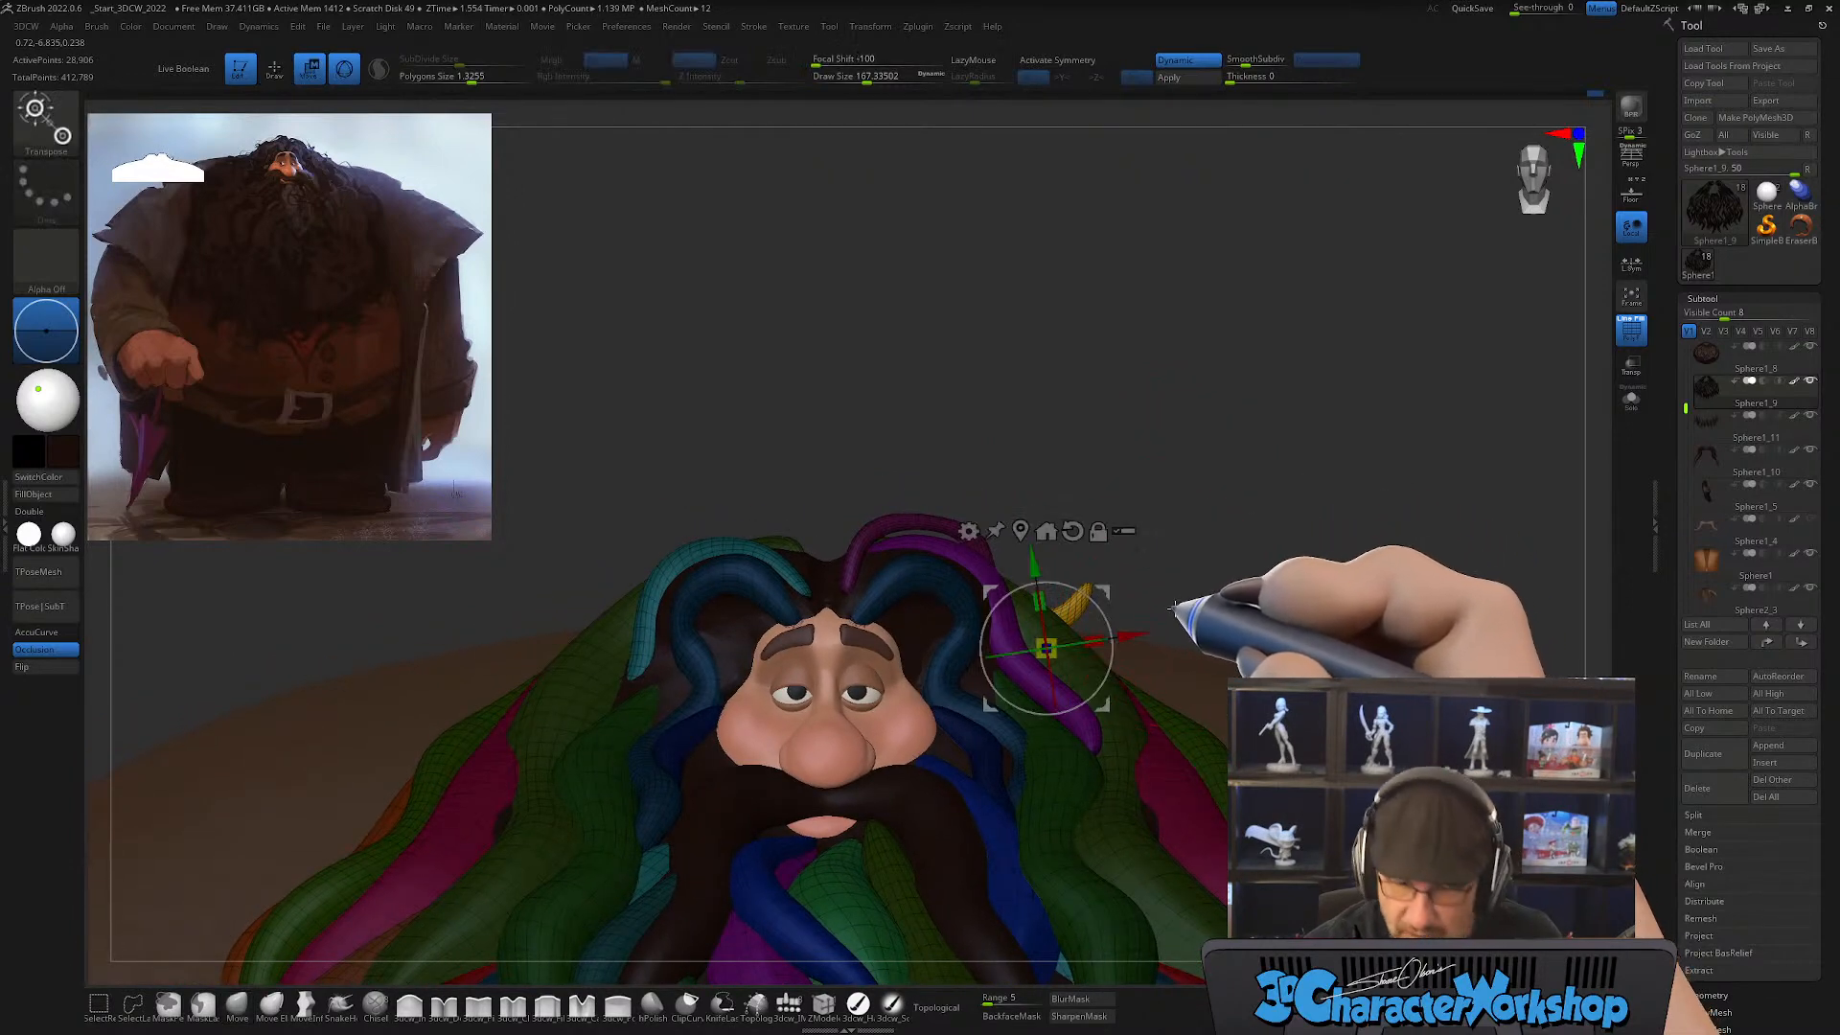
ctrl+drag(1126, 586, 1209, 592)
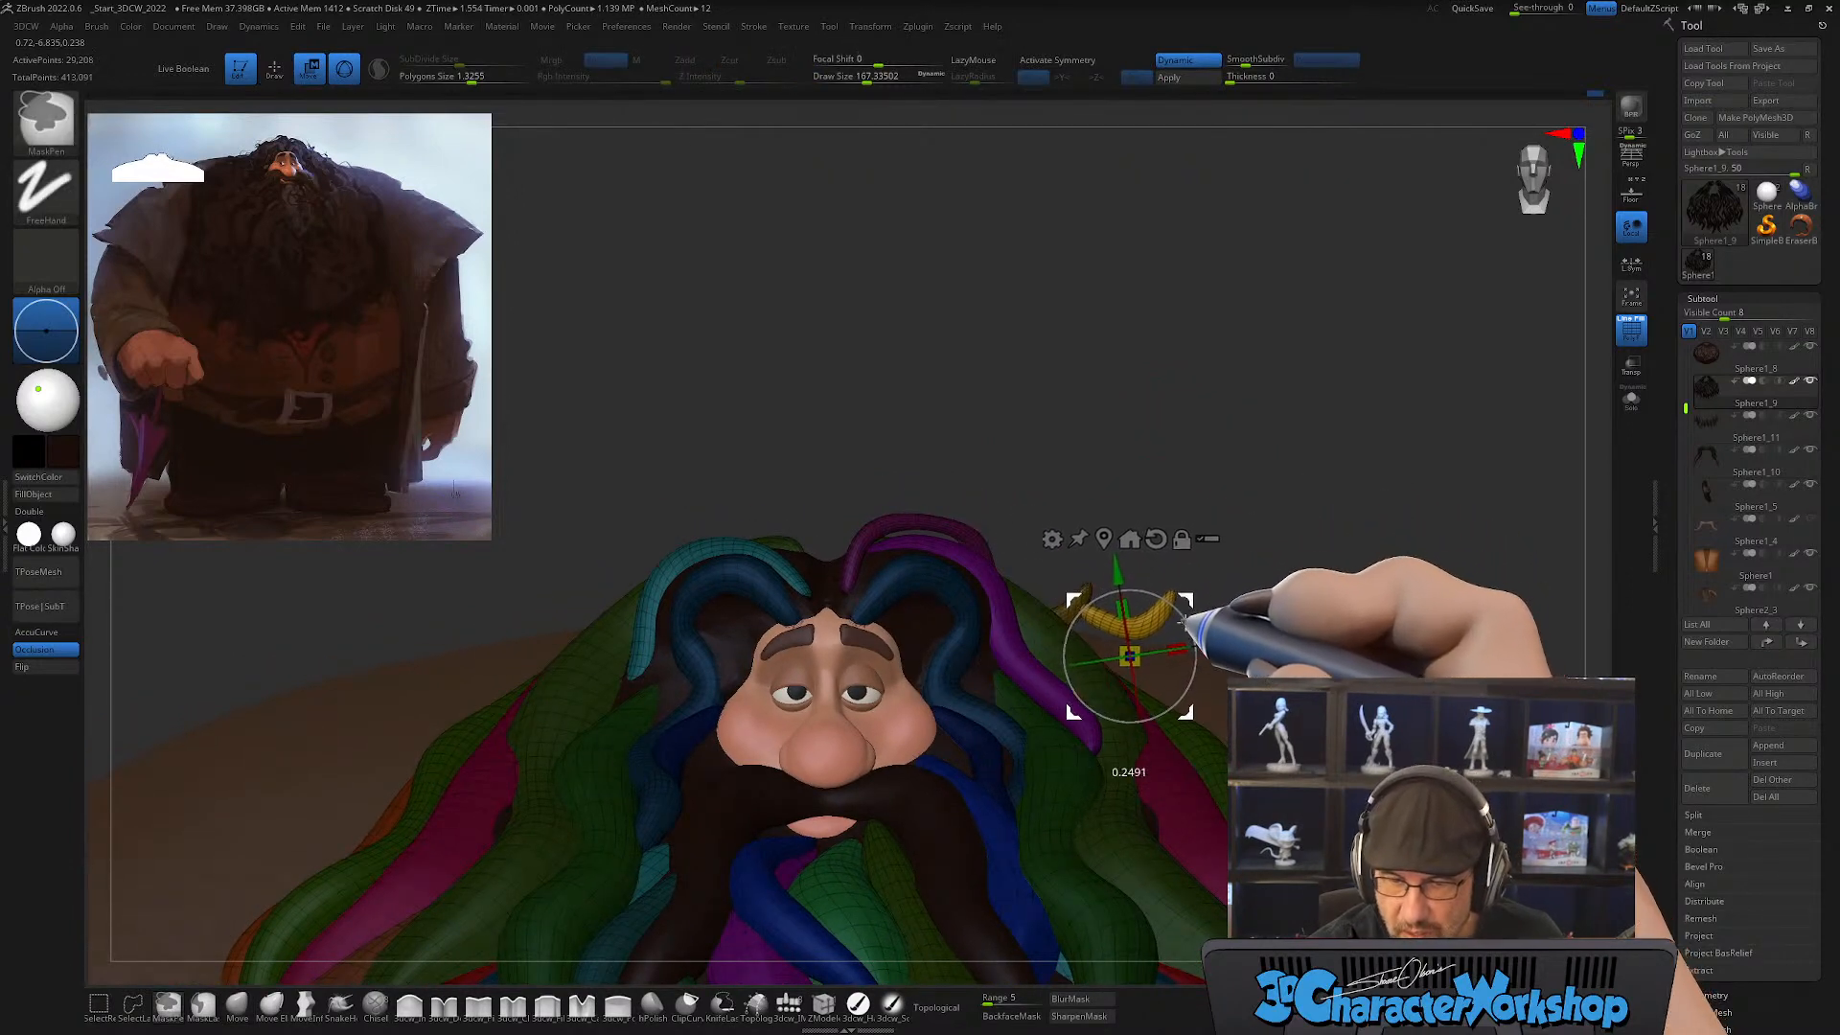
drag(1189, 659, 1200, 736)
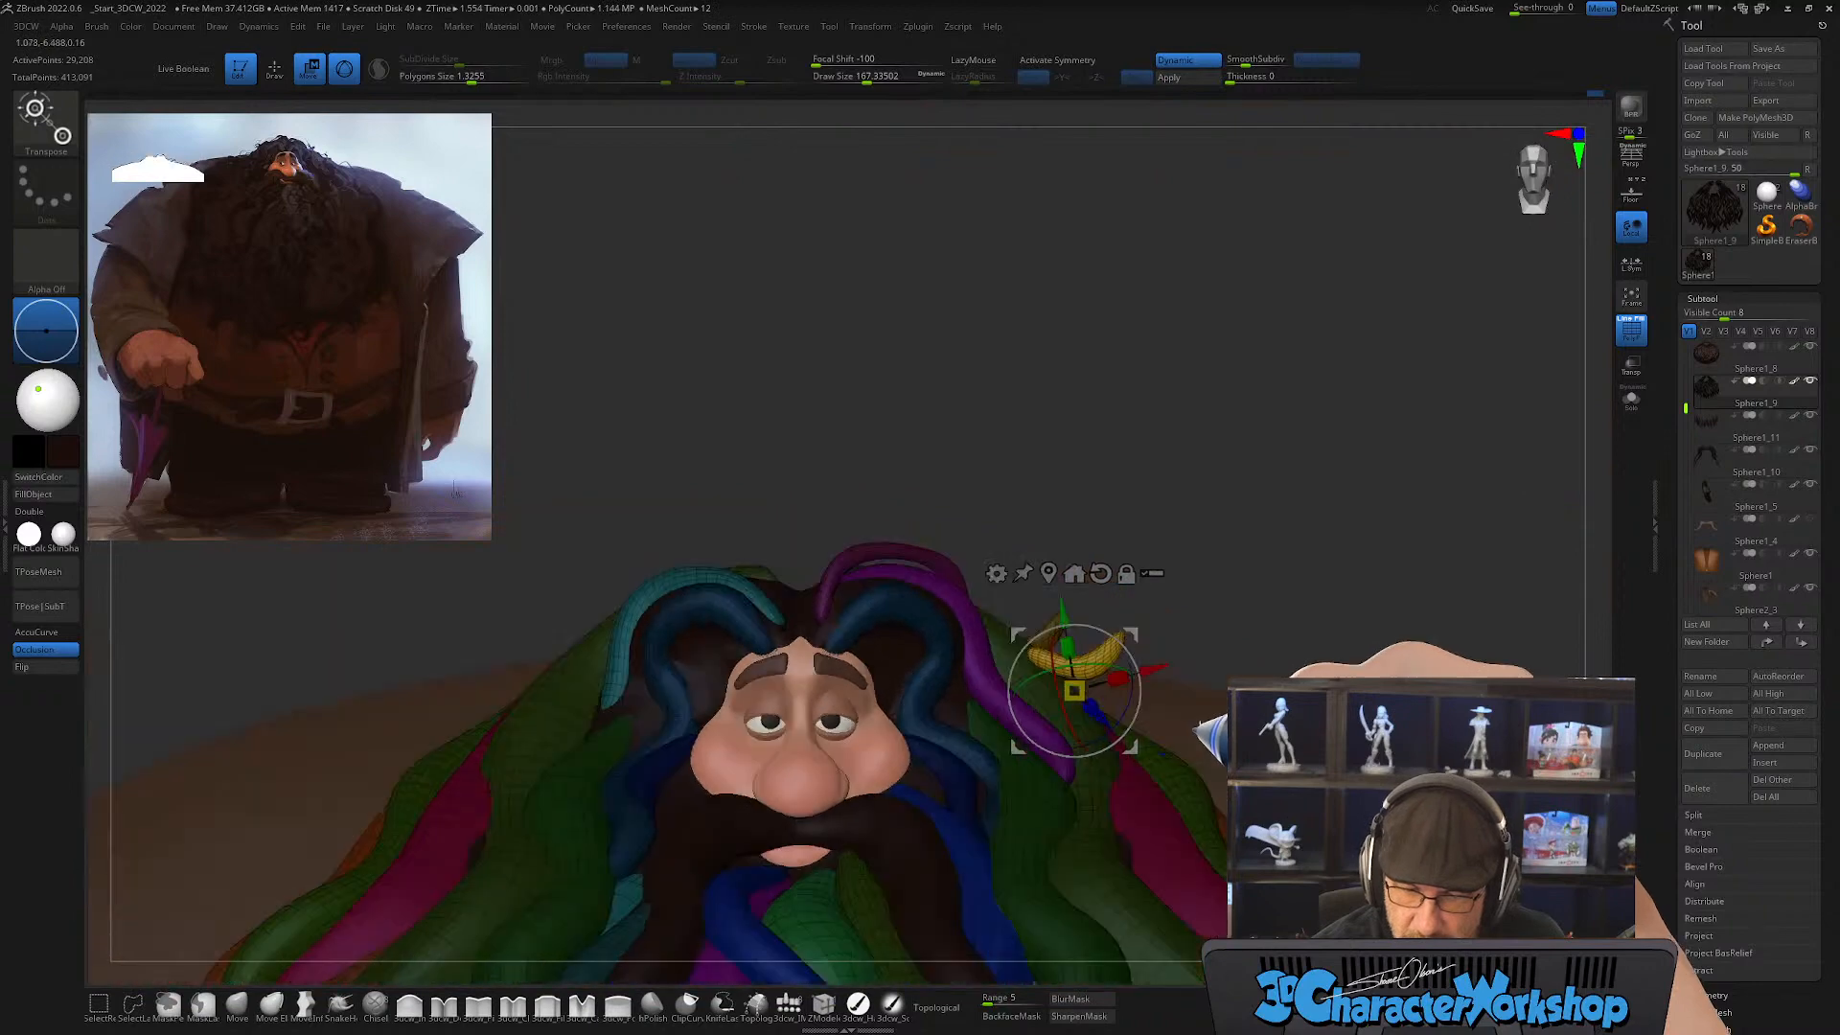
drag(1129, 628, 1018, 580)
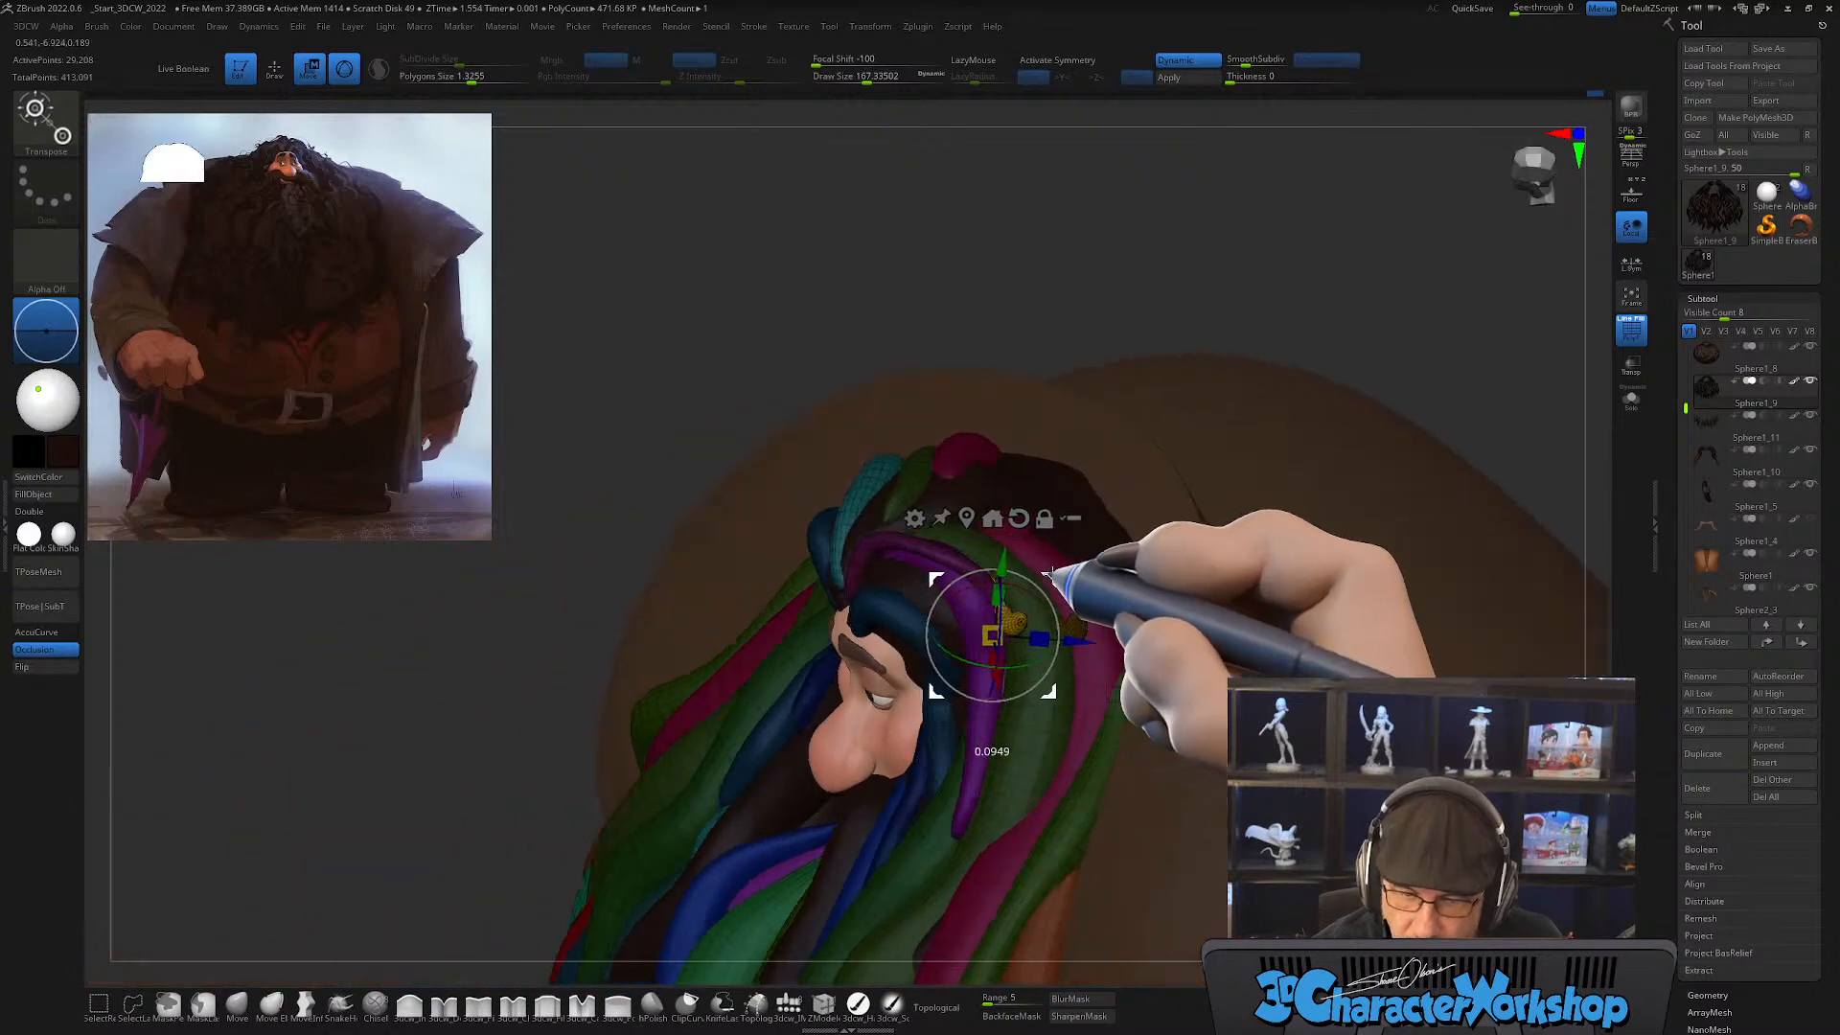
drag(1191, 440, 1181, 678)
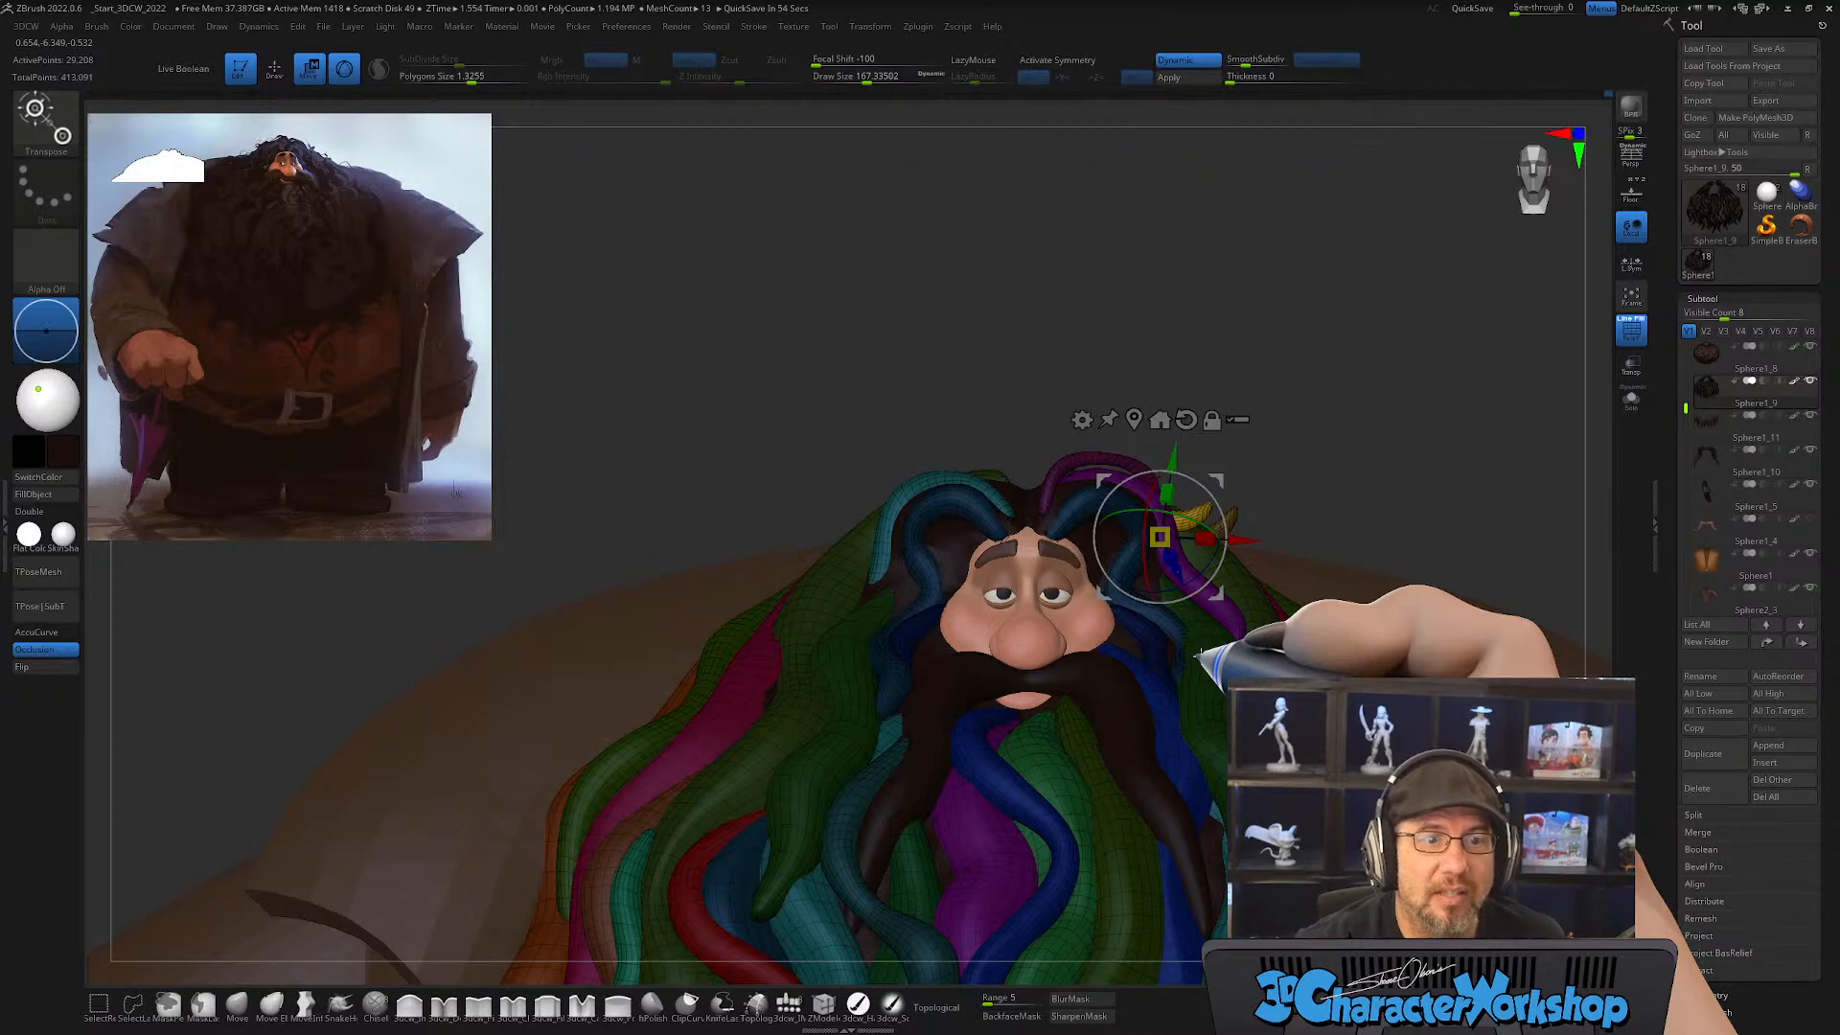
drag(1219, 588, 1172, 655)
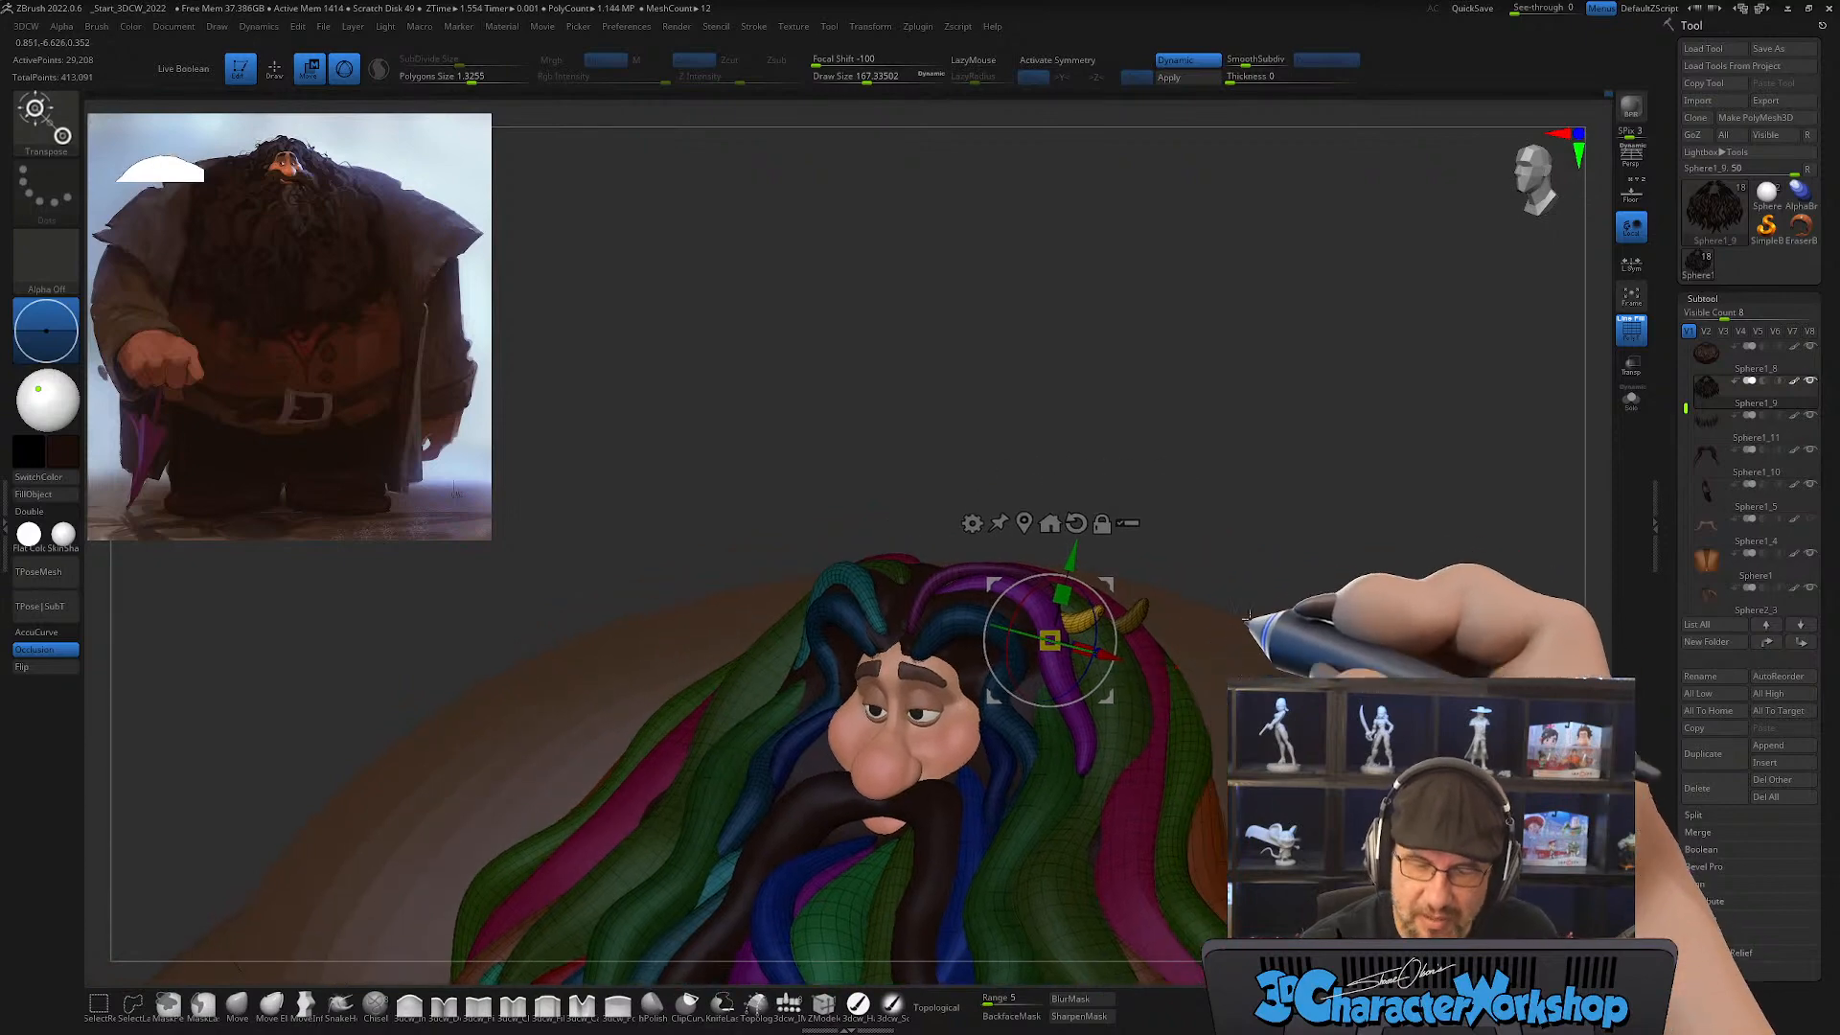
ctrl+click(1309, 500)
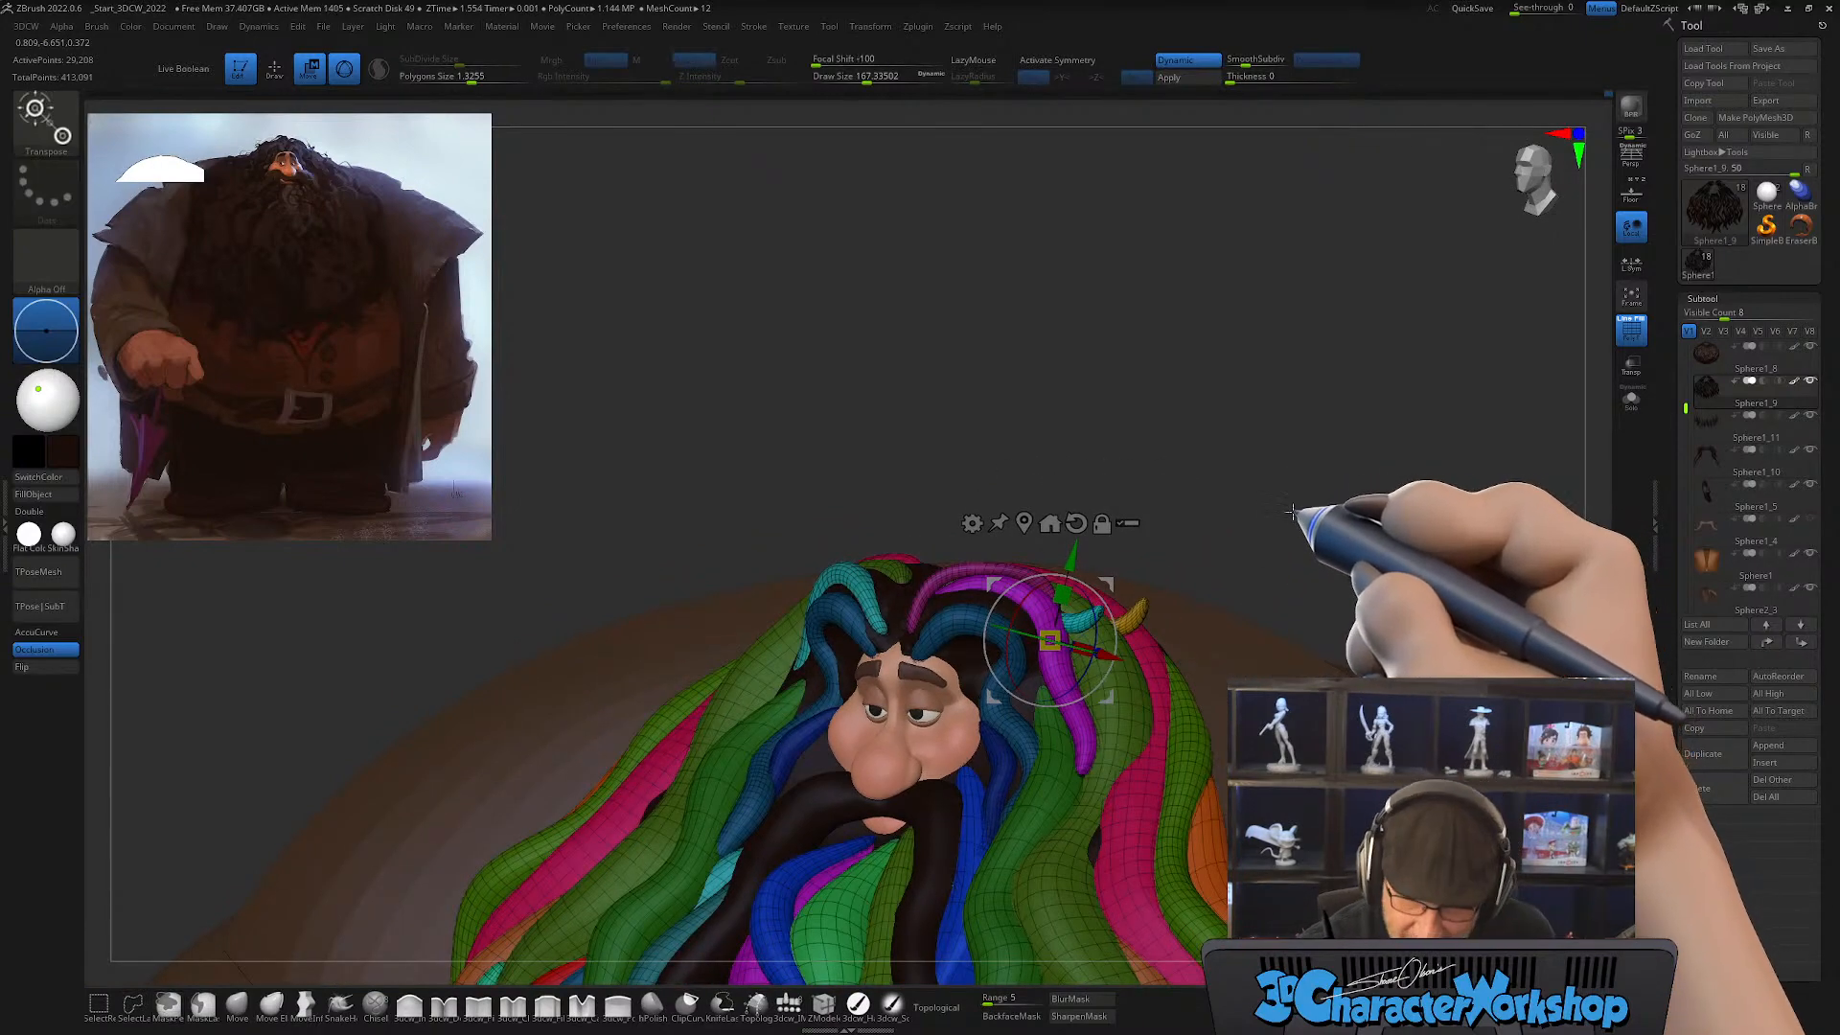
drag(1290, 500, 1287, 534)
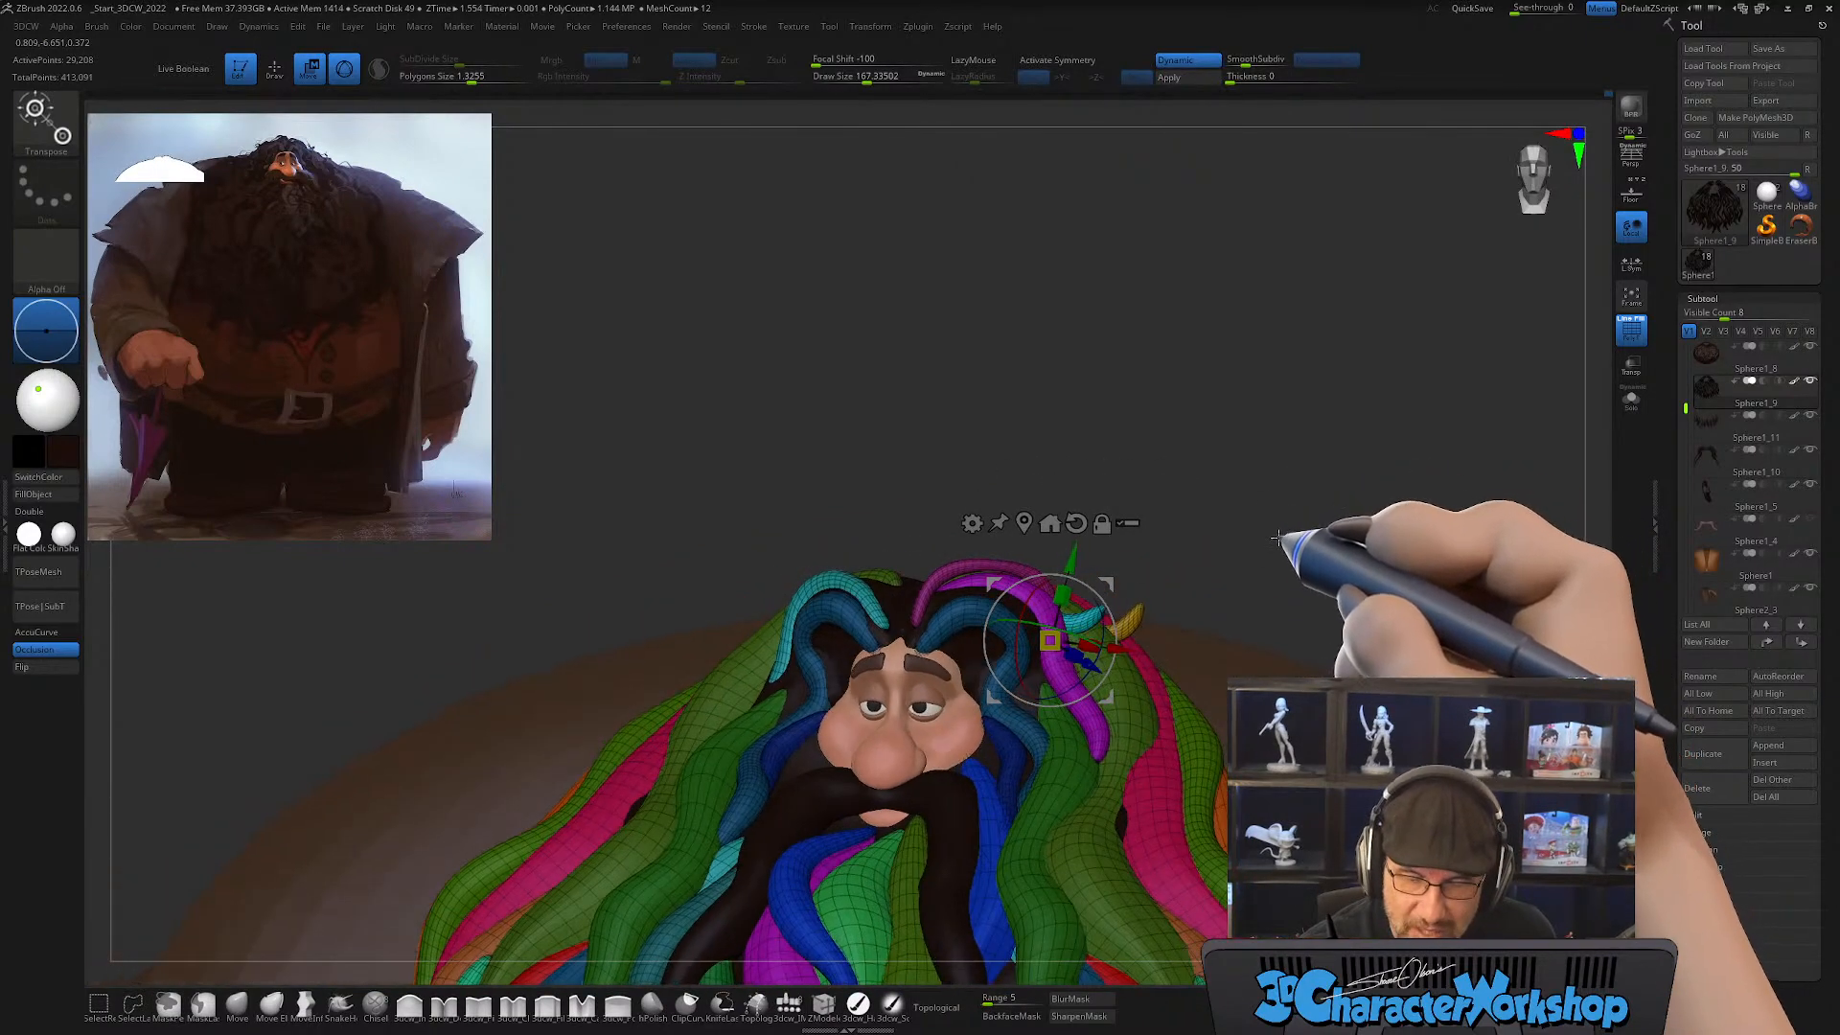
Step: Duplicate the small teal lock with the gizmo and carry the copy across to the opposite side of the head
key(q)
key(w)
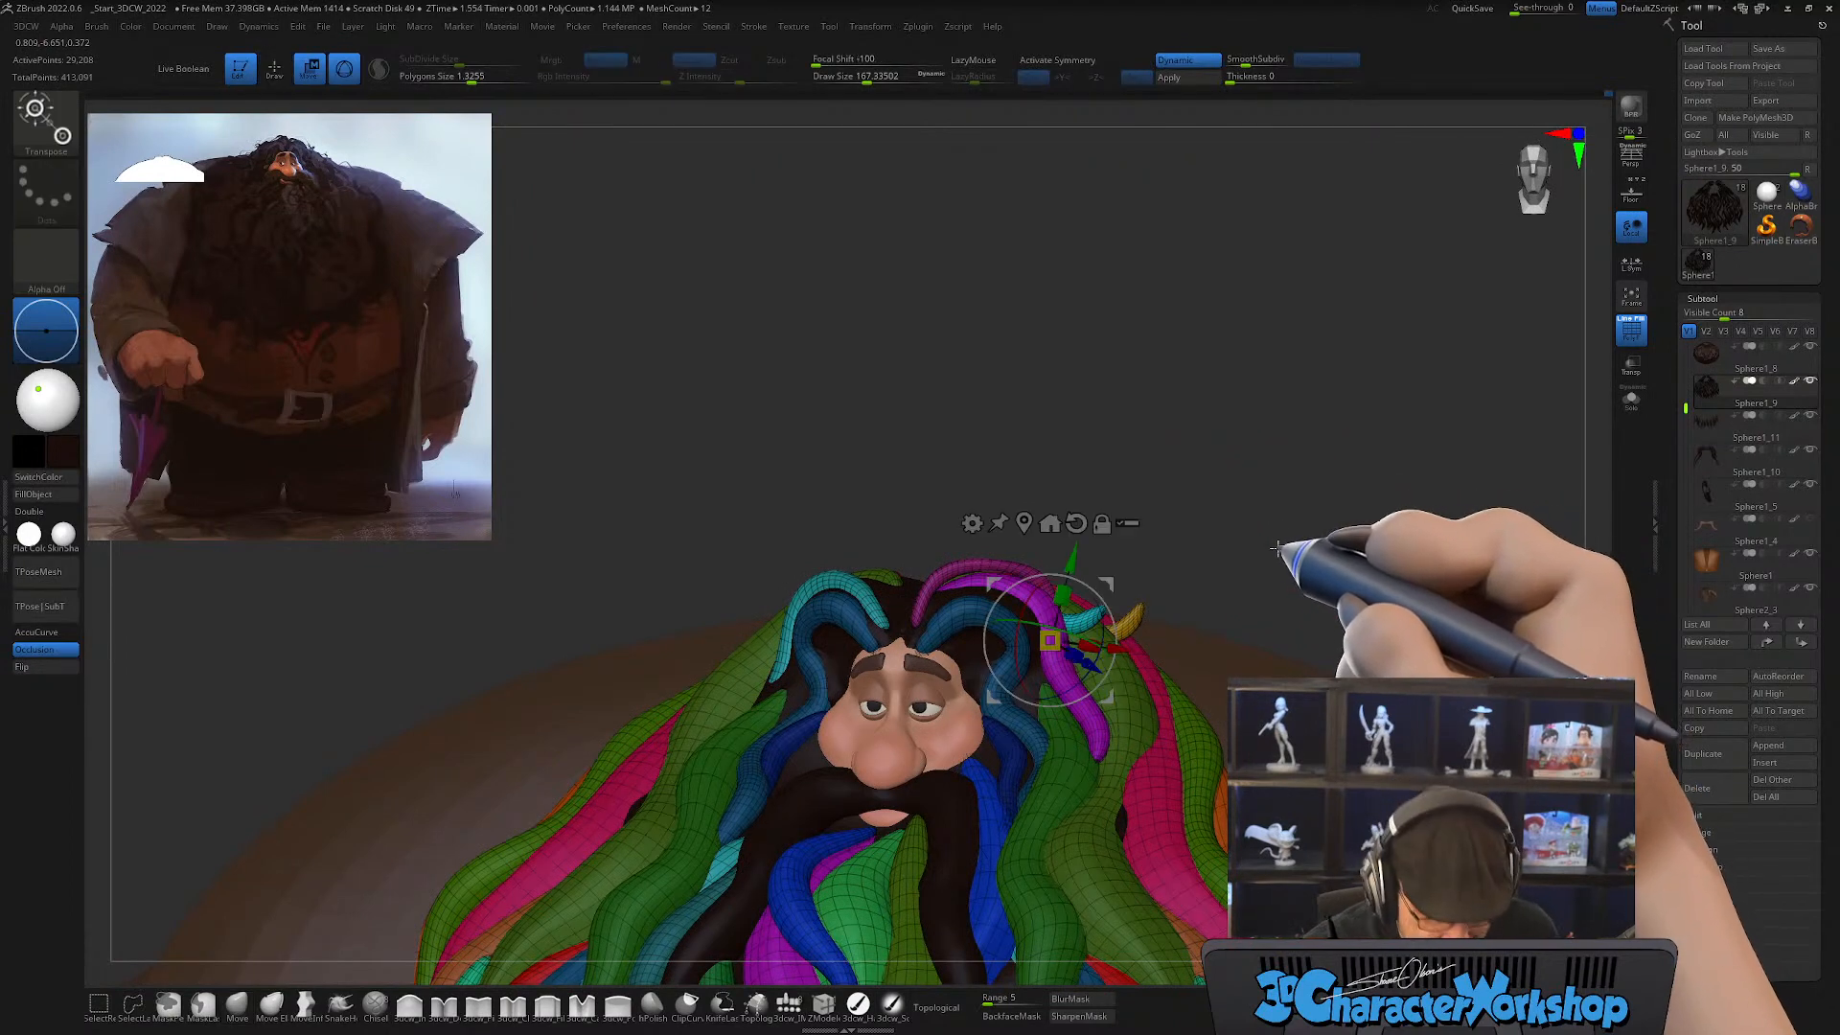
alt+drag(1114, 580, 1165, 356)
drag(1112, 592, 1172, 567)
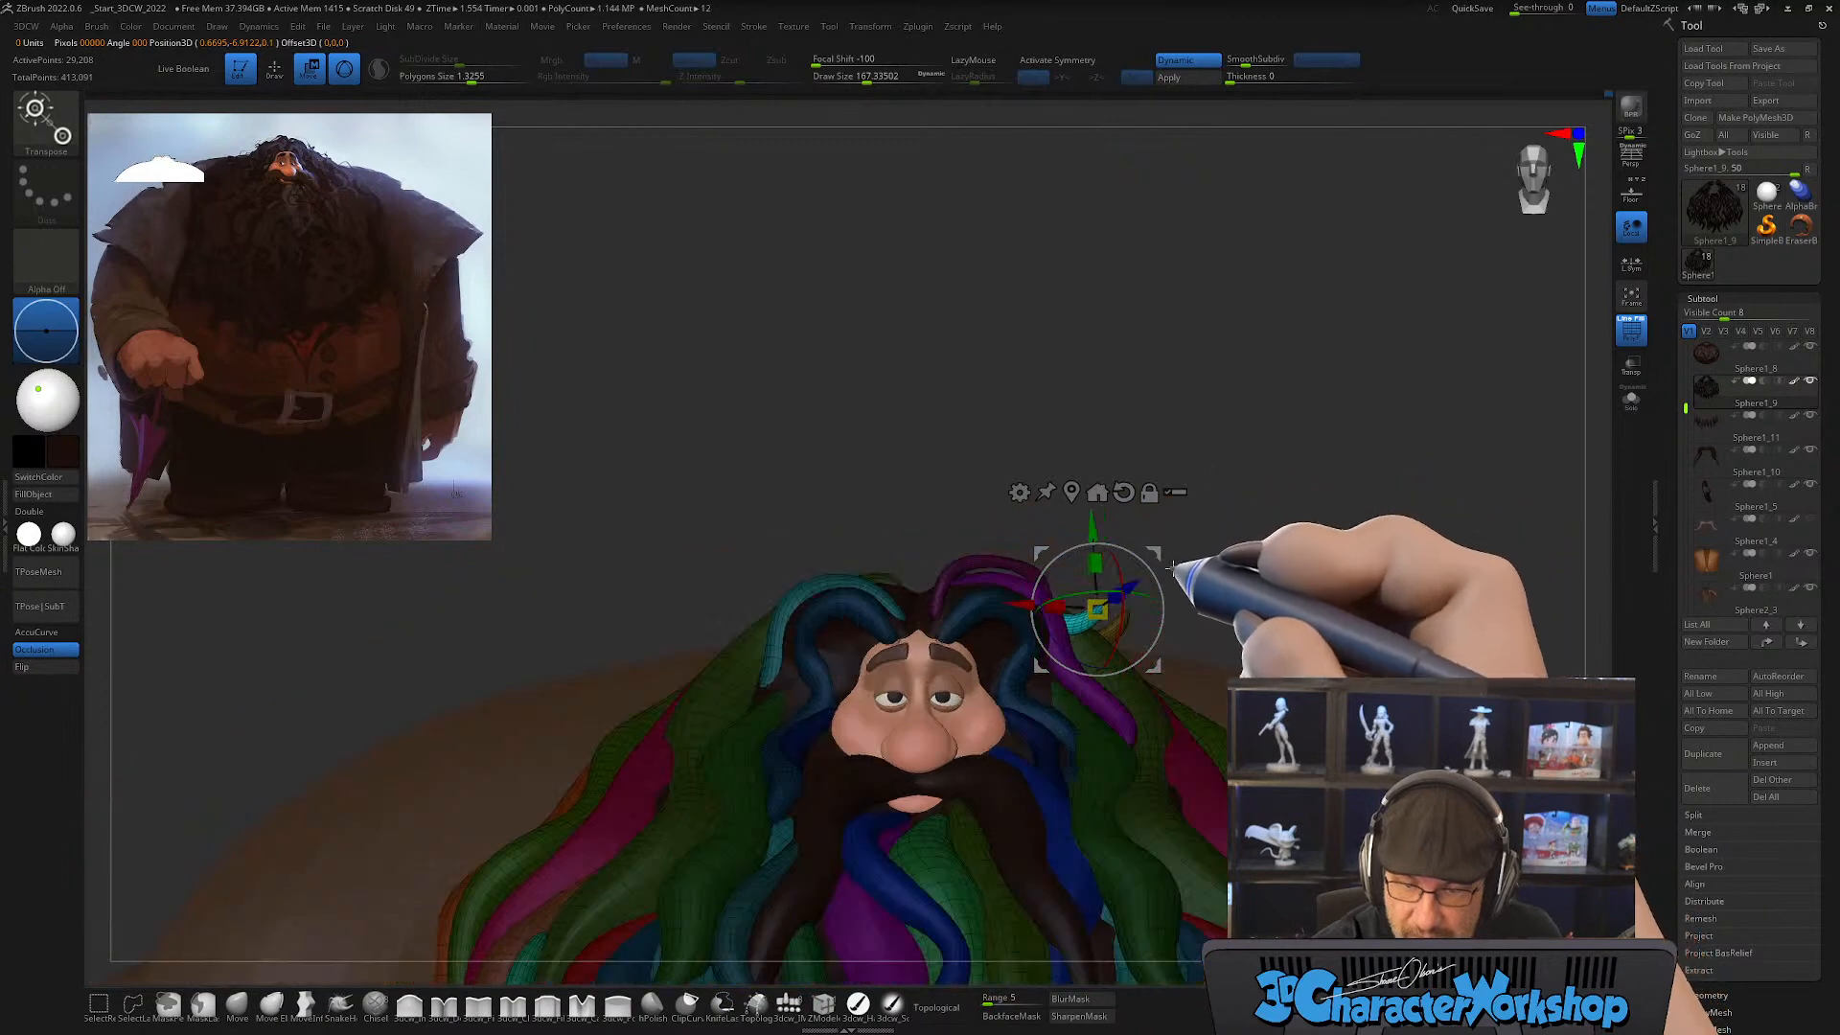
key(ctrl)
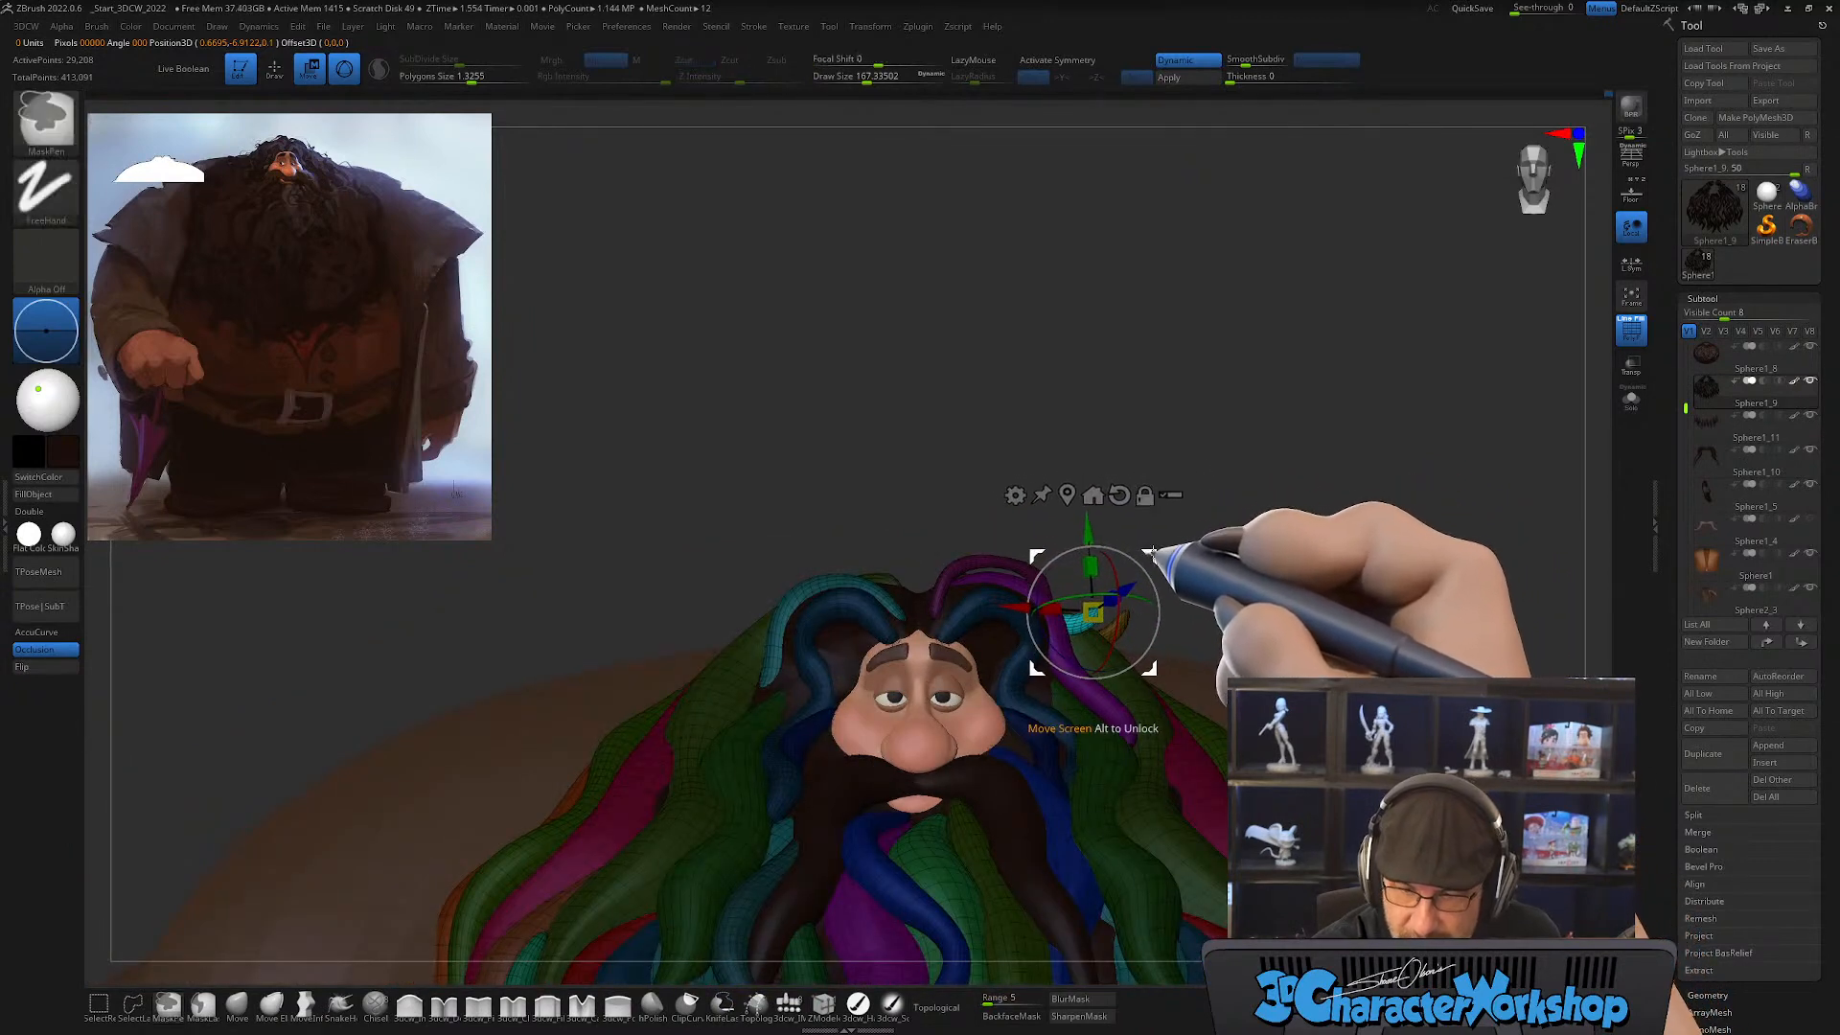
ctrl+drag(907, 514, 884, 504)
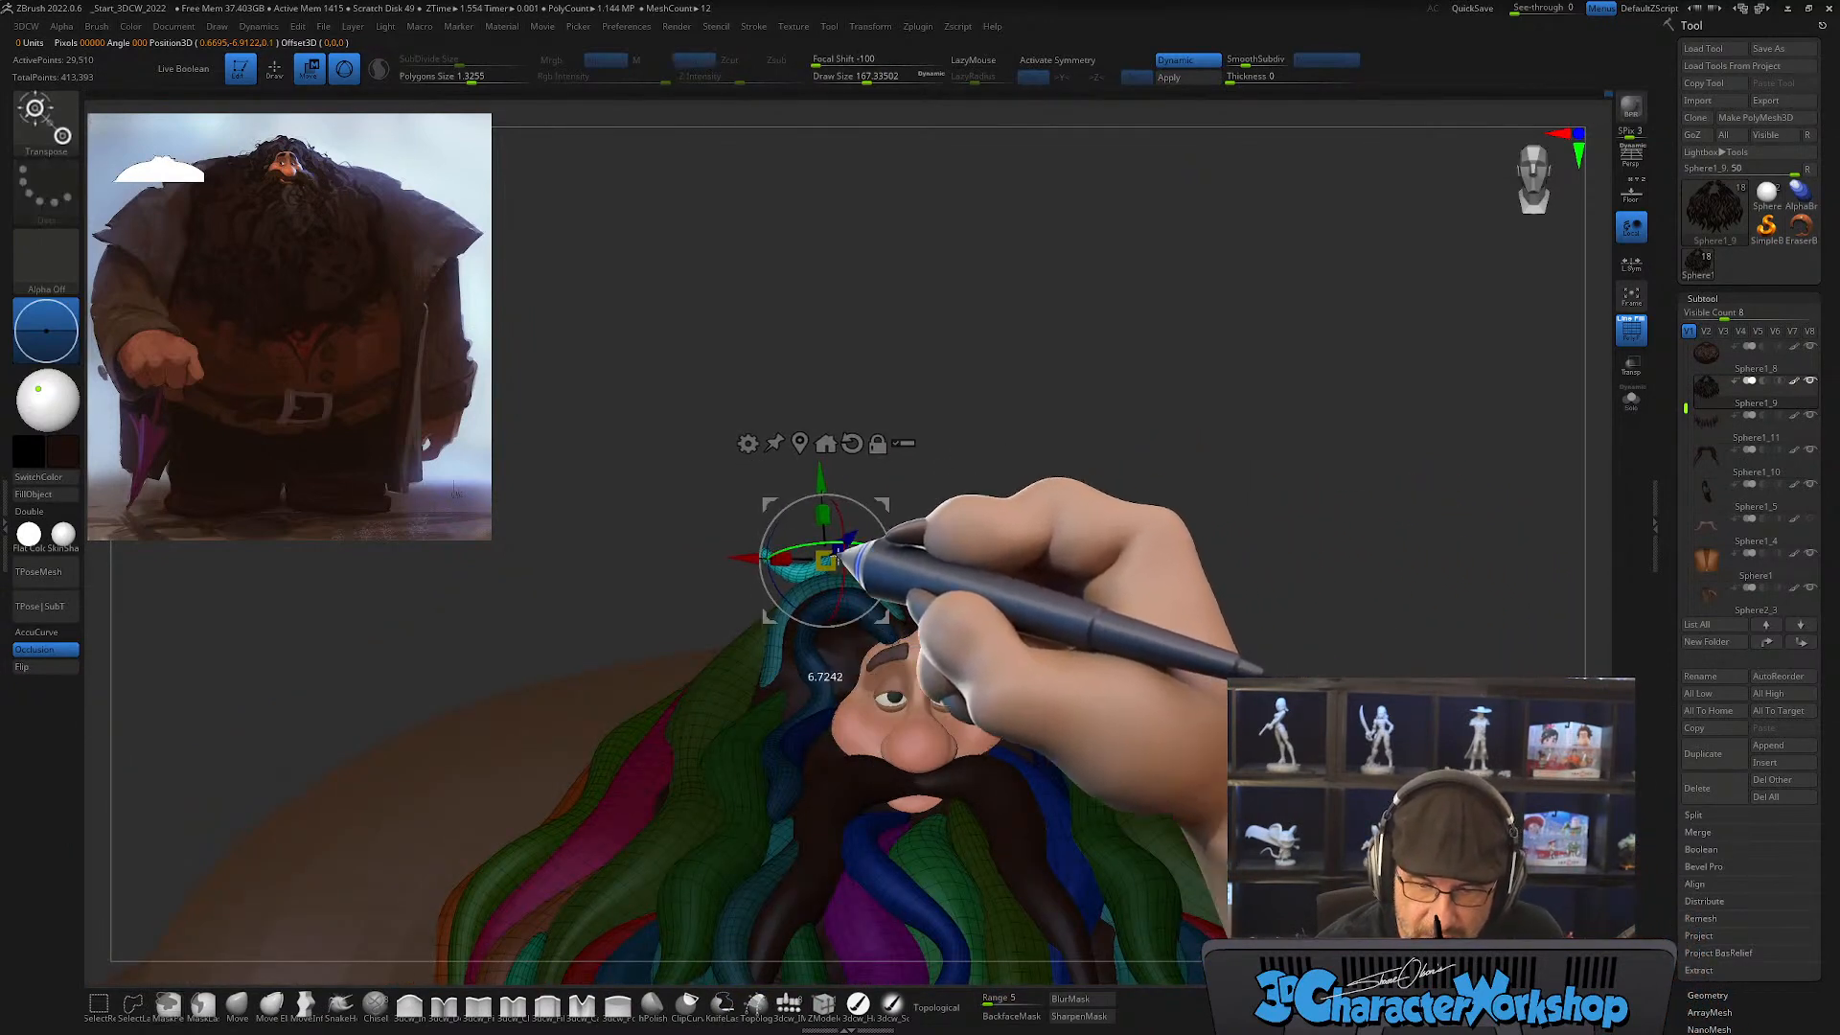
Step: Rotate and move the teal copy so its root sits in the hair on the opposite side of the head, then clear the mask
drag(778, 567, 880, 595)
mouse_move(881, 517)
mouse_down()
mouse_move(916, 493)
mouse_move(923, 436)
mouse_move(924, 492)
mouse_move(953, 485)
mouse_move(966, 533)
mouse_move(892, 522)
mouse_up()
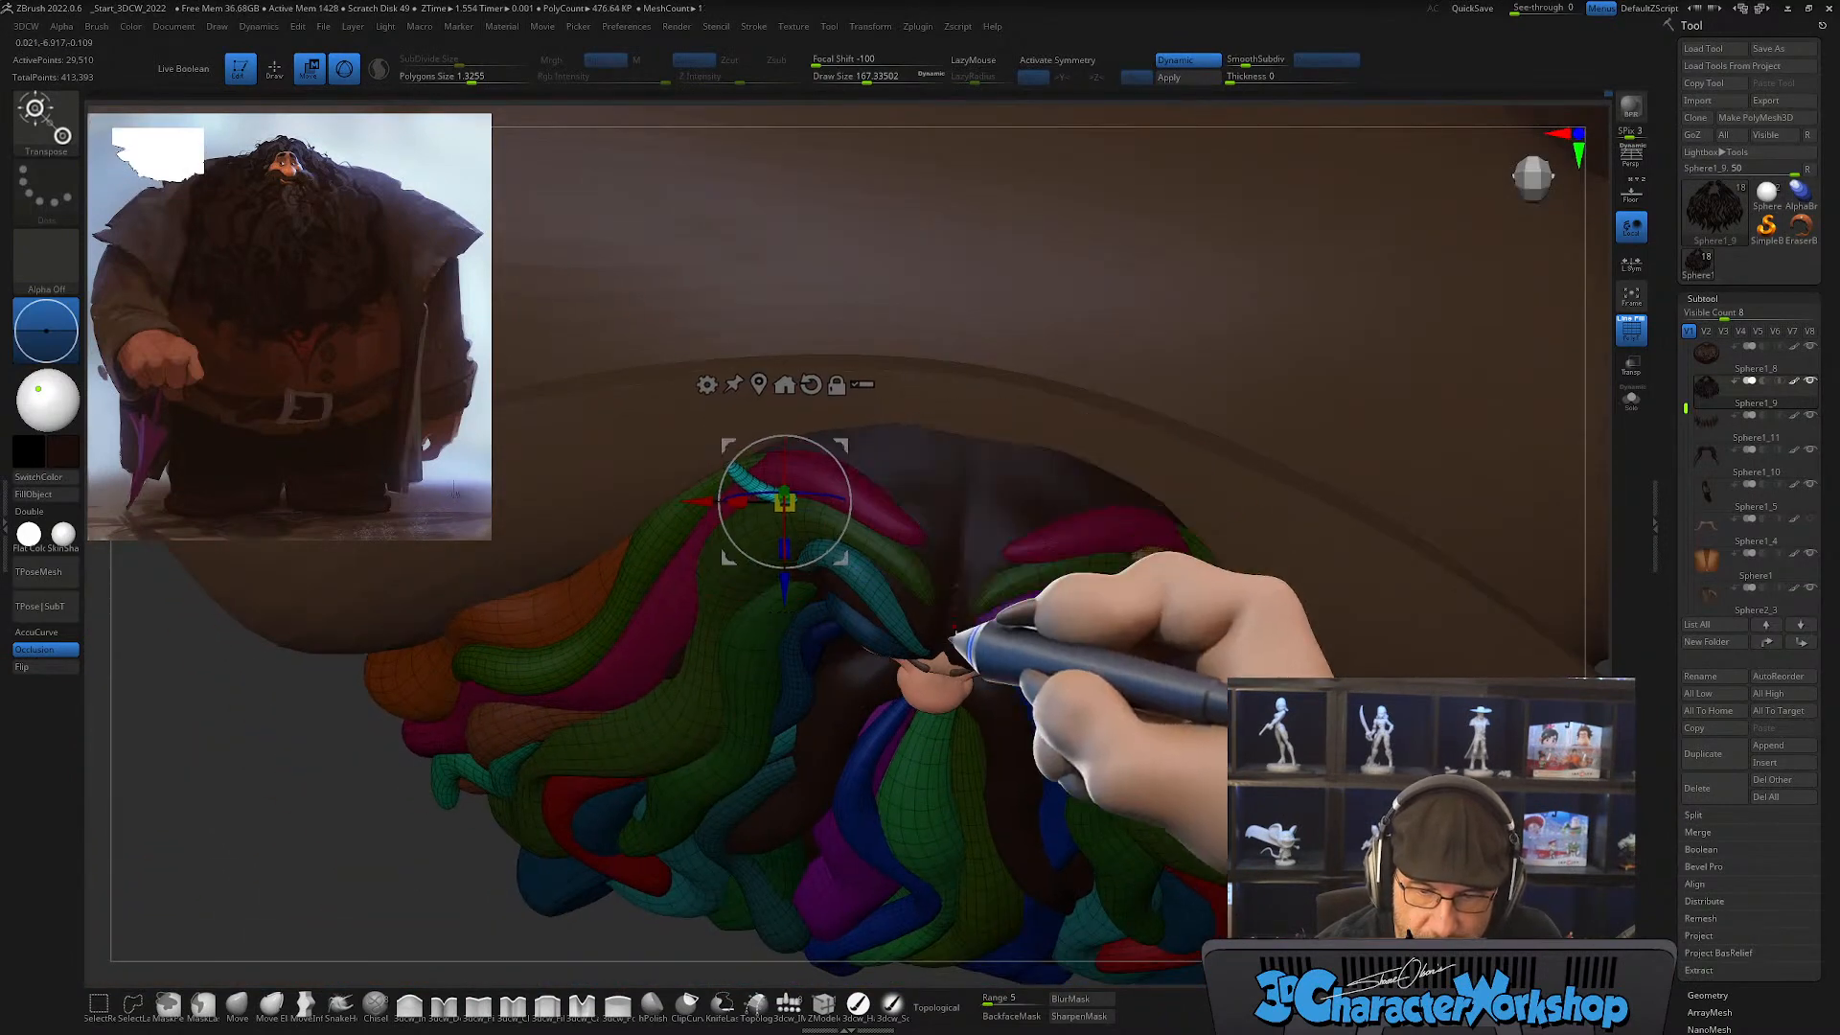
drag(953, 636, 1018, 476)
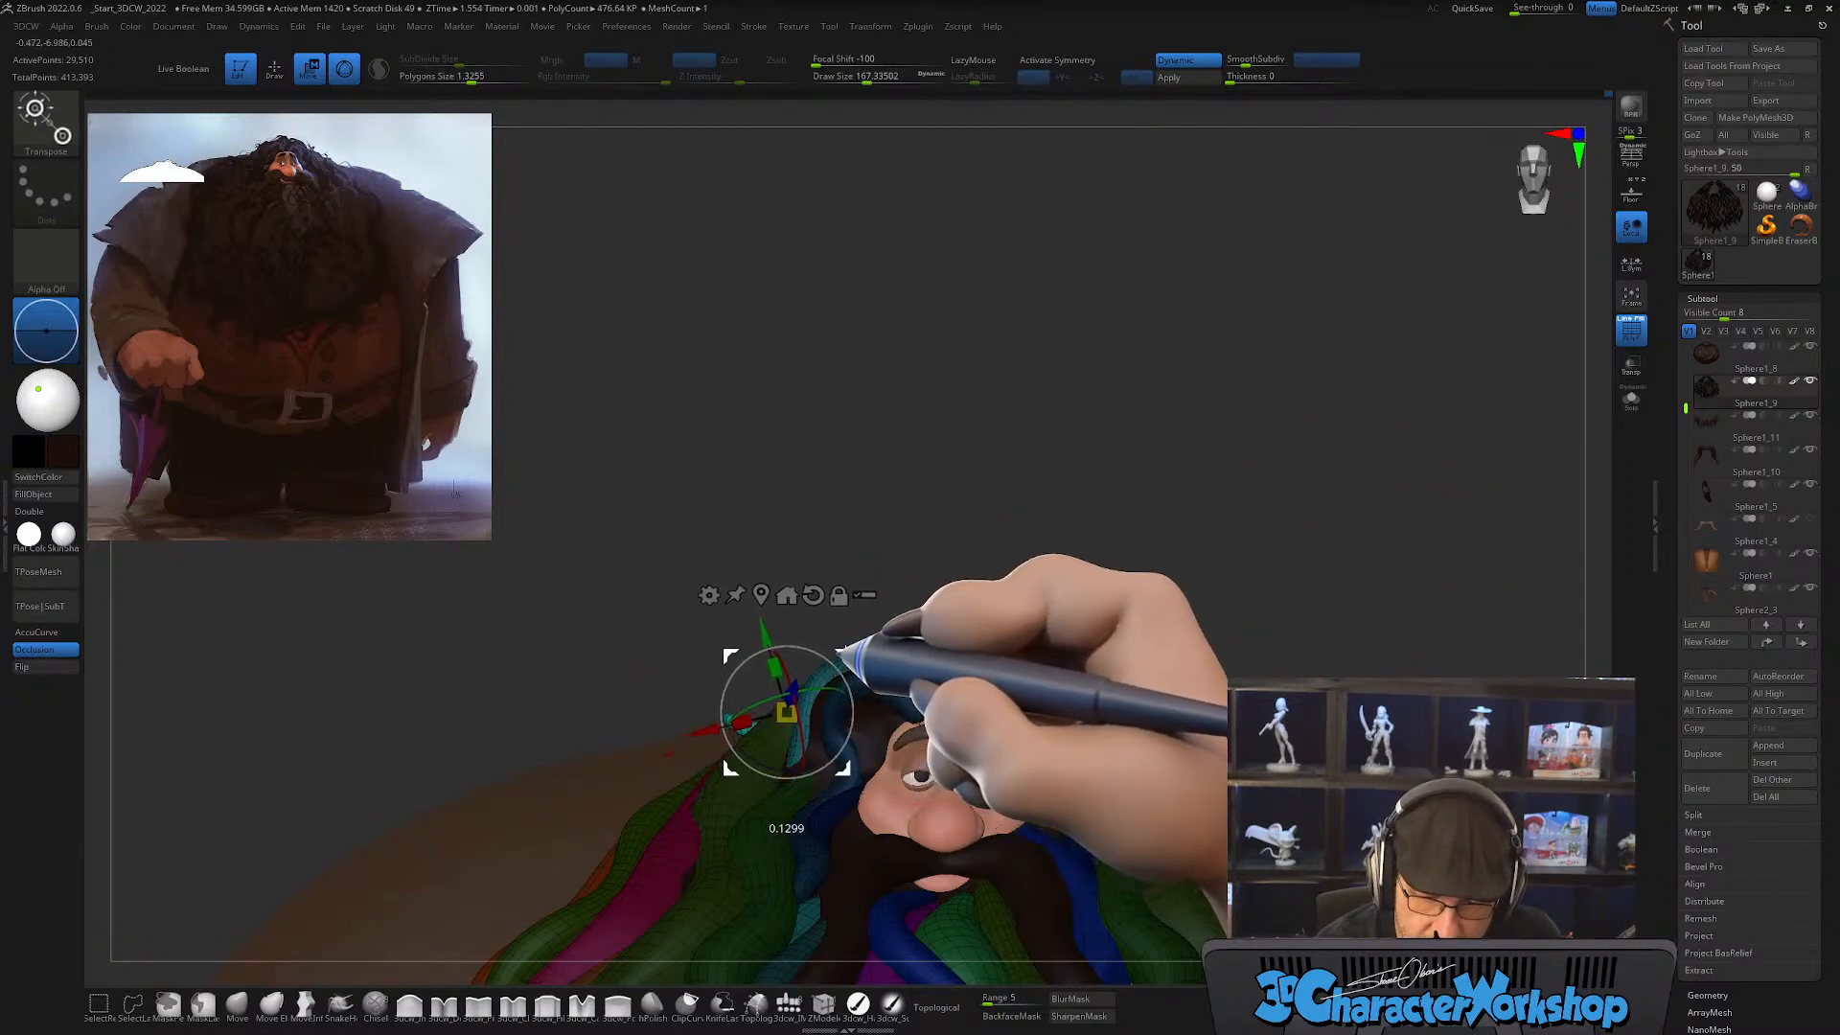
drag(1093, 526, 1091, 655)
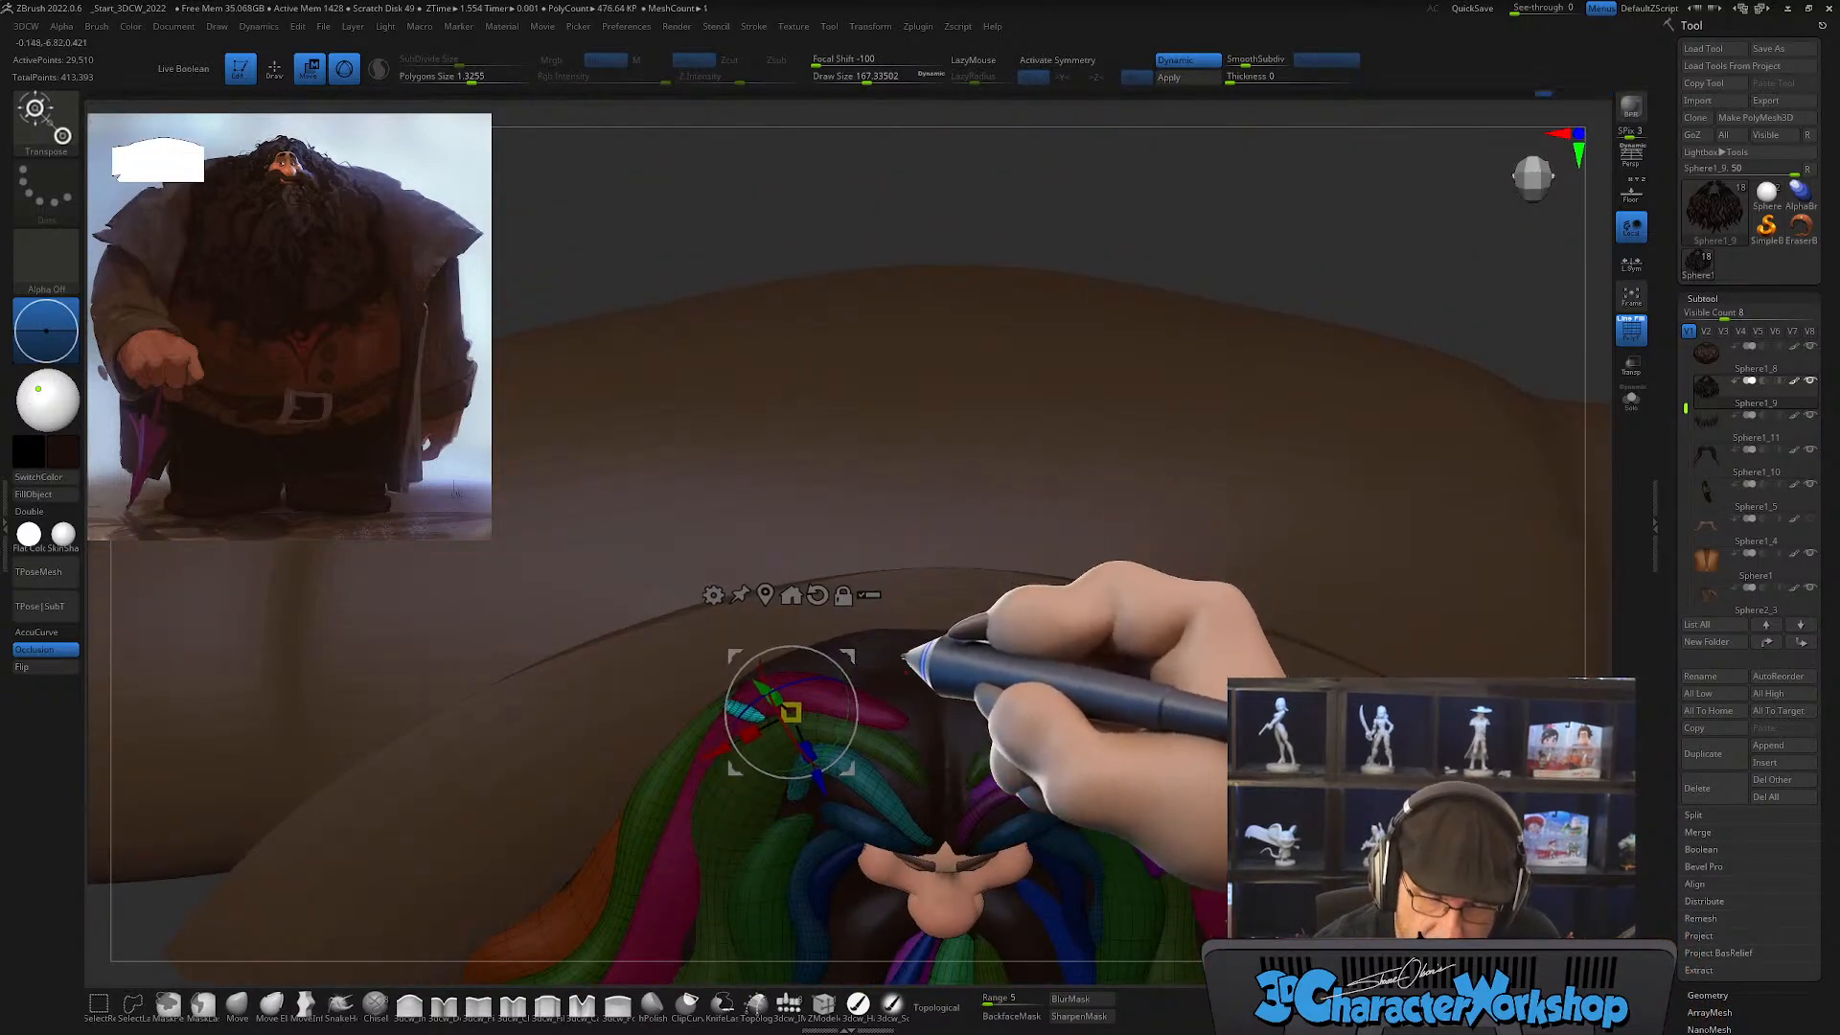
drag(906, 658, 935, 725)
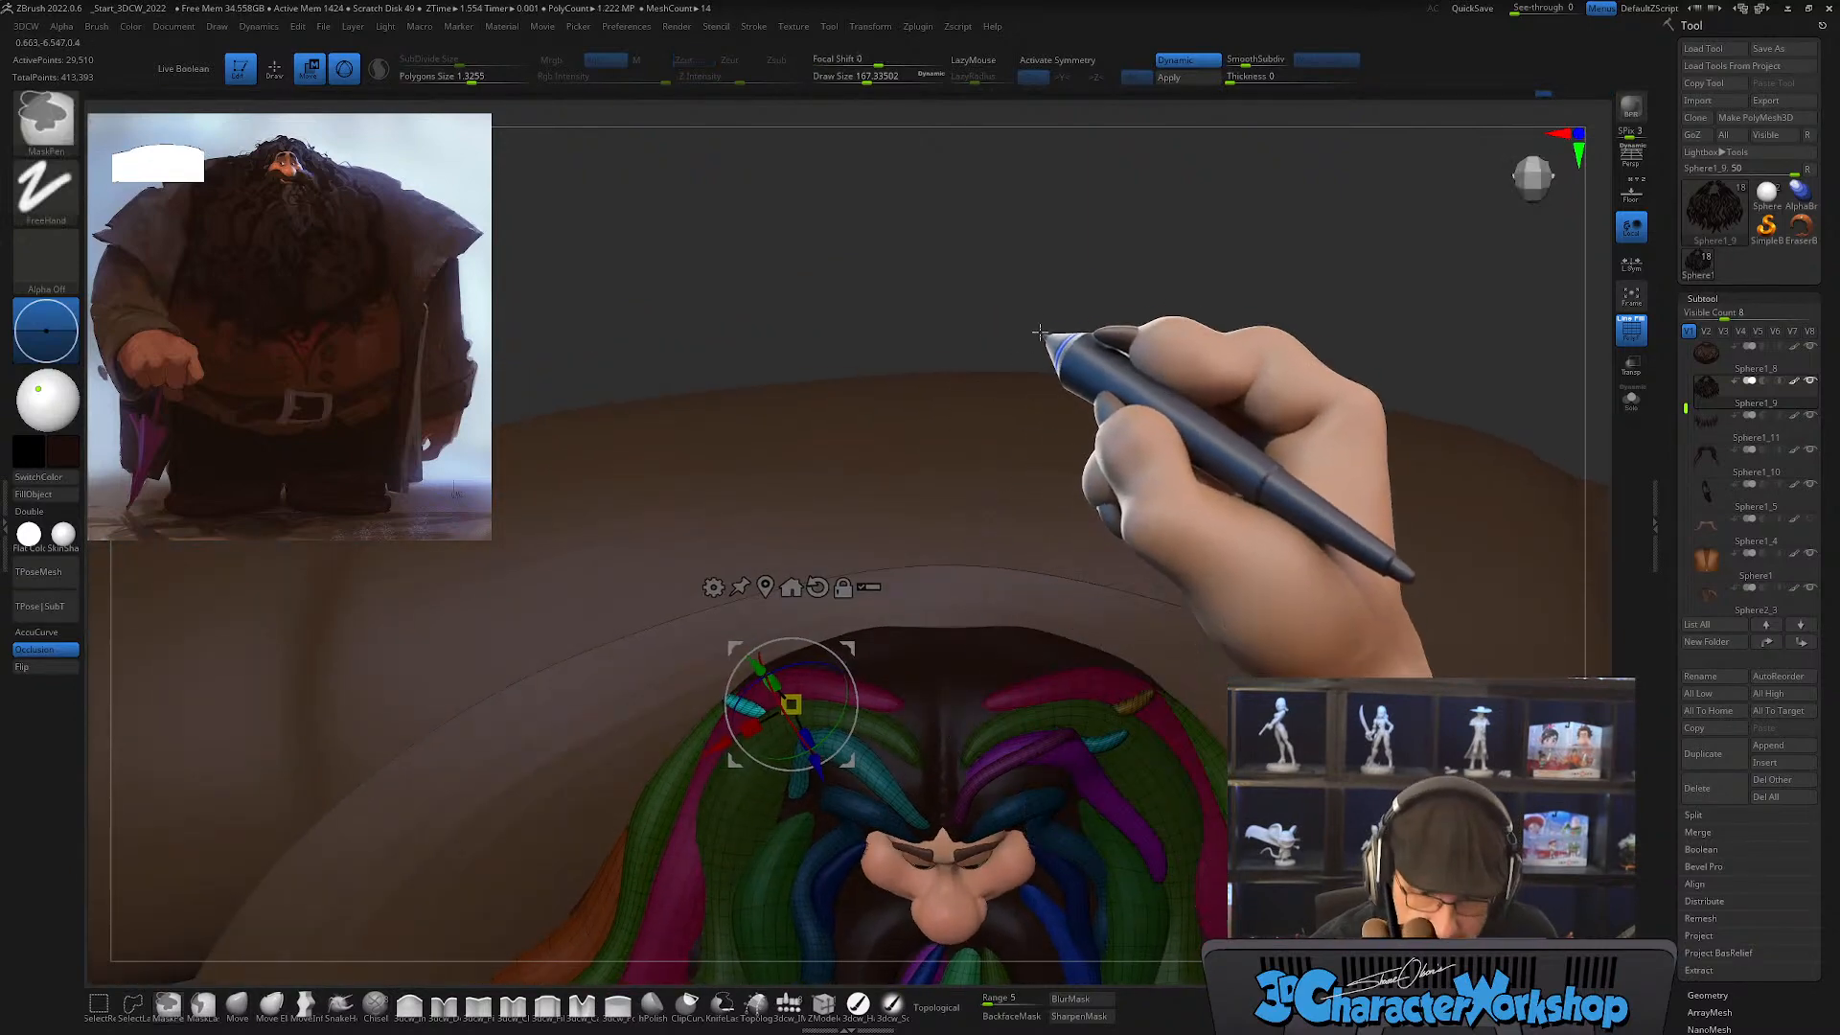
ctrl+click(1061, 303)
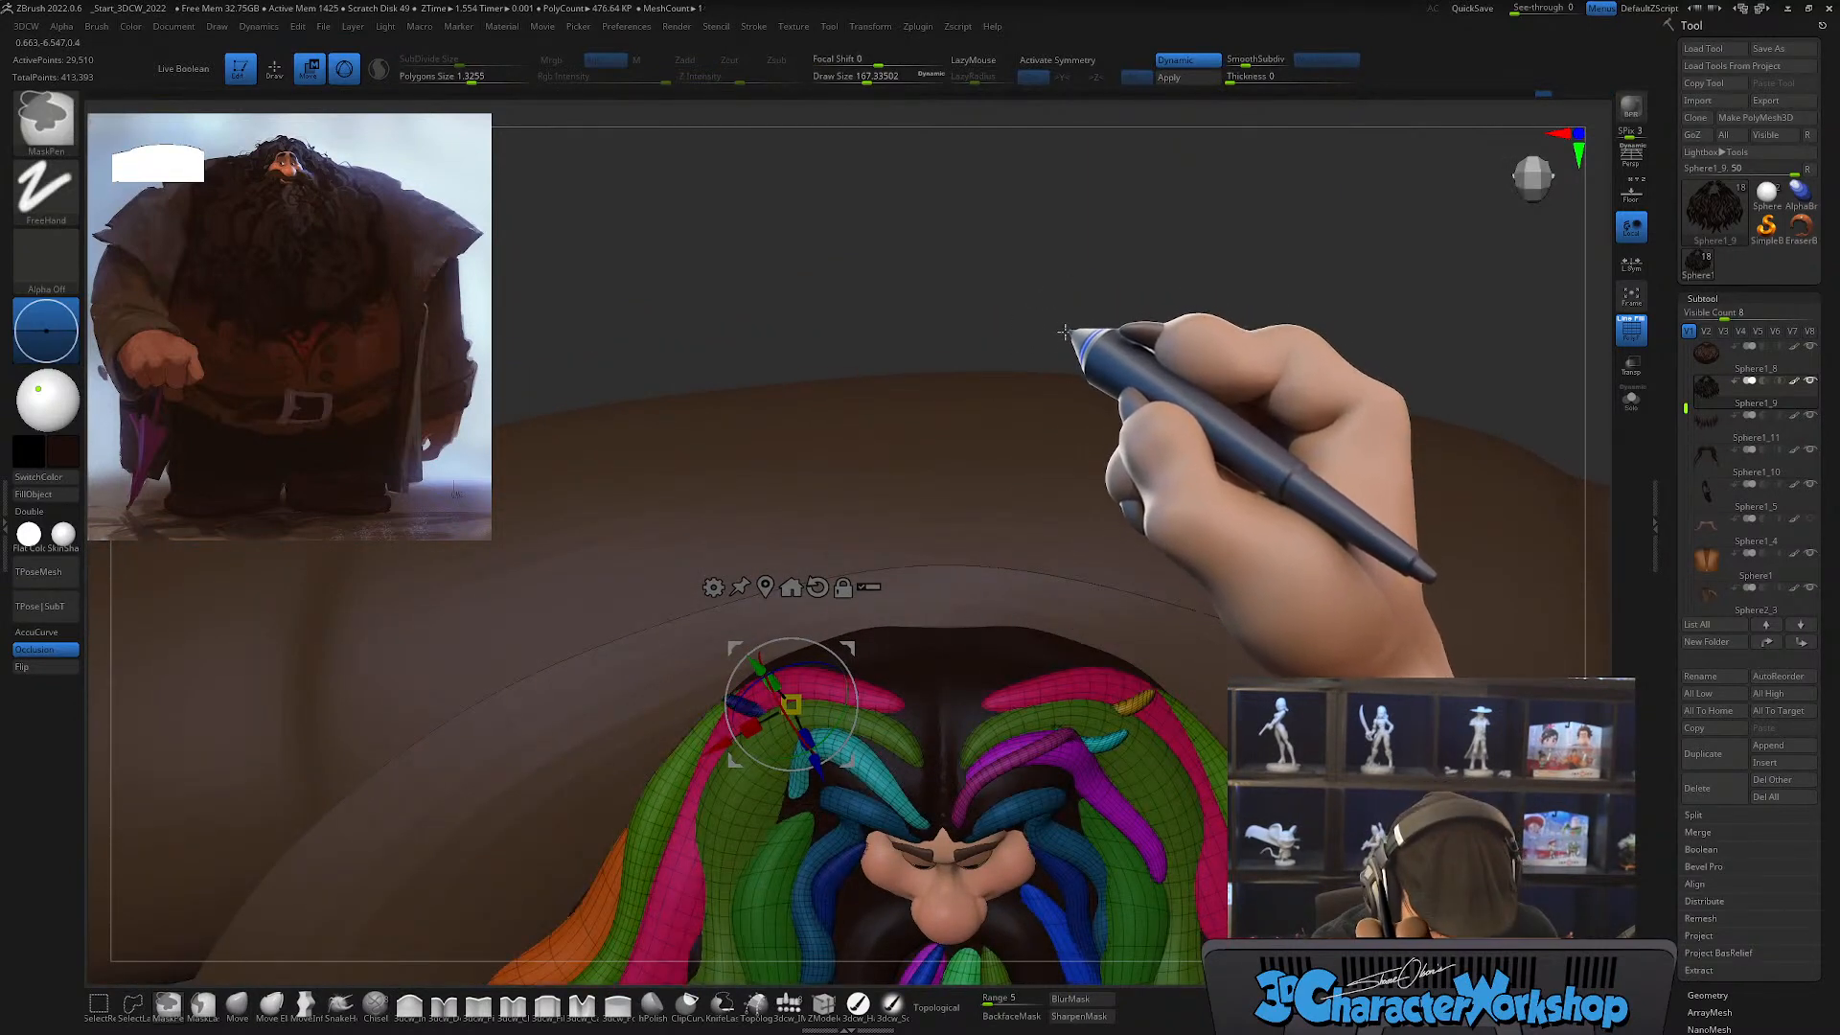
right_drag(896, 740, 883, 755)
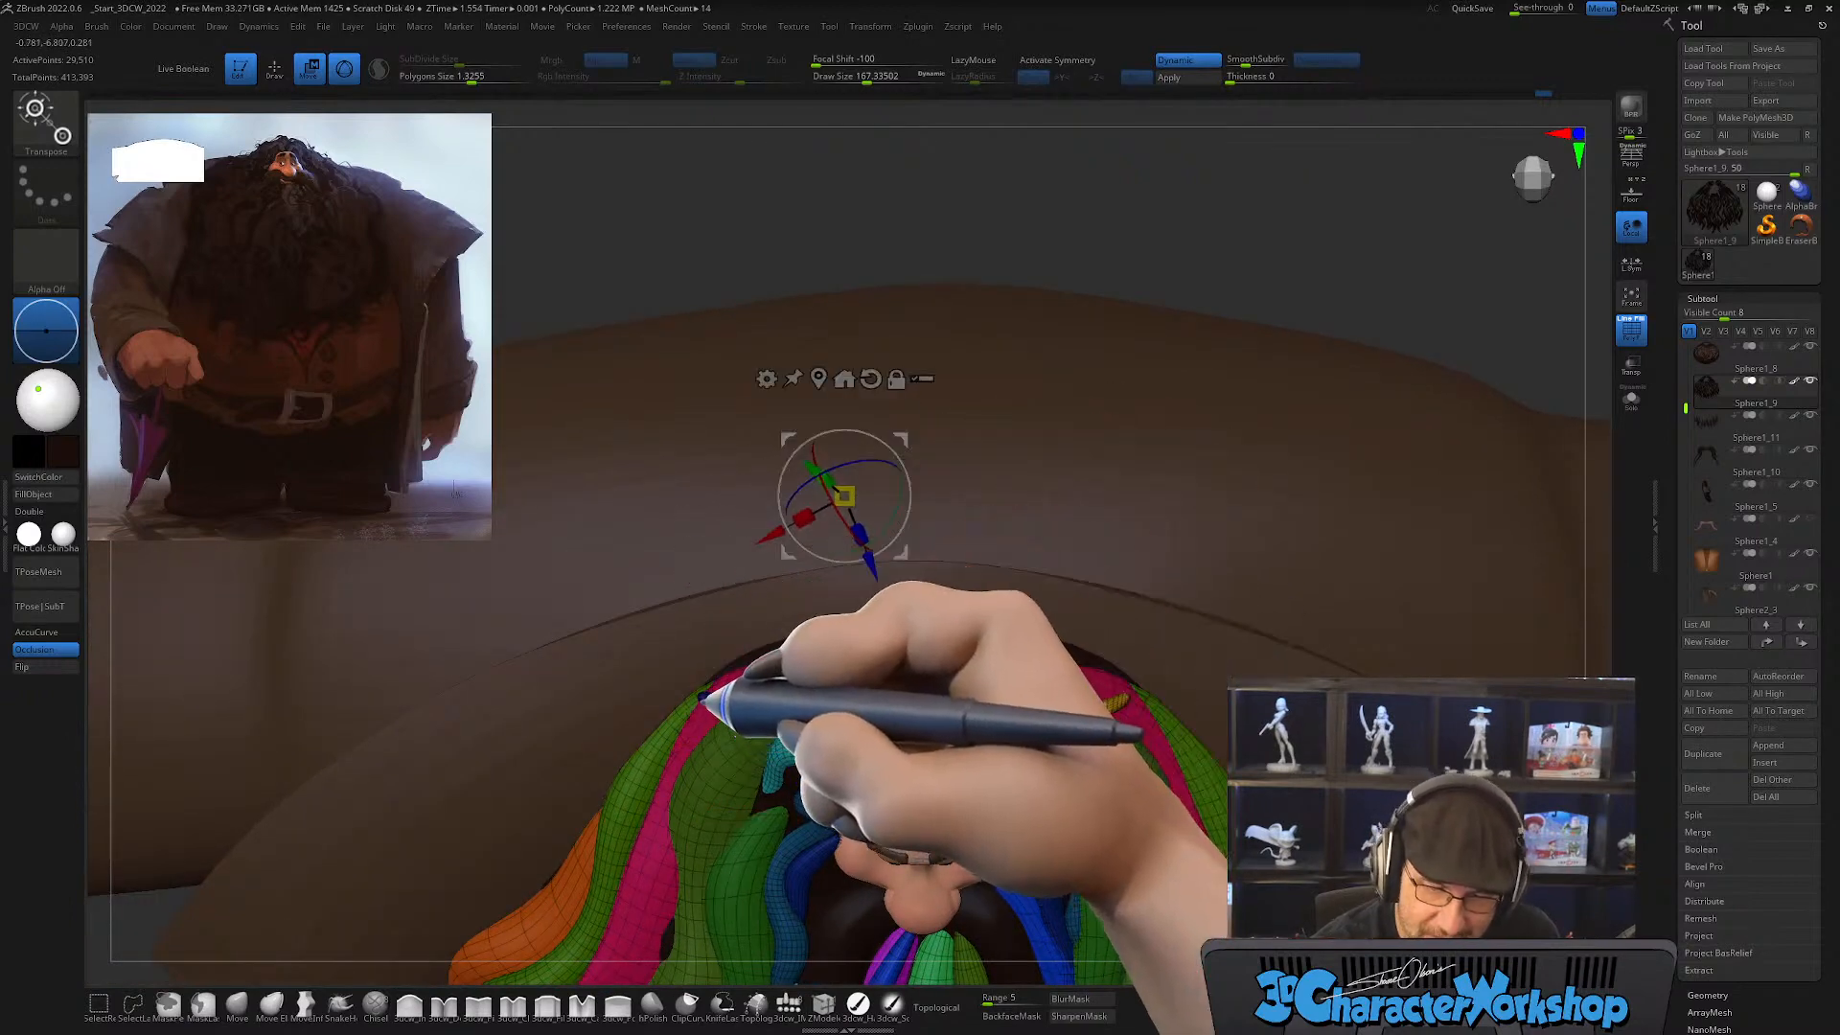
Step: Duplicate the small blue flick with the gizmo, then move and rotate the copy into the hair nearer the crown of the head
right_drag(702, 698, 870, 511)
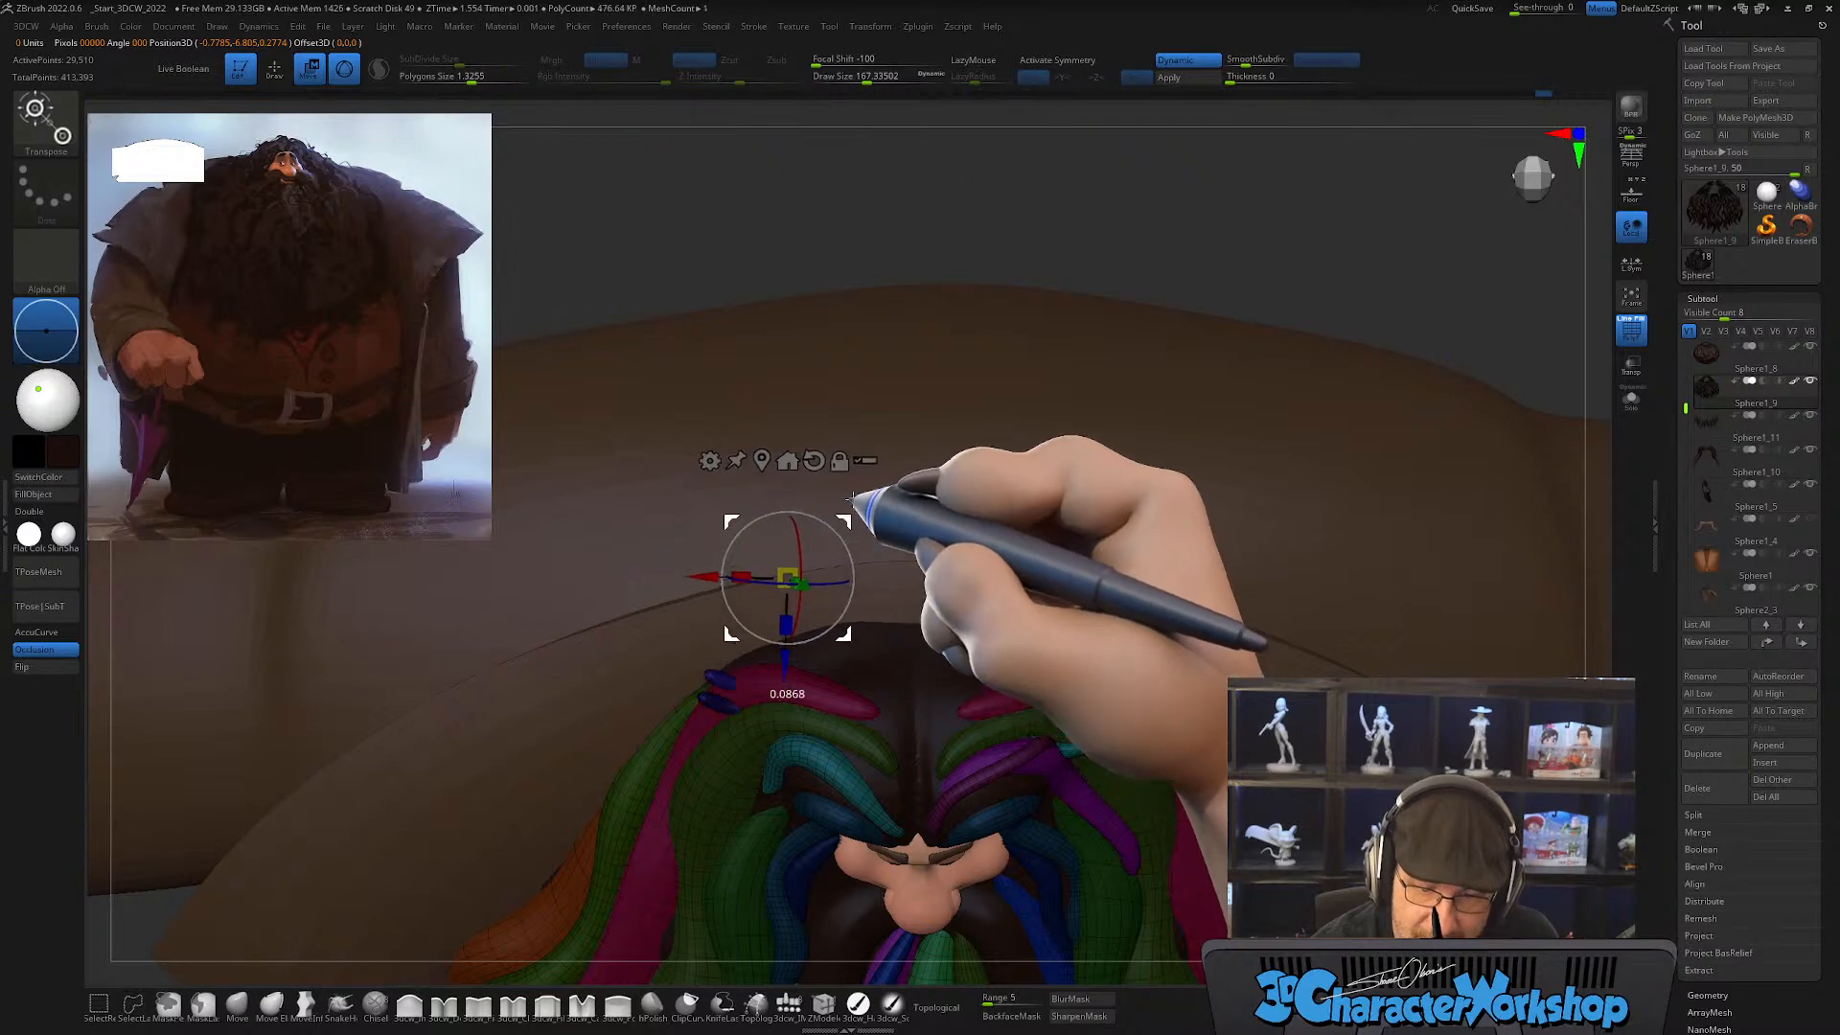
right_drag(891, 500, 856, 542)
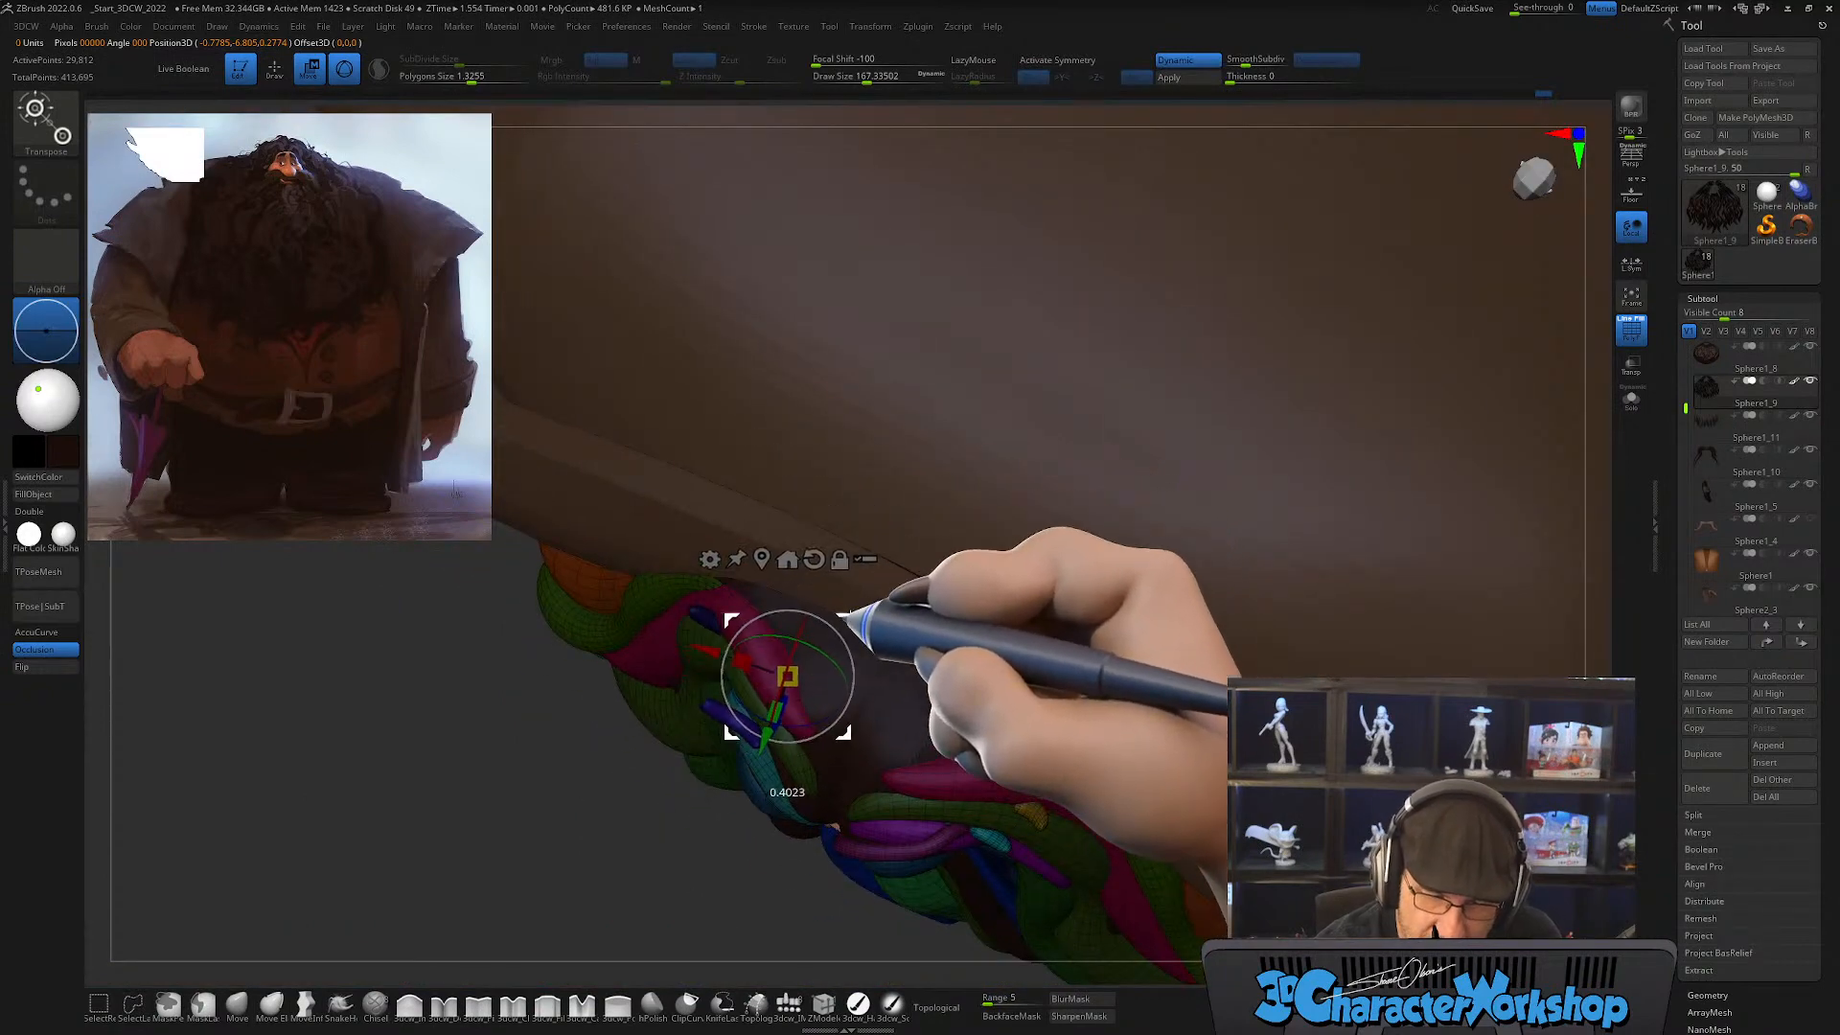
right_drag(911, 690, 867, 628)
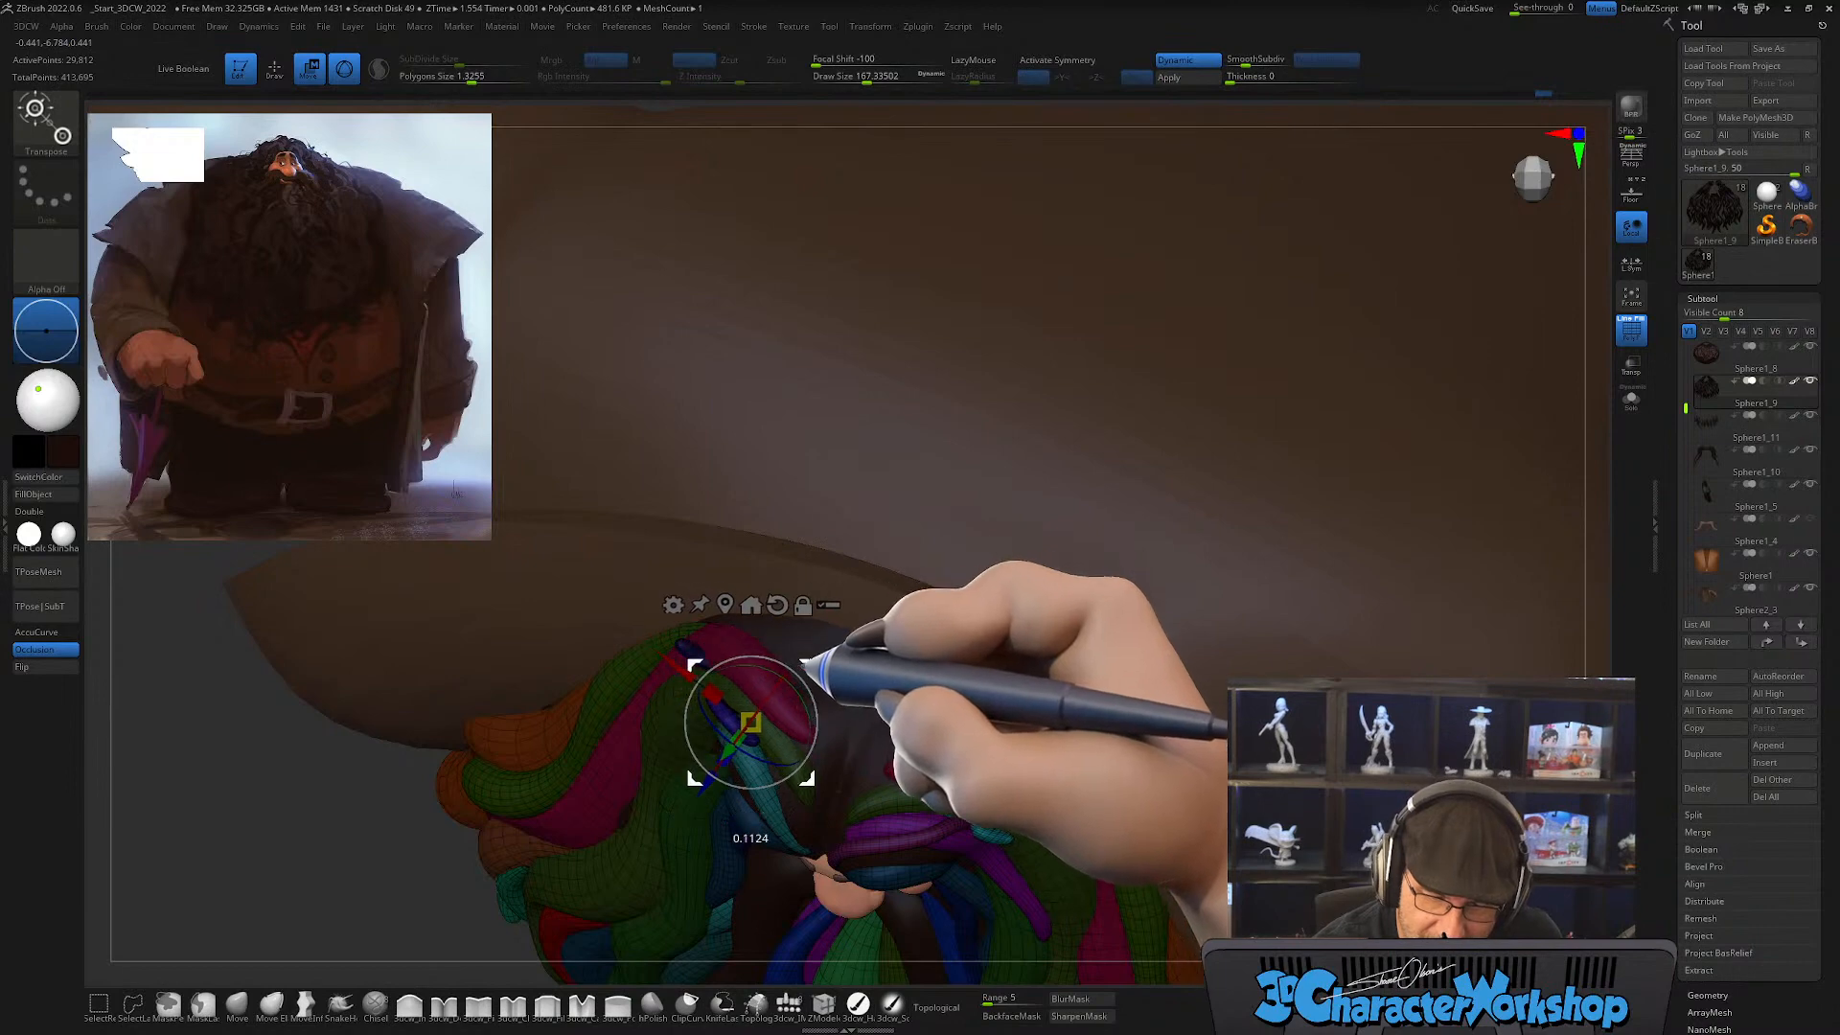
right_drag(808, 665, 972, 565)
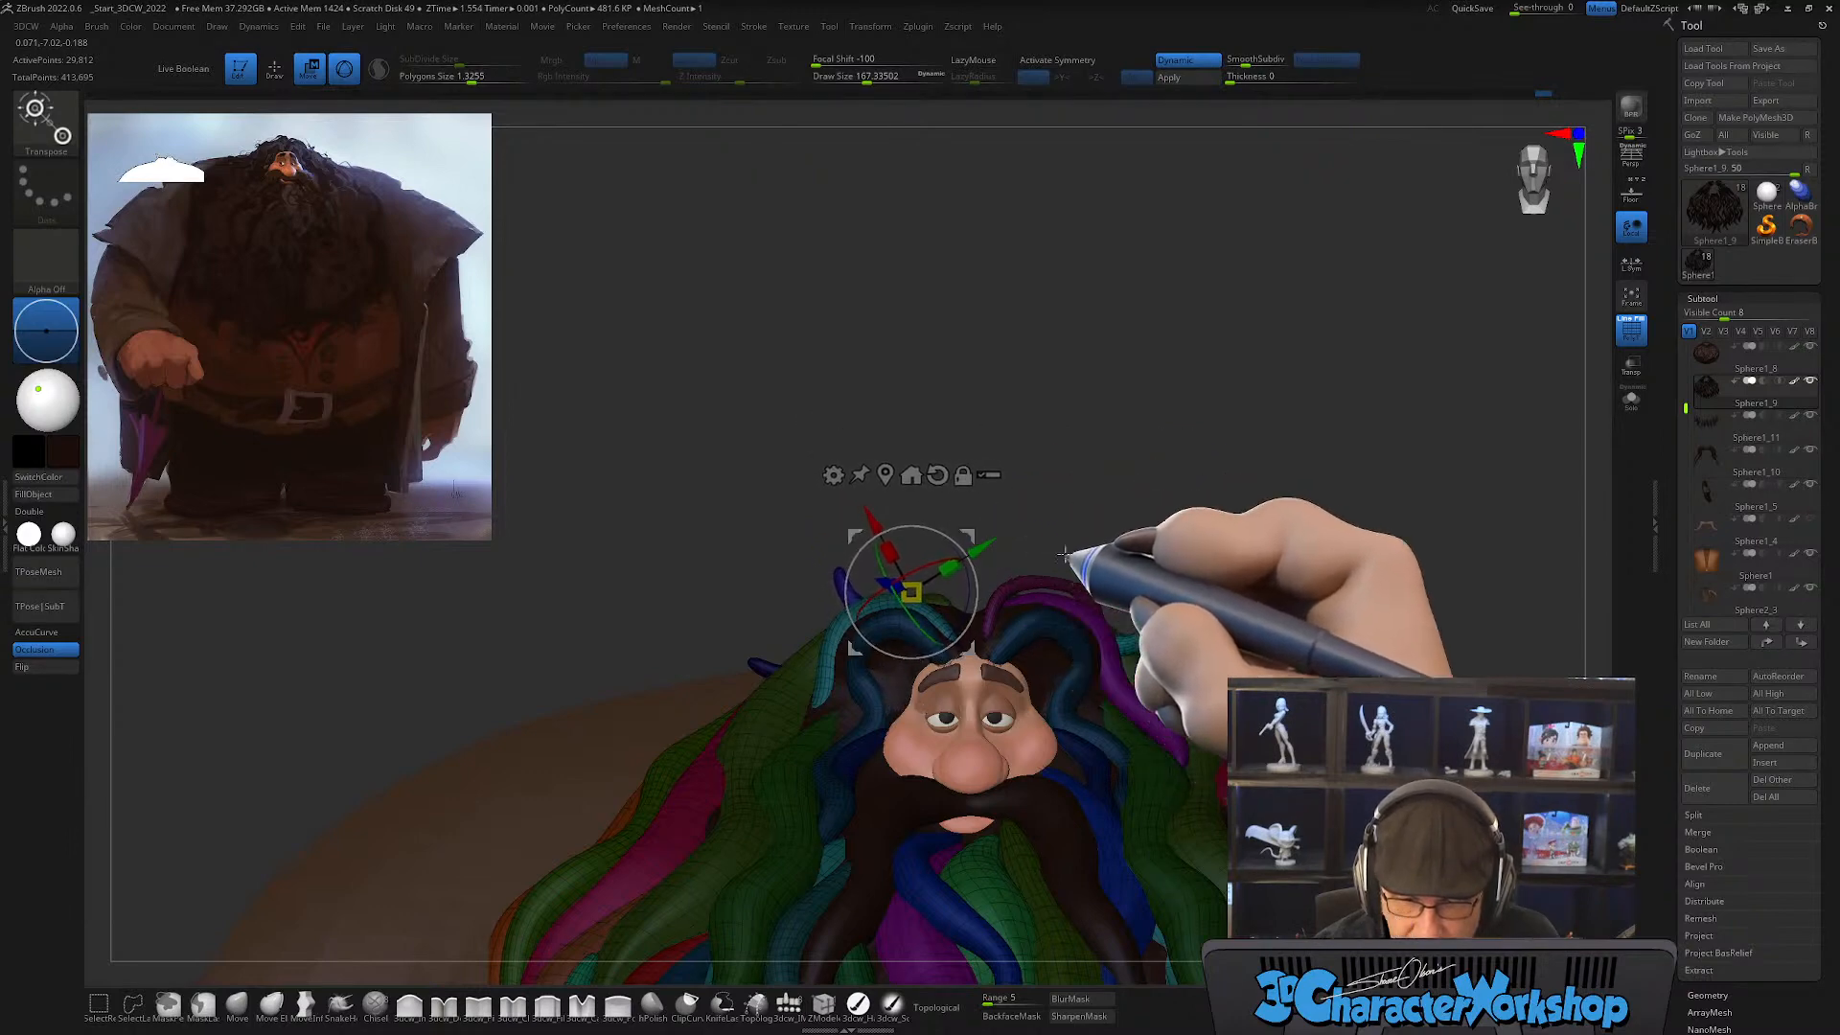
right_drag(1064, 554, 1079, 513)
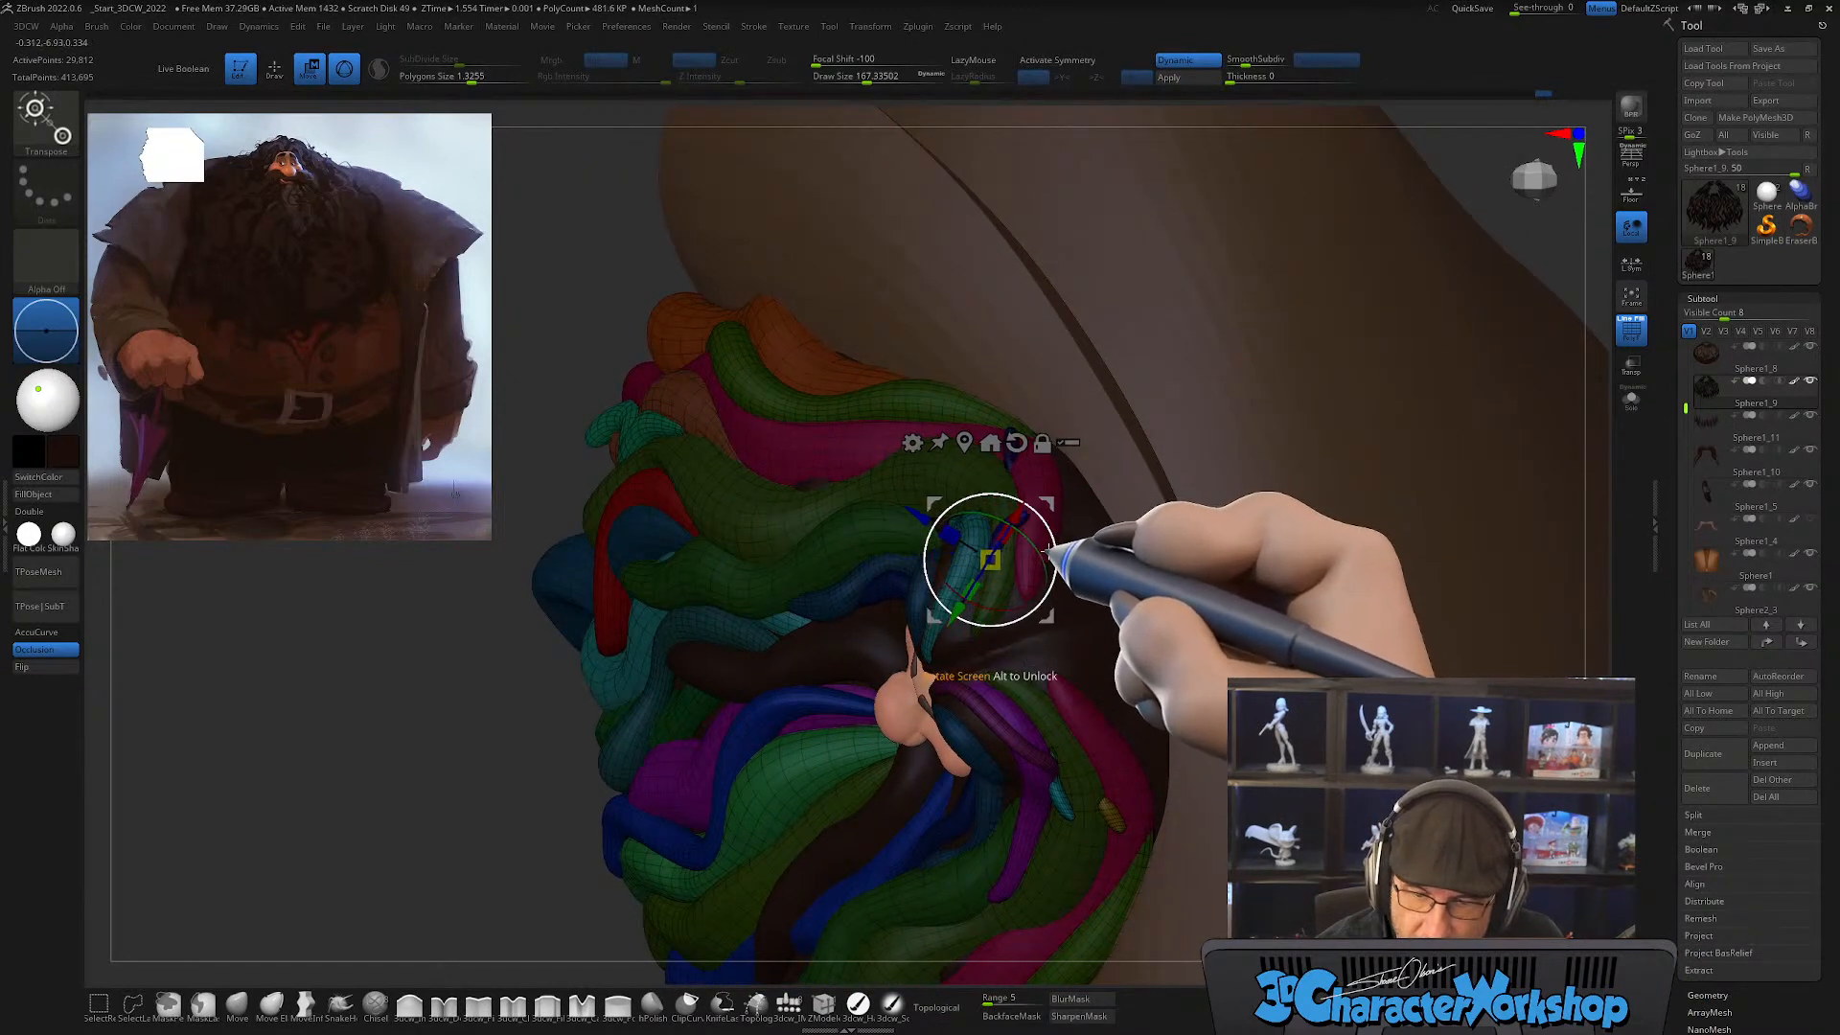
mouse_move(1045, 517)
right_down()
mouse_move(1092, 509)
mouse_move(1031, 465)
mouse_move(1130, 616)
mouse_move(1110, 677)
mouse_move(1000, 508)
mouse_move(1059, 455)
mouse_move(1057, 431)
right_up()
Step: Refine the two blue flicks' shape and placement on the head with the Move brush at draw sizes of about 51, 46 and 80
key(q)
drag(1023, 449, 1020, 449)
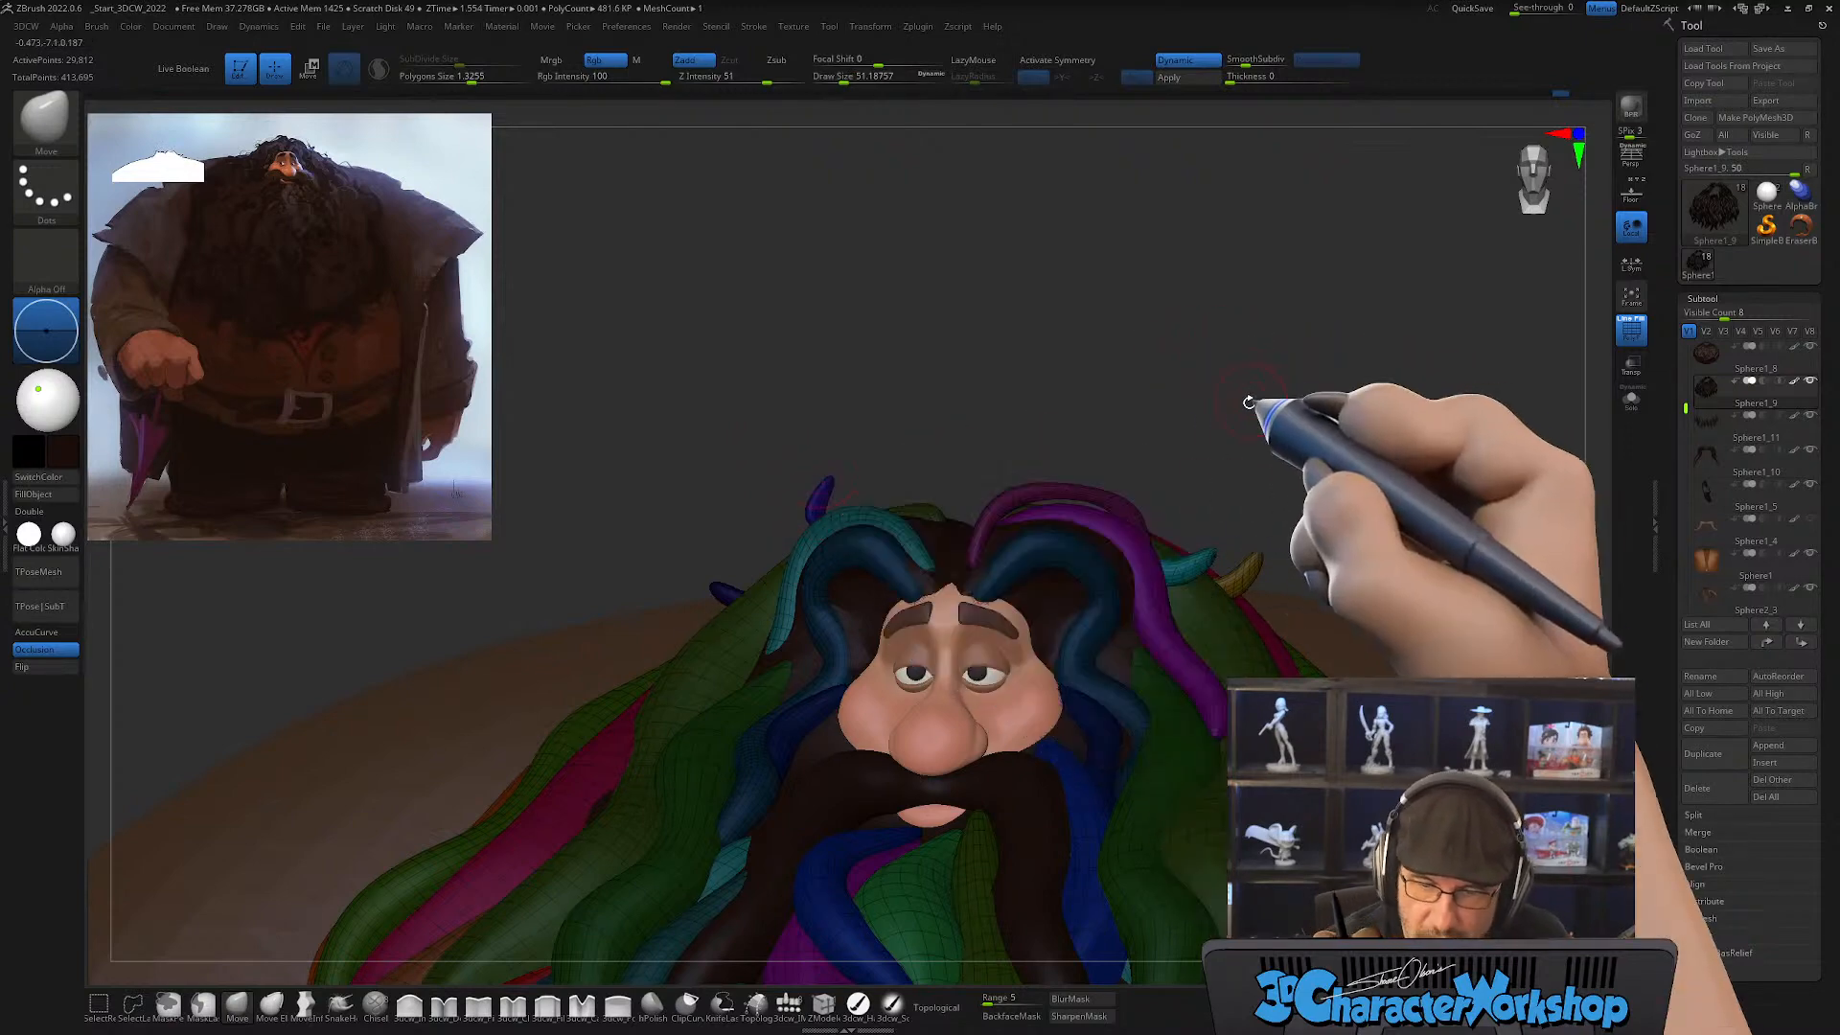
drag(1249, 401, 1221, 431)
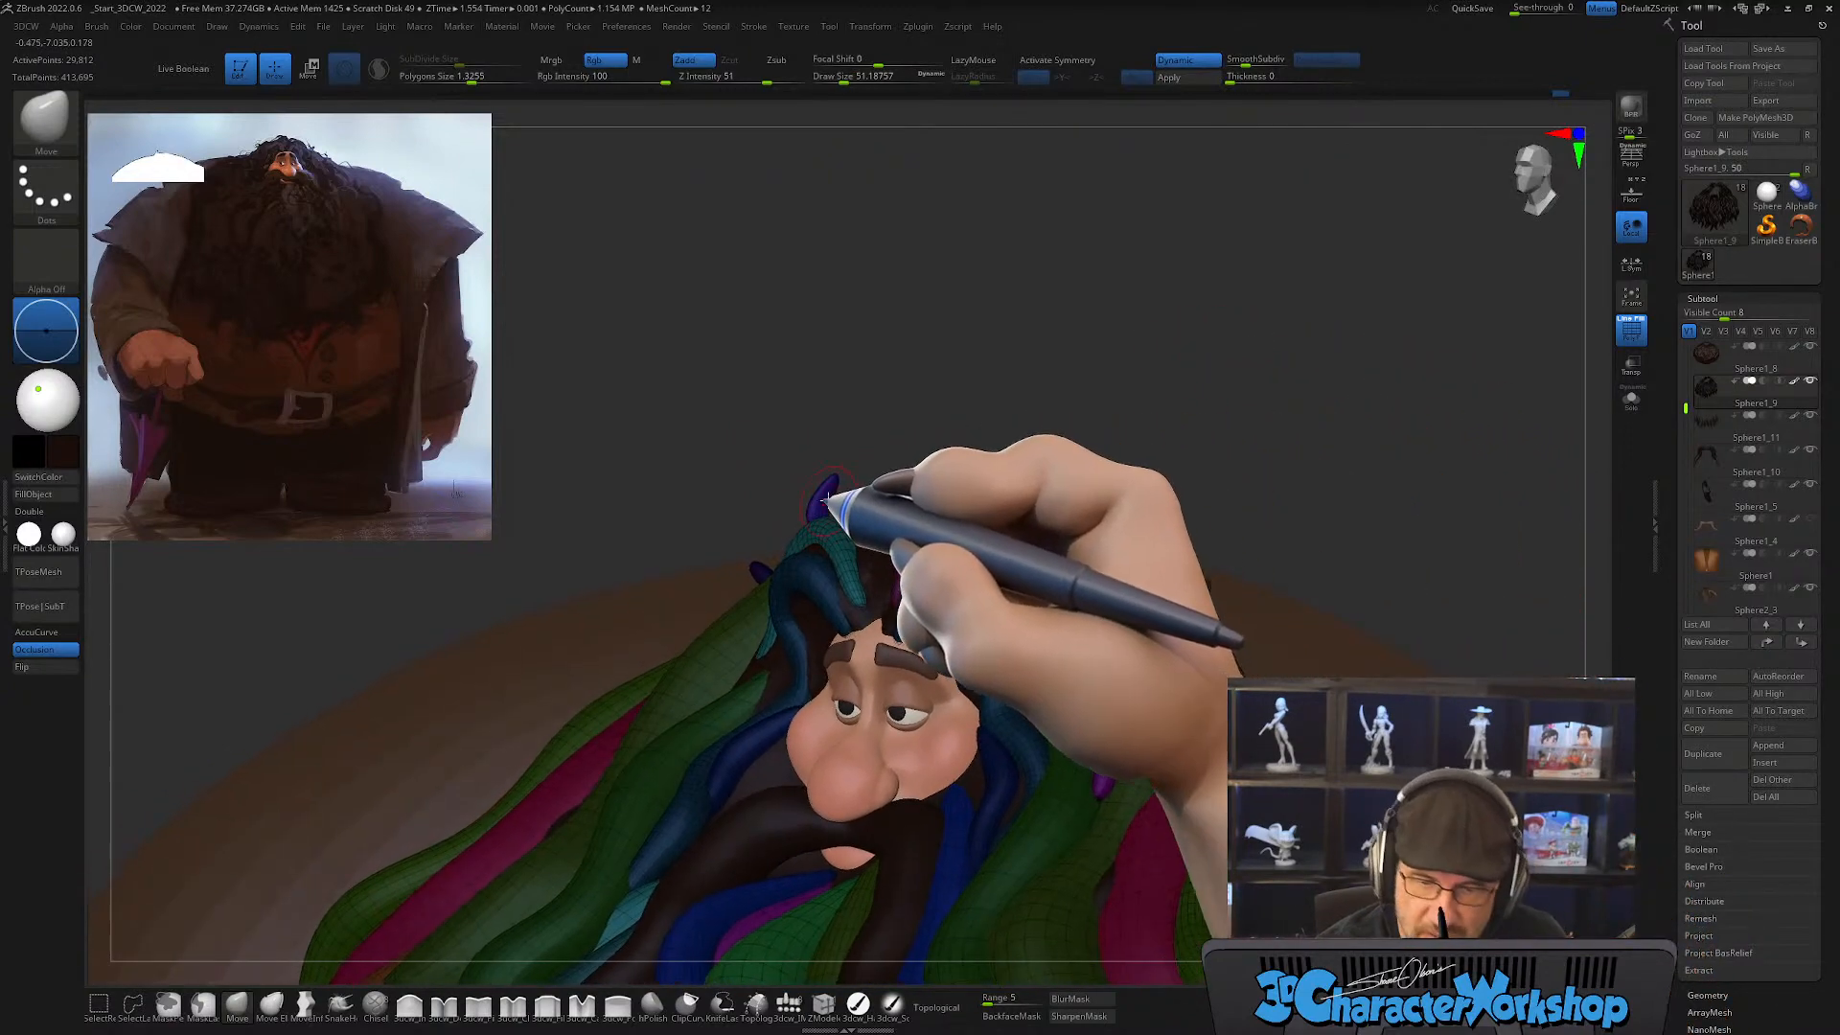
mouse_move(856, 468)
shift+mouse_down()
mouse_move(888, 482)
mouse_move(873, 485)
shift+mouse_up()
key(bracketleft)
key(bracketleft)
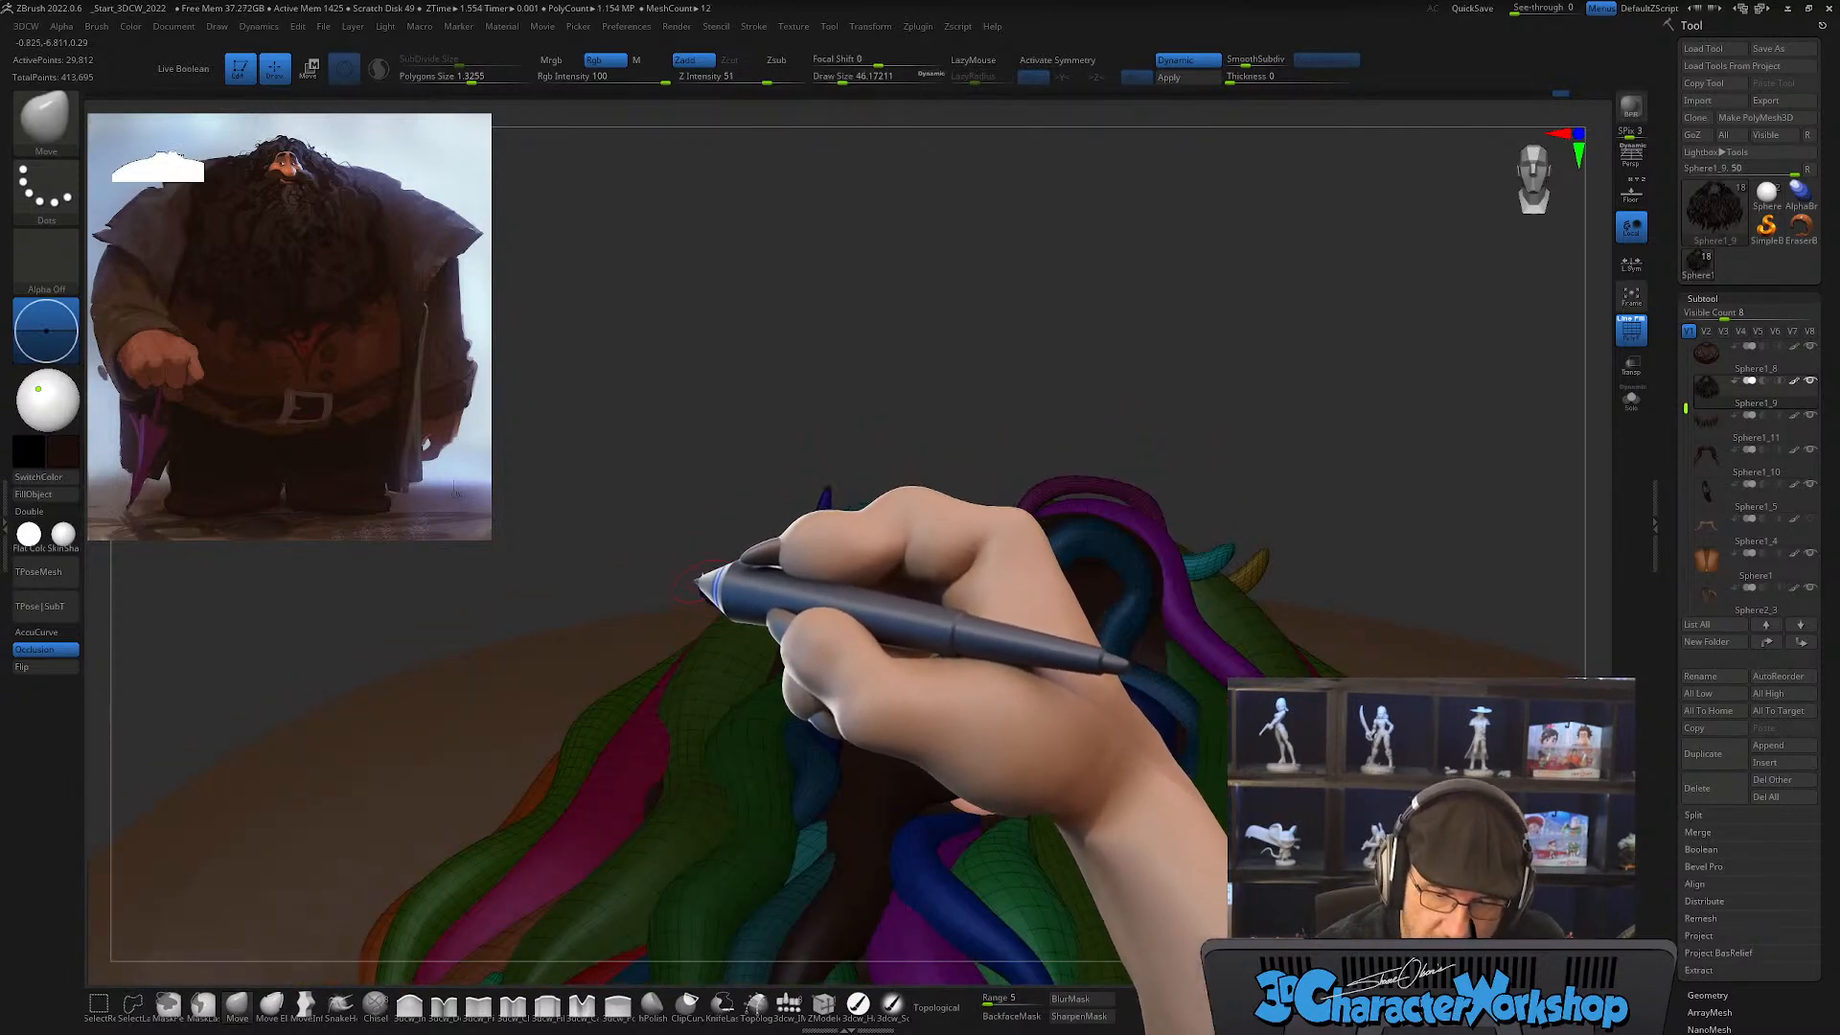
ctrl+drag(734, 528, 738, 531)
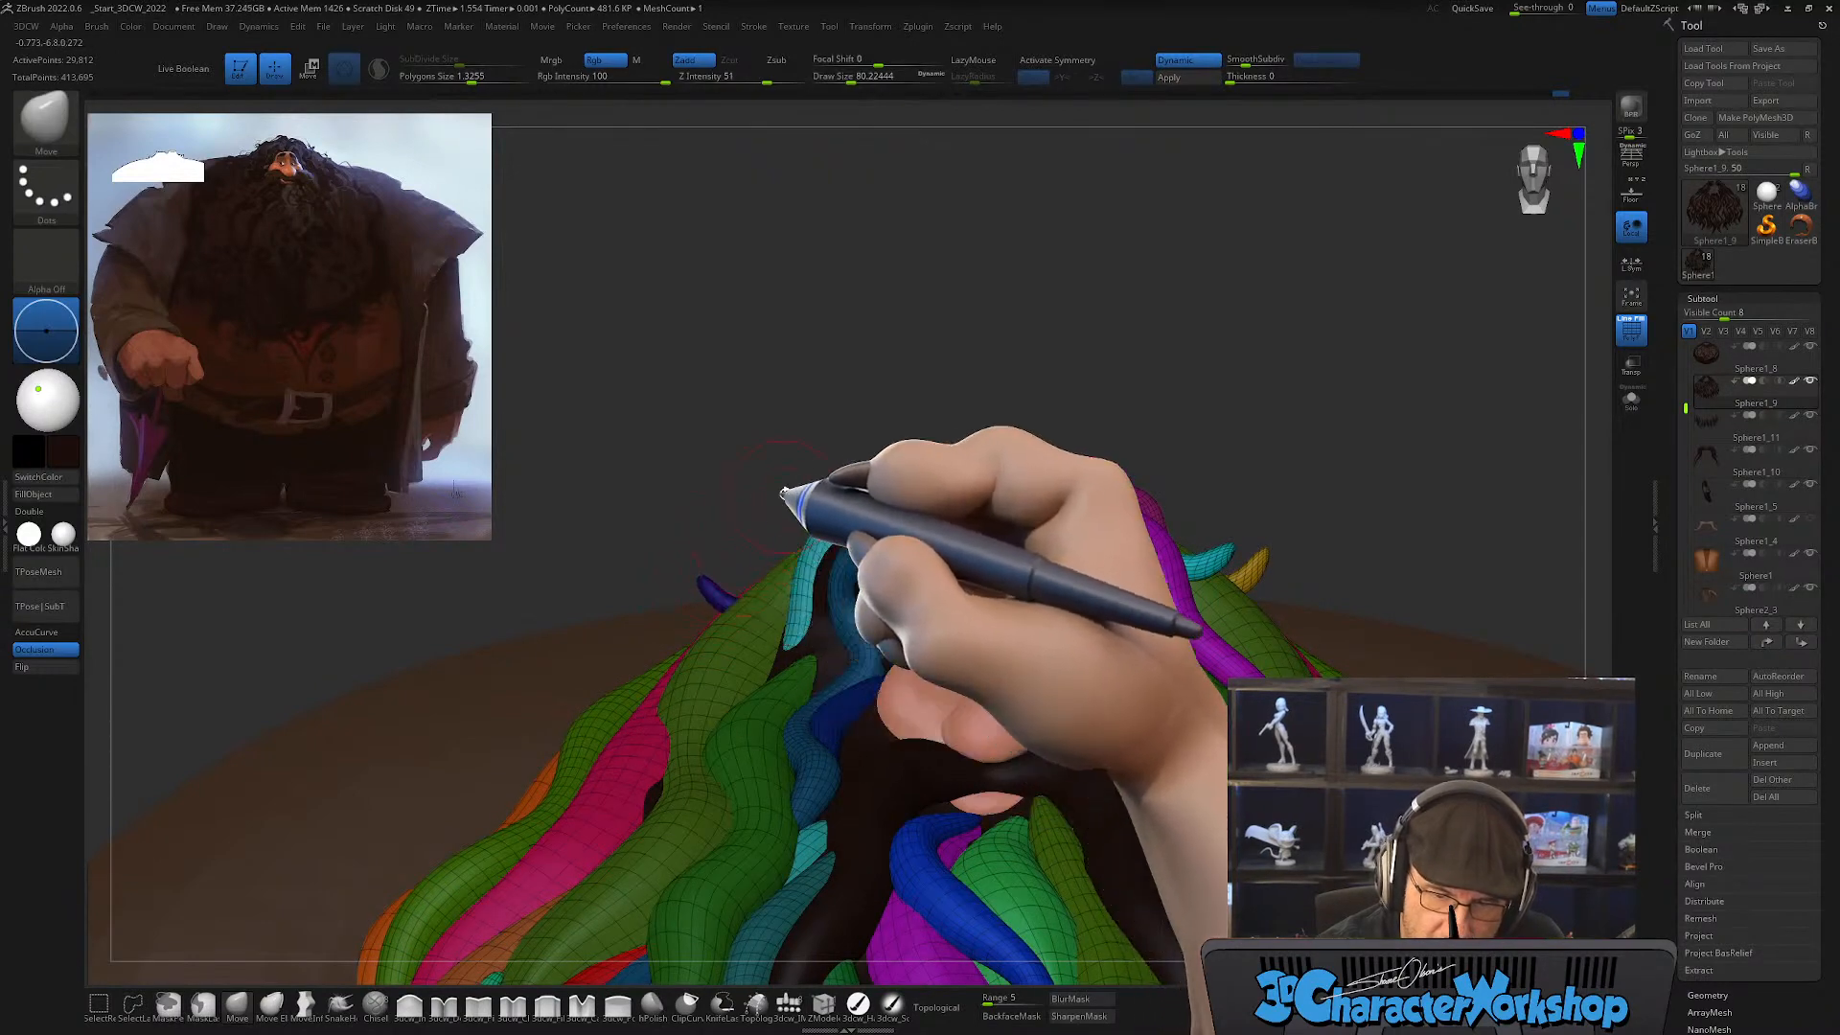
drag(784, 494, 1053, 637)
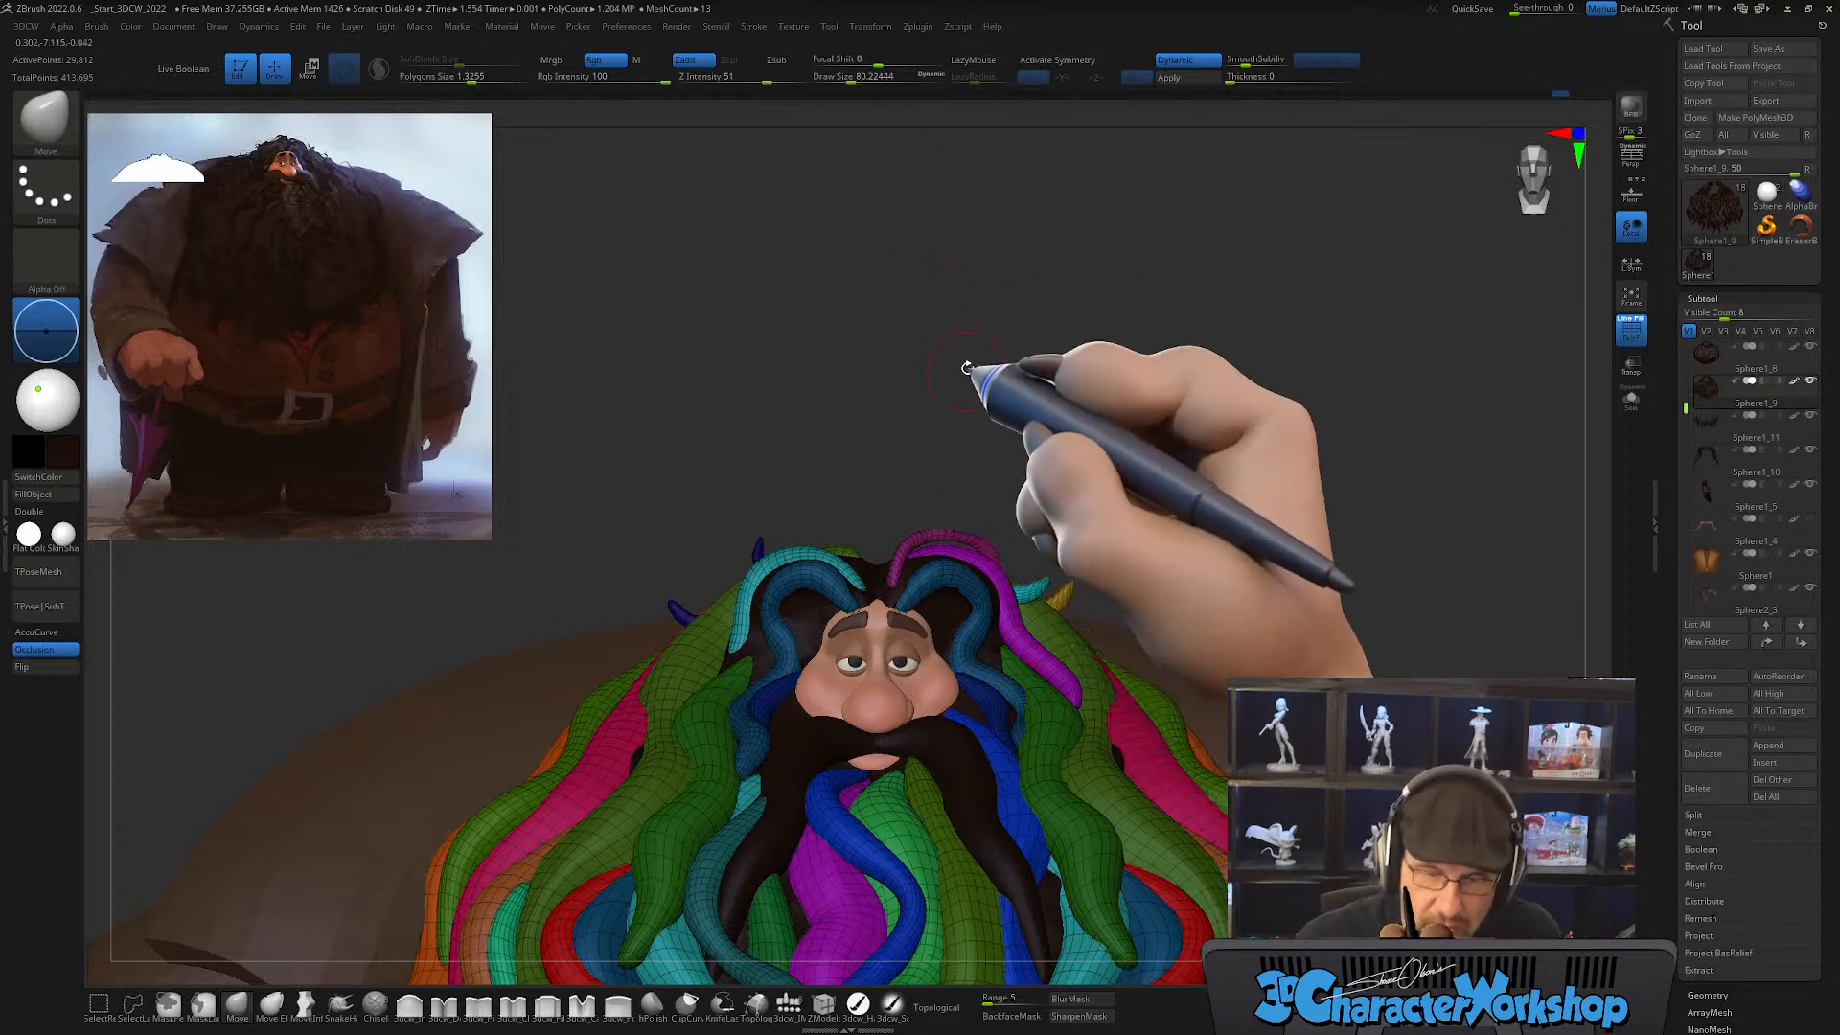
Step: Isolate the two blue flicks, assign them new polygroups with Auto Groups, and show the rest of the hair again
alt+drag(969, 362, 1141, 370)
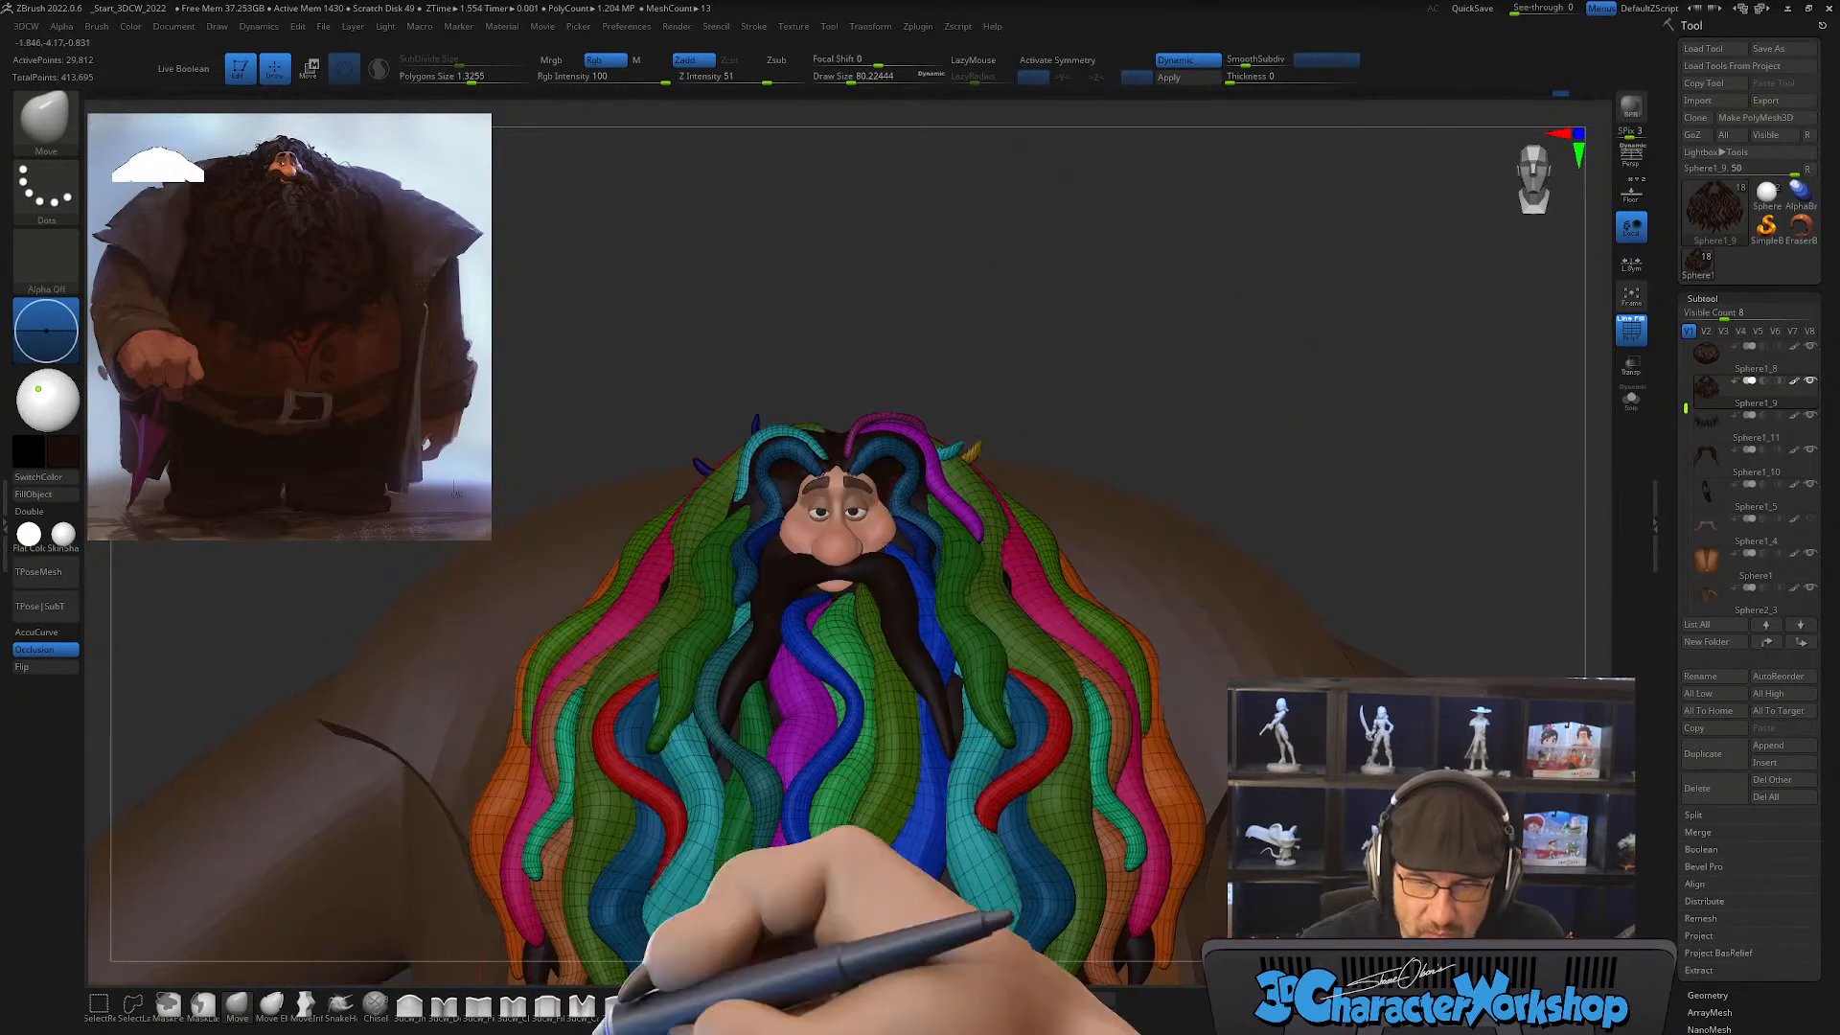
drag(1142, 224, 1144, 271)
drag(859, 290, 788, 408)
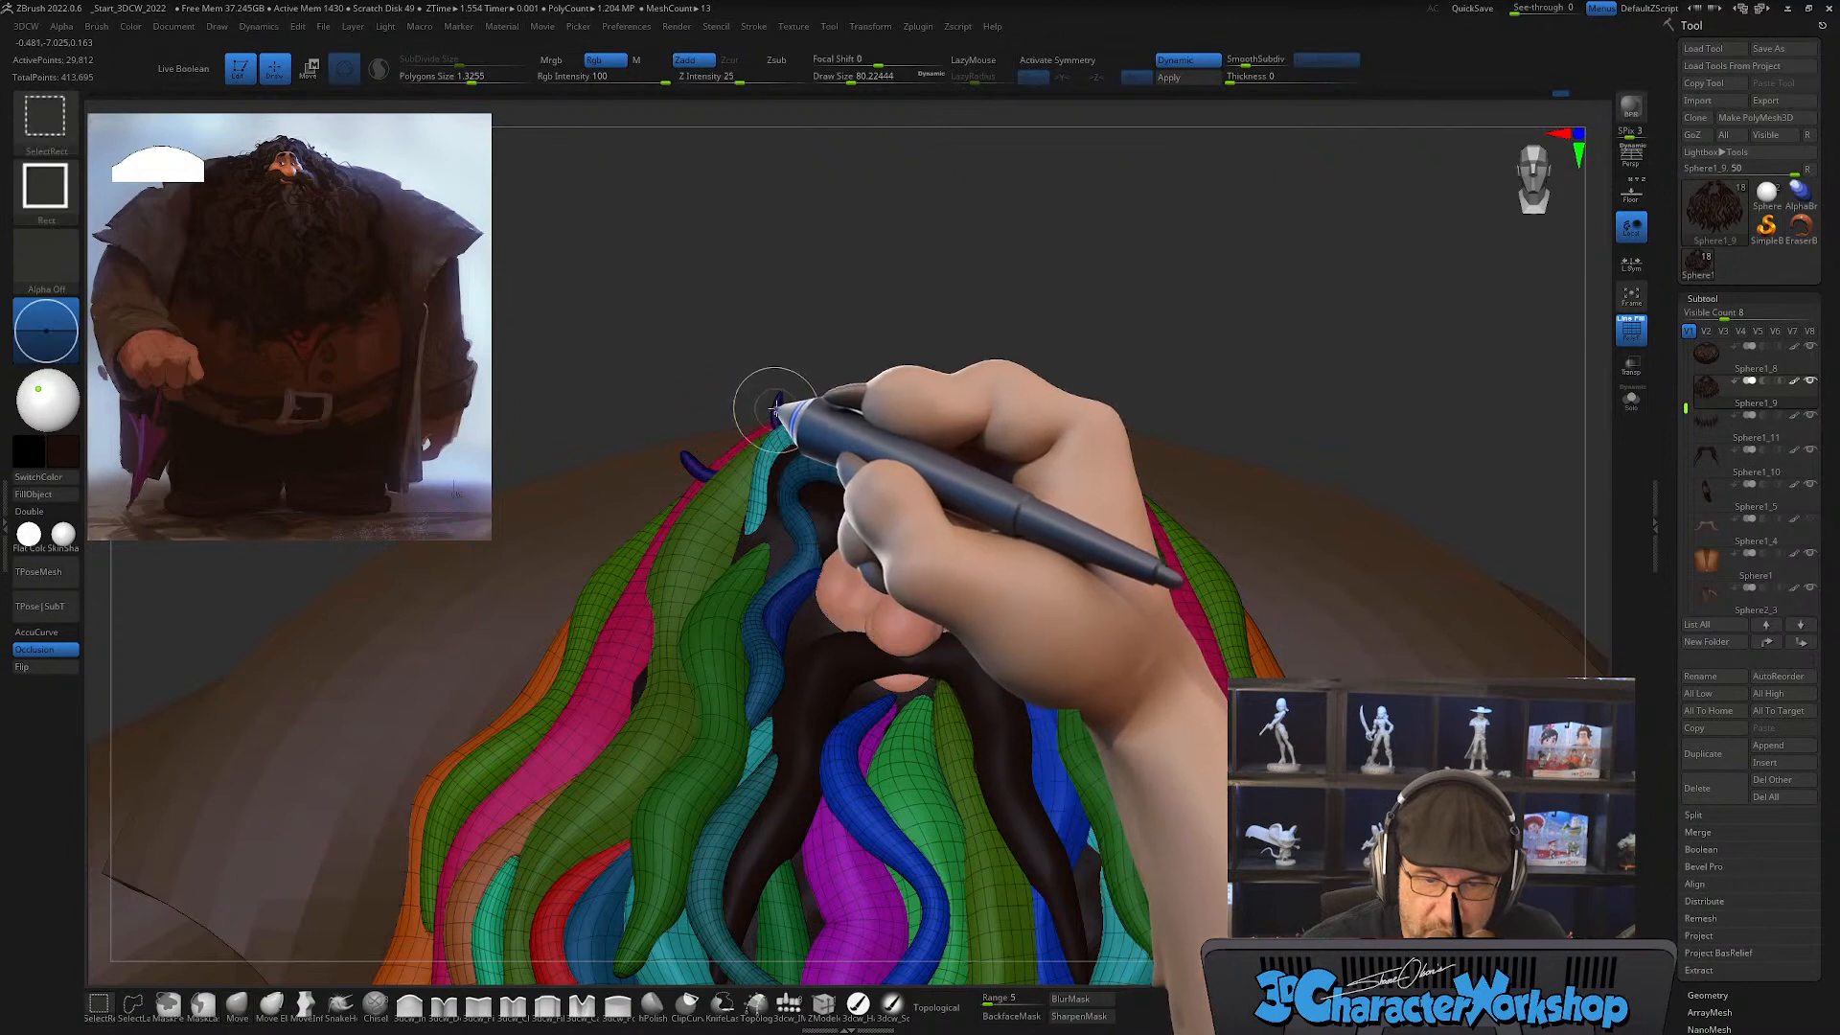
ctrl+shift+click(775, 402)
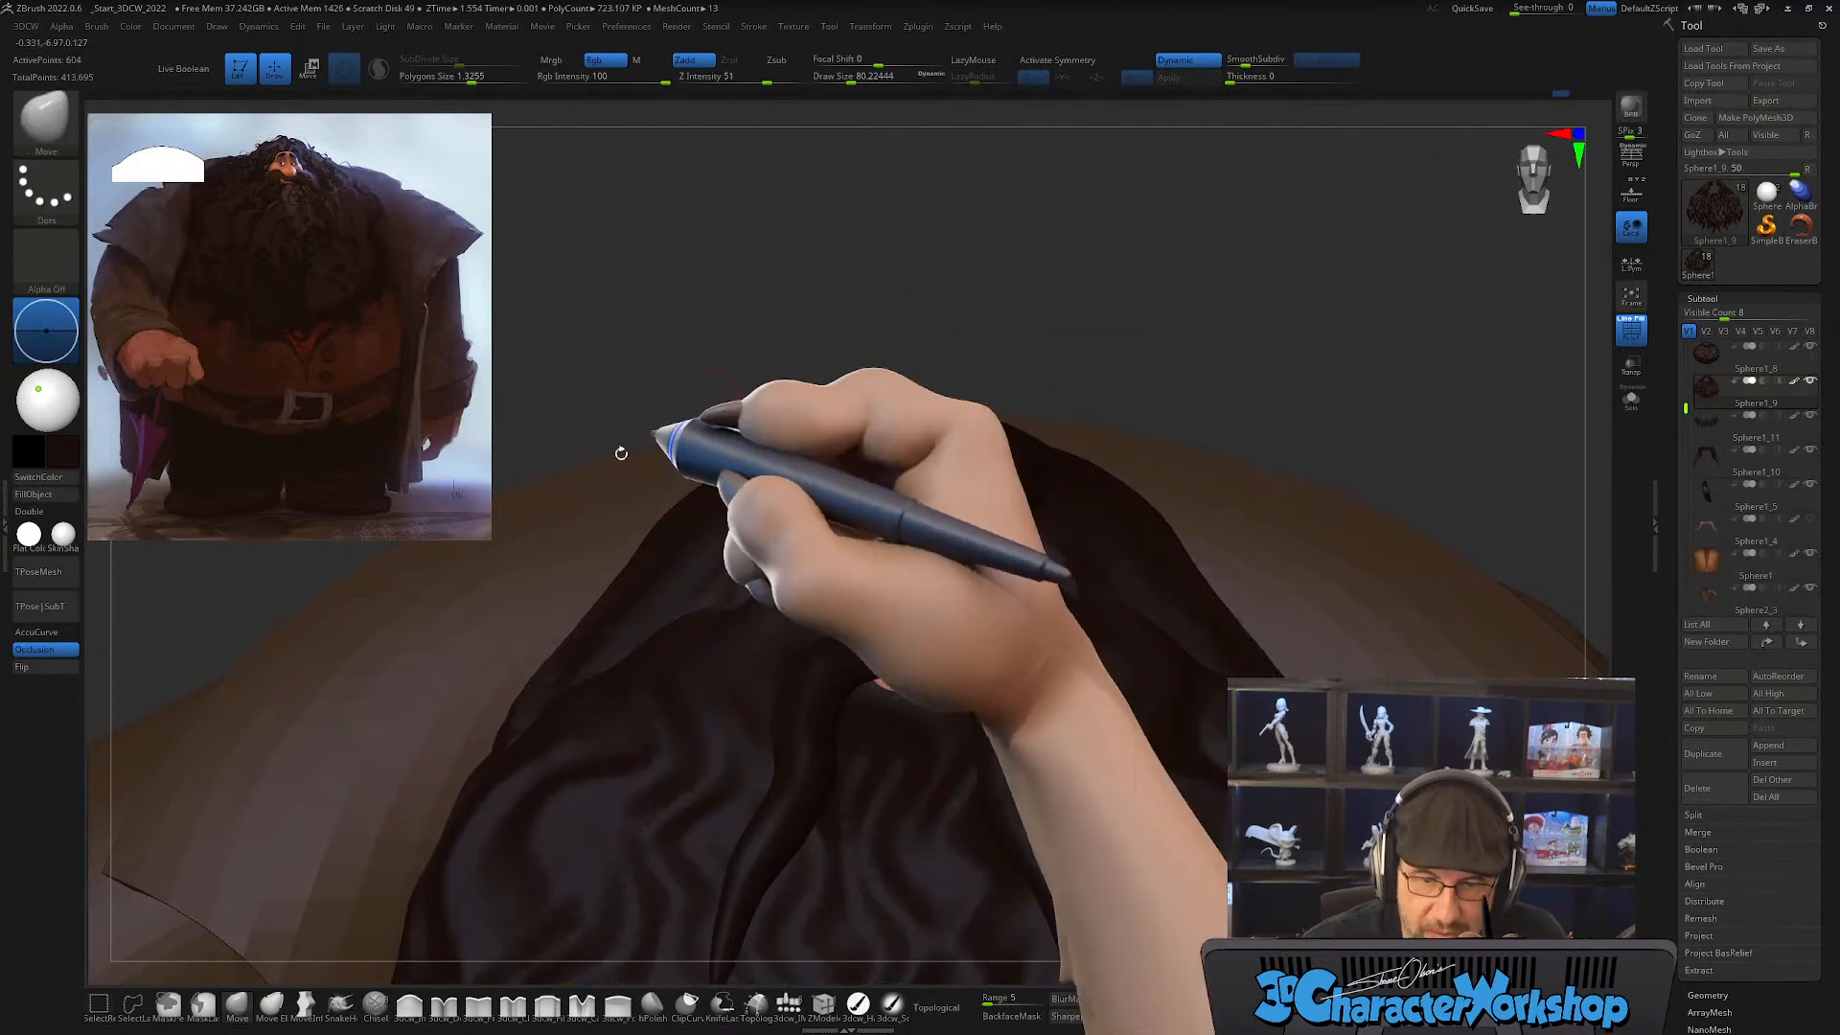
key(1)
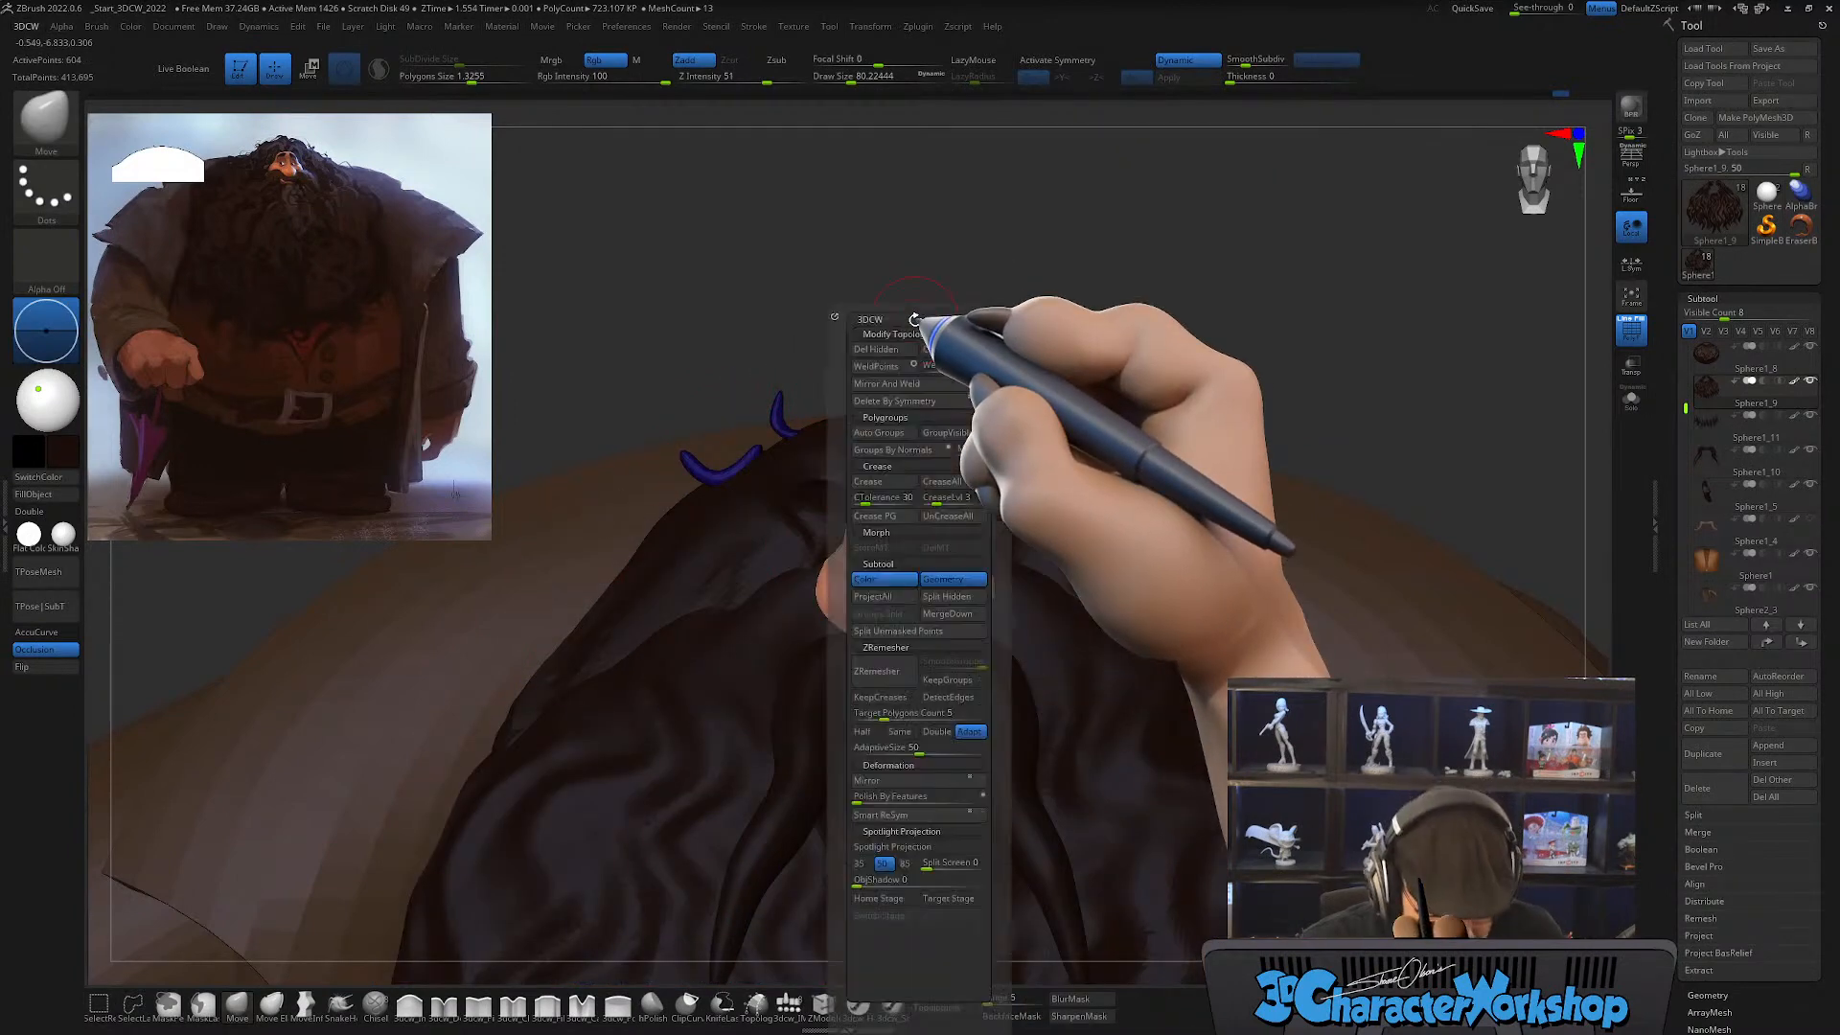
click(887, 432)
key(shift+f)
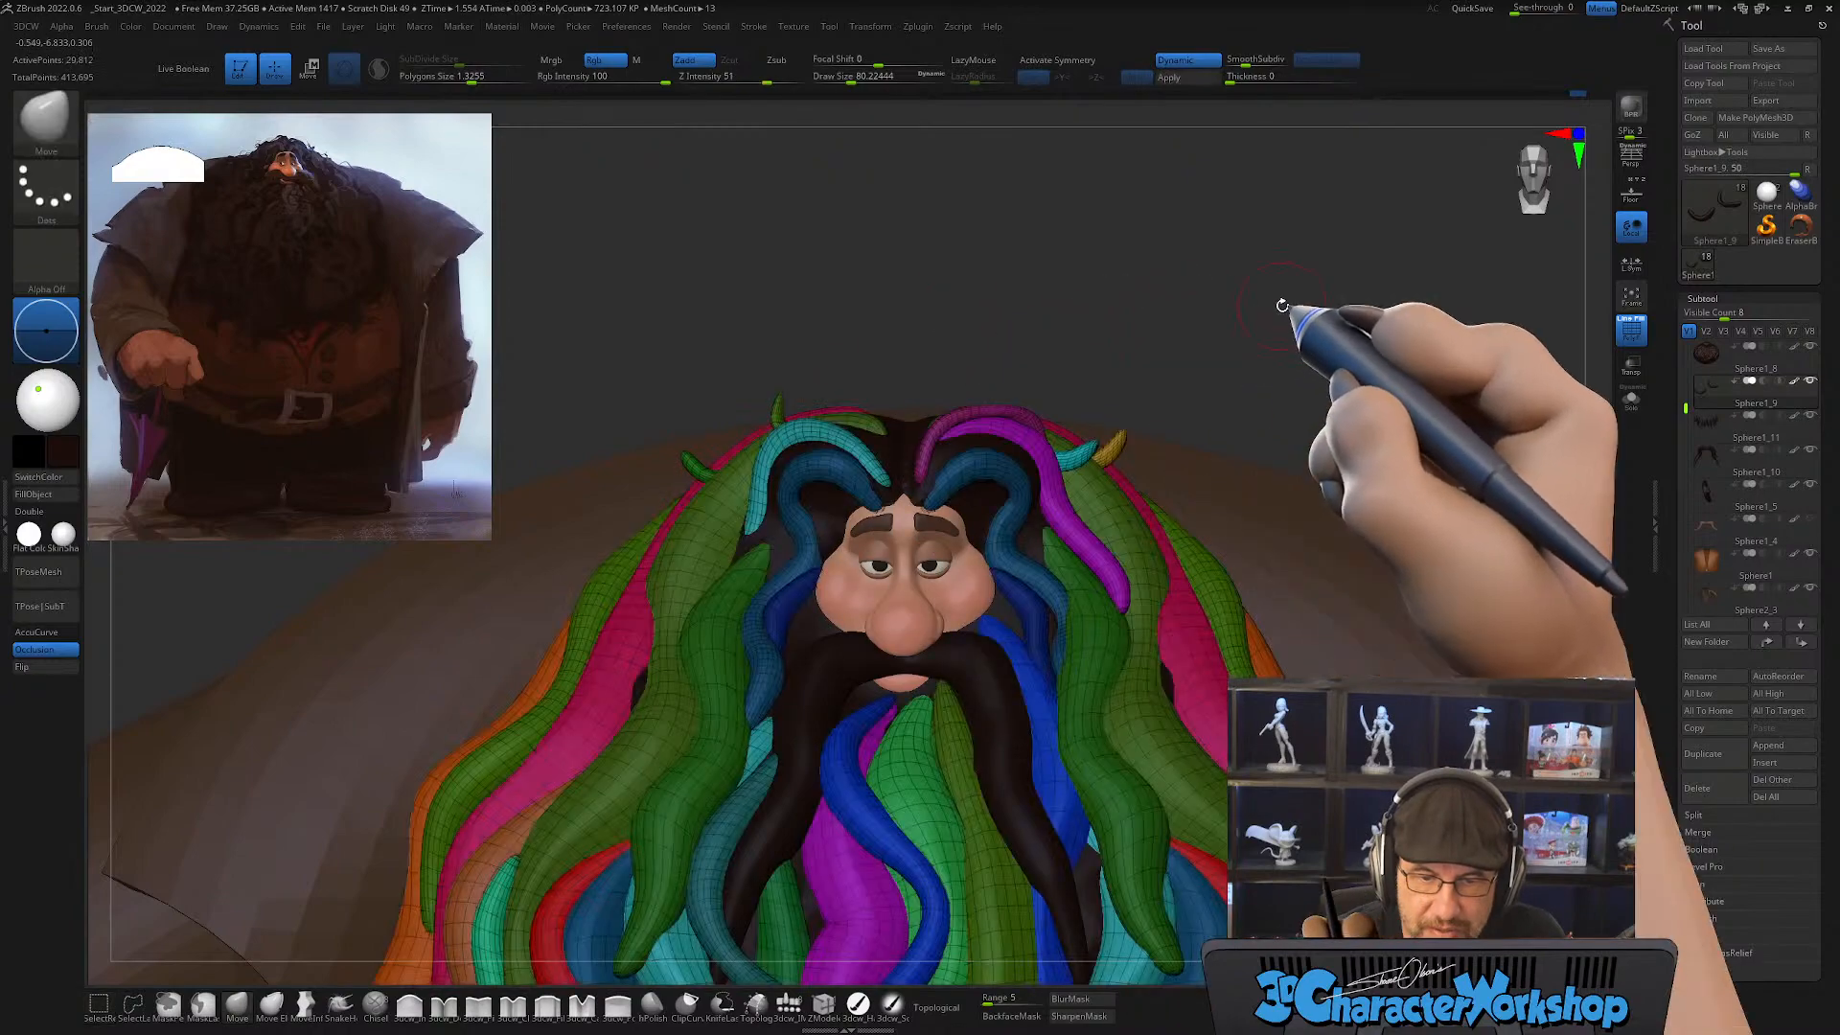
Step: Hide the polygroup wireframe and check the full character's hair and beard silhouette from the front against the reference
drag(1245, 300, 1298, 433)
key(shift+f)
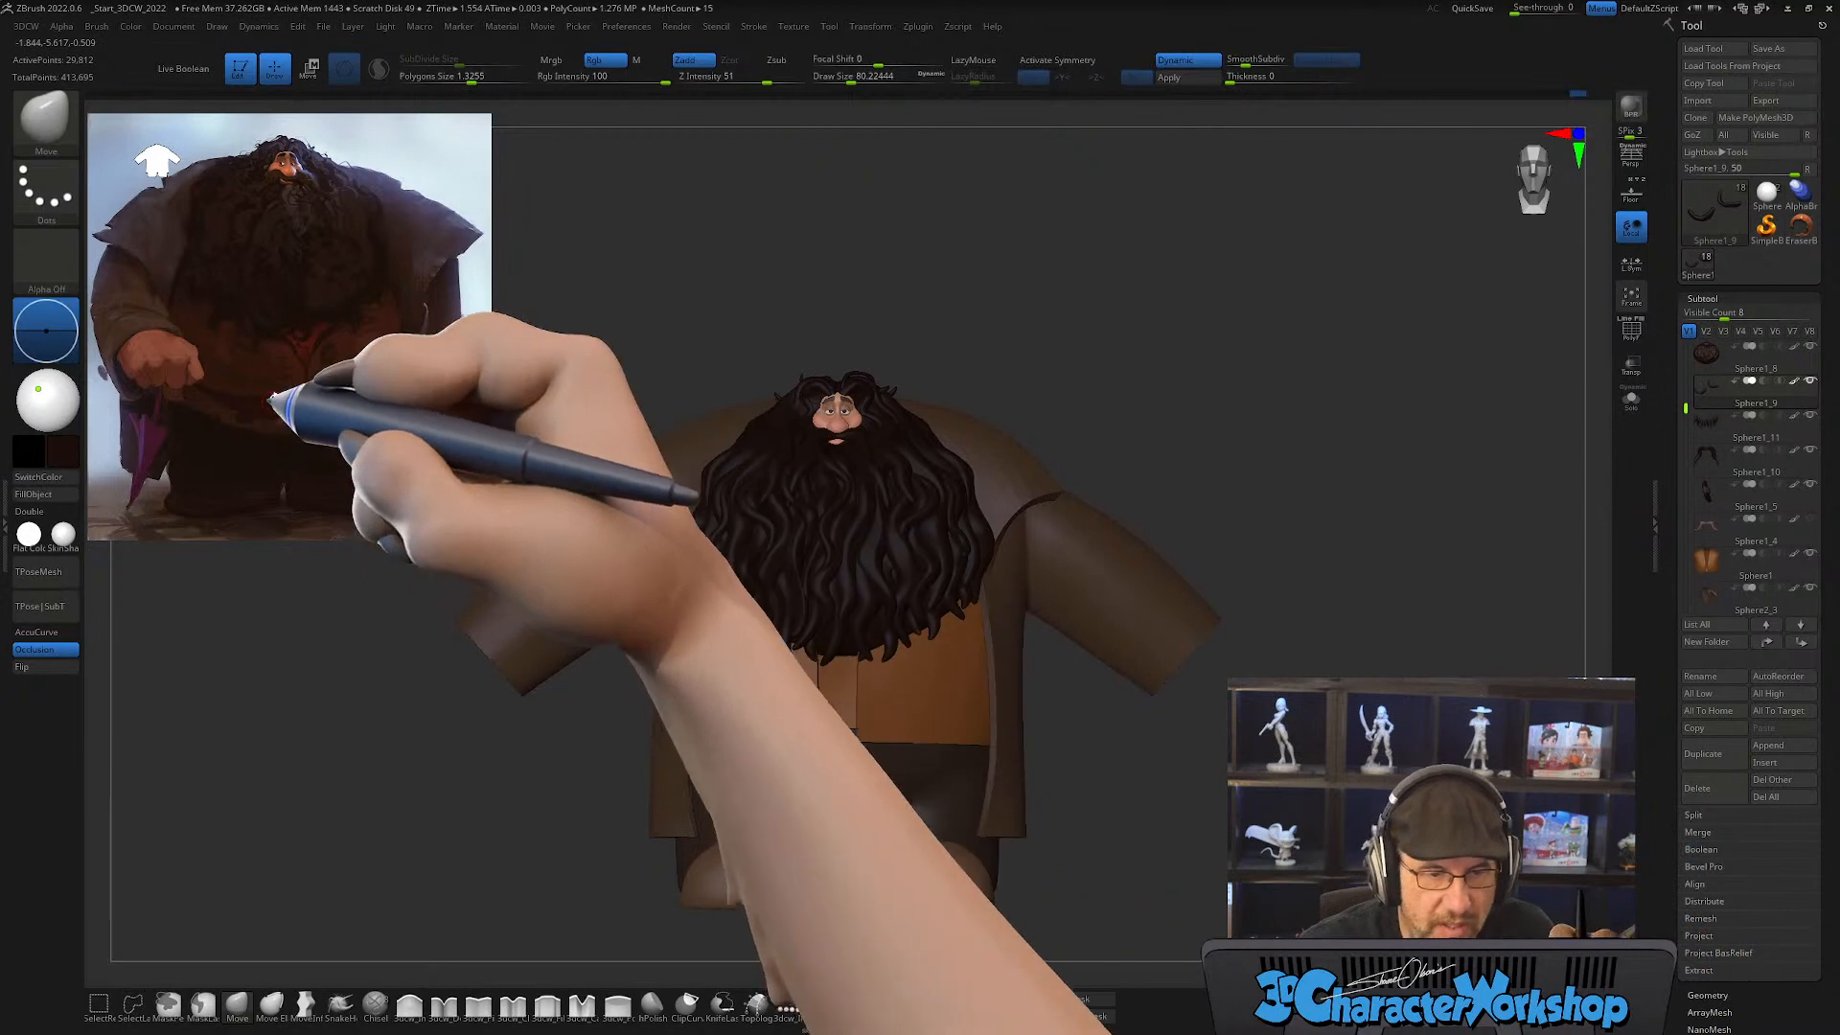
alt+drag(1075, 357, 1227, 401)
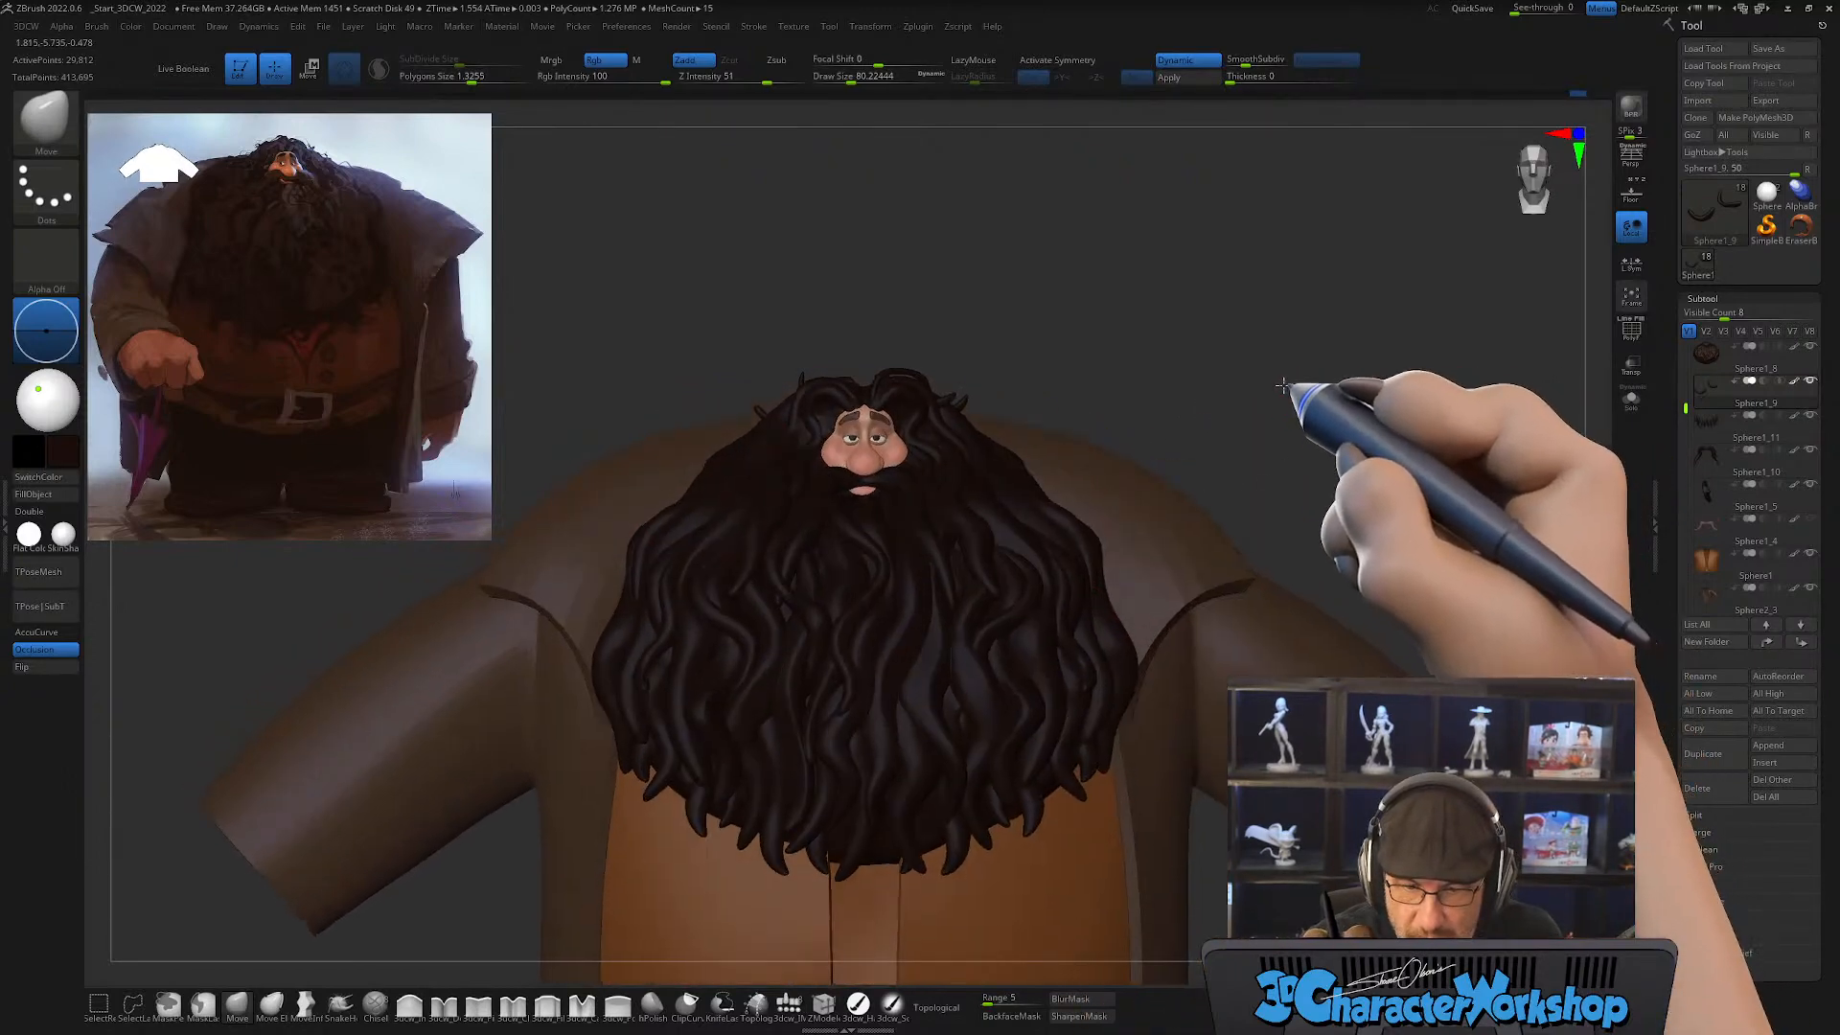
drag(1300, 393, 1362, 369)
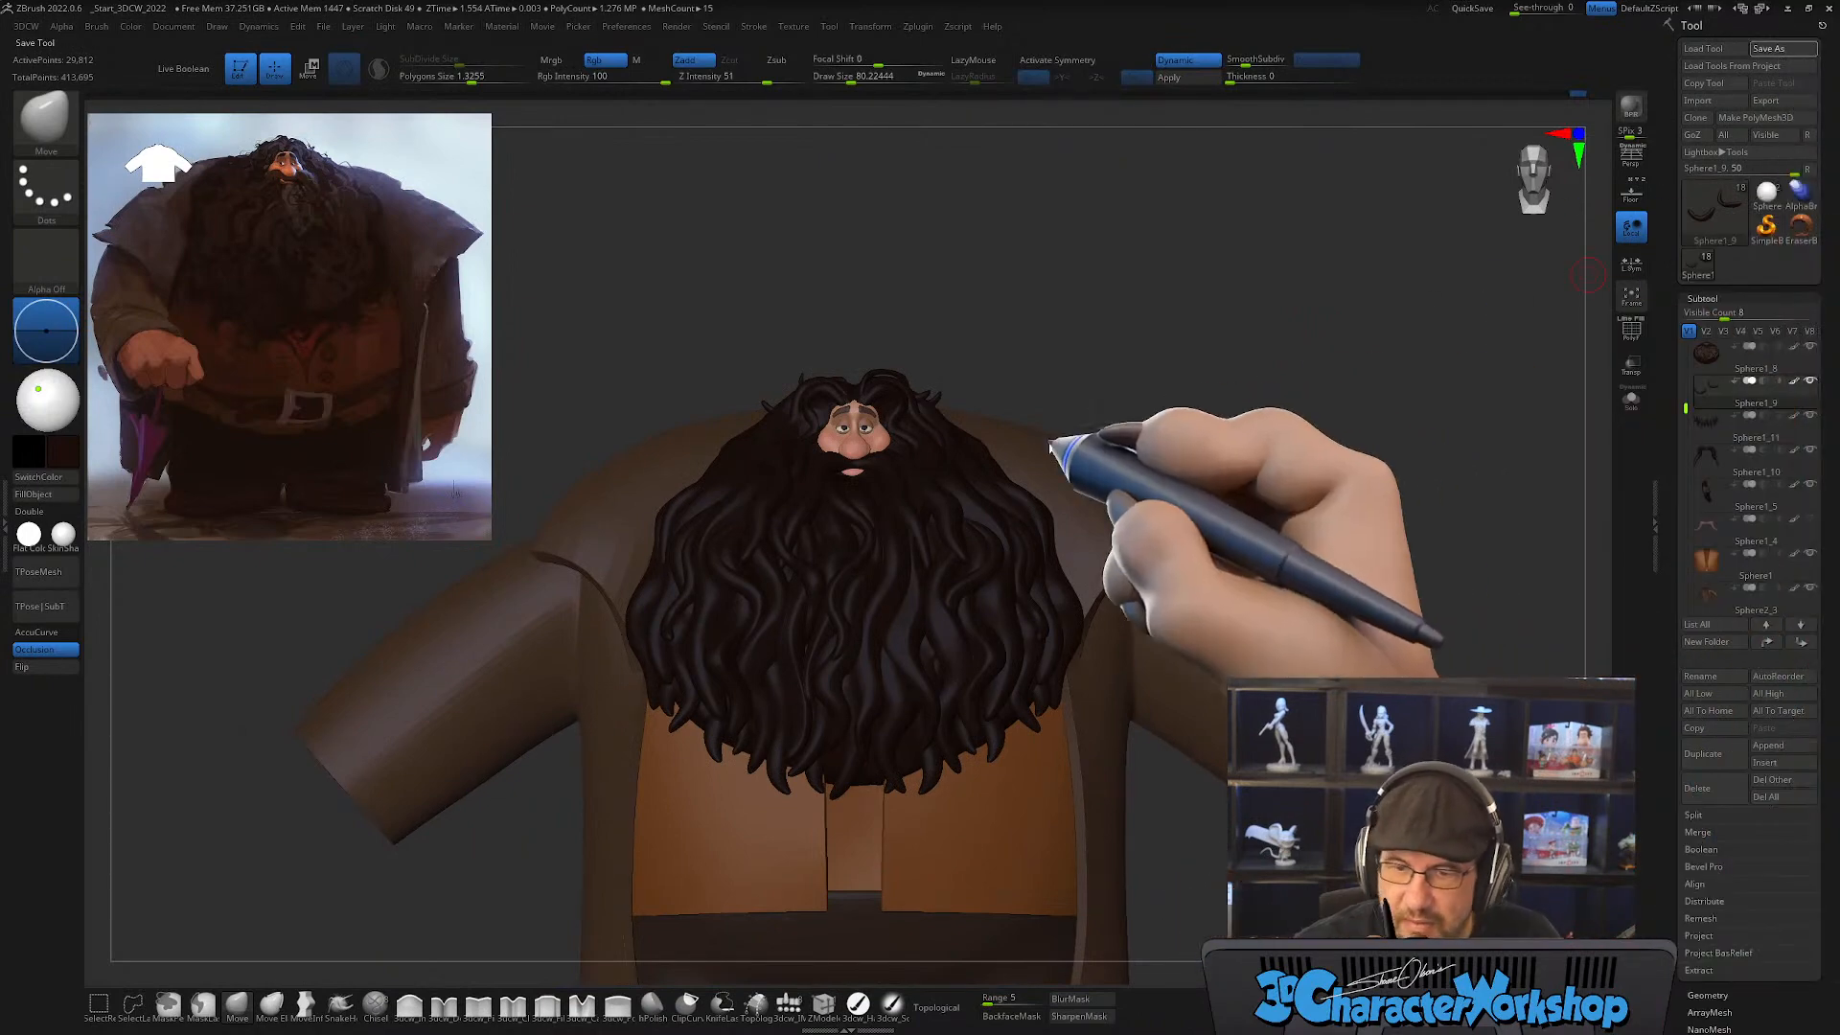
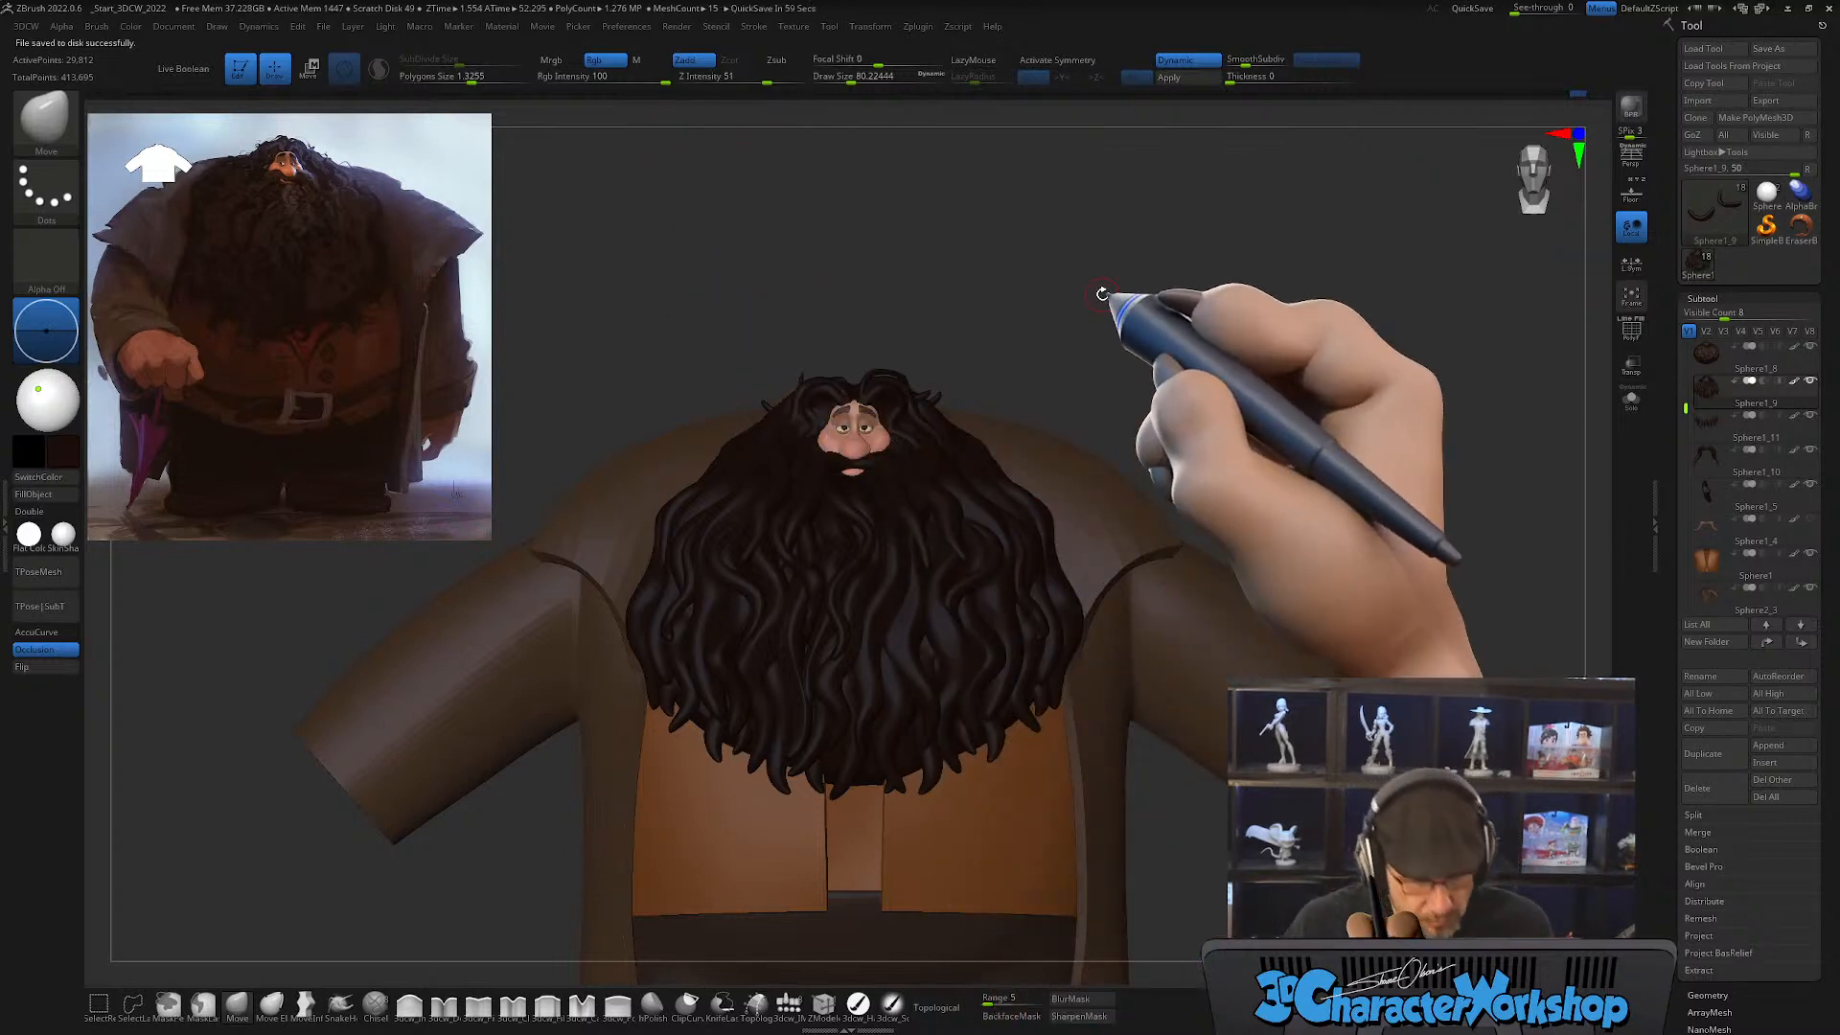
Step: Set the draw size to about 149 and choose the makkon_haircrease_03 insert mesh brush
key(s)
drag(961, 327, 974, 328)
alt+drag(1102, 276, 1100, 262)
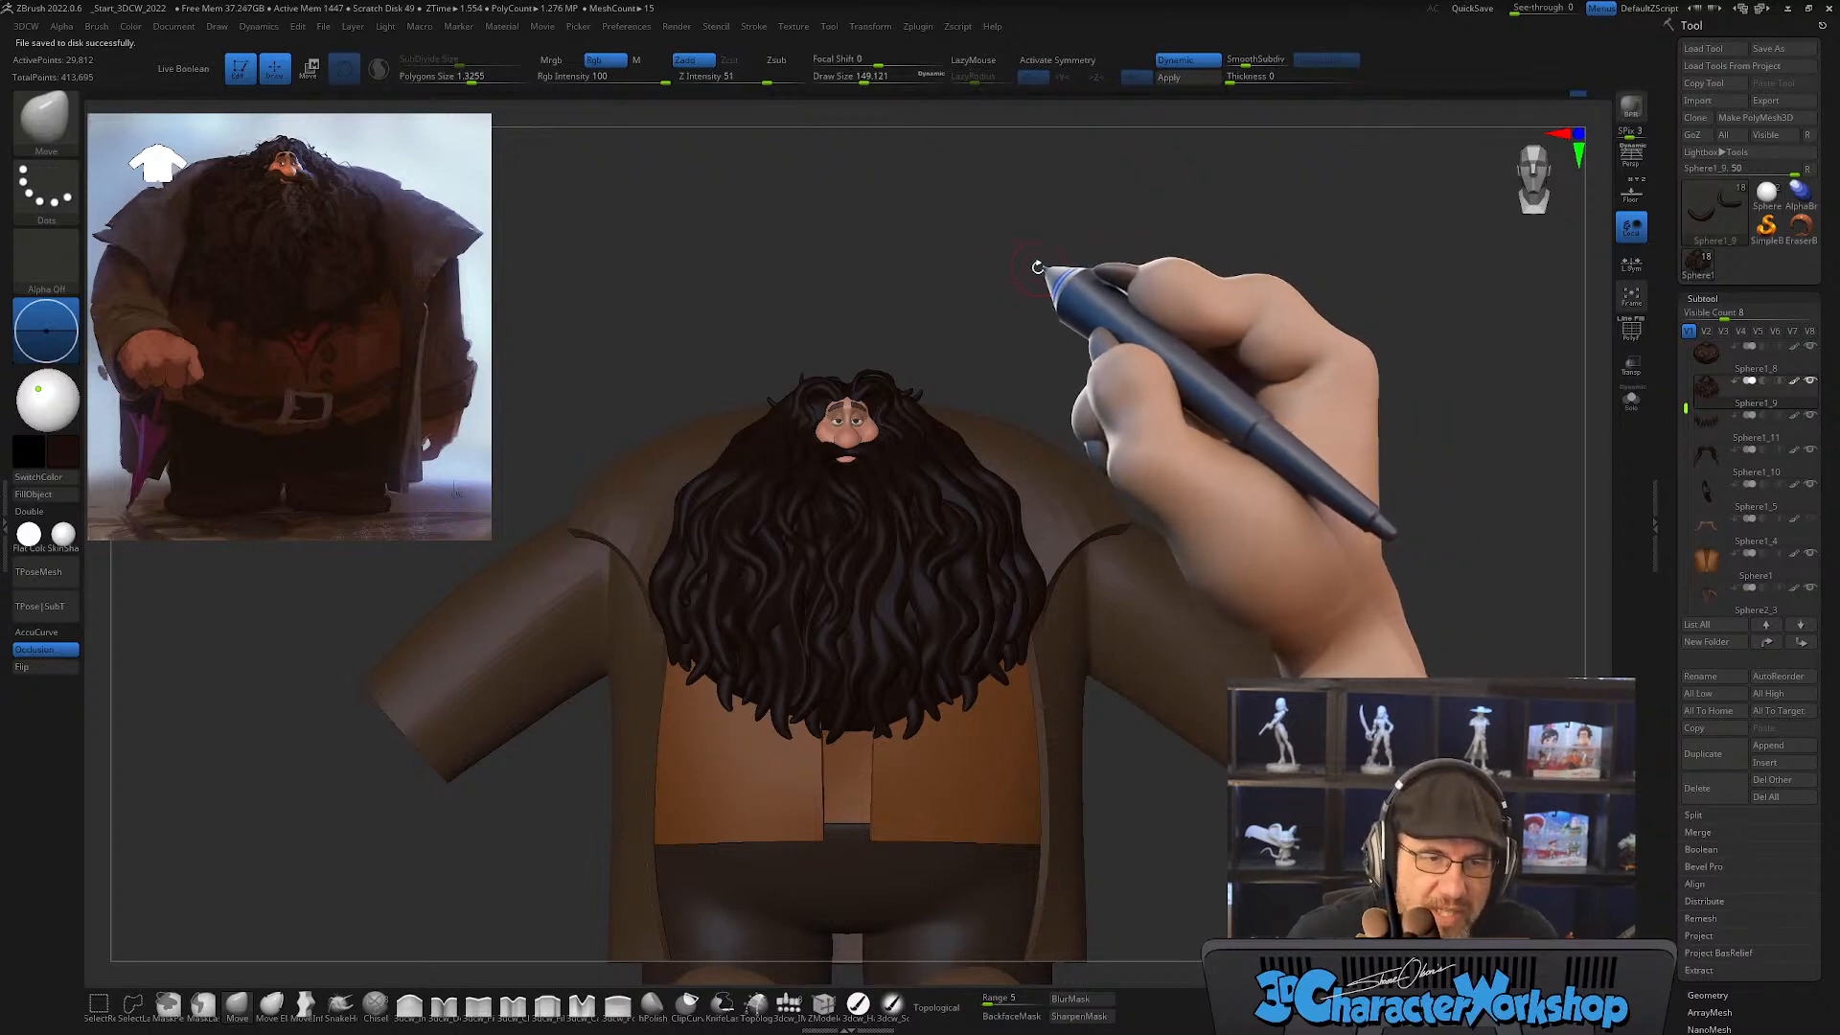
key(b)
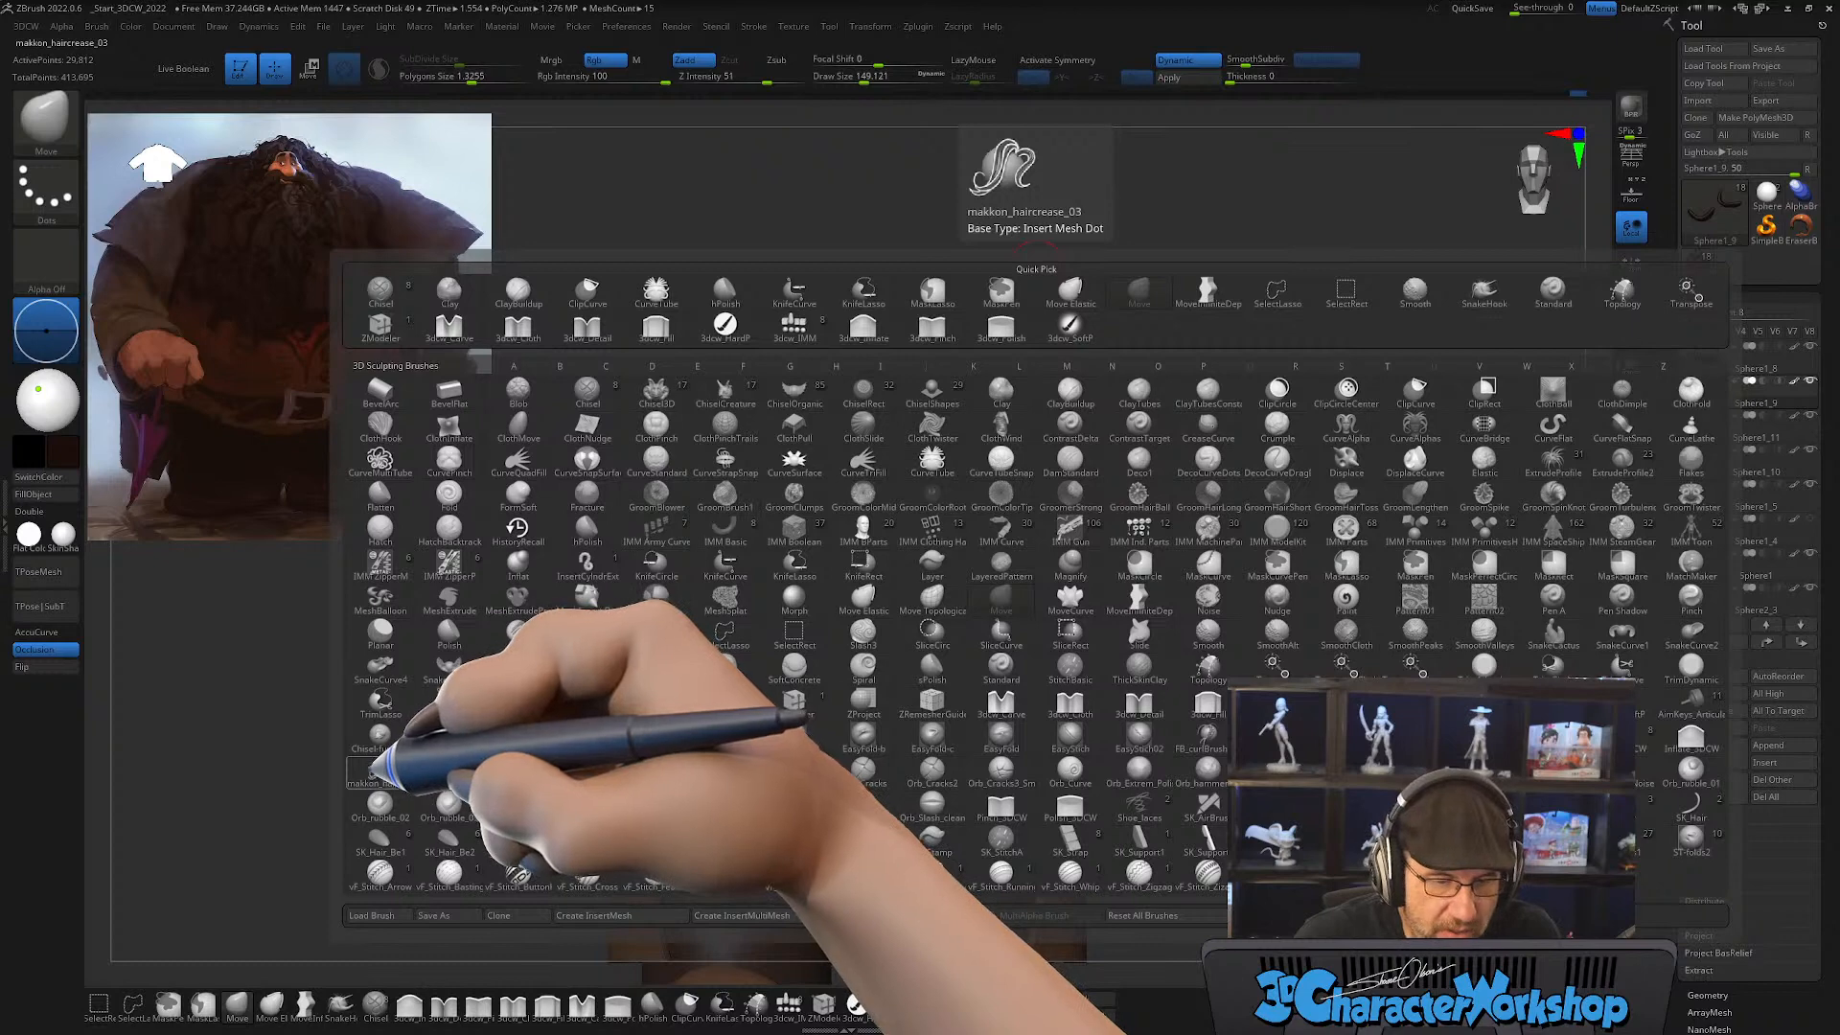
click(370, 774)
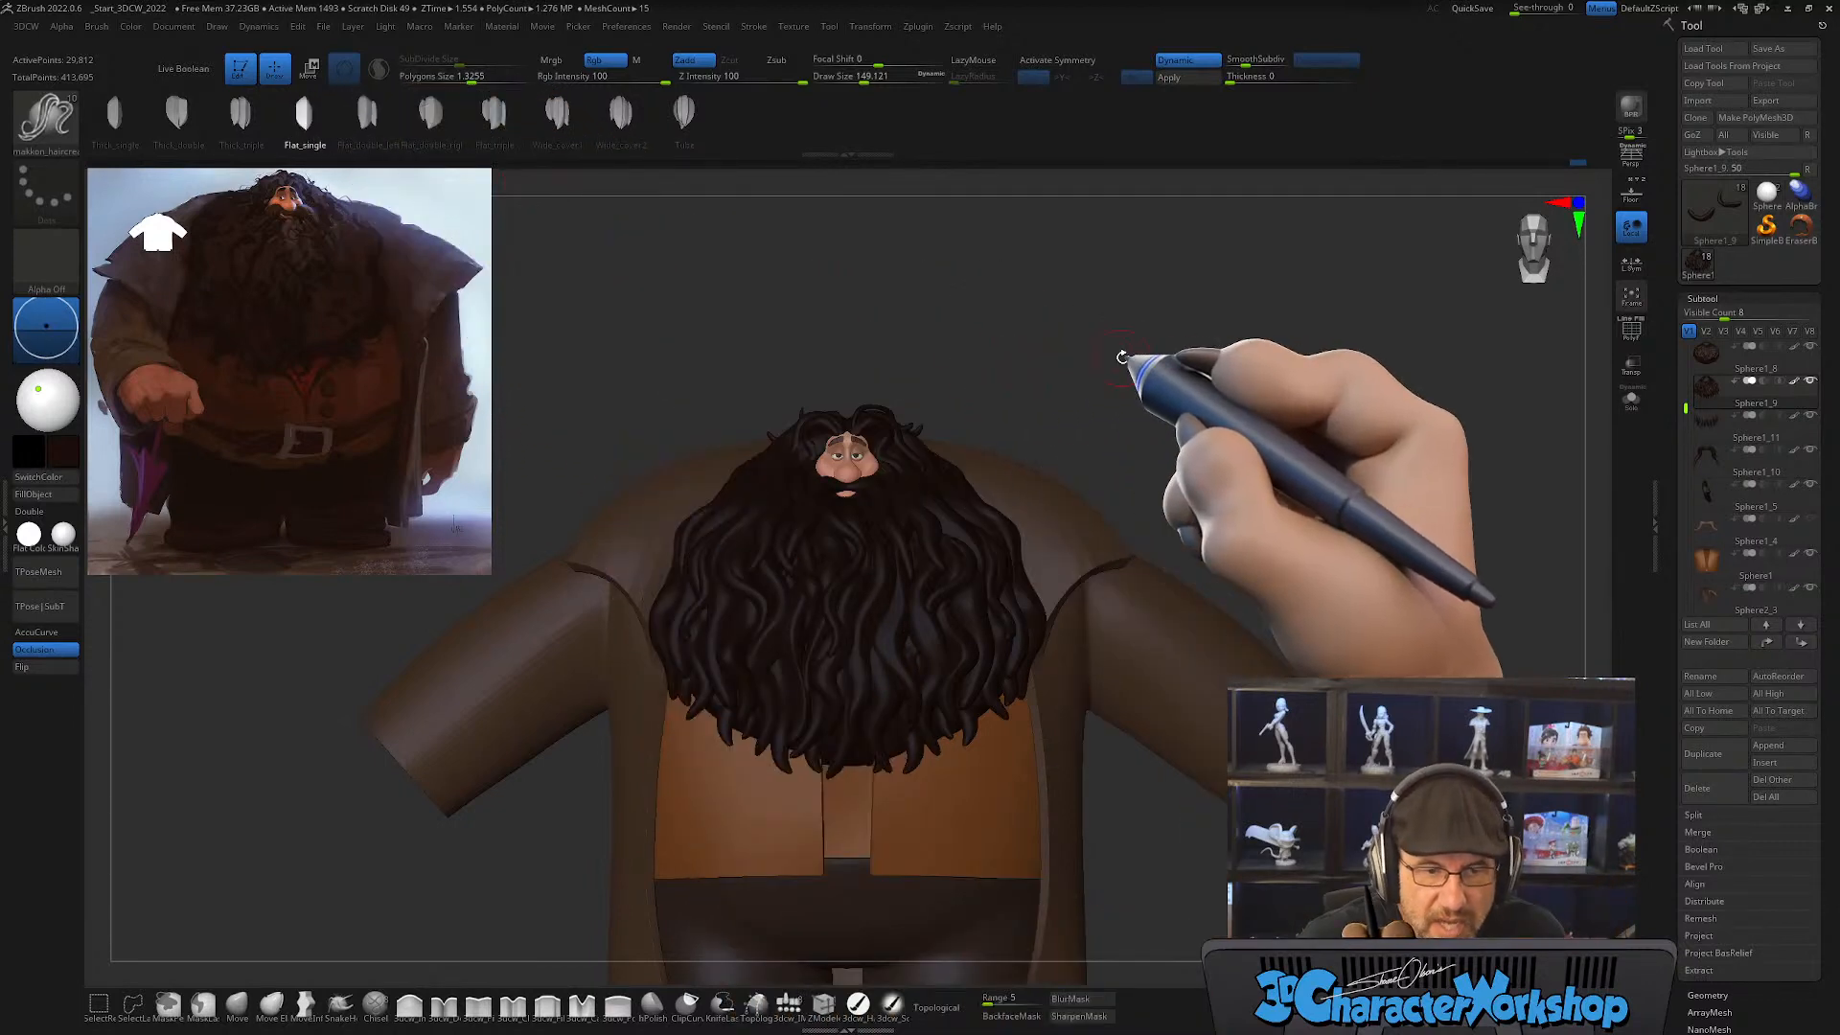
Step: Try to draw a flat single hair strand from the side of the head, and undo the attempt
alt+drag(1169, 342, 1172, 412)
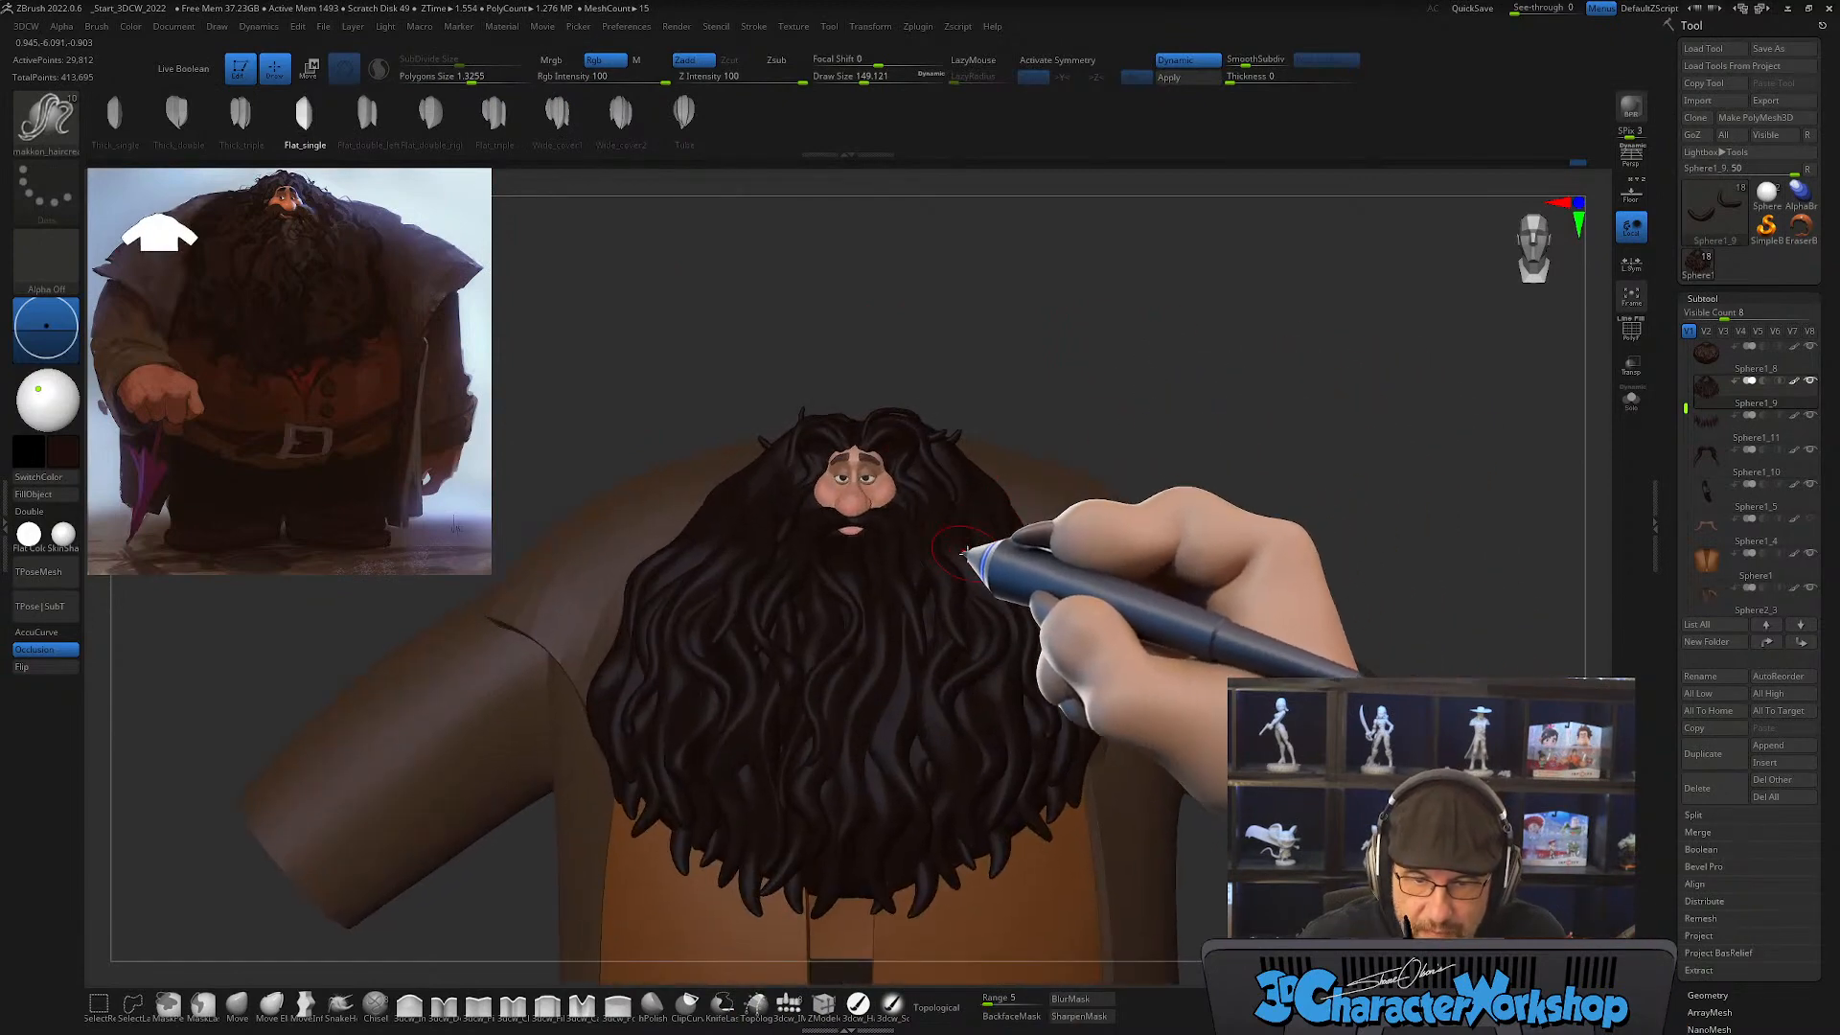
key(shift+f)
key(shift+f)
alt+drag(1122, 298, 1027, 282)
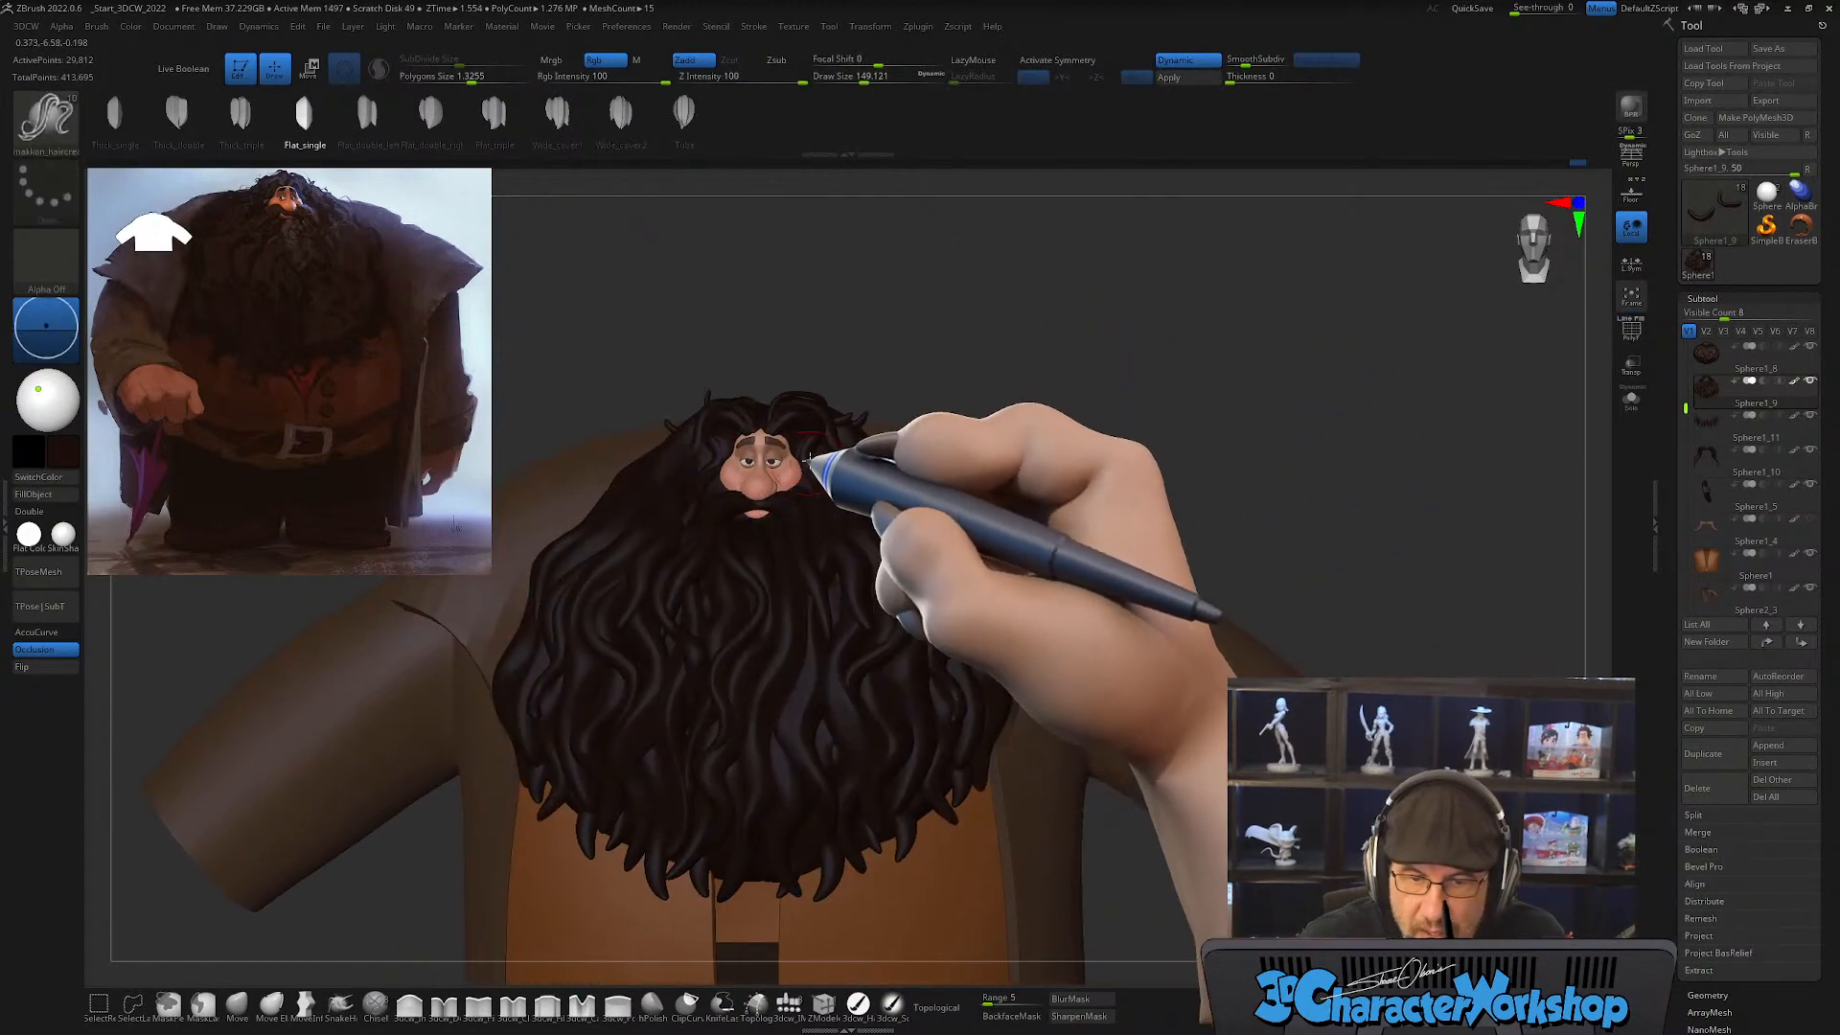
drag(820, 424, 1064, 621)
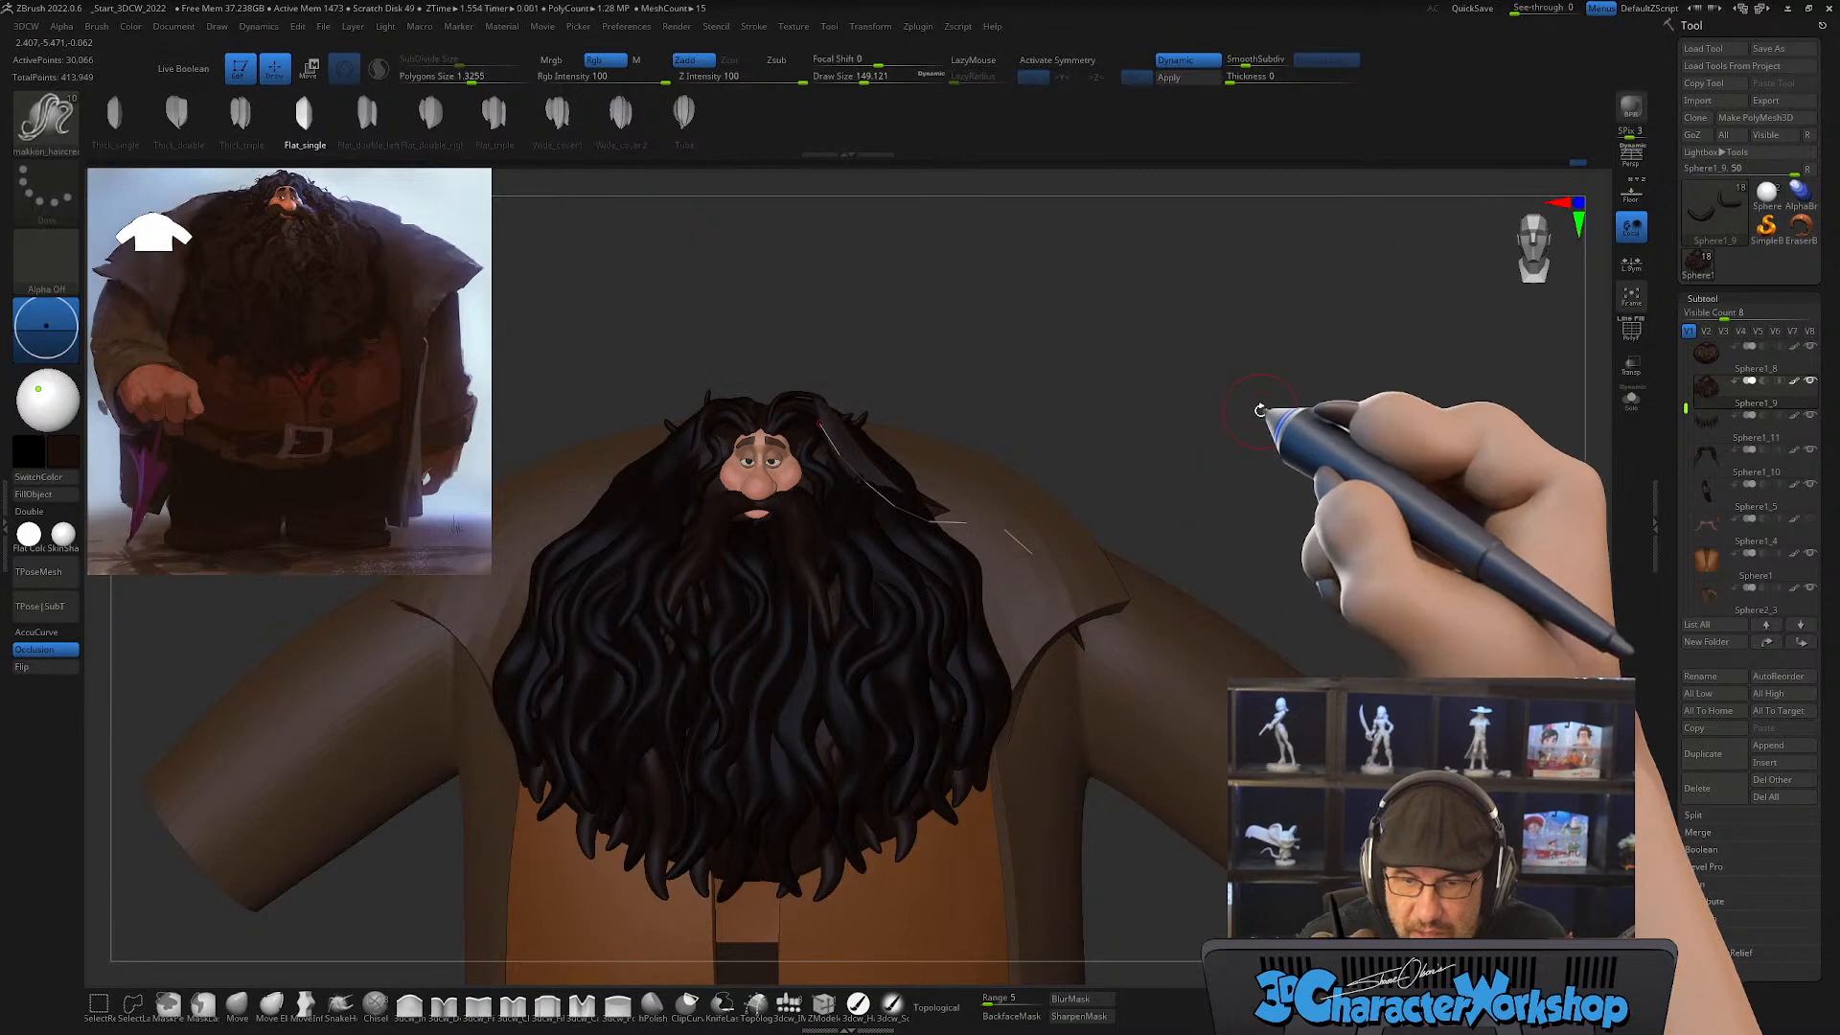
key(ctrl)
mouse_move(825, 431)
mouse_down()
mouse_move(883, 543)
mouse_move(851, 768)
mouse_up()
alt+drag(1154, 412, 1155, 484)
key(ctrl+z)
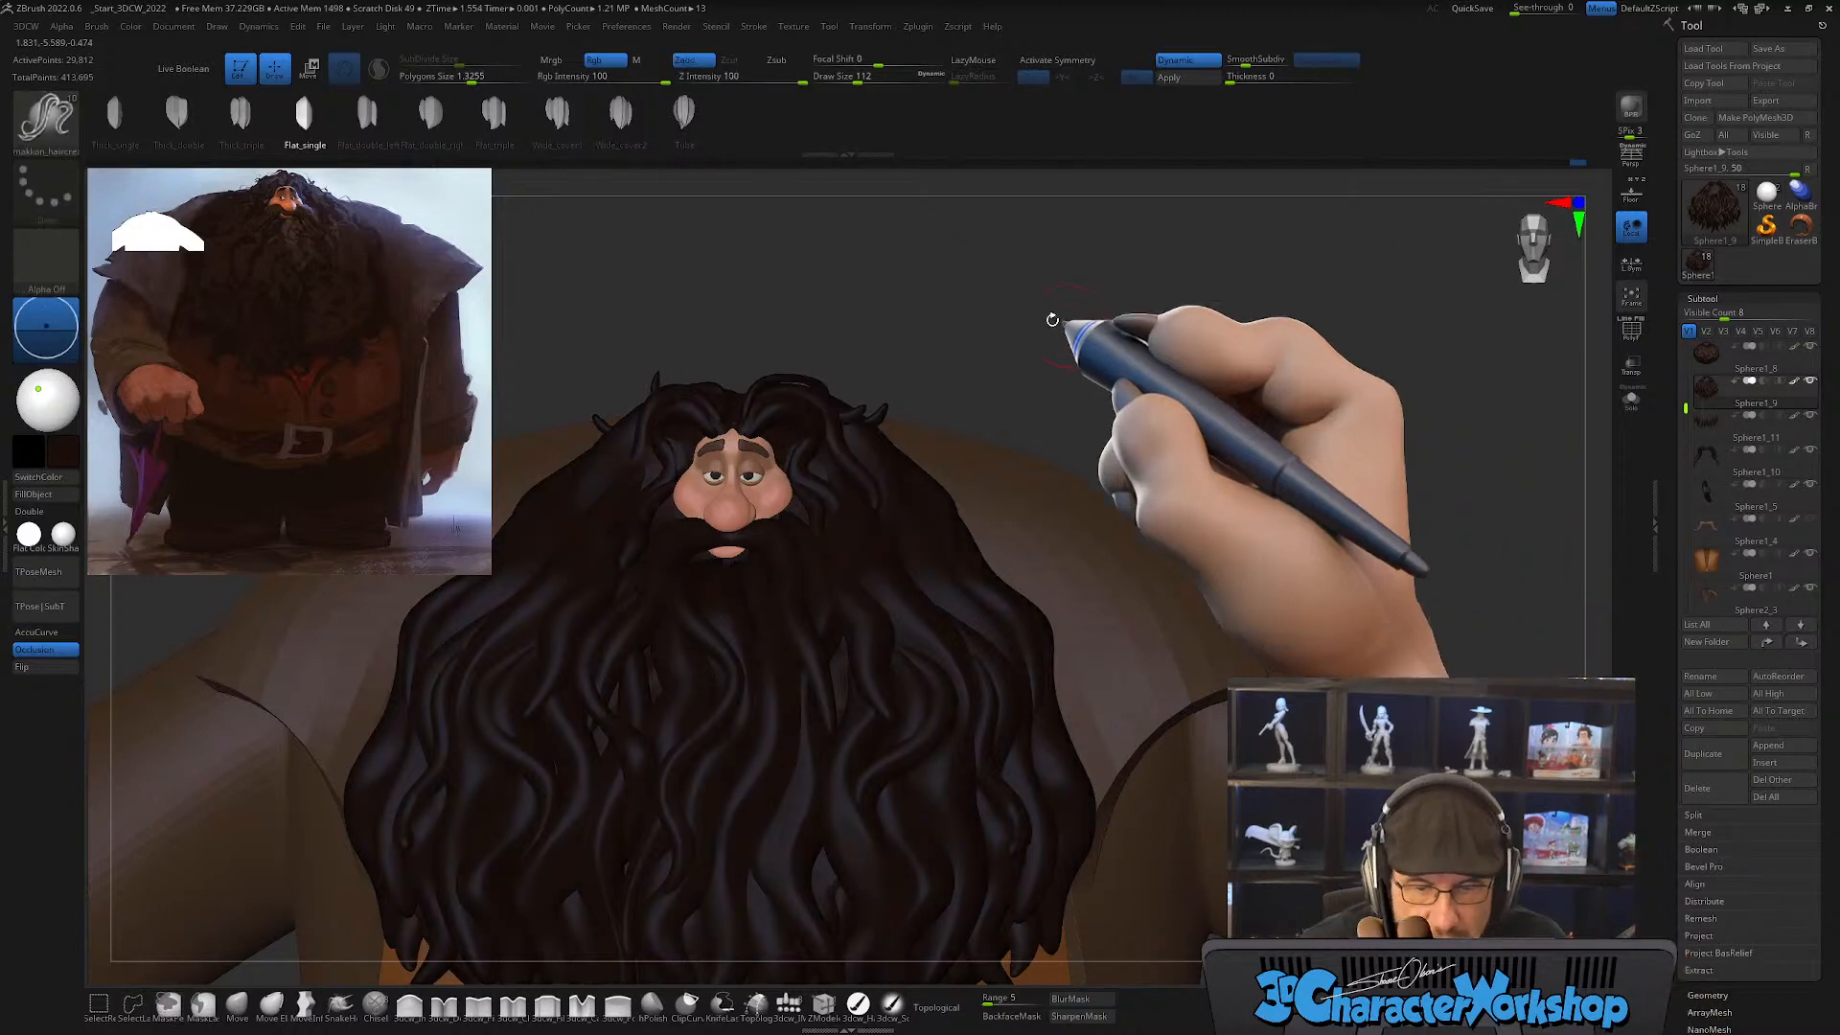
Step: Change the Picker depth option and draw a long wavy hair strand from beside the face down over the beard
click(575, 27)
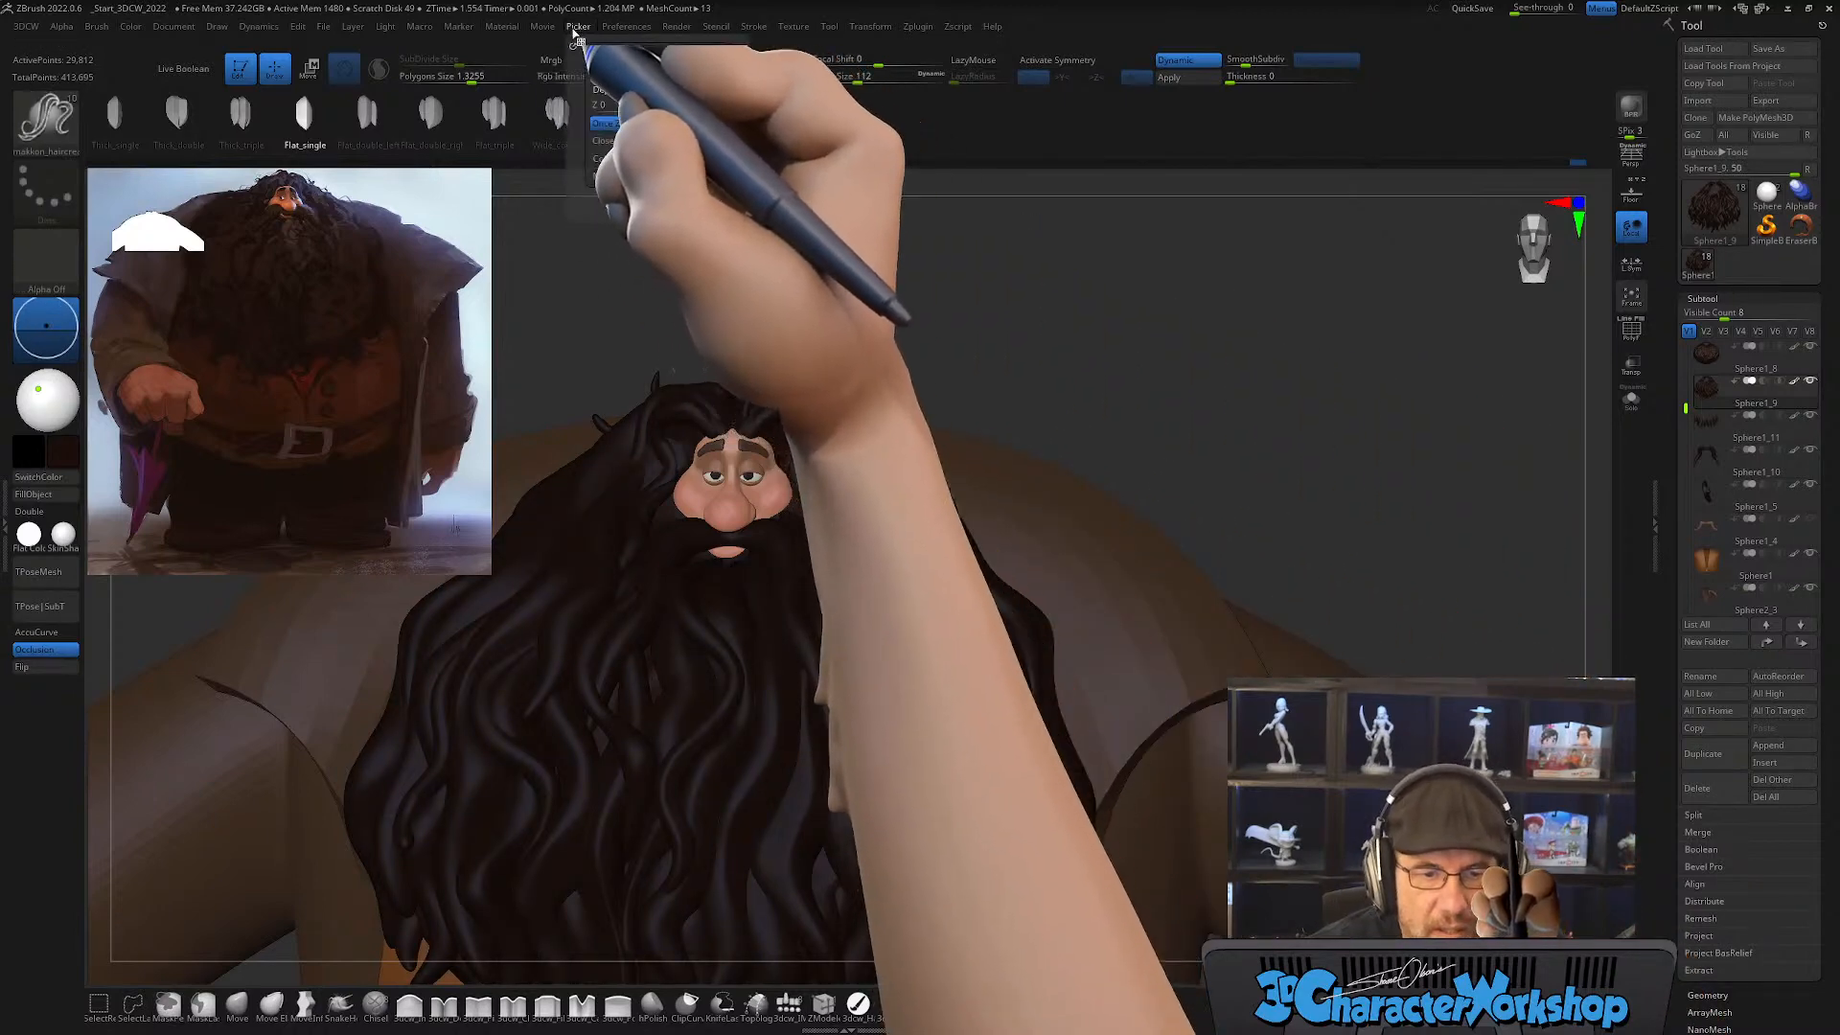
click(663, 125)
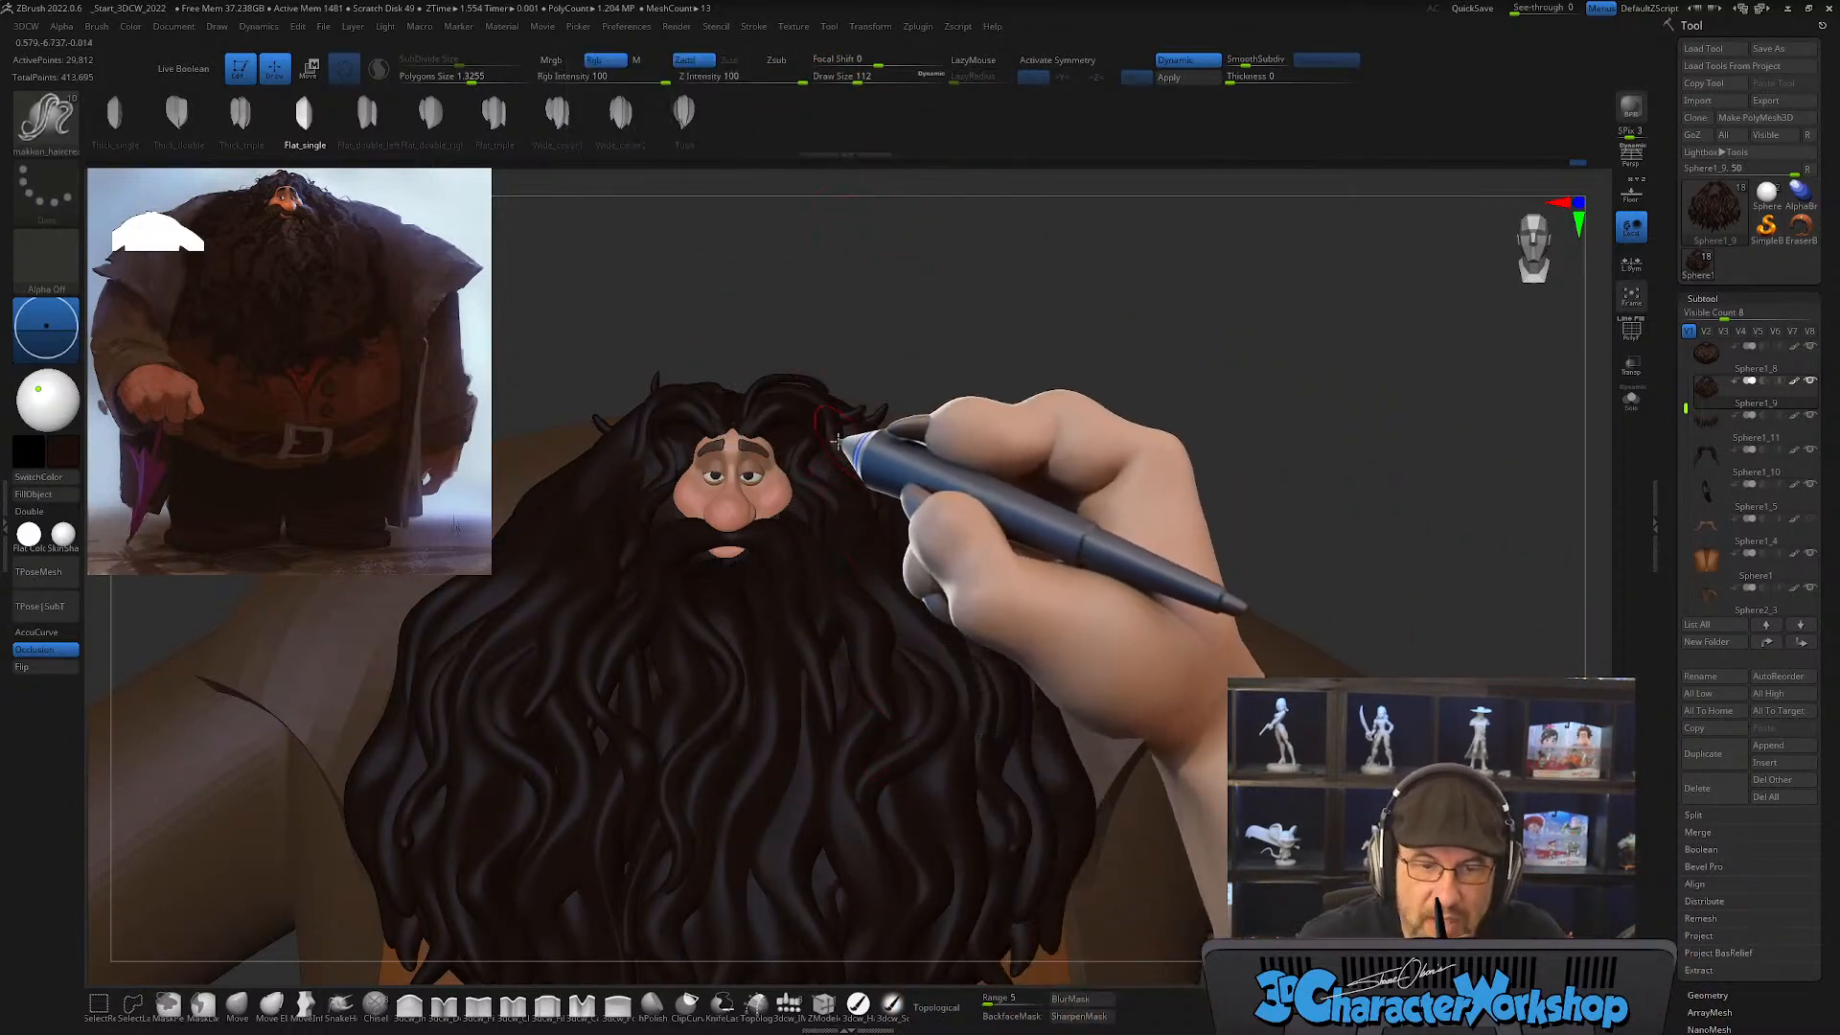
mouse_move(825, 448)
mouse_down()
mouse_move(870, 692)
mouse_move(877, 874)
mouse_up()
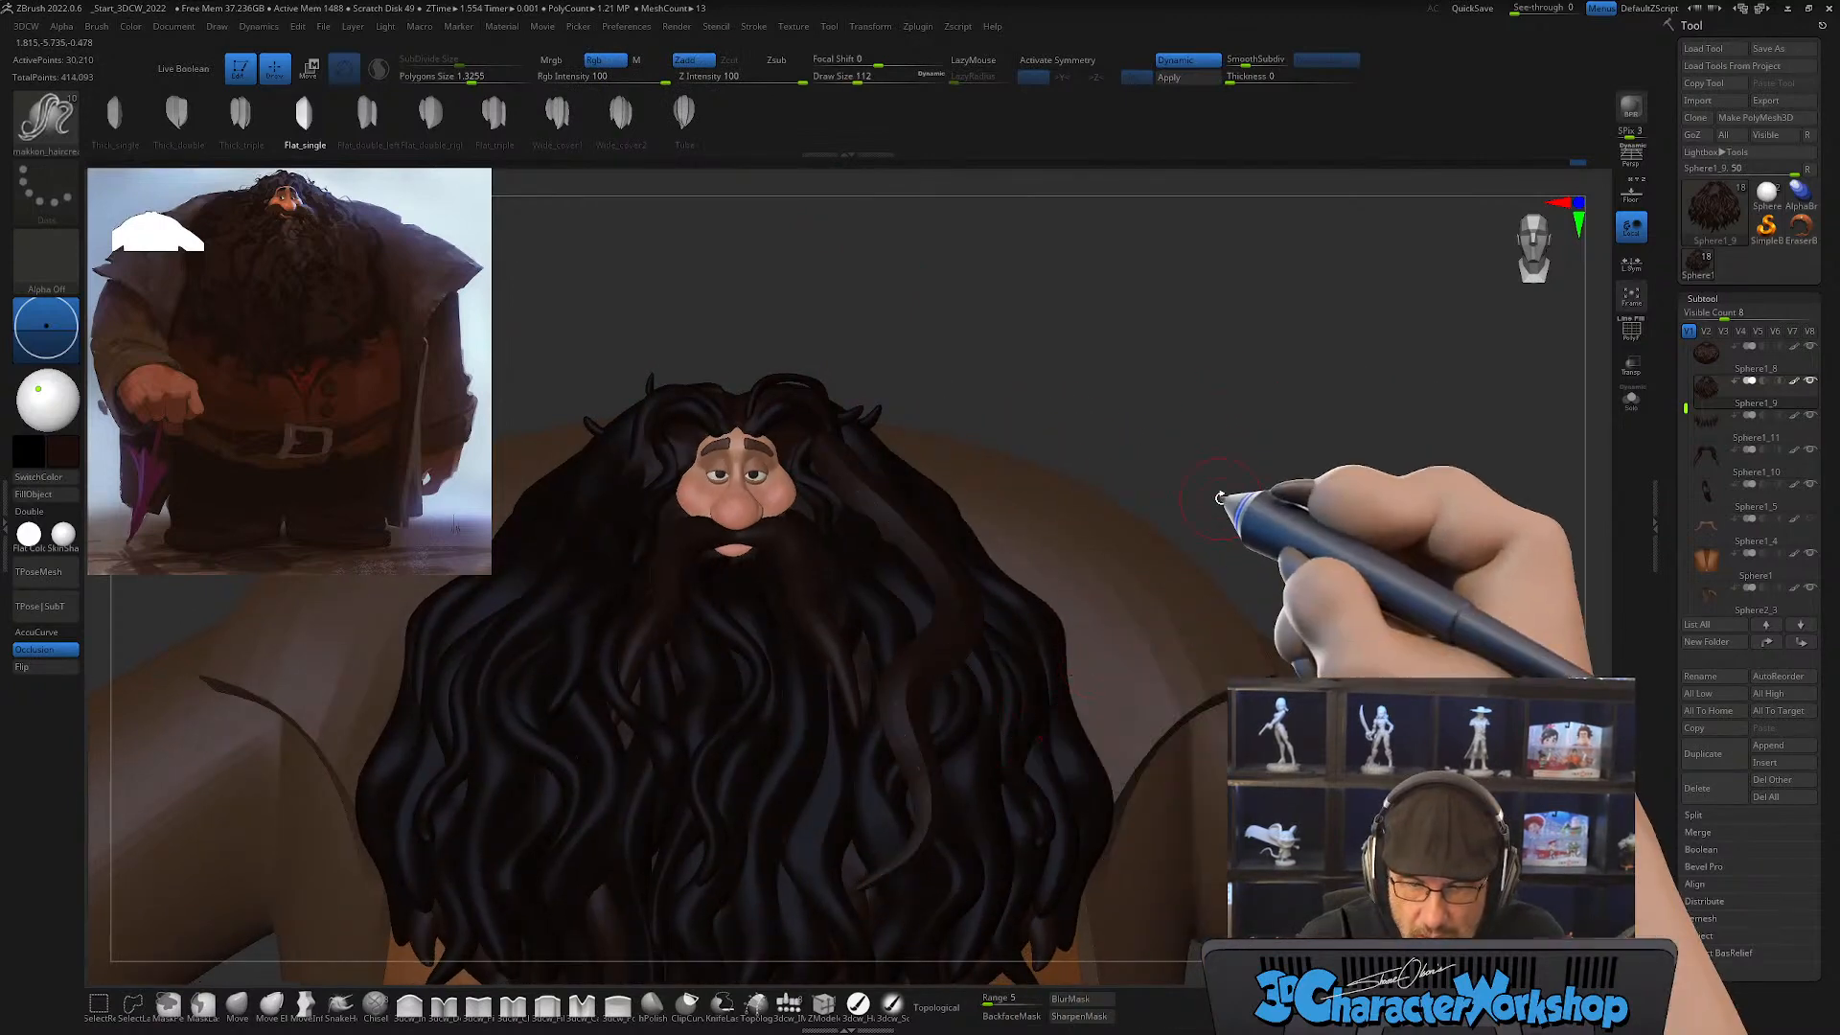
Step: Show the polygroup wireframe, examine the new strand from root to tip, and undo the strand
alt+drag(1283, 382, 1179, 348)
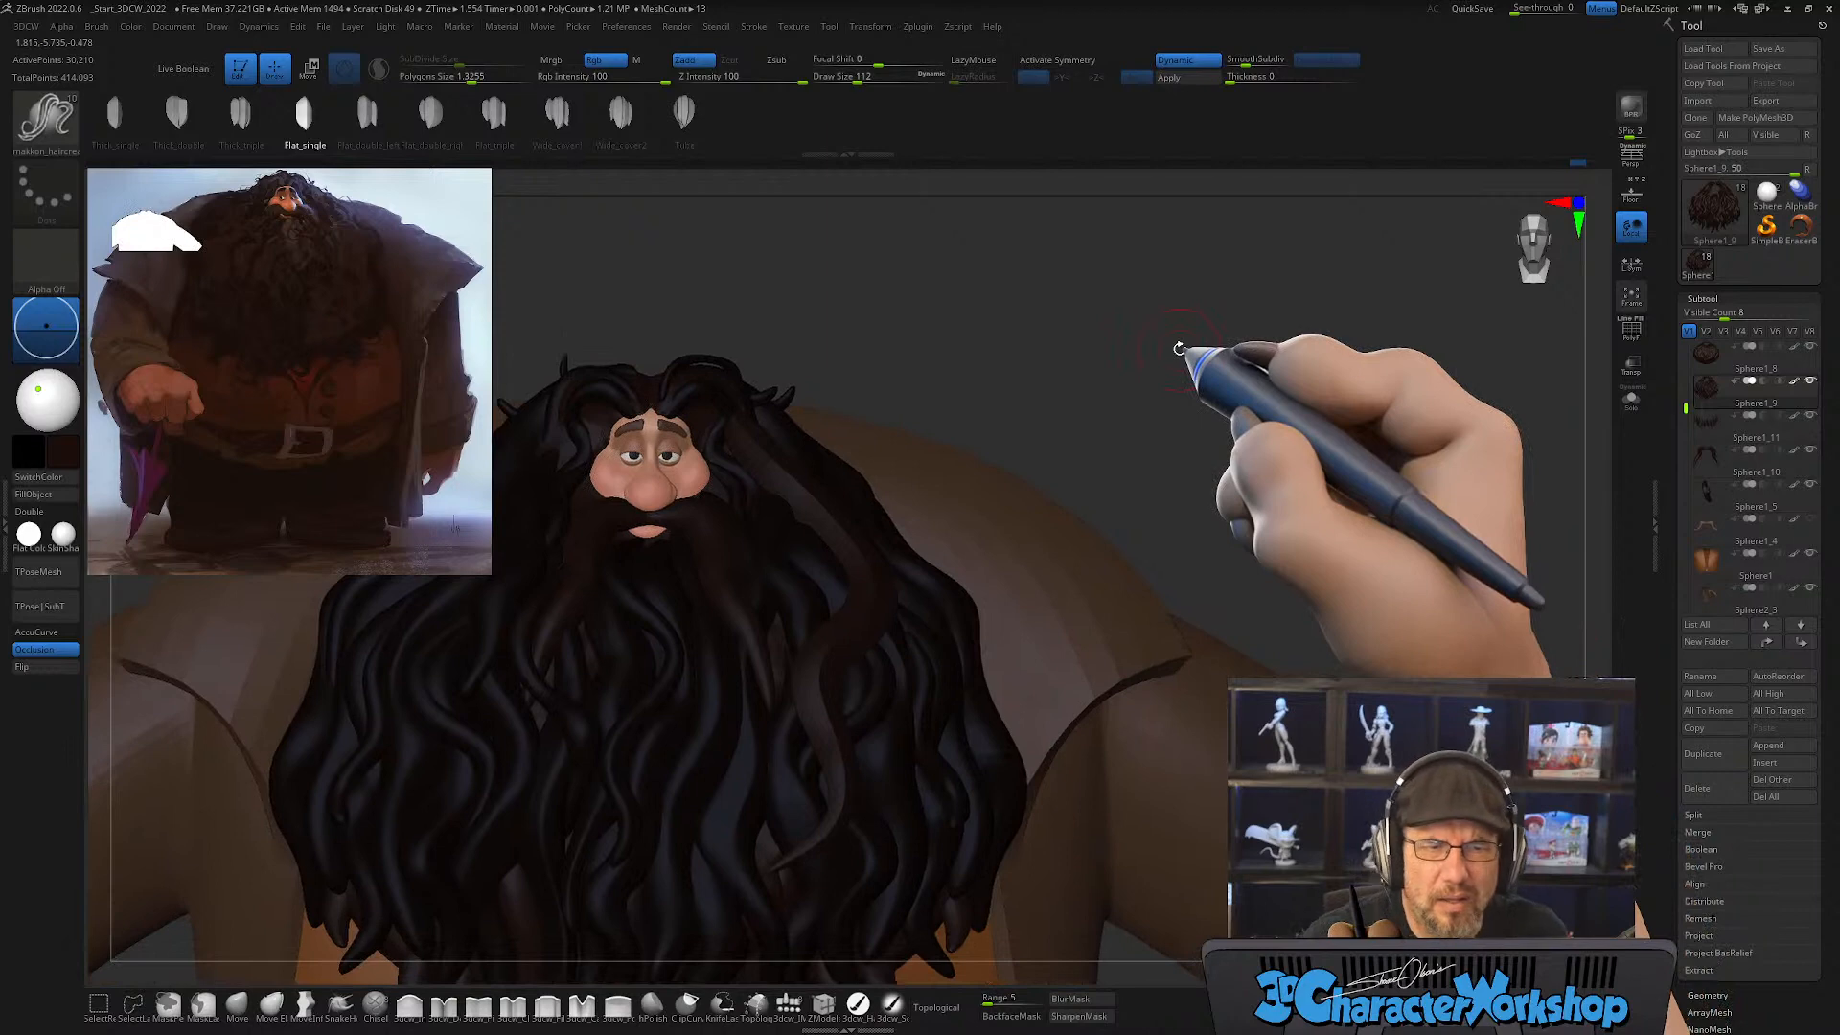
key(shift+f)
drag(1129, 500, 1096, 491)
ctrl+right_drag(940, 691, 973, 734)
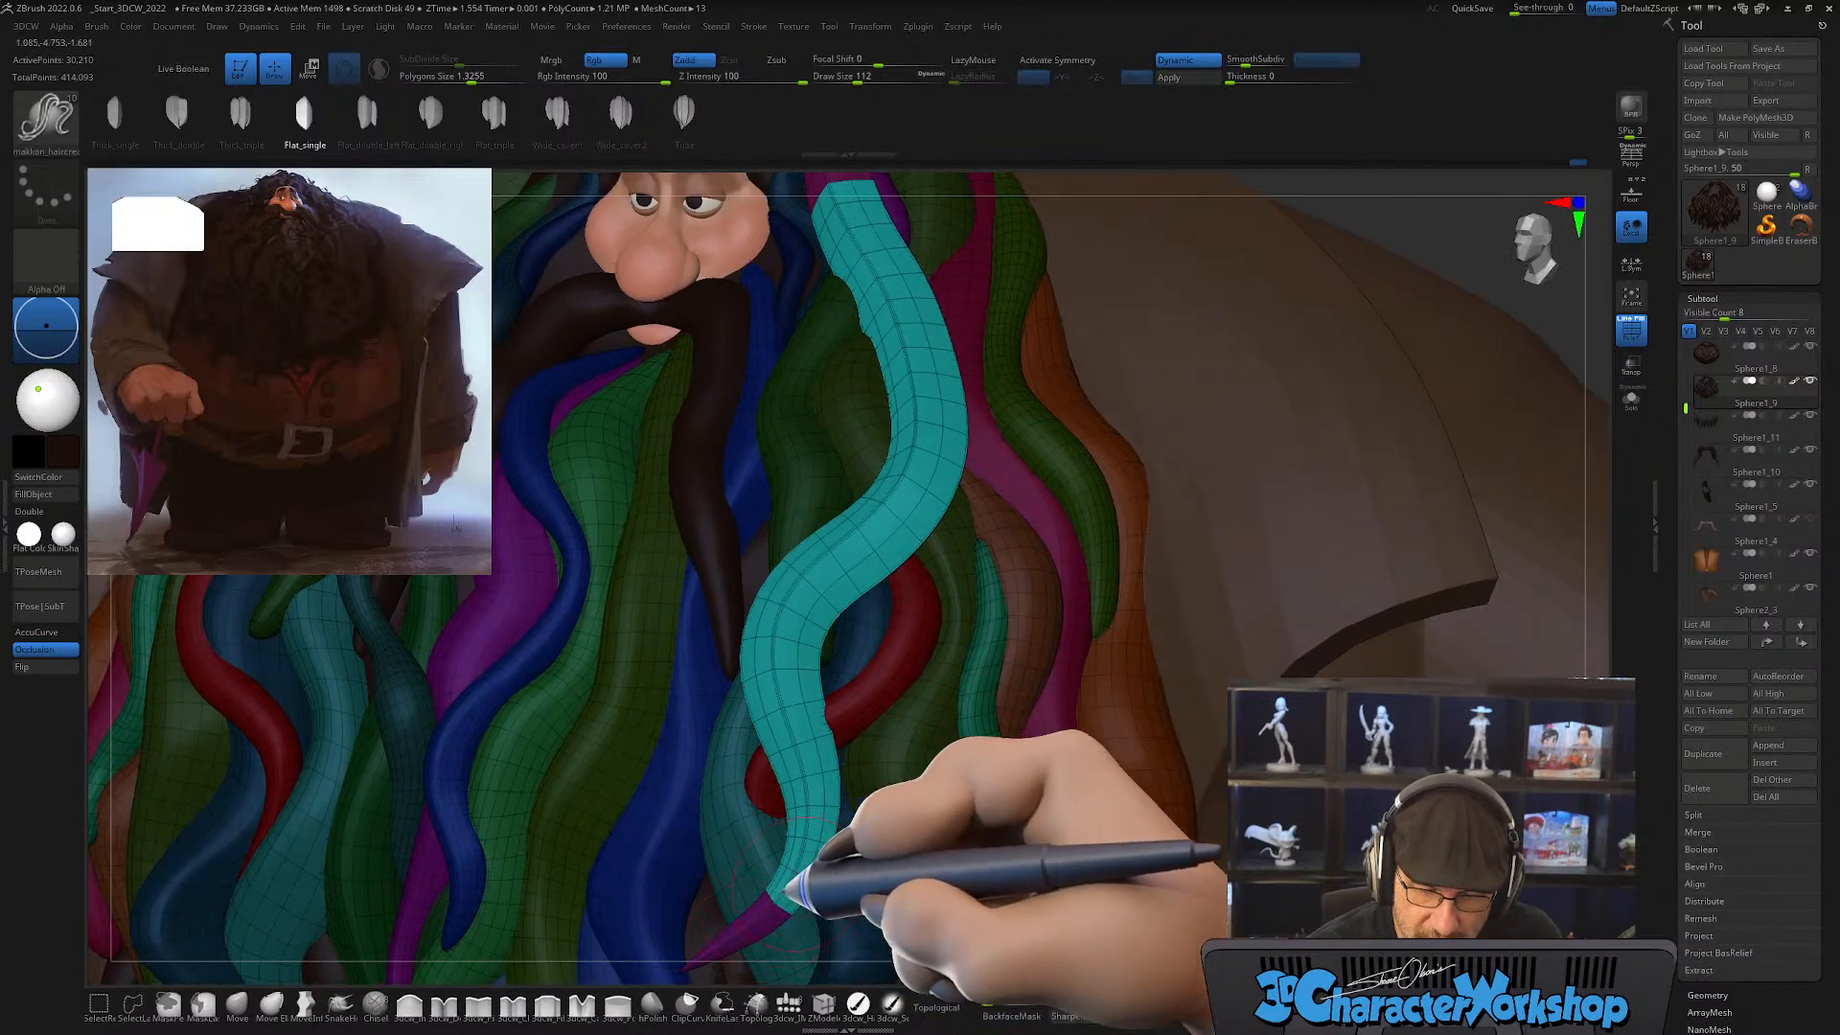
right_drag(801, 779, 759, 922)
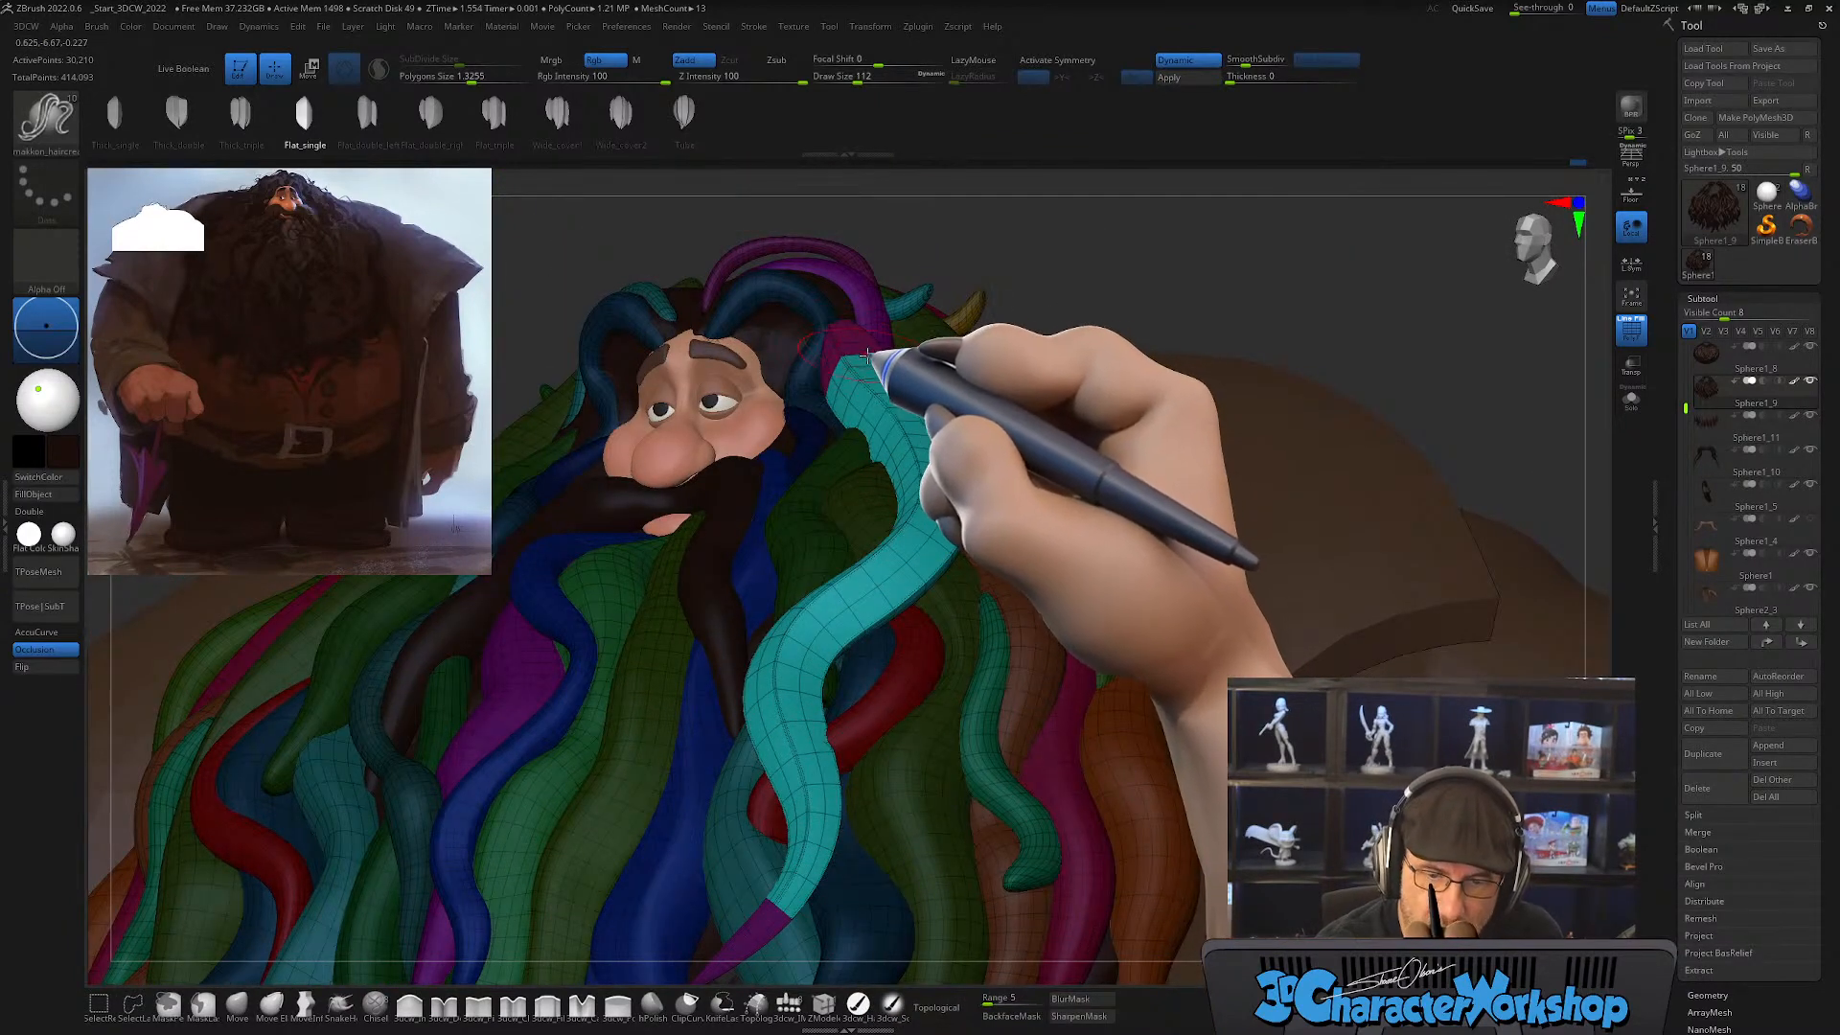
right_drag(850, 346, 863, 364)
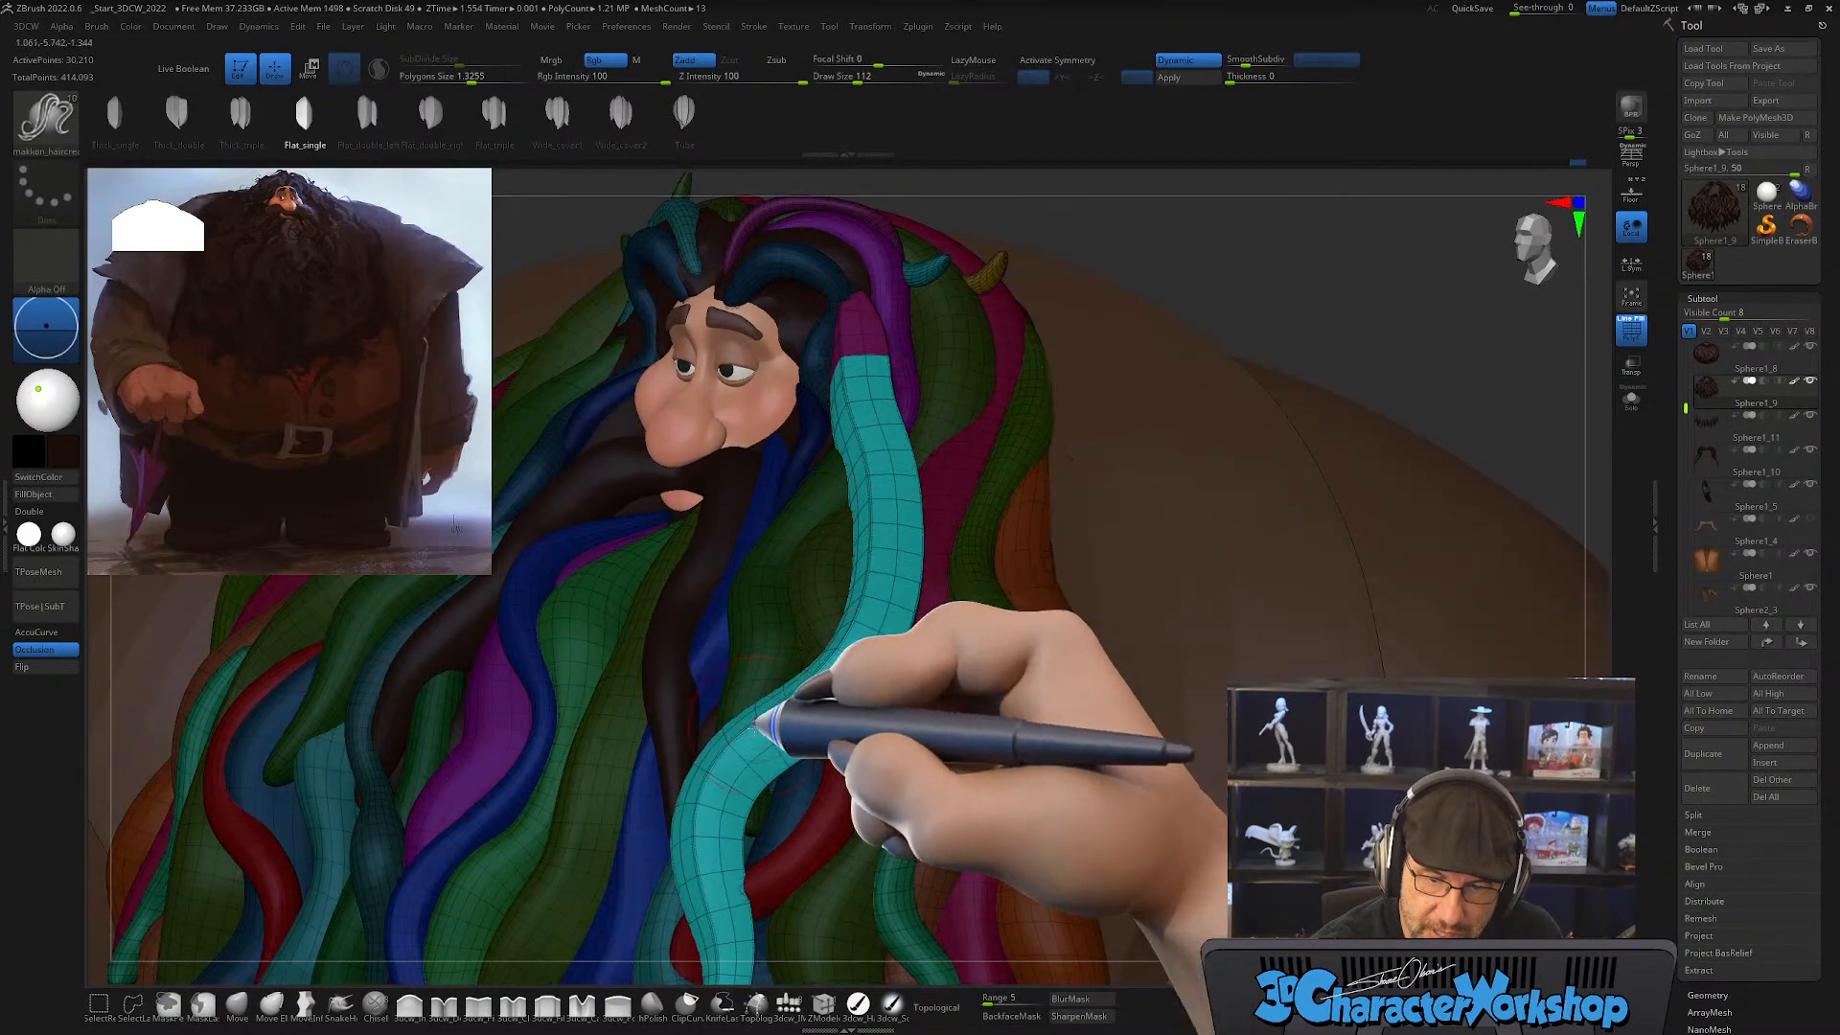
alt+right_drag(778, 710, 815, 548)
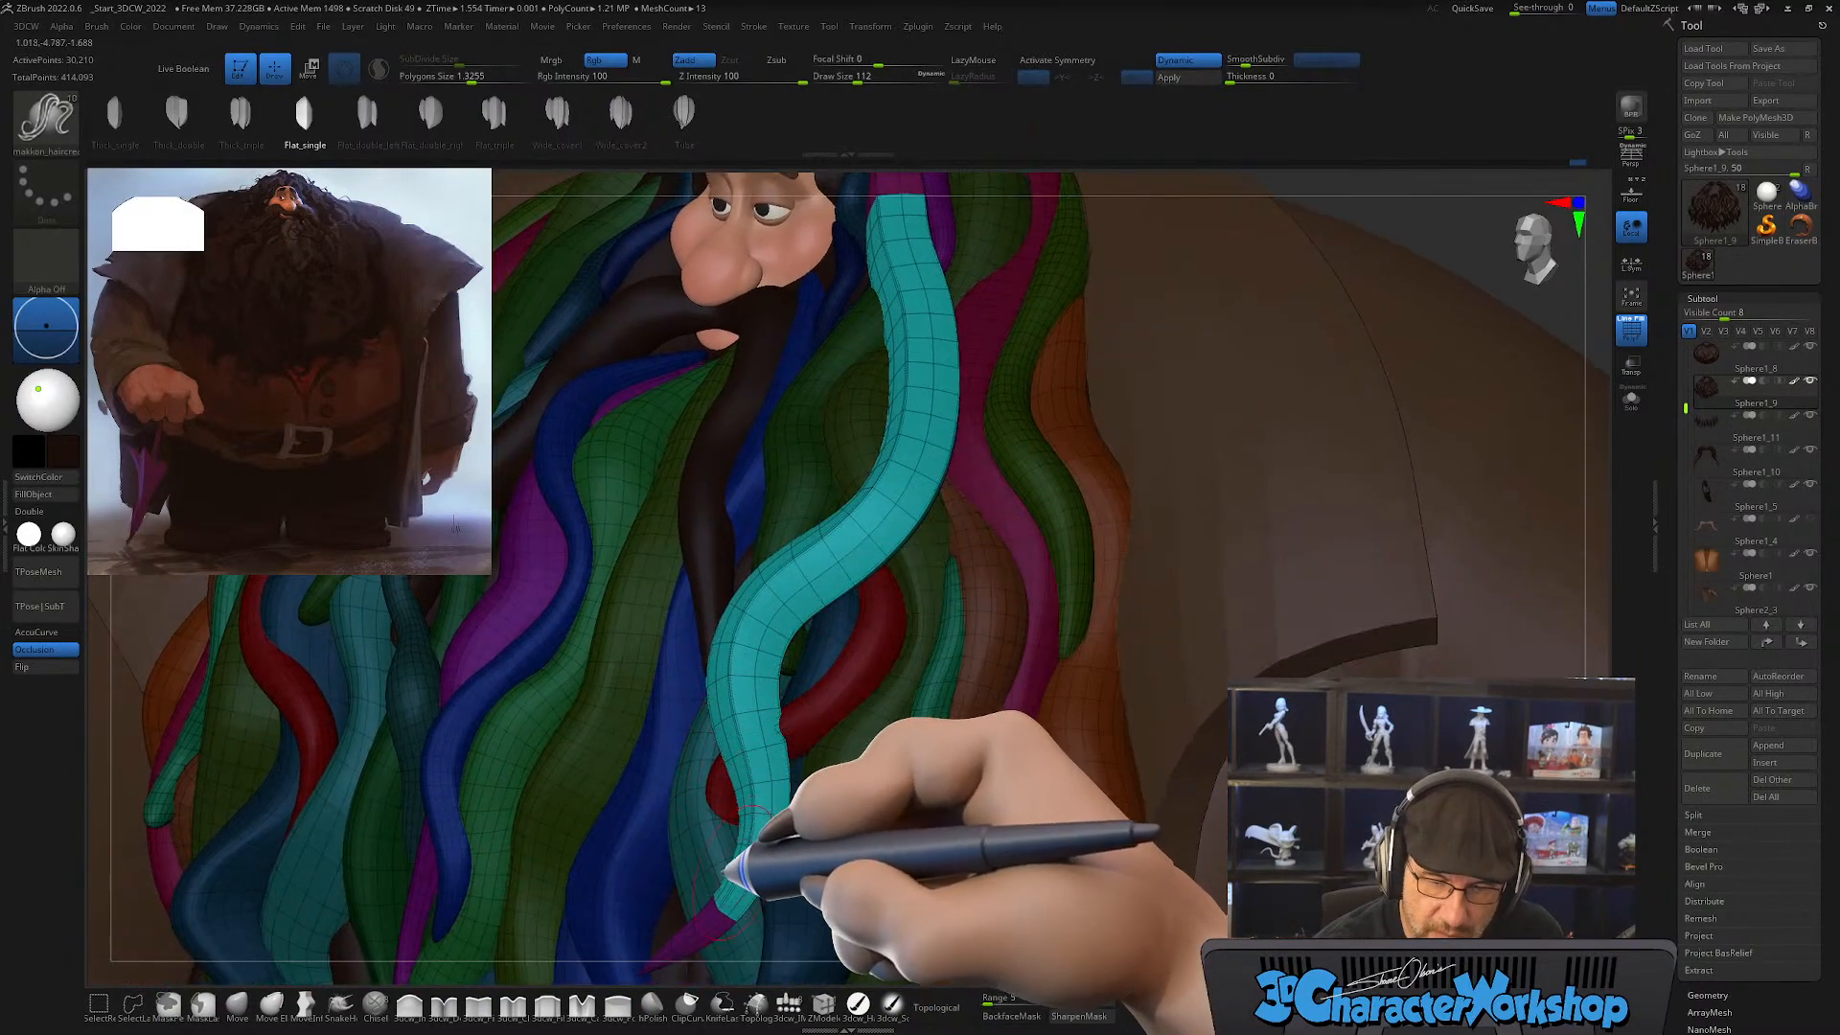
right_drag(784, 788, 752, 840)
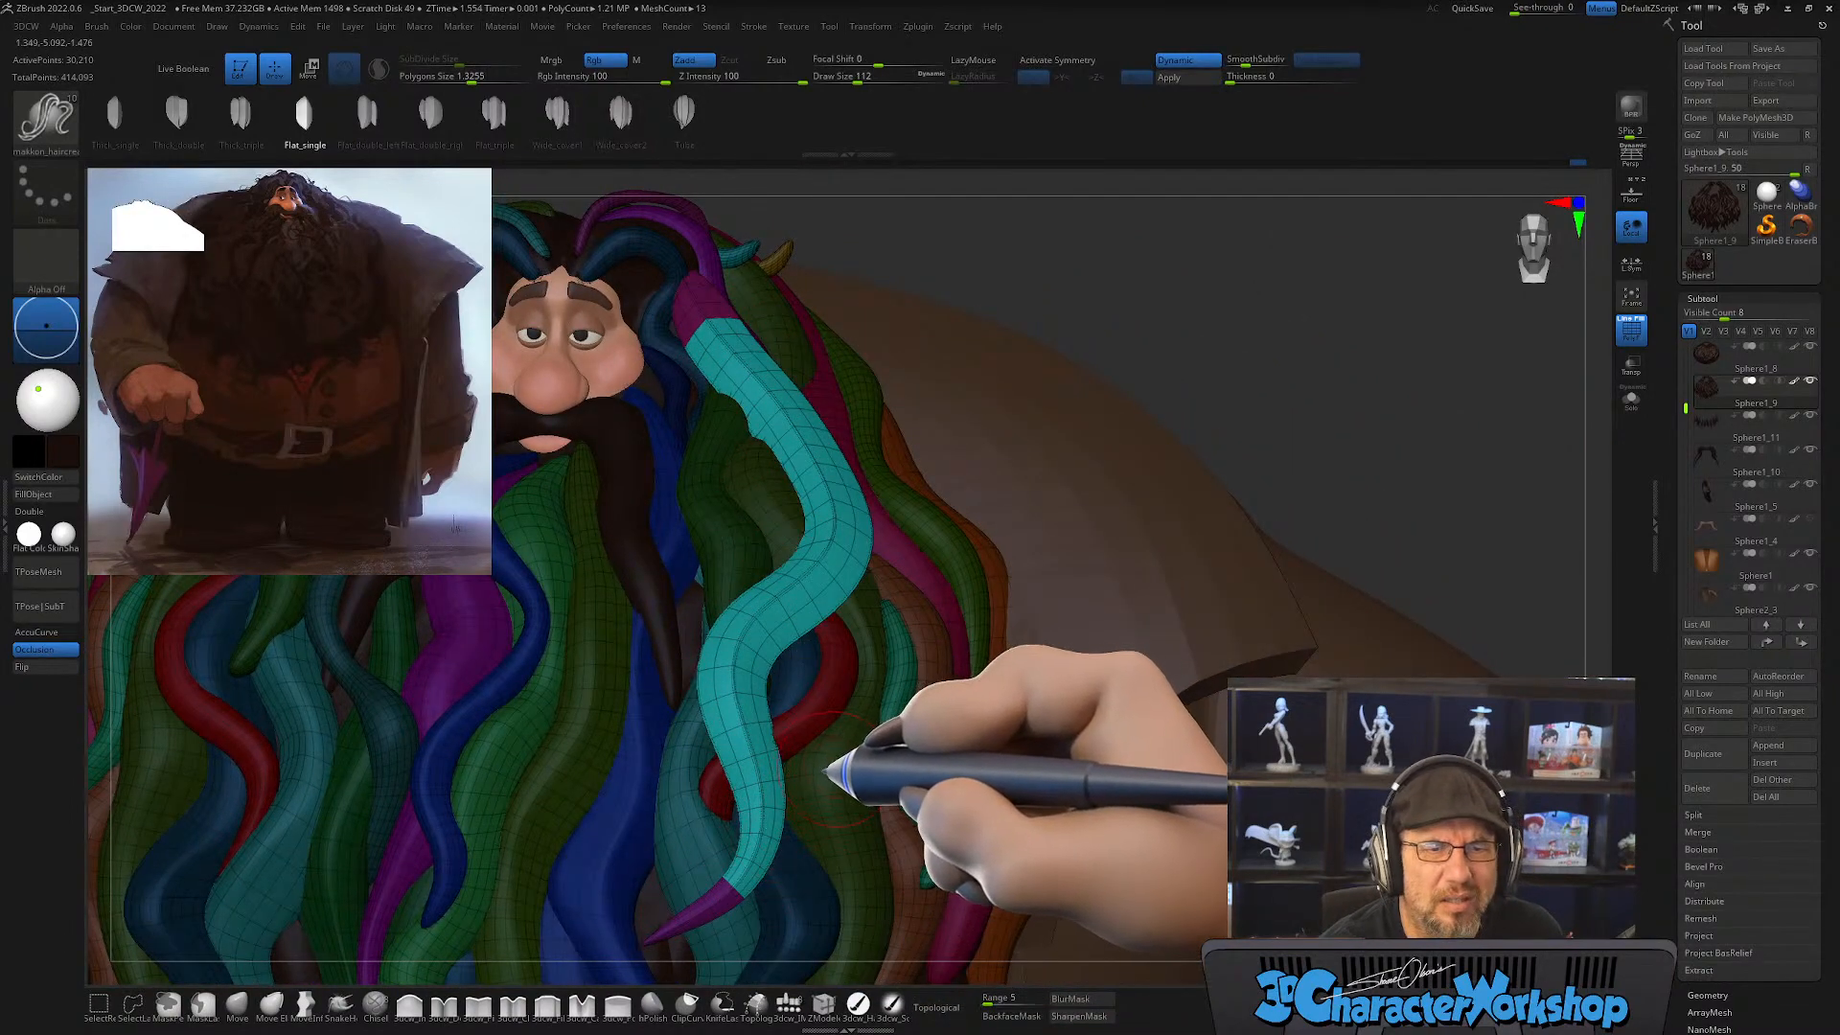
key(ctrl)
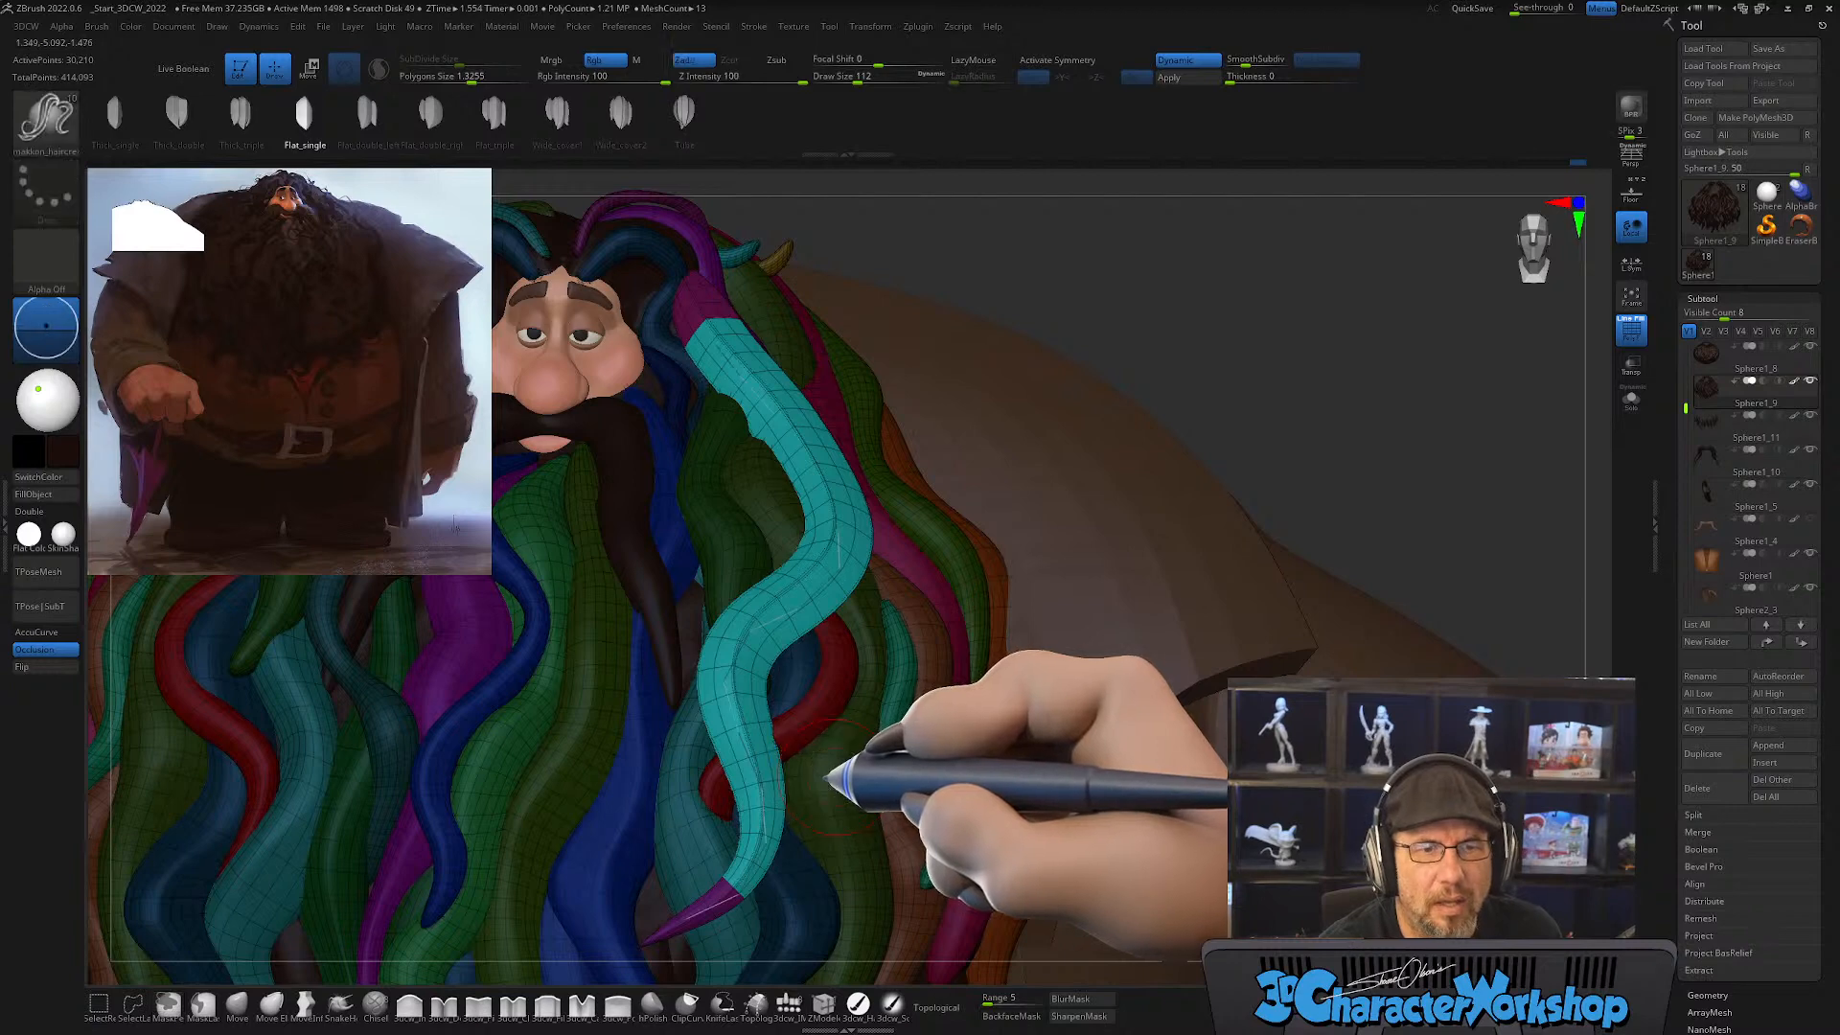
key(ctrl+z)
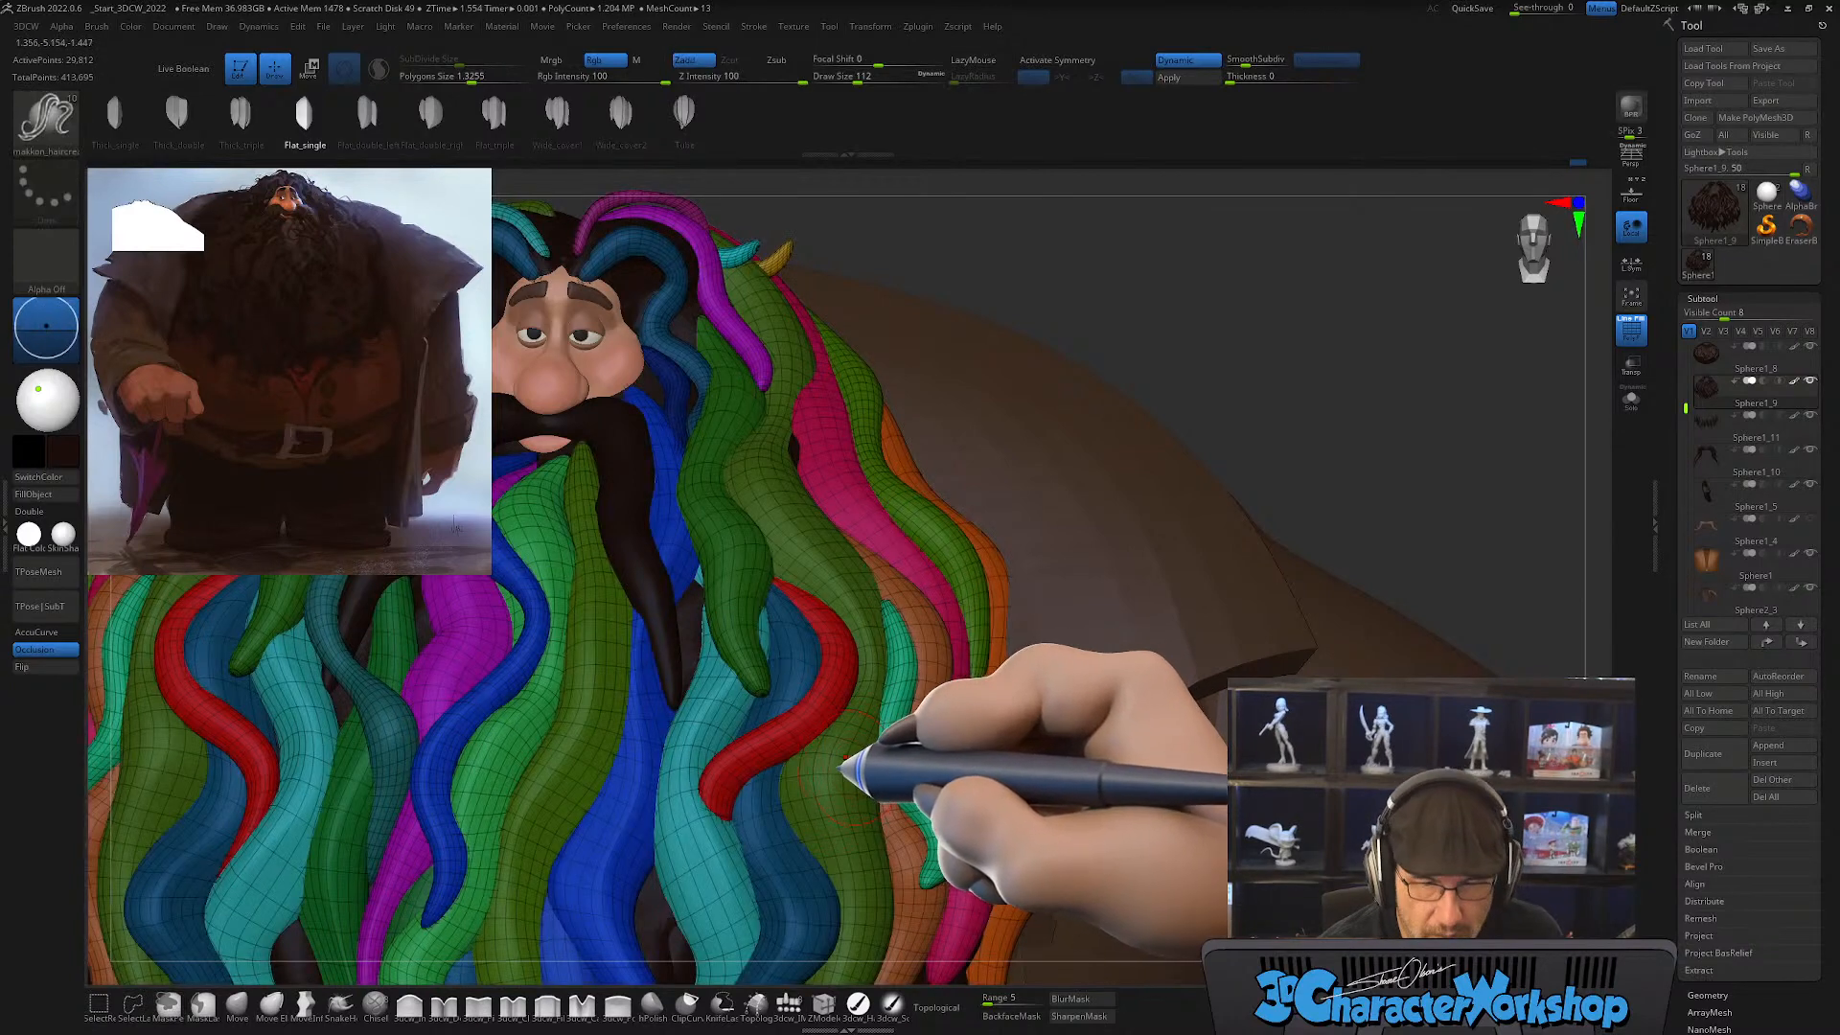
Step: Isolate the green strand running down the middle of the beard and show it in Solo mode
ctrl+right_drag(847, 763, 959, 652)
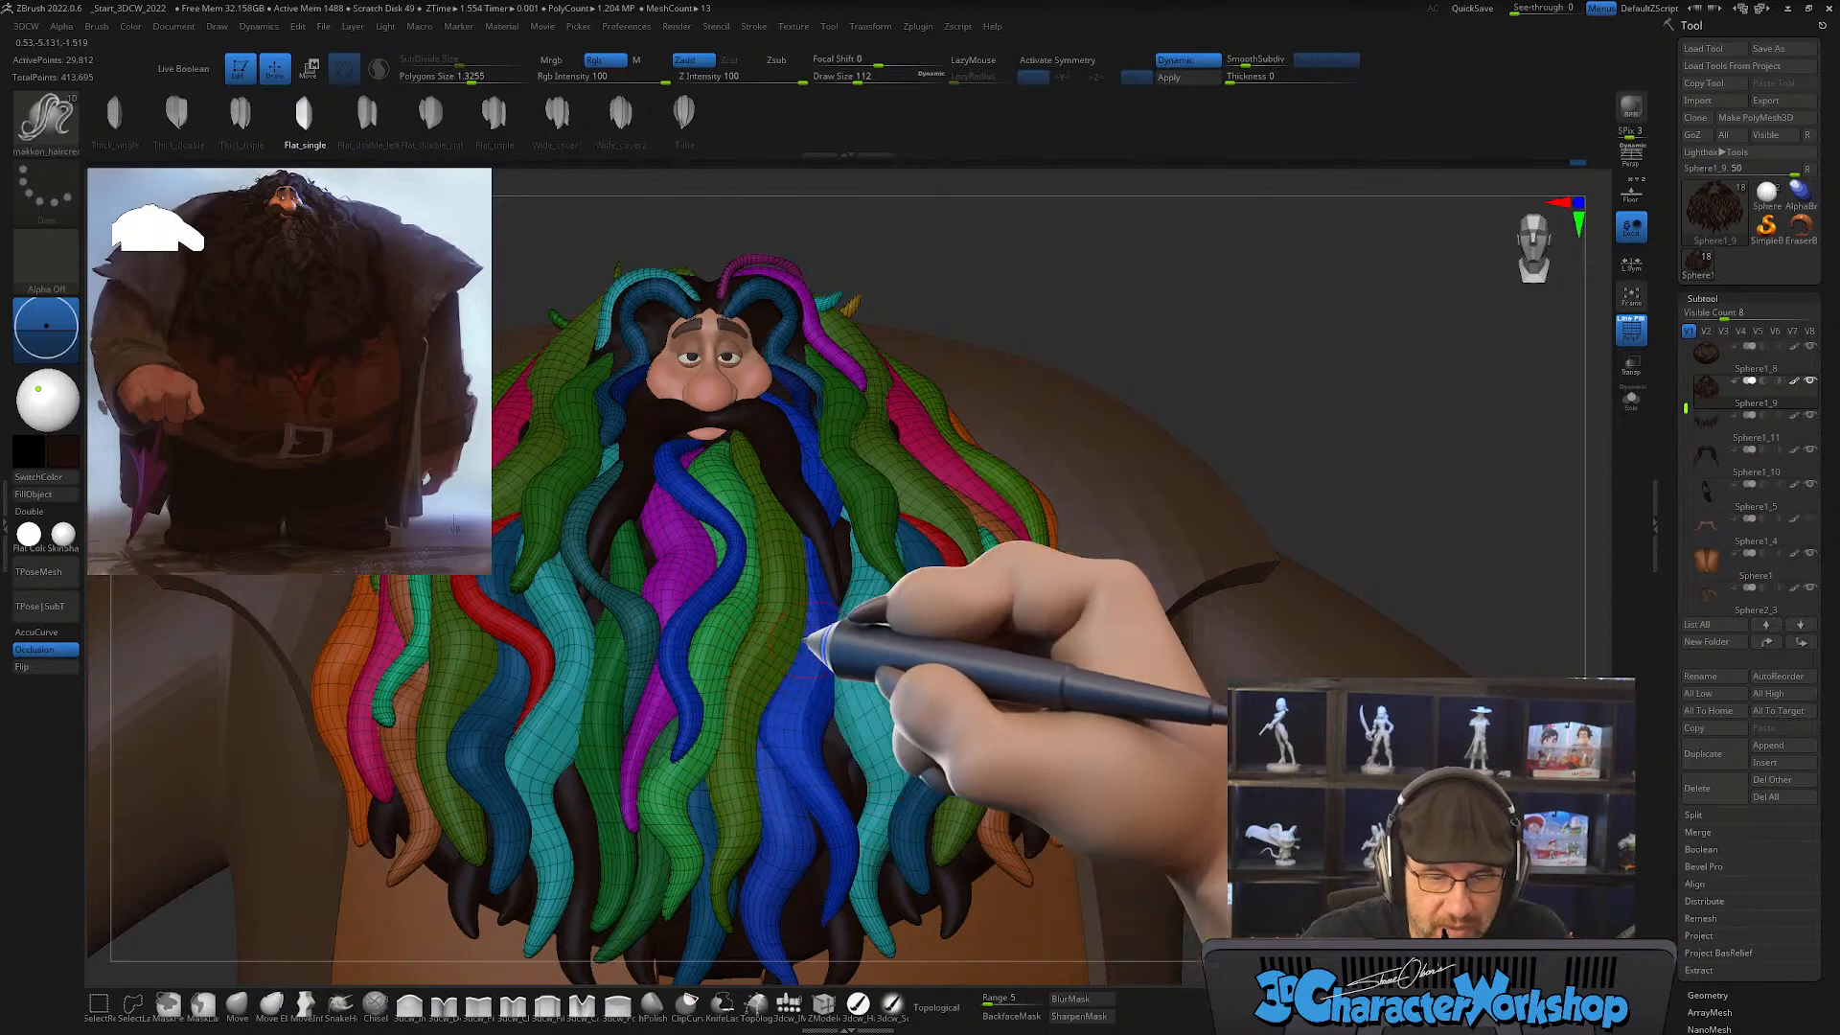
key(ctrl+shift)
ctrl+shift+click(775, 648)
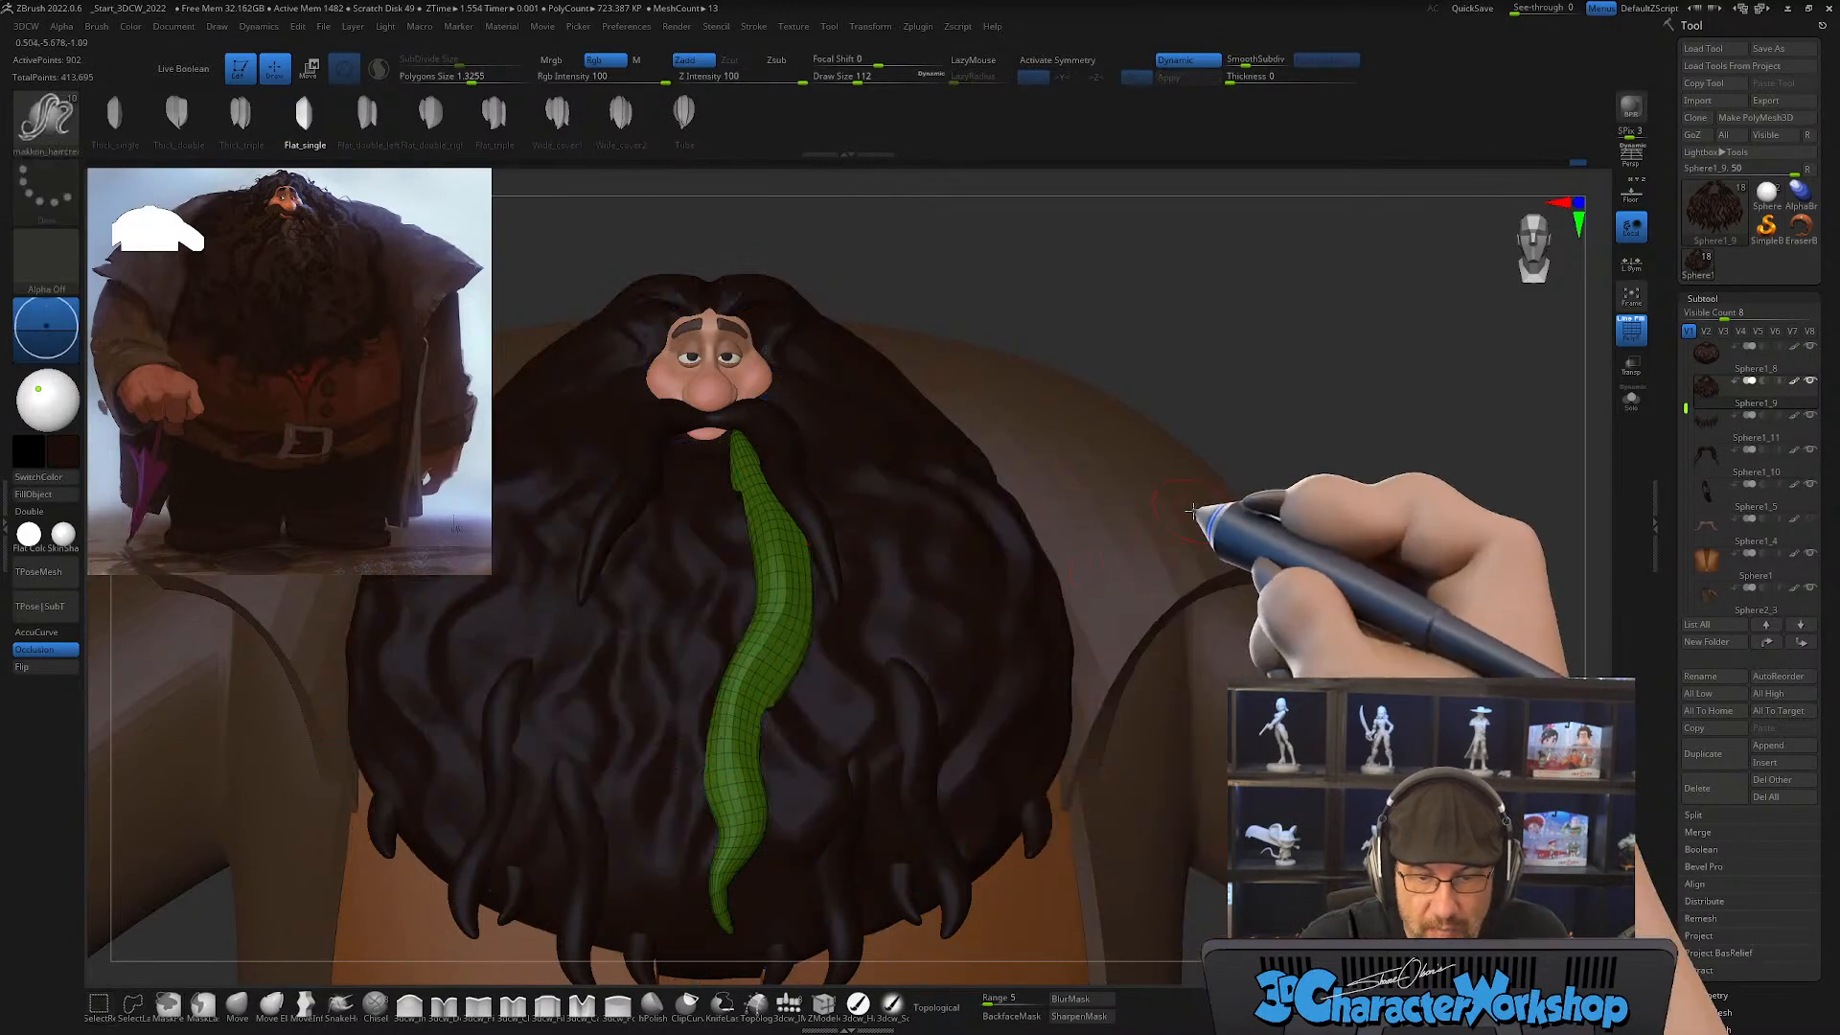
click(1631, 410)
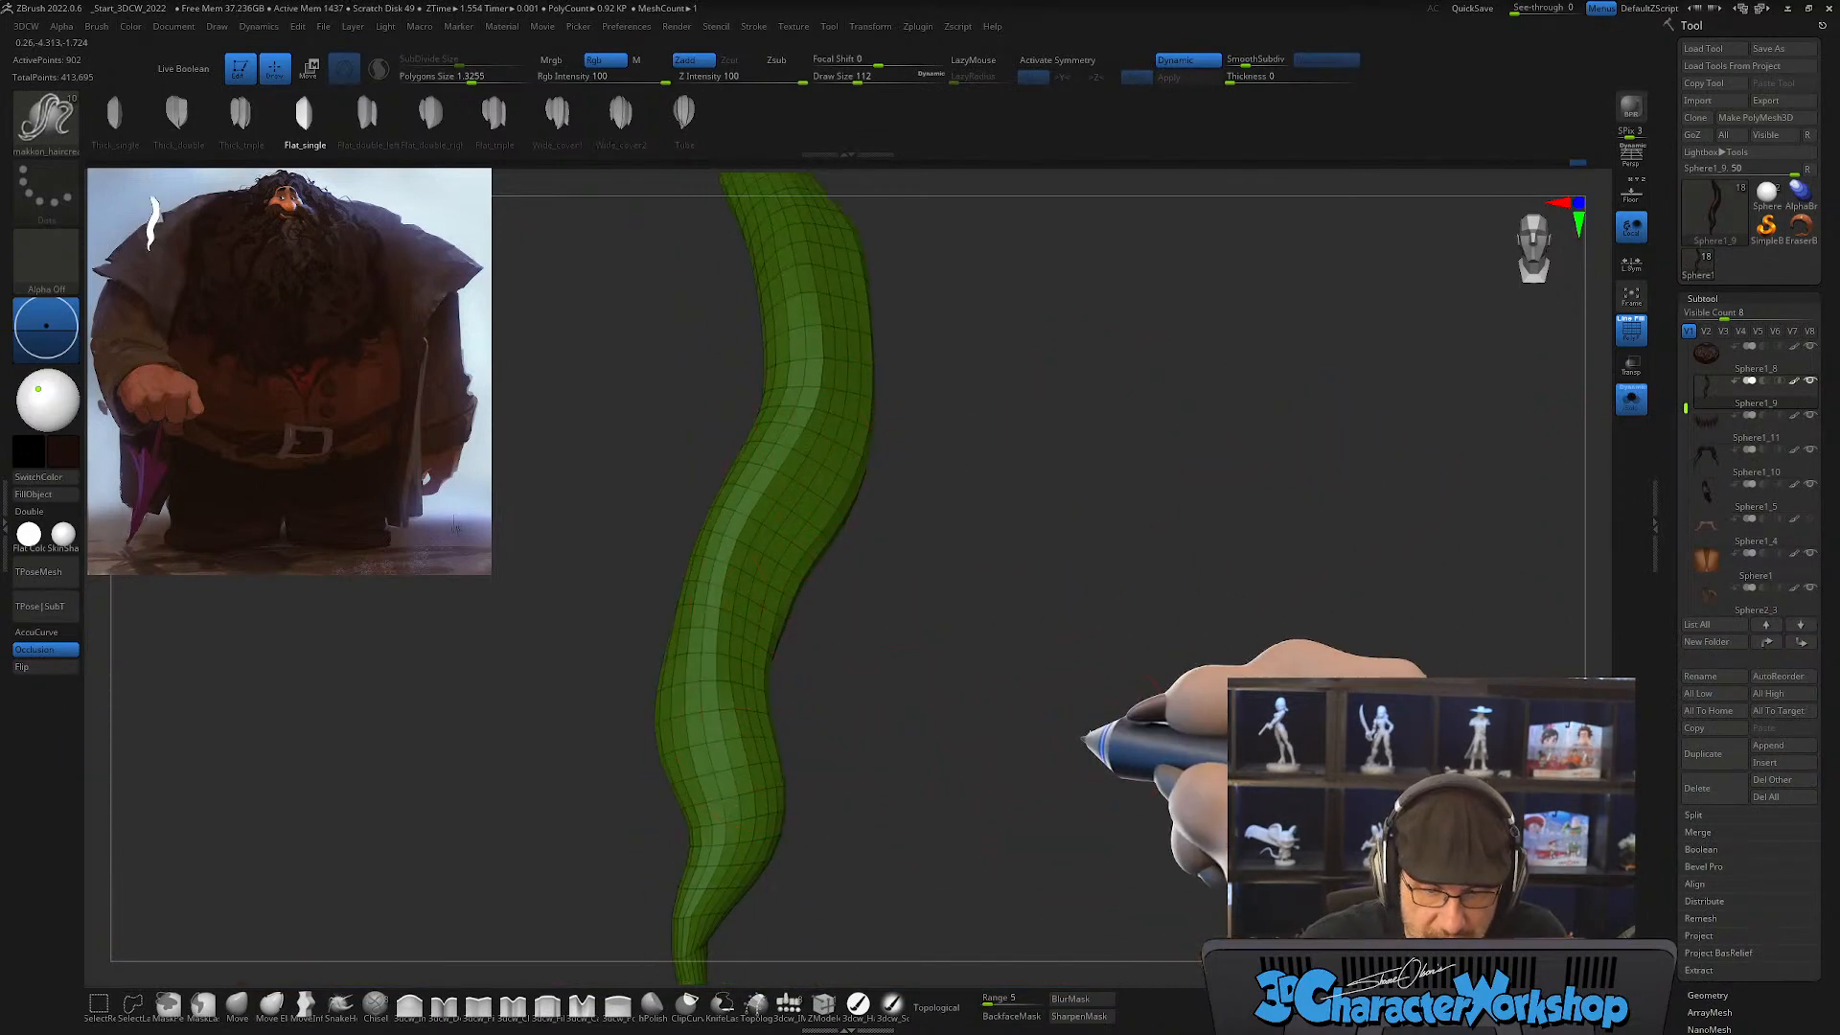
Step: Choose the pinch brush and set its Z intensity to 7 and draw size to about 65
click(479, 1001)
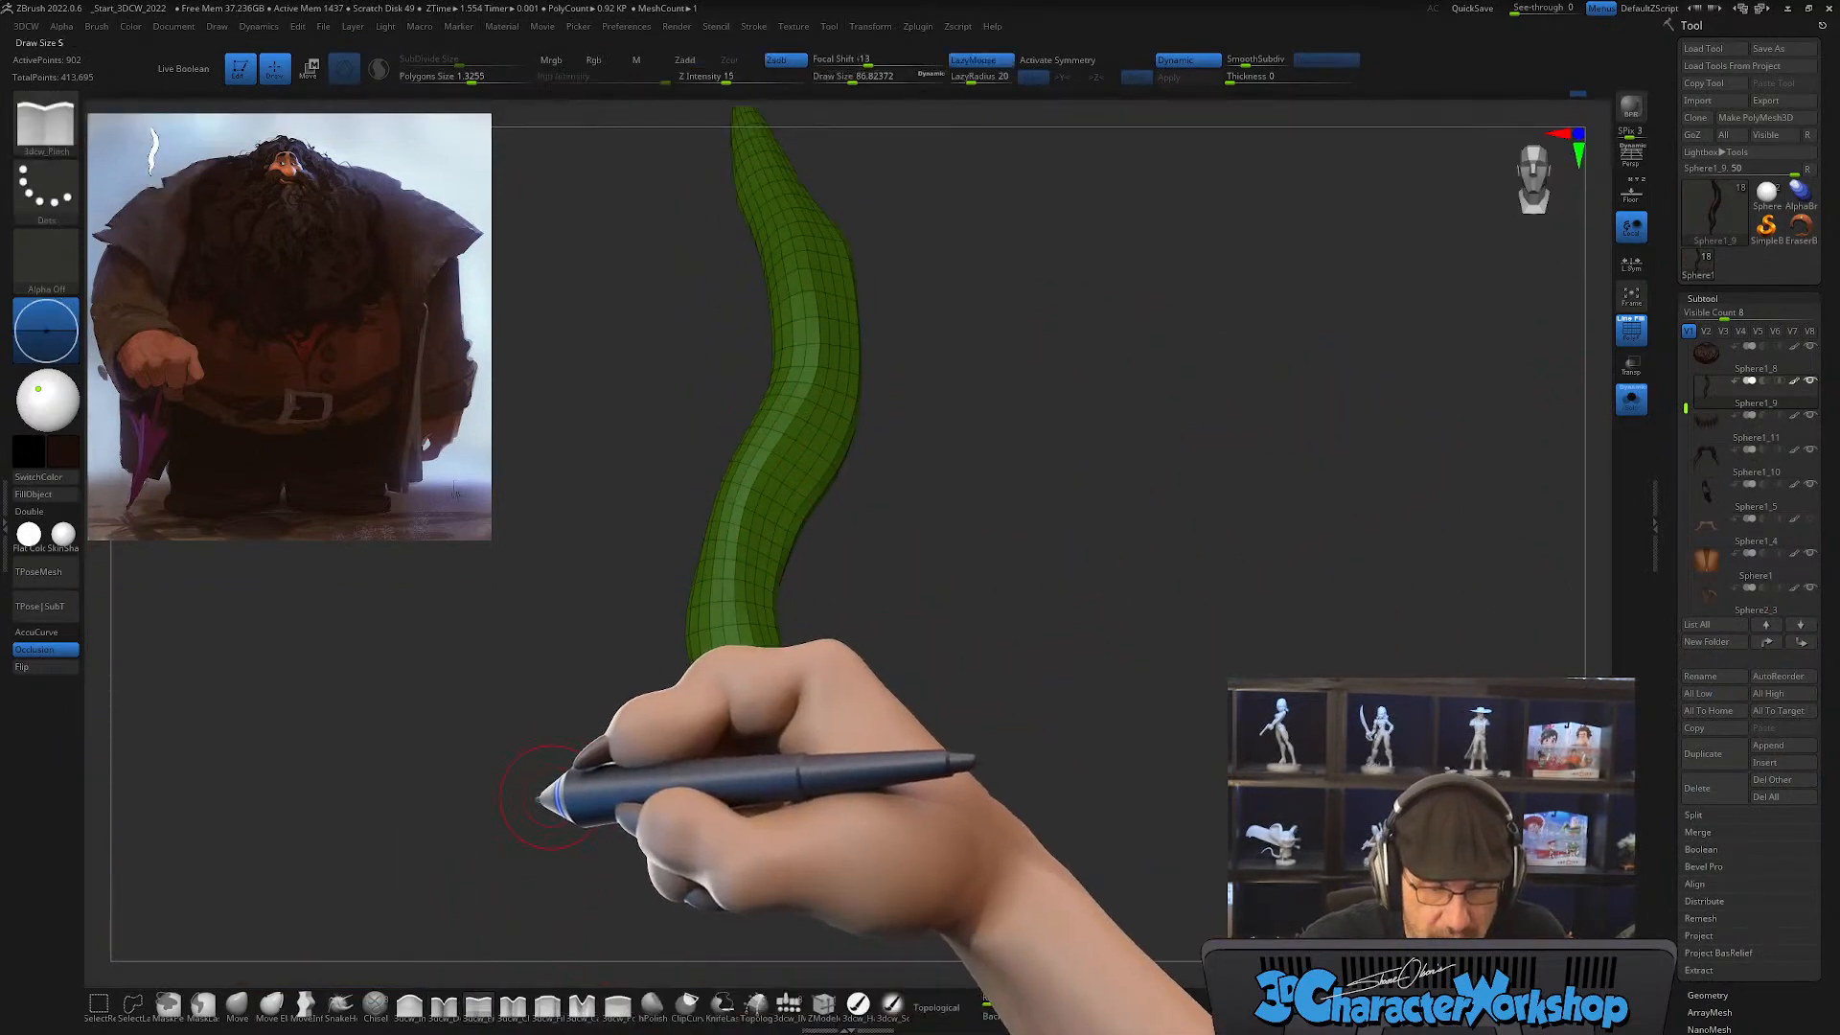
drag(724, 81, 711, 82)
key(s)
drag(674, 342, 638, 342)
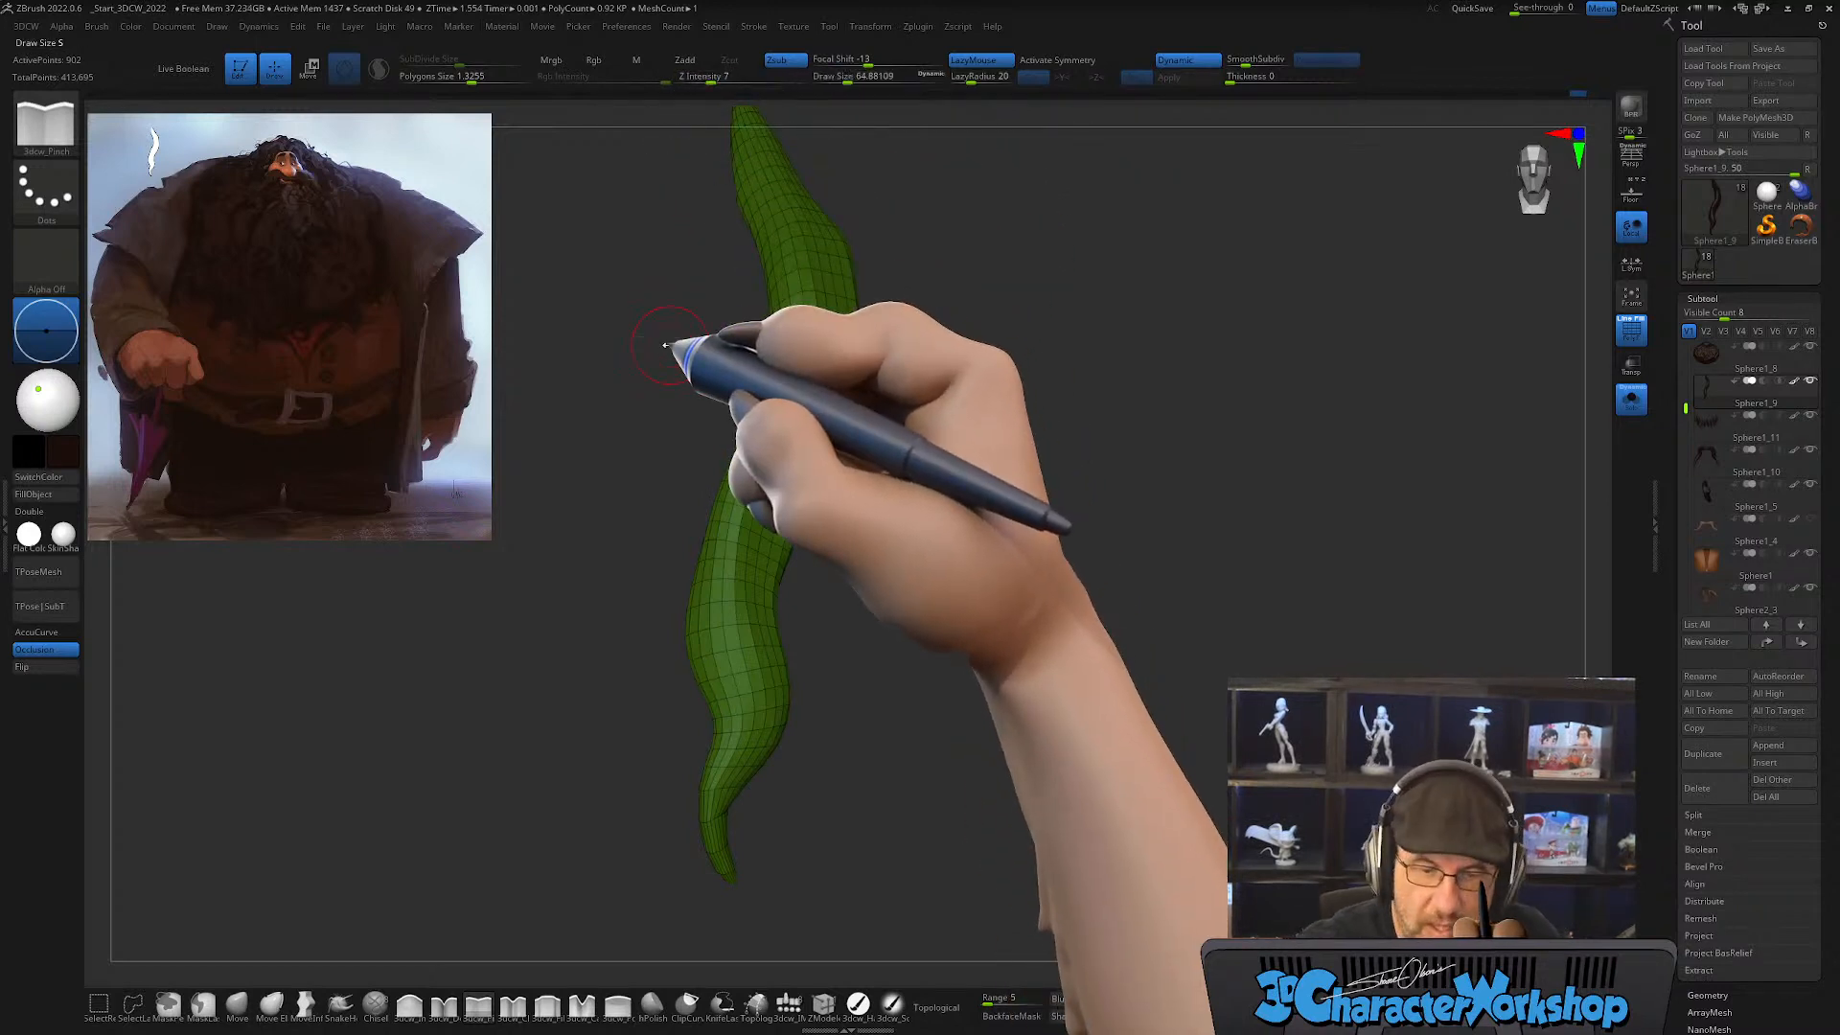
alt+drag(1000, 374, 976, 440)
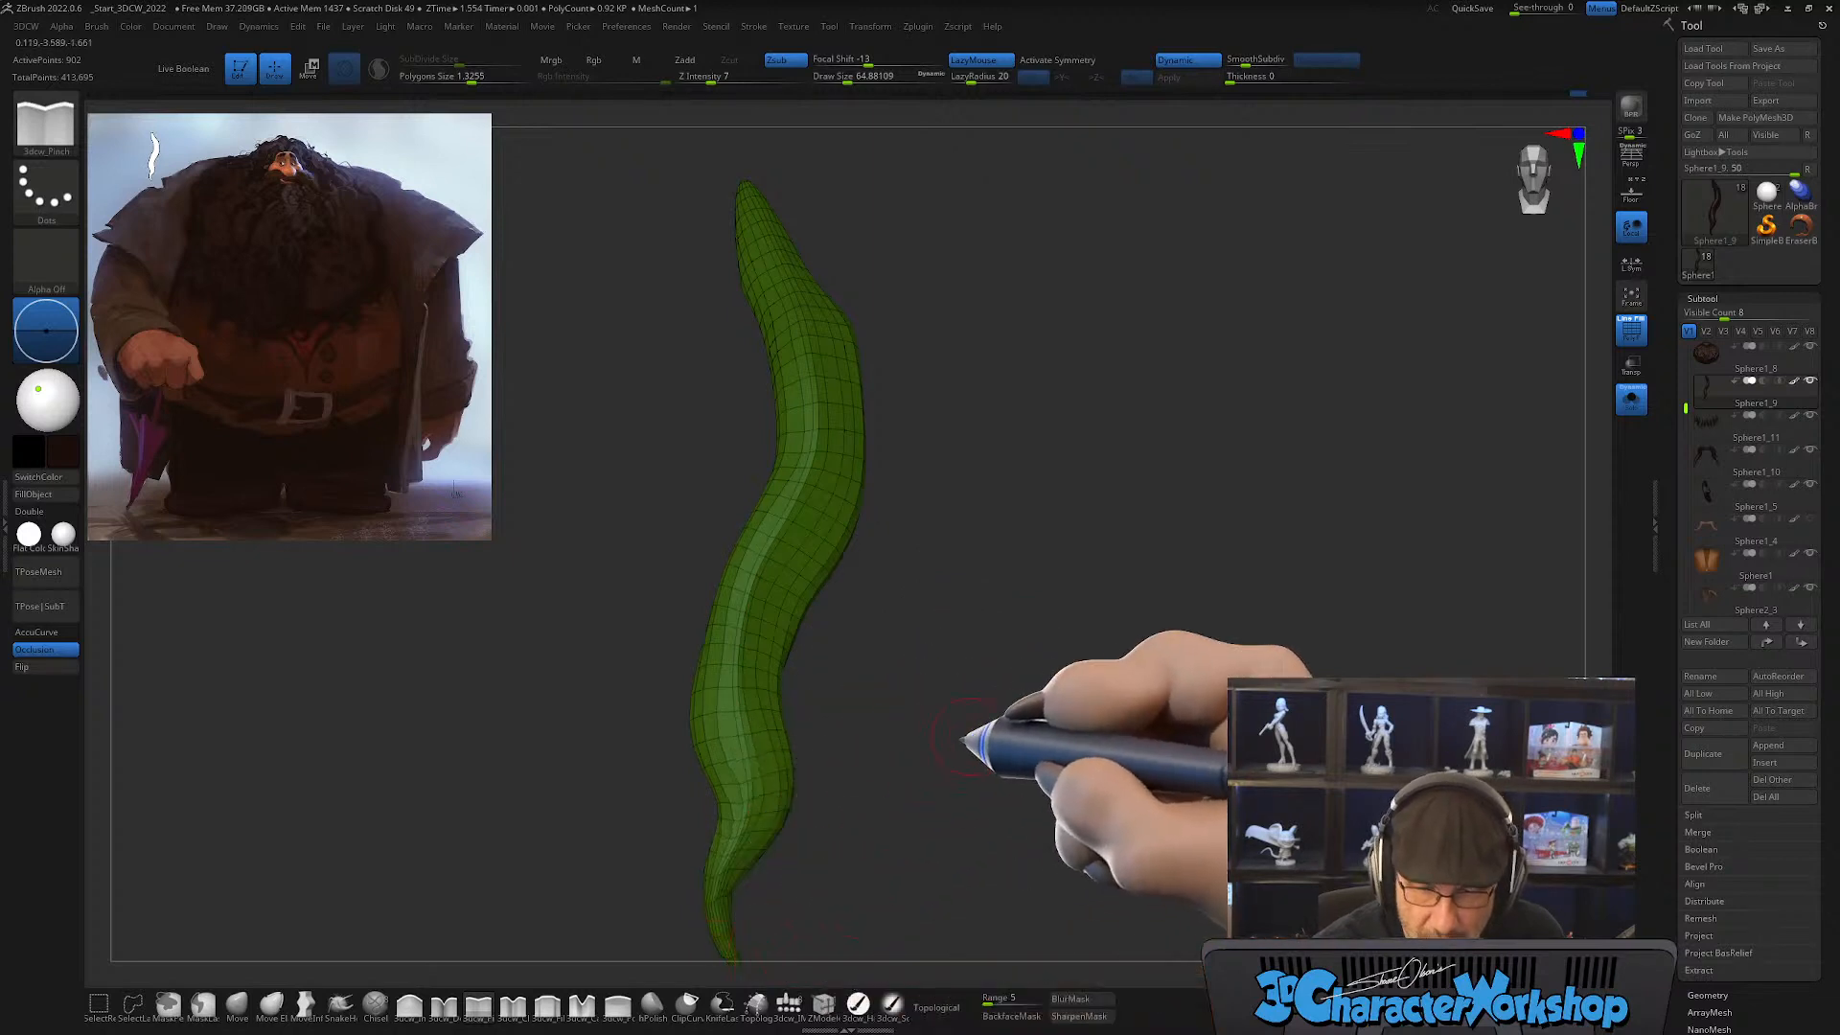
Step: Hide the wireframe, unhide all the hair strands, and leave Solo mode to show the full character
key(shift+f)
alt+drag(959, 745, 949, 729)
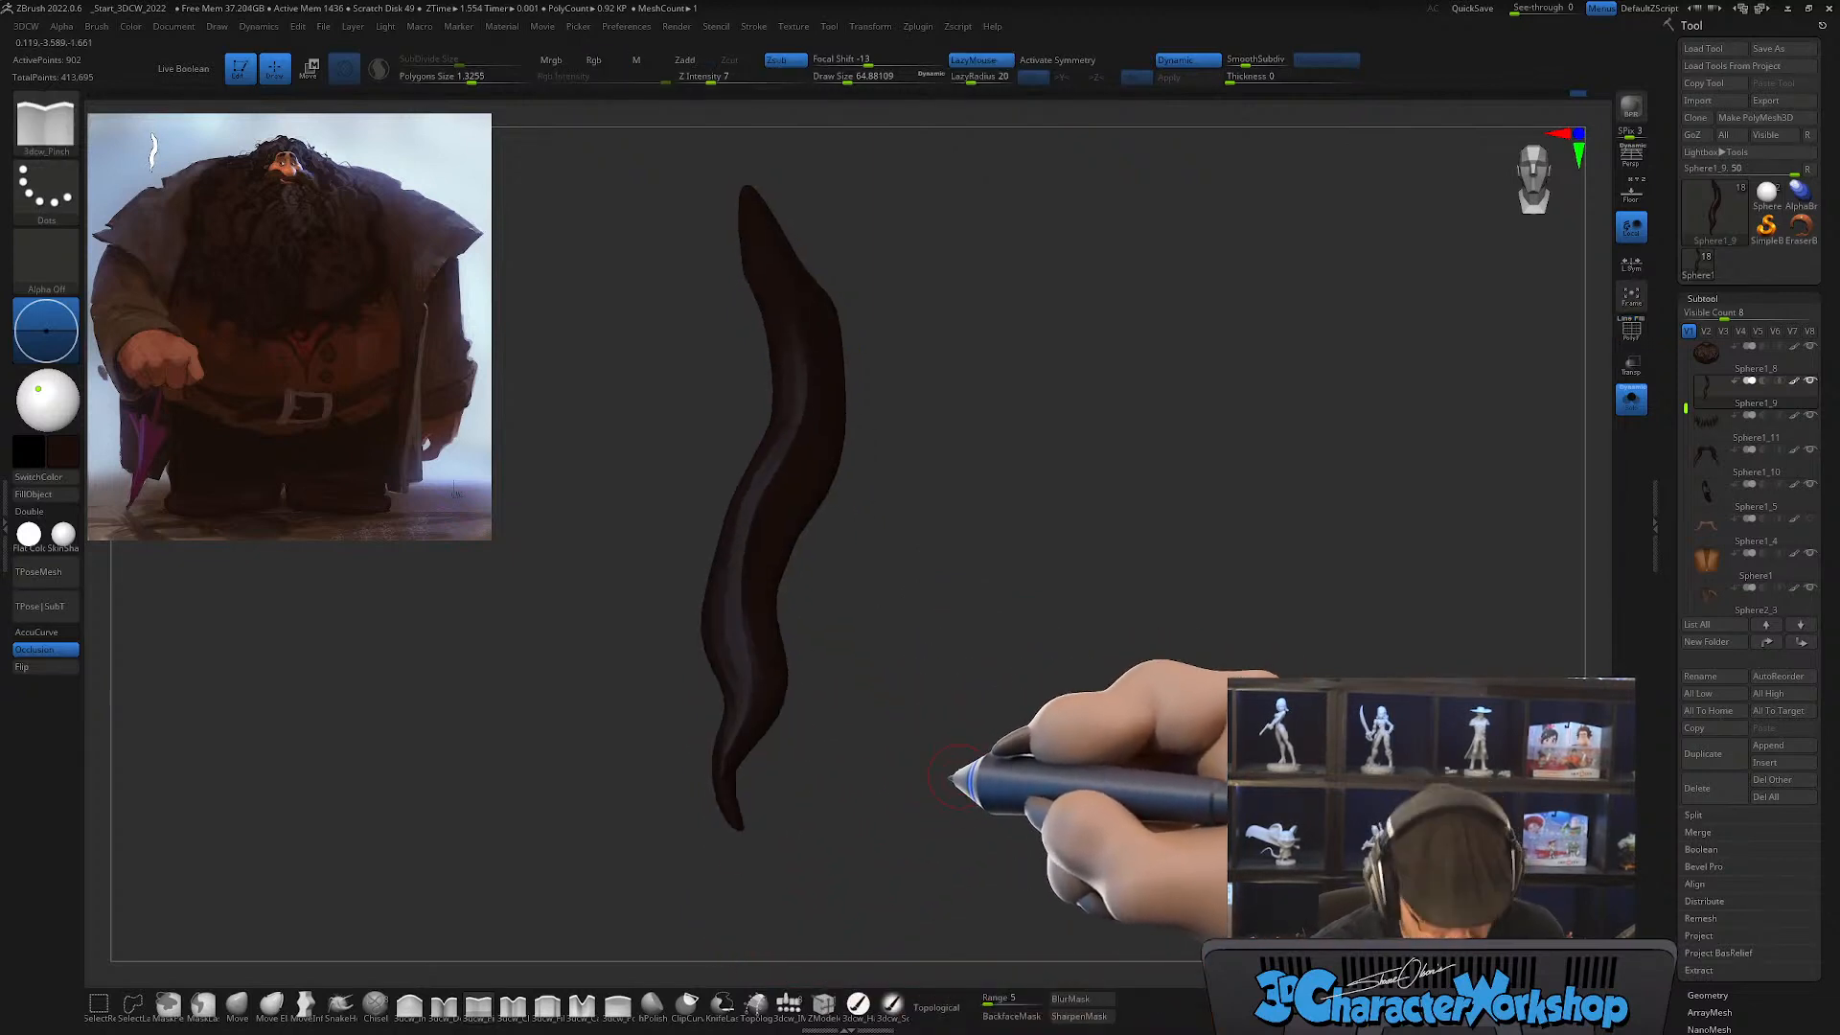
ctrl+shift+click(1083, 753)
mouse_move(1148, 752)
mouse_down()
mouse_move(1137, 790)
mouse_move(1155, 793)
mouse_move(1131, 767)
mouse_up()
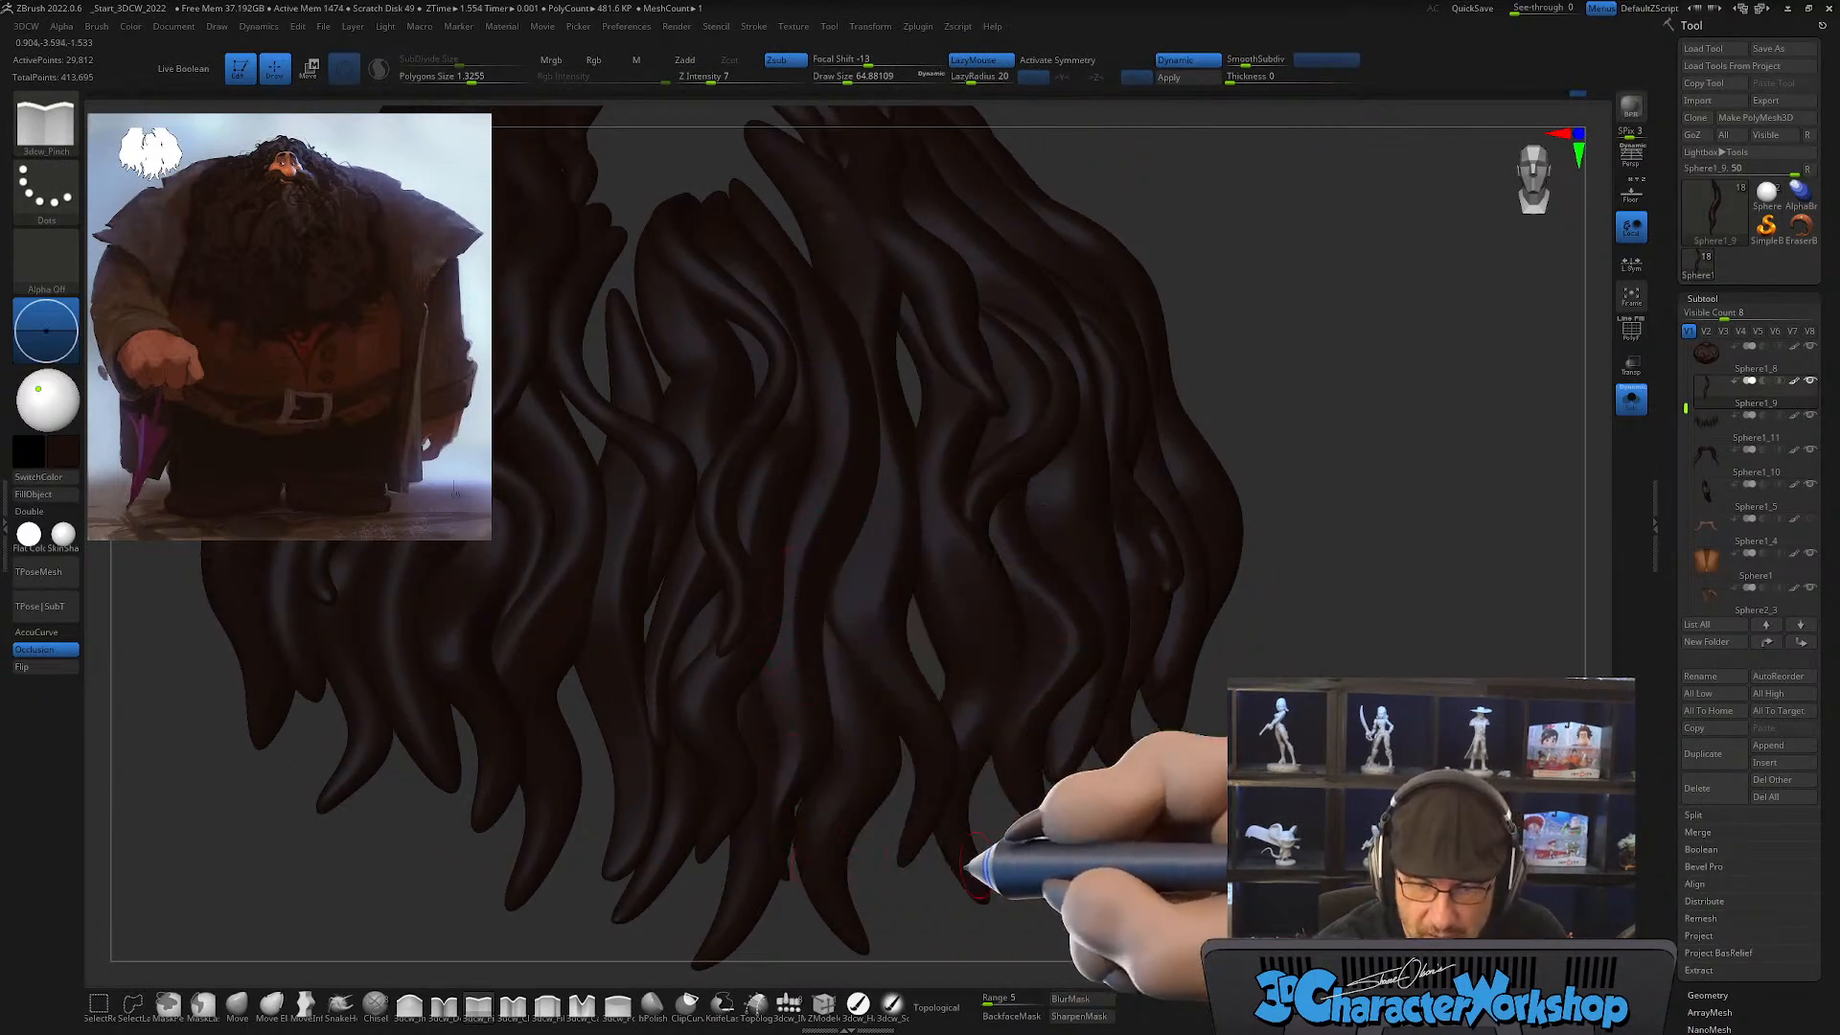
mouse_move(1198, 872)
mouse_down()
mouse_move(1216, 896)
mouse_move(772, 752)
mouse_move(1064, 705)
mouse_move(1192, 814)
mouse_move(1172, 812)
mouse_move(1191, 794)
mouse_up()
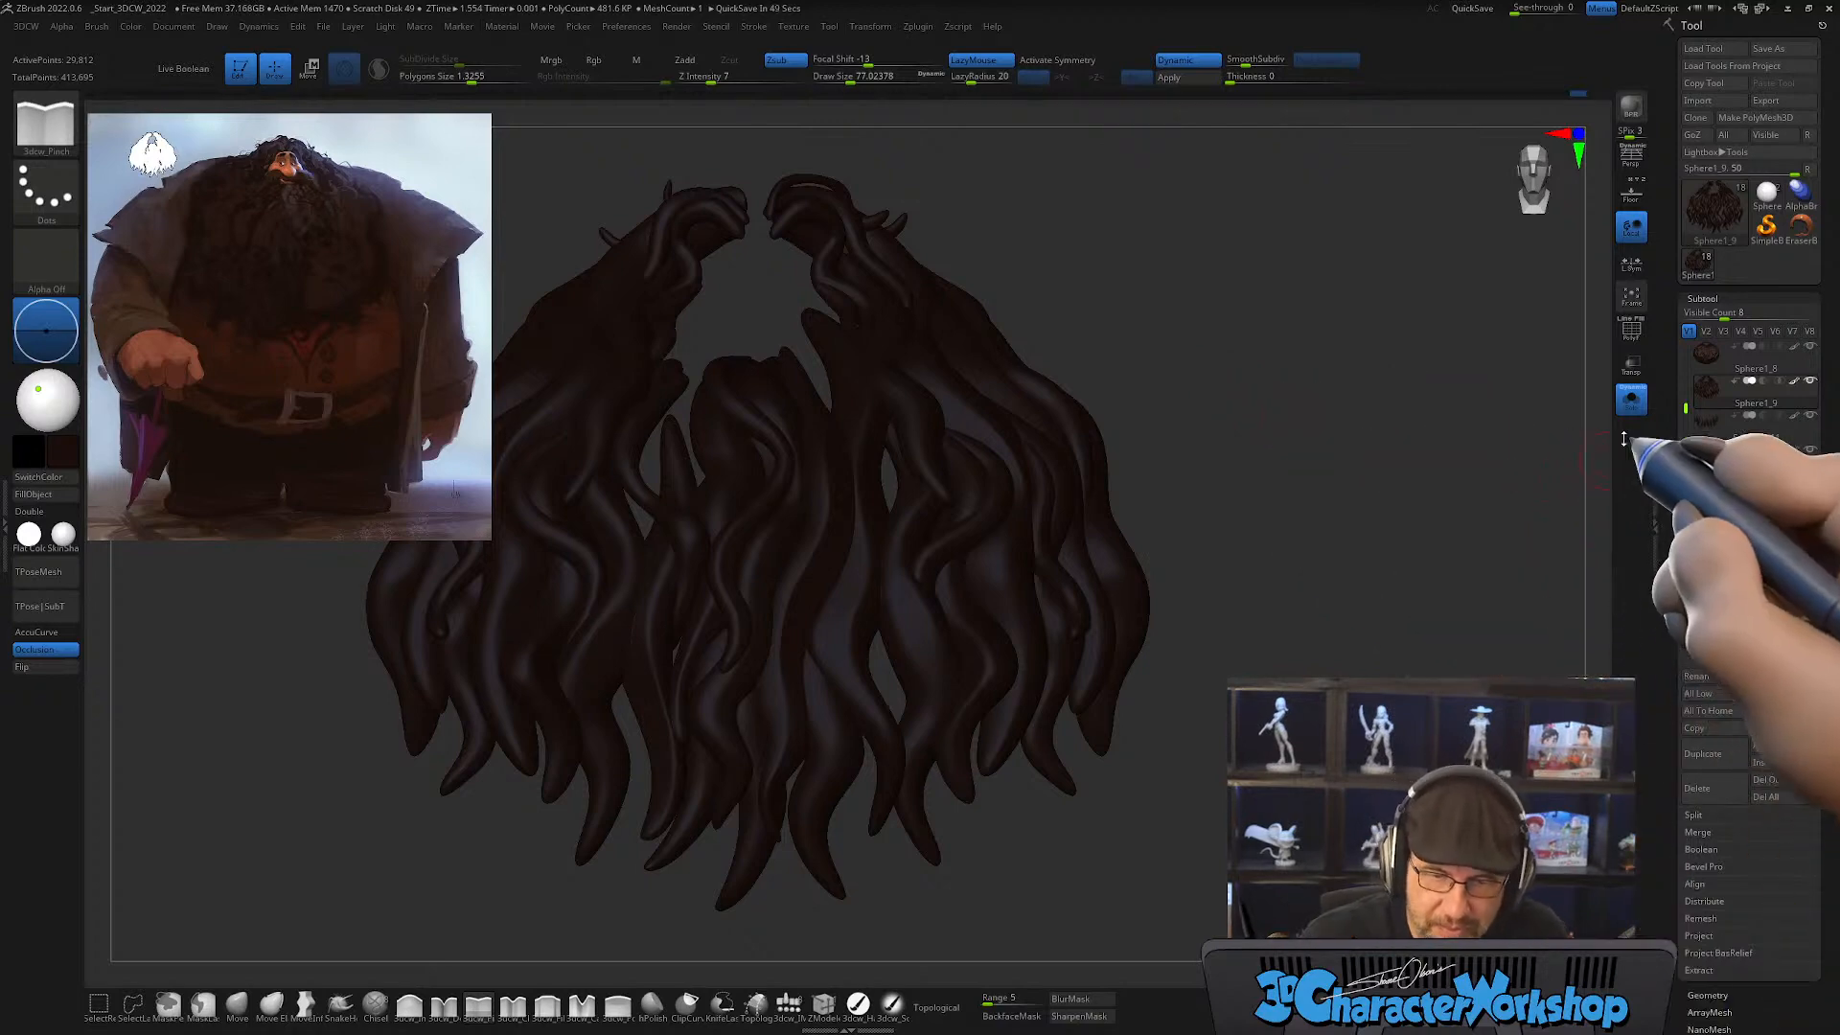
click(1631, 399)
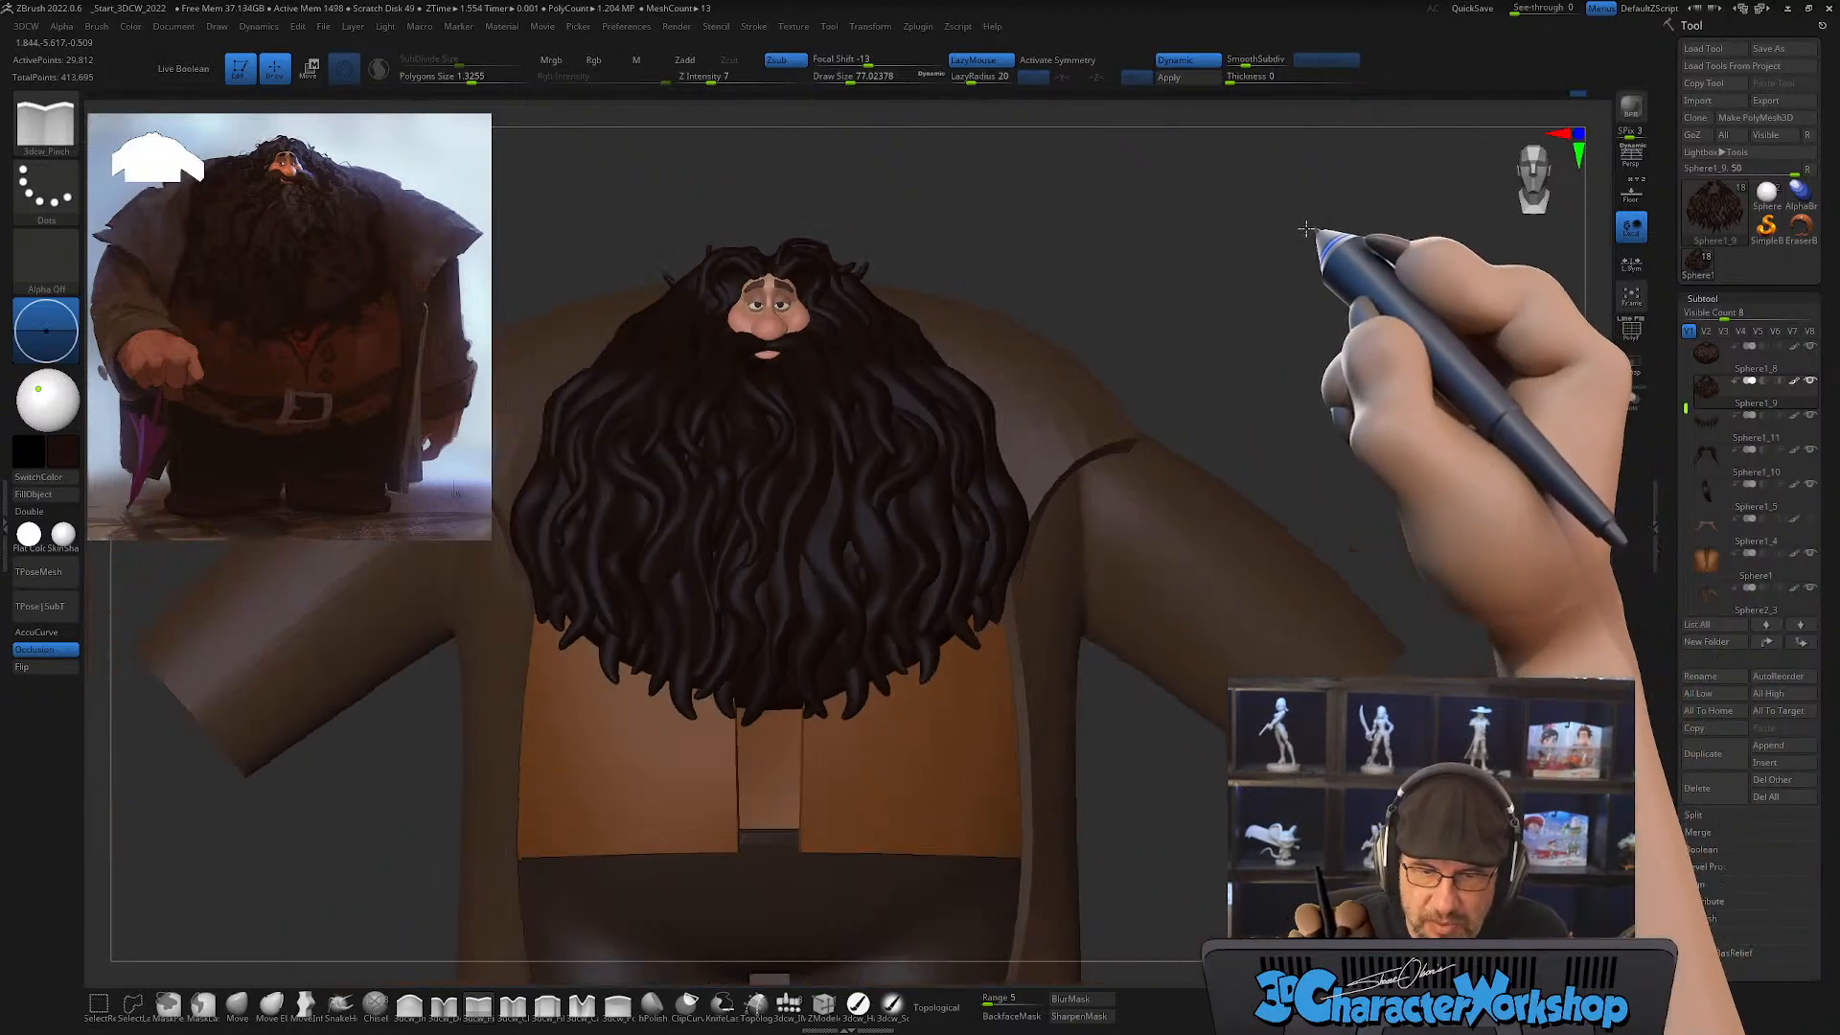
Step: Switch to the Move brush with Topological enabled and a draw size of about 305, and pull a beard strand sideways
mouse_move(1311, 315)
mouse_down()
mouse_move(1299, 335)
mouse_move(1316, 333)
mouse_up()
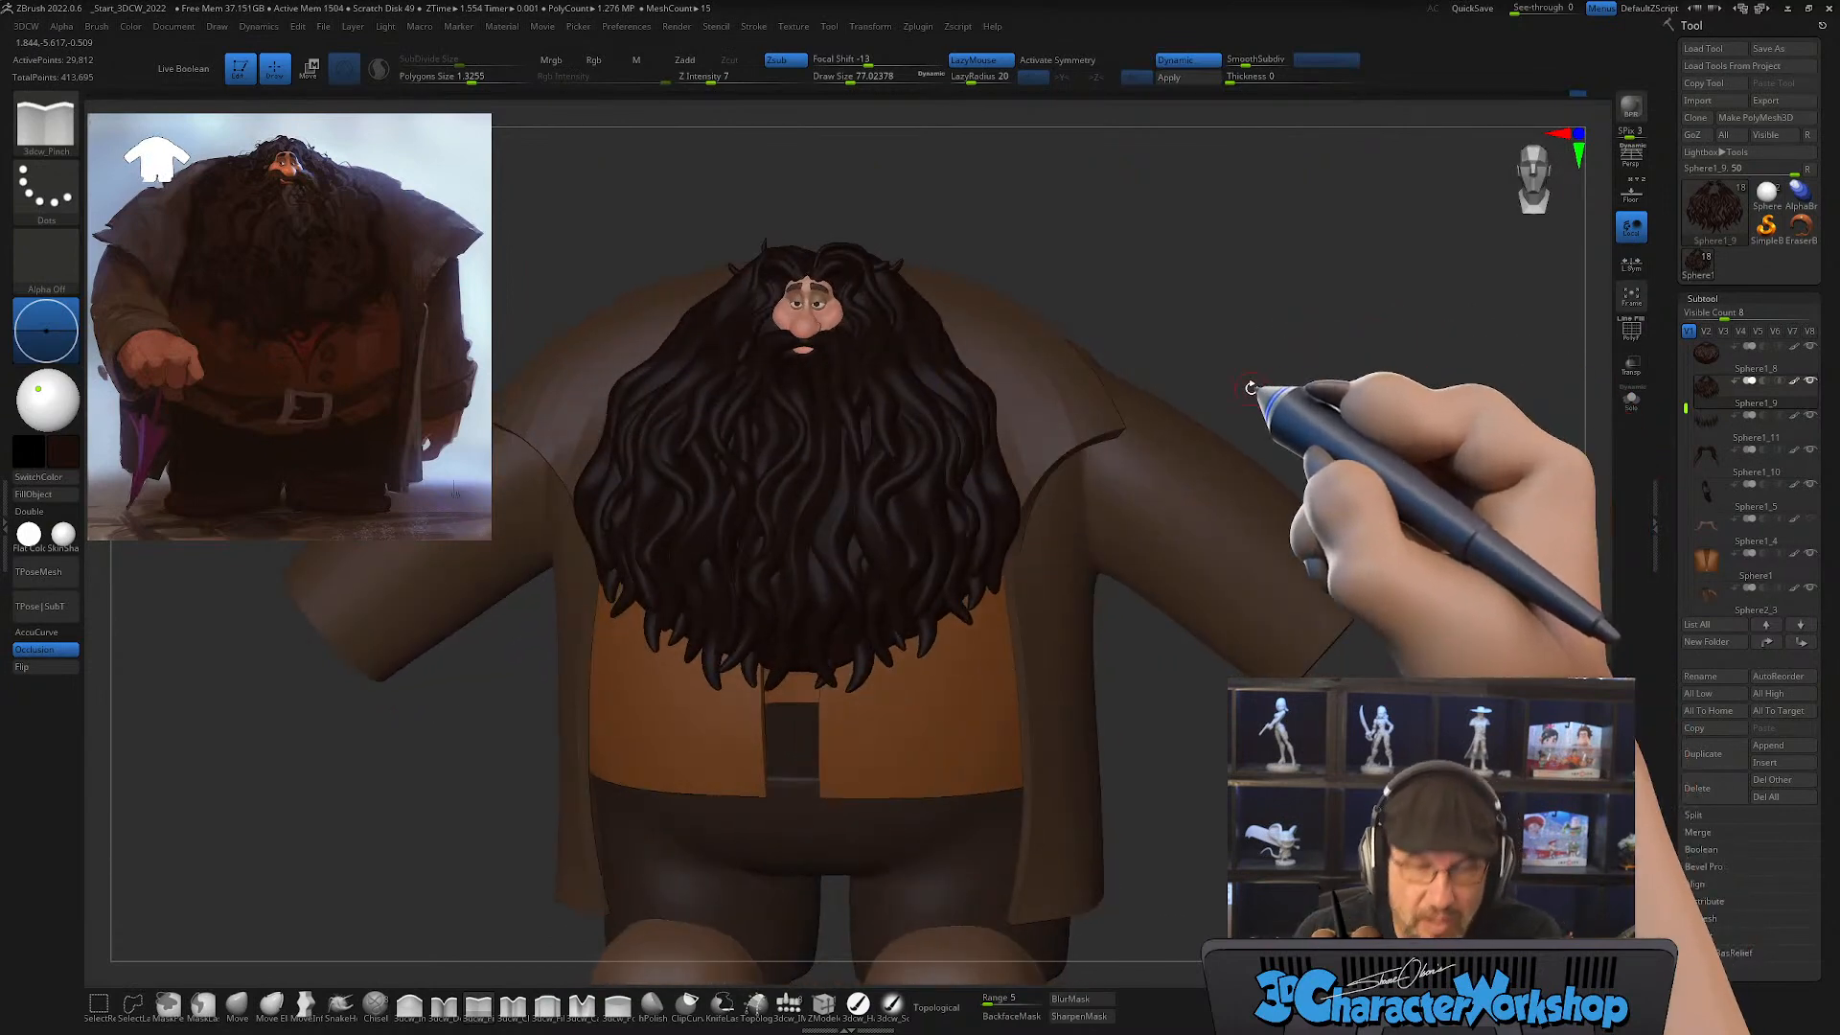
key(s)
drag(1244, 319, 1246, 321)
drag(1166, 762, 1163, 739)
click(233, 1012)
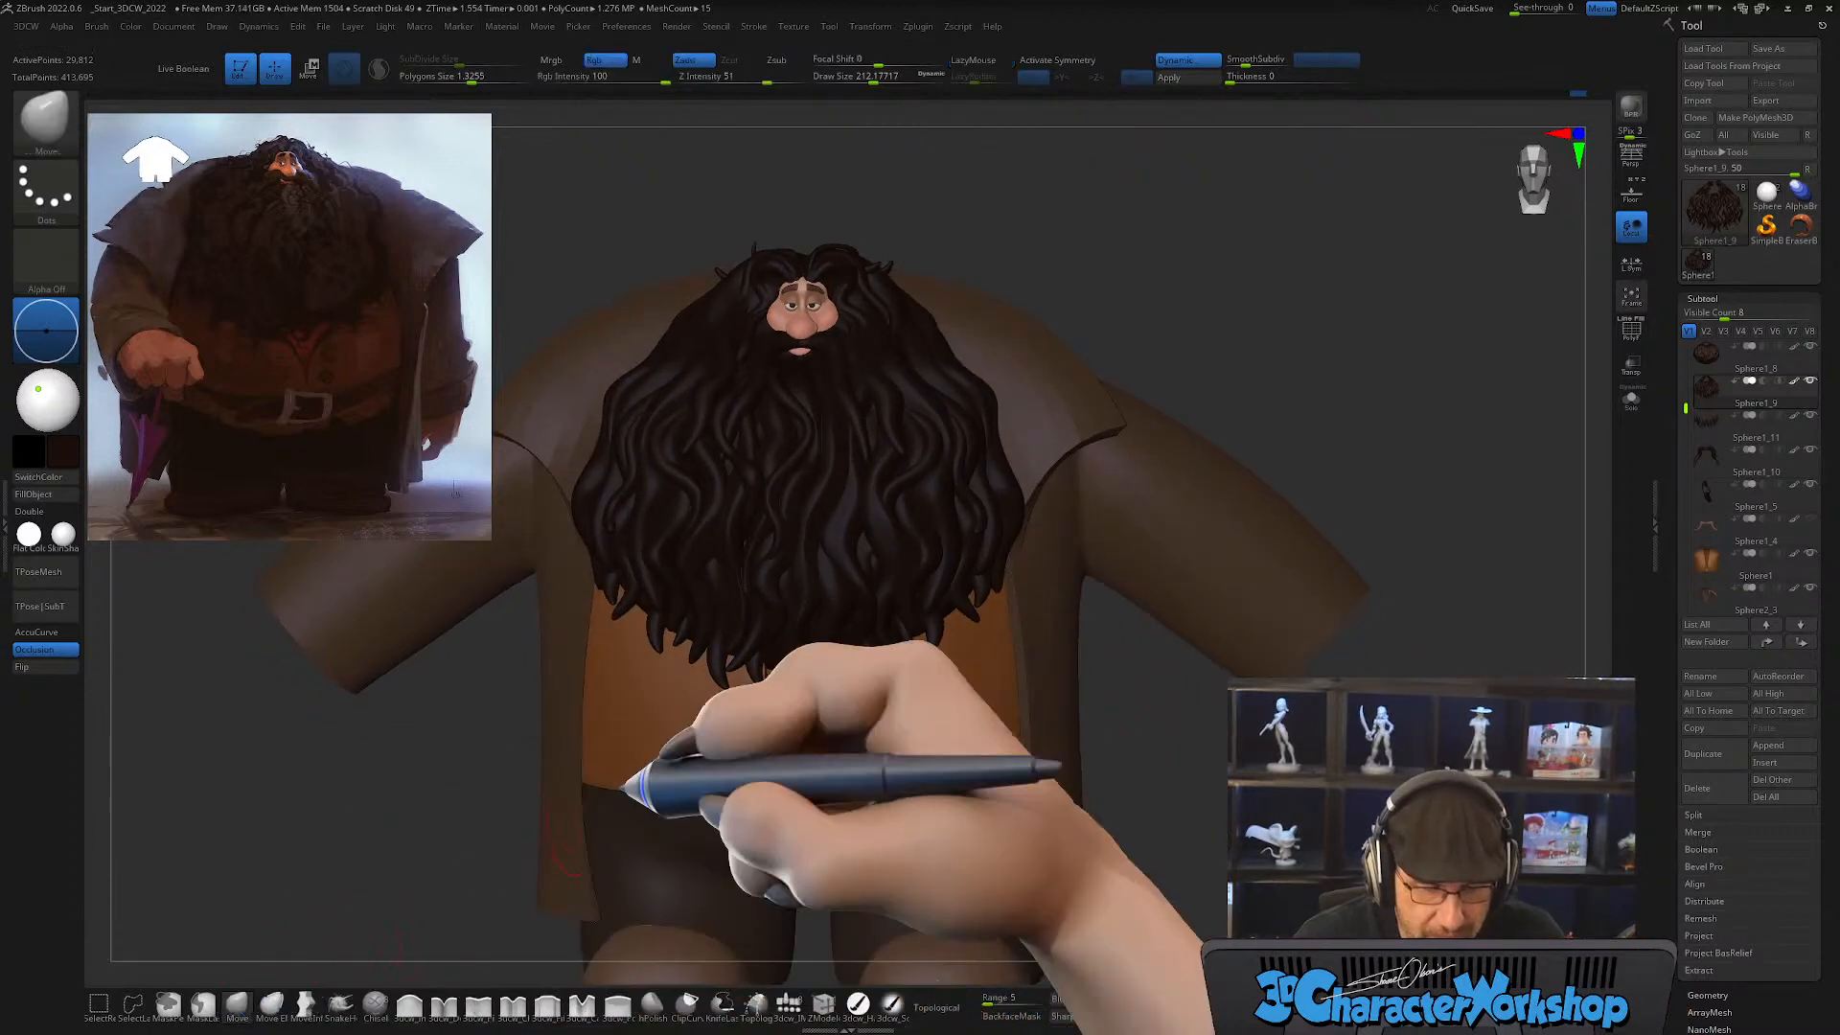
alt+drag(1166, 311, 1158, 489)
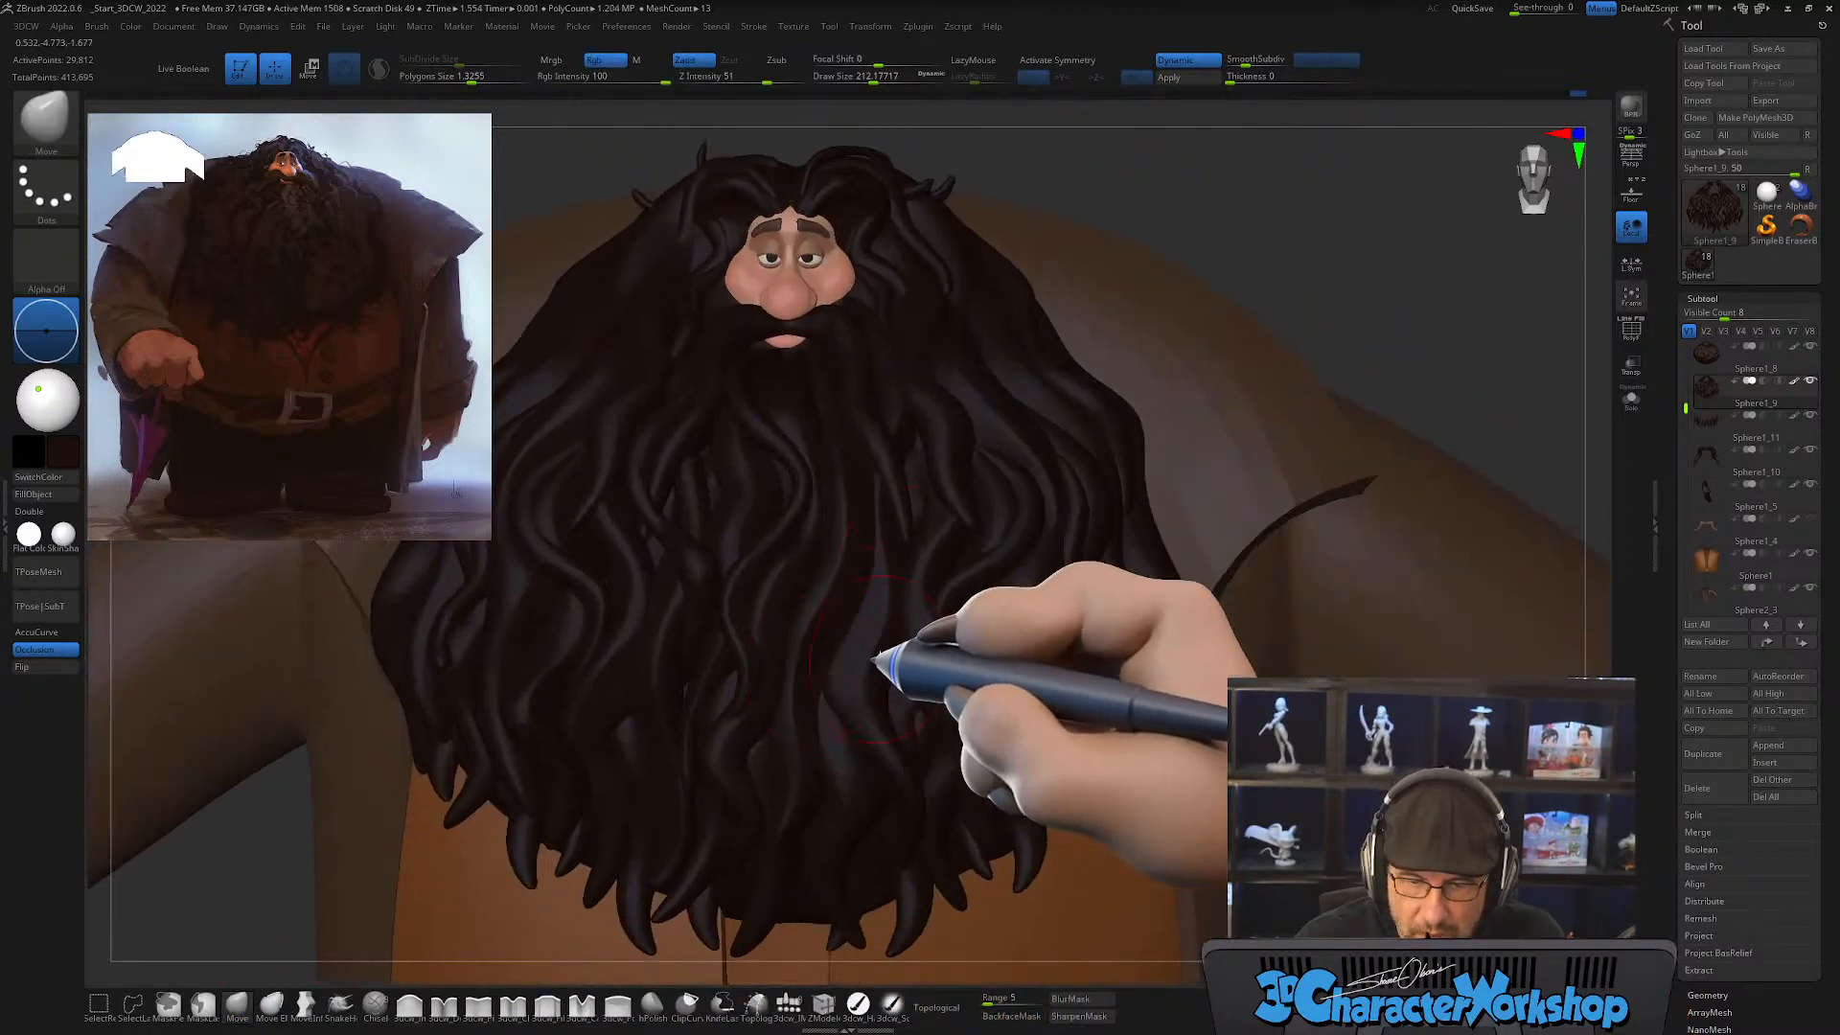
key(bracketright)
click(938, 1006)
mouse_move(921, 679)
mouse_down()
mouse_move(848, 669)
mouse_move(829, 692)
mouse_up()
drag(1274, 258, 1327, 197)
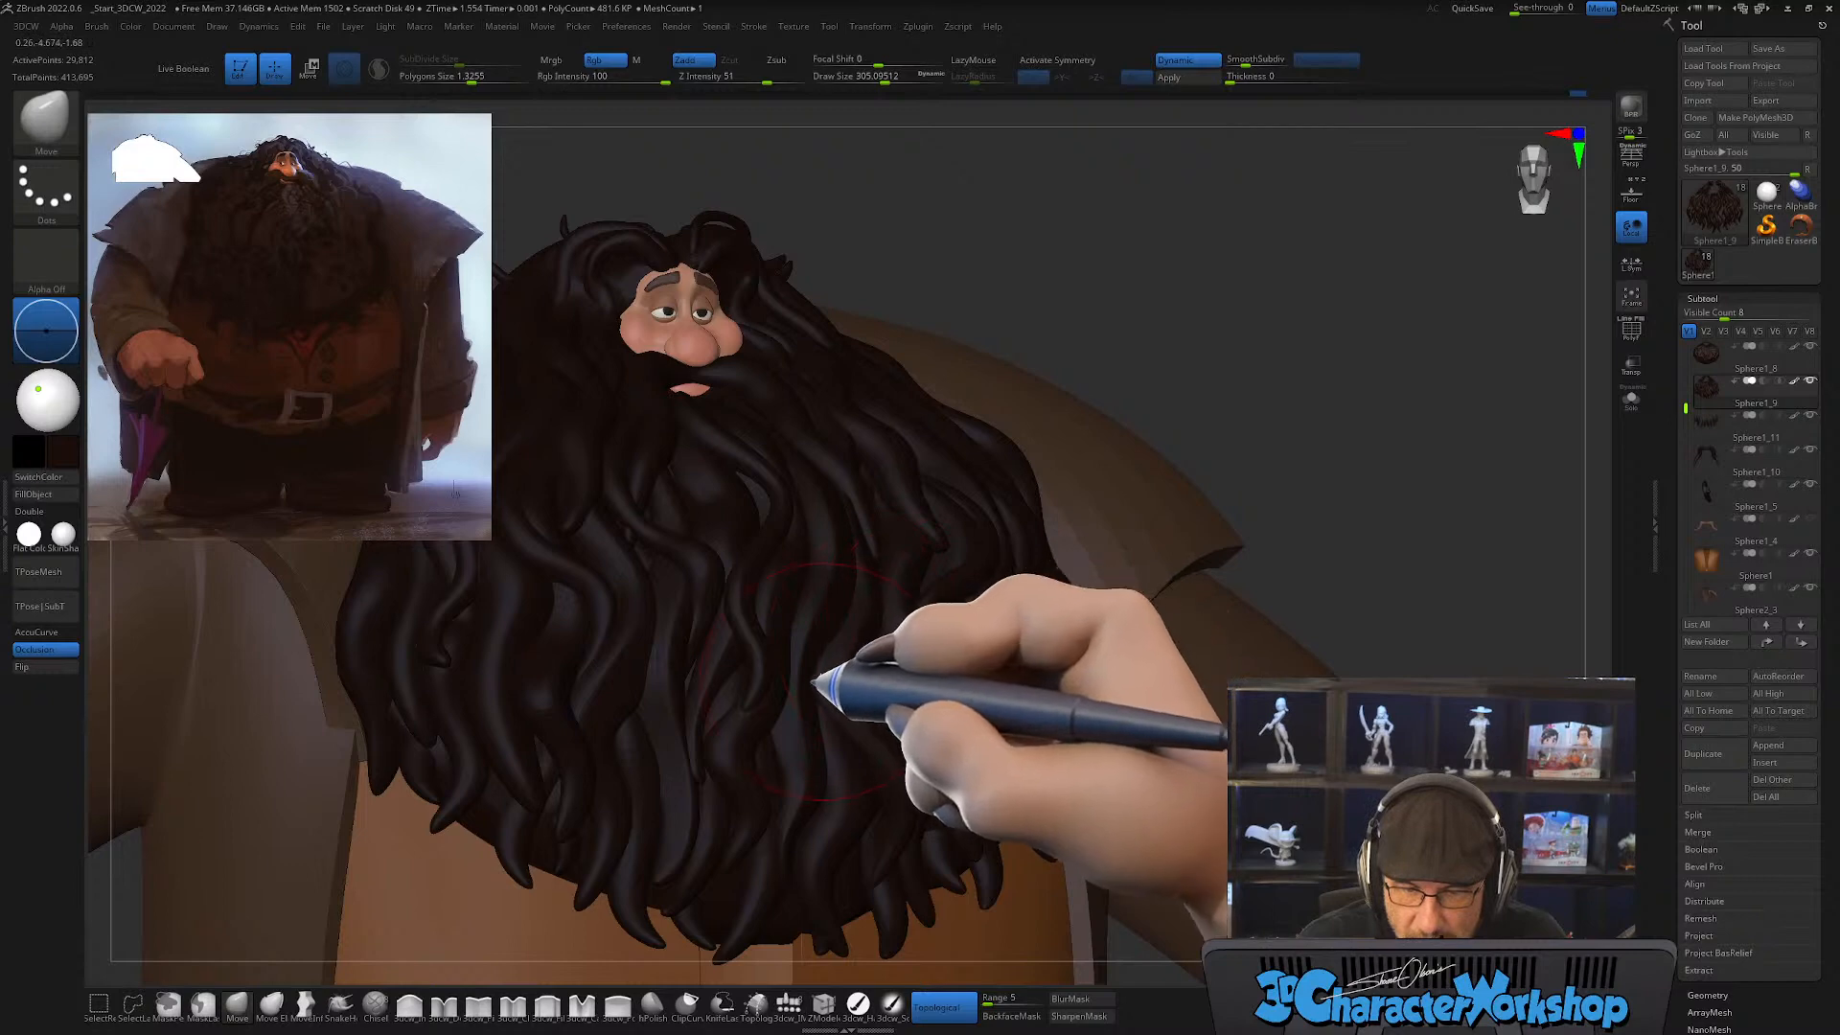
drag(1274, 336, 1262, 270)
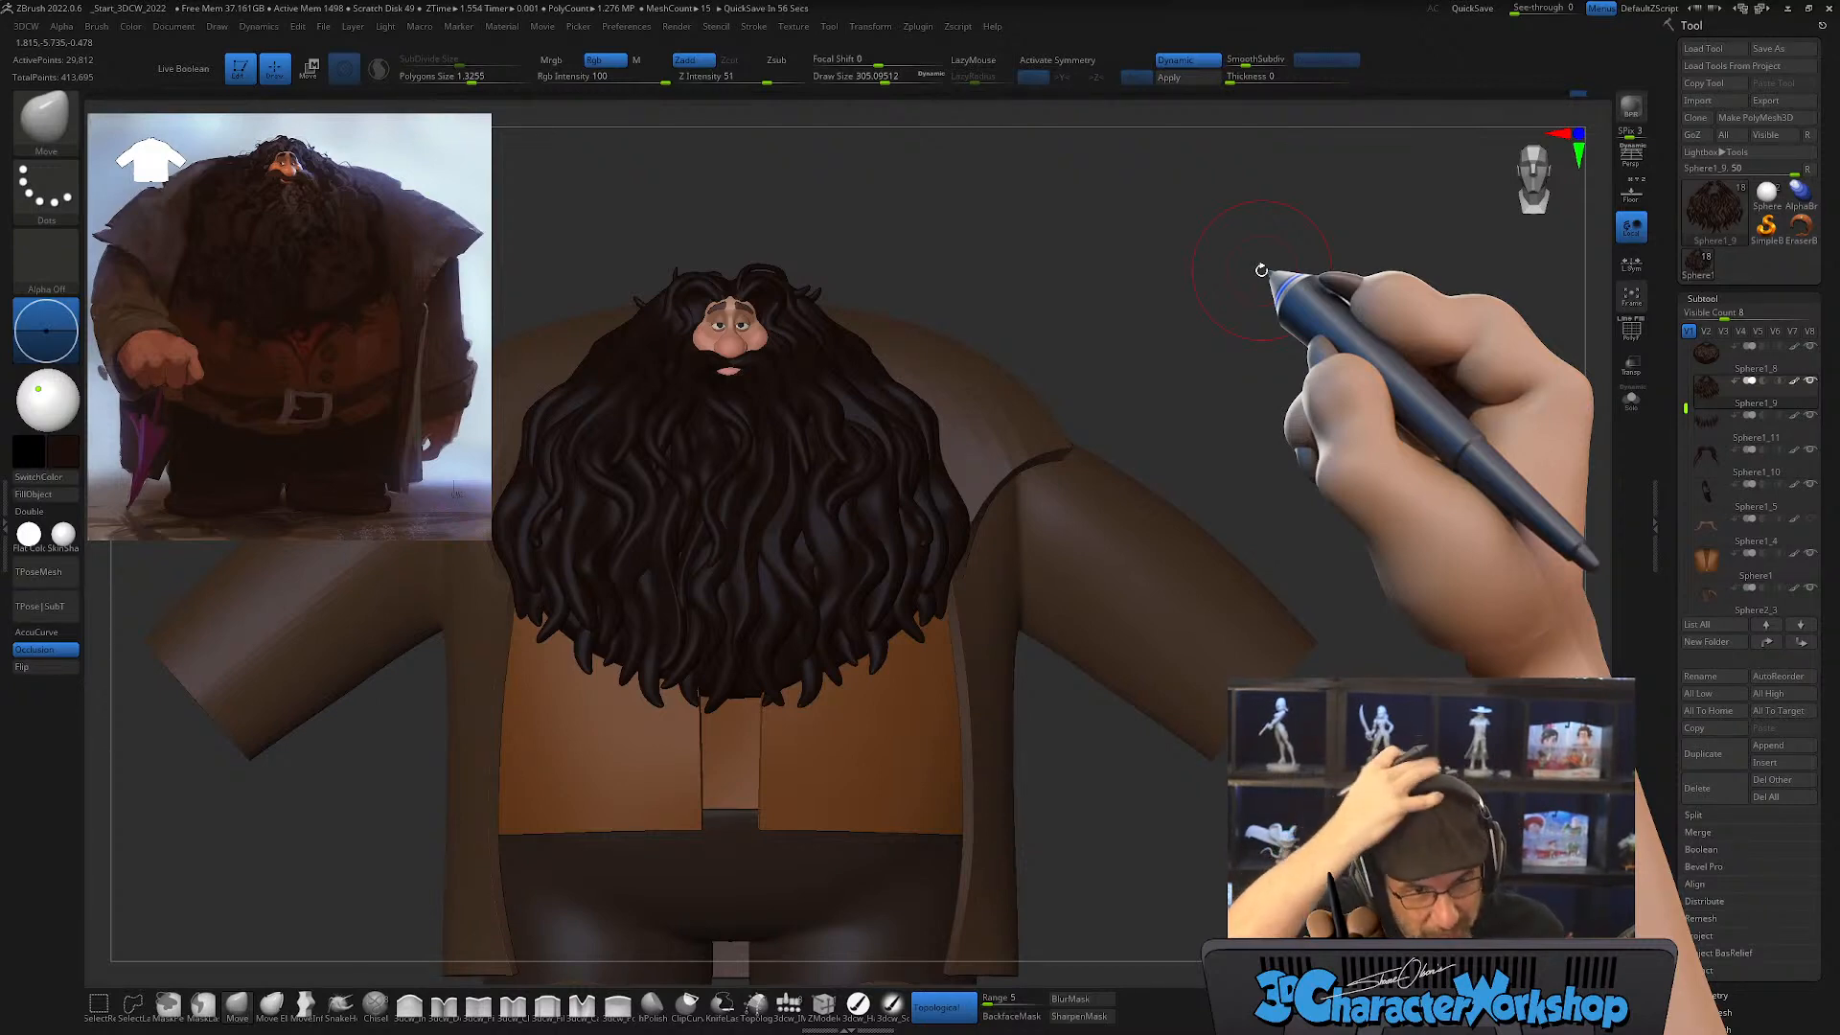
alt+drag(1165, 855, 1138, 821)
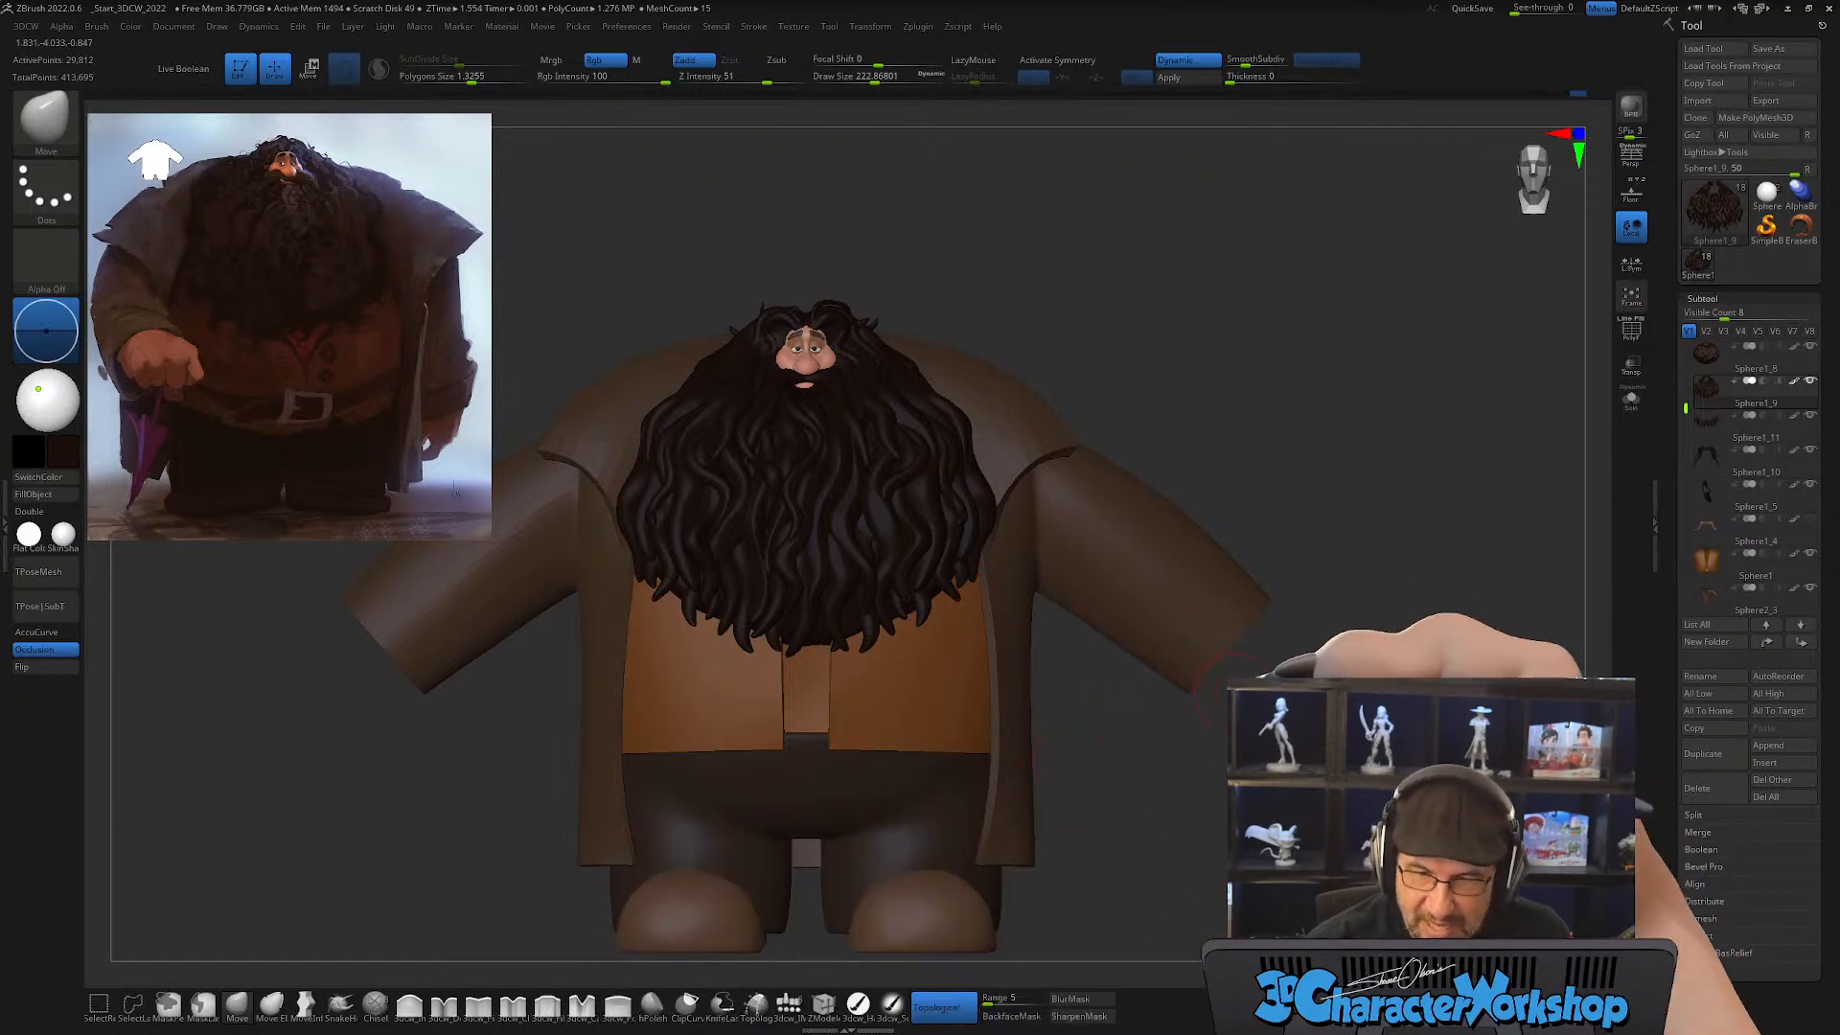
mouse_move(1233, 705)
mouse_down()
mouse_move(1188, 709)
mouse_move(1232, 733)
mouse_move(1233, 765)
mouse_up()
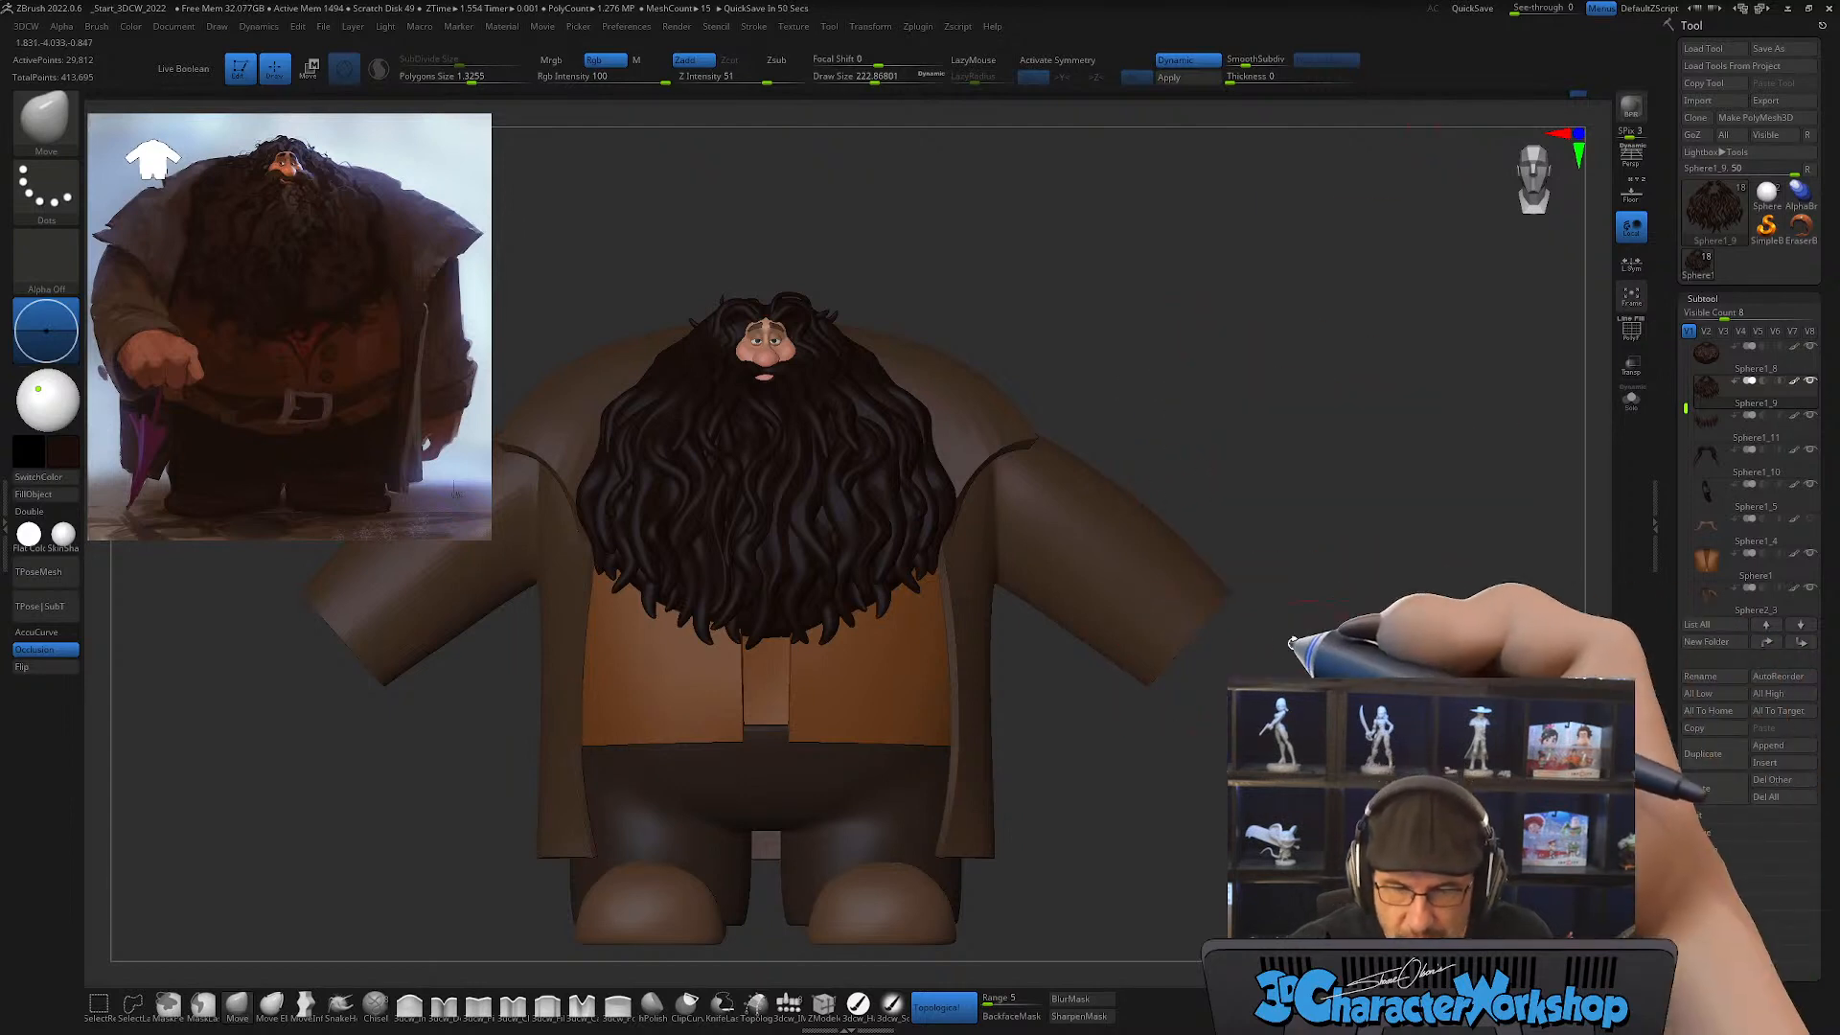
drag(1329, 653, 1289, 654)
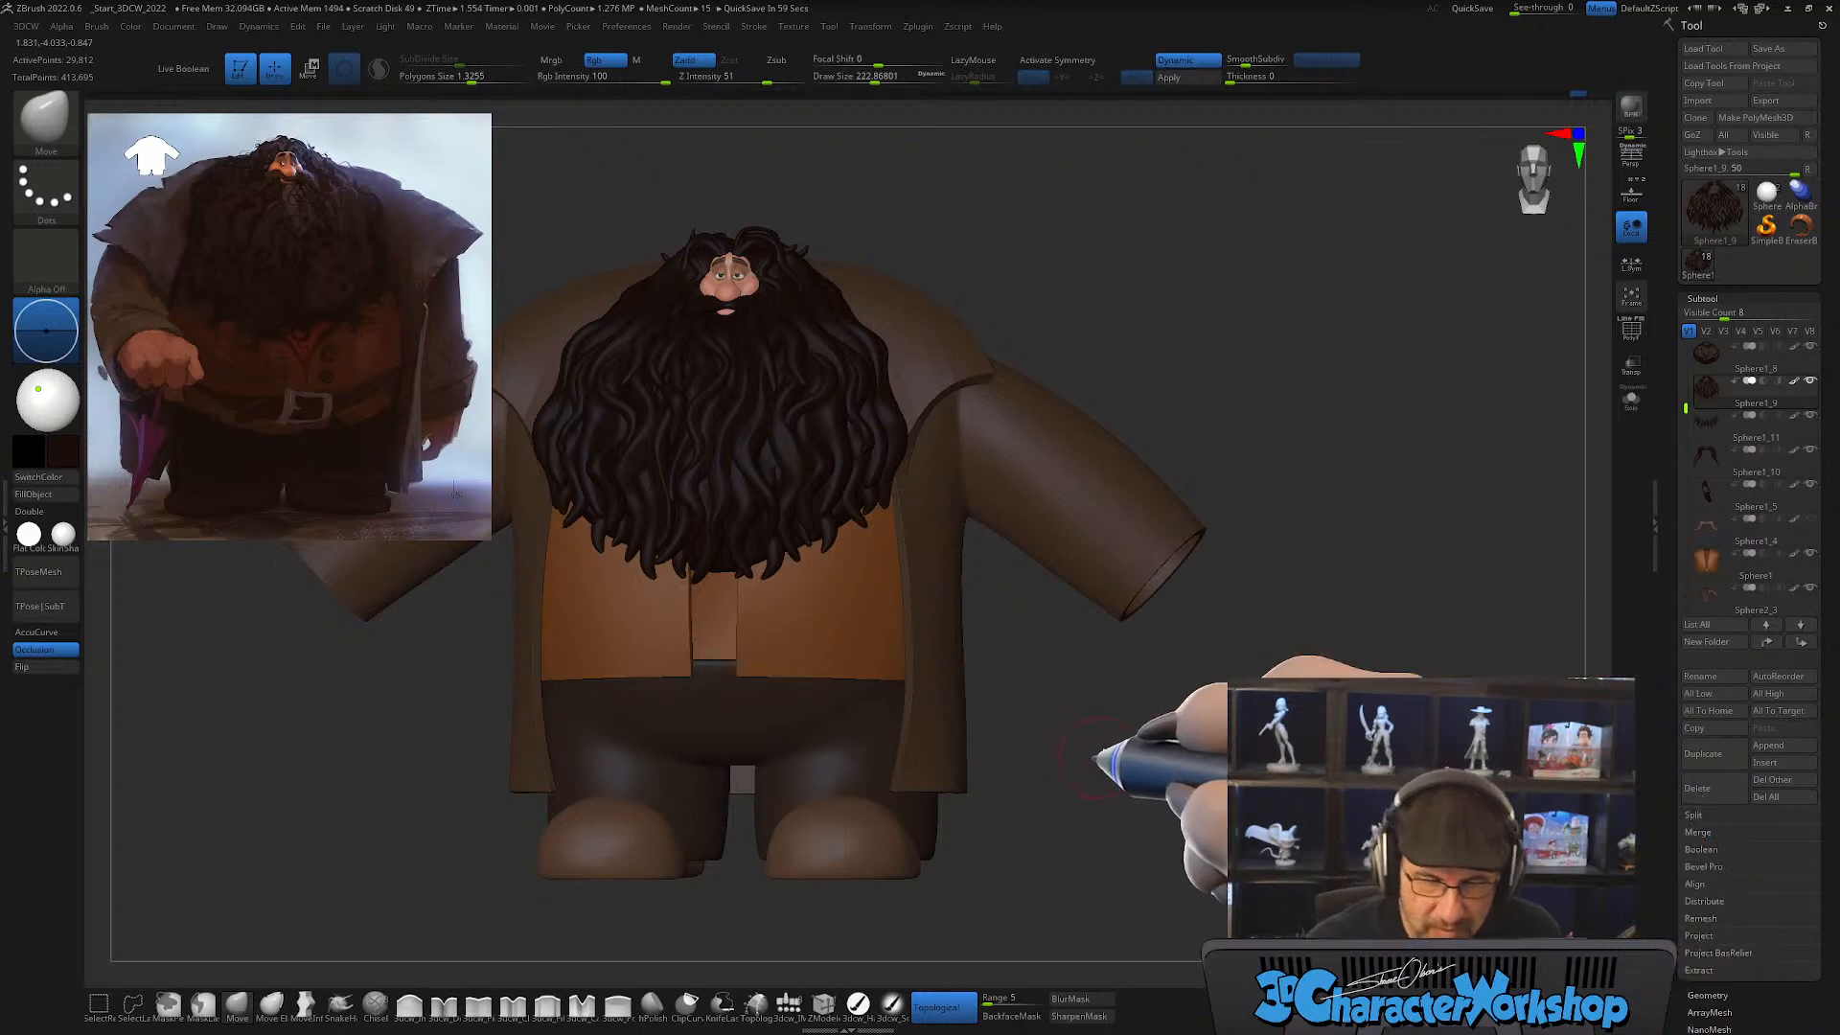
mouse_move(1159, 739)
mouse_down()
mouse_move(1083, 758)
mouse_move(1177, 739)
mouse_up()
drag(1141, 574, 1189, 682)
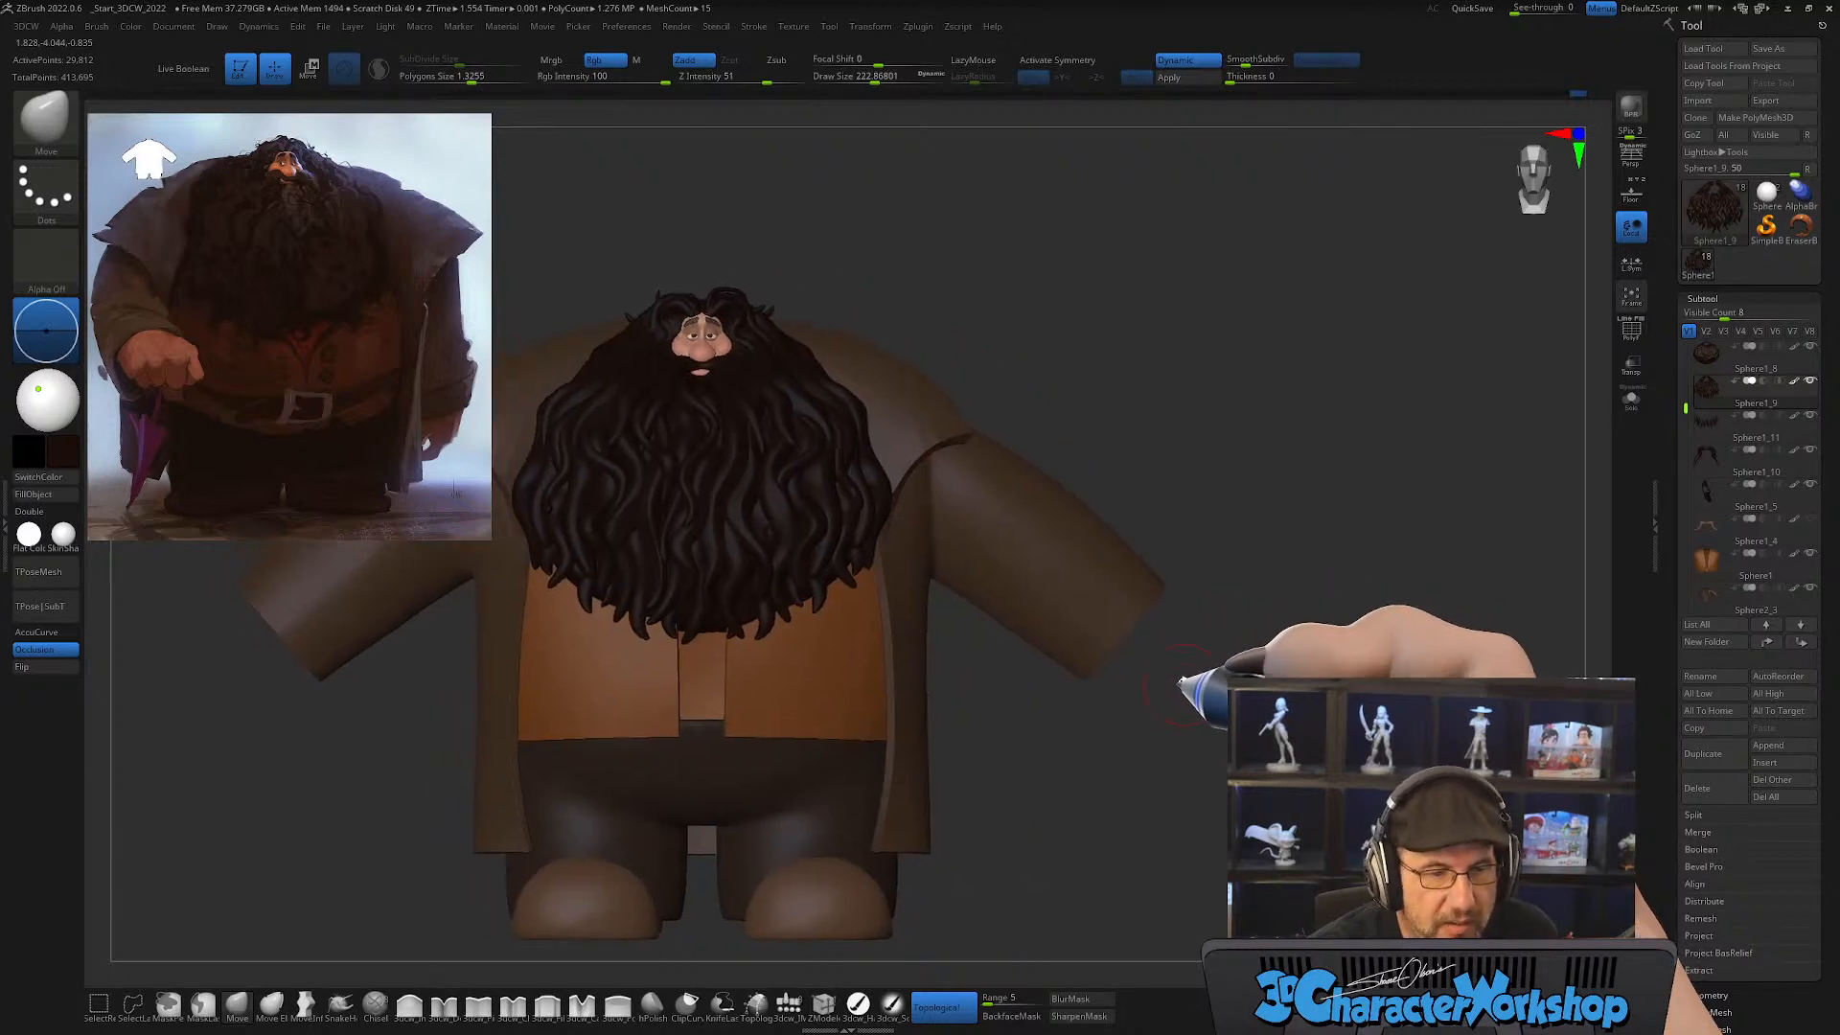
alt+drag(1197, 533, 1194, 586)
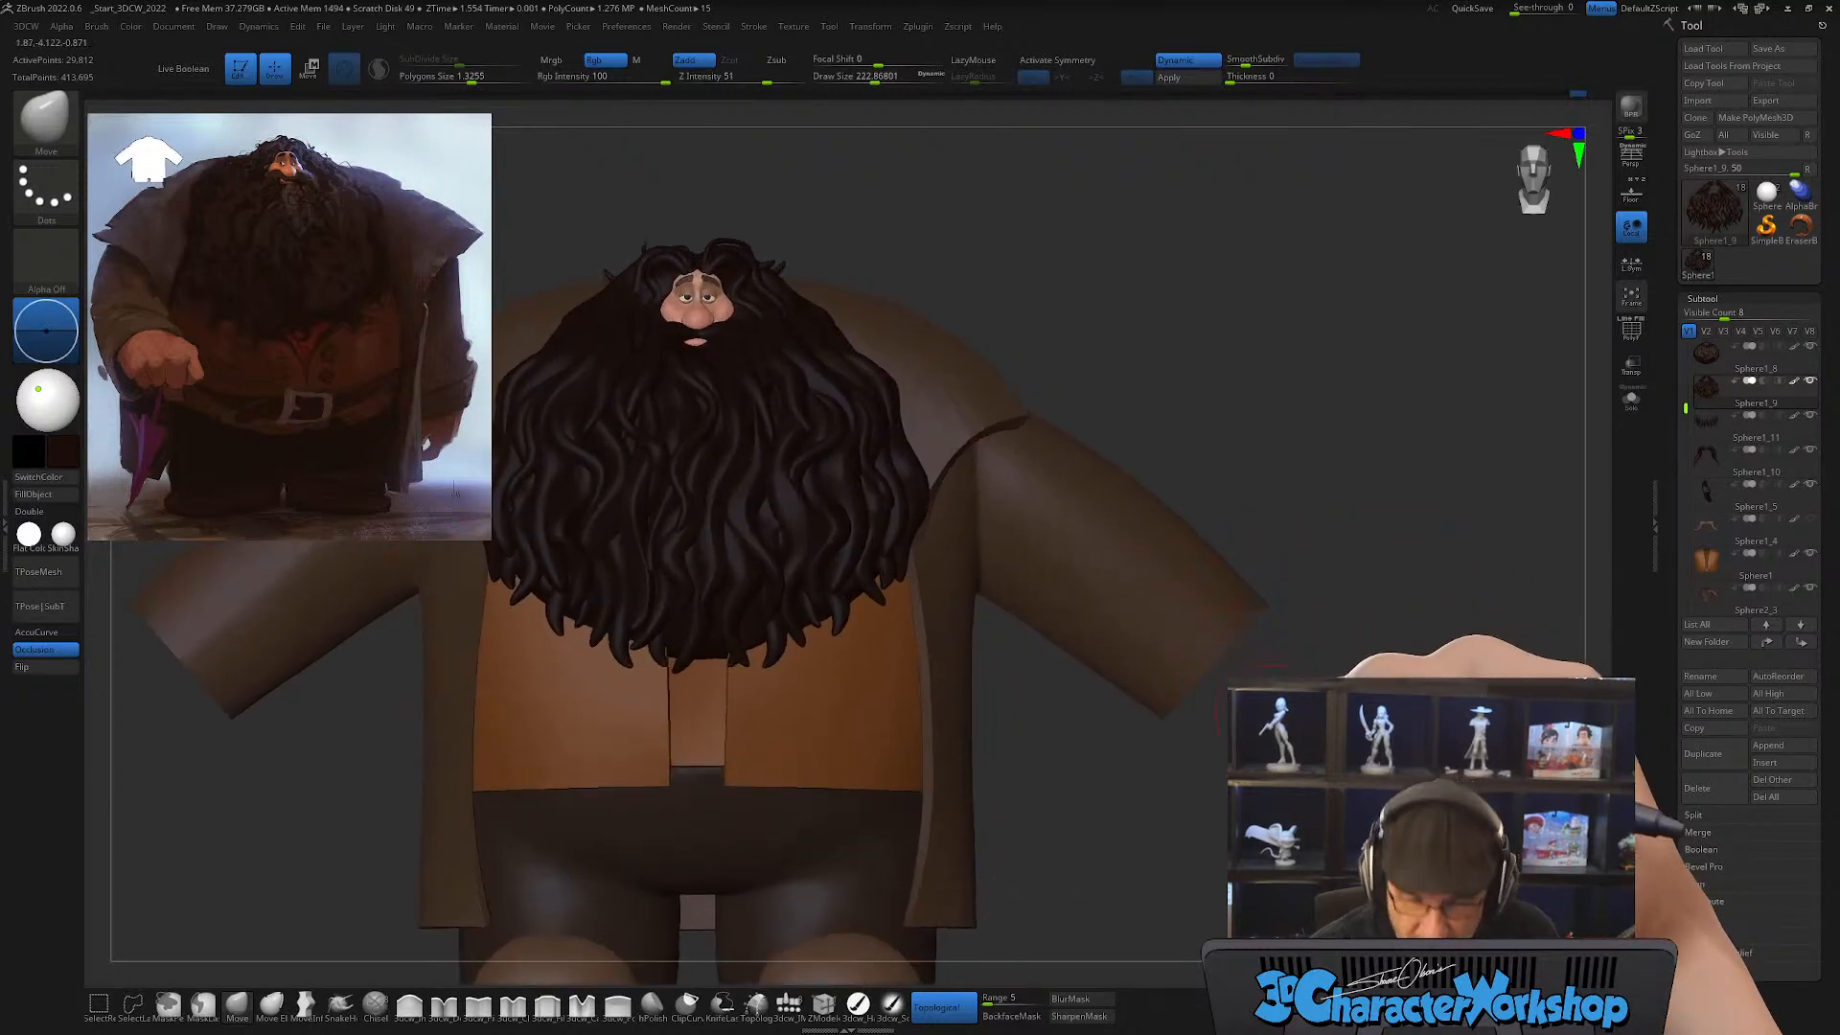
alt+drag(1254, 701, 1185, 736)
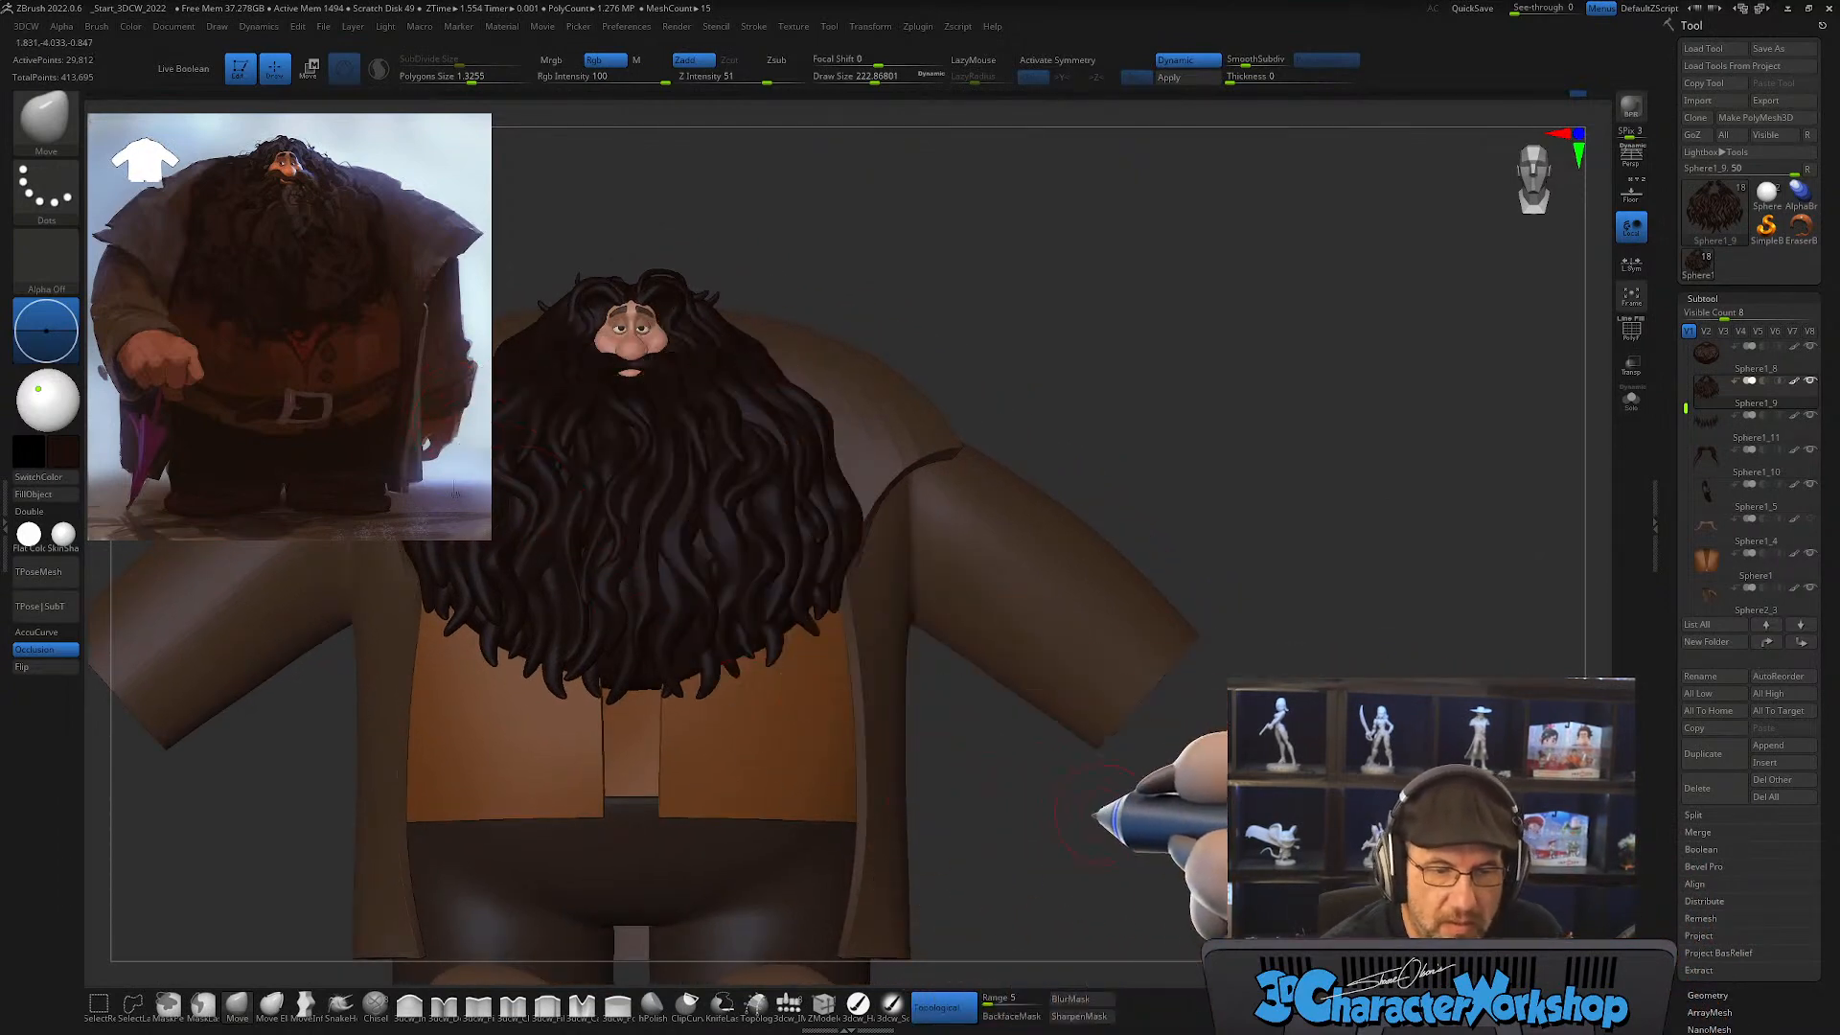
drag(1086, 820, 1155, 781)
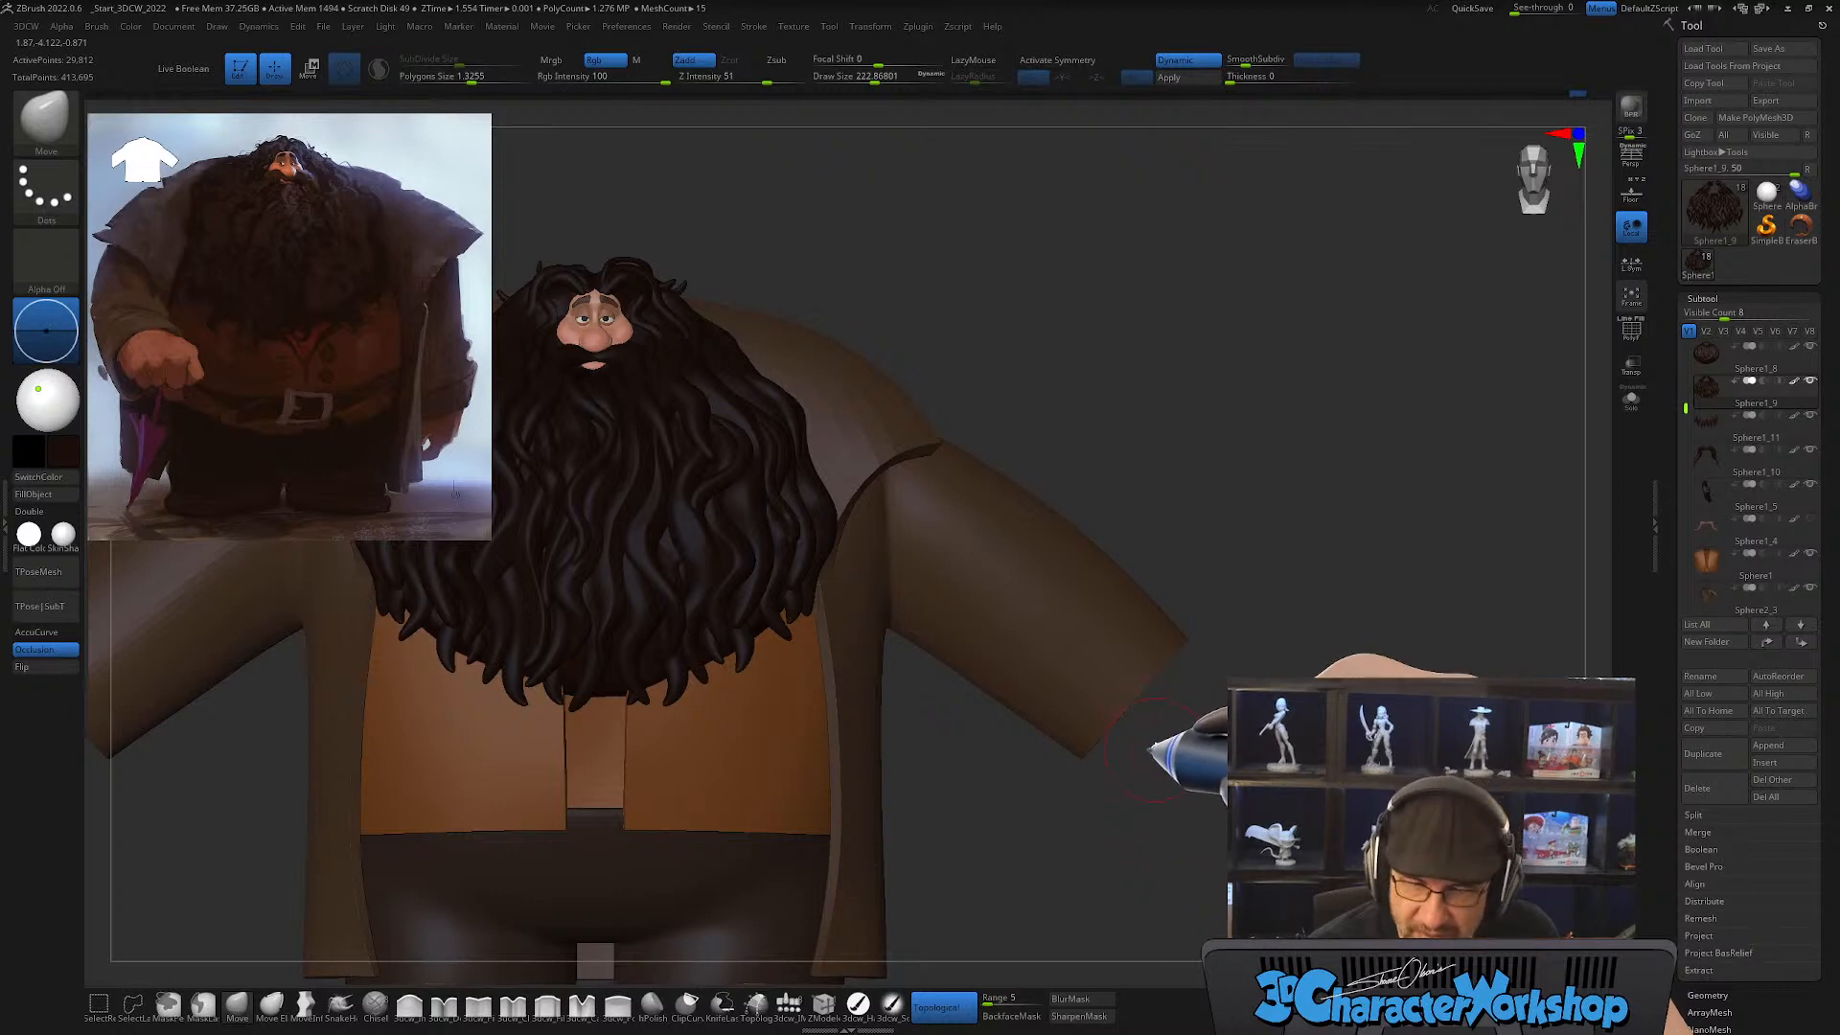
Step: Show the wireframe, turn off dynamic subdivision on the coat, and duplicate the coat subtool
key(shift+f)
alt+click(1109, 692)
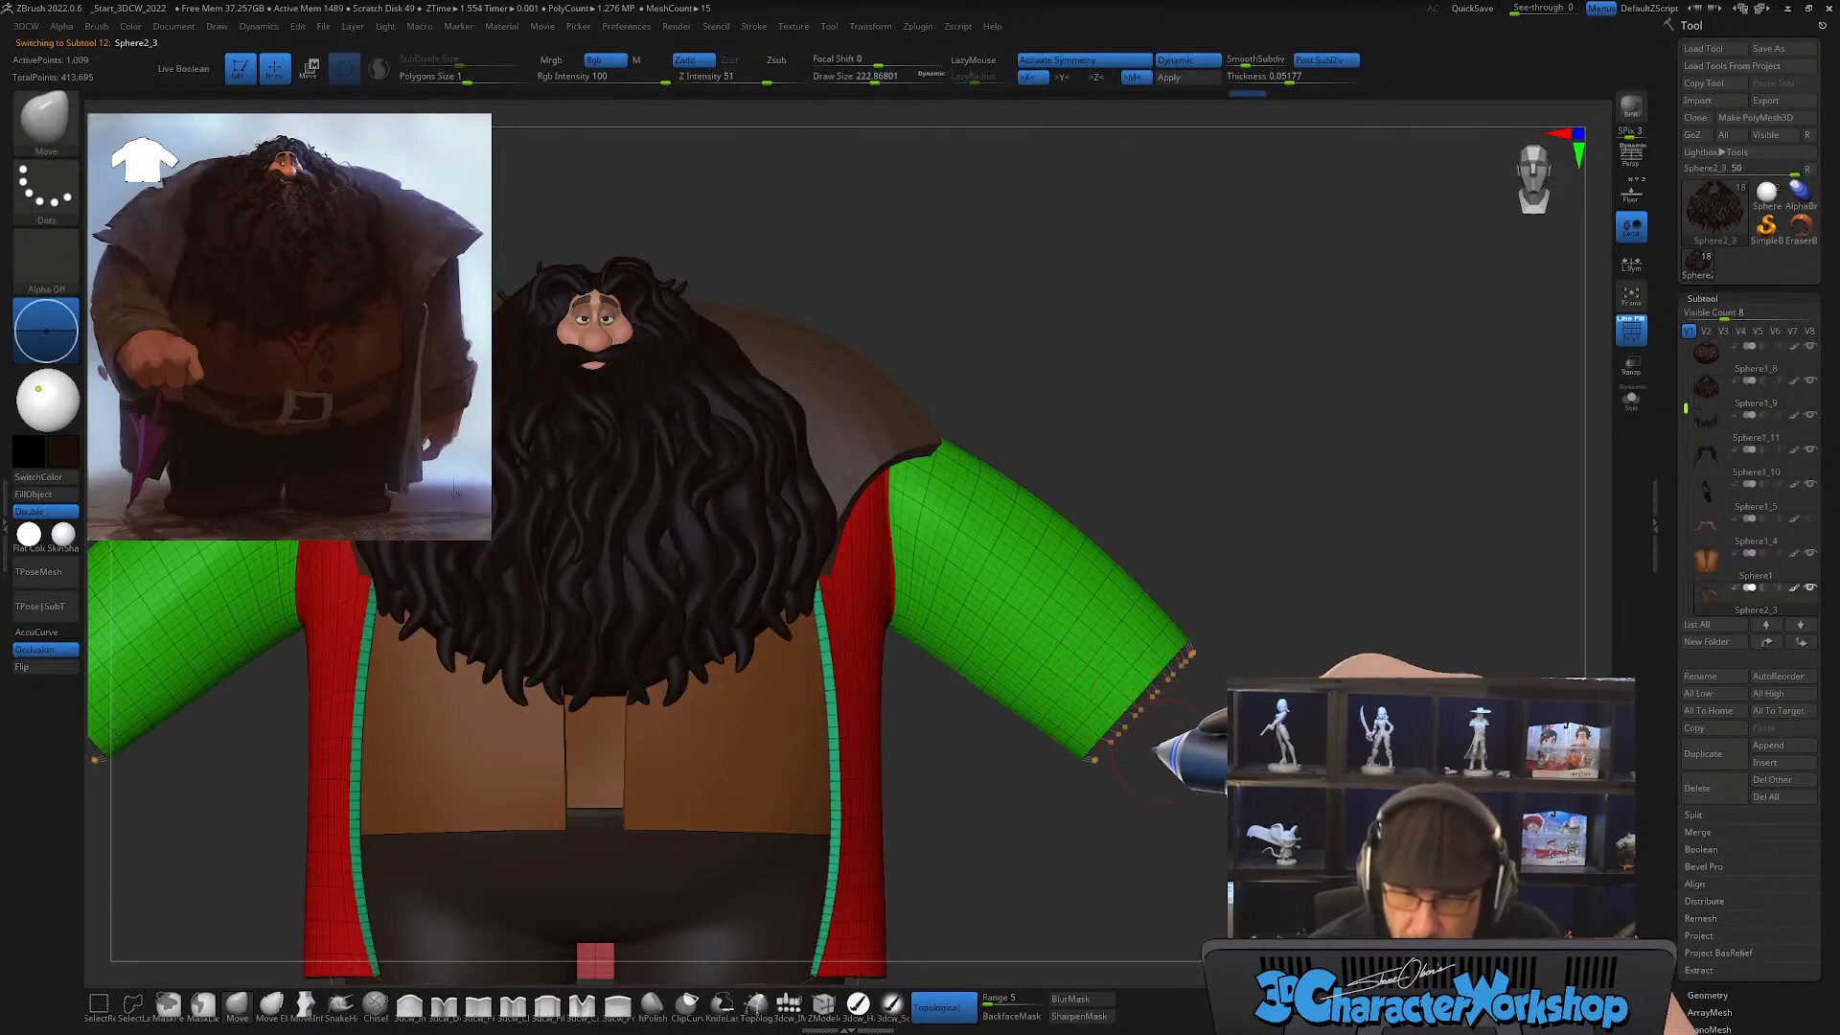
mouse_move(1182, 792)
mouse_down()
mouse_move(1192, 772)
mouse_move(1170, 773)
mouse_move(1120, 826)
mouse_move(1109, 781)
mouse_move(1076, 854)
mouse_move(1006, 867)
mouse_move(1131, 786)
mouse_move(1171, 820)
mouse_up()
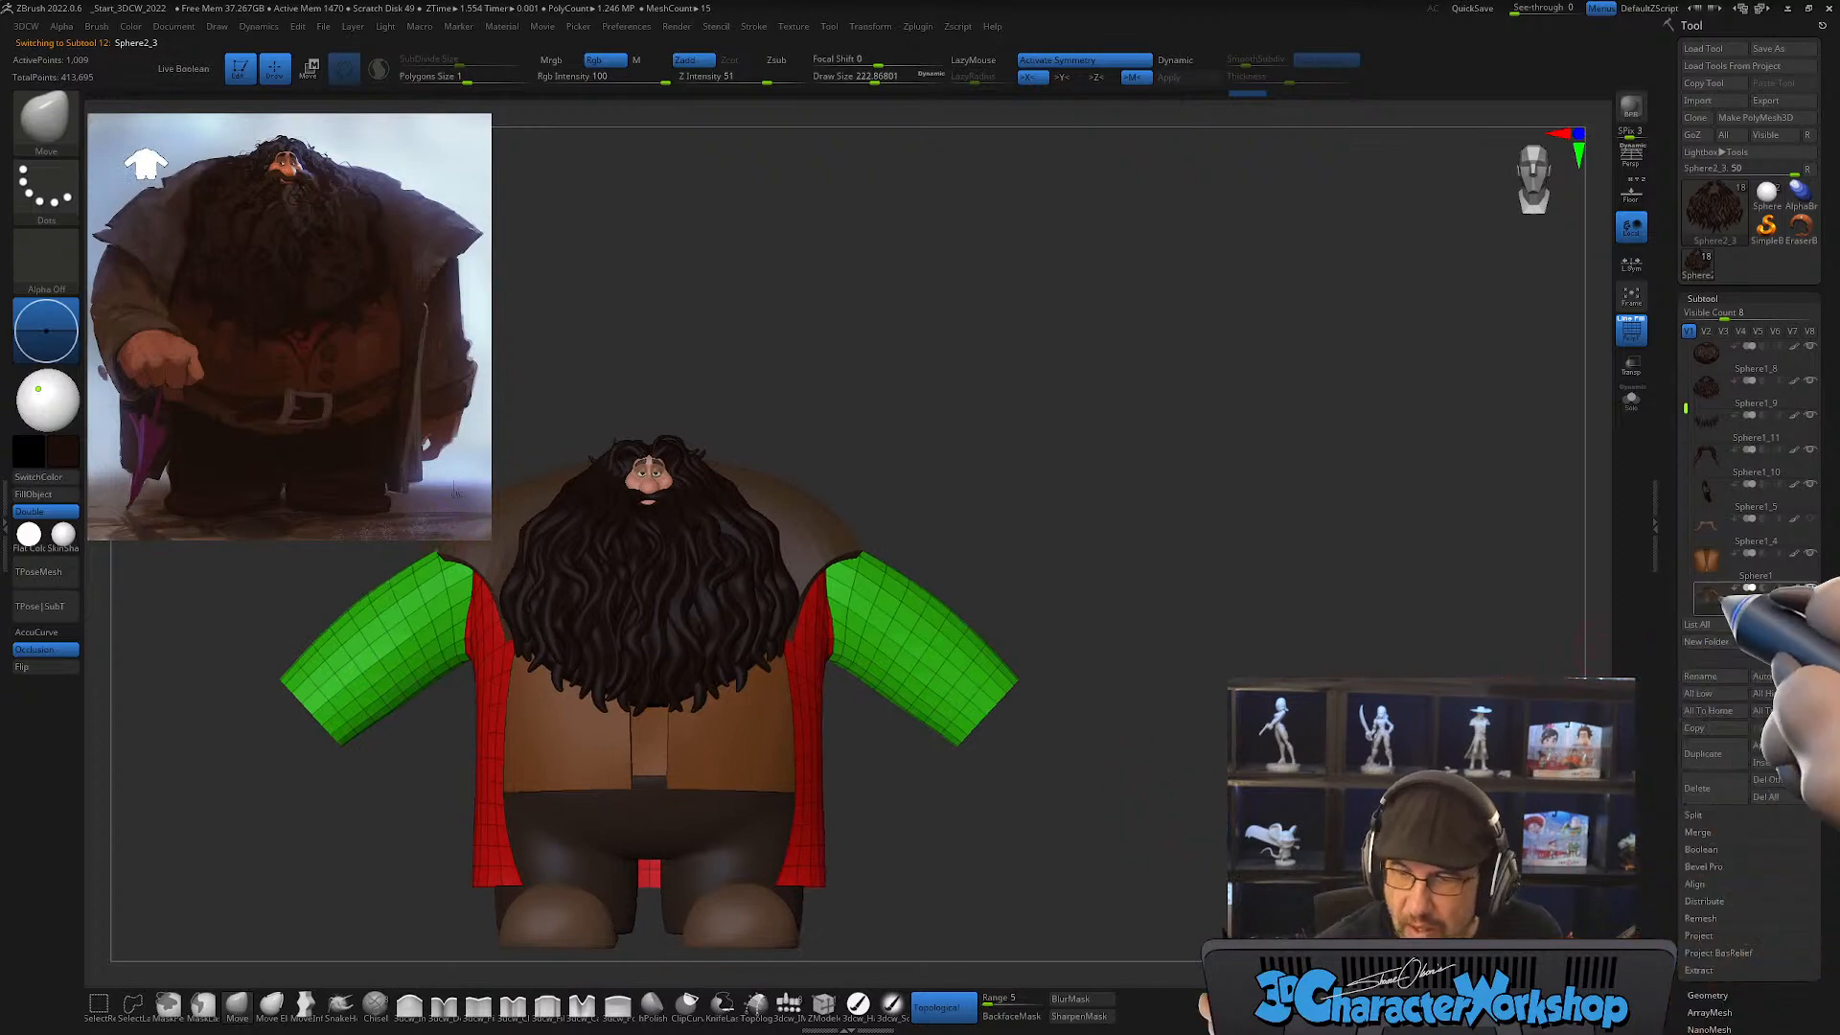
click(1697, 755)
Step: Isolate the lower ends of both sleeves on the duplicated coat and delete the hidden geometry to leave two cuffs
alt+drag(1026, 616, 1041, 540)
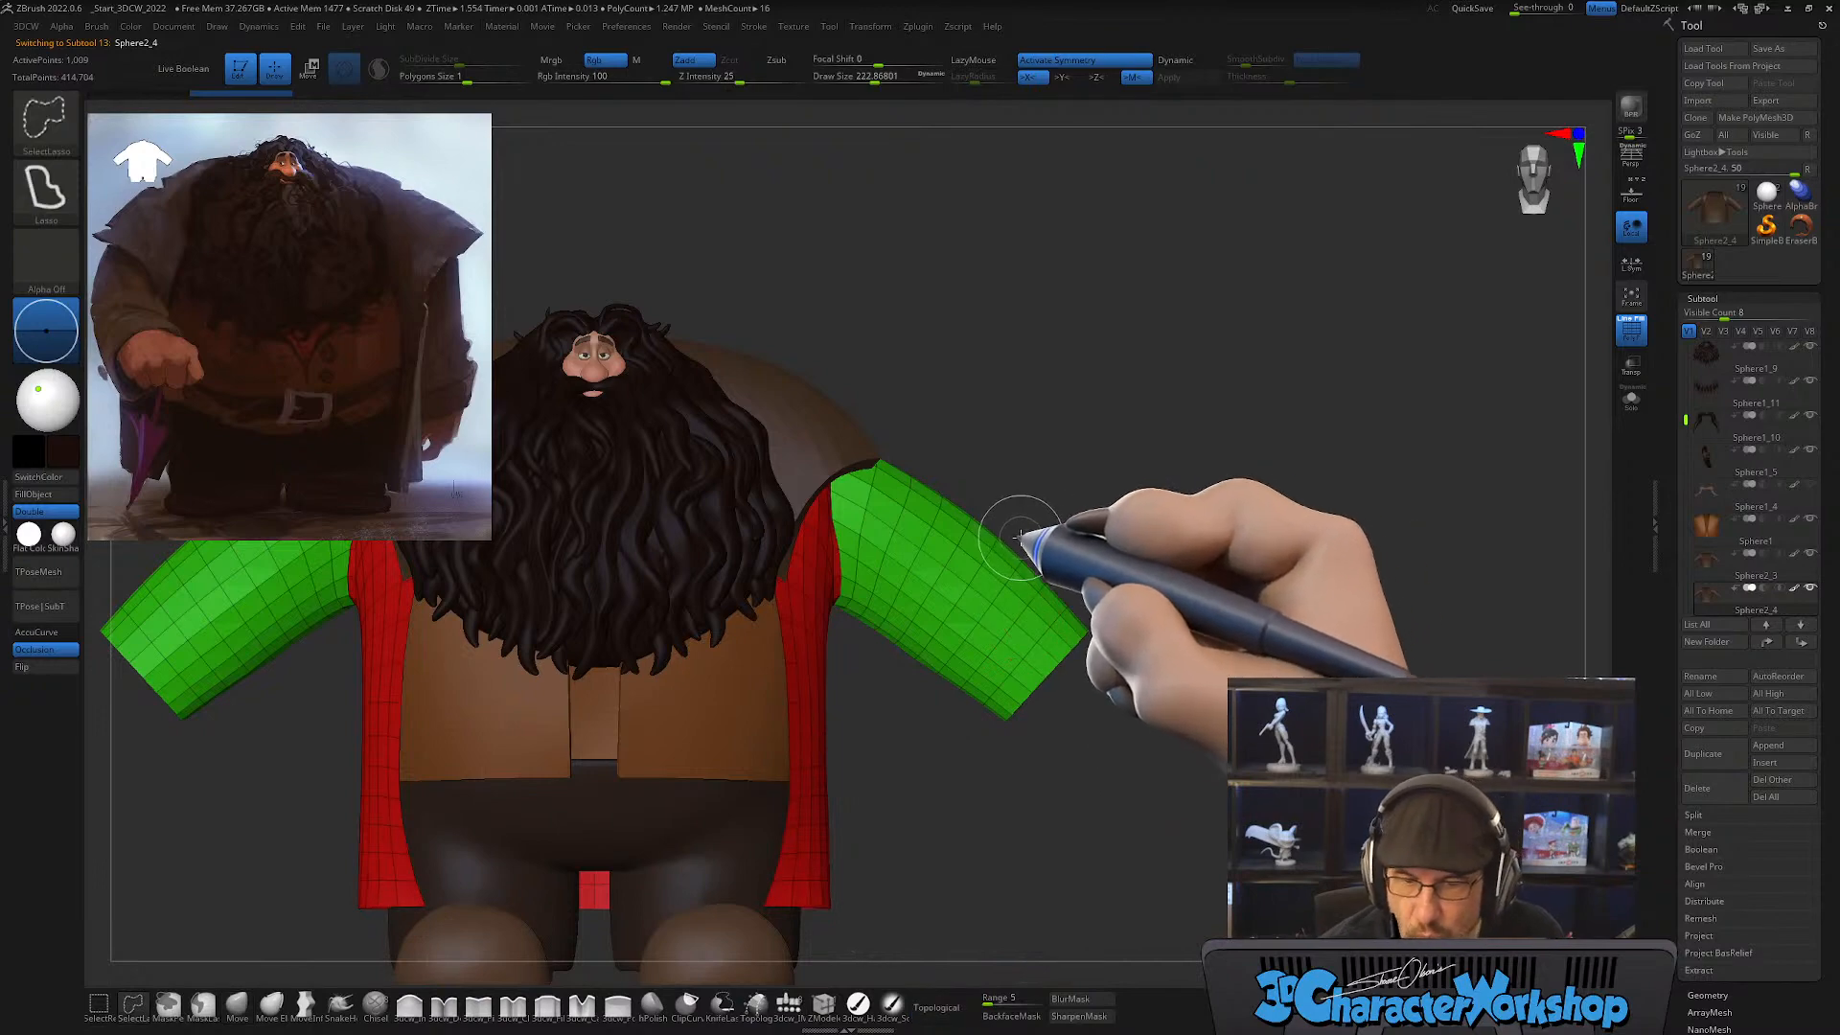
mouse_move(1047, 515)
ctrl+shift+mouse_down()
mouse_move(1109, 493)
mouse_move(944, 810)
mouse_move(880, 721)
mouse_move(883, 679)
ctrl+shift+mouse_up()
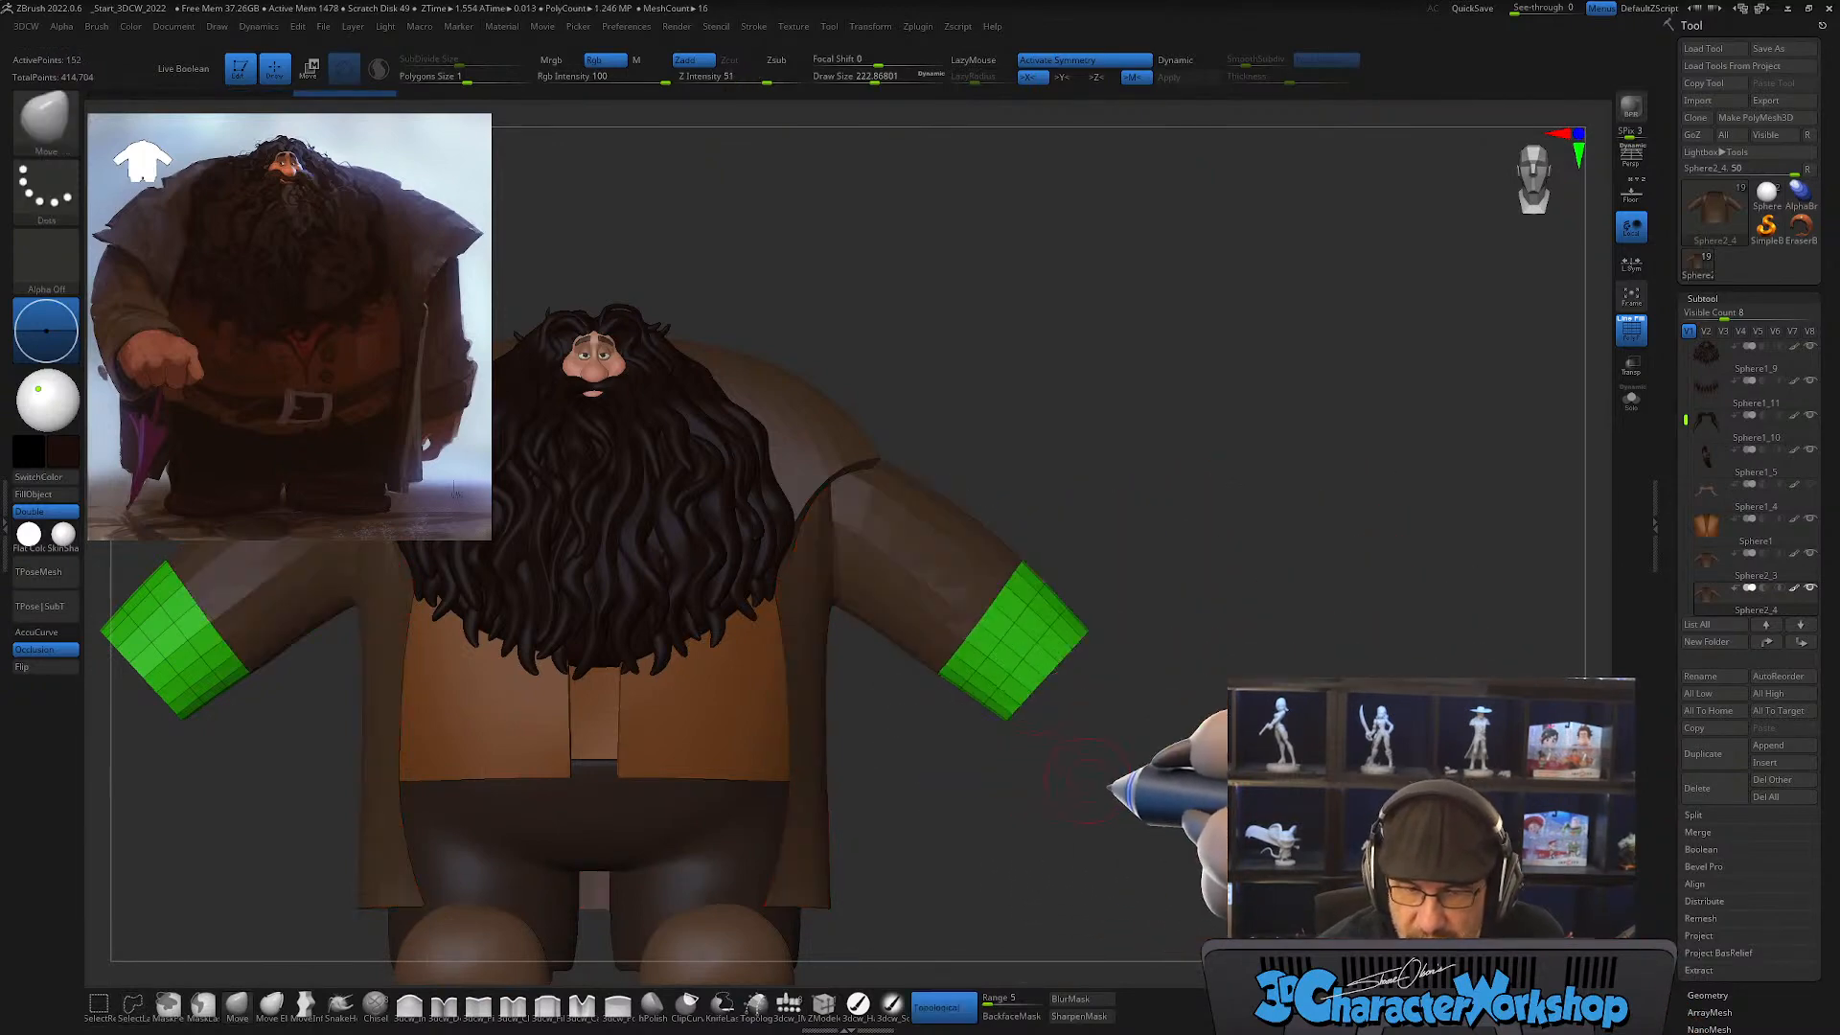
mouse_move(1193, 778)
mouse_down()
mouse_move(1124, 781)
mouse_move(1109, 817)
mouse_move(1159, 784)
mouse_up()
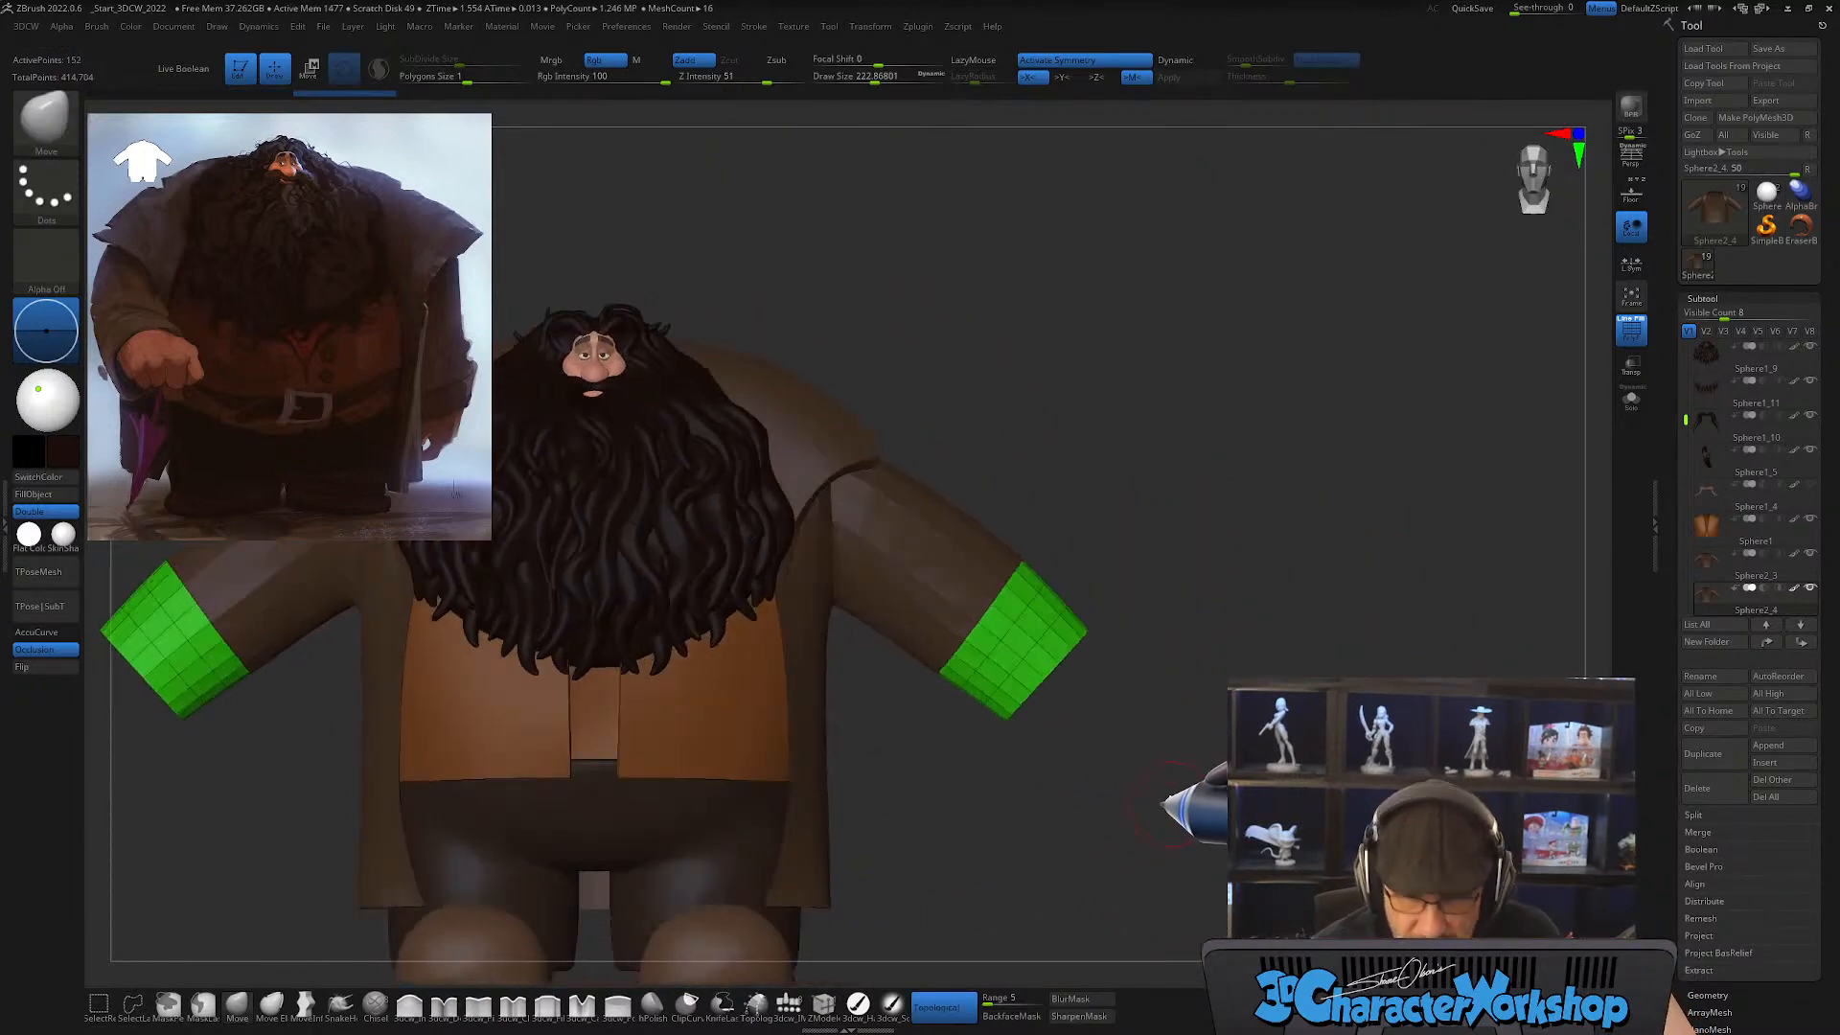
key(space)
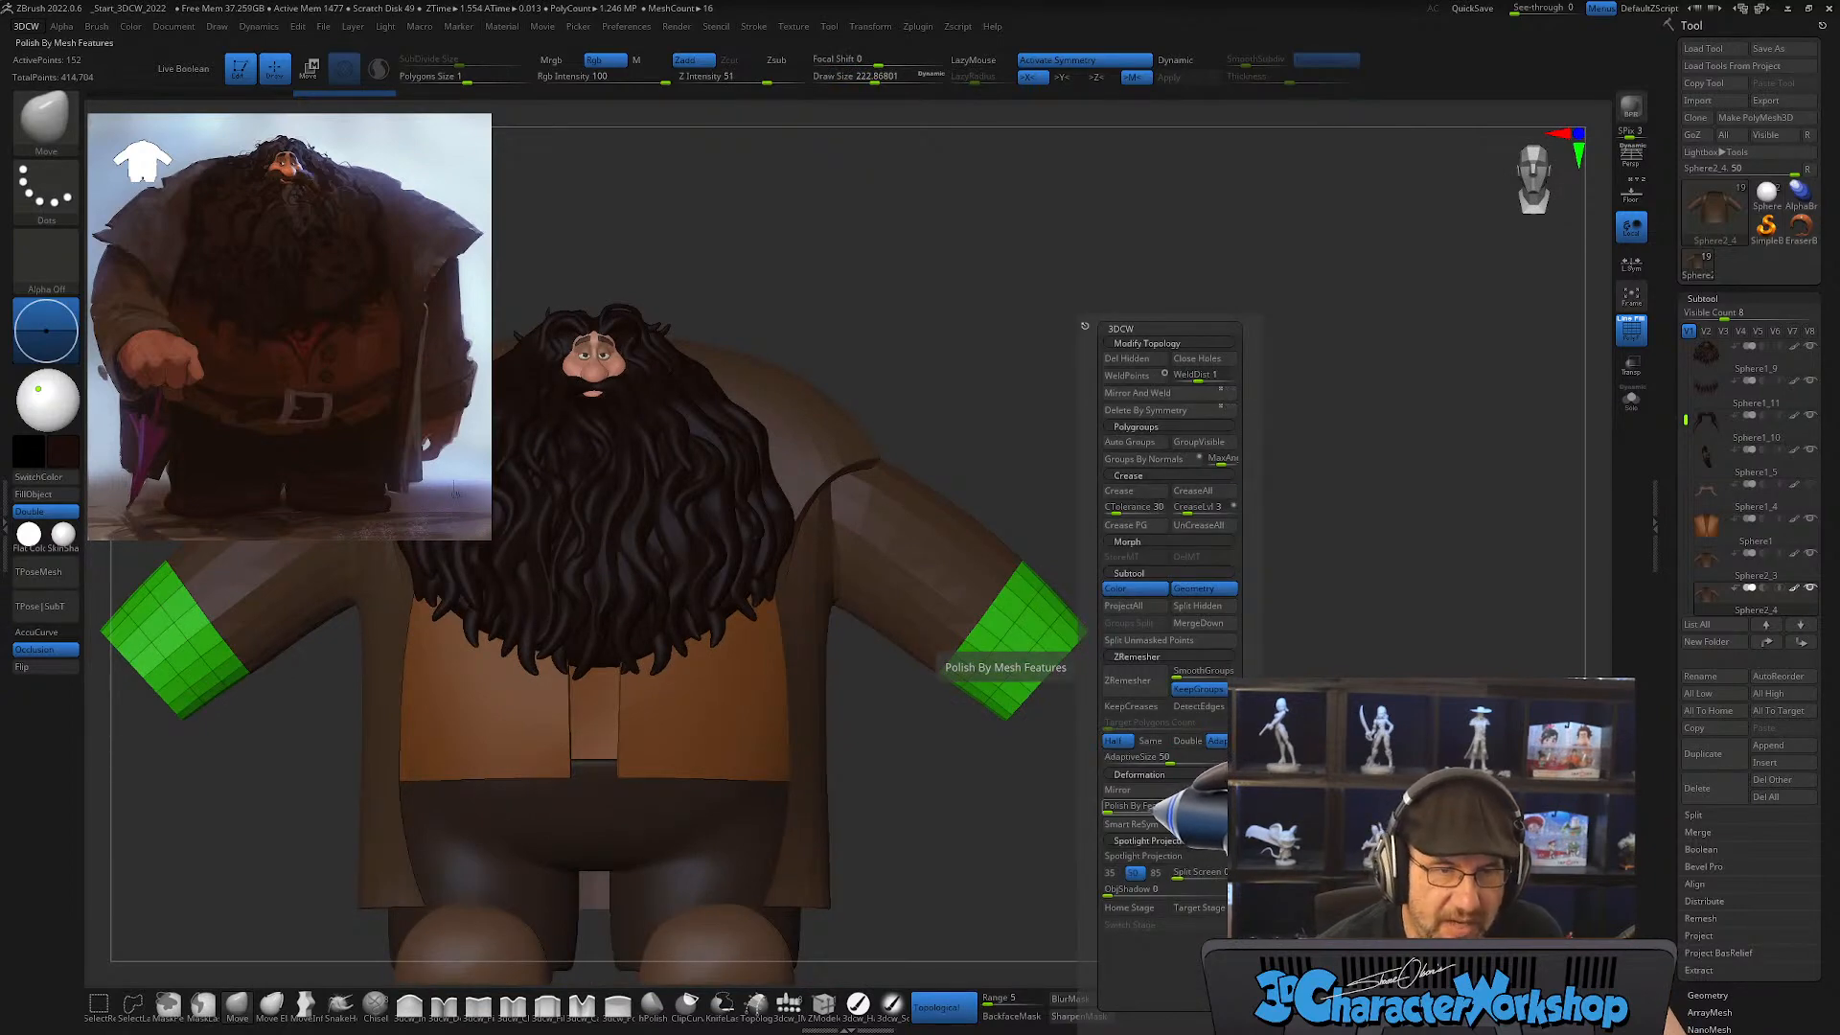
click(1164, 805)
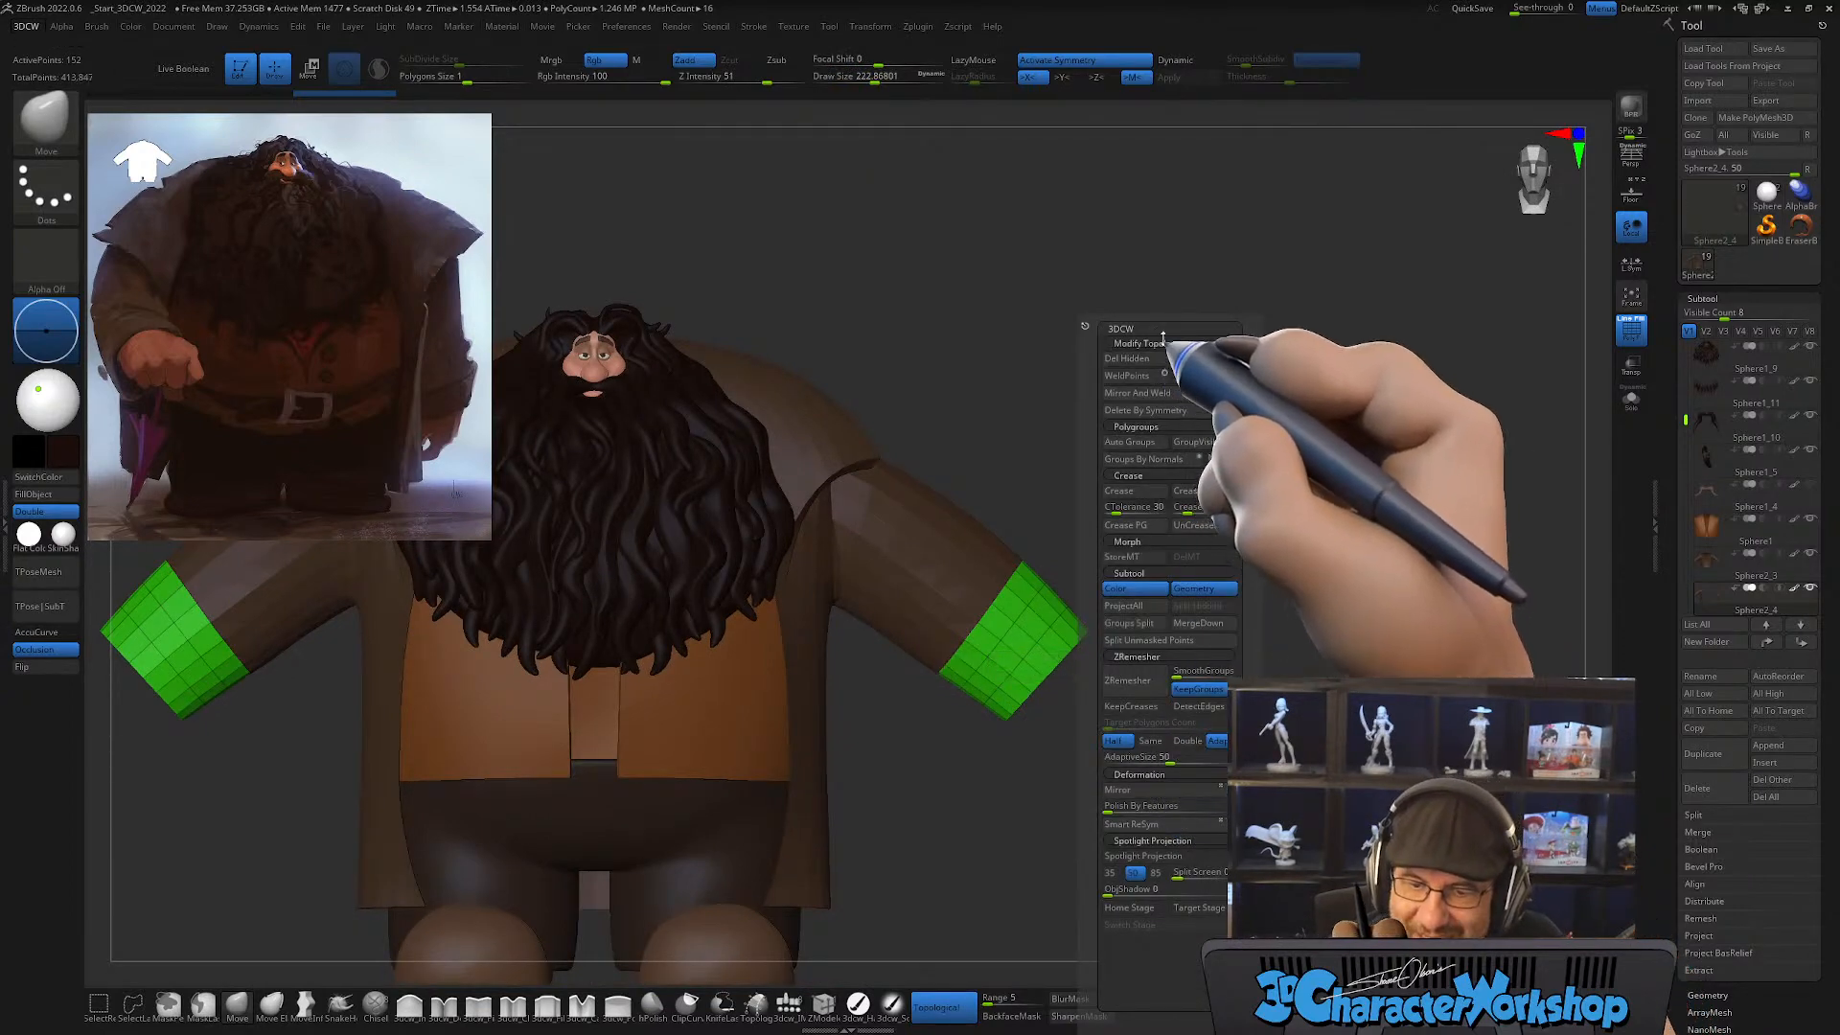
Step: Make MaskLasso the masking brush, mask the outer ends of the cuffs with it, and blur the mask
mouse_move(1195, 589)
alt+mouse_down()
mouse_move(1192, 612)
mouse_move(1197, 556)
alt+mouse_up()
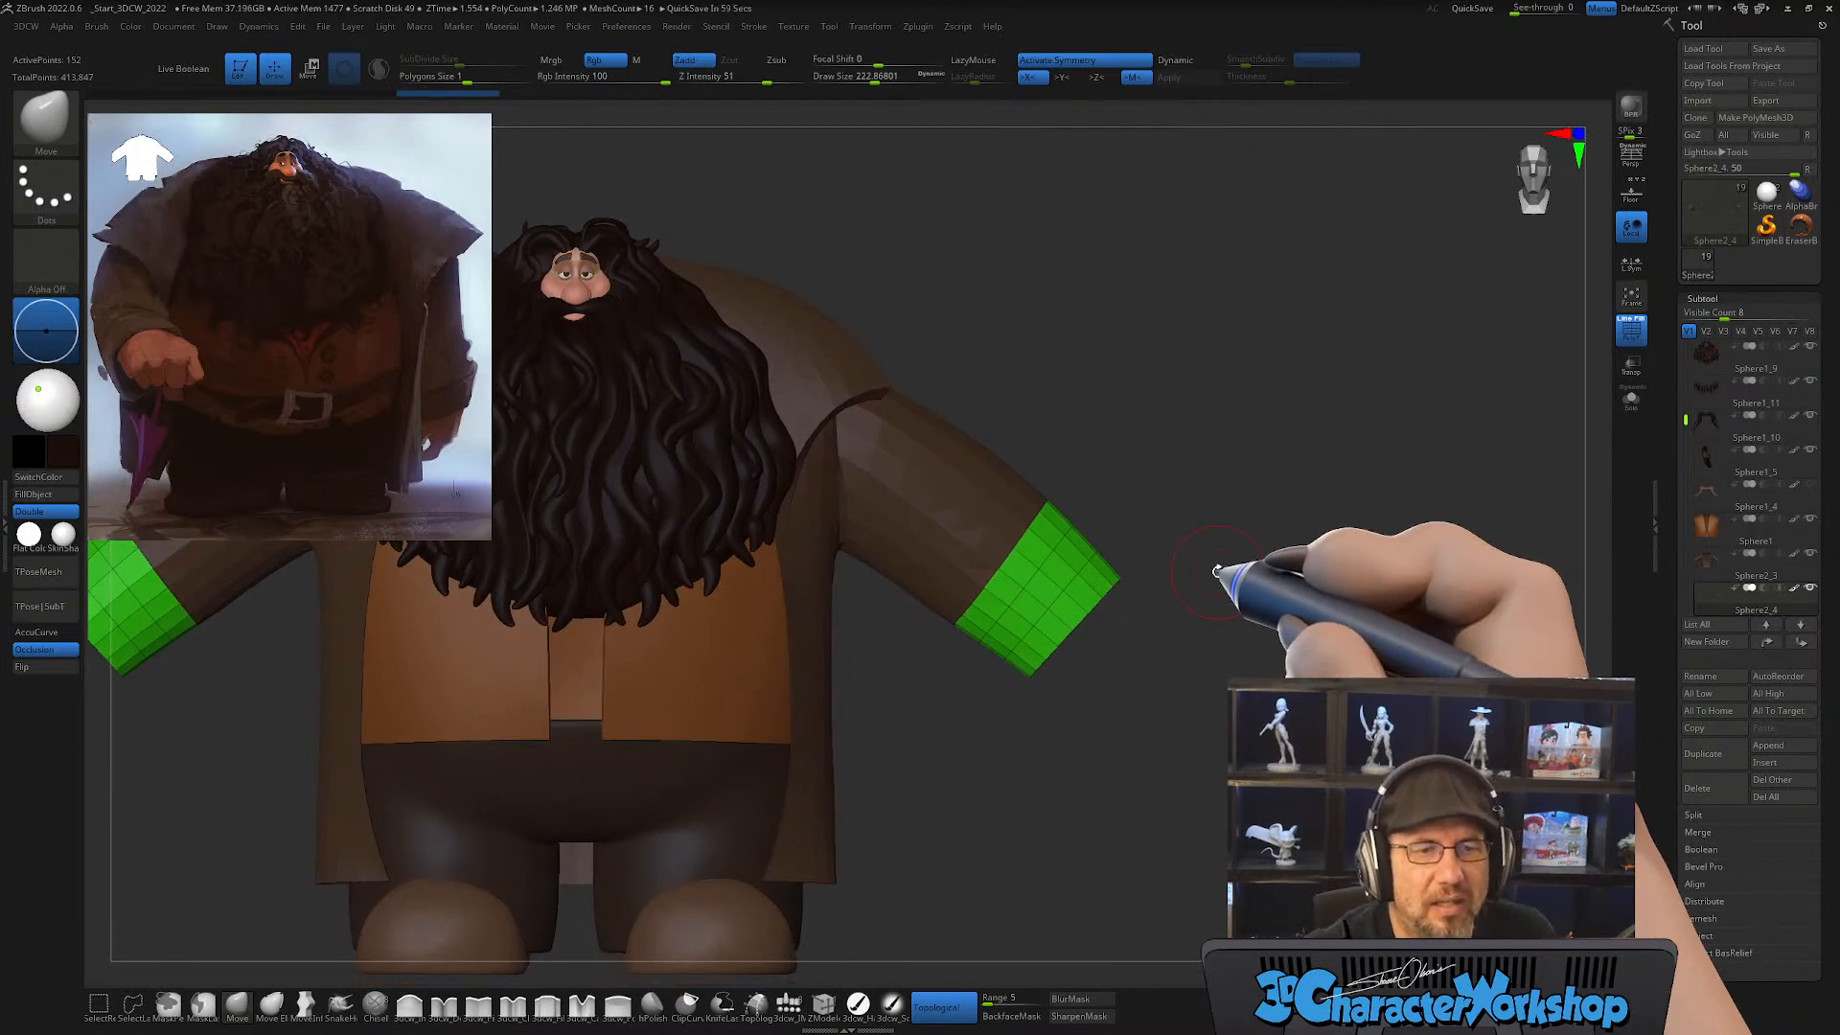
alt+drag(1192, 370, 1227, 420)
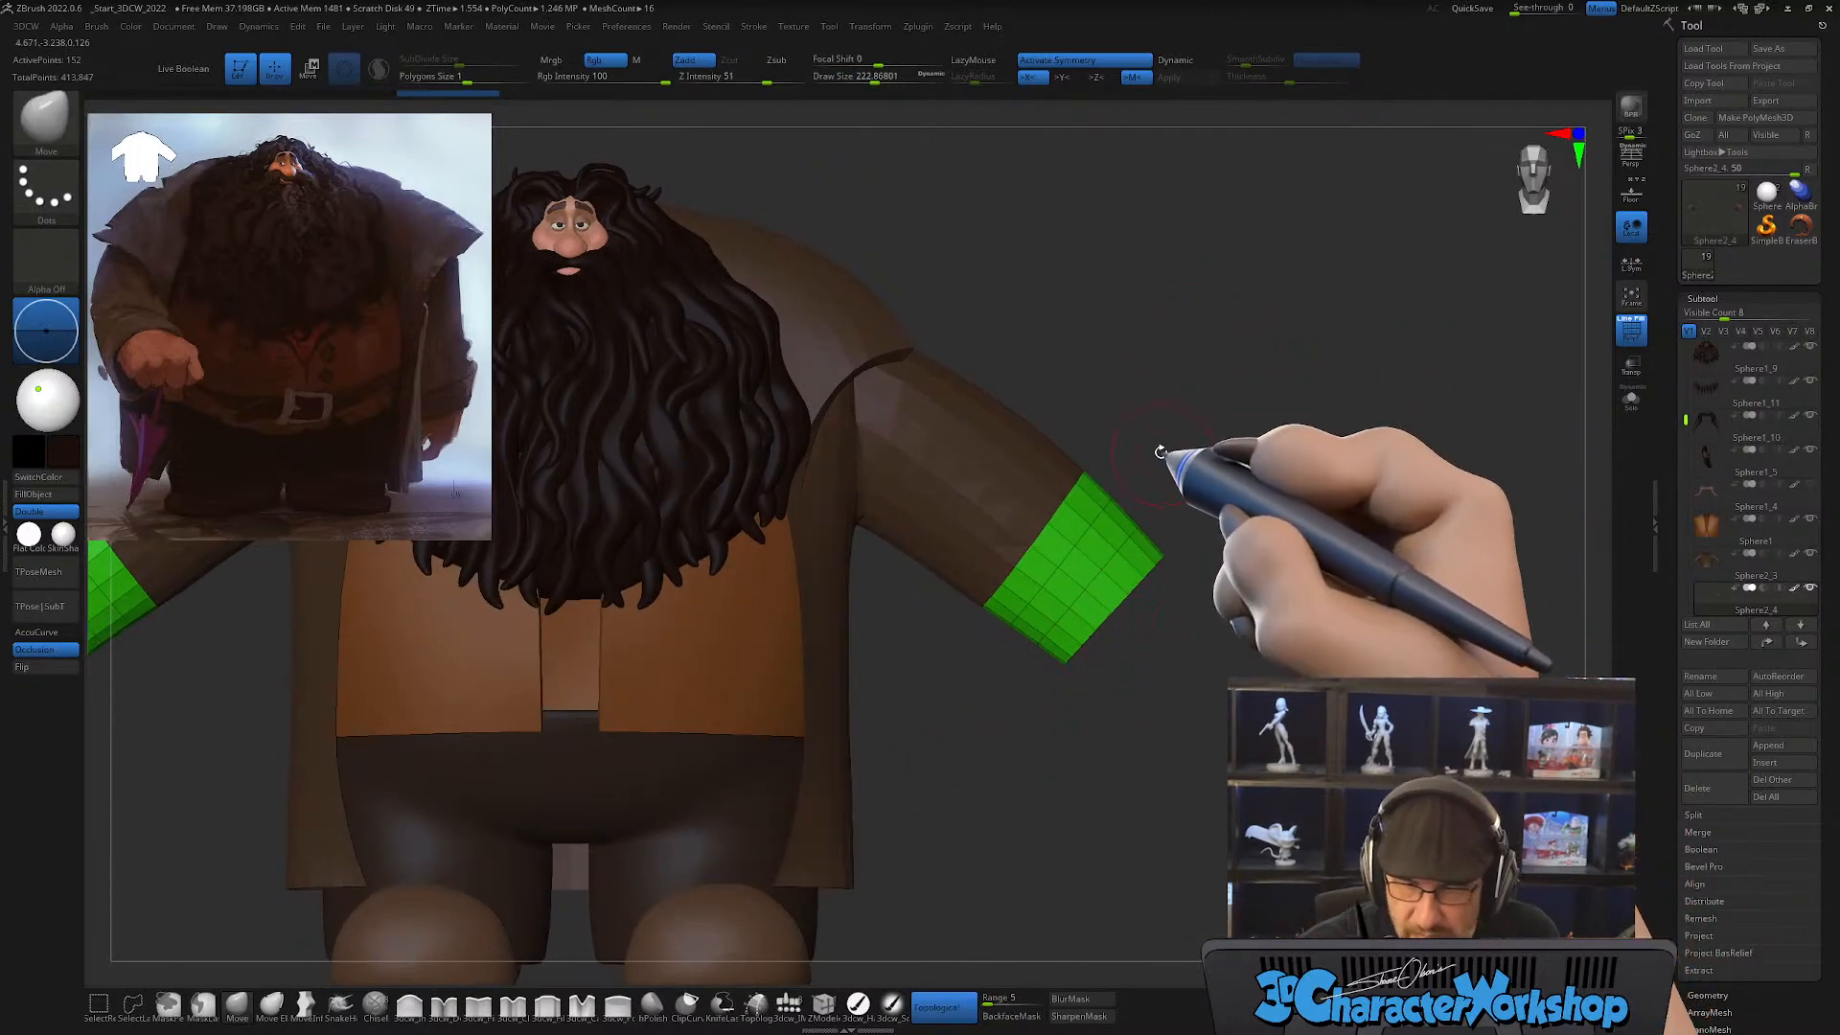
key(ctrl)
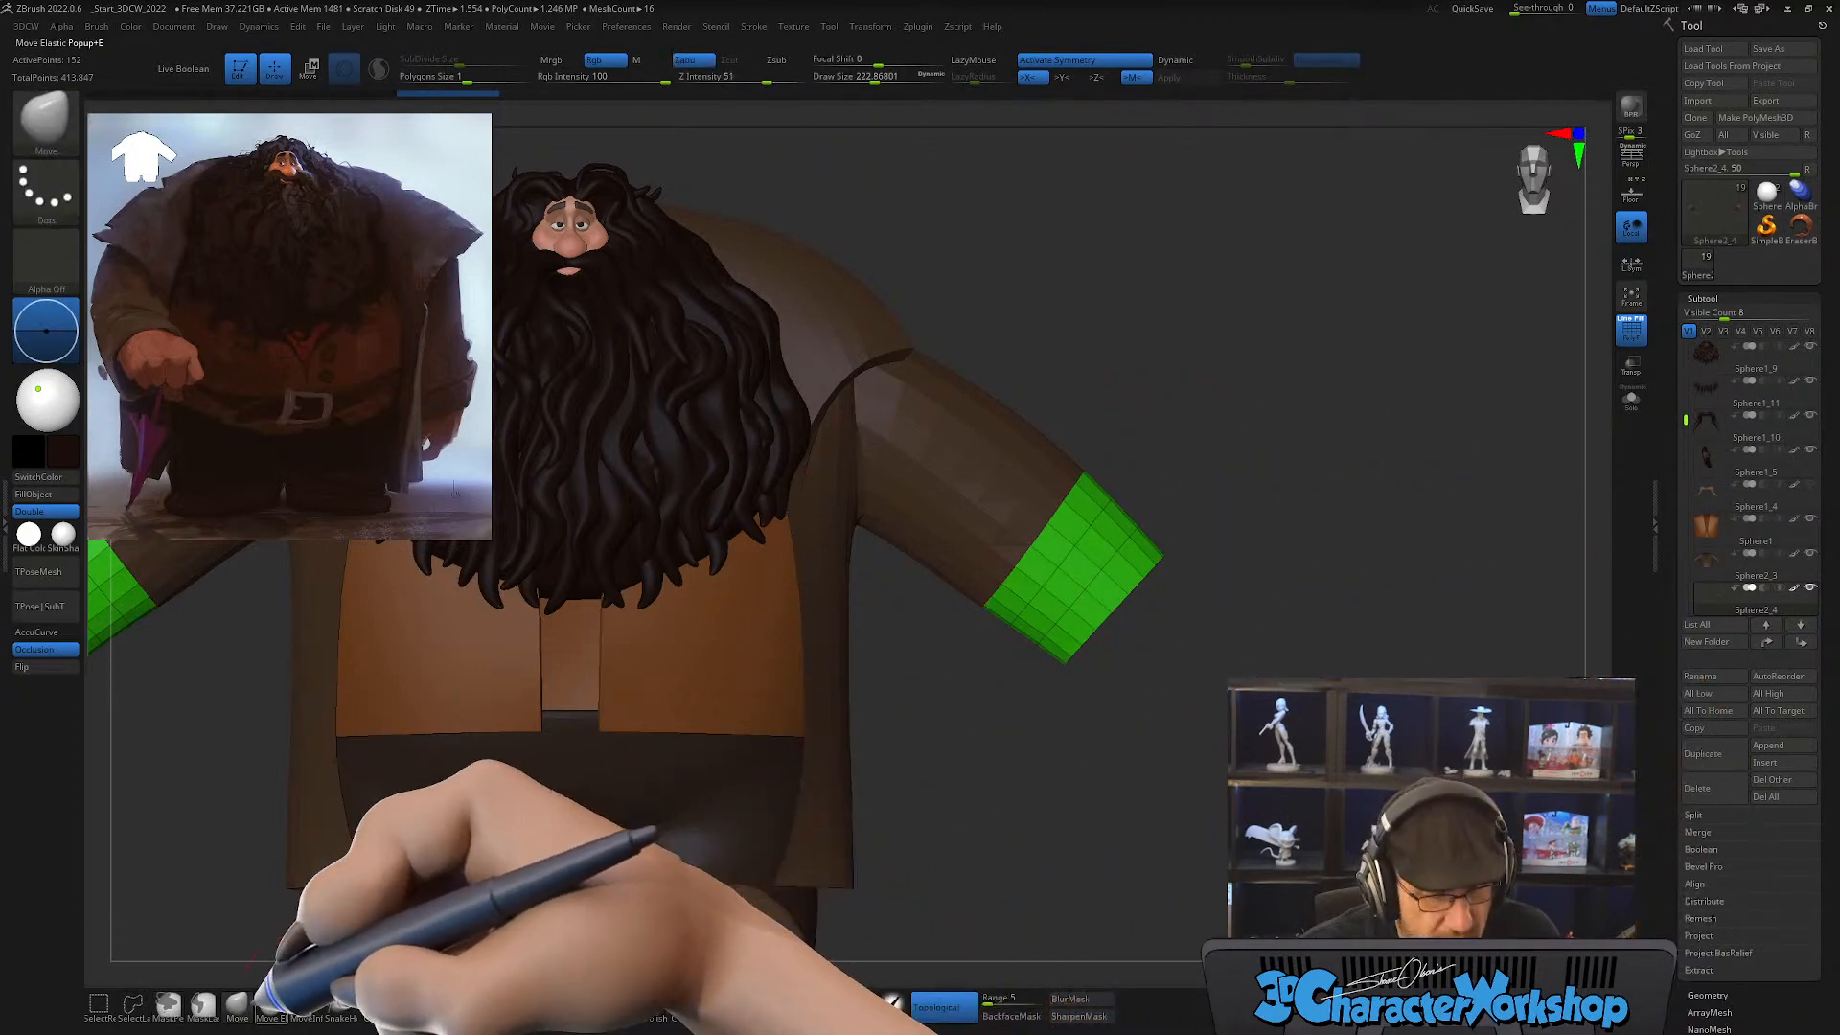
click(203, 1002)
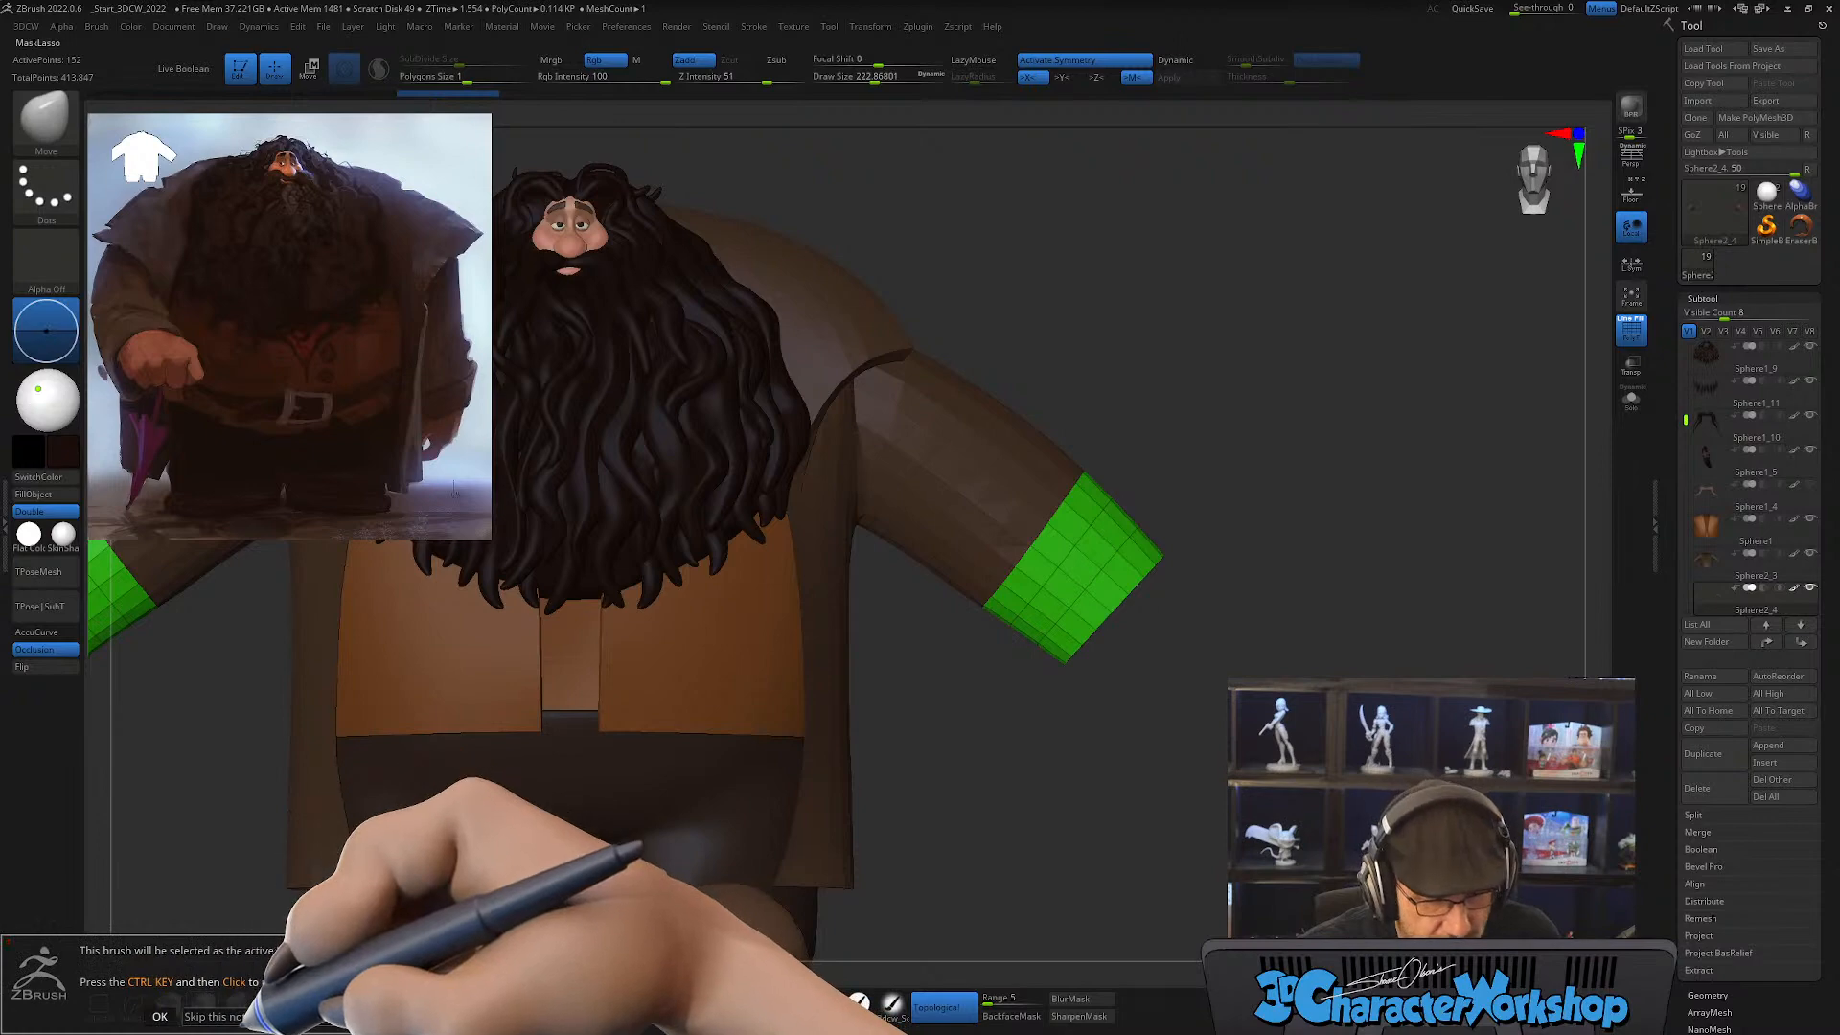
click(160, 1016)
mouse_move(1166, 511)
ctrl+mouse_down()
mouse_move(1294, 685)
mouse_move(1019, 725)
mouse_move(1017, 710)
ctrl+mouse_up()
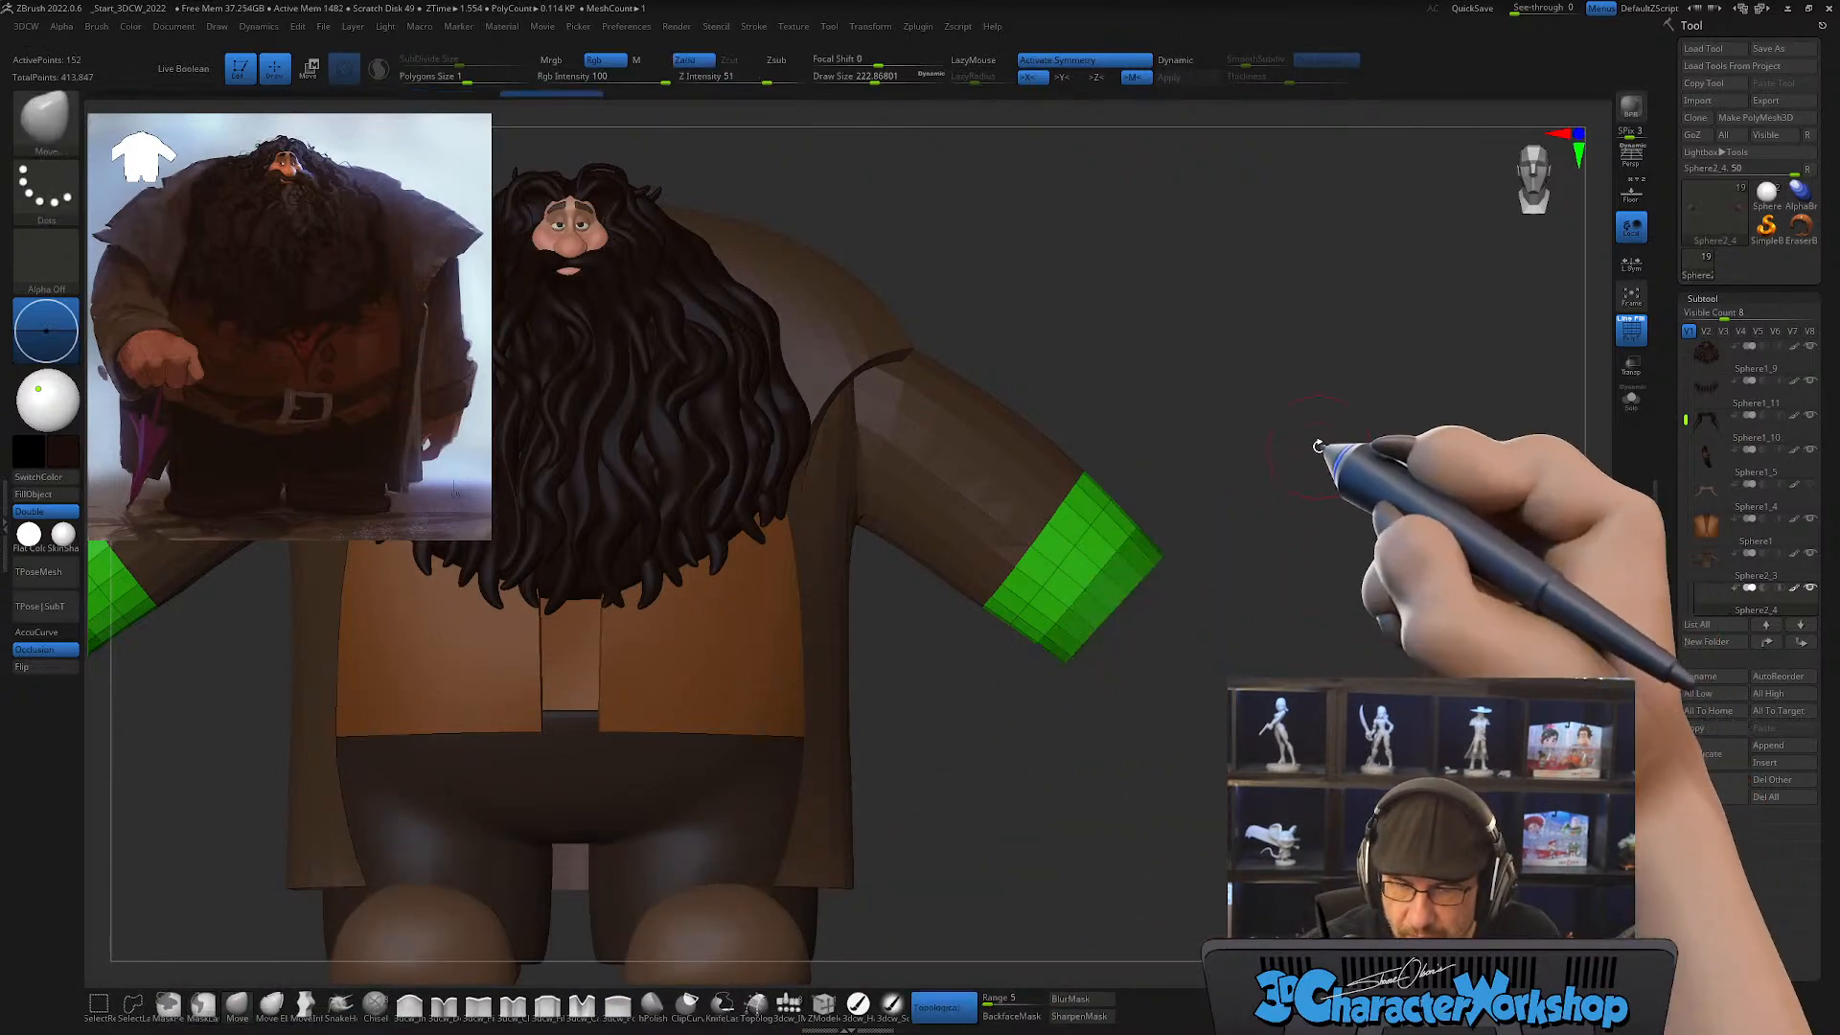
key(ctrl)
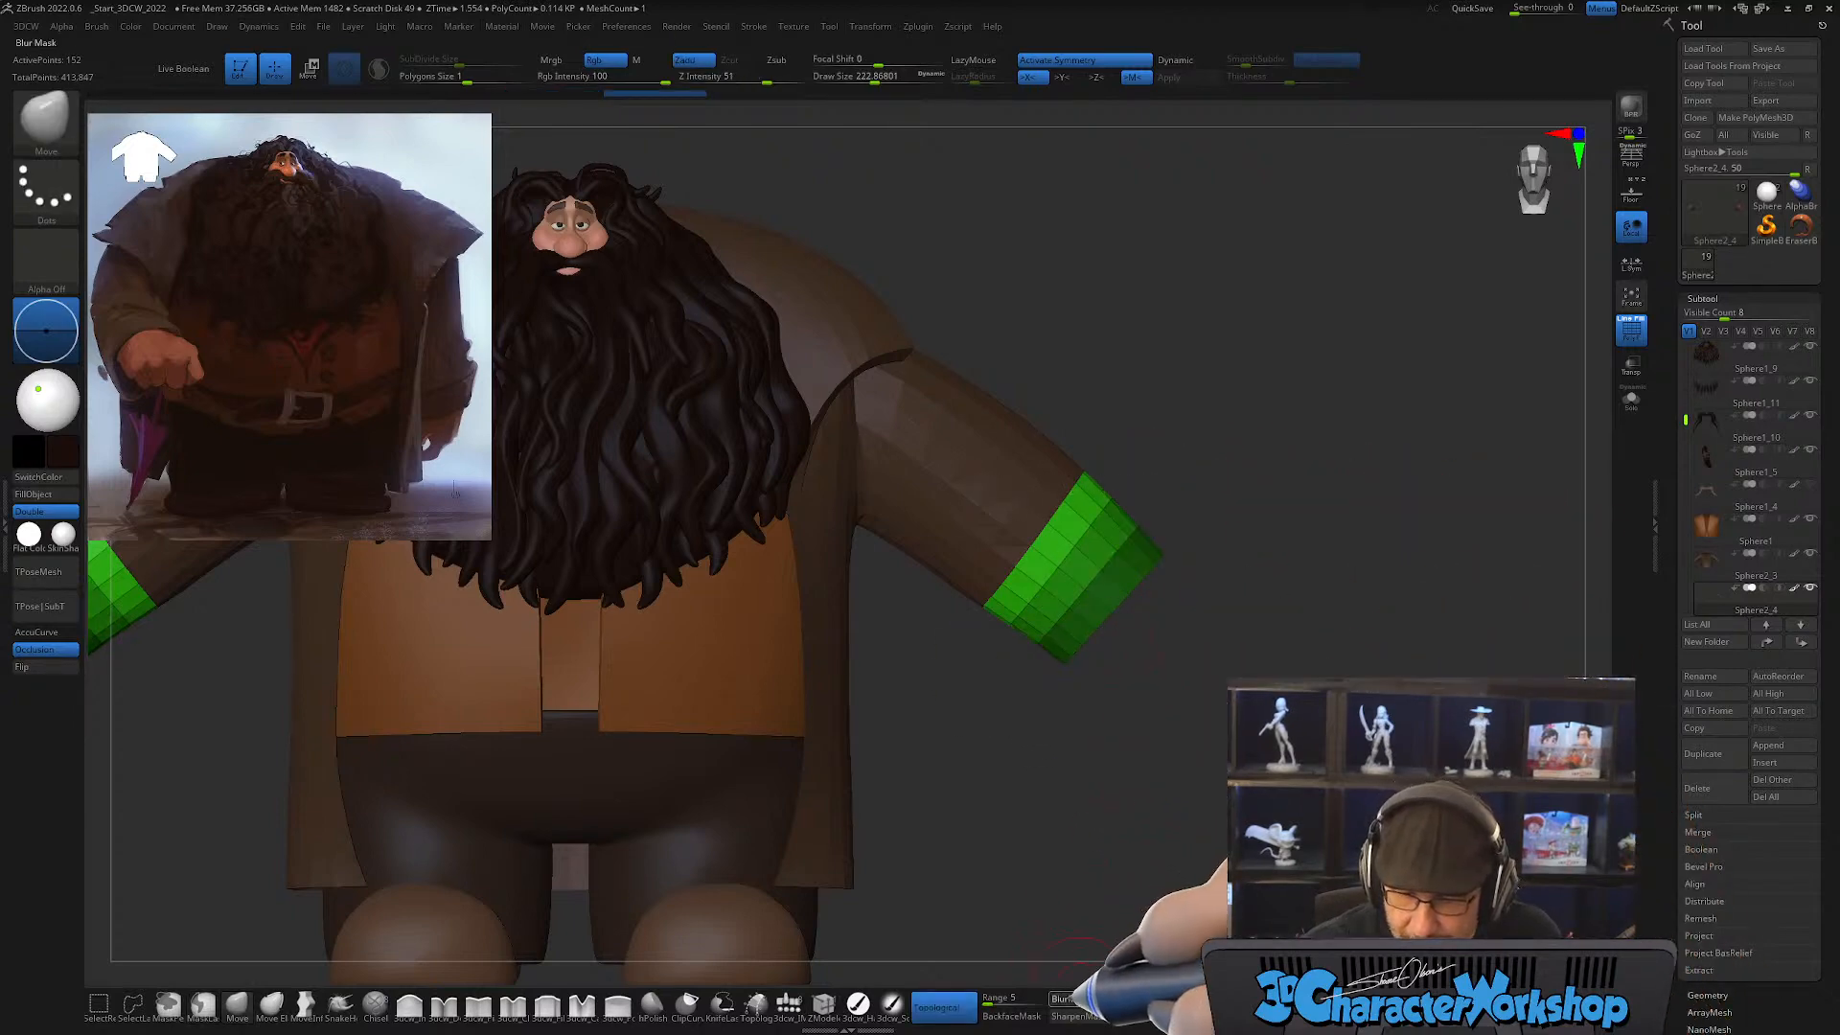
Step: Switch to the transform gizmo and centre it on the cuff
key(w)
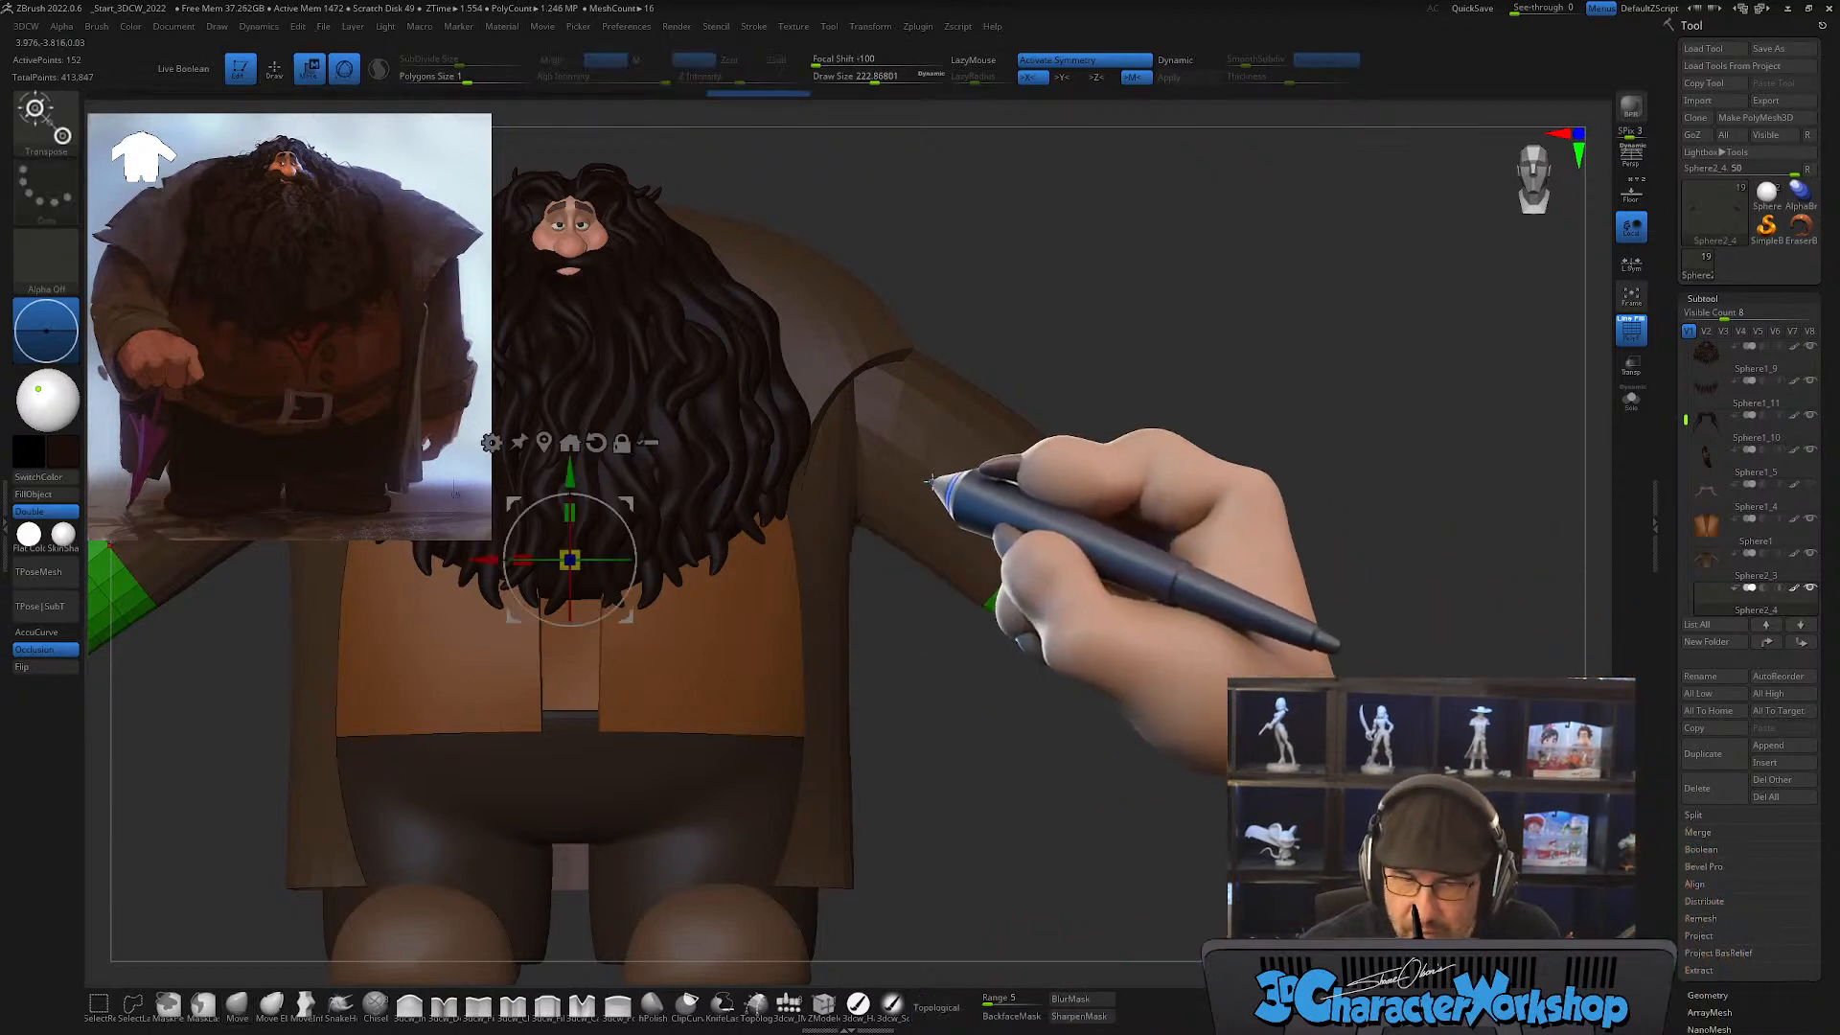
click(1055, 554)
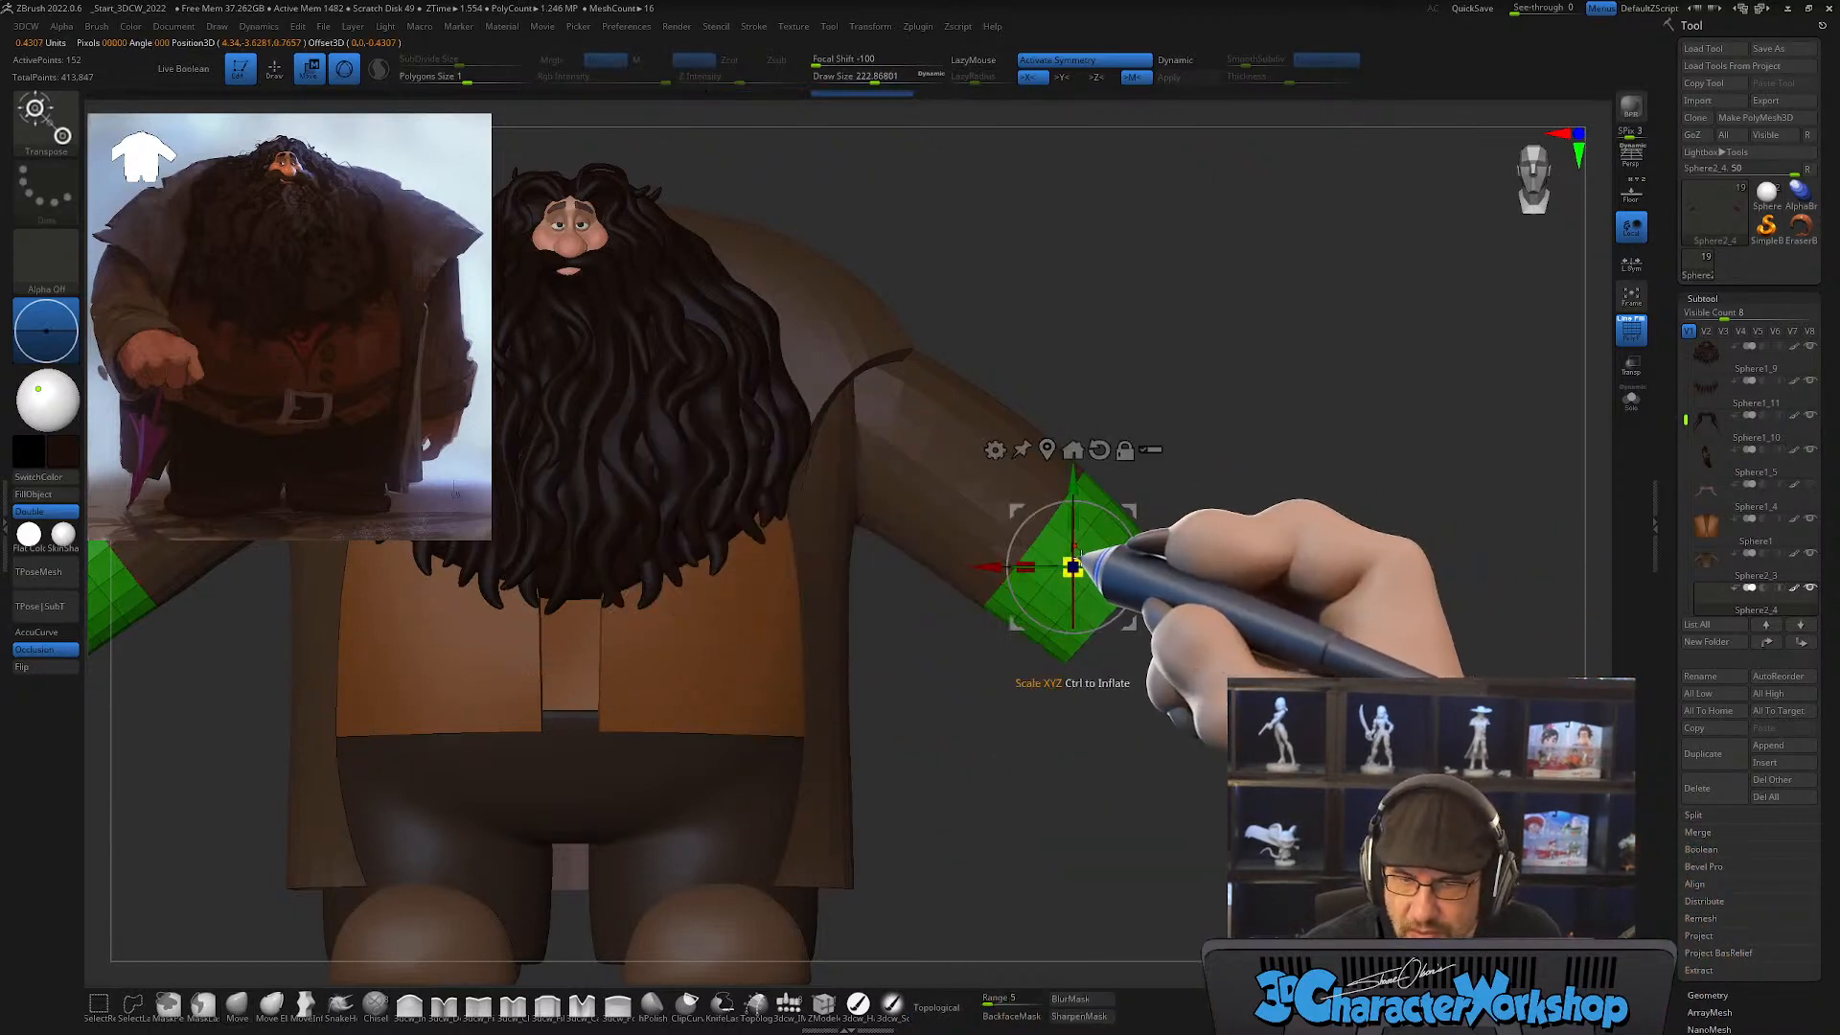
key(ctrl)
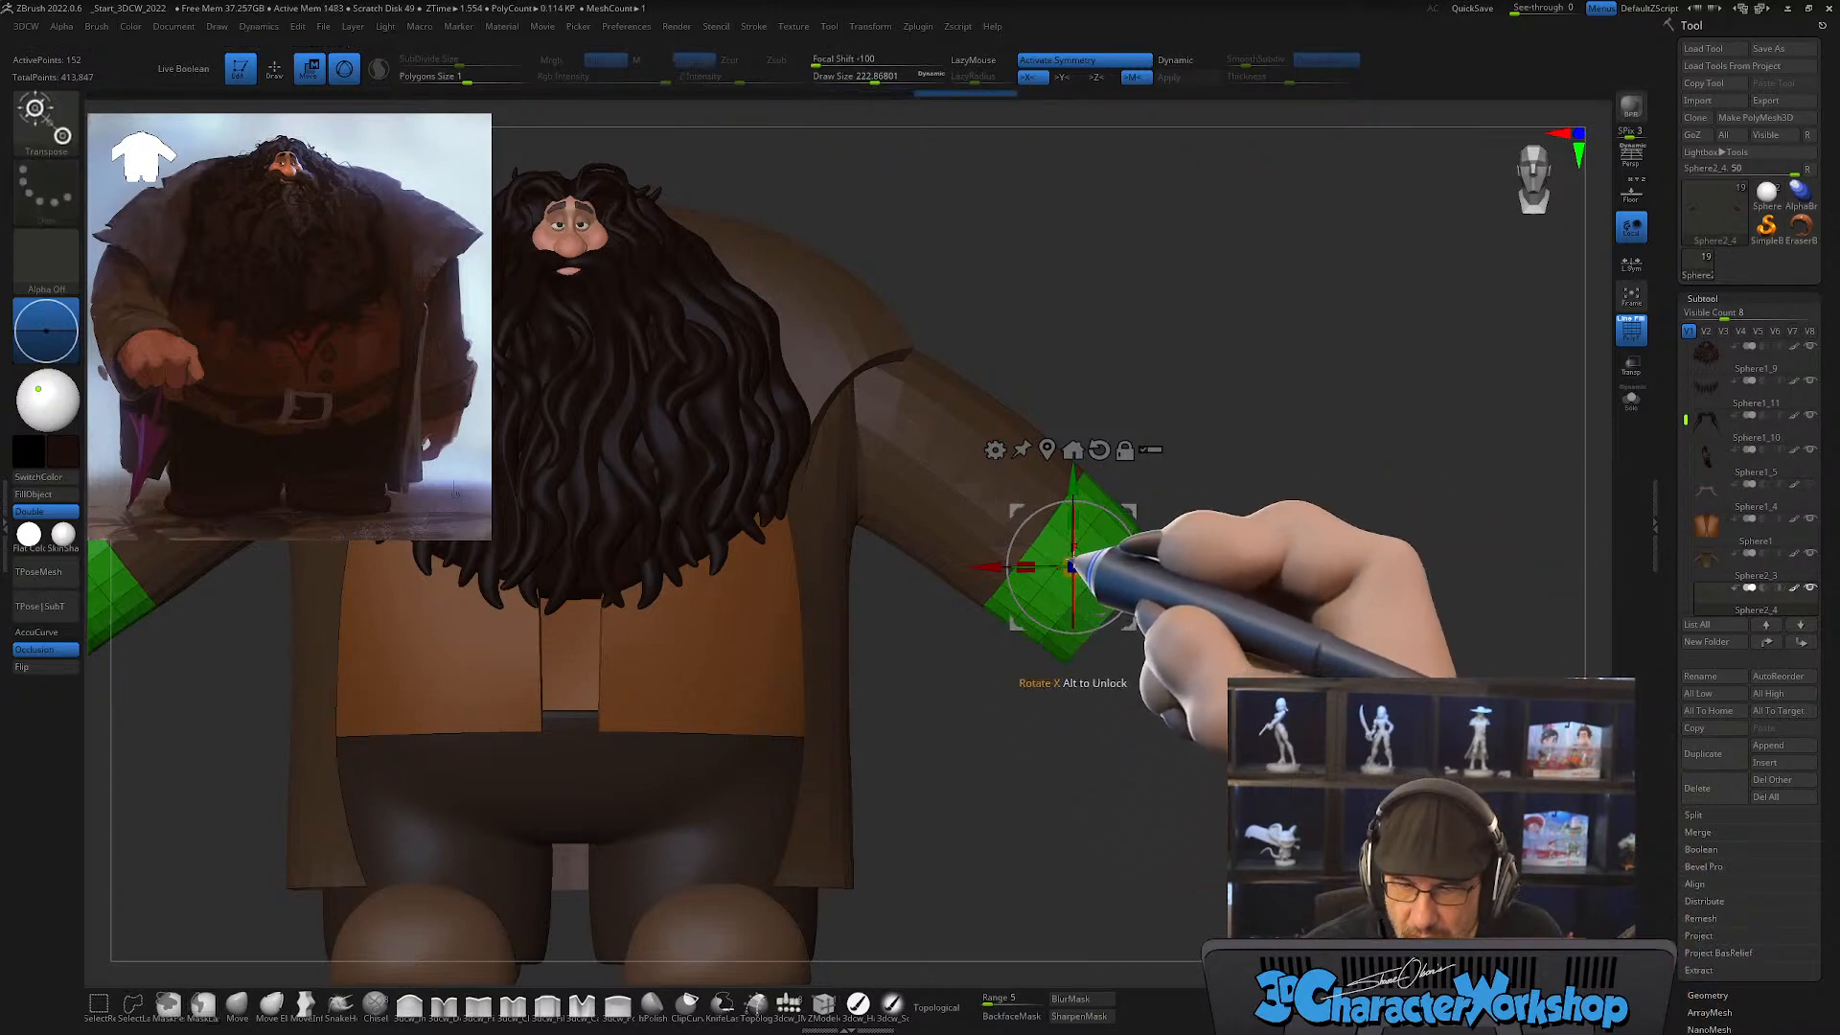
drag(1084, 545, 1087, 543)
key(ctrl+z)
key(ctrl+z)
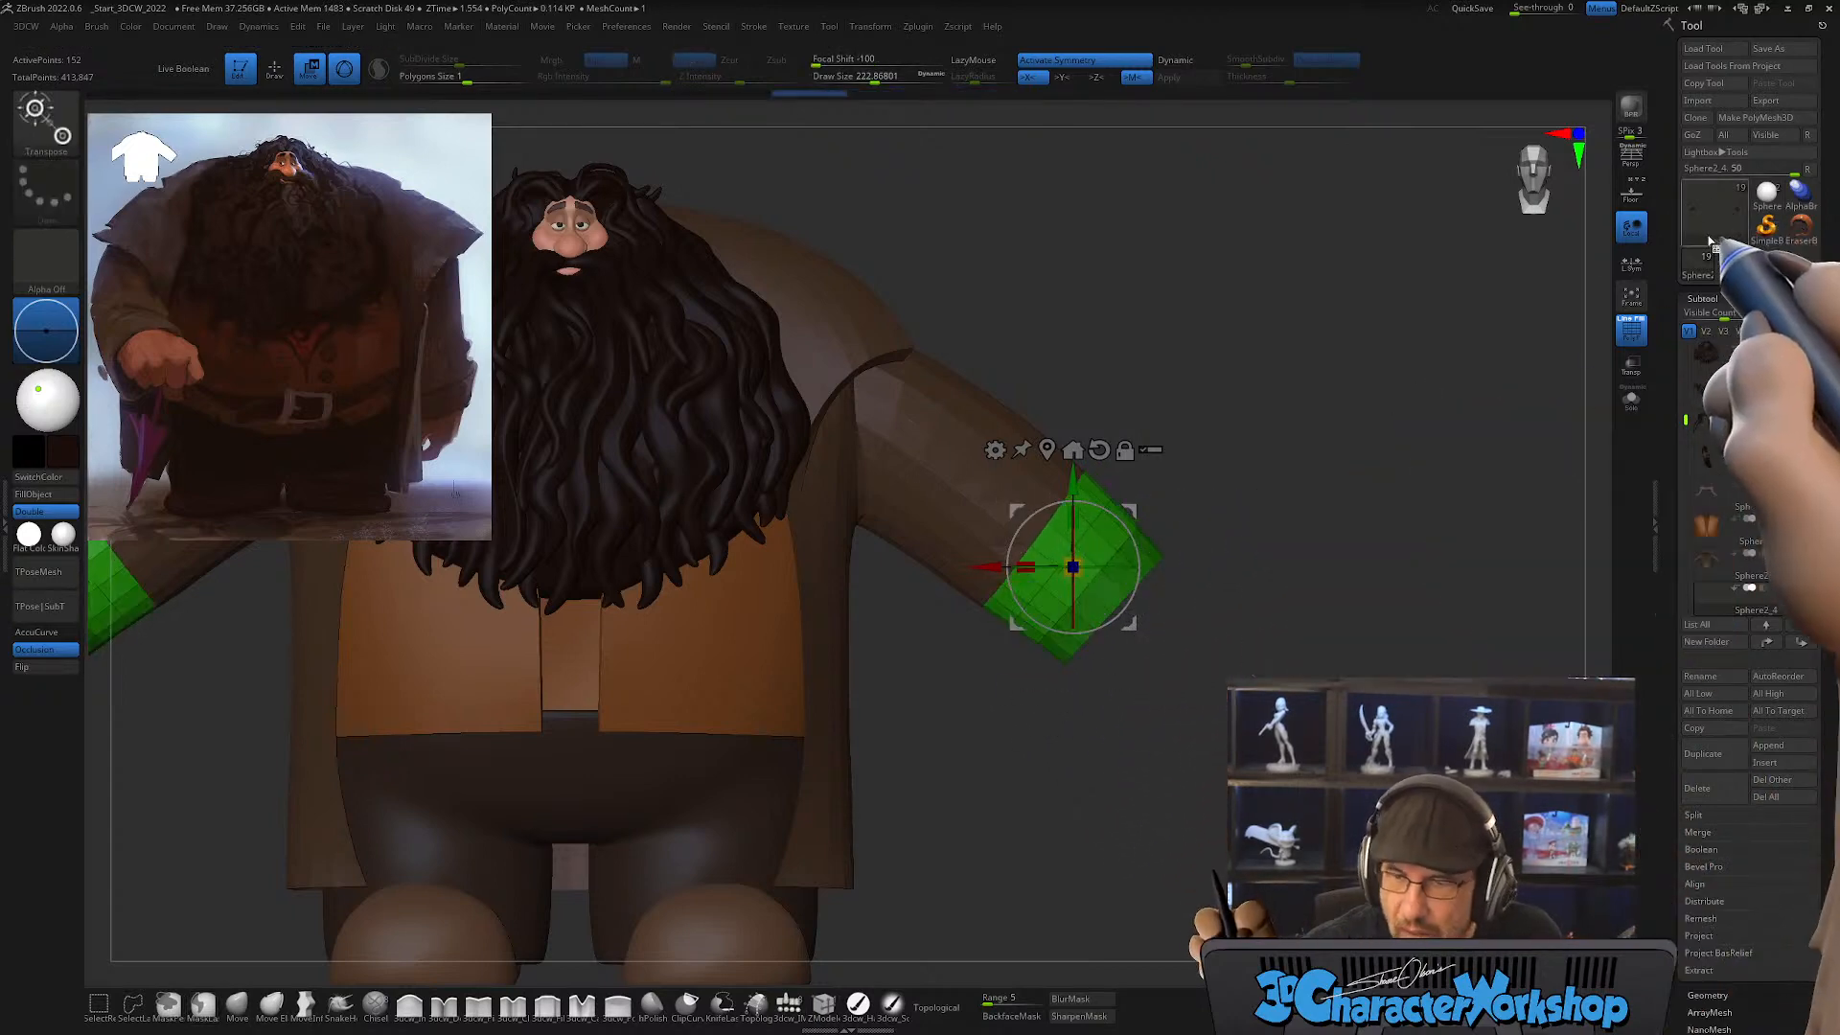
Step: Enable local symmetry and scale up the cuffs' upper rims to flare out over the sleeves, masking the outer ends again between adjustments
click(1633, 264)
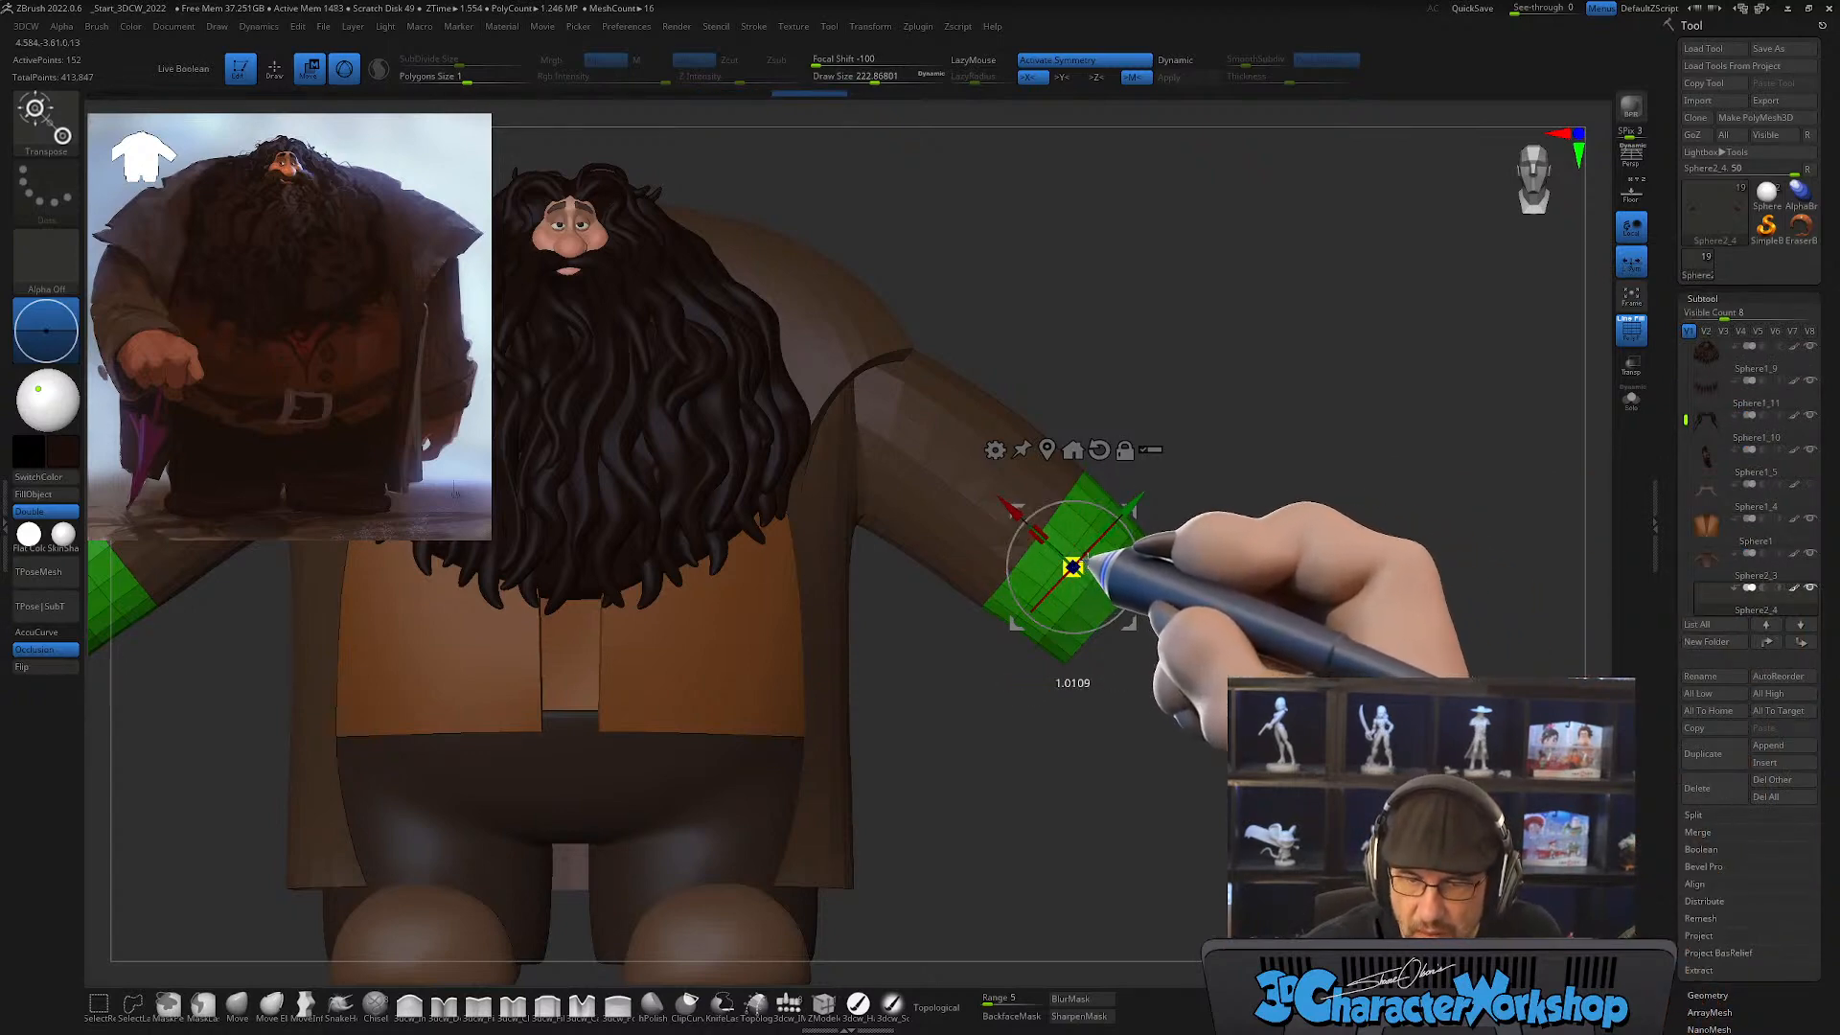
drag(1176, 498, 1178, 496)
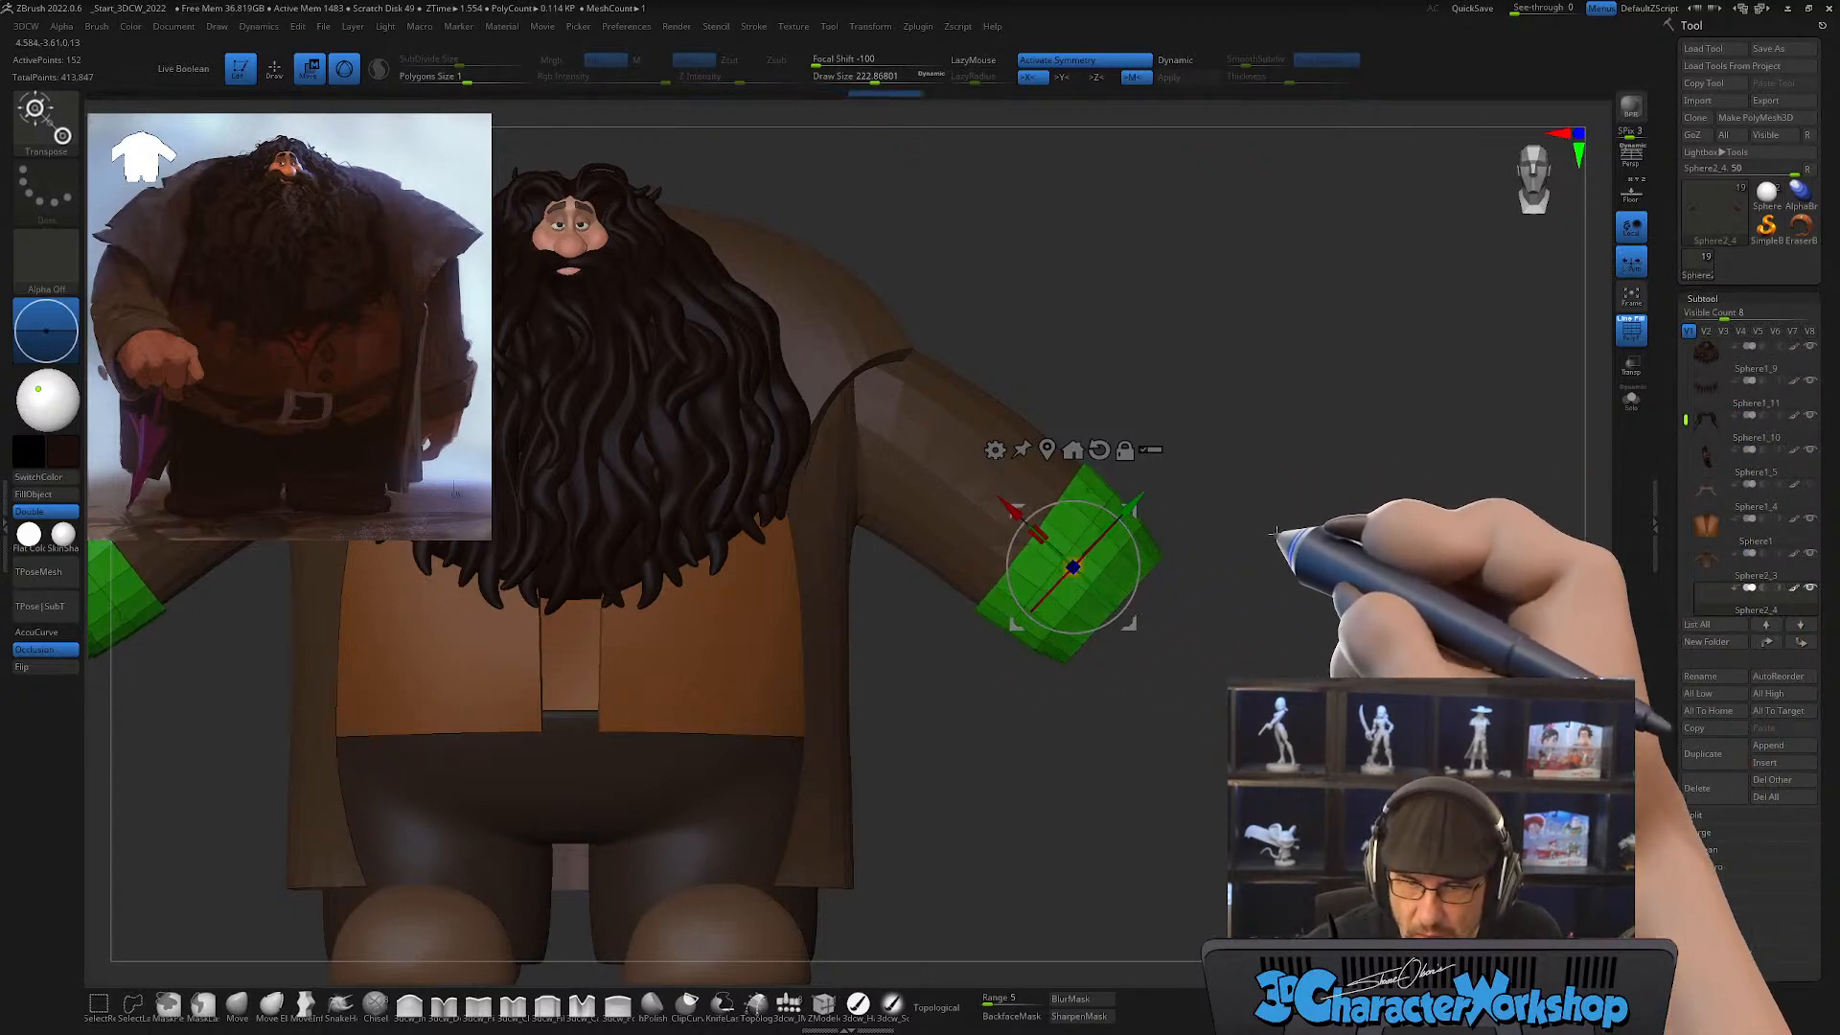
alt+drag(1297, 501, 1275, 575)
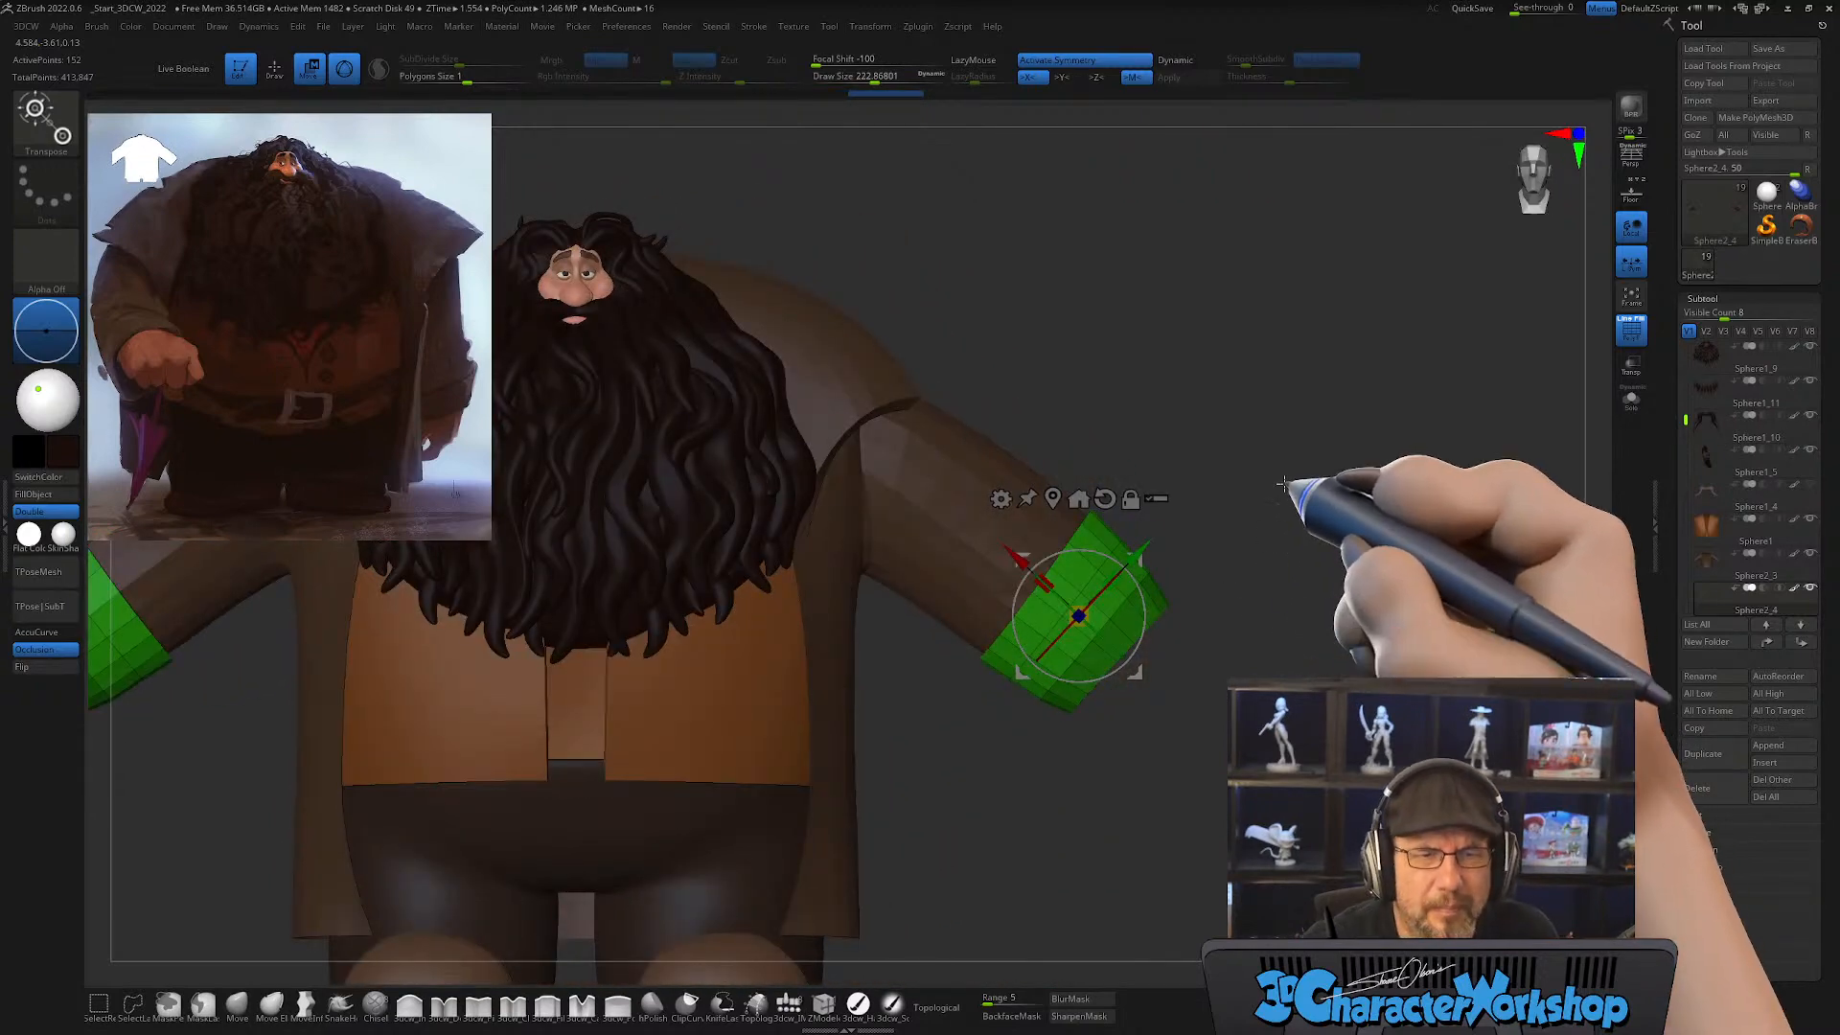
alt+drag(1294, 581, 1271, 611)
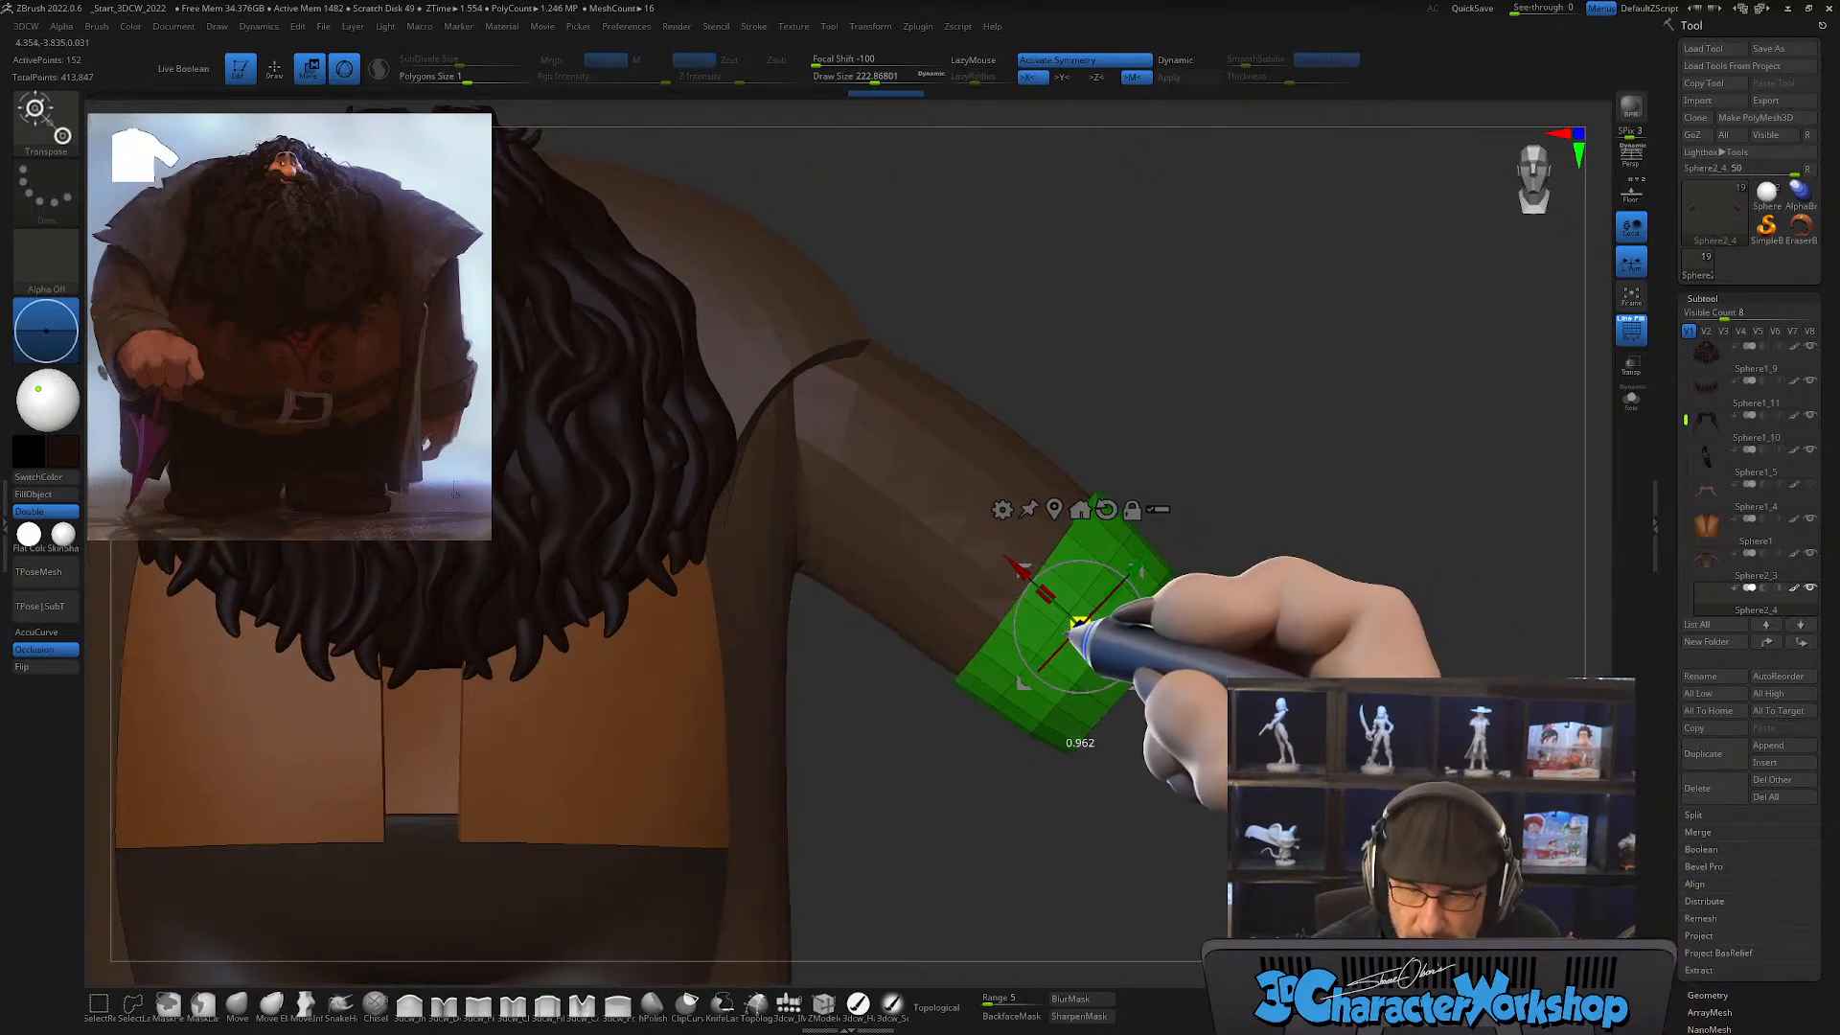
ctrl+drag(1185, 501, 941, 784)
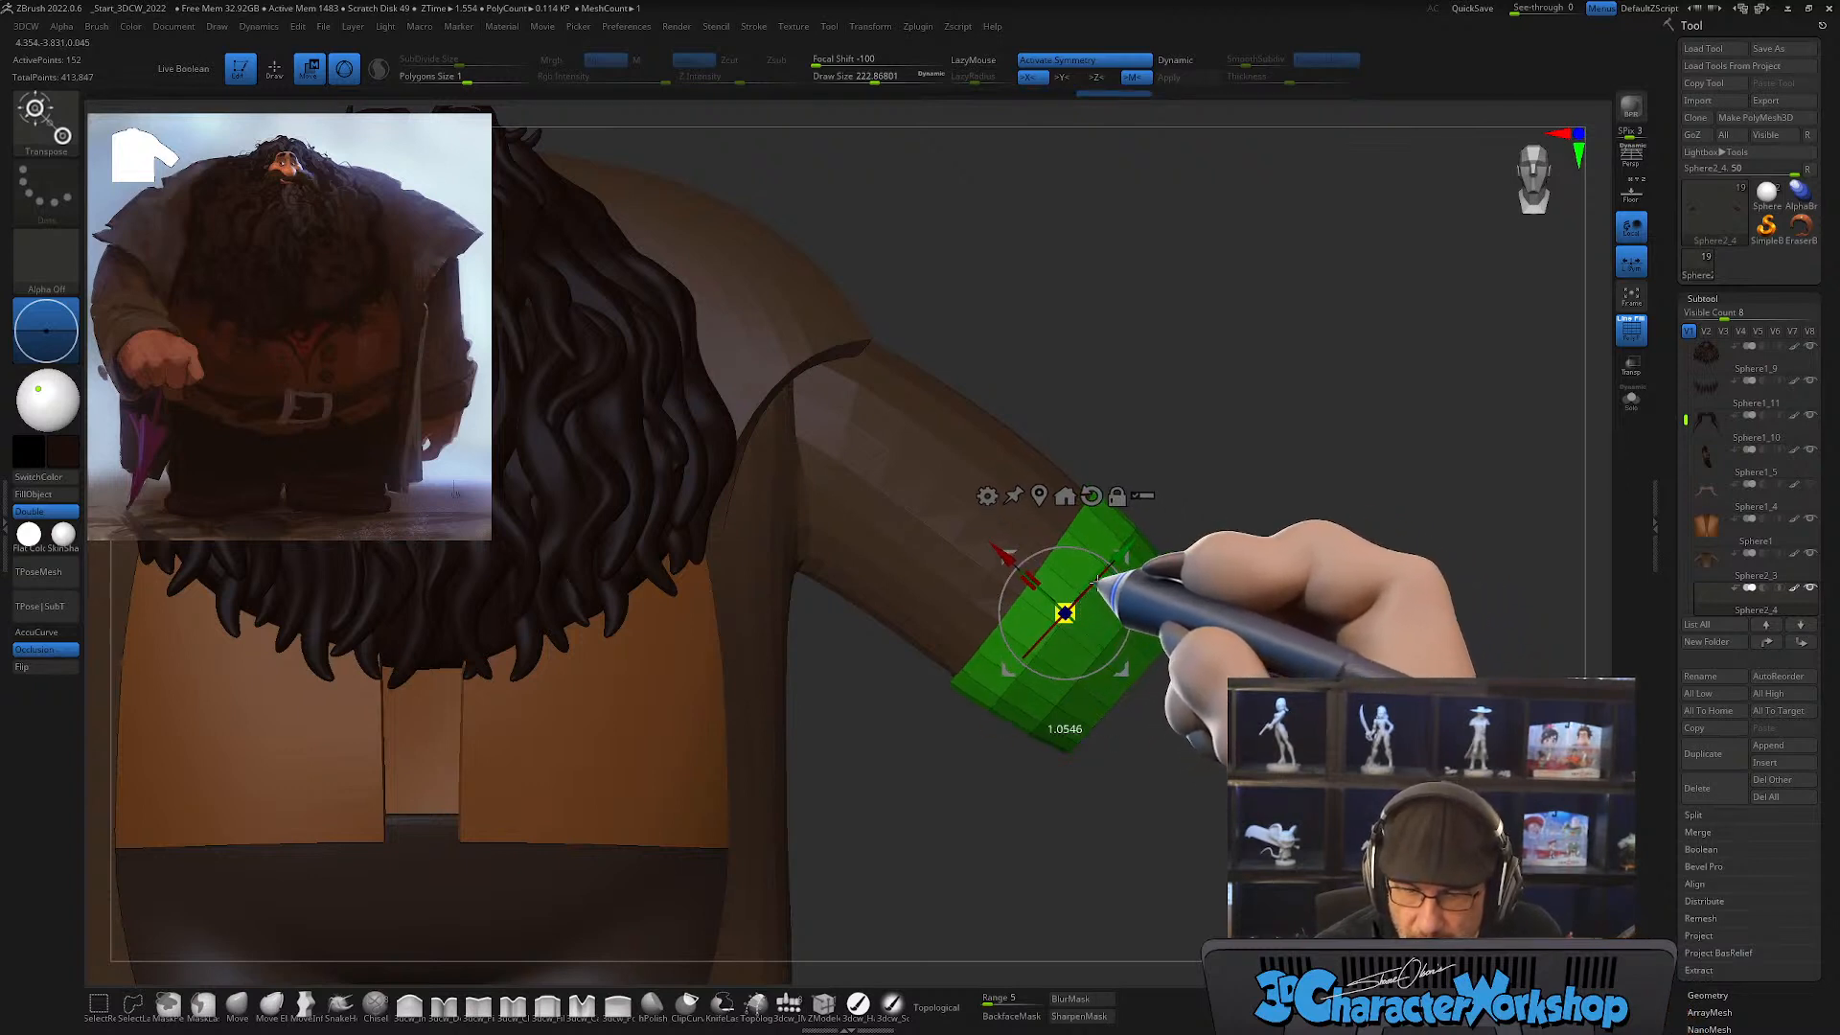
alt+drag(1270, 679, 1244, 613)
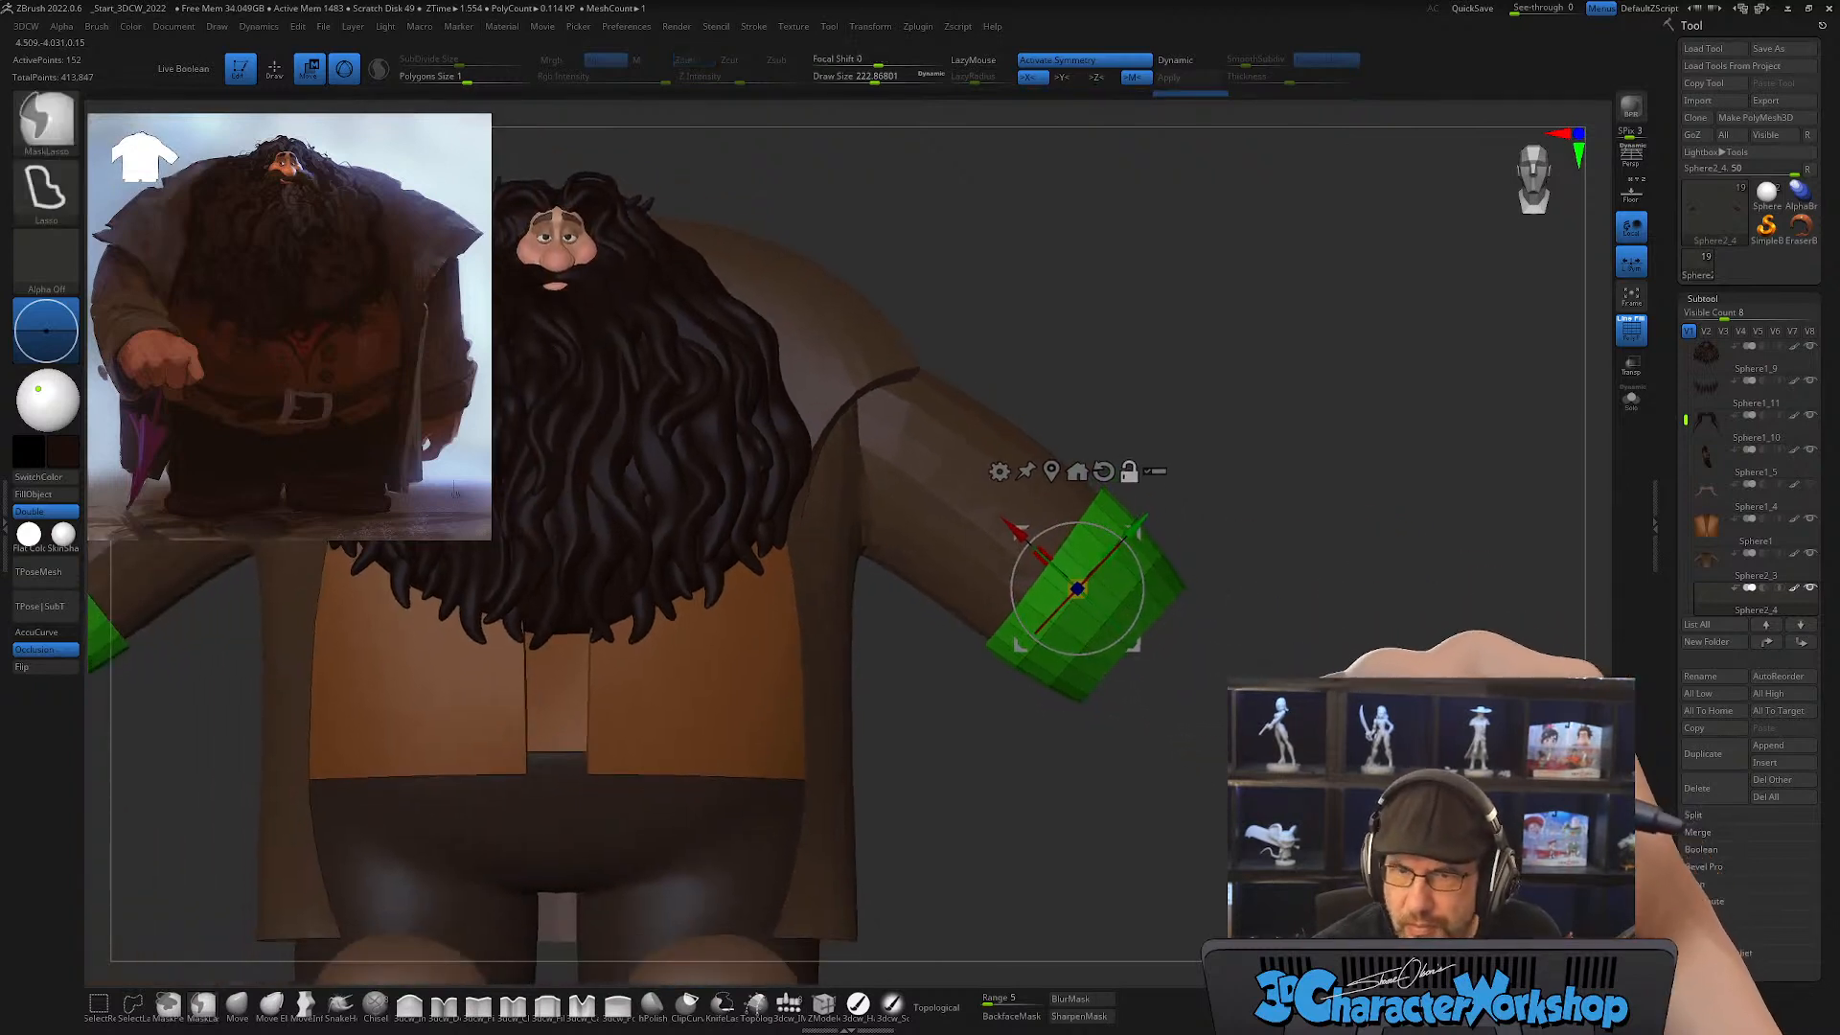
Step: Return to draw mode, clear the mask, and turn on dynamic subdivision for the cuffs
key(q)
mouse_move(1366, 729)
mouse_down()
mouse_move(1222, 752)
mouse_move(1341, 752)
mouse_move(1390, 714)
mouse_move(1236, 735)
mouse_move(1084, 537)
mouse_up()
key(d)
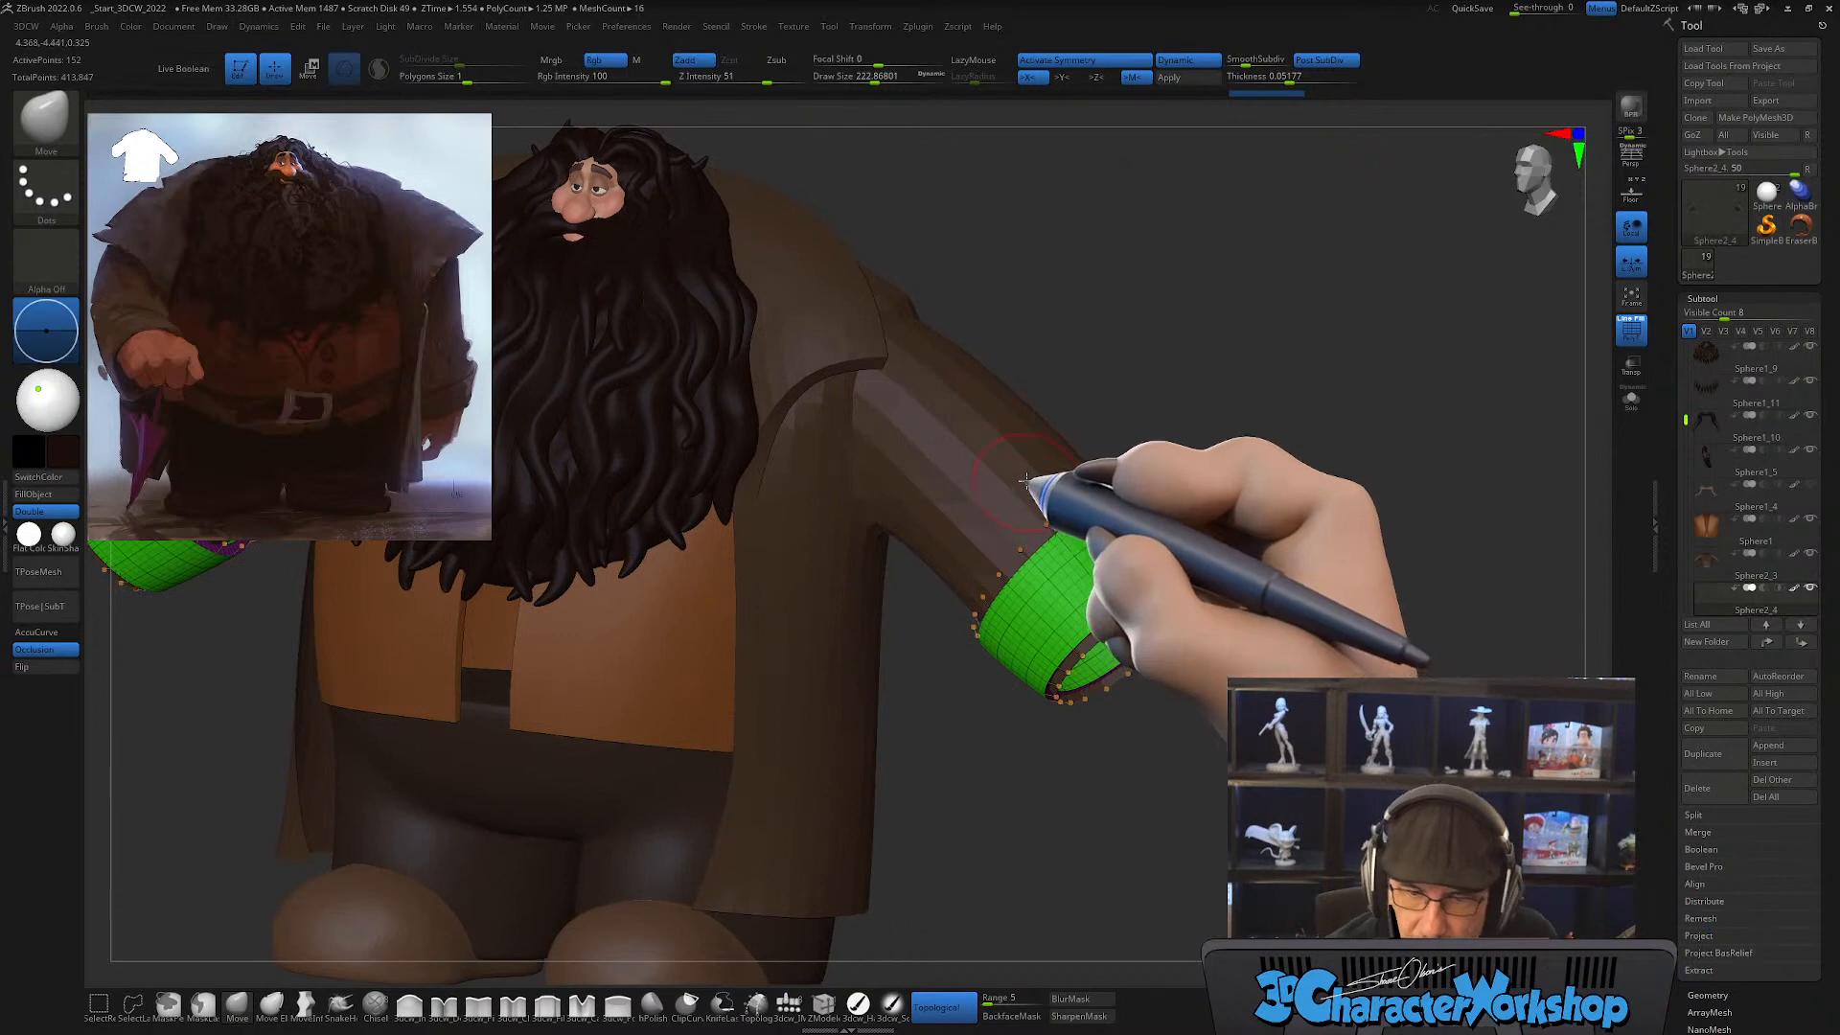
Step: Make the original coat the active subtool and hide the wireframe
alt+click(1051, 476)
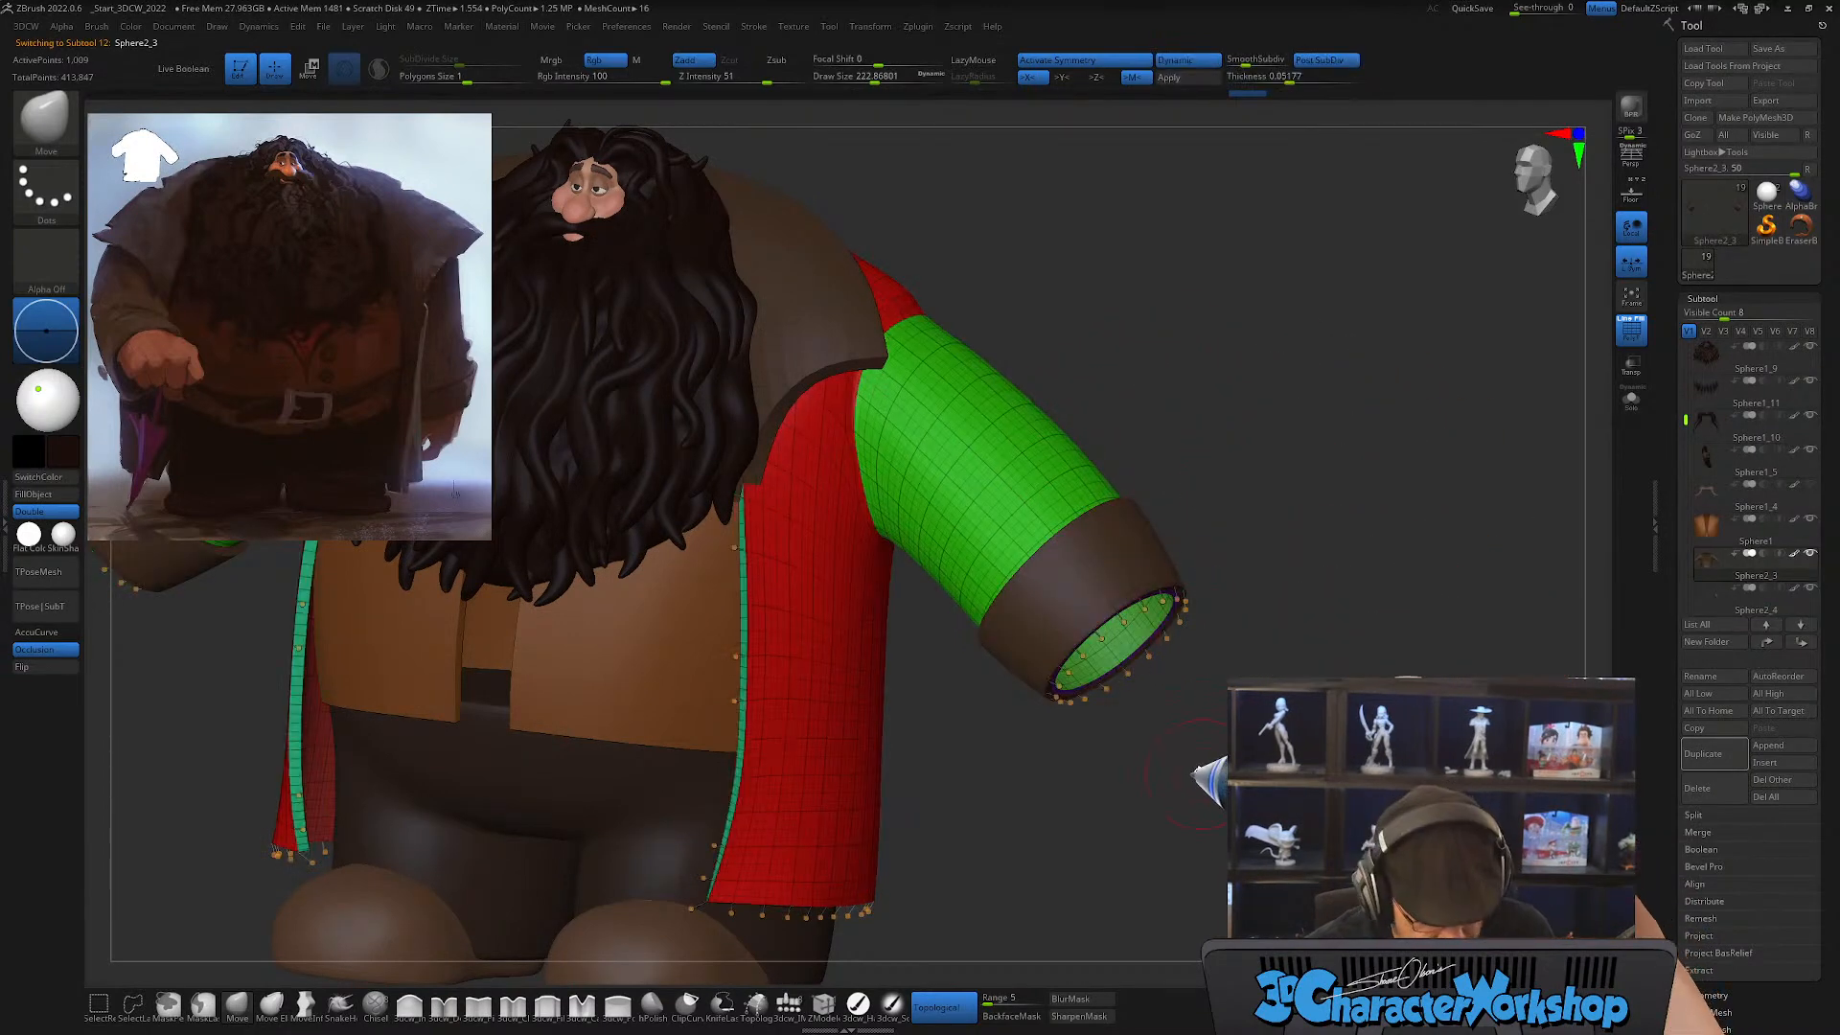
mouse_move(1201, 774)
shift+mouse_down()
mouse_move(1136, 793)
mouse_move(1192, 773)
mouse_move(1171, 805)
mouse_move(1194, 748)
shift+mouse_up()
key(shift+f)
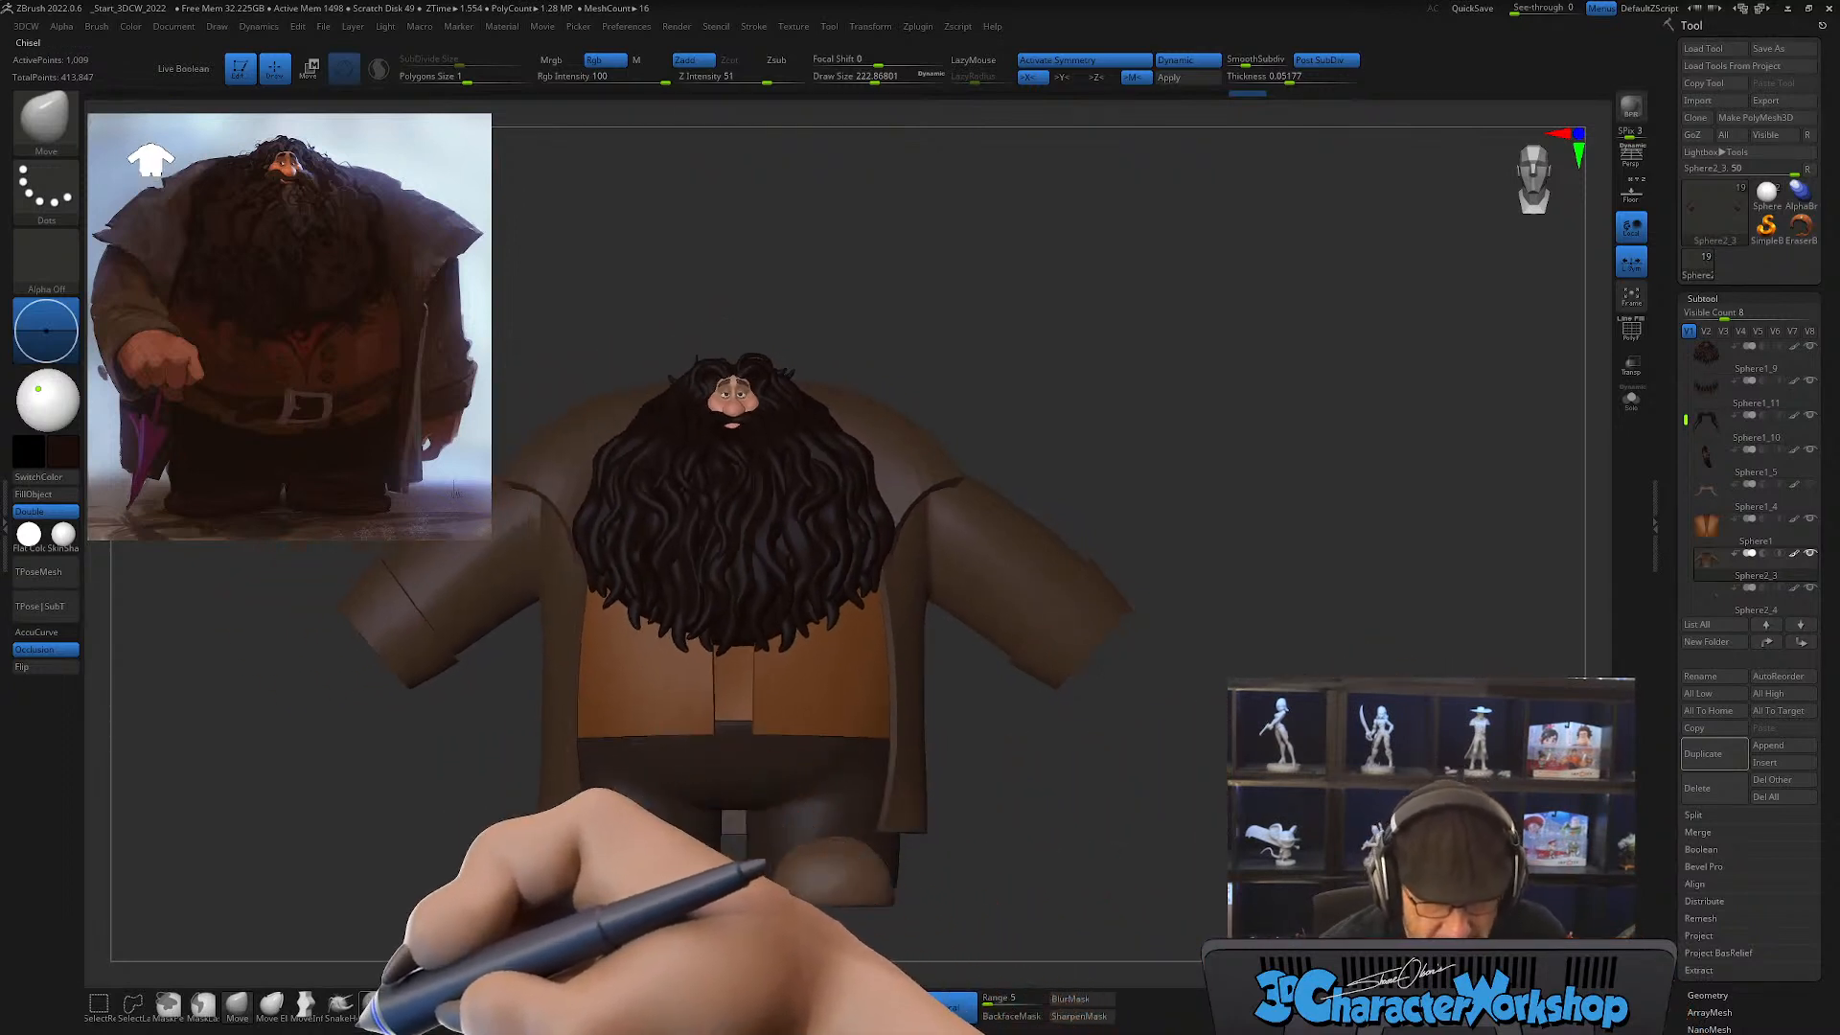
Step: Insert a QuadSphere-2 with the 3dcw_IMM brush inside the sleeve openings, mirrored on both arms, as a base for the hands
click(788, 1004)
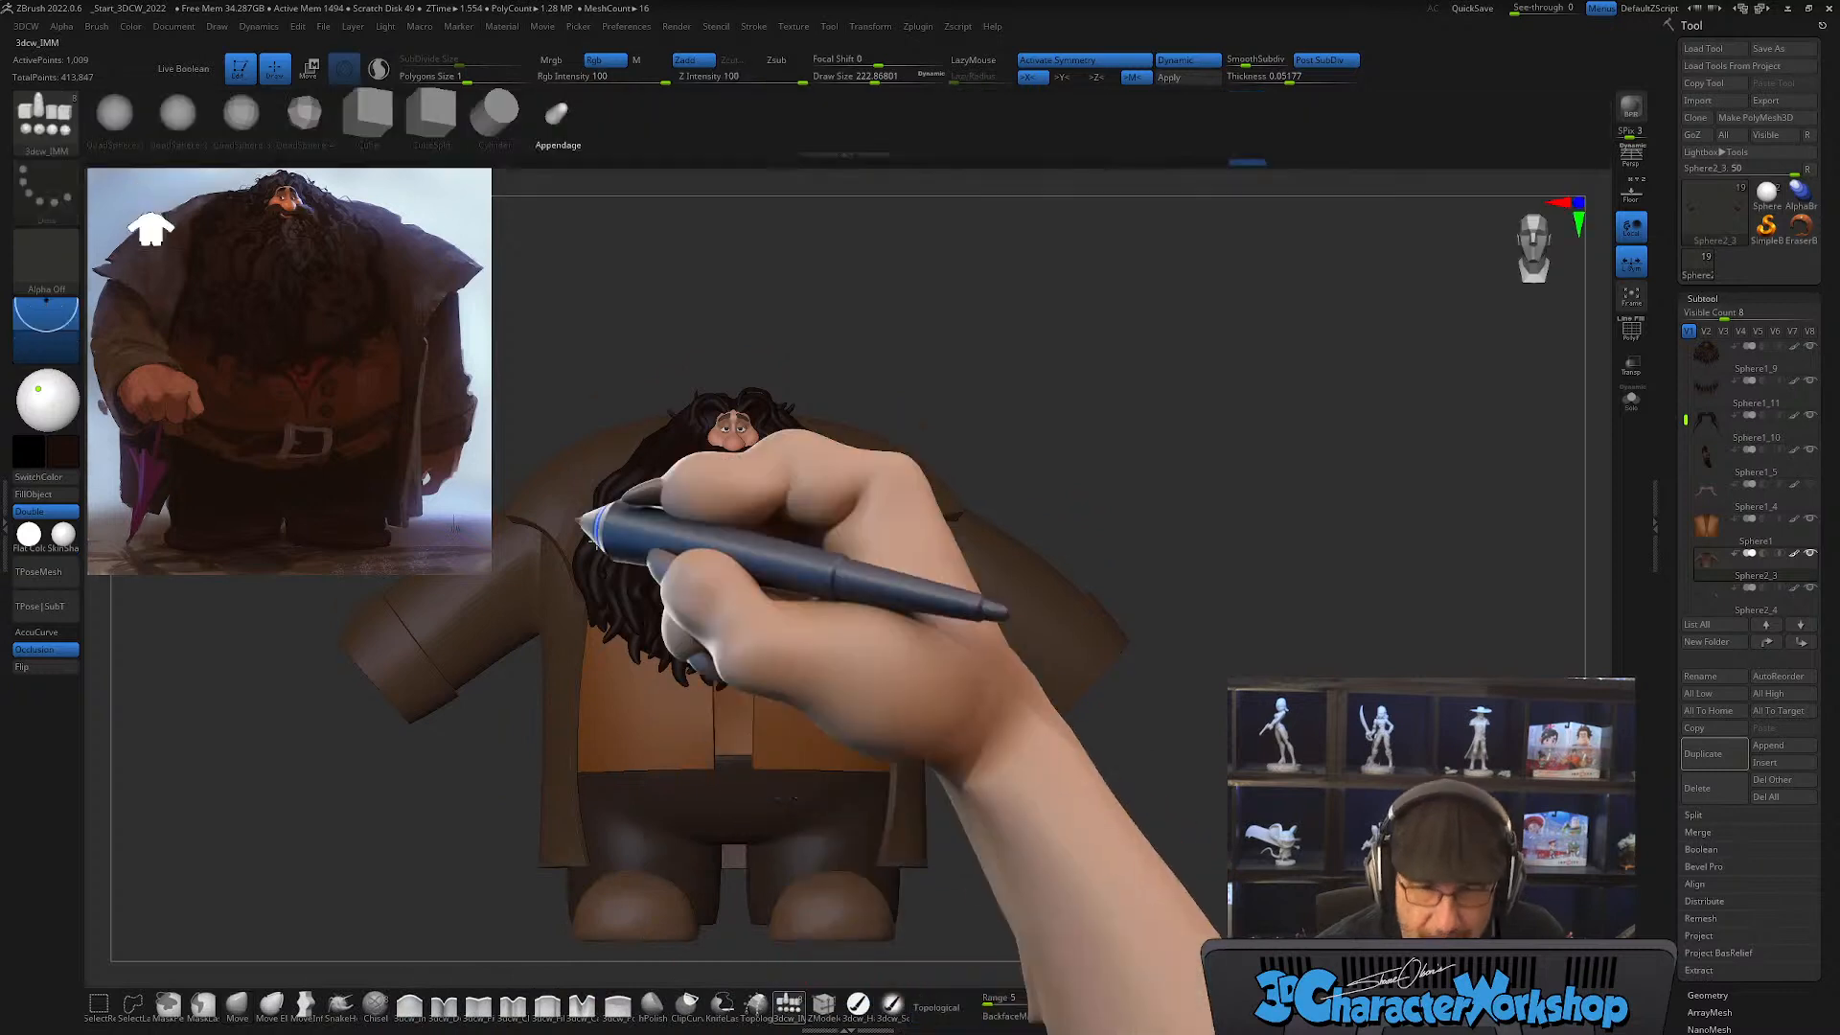
click(179, 115)
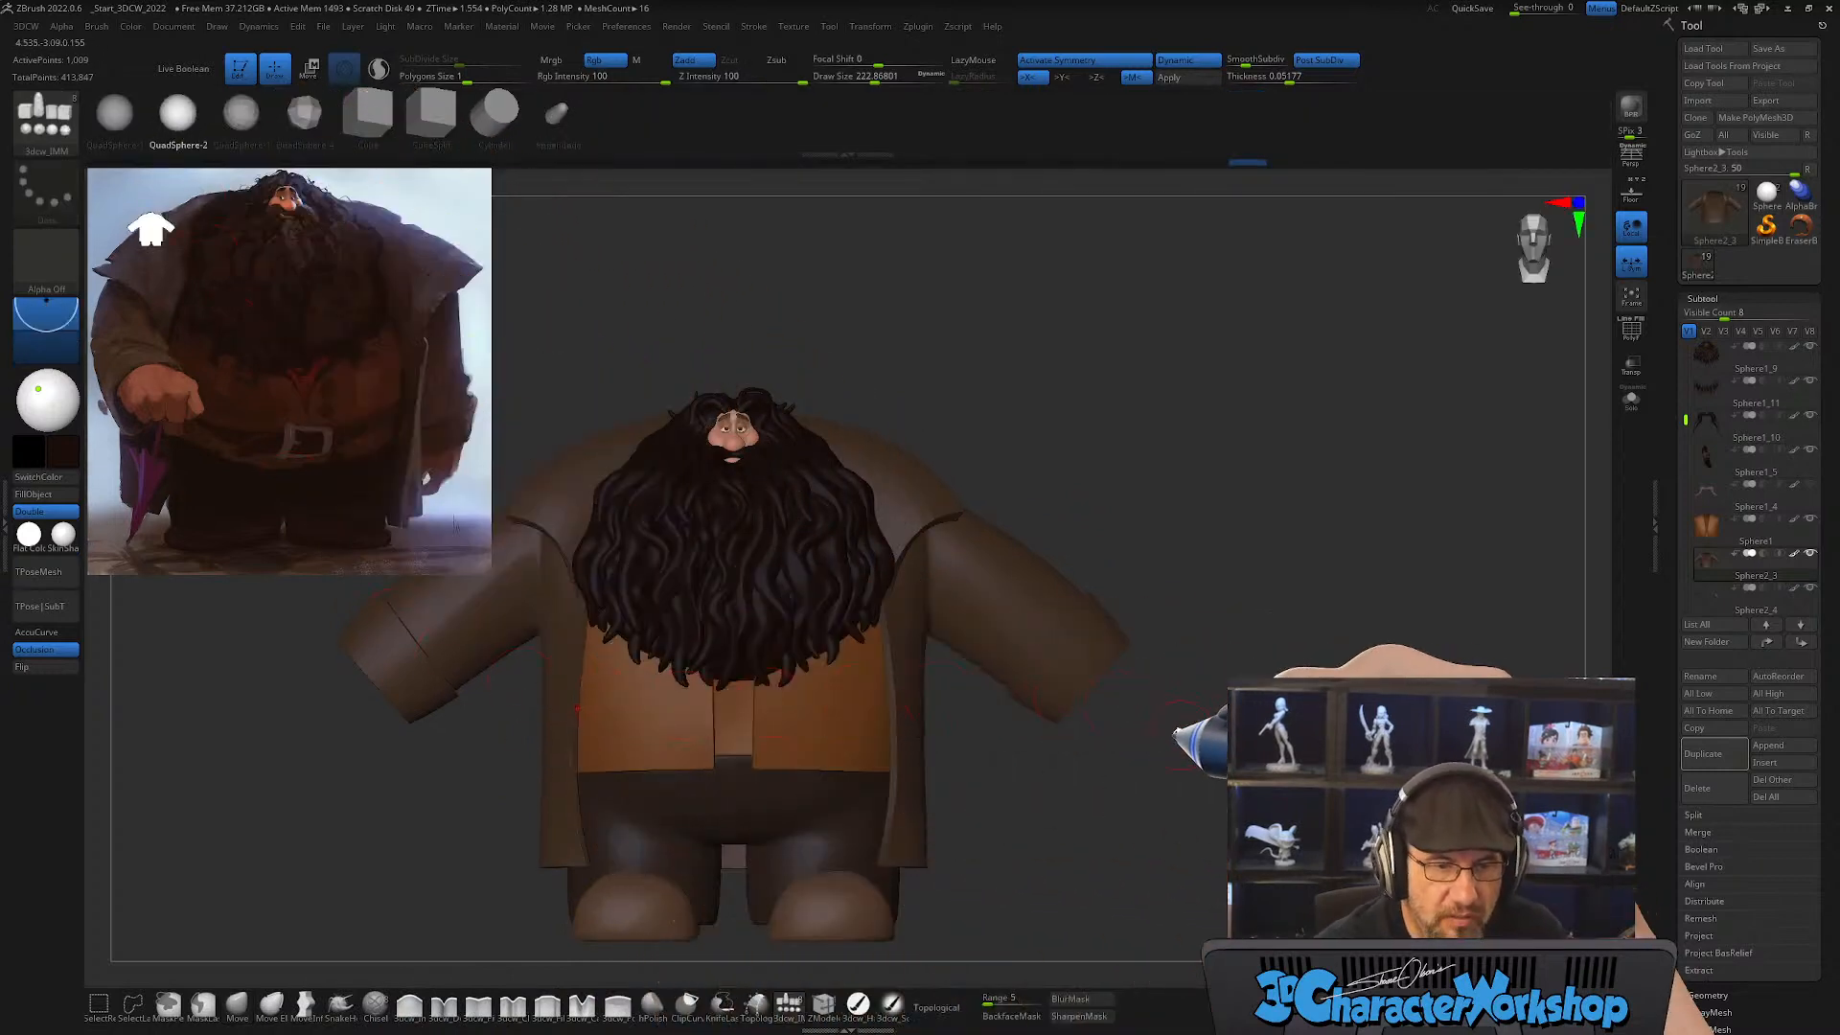
drag(1177, 732, 1103, 762)
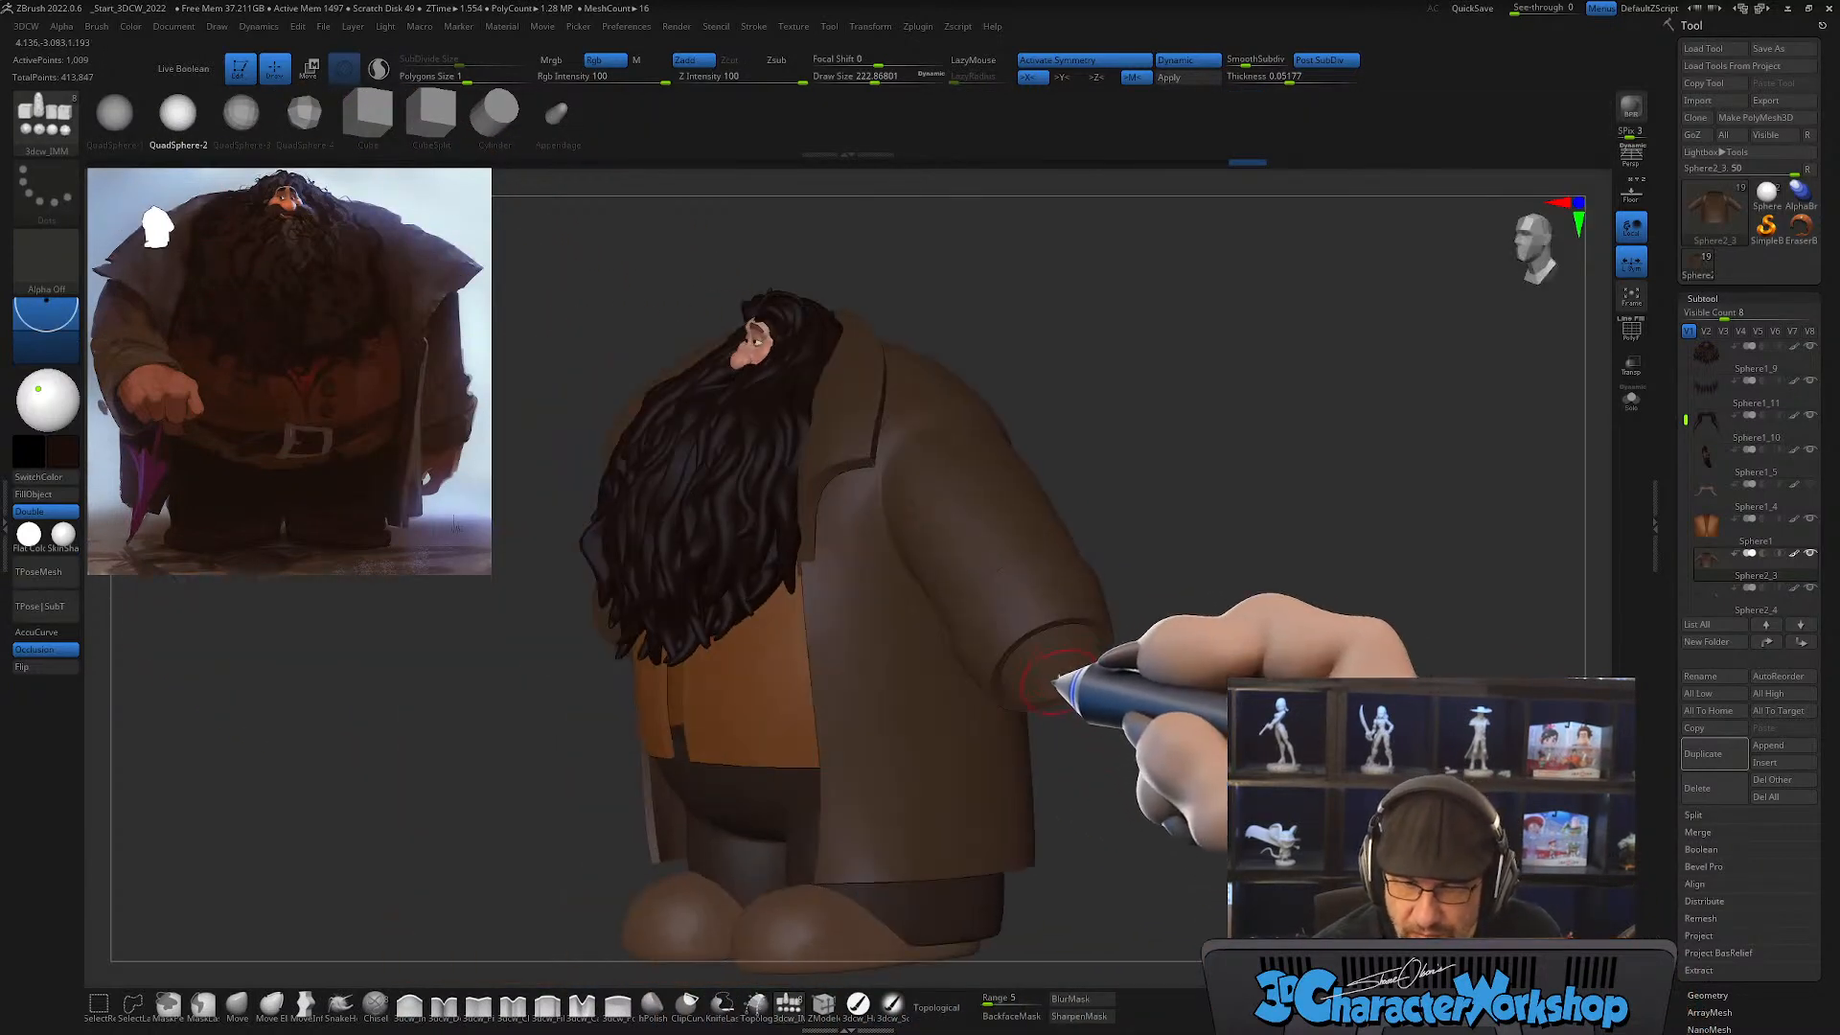
mouse_move(1053, 675)
mouse_down()
mouse_move(1044, 721)
mouse_move(1174, 685)
mouse_up()
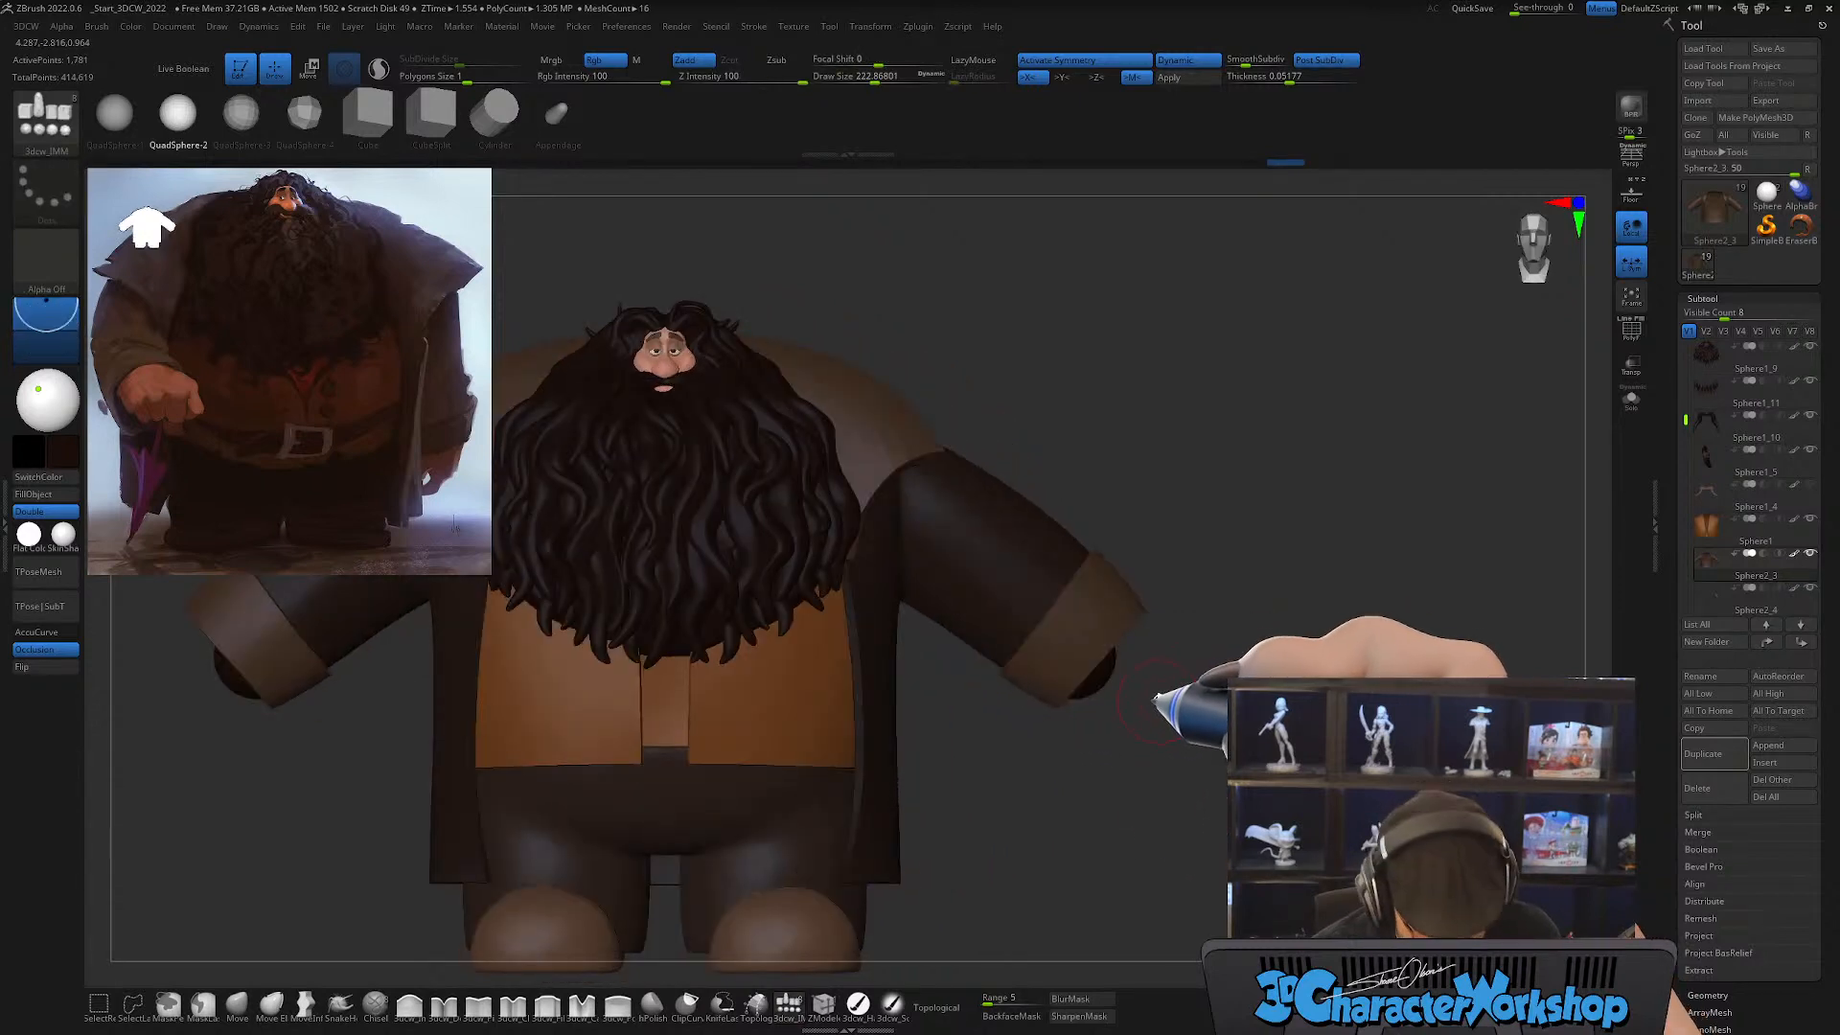
Step: Position the inserted spheres at the sleeve openings and split them off from the coat into their own subtool
key(w)
drag(1106, 740, 1154, 772)
key(space)
click(1175, 681)
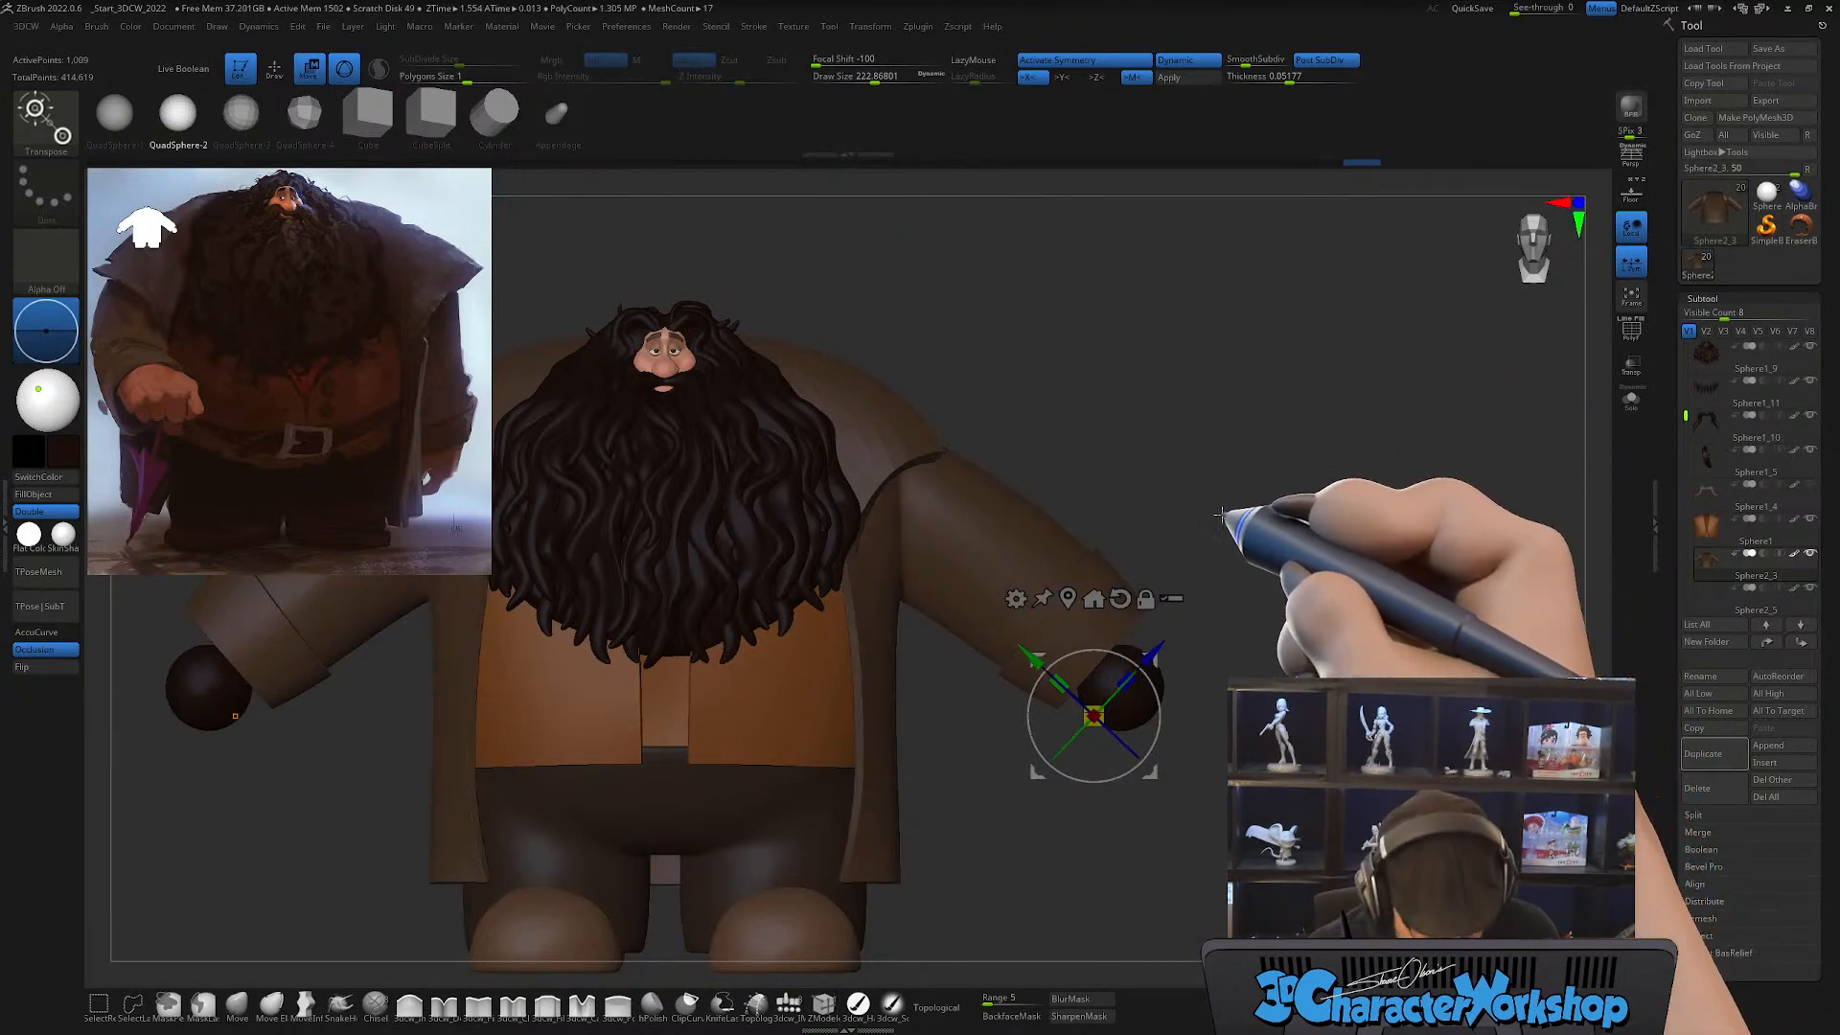
Step: Sample the skin tone from the reference, make the hand spheres the active subtool and fill them with it
key(c)
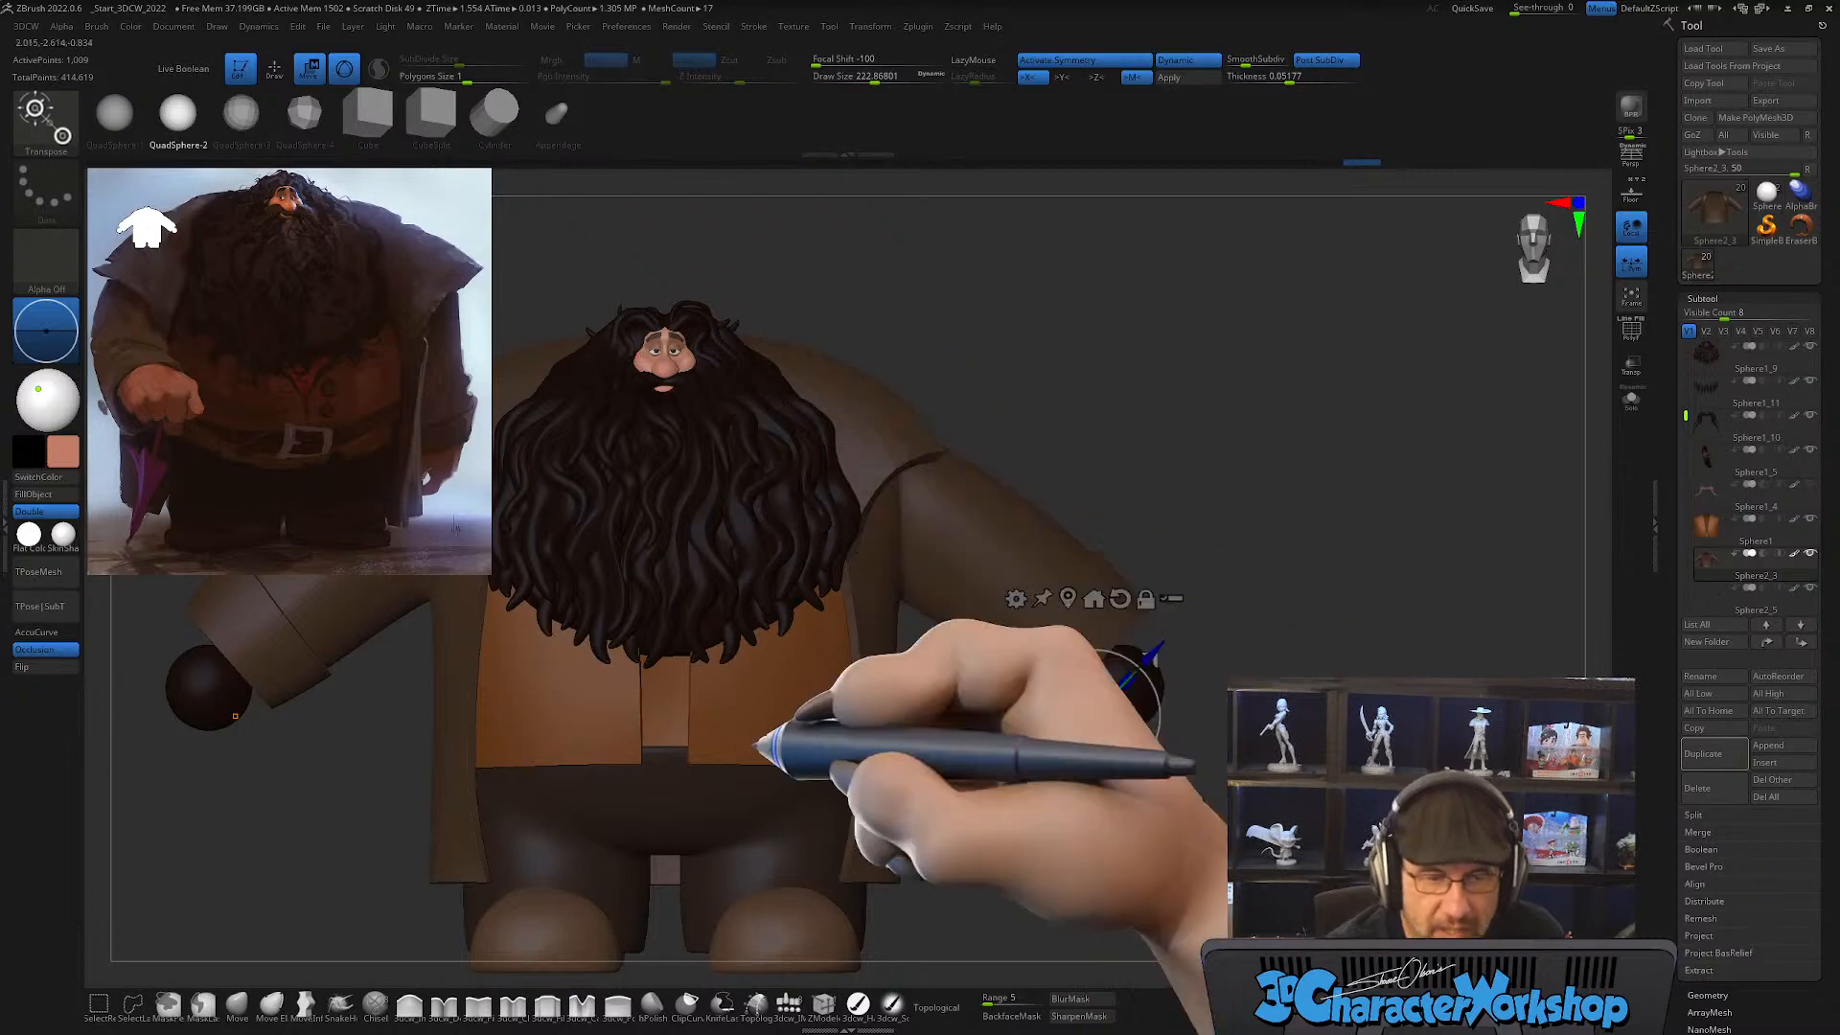
click(34, 494)
key(ctrl+z)
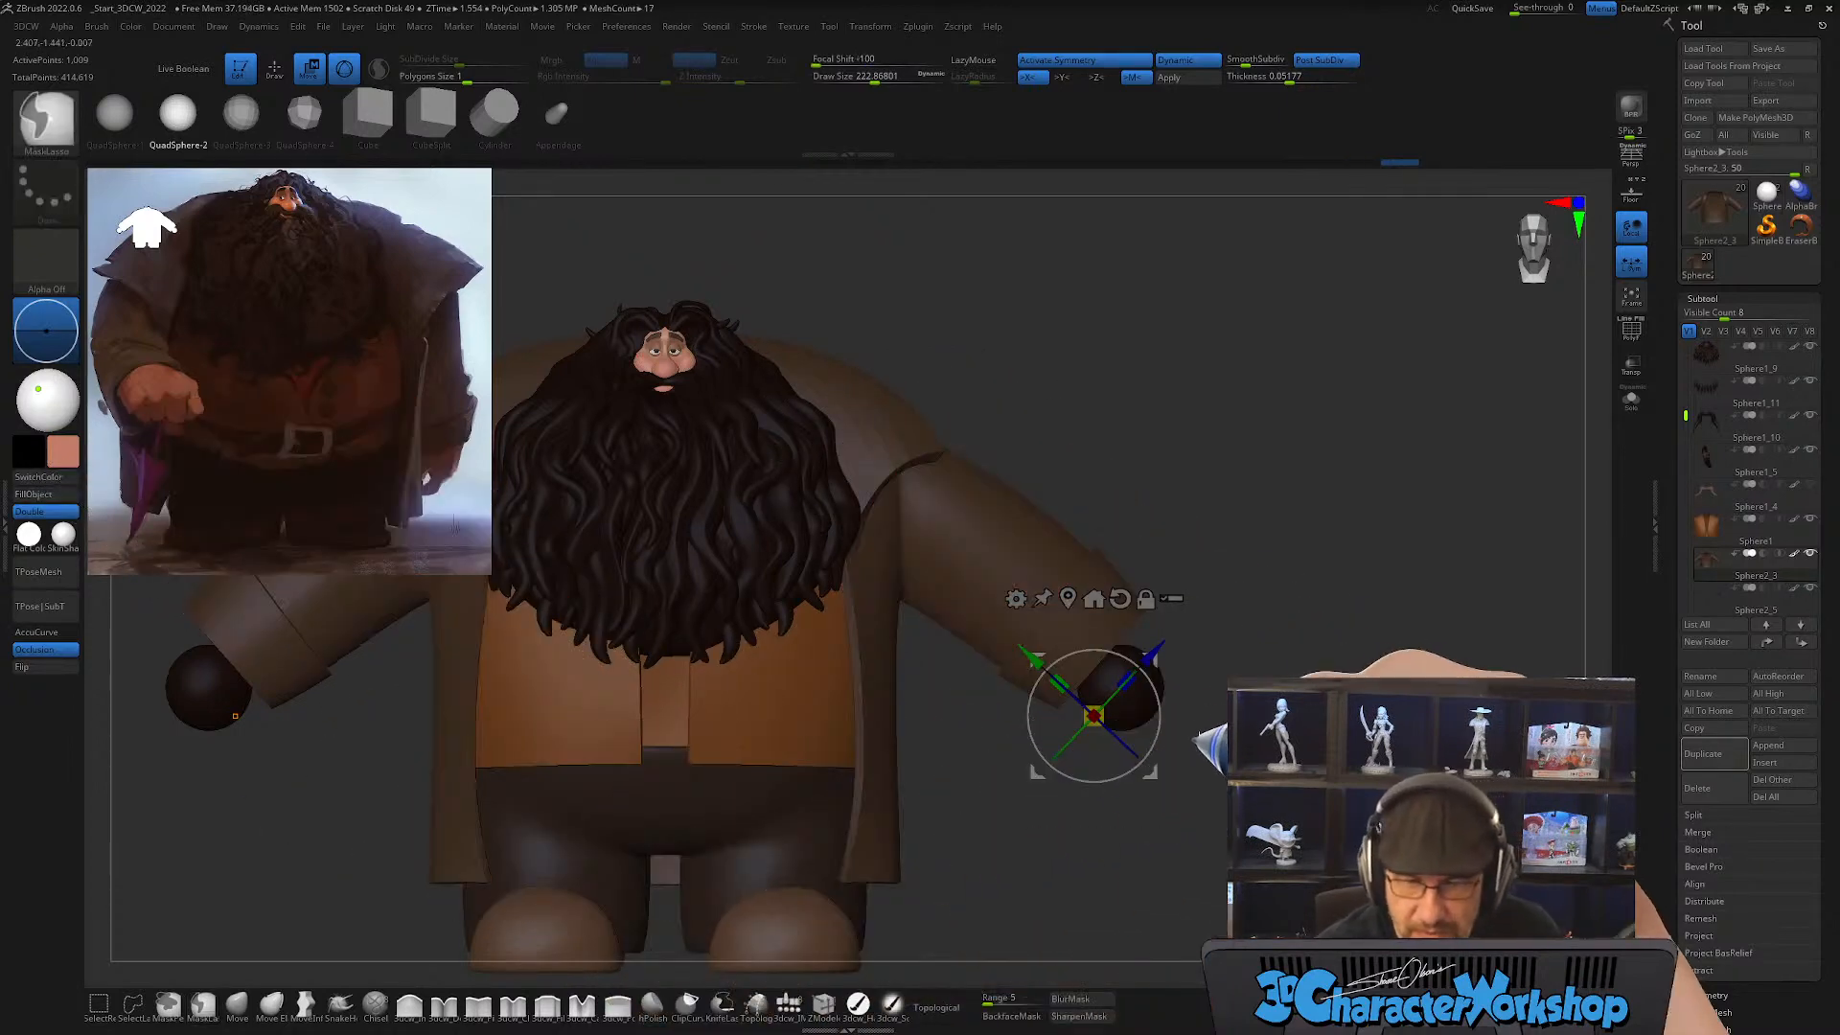
alt+click(1140, 704)
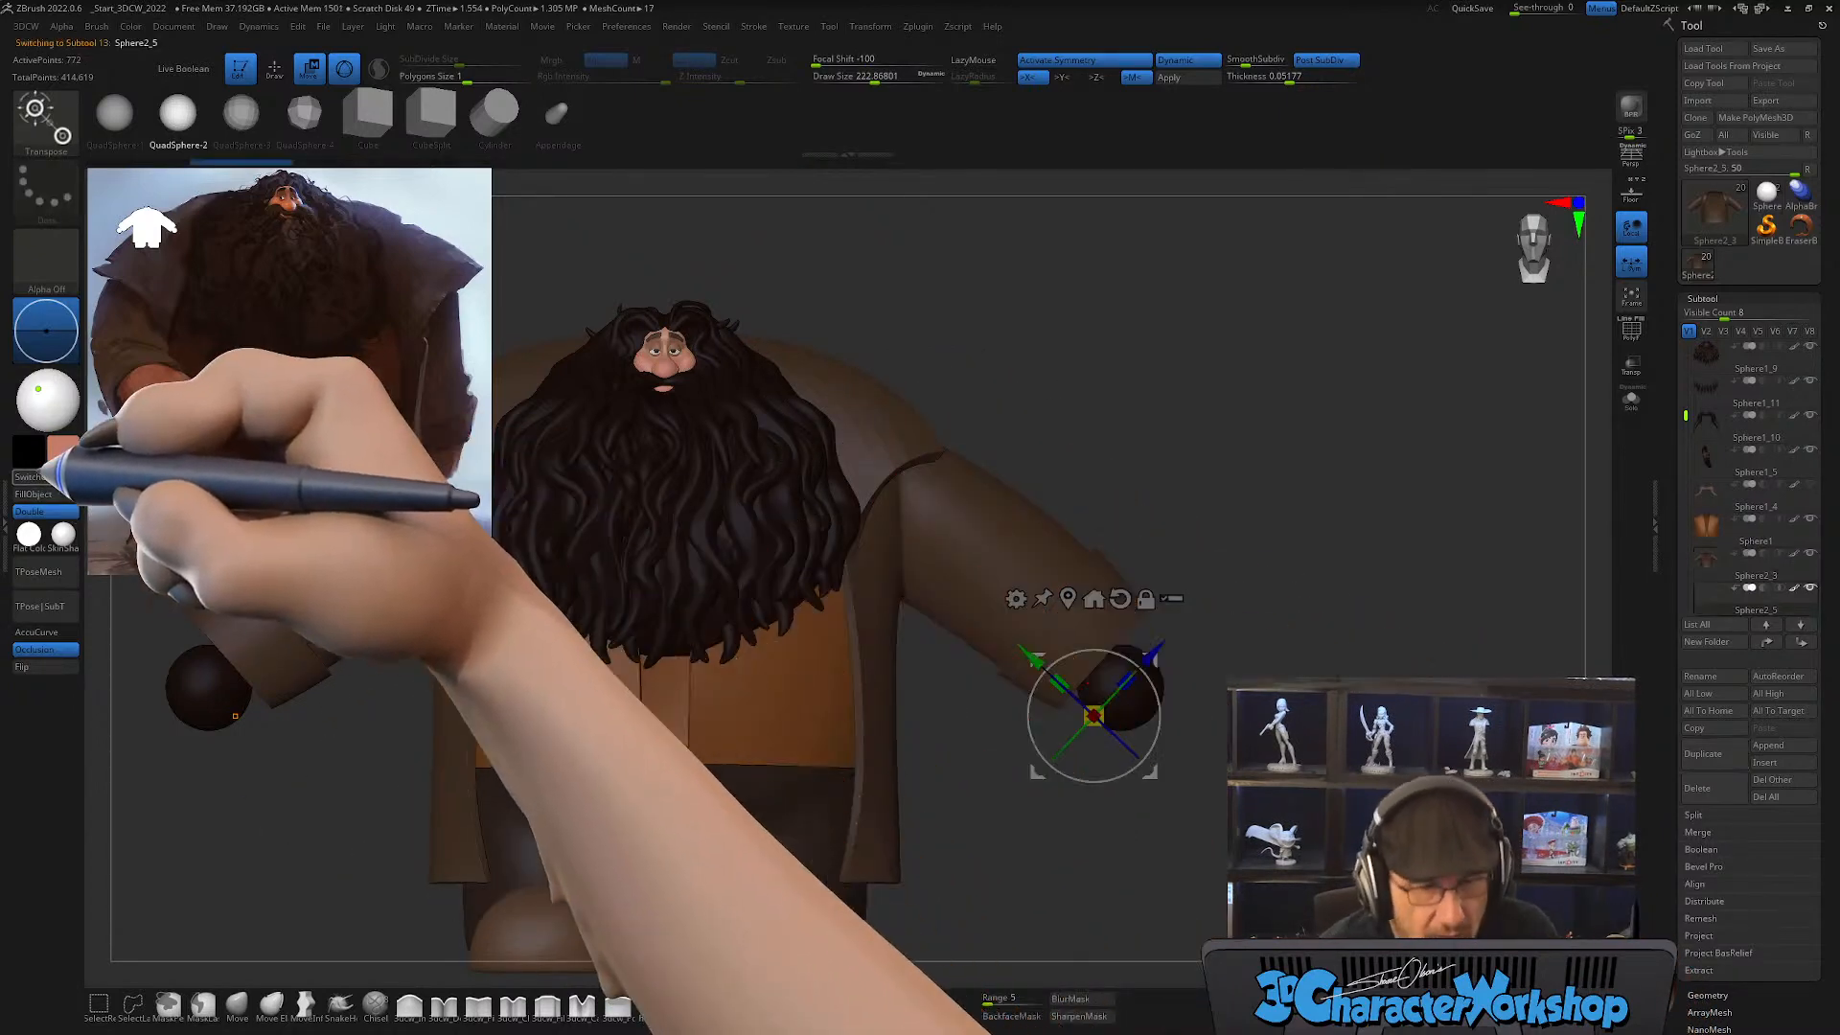
click(34, 494)
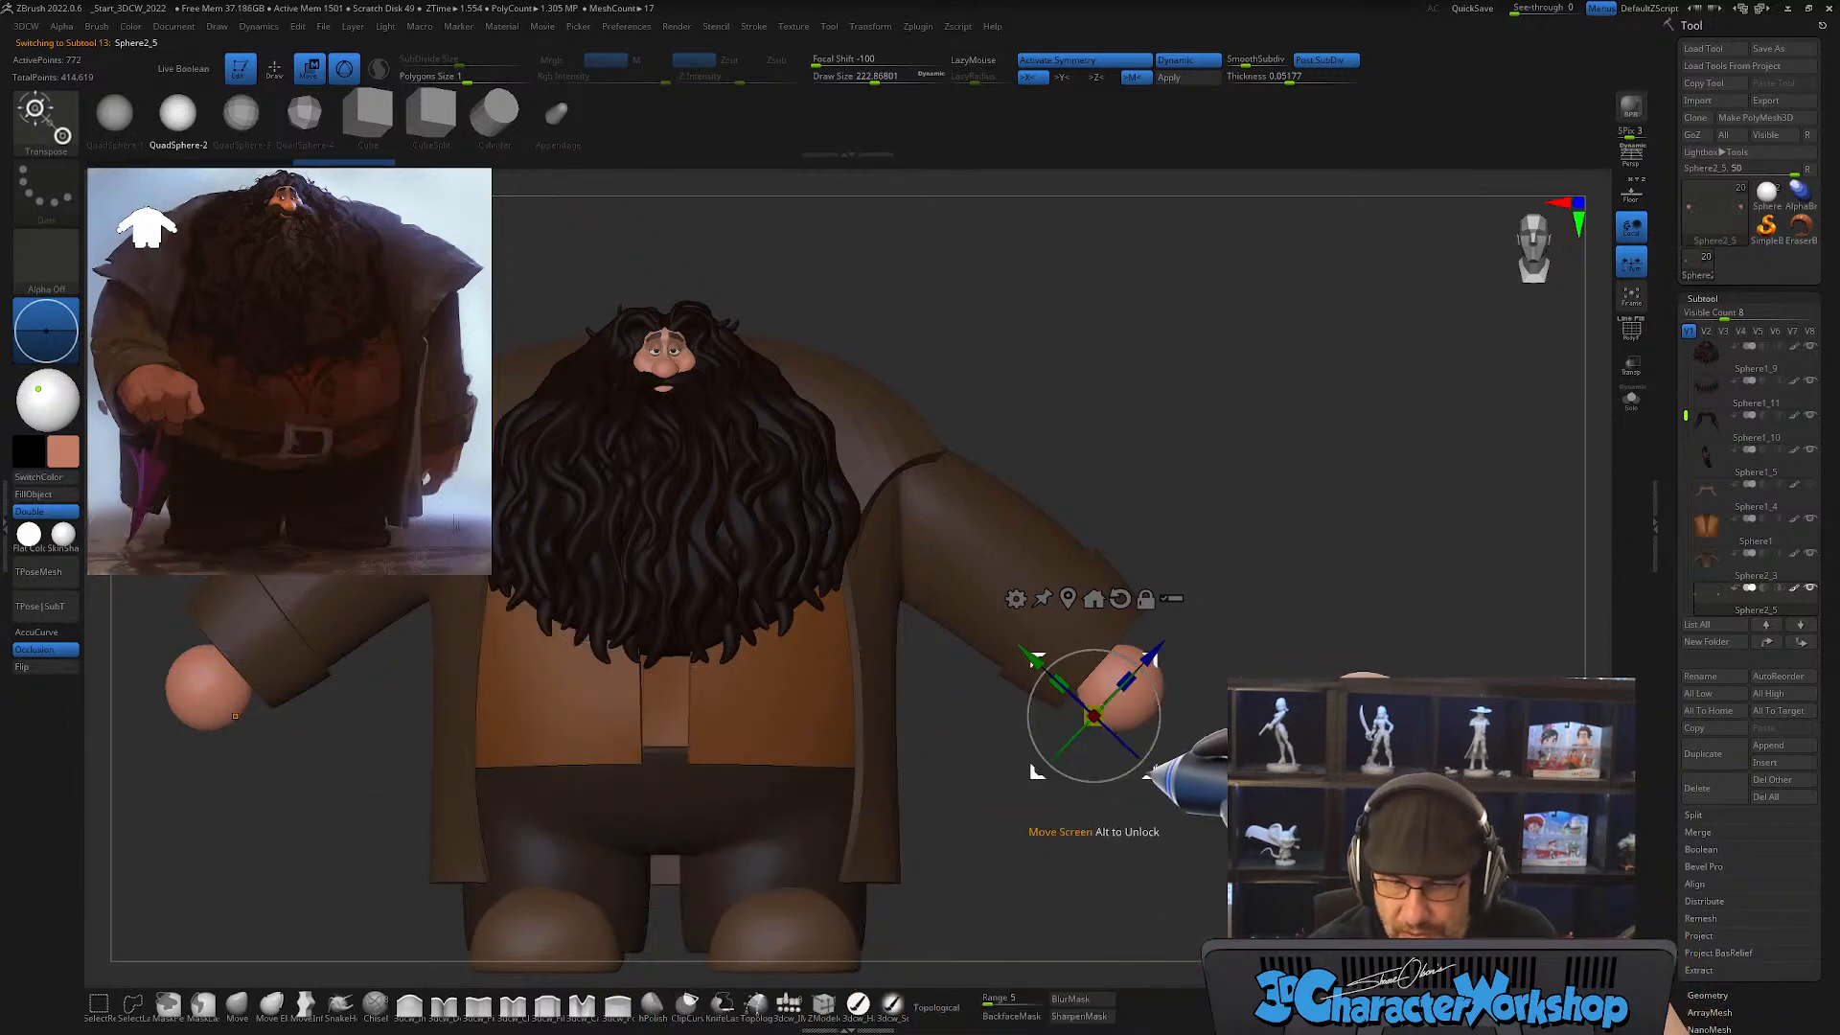
Step: Pull the hand spheres out of the sleeves, align the gizmo to the arm's angle and flatten them into ovals
drag(1154, 743, 1036, 845)
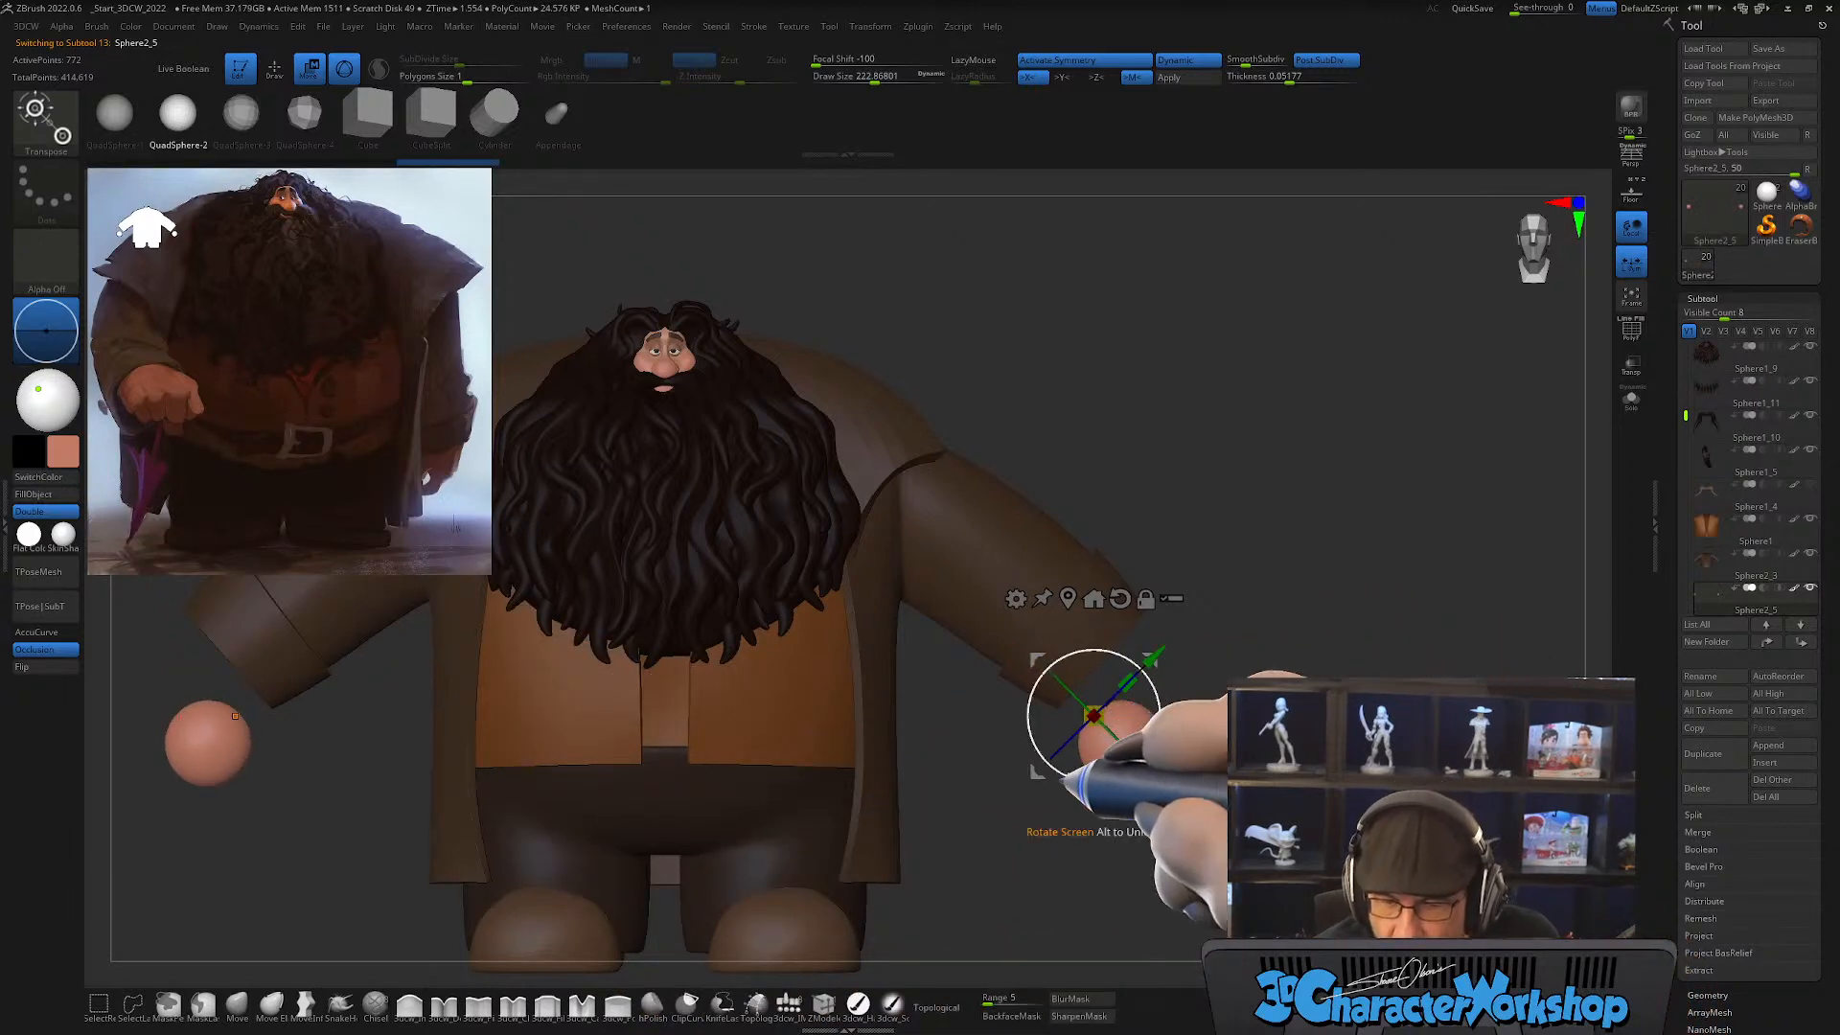
drag(1033, 769, 1051, 708)
alt+drag(1208, 692, 1265, 727)
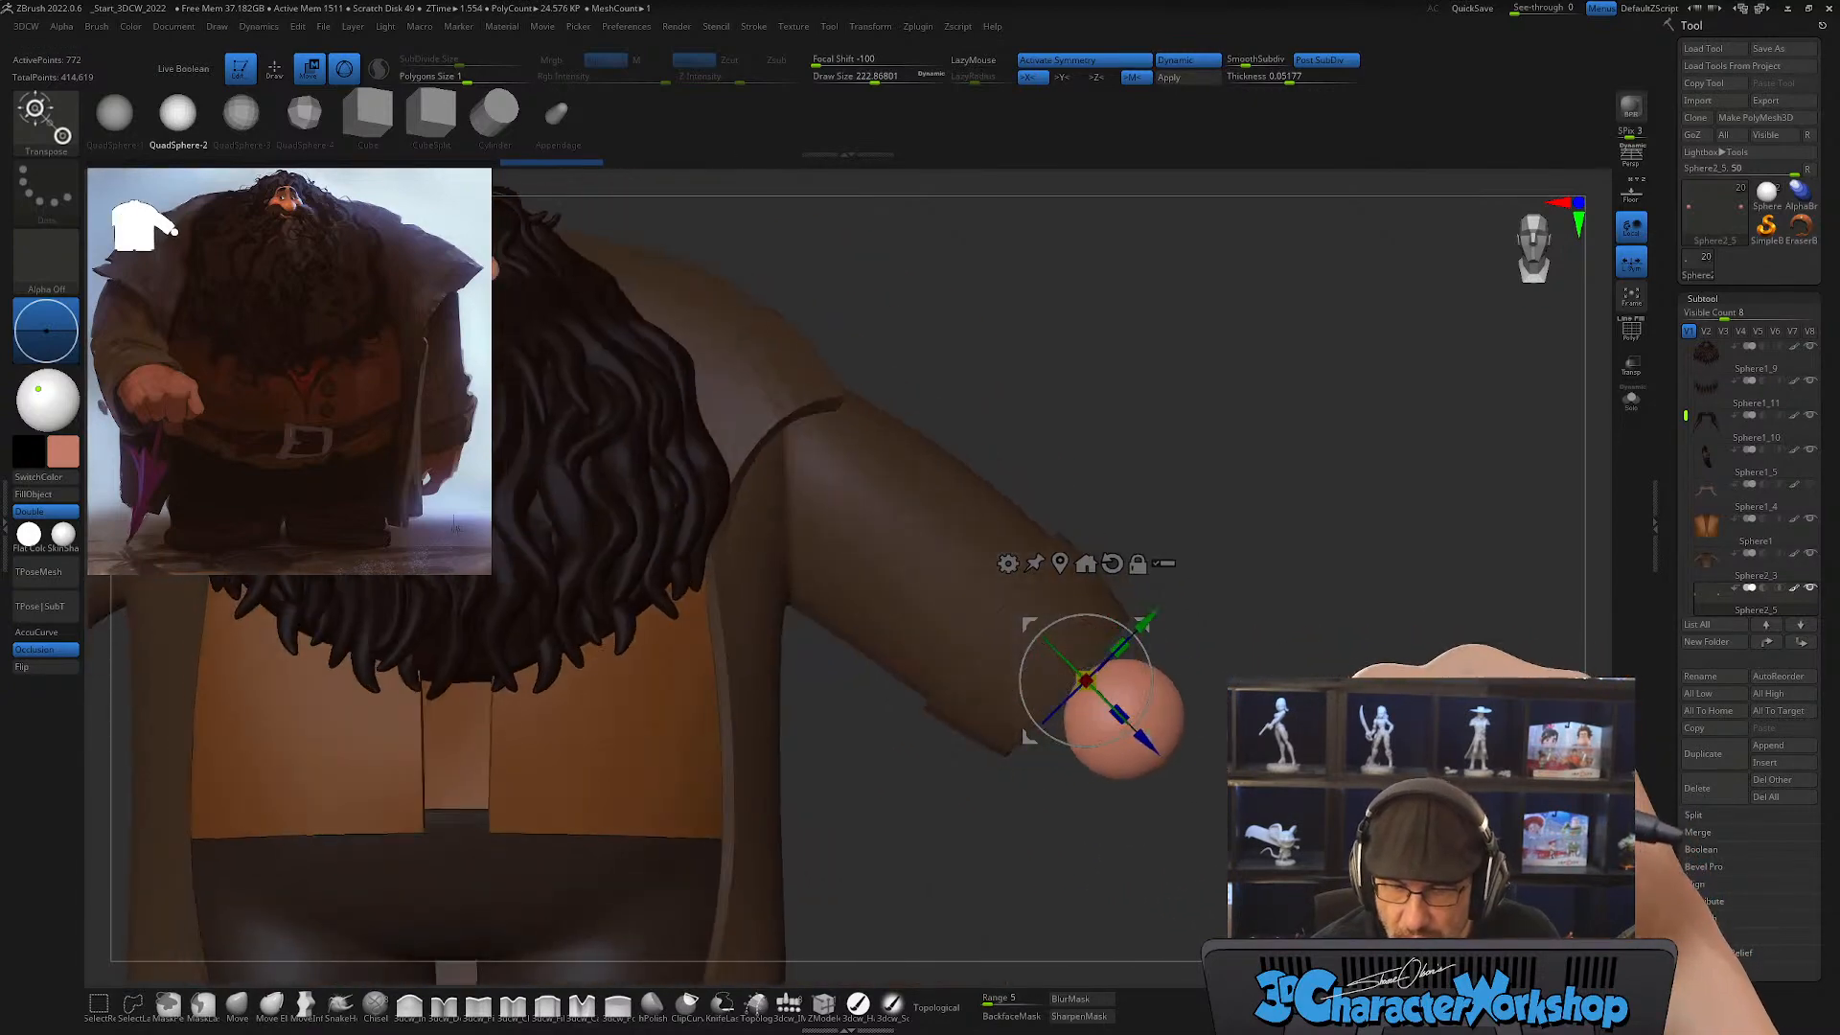
drag(1120, 649, 1101, 674)
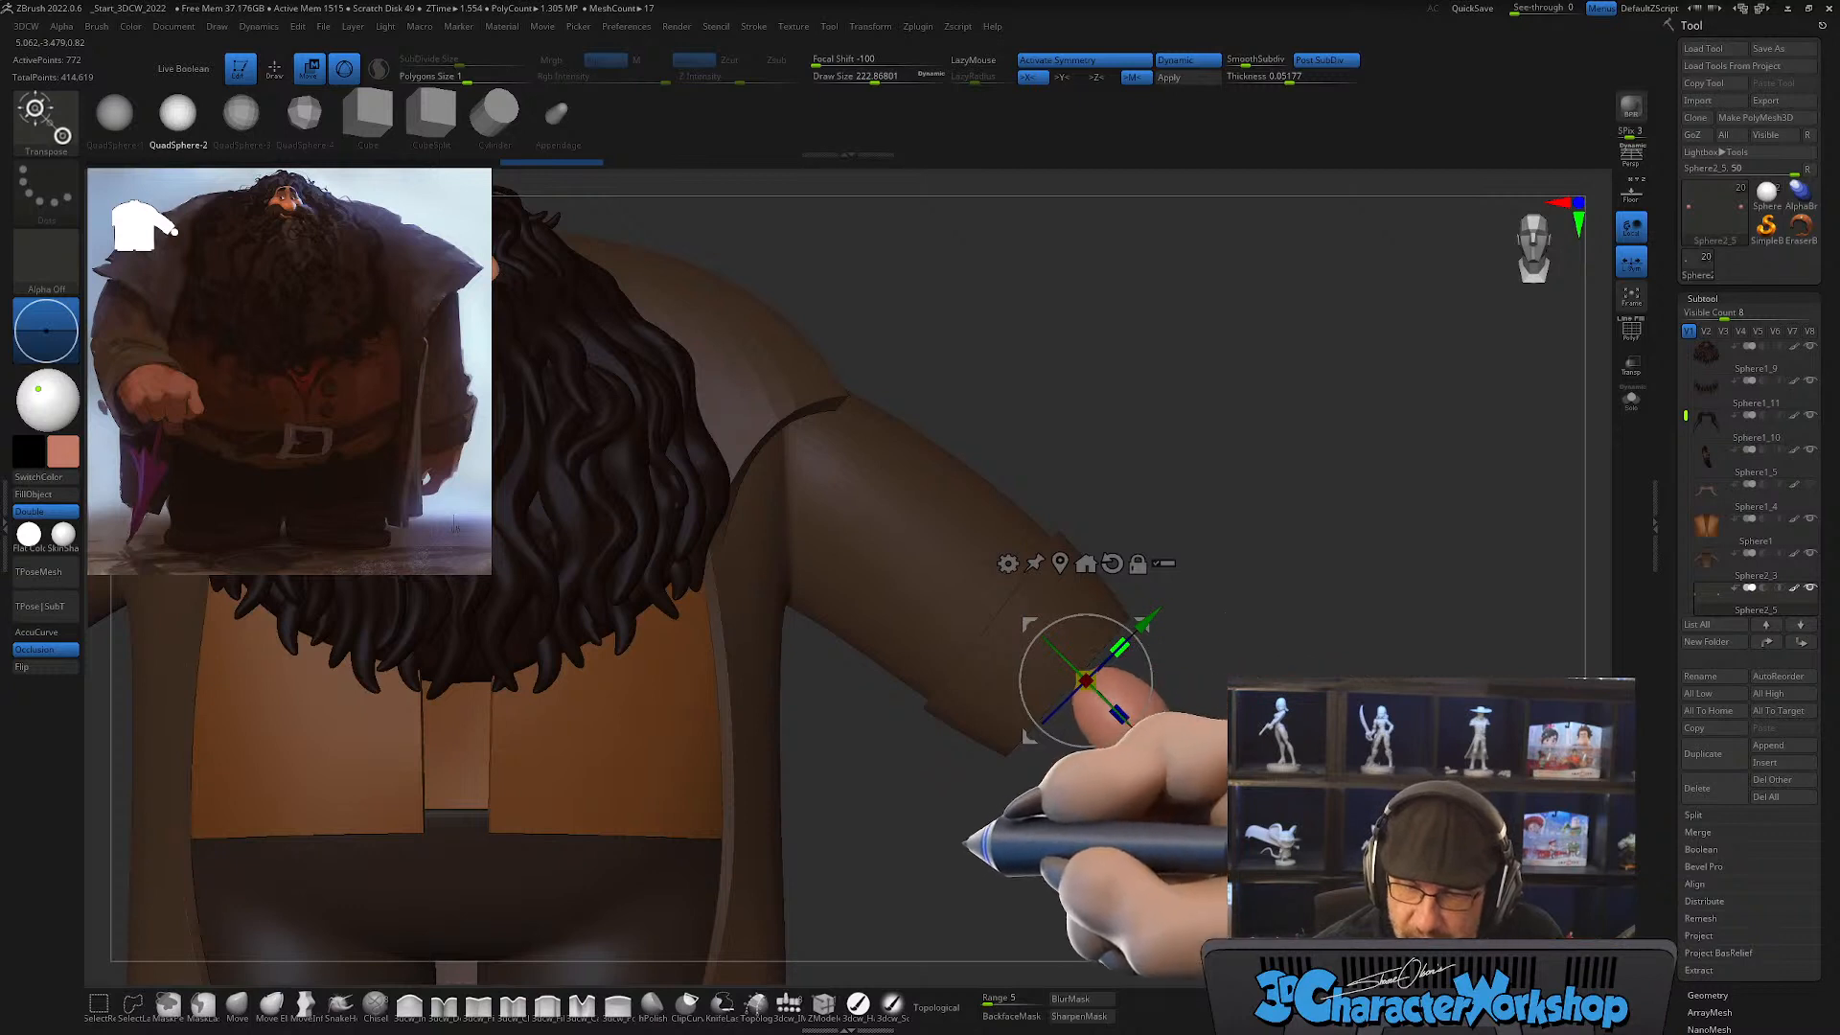
alt+drag(1249, 791, 1199, 780)
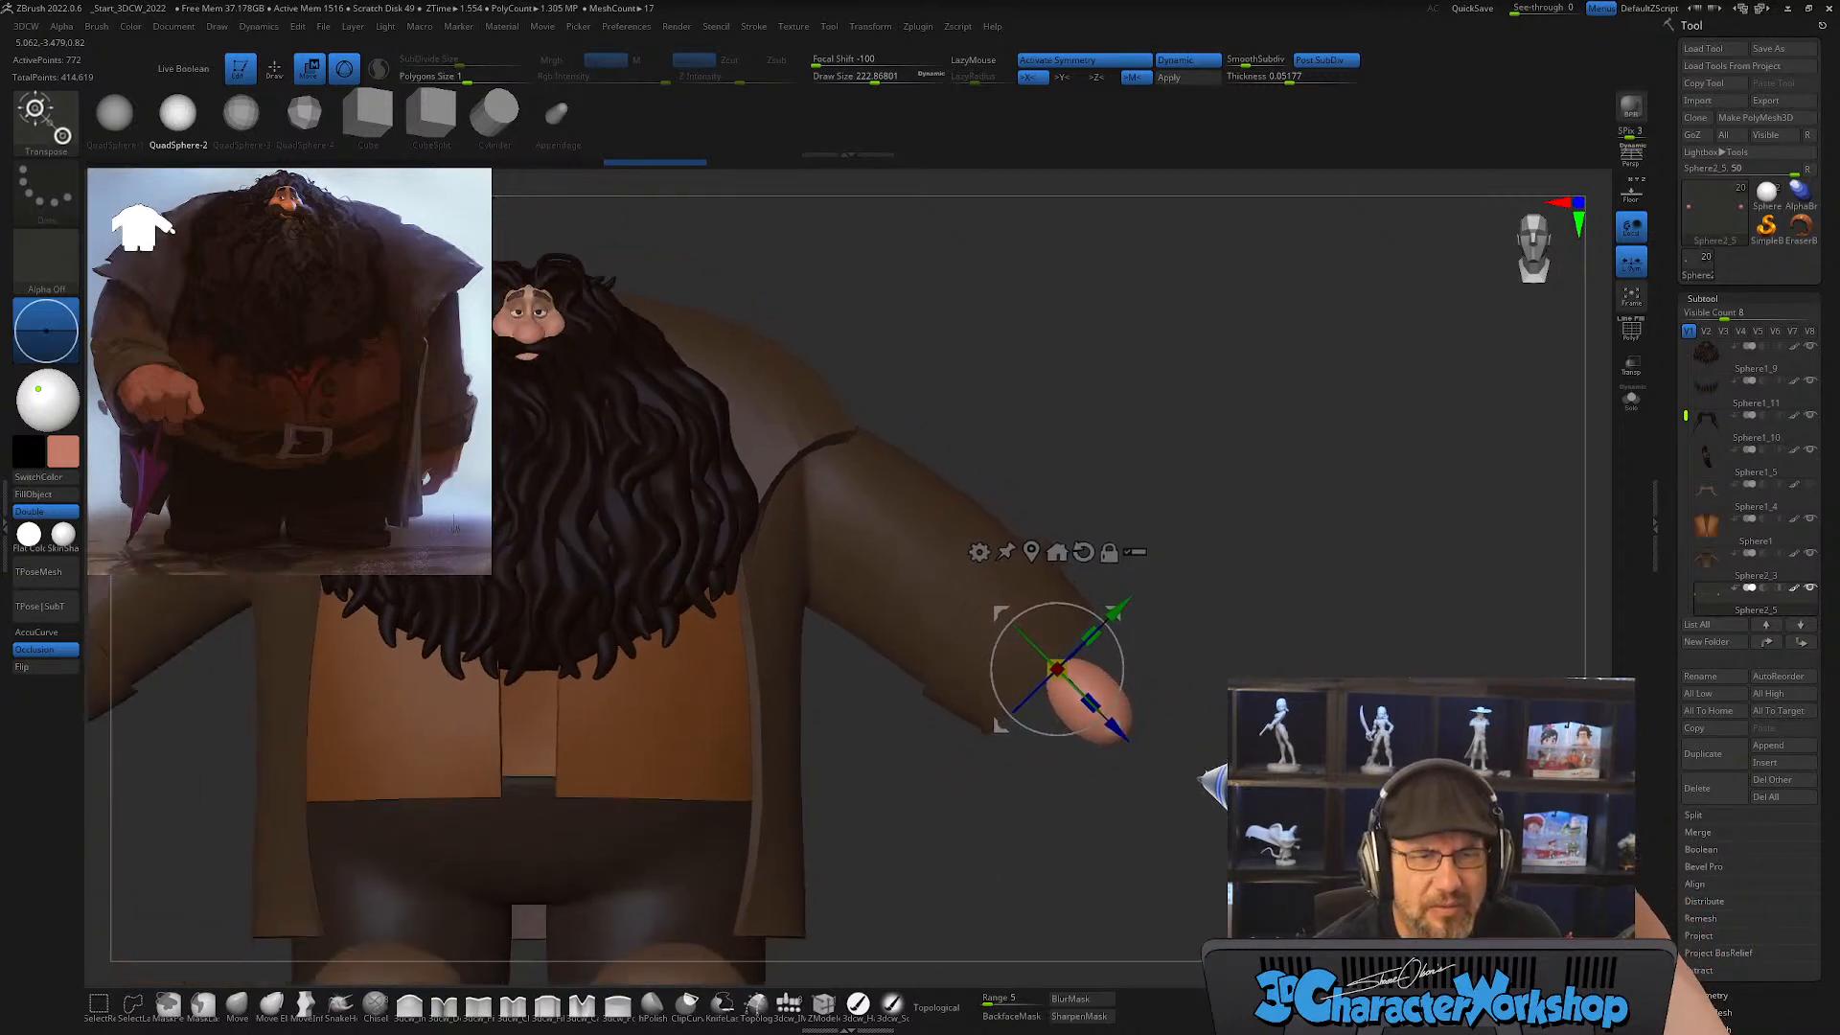
Step: Adjust the flattened hands from the side so they sit centred in the sleeve openings
key(q)
drag(1322, 791, 1132, 828)
mouse_move(1232, 717)
mouse_down()
mouse_move(1210, 788)
mouse_move(1193, 662)
mouse_move(1054, 700)
mouse_move(971, 514)
mouse_up()
key(w)
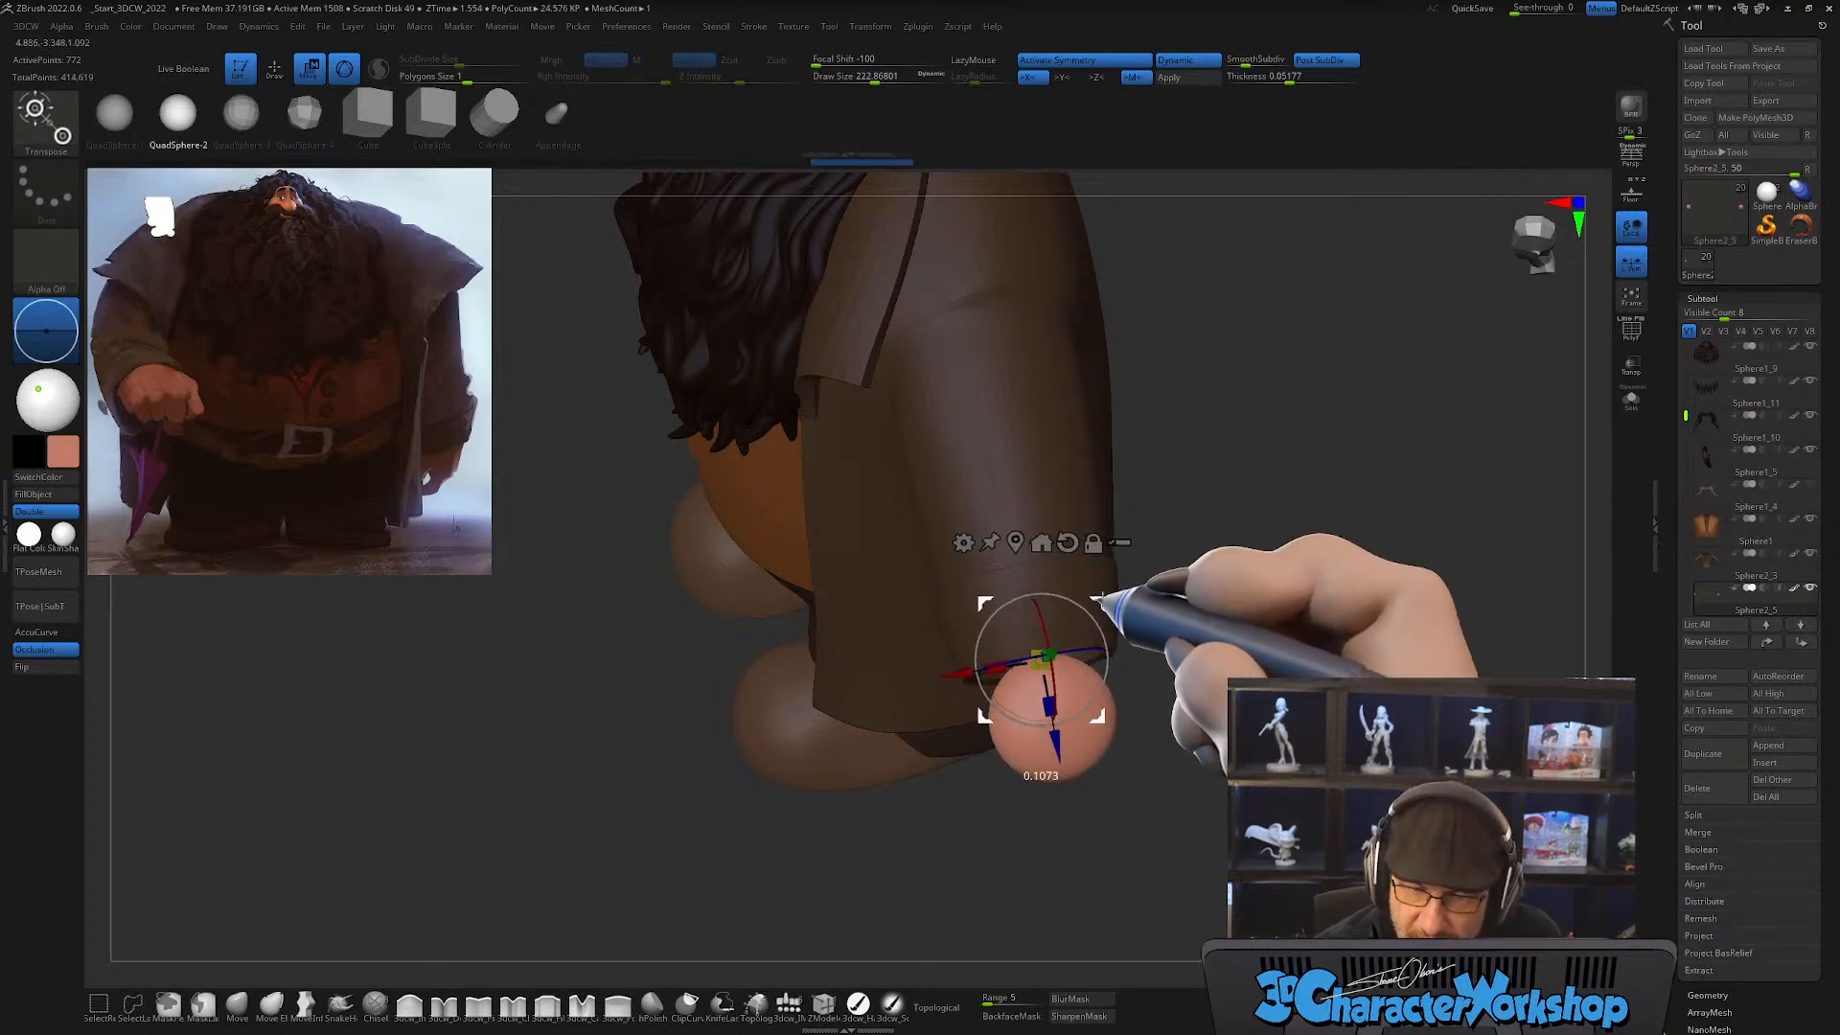
mouse_move(1165, 606)
mouse_down()
mouse_move(1198, 708)
mouse_move(1225, 658)
mouse_move(1251, 738)
mouse_up()
Step: With the Move brush and topological masking off, pull the round hand forms into squarer palm blocks
click(237, 1005)
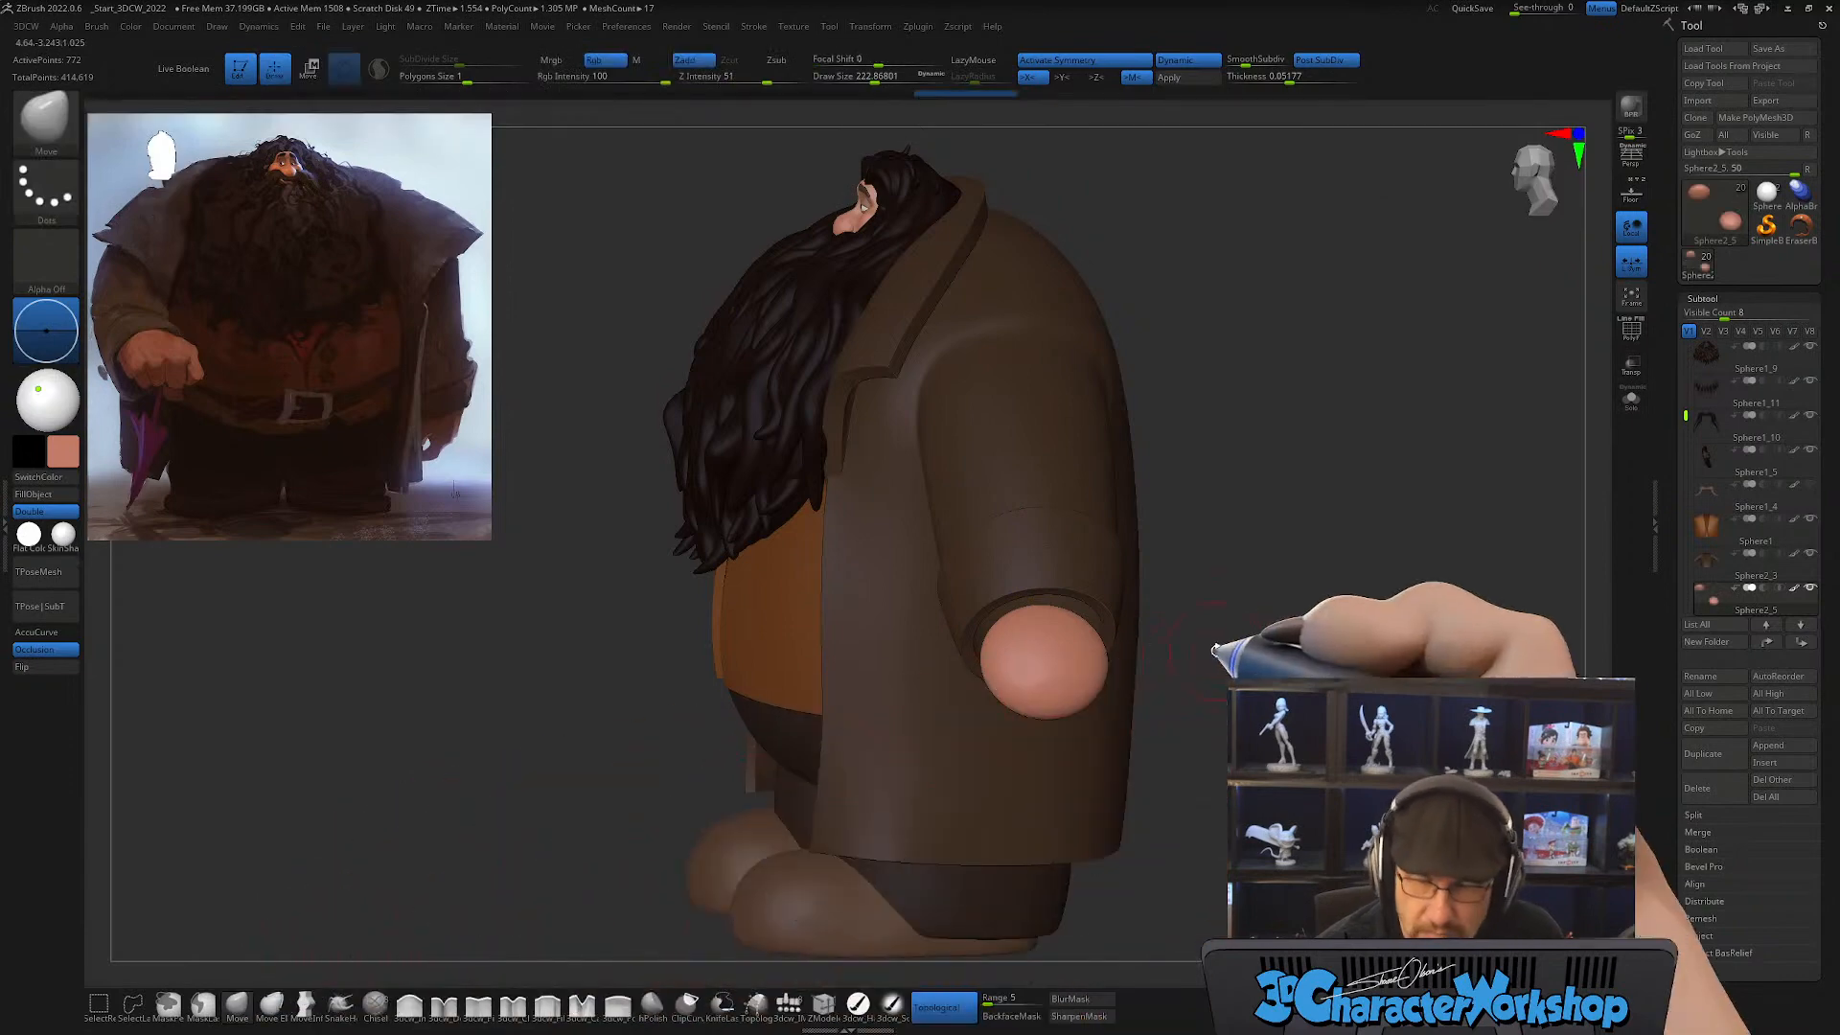
drag(1192, 658, 1158, 757)
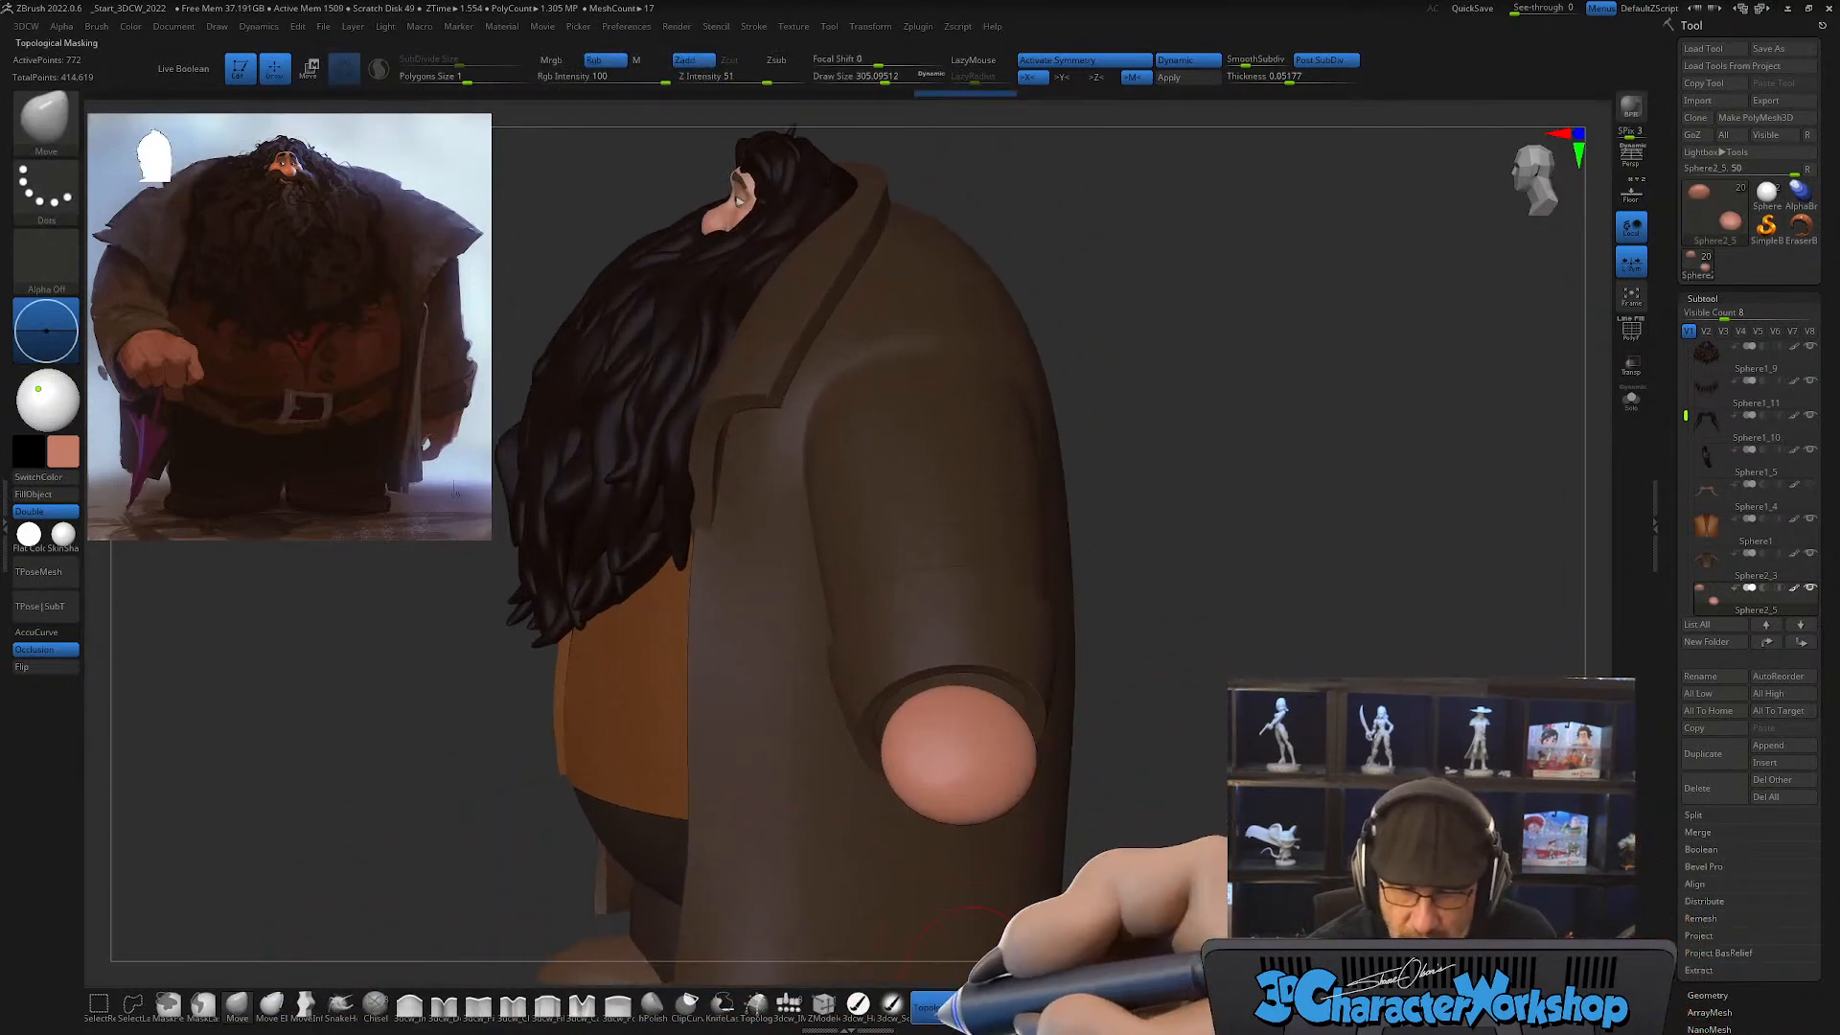
click(927, 1004)
drag(1133, 670, 1127, 717)
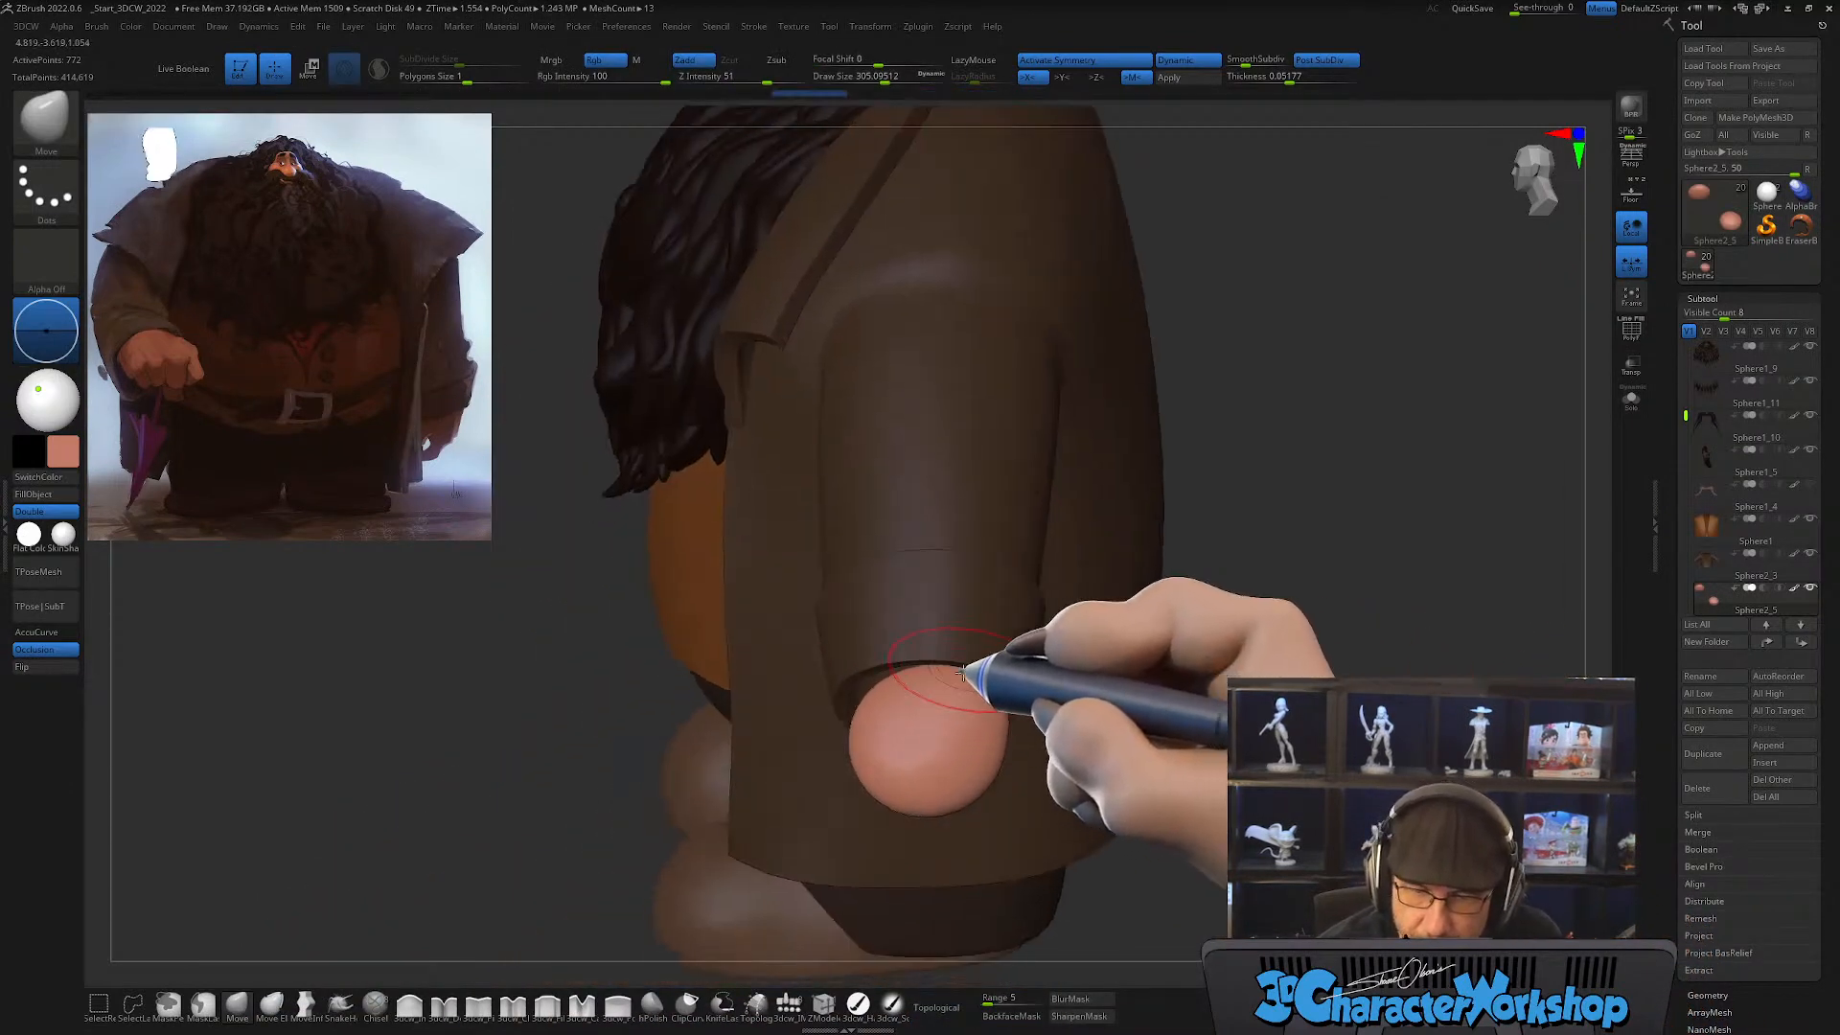
drag(863, 681, 854, 670)
drag(868, 779, 854, 792)
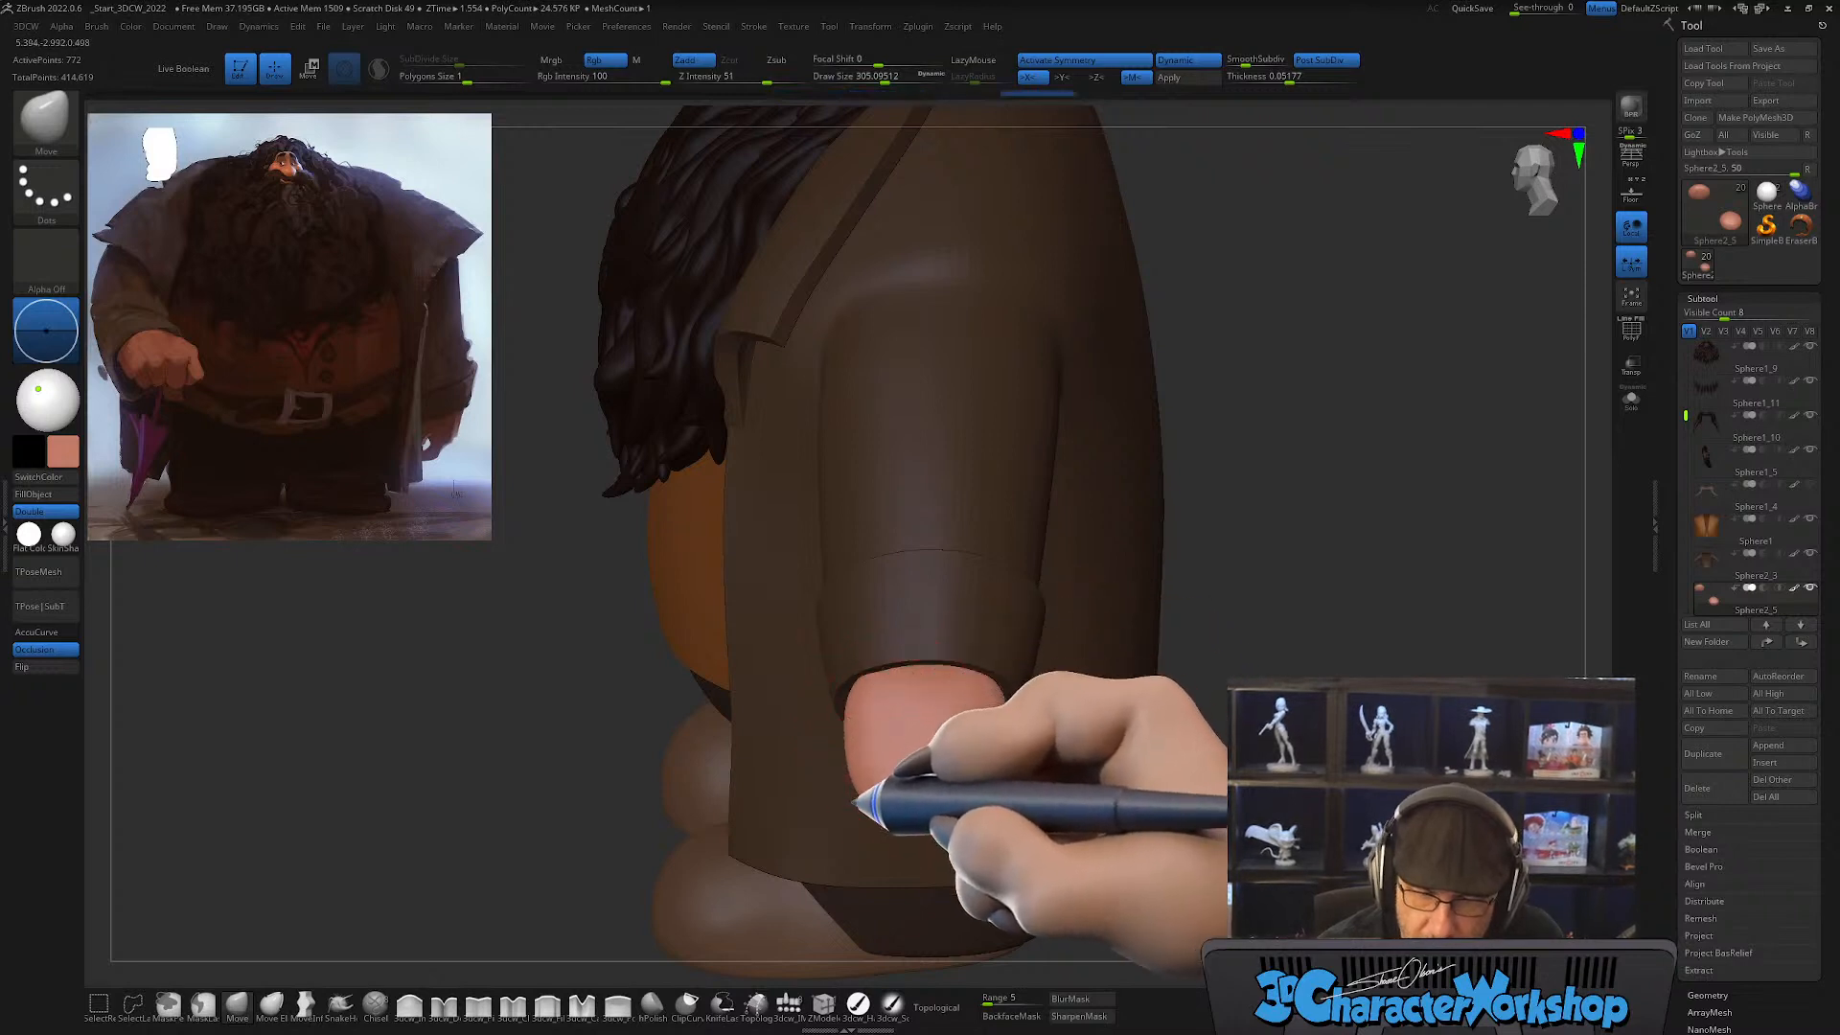
drag(965, 798, 978, 786)
drag(985, 717, 990, 711)
Step: Isolate the hands with the wireframe shown and reshape them with the Move brush into curved, hollowed palms
mouse_move(1165, 767)
mouse_down()
mouse_move(1208, 733)
mouse_move(1216, 661)
mouse_move(1103, 744)
mouse_move(1102, 809)
mouse_move(1163, 738)
mouse_move(1137, 754)
mouse_move(1134, 577)
mouse_move(1093, 617)
mouse_up()
key(shift)
key(shift+f)
click(1631, 400)
key(s)
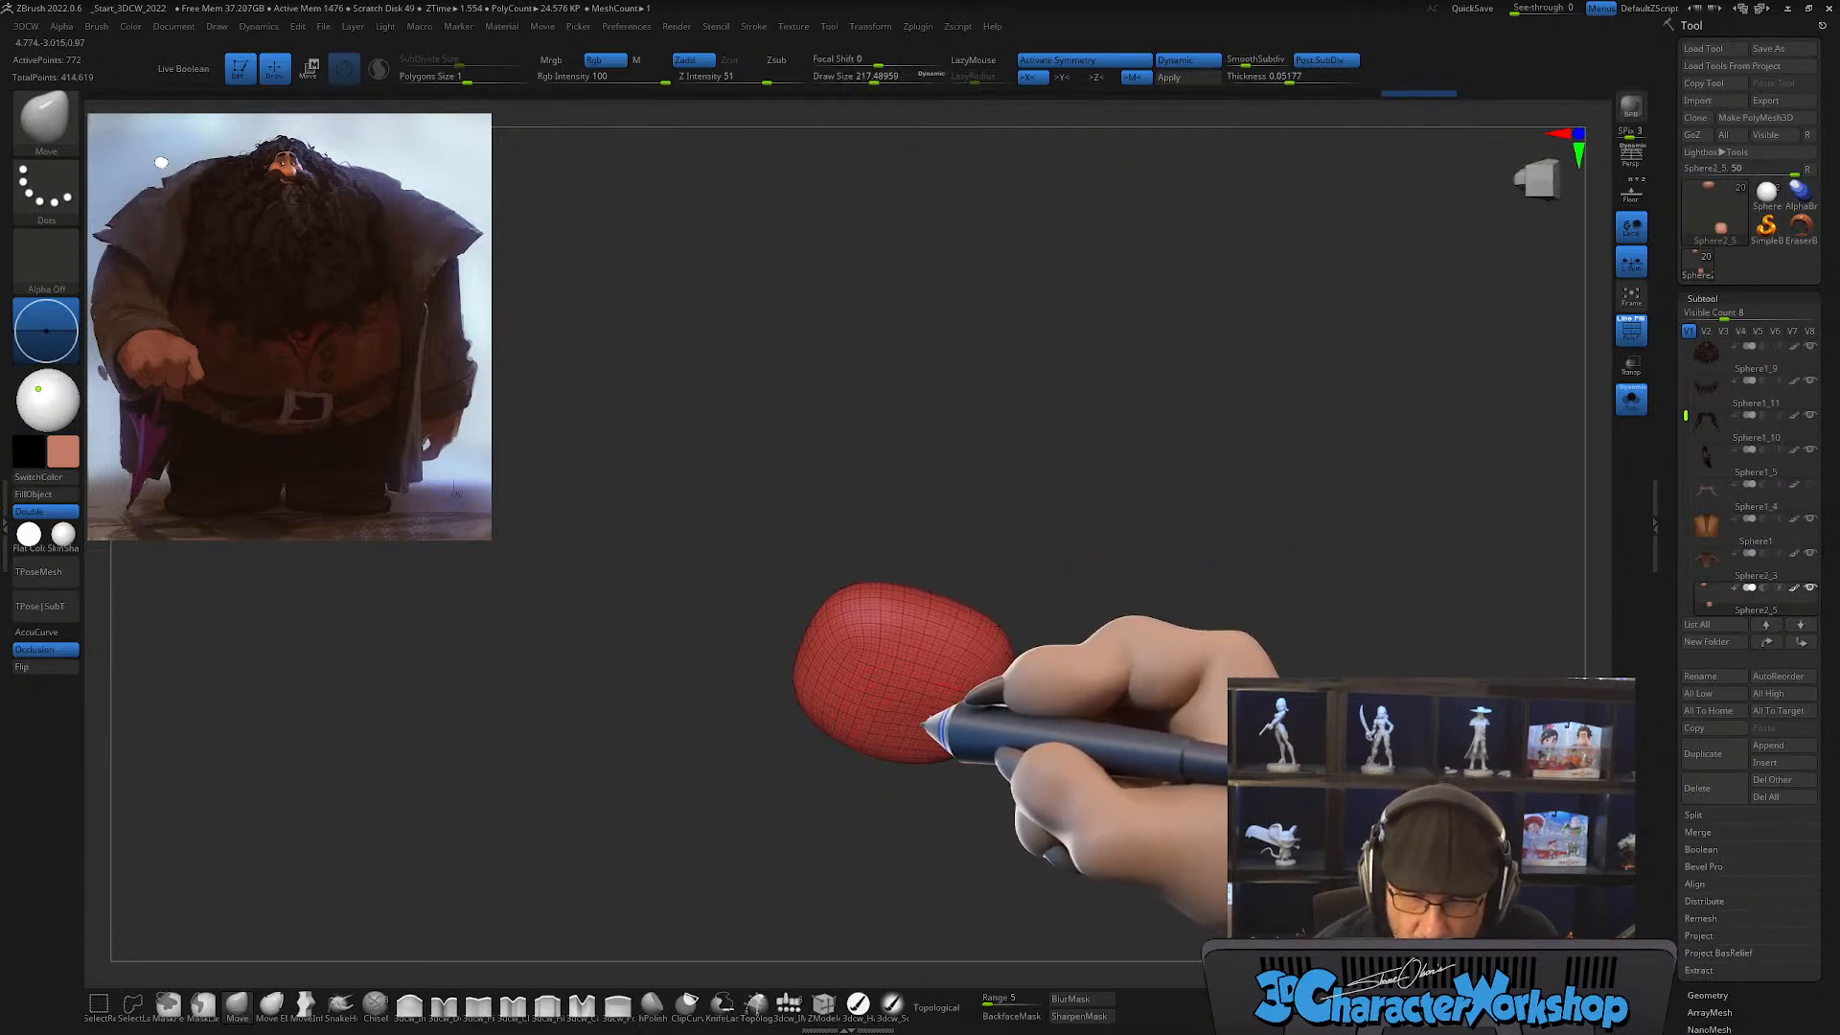
drag(847, 730, 834, 723)
drag(1118, 645, 1086, 684)
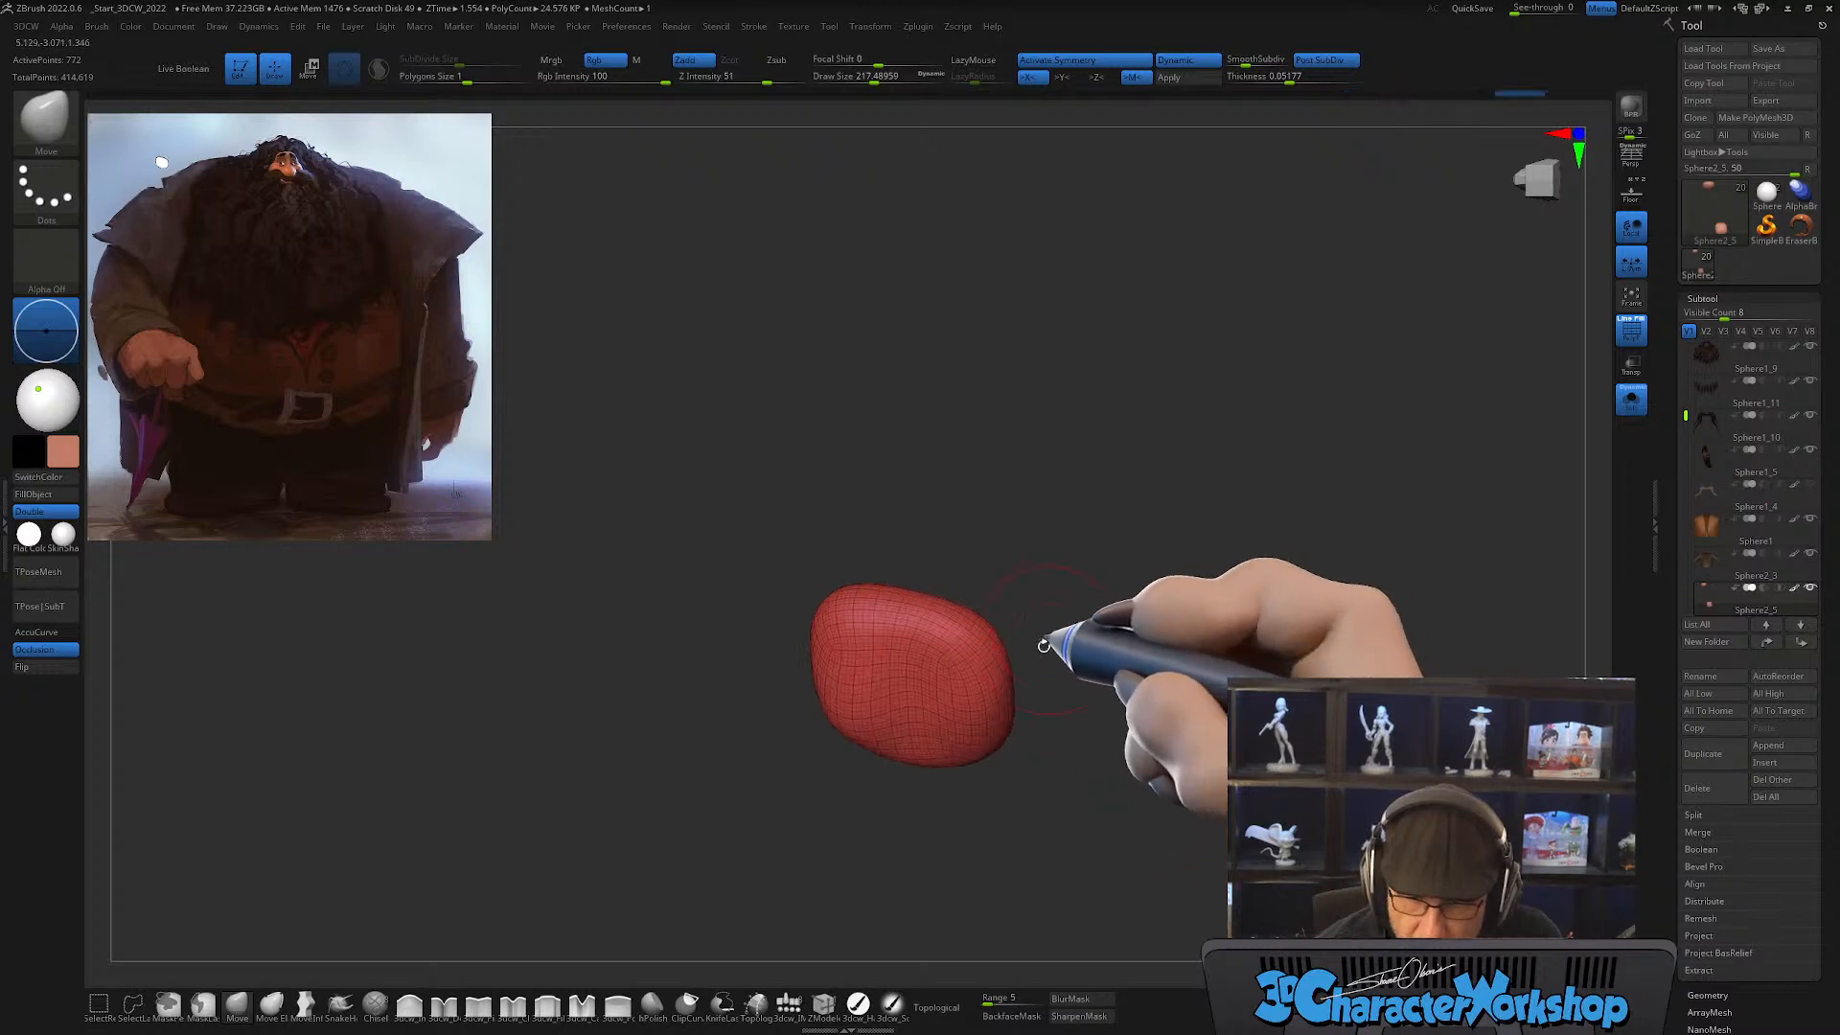
mouse_move(1080, 624)
mouse_down()
mouse_move(1081, 673)
mouse_move(1054, 694)
mouse_move(1099, 730)
mouse_up()
drag(920, 710, 900, 686)
mouse_move(1040, 733)
mouse_down()
mouse_move(1018, 778)
mouse_move(1019, 738)
mouse_move(1055, 736)
mouse_up()
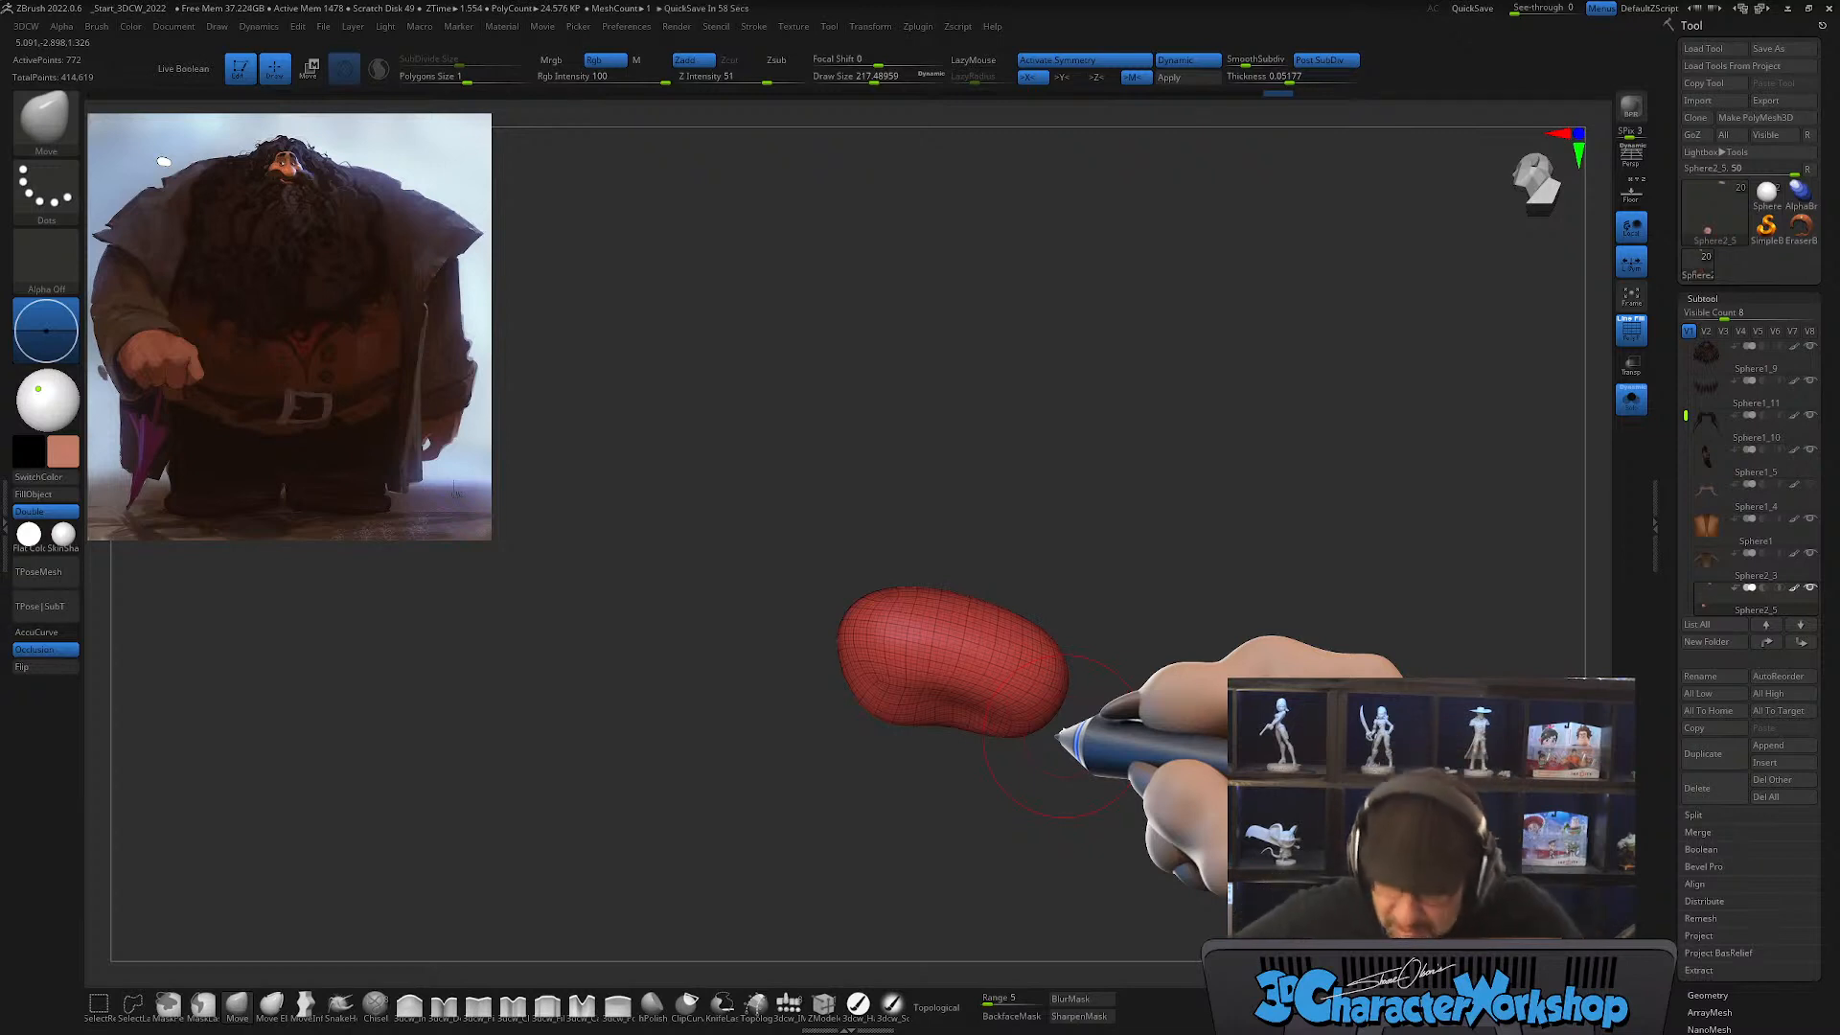
shift+drag(1057, 734, 1058, 733)
Step: Set the hands' dynamic subdivision thickness to 0 and turn on Sculptris Pro
key(d)
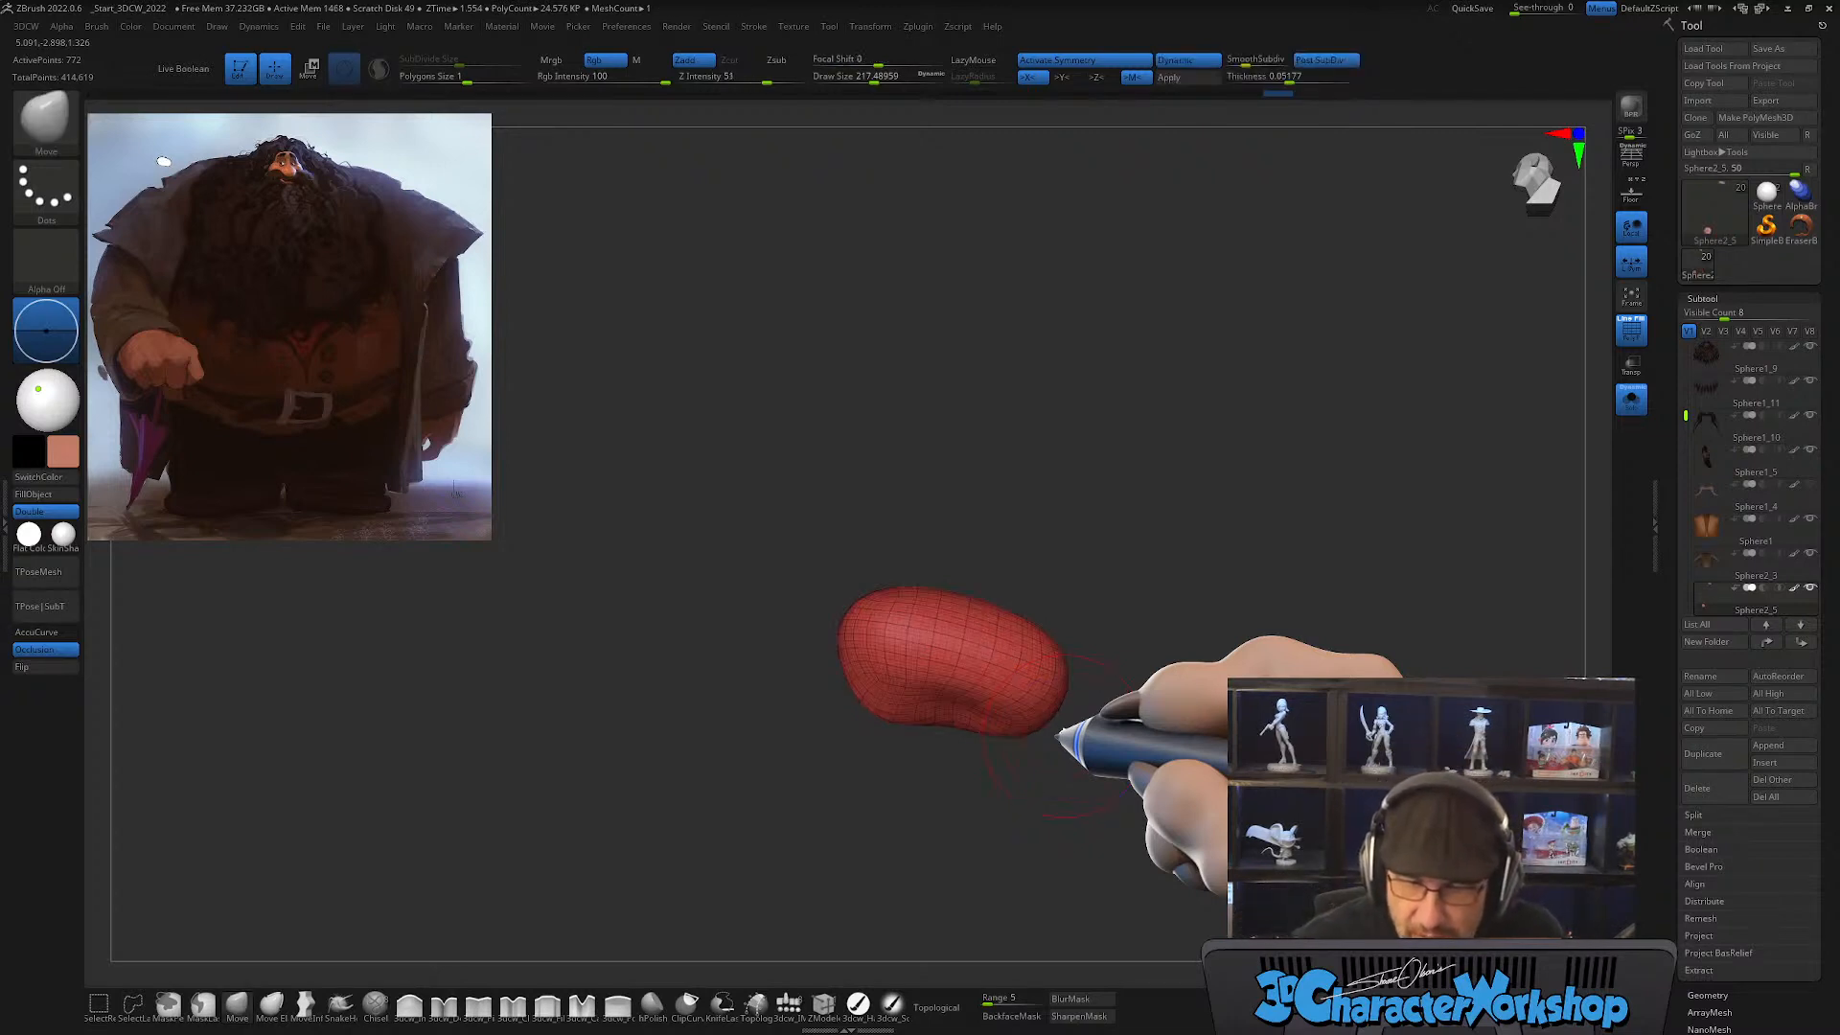
drag(1294, 78, 1228, 79)
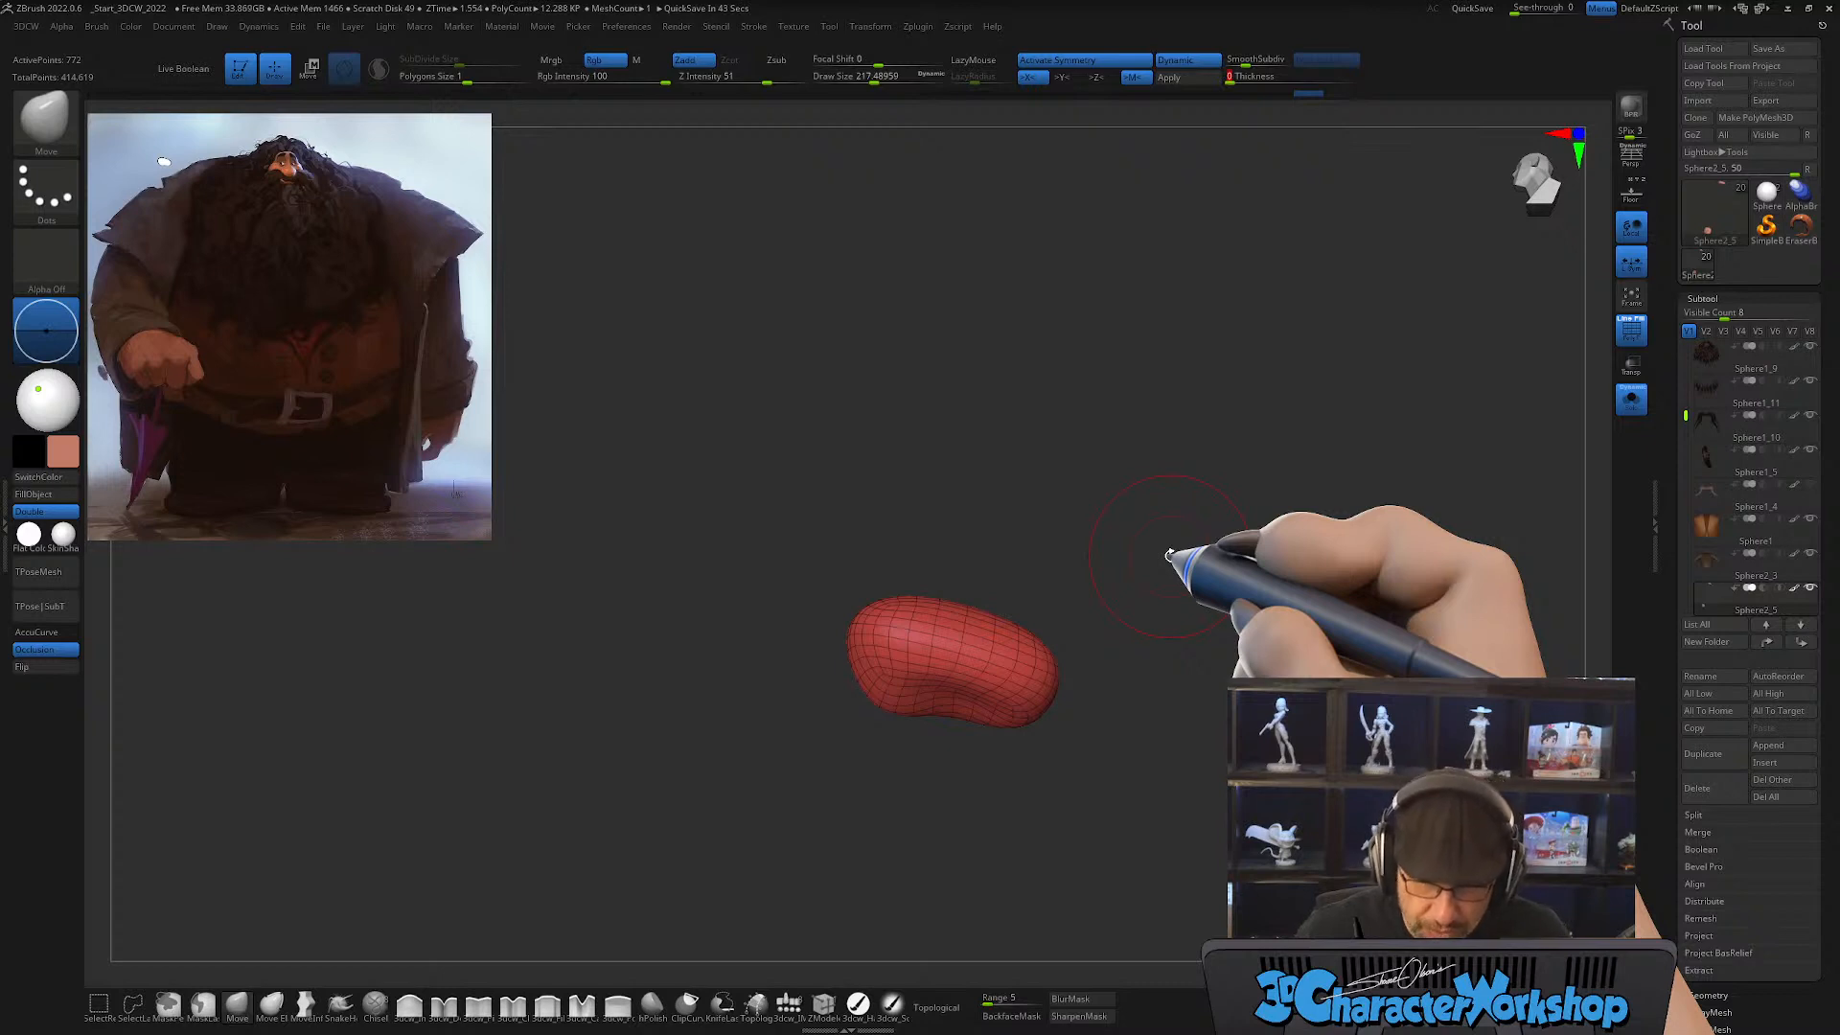
mouse_move(949, 709)
mouse_down()
mouse_move(1006, 760)
mouse_move(1068, 719)
mouse_move(1055, 767)
mouse_move(1027, 739)
mouse_move(870, 767)
mouse_move(832, 746)
mouse_move(949, 767)
mouse_move(869, 778)
mouse_move(911, 747)
mouse_move(818, 752)
mouse_move(1216, 780)
mouse_move(1078, 808)
mouse_move(1069, 779)
mouse_move(949, 817)
mouse_move(1015, 797)
mouse_up()
key([)
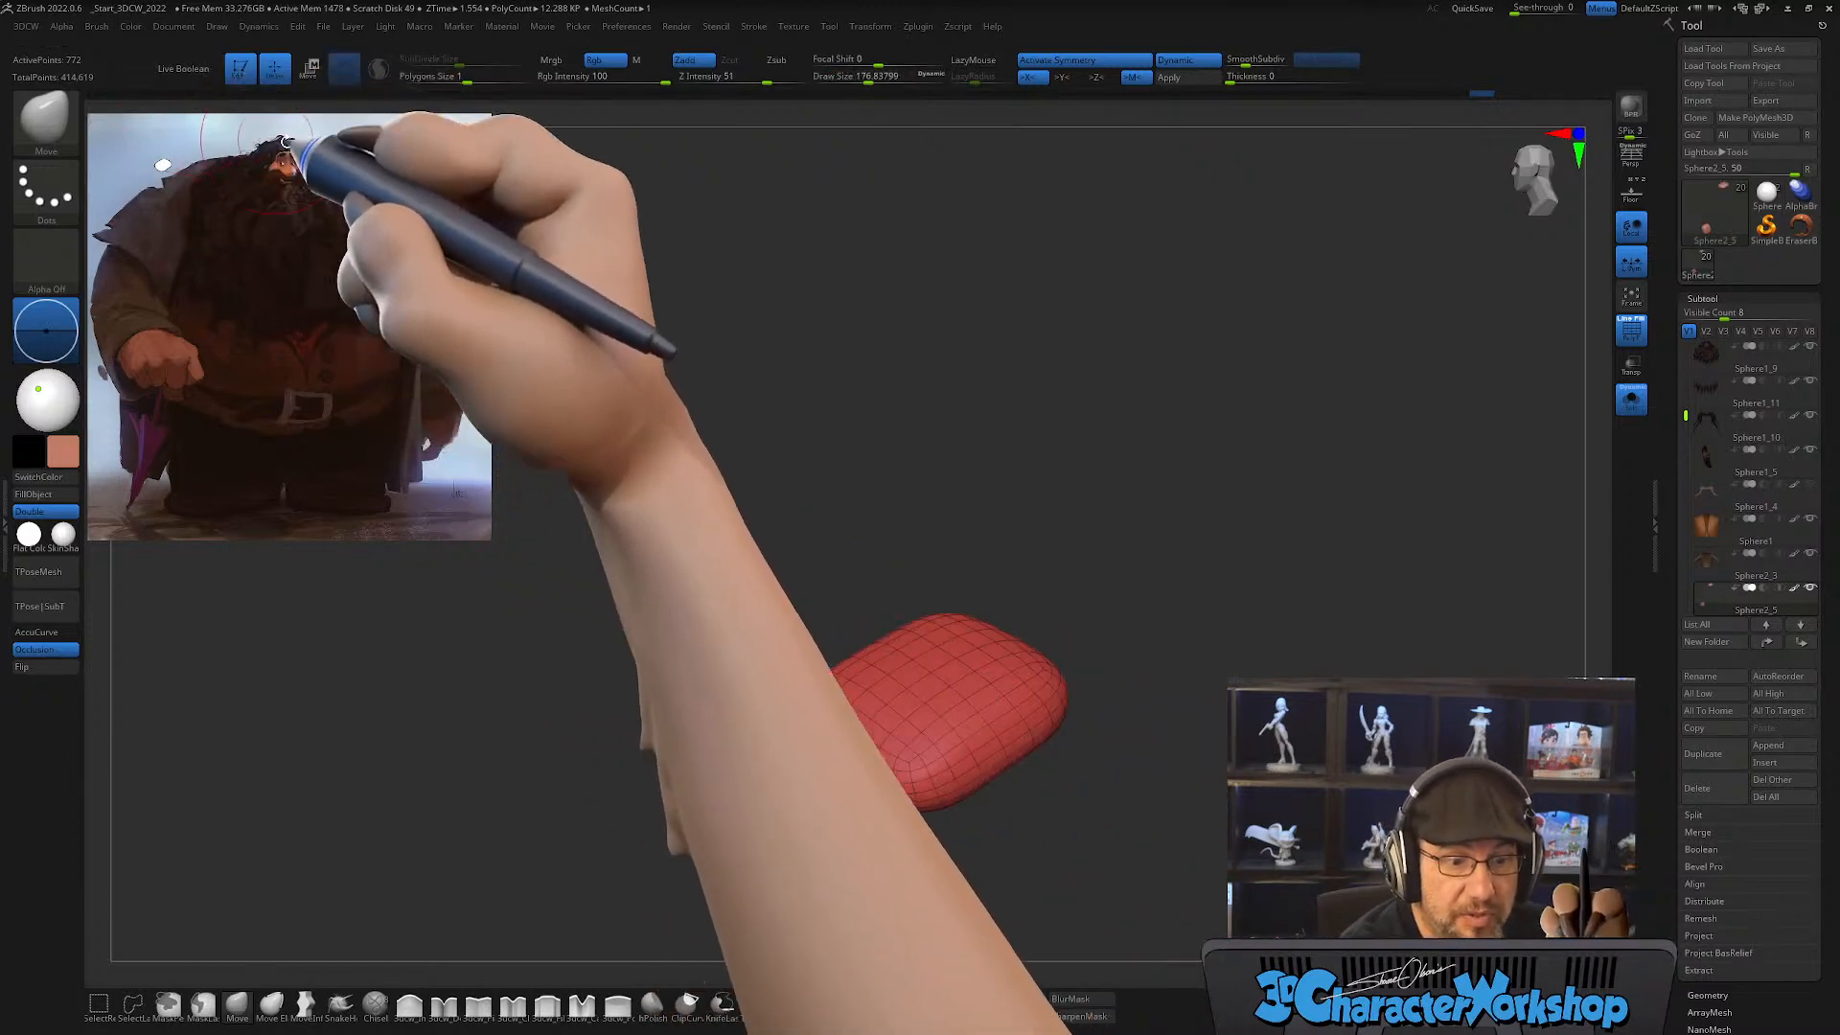
key(shift)
click(379, 69)
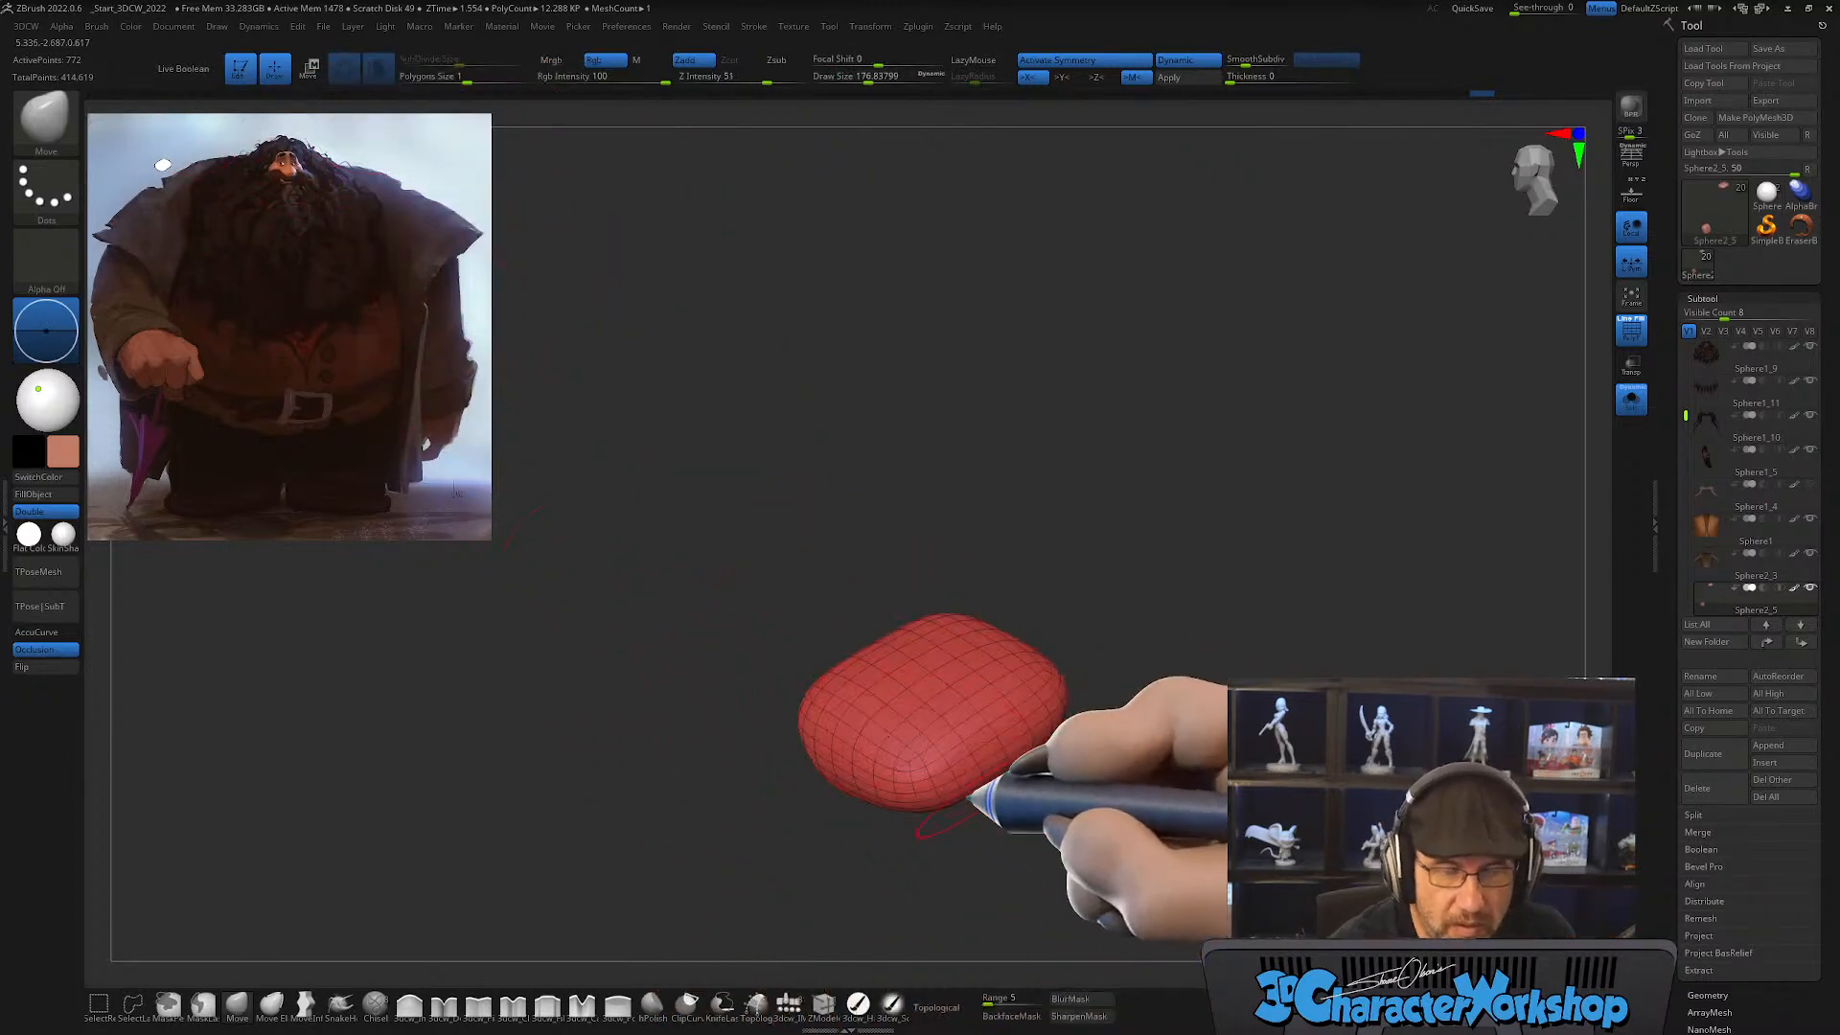
Step: Sculpt and smooth the palms into evenly dense, rounded square pads with a concave underside
alt+drag(987, 834, 1044, 745)
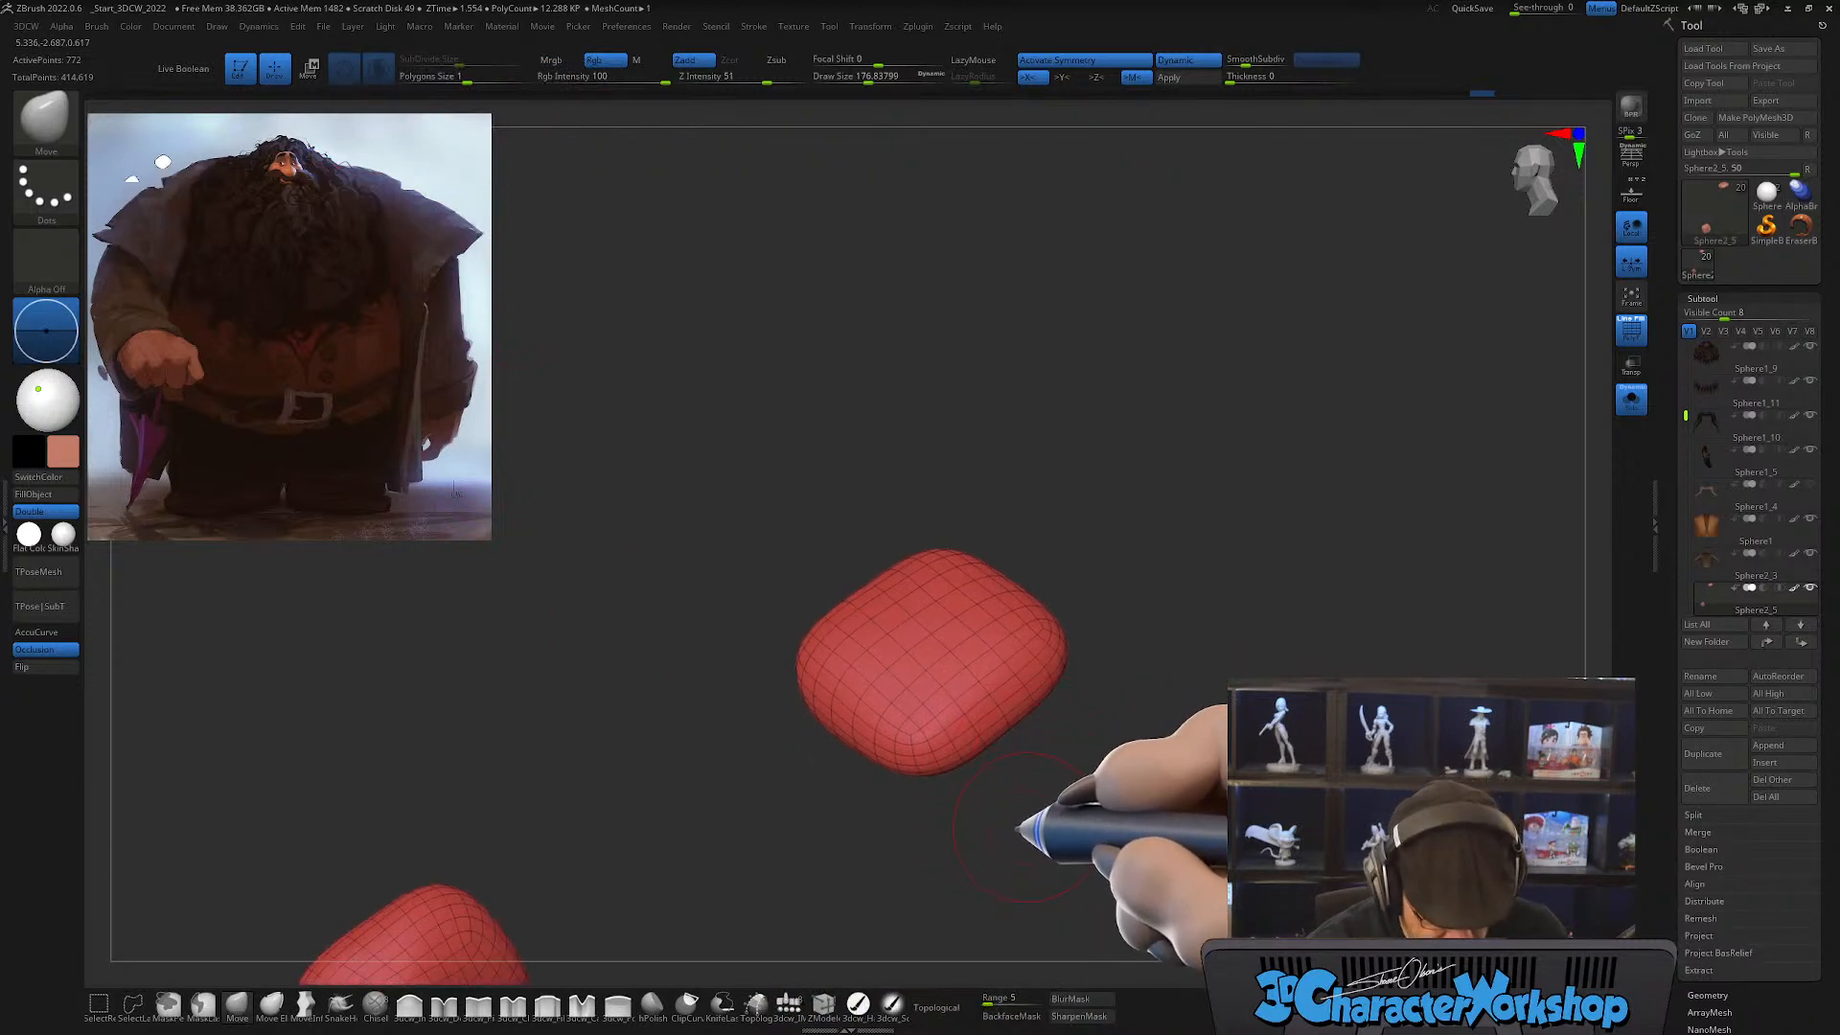
mouse_move(928, 677)
shift+mouse_down()
mouse_move(953, 739)
mouse_move(1045, 764)
mouse_move(1033, 717)
mouse_move(1066, 731)
shift+mouse_up()
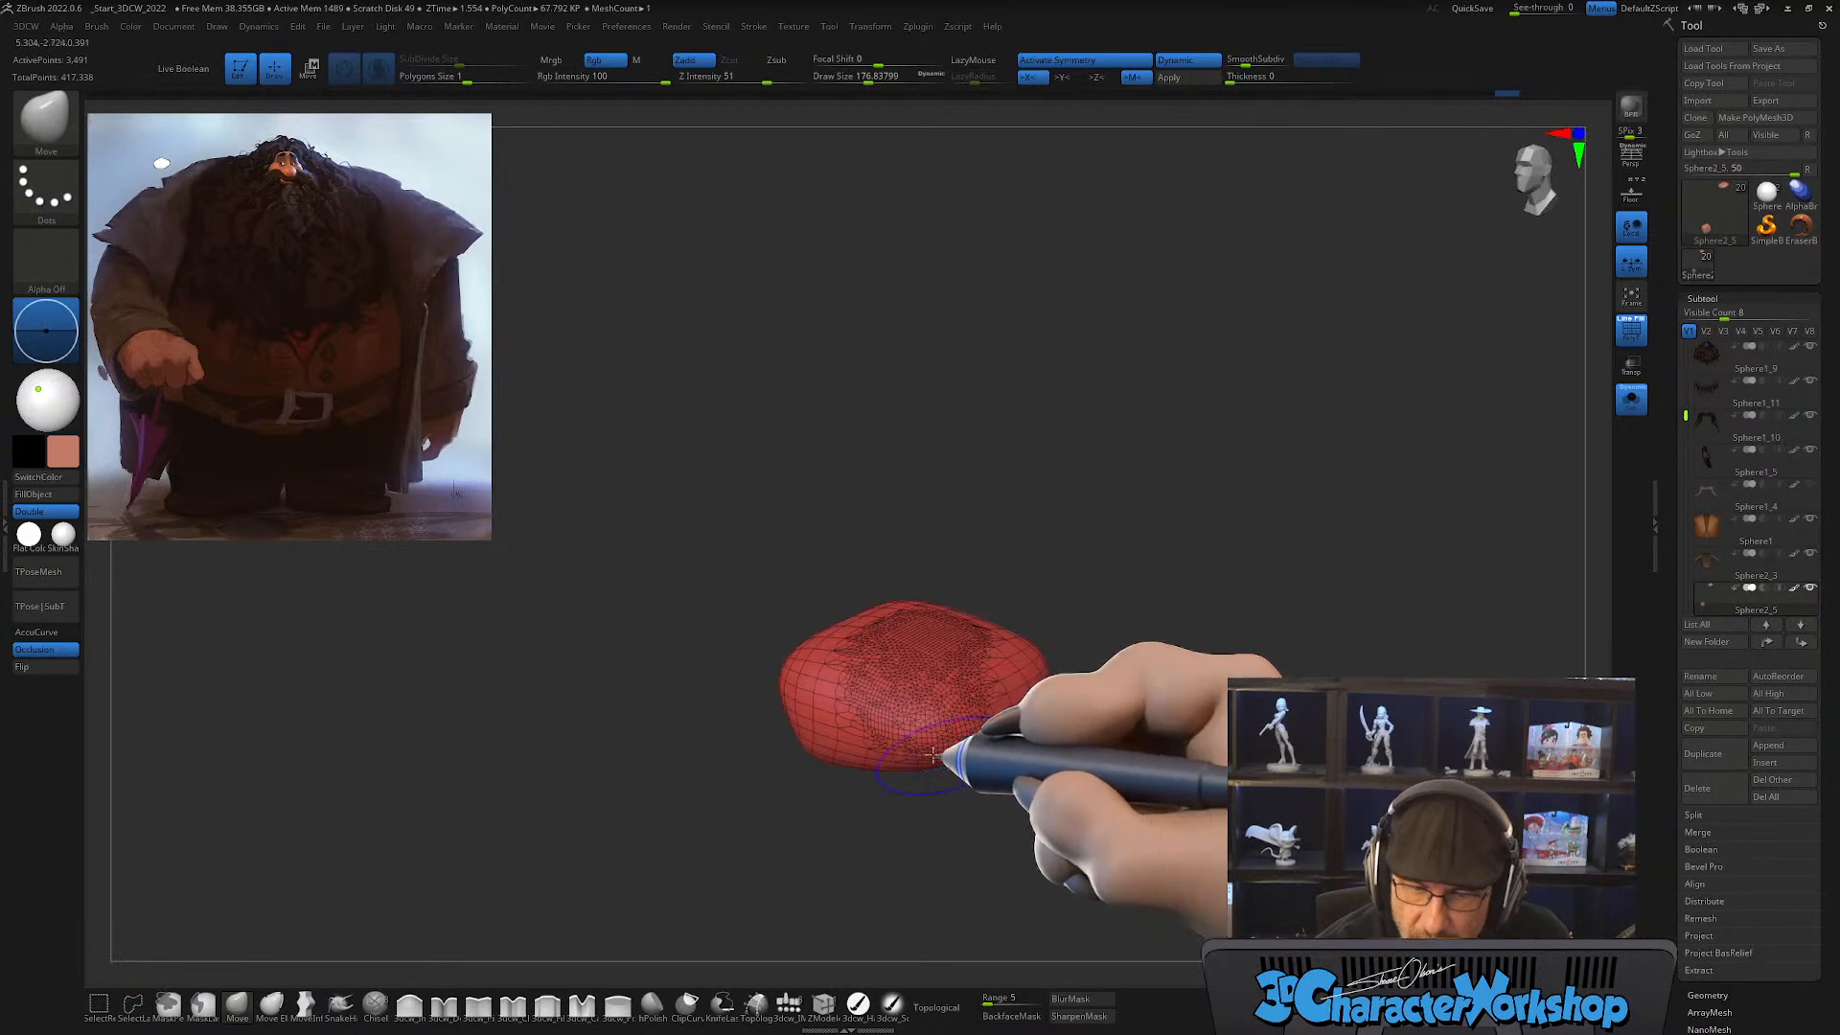
mouse_move(947, 748)
shift+mouse_down()
mouse_move(832, 648)
mouse_move(939, 607)
mouse_move(1037, 644)
mouse_move(1014, 714)
mouse_move(1072, 749)
shift+mouse_up()
shift+drag(987, 704, 1025, 671)
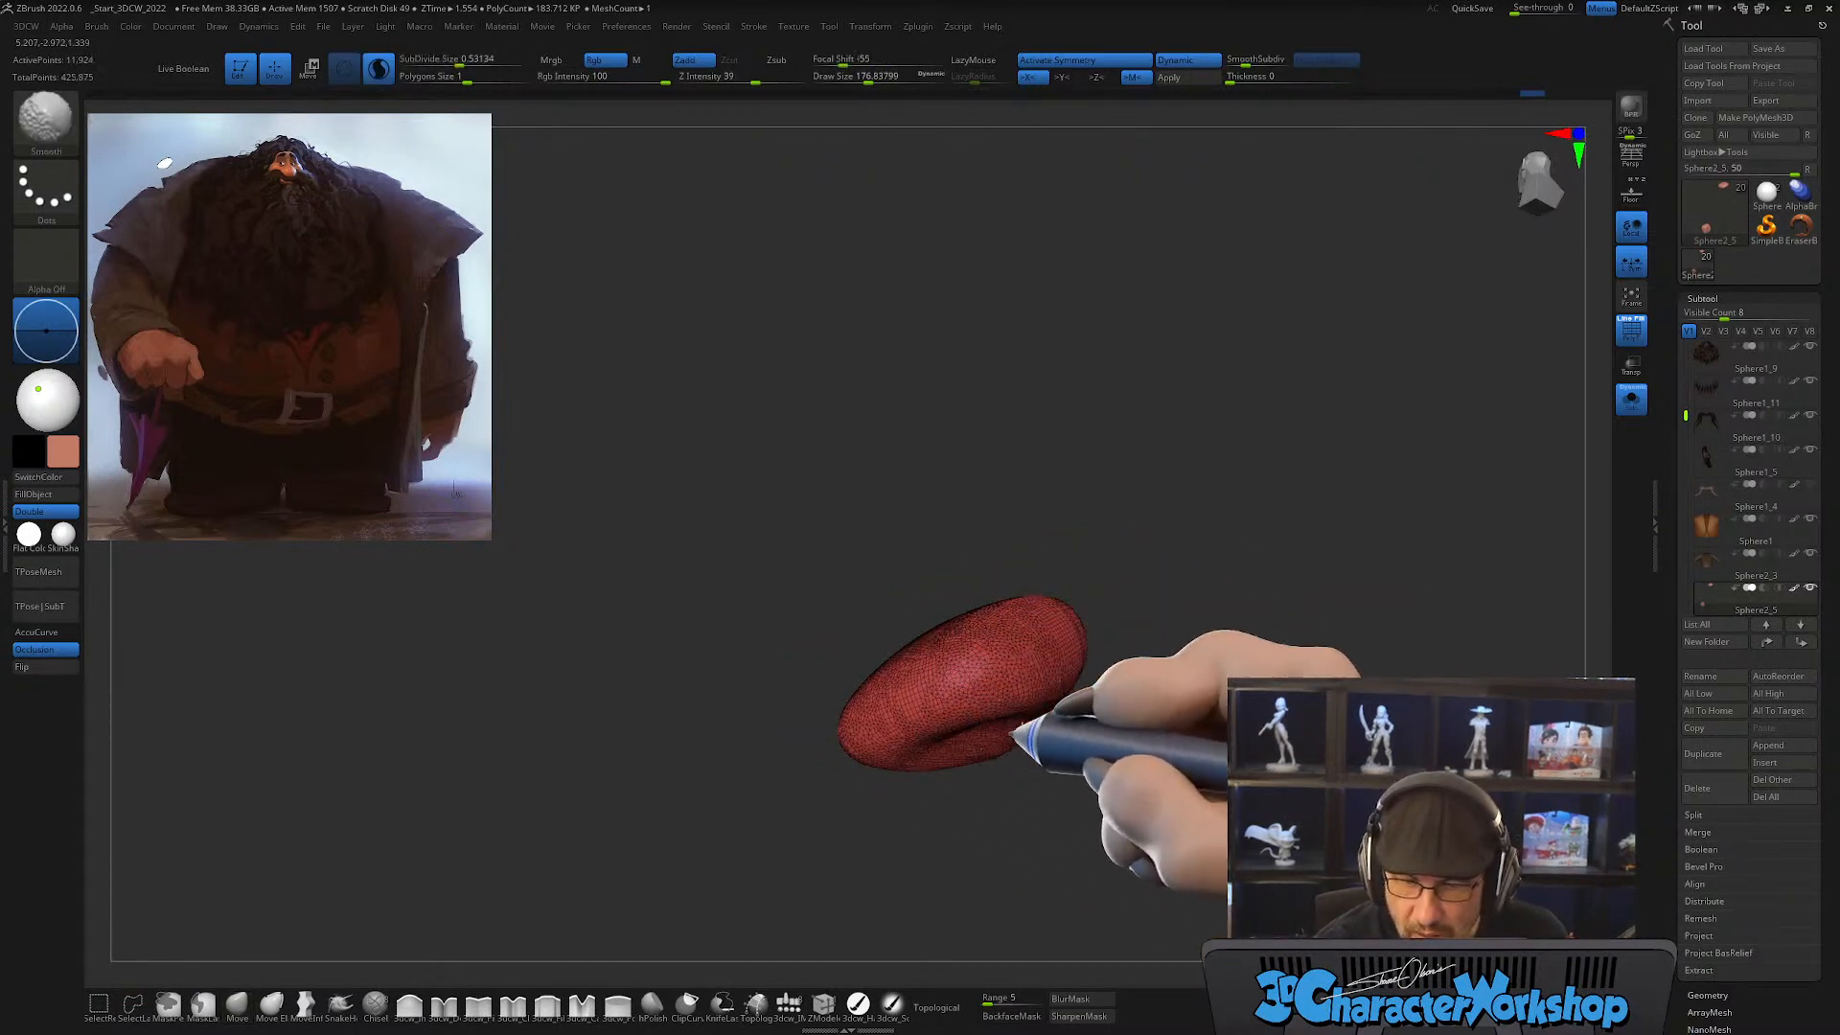
mouse_move(1034, 753)
mouse_down()
mouse_move(1102, 764)
mouse_move(1209, 676)
mouse_move(1207, 719)
mouse_move(1249, 741)
mouse_move(1122, 724)
mouse_up()
mouse_move(1023, 813)
mouse_down()
mouse_move(1210, 817)
mouse_move(1077, 796)
mouse_move(1071, 615)
mouse_up()
drag(1152, 731, 1183, 503)
drag(1188, 623, 1158, 665)
drag(1002, 767, 944, 834)
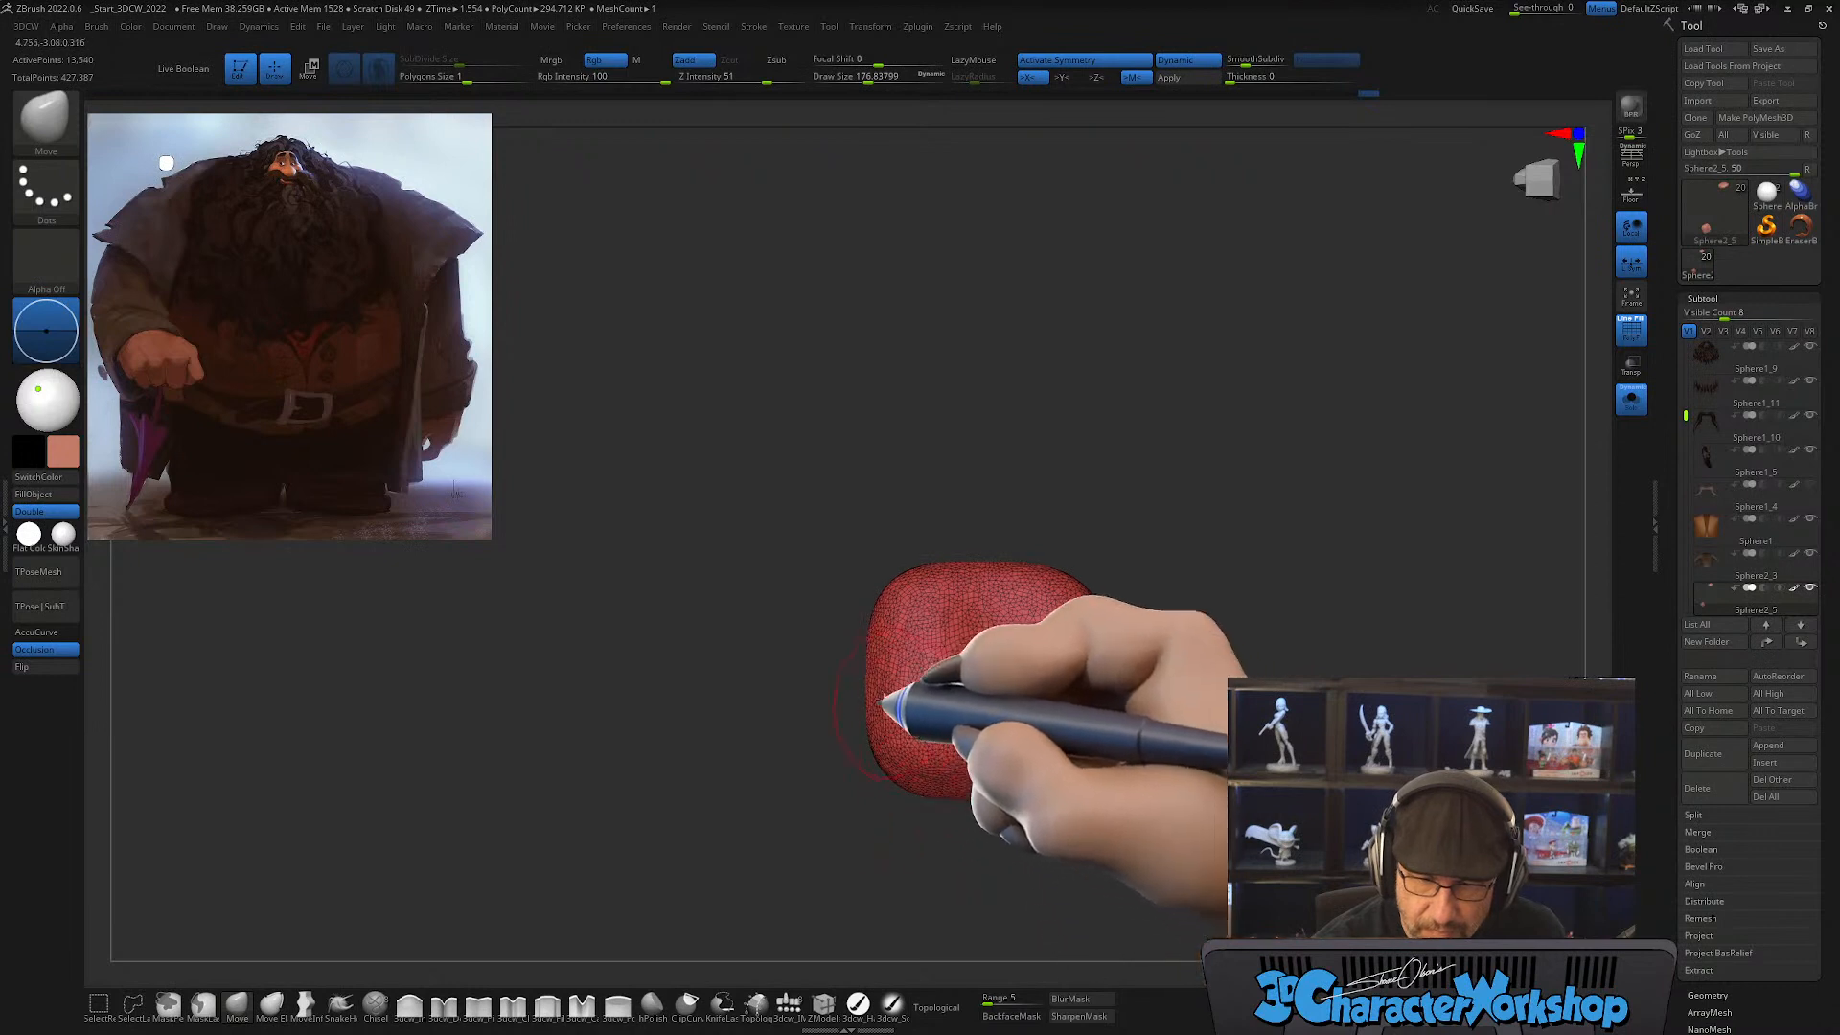
Step: Pull a thumb out of the palm's side using the SnakeHook brush at a draw size of about 250
click(341, 1003)
key(s)
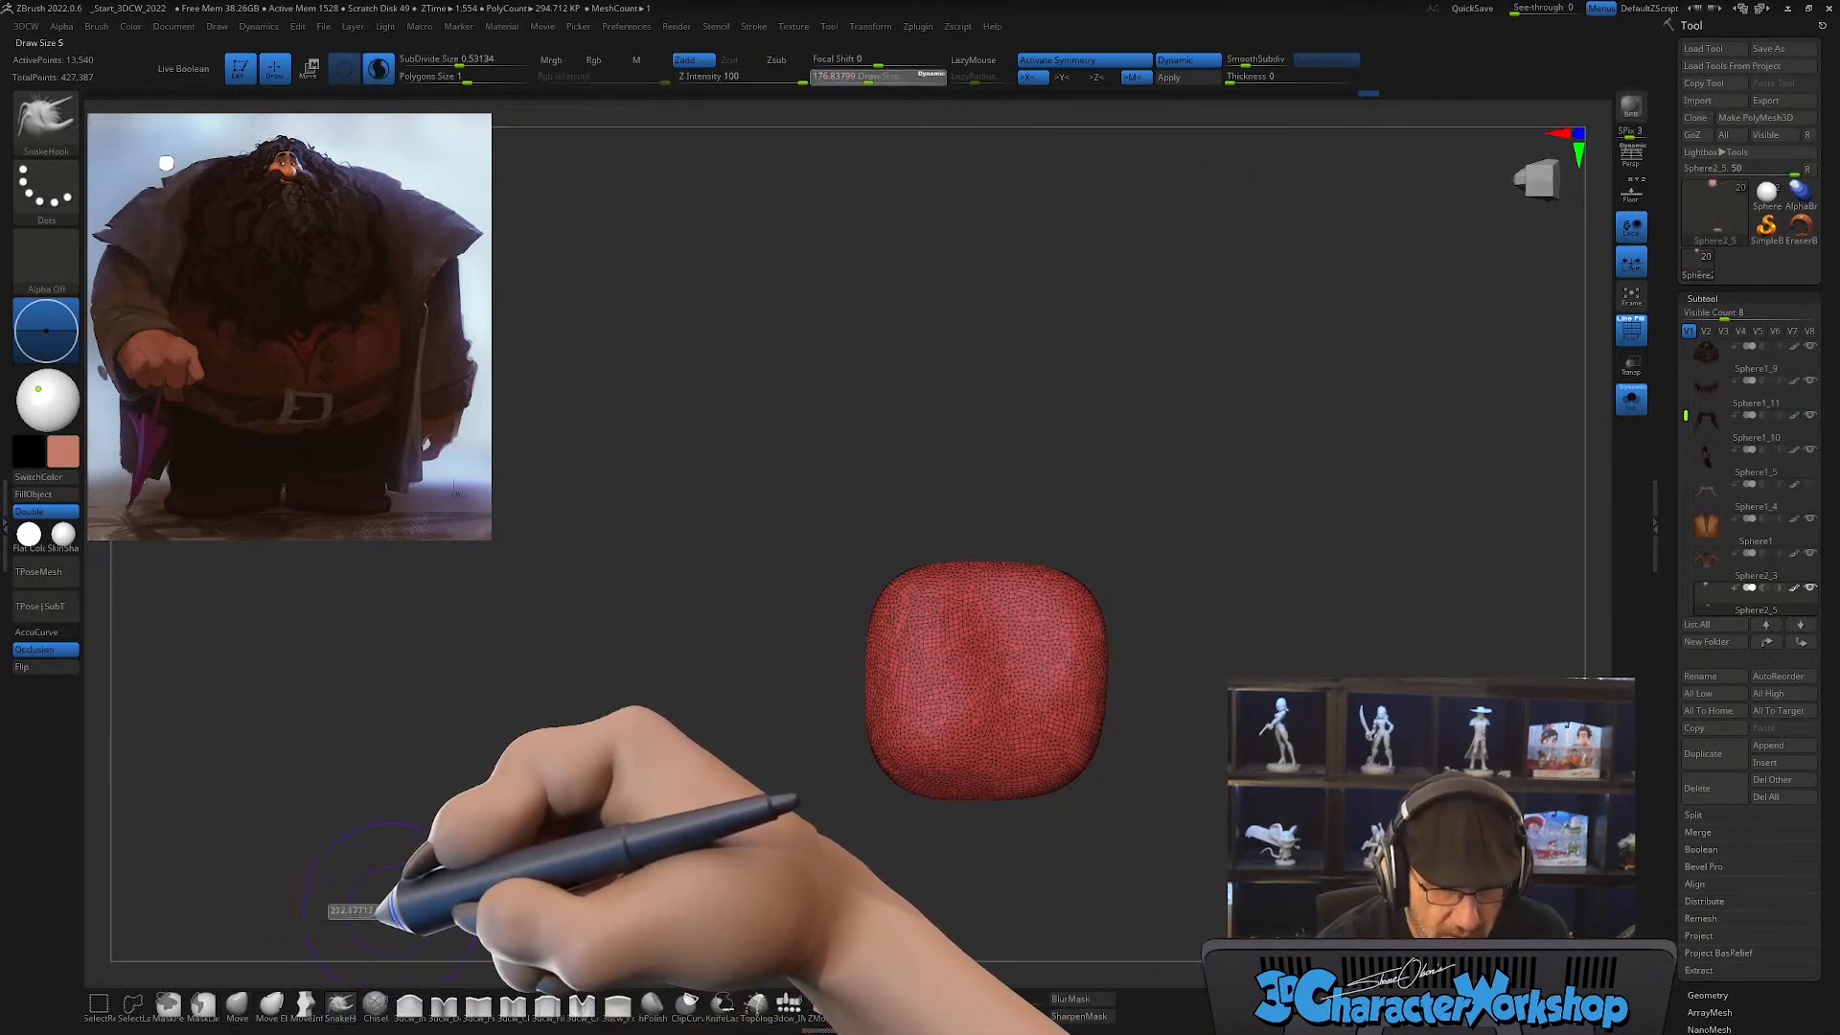
drag(375, 915, 384, 910)
mouse_move(853, 738)
alt+mouse_down()
mouse_move(830, 786)
mouse_move(794, 752)
alt+mouse_up()
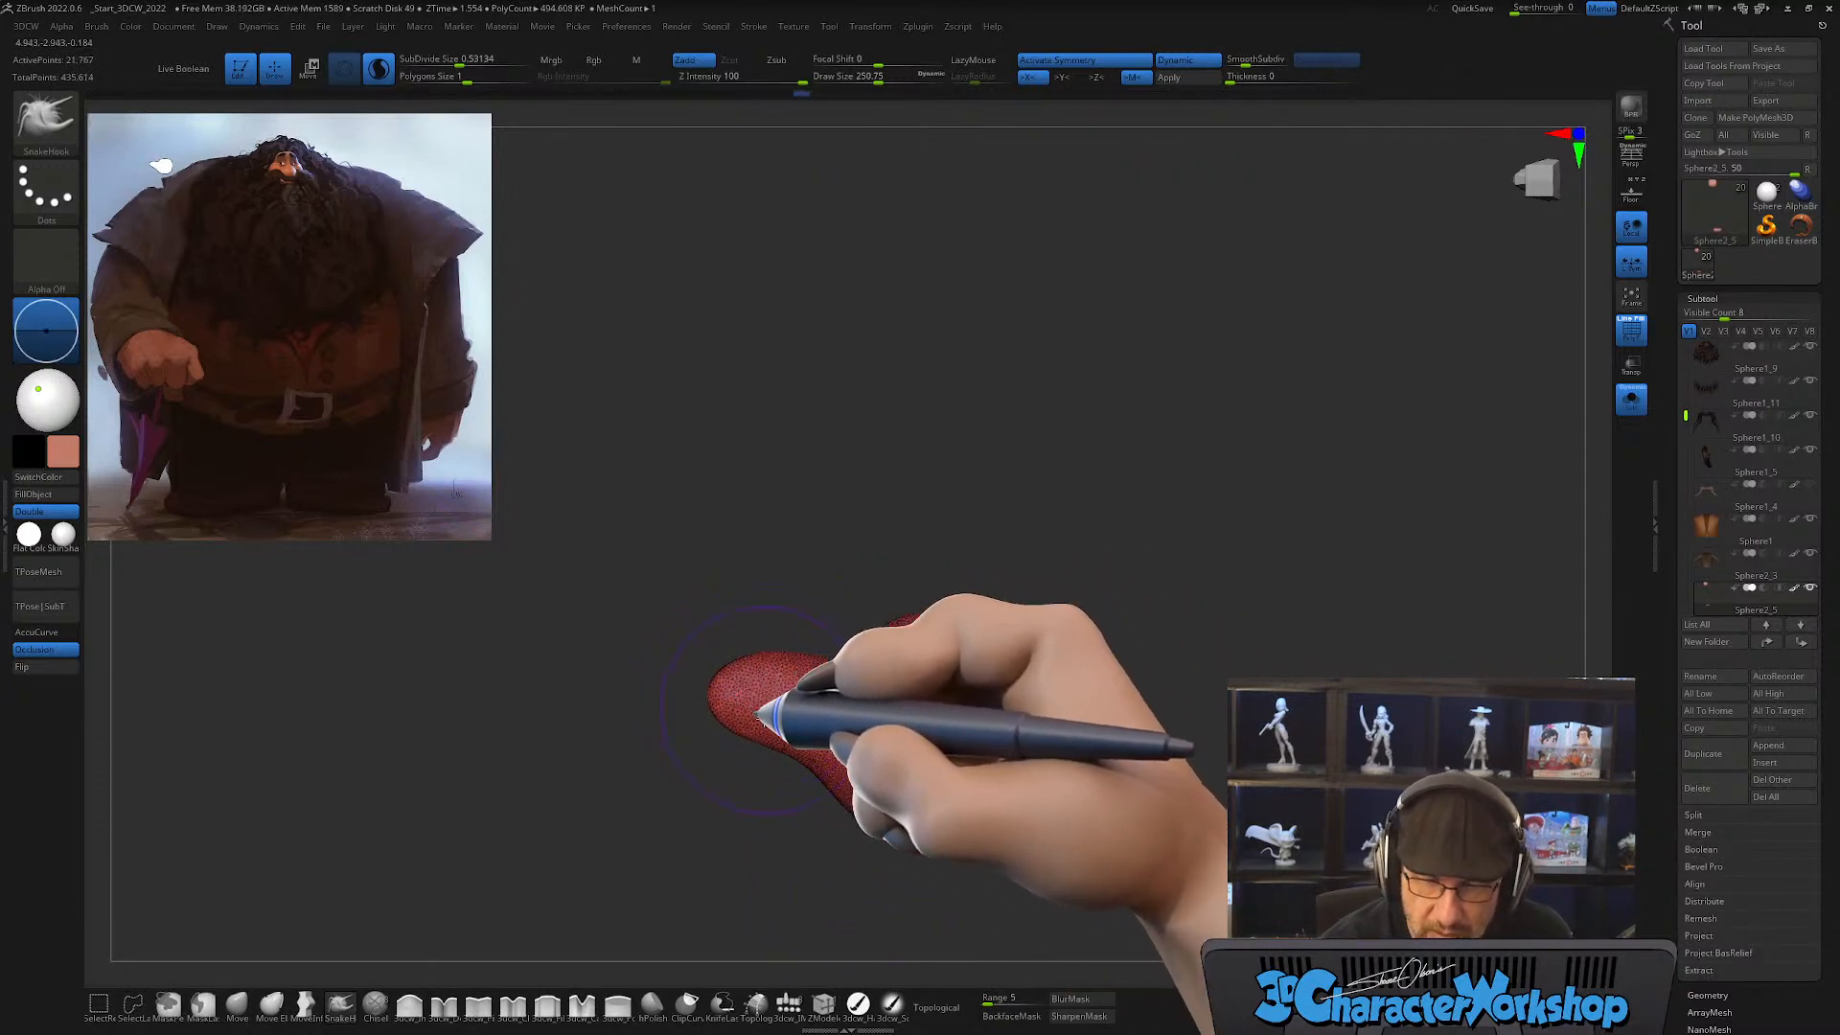
mouse_move(811, 725)
right_down()
mouse_move(764, 714)
mouse_move(736, 745)
right_up()
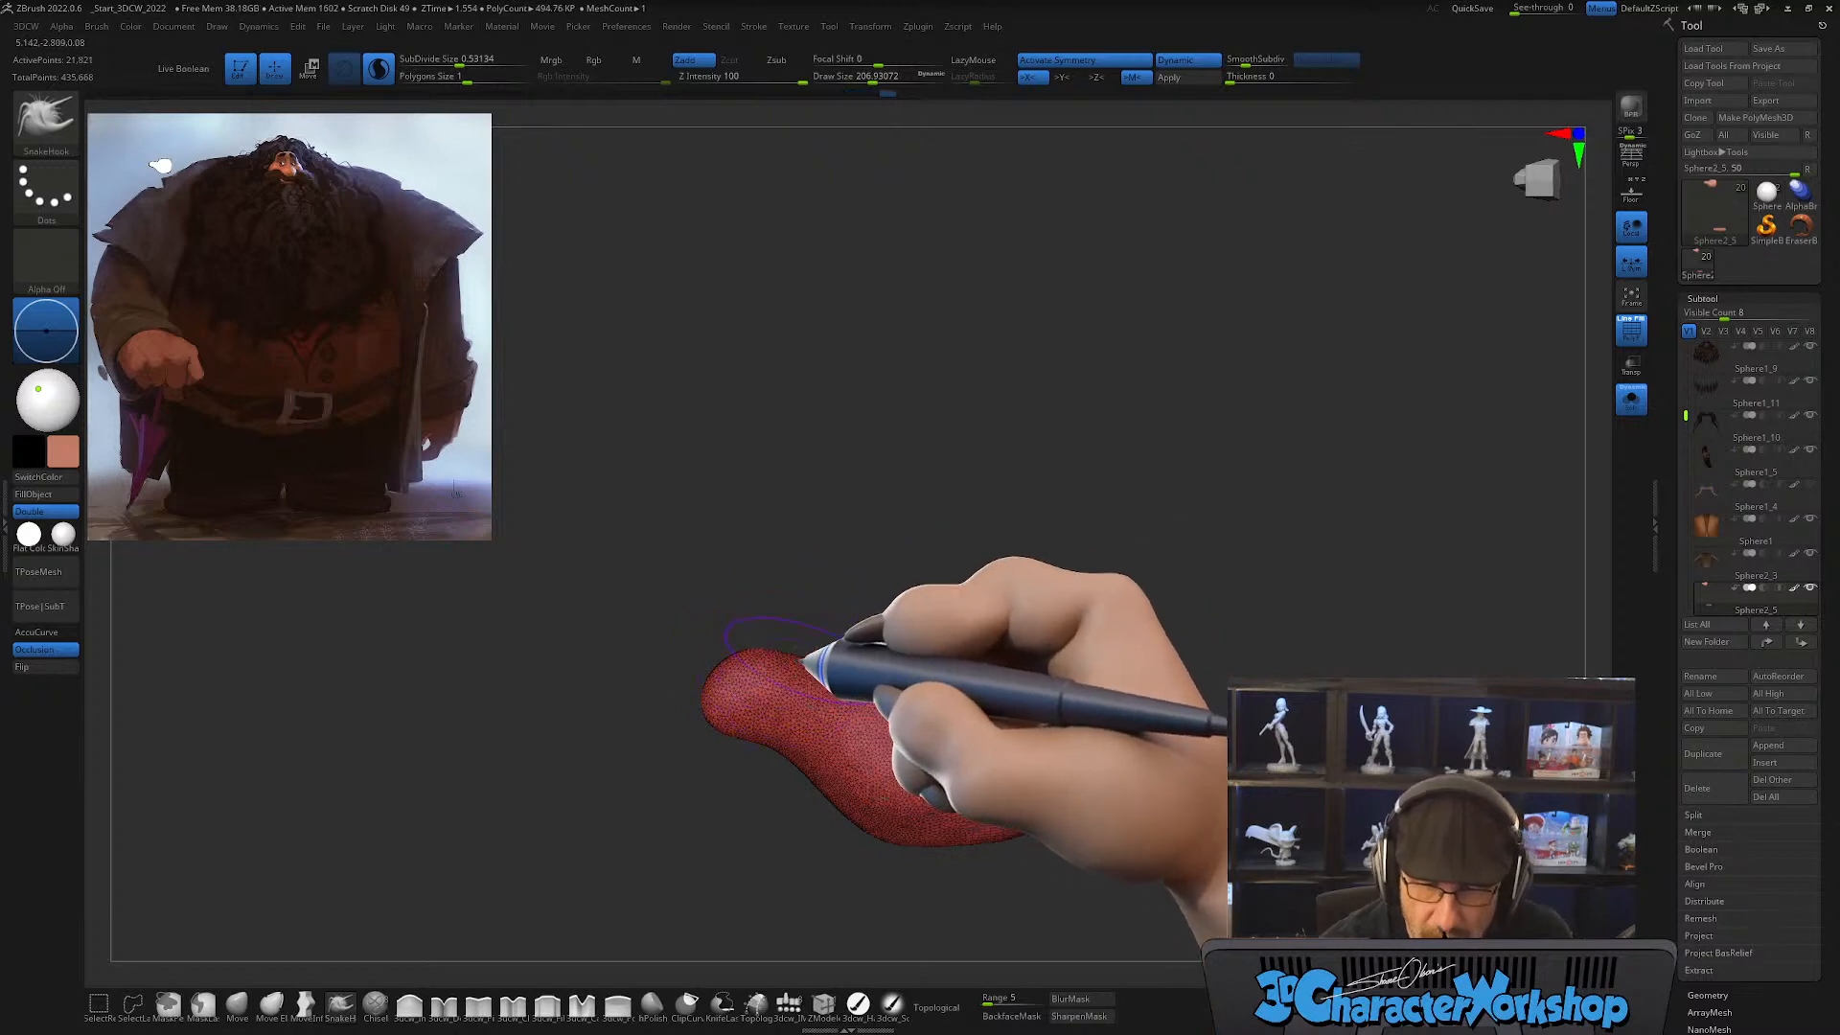
Step: Refine the thumb's base and lengthen the thumb from several angles, varying the SnakeHook brush size
mouse_move(837, 625)
right_down()
mouse_move(812, 699)
mouse_move(869, 742)
right_up()
key(])
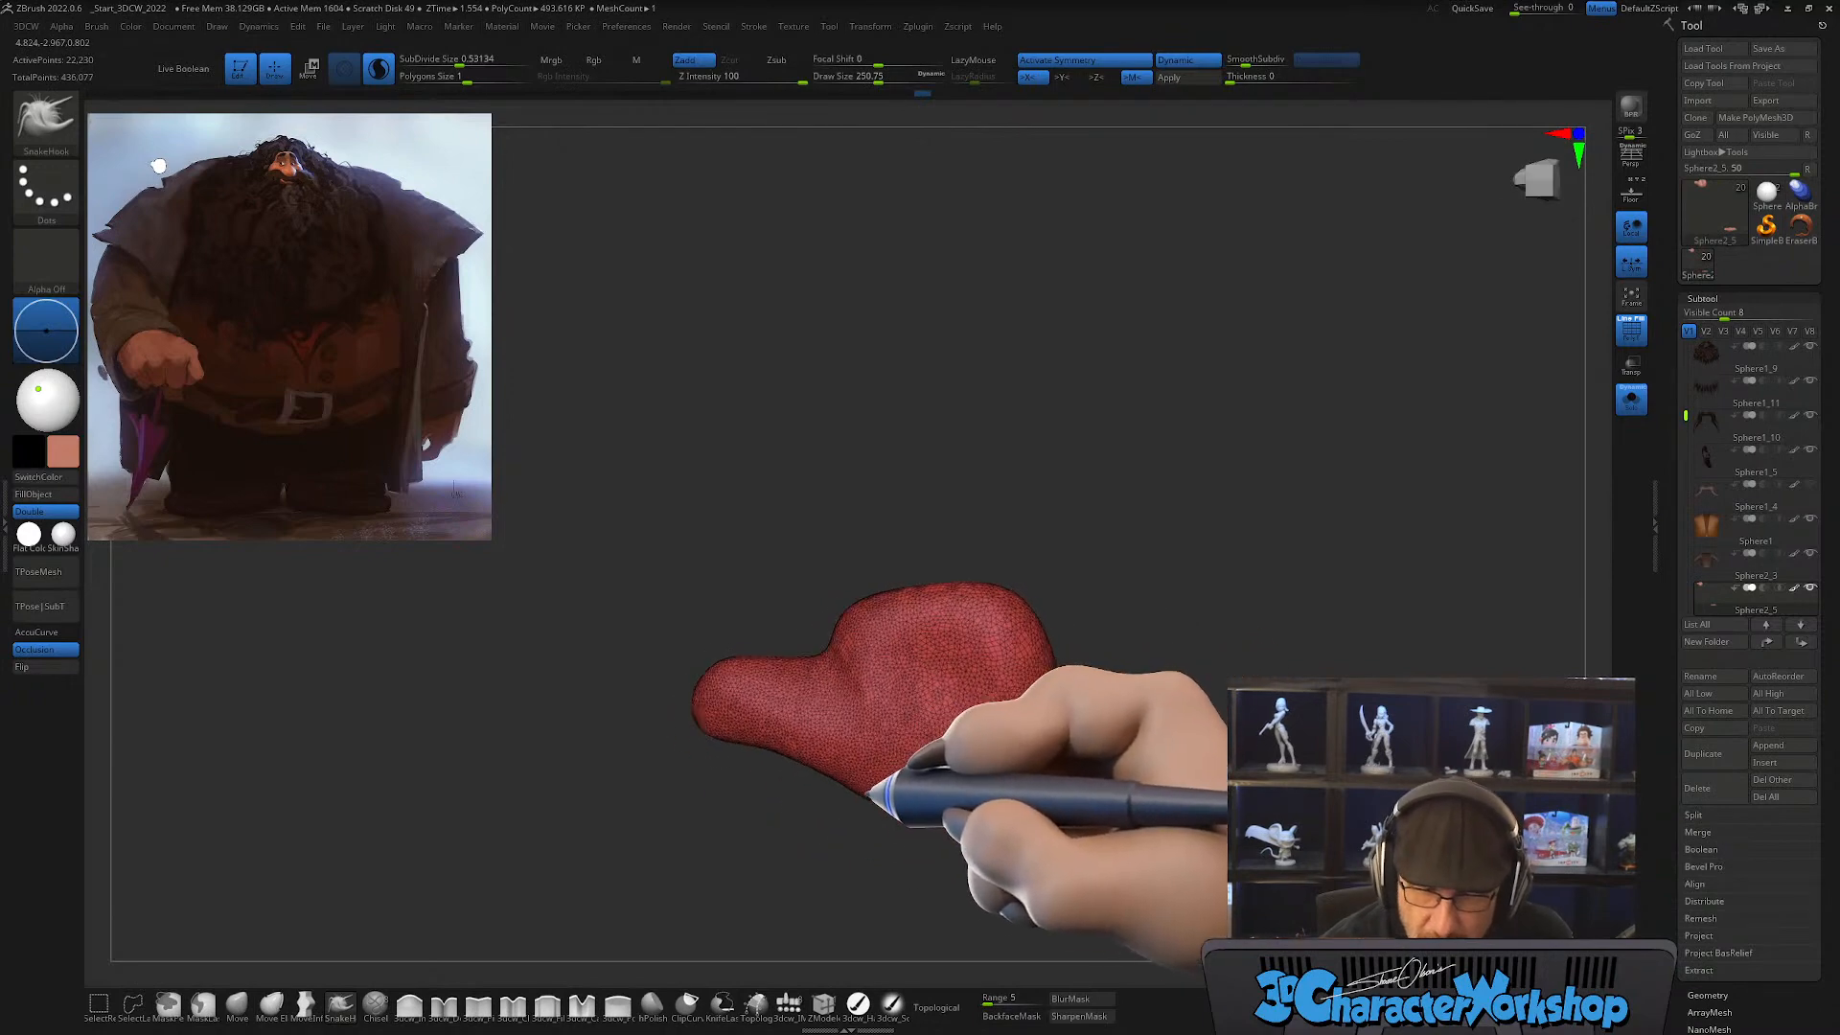
right_drag(891, 773, 884, 786)
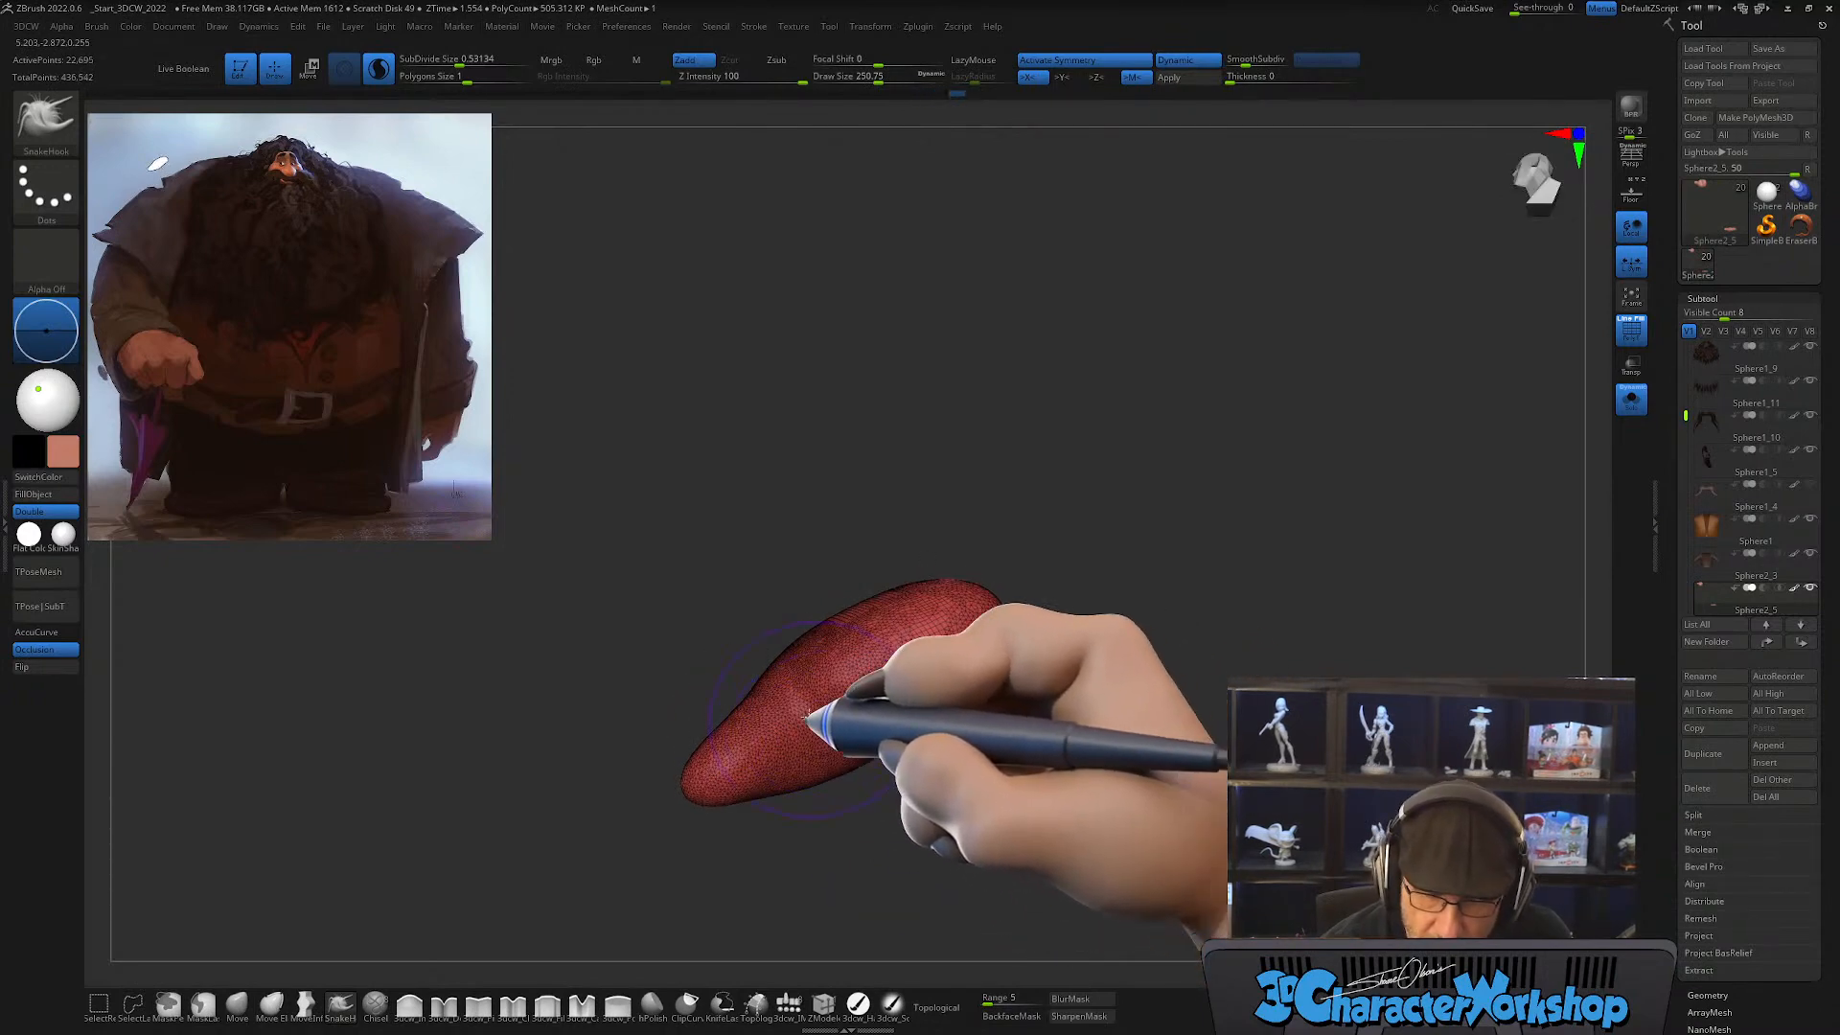
key([)
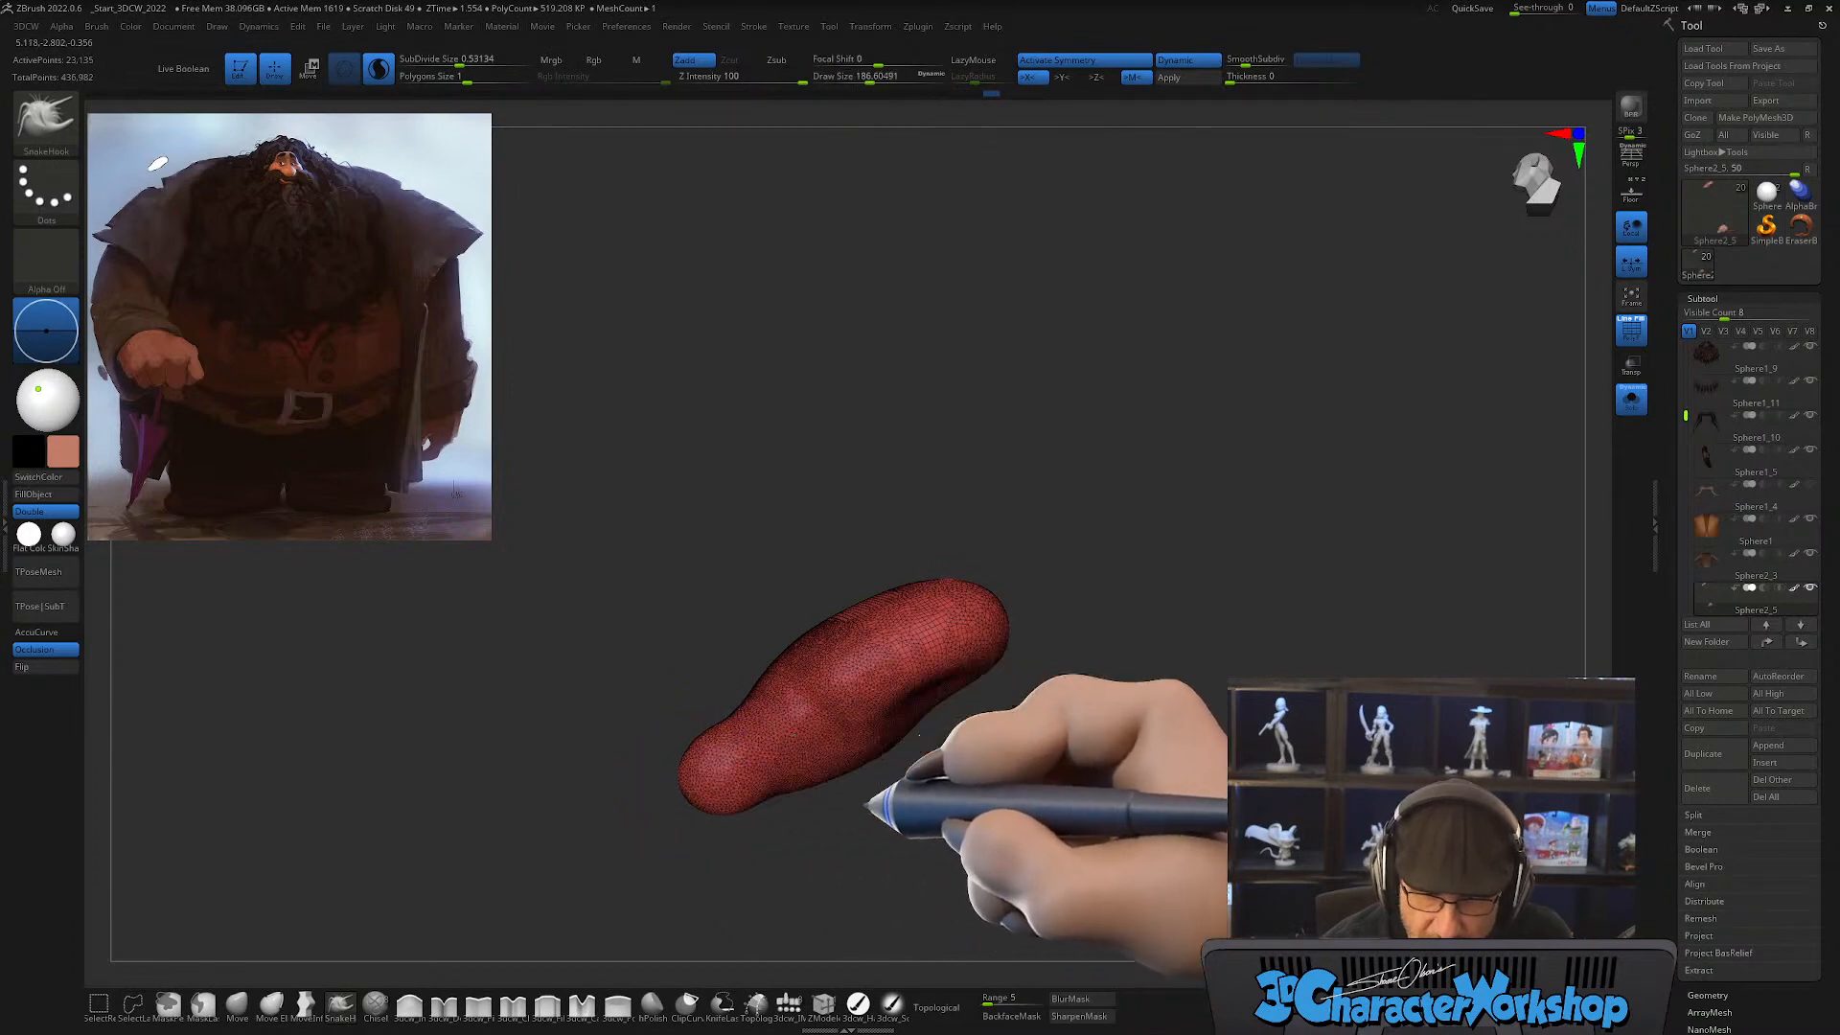
mouse_move(867, 807)
right_down()
mouse_move(1026, 745)
mouse_move(955, 784)
mouse_move(957, 719)
right_up()
mouse_move(1006, 767)
mouse_down()
mouse_move(933, 784)
mouse_move(855, 764)
mouse_up()
Step: Pull the palm's outer corners and edge opposite the thumb into a squarer outline
key(])
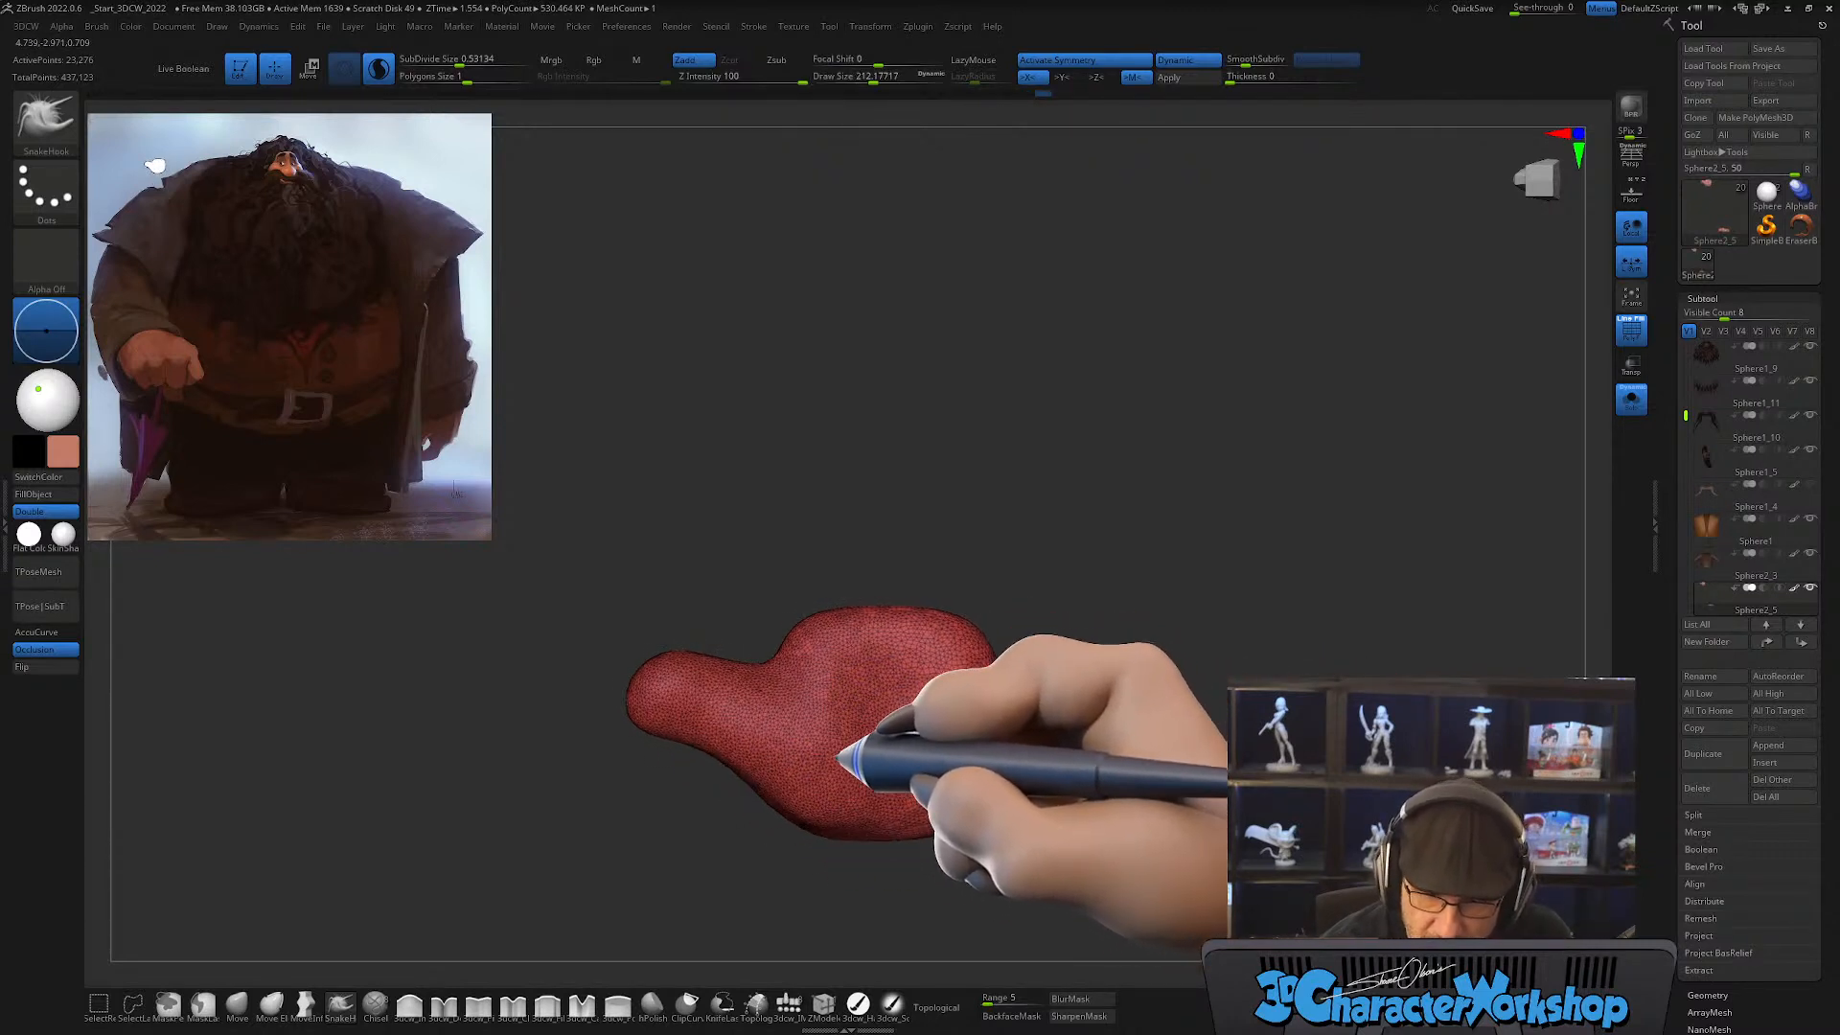
alt+right_drag(920, 679, 923, 686)
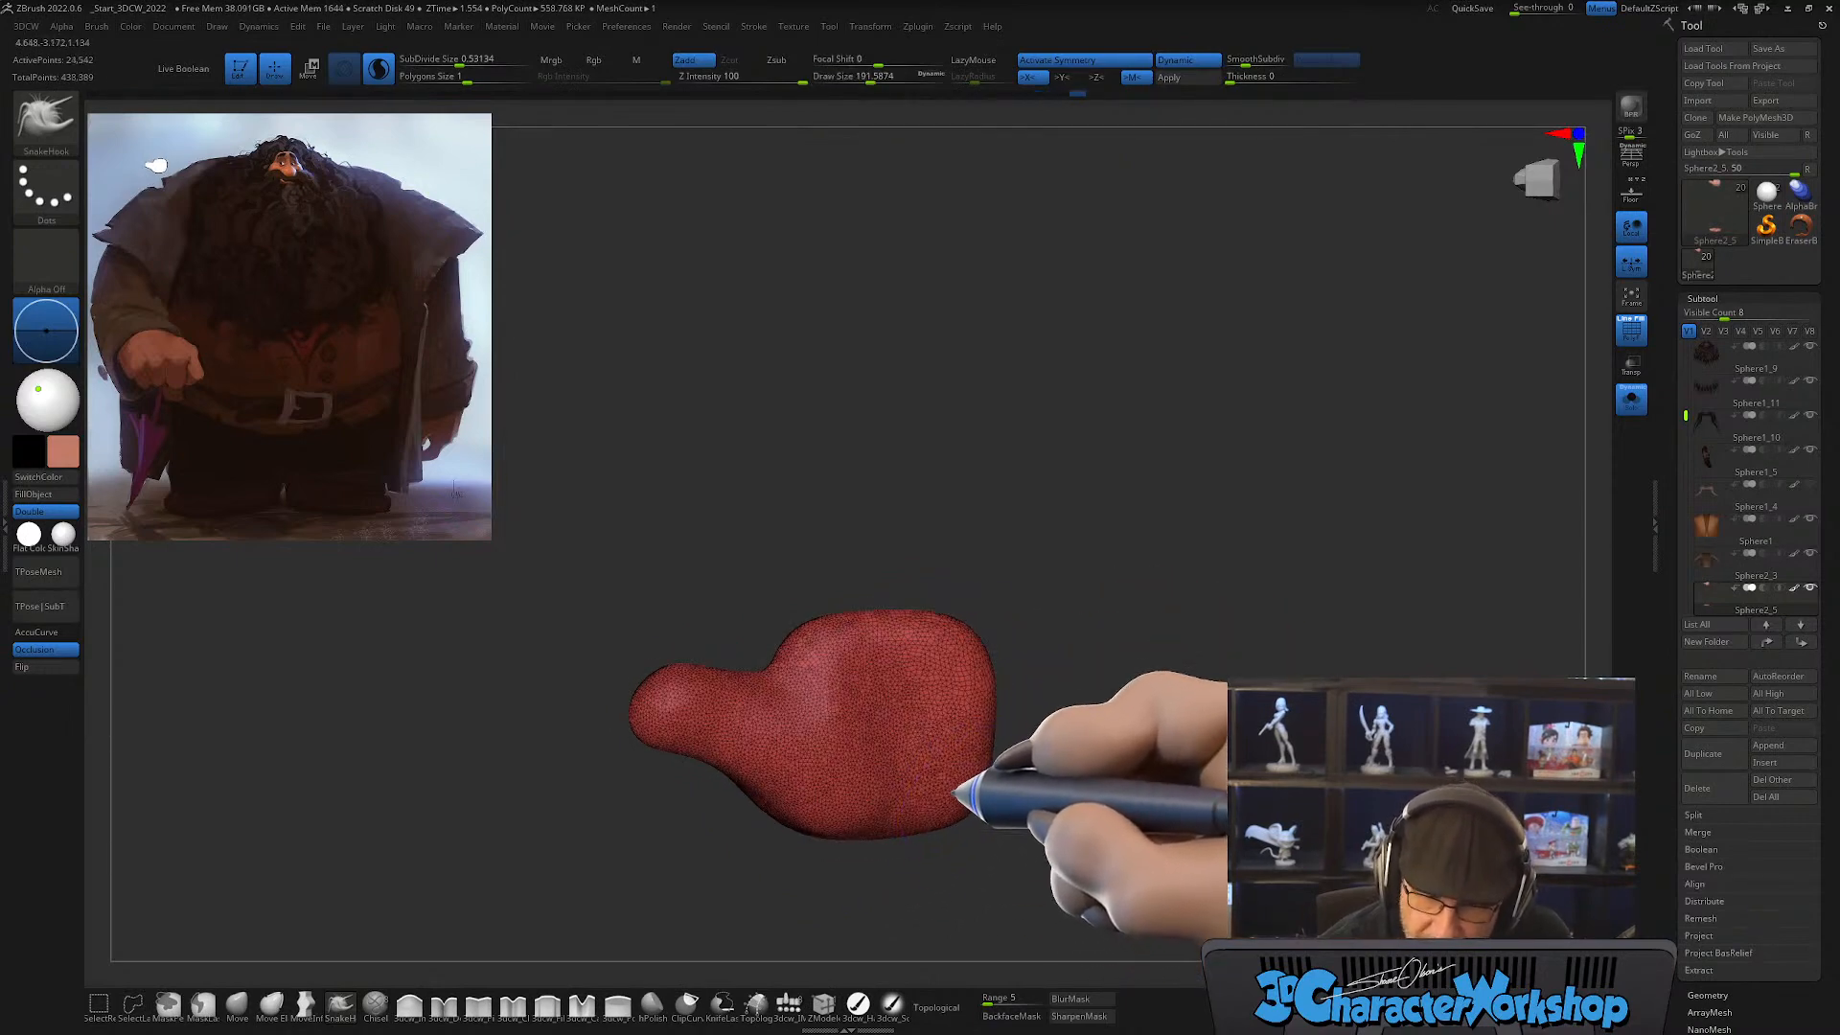
drag(944, 801, 989, 788)
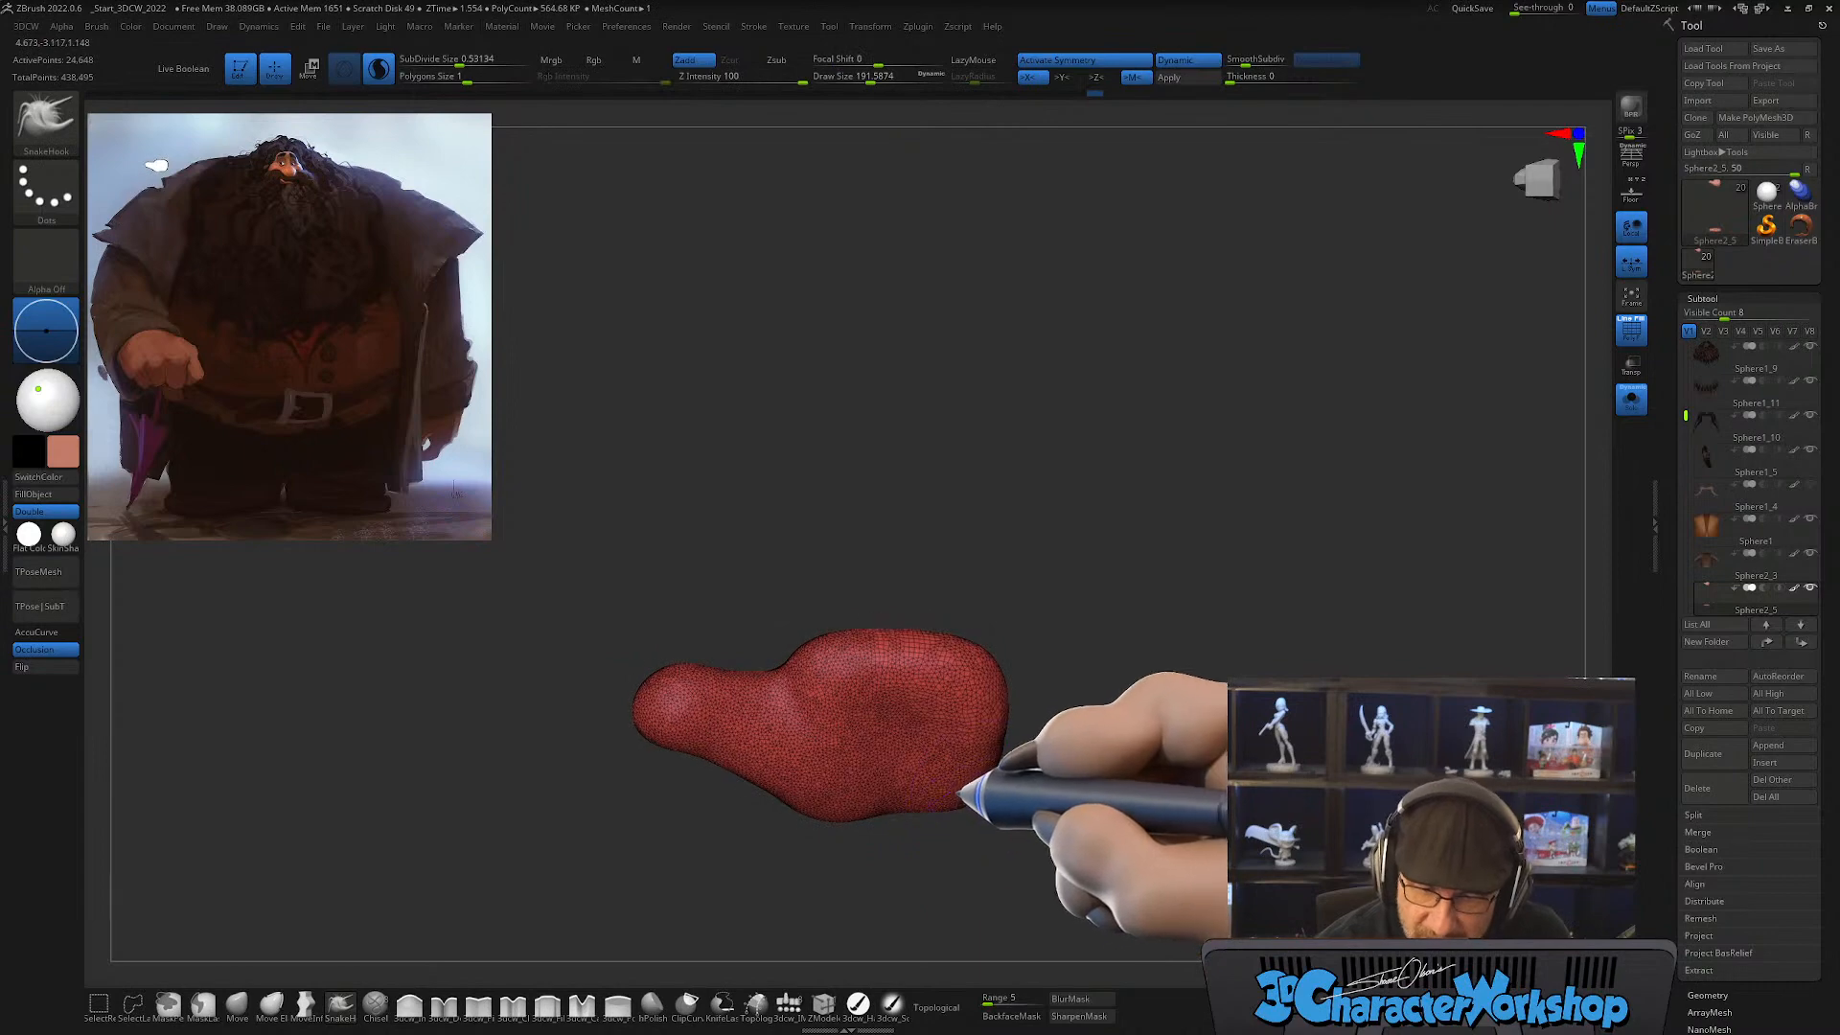
right_drag(1018, 735, 1044, 774)
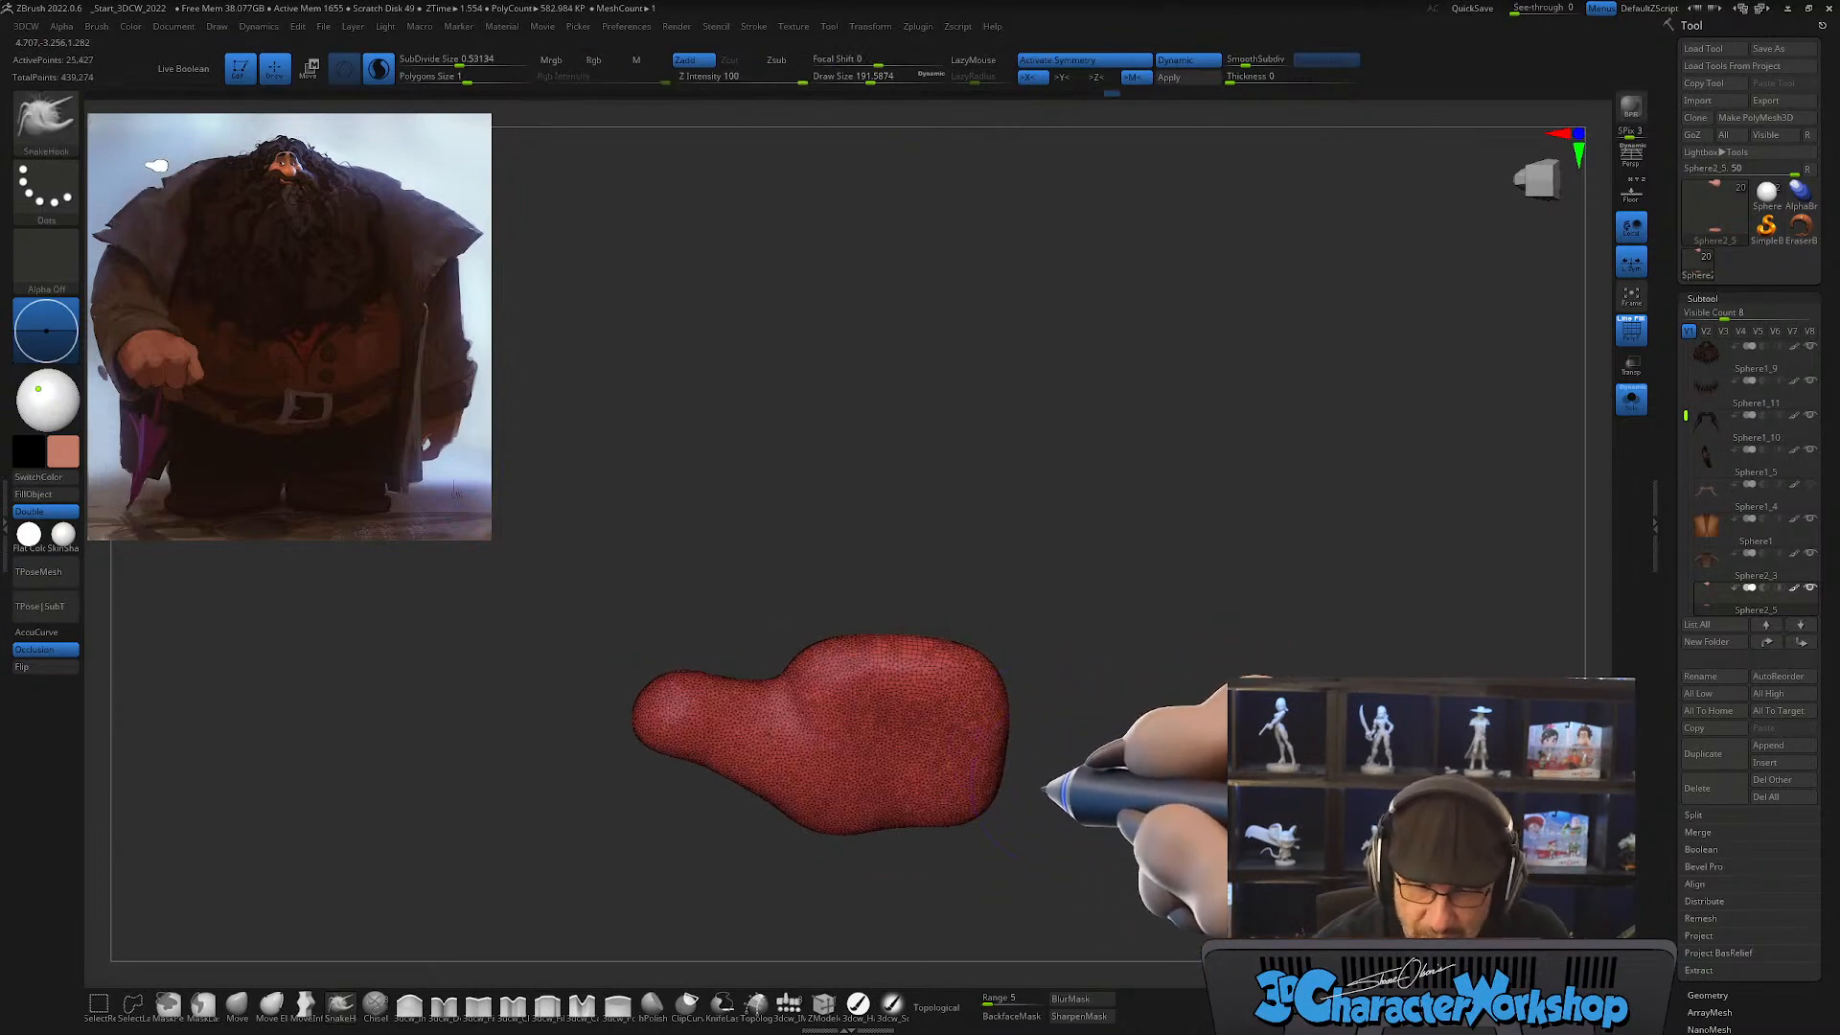
Step: Reshape the thumb's tip and length from several angles with the SnakeHook brush at a draw size of about 158
right_drag(762, 794, 719, 853)
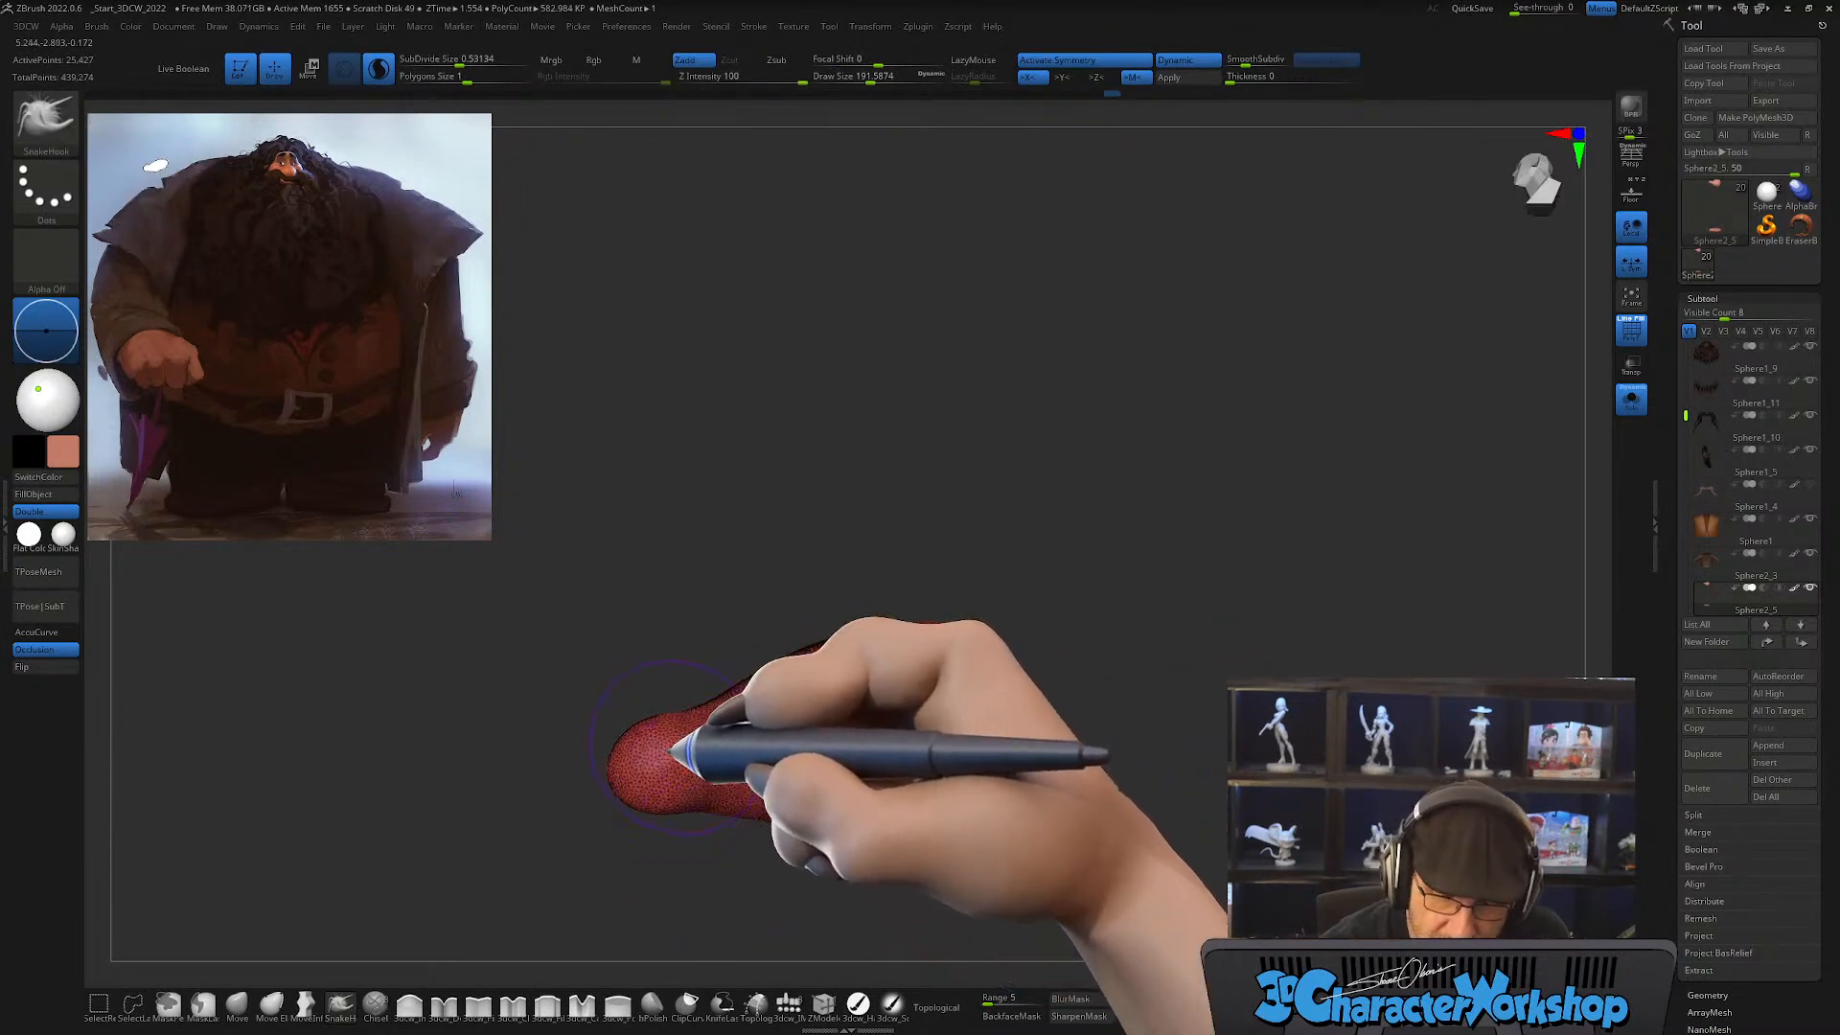
key(s)
drag(682, 740, 677, 739)
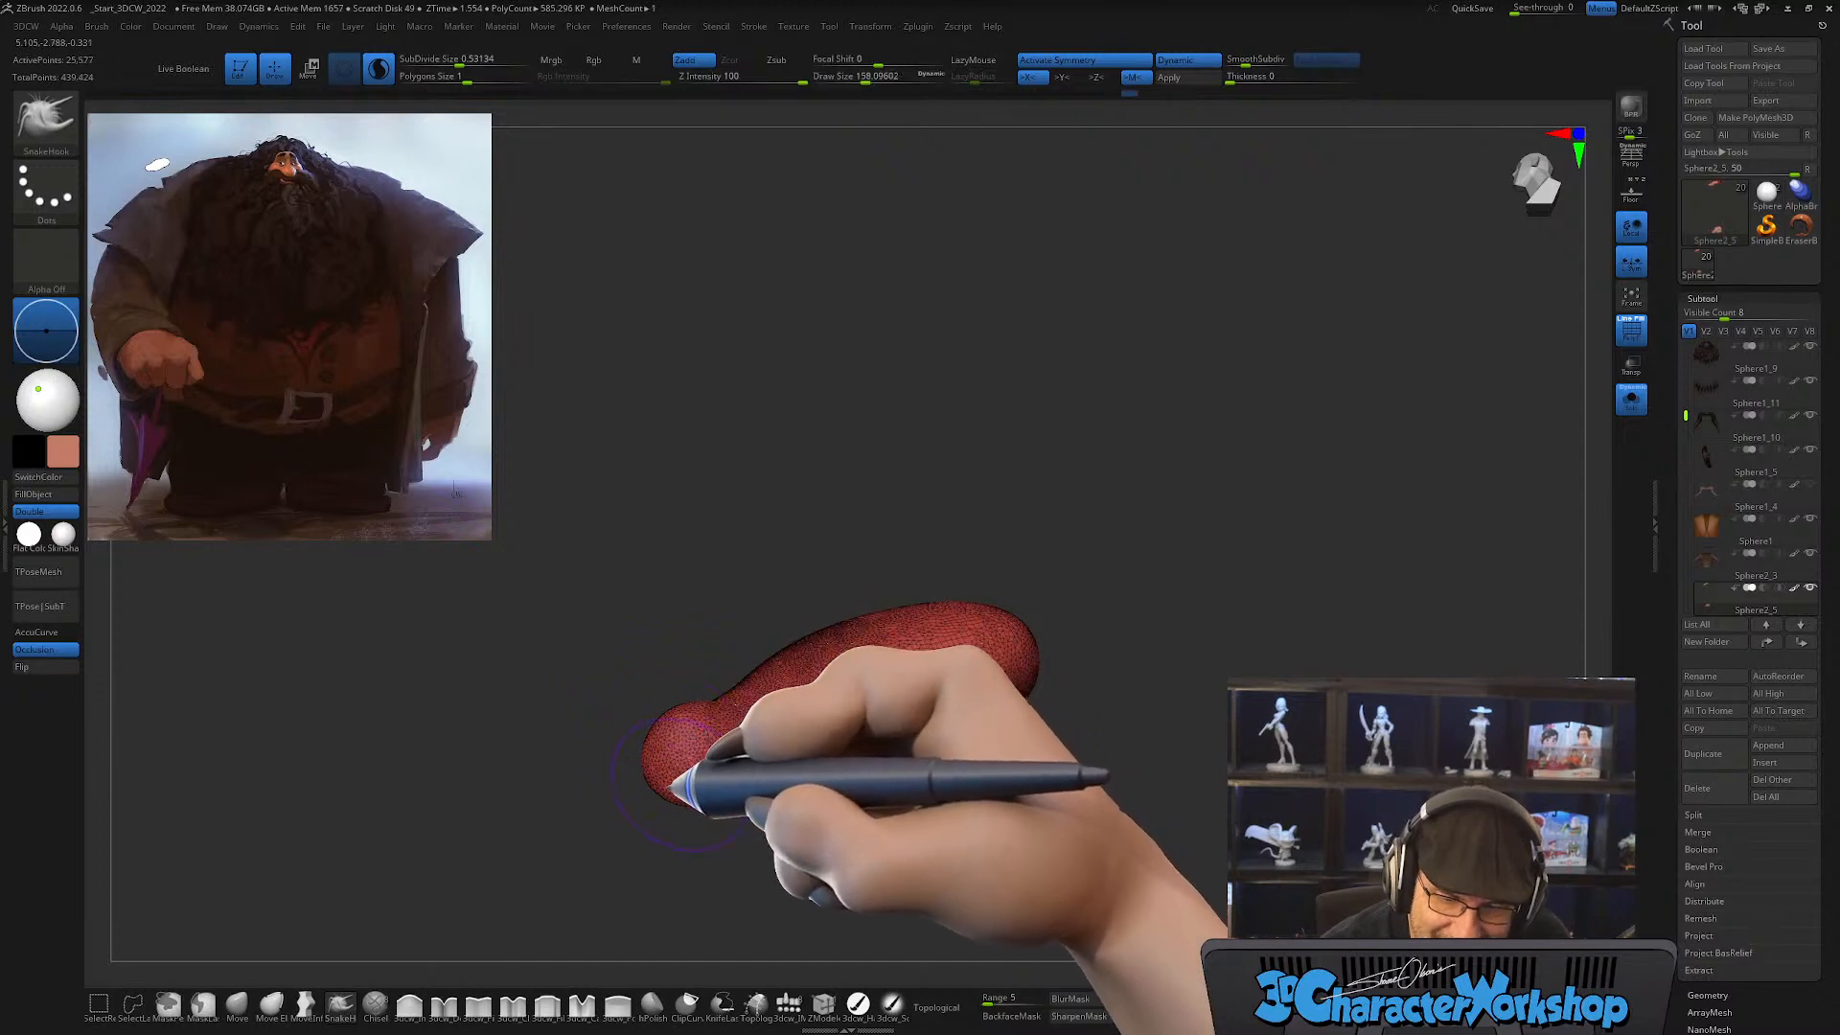
right_drag(770, 757, 689, 751)
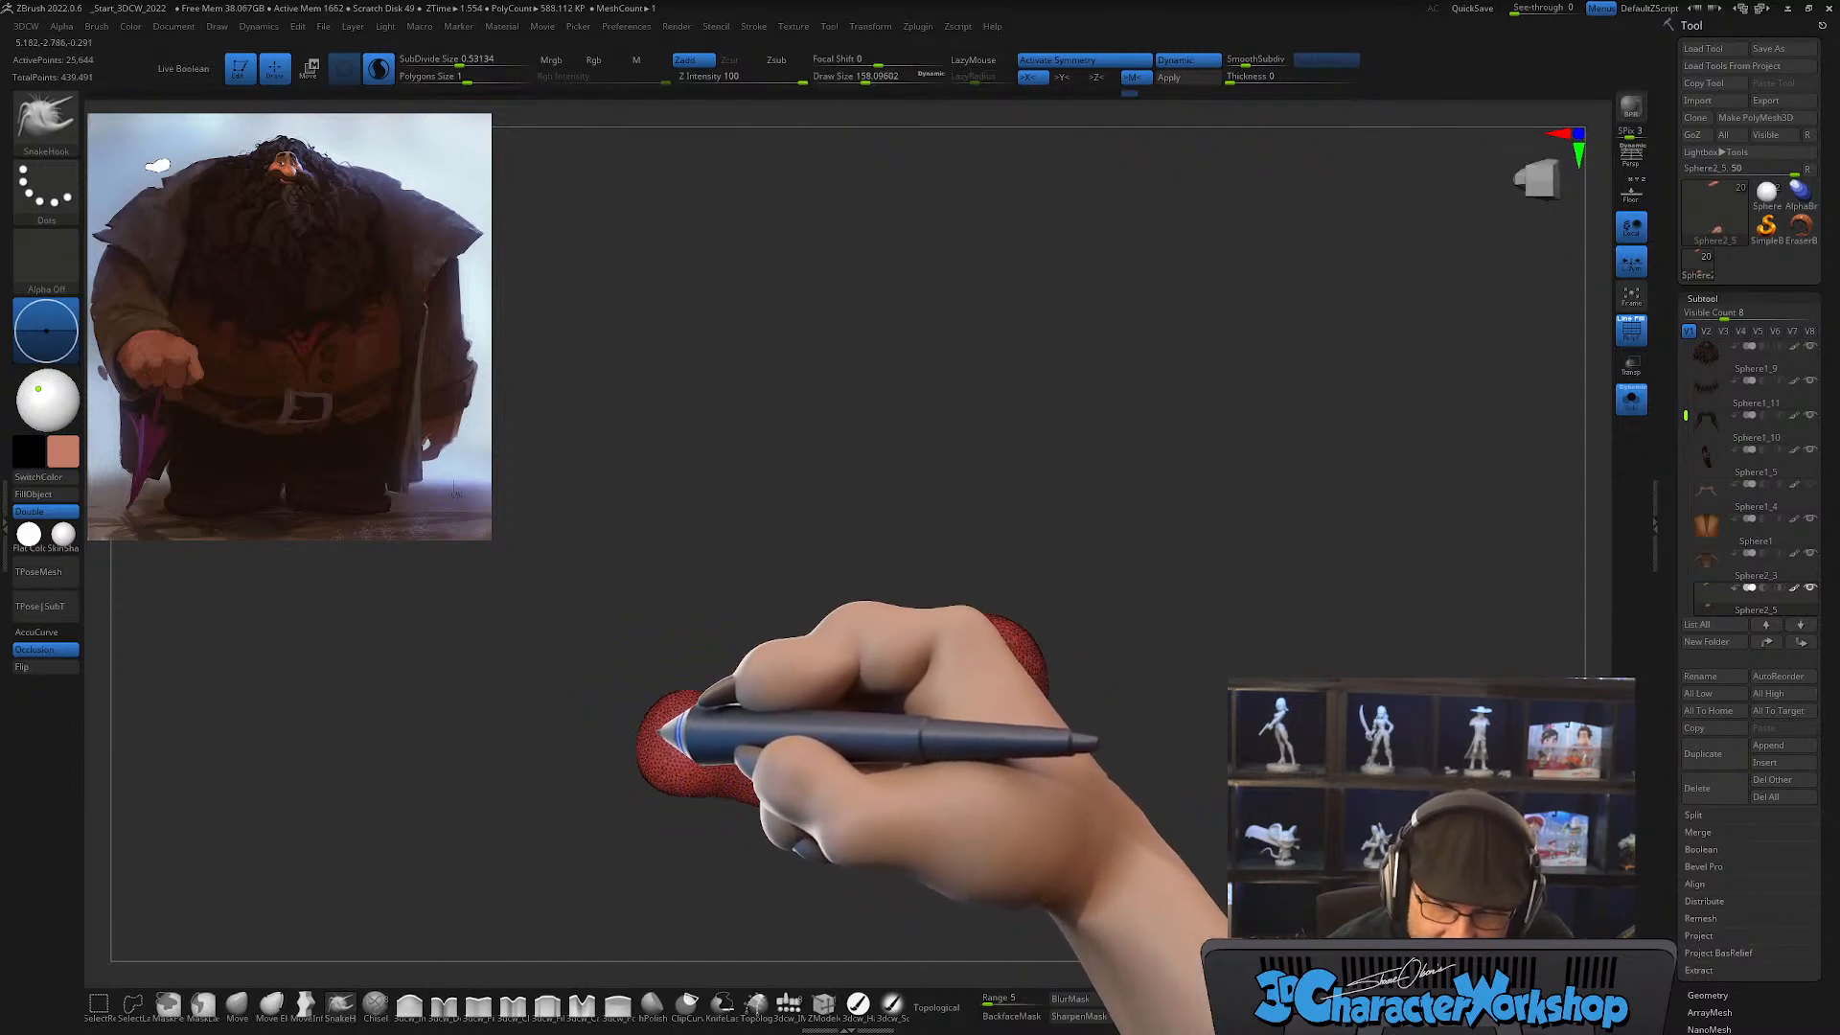
drag(661, 734, 775, 764)
right_drag(770, 683, 771, 644)
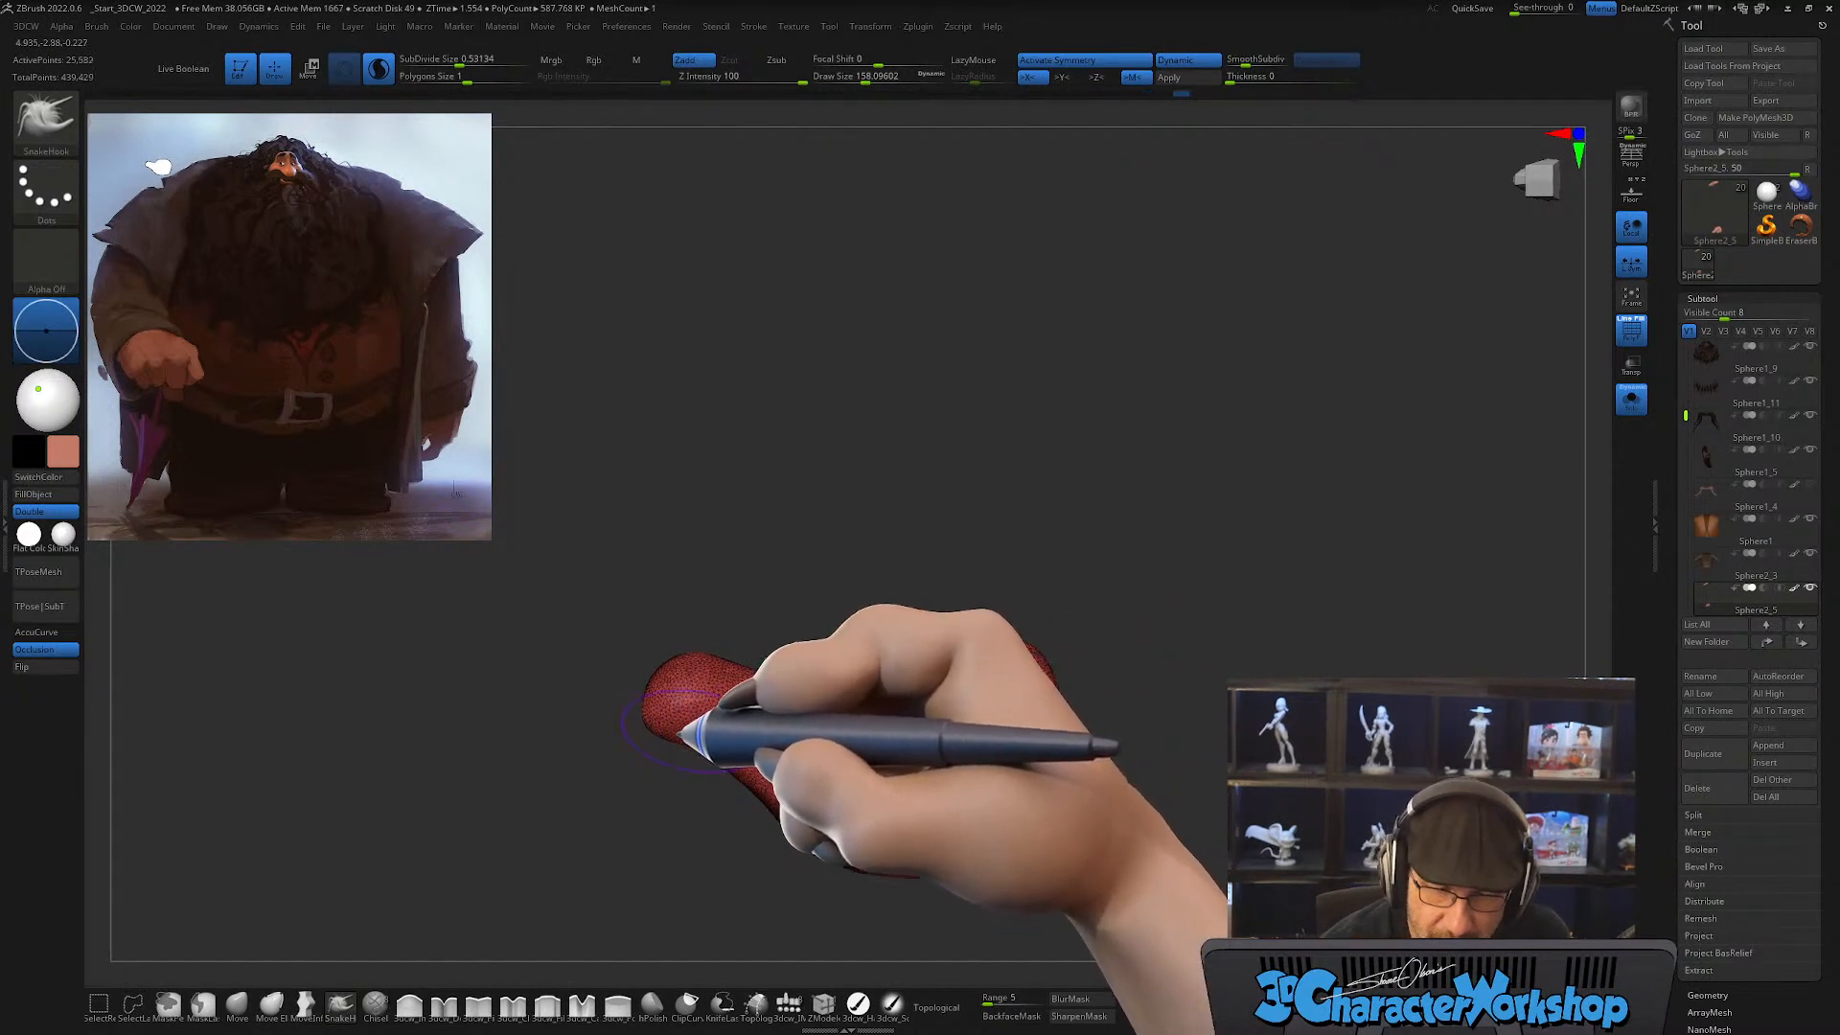
drag(640, 738, 674, 710)
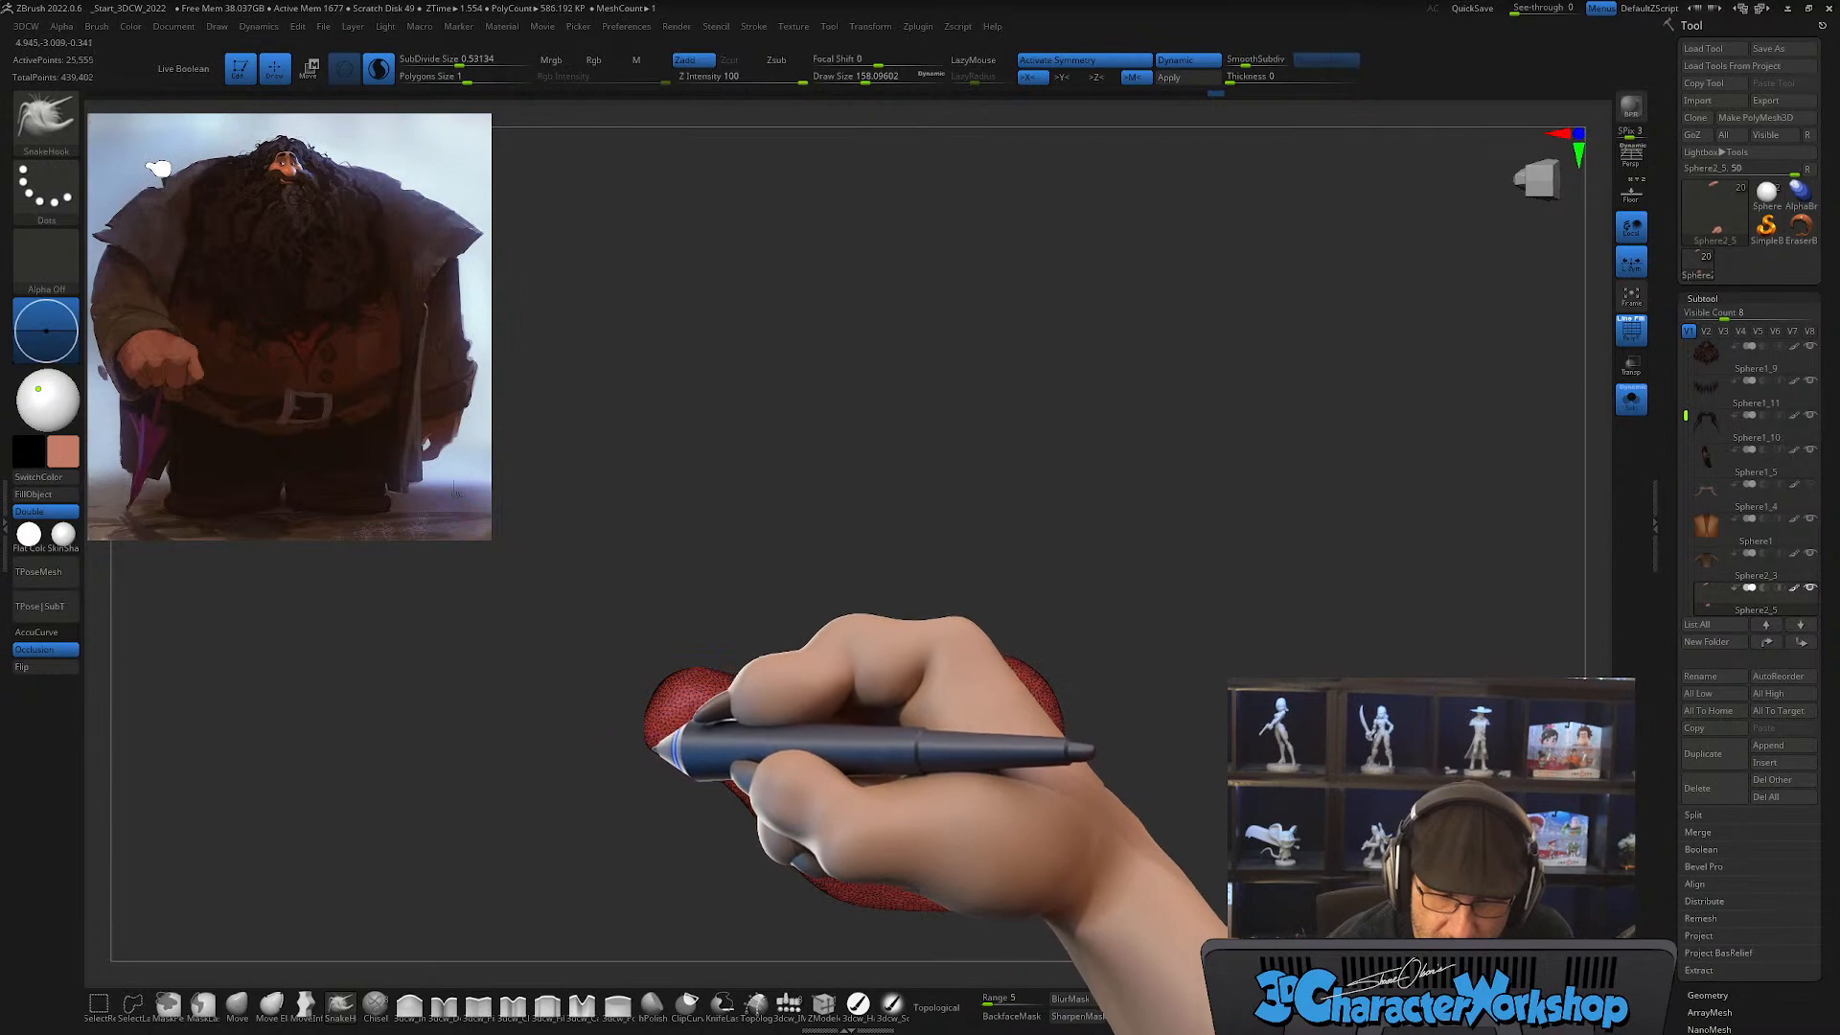
mouse_move(654, 748)
right_down()
mouse_move(733, 710)
mouse_move(711, 665)
right_up()
drag(690, 747, 660, 736)
right_drag(911, 652, 882, 758)
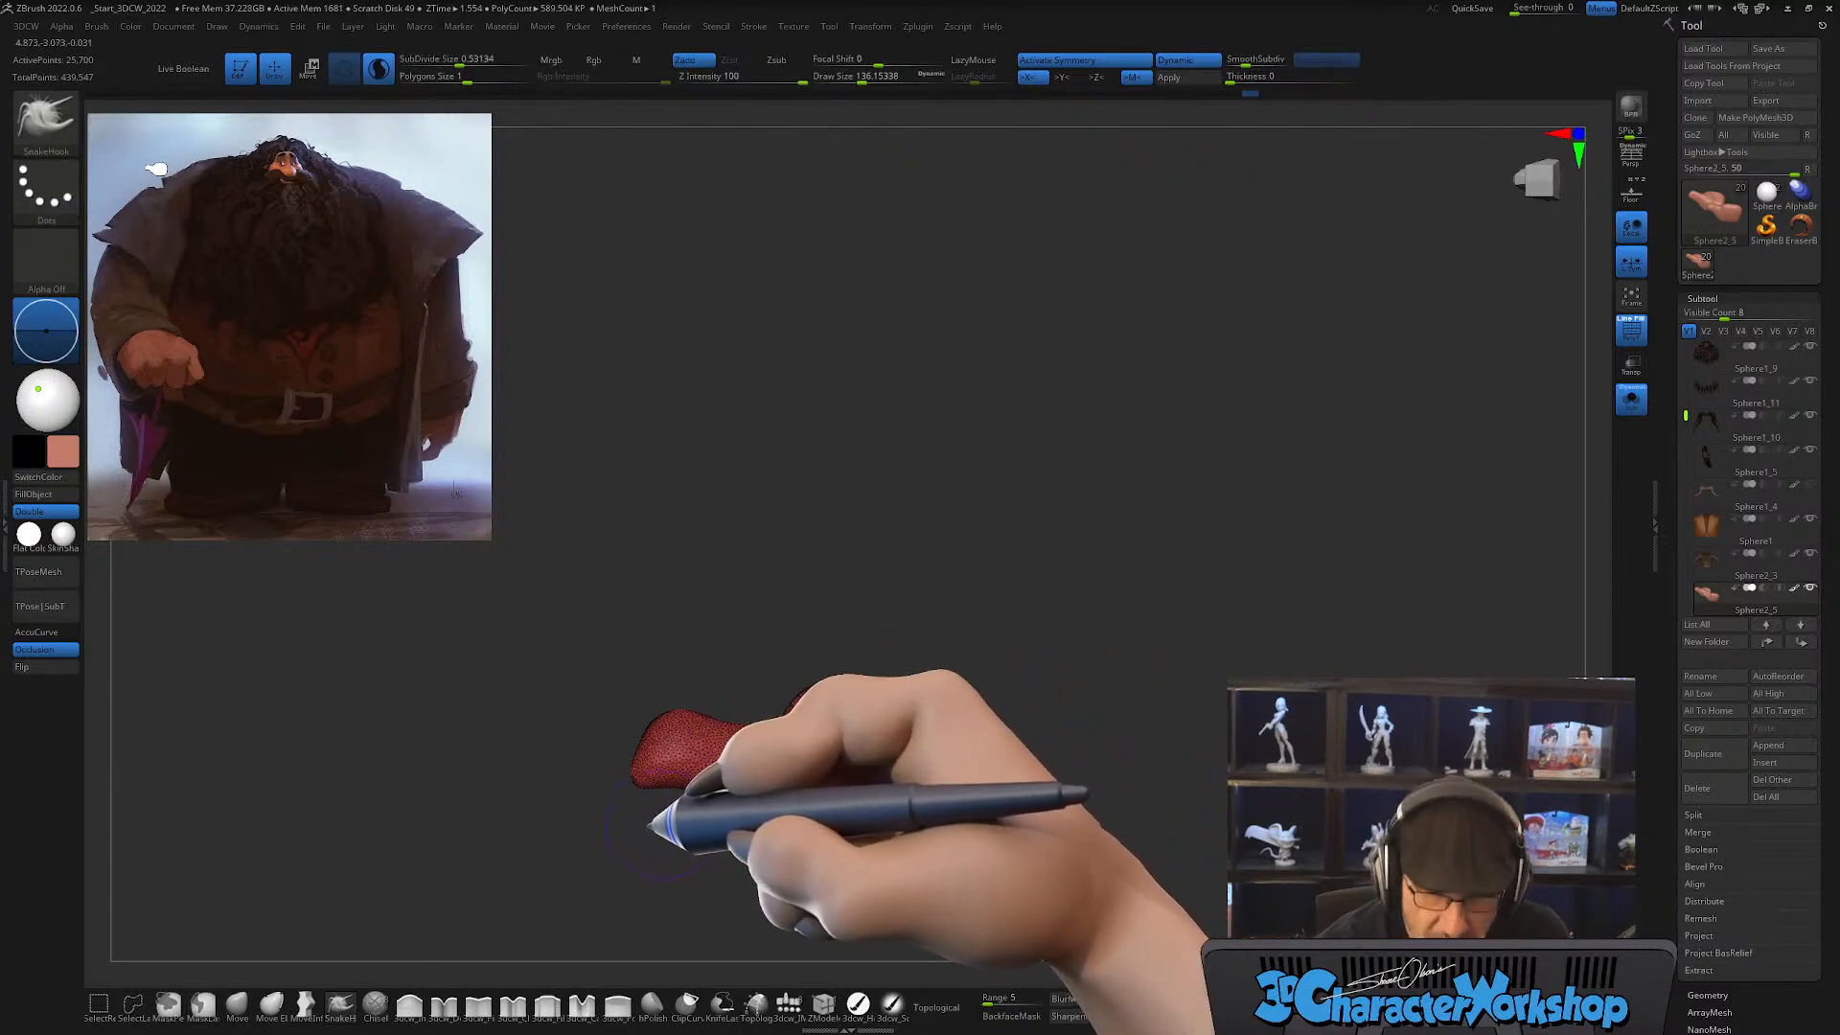
key(ctrl+z)
key(ctrl+z)
key(ctrl+z)
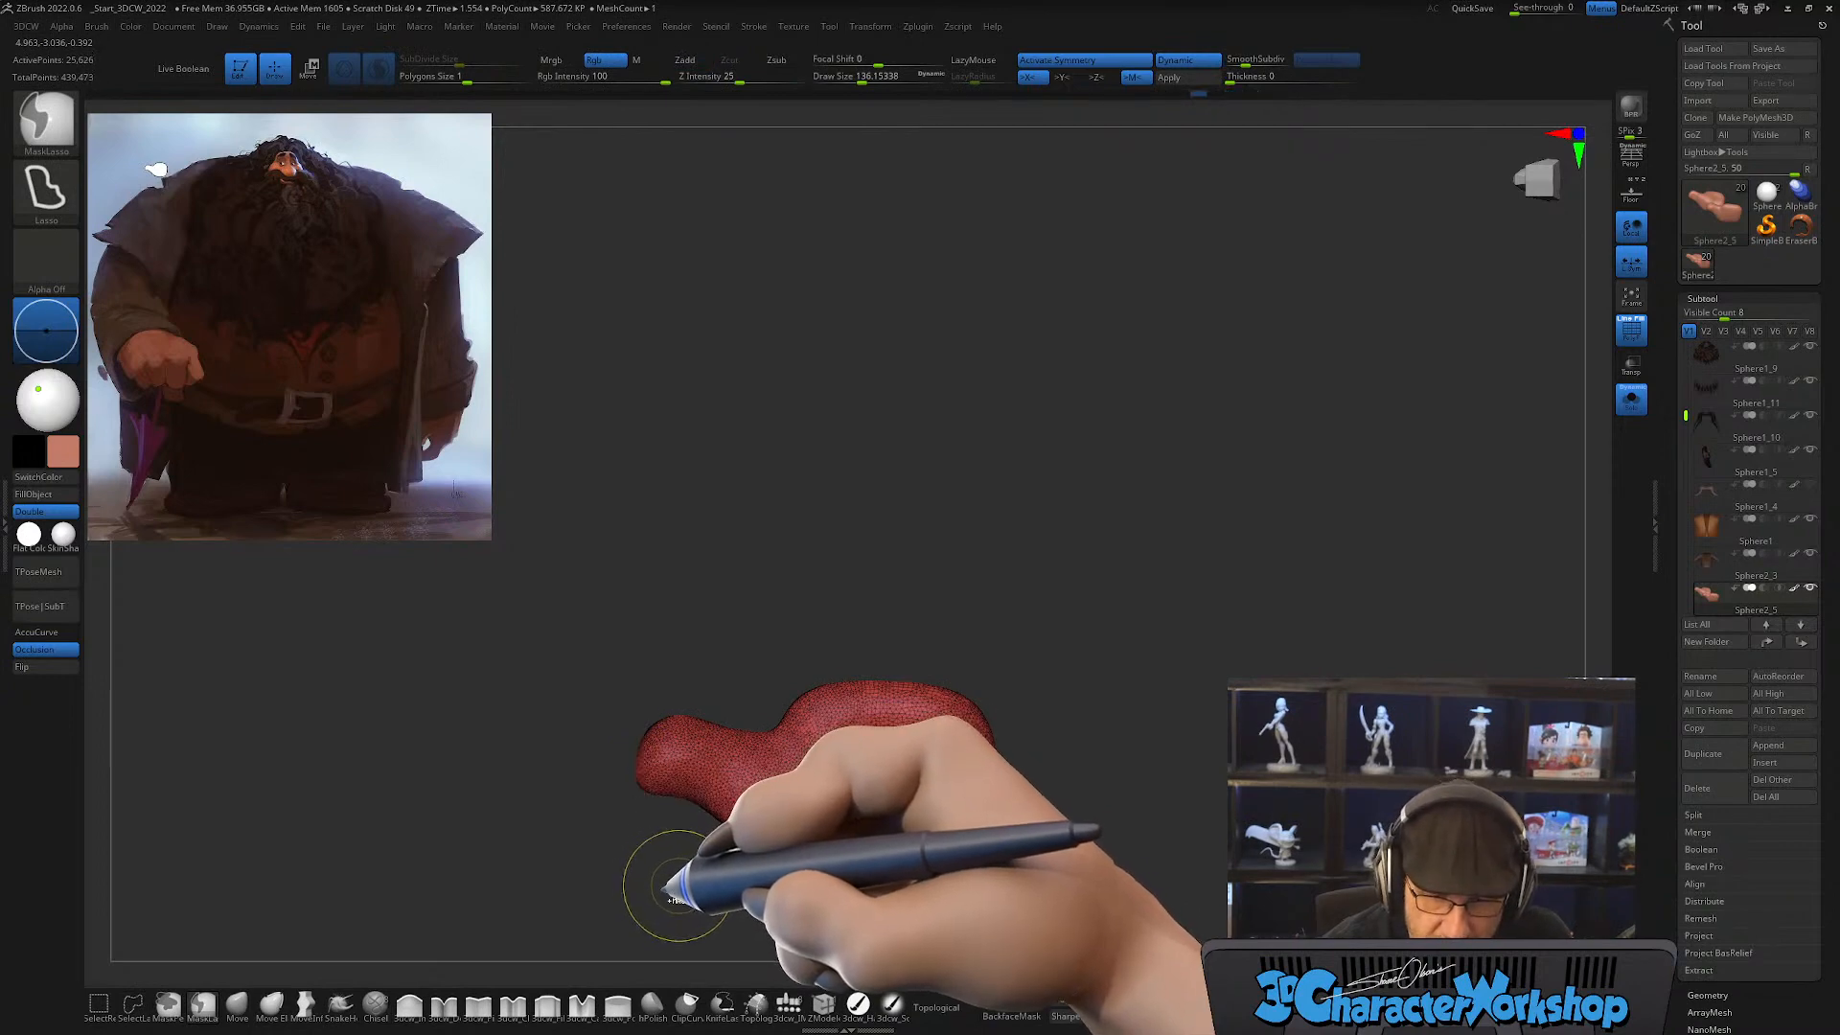
key(ctrl+z)
Step: Lasso-mask the thumb, blur the mask's edge, and invert it so that the palm is protected
mouse_move(1002, 781)
mouse_down()
mouse_move(1130, 739)
mouse_move(1102, 699)
mouse_move(1129, 719)
mouse_move(1096, 764)
mouse_move(998, 764)
mouse_move(1002, 747)
mouse_up()
mouse_move(955, 627)
ctrl+mouse_down()
mouse_move(784, 740)
mouse_move(962, 858)
mouse_move(1002, 823)
ctrl+mouse_up()
mouse_move(879, 674)
ctrl+mouse_down()
mouse_move(777, 789)
mouse_move(936, 830)
ctrl+mouse_up()
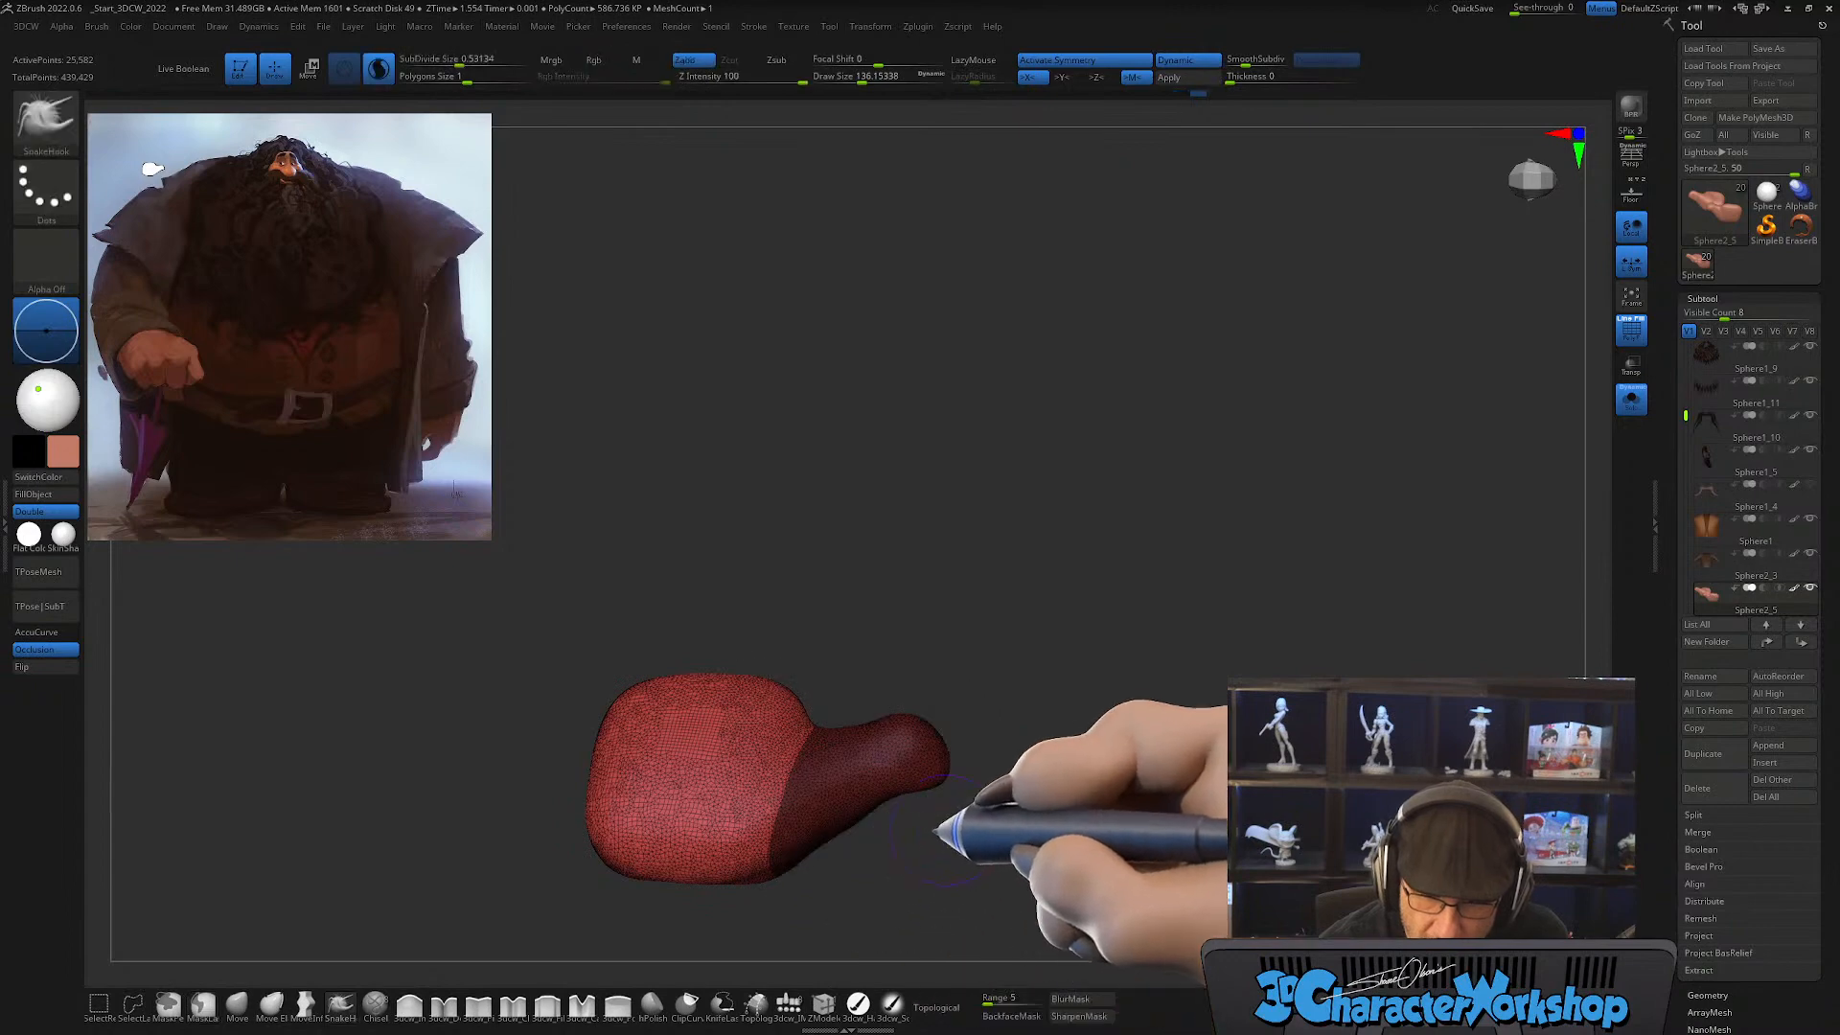
click(1066, 998)
ctrl+click(1060, 778)
drag(1060, 779, 1051, 679)
Step: Move the transform gizmo to the thumb's base and rotate the thumb about 35 degrees toward the palm's underside
key(w)
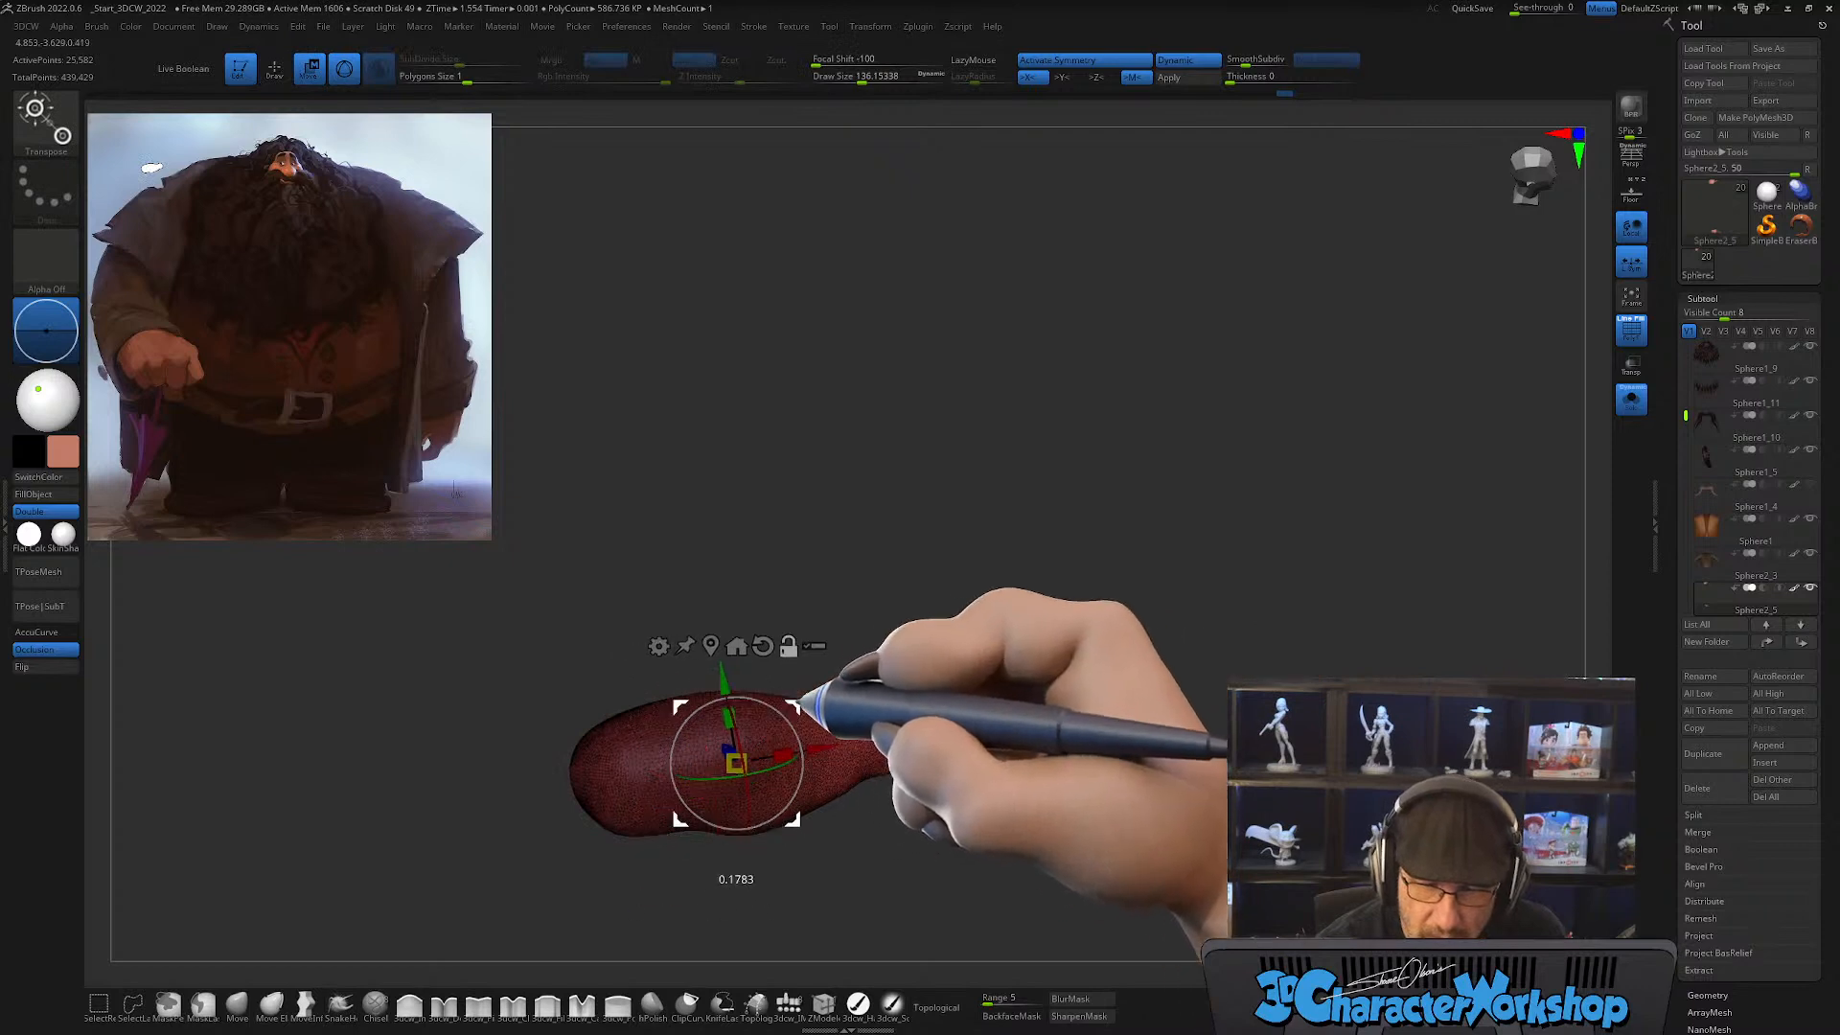
drag(803, 696, 842, 692)
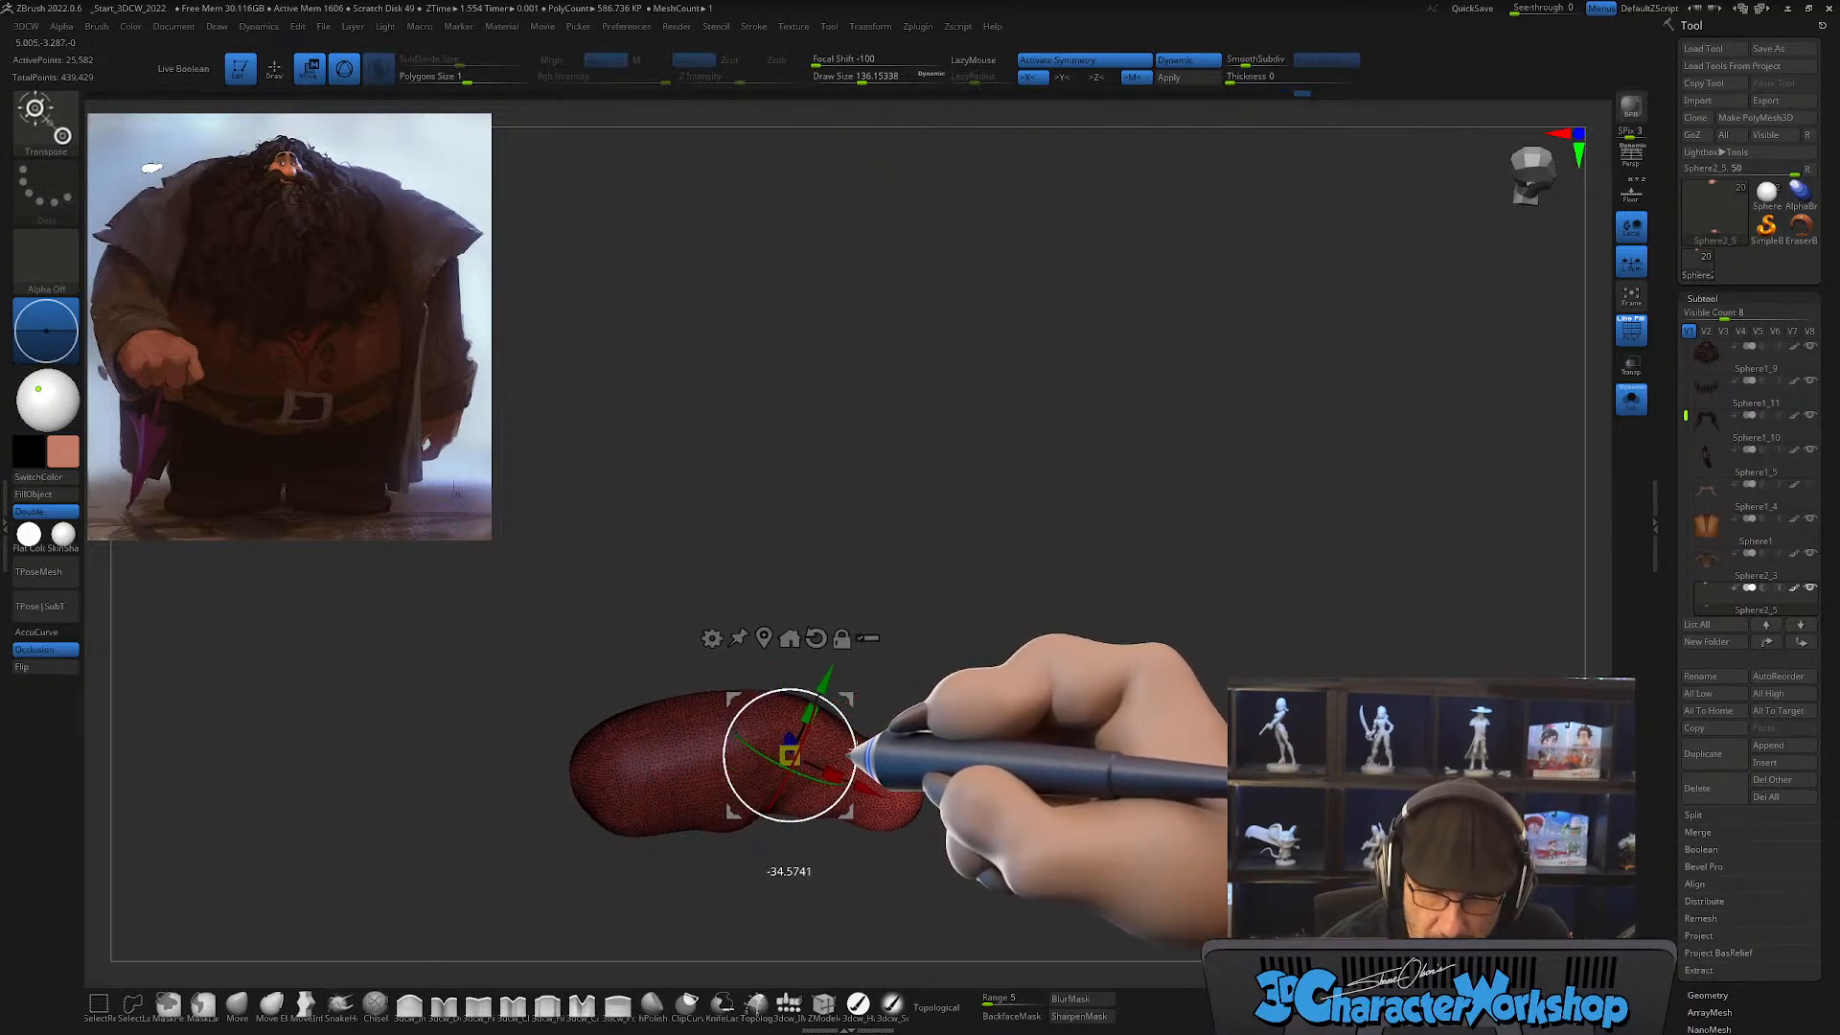
mouse_move(1054, 767)
mouse_down()
mouse_move(1007, 773)
mouse_move(1064, 776)
mouse_move(1041, 800)
mouse_move(1060, 645)
mouse_move(1035, 546)
mouse_move(1060, 739)
mouse_move(1030, 771)
mouse_up()
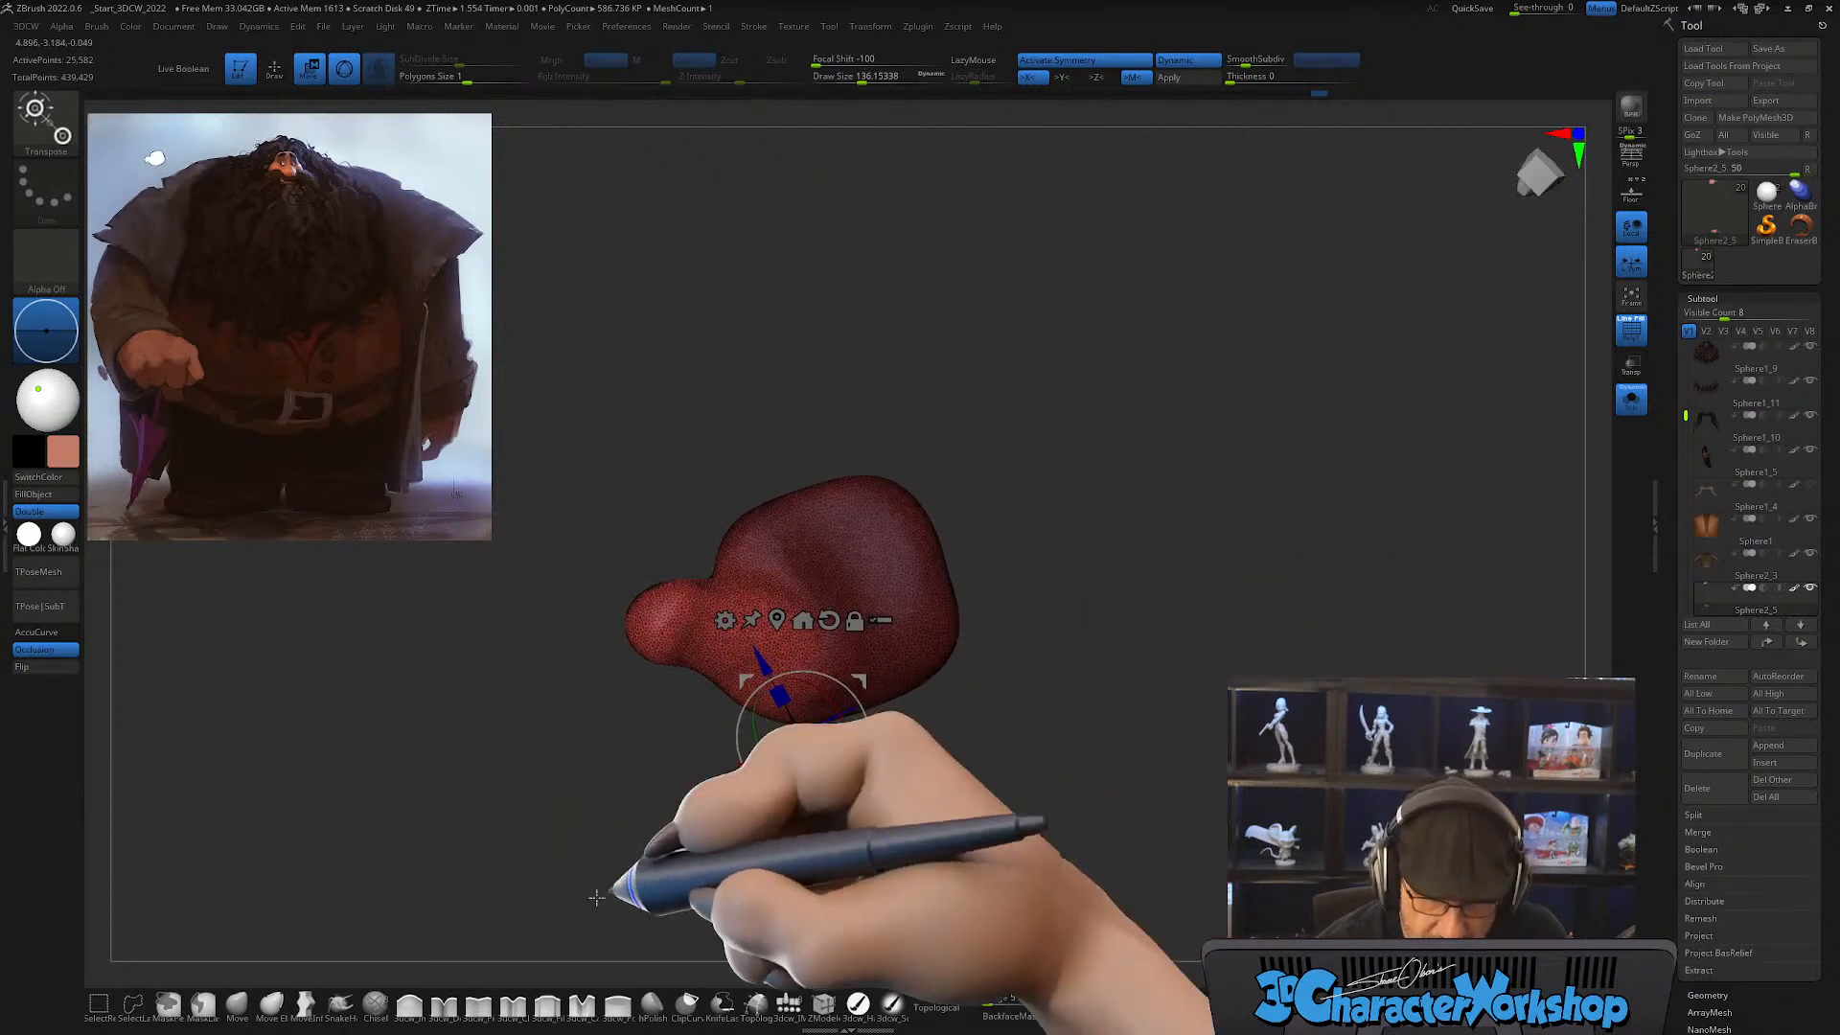
Step: Clear the mask and reshape the fleshy base of the thumb with the Move brush at a draw size of about 136
click(237, 1004)
alt+drag(949, 675, 947, 789)
ctrl+drag(1015, 731, 1023, 716)
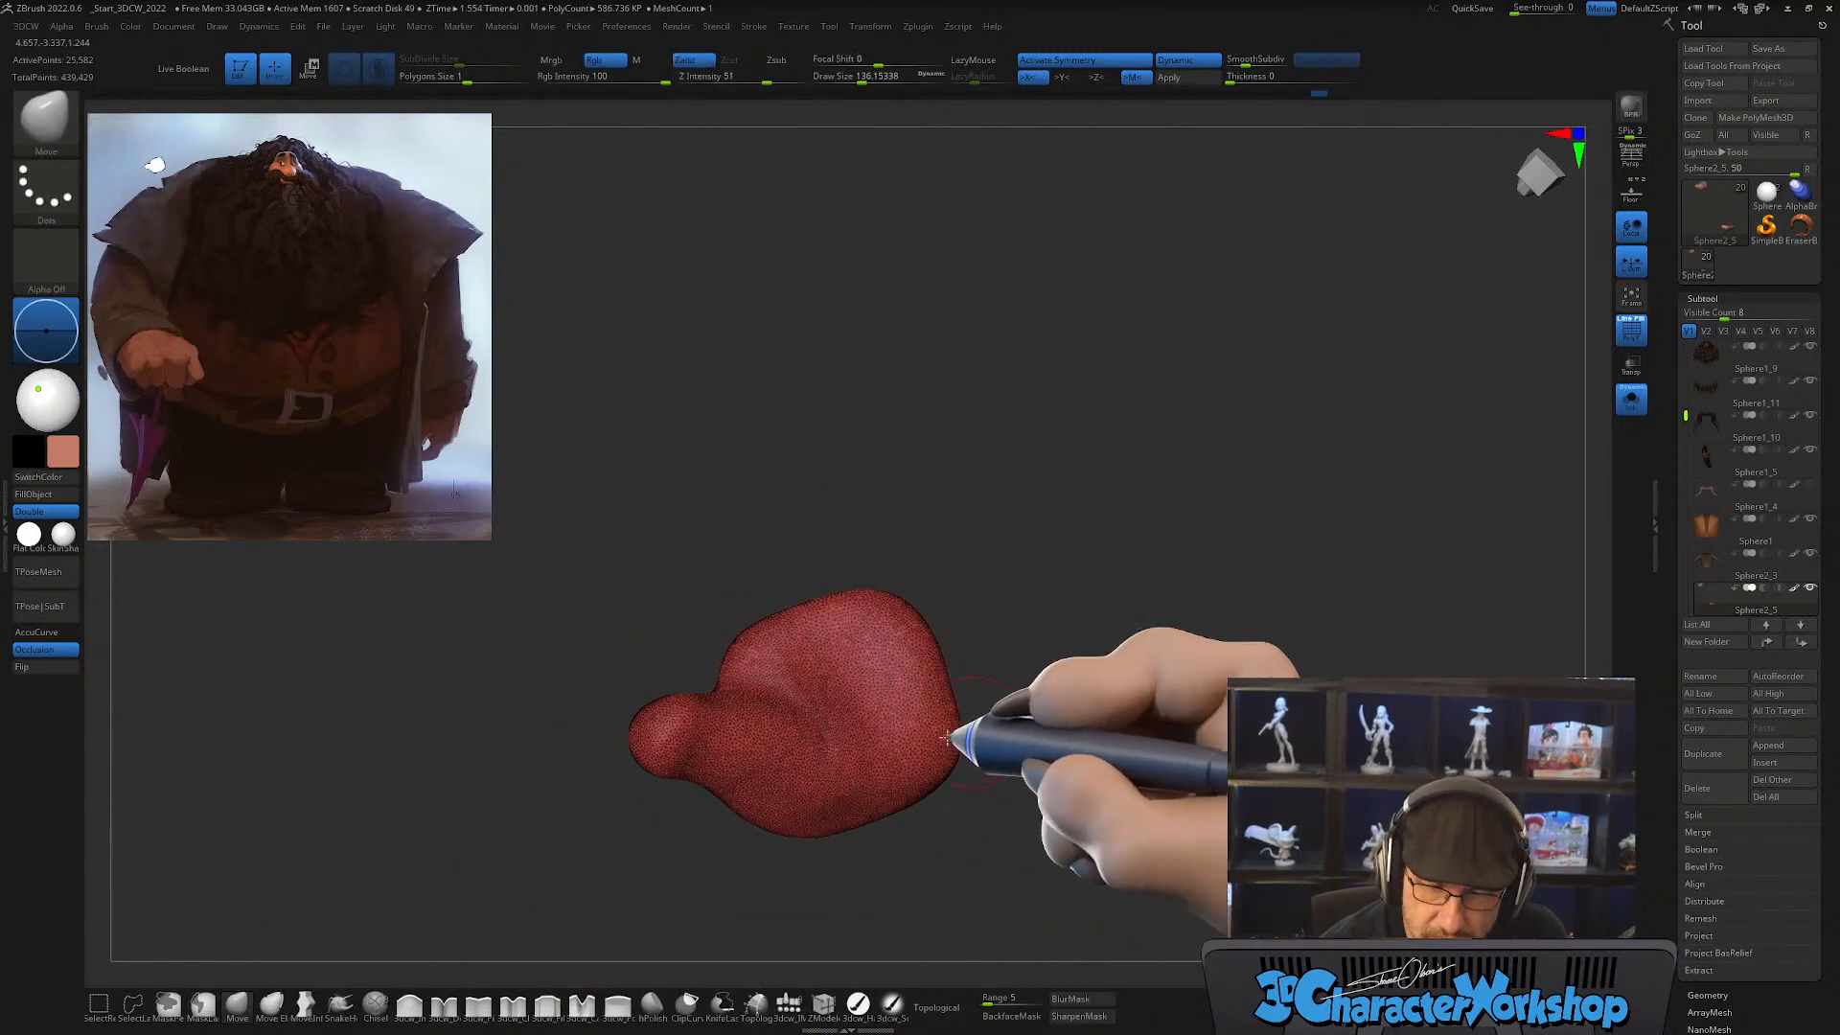
drag(825, 716, 796, 725)
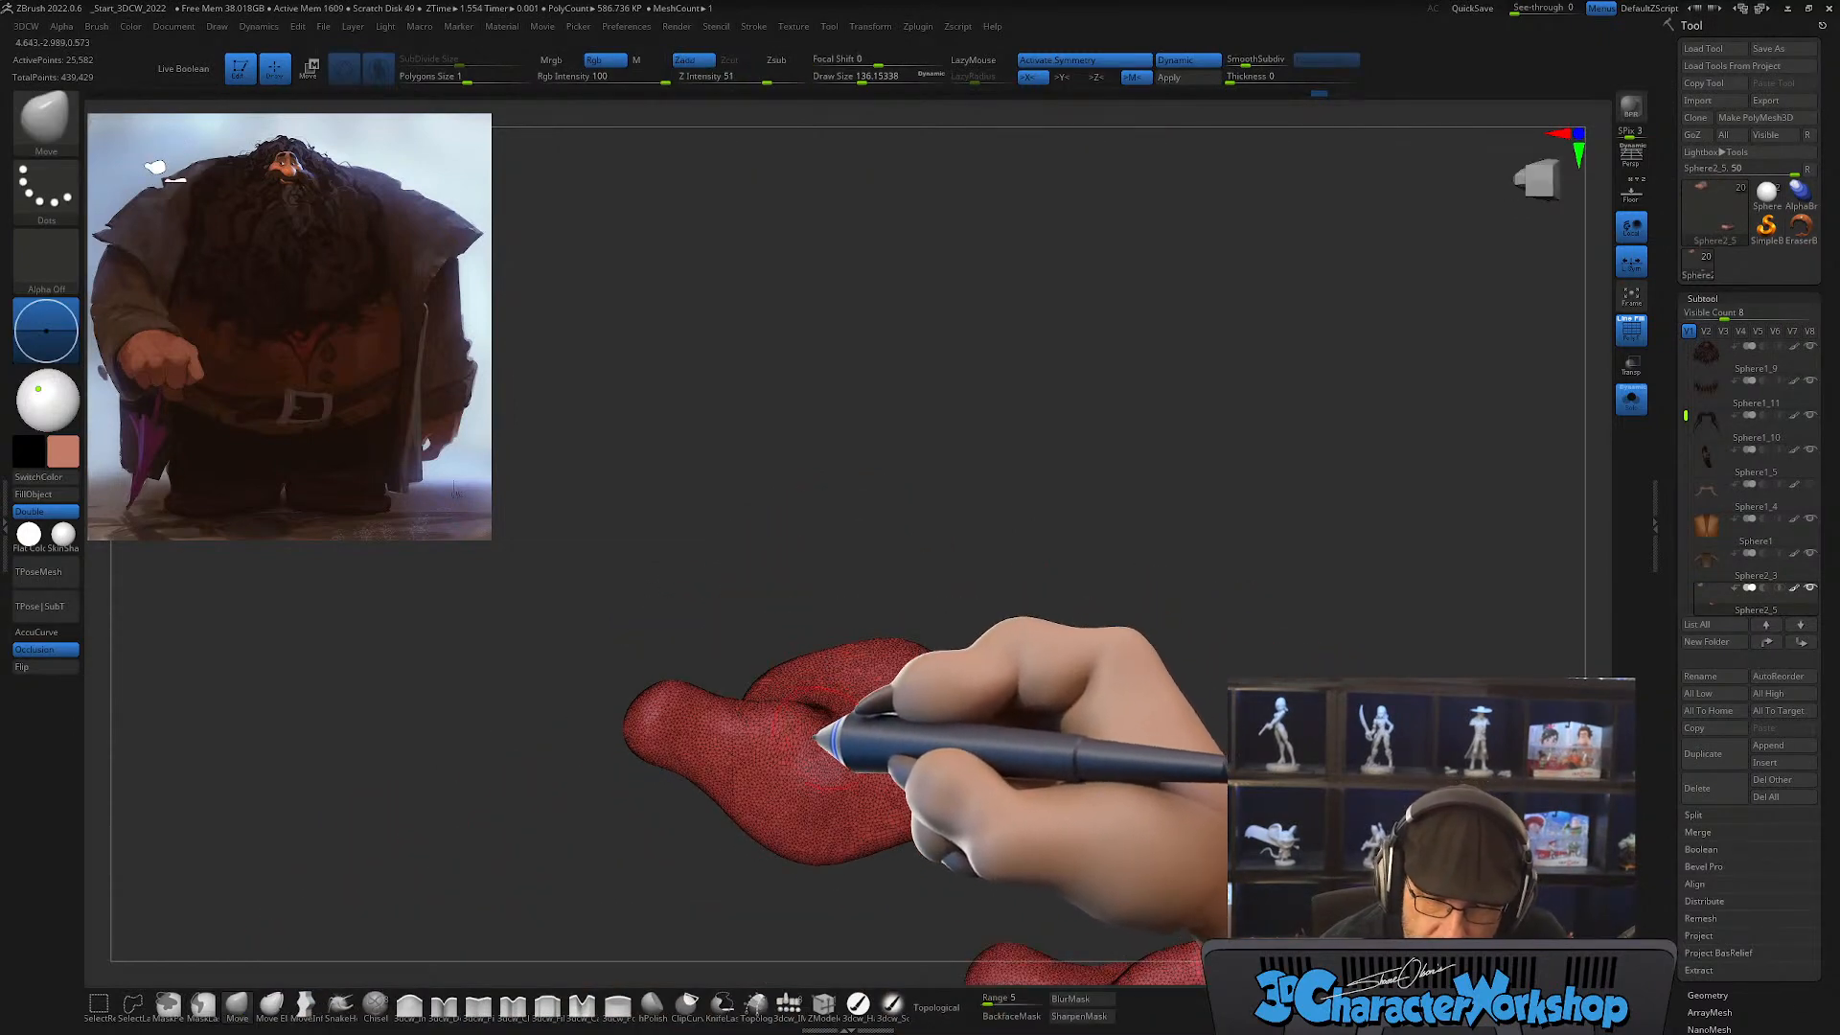
right_drag(834, 755, 868, 797)
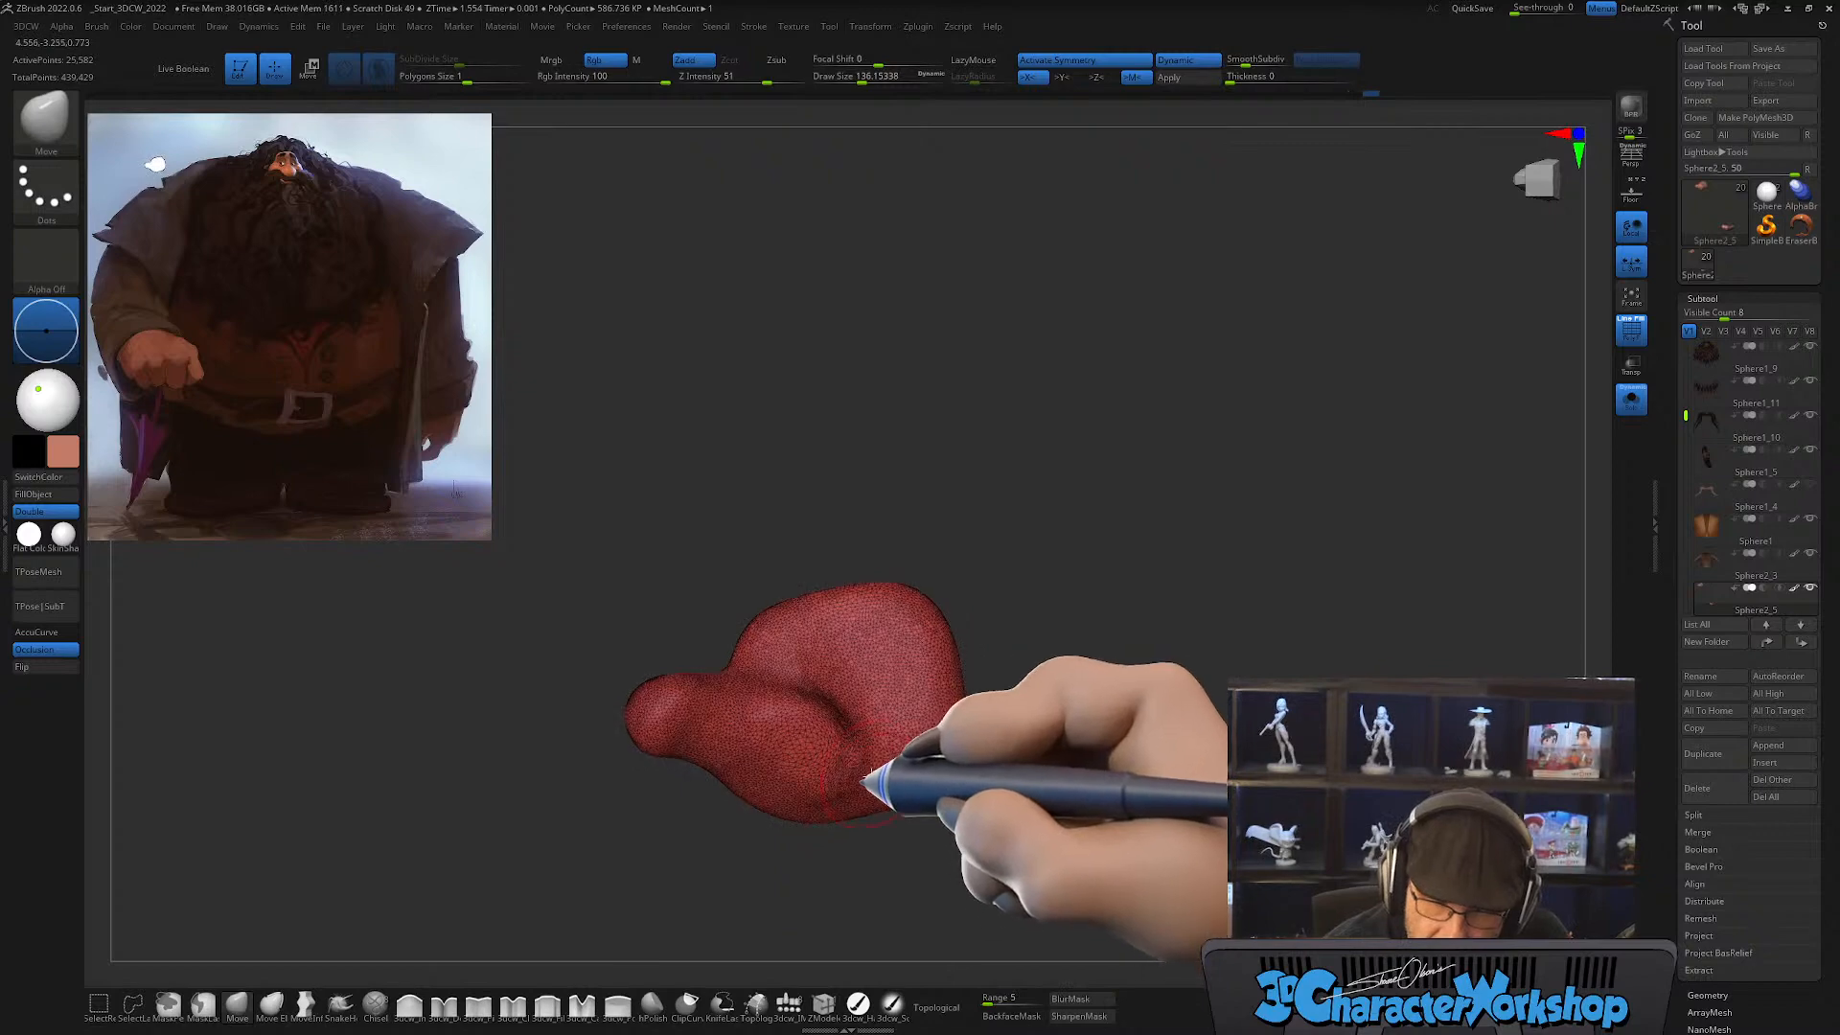
mouse_move(867, 786)
shift+mouse_down()
mouse_move(834, 699)
mouse_move(848, 757)
shift+mouse_up()
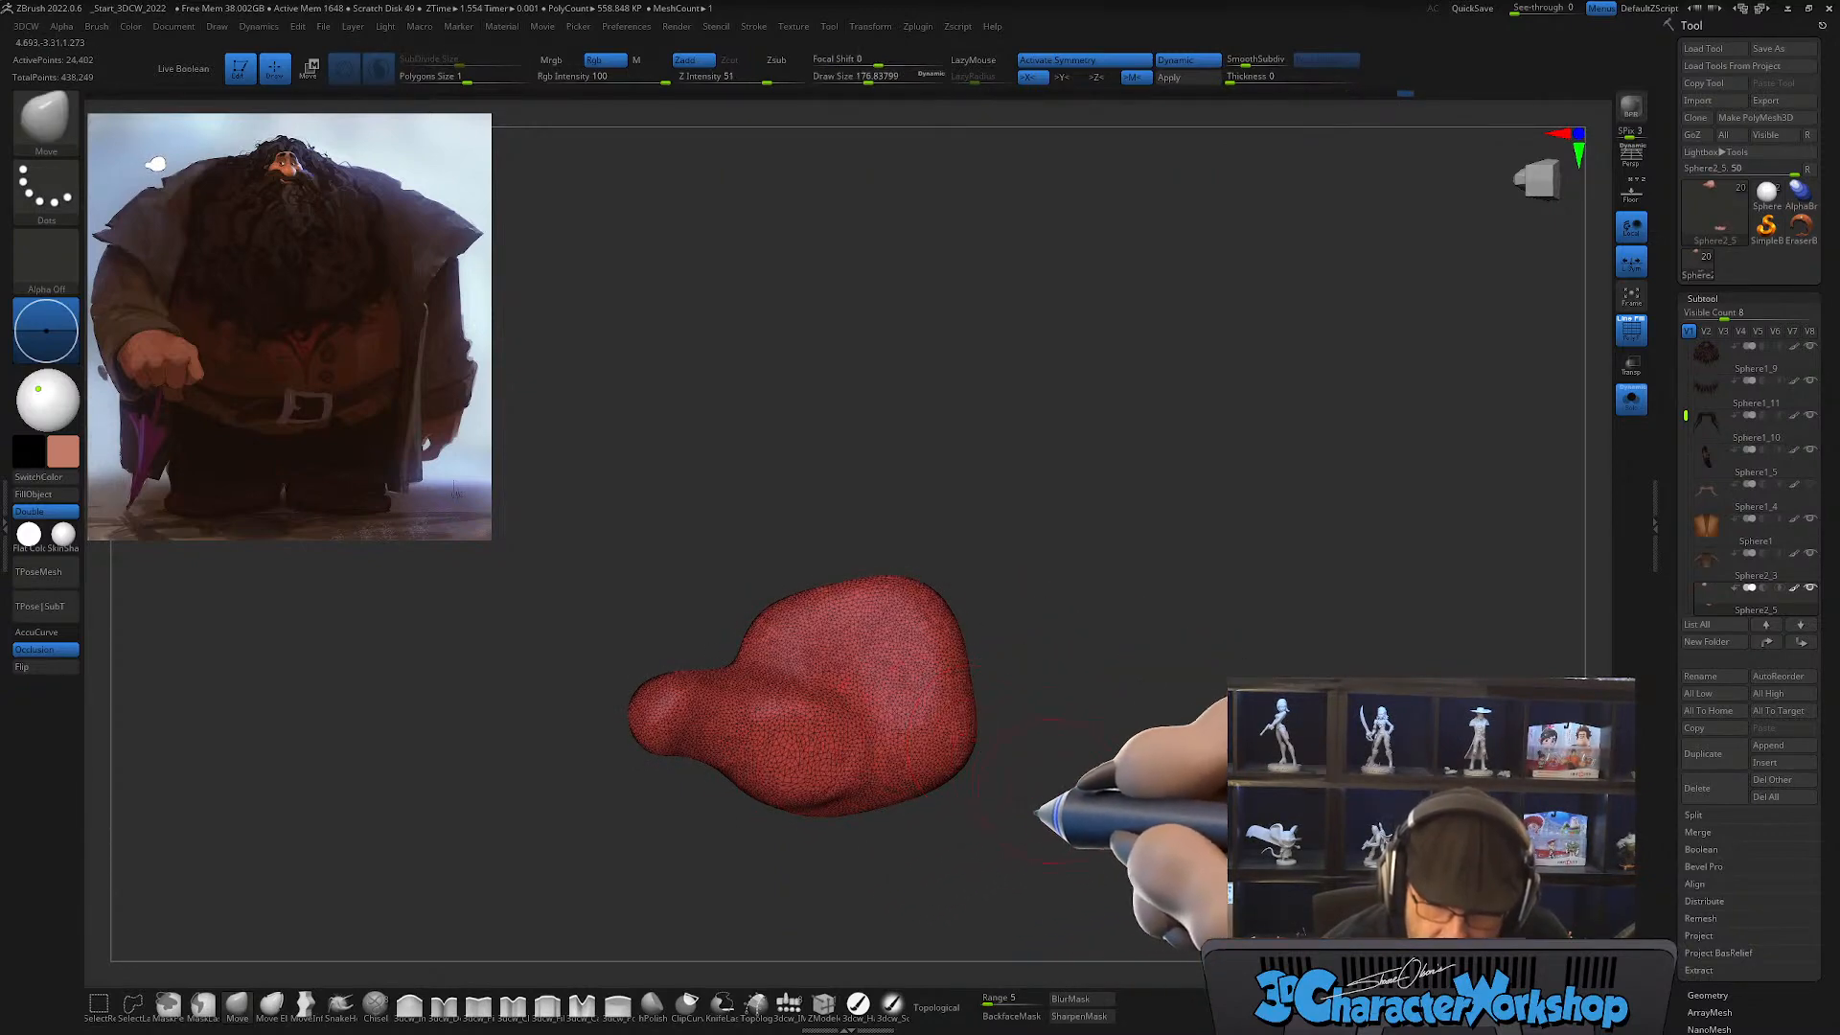
Step: Smooth the transition between thumb base and palm, and adjust the palm's shape with the Move brush at about 262
drag(1037, 813, 979, 837)
key(shift)
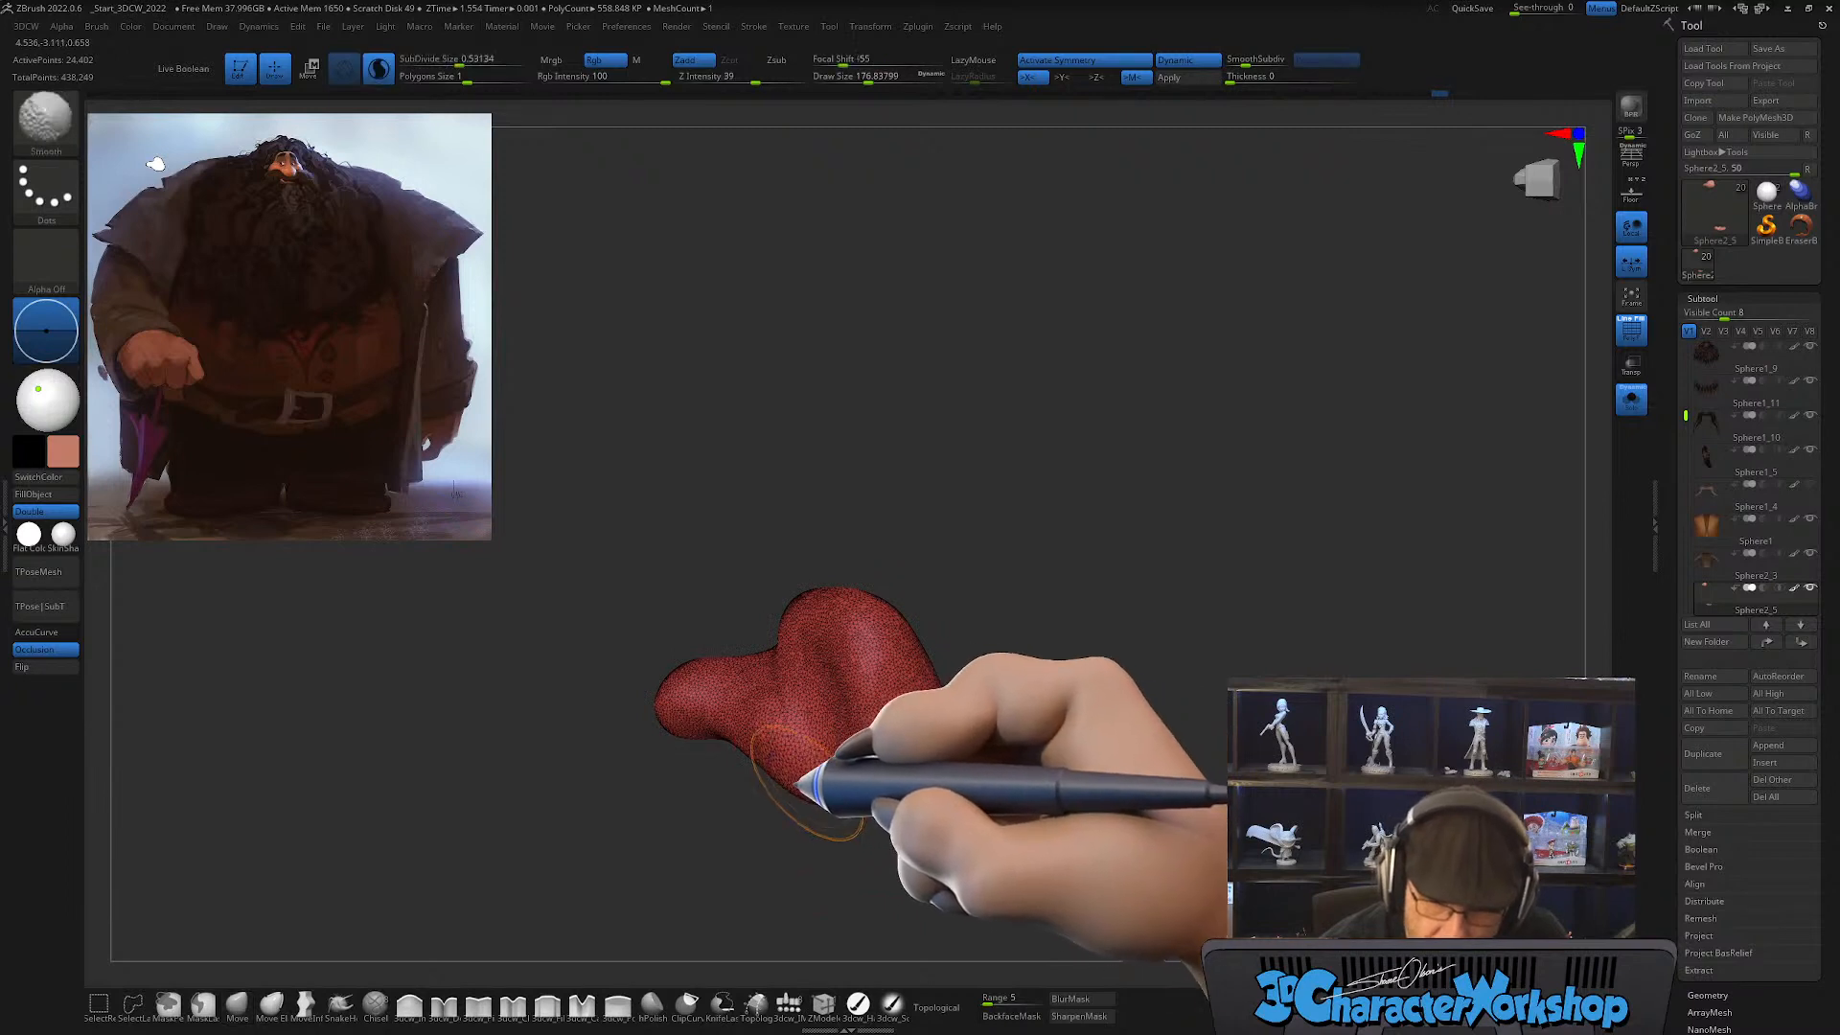
shift+drag(805, 762, 823, 733)
mouse_move(836, 711)
mouse_down()
mouse_move(850, 682)
mouse_move(802, 768)
mouse_move(799, 726)
mouse_move(756, 764)
mouse_up()
key(shift)
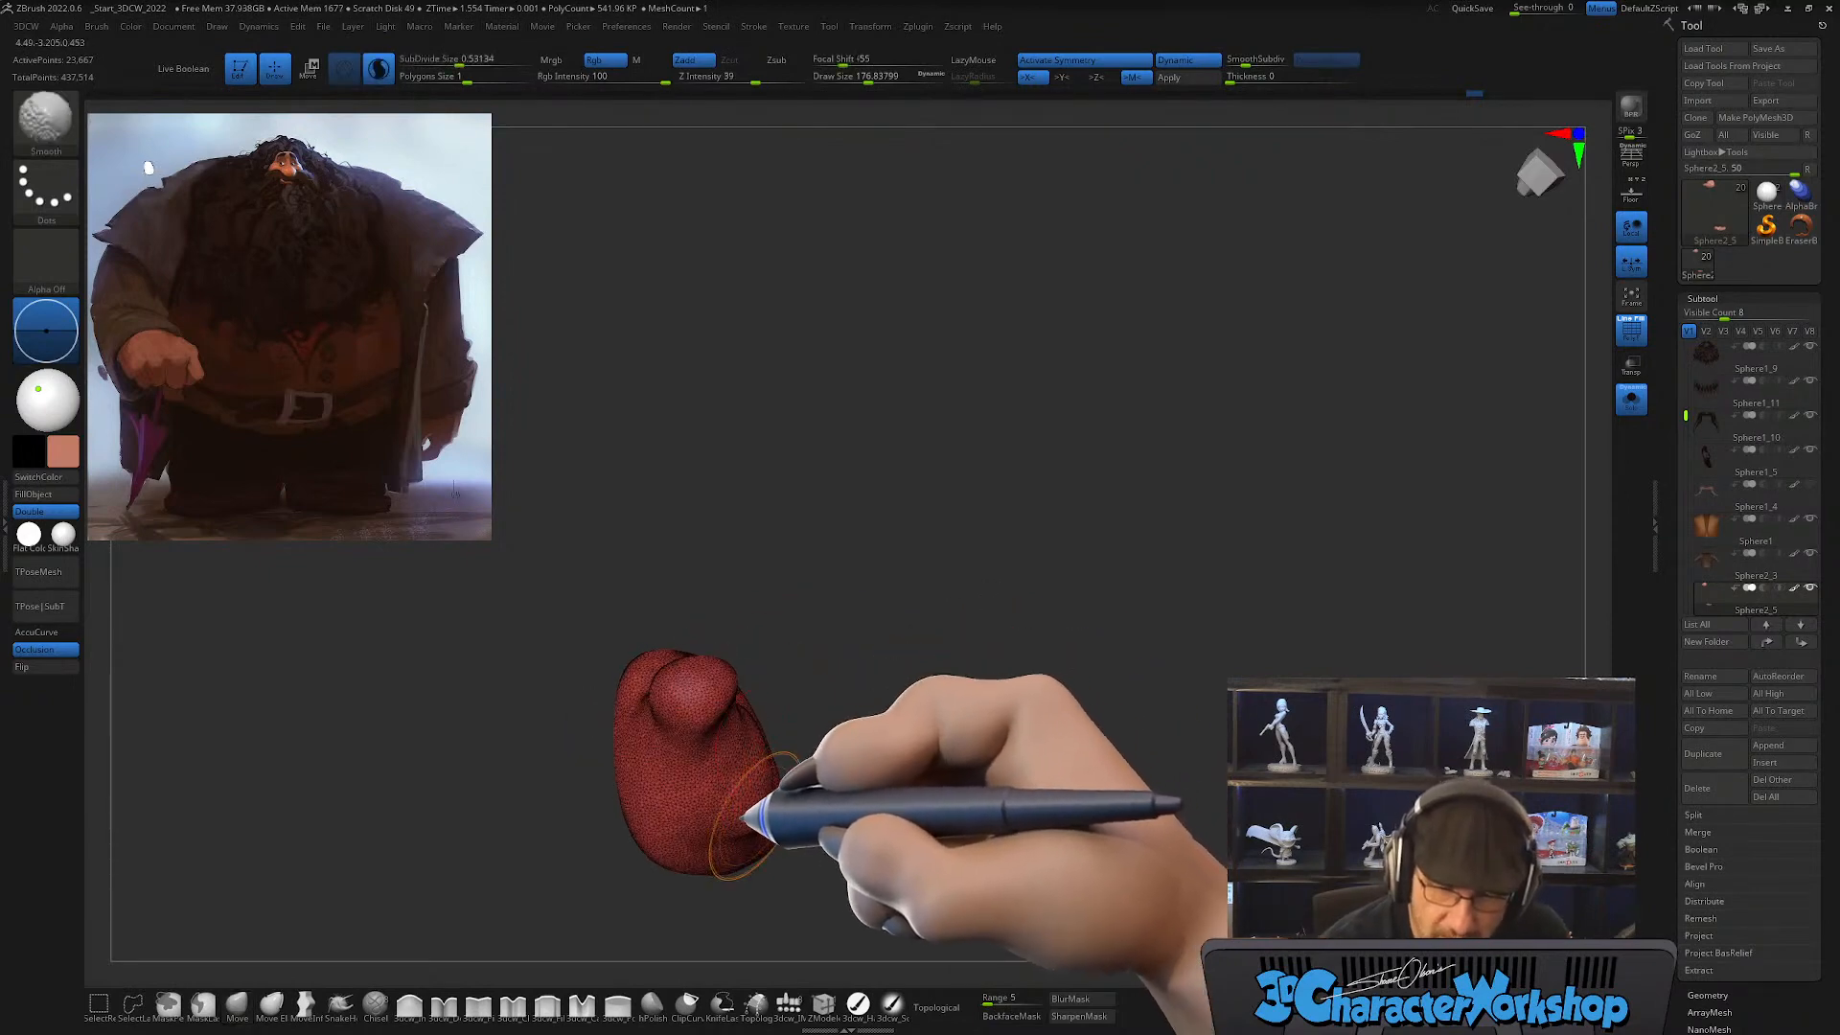
shift+drag(716, 822, 738, 815)
mouse_move(891, 791)
mouse_down()
mouse_move(832, 791)
mouse_move(770, 824)
mouse_move(843, 780)
mouse_up()
key(s)
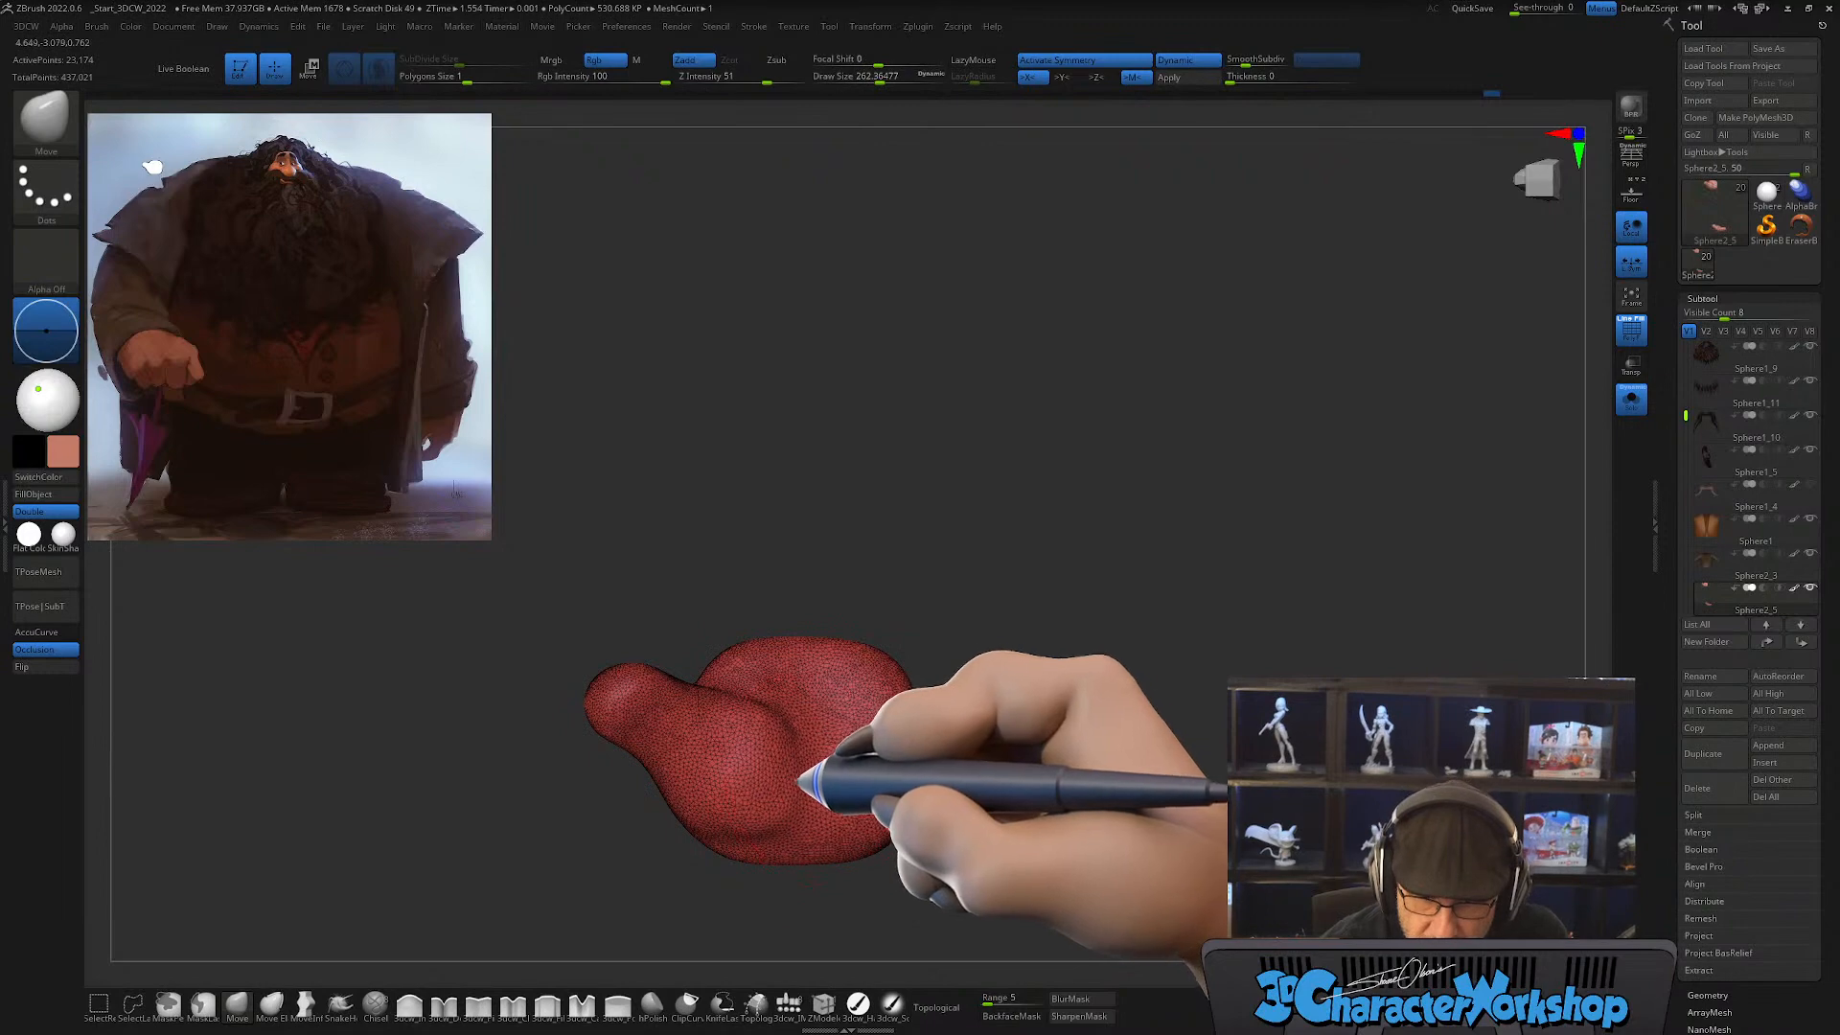
alt+right_drag(865, 725, 867, 702)
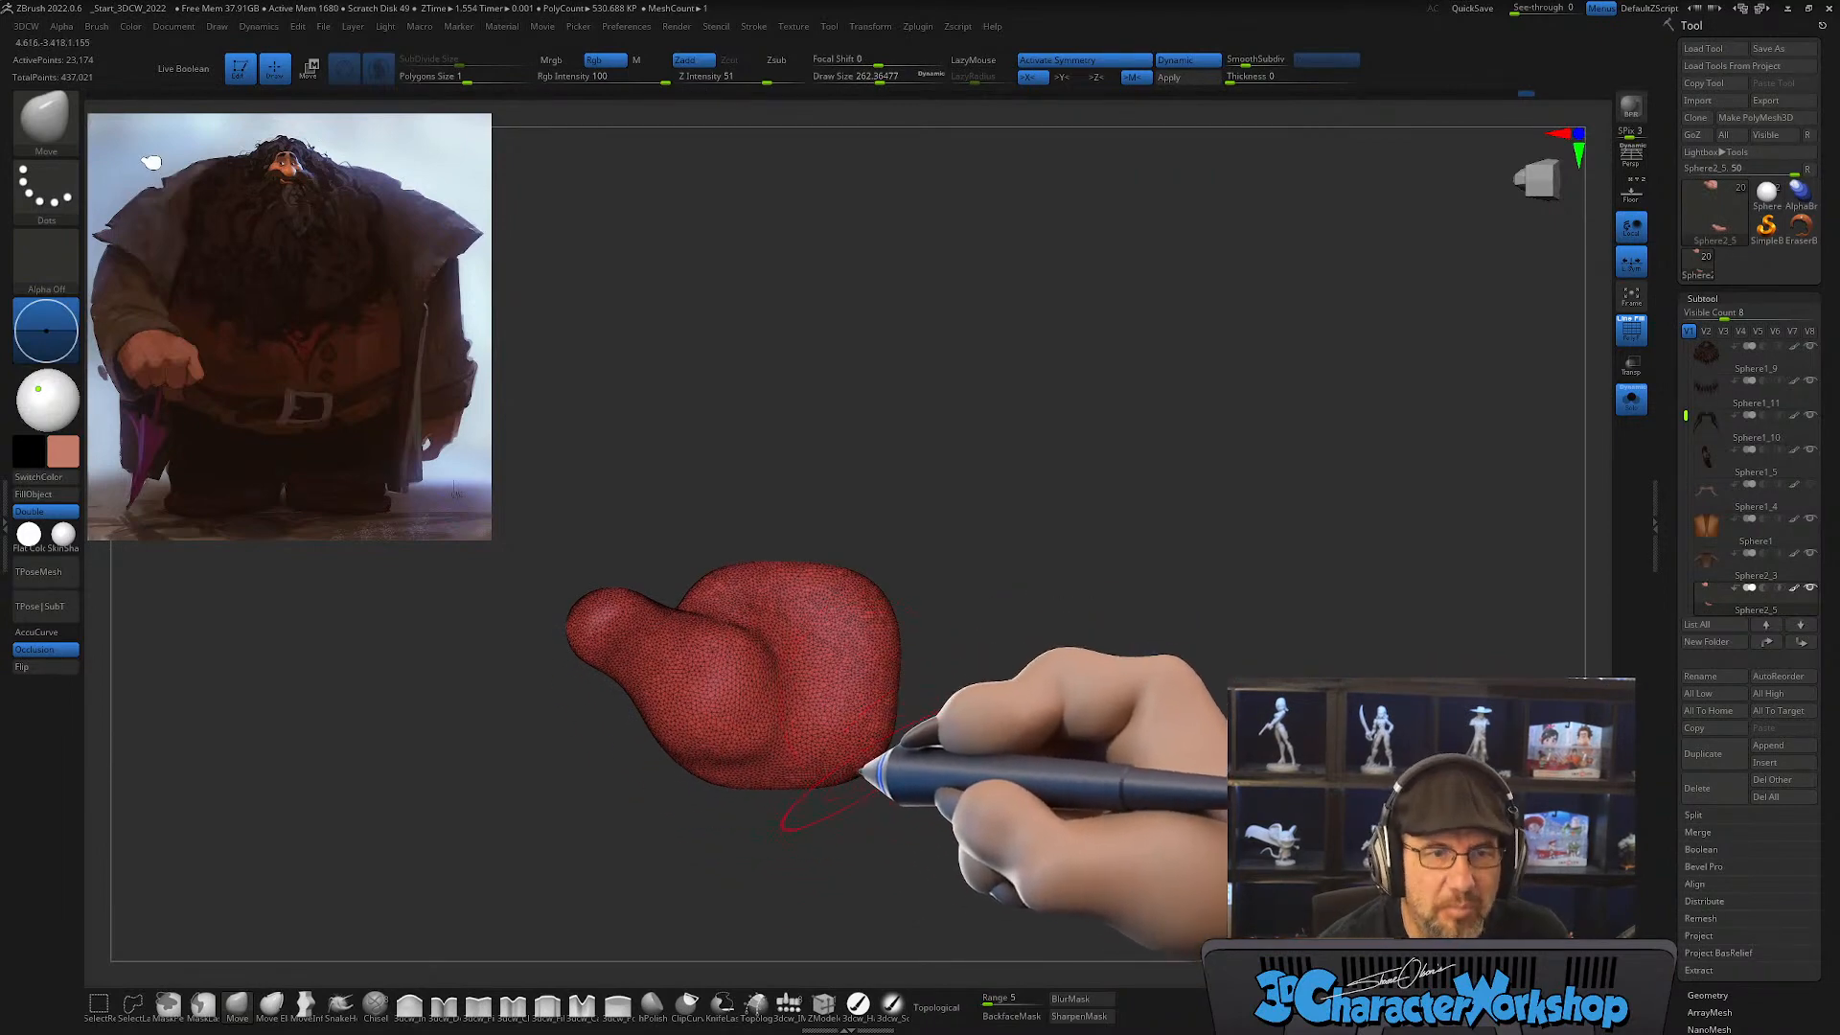
Step: Turn off topological masking for the Inflate brush and fill out the palm beside the thumb base at a draw size of about 167
click(409, 1004)
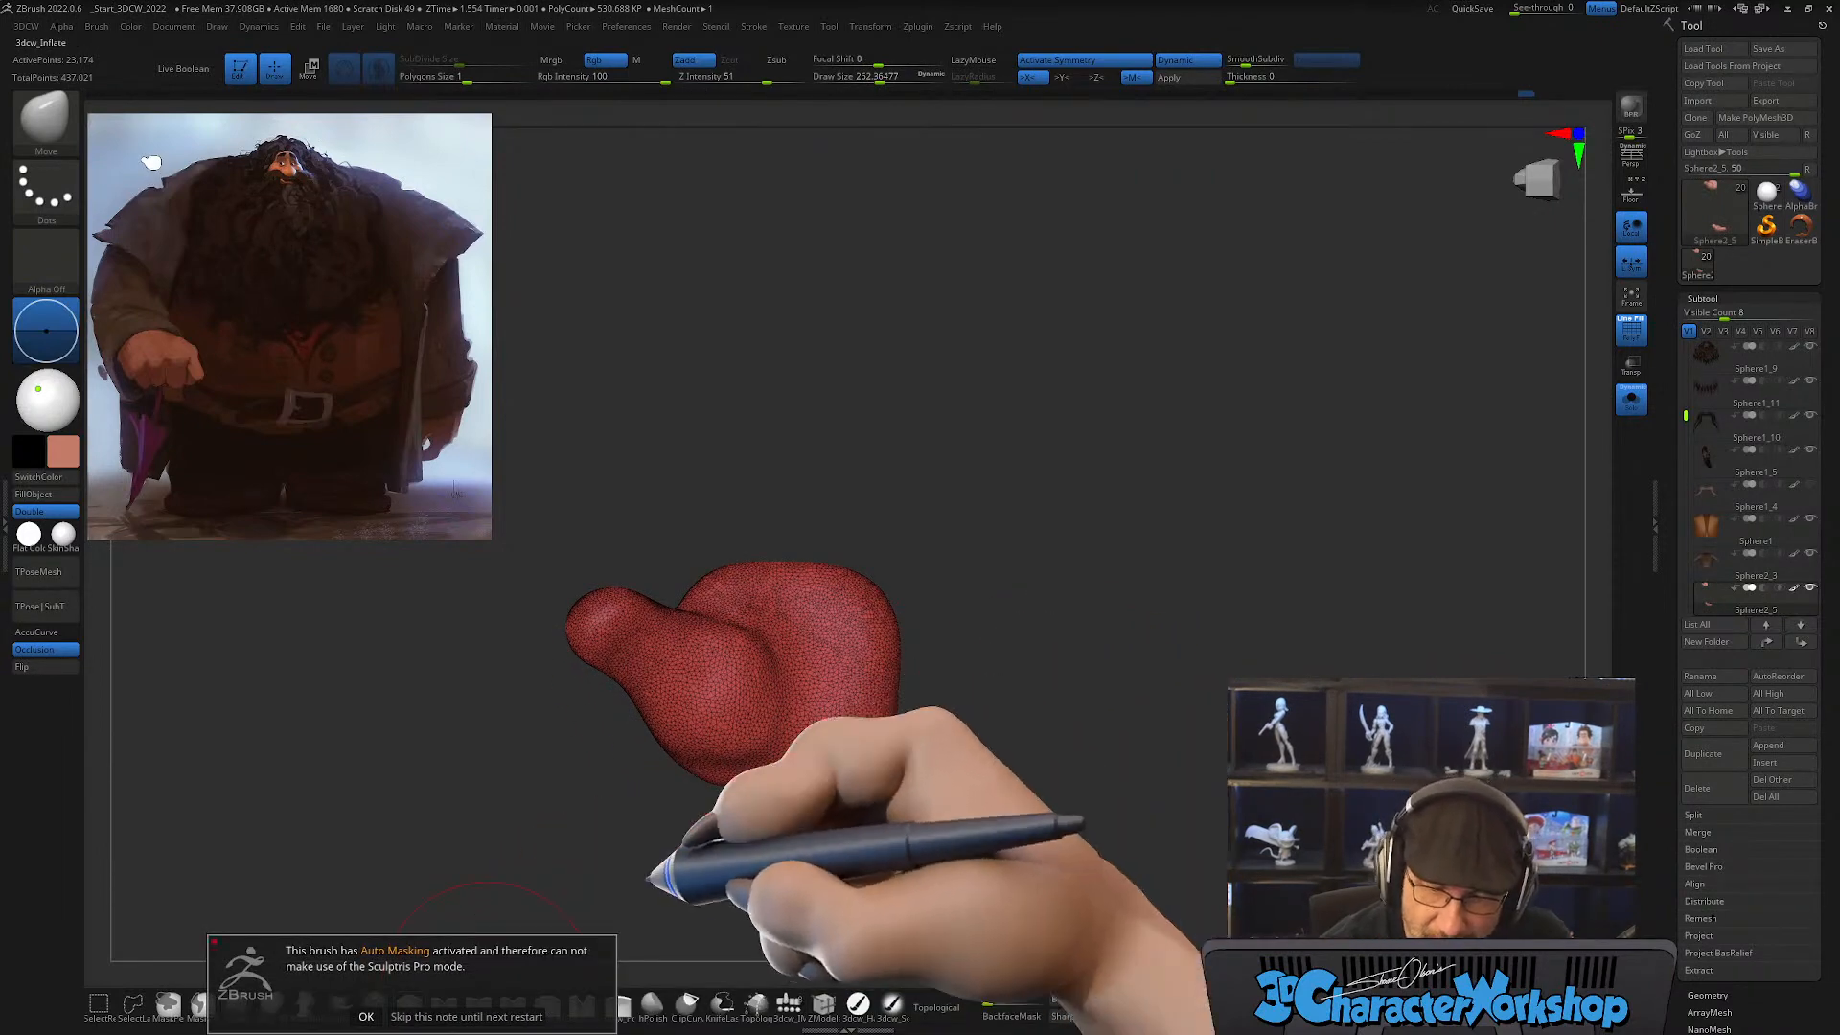
key(s)
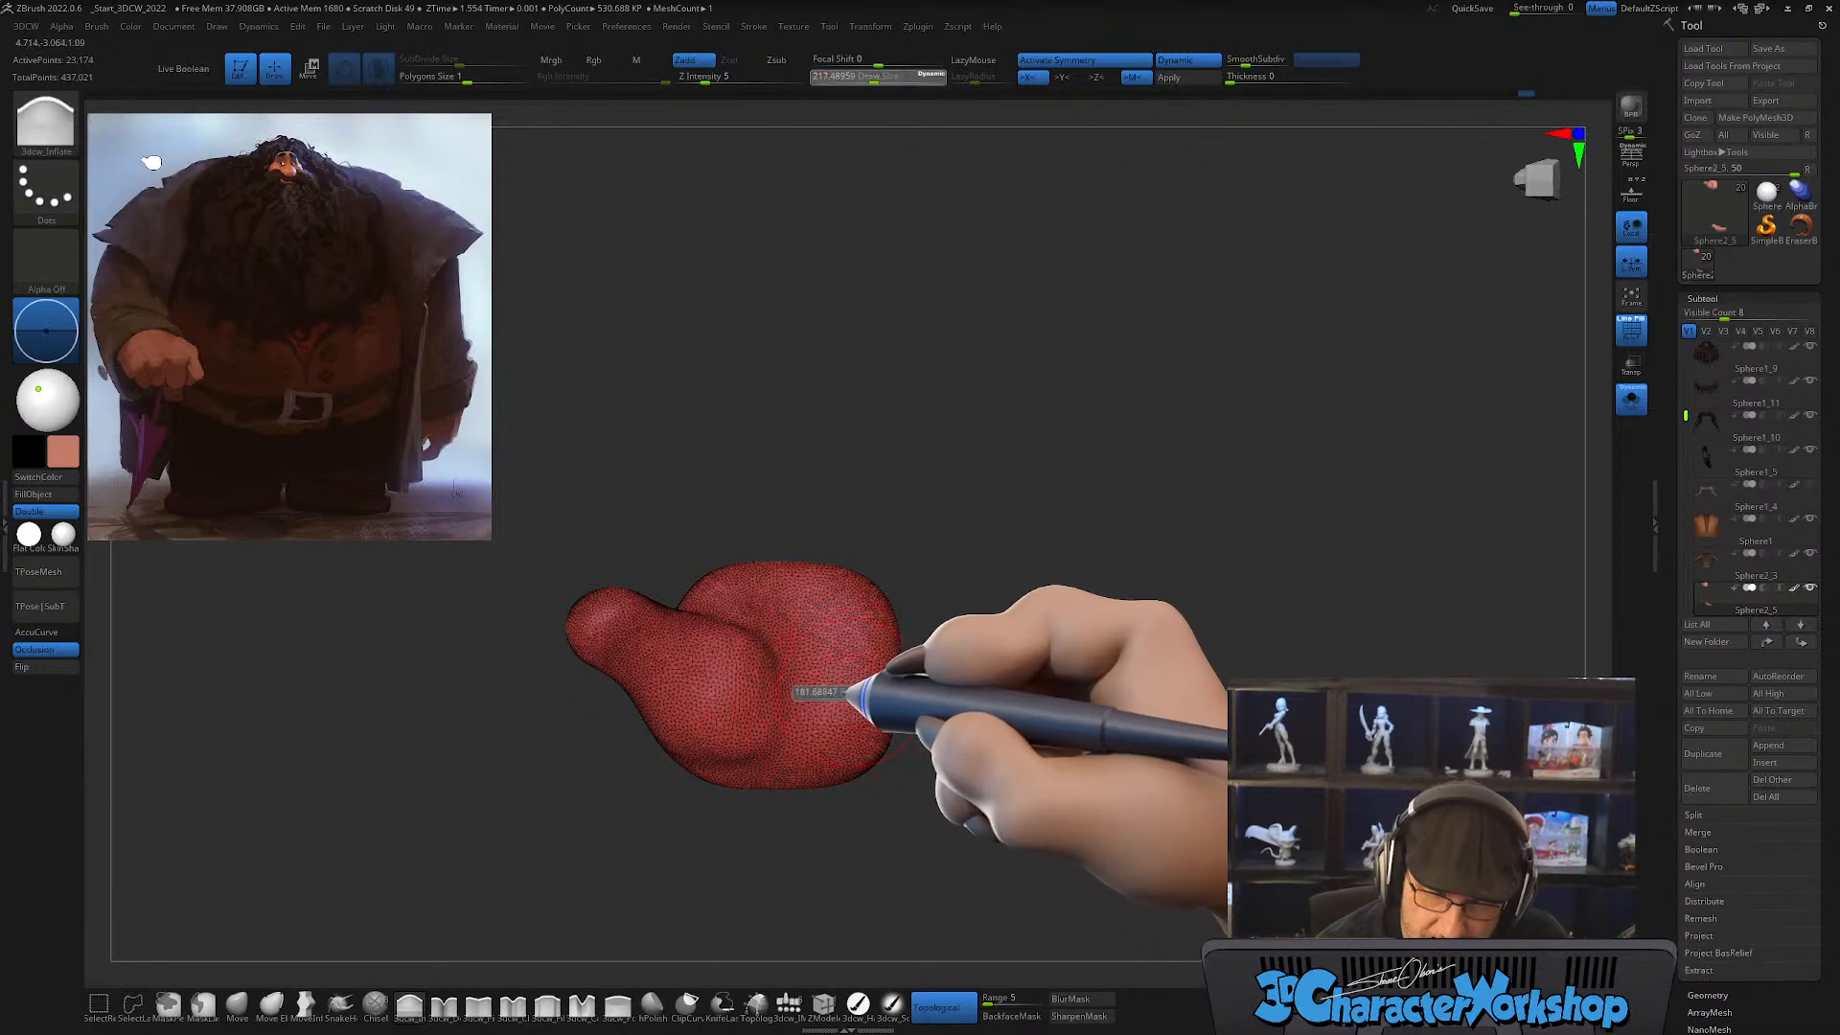
click(409, 1004)
click(938, 1007)
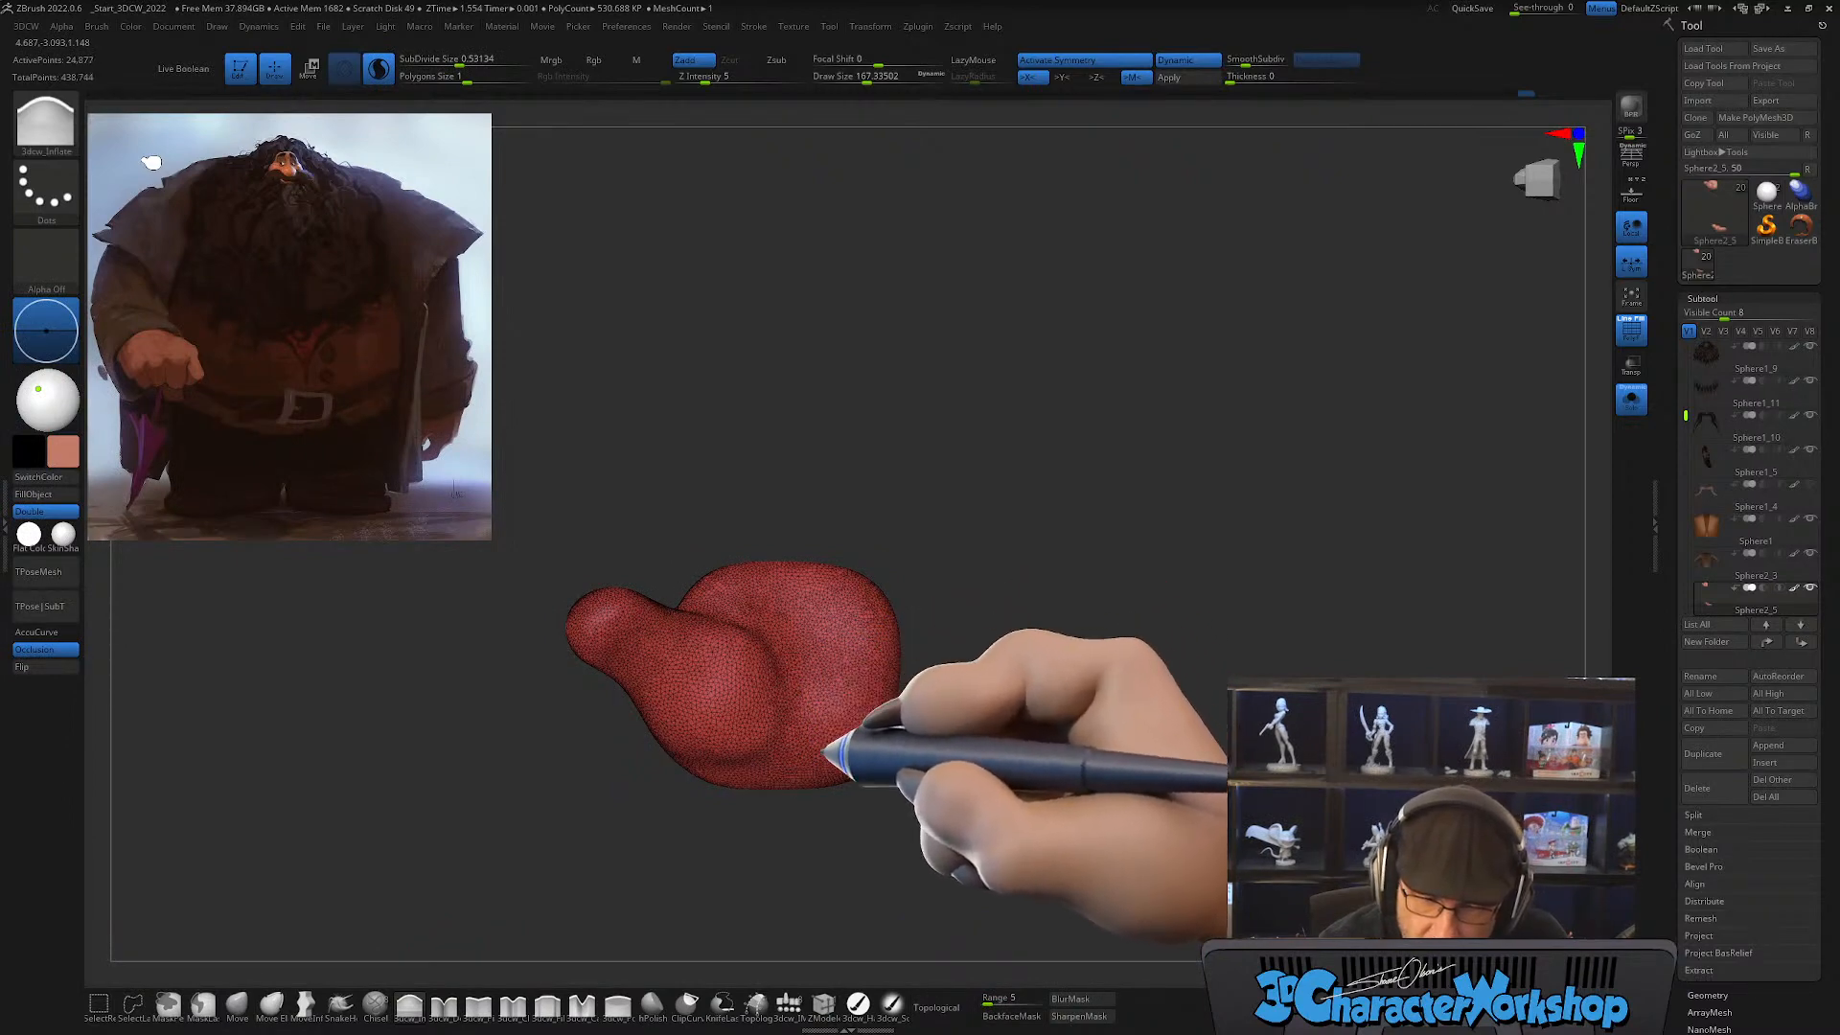
drag(930, 782, 861, 676)
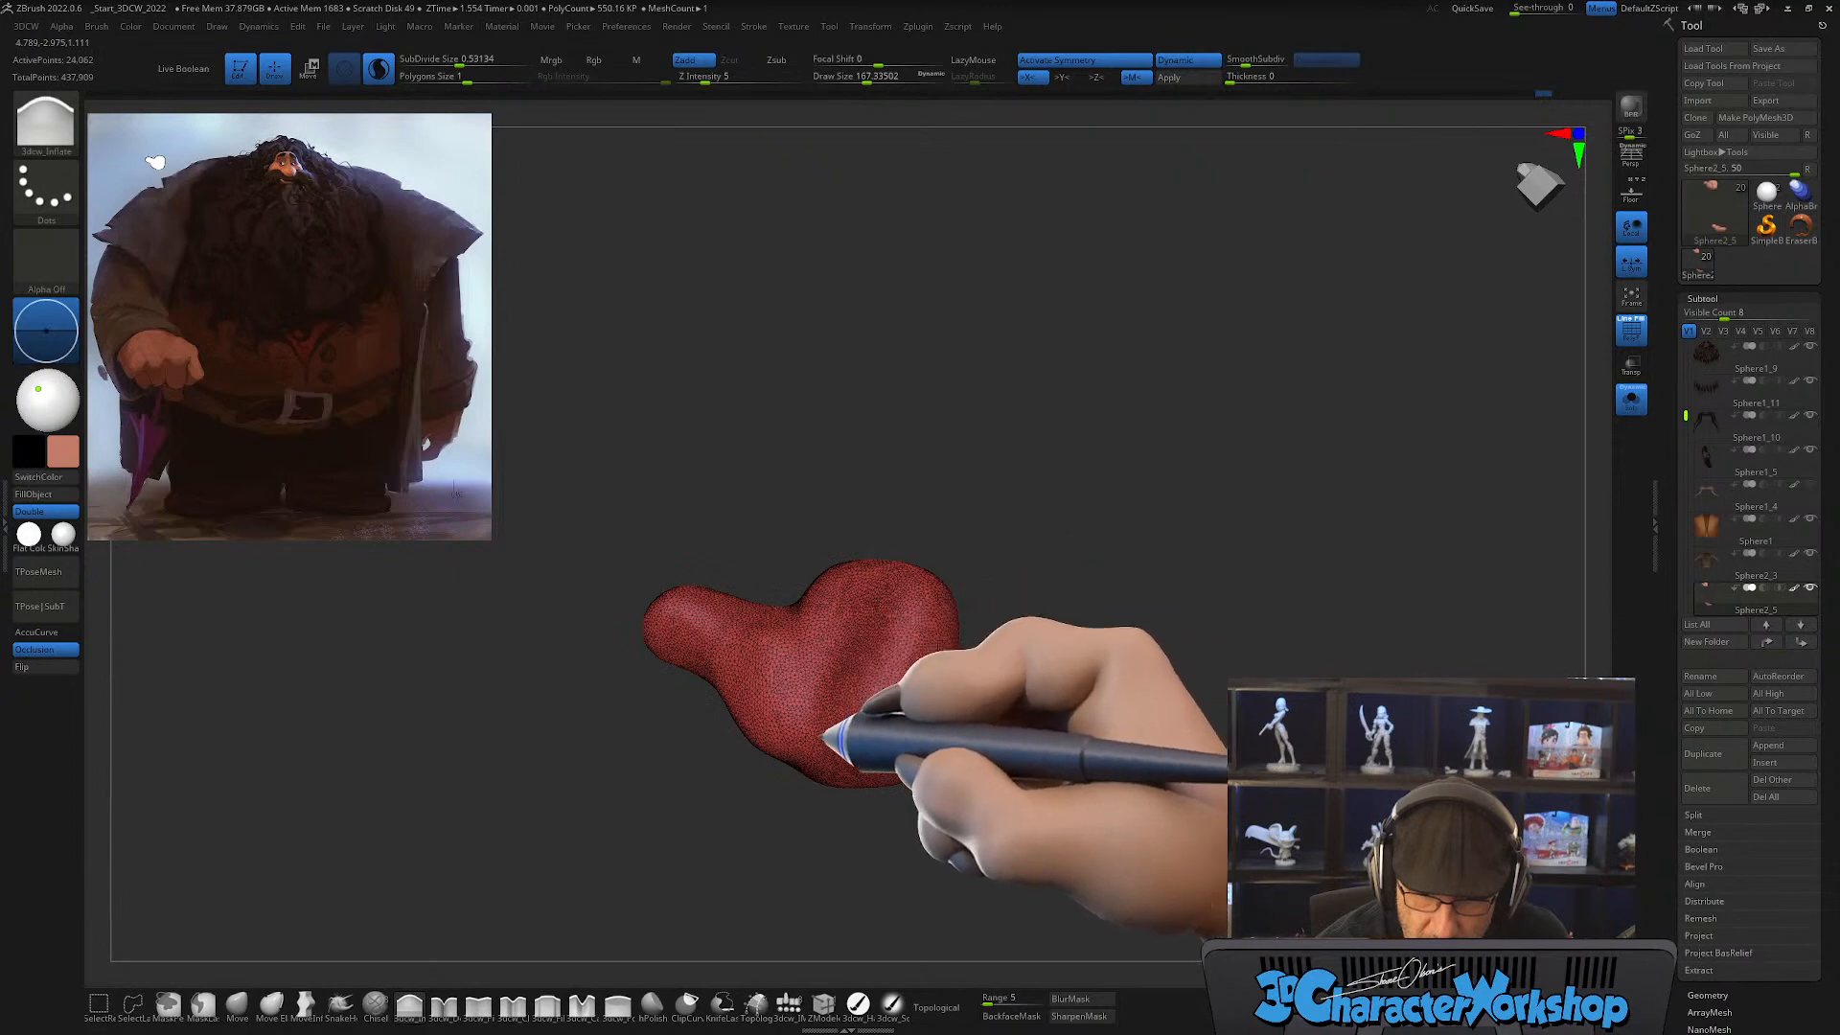
drag(856, 738, 893, 748)
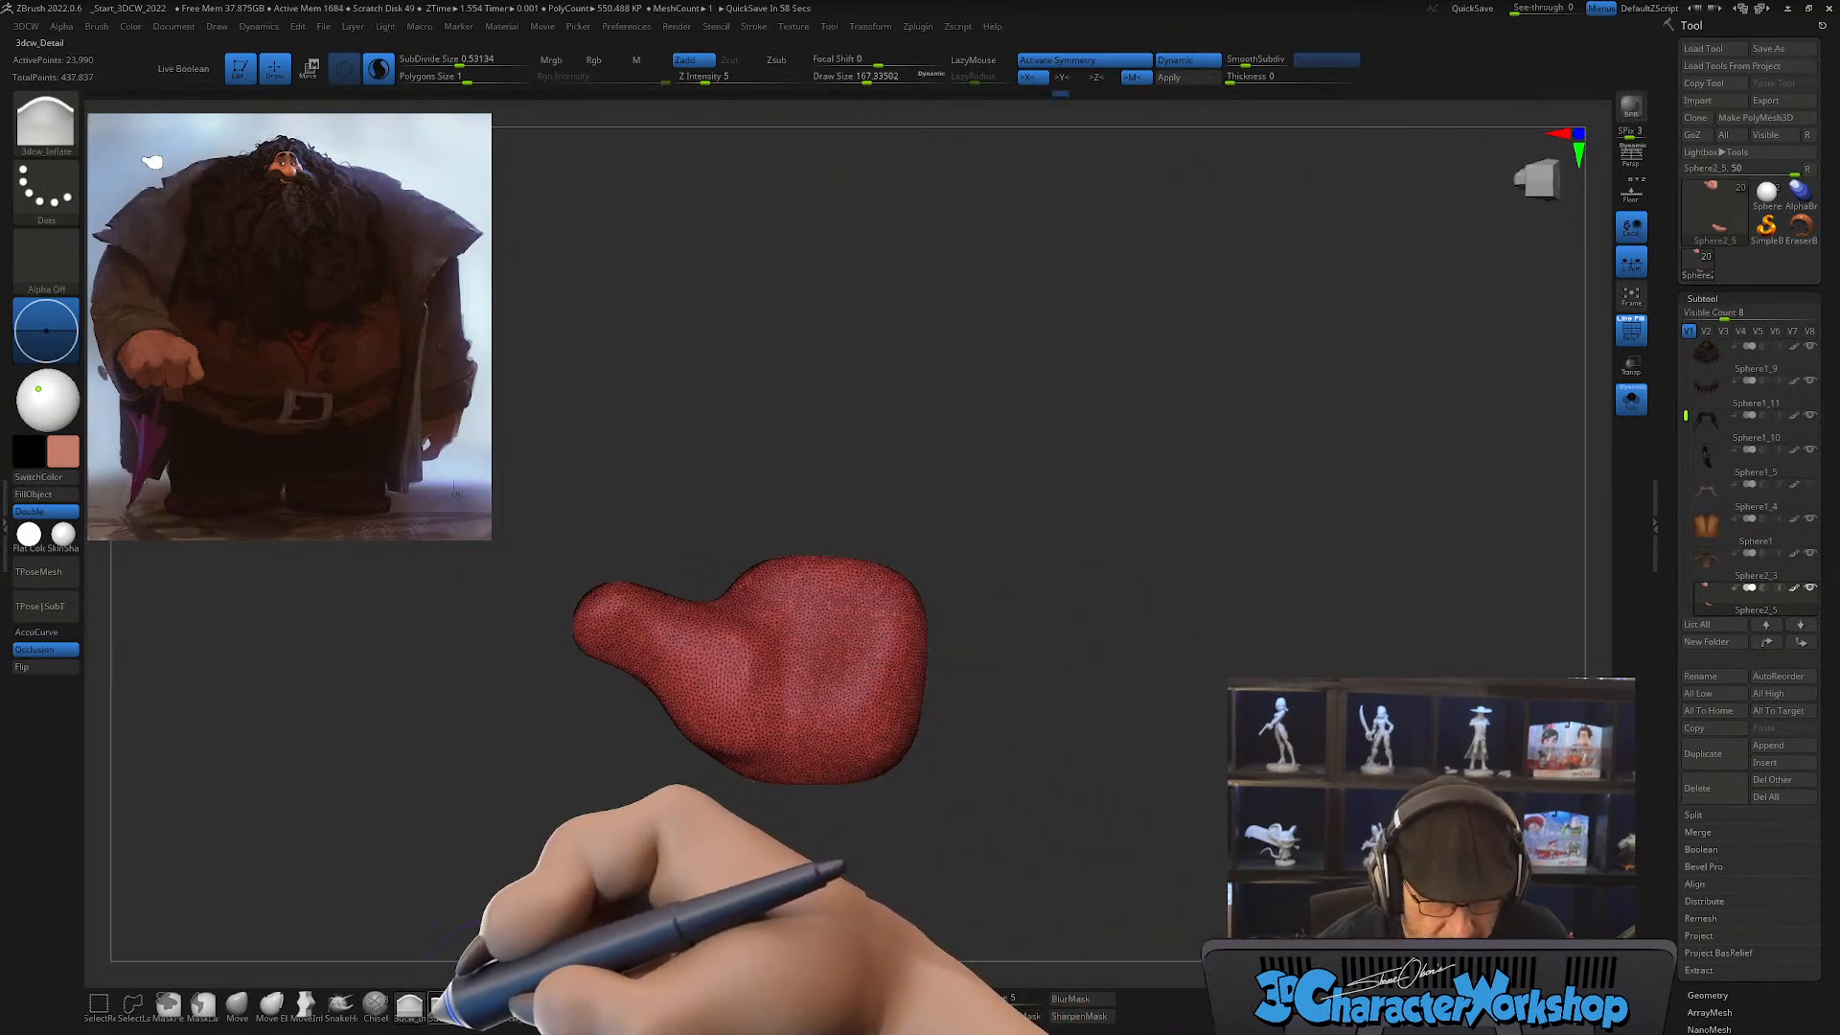
Step: Carve the crease between the thumb's base and the palm with the 3dcw_Detail brush
click(444, 1004)
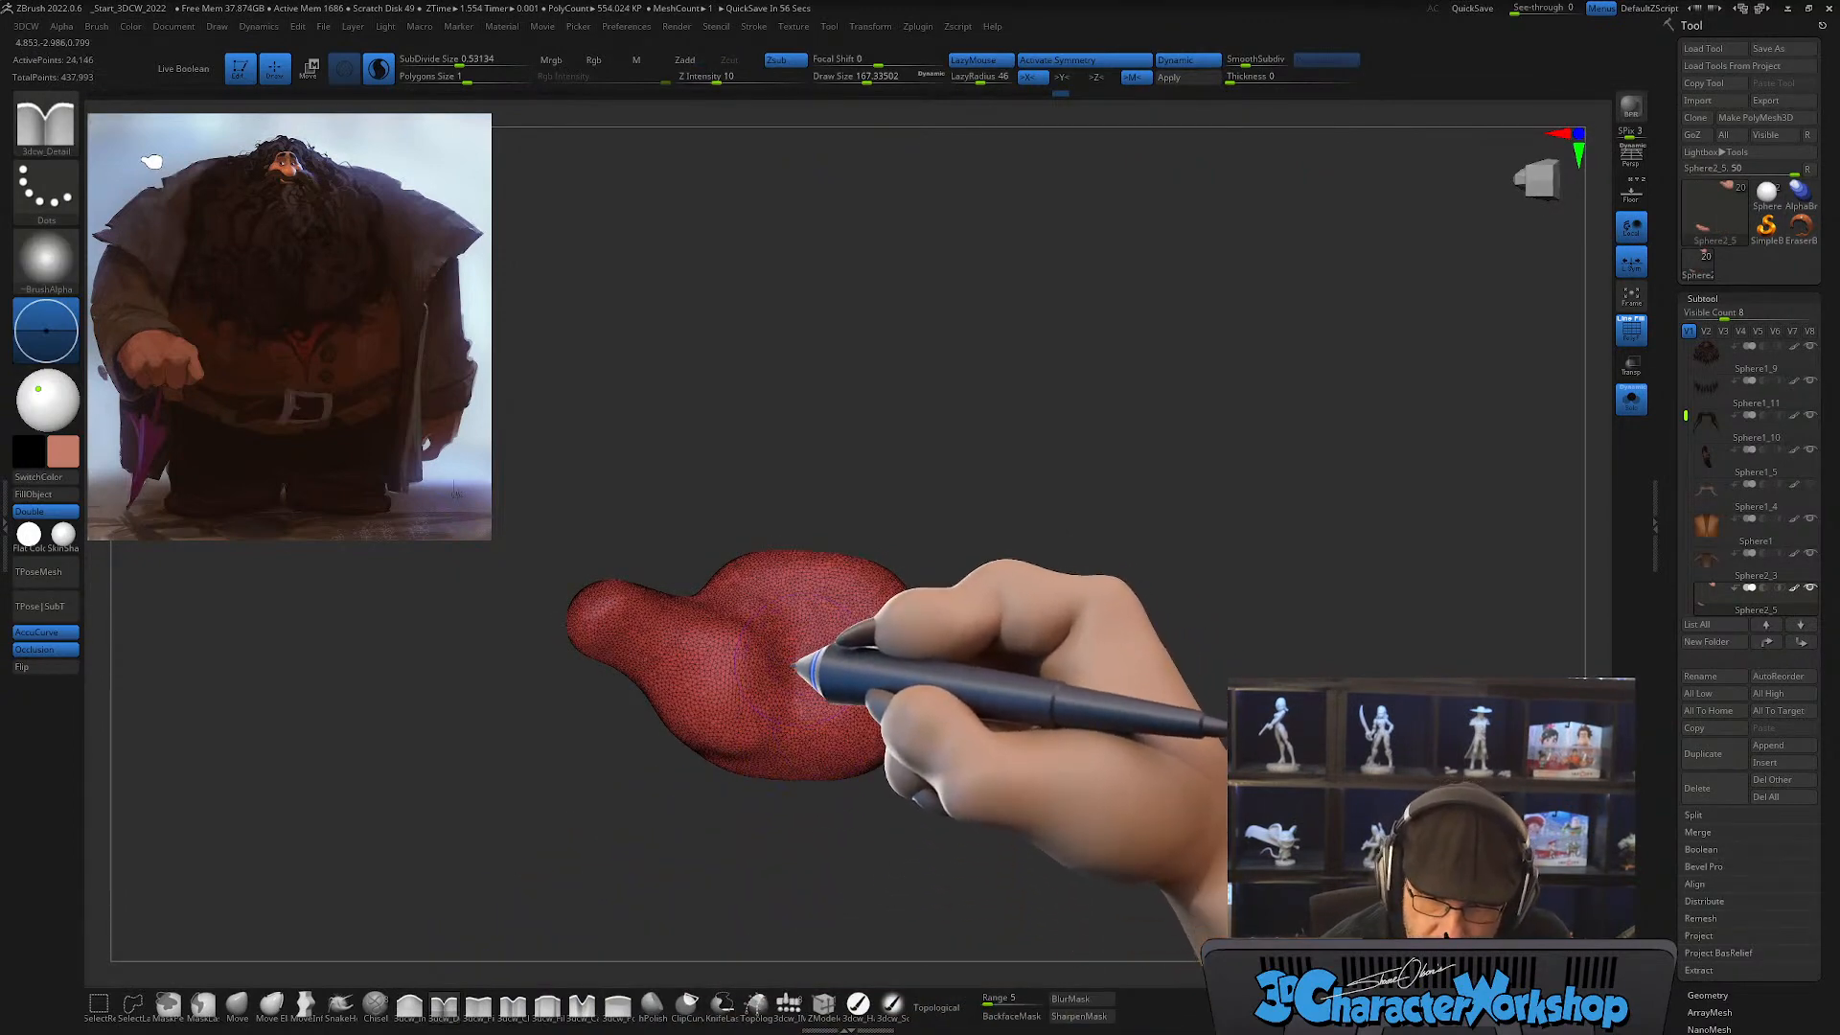
mouse_move(801, 676)
shift+mouse_down()
mouse_move(828, 698)
mouse_move(807, 692)
shift+mouse_up()
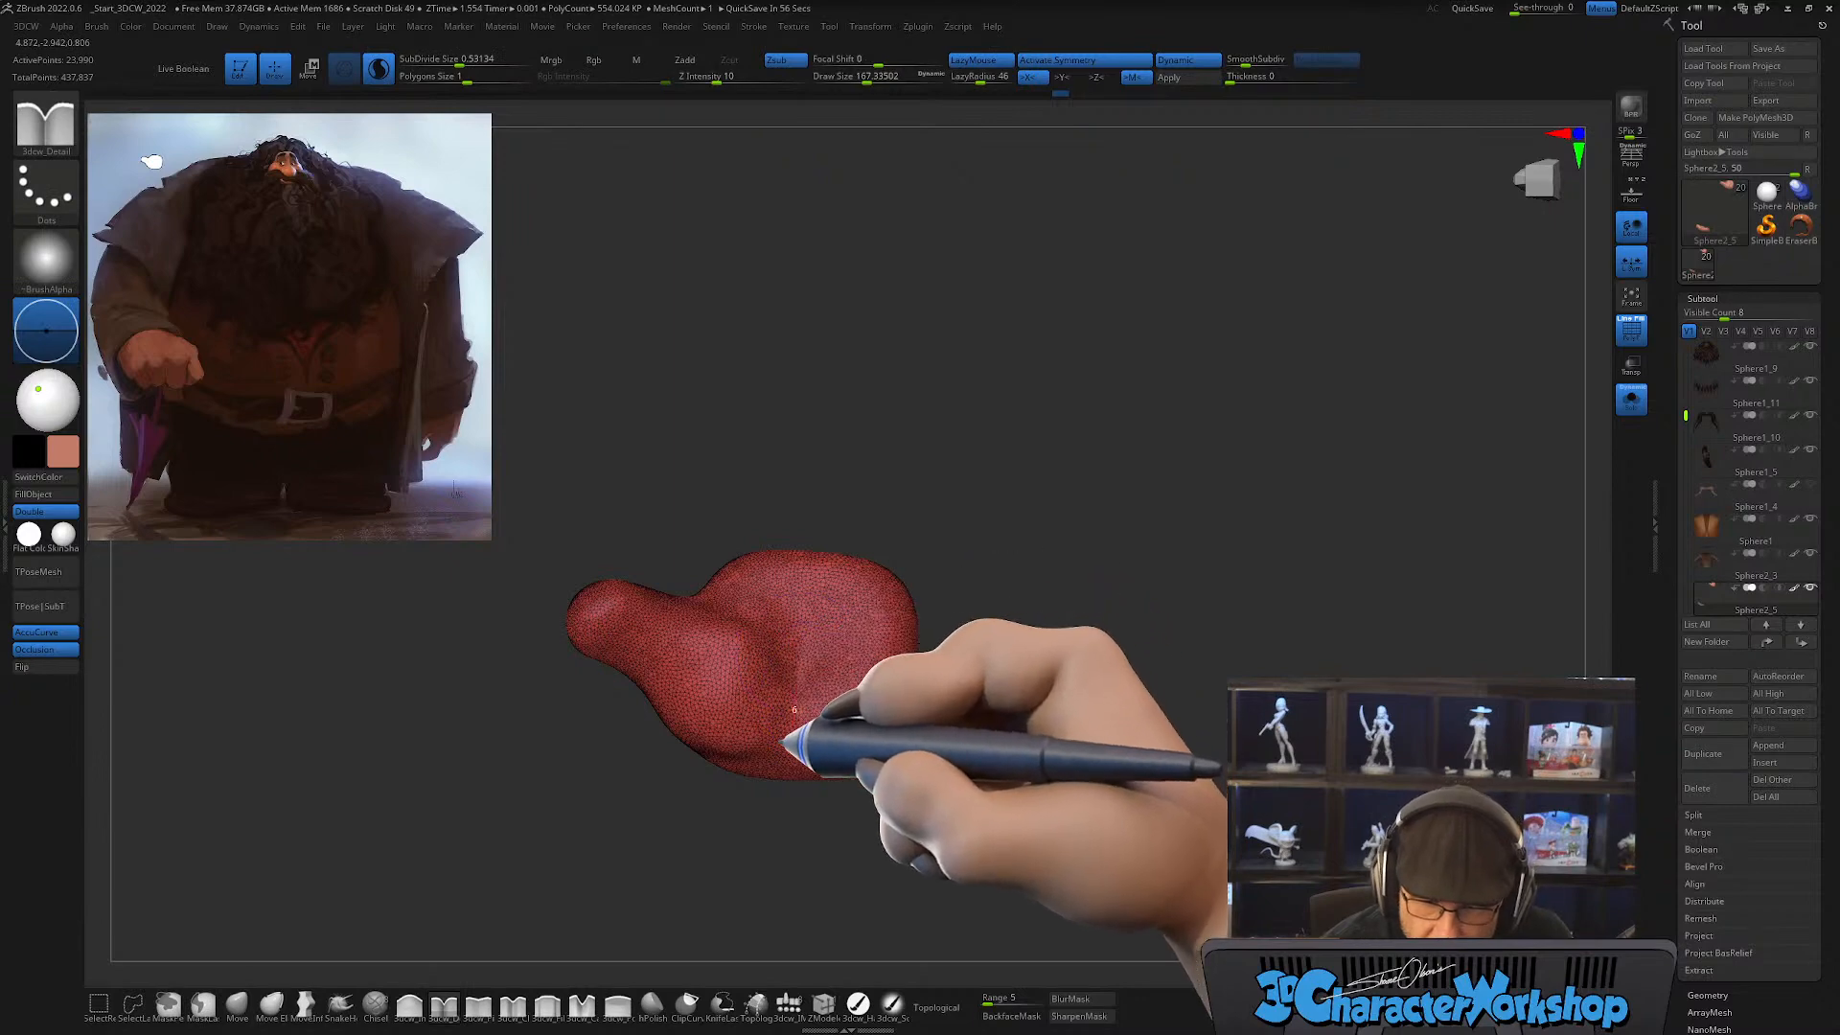
drag(778, 771, 786, 783)
Step: Smooth the carved crease and the surrounding thumb base to blend them into the palm
mouse_move(924, 778)
mouse_down()
mouse_move(901, 845)
mouse_move(858, 765)
mouse_up()
key(shift)
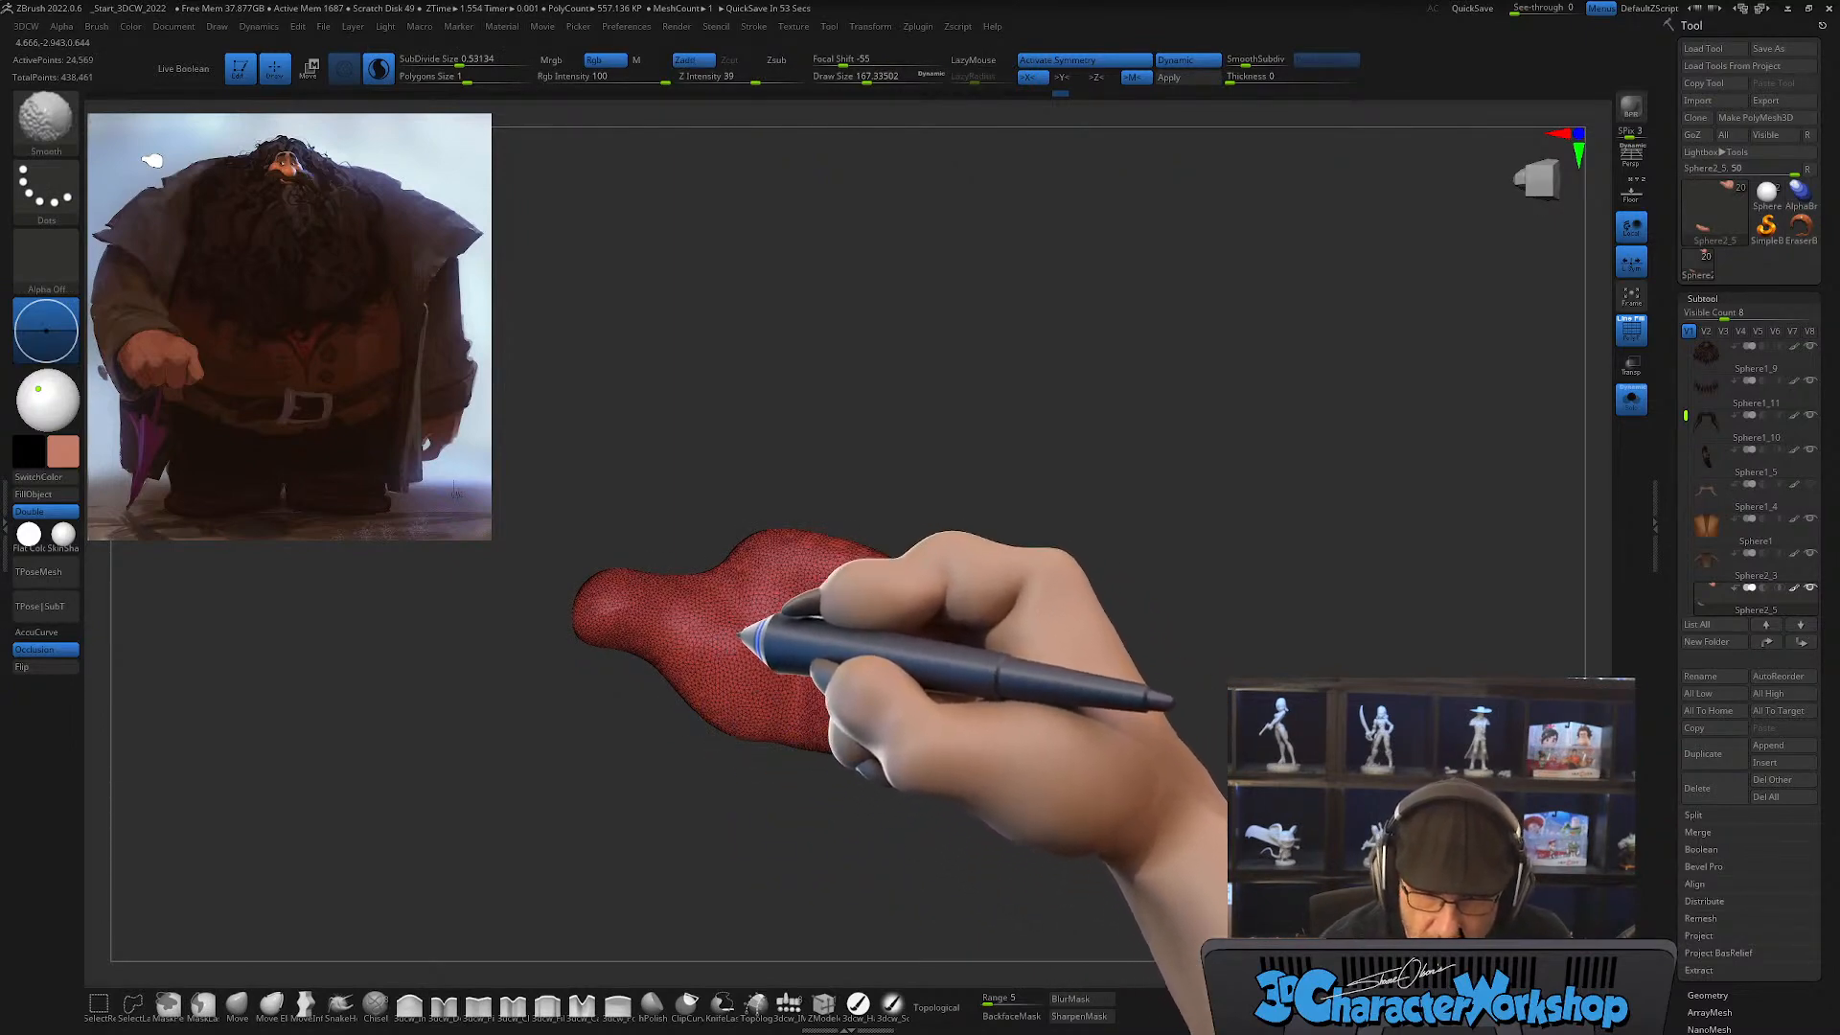
mouse_move(740, 635)
shift+mouse_down()
mouse_move(720, 586)
mouse_move(733, 727)
shift+mouse_up()
mouse_move(945, 738)
mouse_down()
mouse_move(1150, 760)
mouse_move(1060, 751)
mouse_move(793, 636)
mouse_move(786, 654)
mouse_move(957, 735)
mouse_up()
key(shift)
drag(1031, 670, 988, 755)
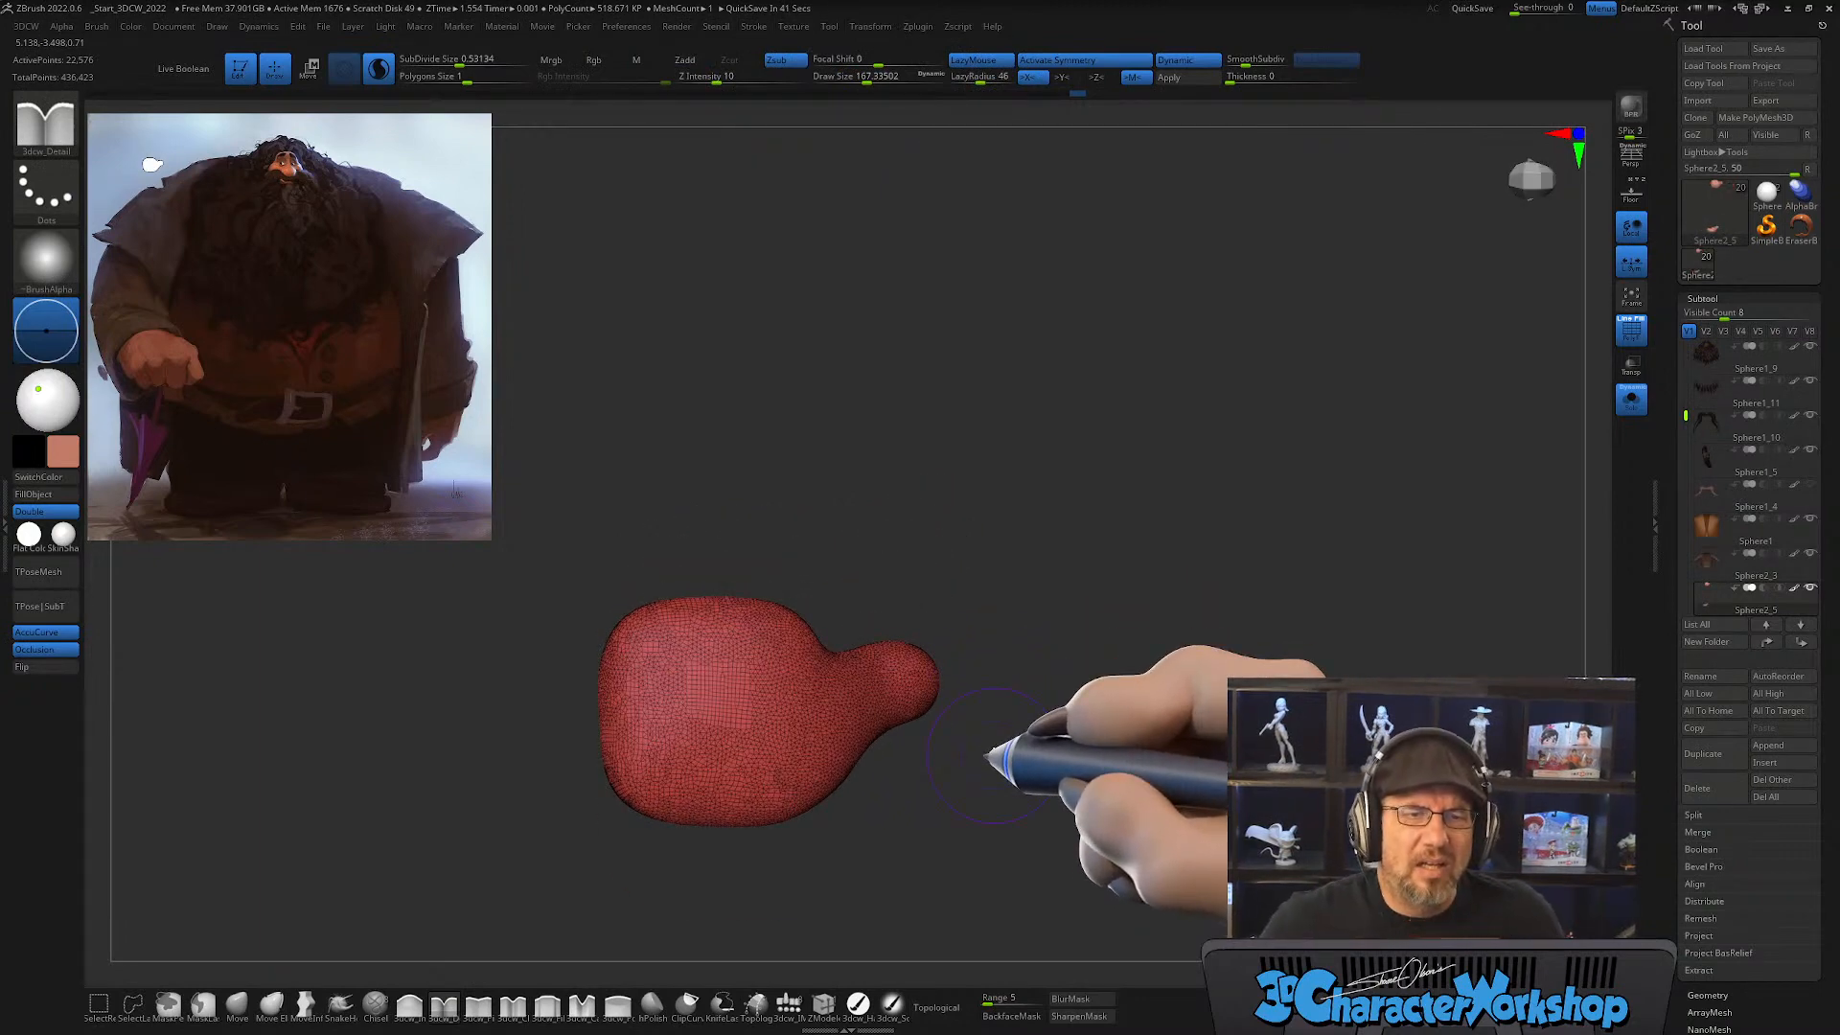
mouse_move(969, 706)
mouse_down()
mouse_move(986, 739)
mouse_move(990, 709)
mouse_up()
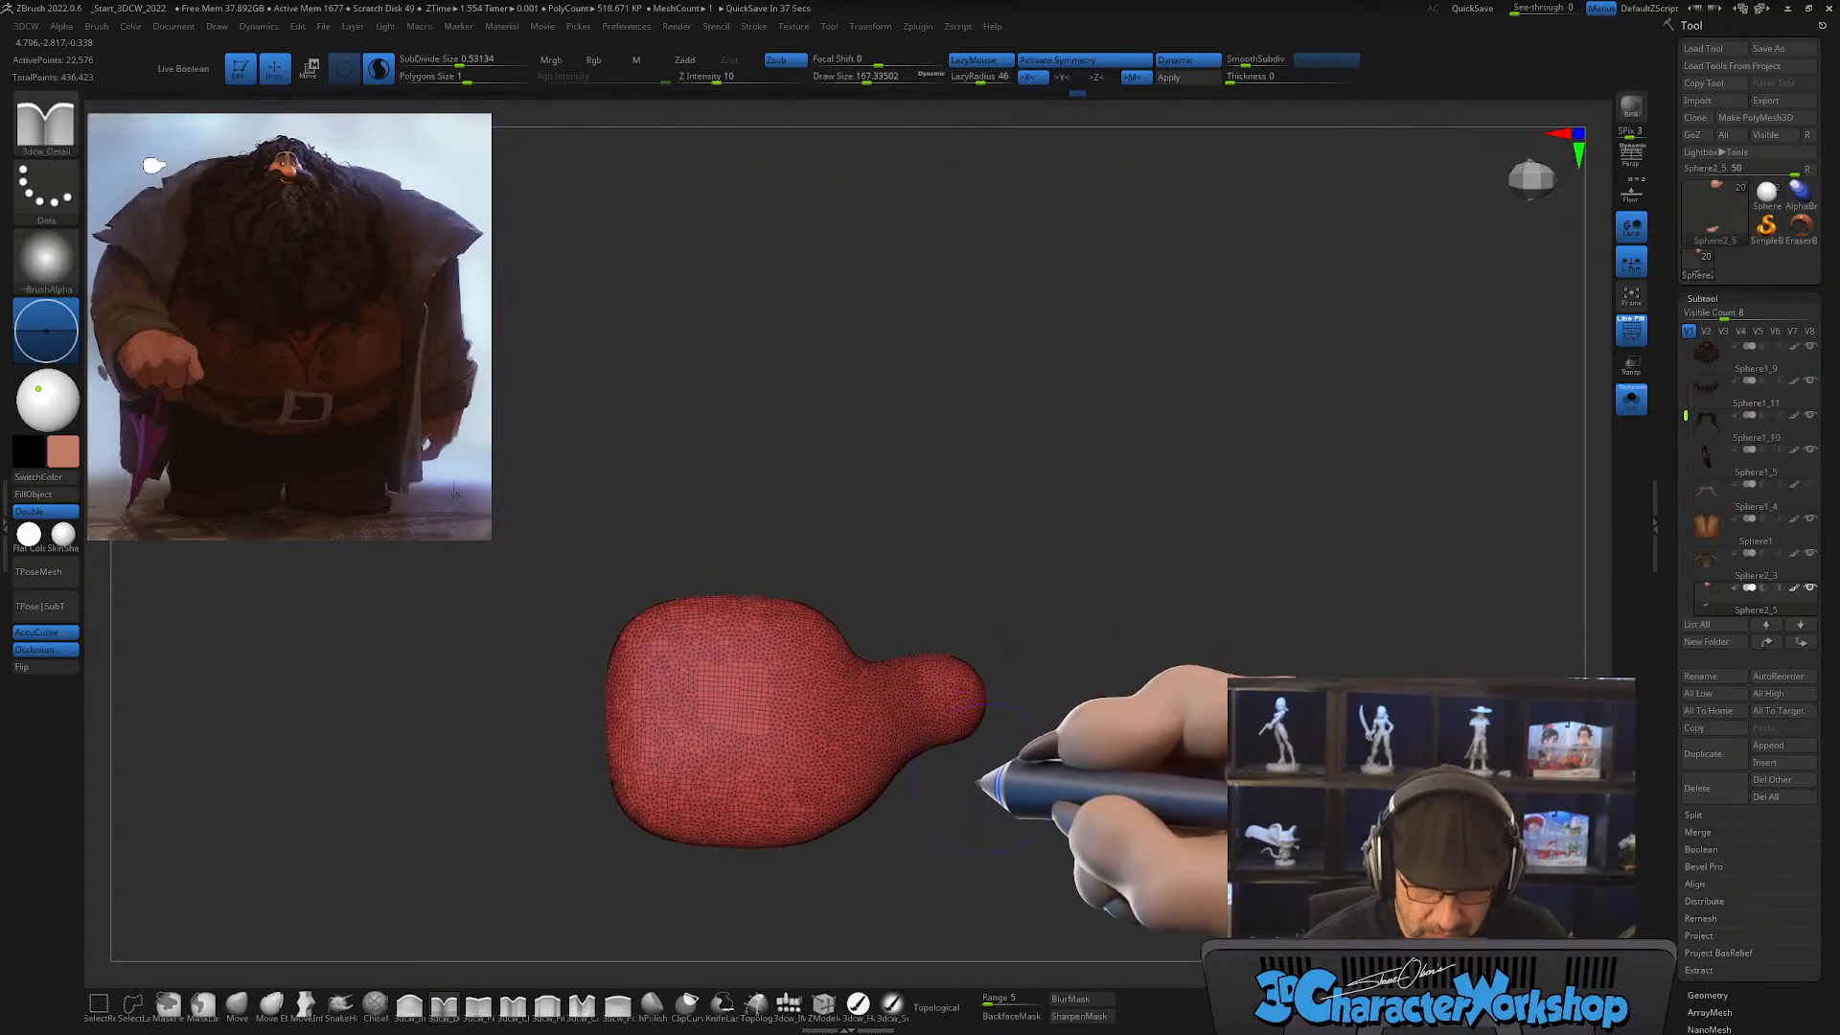
click(788, 1003)
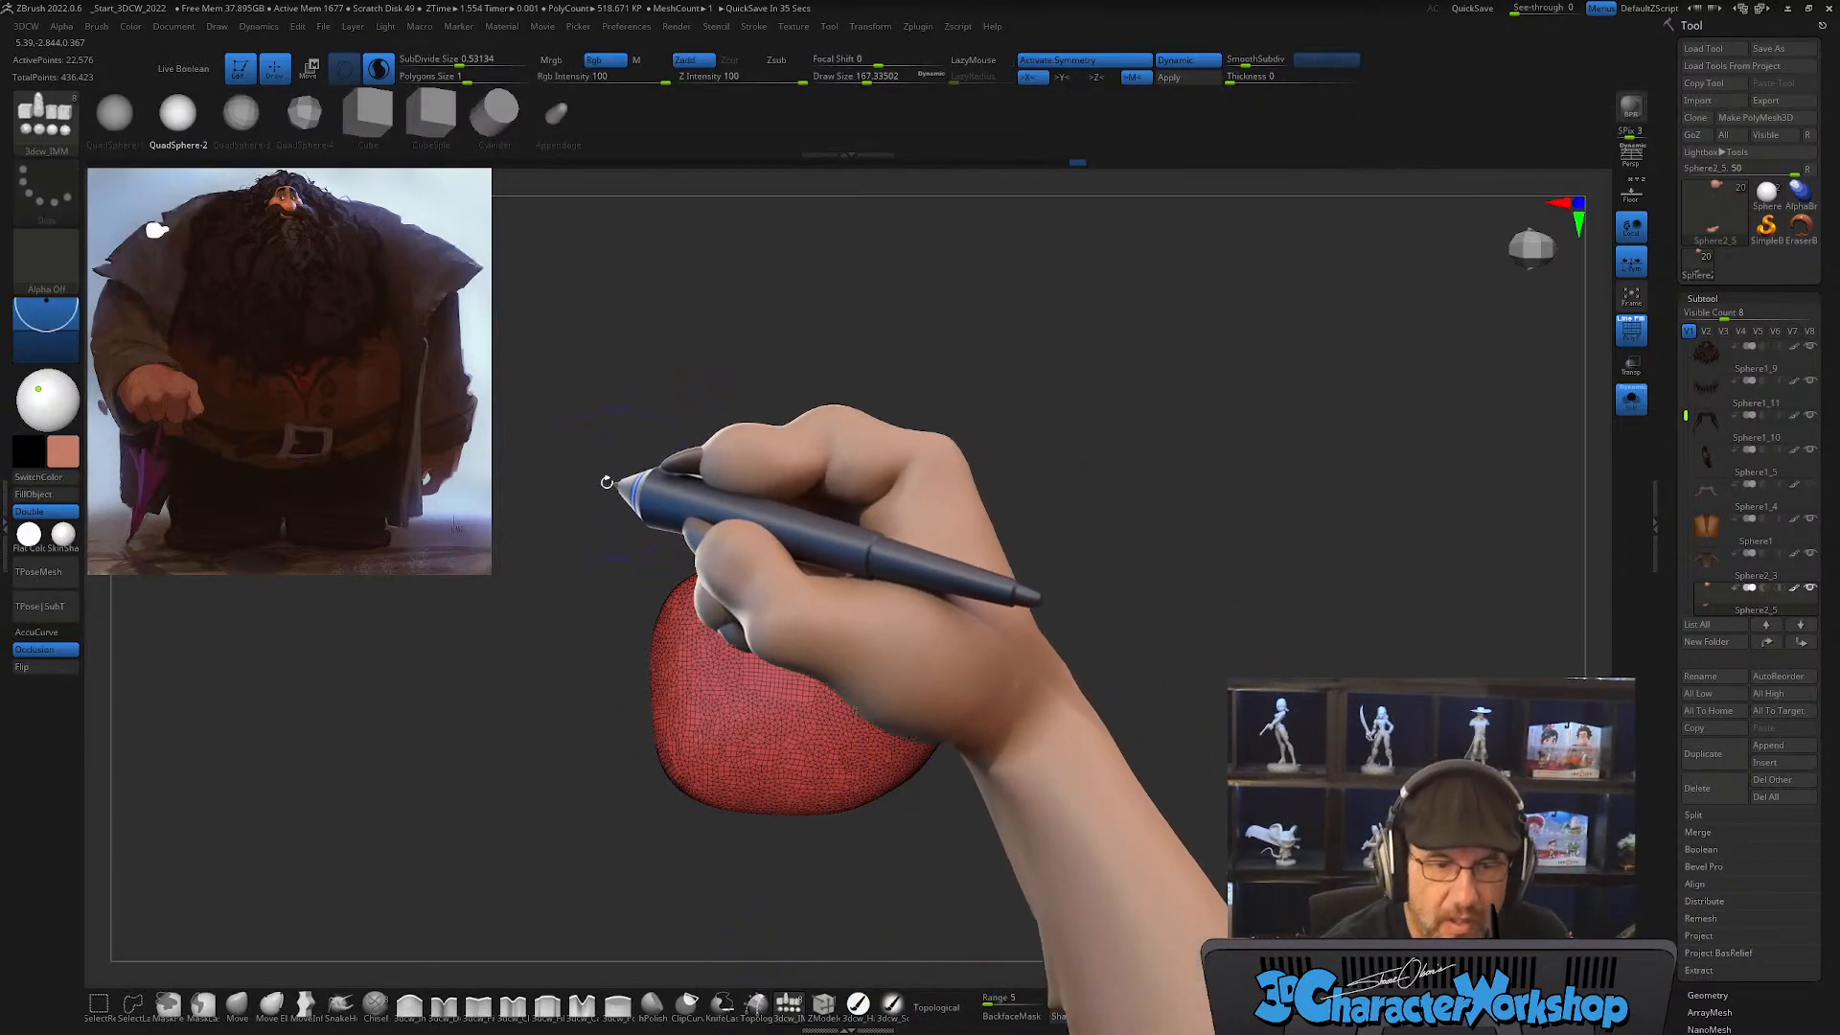
mouse_move(608, 485)
mouse_down()
mouse_move(362, 526)
mouse_move(875, 526)
mouse_move(859, 572)
mouse_up()
key(s)
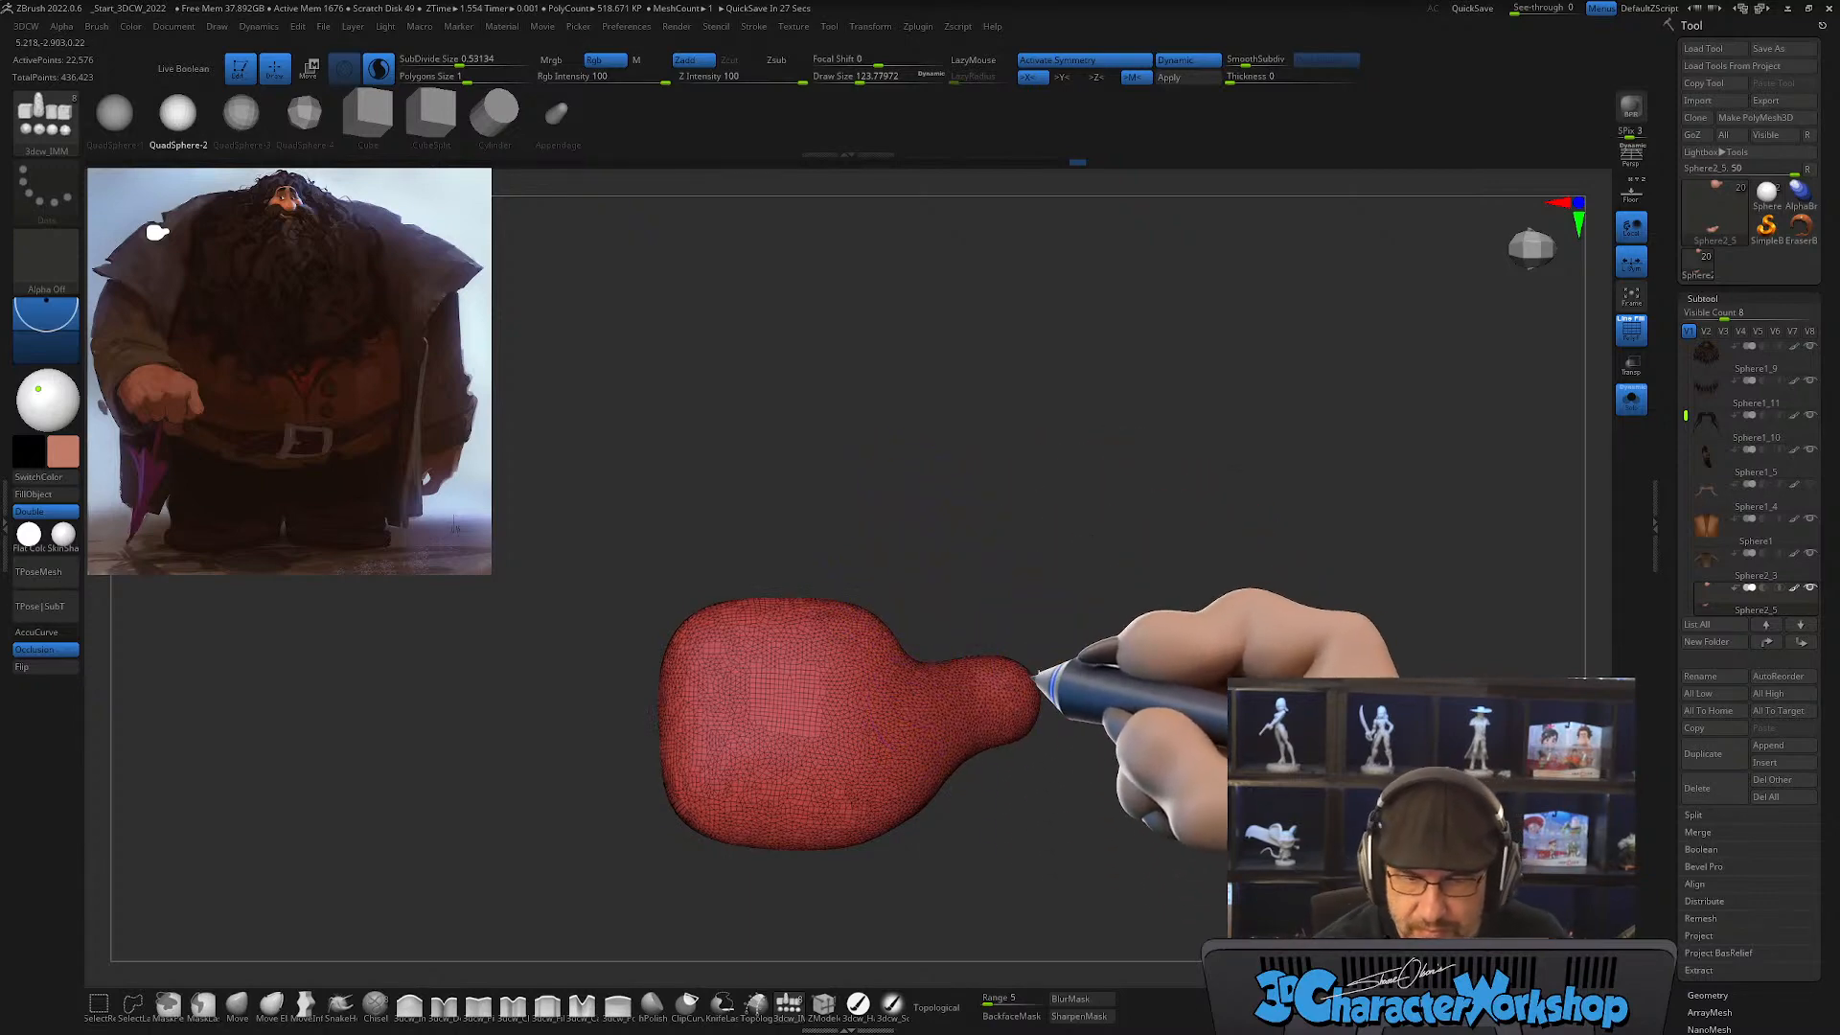
drag(1089, 658, 974, 773)
Step: Reshape the palm's outer edge and the corner beside the thumb with the Move brush at a draw size of about 234
click(236, 1003)
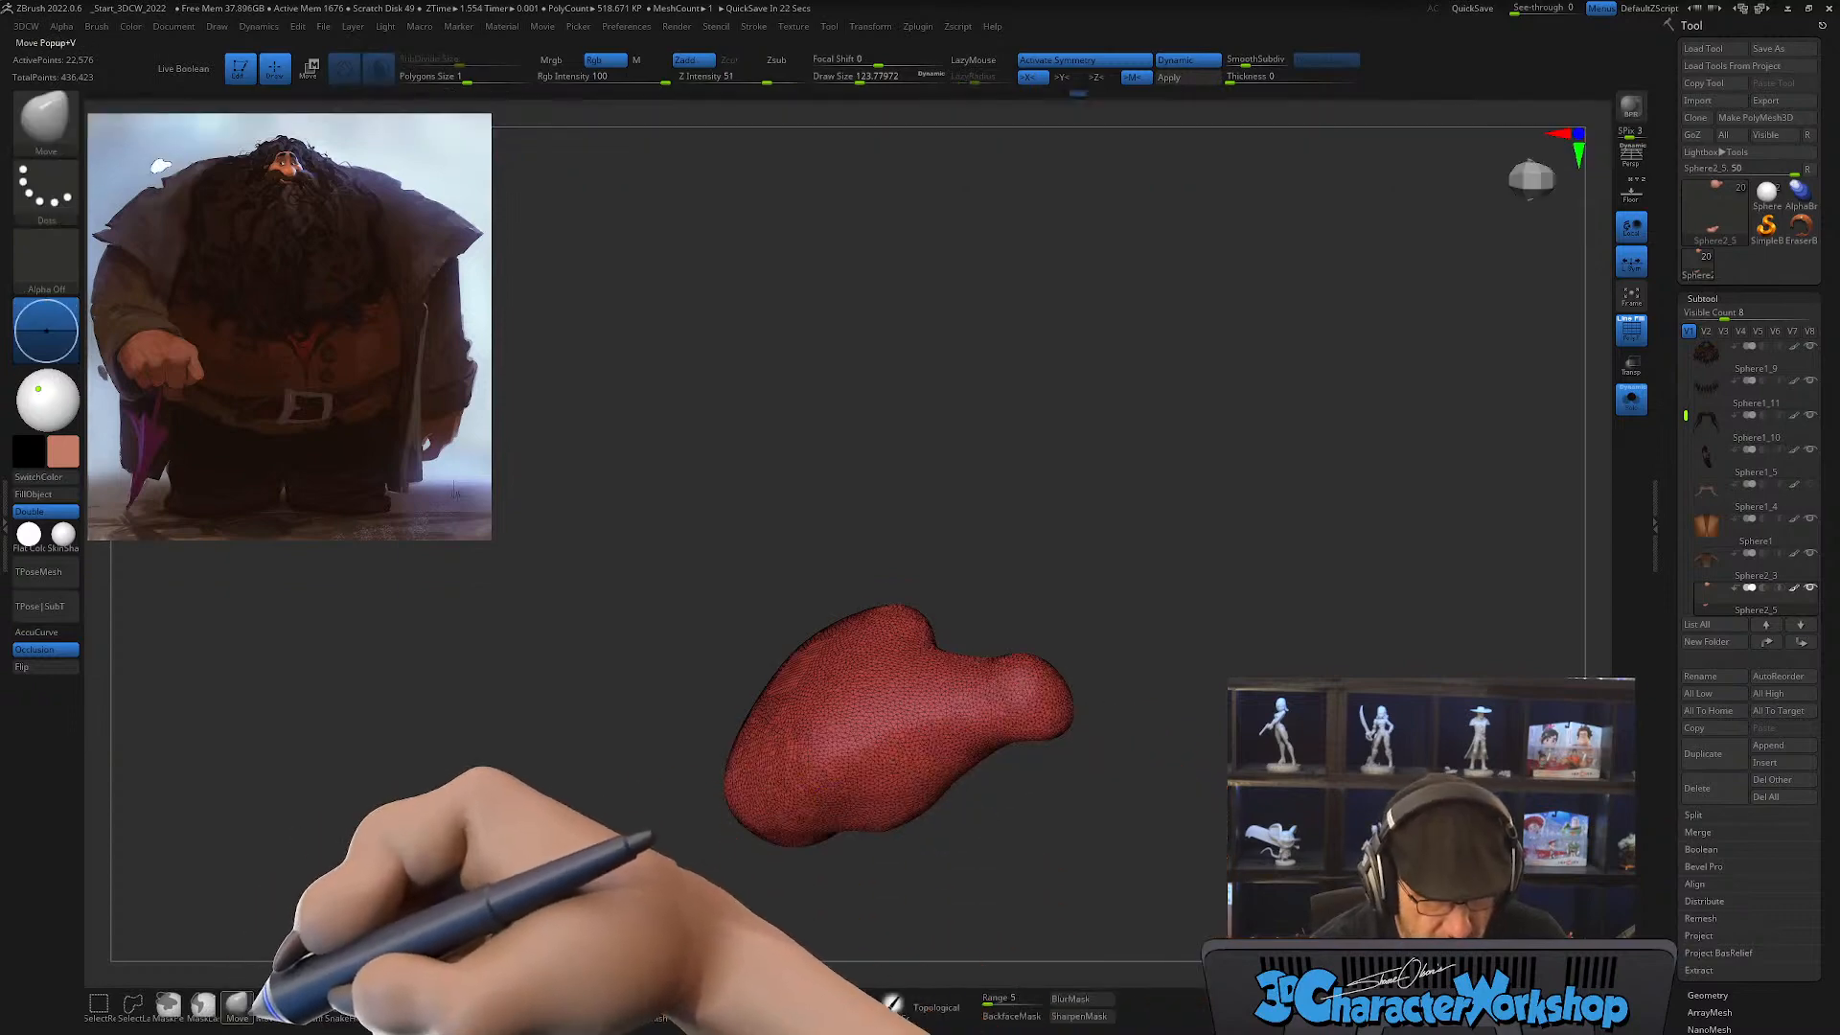
drag(1016, 815, 968, 849)
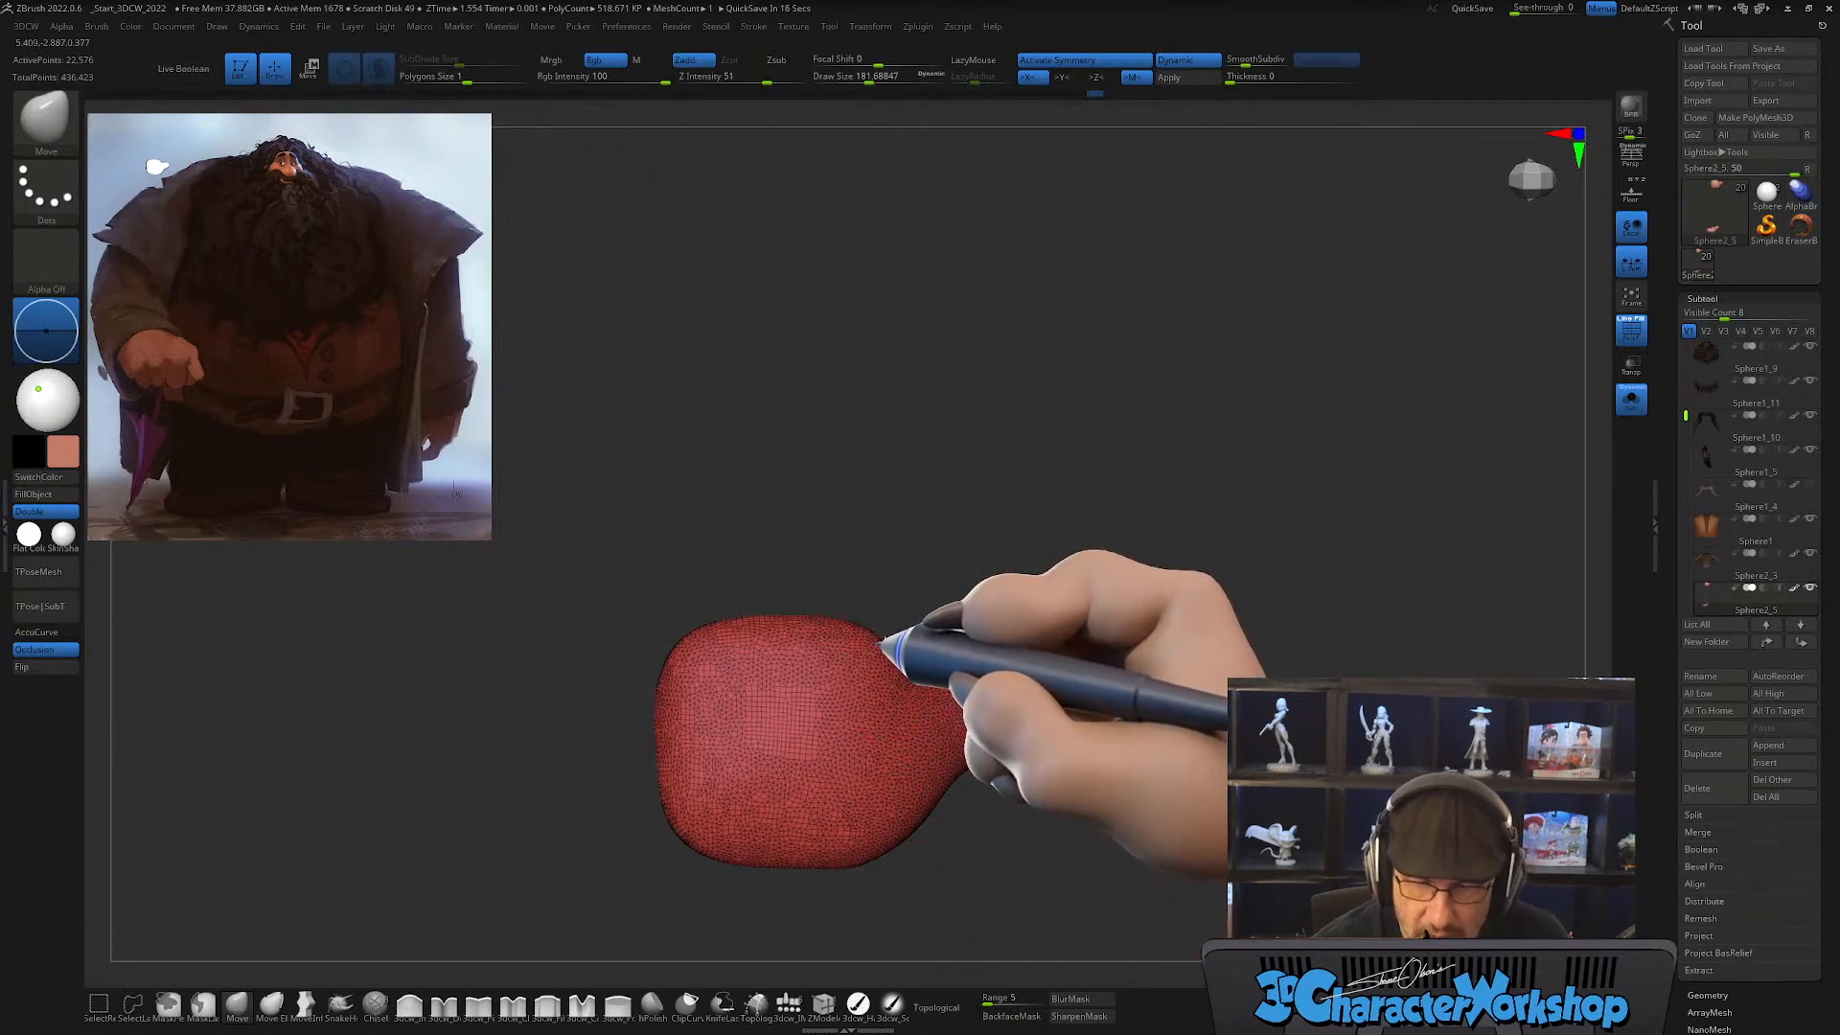
key(s)
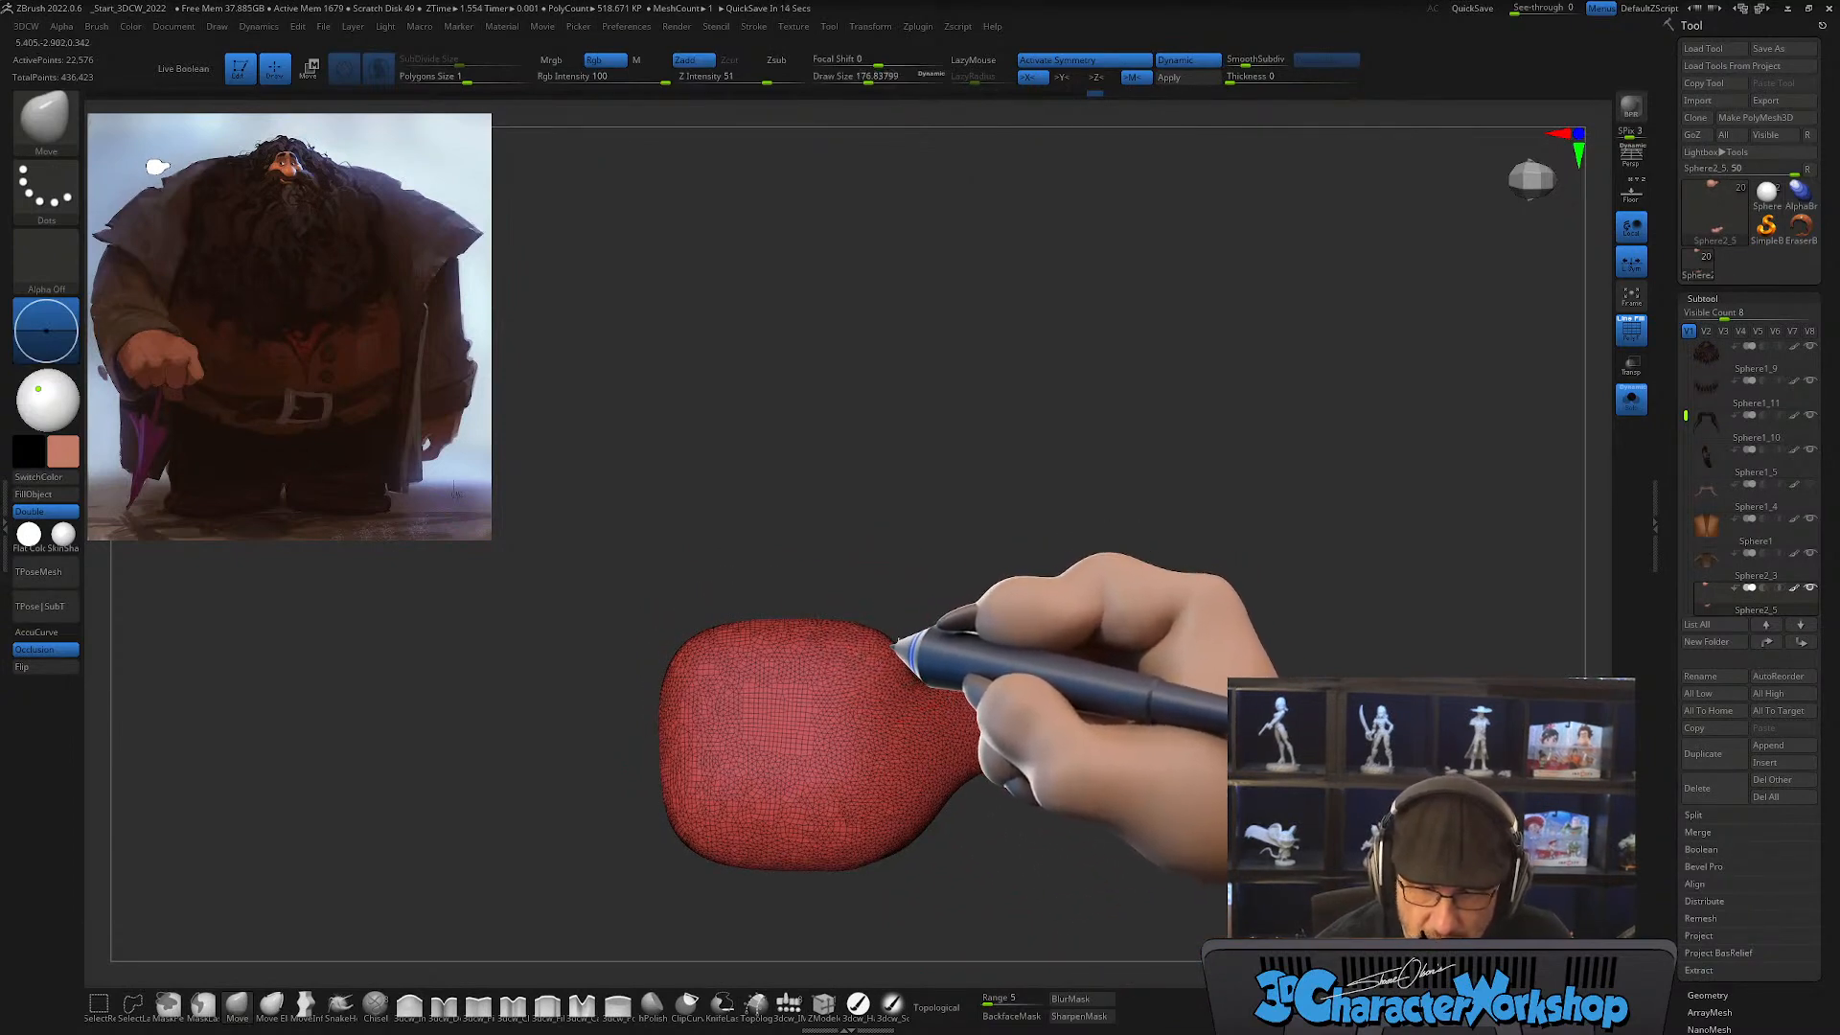
key(s)
mouse_move(686, 686)
mouse_down()
mouse_move(697, 675)
mouse_move(647, 667)
mouse_up()
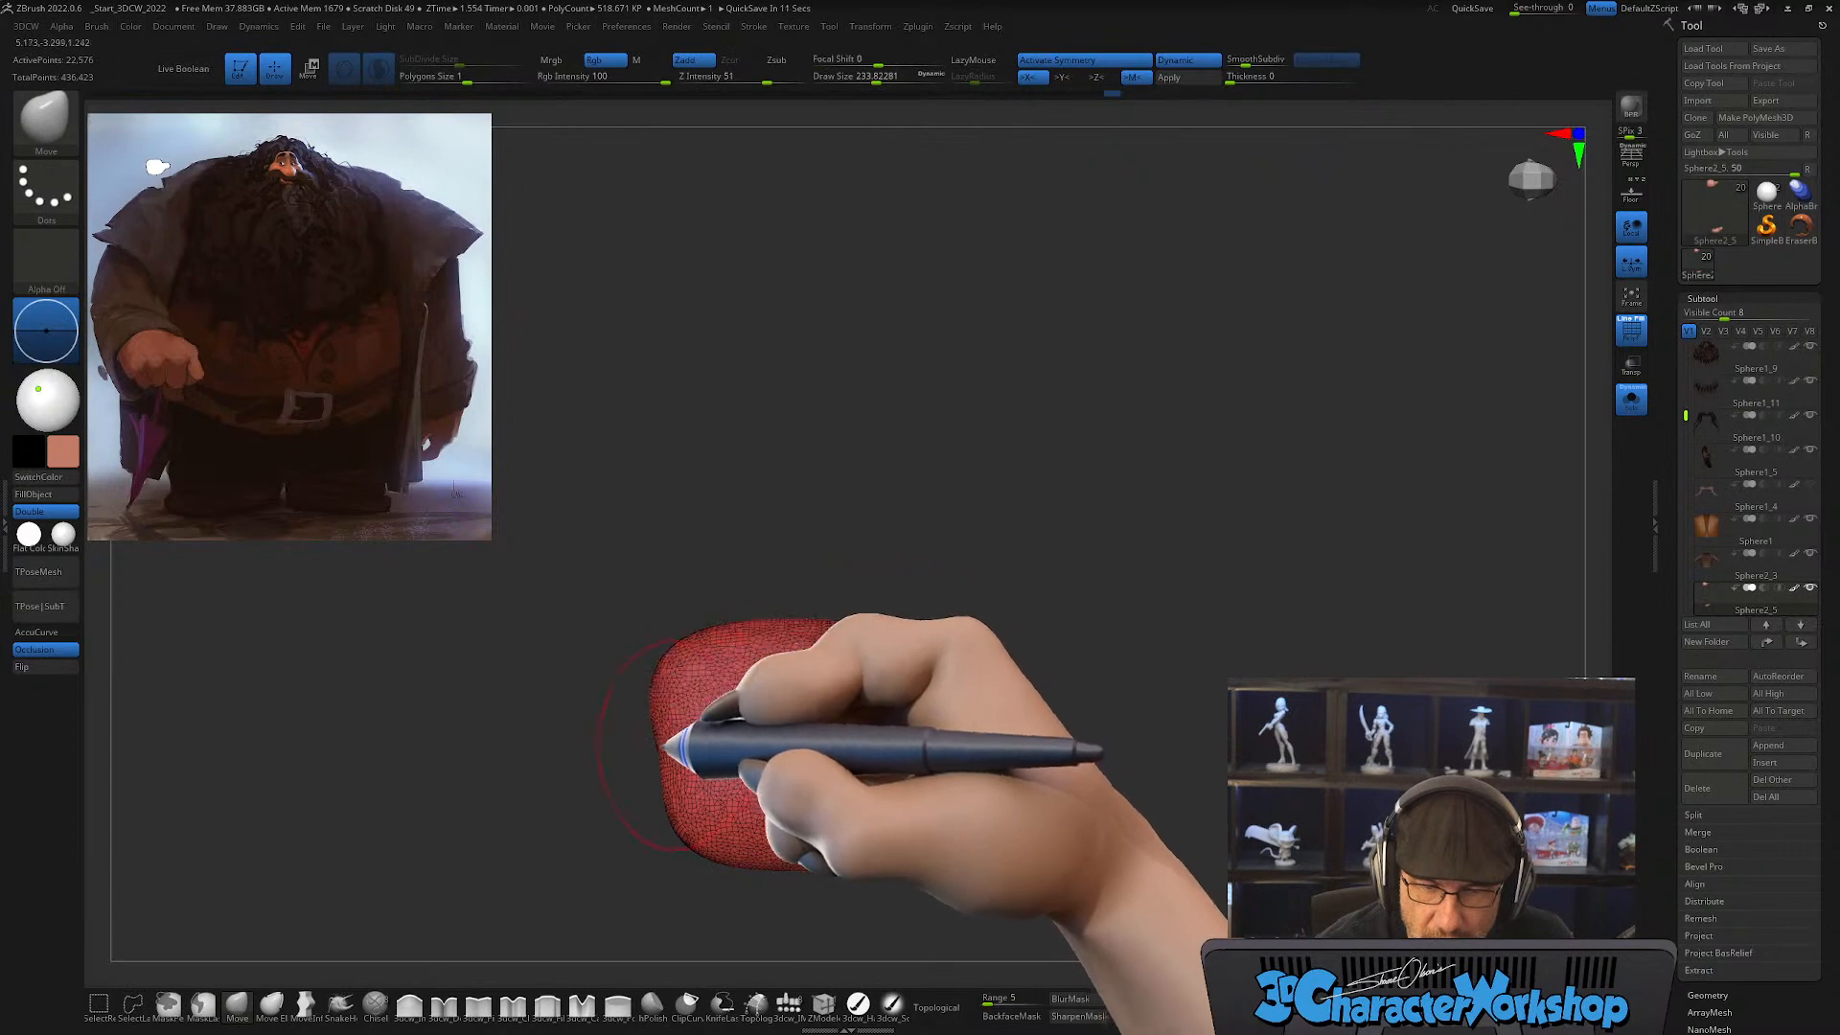
drag(662, 747, 641, 745)
drag(882, 647, 890, 640)
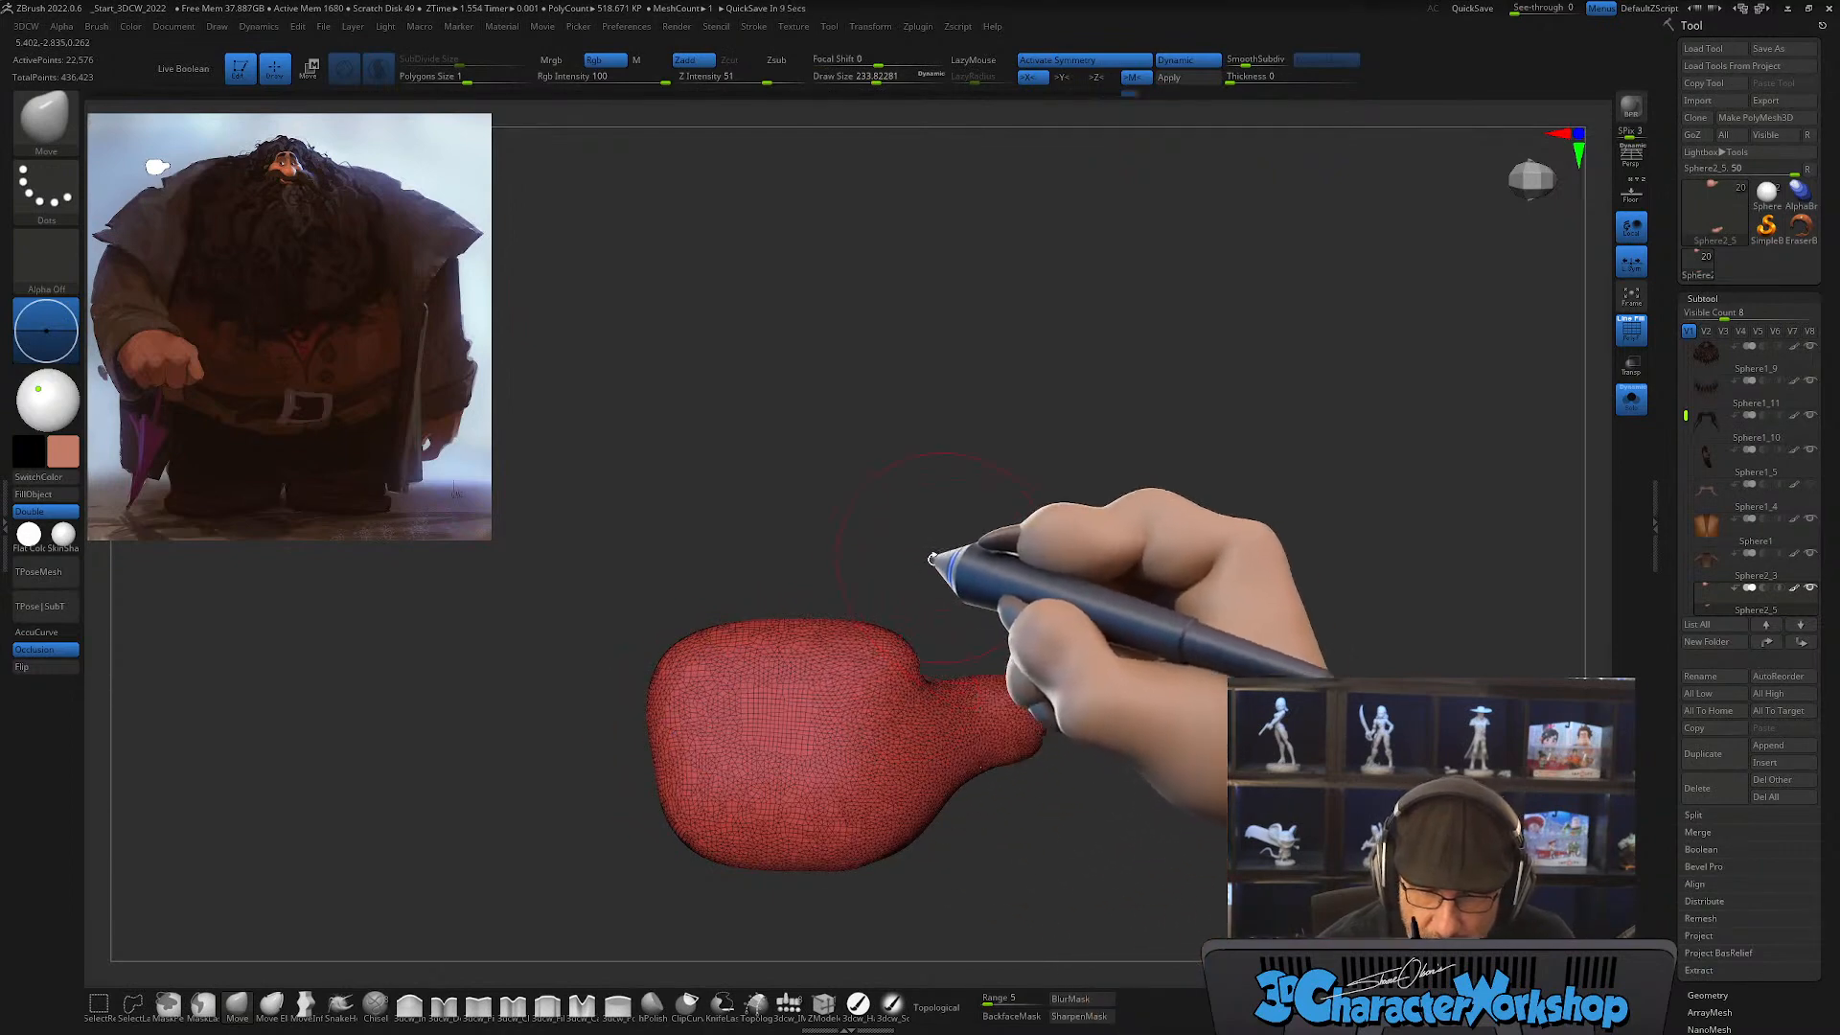
mouse_move(933, 559)
mouse_down()
mouse_move(933, 493)
mouse_move(925, 674)
mouse_move(878, 625)
mouse_move(863, 666)
mouse_move(739, 632)
mouse_up()
drag(1006, 554, 966, 594)
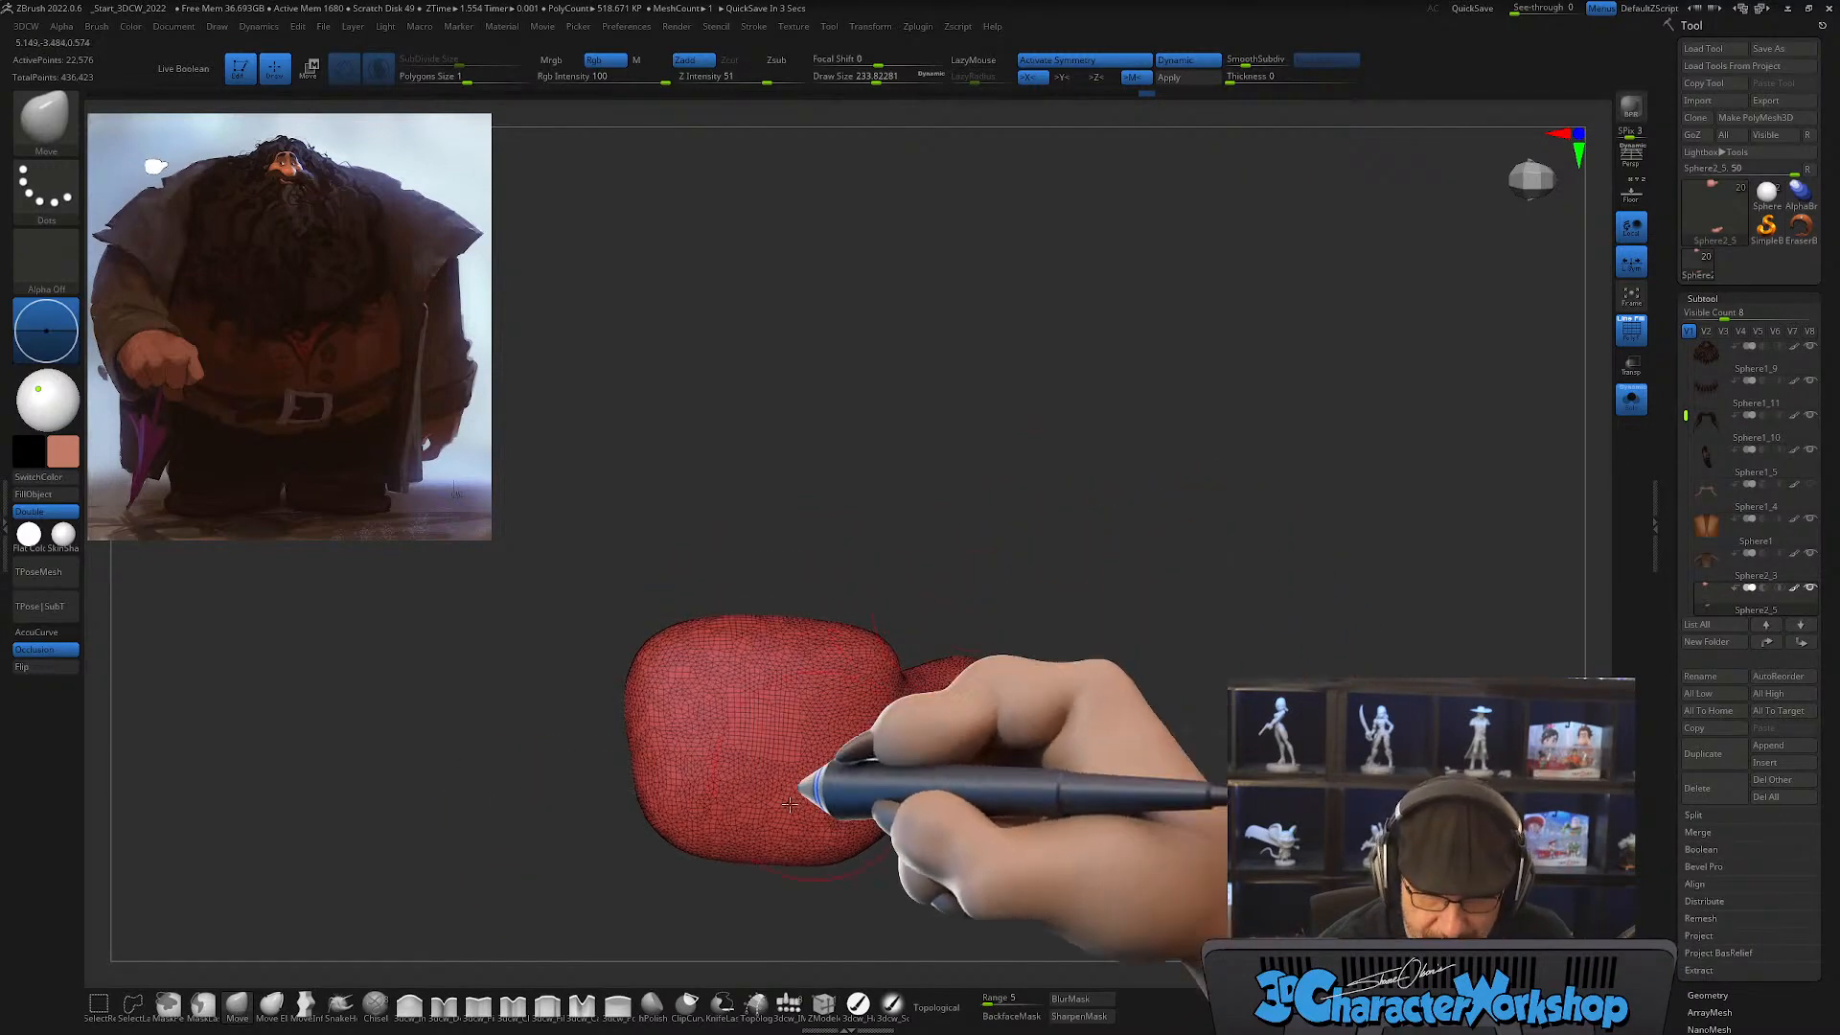
Step: Insert the Appendage mesh from the 3dcw_IMM brush at the palm's top edge as the first finger
click(788, 1002)
click(554, 113)
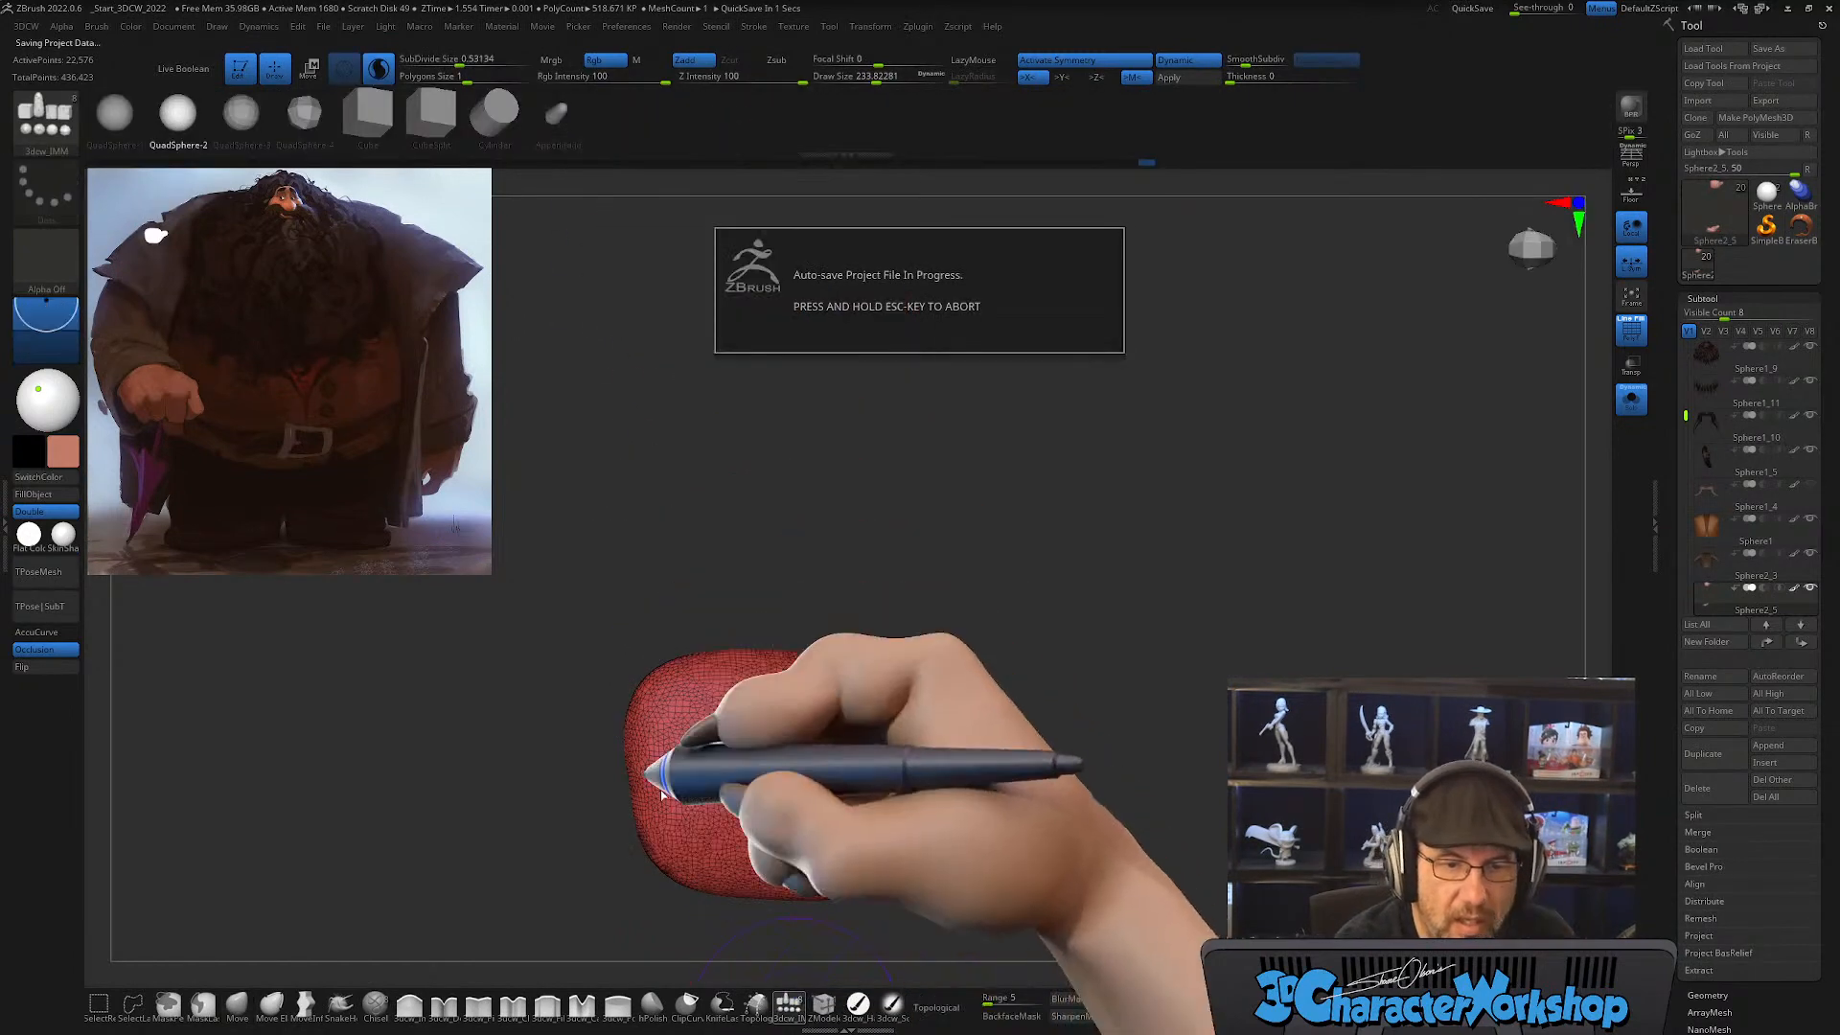
mouse_move(776, 513)
mouse_down()
mouse_move(895, 559)
mouse_move(917, 595)
mouse_move(823, 726)
mouse_move(738, 760)
mouse_up()
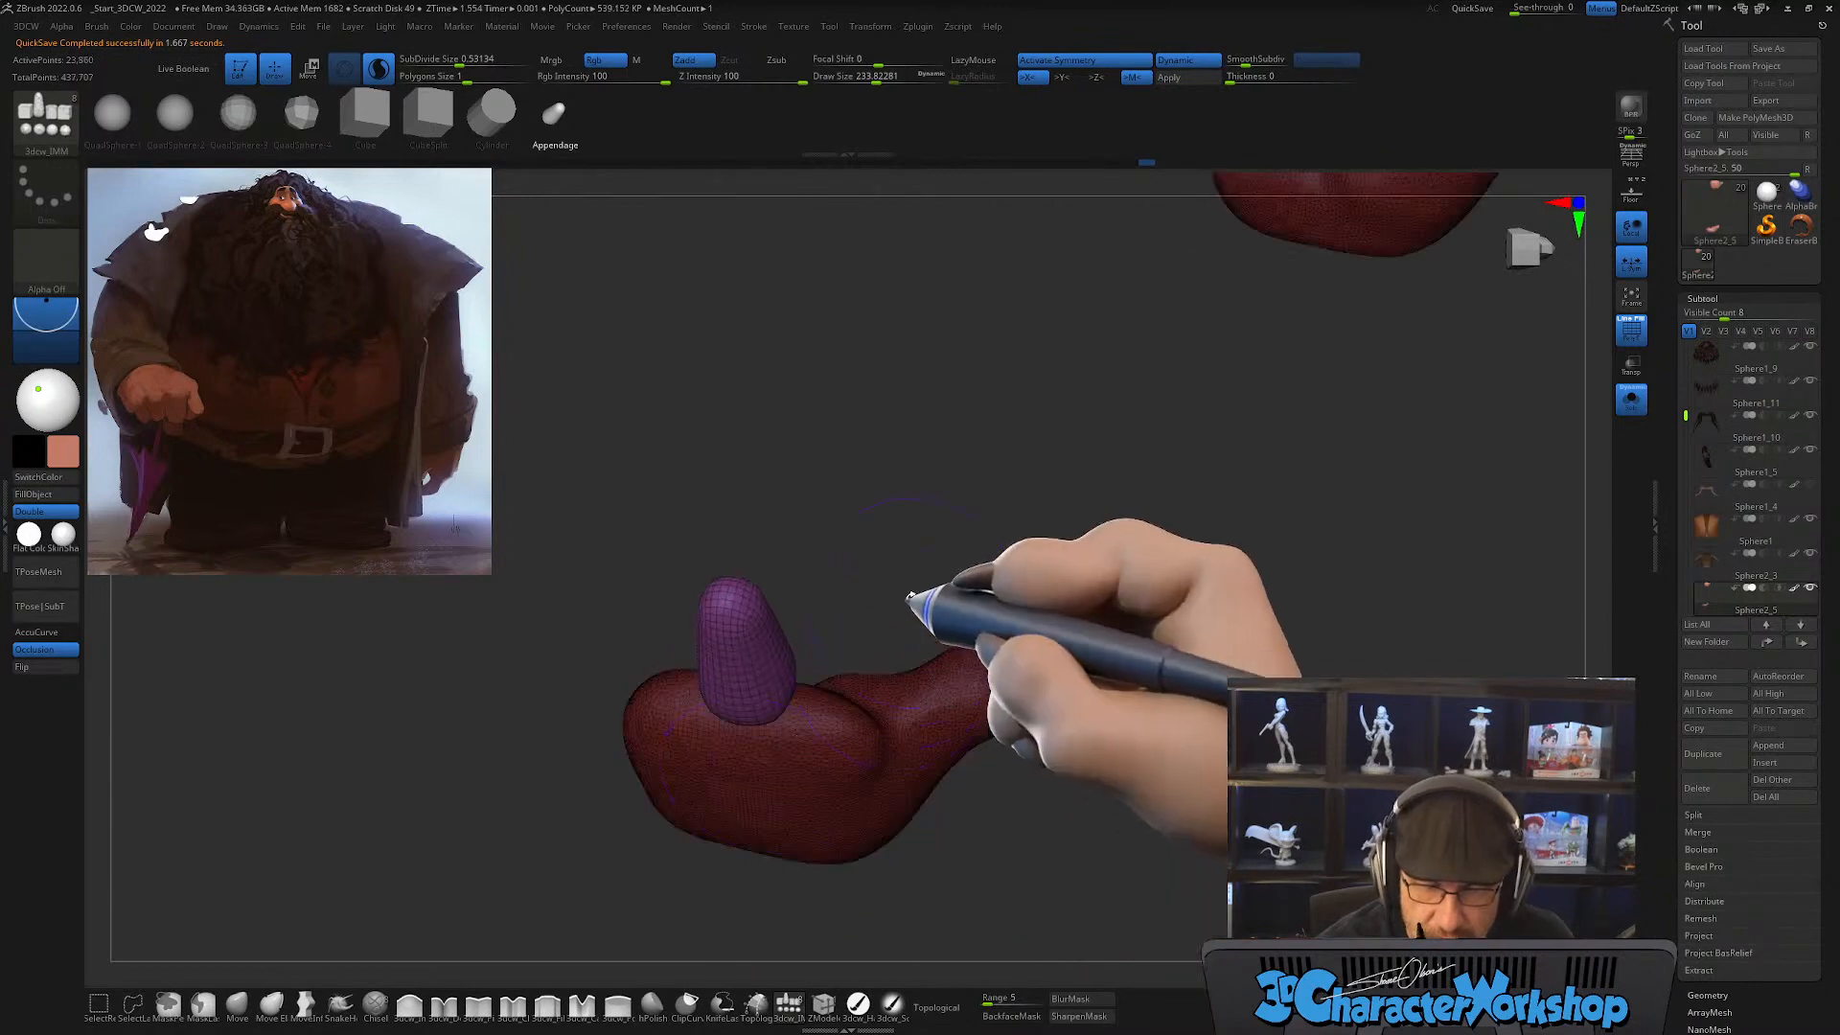
drag(911, 624, 897, 674)
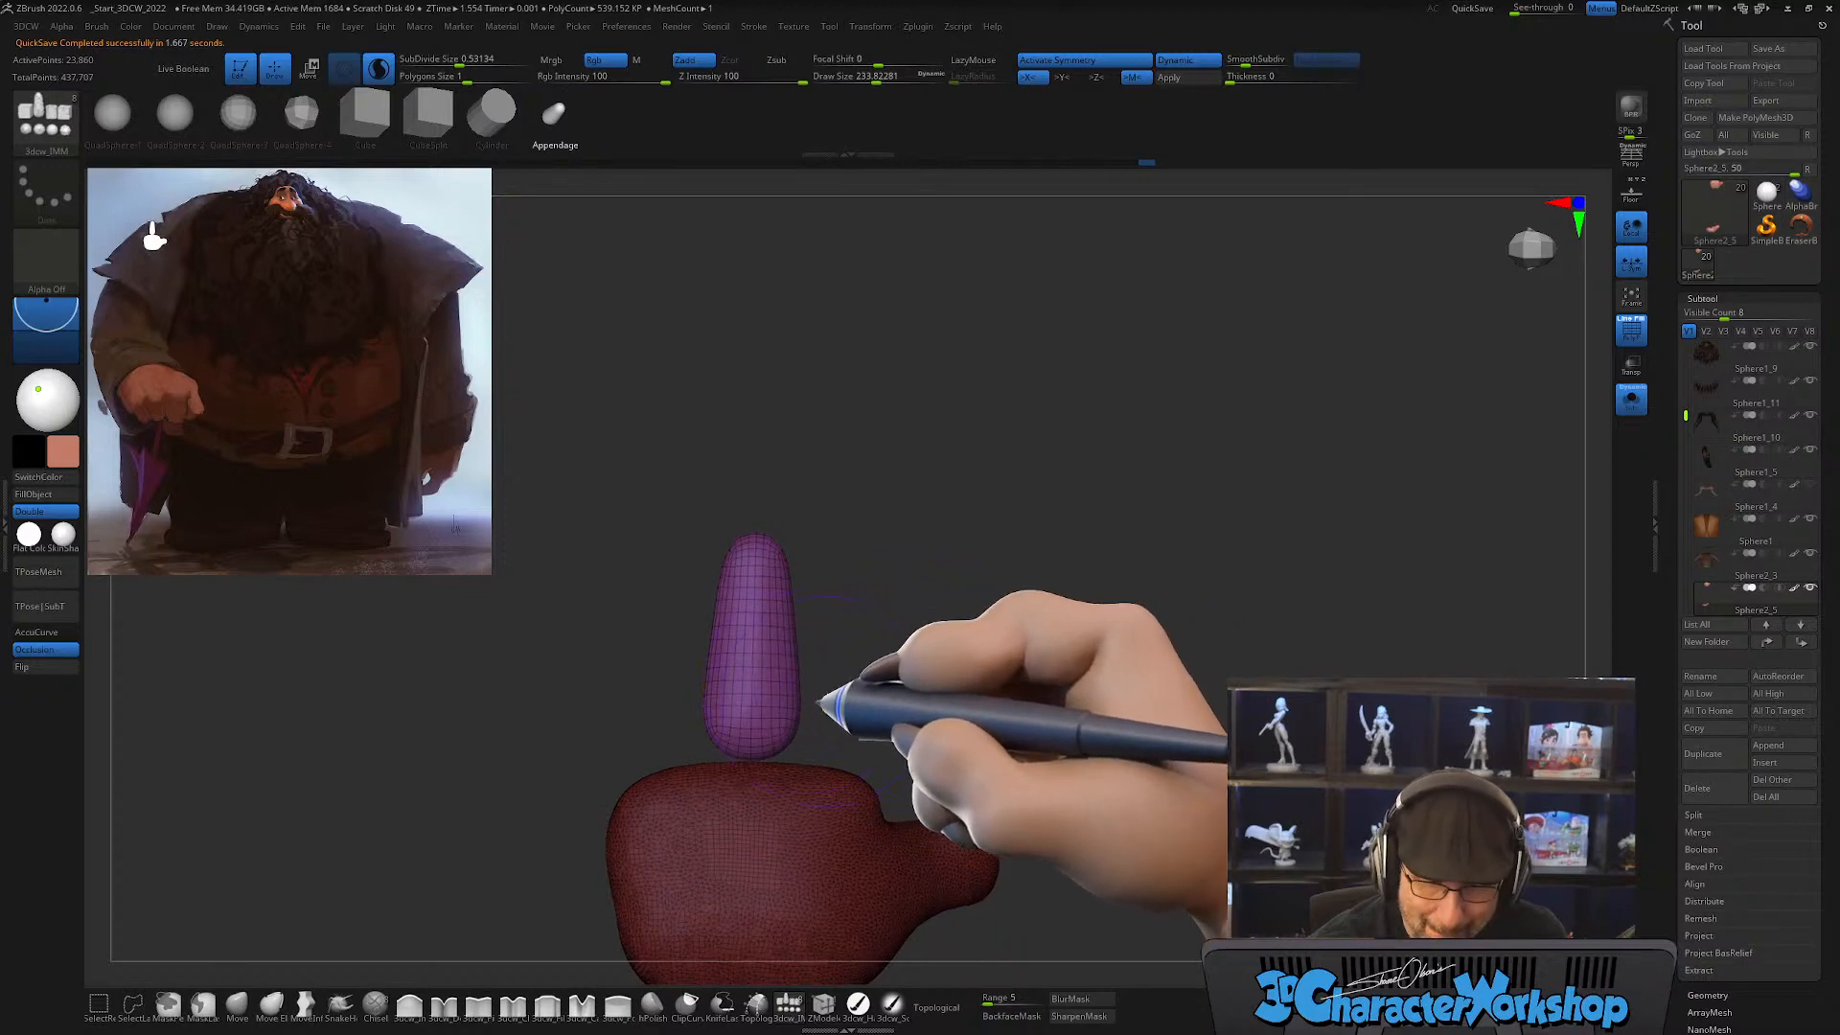
key(w)
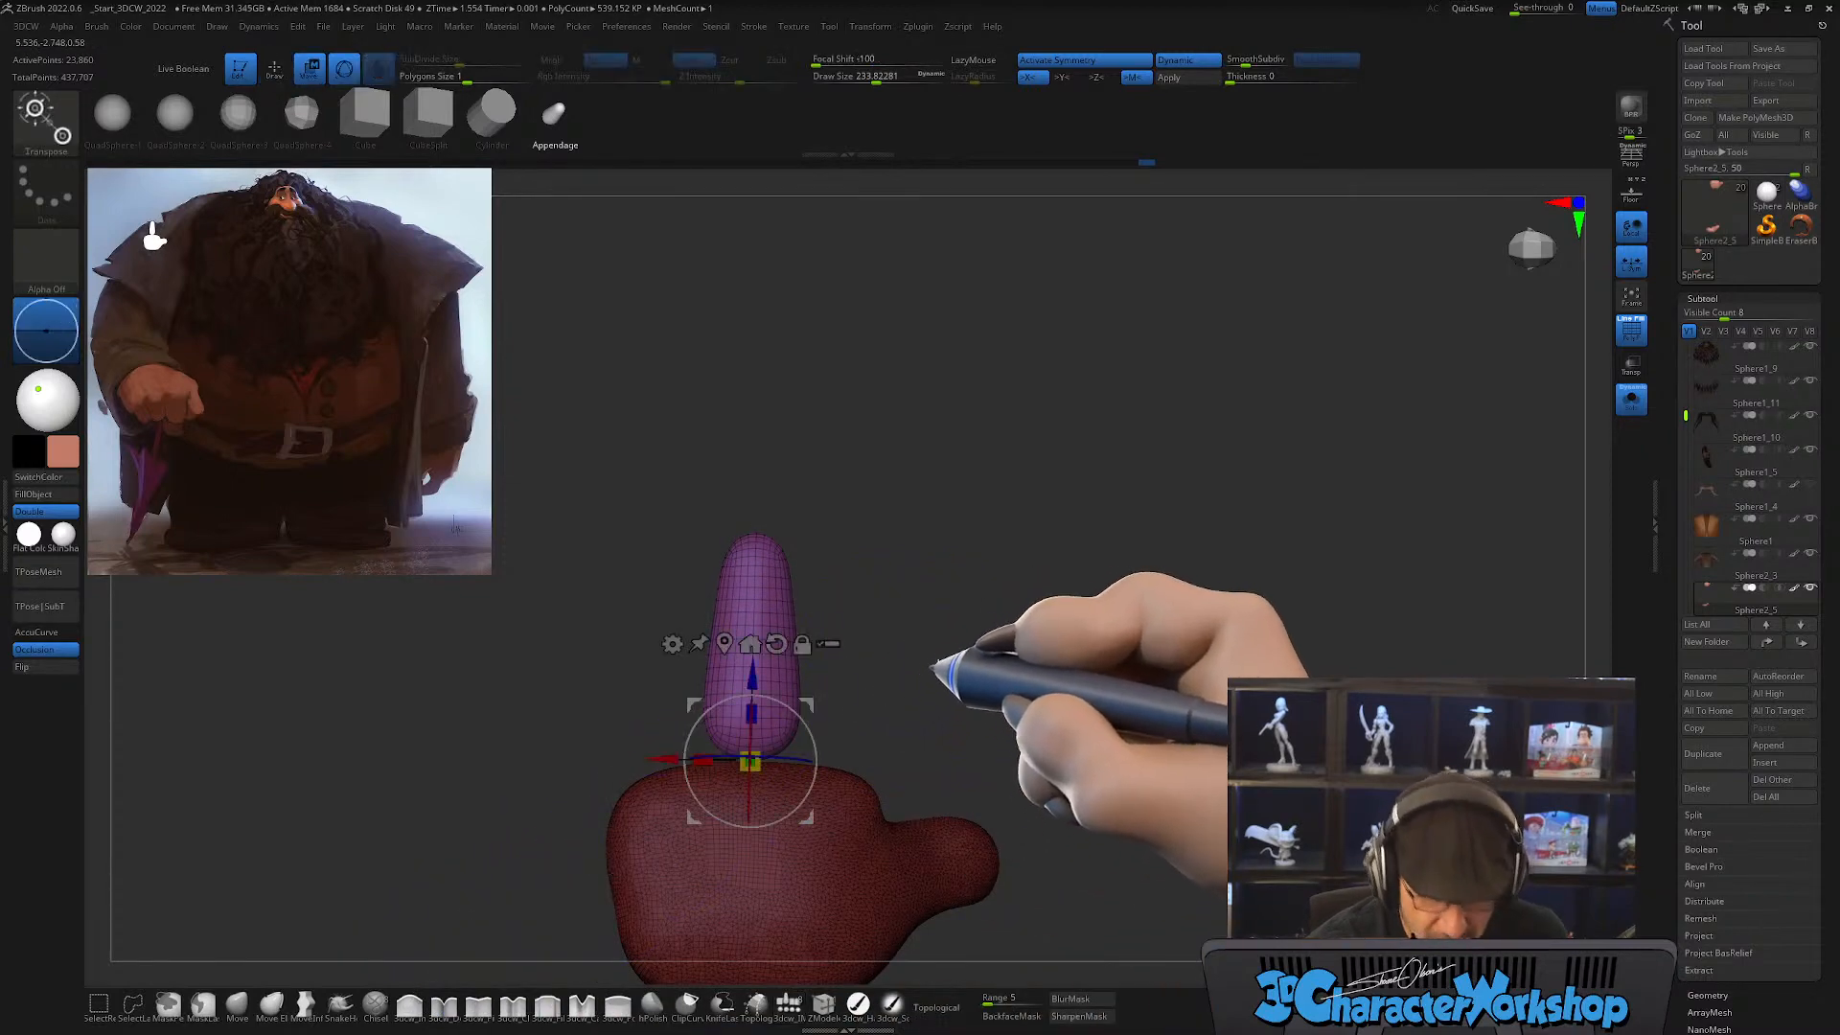
drag(937, 666, 865, 673)
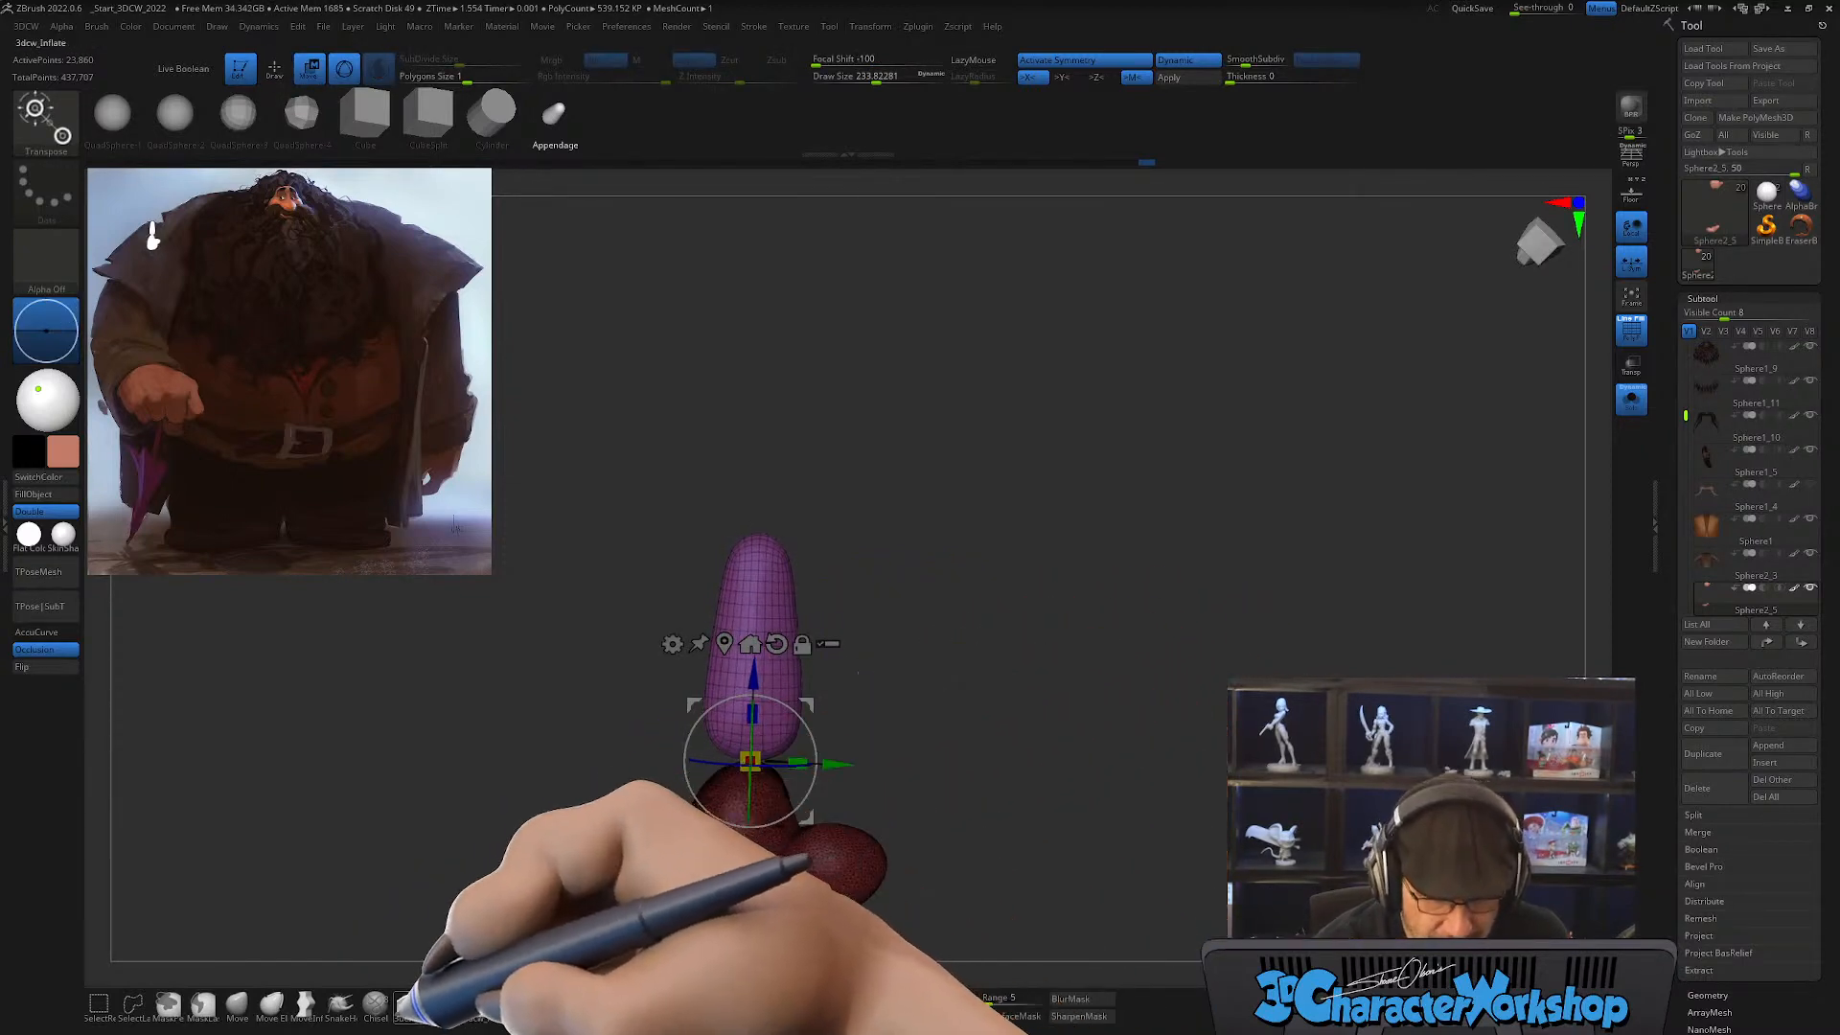
Step: Thicken the finger evenly along its length with the 3dcw_Inflate brush at a draw size of about 324
key(q)
mouse_move(777, 558)
mouse_down()
mouse_move(751, 546)
mouse_move(760, 576)
mouse_move(780, 534)
mouse_move(750, 565)
mouse_up()
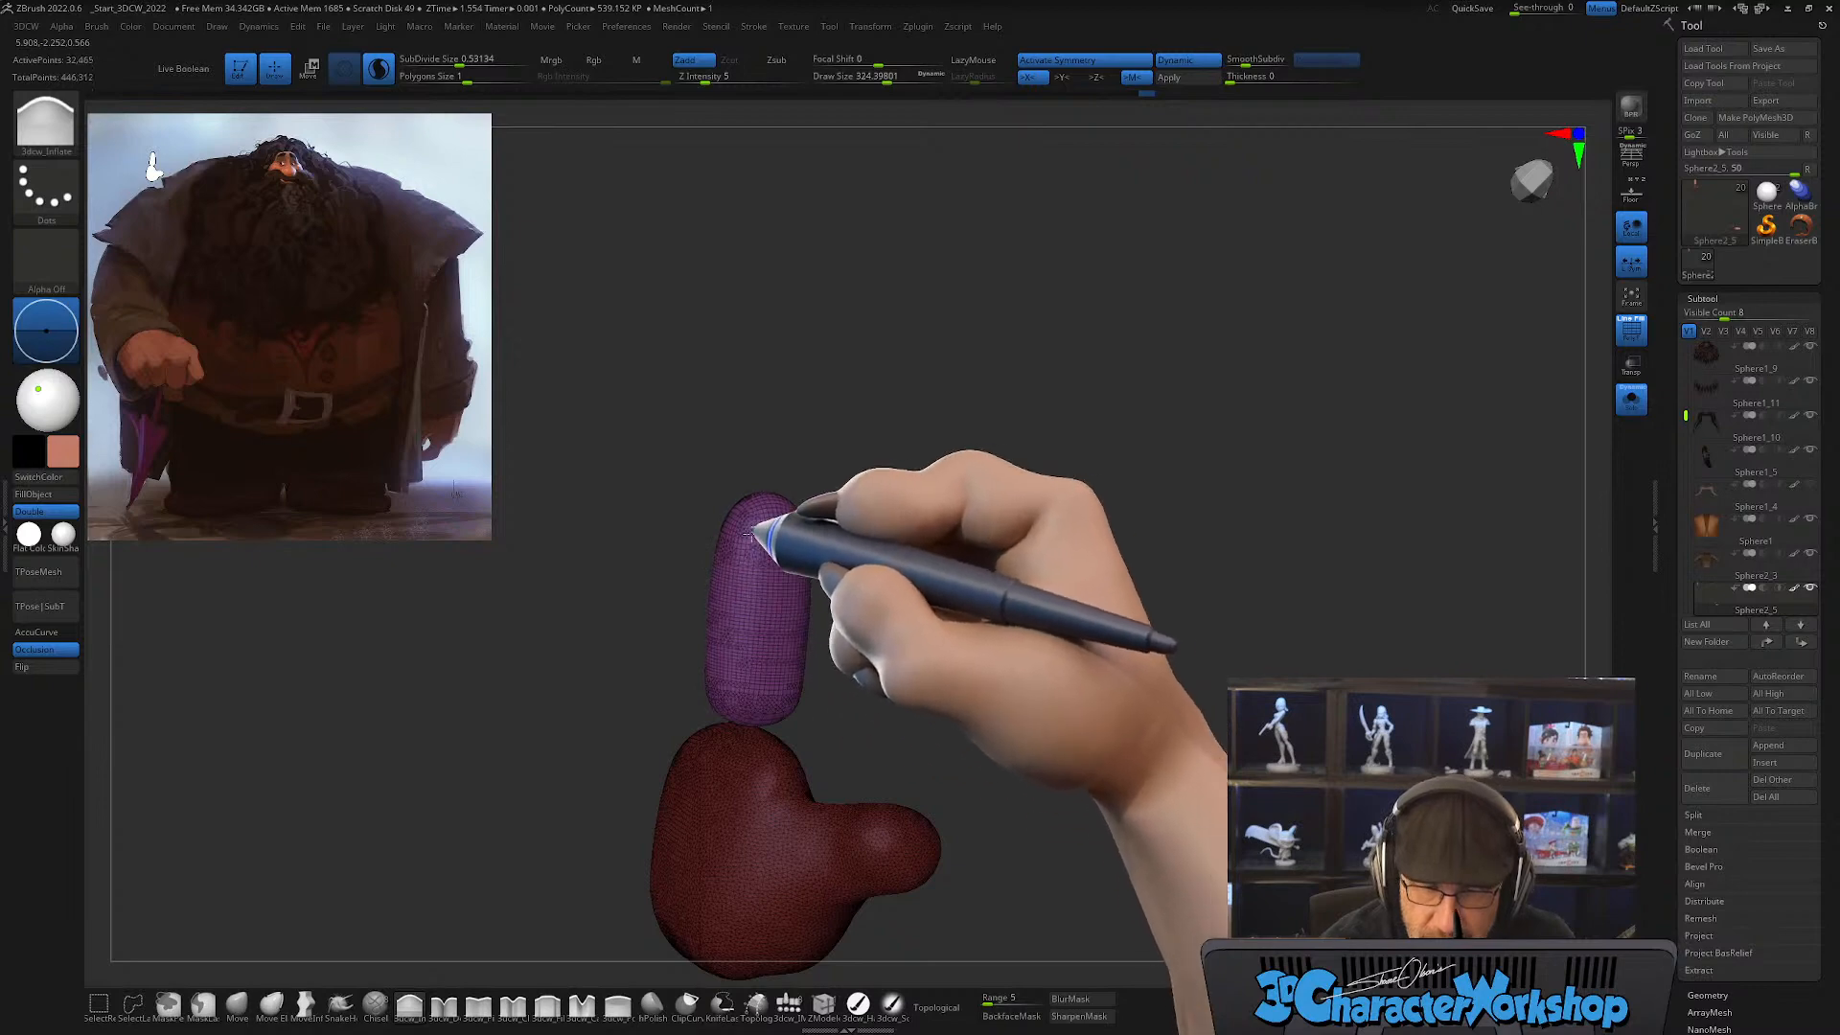
mouse_move(901, 613)
mouse_down()
mouse_move(888, 666)
mouse_move(900, 649)
mouse_up()
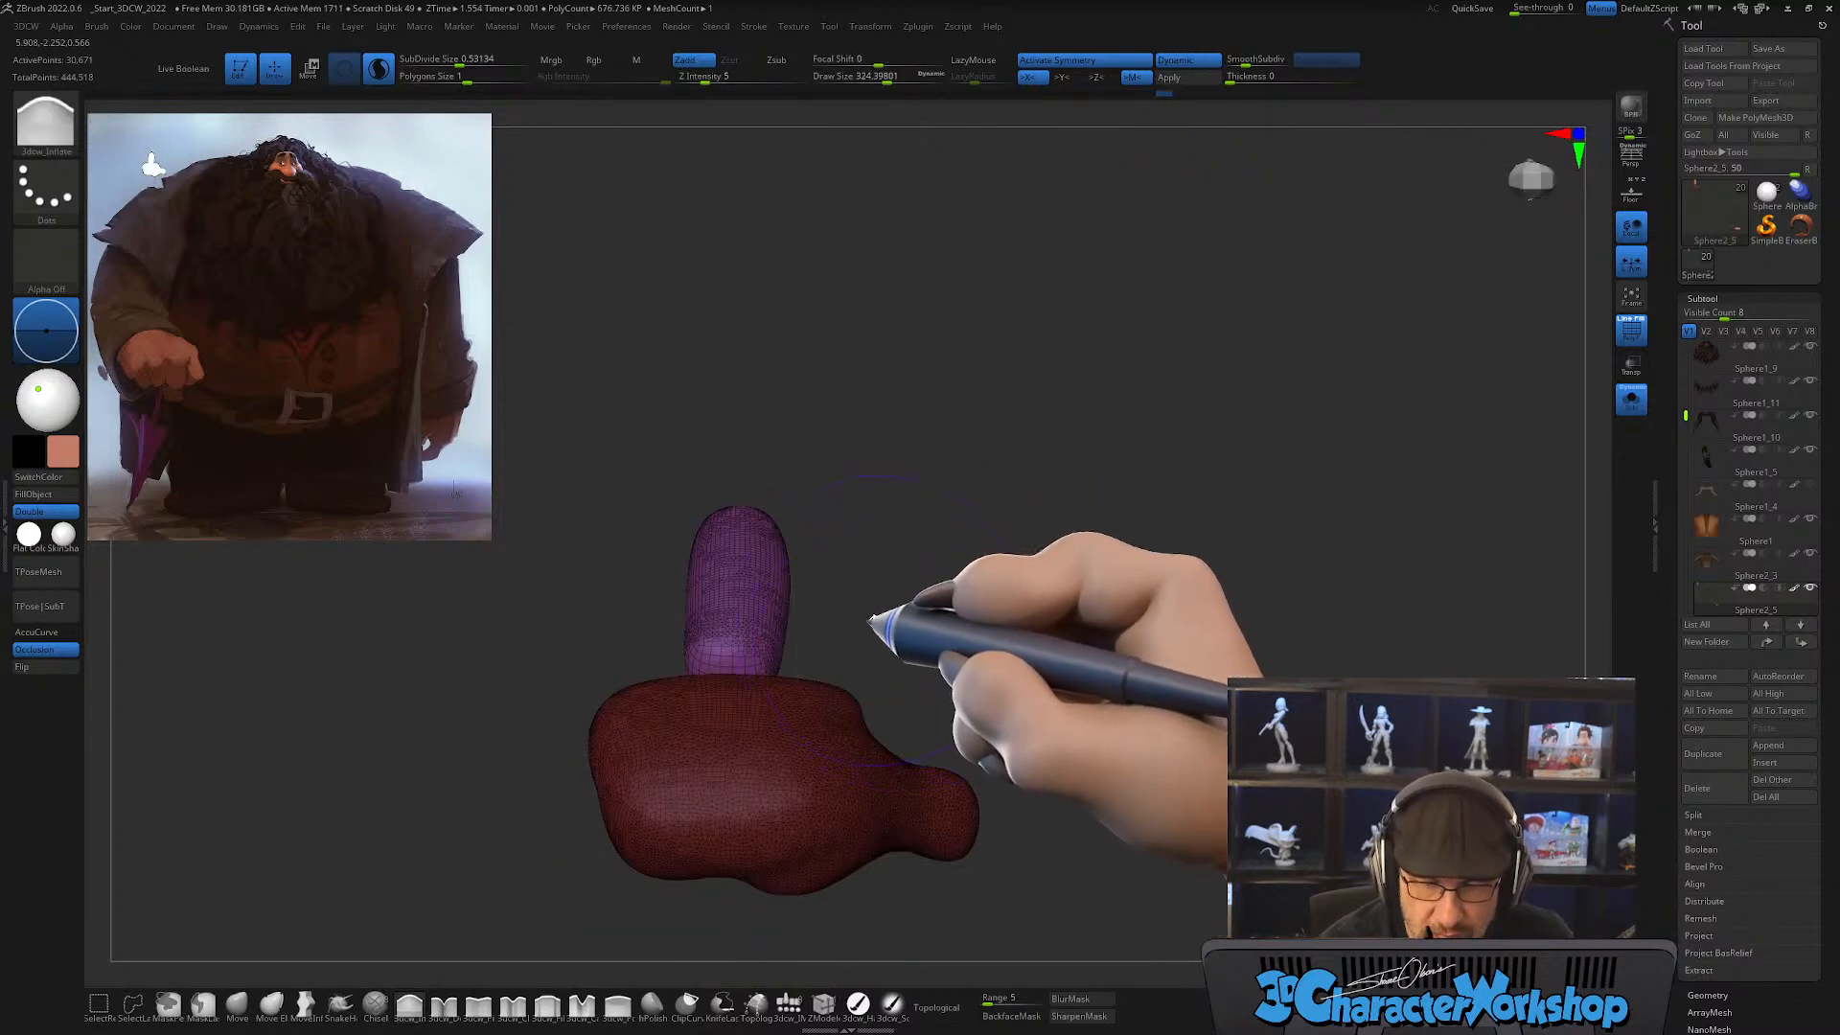
mouse_move(747, 613)
shift+mouse_down()
mouse_move(742, 646)
mouse_move(748, 602)
shift+mouse_up()
mouse_move(883, 608)
mouse_down()
mouse_move(871, 707)
mouse_move(868, 674)
mouse_up()
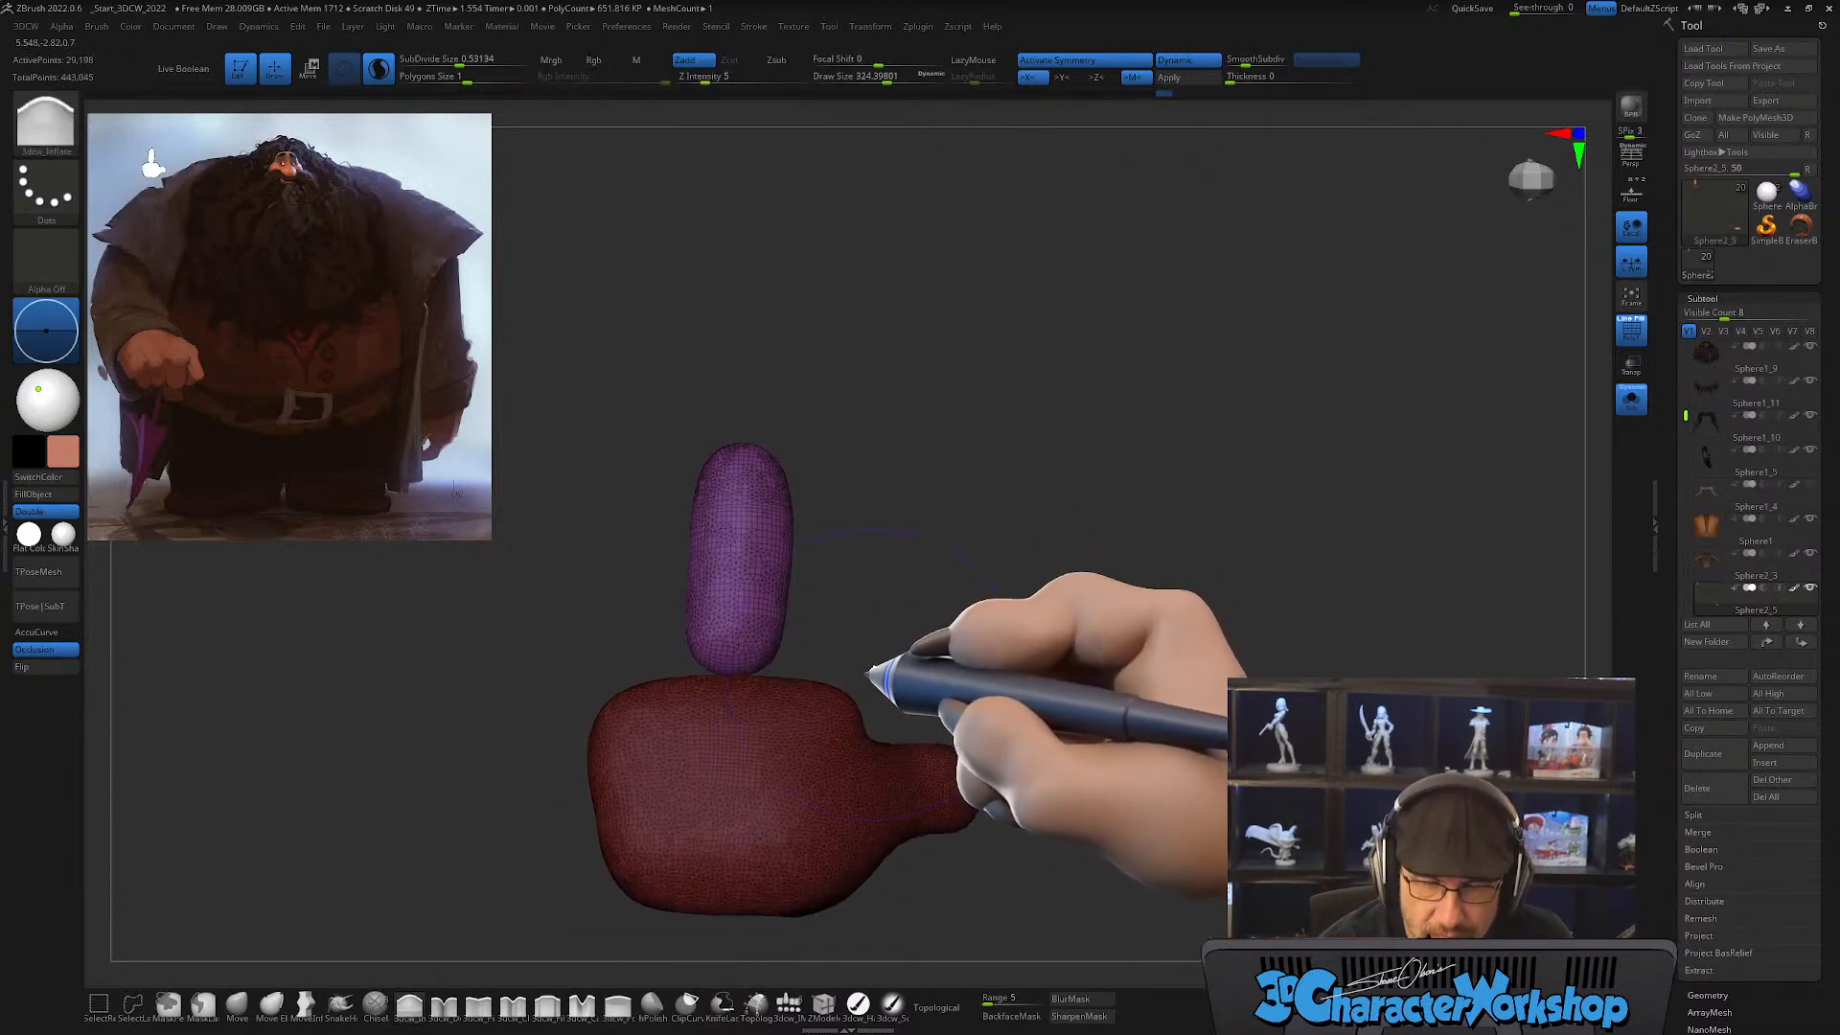
alt+drag(856, 530, 862, 596)
Step: Adjust the finger's tip and silhouette with the Move brush at a draw size of about 256
click(237, 1005)
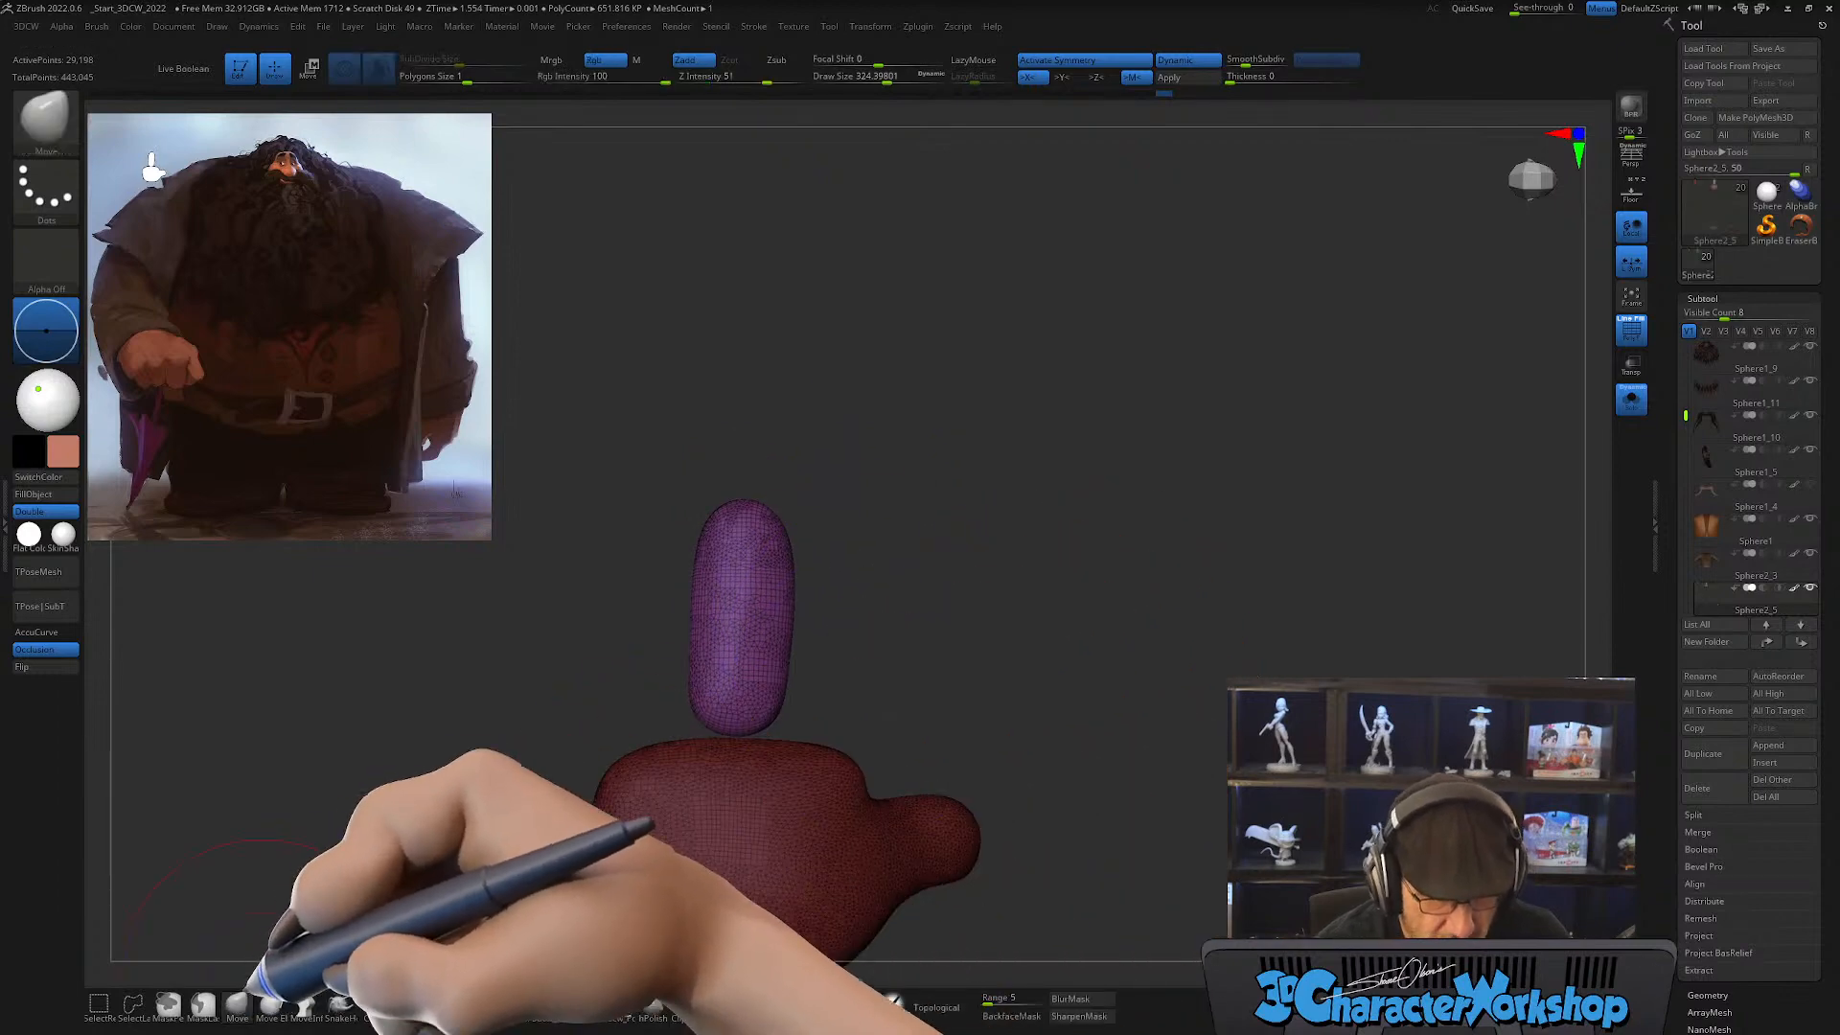
key(s)
mouse_move(792, 506)
mouse_down()
mouse_move(817, 506)
mouse_move(826, 460)
mouse_move(830, 490)
mouse_up()
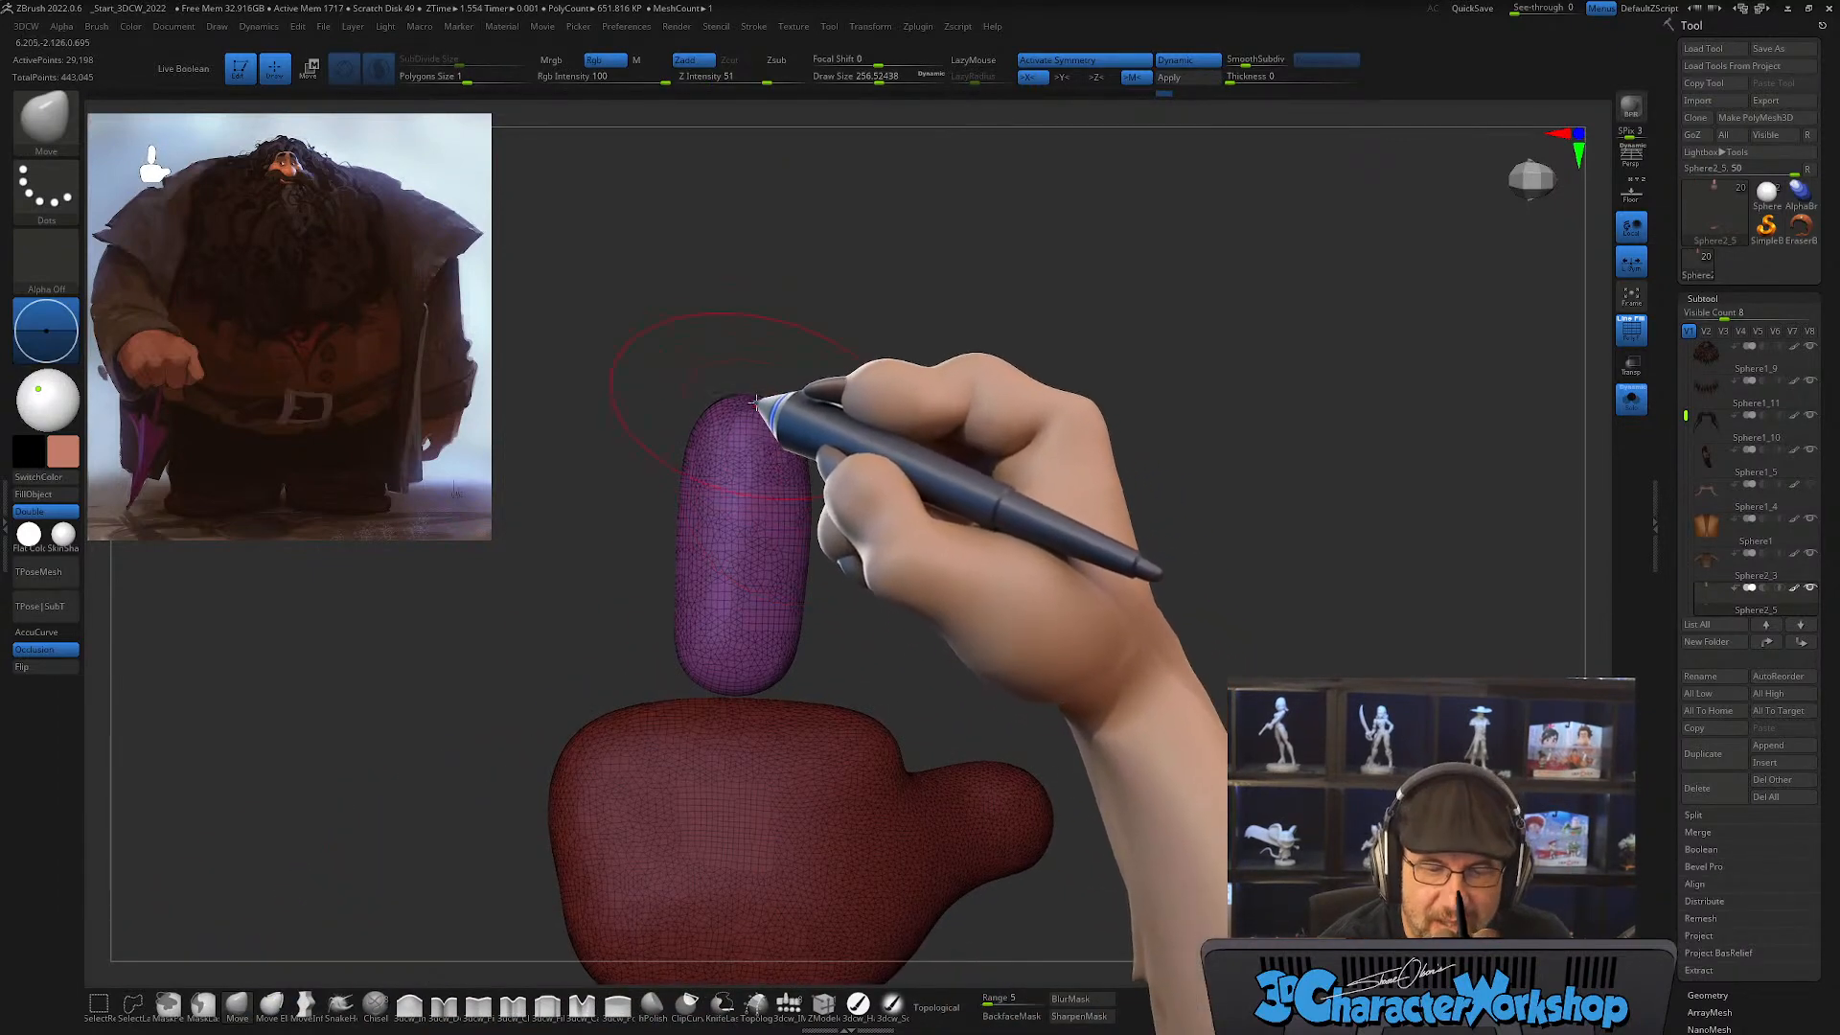
drag(756, 403, 764, 421)
drag(919, 538, 933, 545)
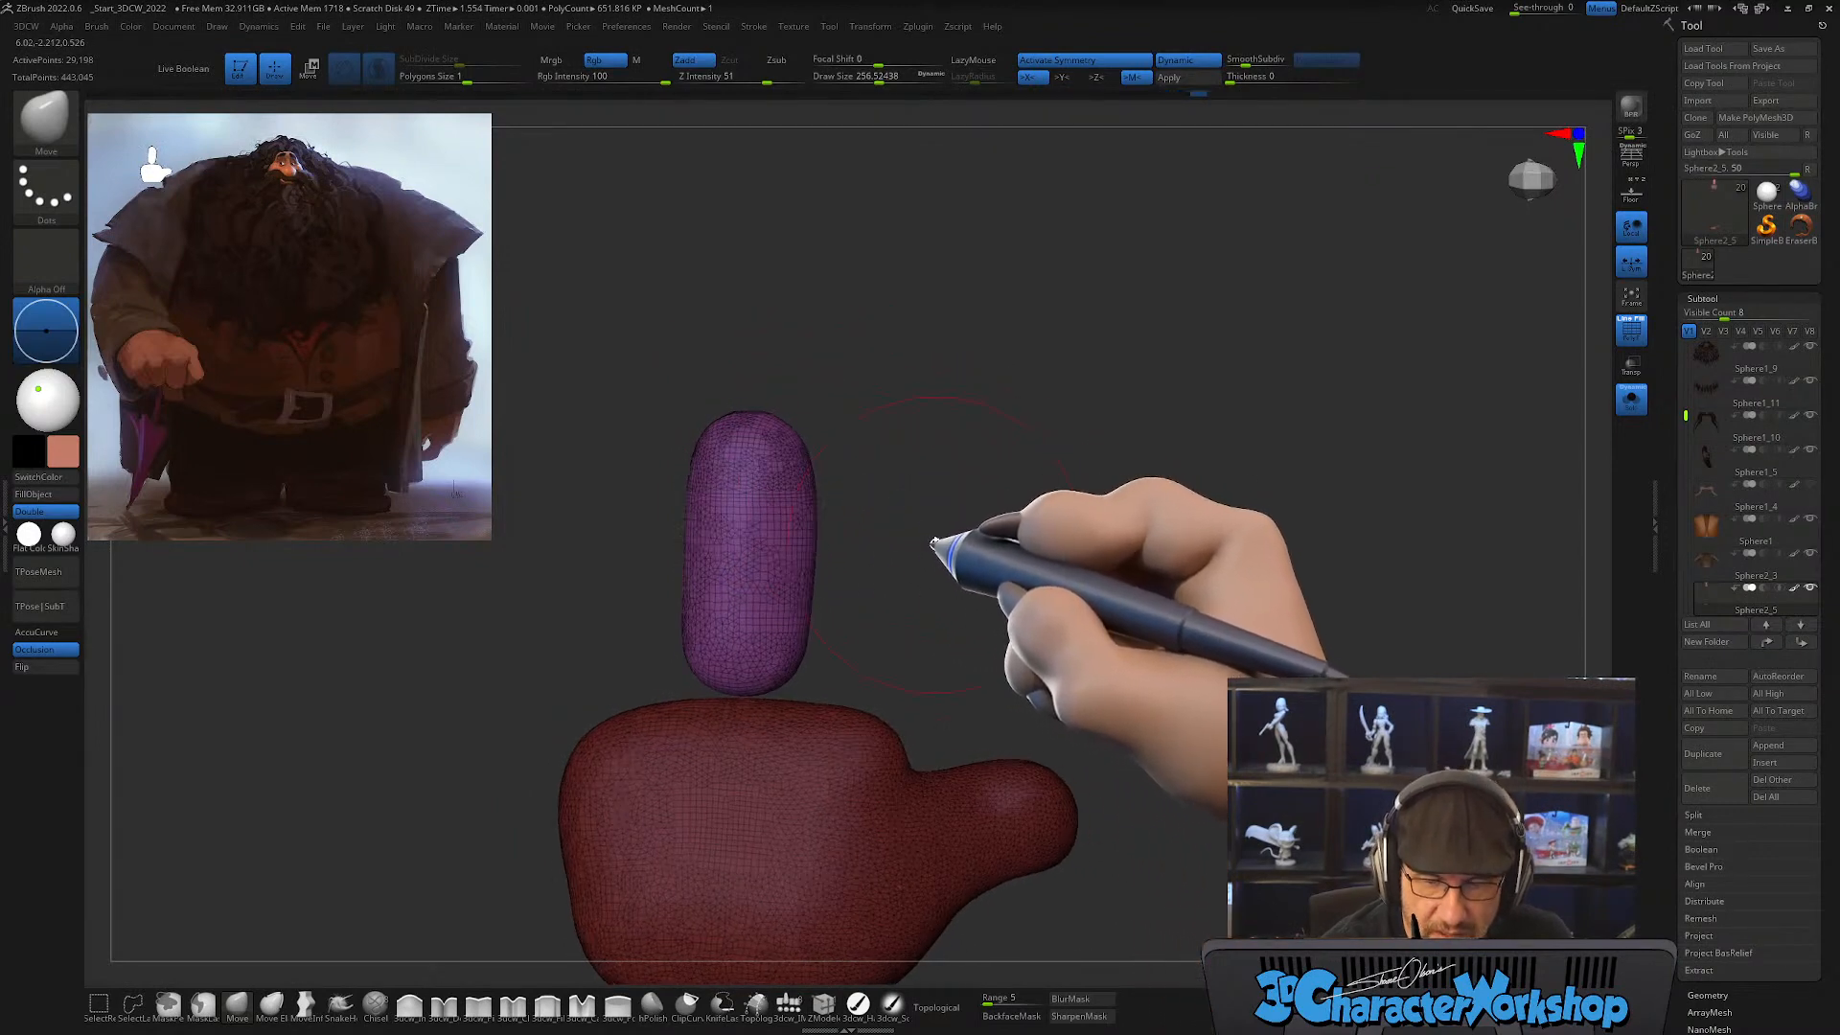
Step: Lower the finger along its length with the gizmo so that its base sinks into the palm
key(w)
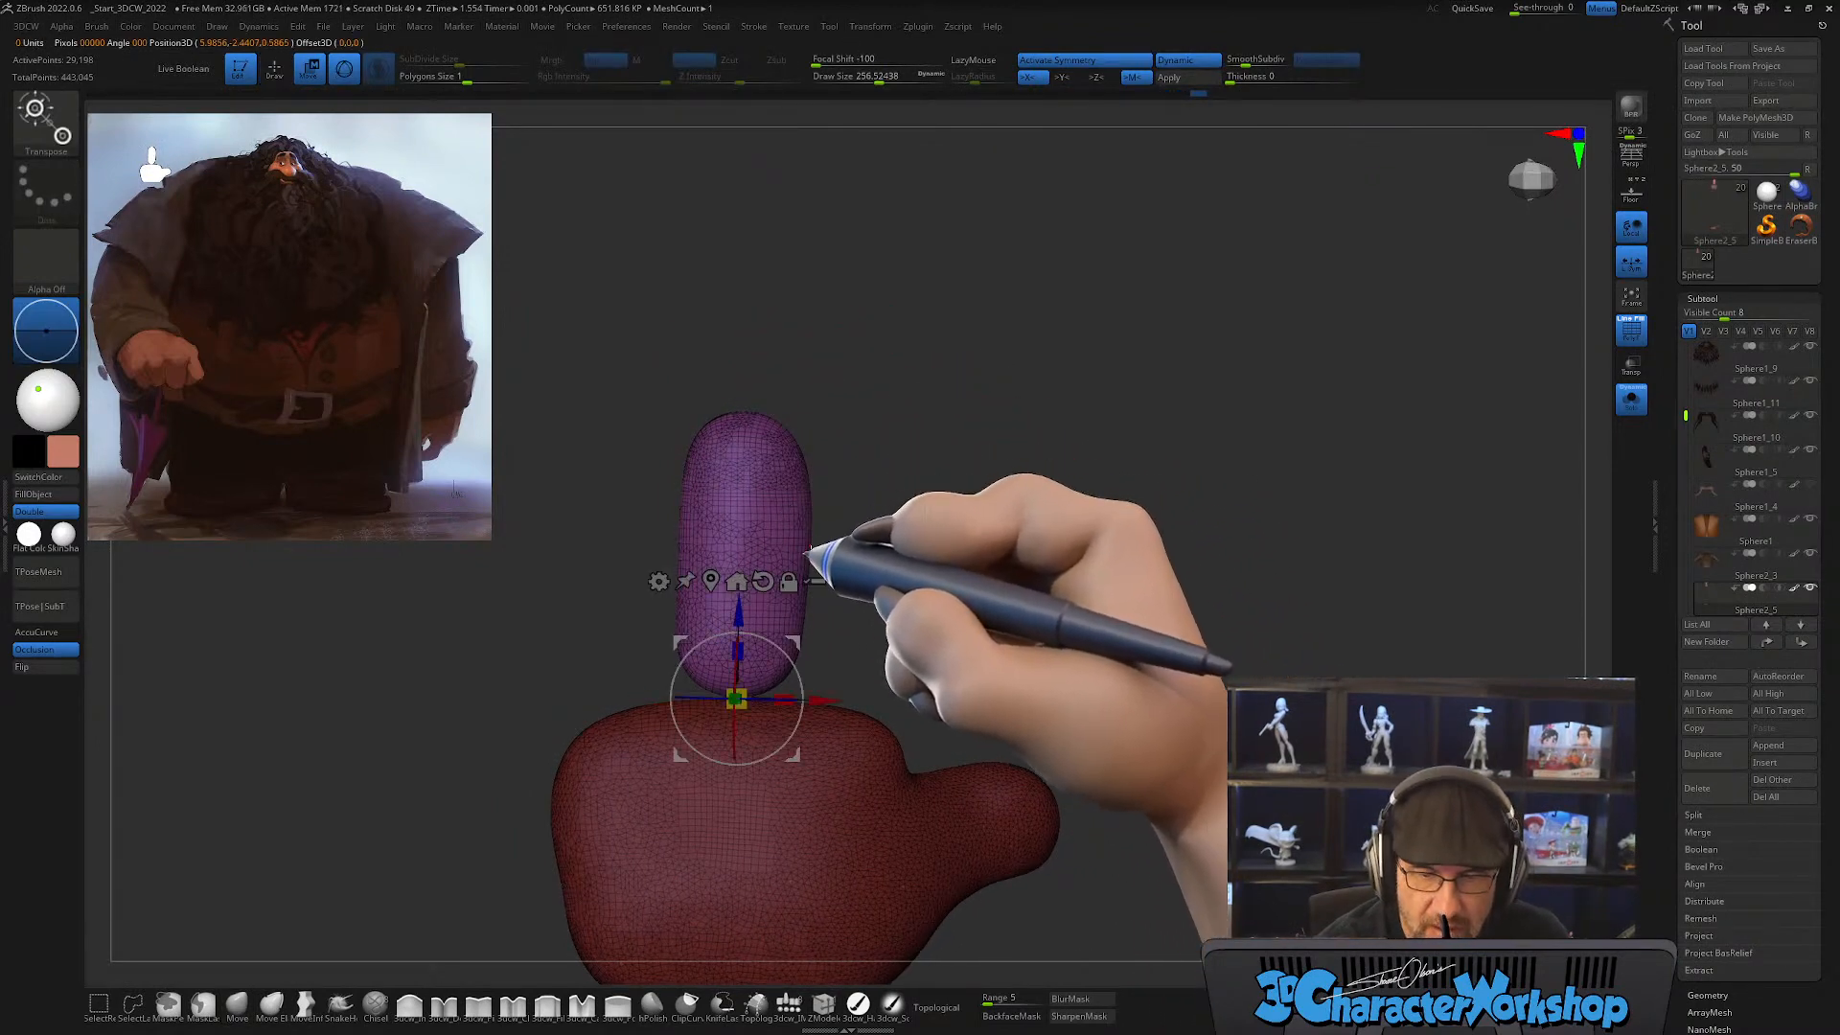
drag(740, 618, 738, 673)
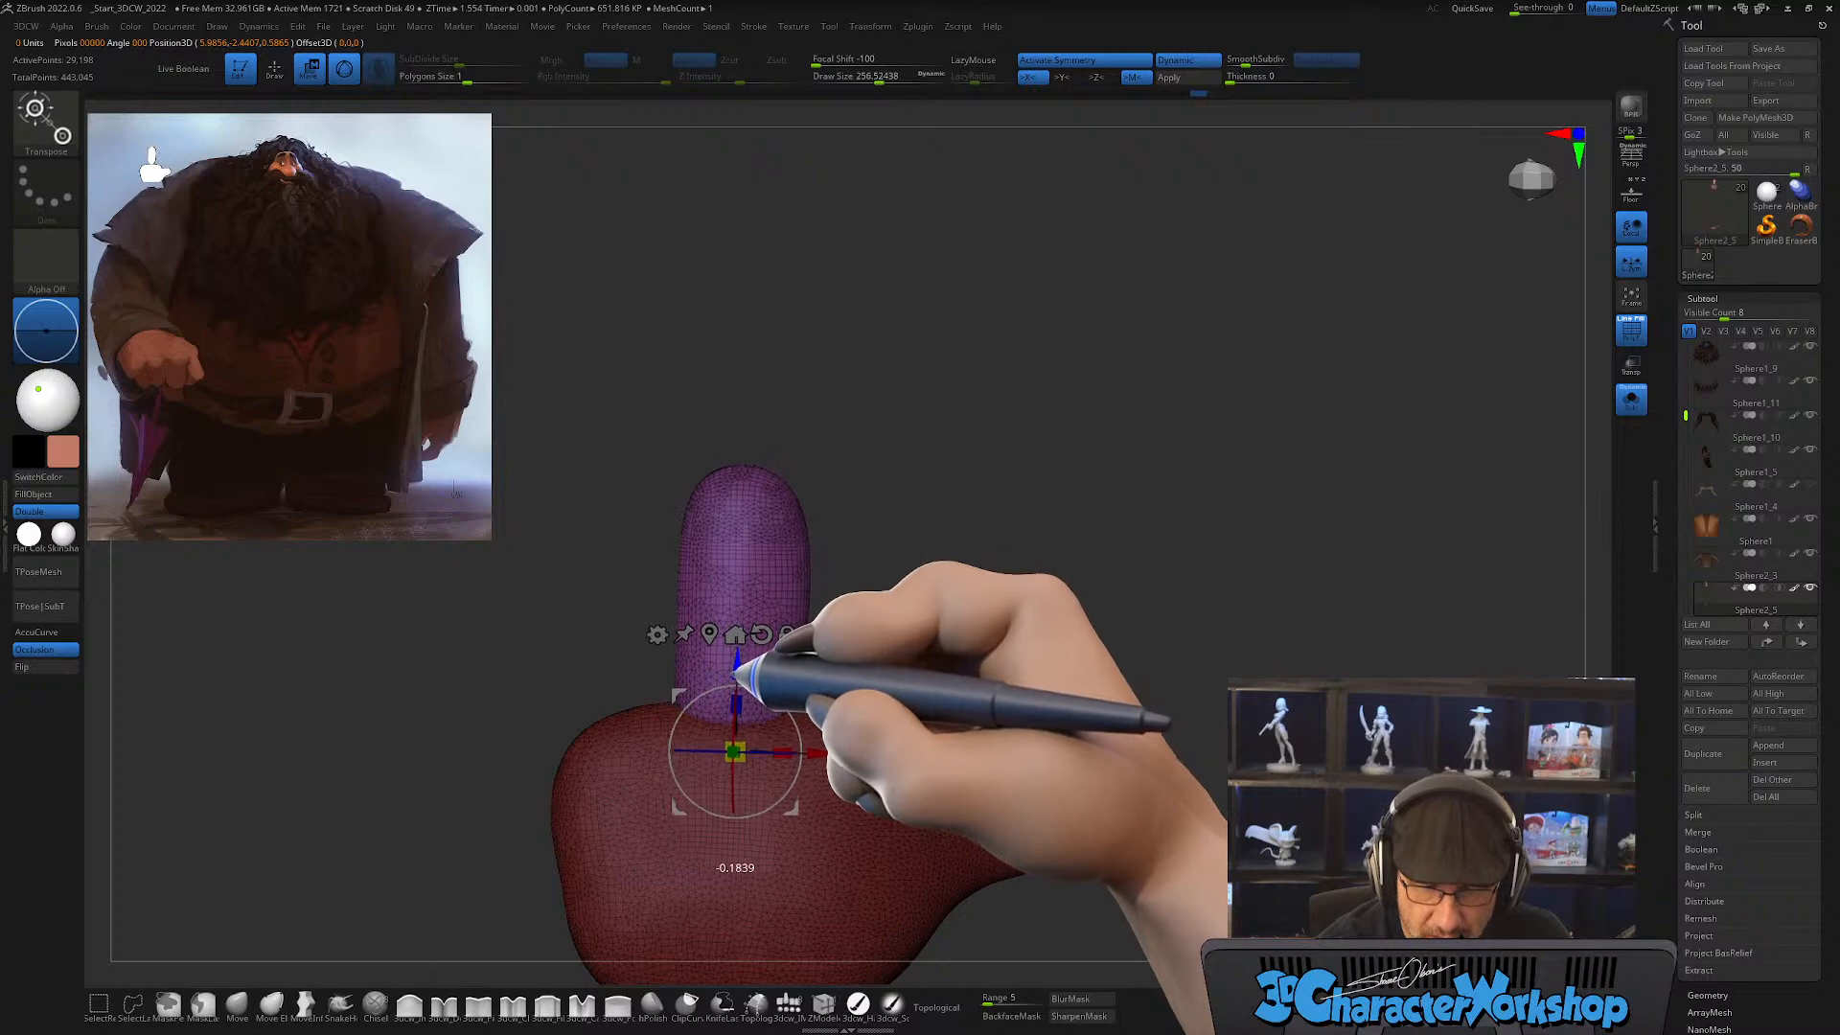
mouse_move(953, 616)
mouse_down()
mouse_move(895, 616)
mouse_move(920, 586)
mouse_move(850, 649)
mouse_move(834, 641)
mouse_move(915, 597)
mouse_move(895, 559)
mouse_move(917, 593)
mouse_up()
Step: Raise the Smooth brush's intensity to 80 and smooth the finger from tip to base
key(q)
shift+drag(770, 618, 754, 577)
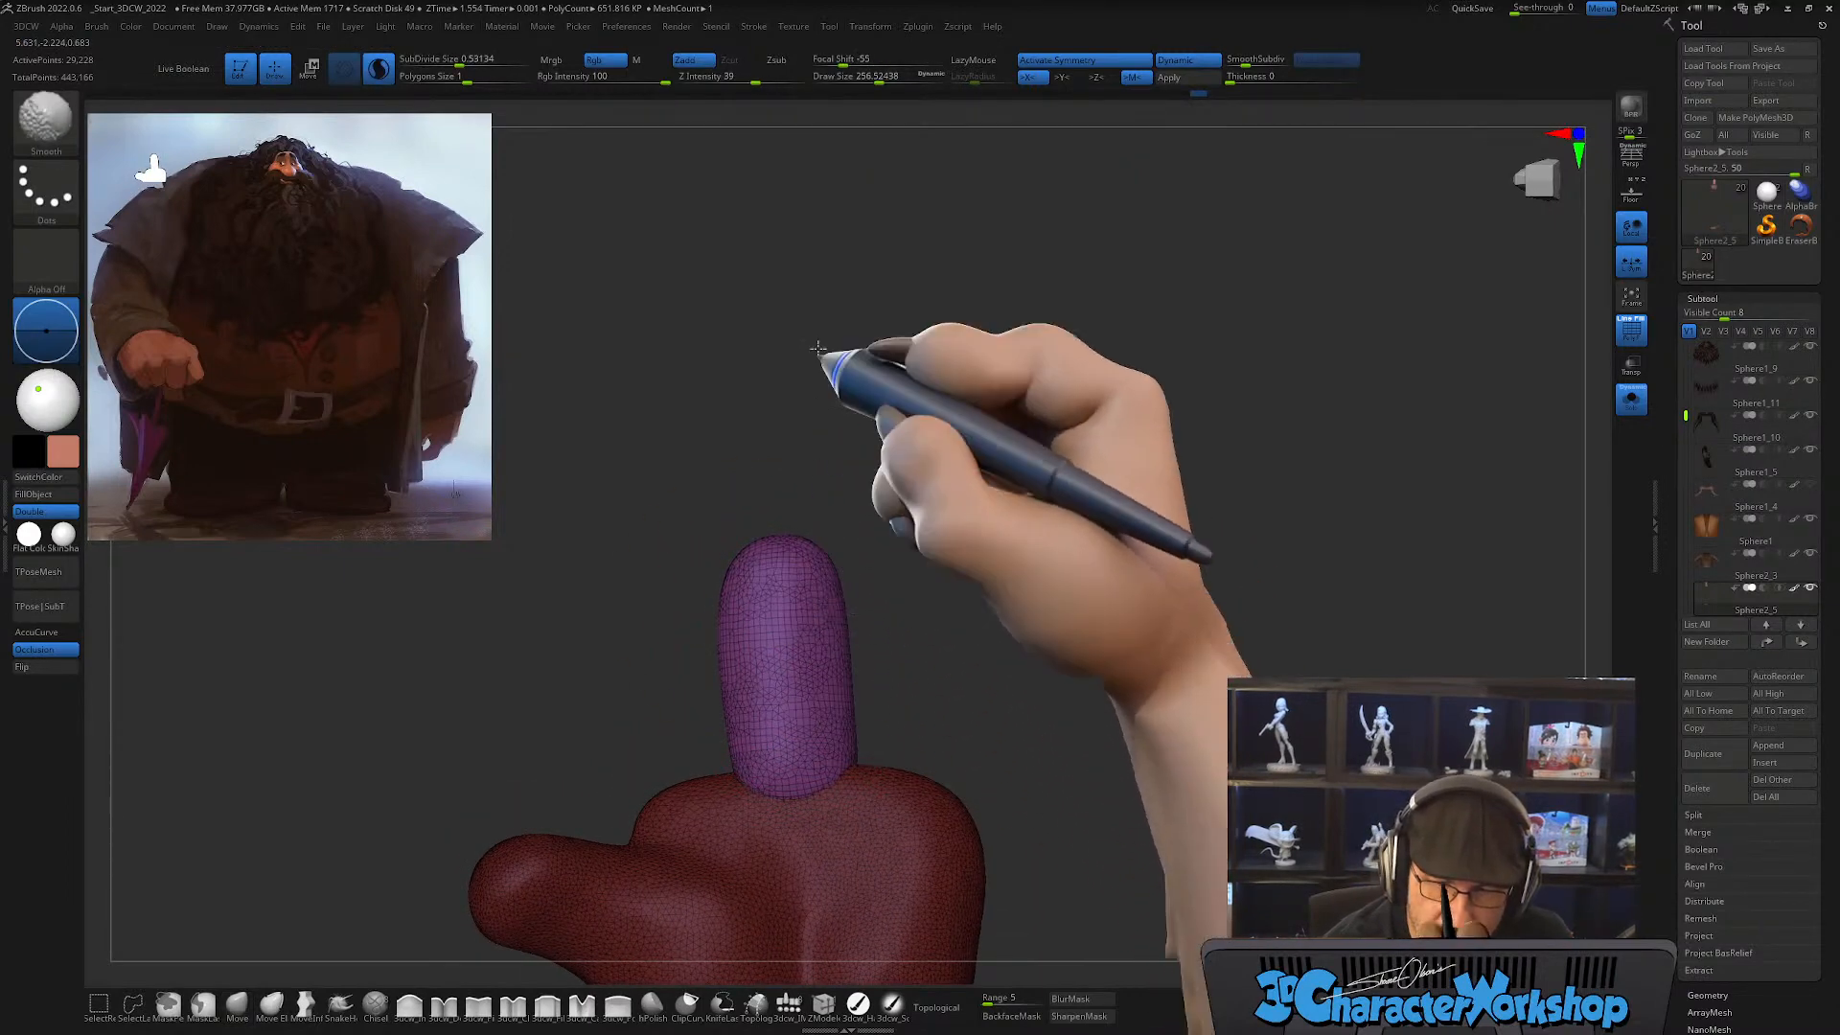
drag(772, 81, 788, 82)
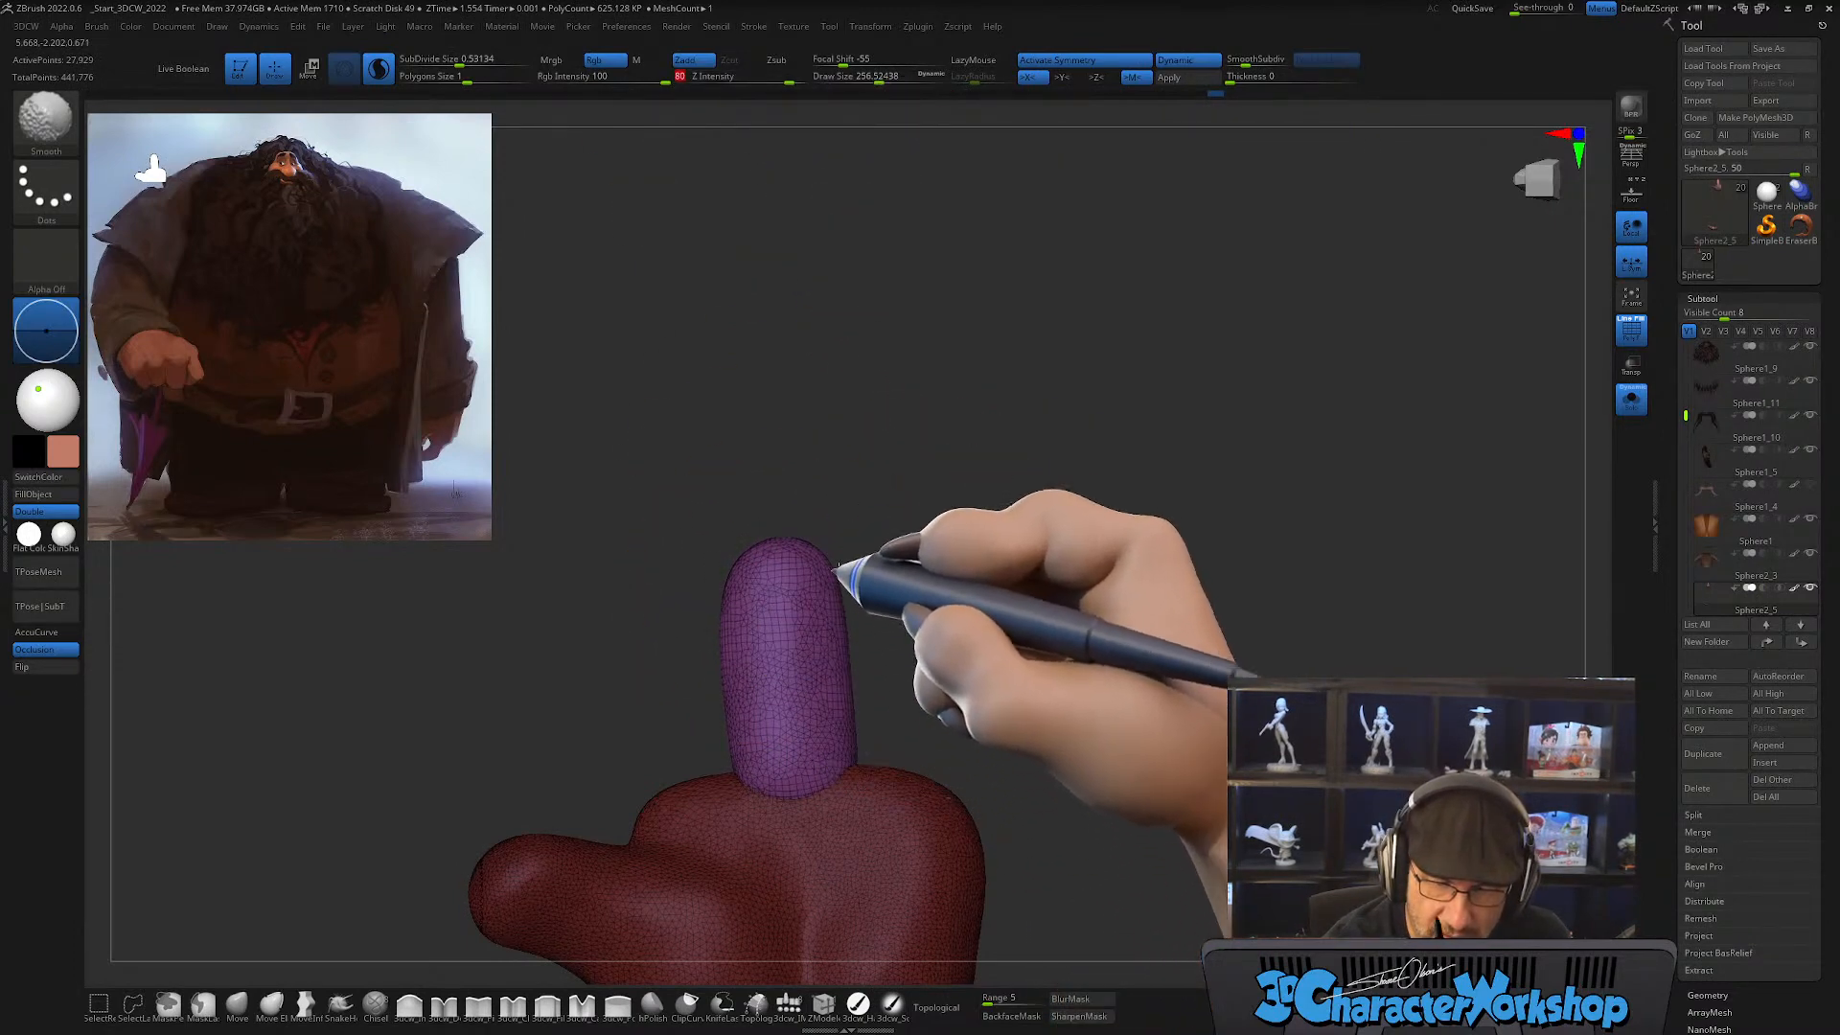
shift+drag(840, 566, 757, 781)
Step: Adjust the finger's base where it meets the palm with the Move brush at about 256
click(237, 1004)
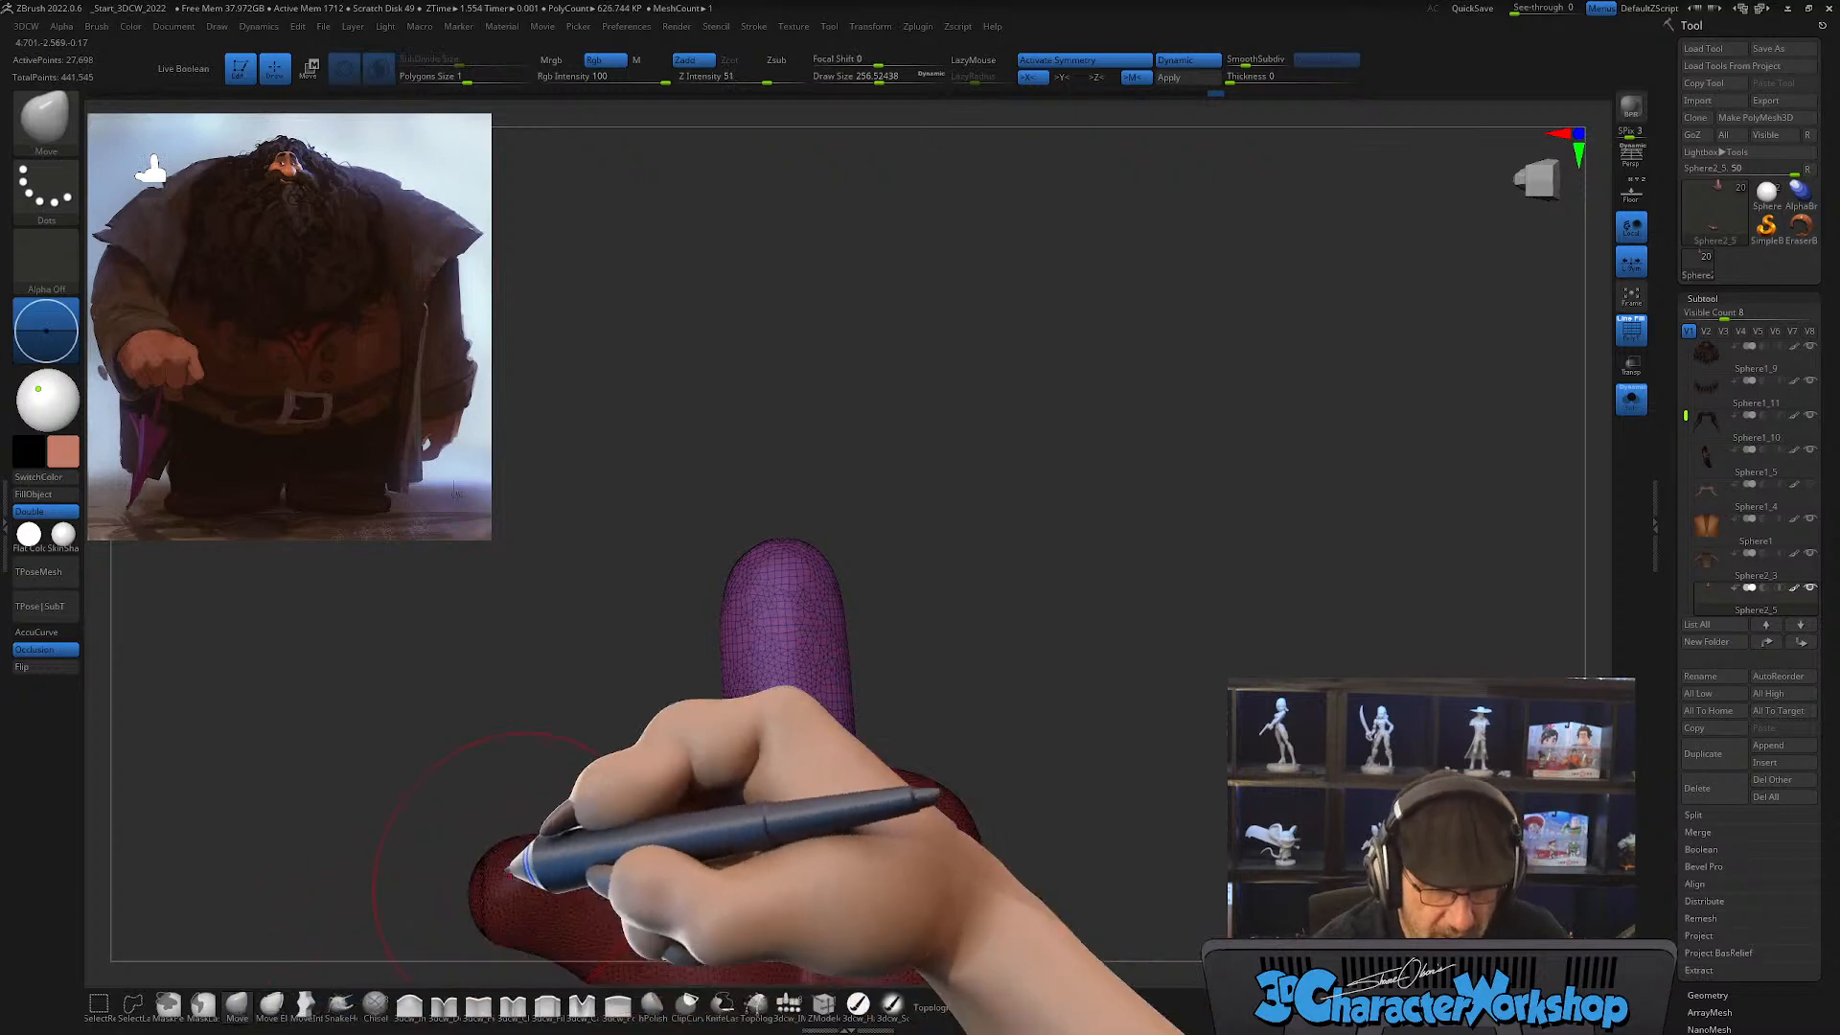
drag(822, 783, 827, 765)
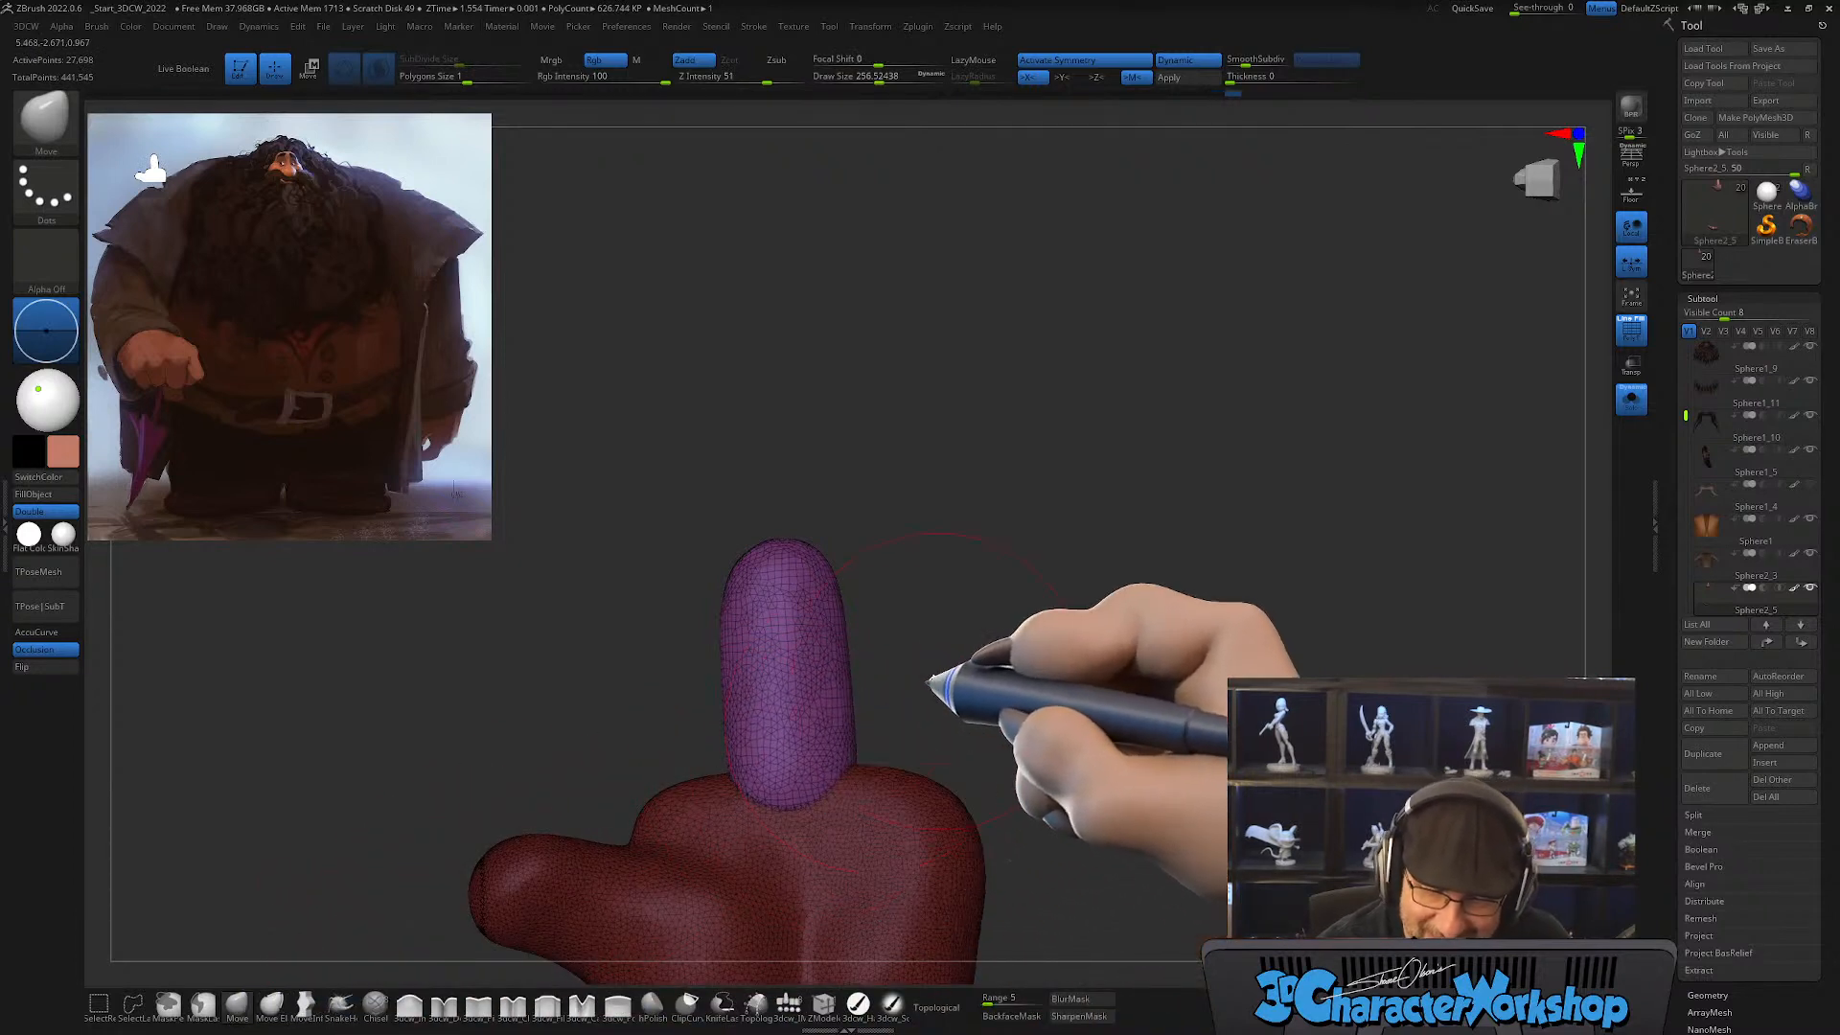
mouse_move(927, 669)
mouse_down()
mouse_move(879, 686)
mouse_move(913, 677)
mouse_up()
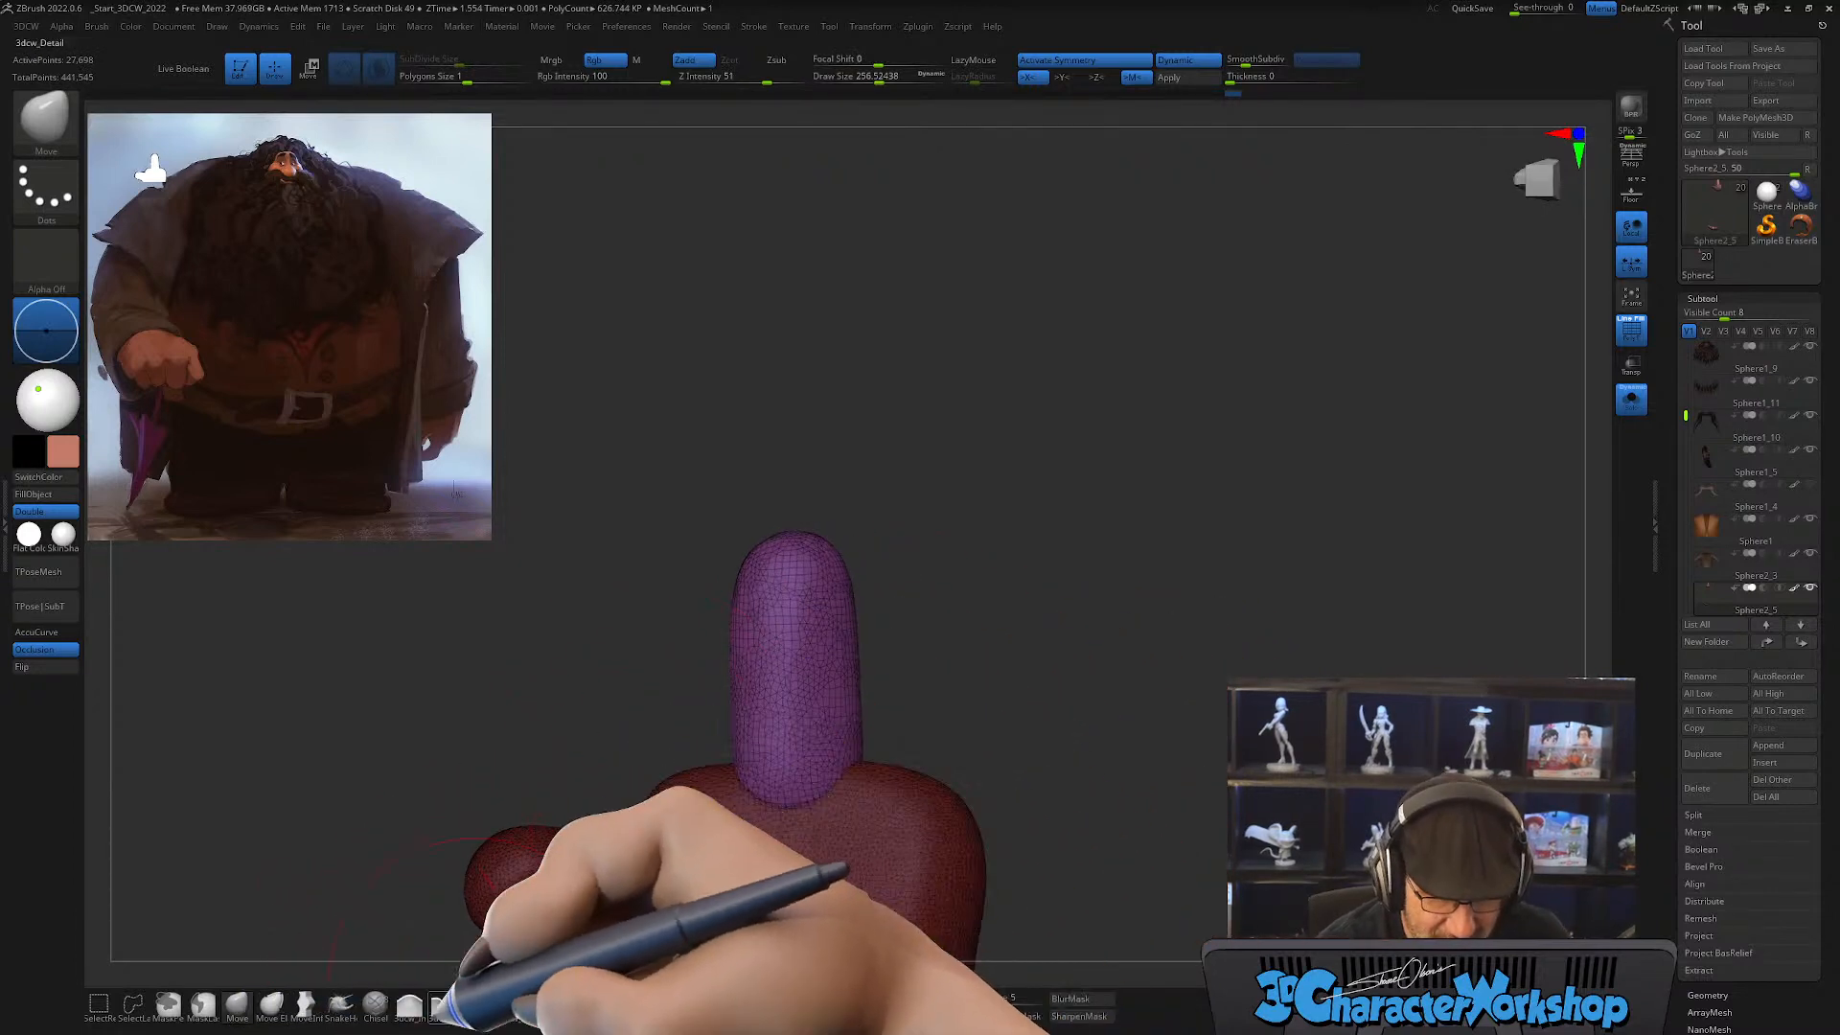
Step: Carve a joint crease across the finger's palm side with the 3dcw_Detail brush at a draw size of 112
click(444, 1005)
key(s)
drag(458, 1022, 444, 1020)
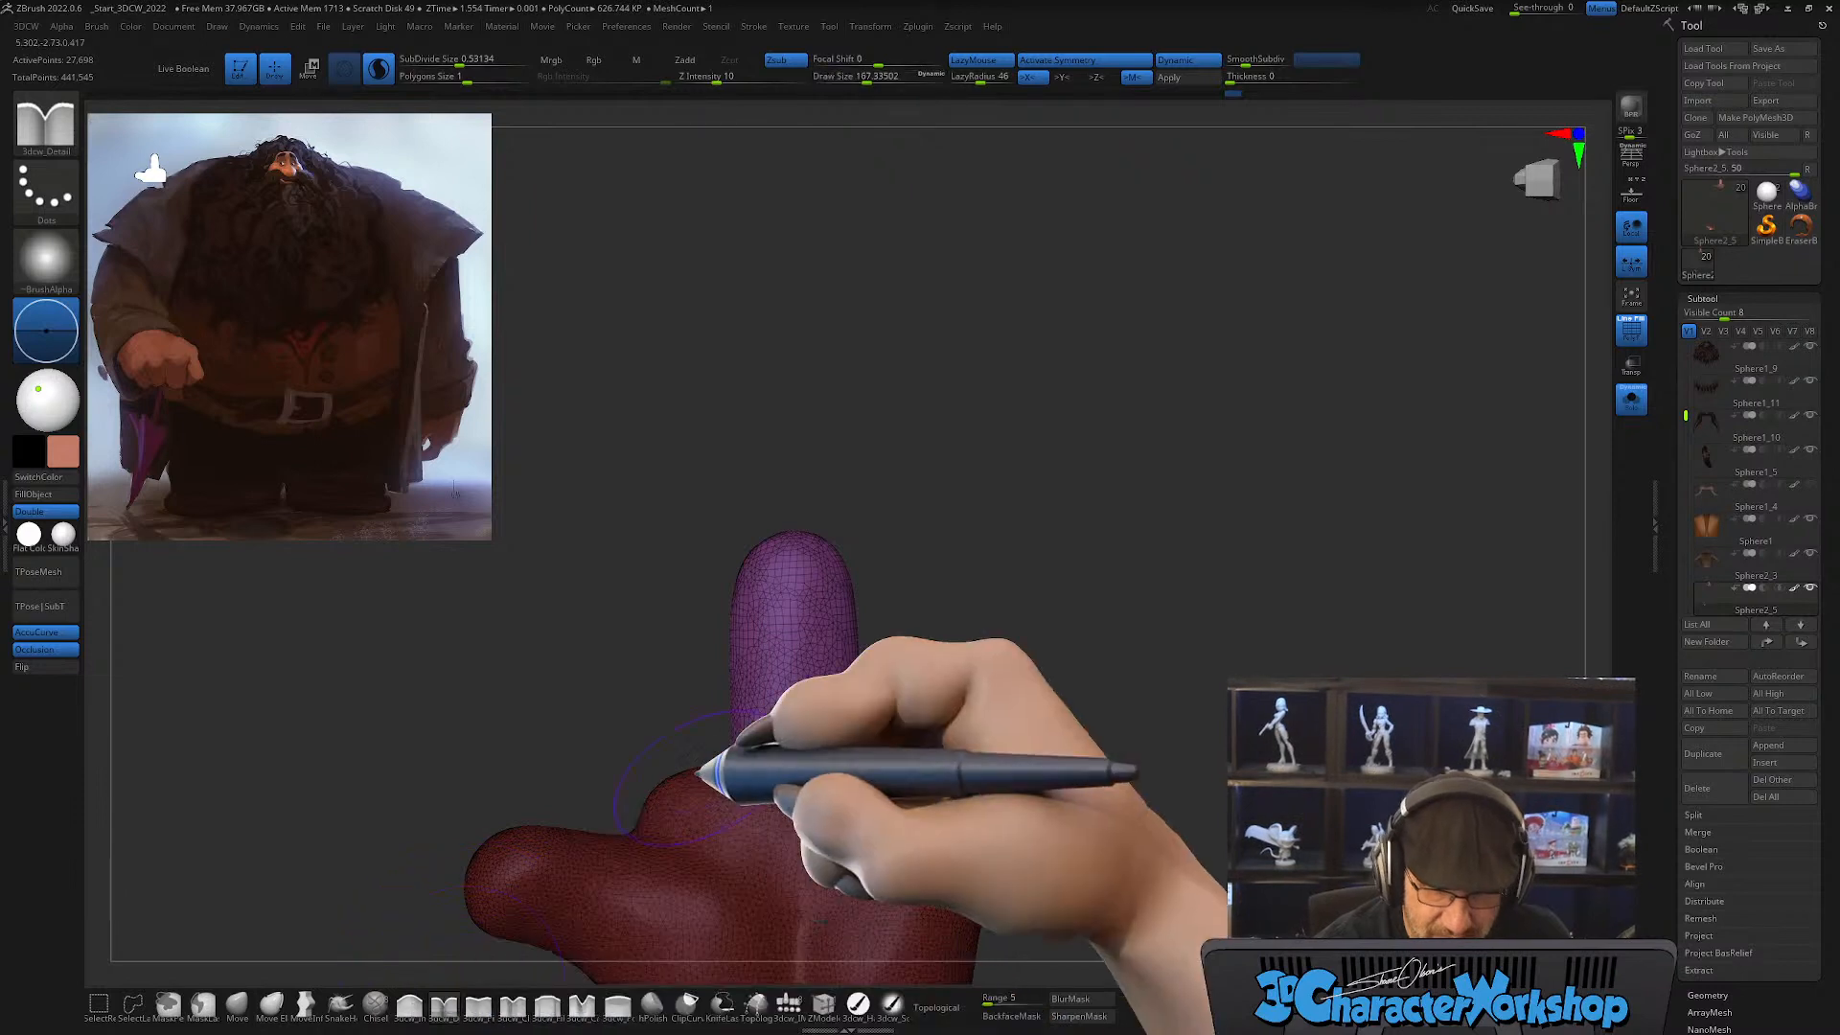
key(s)
alt+drag(887, 616, 876, 577)
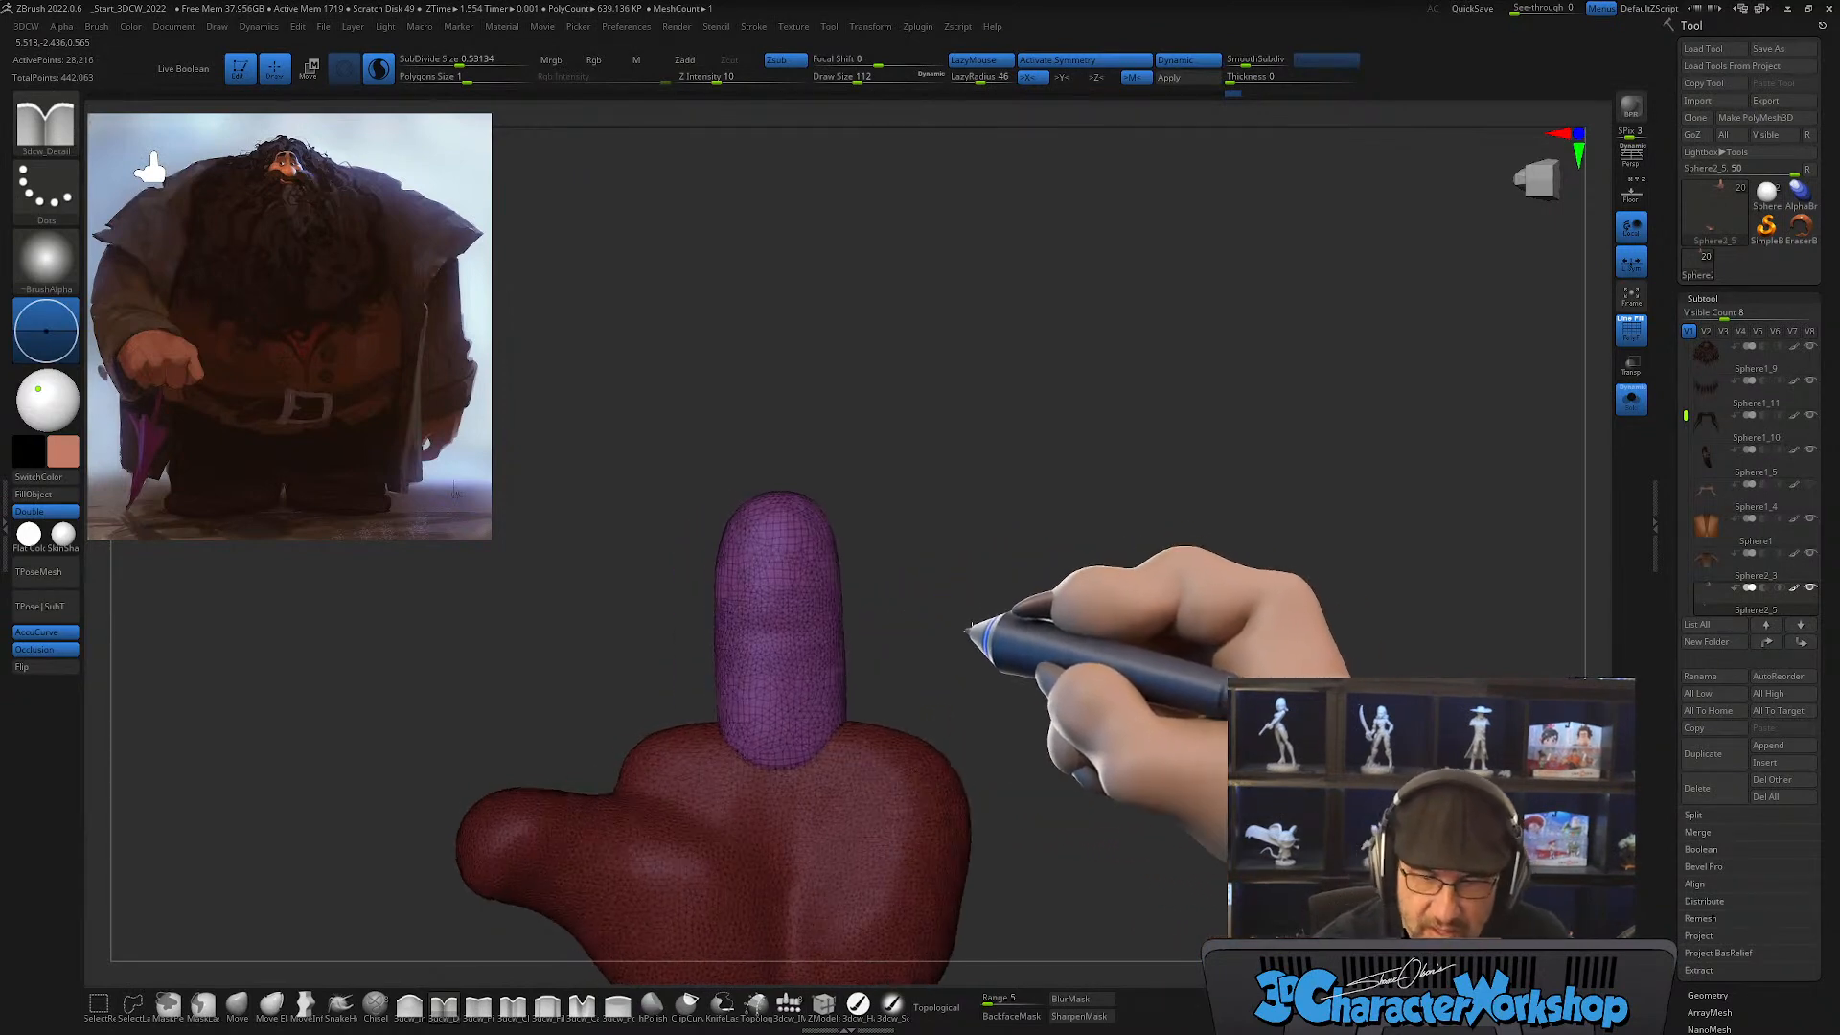
drag(904, 621, 953, 624)
alt+drag(949, 528, 924, 637)
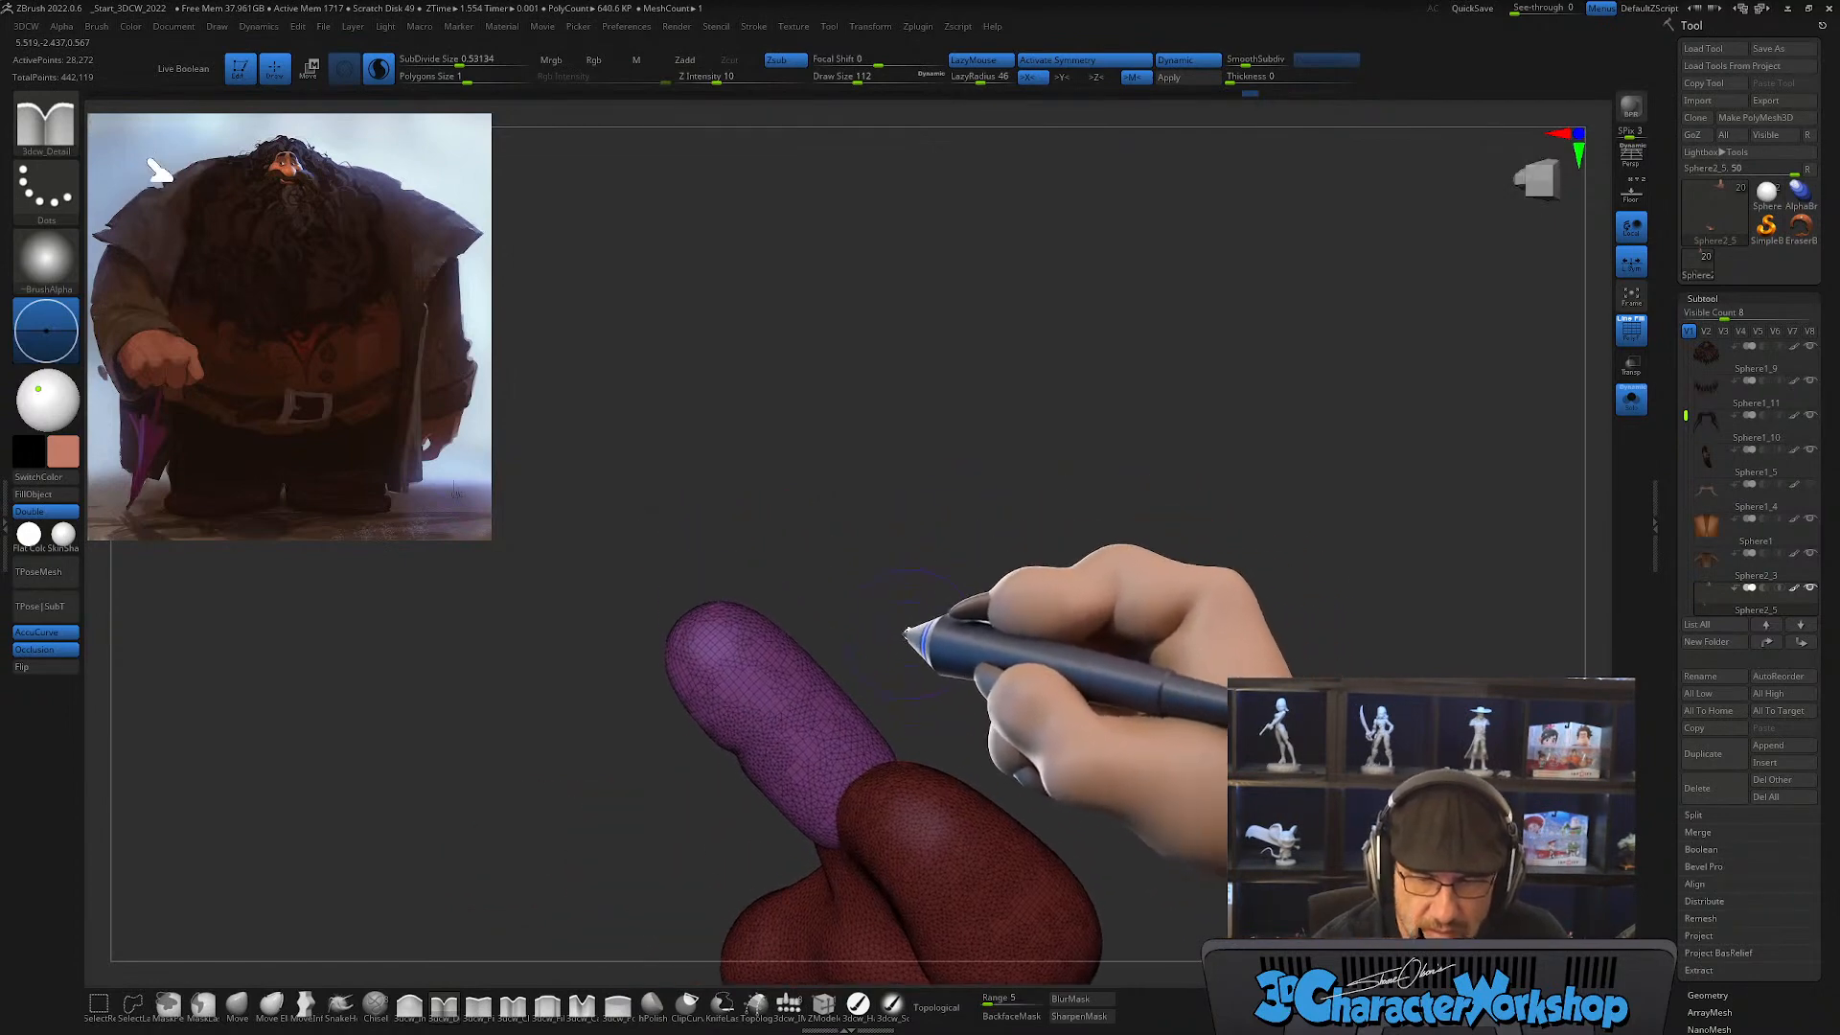
Step: Shape the fingertip and its side profile with the Move brush at a draw size of about 145
click(237, 1004)
key(s)
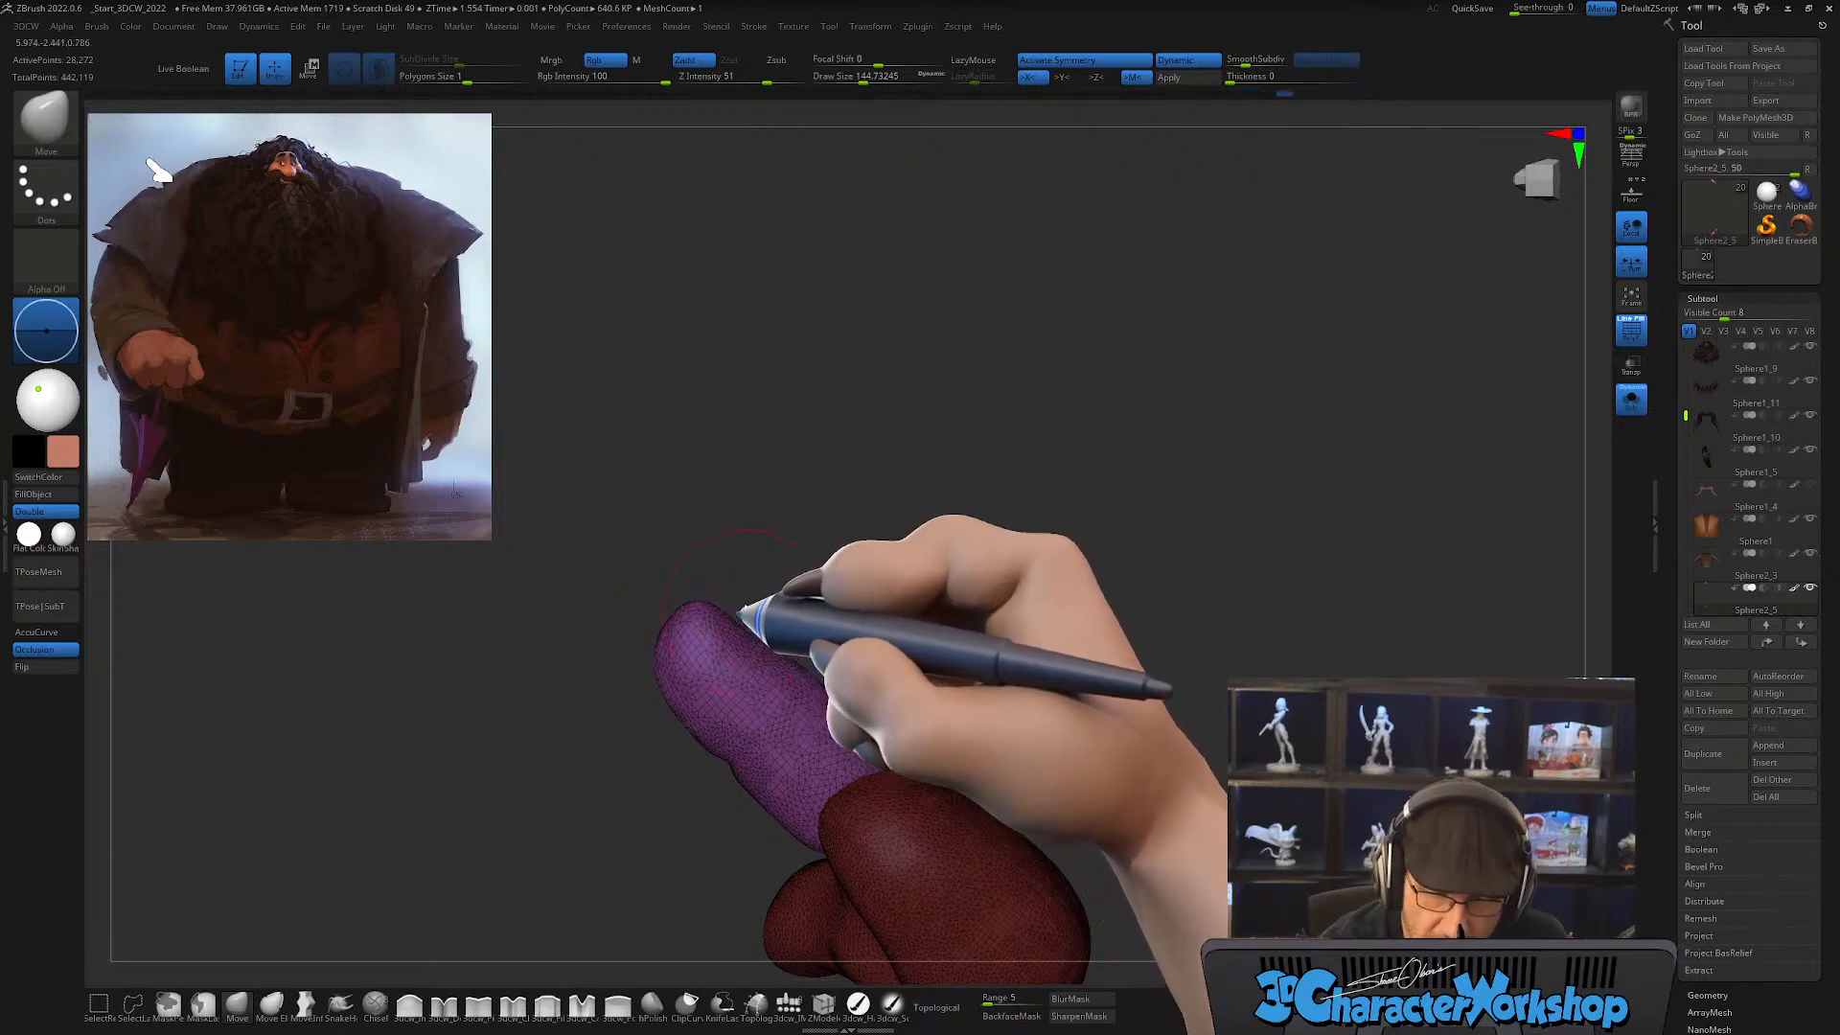
drag(740, 610, 788, 596)
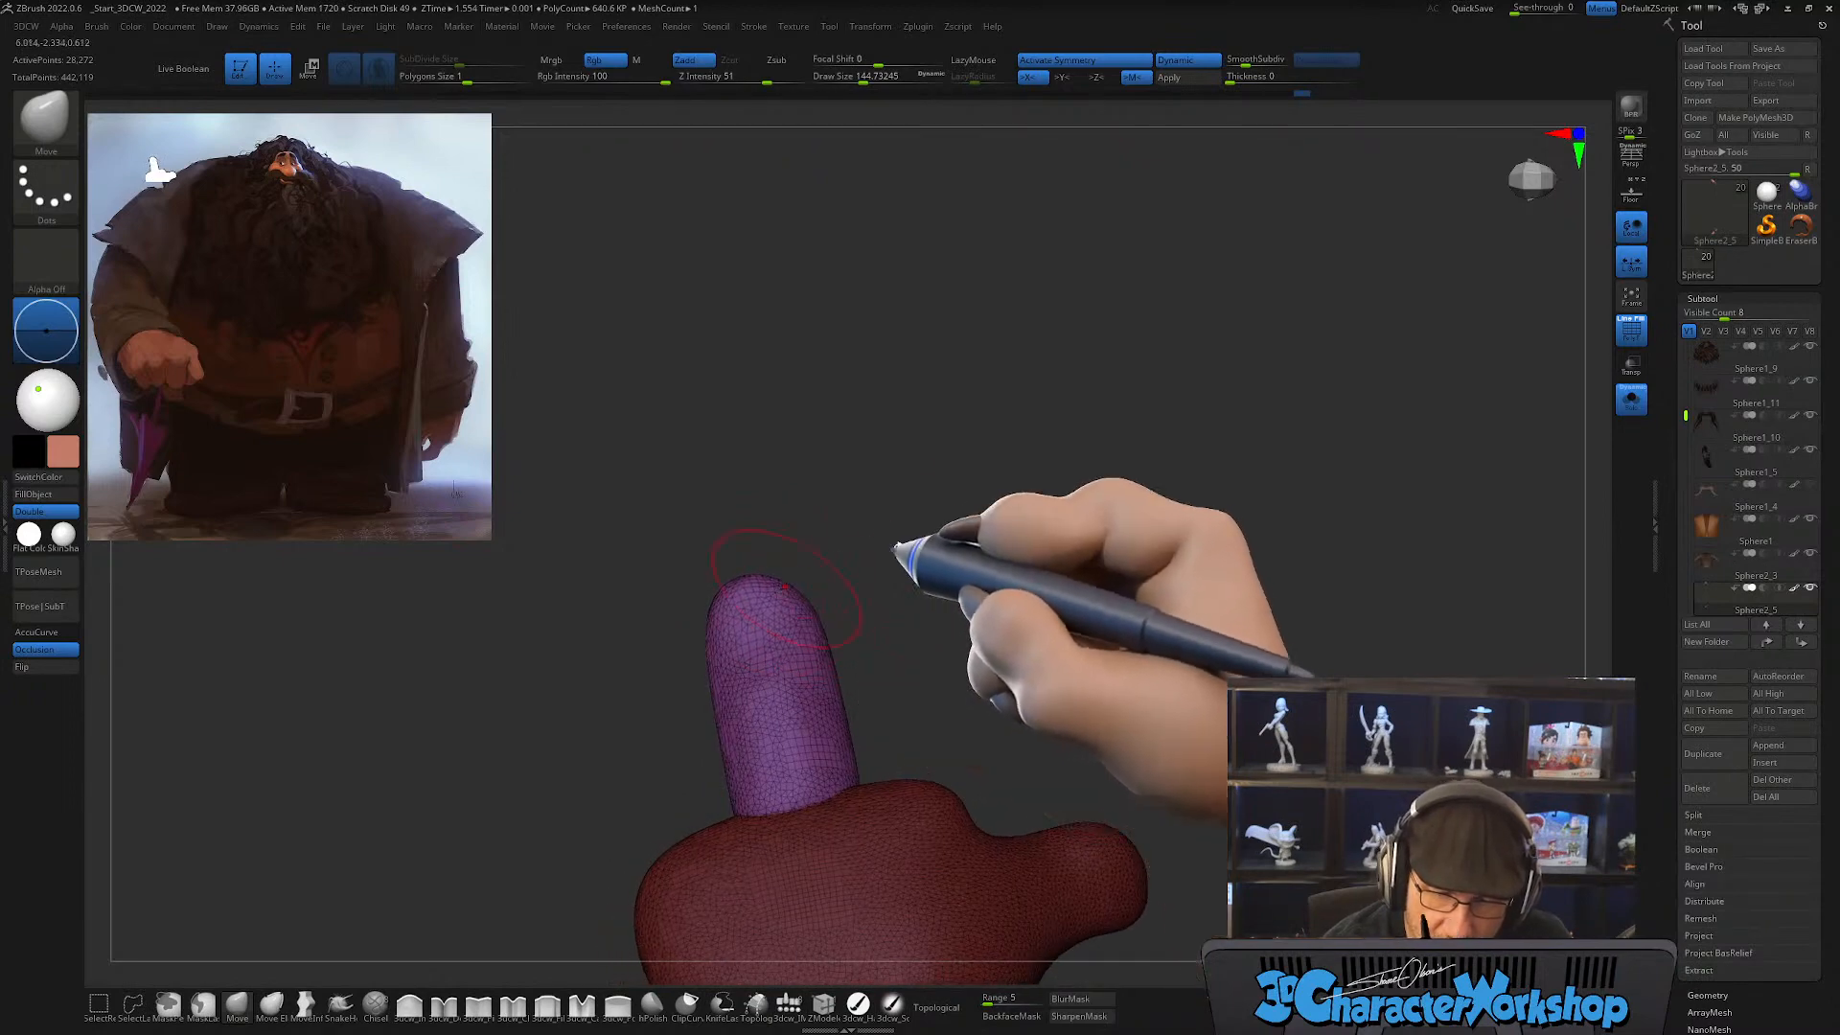
drag(891, 548, 830, 594)
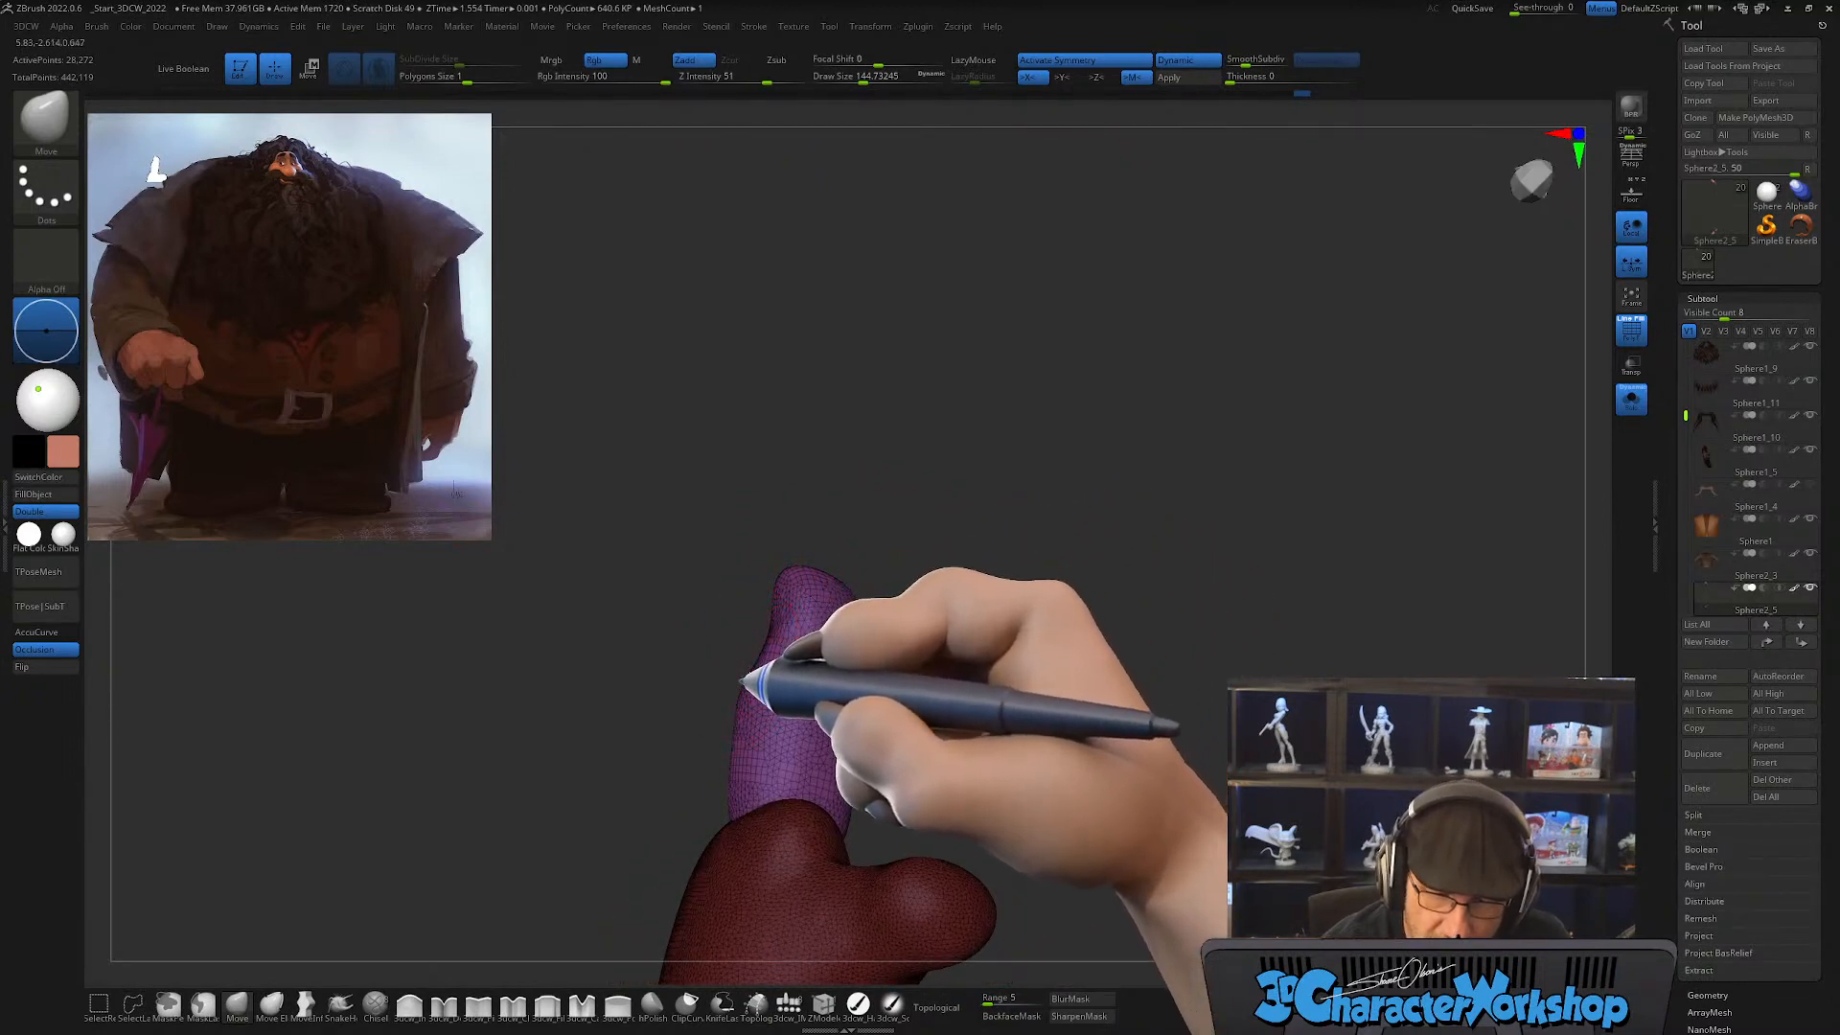
mouse_move(986, 658)
alt+mouse_down()
mouse_move(957, 629)
mouse_move(958, 670)
mouse_move(1052, 664)
mouse_move(981, 670)
mouse_move(942, 734)
alt+mouse_up()
Step: Raise the finger with the gizmo, and stretch its base down into the palm using the Move brush at about 234
key(s)
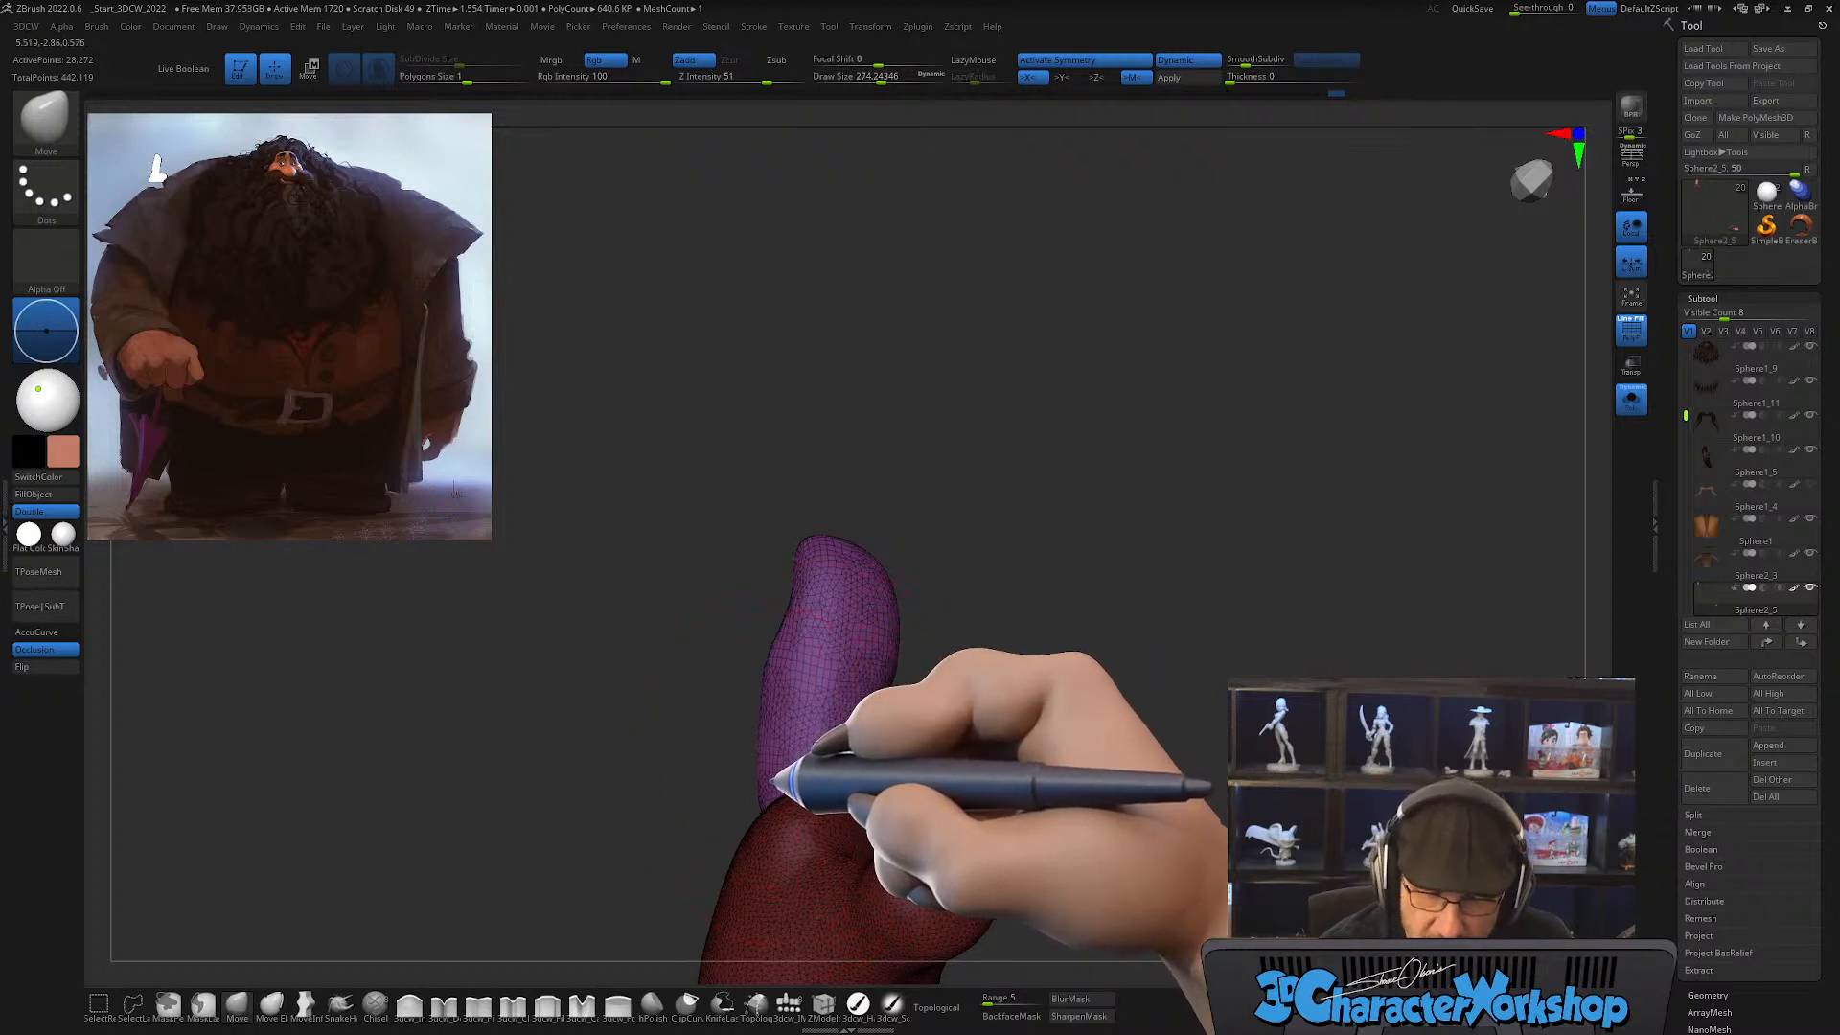
key(w)
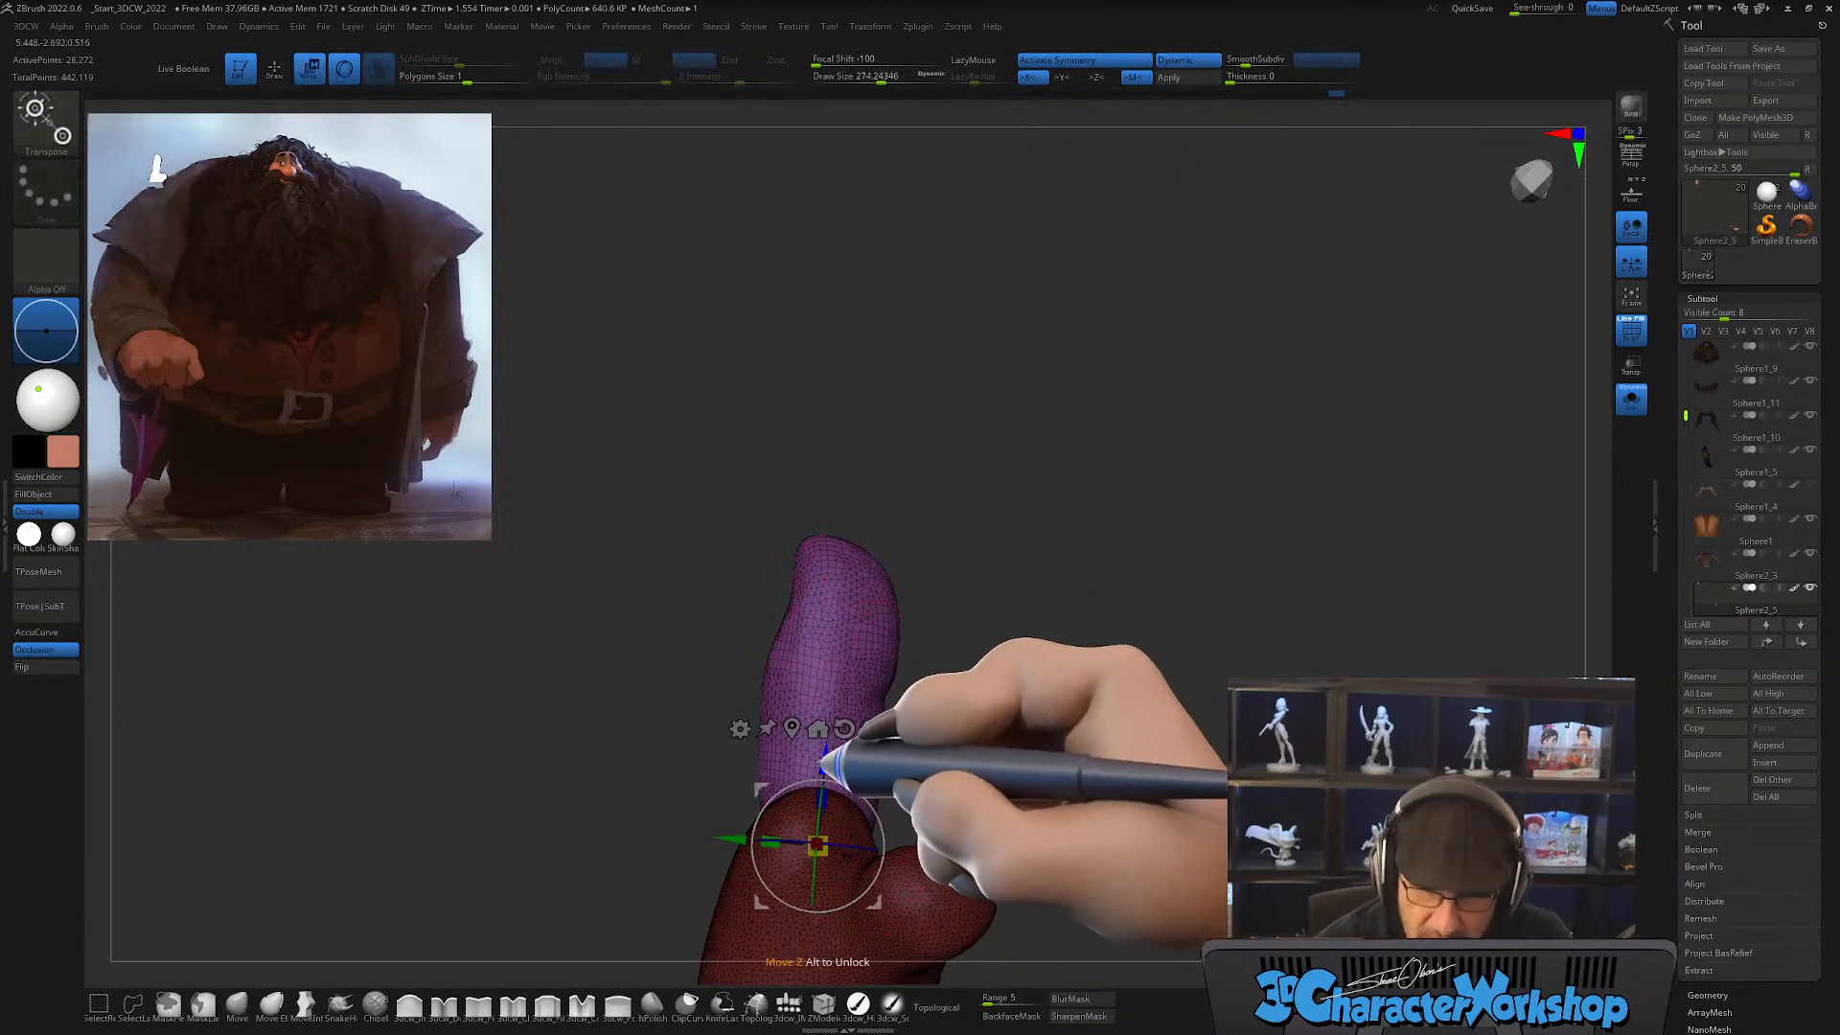
drag(822, 767, 829, 704)
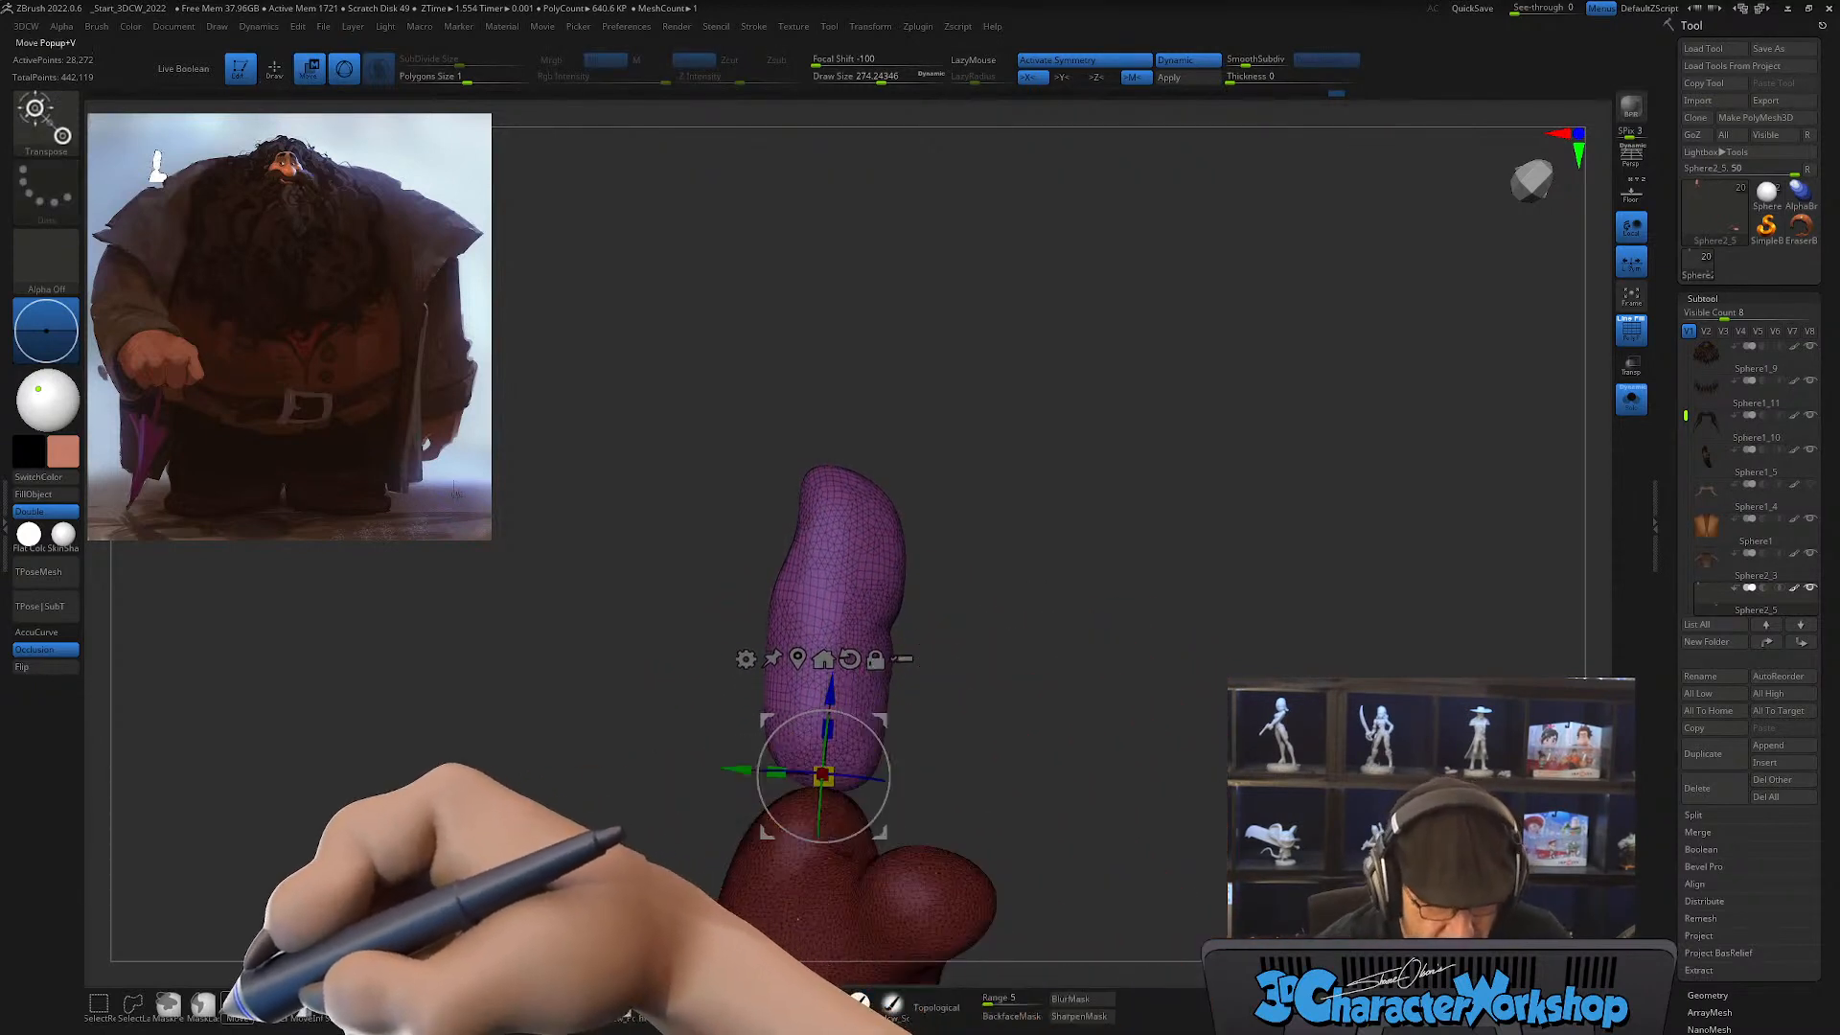
key(q)
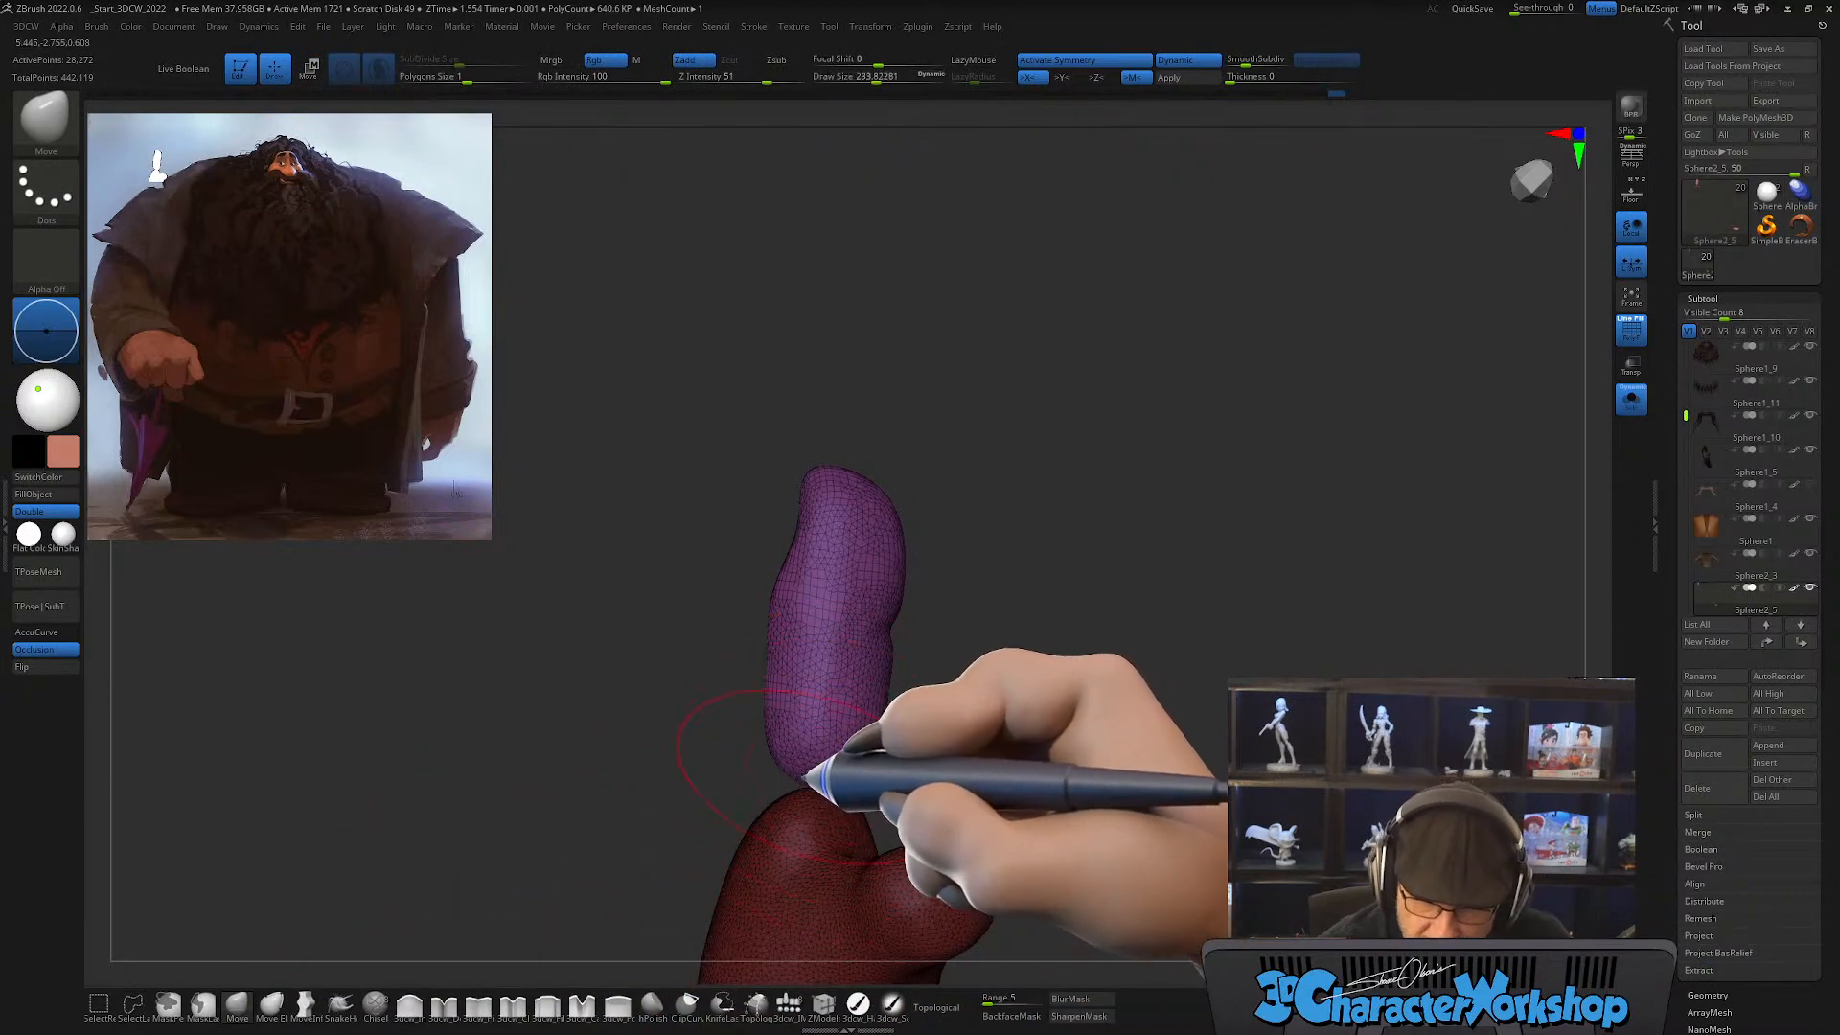
mouse_move(791, 836)
mouse_down()
mouse_move(771, 935)
mouse_move(761, 916)
mouse_up()
key(shift)
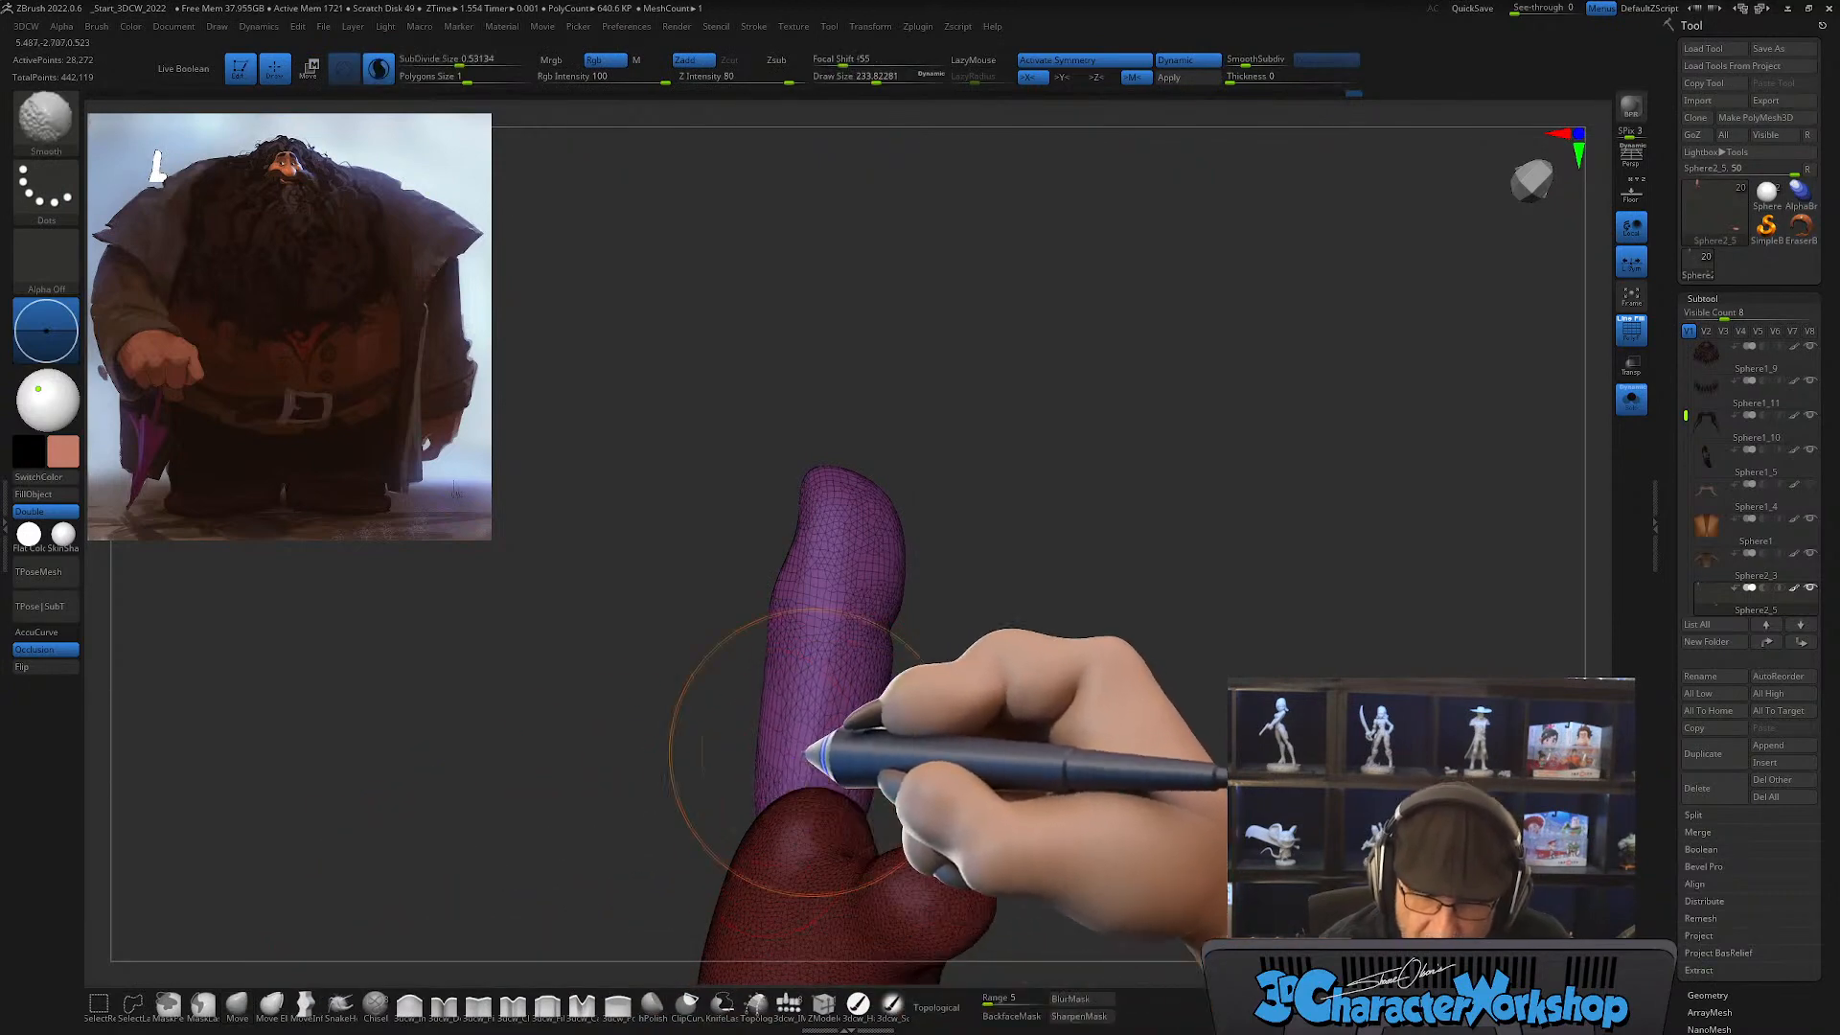
Step: Smooth the finger's base and refine its sides with the Move brush at a draw size of about 234
shift+drag(799, 751, 827, 757)
drag(893, 754, 988, 757)
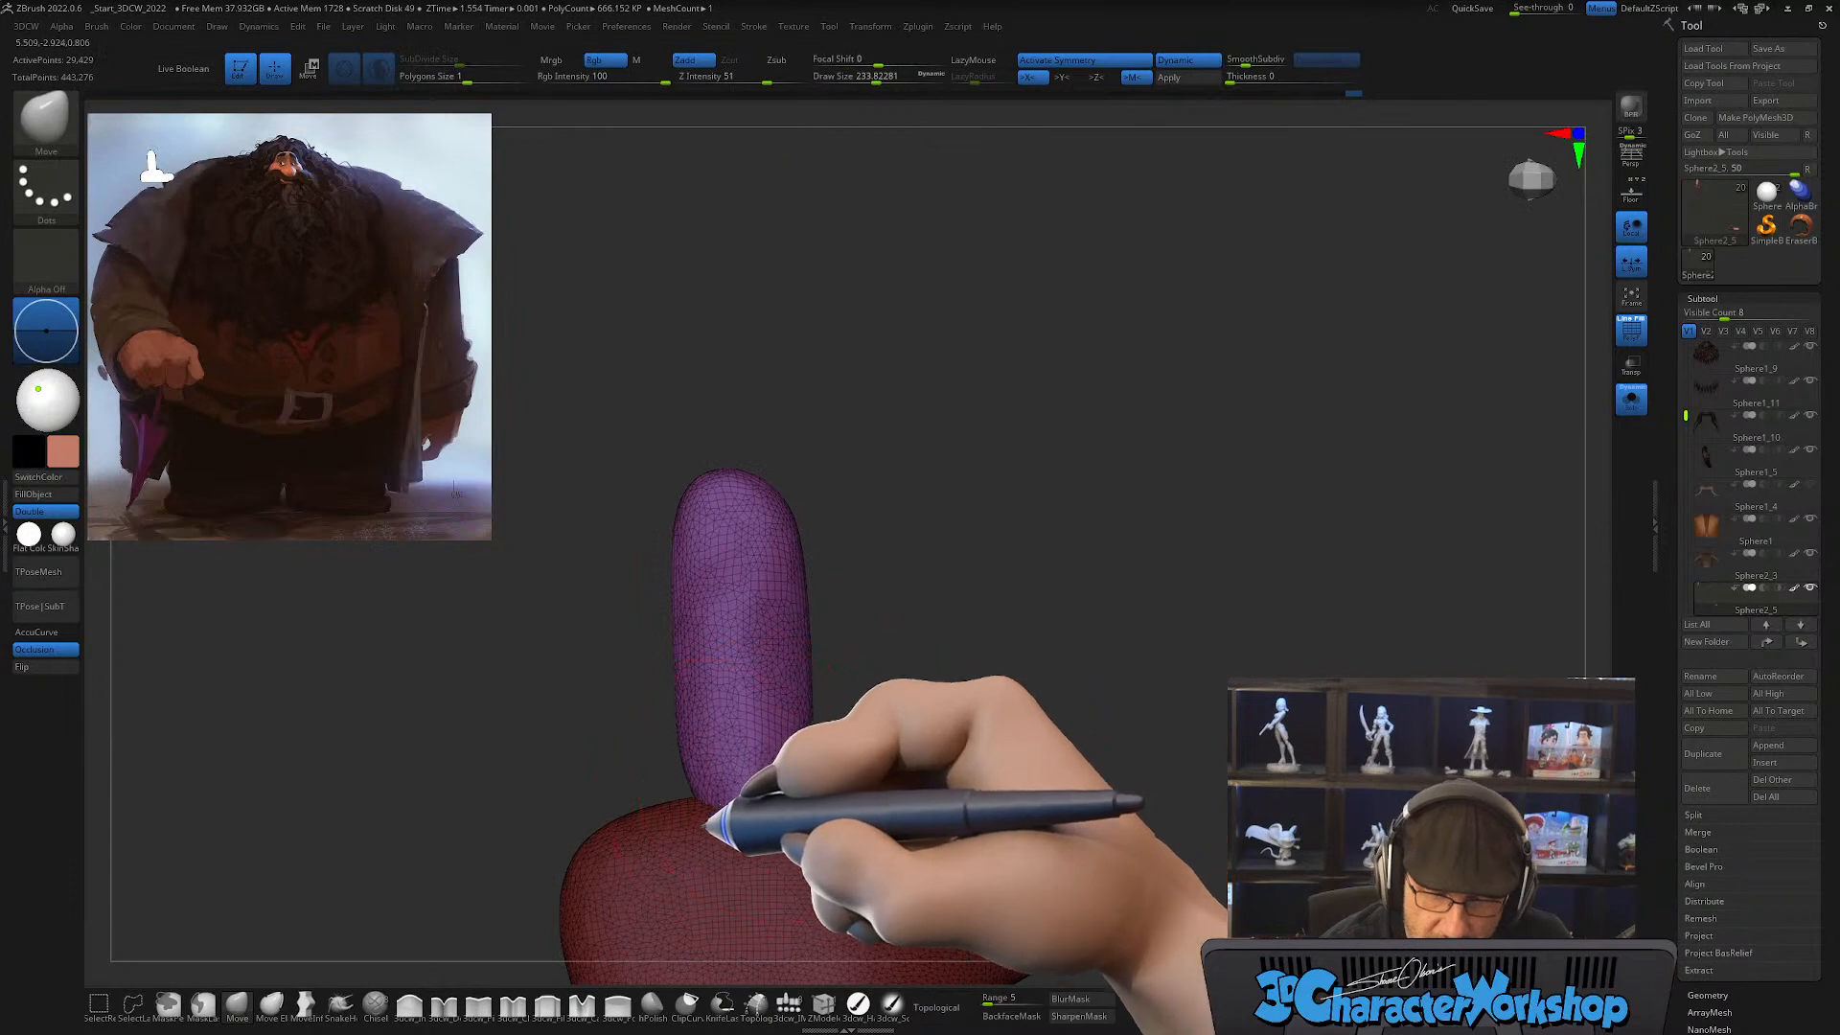
key(shift)
shift+drag(746, 730, 757, 726)
drag(868, 719, 944, 714)
drag(810, 634, 780, 615)
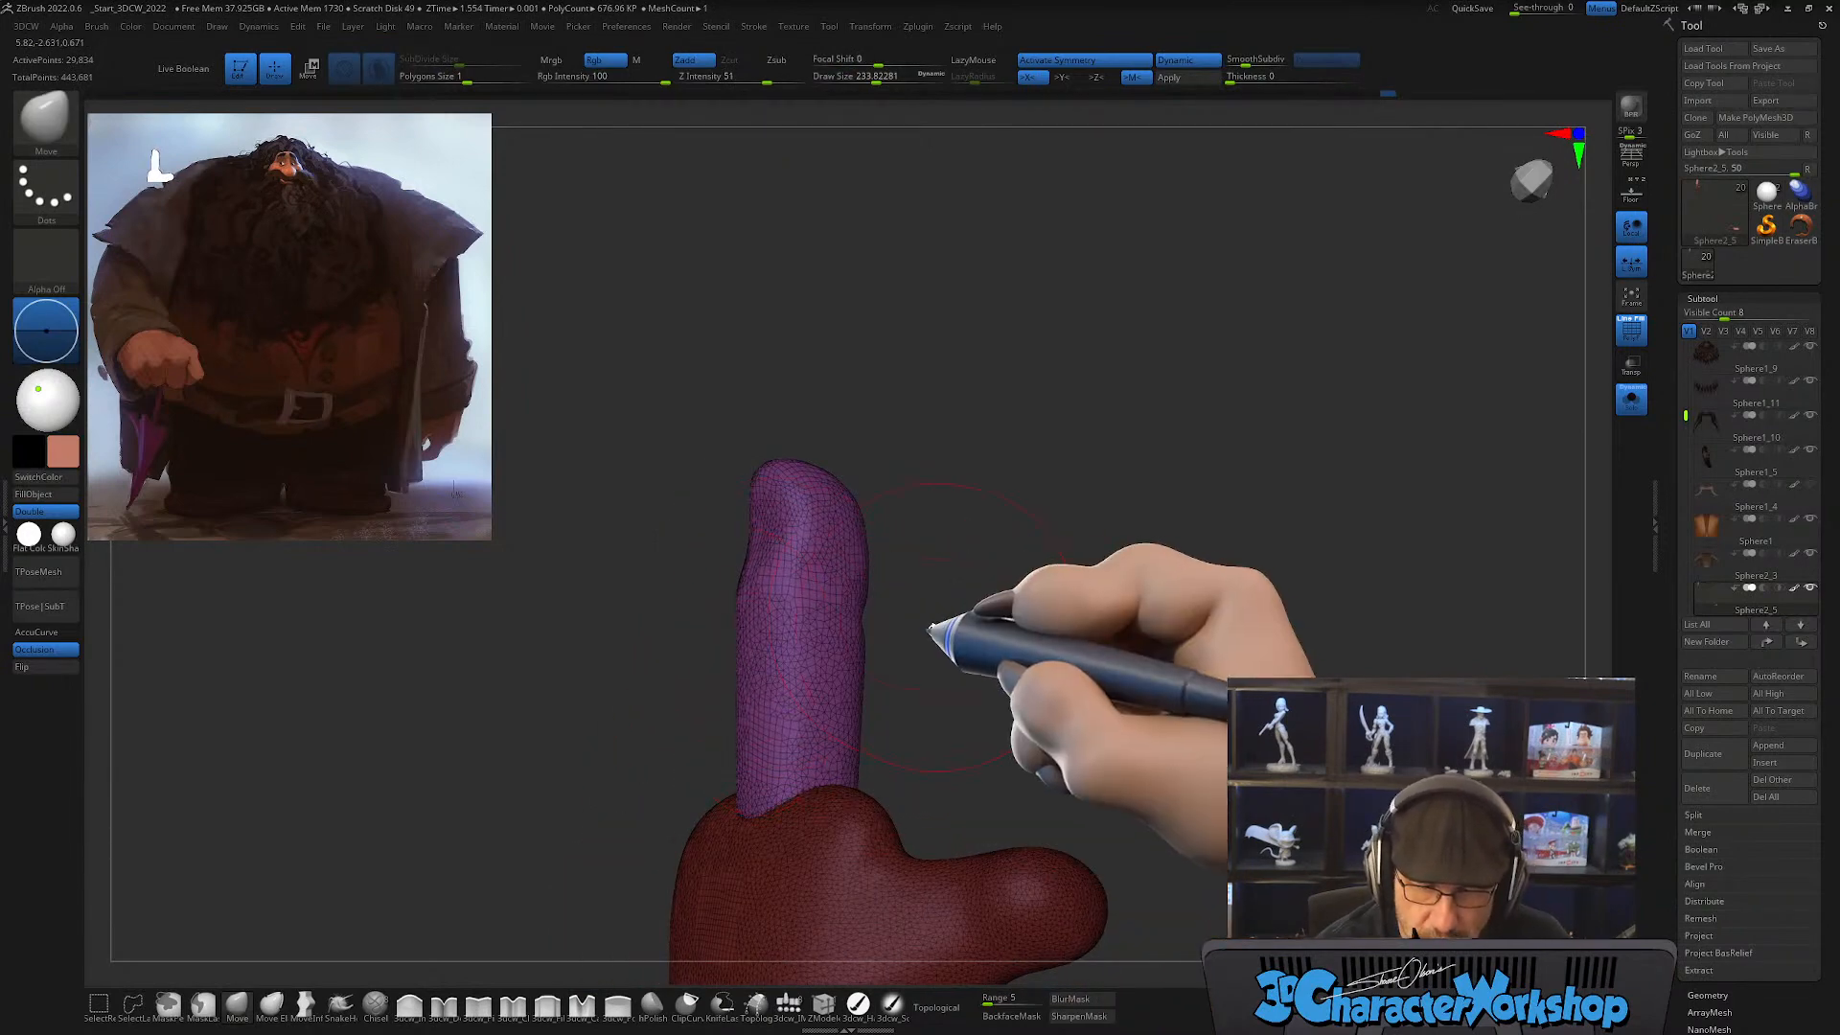
mouse_move(945, 629)
mouse_down()
mouse_move(912, 636)
mouse_move(909, 561)
mouse_move(914, 664)
mouse_up()
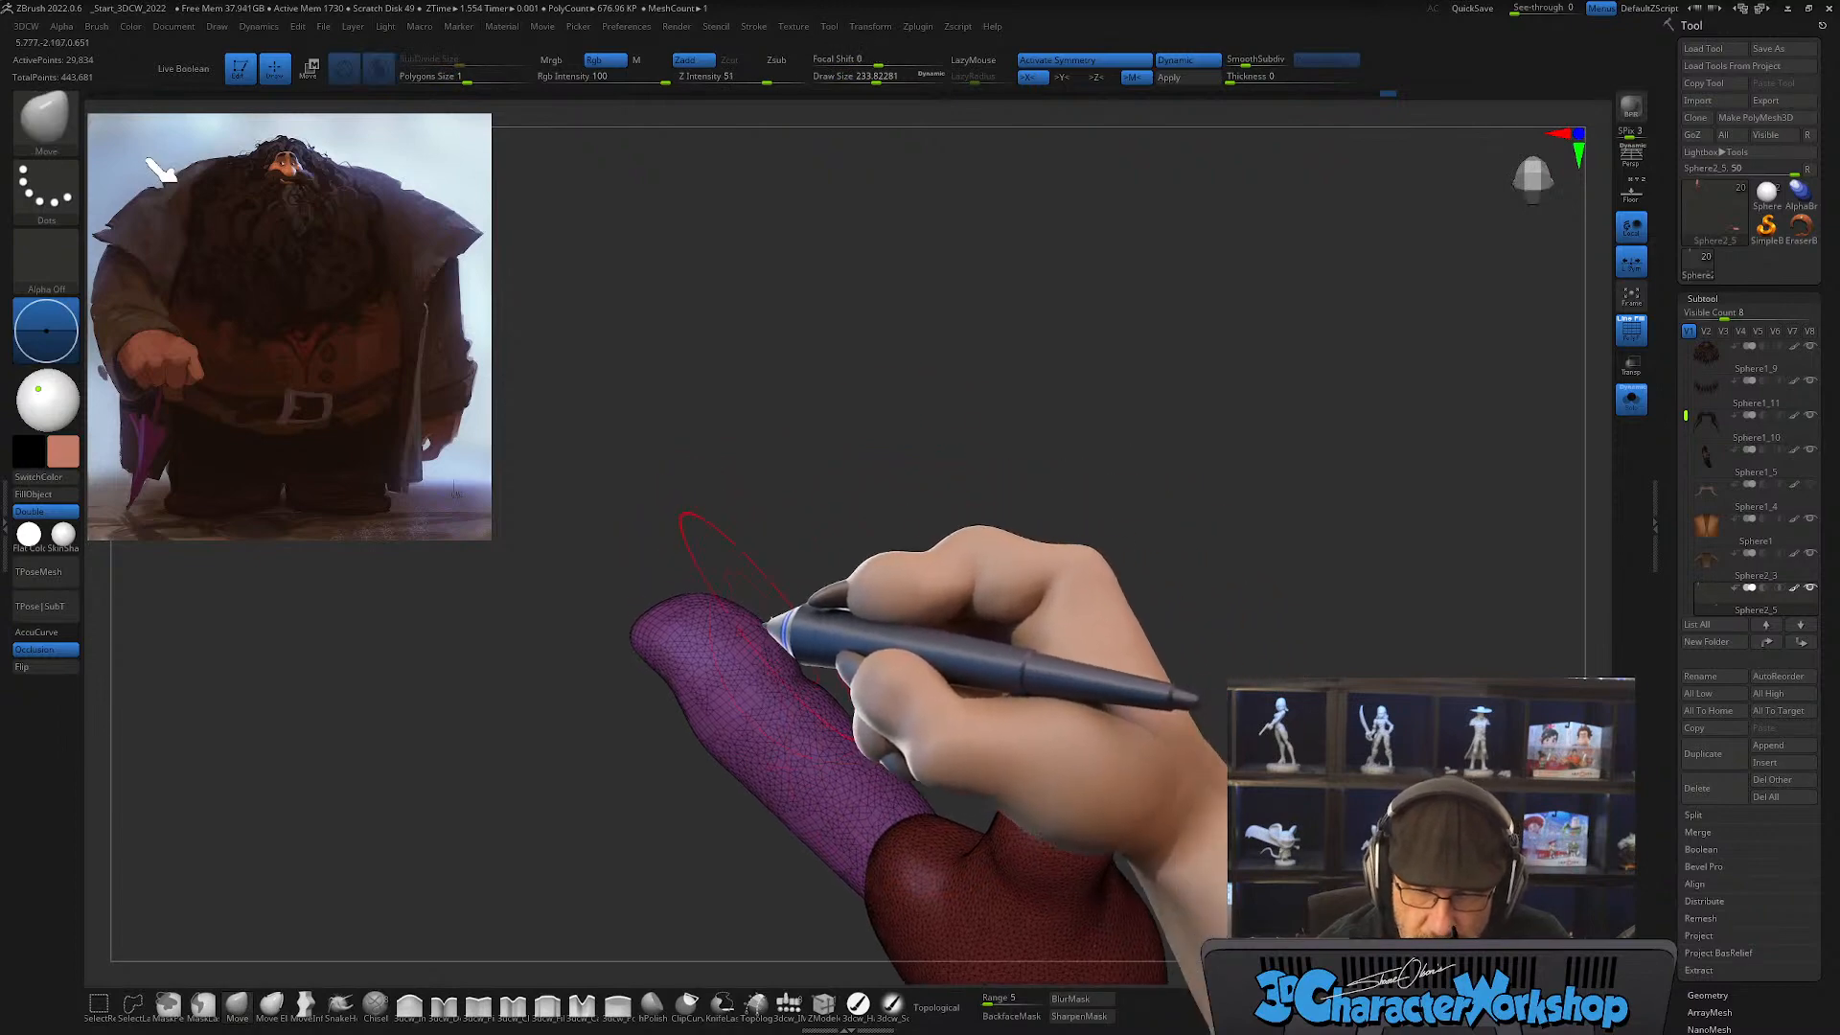
Step: Reshape the finger's middle section and outline with the Move brush at draw sizes of about 268 and 163
key(bracketright)
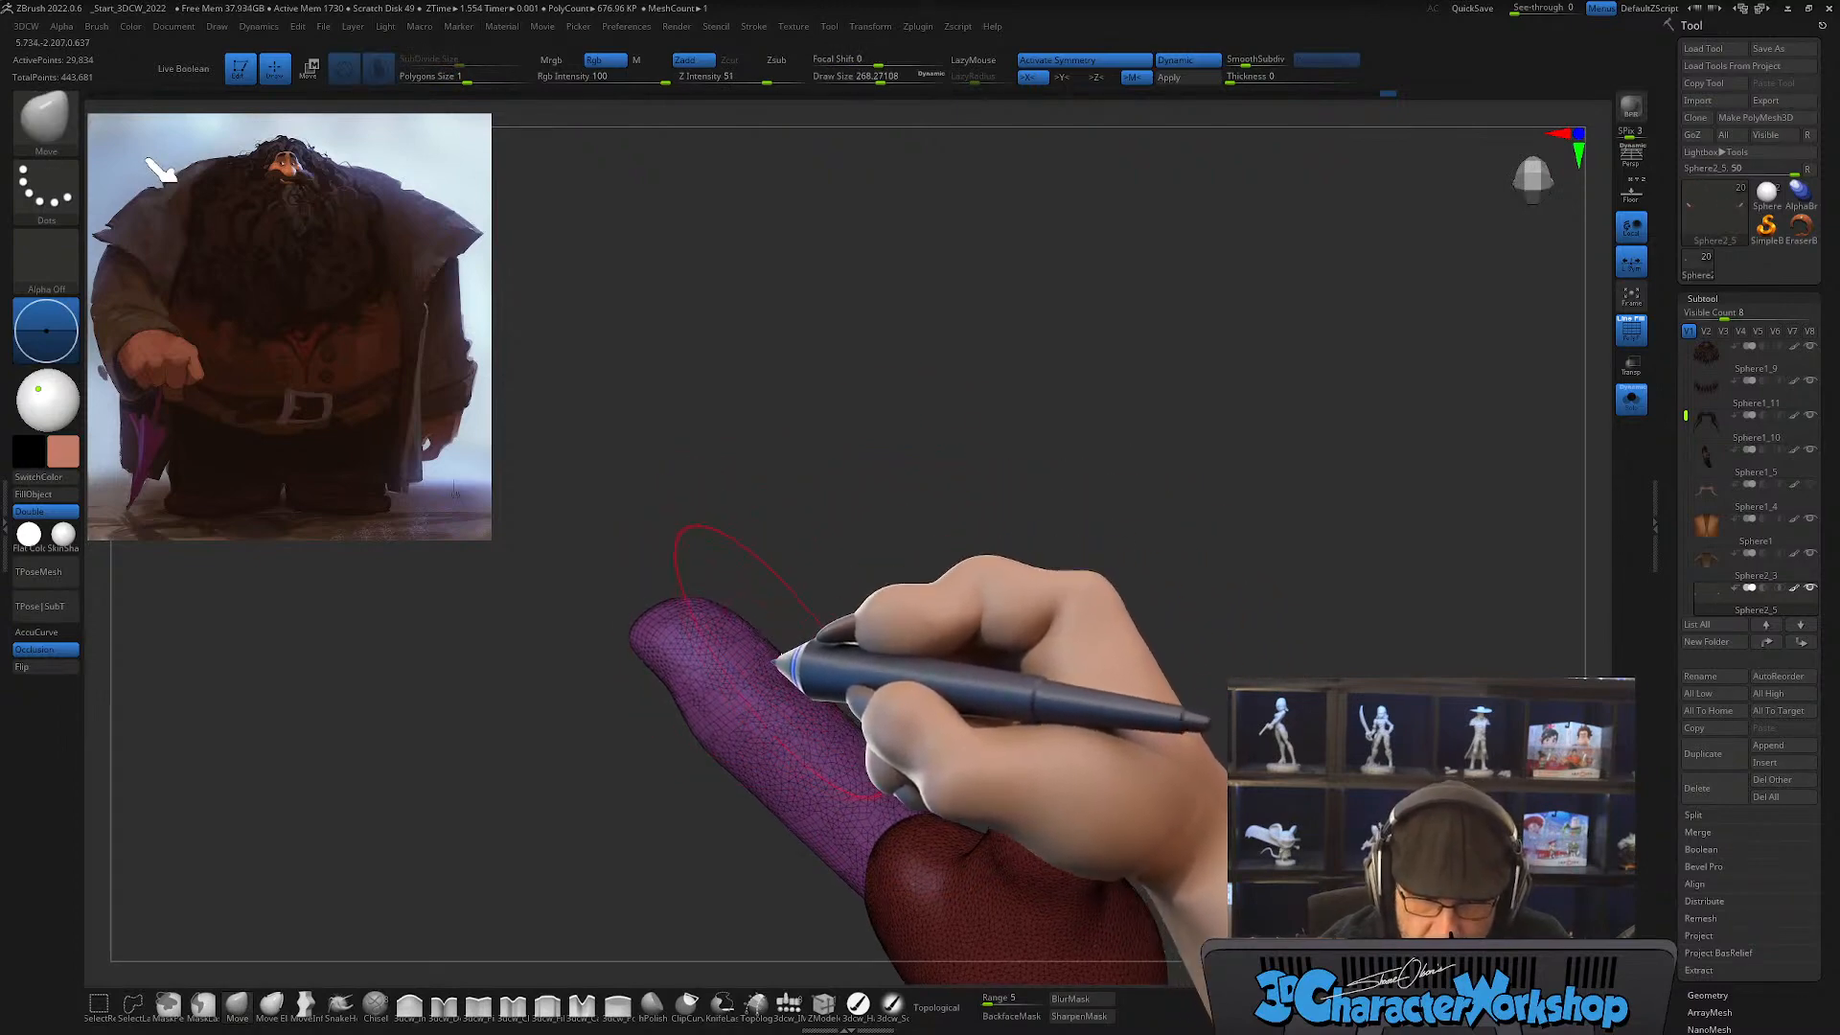
drag(902, 710, 895, 769)
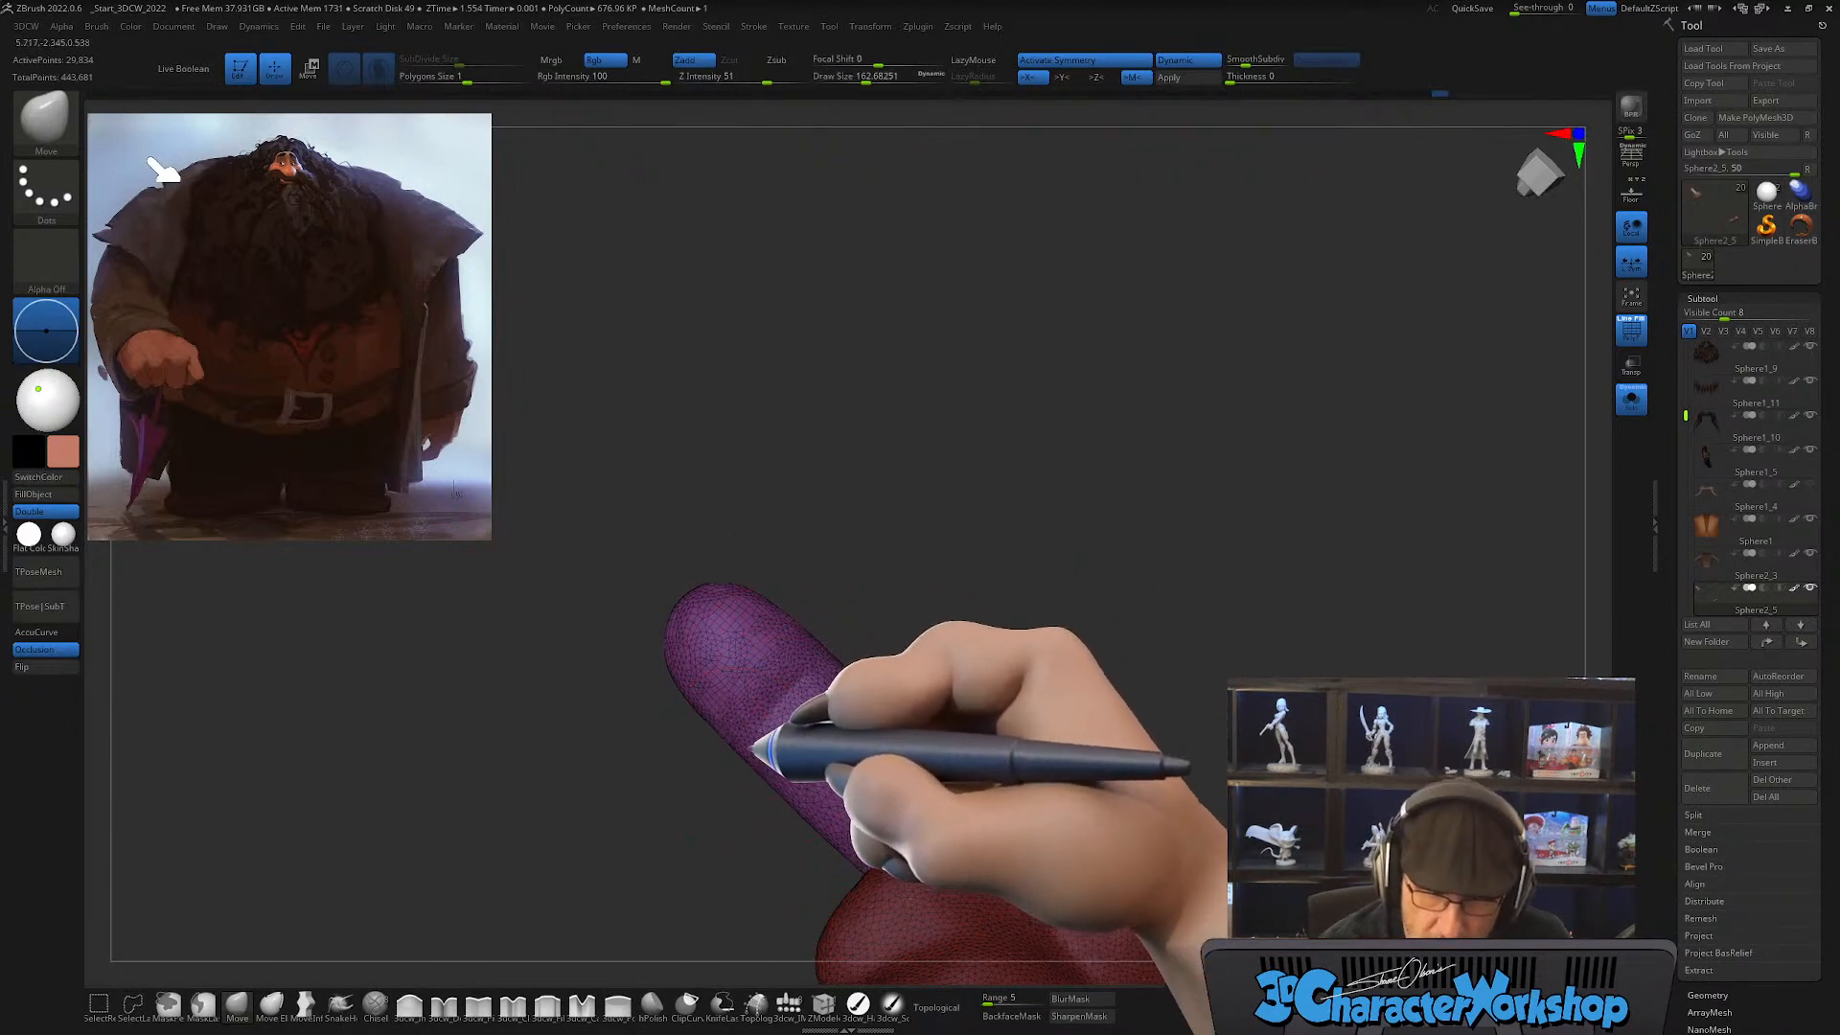
mouse_move(916, 671)
mouse_down()
mouse_move(937, 661)
mouse_move(887, 771)
mouse_move(865, 774)
mouse_up()
key(shift)
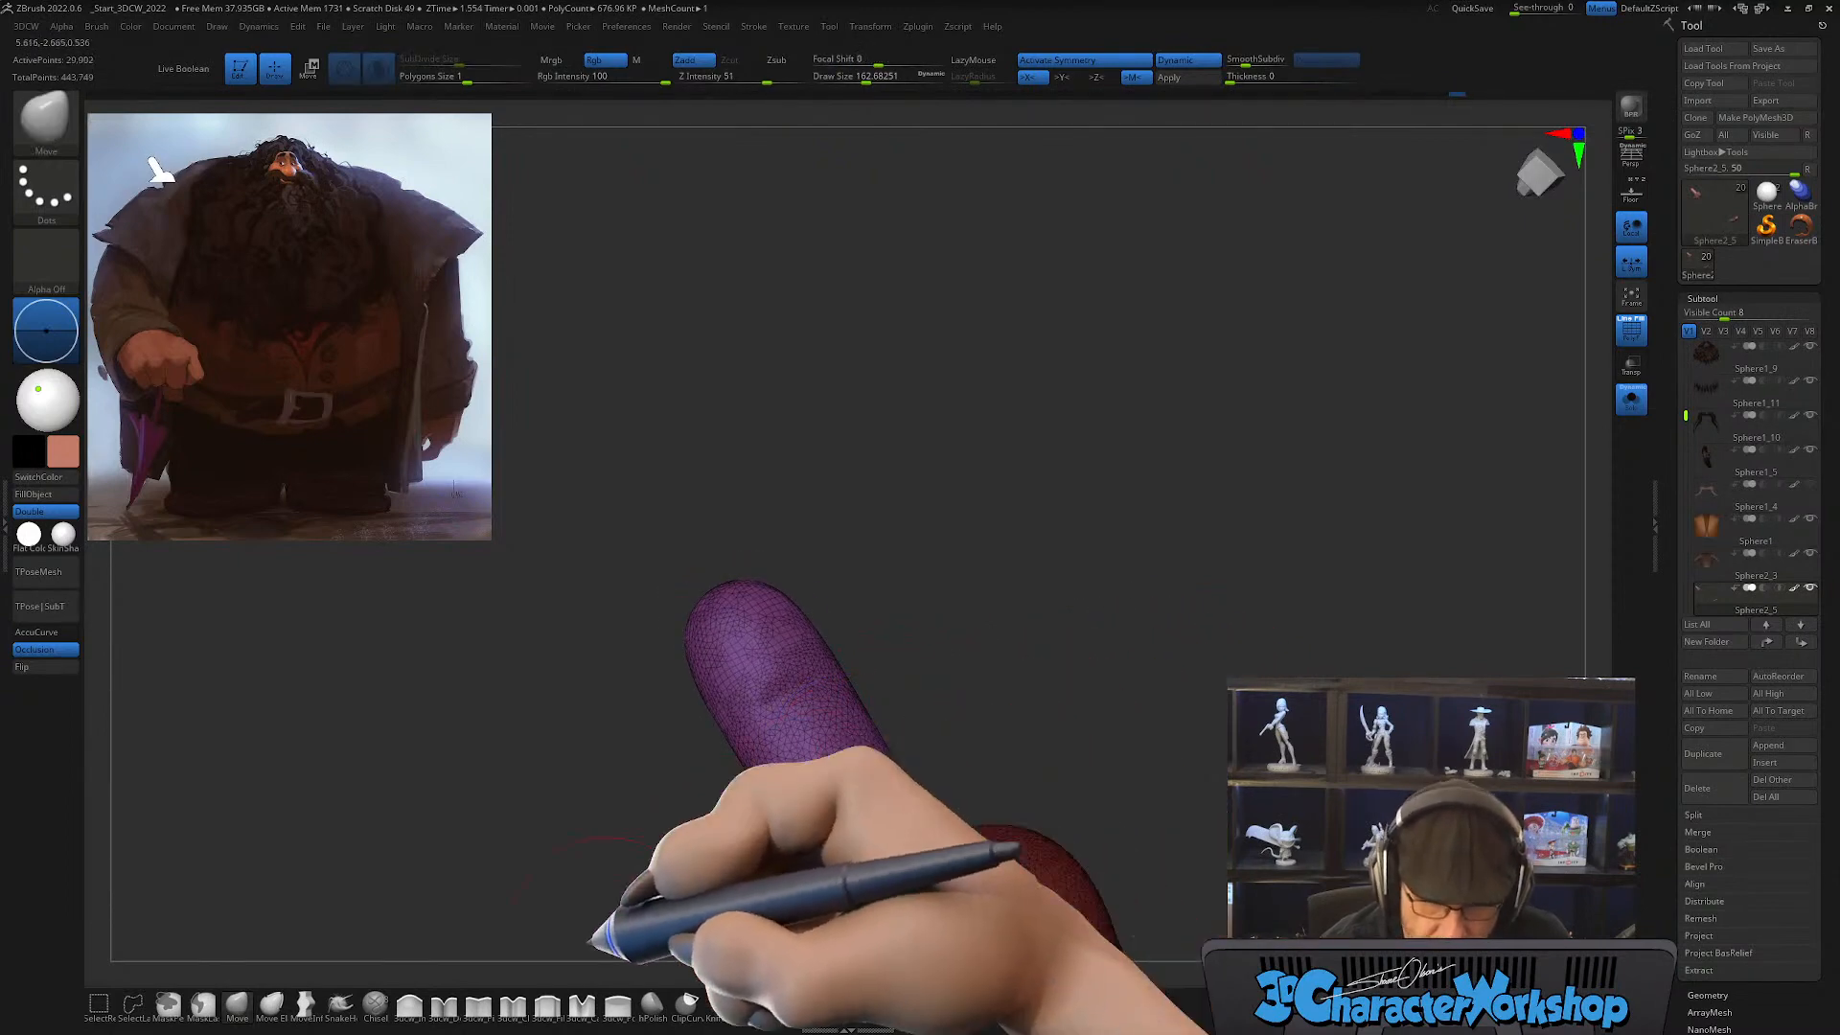
Step: Carve a second joint crease across the finger's palm side with the 3dcw_Detail brush at a draw size of about 101
click(444, 1004)
mouse_move(989, 602)
mouse_down()
mouse_move(972, 629)
mouse_move(986, 608)
mouse_up()
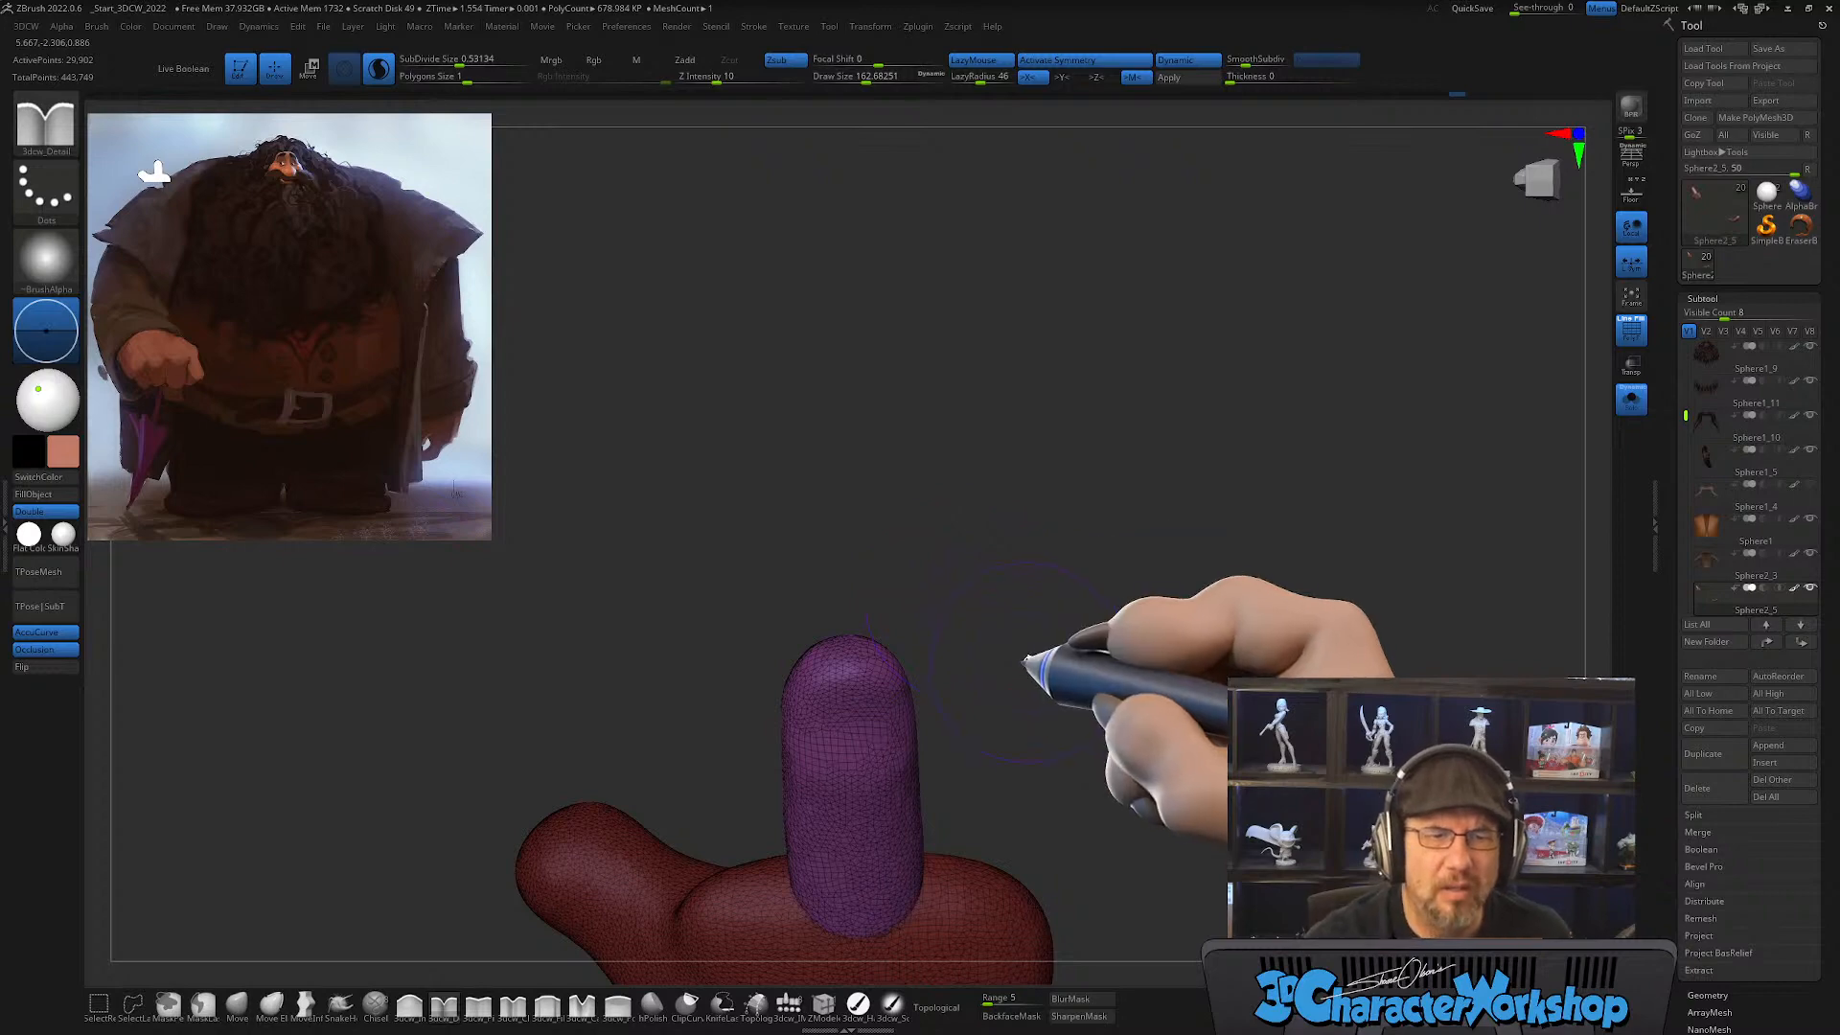
drag(1077, 658, 996, 568)
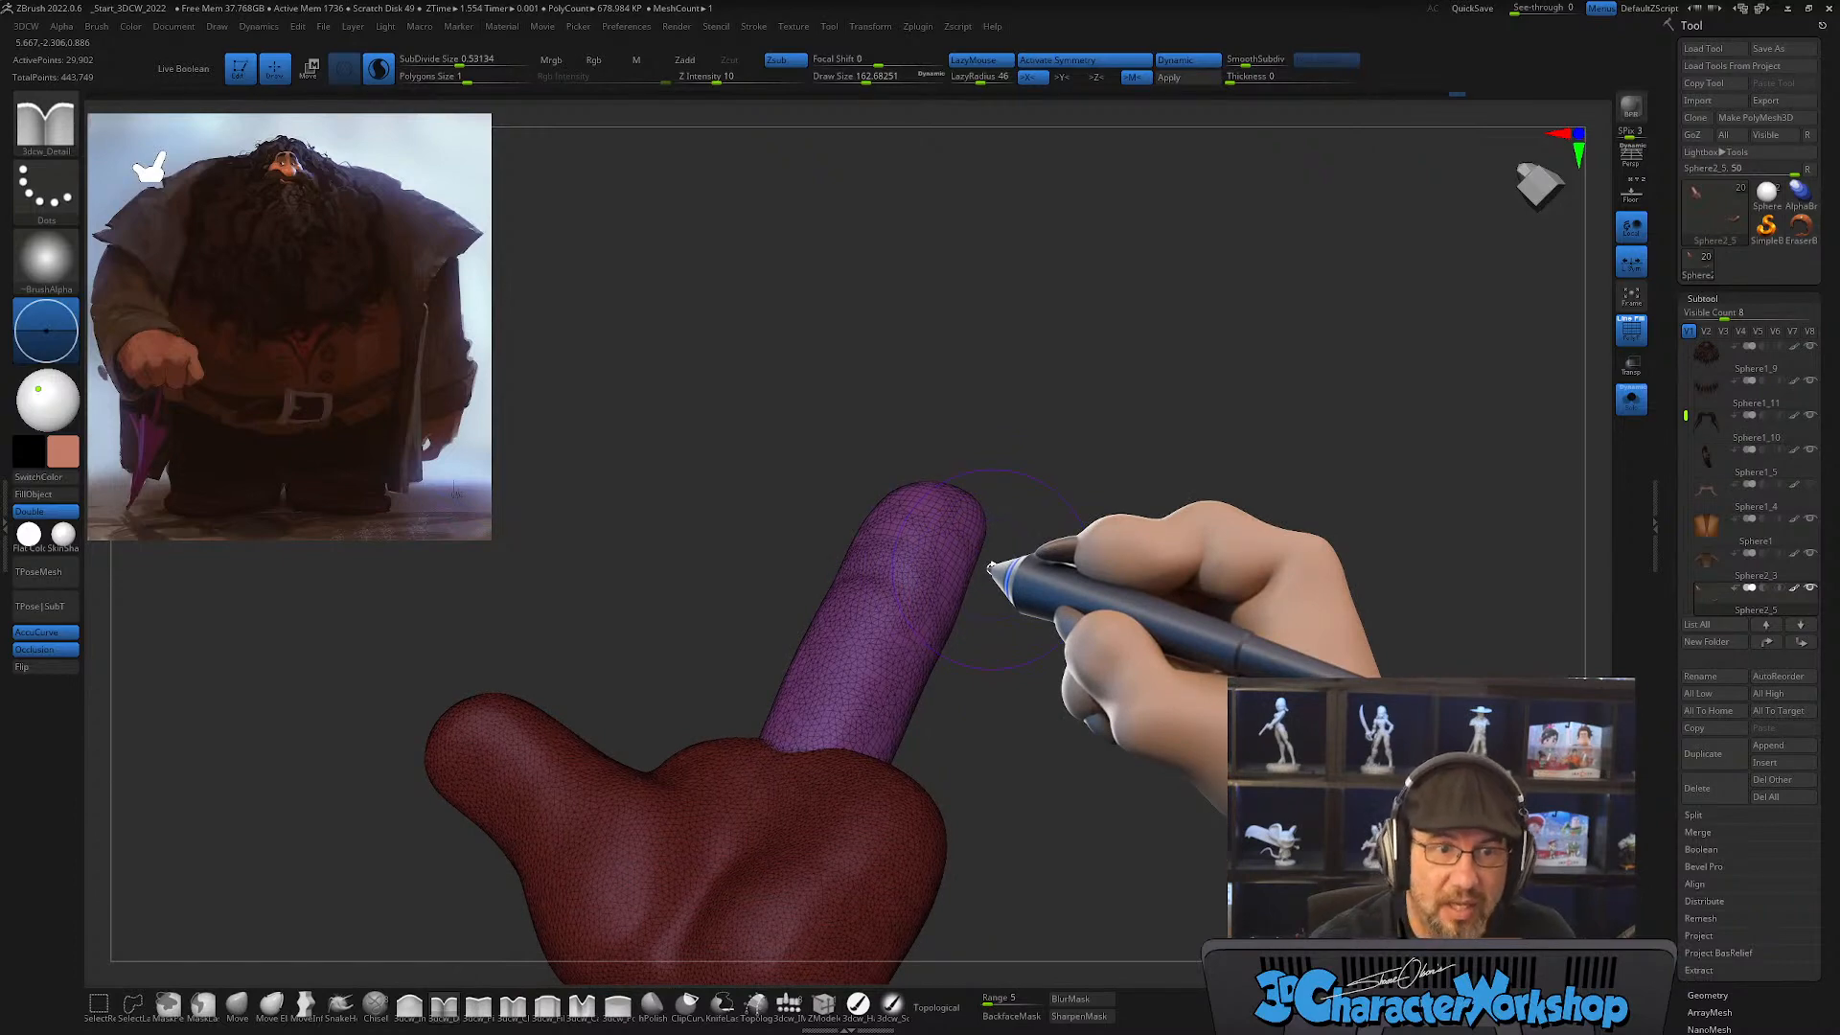
mouse_move(997, 637)
mouse_down()
mouse_move(998, 658)
mouse_move(1026, 649)
mouse_move(961, 746)
mouse_up()
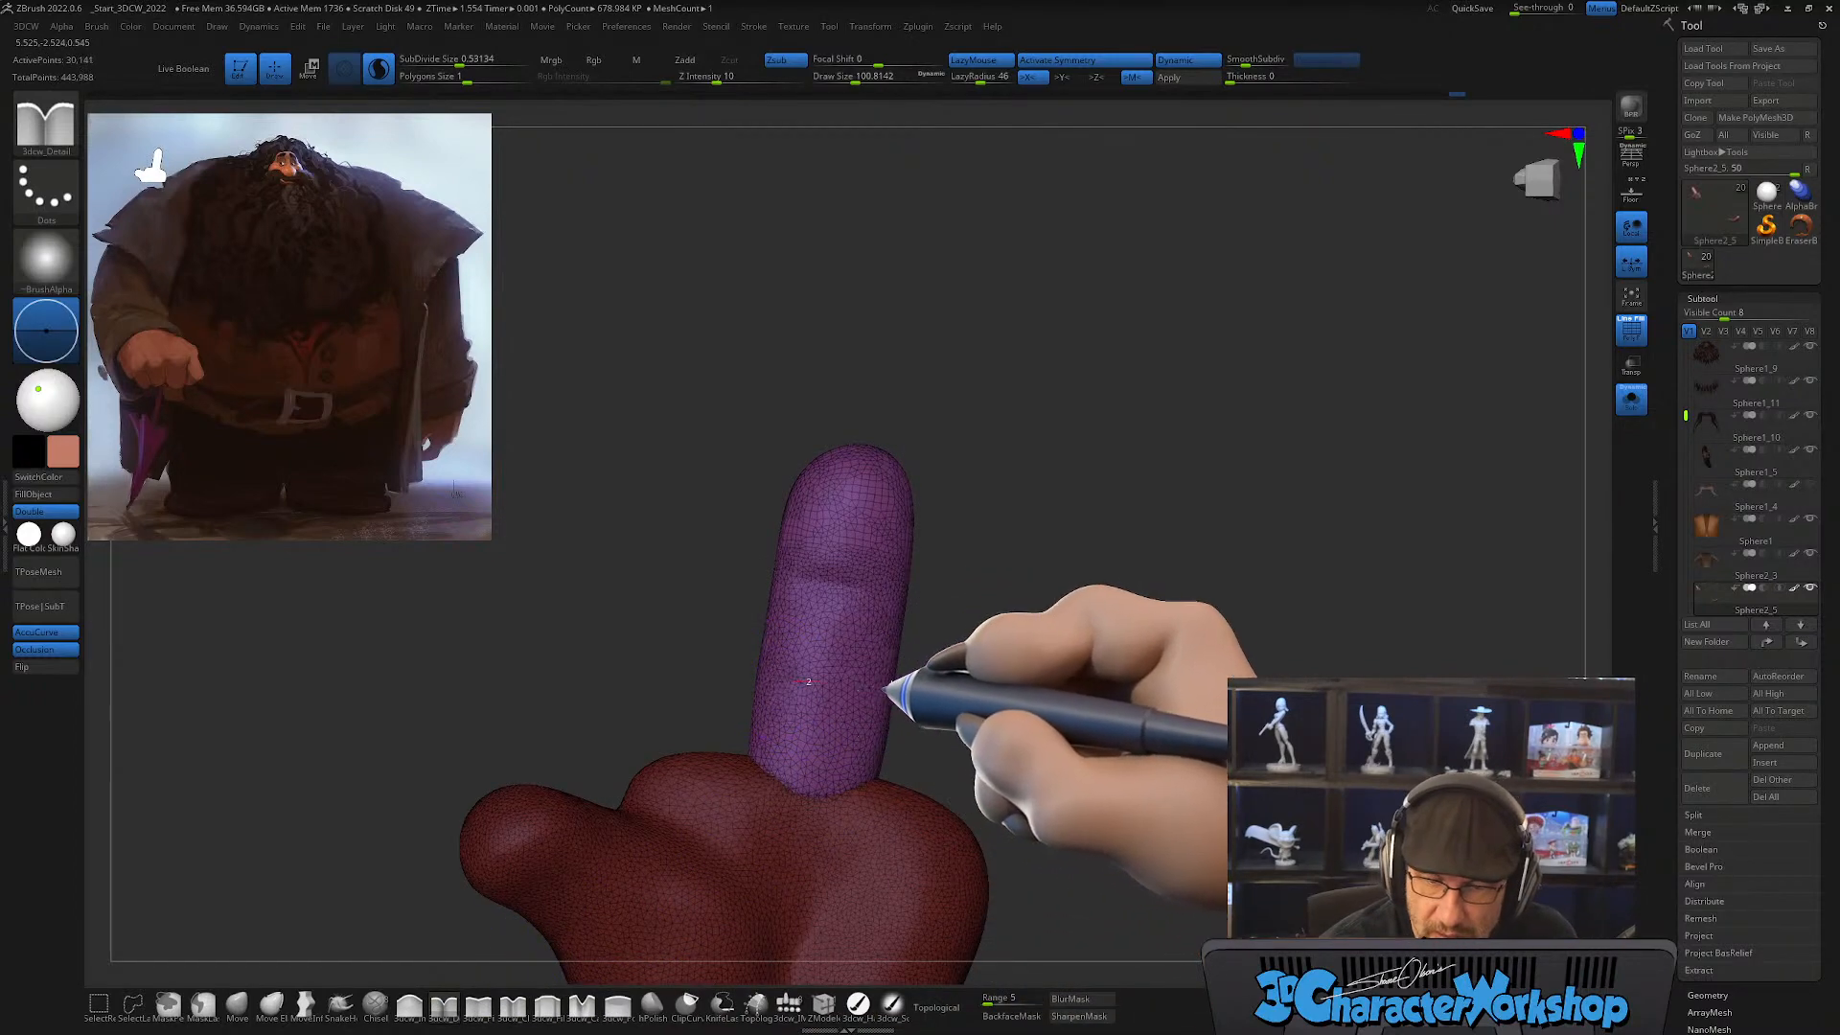
drag(923, 674, 846, 688)
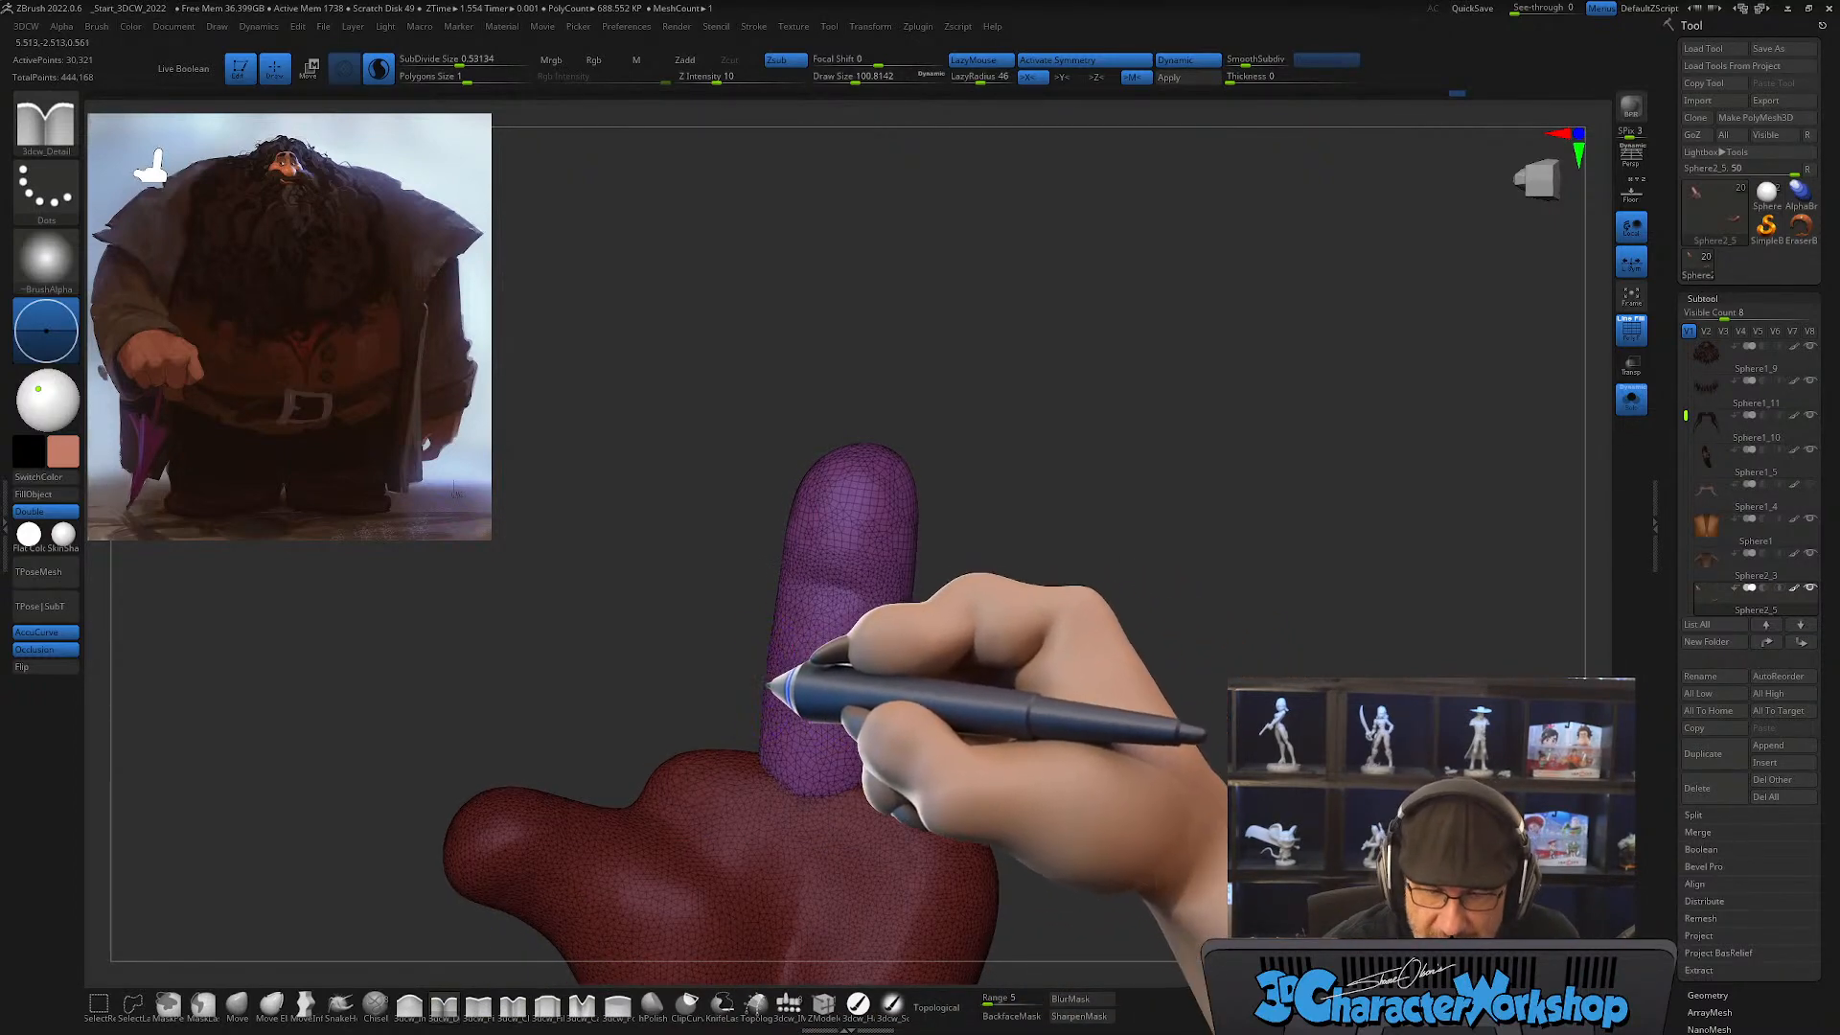
mouse_move(993, 721)
mouse_down()
mouse_move(929, 731)
mouse_move(987, 732)
mouse_move(966, 714)
mouse_move(1008, 678)
mouse_move(998, 715)
mouse_up()
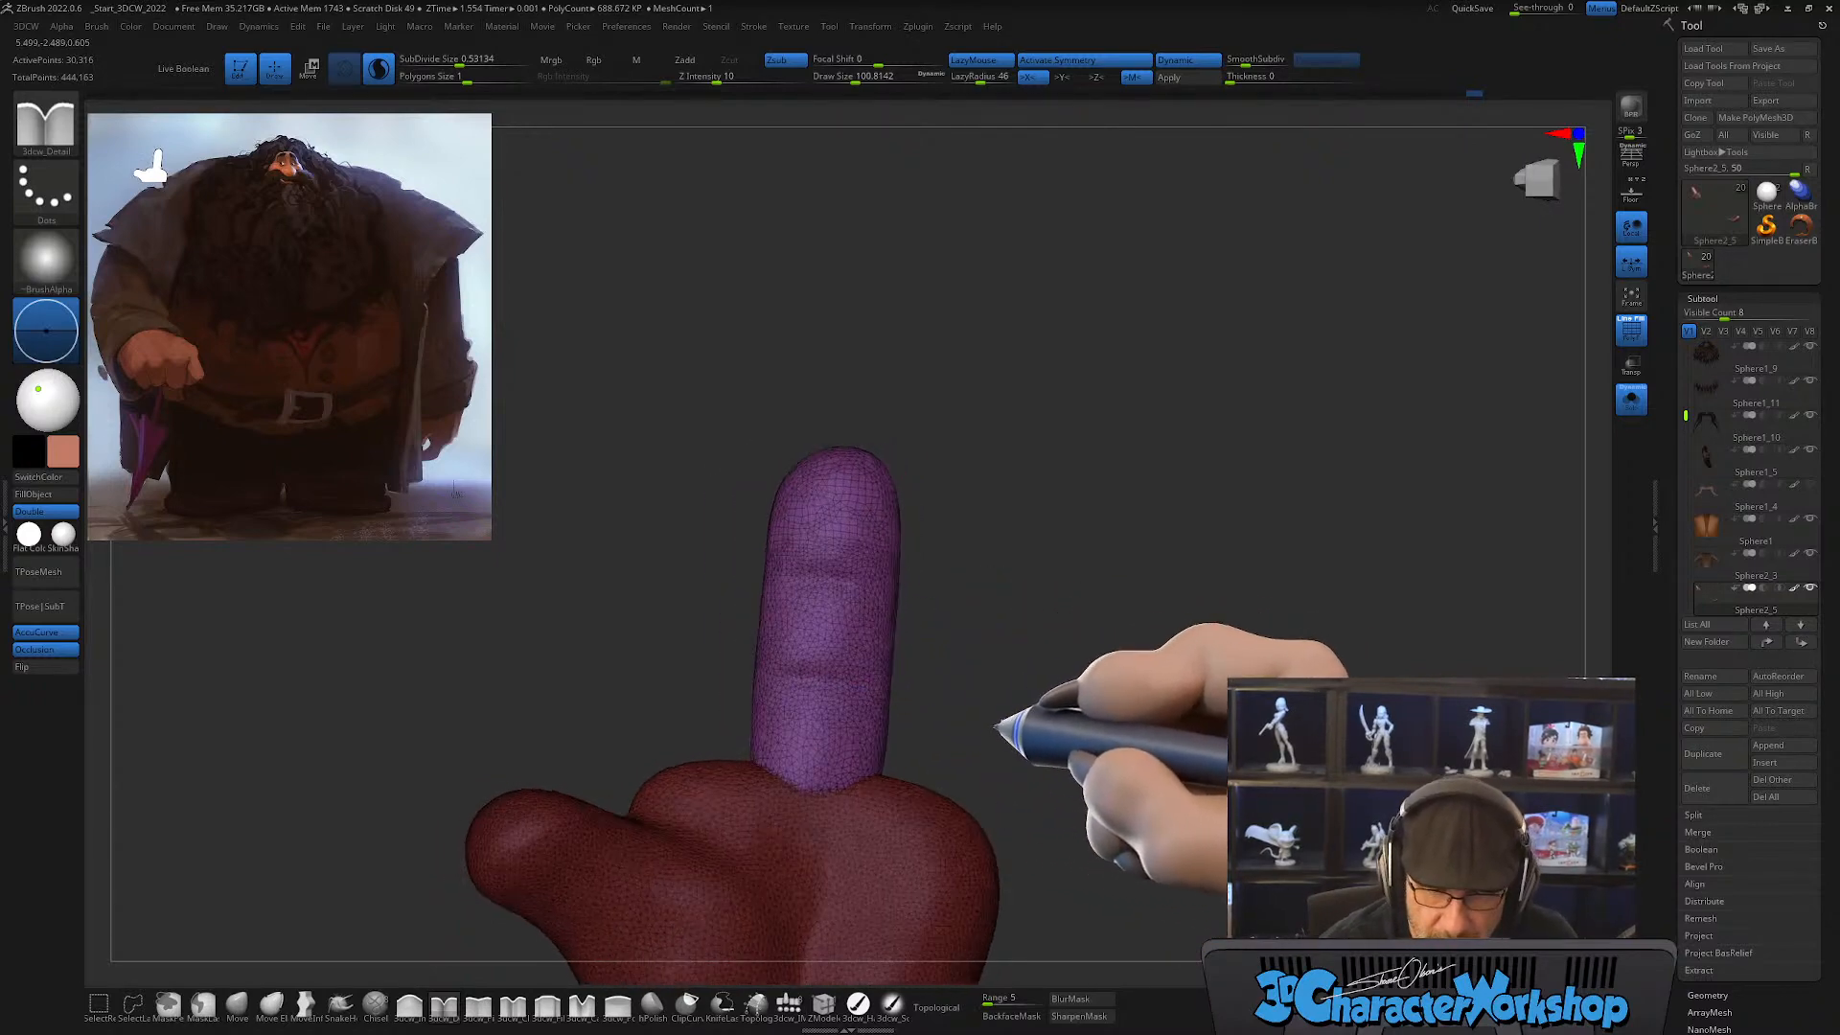
Step: Shape the finger's pads and lower segment around the creases with the Move brush at a draw size of about 124
click(237, 1006)
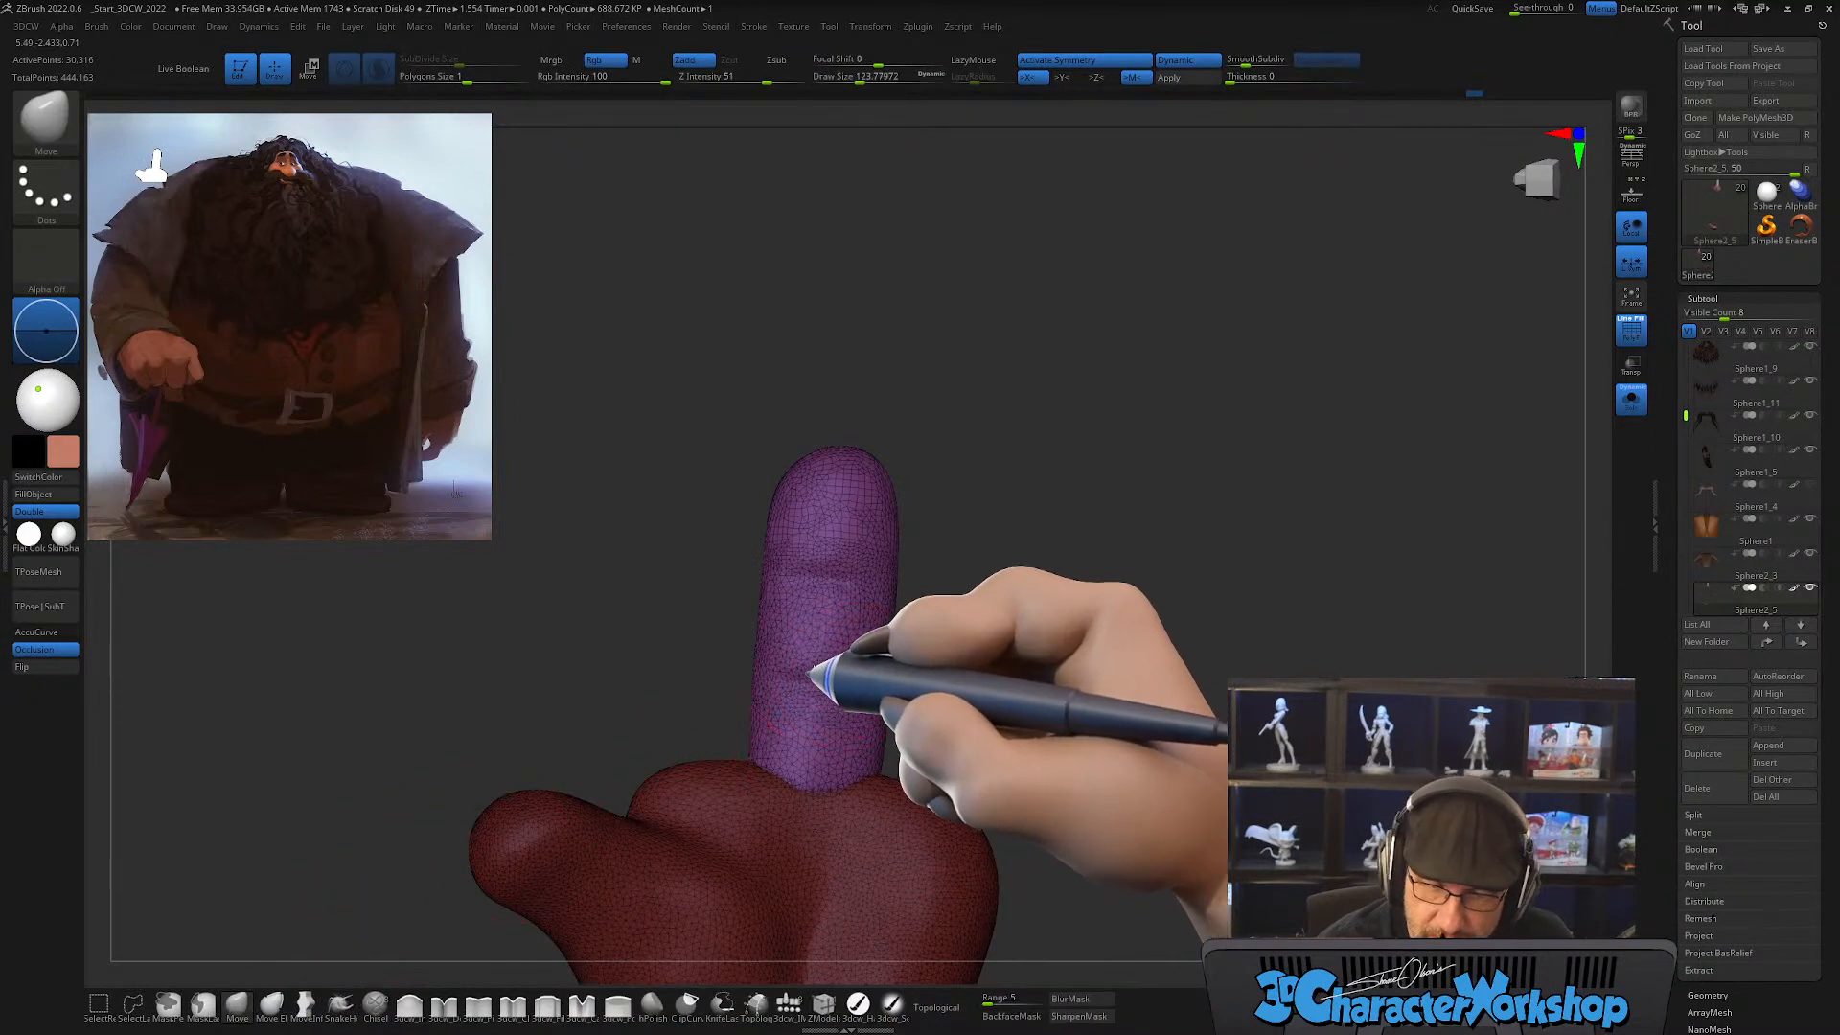
mouse_move(856, 703)
mouse_down()
mouse_move(1088, 718)
mouse_move(974, 732)
mouse_move(949, 719)
mouse_move(926, 644)
mouse_move(879, 621)
mouse_move(862, 685)
mouse_up()
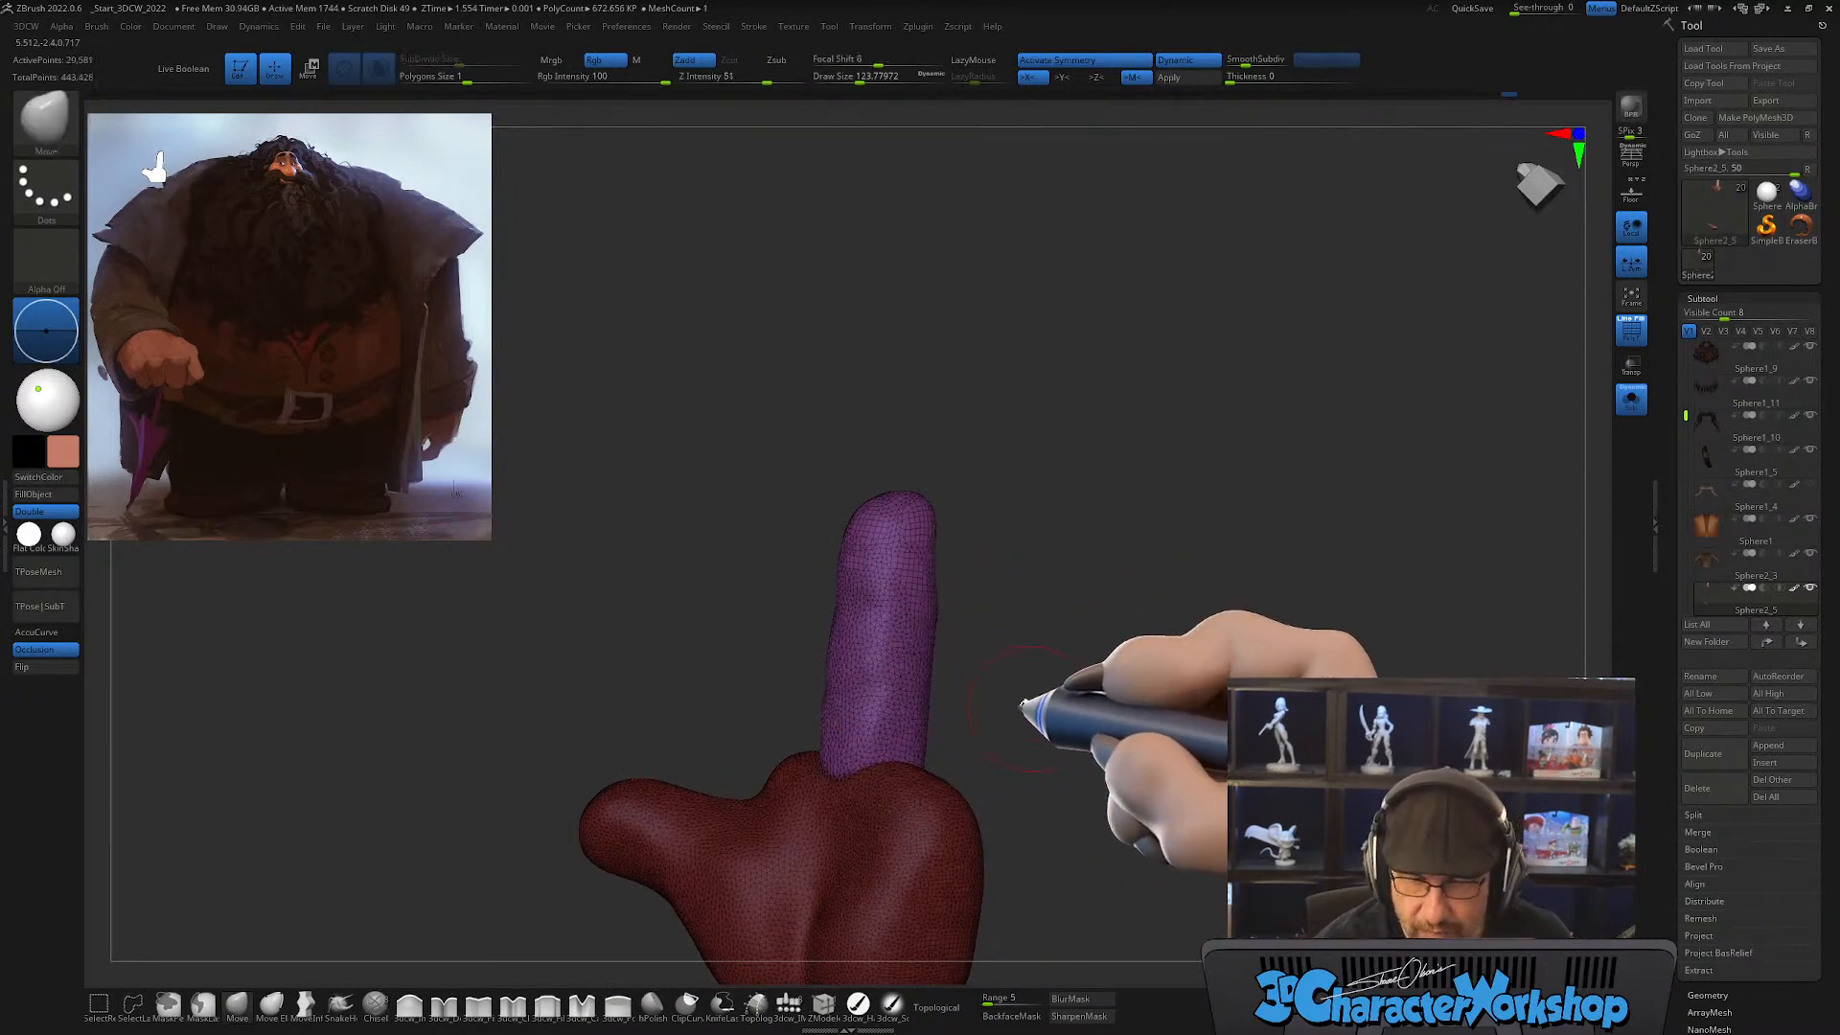
drag(1019, 697, 994, 675)
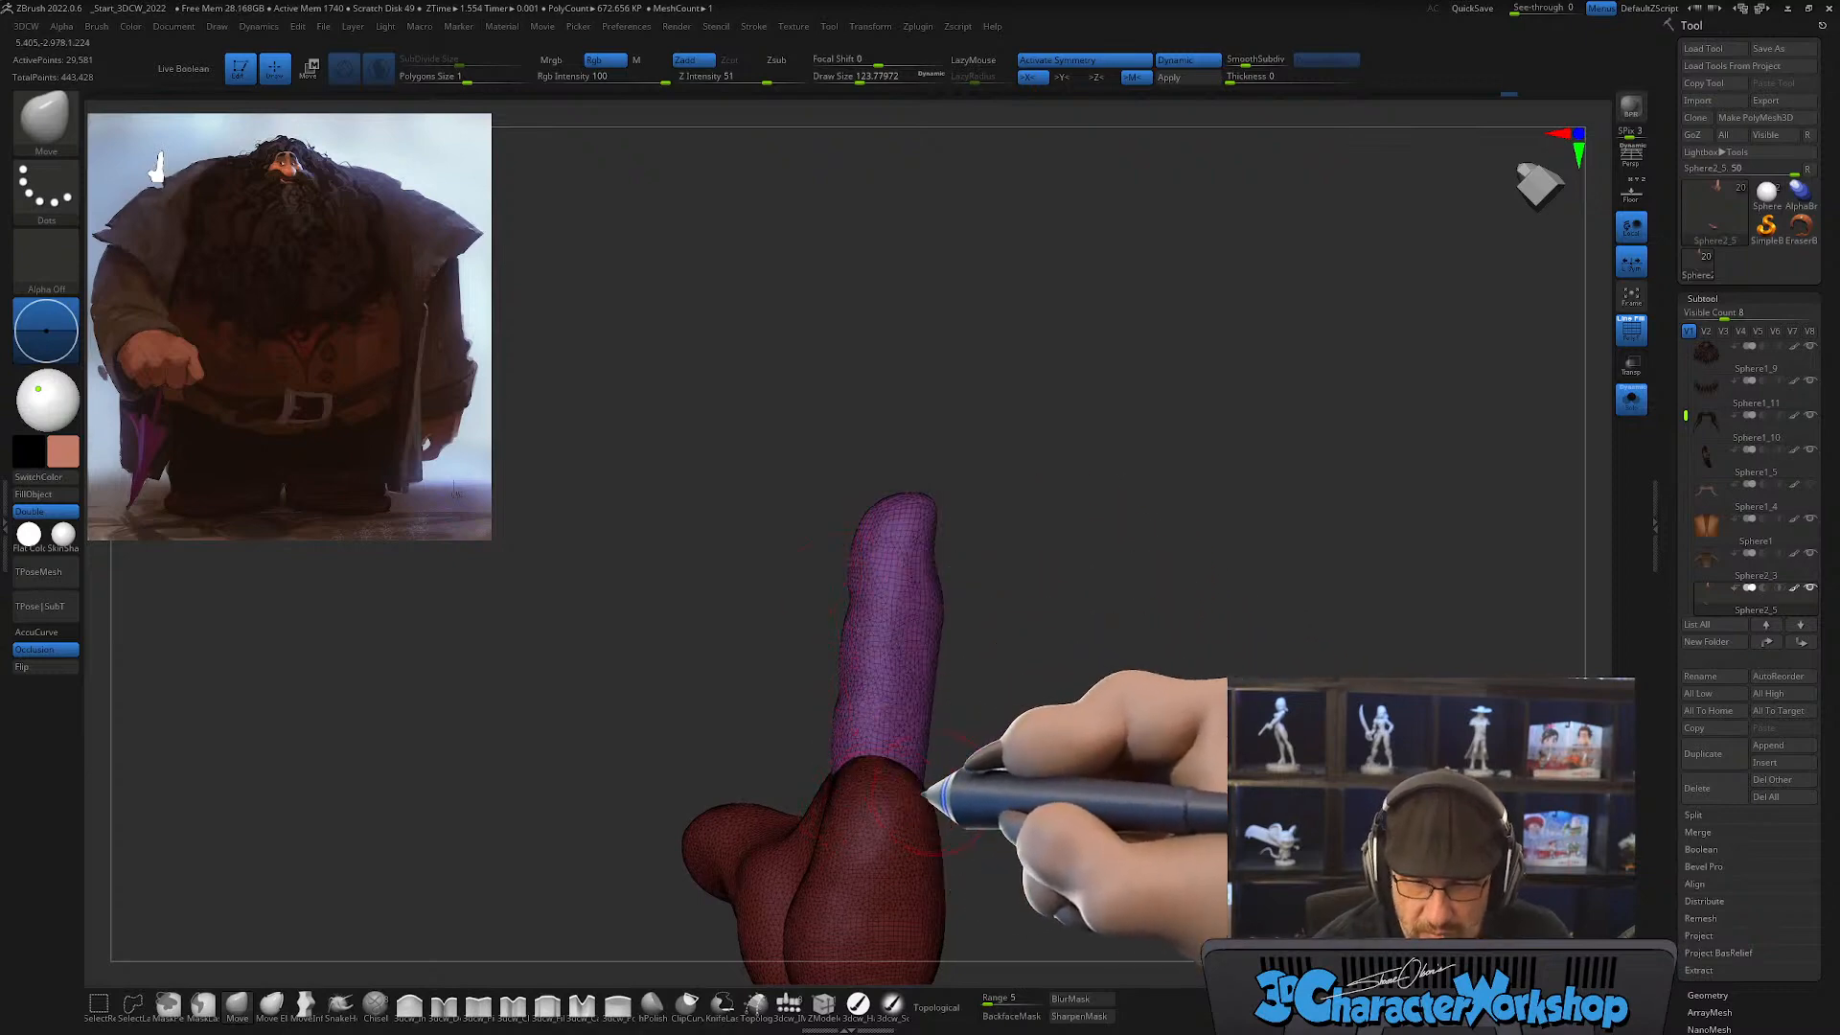
mouse_move(937, 760)
mouse_down()
mouse_move(1102, 780)
mouse_move(1064, 795)
mouse_move(1099, 747)
mouse_move(1085, 728)
mouse_up()
Step: Duplicate the finger with the gizmo and place the copy, tilted outward, on the palm's side away from the thumb
key(shift+f)
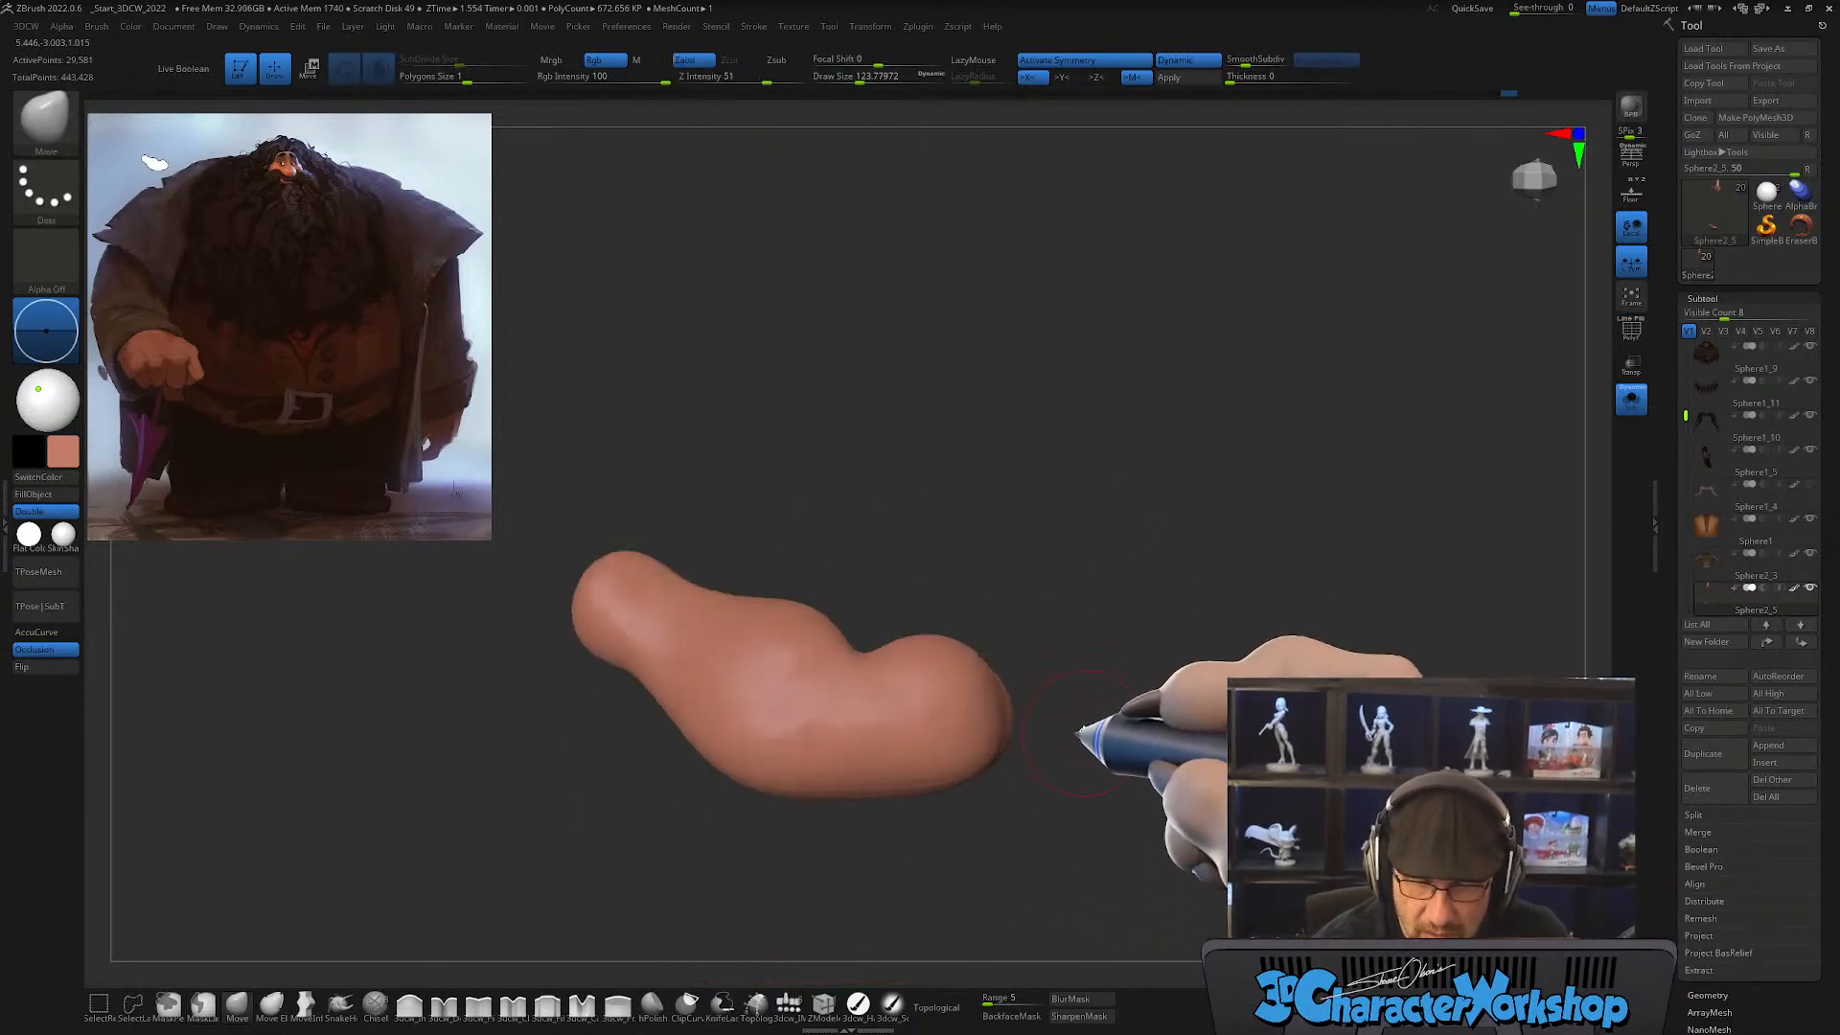
mouse_move(1101, 617)
mouse_down()
mouse_move(1141, 678)
mouse_move(1119, 724)
mouse_move(1101, 647)
mouse_move(1030, 707)
mouse_up()
key(ctrl+h)
key(w)
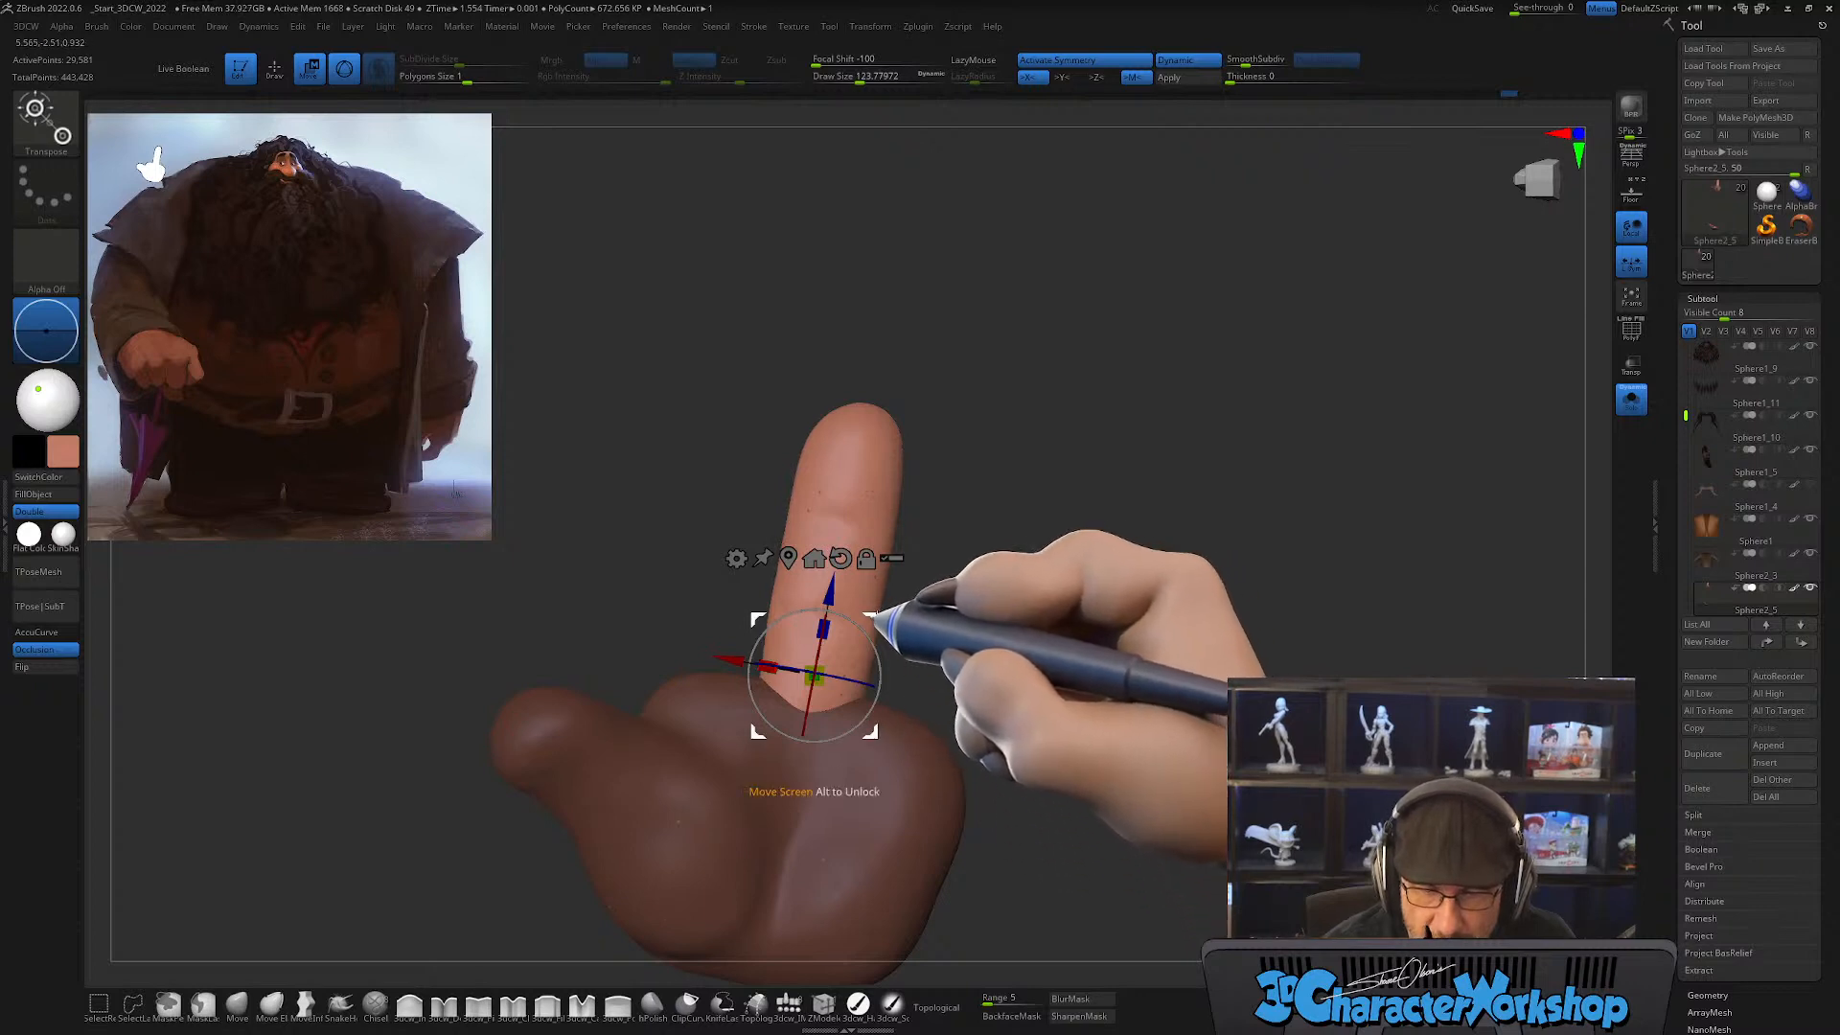
ctrl+drag(877, 613, 857, 745)
drag(932, 673, 939, 674)
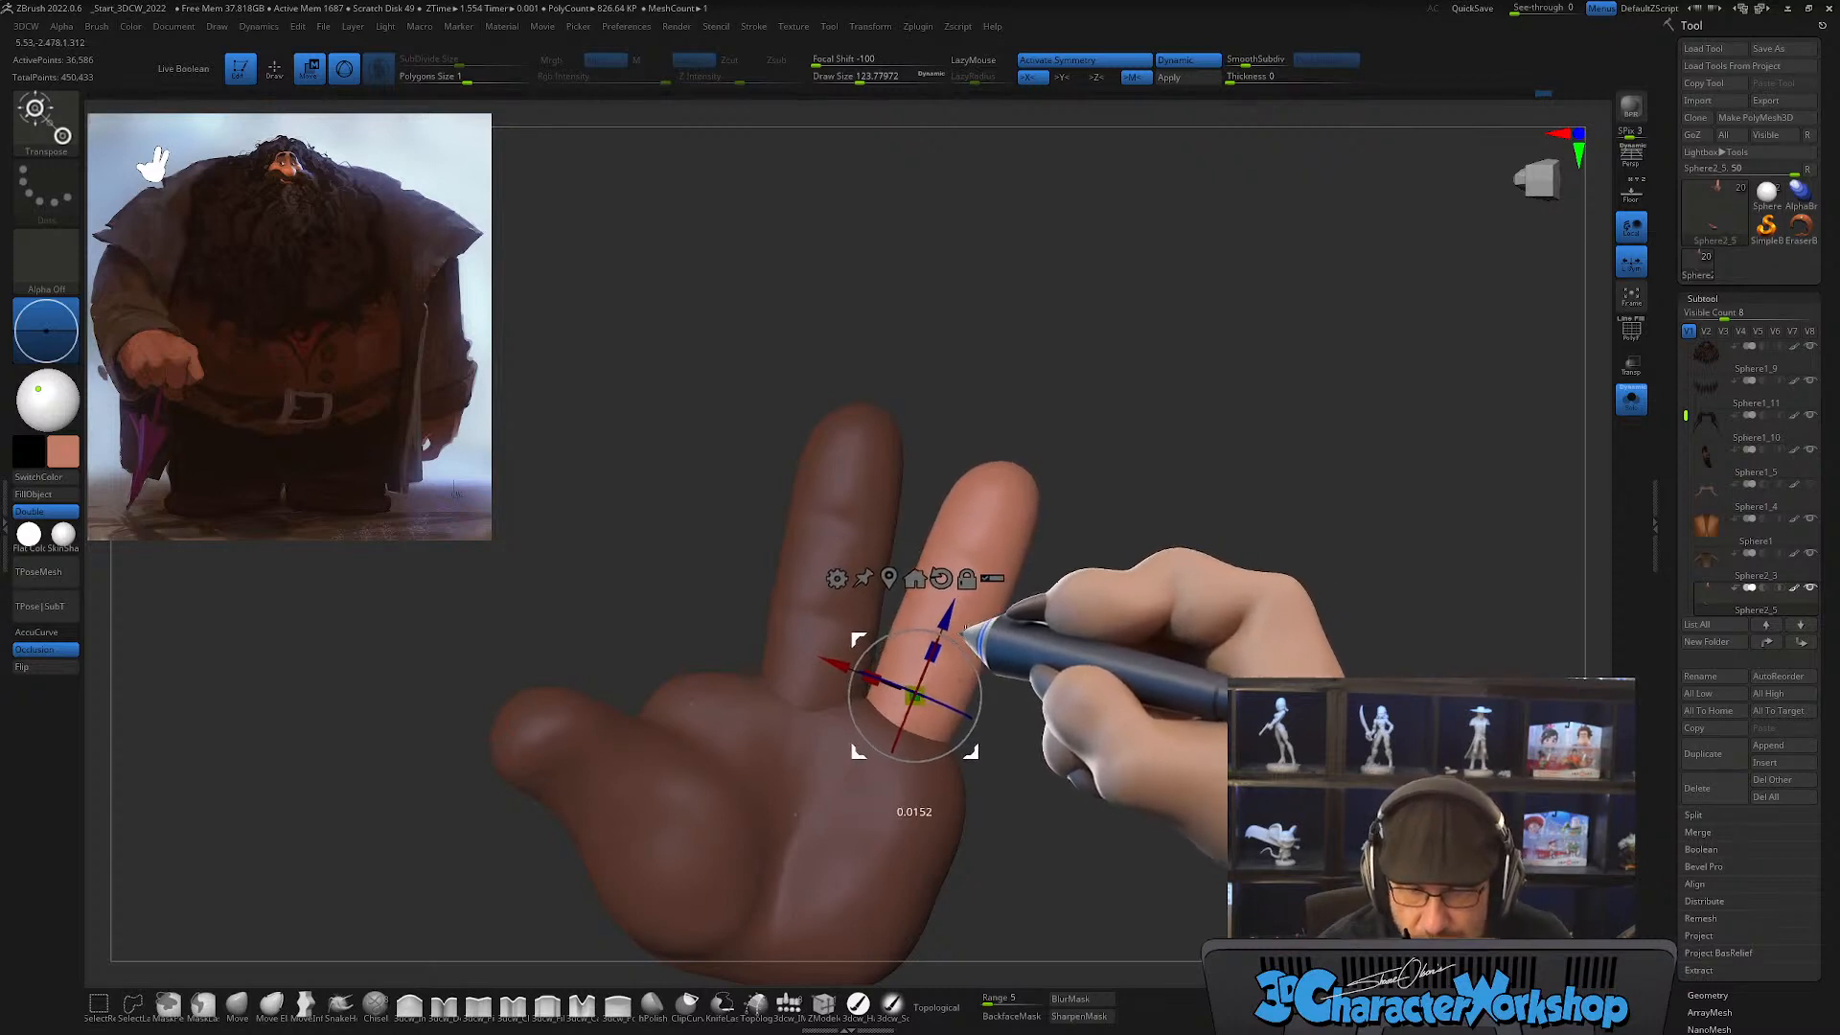
Step: Duplicate the finger again as the index finger on the thumb side and align it with the top of the palm
ctrl+drag(810, 587, 790, 589)
drag(790, 593, 764, 610)
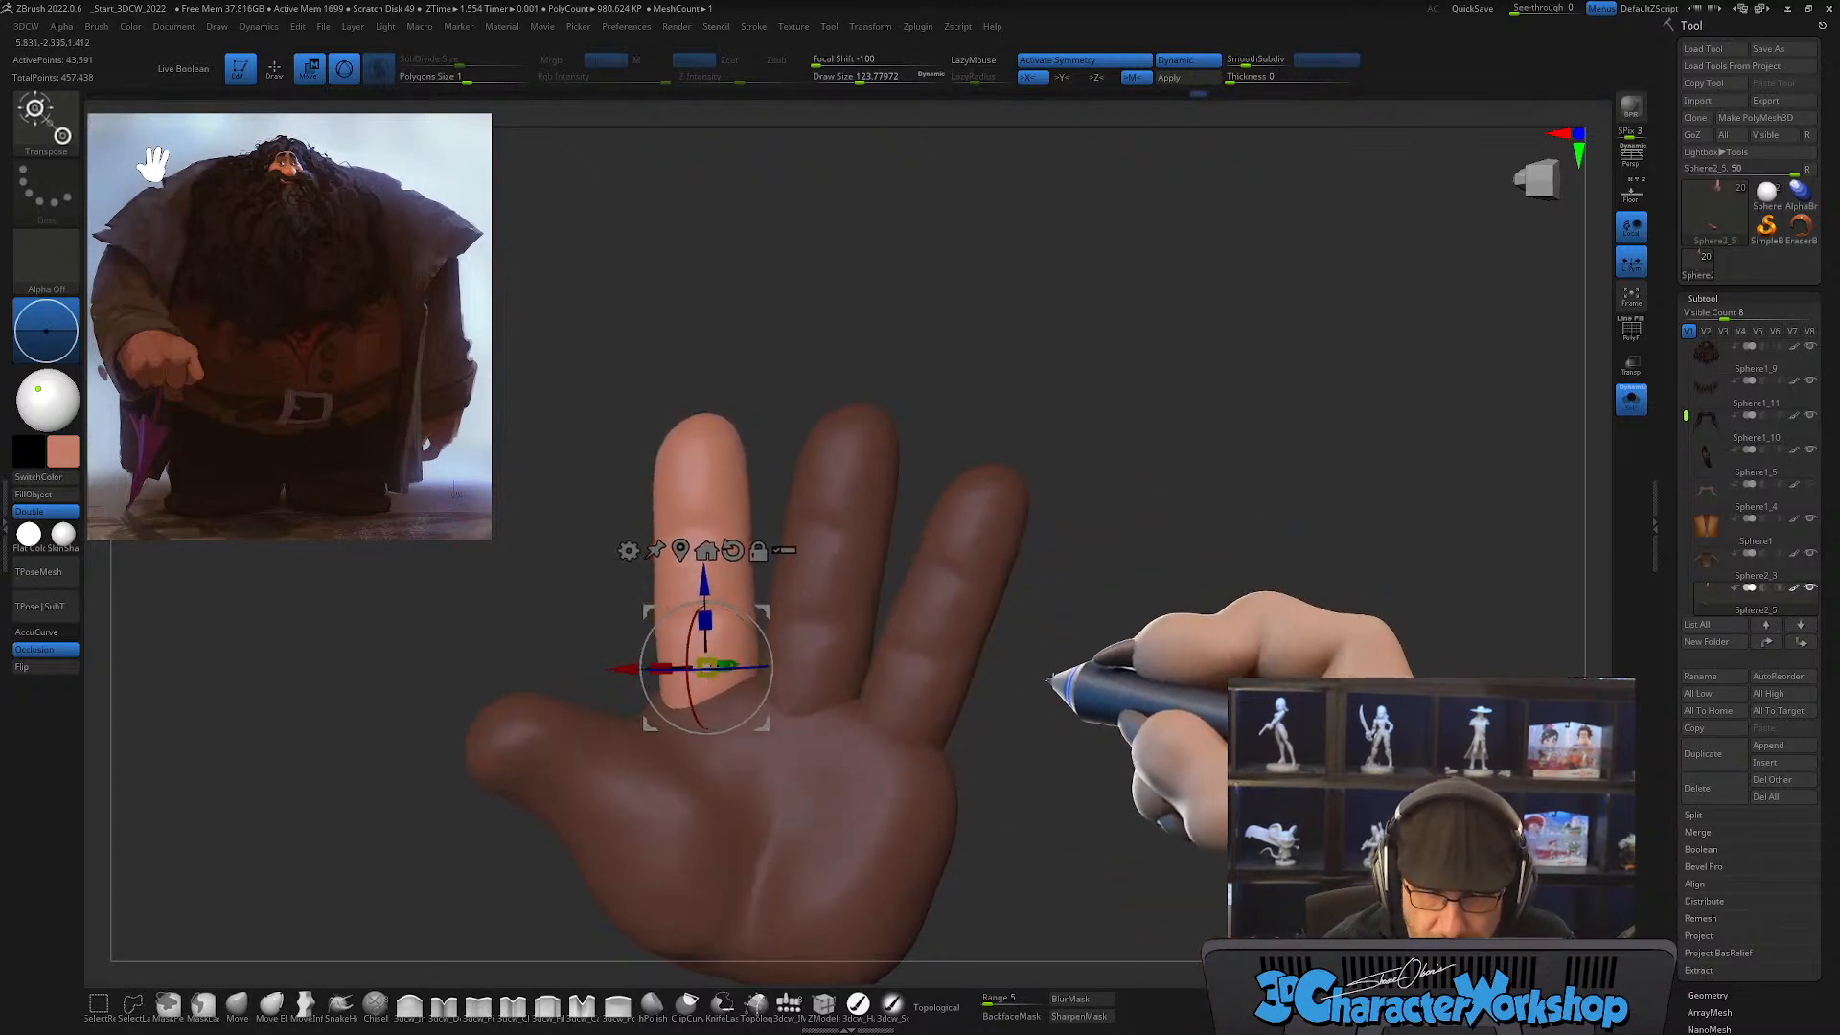
drag(1060, 670, 1112, 716)
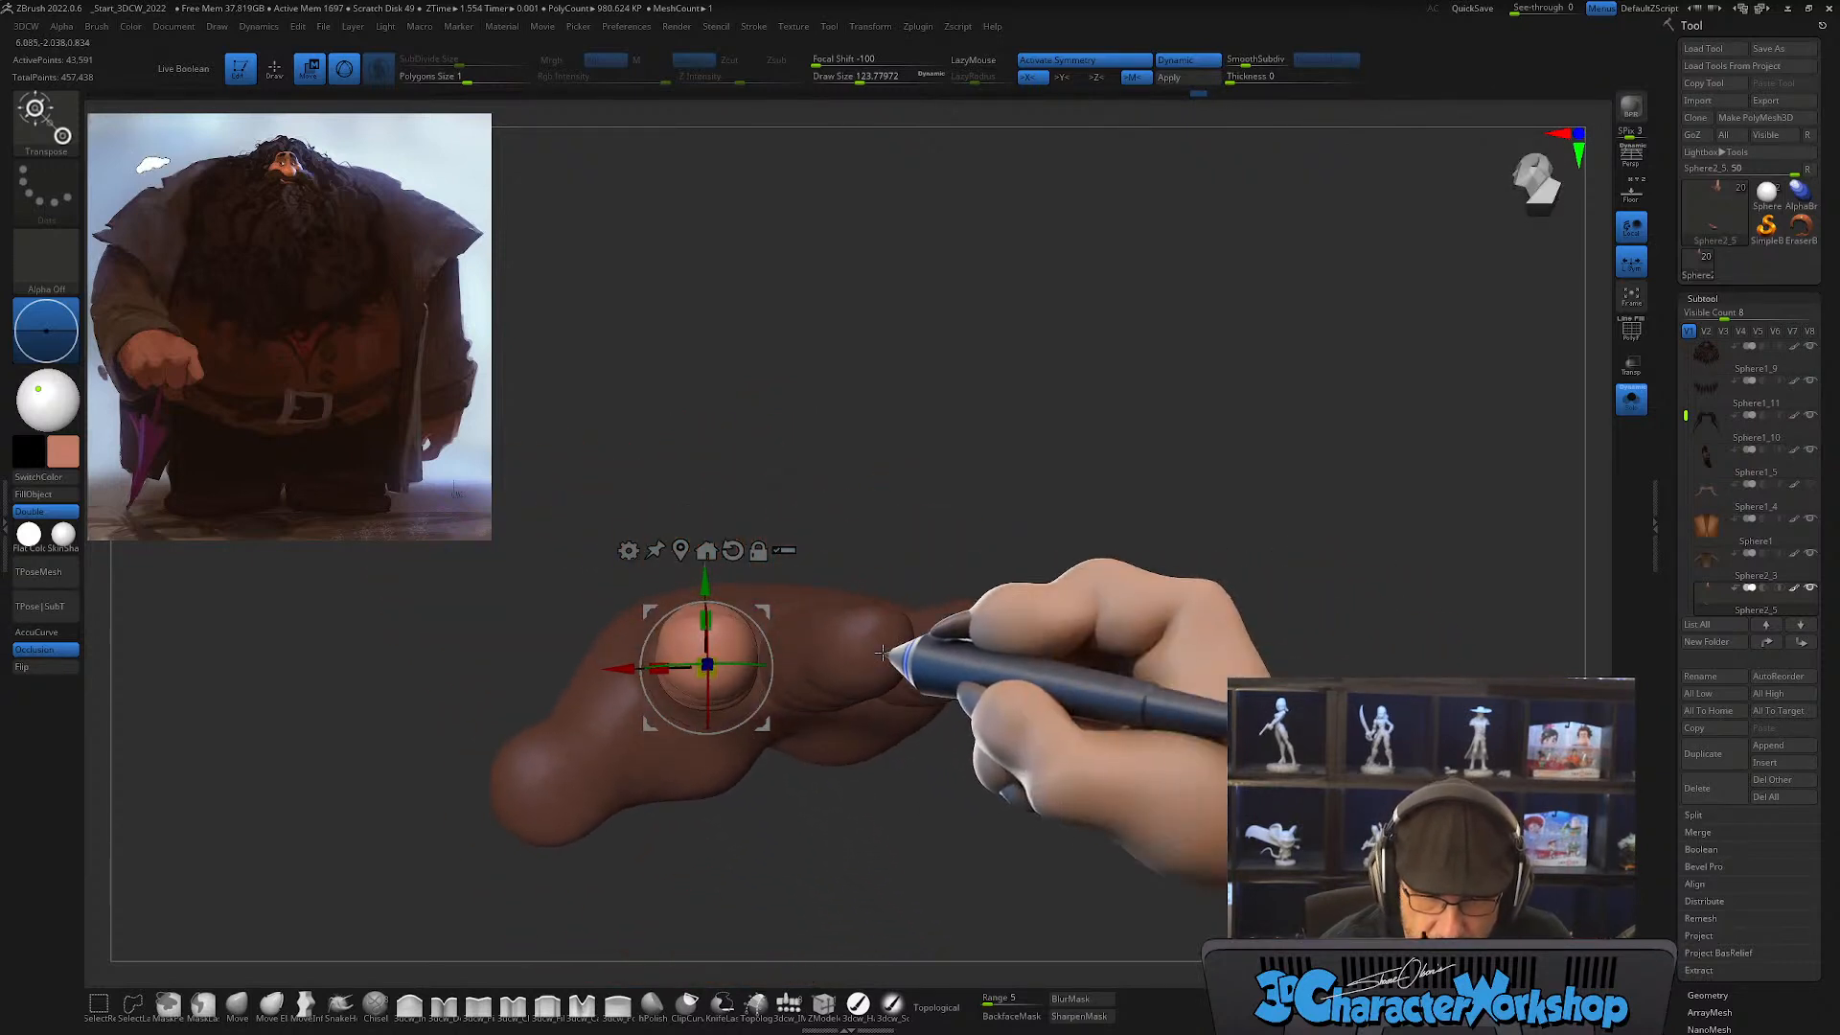
drag(764, 629, 765, 617)
drag(1097, 758, 1068, 611)
Step: Check the finger arrangement with Polyframe on and nudge the index finger's base on the palm with the gizmo
key(shift+f)
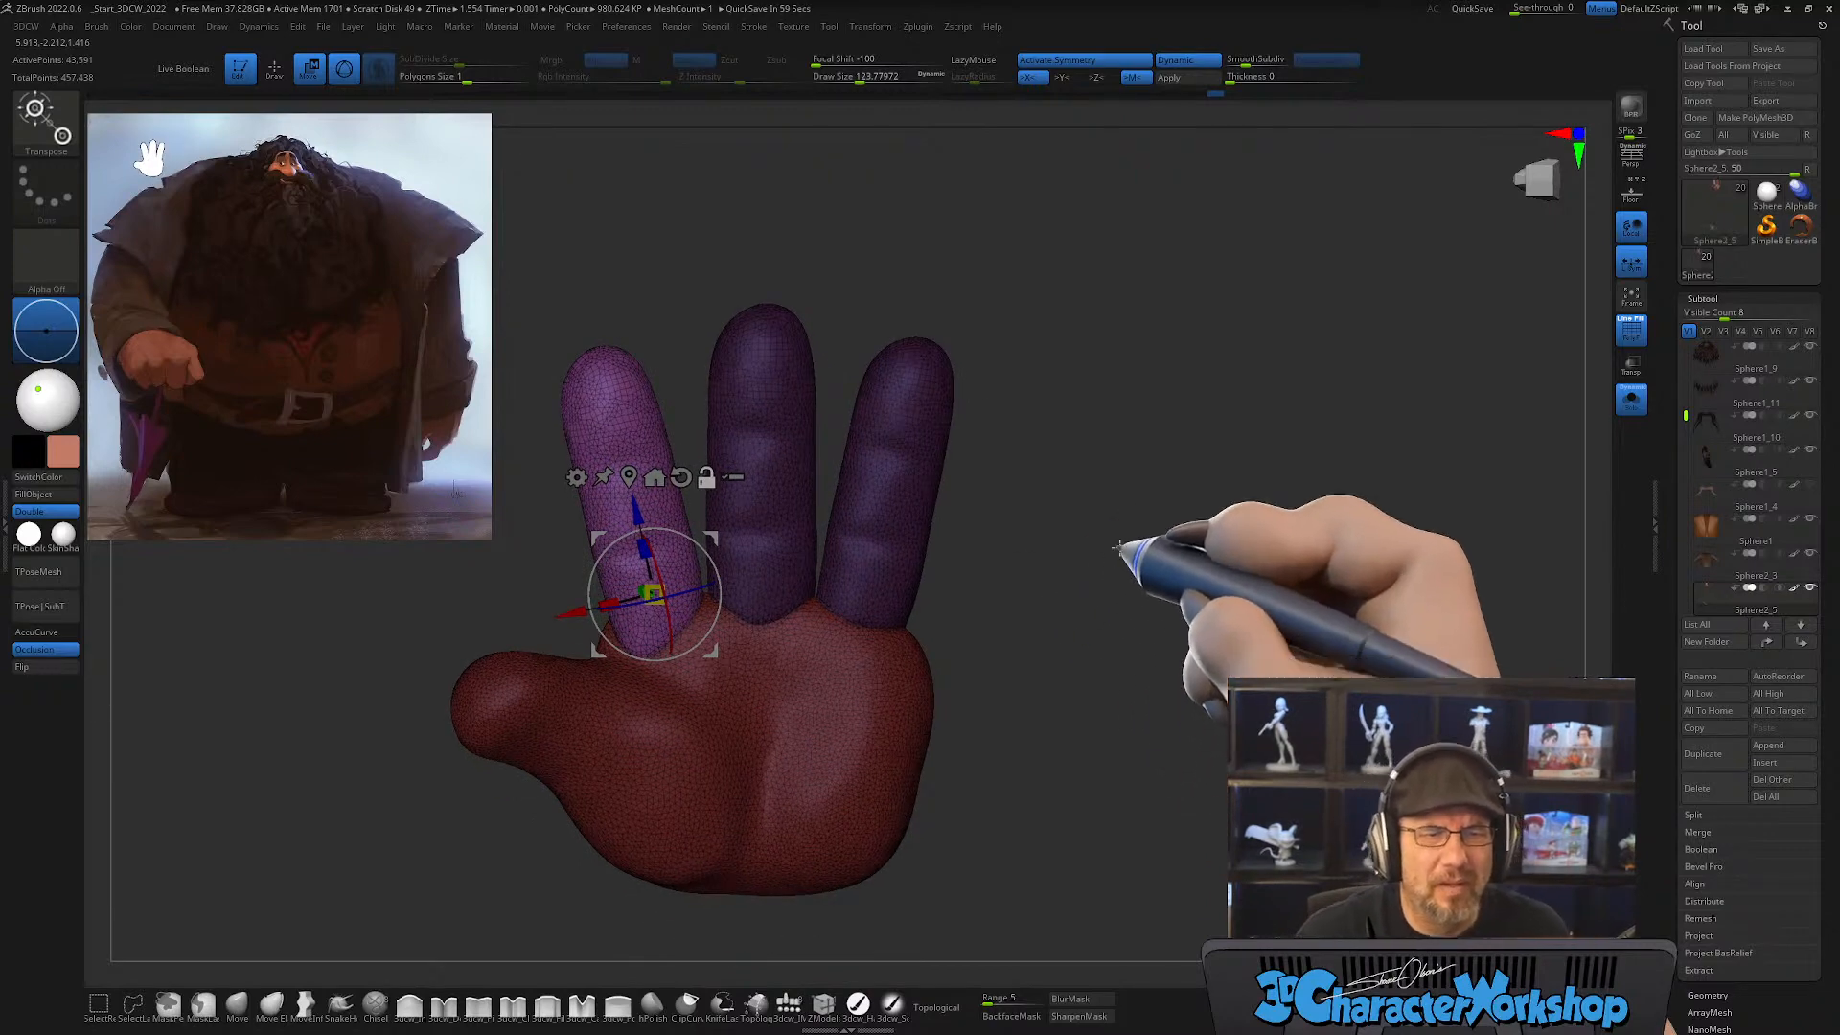
alt+drag(1172, 447, 1160, 494)
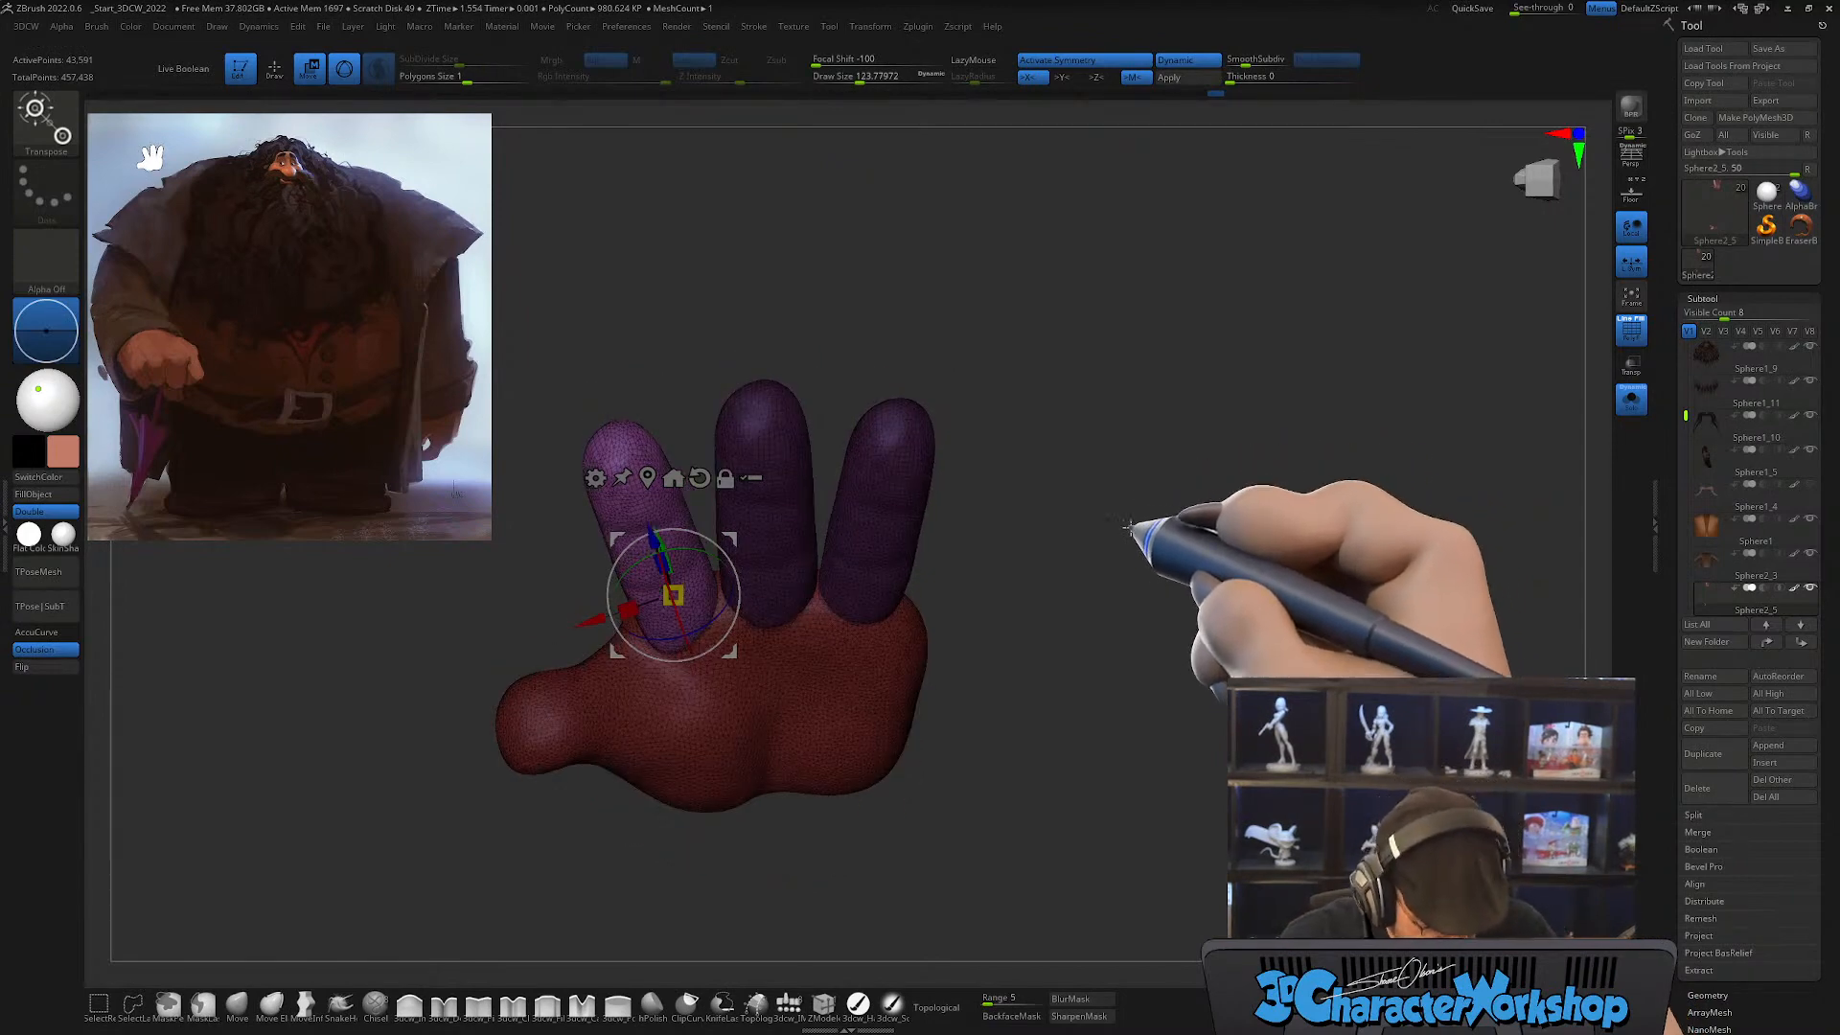
drag(1150, 492, 1114, 579)
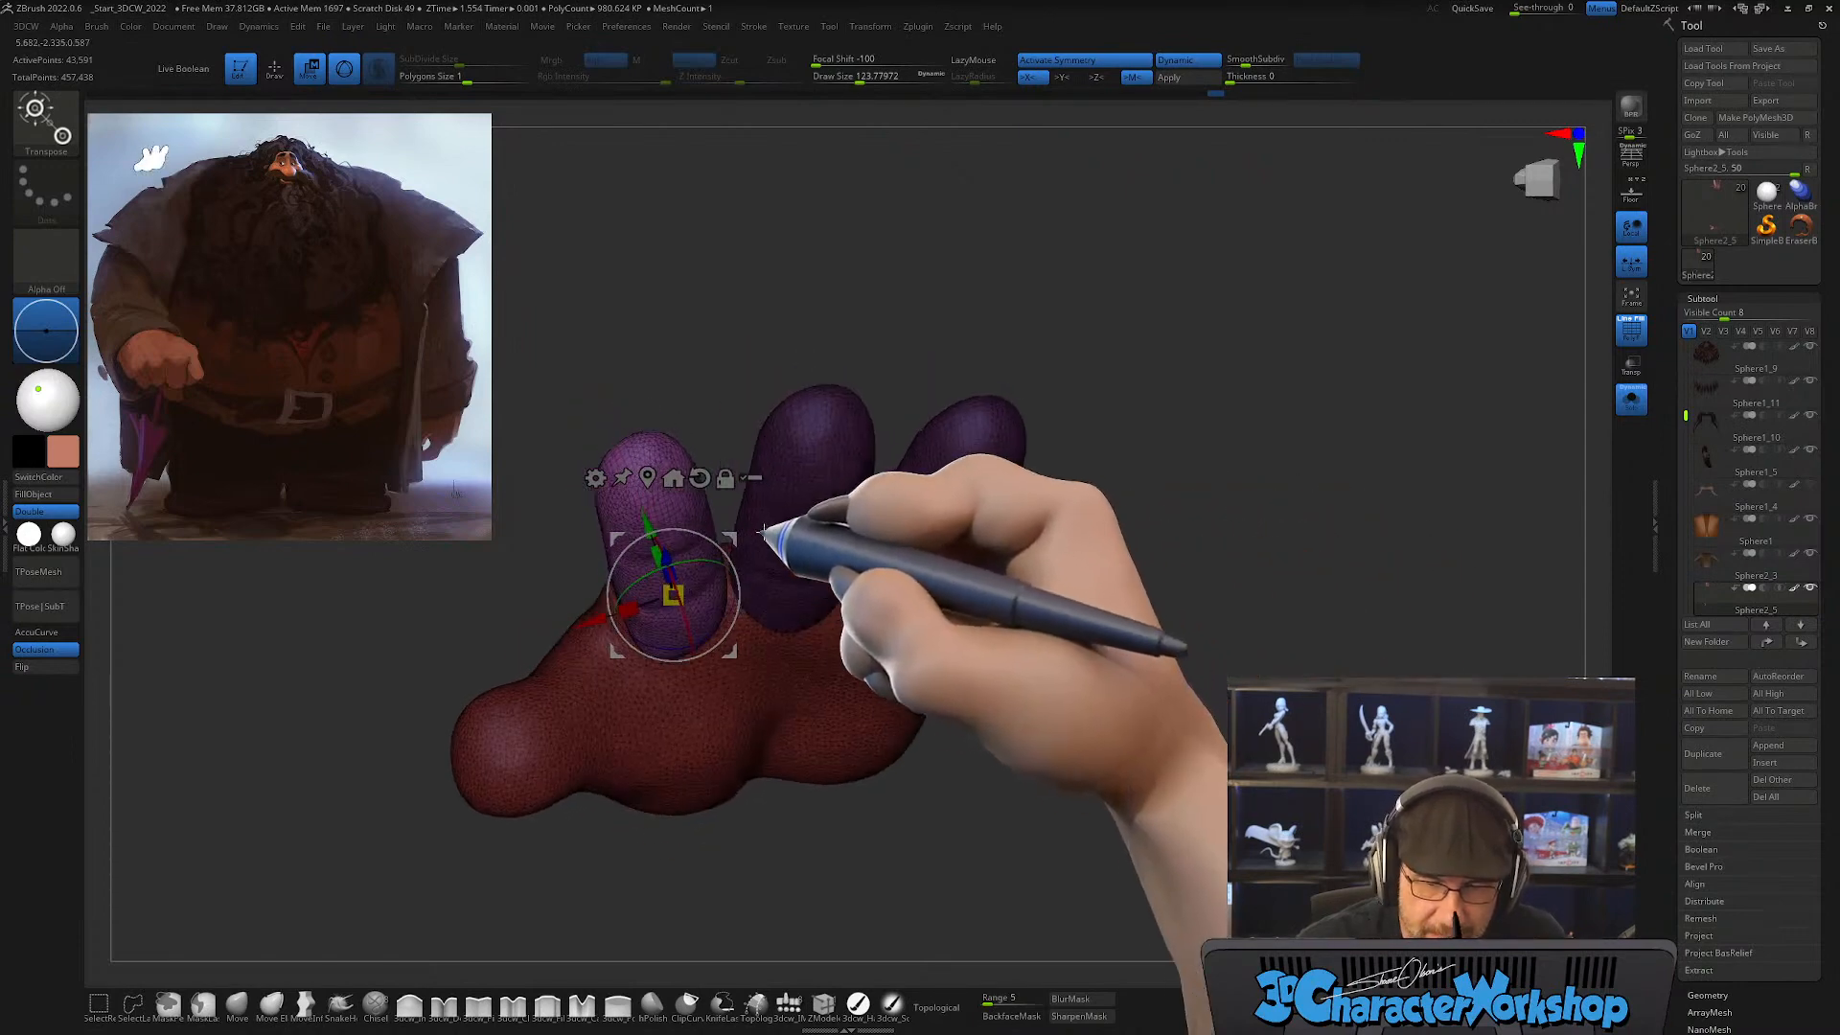
mouse_move(734, 536)
mouse_down()
mouse_move(743, 525)
mouse_move(730, 538)
mouse_up()
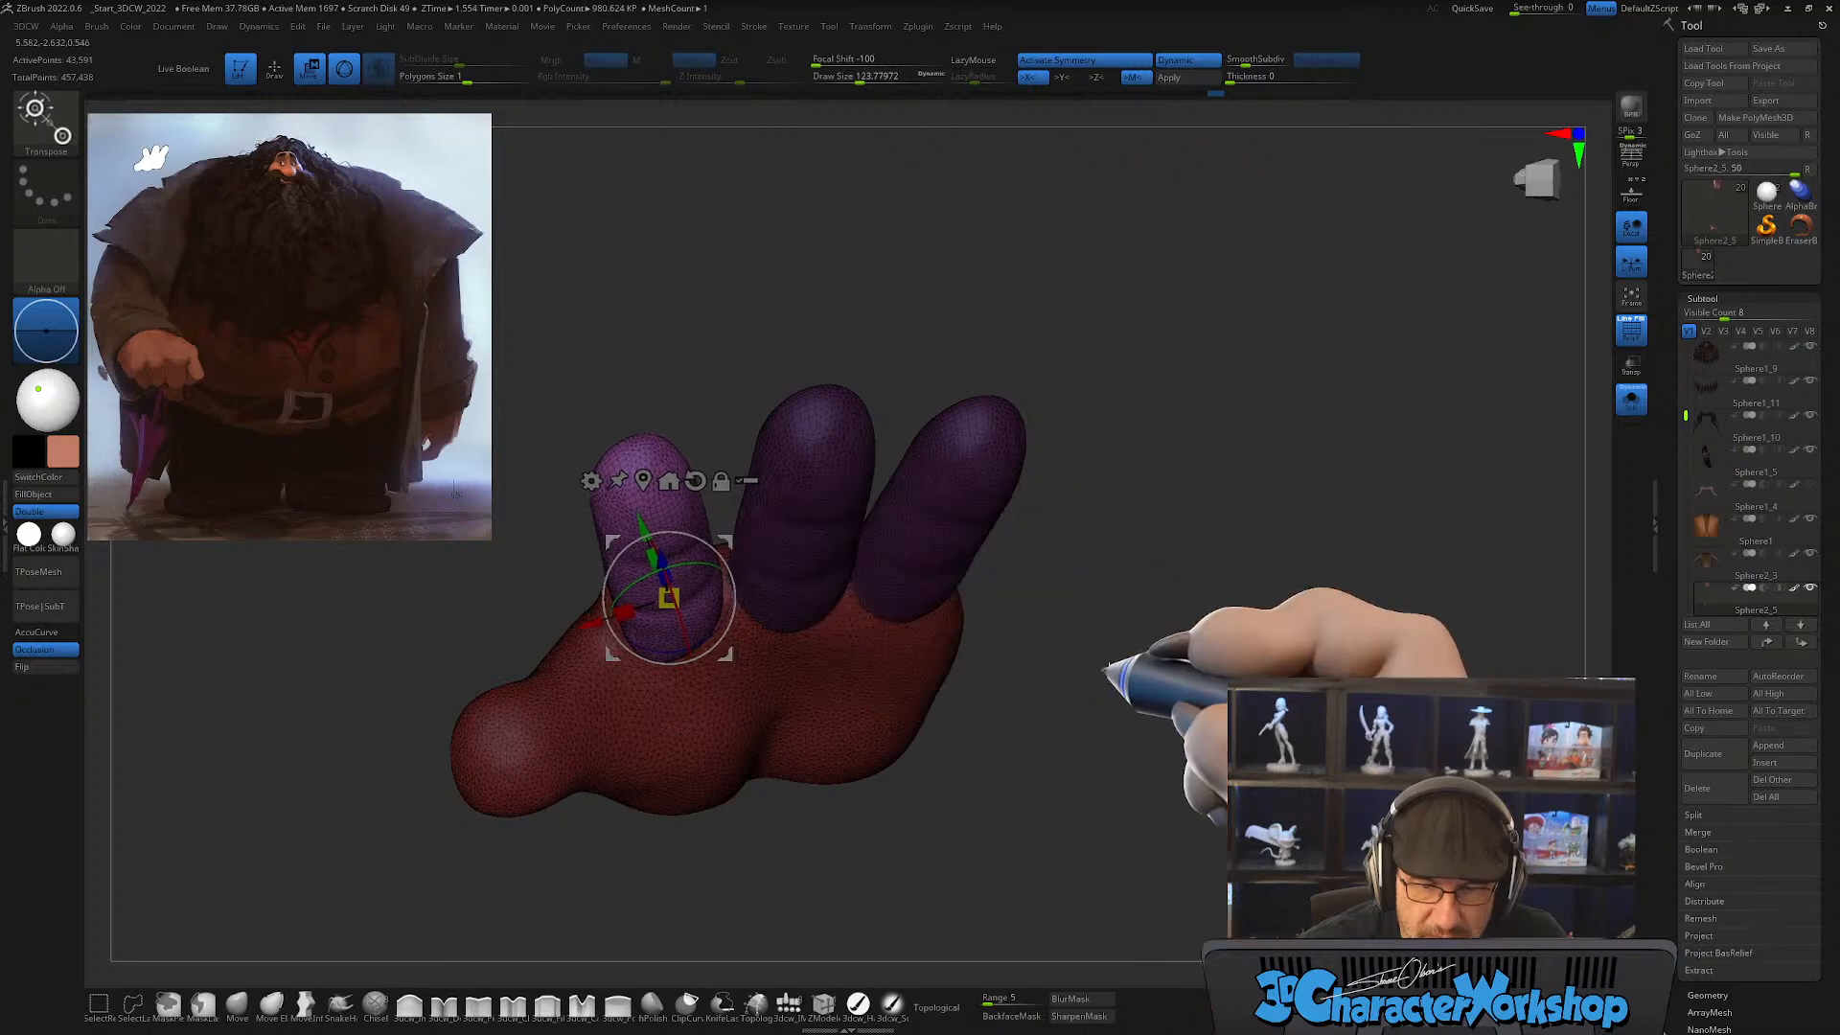
Step: Clear the mask and split the palms and fingers into separate polygroups with Auto Groups
drag(1101, 656, 1154, 556)
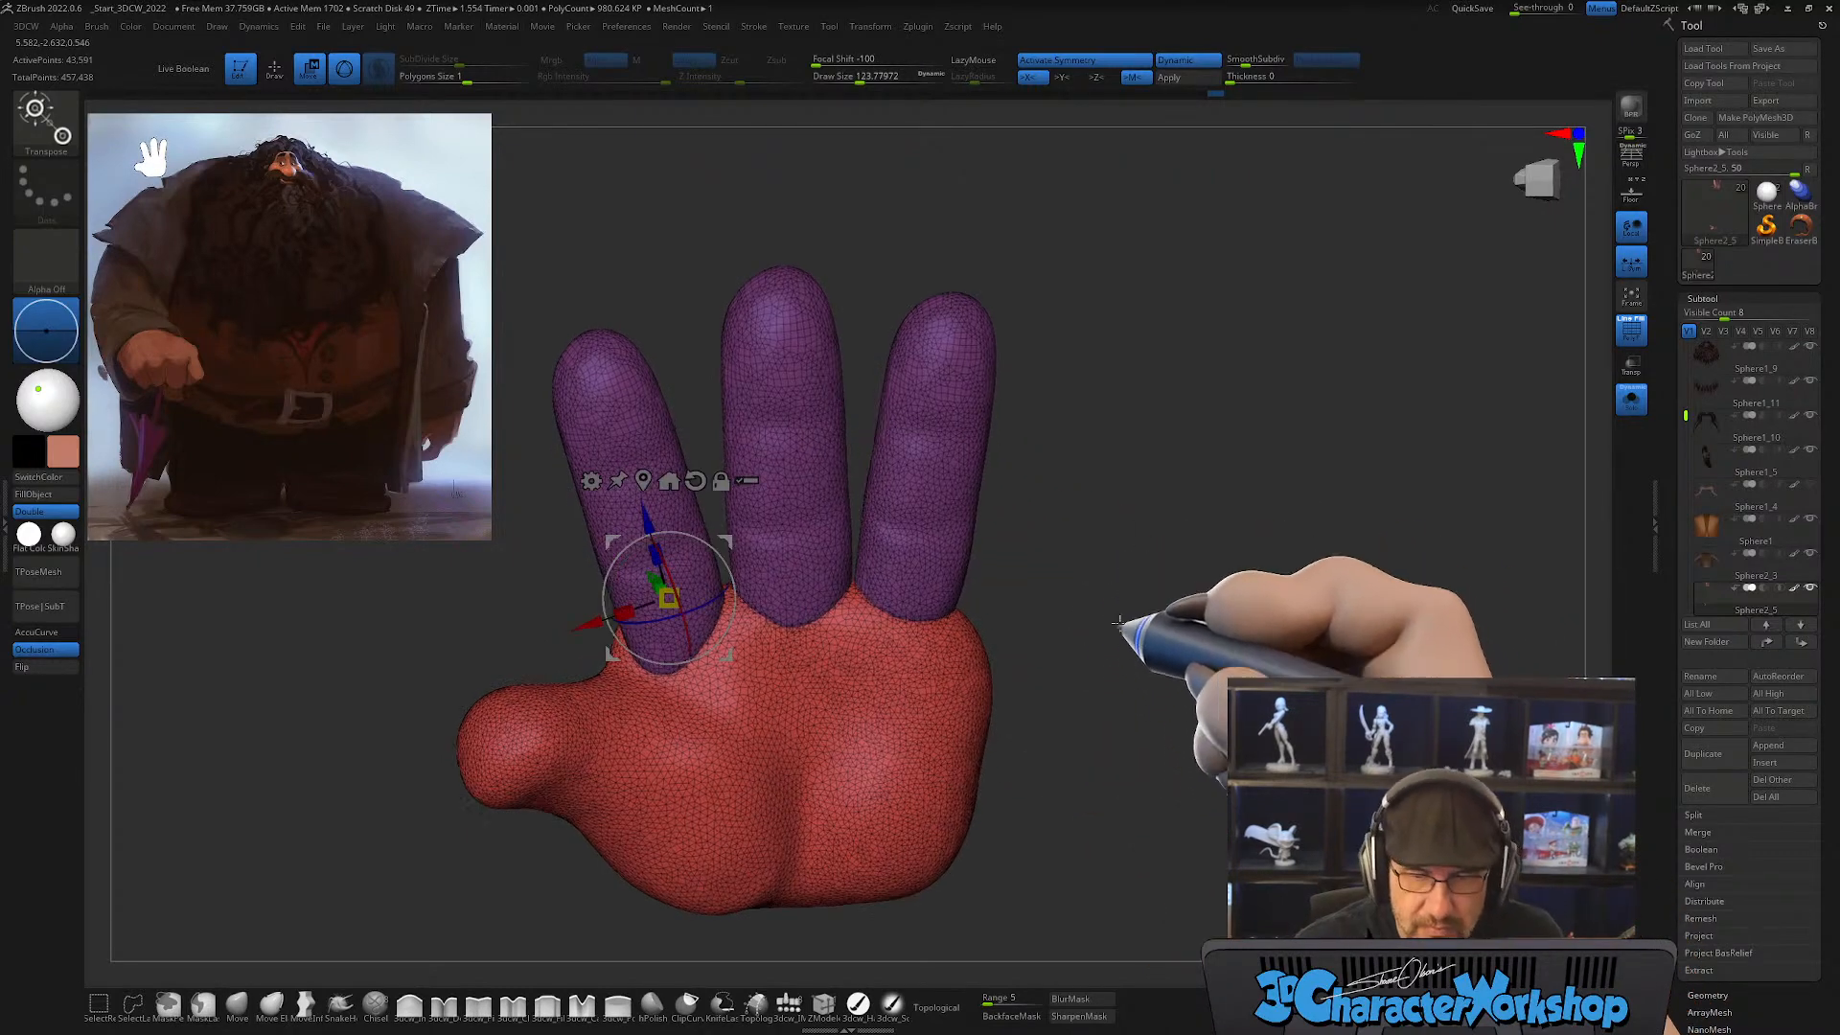
alt+drag(1109, 616, 1002, 513)
mouse_move(1041, 572)
alt+mouse_down()
mouse_move(1112, 634)
mouse_move(1068, 545)
mouse_move(871, 649)
mouse_move(924, 699)
mouse_move(986, 658)
mouse_move(998, 624)
mouse_move(883, 521)
mouse_move(1117, 485)
mouse_move(805, 450)
alt+mouse_up()
key(q)
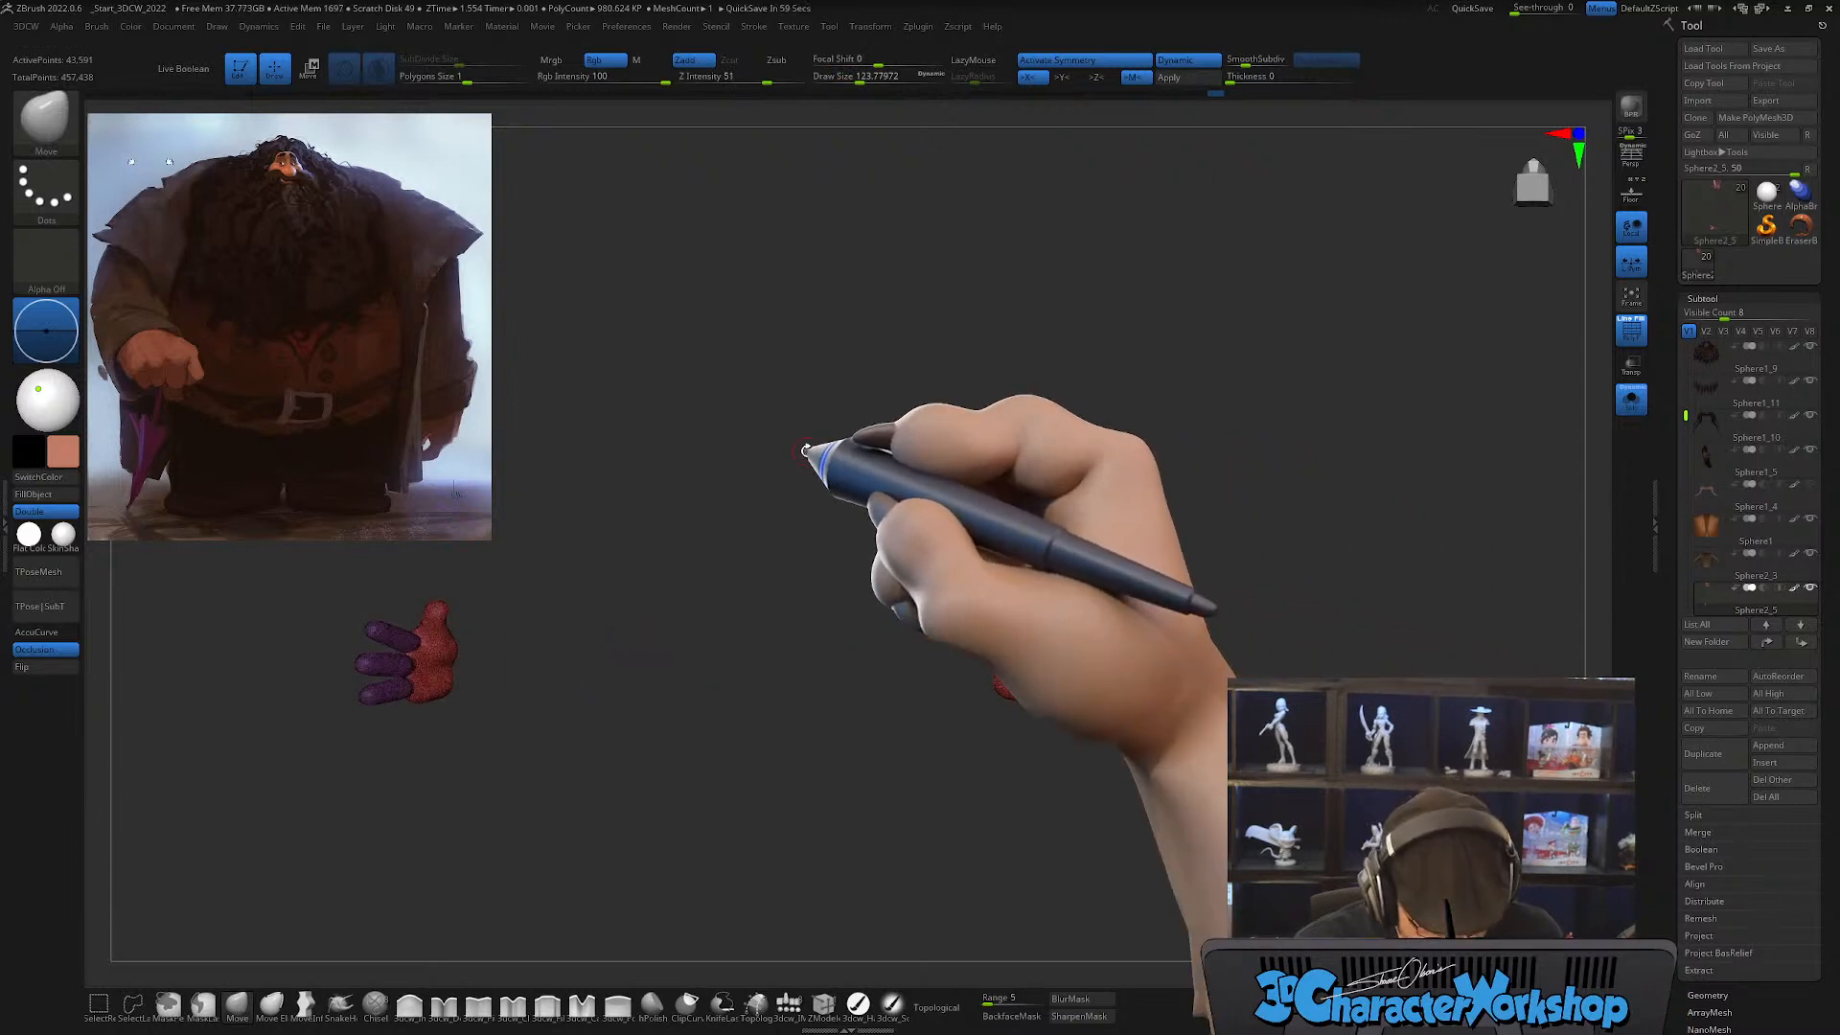
key(space)
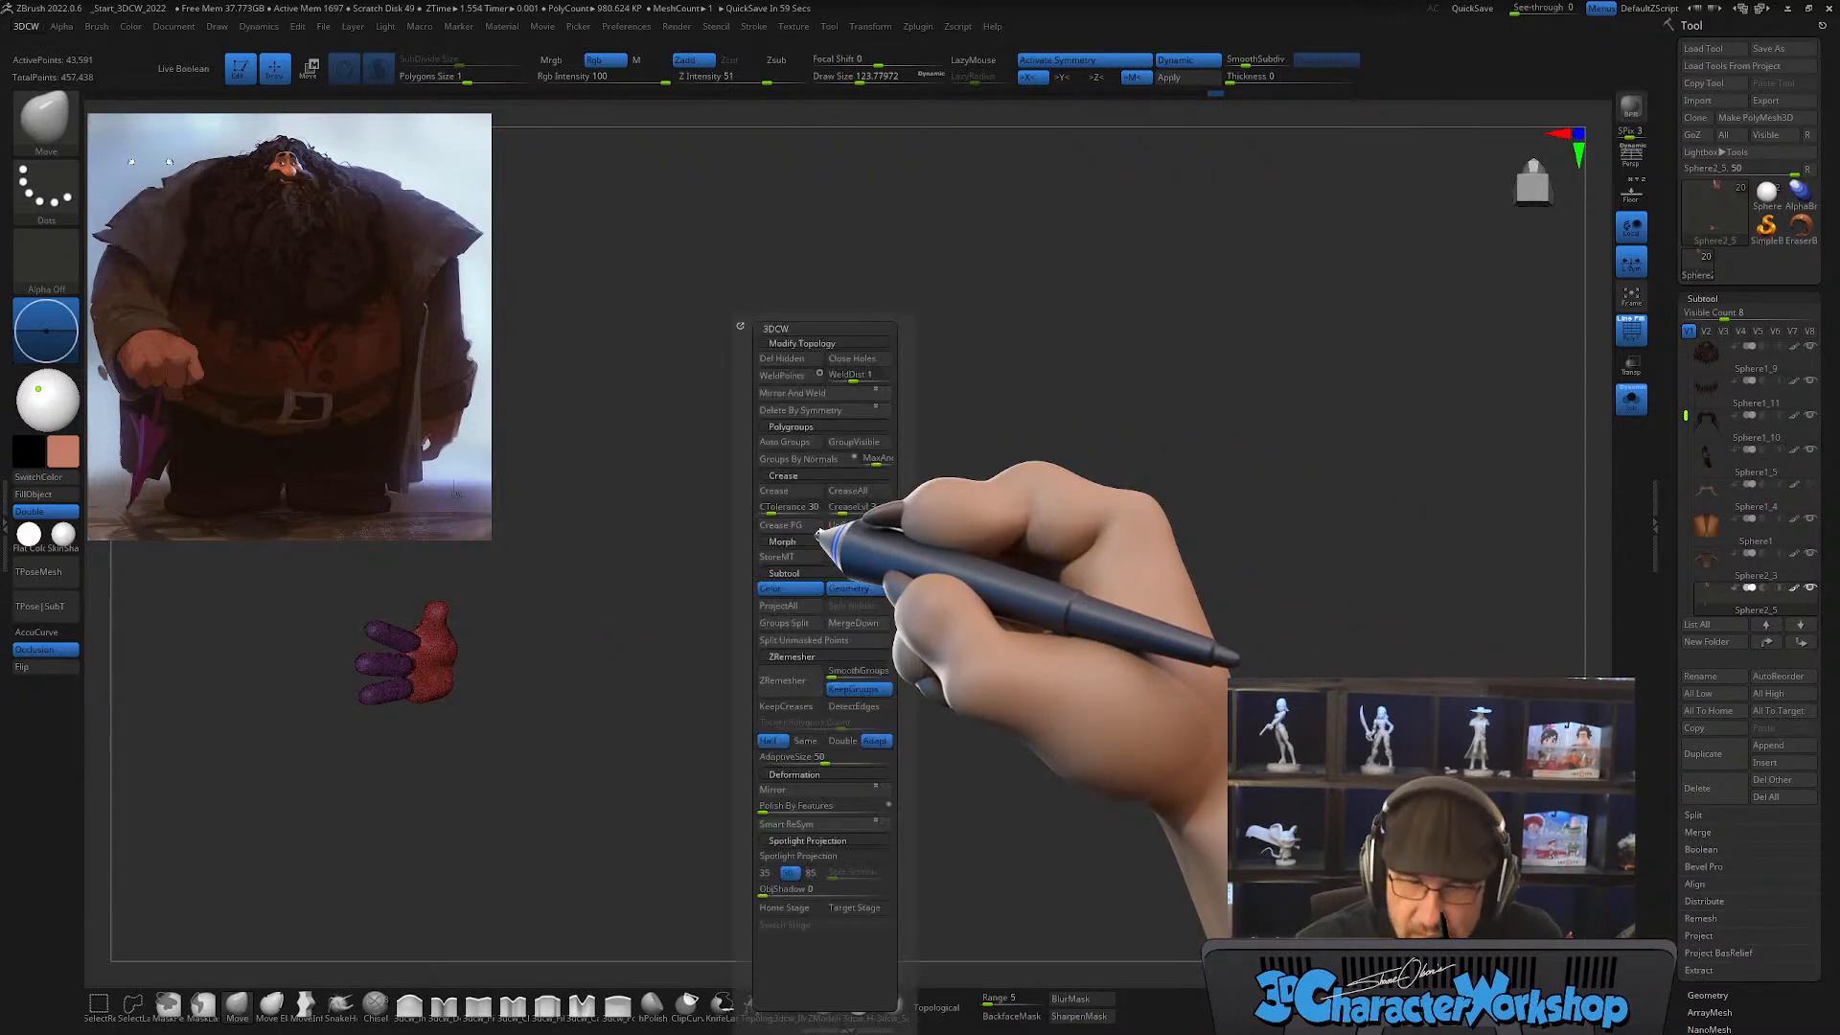
click(802, 441)
Step: Run Mirror And Weld on the hands with Local Symmetry off, and switch Local Symmetry back on
key(space)
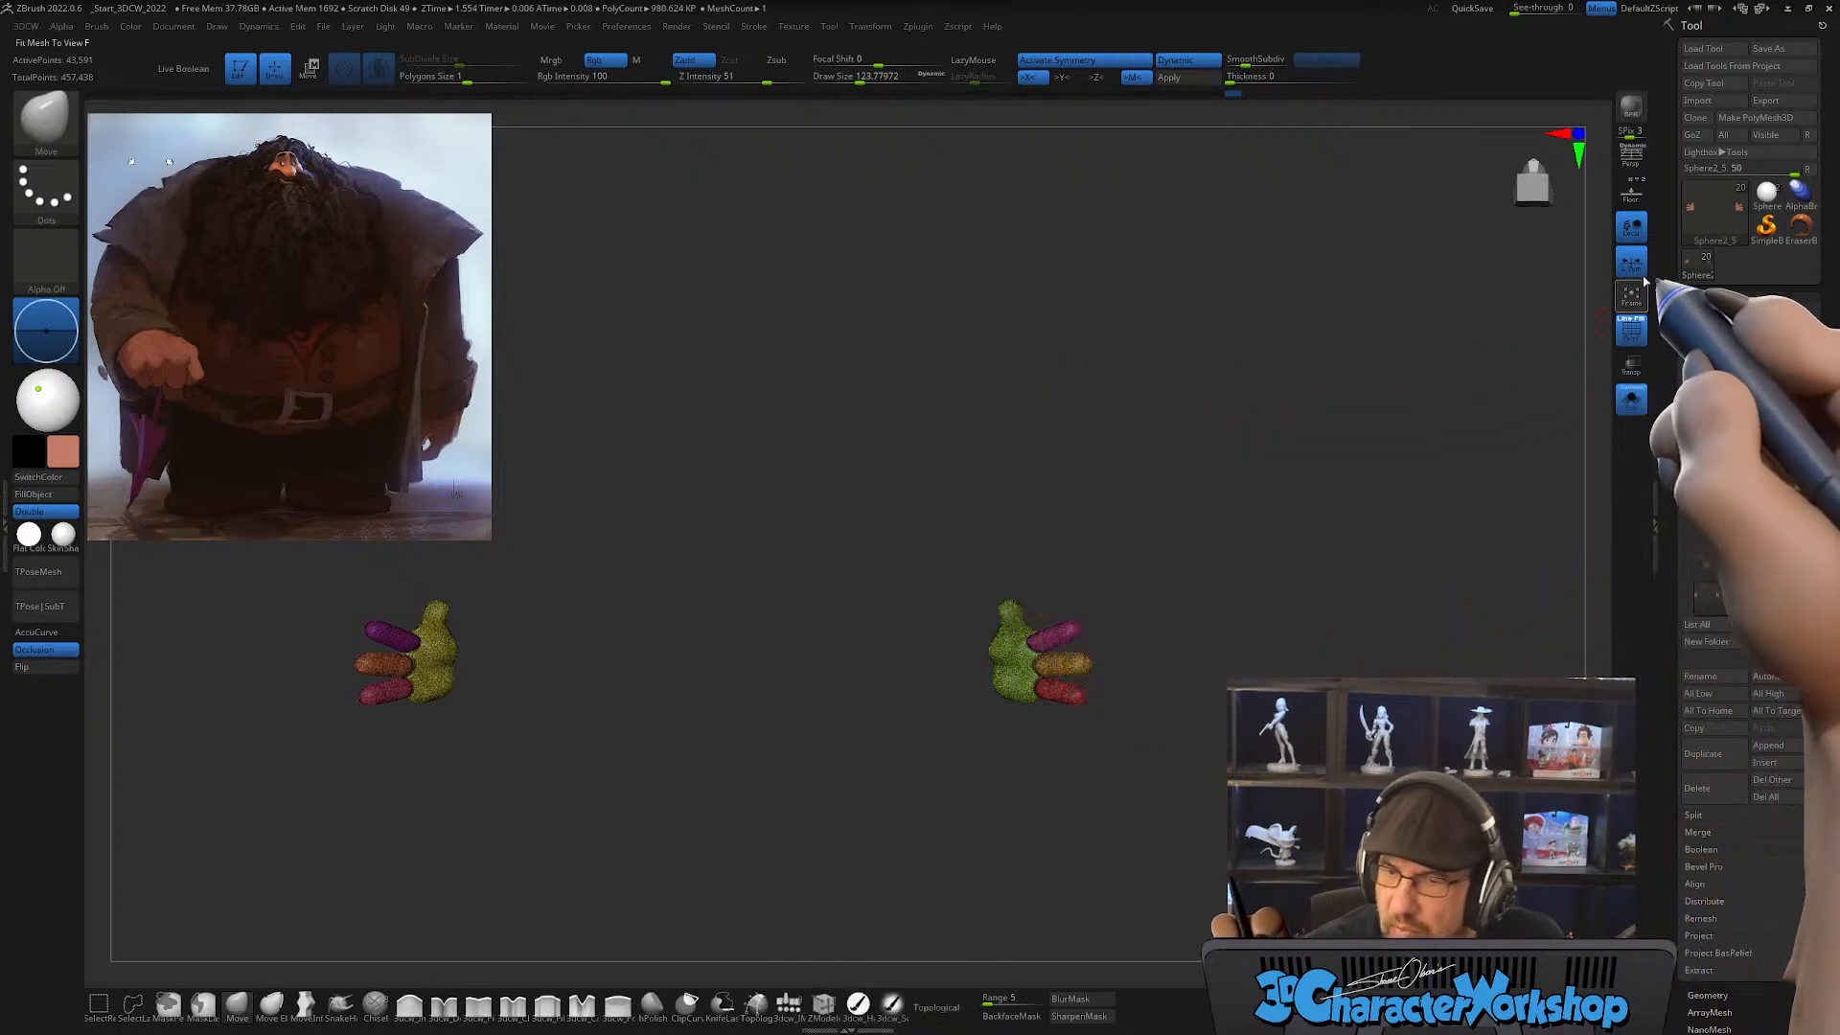
key(space)
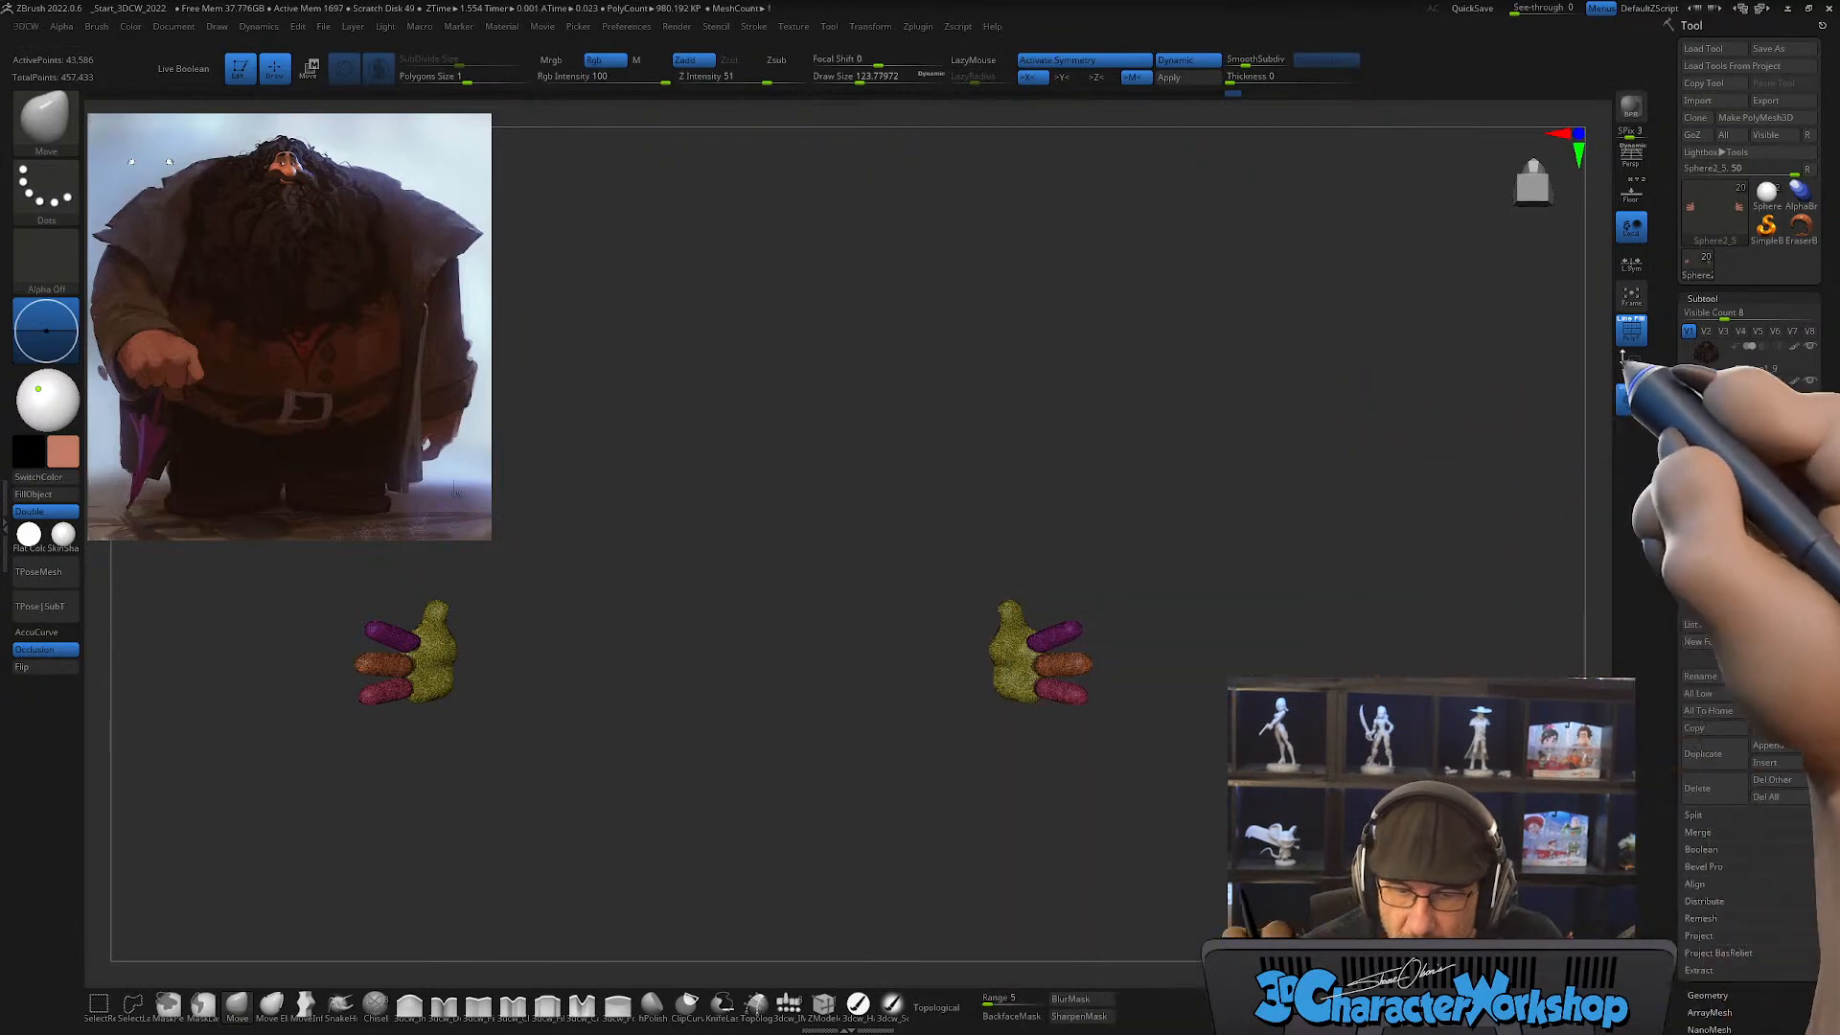
click(1632, 265)
Step: Isolate the middle finger with the gizmo and nudge it into better alignment with the palm
key(f)
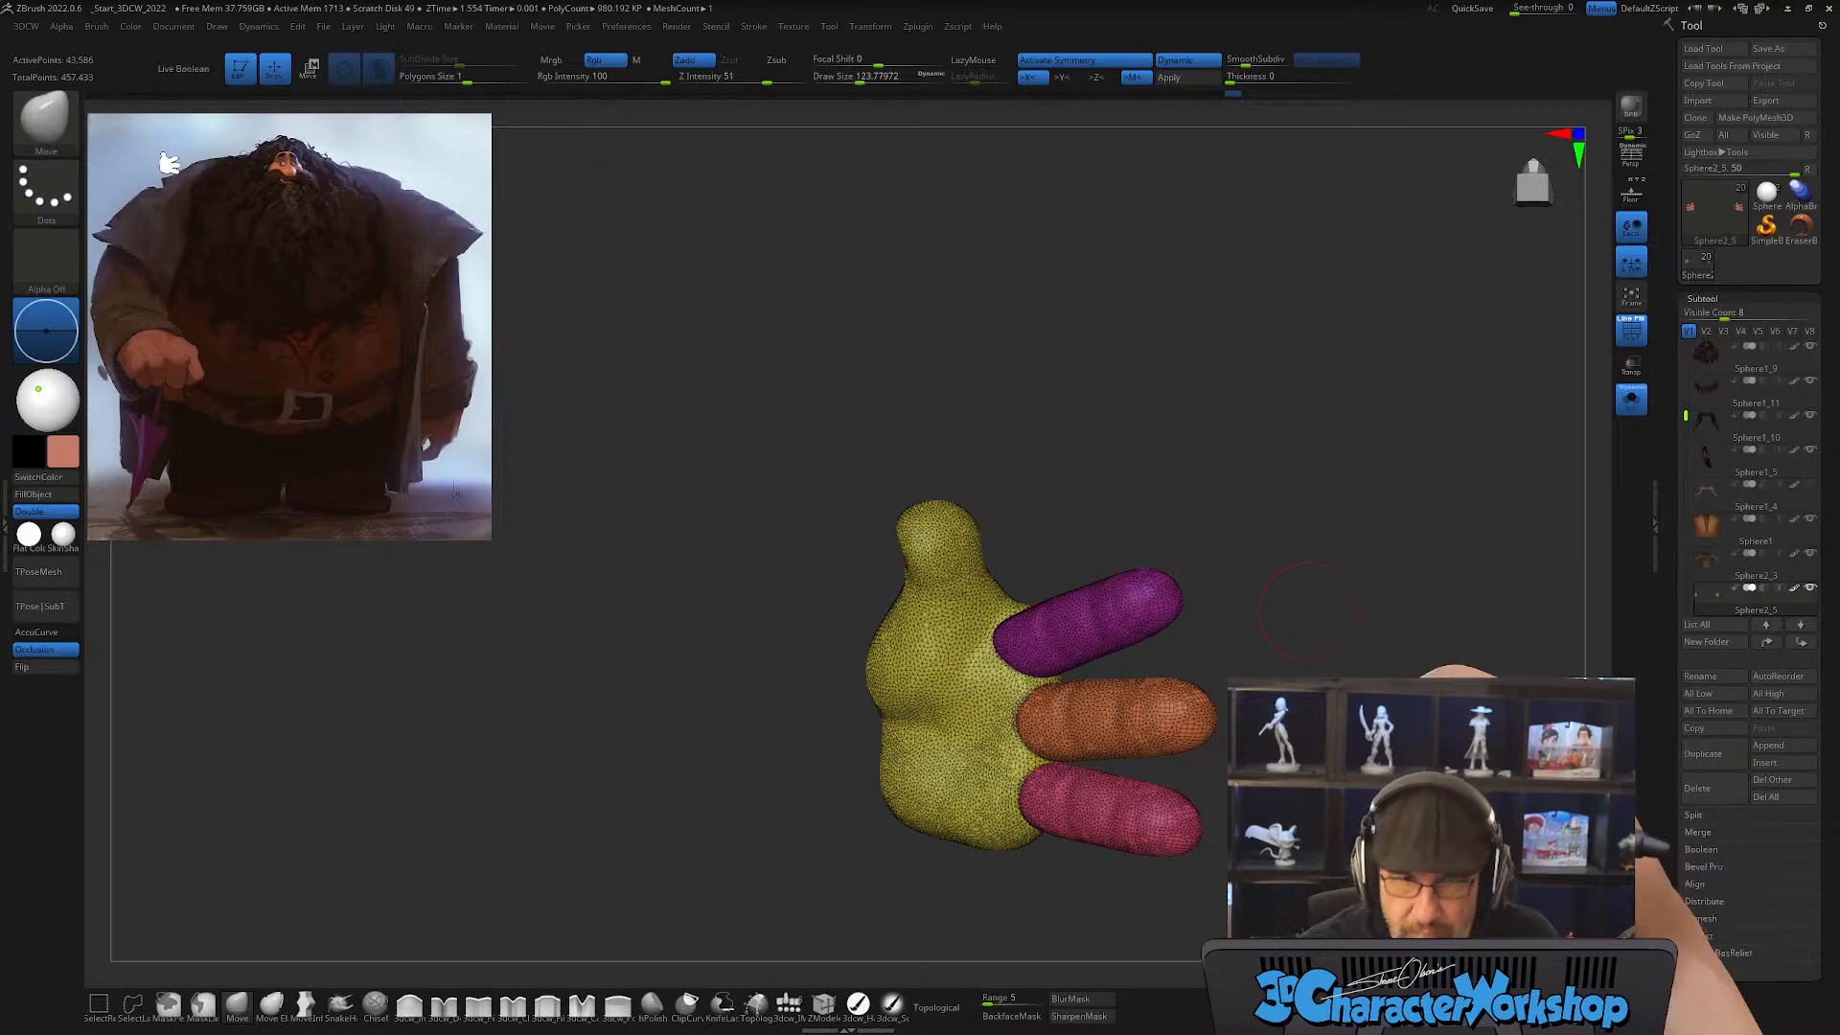
drag(1361, 676, 1060, 751)
alt+drag(934, 796, 986, 760)
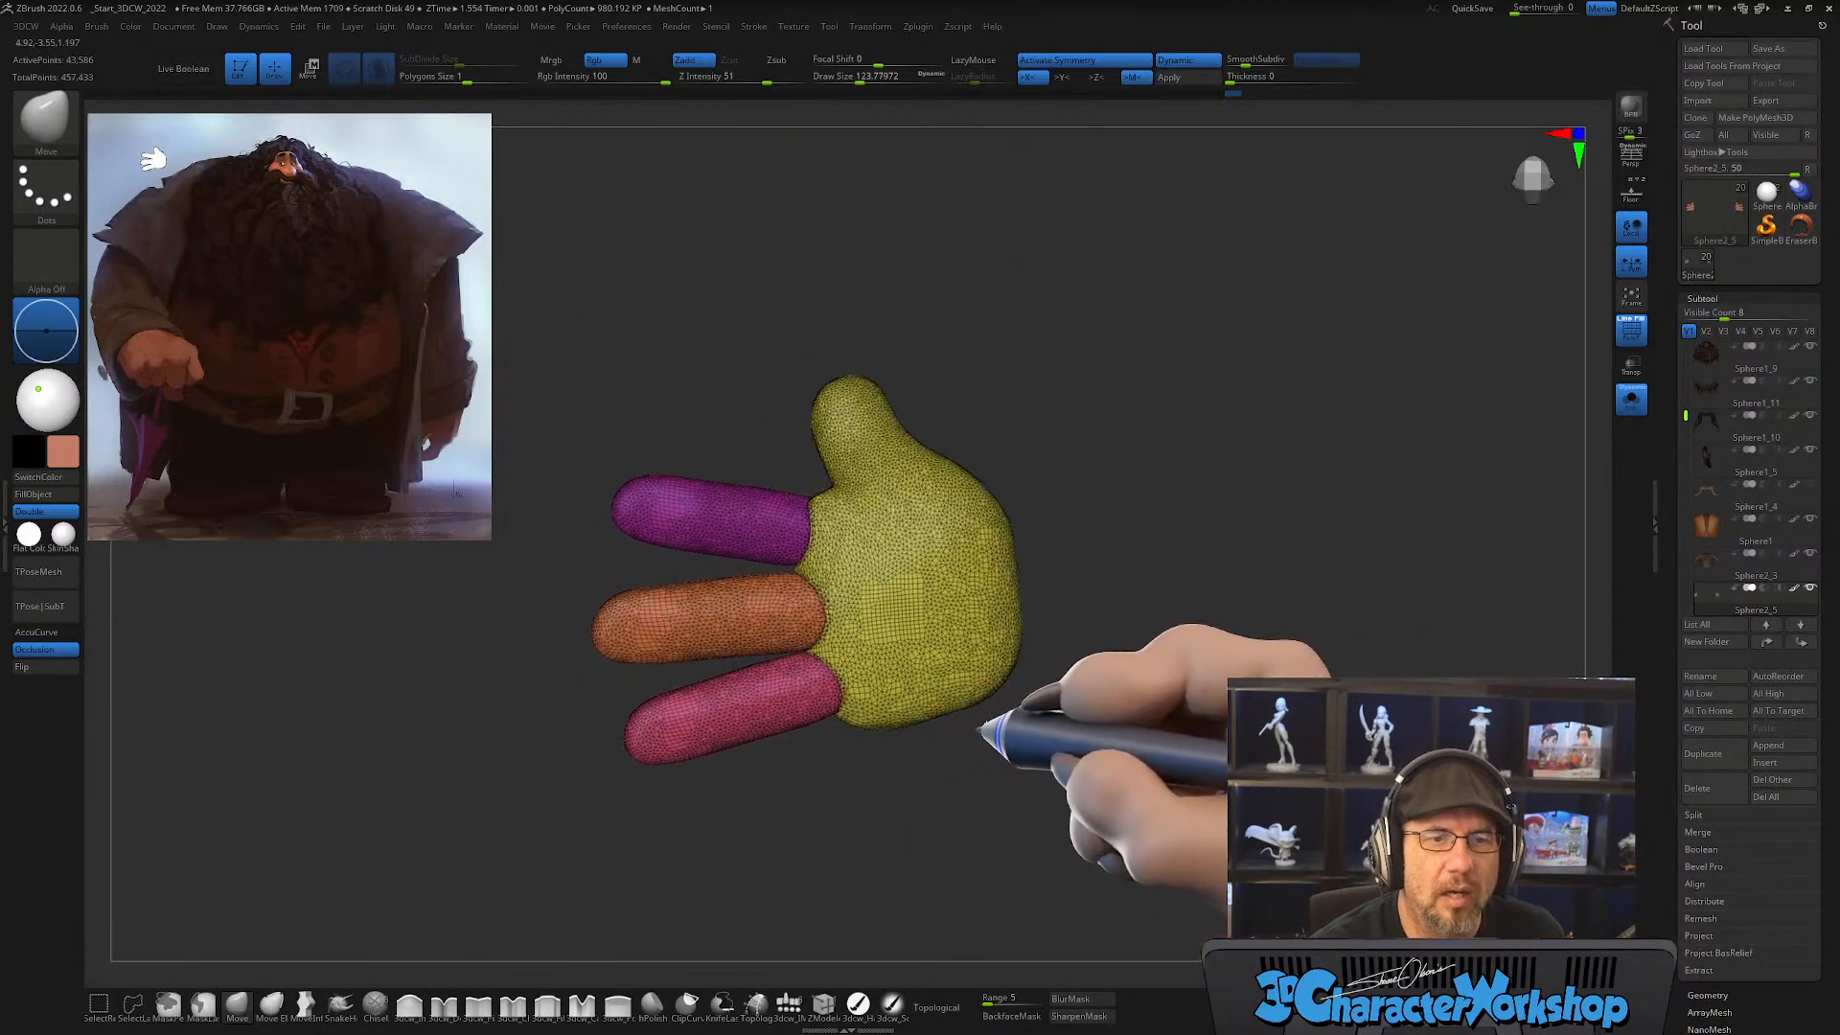
key(s)
mouse_move(837, 808)
mouse_down()
mouse_move(834, 788)
mouse_move(822, 818)
mouse_up()
key(w)
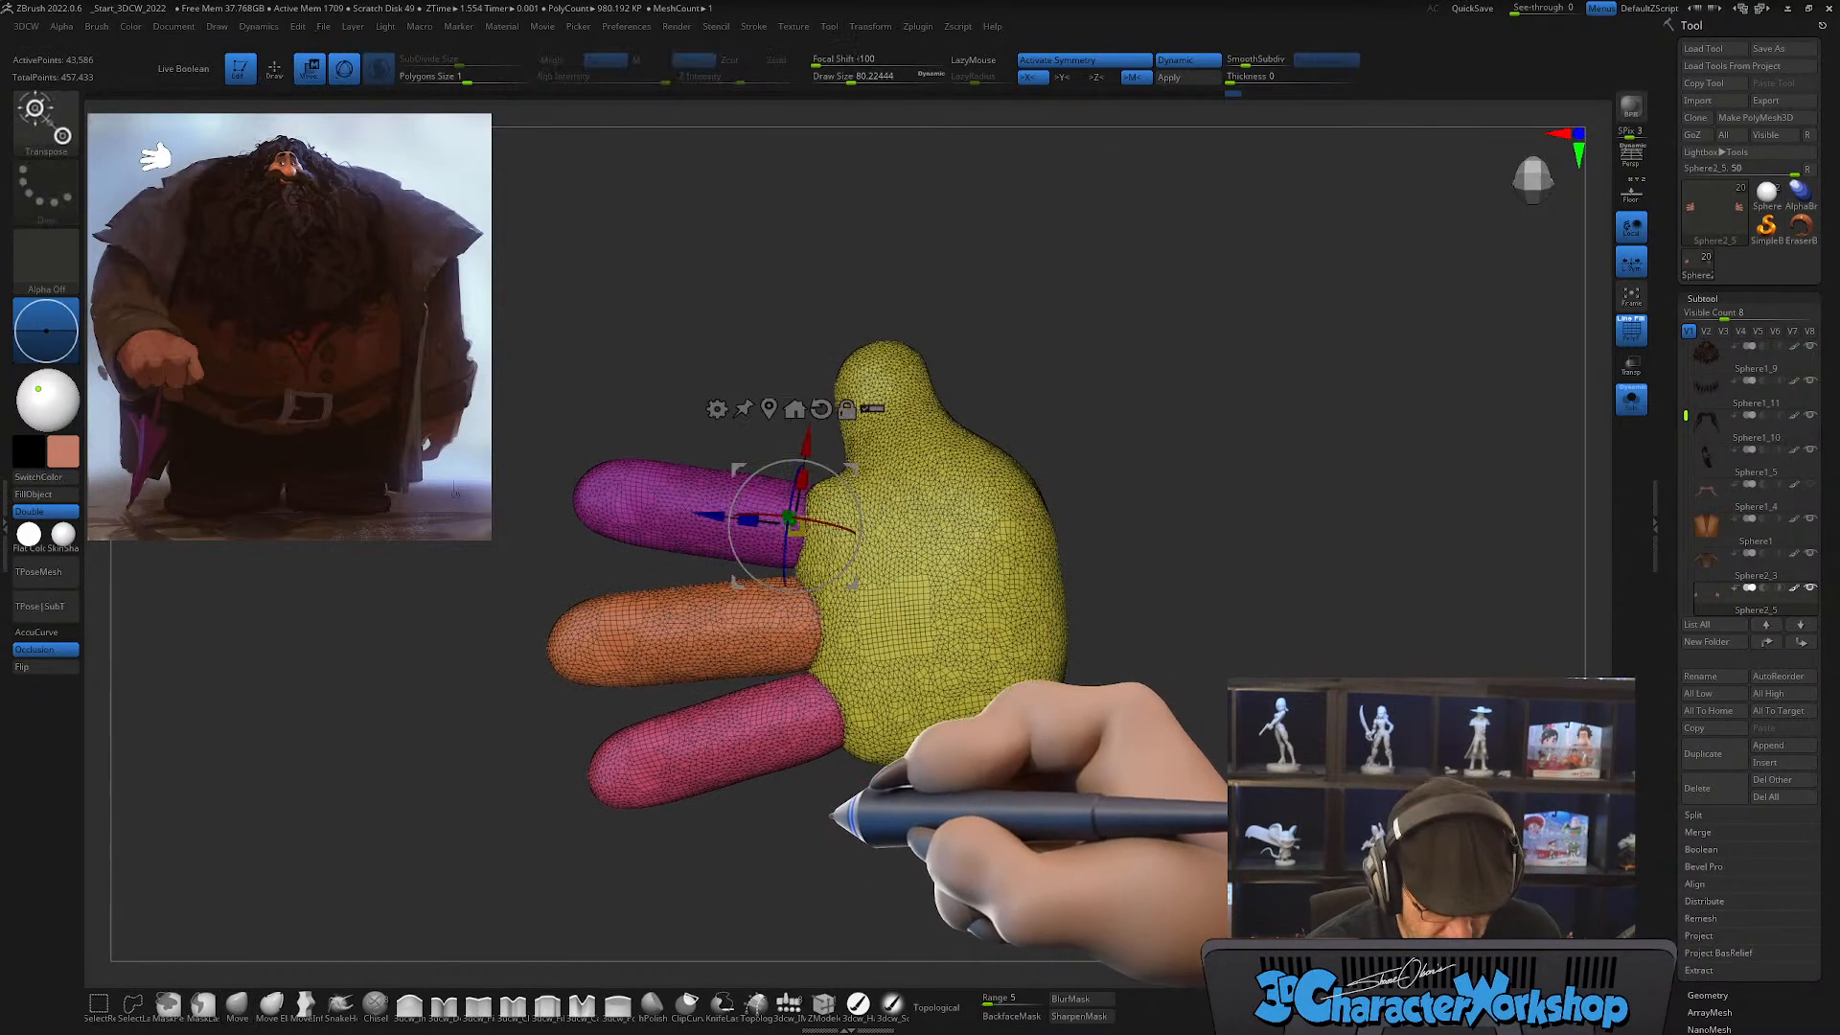
click(739, 645)
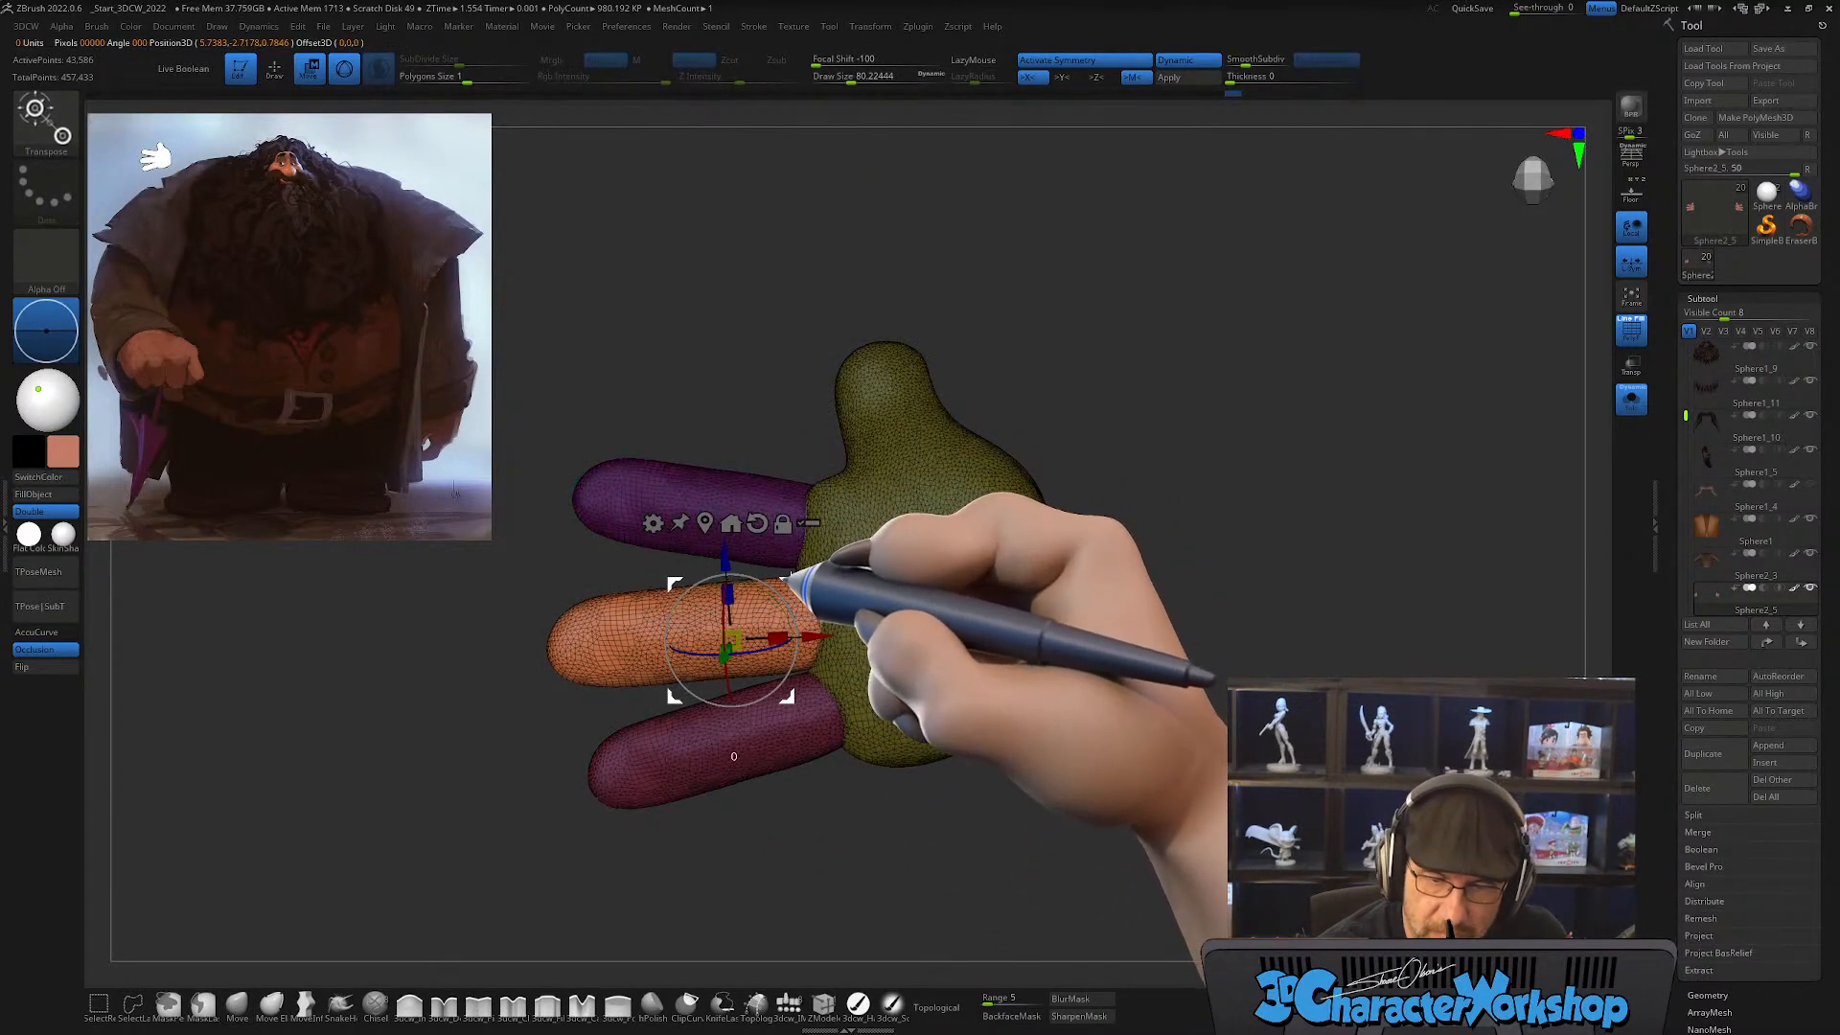
drag(789, 577, 787, 571)
ctrl+right_drag(809, 535, 801, 633)
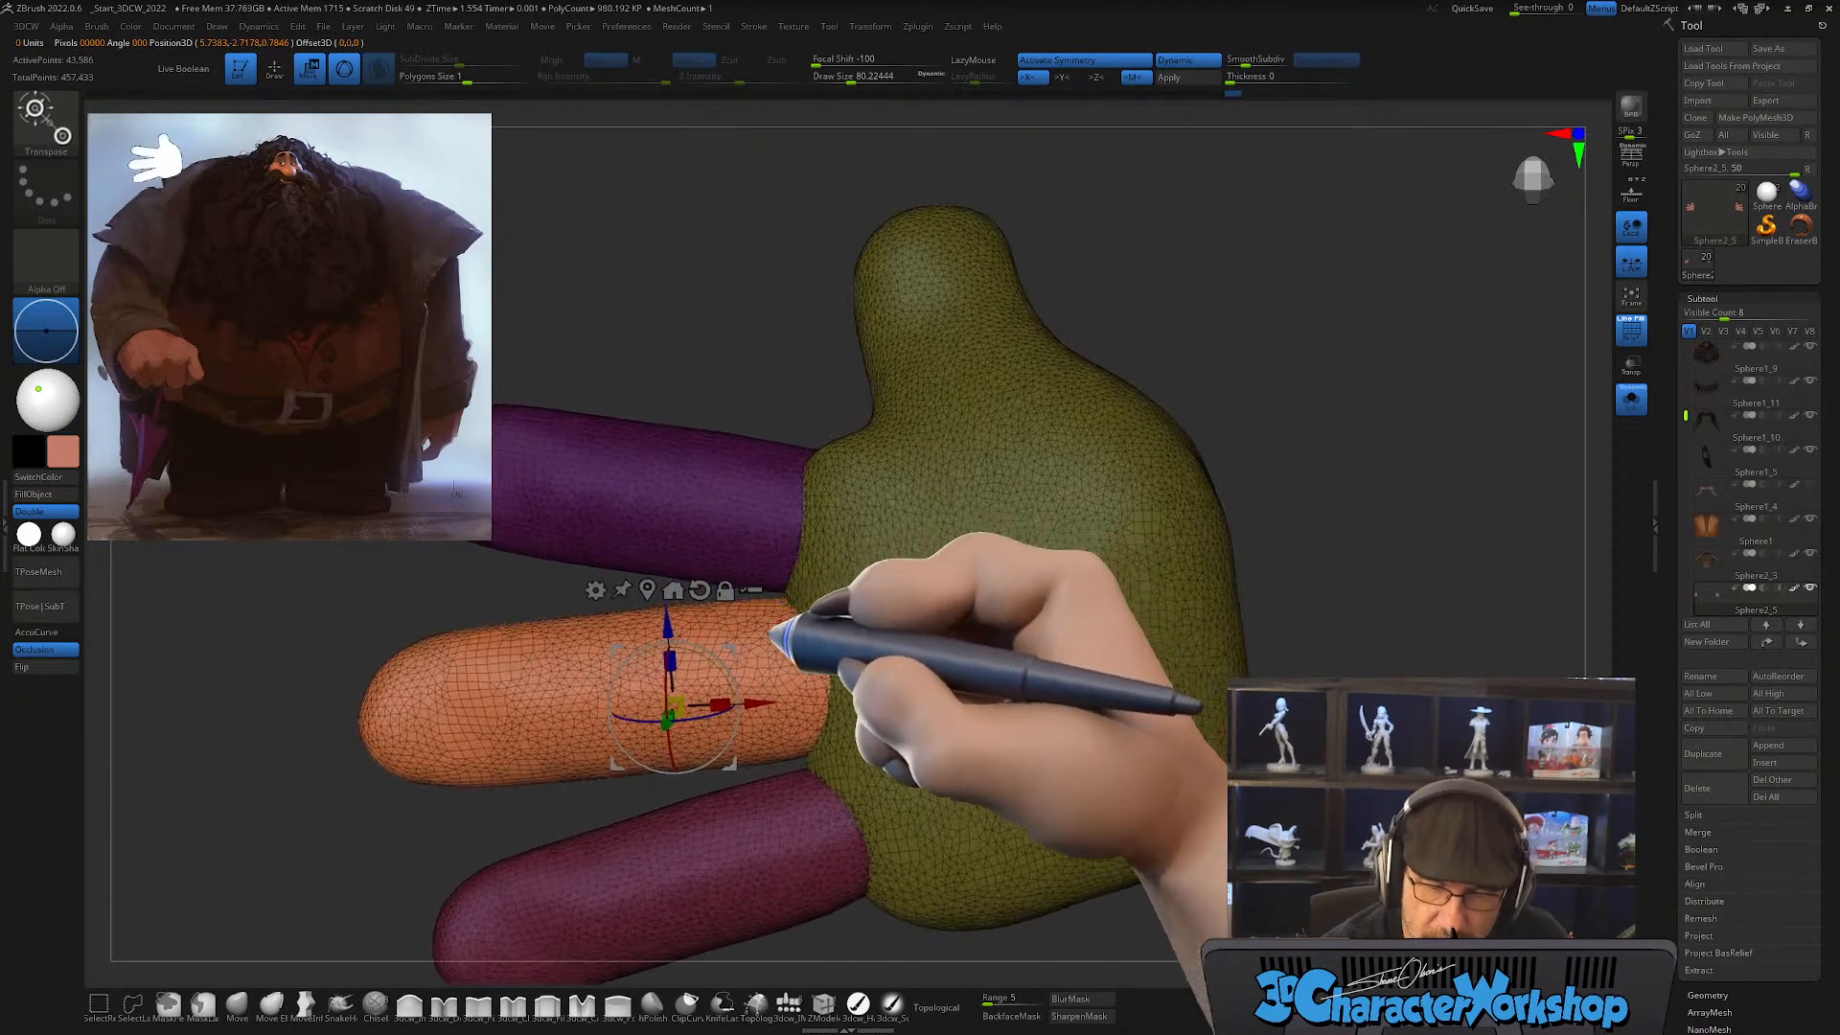
drag(731, 647, 734, 649)
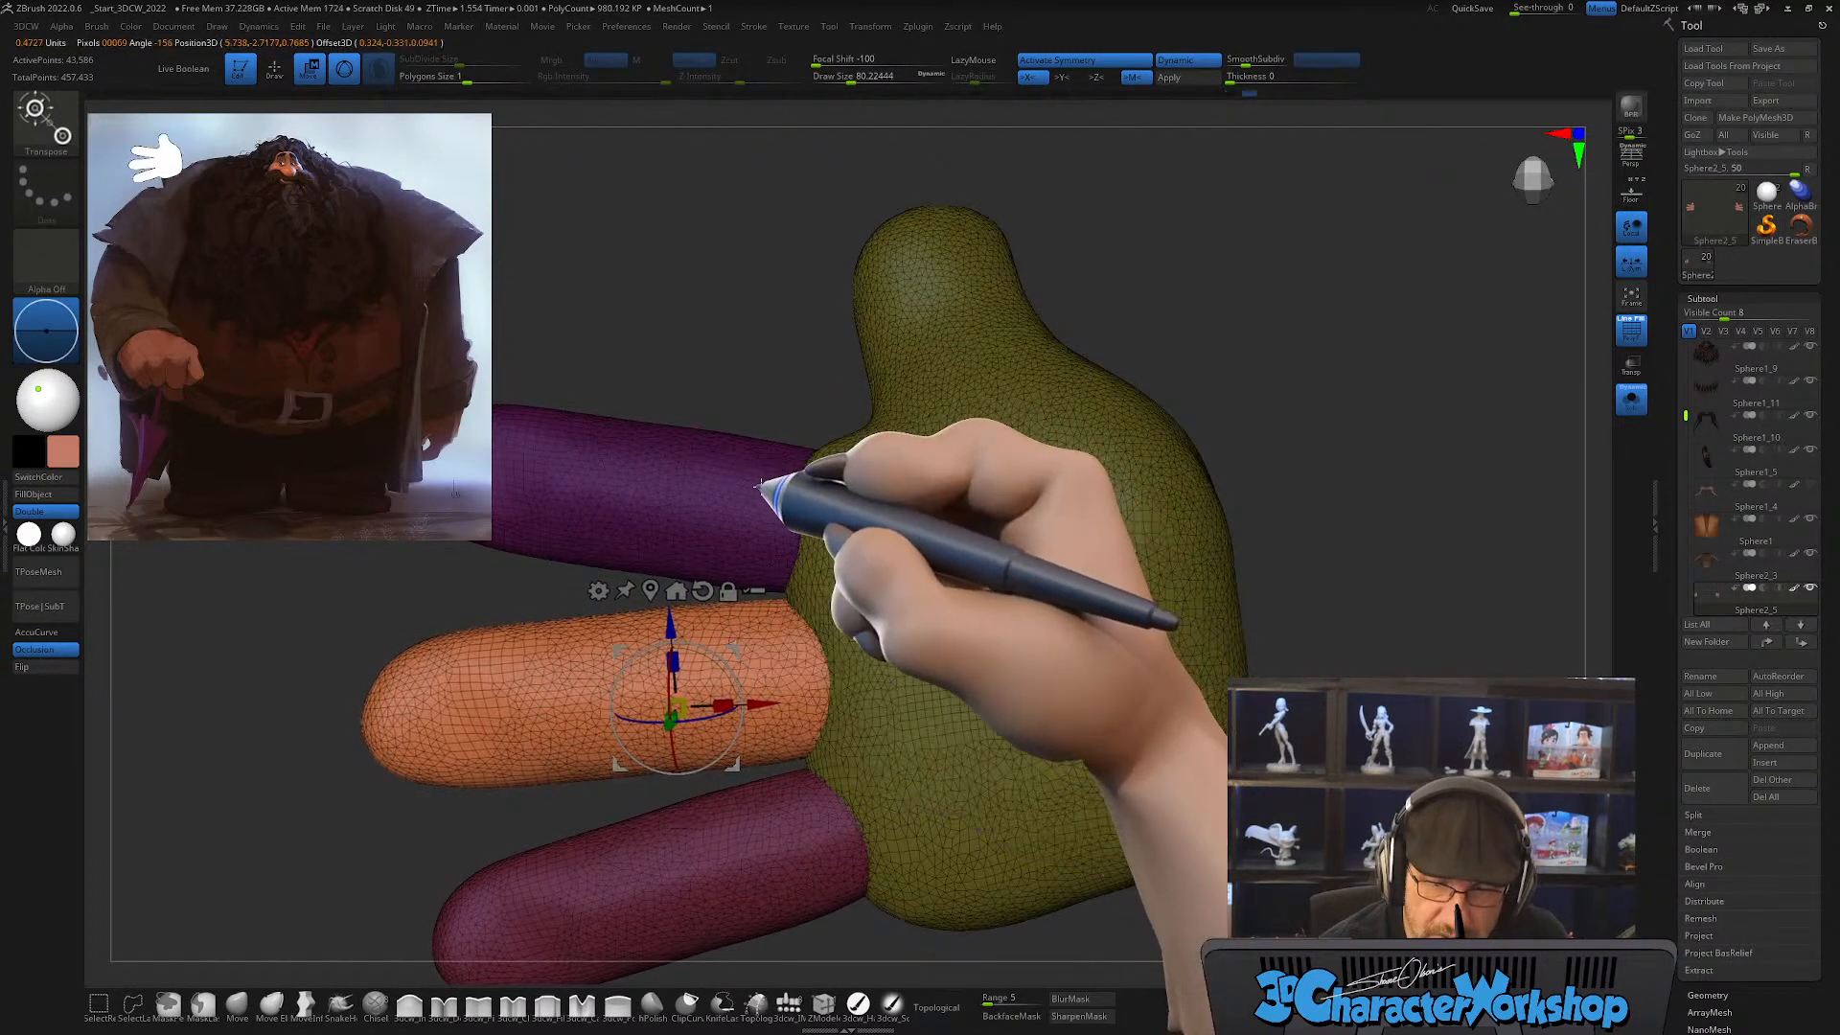
Step: Nudge the index, middle and ring fingers individually with the gizmo to refine where their bases meet the palm
click(760, 484)
drag(832, 422, 835, 419)
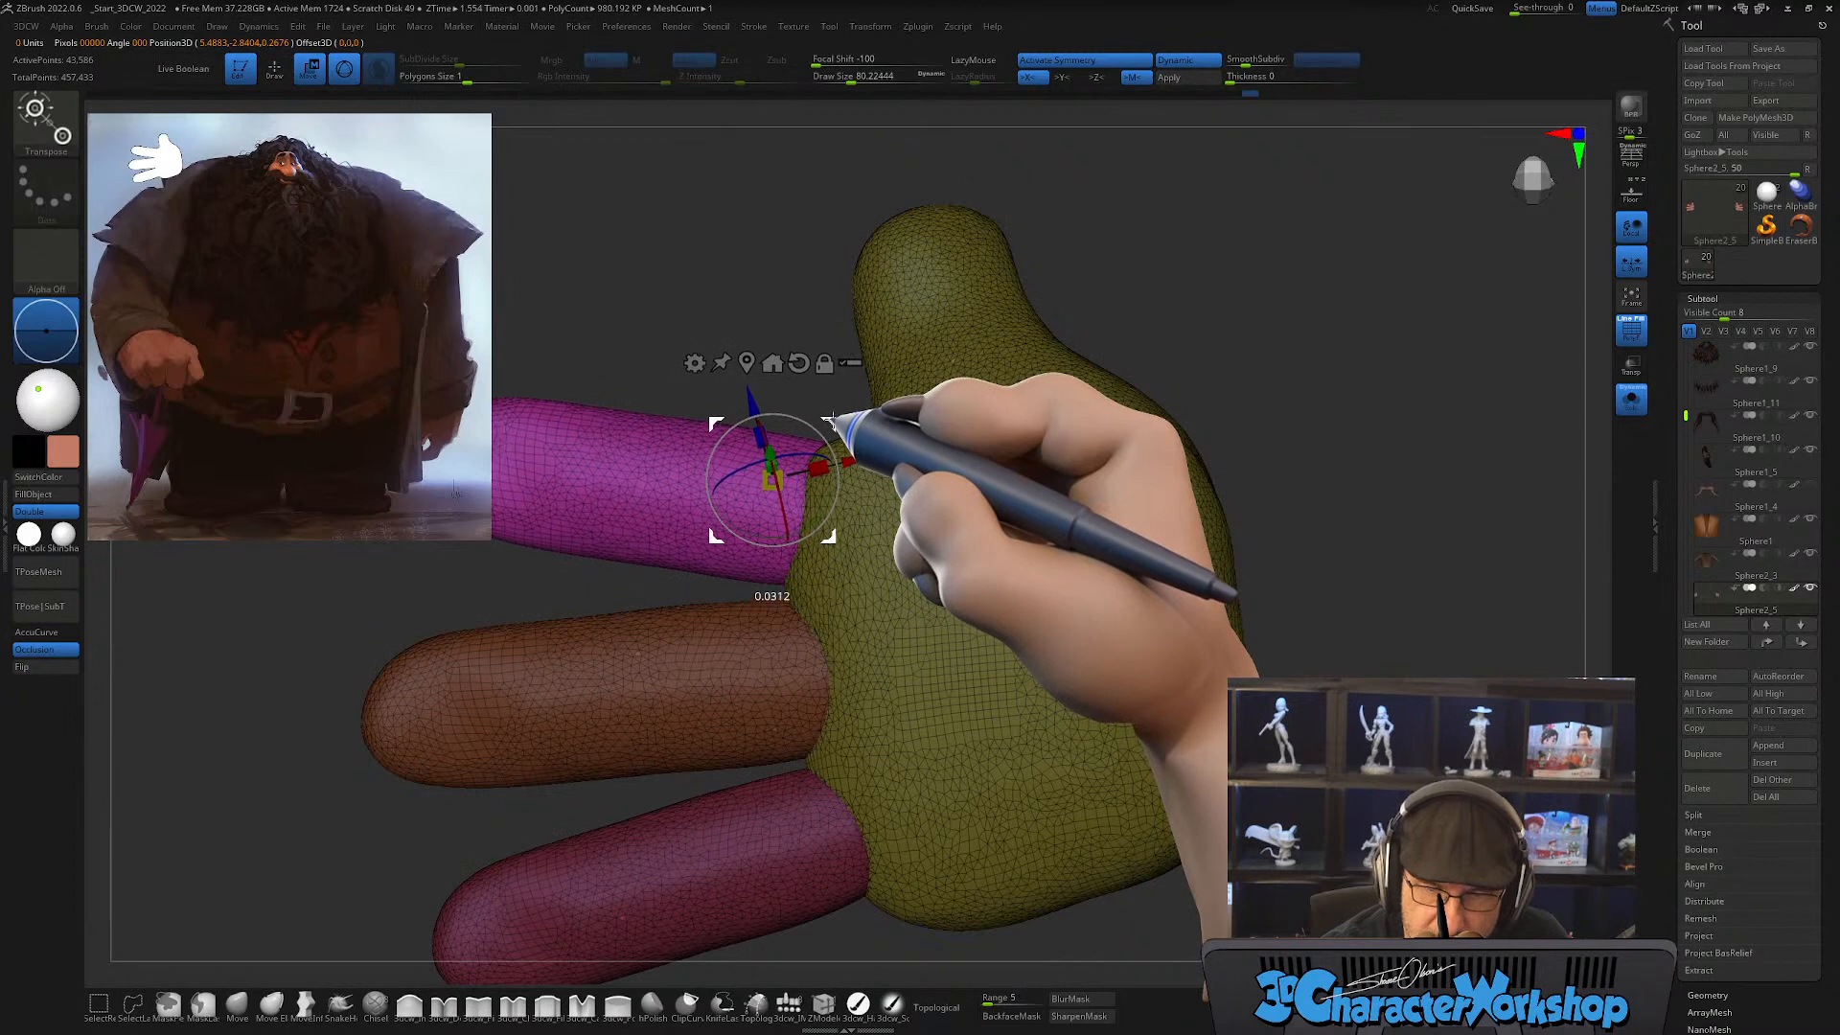
alt+right_drag(843, 794, 853, 710)
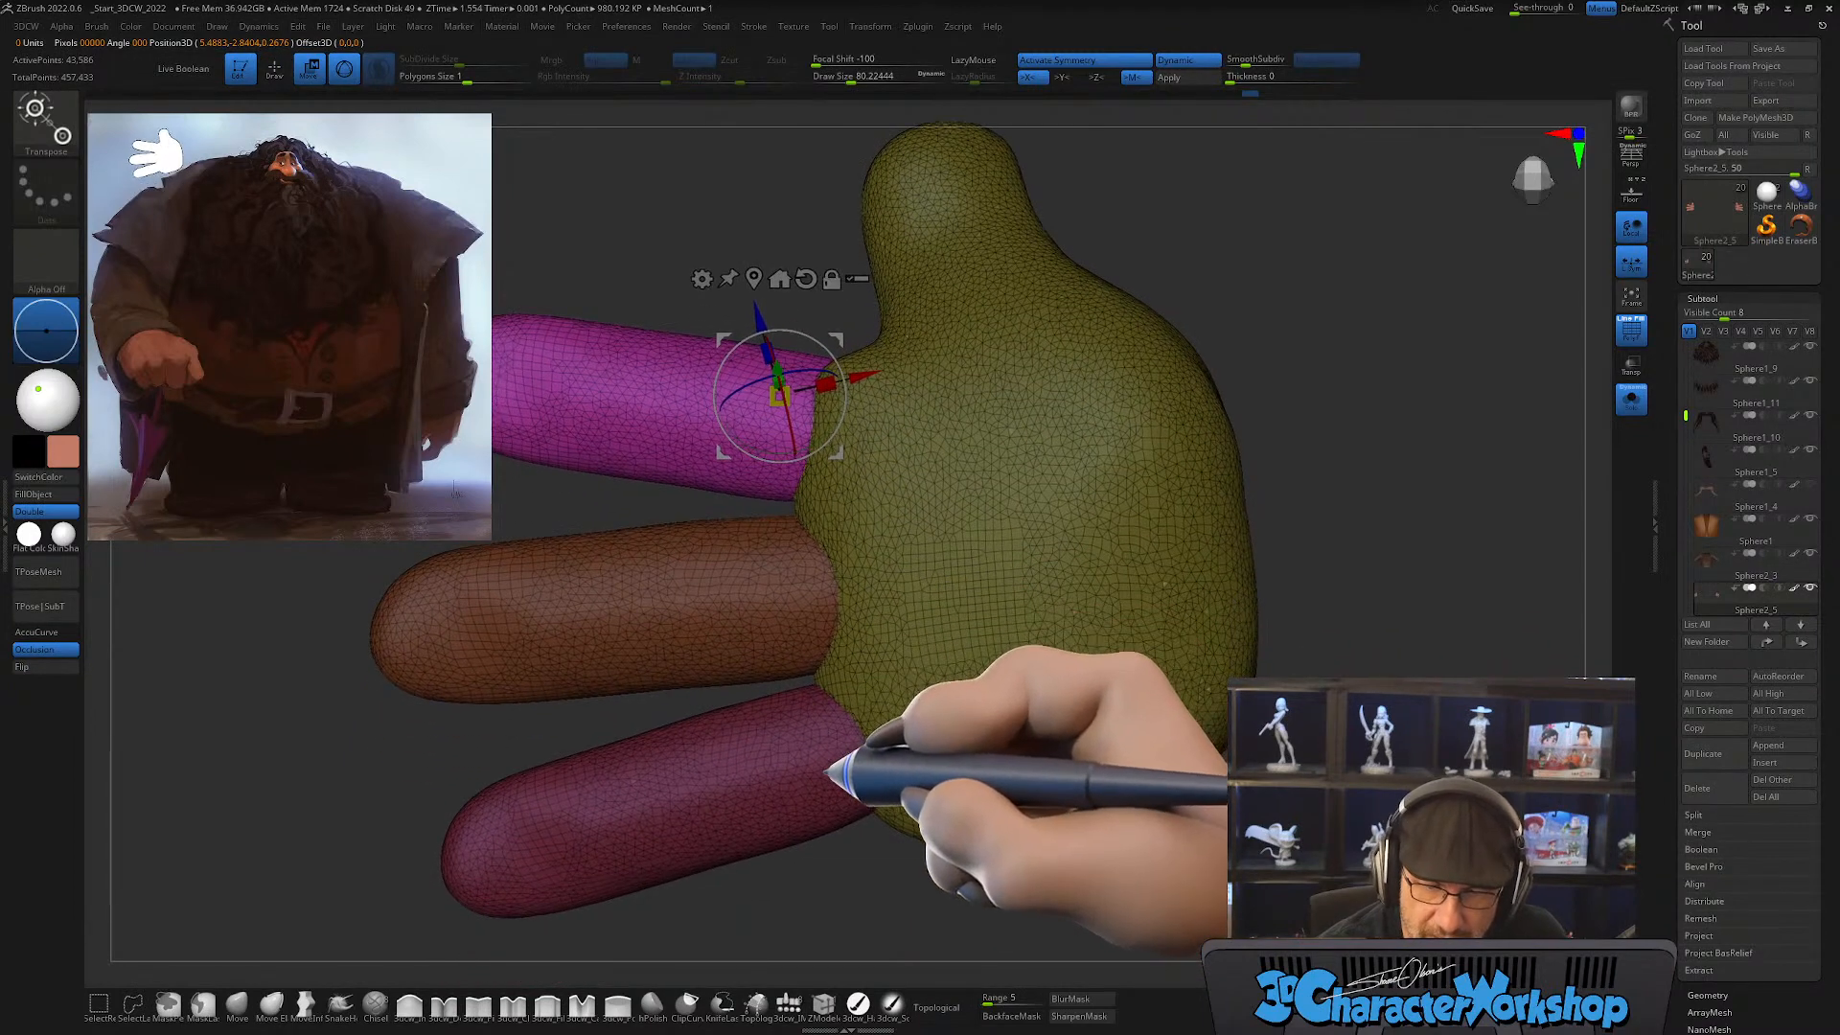
alt+click(826, 773)
alt+click(781, 588)
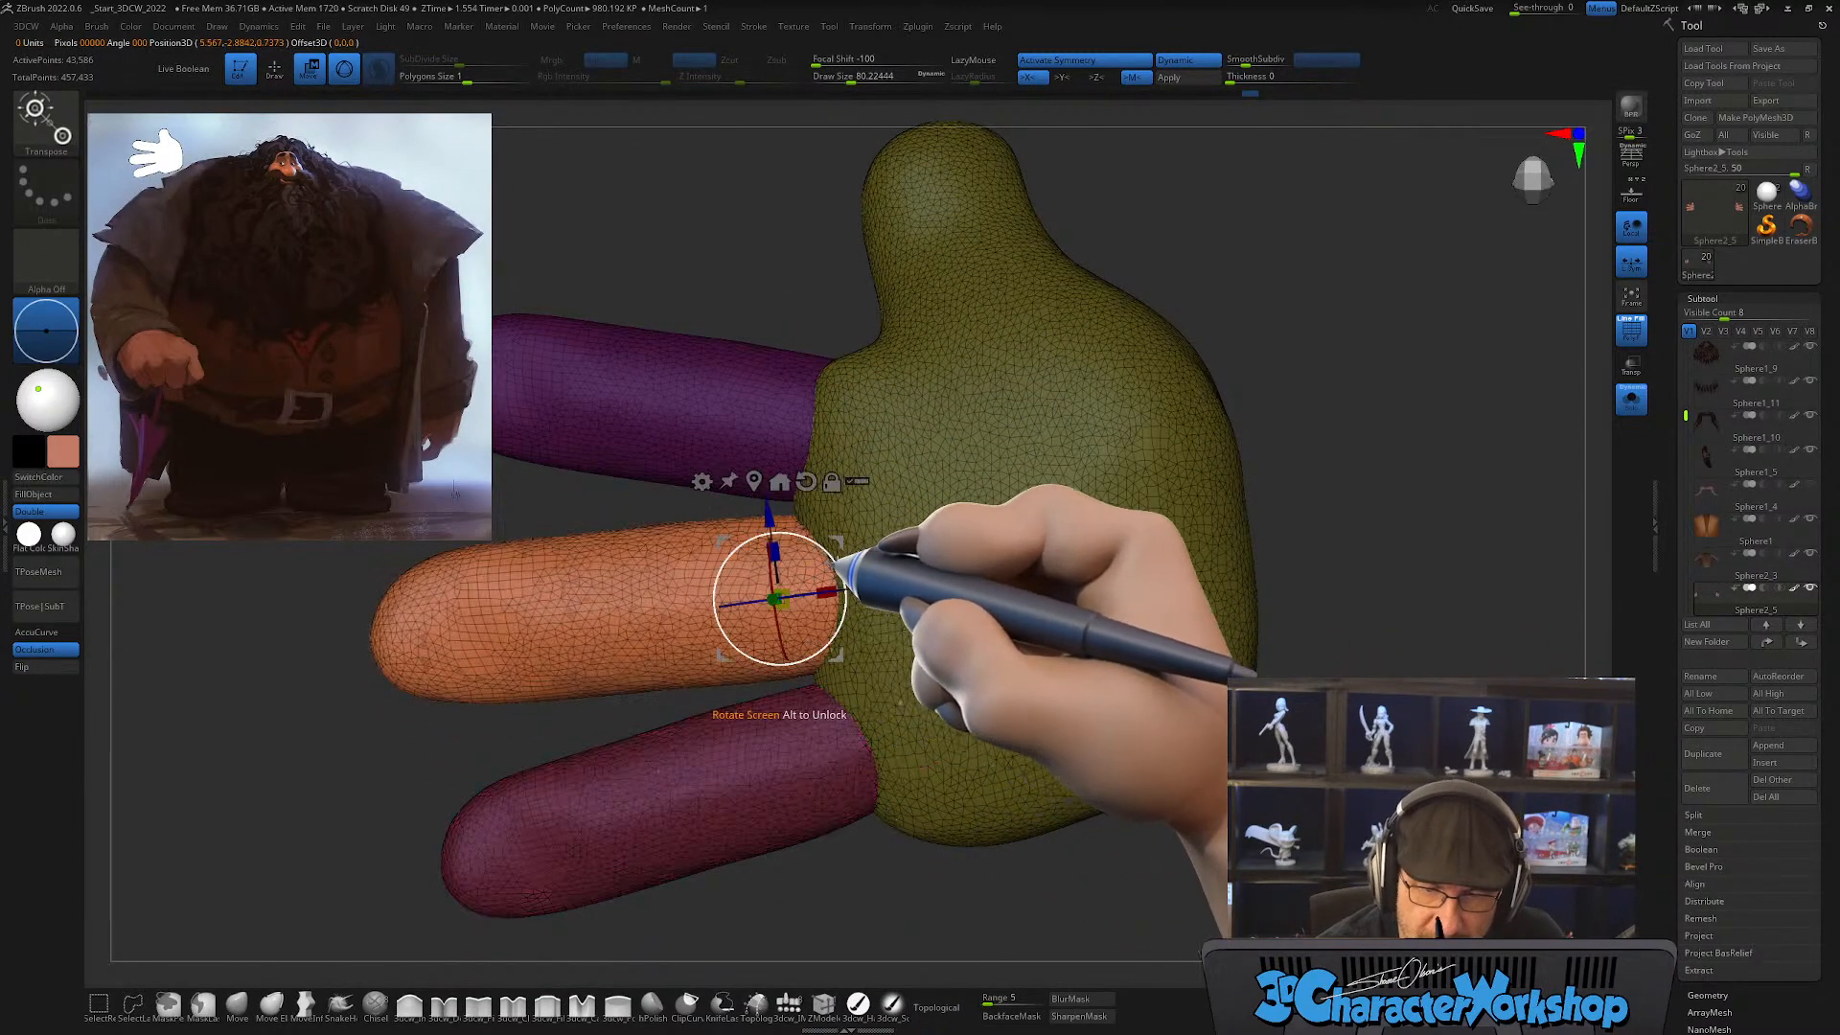
drag(838, 542, 835, 539)
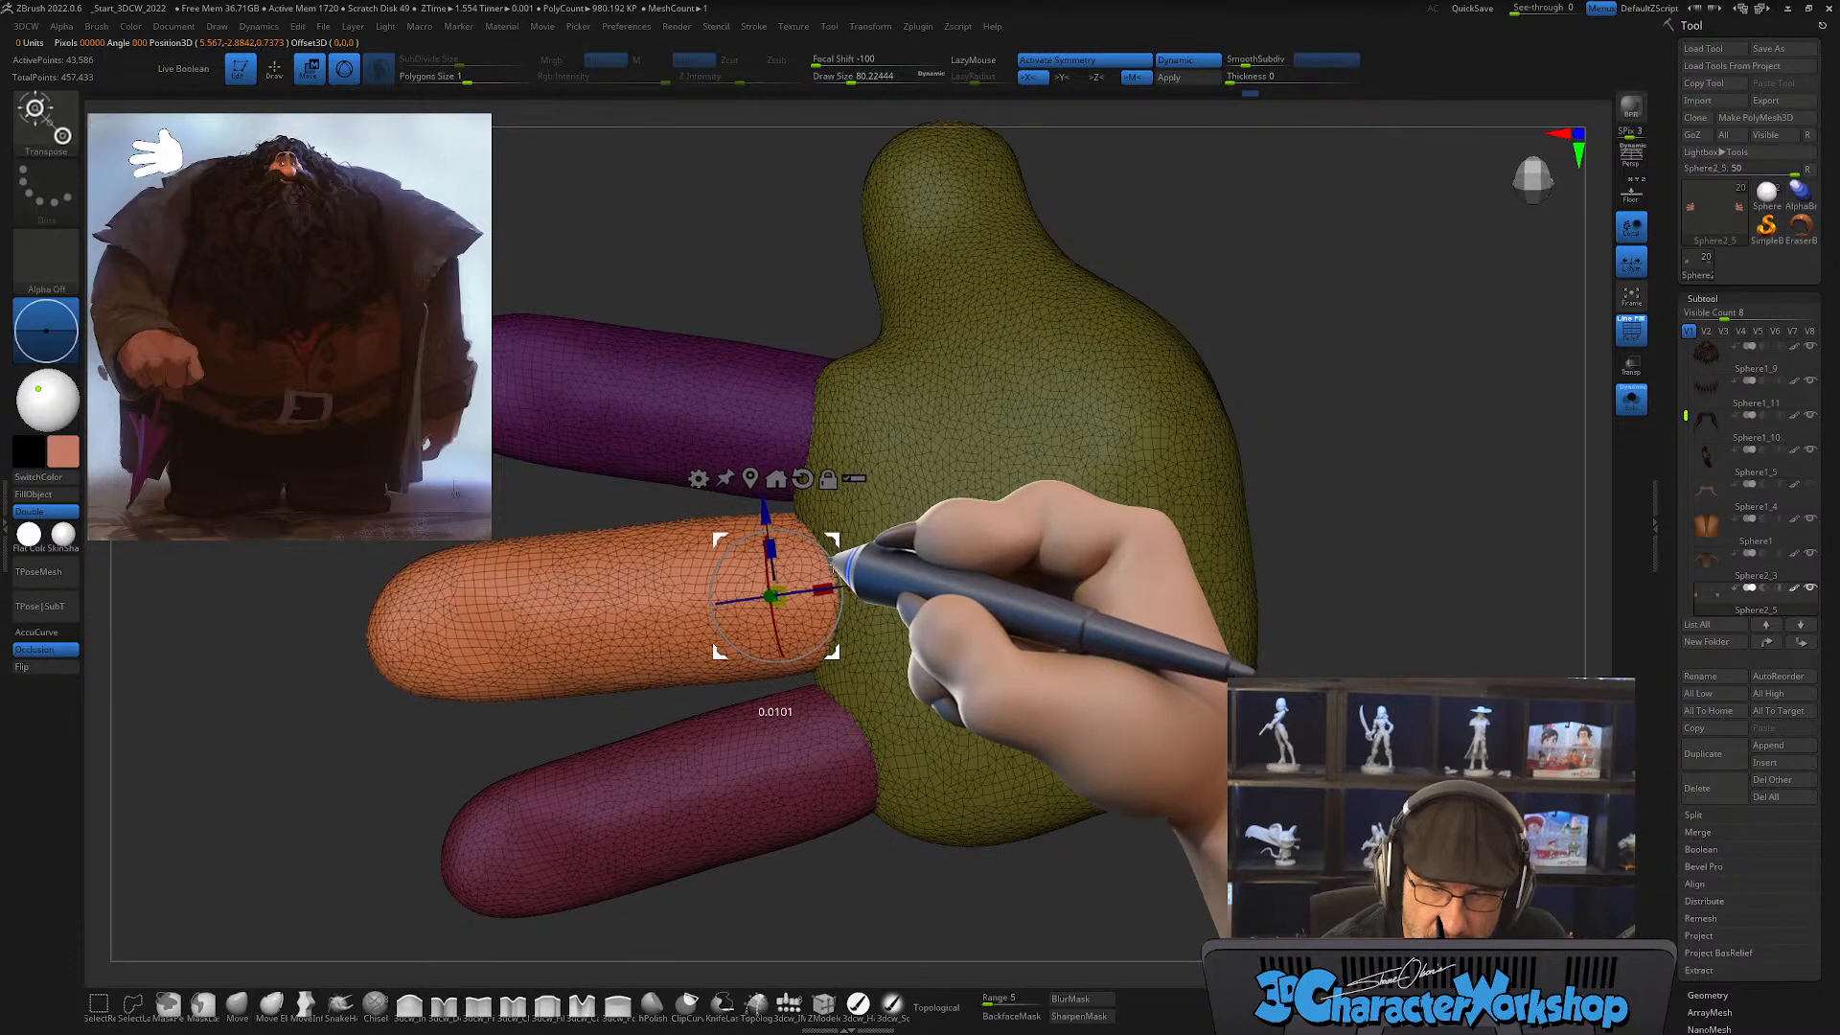
alt+click(836, 740)
drag(874, 677, 872, 673)
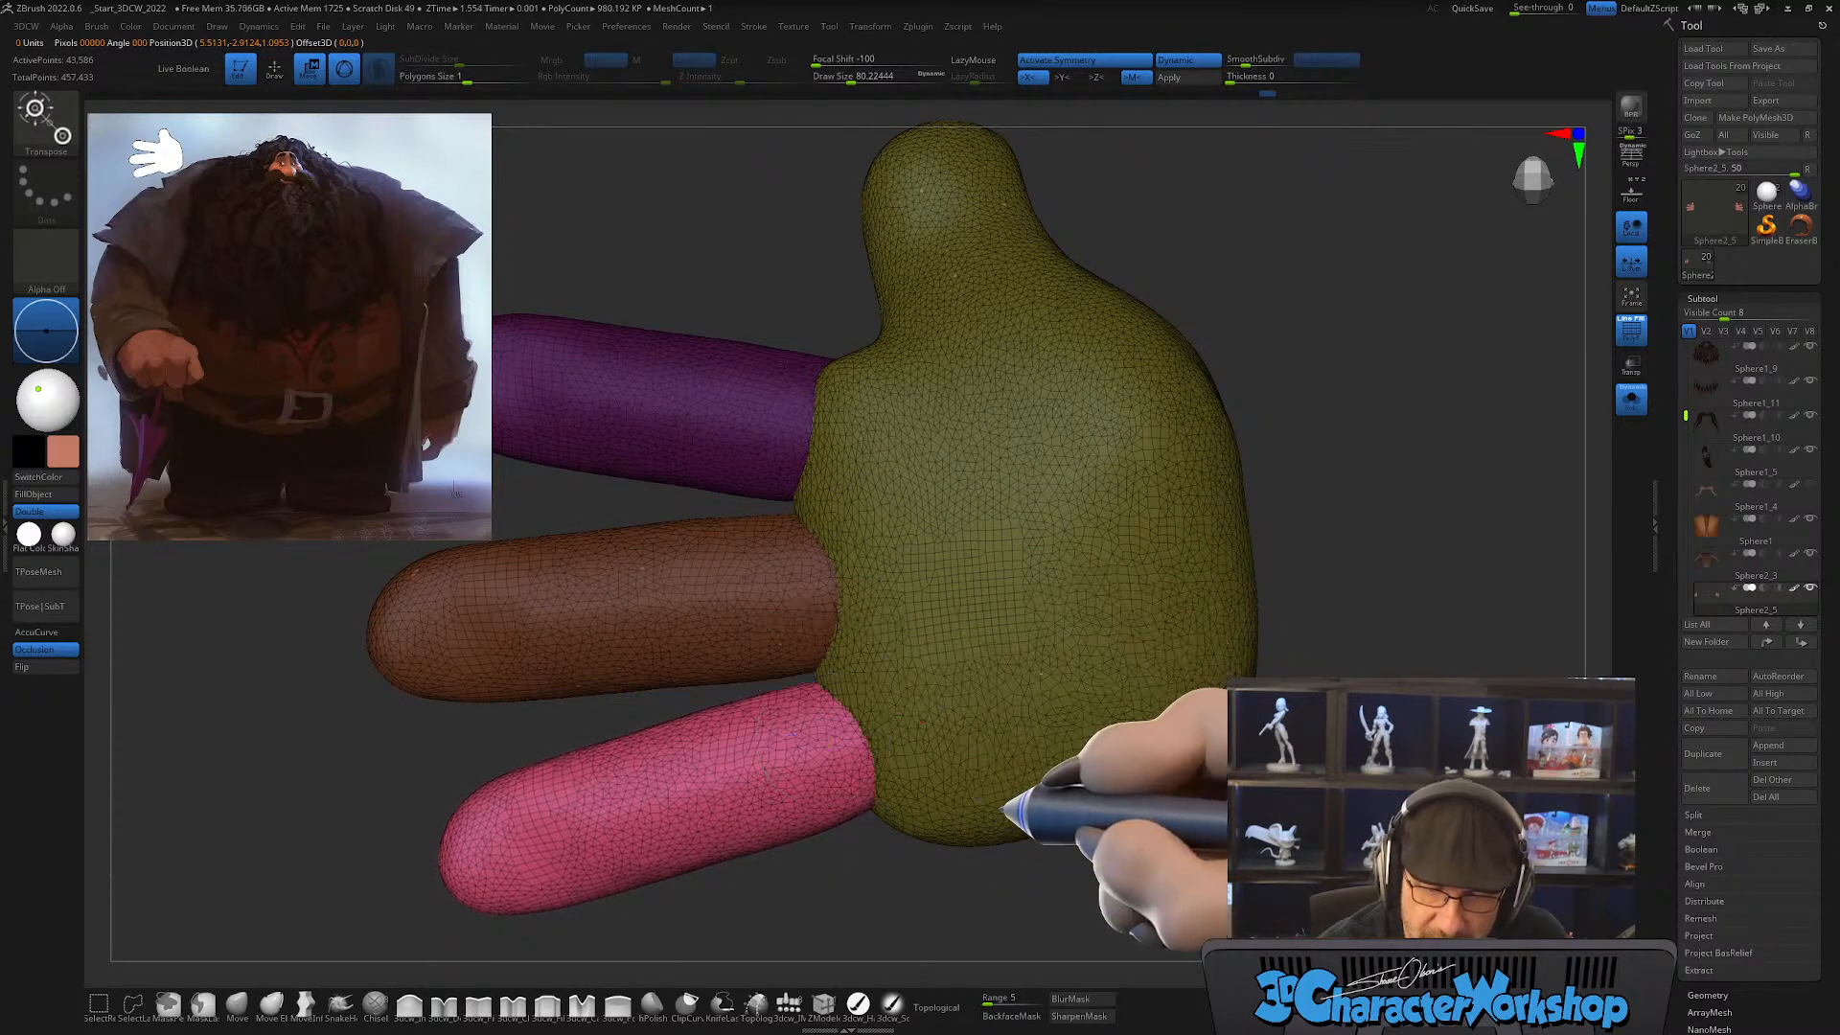
Step: Duplicate the ring finger as the pinky, moving and rotating the copy outward along the palm's outer edge
drag(1002, 810, 1037, 744)
alt+drag(1018, 587, 999, 628)
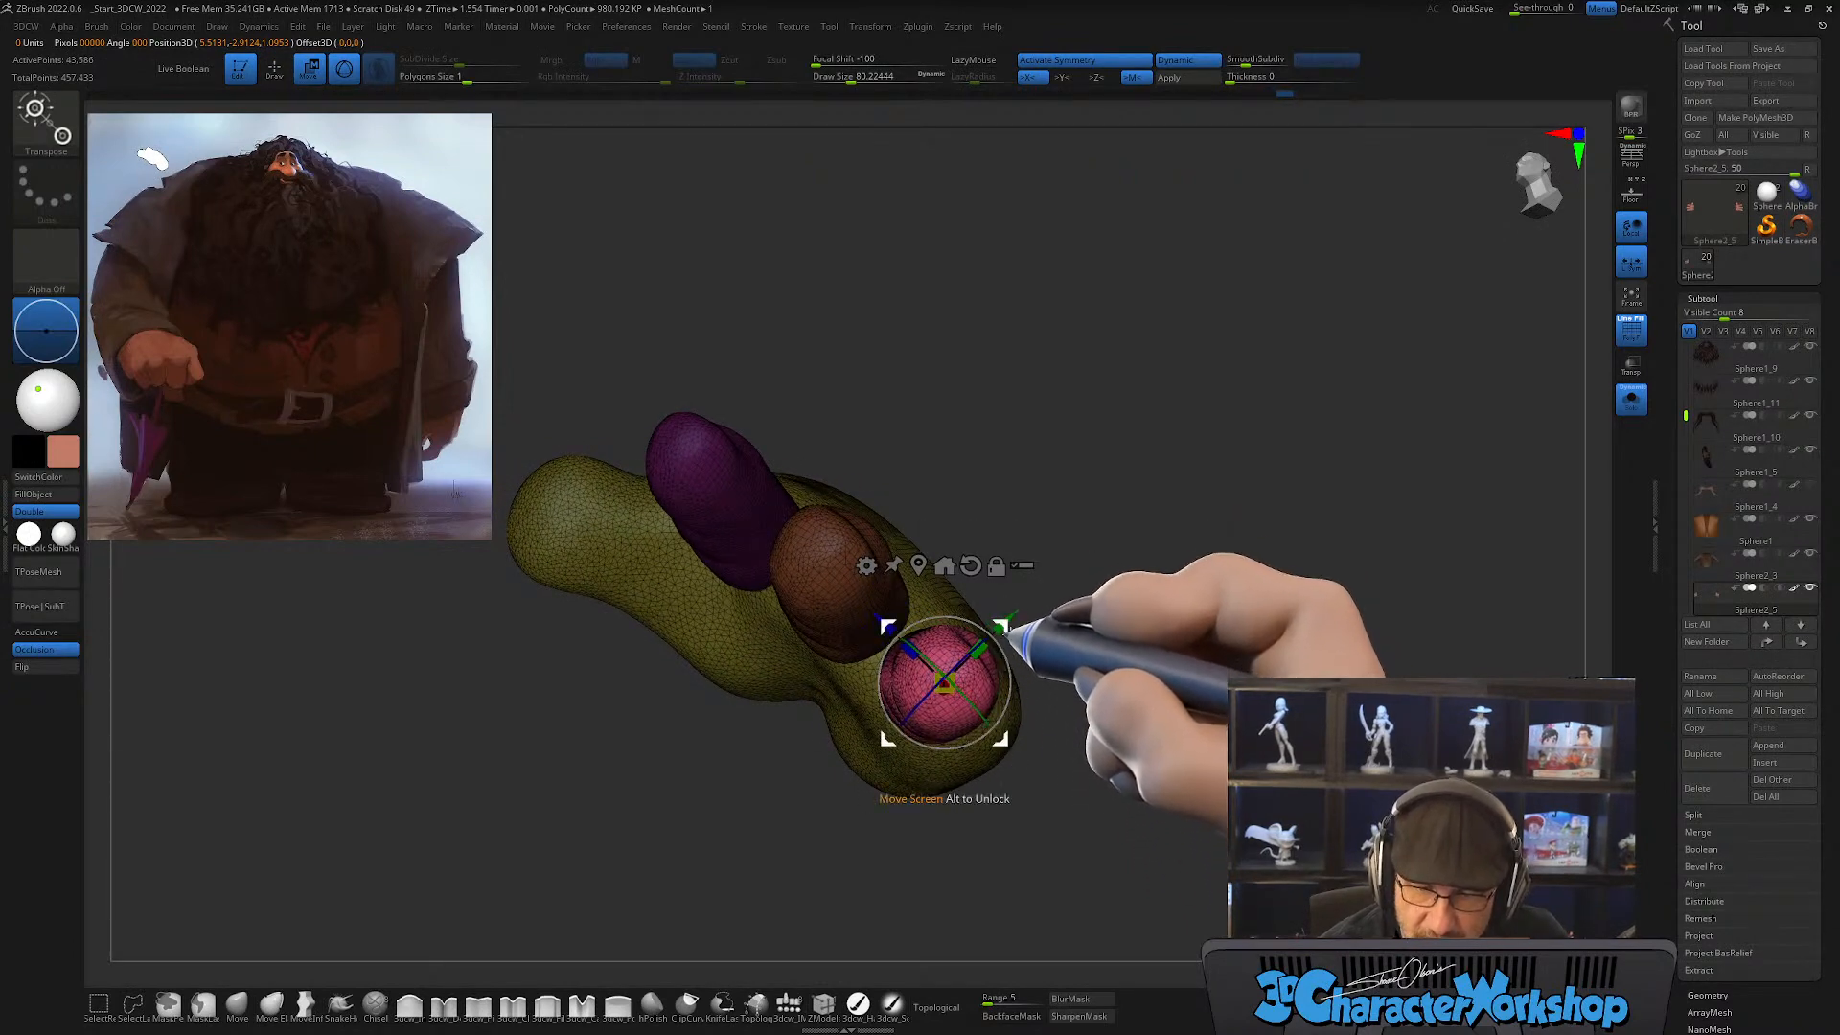
drag(1023, 623, 977, 656)
drag(1172, 648, 1224, 635)
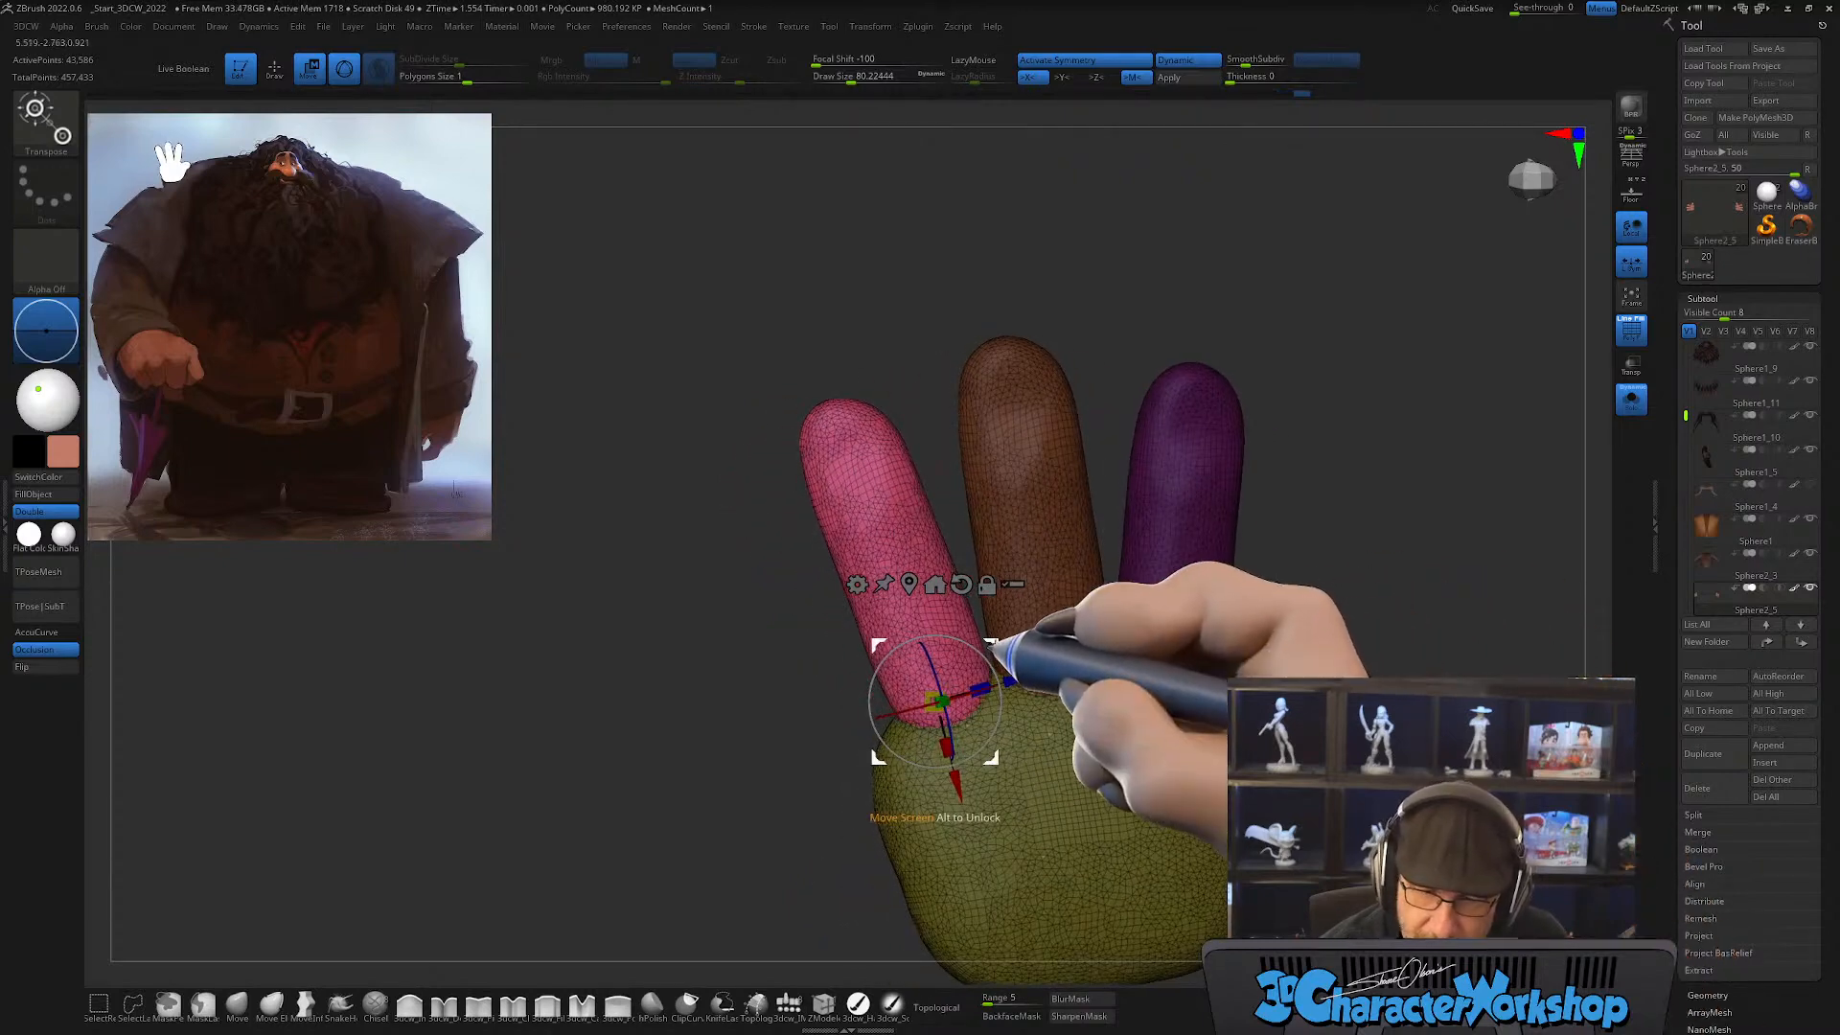
drag(995, 650, 868, 793)
right_drag(966, 699, 959, 709)
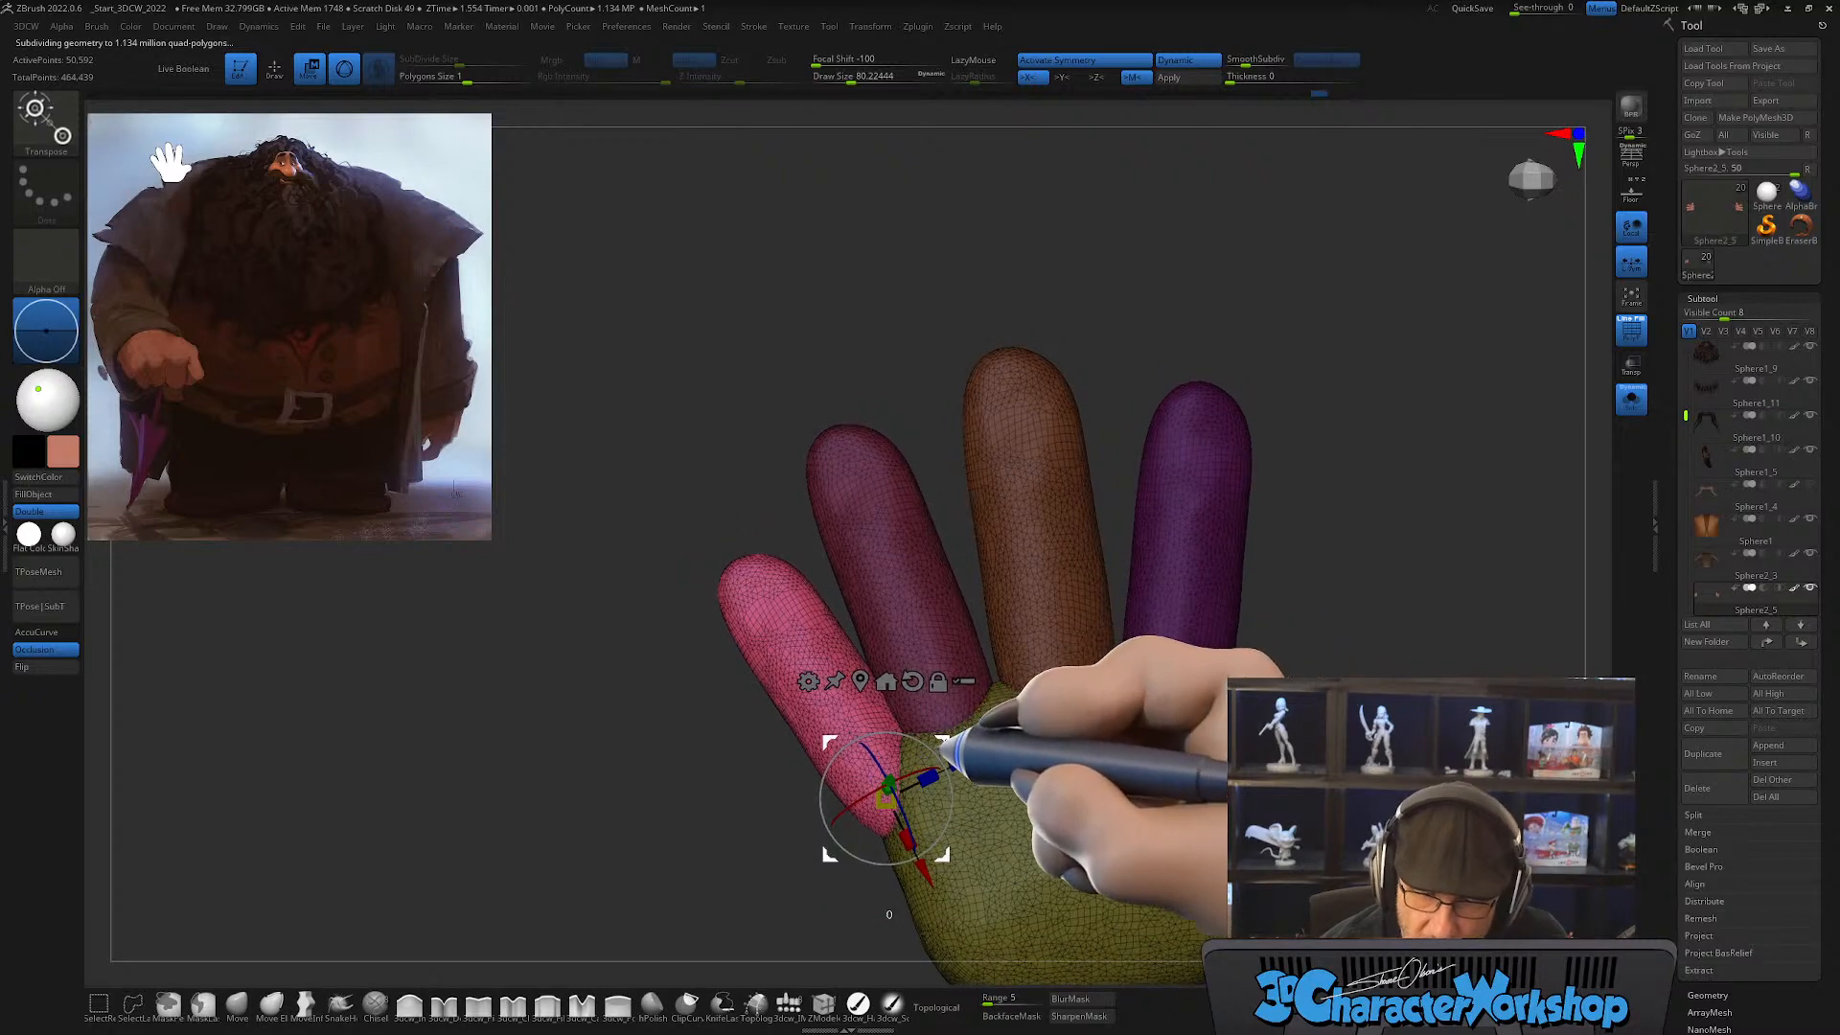
drag(942, 750, 929, 767)
right_drag(1041, 789, 913, 850)
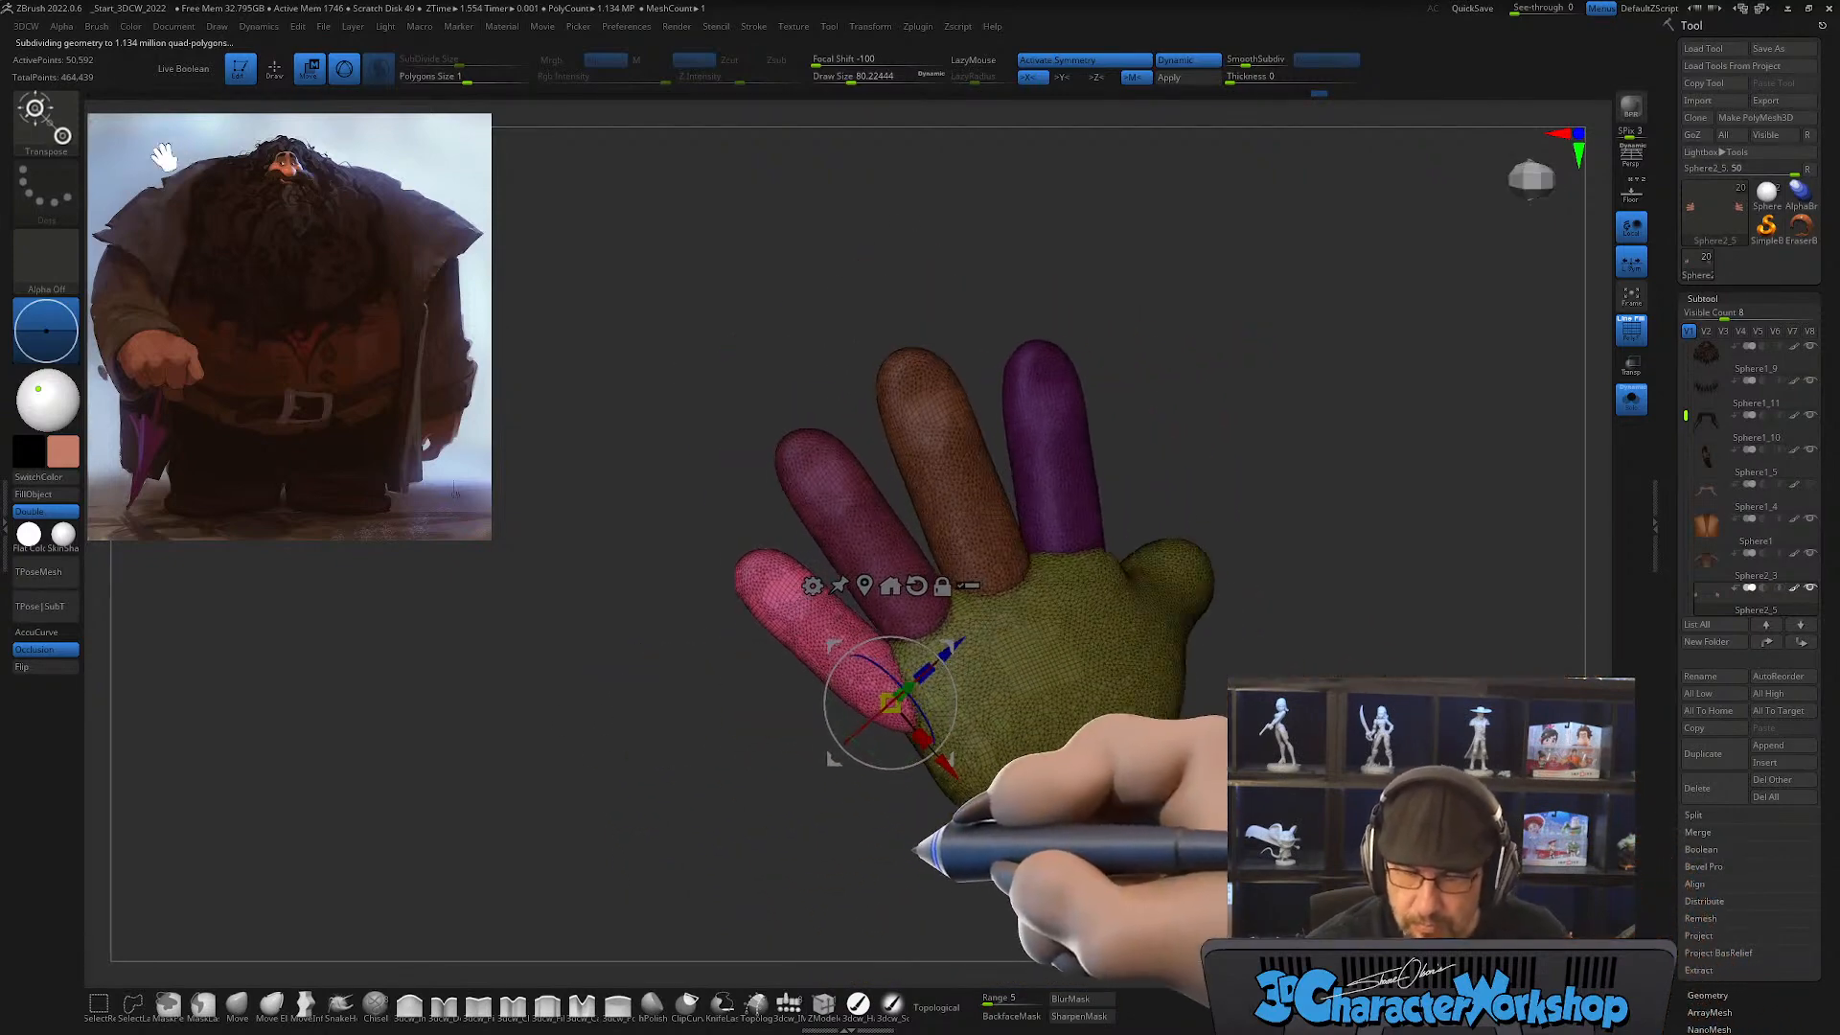
Step: Scale the pinky down slightly and settle its base against the outer edge of the palm
alt+right_drag(1118, 604, 1068, 691)
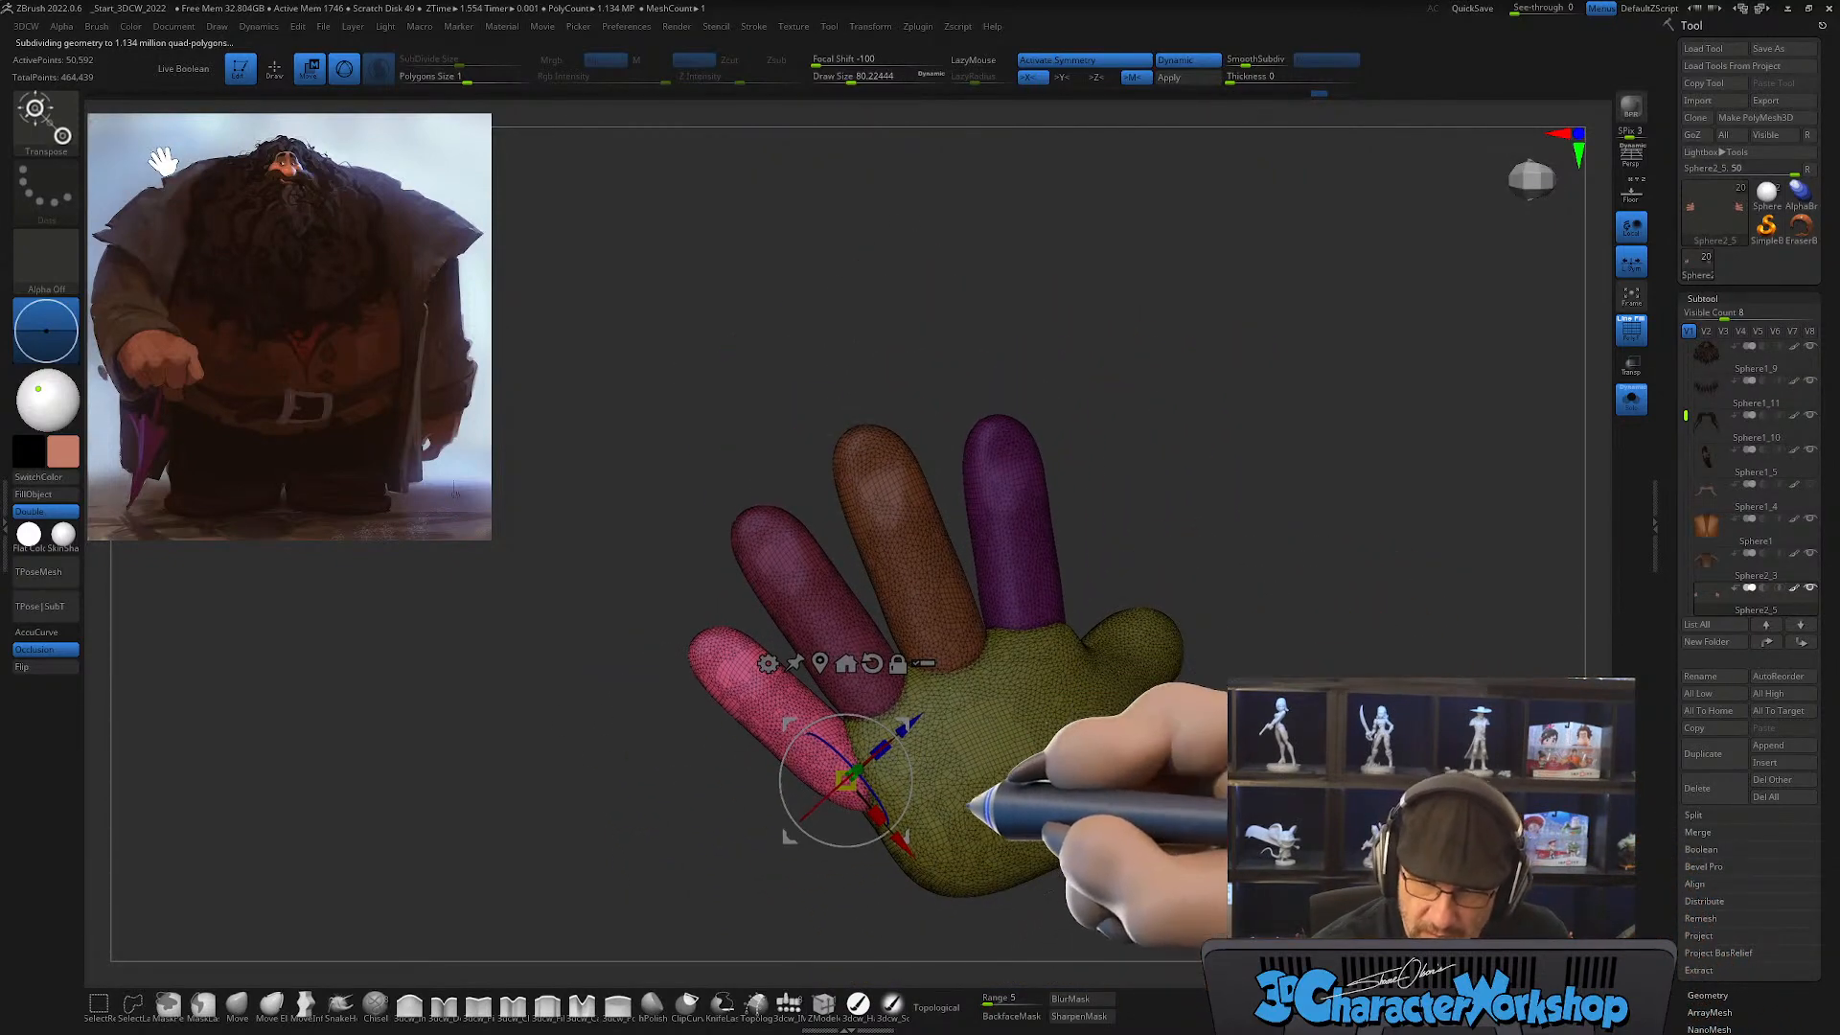
right_drag(967, 805, 966, 802)
alt+right_drag(966, 702, 897, 673)
drag(798, 770, 797, 656)
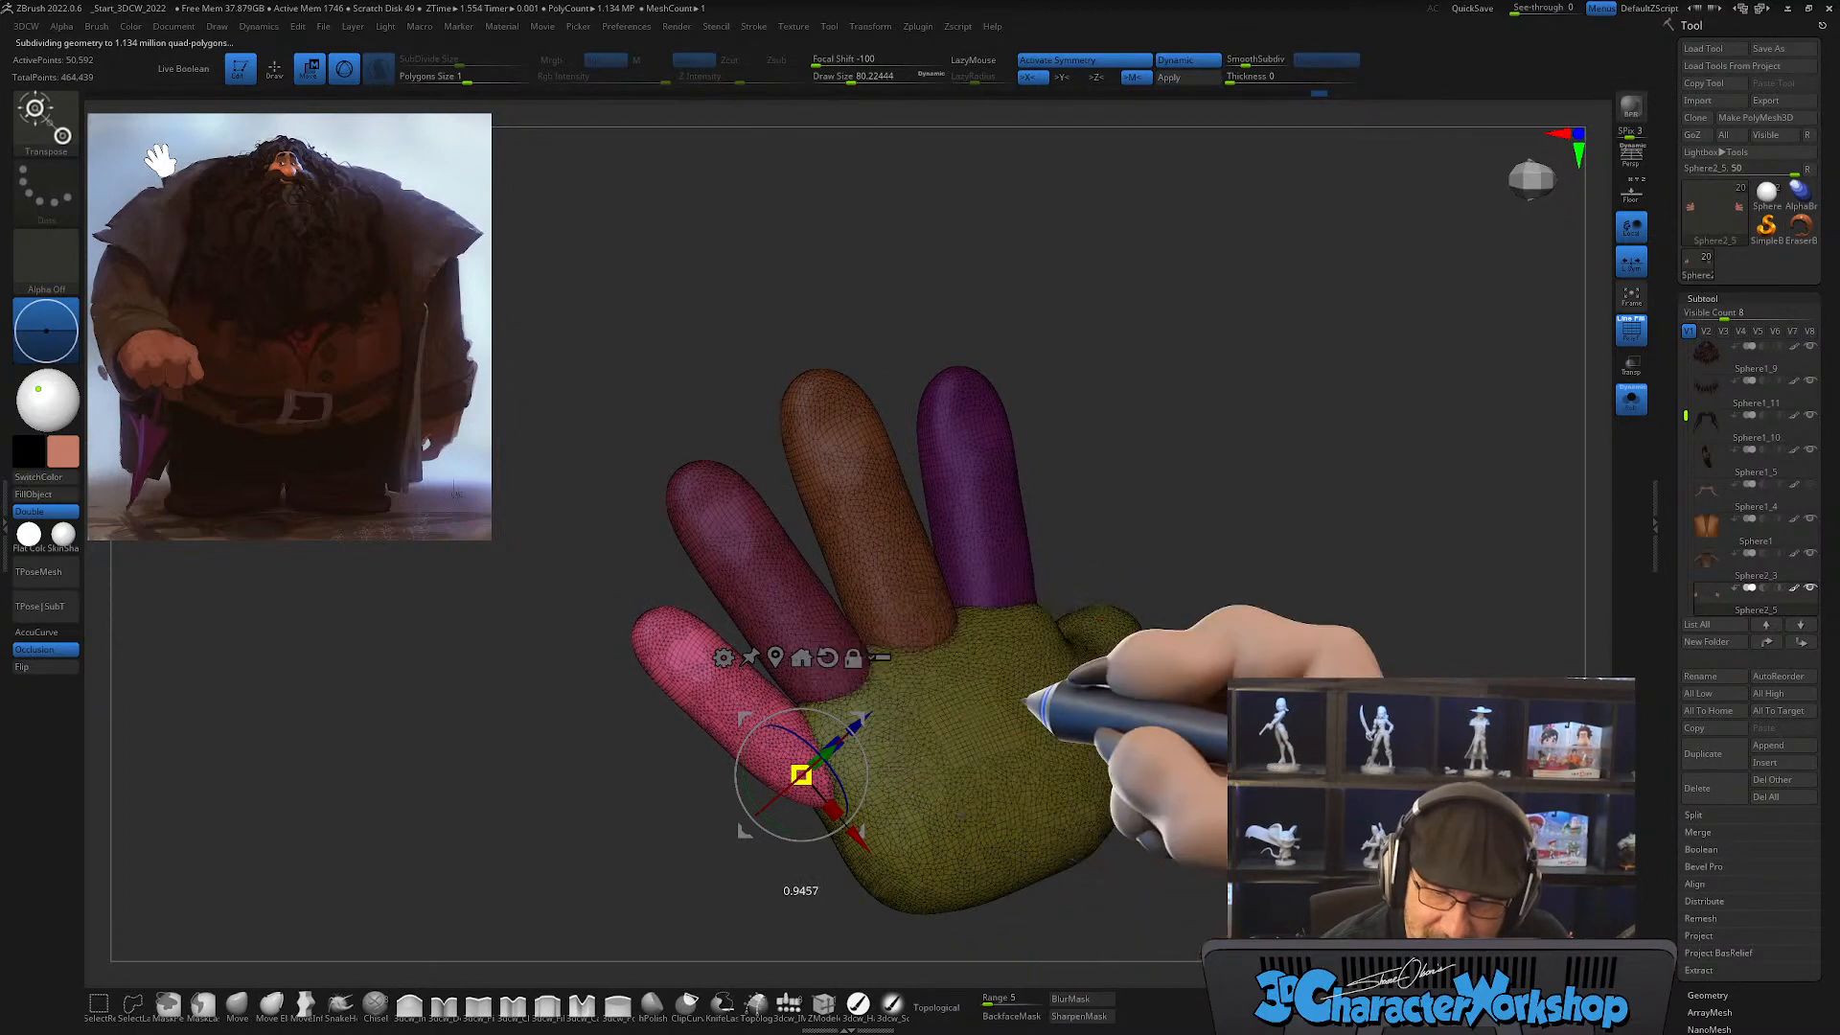
right_drag(1024, 702, 988, 760)
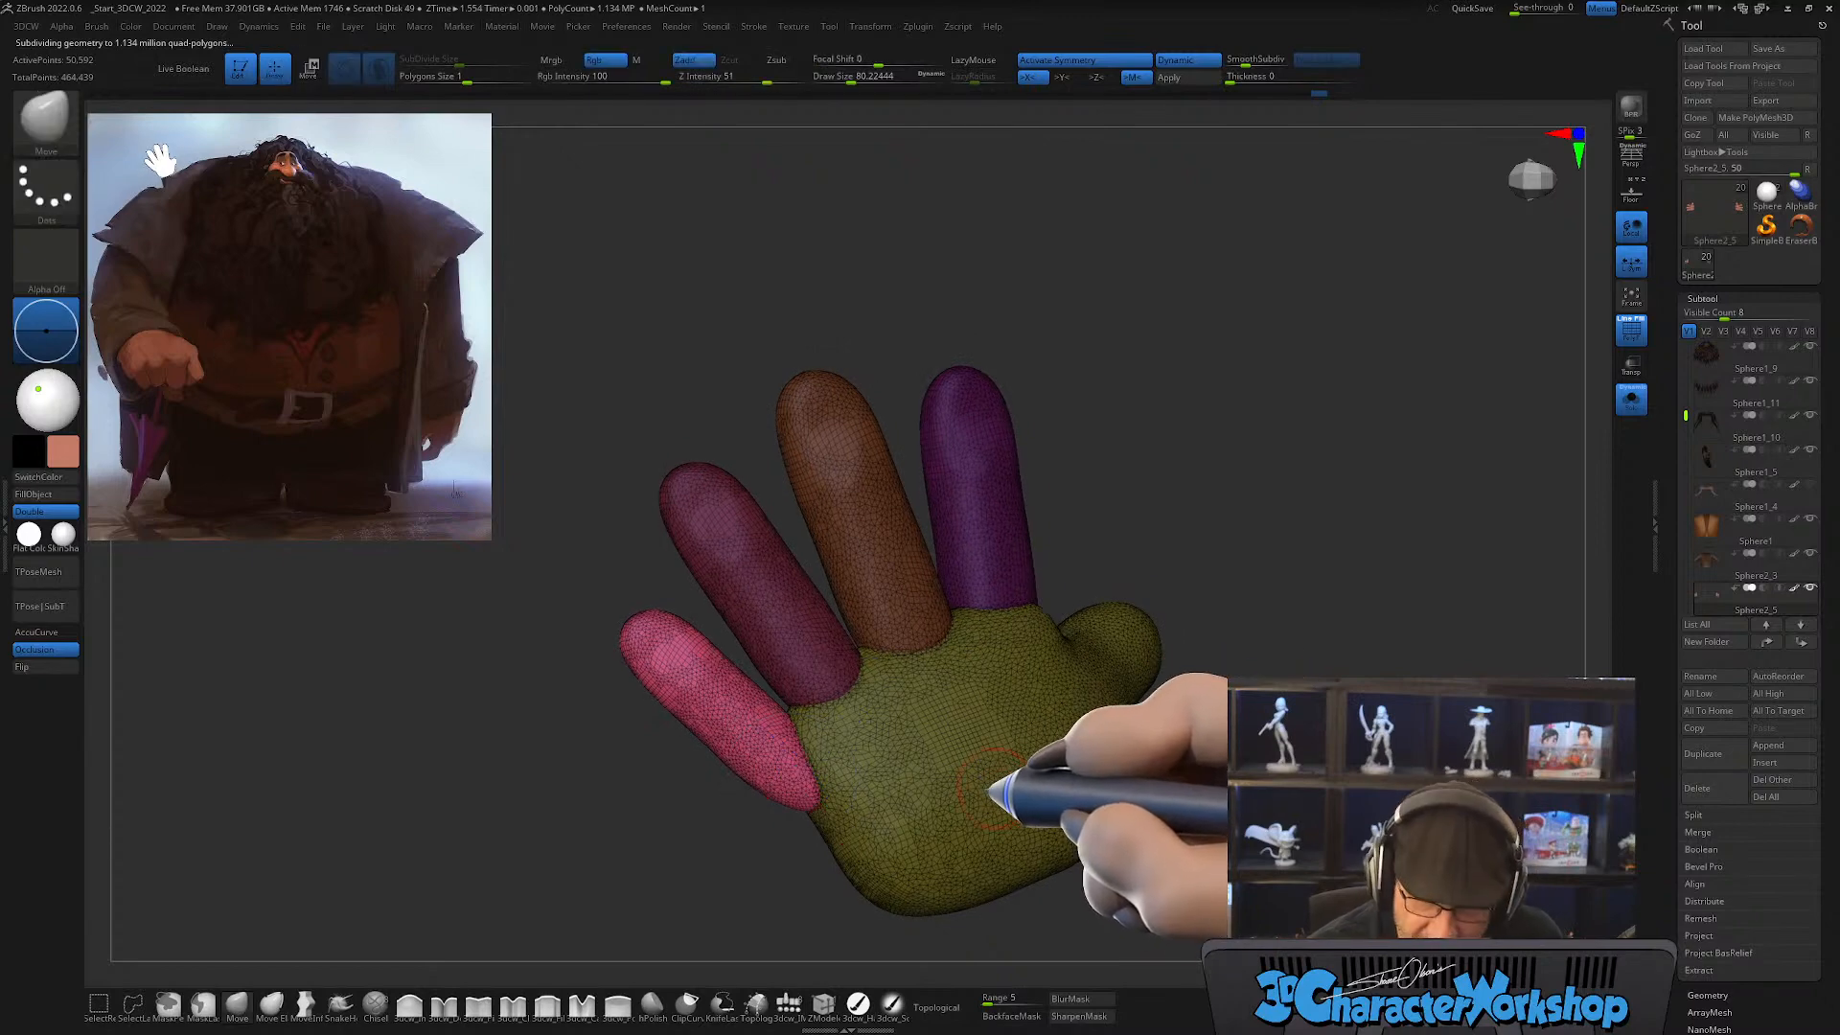
Step: Restore the mask that leaves only the pinky free and assign the pinky its own polygroup
alt+click(1044, 778)
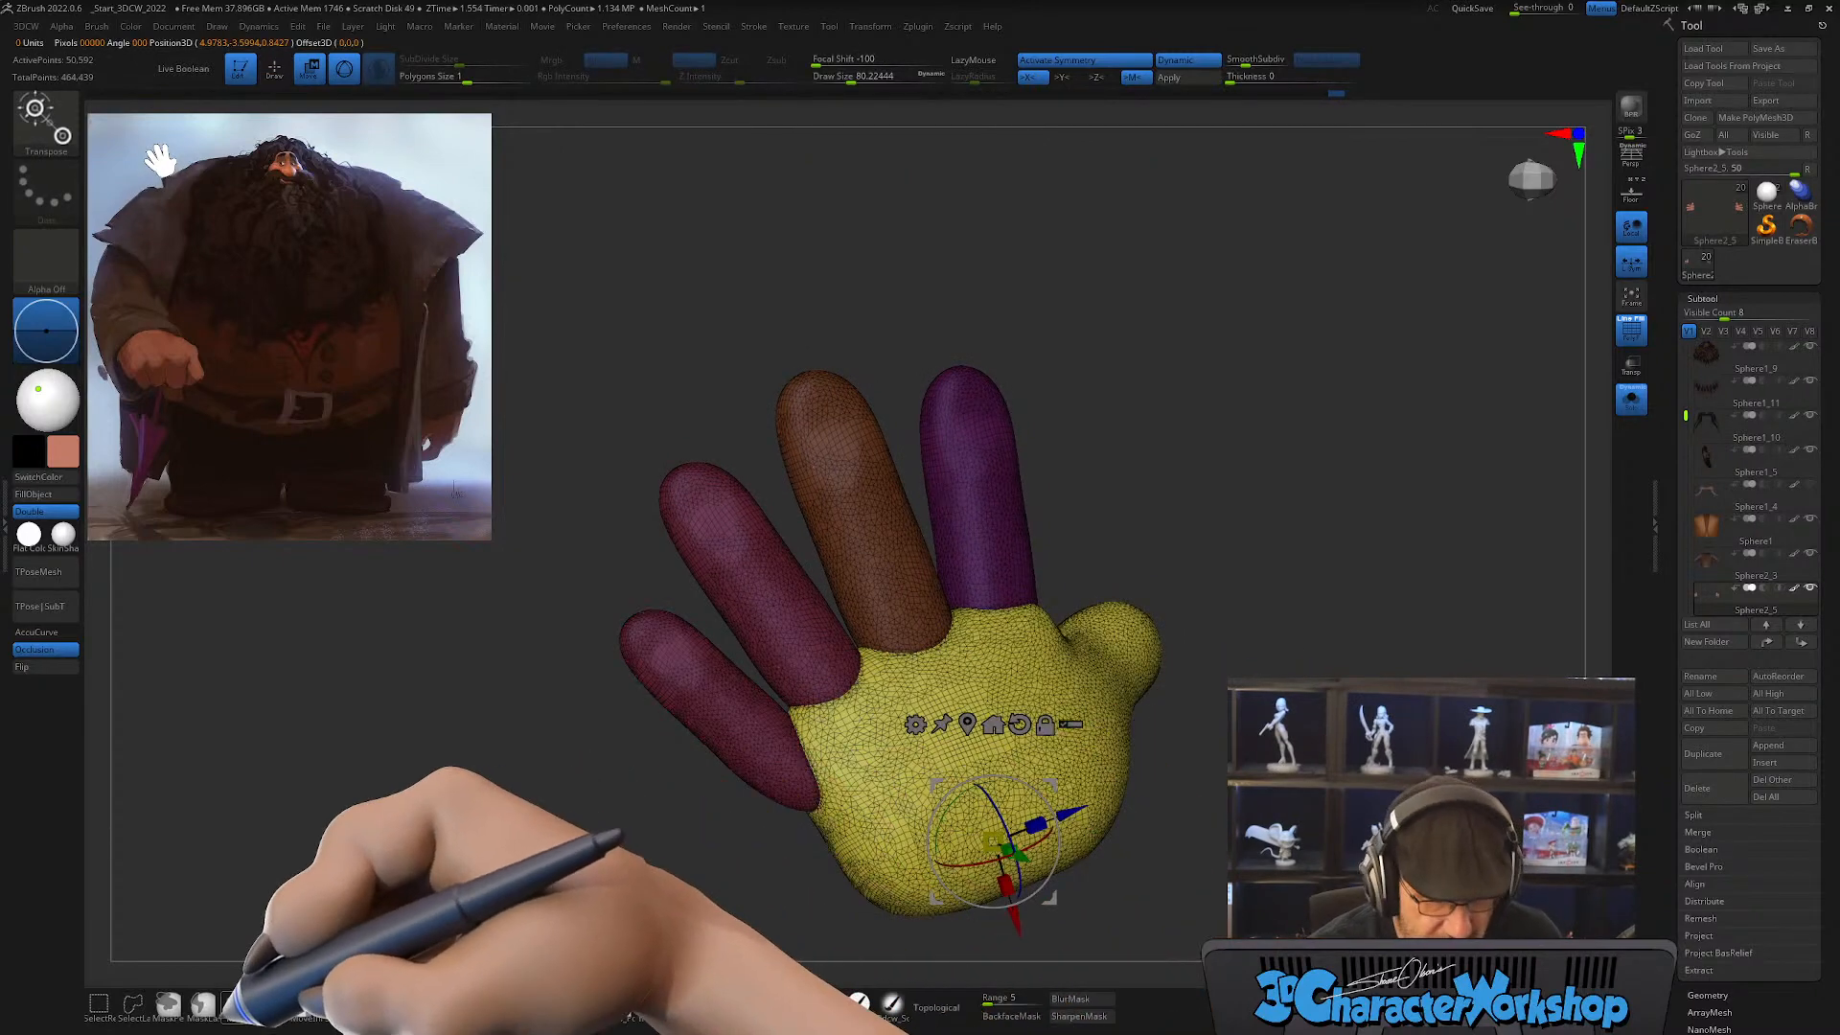
click(203, 1005)
key(ctrl+z)
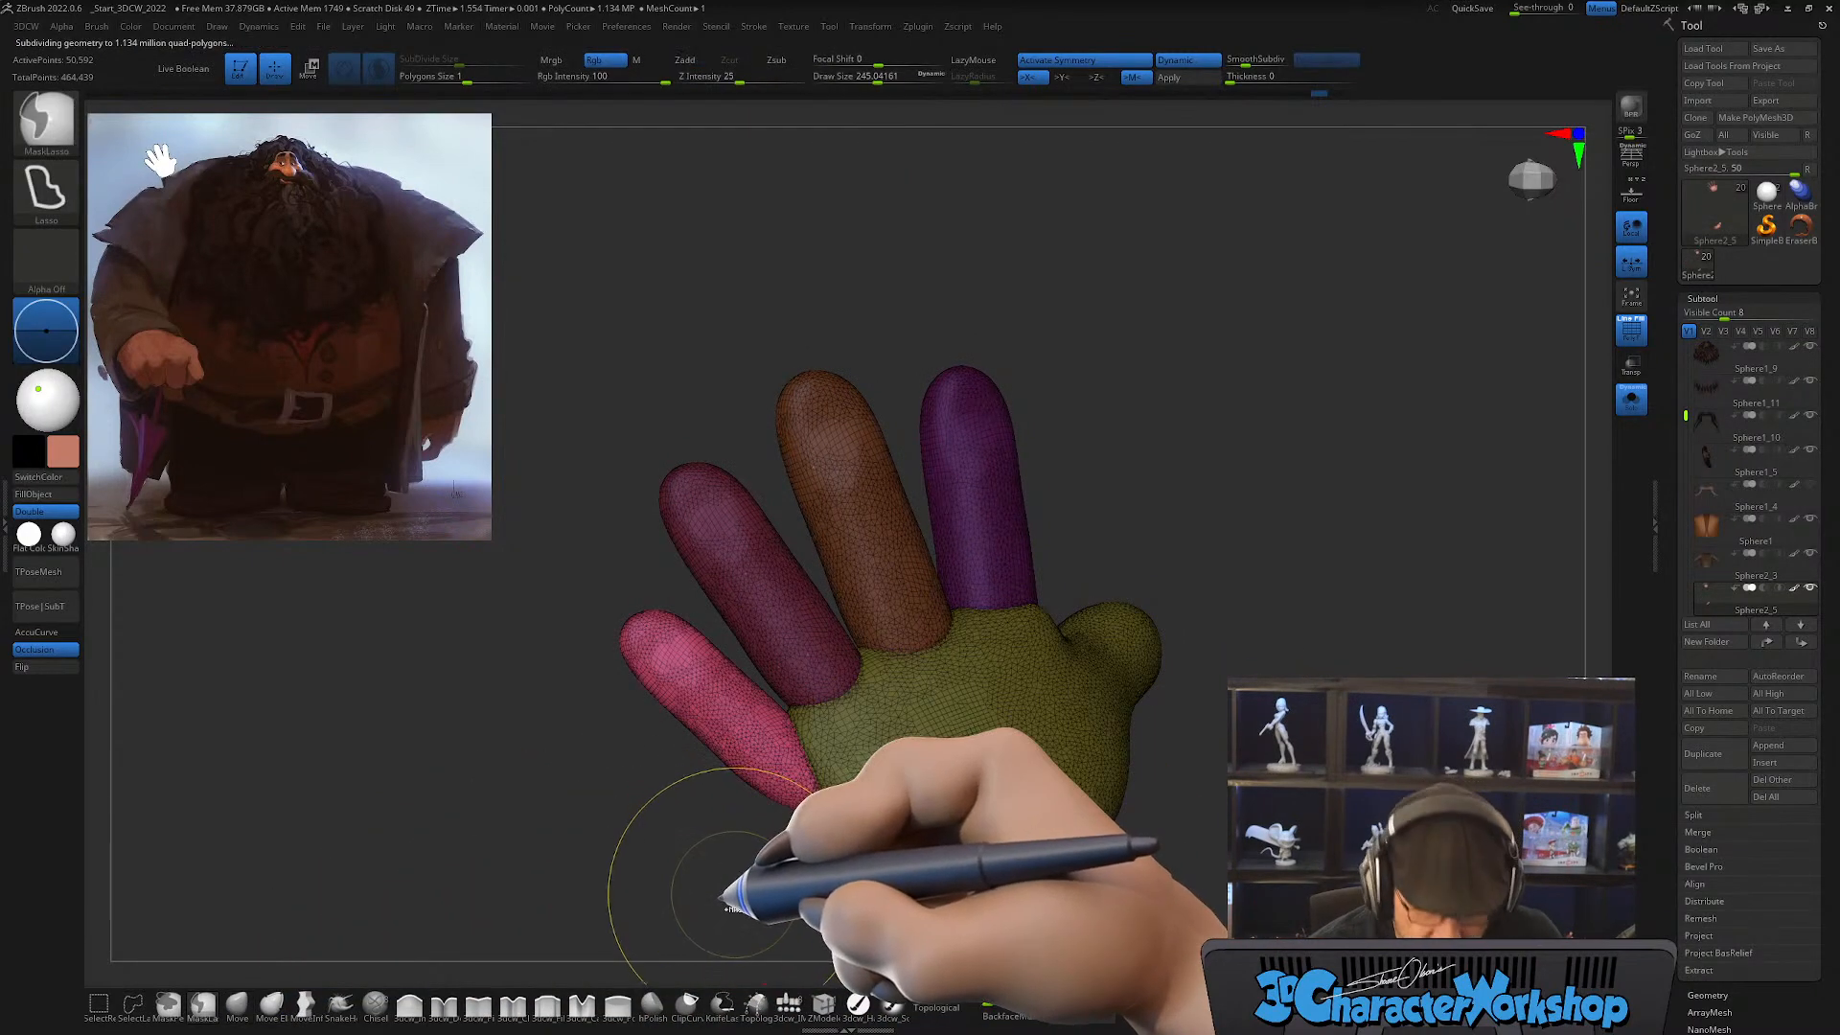
ctrl+click(752, 858)
key(ctrl+w)
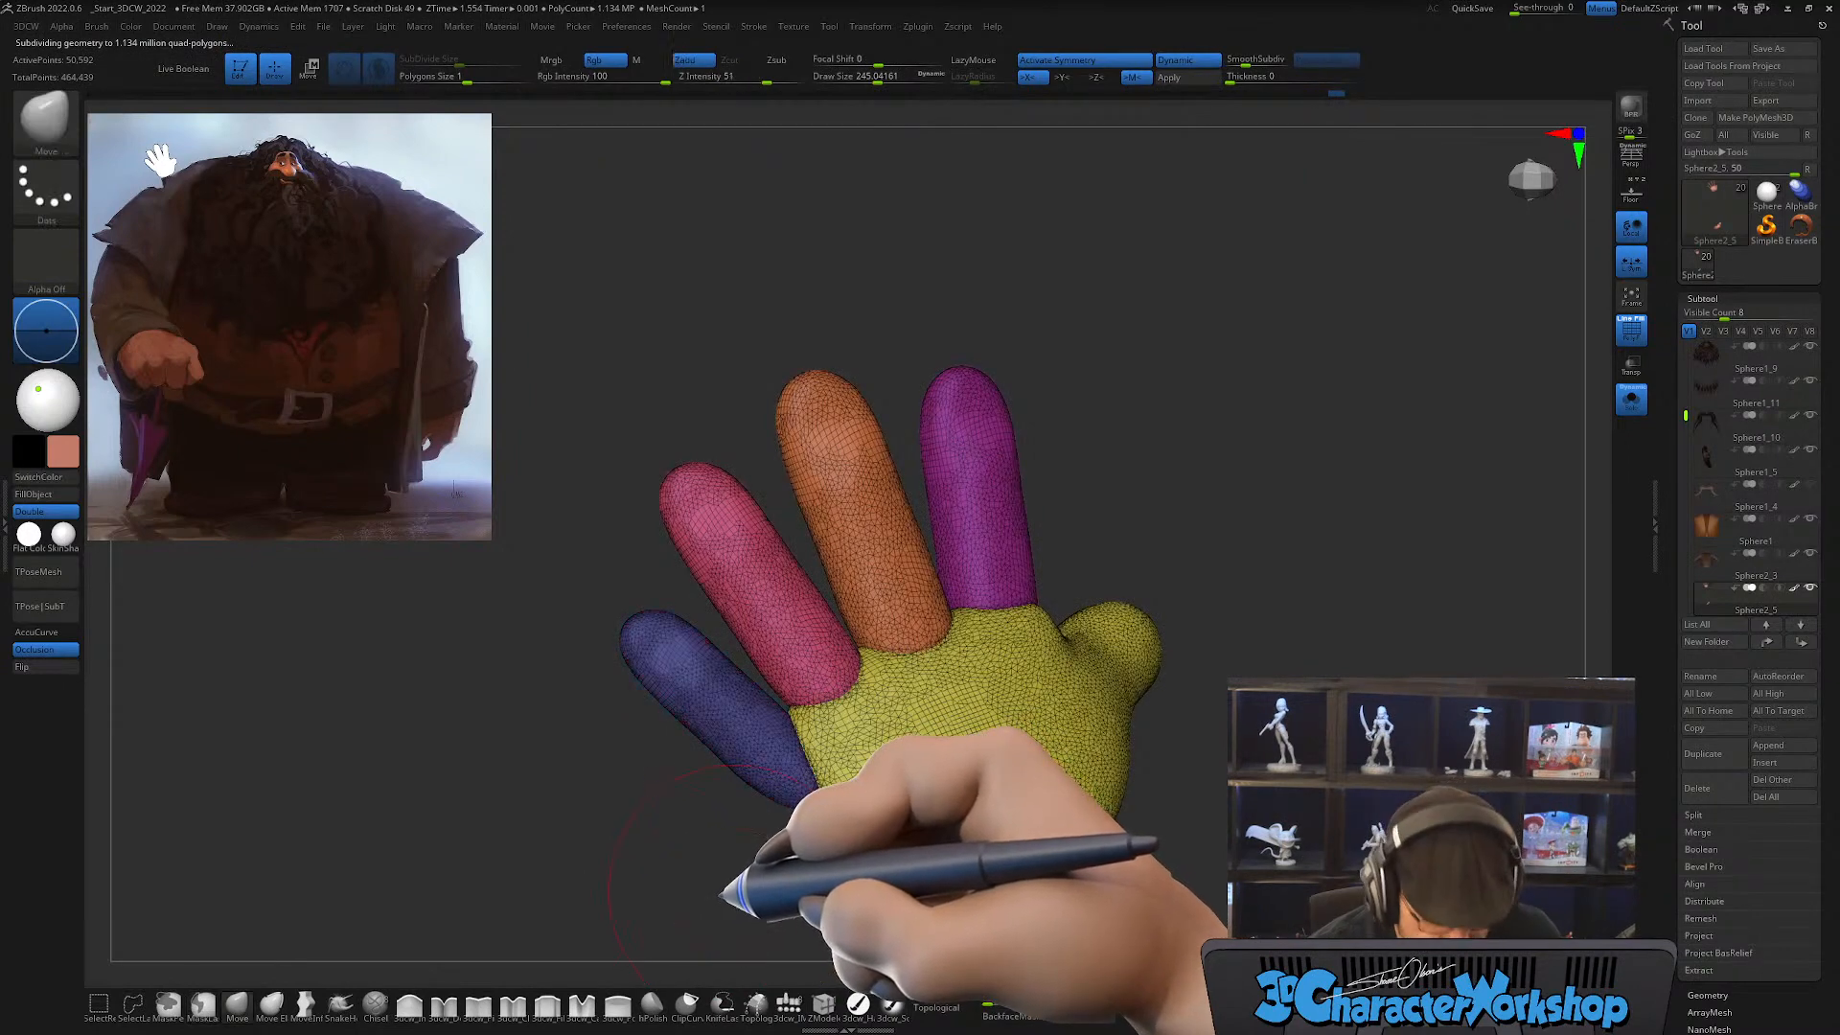
Step: Mask everything except the palm and fill out its lower edge with an enlarged Move brush
key(w)
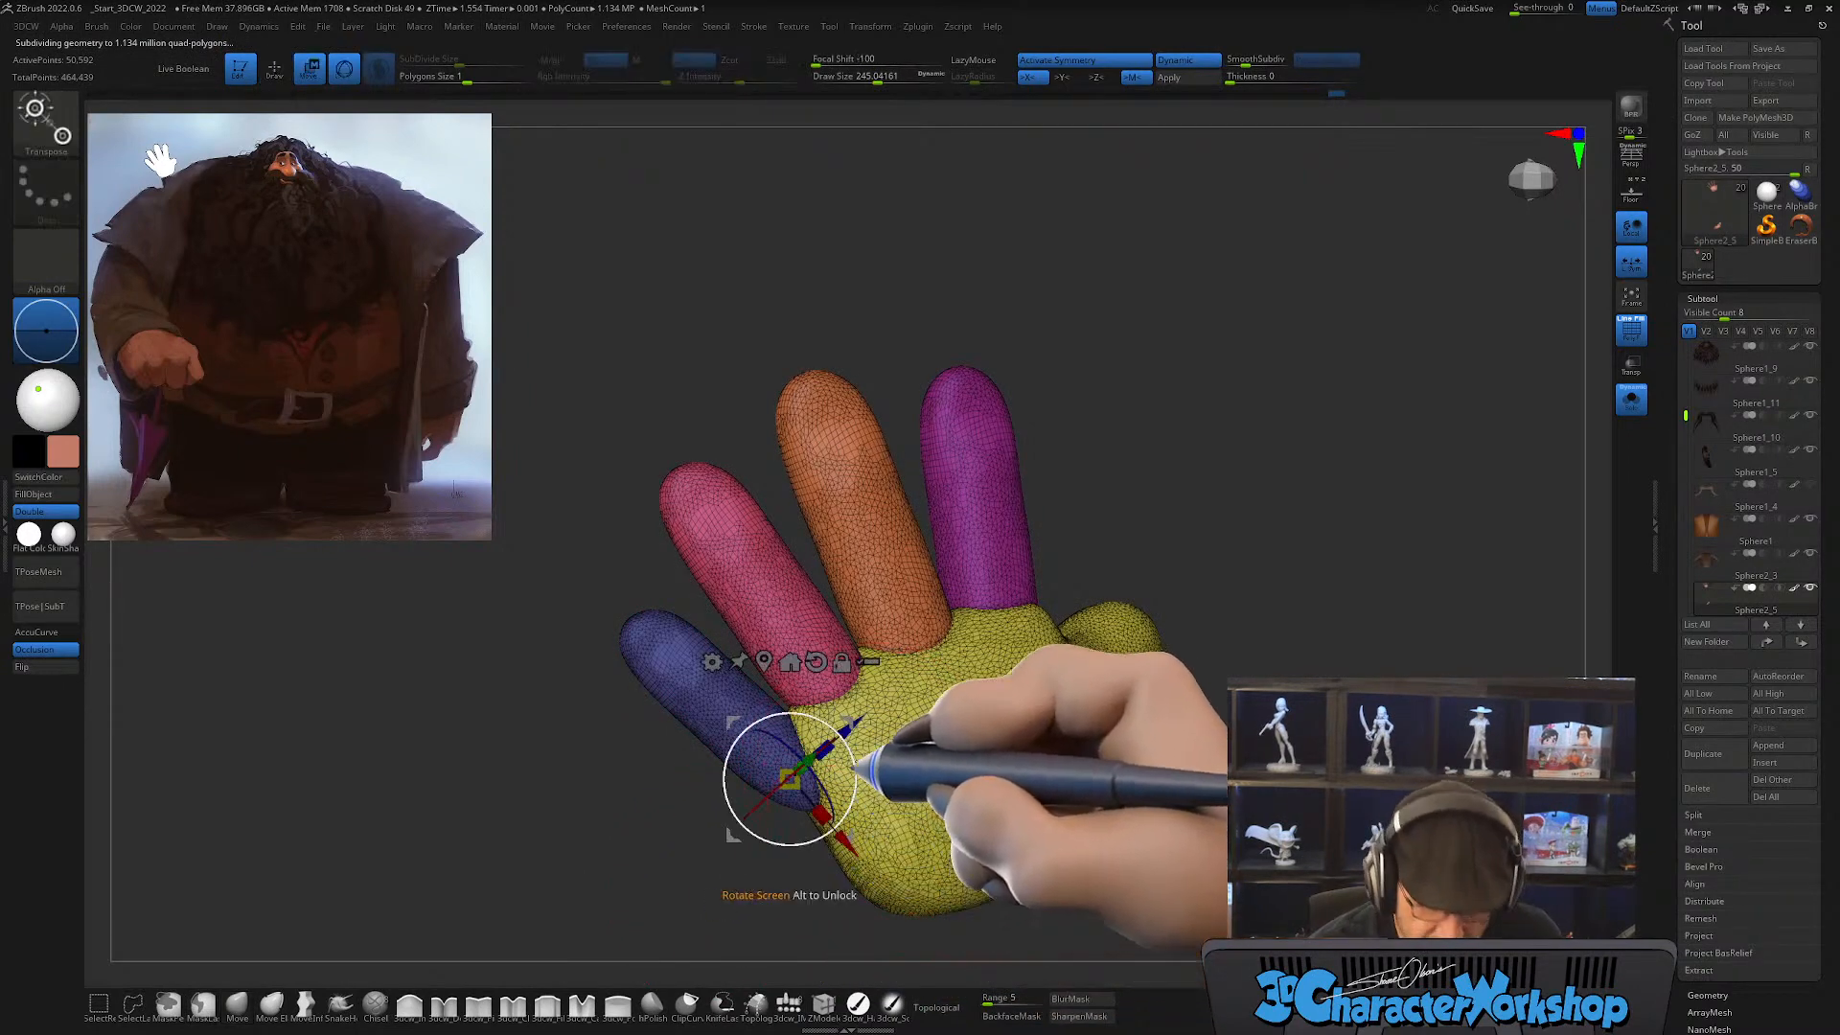
ctrl+click(949, 830)
key(q)
key(s)
mouse_move(1213, 795)
alt+mouse_down()
mouse_move(1141, 791)
mouse_move(1109, 692)
alt+mouse_up()
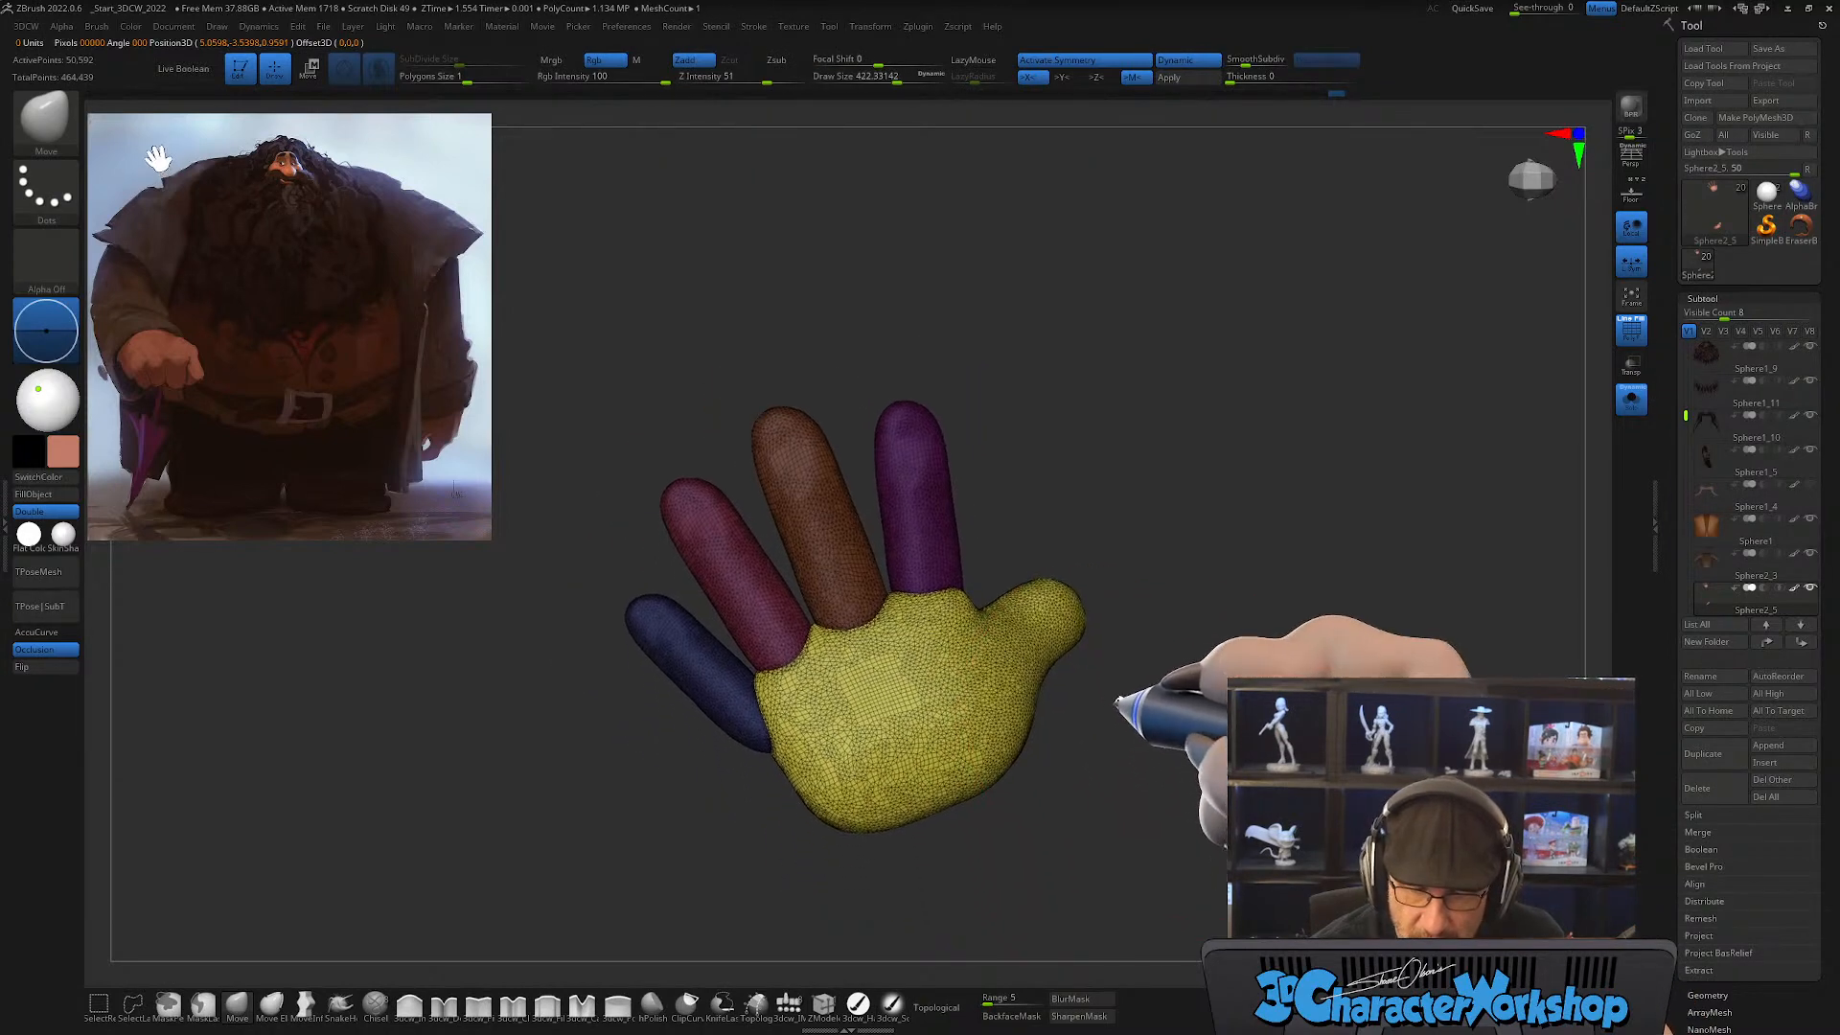
key(s)
drag(878, 743, 890, 742)
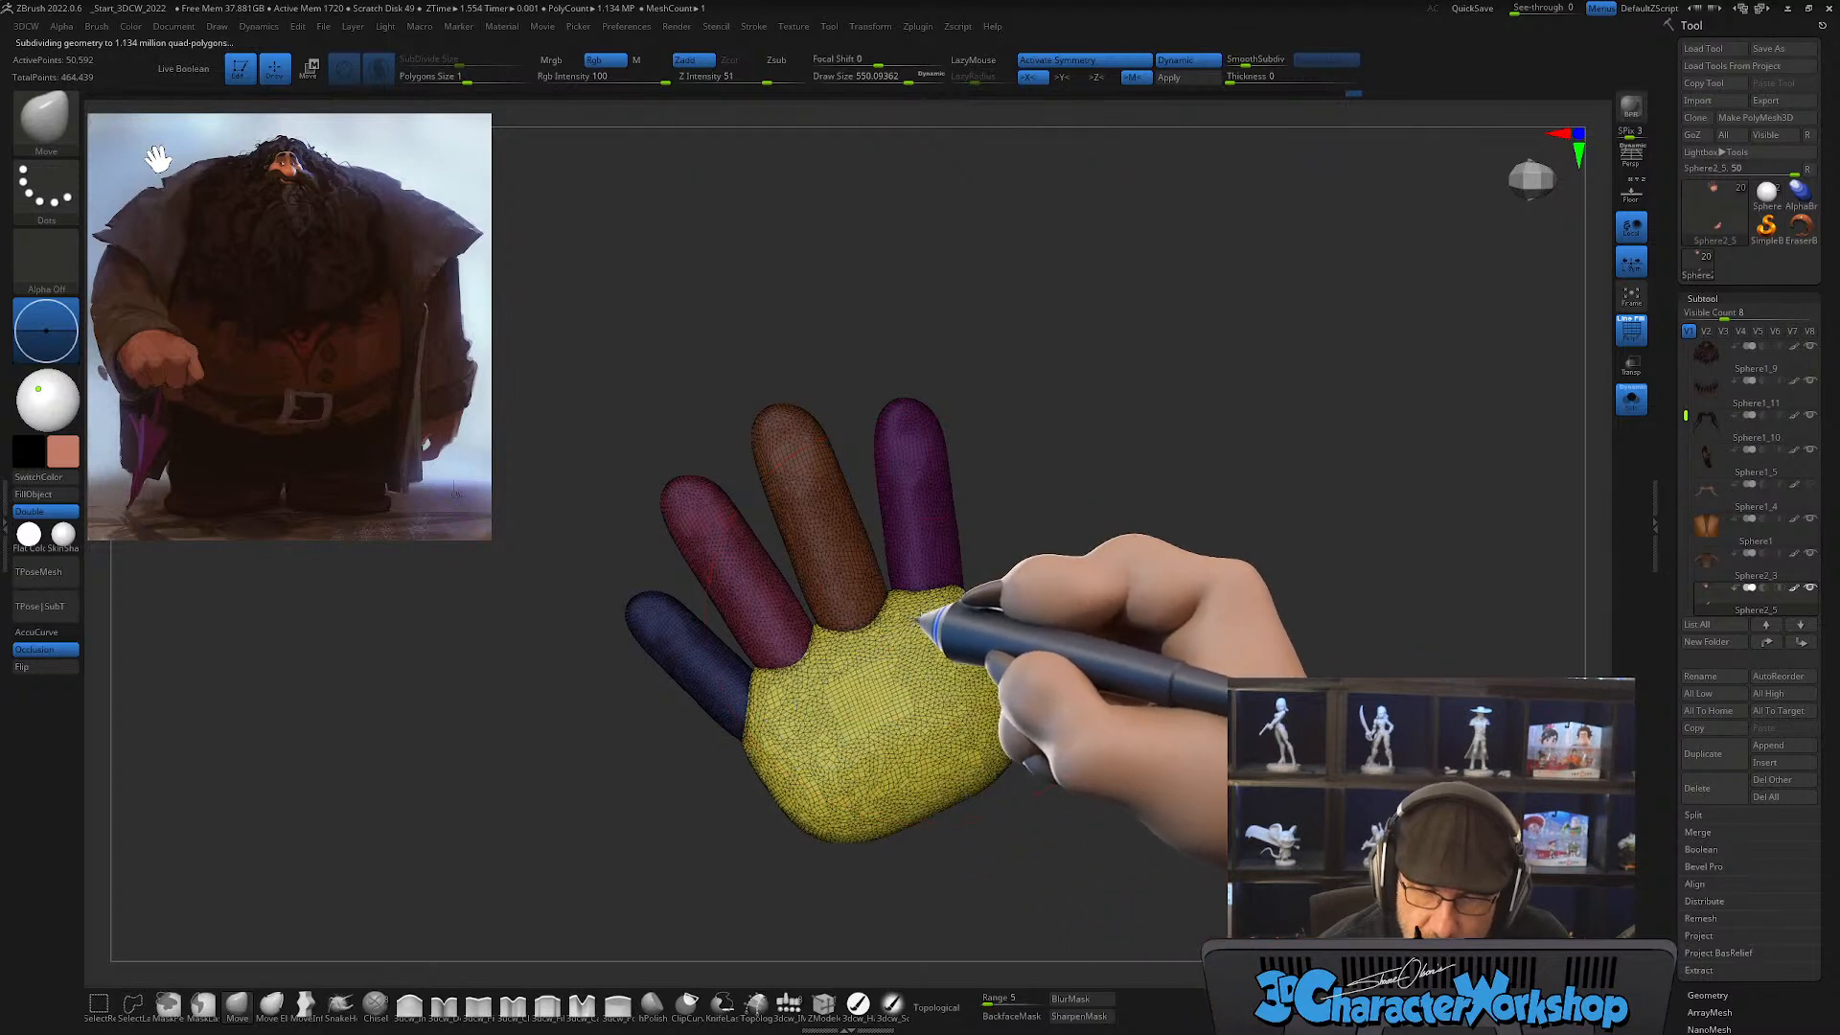
mouse_move(868, 839)
mouse_down()
mouse_move(852, 834)
mouse_move(870, 846)
mouse_up()
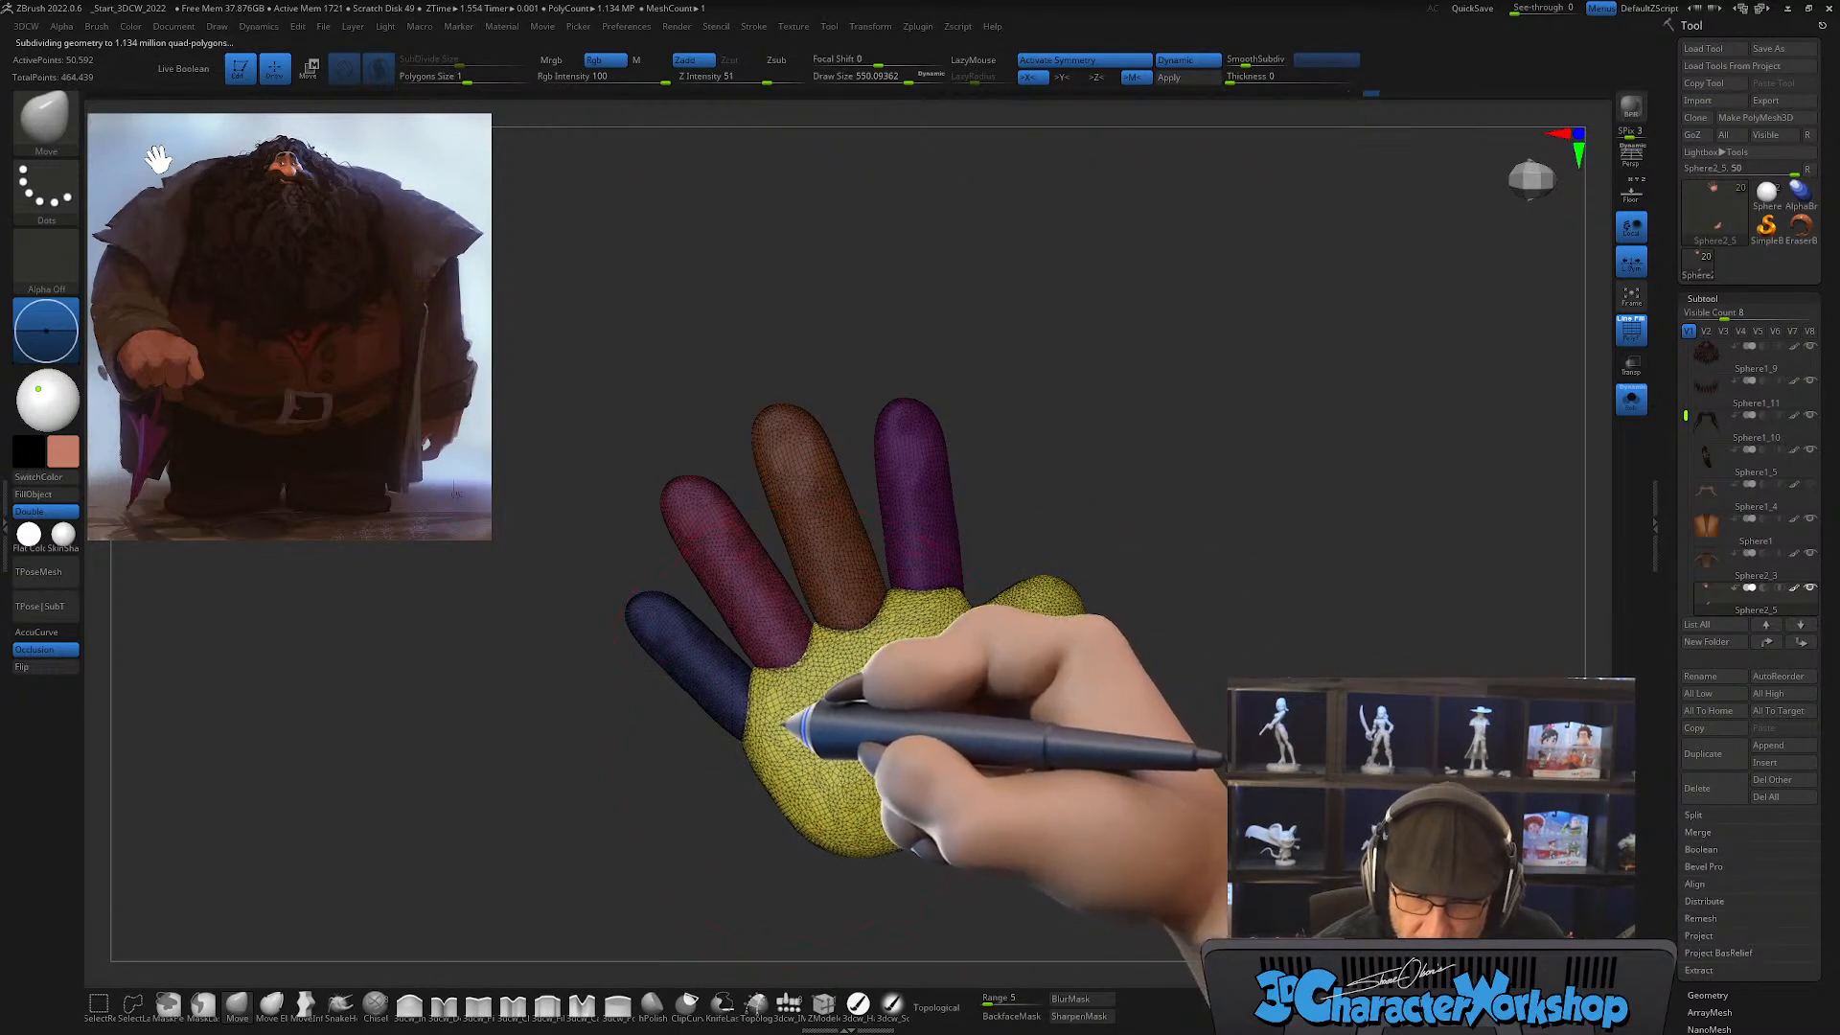
Step: Refine the palm and thumb shape from several angles with a larger Move brush, keeping the fingers masked
drag(1089, 731, 971, 751)
drag(975, 783, 962, 740)
right_drag(980, 801, 1136, 736)
drag(977, 796, 962, 808)
mouse_move(1077, 703)
mouse_down()
mouse_move(1047, 661)
mouse_move(980, 680)
mouse_move(989, 698)
mouse_up()
mouse_move(1130, 690)
mouse_down()
mouse_move(1284, 714)
mouse_move(1122, 685)
mouse_move(1115, 736)
mouse_up()
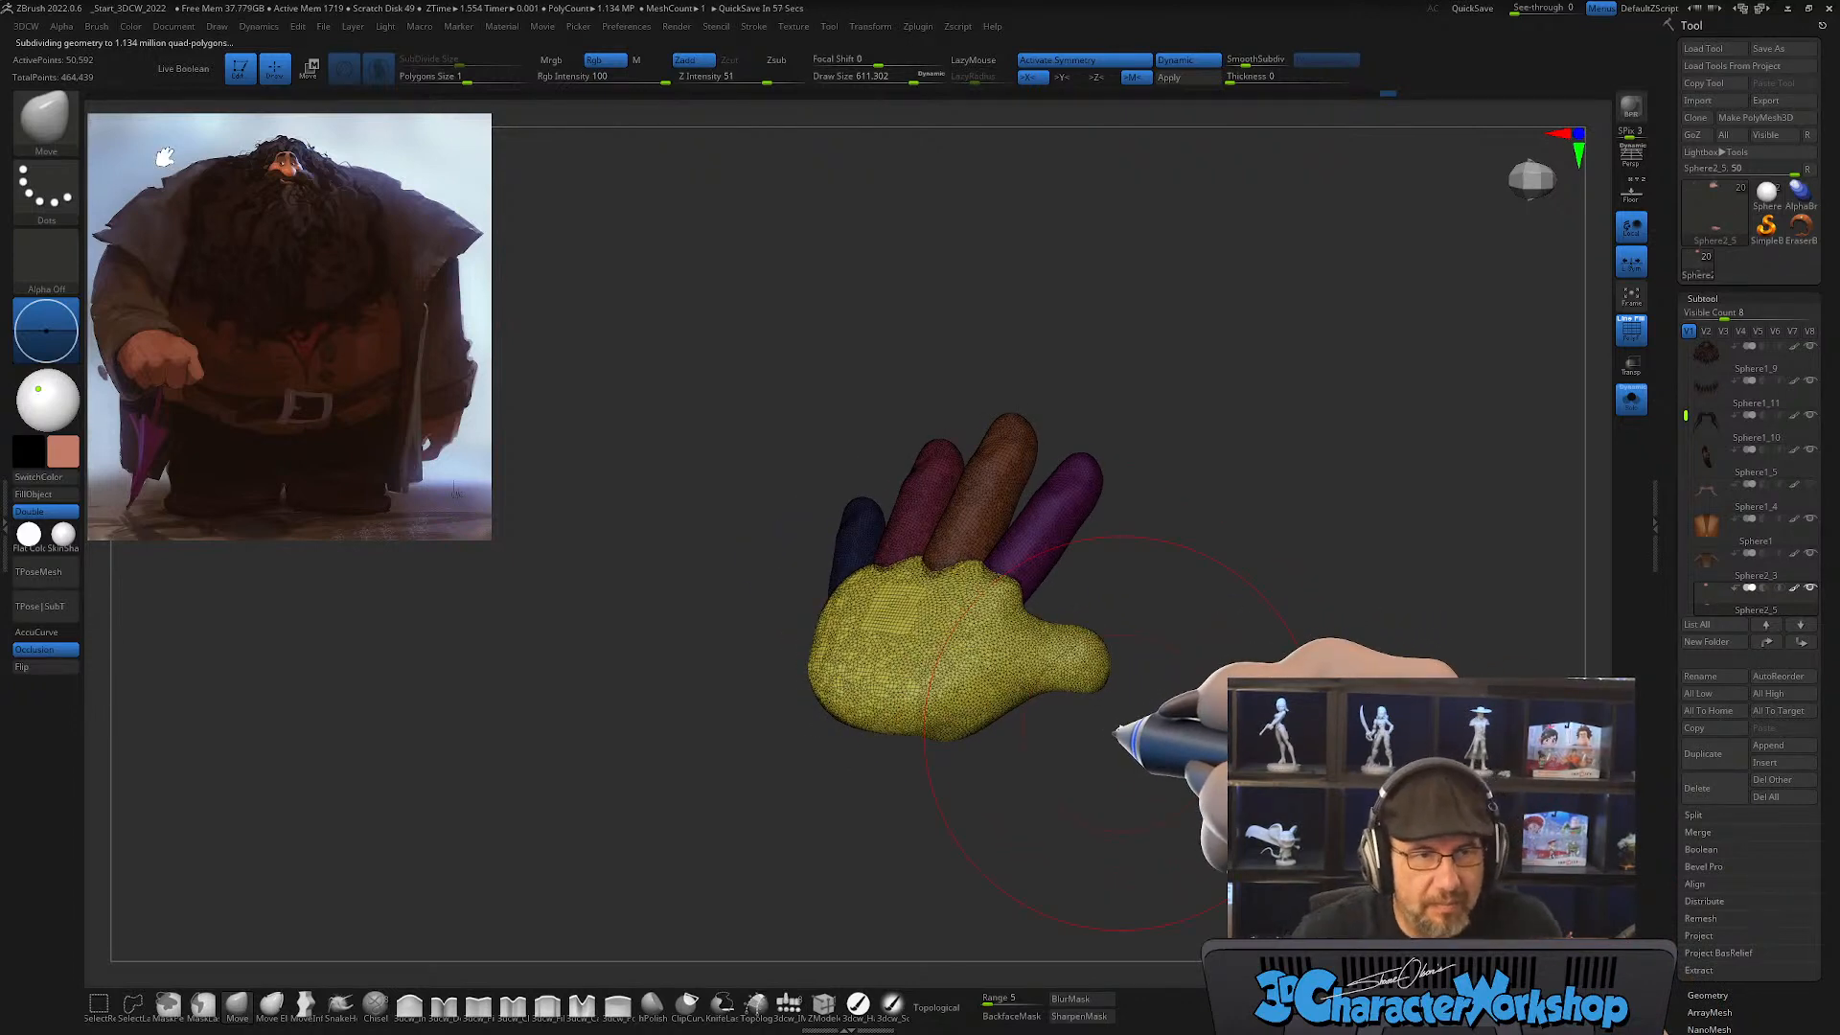
drag(1115, 736, 990, 766)
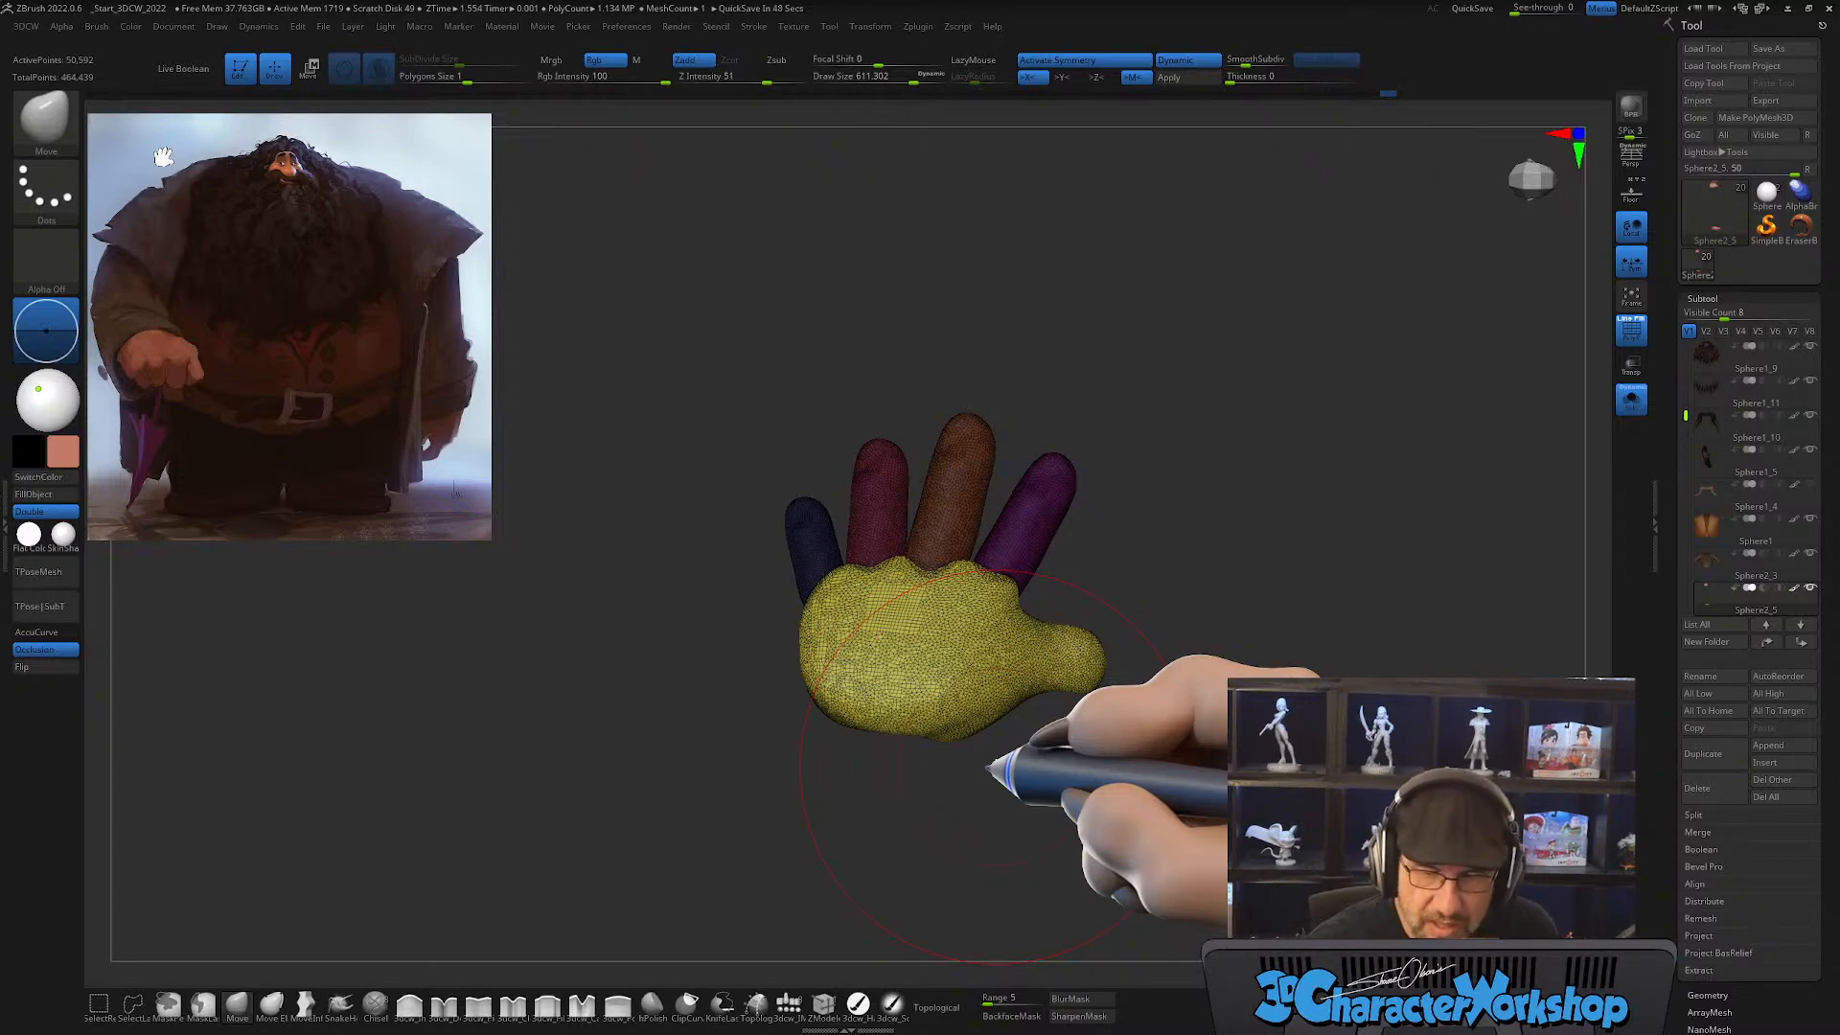
Step: Clear the finger mask and adjust the overall hand proportions with a smaller Move brush
mouse_move(1049, 824)
mouse_down()
mouse_move(978, 744)
mouse_move(974, 535)
mouse_move(984, 593)
mouse_move(1049, 518)
mouse_move(1060, 542)
mouse_move(1039, 542)
mouse_move(1083, 530)
mouse_move(1060, 517)
mouse_move(1052, 538)
mouse_move(1076, 550)
mouse_move(1054, 795)
mouse_move(974, 720)
mouse_up()
key(s)
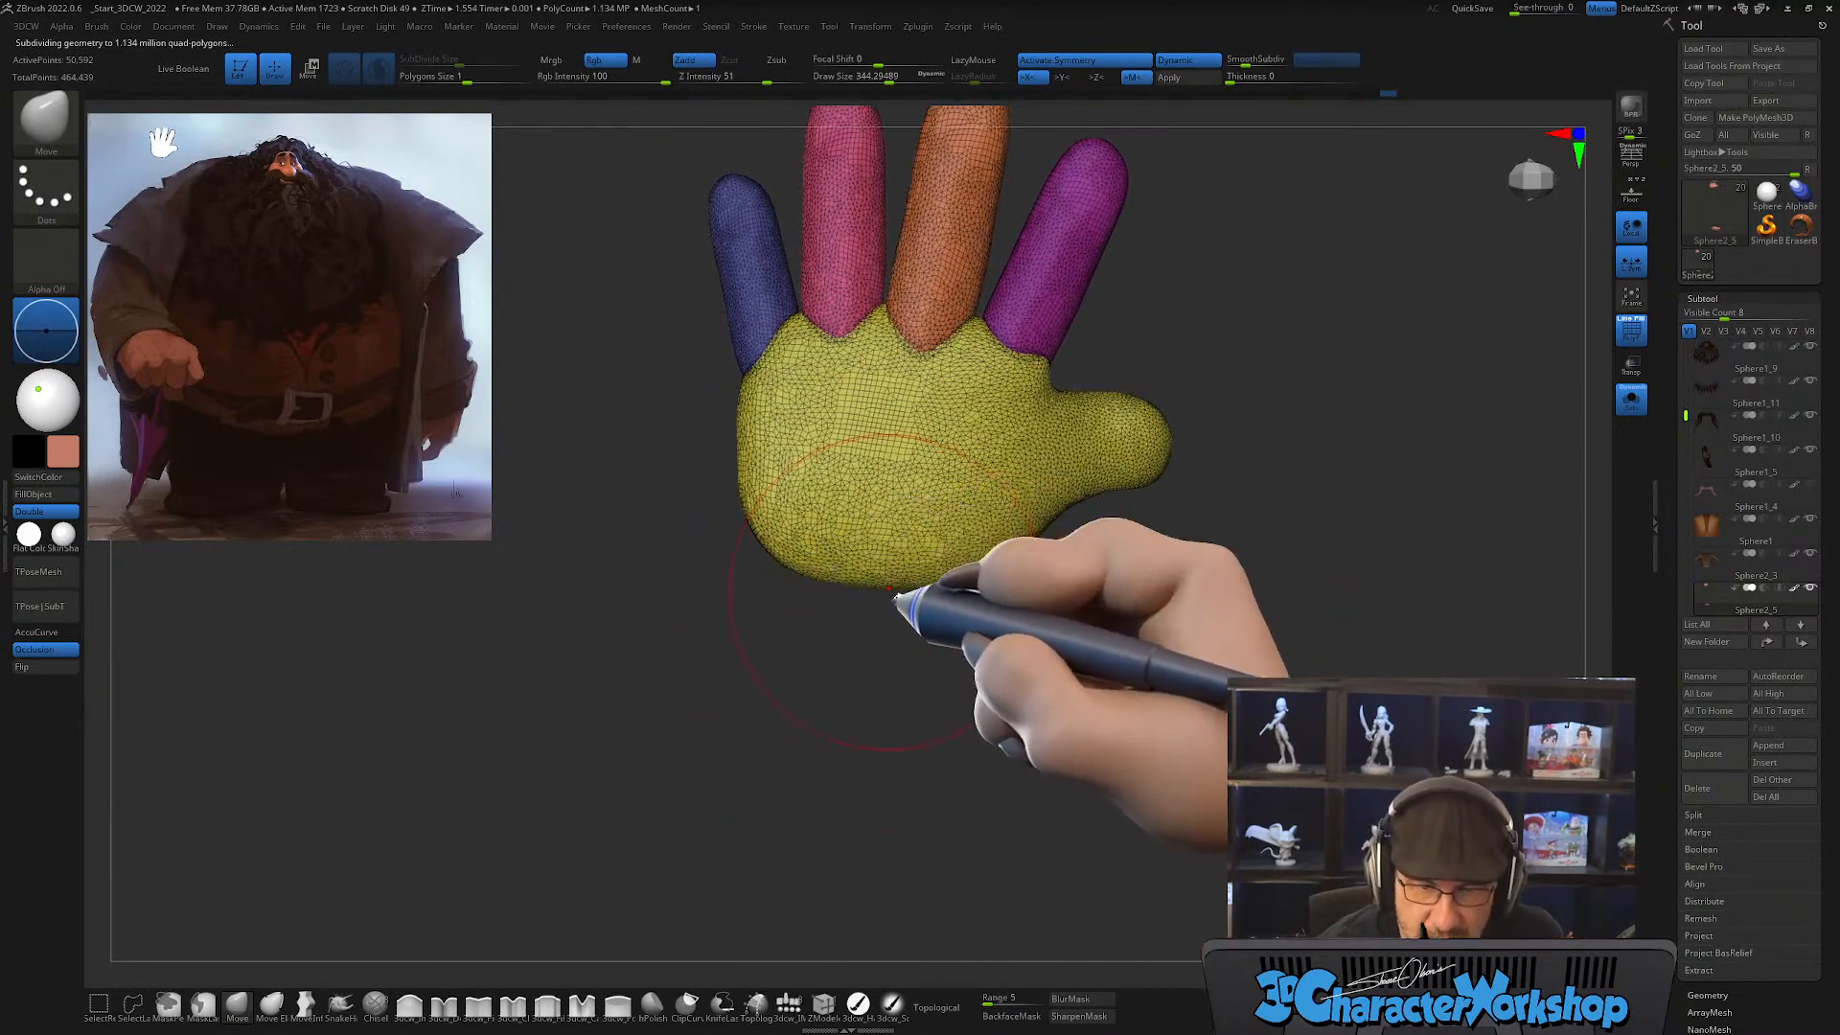
alt+drag(987, 636, 944, 810)
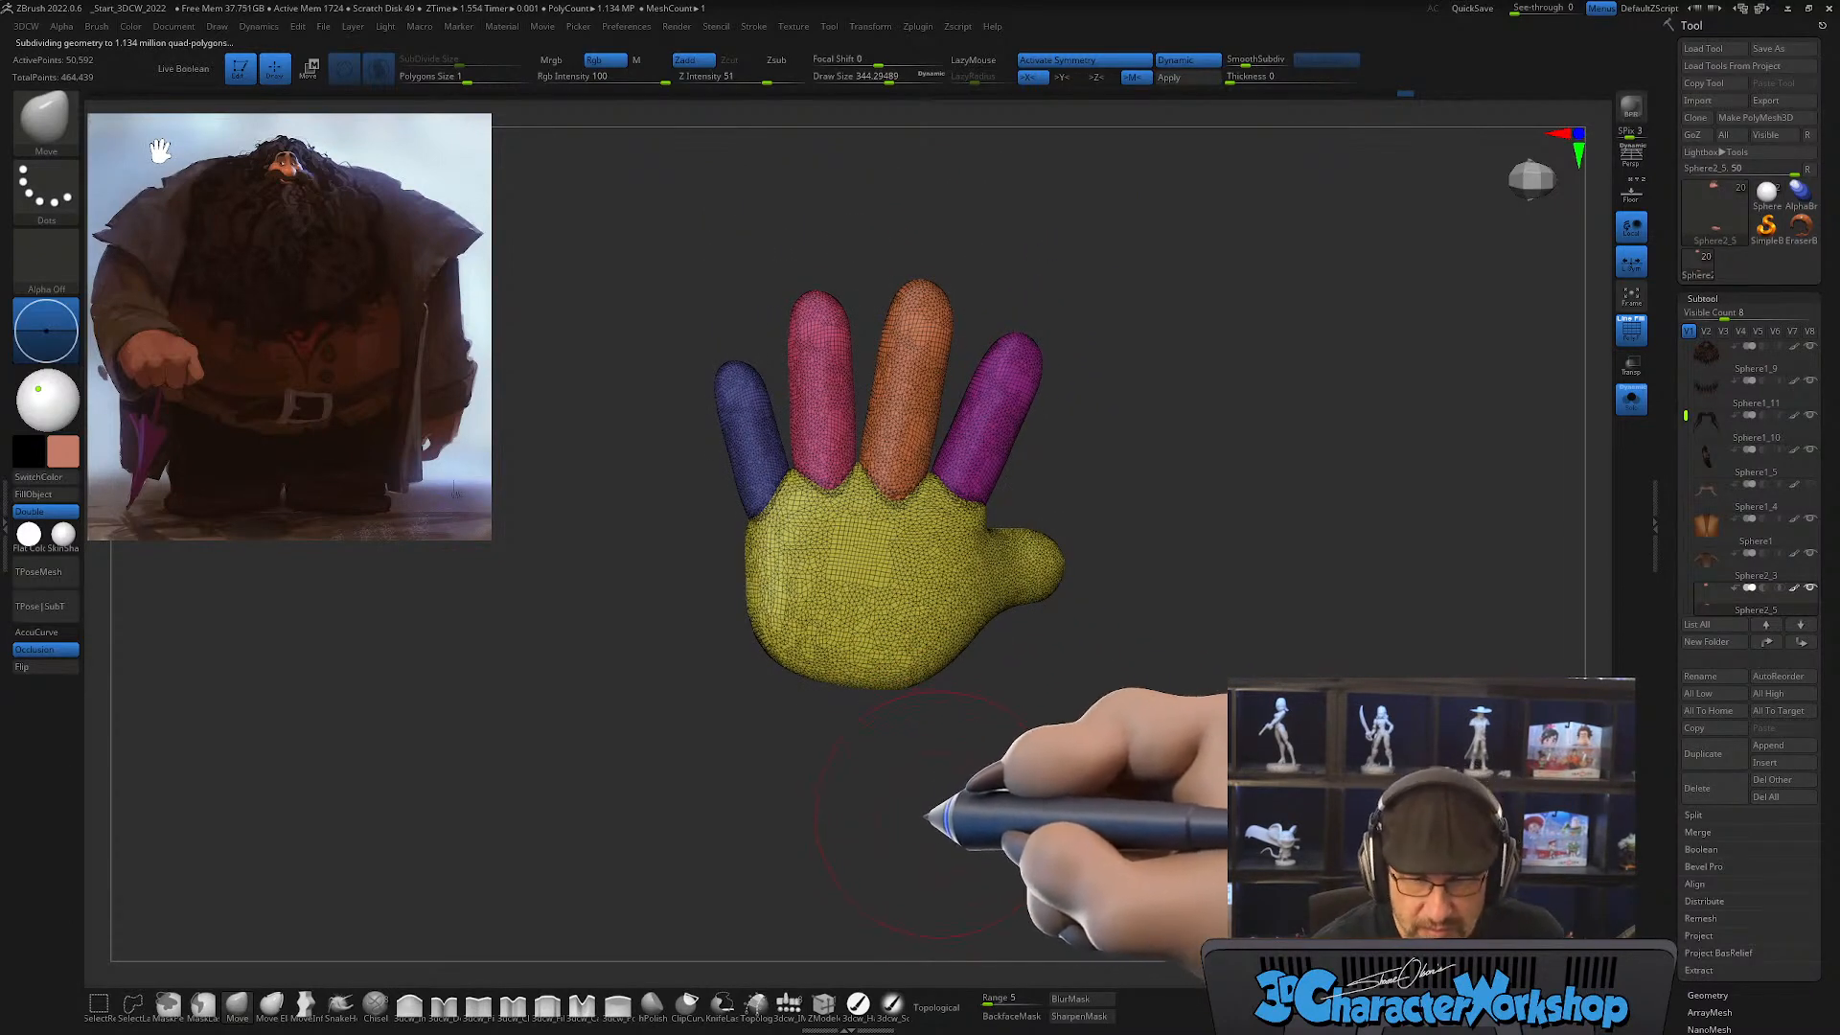
mouse_move(927, 816)
mouse_down()
mouse_move(953, 793)
mouse_move(814, 854)
mouse_move(854, 847)
mouse_move(918, 786)
mouse_move(911, 719)
mouse_move(1082, 650)
mouse_move(1084, 518)
mouse_move(1117, 645)
mouse_move(1064, 616)
mouse_move(1130, 713)
mouse_move(1057, 736)
mouse_move(1092, 751)
mouse_move(1095, 671)
mouse_up()
Step: Turn Polyframe off, enable Topological masking and reshape the fingers and palm with the Move brush
key(shift+f)
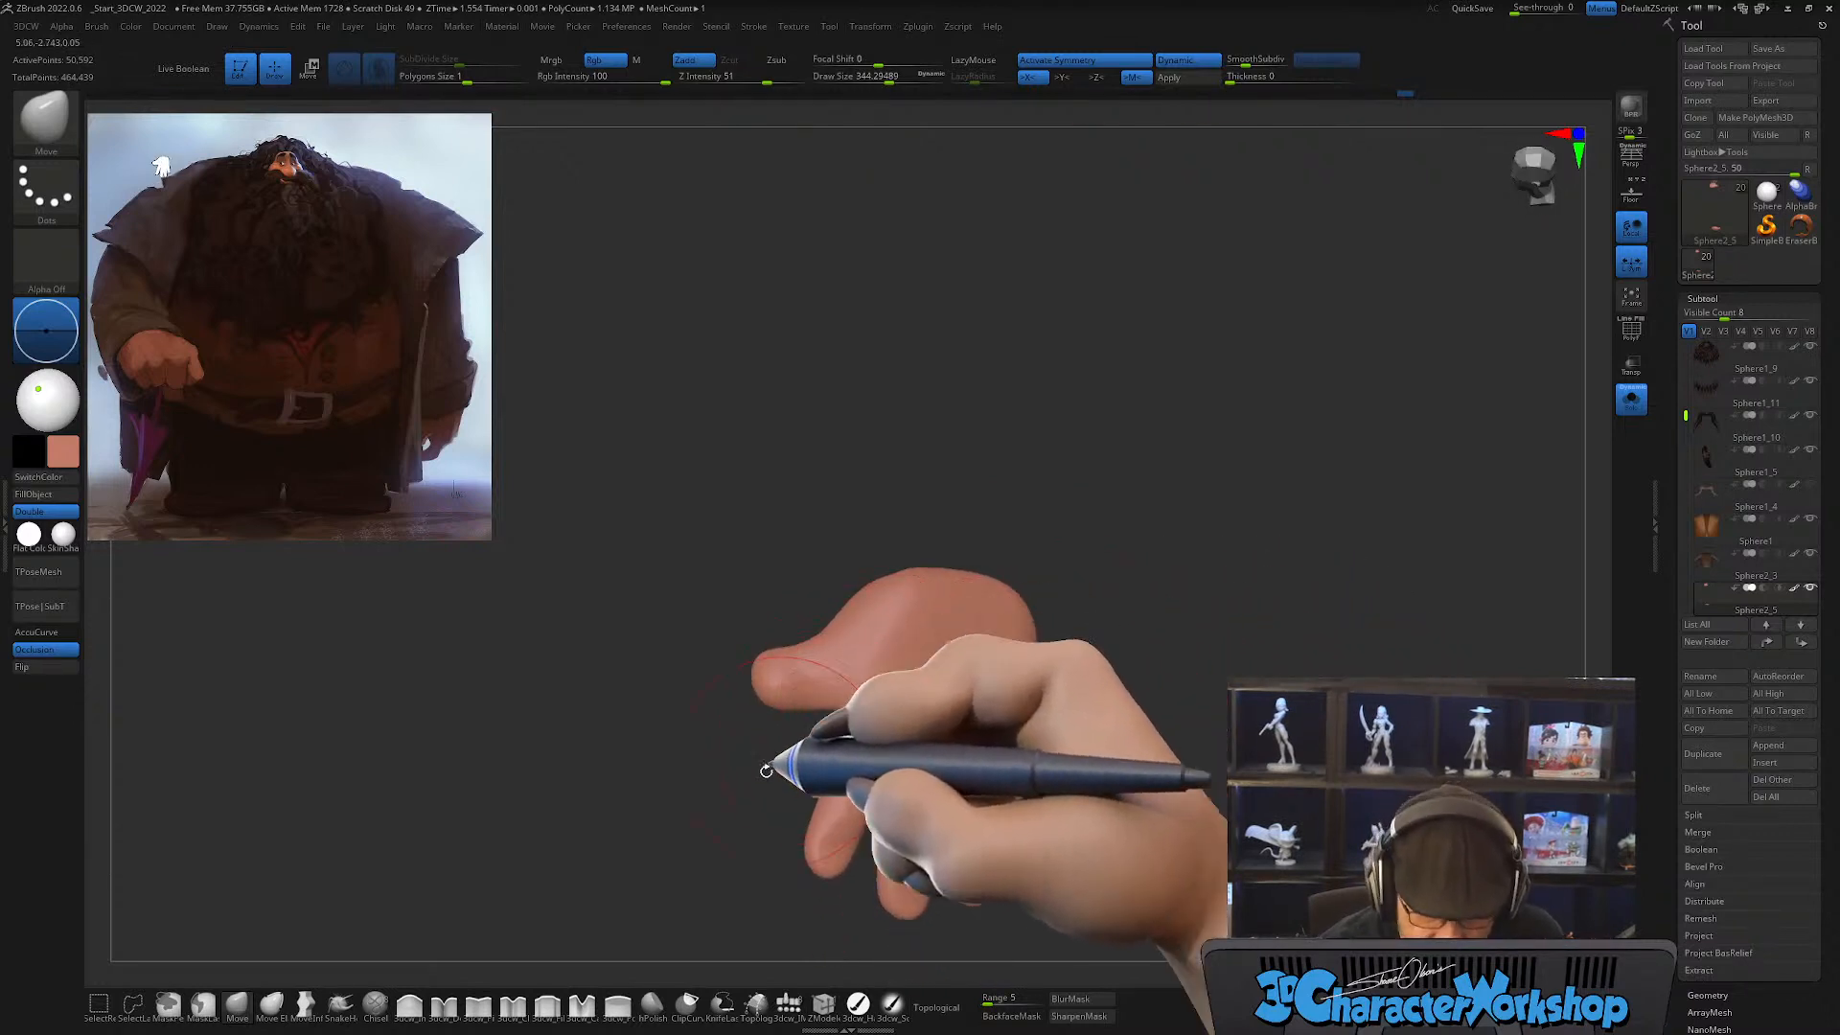
click(939, 1007)
key(s)
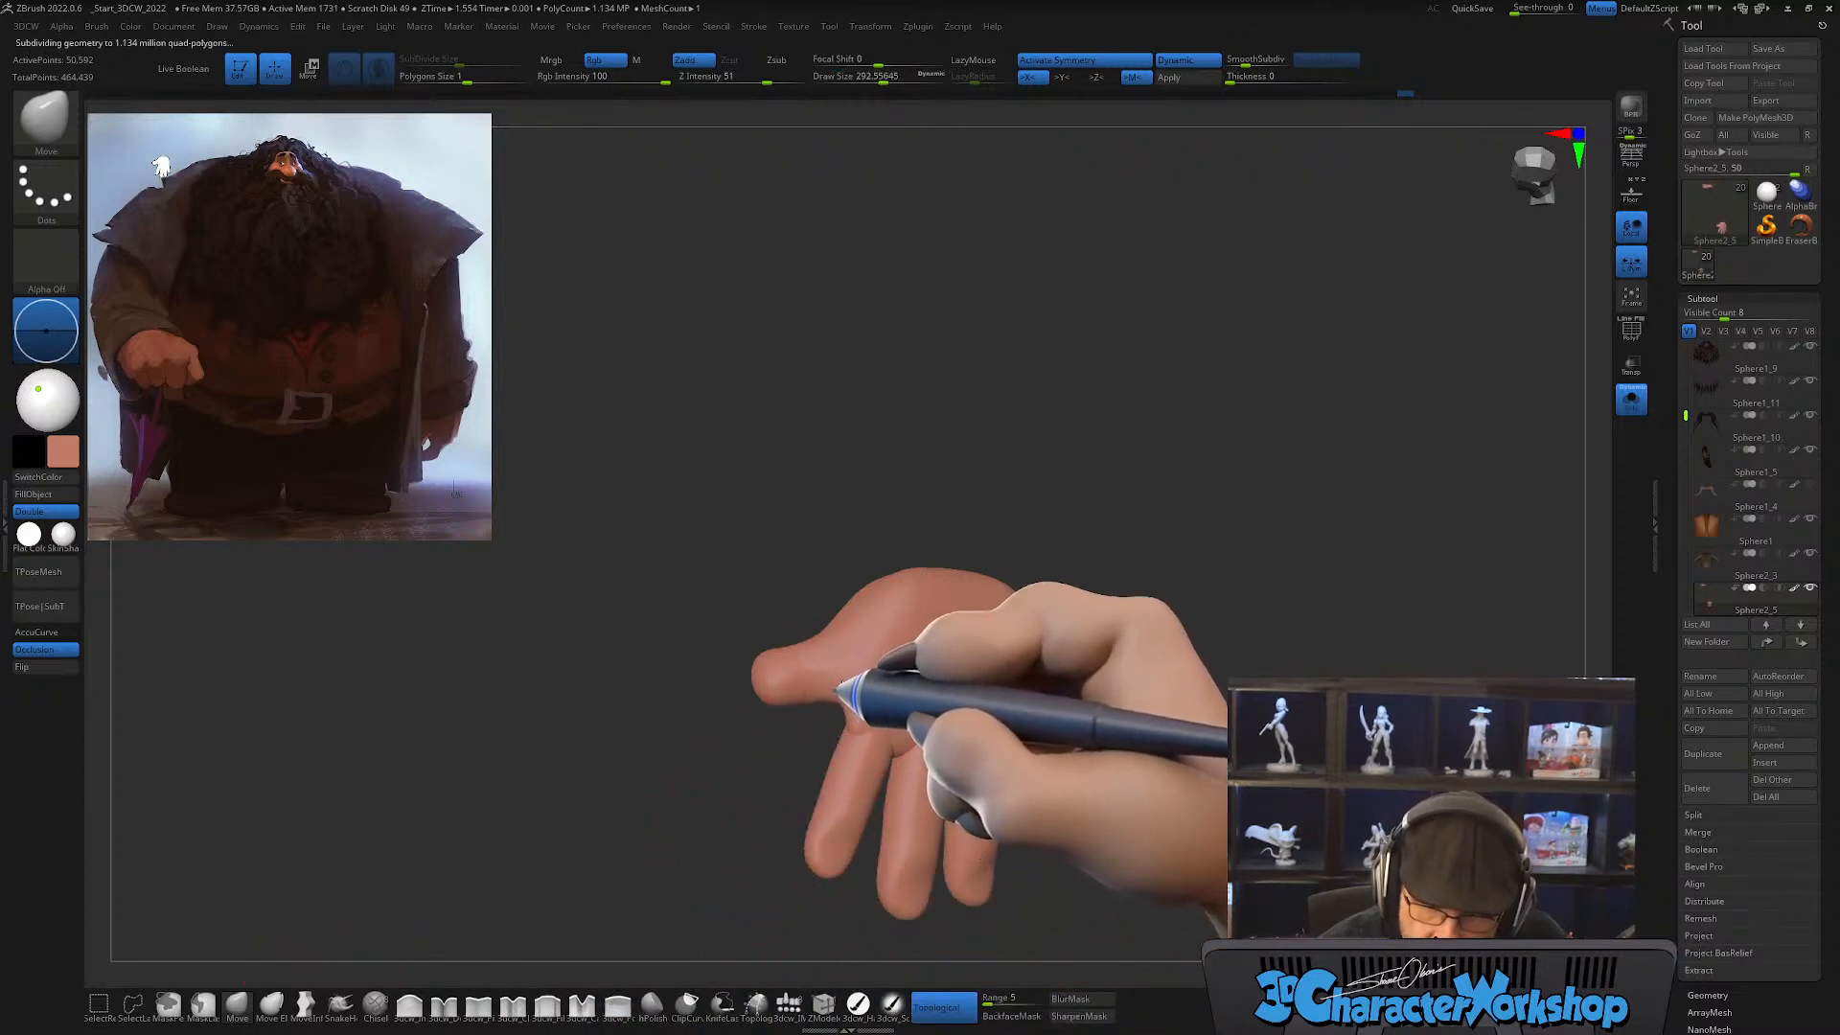
mouse_move(1162, 707)
mouse_down()
mouse_move(1129, 763)
mouse_move(1153, 747)
mouse_move(1165, 621)
mouse_move(1208, 667)
mouse_move(1110, 694)
mouse_move(1031, 756)
mouse_move(1064, 731)
mouse_move(1040, 767)
mouse_move(1088, 764)
mouse_move(1060, 722)
mouse_move(1057, 843)
mouse_move(1093, 772)
mouse_move(1066, 807)
mouse_up()
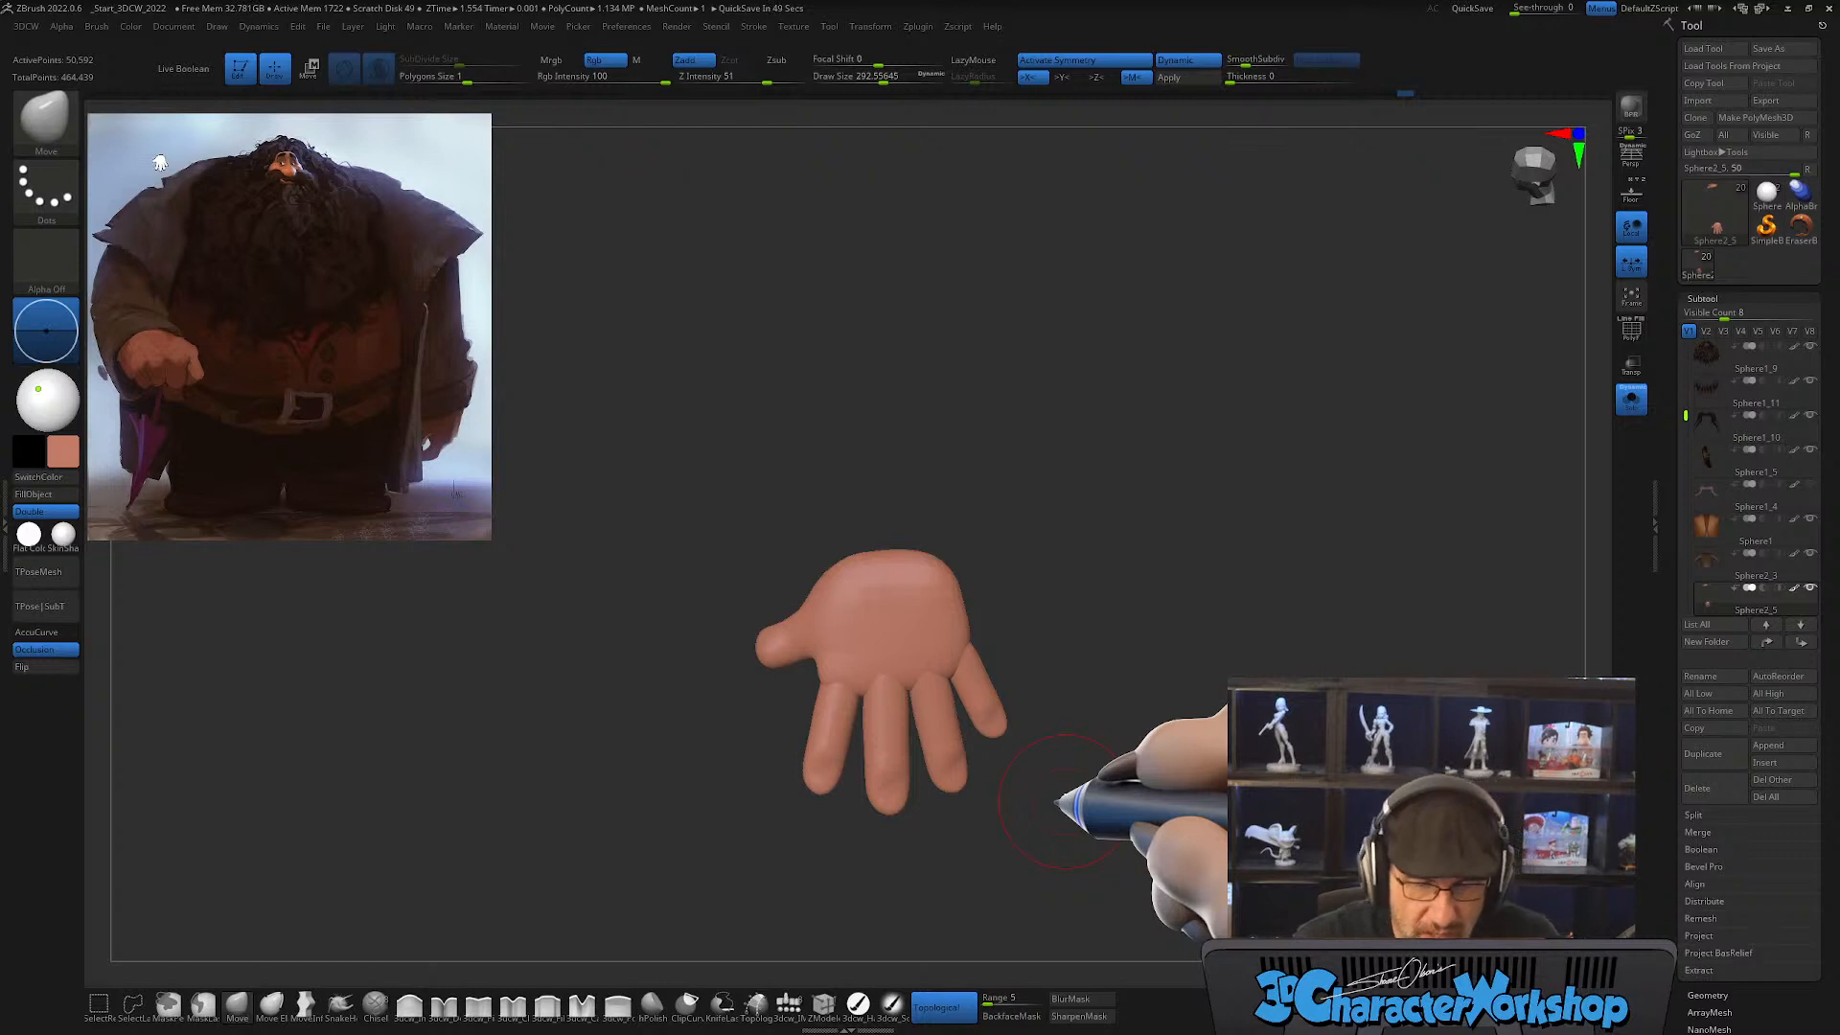
alt+drag(1058, 665, 1064, 771)
mouse_move(1102, 644)
alt+mouse_down()
mouse_move(1037, 678)
mouse_move(1085, 668)
mouse_move(1037, 743)
alt+mouse_up()
key(s)
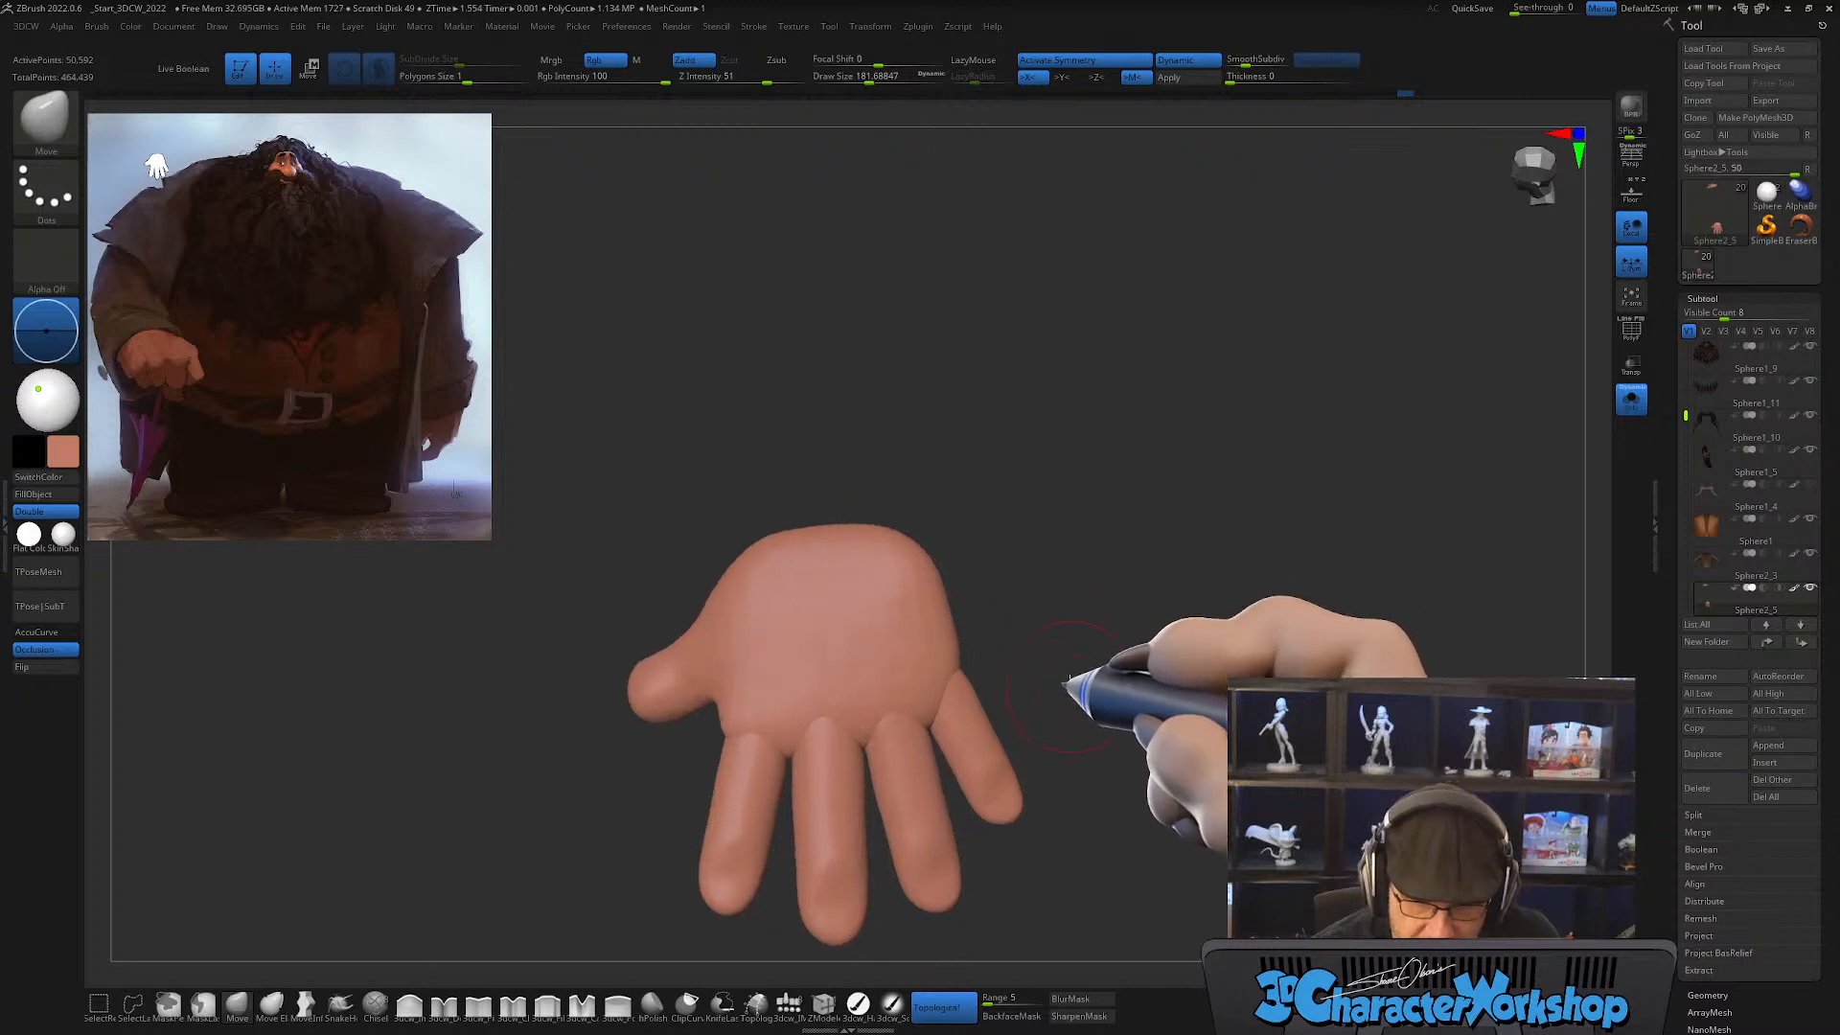
Step: Sculpt tendon ridges running from the knuckles across the back of the hand with the detail brush at draw size about 120
mouse_move(1070, 679)
mouse_down()
mouse_move(1076, 657)
mouse_move(986, 636)
mouse_up()
click(444, 1004)
key(s)
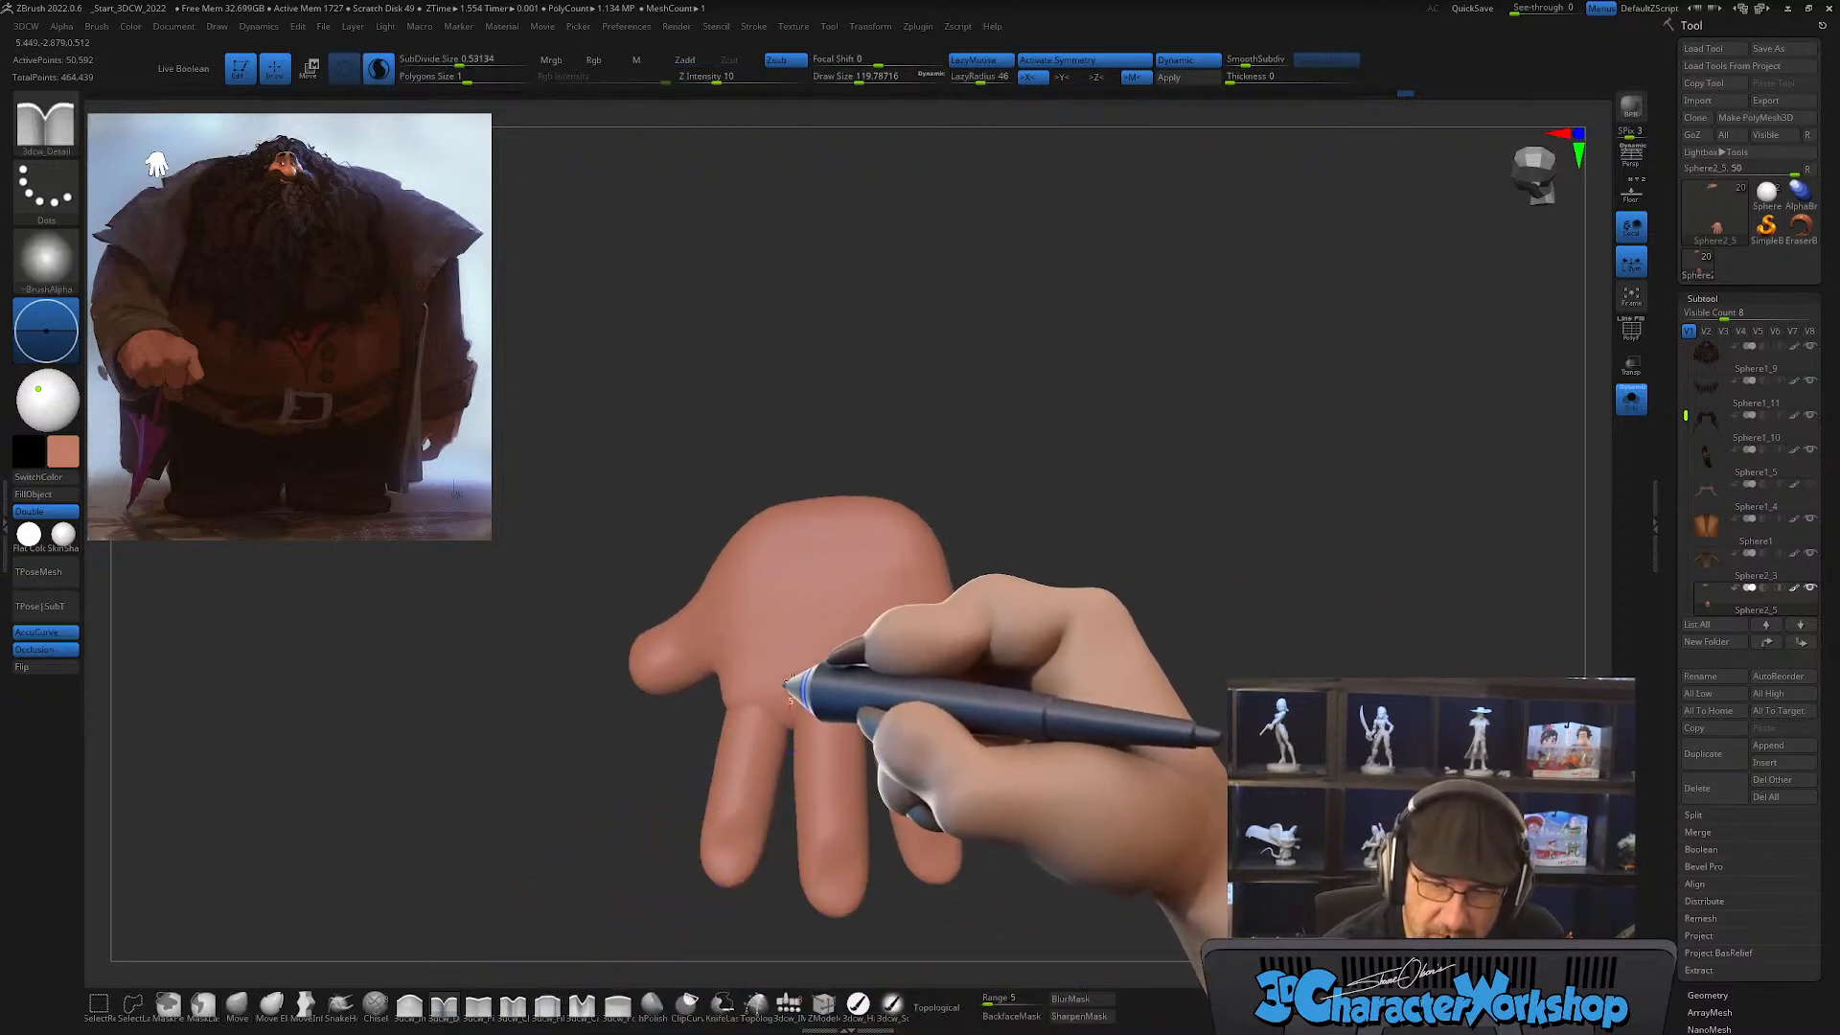
drag(786, 683, 807, 526)
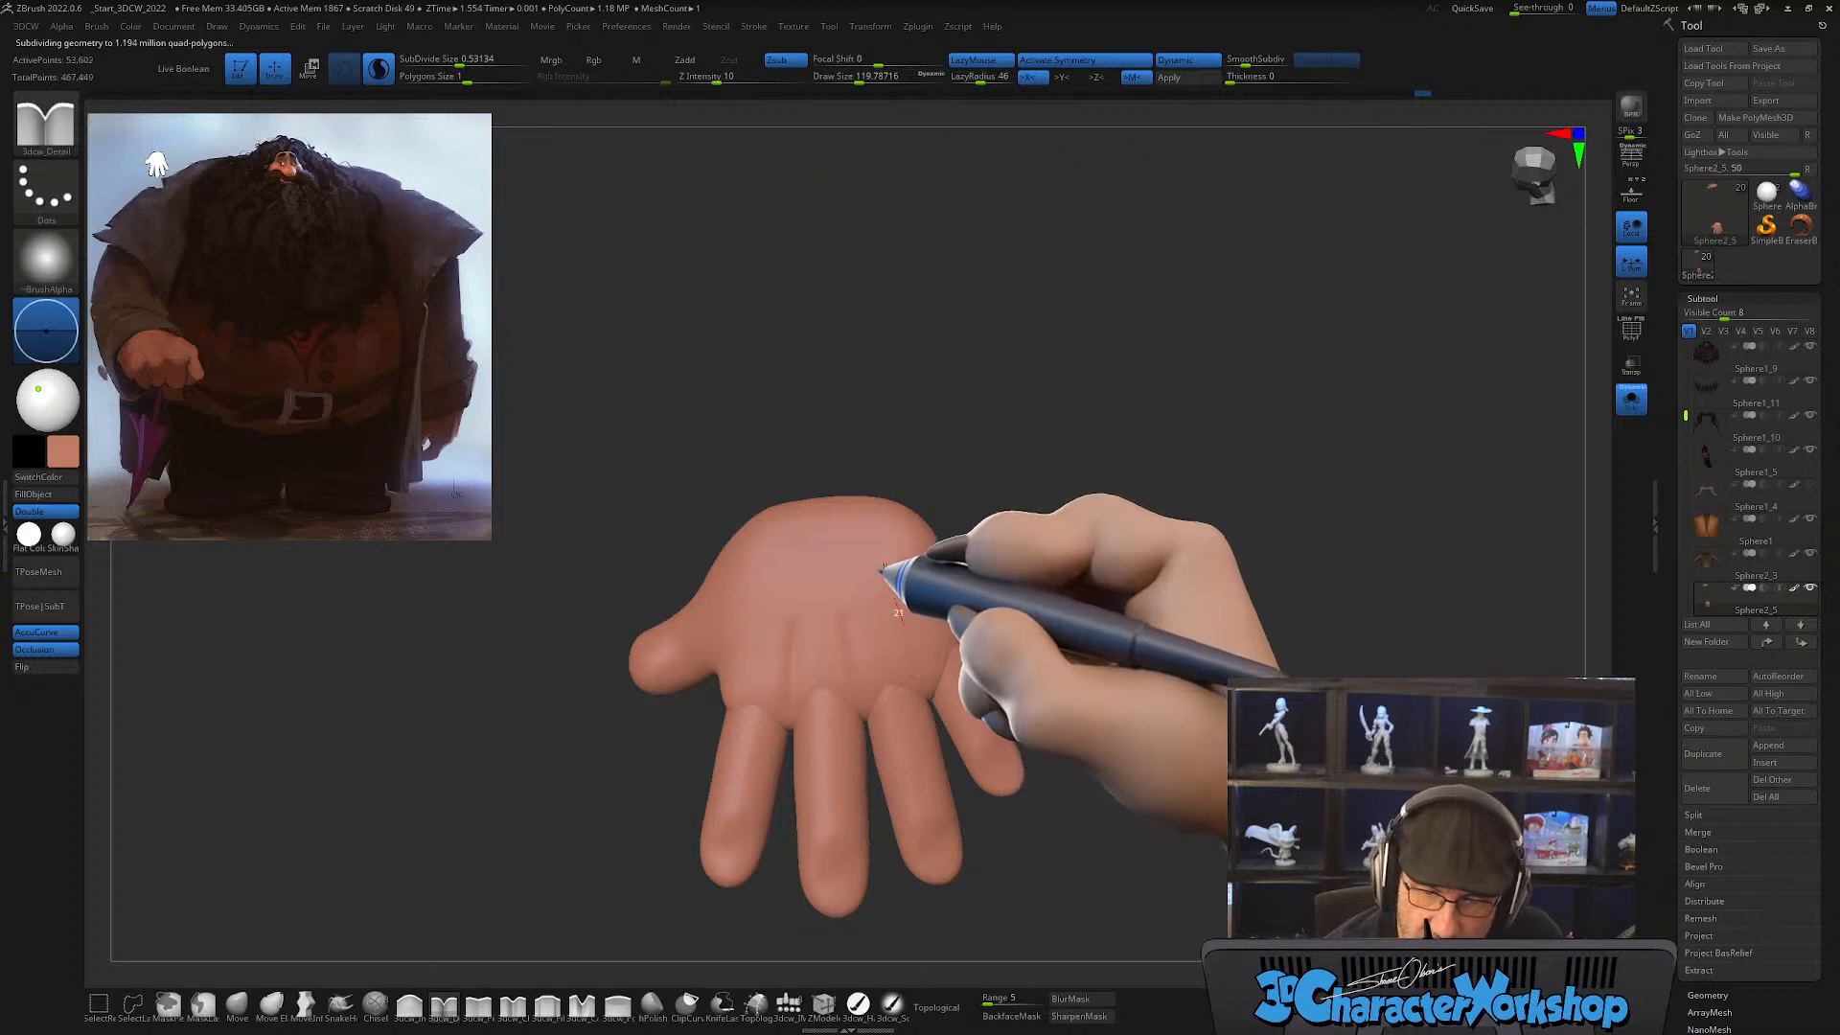
Step: Smooth the tendon ridges into the back of the hand and rework them with softer strokes
key(shift)
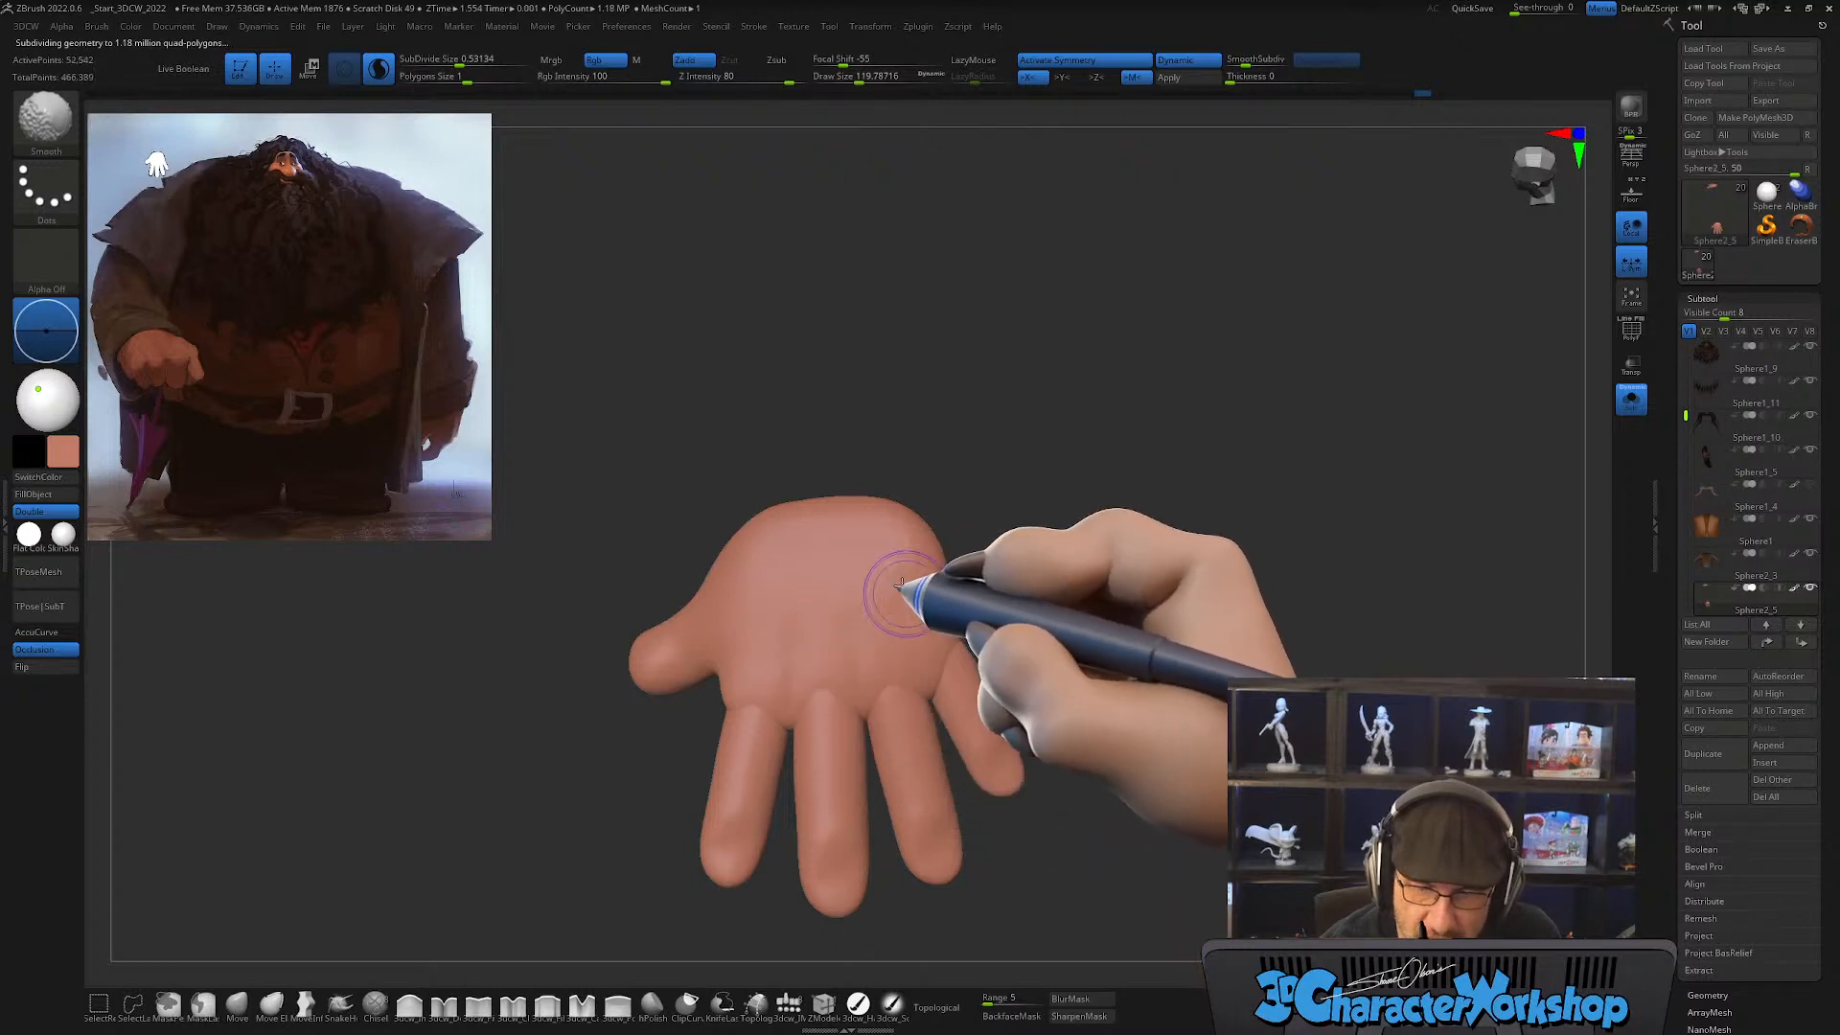
mouse_move(900, 585)
right_down()
mouse_move(913, 610)
mouse_move(936, 575)
mouse_move(875, 615)
mouse_move(904, 546)
mouse_move(904, 616)
mouse_move(871, 656)
right_up()
key(shift)
mouse_move(789, 652)
shift+mouse_down()
mouse_move(740, 711)
mouse_move(704, 704)
mouse_move(788, 613)
shift+mouse_up()
mouse_move(822, 596)
right_down()
mouse_move(858, 572)
mouse_move(869, 658)
right_up()
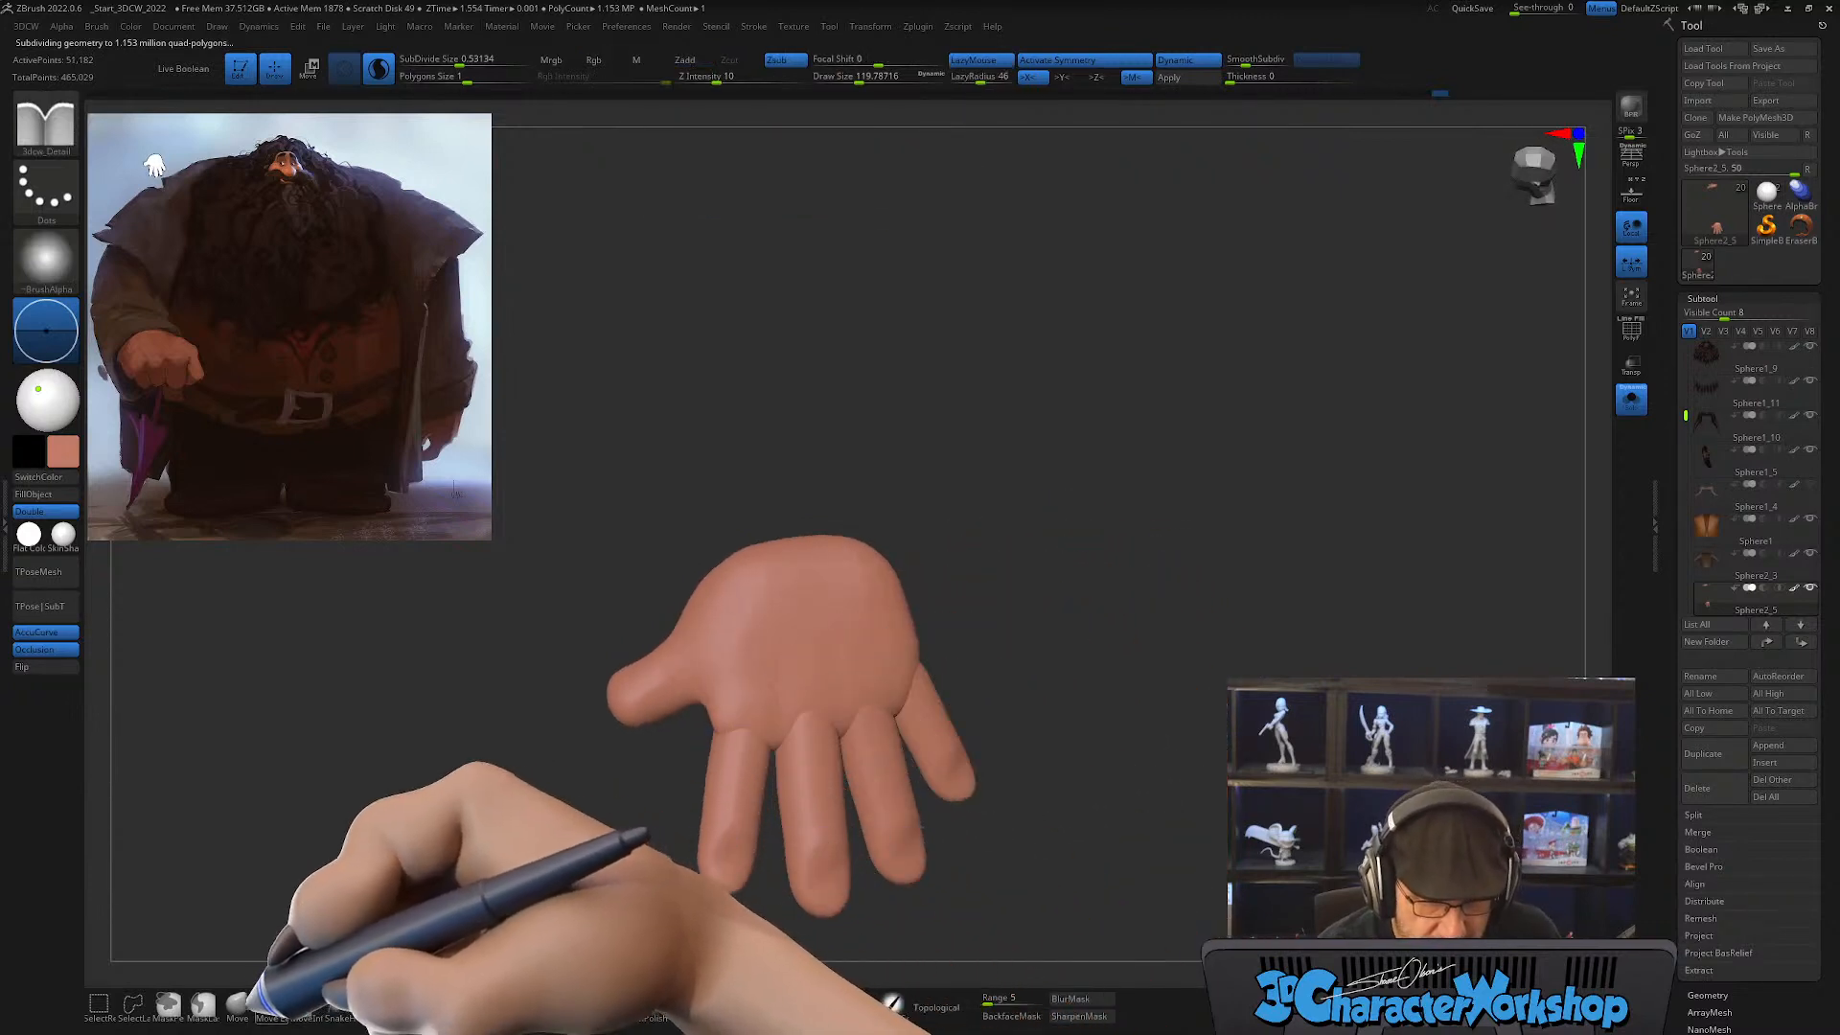
Step: Reshape the back of the hand and the thumb base with the Move brush at draw size about 177
click(239, 1003)
mouse_move(1089, 672)
right_down()
mouse_move(1060, 686)
mouse_move(1061, 644)
mouse_move(1039, 662)
right_up()
key(s)
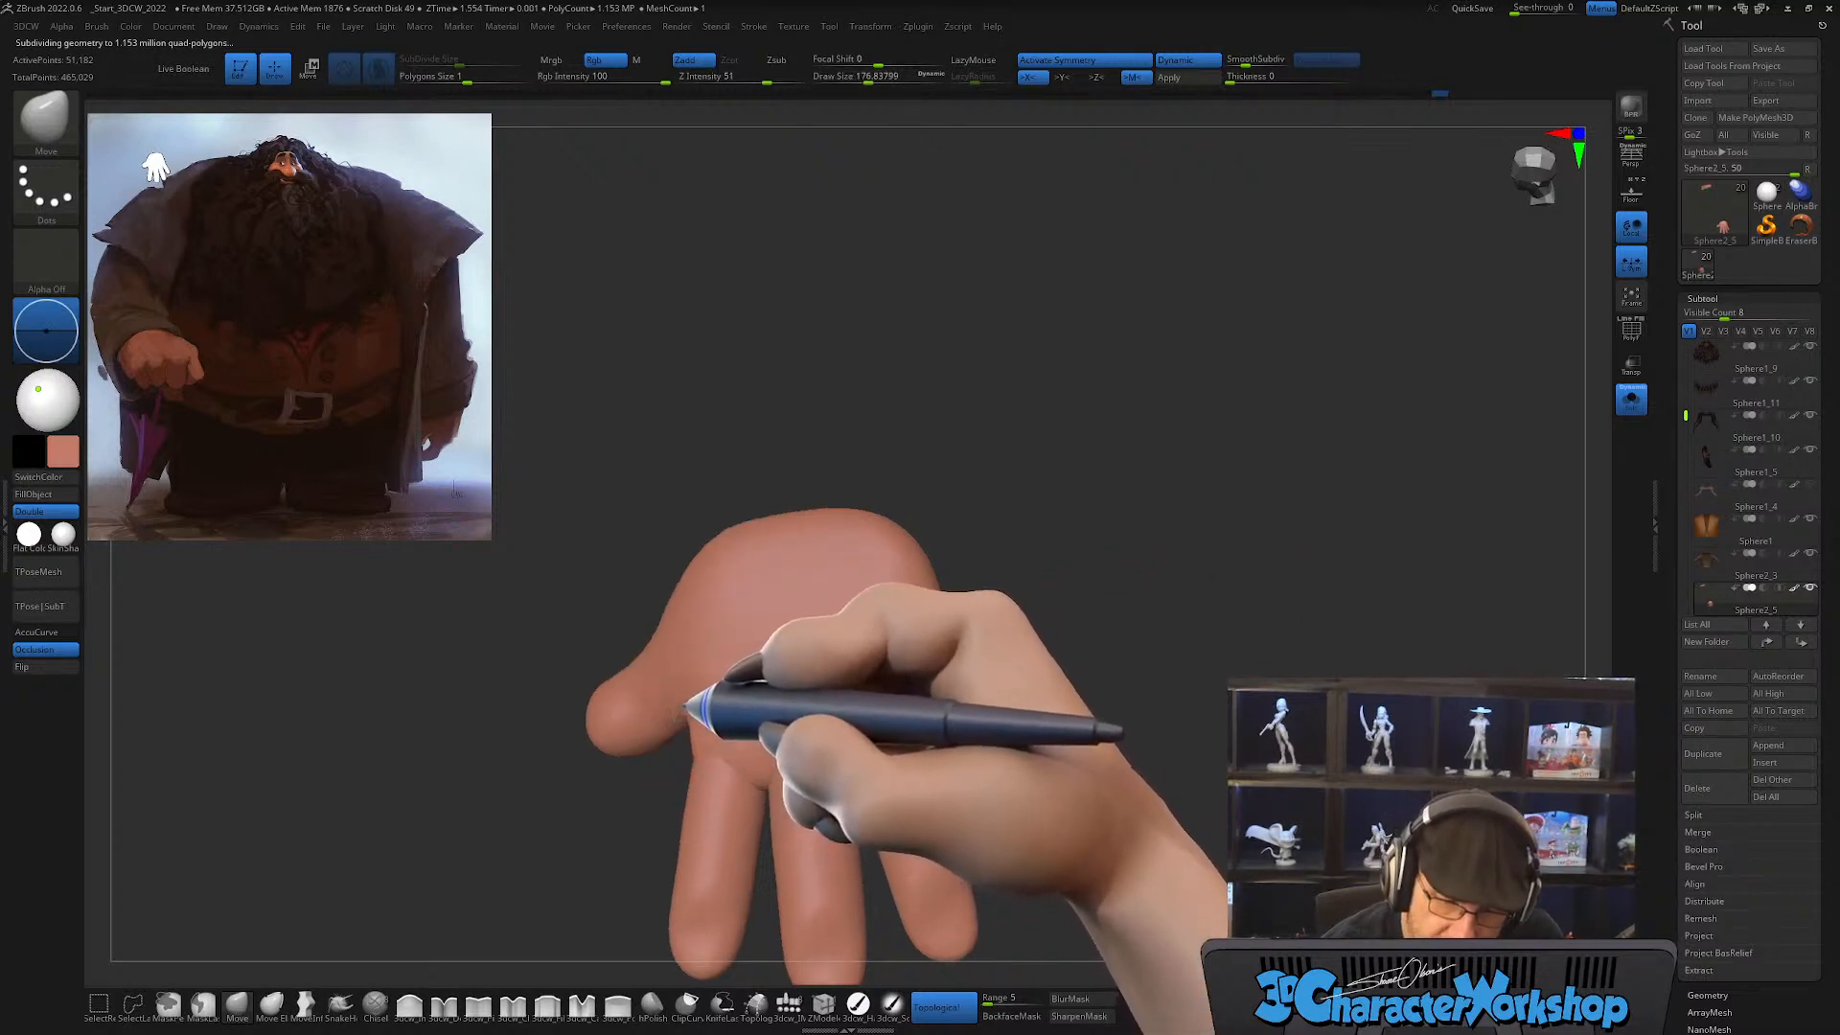
drag(1002, 628, 959, 640)
right_drag(847, 668, 744, 690)
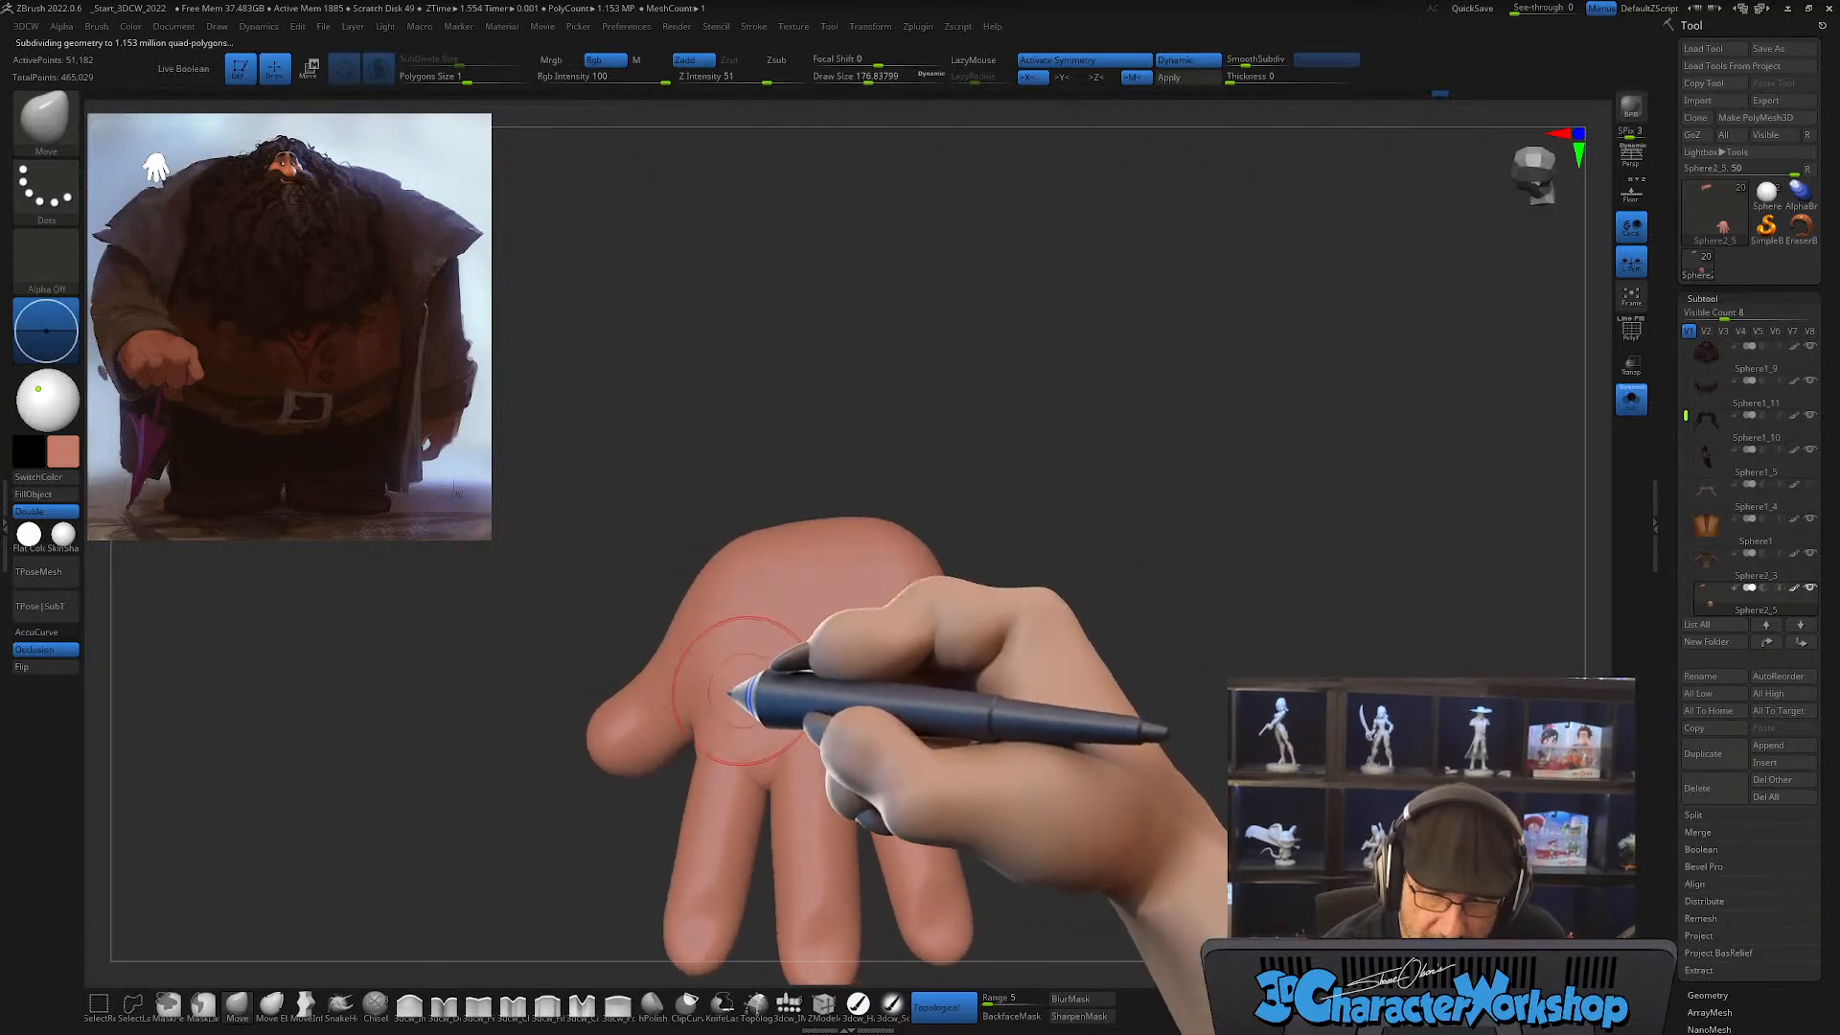
right_drag(796, 592, 1016, 441)
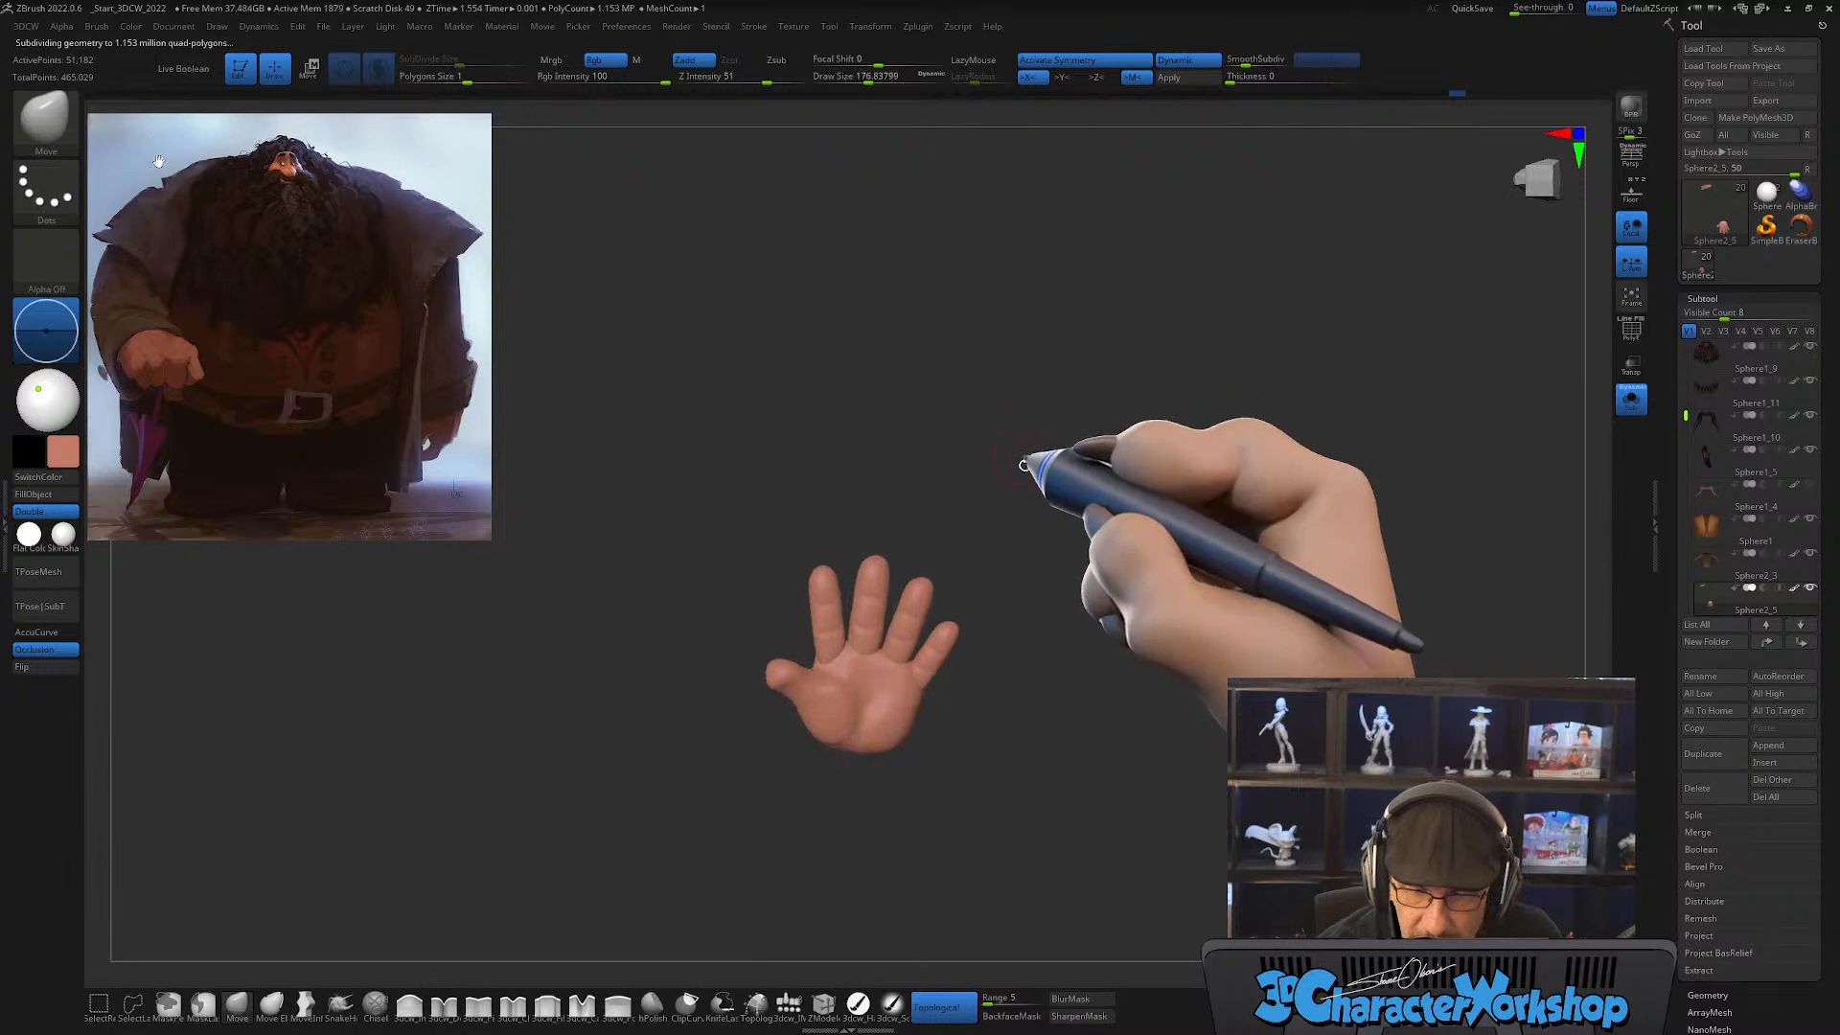
Step: Adjust the index finger base and thumb webbing from the palm side, using Move brush sizes of about 207 and 145
mouse_move(1044, 657)
ctrl+right_down()
mouse_move(1039, 699)
mouse_move(1016, 661)
ctrl+right_up()
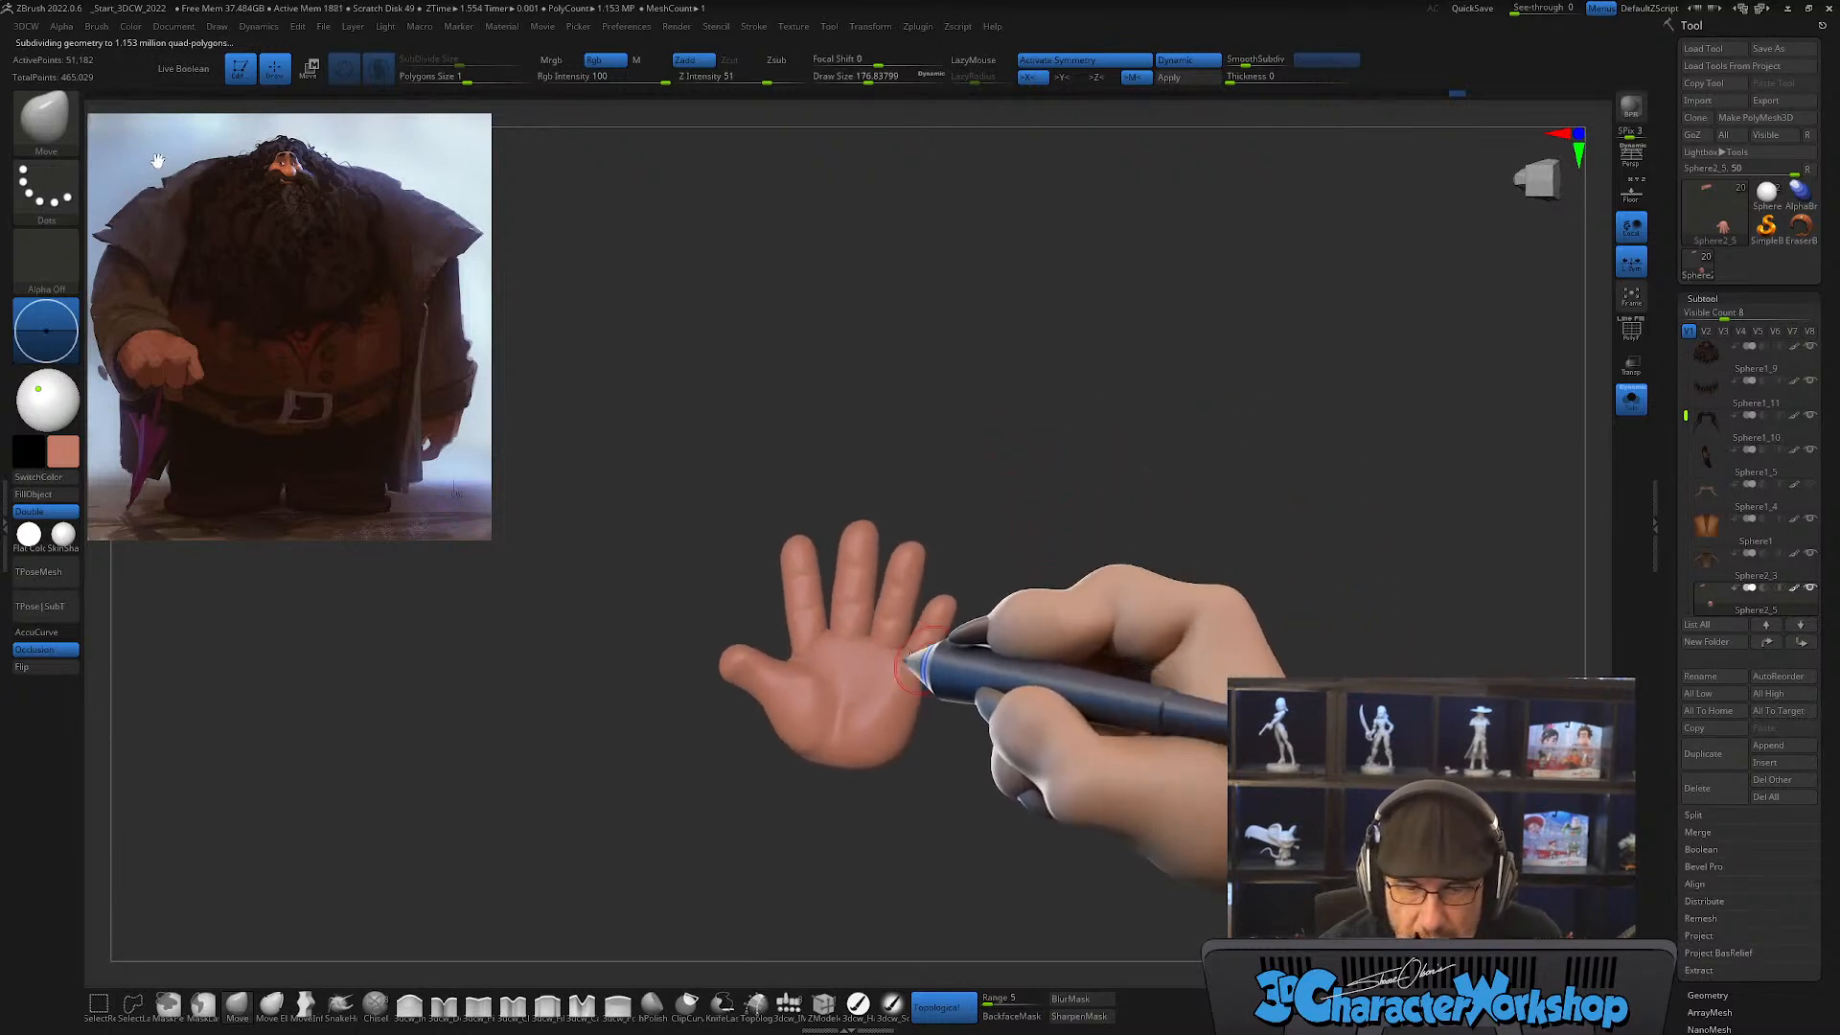
mouse_move(826, 606)
ctrl+right_down()
mouse_move(822, 663)
mouse_move(825, 633)
mouse_move(854, 636)
mouse_move(853, 702)
ctrl+right_up()
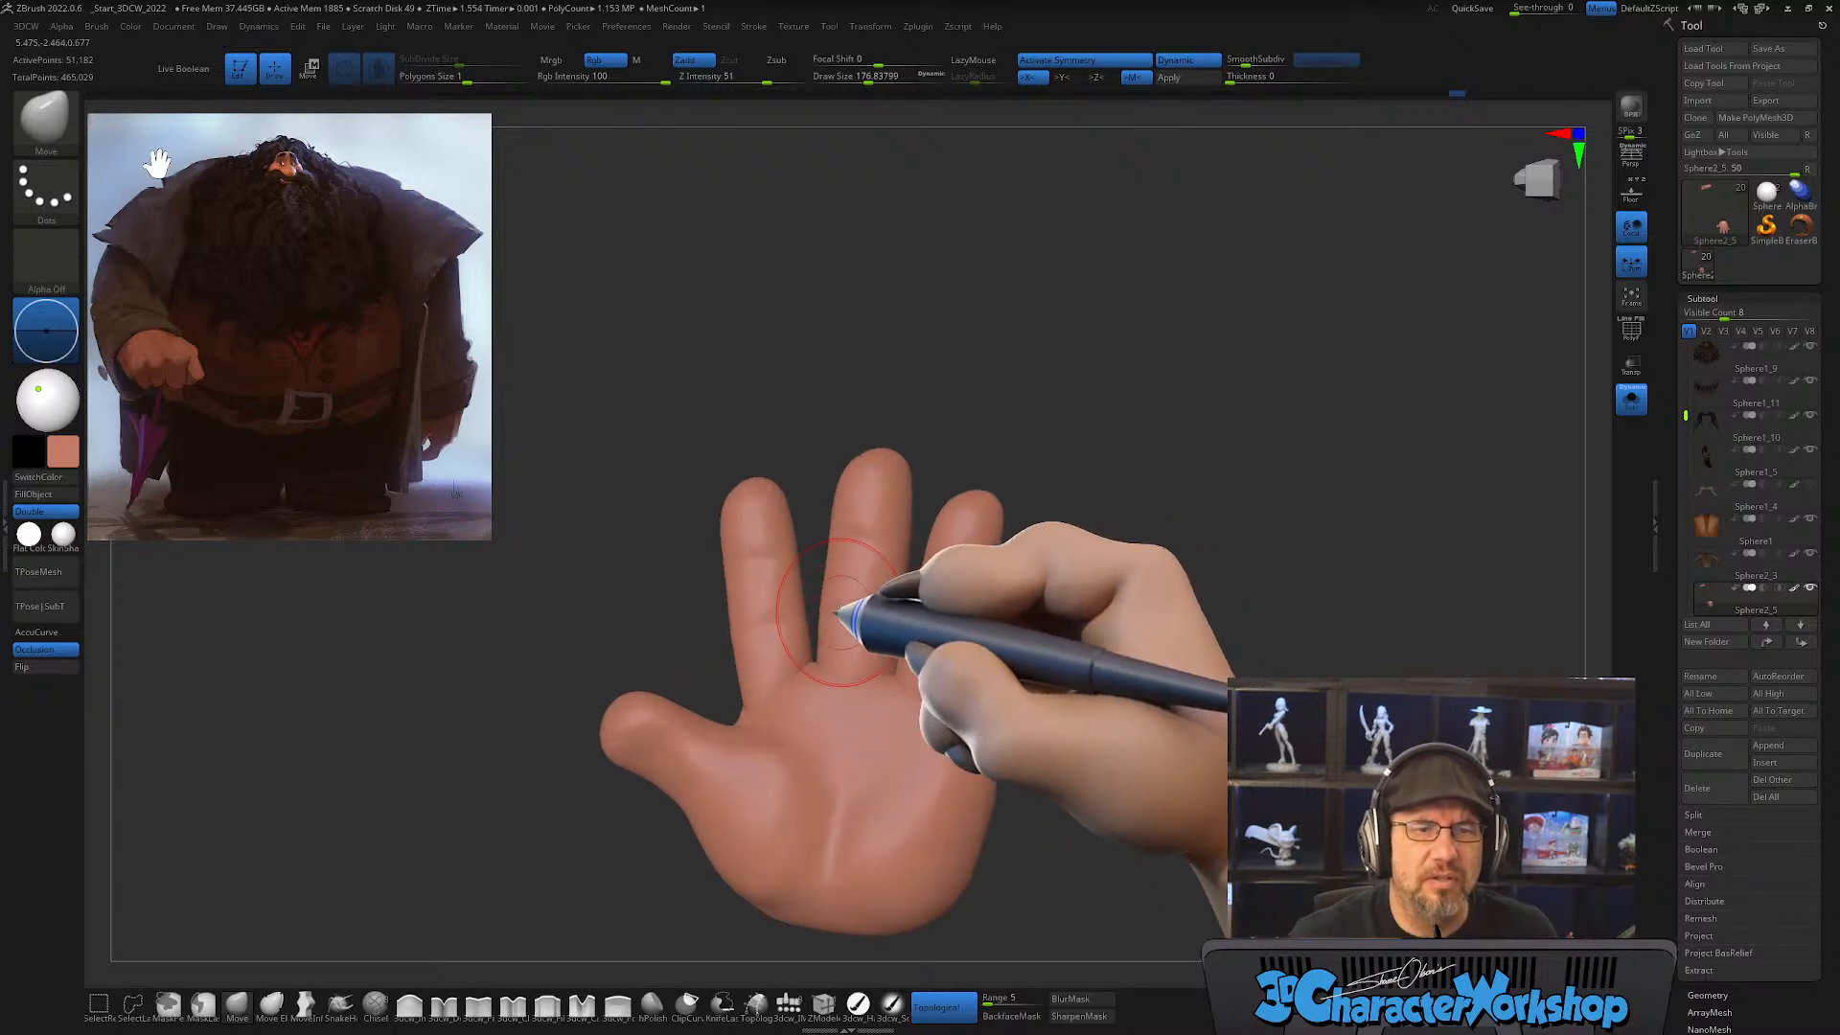
key(])
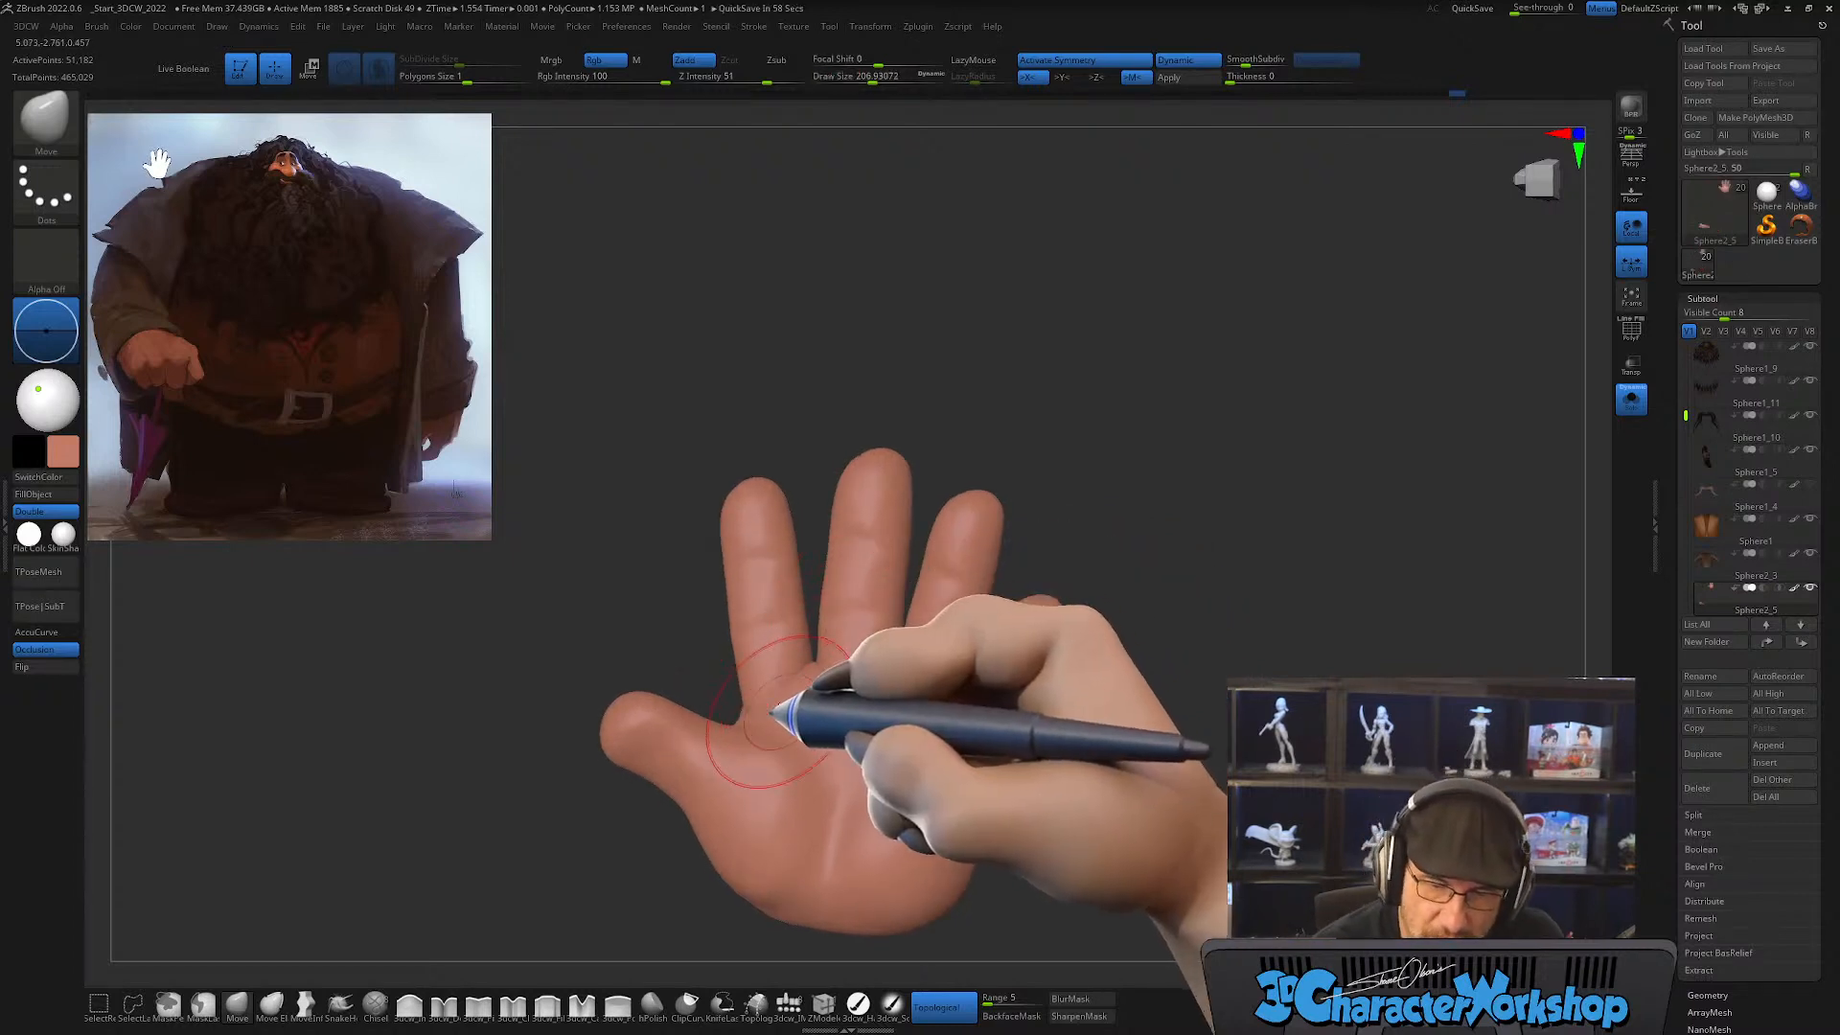
drag(766, 706, 749, 684)
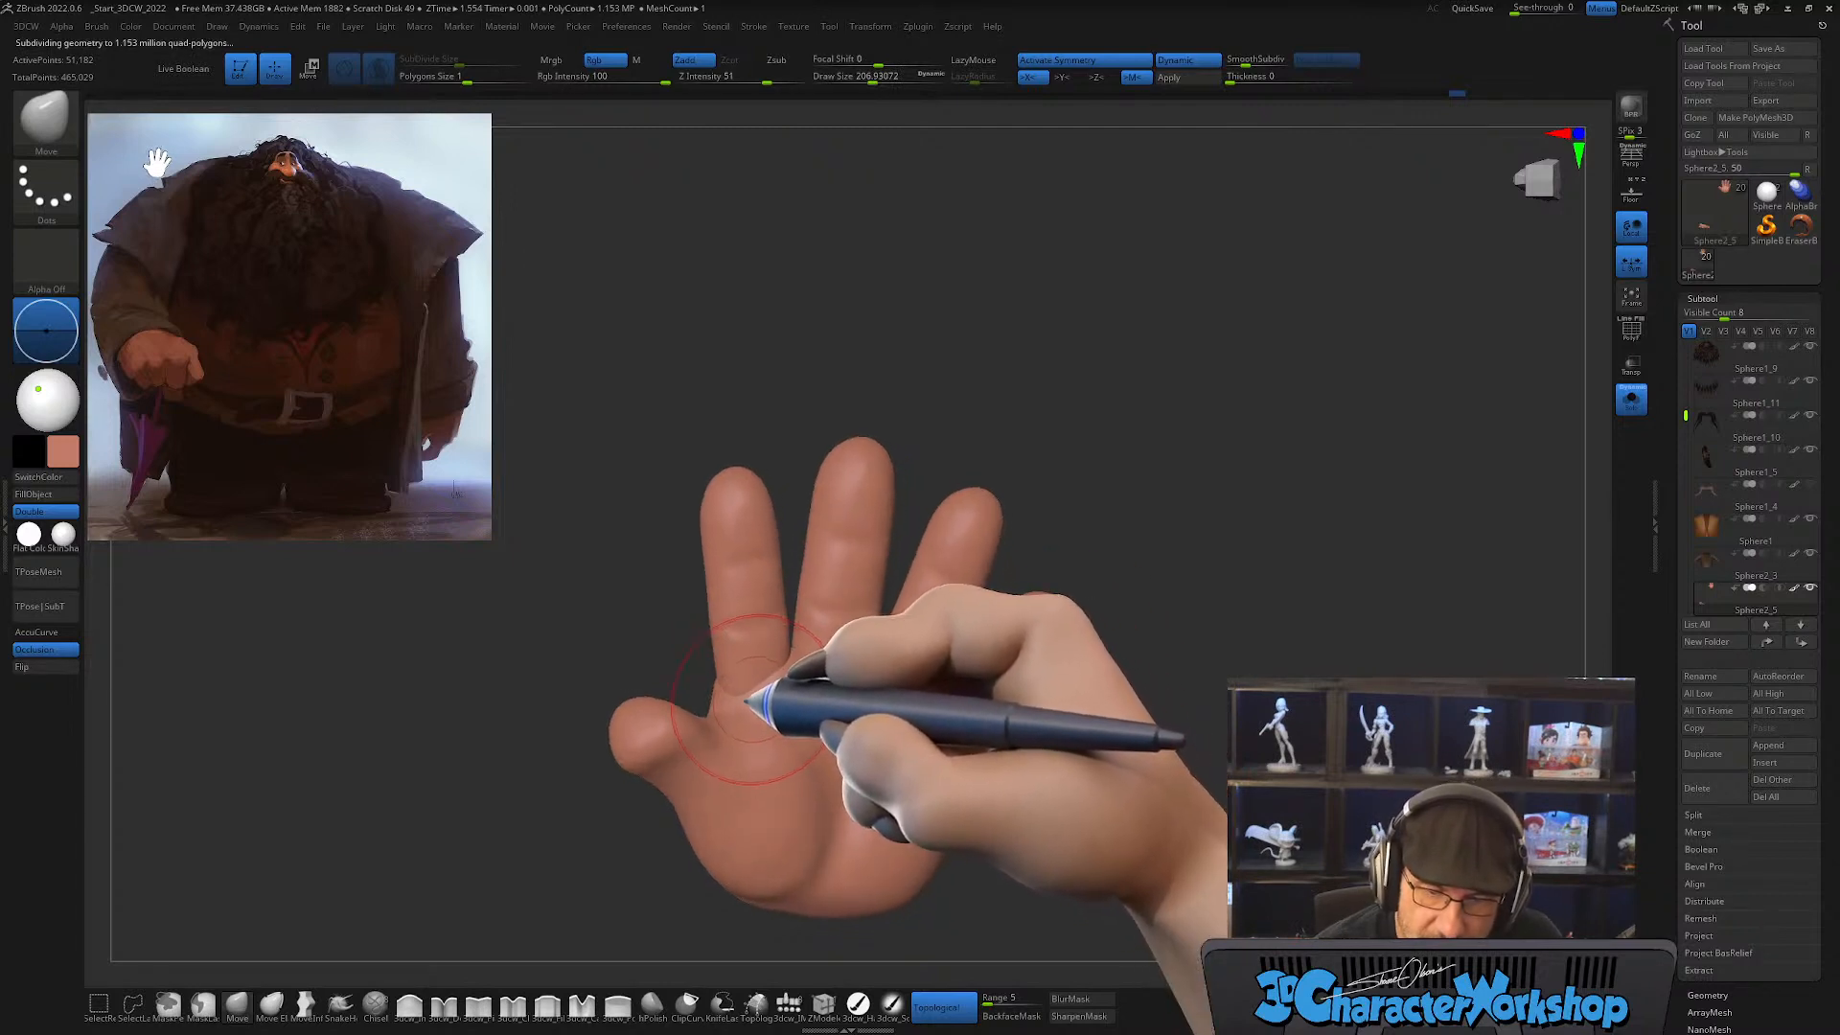
key([)
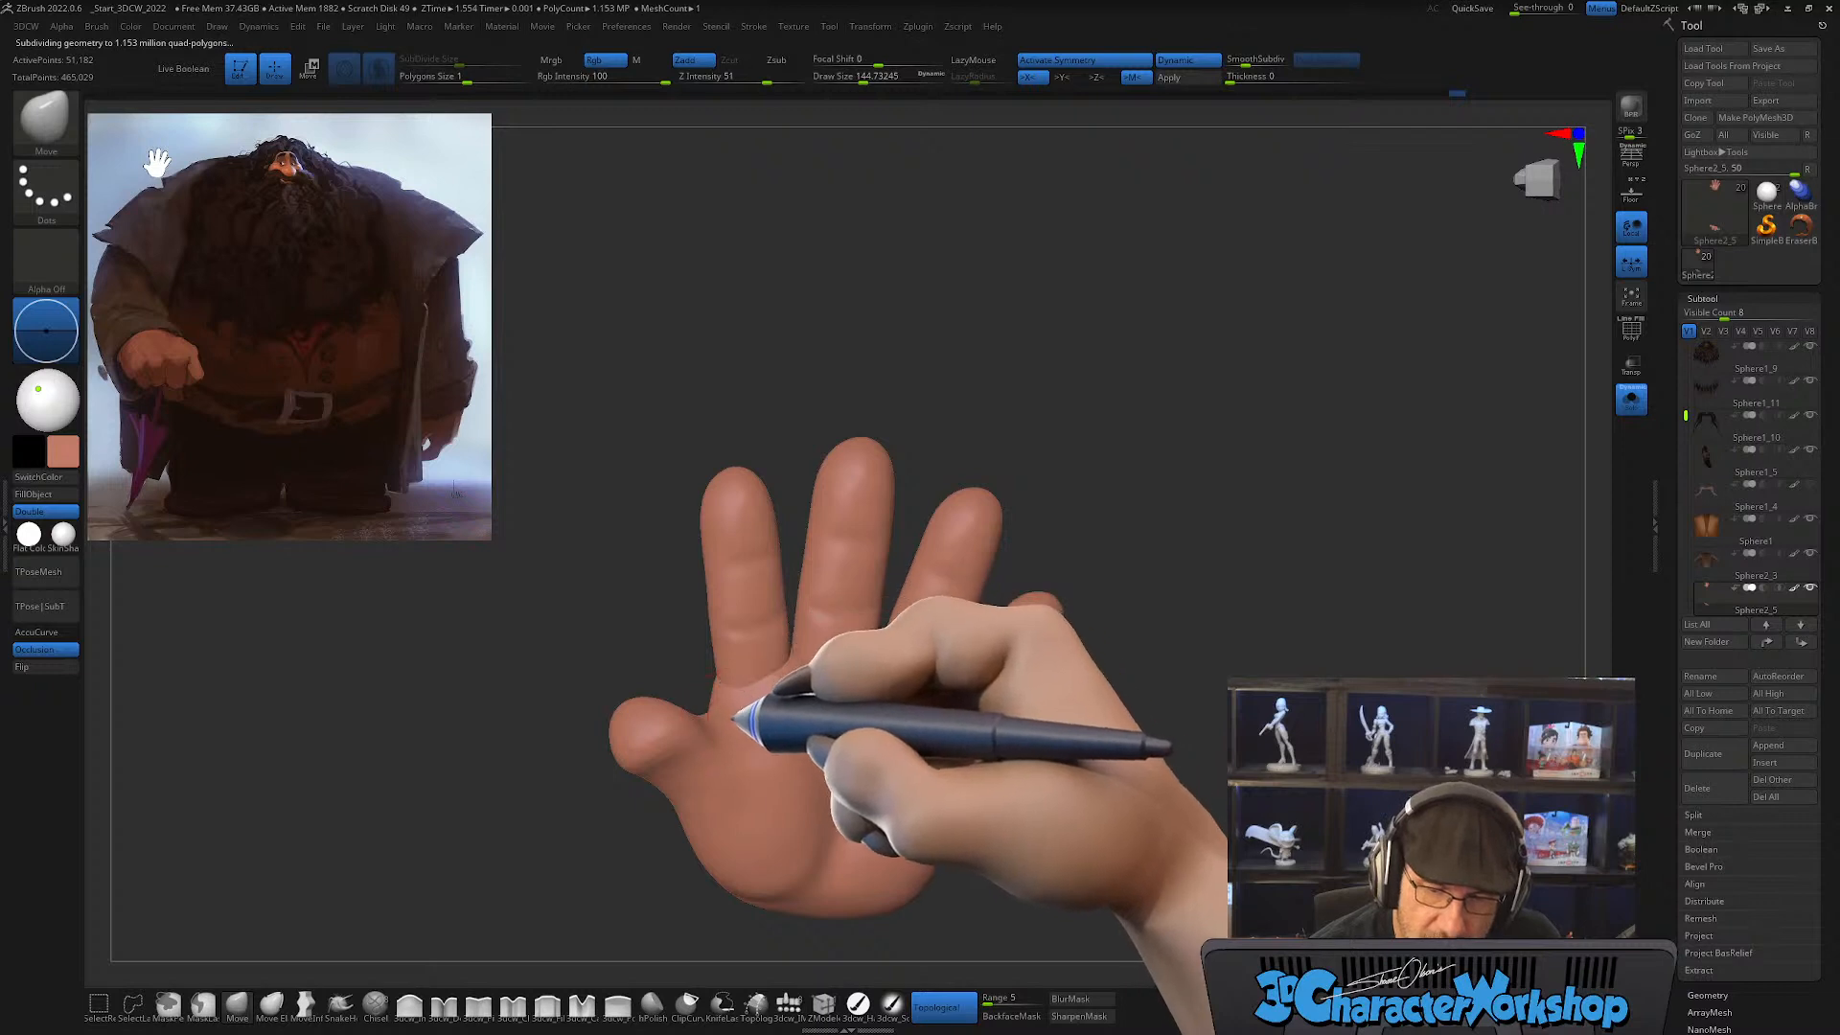
right_drag(822, 680, 906, 647)
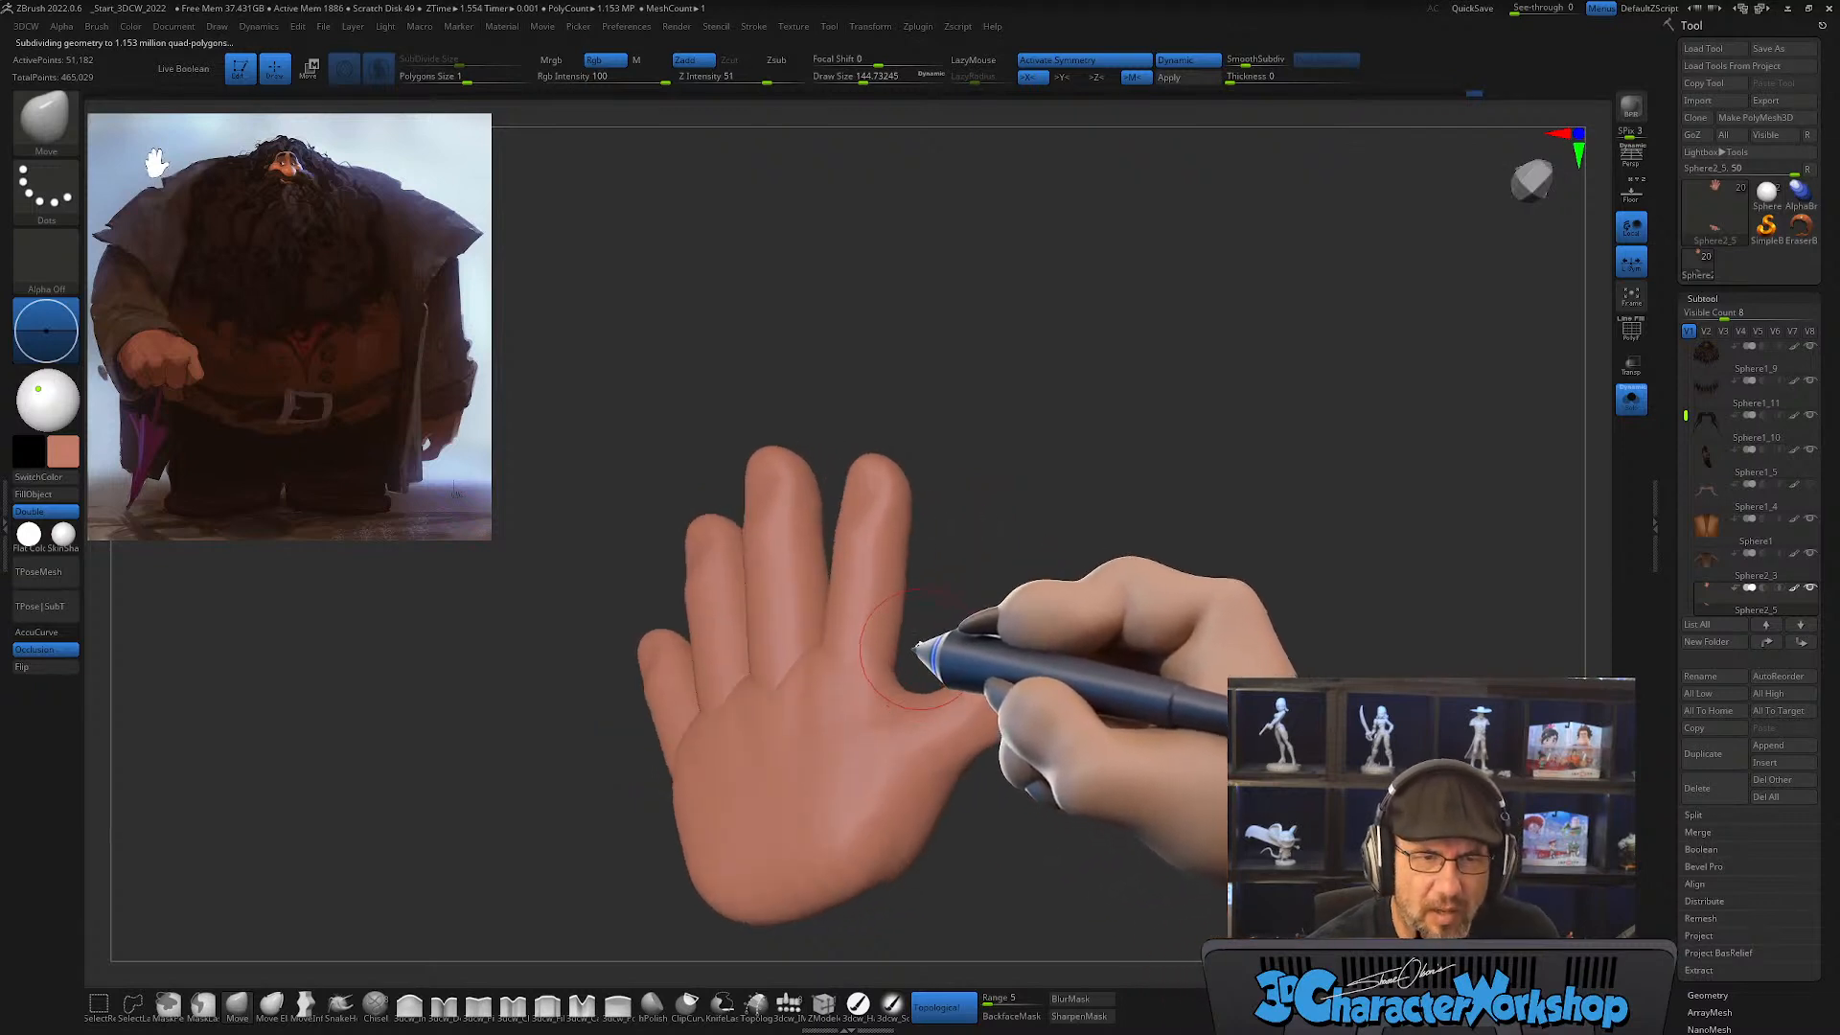
Step: Reshape the little-finger side and back of the hand with the Move brush, enlarging it to about 177 and 228
shift+right_drag(971, 581, 964, 592)
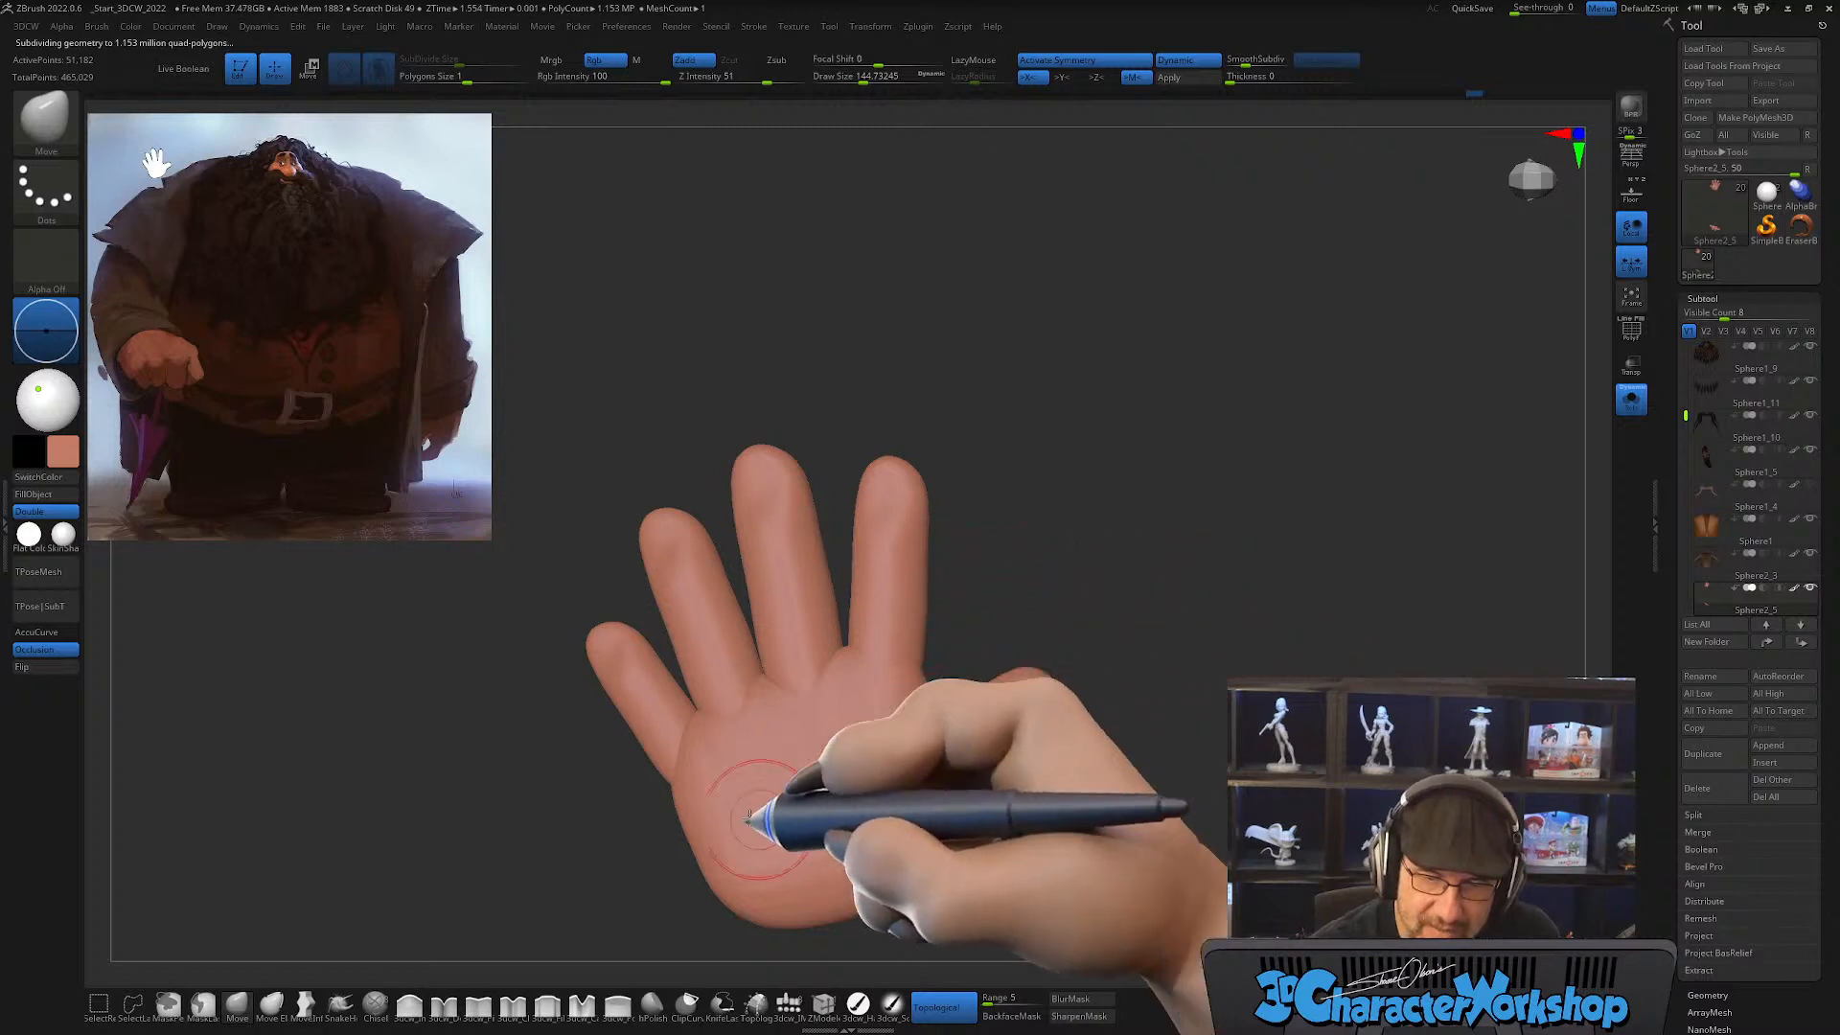
right_drag(696, 792, 715, 780)
key(bracketright)
mouse_move(681, 793)
mouse_down()
mouse_move(631, 767)
mouse_move(644, 786)
mouse_up()
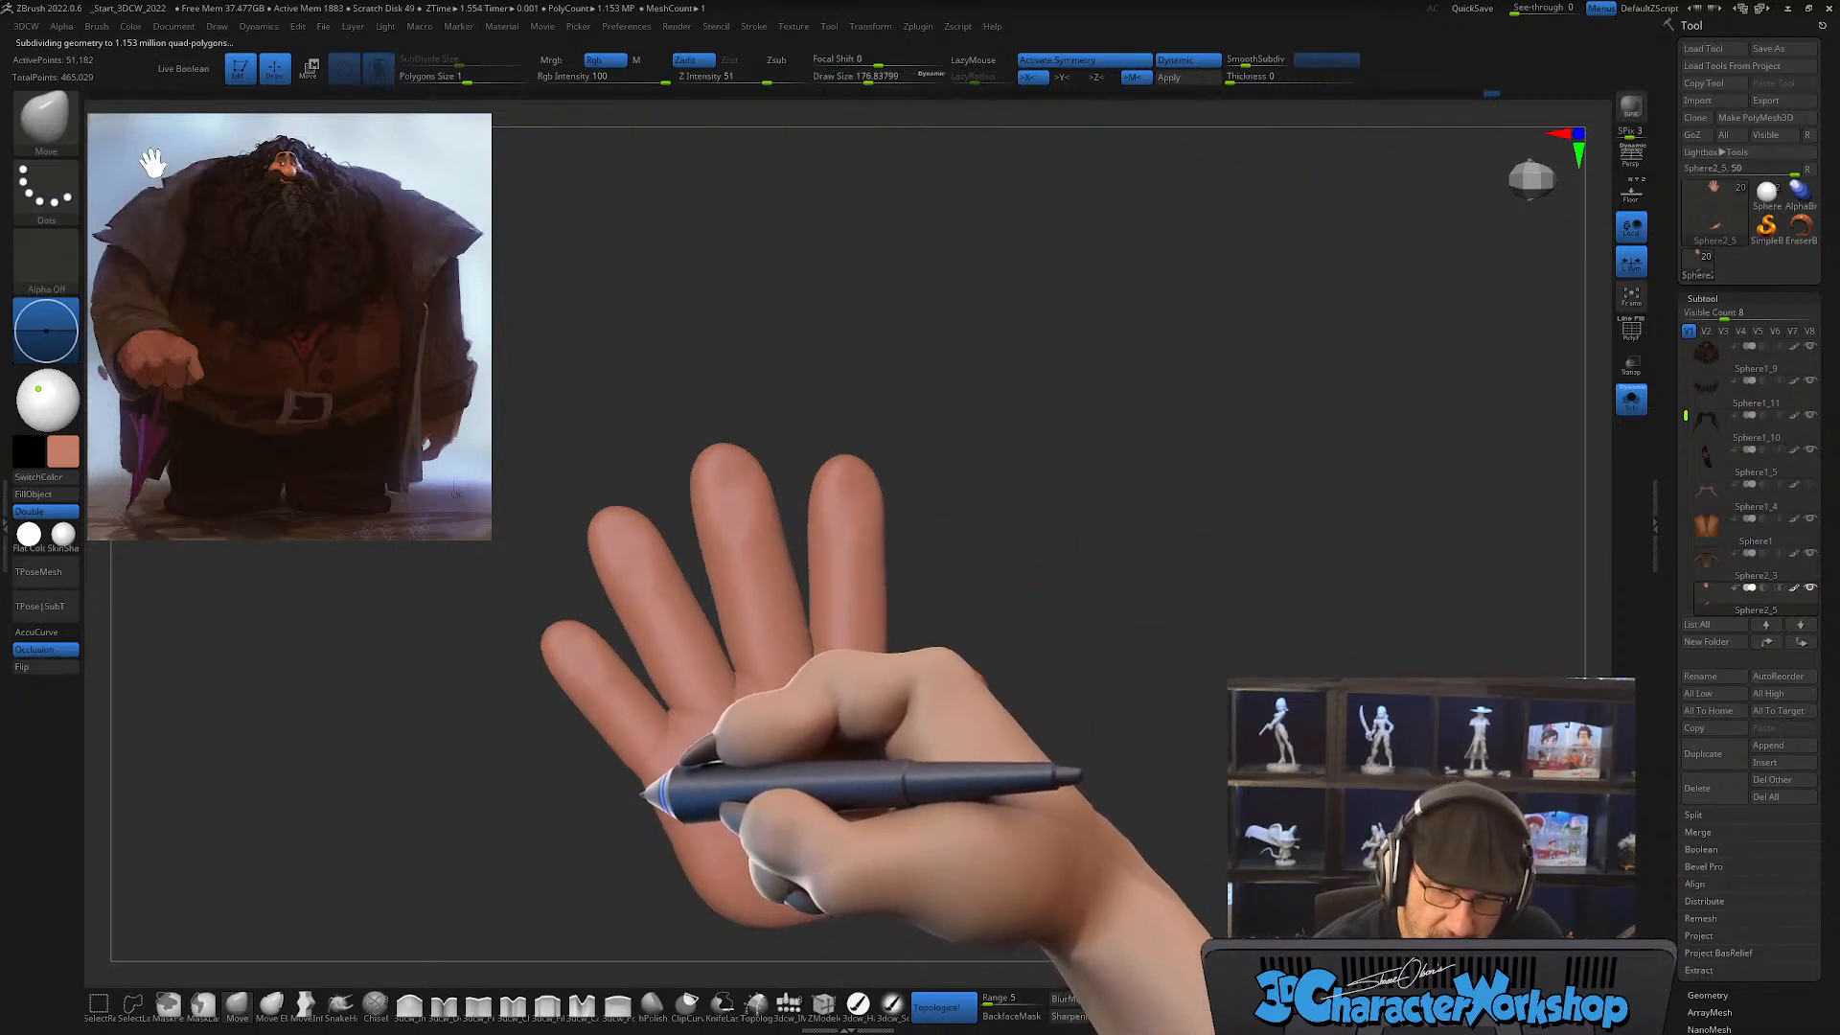
right_drag(780, 838, 888, 801)
key(bracketright)
drag(773, 773, 783, 742)
mouse_move(963, 766)
right_down()
mouse_move(987, 751)
mouse_move(953, 781)
mouse_move(882, 791)
right_up()
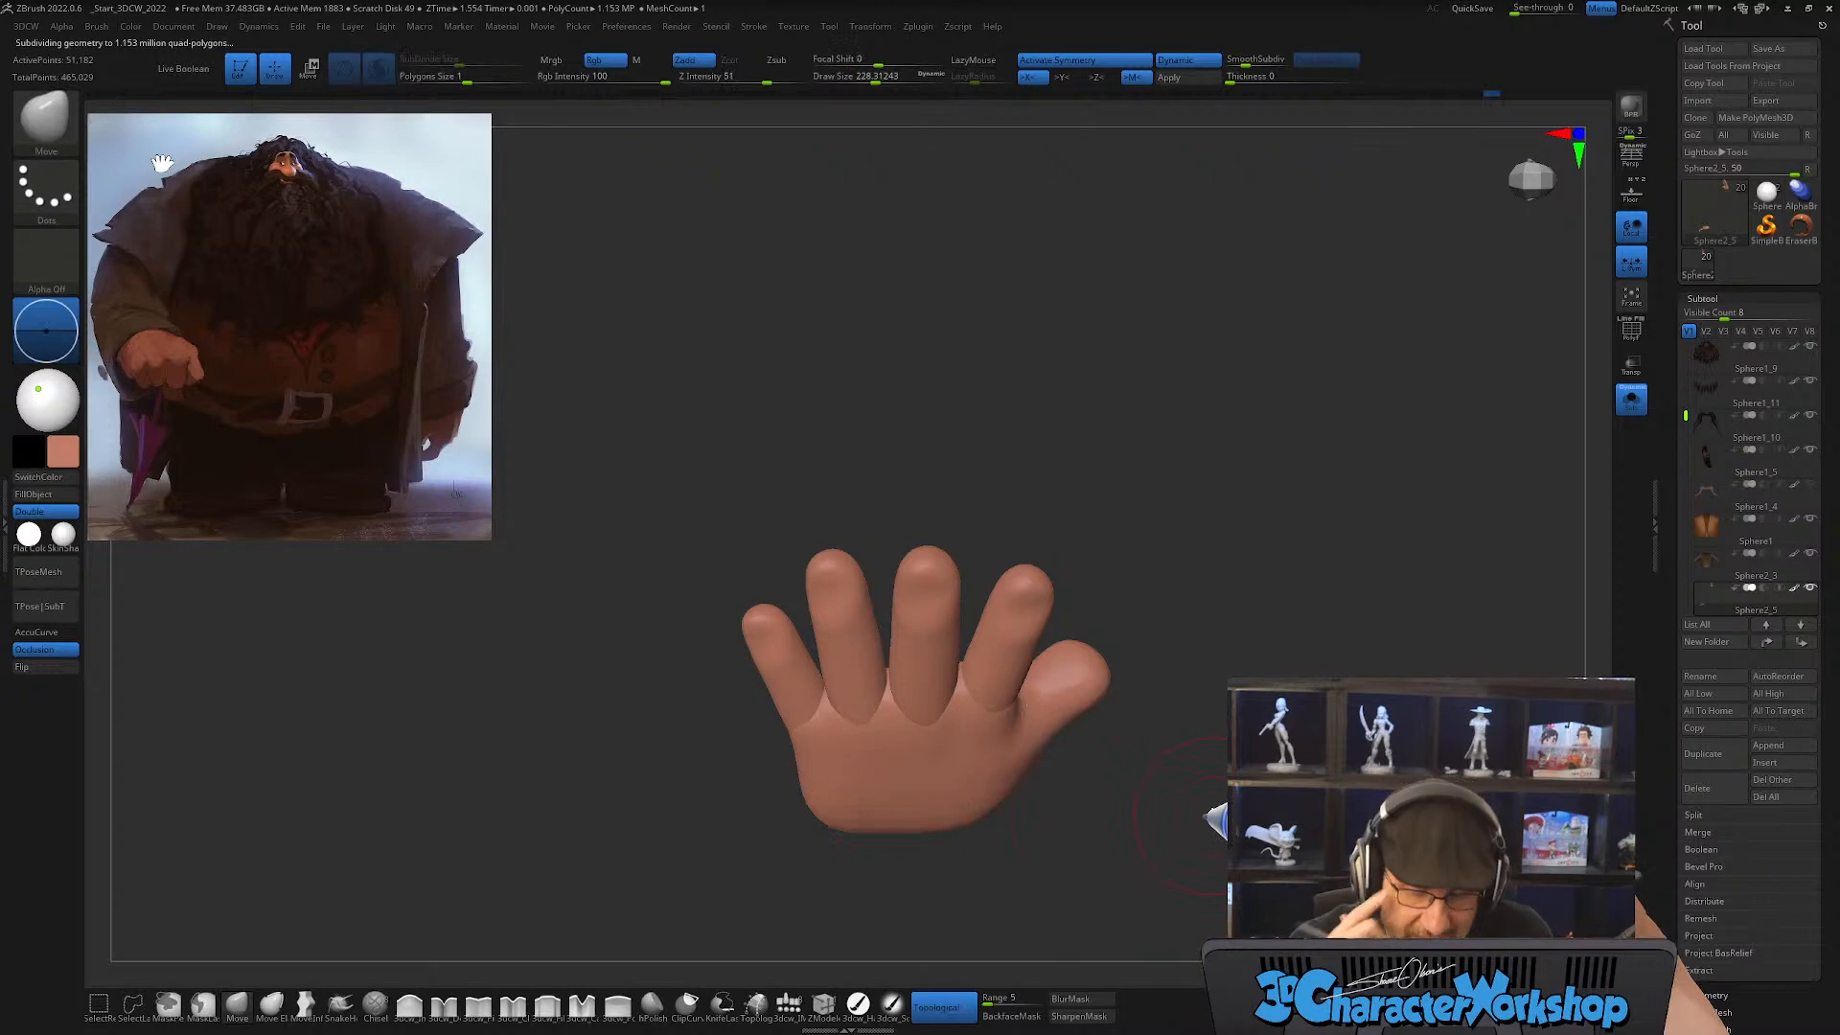
Step: Display Polyframe while refining the thumb side and lower edge of the hand, and turn it off again
key(shift+f)
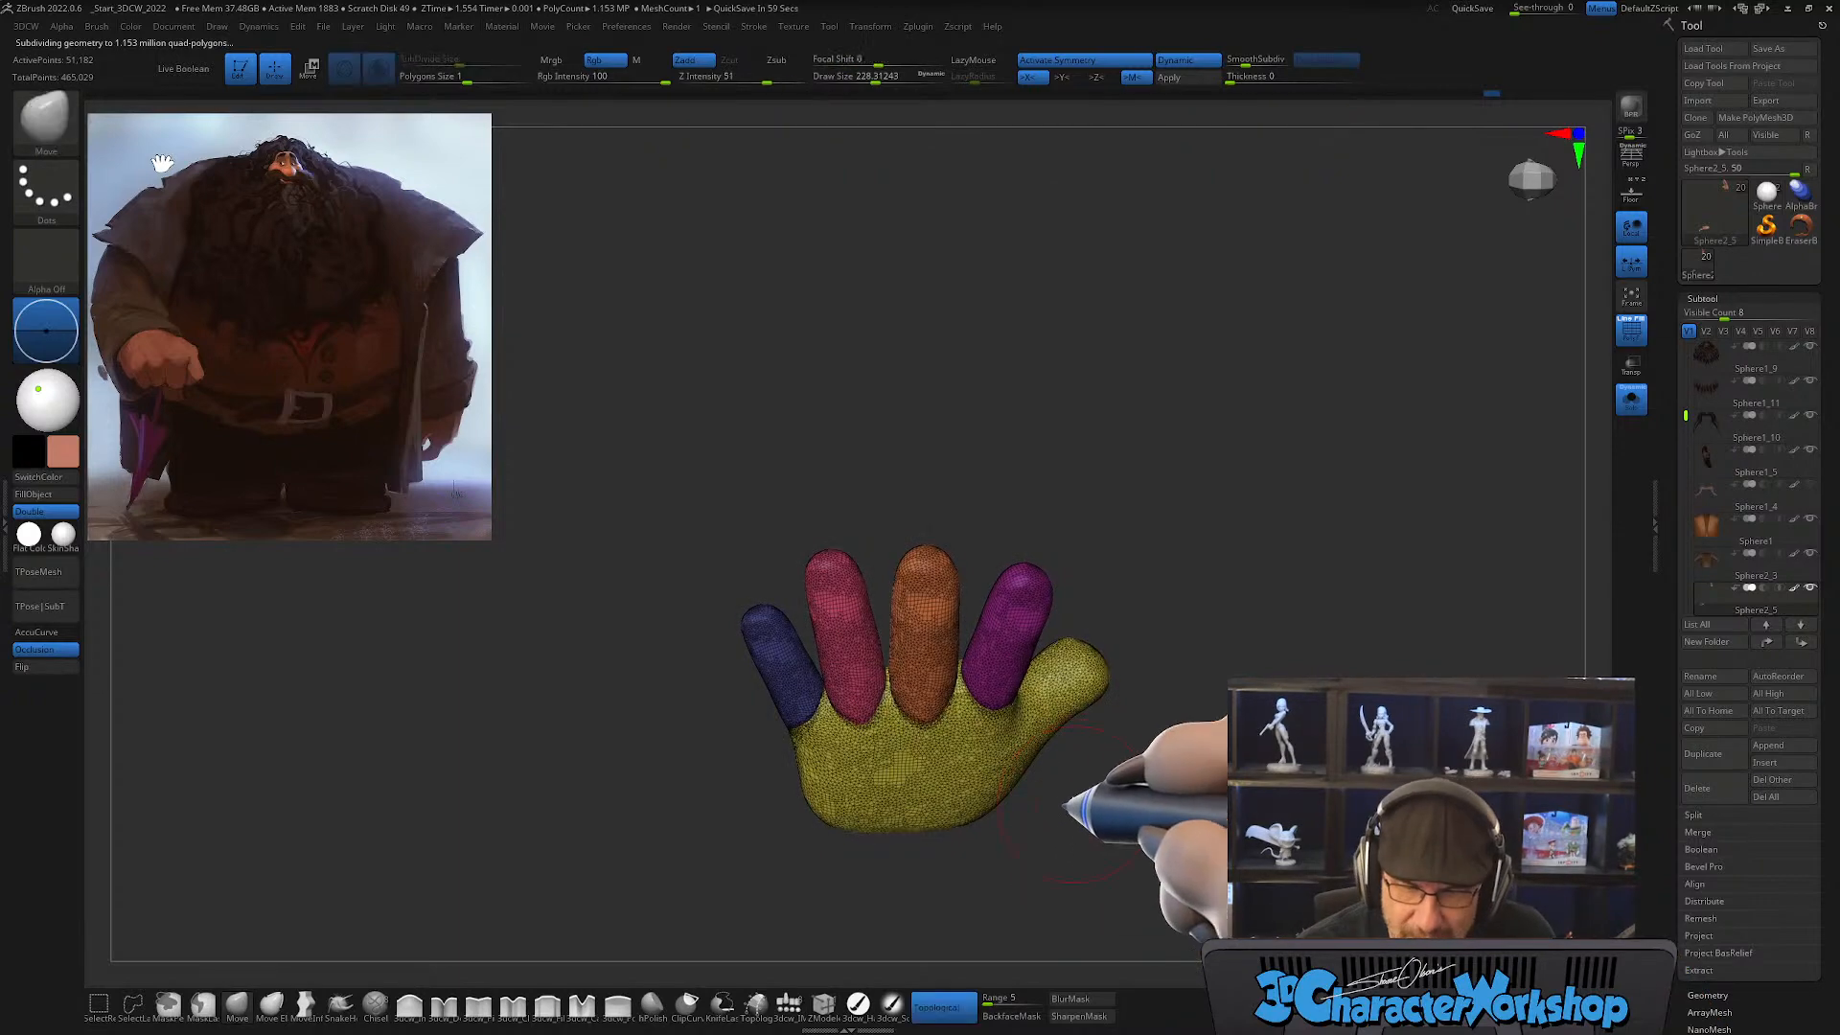
shift+right_drag(1018, 819, 1059, 772)
mouse_move(936, 789)
shift+mouse_down()
mouse_move(900, 854)
mouse_move(1001, 822)
shift+mouse_up()
key(shift+f)
mouse_move(1052, 834)
alt+right_down()
mouse_move(1064, 760)
mouse_move(1022, 742)
alt+right_up()
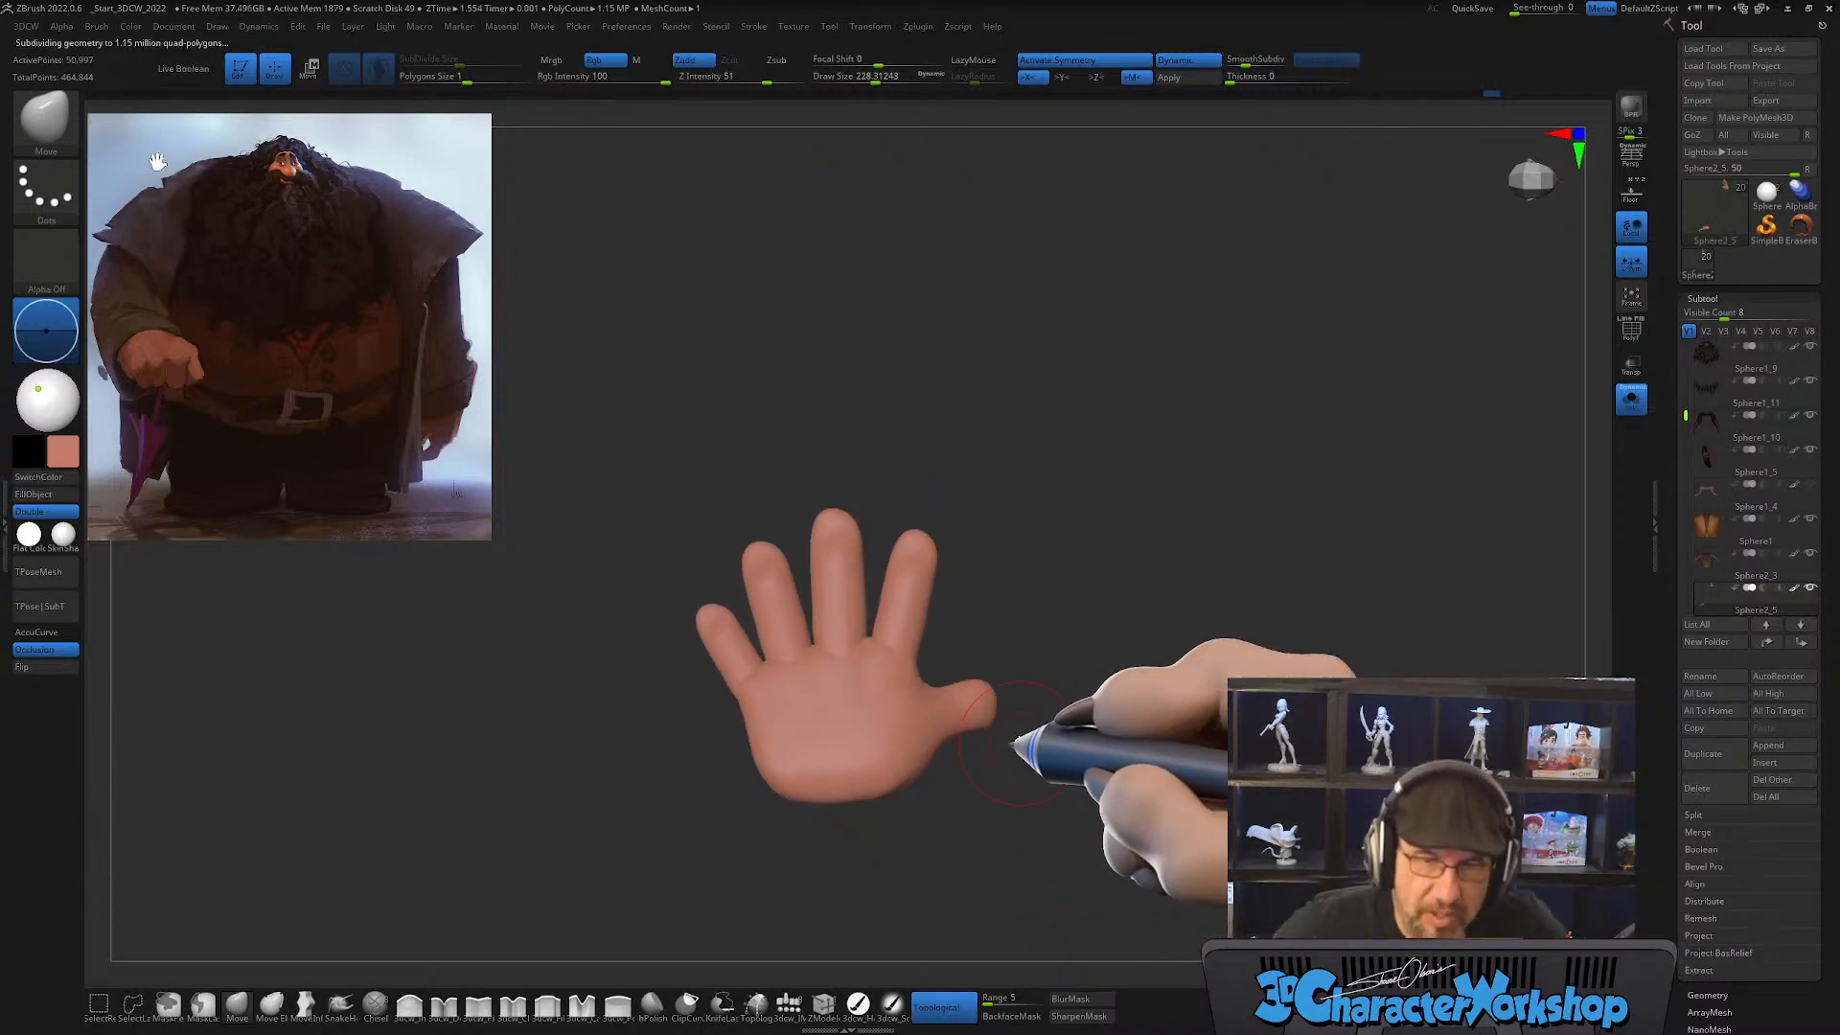
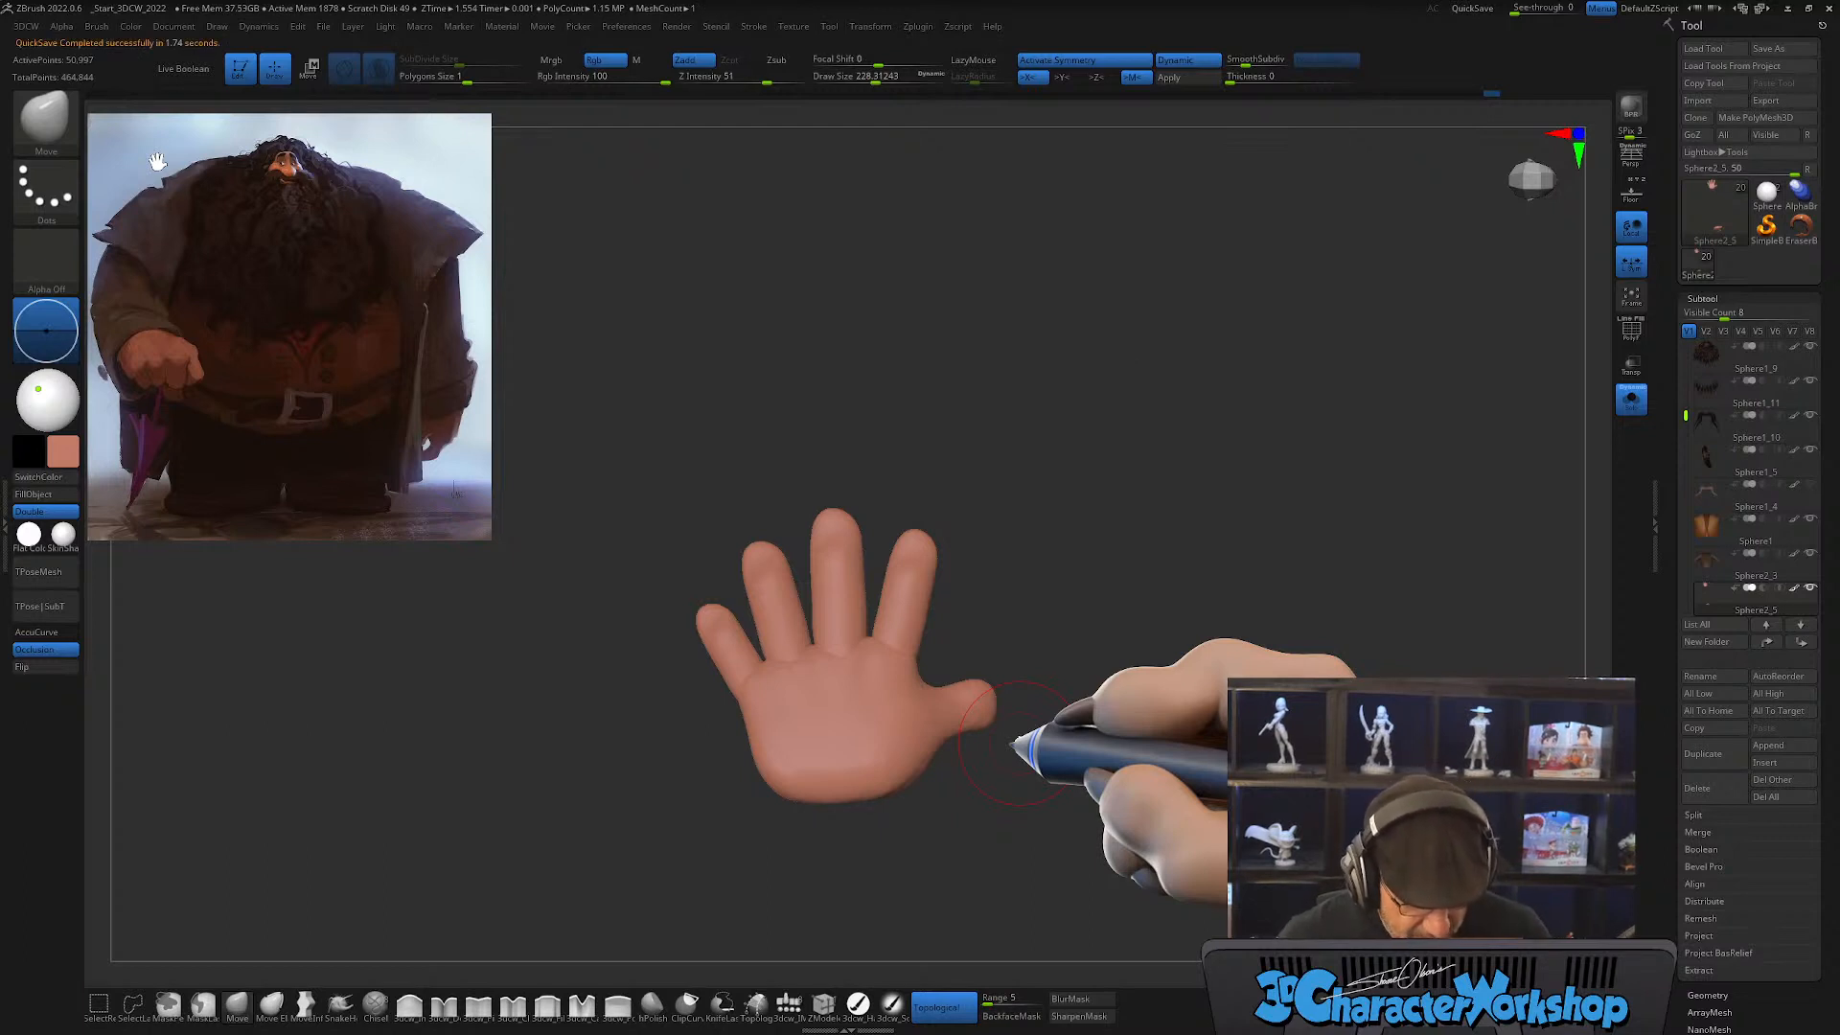
Step: Insert a rounded, elongated primitive at the base of the hand with the IMM brush as the forearm
drag(1108, 706, 884, 866)
click(789, 1003)
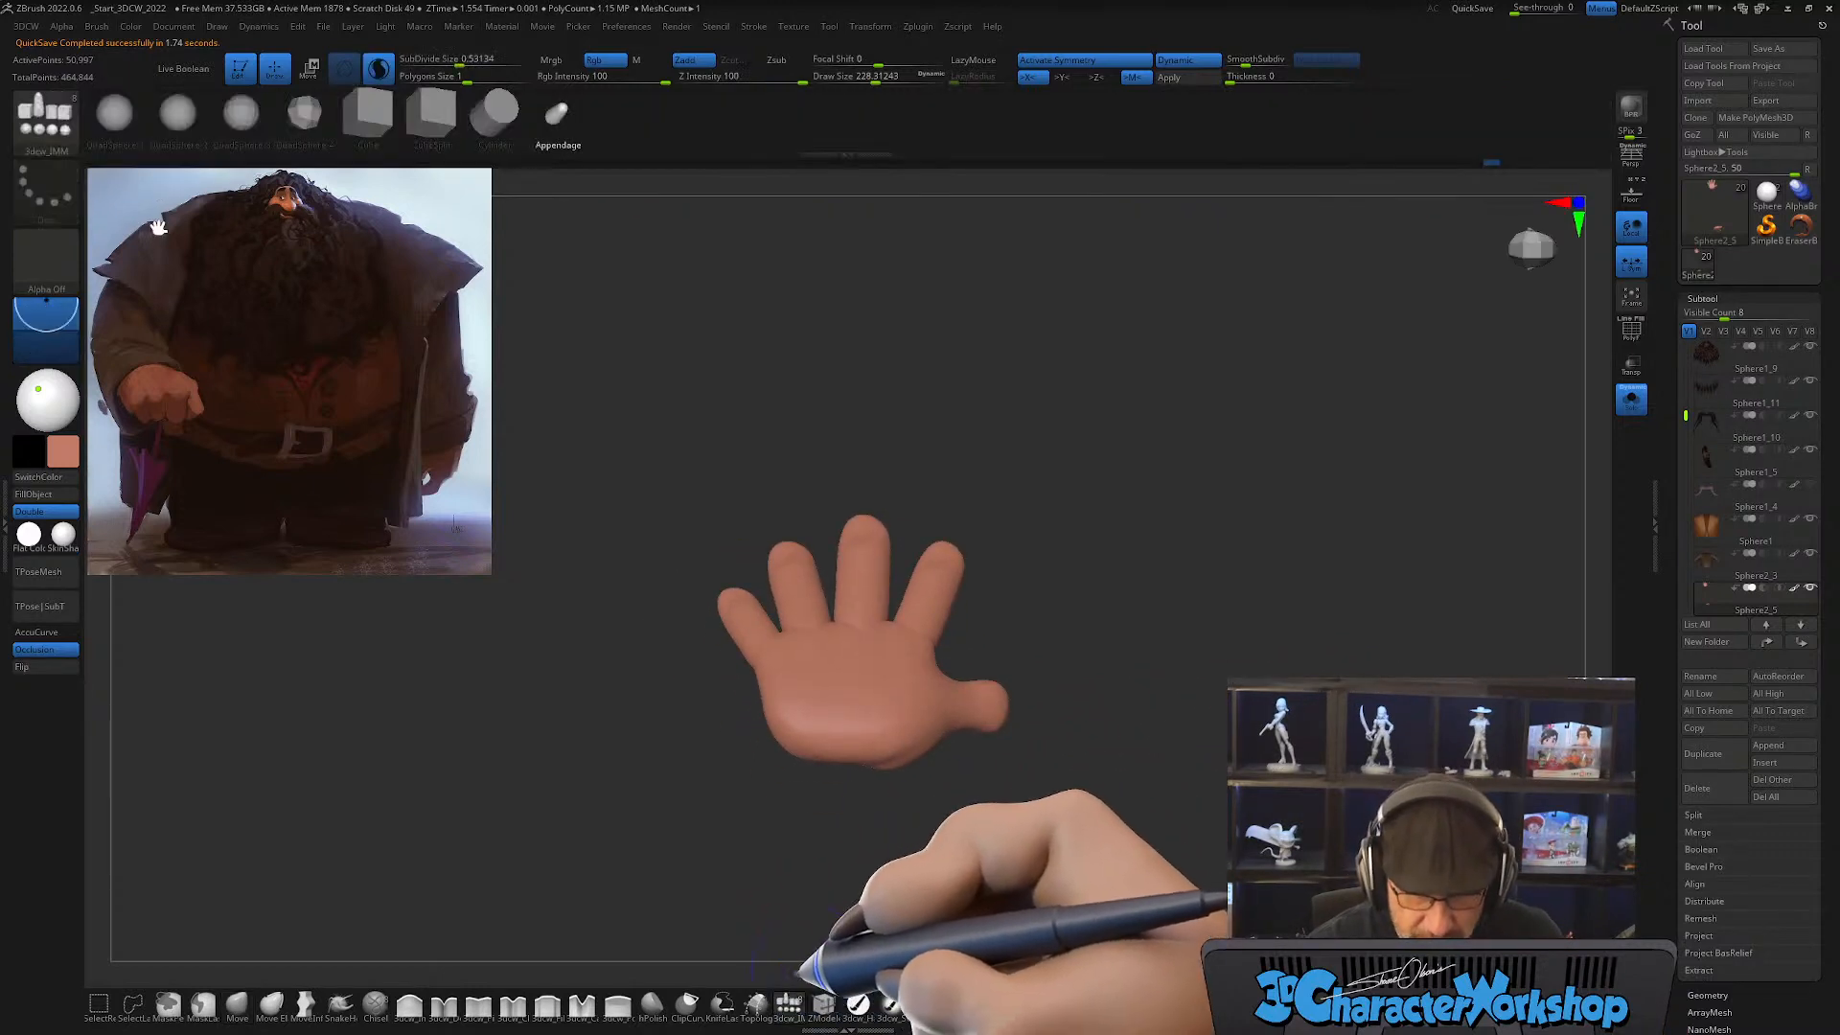
drag(843, 744, 832, 884)
mouse_move(1122, 805)
mouse_down()
mouse_move(1054, 796)
mouse_move(1025, 813)
mouse_move(1040, 781)
mouse_up()
Step: Rotate, move and scale the inserted forearm so it extends back from the wrist in line with the hand
key(r)
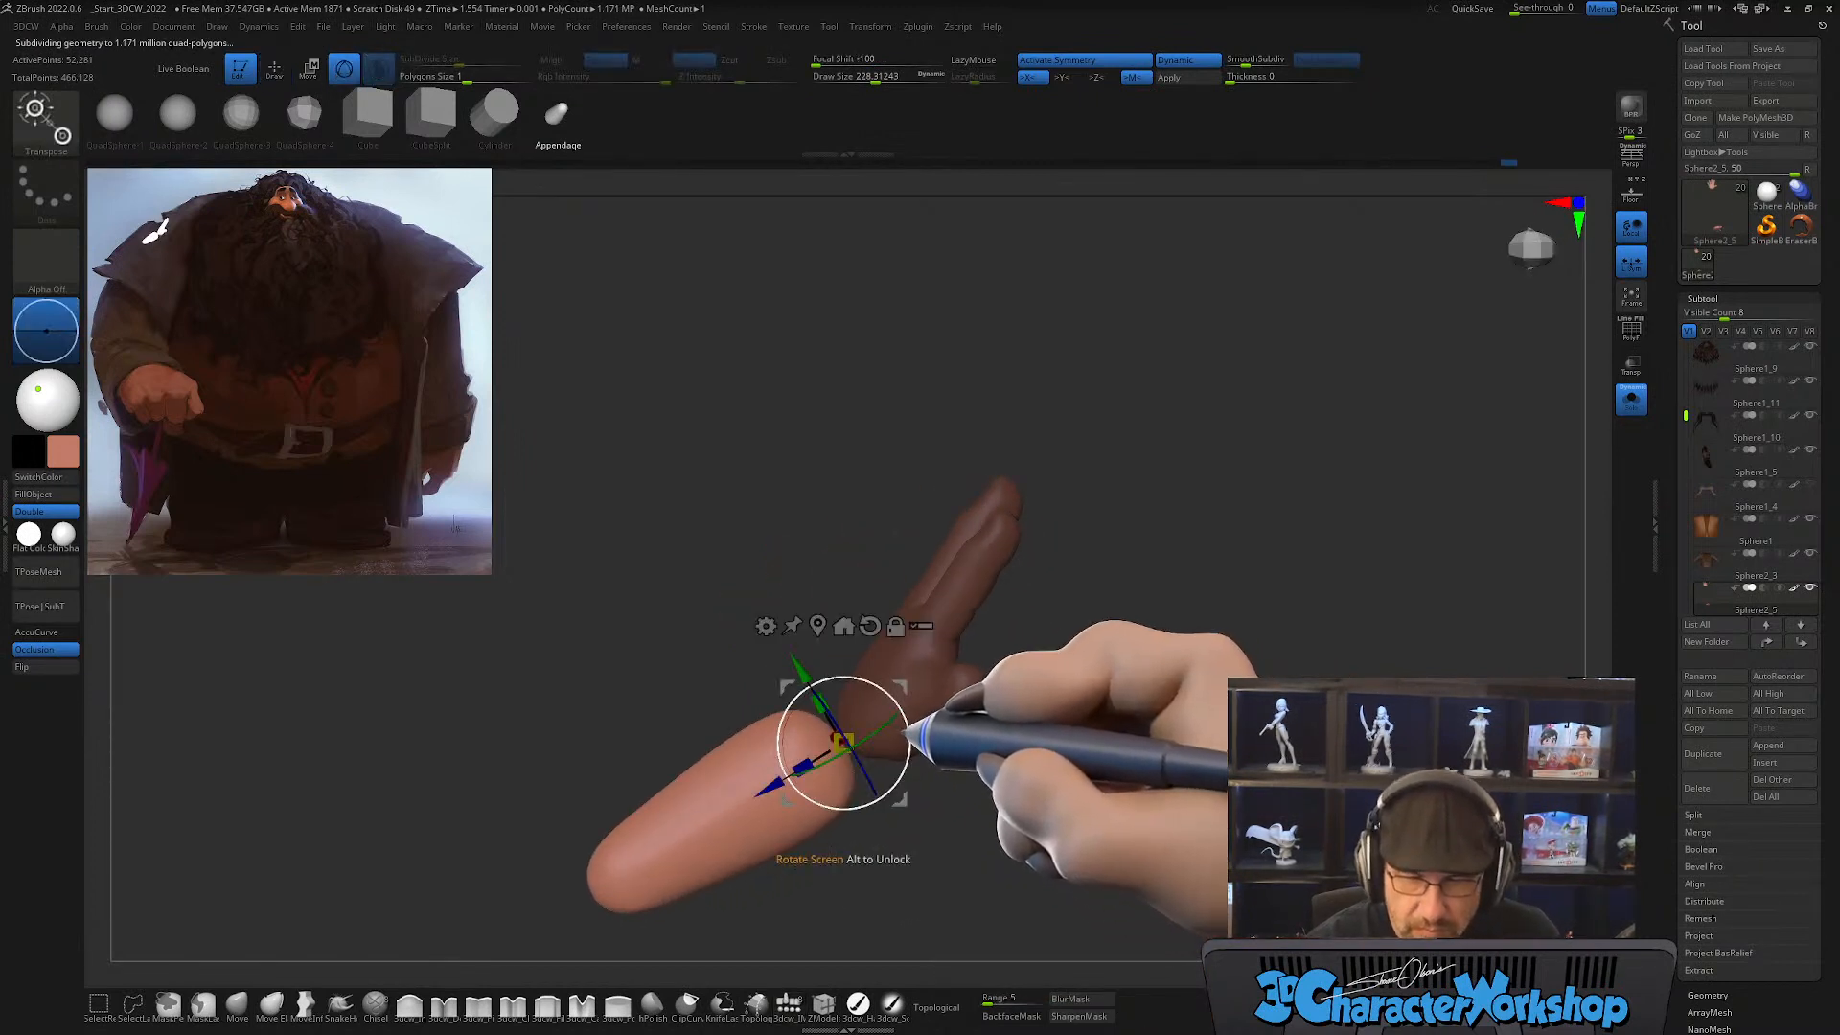
drag(899, 744, 686, 807)
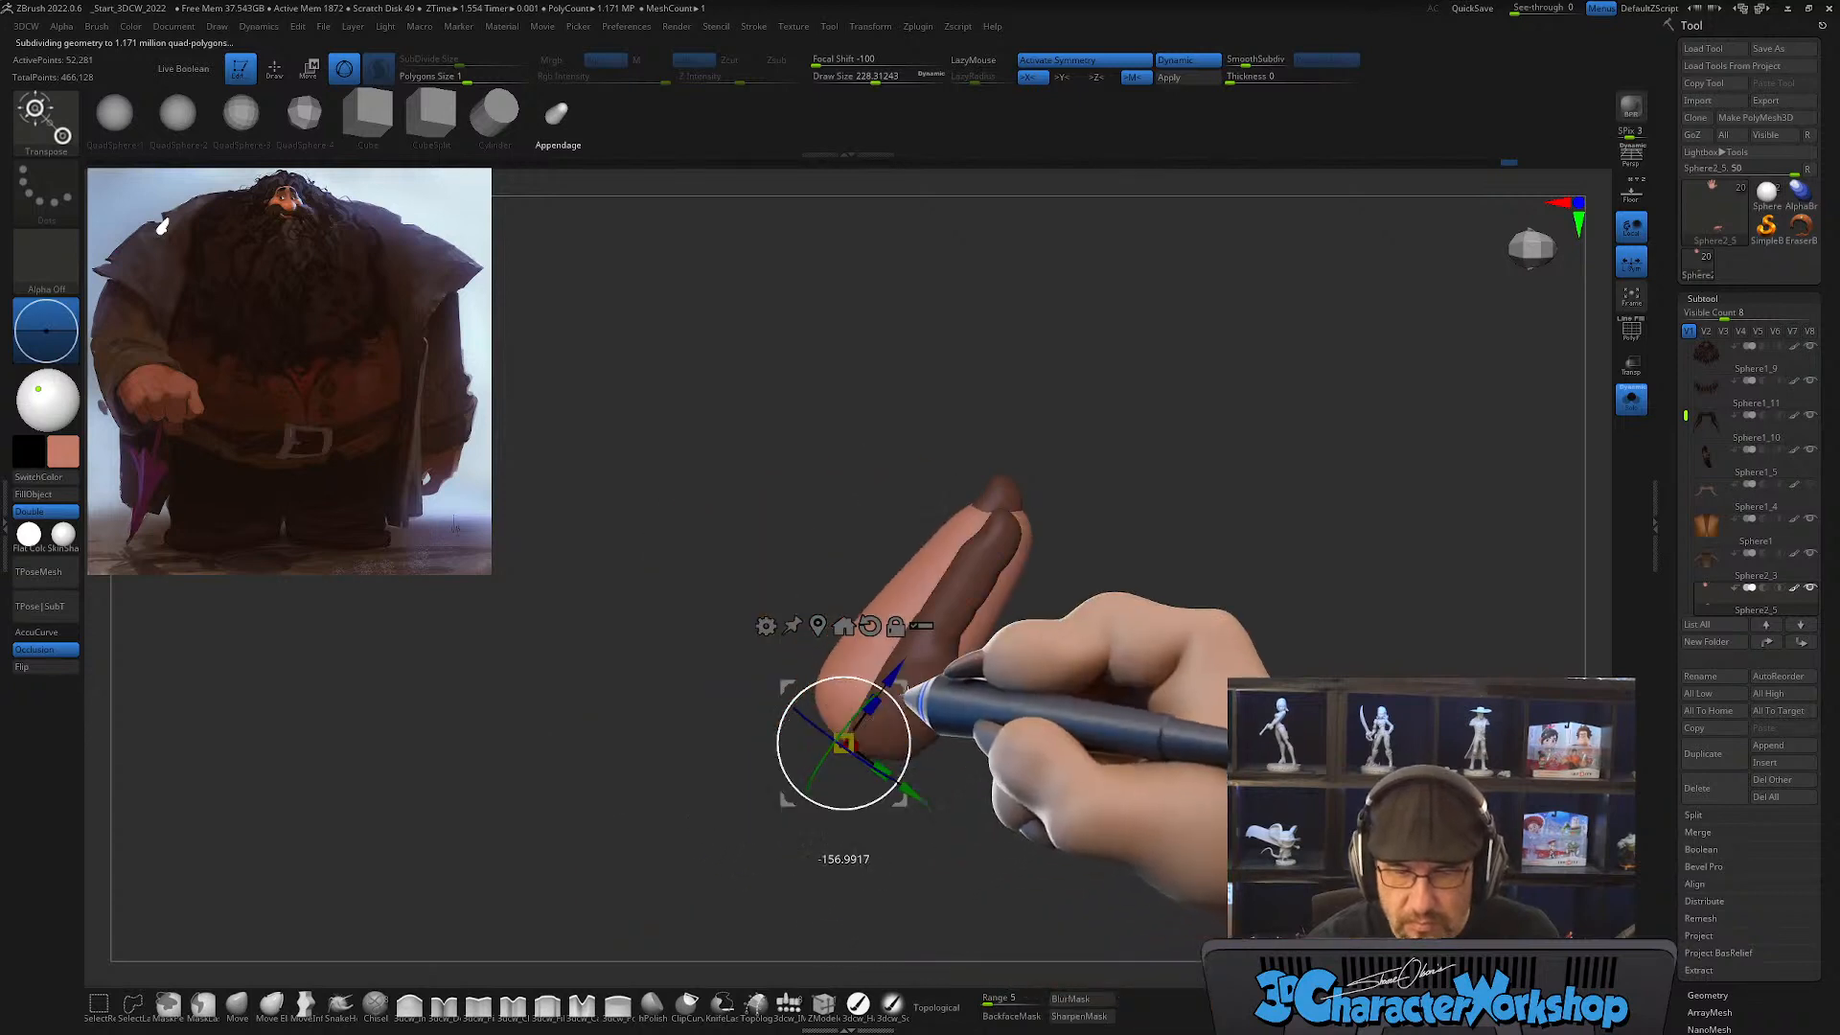
drag(899, 686, 763, 875)
mouse_move(968, 803)
mouse_down()
mouse_move(1071, 796)
mouse_move(974, 865)
mouse_move(978, 835)
mouse_up()
alt+drag(792, 863, 856, 709)
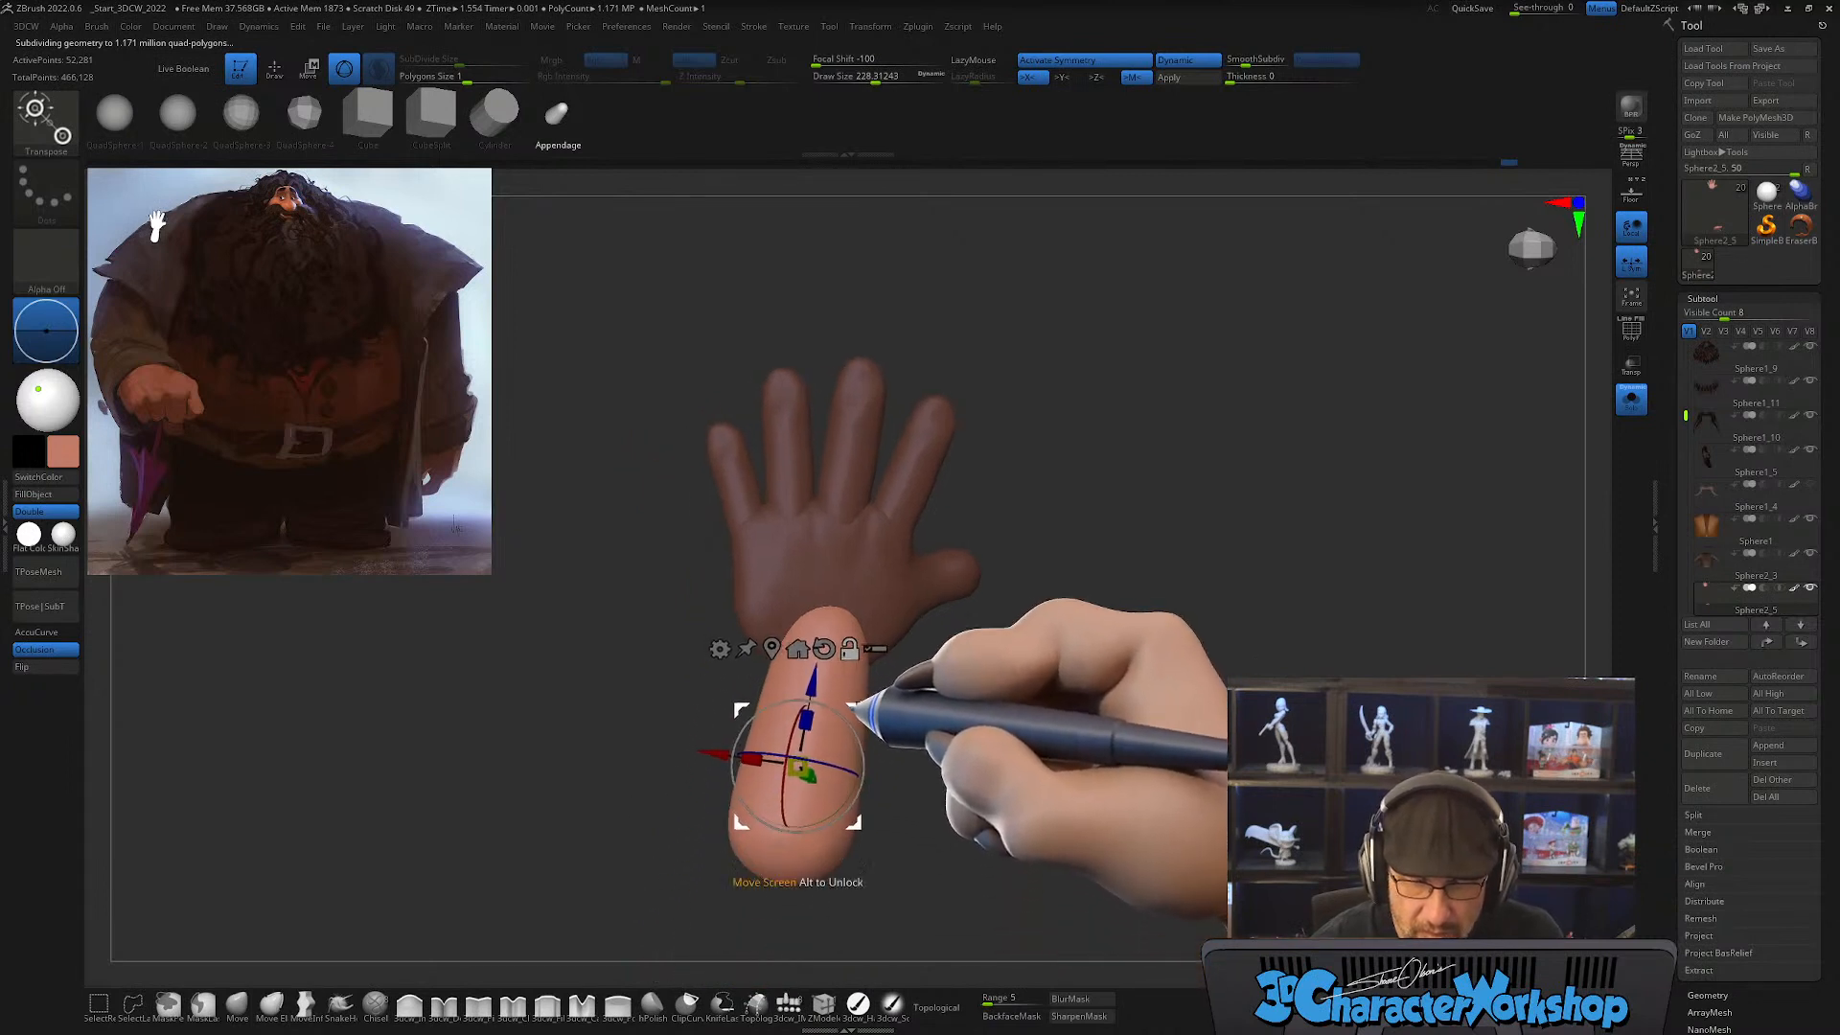
drag(755, 755, 716, 757)
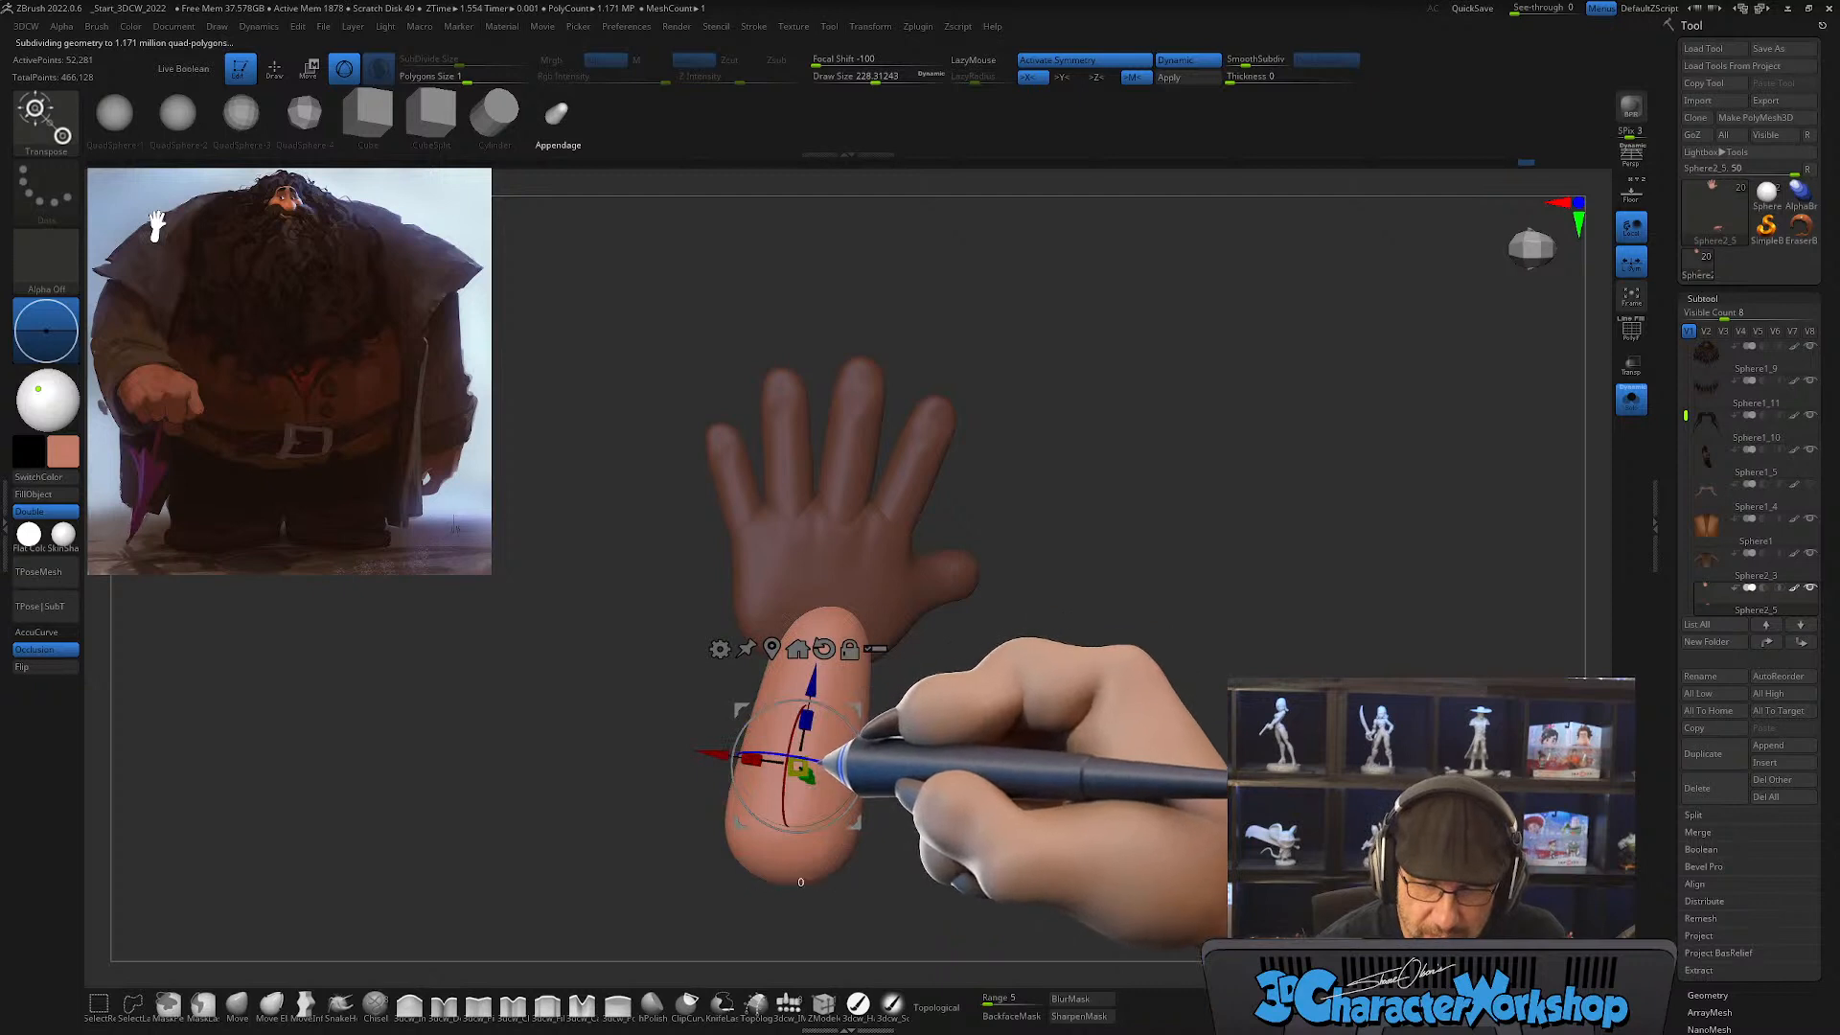
mouse_move(856, 709)
mouse_down()
mouse_move(835, 710)
mouse_move(953, 720)
mouse_move(994, 786)
mouse_move(938, 783)
mouse_move(893, 813)
mouse_move(899, 788)
mouse_move(942, 785)
mouse_move(968, 748)
mouse_up()
Step: Fit the forearm's wrist end to the masked hand using the Move brush with Topological off, enlarging it to about 408 and 558
click(237, 1005)
key(s)
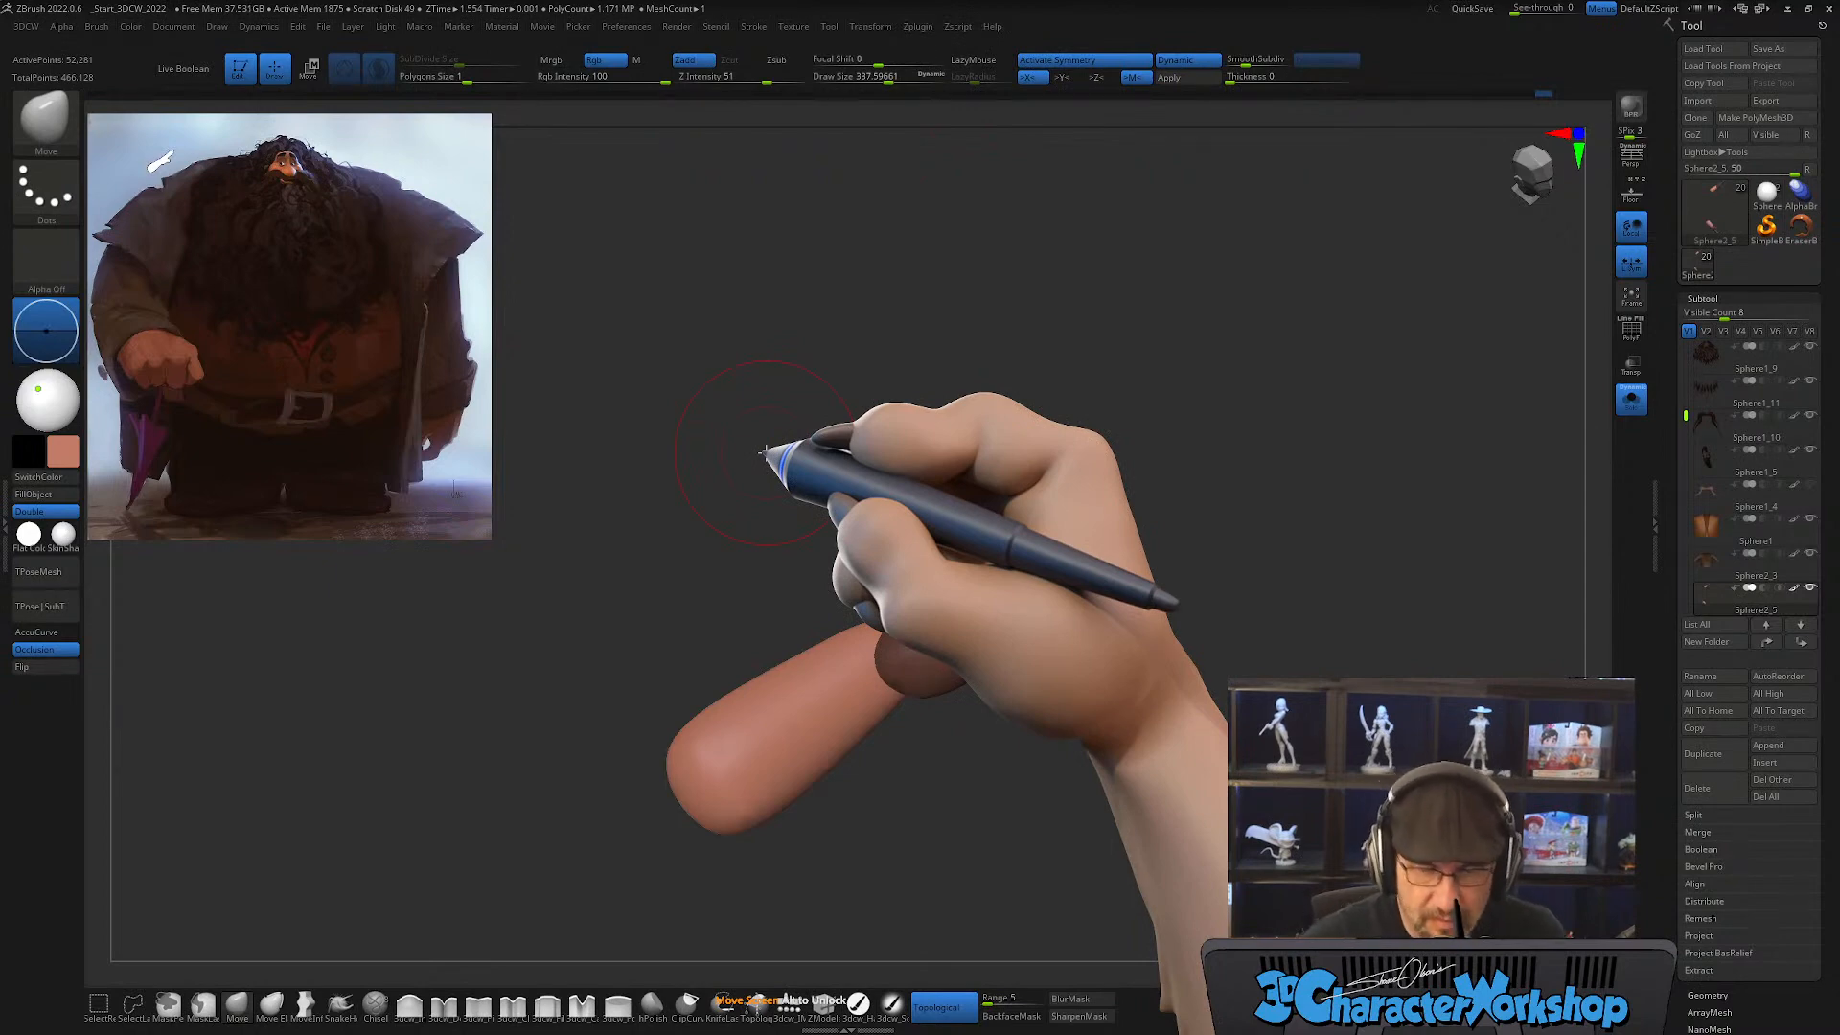
key(s)
drag(855, 657, 879, 638)
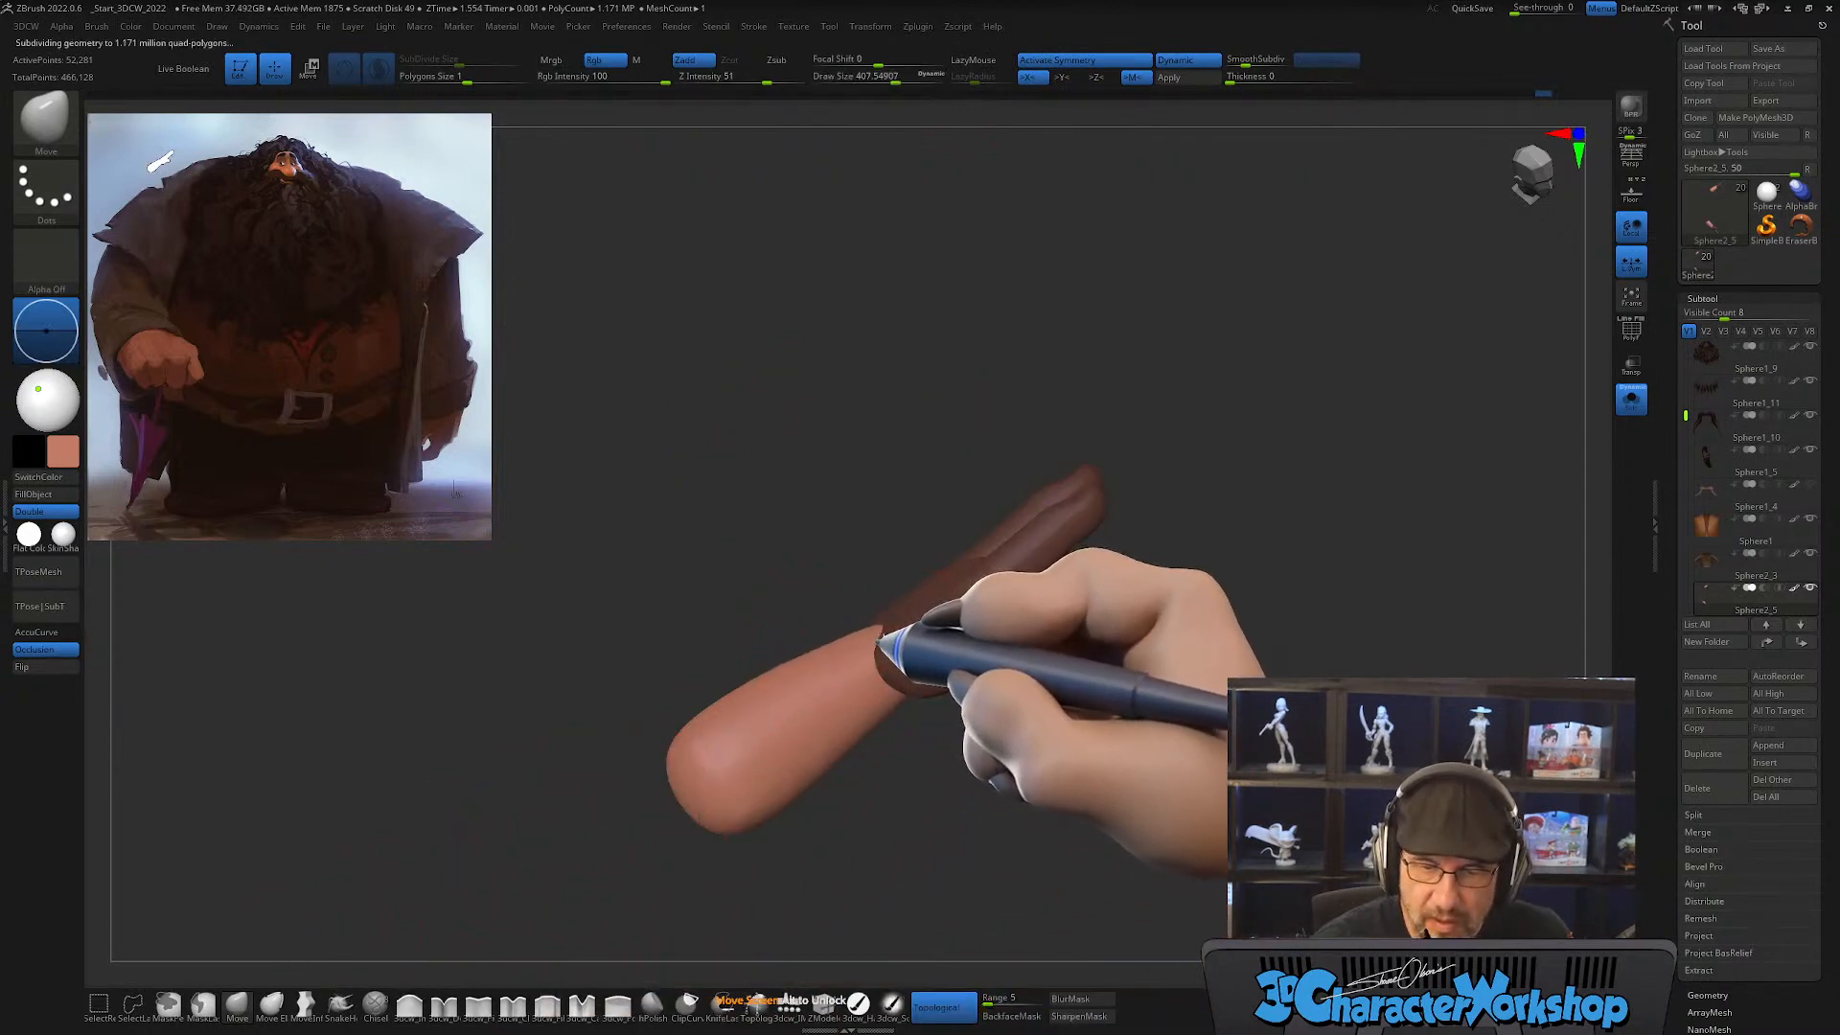
click(926, 1005)
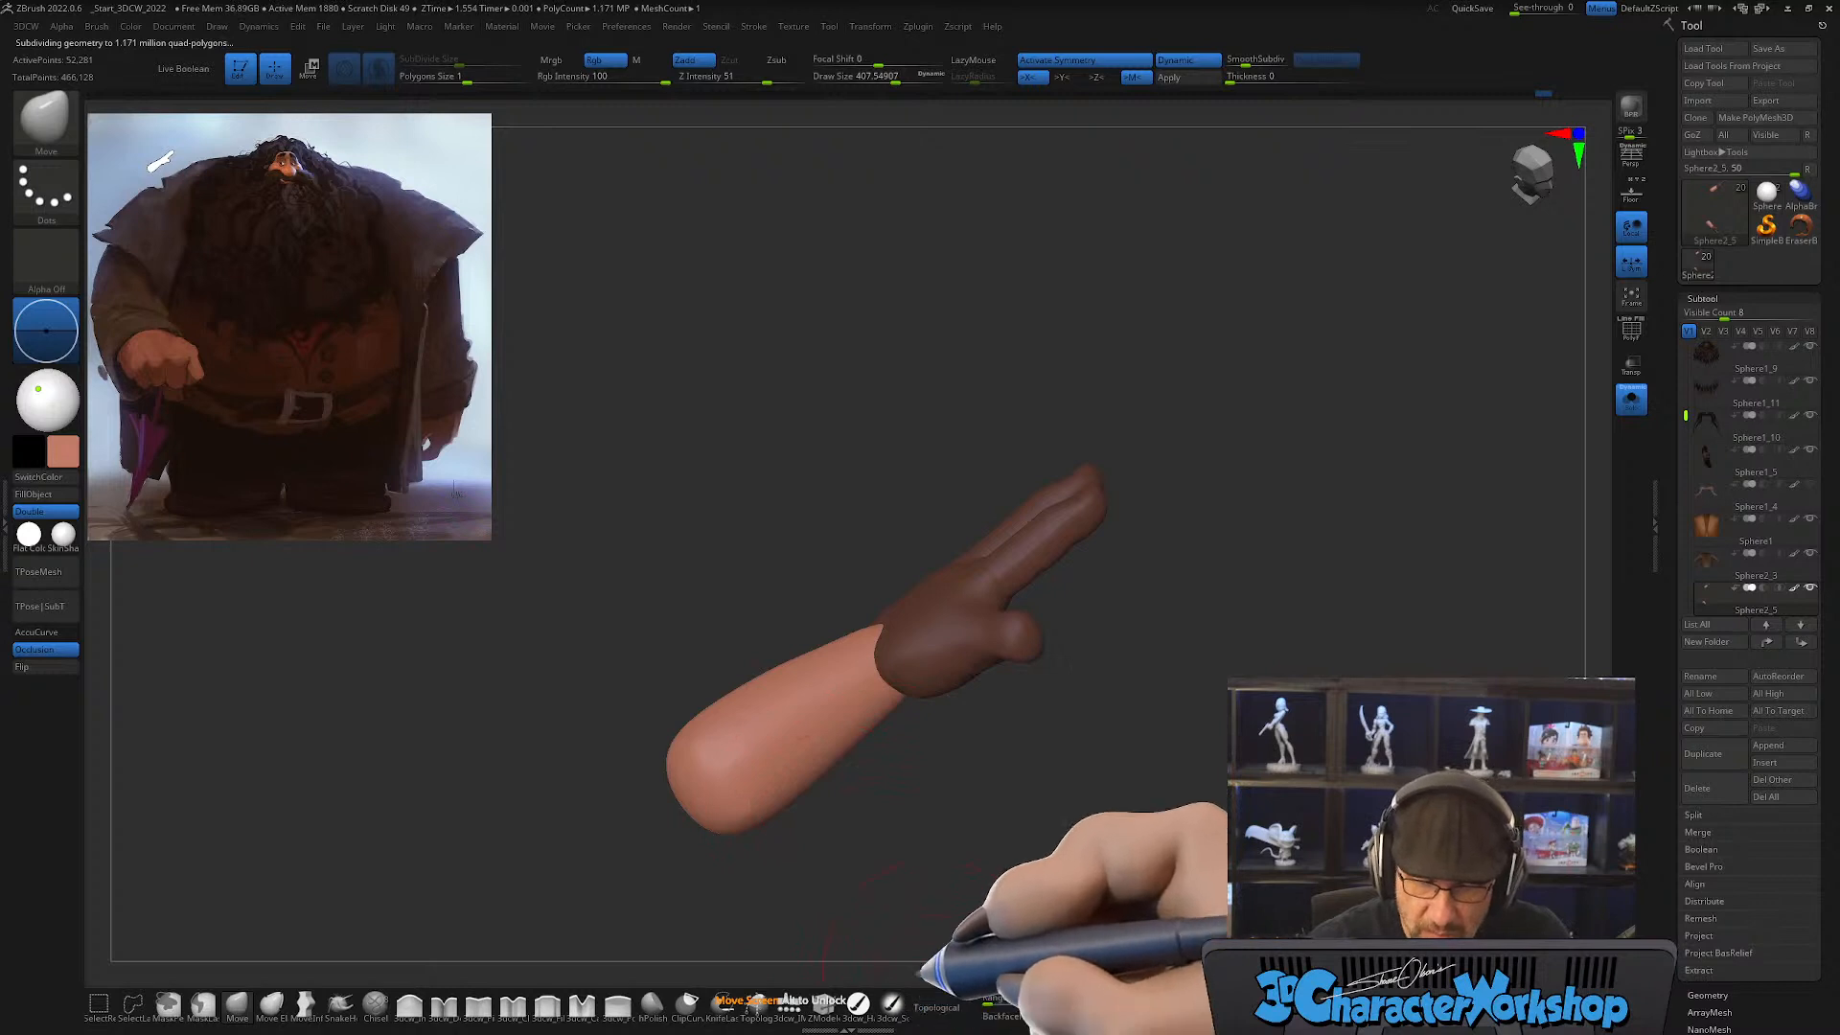
key(s)
drag(811, 669, 788, 679)
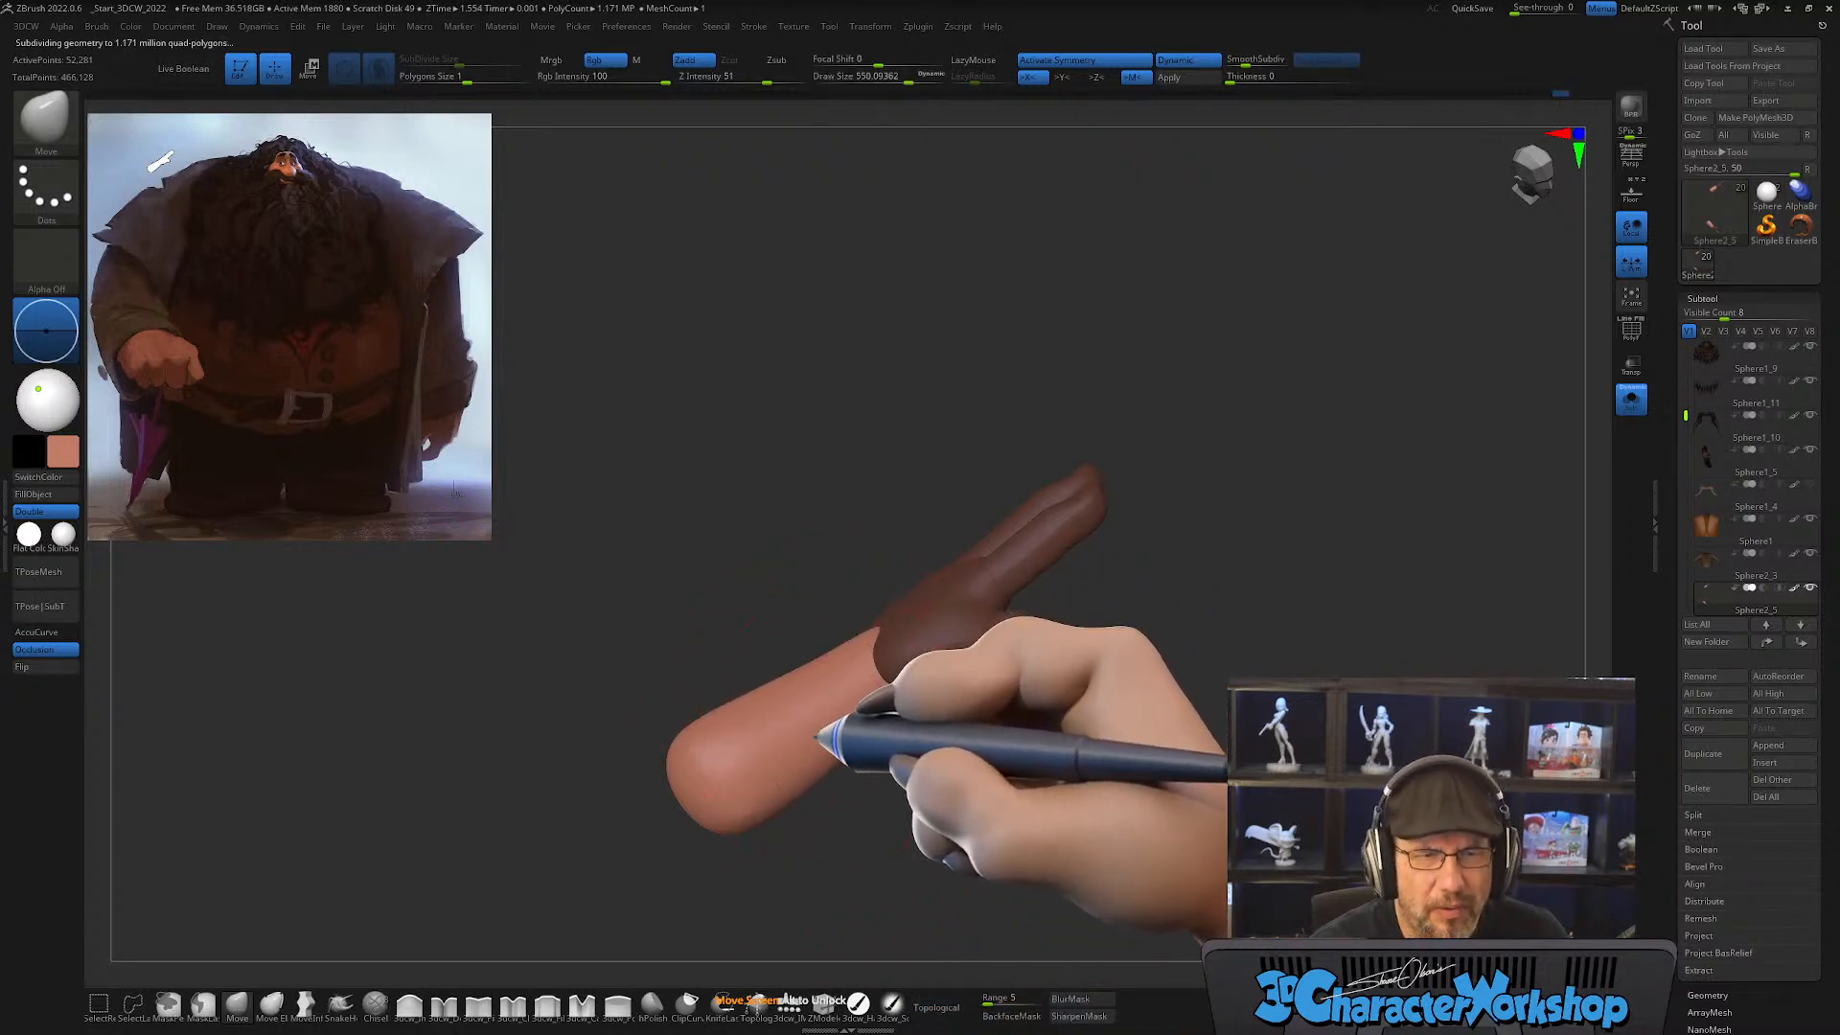
Step: Taper and smooth out the forearm's silhouette from several sides with the Move brush at draw size about 558
mouse_move(815, 736)
right_down()
mouse_move(795, 767)
mouse_move(823, 813)
mouse_move(842, 767)
mouse_move(862, 851)
mouse_move(809, 821)
right_up()
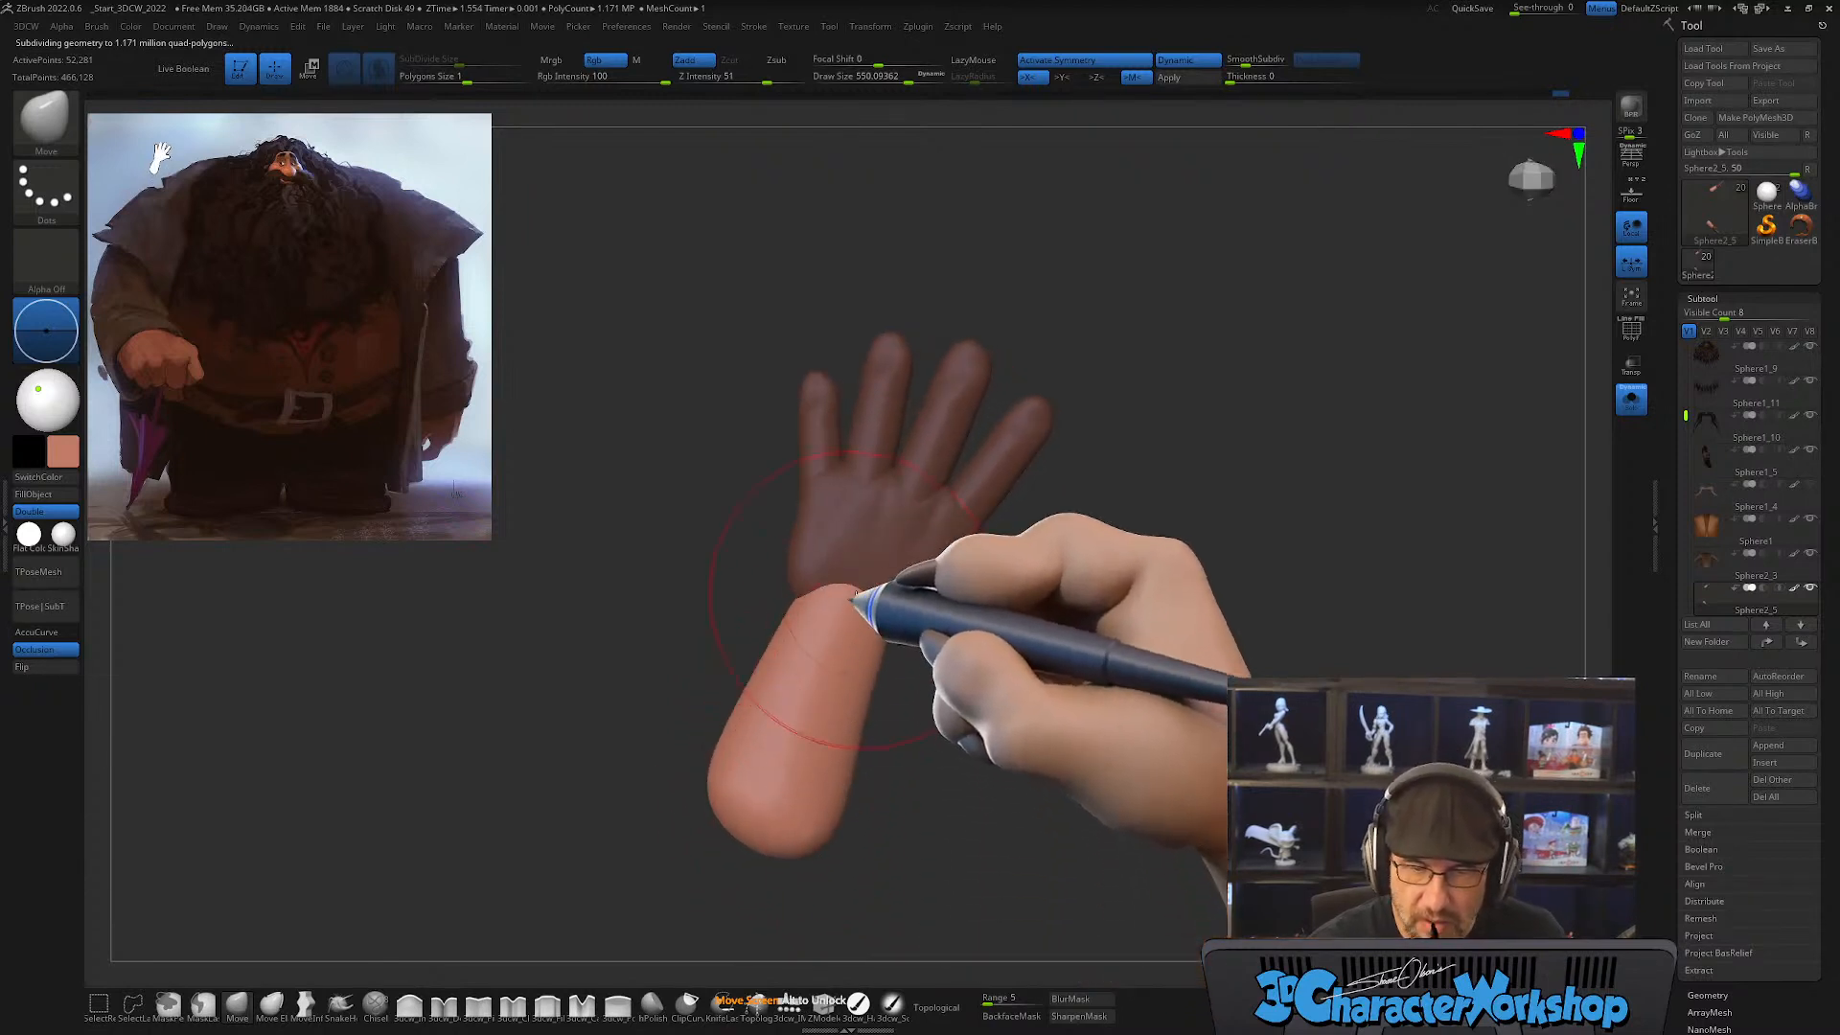
mouse_move(861, 597)
right_down()
mouse_move(857, 627)
mouse_move(851, 605)
right_up()
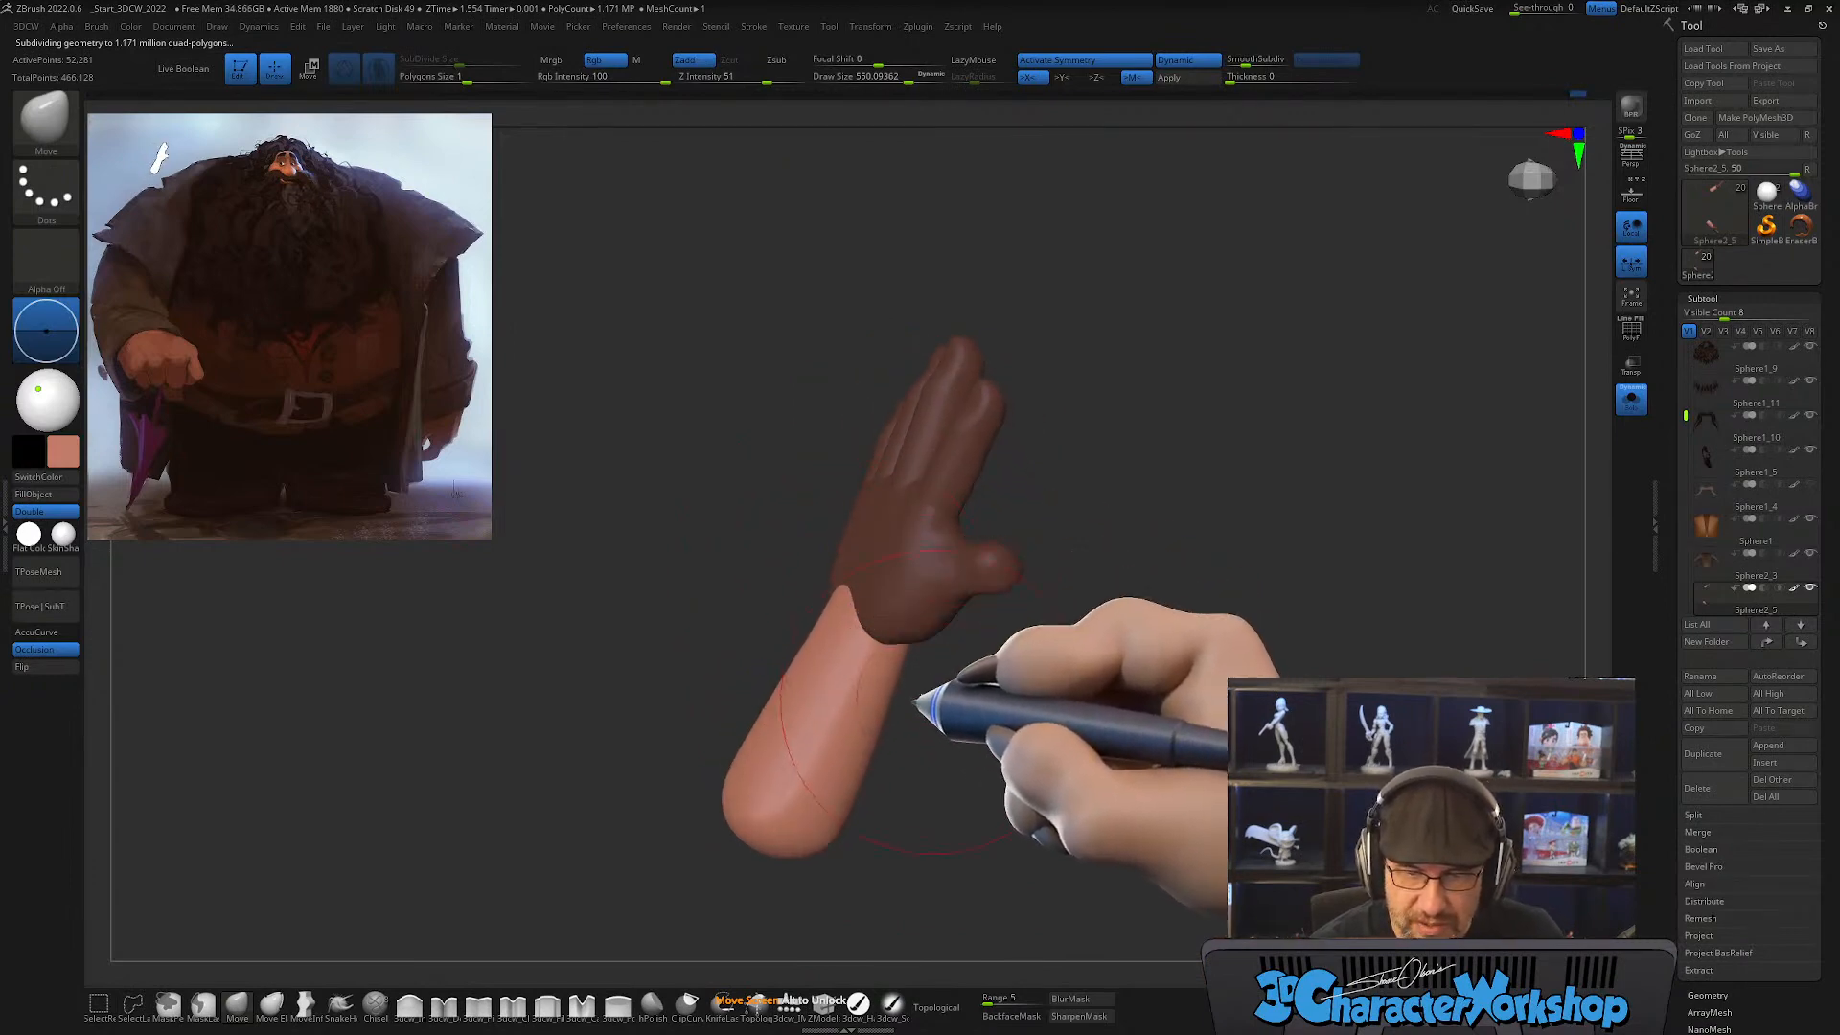
right_drag(937, 706, 941, 674)
mouse_move(918, 640)
right_down()
mouse_move(853, 618)
mouse_move(953, 699)
mouse_move(998, 706)
mouse_move(834, 842)
right_up()
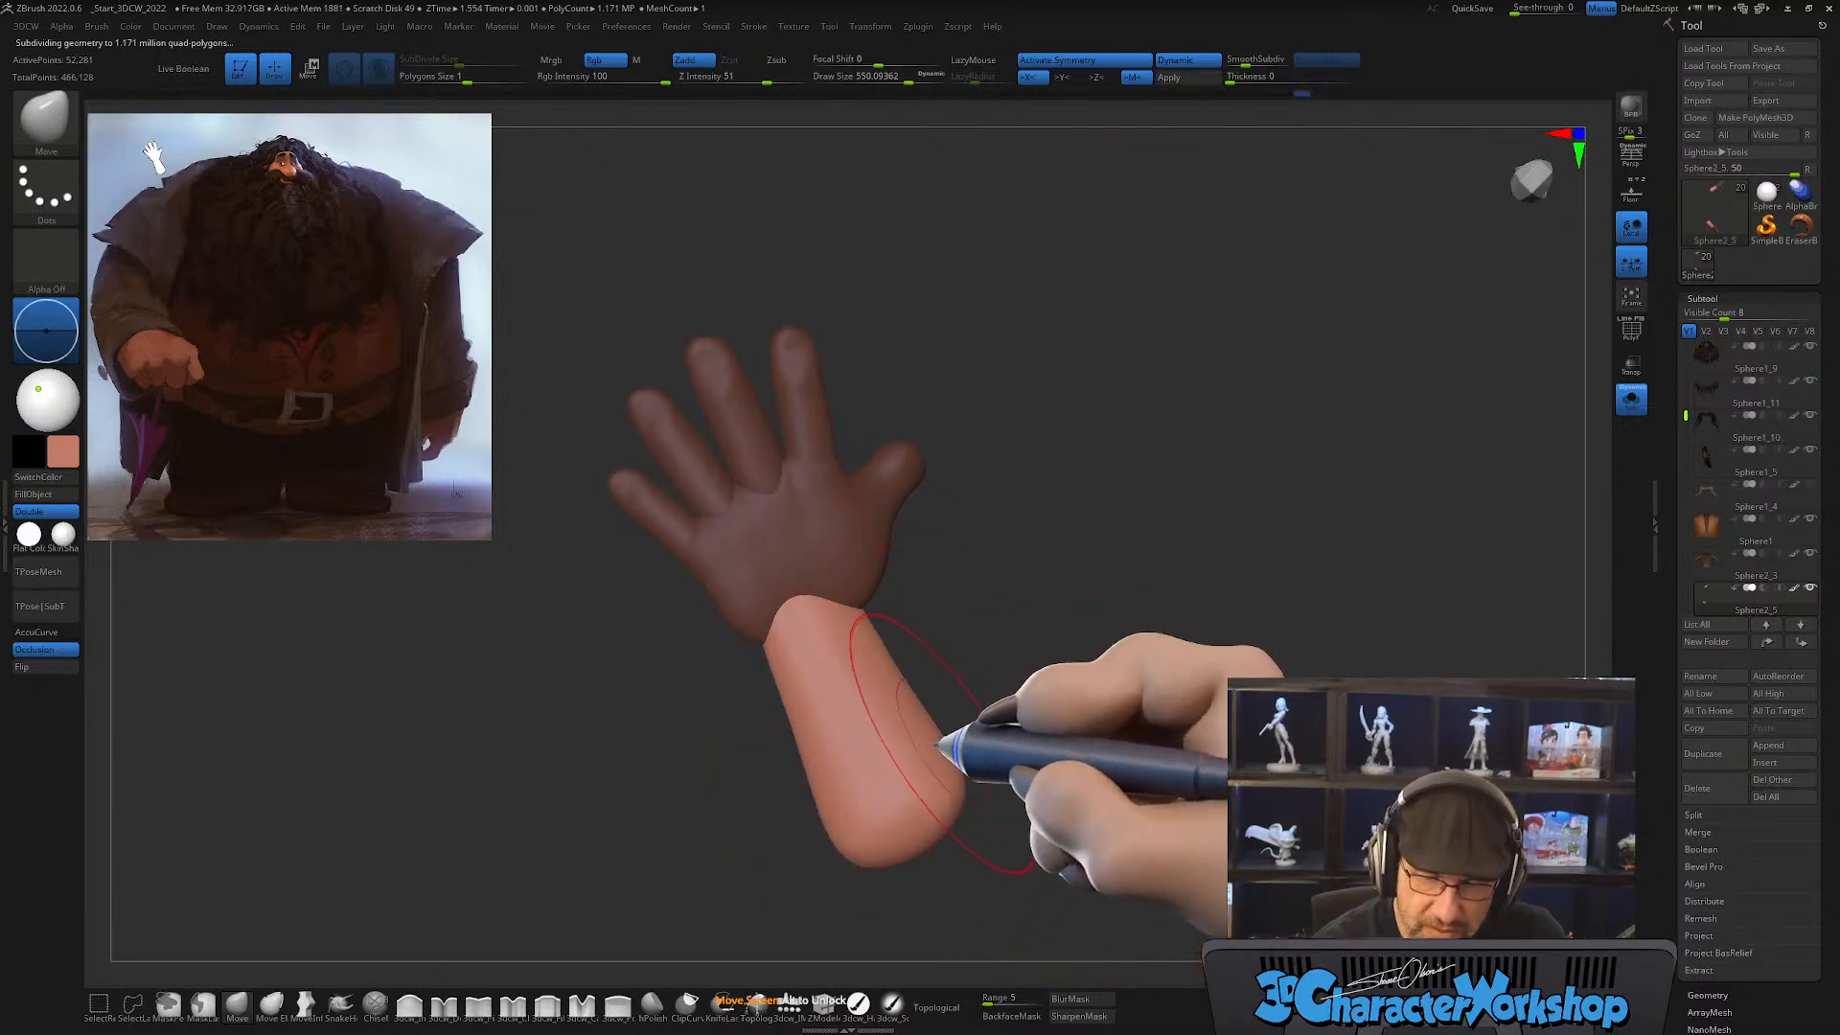
right_drag(1004, 687, 794, 743)
right_drag(892, 695, 944, 729)
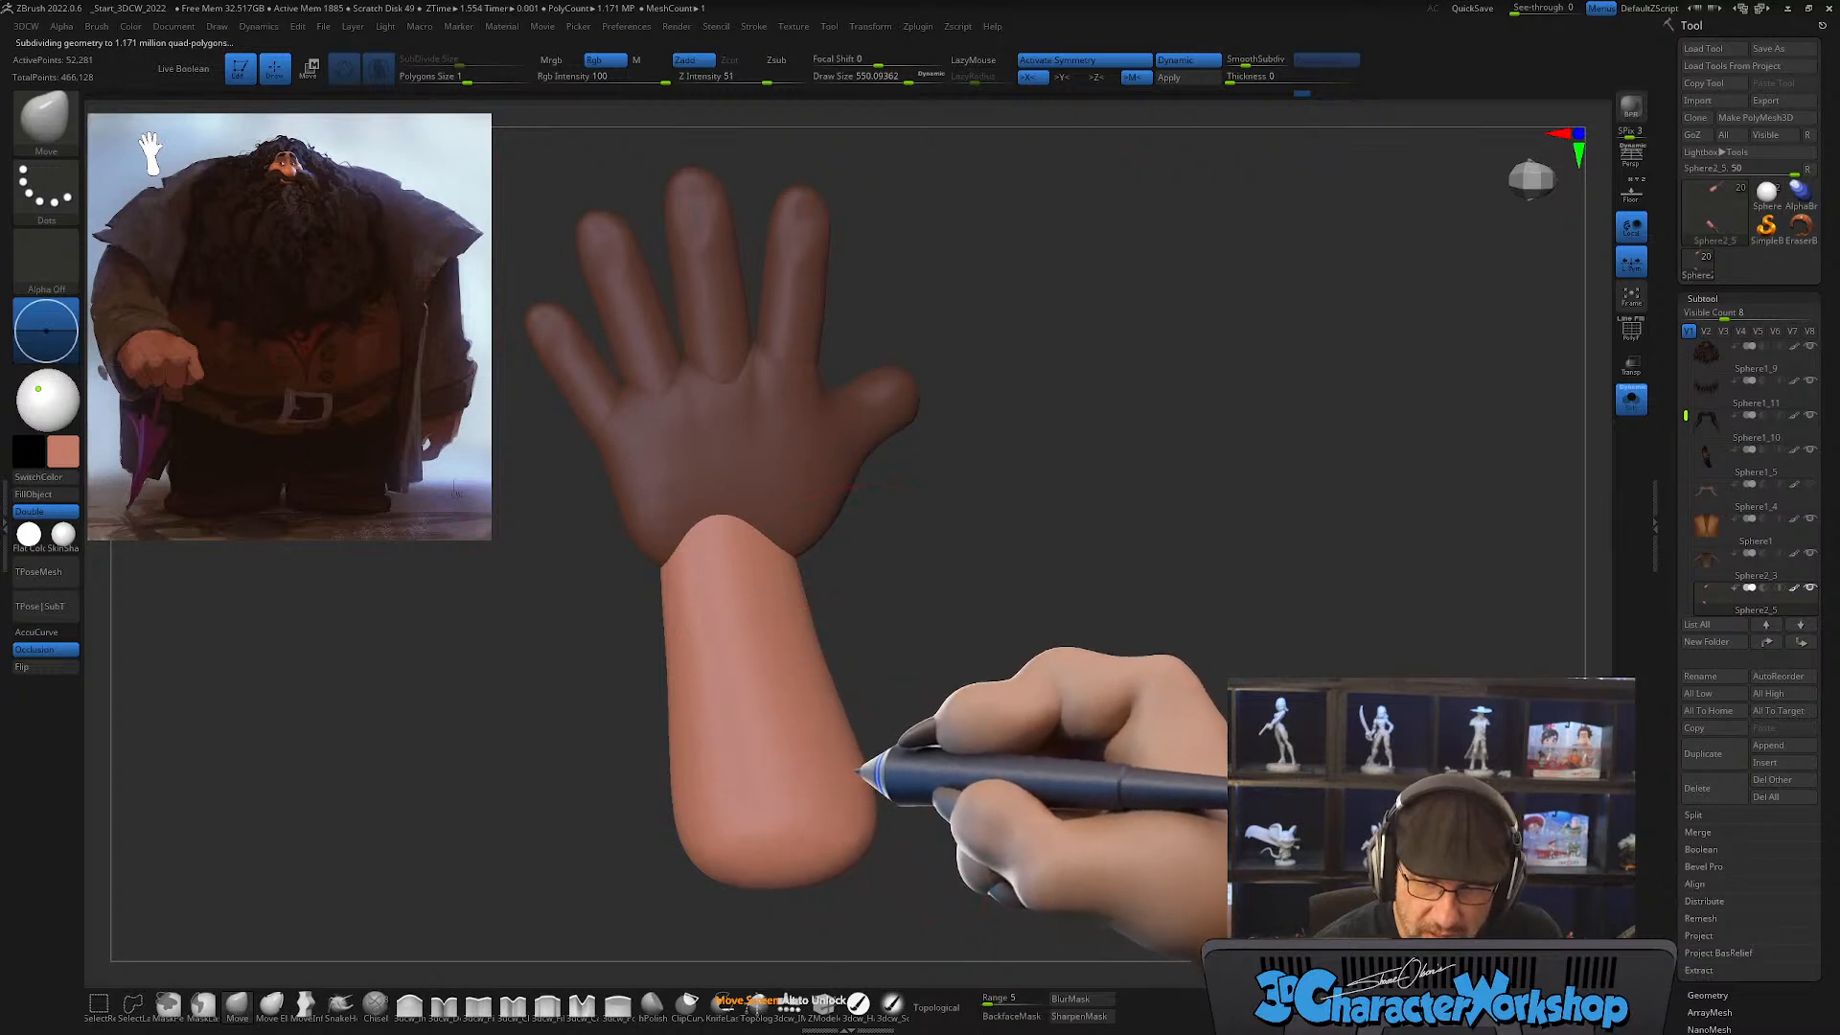
Step: Clear the mask on the hand, leave Solo mode to show the whole character, and set the Move brush to about 704
key(ctrl)
mouse_move(1021, 721)
ctrl+right_down()
mouse_move(1046, 717)
mouse_move(998, 654)
ctrl+right_up()
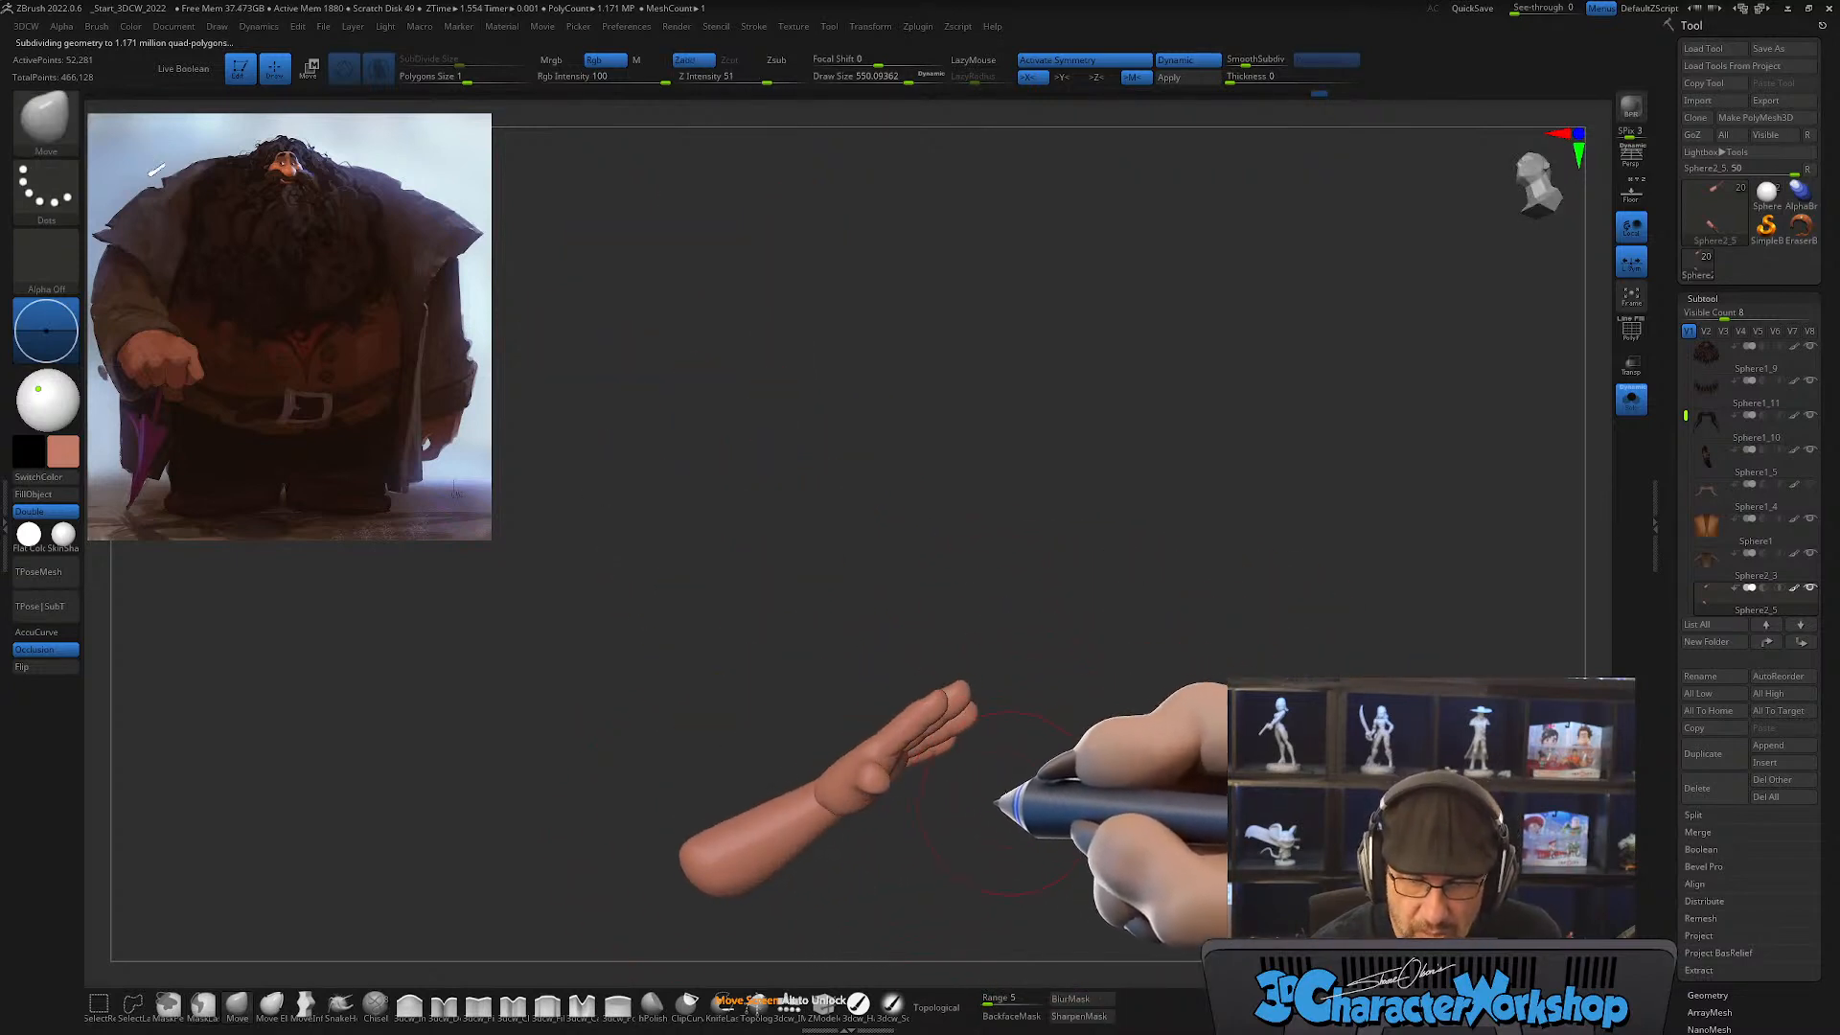
alt+right_drag(997, 803, 971, 720)
click(1628, 402)
mouse_move(1107, 747)
right_down()
mouse_move(1061, 813)
mouse_move(1011, 786)
right_up()
key(s)
drag(711, 779, 723, 779)
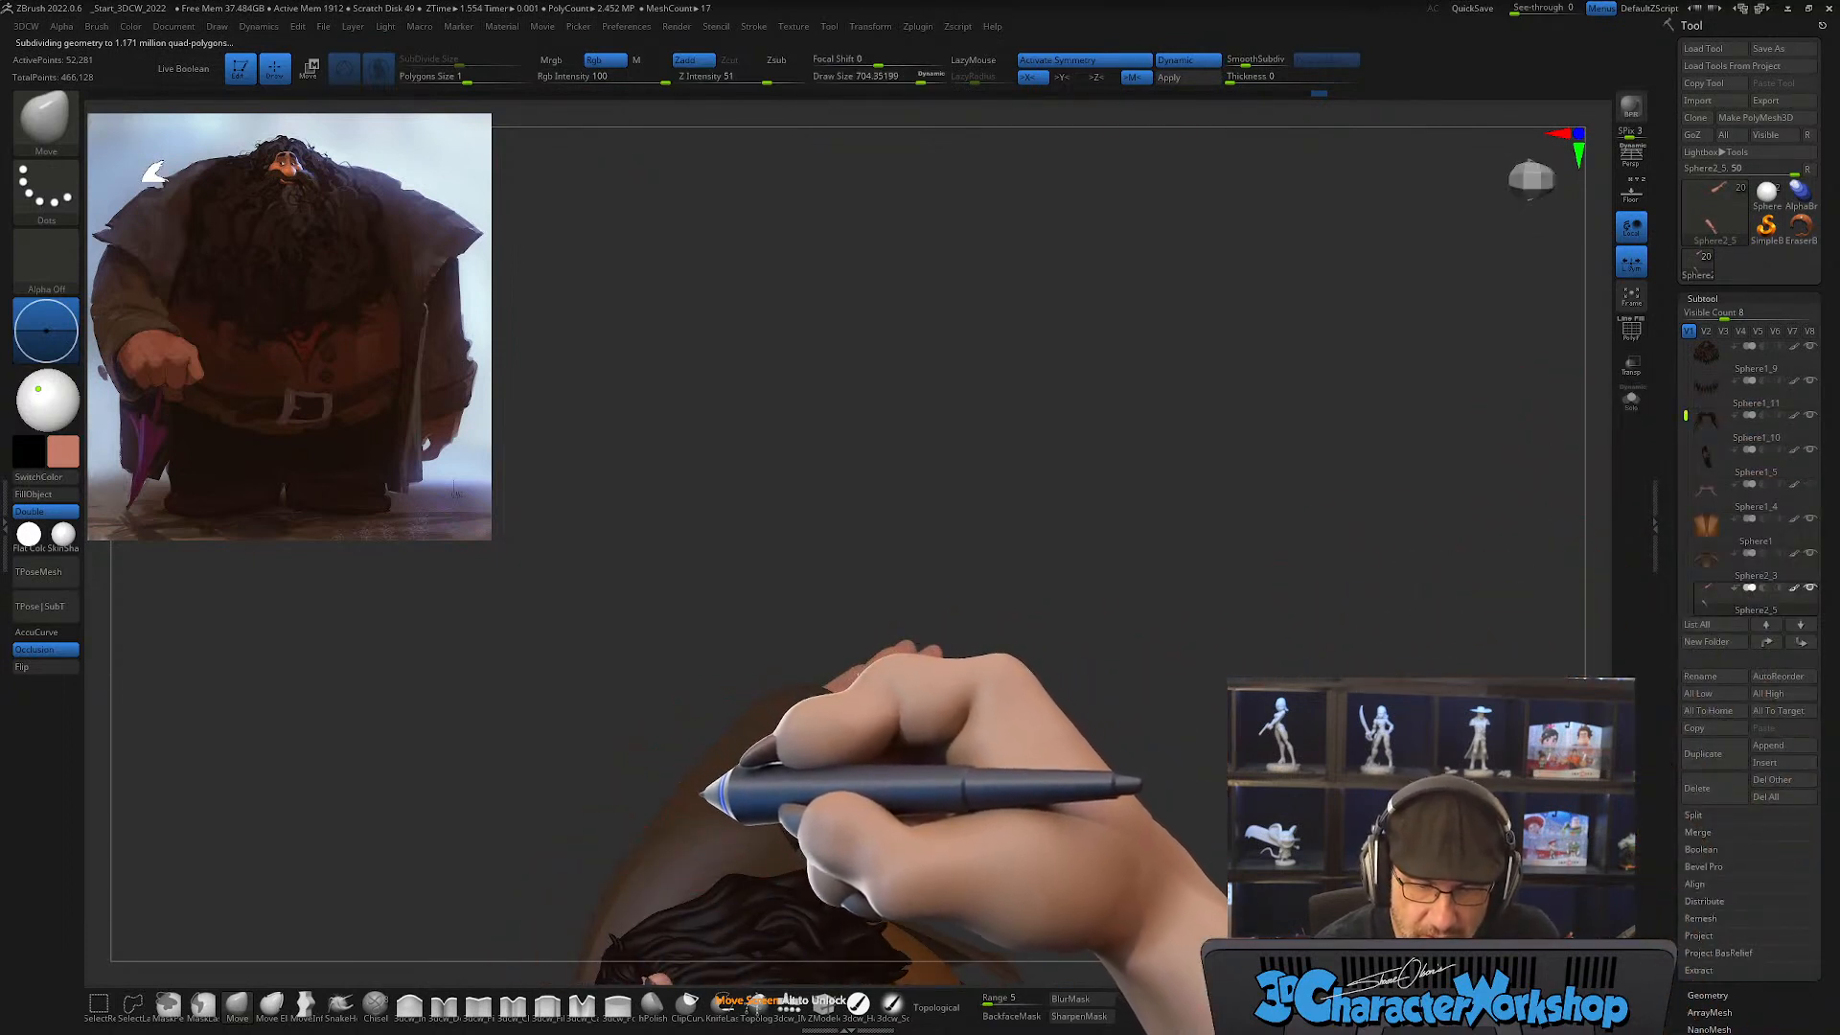
right_drag(896, 760, 1134, 547)
right_drag(1244, 711, 1266, 668)
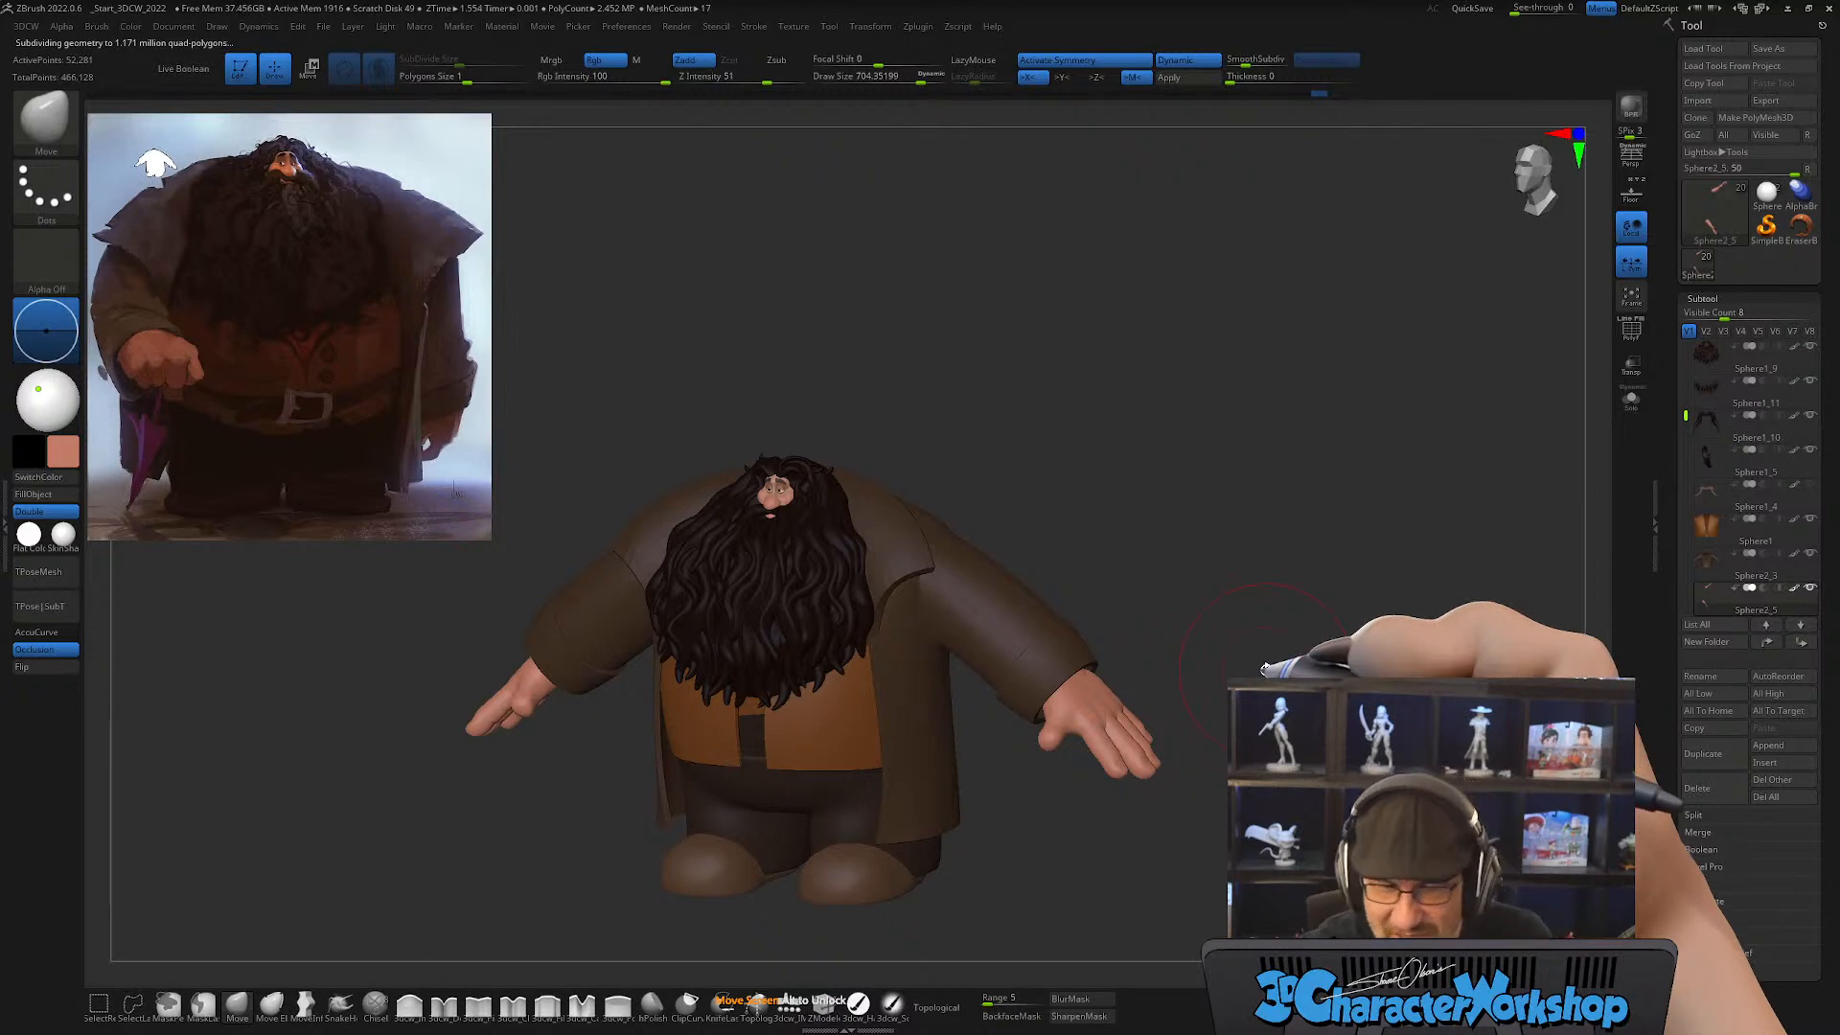
Step: Shift both hands and forearms slightly inward into the coat sleeves with the gizmo in front view
mouse_move(1150, 493)
right_down()
mouse_move(1209, 482)
mouse_move(1130, 493)
mouse_move(1183, 485)
right_up()
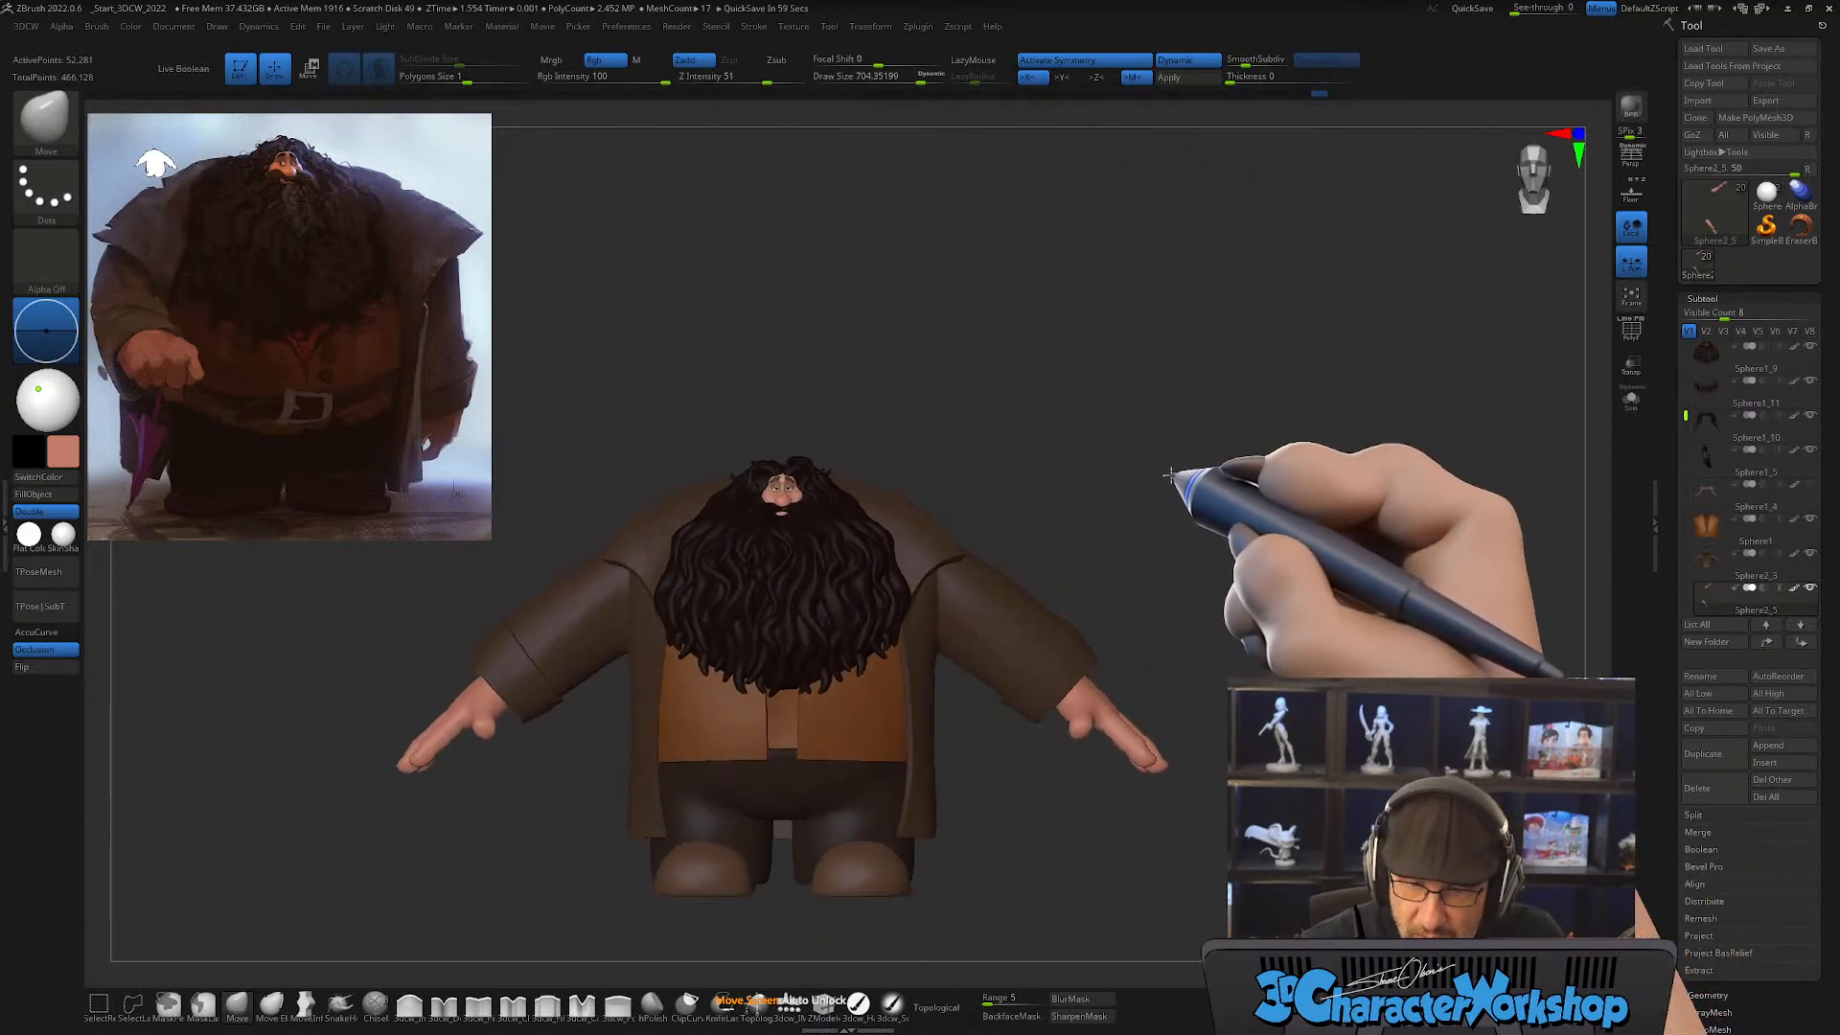
key(w)
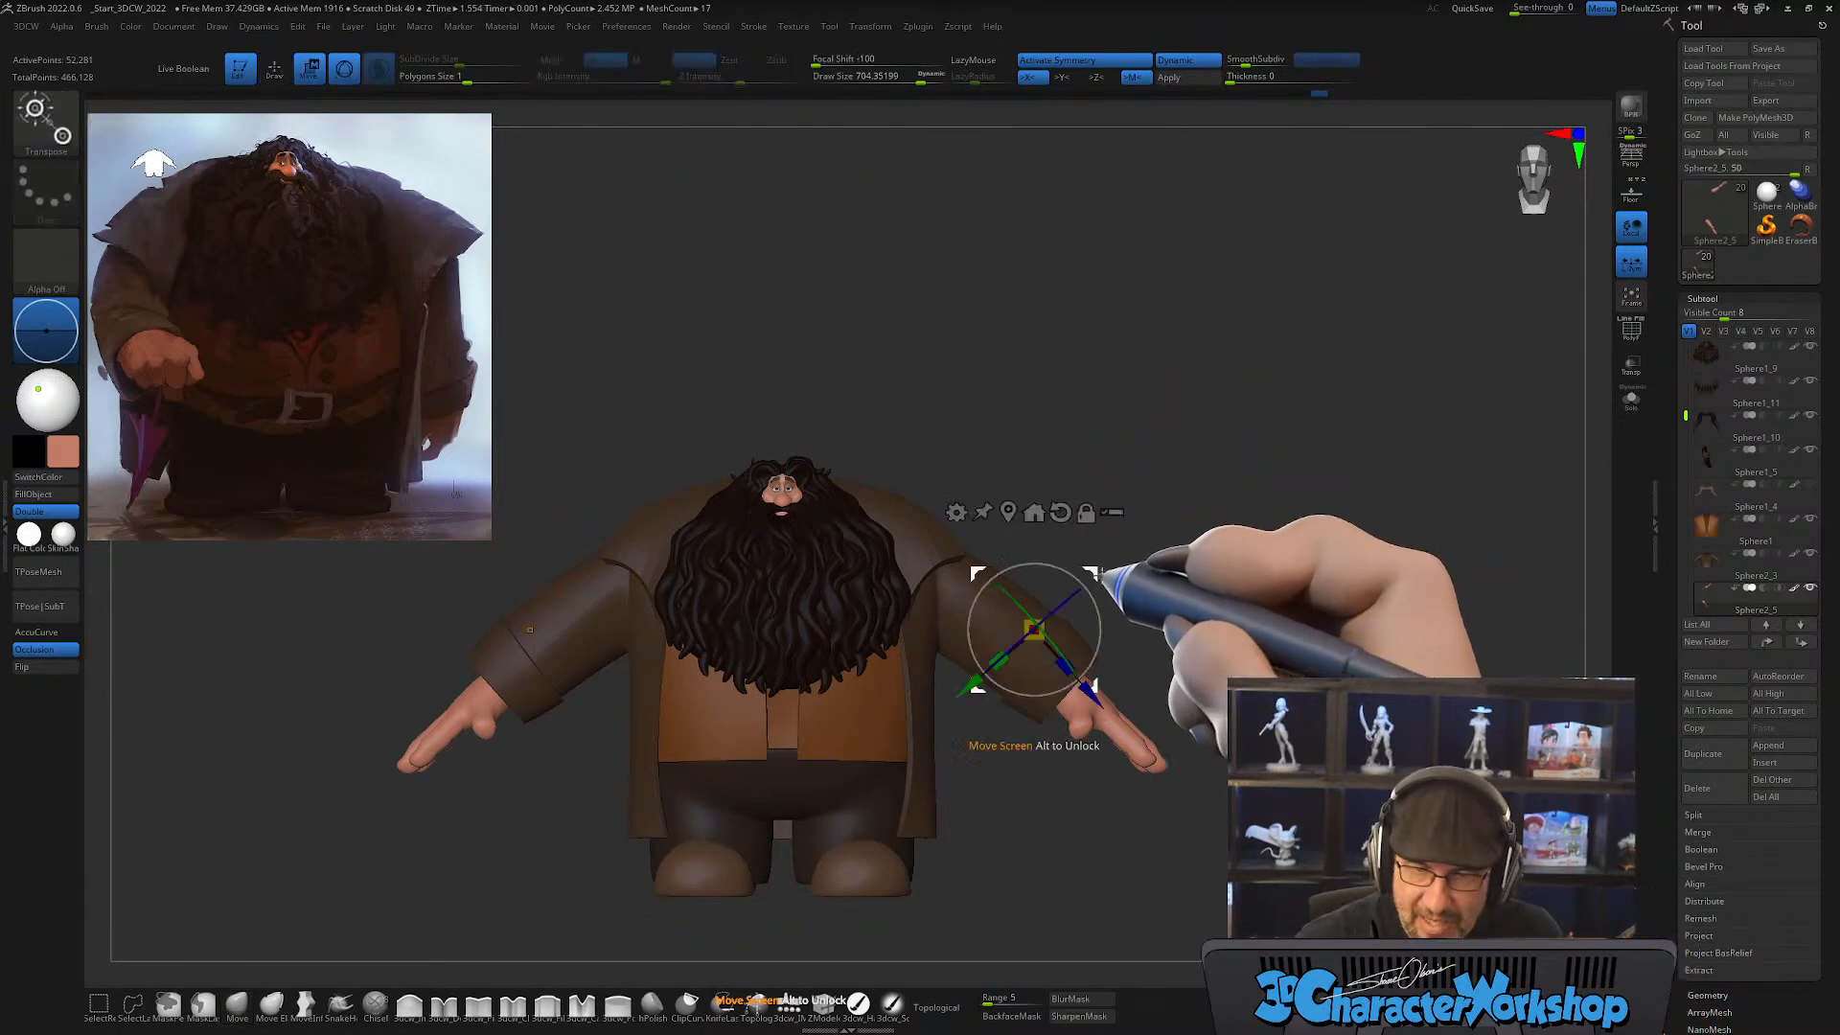
drag(1093, 572, 1083, 566)
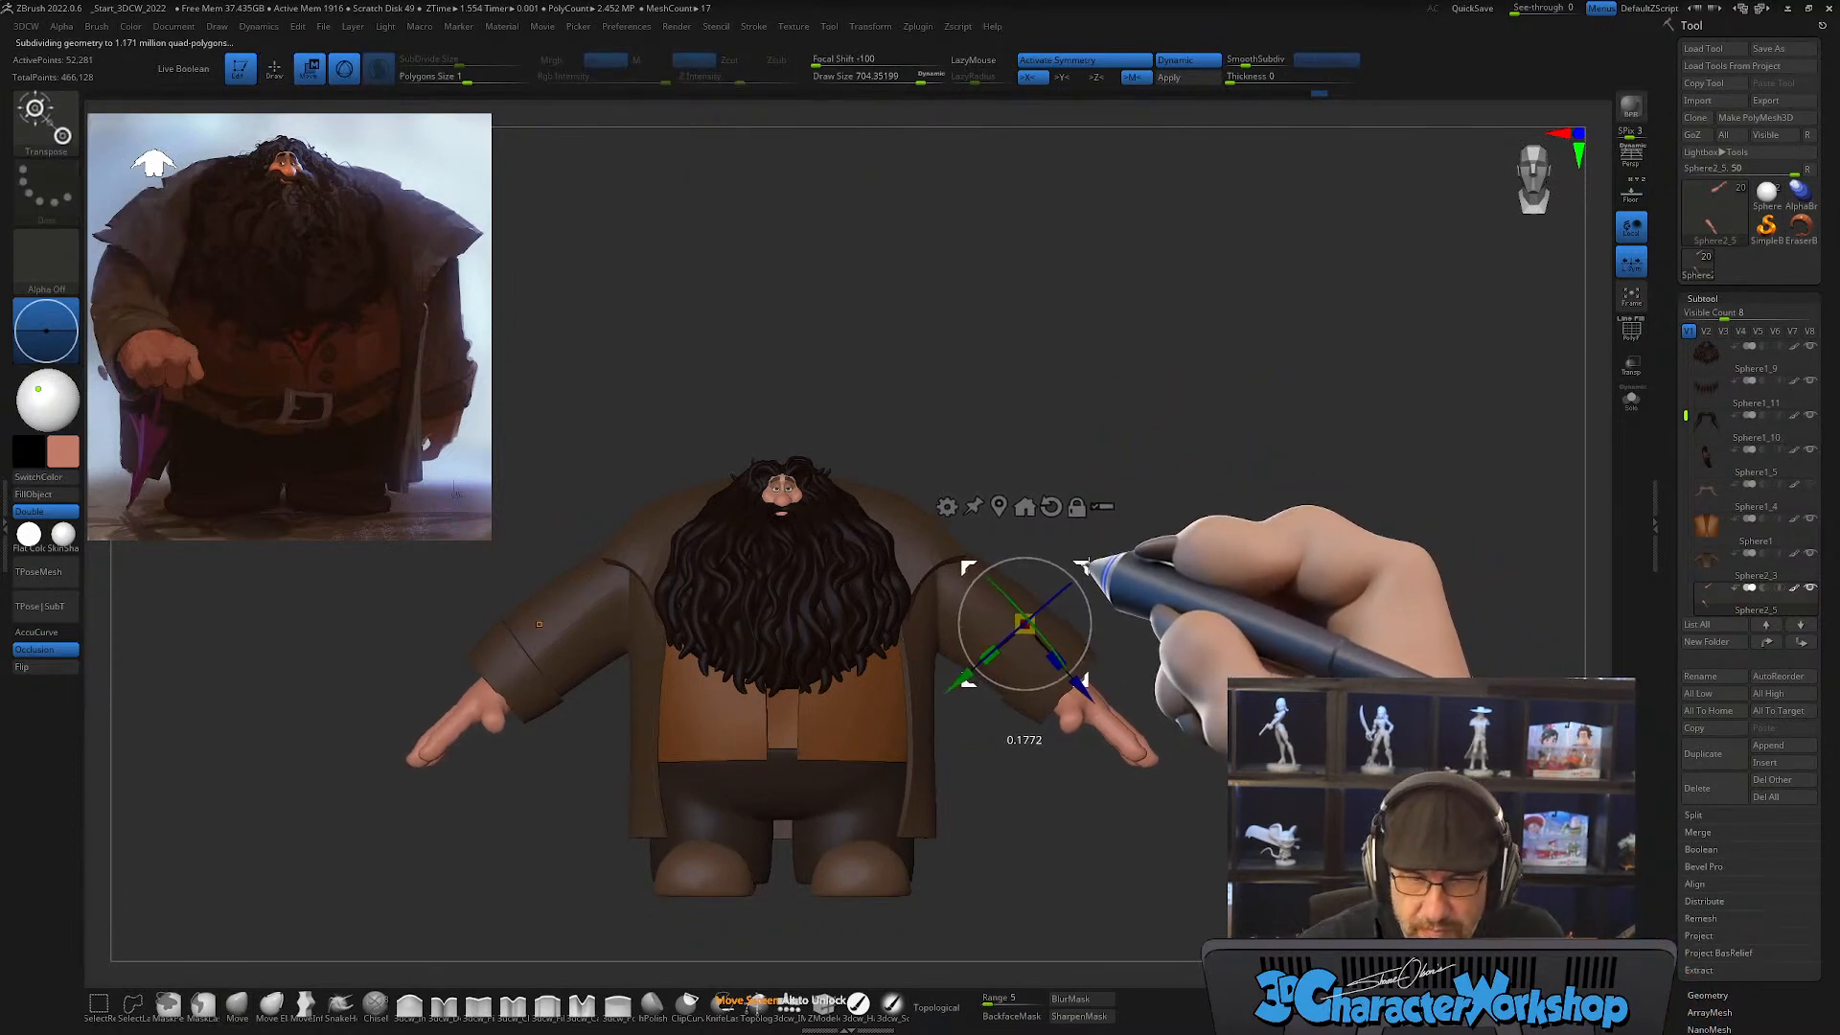
key(q)
mouse_move(1192, 555)
right_down()
mouse_move(1105, 582)
mouse_move(1254, 606)
mouse_move(1217, 631)
mouse_move(1179, 492)
mouse_move(1126, 465)
right_up()
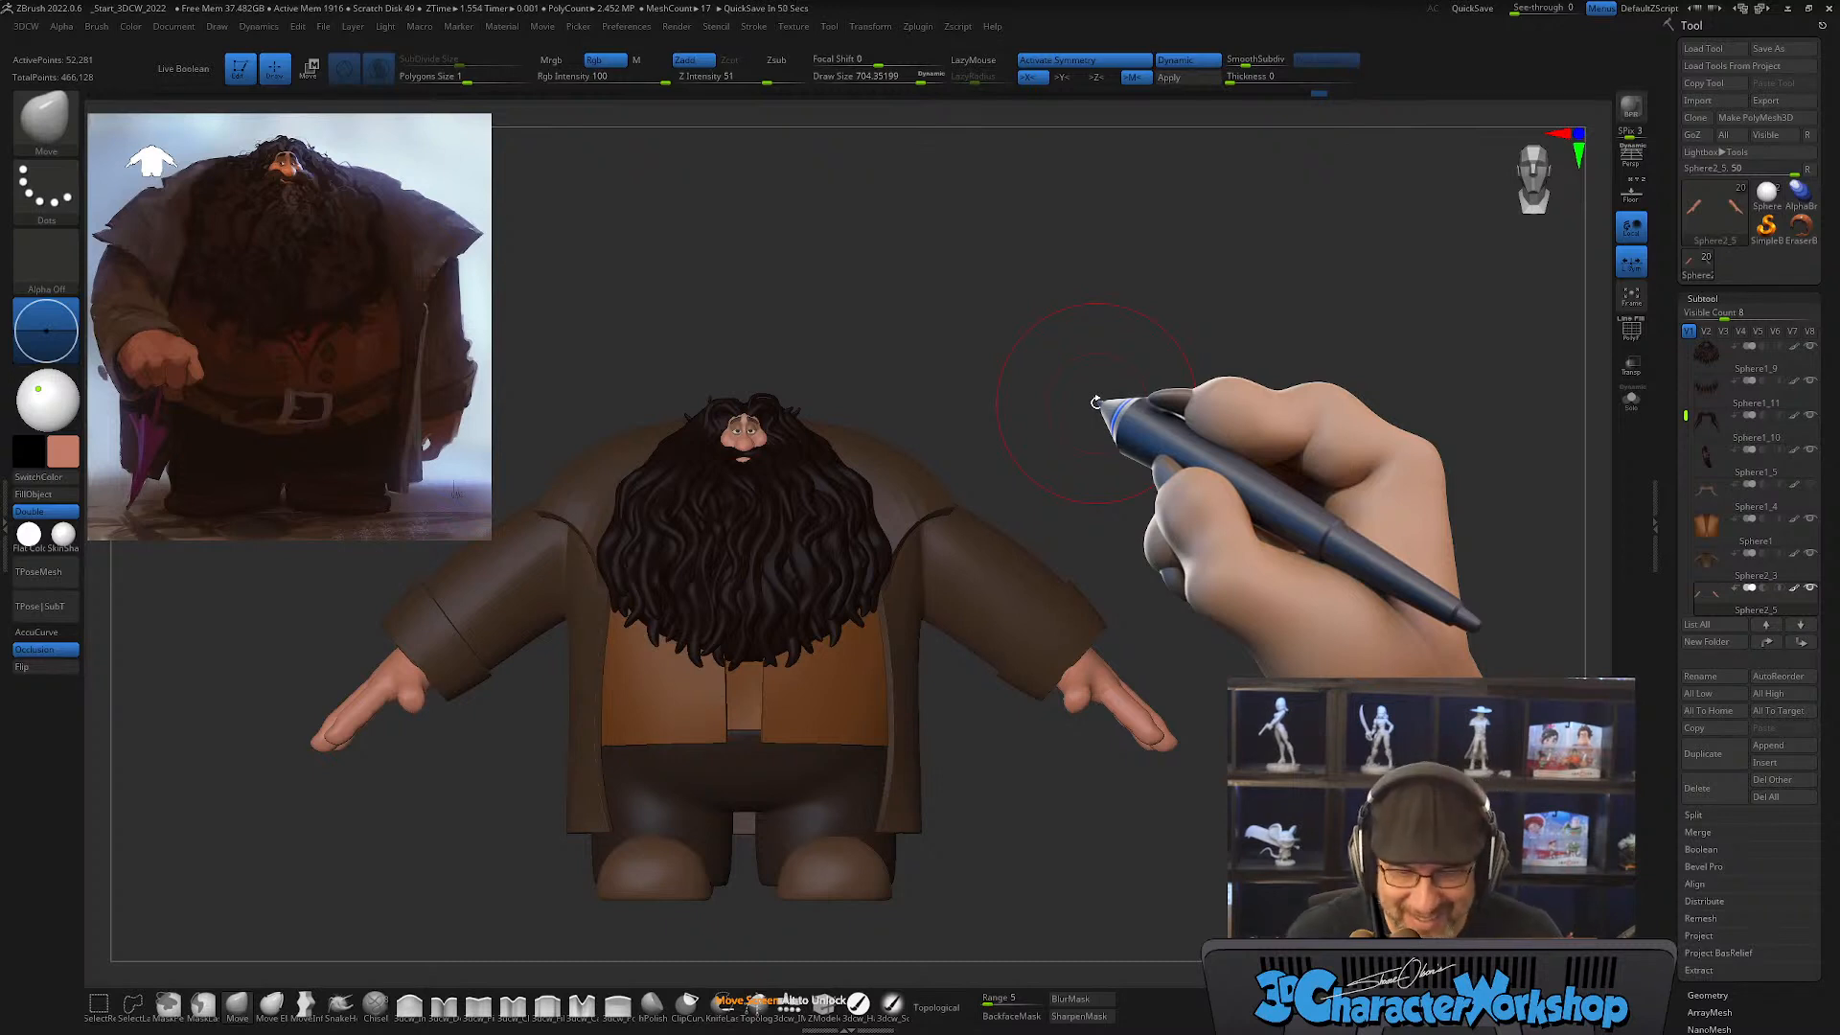
Step: Select the sleeve cuff and adjust its shape around the wrist with the Move brush, enlarging it to about 932
key(s)
drag(1183, 488, 1191, 488)
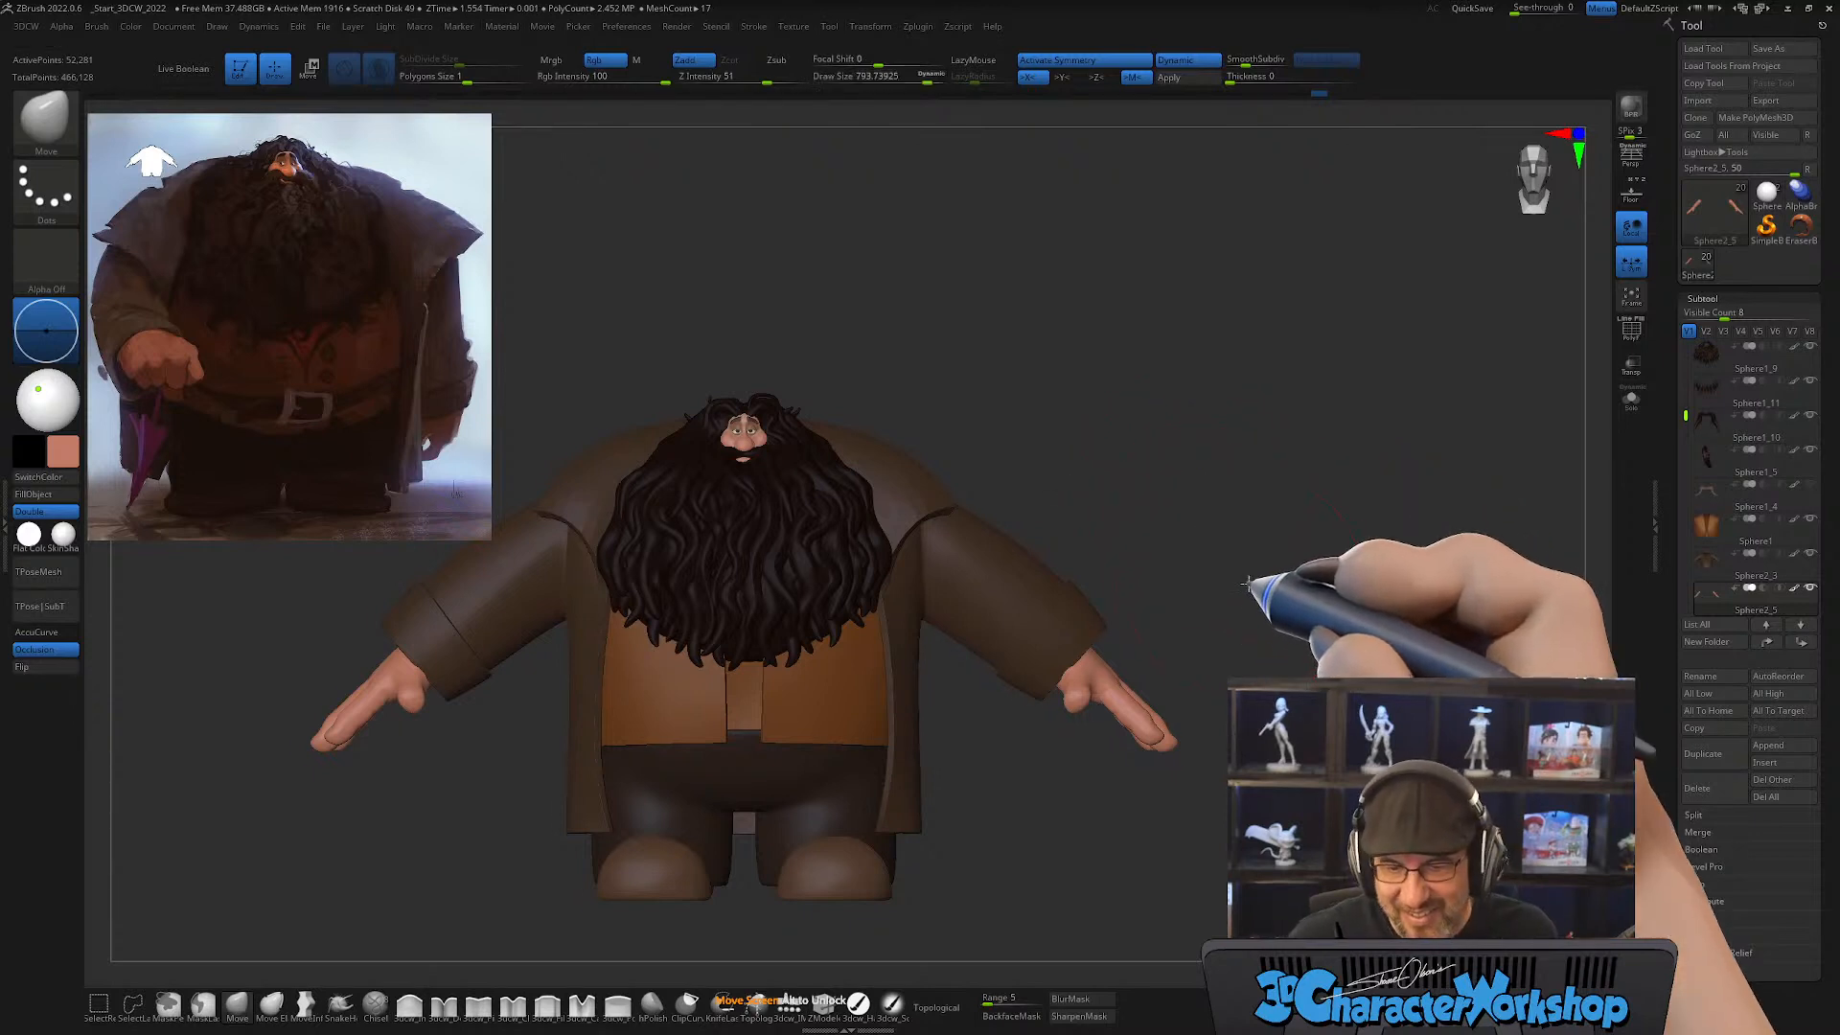
mouse_move(1246, 581)
mouse_down()
mouse_move(1285, 604)
mouse_move(1257, 595)
mouse_up()
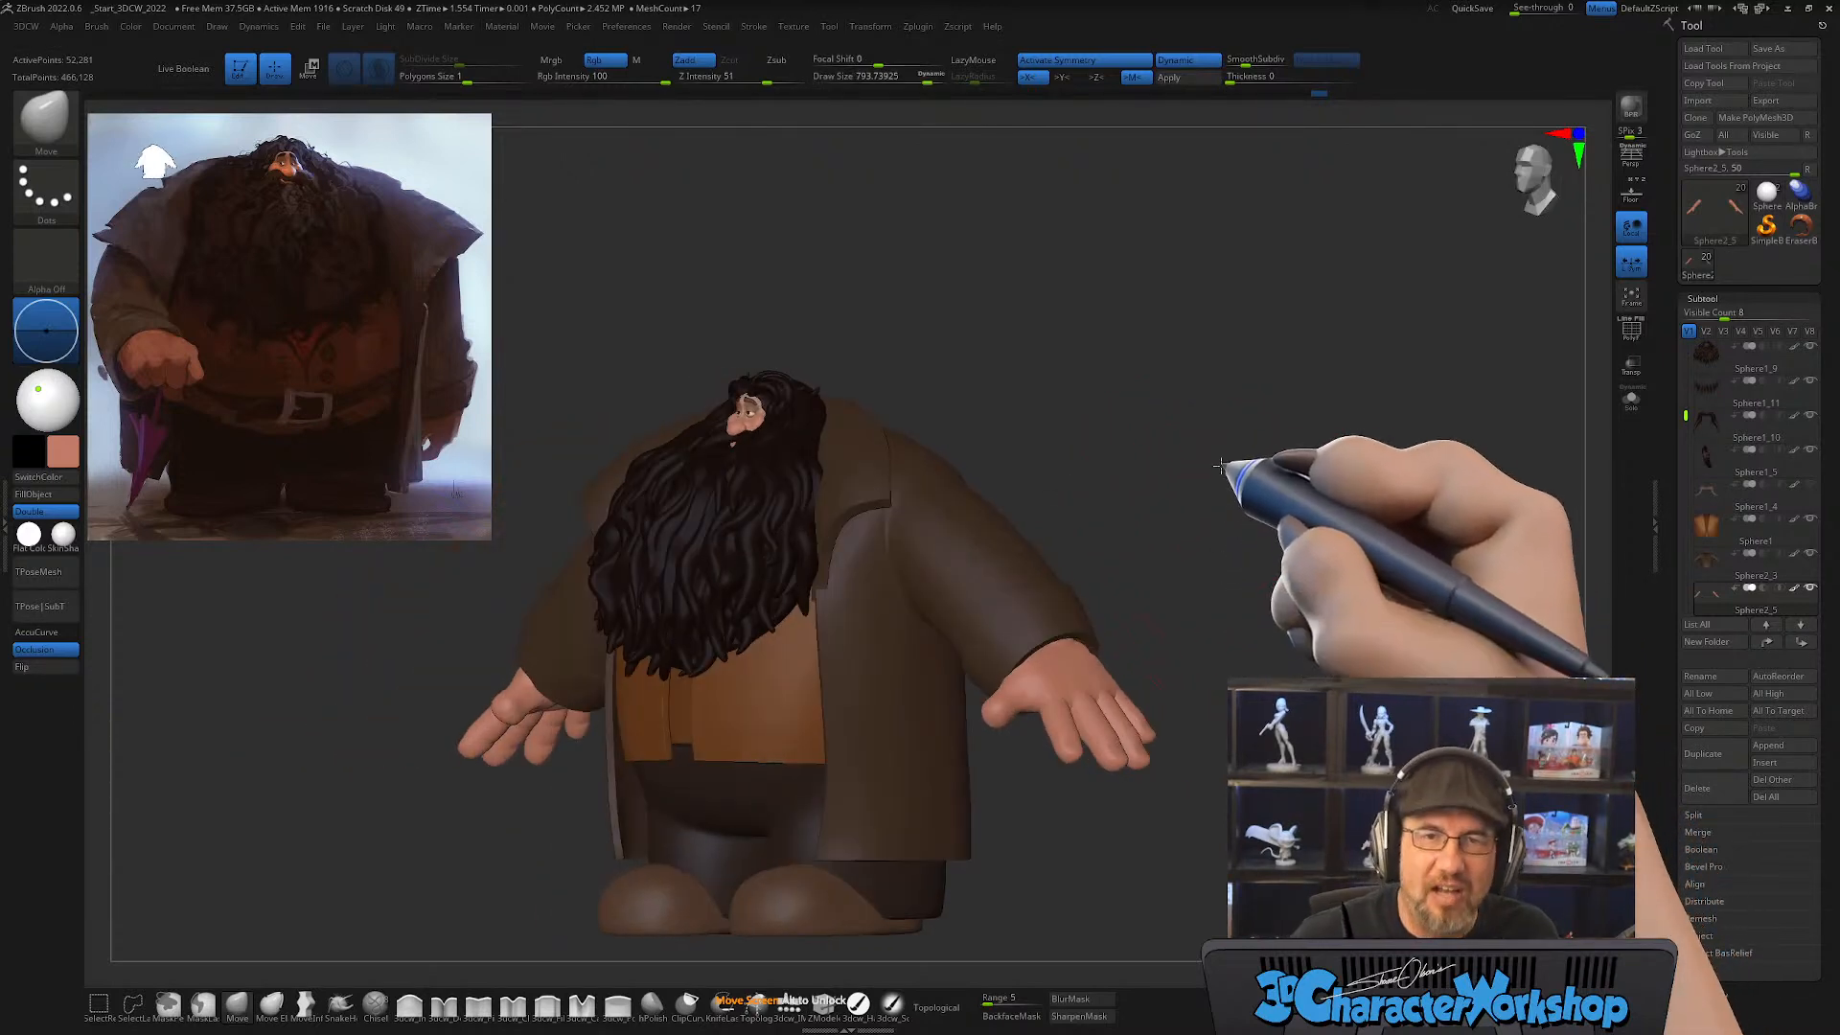
drag(1218, 467, 1080, 657)
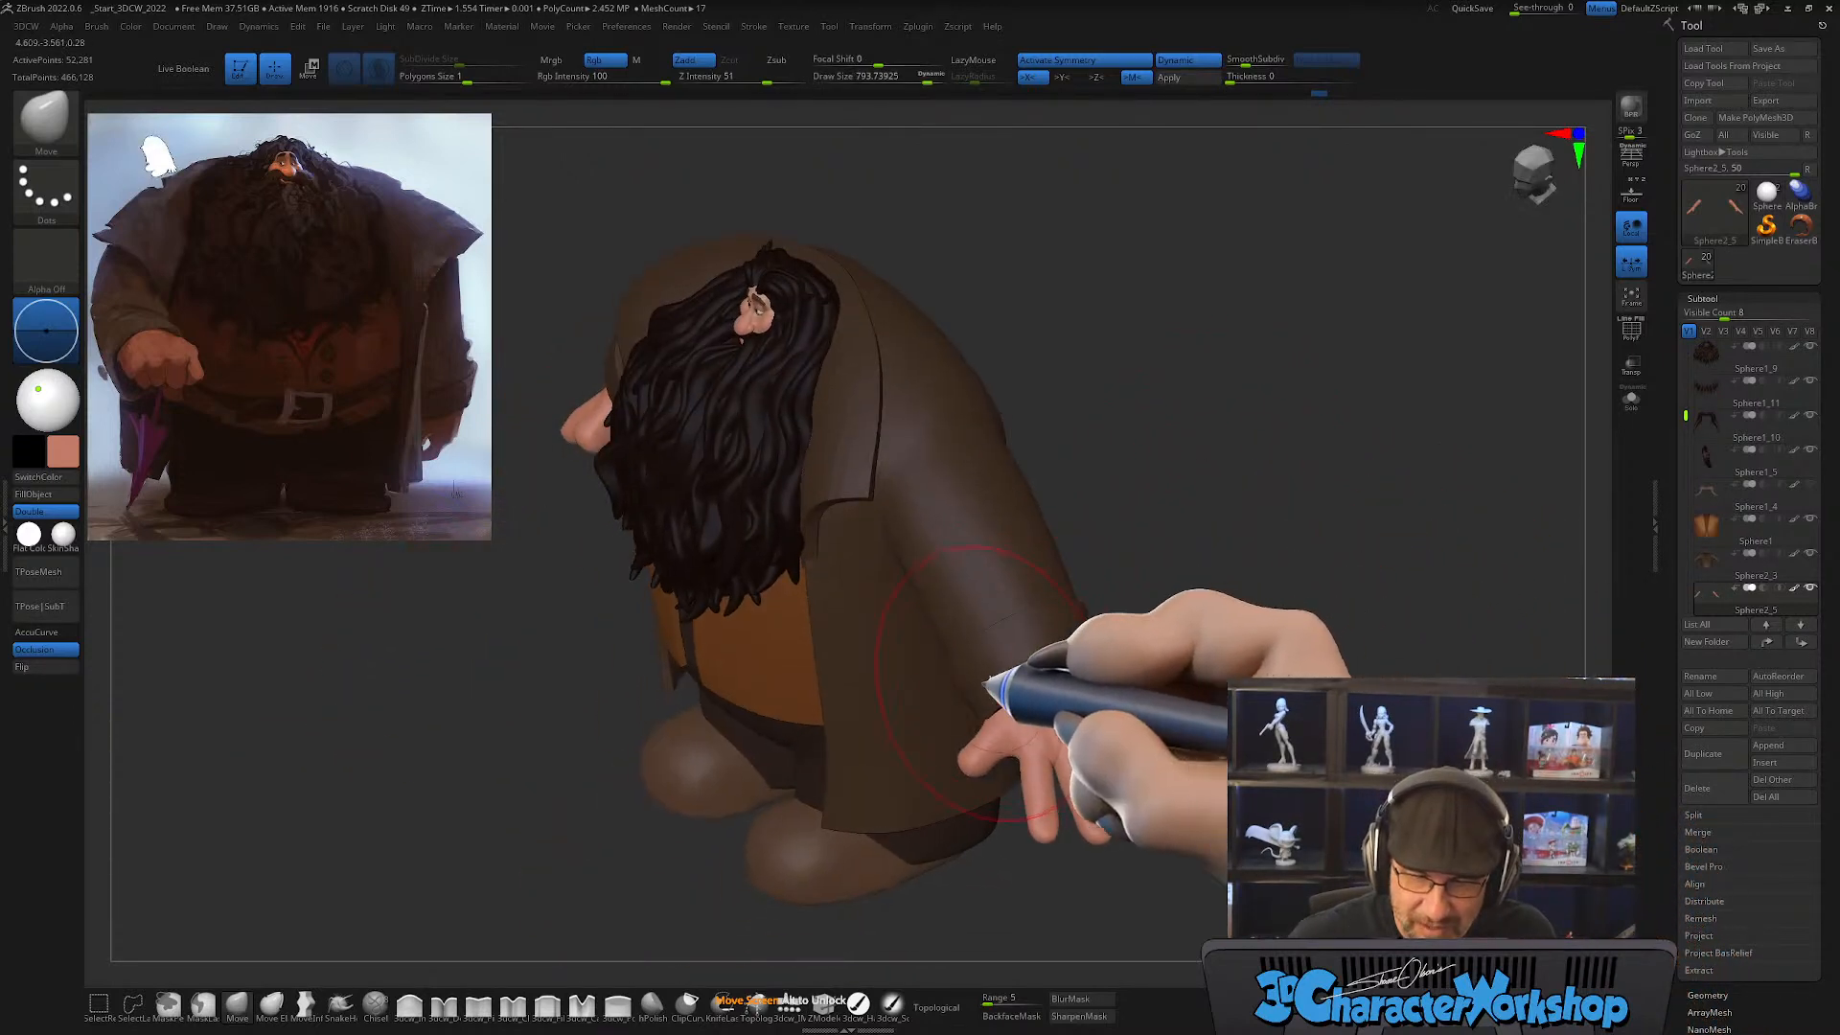
alt+click(1064, 623)
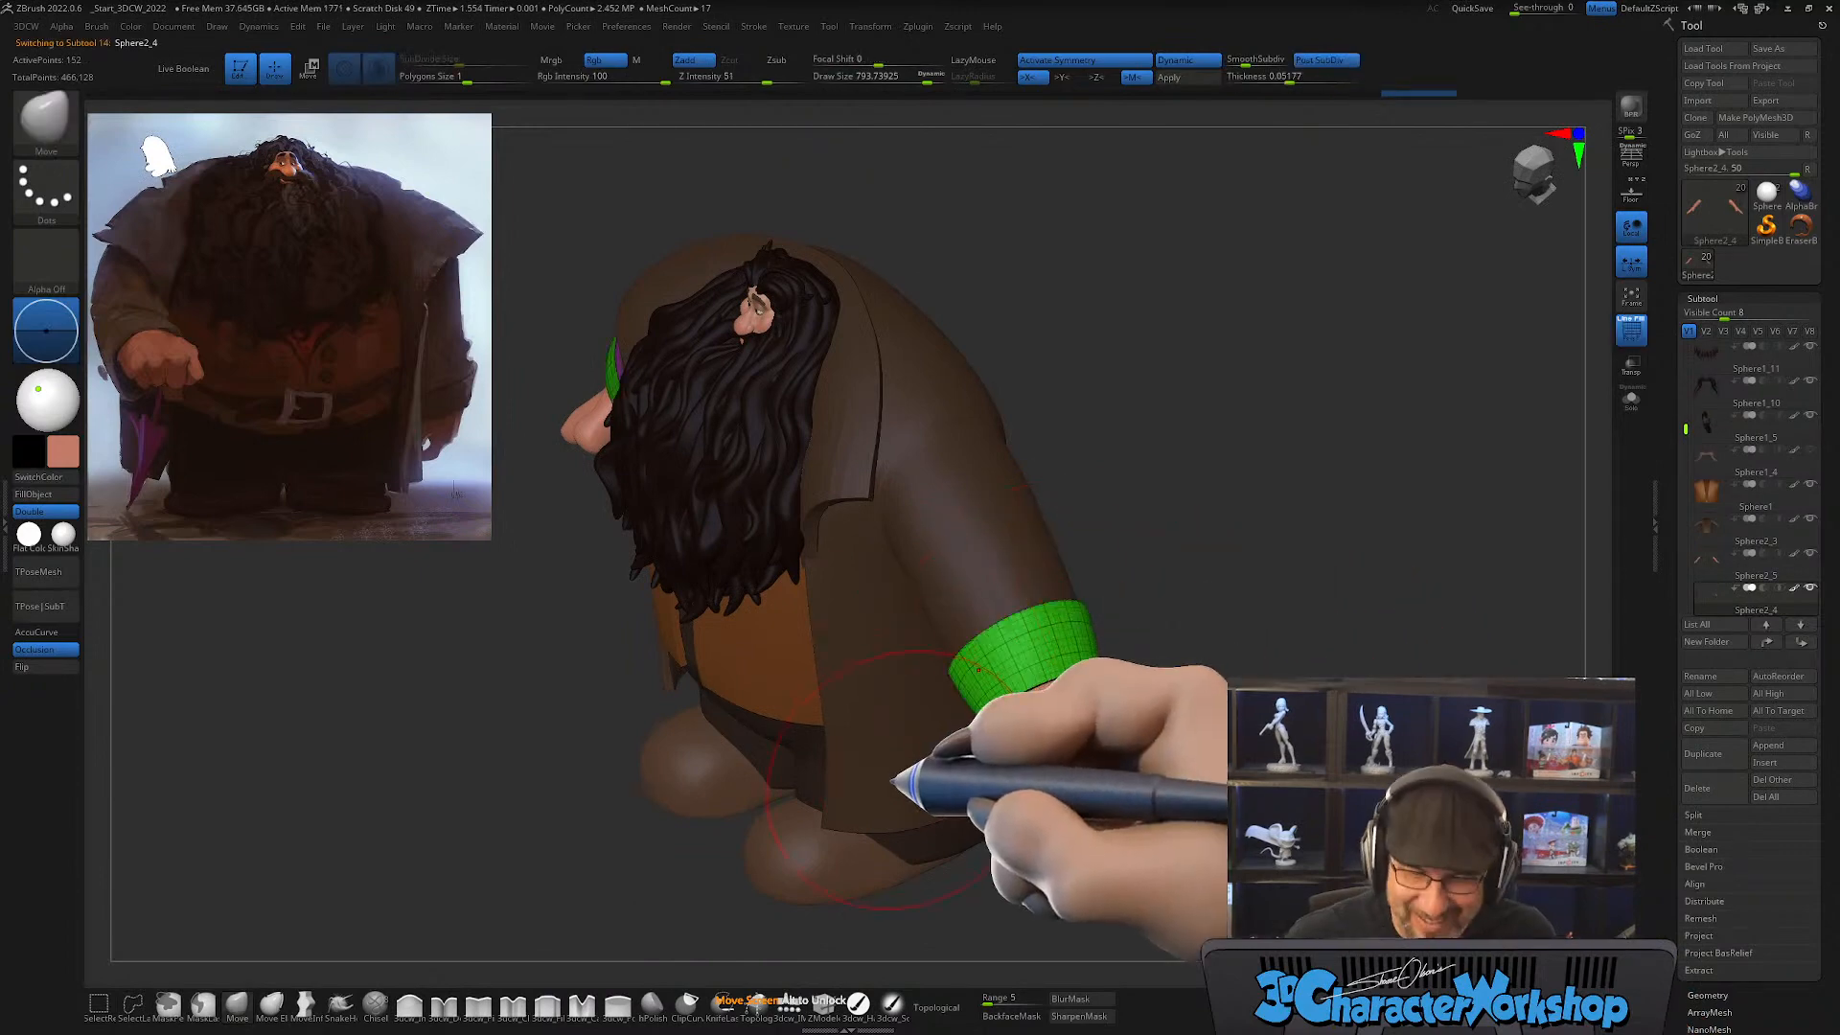
key(s)
drag(960, 713, 964, 712)
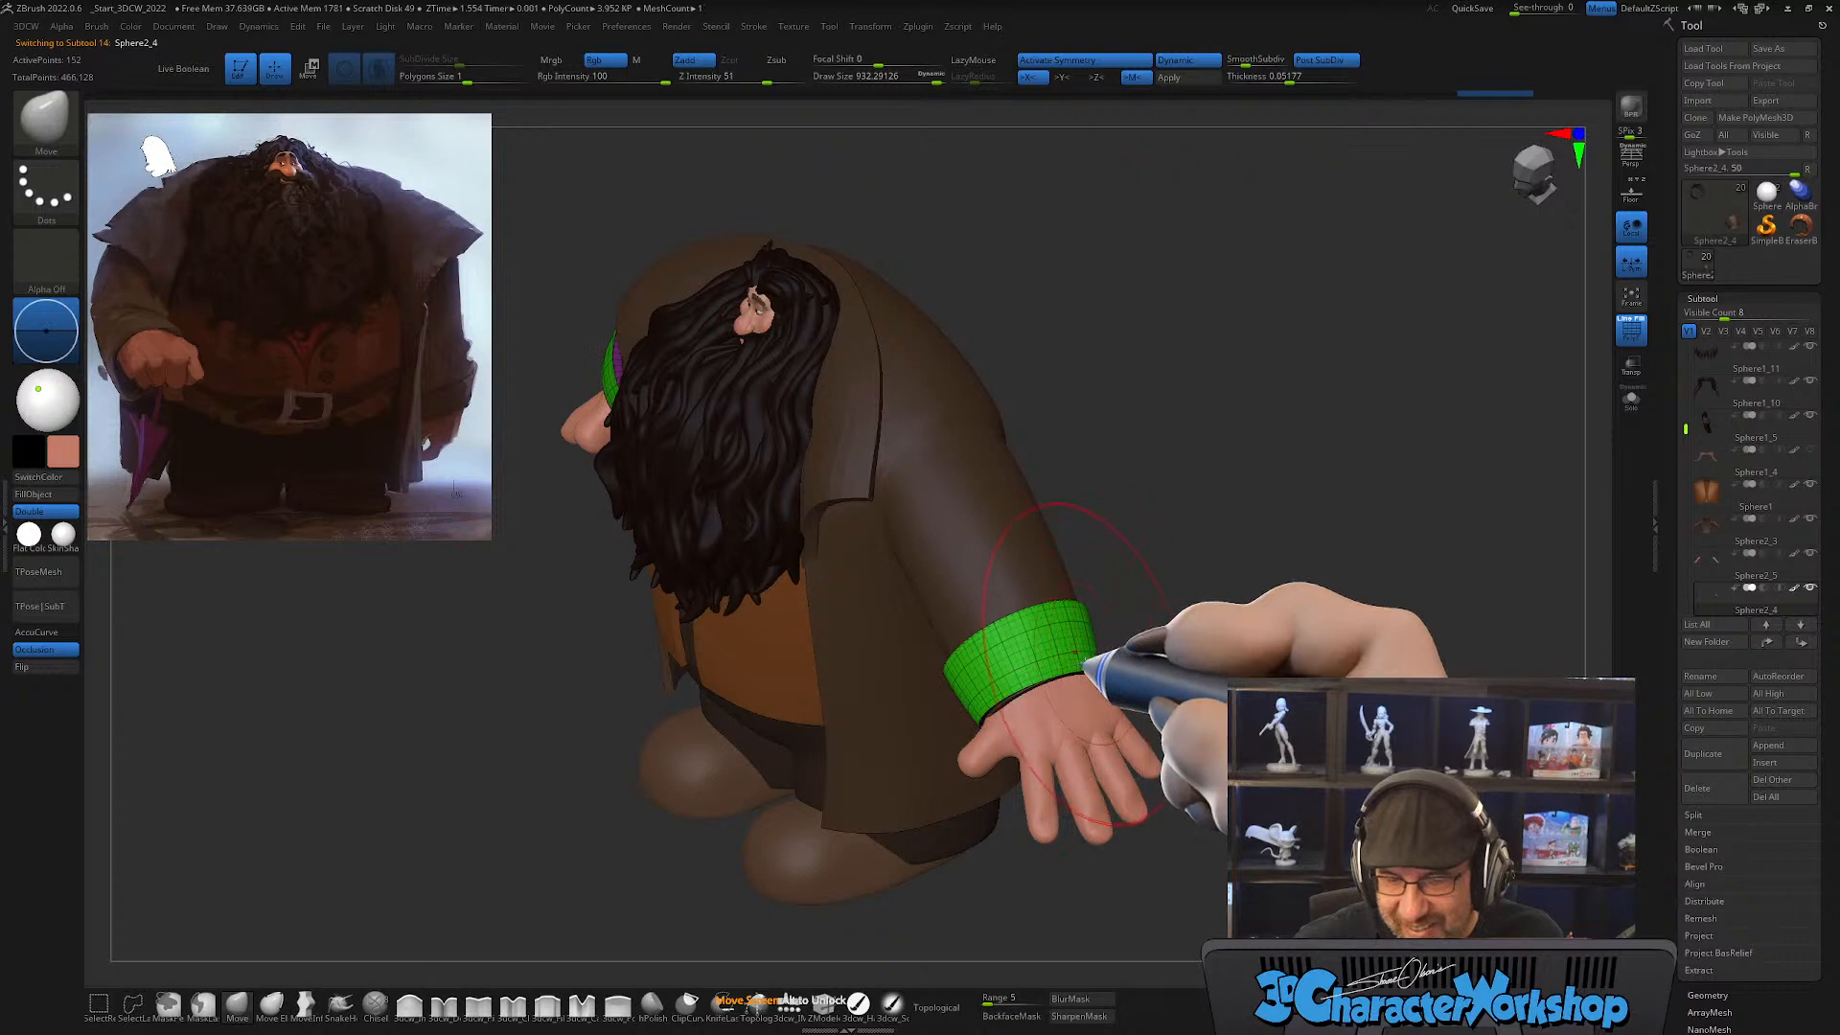
mouse_move(1192, 575)
mouse_down()
mouse_move(1211, 587)
mouse_move(1179, 575)
mouse_move(1117, 680)
mouse_up()
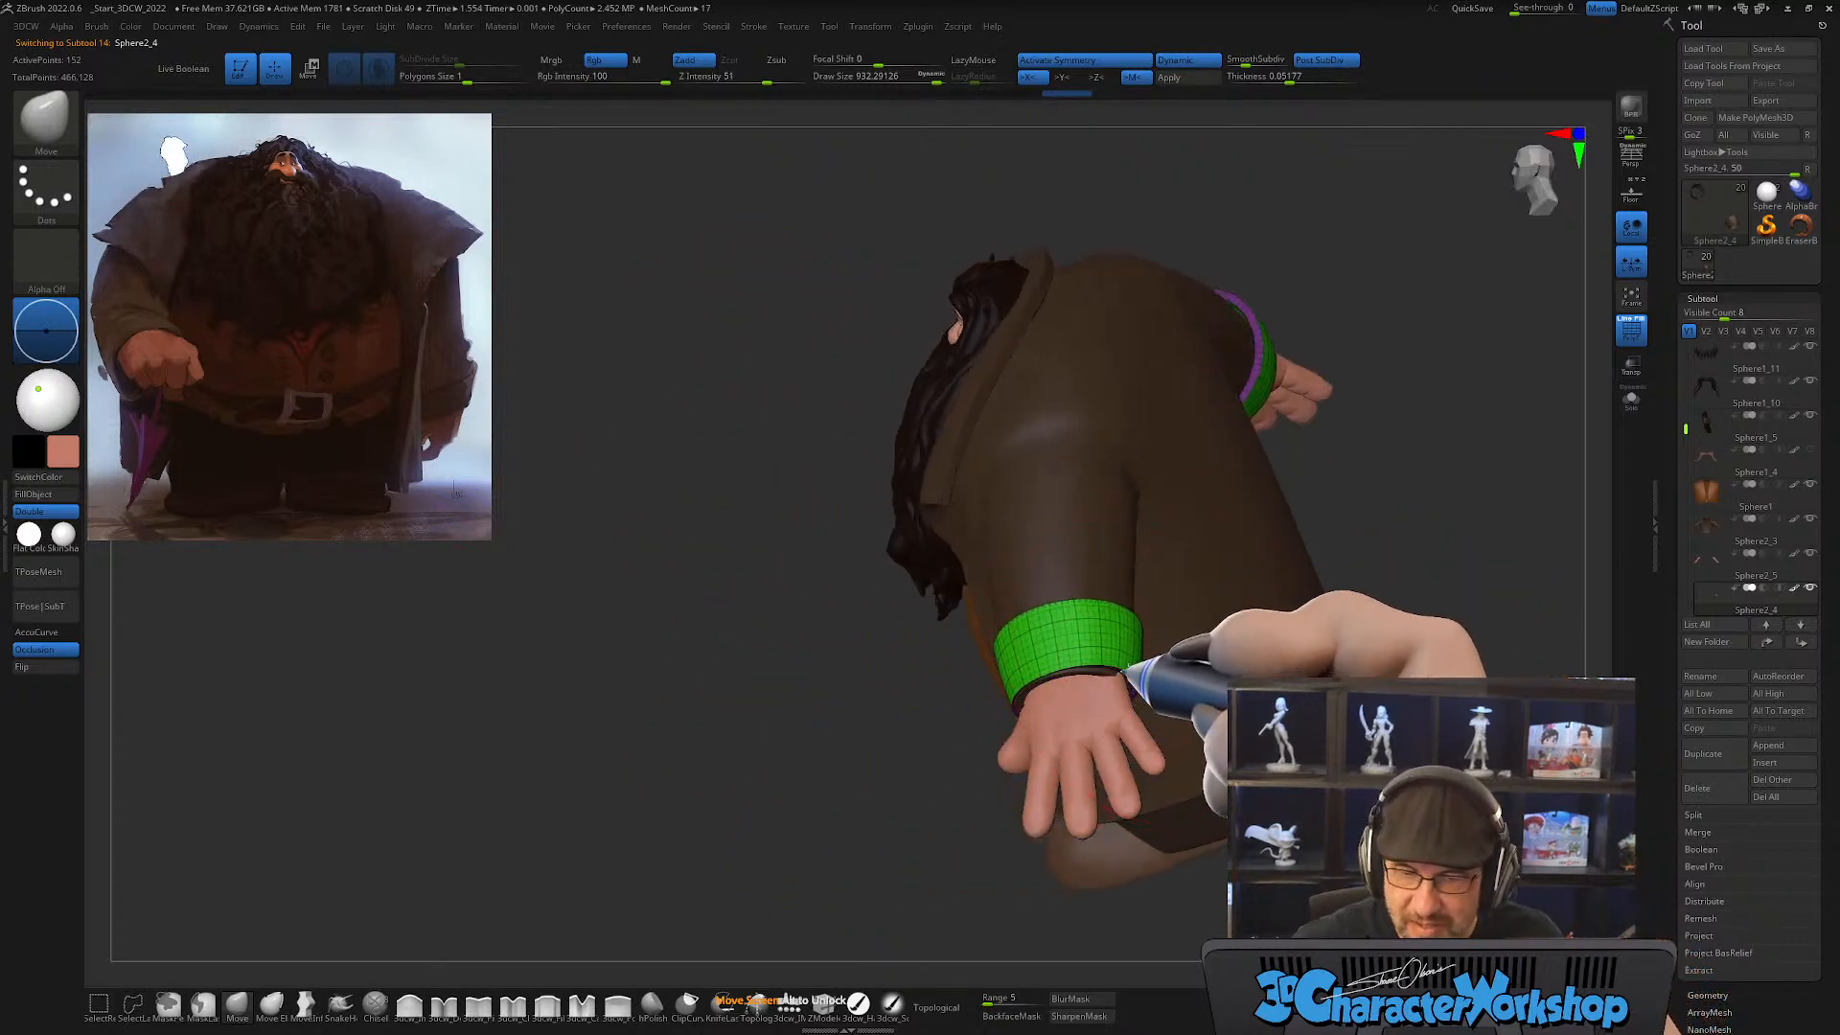
drag(1336, 485, 1328, 473)
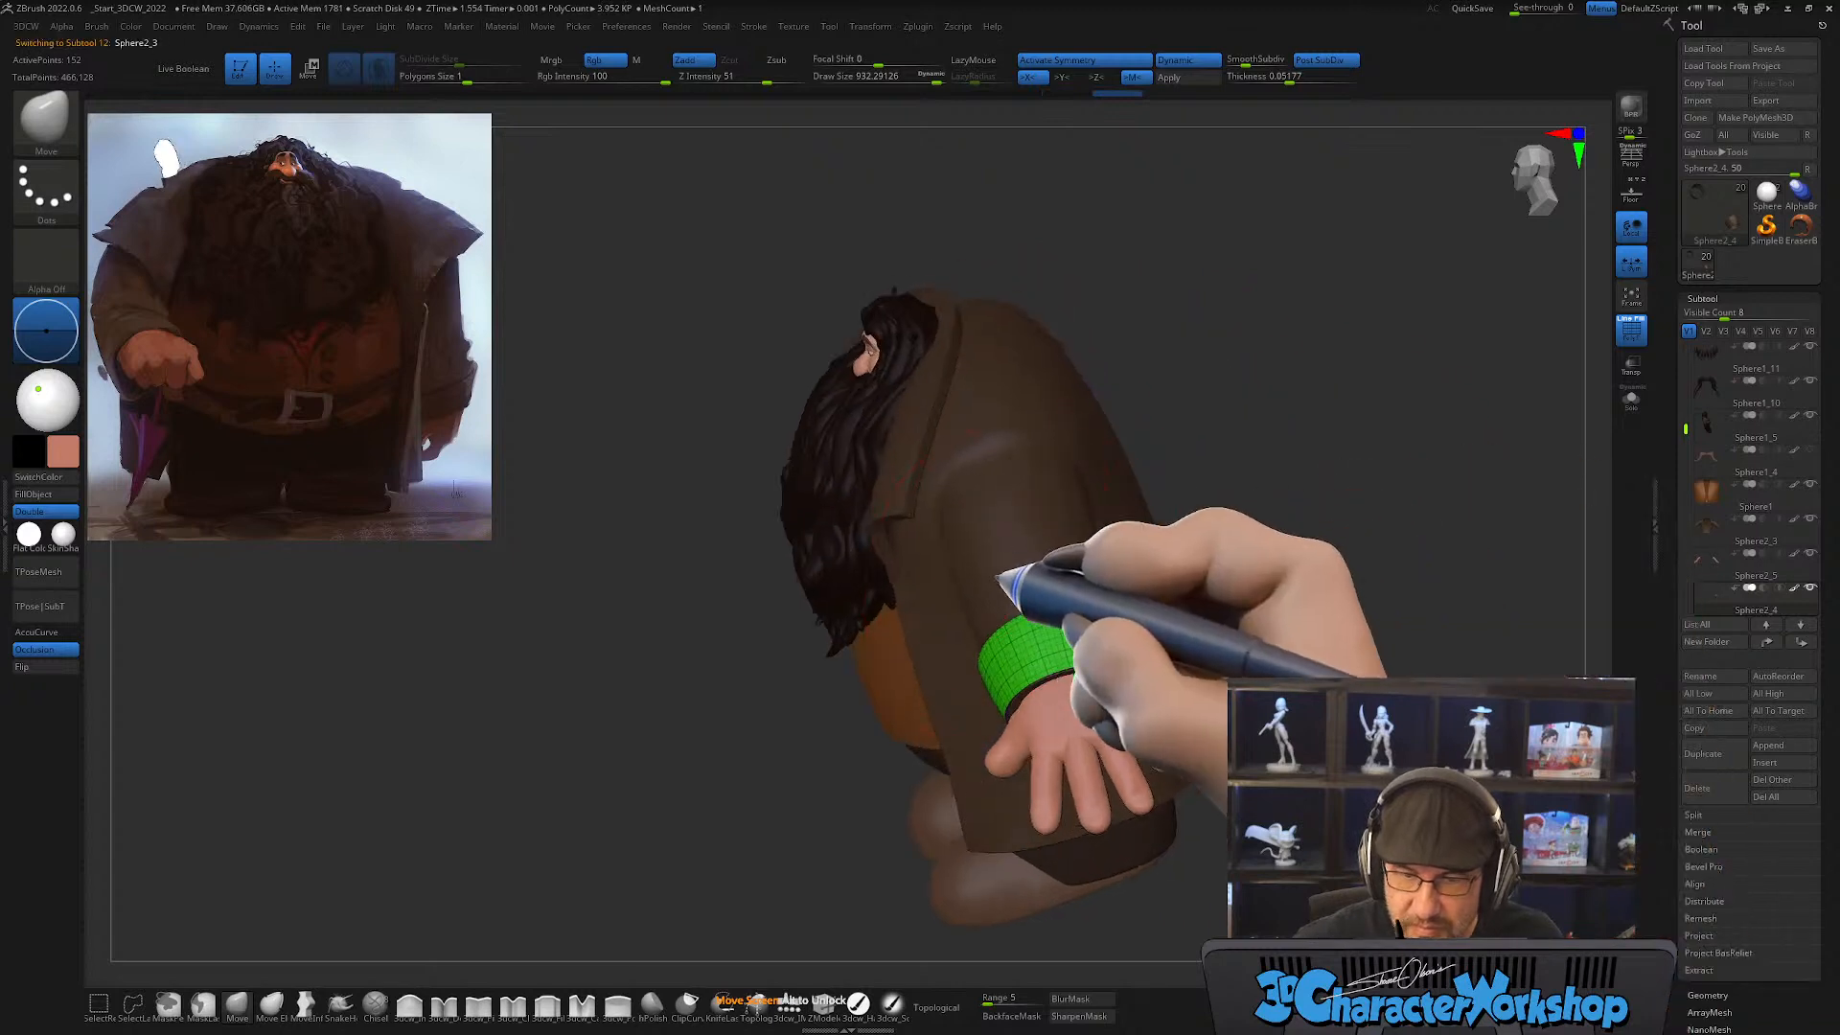
Step: Select the coat and adjust the sleeve behind the cuff with the Move brush at draw size about 695
alt+click(1005, 565)
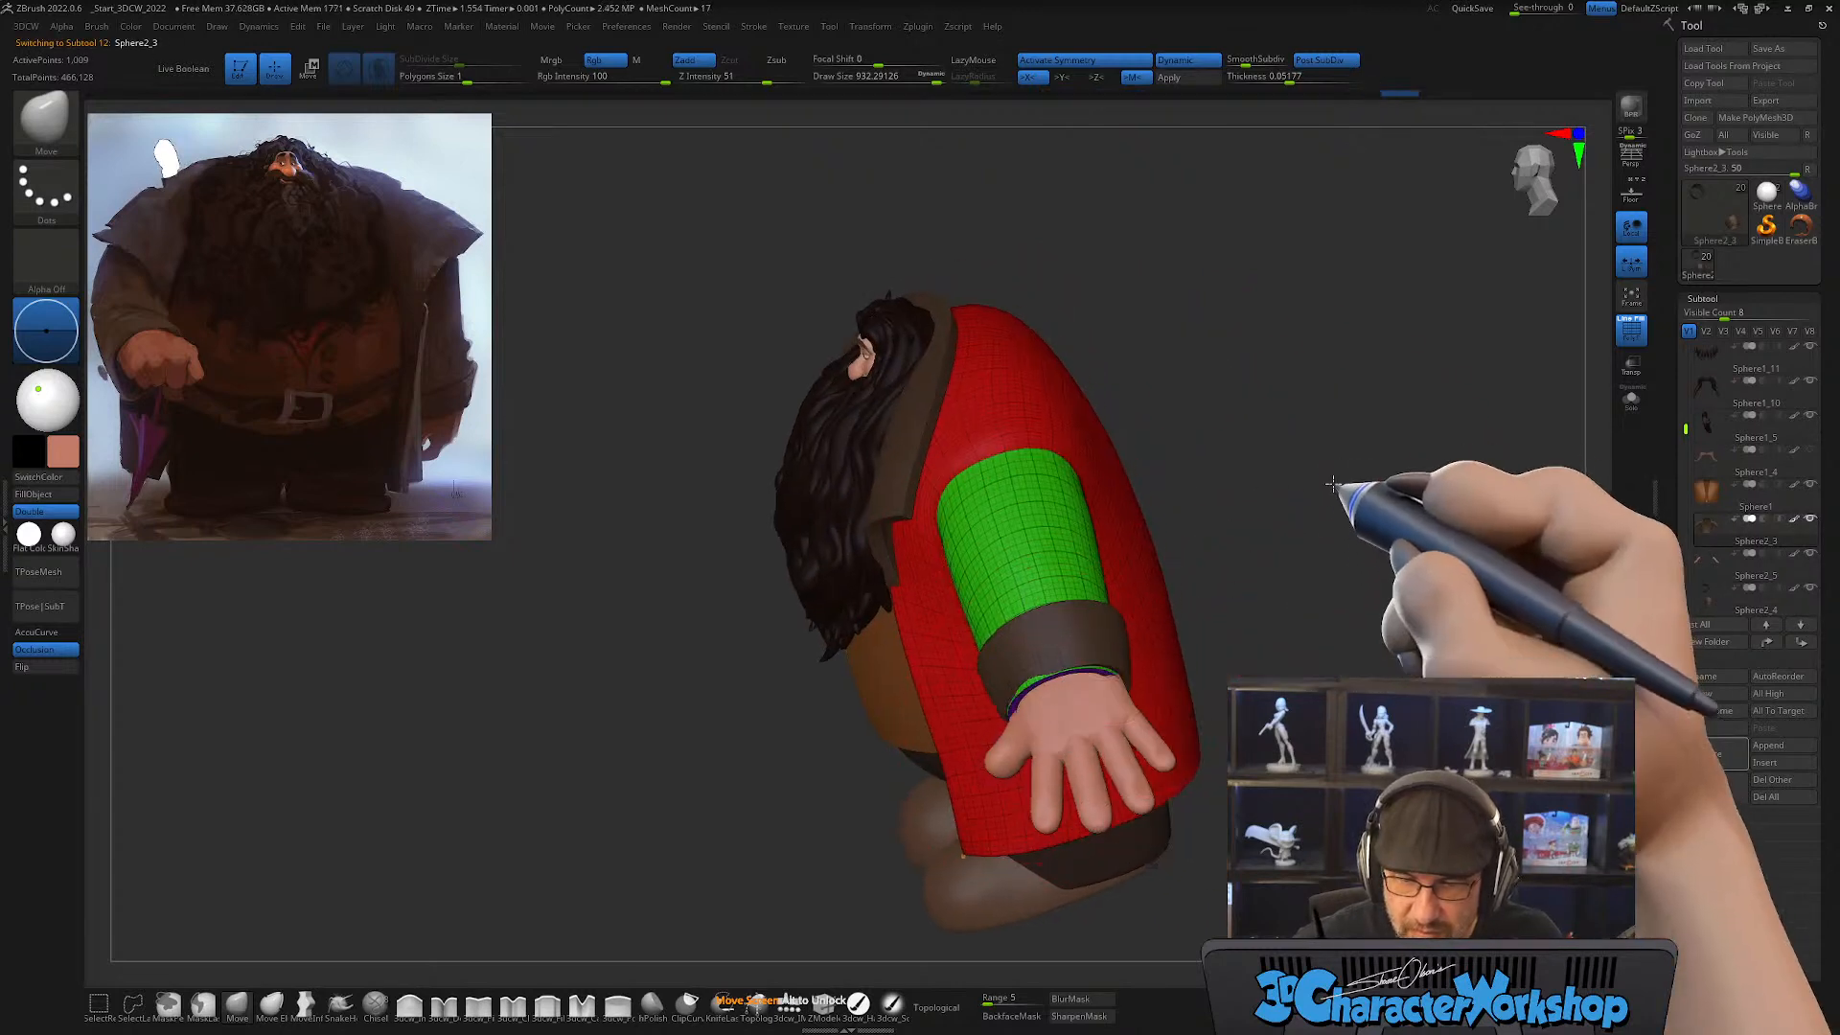
drag(1335, 485, 1221, 587)
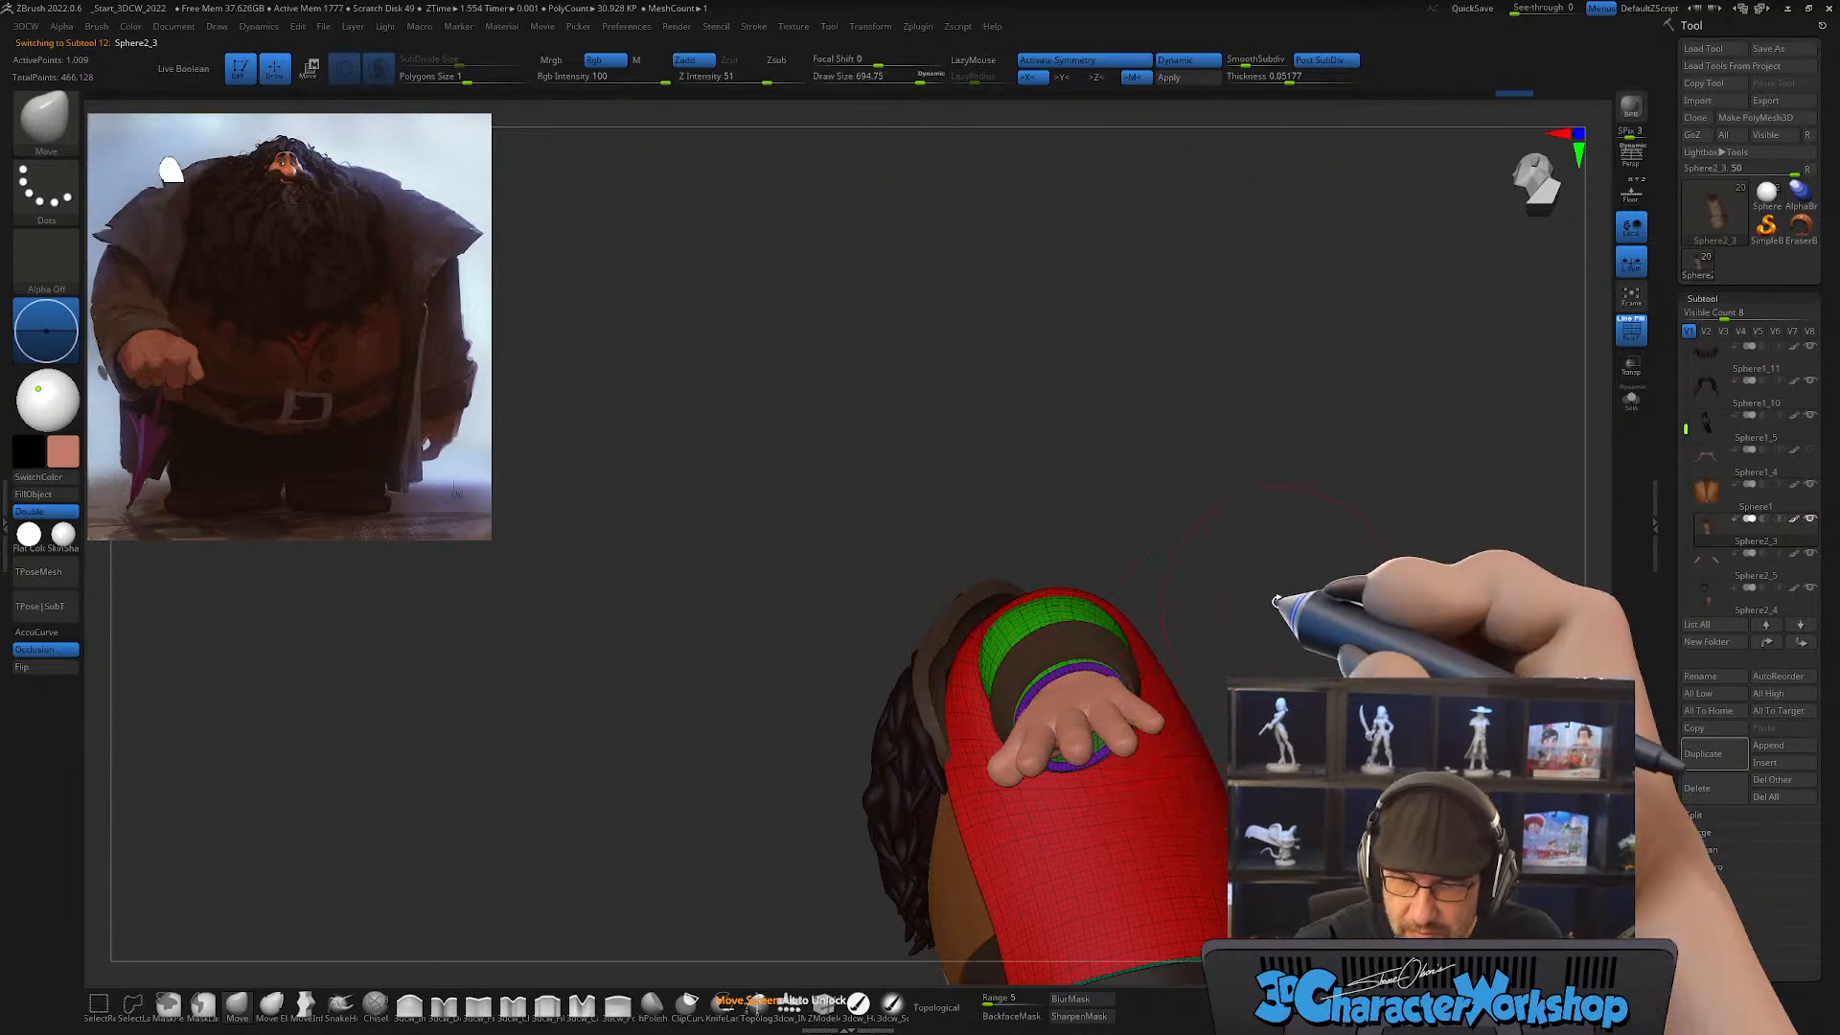
drag(1265, 595, 1247, 522)
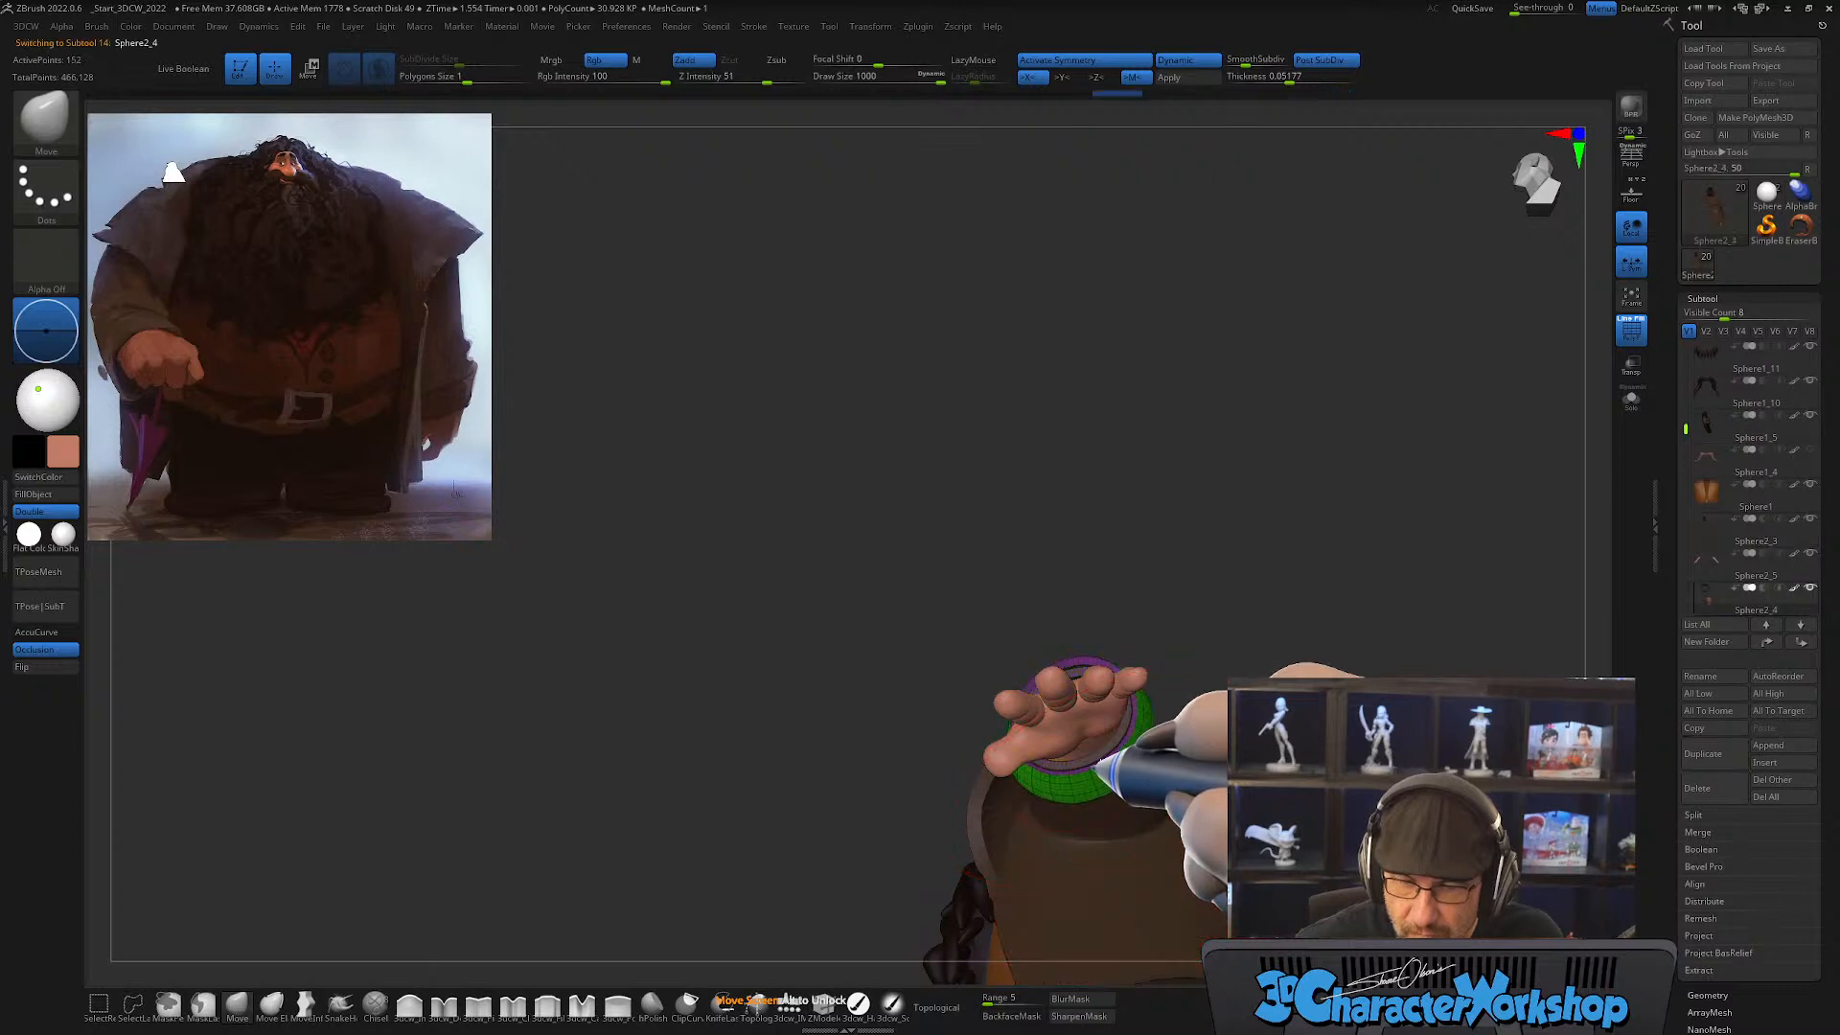
Step: Reshape the cuff's opening and outer edges around the wrist with the Move brush at draw sizes of about 1000 and 814
drag(1203, 551, 992, 617)
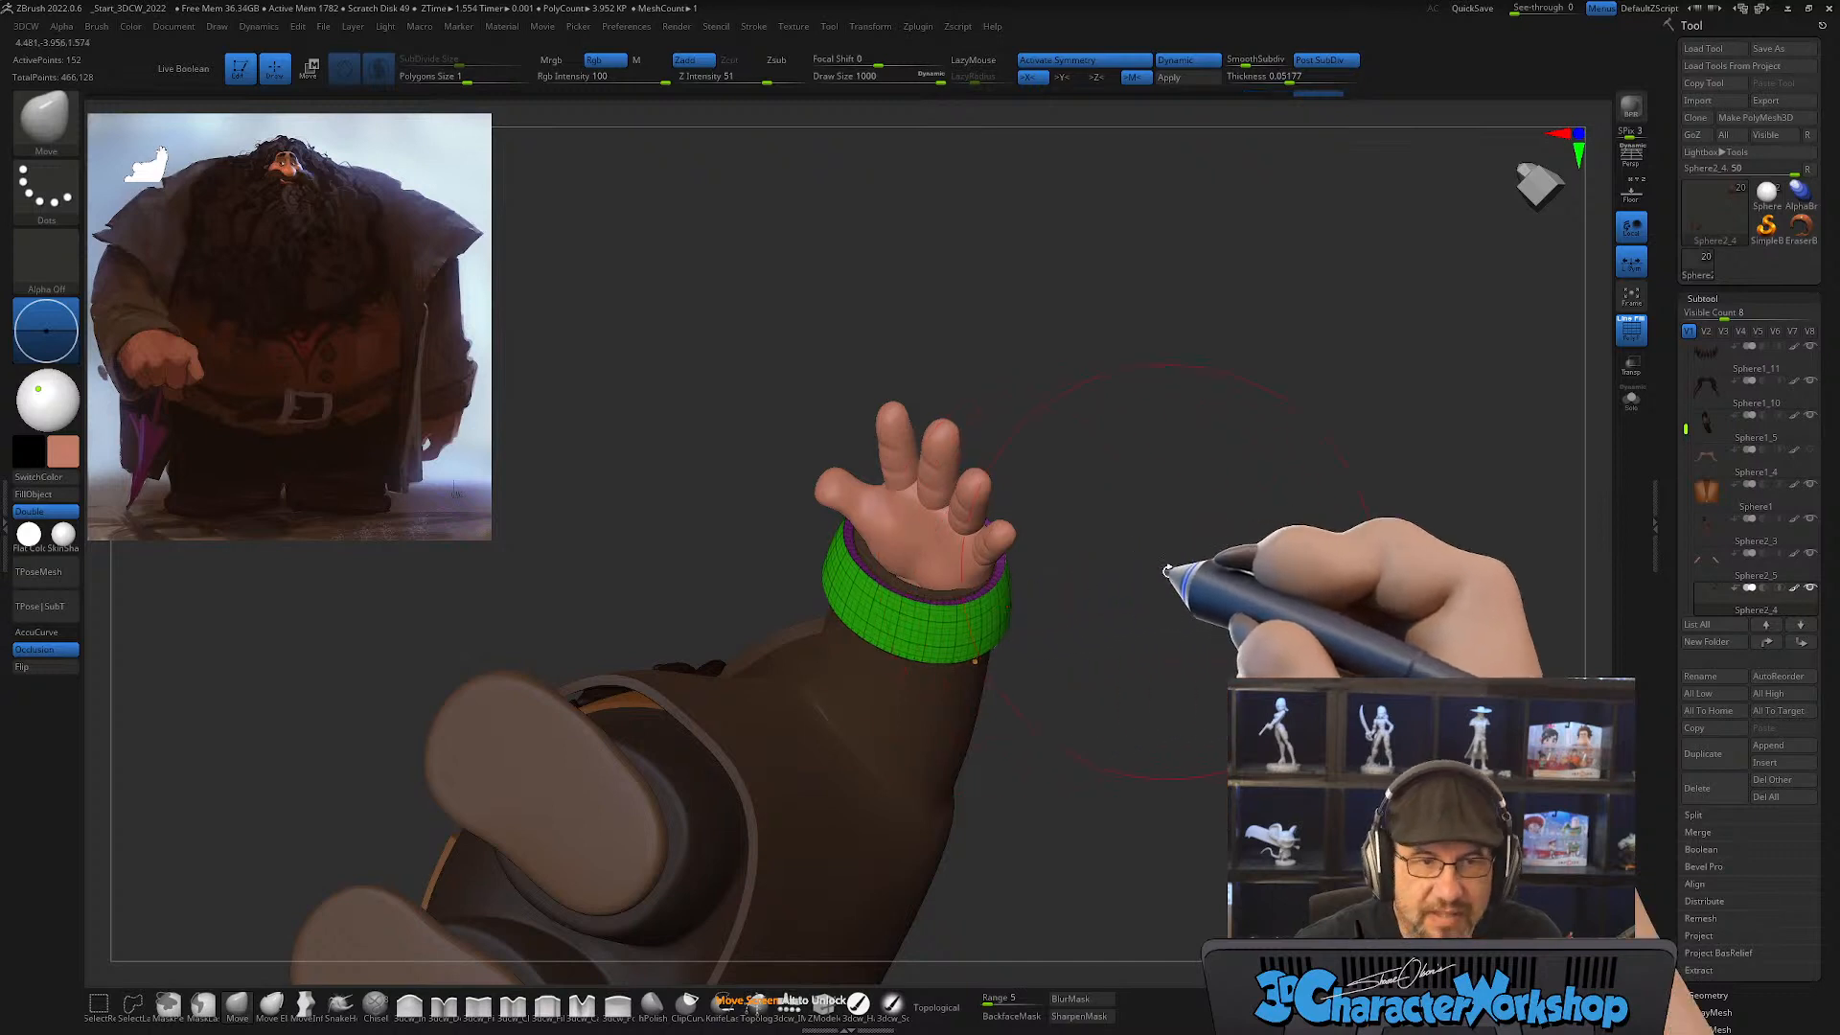
drag(1155, 571, 1151, 571)
mouse_move(1191, 487)
mouse_down()
mouse_move(1101, 575)
mouse_move(1076, 560)
mouse_move(1013, 365)
mouse_move(936, 445)
mouse_up()
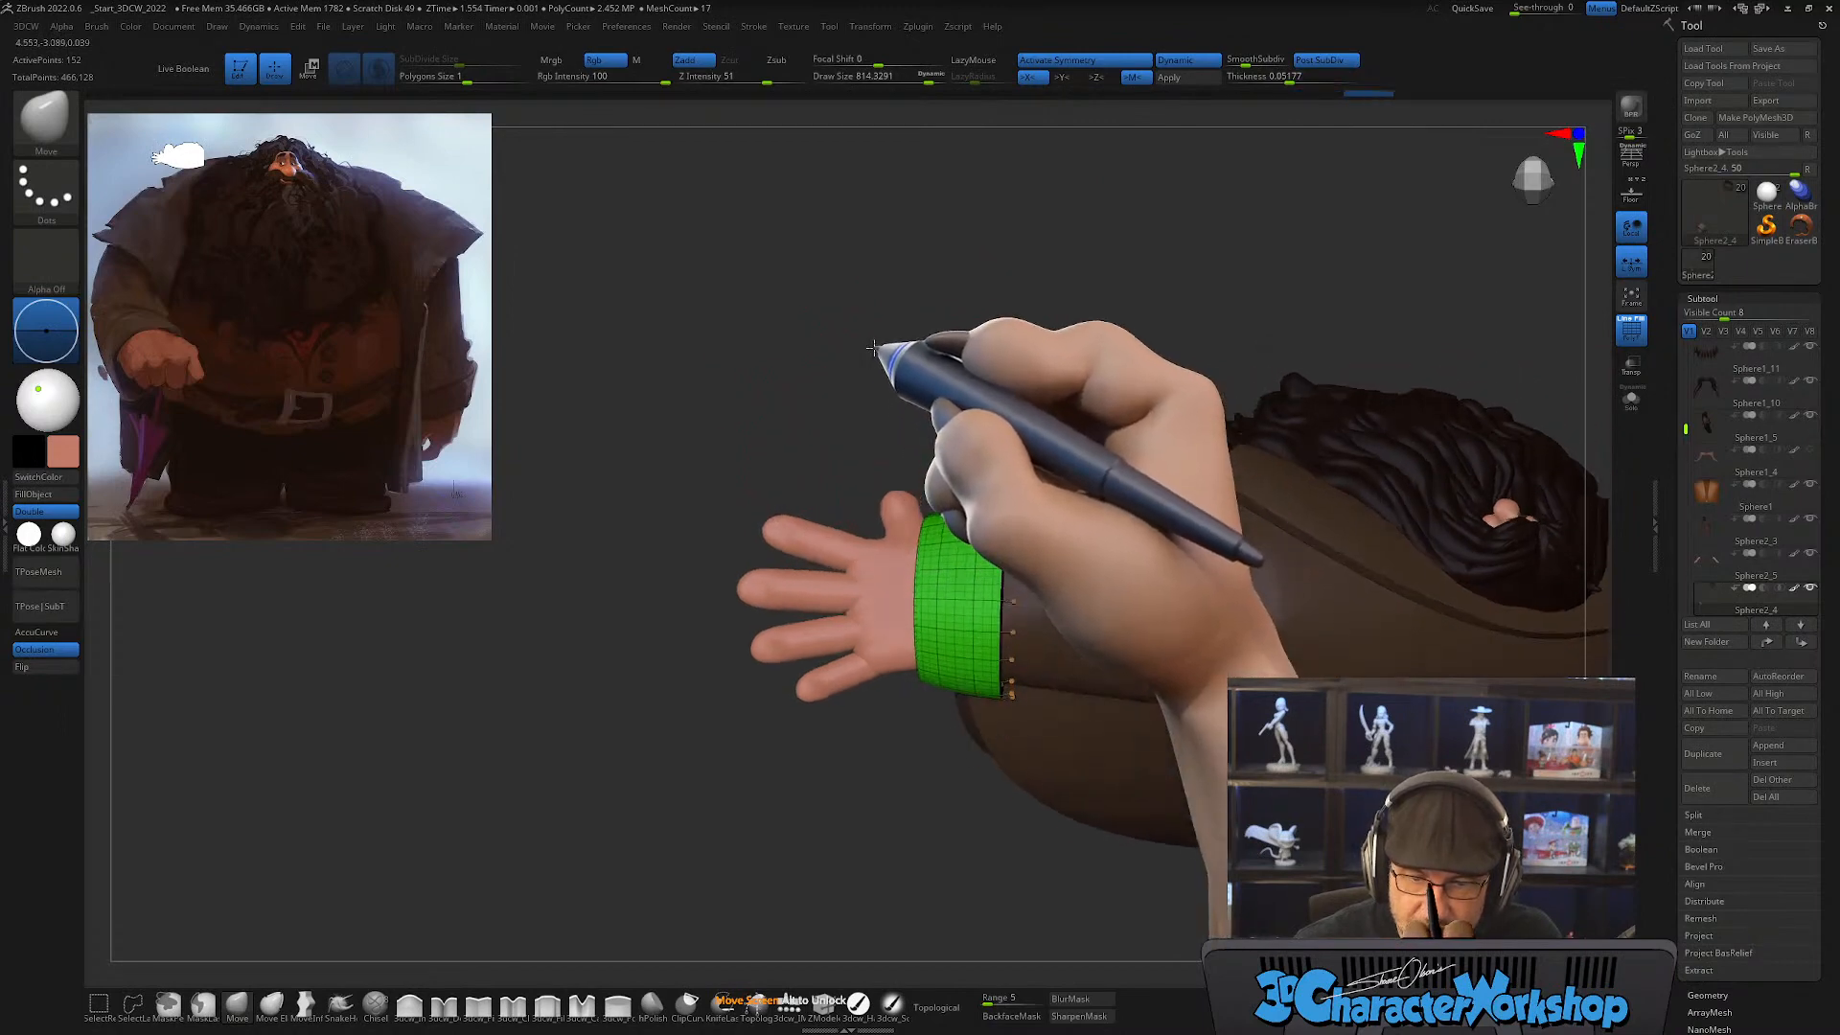
drag(850, 382, 959, 575)
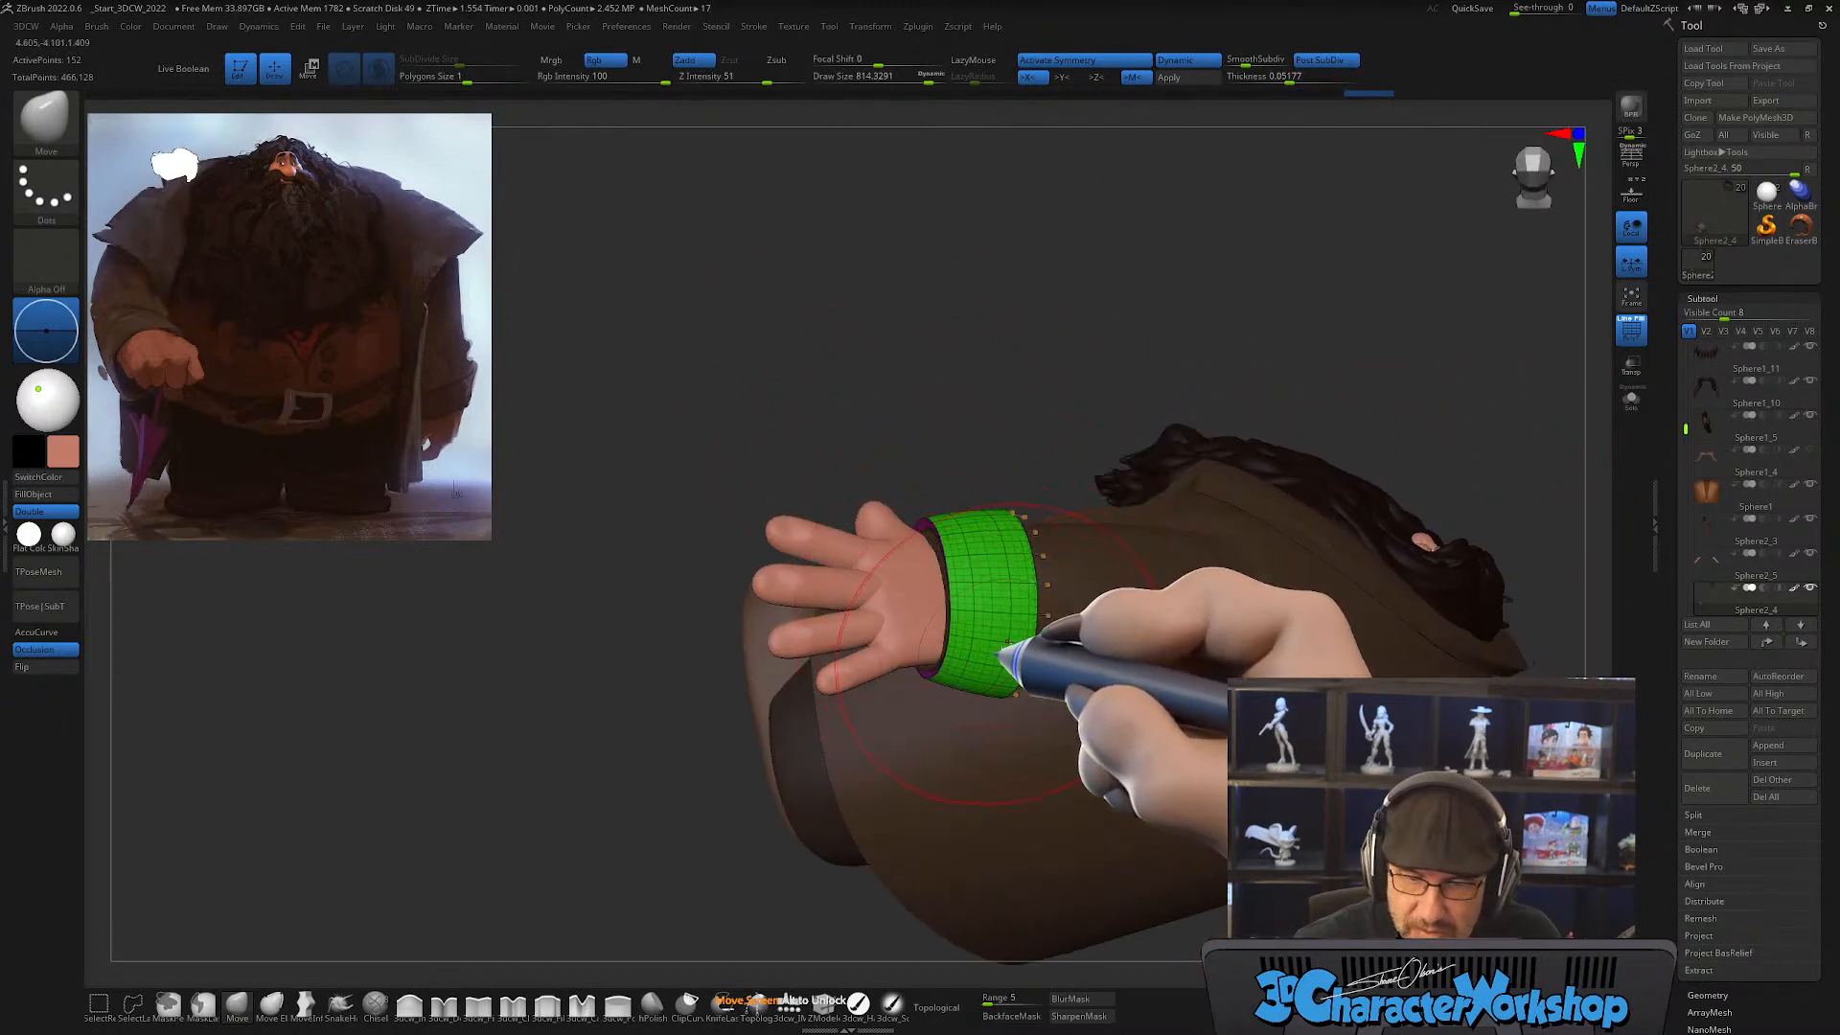
drag(998, 390, 951, 497)
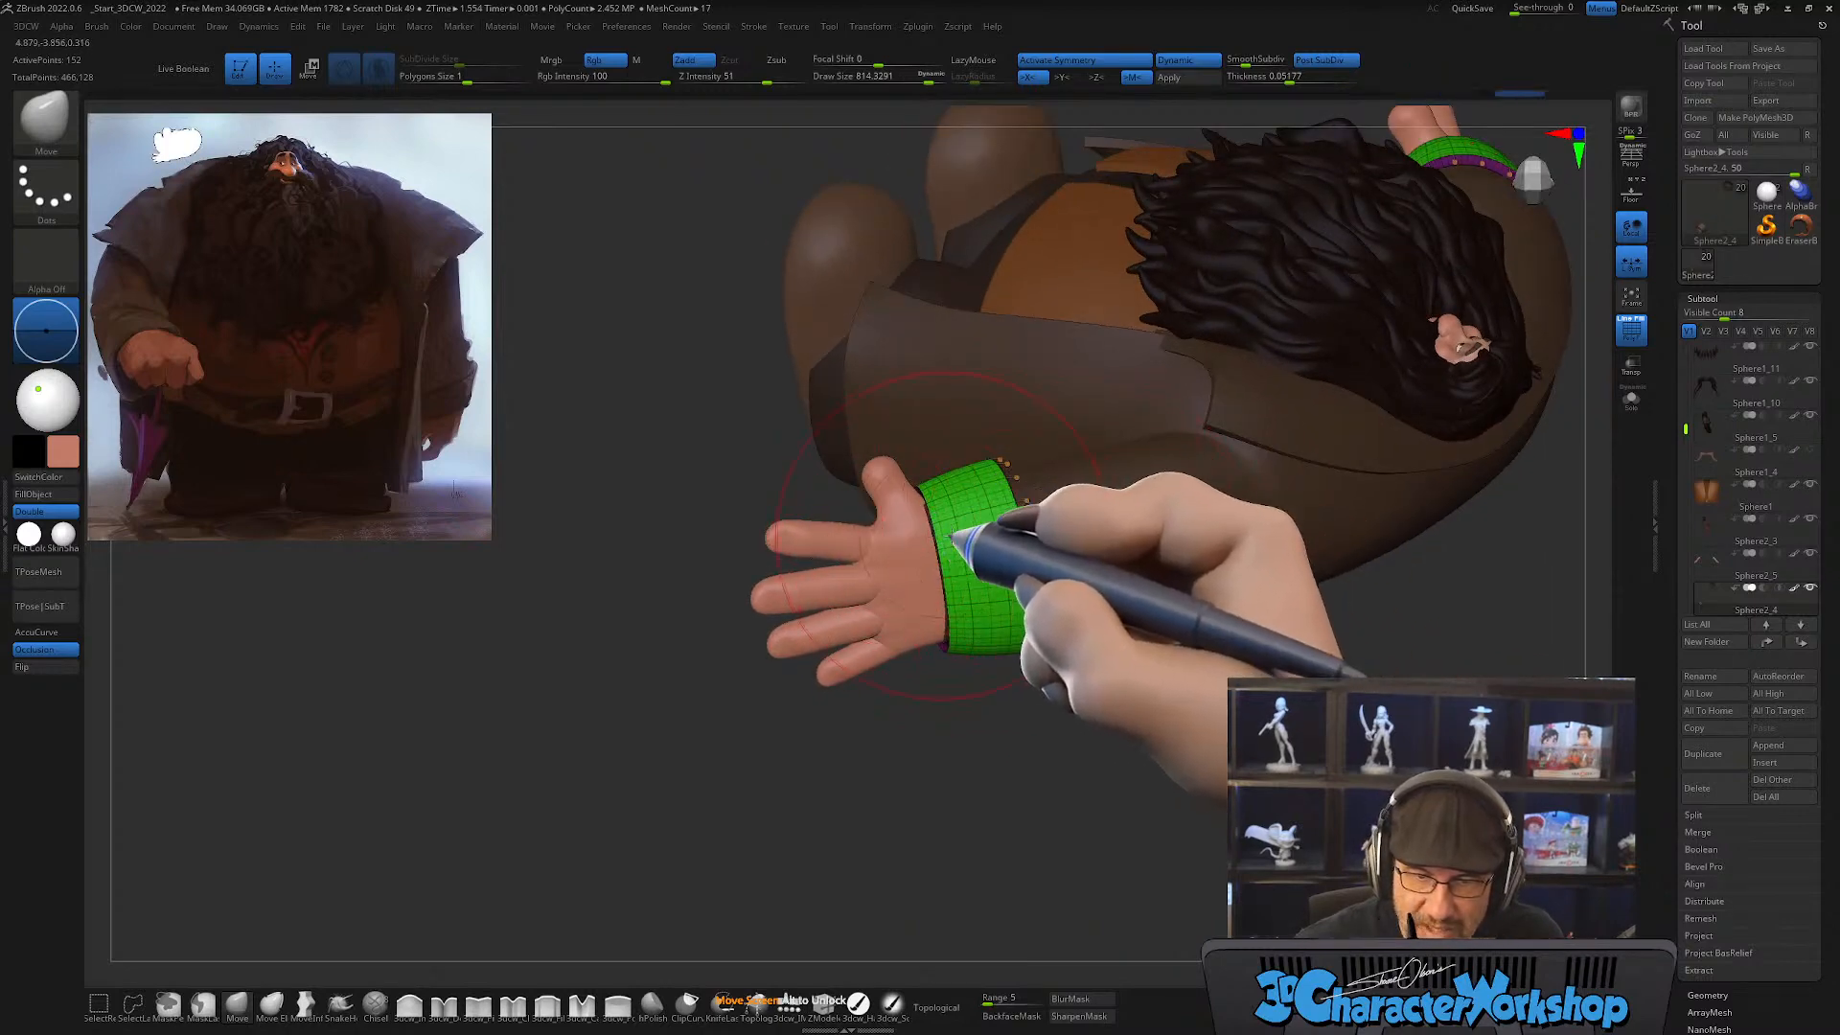
Step: Select the coat and refine the sleeve's underside behind the cuff with the Move brush at draw sizes of about 508 and 648
alt+click(1109, 534)
drag(1077, 706, 937, 496)
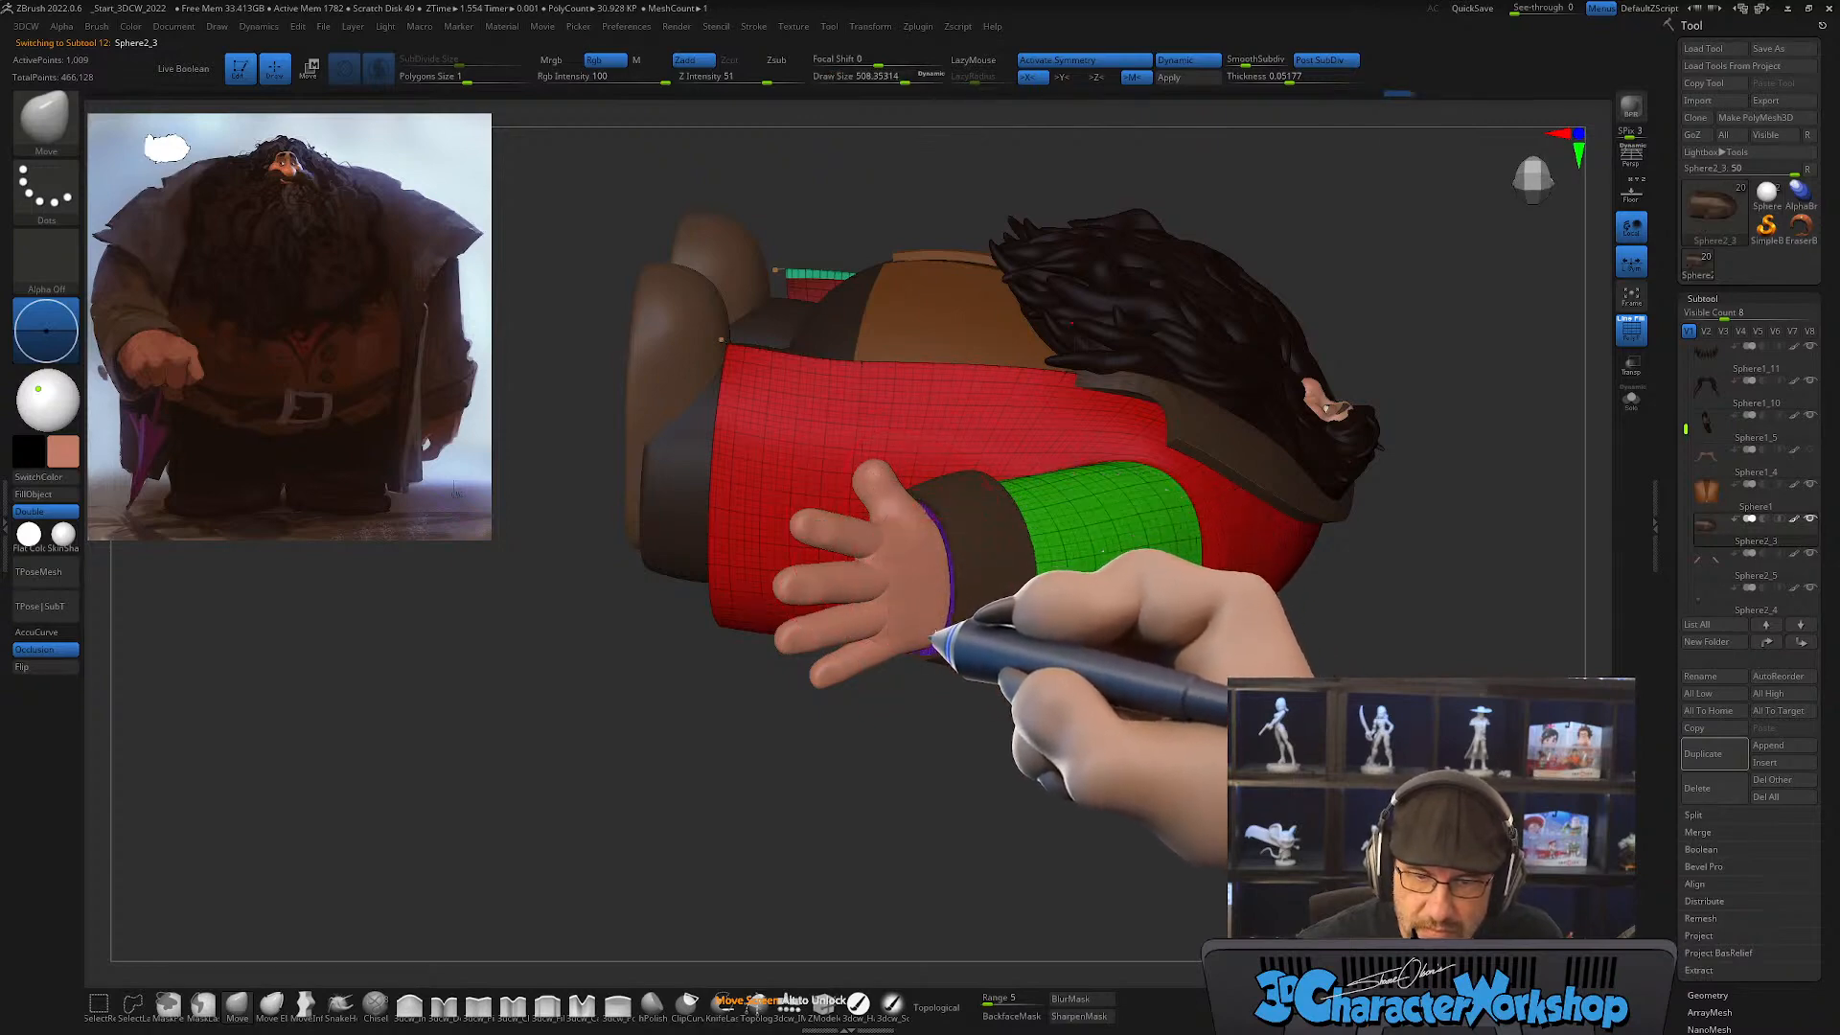
drag(994, 764, 994, 723)
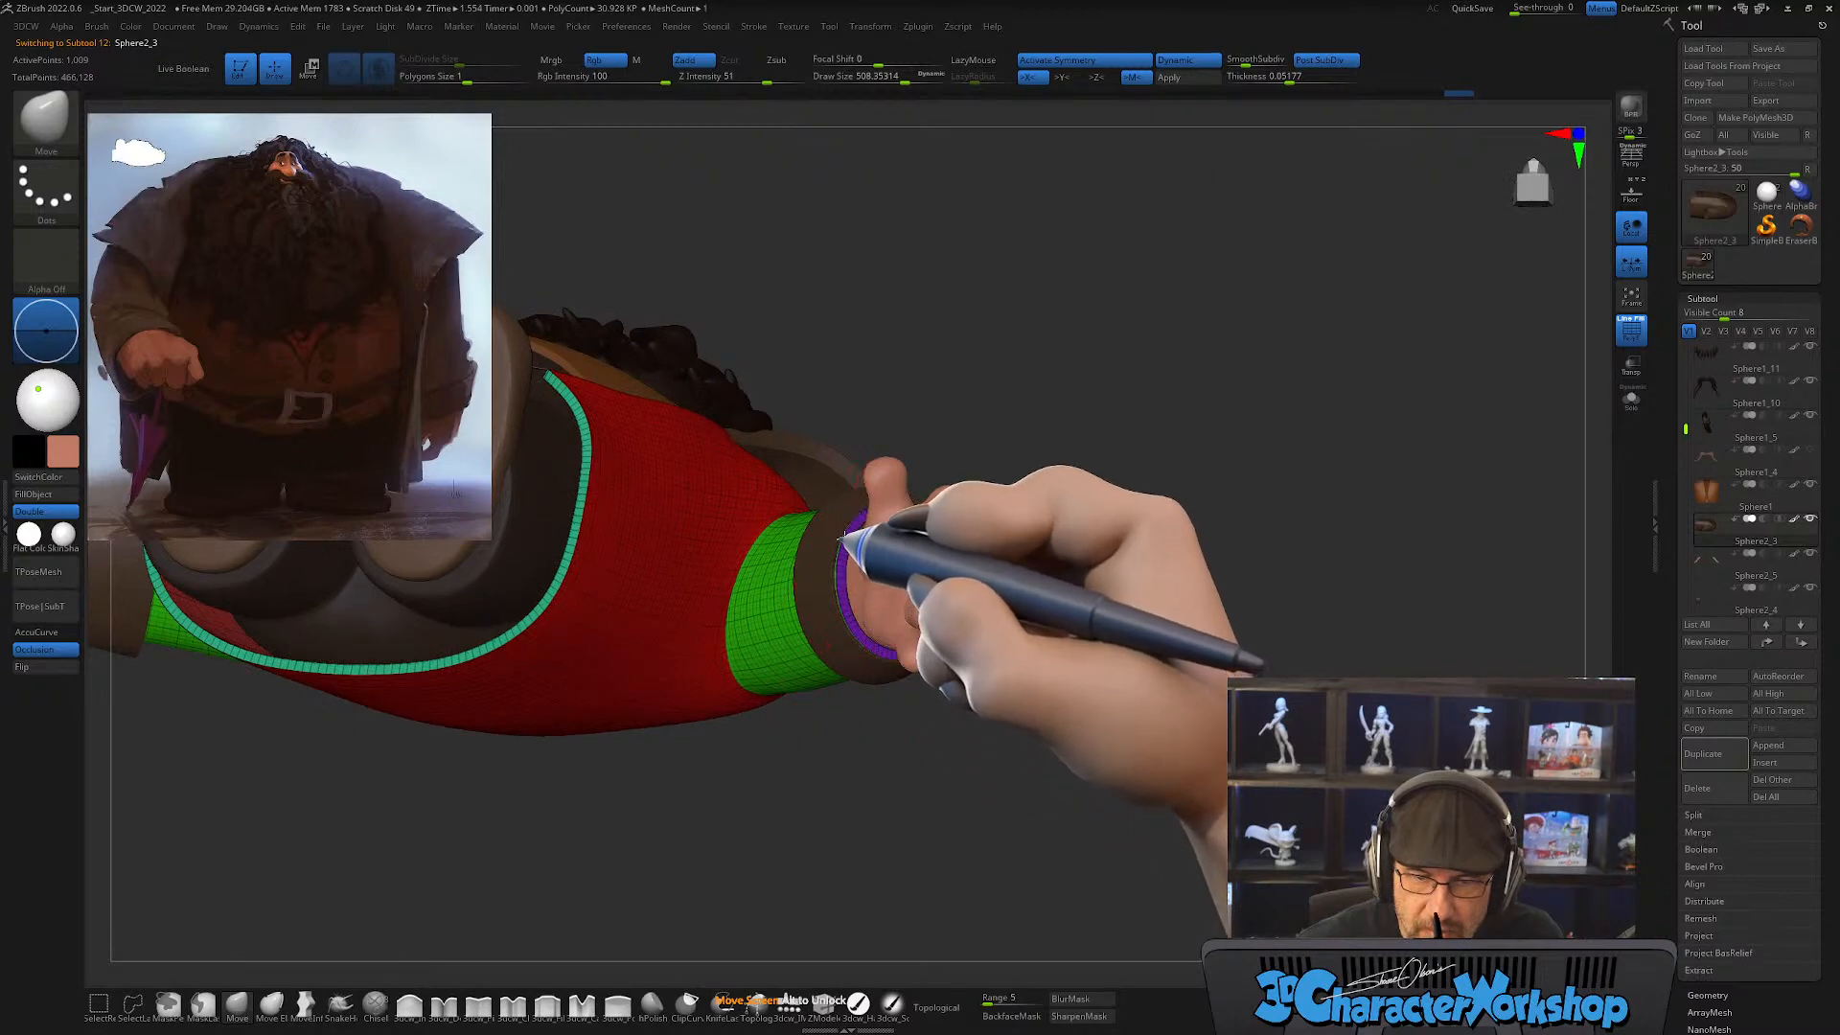
drag(1083, 563, 1222, 552)
key(s)
mouse_move(1140, 552)
mouse_down()
mouse_move(1163, 552)
mouse_move(1198, 471)
mouse_up()
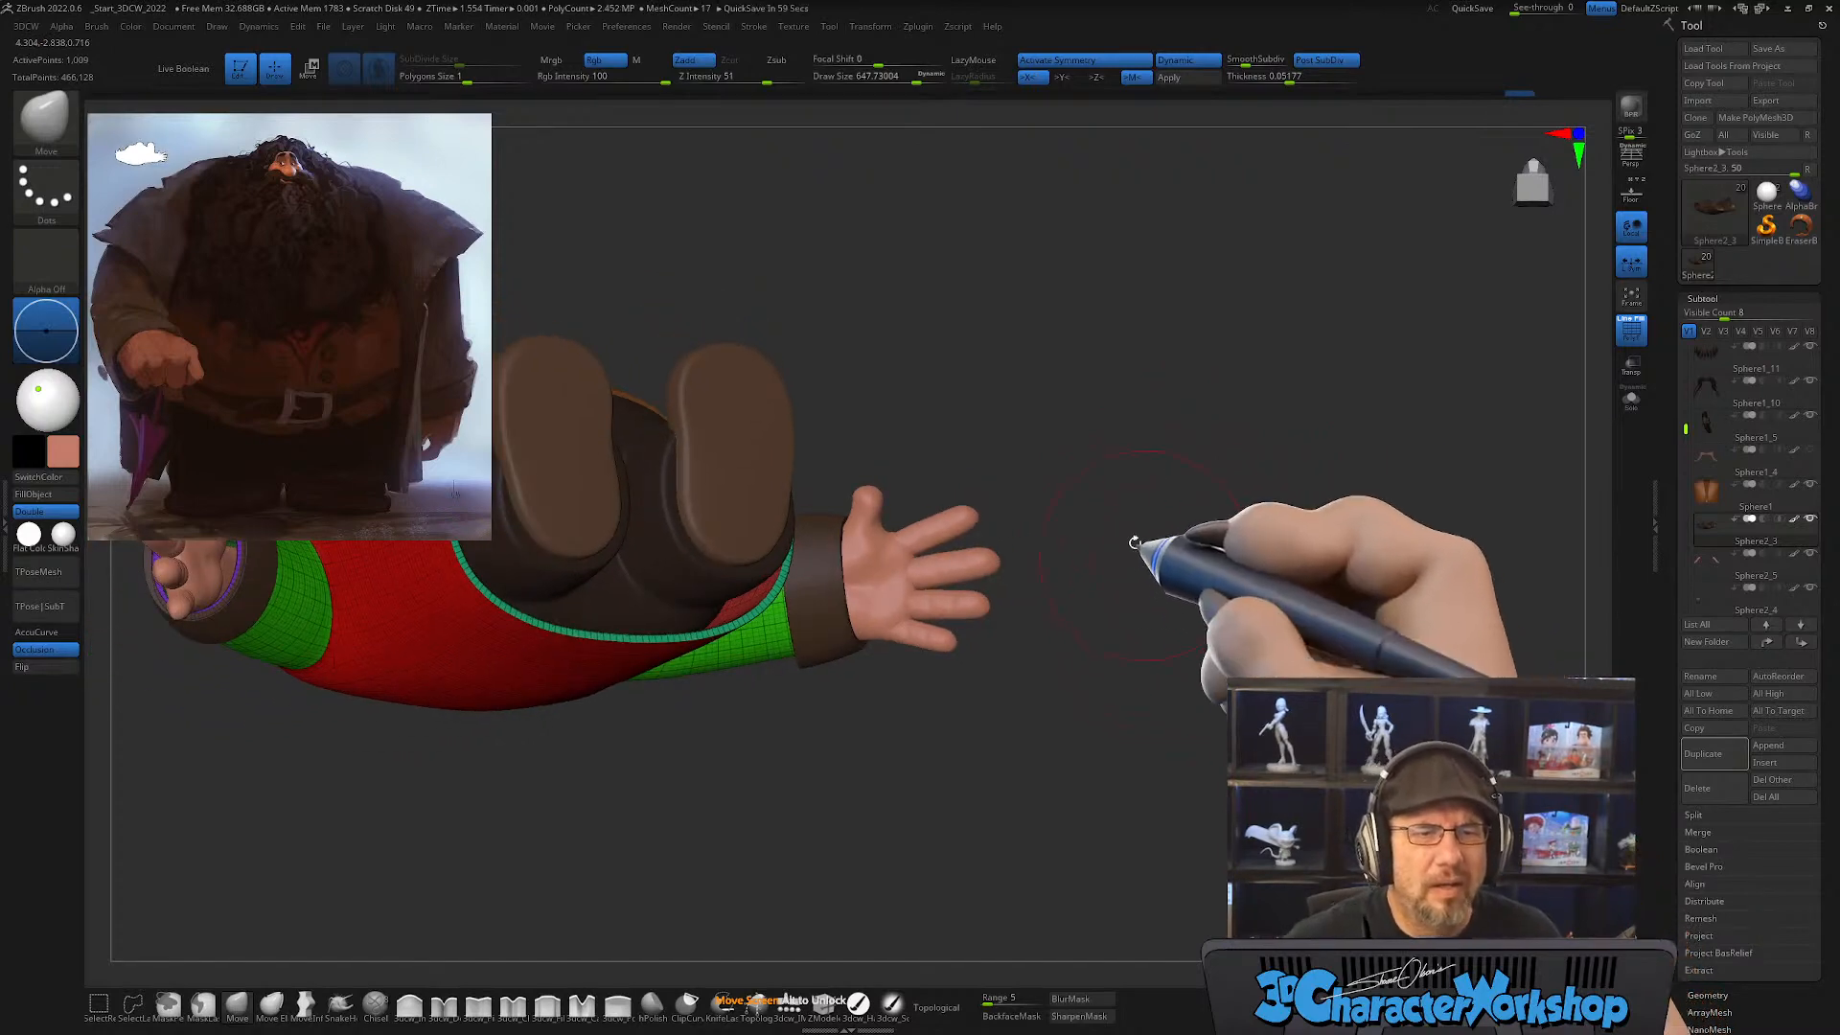
Step: Hide the wireframe and review the whole figure from the front against the reference, with the draw size reduced to about 453
drag(1134, 543, 1107, 691)
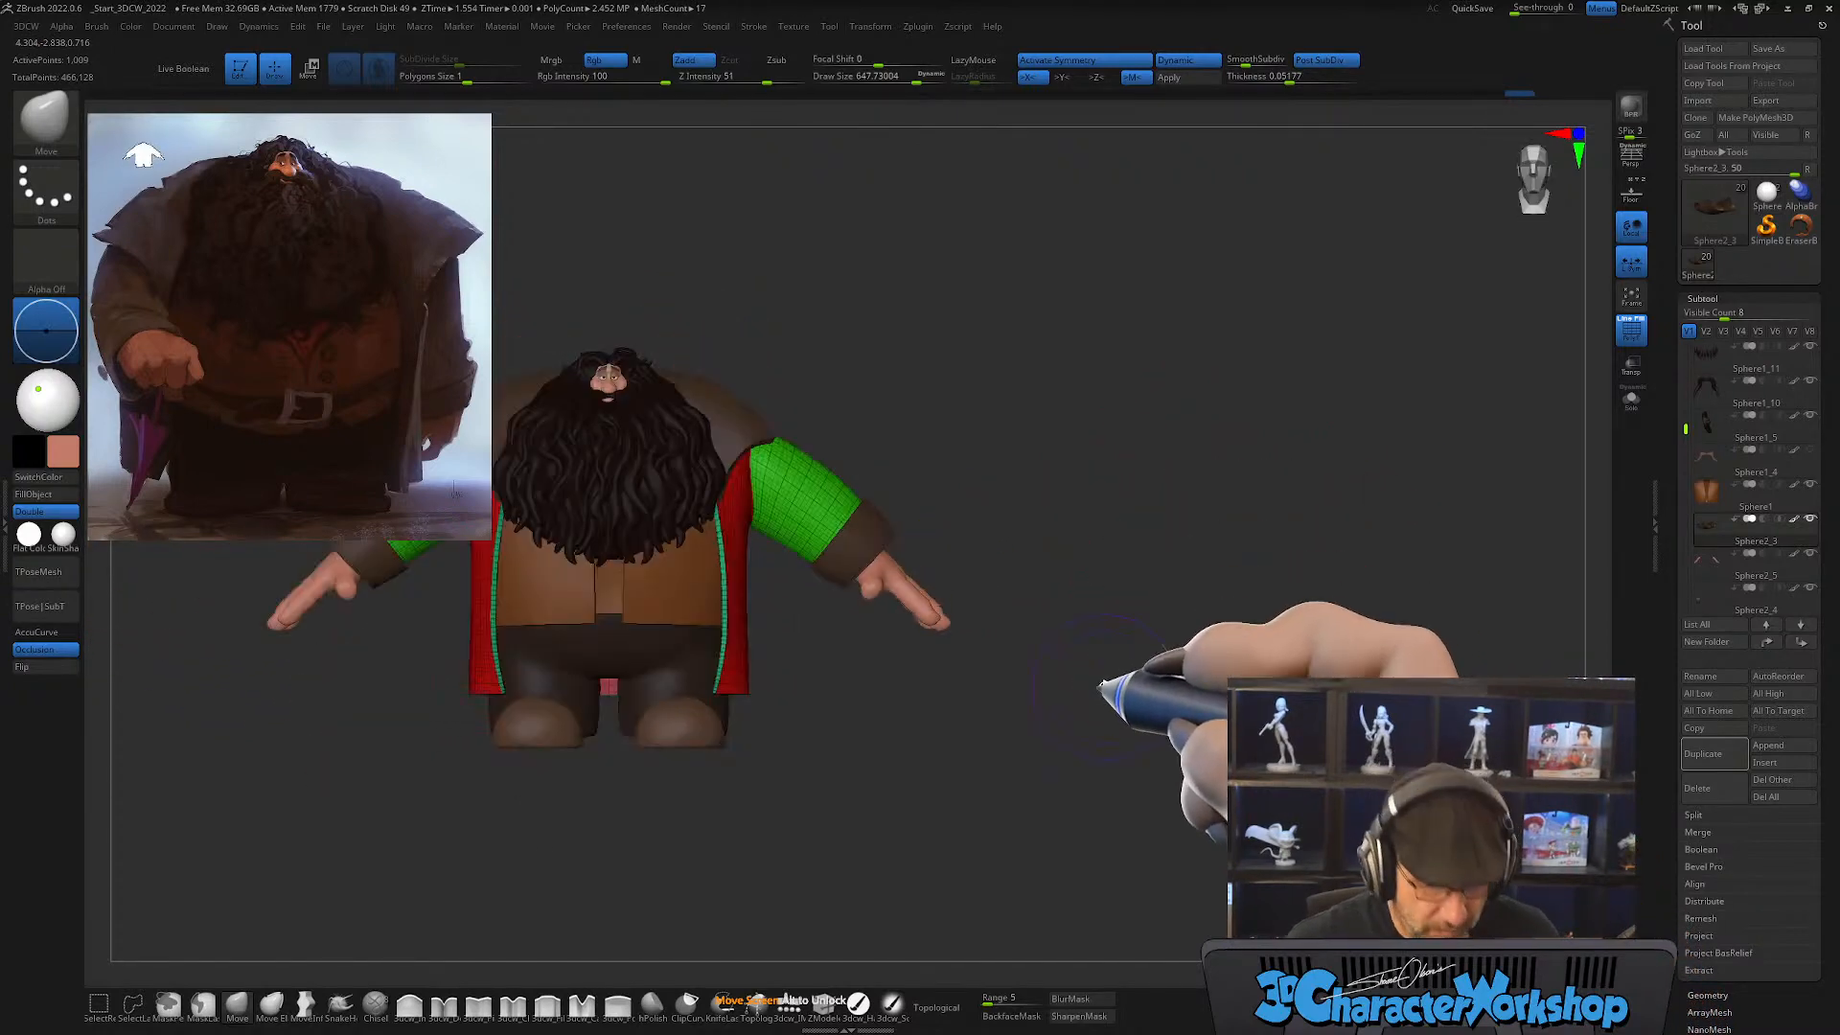
mouse_move(1101, 575)
mouse_down()
mouse_move(1118, 617)
mouse_move(1199, 481)
mouse_move(1170, 480)
mouse_move(1241, 480)
mouse_move(1239, 443)
mouse_move(1234, 458)
mouse_up()
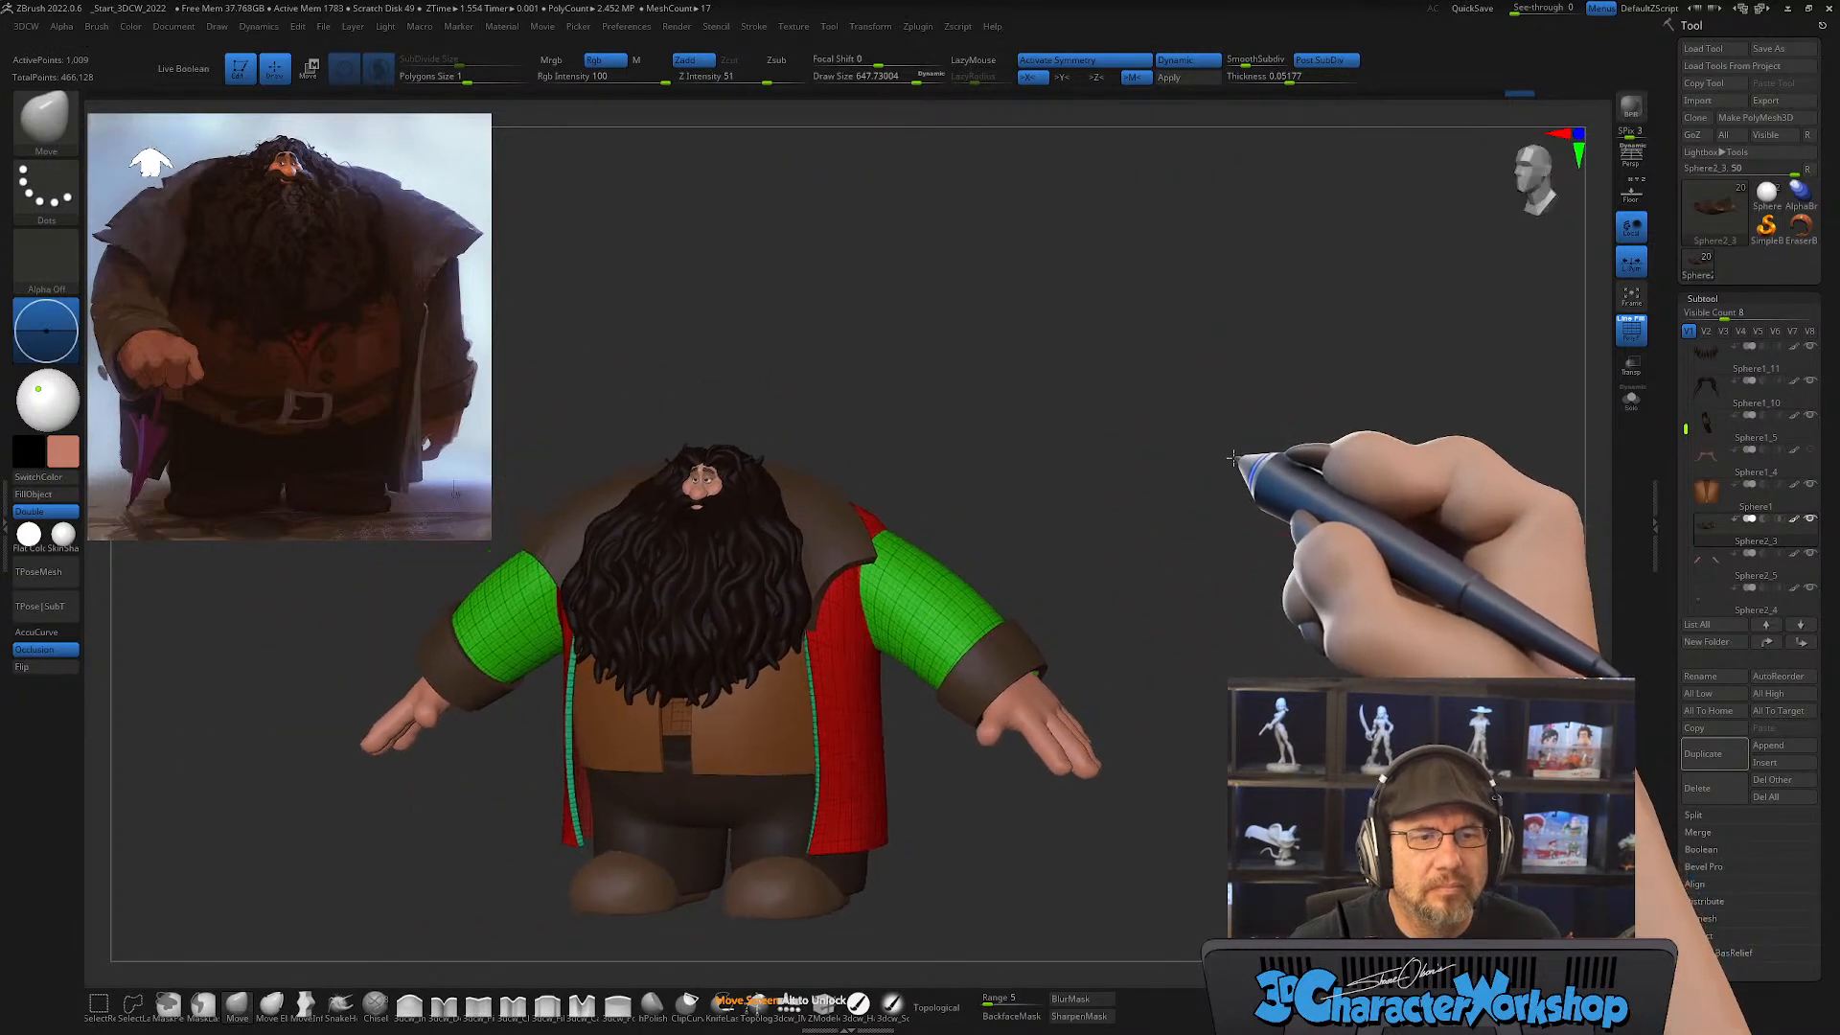
key(shift+f)
mouse_move(1117, 423)
alt+mouse_down()
mouse_move(1159, 431)
mouse_move(1086, 436)
mouse_move(1211, 430)
alt+mouse_up()
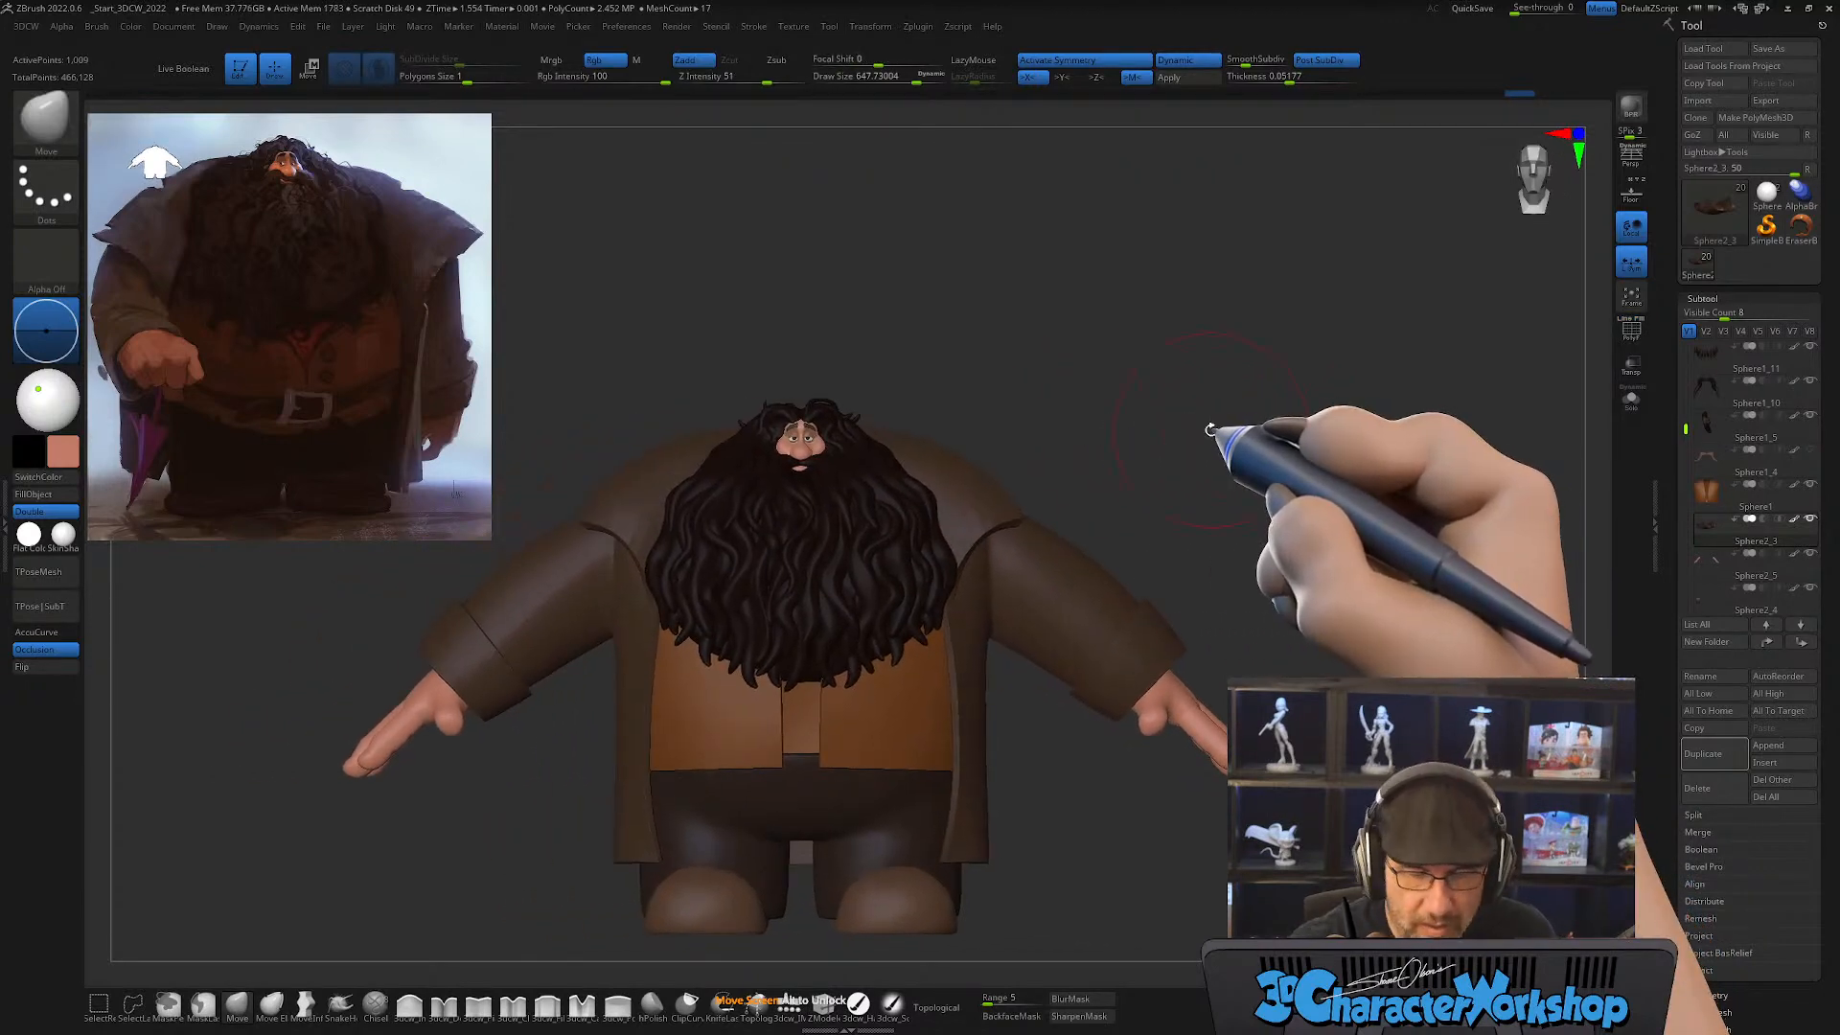
mouse_move(1051, 807)
mouse_down()
mouse_move(1067, 790)
mouse_move(1046, 832)
mouse_up()
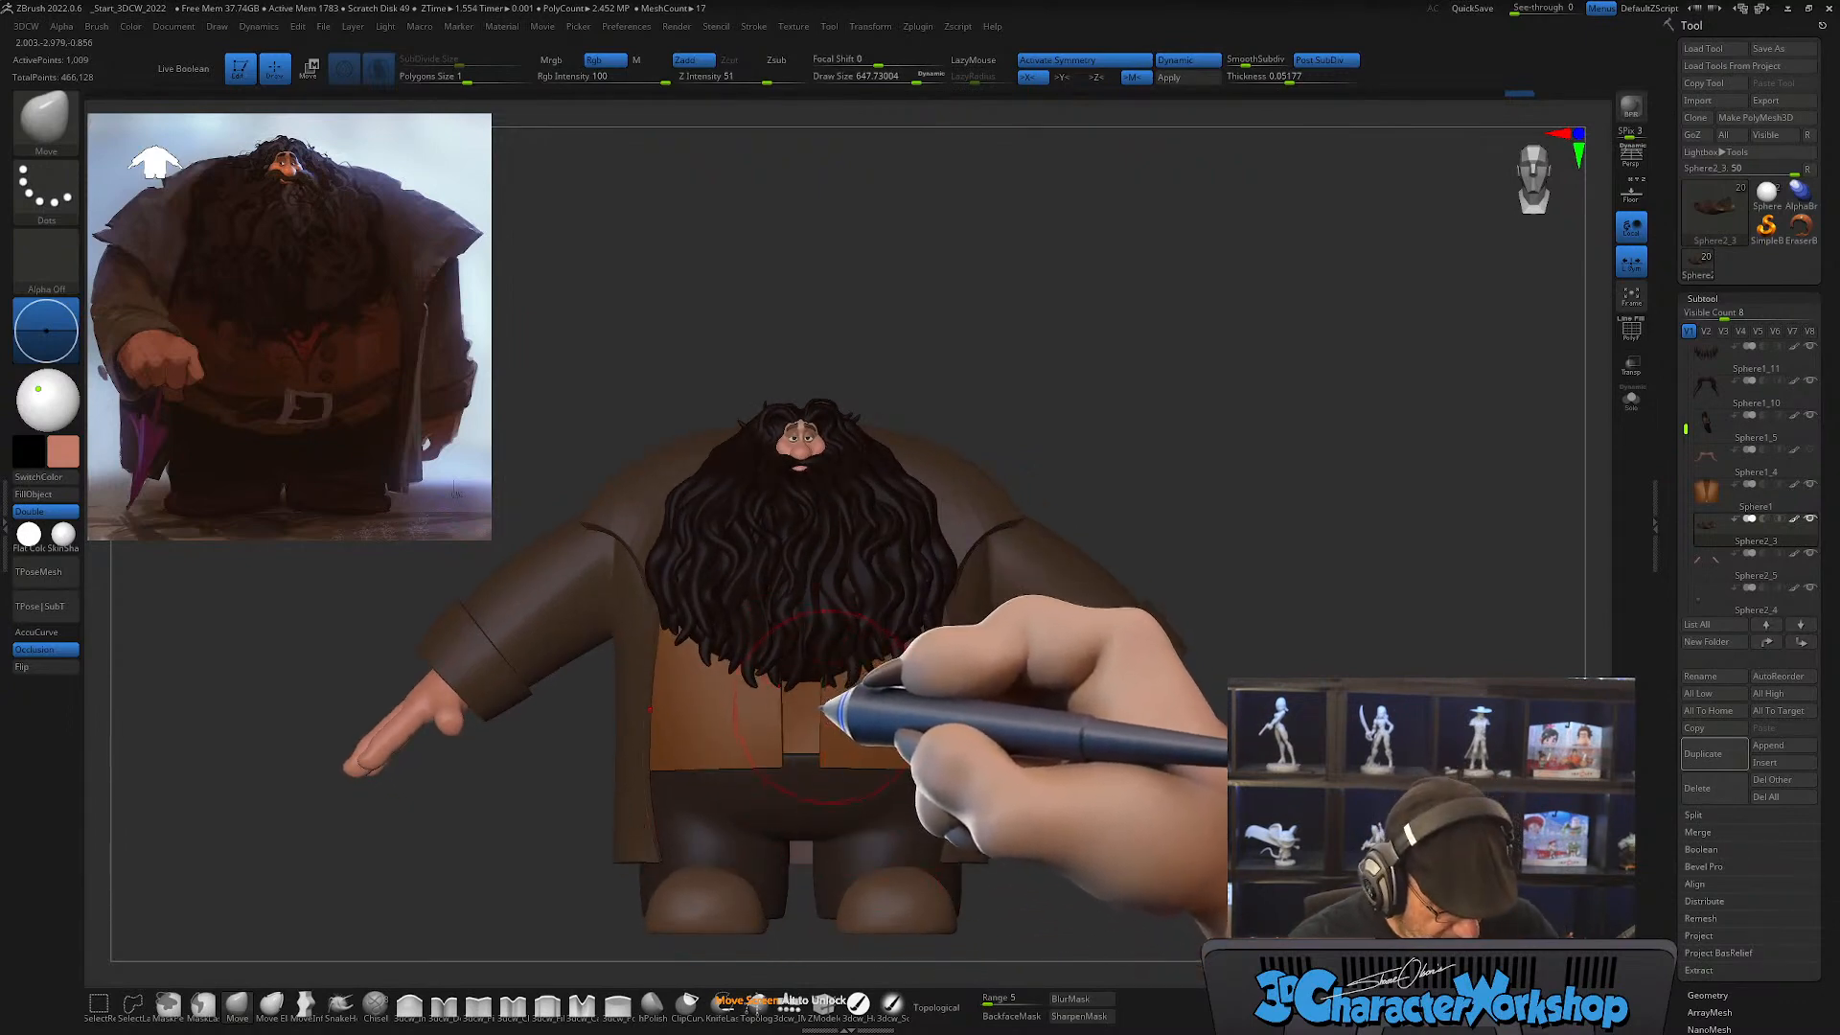
key(s)
mouse_move(1052, 840)
mouse_down()
mouse_move(1026, 820)
mouse_move(1068, 792)
mouse_move(970, 822)
mouse_move(1001, 781)
mouse_up()
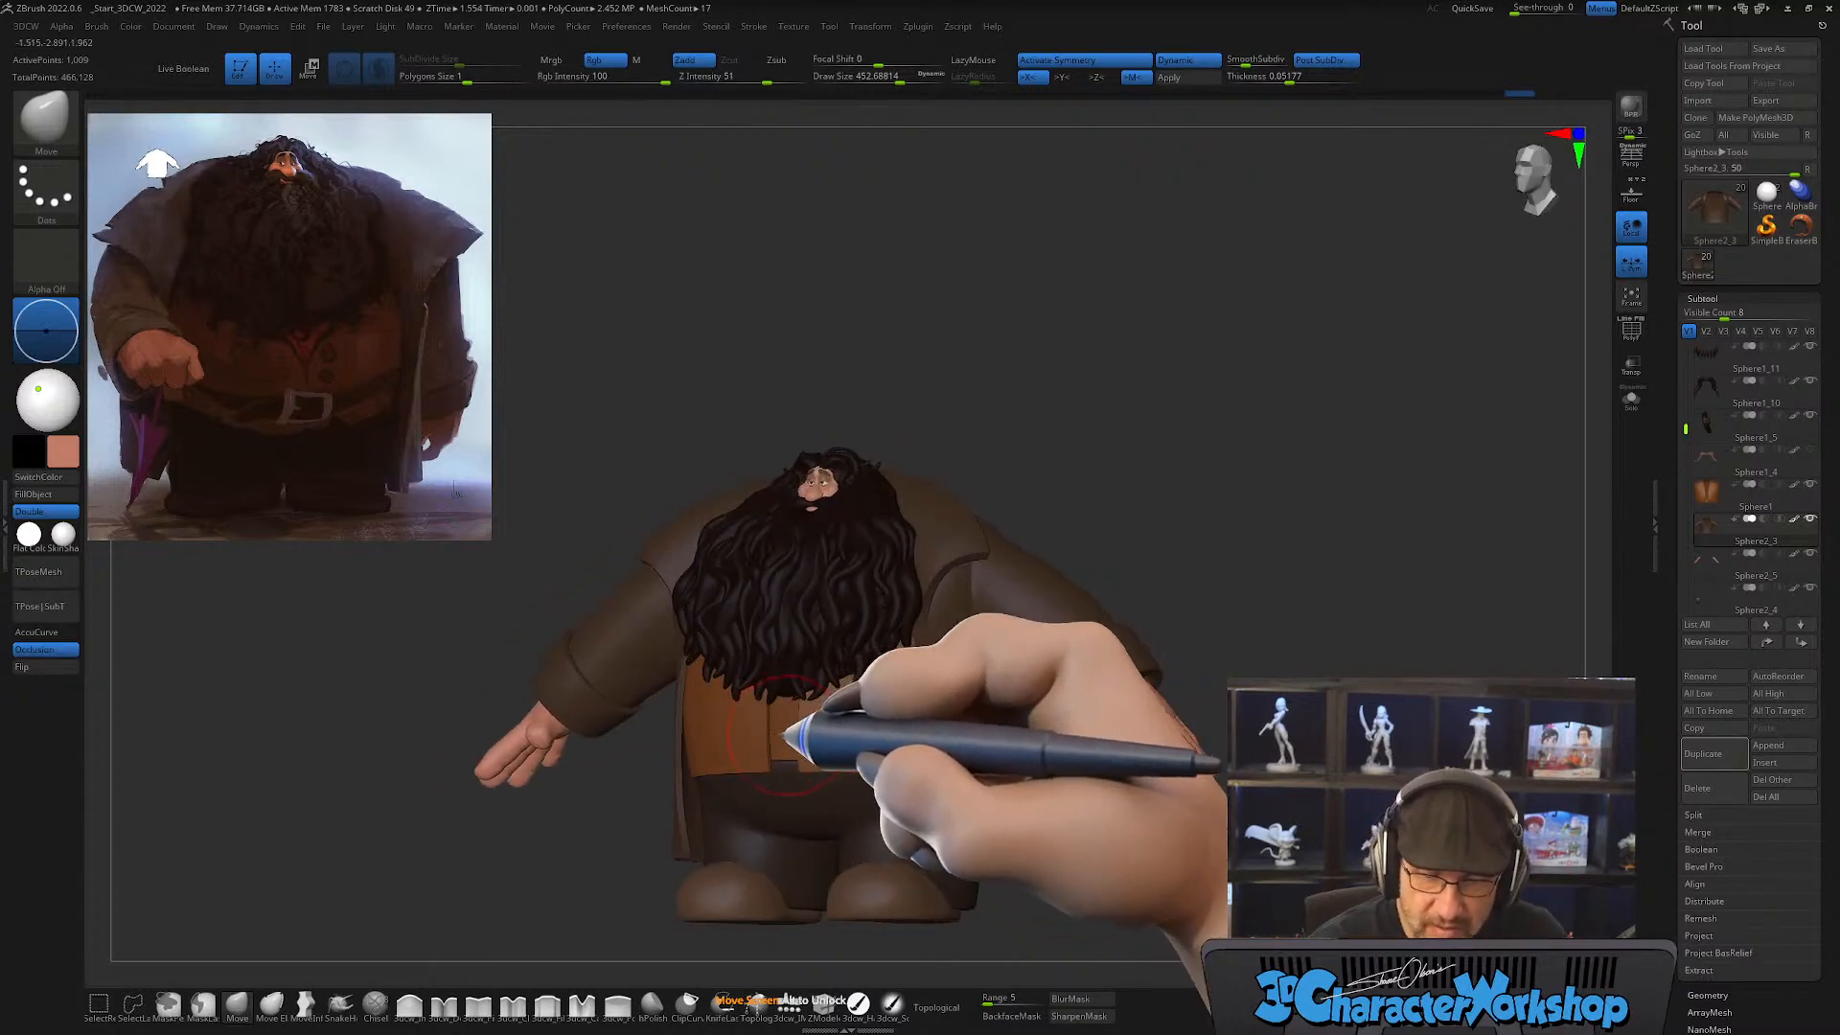
shift+drag(1288, 535, 1298, 546)
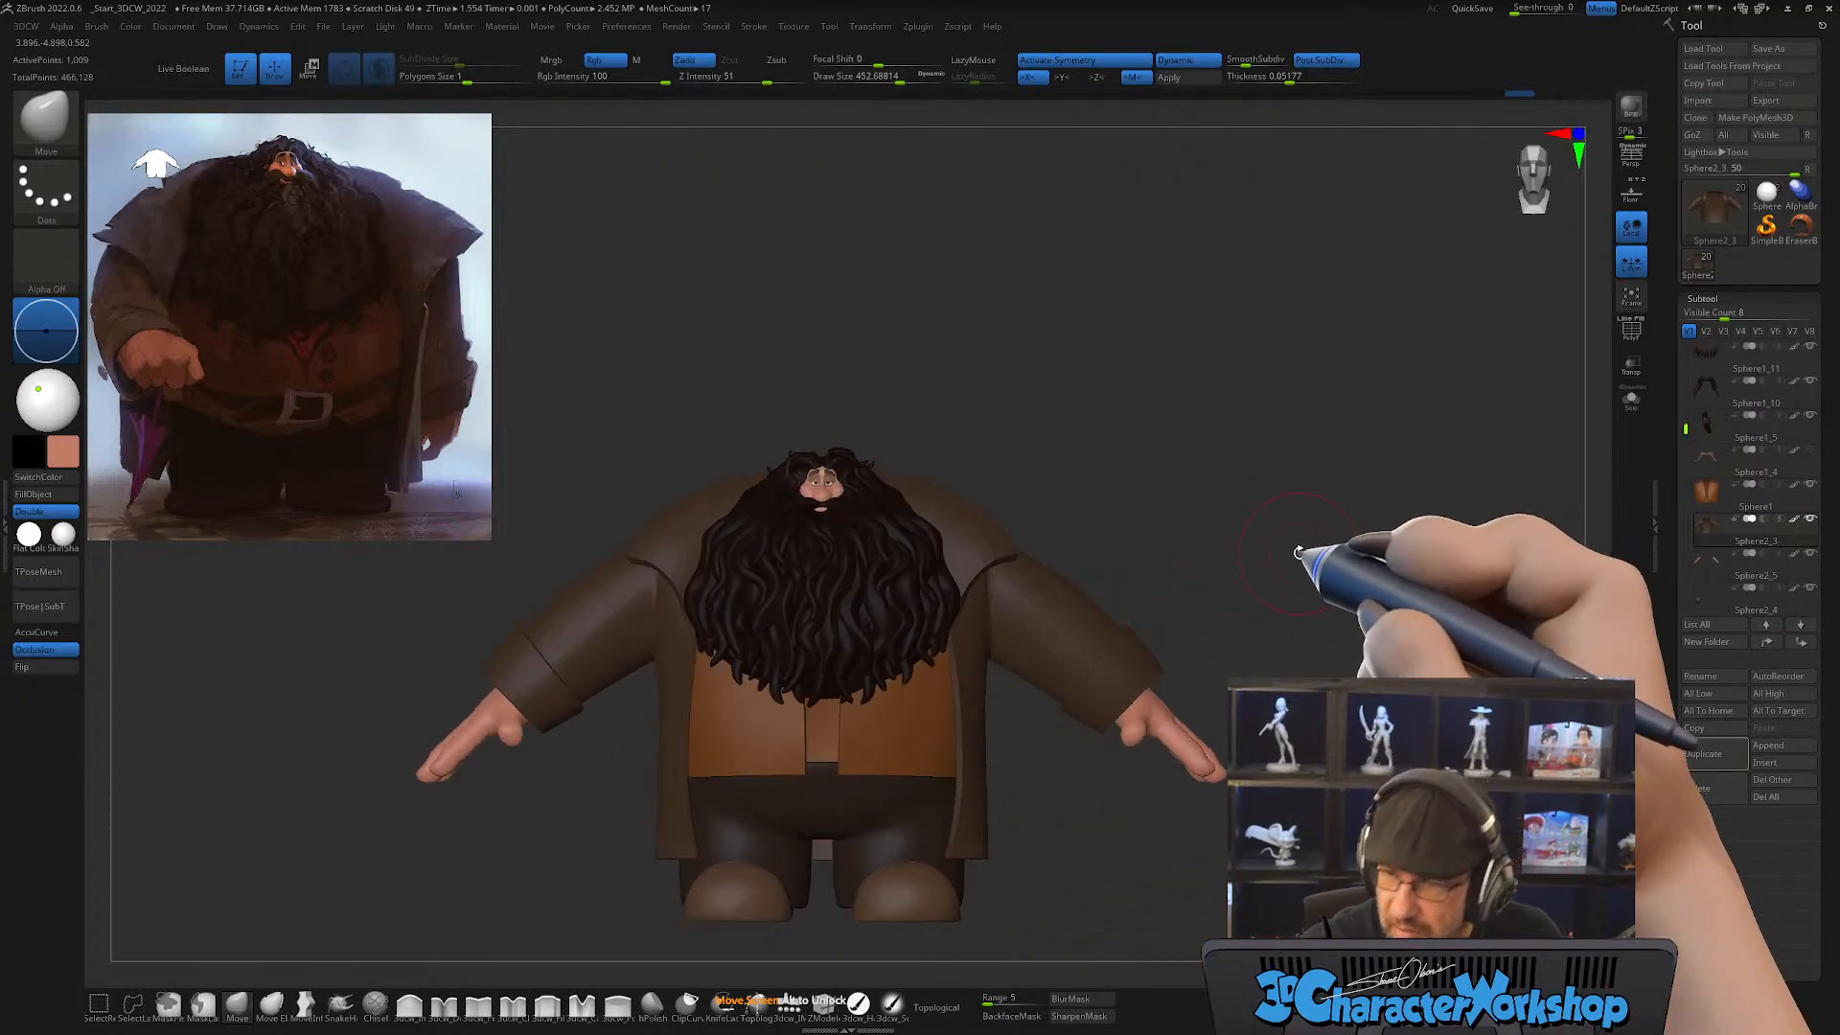
Step: Select the trousers and choose the QuadSphere-1 mesh in the 3dcw insert brush
alt+click(810, 799)
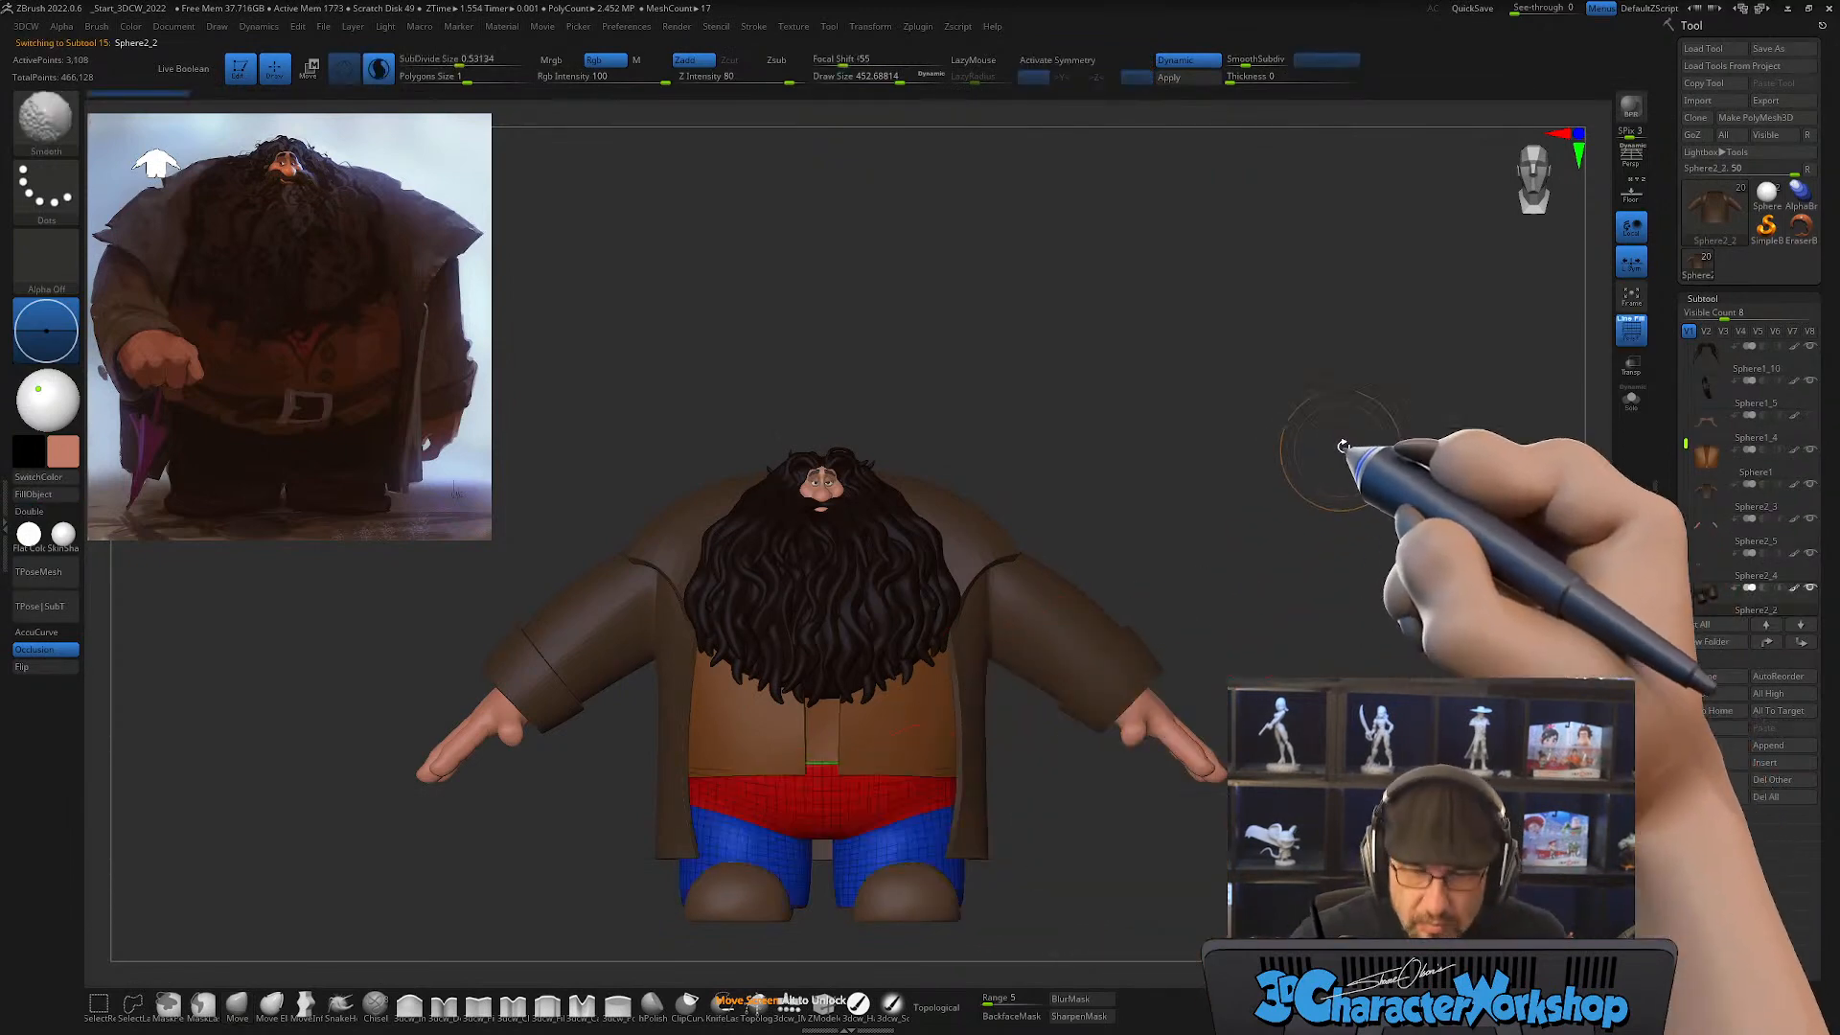
alt+drag(1336, 432, 1330, 380)
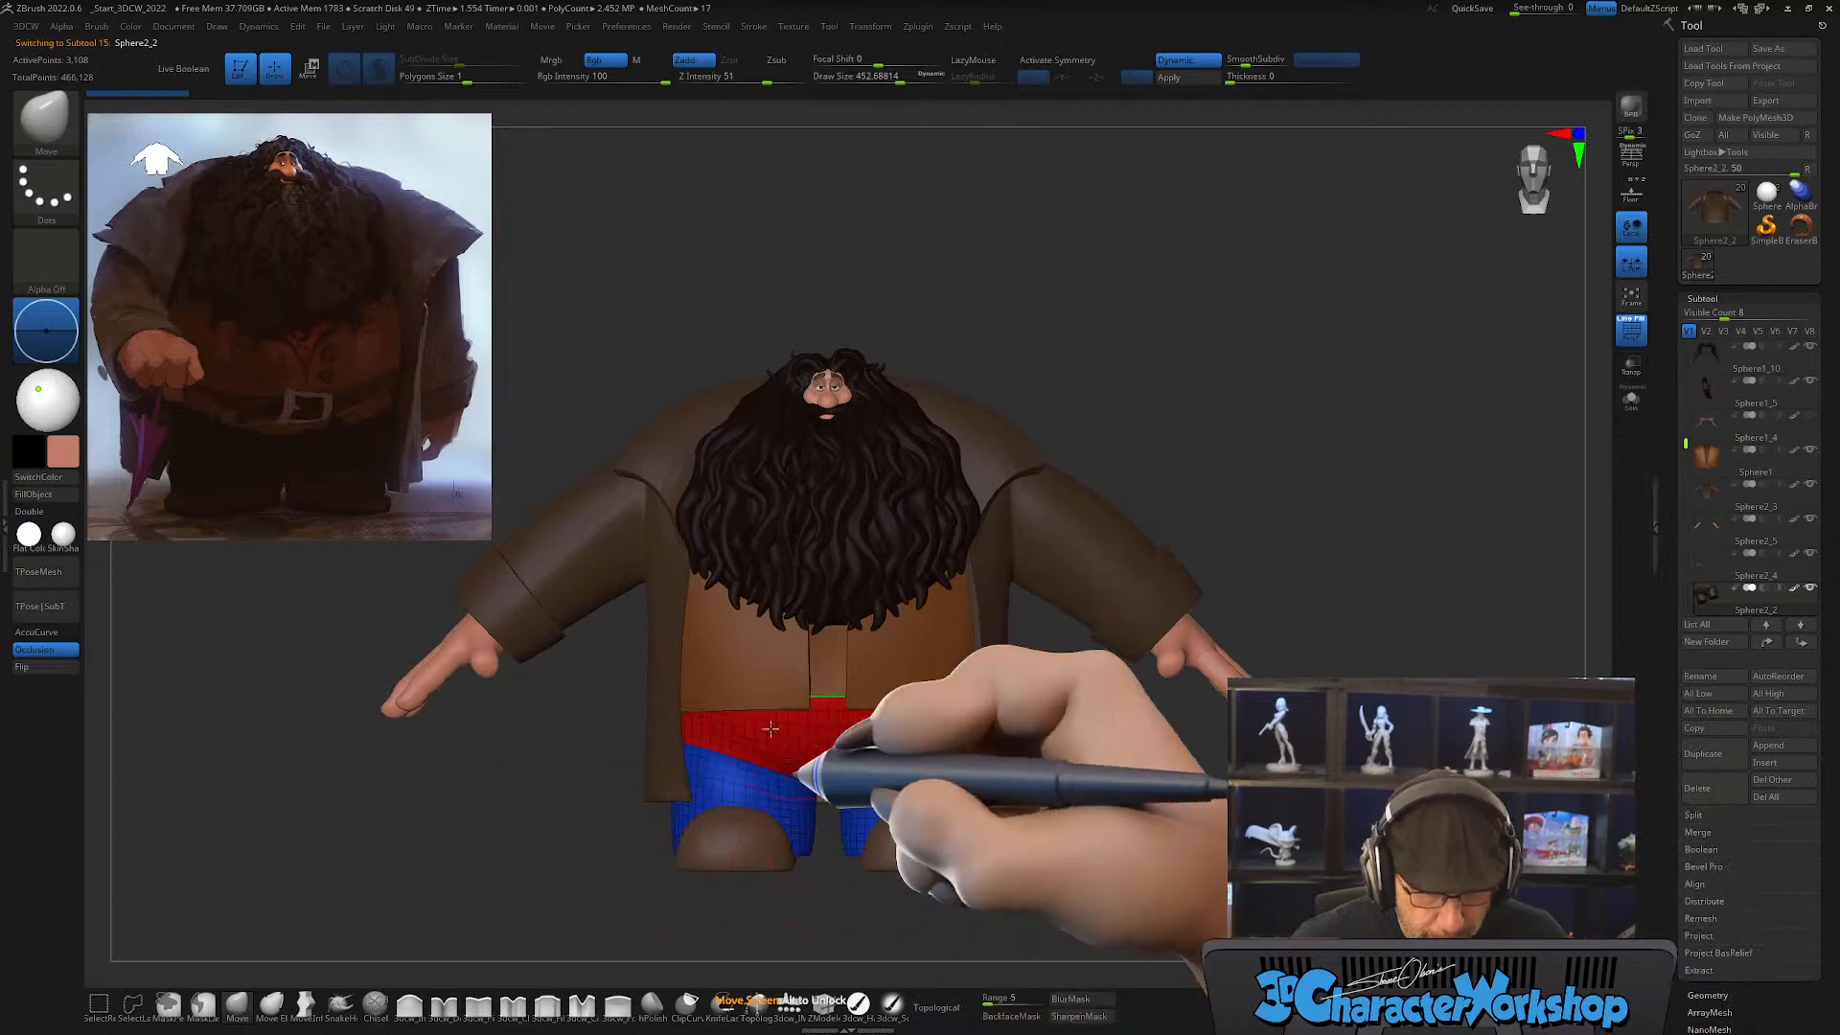
click(789, 1004)
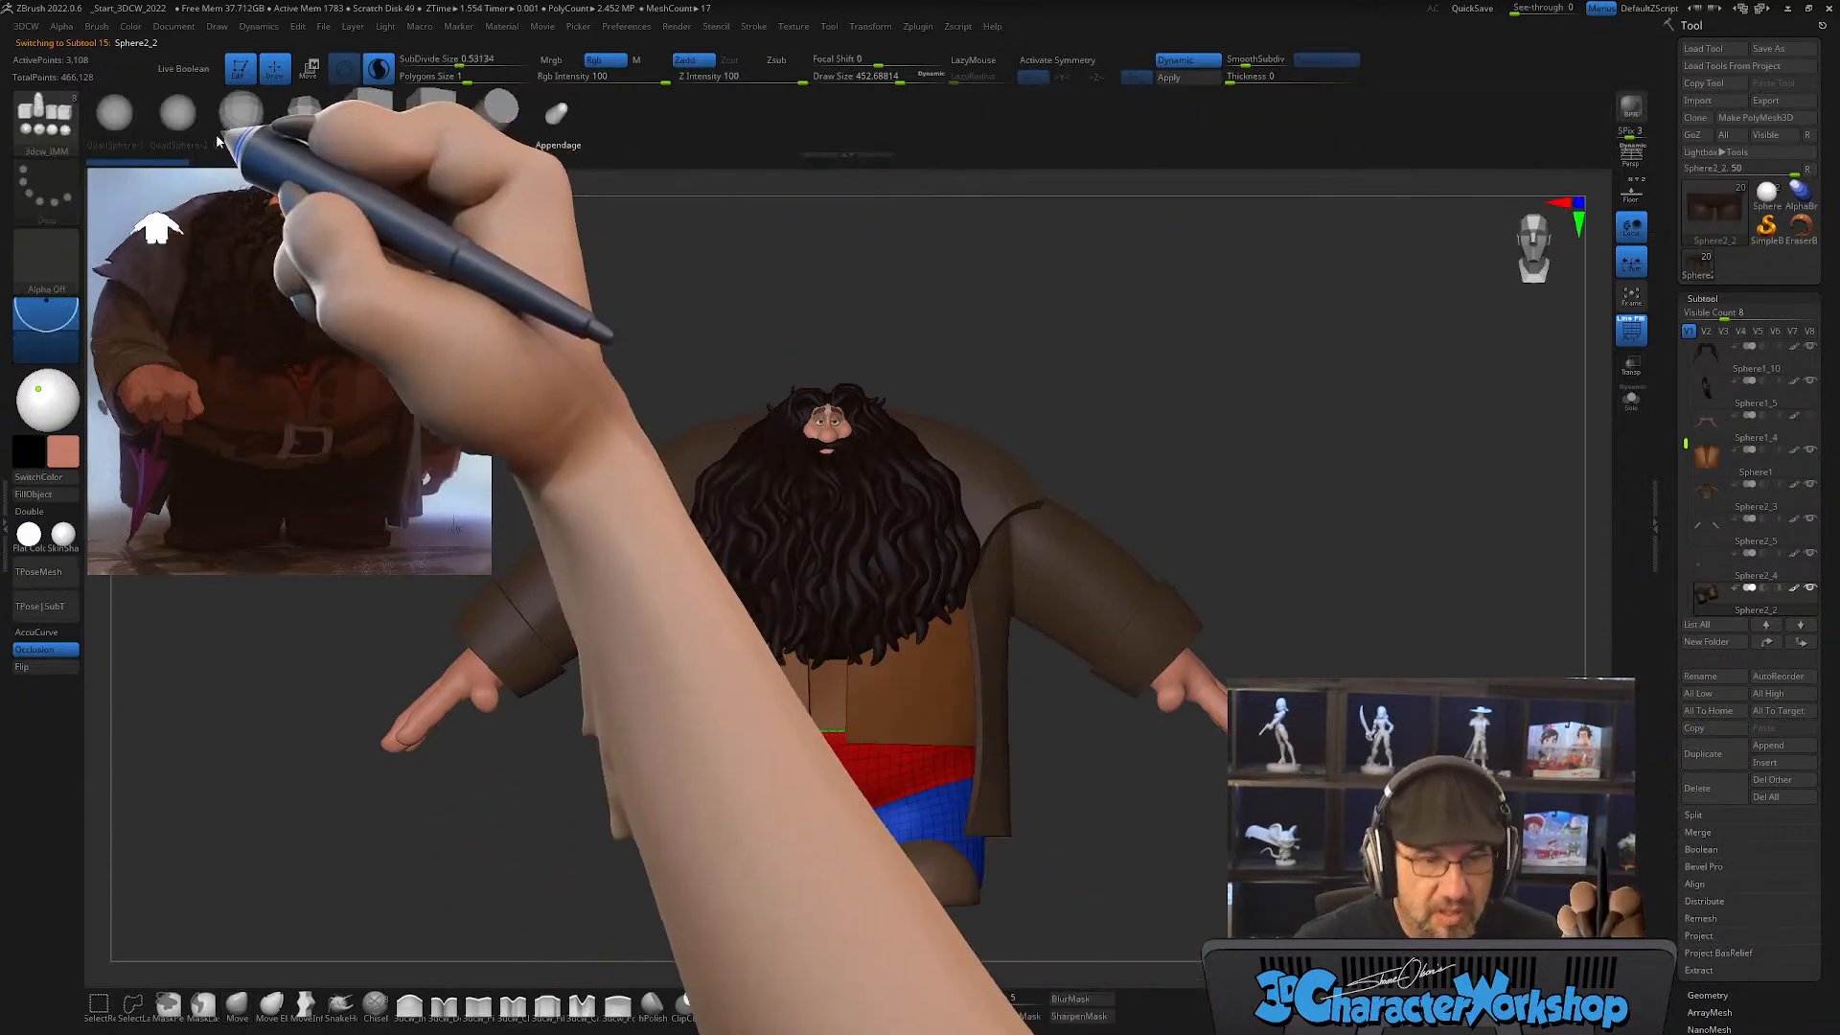
click(114, 112)
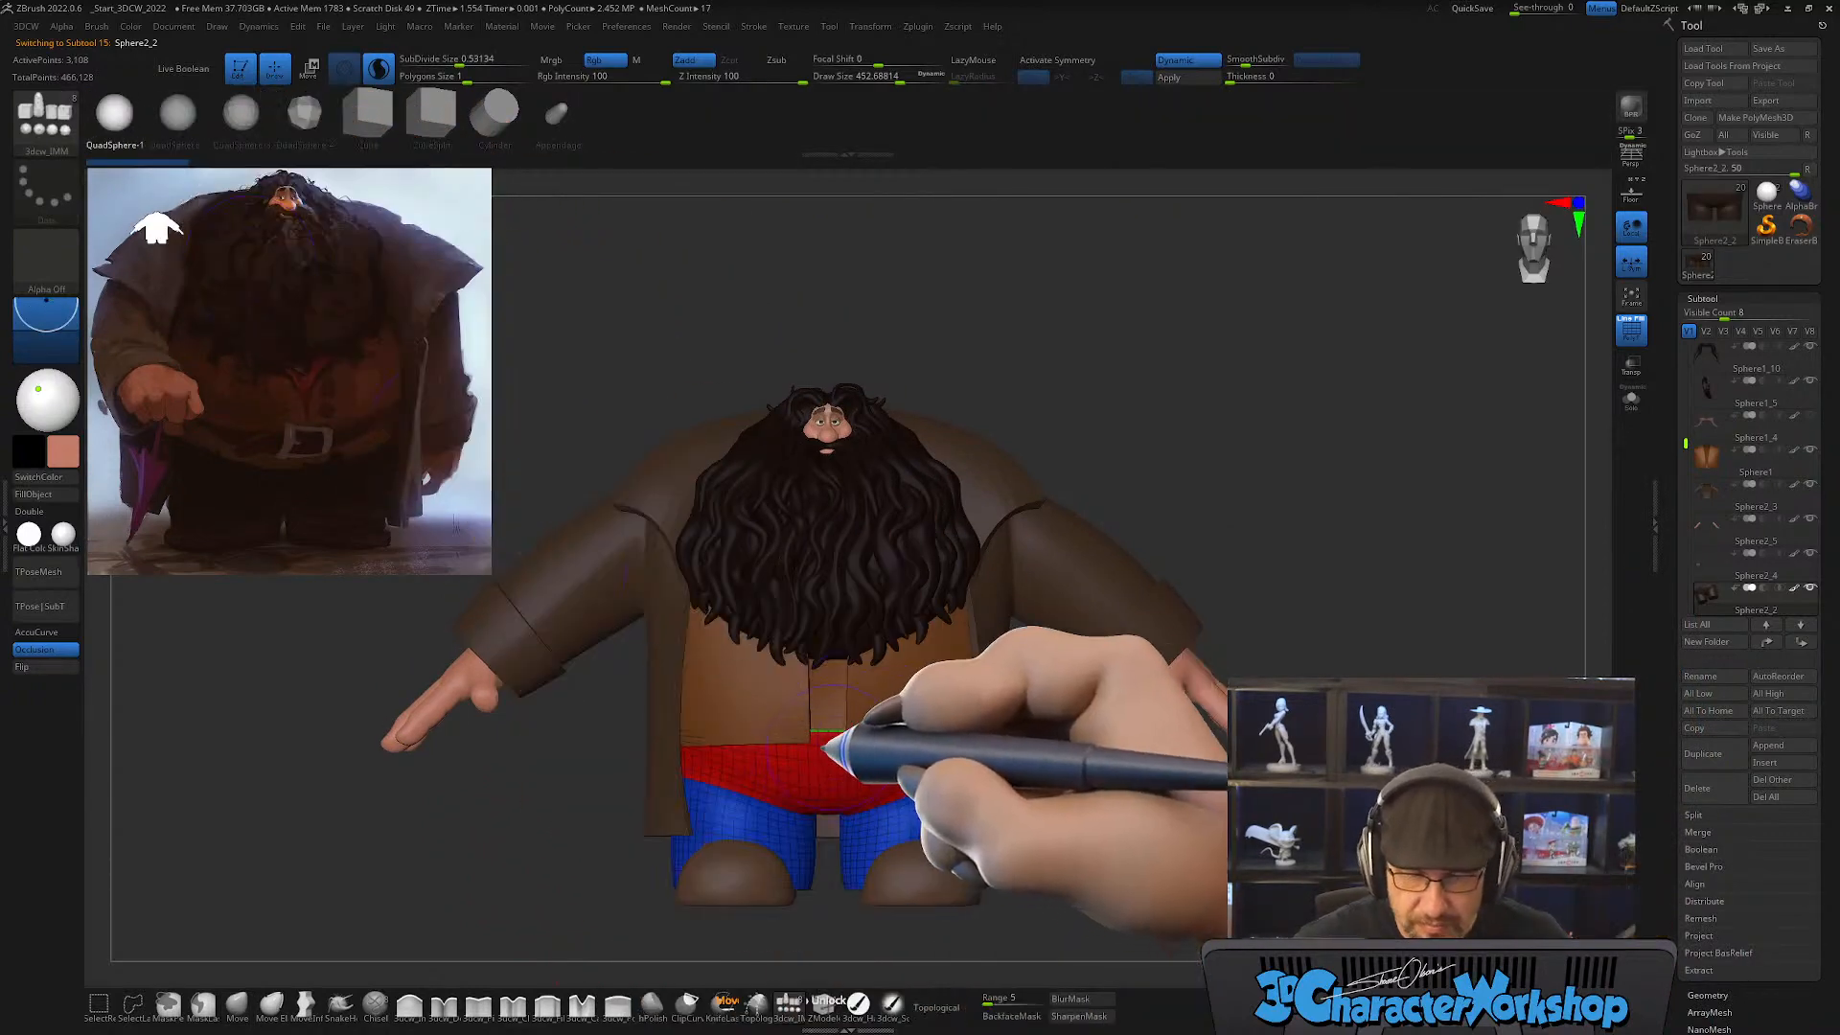
drag(836, 736, 829, 823)
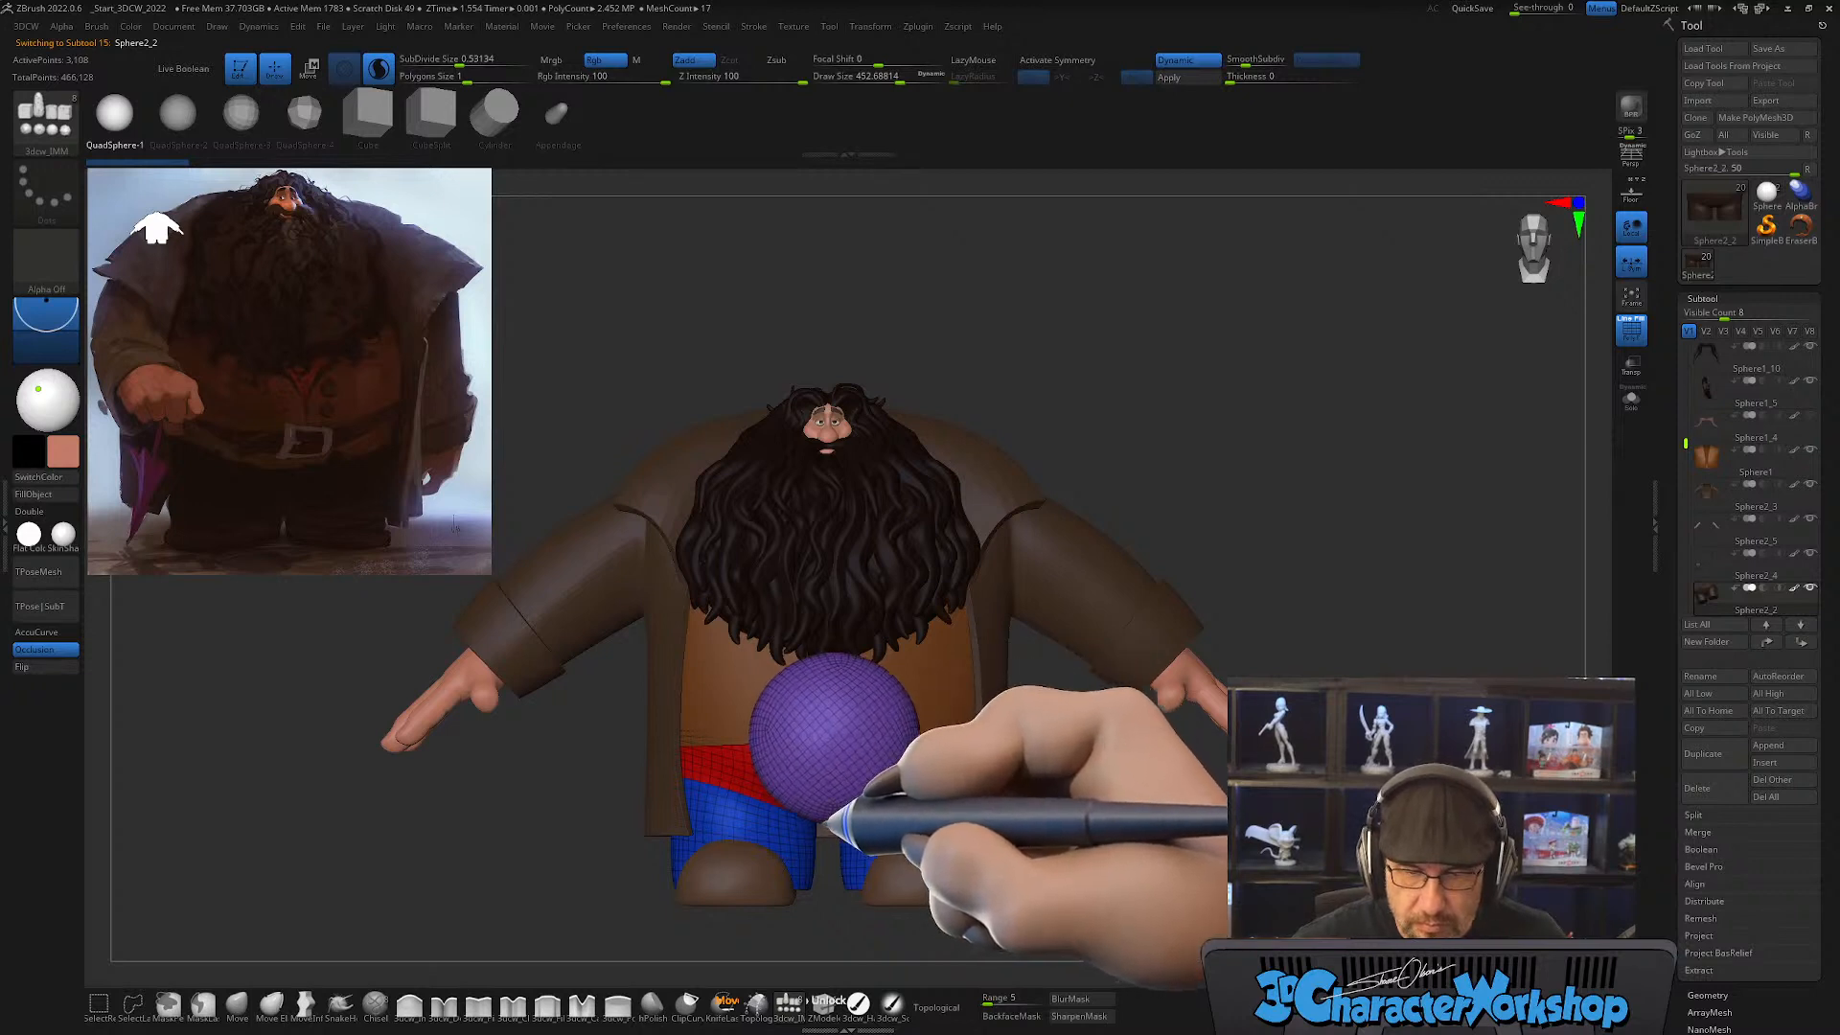
key(ctrl+z)
key(w)
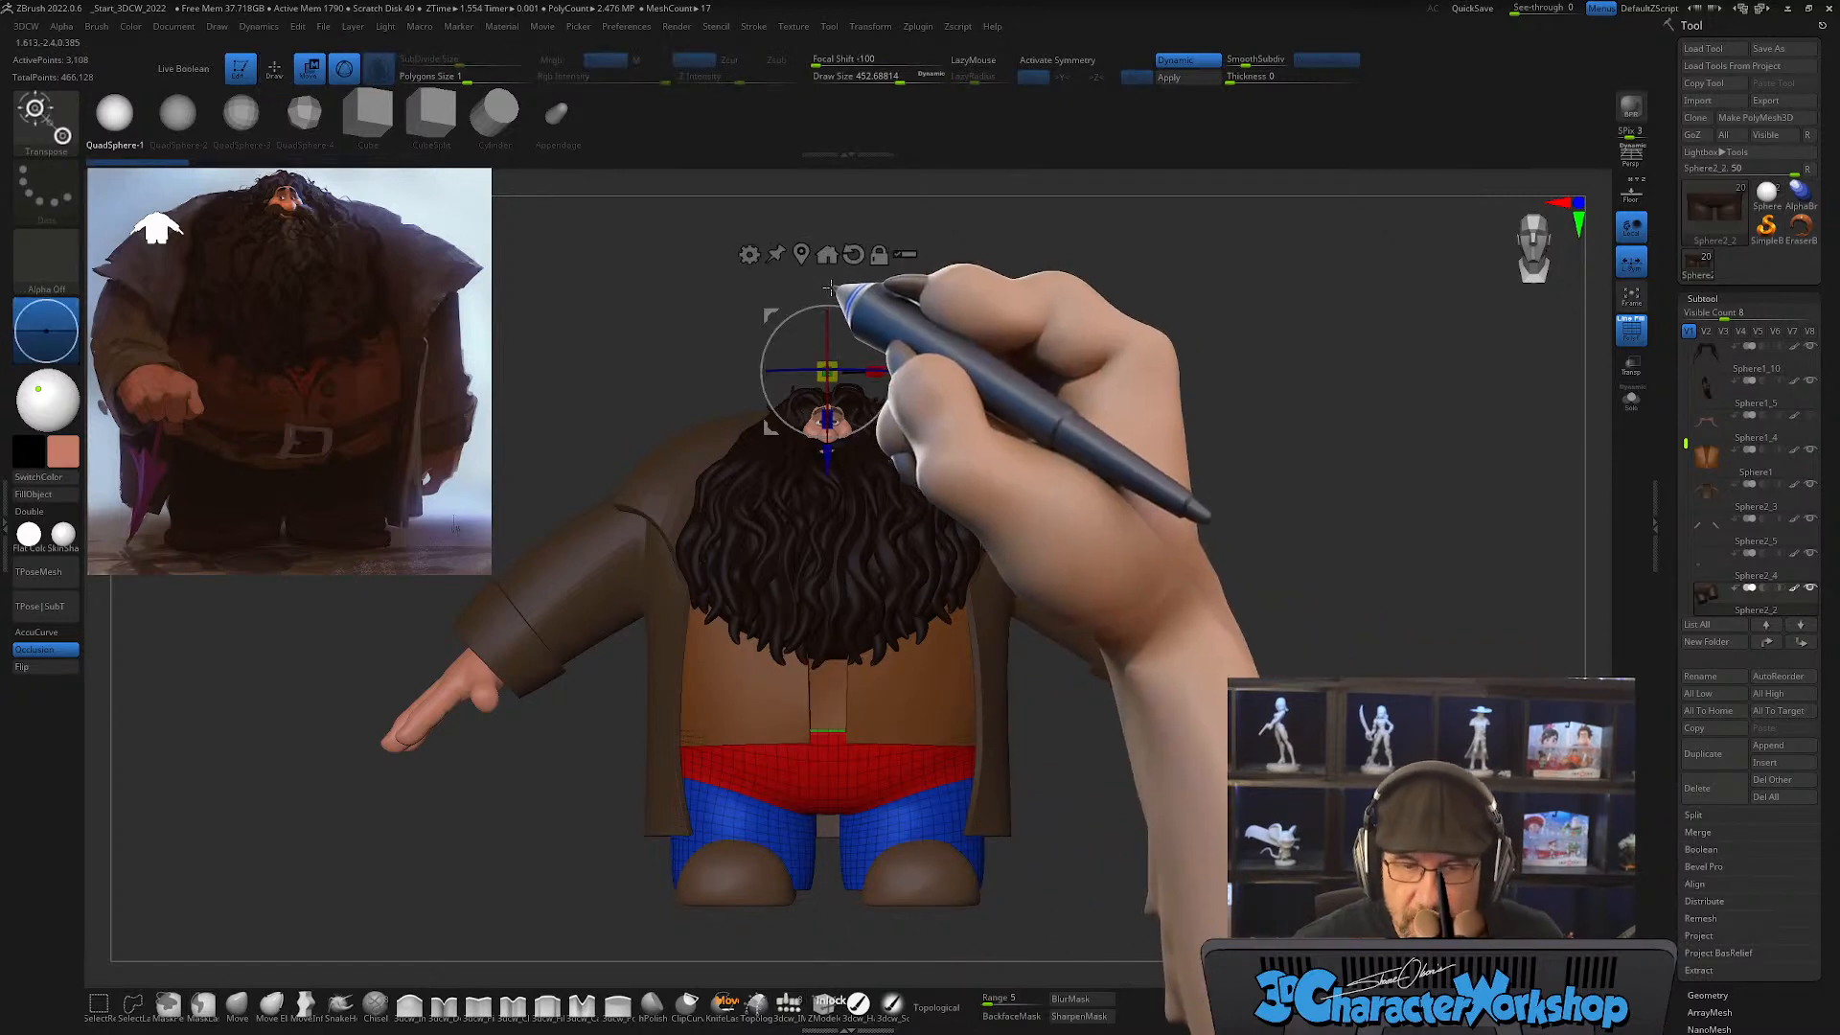
key(q)
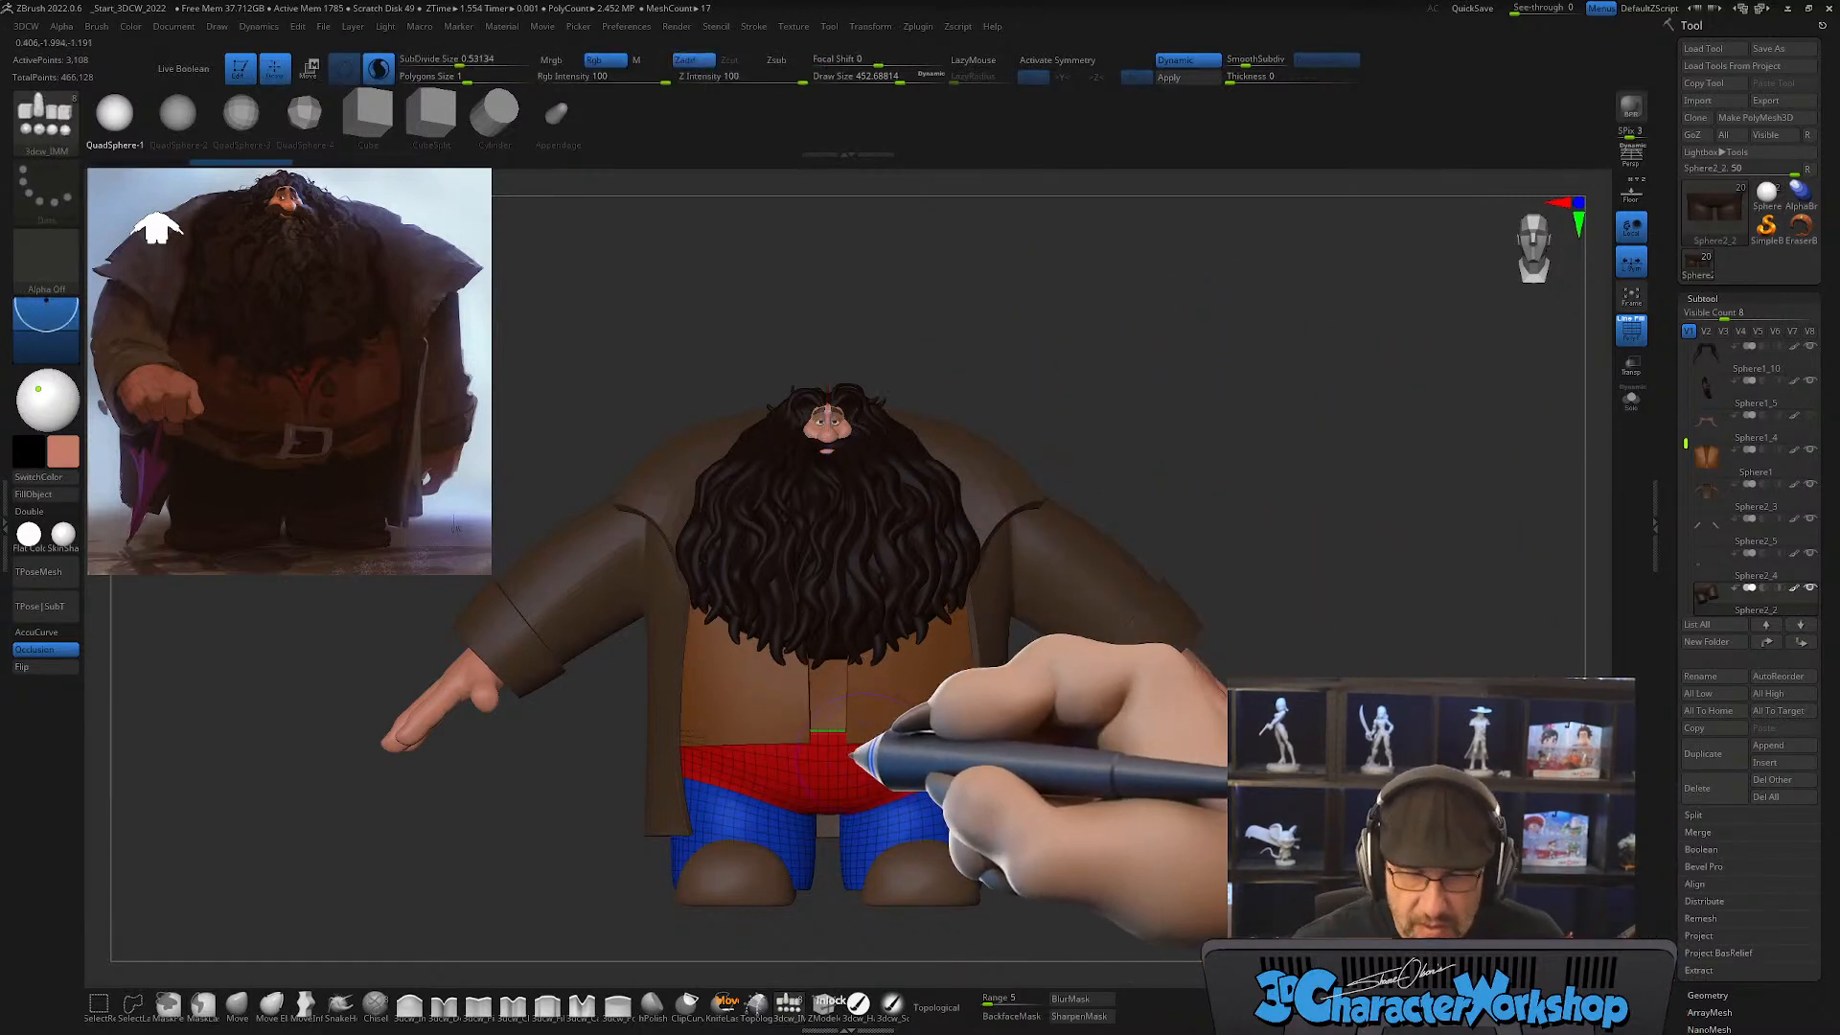
Step: Insert a quad sphere at the centre of the trousers' waist and move it back inside the body in side view
drag(828, 745, 911, 825)
drag(1234, 492, 1229, 541)
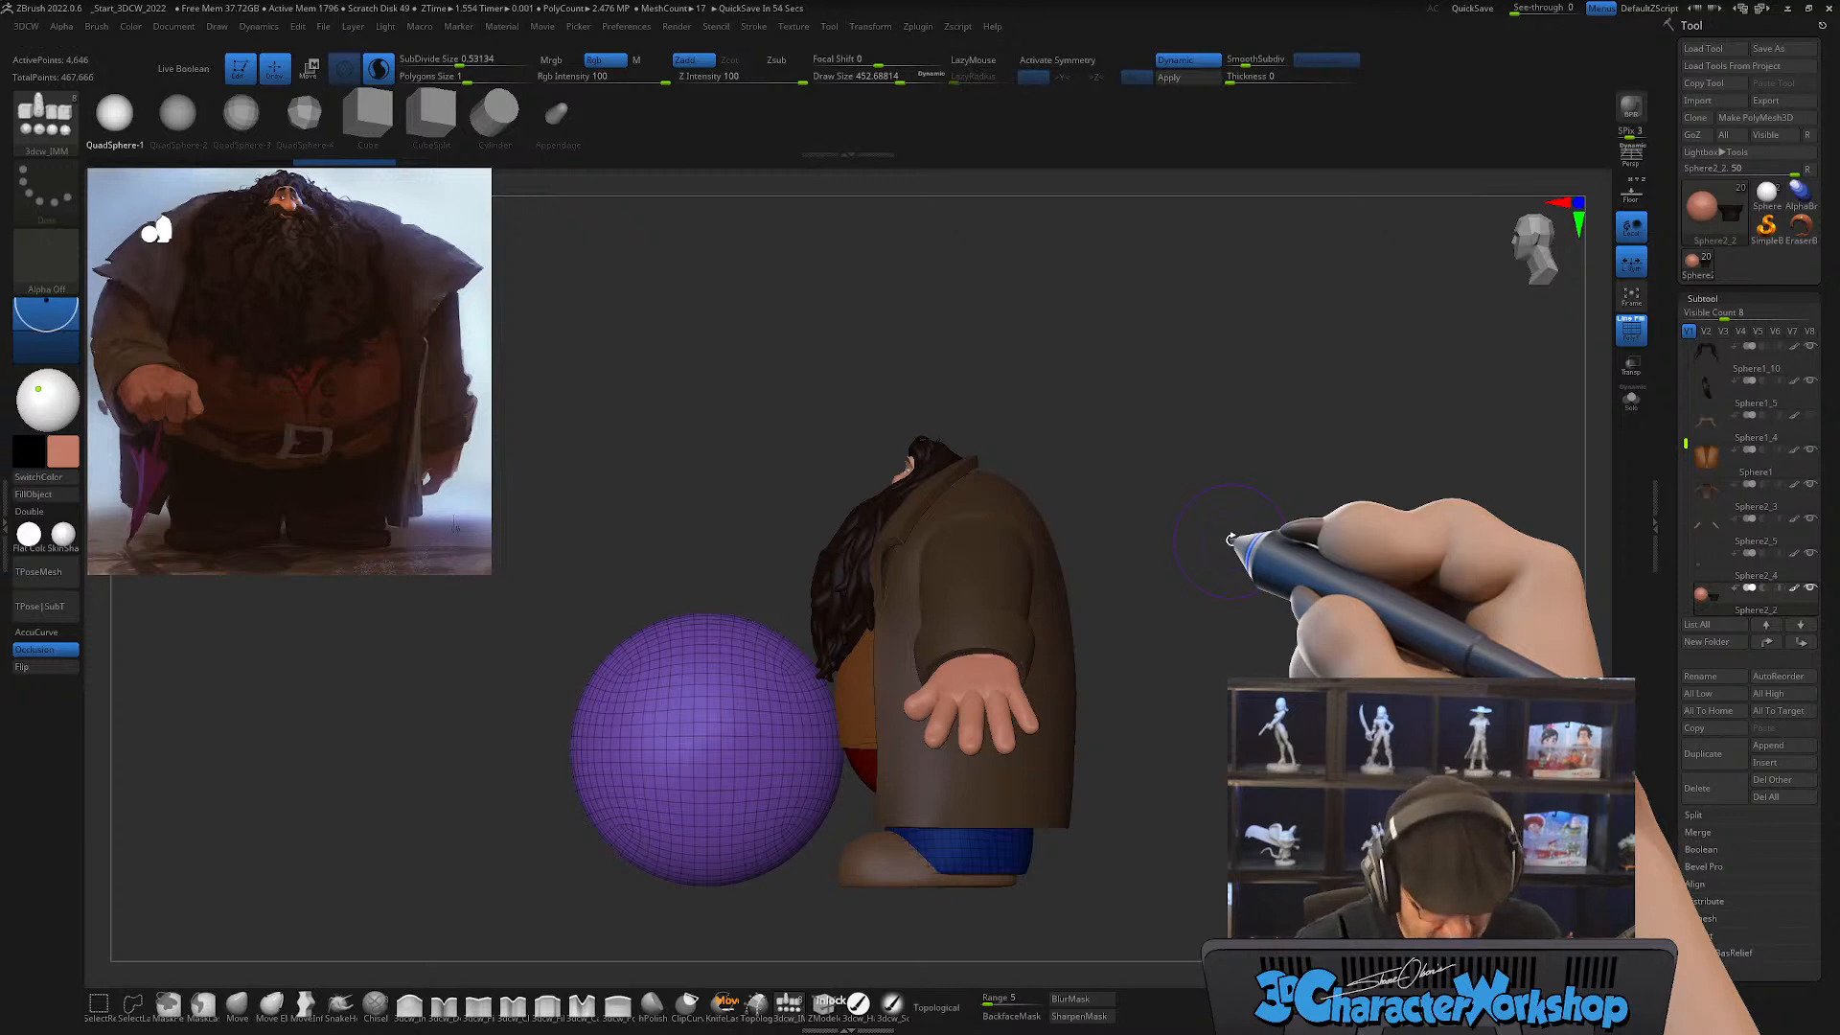
key(w)
drag(904, 707, 896, 820)
drag(923, 748, 1024, 749)
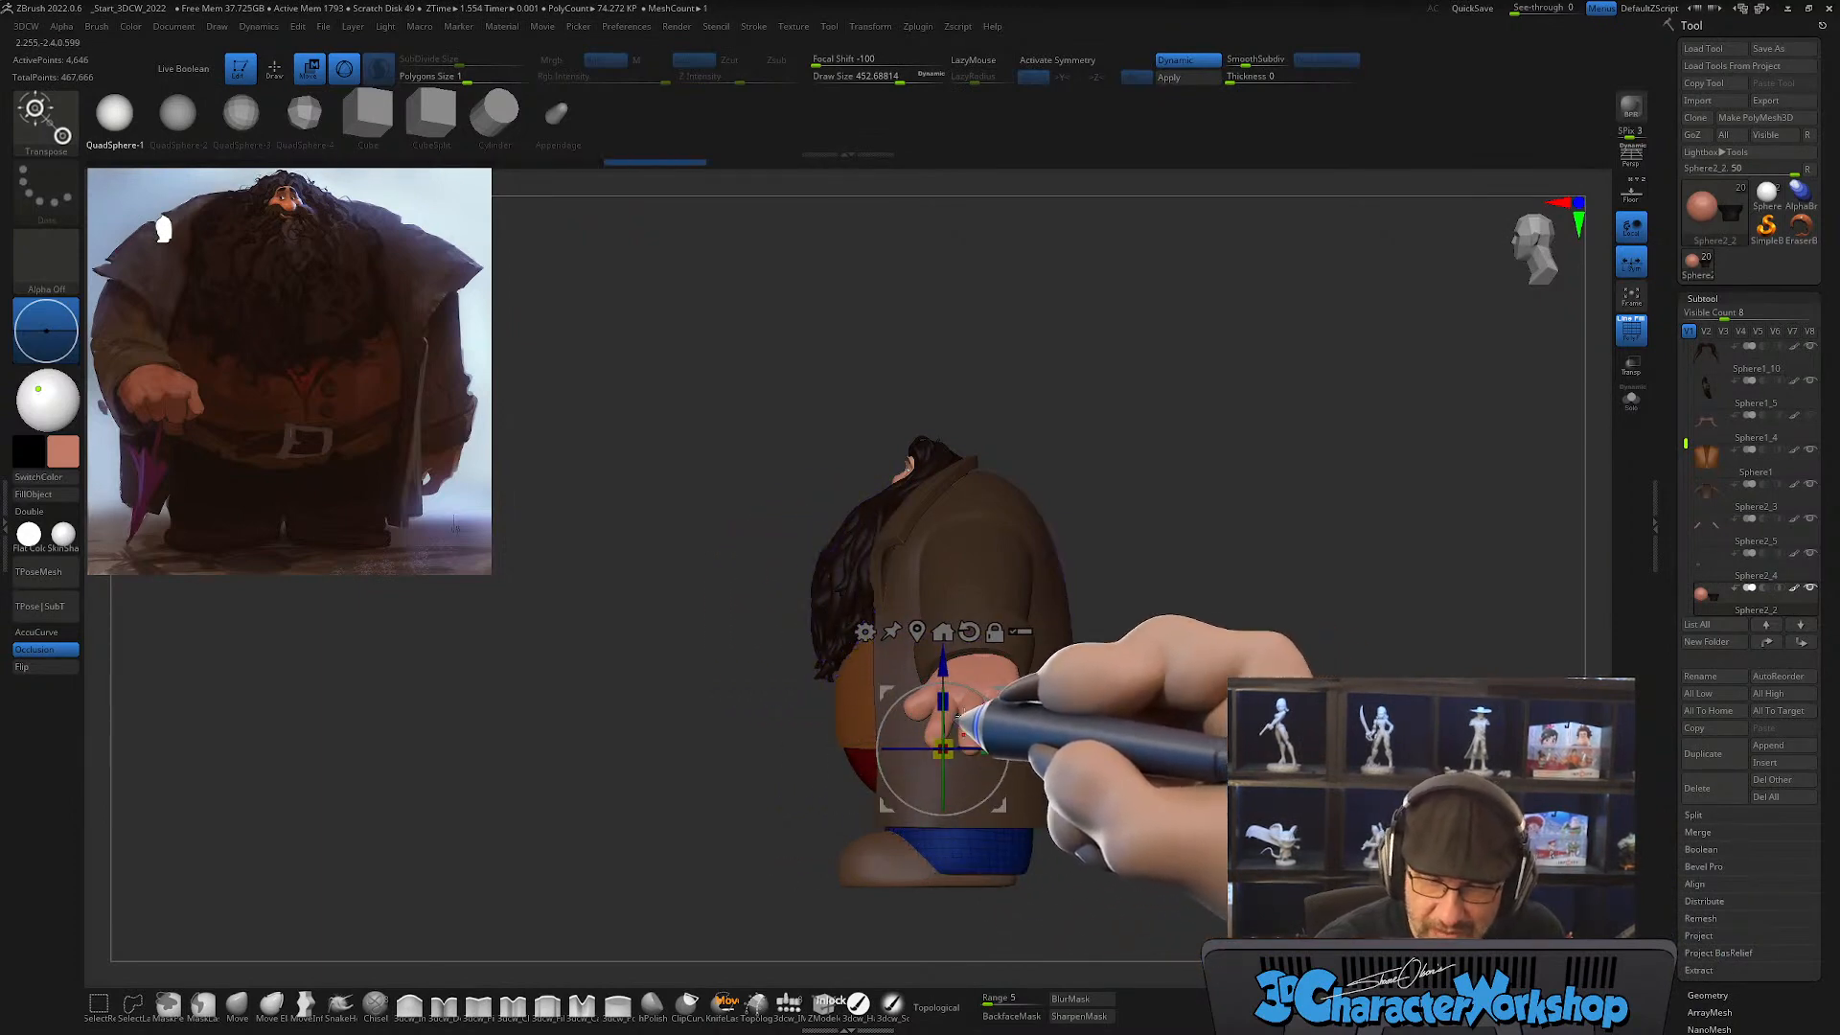
Step: Scale and reposition the inserted sphere with the gizmo into a wide, flattened belly filling the gap behind the vest opening
mouse_move(940, 683)
right_down()
mouse_move(1055, 660)
mouse_move(1017, 625)
mouse_move(974, 681)
mouse_move(1006, 670)
mouse_move(986, 727)
mouse_move(965, 697)
right_up()
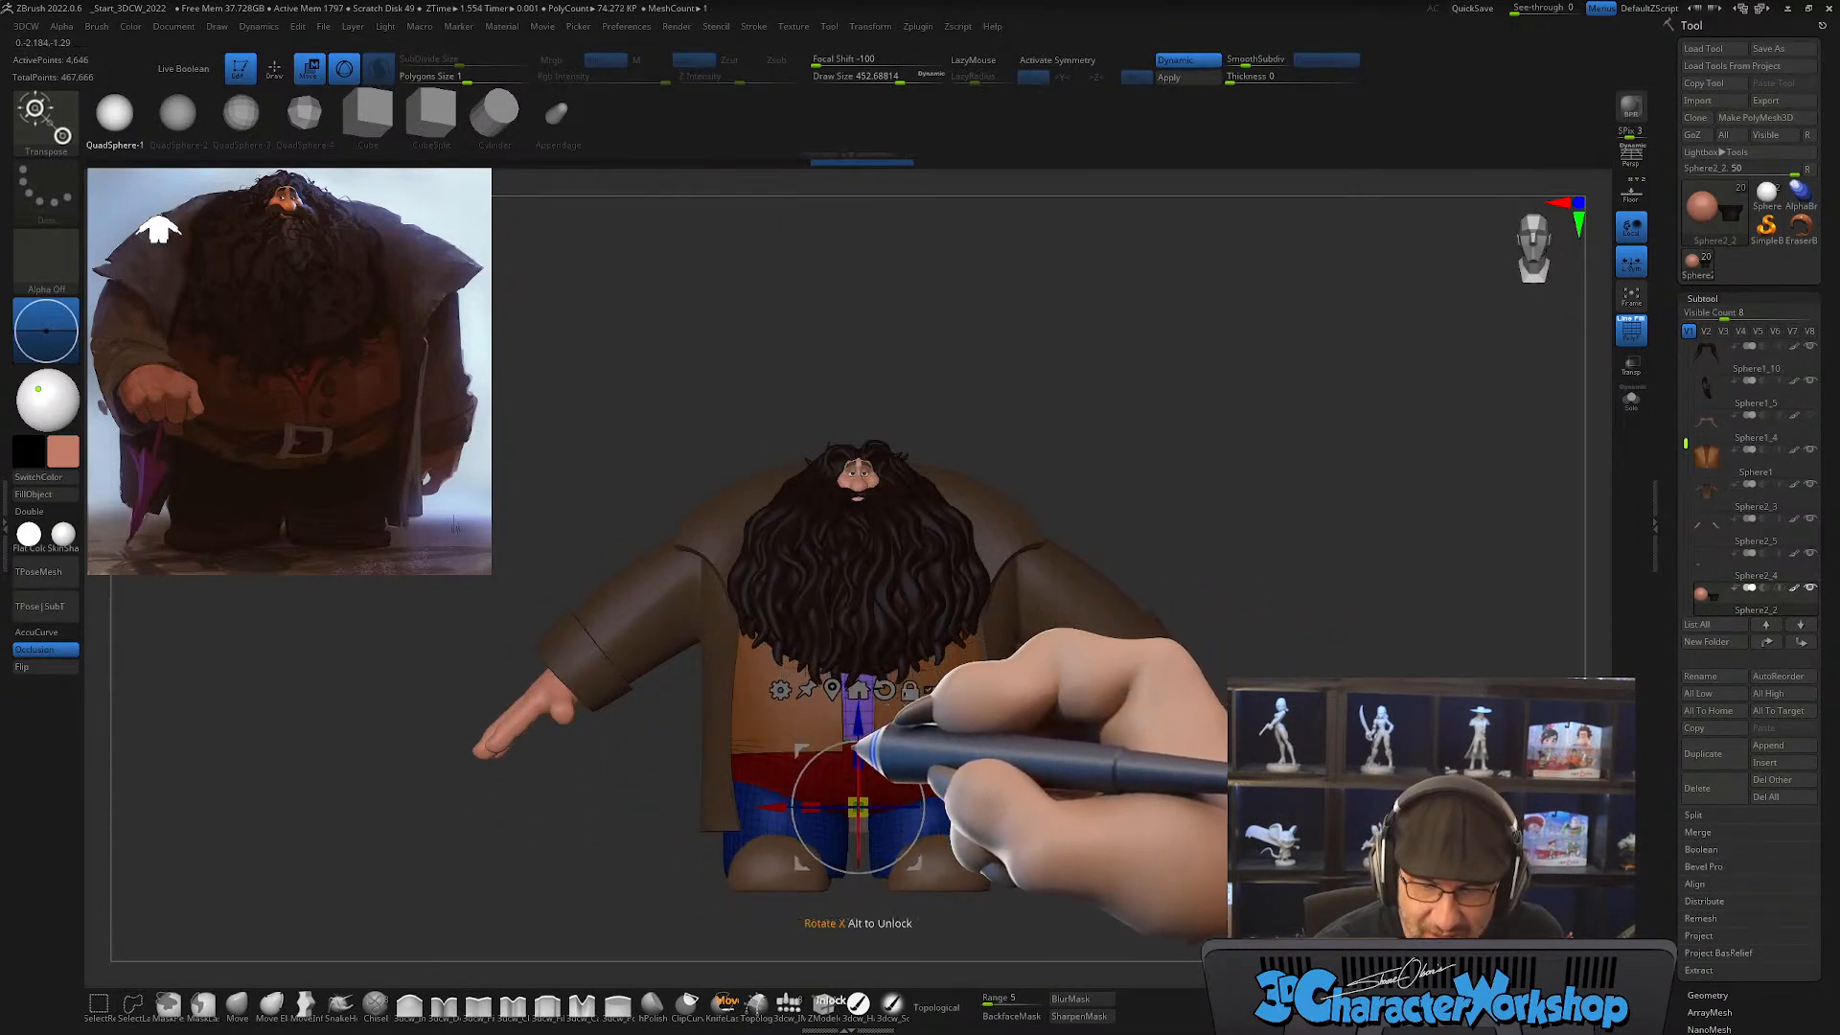
right_drag(851, 788, 988, 669)
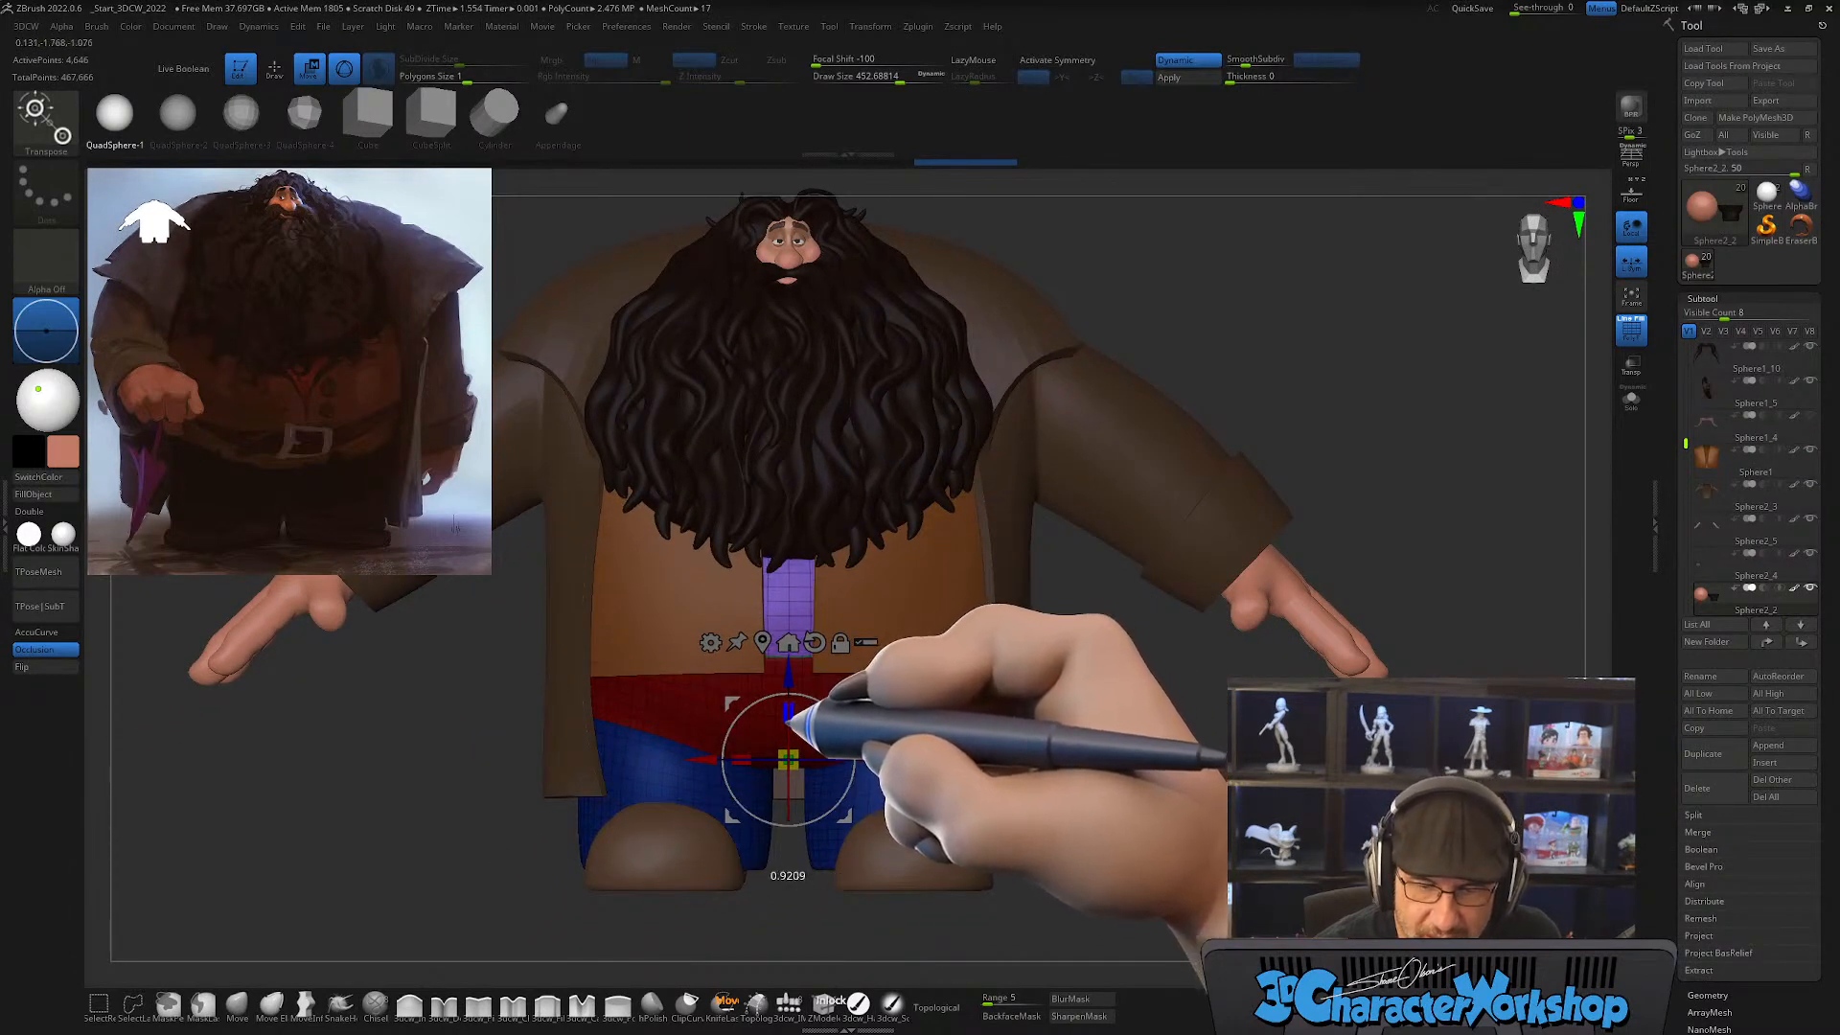
right_drag(788, 759, 990, 687)
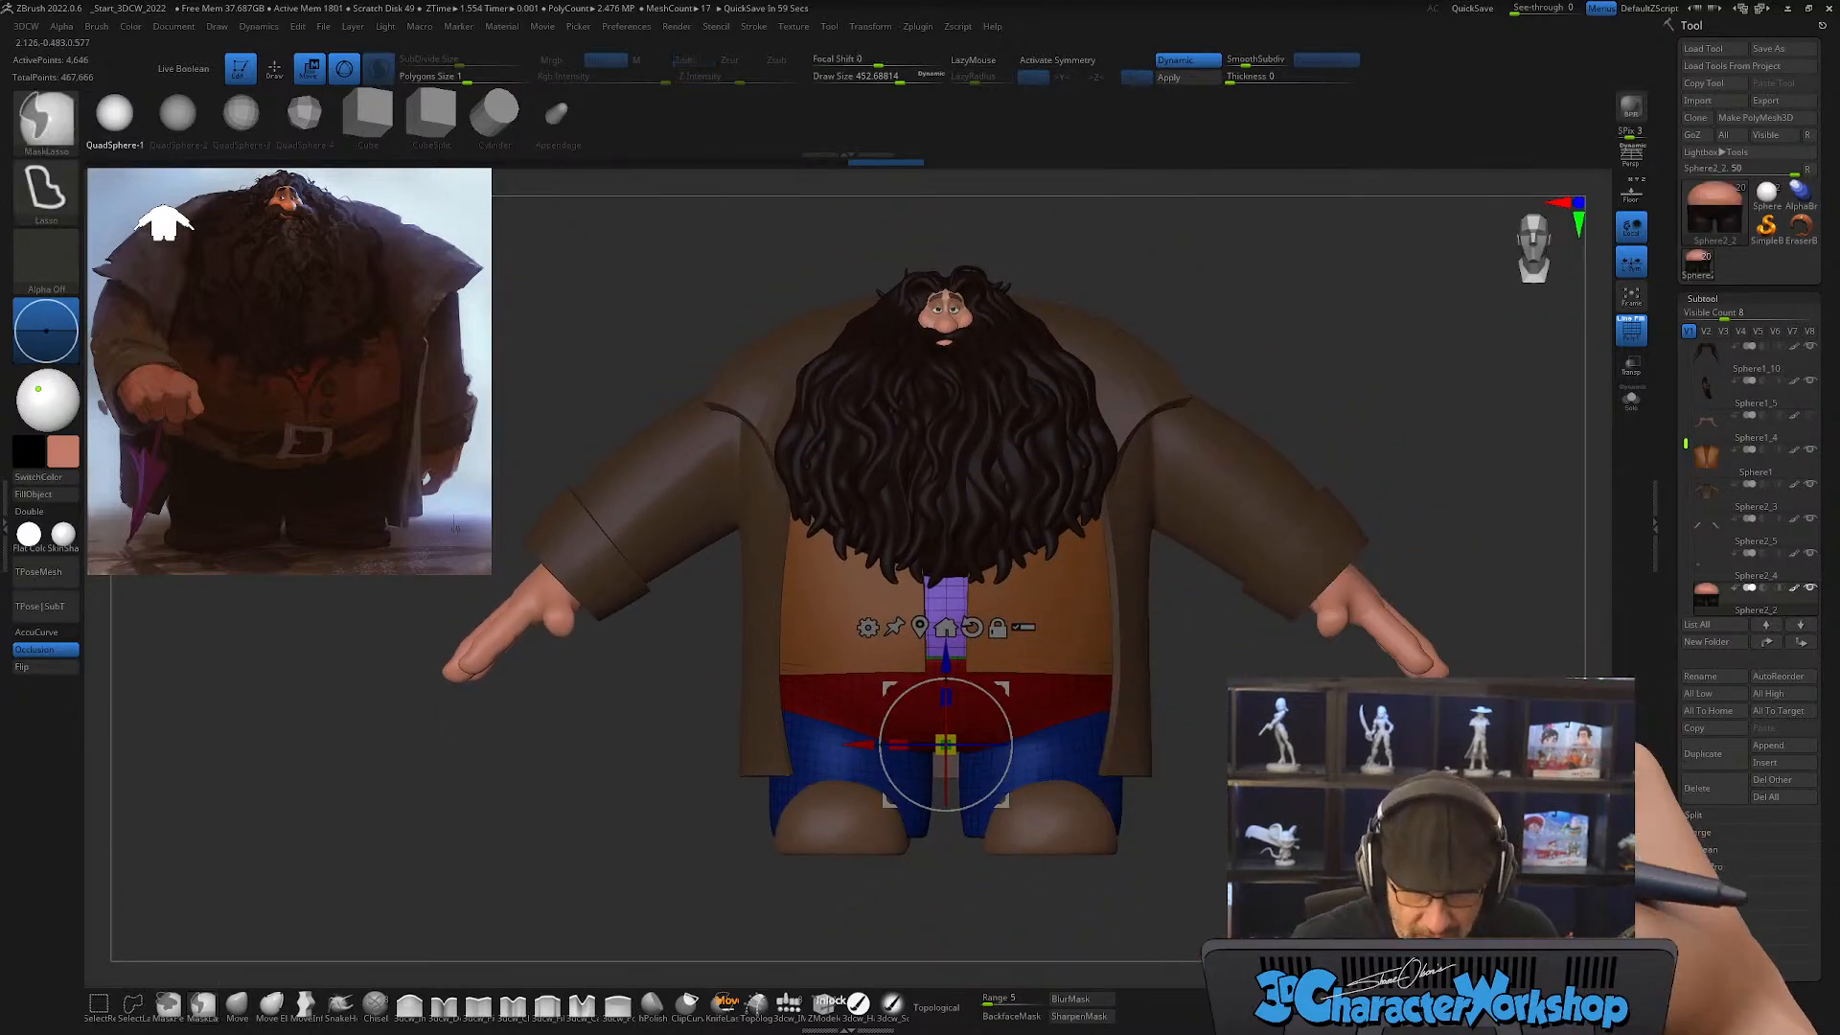
Step: Clear the mask from the trousers, return to draw mode and hide the wireframe
ctrl+drag(1308, 766, 1275, 712)
key(q)
mouse_move(1275, 724)
ctrl+right_down()
mouse_move(1267, 786)
mouse_move(1200, 757)
mouse_move(1205, 736)
mouse_move(1302, 746)
mouse_move(1289, 708)
ctrl+right_up()
key(shift+f)
alt+right_drag(1289, 708, 1226, 728)
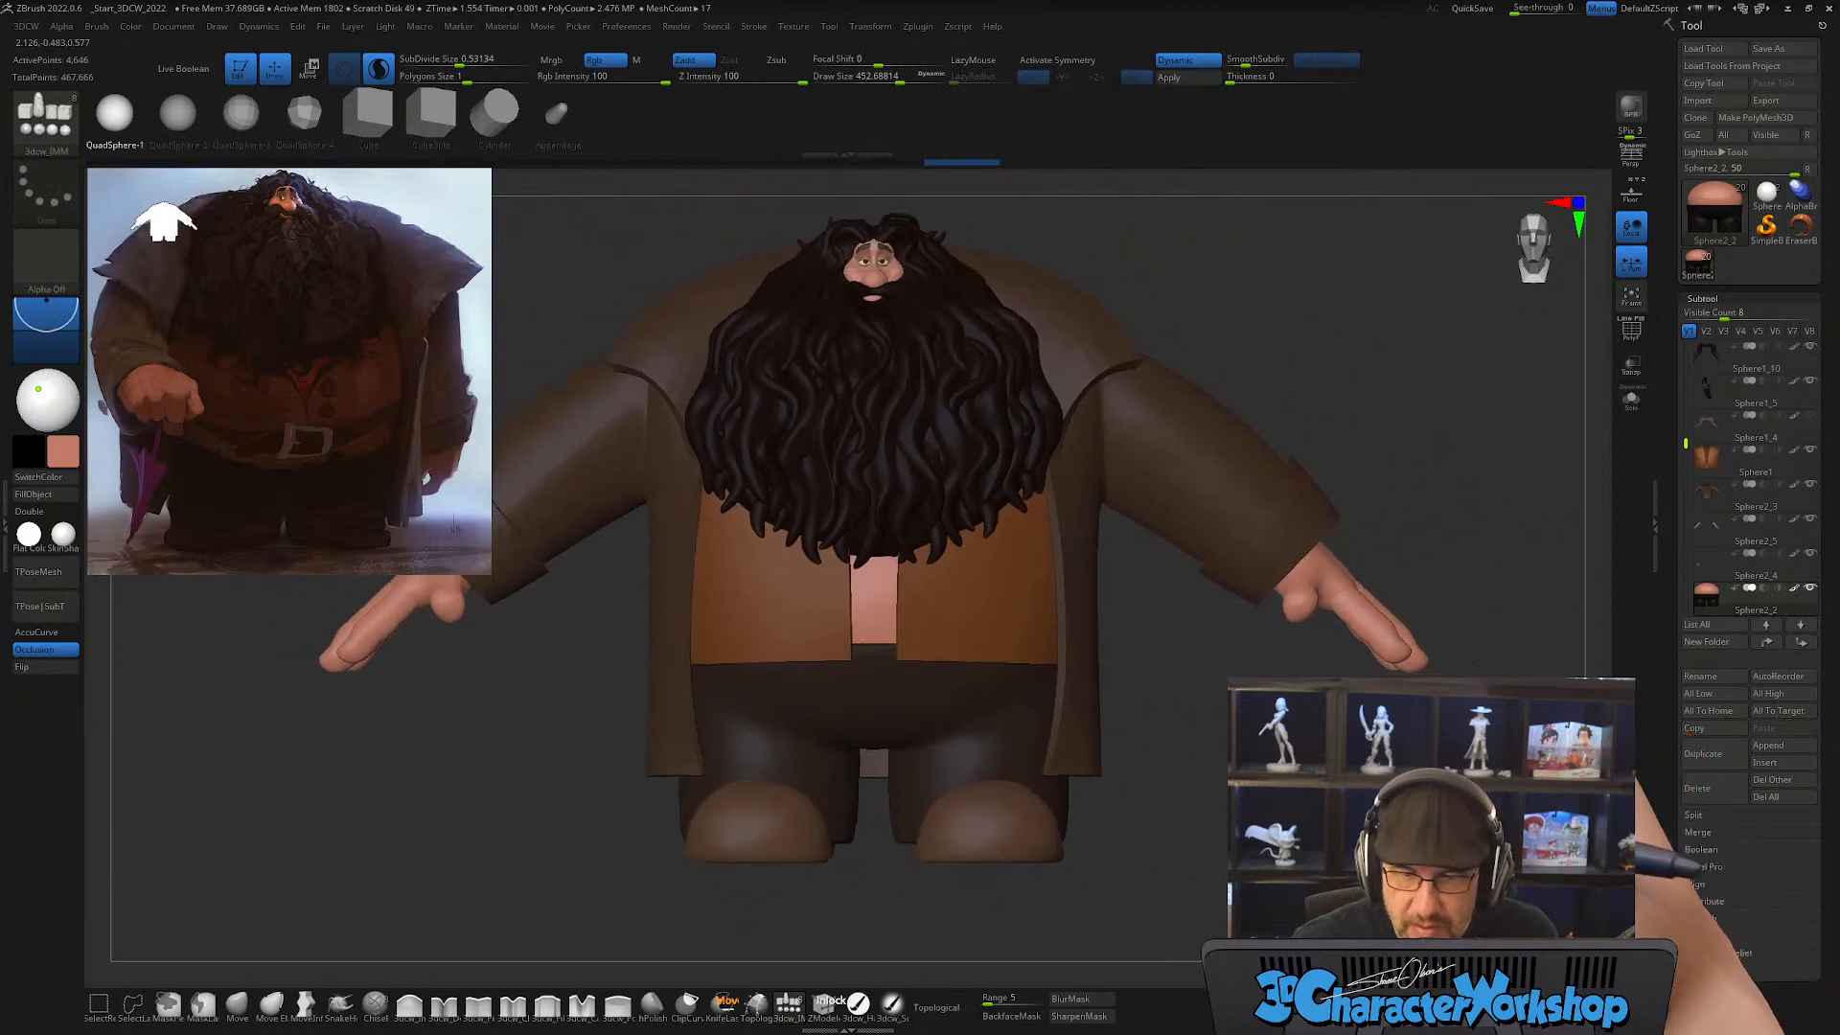
Step: Sample the shirt's dark red from the reference painting as the main colour and switch to the paint brush
key(z)
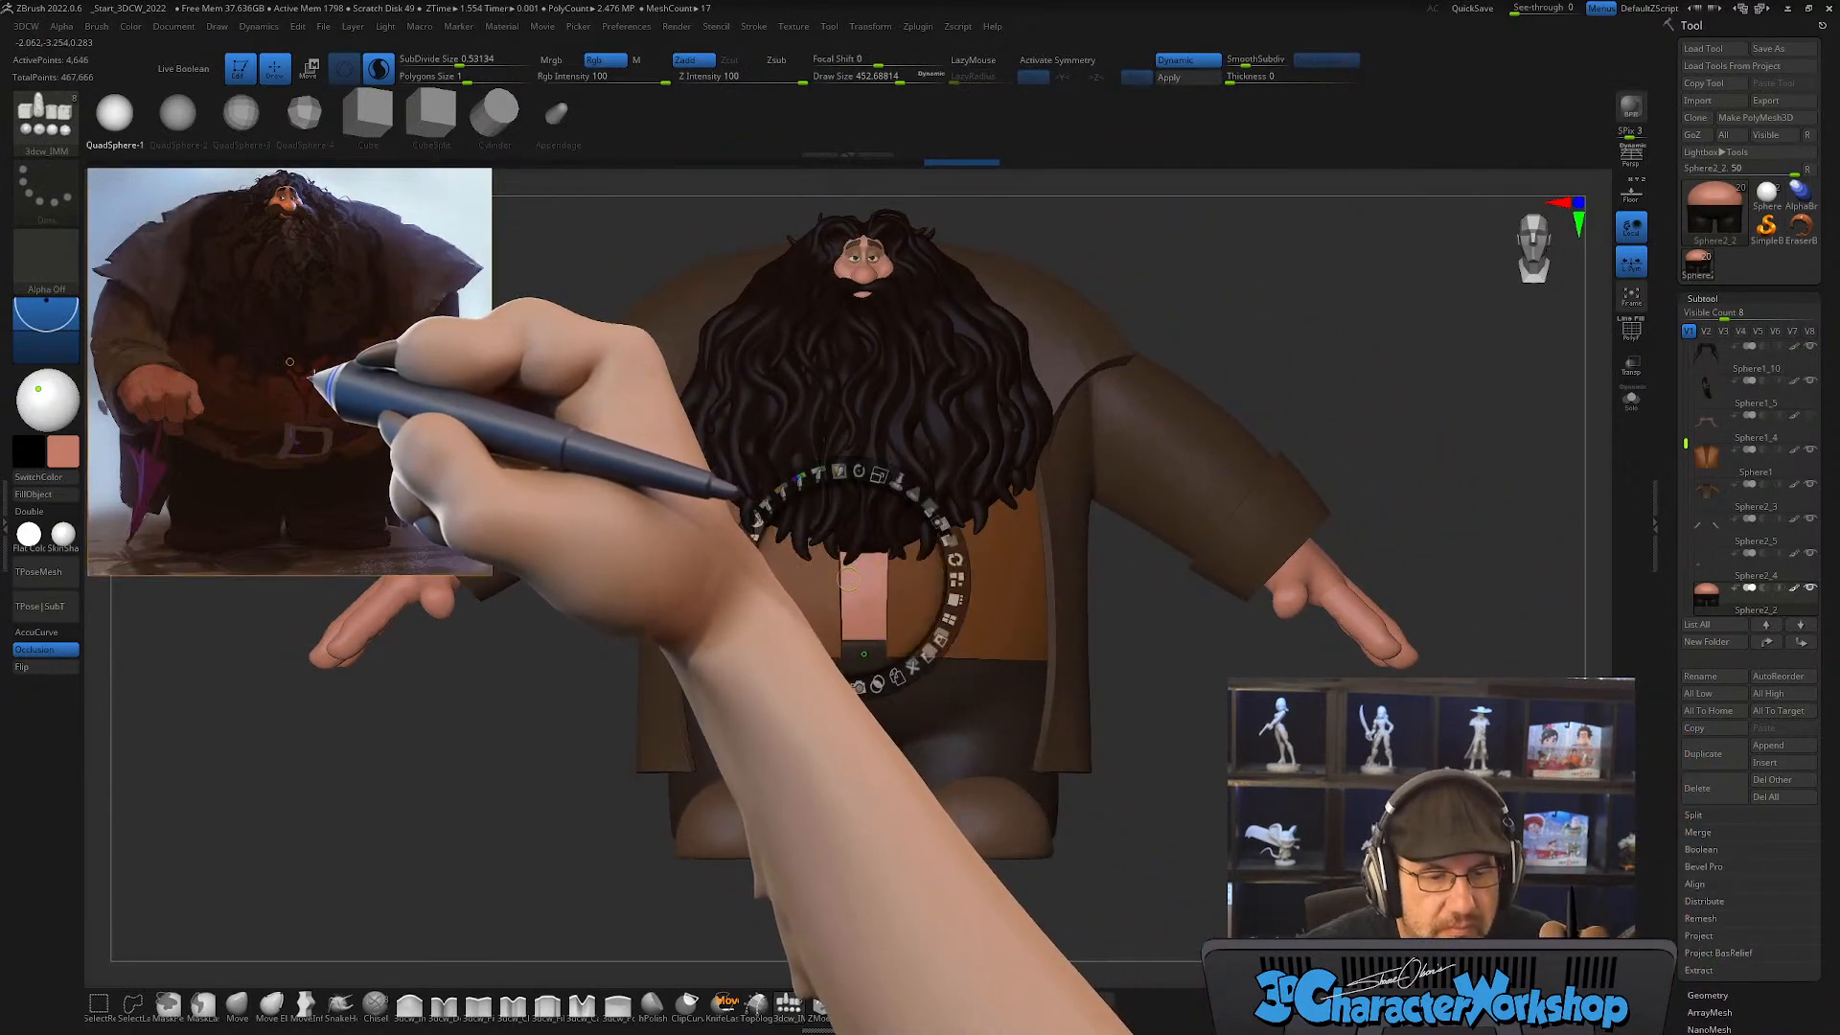
key(z)
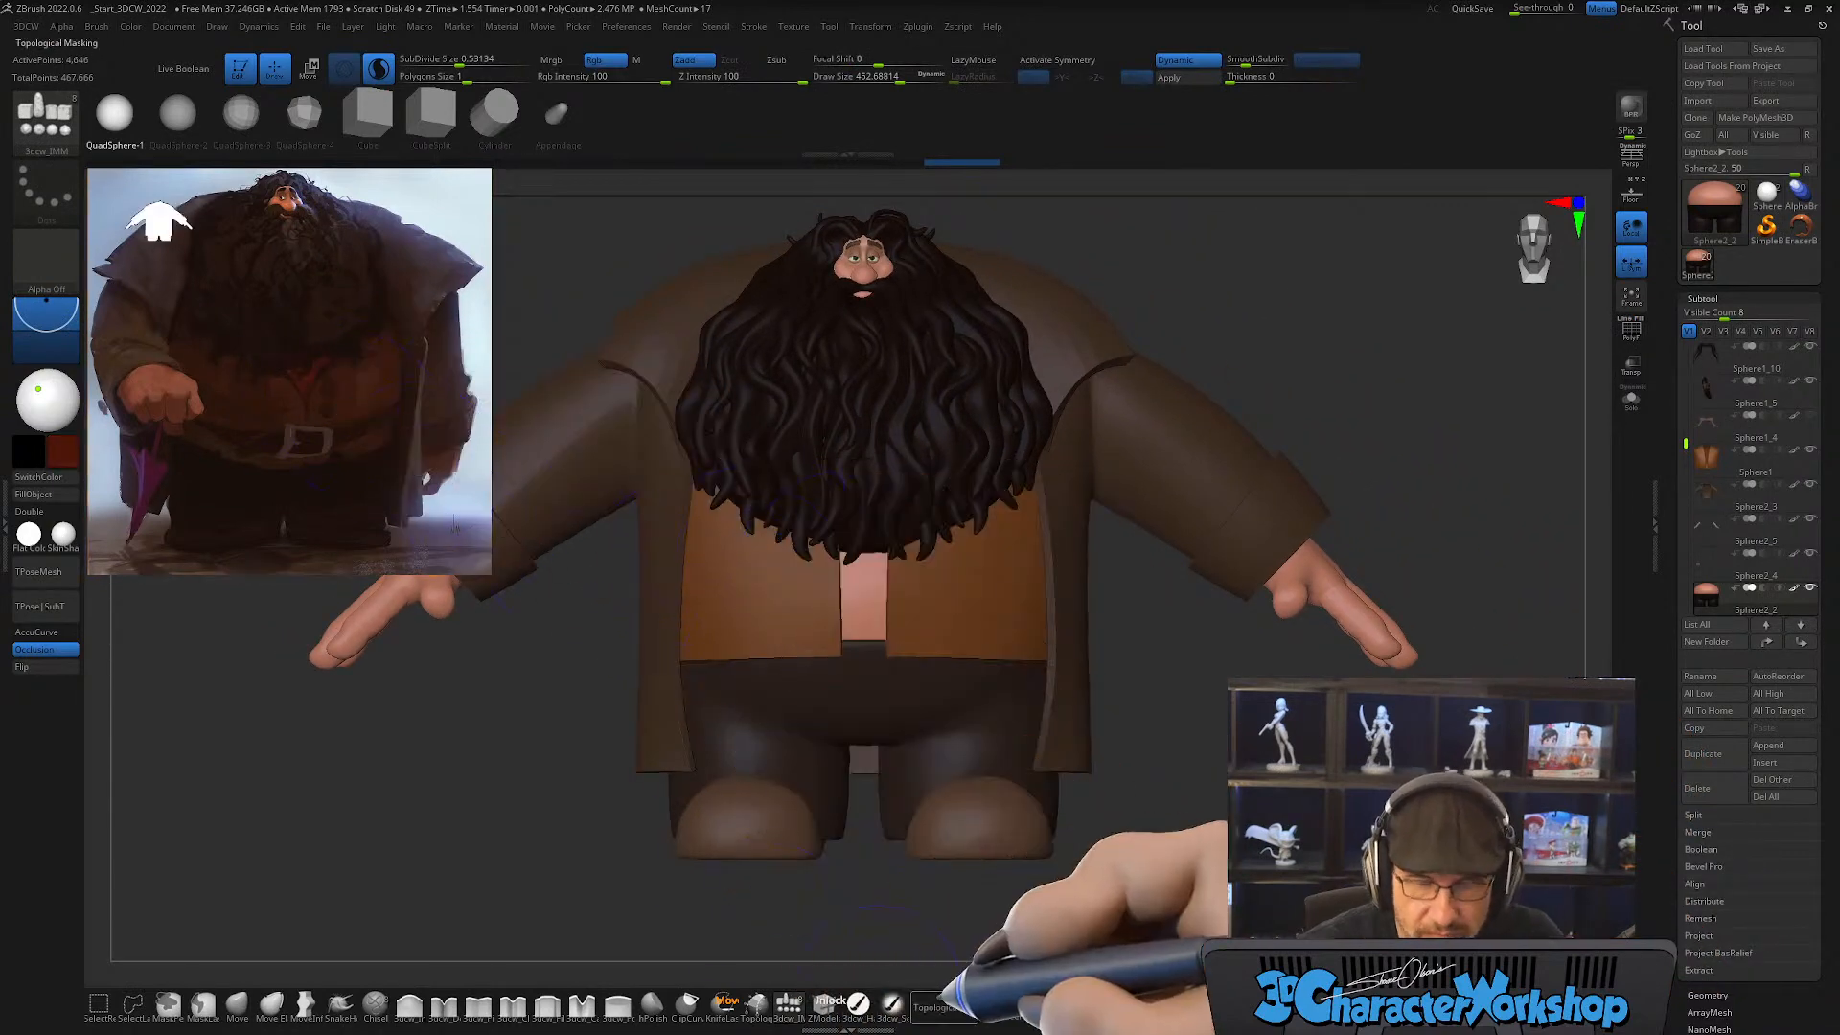
click(856, 1004)
click(49, 493)
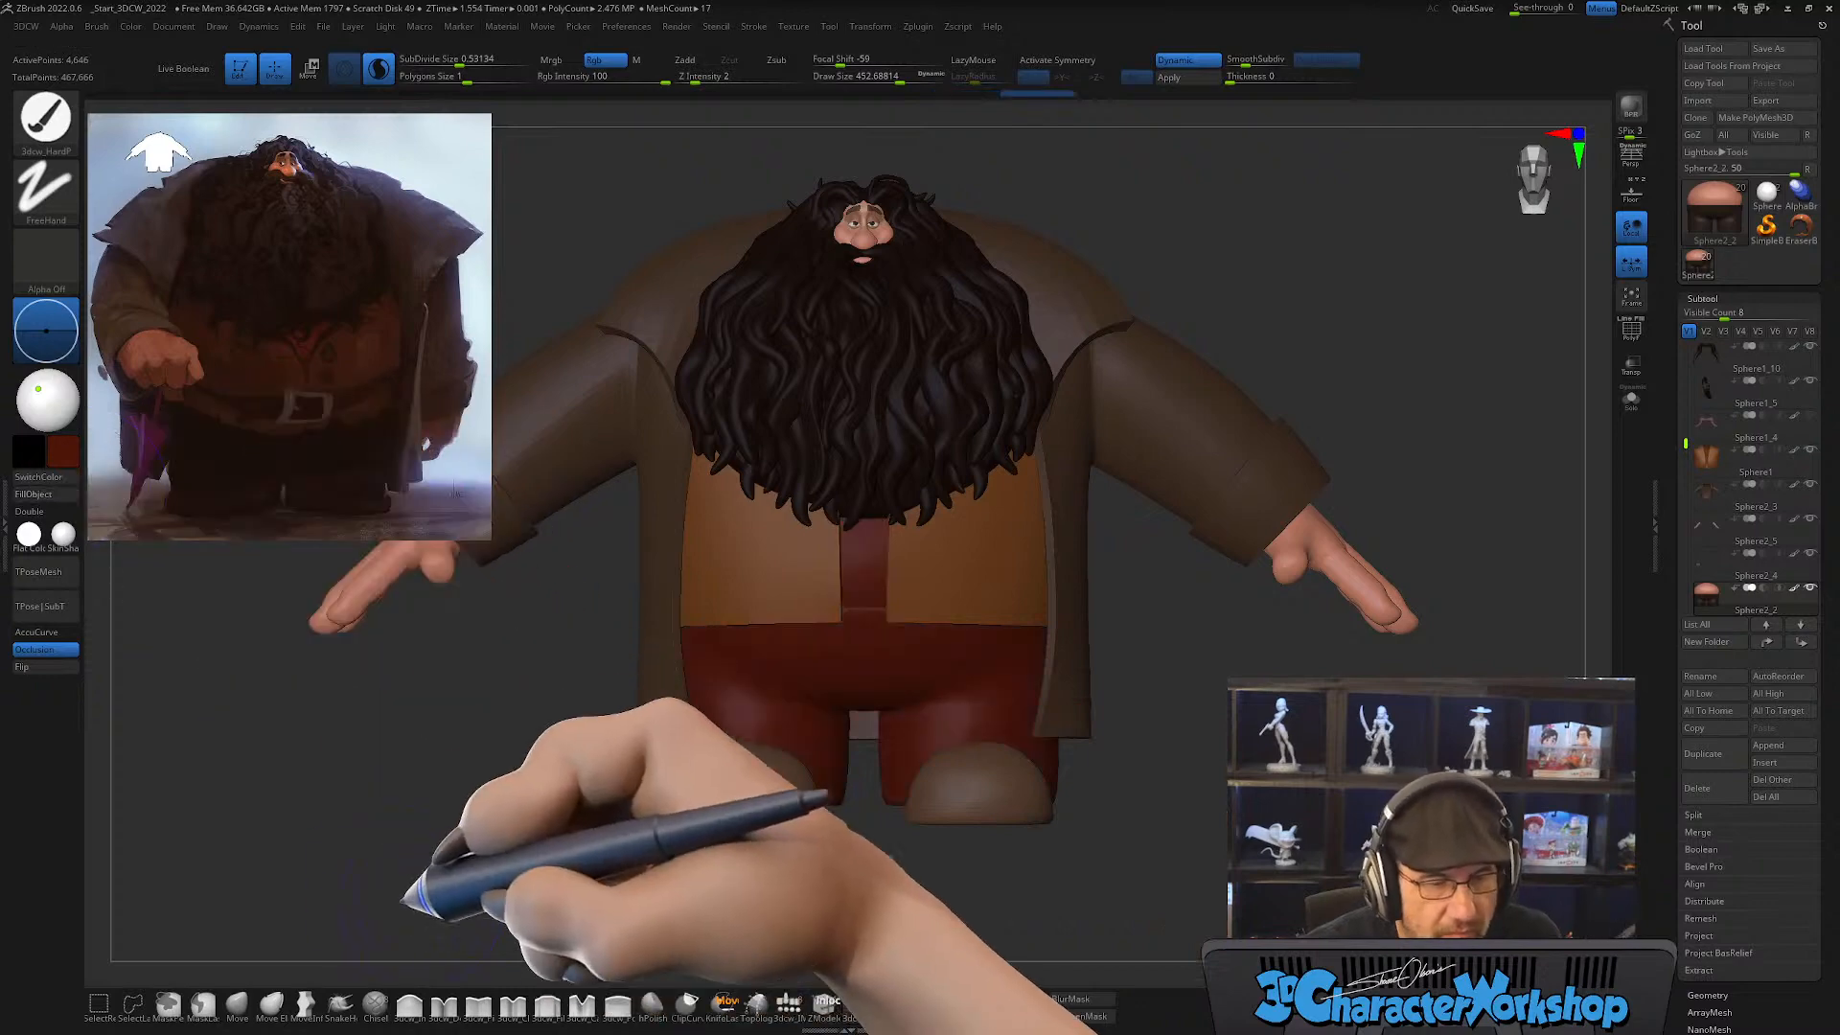
alt+drag(431, 807, 446, 816)
key(ctrl+z)
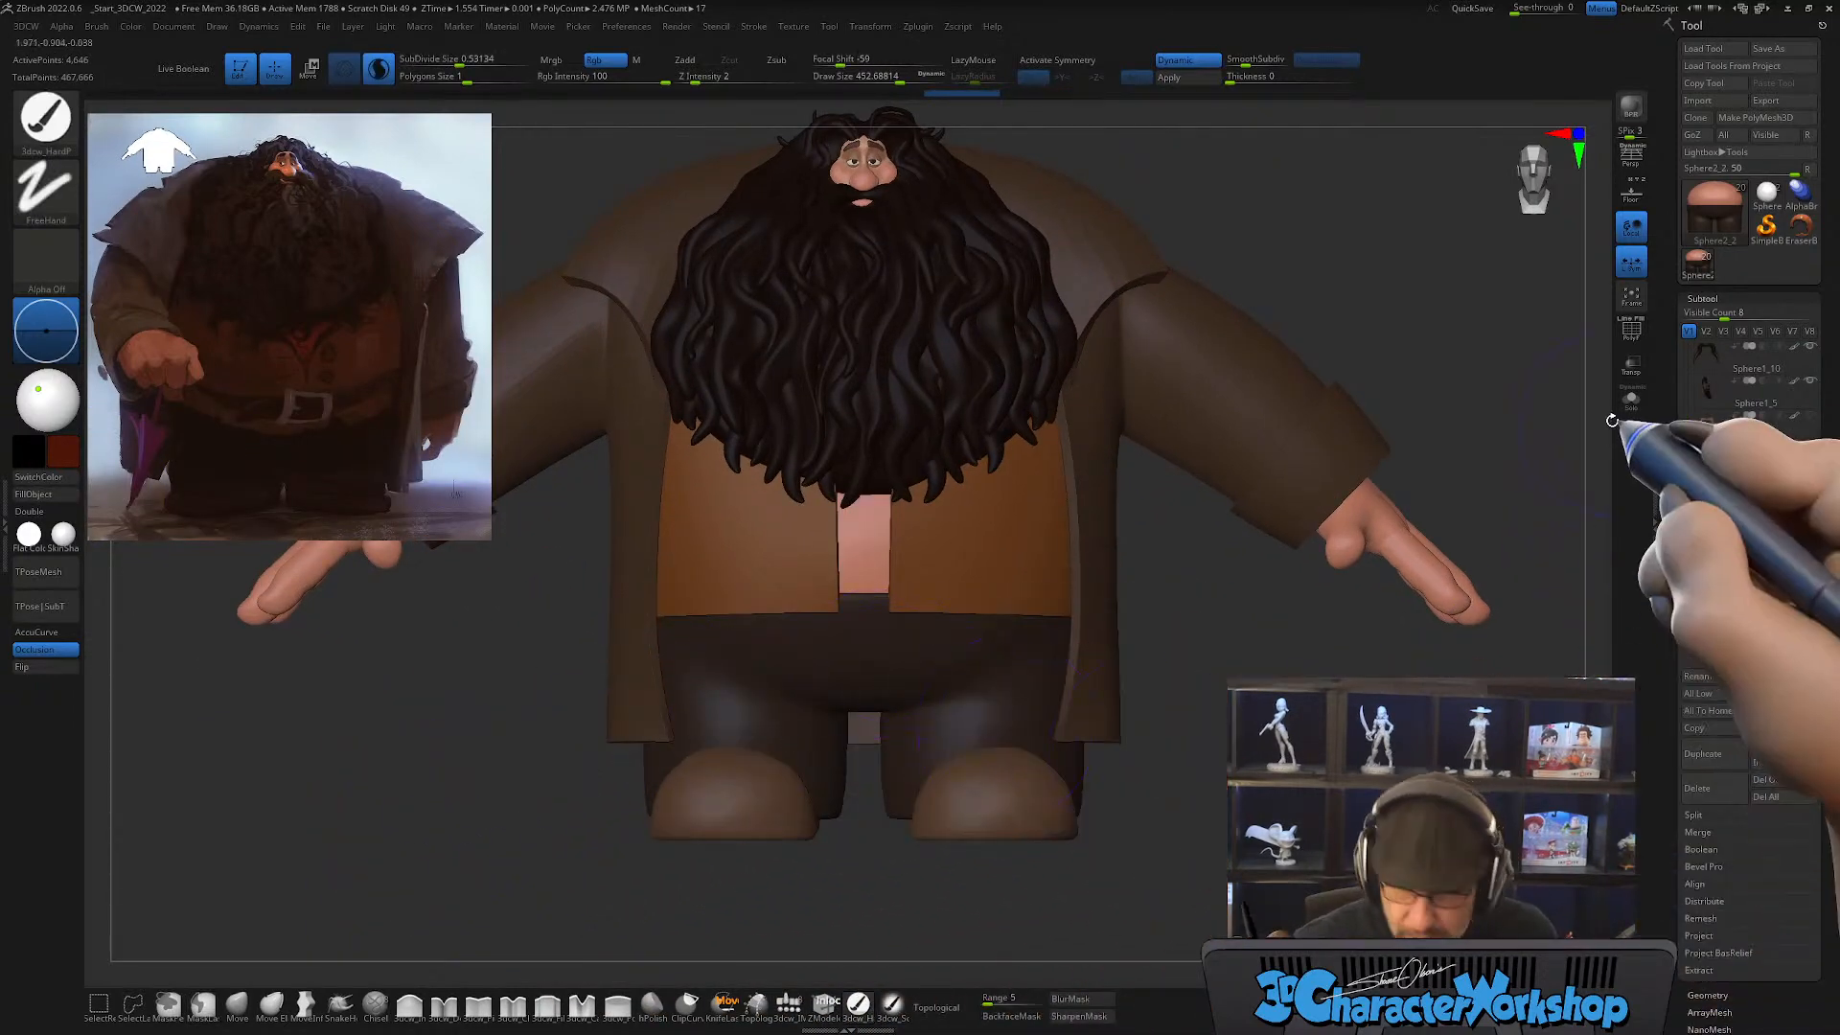
Step: Isolate the trousers subtool with its polygroups shown and mask everything except the inserted belly sphere
click(1634, 405)
mouse_move(1256, 567)
alt+mouse_down()
mouse_move(1313, 695)
mouse_move(1296, 618)
mouse_move(1250, 586)
alt+mouse_up()
key(shift+f)
key(w)
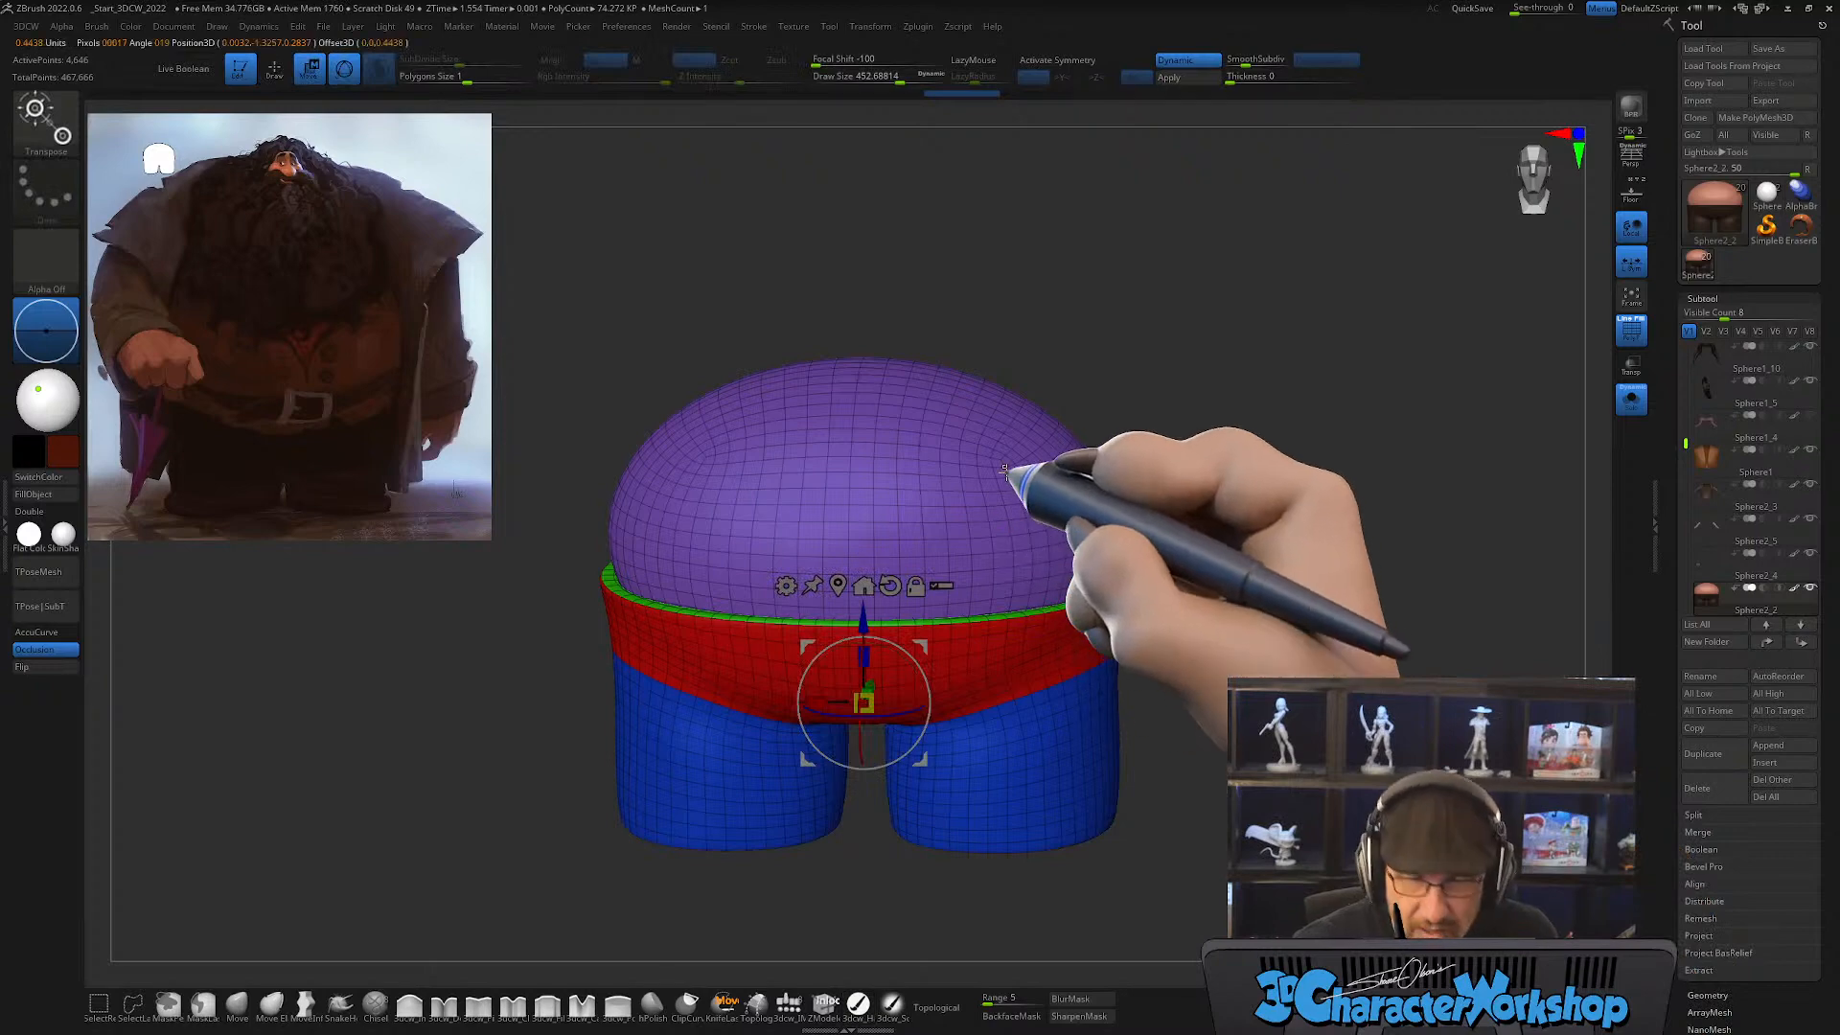
ctrl+click(1006, 472)
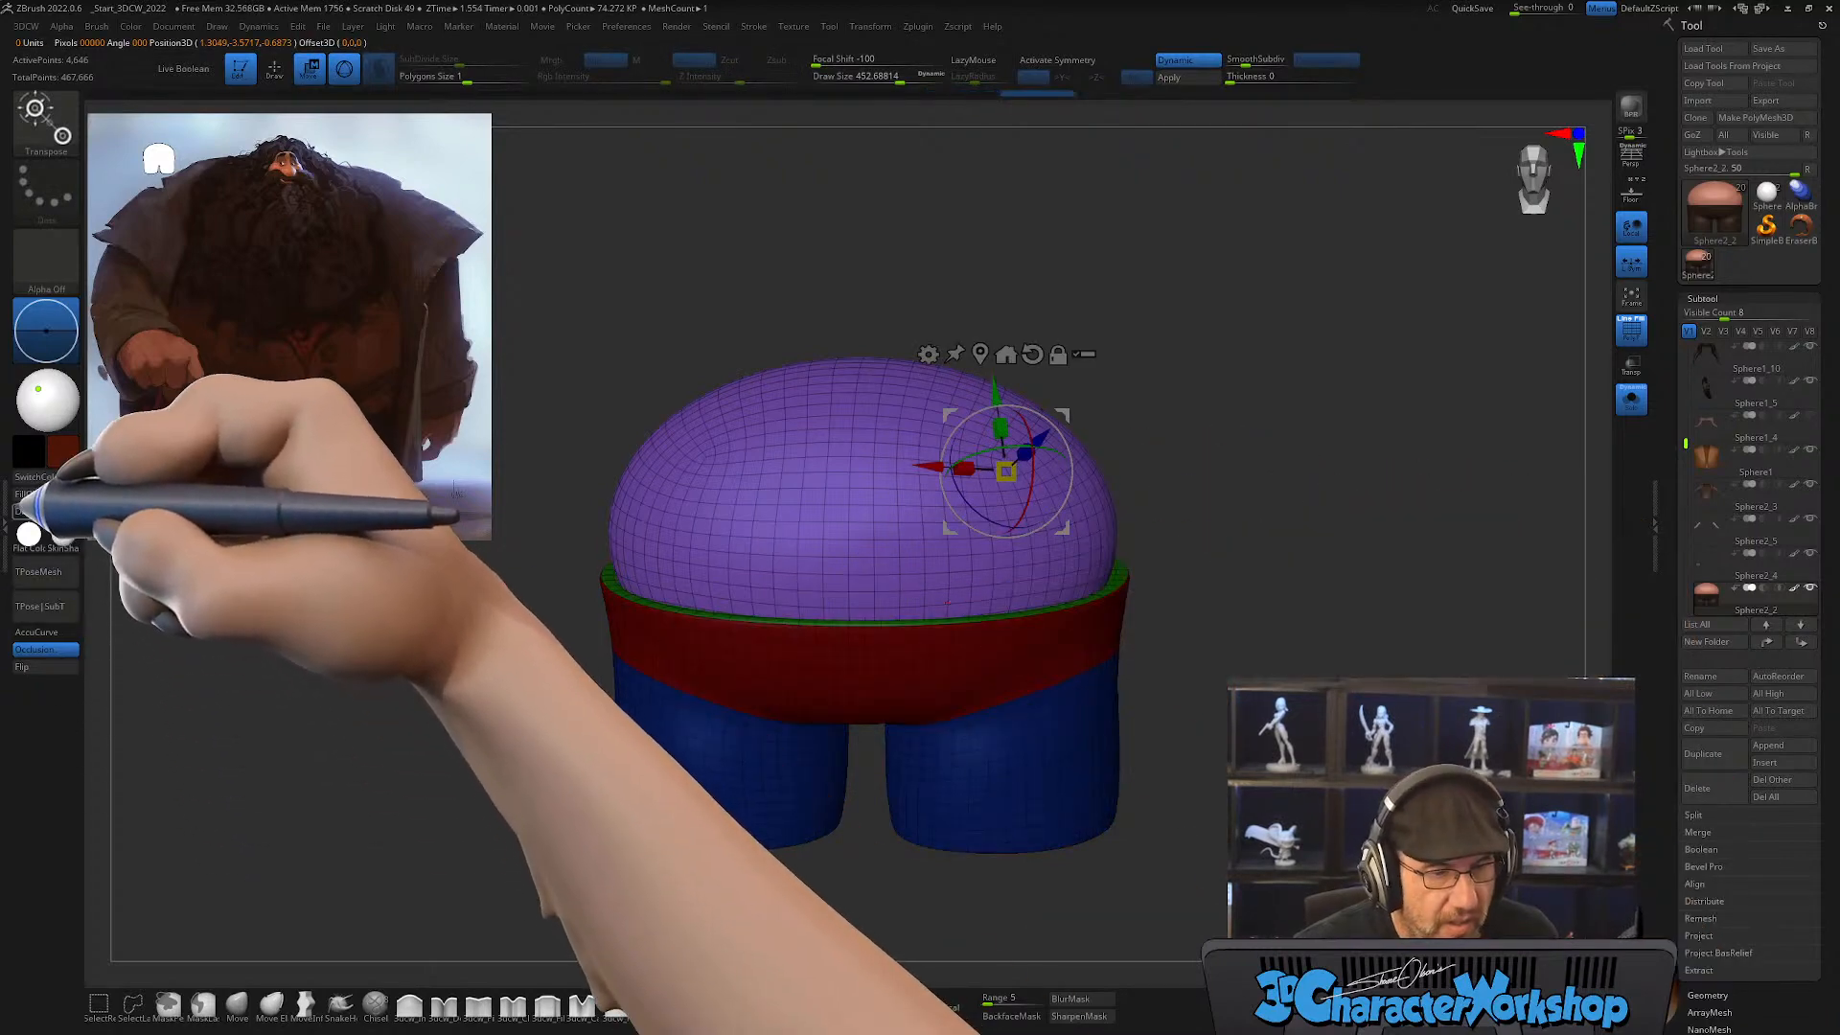
Step: Fill the unmasked belly sphere with the dark red, clear the mask, show all subtools again and hide the wireframe
click(21, 493)
drag(1408, 657, 1407, 656)
ctrl+click(1353, 477)
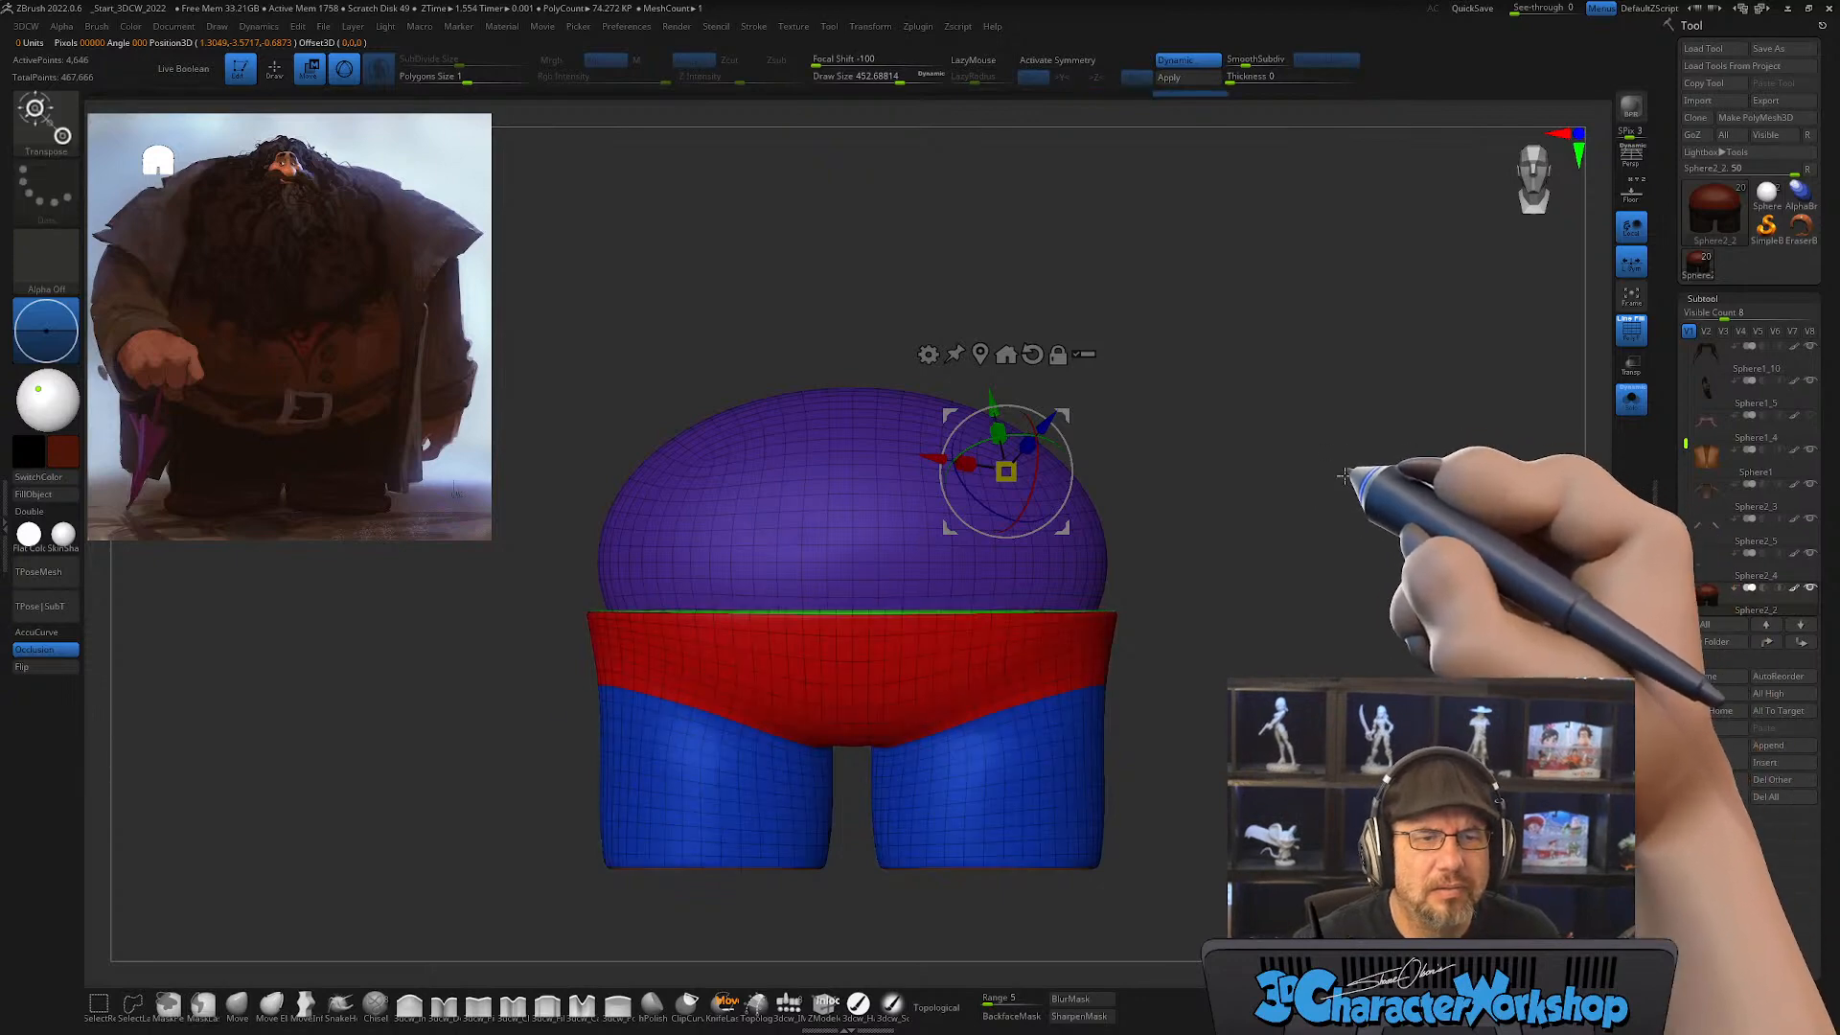
click(1632, 396)
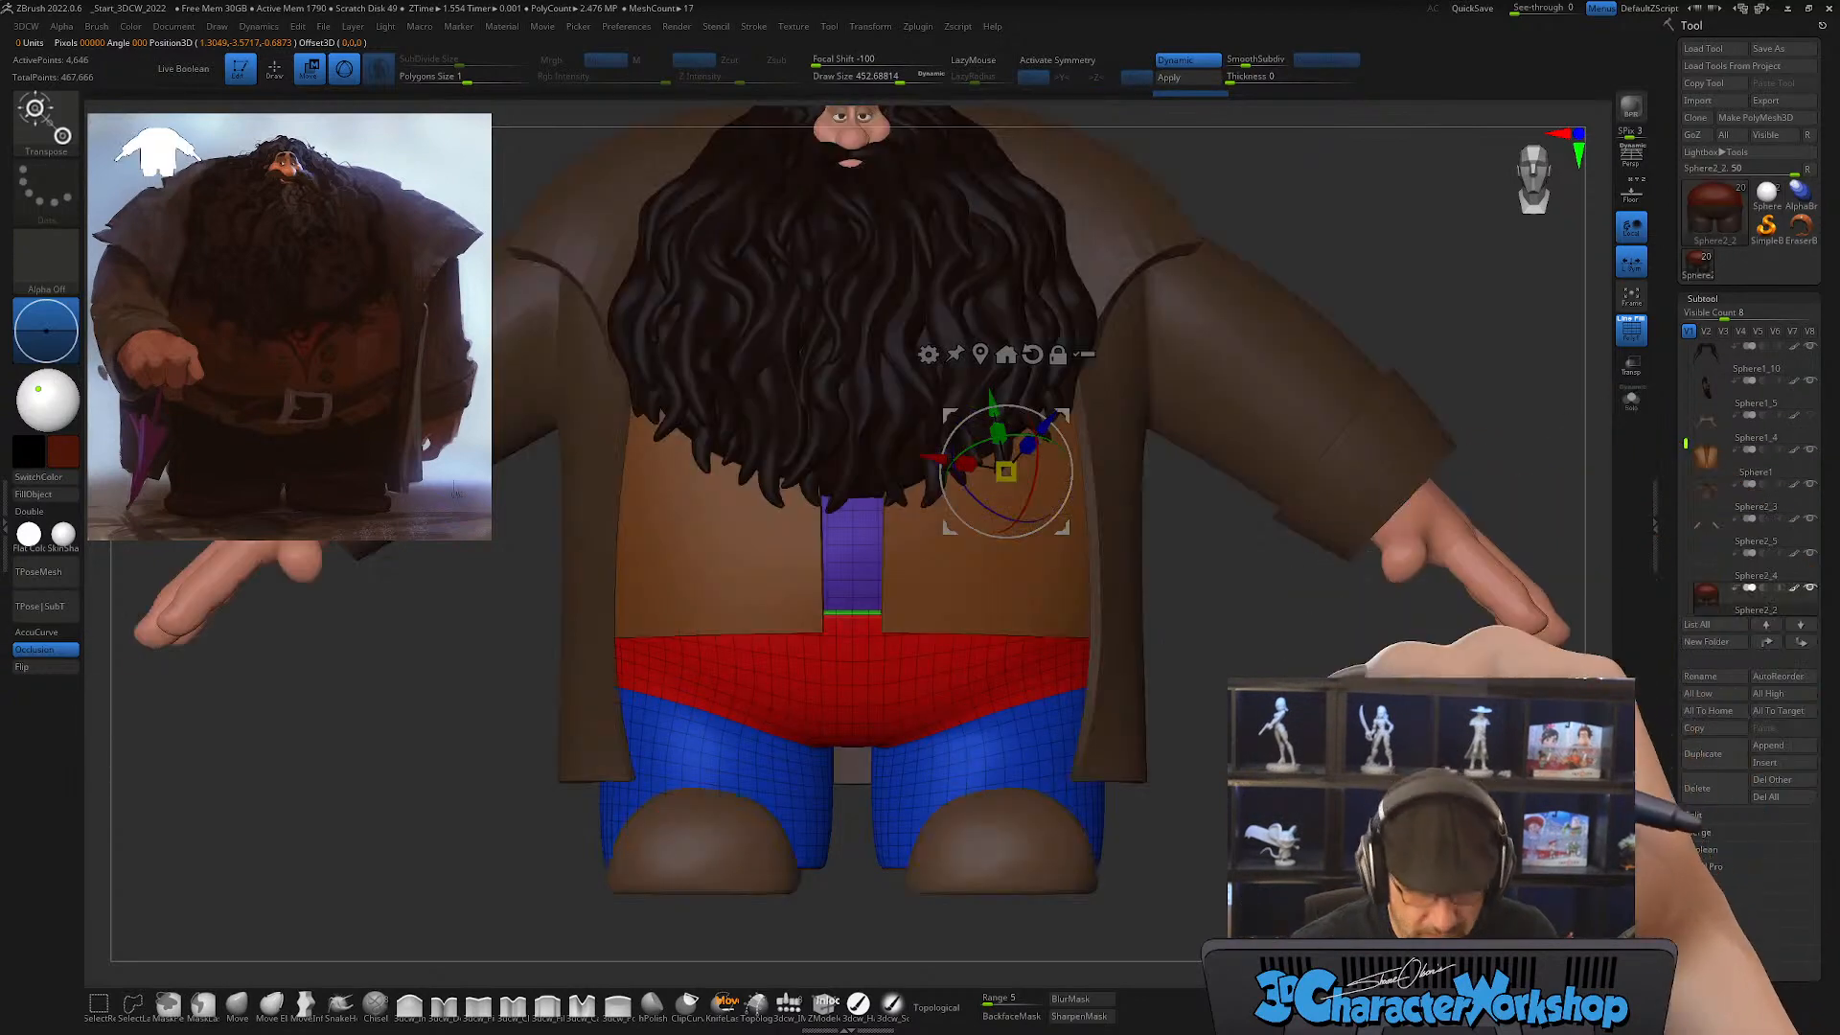
key(q)
alt+drag(1289, 767, 1294, 778)
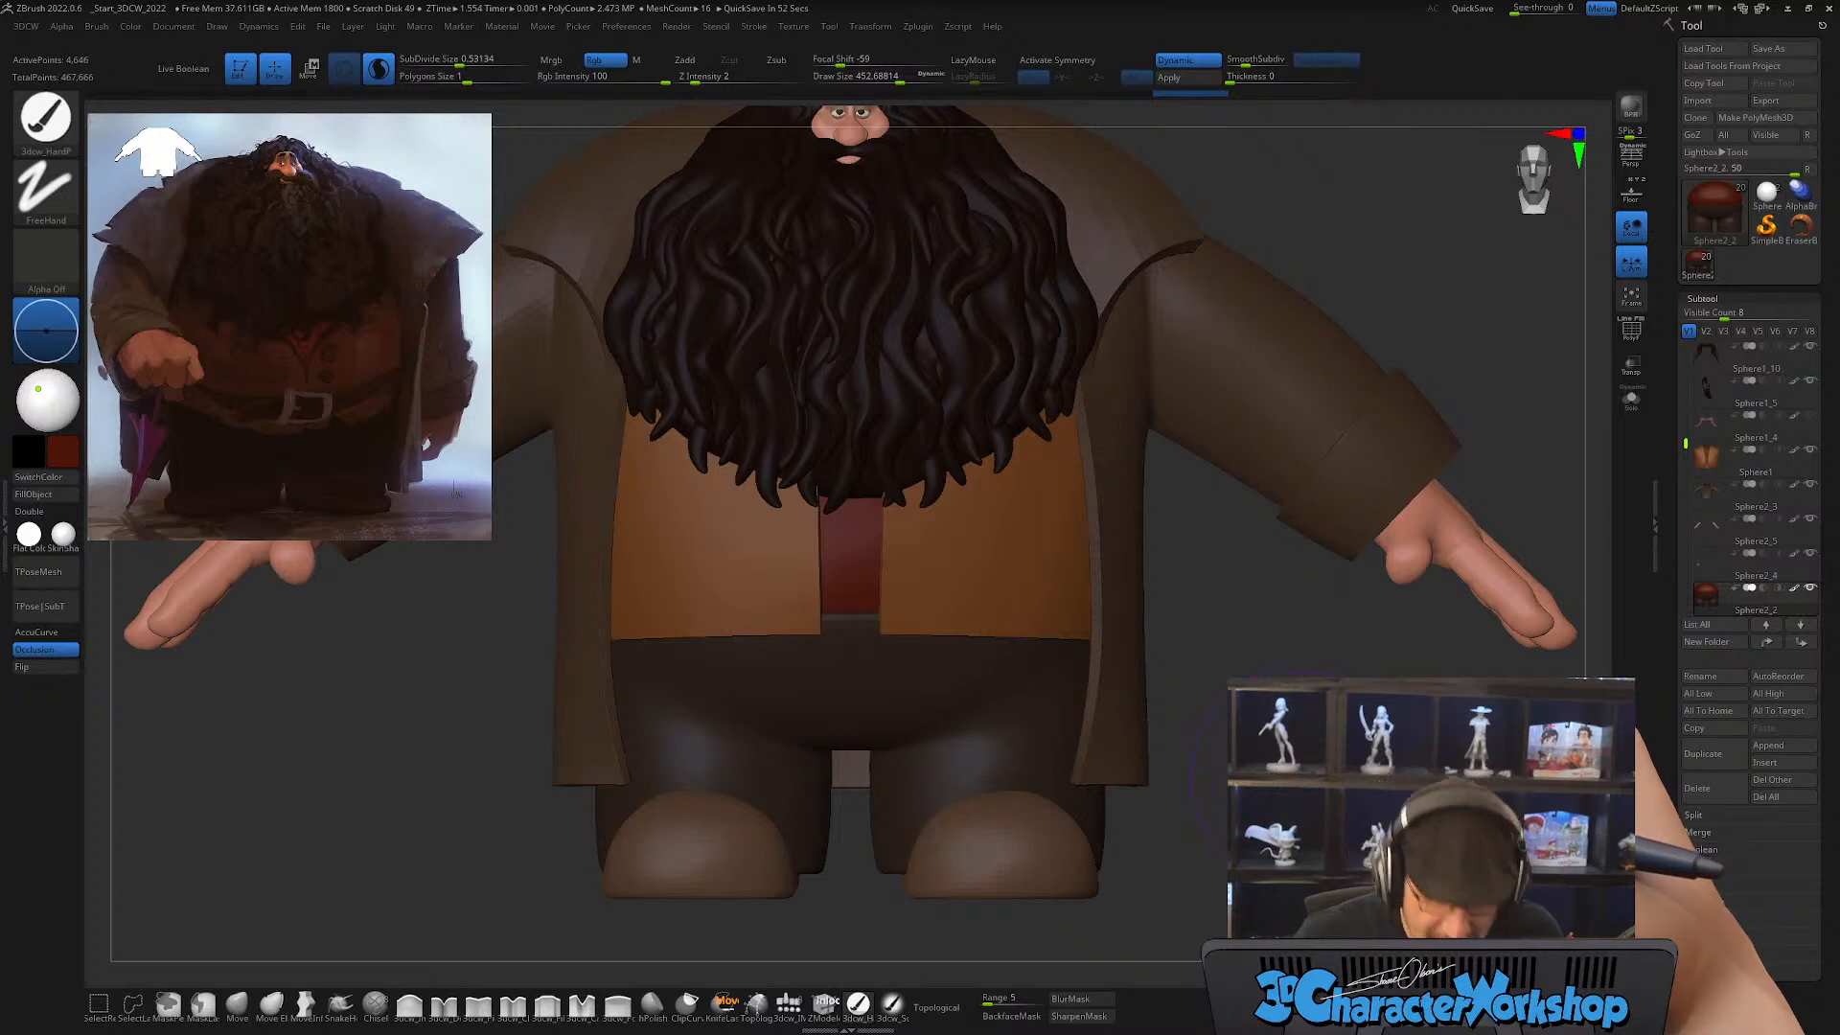
mouse_move(1294, 776)
alt+mouse_down()
mouse_move(1285, 685)
mouse_move(1286, 749)
alt+mouse_up()
key(s)
alt+drag(1286, 749, 1285, 766)
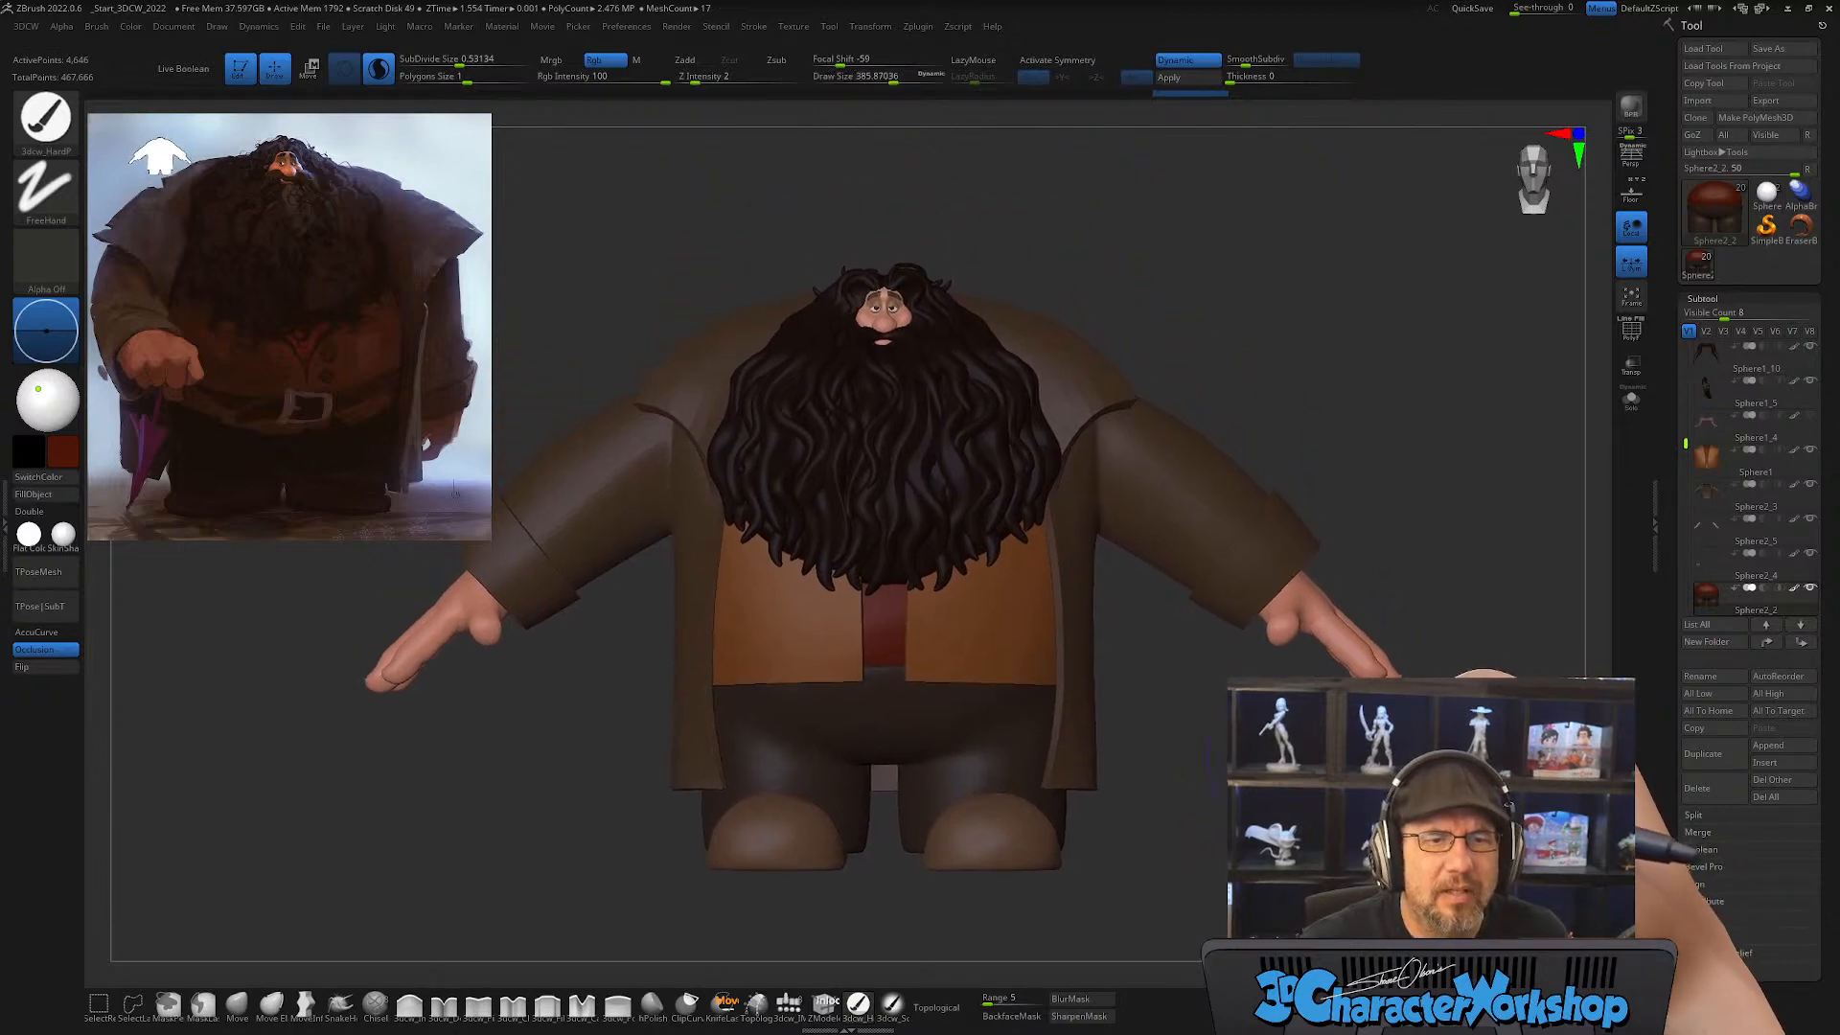
Step: Select the coat subtool and reshape its lower front panels and hem symmetrically with an enlarged Move brush
alt+drag(1339, 308, 1299, 314)
alt+click(1020, 788)
key(ctrl+shift+d)
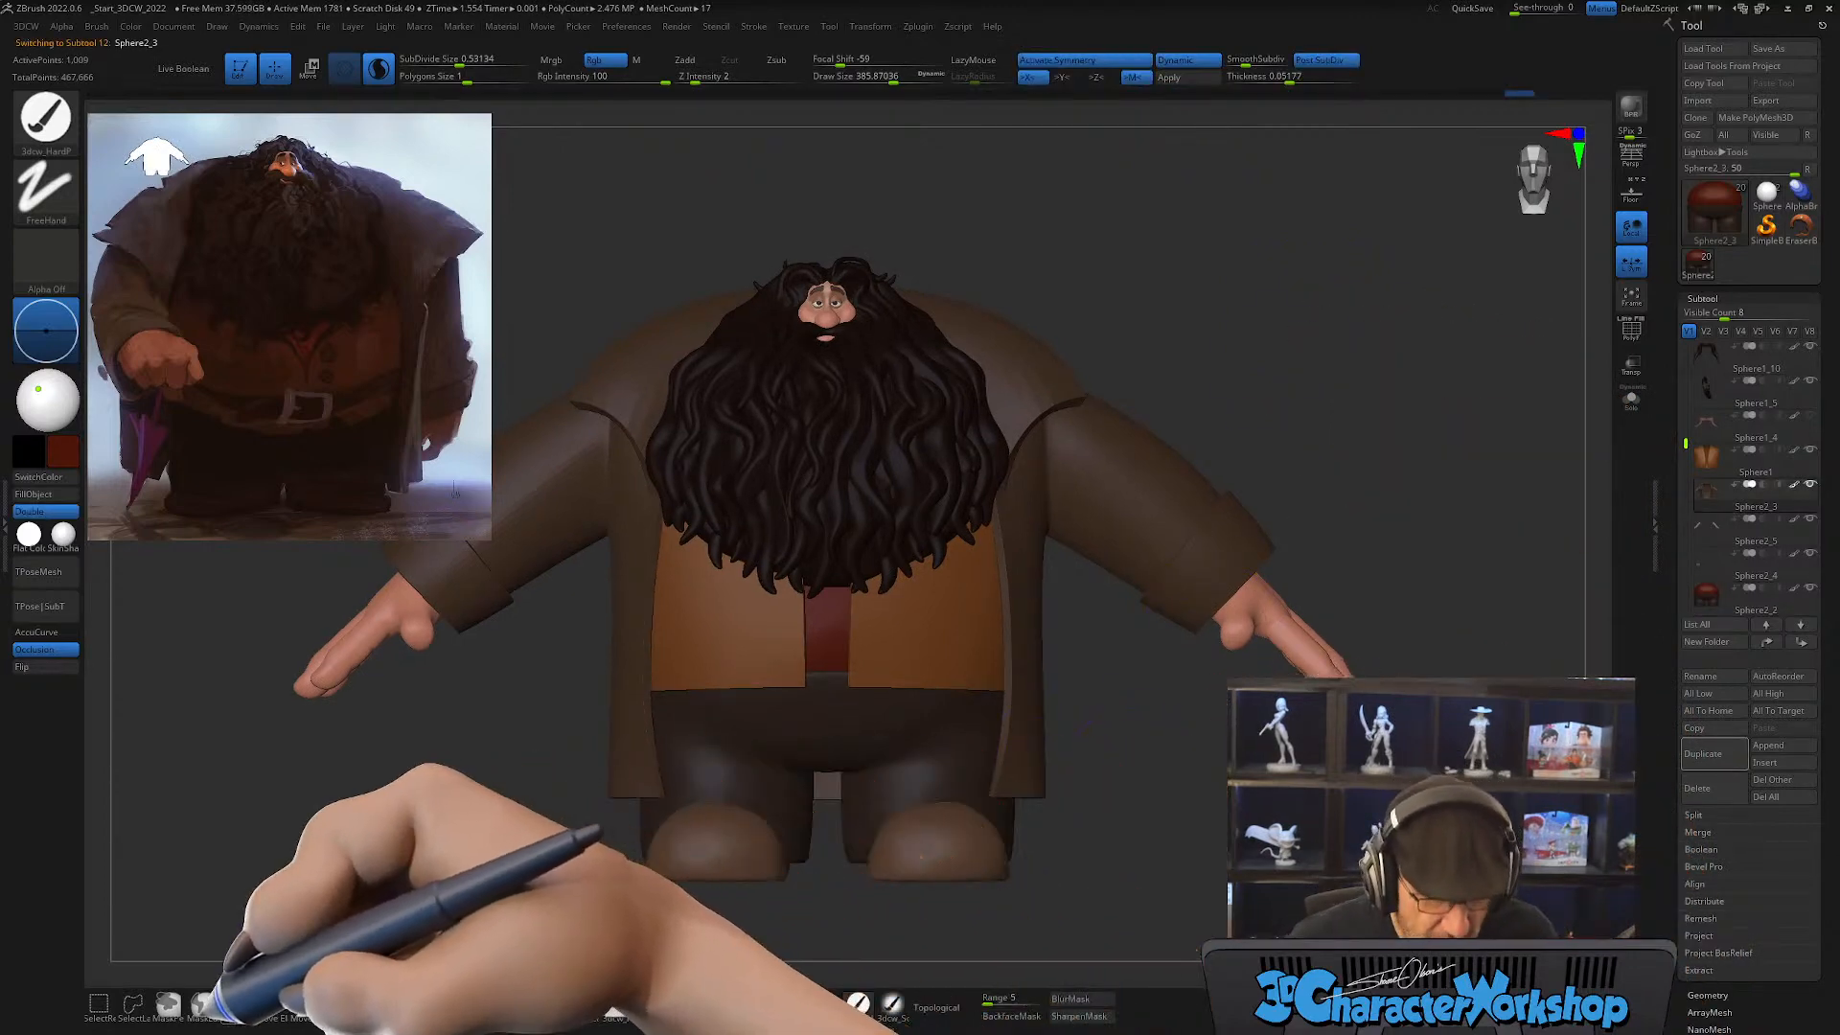
click(237, 1004)
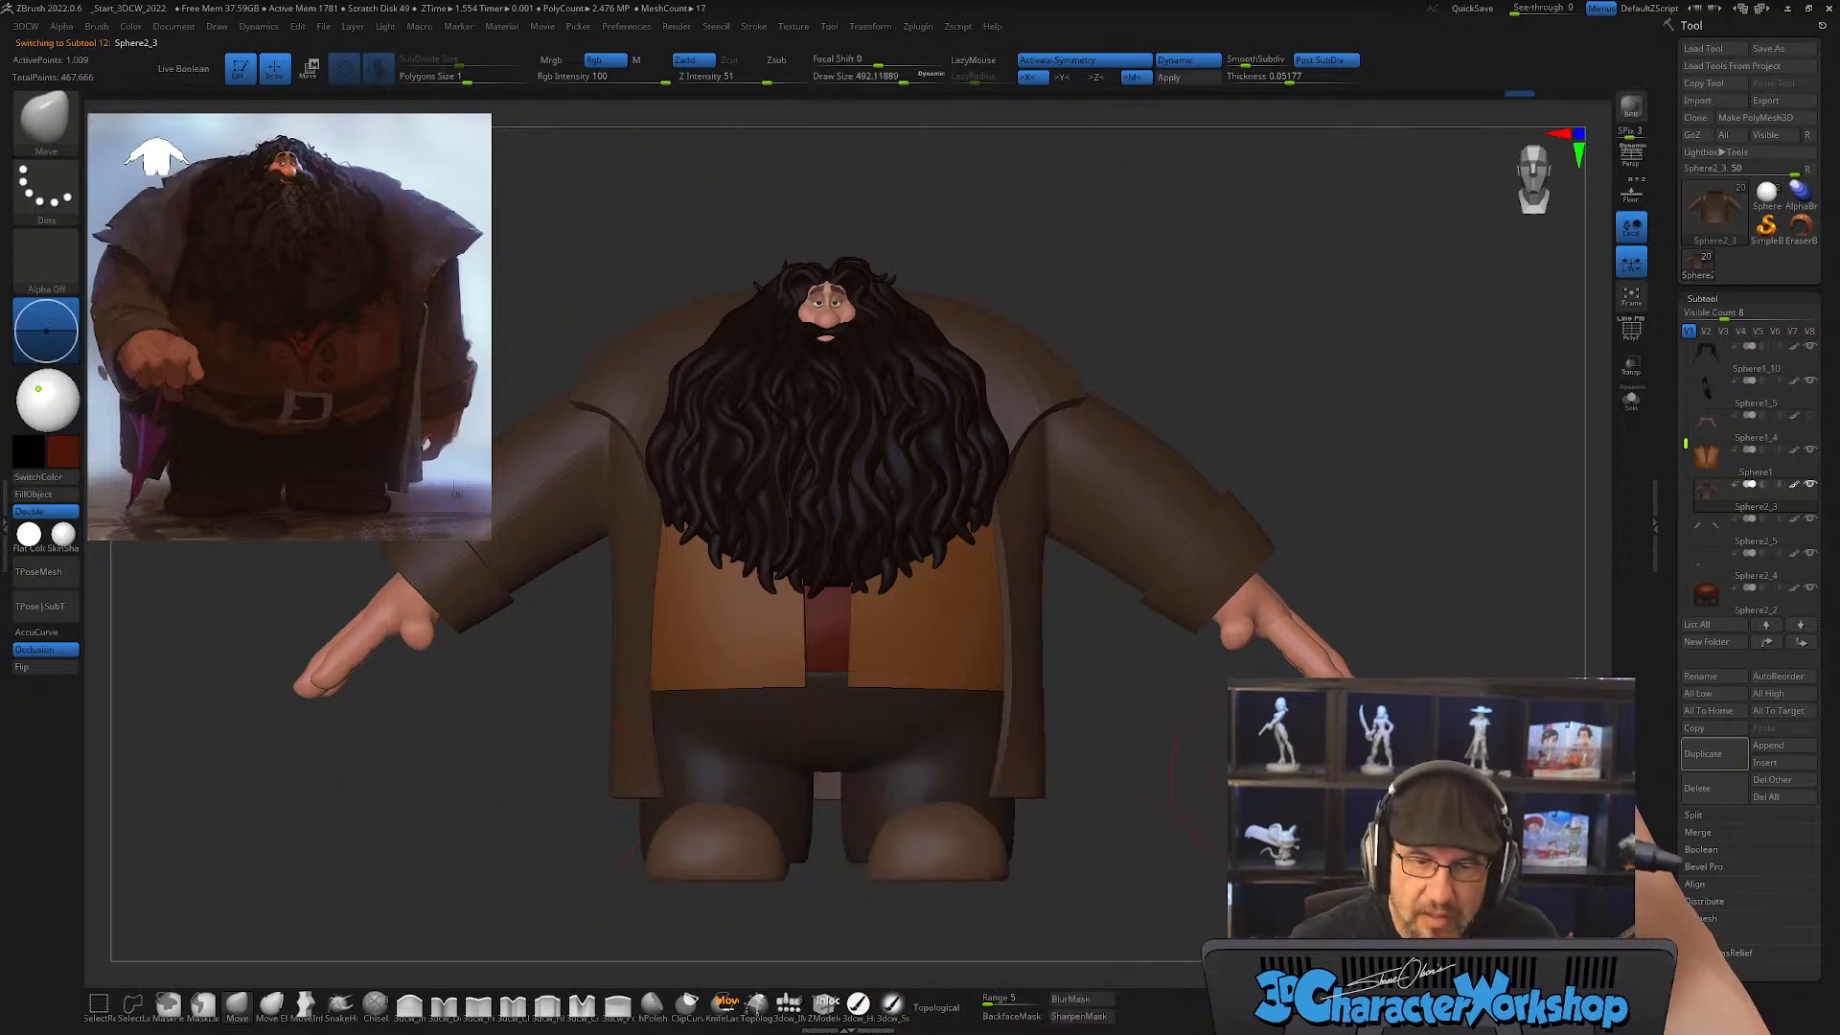
drag(1263, 779, 1217, 793)
key(bracketright)
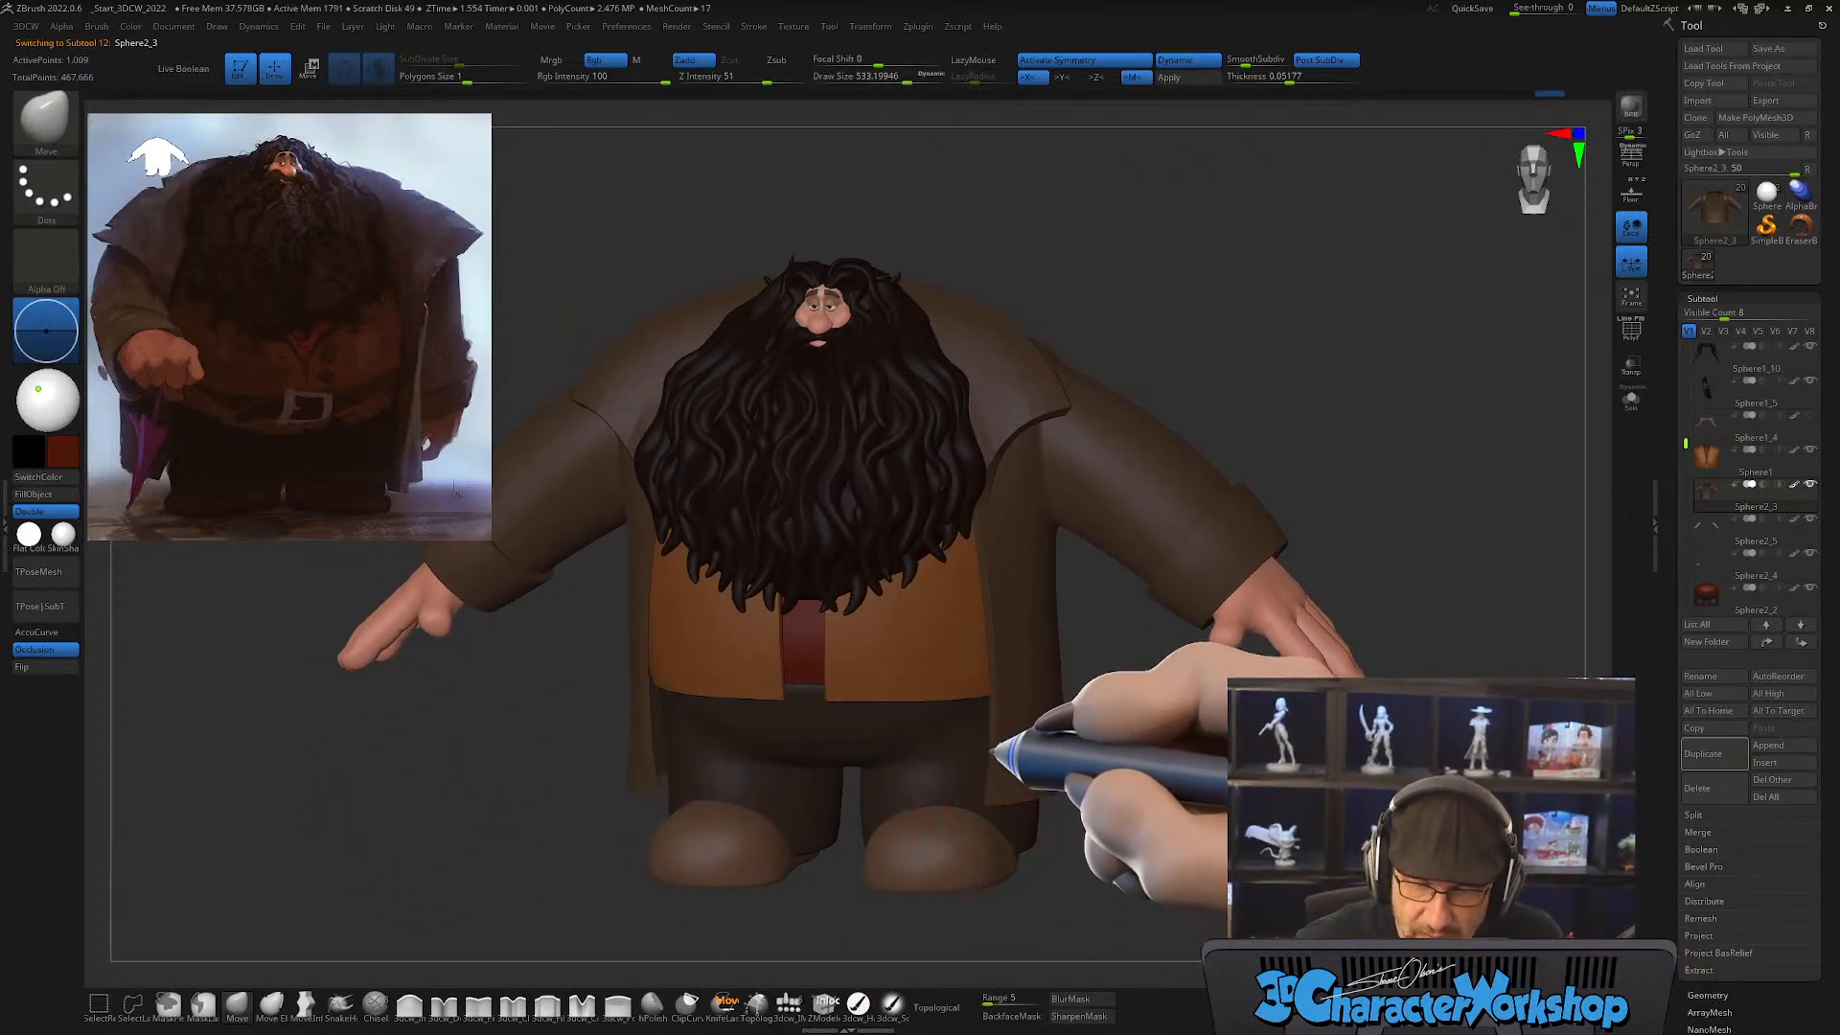
drag(1155, 775, 1191, 776)
key(bracketright)
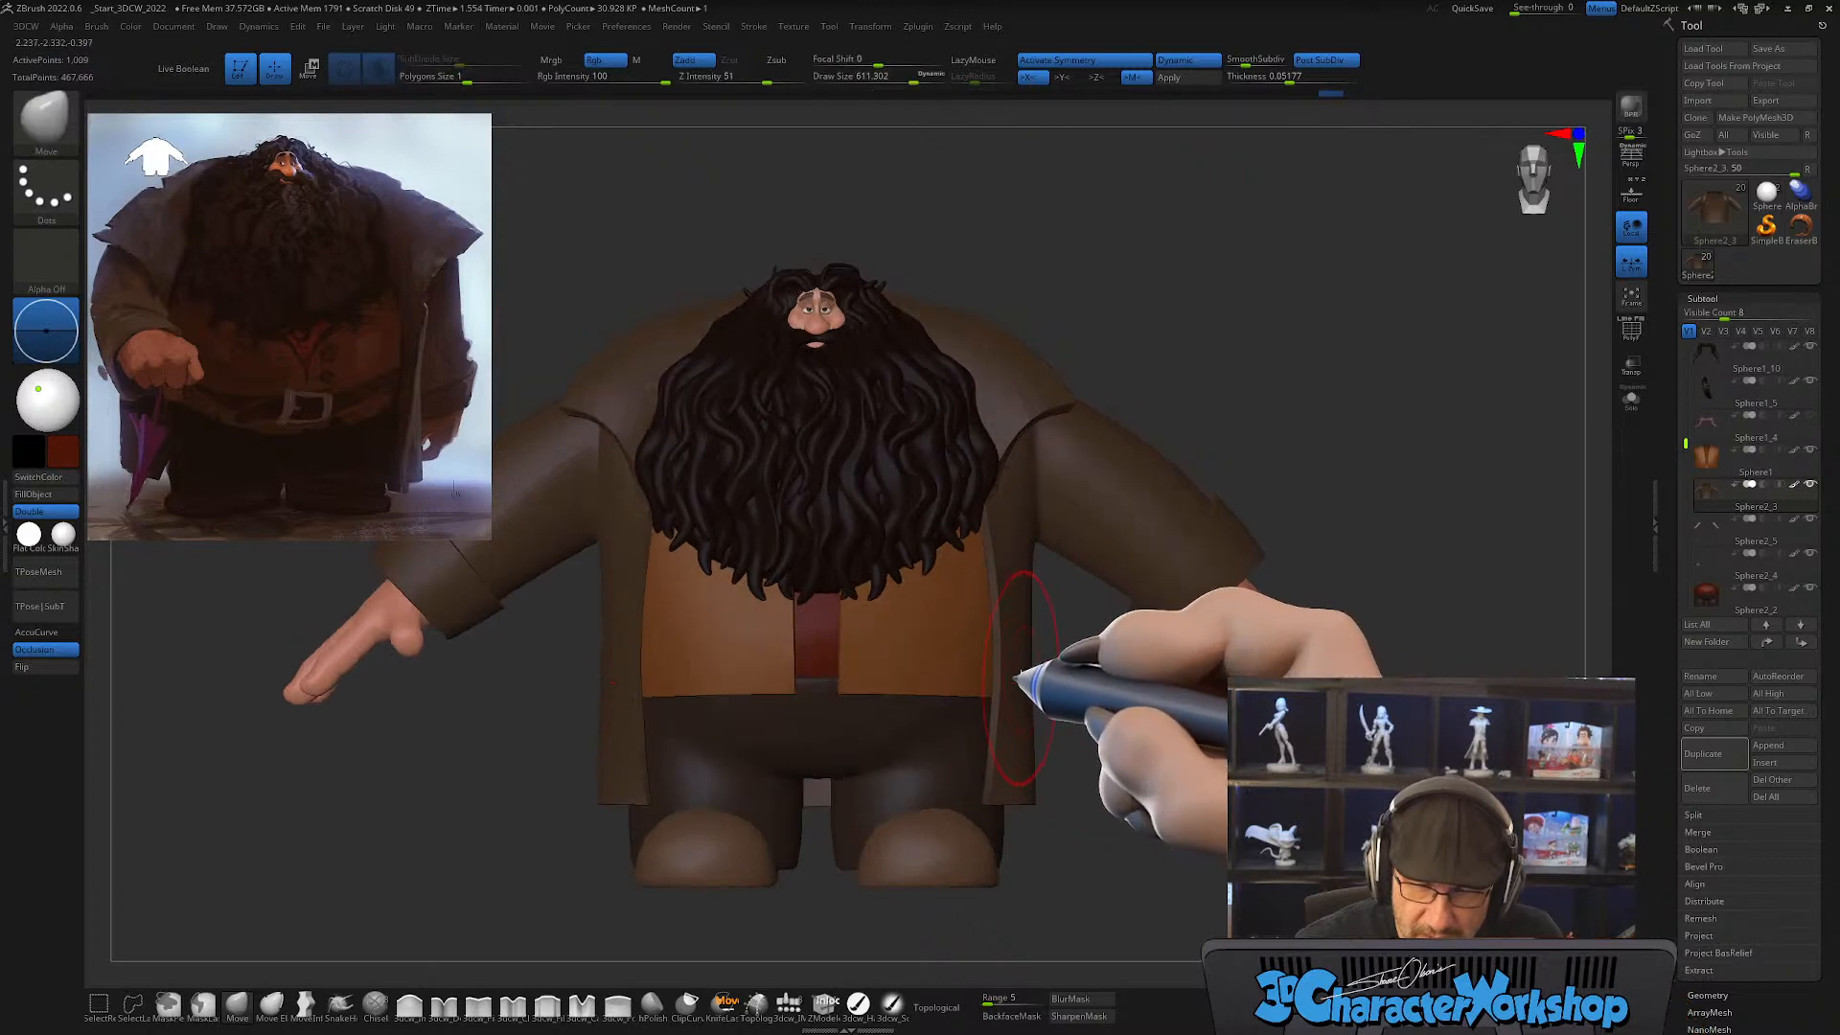
drag(1109, 844, 1109, 858)
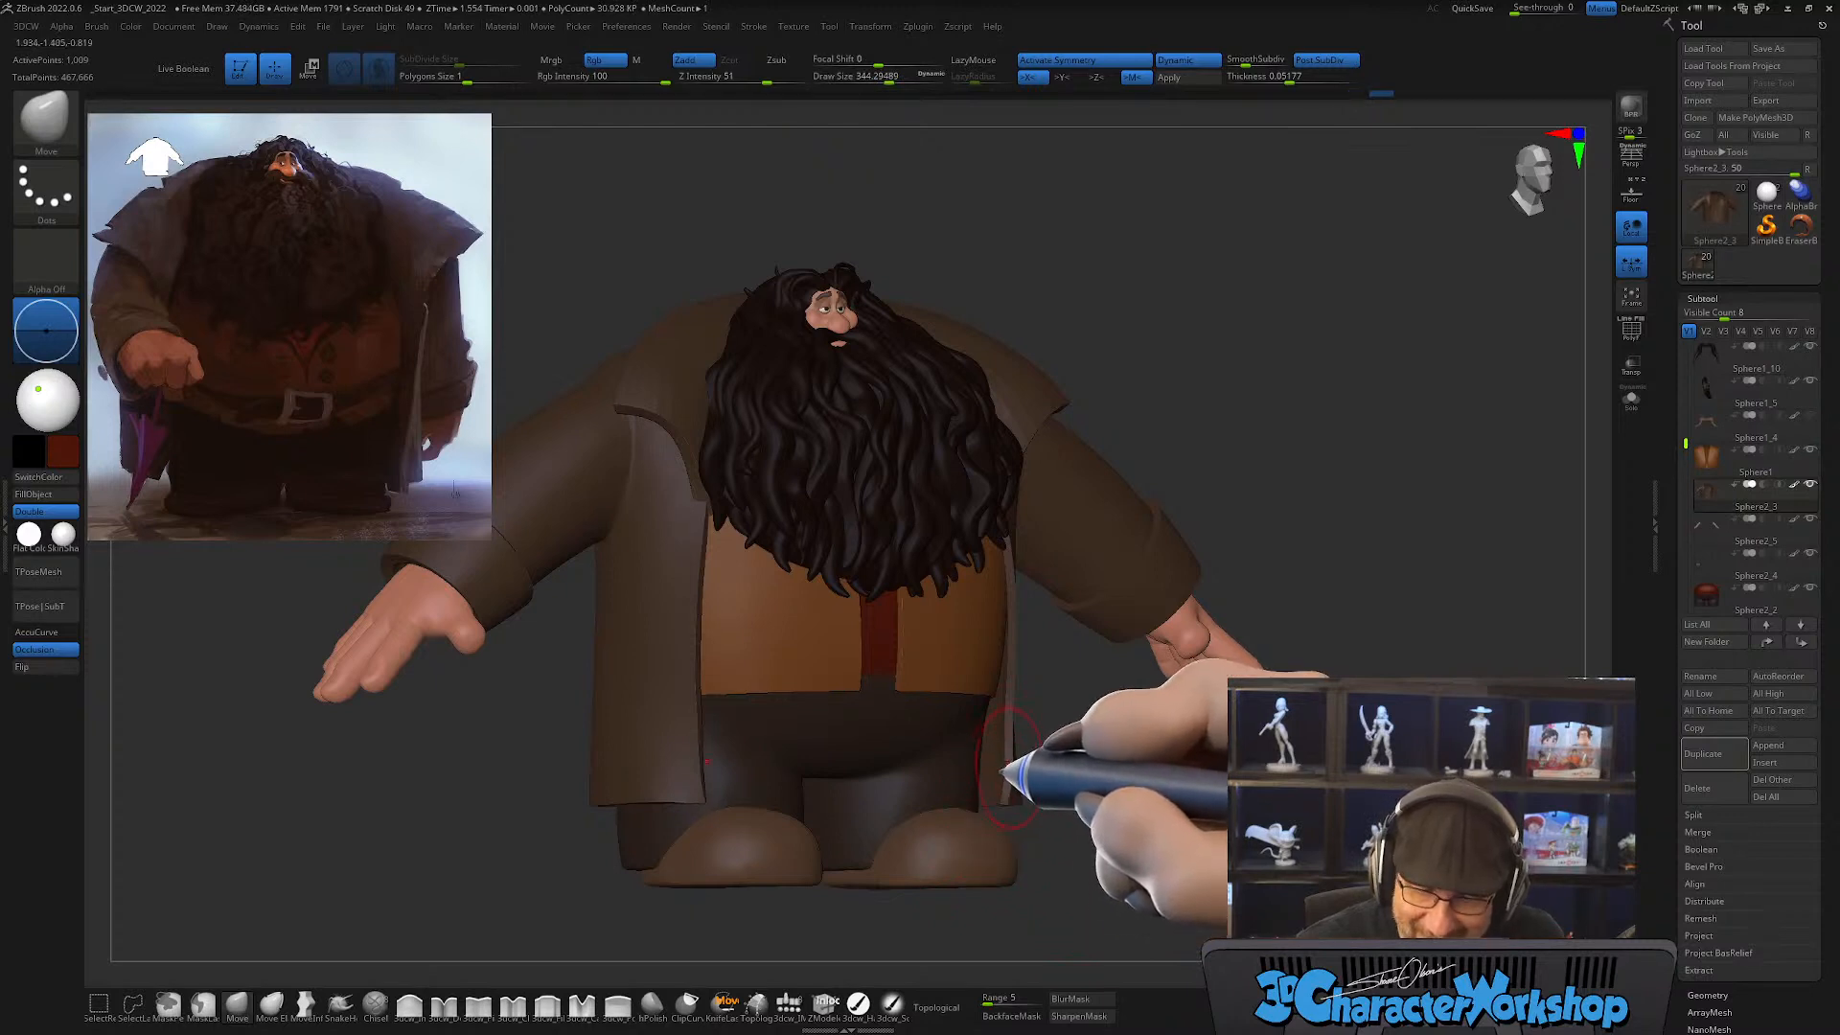
shift+drag(1073, 772, 1140, 767)
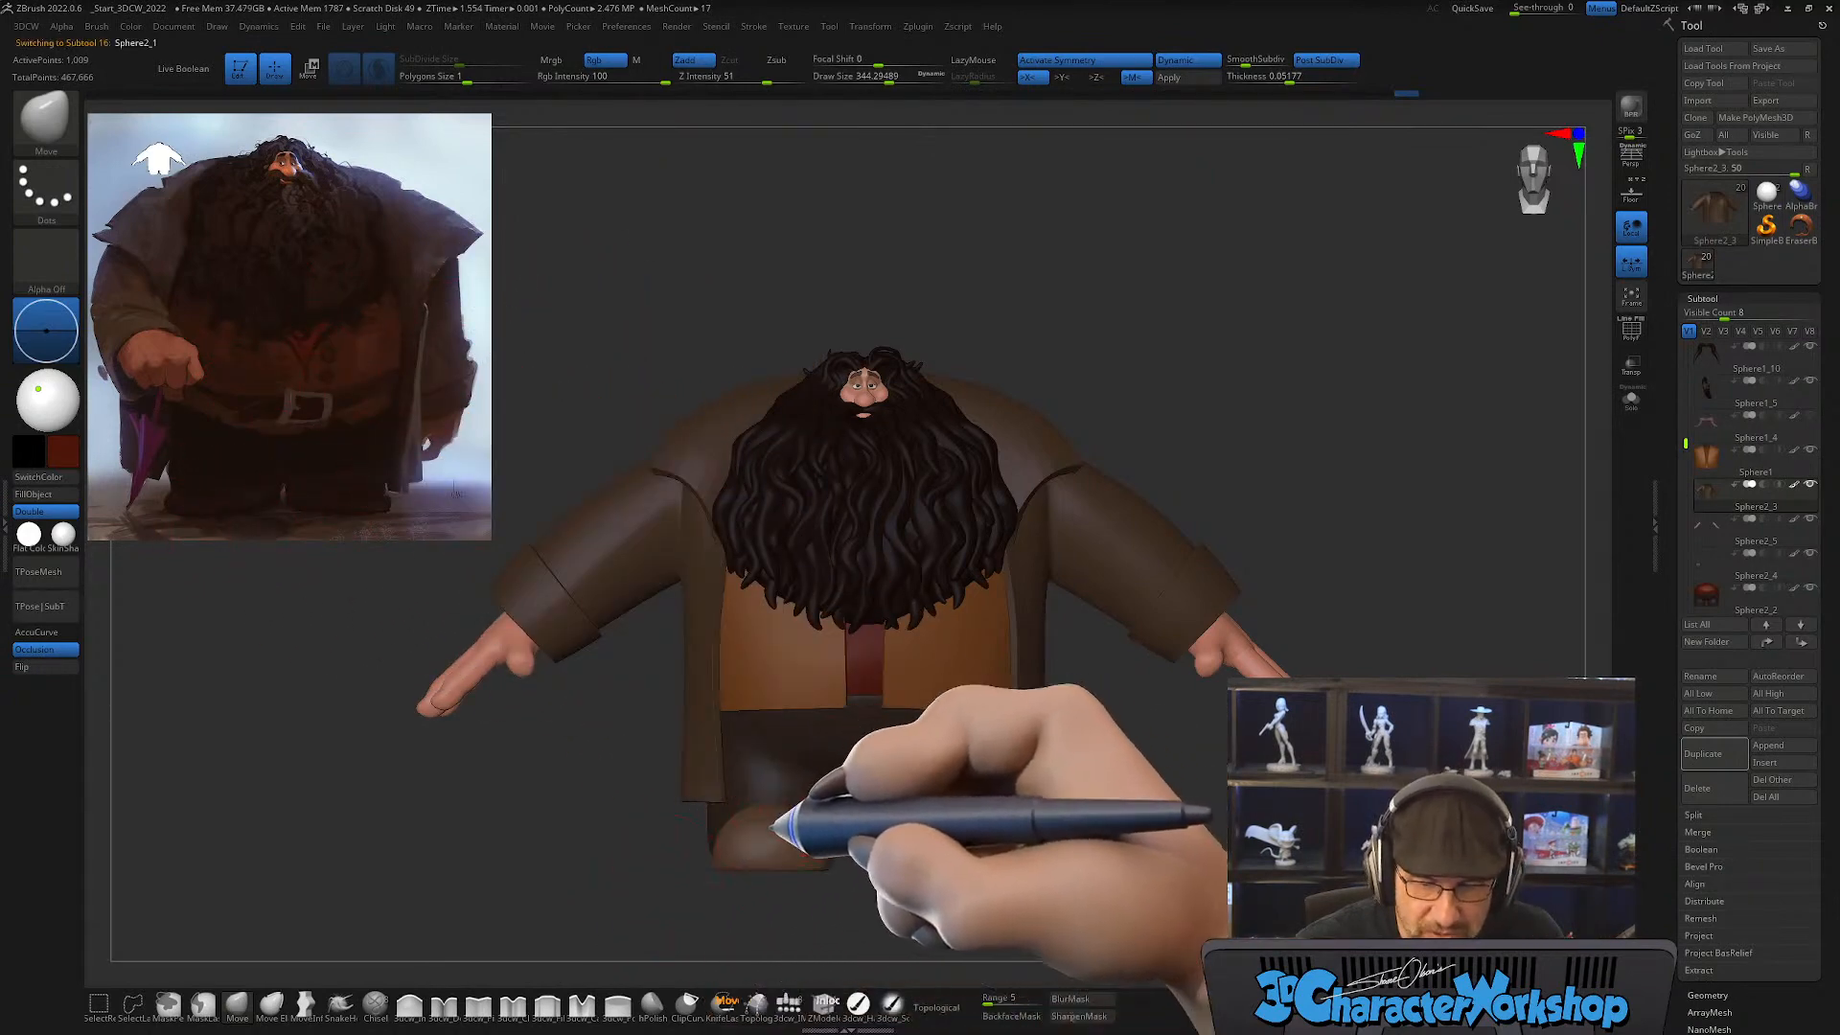
Step: Select the shoes subtool, enlarge the Move brush and show the wireframe with polygroups
alt+click(766, 830)
key(bracketright)
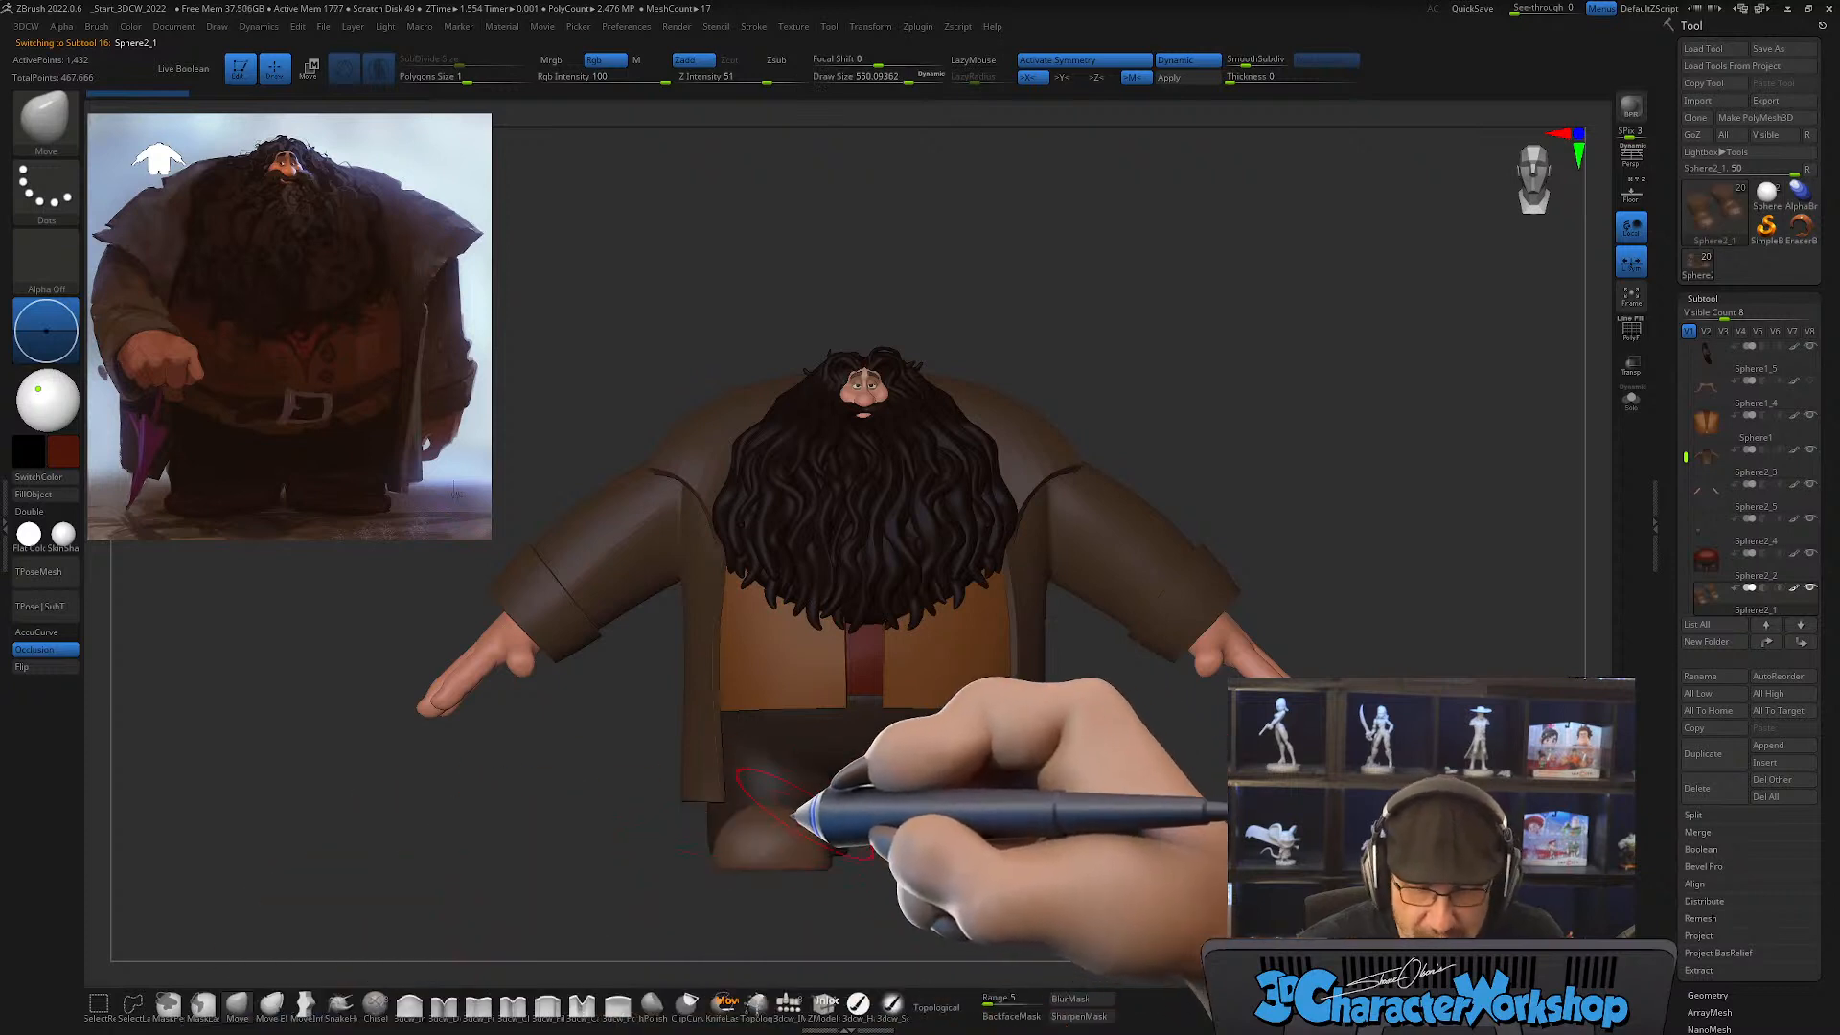
key(bracketright)
key(bracketright)
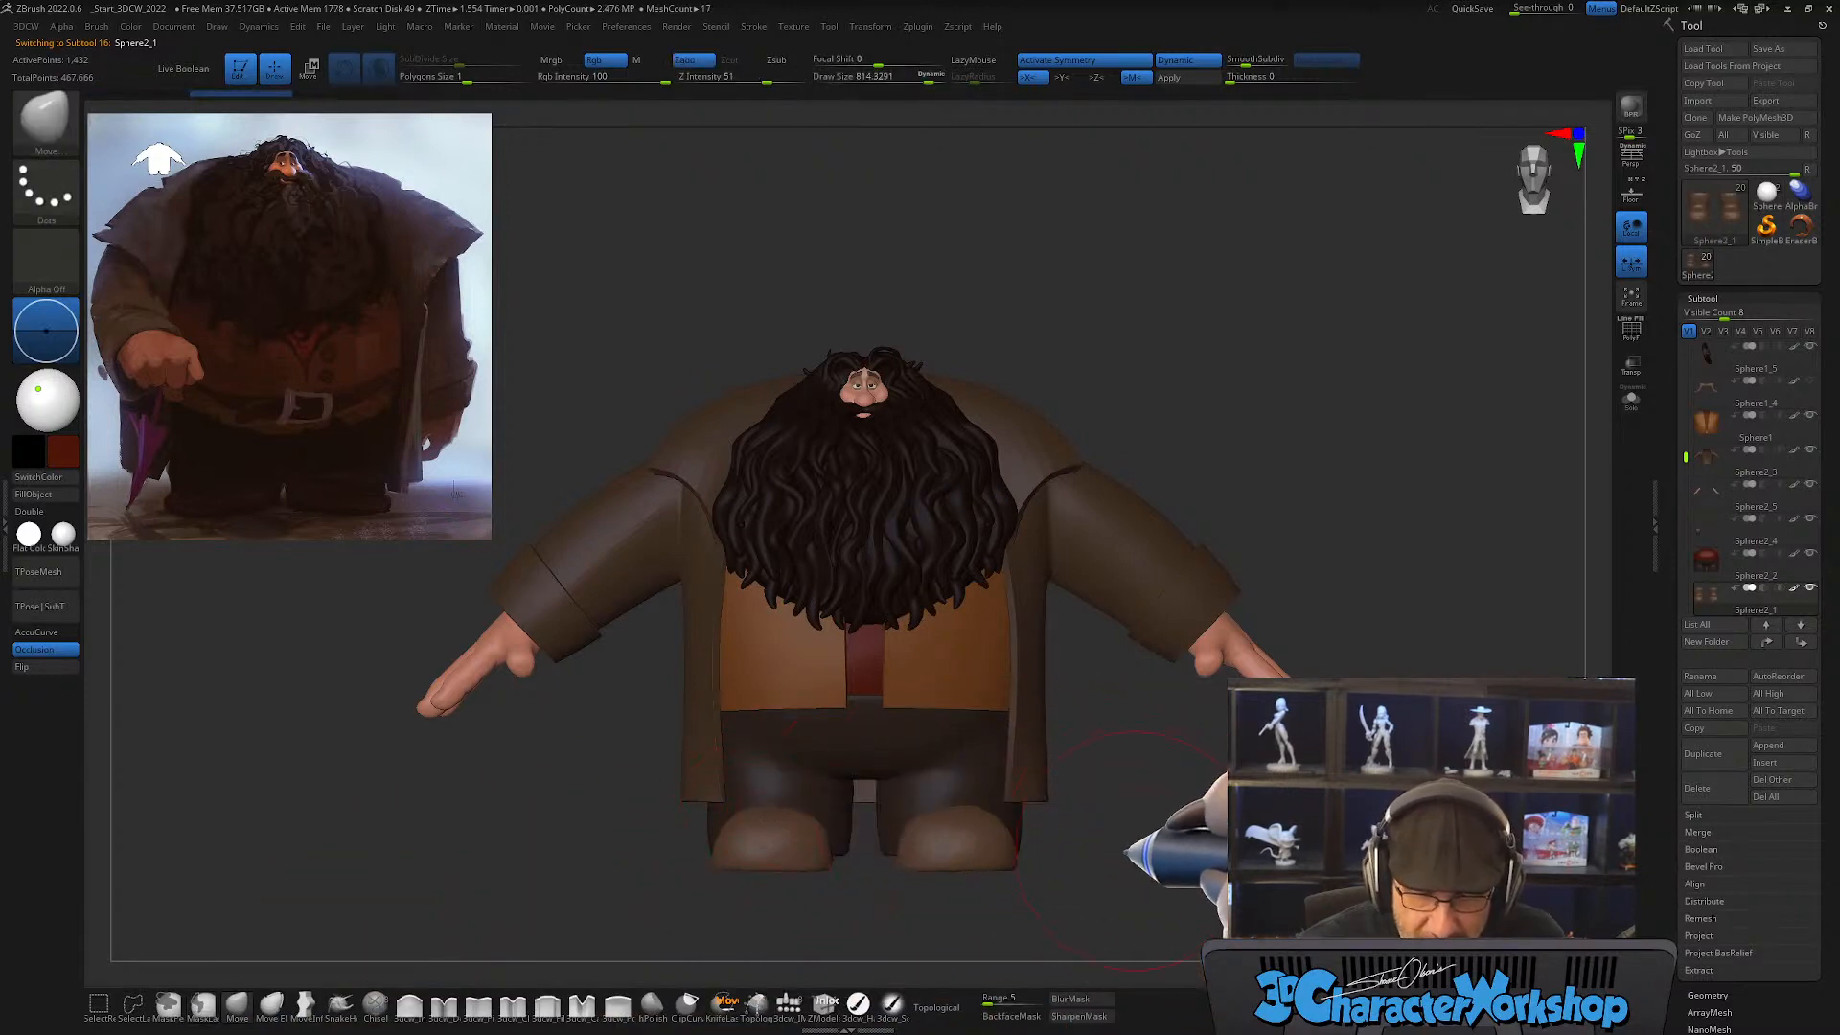
key(ctrl)
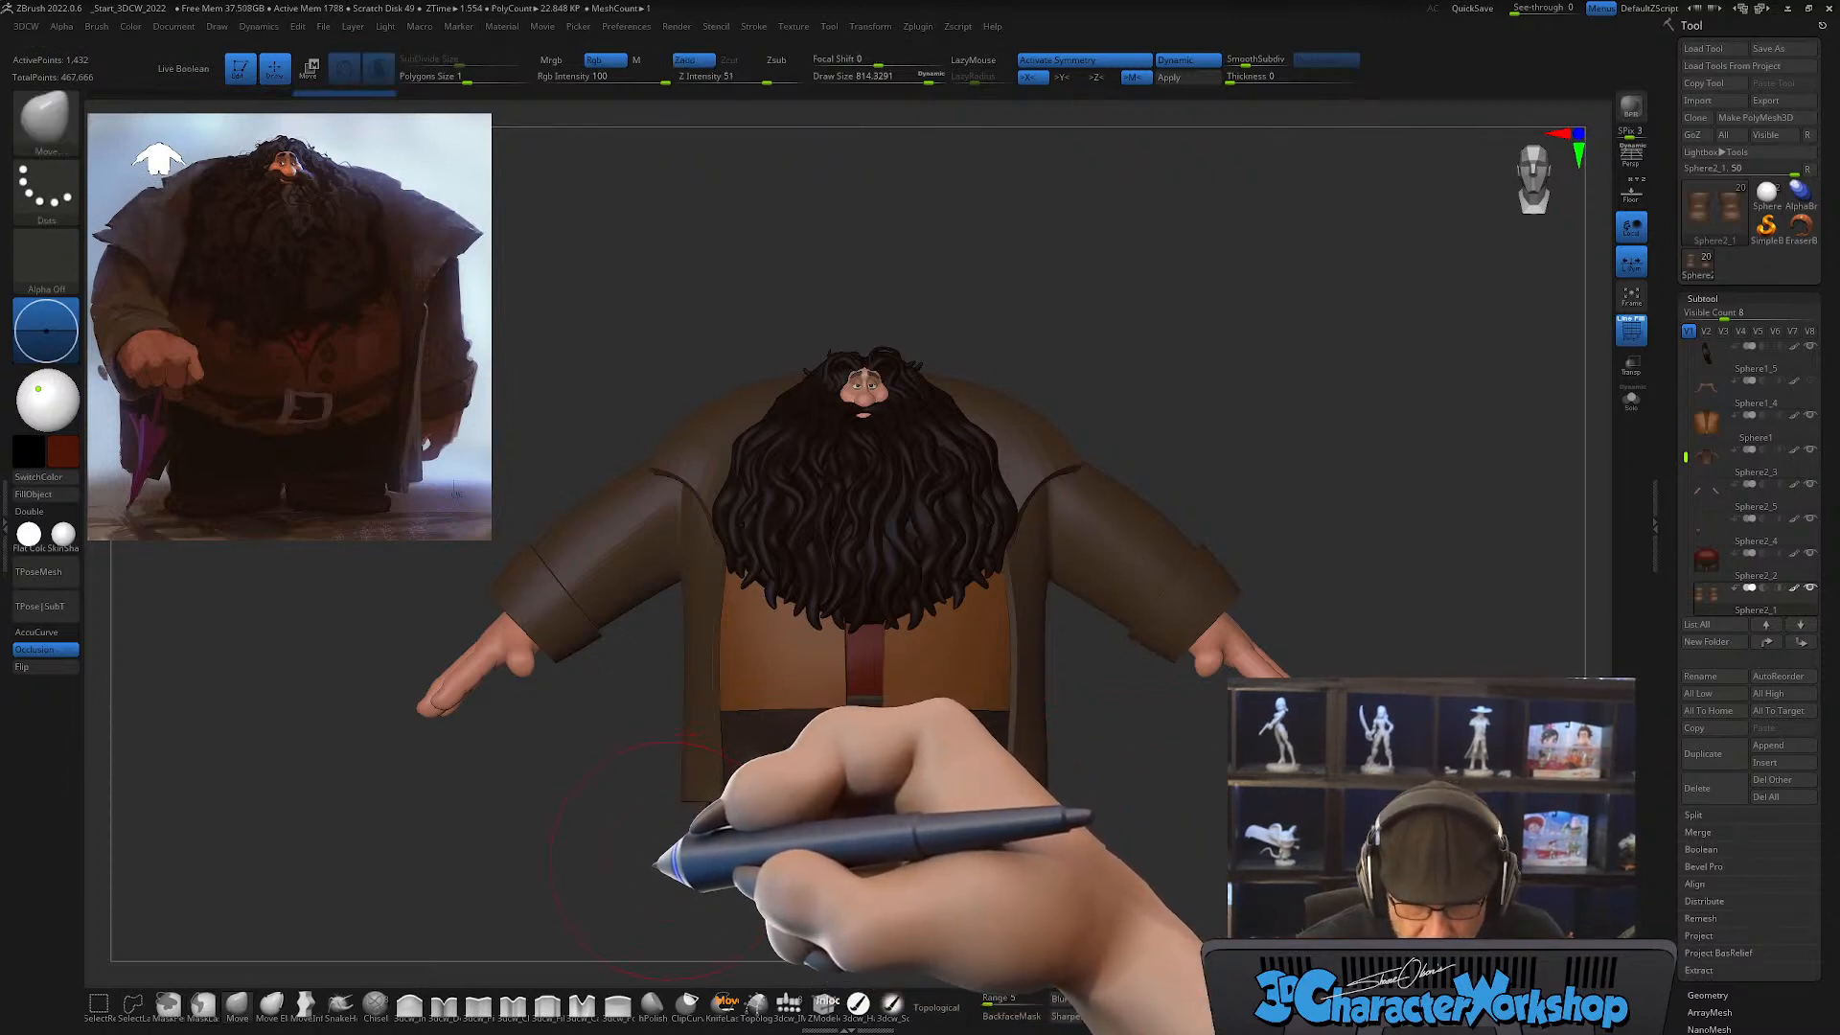
key(x)
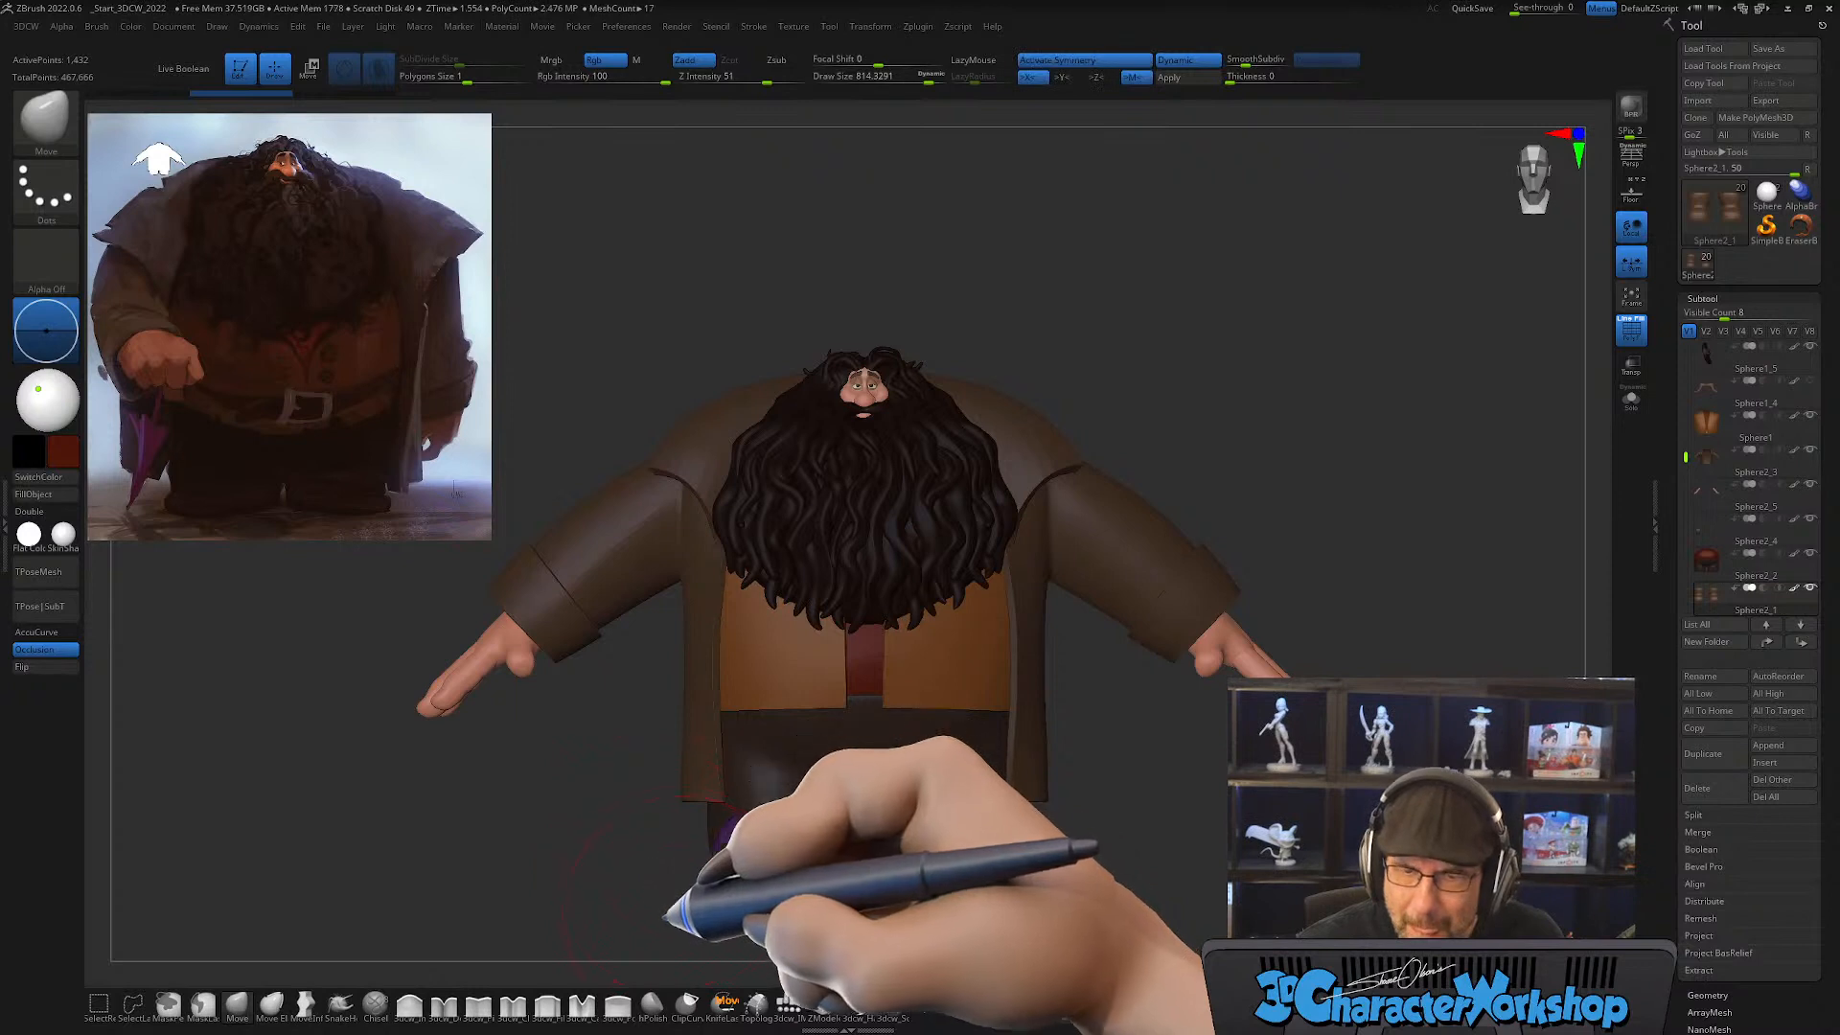
drag(658, 764, 700, 378)
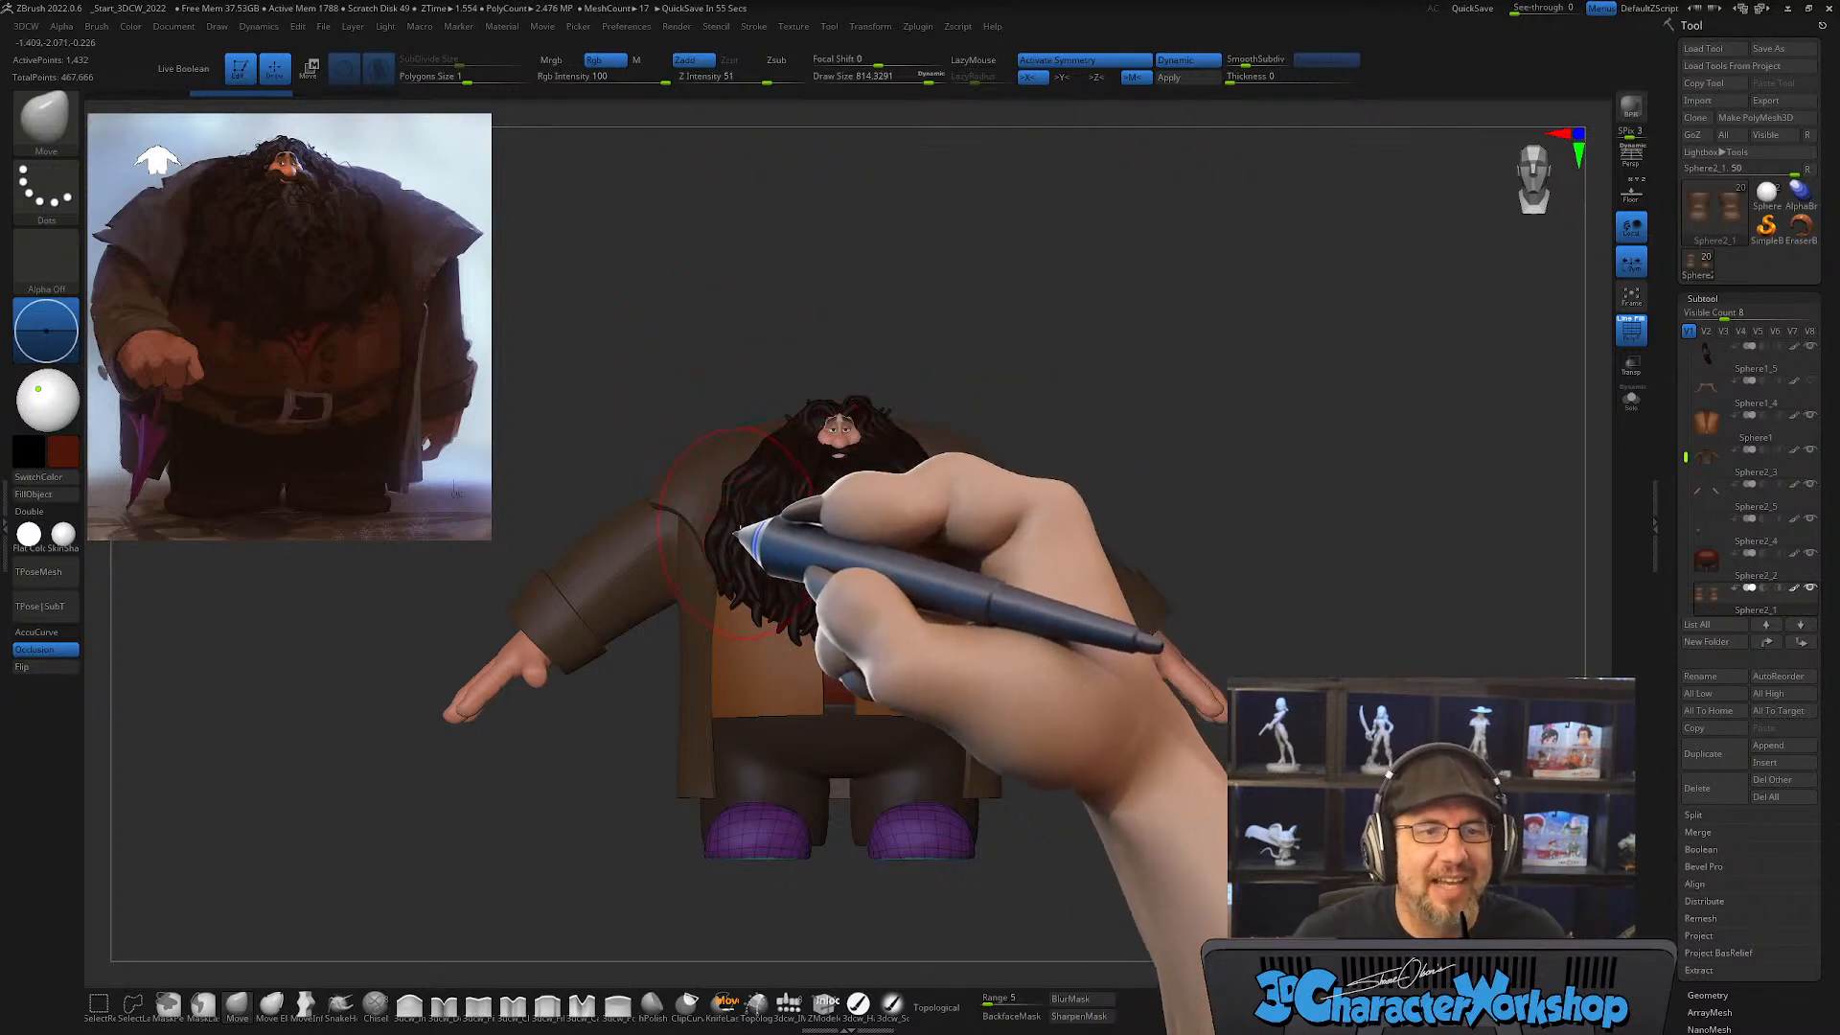
Step: Reset the gizmo's orientation on the shoes and scale them slightly wider along X
key(ctrl)
mouse_move(690, 853)
ctrl+mouse_down()
mouse_move(970, 935)
mouse_move(1045, 847)
ctrl+mouse_up()
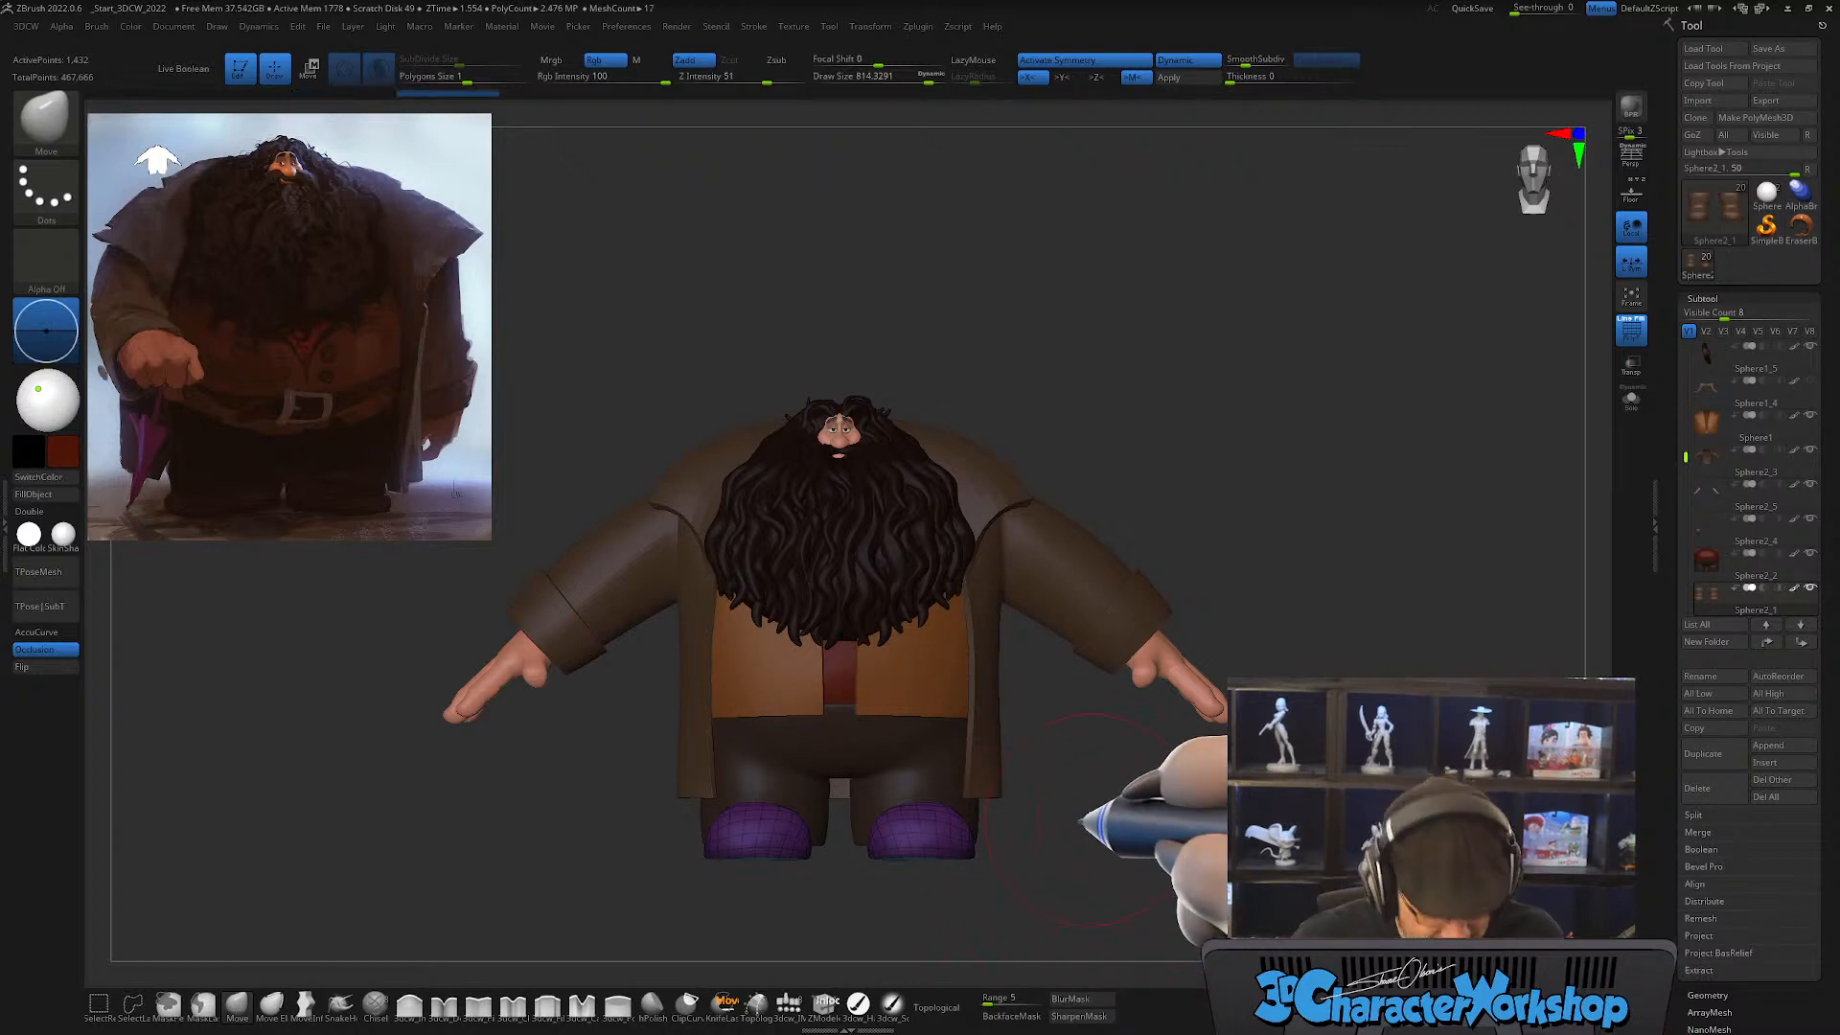
key(w)
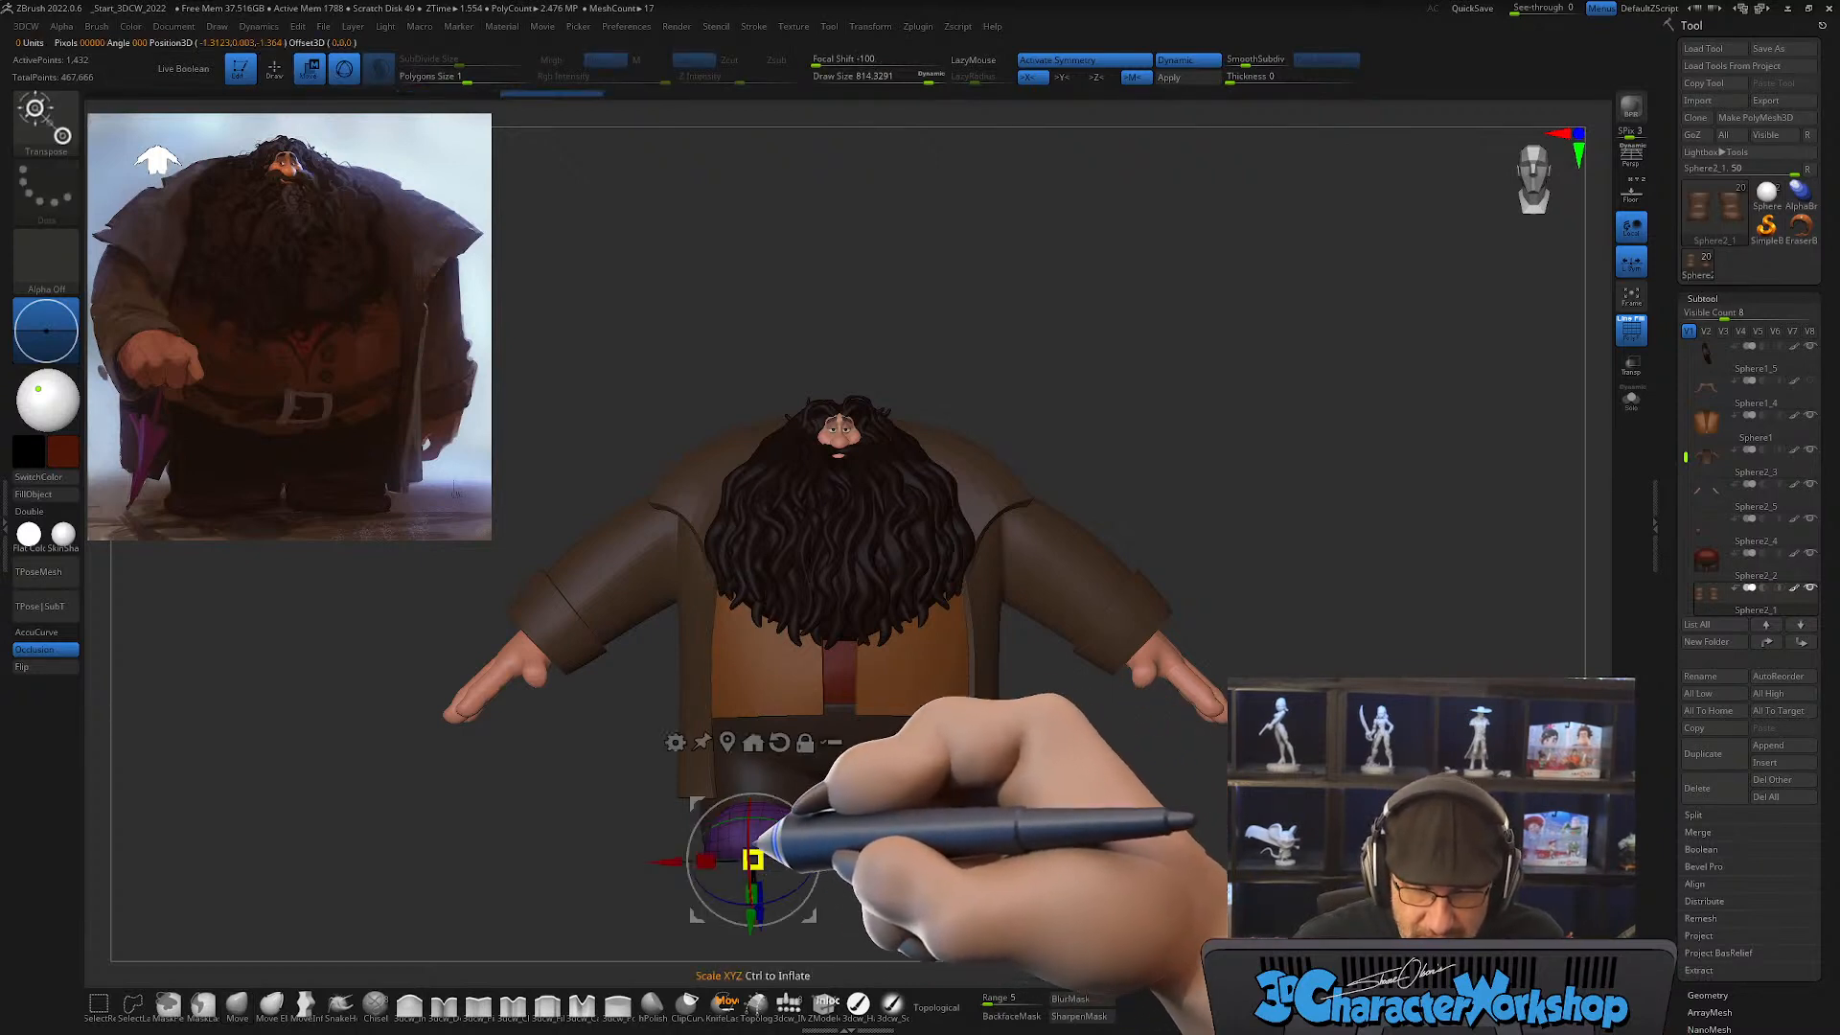
alt+click(779, 743)
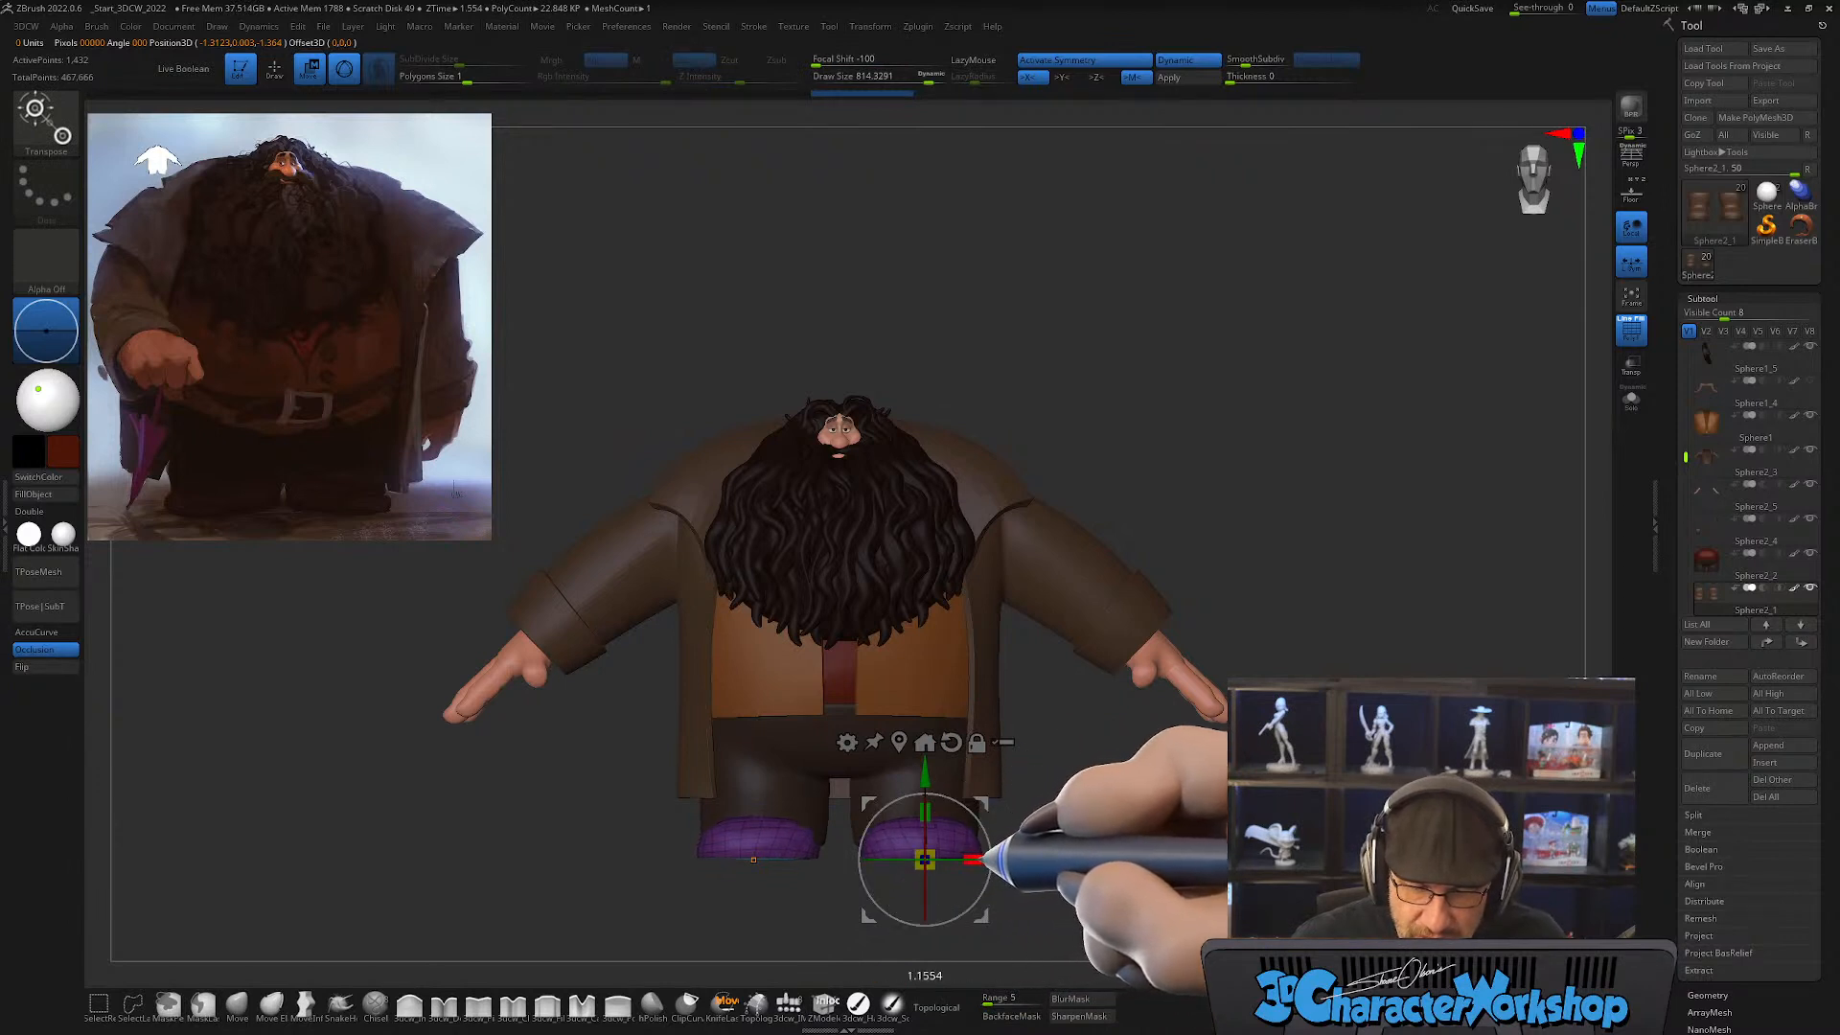
mouse_move(1062, 827)
mouse_down()
mouse_move(1163, 842)
mouse_move(1134, 896)
mouse_move(1131, 863)
mouse_move(1081, 854)
mouse_move(1076, 786)
mouse_up()
Step: Return to draw mode and reshape both shoes symmetrically with the Move brush, adjusting the brush size as needed
key(q)
drag(790, 777, 789, 775)
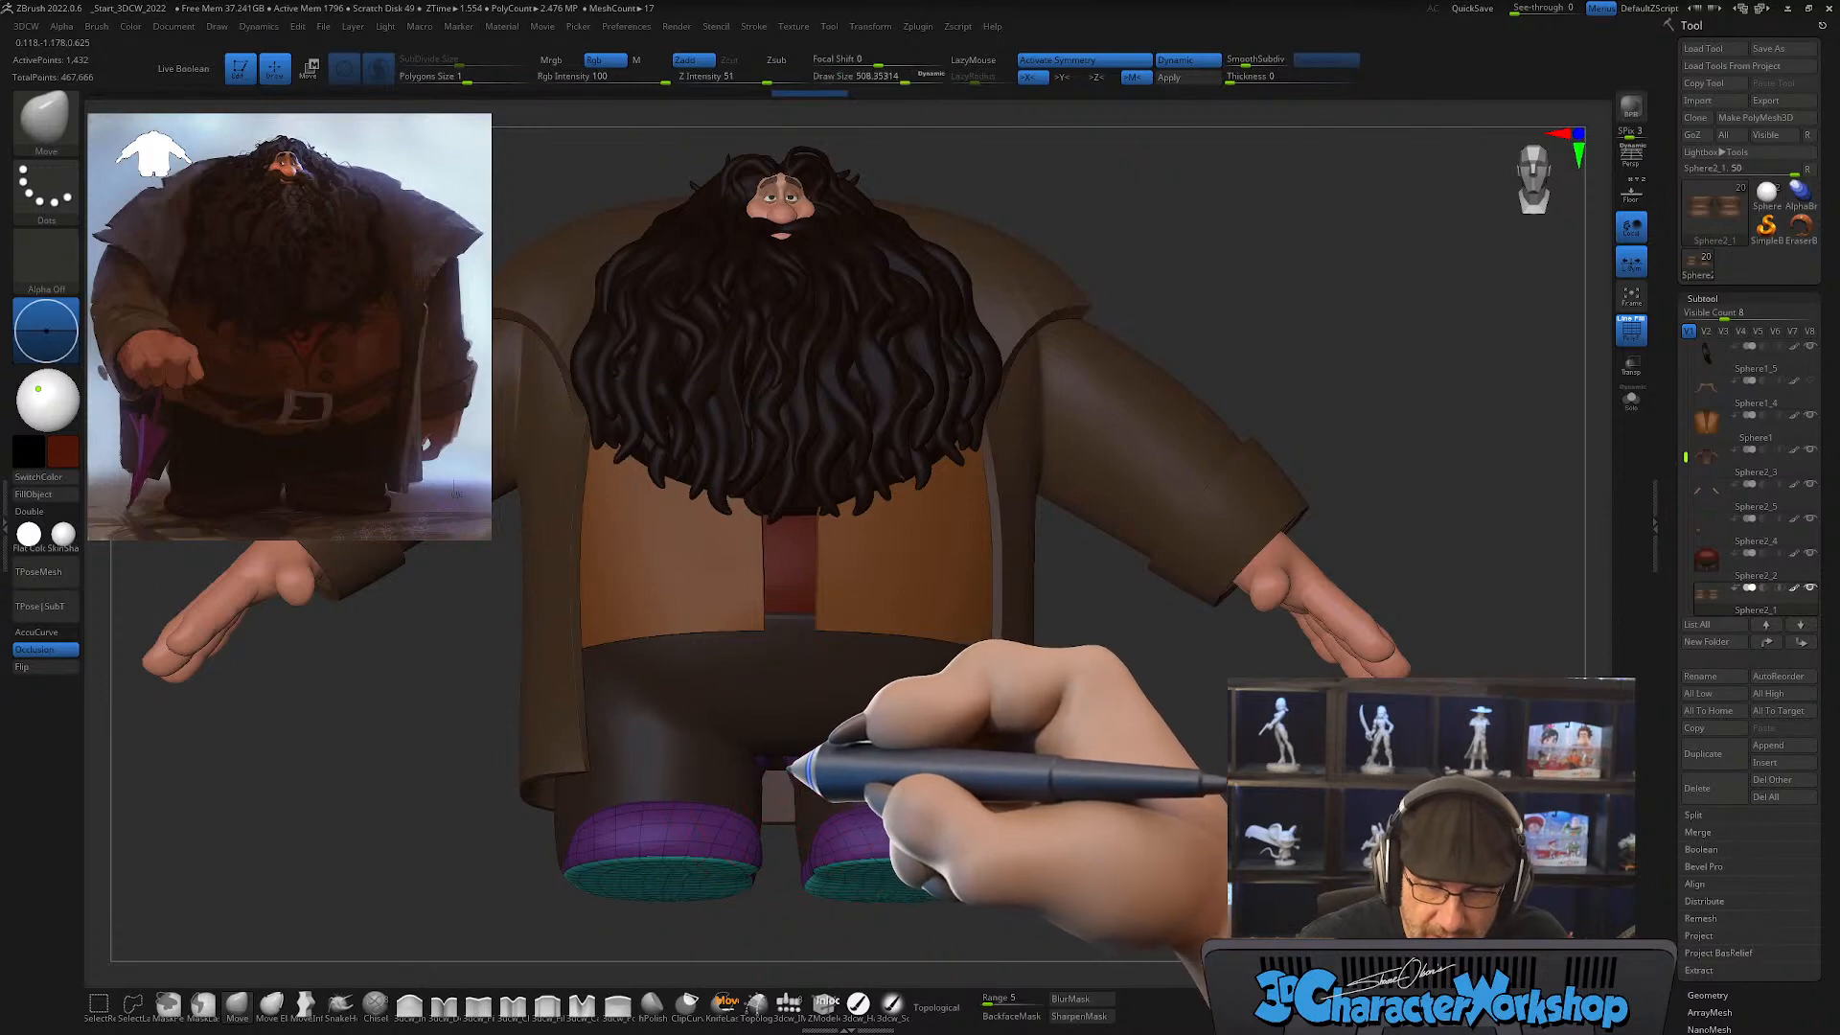
mouse_move(1174, 773)
mouse_down()
mouse_move(1495, 781)
mouse_move(1157, 790)
mouse_up()
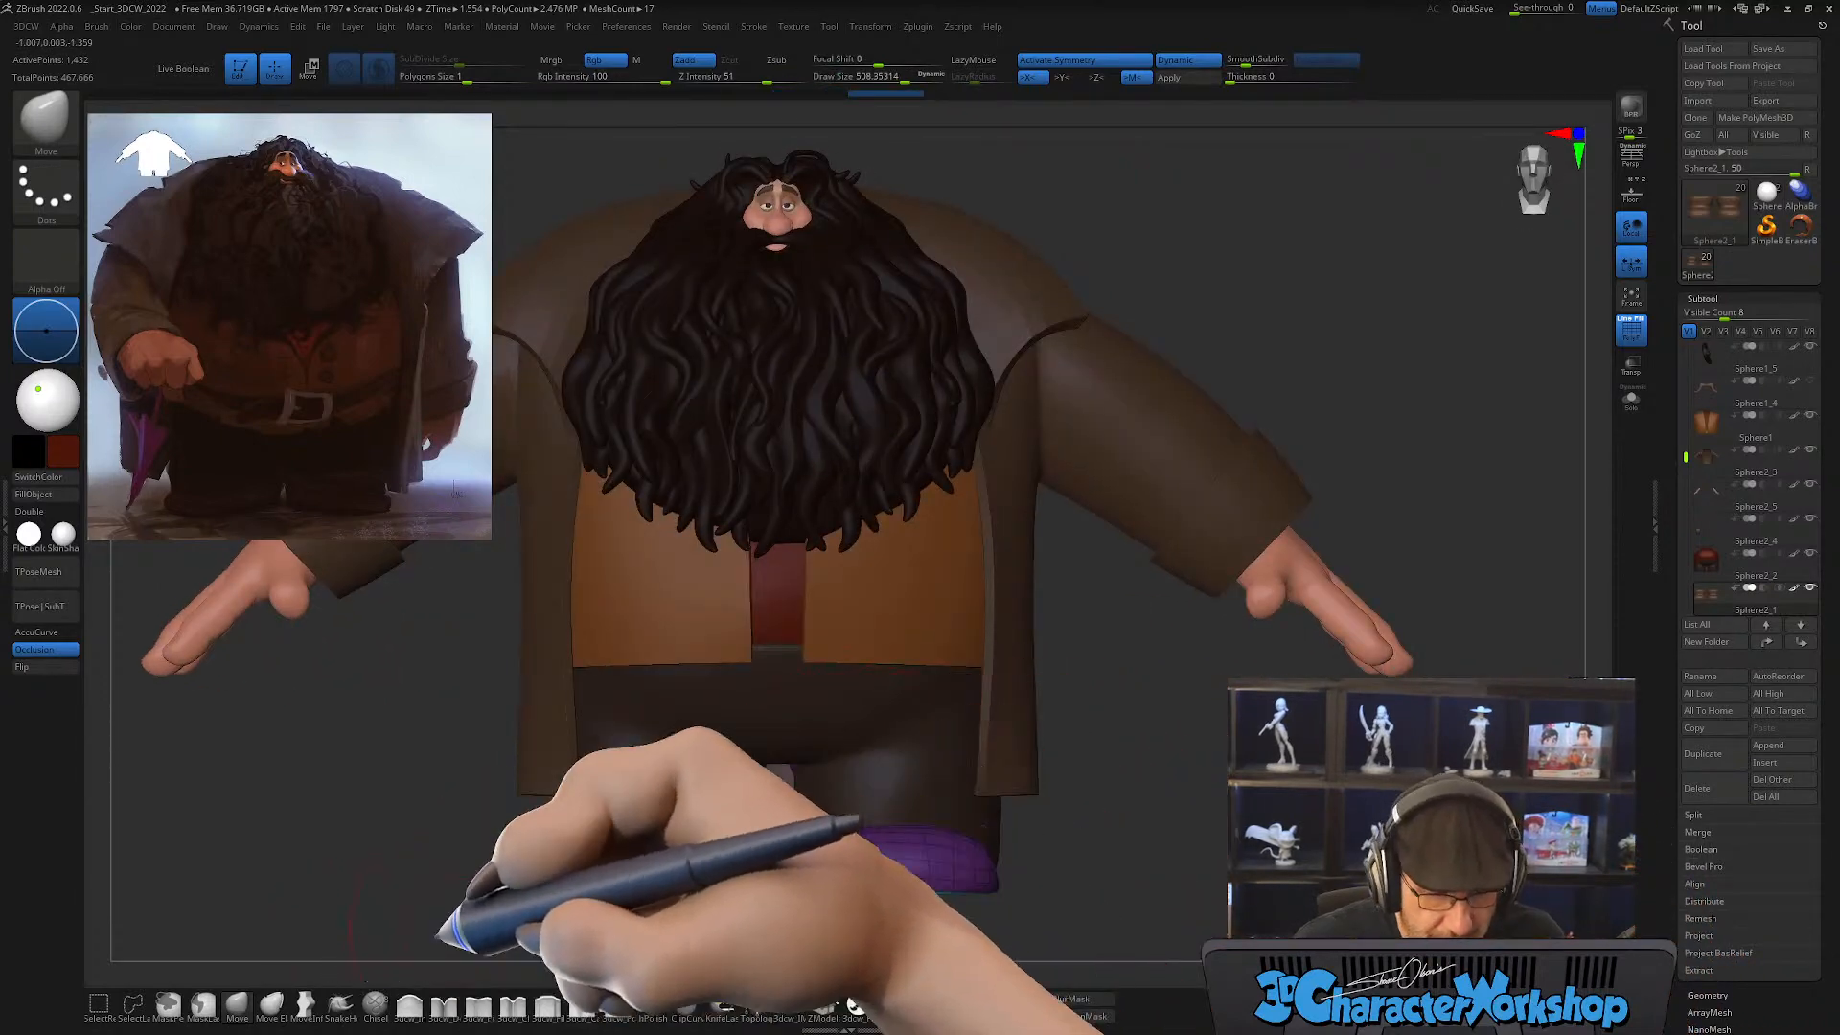
mouse_move(1181, 855)
mouse_down()
mouse_move(1236, 812)
mouse_move(1210, 797)
mouse_up()
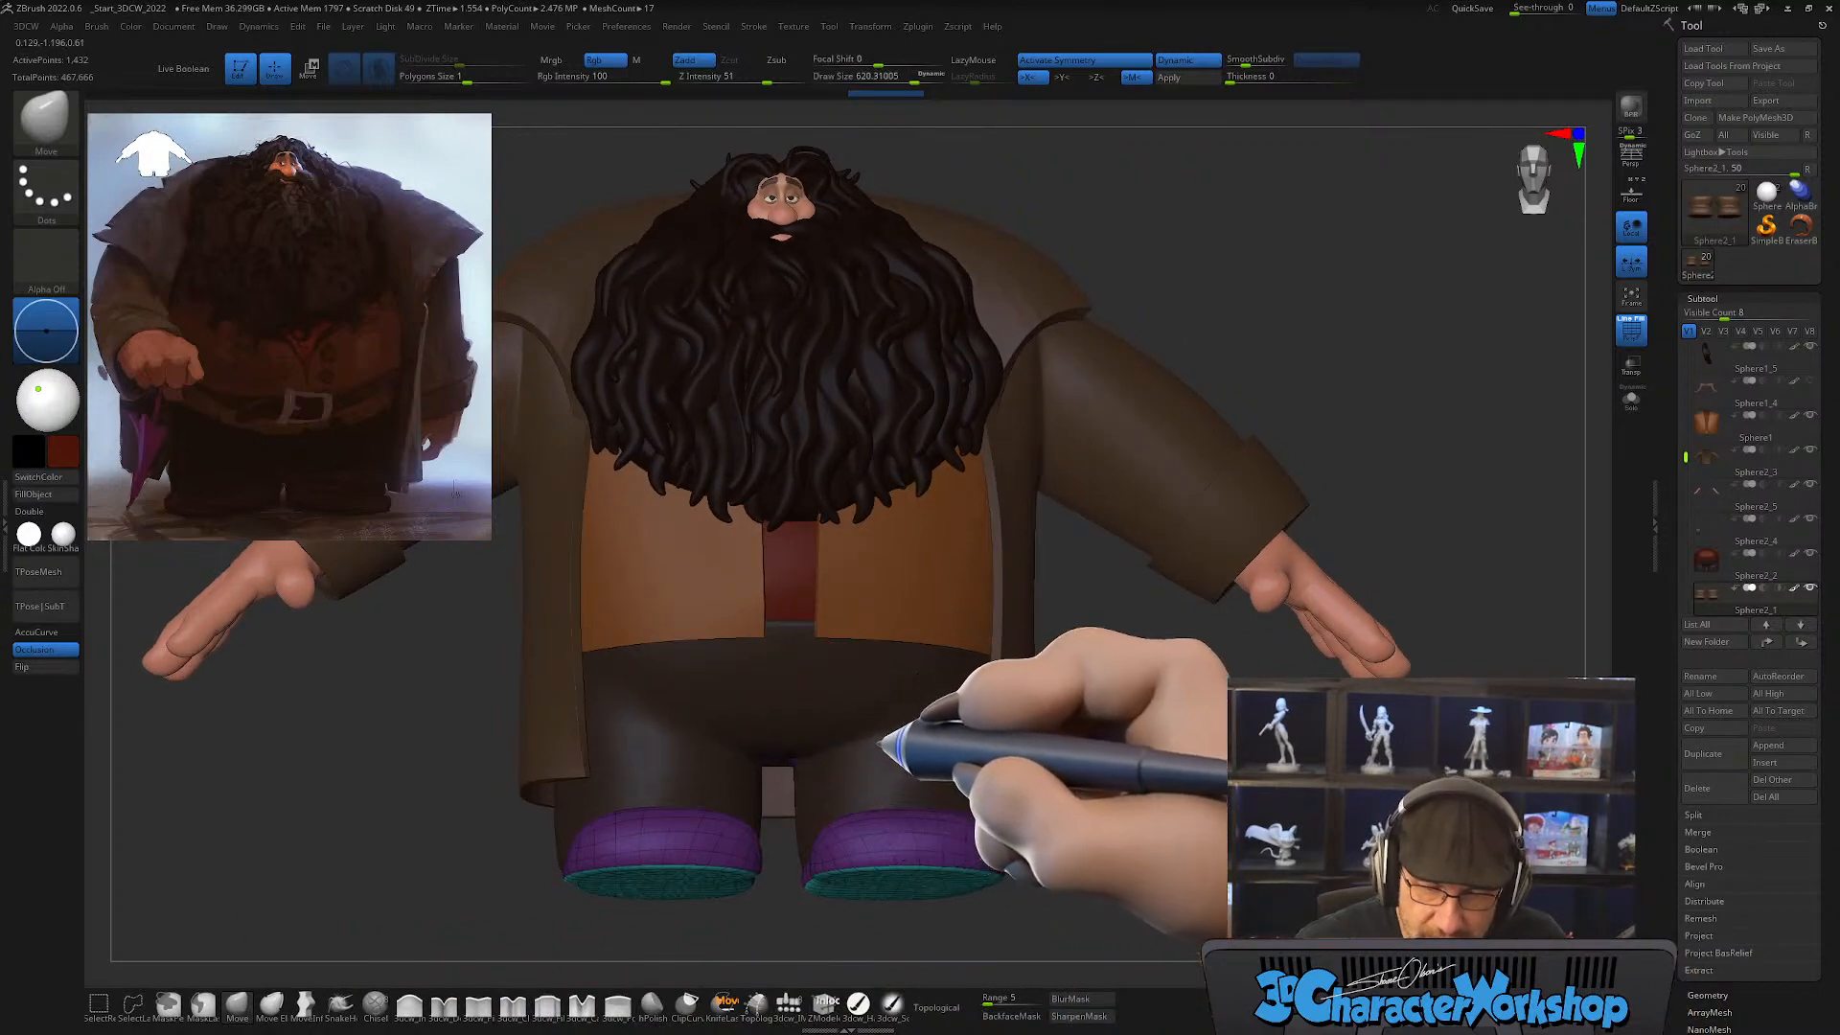
mouse_move(1192, 843)
mouse_down()
mouse_move(1198, 815)
mouse_move(1191, 863)
mouse_move(1137, 871)
mouse_move(1154, 866)
mouse_up()
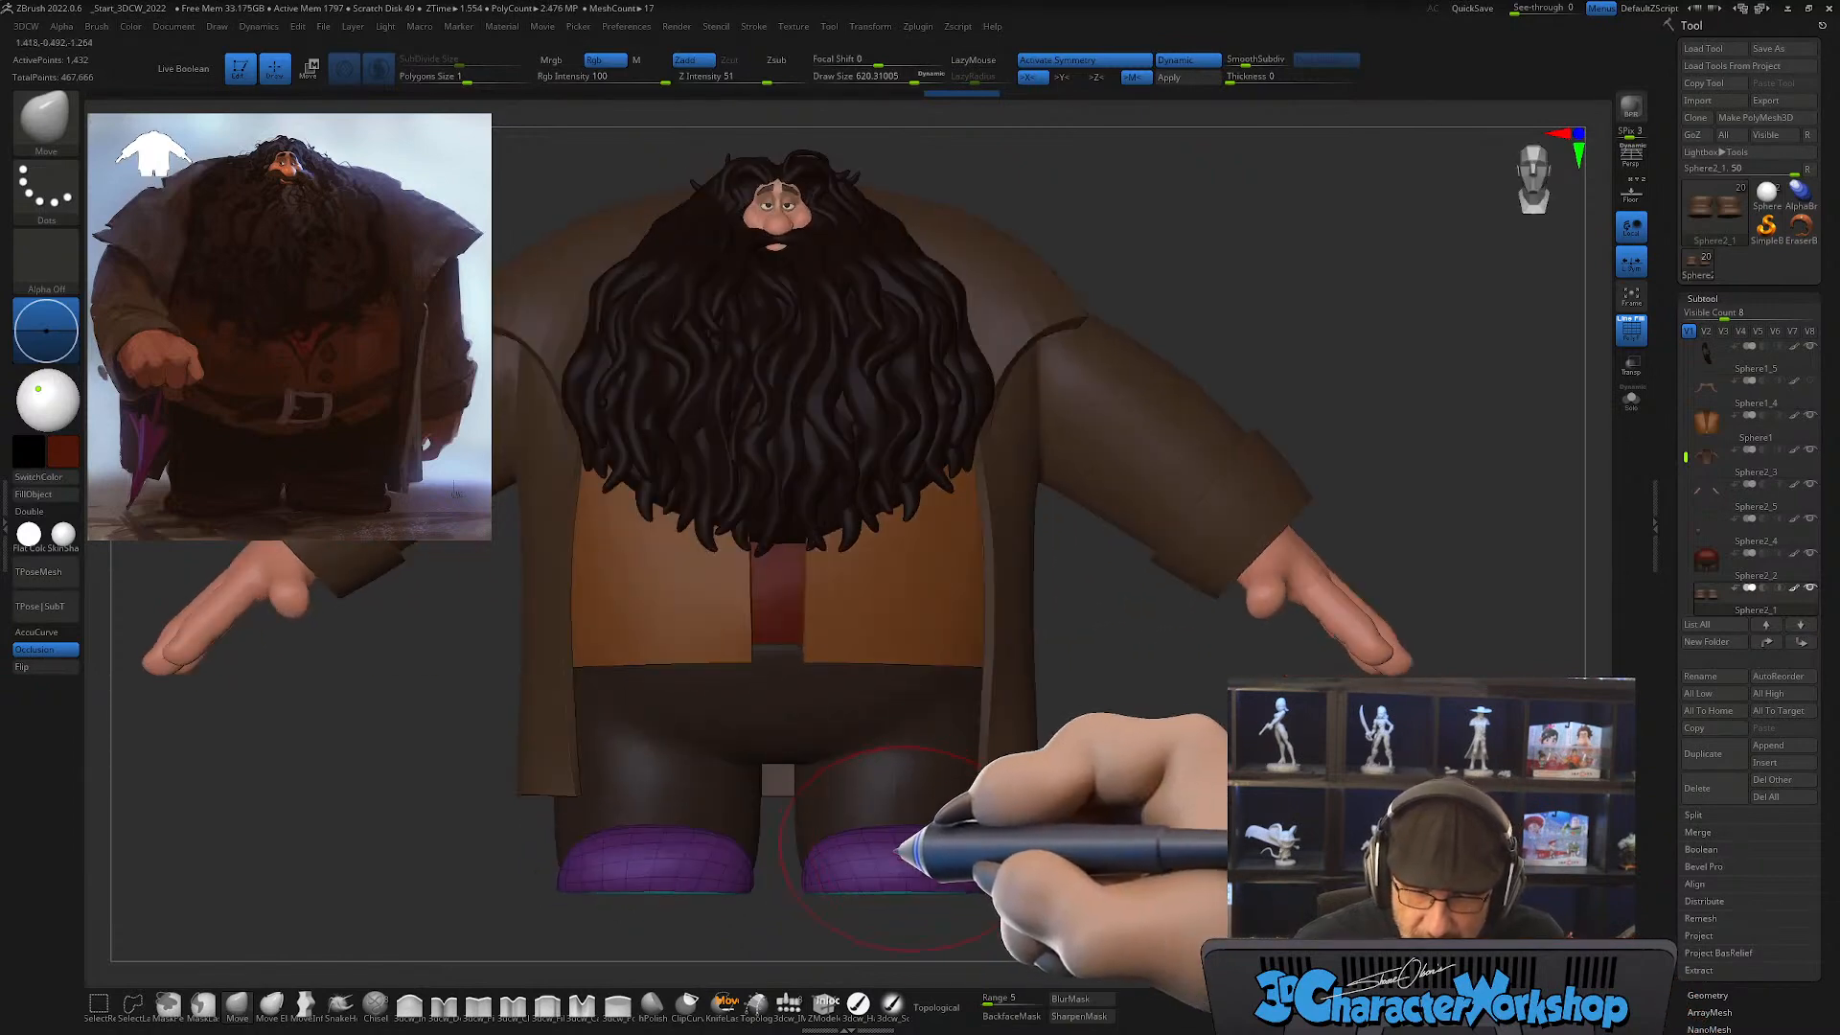
key(s)
mouse_move(897, 841)
mouse_down()
mouse_move(851, 814)
mouse_move(927, 831)
mouse_up()
mouse_move(1060, 857)
mouse_down()
mouse_move(1030, 847)
mouse_move(1179, 848)
mouse_move(1160, 773)
mouse_up()
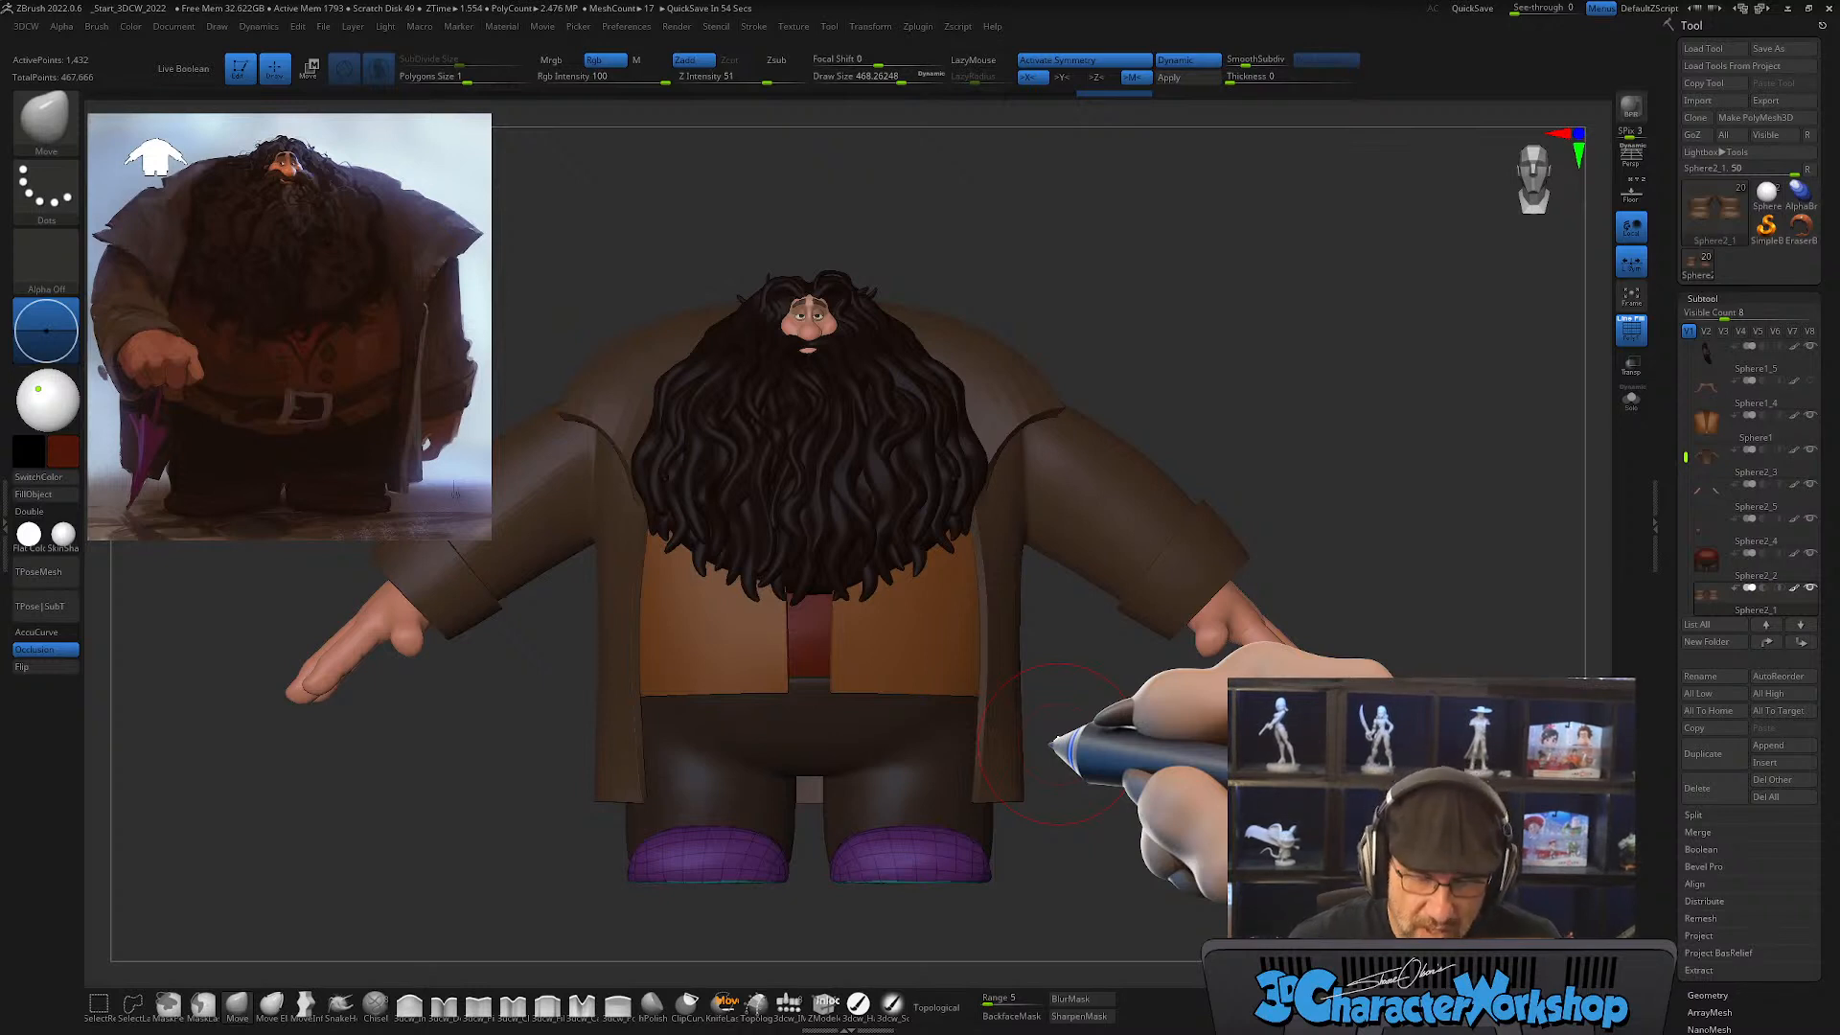
Step: Reduce the brush size to about 239, switch to the Topology brush and hide the wireframe
key(s)
drag(1075, 843, 1052, 848)
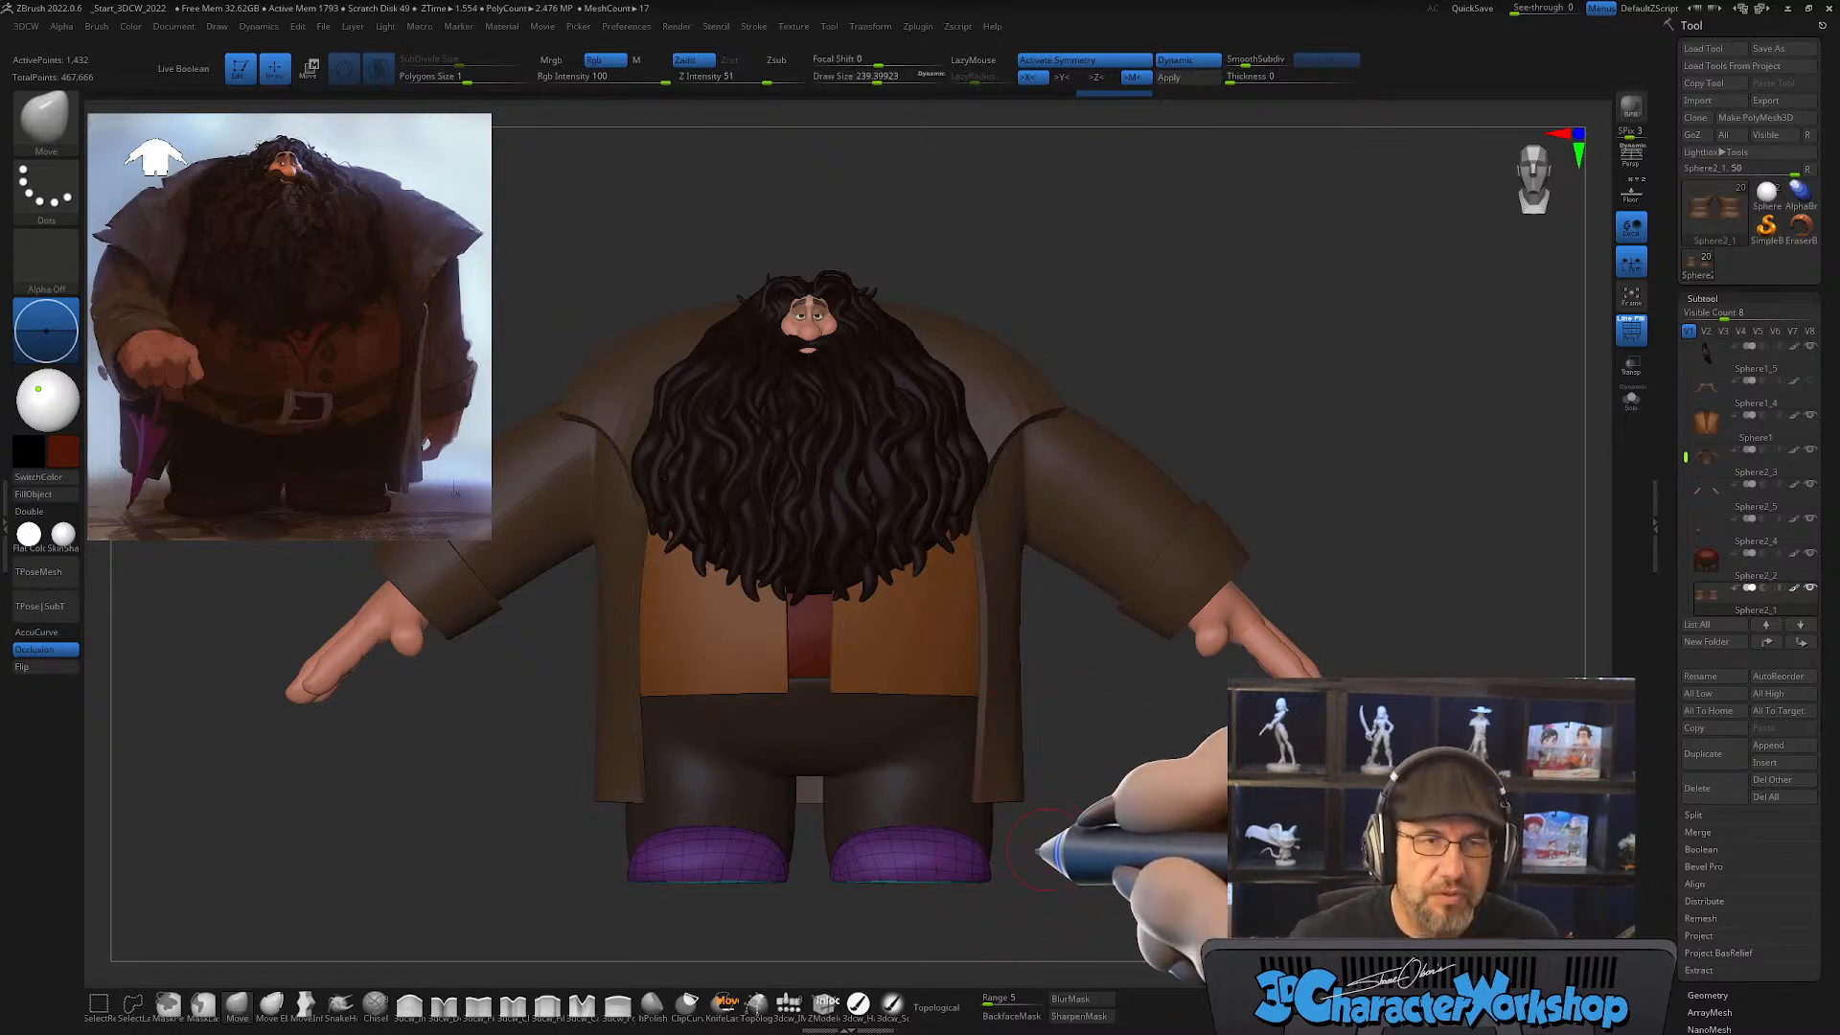
click(757, 1002)
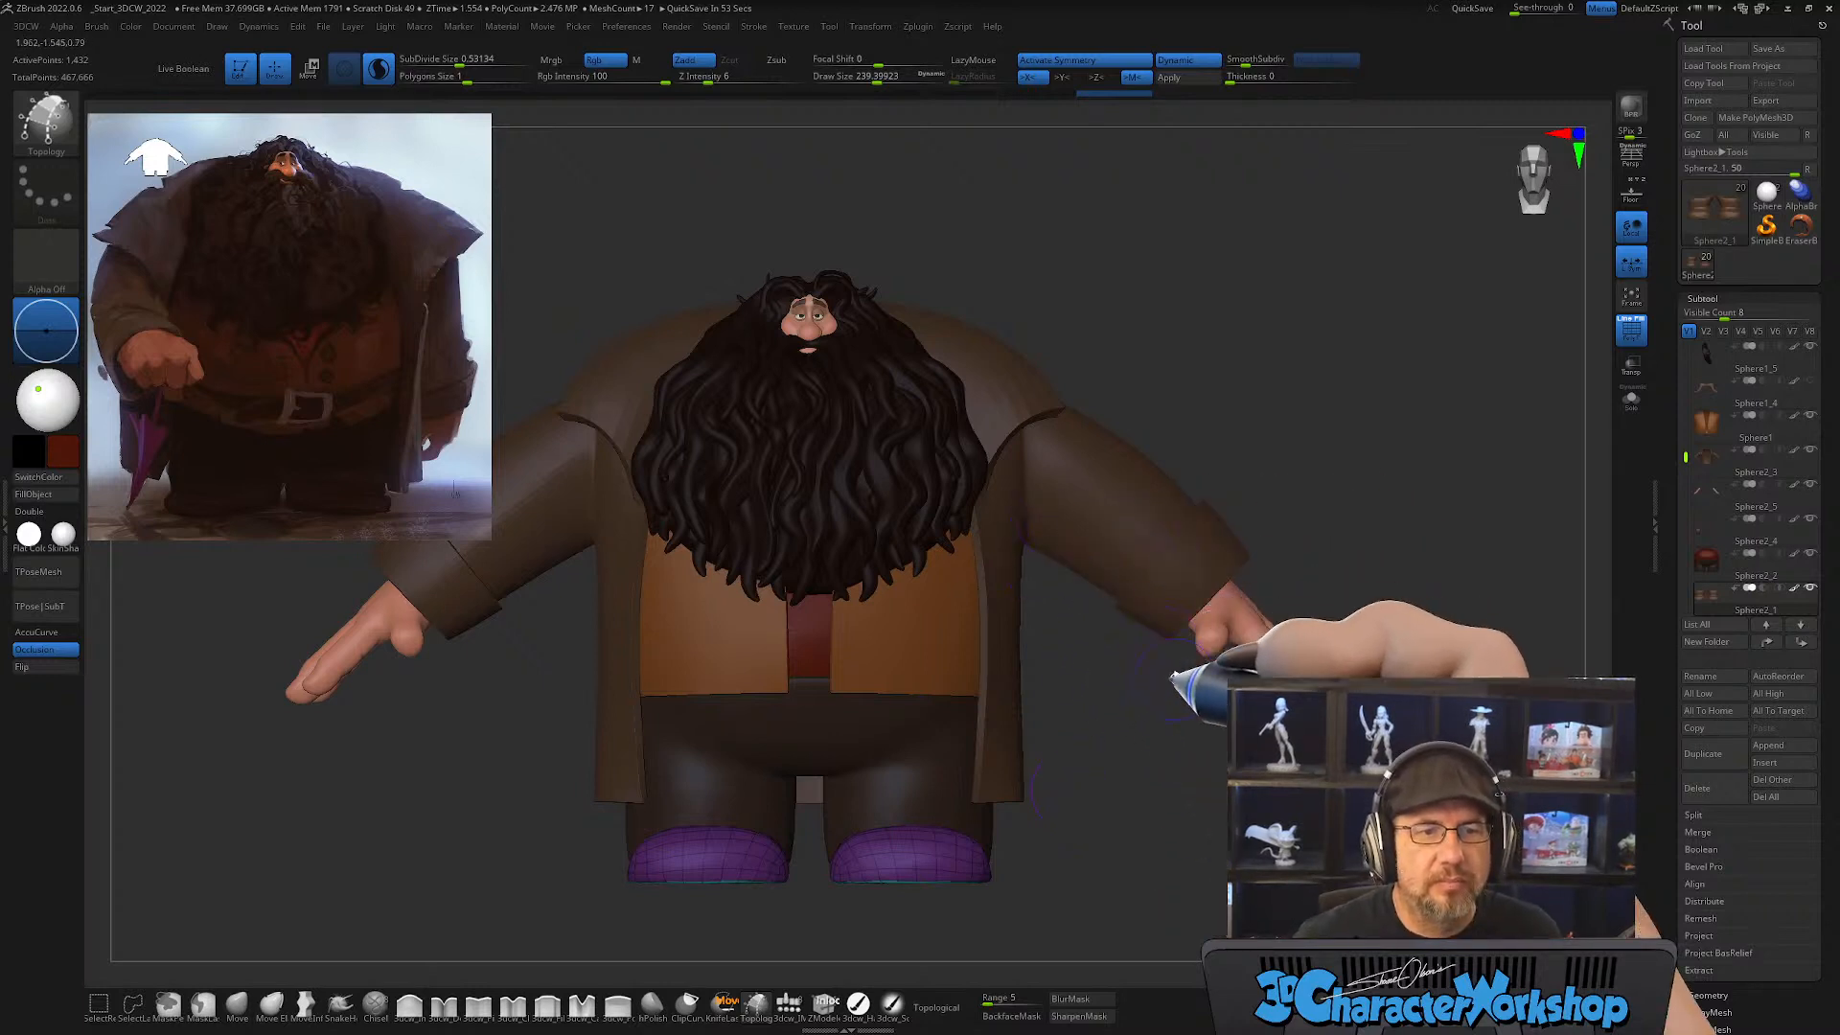
alt+drag(1252, 418, 1241, 364)
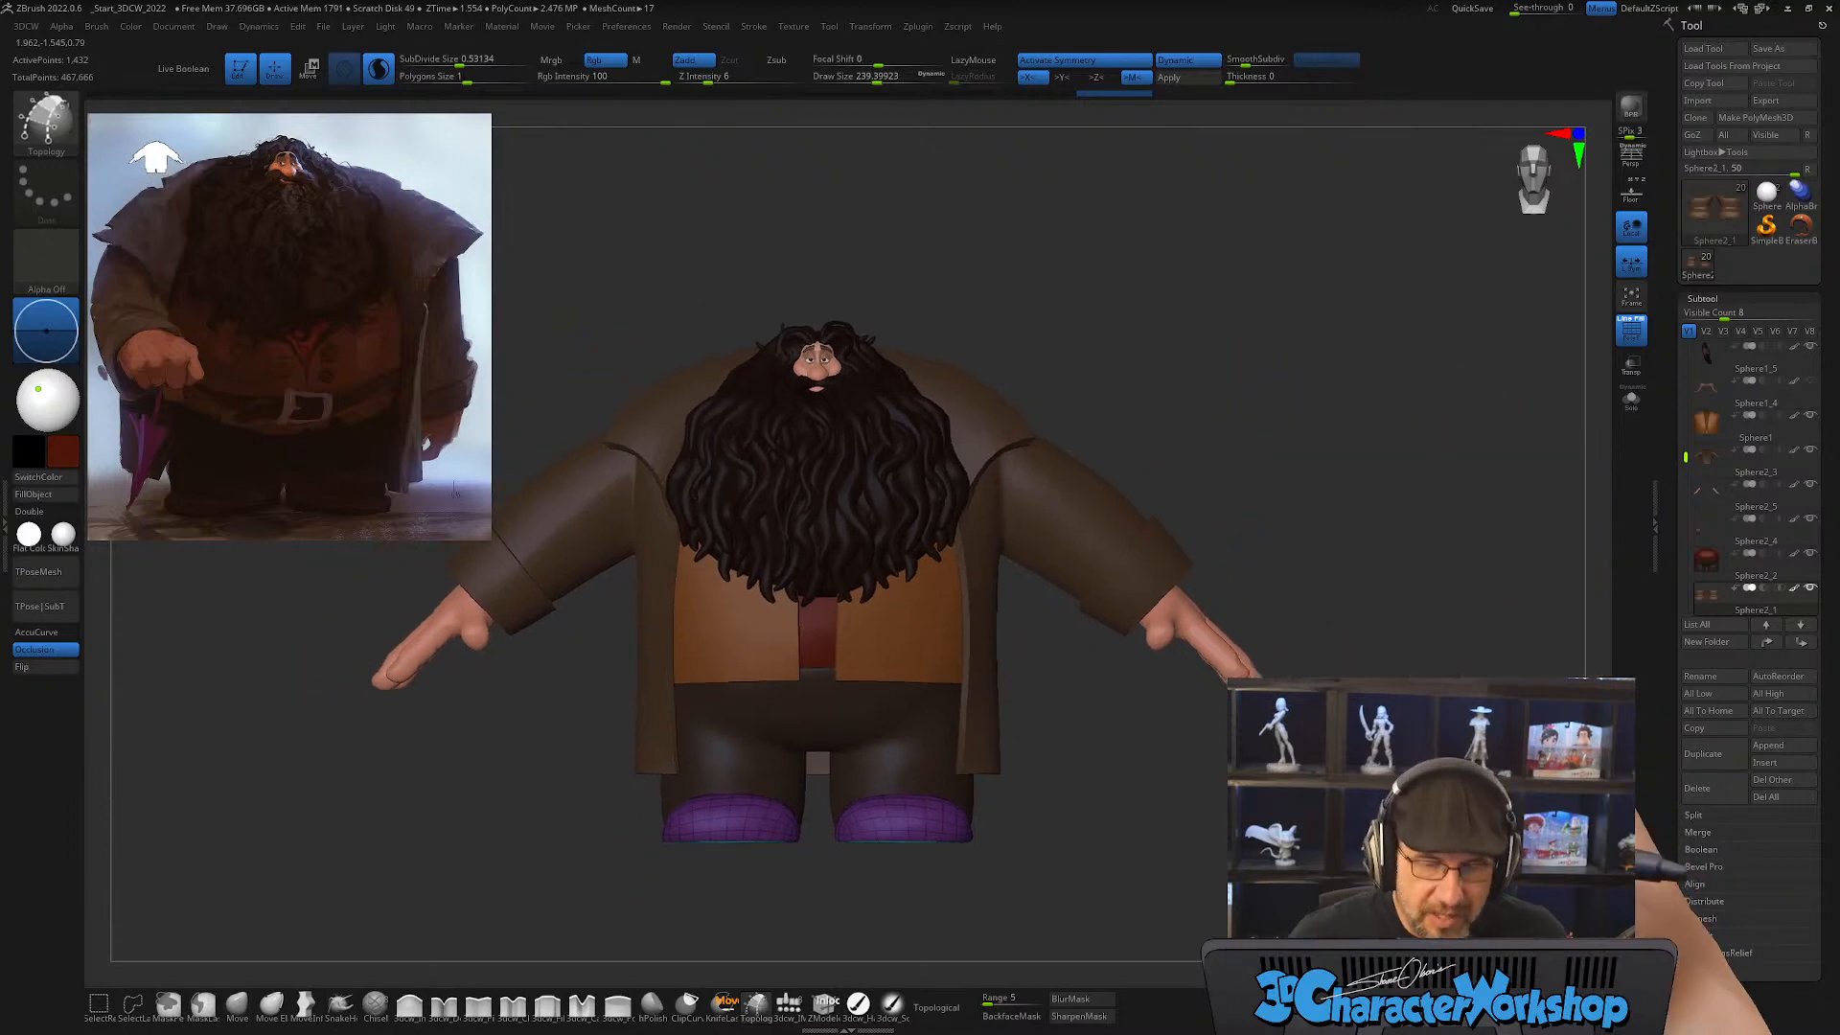
key(shift+f)
mouse_move(1133, 813)
mouse_down()
mouse_move(1076, 803)
mouse_move(1108, 812)
mouse_up()
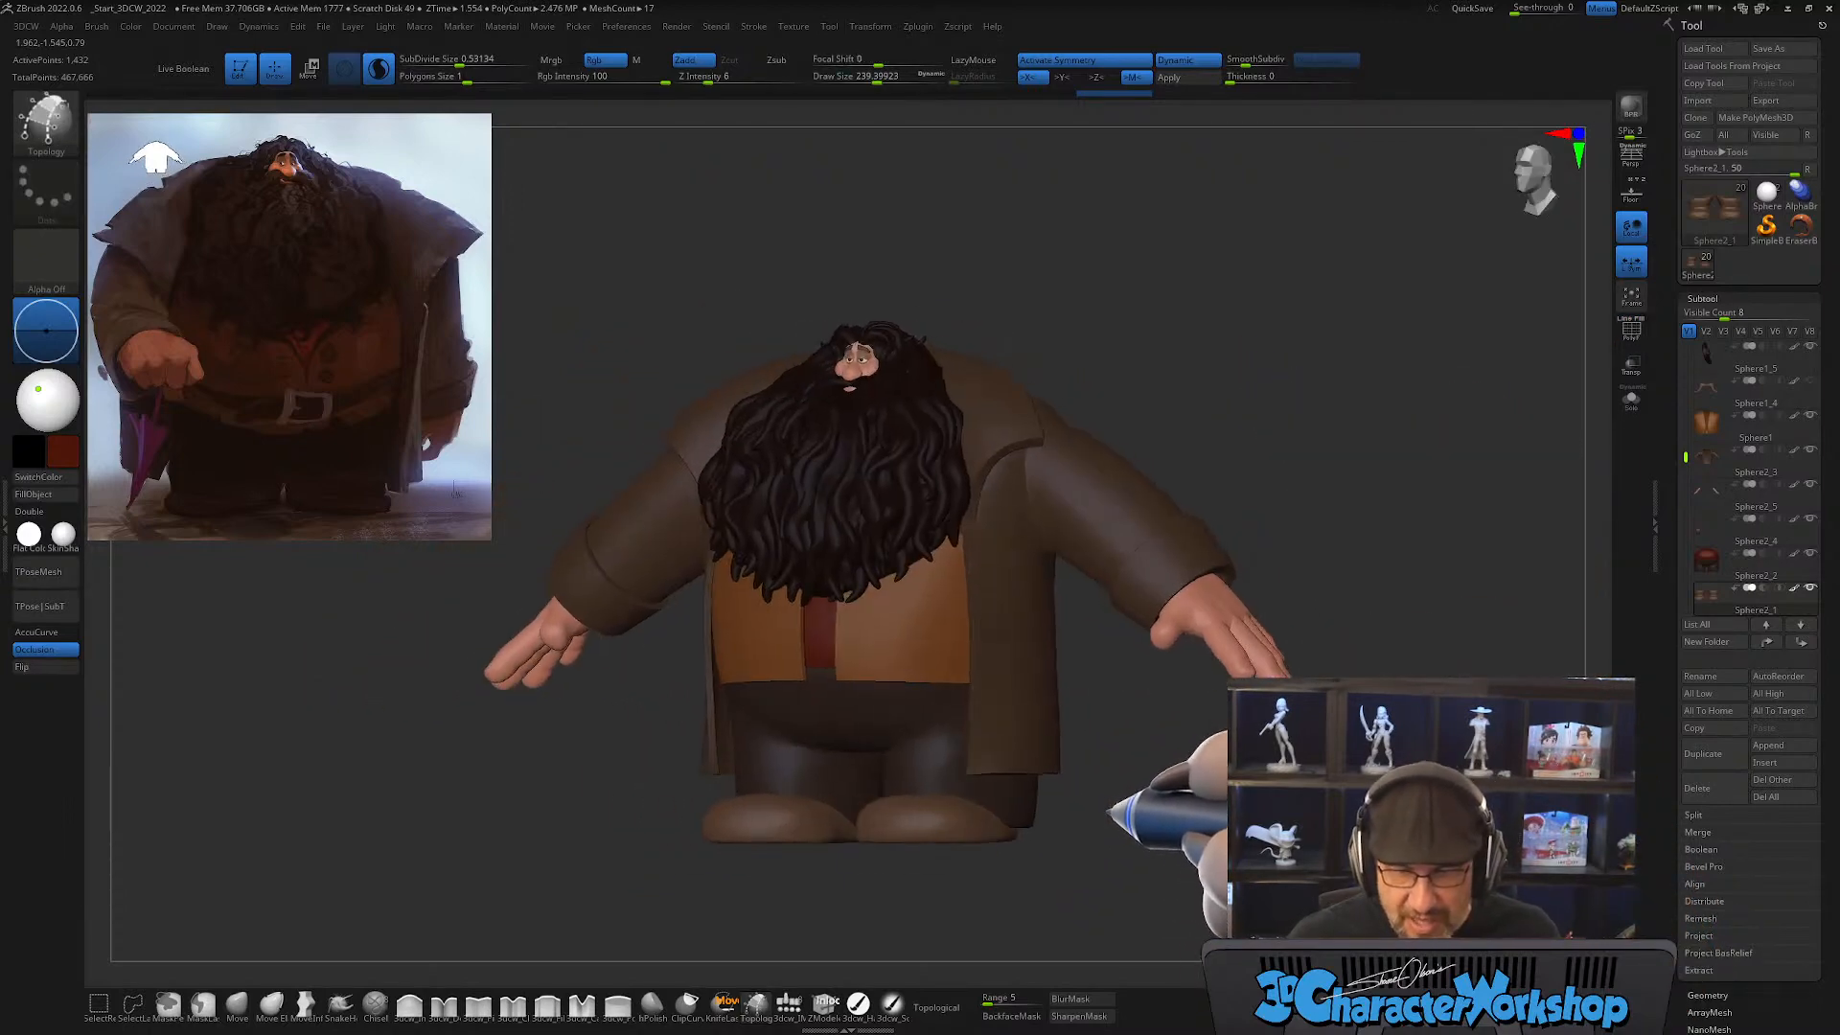
shift+drag(1218, 838, 1299, 835)
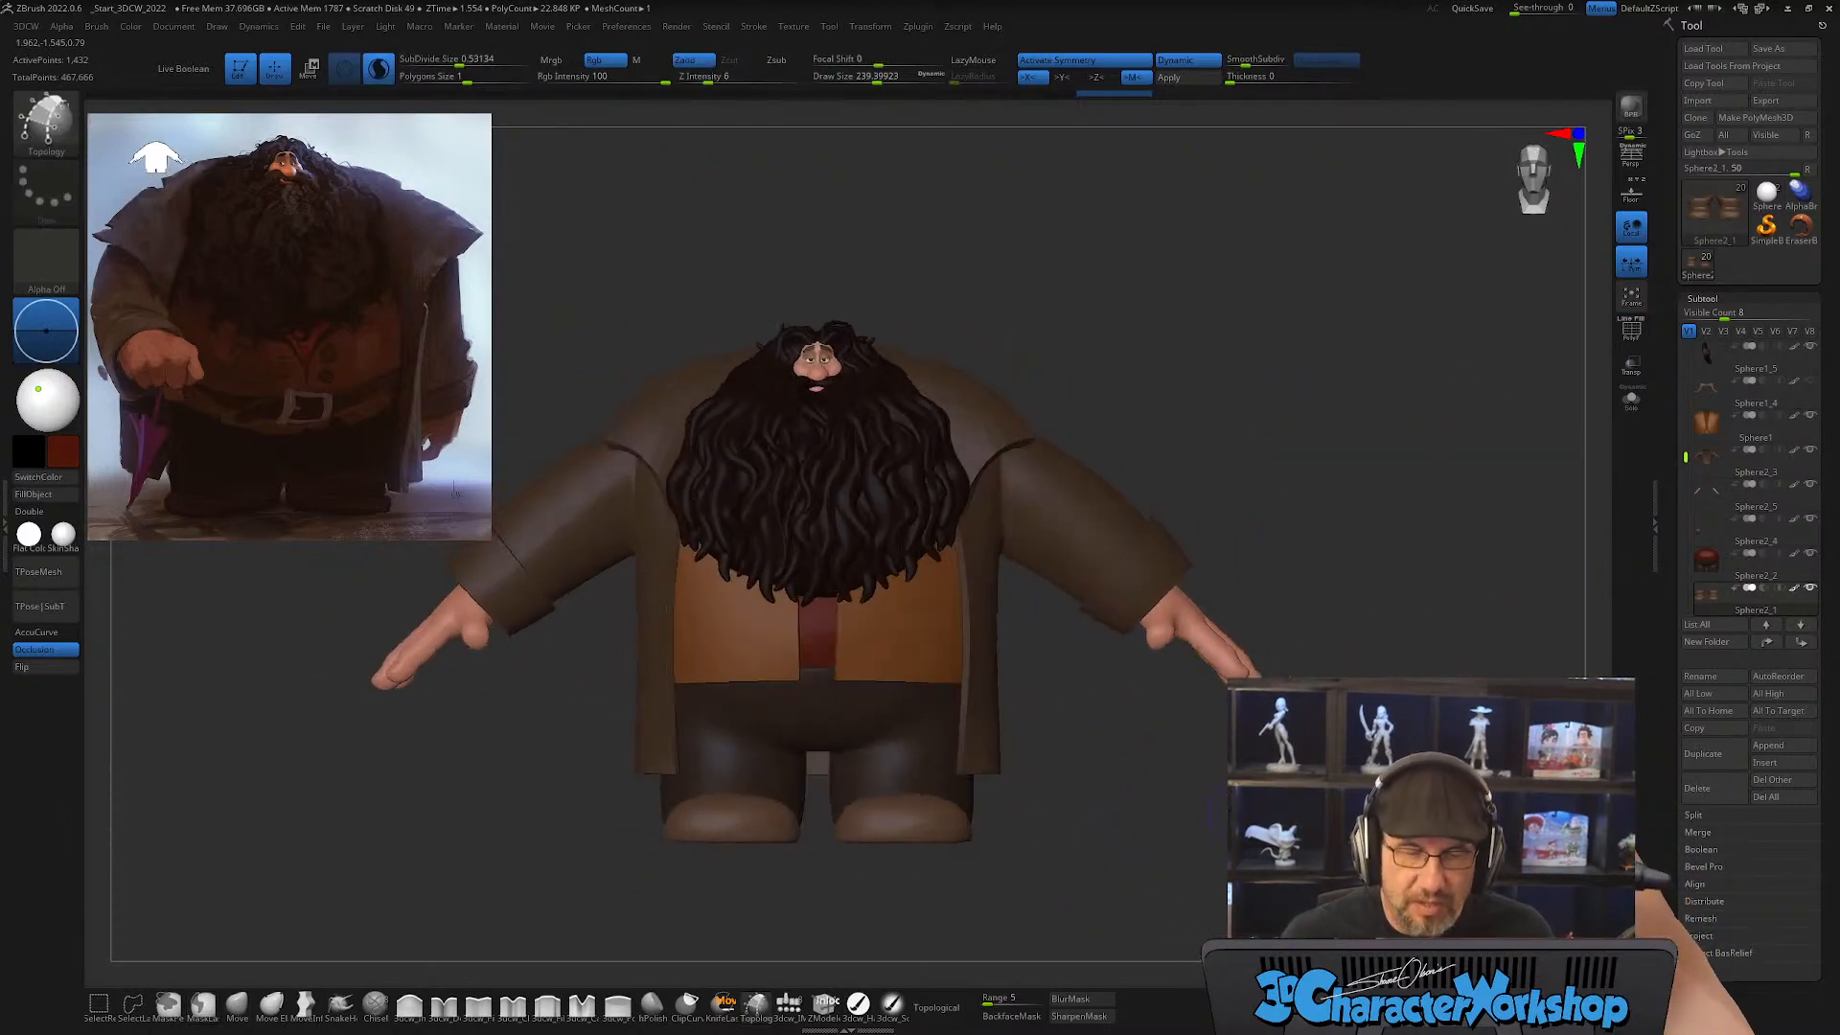